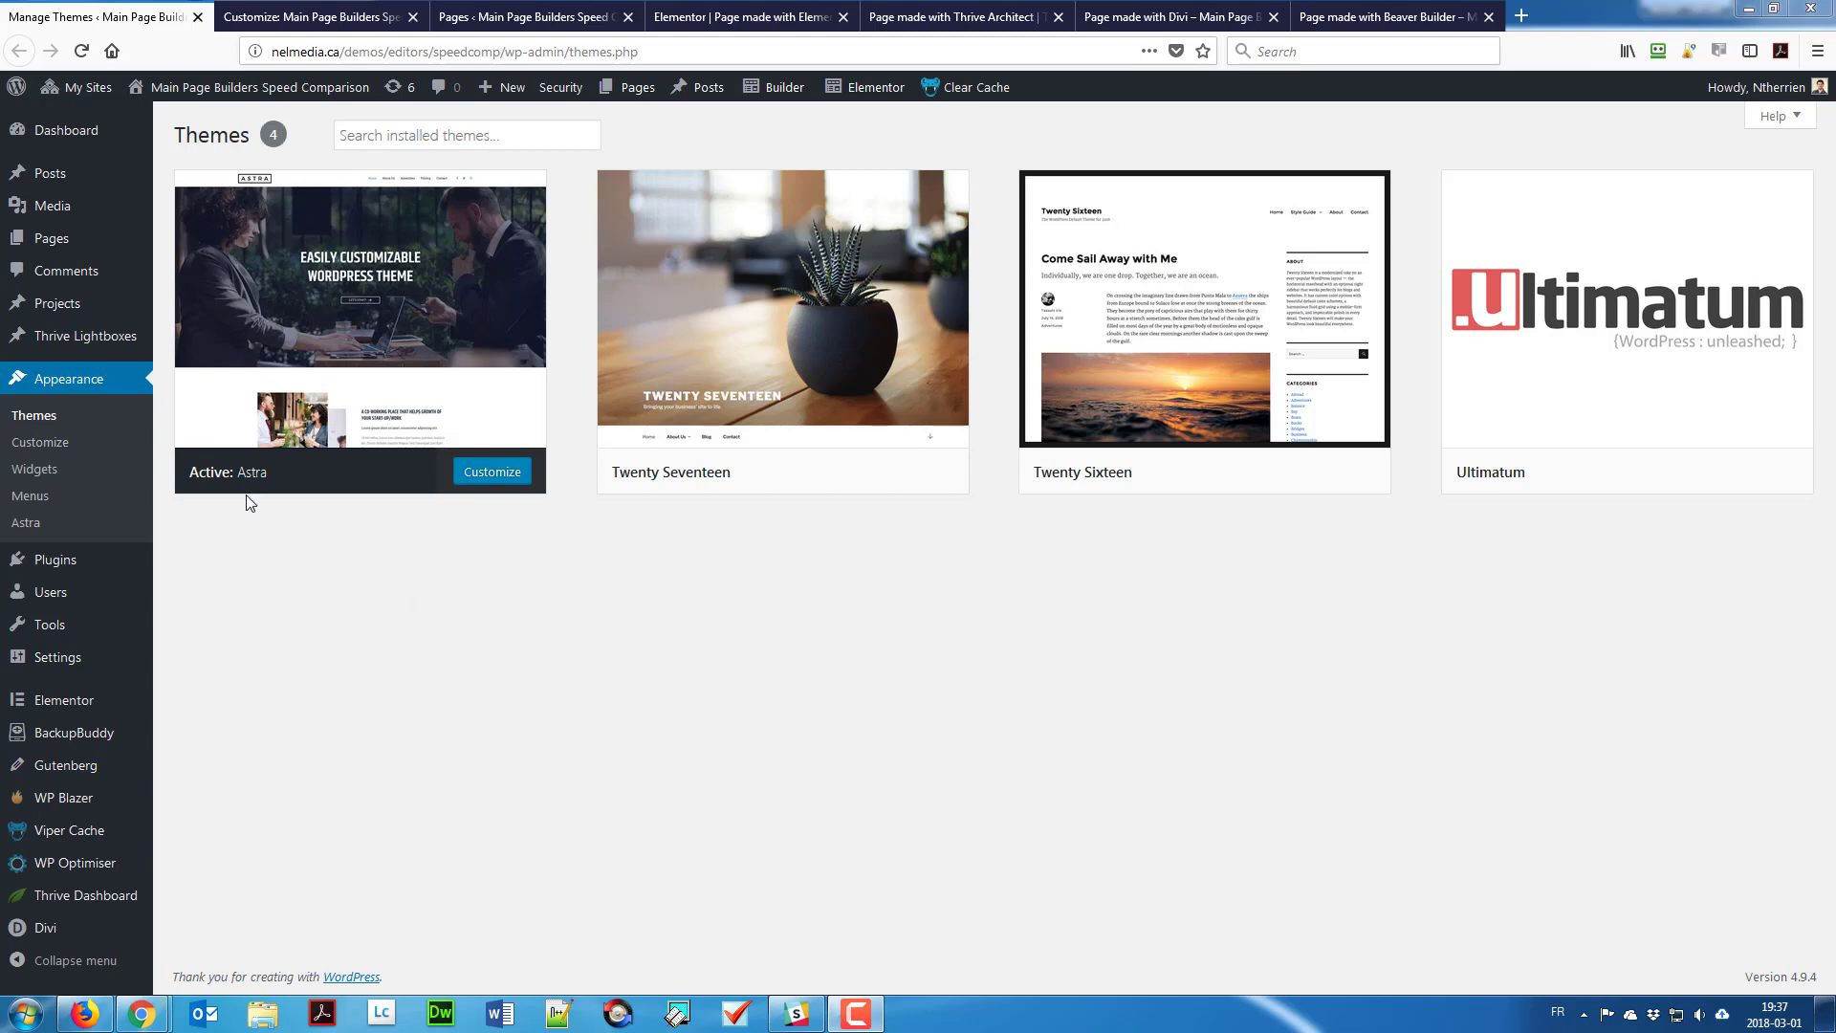
Step: Close the Themes page and examine the Astra theme's base colors and header color options in the Customizer
{"action": "left_click", "coordinate": [200, 17]}
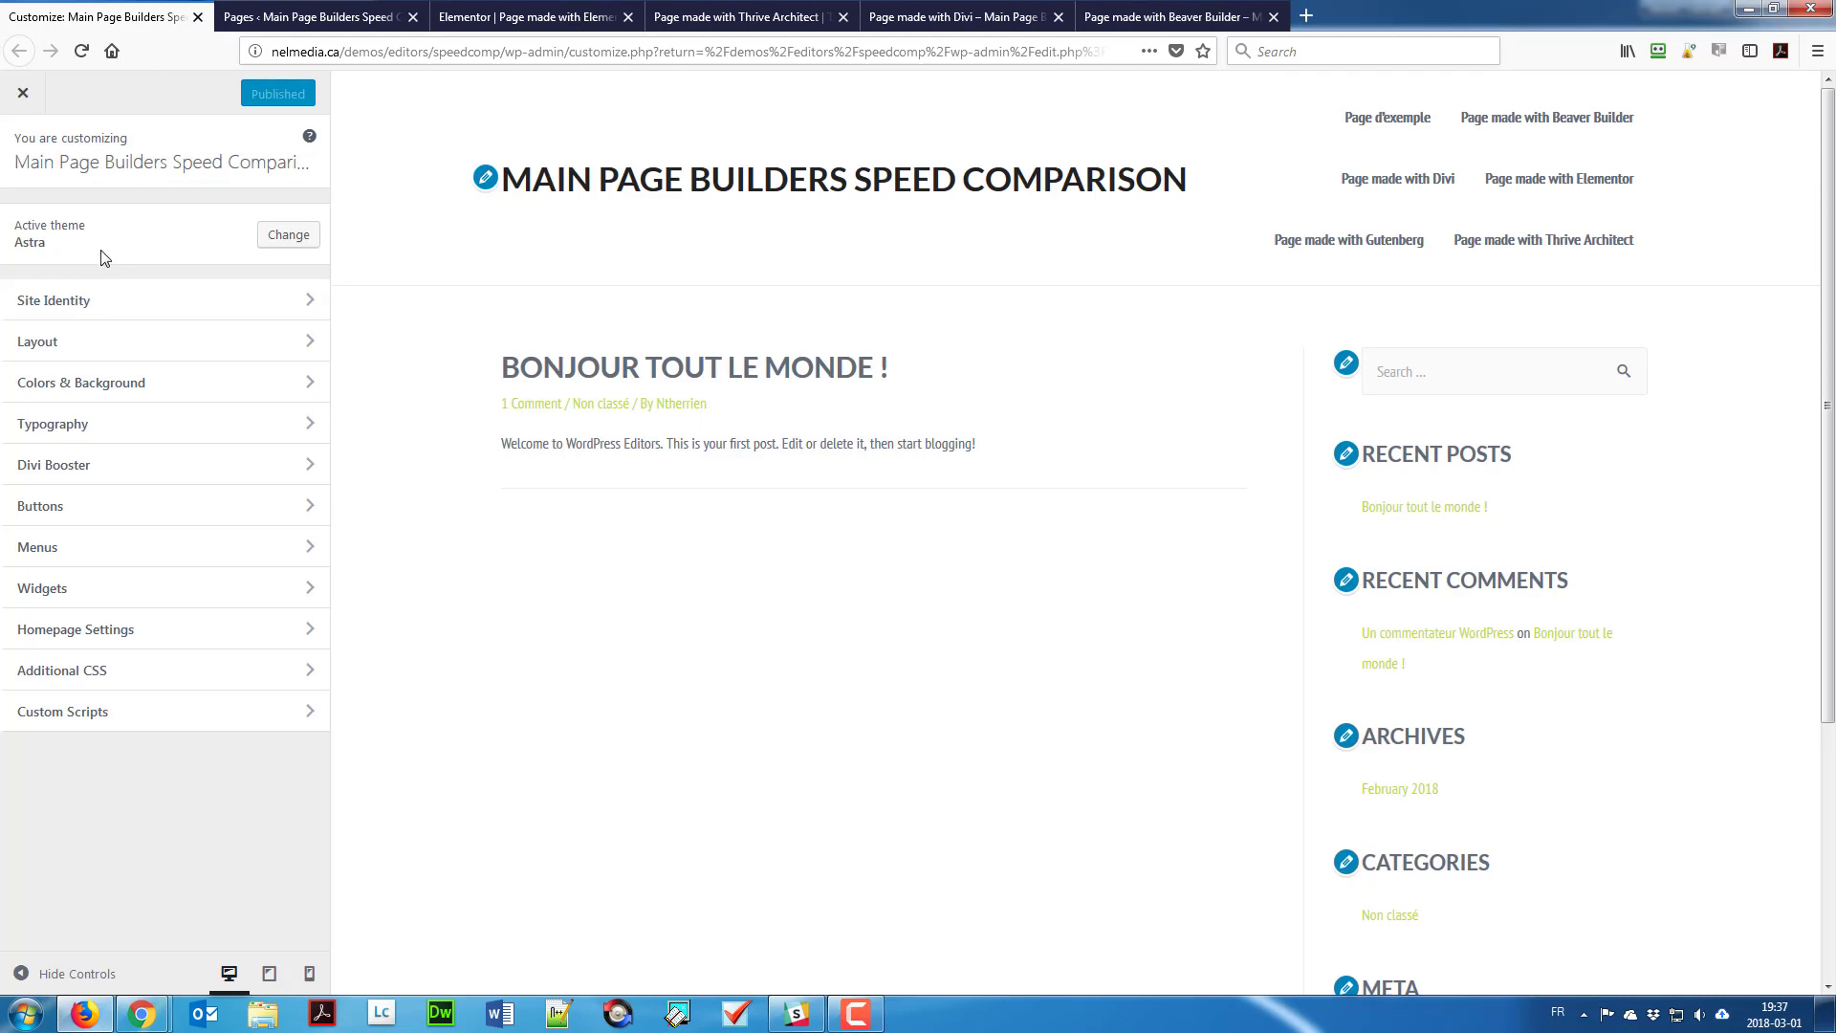
{"action": "left_click", "coordinate": [116, 393]}
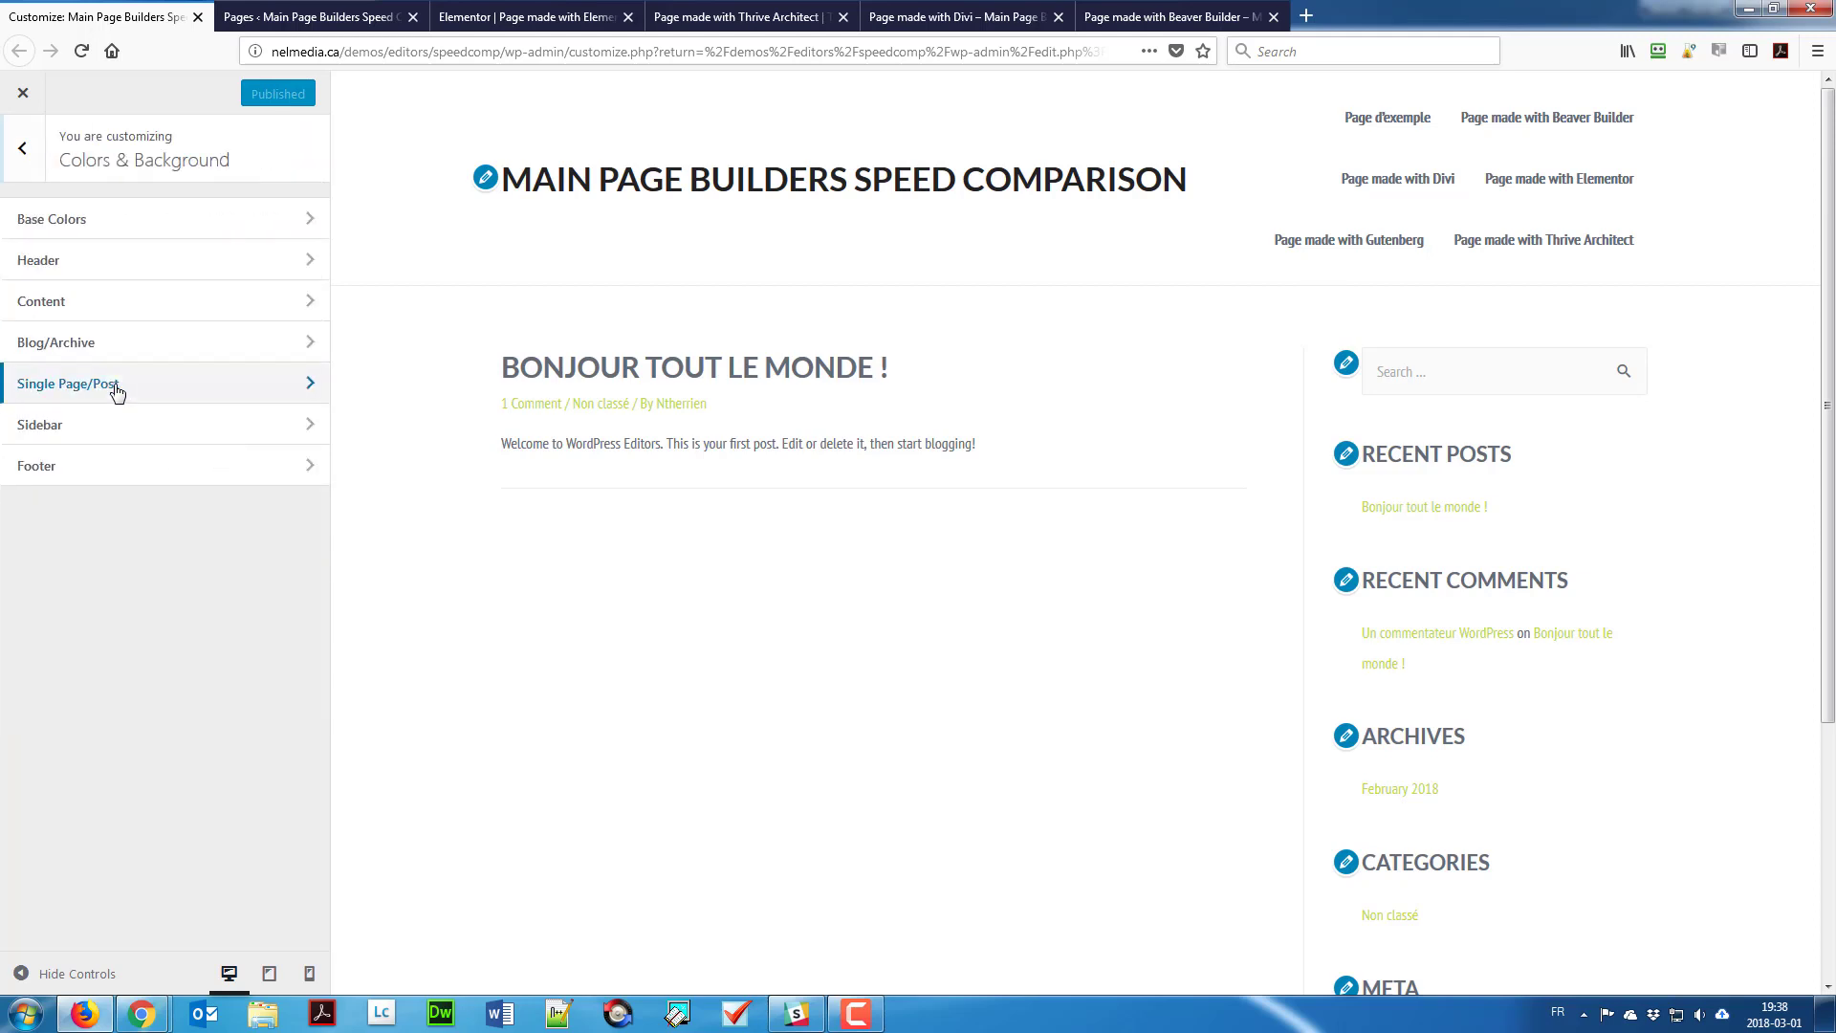
{"action": "left_click", "coordinate": [122, 236]}
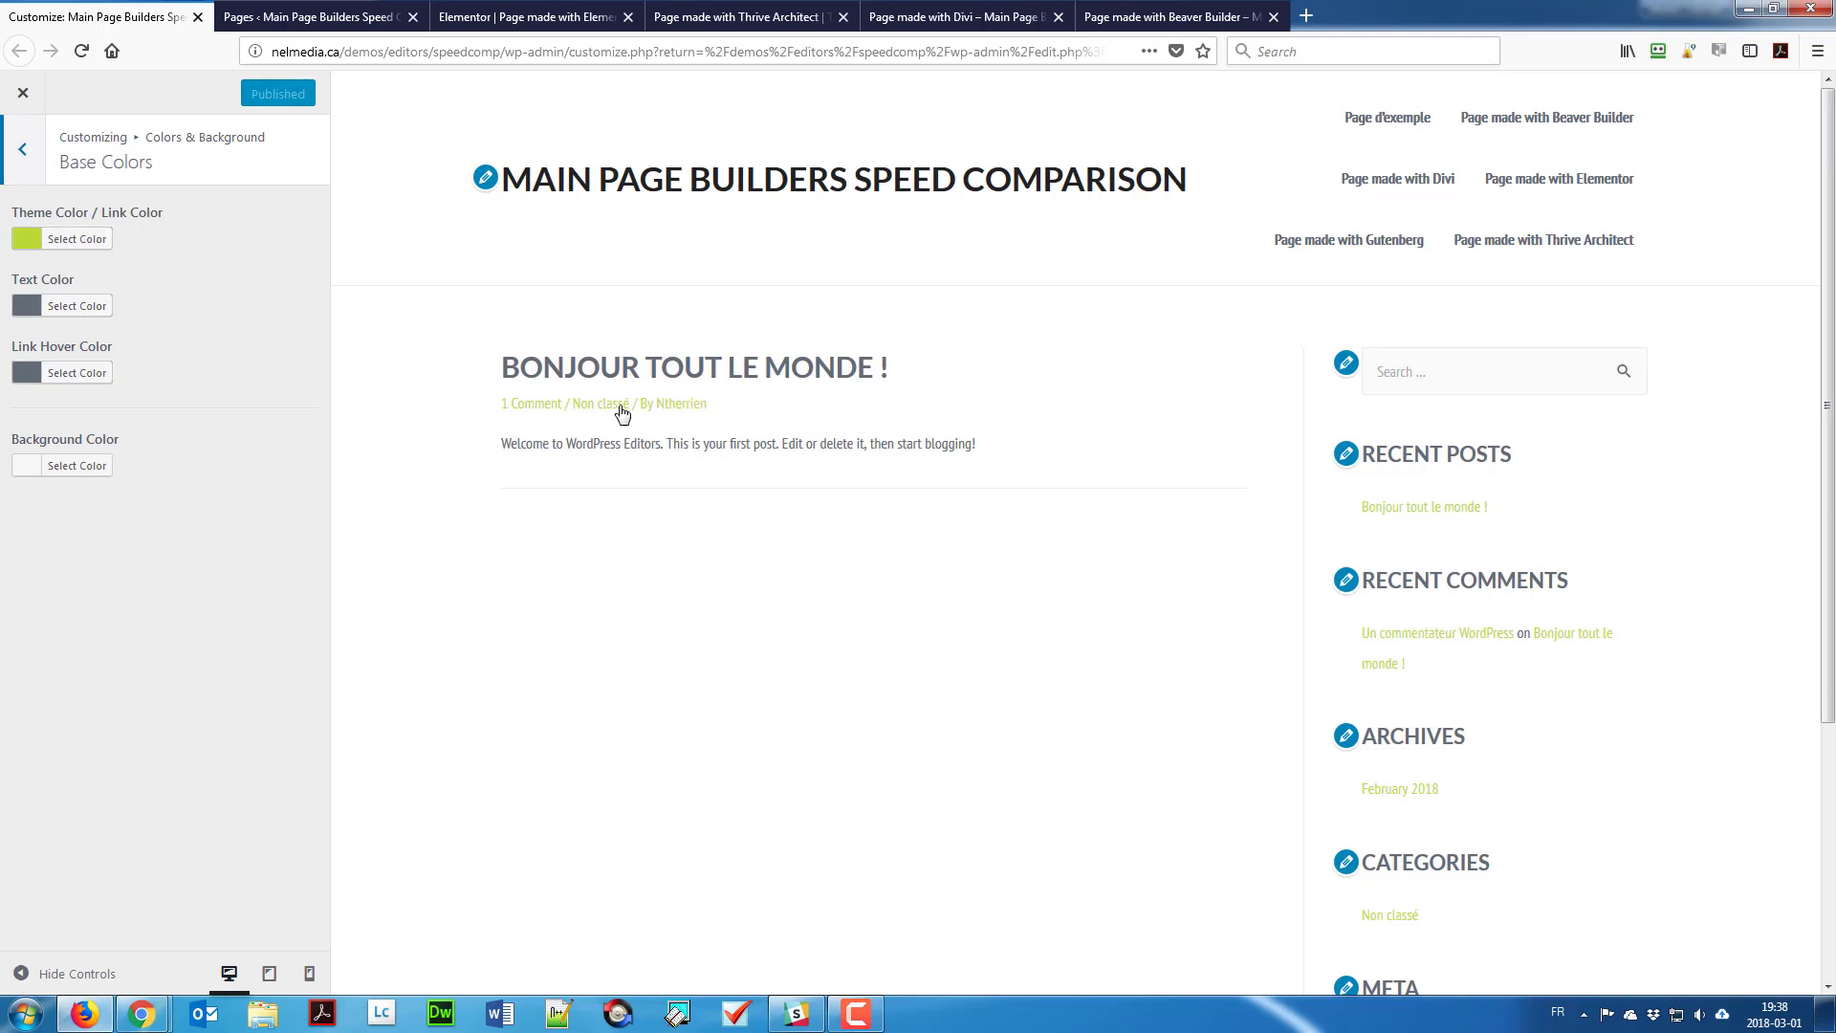
{"action": "left_click", "coordinate": [24, 151]}
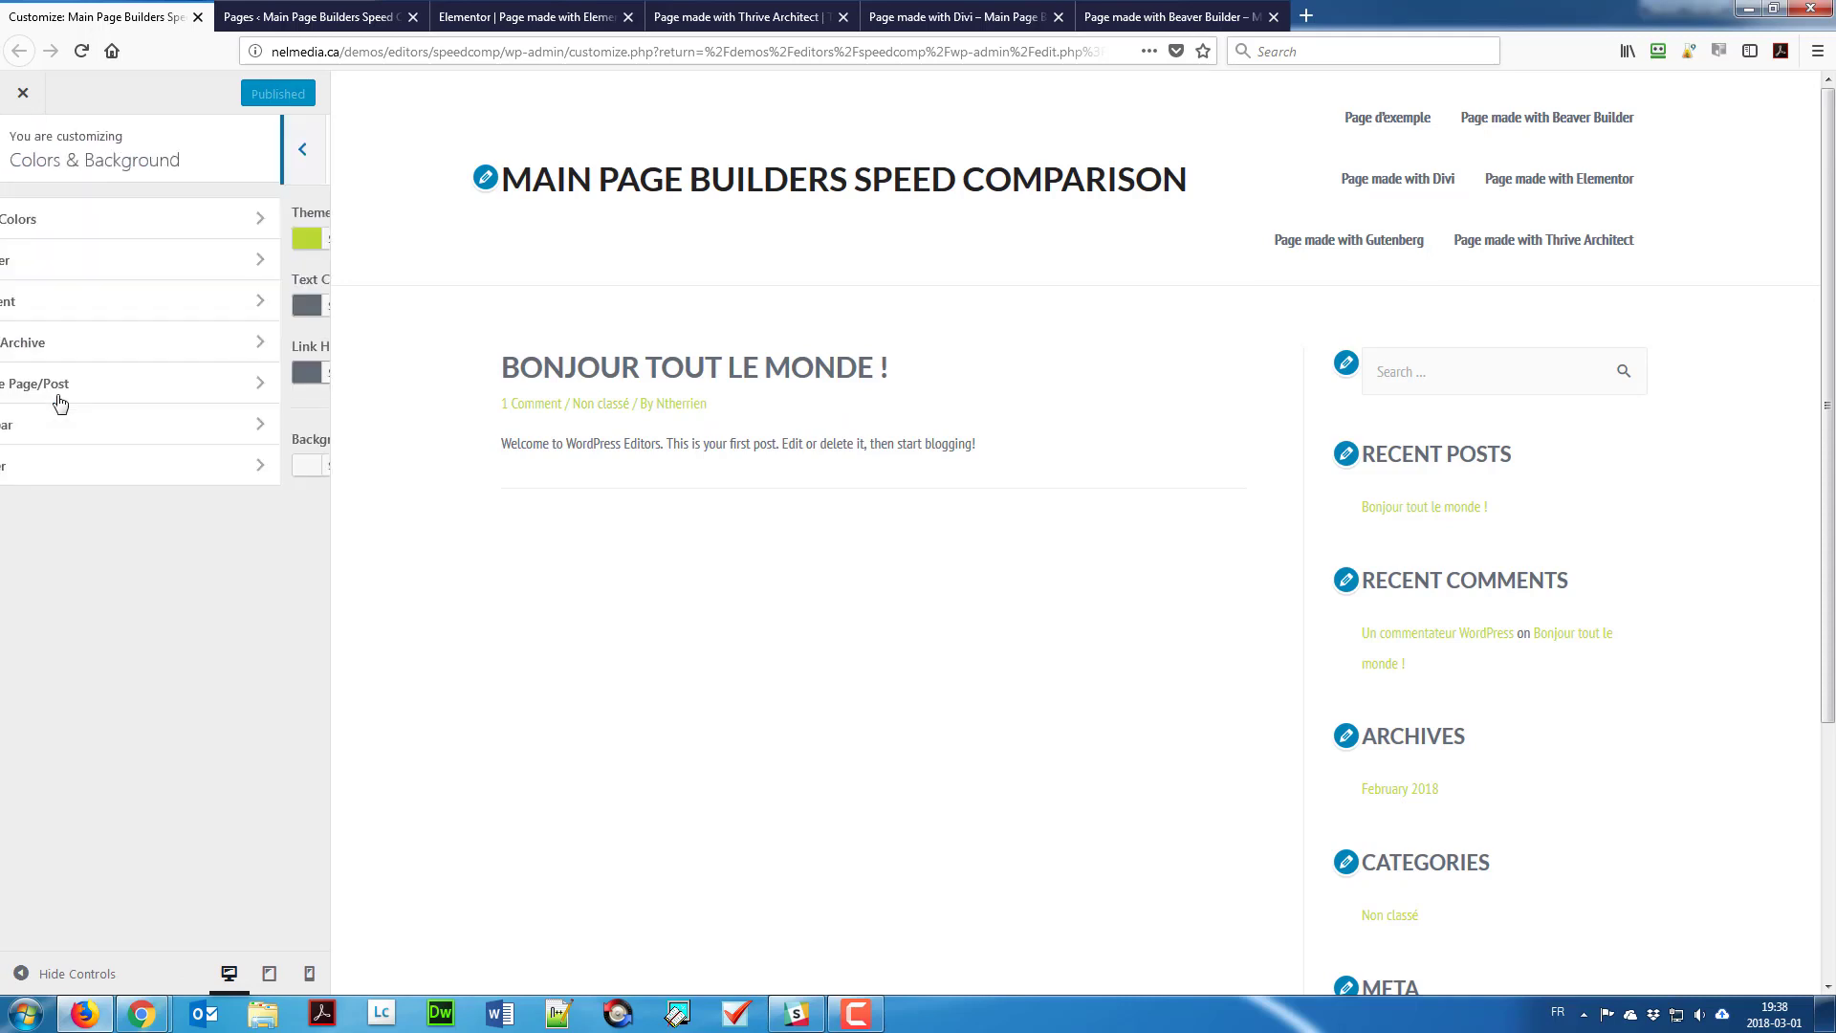
{"action": "left_click", "coordinate": [55, 273]}
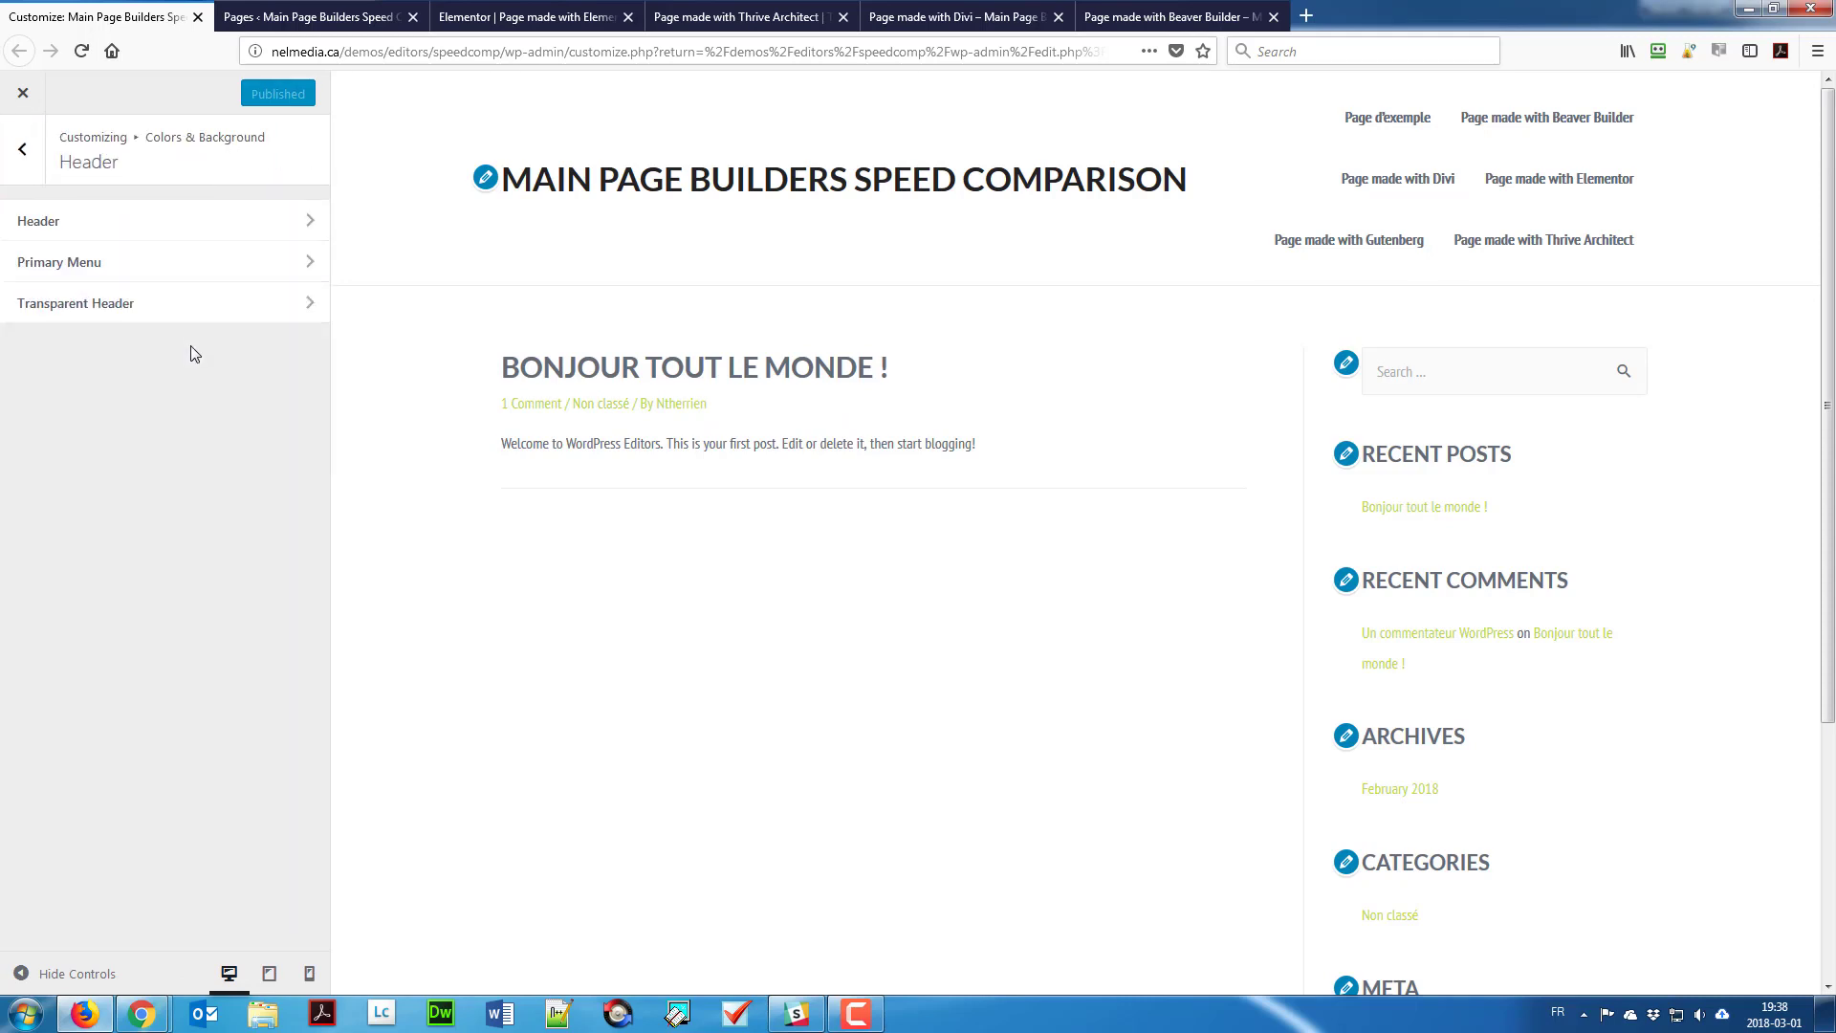
{"action": "left_click", "coordinate": [38, 163]}
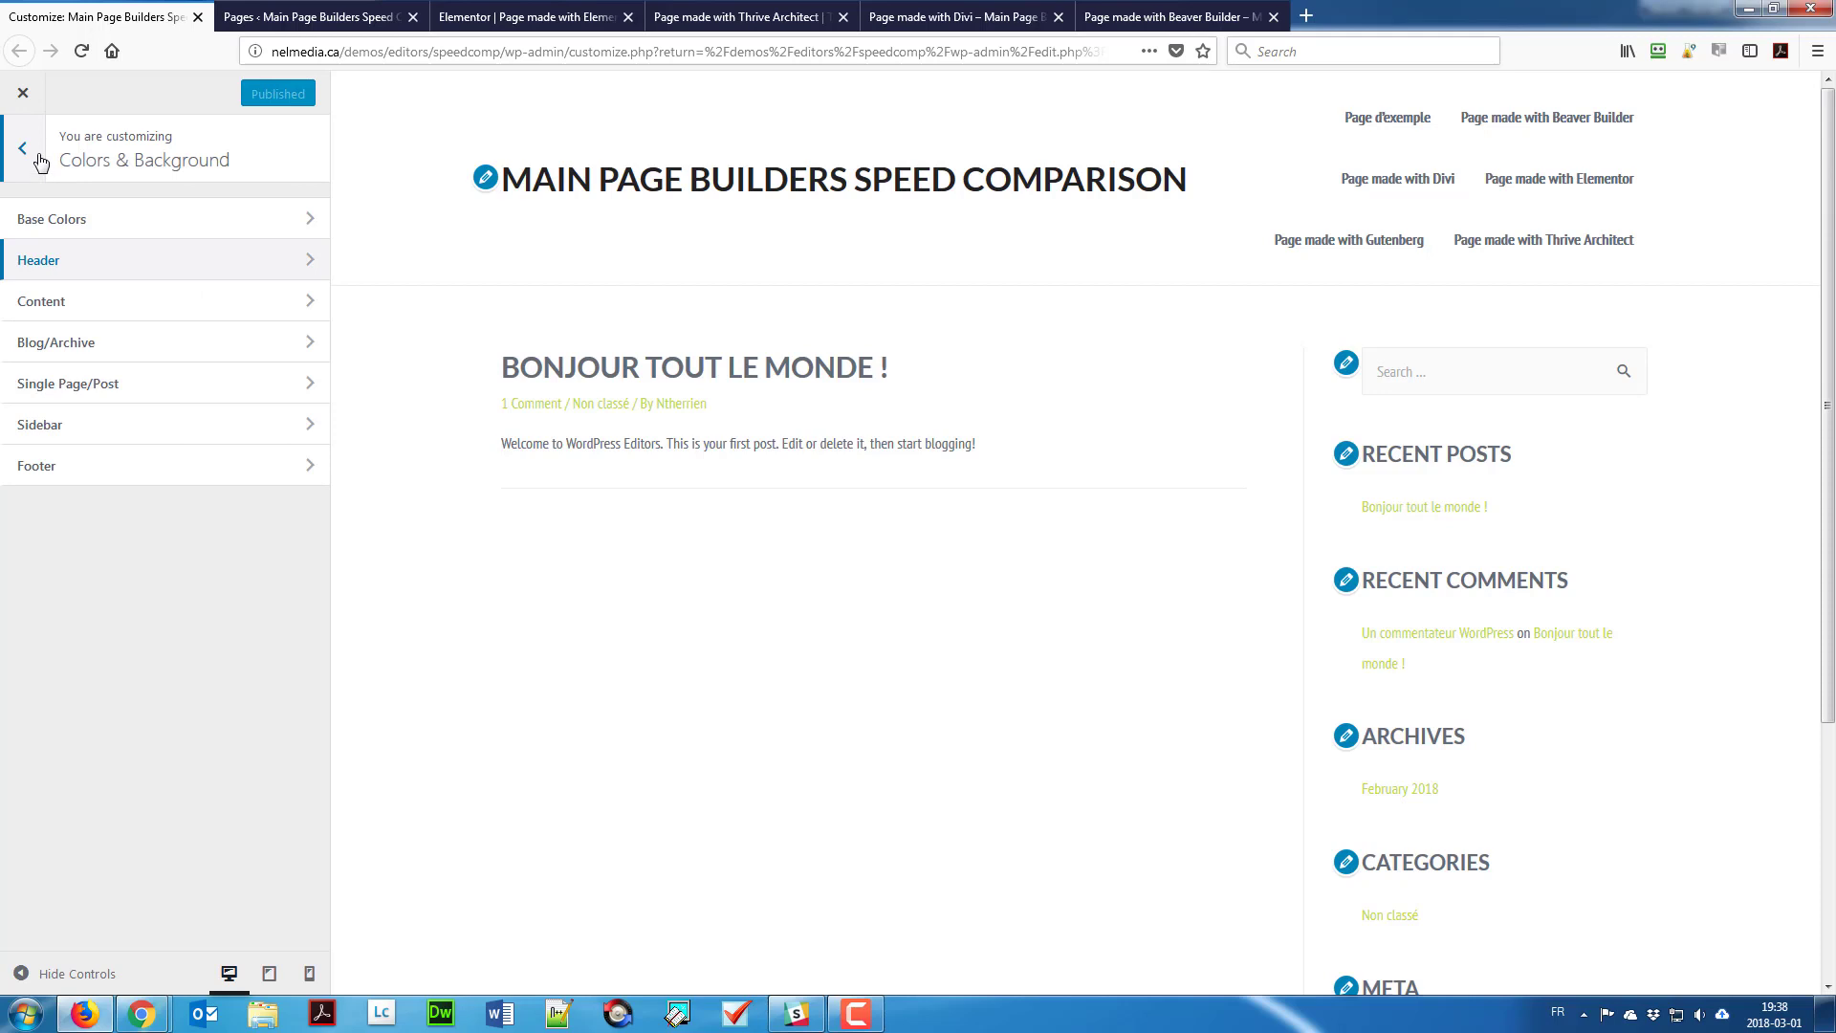
{"action": "left_click", "coordinate": [40, 162]}
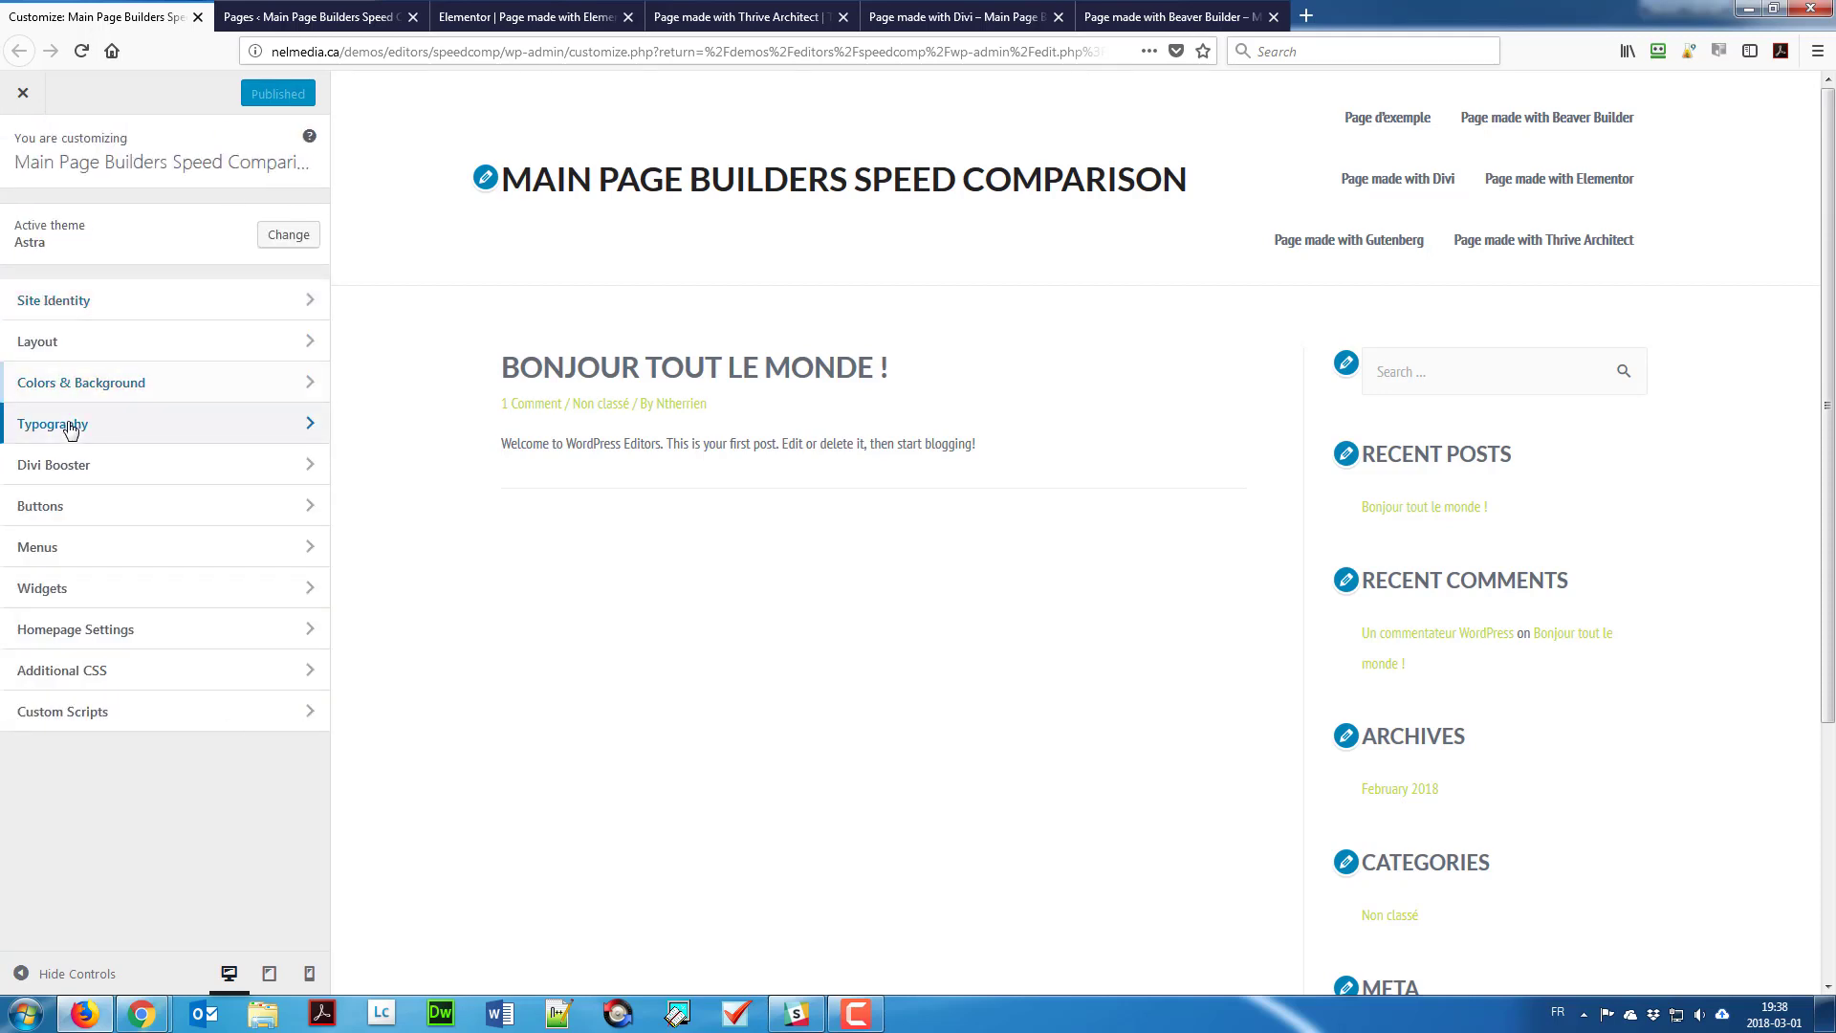
Step: Examine the font settings for each content heading level in the Customizer's typography options
{"action": "left_click", "coordinate": [70, 425]}
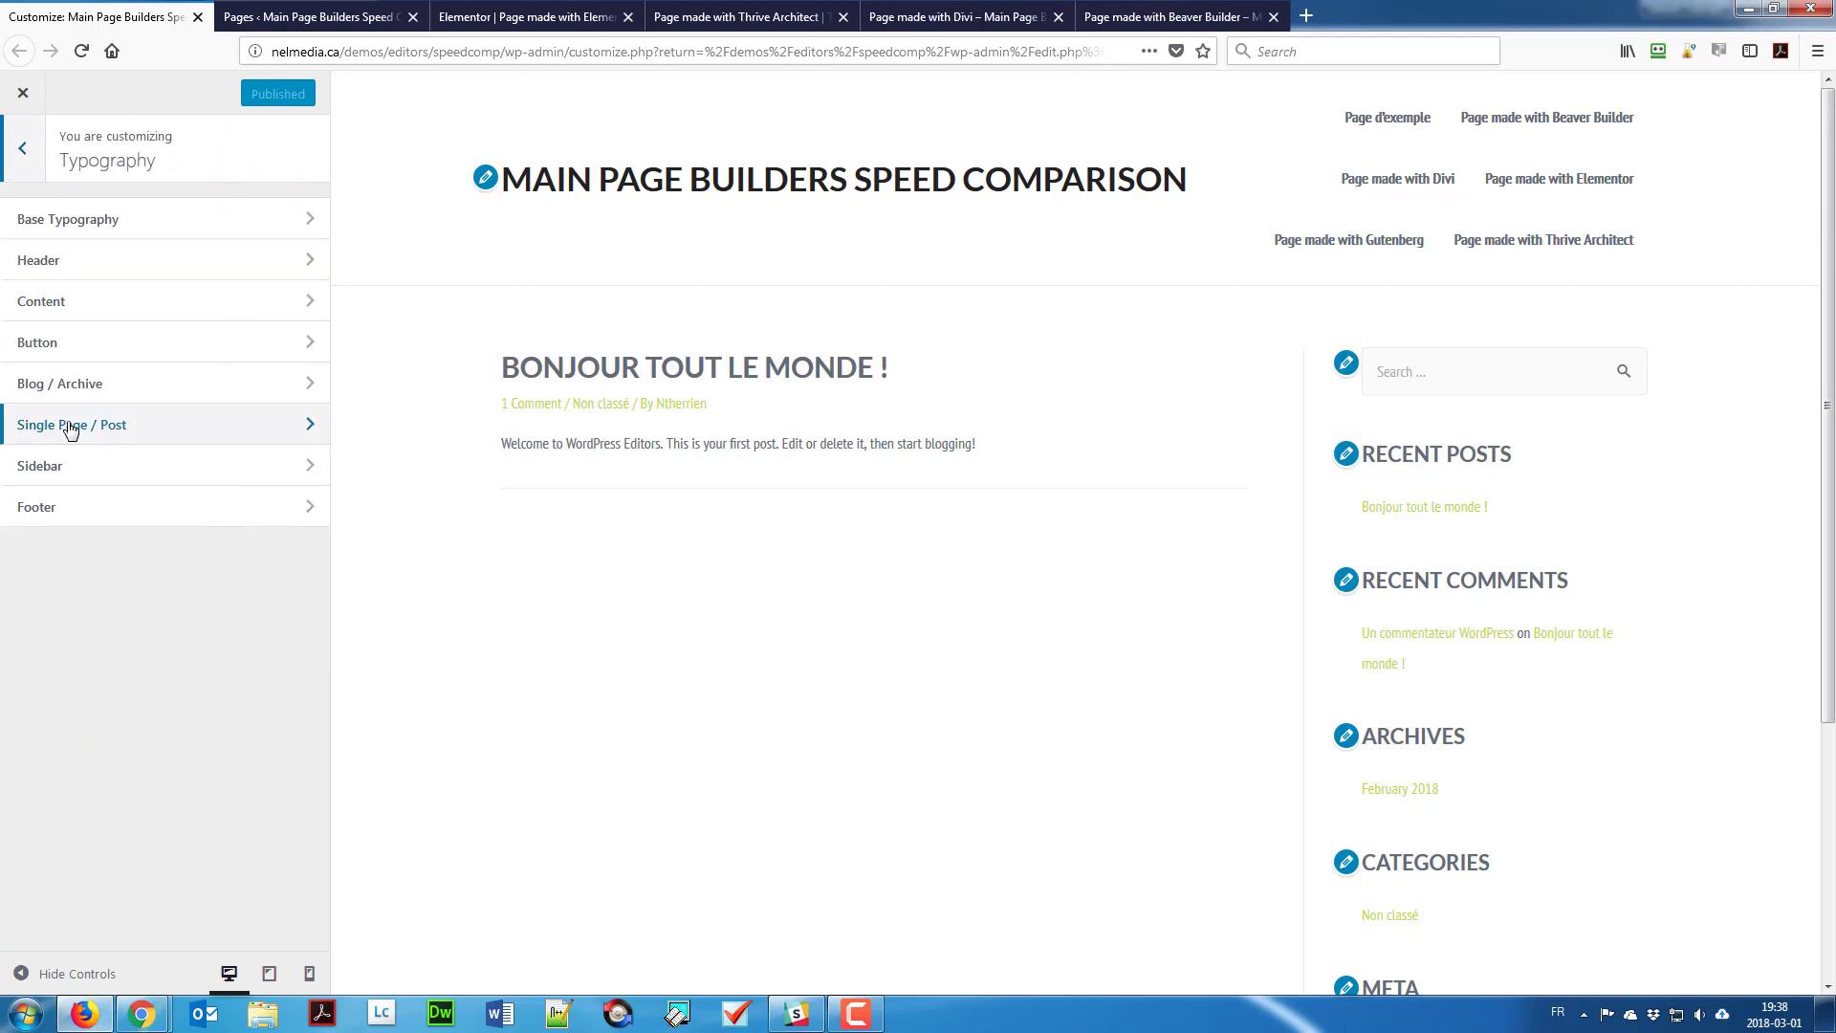
{"action": "left_click", "coordinate": [85, 300]}
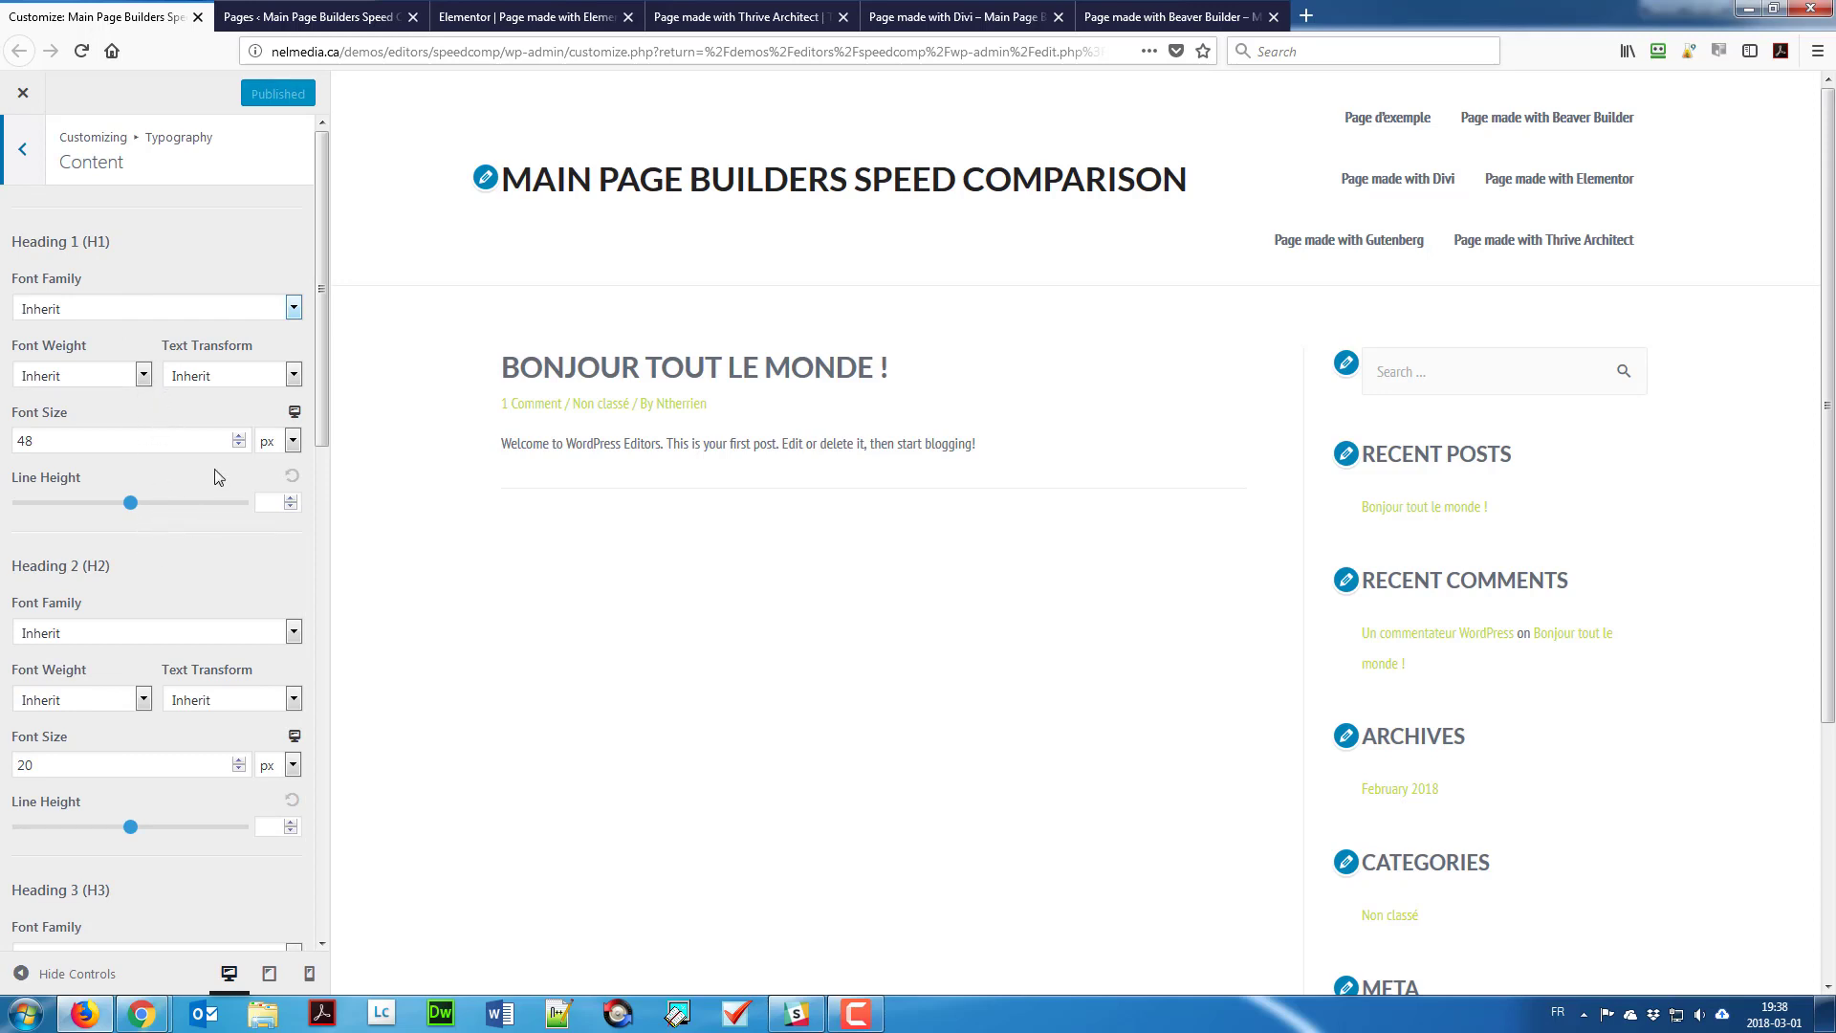
{"action": "scroll", "coordinate": [216, 475], "scroll_direction": "down", "scroll_amount": 14}
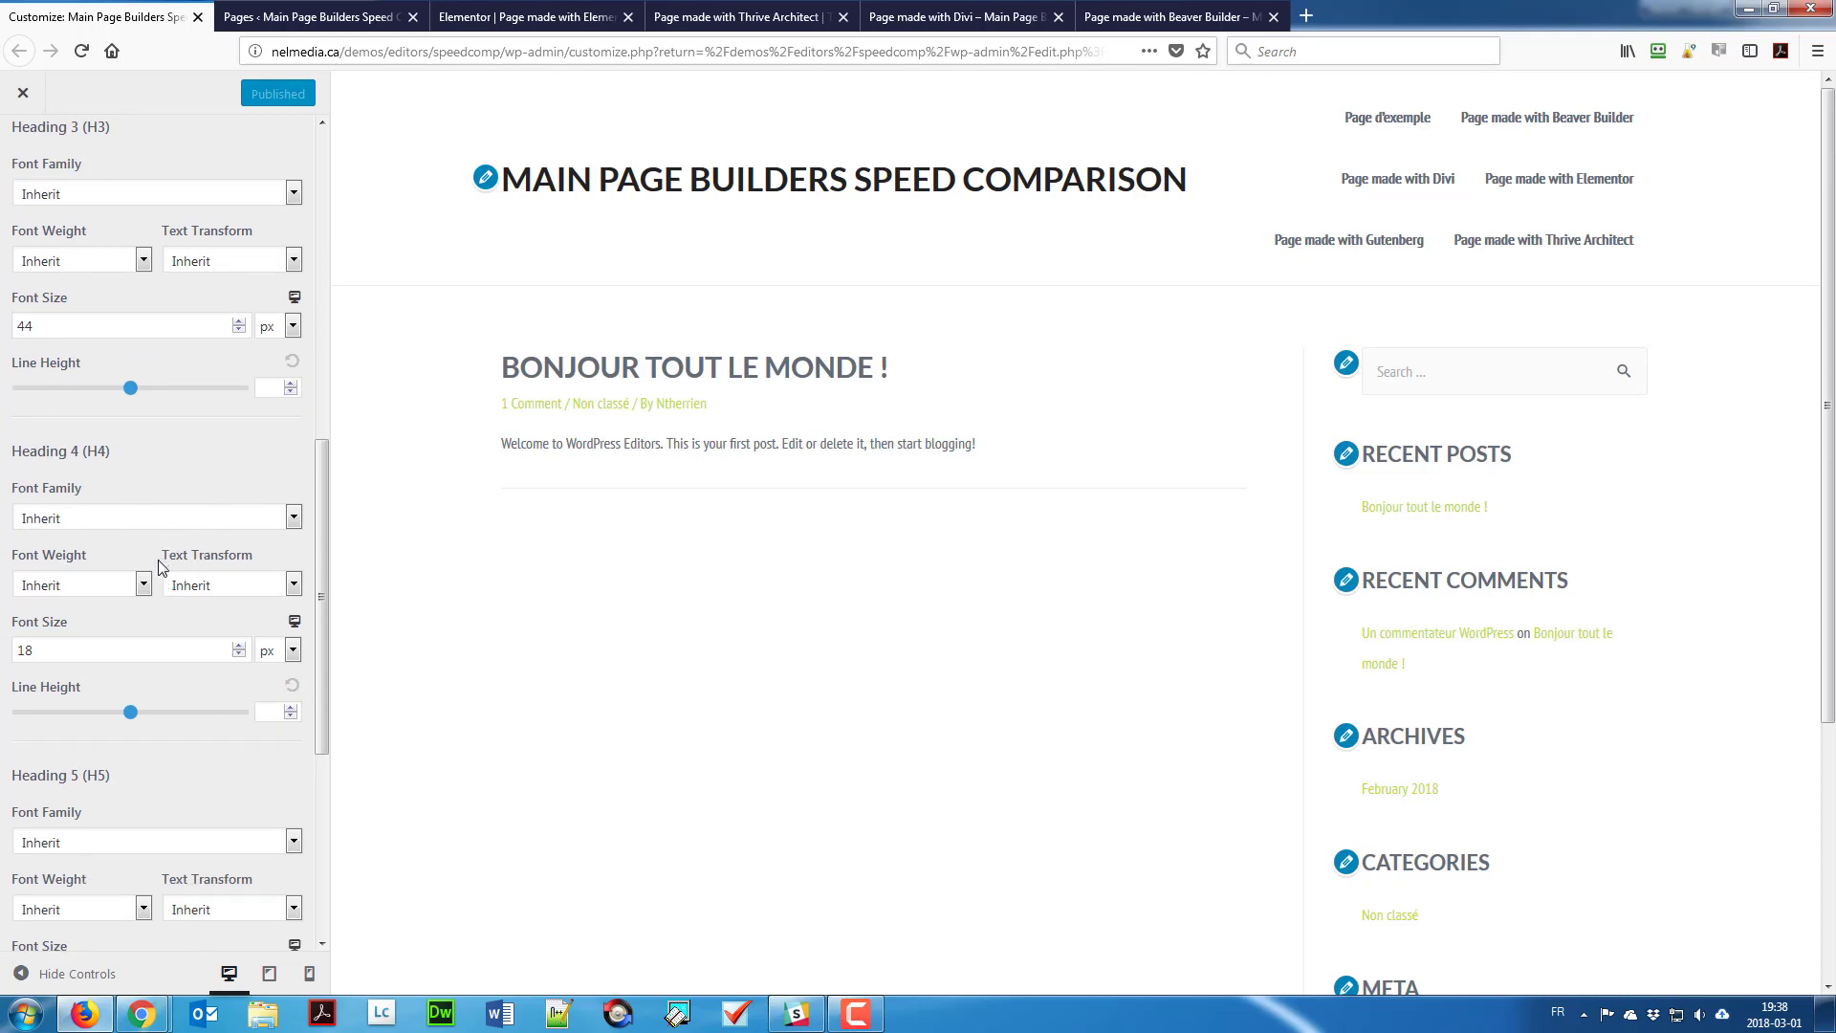
{"action": "scroll", "coordinate": [188, 574], "scroll_direction": "up", "scroll_amount": 10}
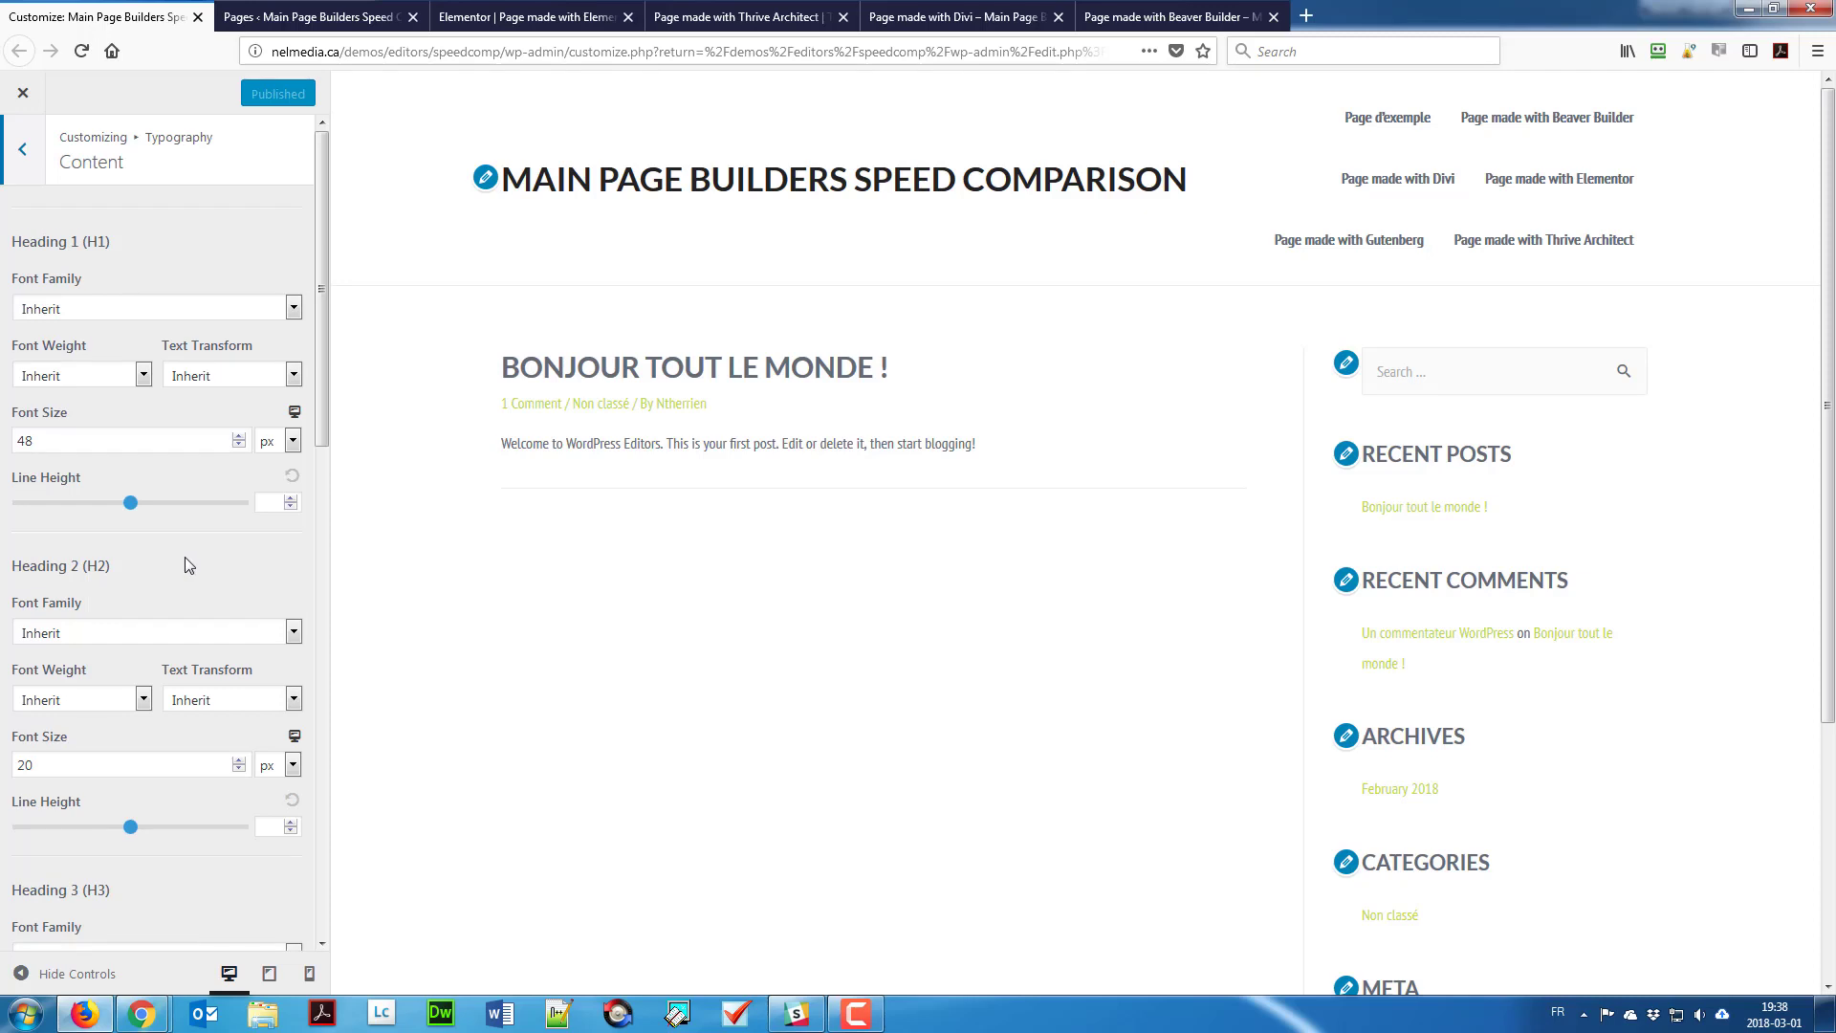
{"action": "left_click", "coordinate": [12, 170]}
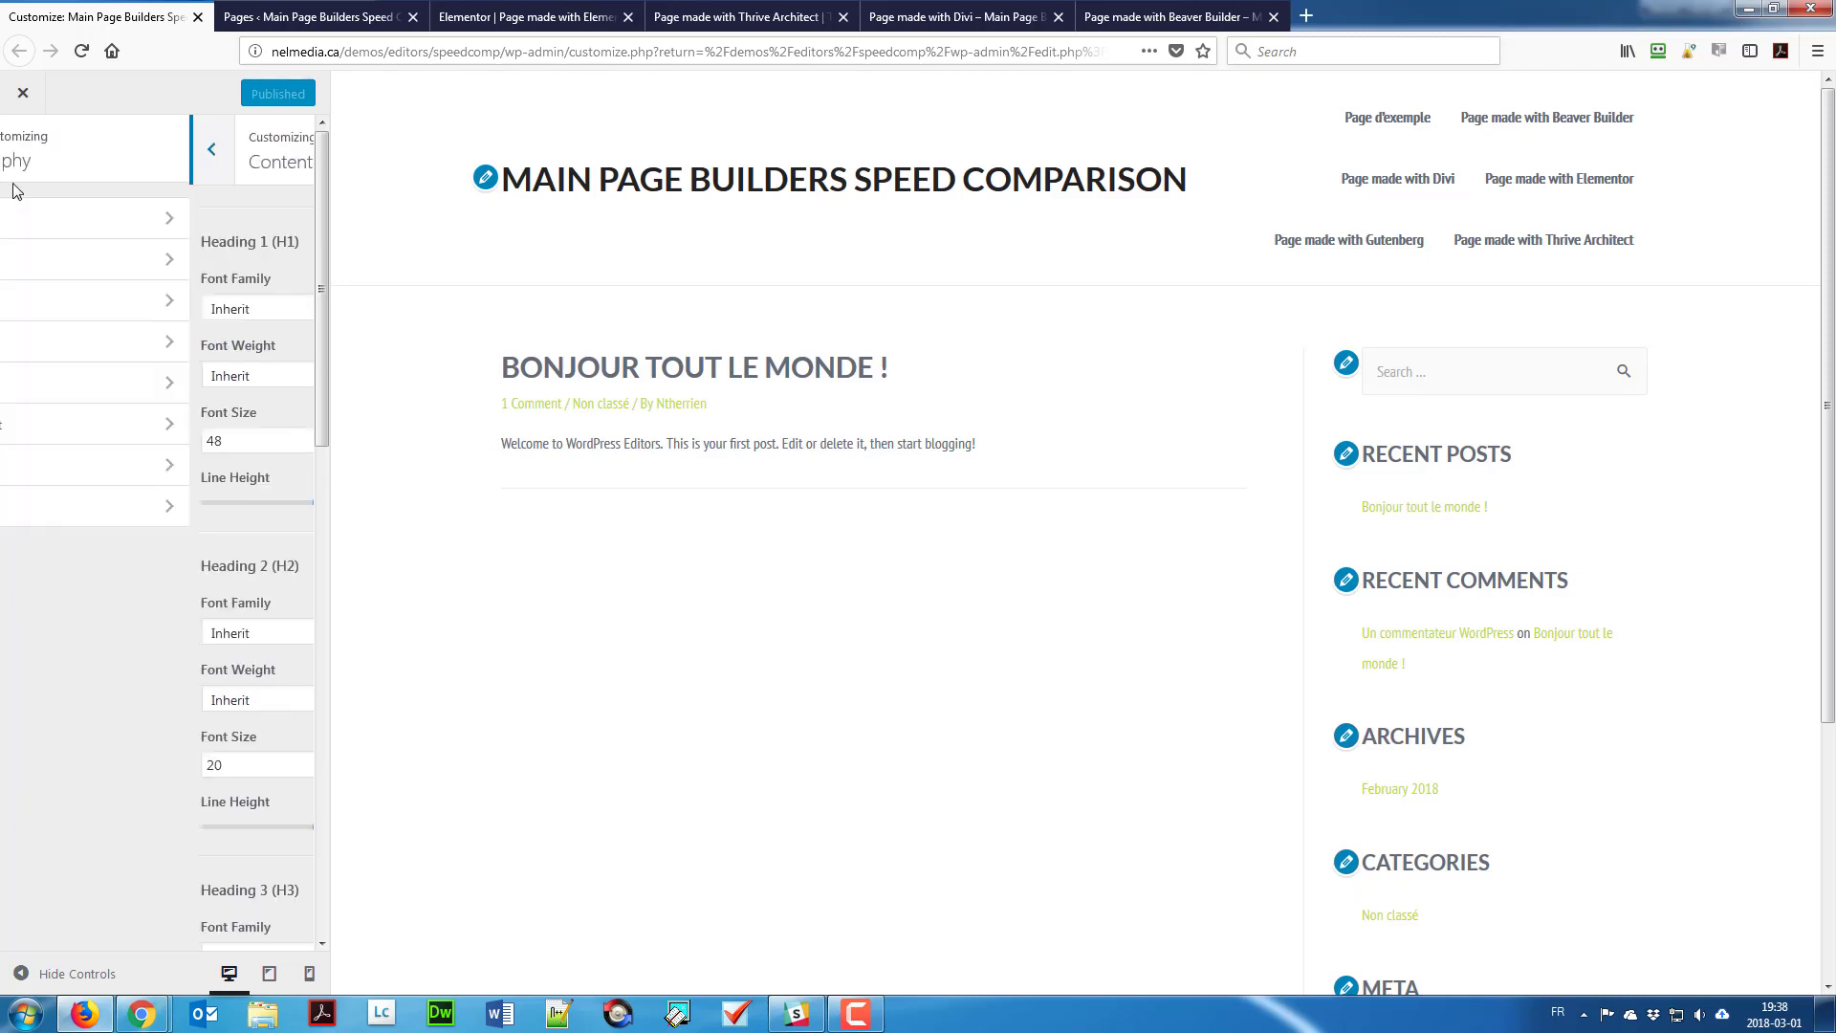
Step: Examine the base typography for body and headings, recheck the content heading sizes, and close the Customizer
{"action": "left_click", "coordinate": [40, 218]}
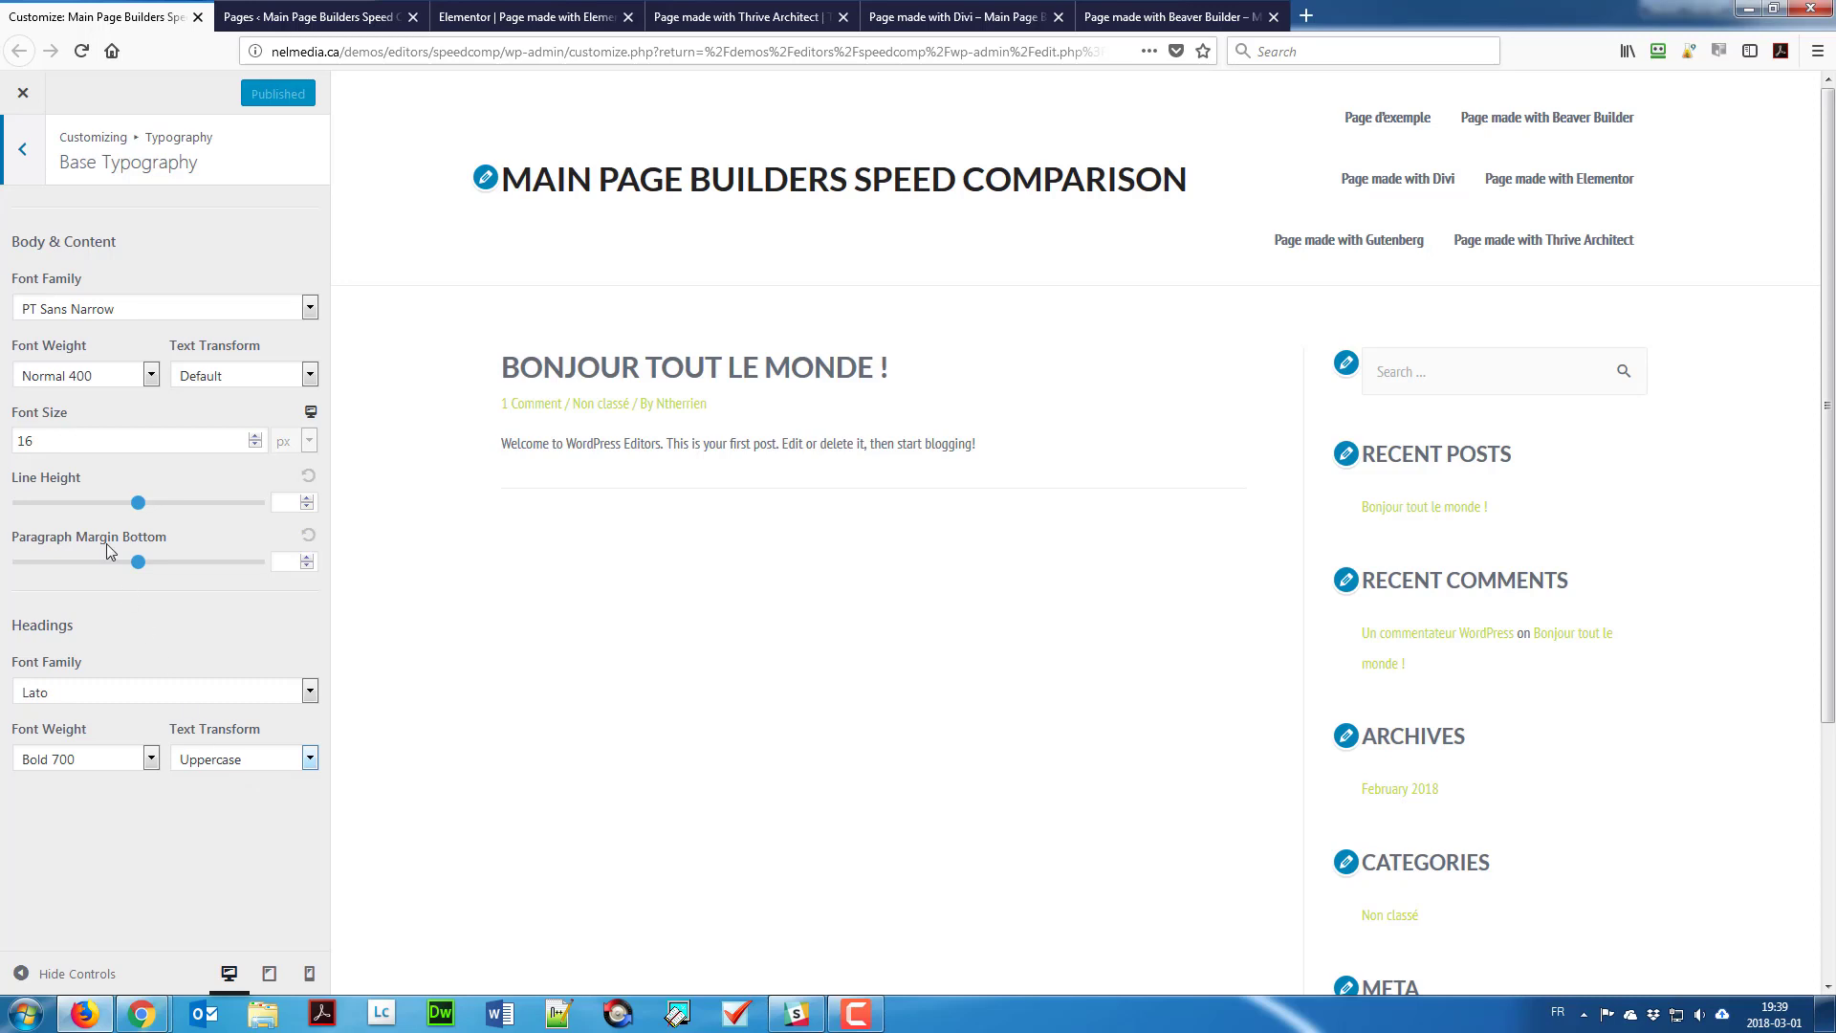
{"action": "key", "text": "Escape"}
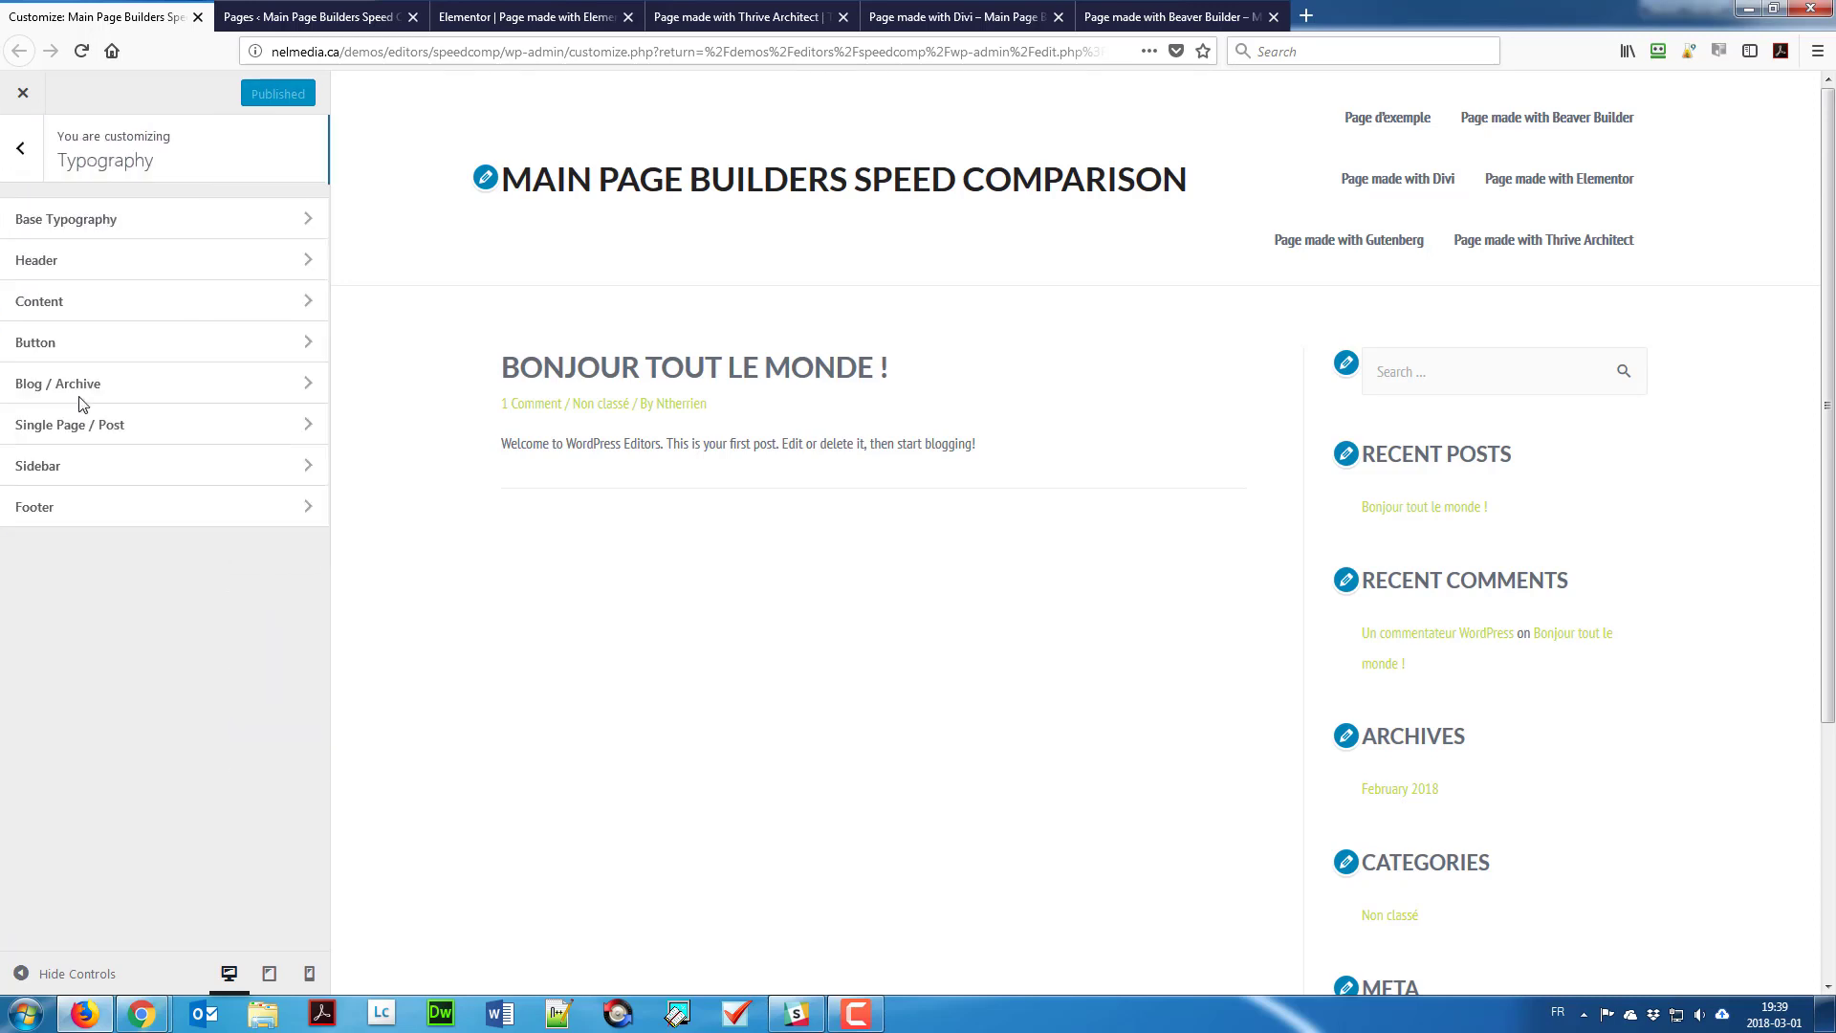
{"action": "left_click", "coordinate": [69, 302]}
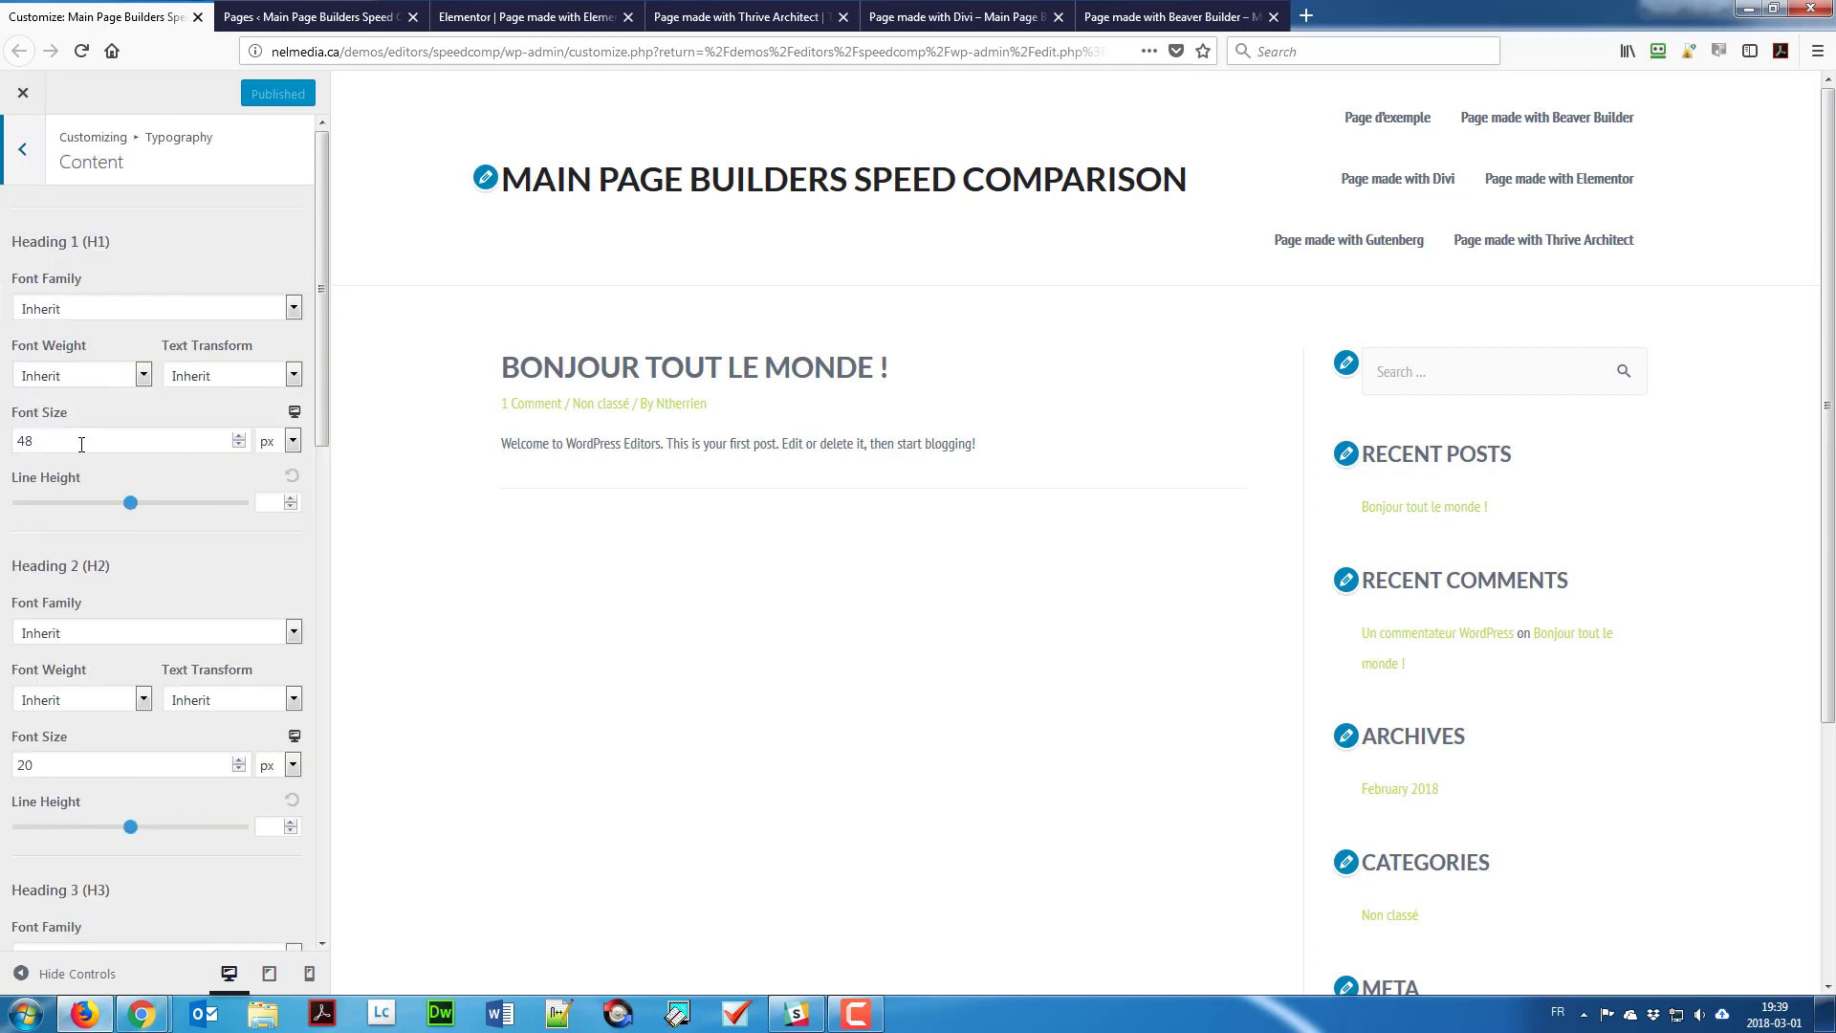
{"action": "scroll", "coordinate": [108, 737], "scroll_direction": "down", "scroll_amount": 3}
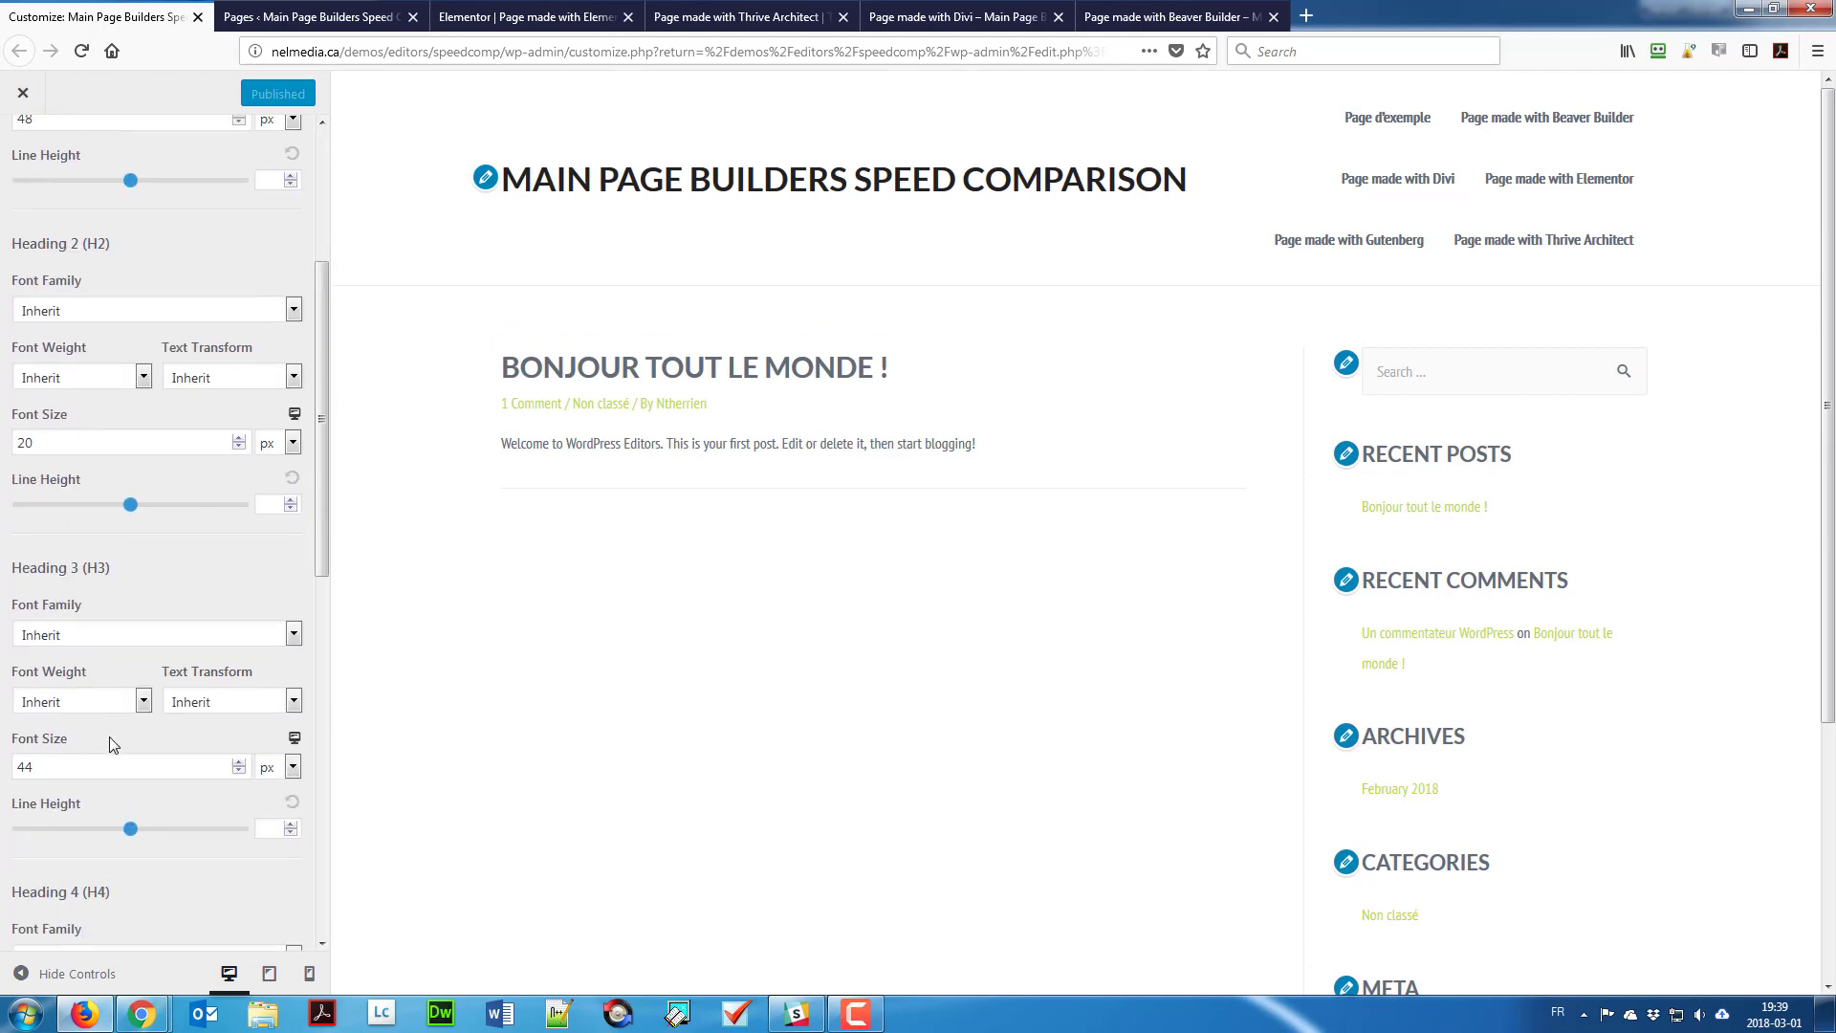
{"action": "scroll", "coordinate": [94, 699], "scroll_direction": "up", "scroll_amount": 3}
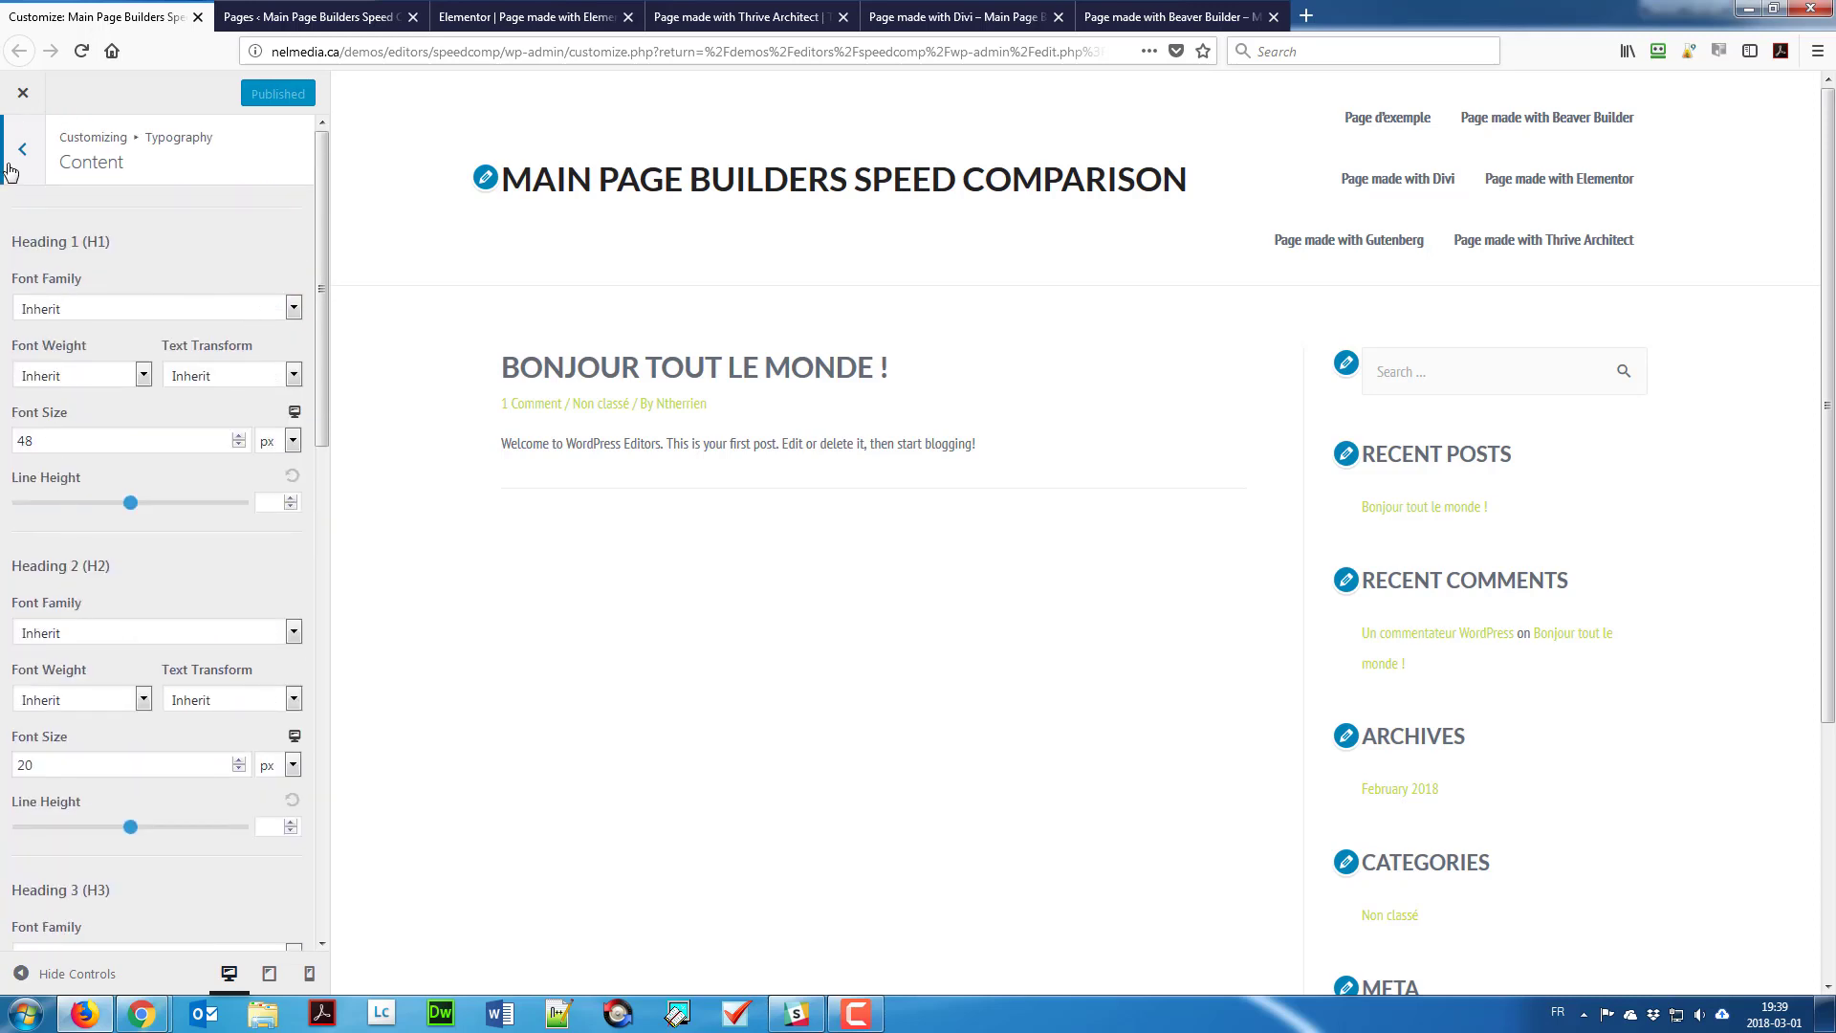
{"action": "key", "text": "Escape"}
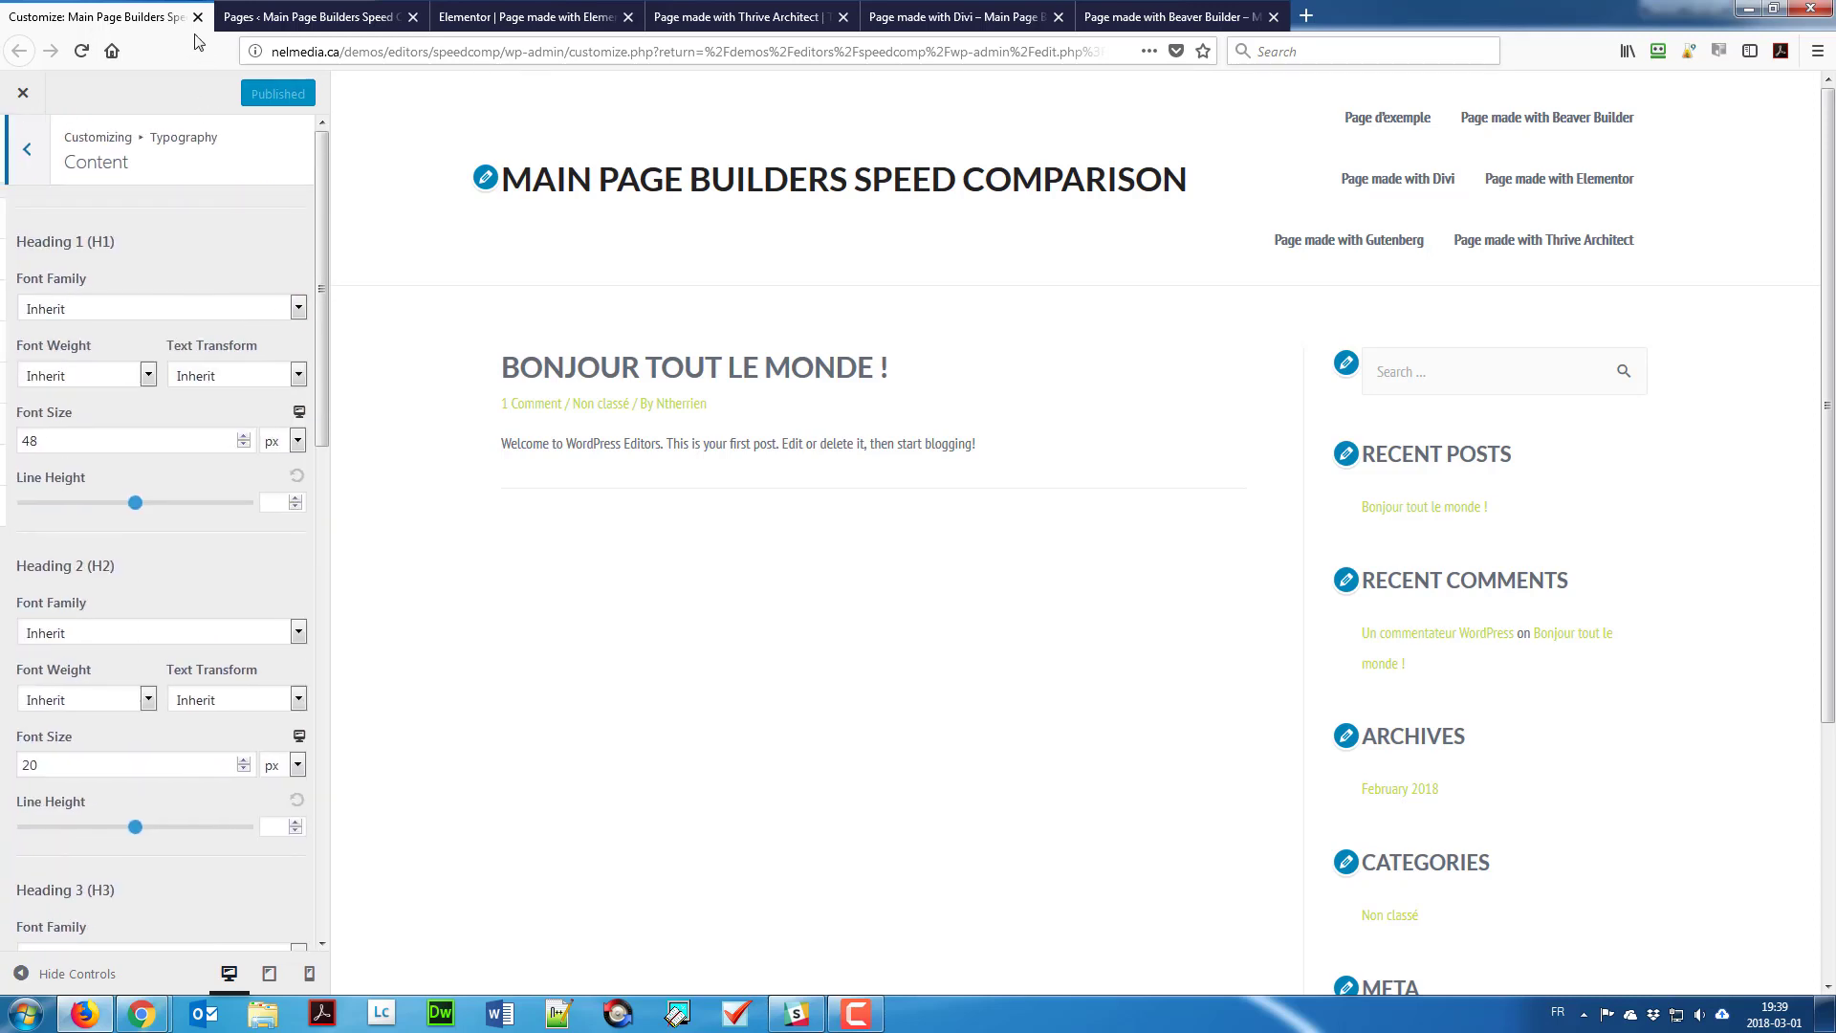
{"action": "left_click", "coordinate": [198, 17]}
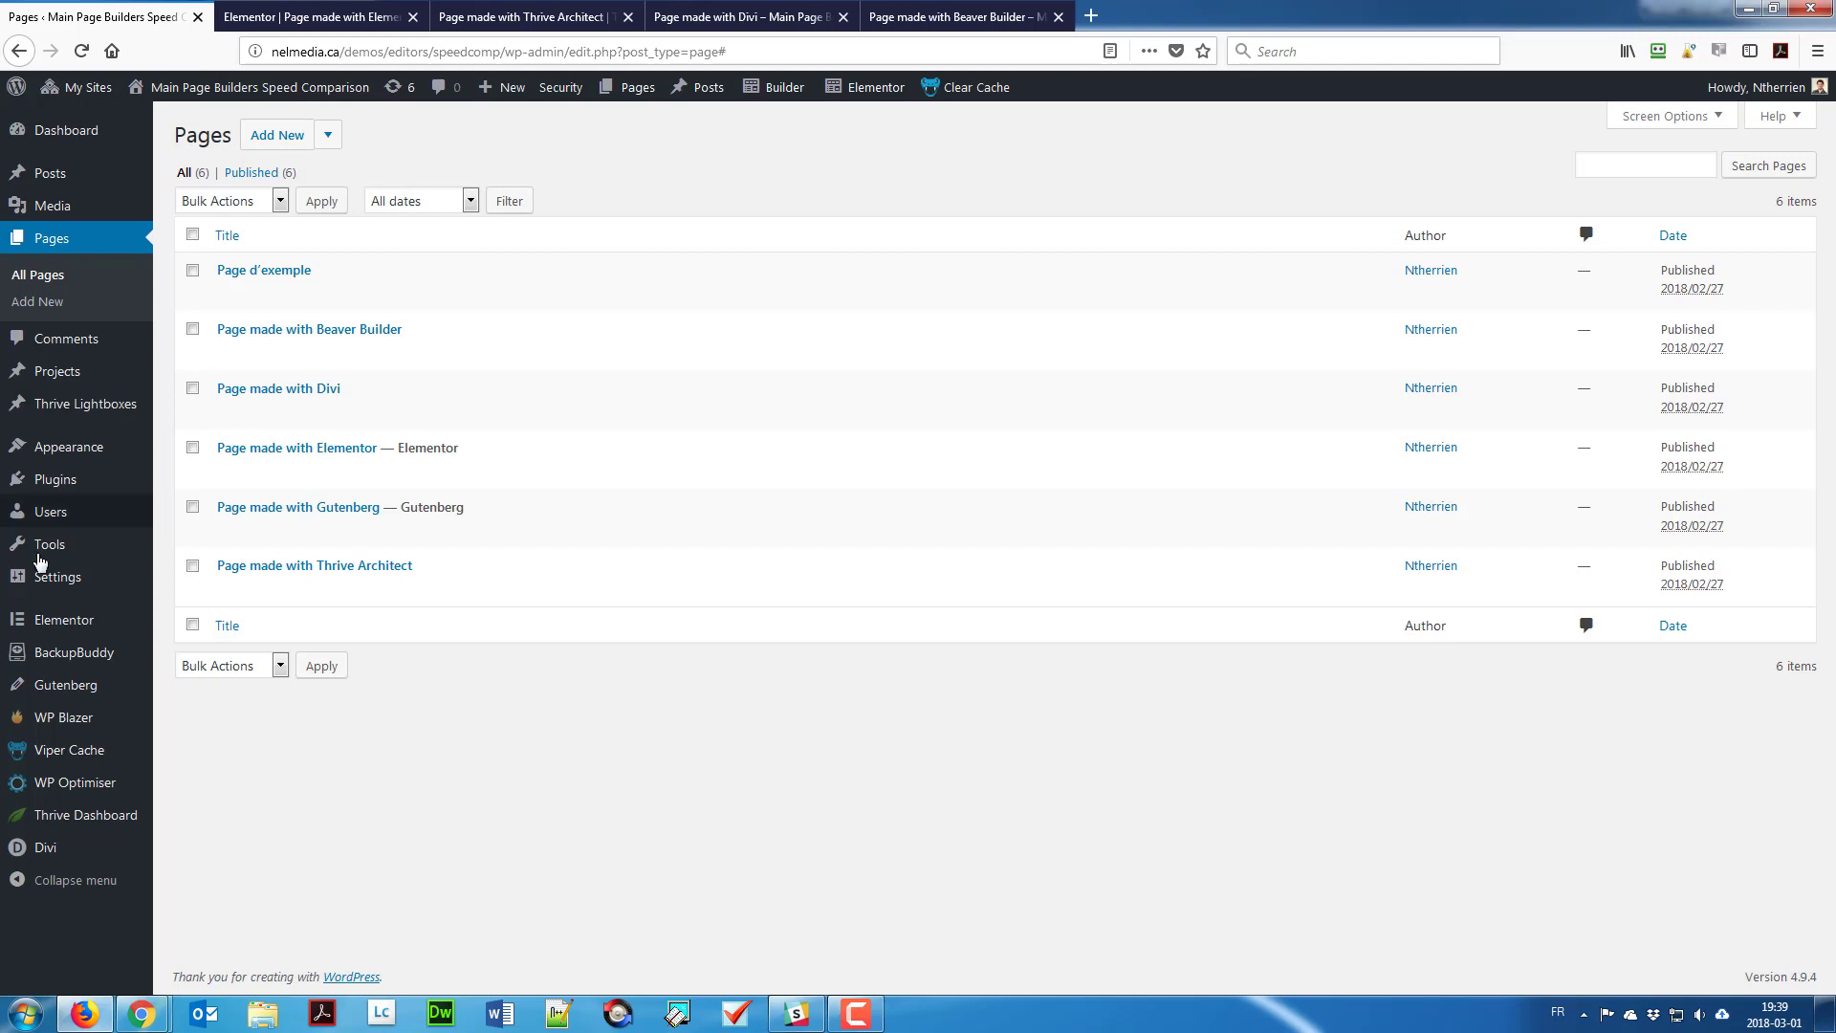
Step: Switch to the ProStyler Skeleton demo page in Chrome and examine its company, benefits, team, solutions and strengths sections
{"action": "mouse_move", "coordinate": [138, 1026]}
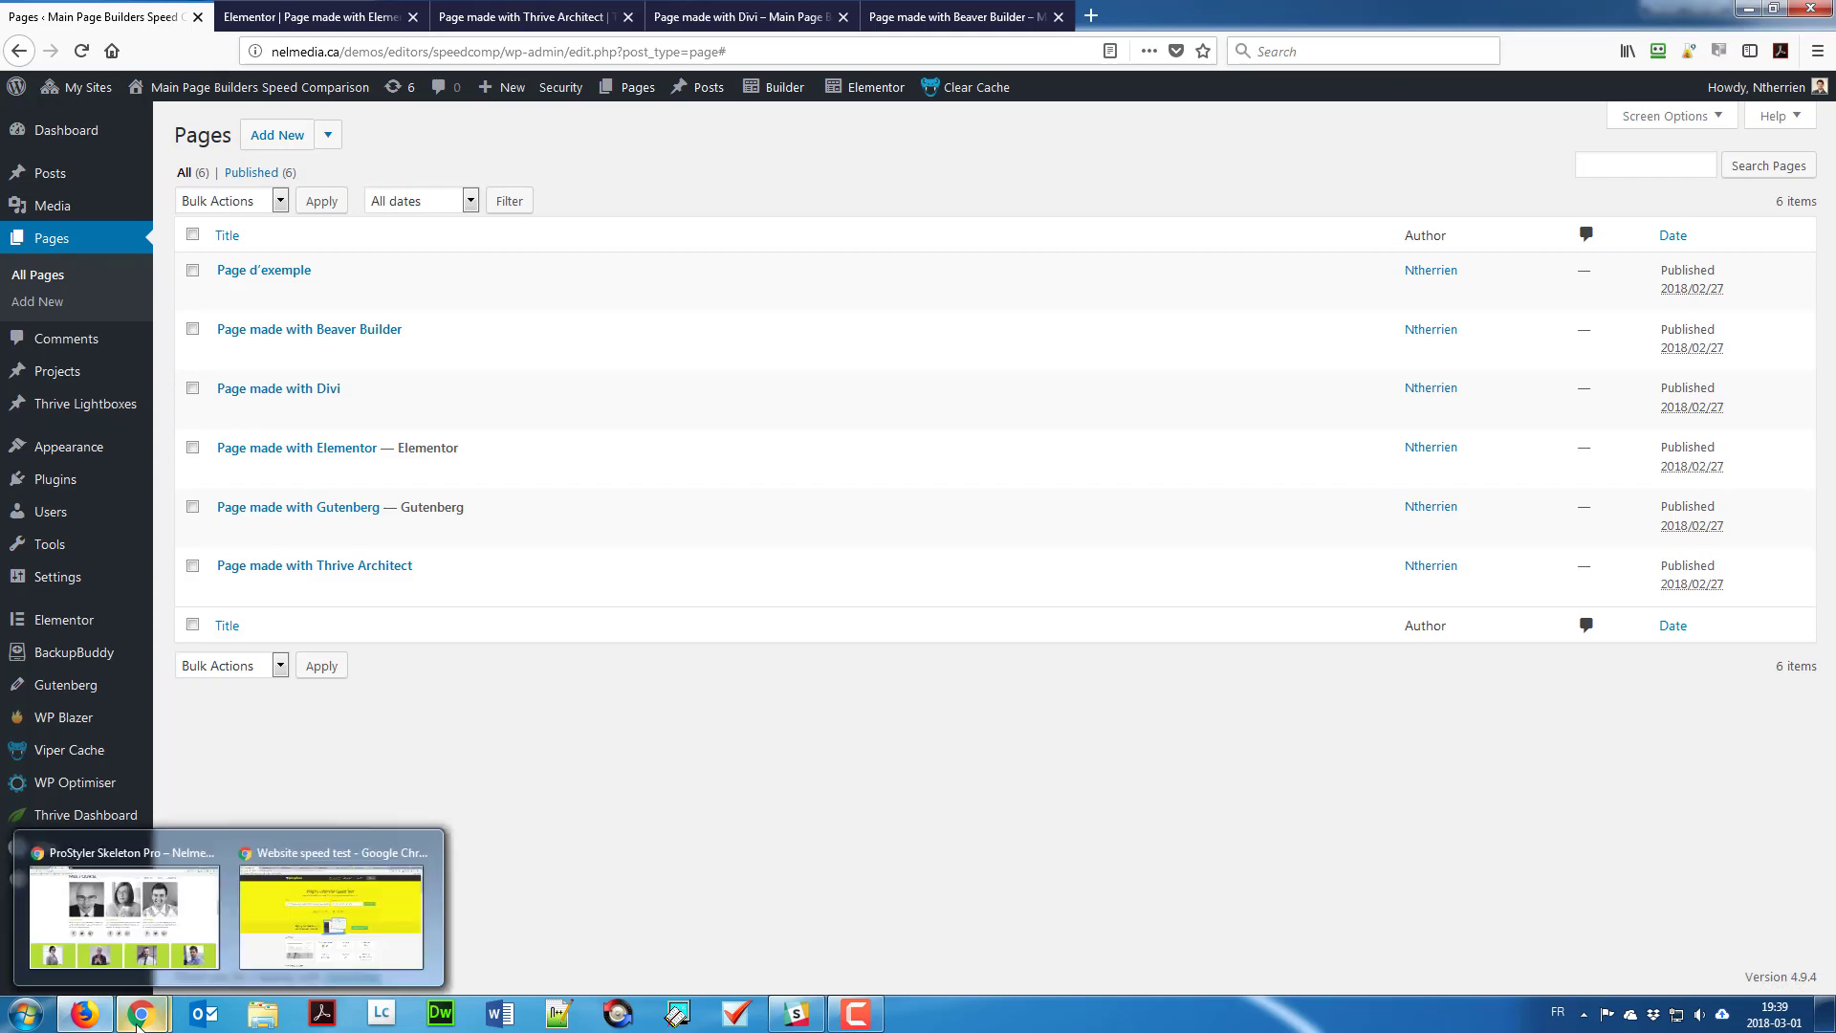
{"action": "left_click", "coordinate": [206, 934]}
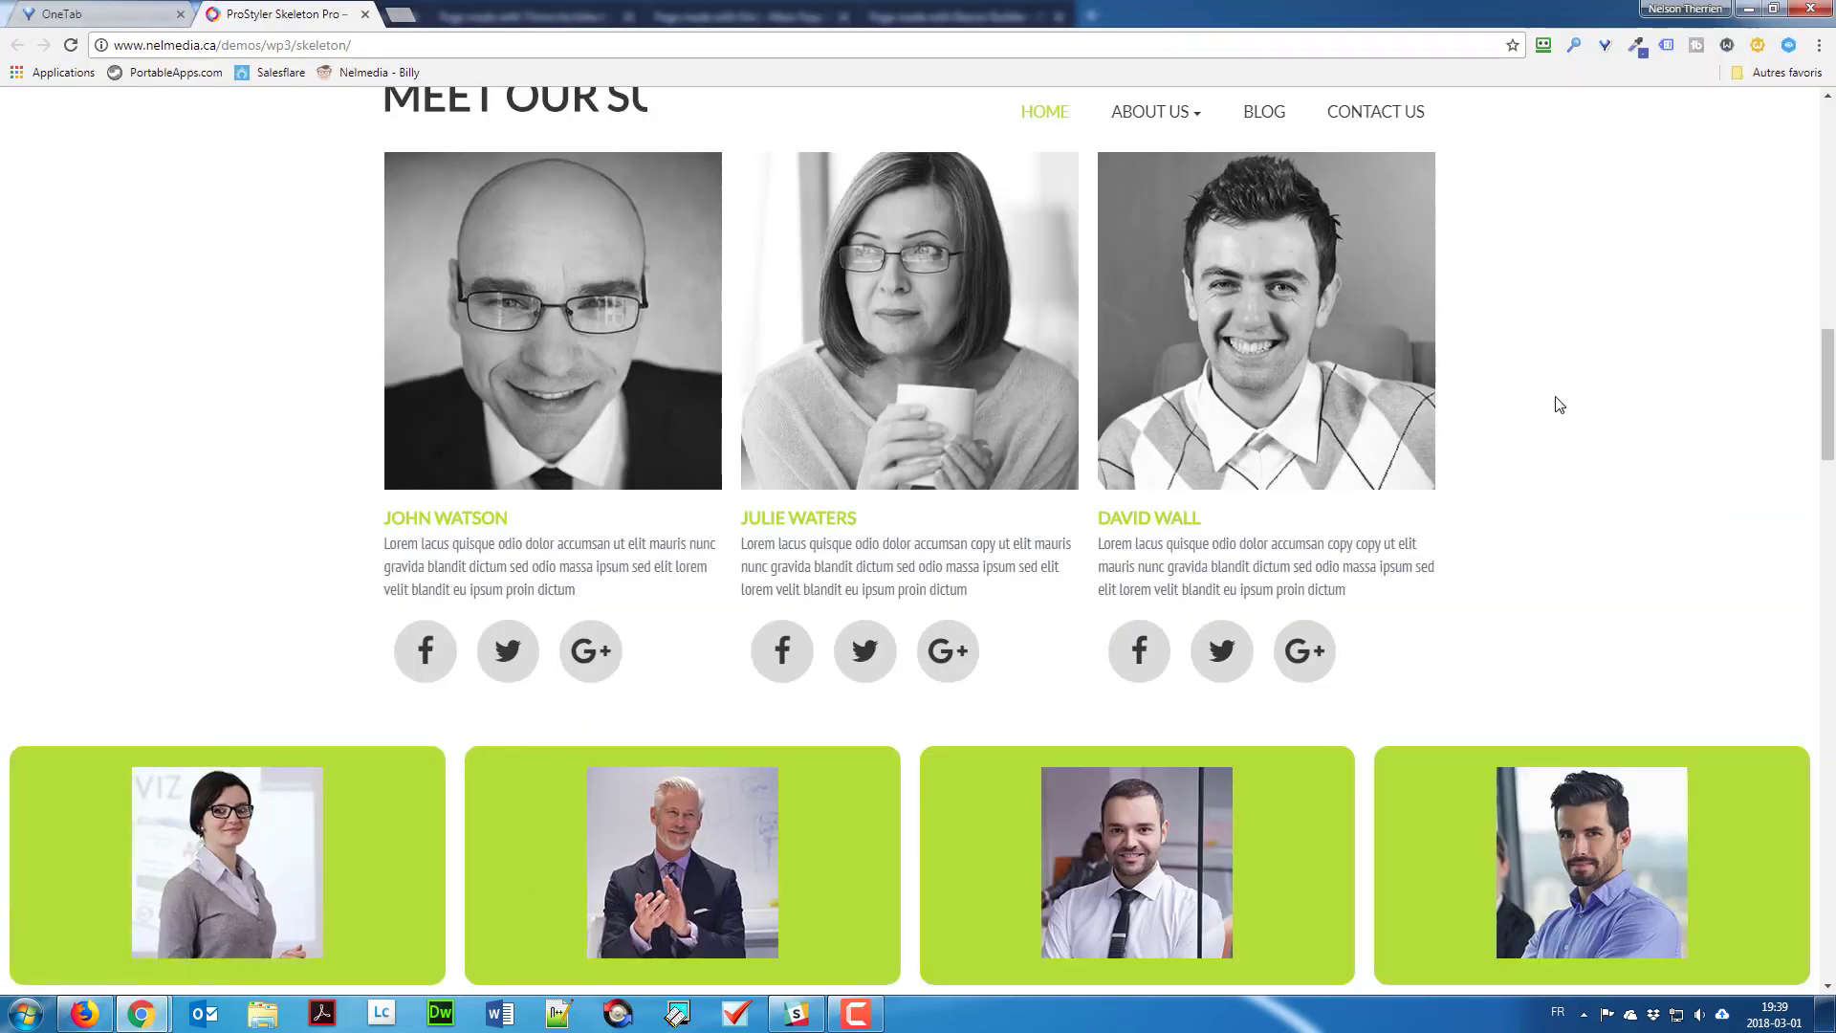
{"action": "scroll", "coordinate": [1557, 421], "scroll_direction": "up", "scroll_amount": 7}
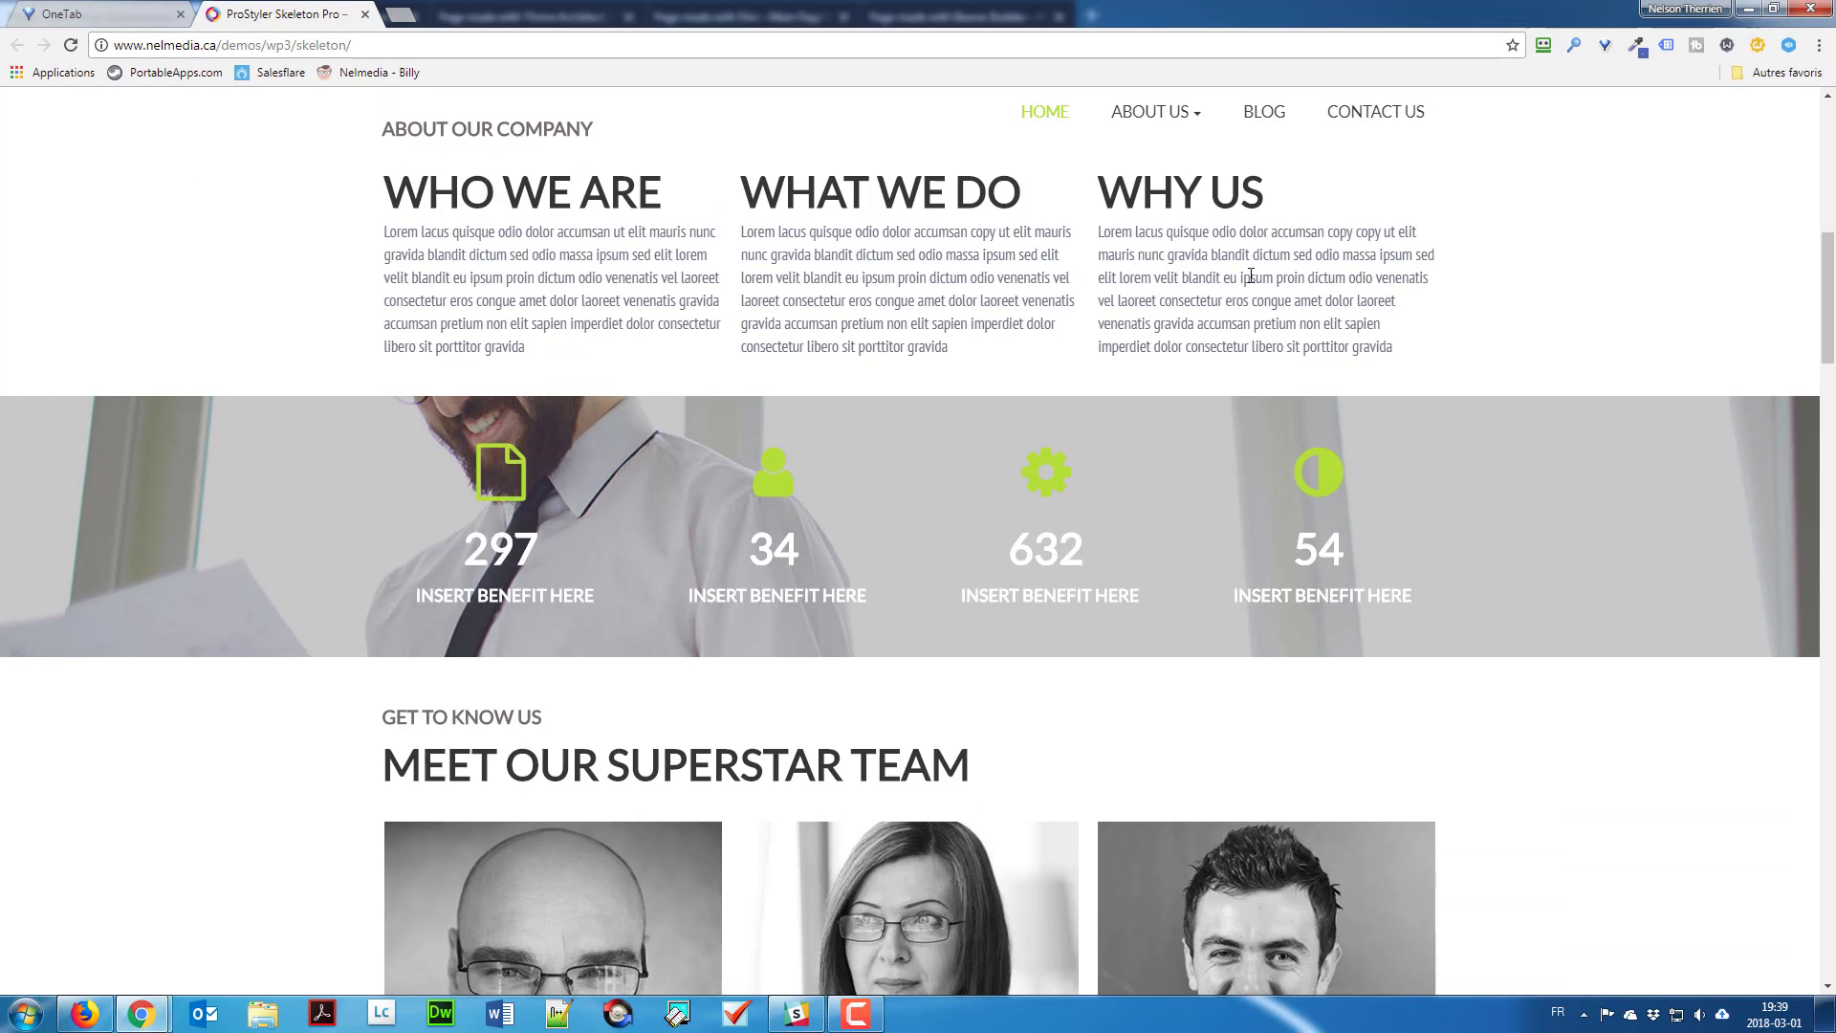
{"action": "scroll", "coordinate": [778, 482], "scroll_direction": "down", "scroll_amount": 1}
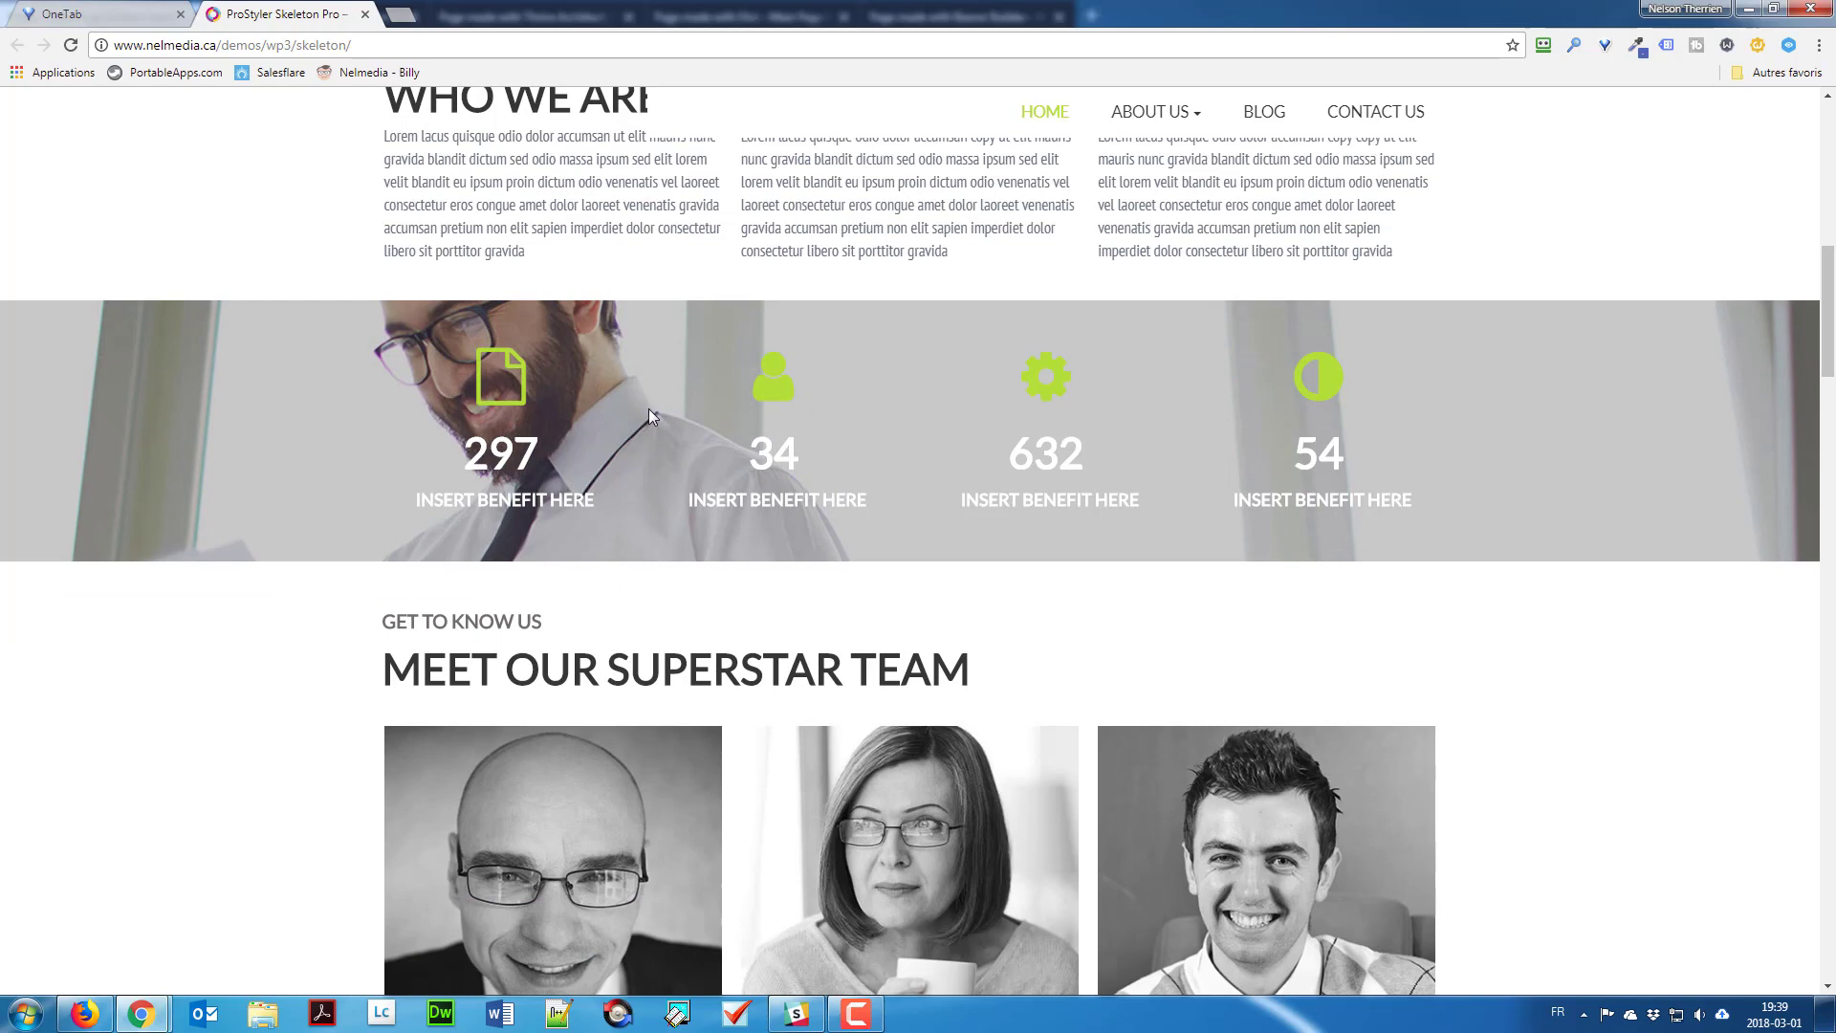
{"action": "scroll", "coordinate": [589, 547], "scroll_direction": "up", "scroll_amount": 2}
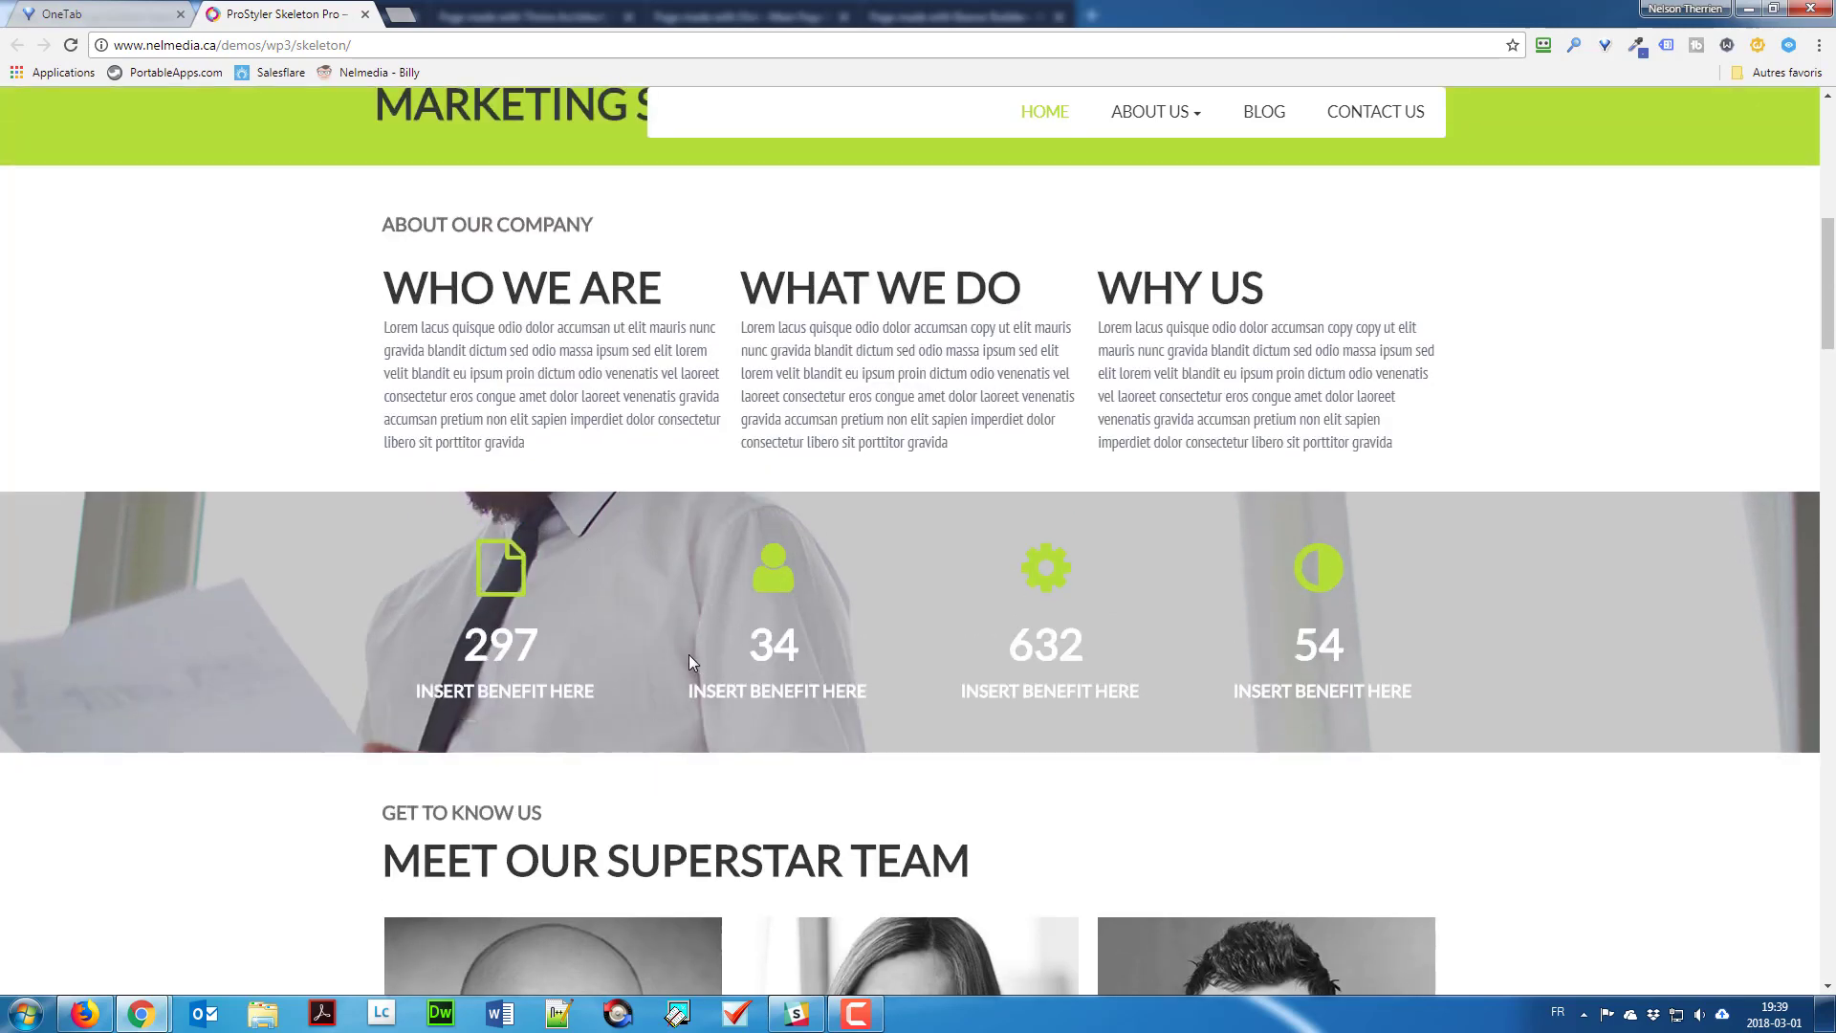
{"action": "scroll", "coordinate": [689, 655], "scroll_direction": "down", "scroll_amount": 3}
{"action": "scroll", "coordinate": [671, 656], "scroll_direction": "down", "scroll_amount": 3}
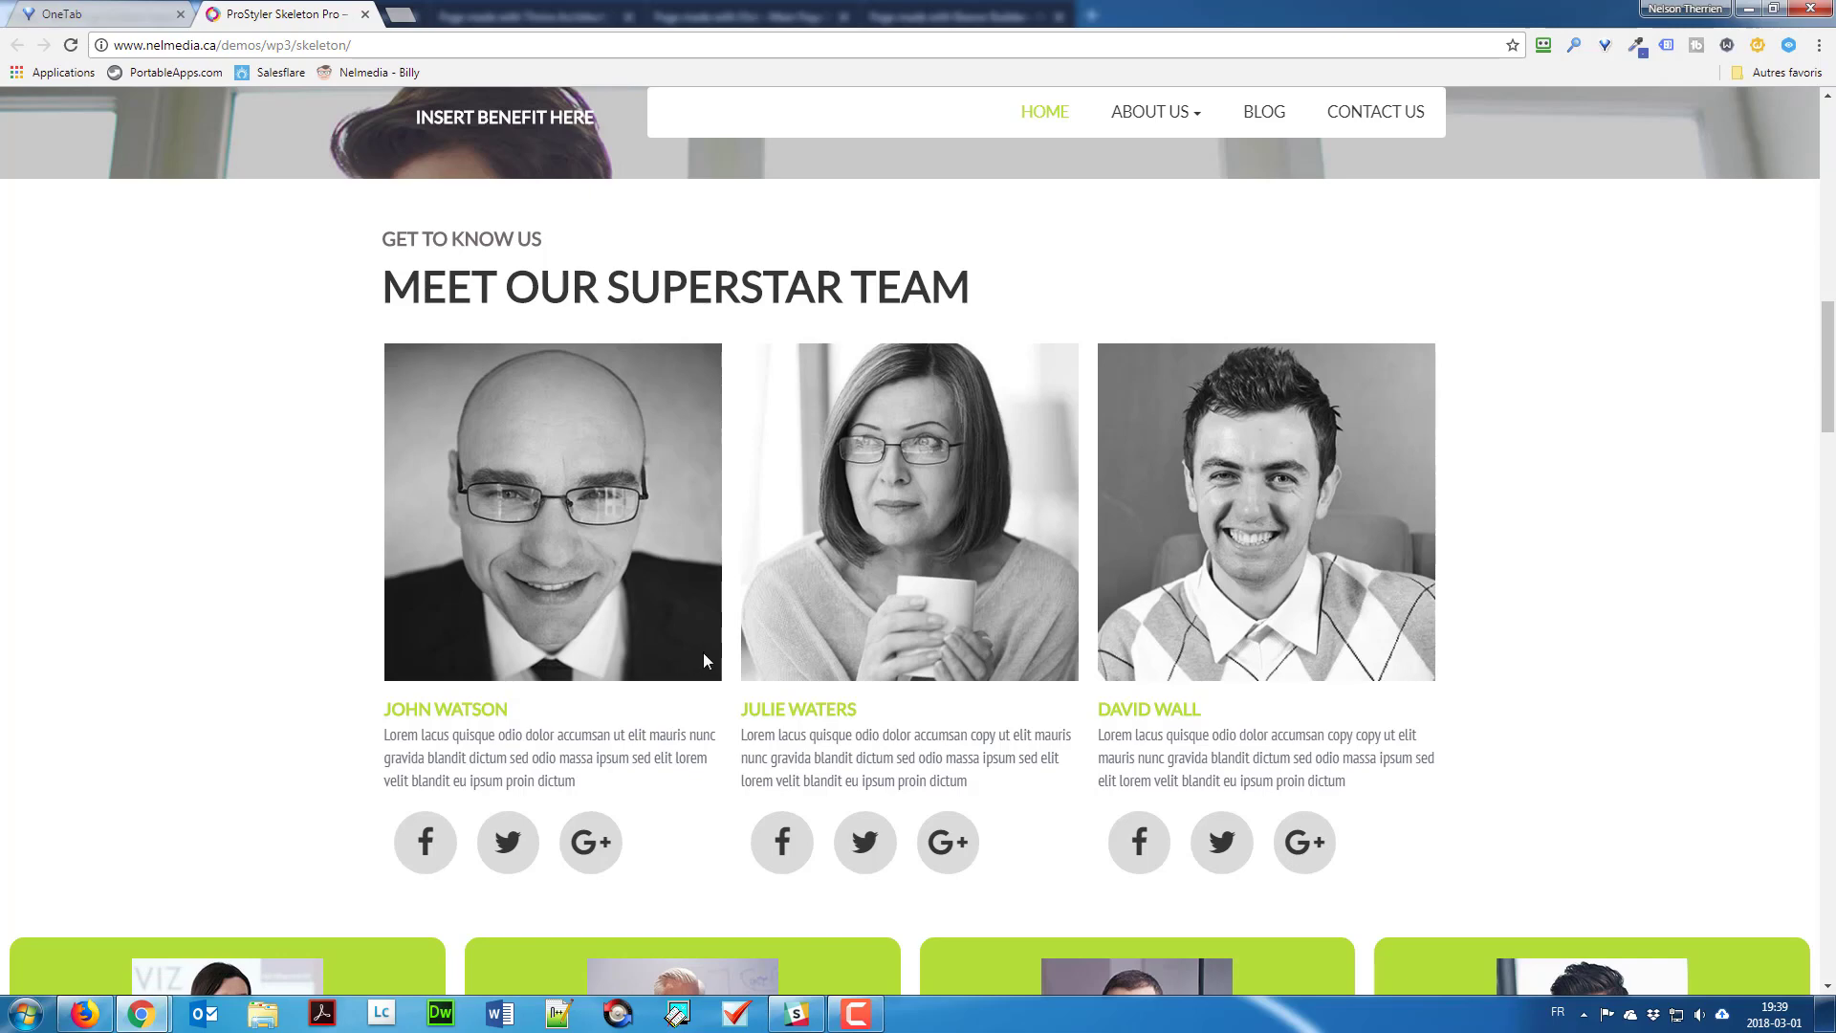
{"action": "scroll", "coordinate": [697, 677], "scroll_direction": "down", "scroll_amount": 2}
{"action": "mouse_move", "coordinate": [505, 845]}
{"action": "scroll", "coordinate": [570, 828], "scroll_direction": "down", "scroll_amount": 10}
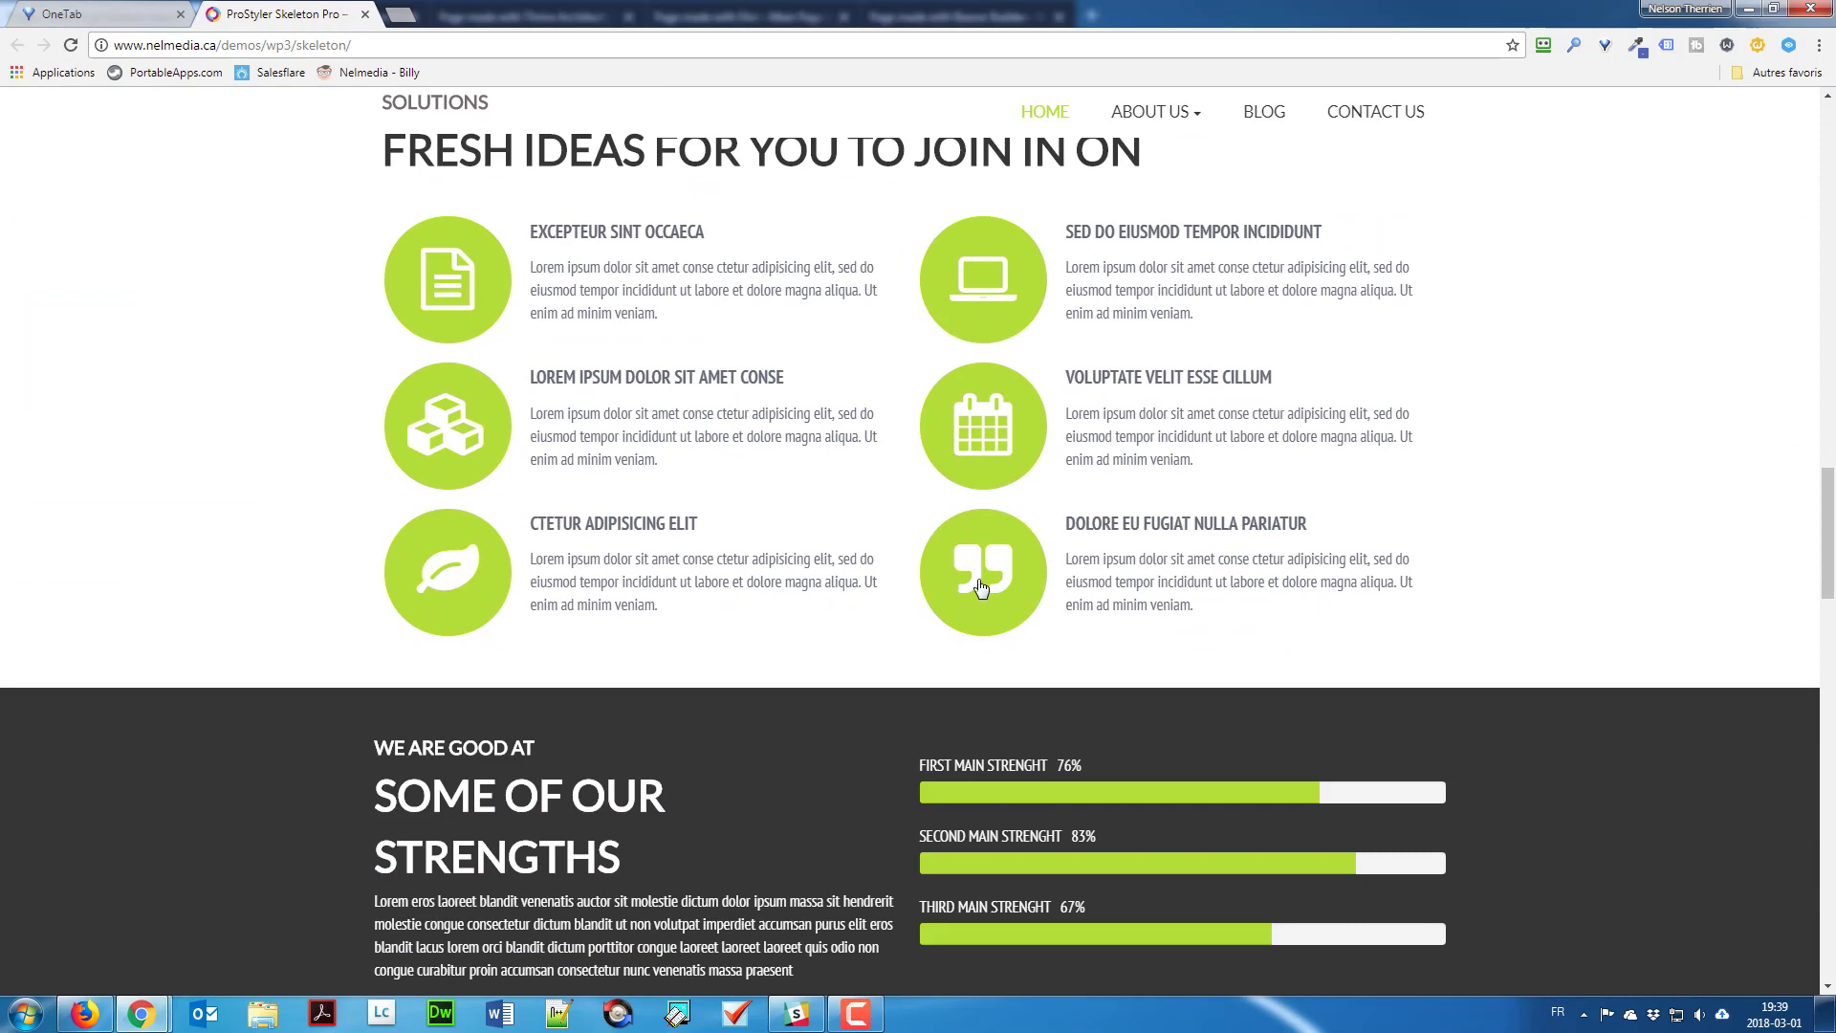
{"action": "scroll", "coordinate": [909, 593], "scroll_direction": "up", "scroll_amount": 10}
{"action": "scroll", "coordinate": [892, 610], "scroll_direction": "up", "scroll_amount": 7}
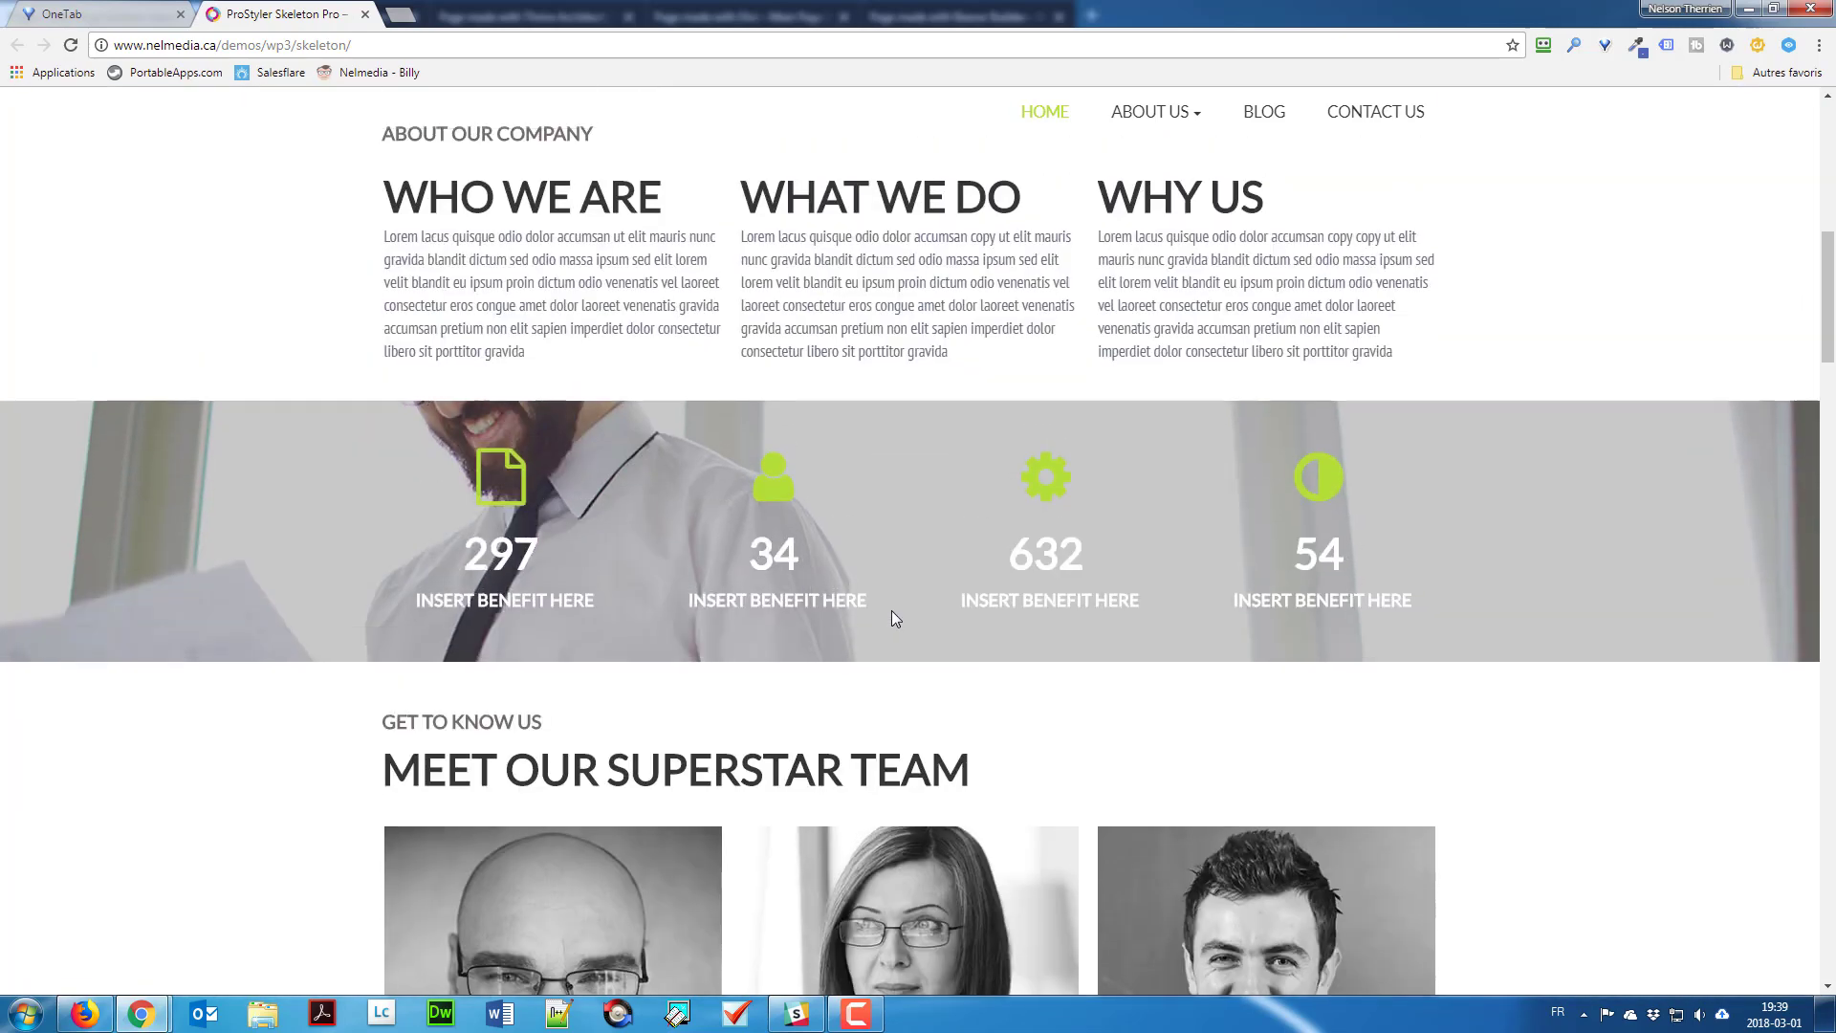
{"action": "scroll", "coordinate": [894, 612], "scroll_direction": "up", "scroll_amount": 2}
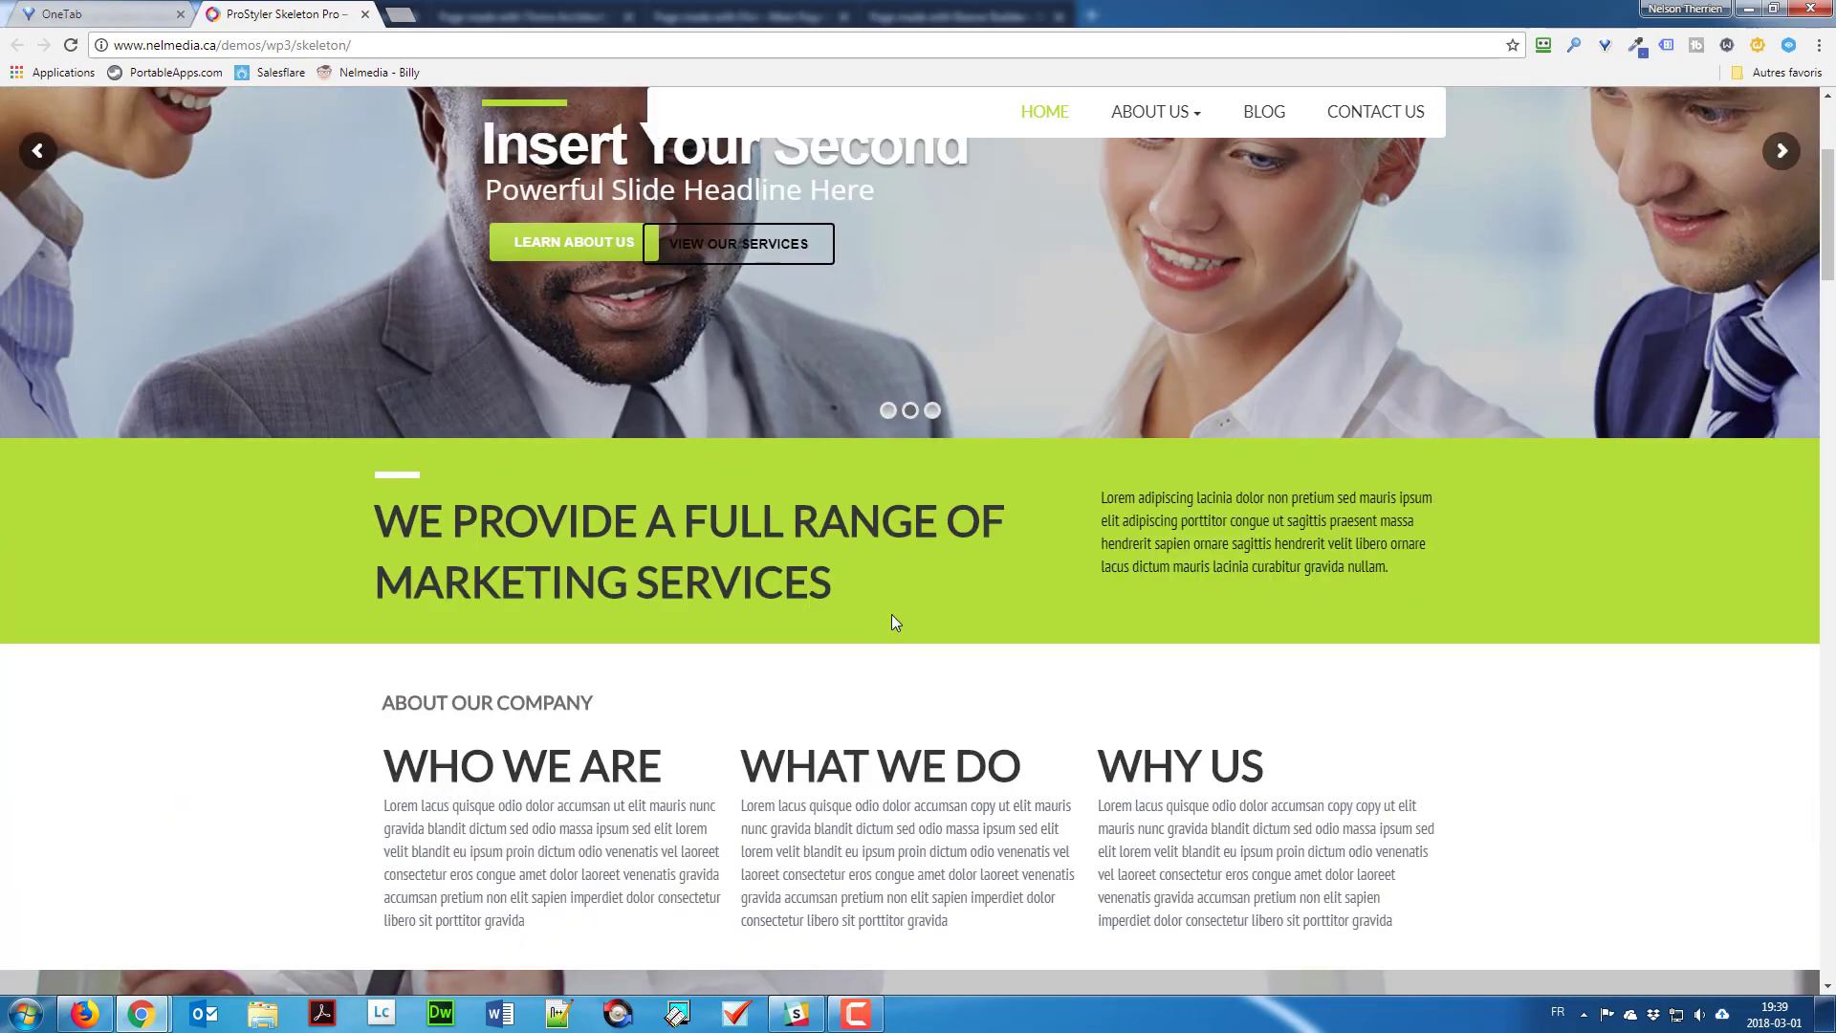
{"action": "scroll", "coordinate": [930, 574], "scroll_direction": "down", "scroll_amount": 5}
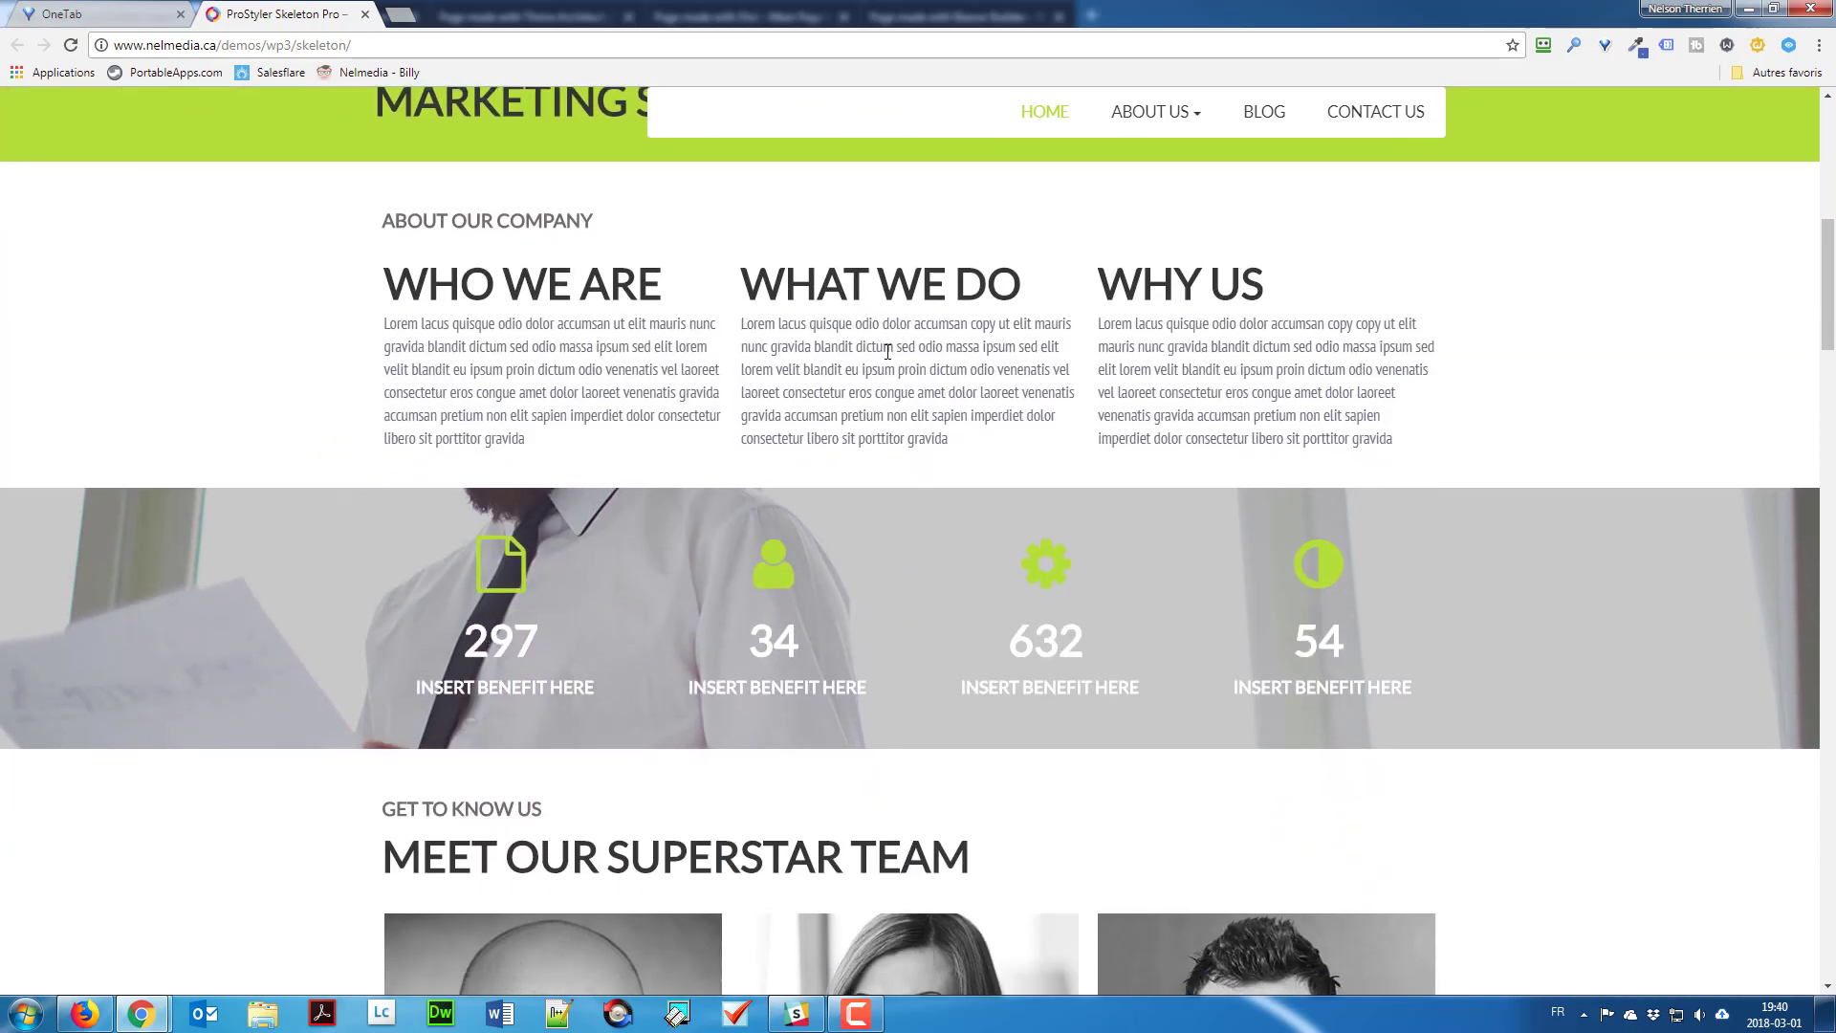
{"action": "scroll", "coordinate": [878, 408], "scroll_direction": "down", "scroll_amount": 2}
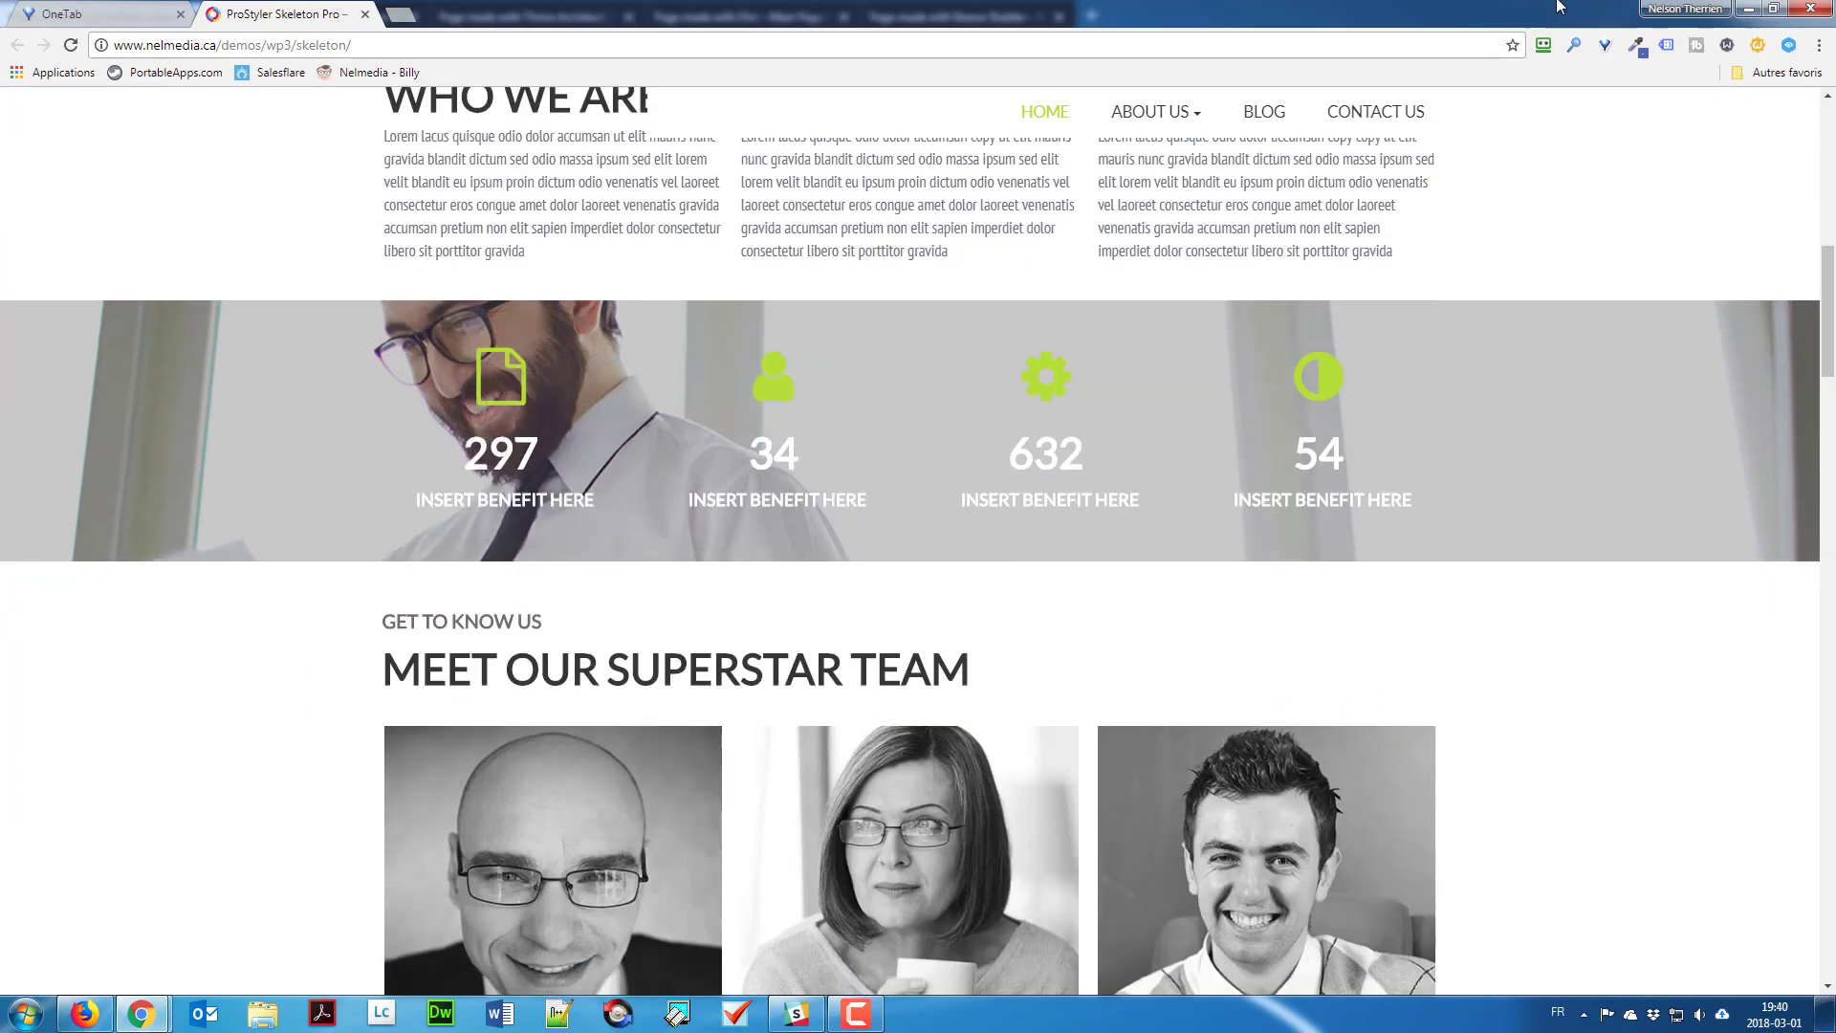
Step: Return to the WordPress pages list in Firefox and check the builder label beside the page made with Elementor
{"action": "key", "text": "alt+Tab"}
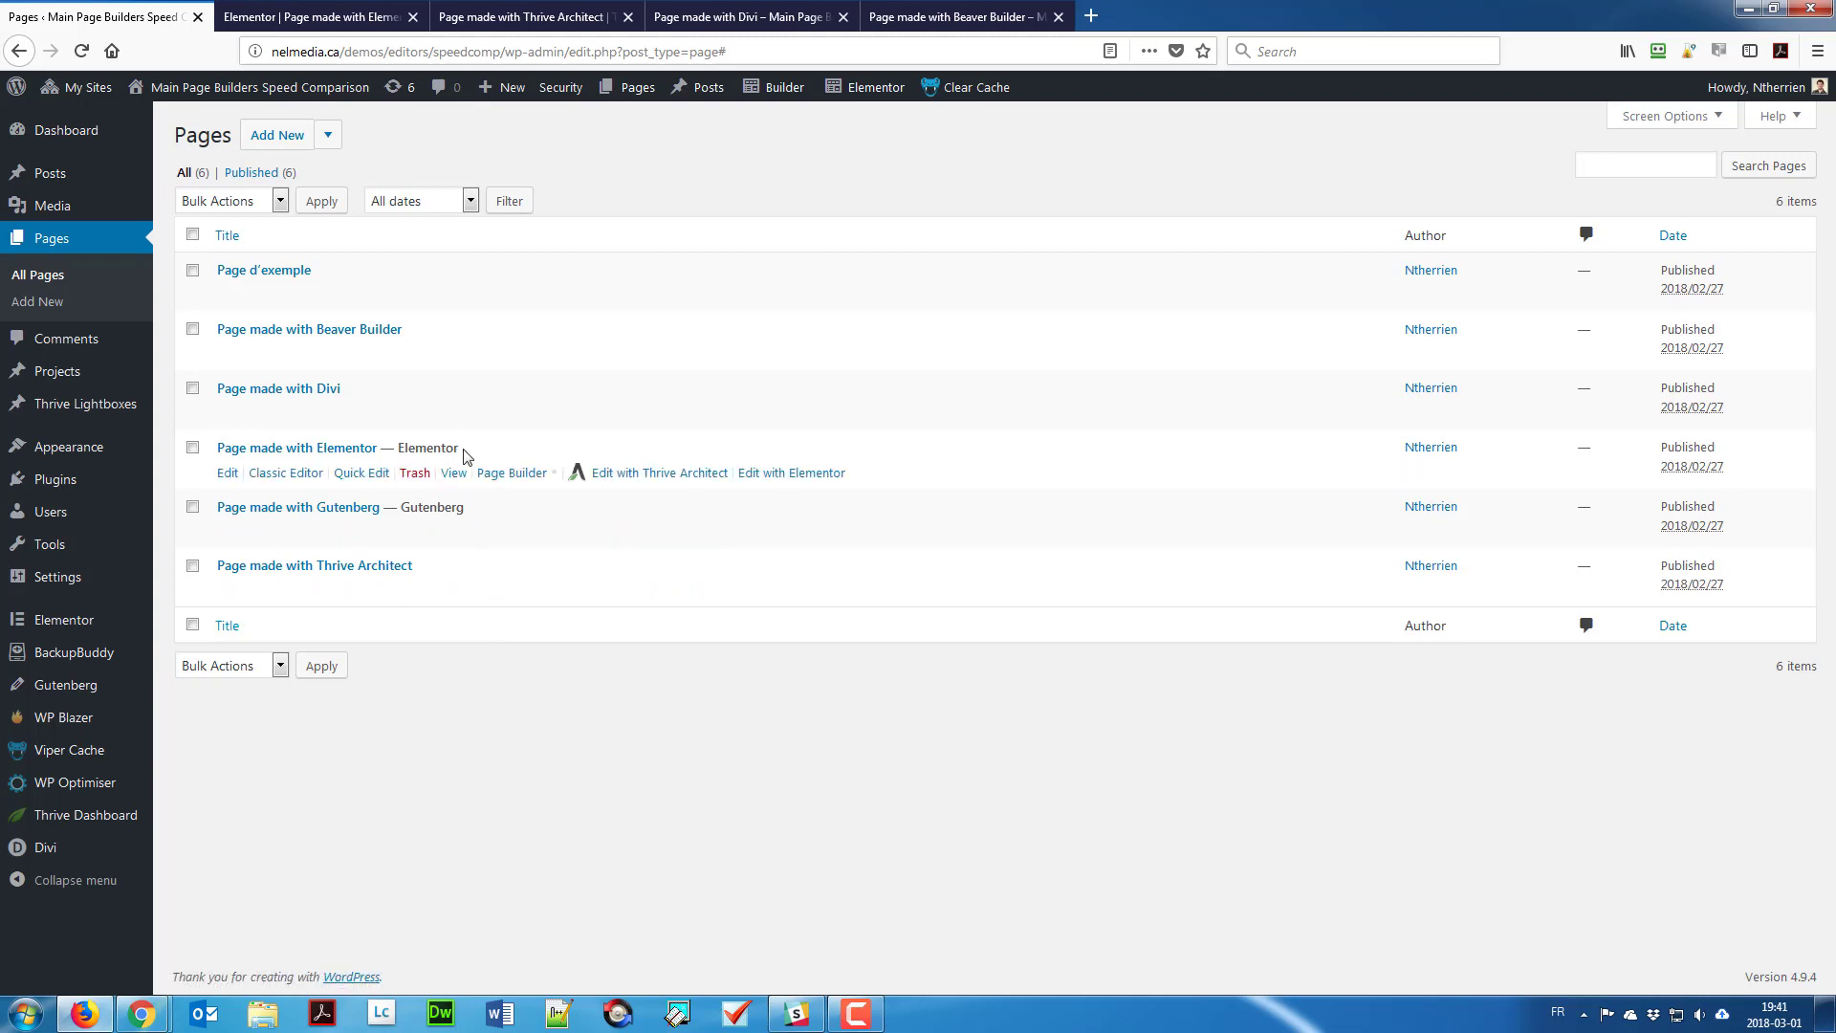
{"action": "left_click_drag", "start_coordinate": [467, 452], "coordinate": [416, 457]}
{"action": "left_click", "coordinate": [475, 455]}
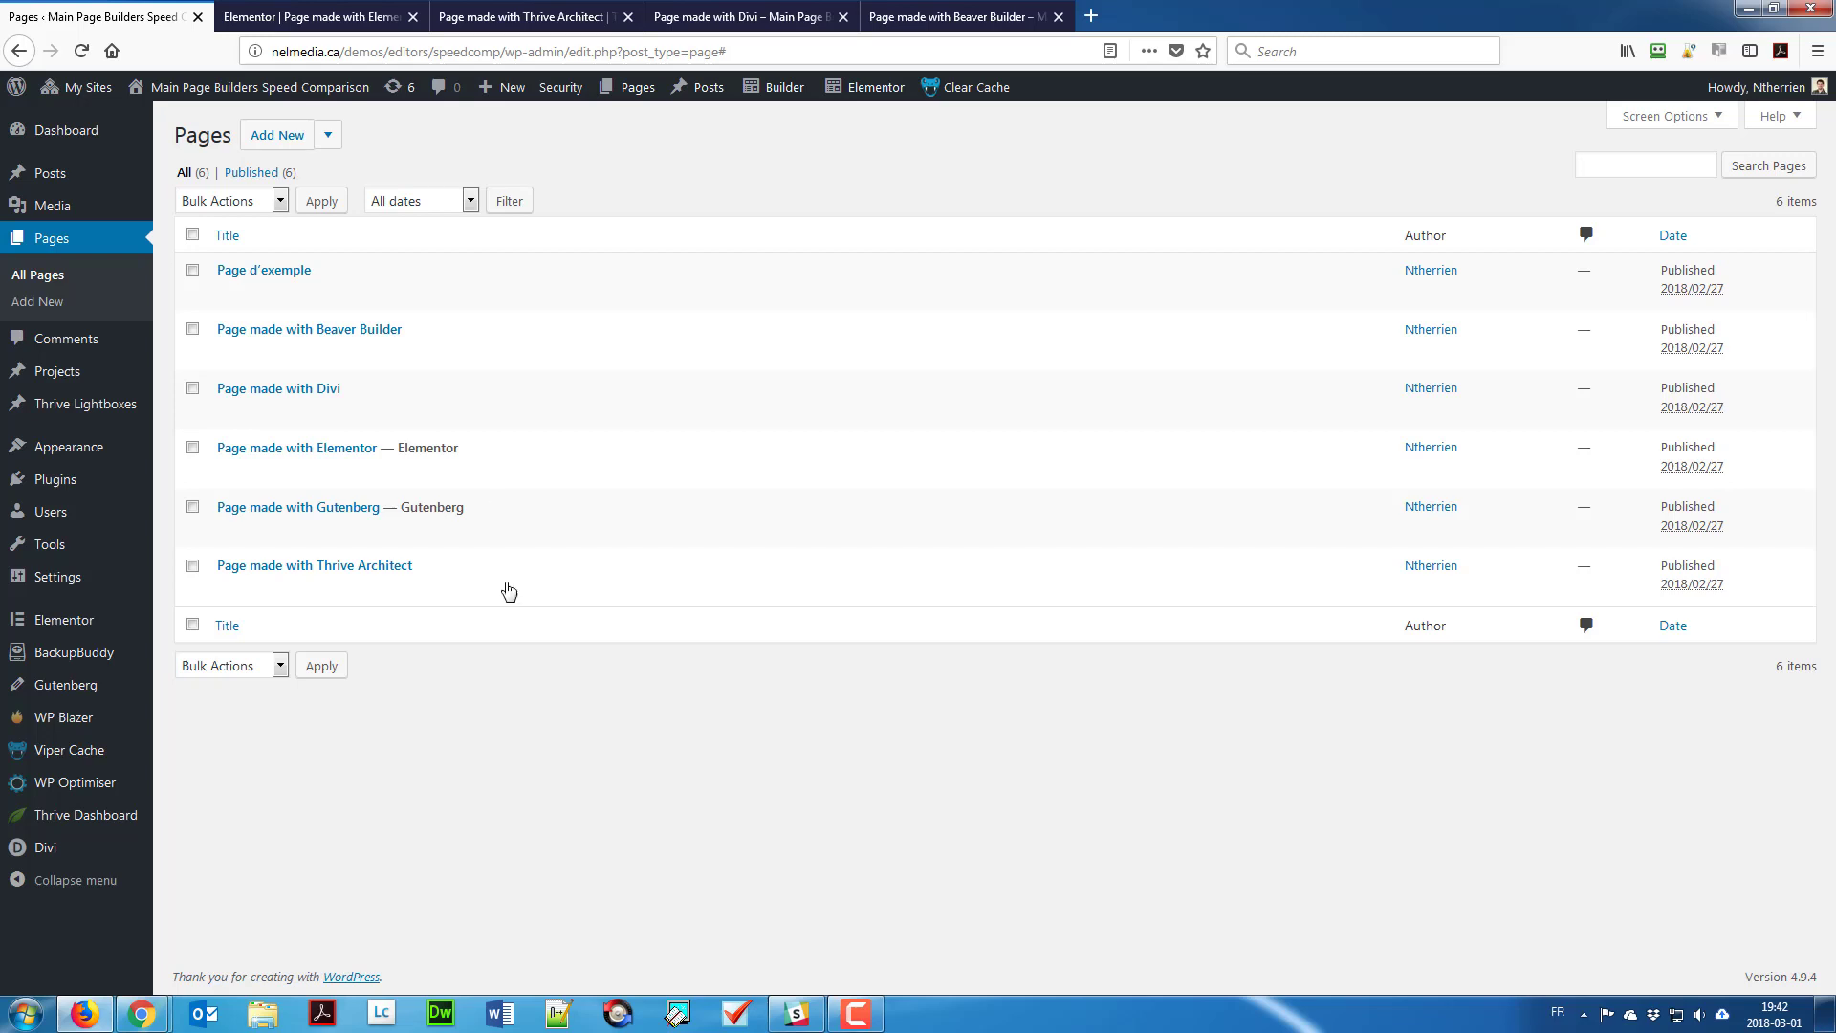
Step: Show the page made with Elementor in its editor and examine the benefits and team sections
{"action": "left_click", "coordinate": [321, 14]}
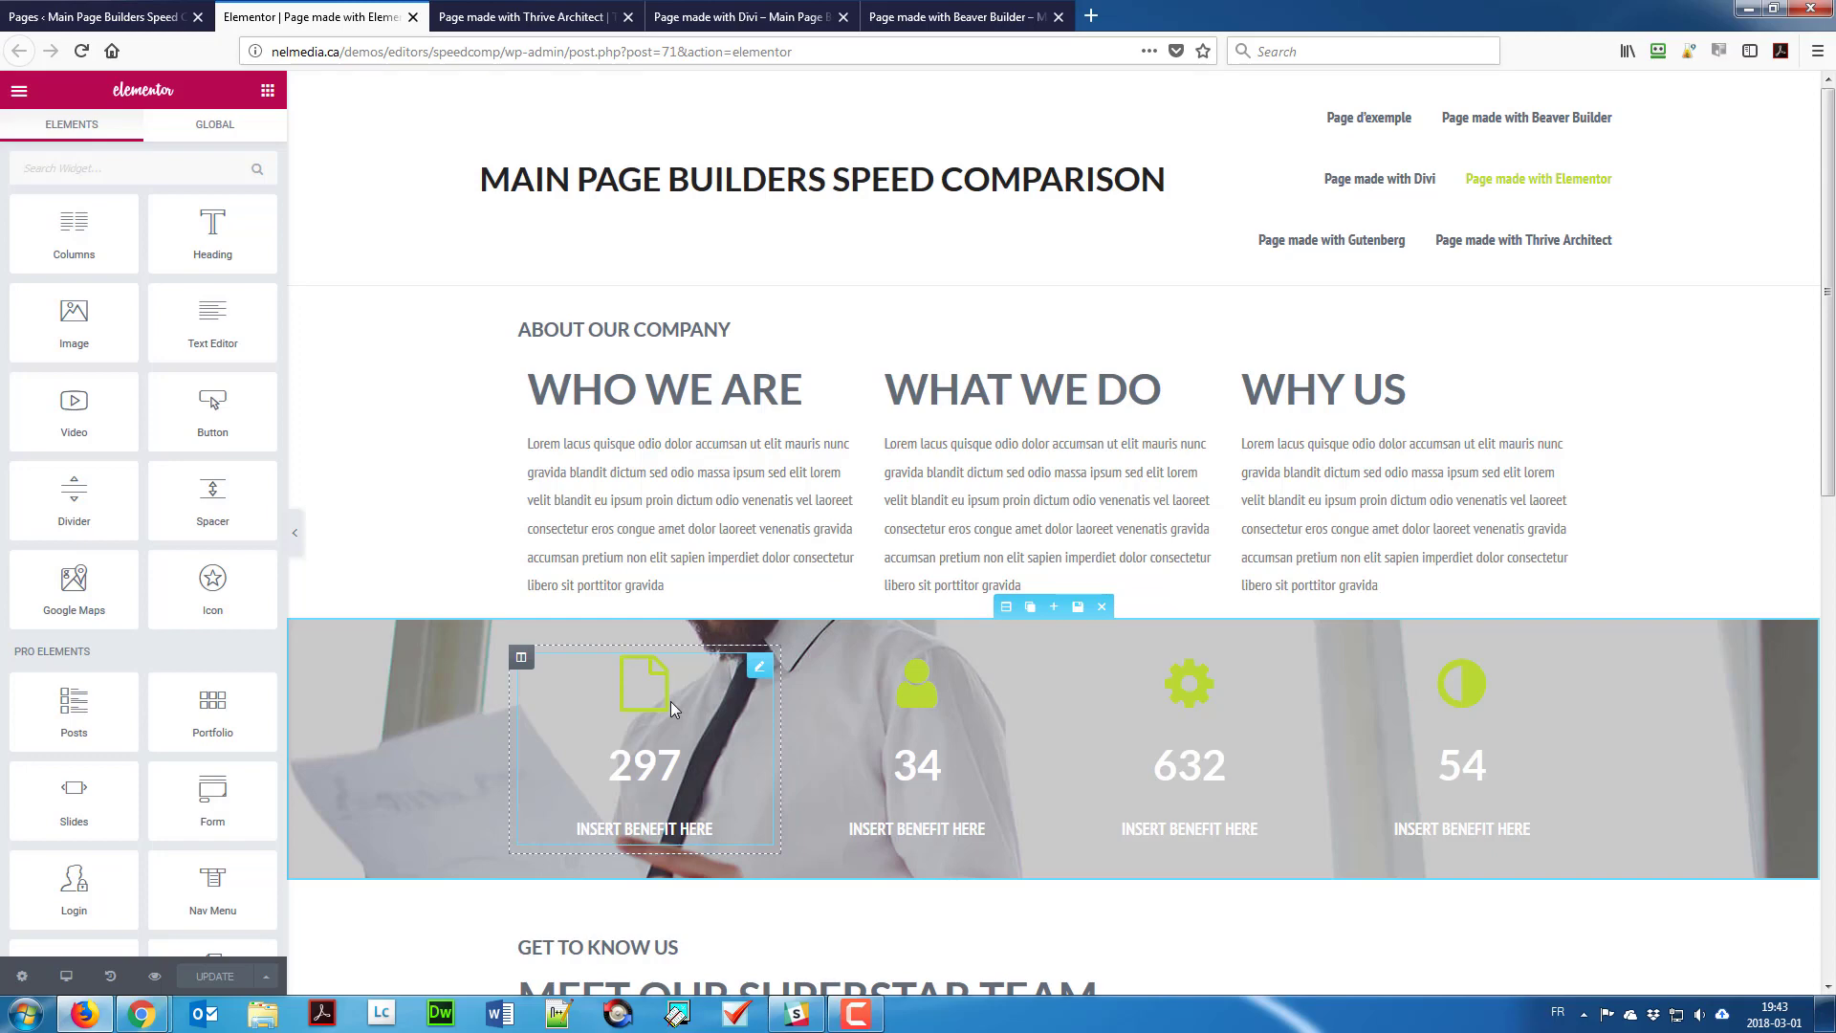
{"action": "scroll", "coordinate": [790, 612], "scroll_direction": "down", "scroll_amount": 5}
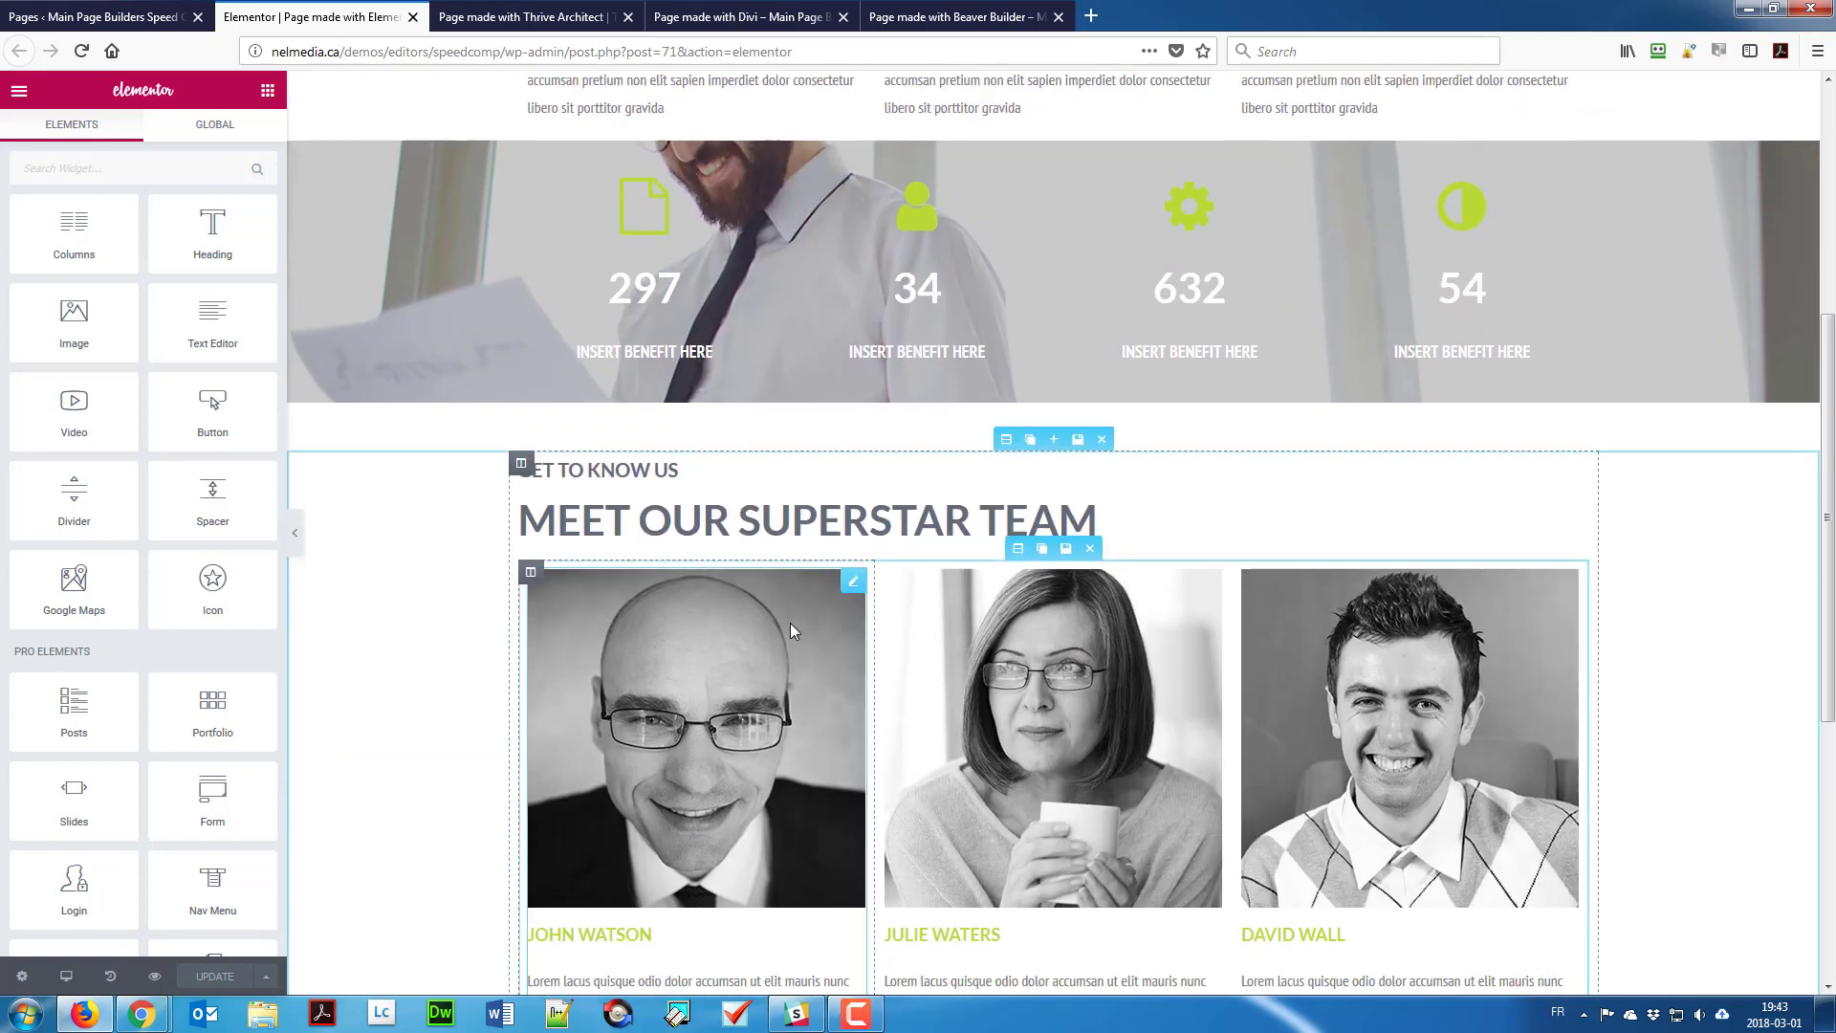
{"action": "scroll", "coordinate": [785, 618], "scroll_direction": "up", "scroll_amount": 7}
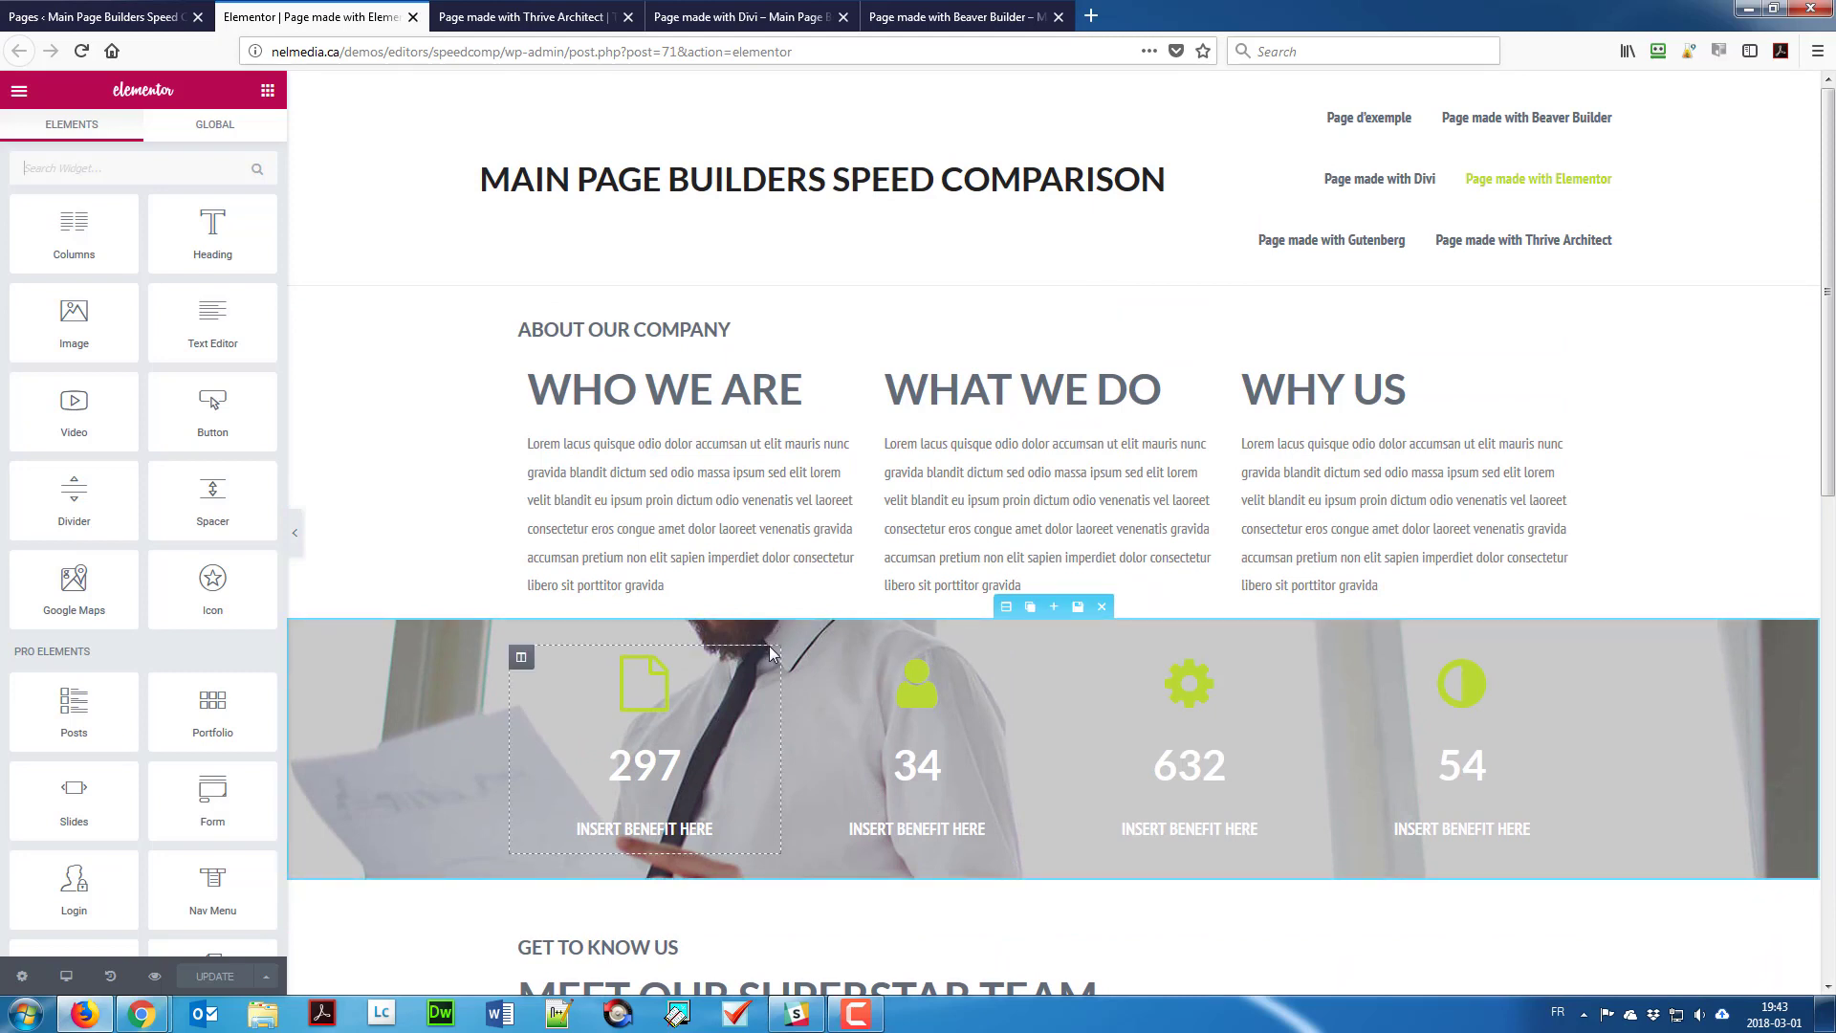
Step: Examine the whole Elementor-built page in the editor, from the header and benefits to the team section and the area for adding sections
{"action": "scroll", "coordinate": [771, 651], "scroll_direction": "down", "scroll_amount": 5}
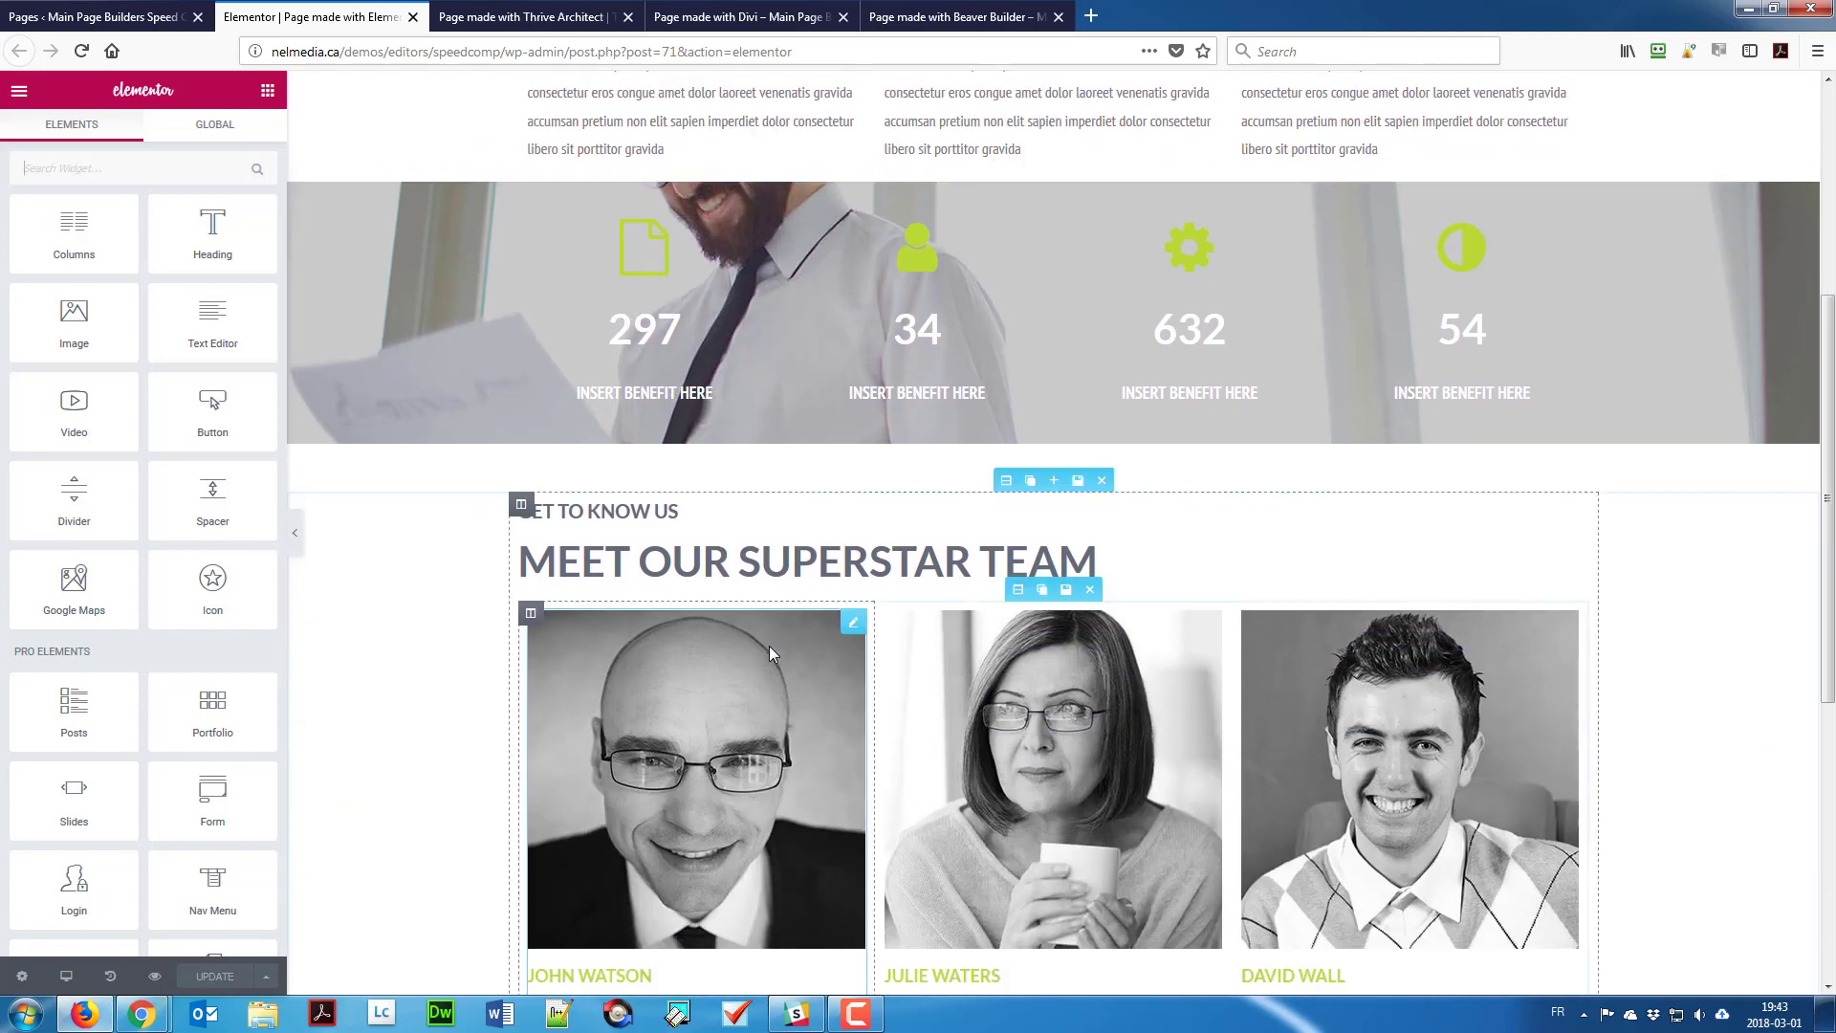
{"action": "scroll", "coordinate": [770, 653], "scroll_direction": "down", "scroll_amount": 5}
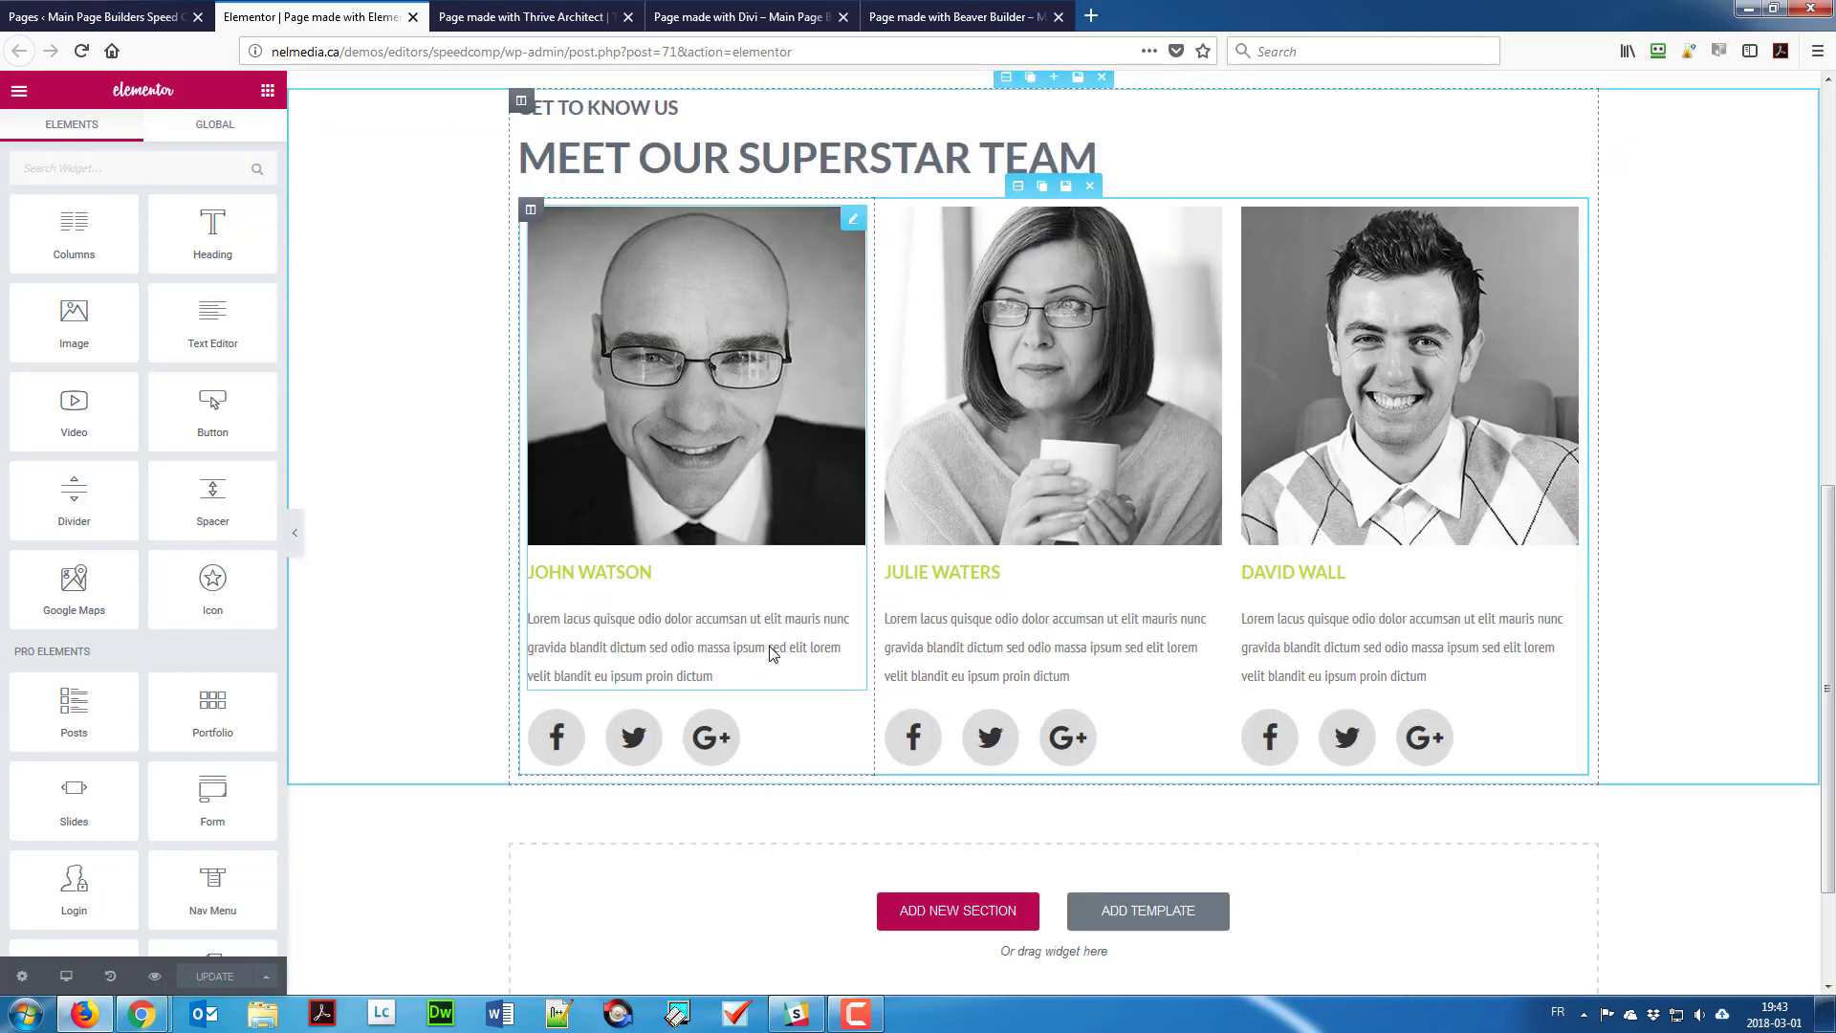
{"action": "scroll", "coordinate": [770, 655], "scroll_direction": "up", "scroll_amount": 5}
{"action": "scroll", "coordinate": [771, 643], "scroll_direction": "up", "scroll_amount": 5}
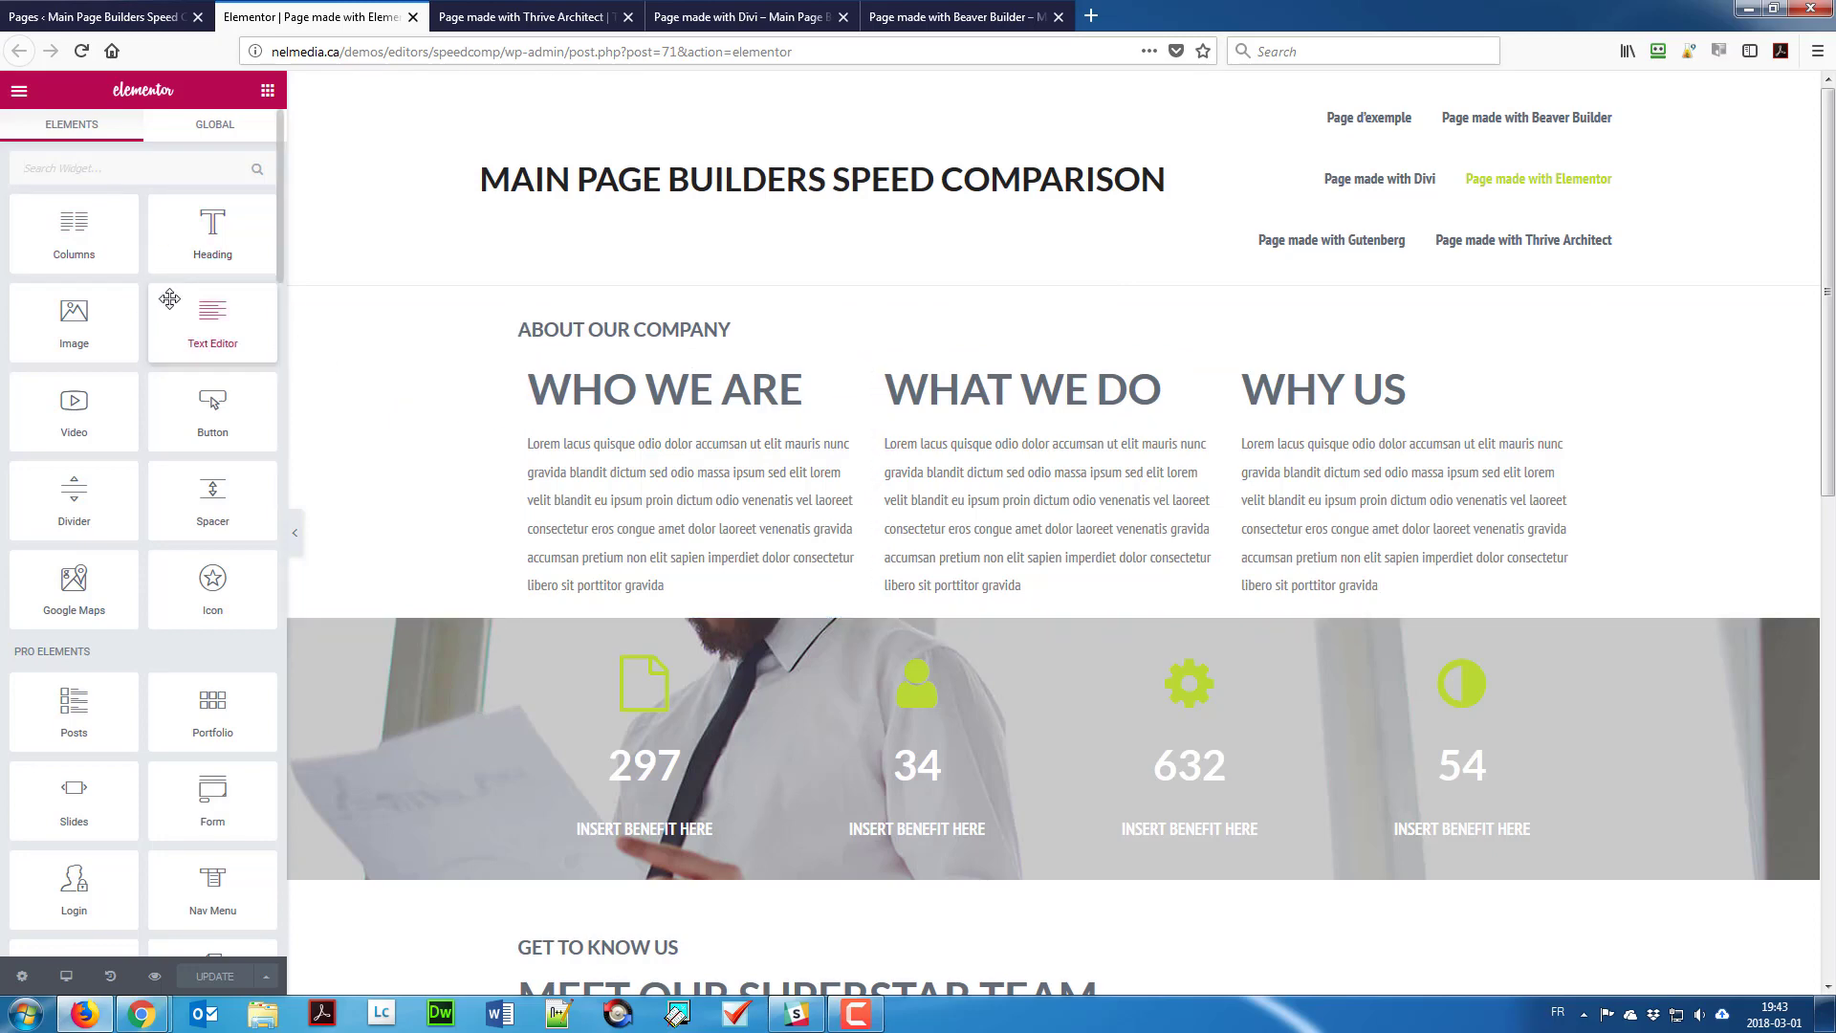
{"action": "scroll", "coordinate": [635, 647], "scroll_direction": "down", "scroll_amount": 10}
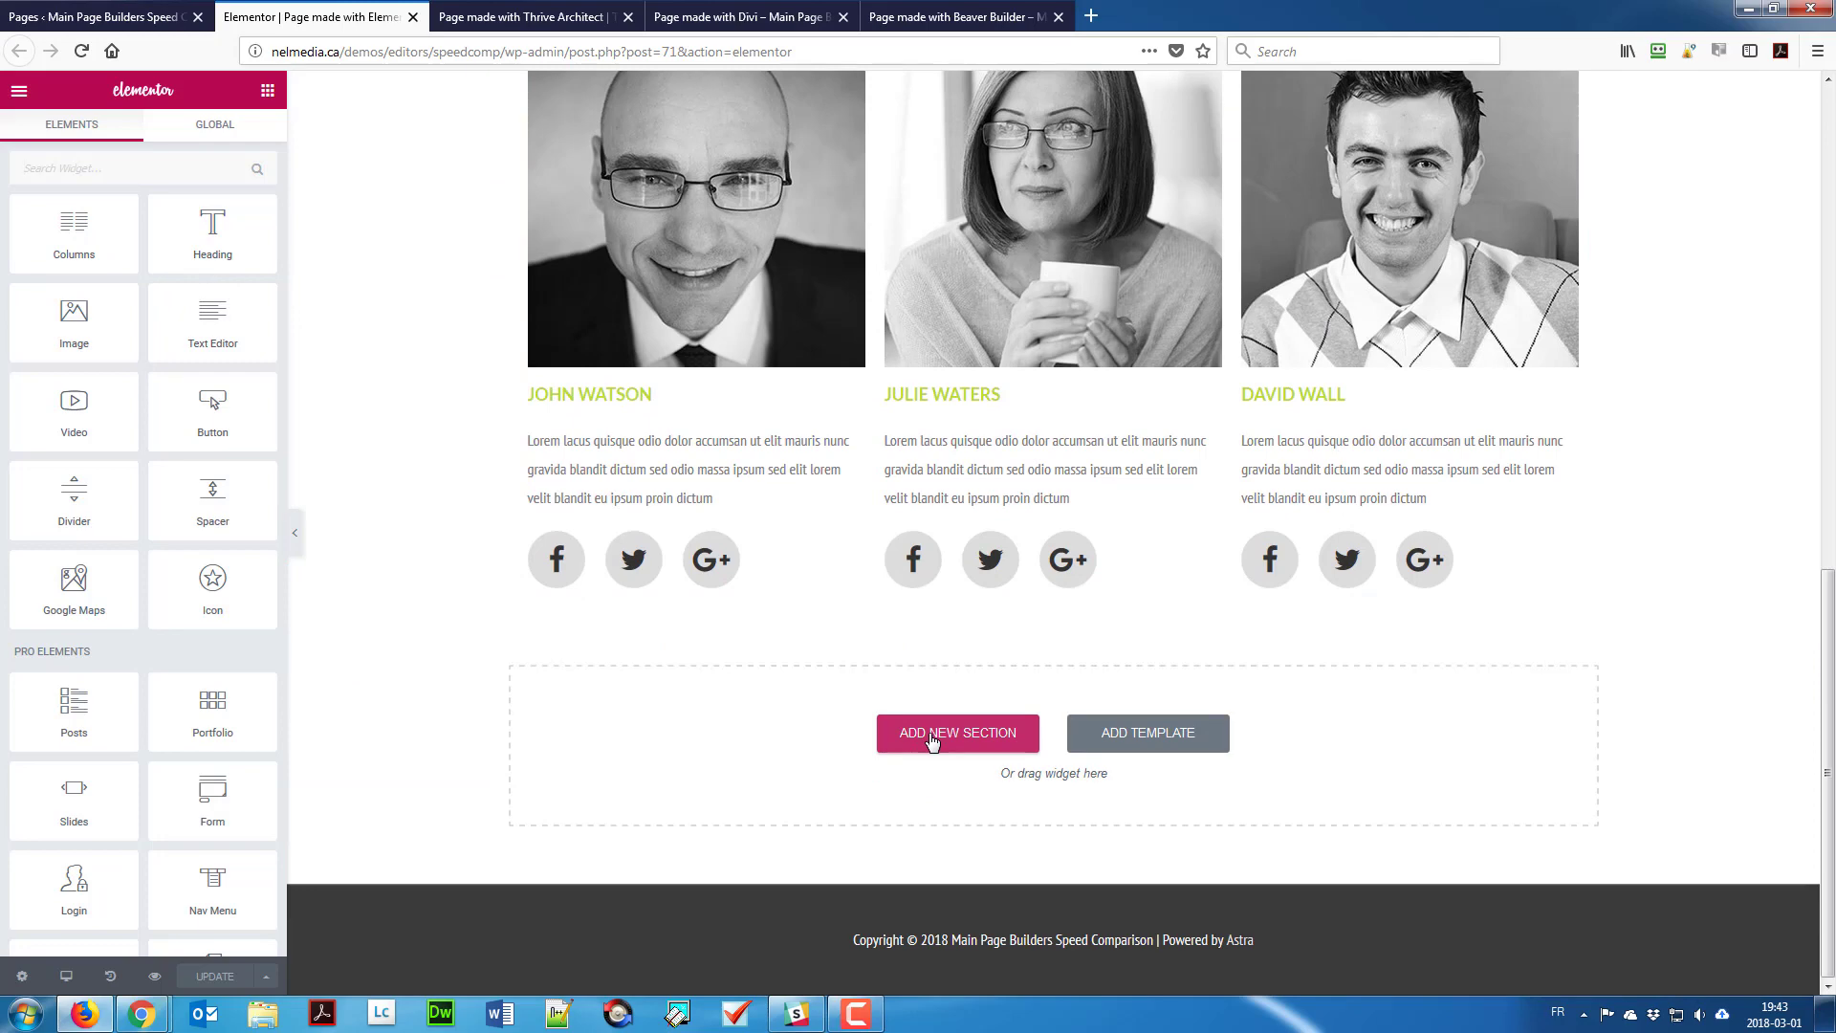
{"action": "scroll", "coordinate": [930, 737], "scroll_direction": "up", "scroll_amount": 6}
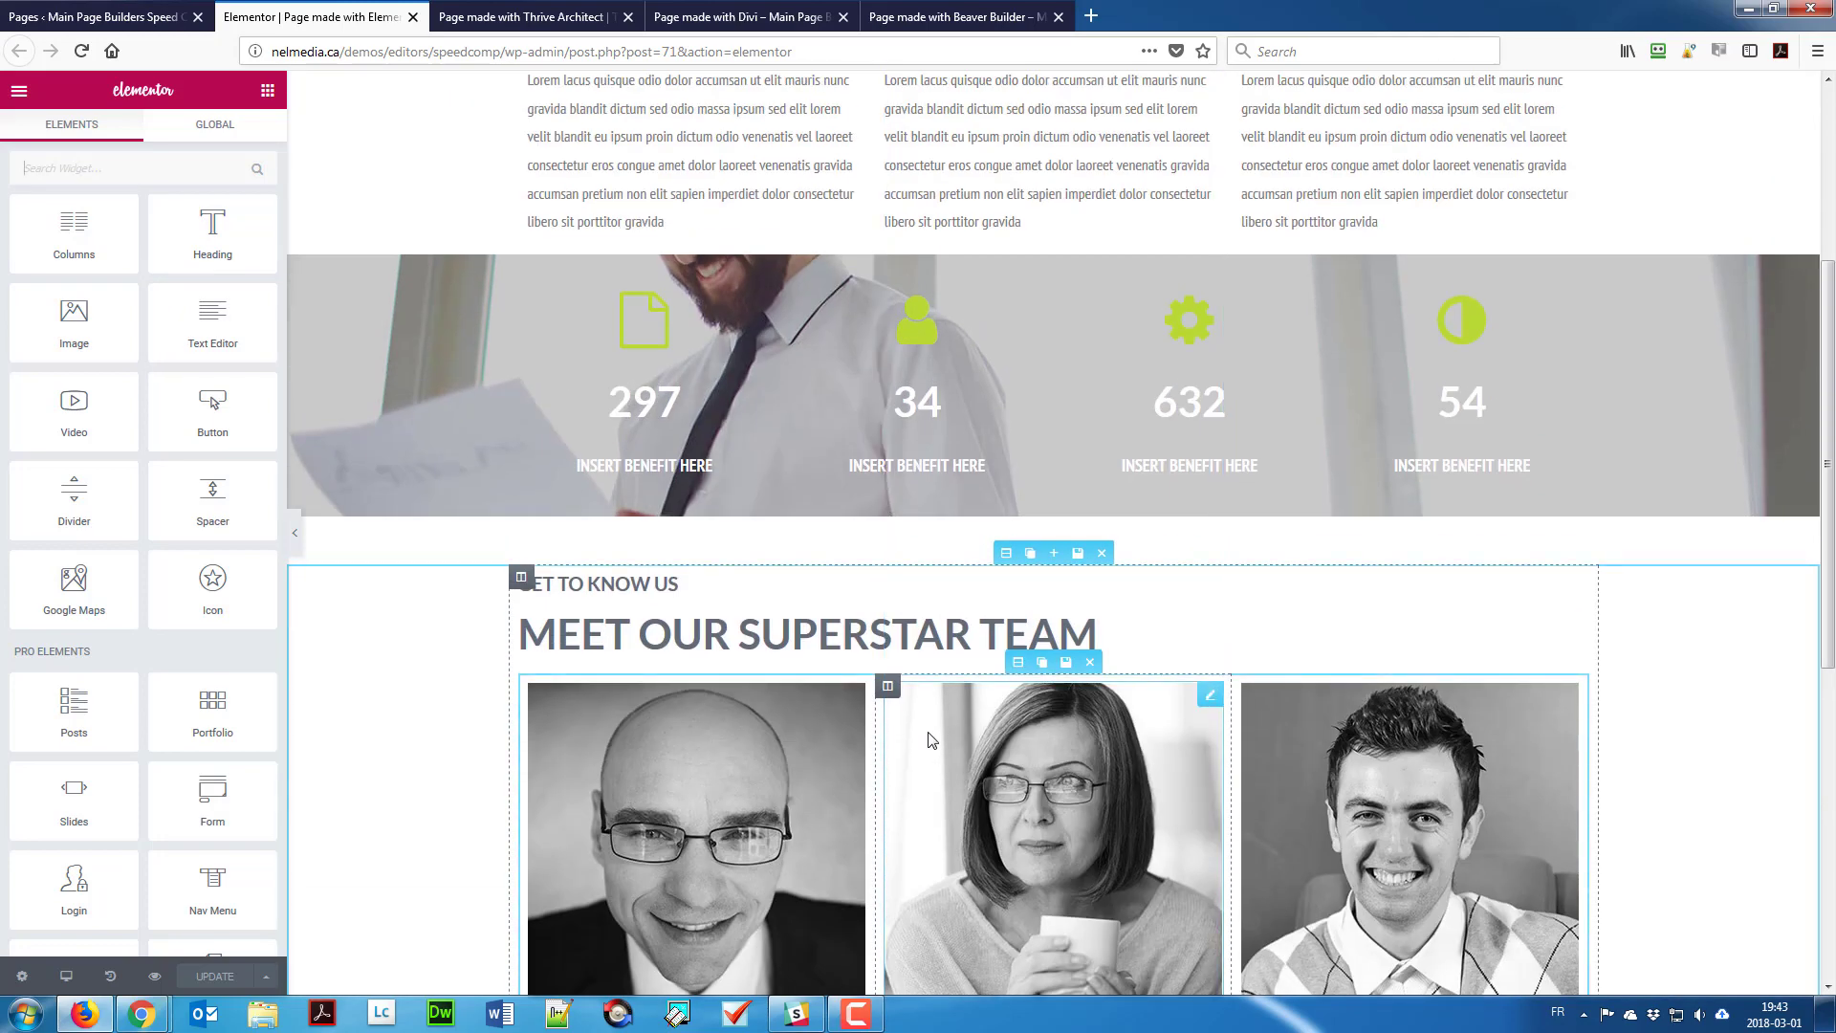
{"action": "scroll", "coordinate": [929, 737], "scroll_direction": "down", "scroll_amount": 6}
{"action": "scroll", "coordinate": [928, 743], "scroll_direction": "down", "scroll_amount": 1}
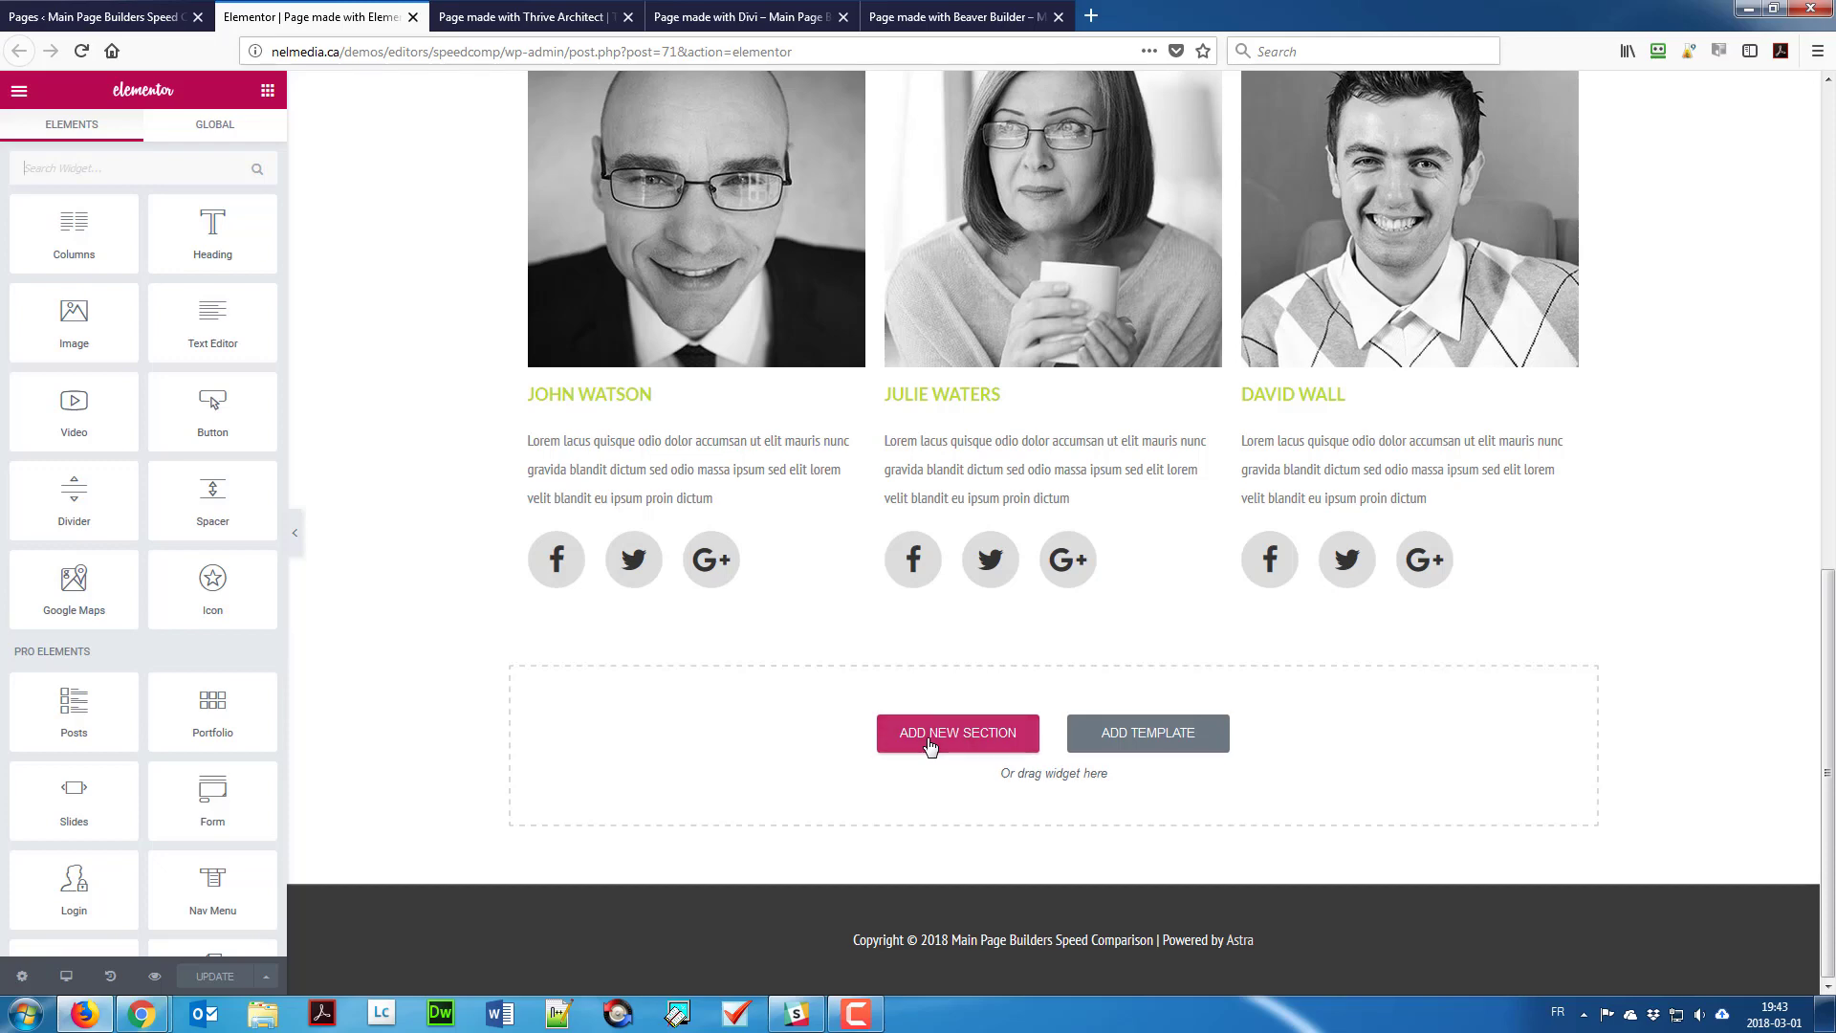
{"action": "scroll", "coordinate": [928, 743], "scroll_direction": "up", "scroll_amount": 15}
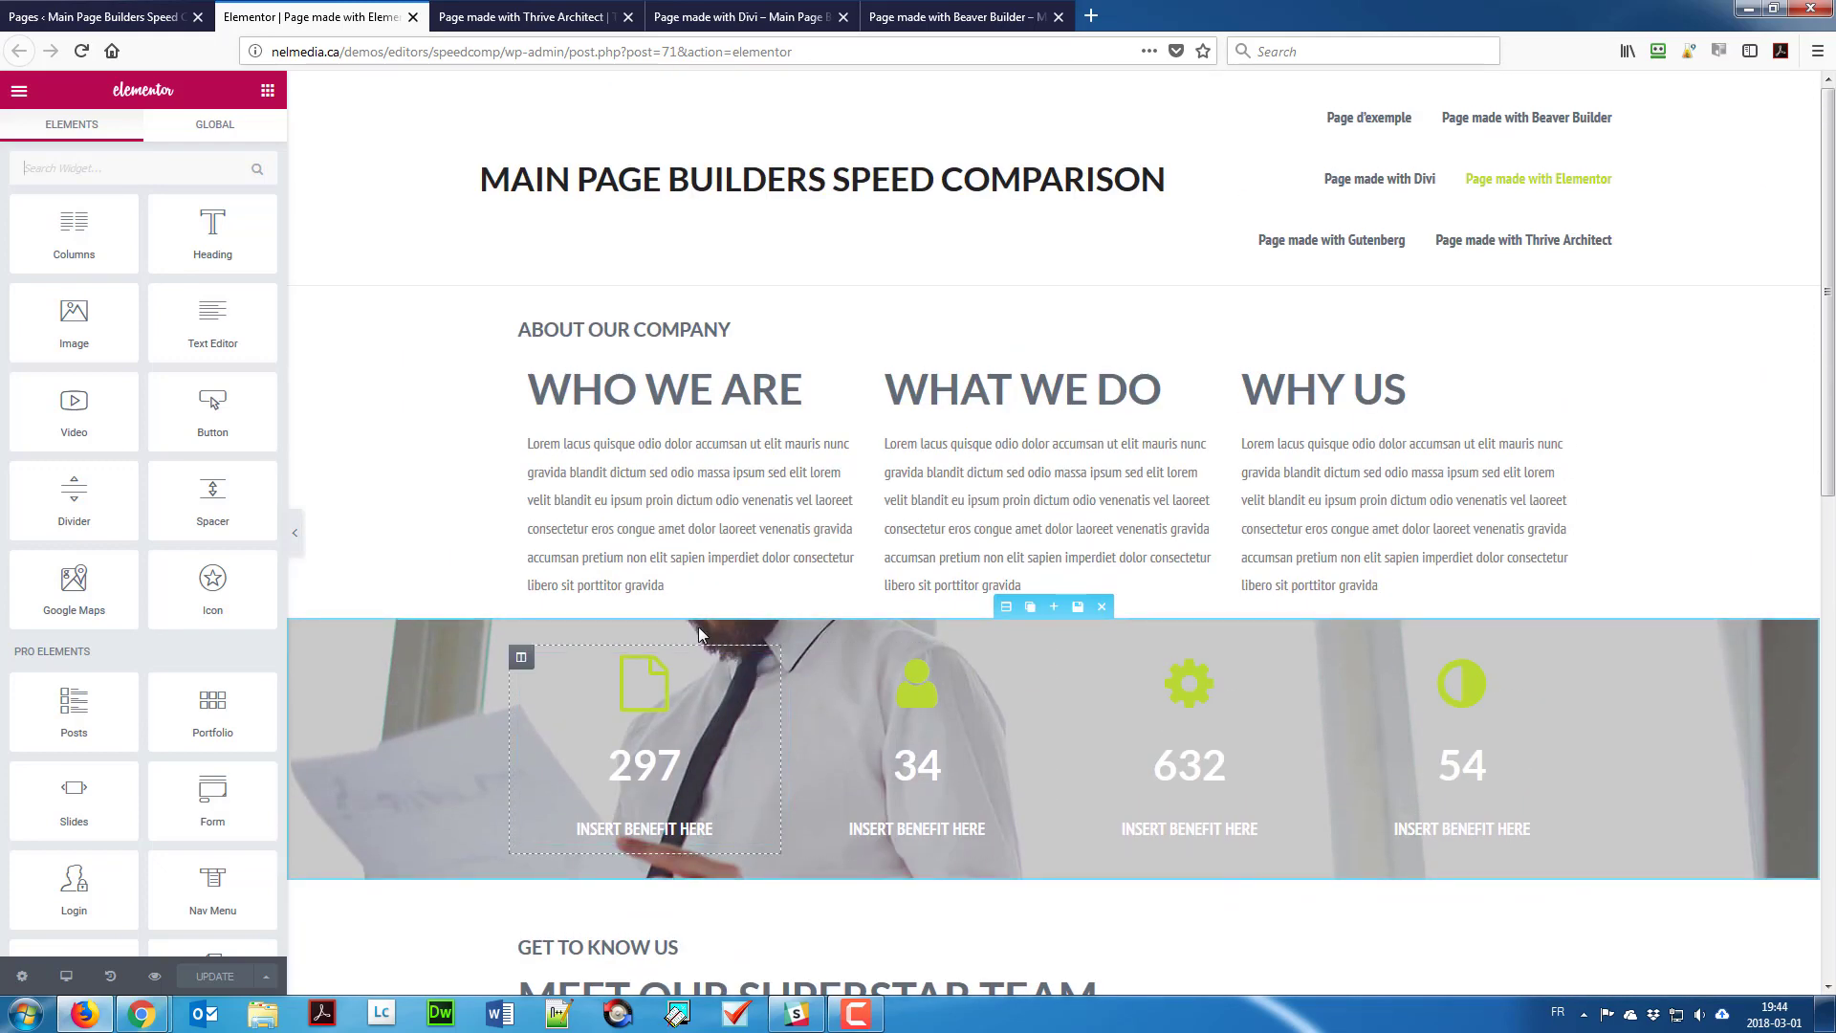
{"action": "left_click_drag", "start_coordinate": [221, 251], "coordinate": [624, 306]}
Step: Add a single-column section, move it above About Our Company, and check its column settings and the available widgets
{"action": "scroll", "coordinate": [950, 514], "scroll_direction": "down", "scroll_amount": 10}
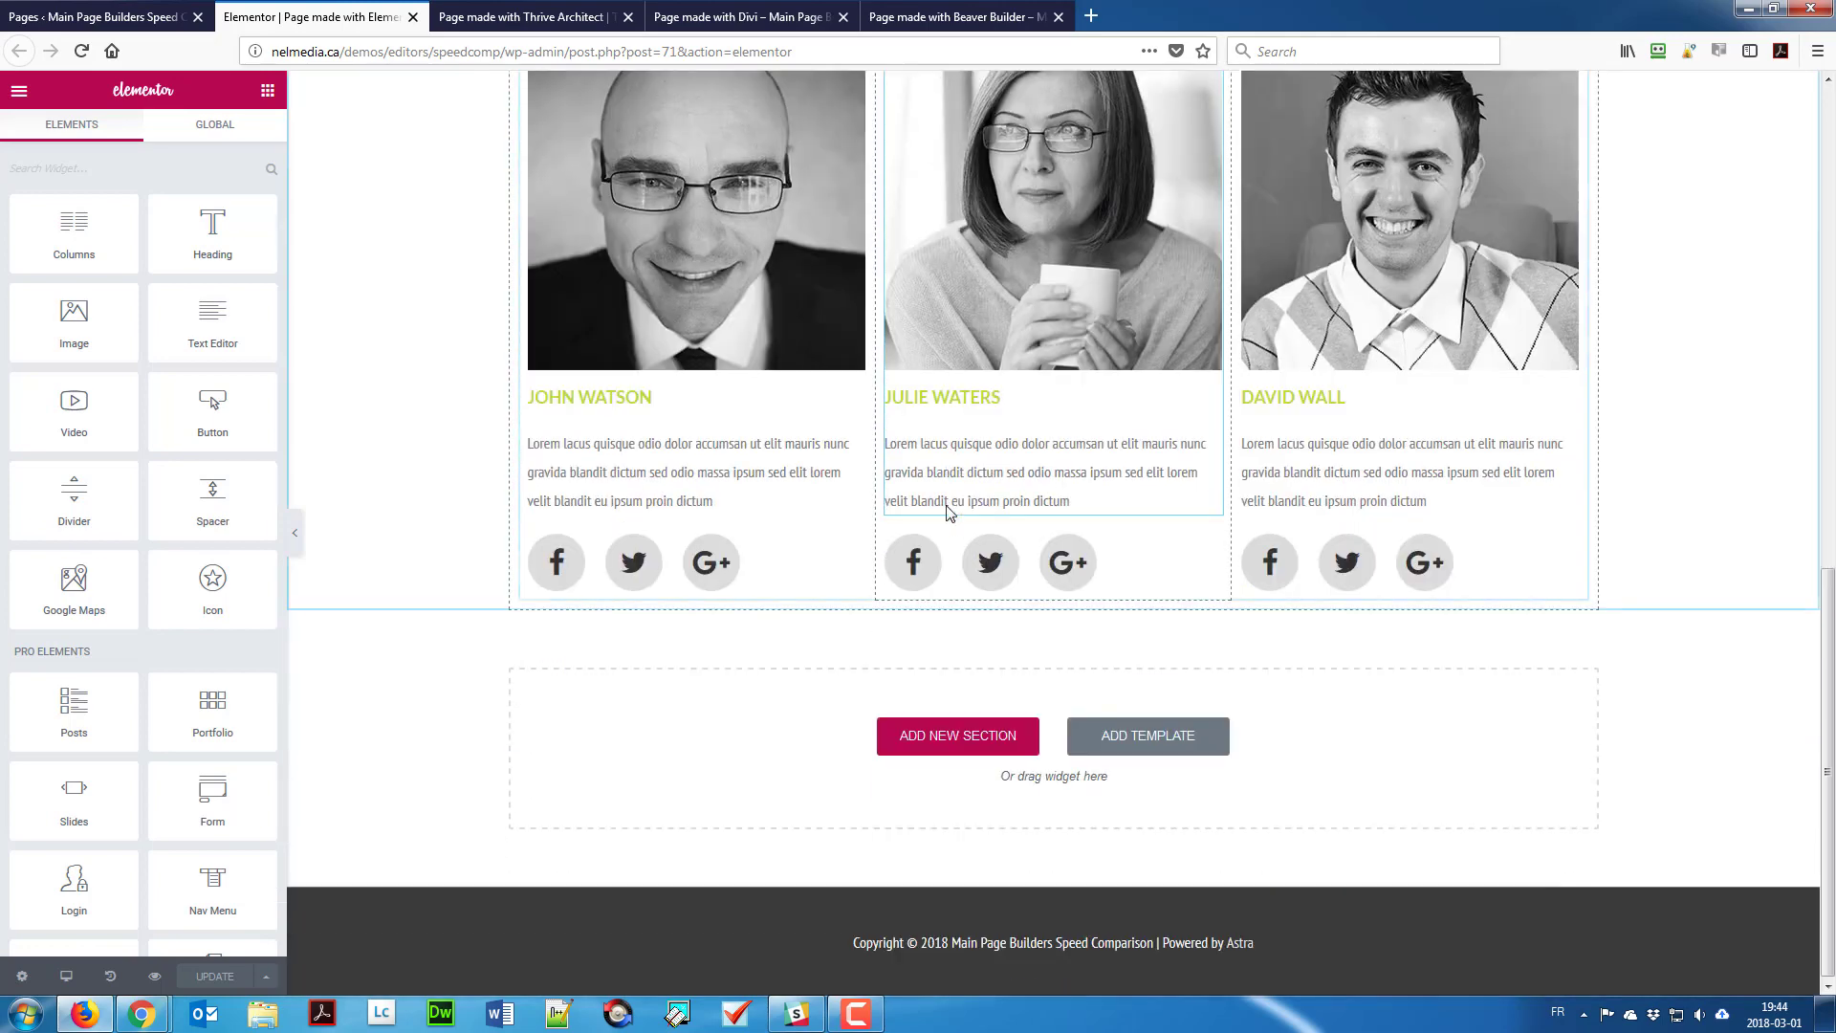
{"action": "left_click", "coordinate": [954, 735]}
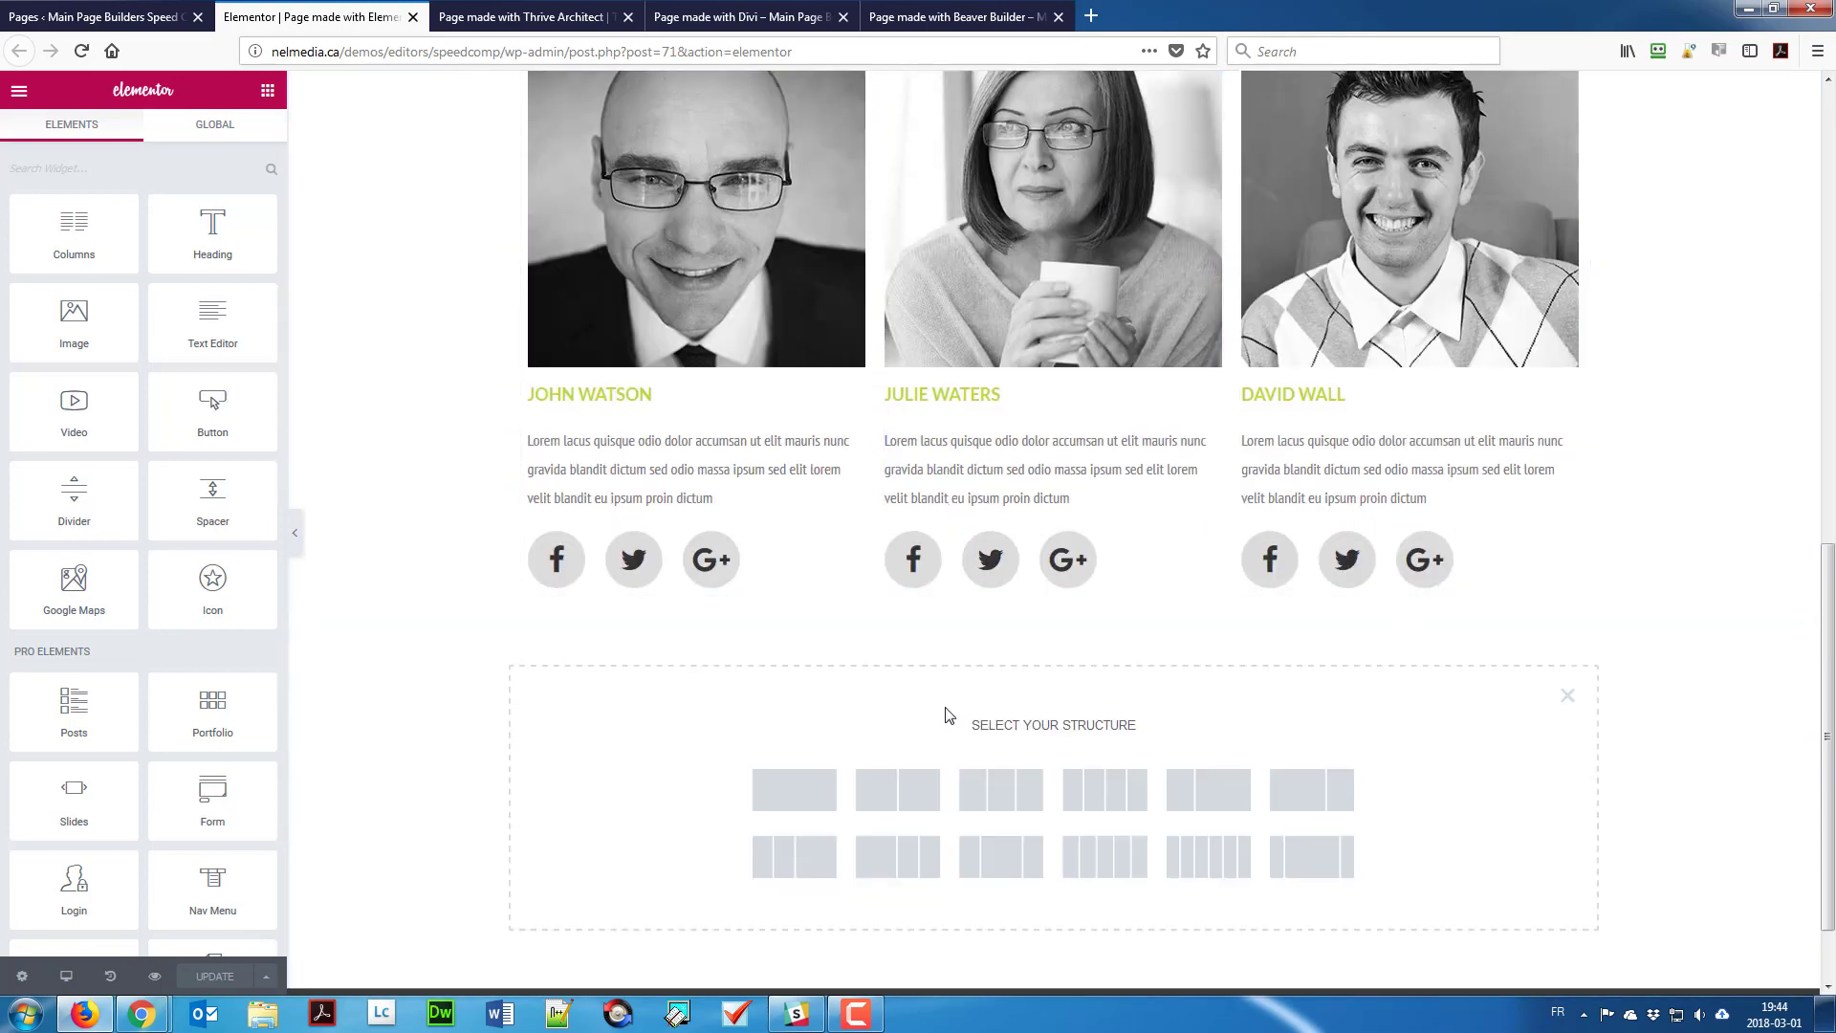
{"action": "left_click", "coordinate": [800, 790]}
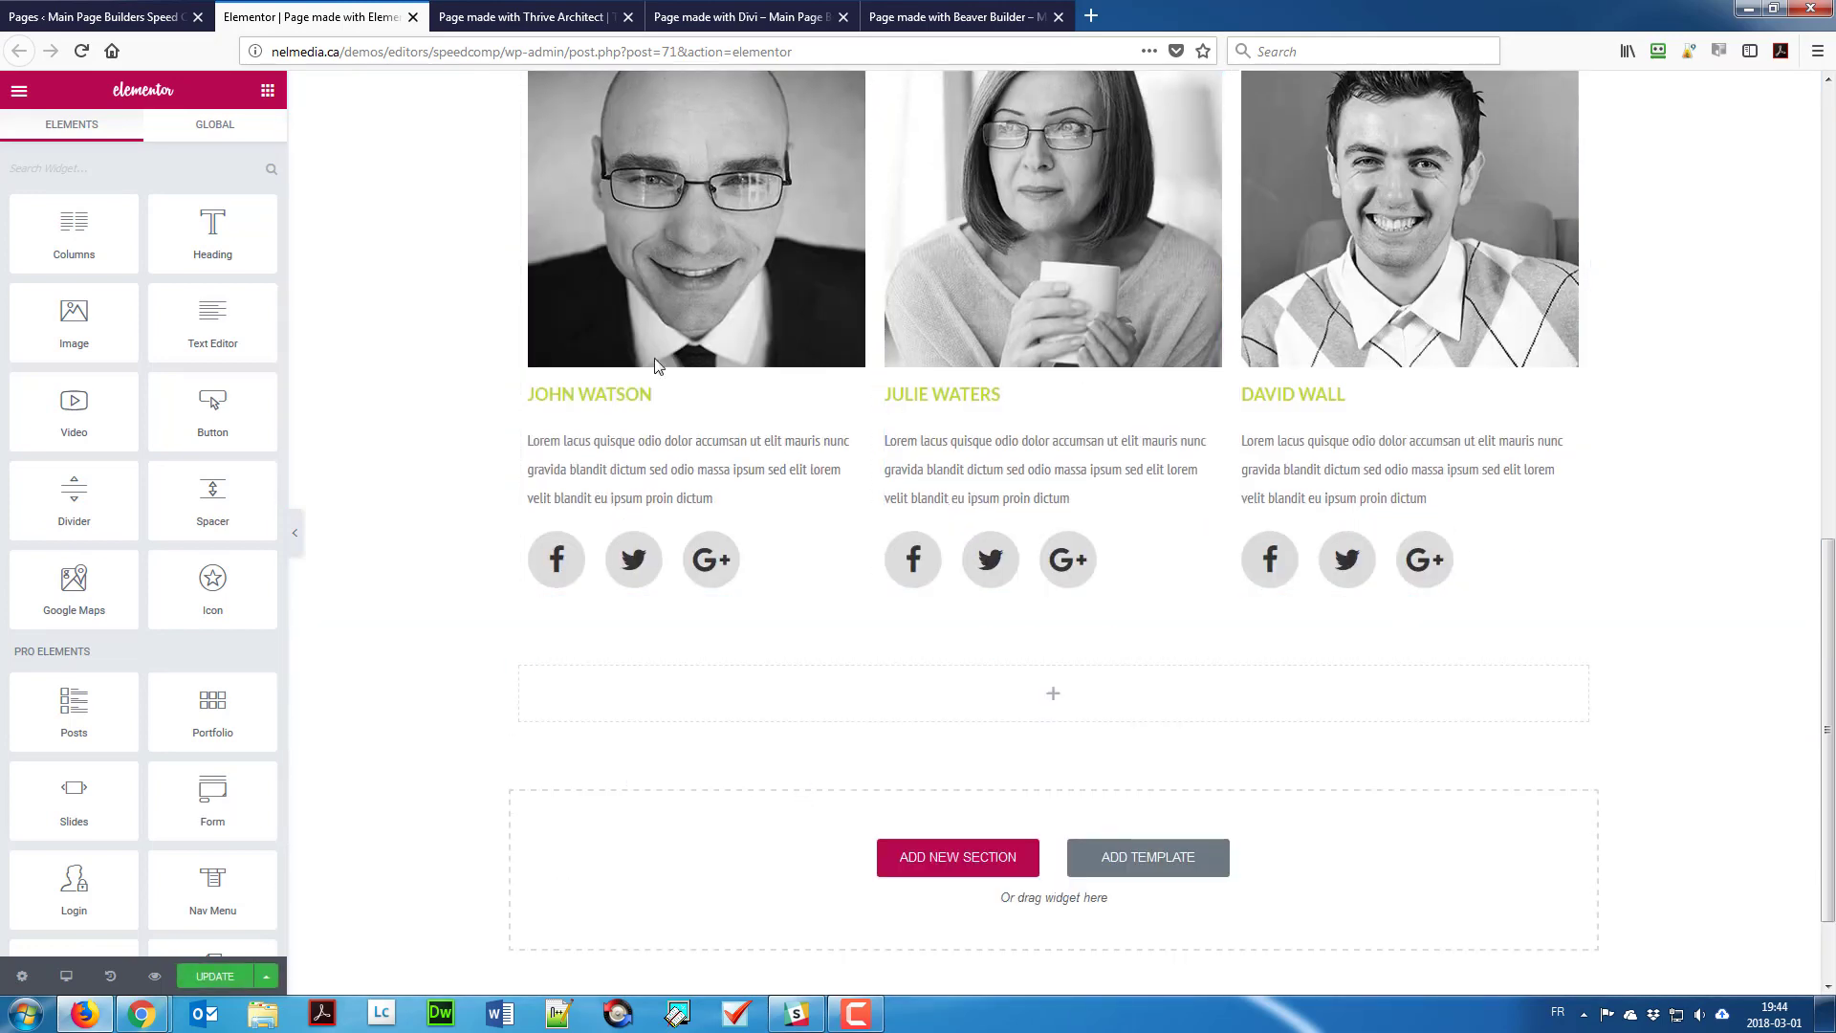
{"action": "mouse_move", "coordinate": [1017, 680]}
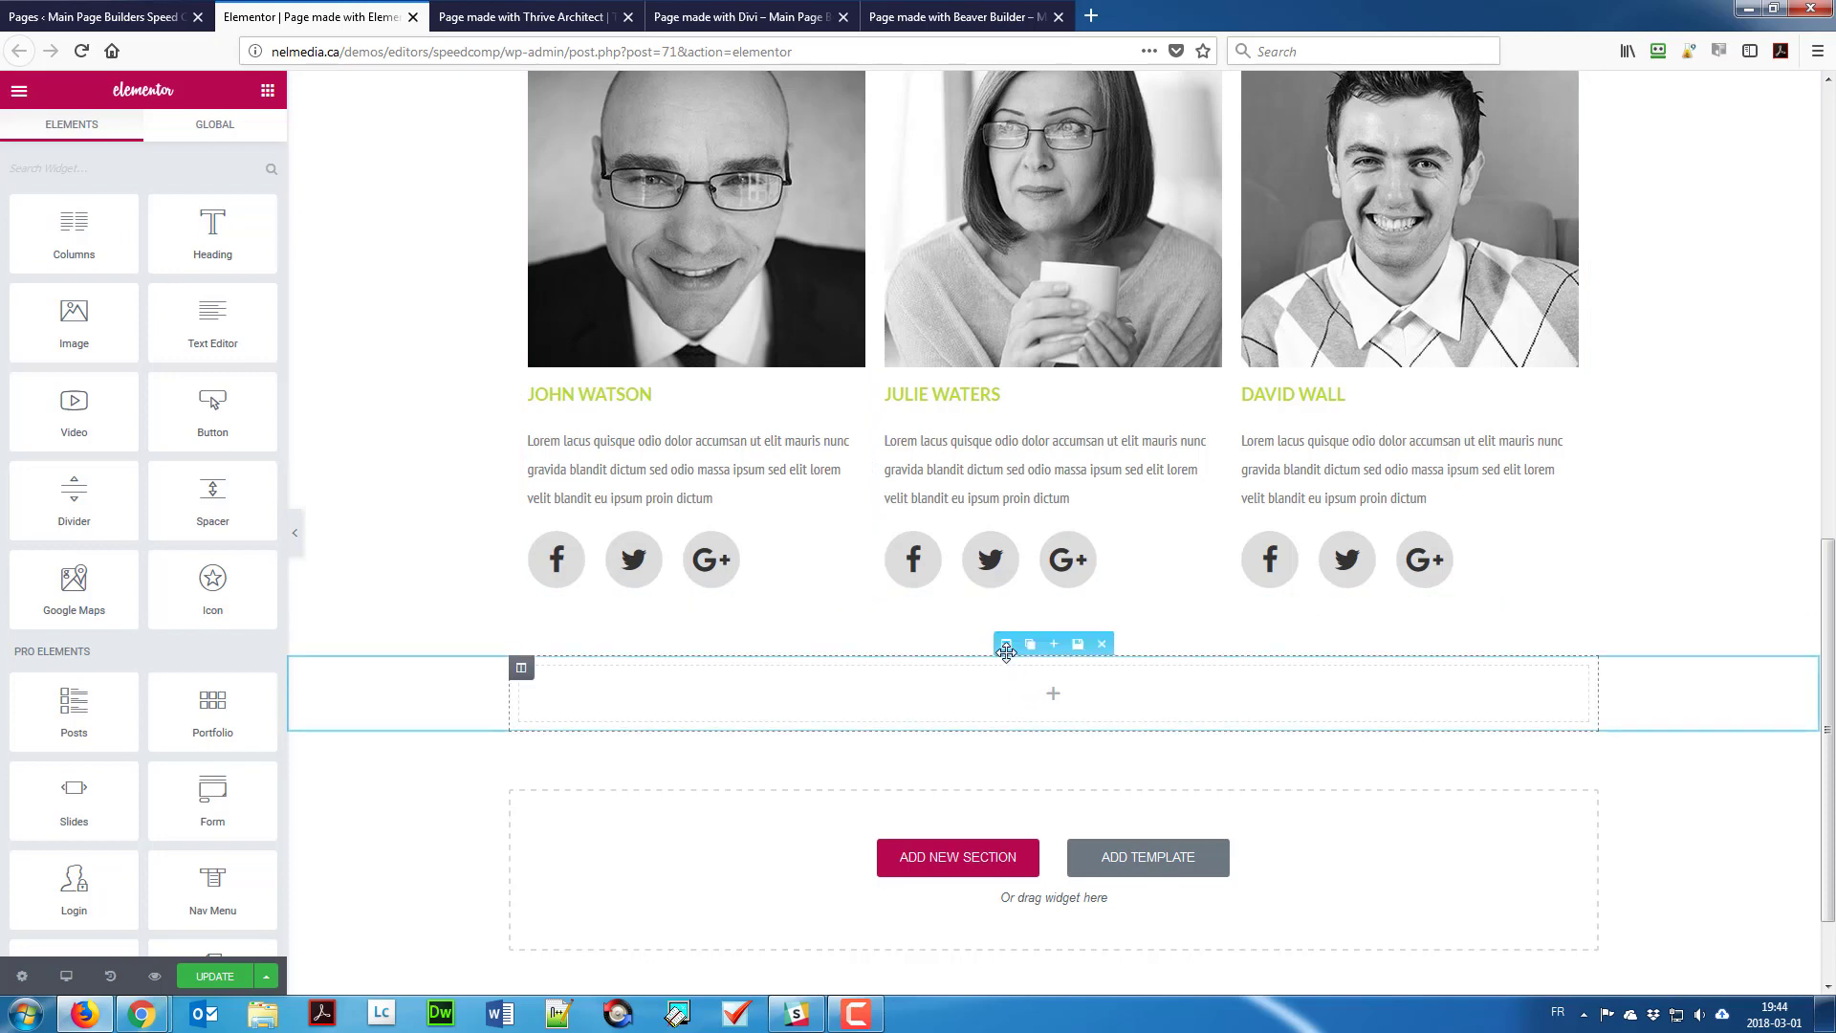
{"action": "left_click_drag", "start_coordinate": [1006, 654], "coordinate": [955, 338]}
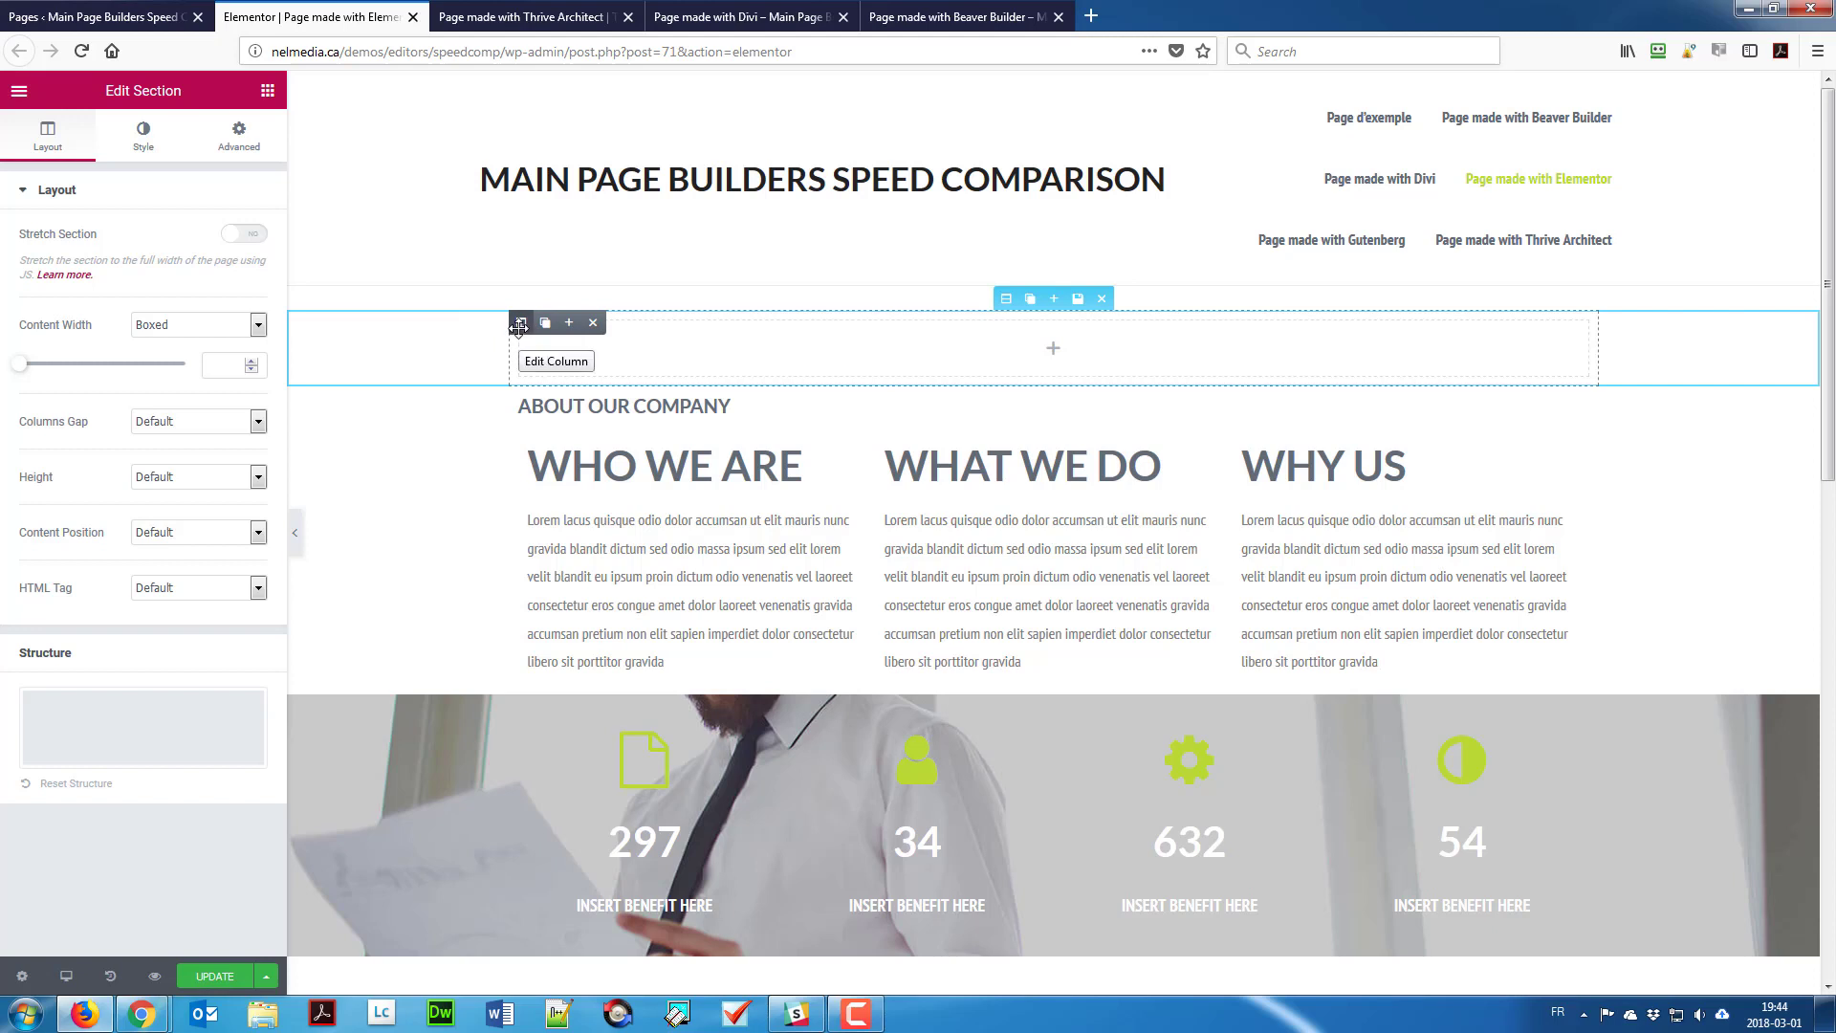
{"action": "left_click", "coordinate": [519, 326]}
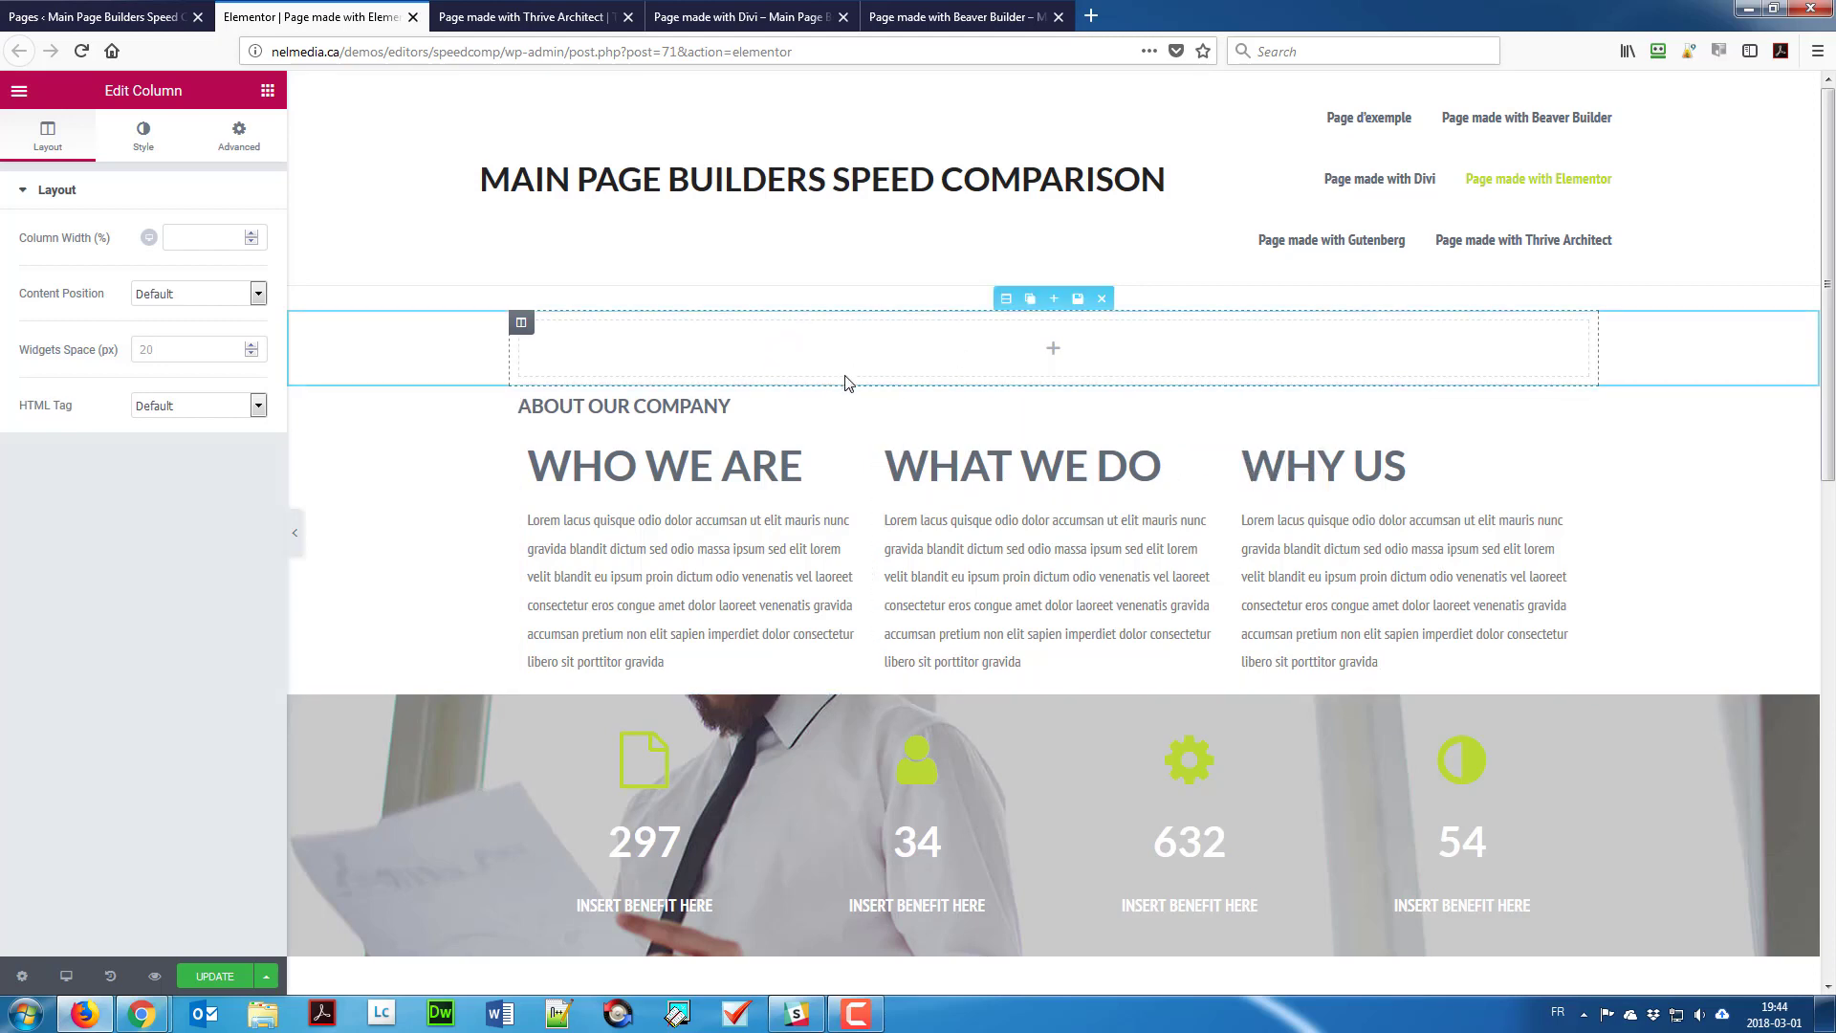
{"action": "left_click", "coordinate": [1049, 355]}
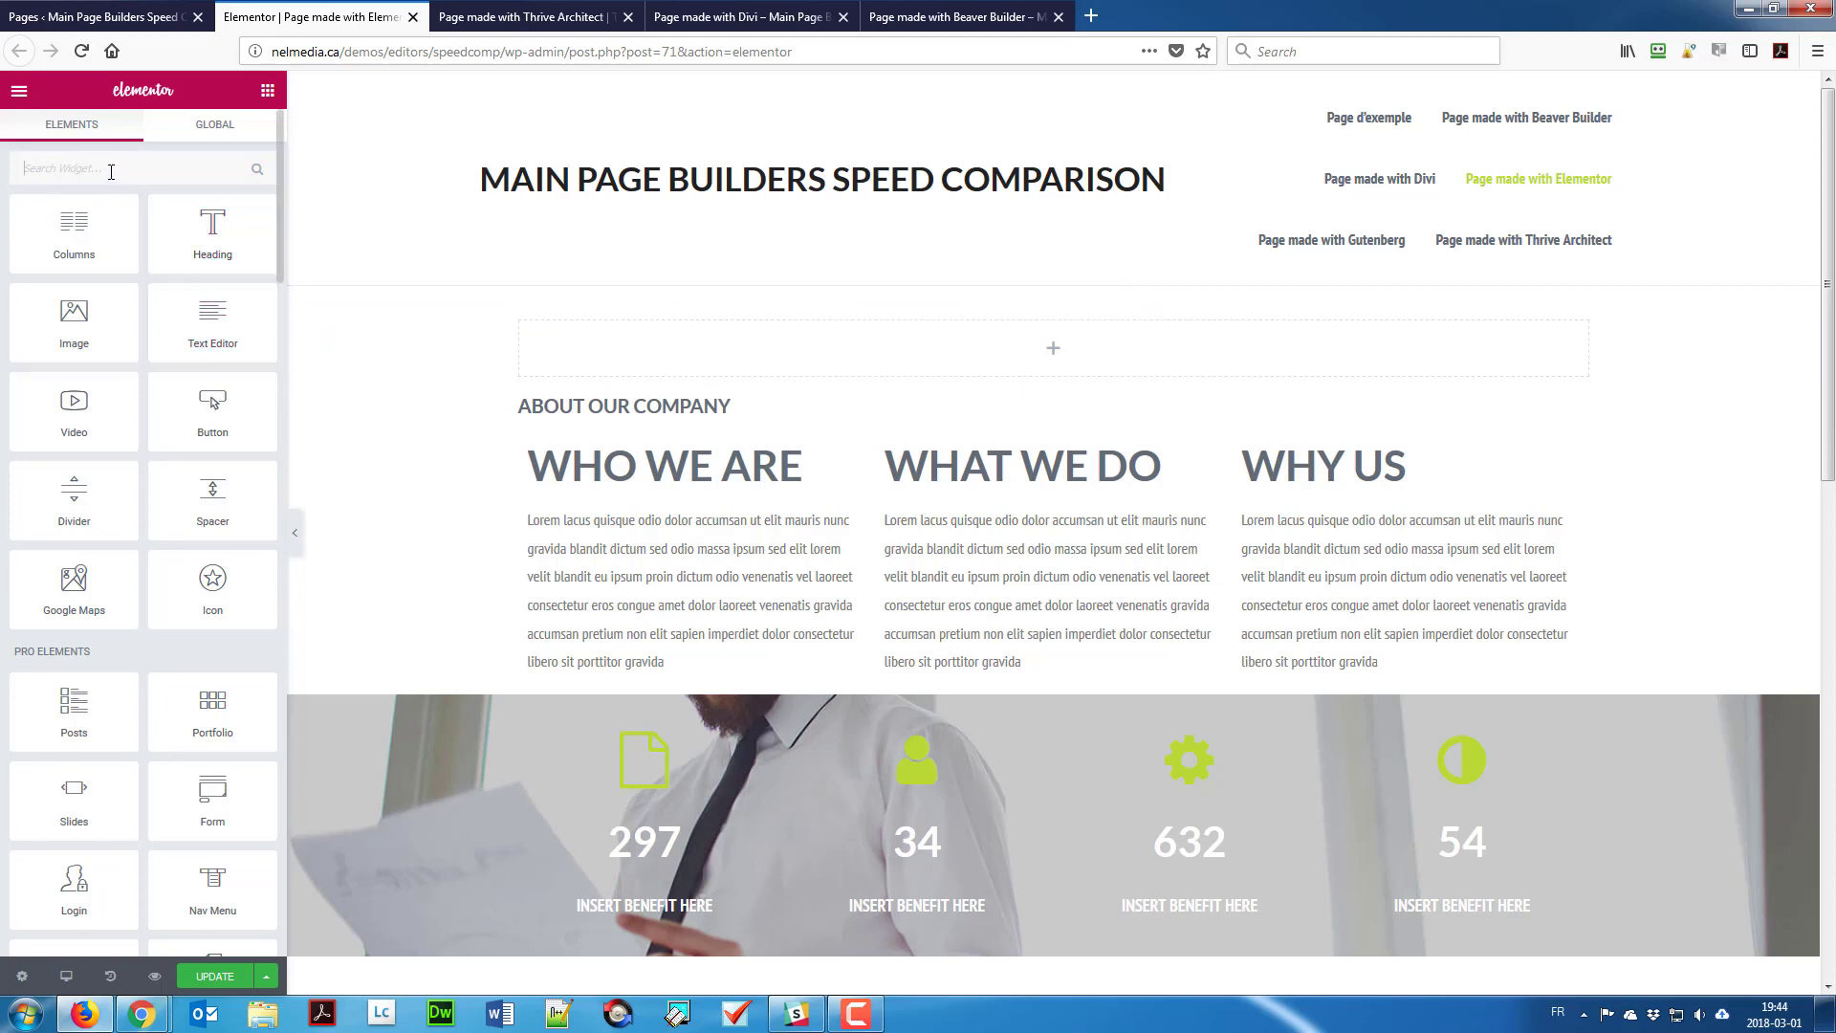
Step: Clear the Text and Accent colors in Elementor's default color palette
{"action": "left_click", "coordinate": [19, 91]}
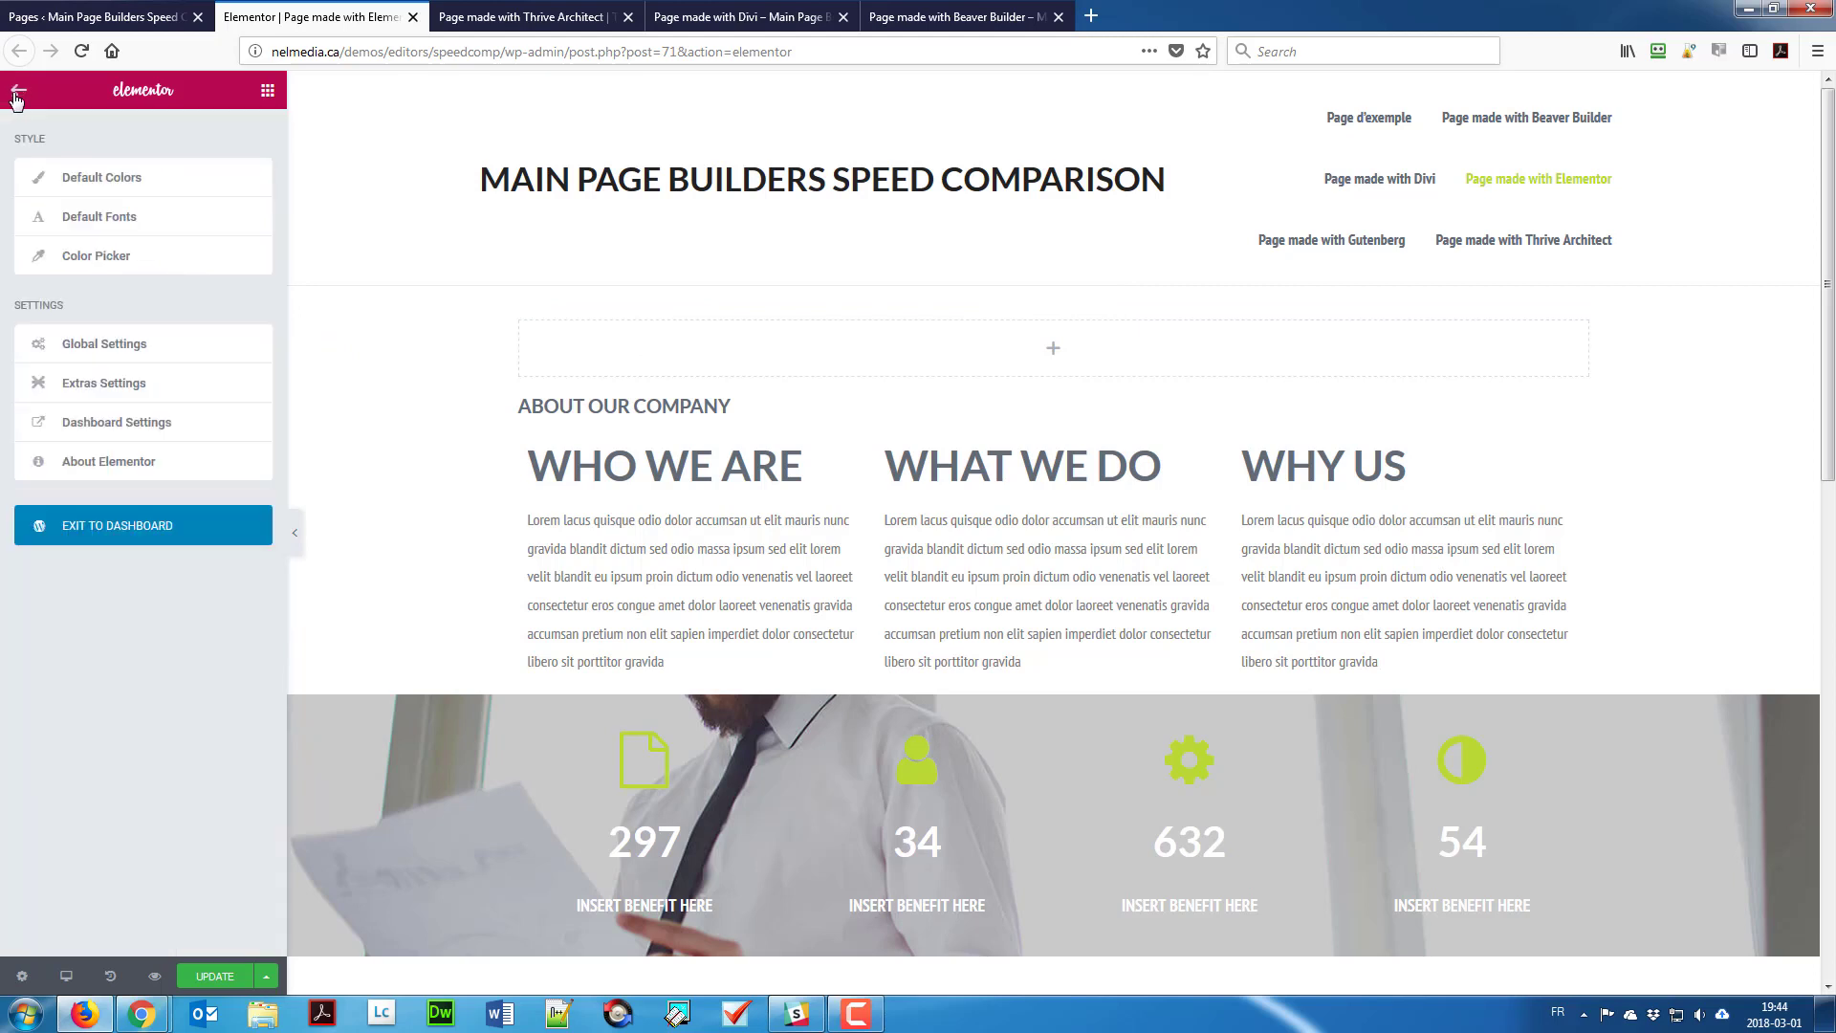
{"action": "left_click", "coordinate": [111, 182]}
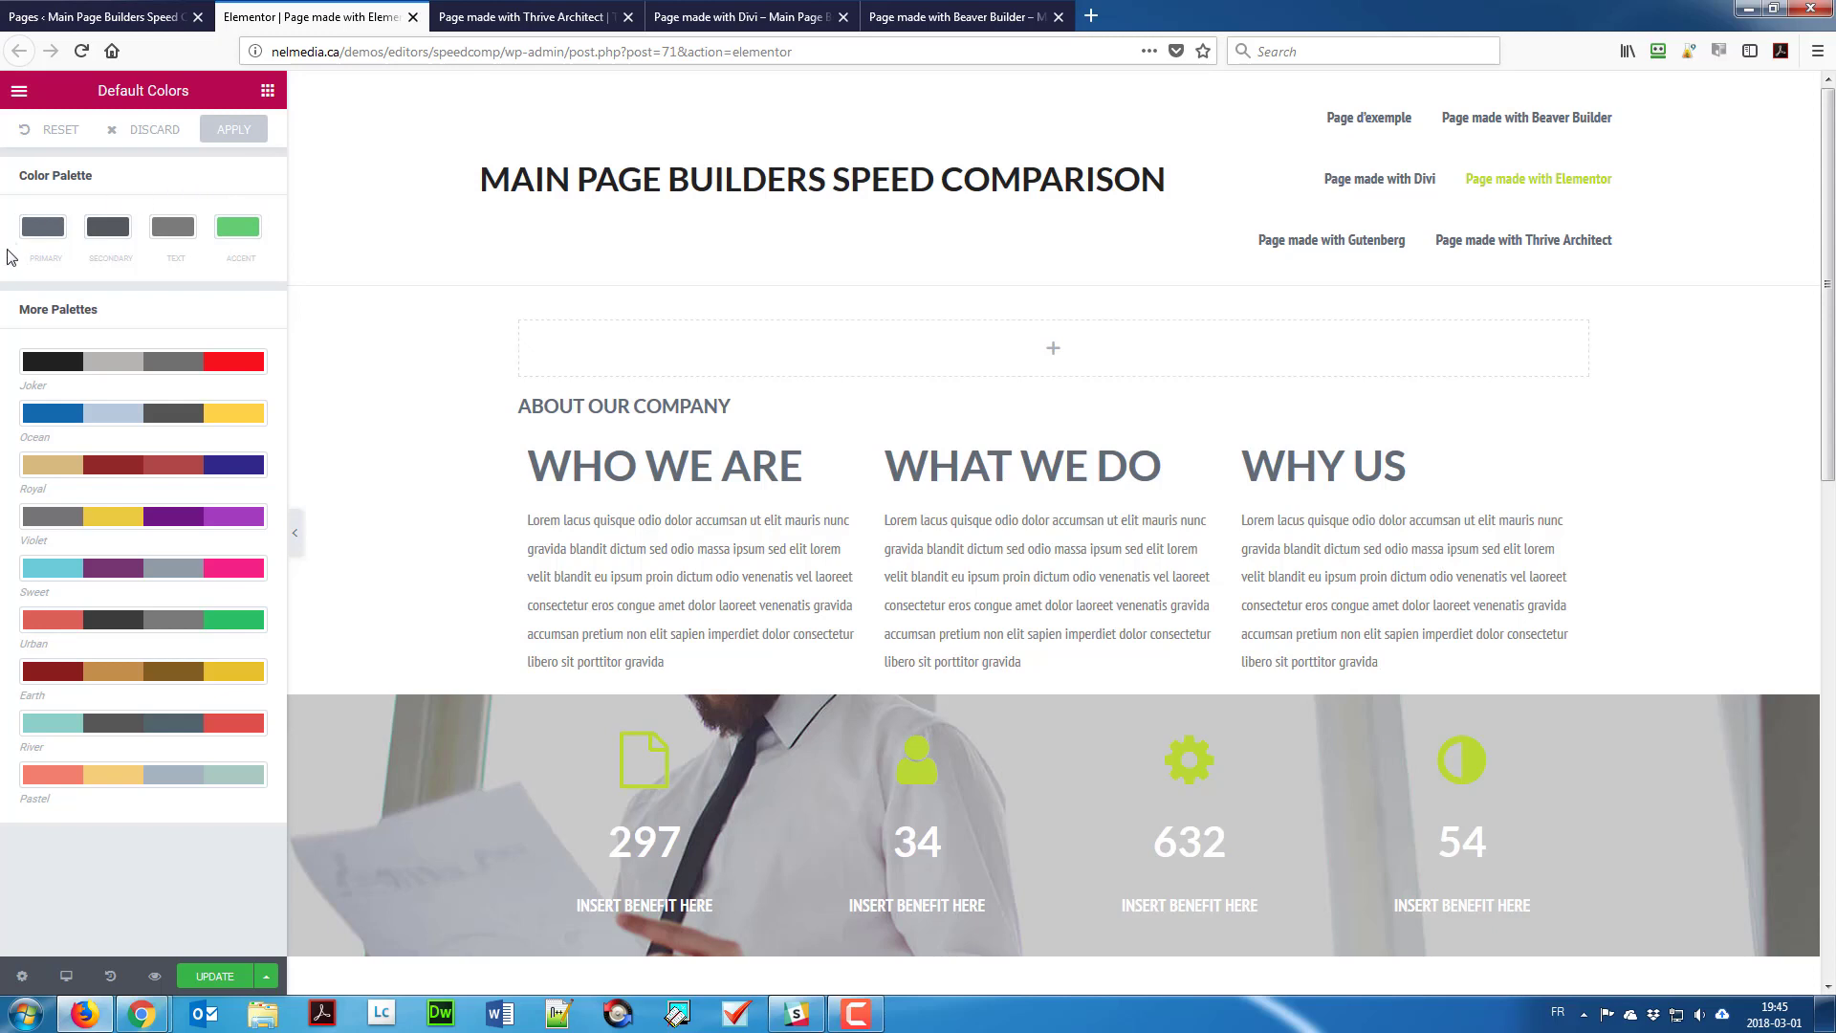
{"action": "left_click", "coordinate": [173, 229]}
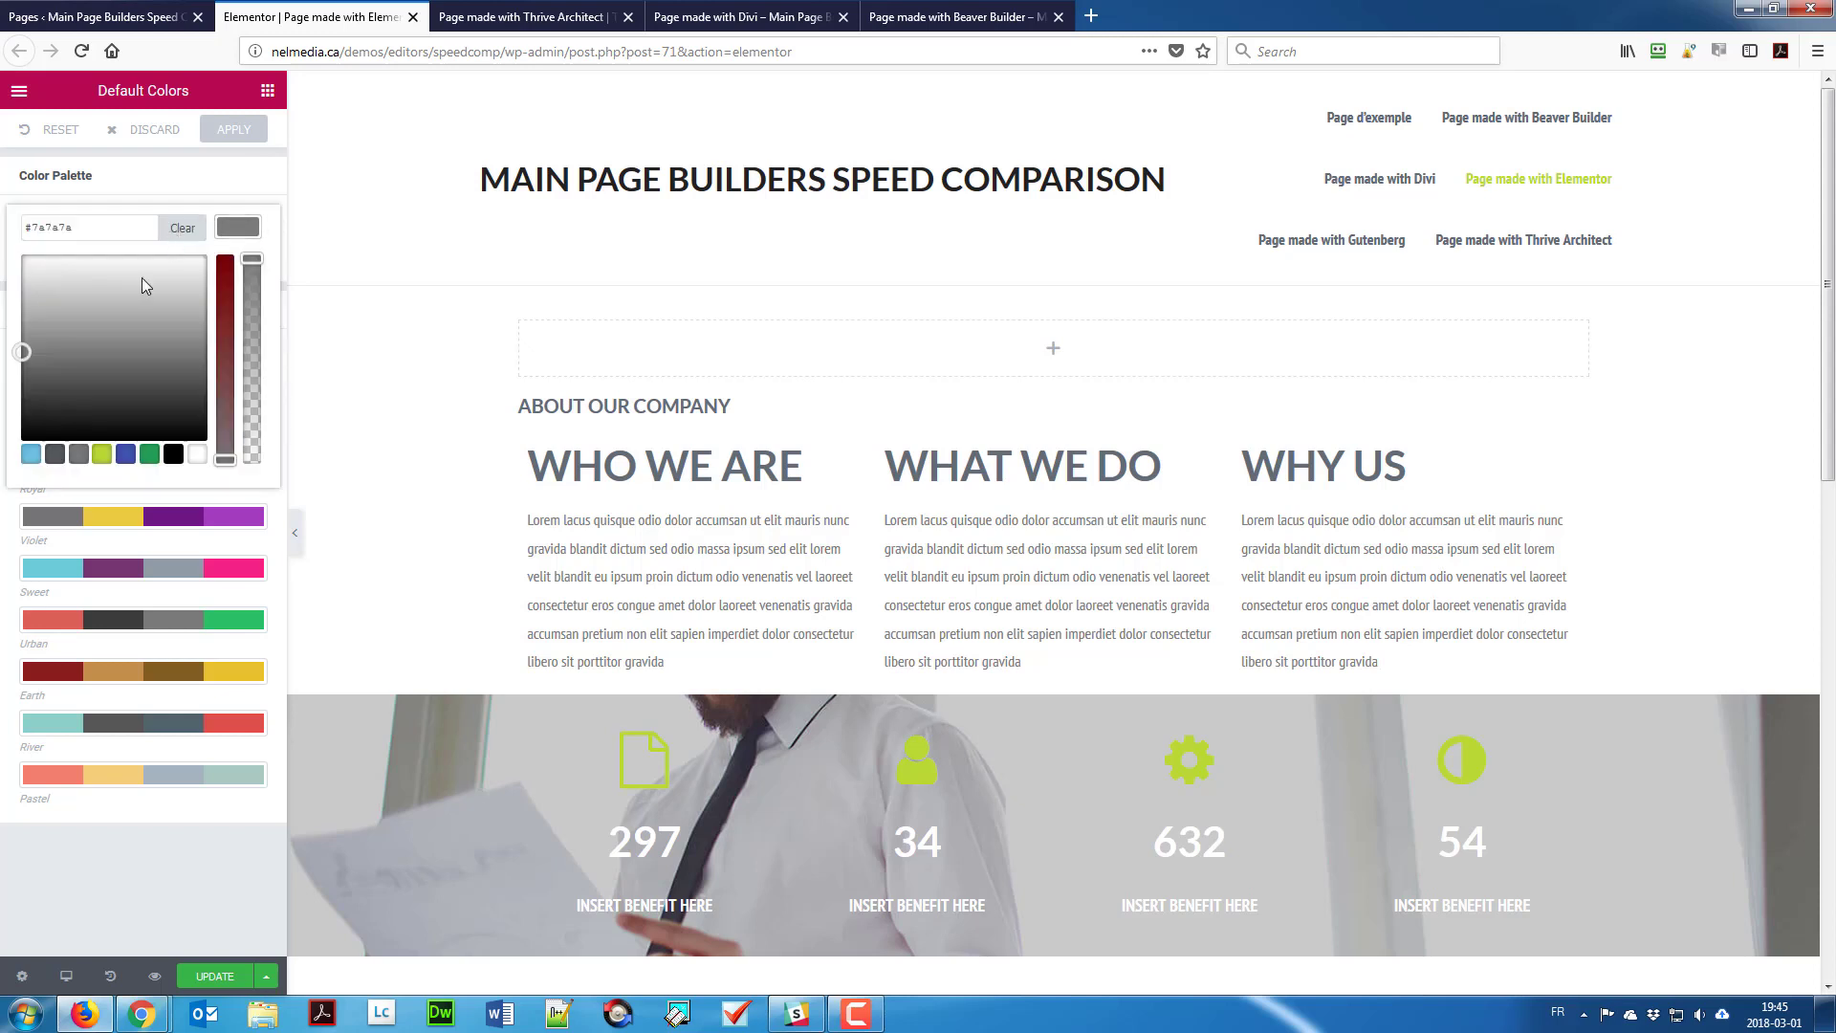
{"action": "left_click", "coordinate": [228, 226]}
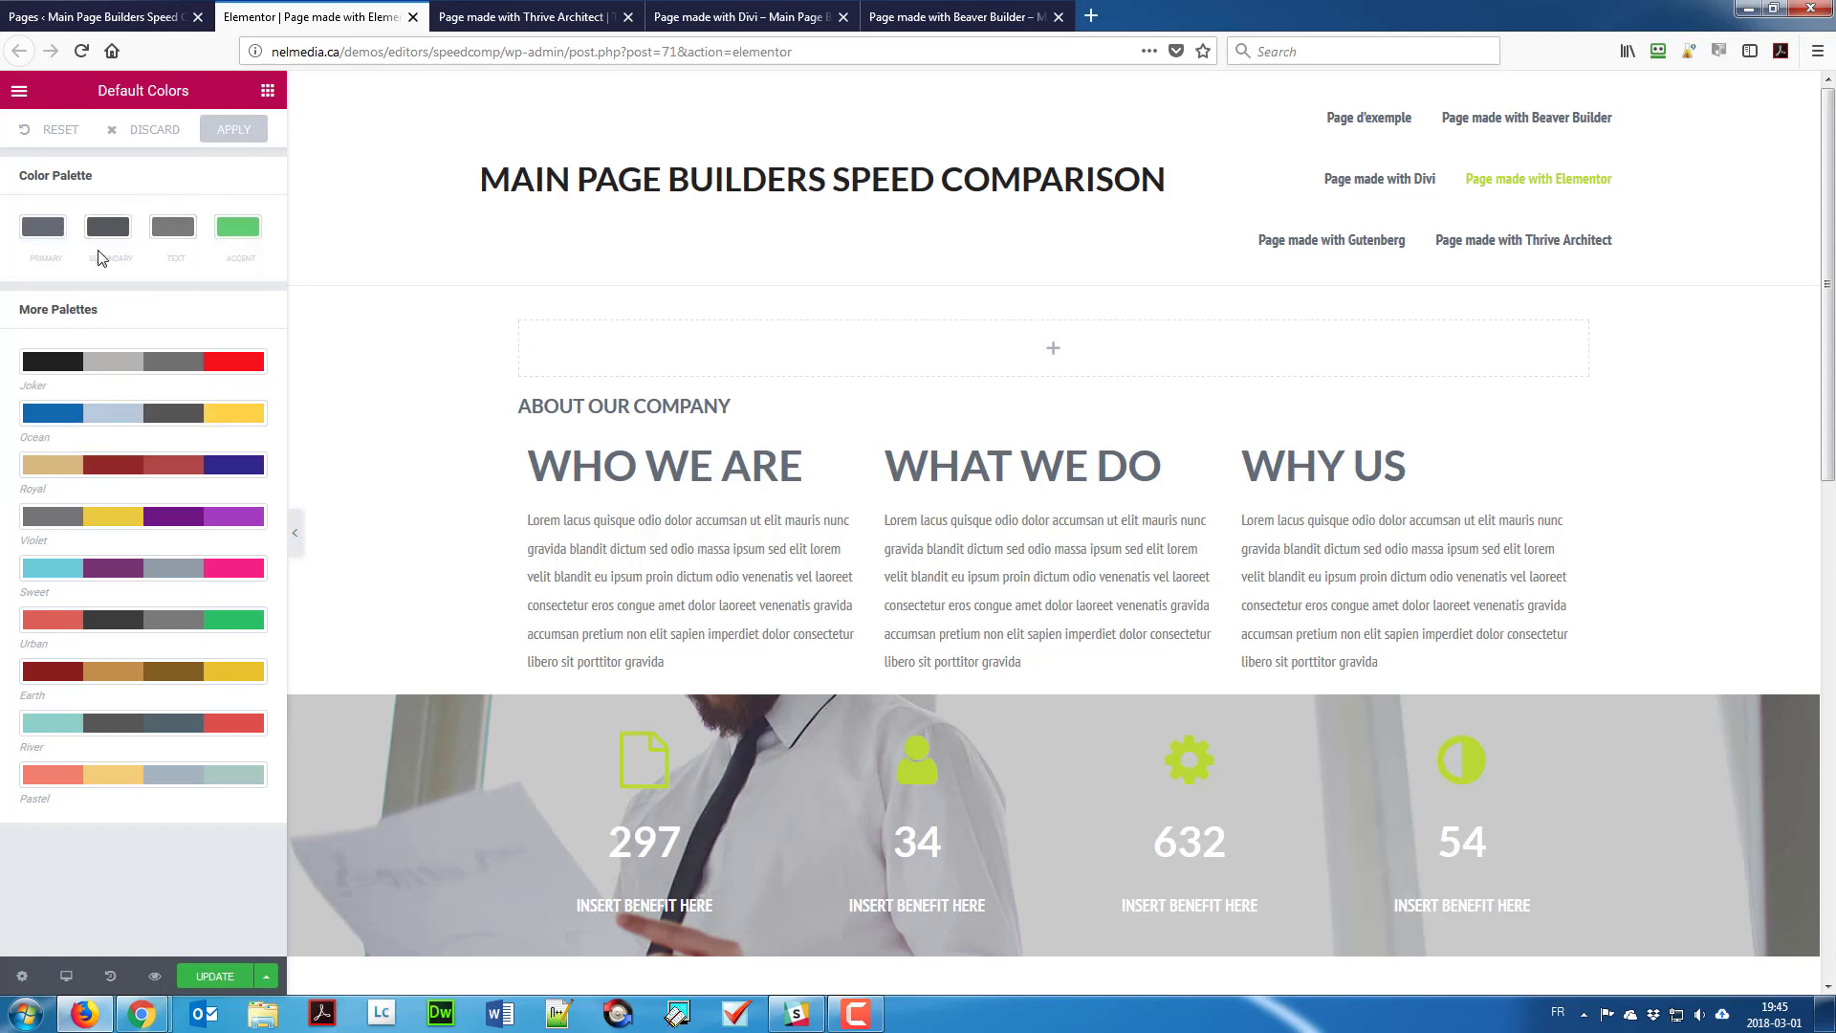
{"action": "left_click", "coordinate": [173, 230]}
{"action": "left_click", "coordinate": [187, 229]}
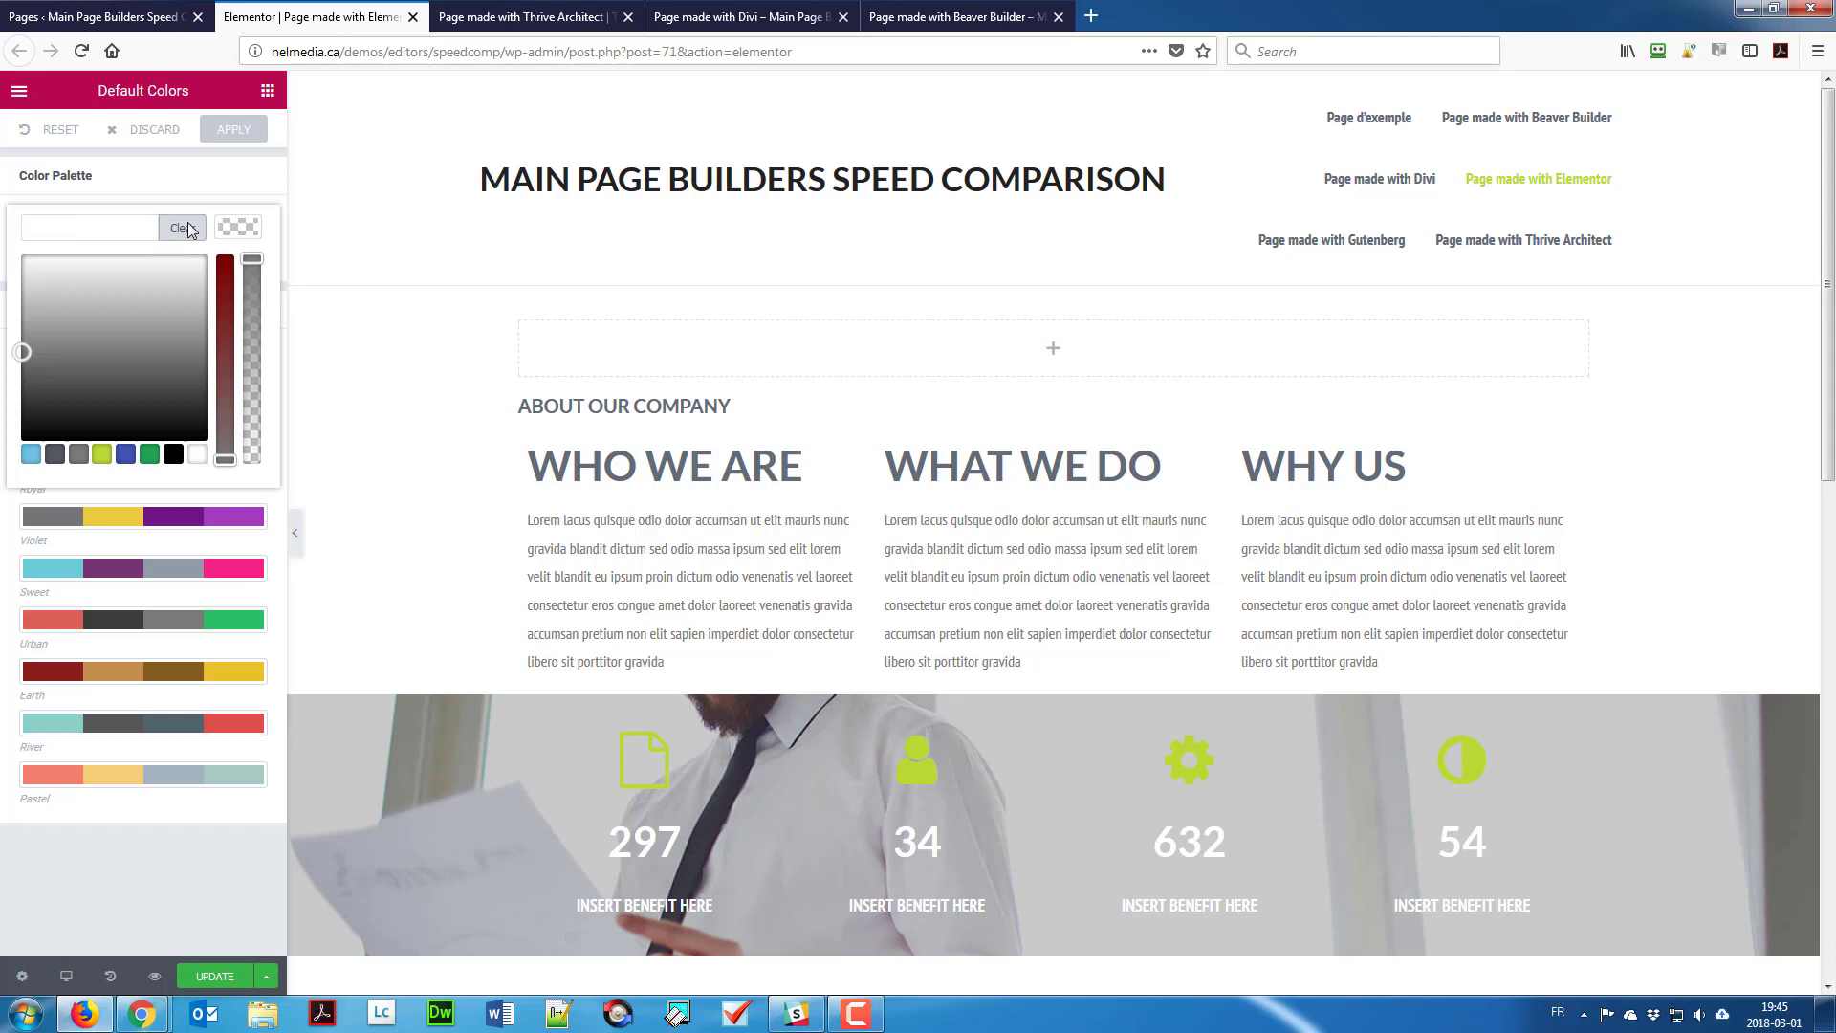
{"action": "left_click", "coordinate": [209, 215]}
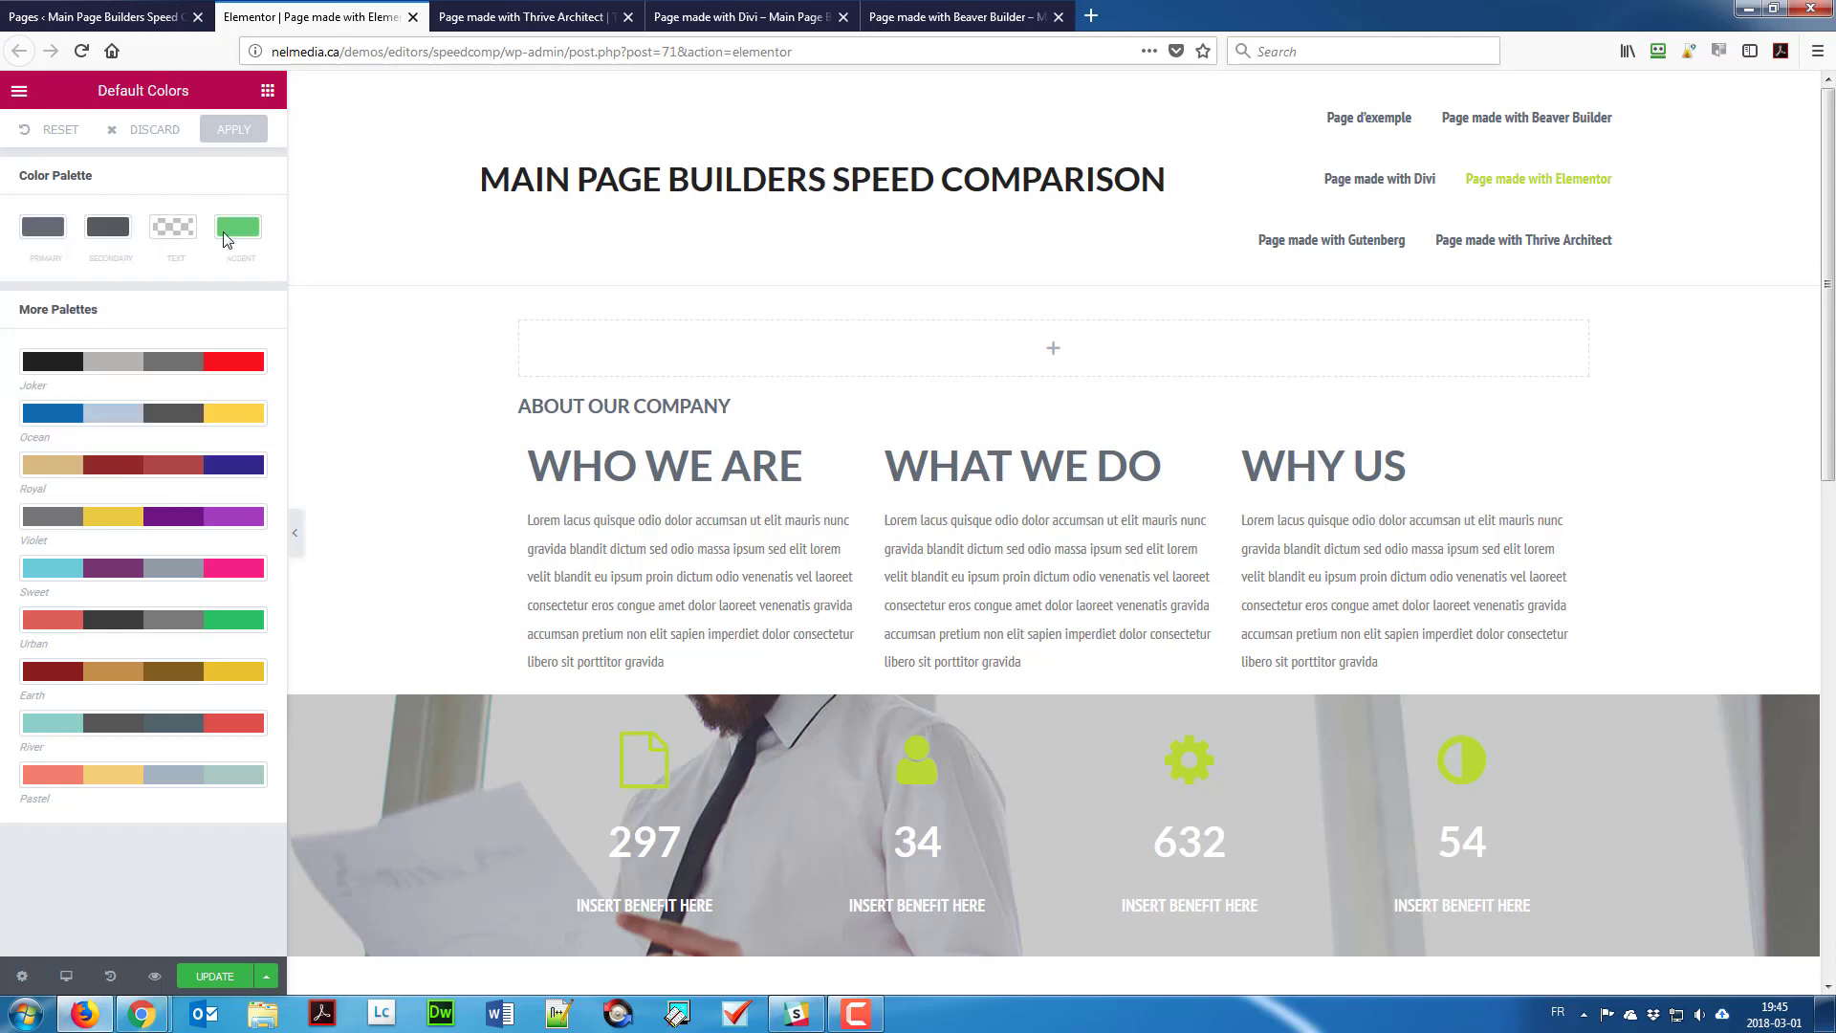
{"action": "left_click", "coordinate": [229, 233]}
{"action": "left_click", "coordinate": [201, 232]}
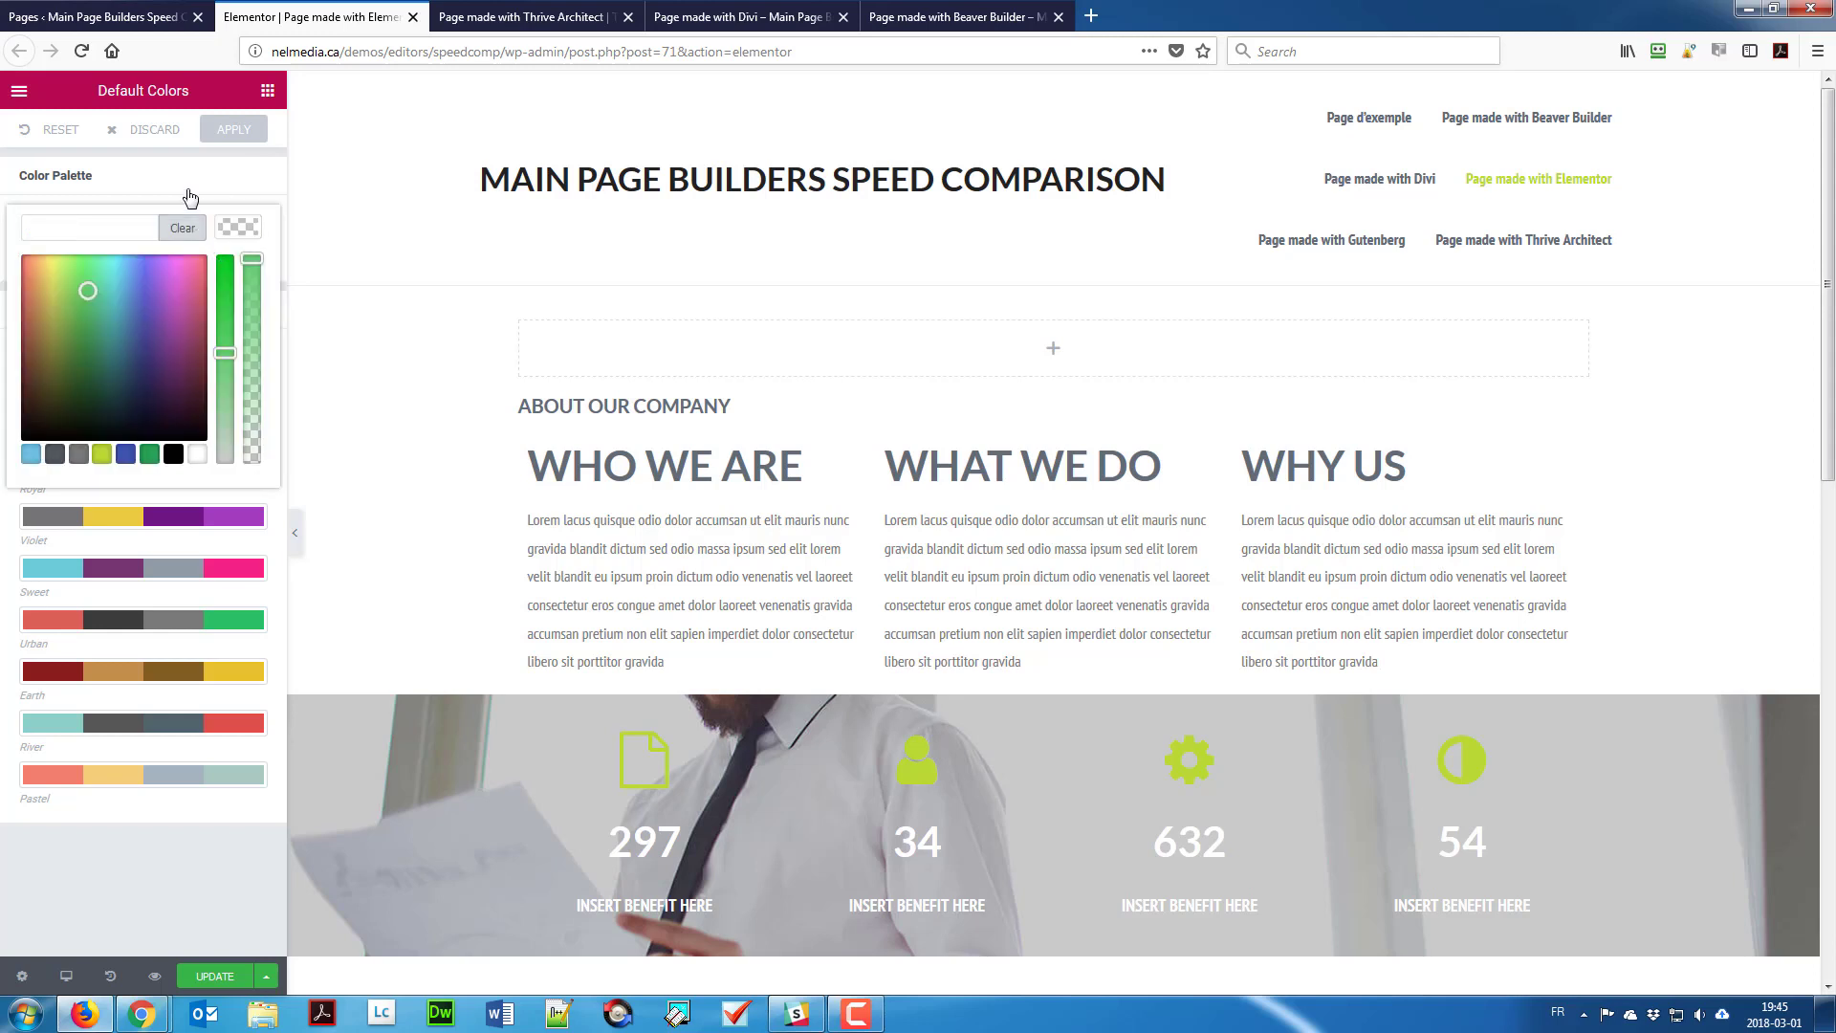
{"action": "left_click", "coordinate": [189, 196]}
Step: Clear the Secondary and Primary colors in the default color palette
{"action": "left_click", "coordinate": [113, 235]}
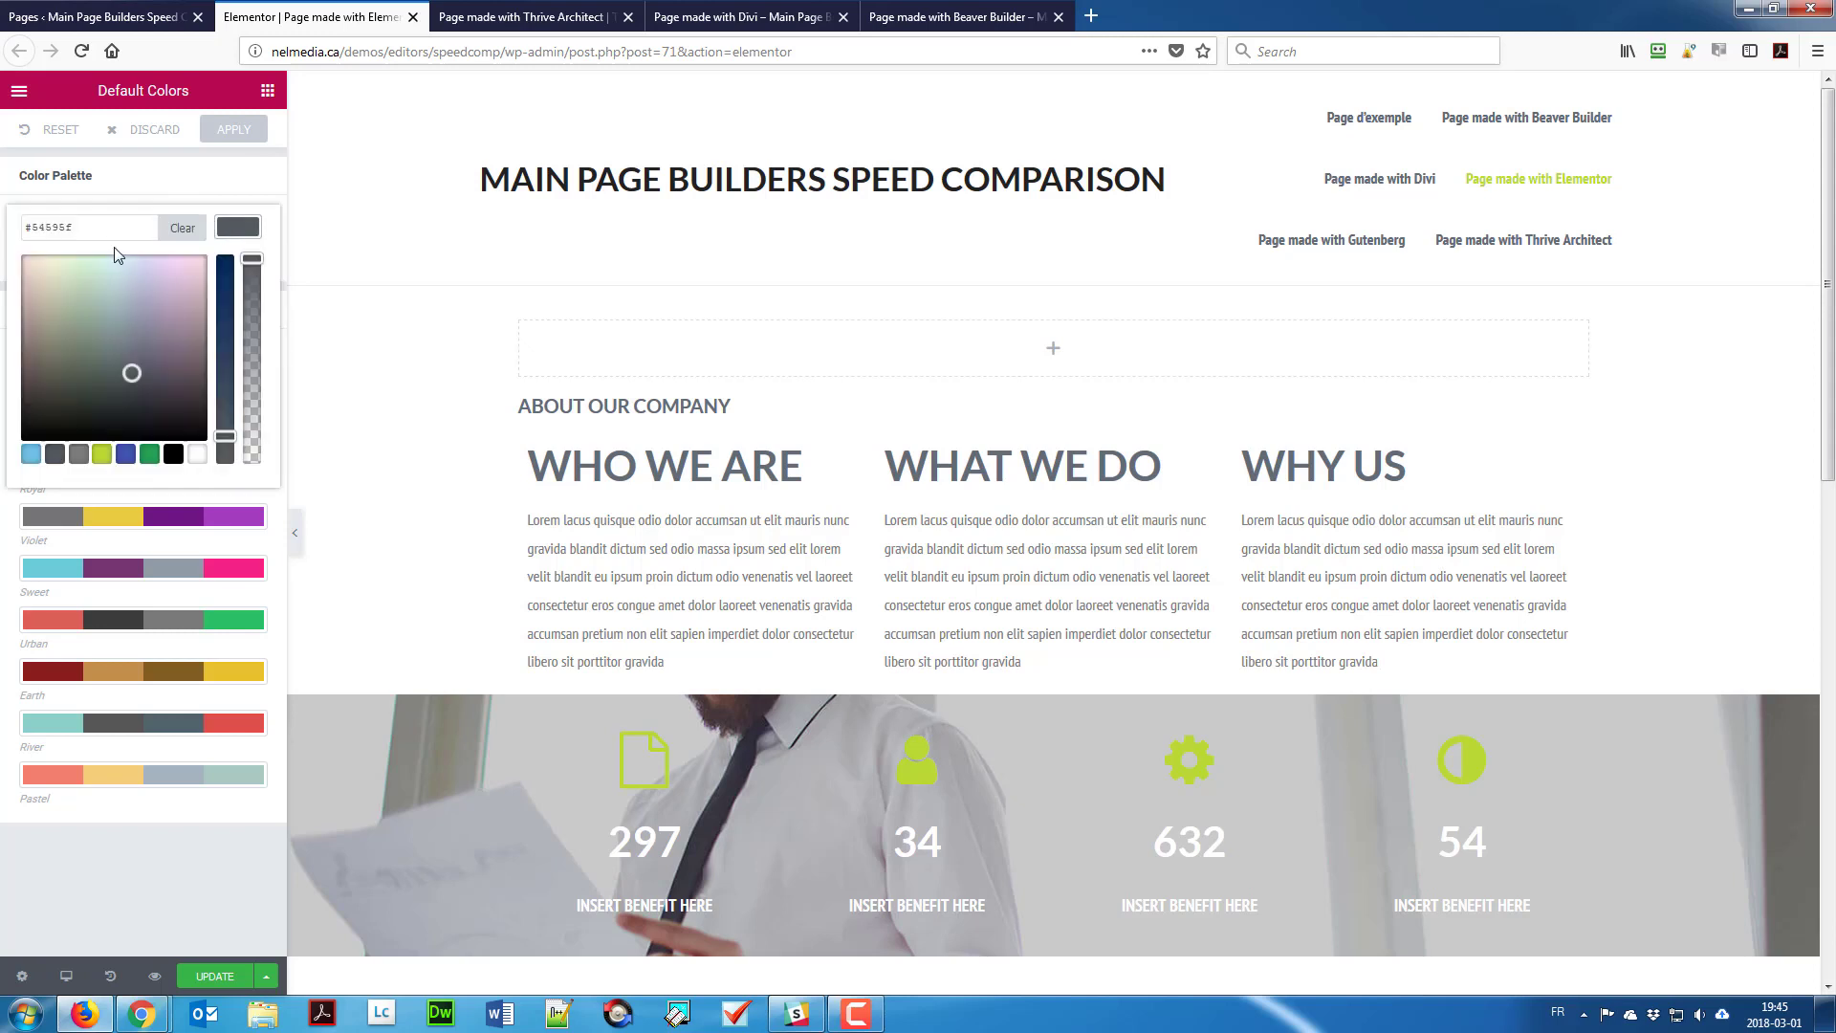
{"action": "left_click", "coordinate": [184, 230]}
{"action": "left_click", "coordinate": [134, 197]}
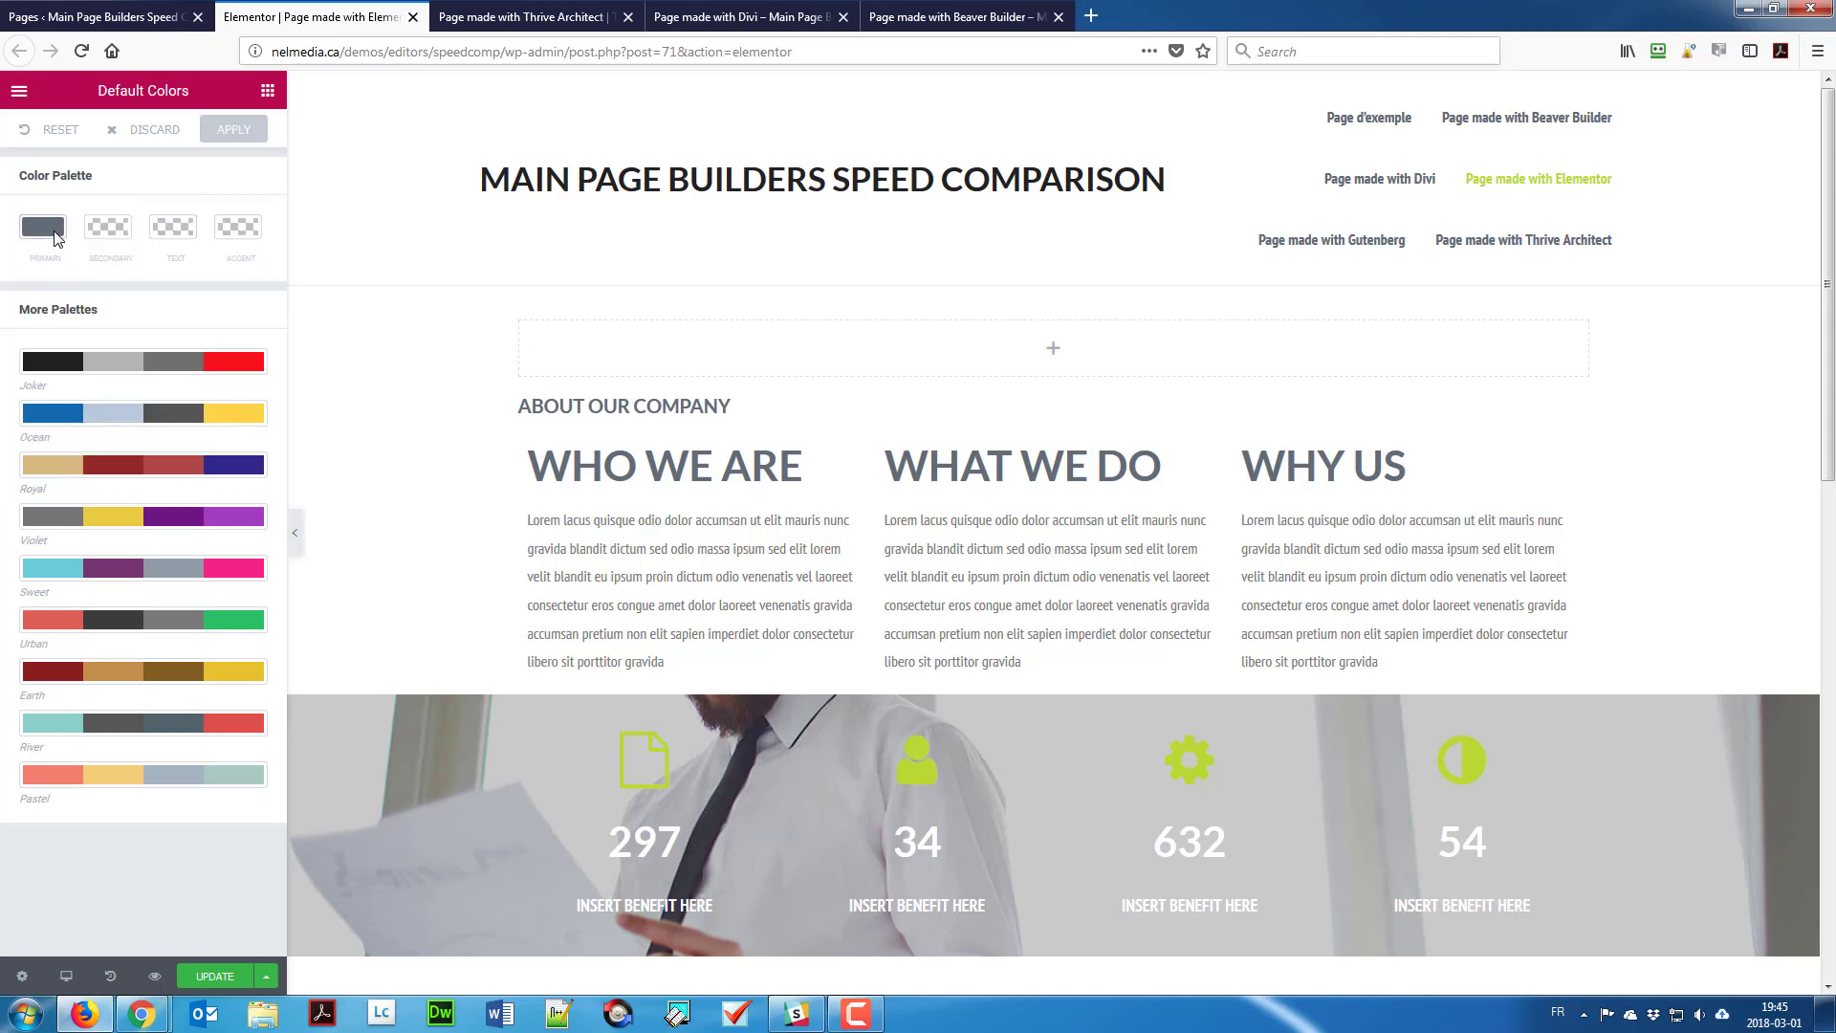
{"action": "left_click", "coordinate": [56, 238]}
{"action": "left_click", "coordinate": [196, 227]}
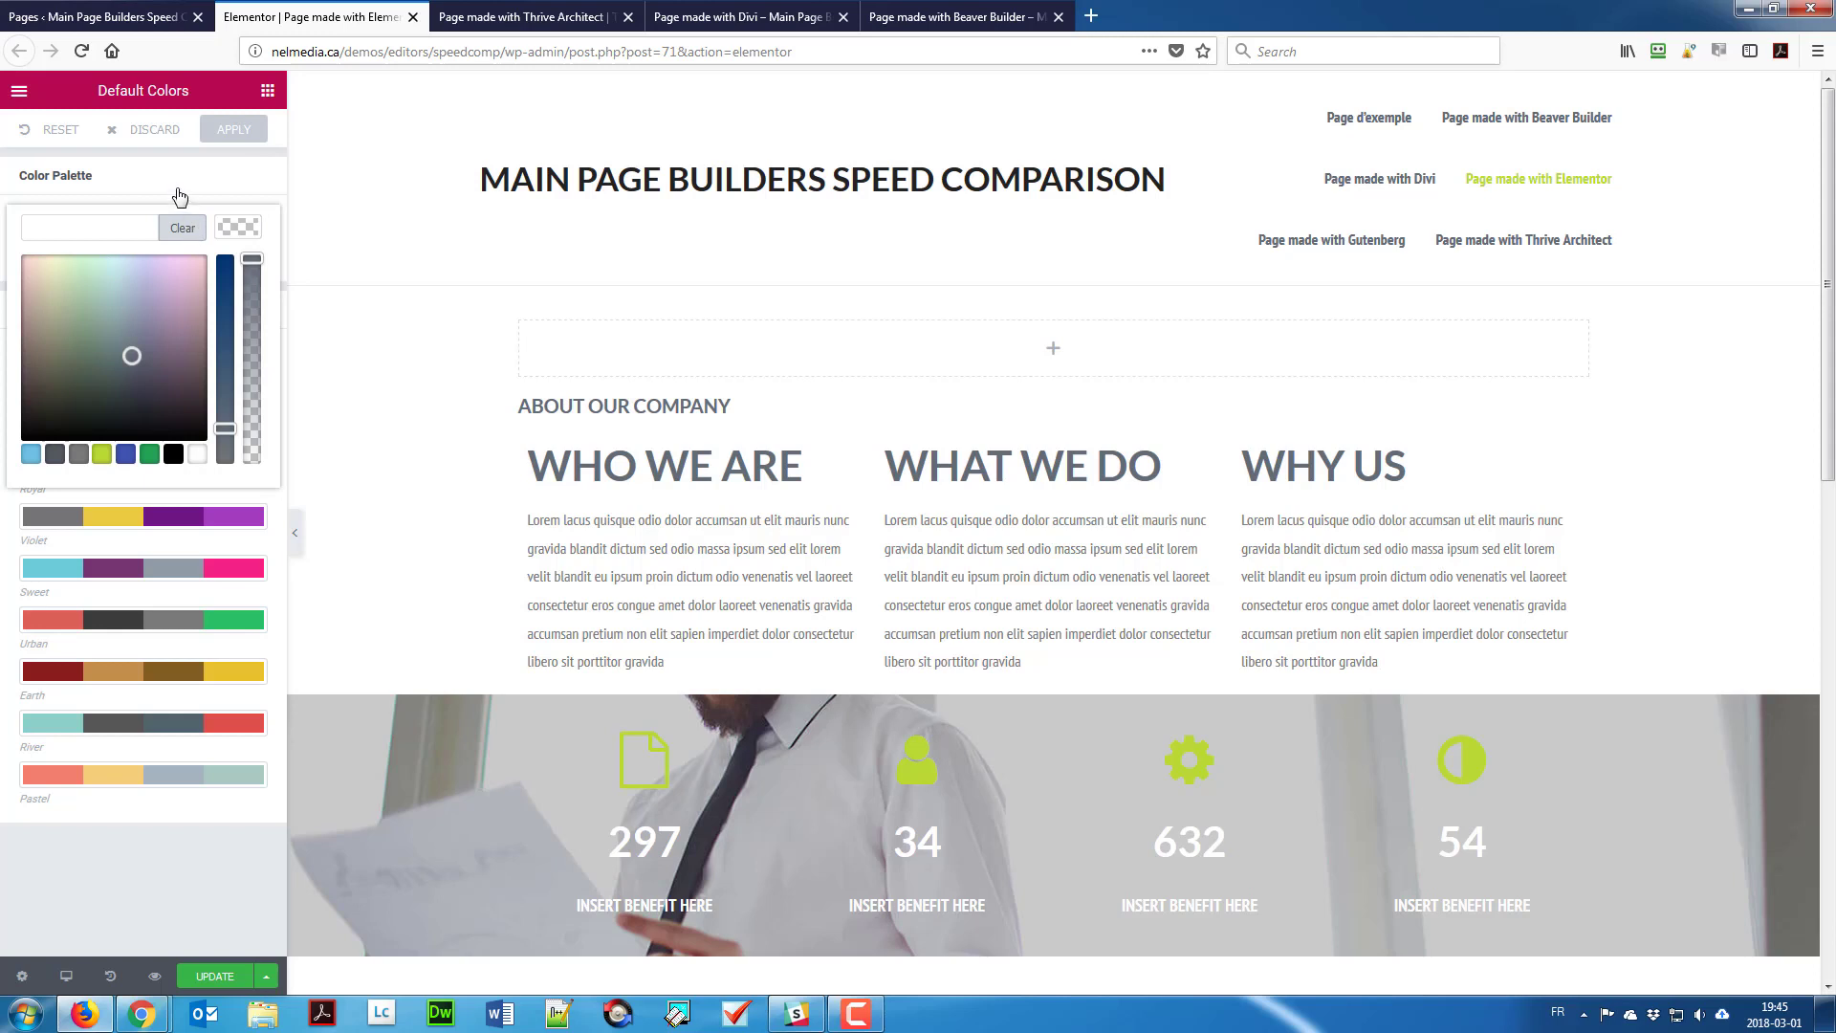
{"action": "left_click", "coordinate": [180, 197]}
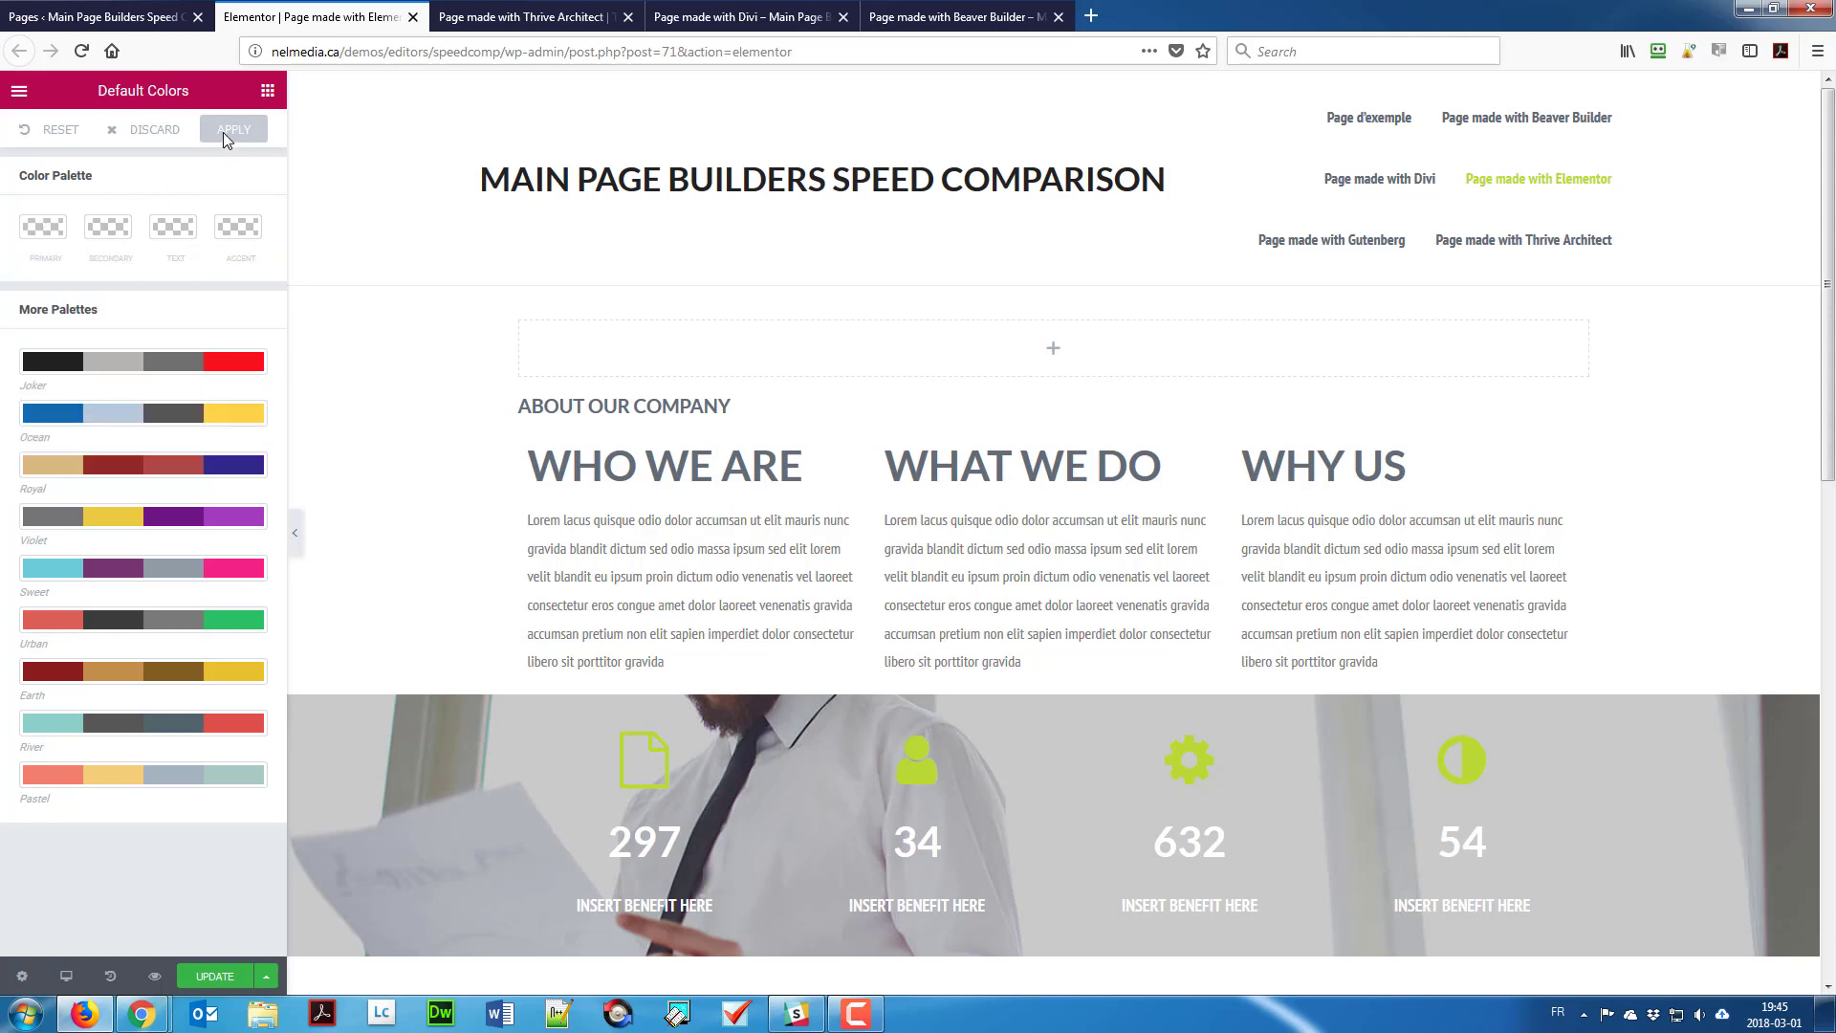
Step: Set the font family of both Primary Headline and Secondary Headline to Default in Elementor's default fonts
{"action": "left_click", "coordinate": [19, 90]}
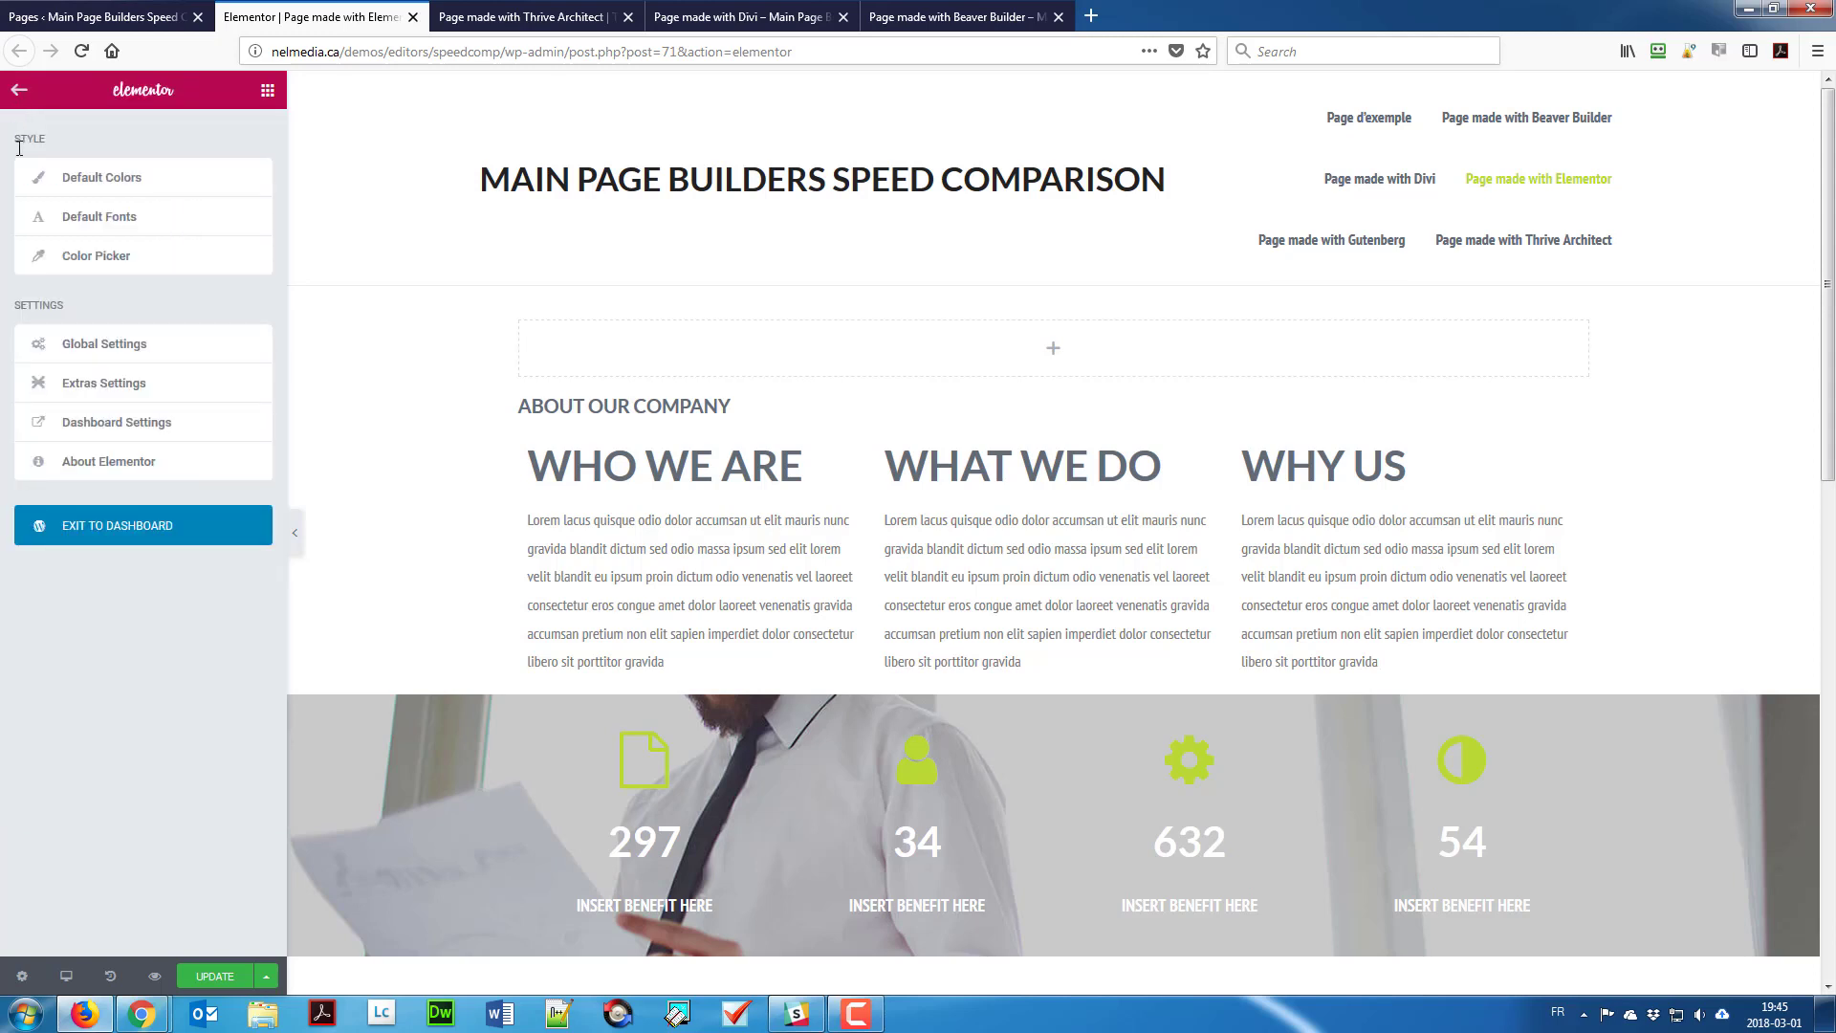
{"action": "left_click", "coordinate": [110, 216]}
{"action": "left_click", "coordinate": [96, 183]}
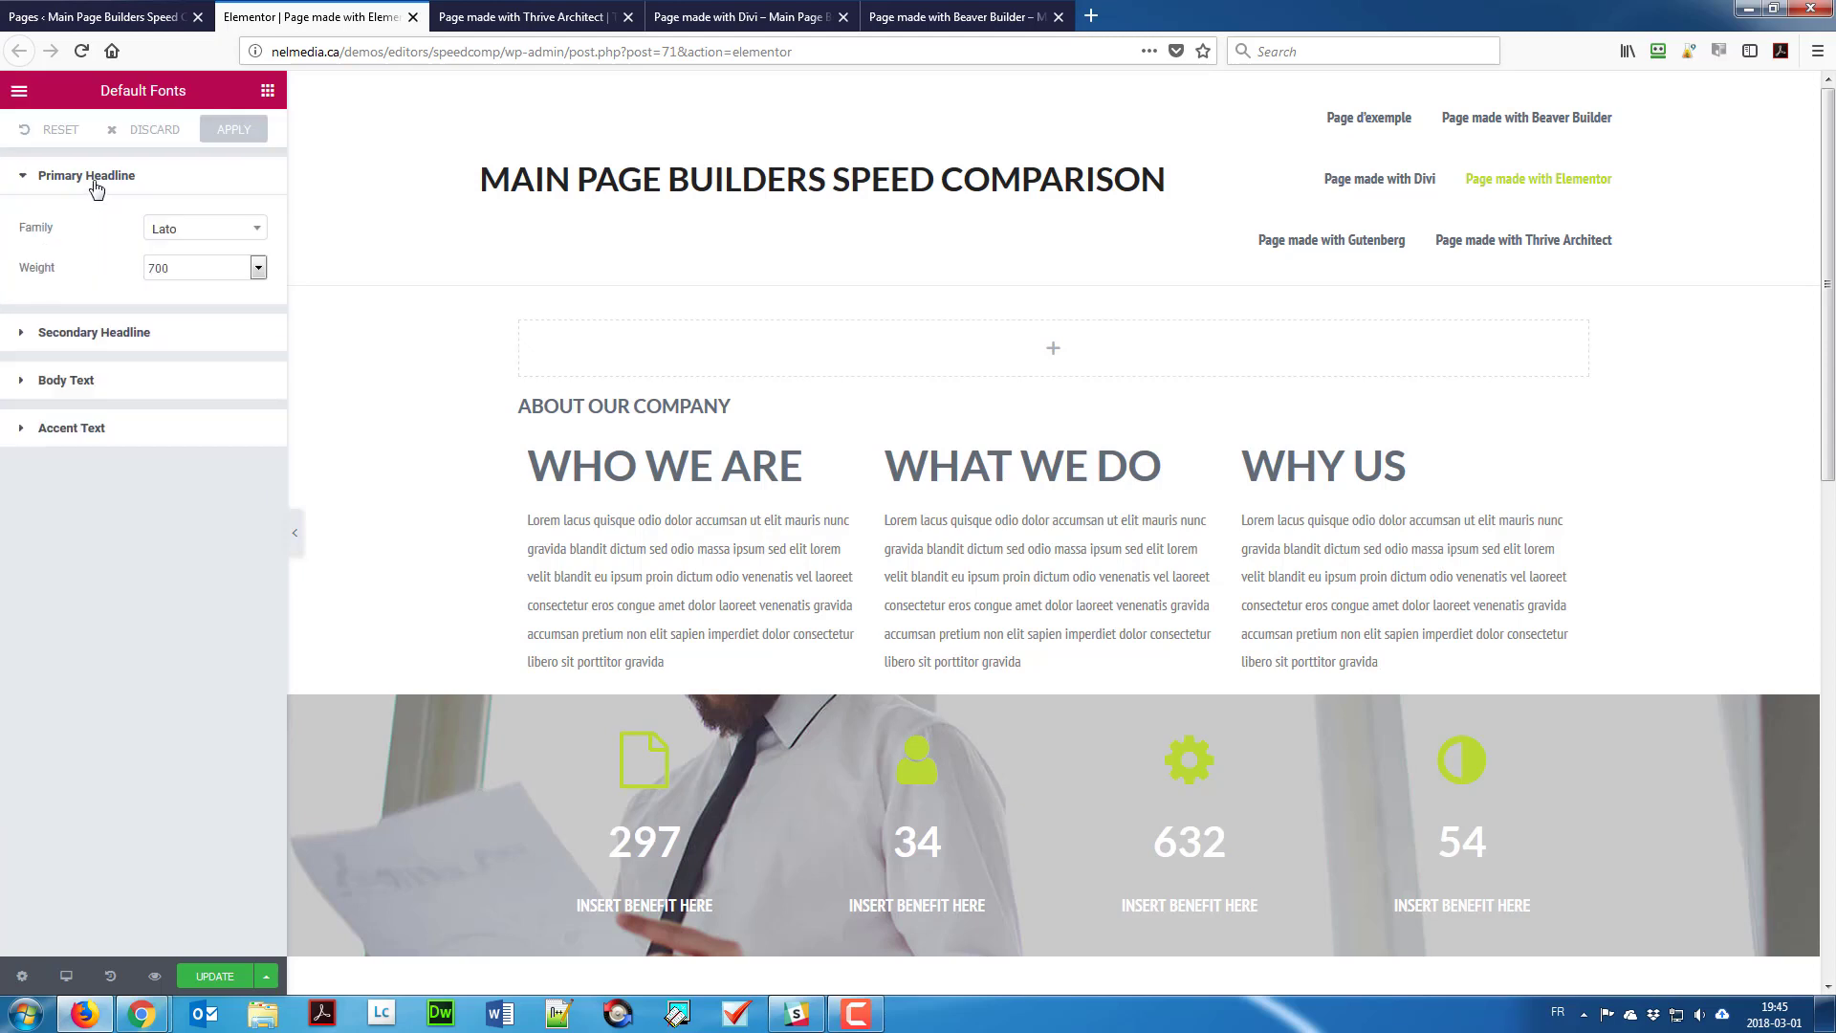
{"action": "left_click", "coordinate": [129, 335]}
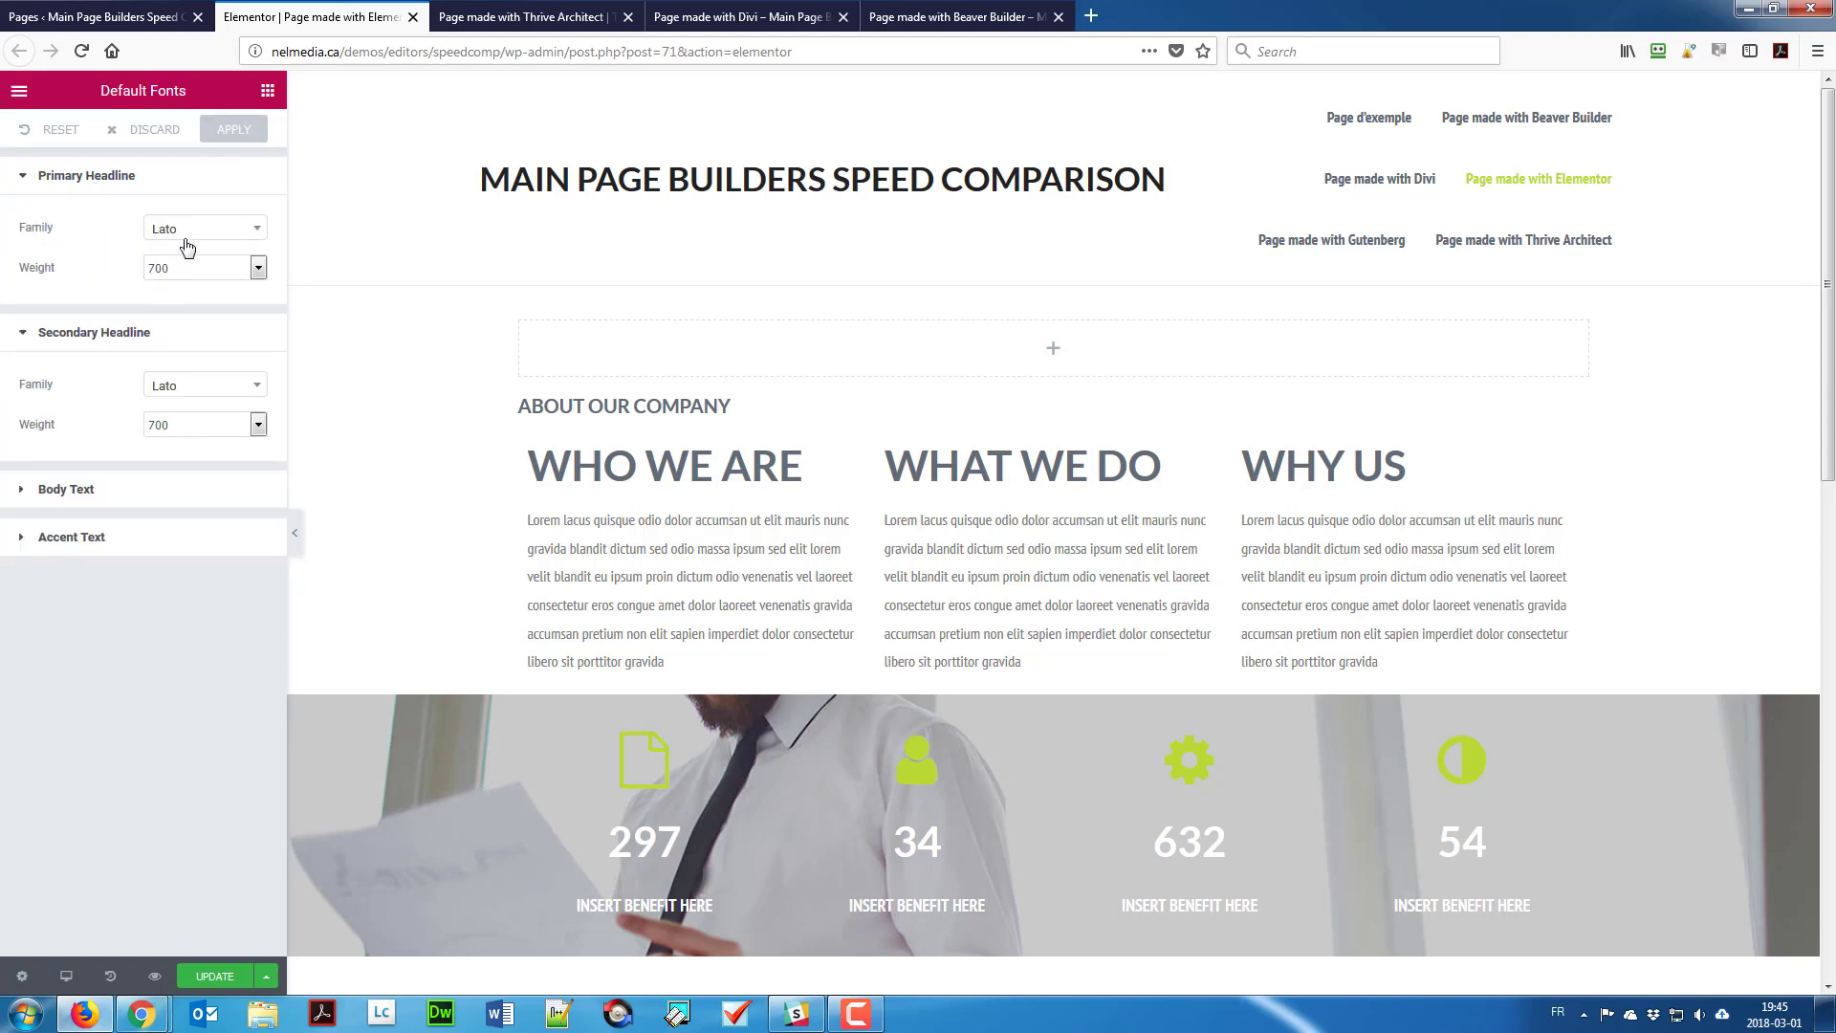
{"action": "left_click", "coordinate": [191, 229]}
{"action": "left_click", "coordinate": [198, 285]}
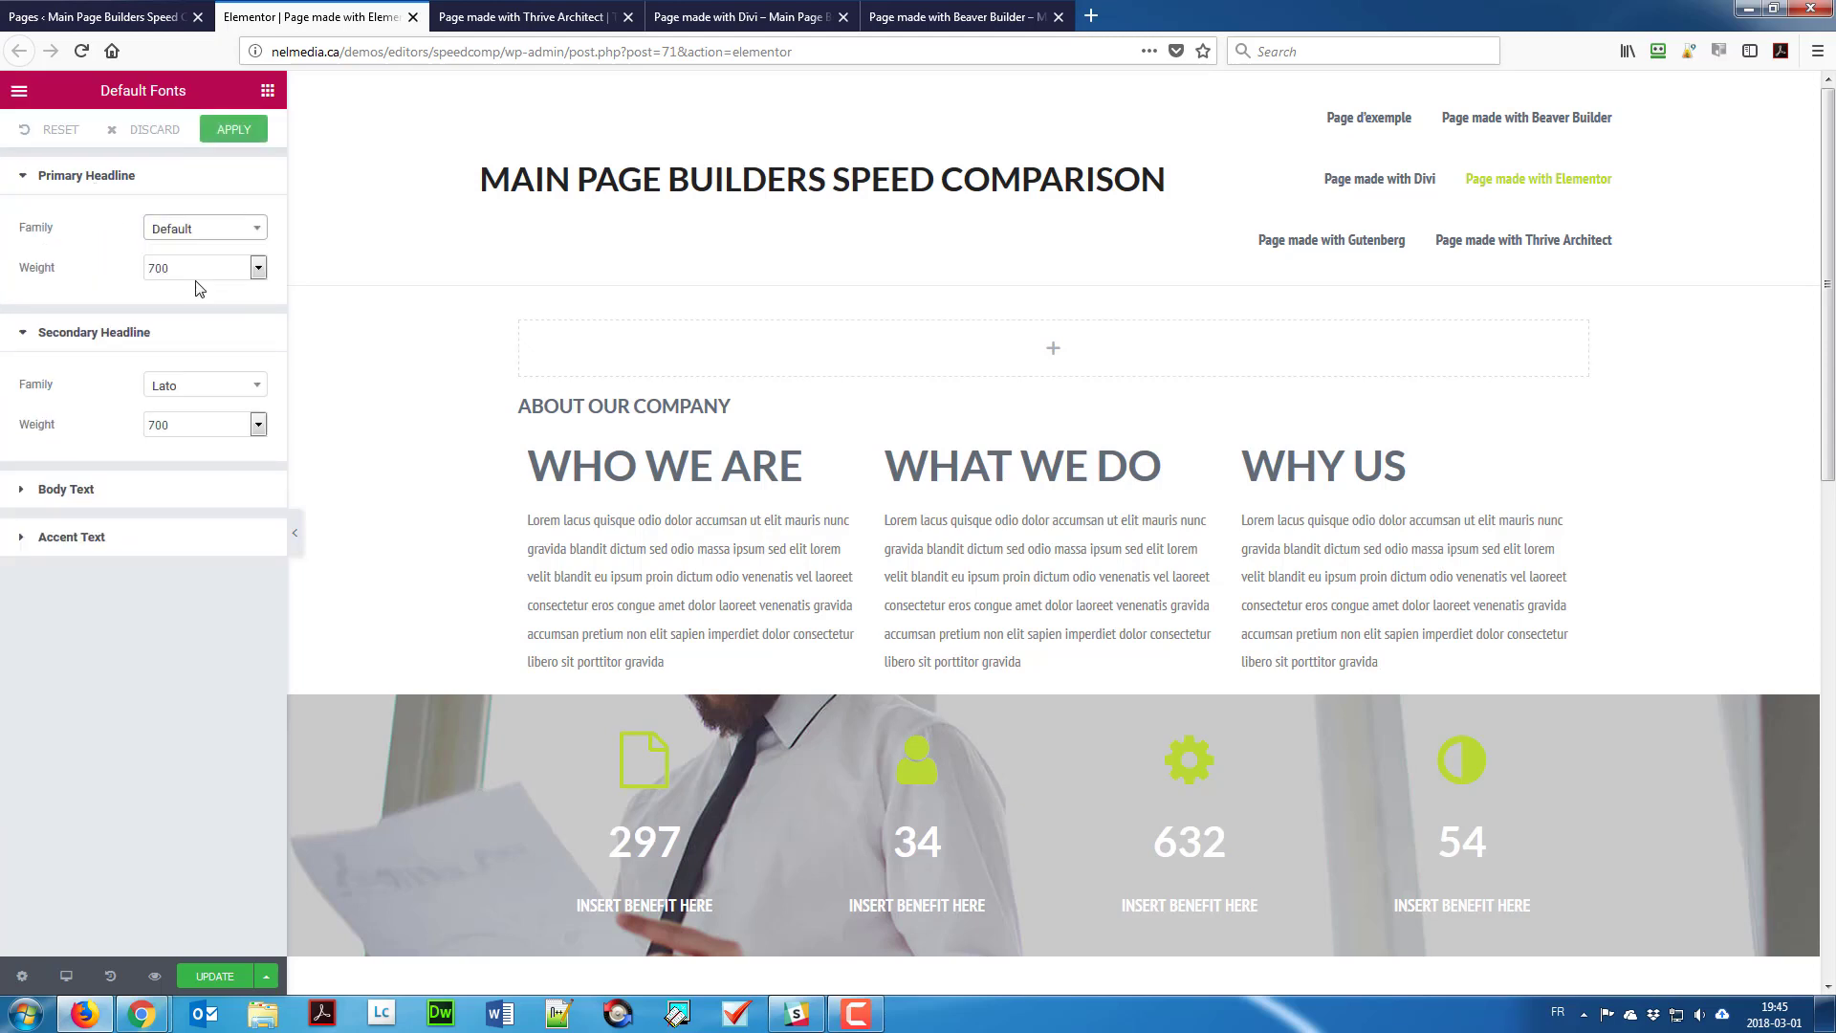
{"action": "left_click", "coordinate": [197, 386]}
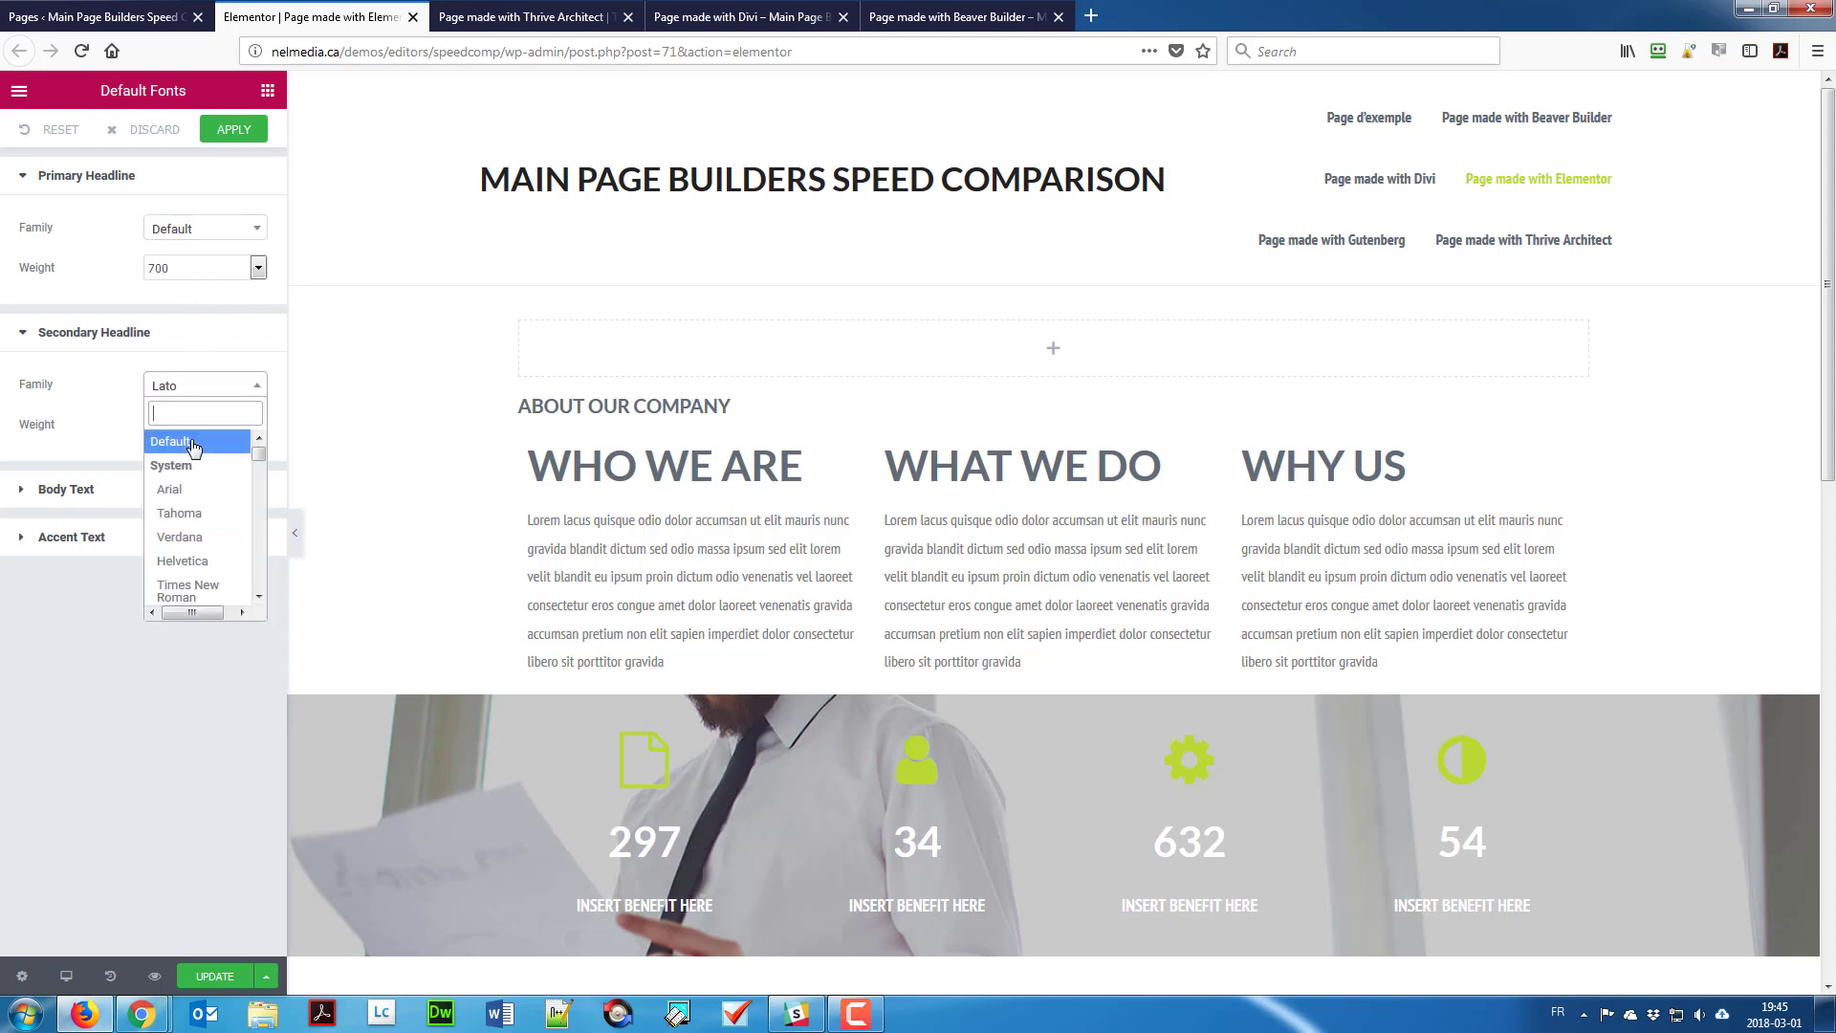
{"action": "left_click", "coordinate": [192, 442]}
Step: Set the Body Text font family to Default
{"action": "left_click", "coordinate": [164, 489]}
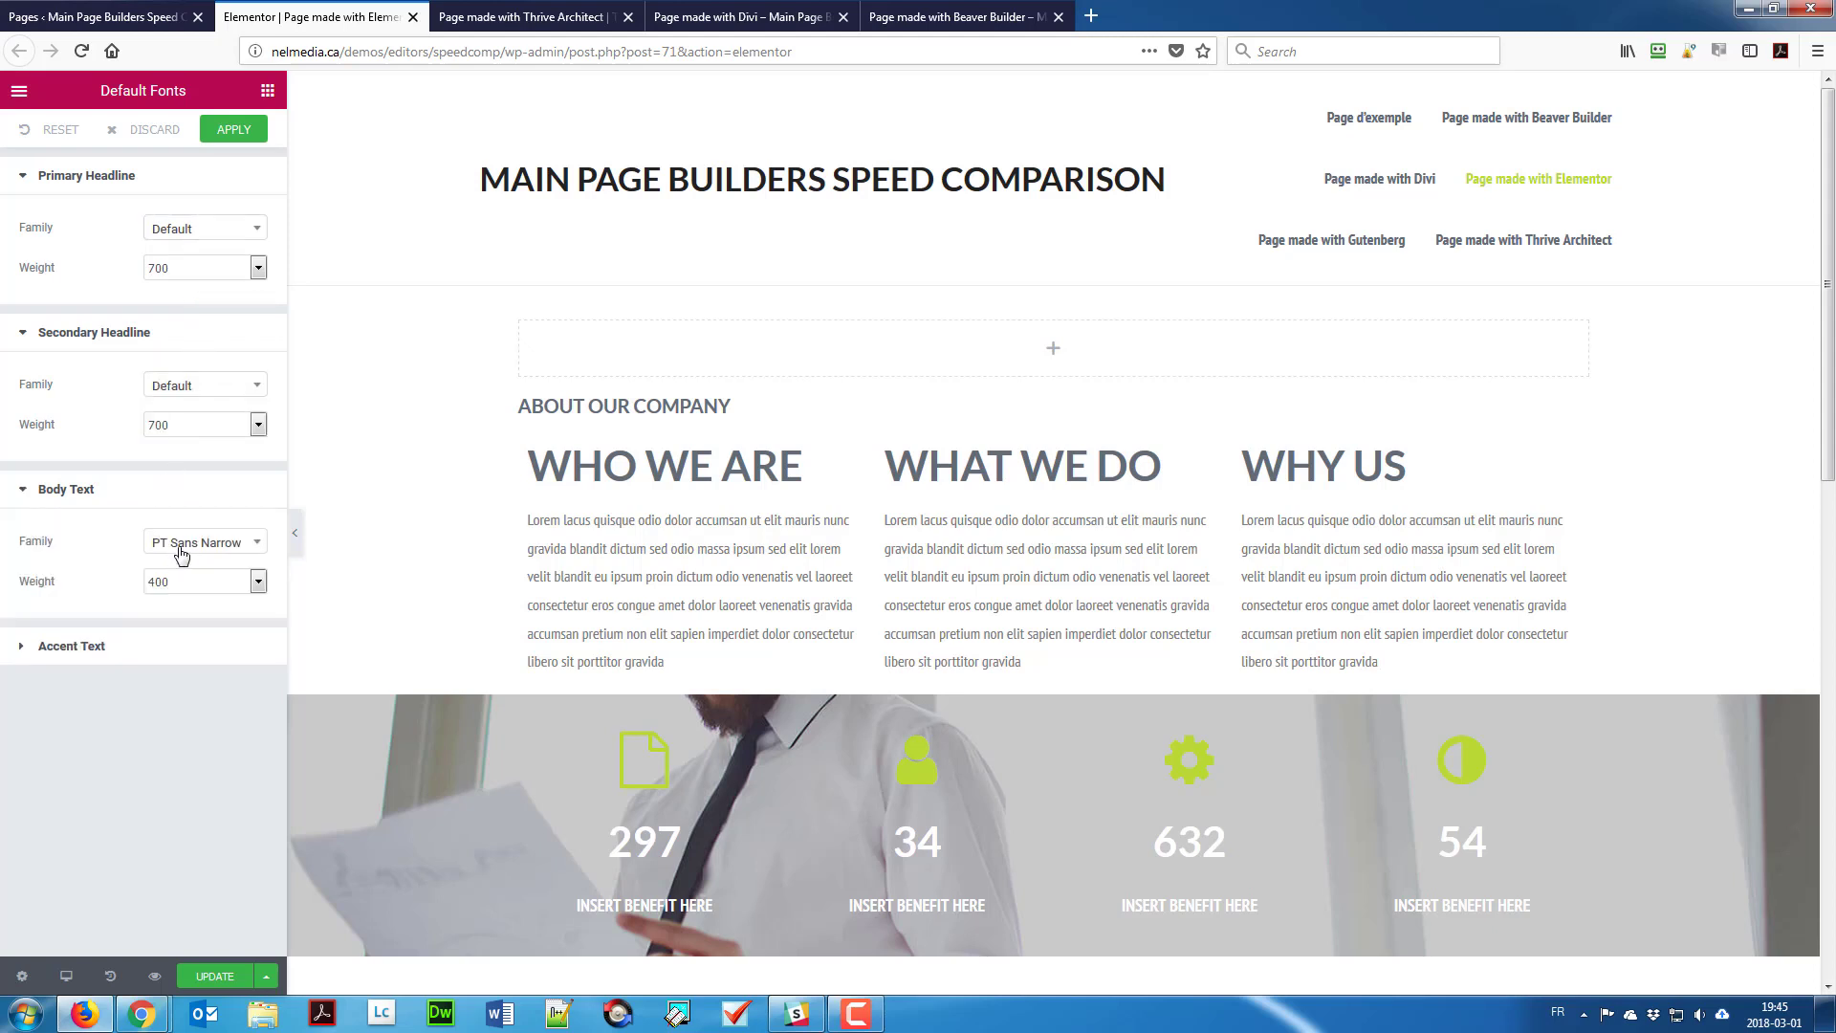
{"action": "left_click", "coordinate": [181, 555]}
{"action": "left_click", "coordinate": [168, 599]}
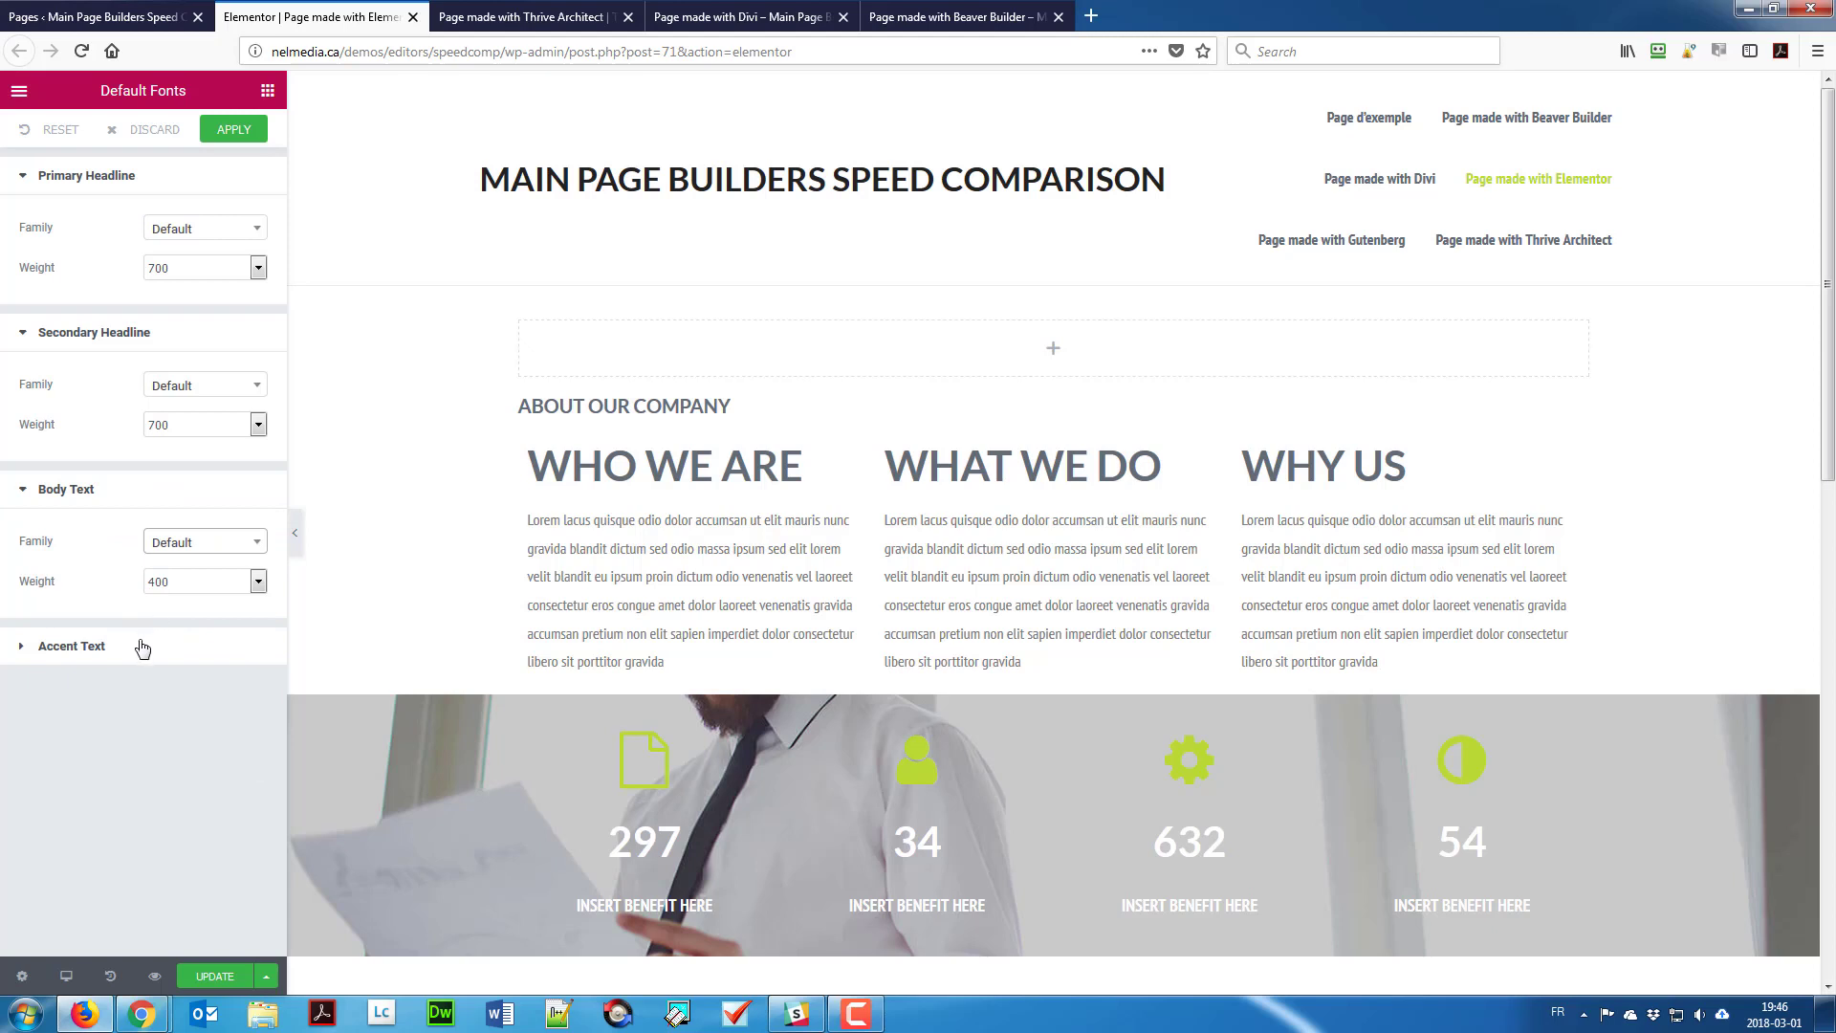
Step: Set both the font family and the weight of Accent Text to Default
{"action": "left_click", "coordinate": [141, 648]}
{"action": "left_click", "coordinate": [170, 703]}
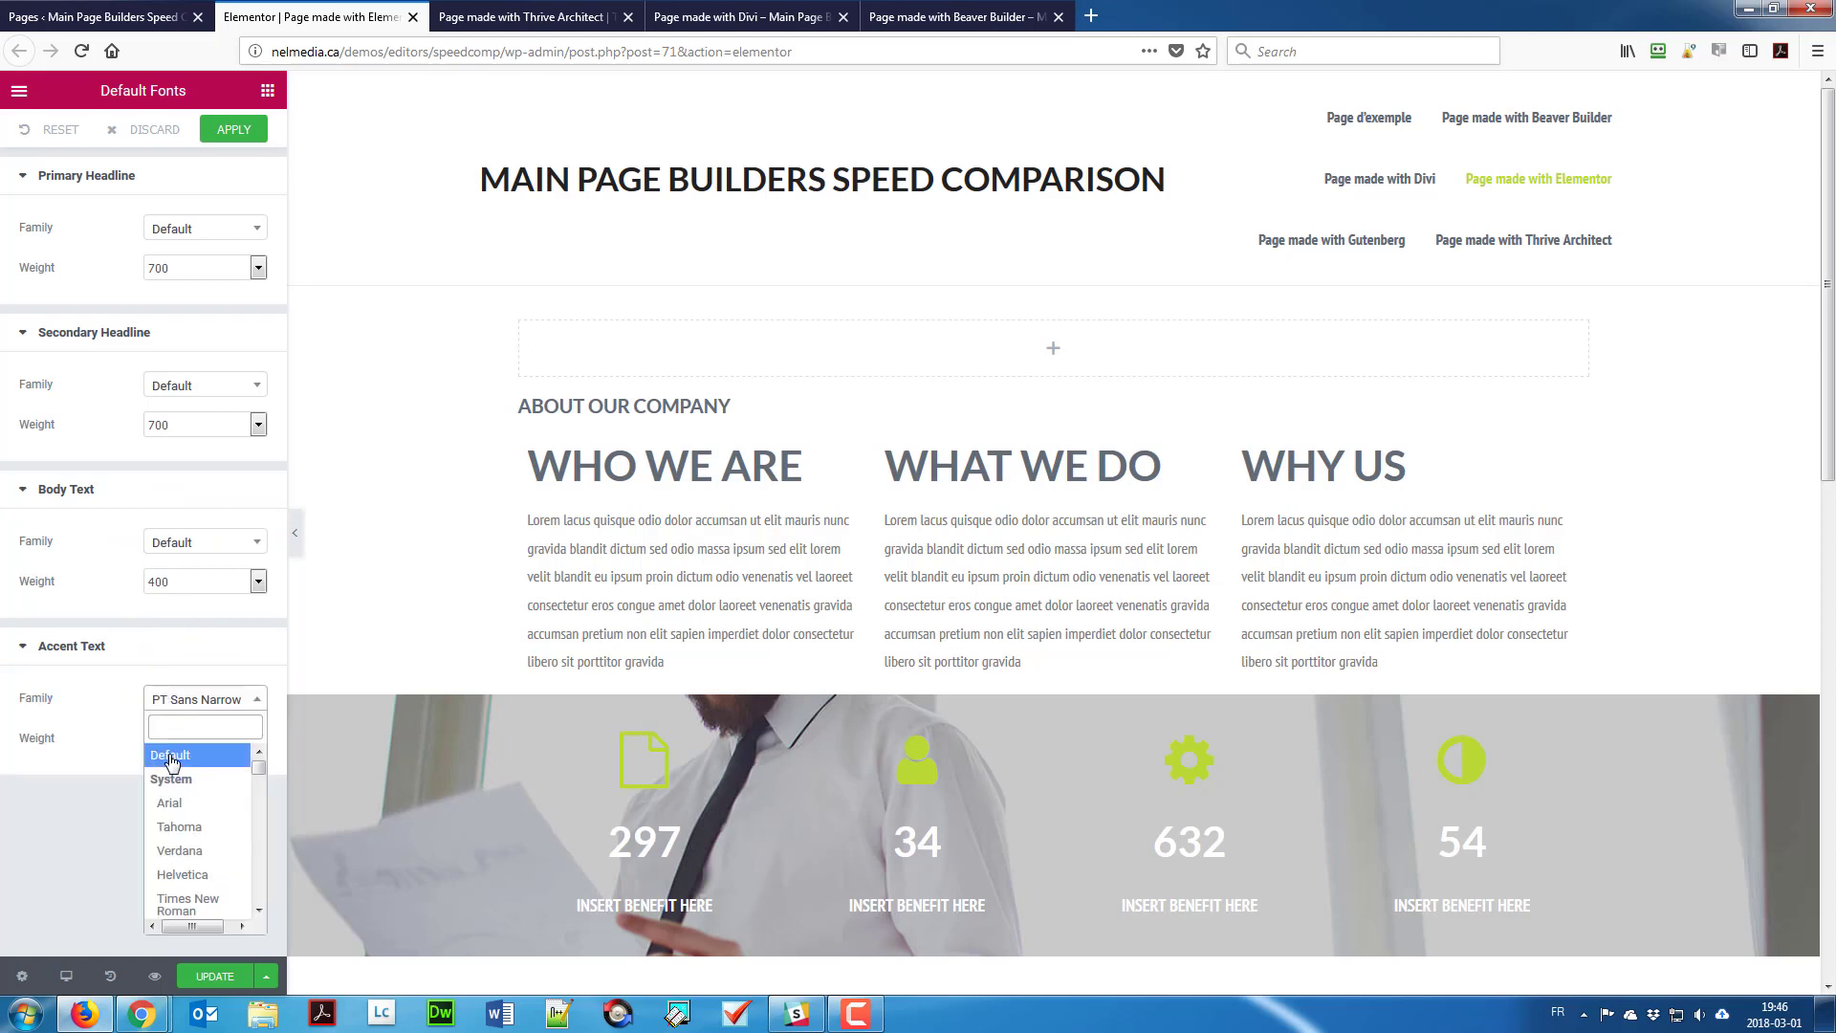
{"action": "left_click", "coordinate": [171, 760]}
{"action": "left_click", "coordinate": [181, 739]}
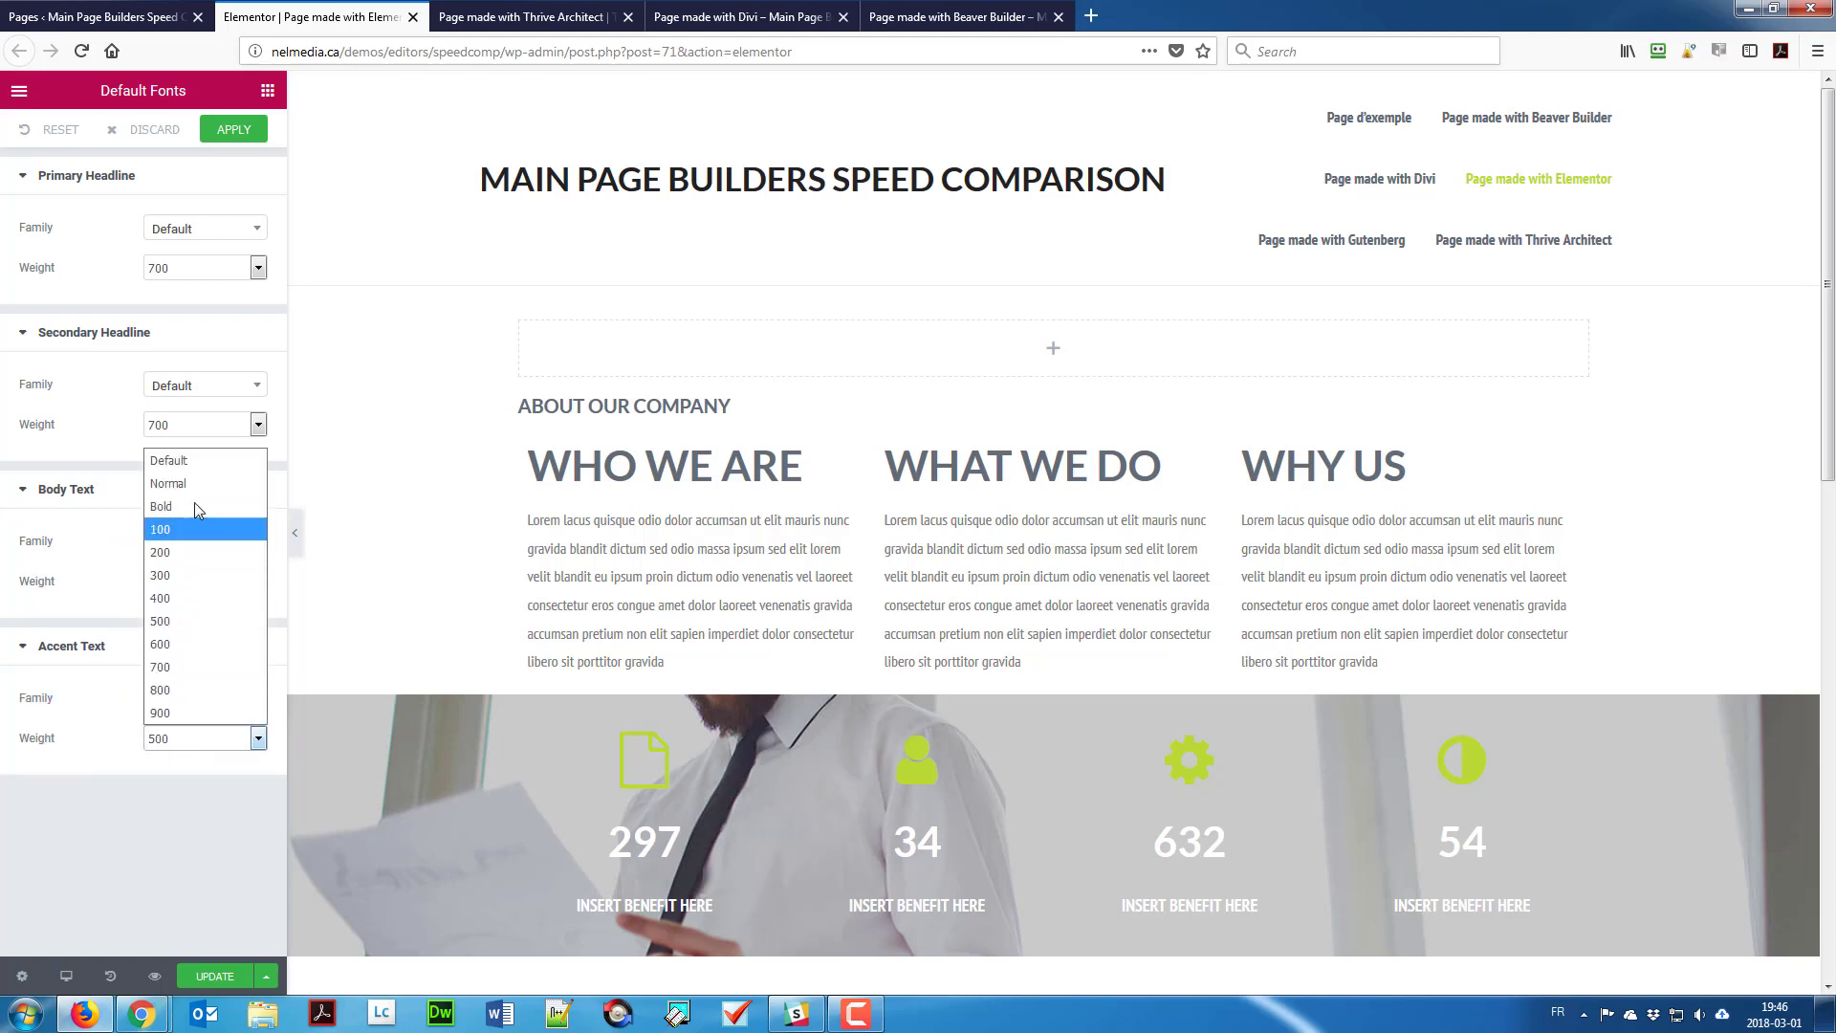
{"action": "key", "text": "Return"}
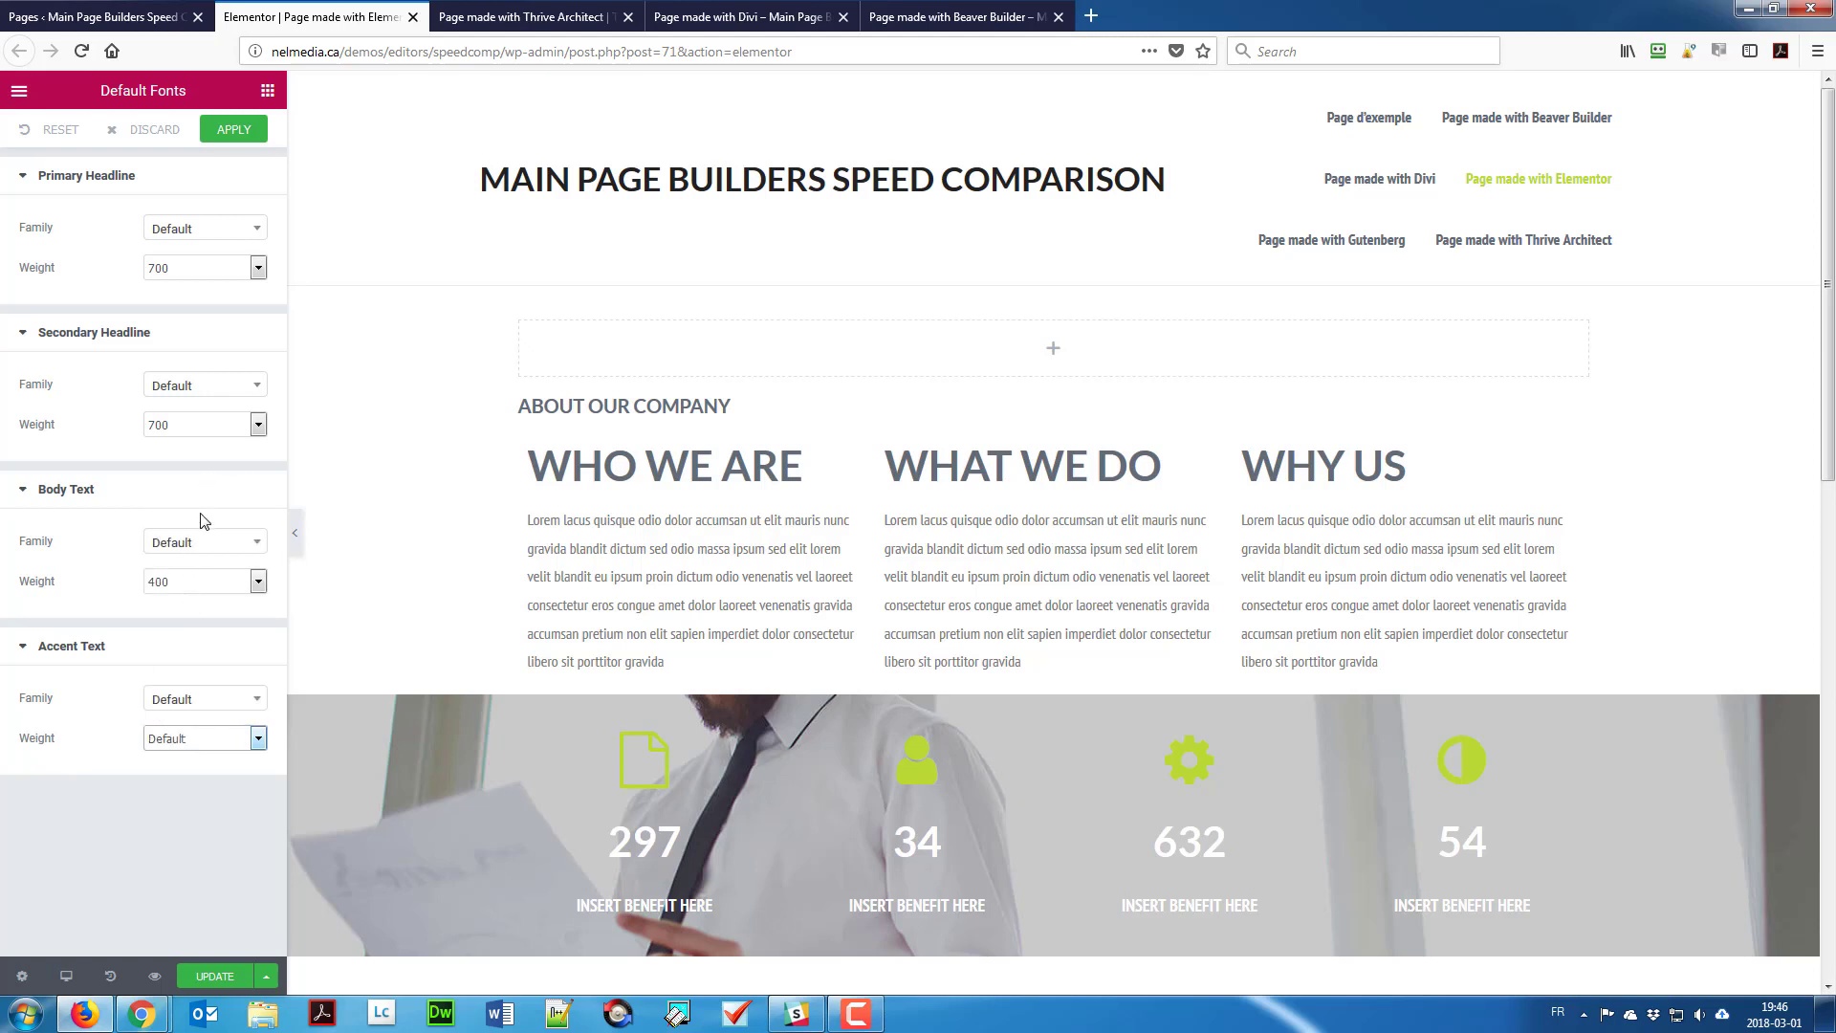
Step: Set the weight of Body Text, Secondary Headline and Primary Headline to Default and apply the default fonts
{"action": "left_click", "coordinate": [194, 584]}
{"action": "left_click", "coordinate": [203, 438]}
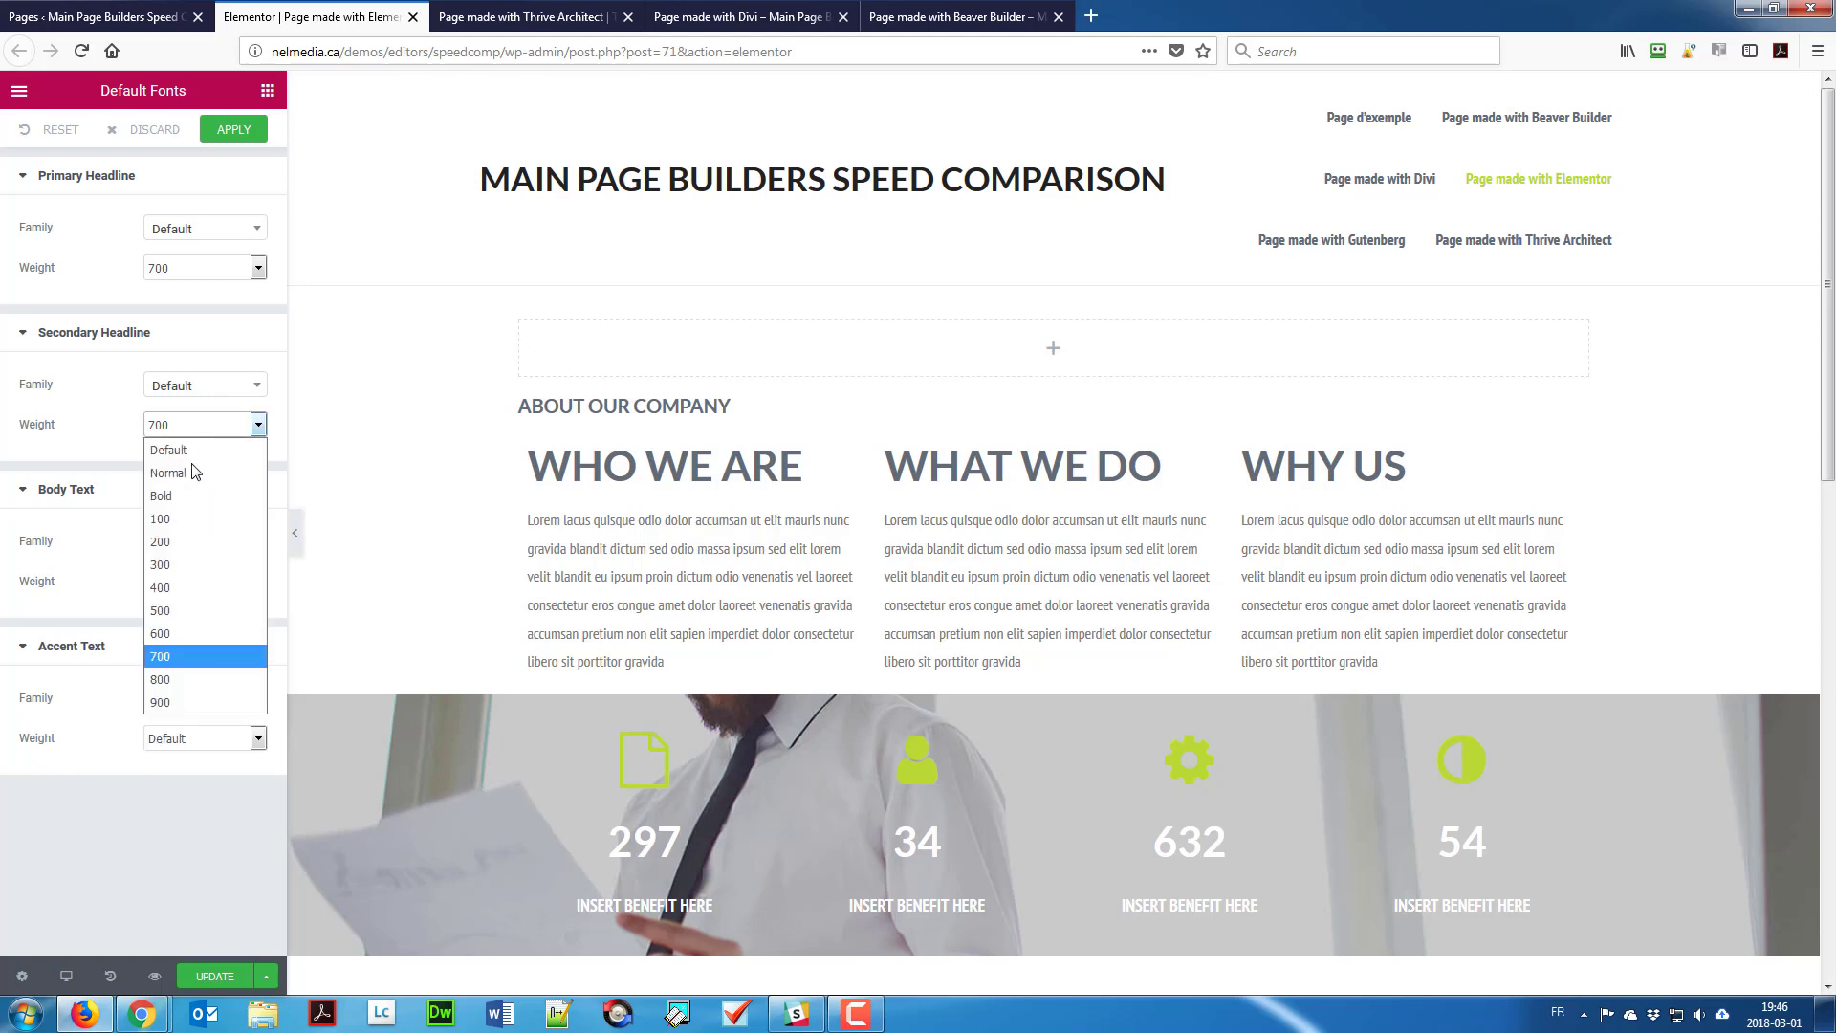
{"action": "left_click", "coordinate": [191, 450]}
{"action": "left_click", "coordinate": [187, 271]}
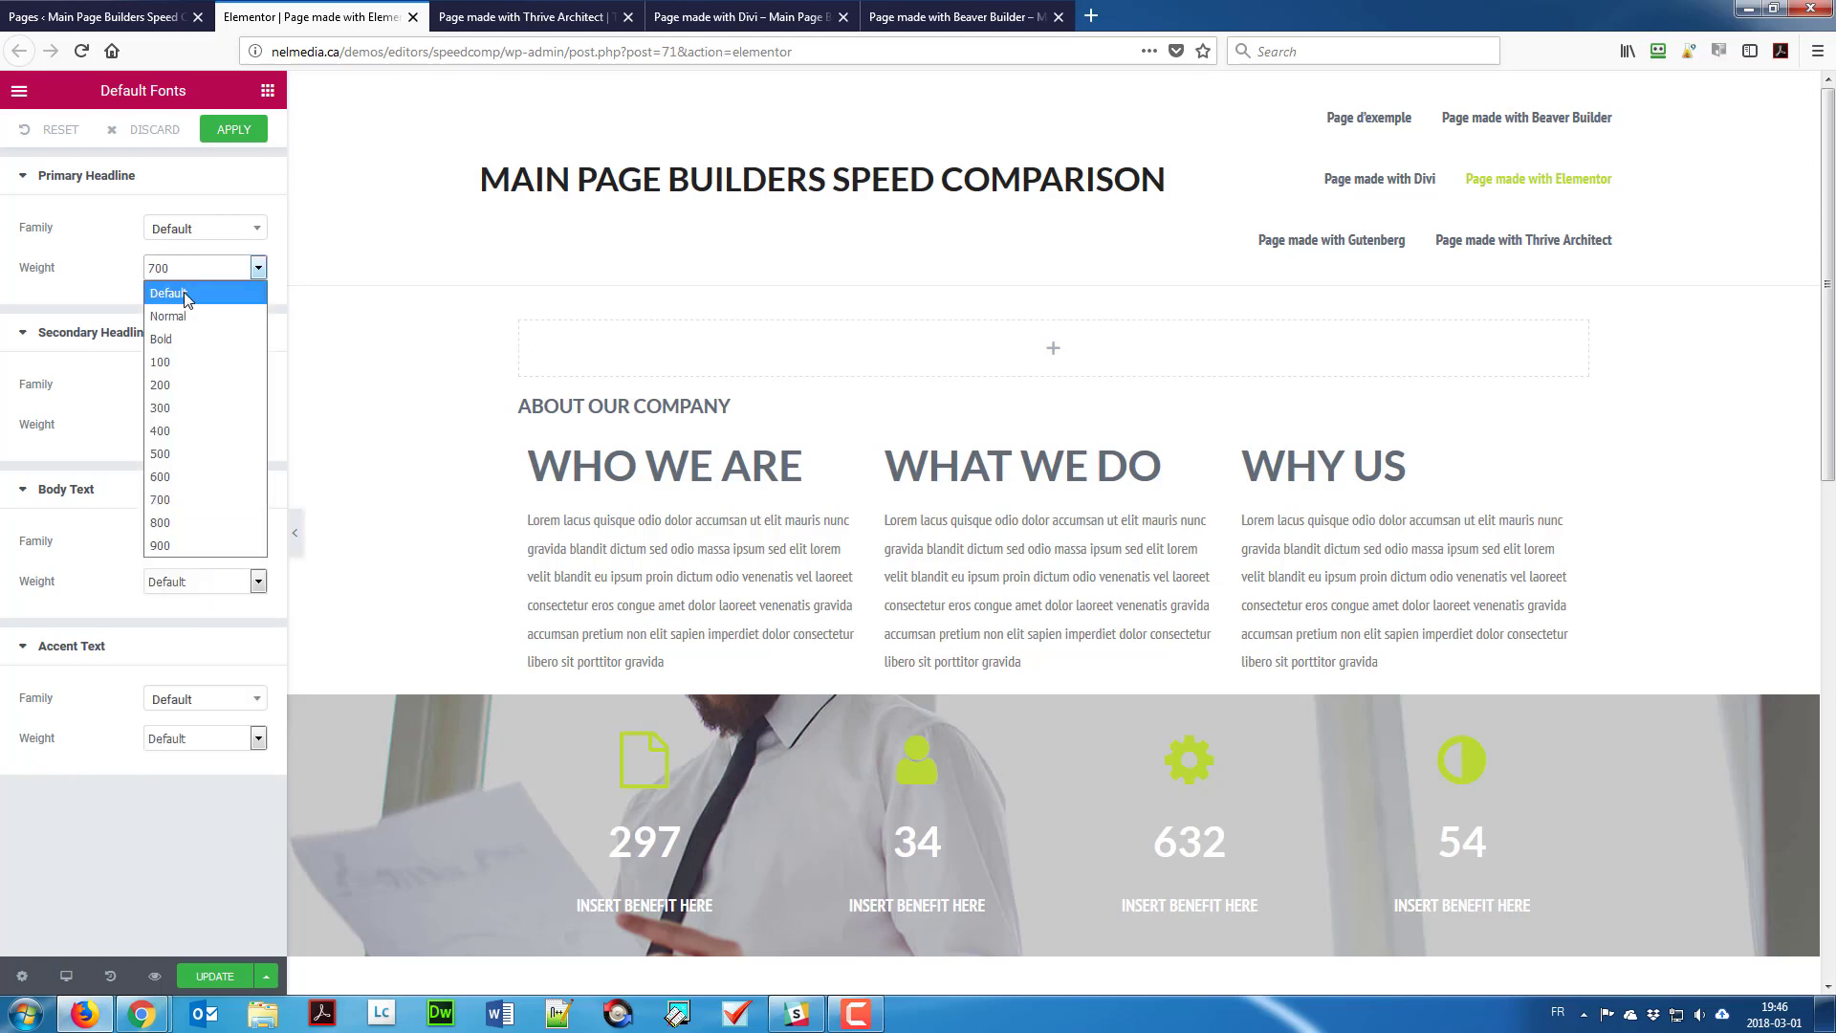
{"action": "left_click", "coordinate": [183, 289]}
{"action": "left_click", "coordinate": [231, 132]}
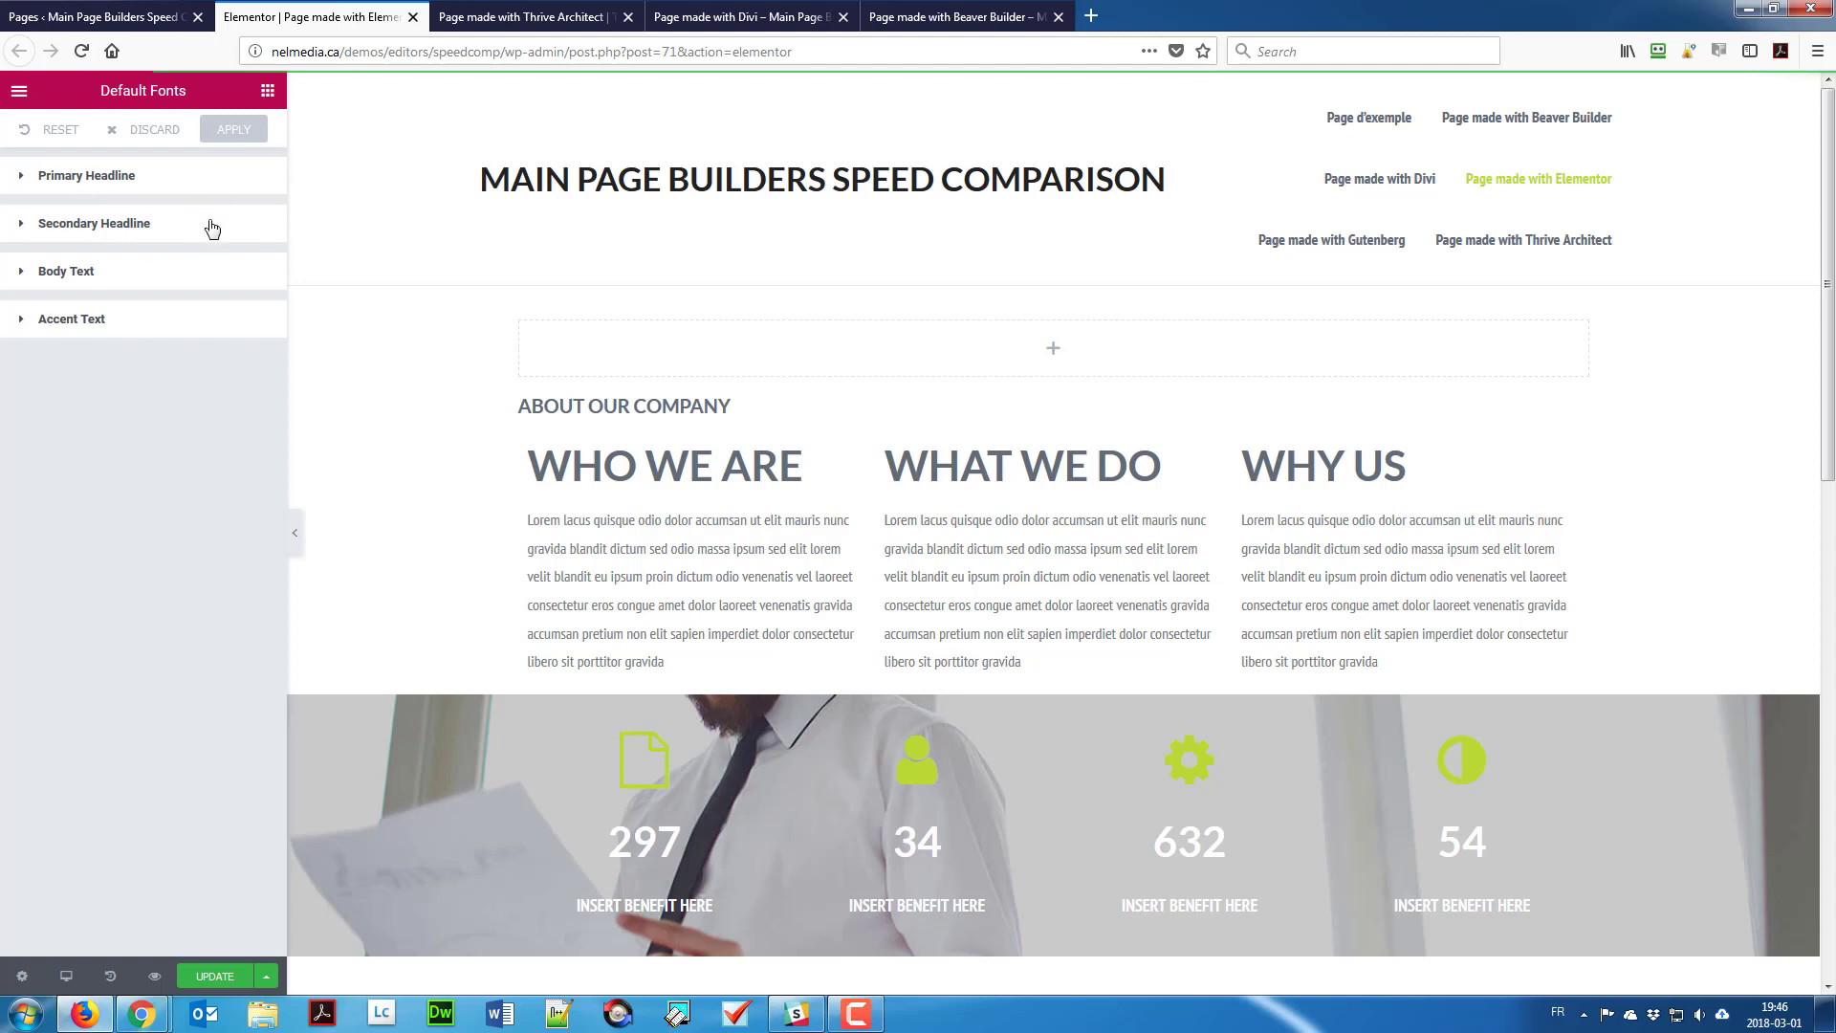
Step: Open Elementor's Color Picker palette settings and inspect the gray swatch in the second row
{"action": "left_click", "coordinate": [21, 93]}
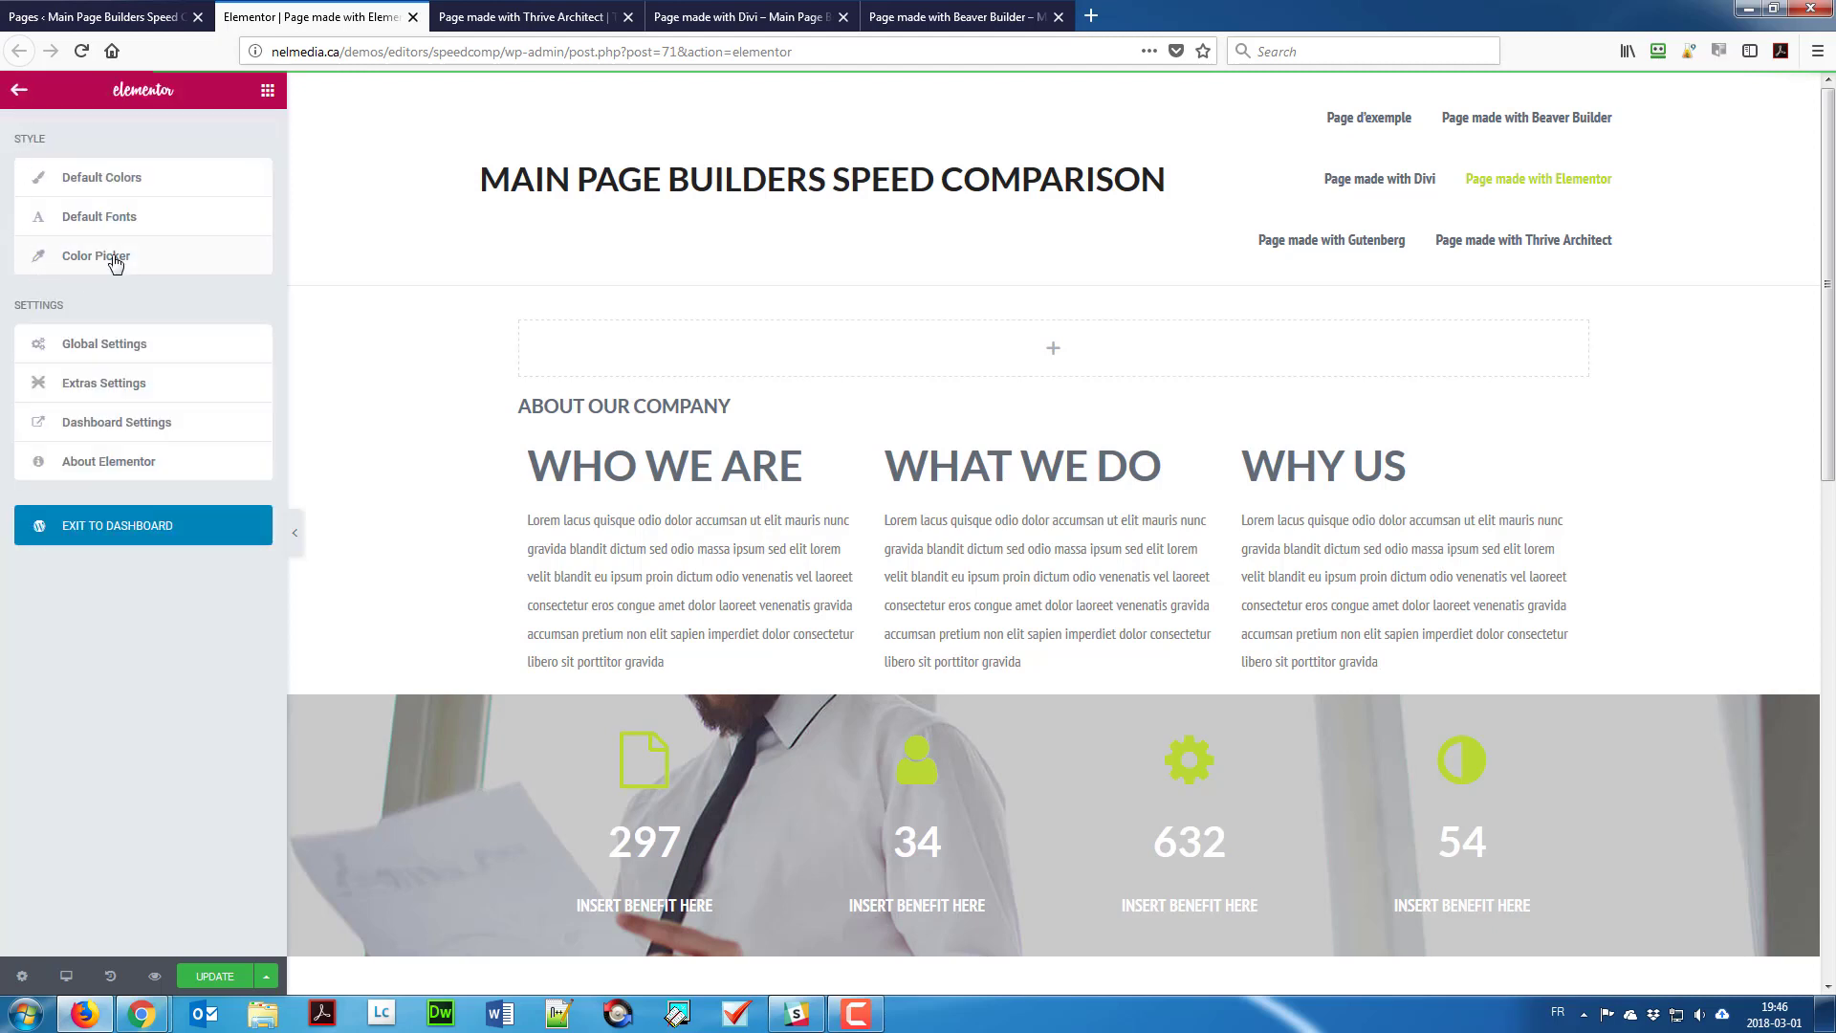
{"action": "left_click", "coordinate": [58, 251]}
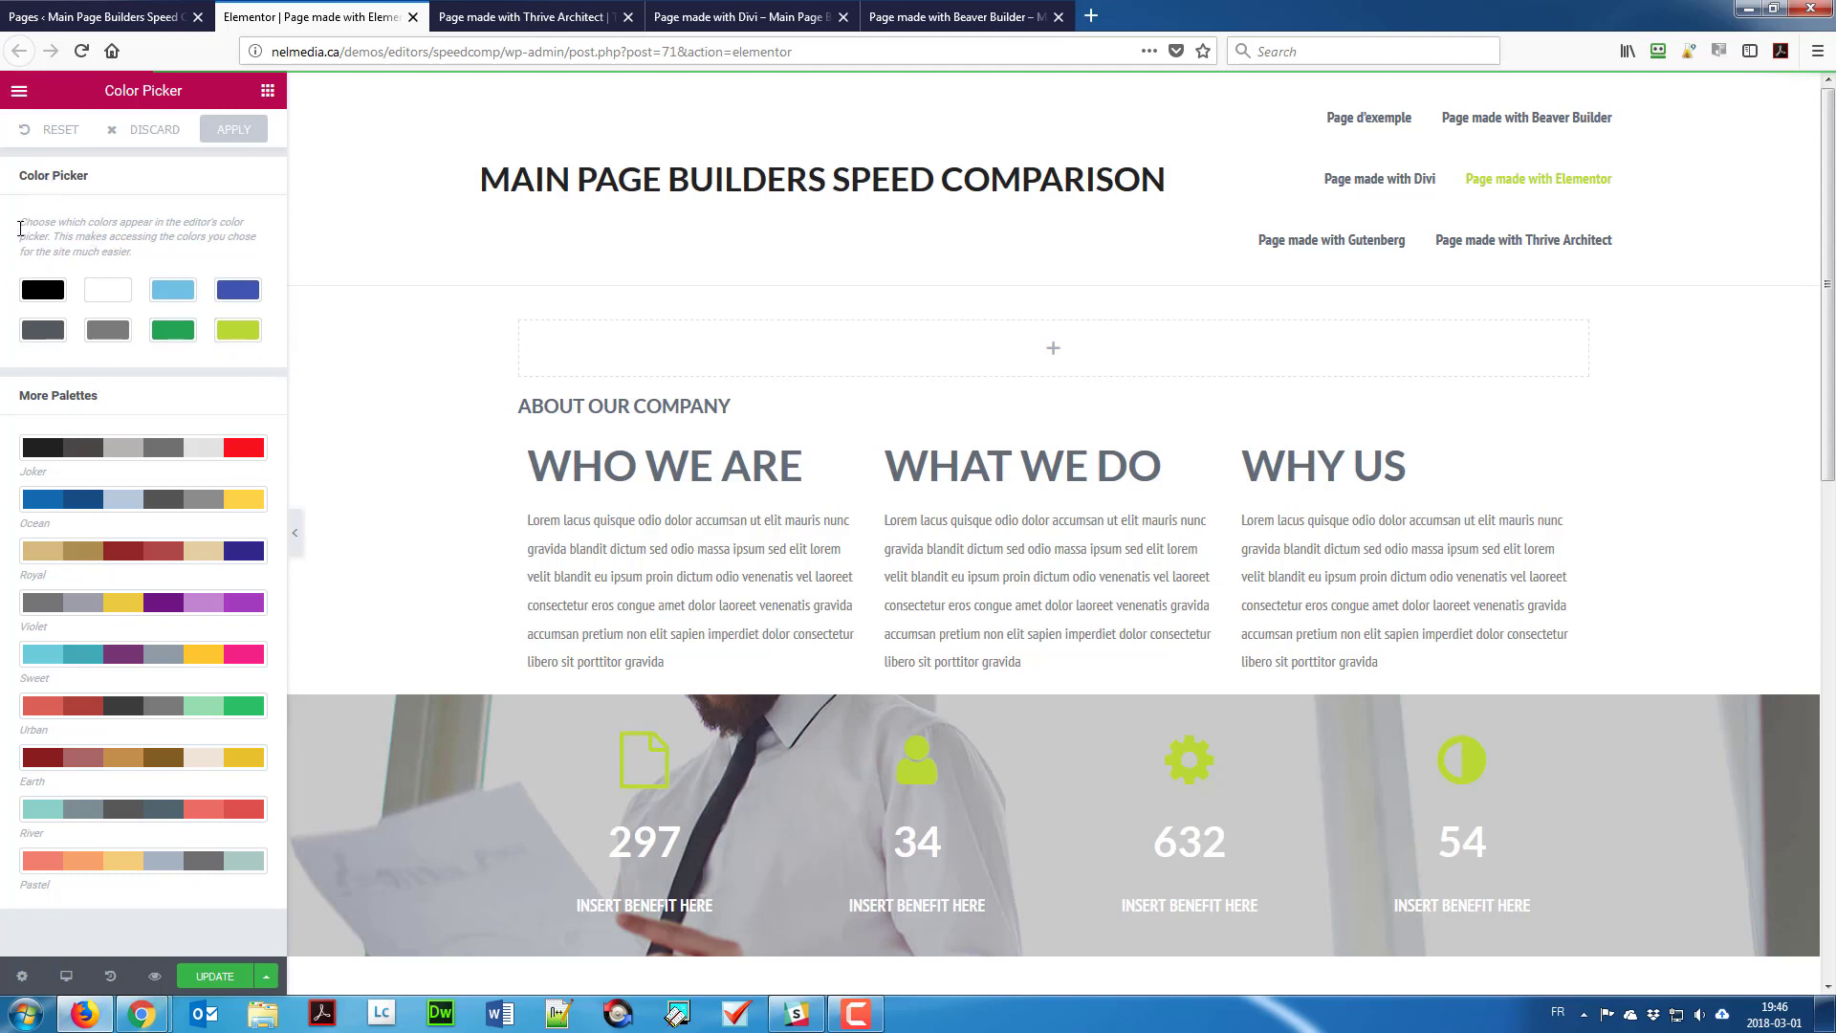
{"action": "left_click", "coordinate": [115, 335]}
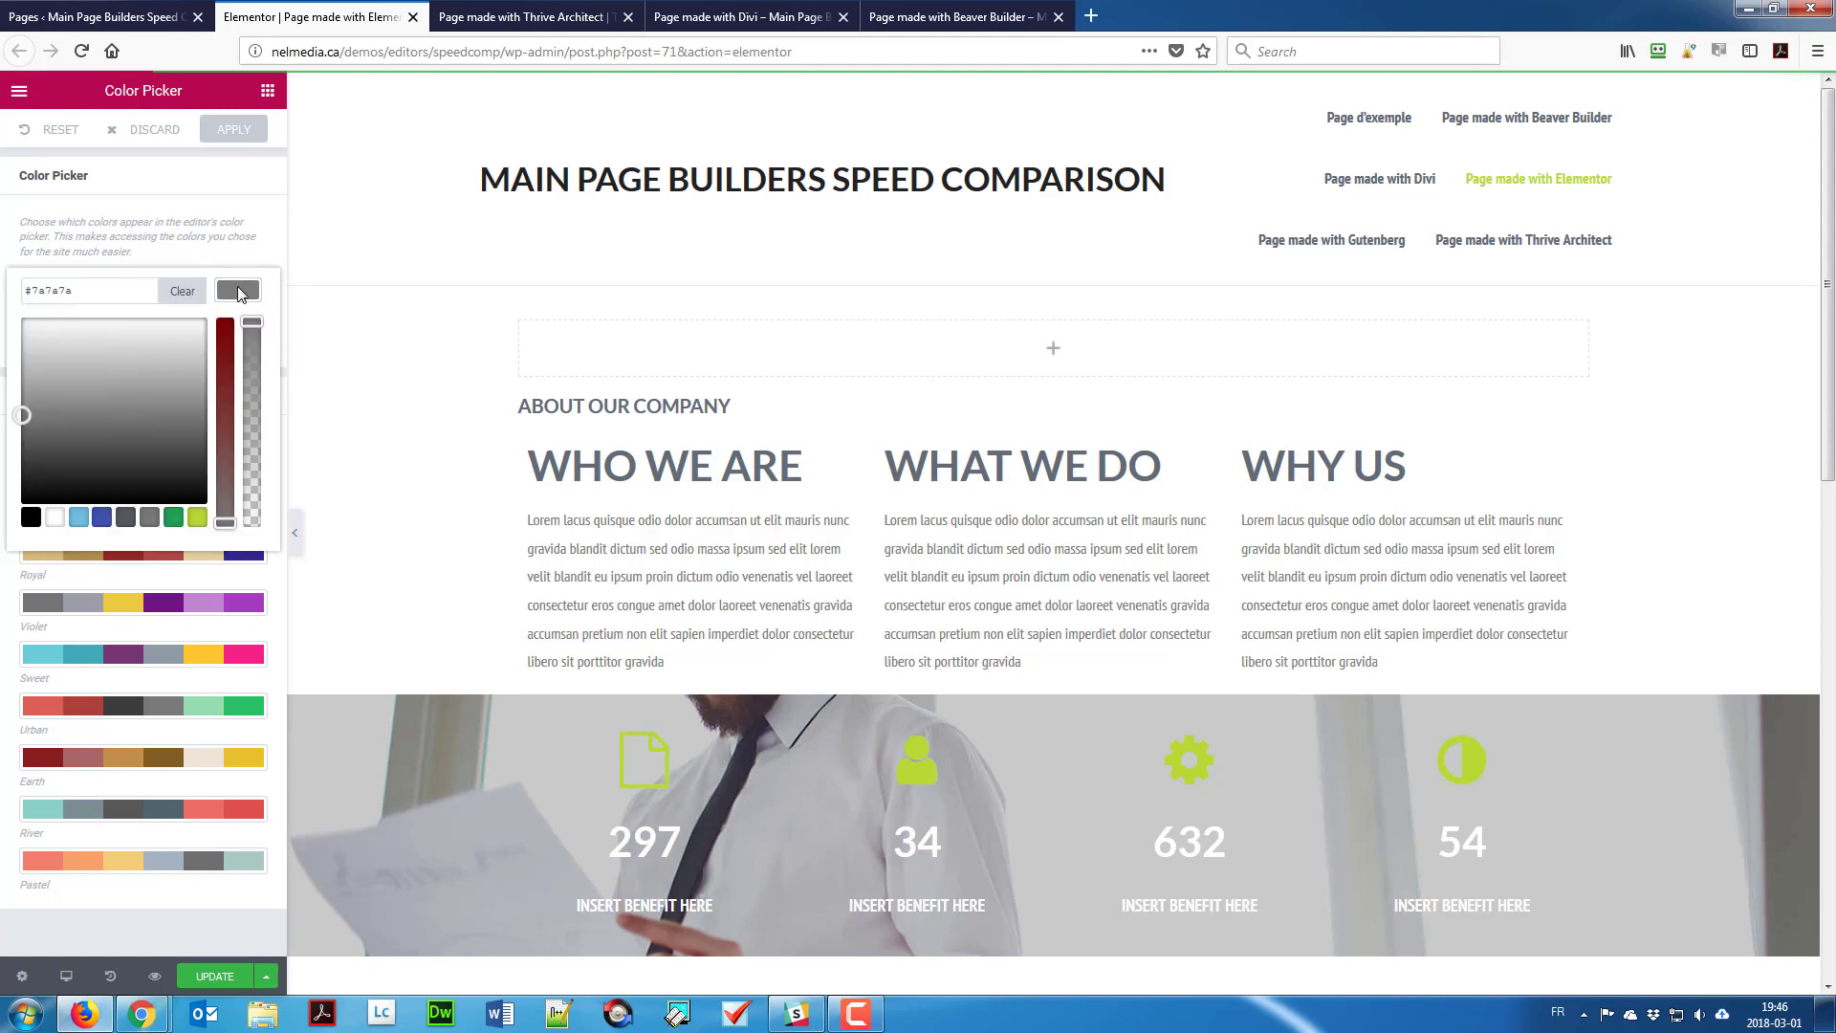
{"action": "left_click", "coordinate": [81, 237]}
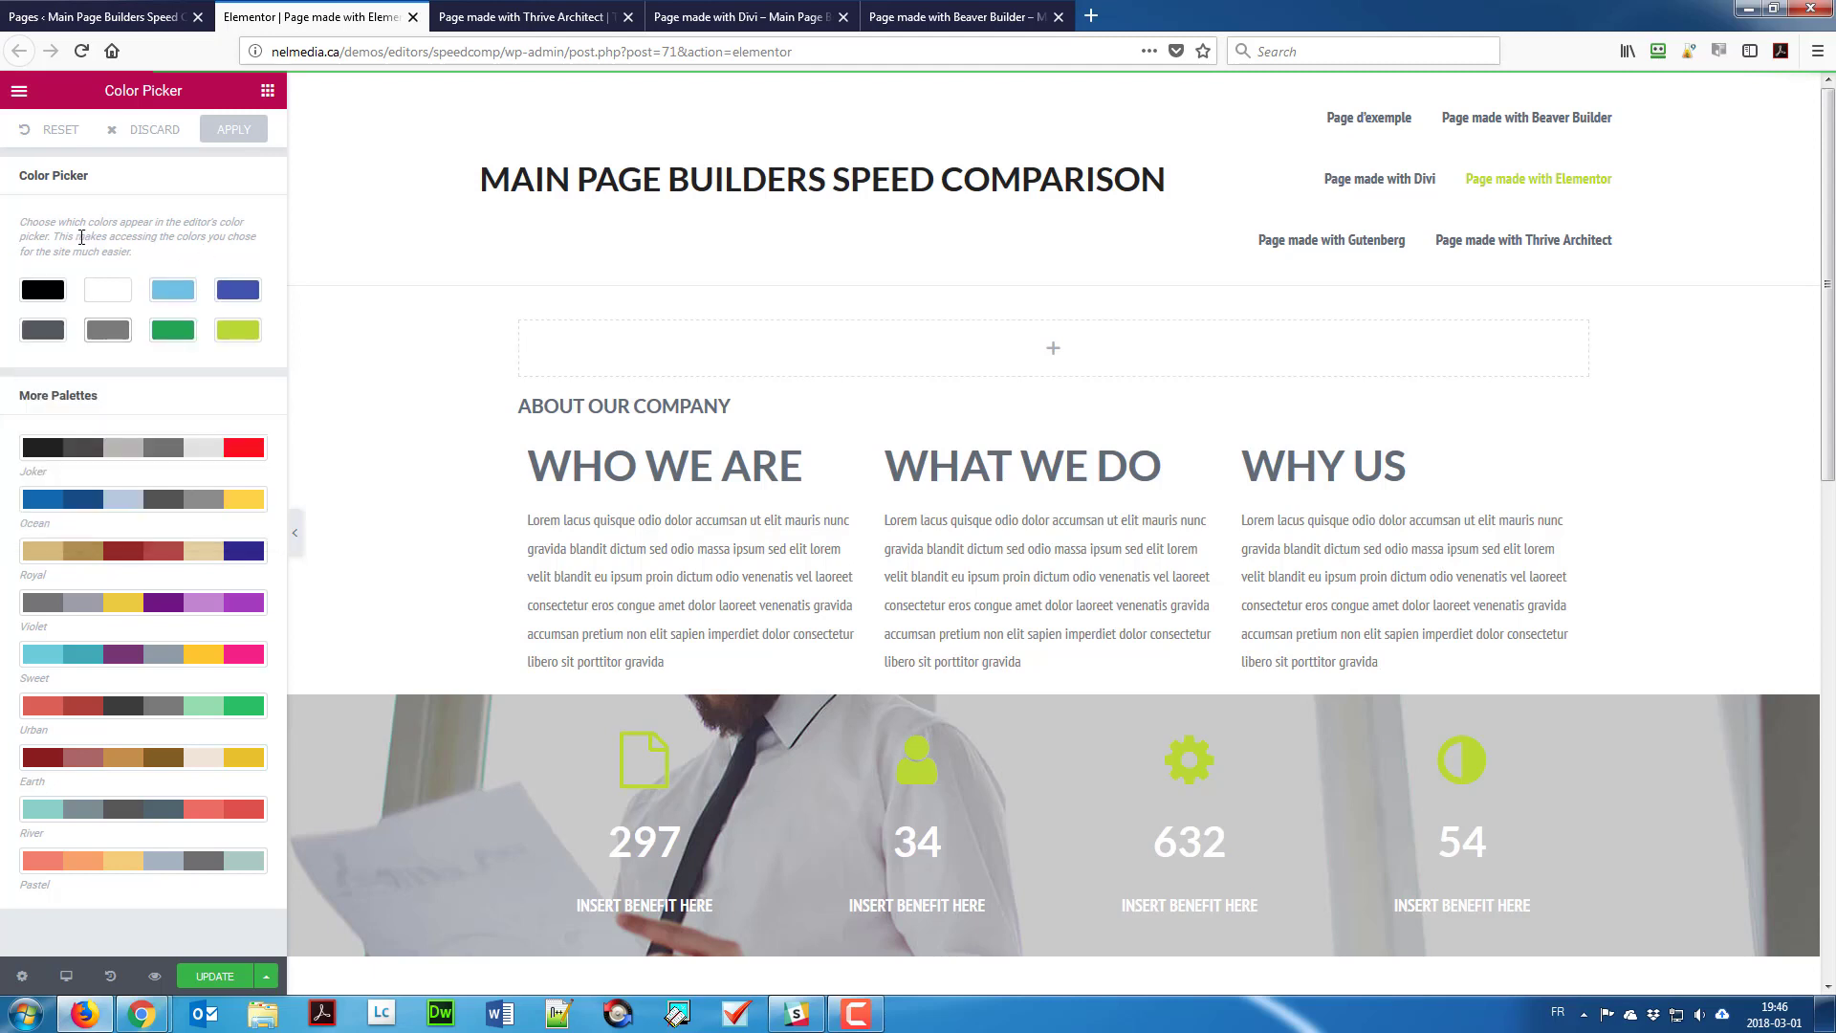
Step: Set the Content Width to 1160 px in Elementor's Global Settings and update the page
{"action": "left_click", "coordinate": [18, 93]}
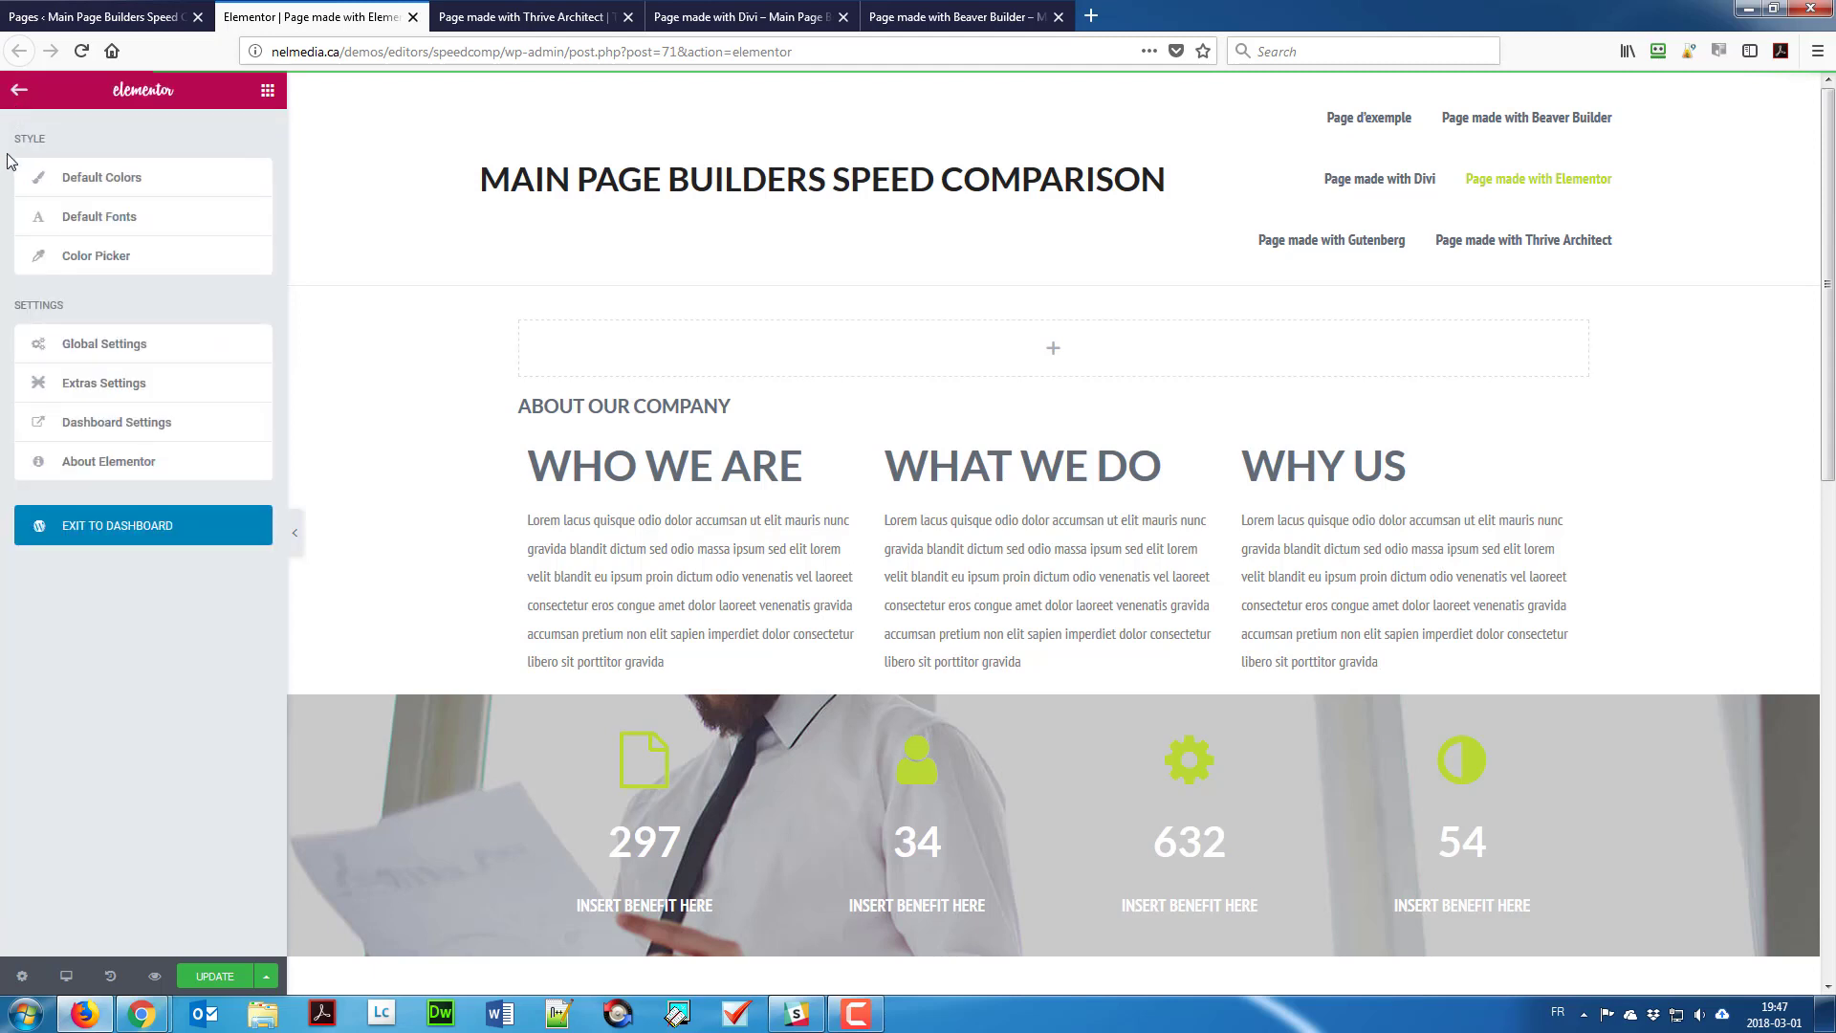
{"action": "left_click", "coordinate": [103, 347]}
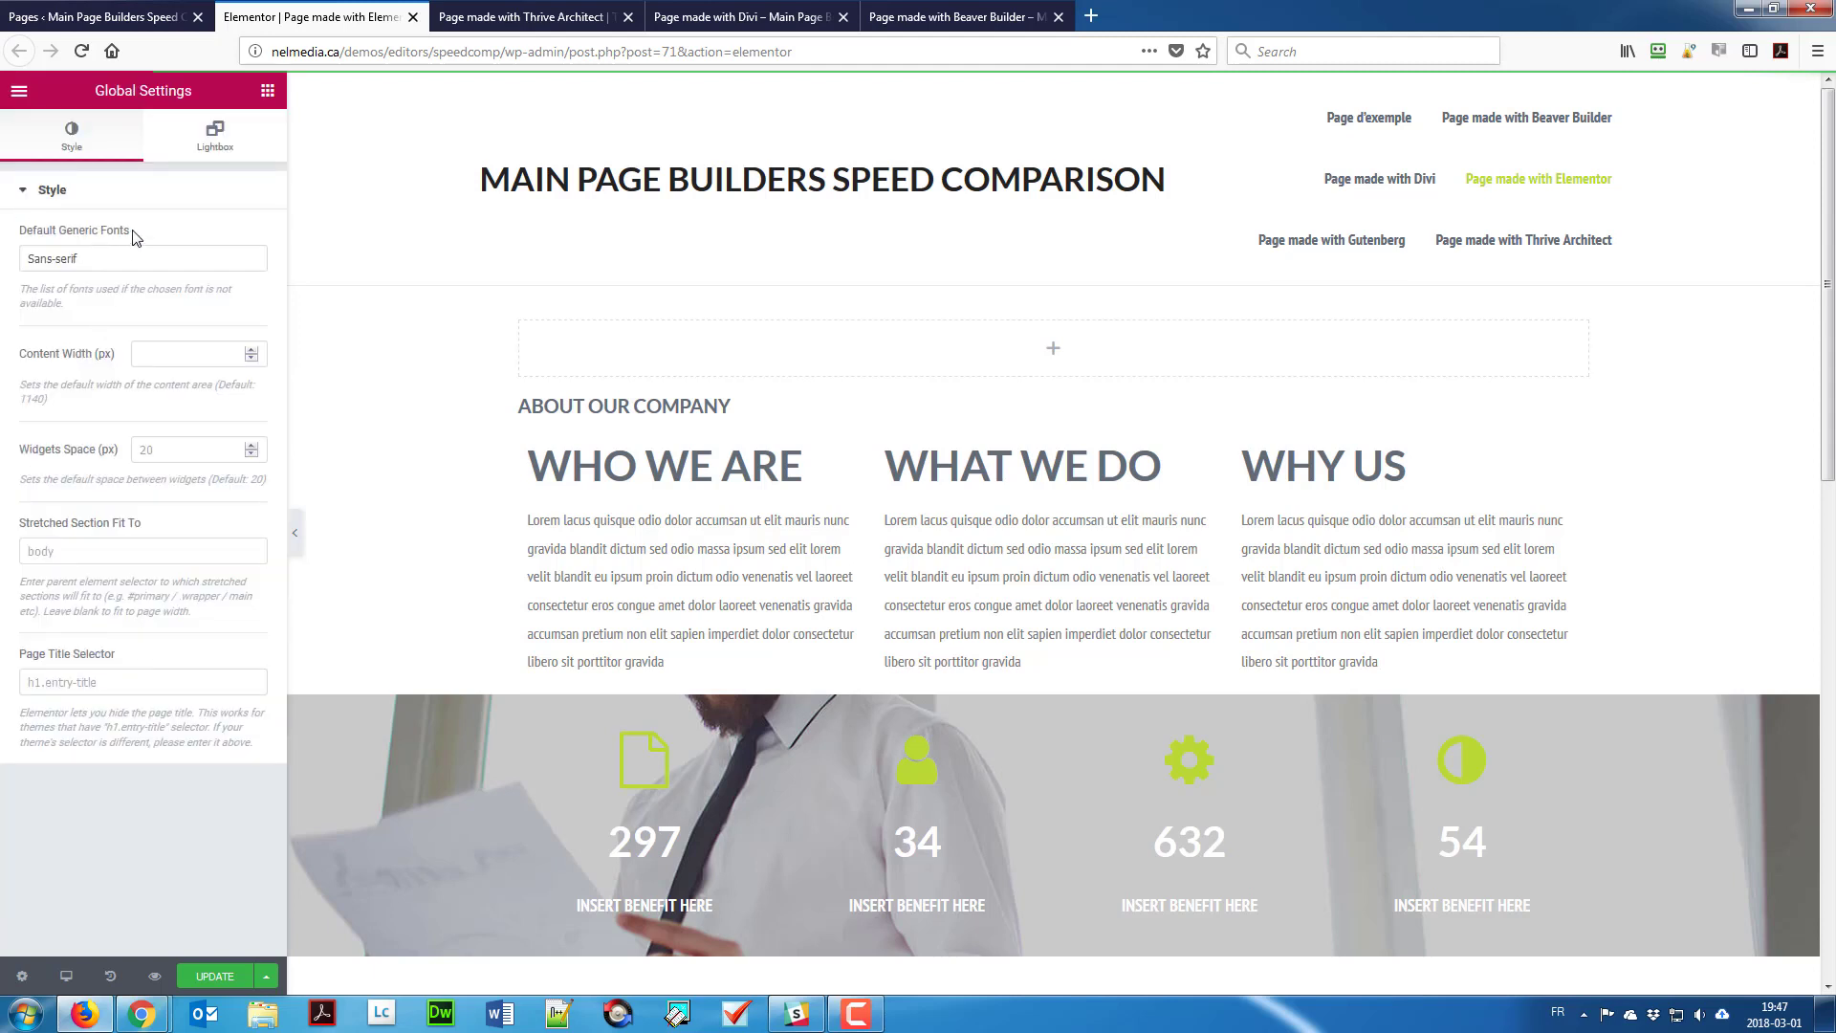
{"action": "left_click", "coordinate": [152, 355]}
{"action": "type", "text": "1106"}
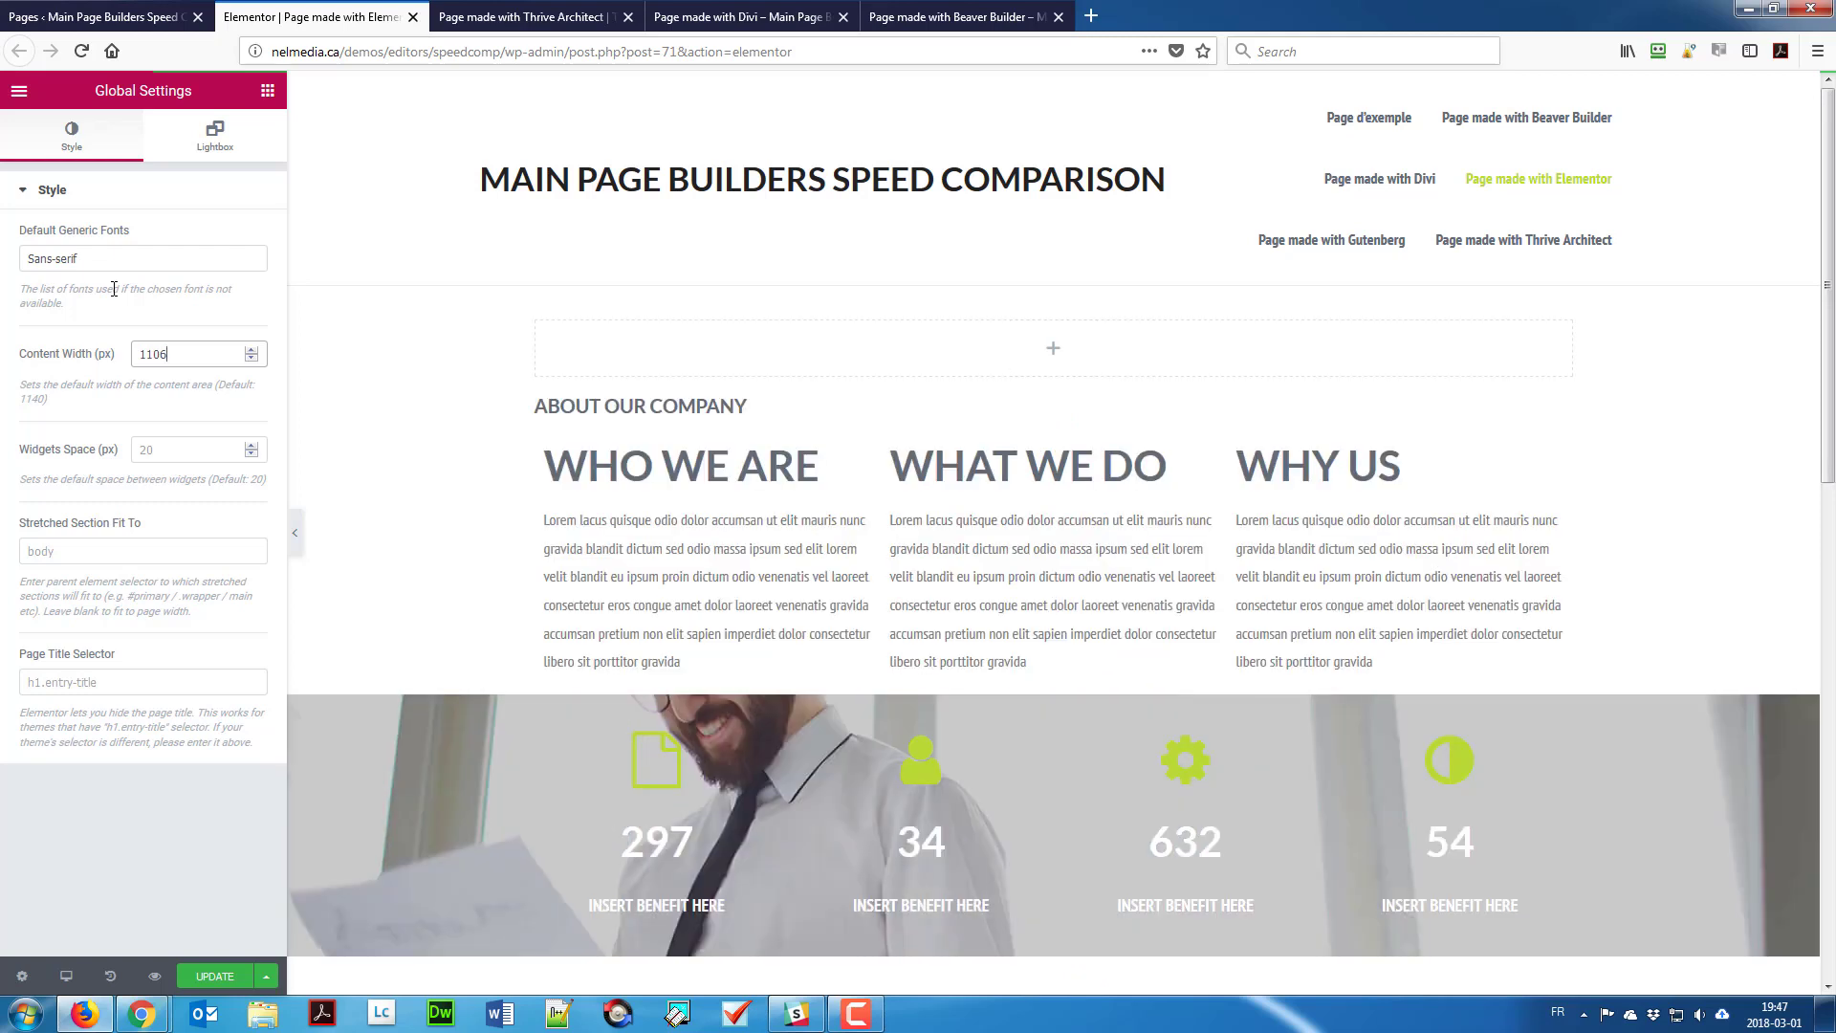
{"action": "key", "text": "BackSpace"}
{"action": "key", "text": "BackSpace"}
{"action": "type", "text": "60"}
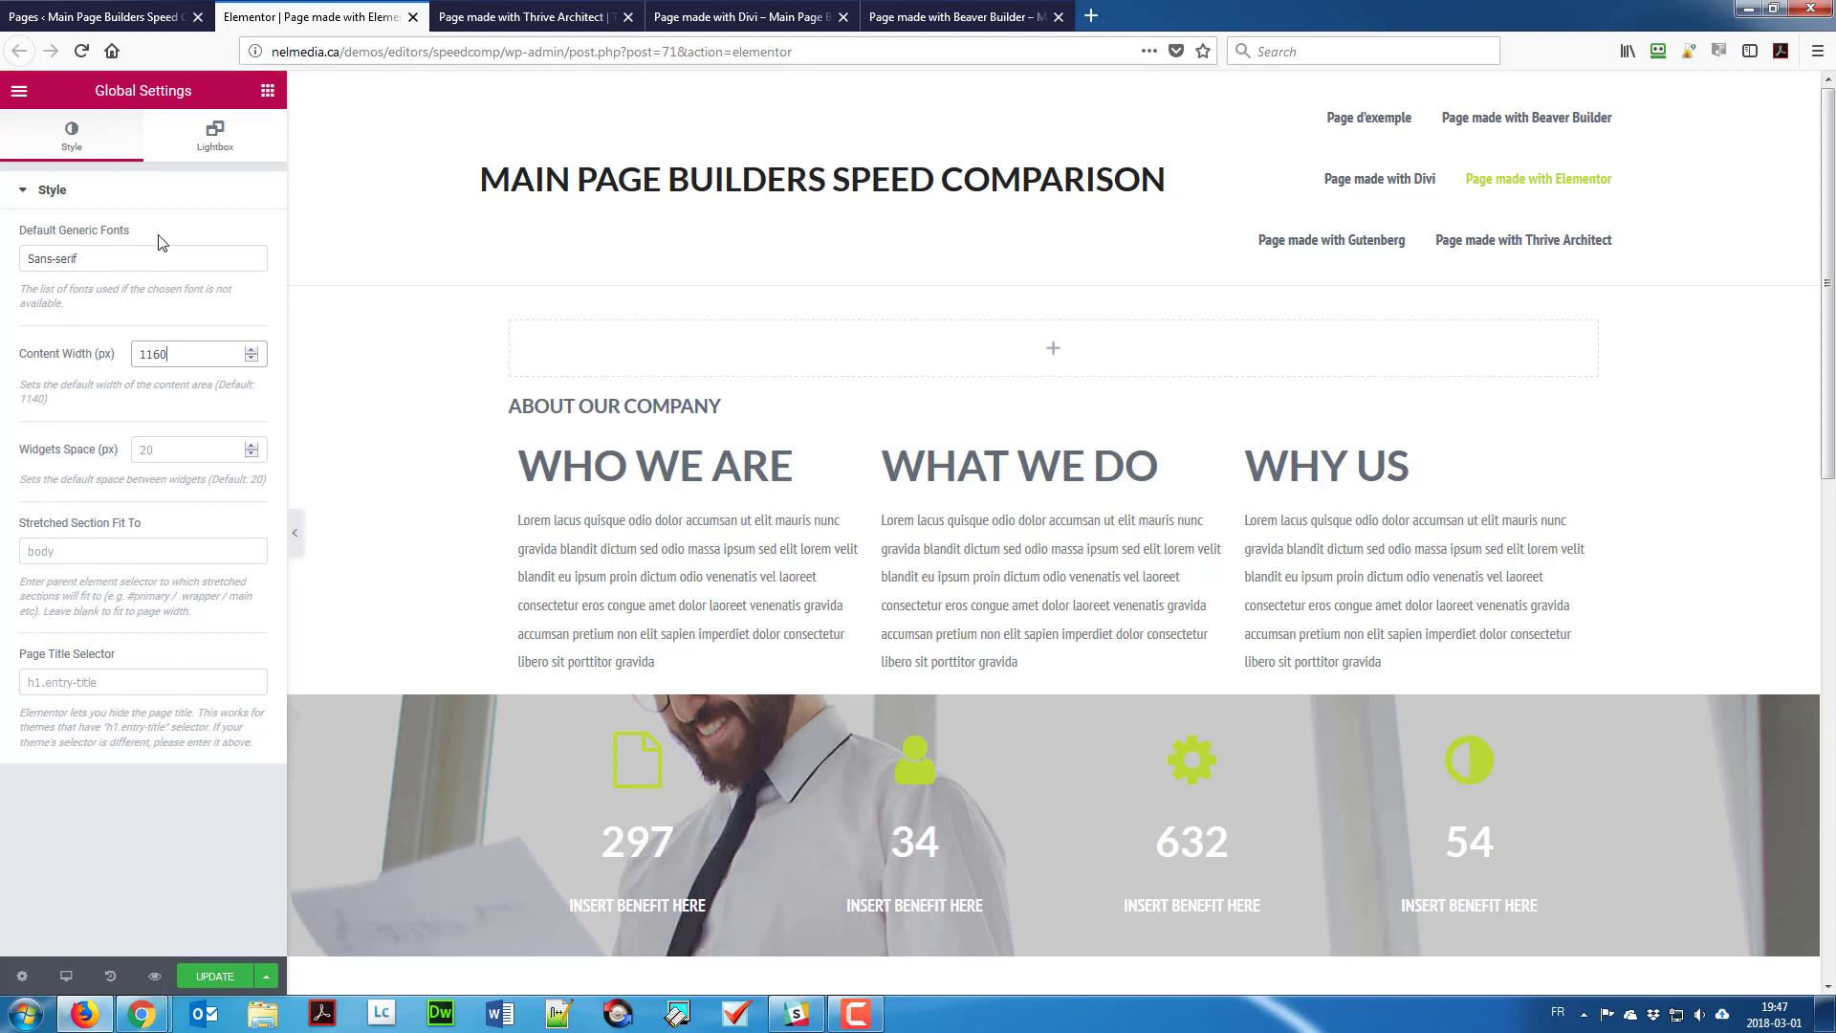
{"action": "left_click", "coordinate": [17, 96]}
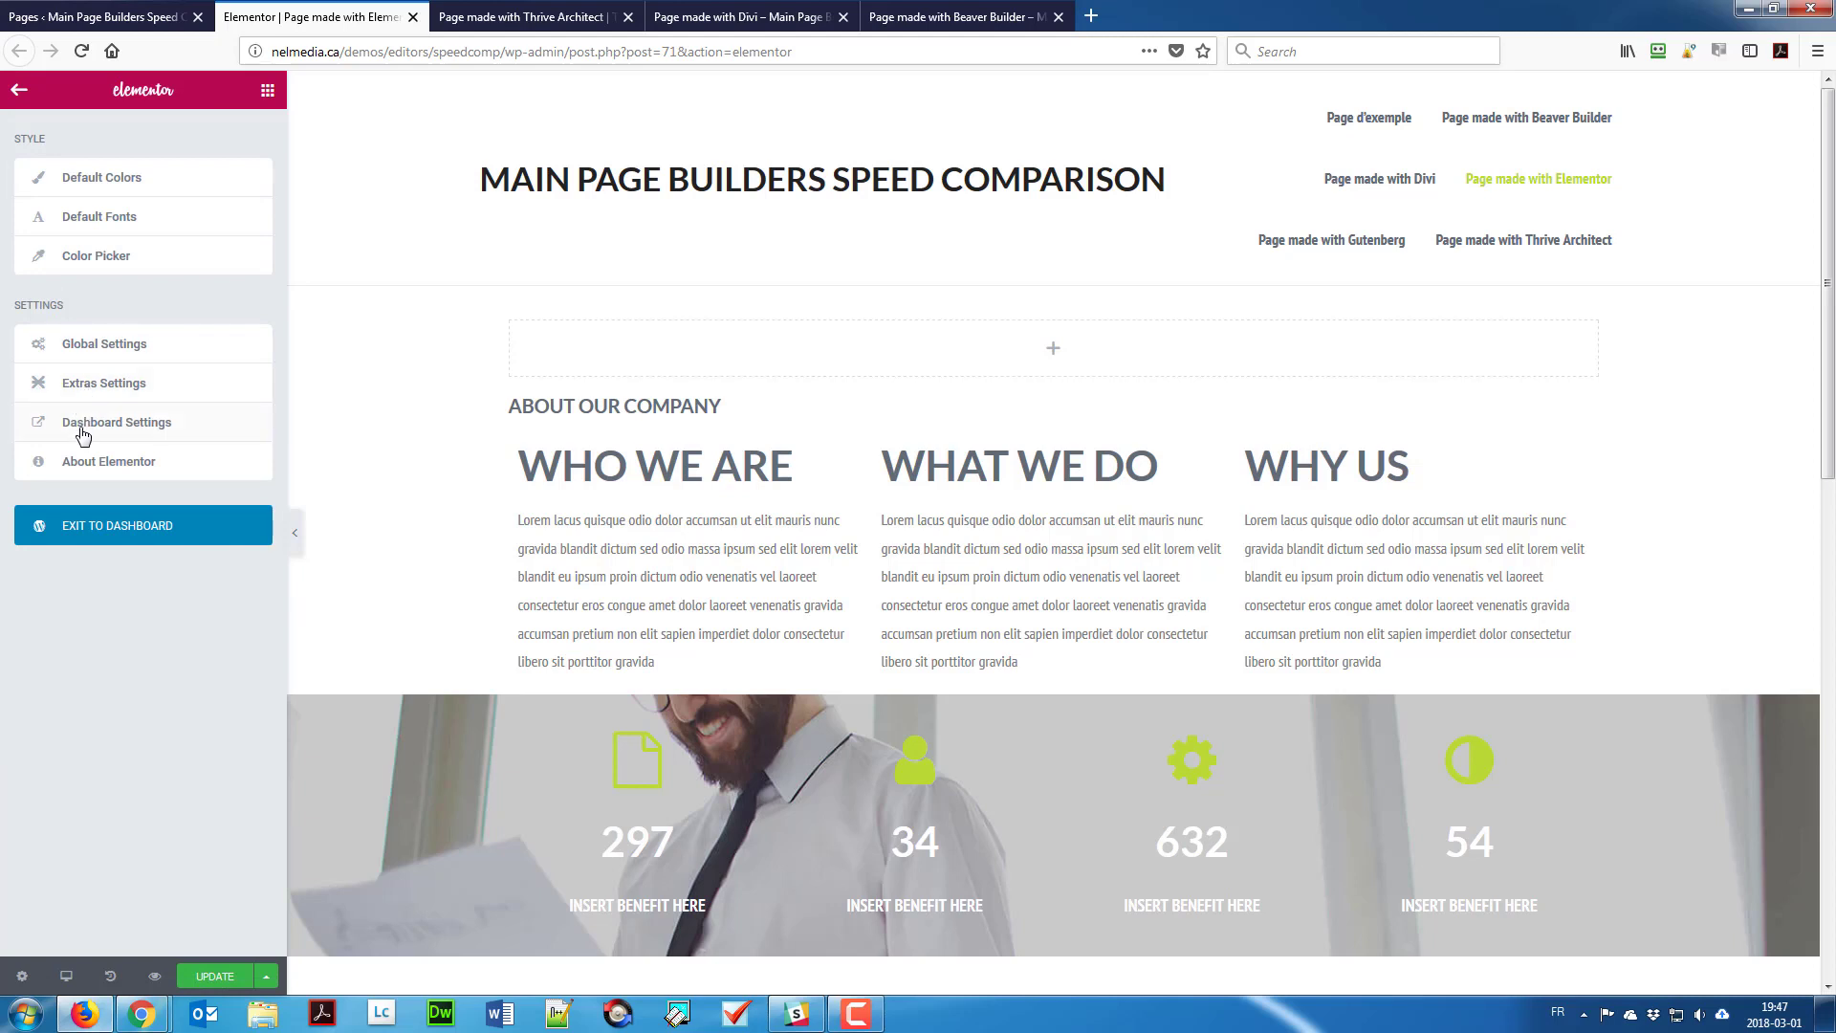
{"action": "left_click", "coordinate": [212, 973]}
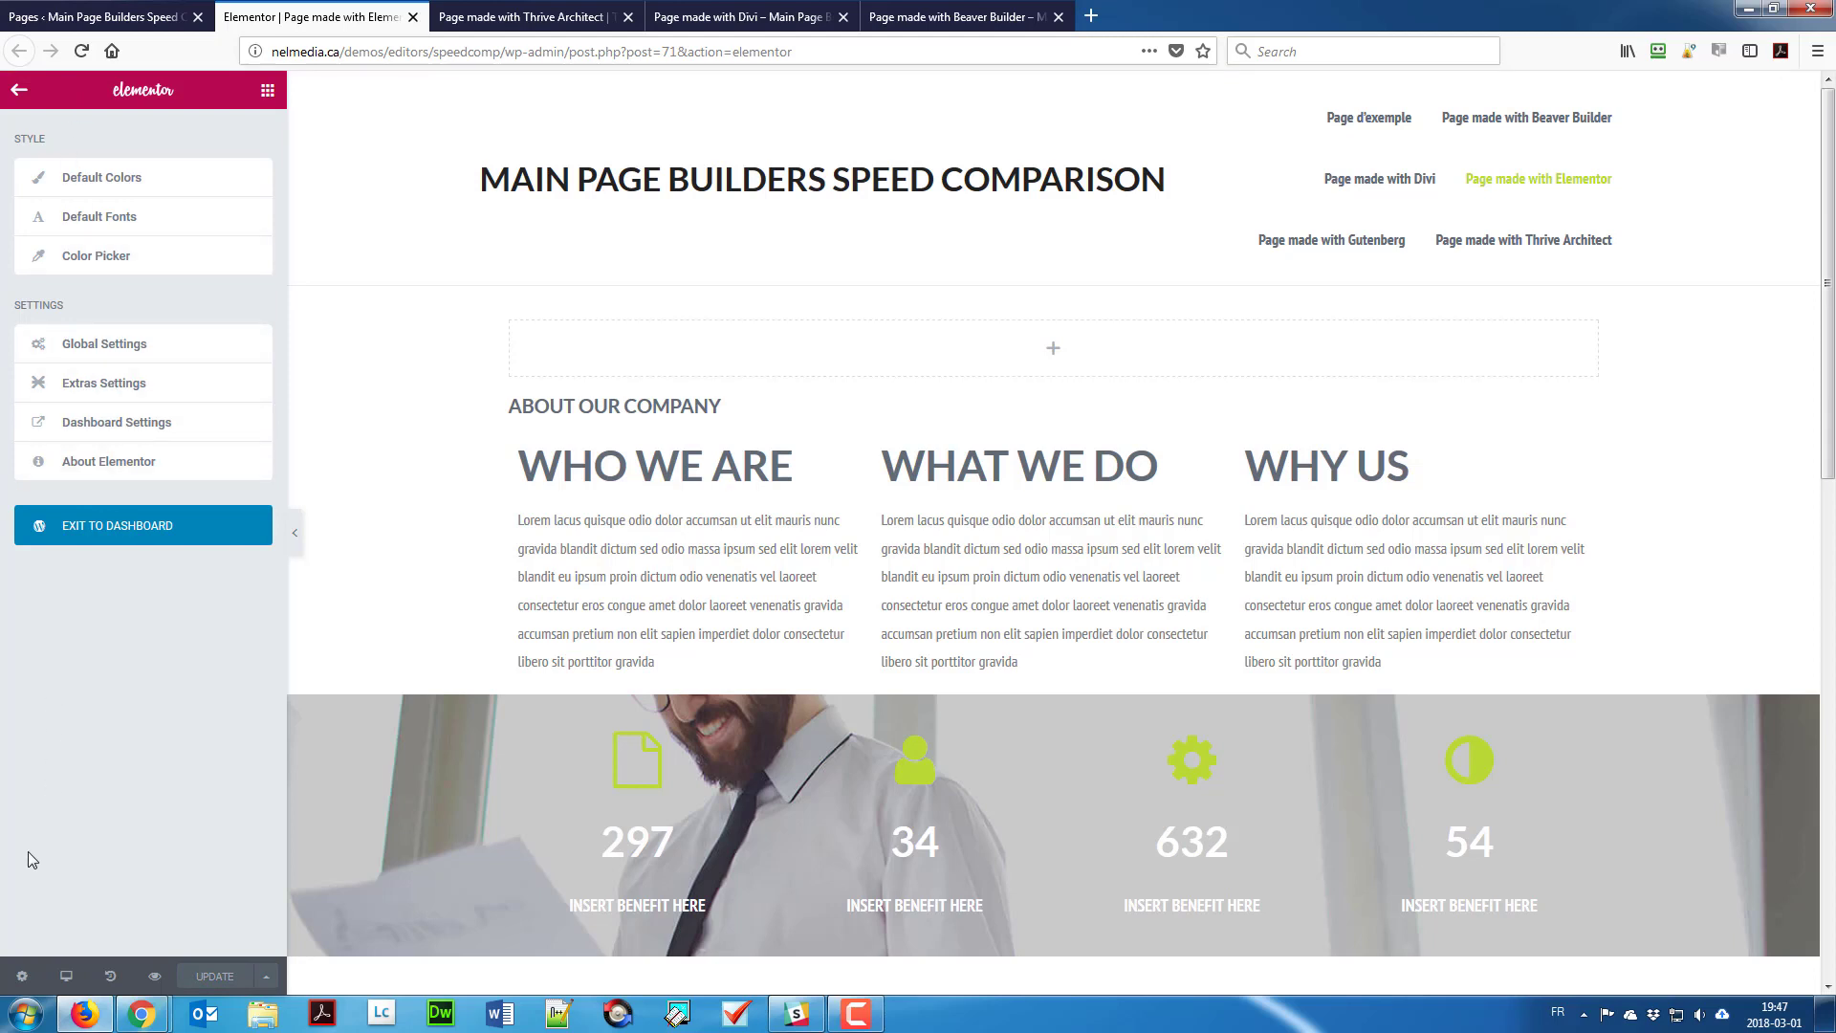
Step: Review the available page templates in the Document Settings, then return to the widget list
{"action": "left_click", "coordinate": [19, 974]}
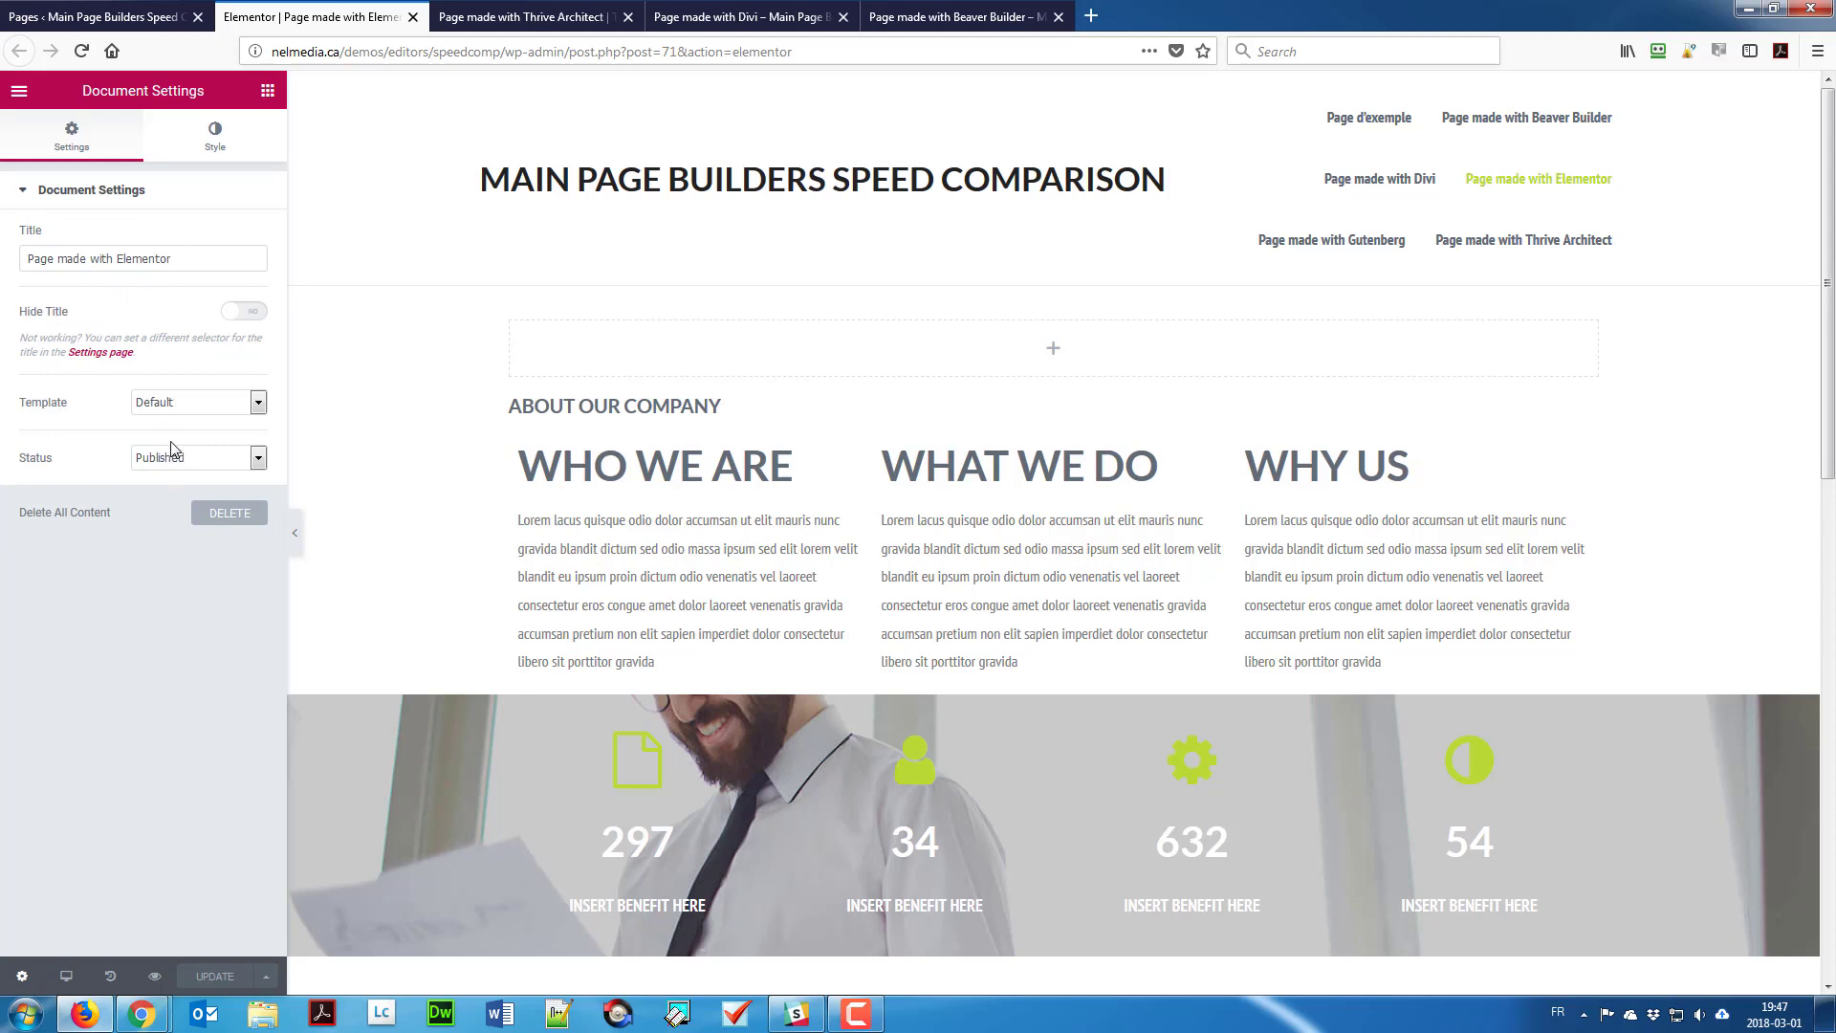
{"action": "left_click", "coordinate": [176, 410]}
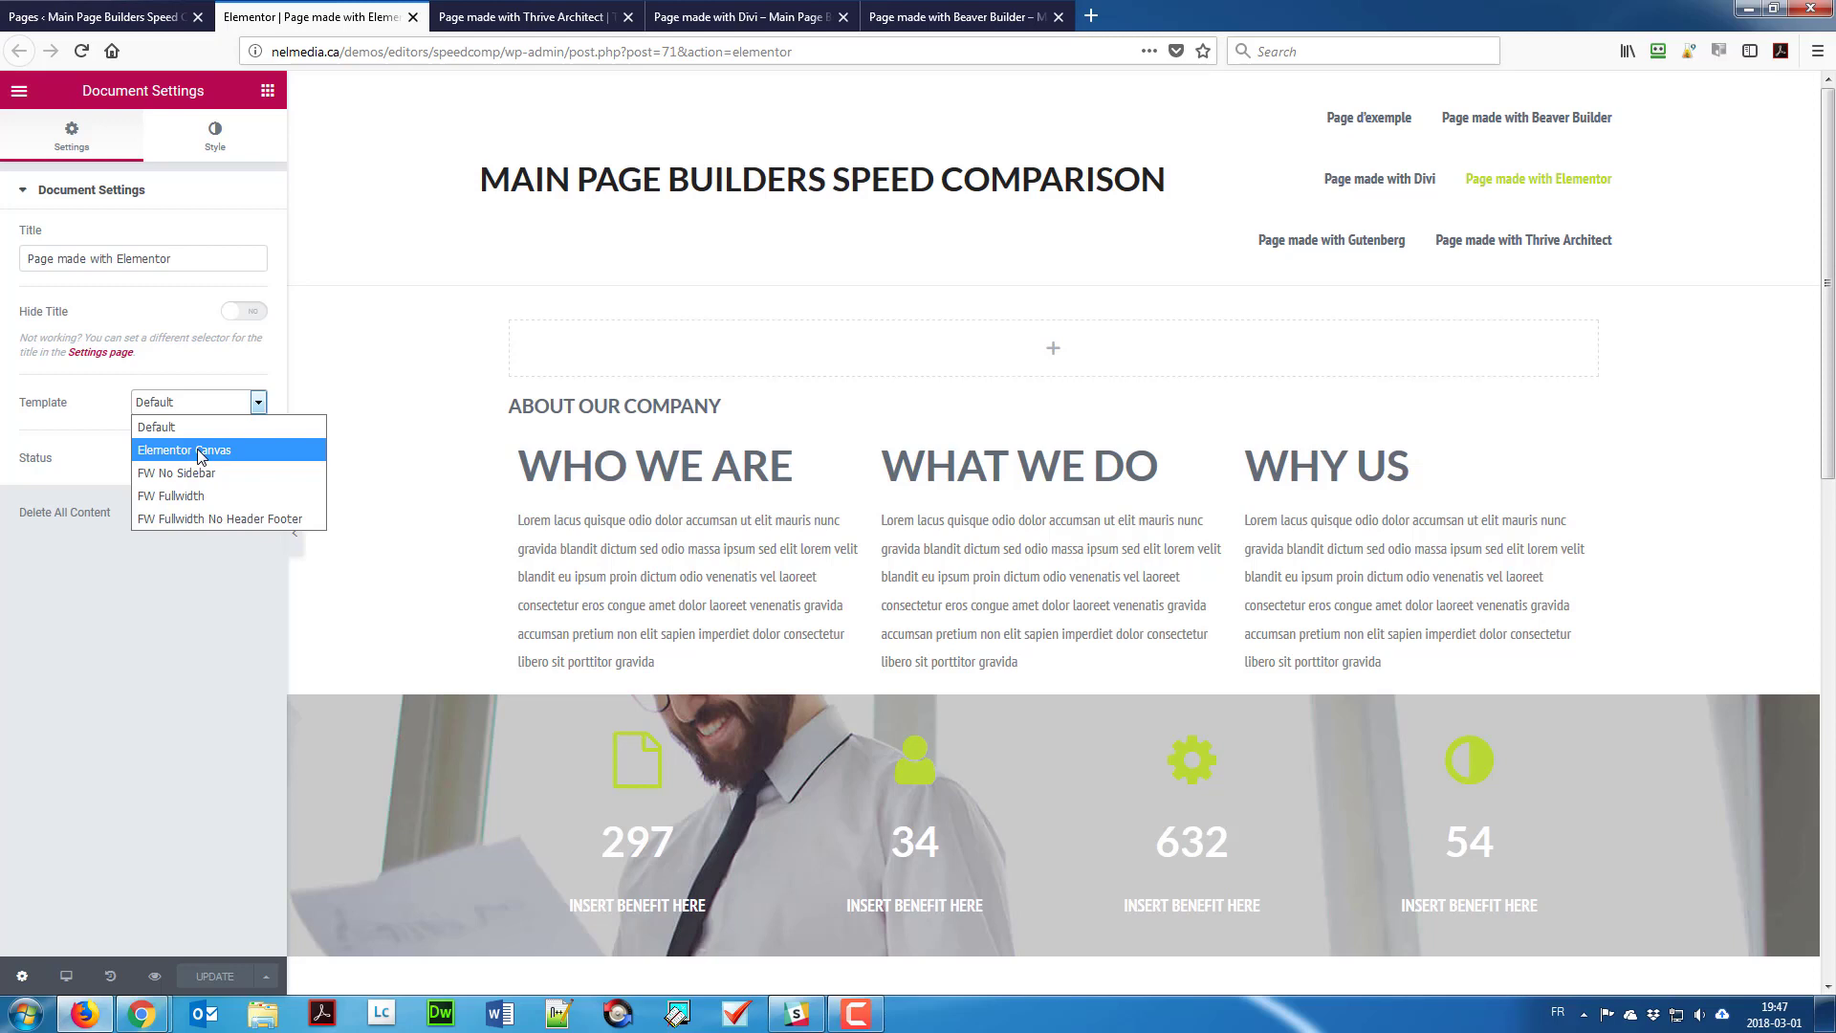
{"action": "left_click", "coordinate": [104, 590]}
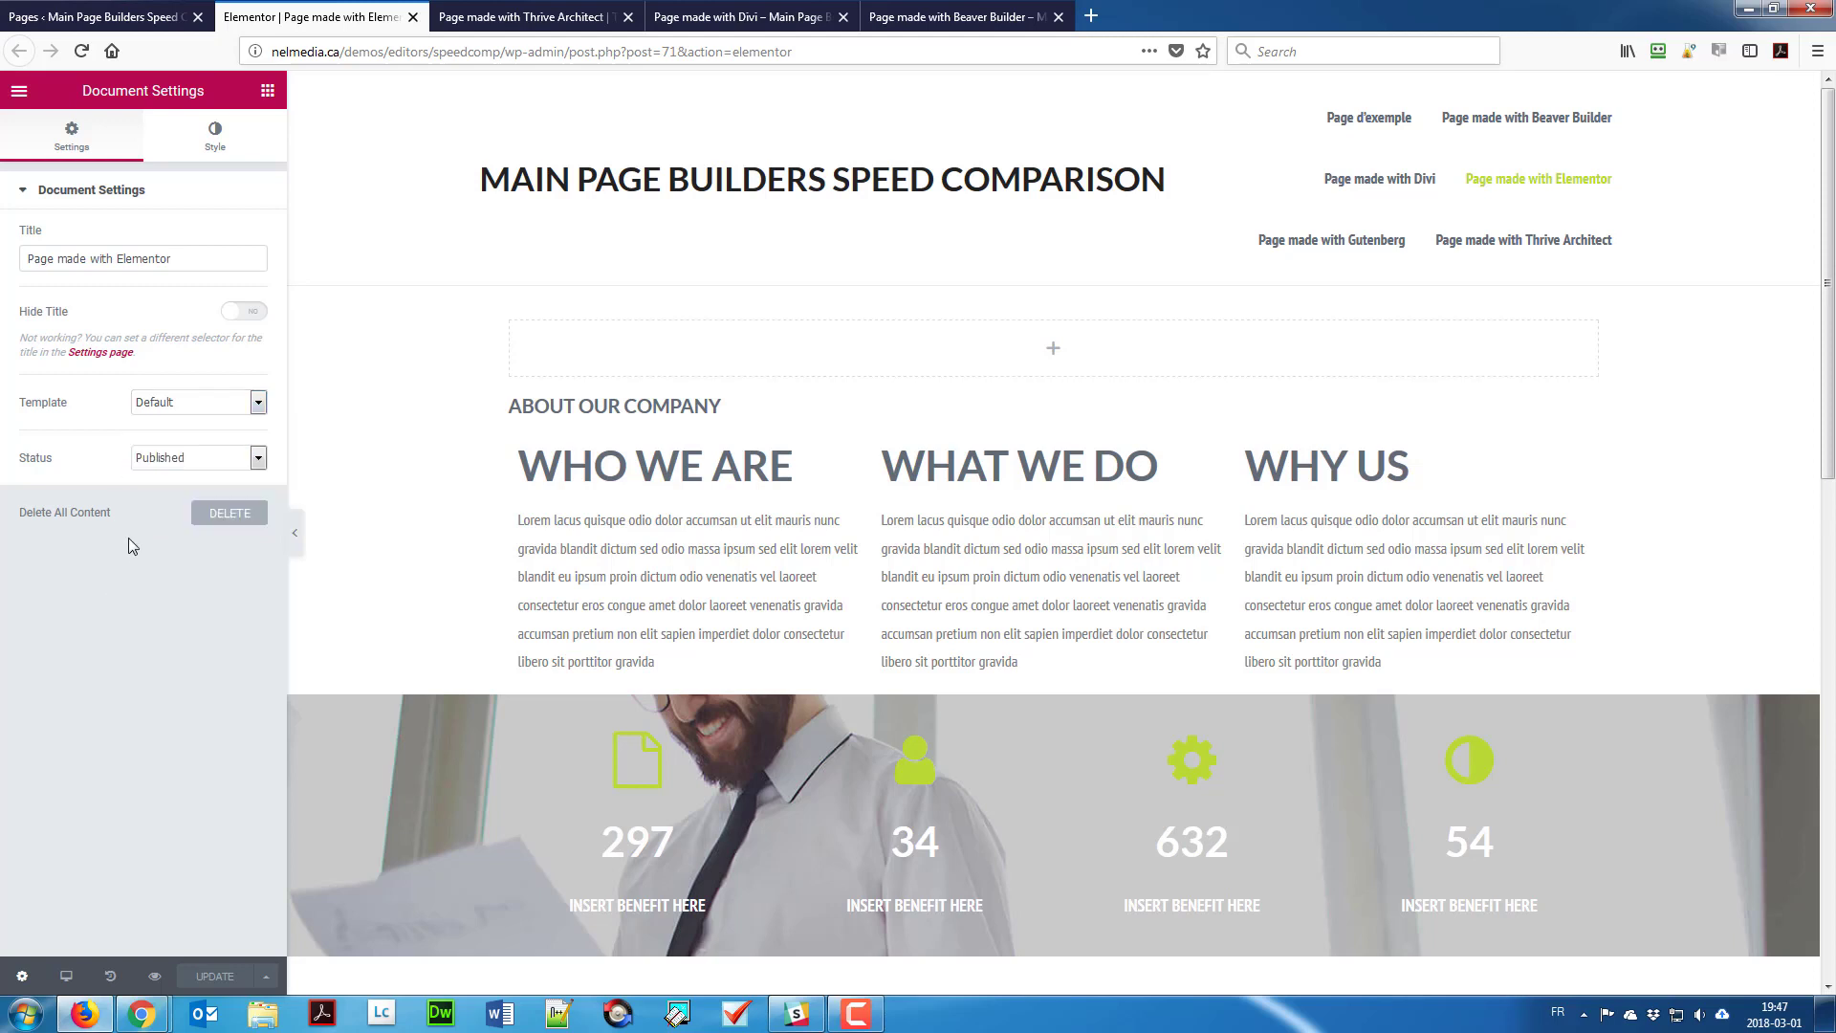
{"action": "left_click", "coordinate": [267, 90]}
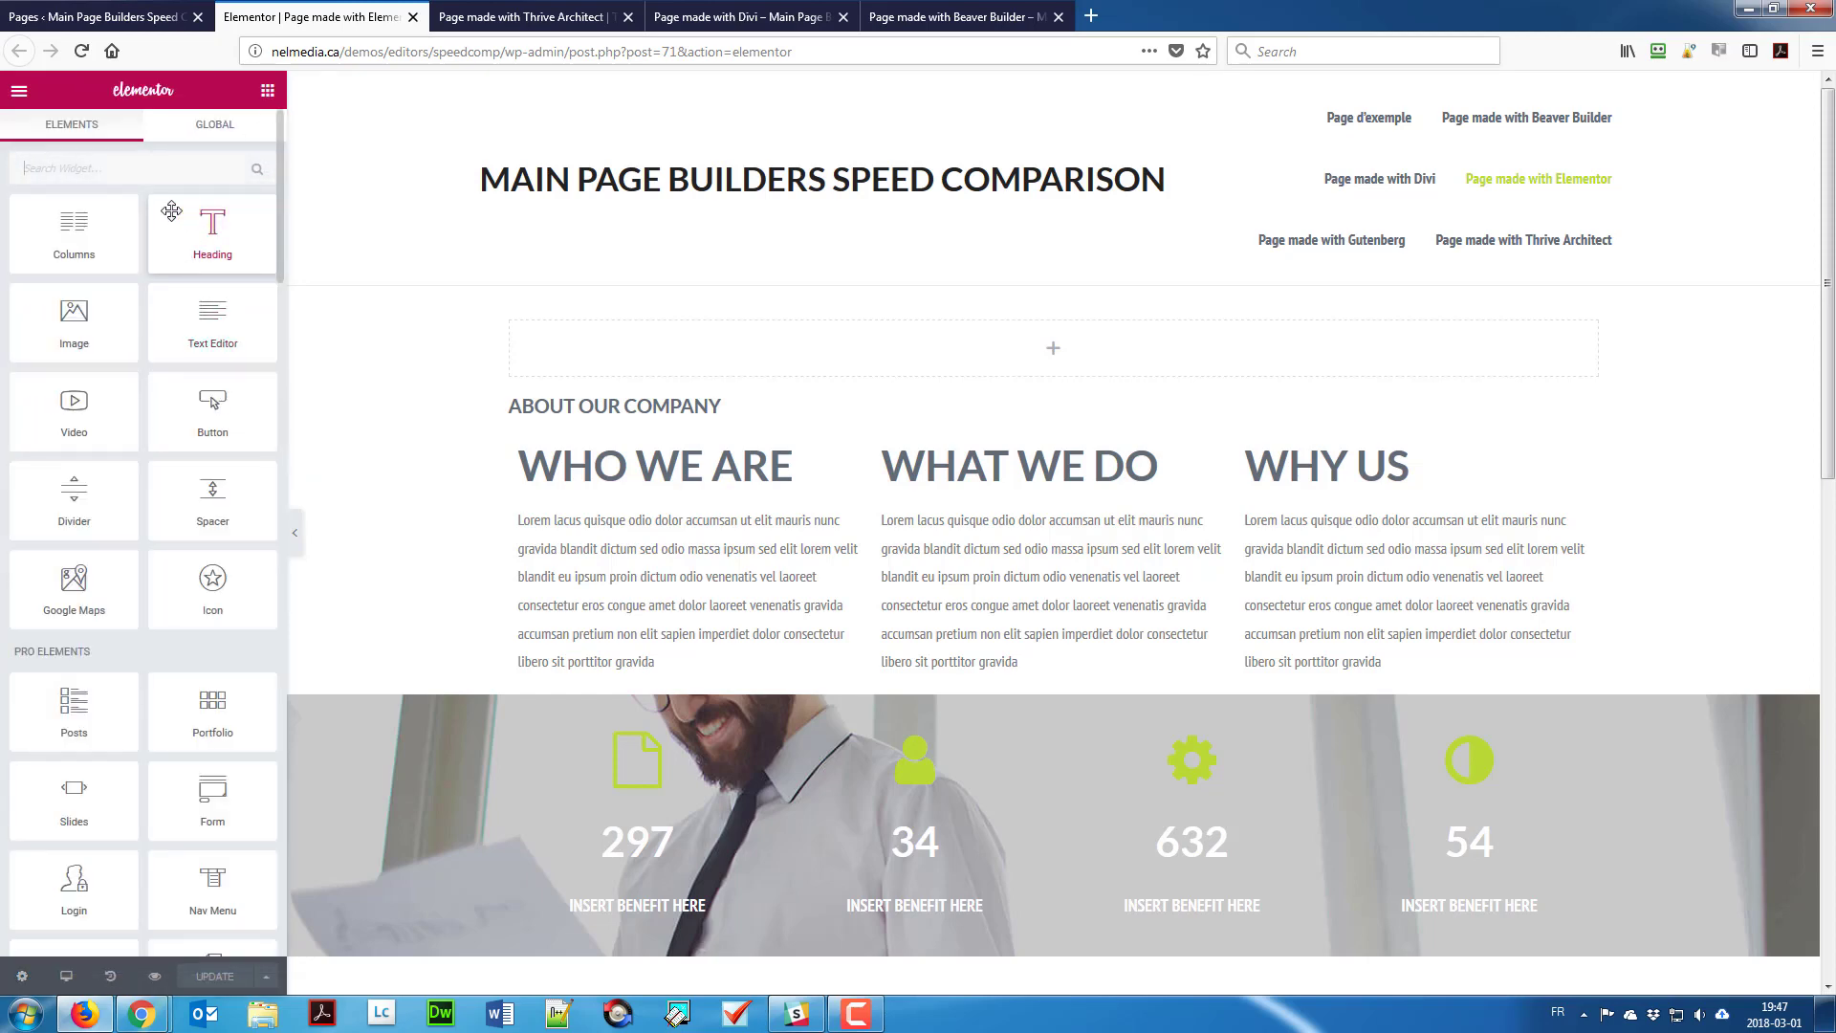
Step: Switch to the page open in Thrive Architect and look through its sections
{"action": "left_click", "coordinate": [477, 12]}
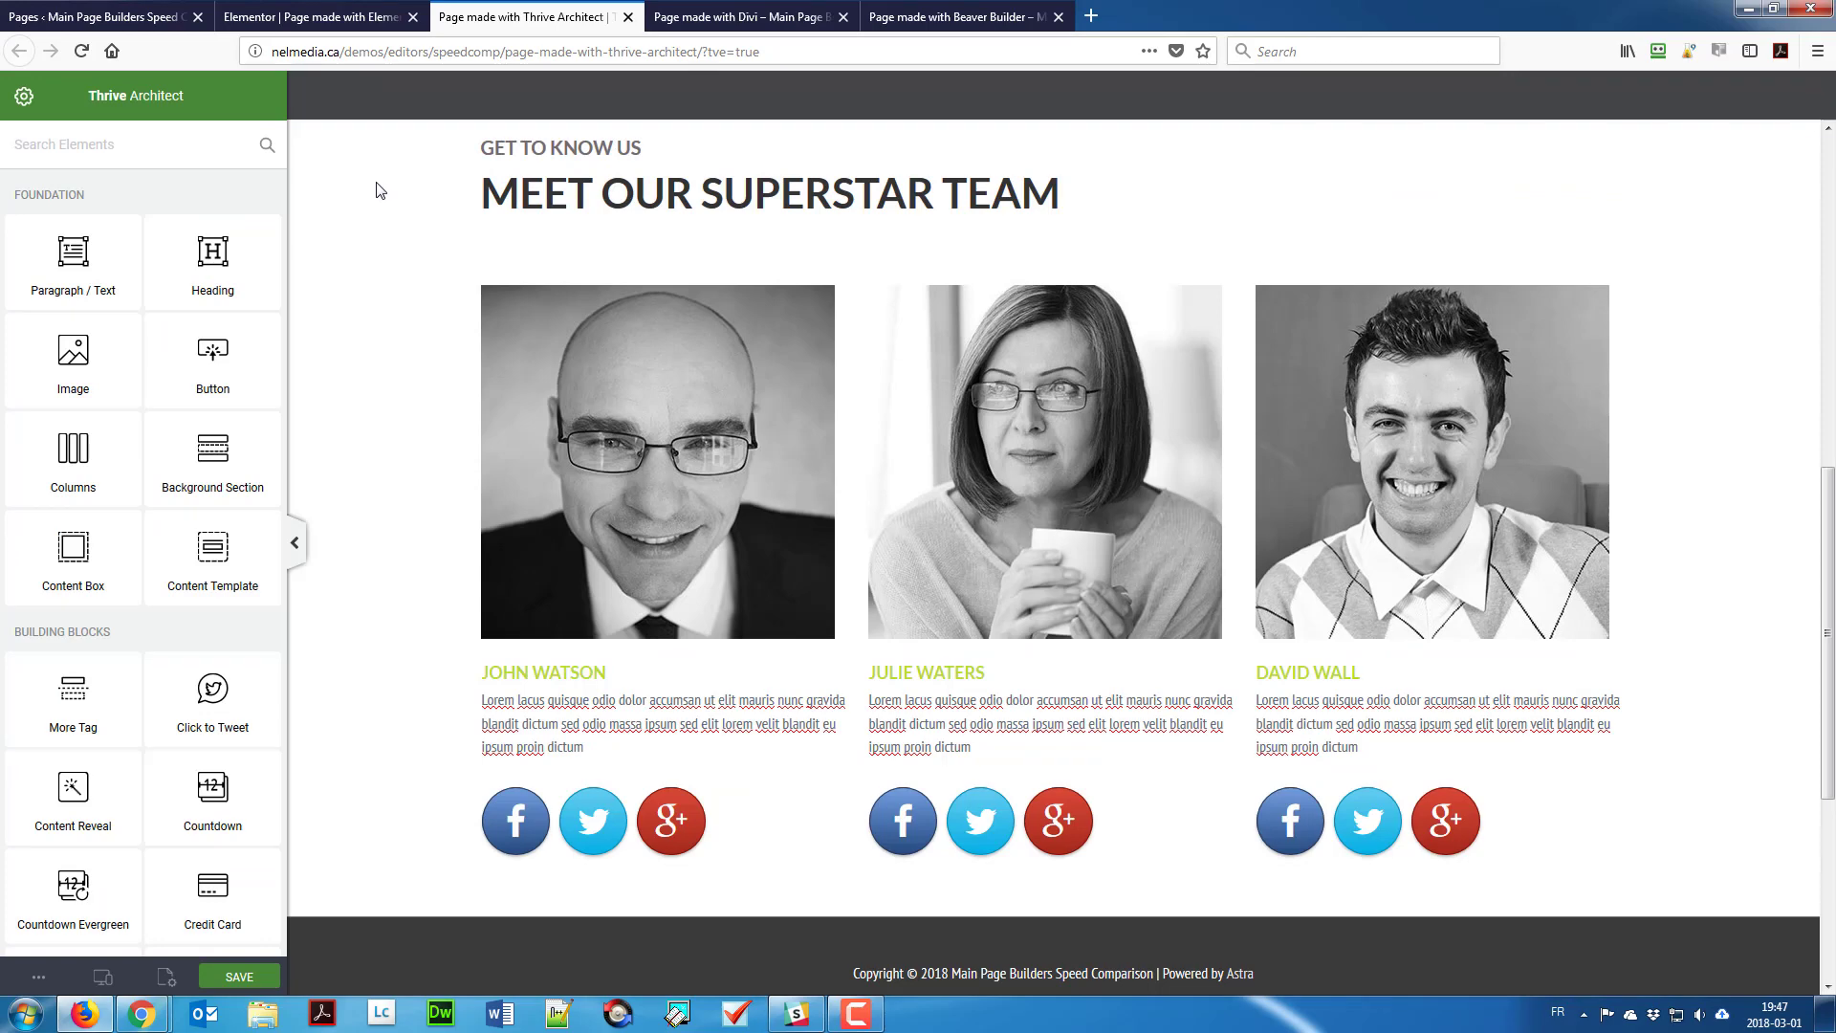
{"action": "scroll", "coordinate": [420, 216], "scroll_direction": "up", "scroll_amount": 8}
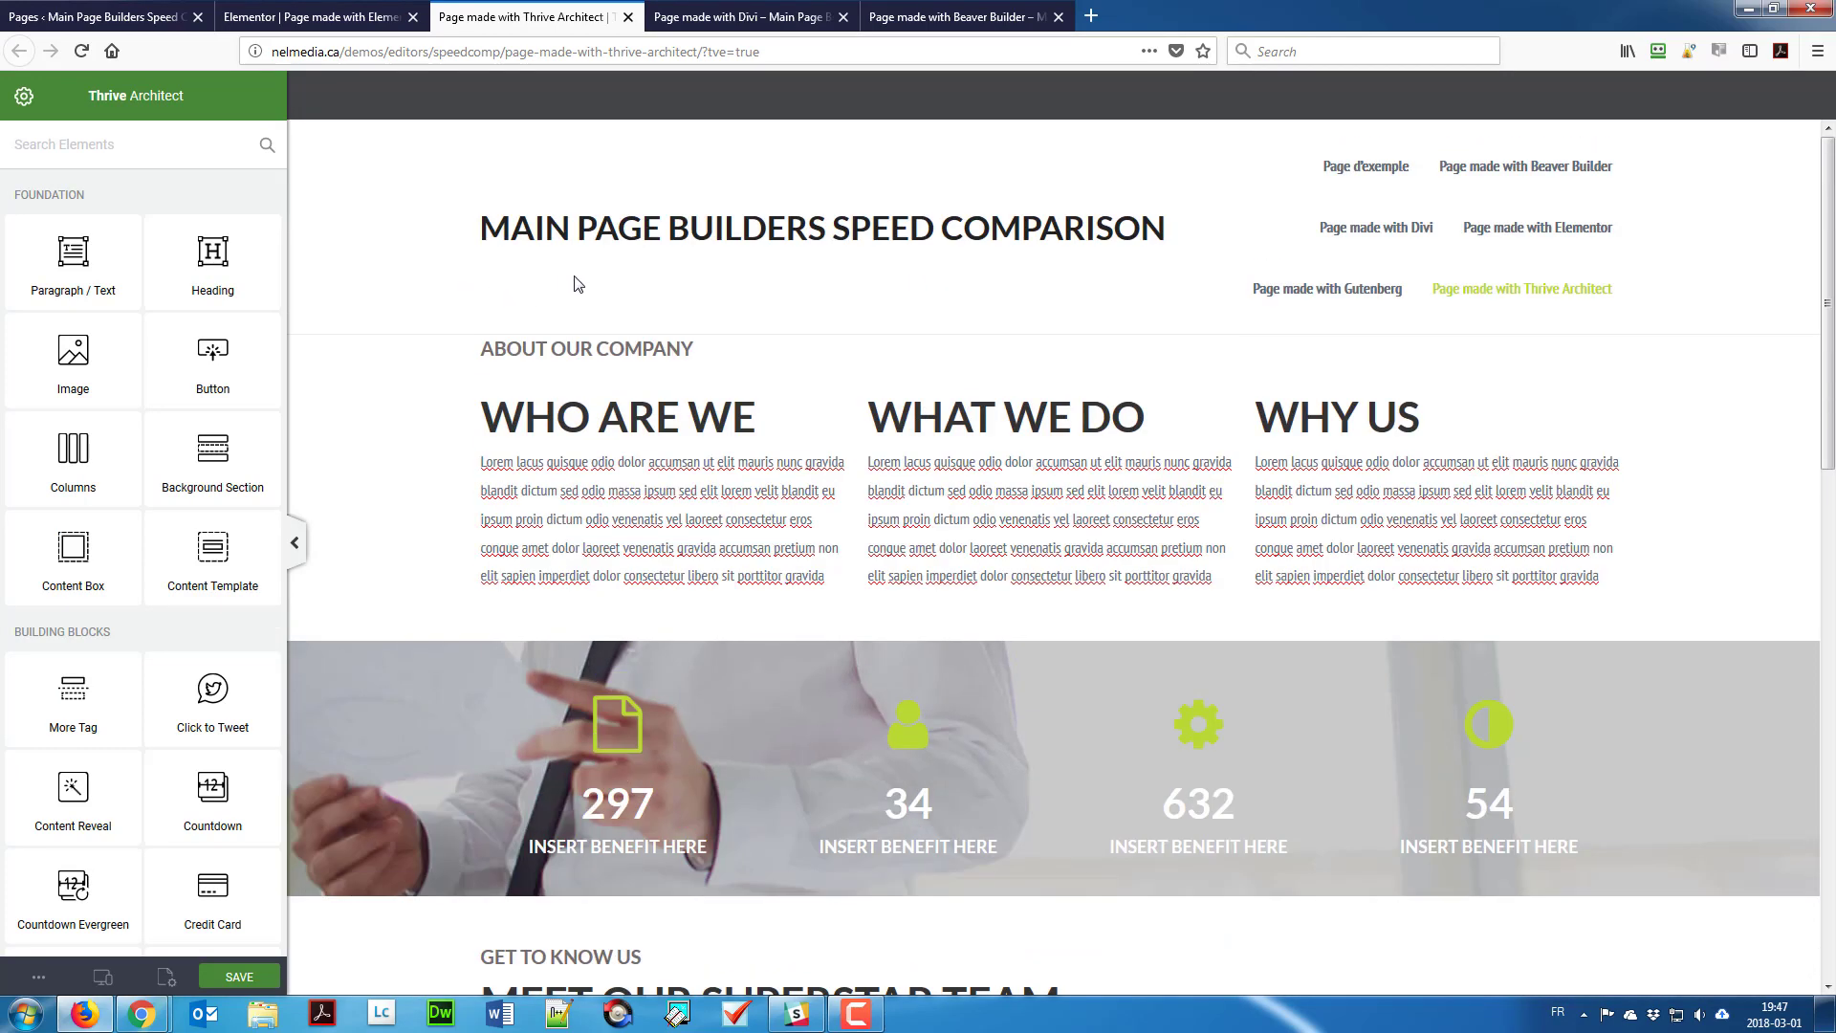
{"action": "scroll", "coordinate": [667, 307], "scroll_direction": "down", "scroll_amount": 6}
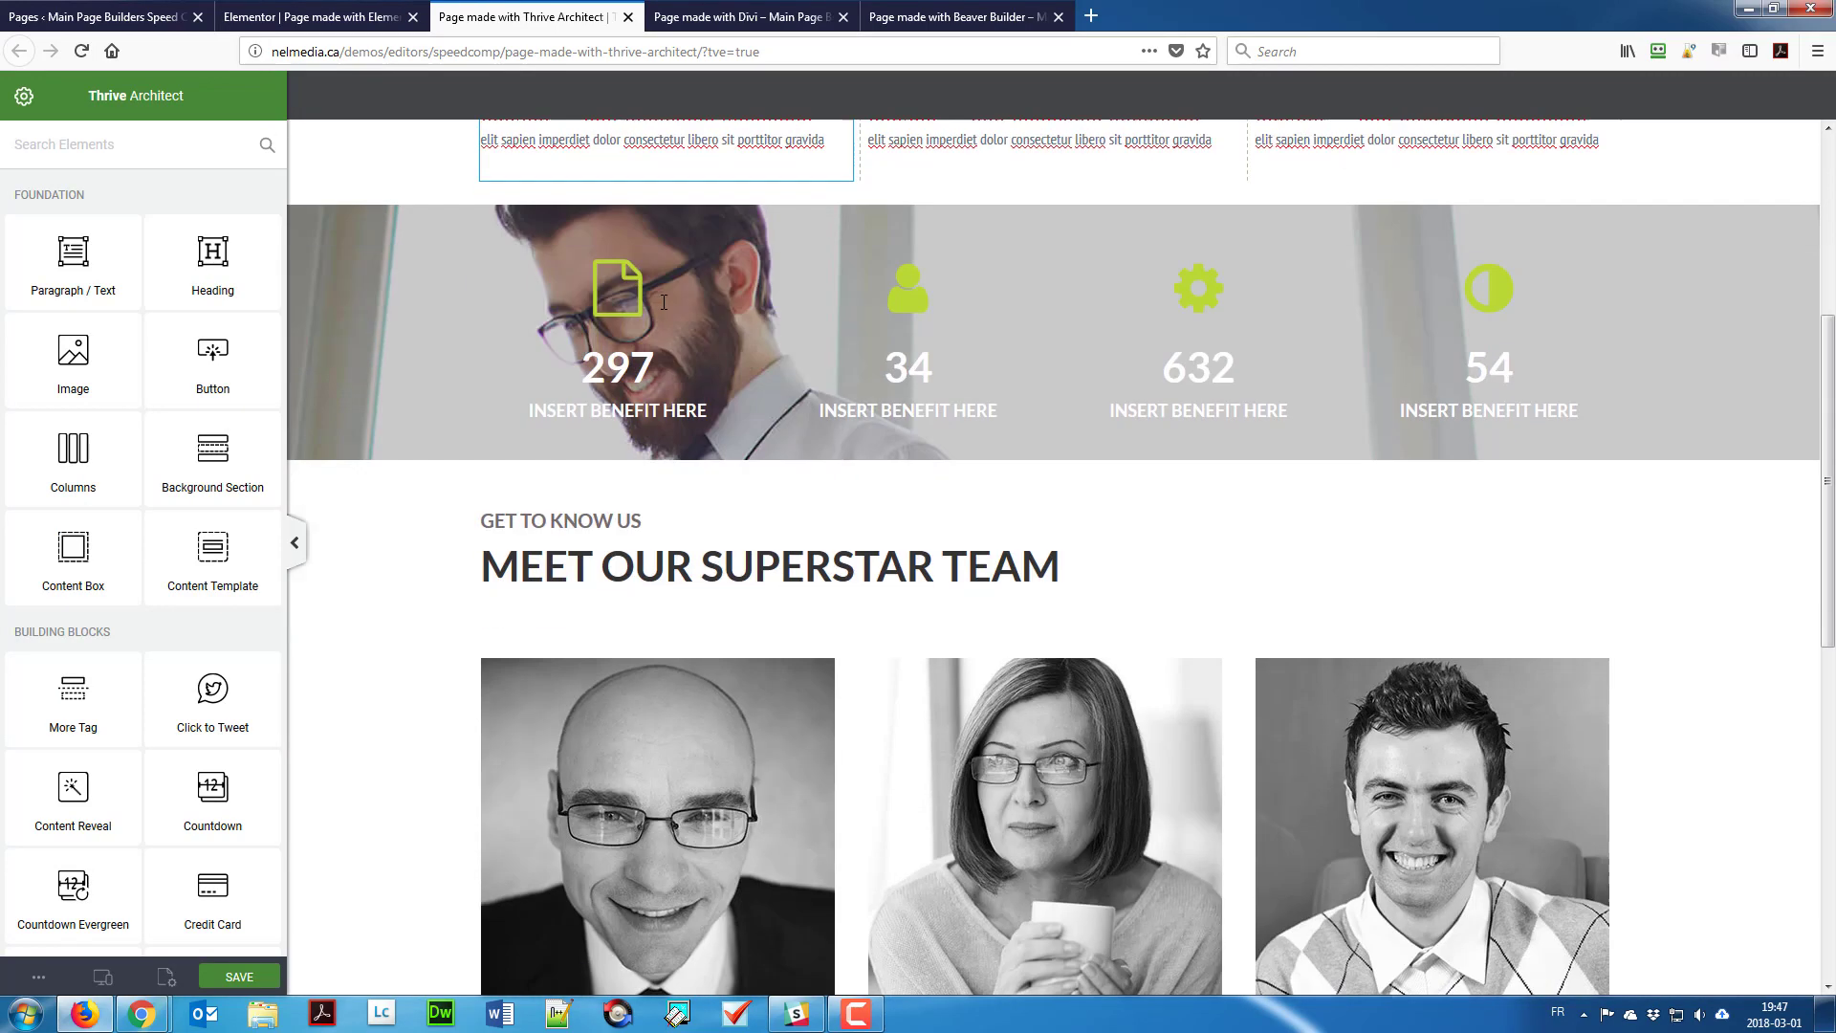
{"action": "scroll", "coordinate": [460, 364], "scroll_direction": "up", "scroll_amount": 2}
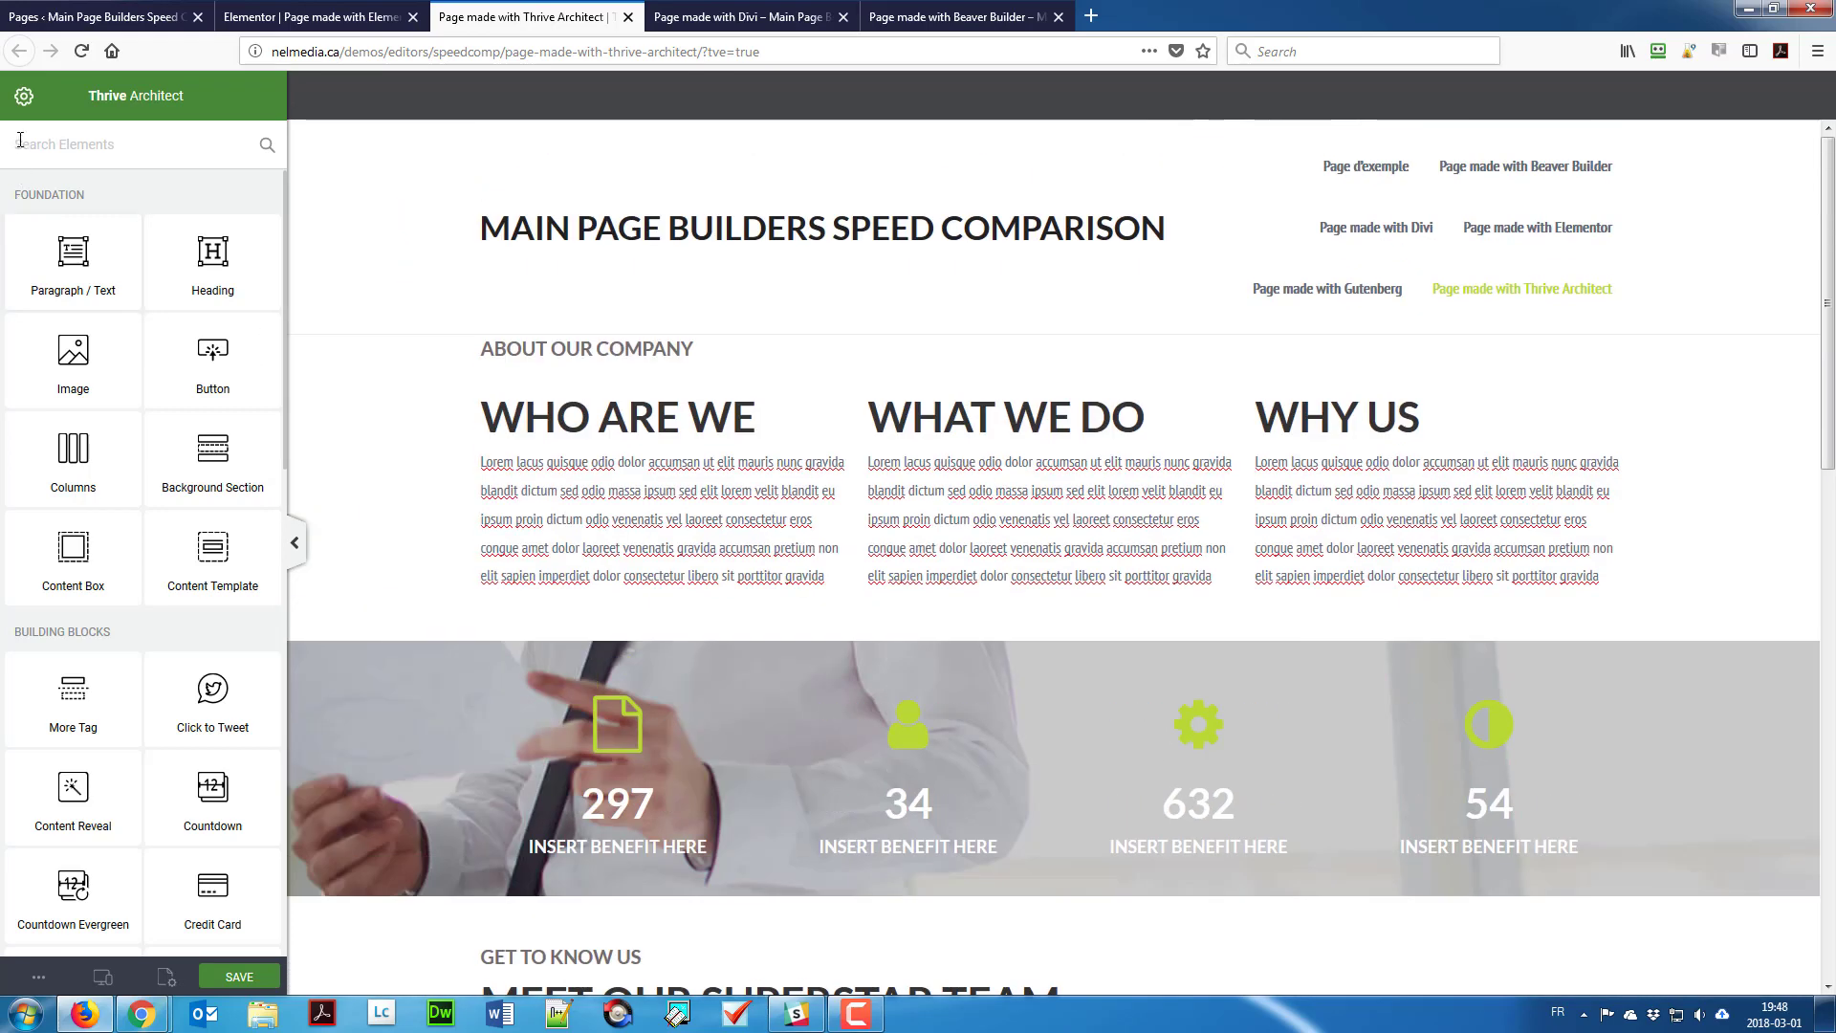
Step: Examine the page's HTML source and the Custom CSS editor in Thrive Architect's settings, closing both without changes
{"action": "left_click", "coordinate": [24, 96]}
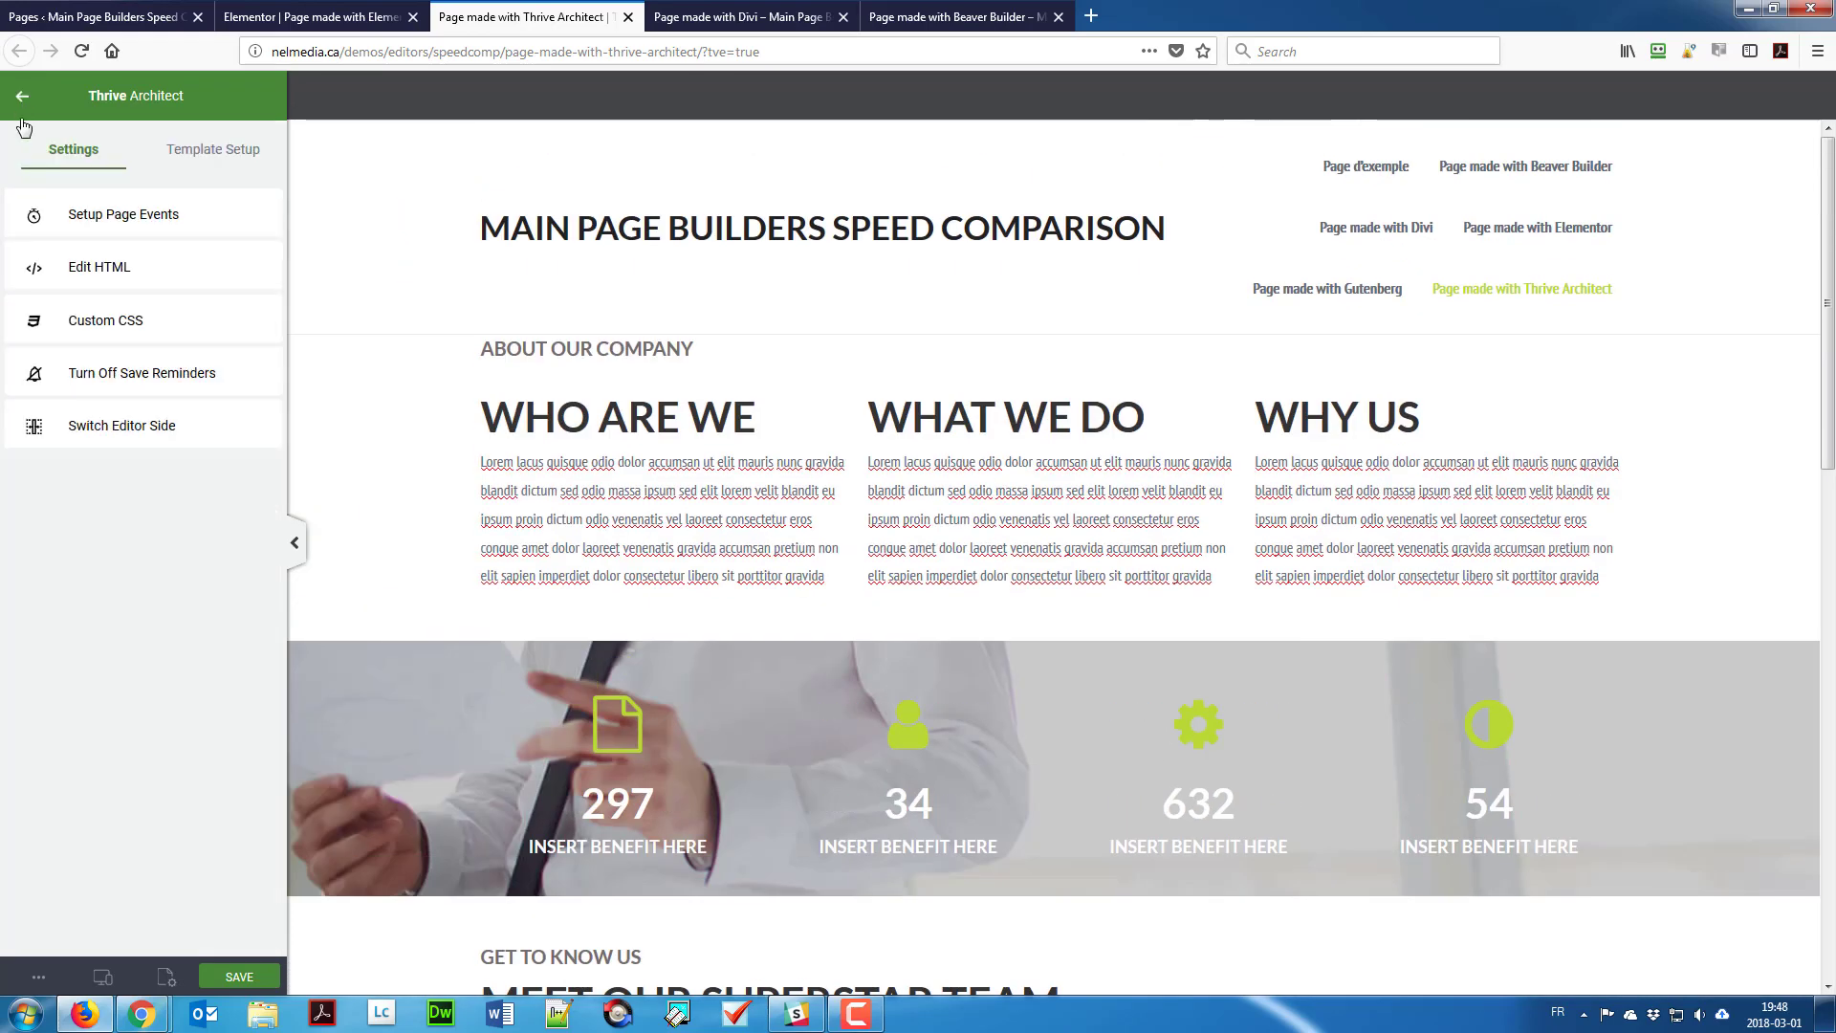
{"action": "left_click", "coordinate": [101, 268]}
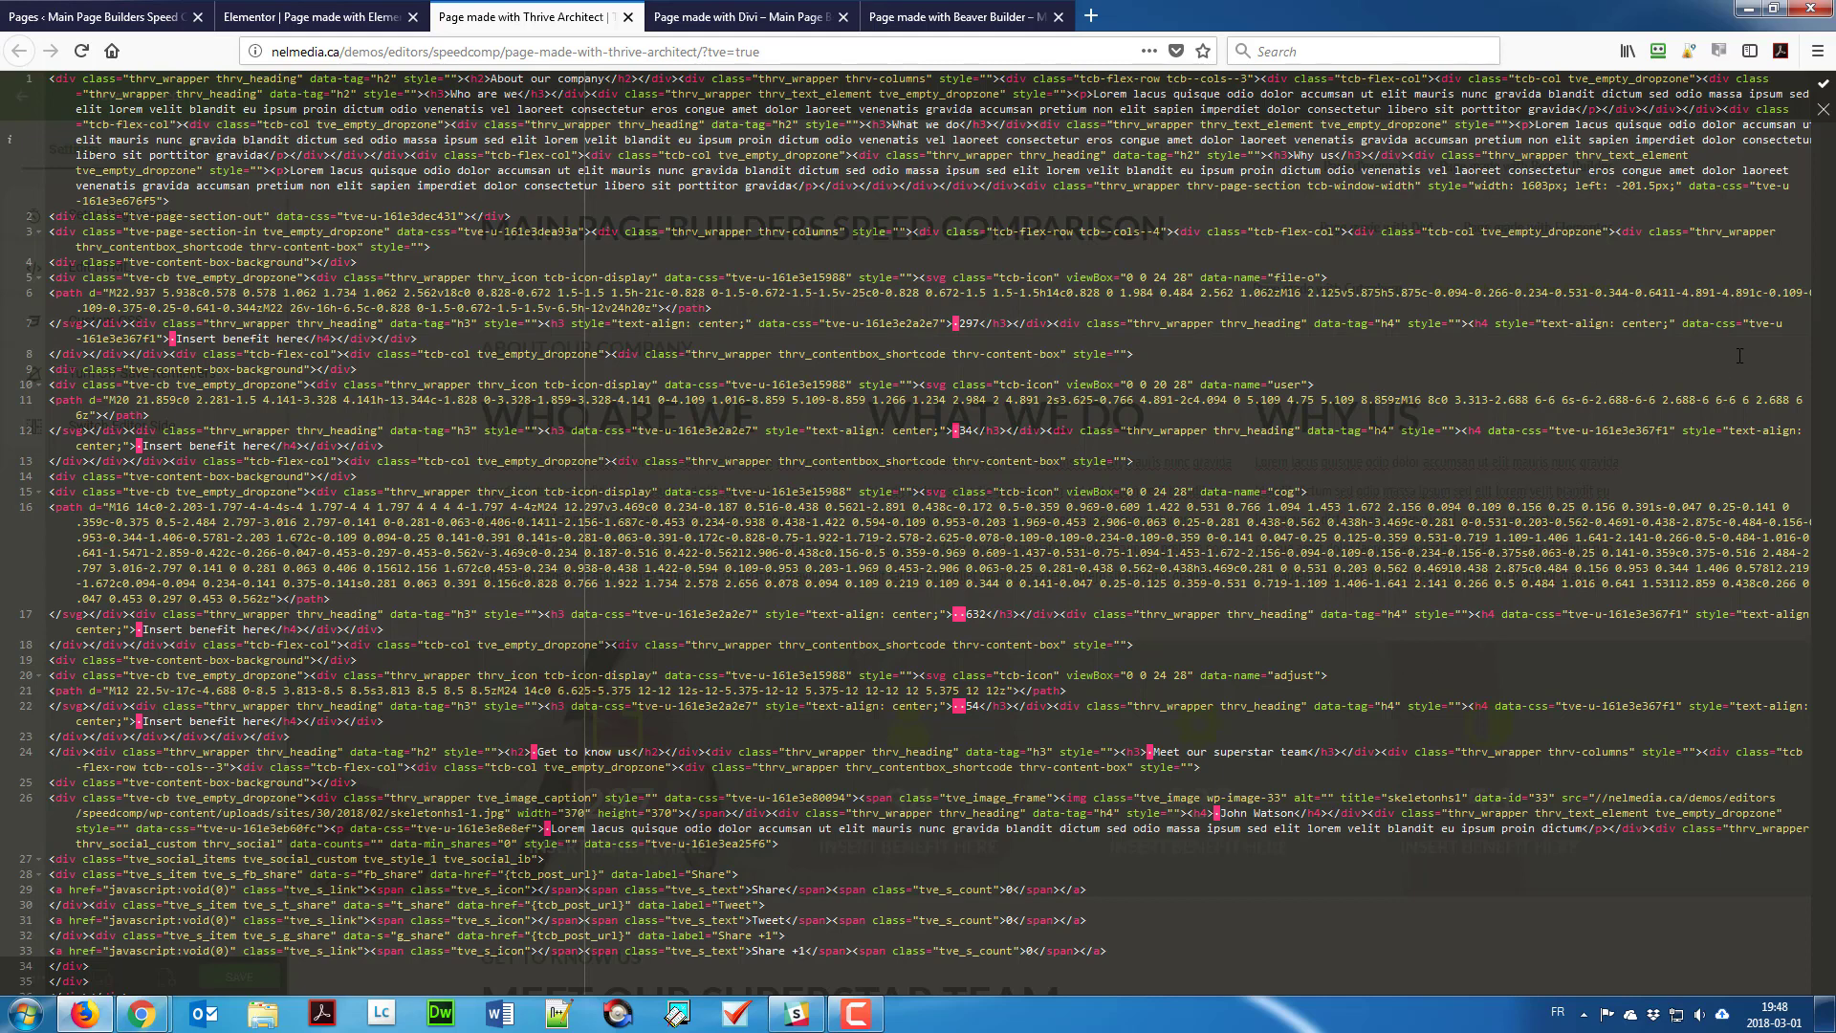
{"action": "left_click", "coordinate": [1822, 113]}
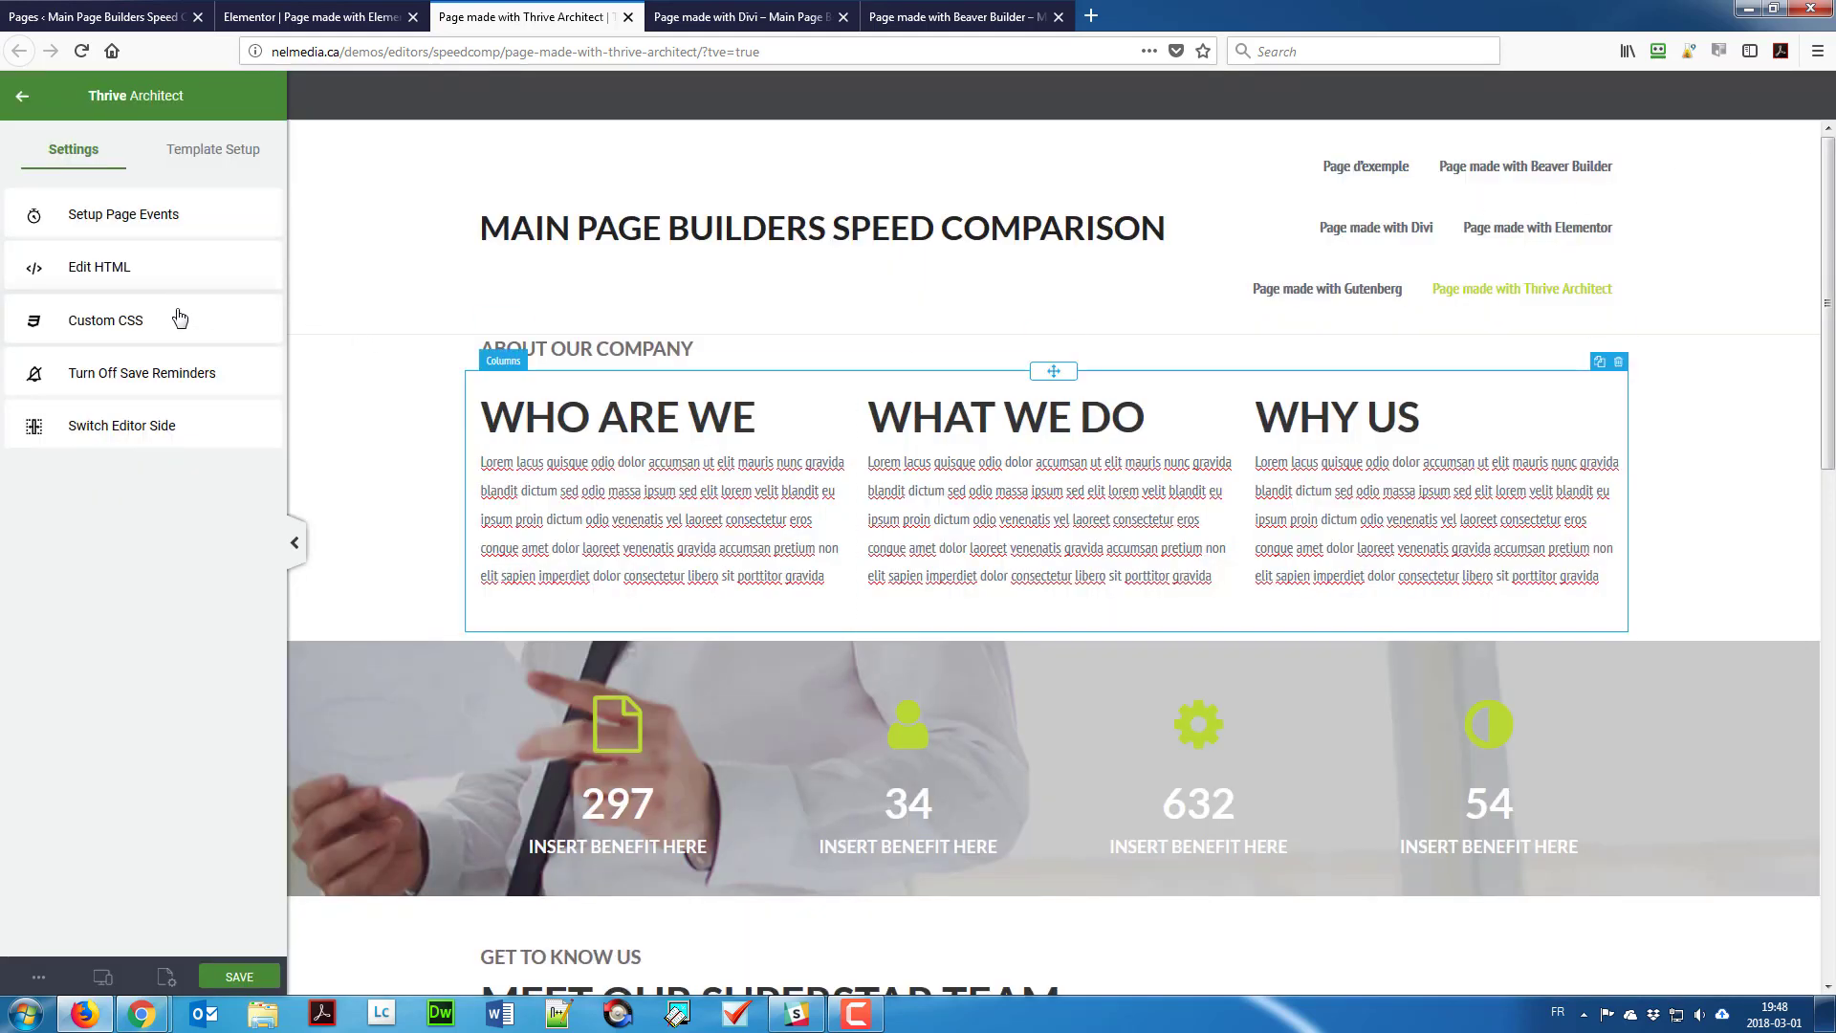
{"action": "left_click", "coordinate": [178, 319]}
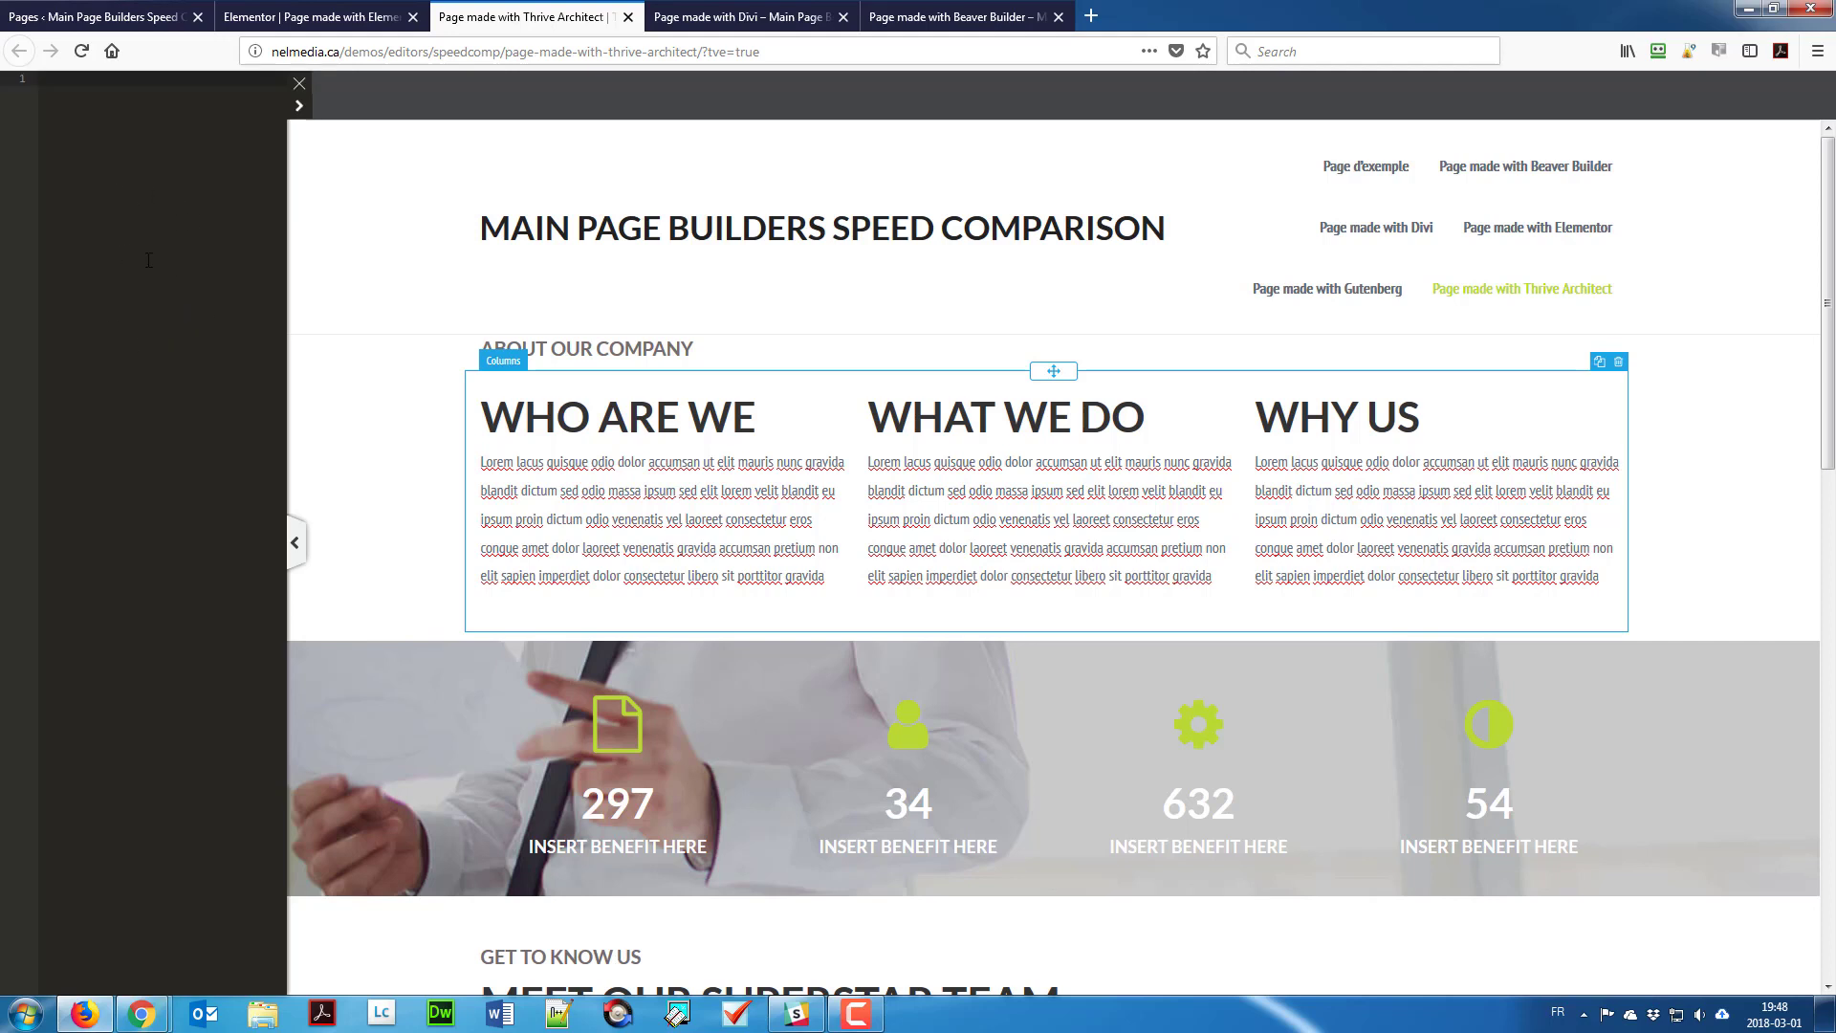
{"action": "left_click", "coordinate": [300, 86]}
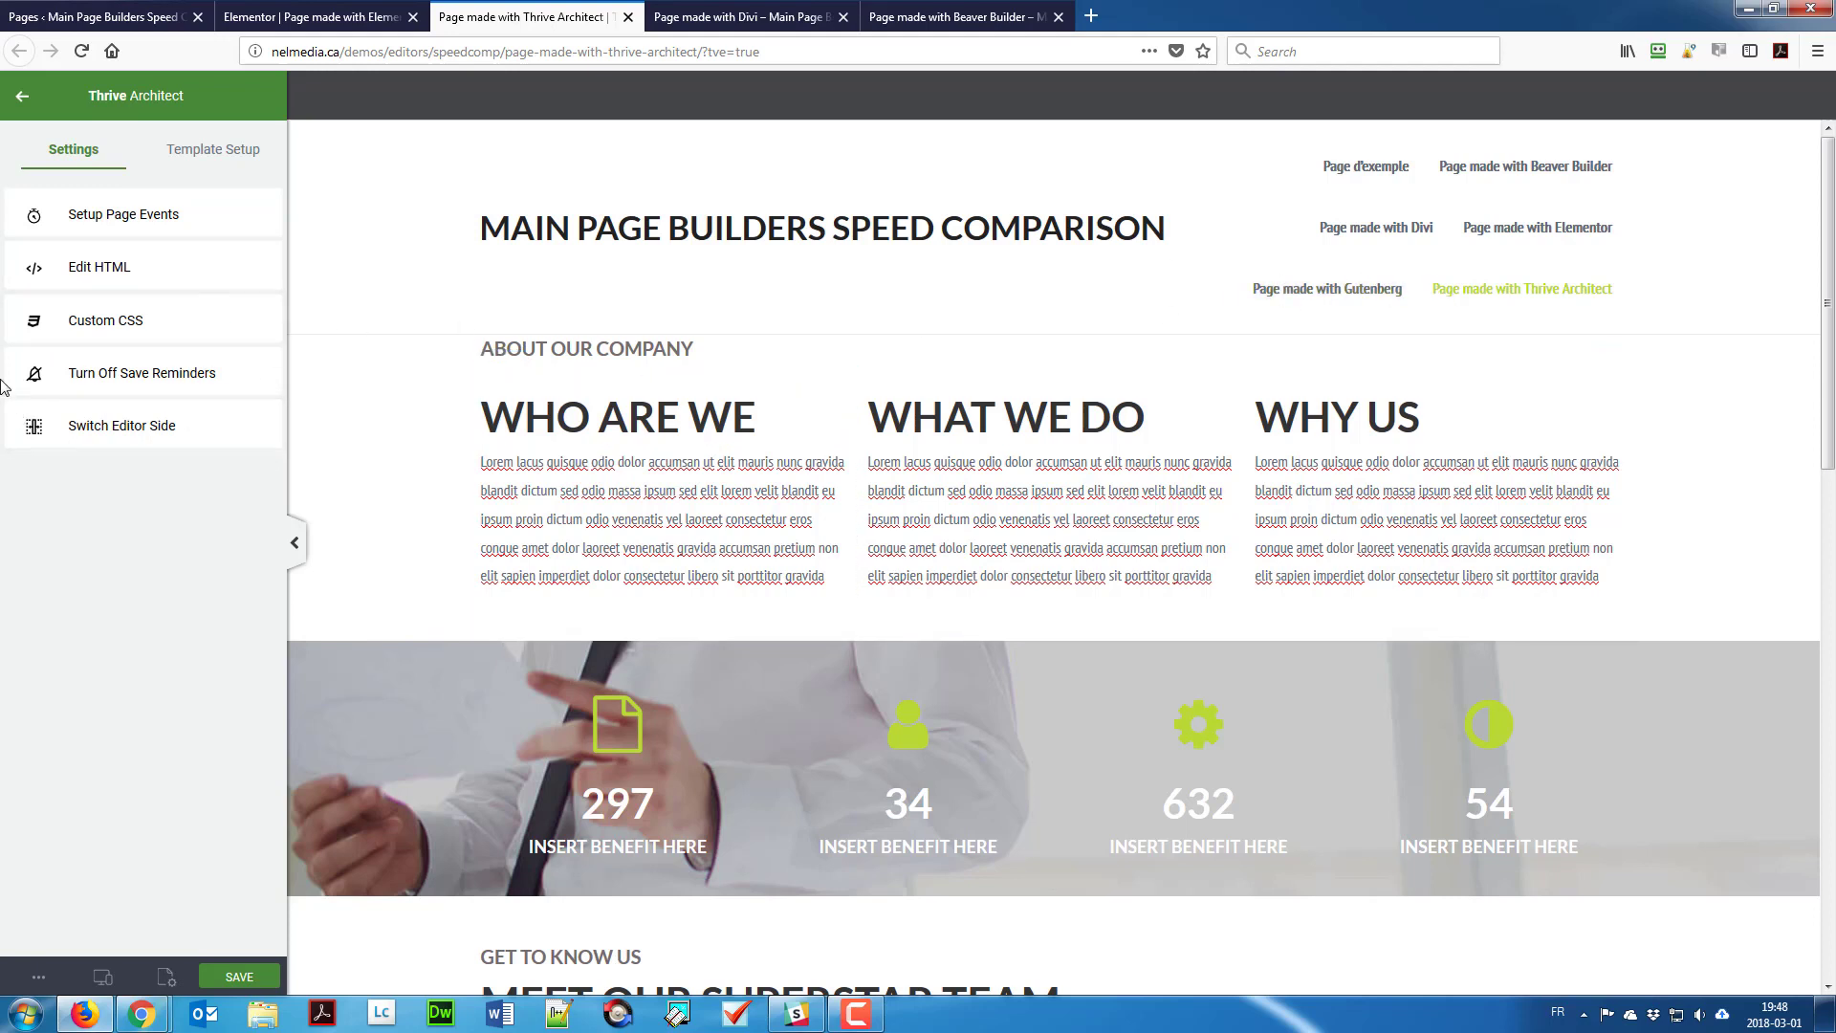
Step: Save the Thrive Architect page and choose the Blank landing page template from the default templates
{"action": "left_click", "coordinate": [217, 156]}
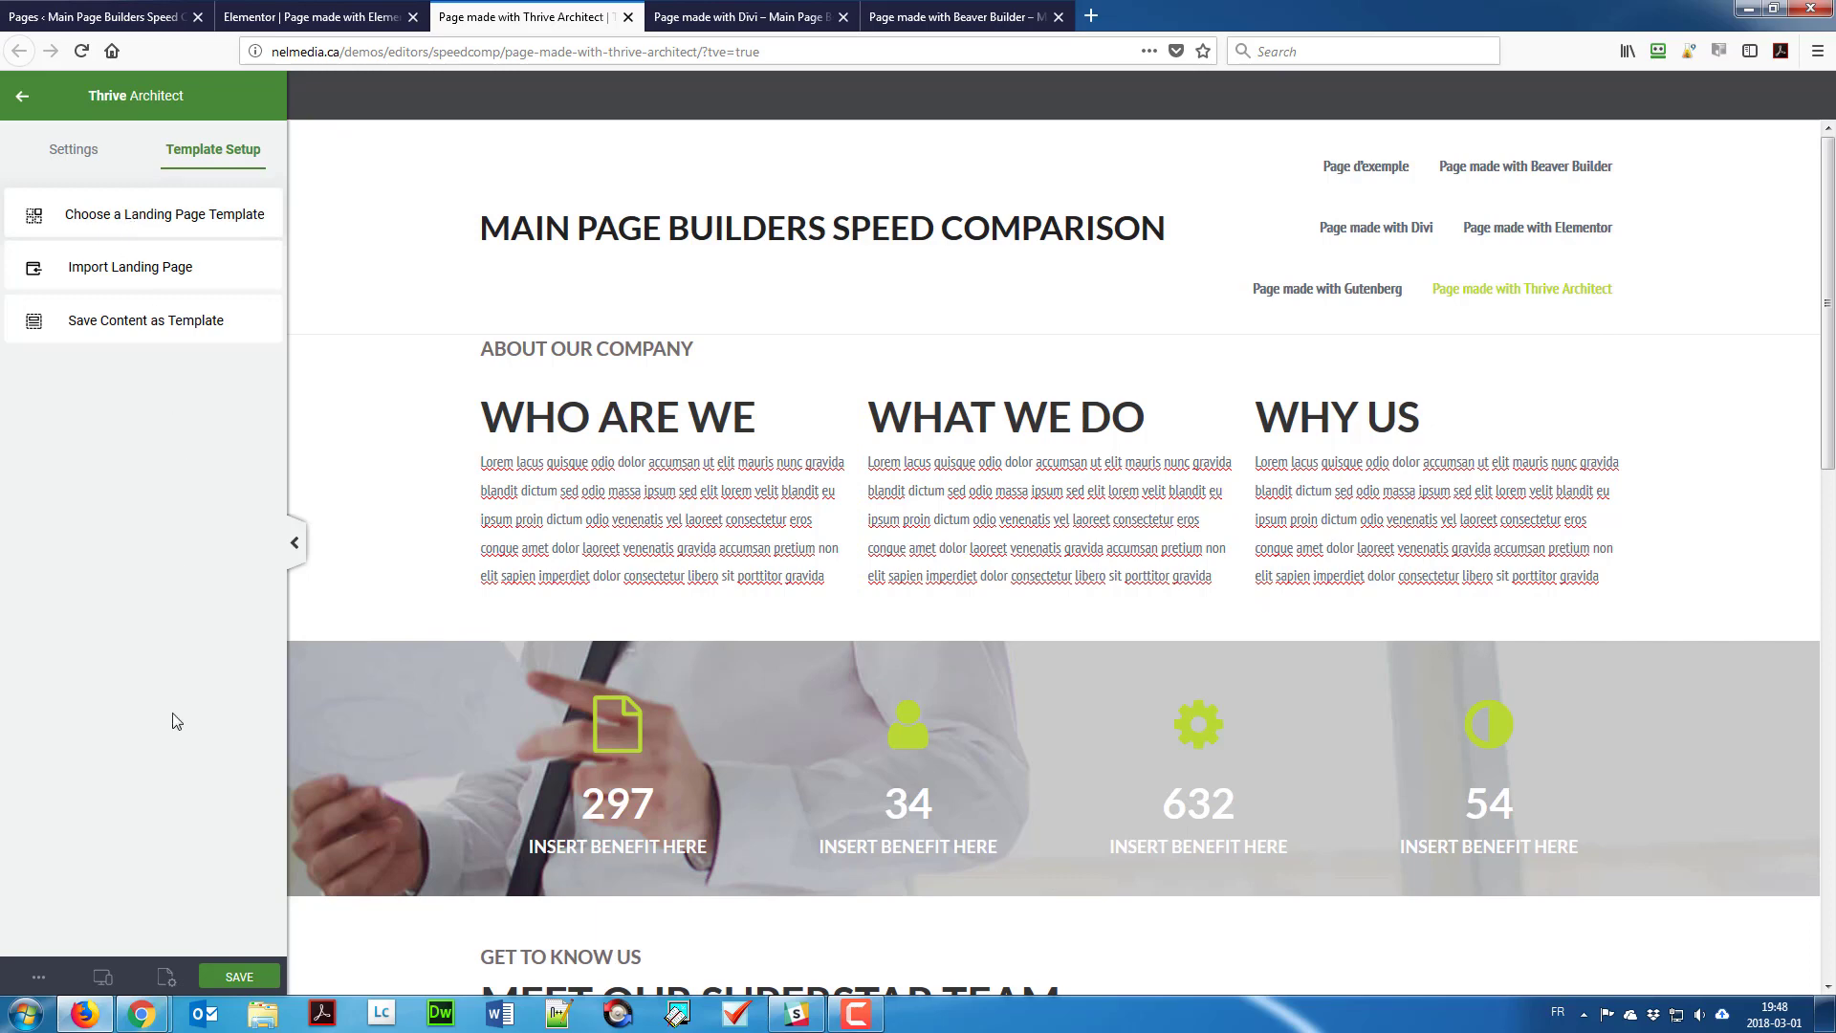
{"action": "left_click", "coordinate": [230, 979]}
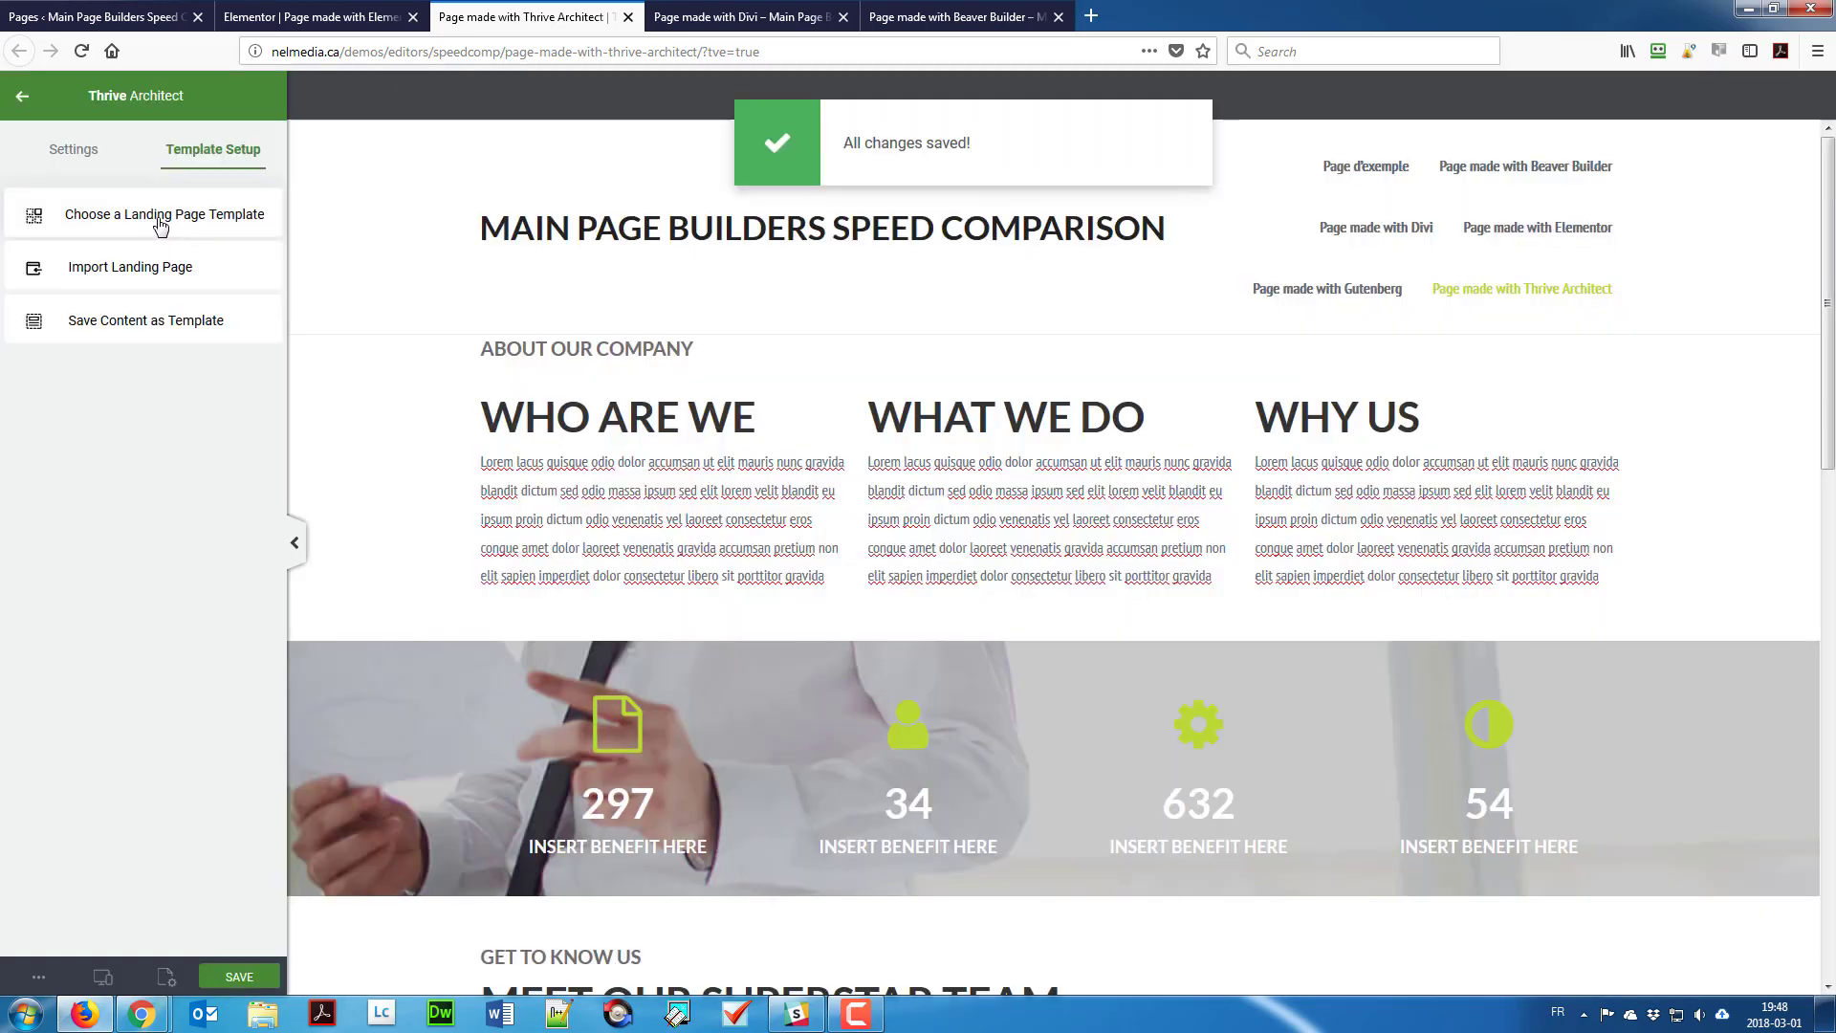
{"action": "left_click", "coordinate": [160, 223]}
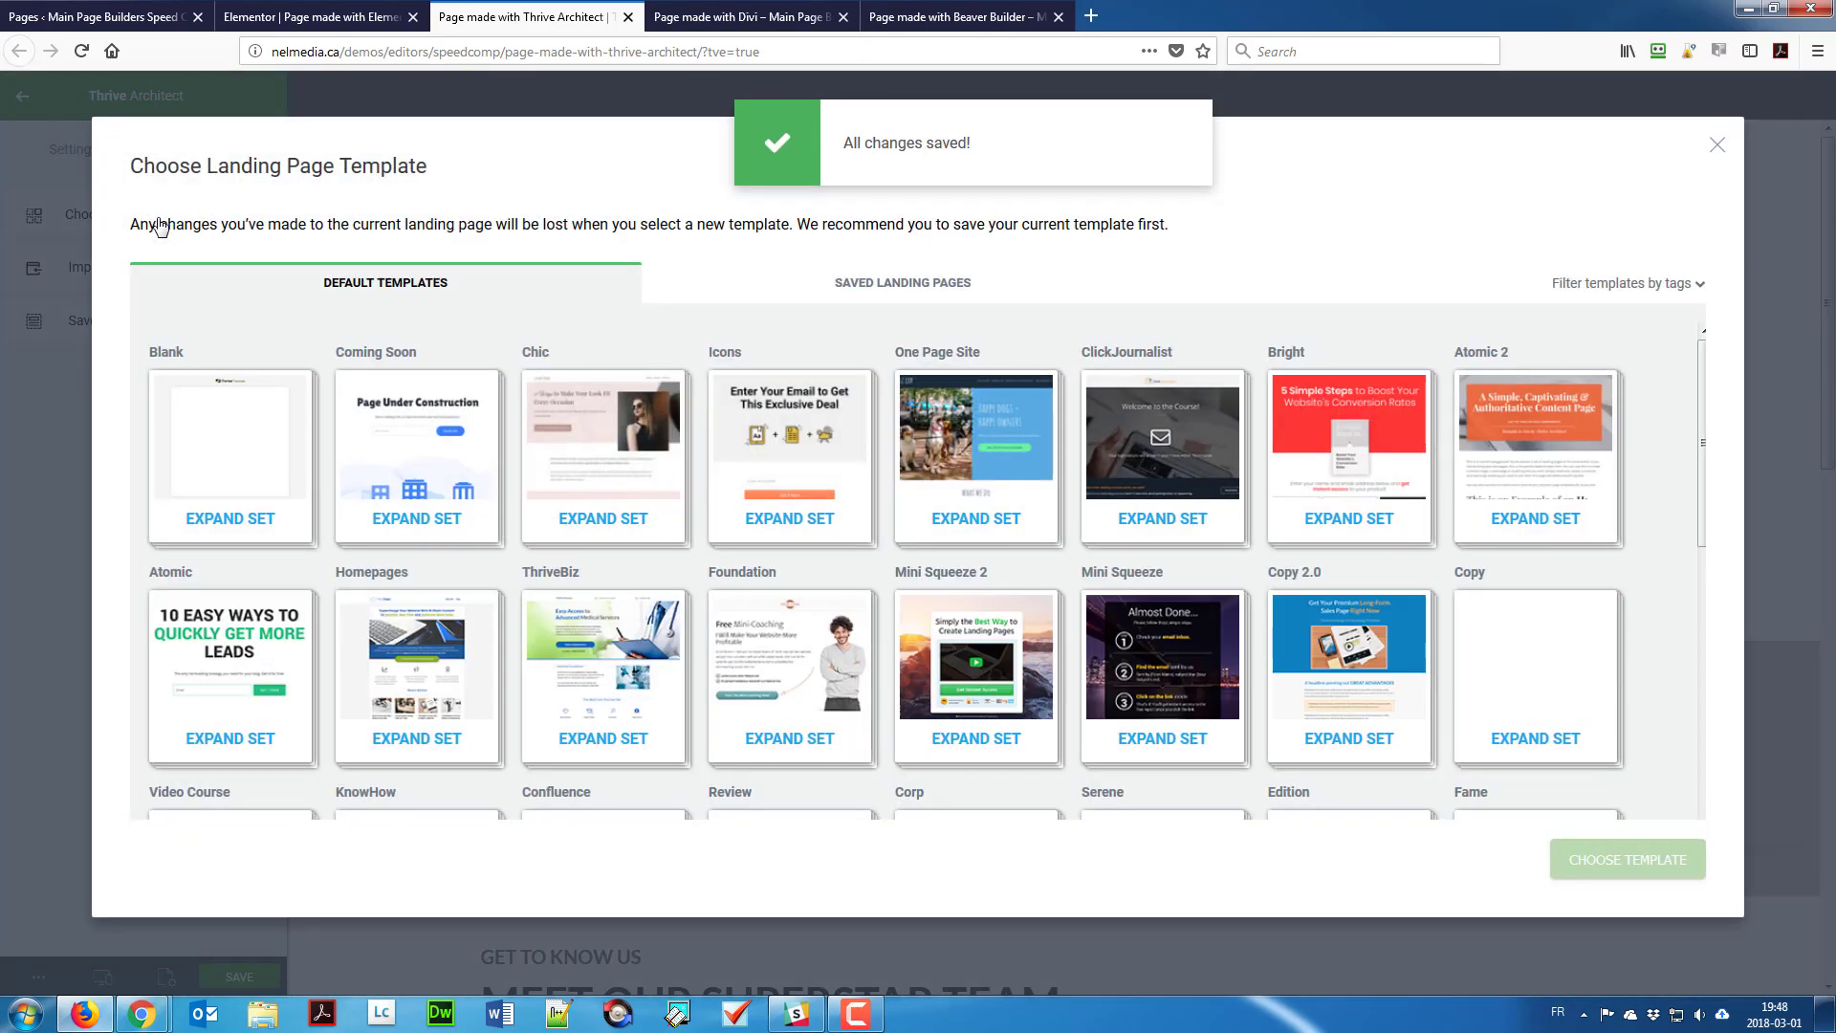
{"action": "left_click", "coordinate": [206, 493]}
{"action": "left_click", "coordinate": [227, 457]}
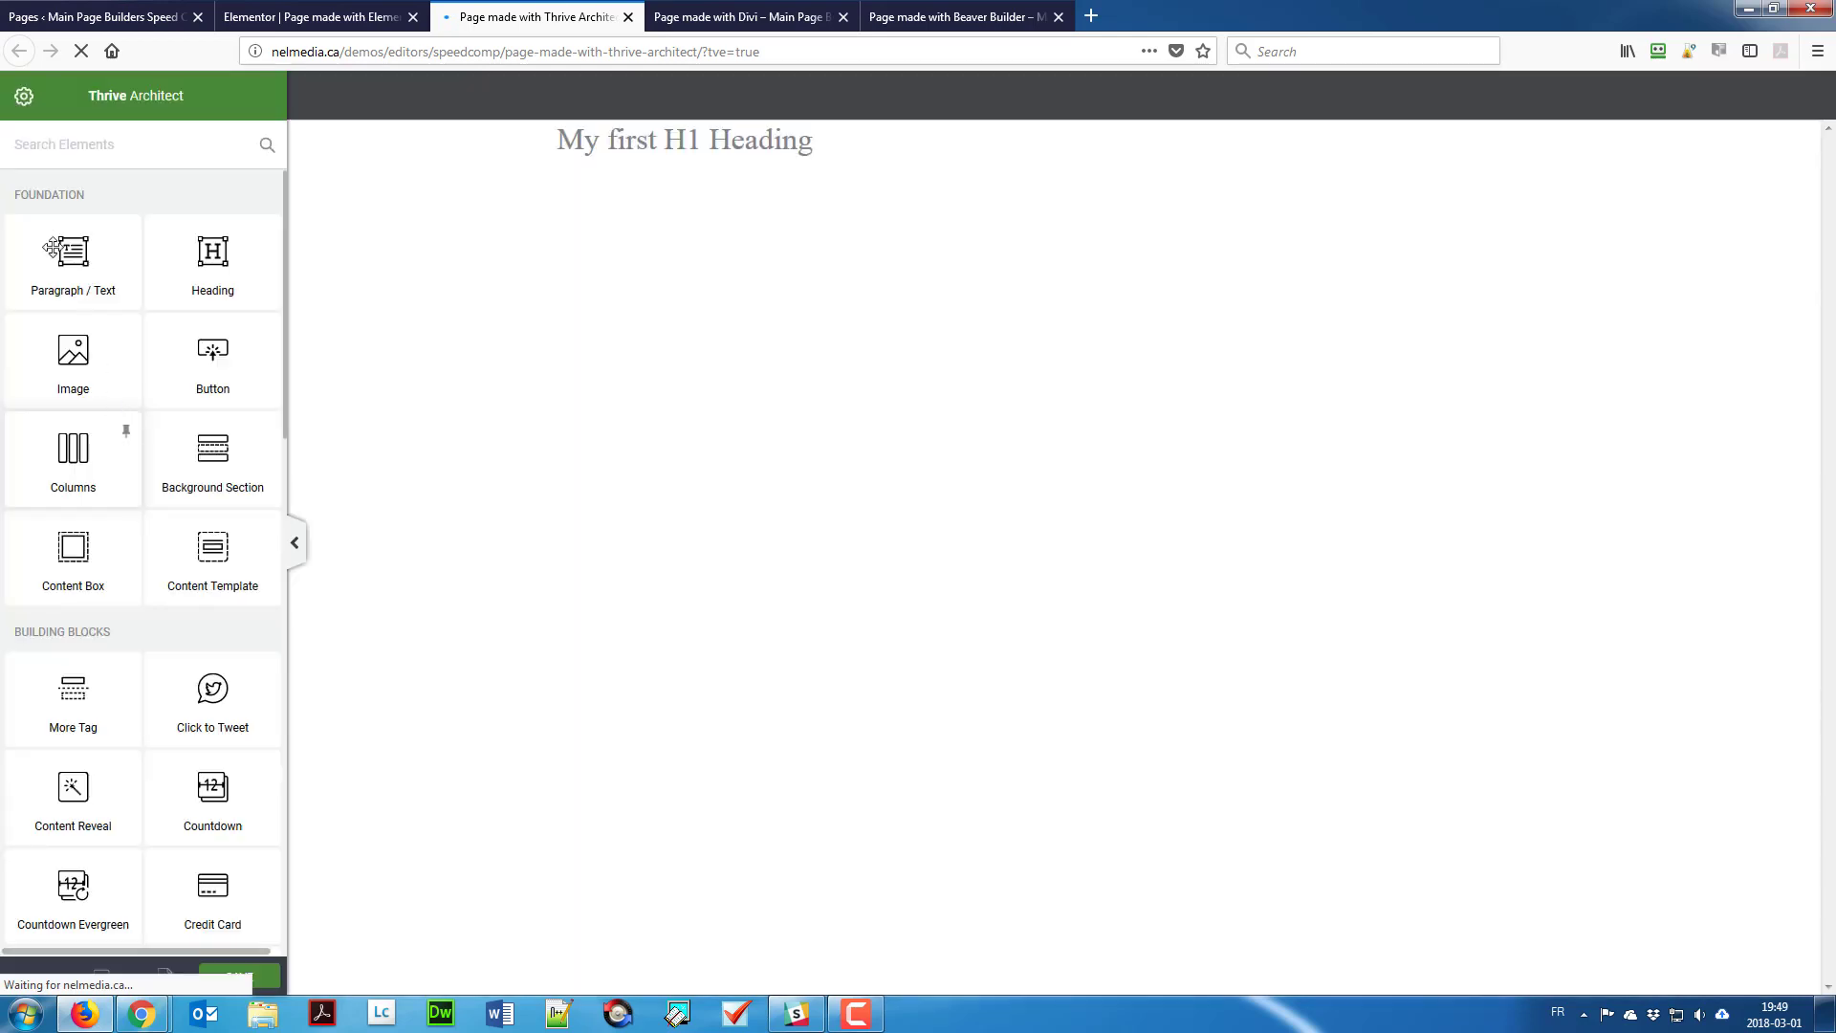
Step: Open the Landing Page Settings and select the H1 example heading in the page texts editor
{"action": "left_click", "coordinate": [23, 98]}
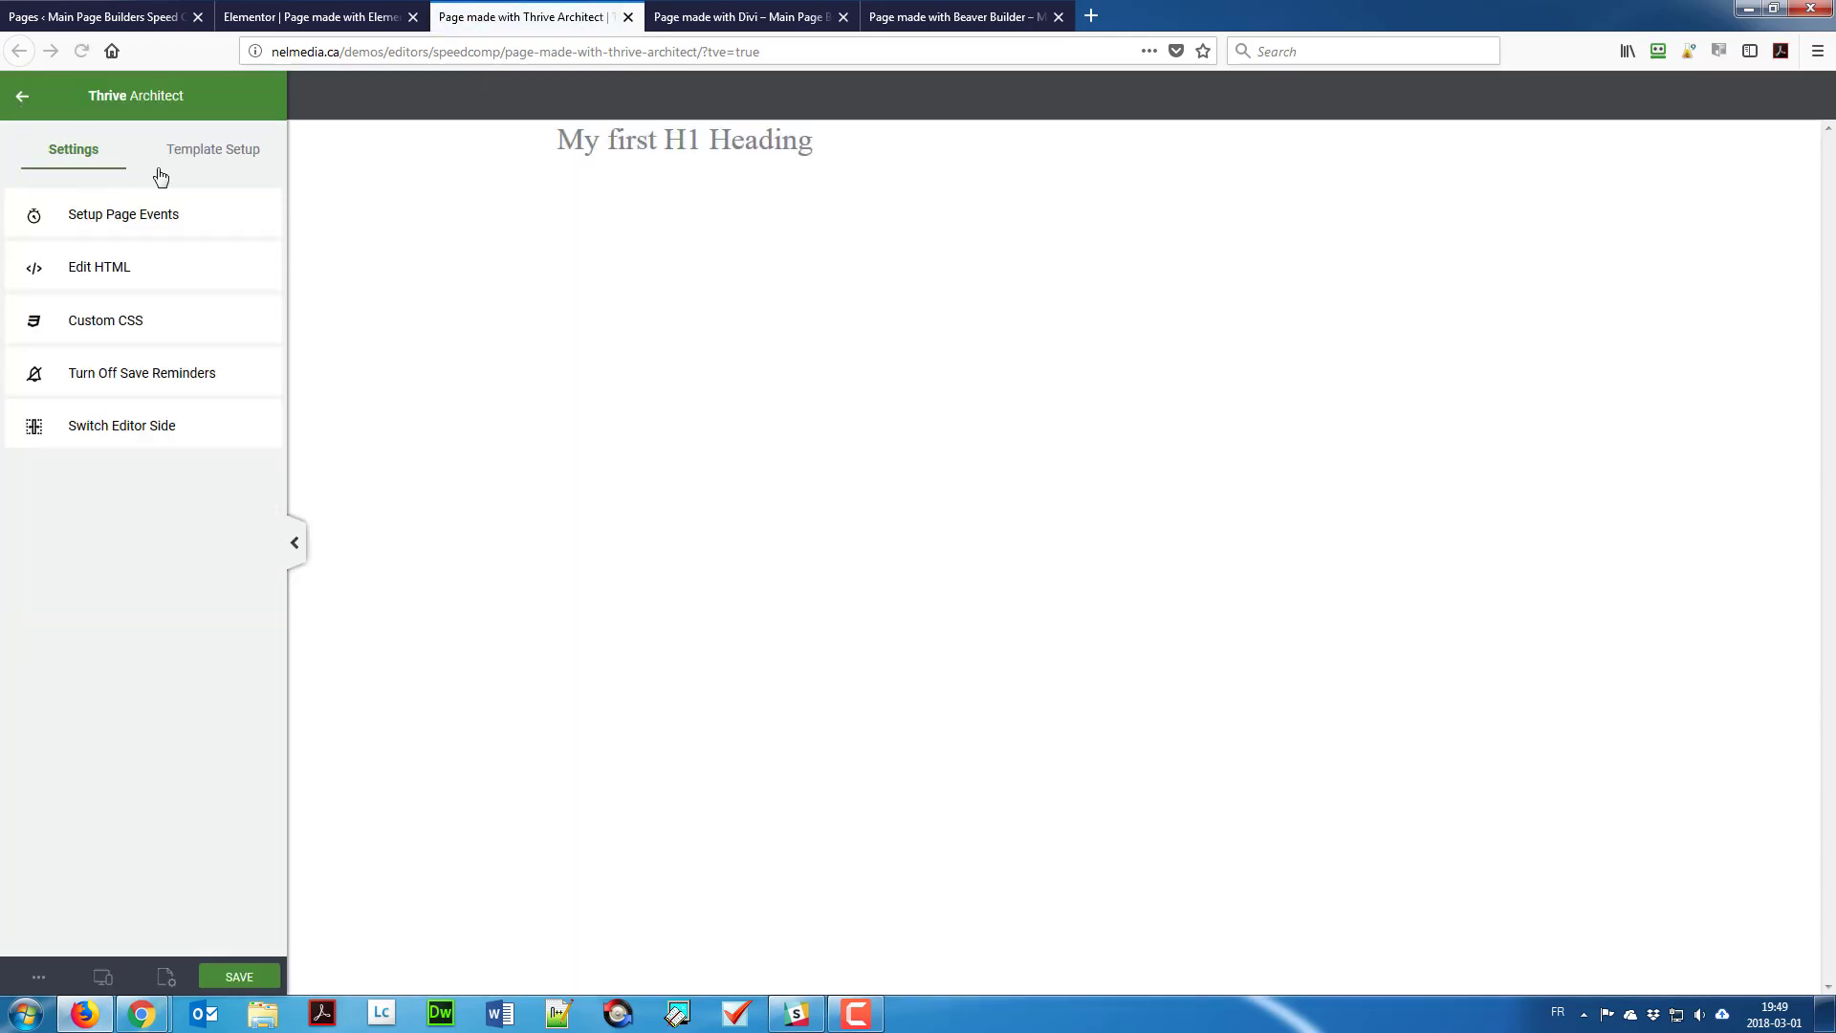
{"action": "left_click", "coordinate": [185, 157]}
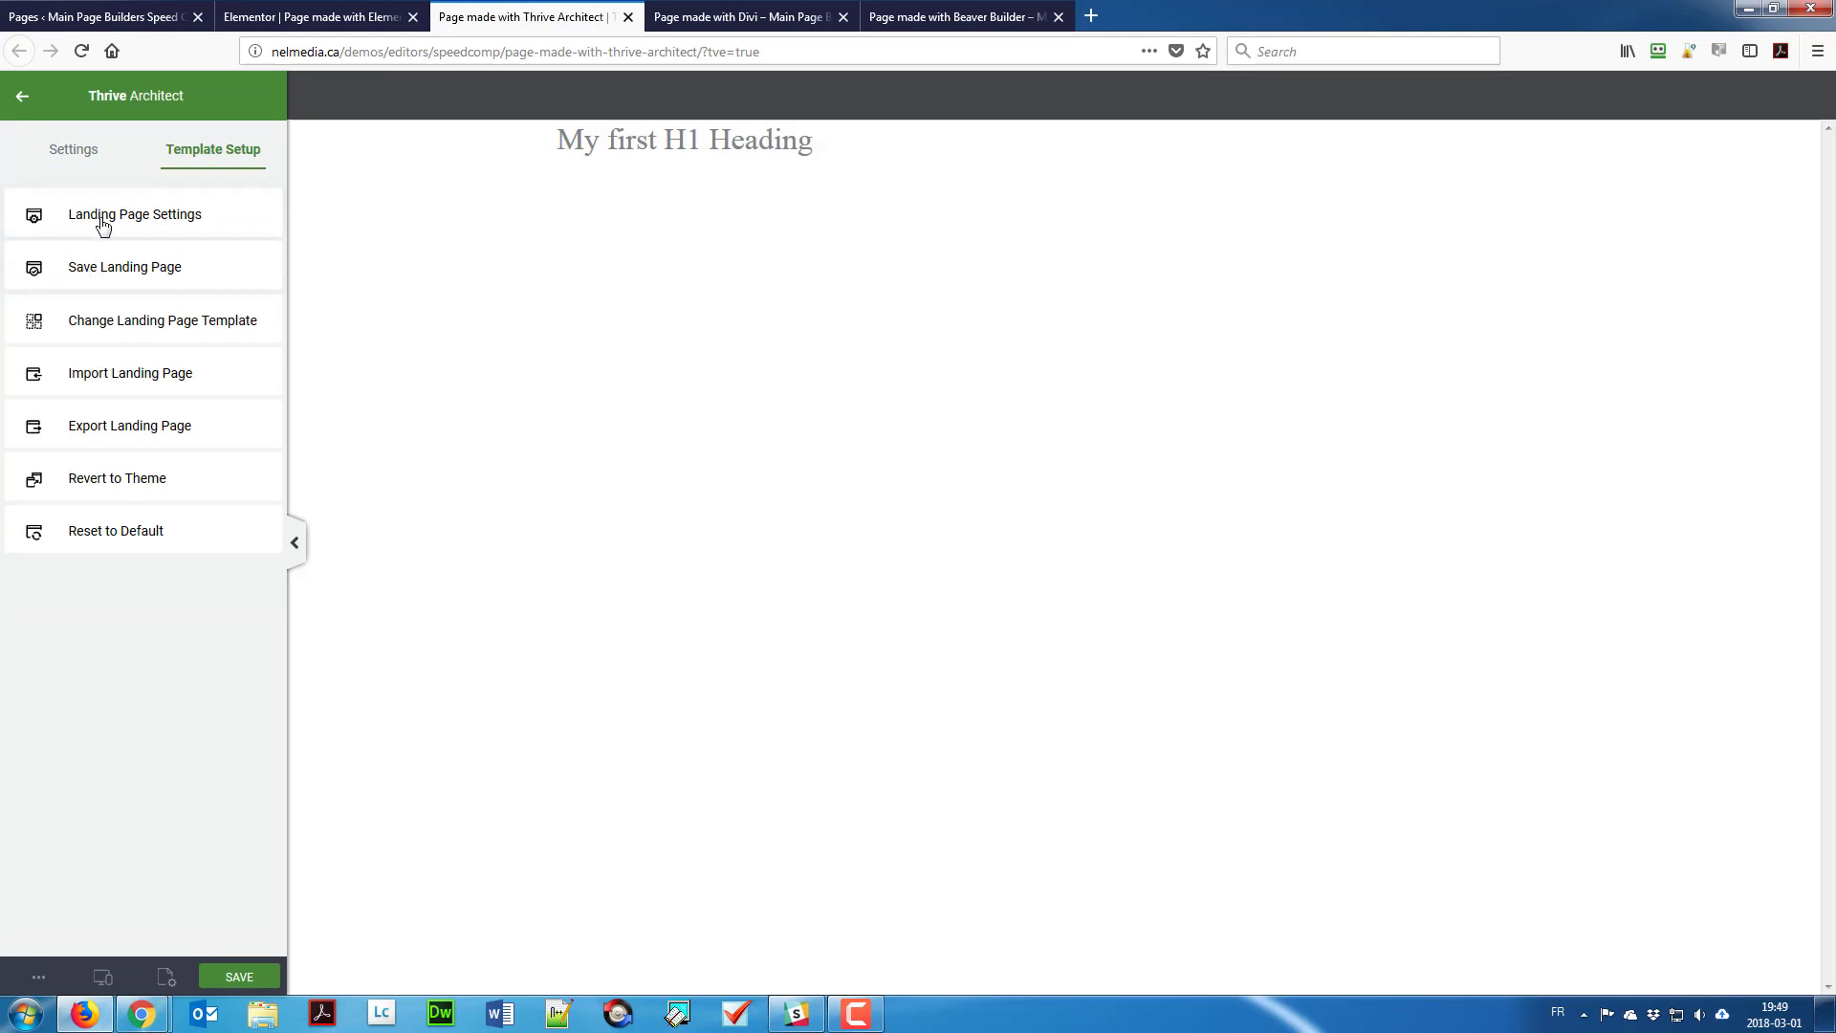
{"action": "left_click", "coordinate": [102, 222]}
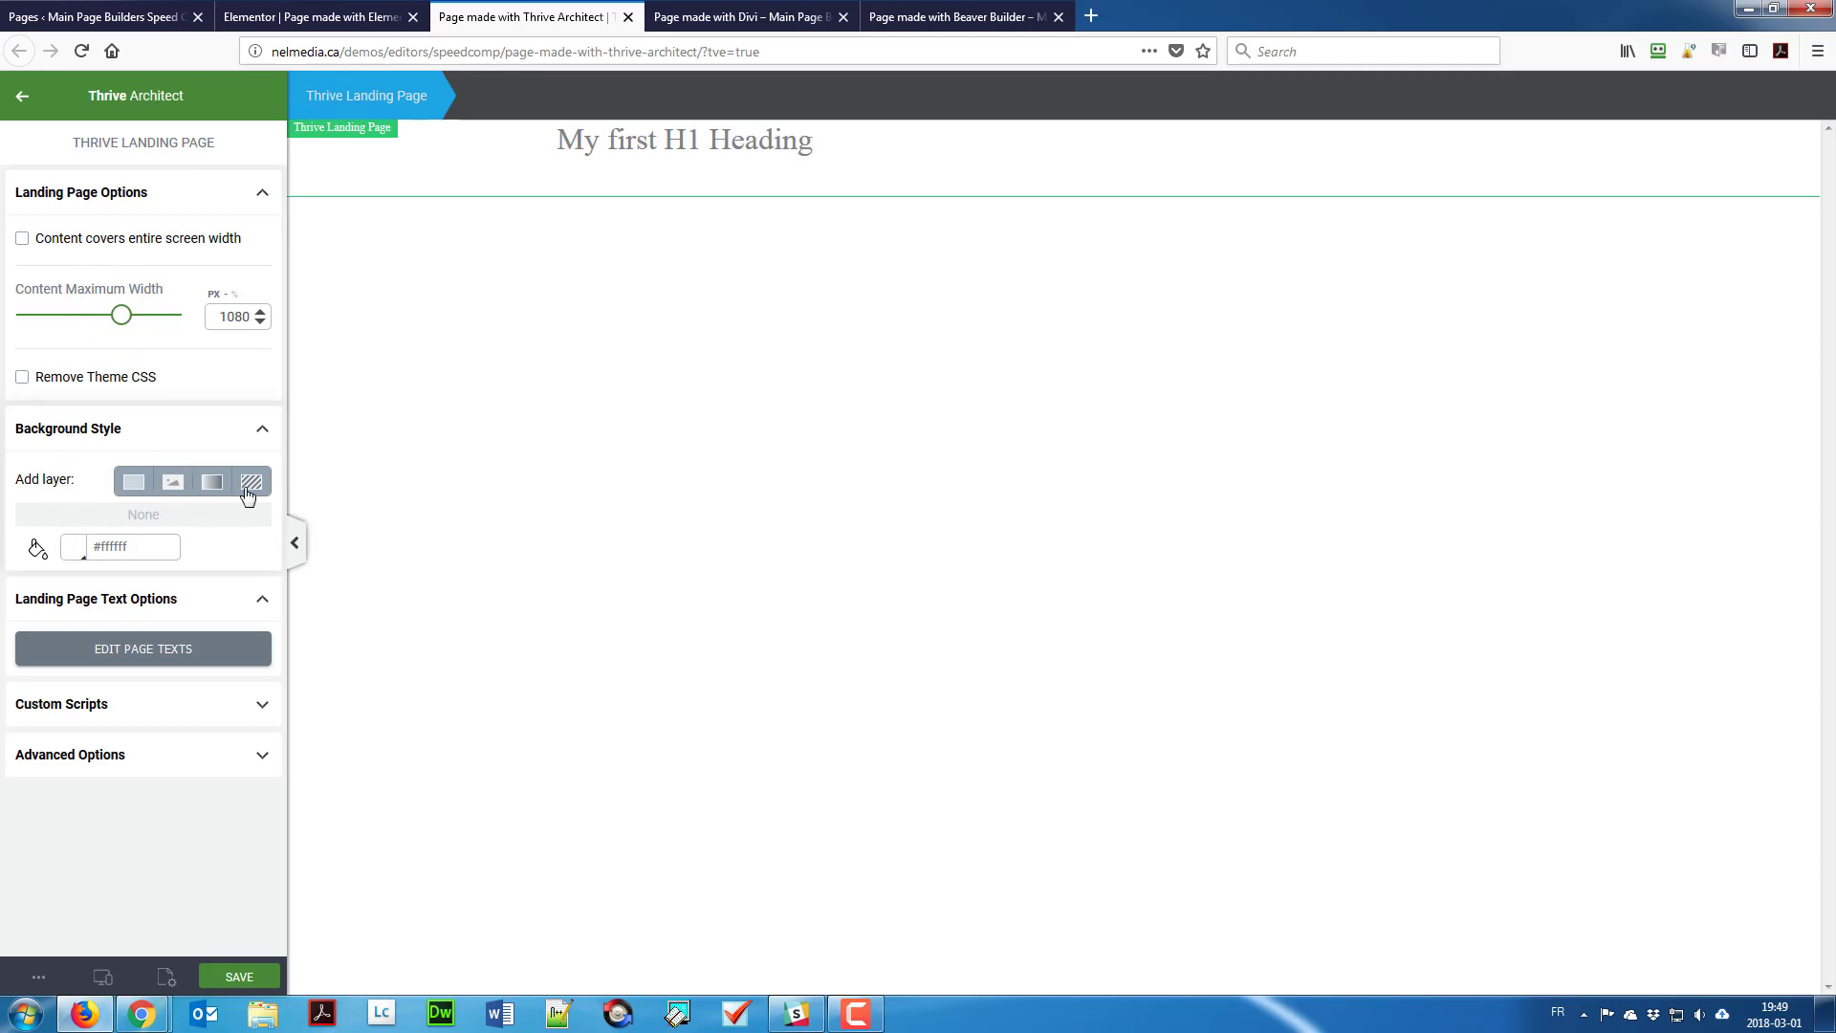
{"action": "left_click", "coordinate": [104, 664]}
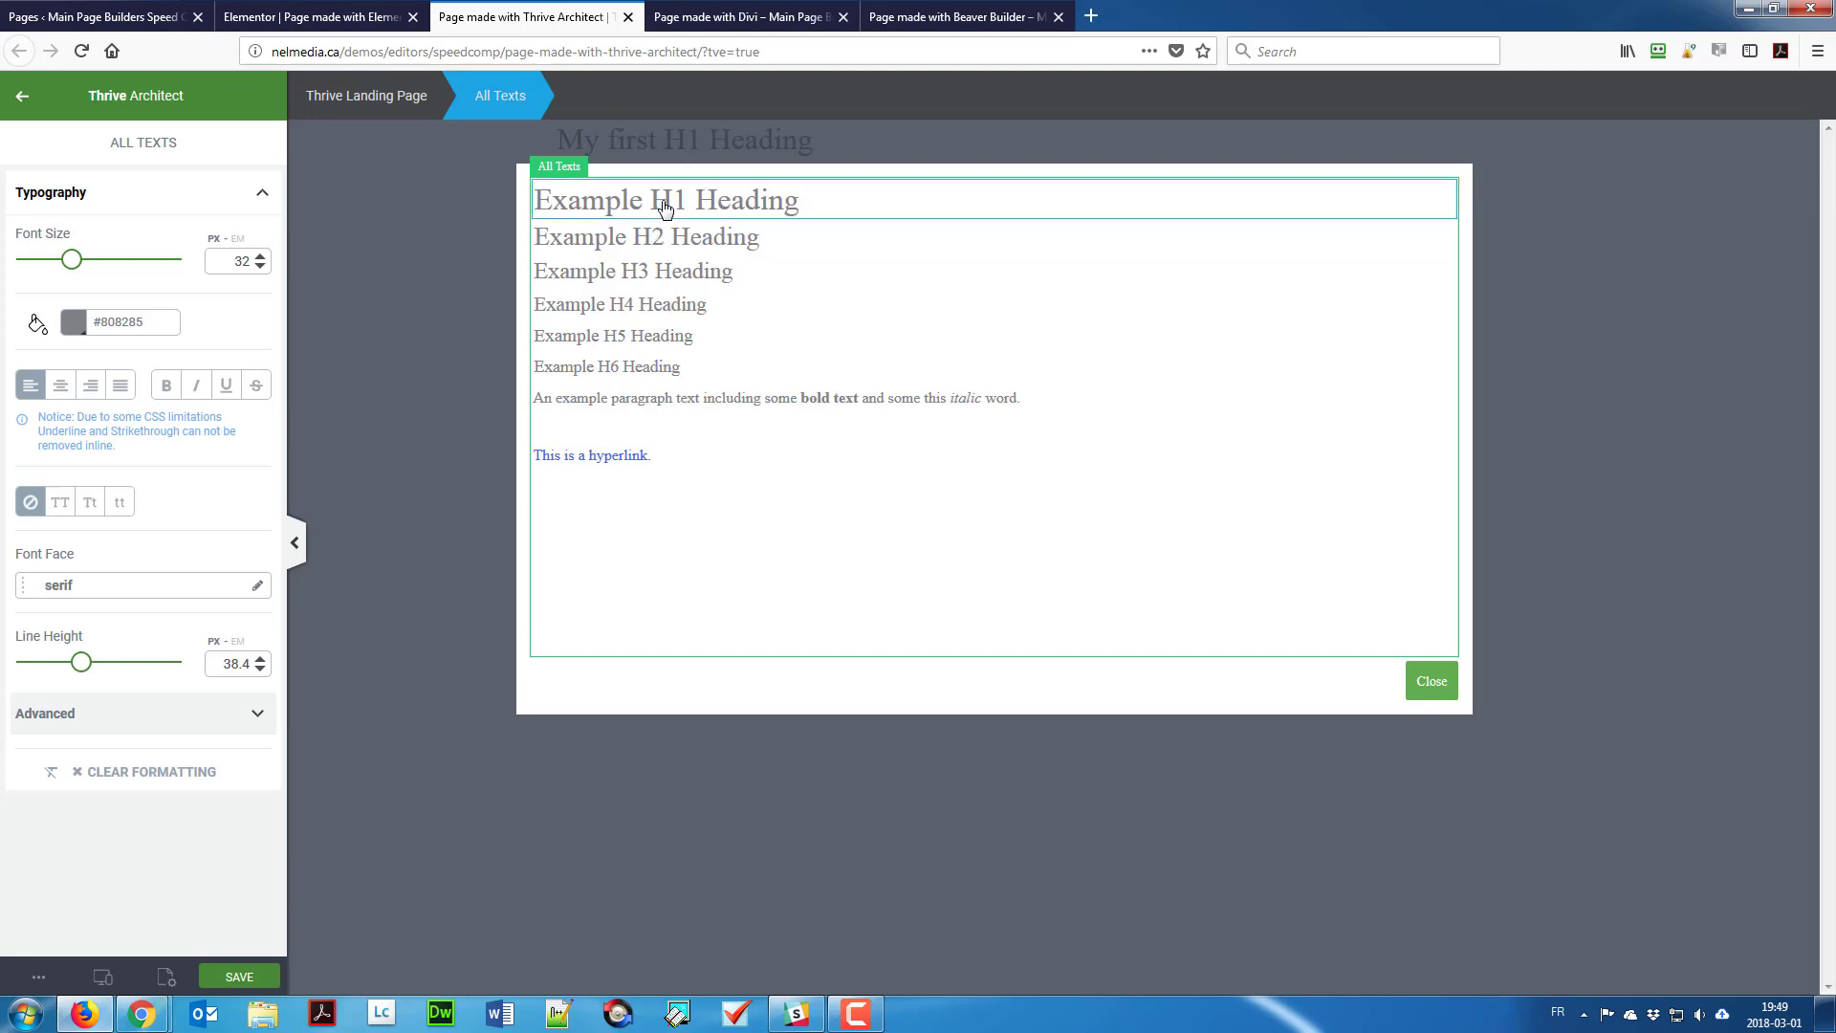
{"action": "left_click_drag", "start_coordinate": [654, 201], "coordinate": [672, 200]}
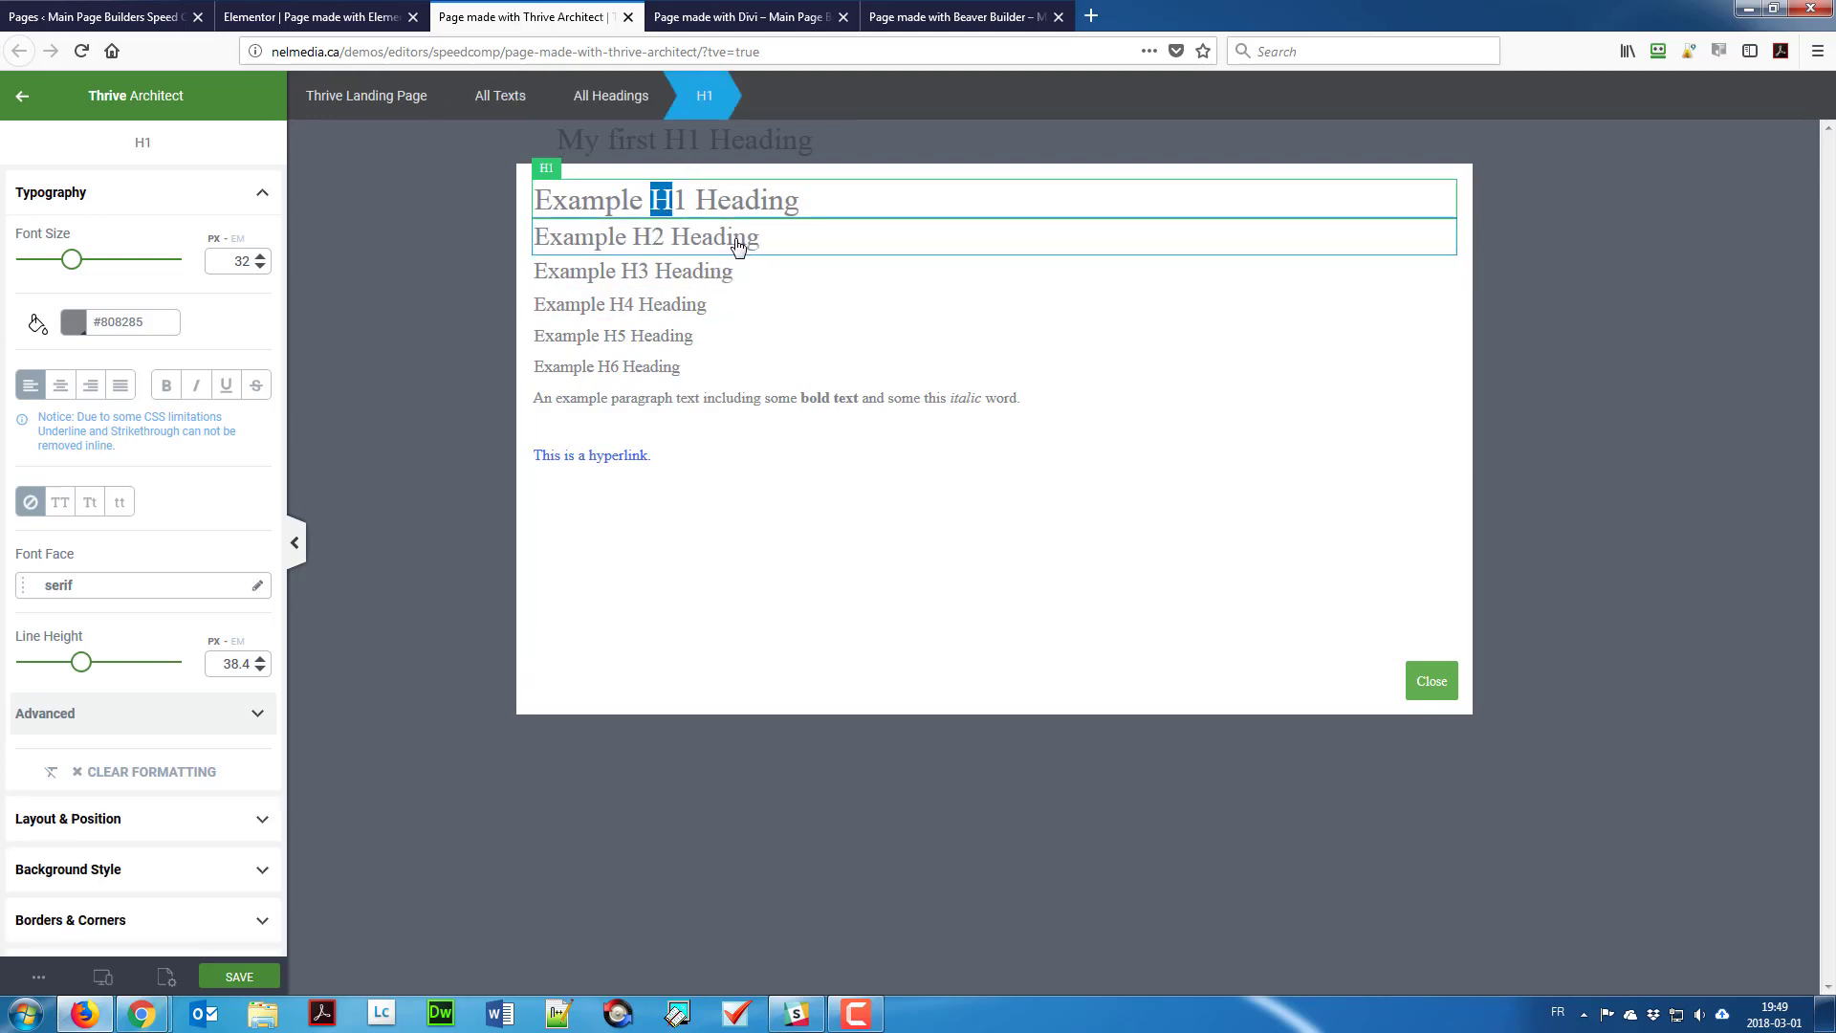
Step: Select all headings as a group in the page texts editor and set their text color to the saved dark grey #626b75
{"action": "left_click", "coordinate": [623, 106]}
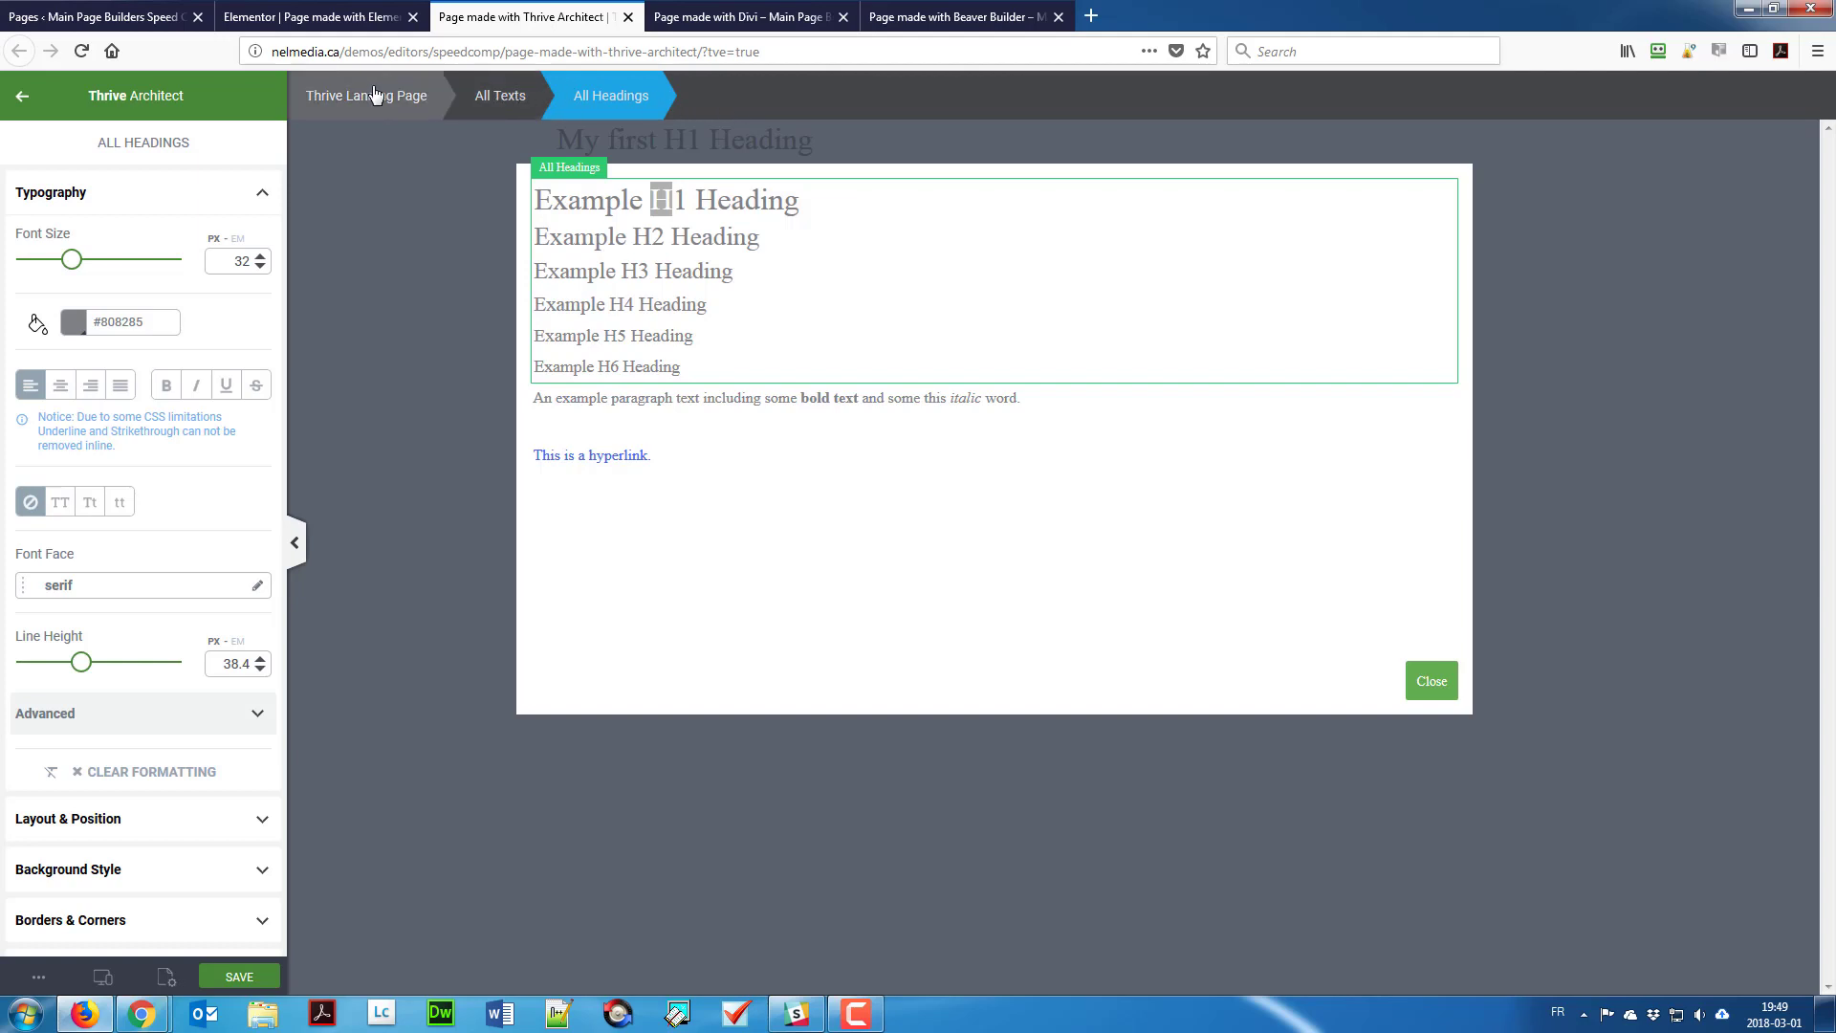
{"action": "left_click", "coordinate": [489, 97]}
{"action": "left_click", "coordinate": [398, 95]}
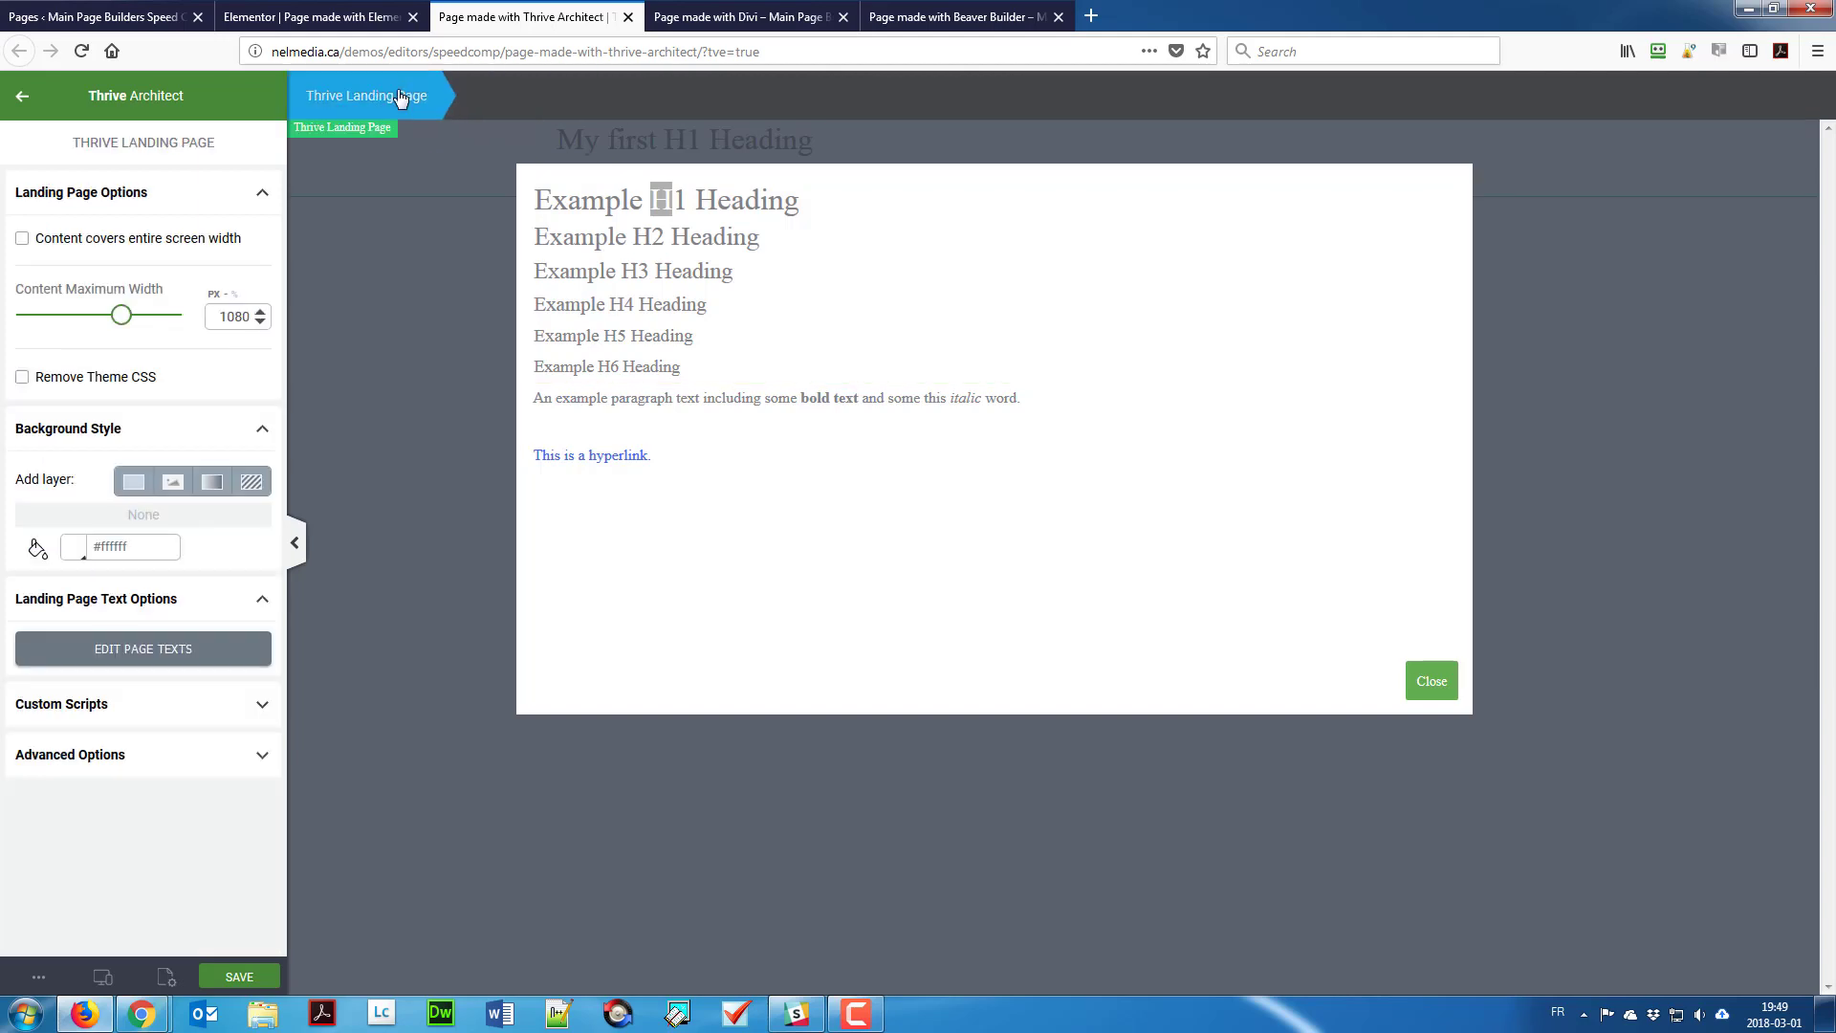
{"action": "left_click", "coordinate": [591, 198]}
{"action": "left_click", "coordinate": [609, 110]}
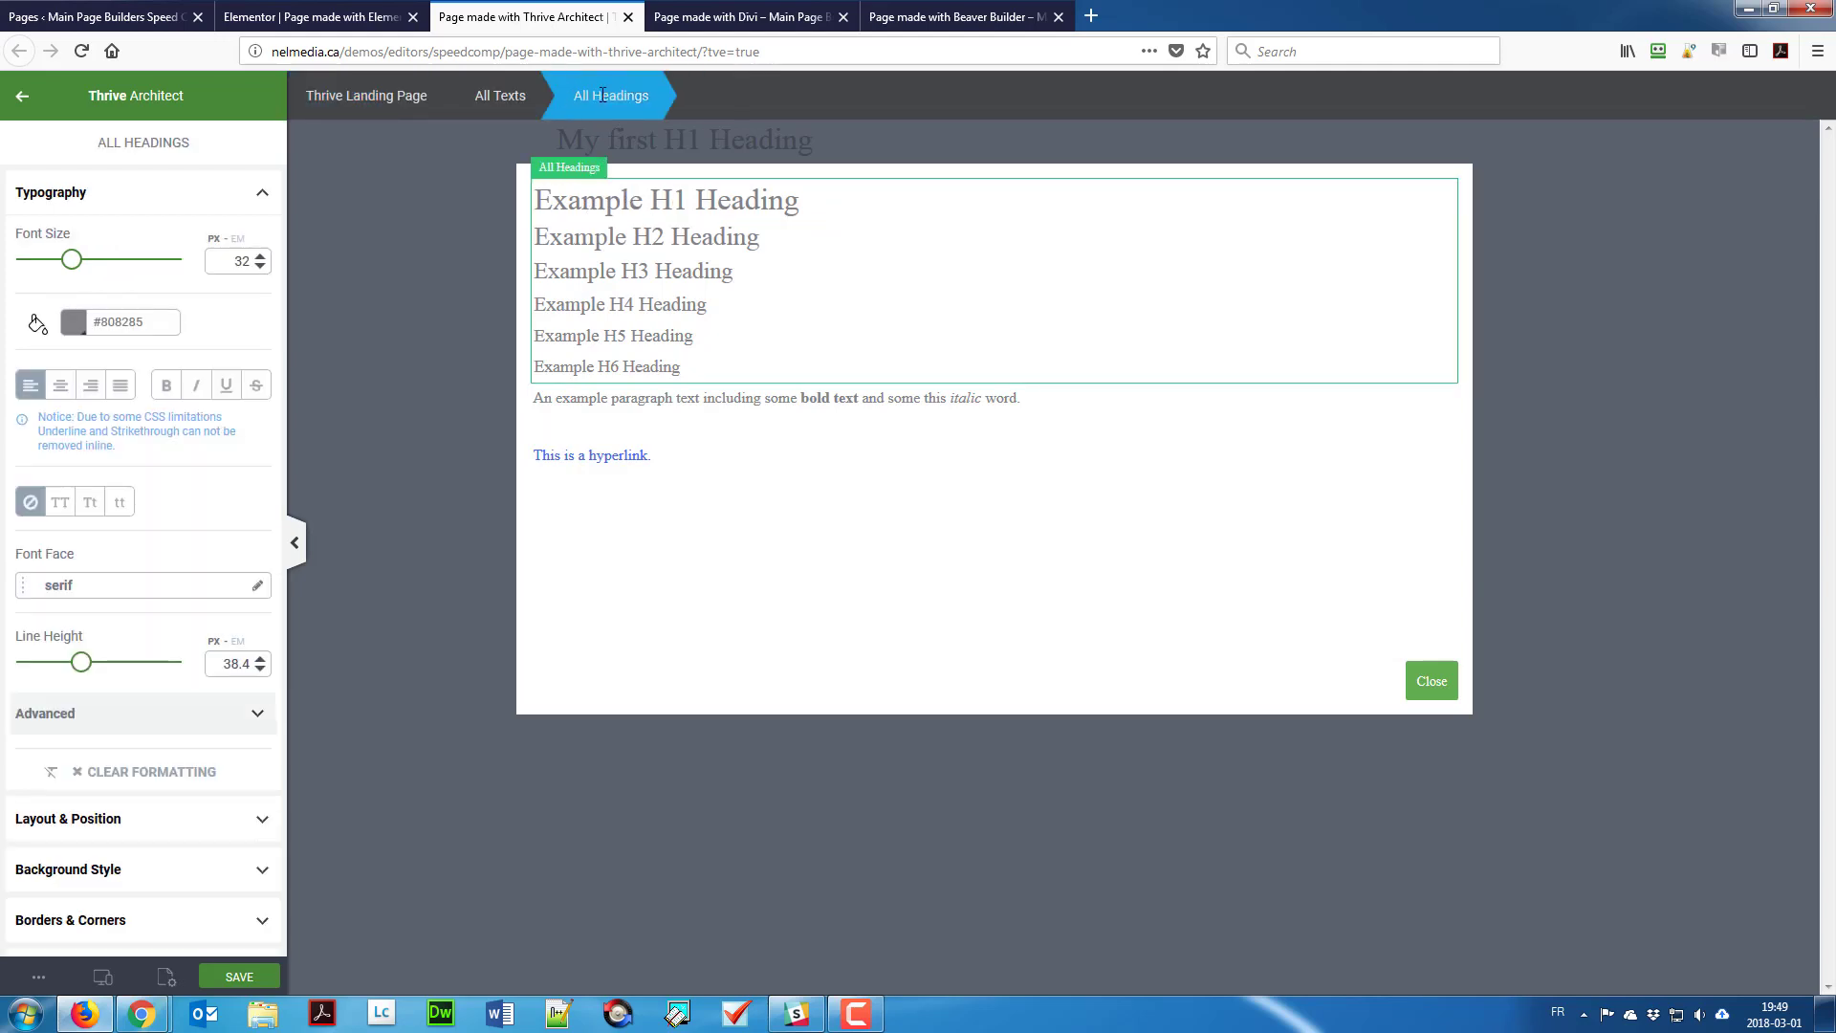
{"action": "left_click", "coordinate": [77, 323]}
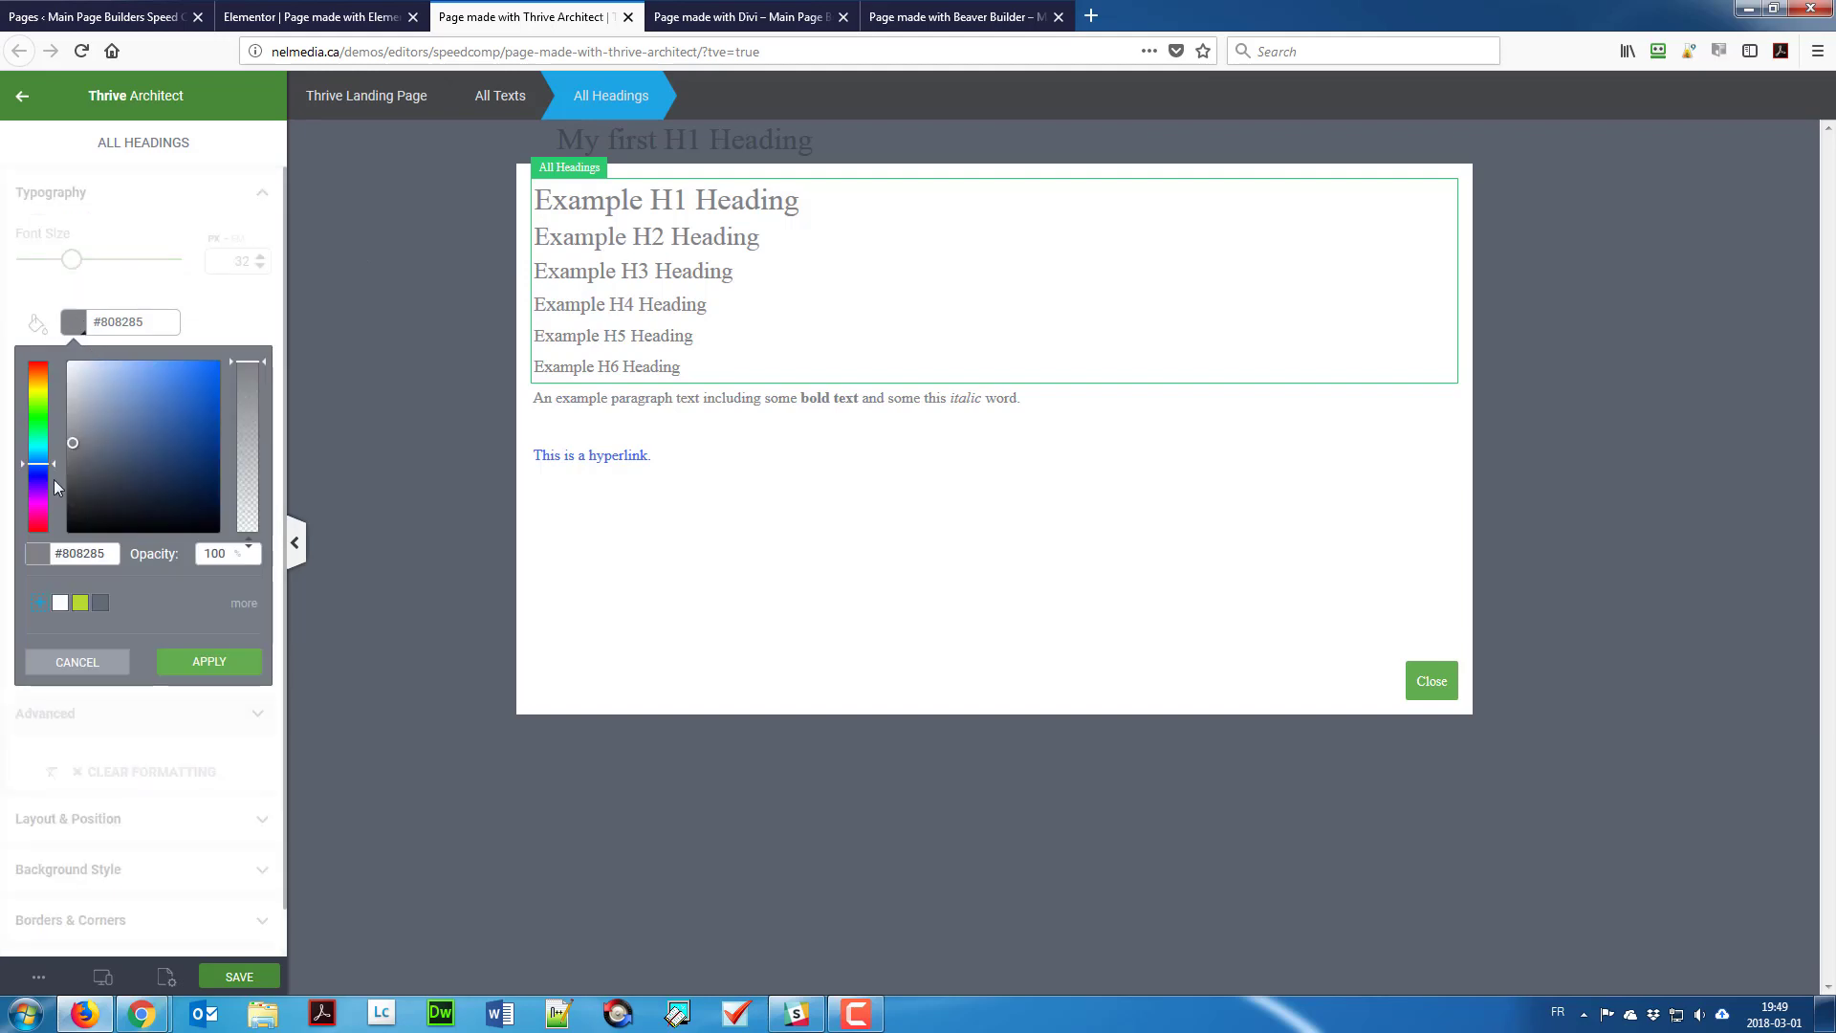
{"action": "left_click", "coordinate": [101, 605]}
{"action": "left_click", "coordinate": [218, 659]}
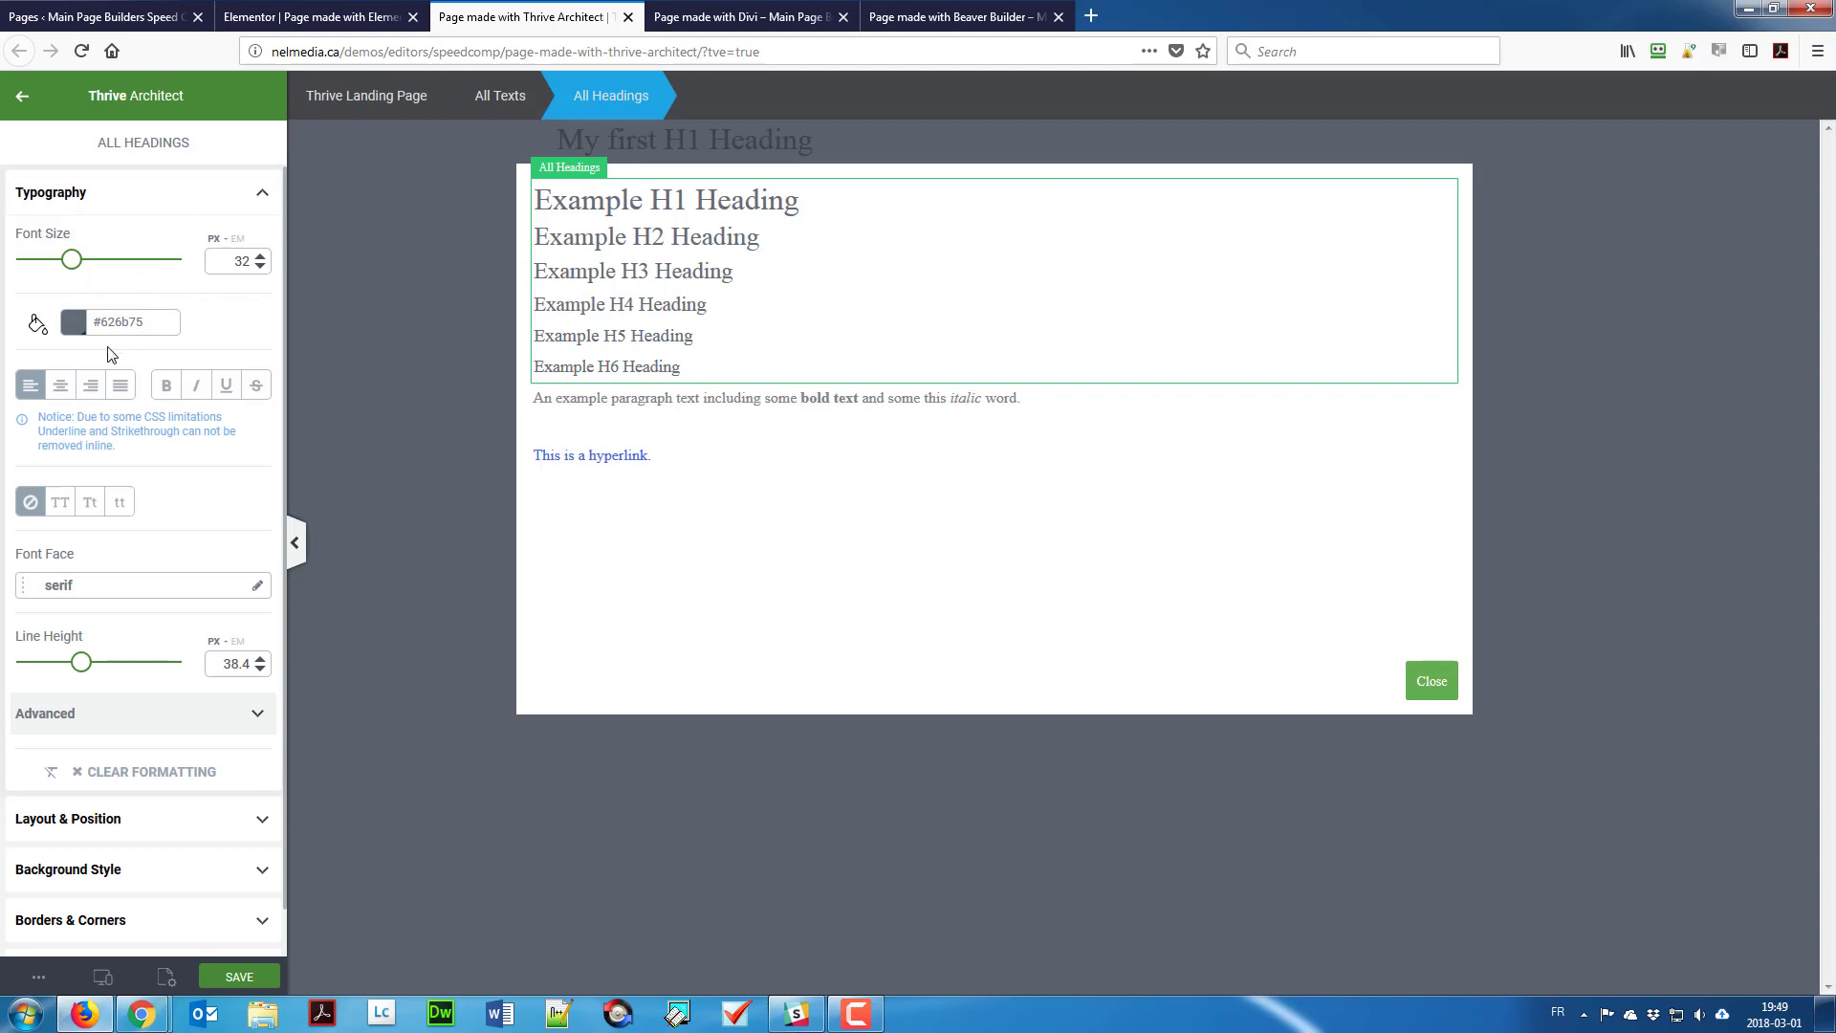
Step: Transform the text of all headings to uppercase
{"action": "left_click", "coordinate": [59, 507]}
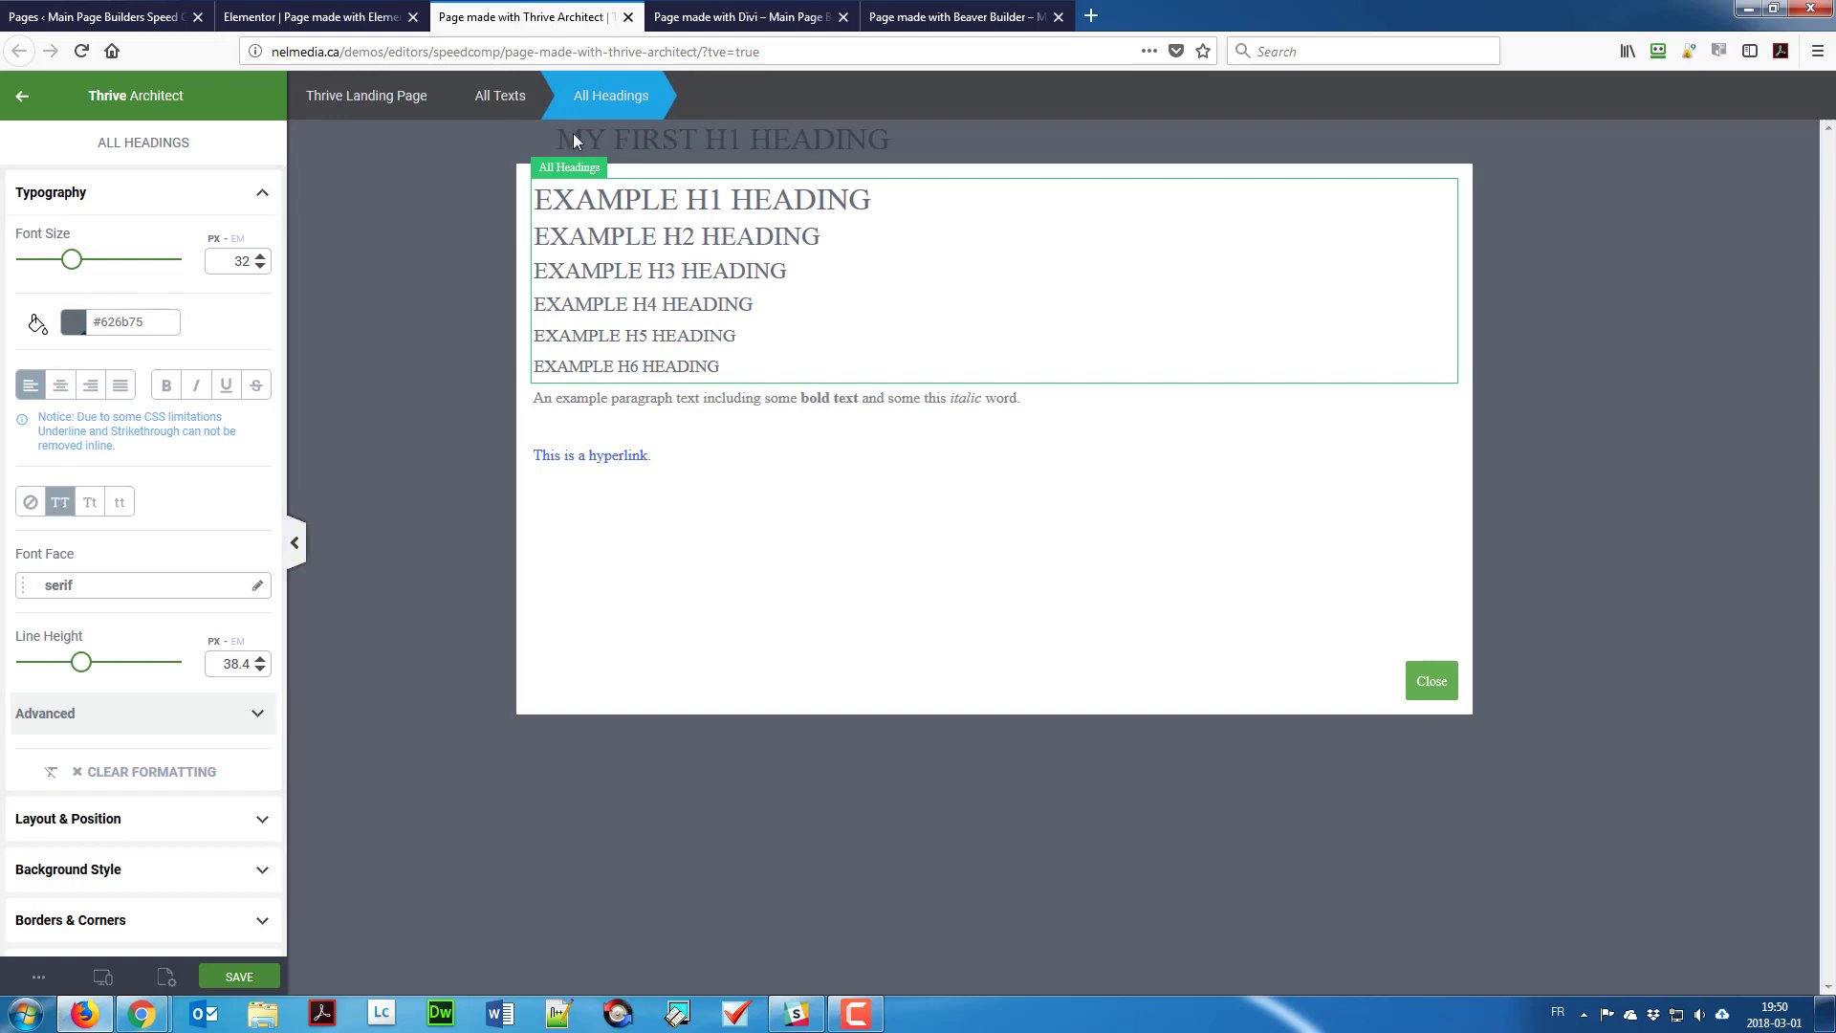
{"action": "left_click", "coordinate": [541, 189]}
{"action": "left_click", "coordinate": [489, 156]}
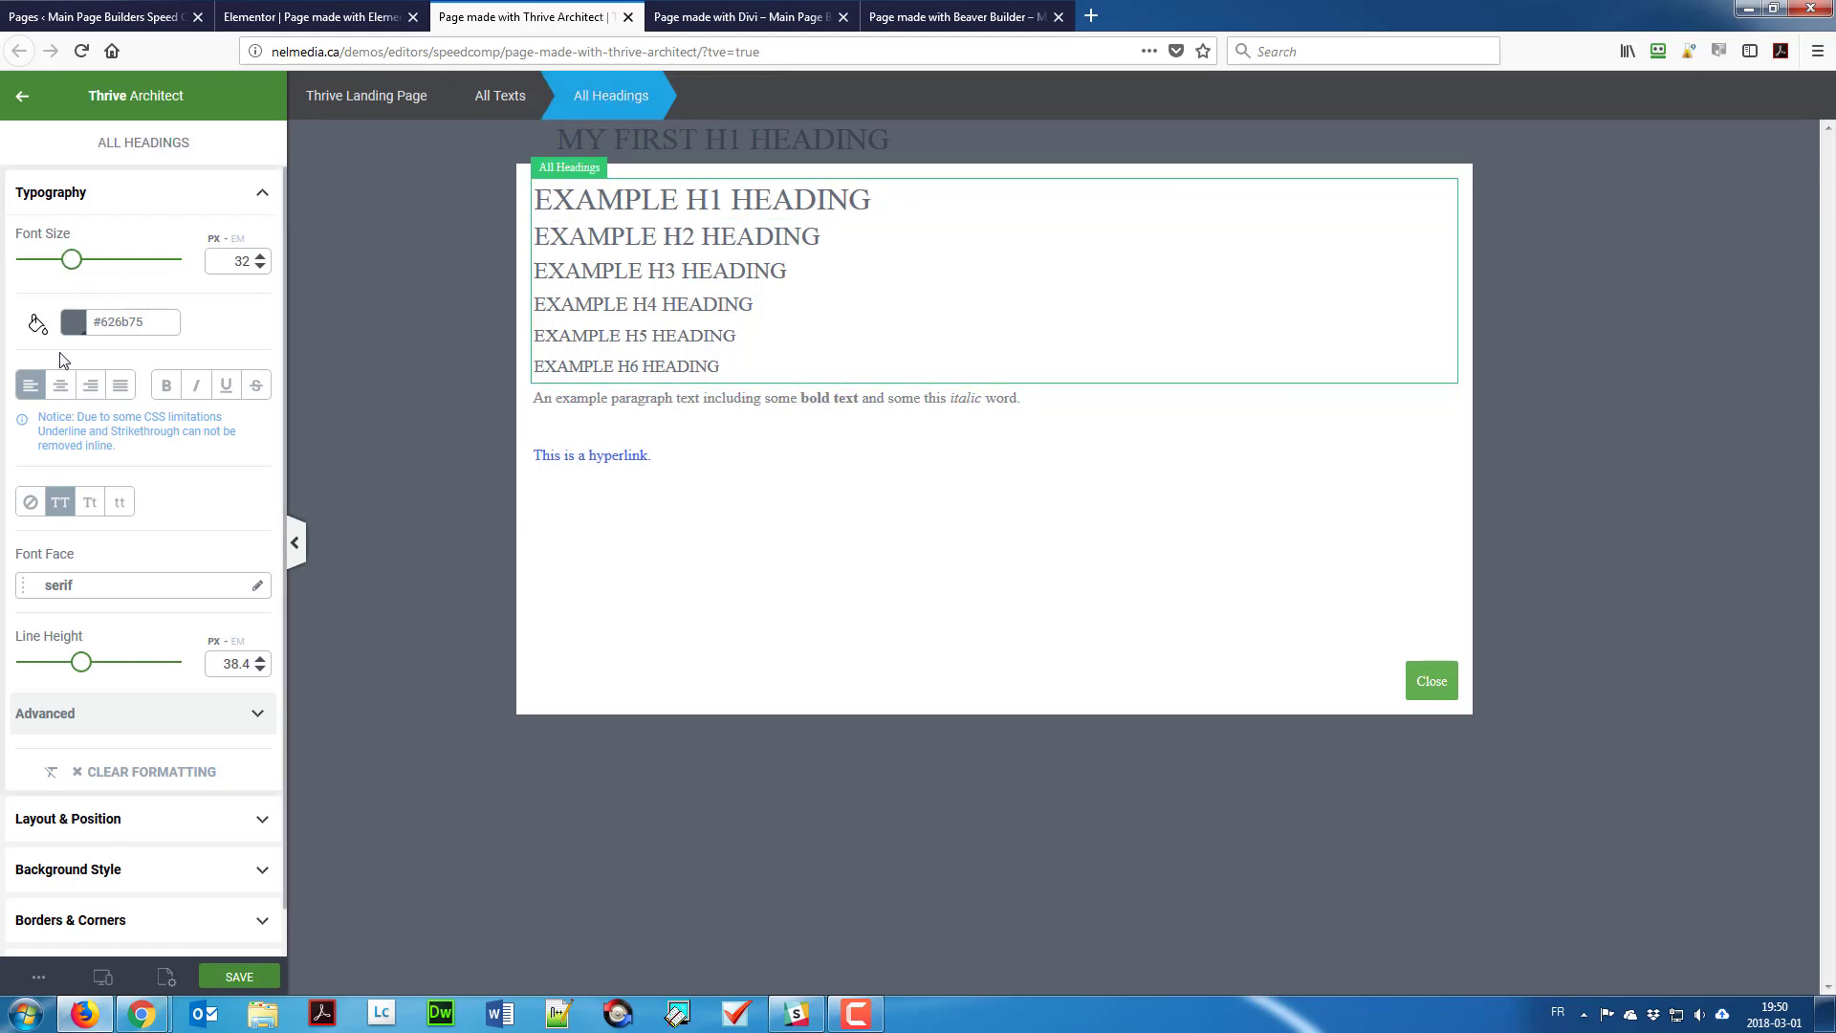
Step: Set the font face of all headings to the Google font Lato and choose its bold weight
{"action": "left_click", "coordinate": [81, 586]}
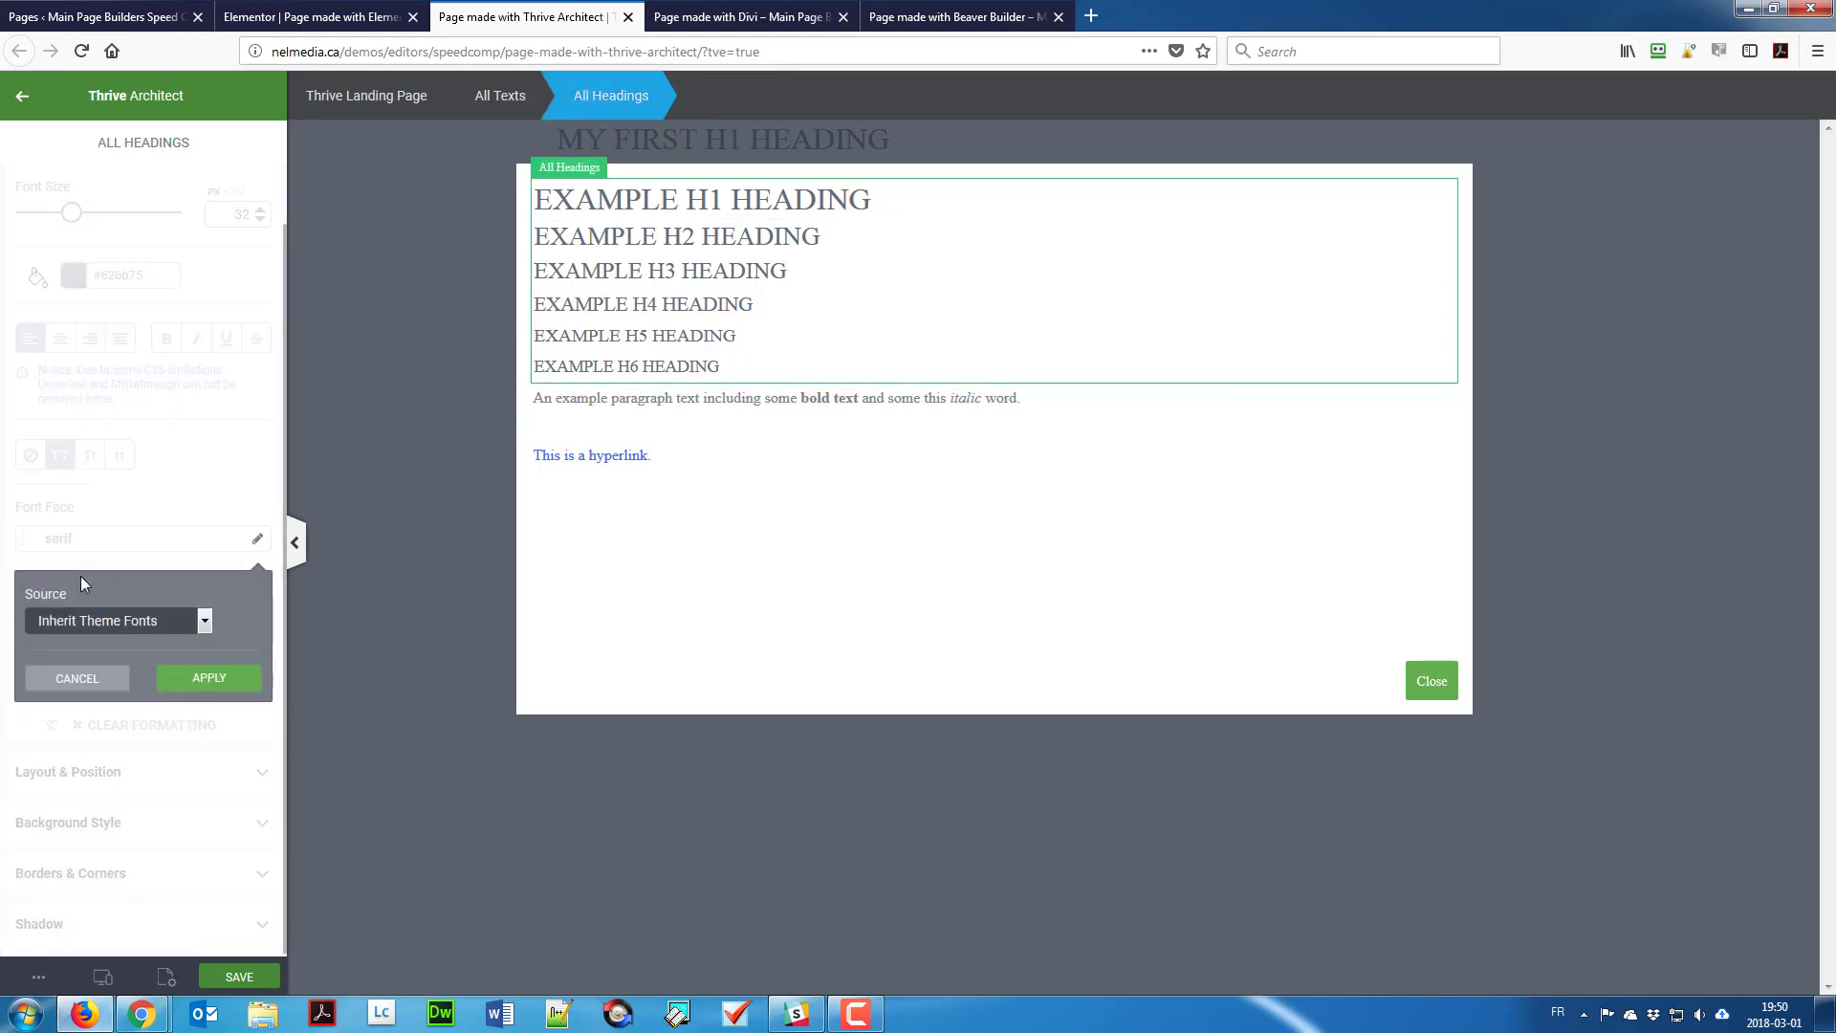
{"action": "left_click", "coordinate": [85, 624]}
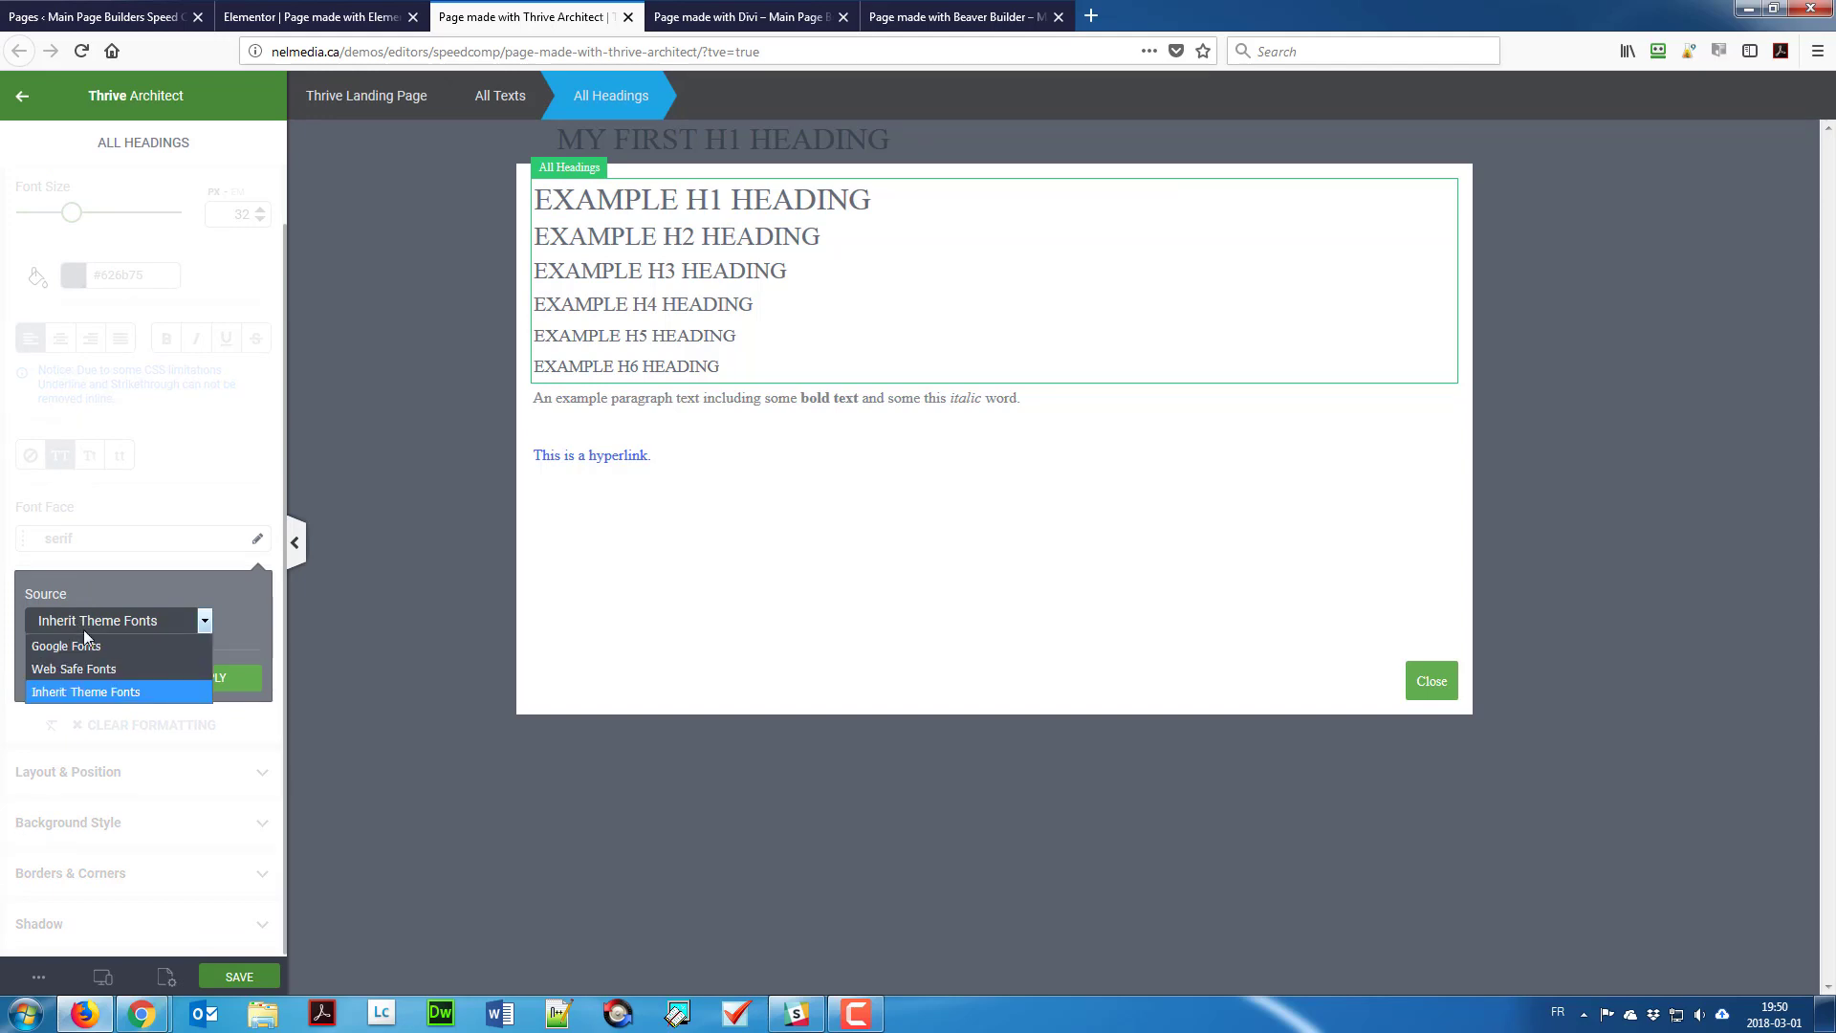
{"action": "left_click", "coordinate": [82, 645]}
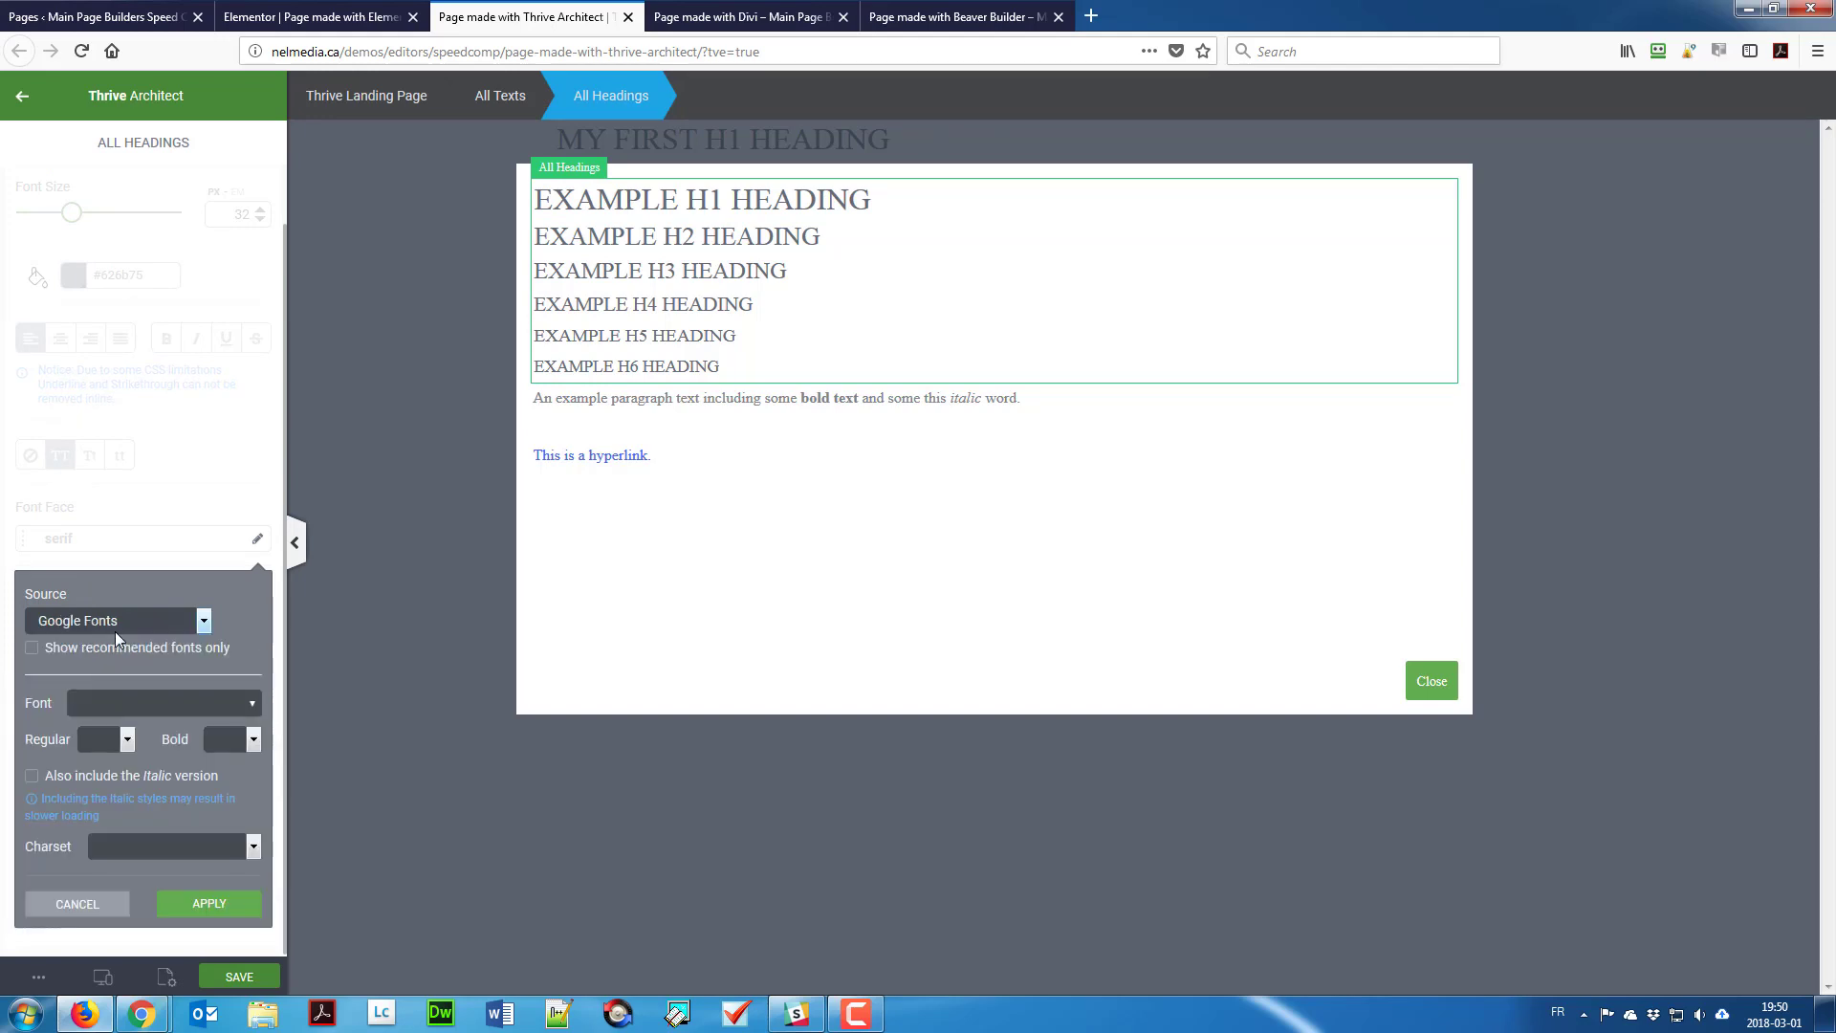
{"action": "type", "text": "Lat"}
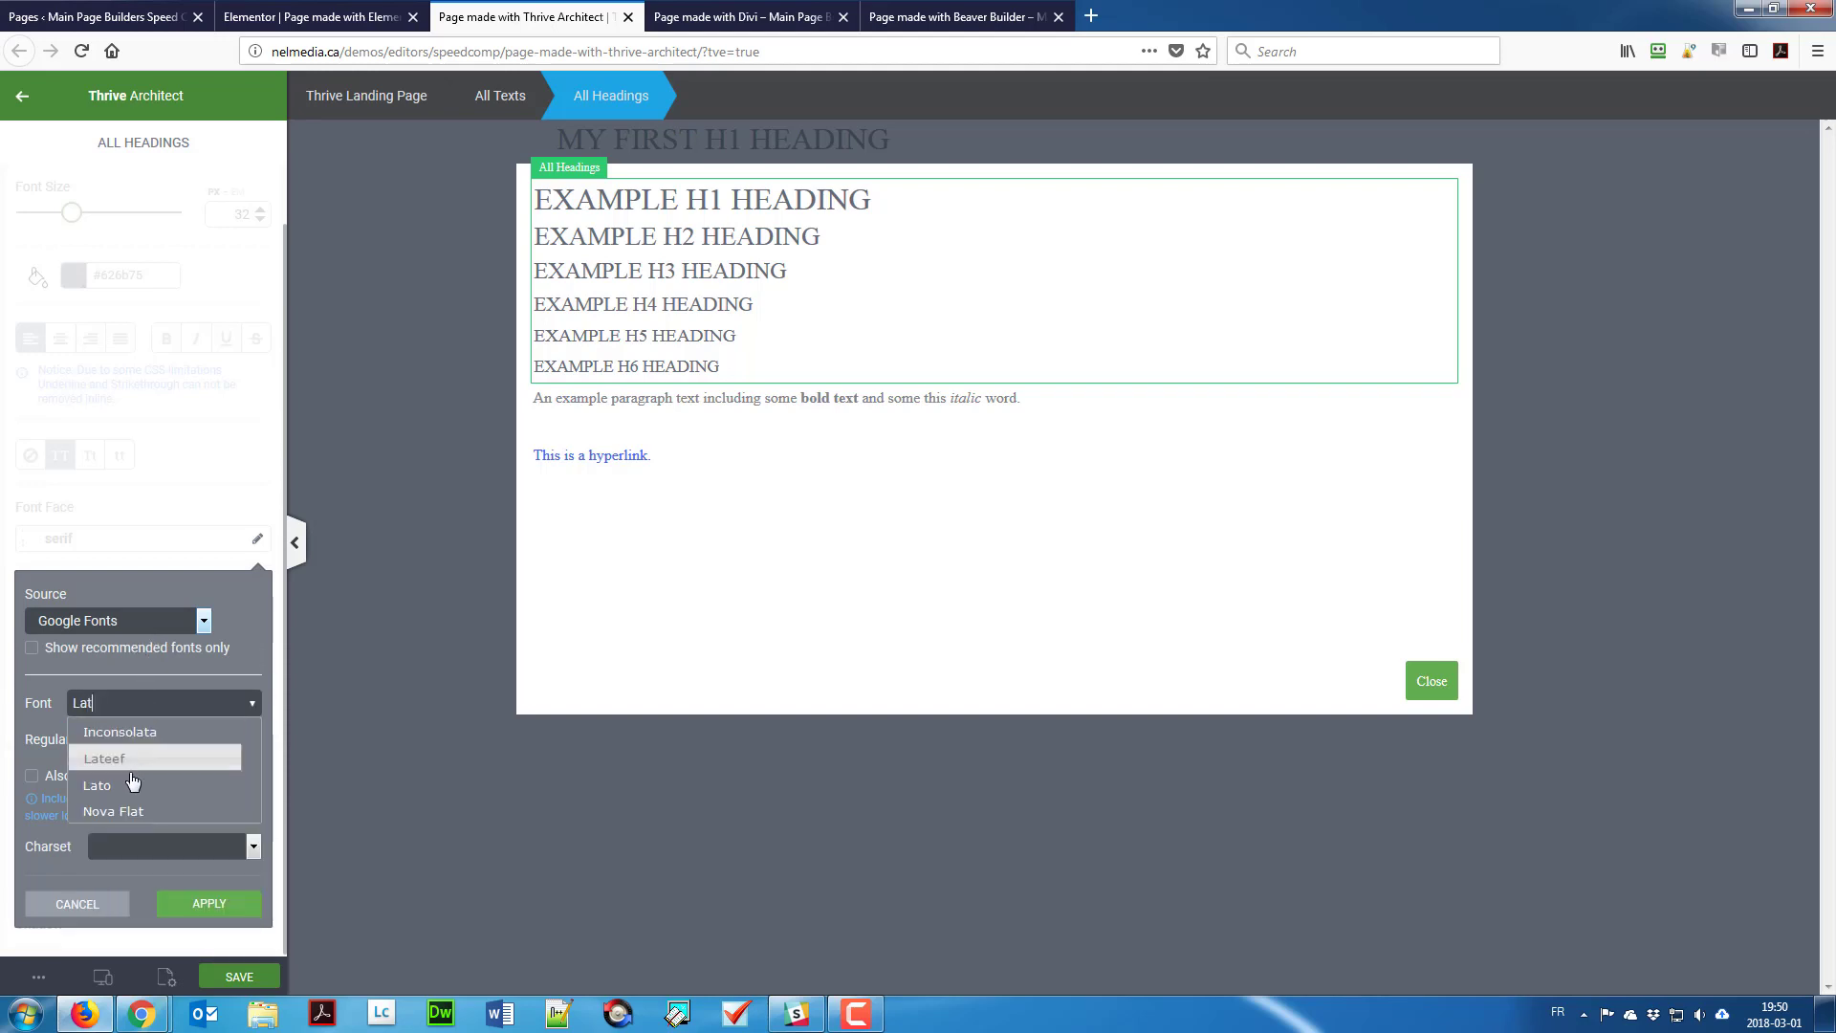
{"action": "left_click", "coordinate": [130, 782]}
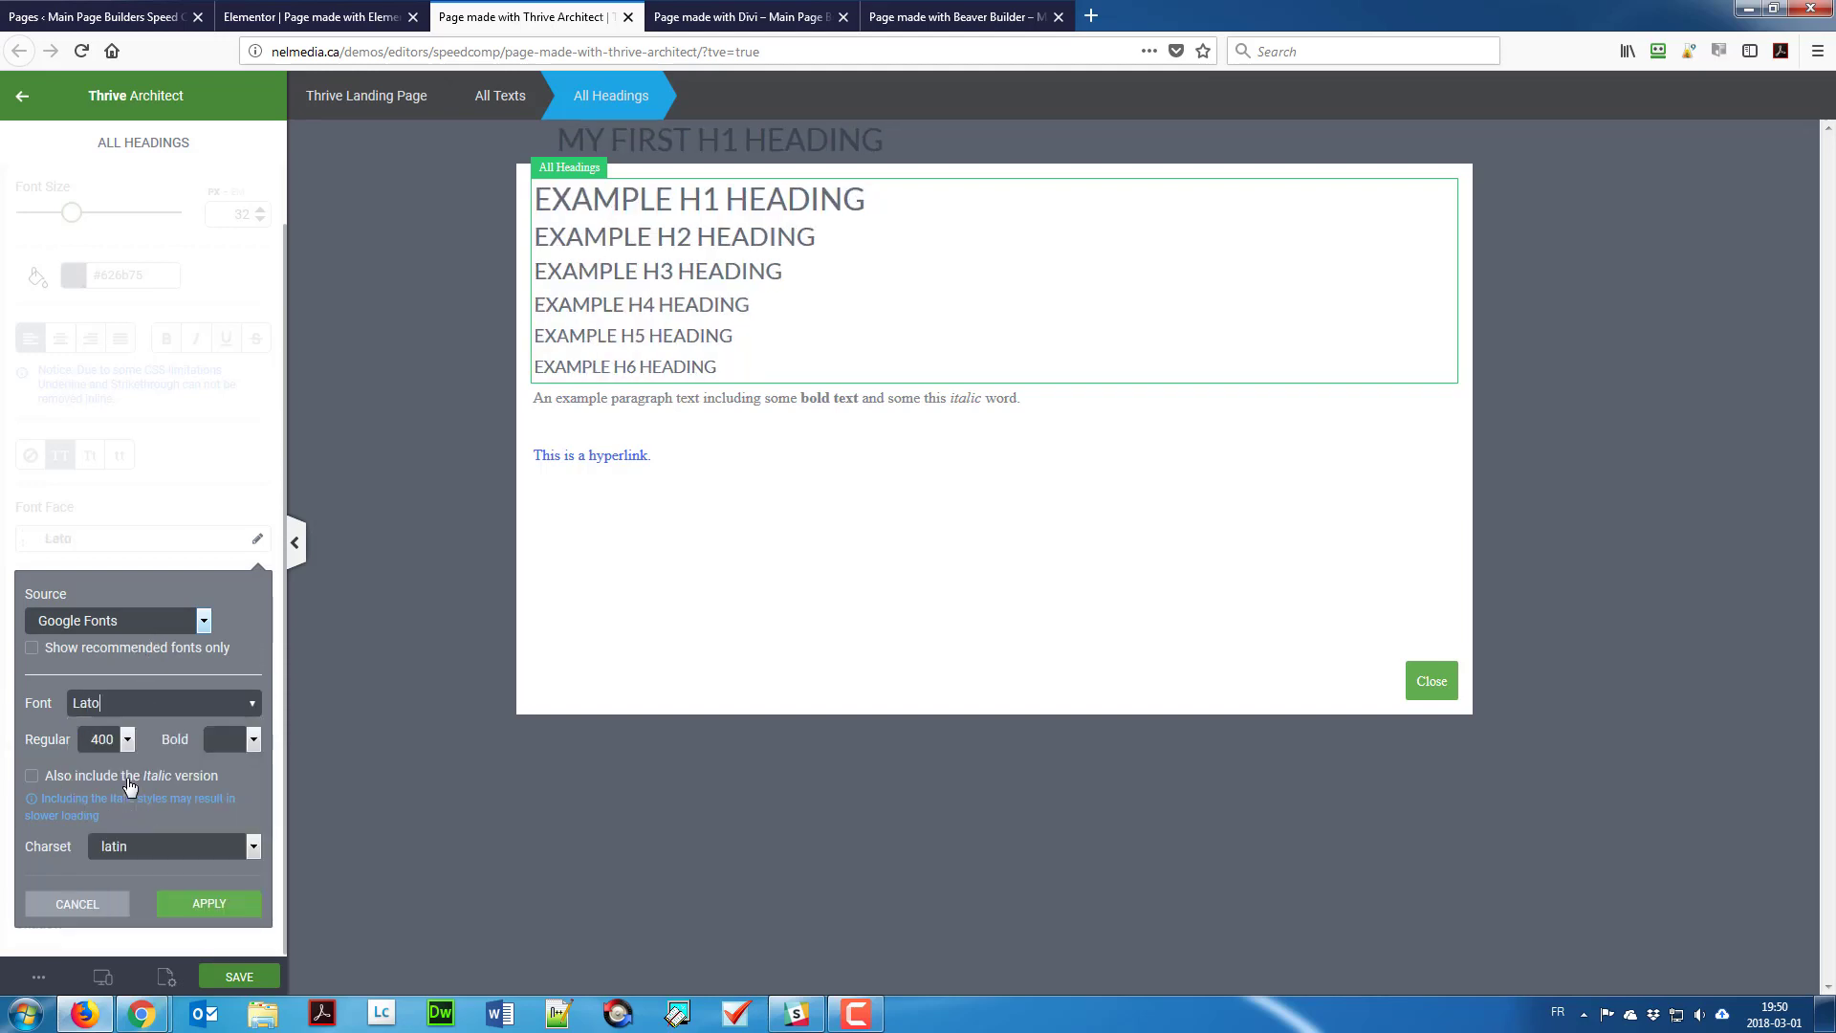
{"action": "left_click", "coordinate": [253, 740]}
{"action": "left_click", "coordinate": [232, 778]}
{"action": "left_click", "coordinate": [198, 907]}
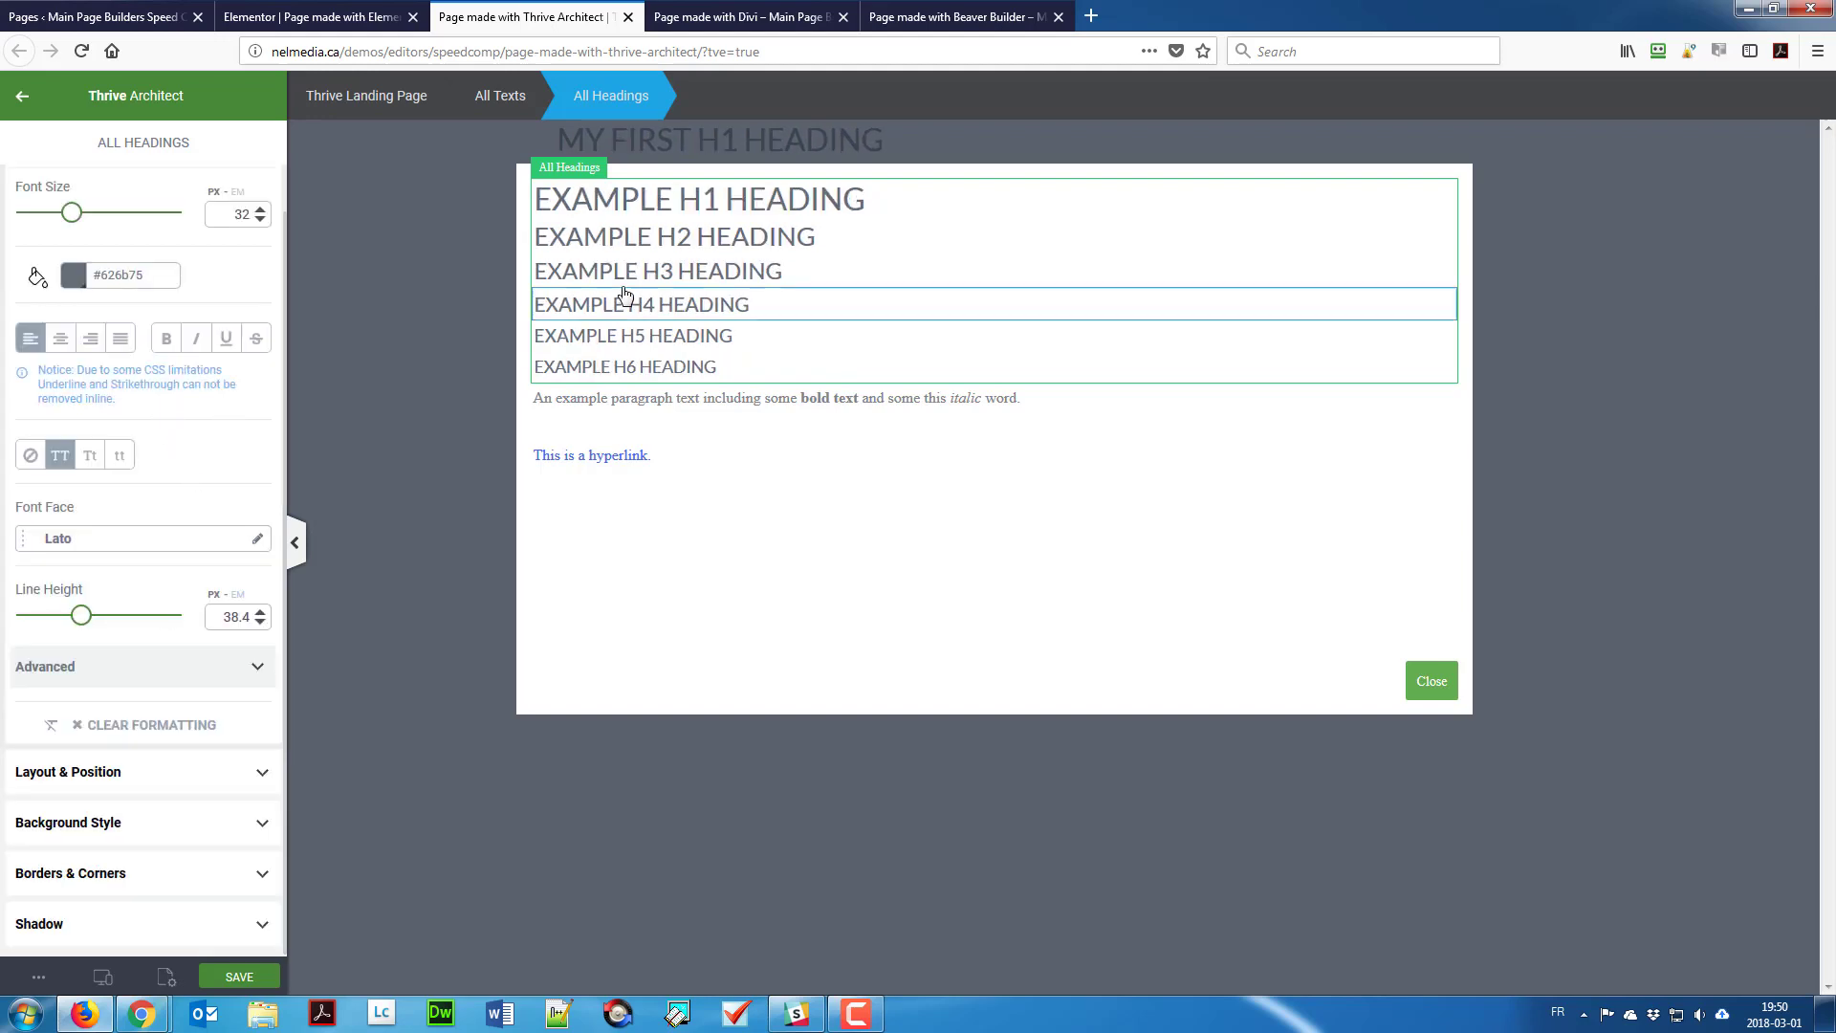
Step: Set the H2 heading's font size to 20 px and the H3 heading's font size to 45 px
{"action": "left_click", "coordinate": [644, 208]}
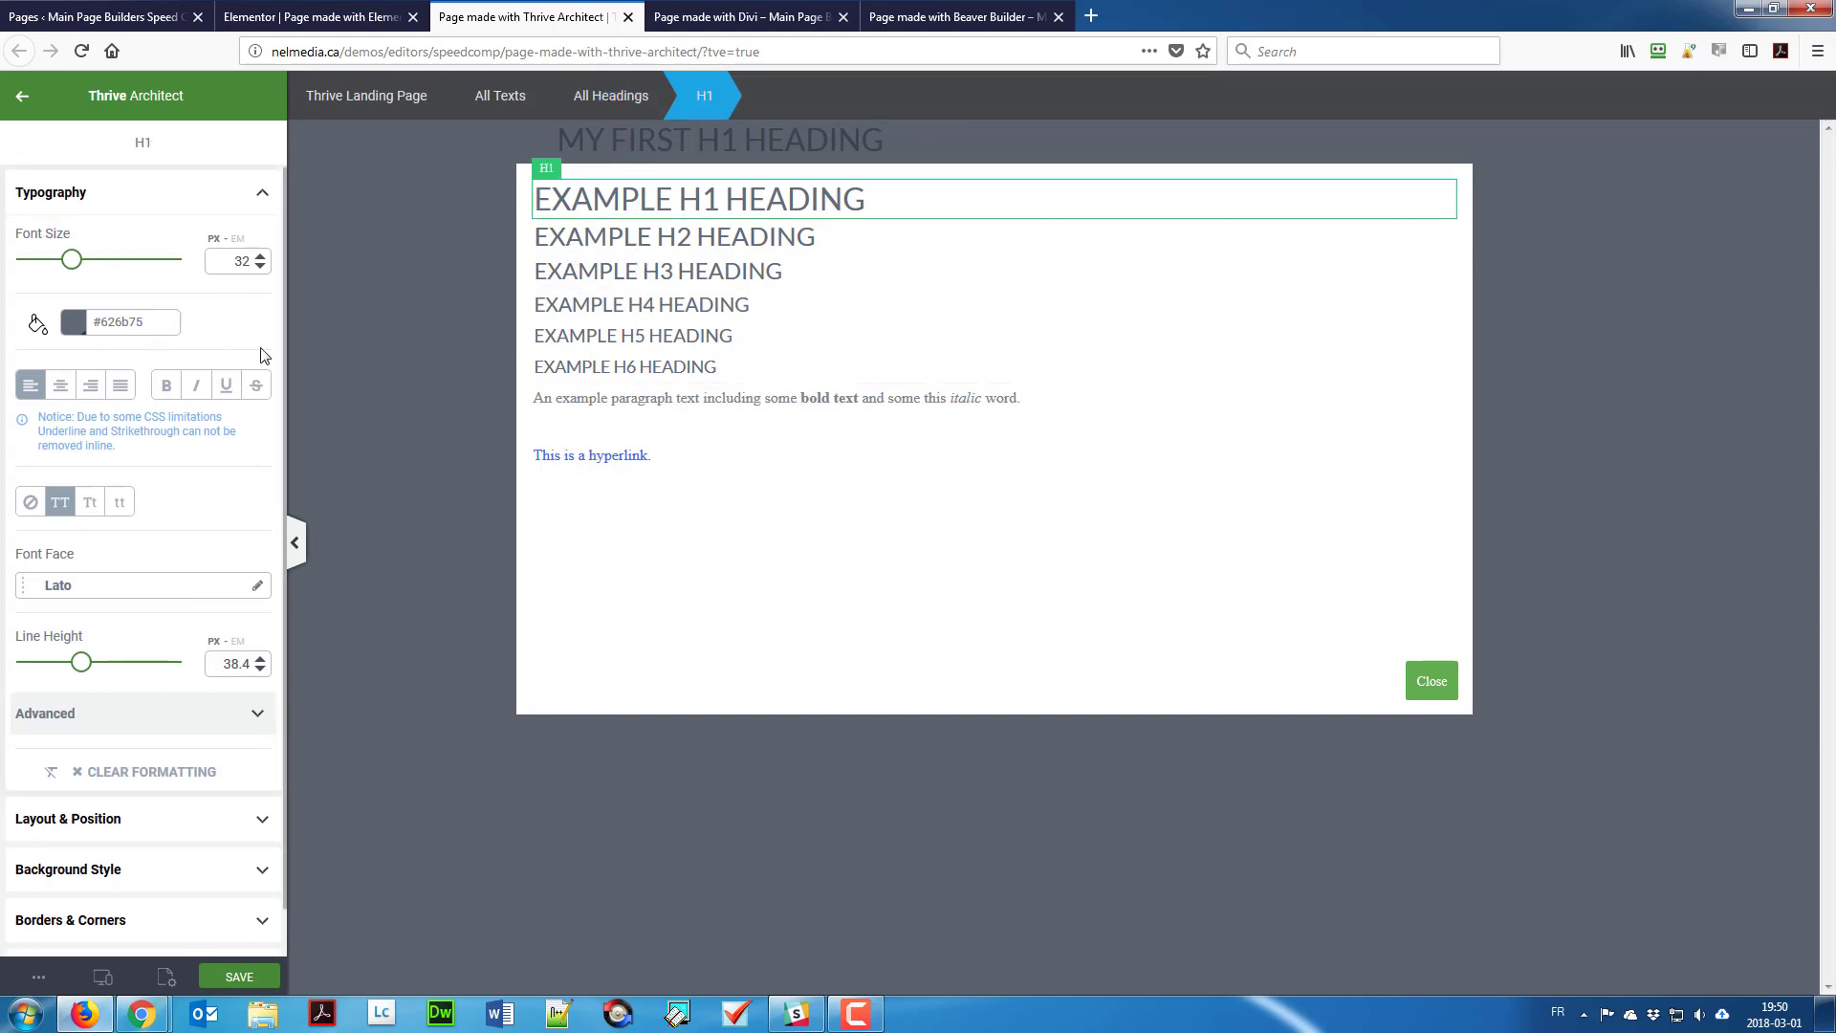
{"action": "left_click", "coordinate": [578, 243]}
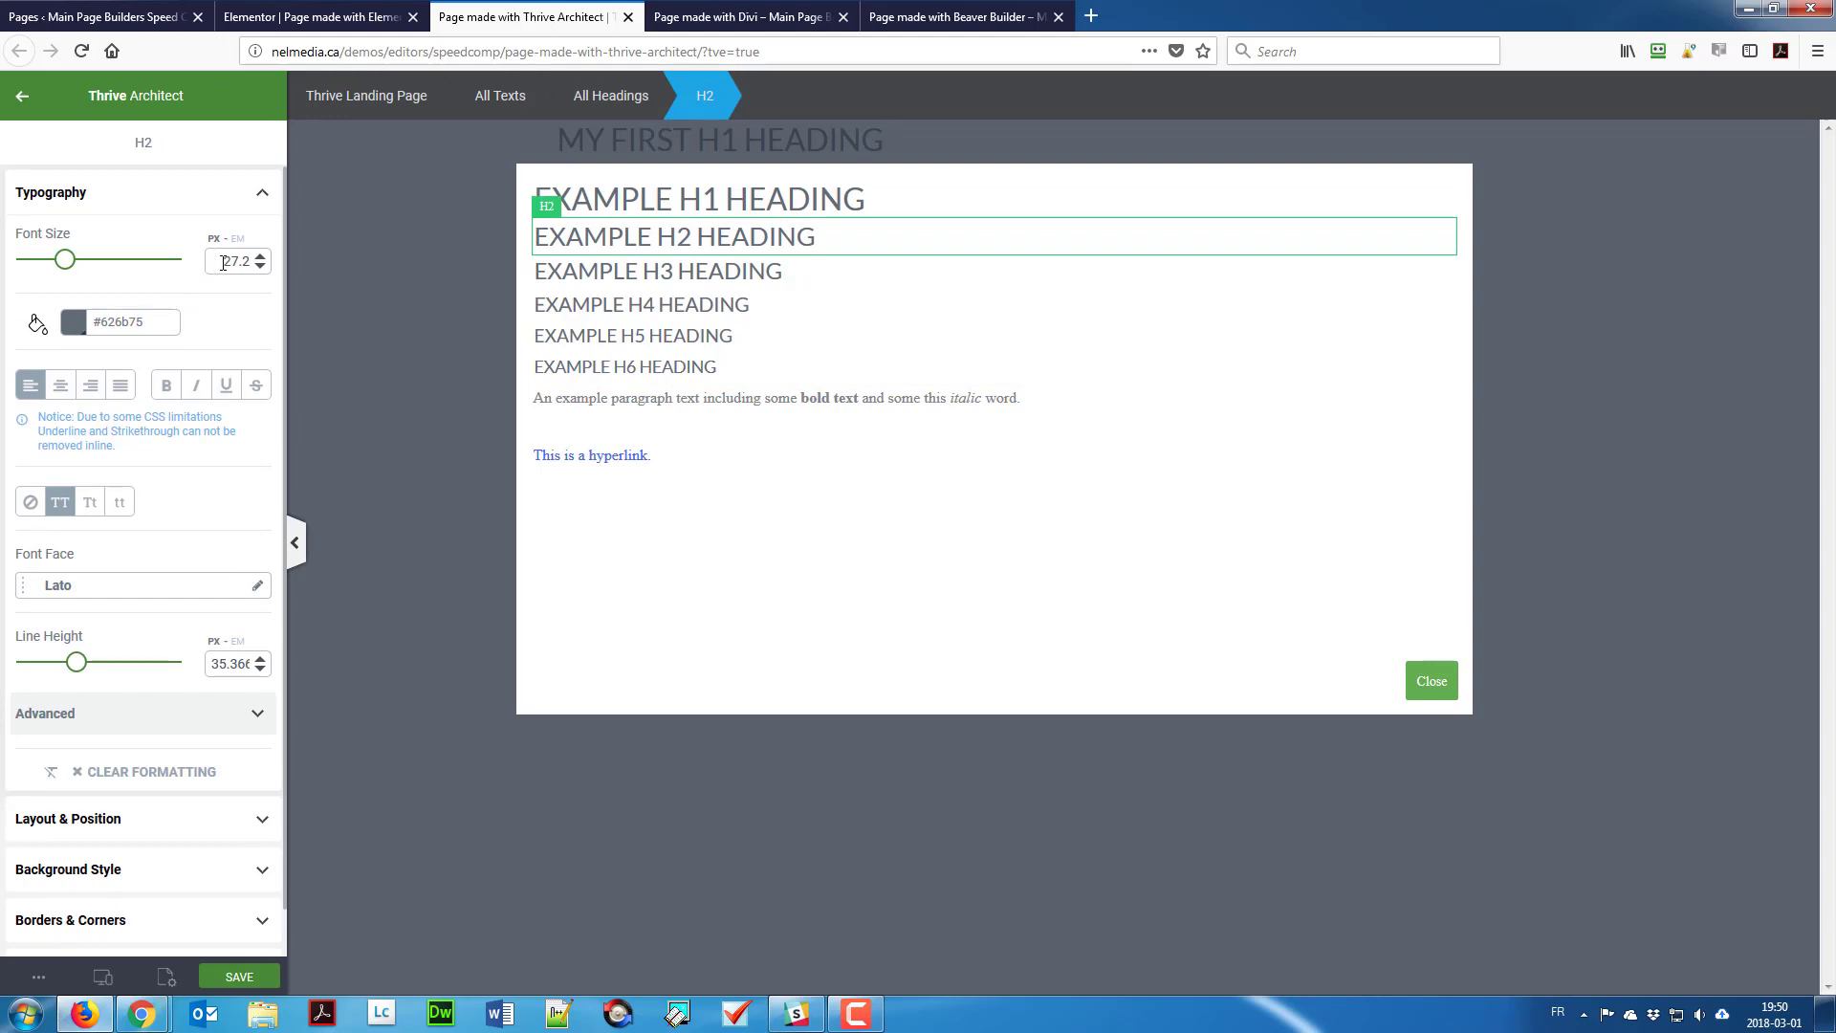
{"action": "left_click_drag", "start_coordinate": [222, 263], "coordinate": [300, 288]}
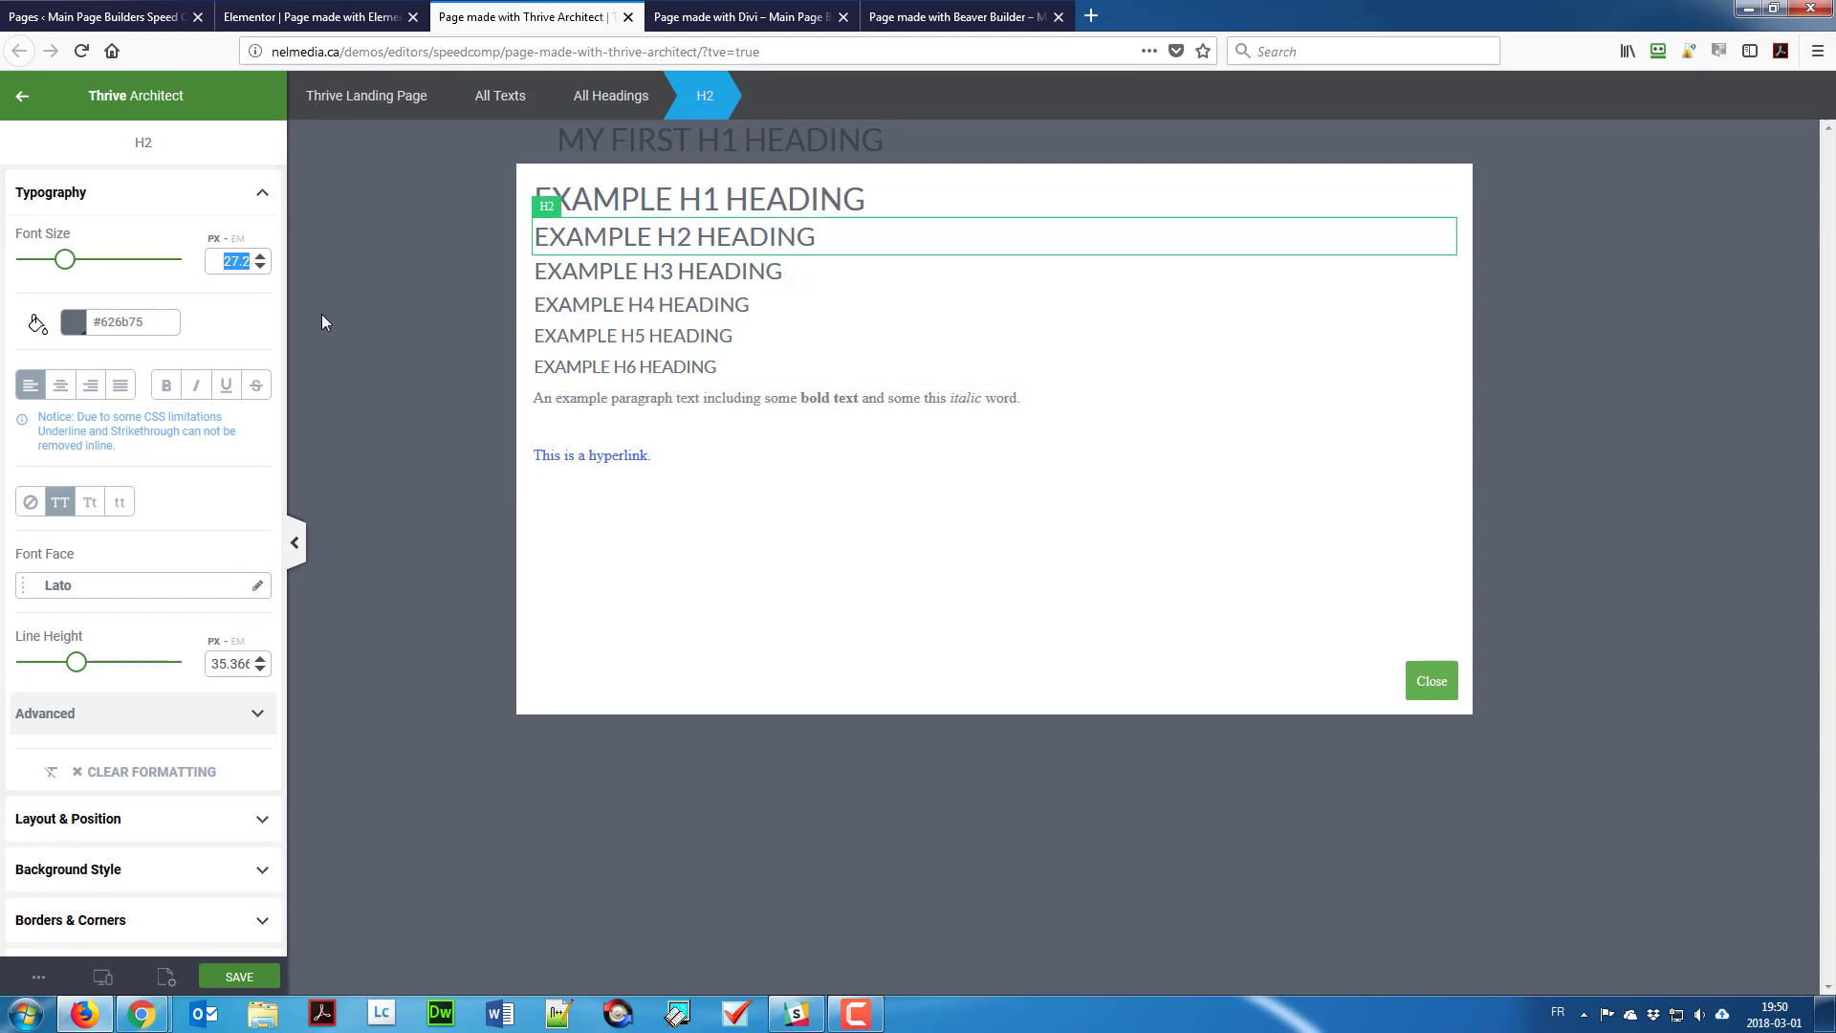
{"action": "type", "text": "20"}
{"action": "left_click", "coordinate": [591, 260]}
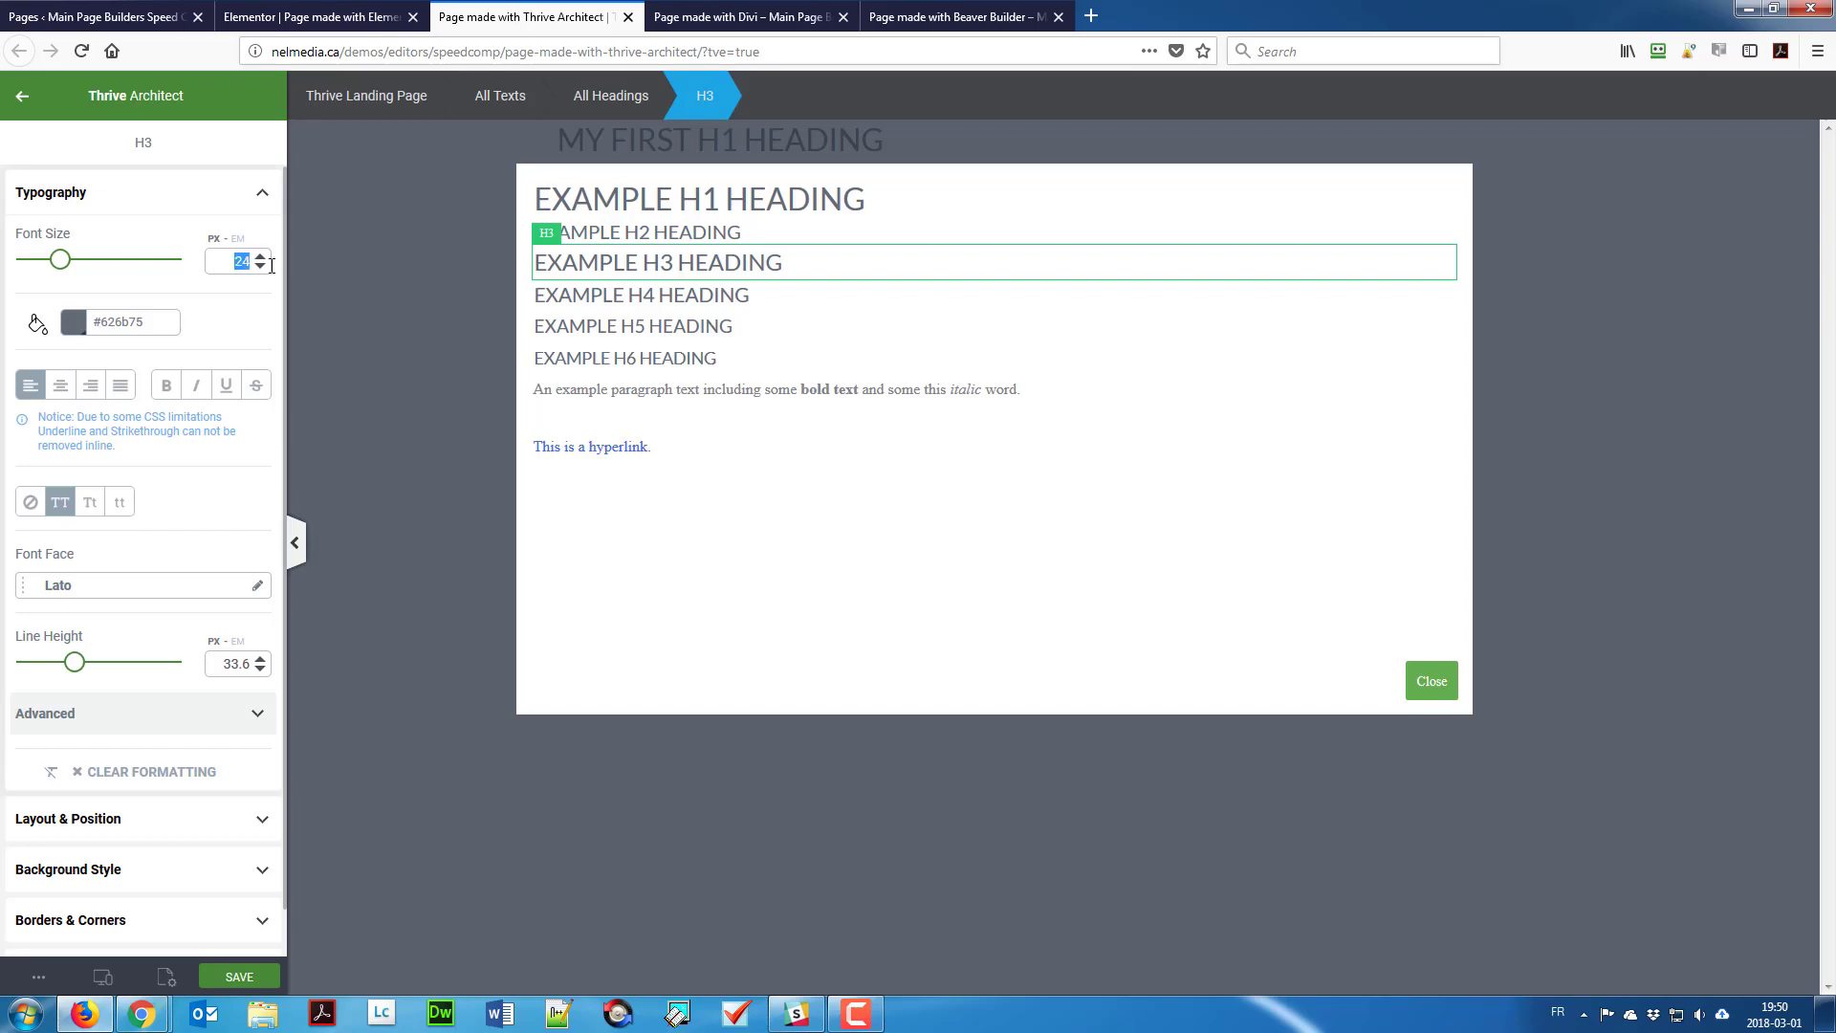
{"action": "type", "text": "45"}
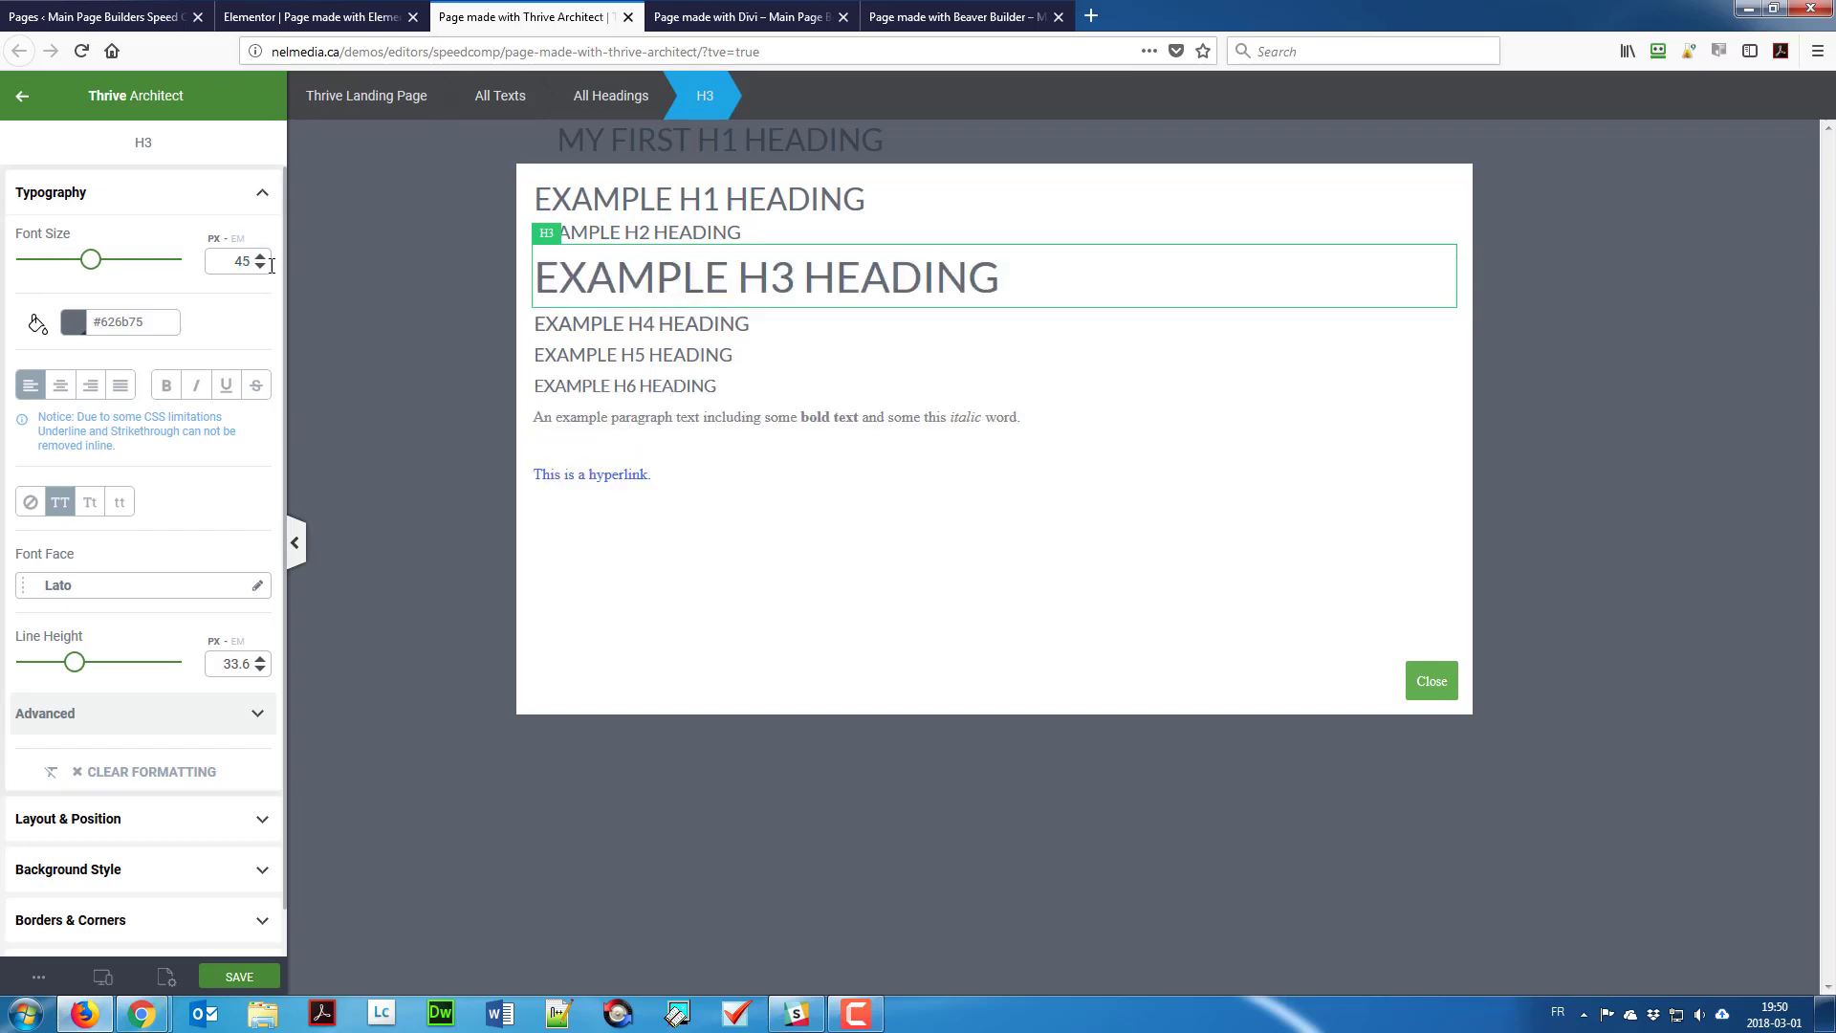
Step: Set the H4 heading's font size to 18 px and its text color to the saved green #b9da37
{"action": "left_click", "coordinate": [684, 326]}
{"action": "left_click", "coordinate": [260, 265]}
{"action": "left_click", "coordinate": [260, 265]}
{"action": "left_click", "coordinate": [260, 265]}
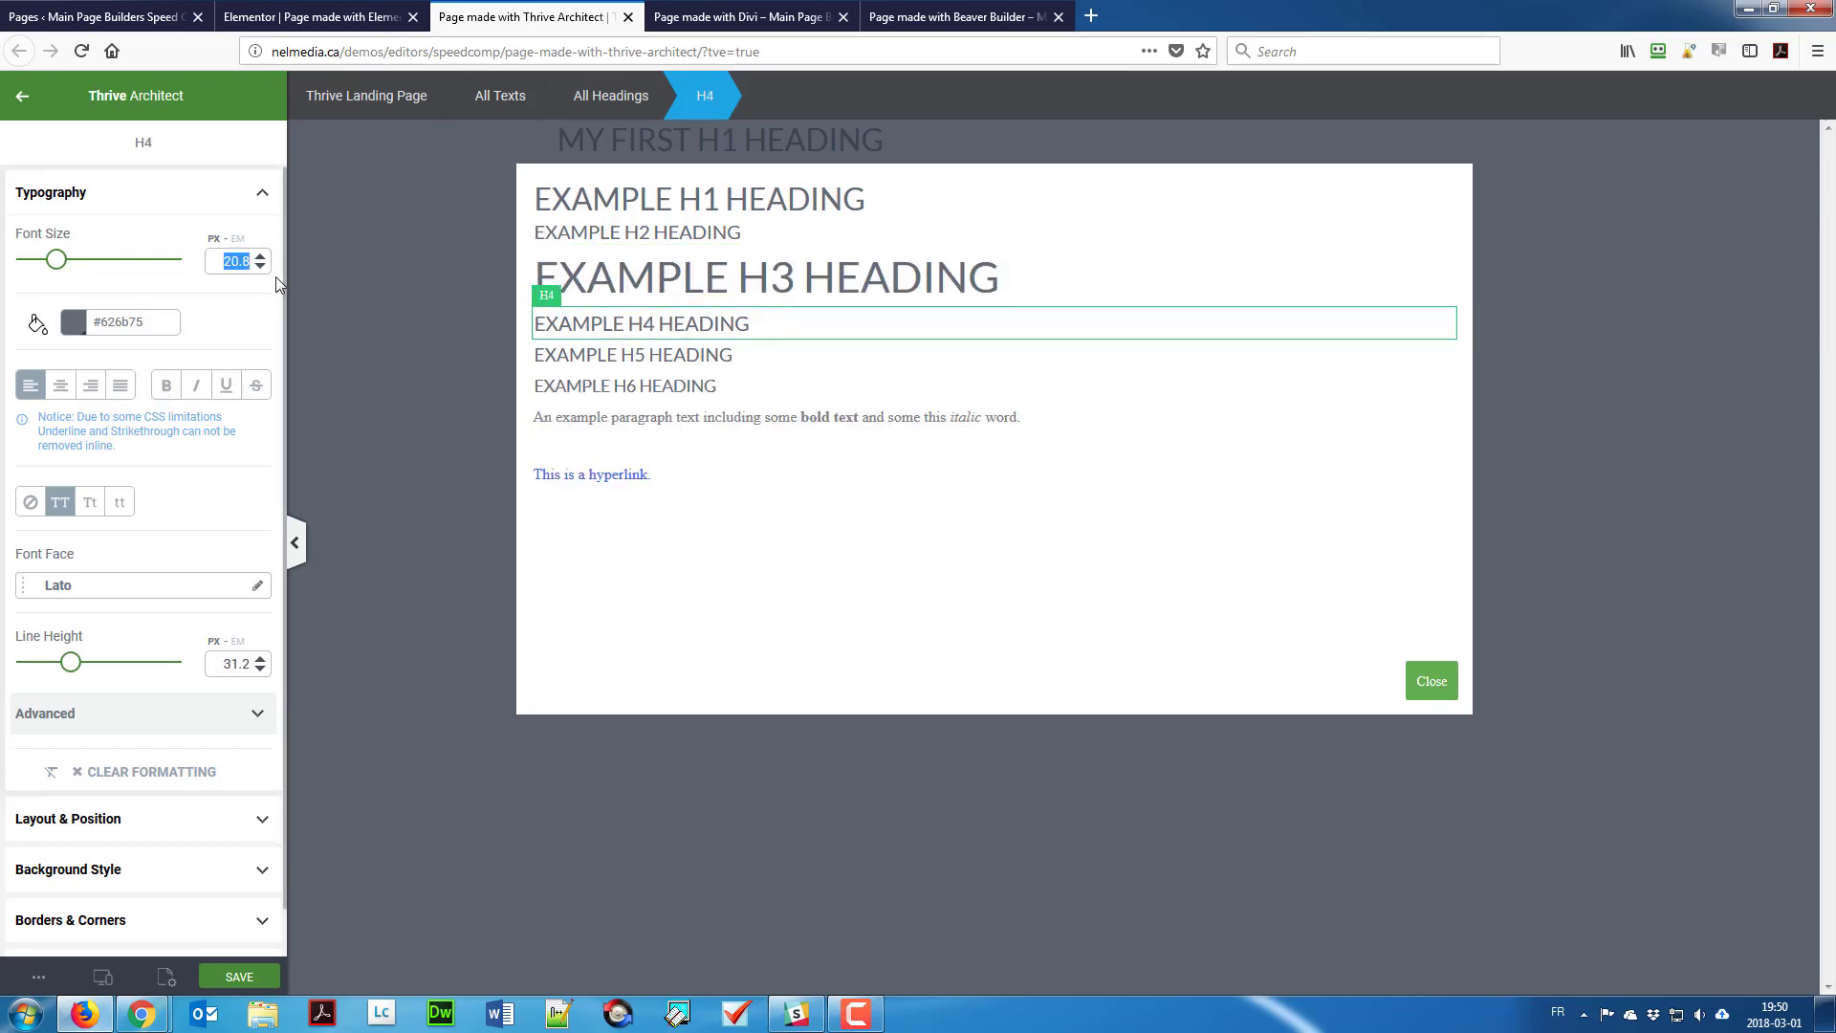
{"action": "left_click", "coordinate": [74, 324]}
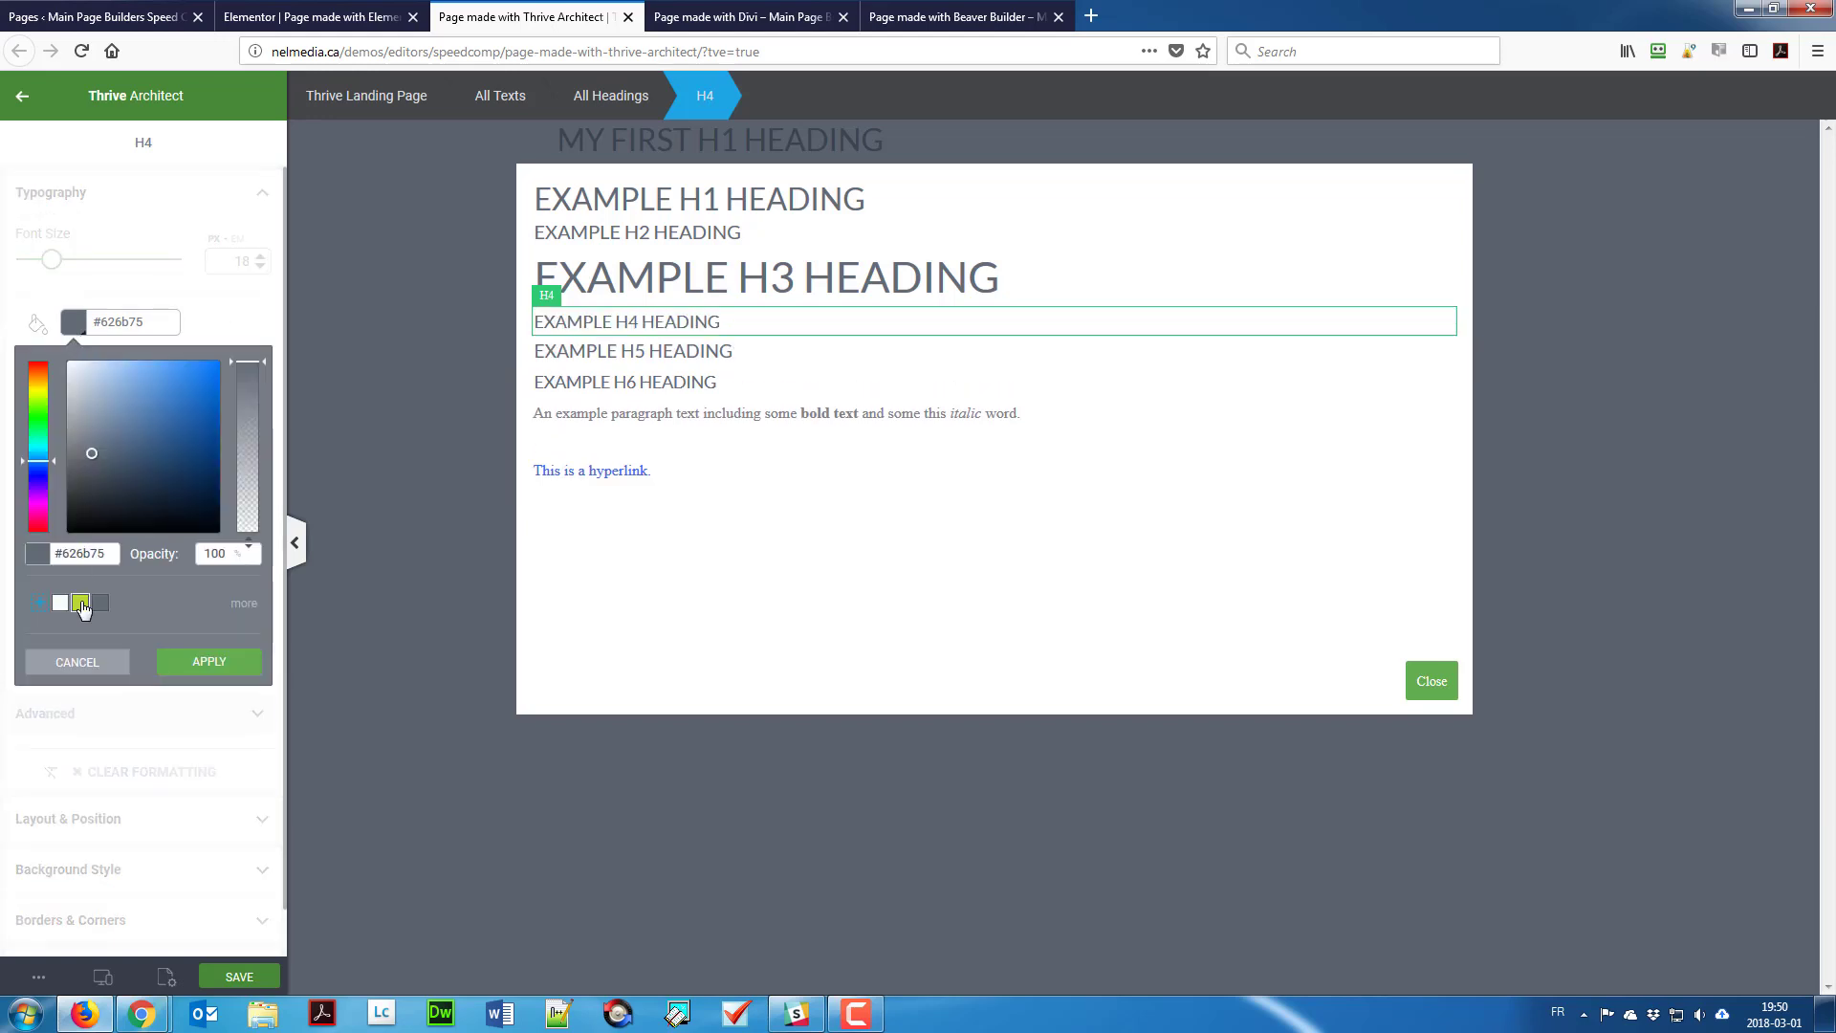
{"action": "left_click", "coordinate": [80, 604]}
{"action": "left_click", "coordinate": [191, 667]}
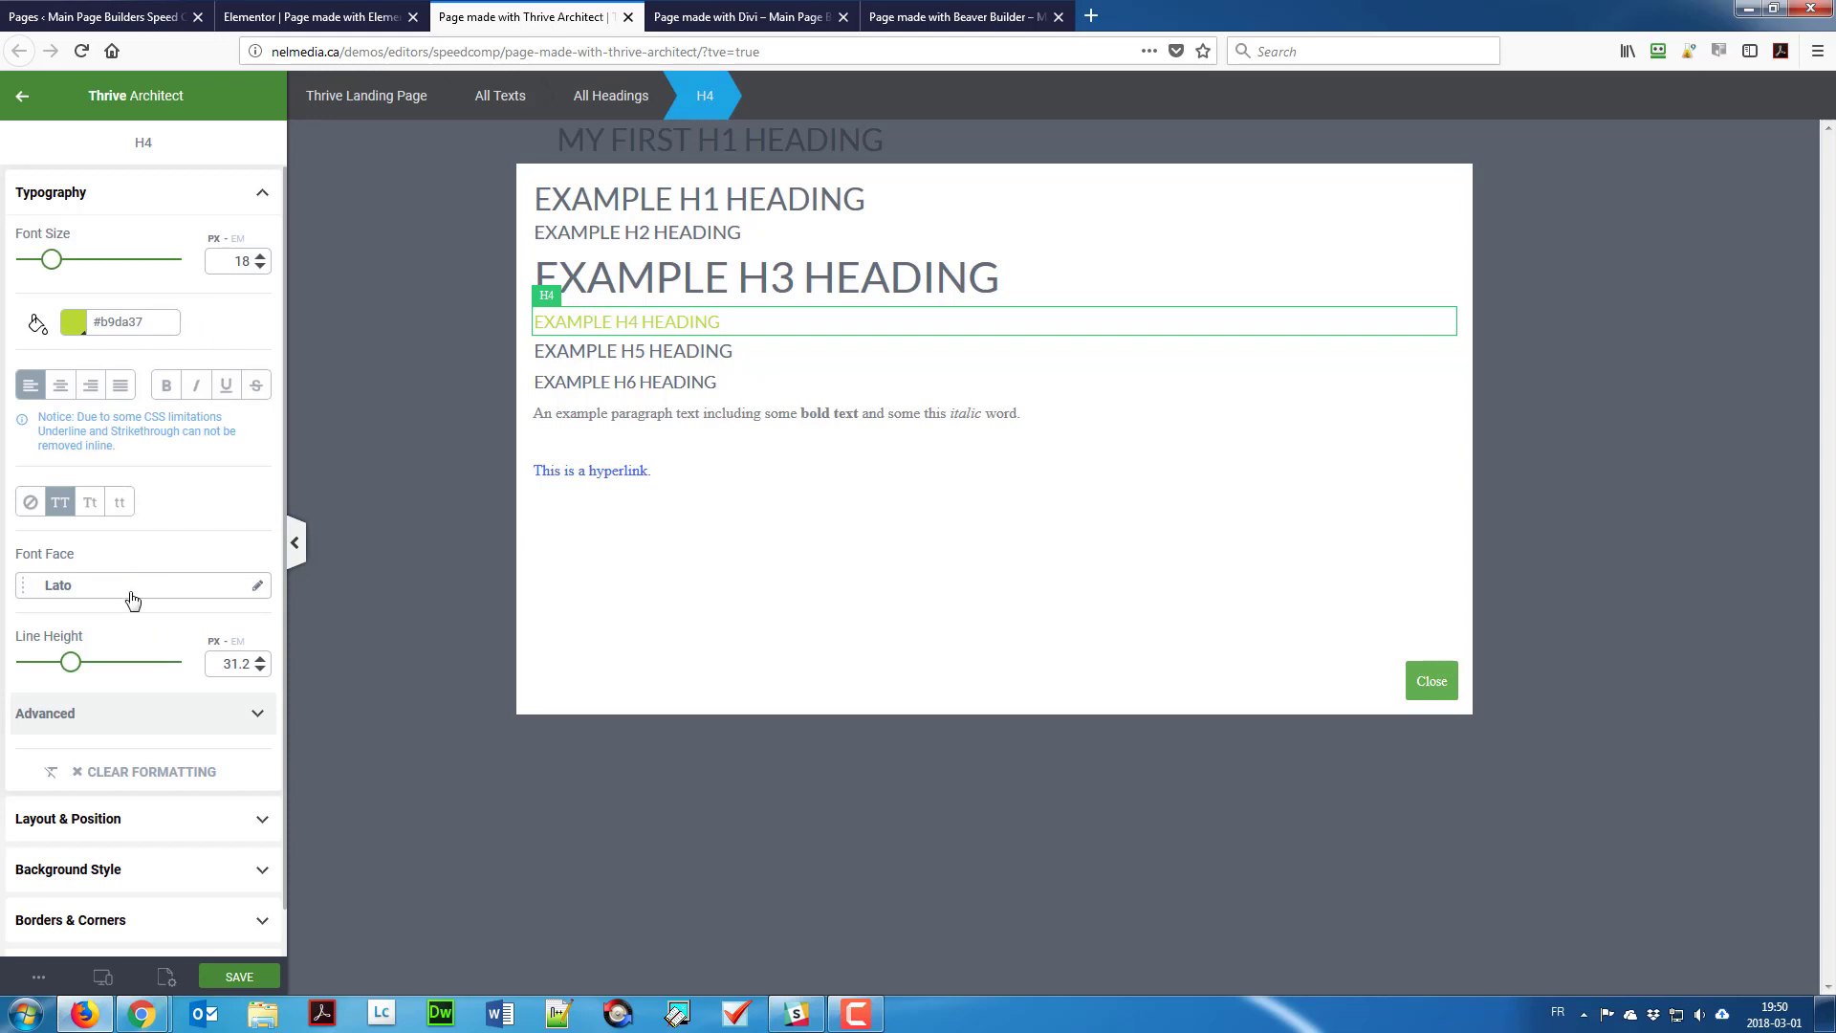
Step: Set the paragraph text's font face to the Google font PT Sans Narrow and apply it
{"action": "left_click", "coordinate": [627, 414]}
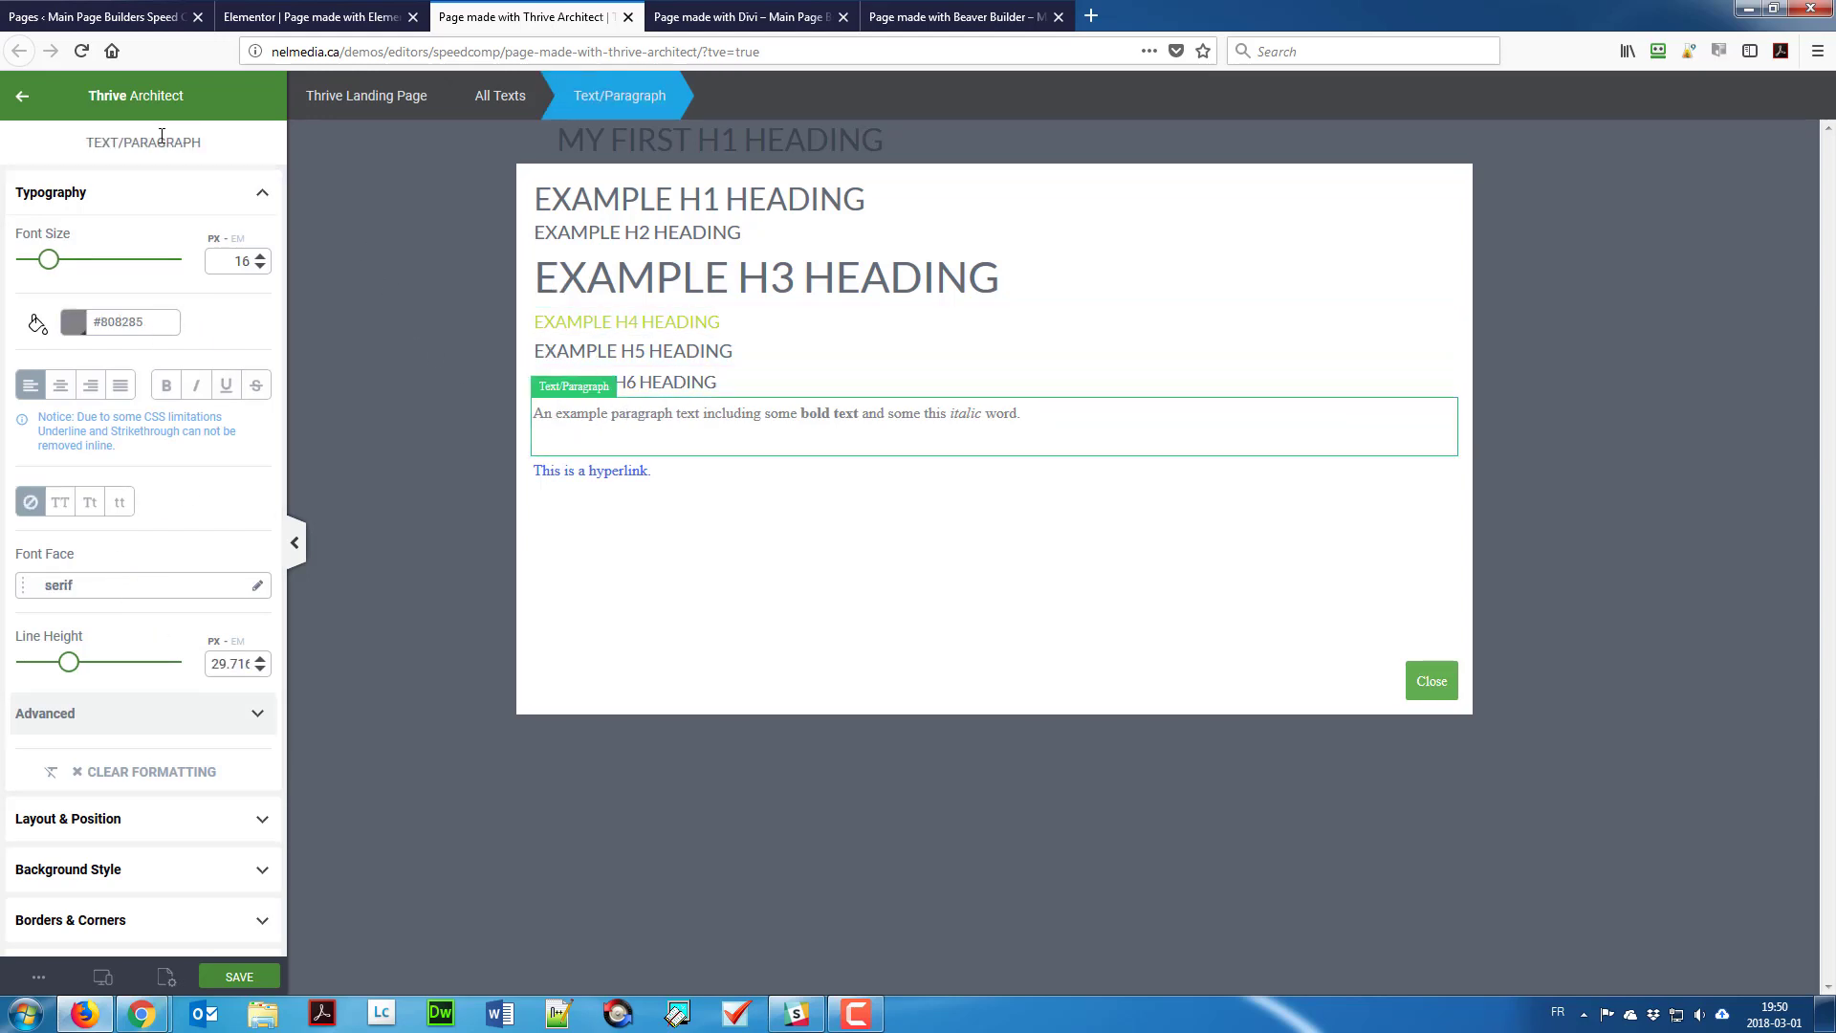
{"action": "left_click", "coordinate": [81, 591]}
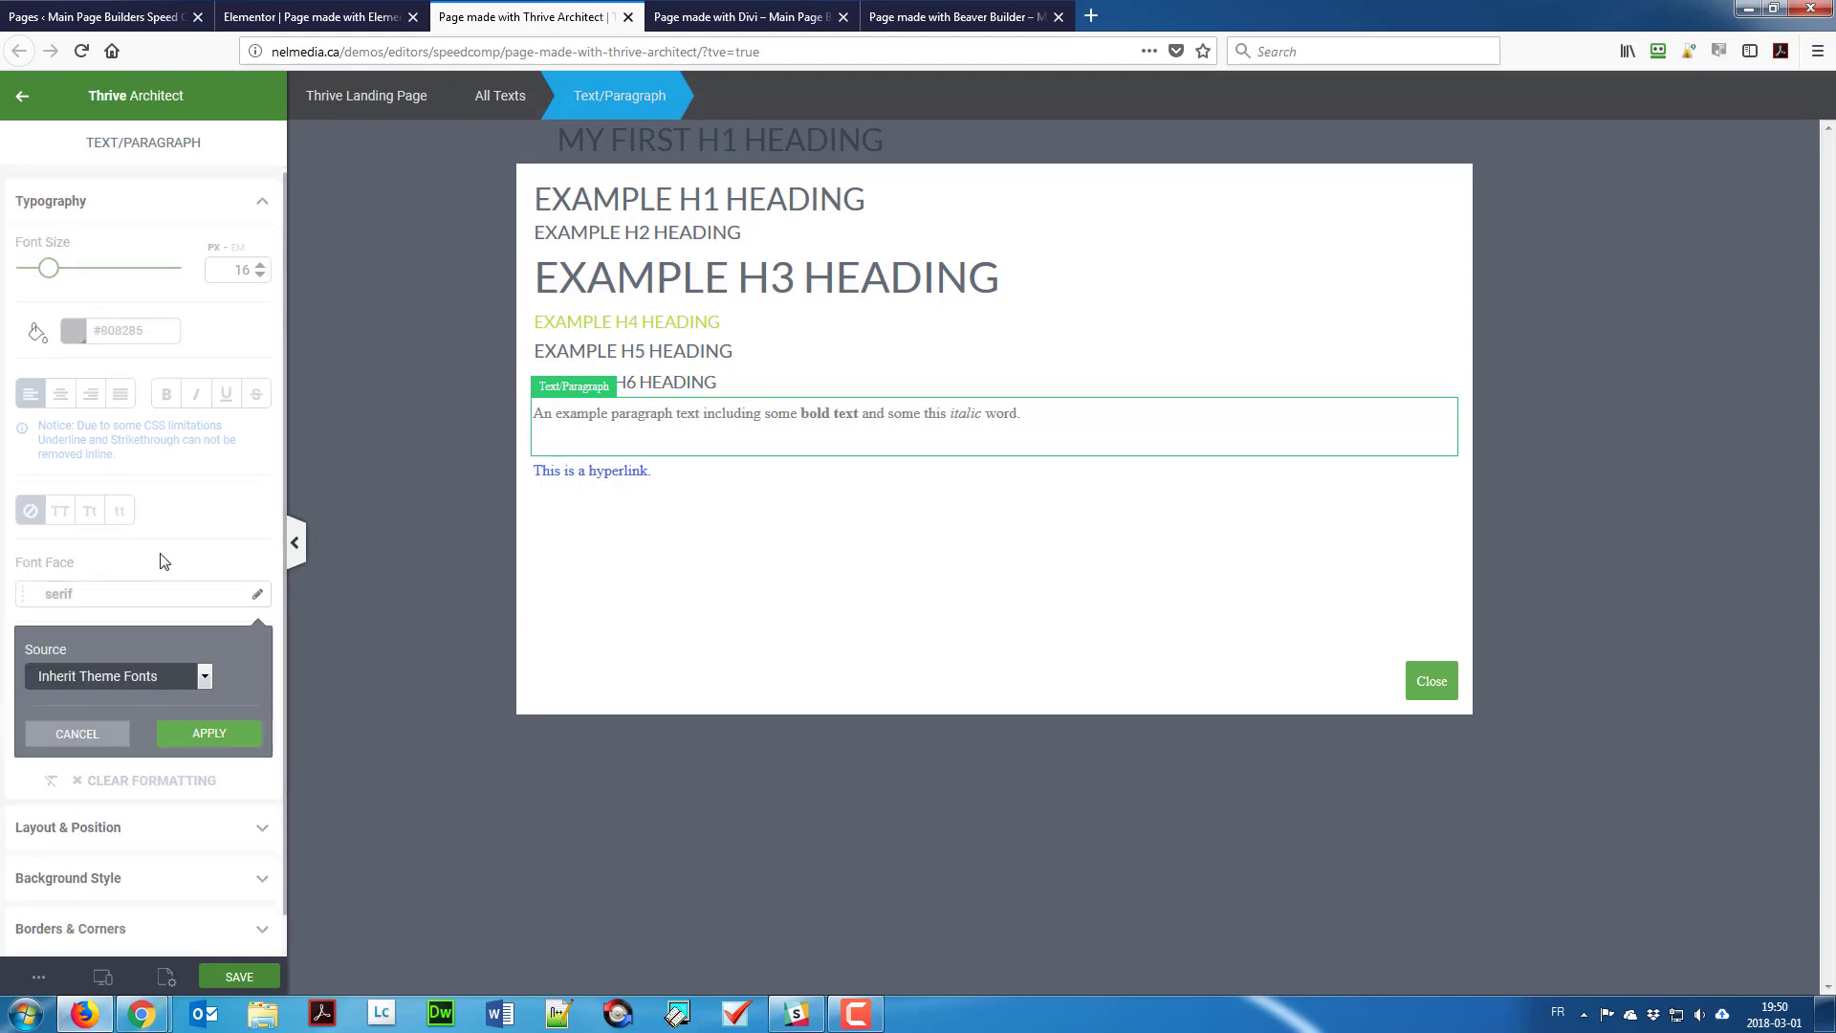
{"action": "left_click", "coordinate": [157, 665]}
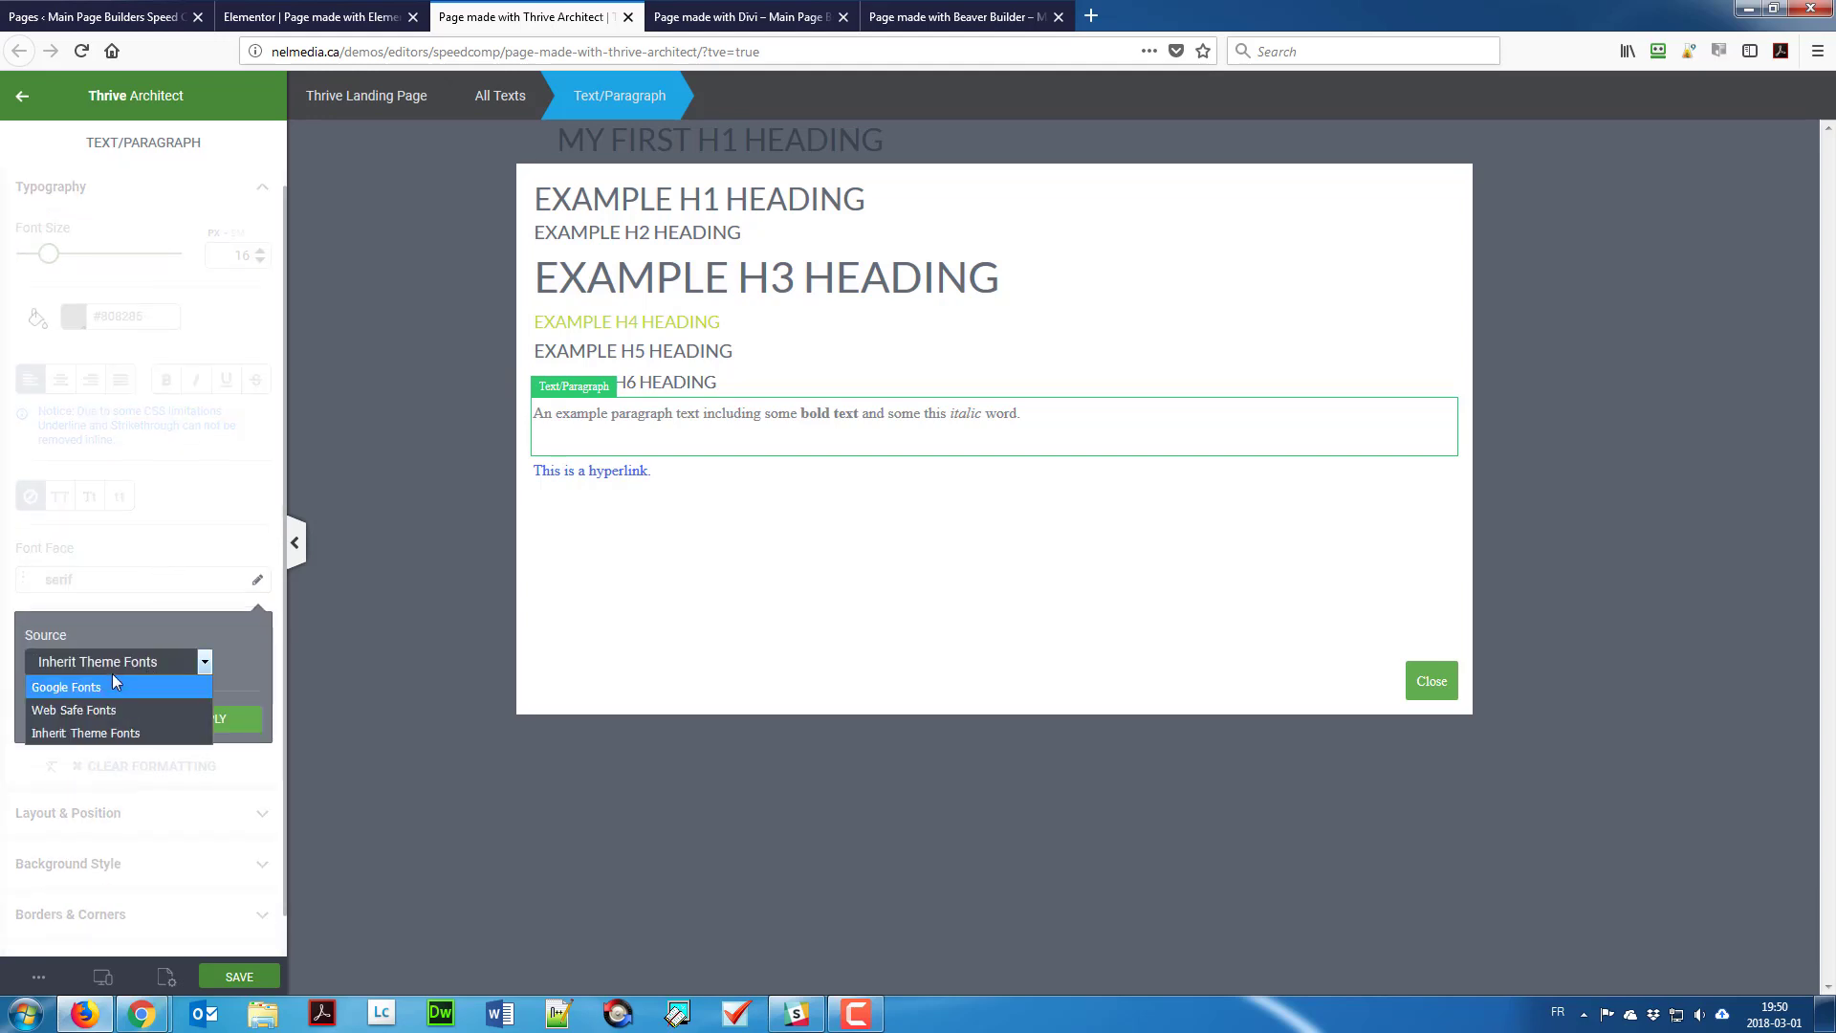
{"action": "left_click", "coordinate": [113, 685]}
{"action": "left_click", "coordinate": [136, 737]}
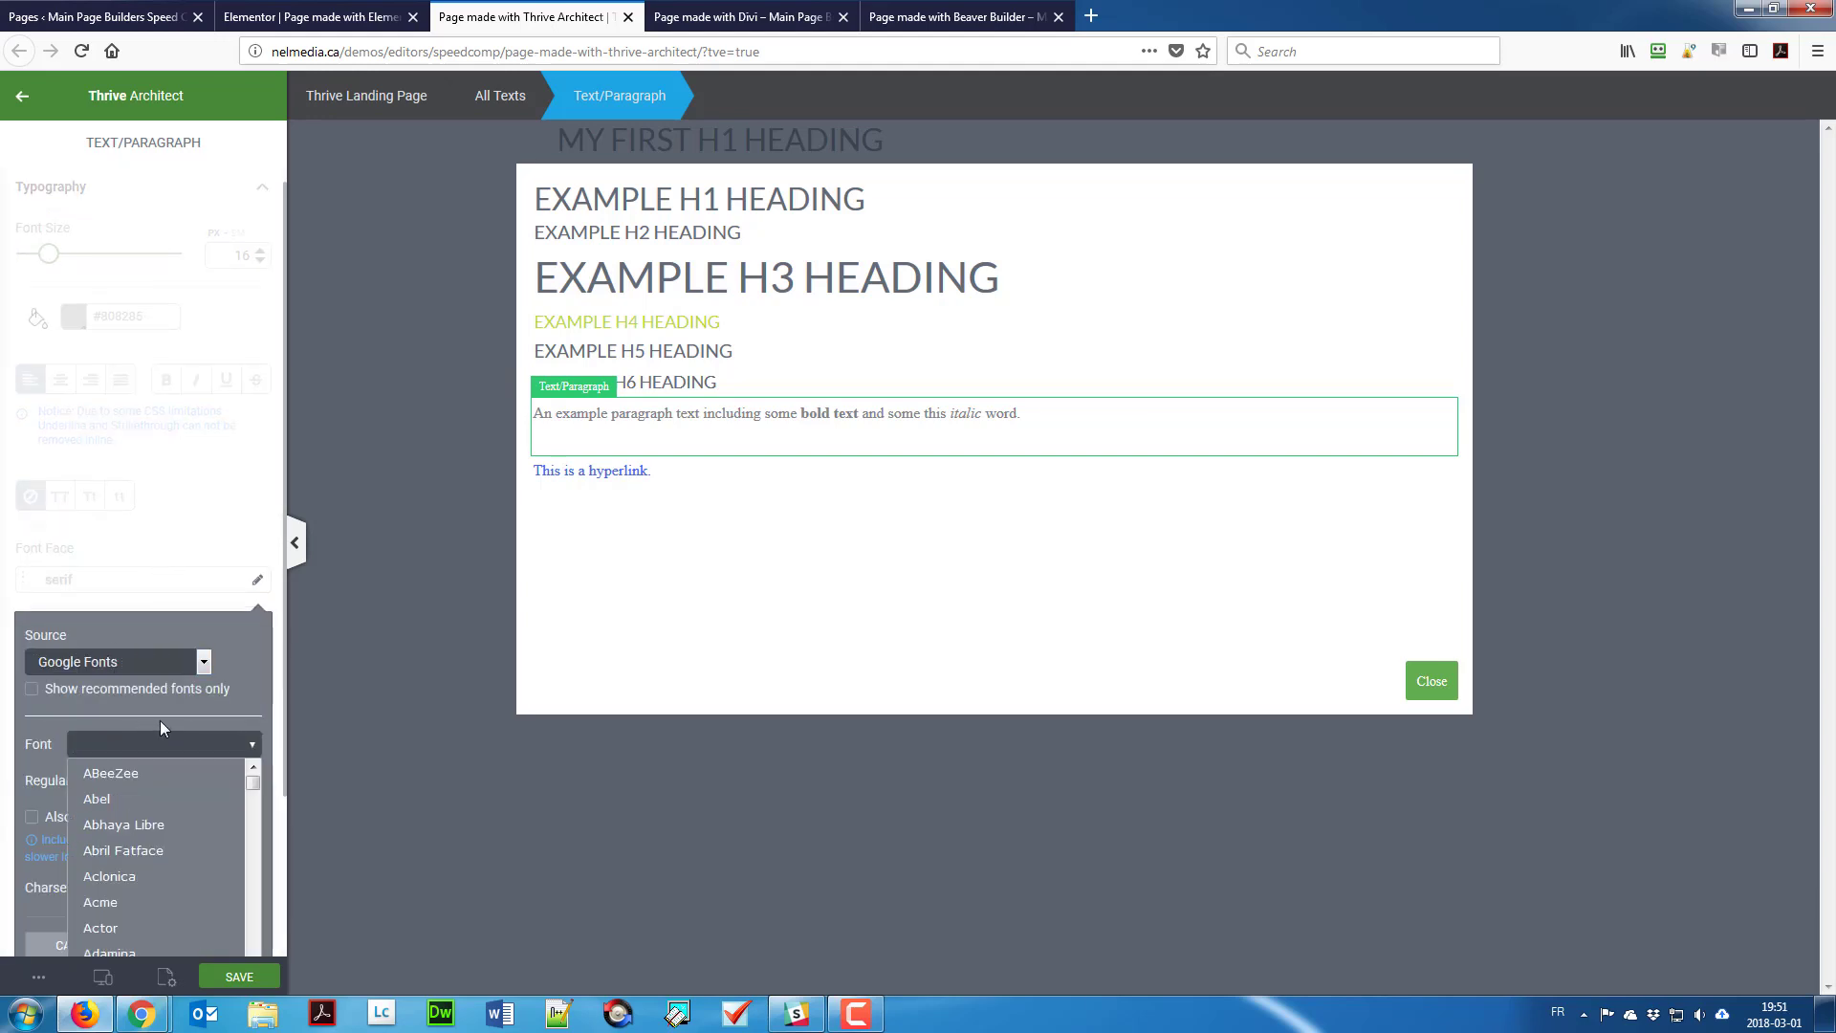
{"action": "type", "text": "PT S"}
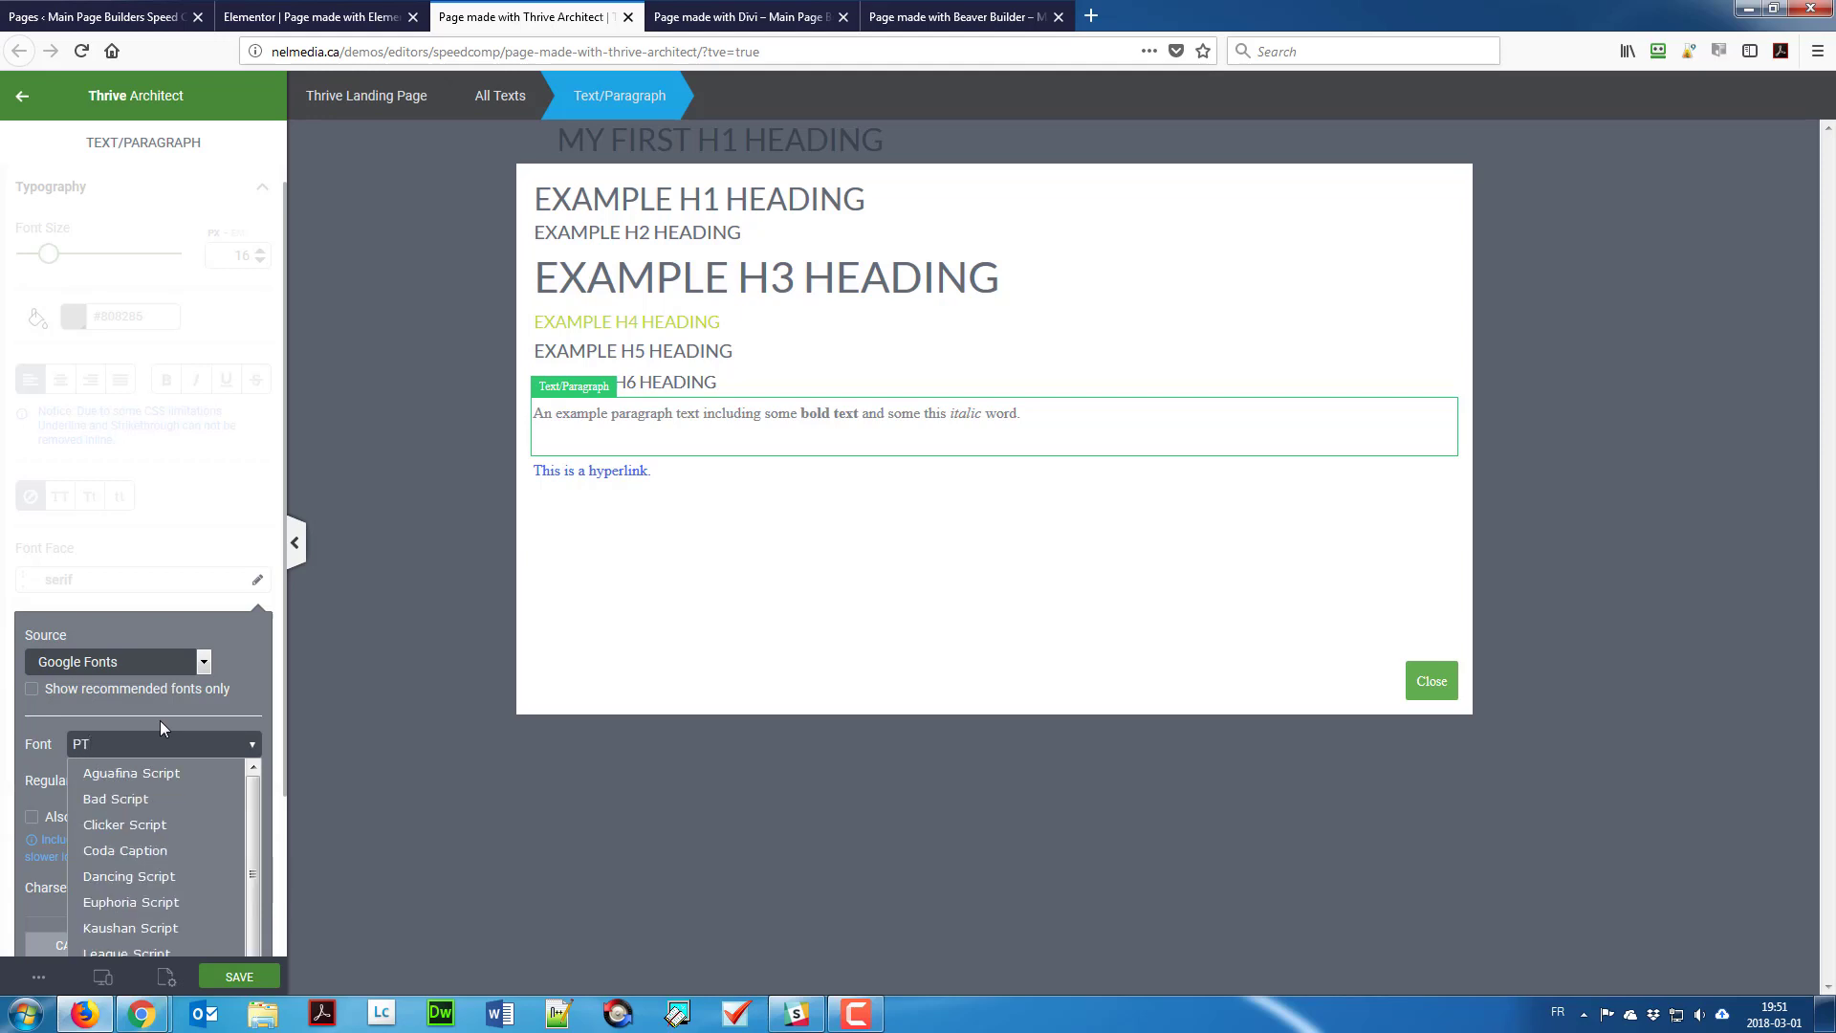
{"action": "key", "text": "Down"}
{"action": "key", "text": "Down"}
{"action": "key", "text": "Down"}
{"action": "key", "text": "Down"}
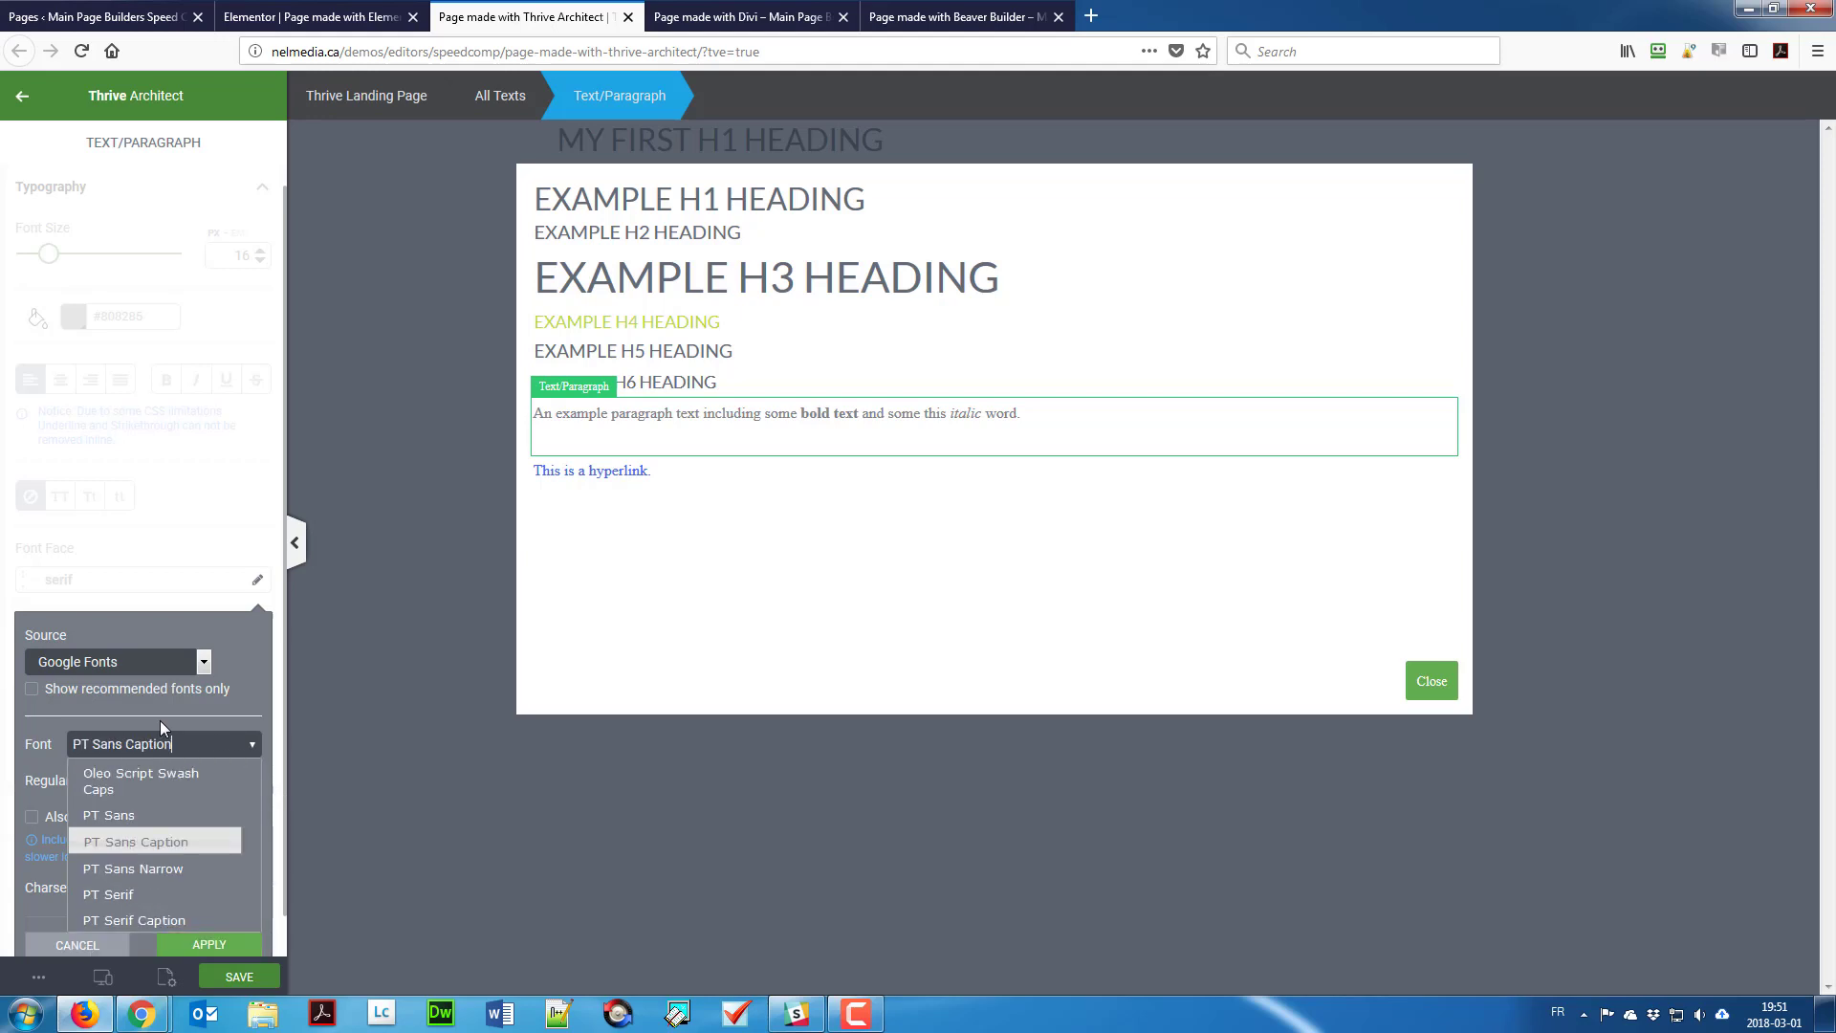
{"action": "key", "text": "Return"}
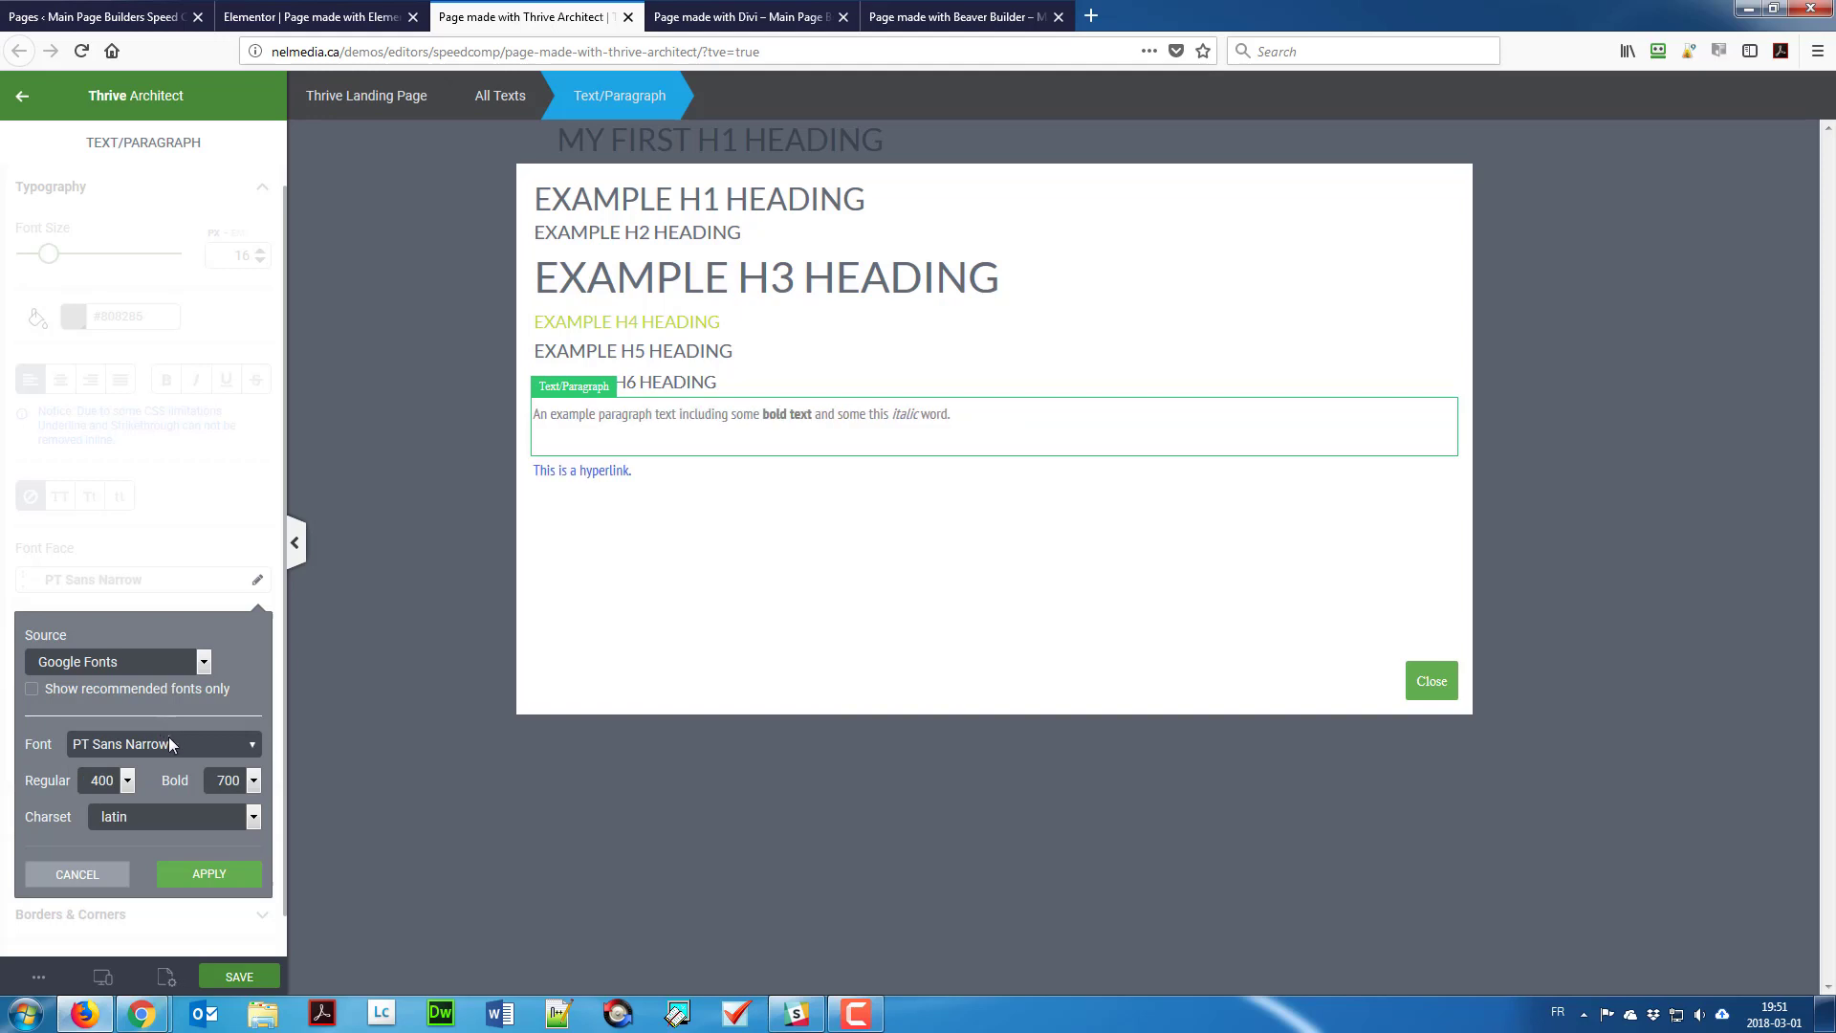
{"action": "left_click", "coordinate": [186, 878]}
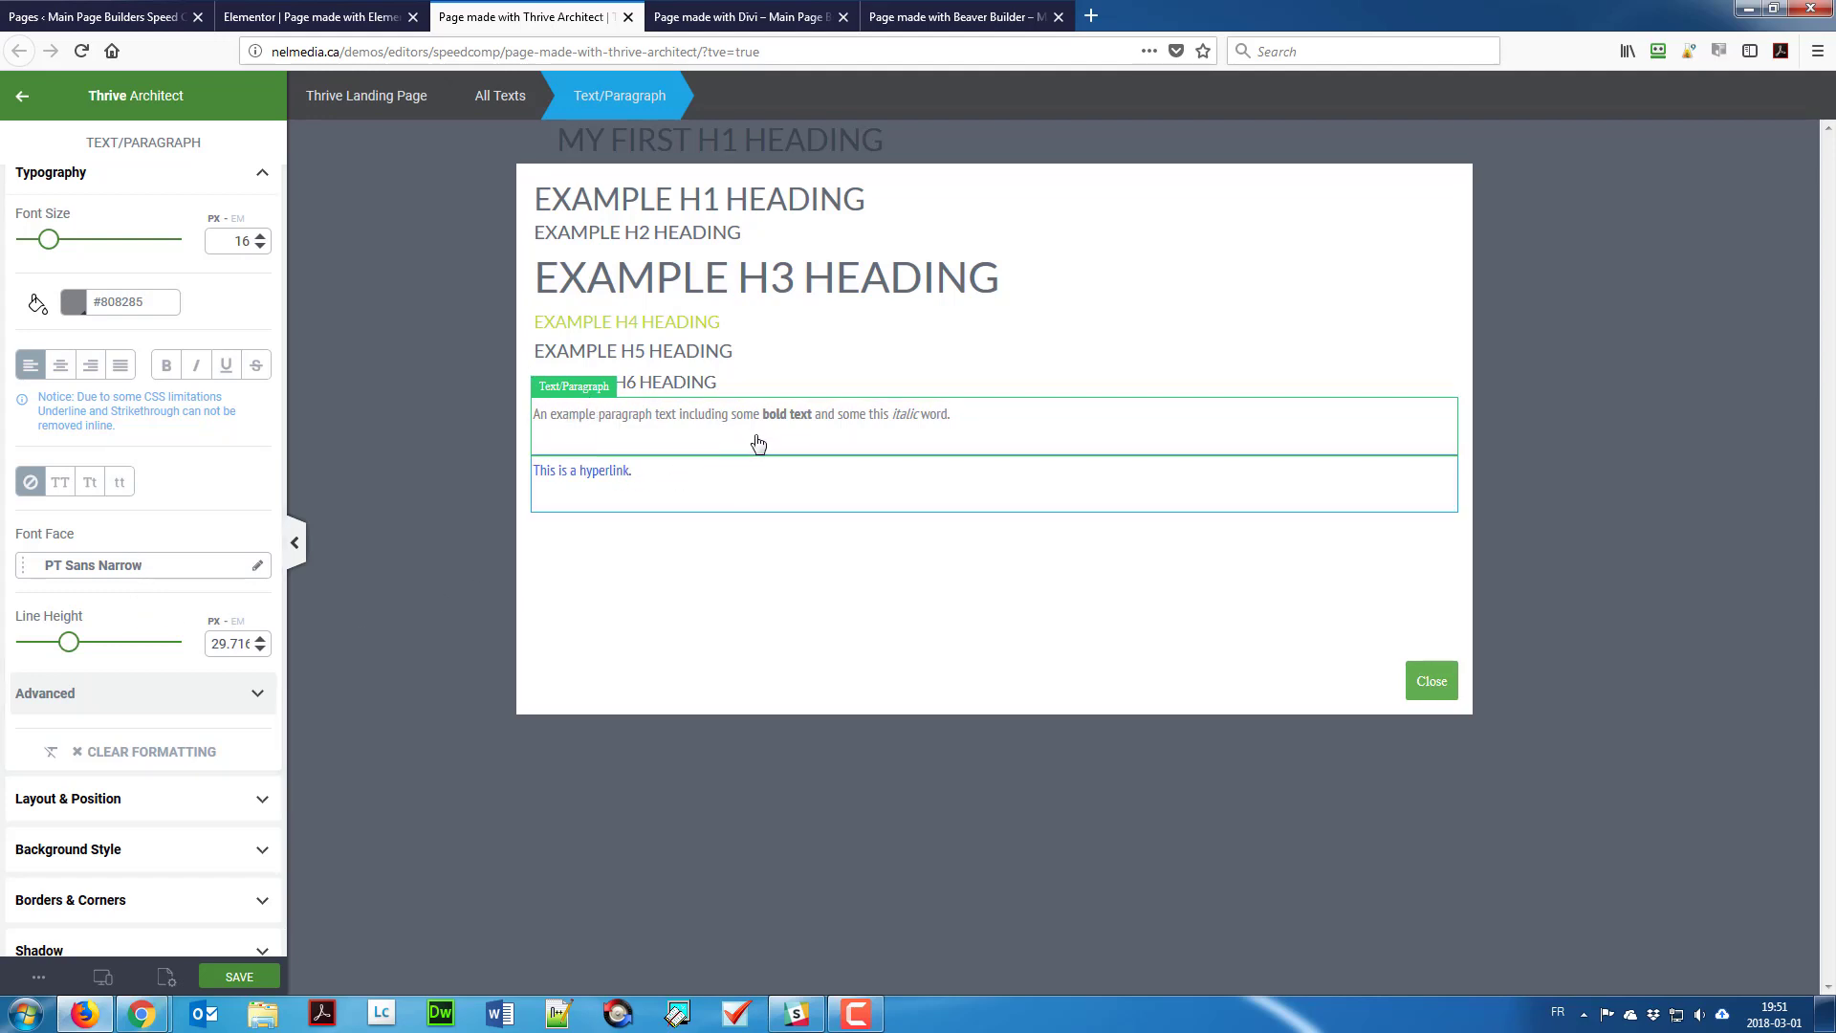
Step: Set the hyperlink's default color to the saved green #b9da37
{"action": "left_click", "coordinate": [651, 477]}
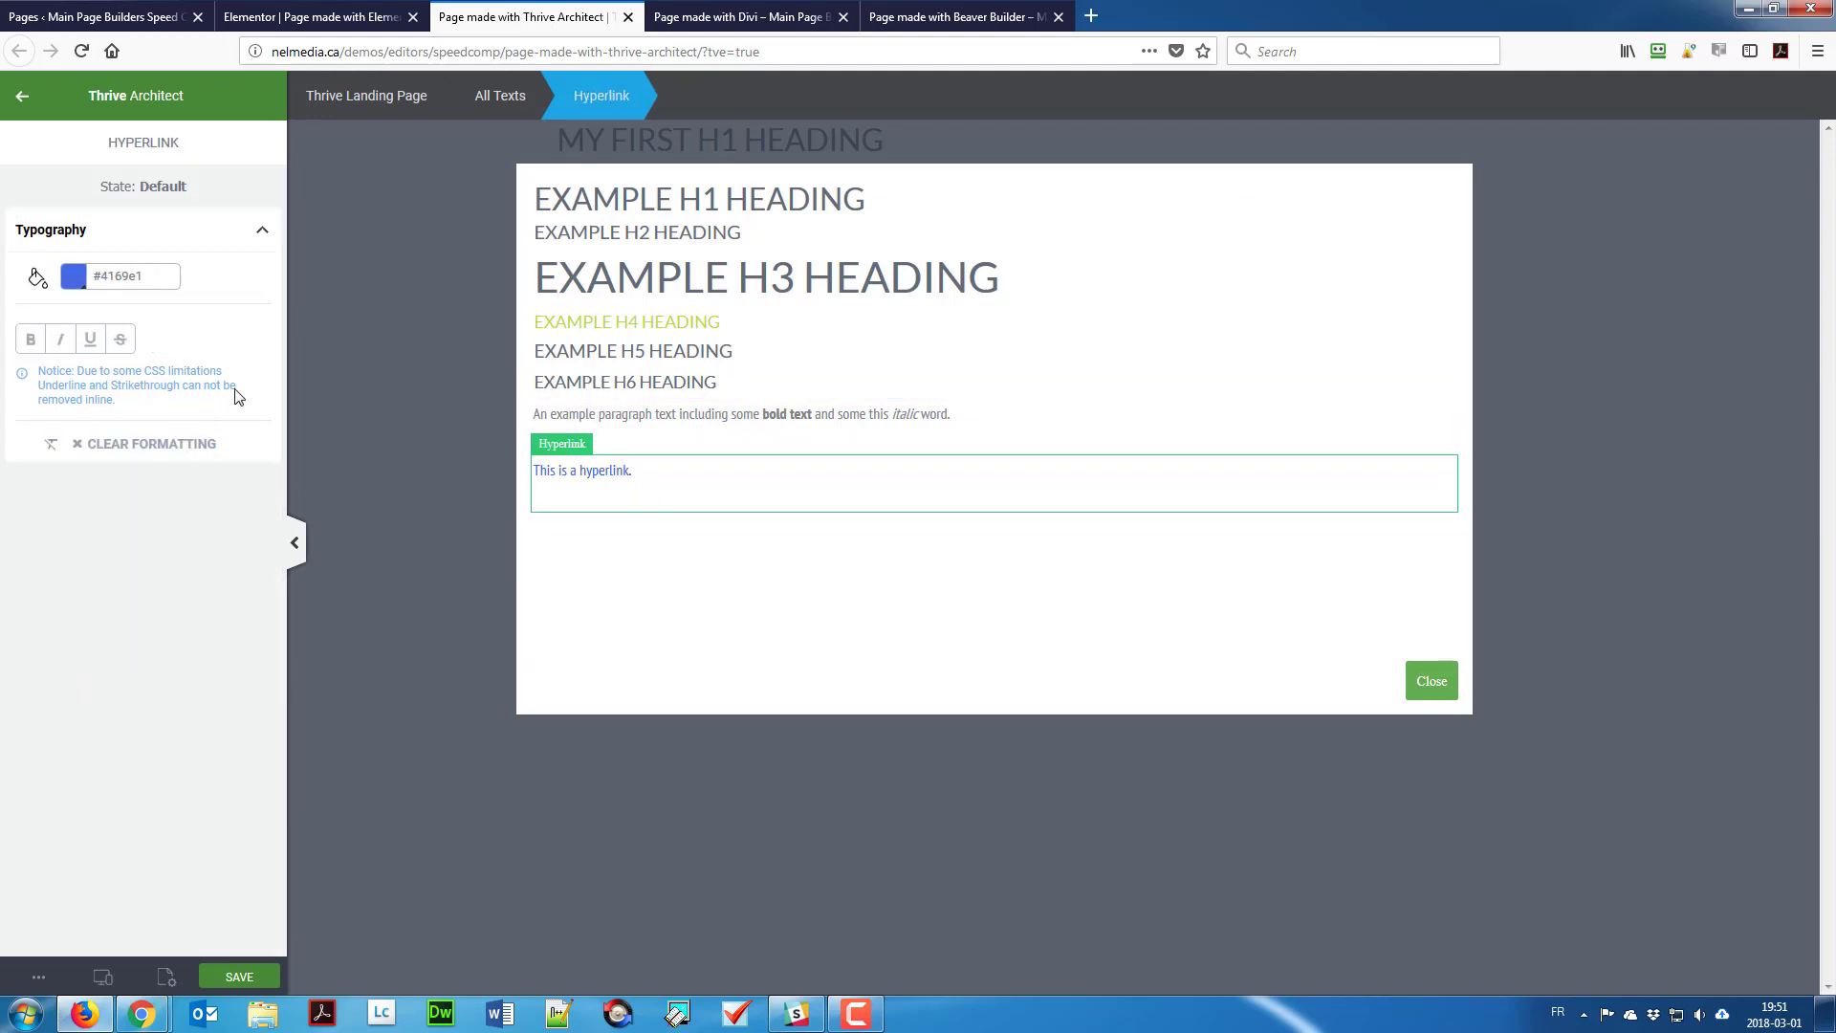
{"action": "left_click", "coordinate": [75, 277]}
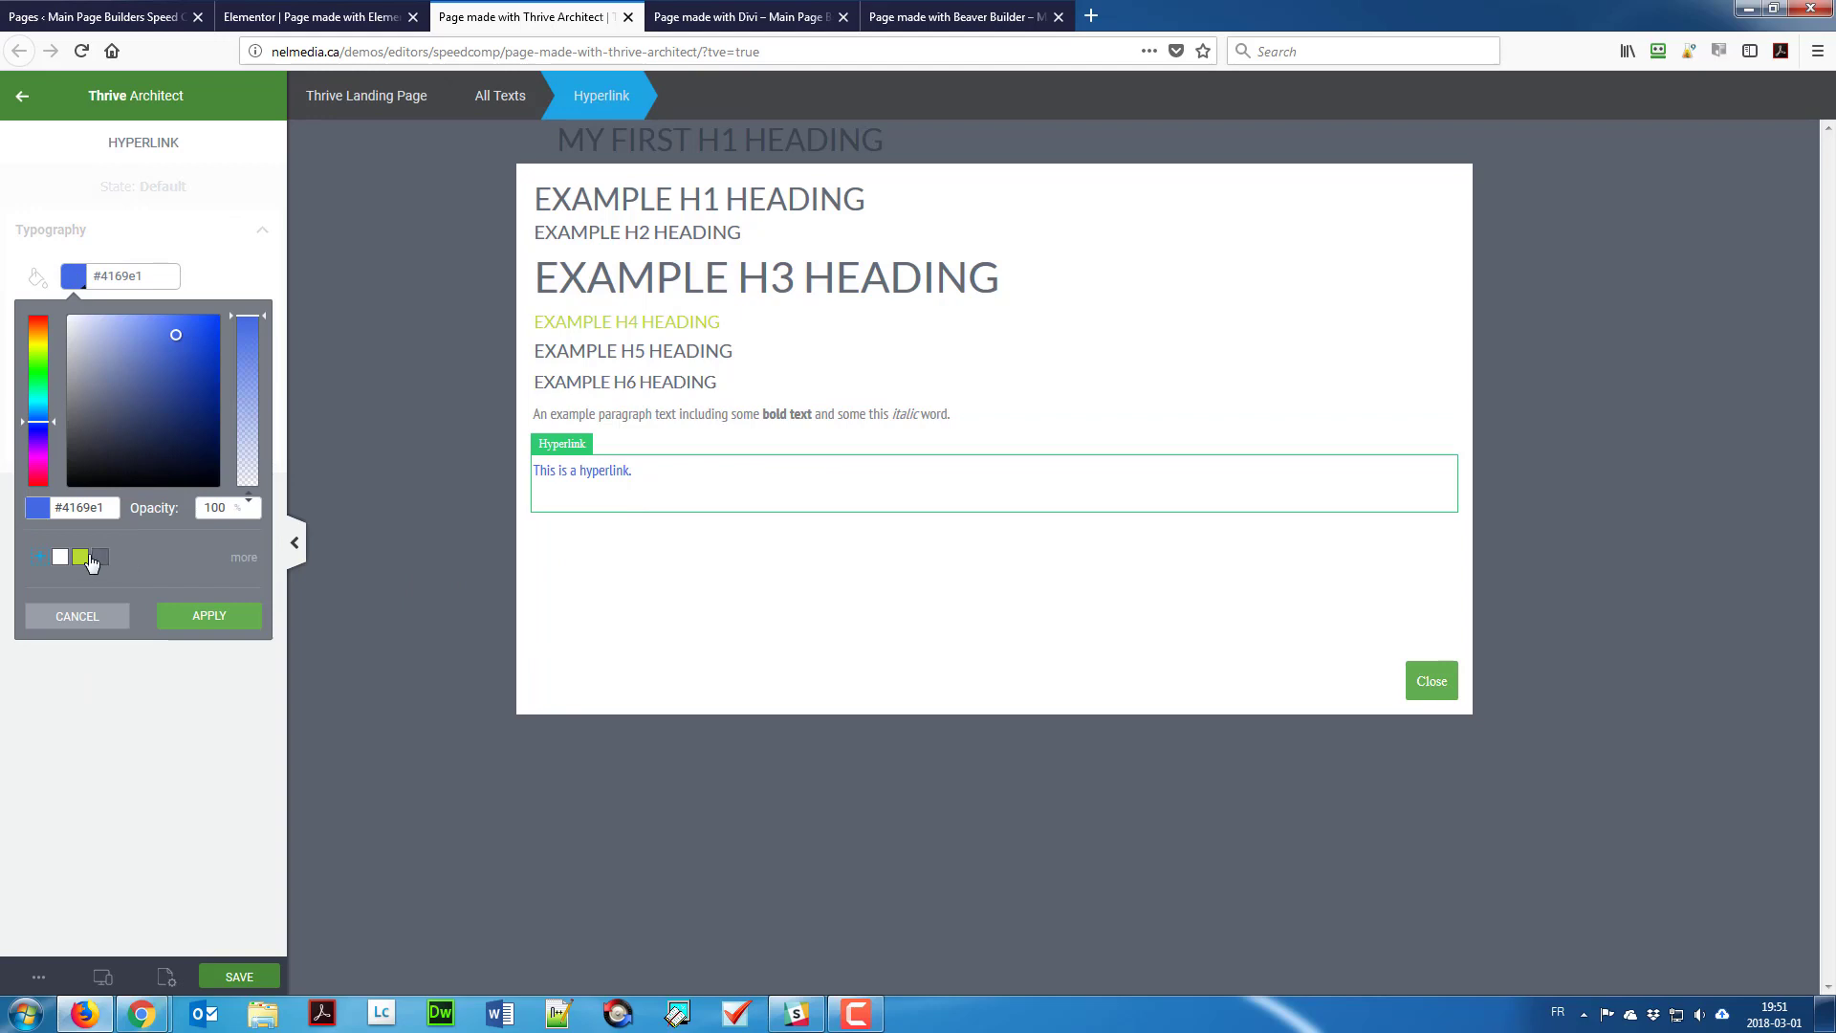
{"action": "left_click", "coordinate": [86, 558]}
{"action": "left_click", "coordinate": [209, 617]}
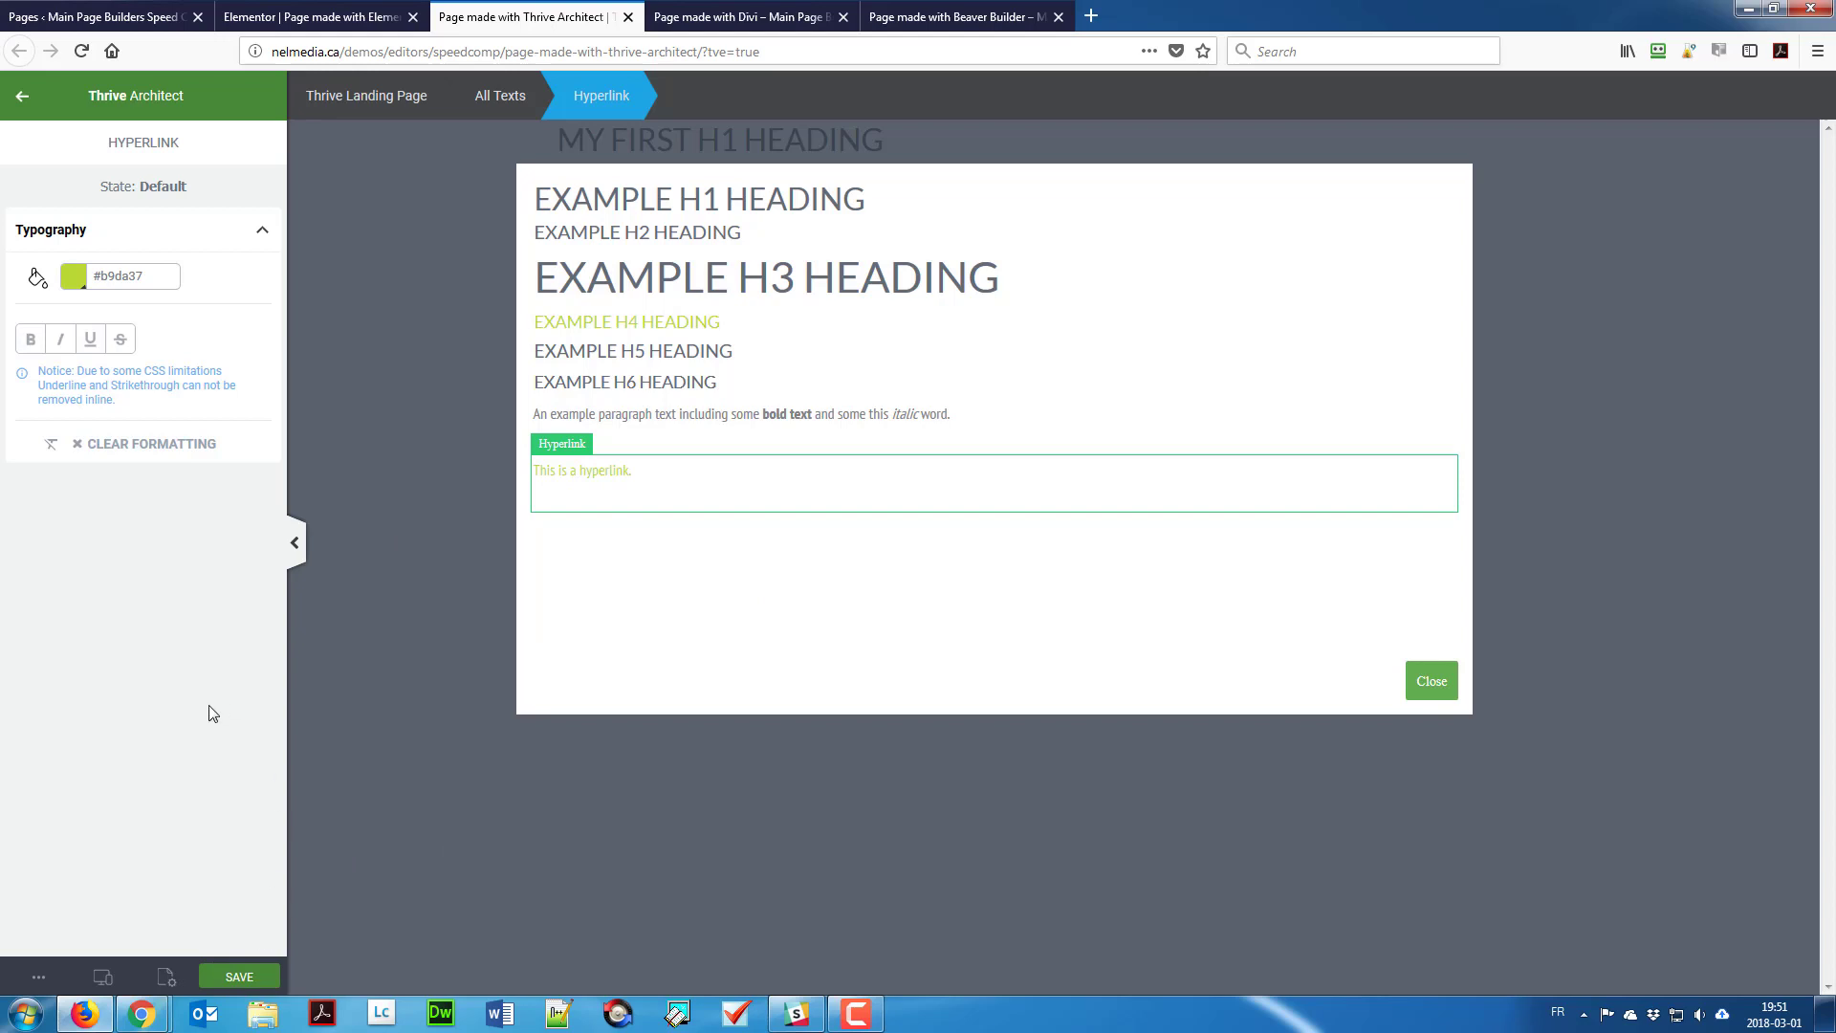
Step: Leave the page texts editor and open the Template Setup options of the landing page
{"action": "left_click", "coordinate": [22, 95]}
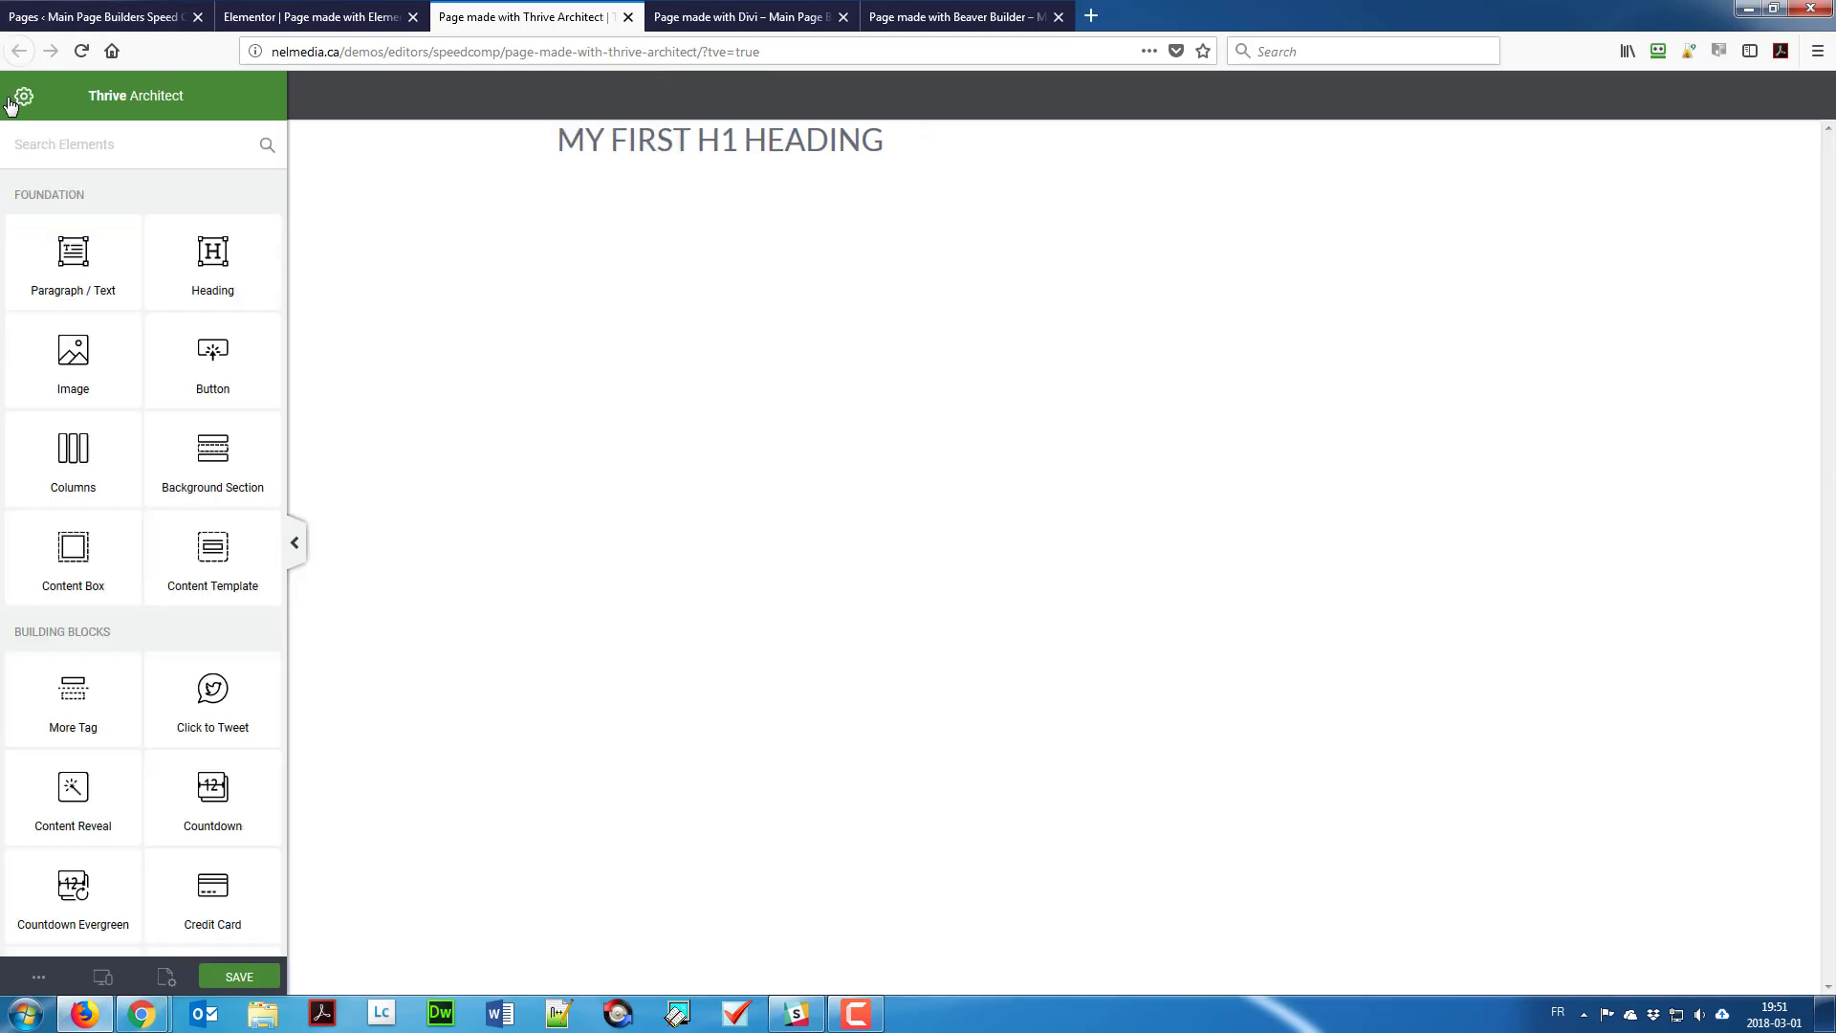
{"action": "left_click", "coordinate": [24, 97]}
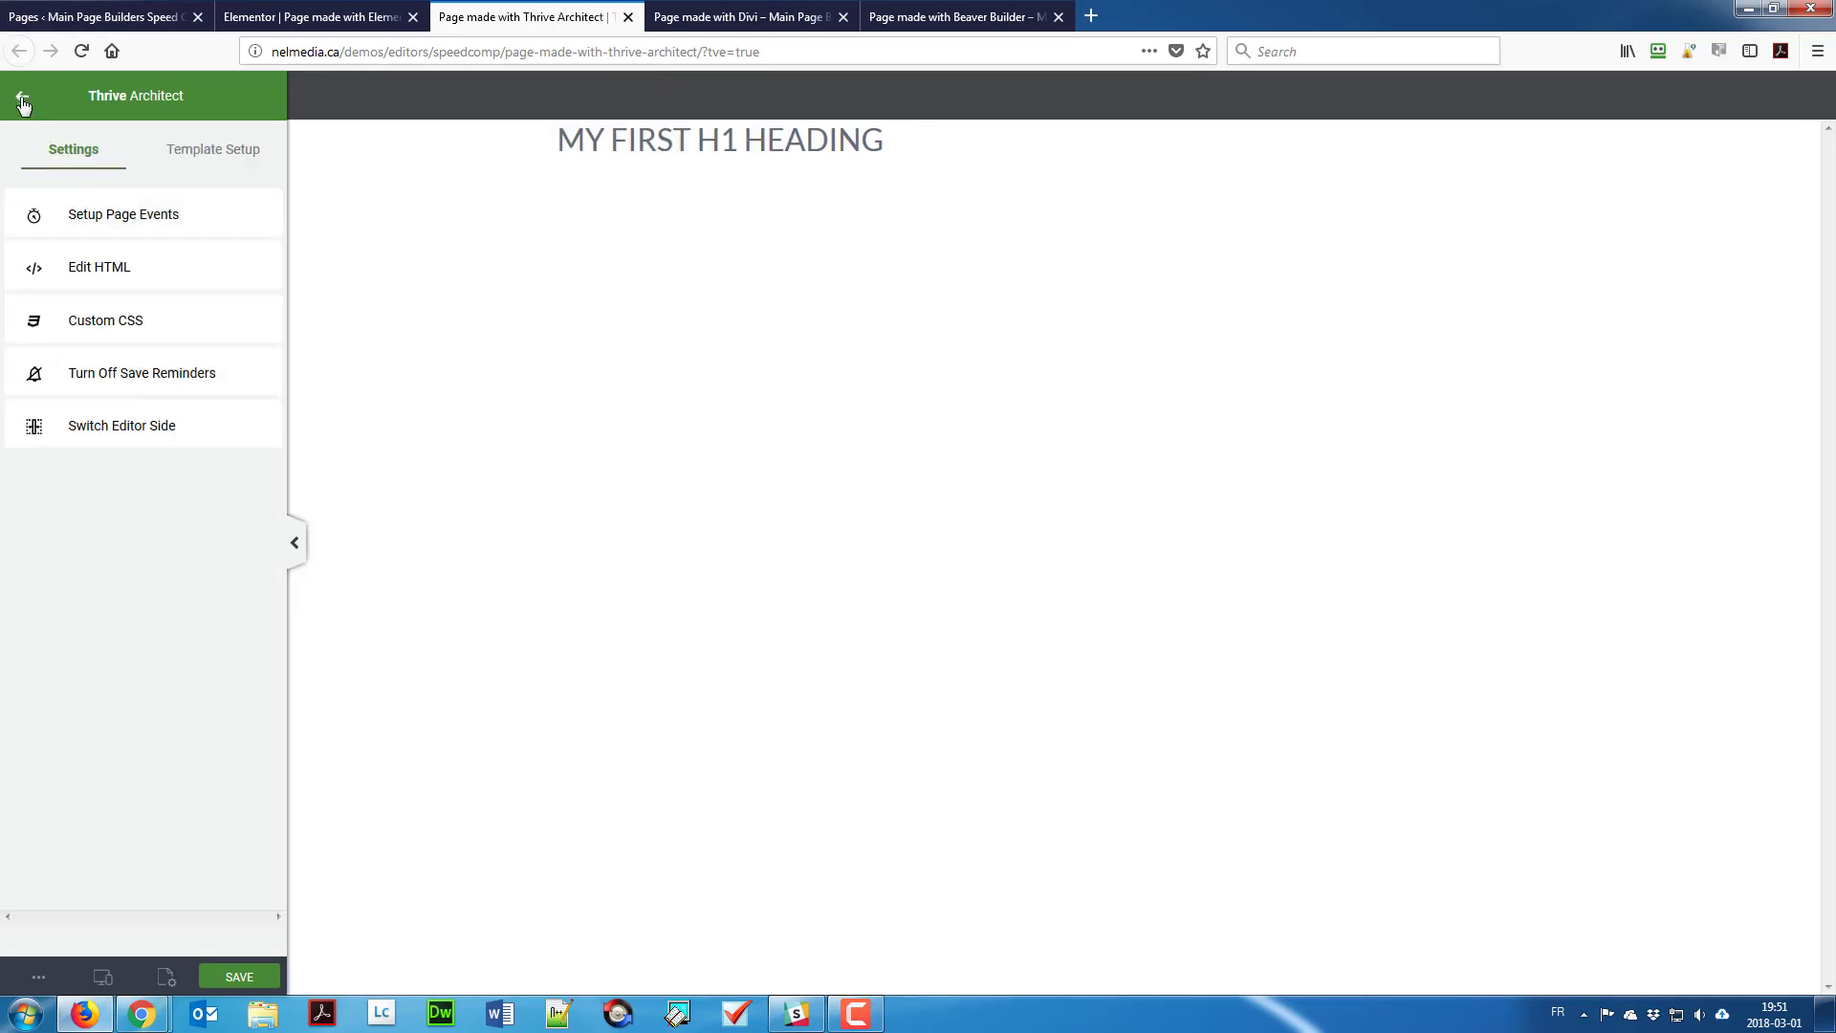
{"action": "left_click", "coordinate": [255, 150]}
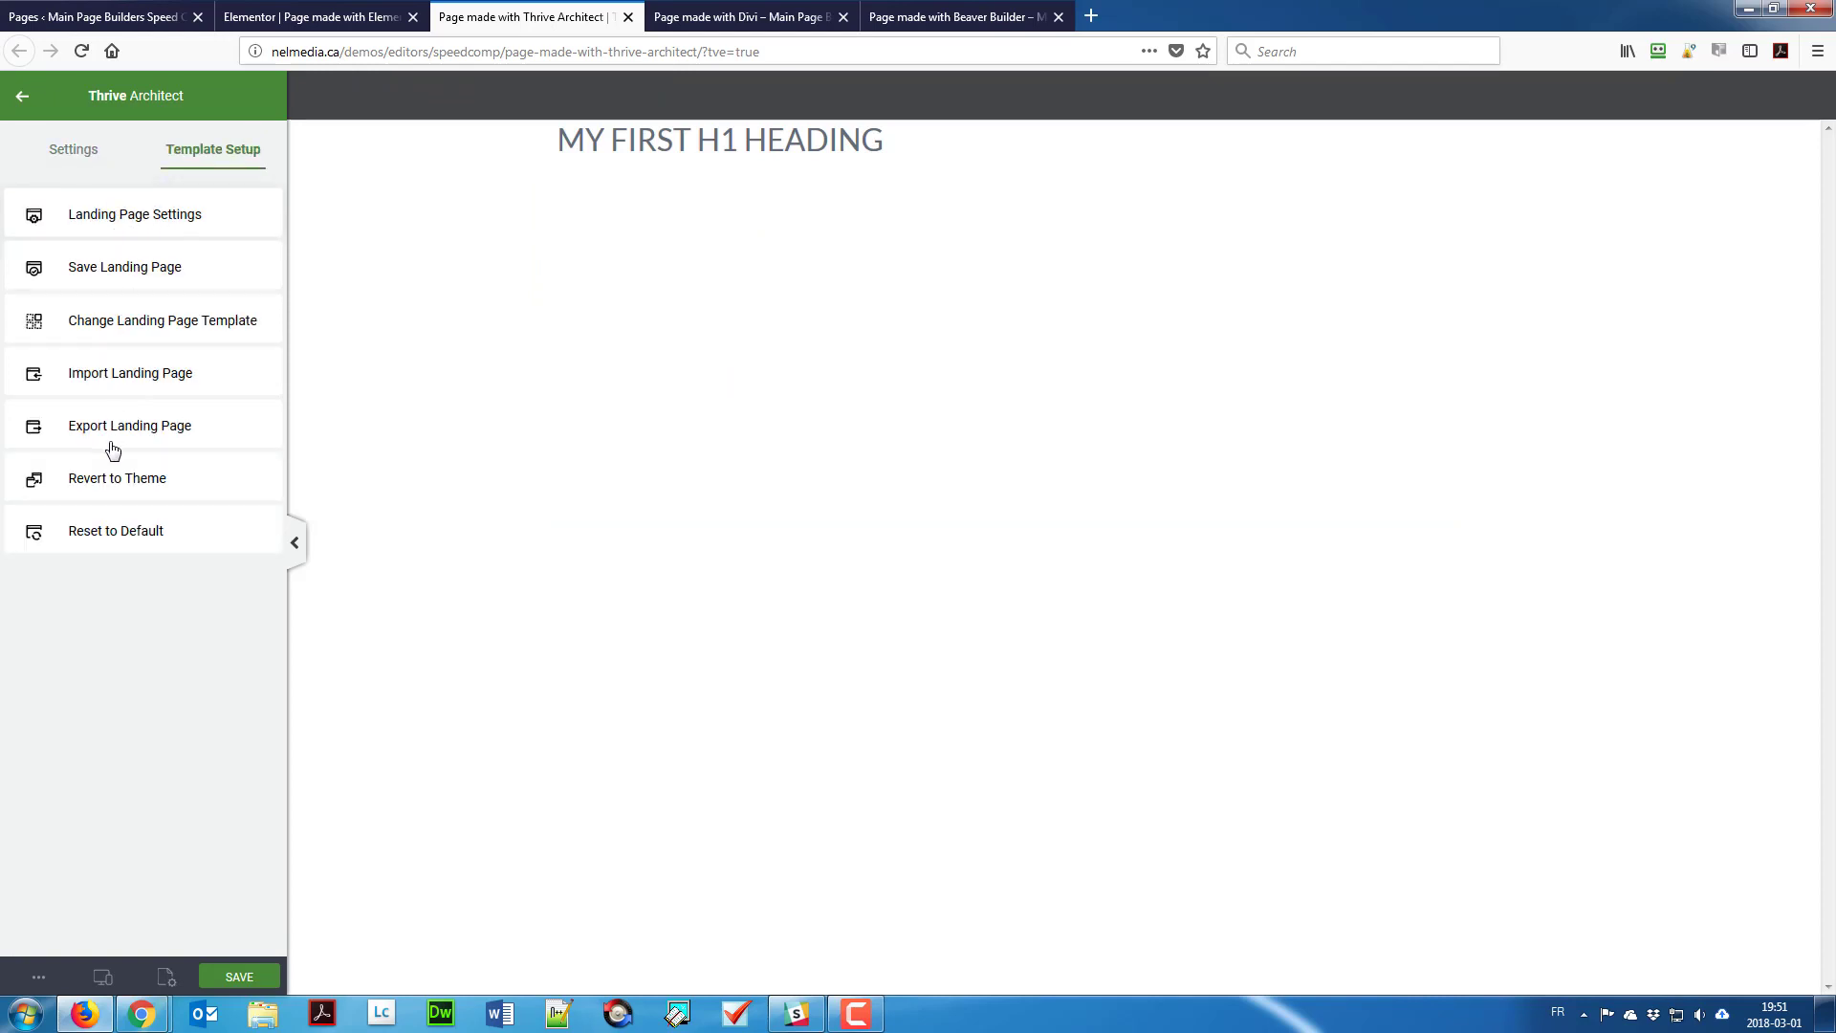
Step: Revert the landing page to the theme, confirm deleting its custom content, and look over the theme-based page
{"action": "left_click", "coordinate": [113, 476]}
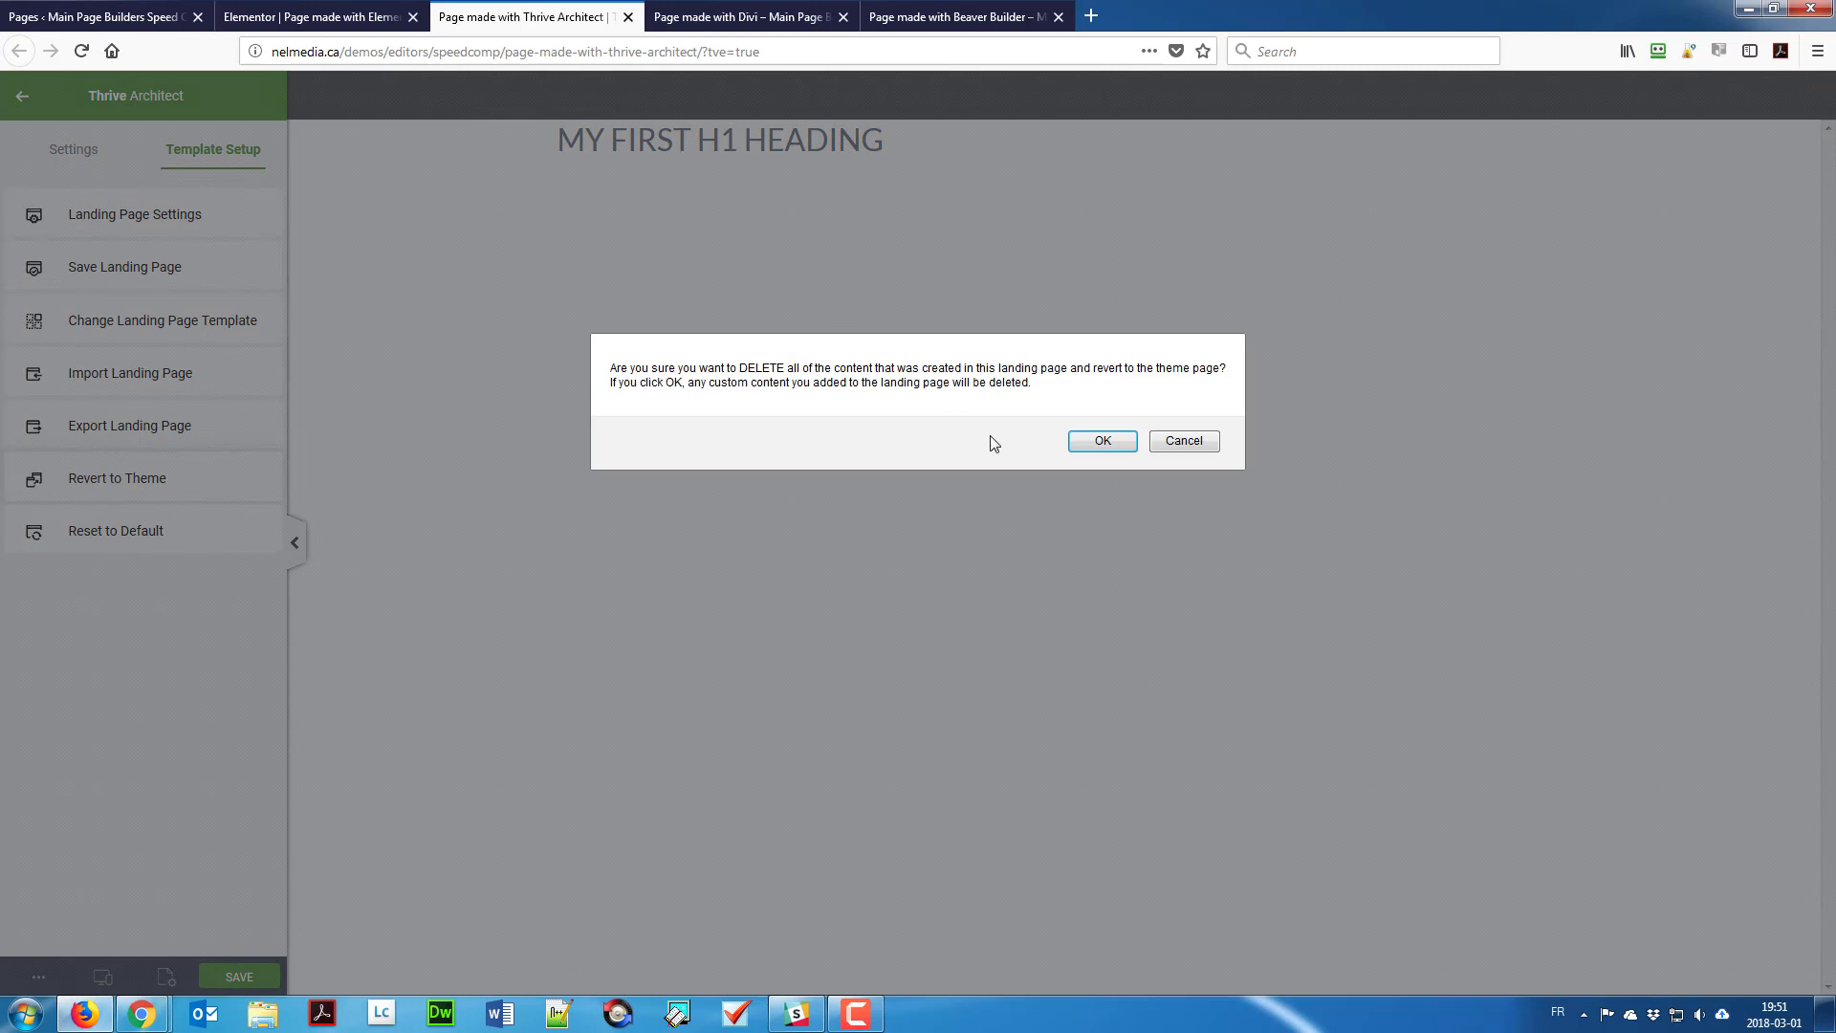
{"action": "left_click", "coordinate": [1085, 446]}
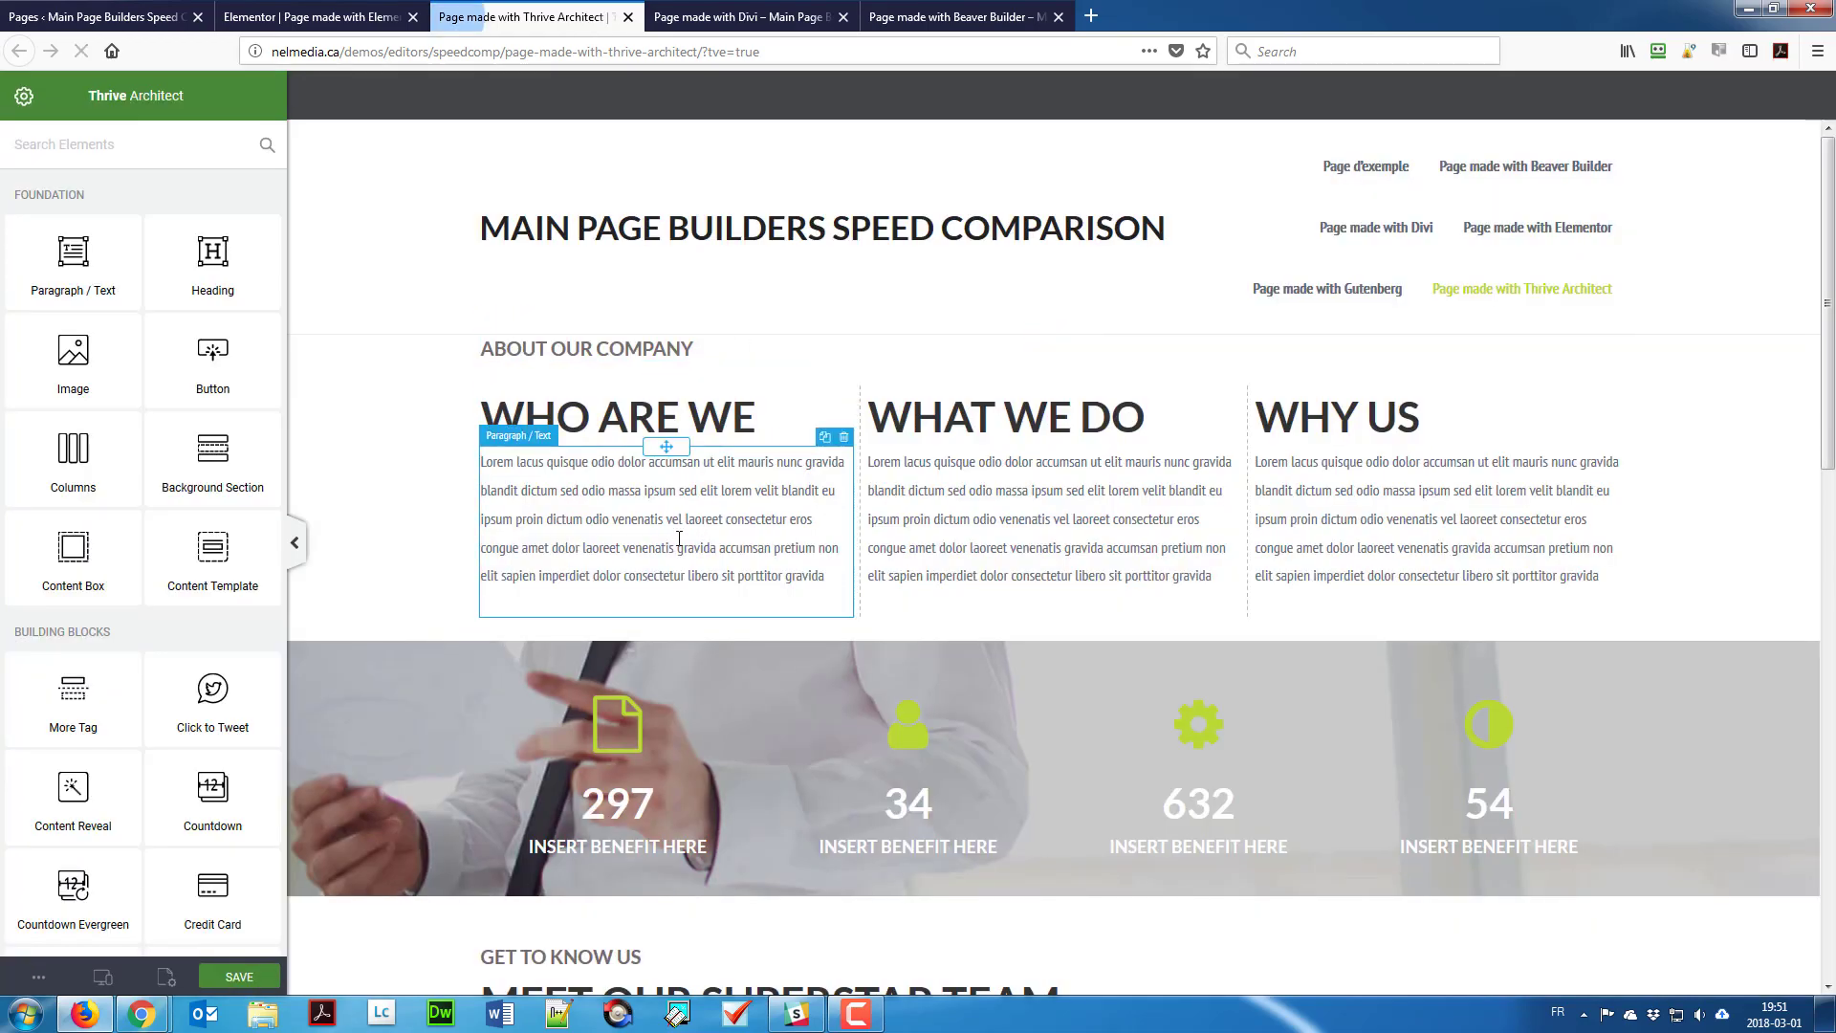
{"action": "scroll", "coordinate": [679, 539], "scroll_direction": "down", "scroll_amount": 7}
{"action": "scroll", "coordinate": [697, 565], "scroll_direction": "up", "scroll_amount": 7}
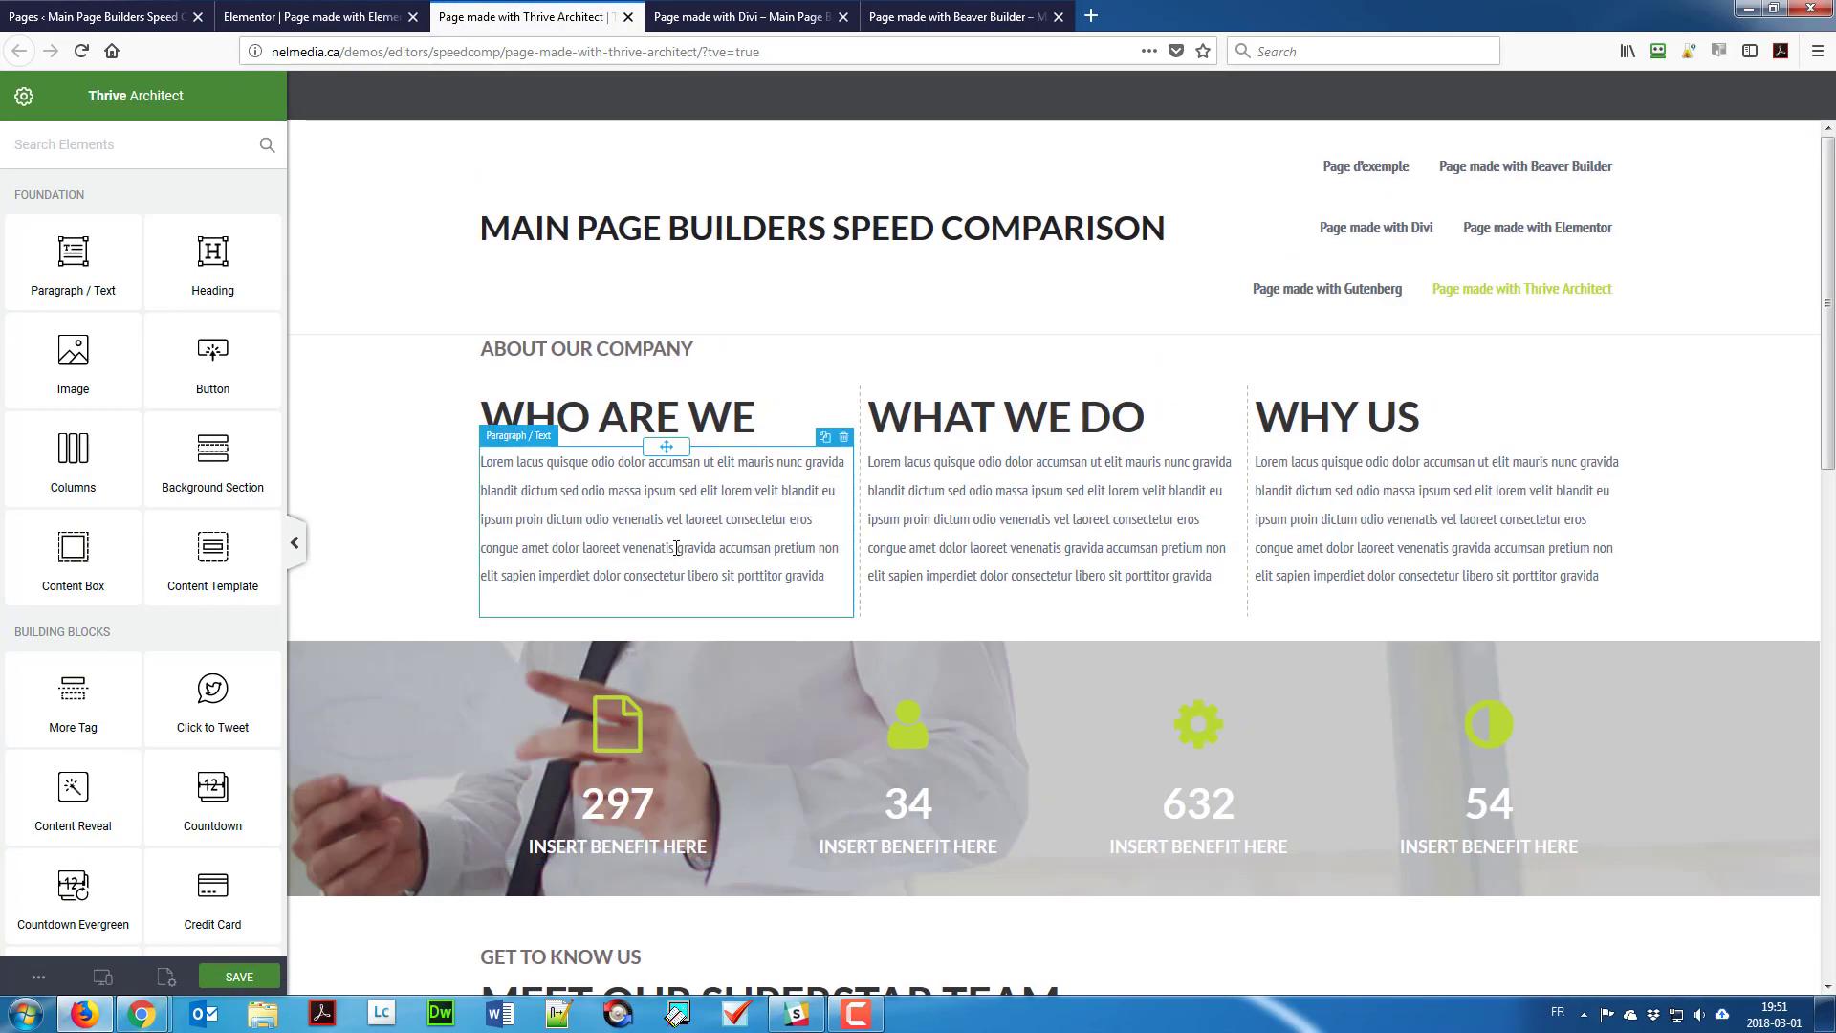
Step: Switch to the page made with Divi and examine the Background and Split Testing options in its page settings
{"action": "left_click", "coordinate": [782, 21]}
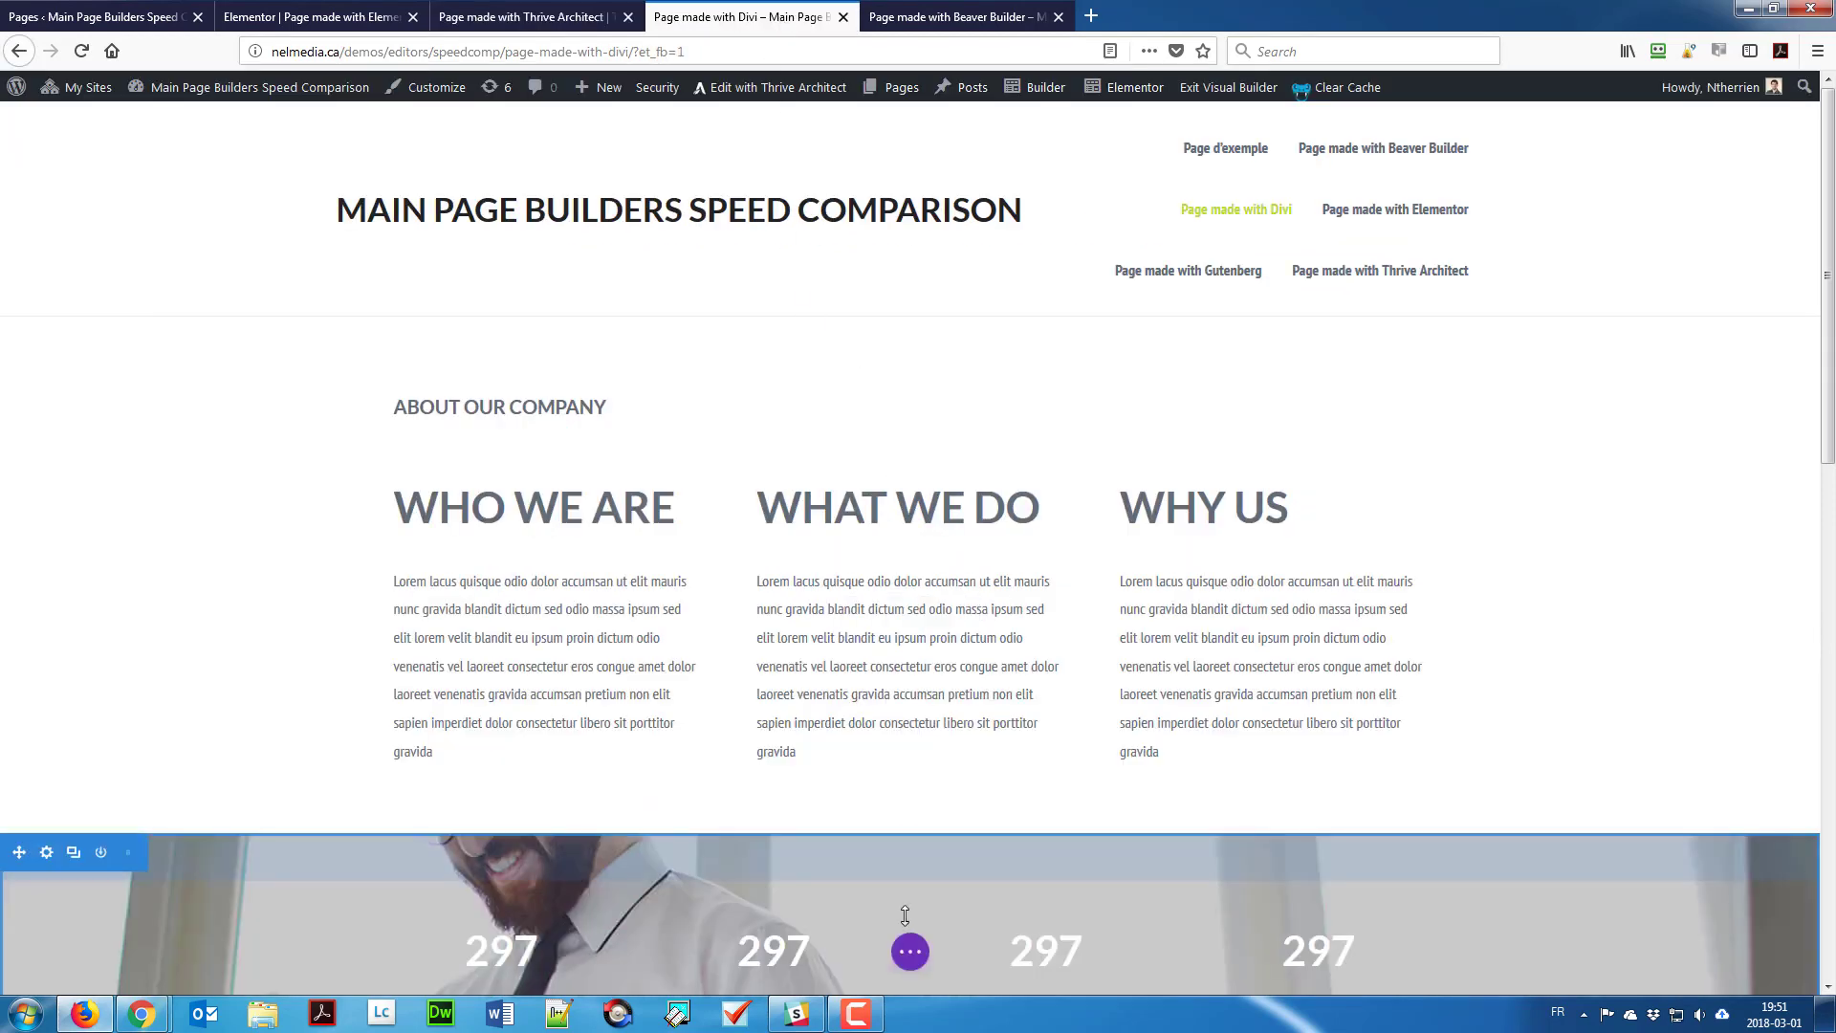
{"action": "left_click", "coordinate": [910, 949]}
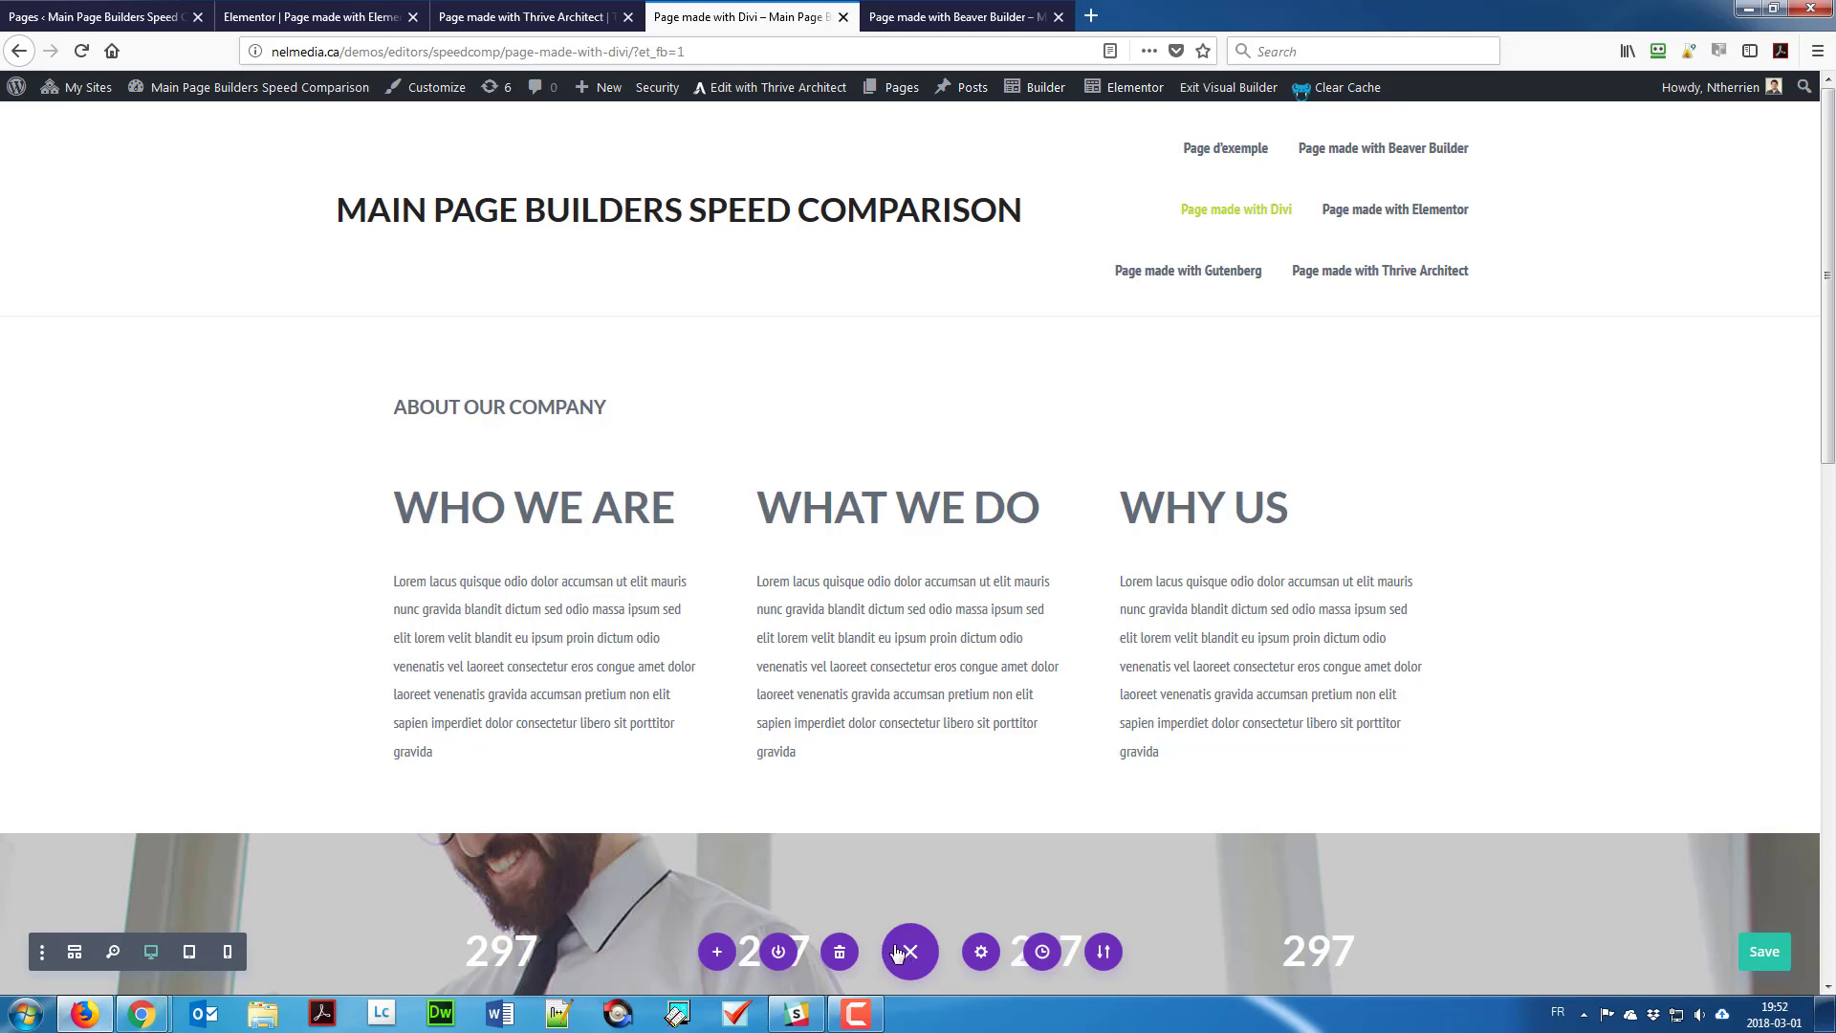
{"action": "left_click", "coordinate": [981, 951]}
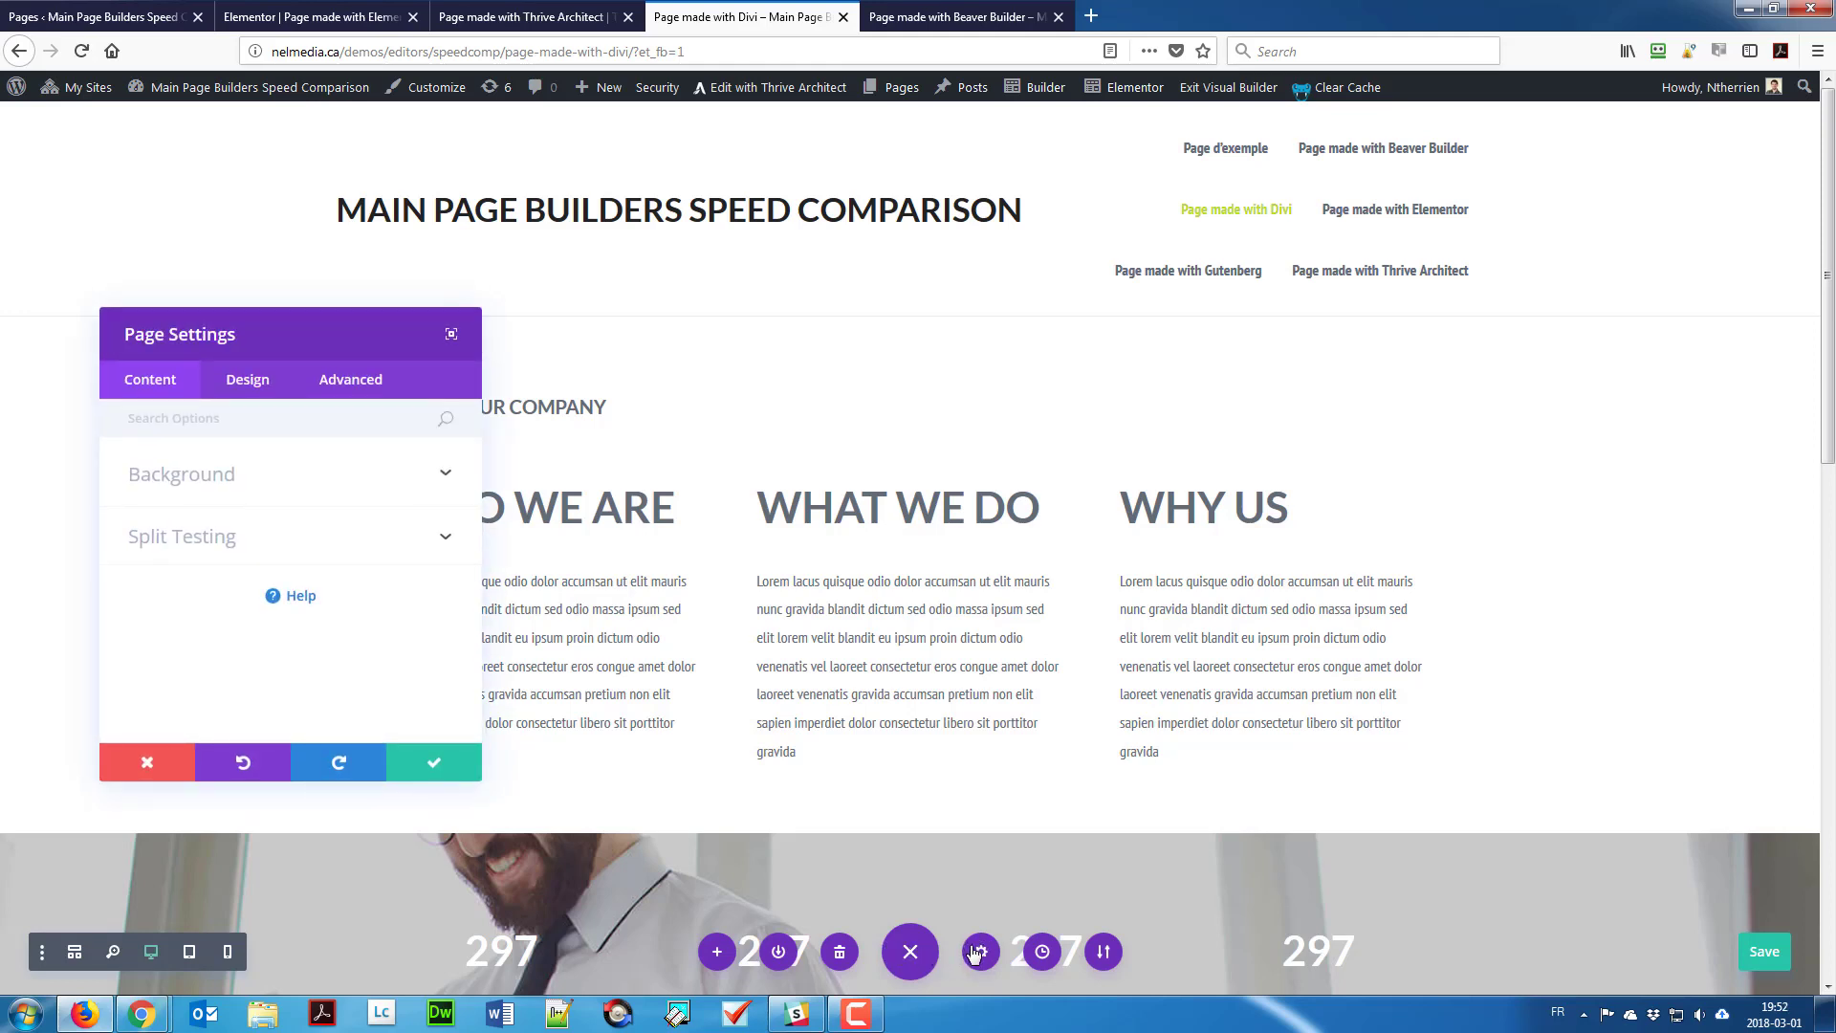
{"action": "left_click", "coordinate": [241, 480]}
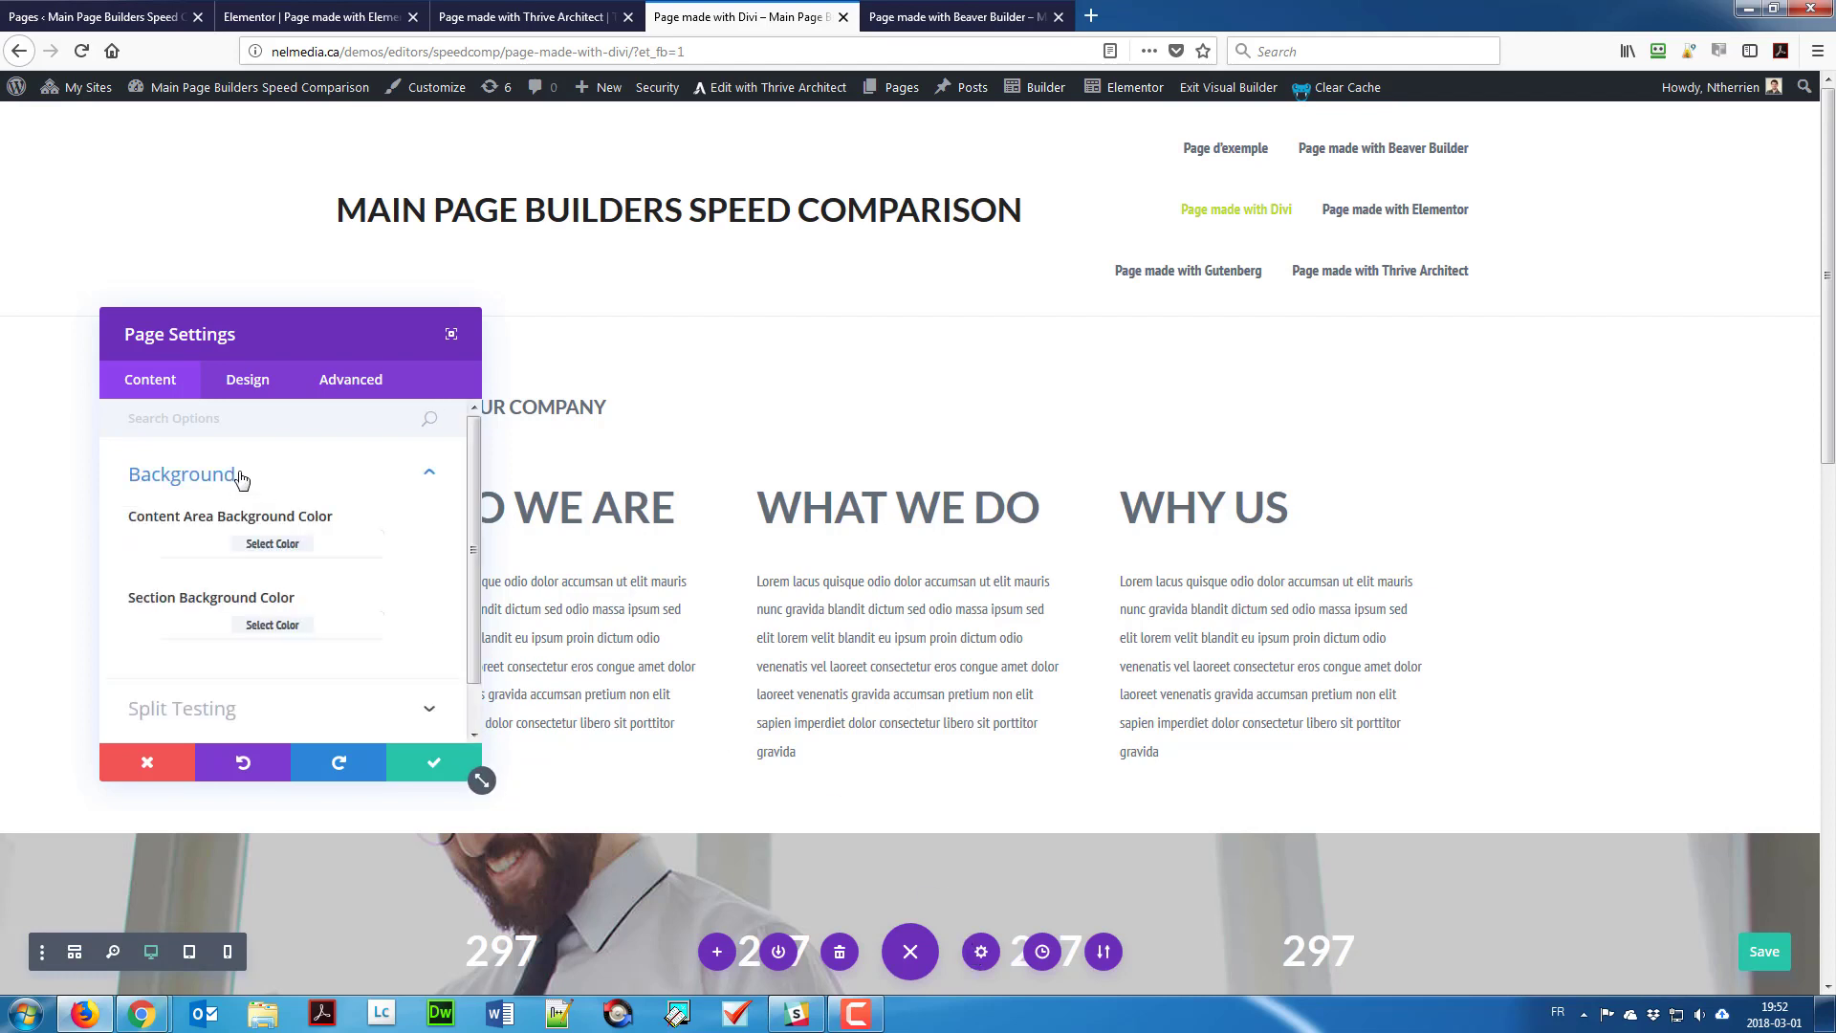
{"action": "left_click", "coordinate": [257, 706]}
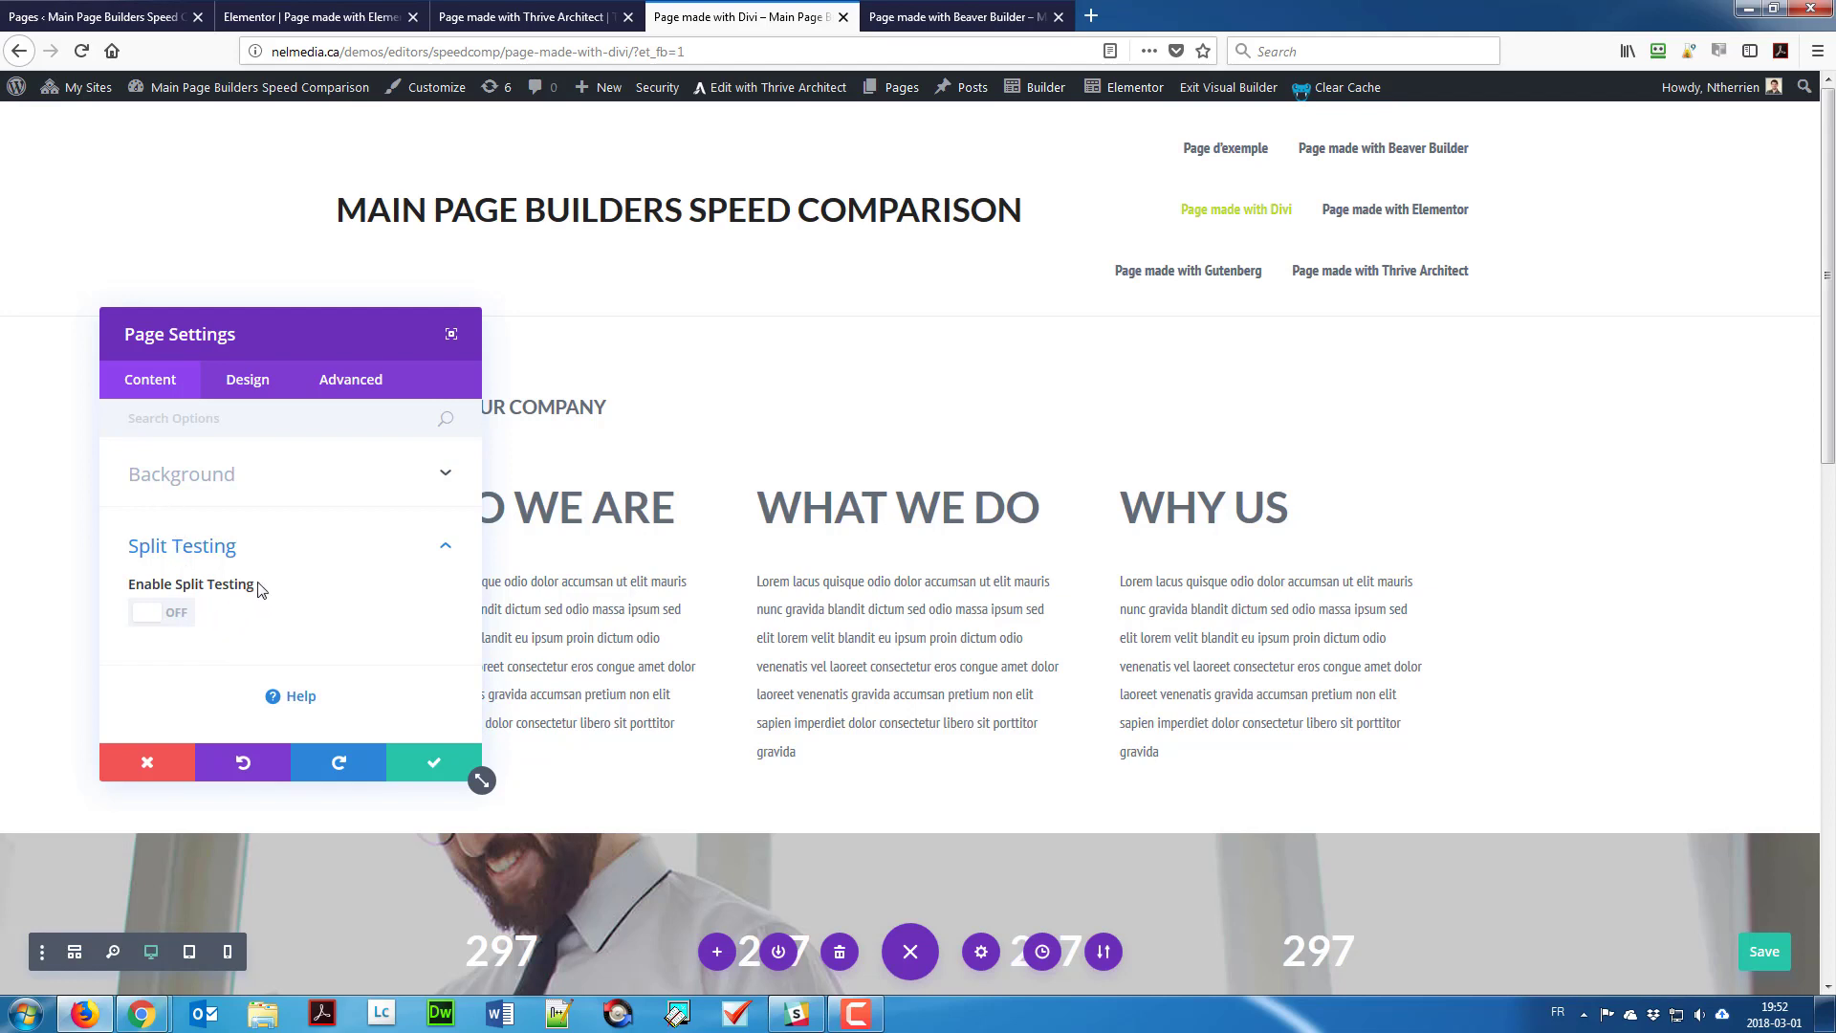
Step: Examine the Text color options in the Design page settings and the option groups in the Advanced settings
{"action": "left_click", "coordinate": [229, 387]}
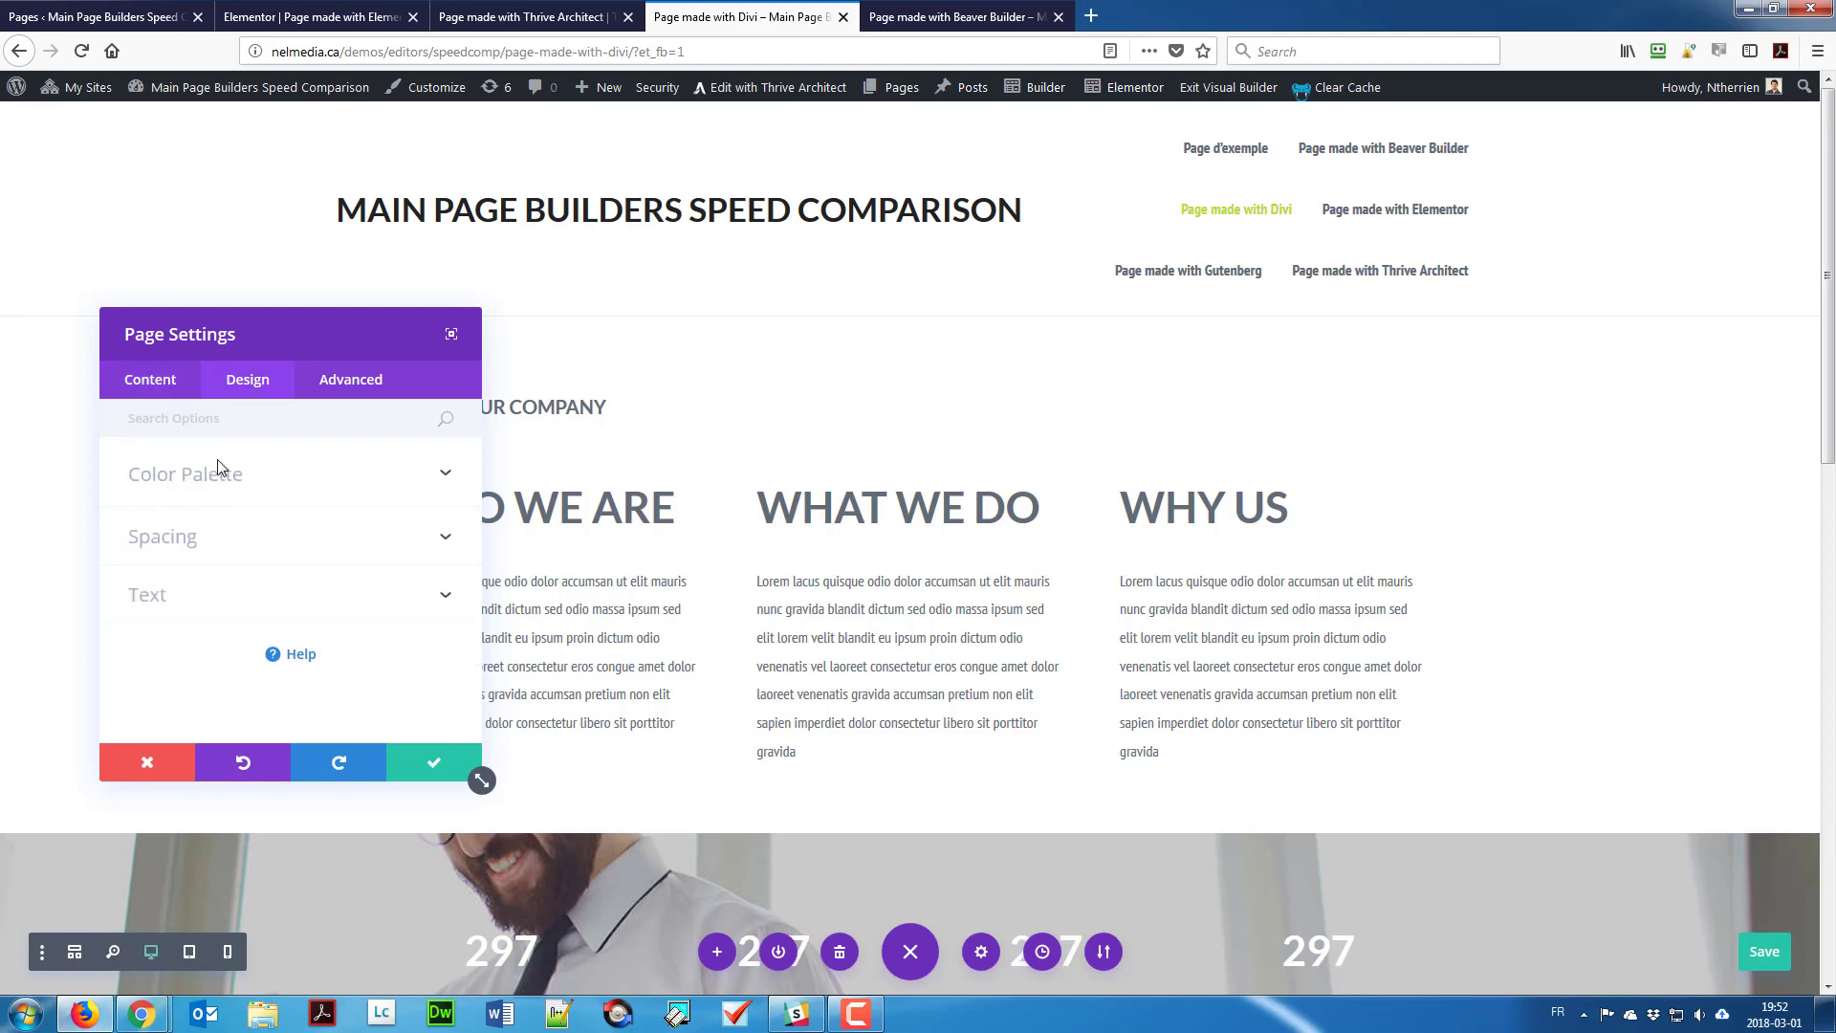
{"action": "left_click", "coordinate": [180, 599]}
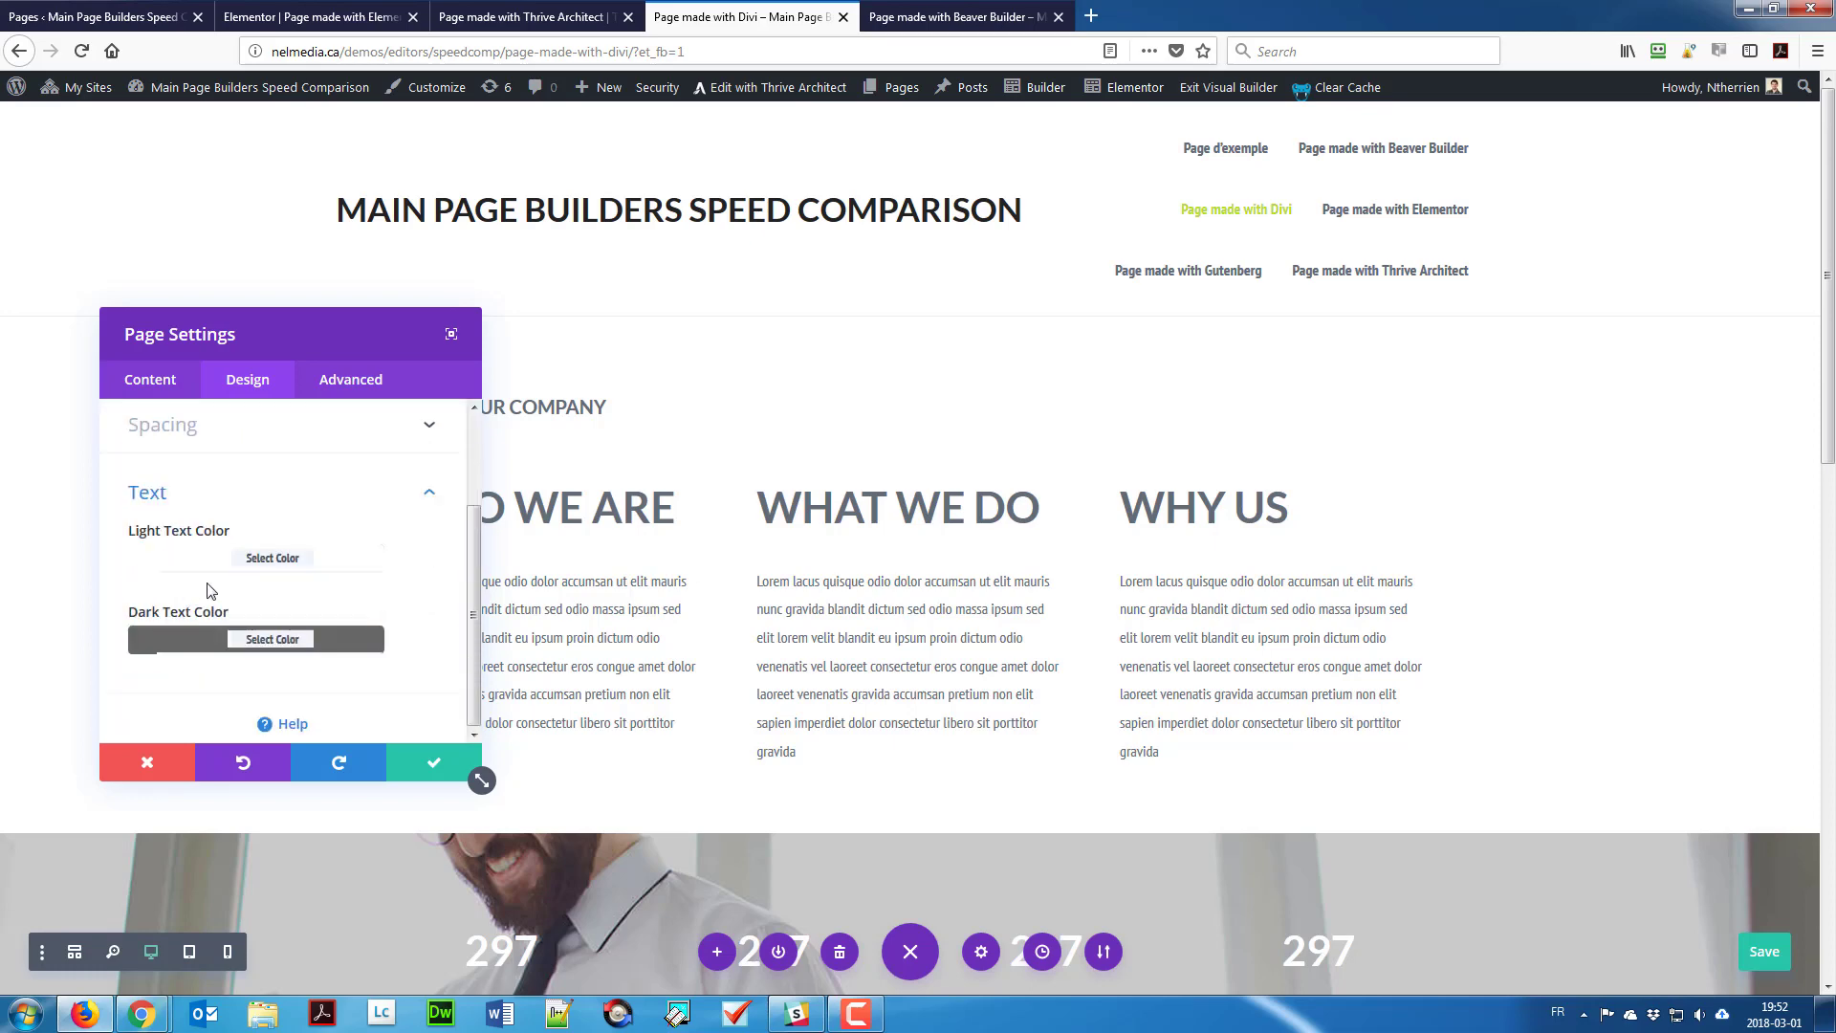
{"action": "scroll", "coordinate": [316, 554], "scroll_direction": "down", "scroll_amount": 3}
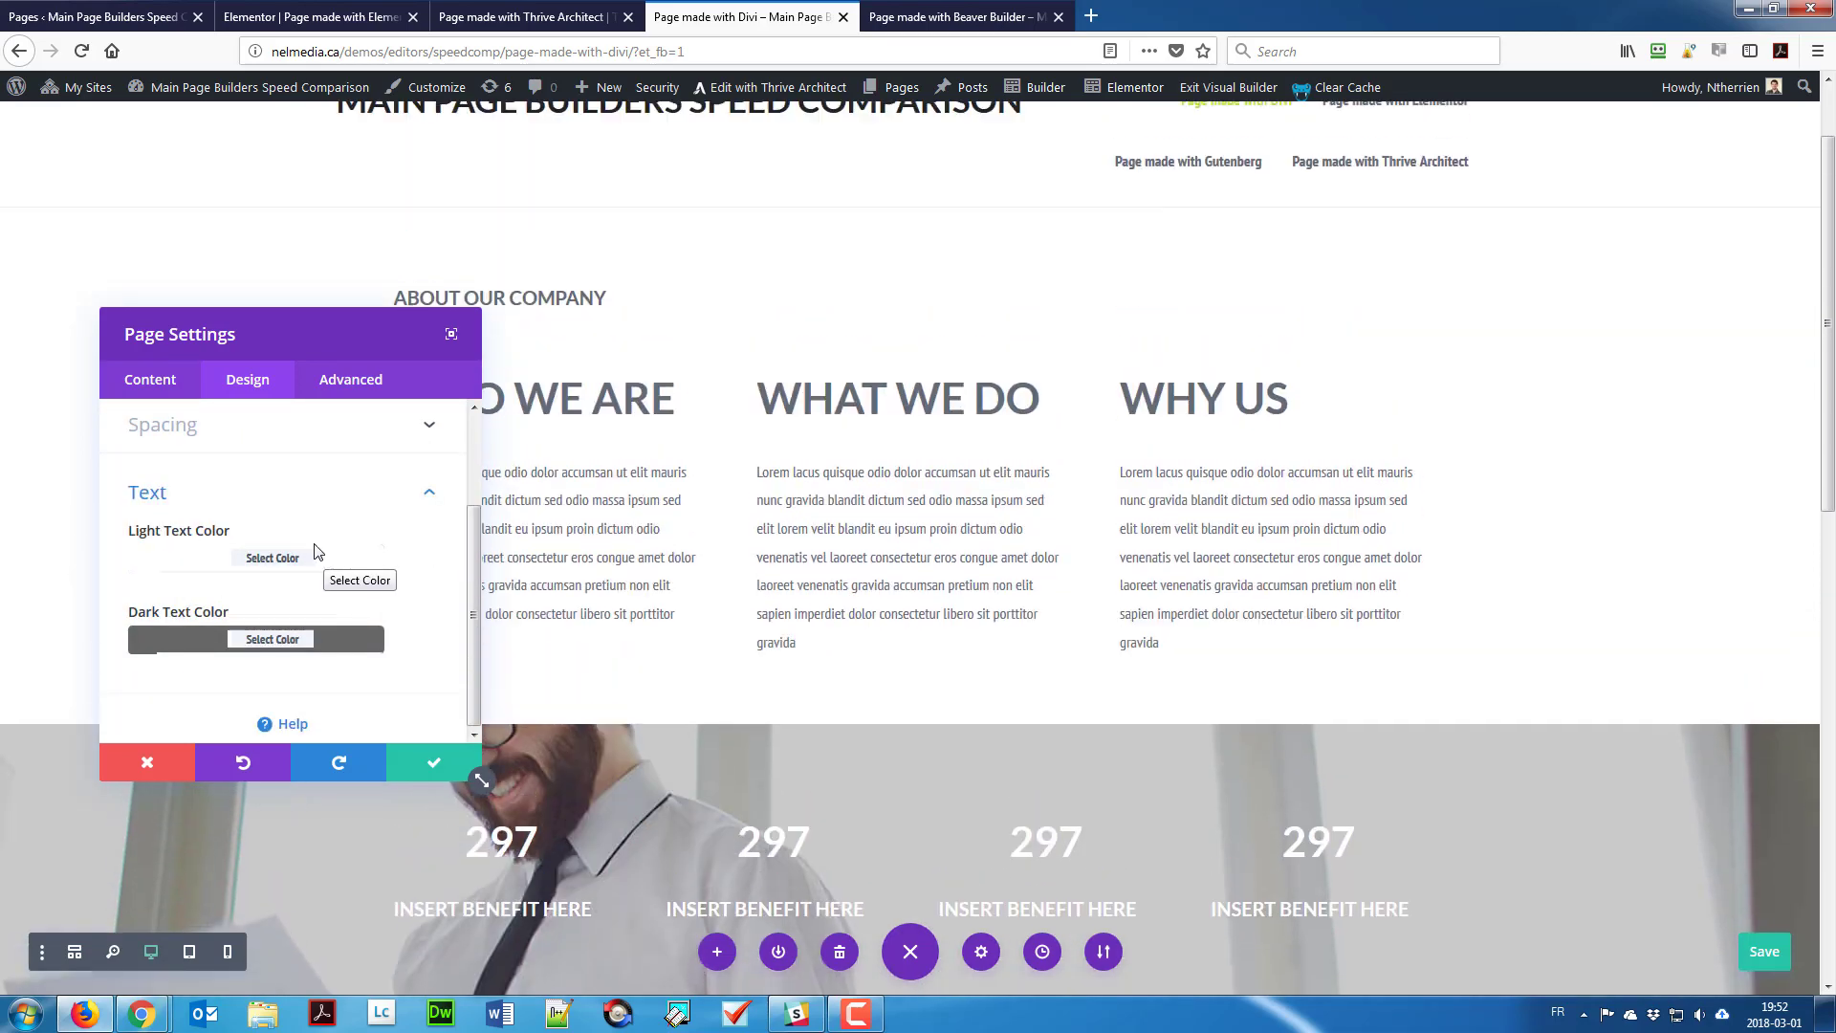
{"action": "left_click", "coordinate": [340, 386]}
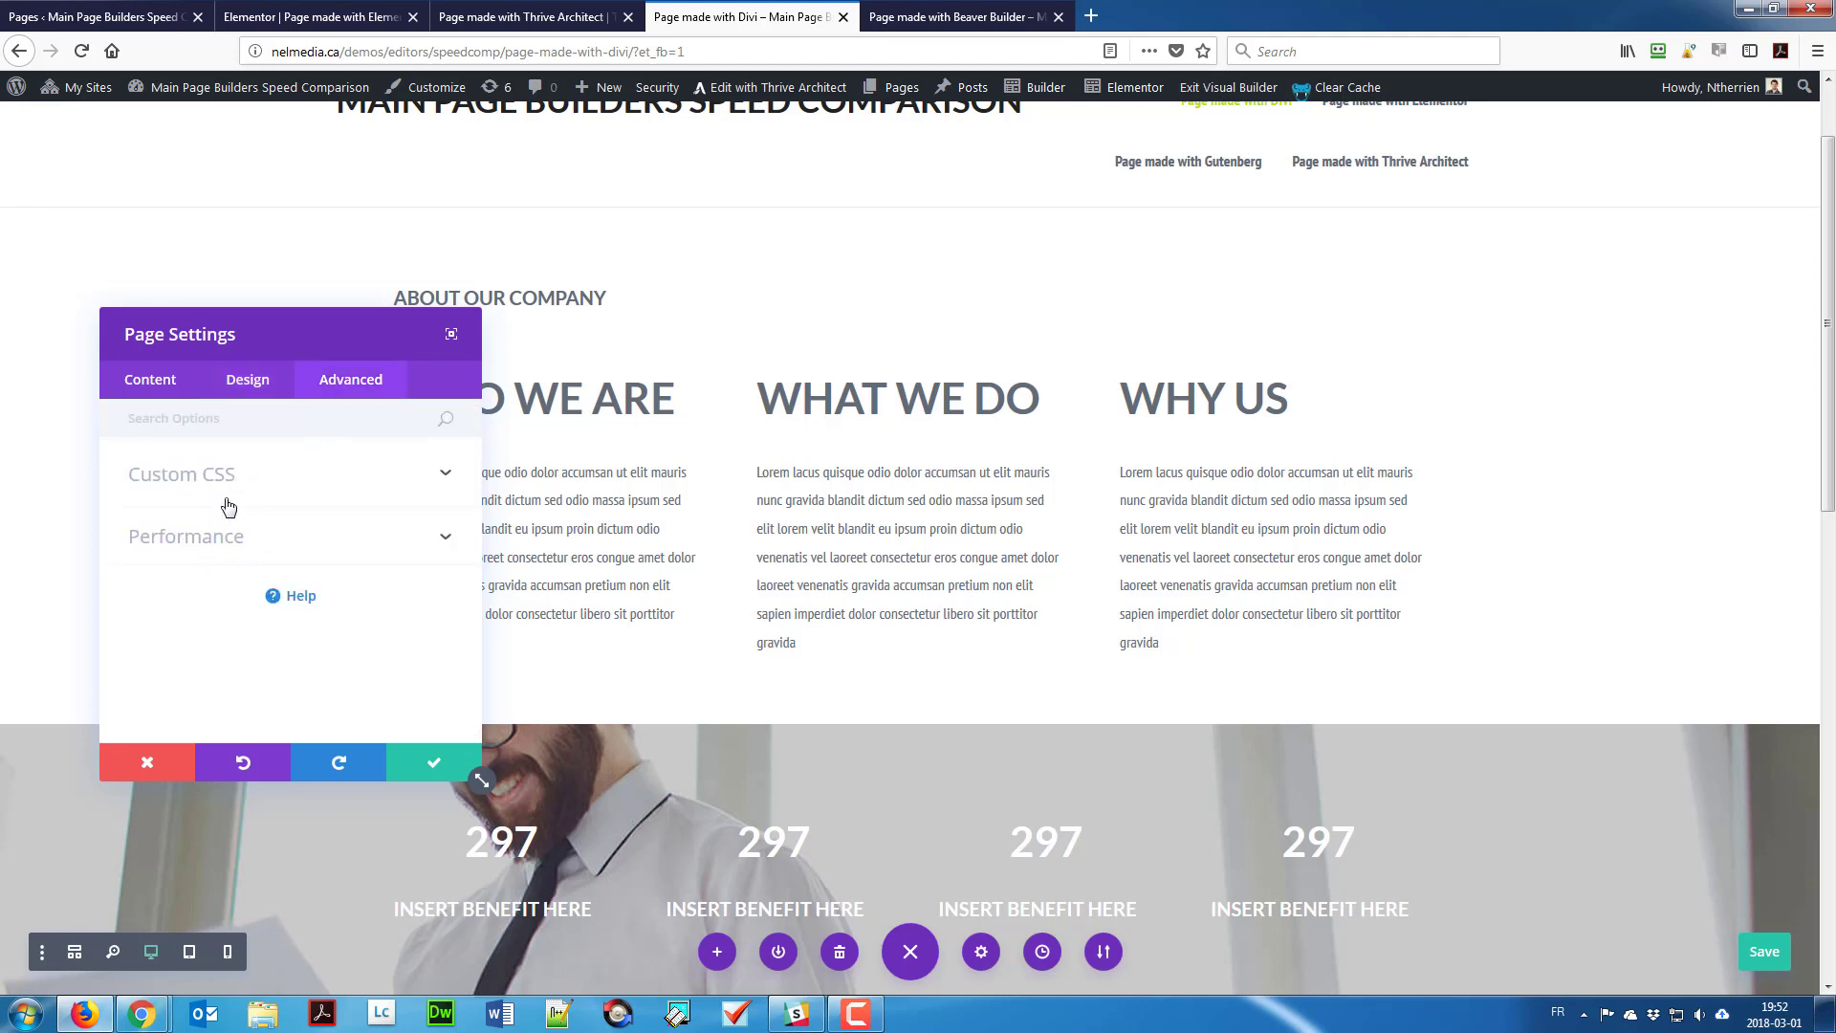
{"action": "left_click", "coordinate": [244, 386]}
{"action": "scroll", "coordinate": [359, 504], "scroll_direction": "up", "scroll_amount": 2}
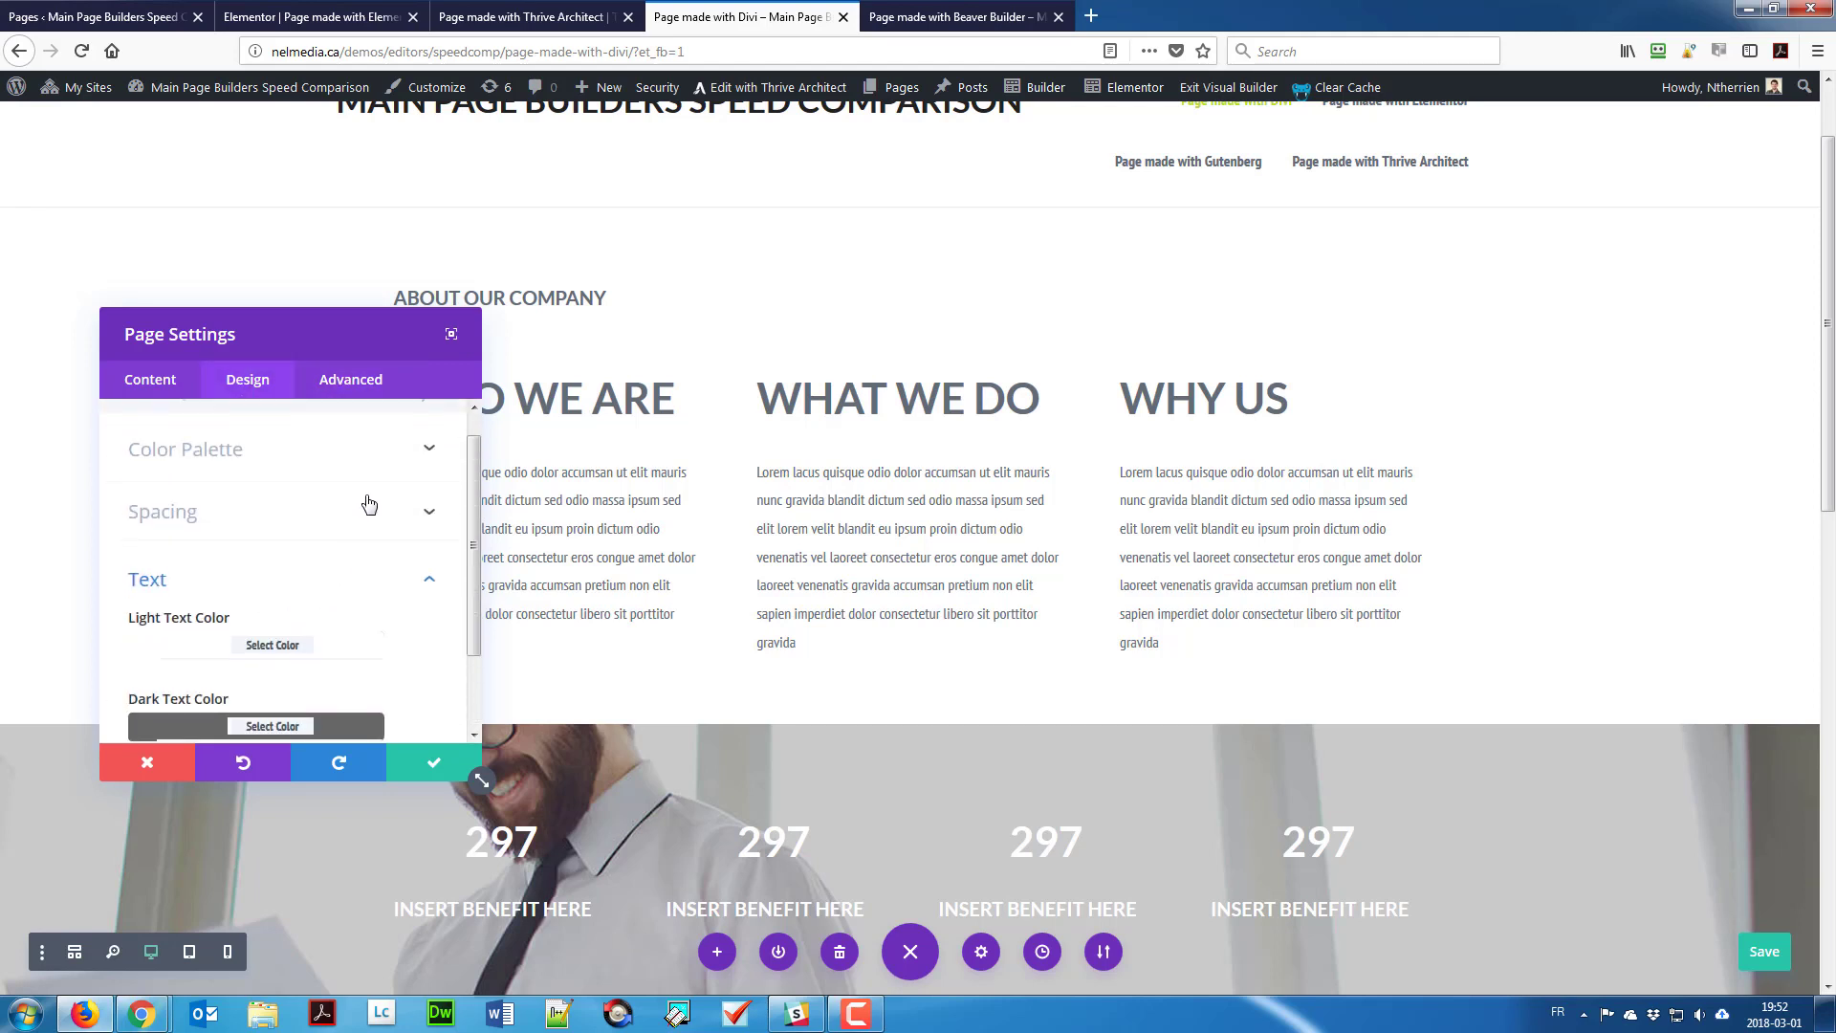
{"action": "left_click", "coordinate": [275, 610]}
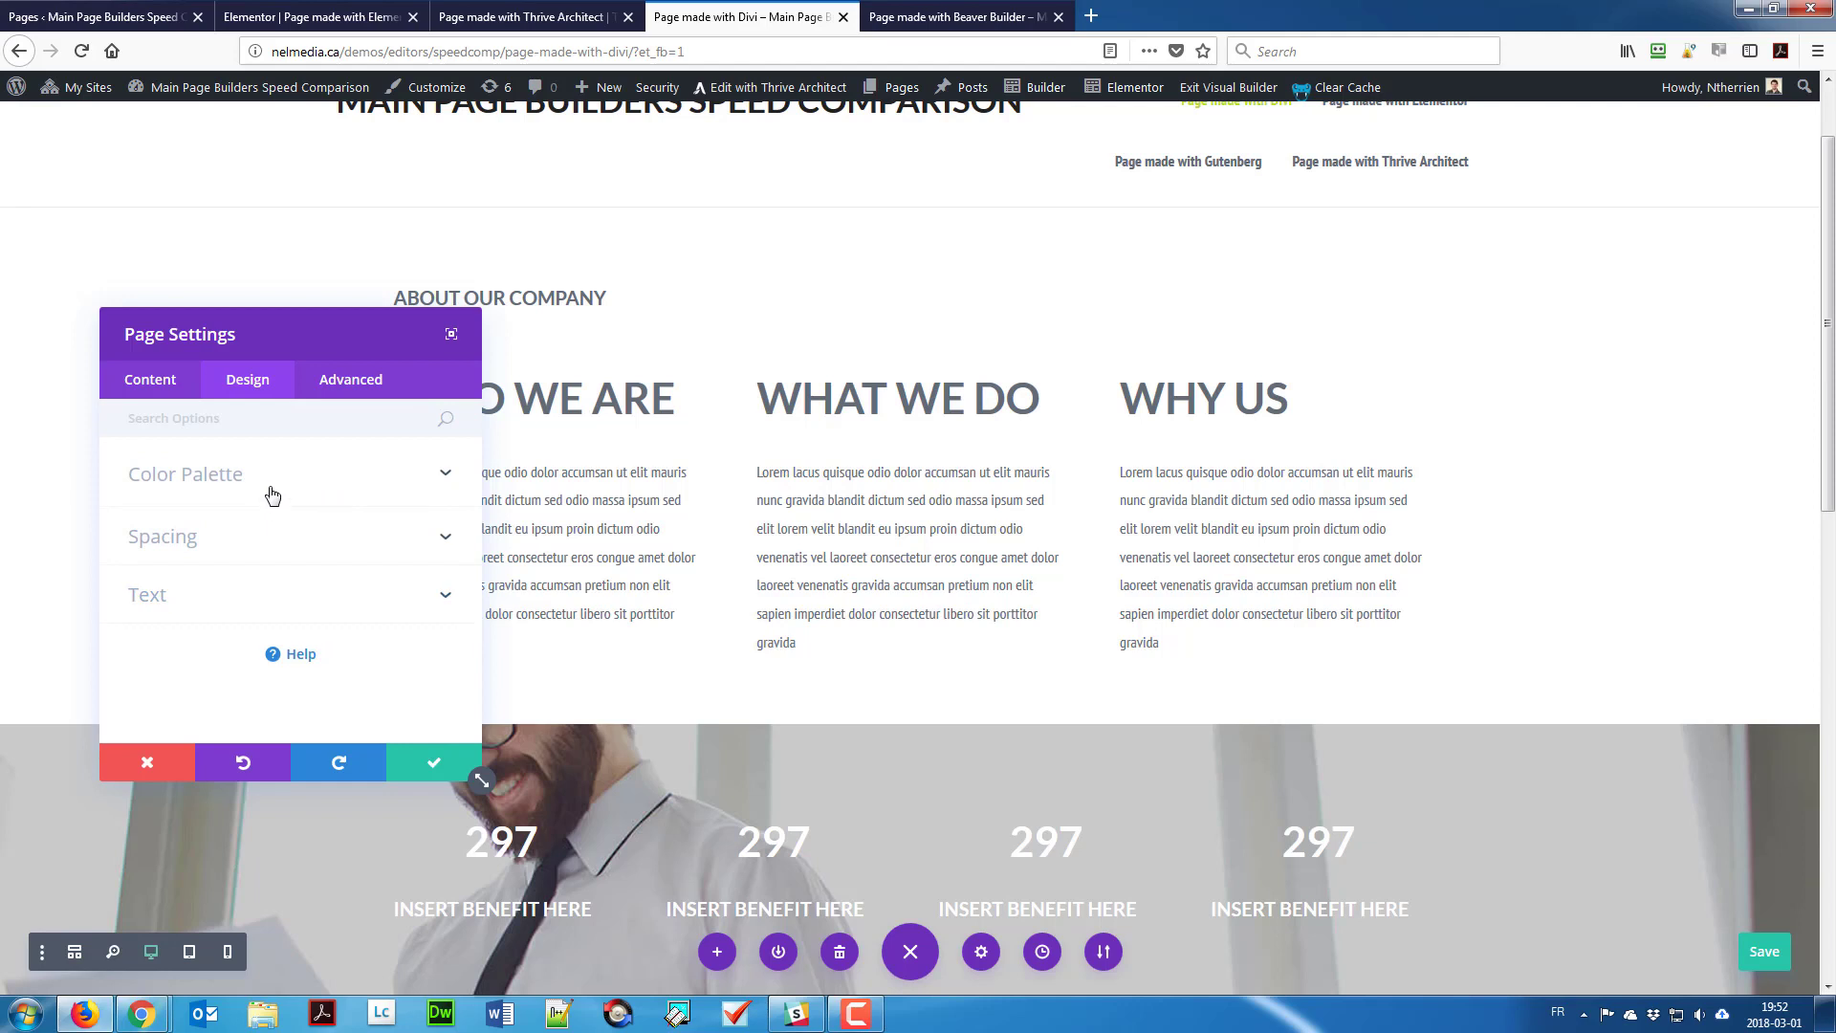
Step: Examine the Color Palette design options and move the Page Settings window off the page's column text
{"action": "left_click", "coordinate": [272, 493]}
{"action": "left_click", "coordinate": [254, 481]}
{"action": "mouse_move", "coordinate": [357, 328]}
{"action": "left_mouse_down"}
{"action": "mouse_move", "coordinate": [2, 356]}
{"action": "mouse_move", "coordinate": [320, 352]}
{"action": "mouse_move", "coordinate": [300, 365]}
{"action": "mouse_move", "coordinate": [326, 346]}
{"action": "left_mouse_up"}
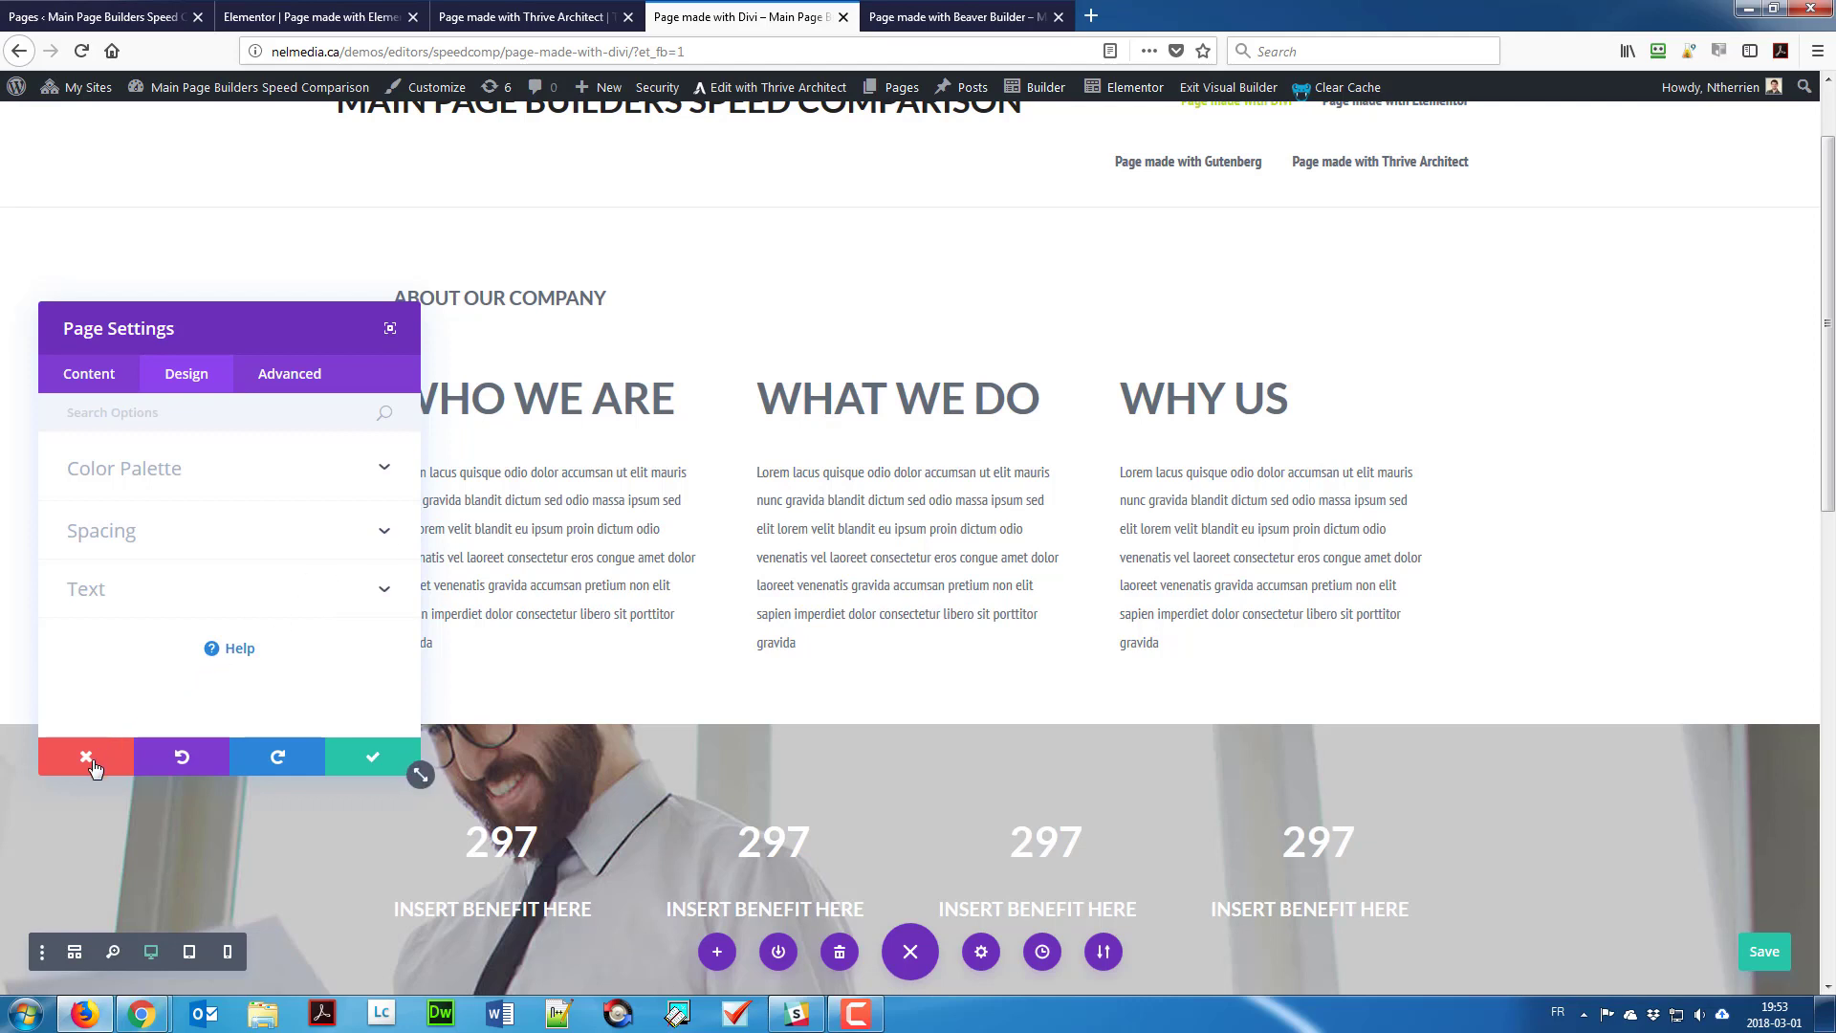
Step: Review the Content and Design option groups of the Divi page settings once more and close them without saving
{"action": "left_click", "coordinate": [115, 371]}
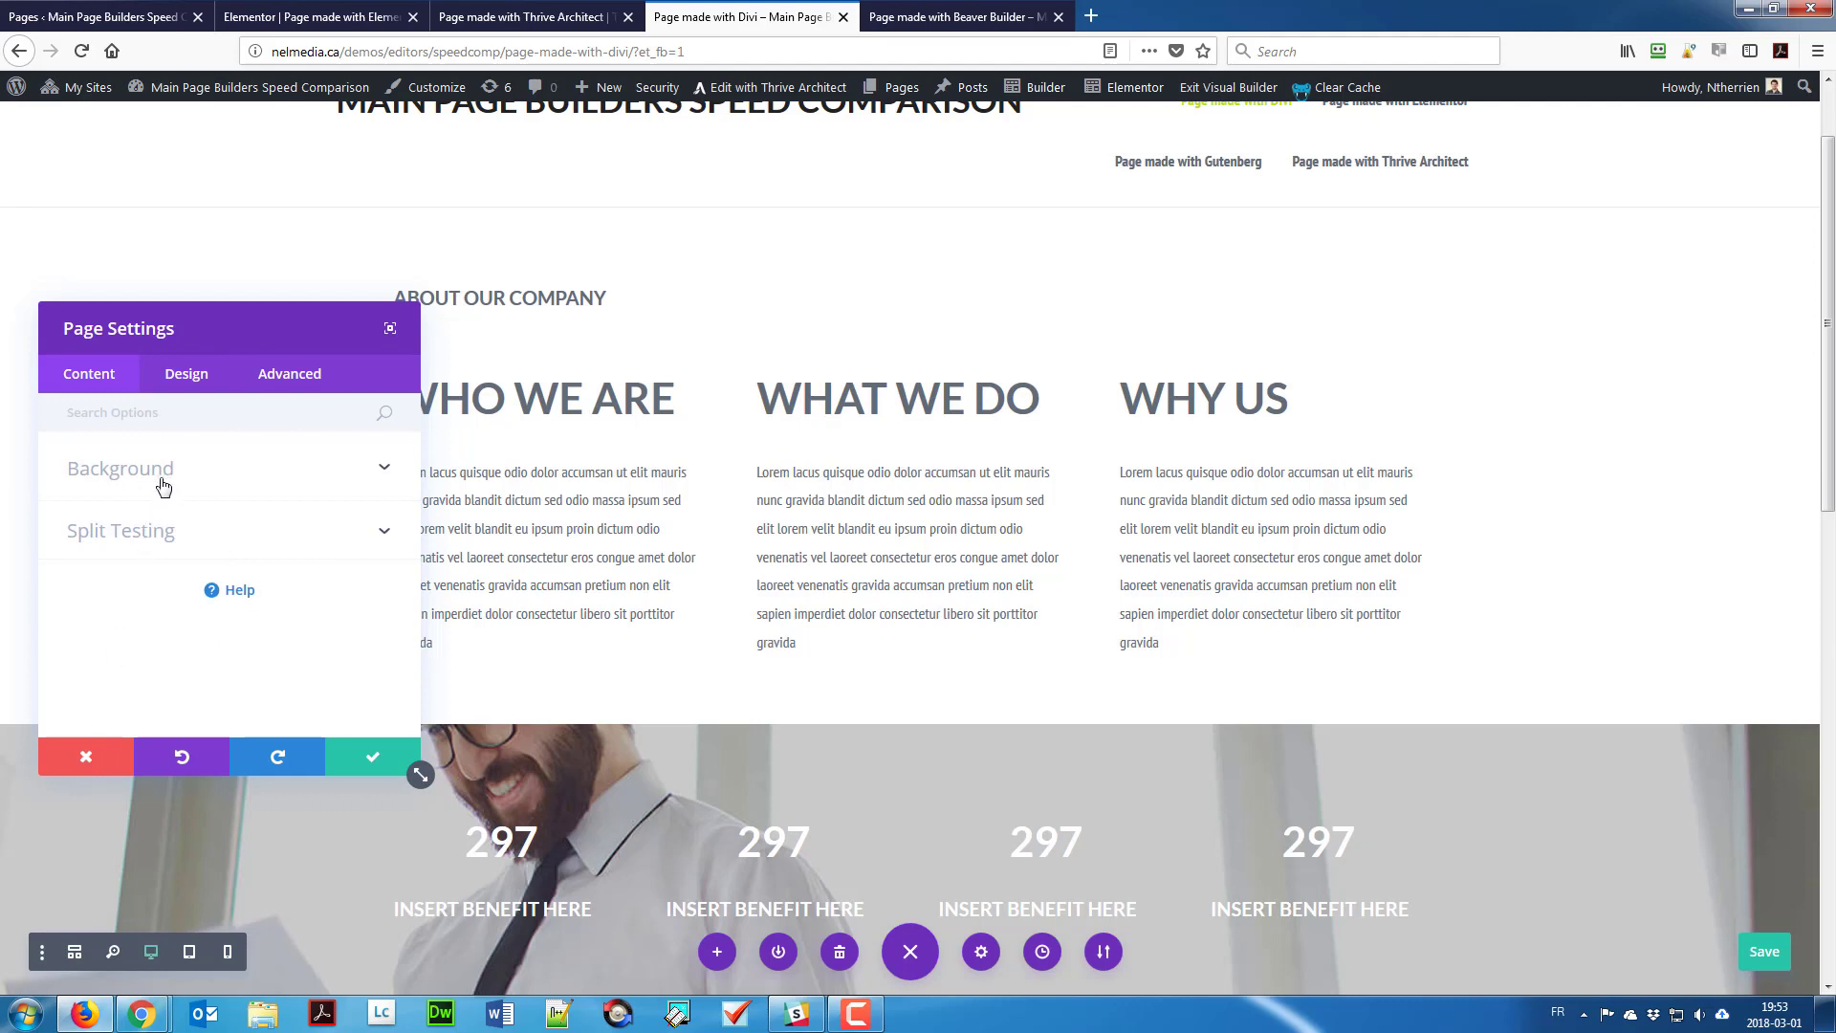
{"action": "left_click", "coordinate": [185, 386]}
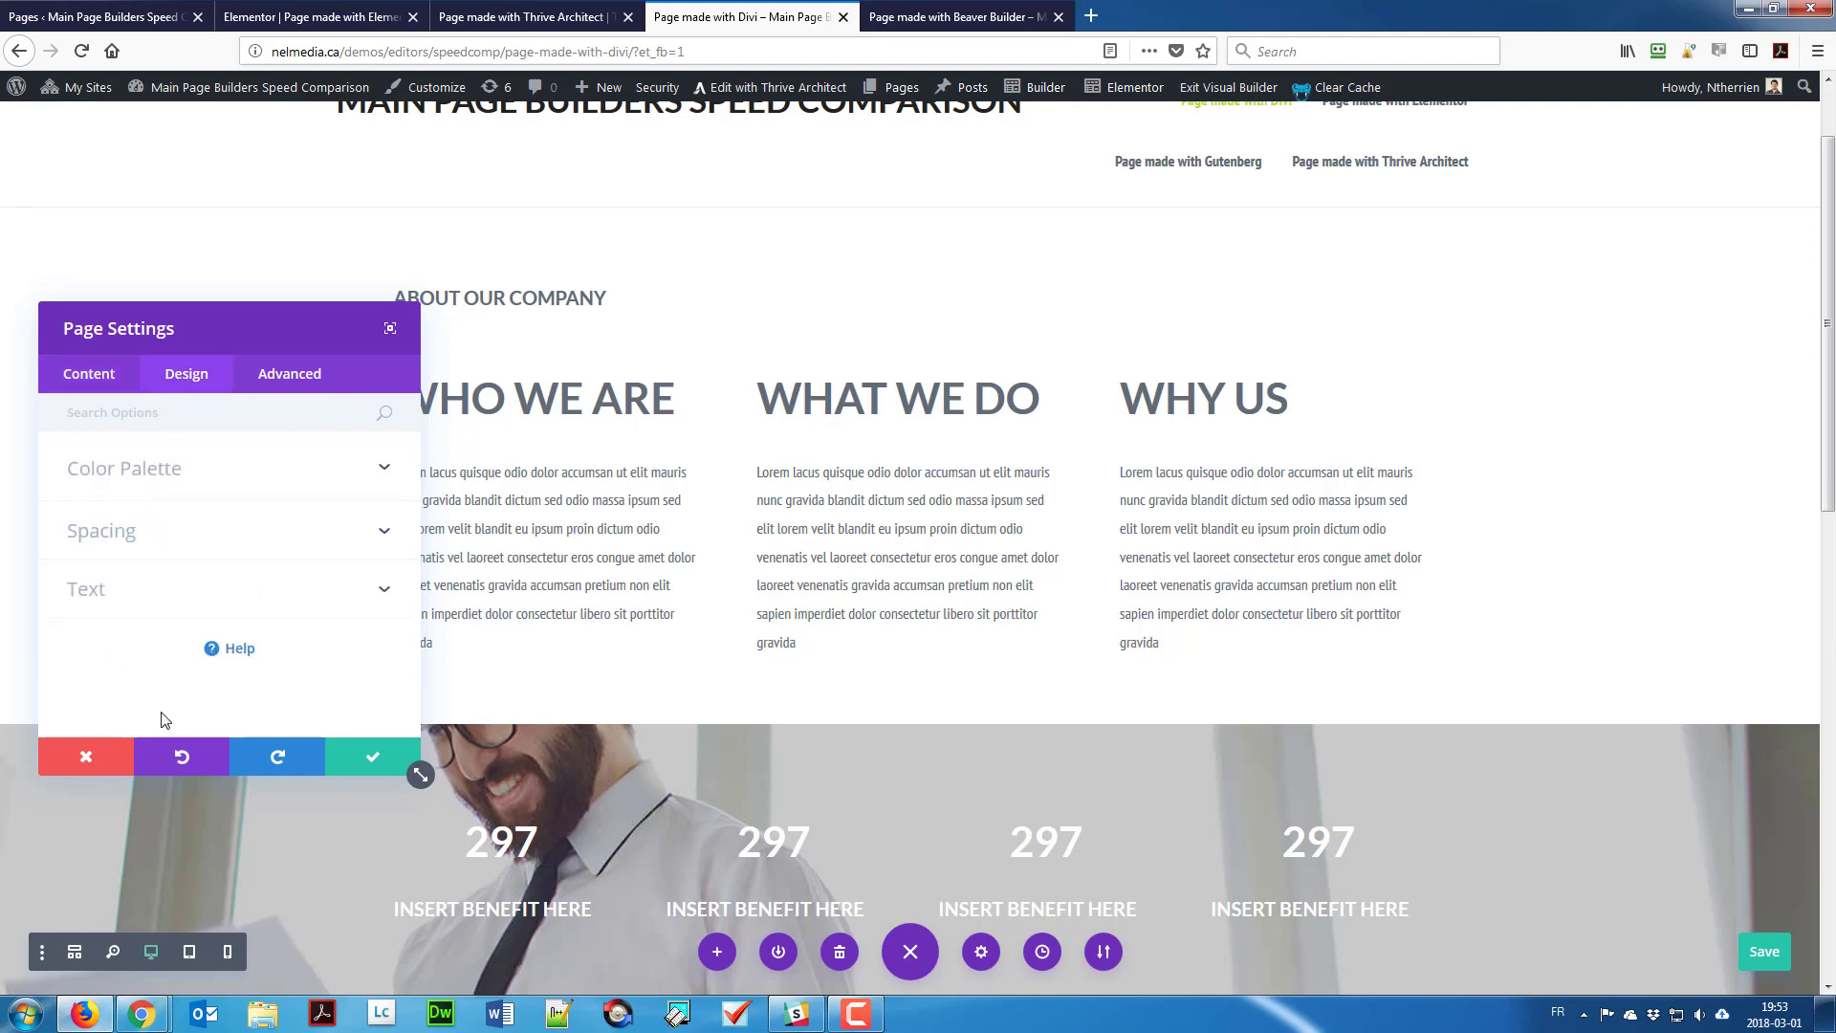
{"action": "left_click", "coordinate": [102, 770]}
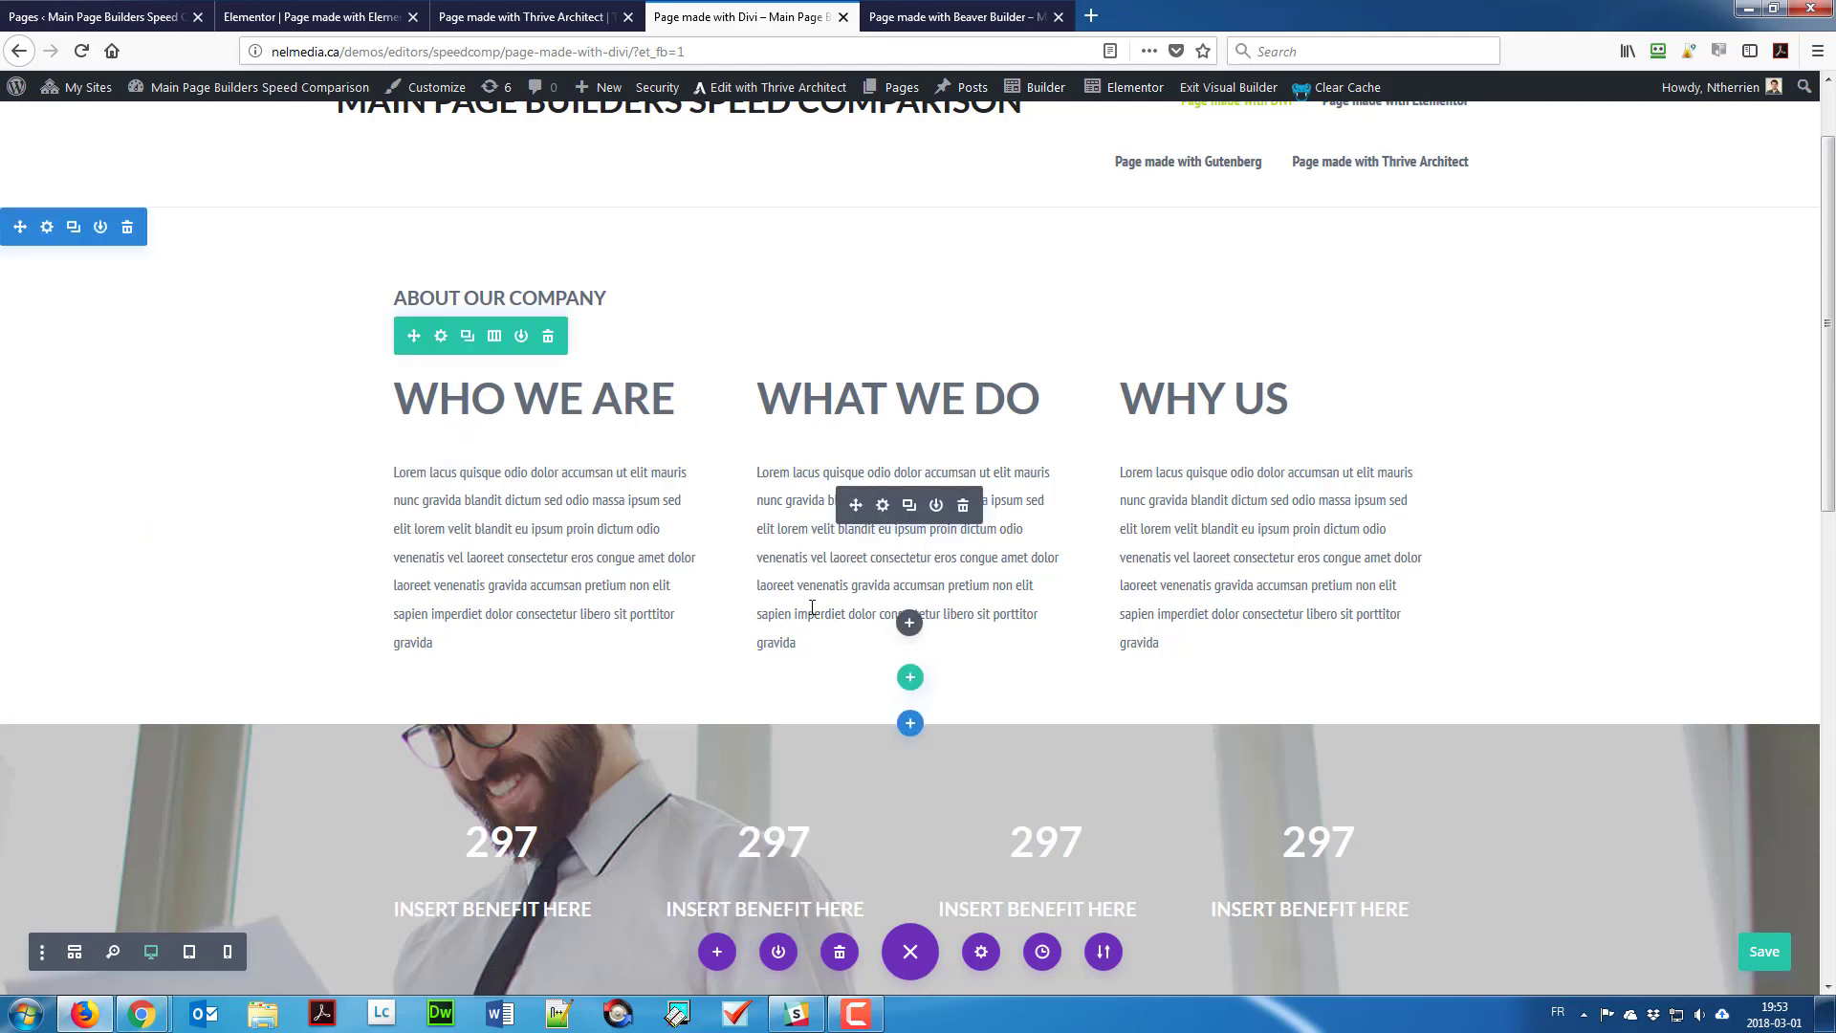
{"action": "scroll", "coordinate": [841, 579], "scroll_direction": "up", "scroll_amount": 2}
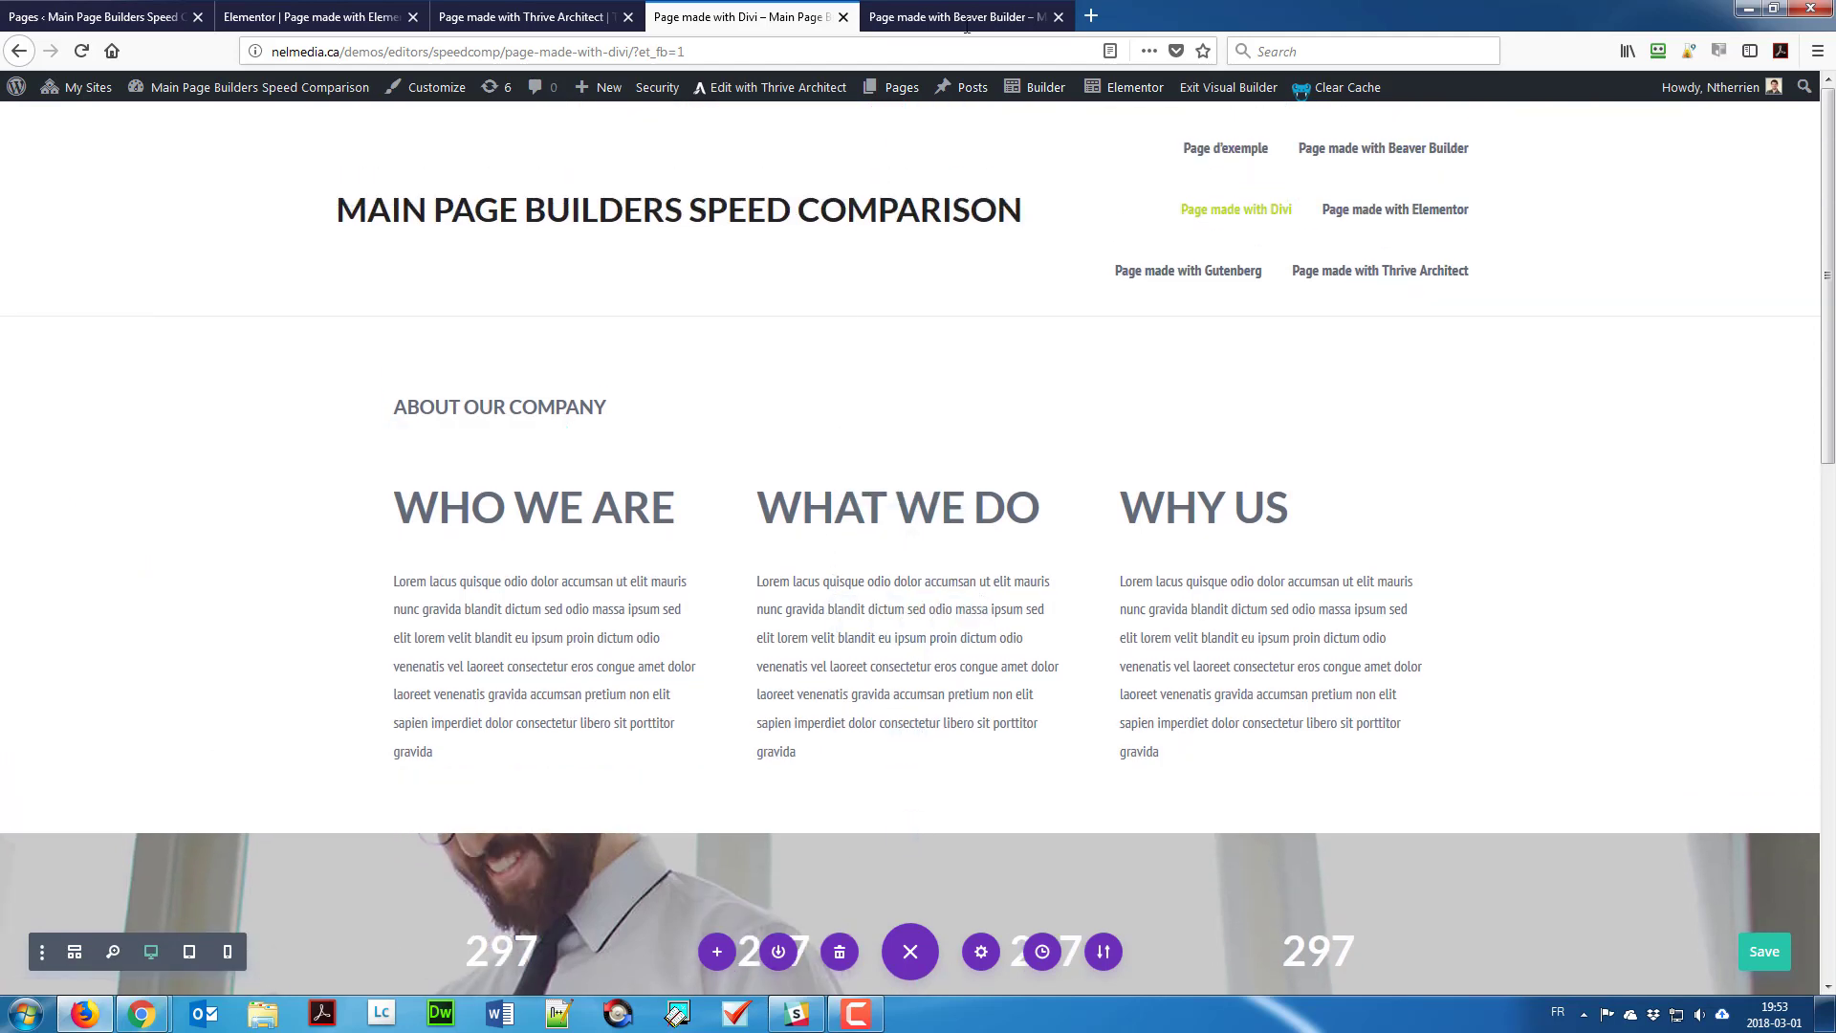
Step: Switch to the page made with Beaver Builder and examine its Global Settings for page heading, rows, modules and responsive layout
{"action": "left_click", "coordinate": [1001, 21]}
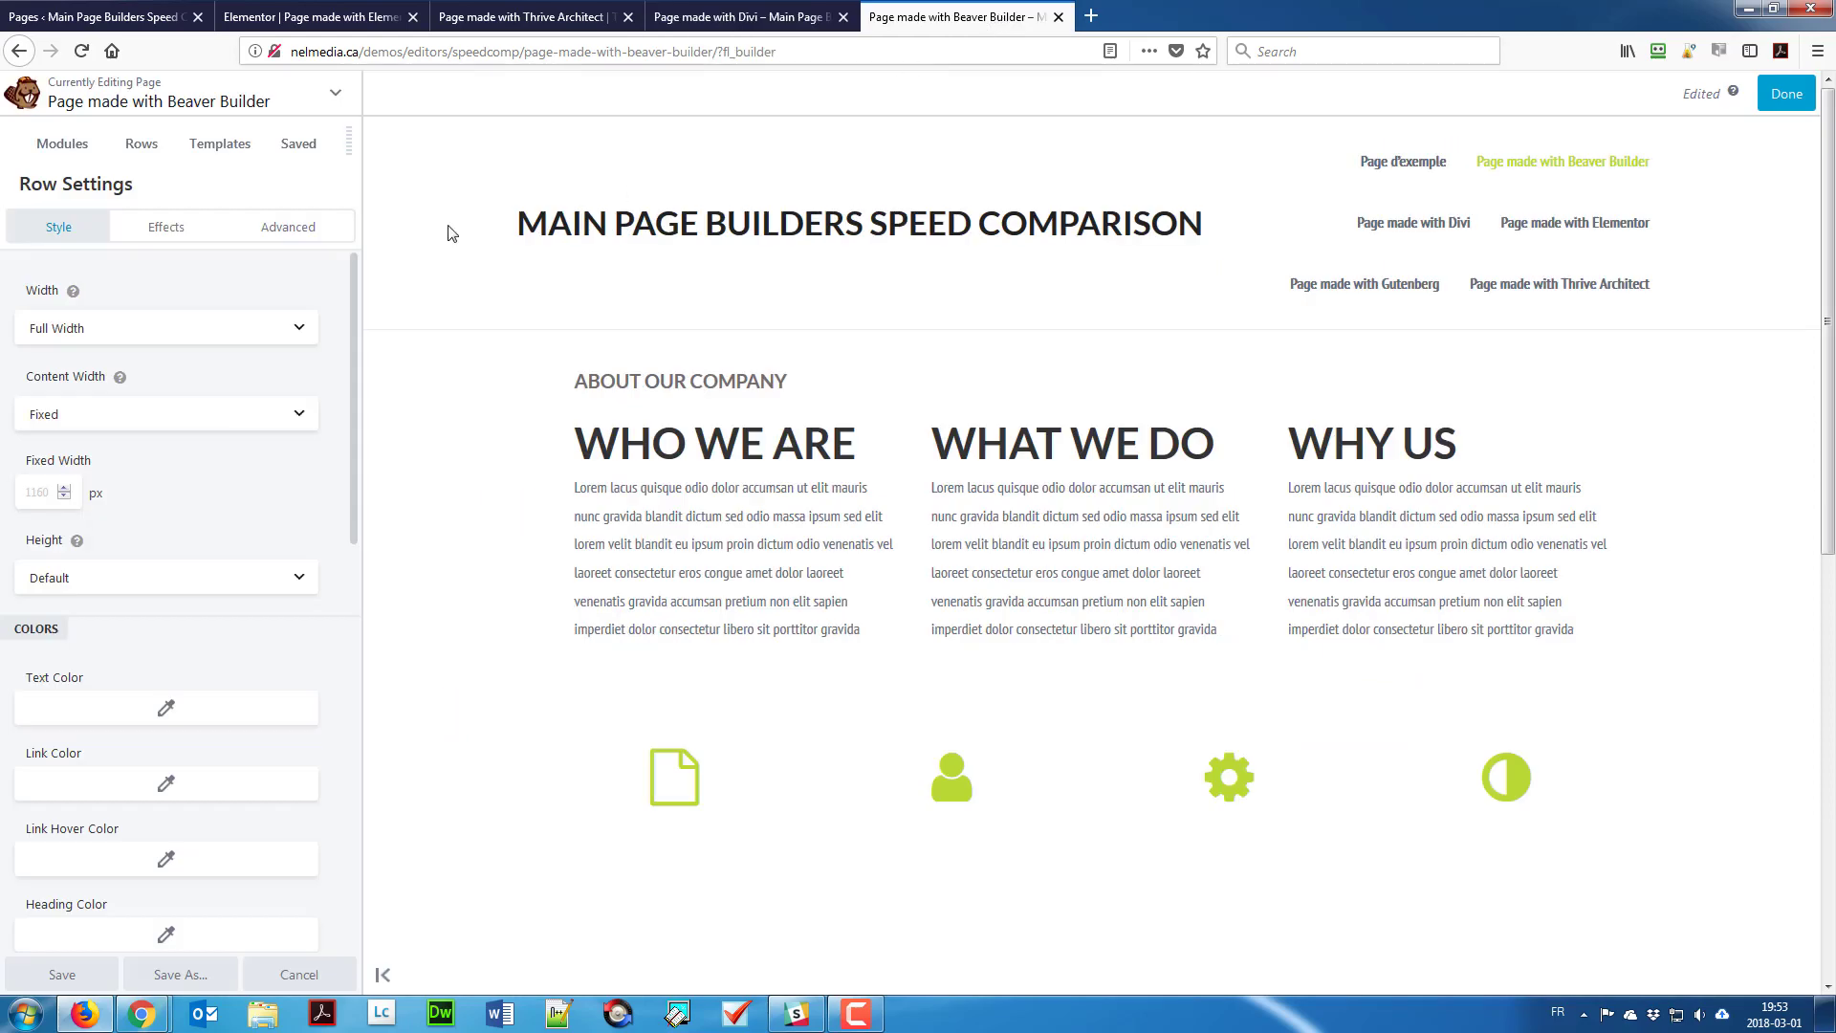
{"action": "left_click", "coordinate": [205, 111]}
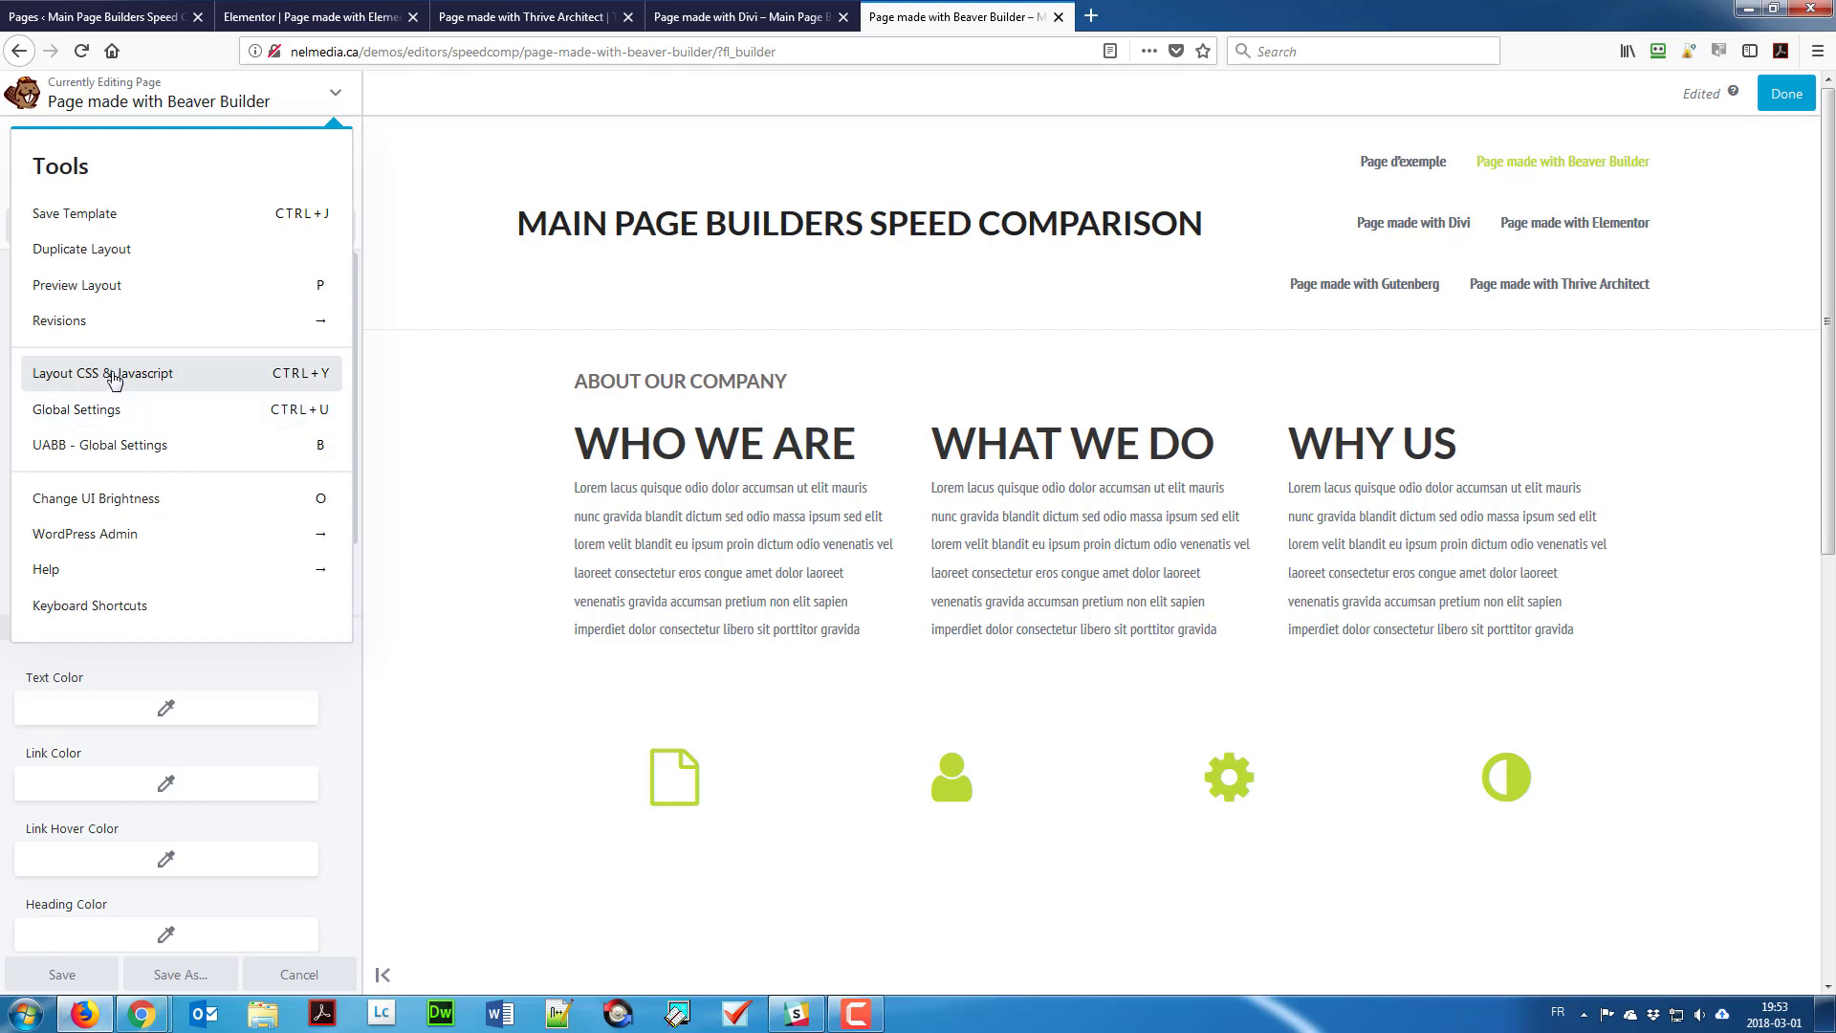
{"action": "left_click", "coordinate": [114, 418]}
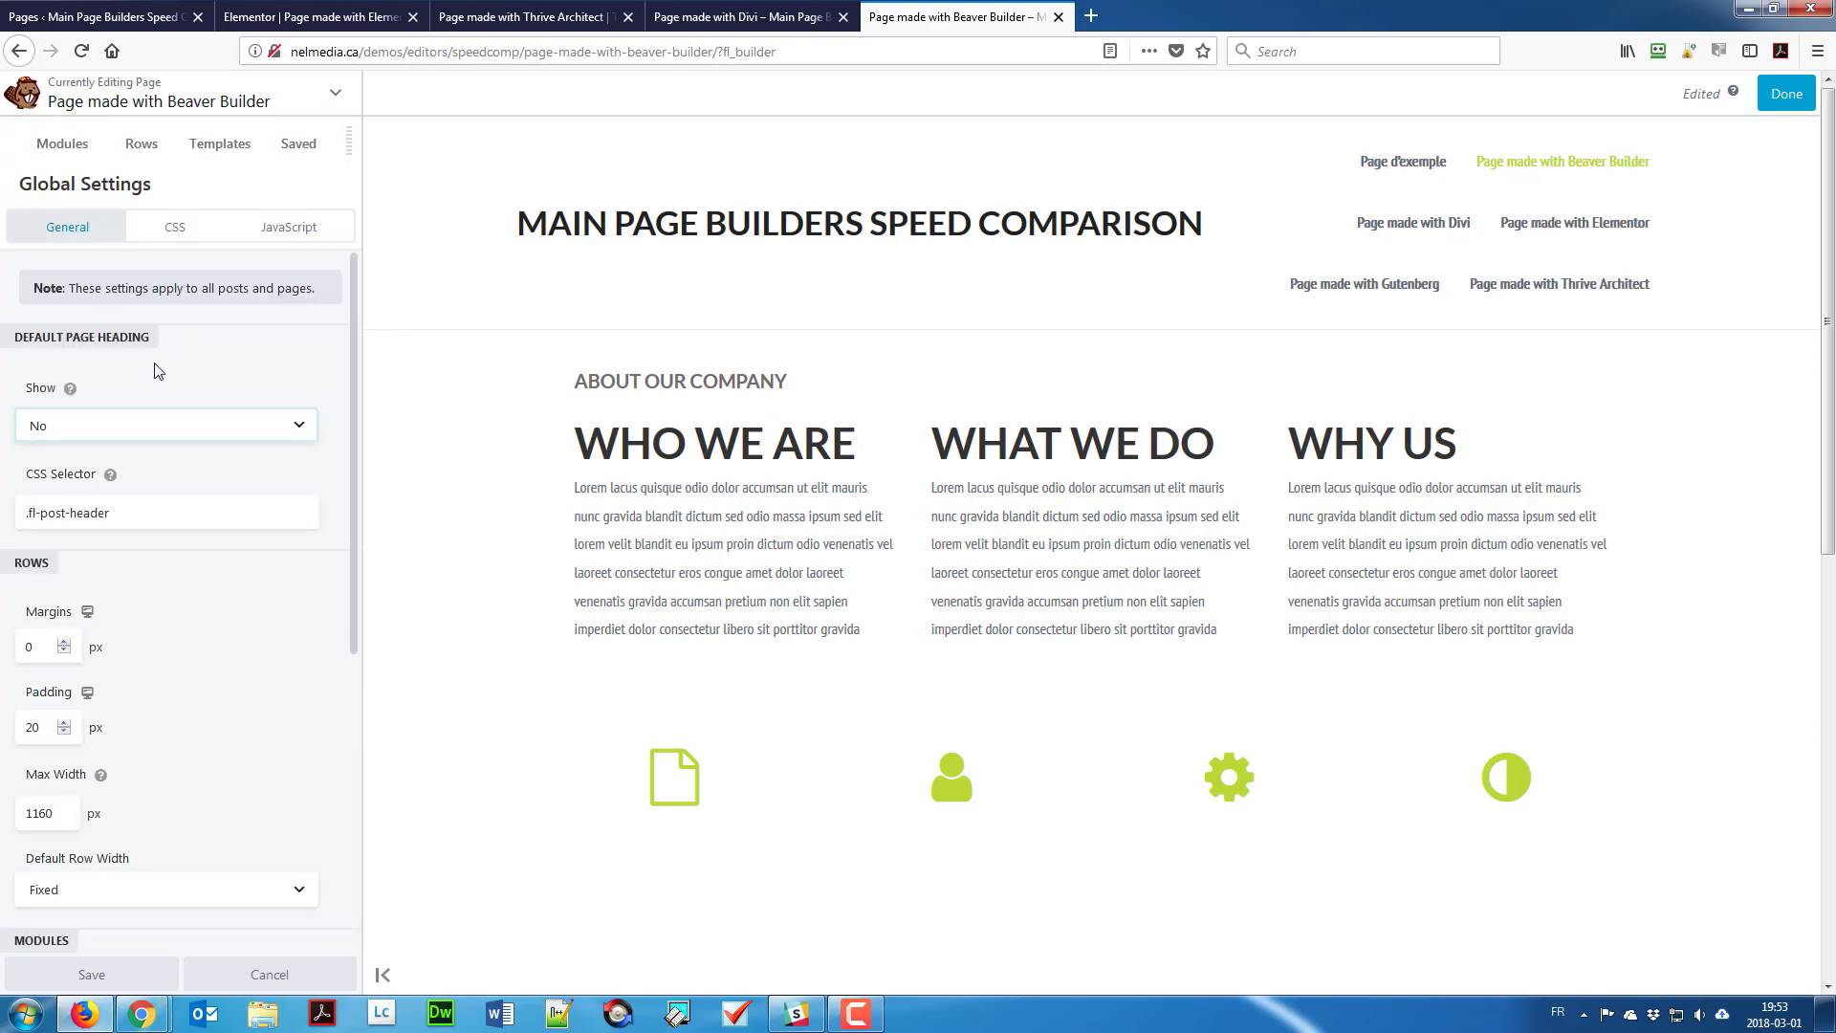
{"action": "left_click", "coordinate": [135, 429]}
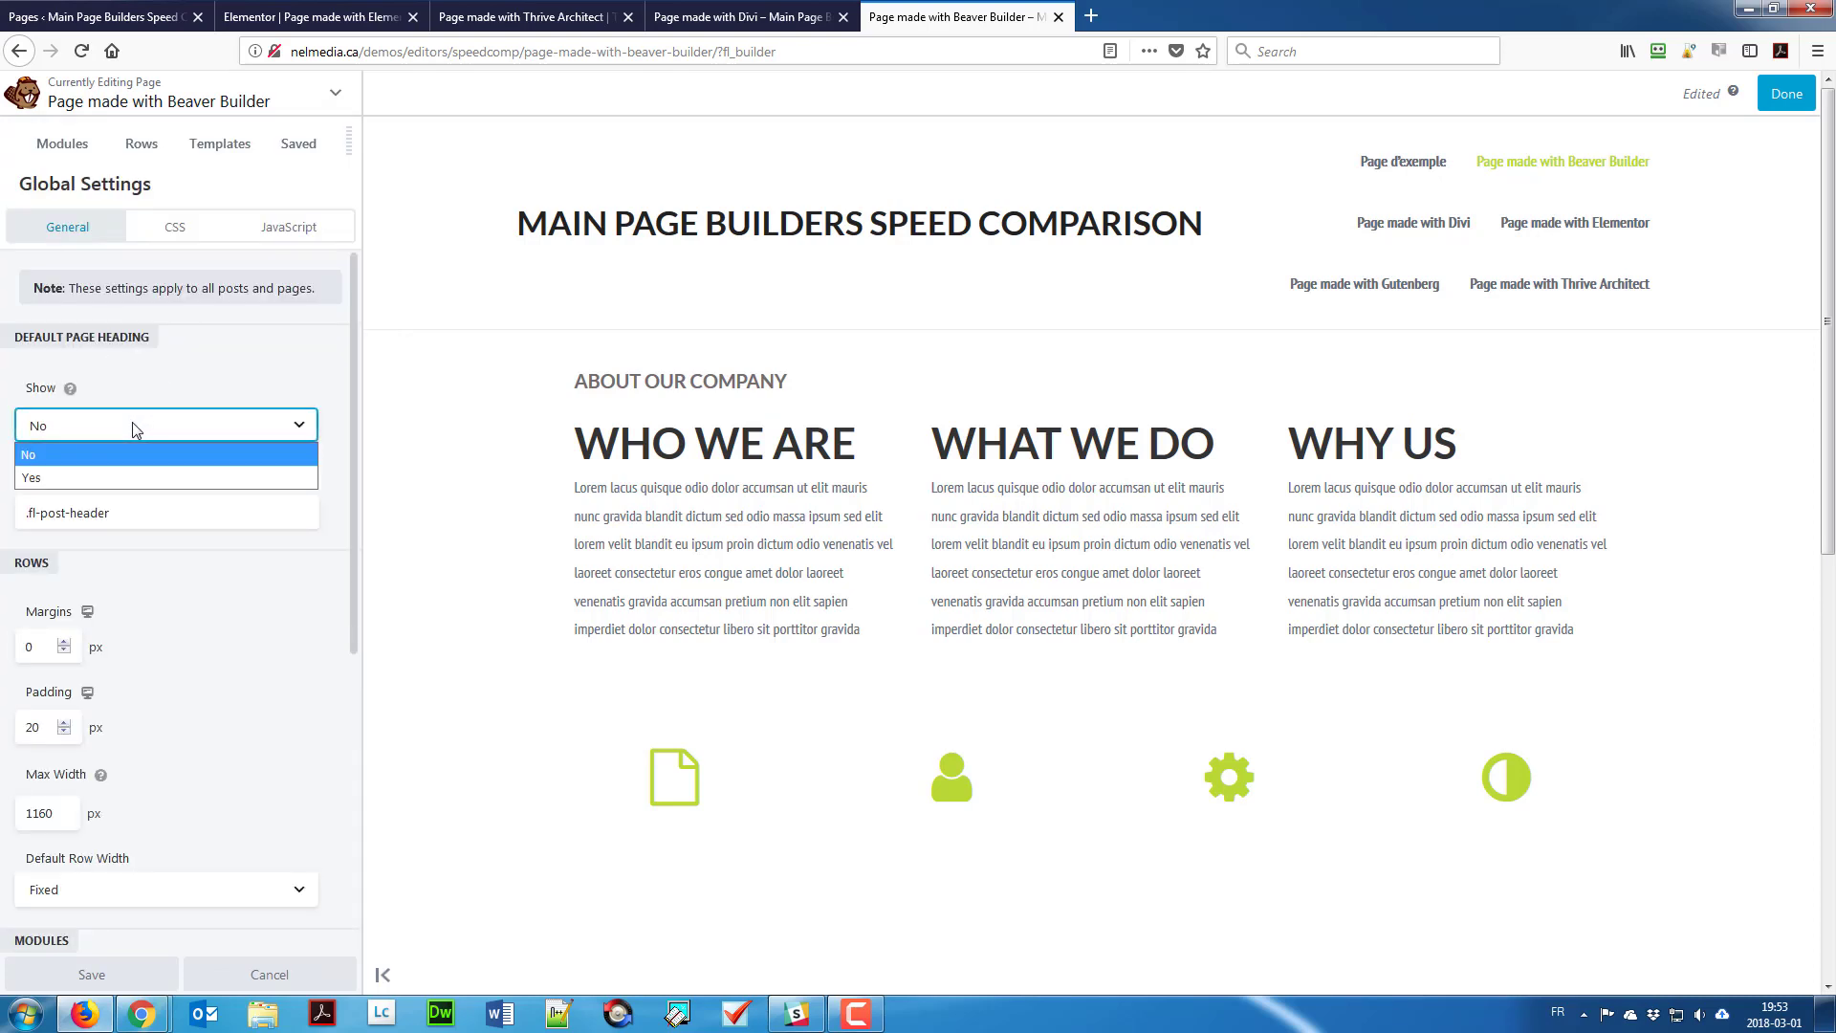
{"action": "left_click", "coordinate": [134, 430]}
{"action": "scroll", "coordinate": [183, 612], "scroll_direction": "down", "scroll_amount": 2}
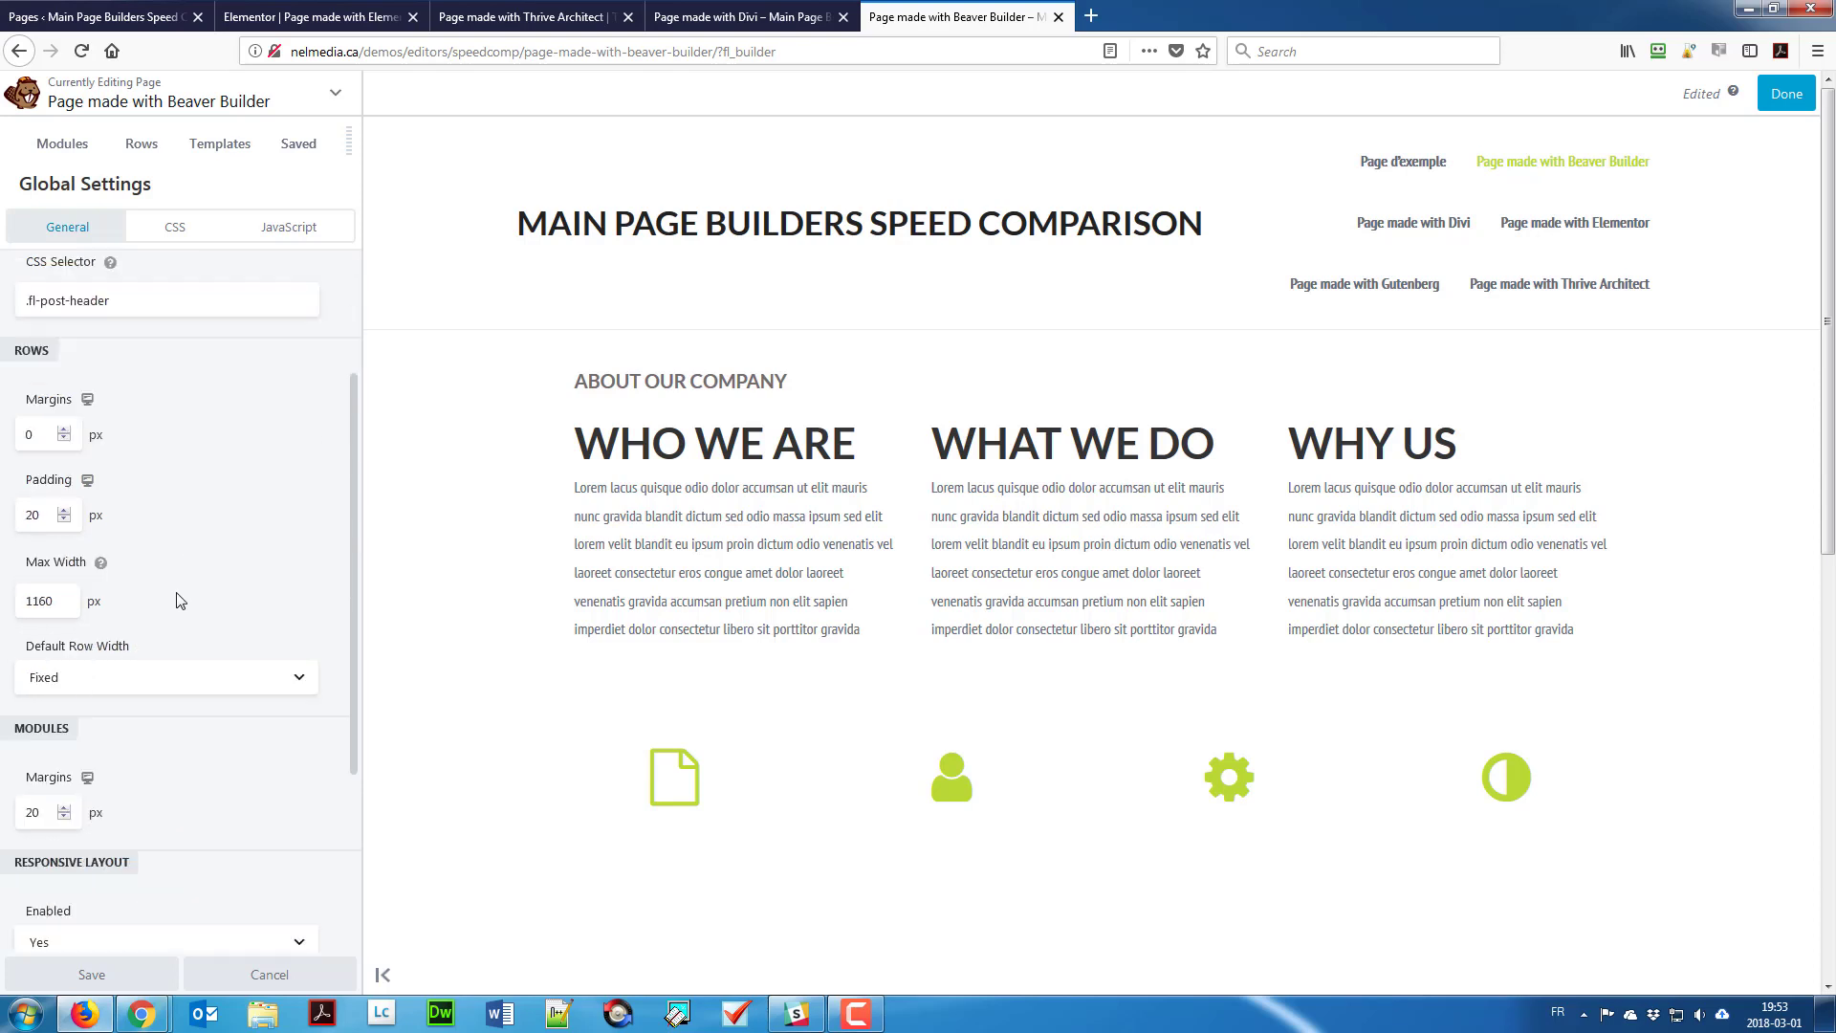
{"action": "scroll", "coordinate": [181, 599], "scroll_direction": "down", "scroll_amount": 1}
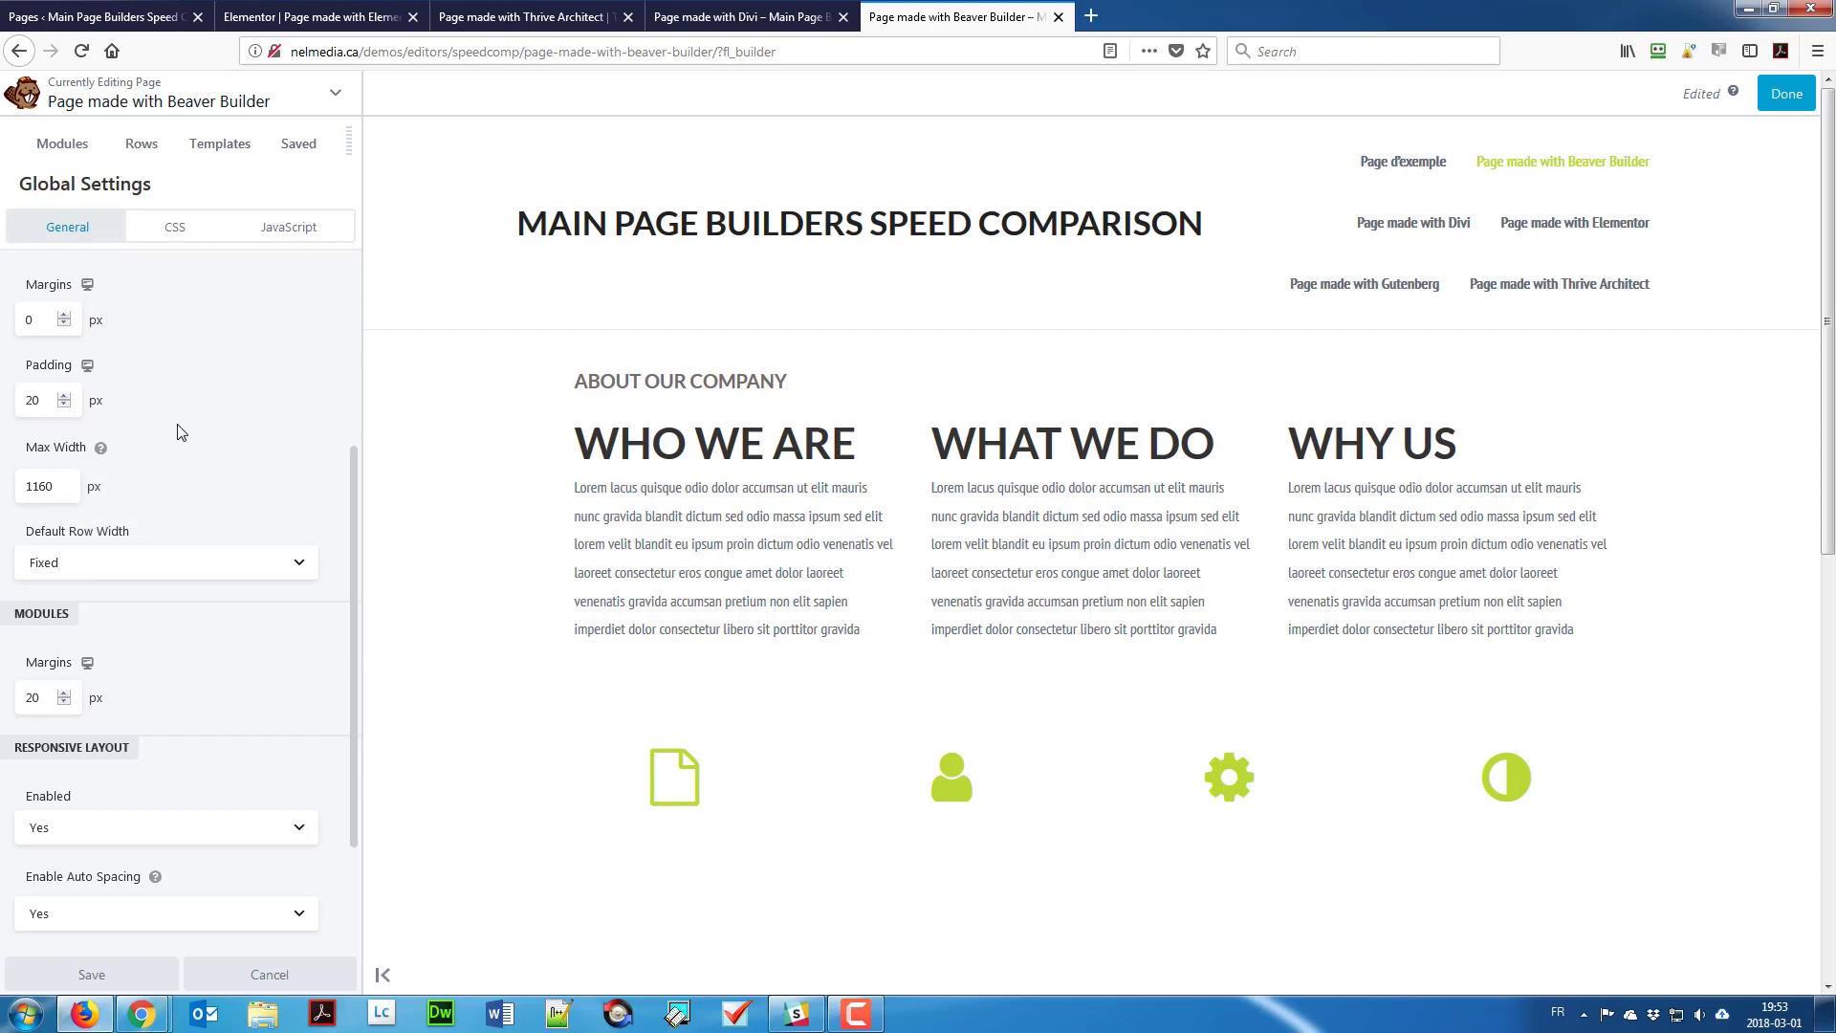
{"action": "scroll", "coordinate": [182, 432], "scroll_direction": "down", "scroll_amount": 2}
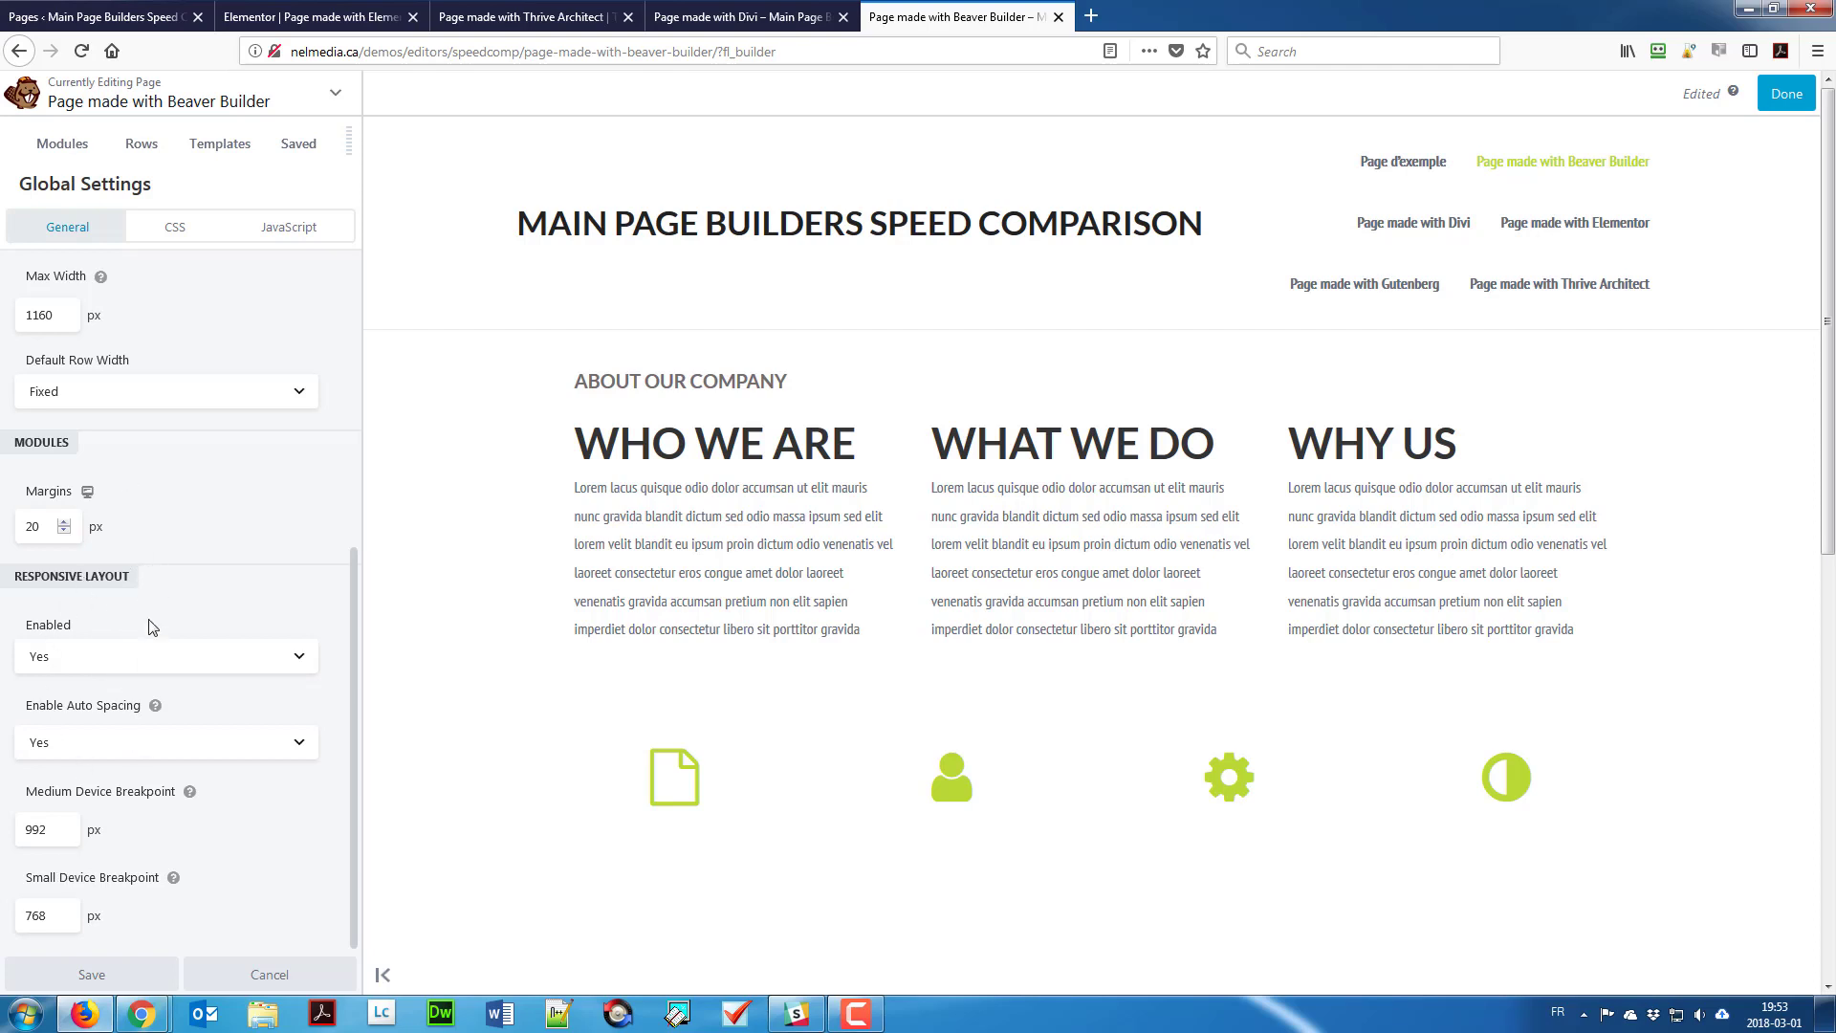
{"action": "scroll", "coordinate": [173, 561], "scroll_direction": "up", "scroll_amount": 5}
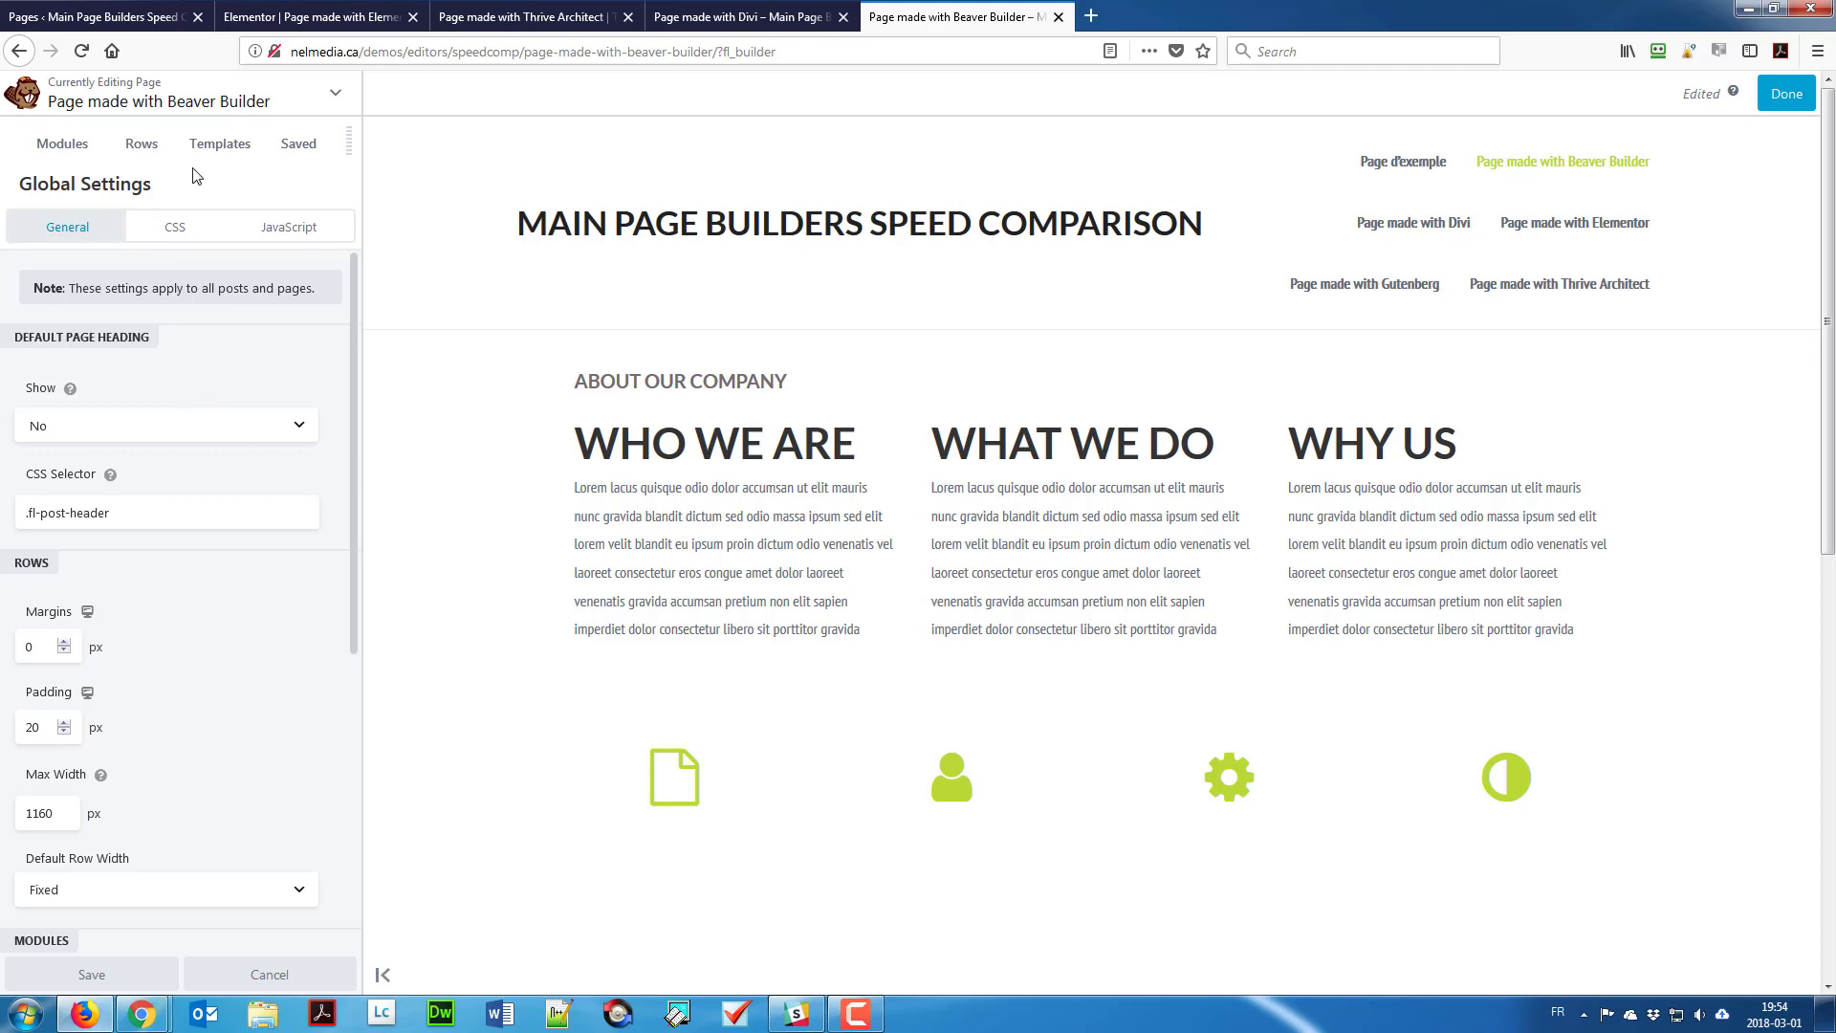
Step: Open the UABB global settings and examine the global styling, general color and button options
{"action": "left_click", "coordinate": [167, 105]}
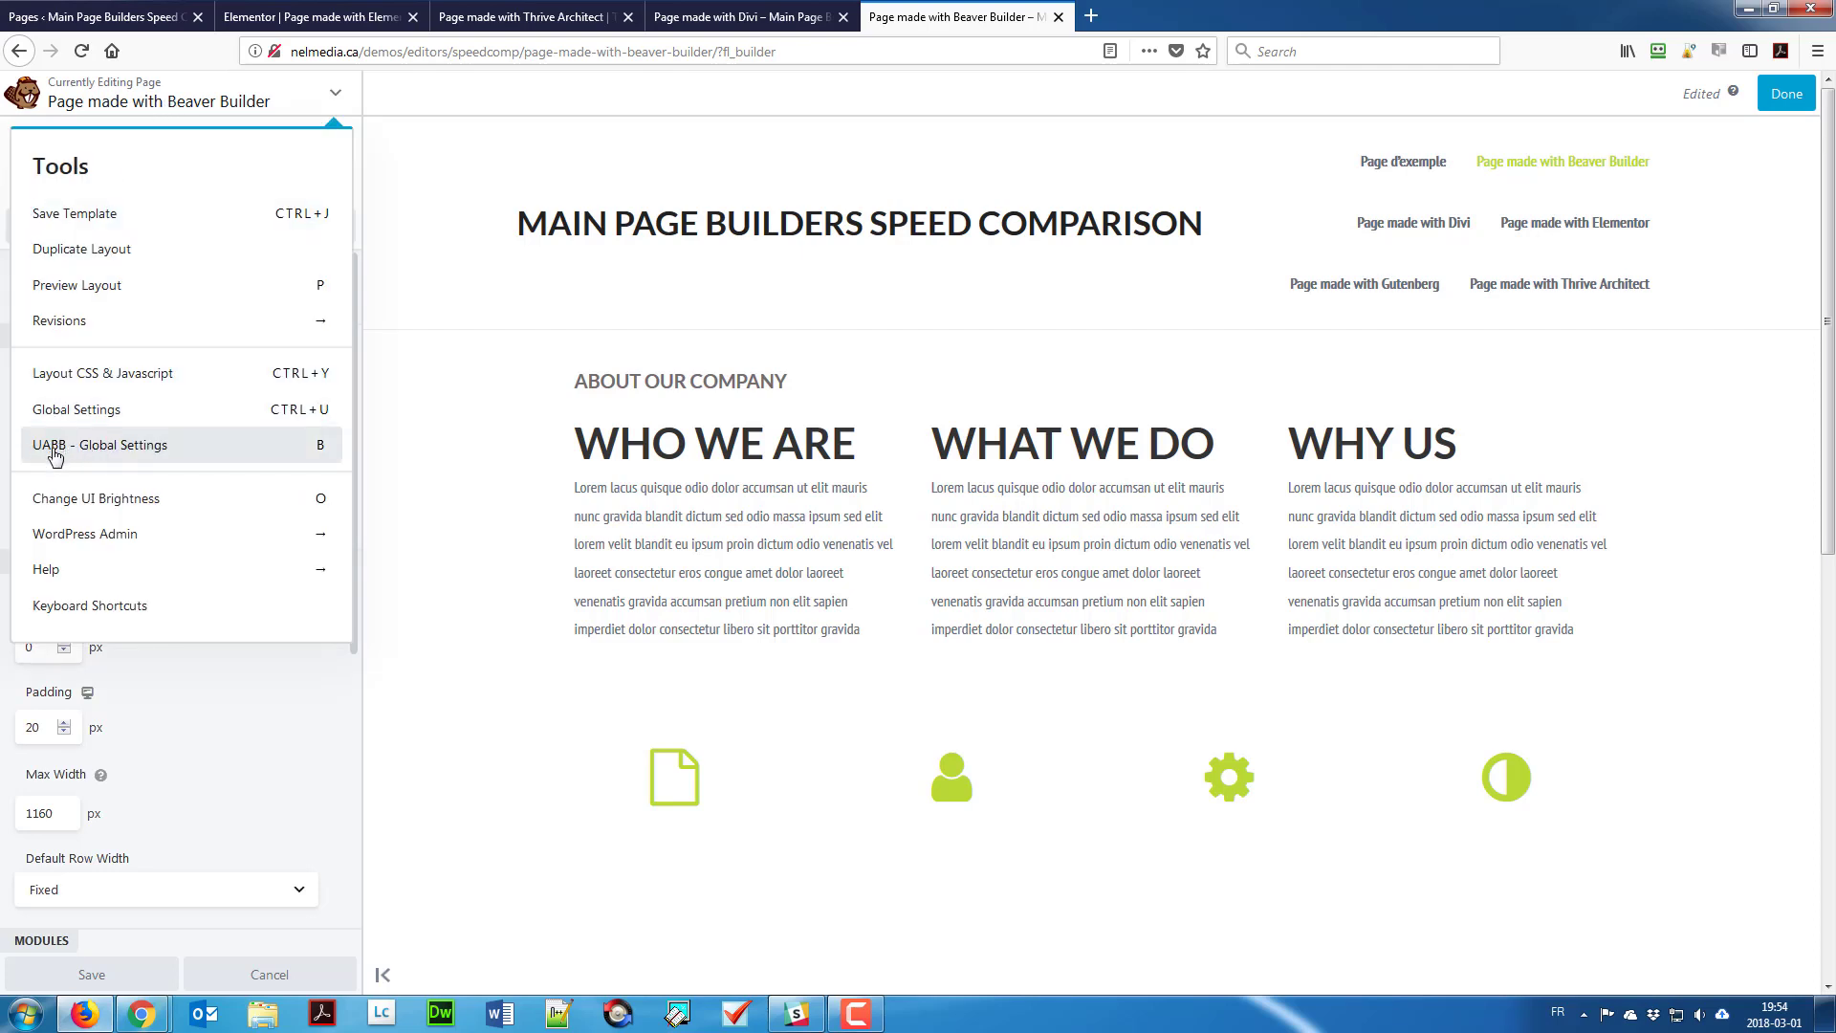
{"action": "left_click", "coordinate": [125, 450]}
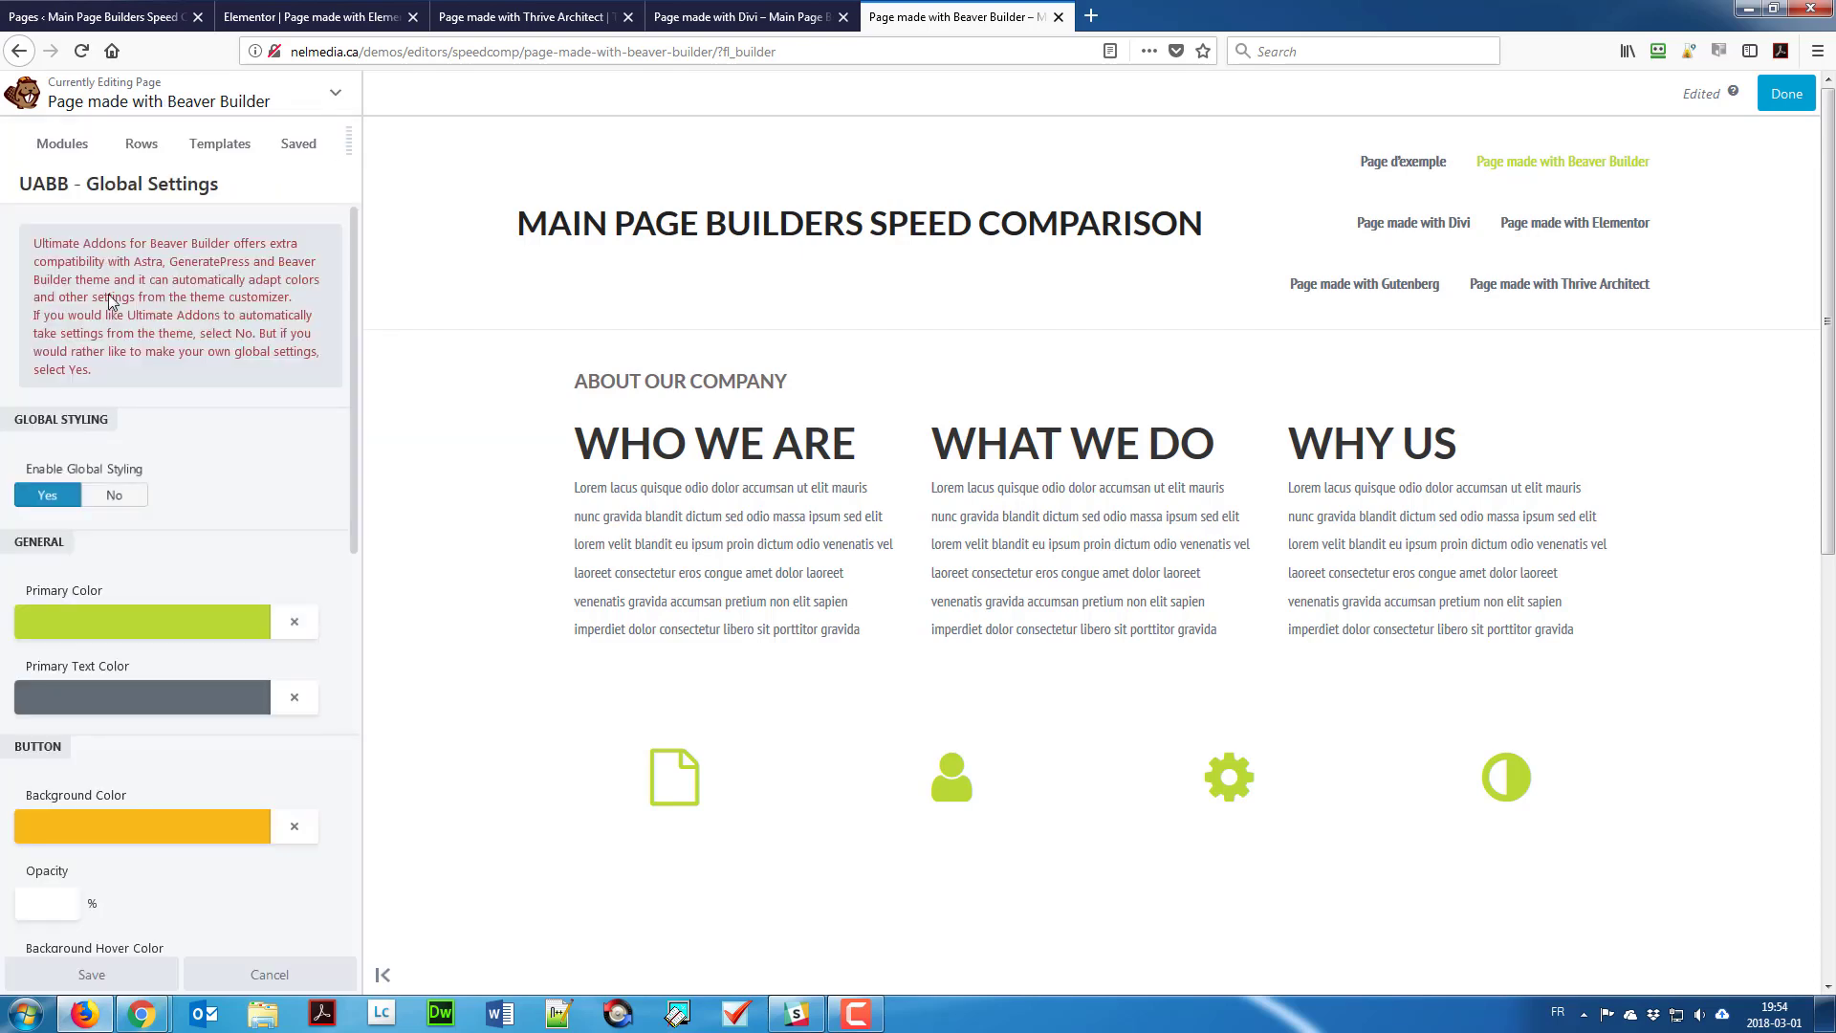
{"action": "scroll", "coordinate": [197, 492], "scroll_direction": "down", "scroll_amount": 2}
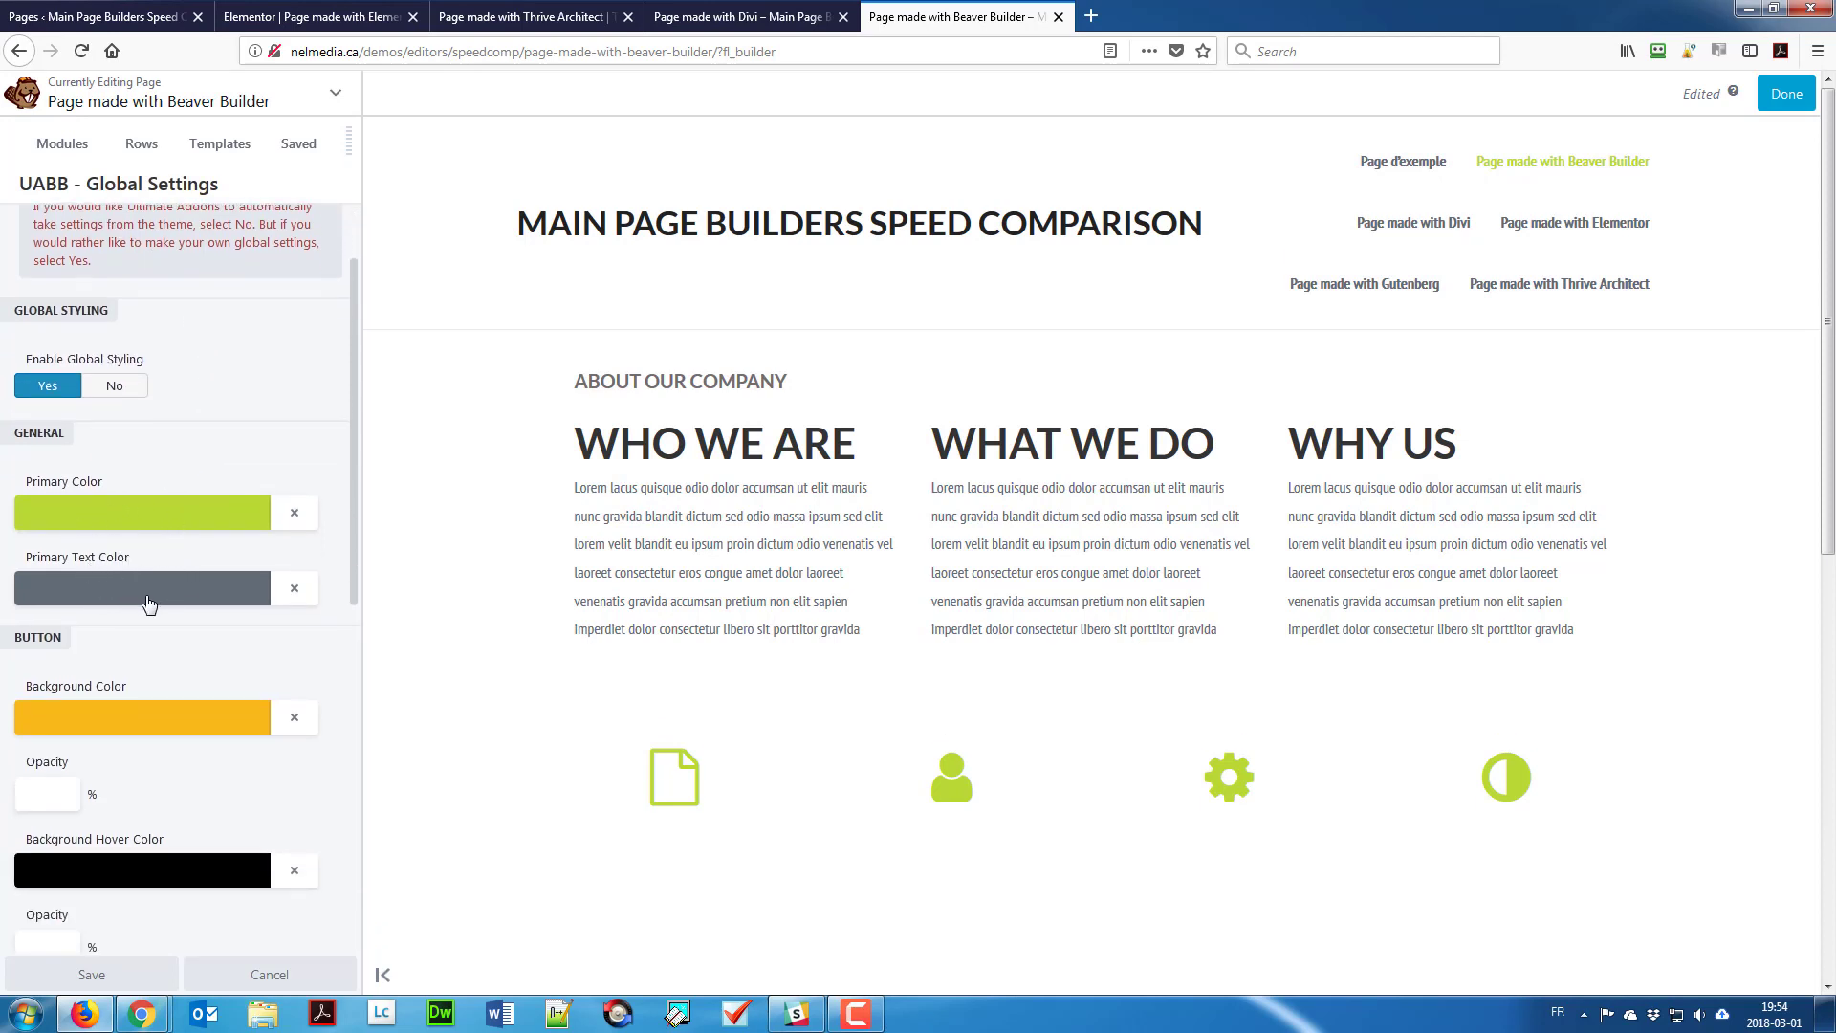
{"action": "scroll", "coordinate": [135, 476], "scroll_direction": "down", "scroll_amount": 4}
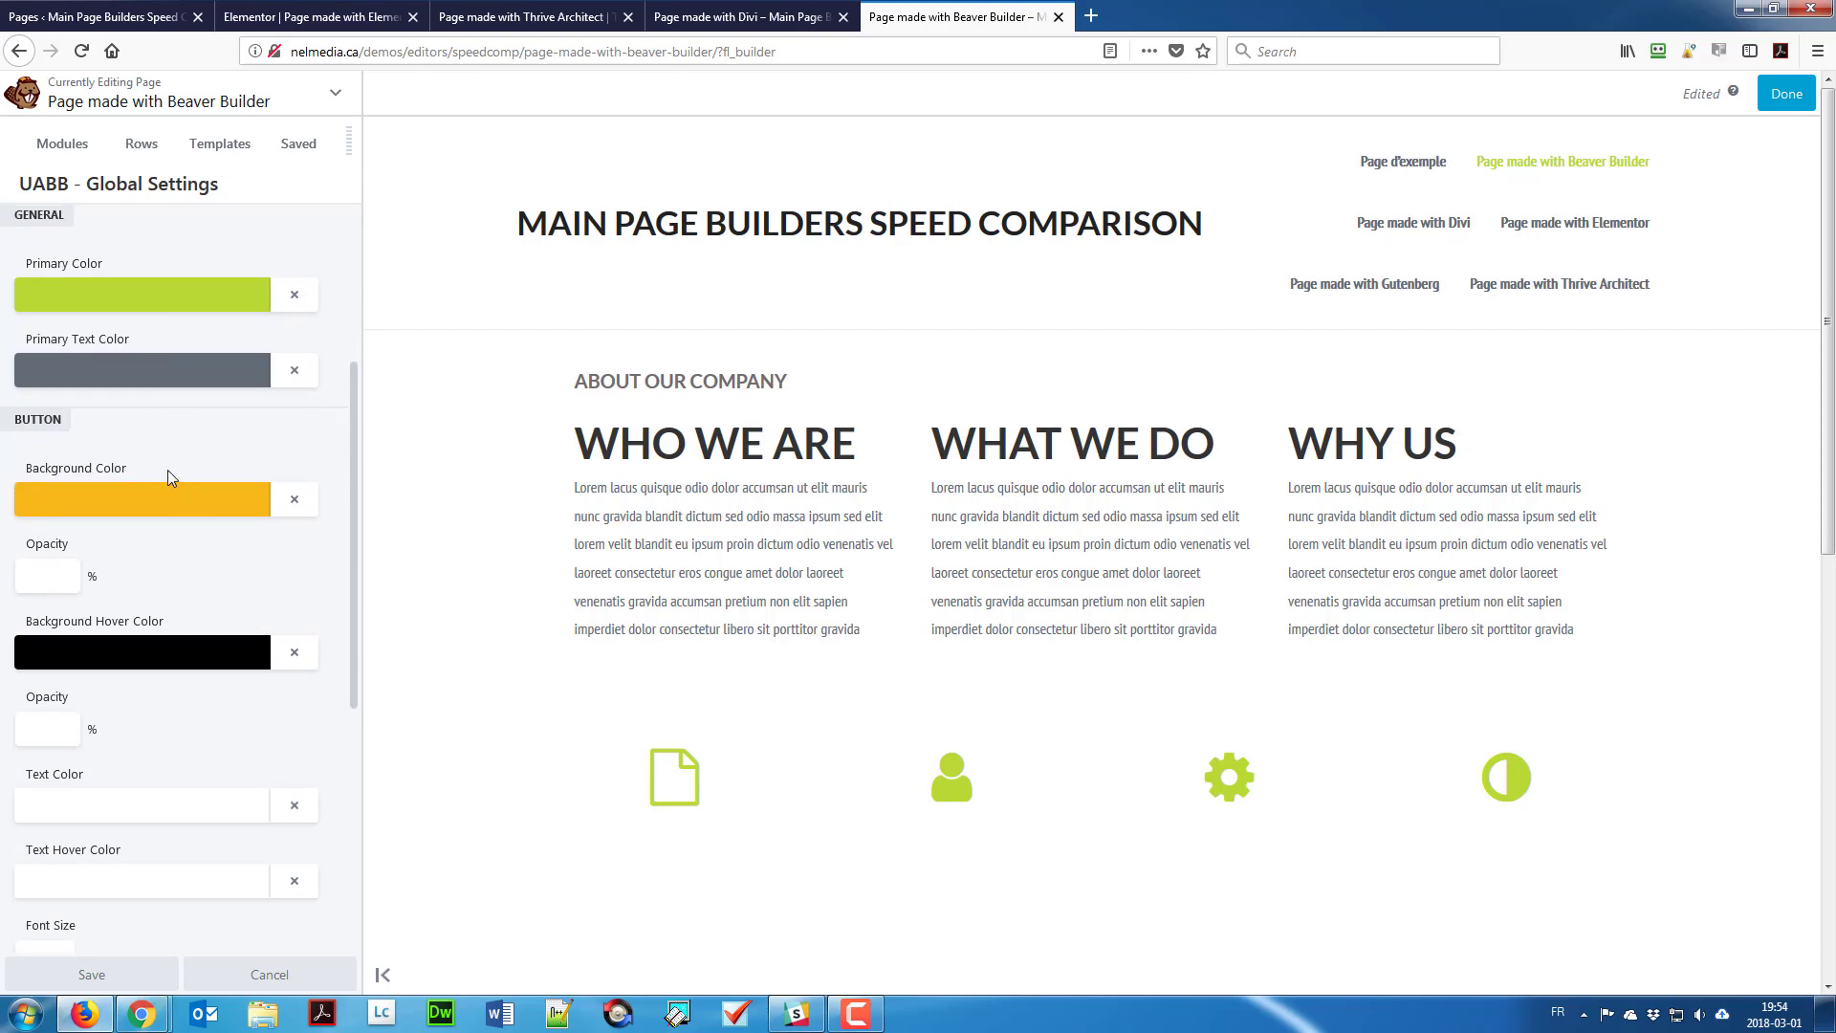
{"action": "scroll", "coordinate": [133, 536], "scroll_direction": "down", "scroll_amount": 4}
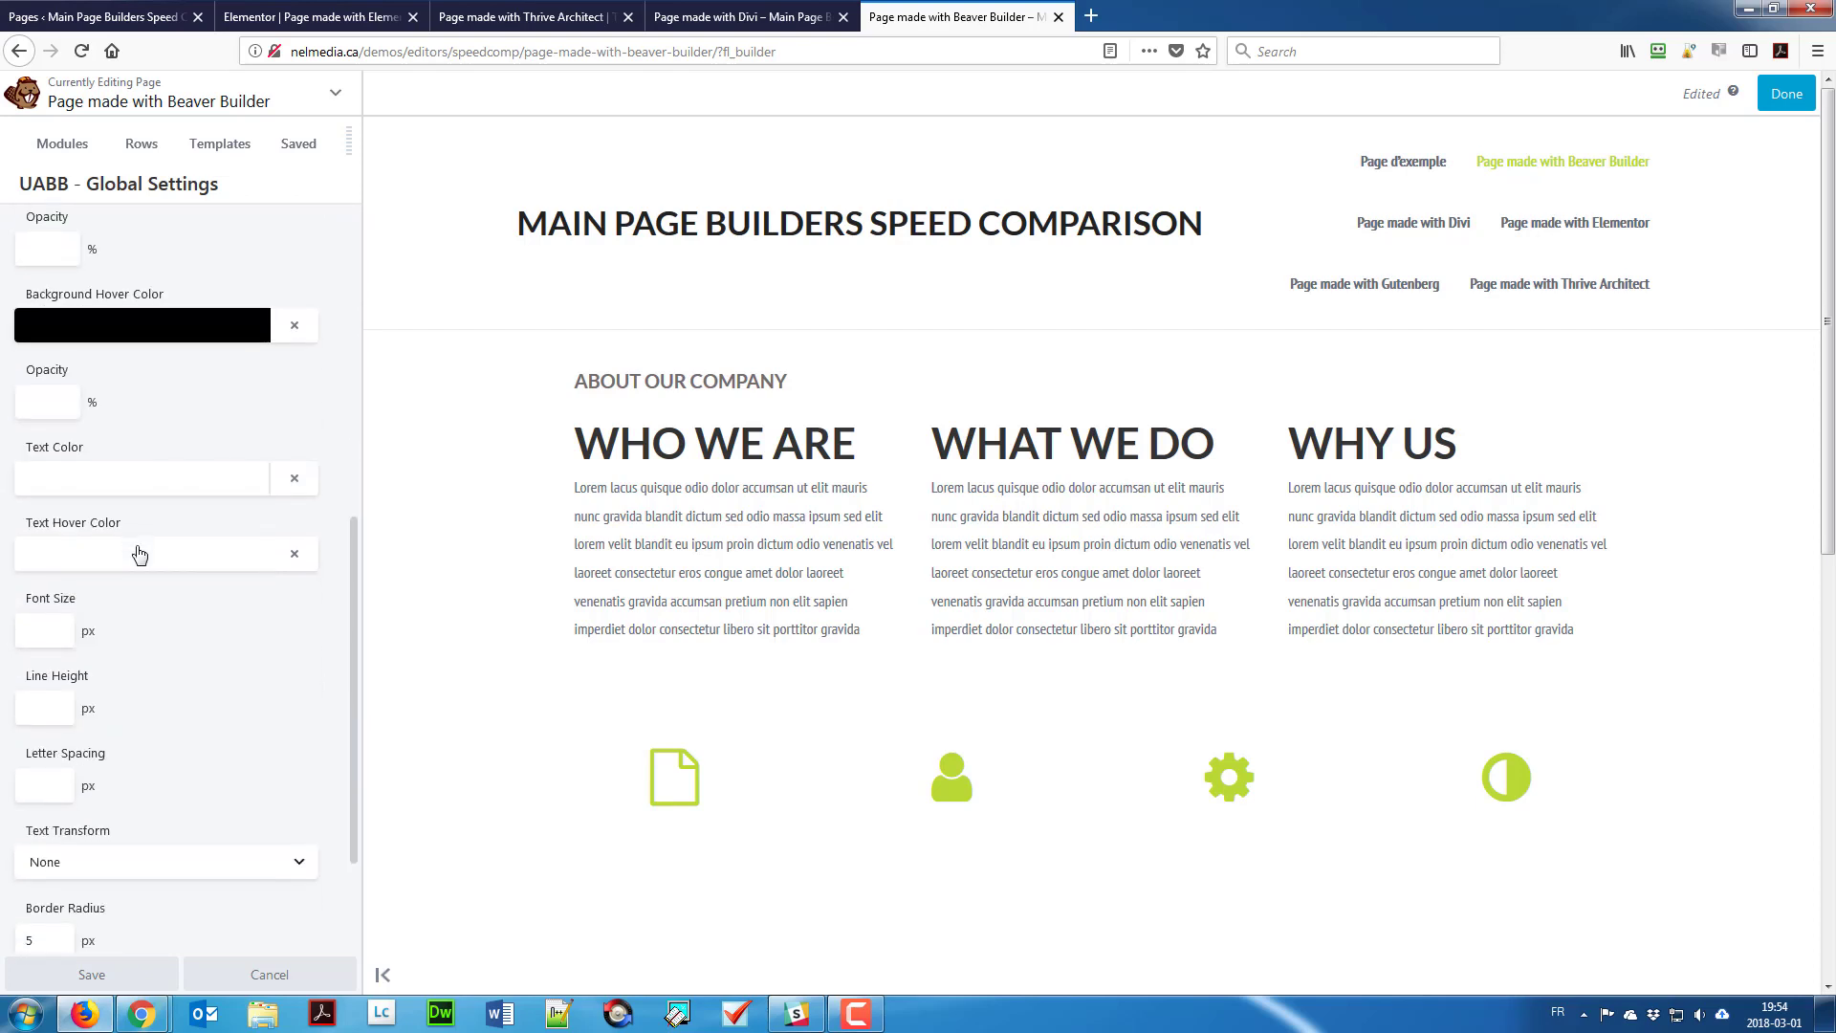
{"action": "scroll", "coordinate": [143, 547], "scroll_direction": "down", "scroll_amount": 5}
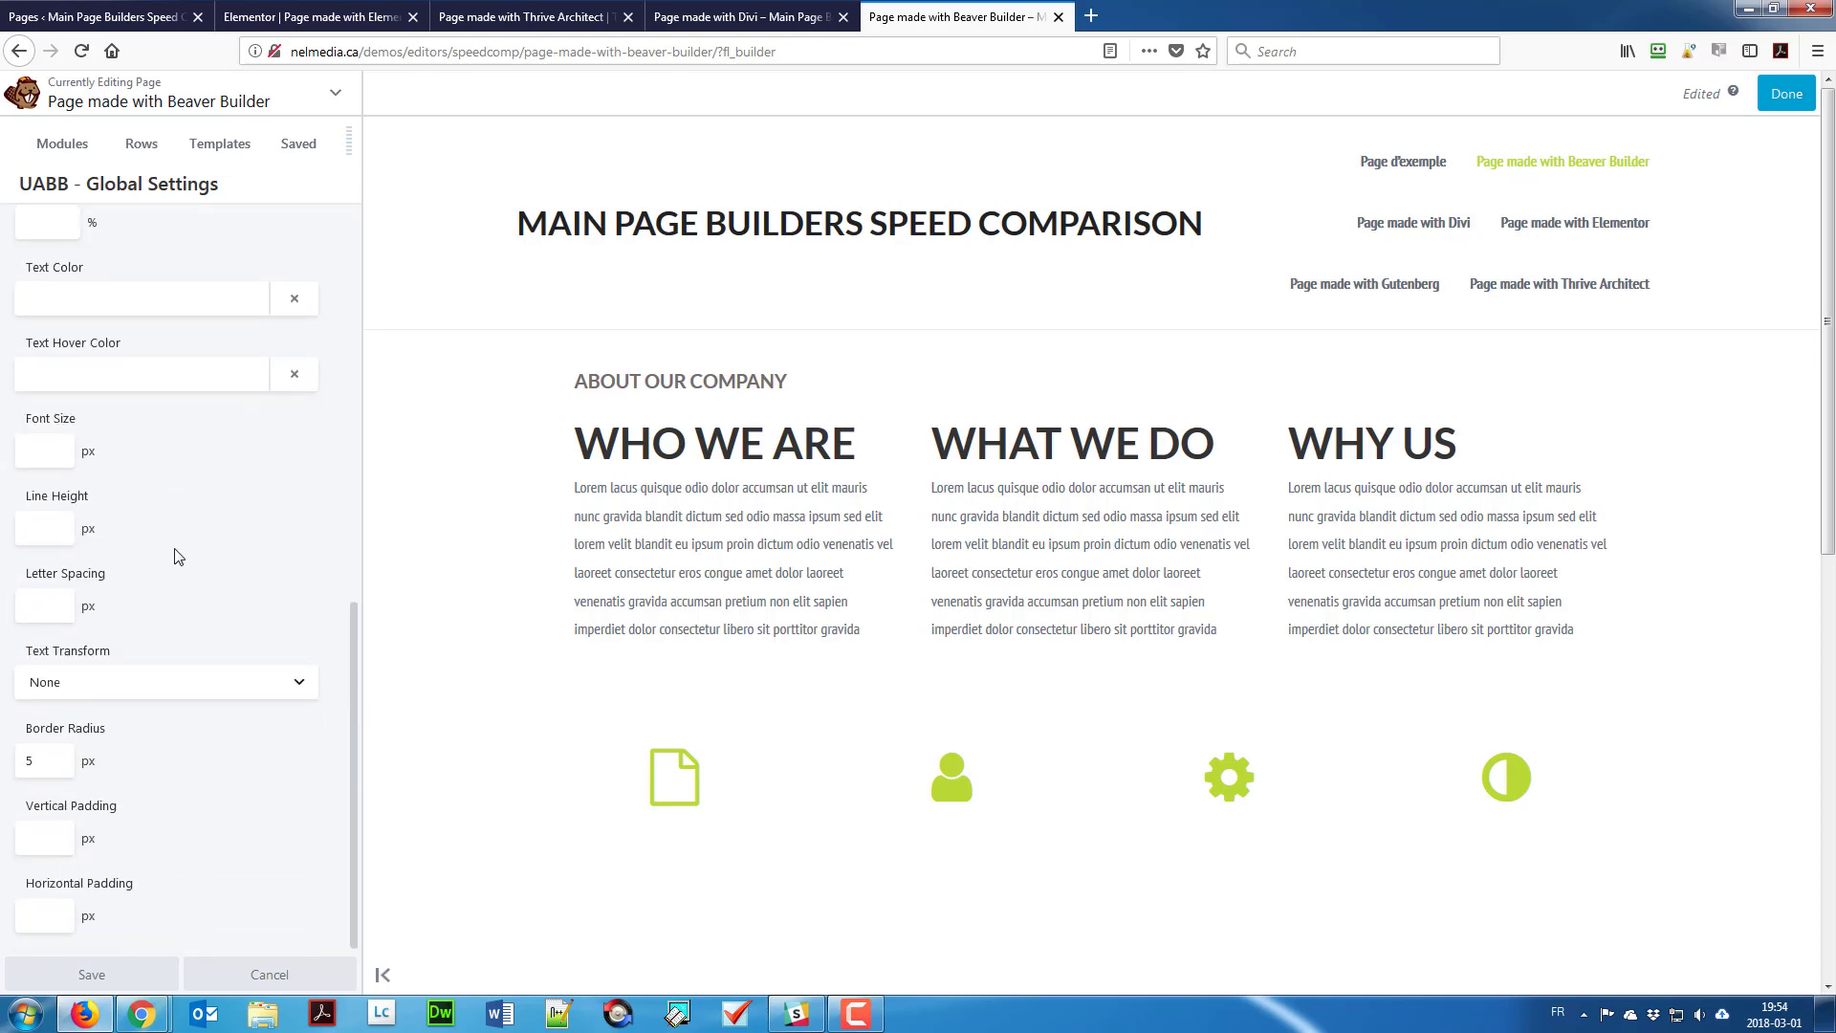
{"action": "scroll", "coordinate": [199, 521], "scroll_direction": "up", "scroll_amount": 15}
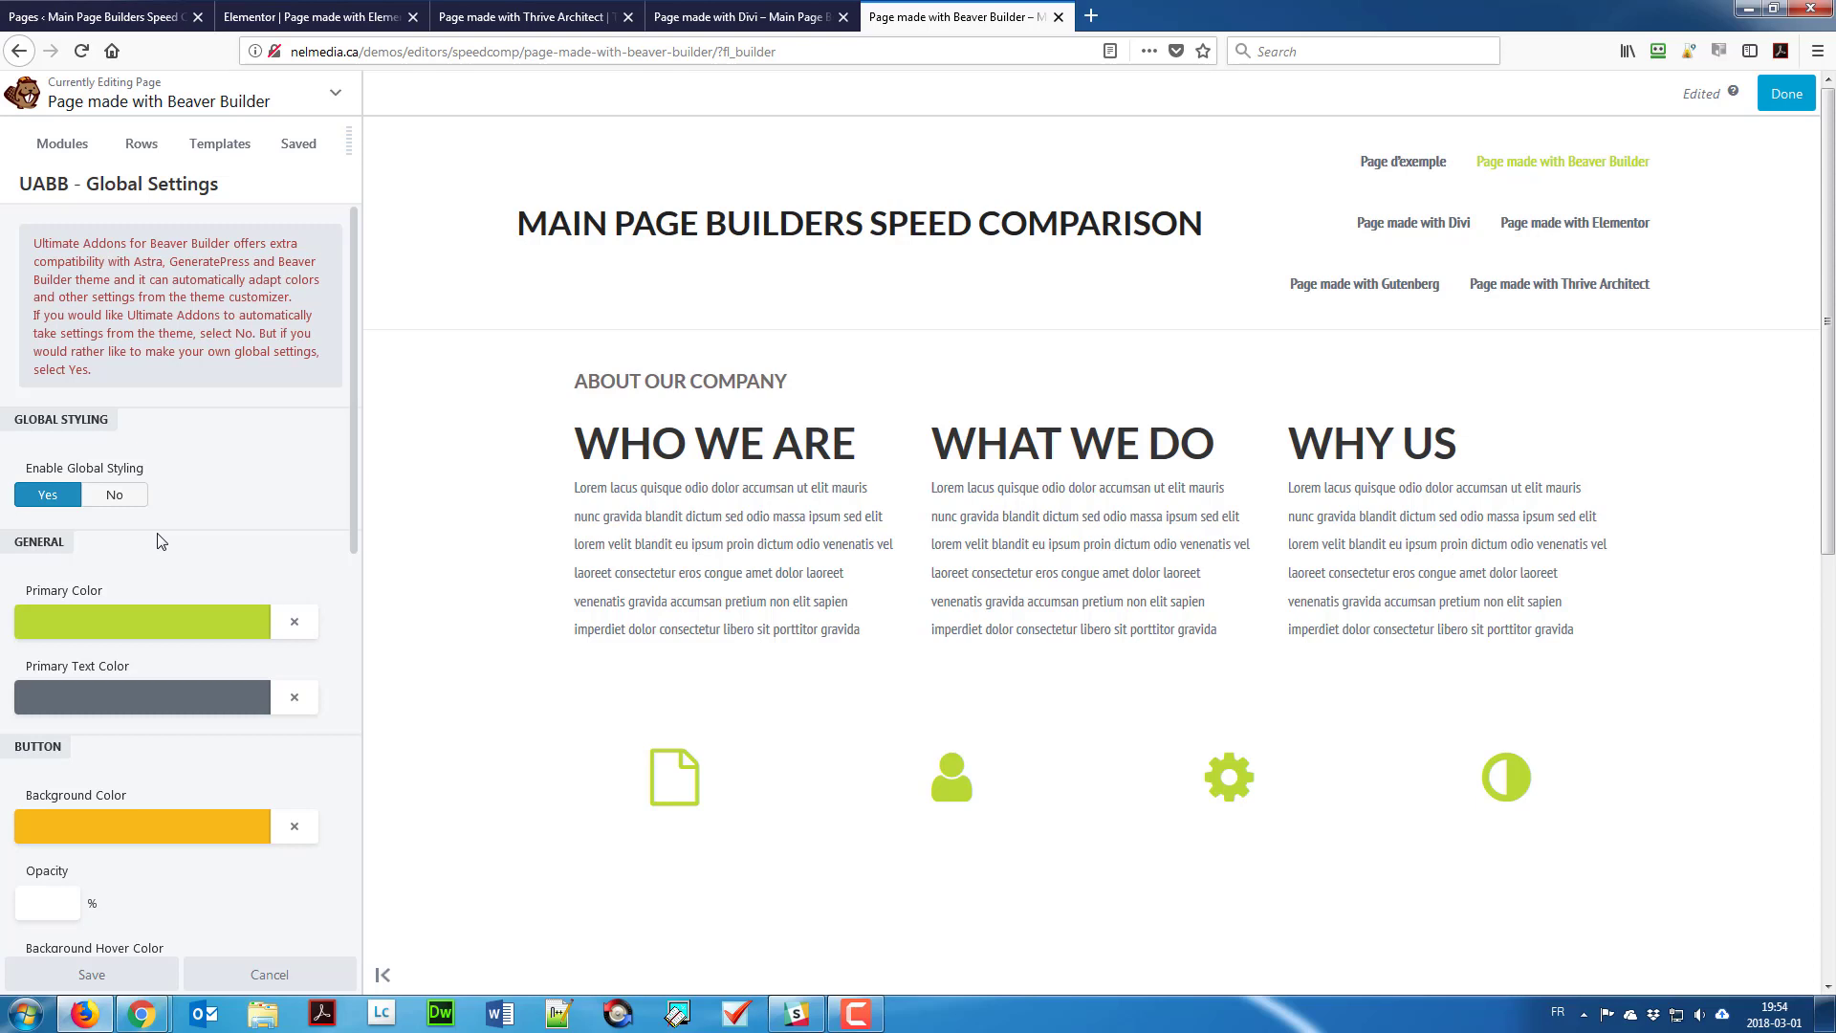
Step: Leave the UABB global settings and display the list of standard modules
{"action": "left_click", "coordinate": [104, 113]}
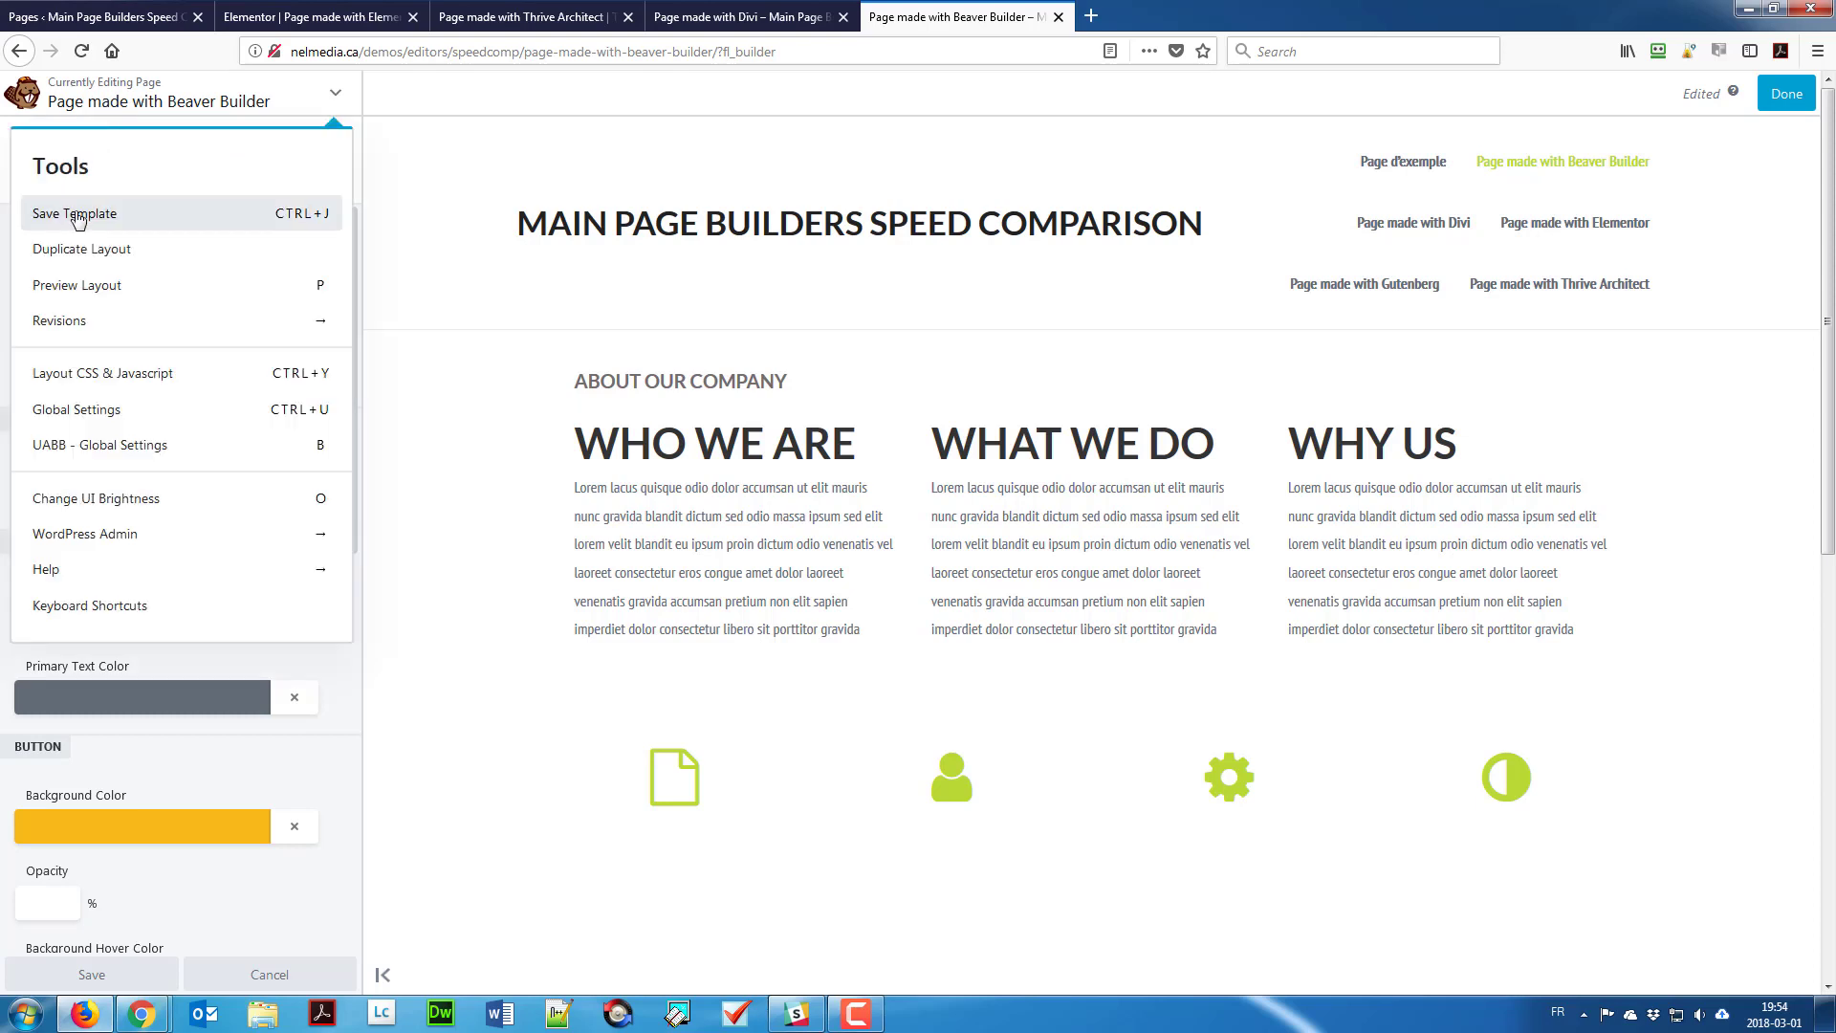
{"action": "left_click", "coordinate": [457, 144]}
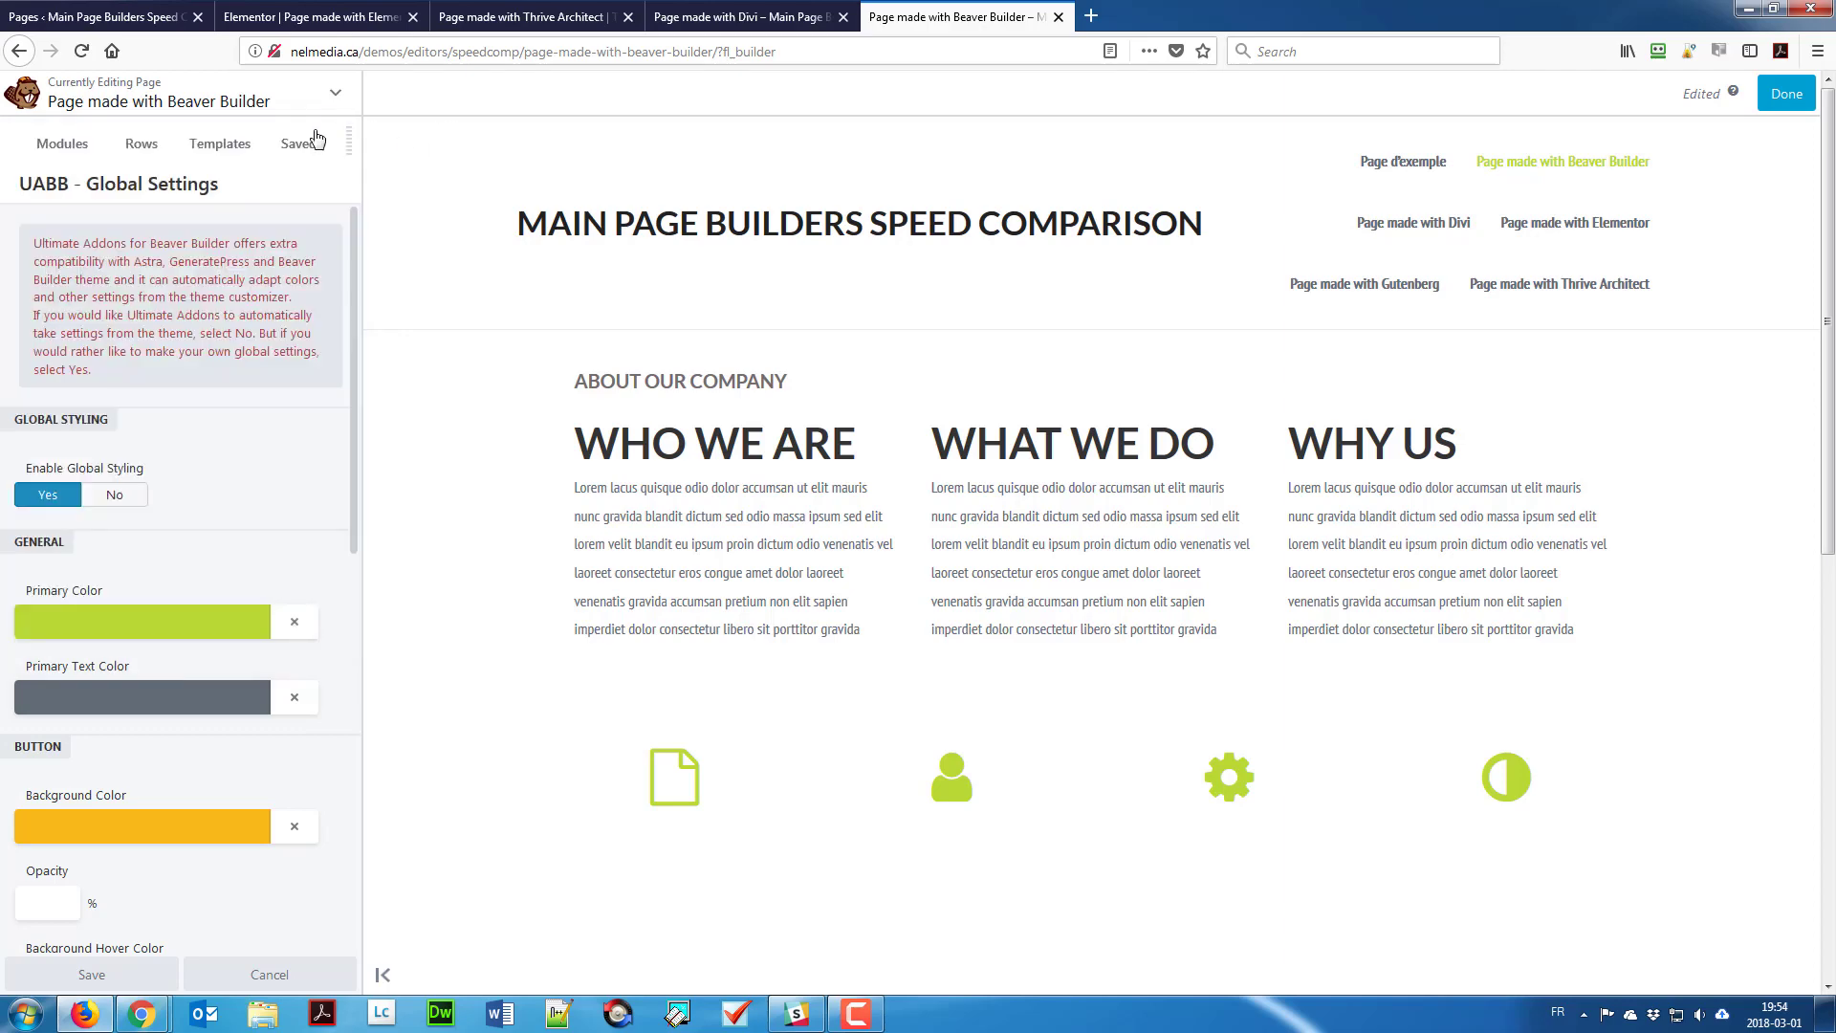
{"action": "left_click", "coordinate": [75, 151]}
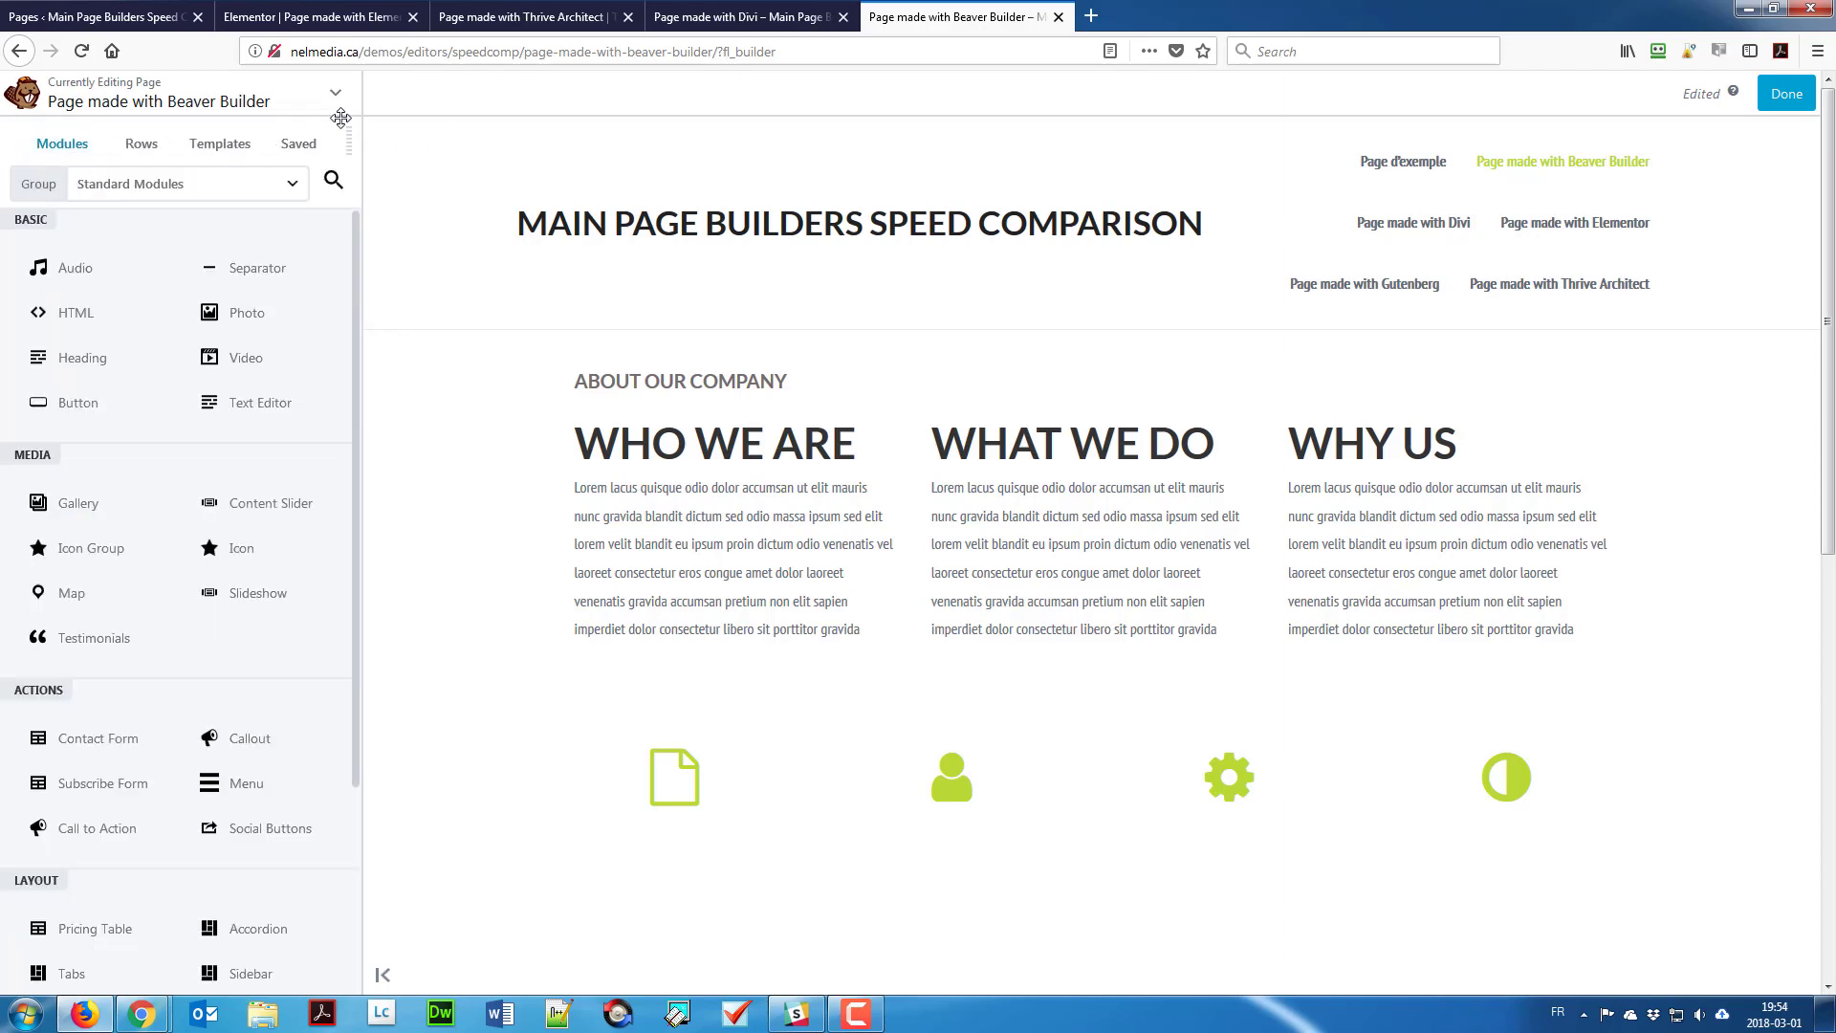
Step: Switch to the page made with Elementor and add a heading reading "About our company" in the empty section above the existing content
{"action": "left_click", "coordinate": [338, 27]}
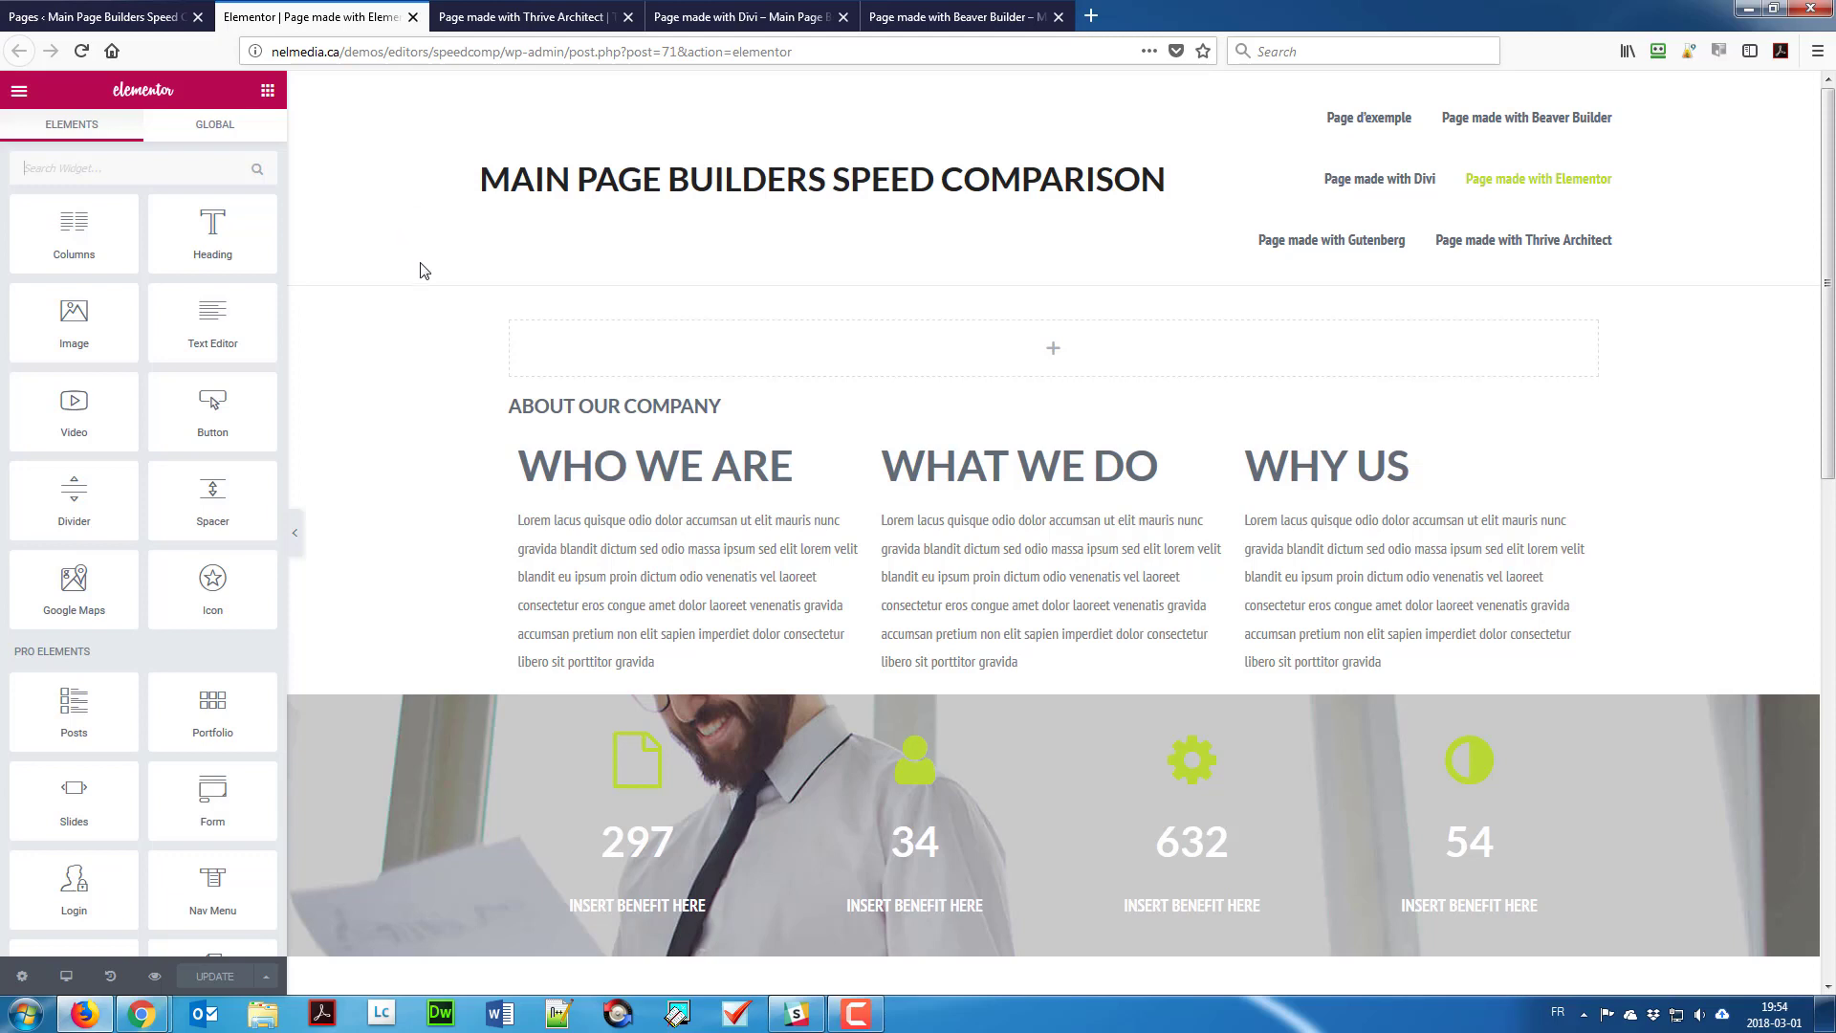
{"action": "mouse_move", "coordinate": [724, 378]}
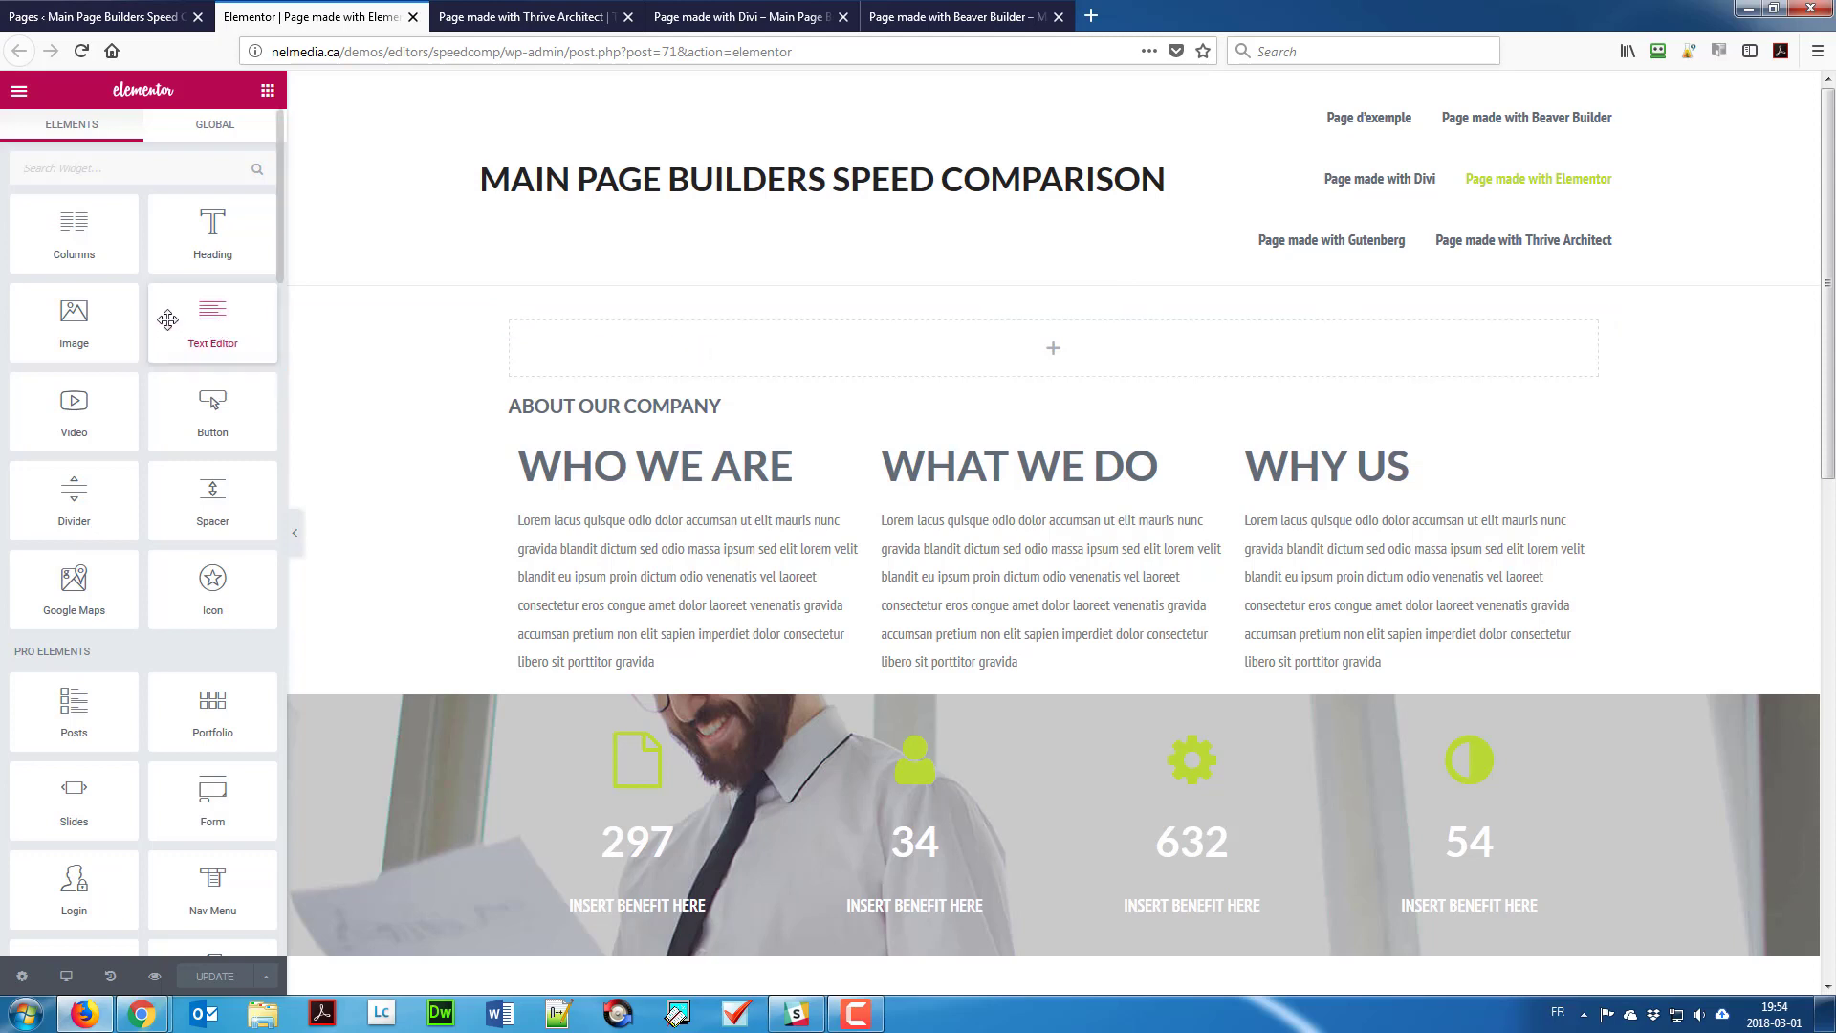
{"action": "left_click_drag", "start_coordinate": [213, 230], "coordinate": [594, 346]}
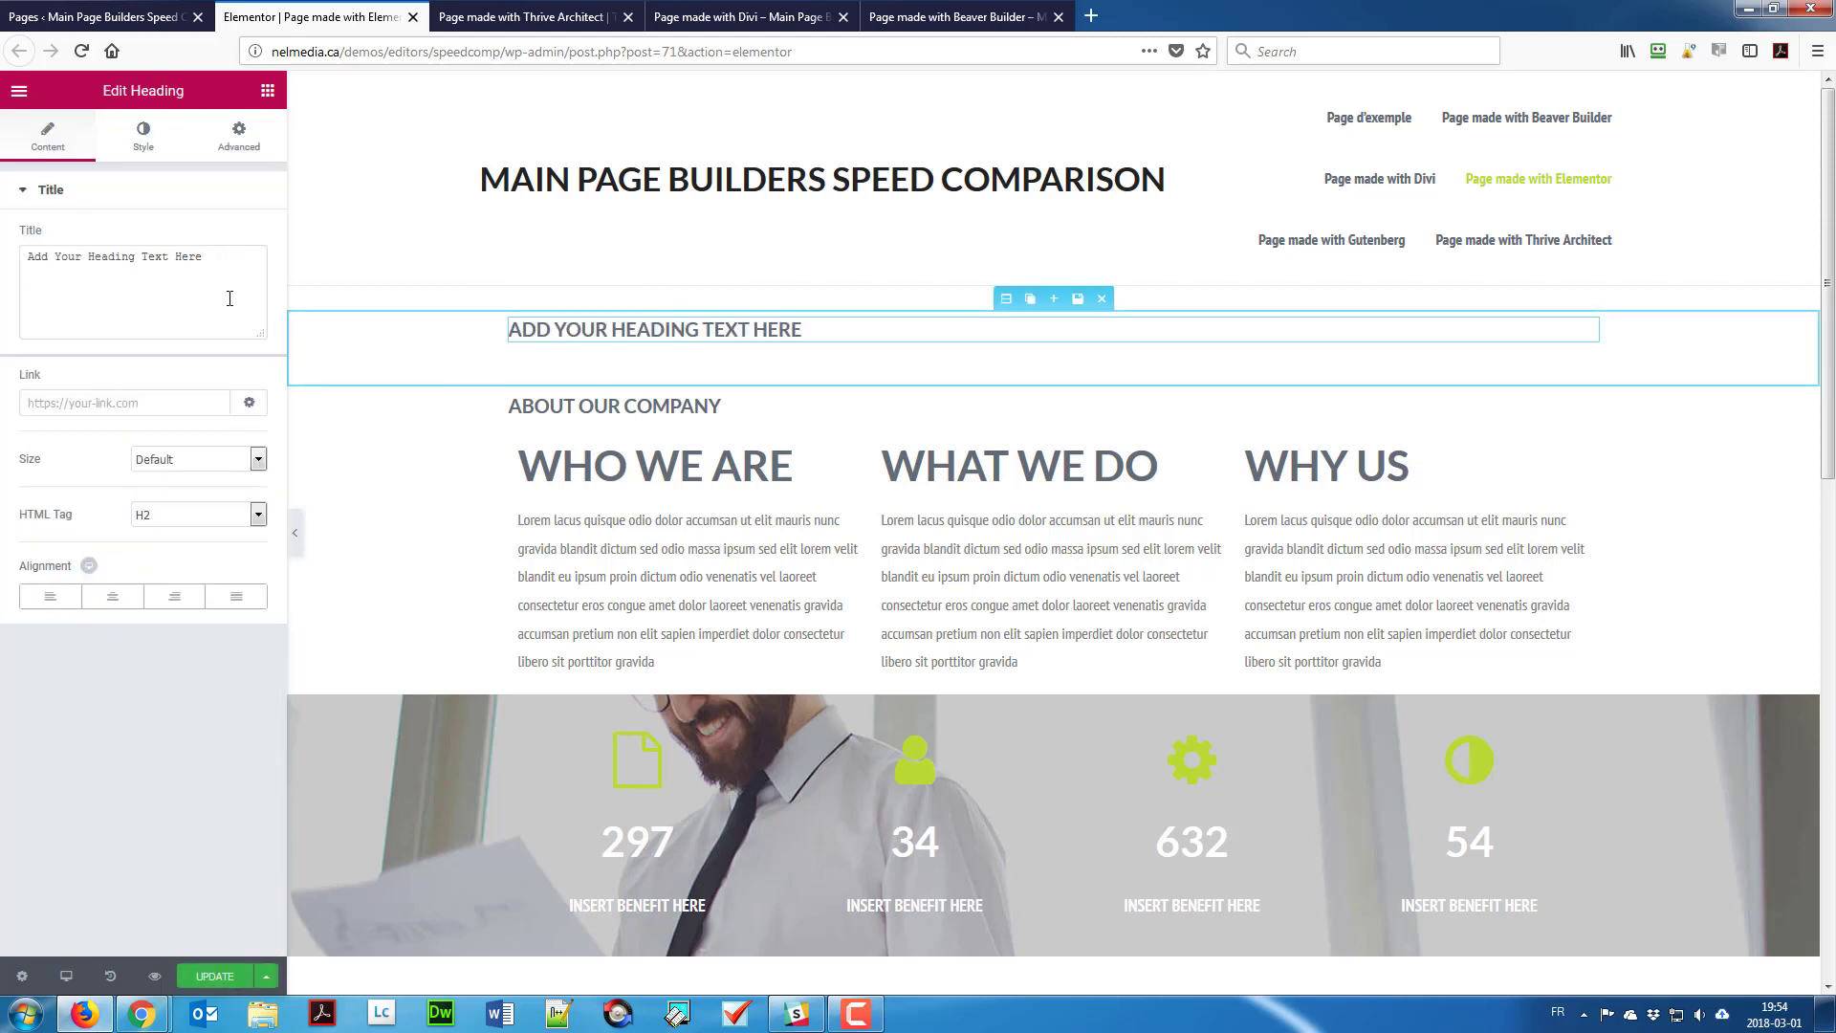
{"action": "left_click_drag", "start_coordinate": [226, 257], "coordinate": [2, 226]}
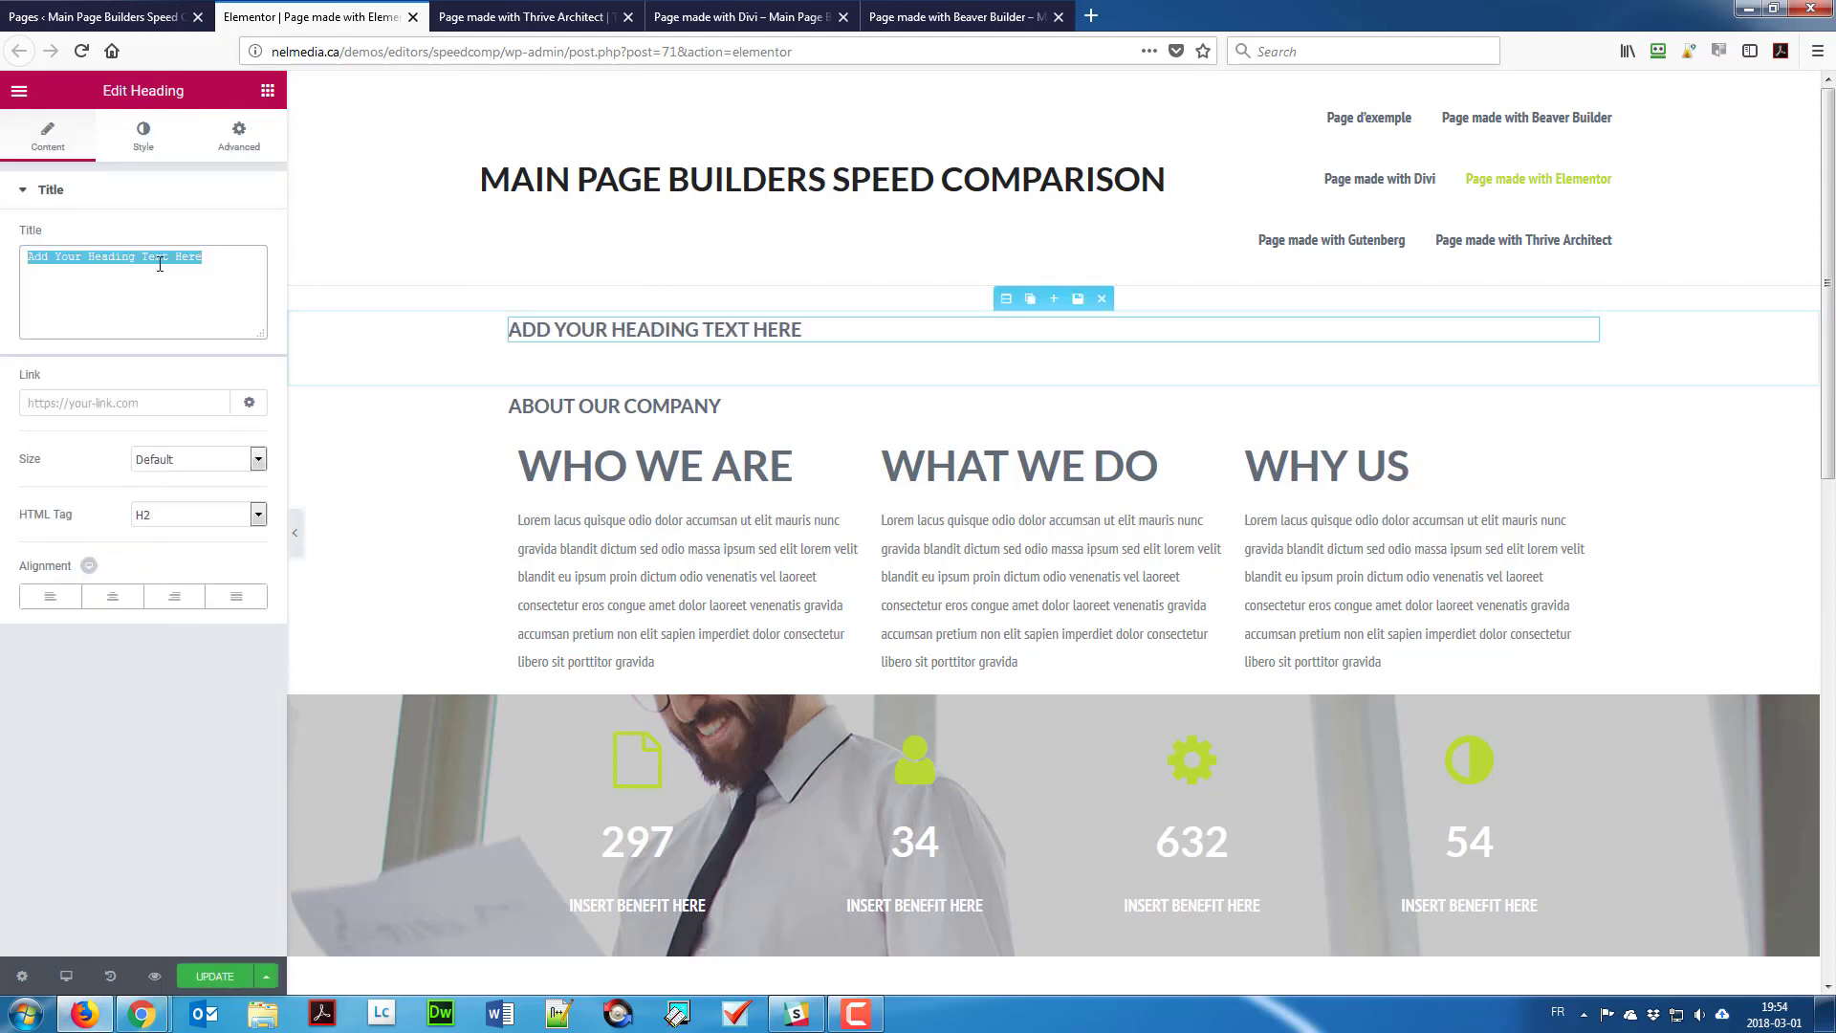
{"action": "left_click", "coordinate": [813, 329]}
{"action": "left_click_drag", "start_coordinate": [813, 329], "coordinate": [508, 329]}
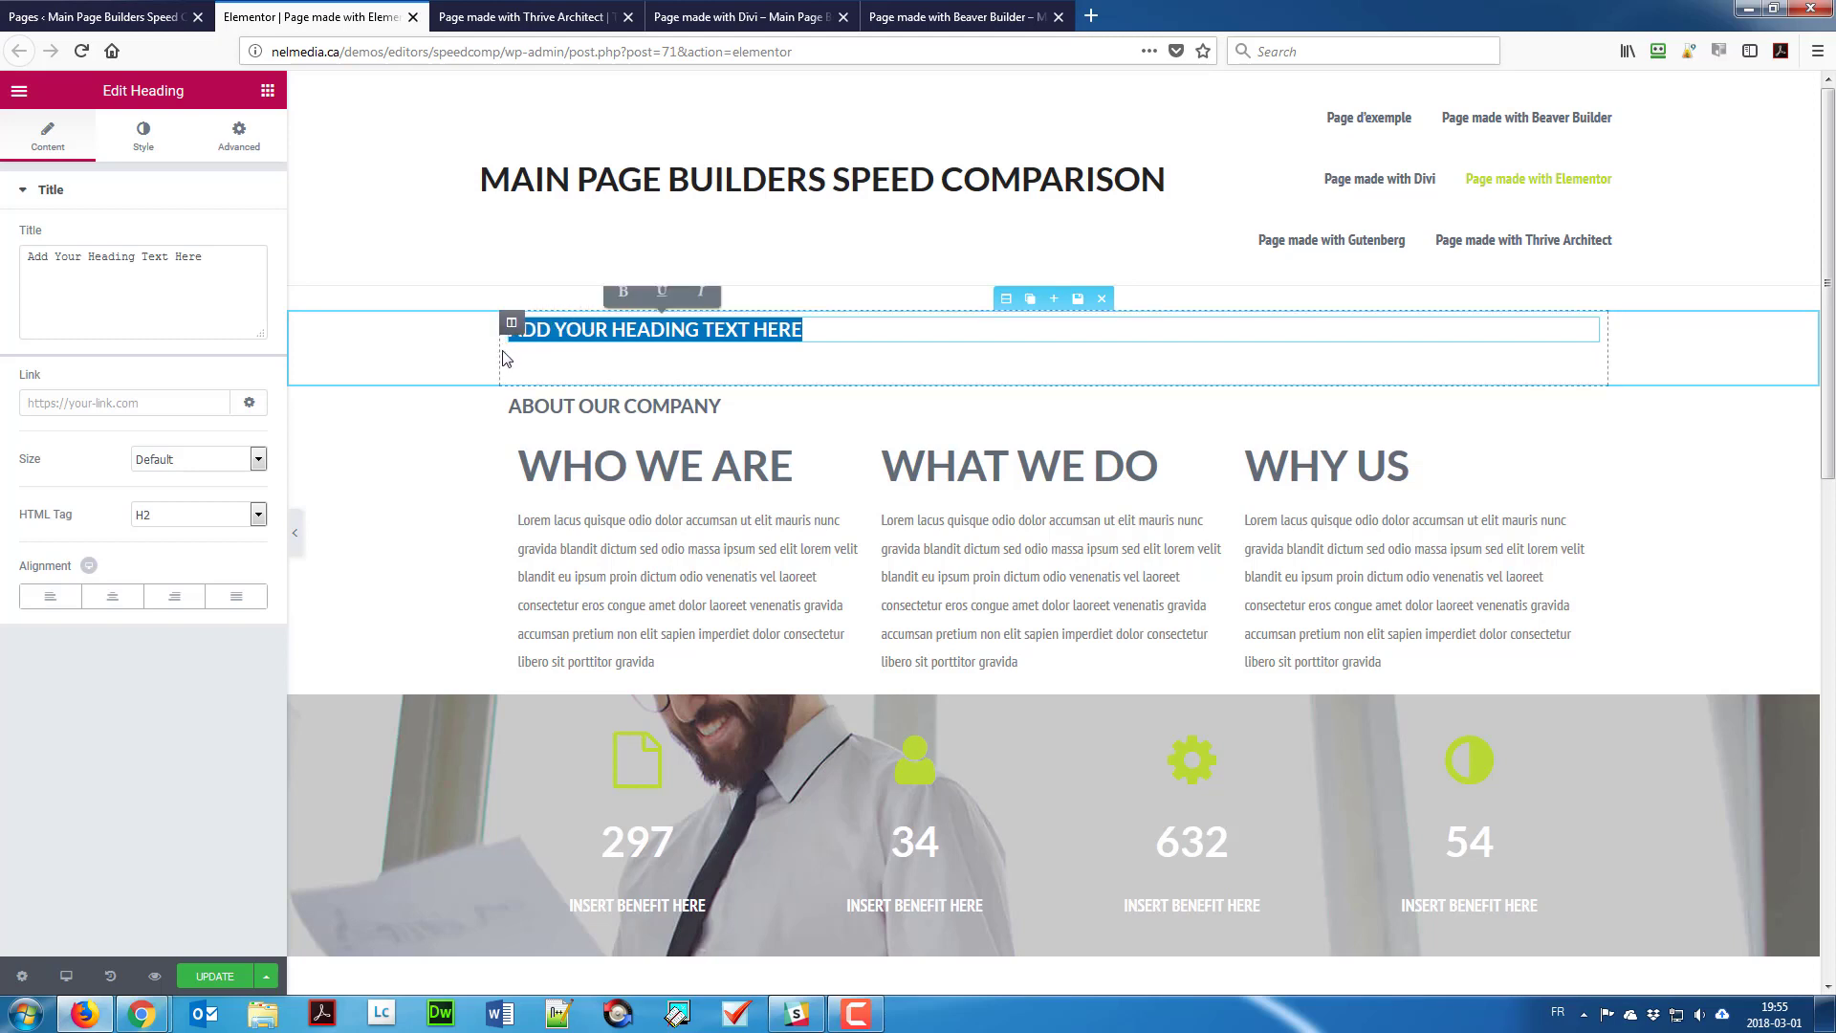
{"action": "type", "text": "About "}
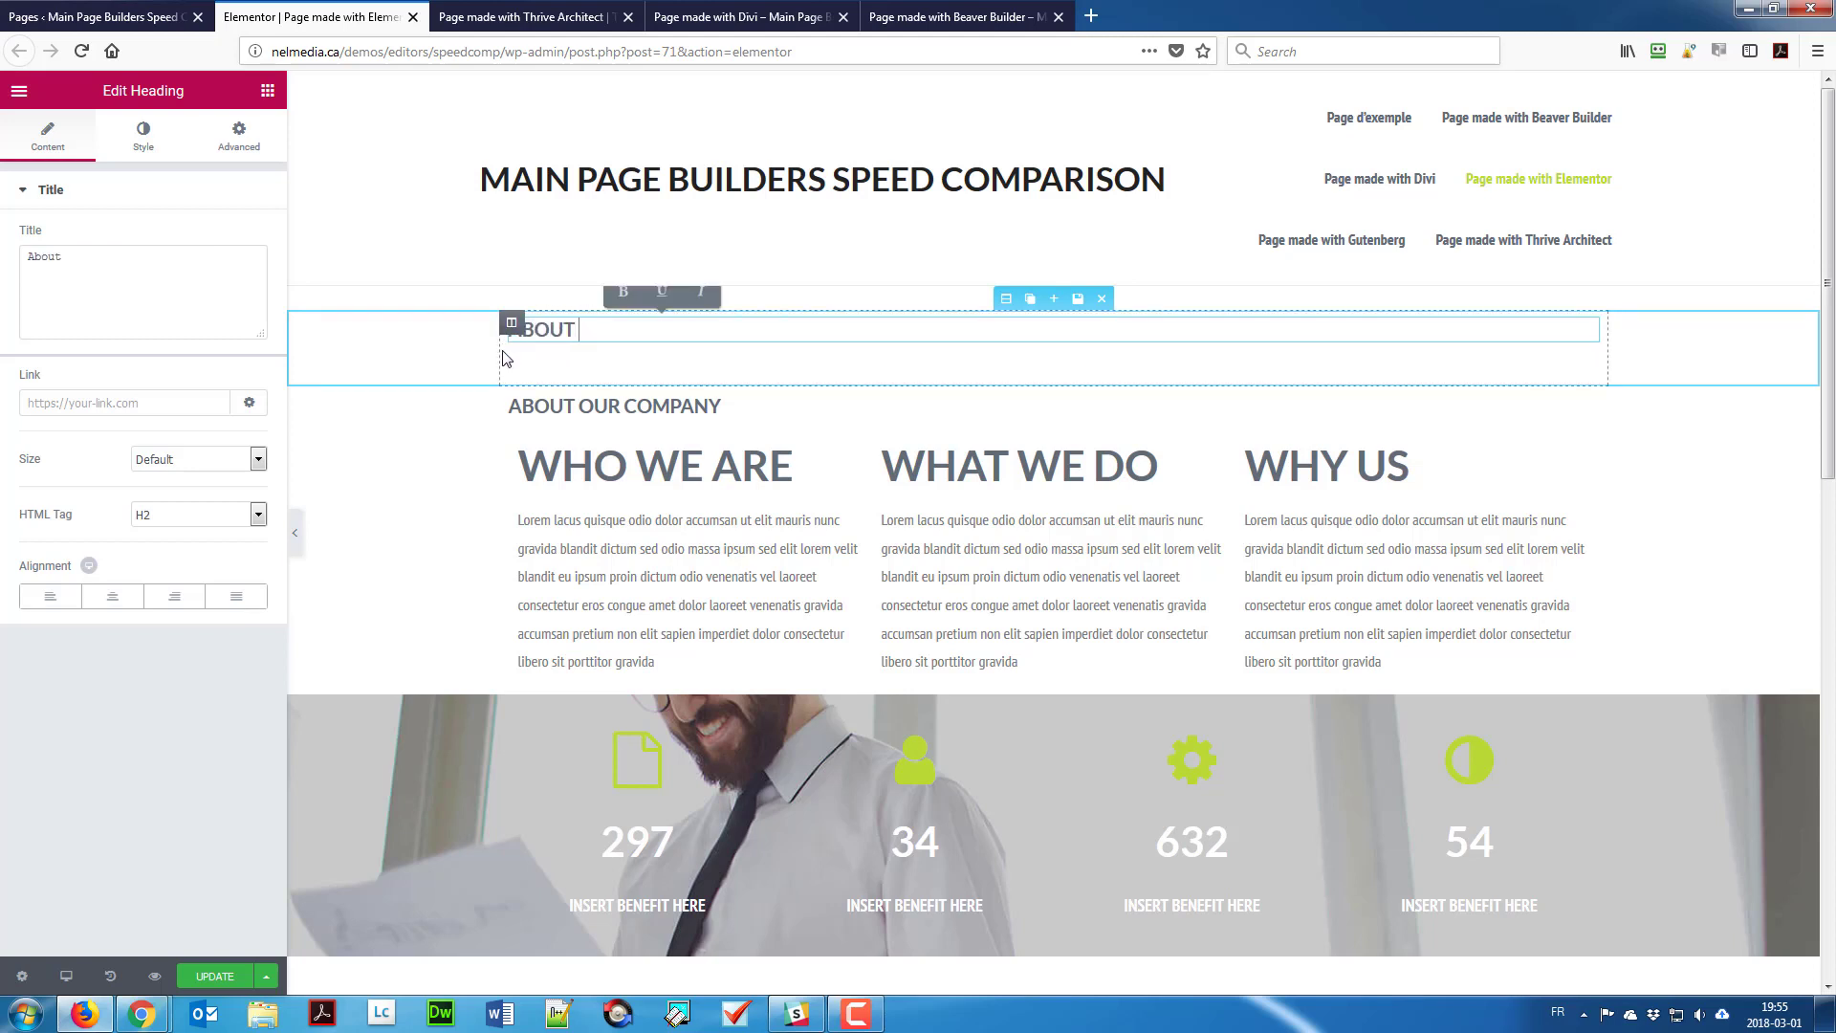
{"action": "type", "text": "our company"}
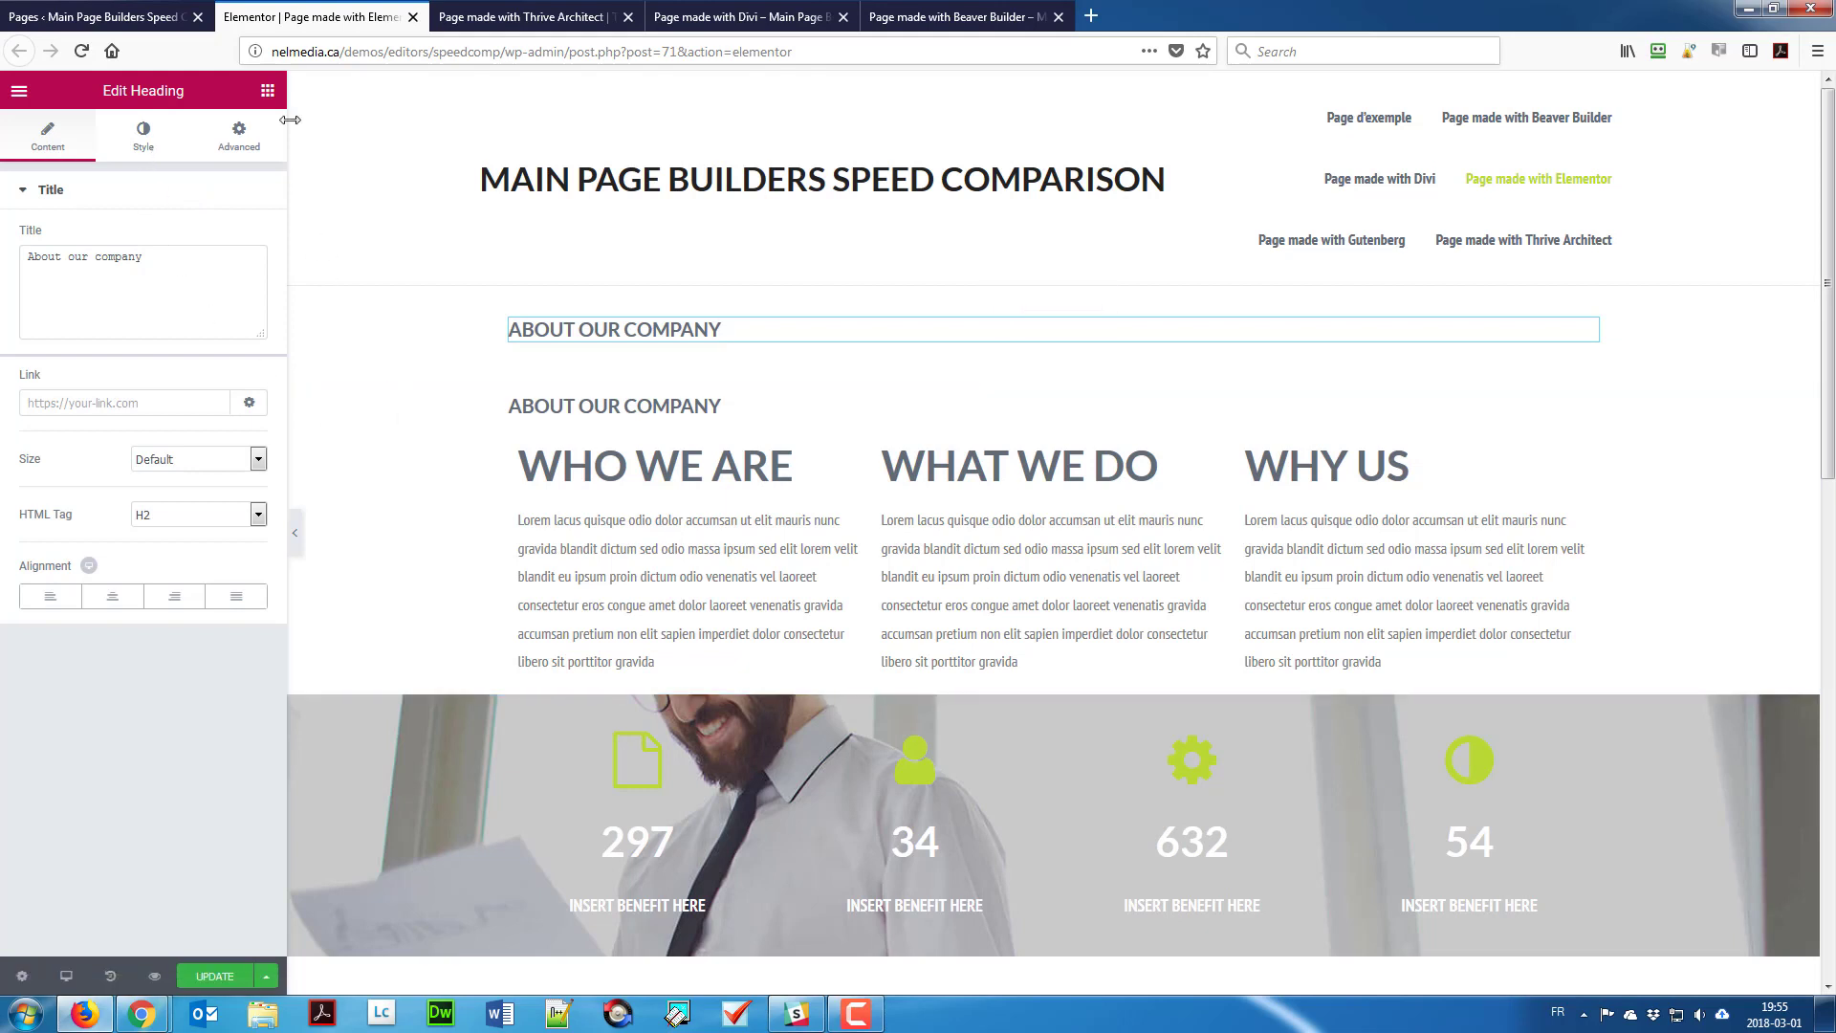
Step: Insert a two-column block beneath the new "About our company" heading
{"action": "left_click", "coordinate": [268, 90]}
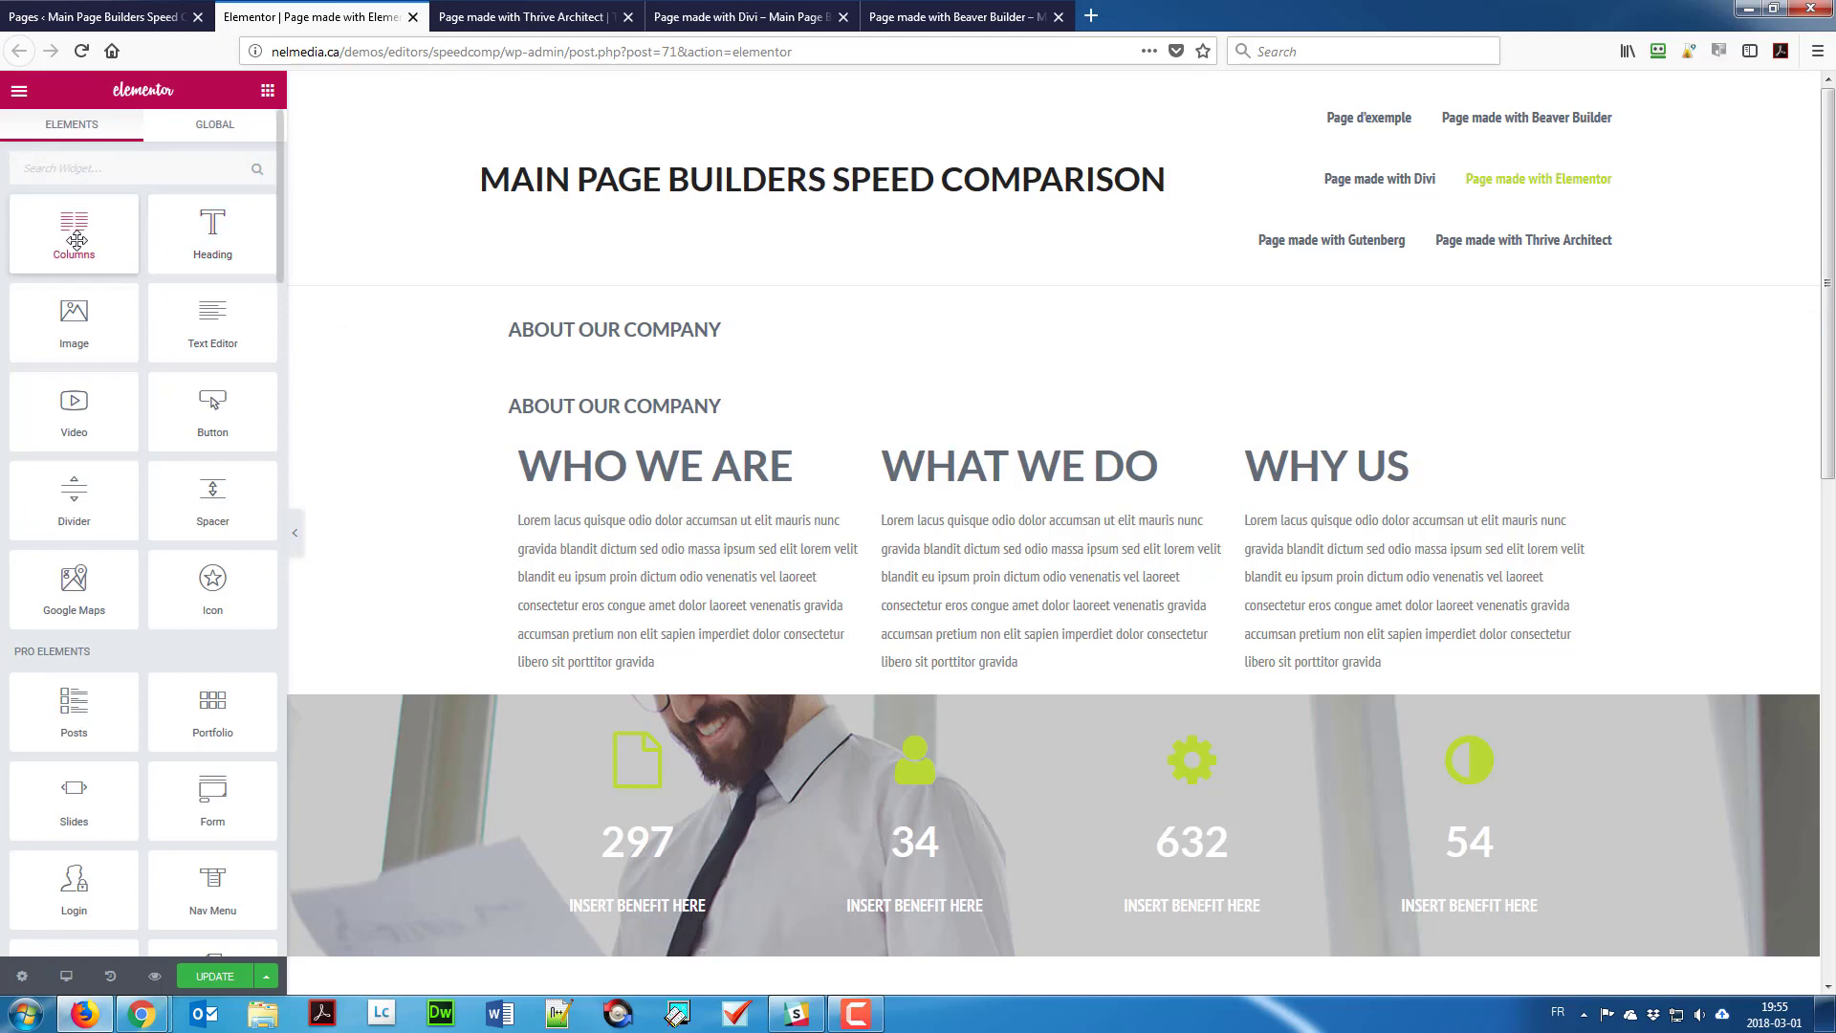
{"action": "left_click_drag", "start_coordinate": [95, 246], "coordinate": [616, 347]}
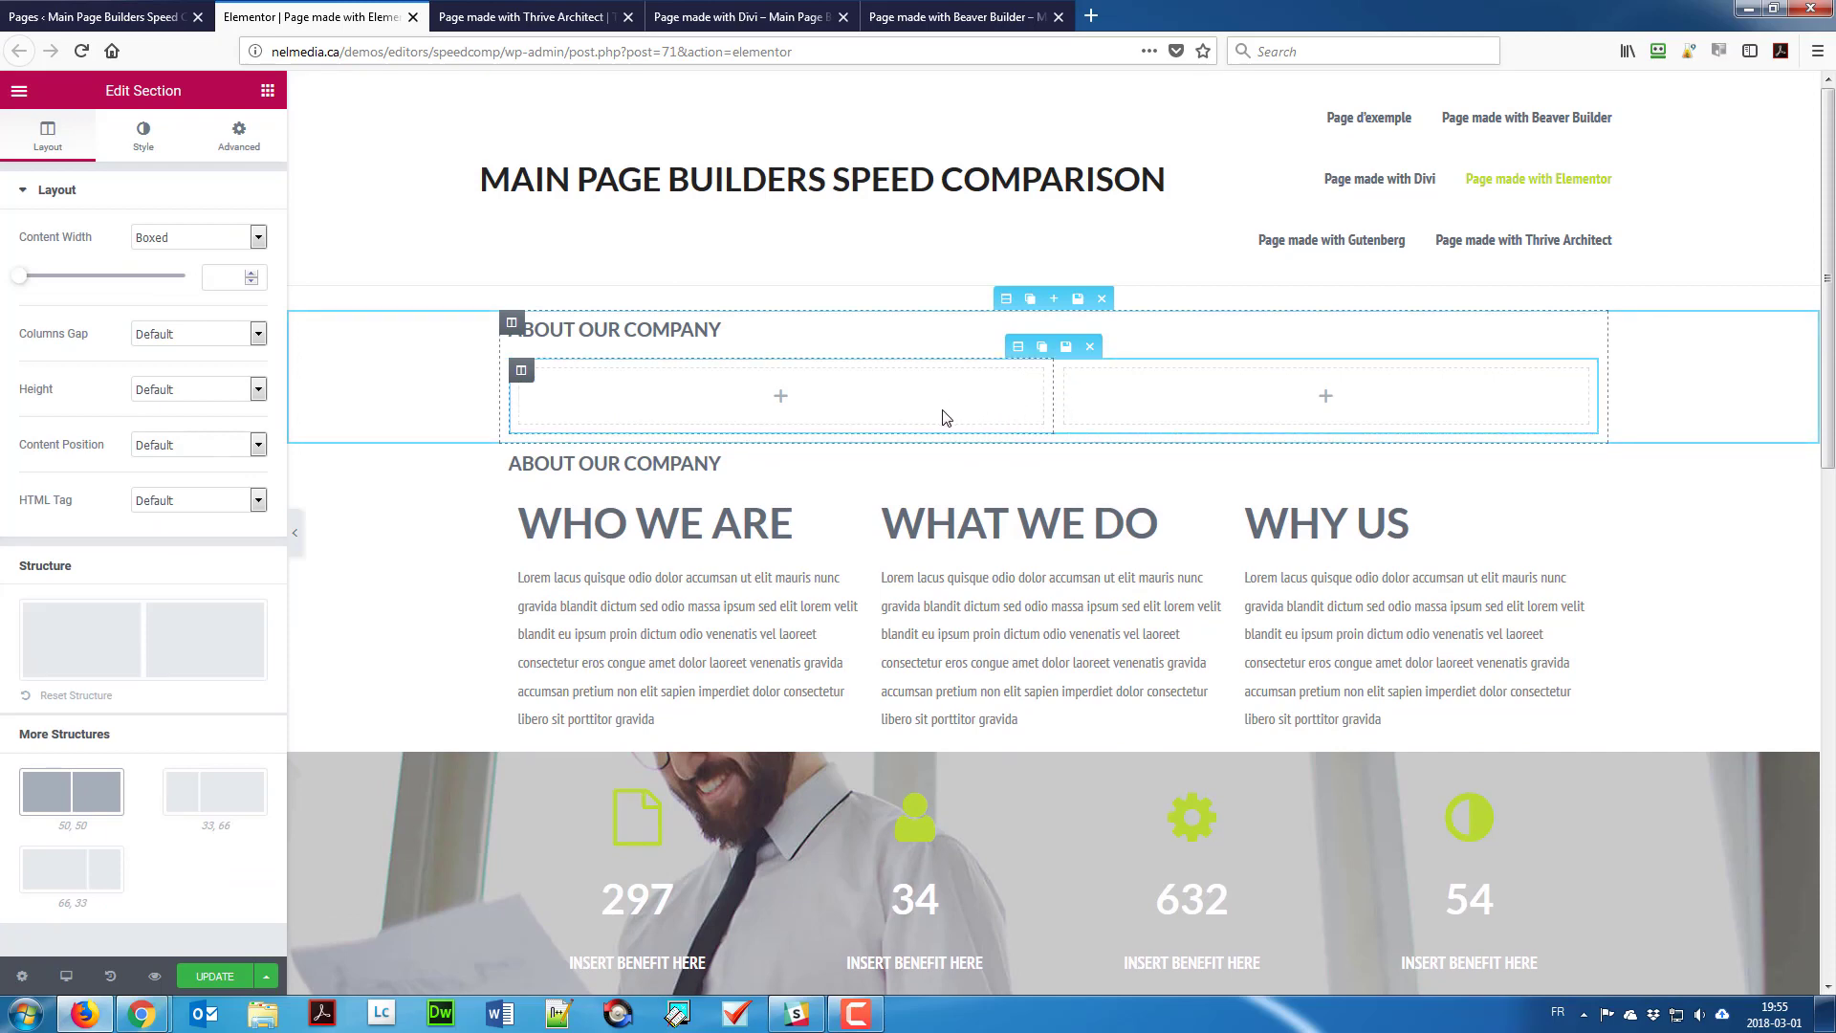
Step: Examine the column structures offered for a new section at the end of the page and close them without adding one
{"action": "scroll", "coordinate": [971, 422], "scroll_direction": "down", "scroll_amount": 15}
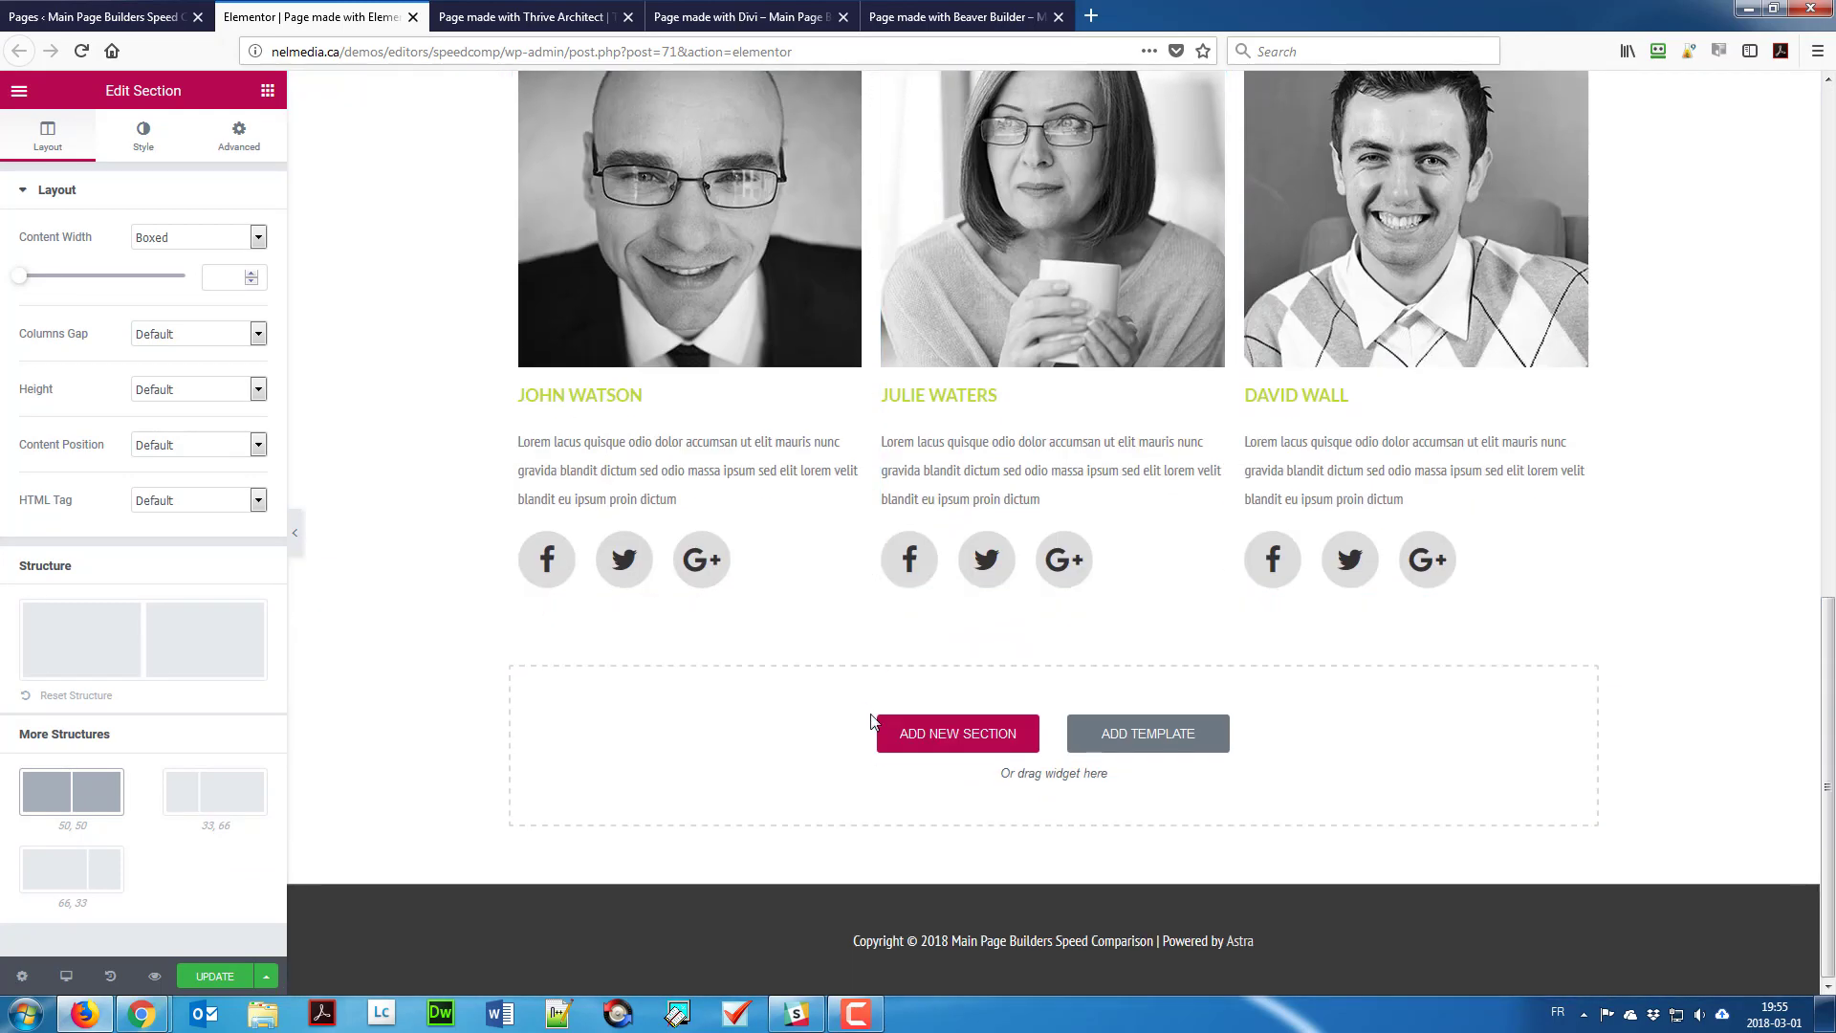
{"action": "left_click", "coordinate": [920, 735]}
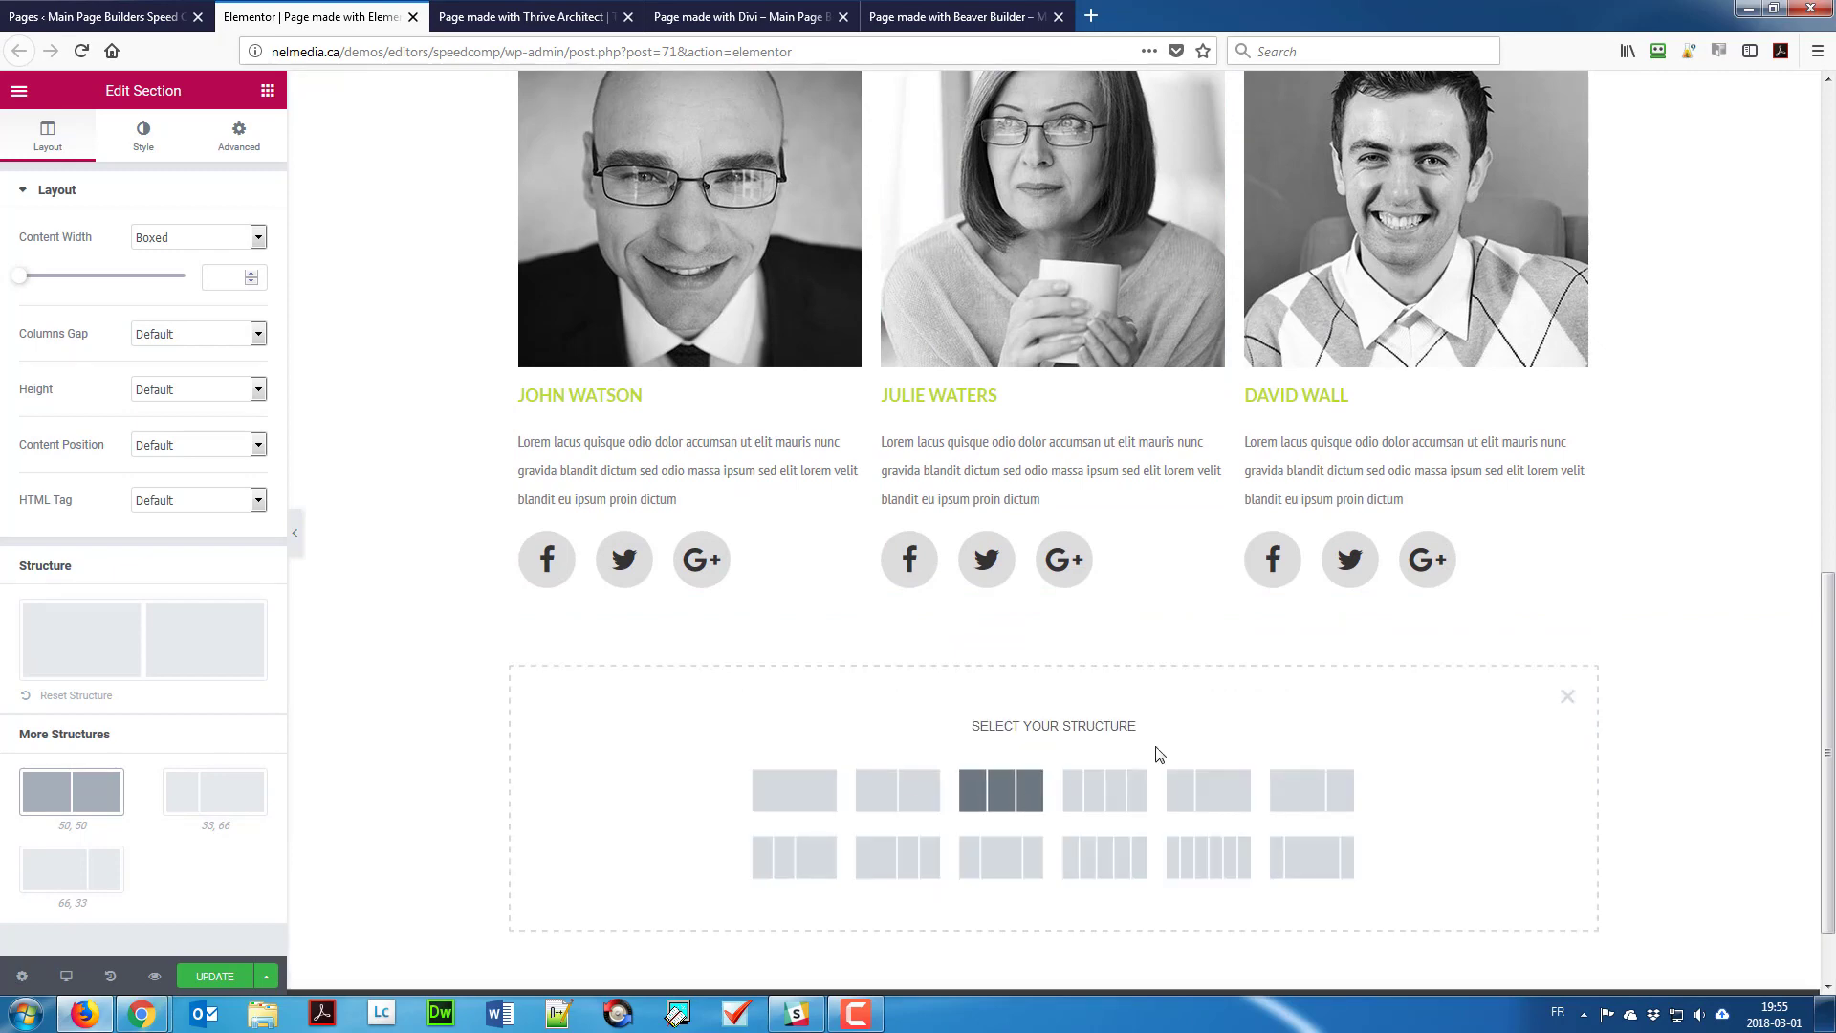
{"action": "left_click", "coordinate": [1567, 697]}
{"action": "scroll", "coordinate": [916, 544], "scroll_direction": "up", "scroll_amount": 5}
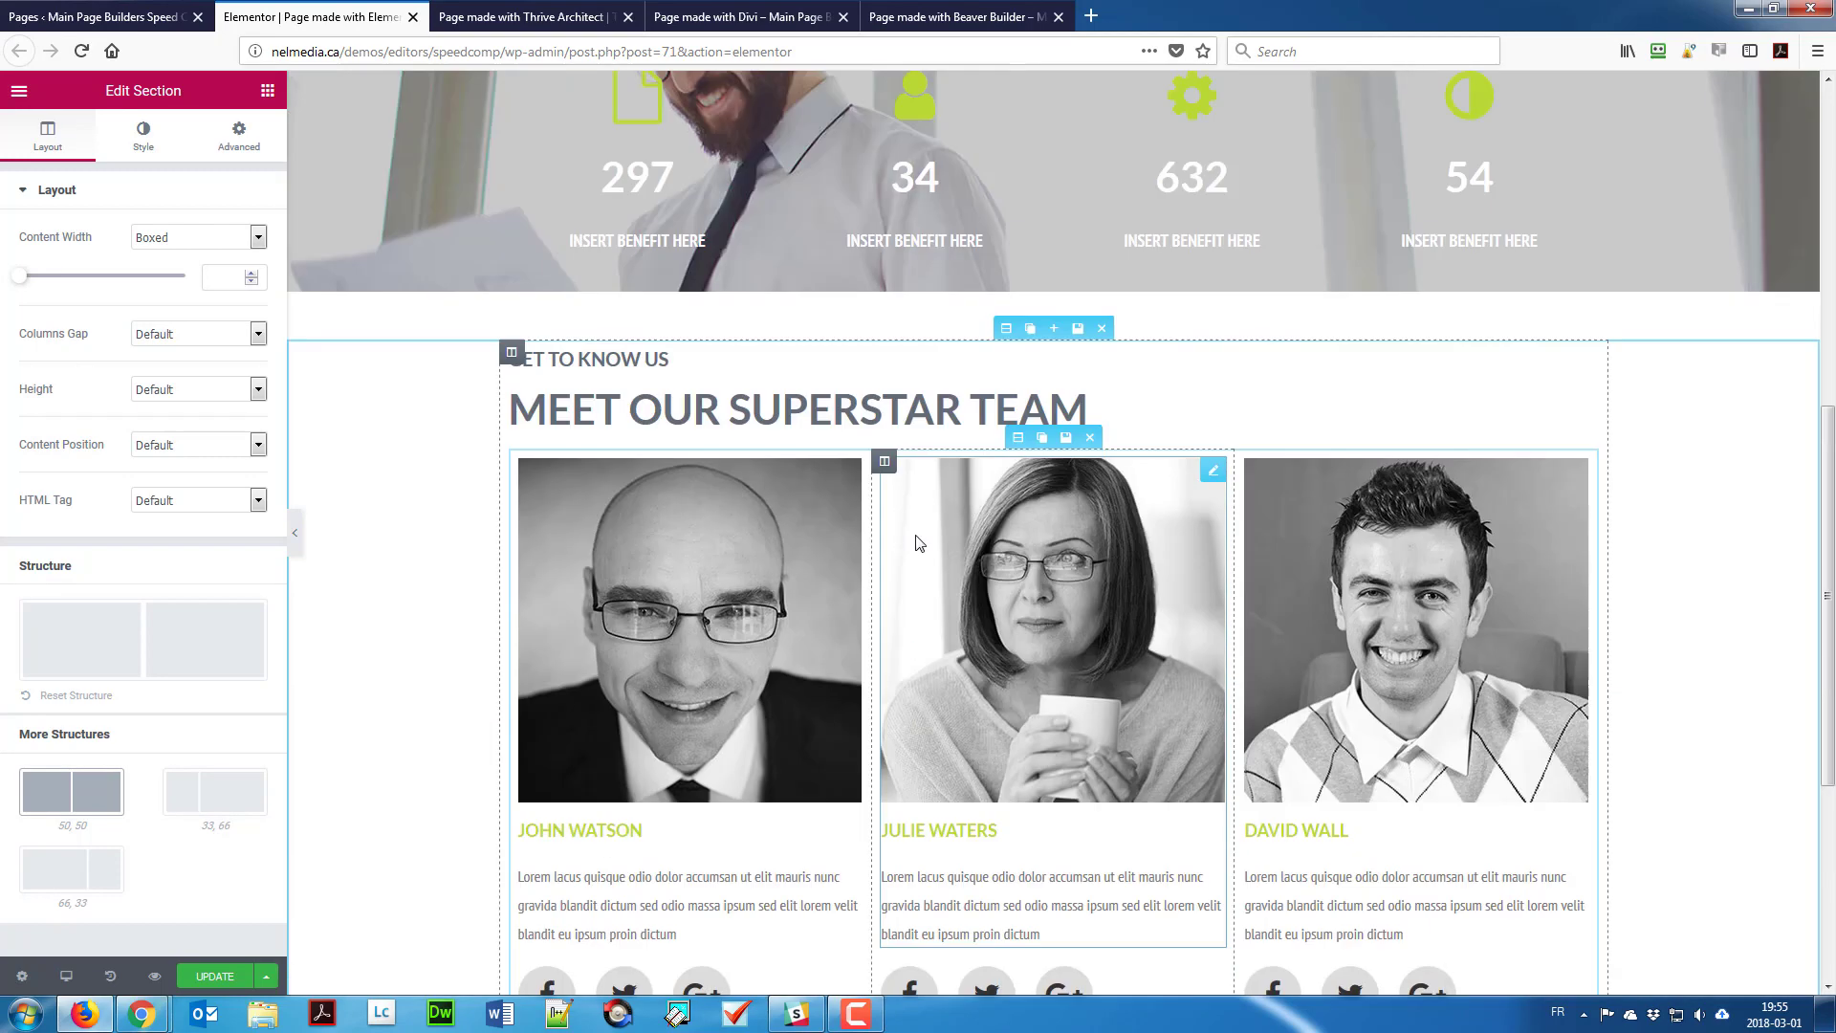
{"action": "scroll", "coordinate": [918, 540], "scroll_direction": "up", "scroll_amount": 8}
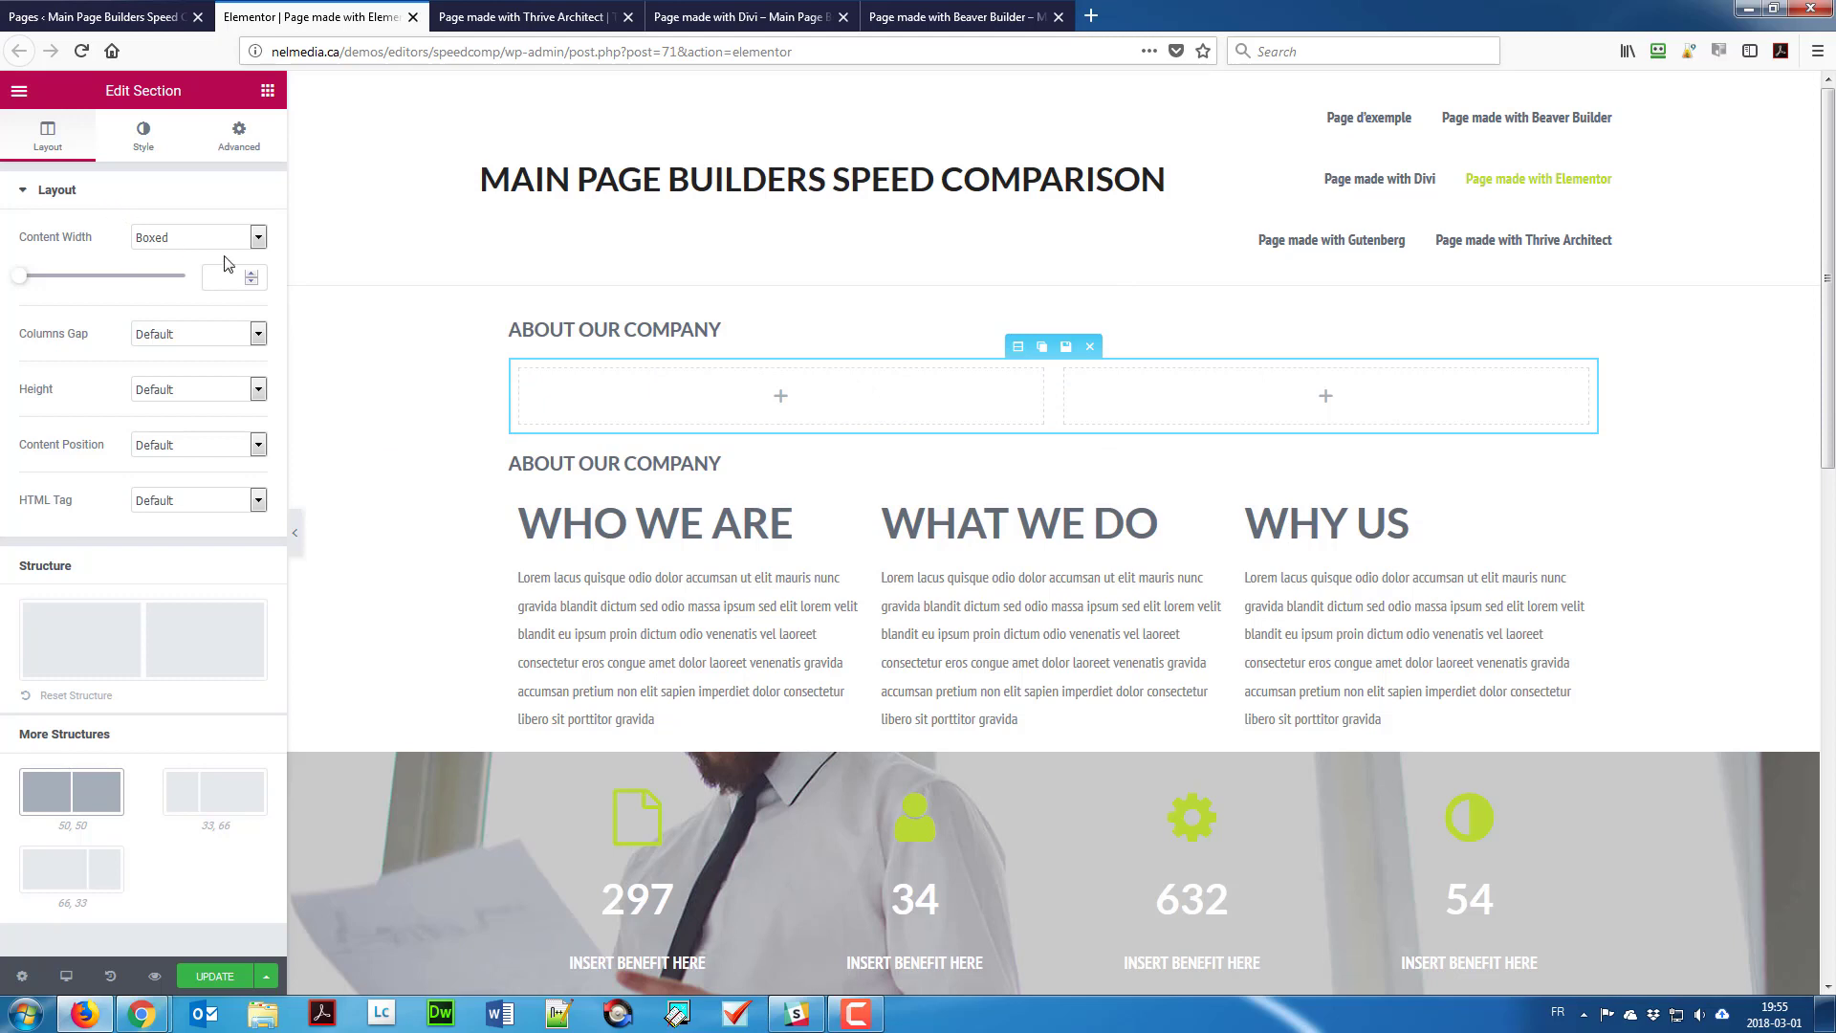
Step: Add a heading reading "Who we are" to the first column and set its HTML tag to H3
{"action": "left_click", "coordinate": [265, 99]}
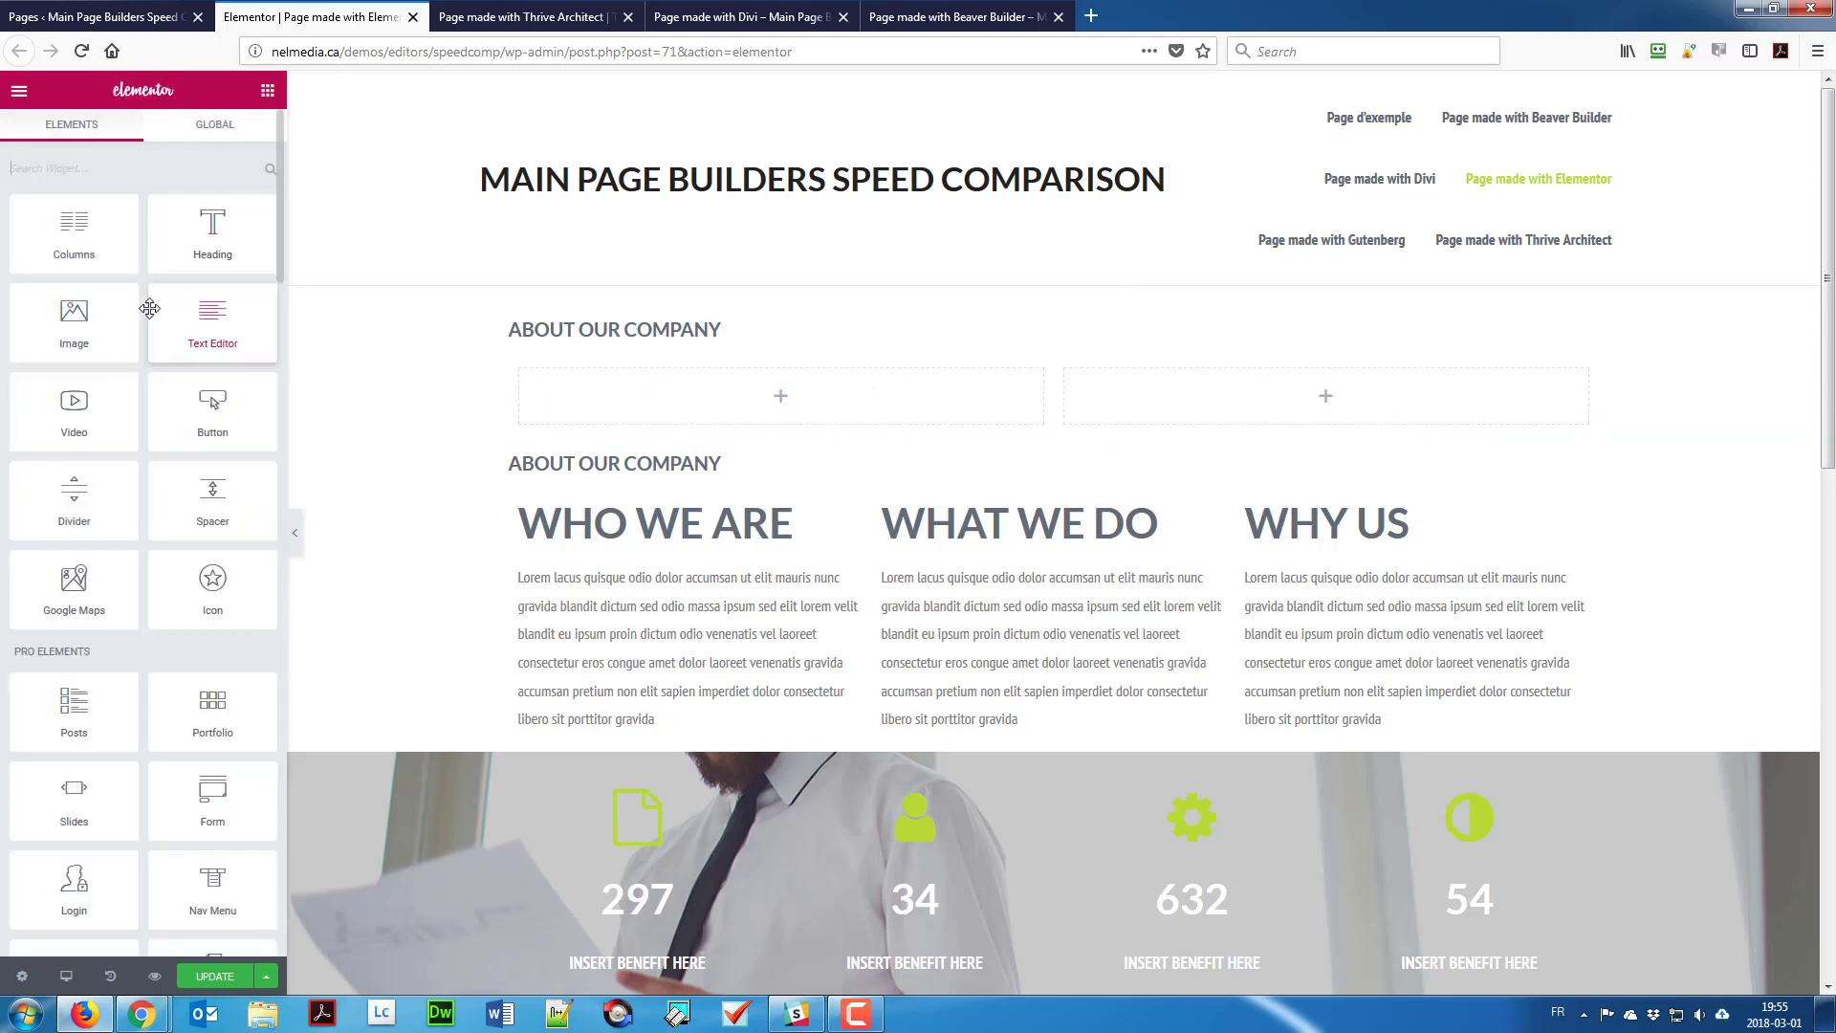
{"action": "left_click_drag", "start_coordinate": [213, 235], "coordinate": [626, 385]}
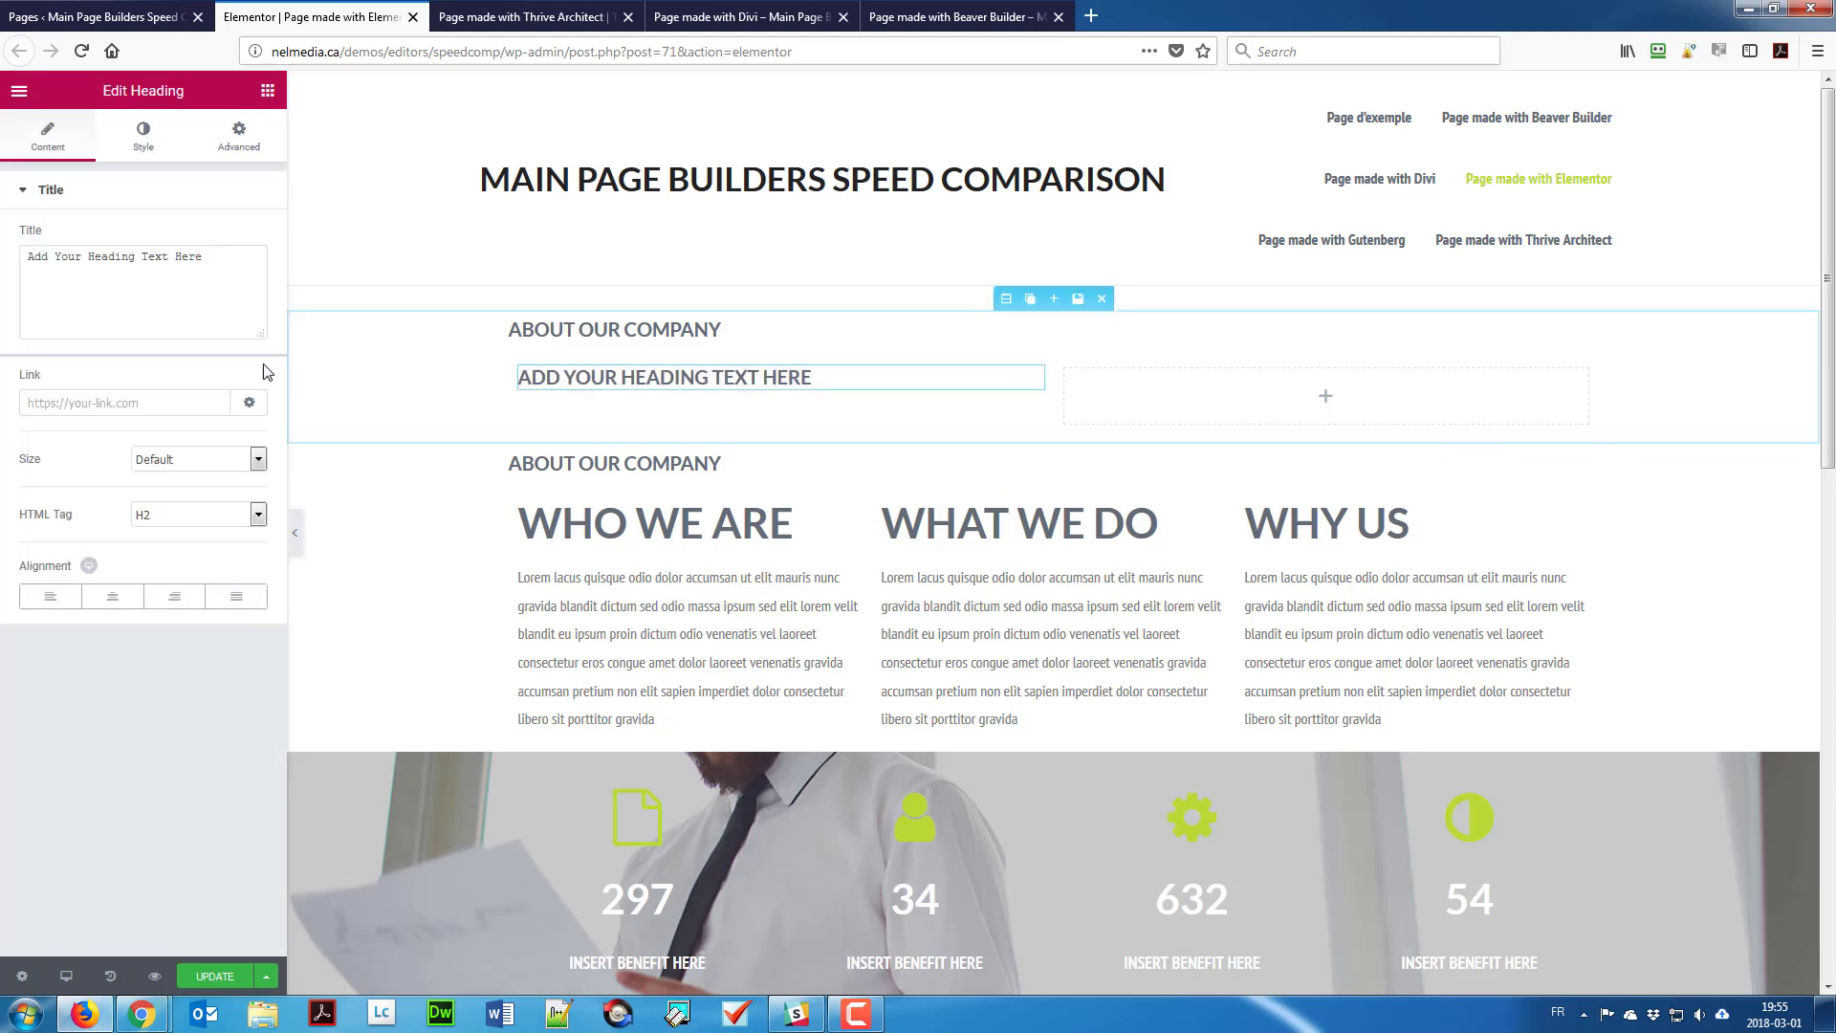
{"action": "left_click_drag", "start_coordinate": [215, 257], "coordinate": [2, 260]}
{"action": "type", "text": "W"}
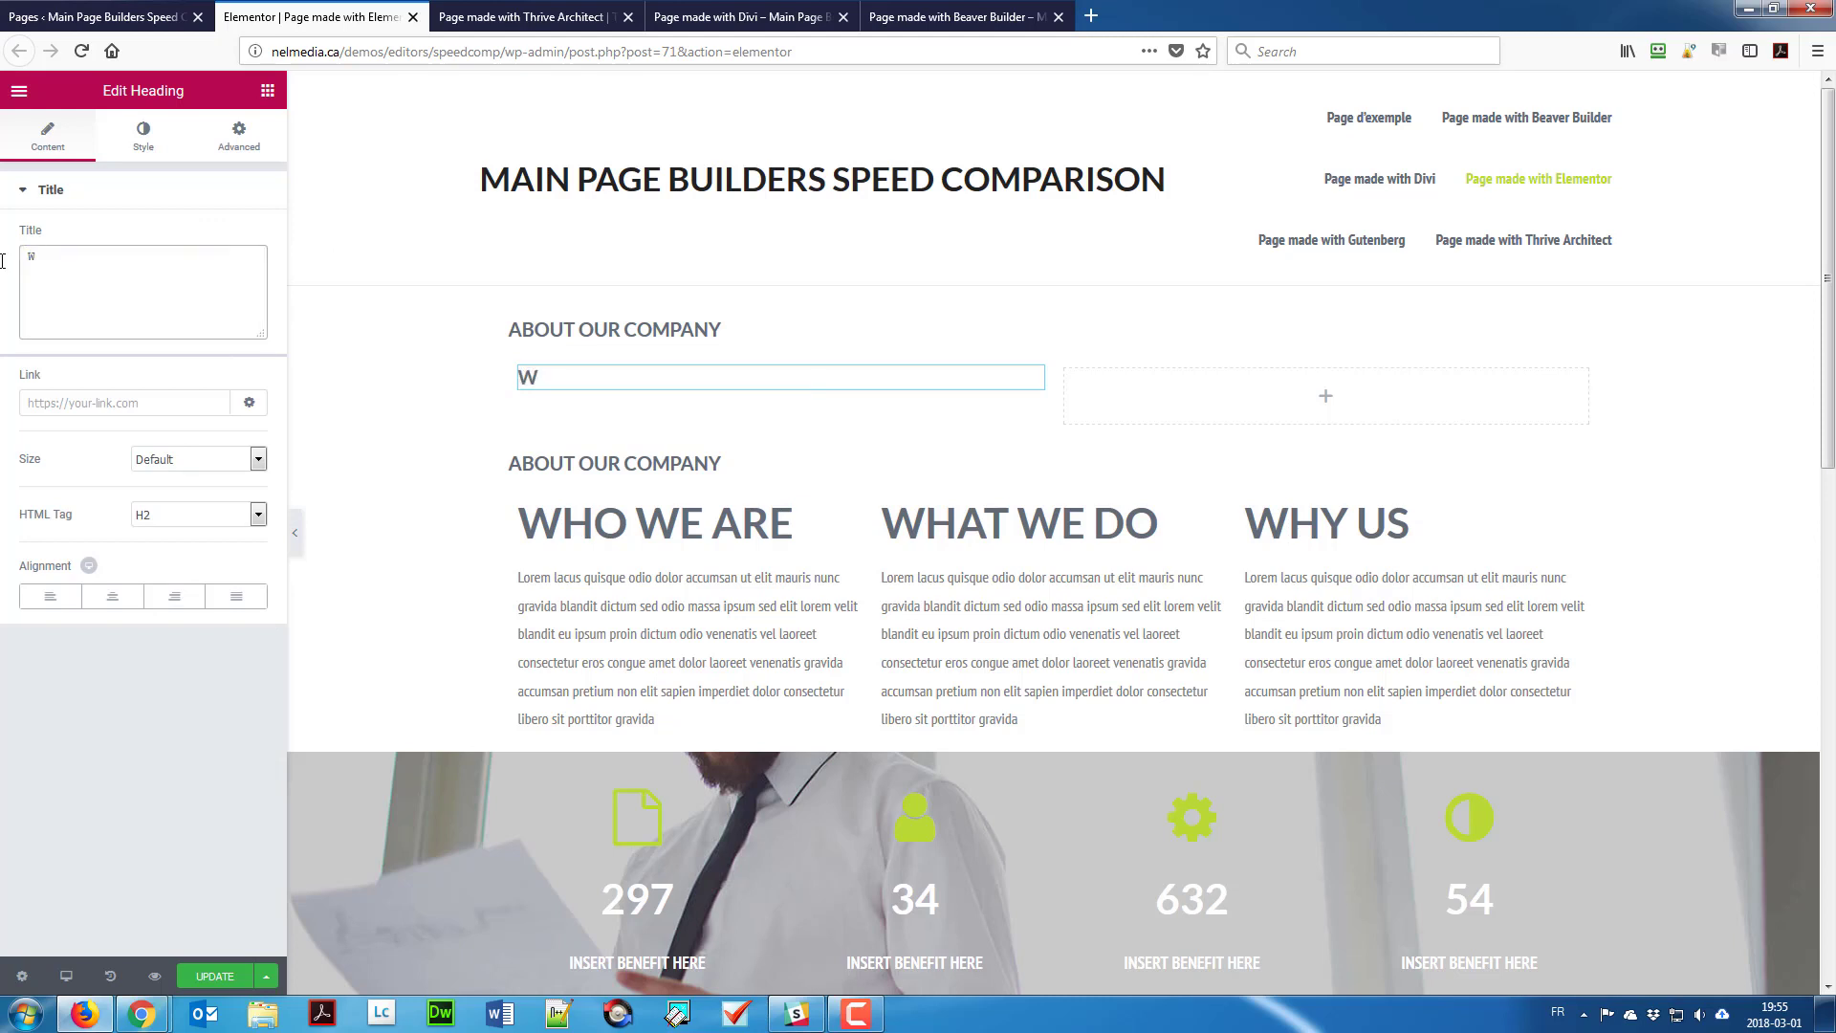
{"action": "type", "text": "ho we are"}
{"action": "left_click", "coordinate": [205, 515]}
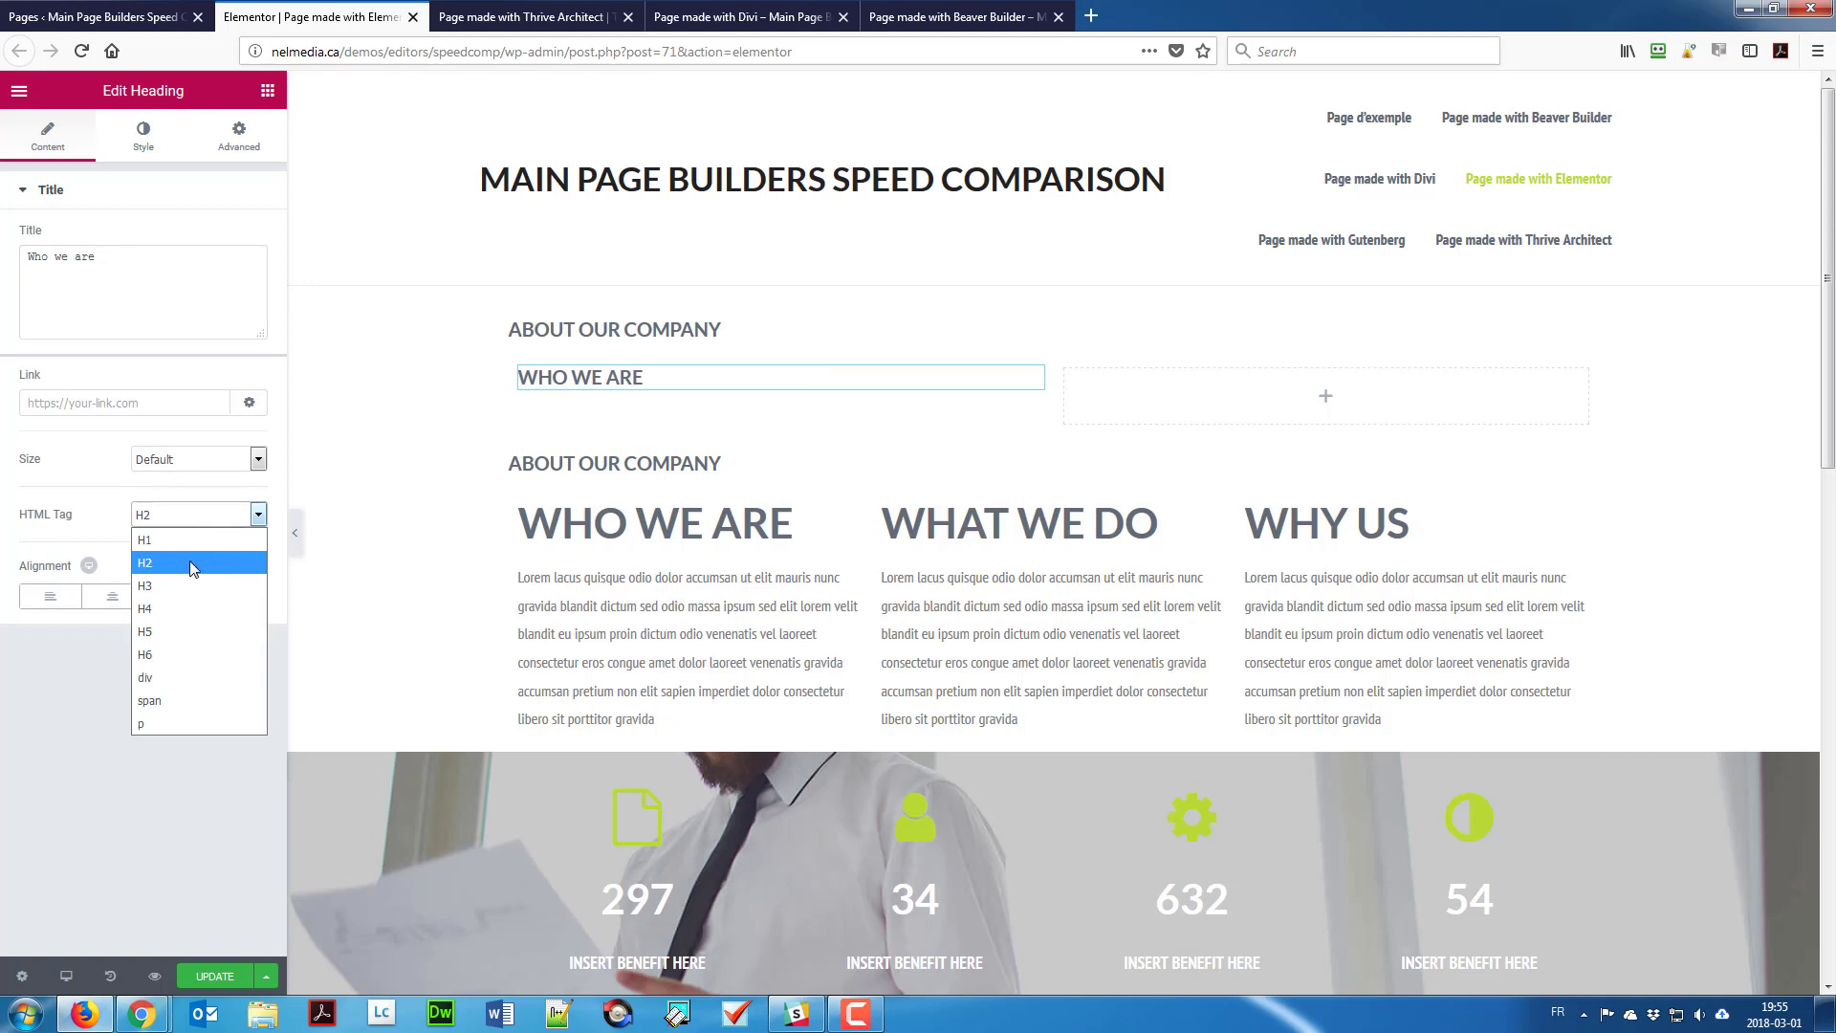
{"action": "left_click", "coordinate": [185, 585]}
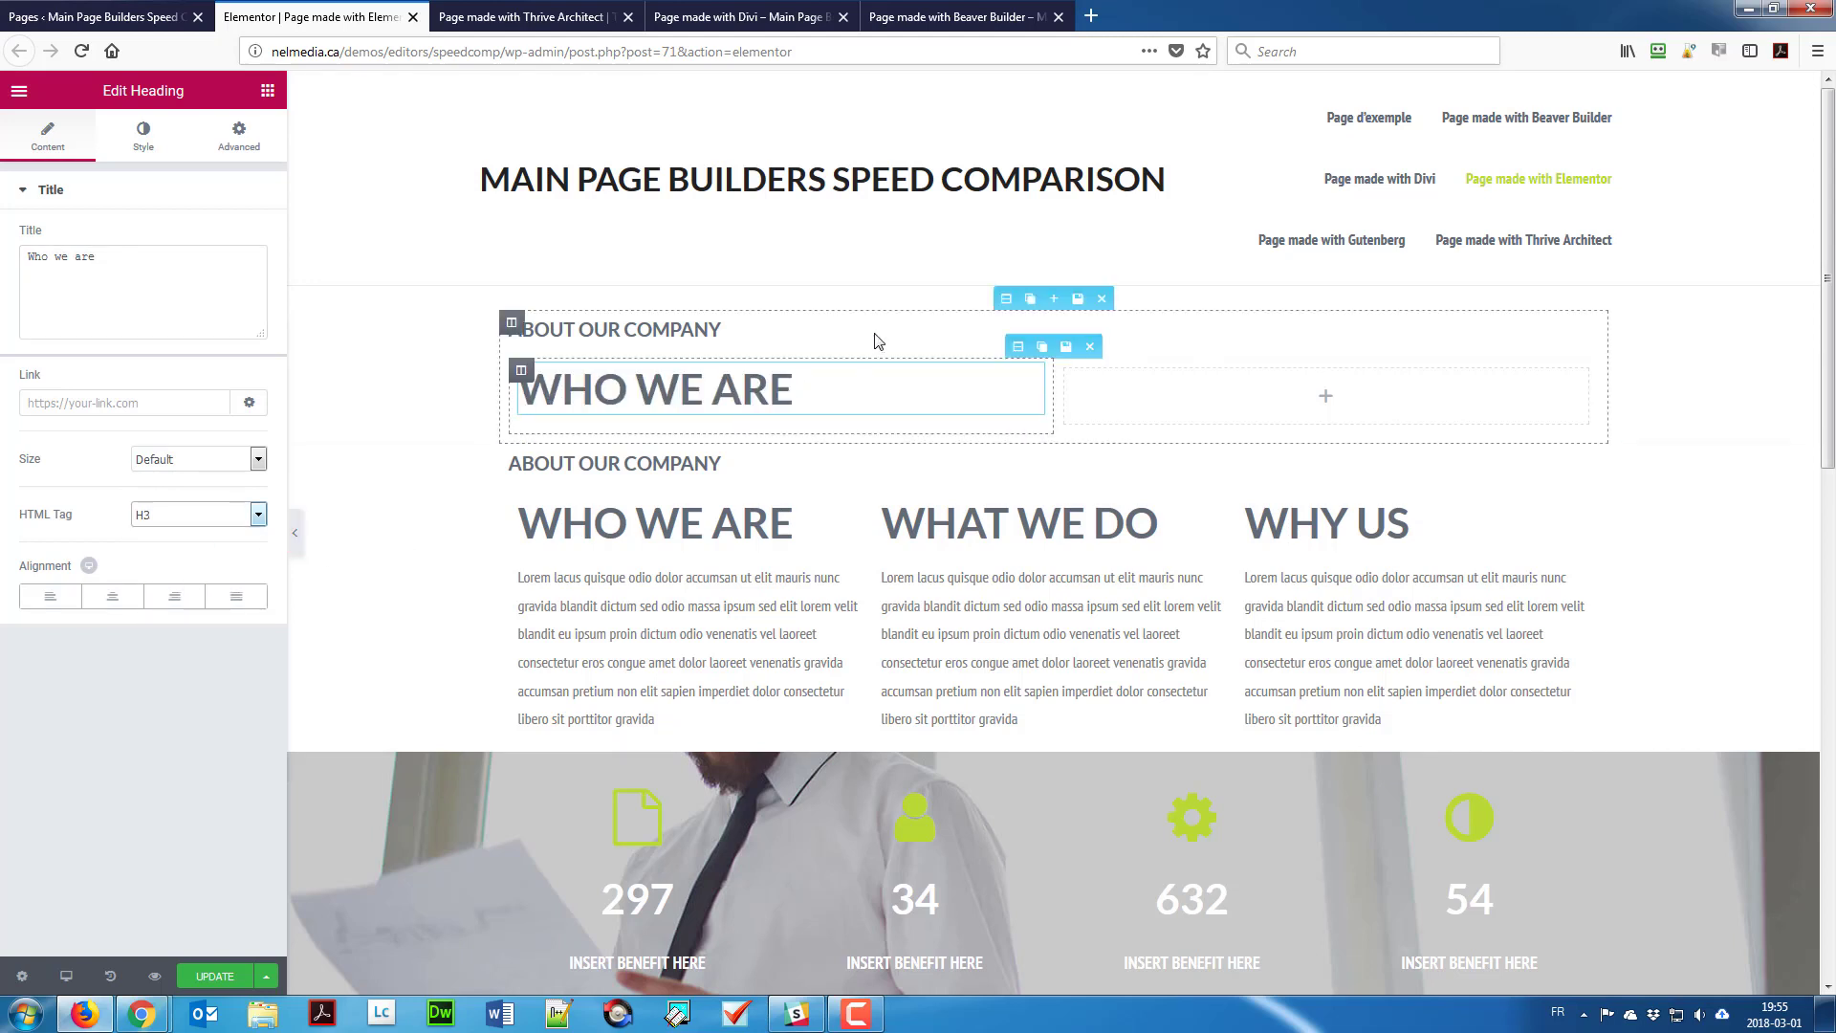
Step: Copy the existing "Who we are" paragraph into a new text block and place it under the new heading in the first column
{"action": "left_click", "coordinate": [560, 585]}
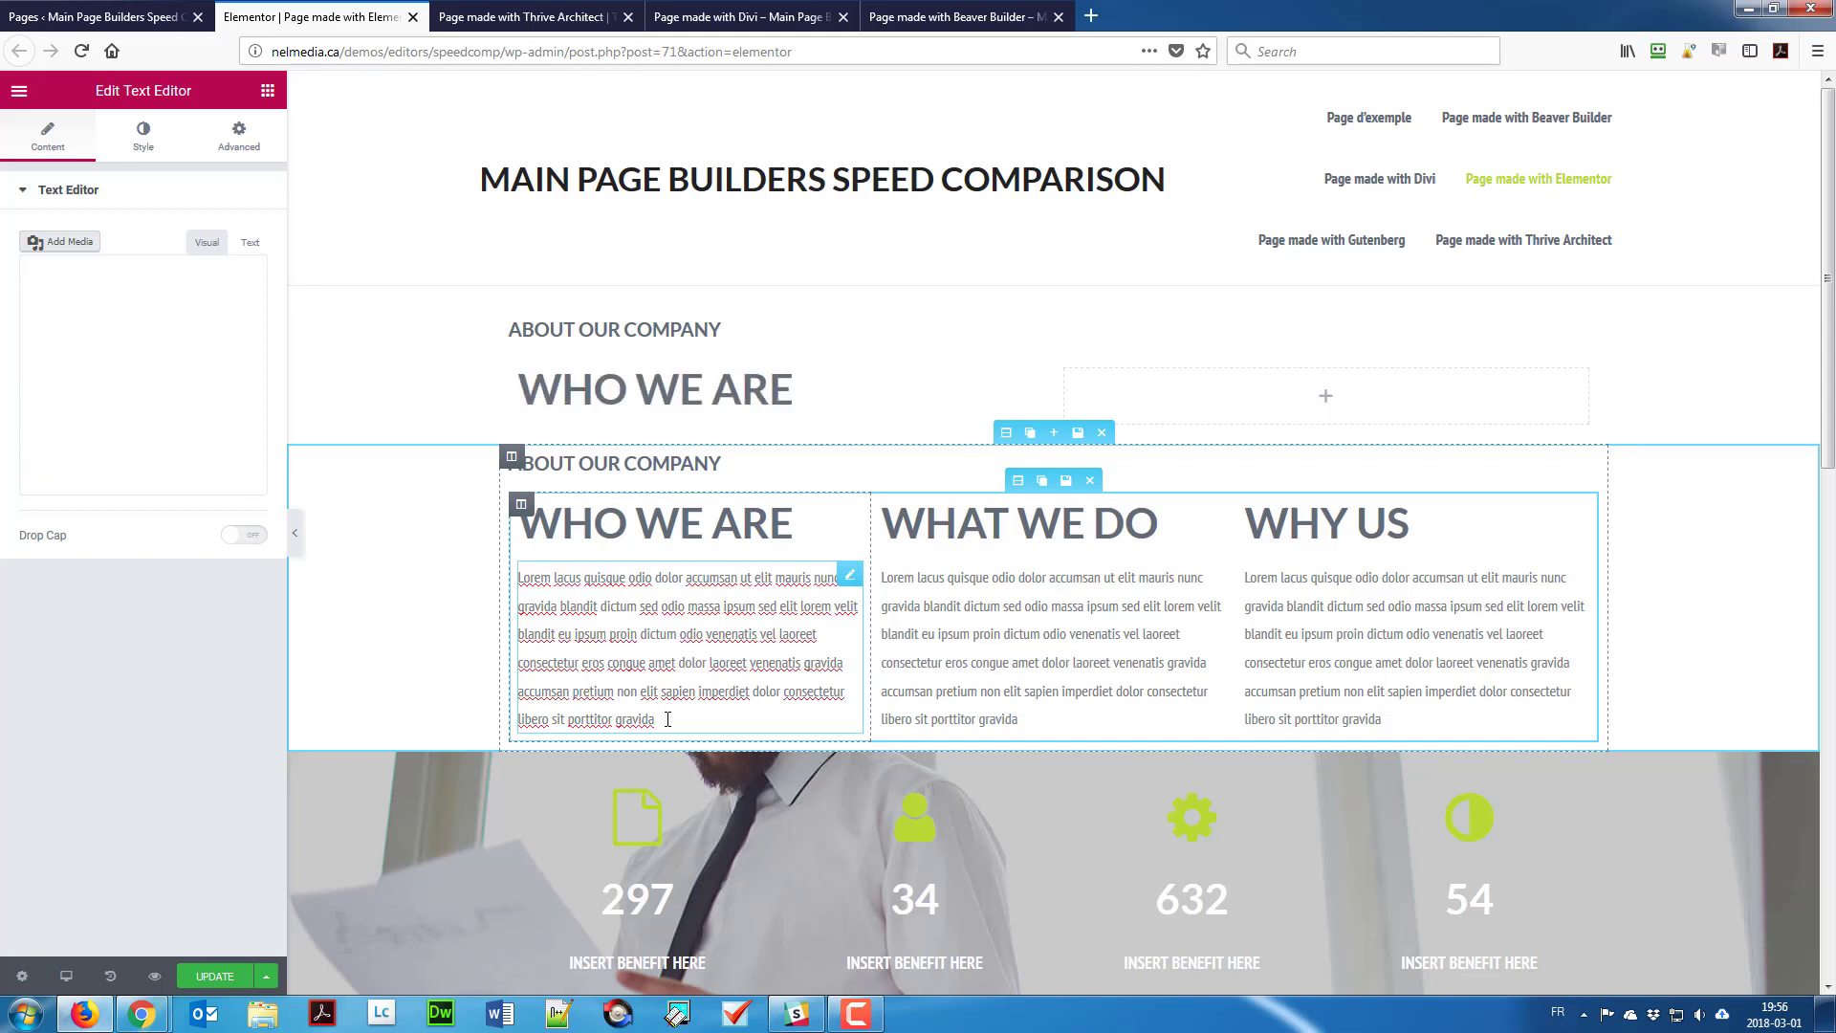
{"action": "left_click_drag", "start_coordinate": [656, 719], "coordinate": [517, 574]}
{"action": "key", "text": "ctrl+c"}
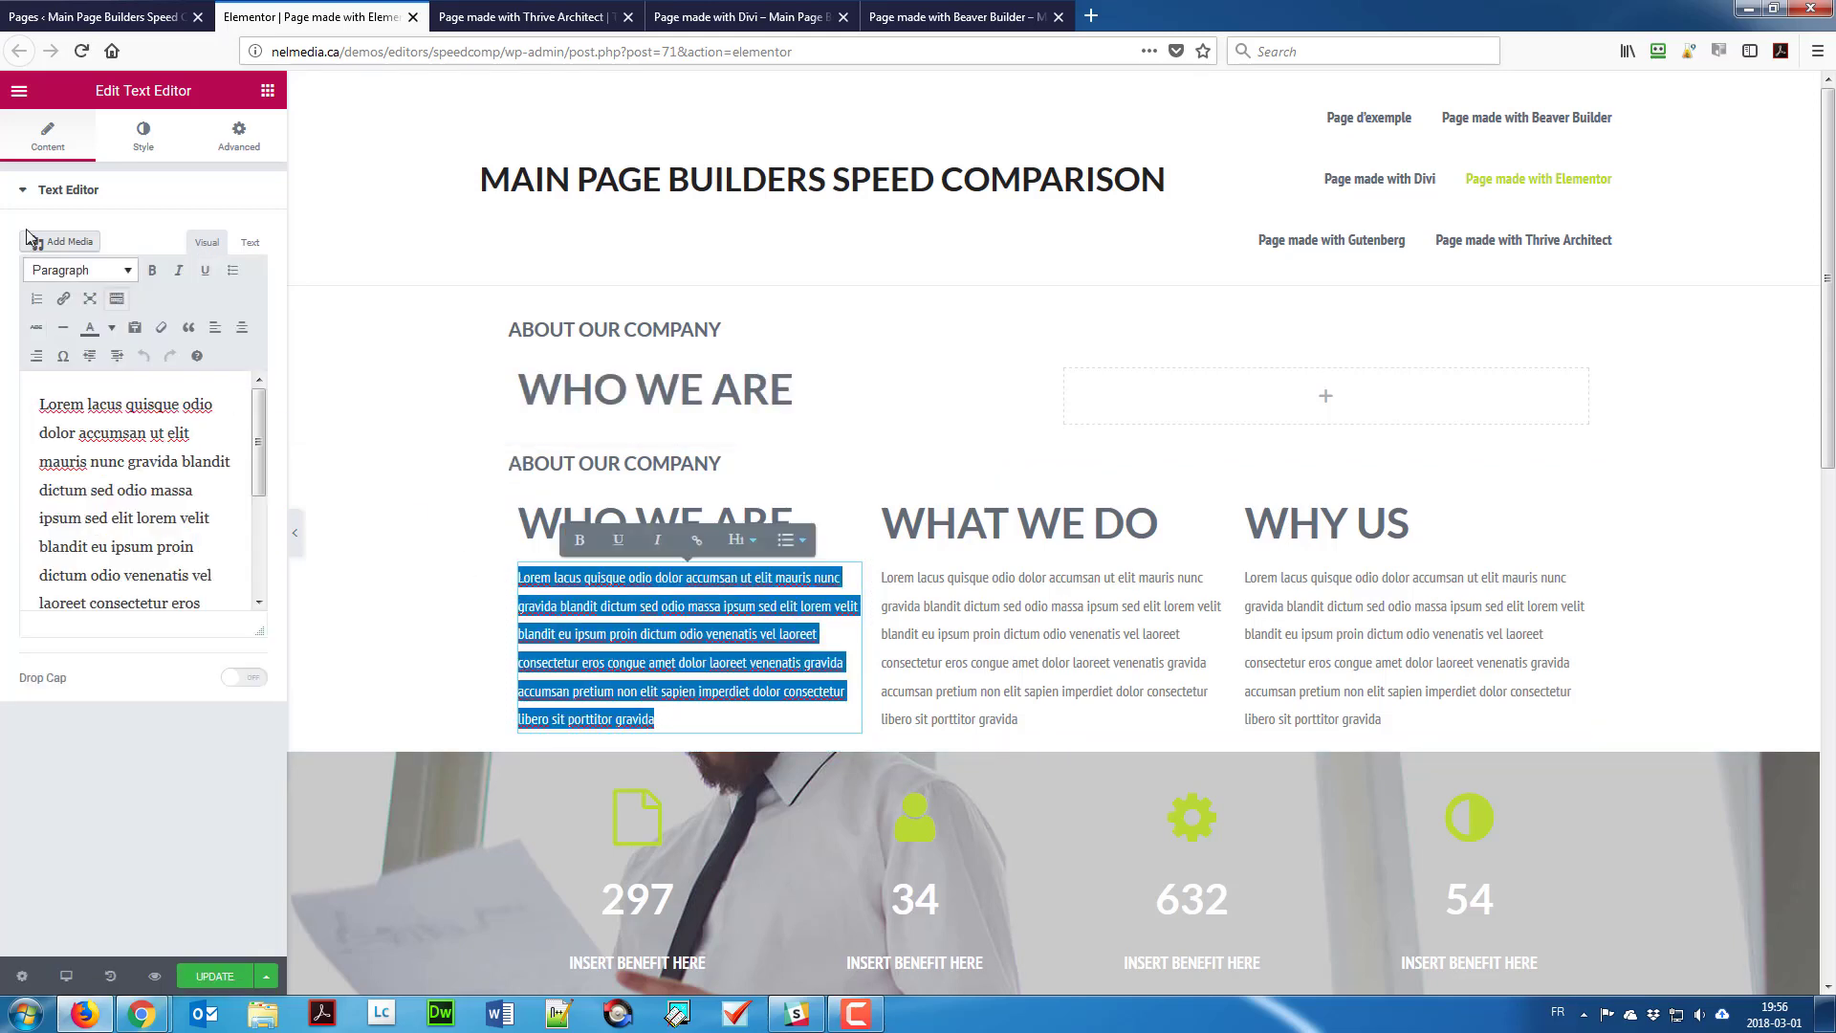
{"action": "left_click", "coordinate": [268, 90]}
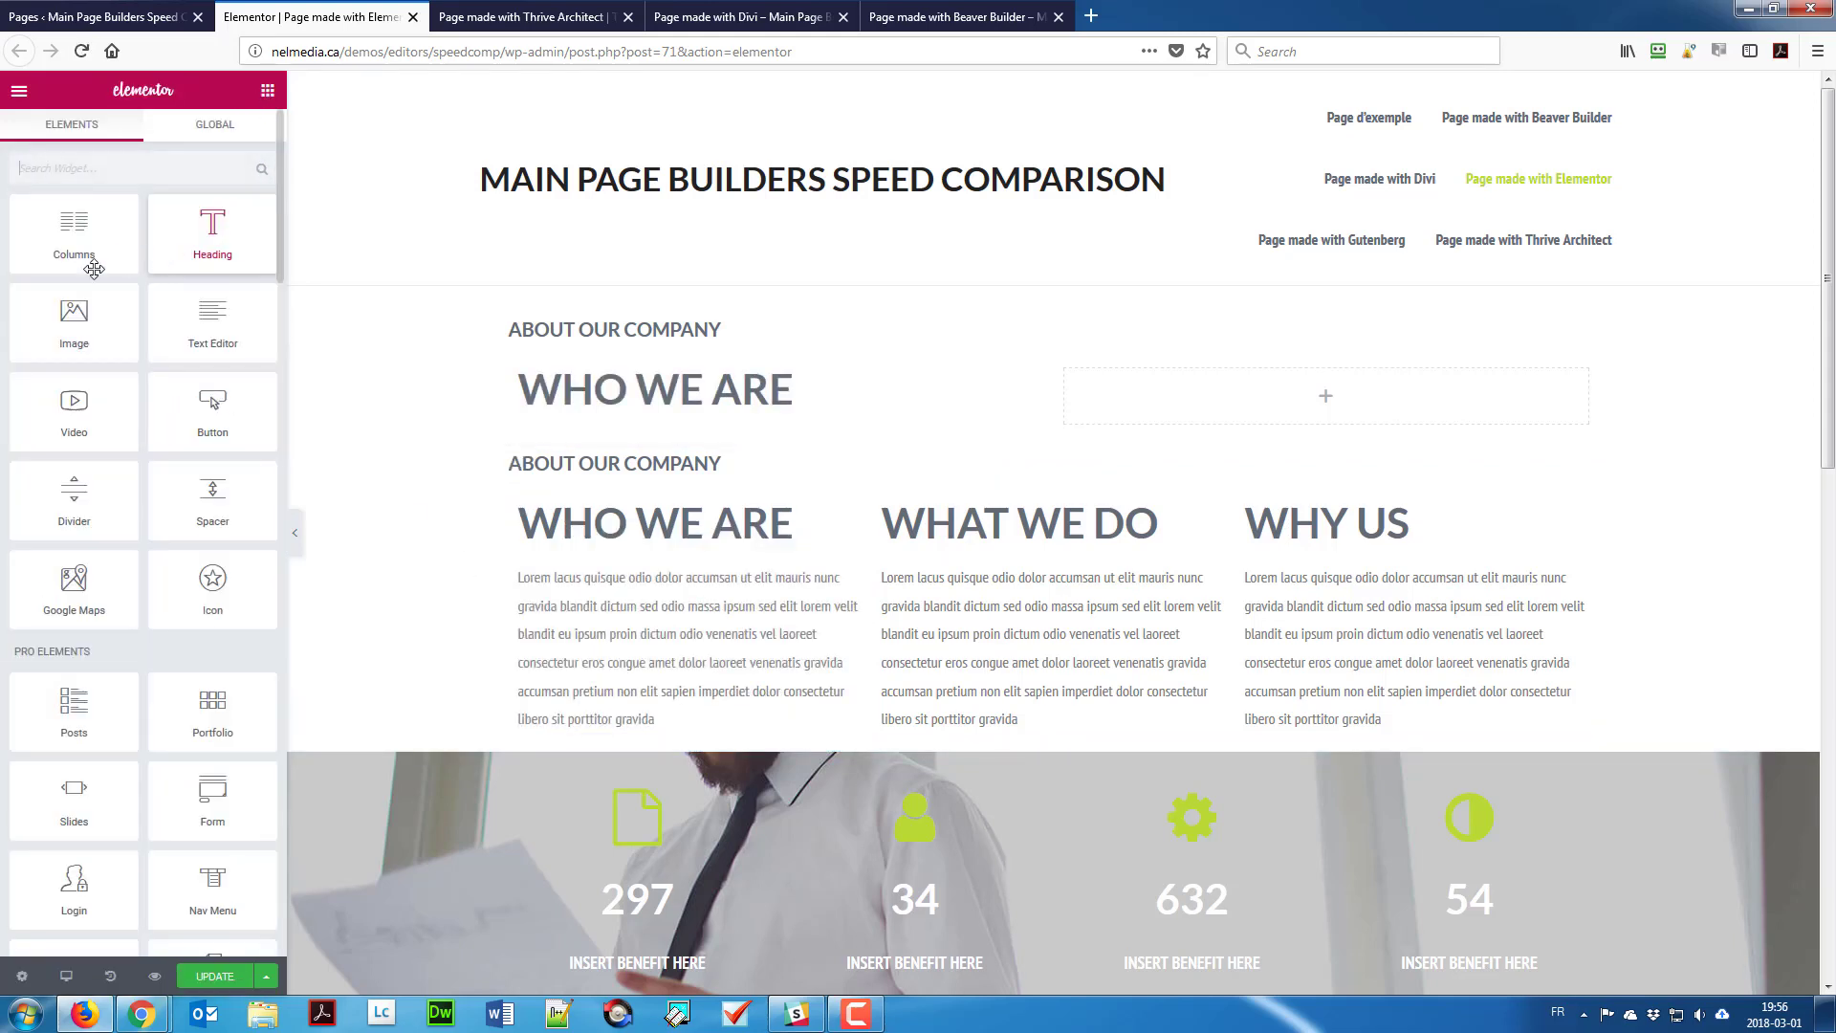
{"action": "left_click_drag", "start_coordinate": [179, 336], "coordinate": [583, 413]}
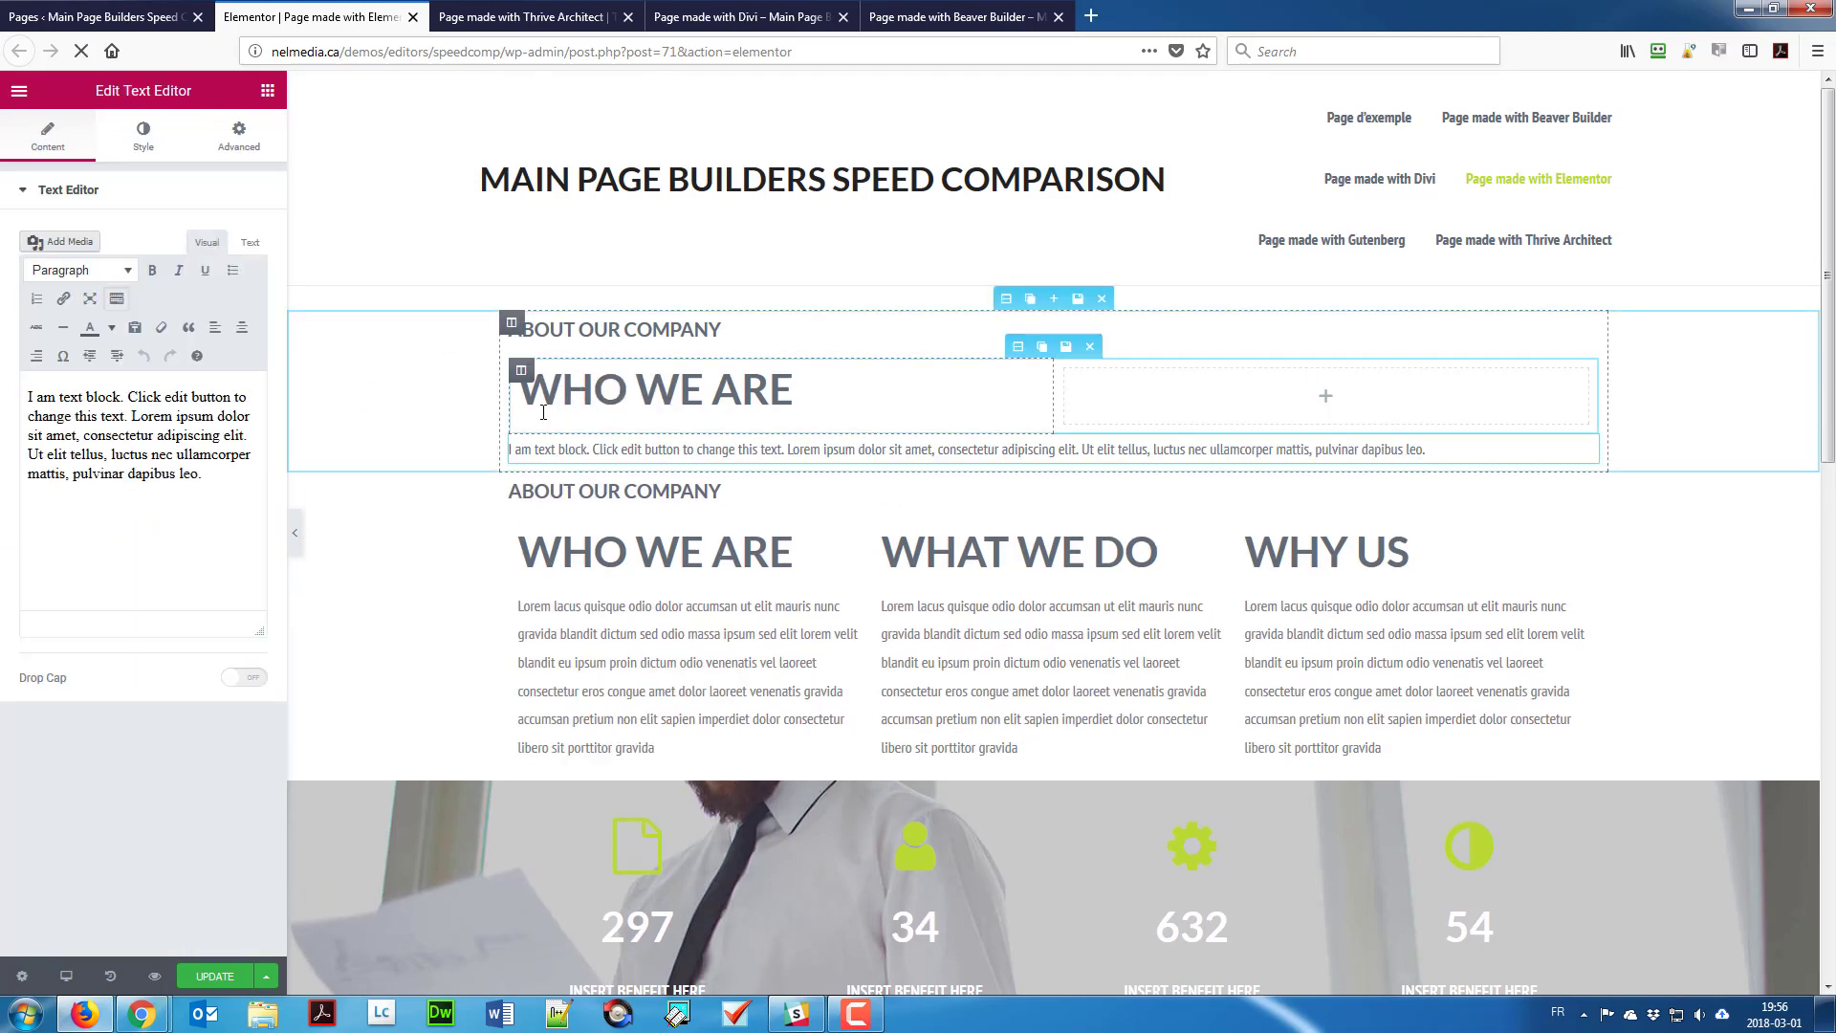
{"action": "key", "text": "ctrl+v"}
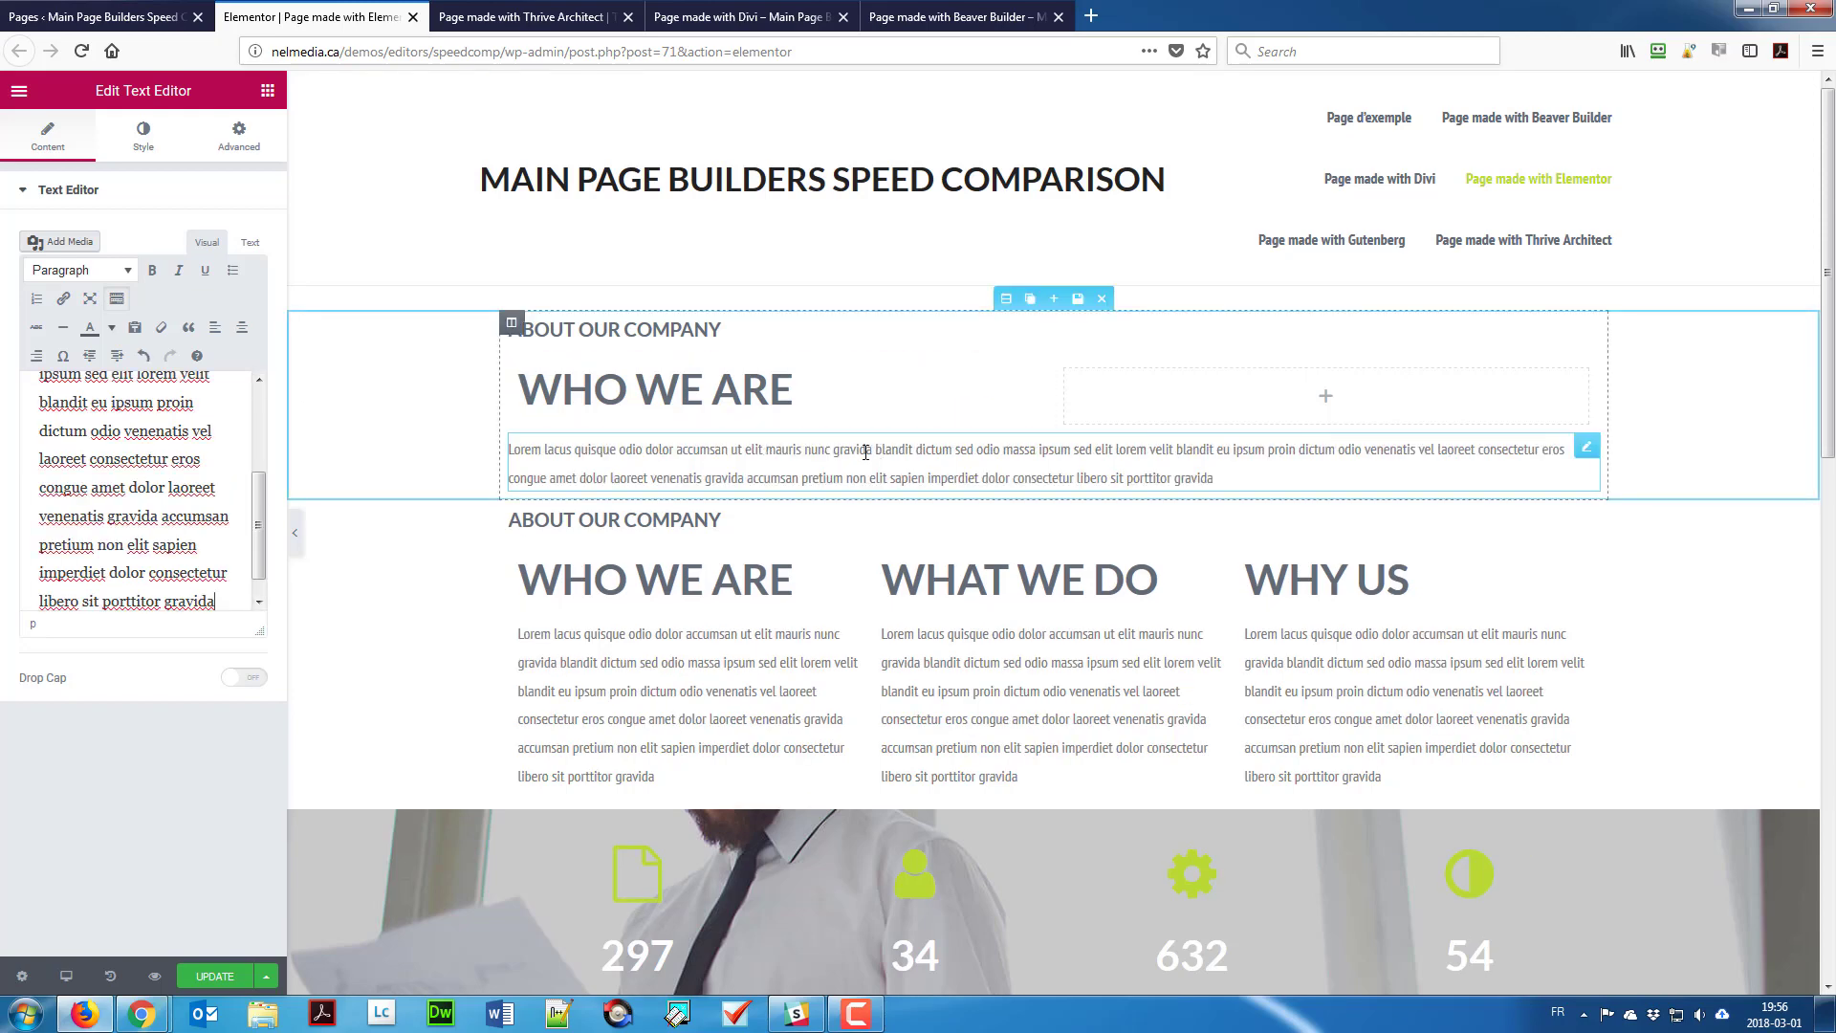
{"action": "mouse_move", "coordinate": [1581, 444]}
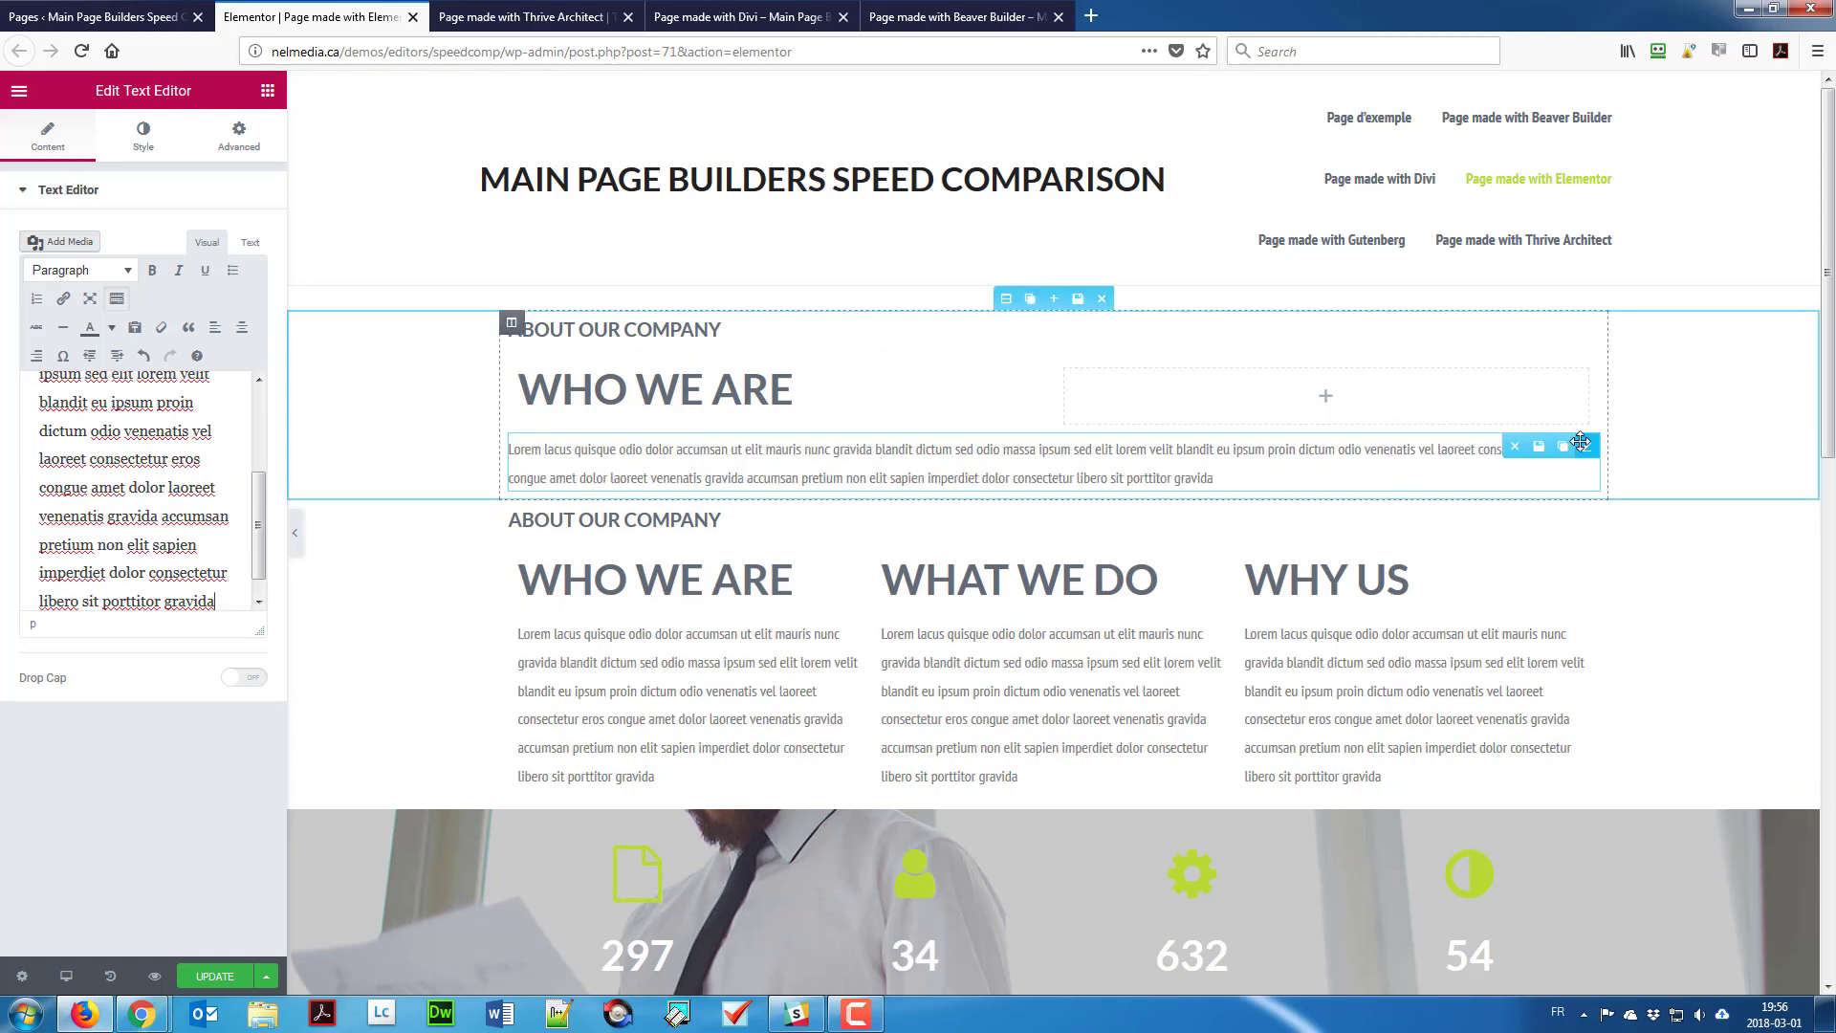
{"action": "left_click_drag", "start_coordinate": [1581, 444], "coordinate": [802, 413]}
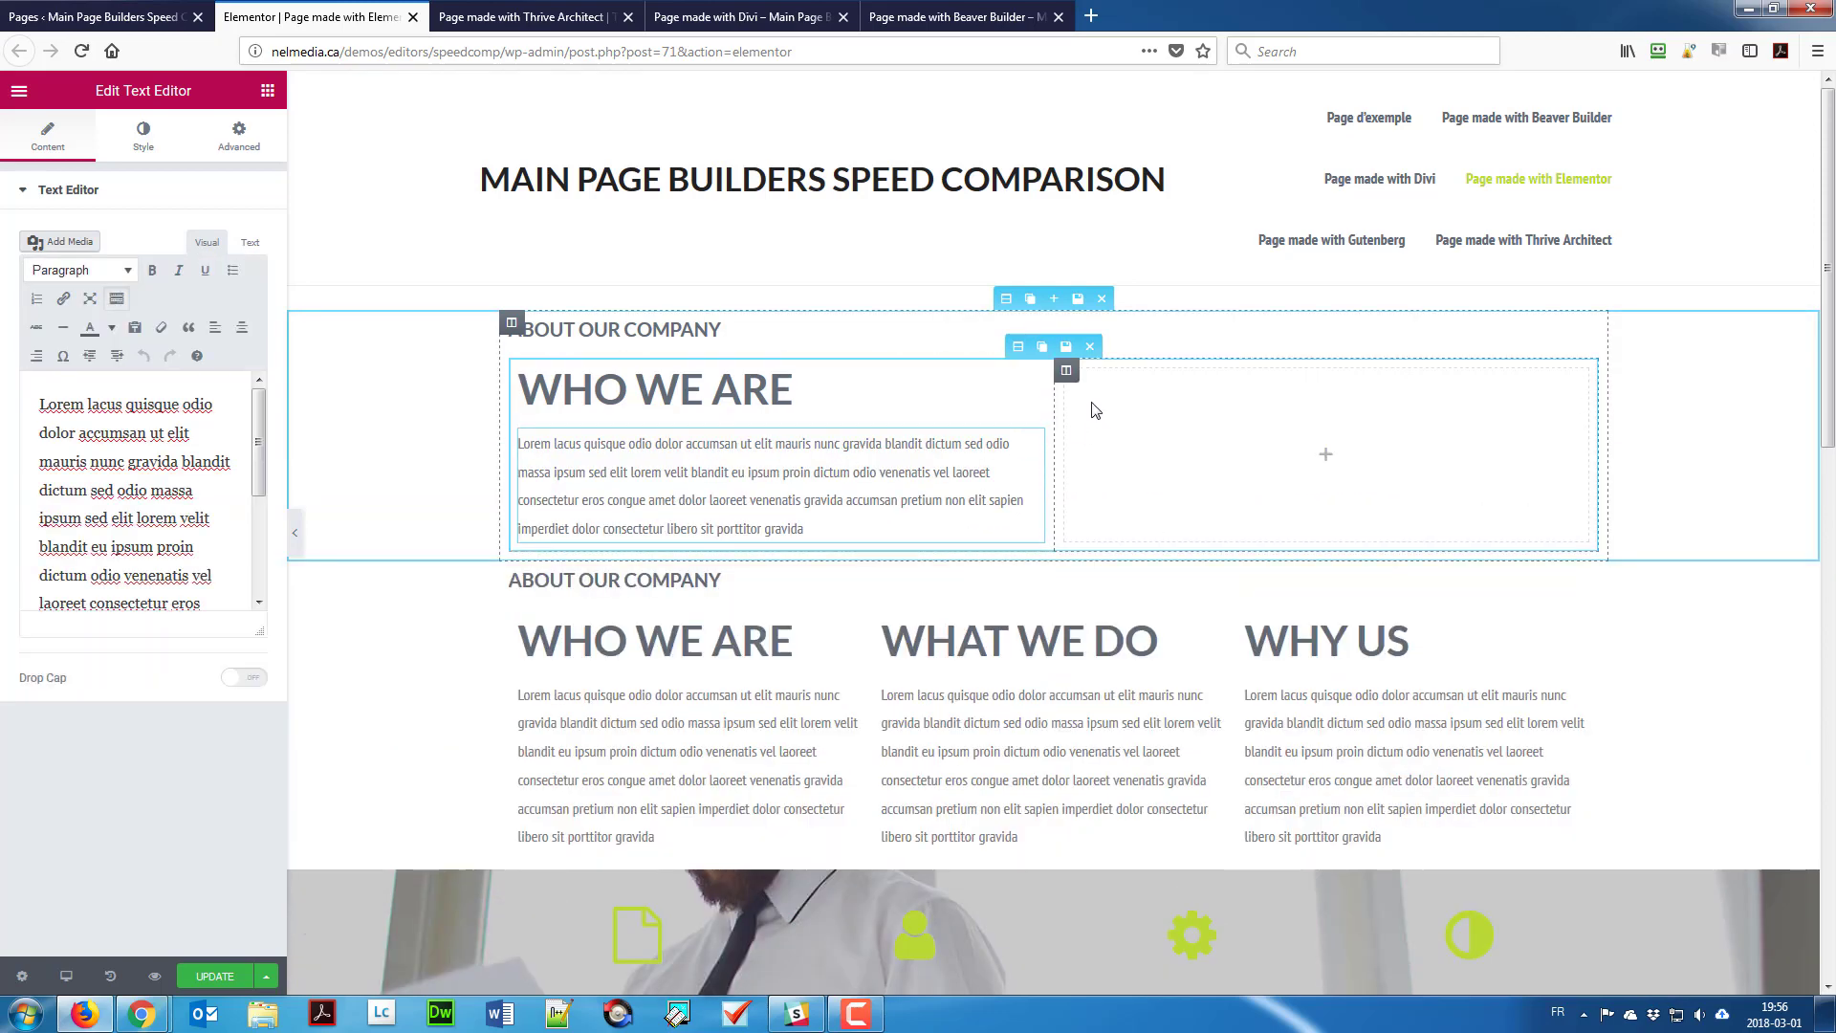
Step: Remove the empty second column and duplicate the "Who we are" column twice to make three columns
{"action": "left_click", "coordinate": [1127, 375]}
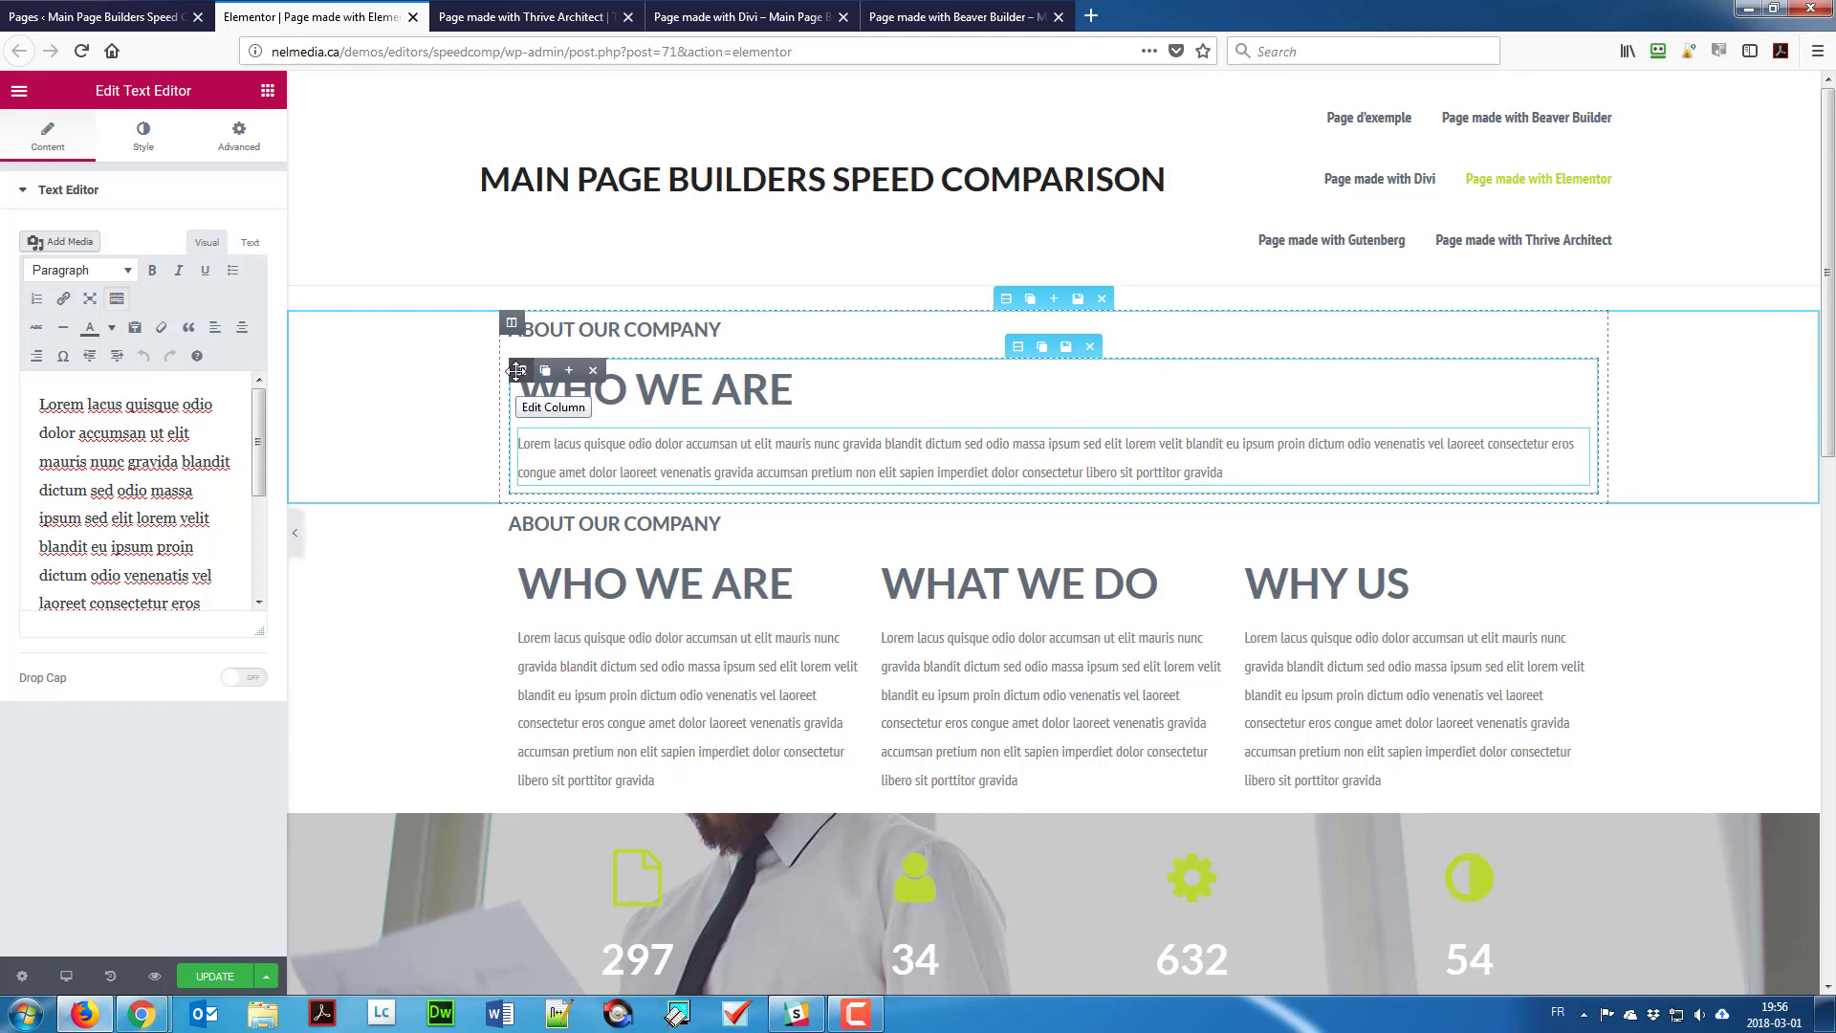
{"action": "left_click", "coordinate": [544, 373]}
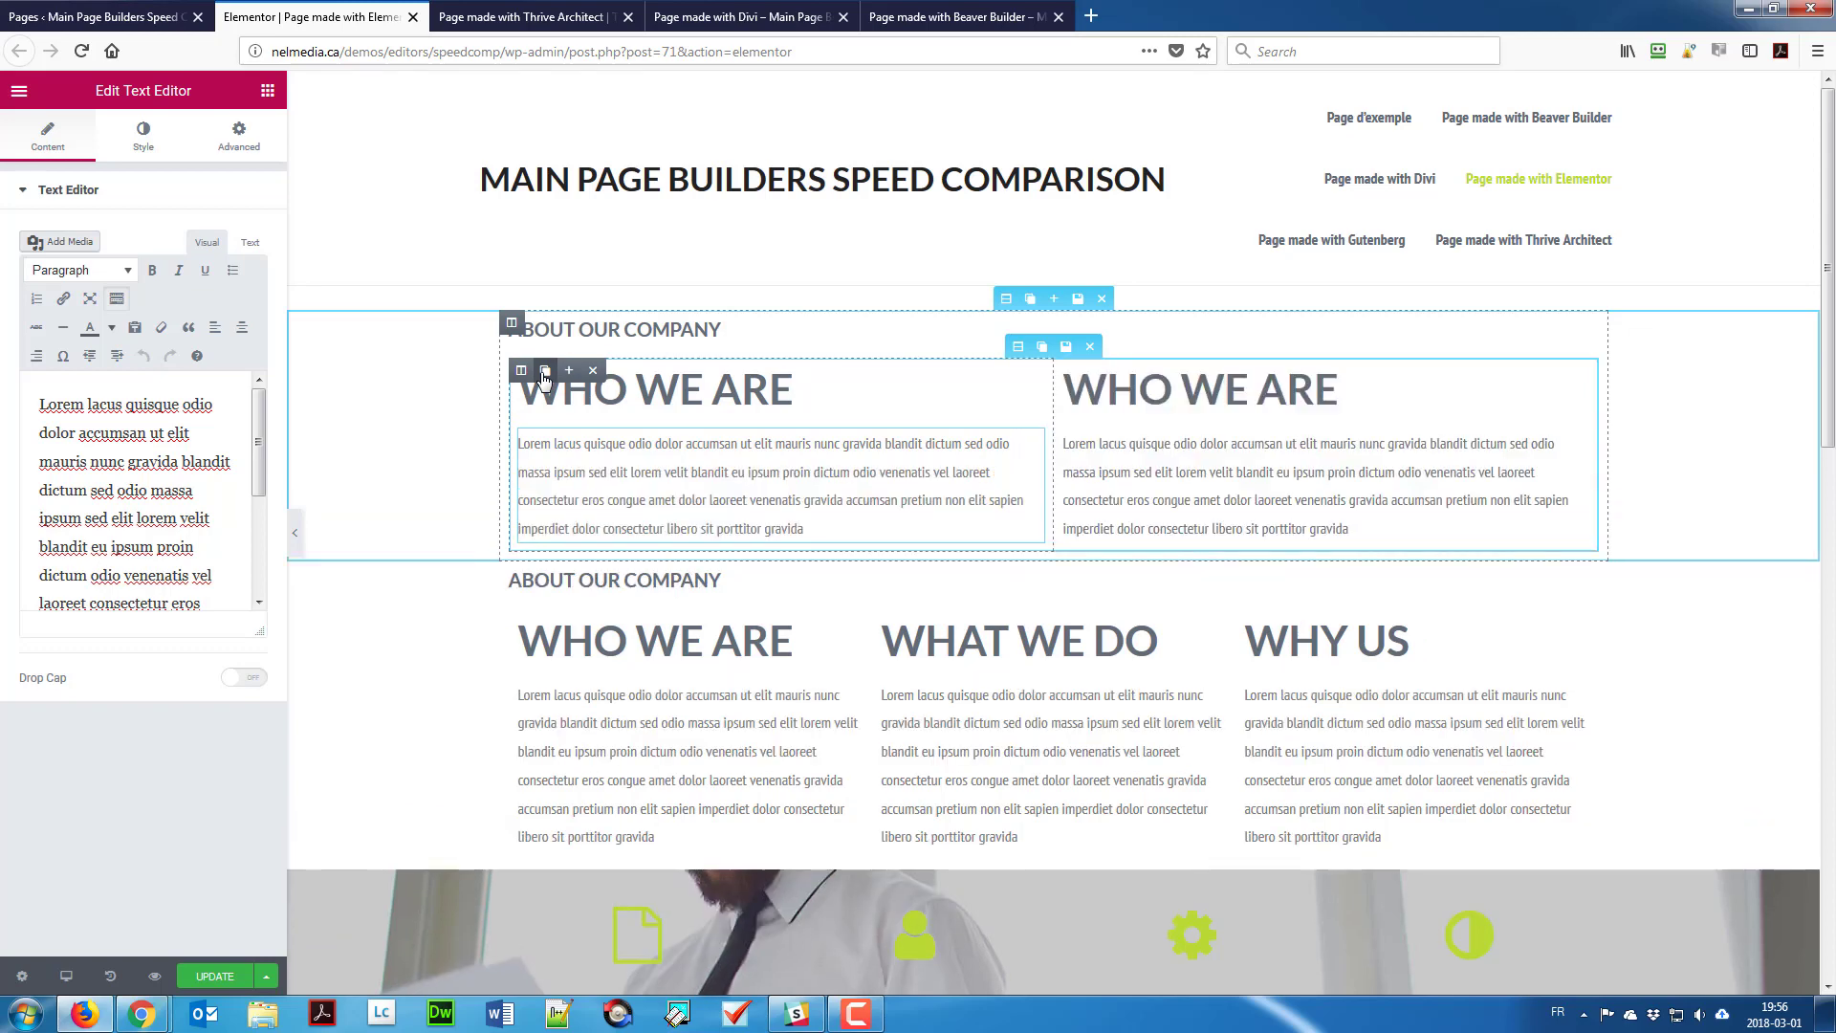
{"action": "left_click", "coordinate": [544, 373]}
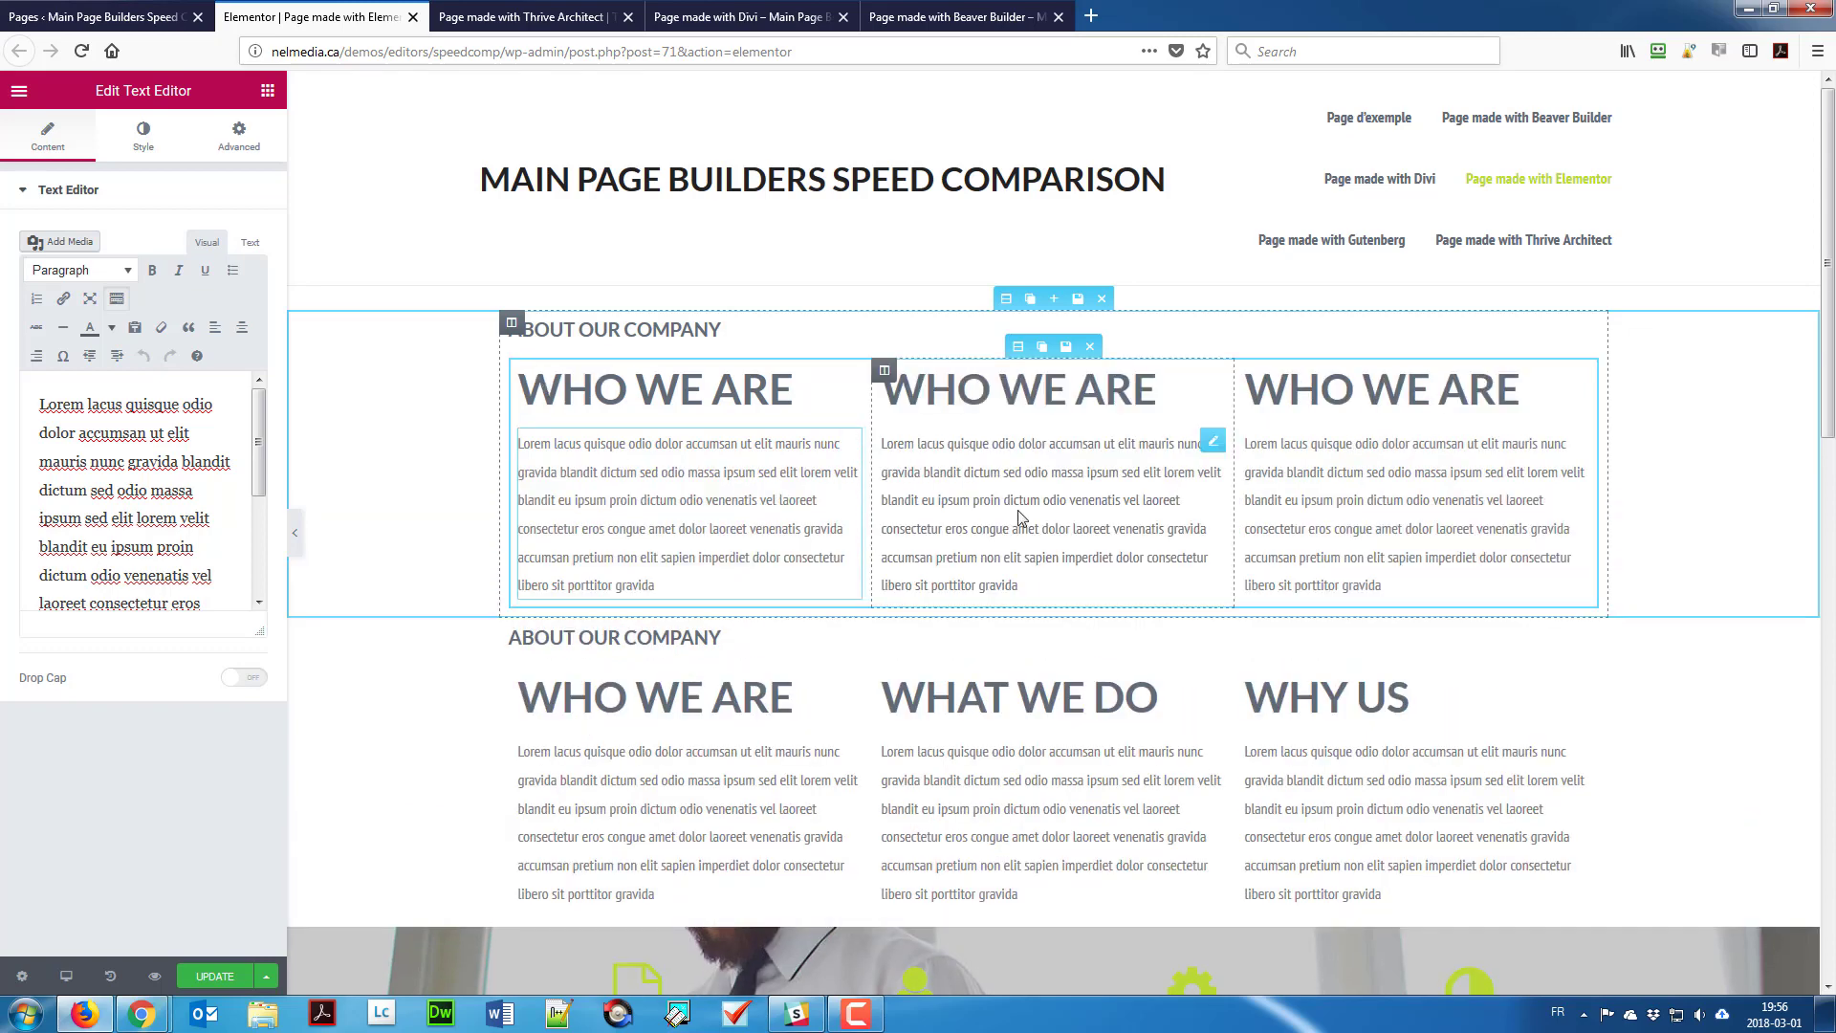
Step: Change the second column's heading text to "What we do"
{"action": "left_click", "coordinate": [1033, 388]}
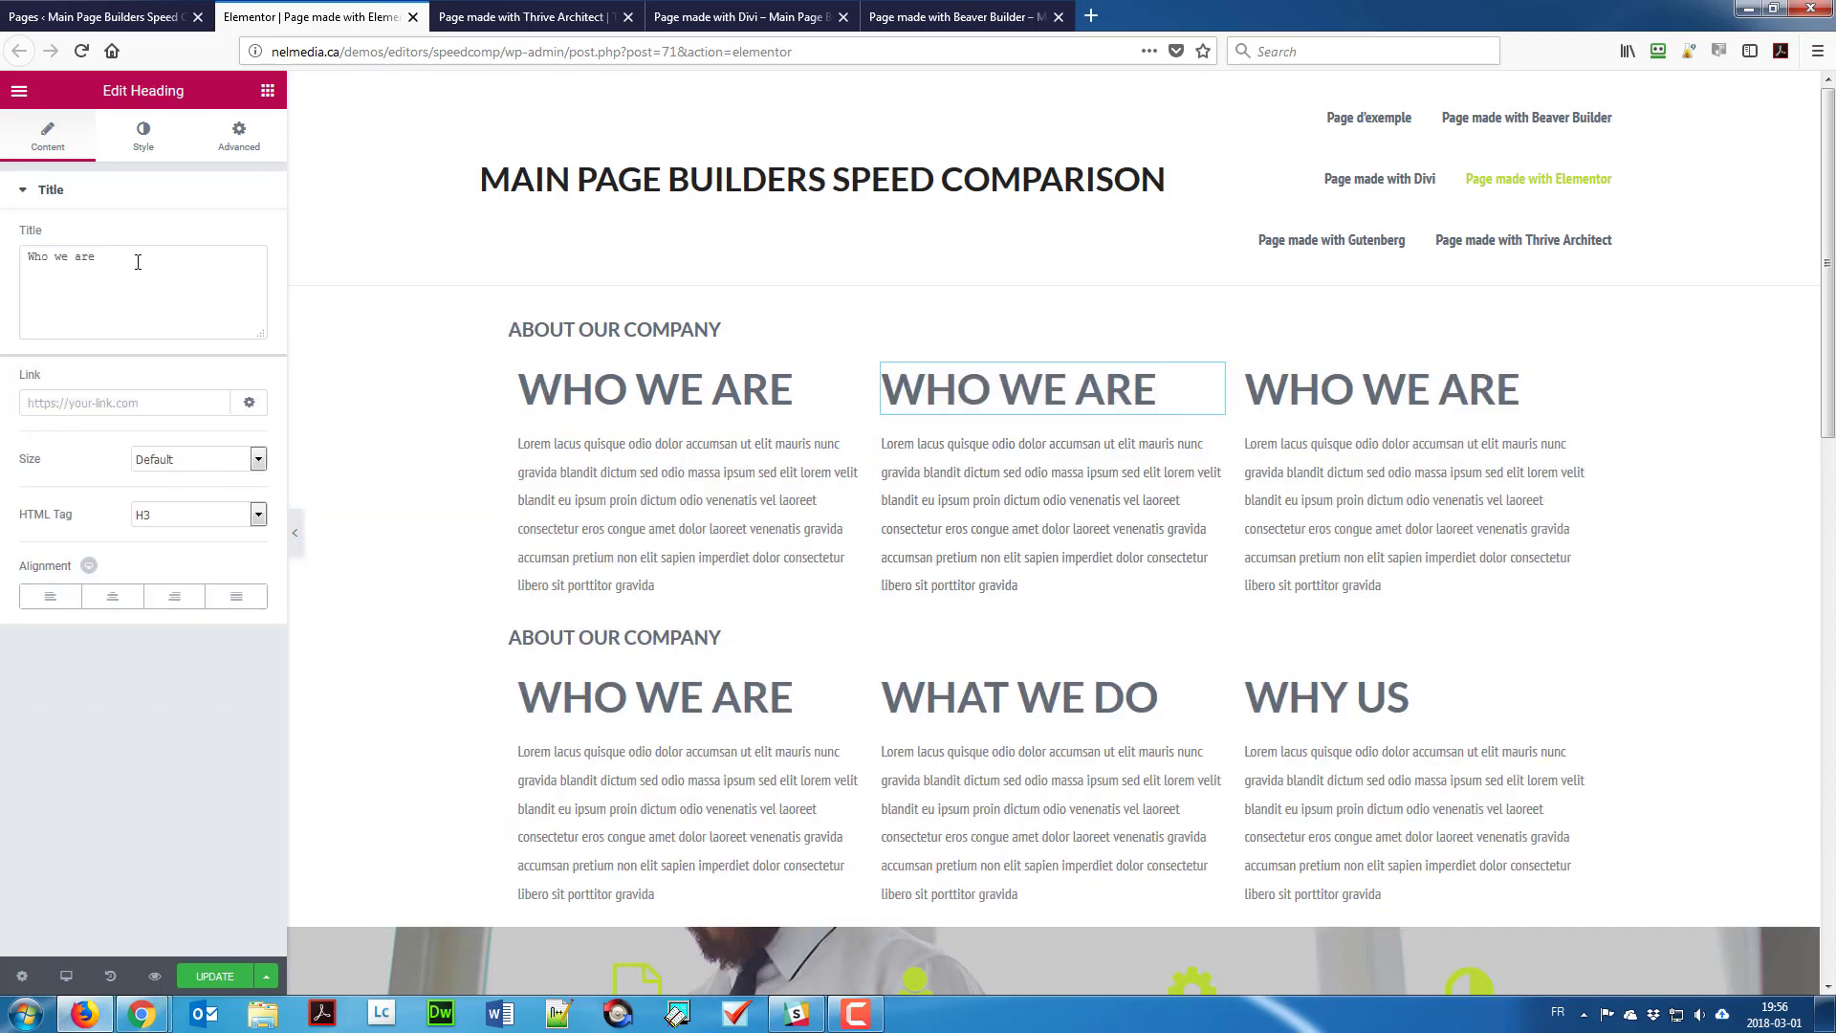
{"action": "left_click_drag", "start_coordinate": [137, 262], "coordinate": [12, 257]}
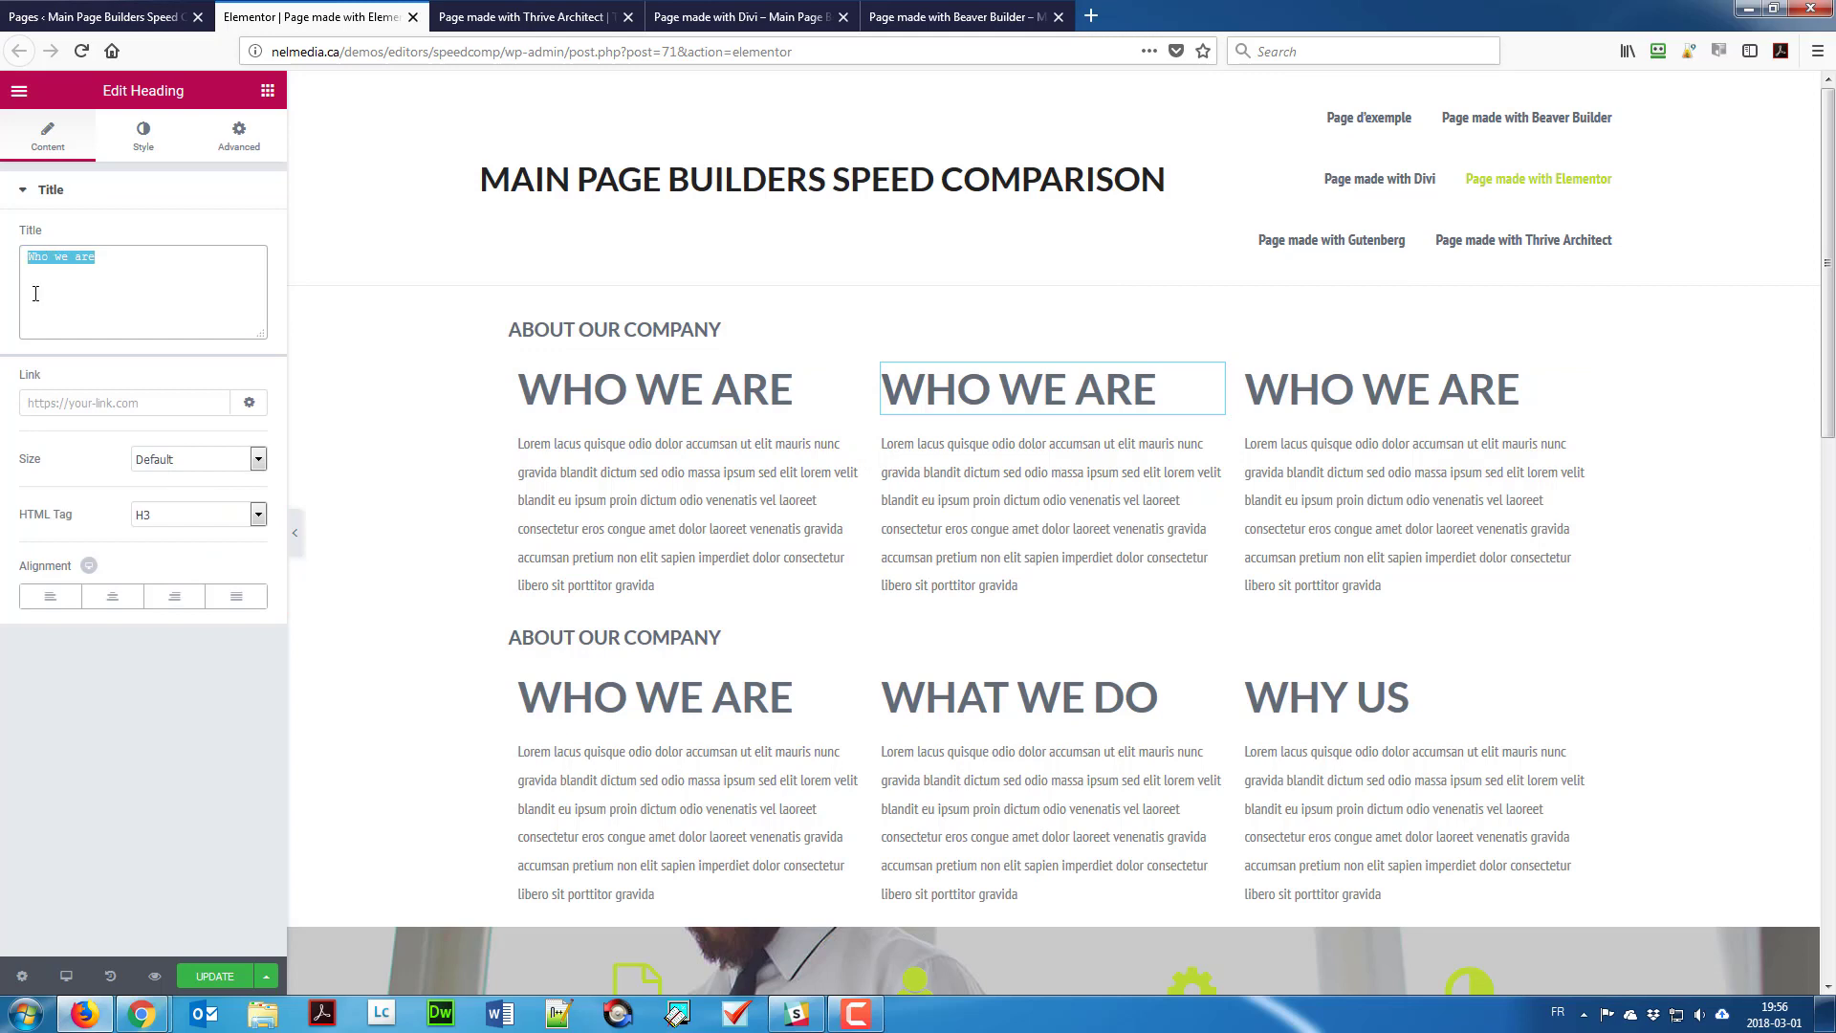
{"action": "type", "text": "What we do"}
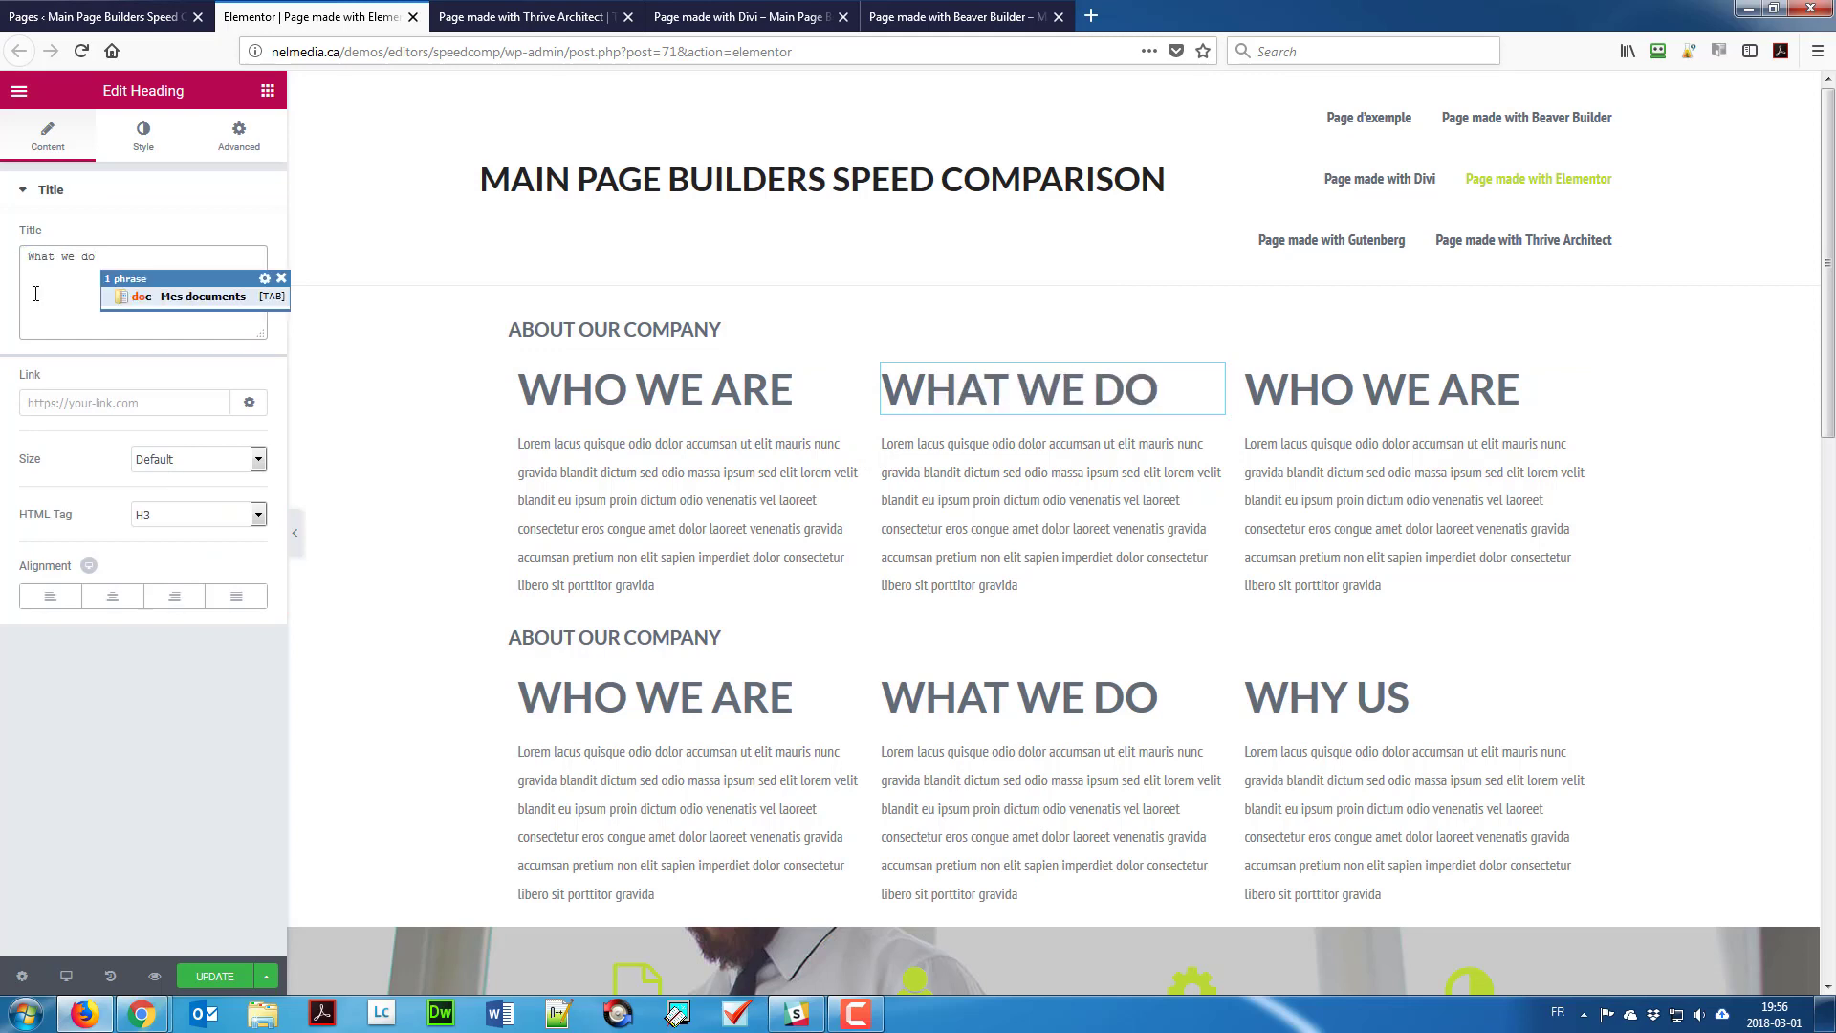
Step: Change the third column's heading text to "Why us" and delete the original "About our company" section below
{"action": "left_click", "coordinate": [1264, 389]}
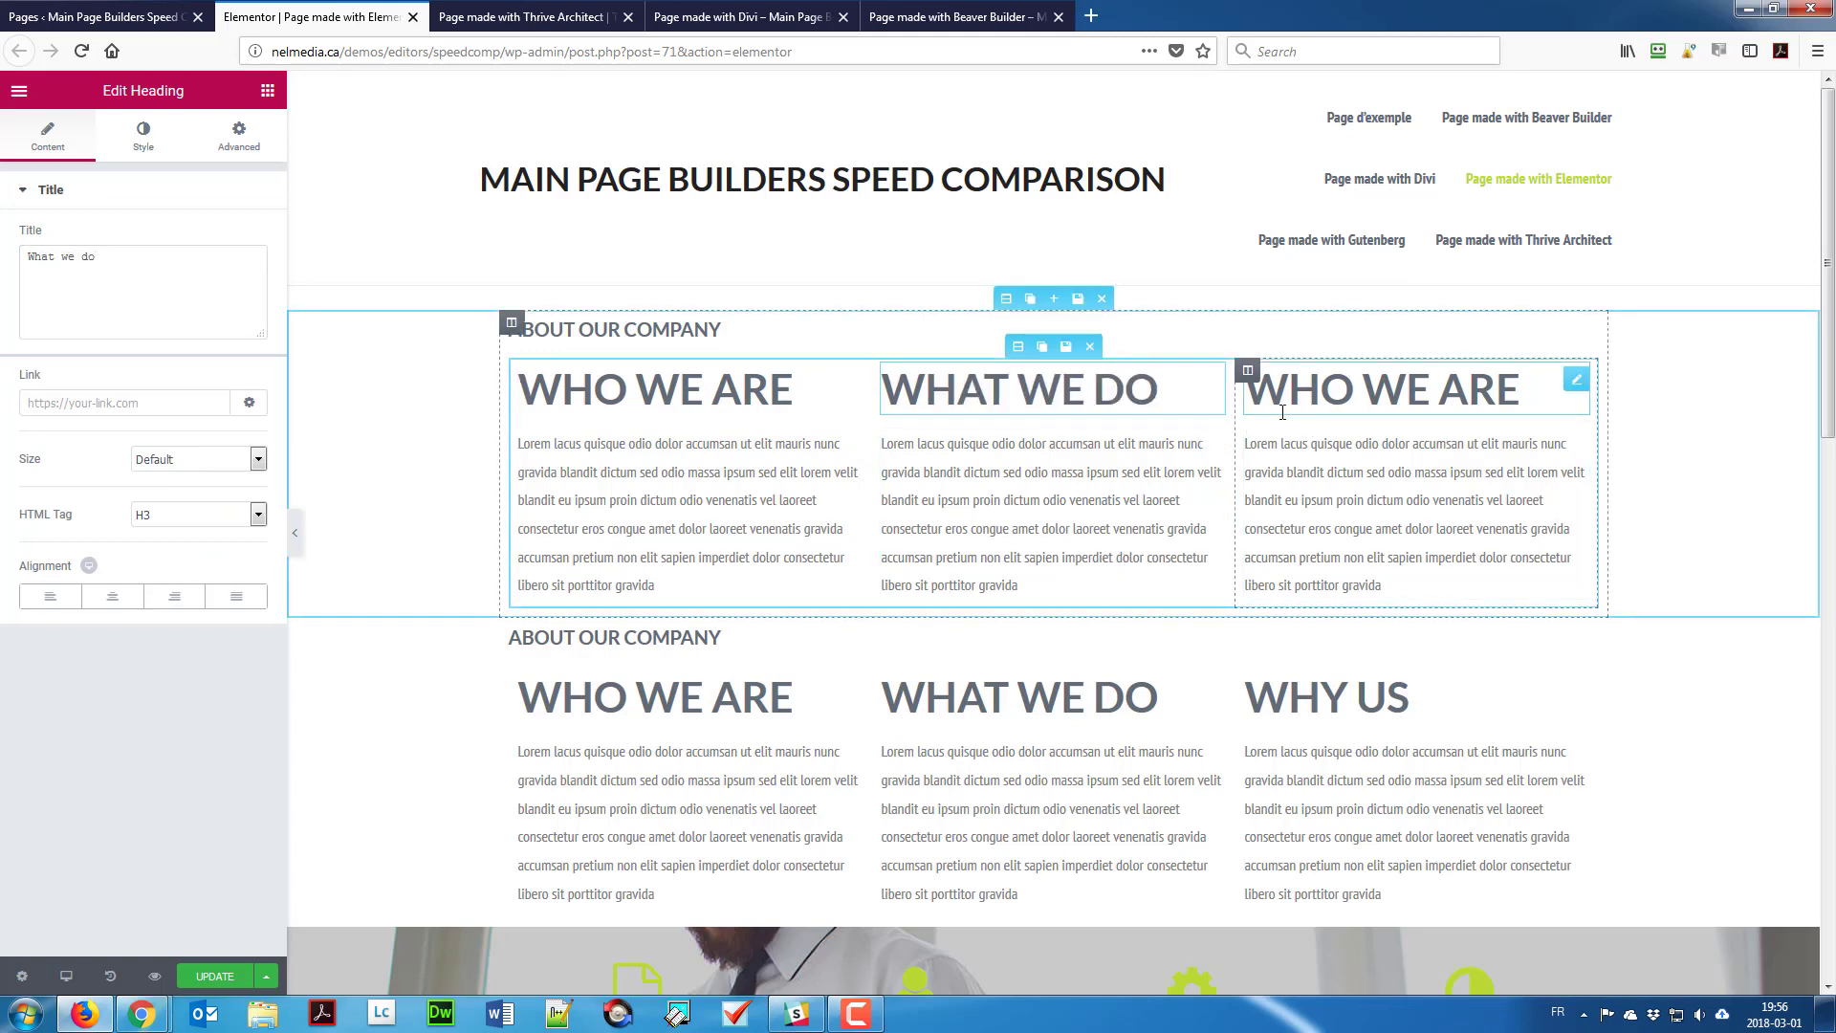
{"action": "left_click_drag", "start_coordinate": [131, 275], "coordinate": [4, 247]}
{"action": "type", "text": "W"}
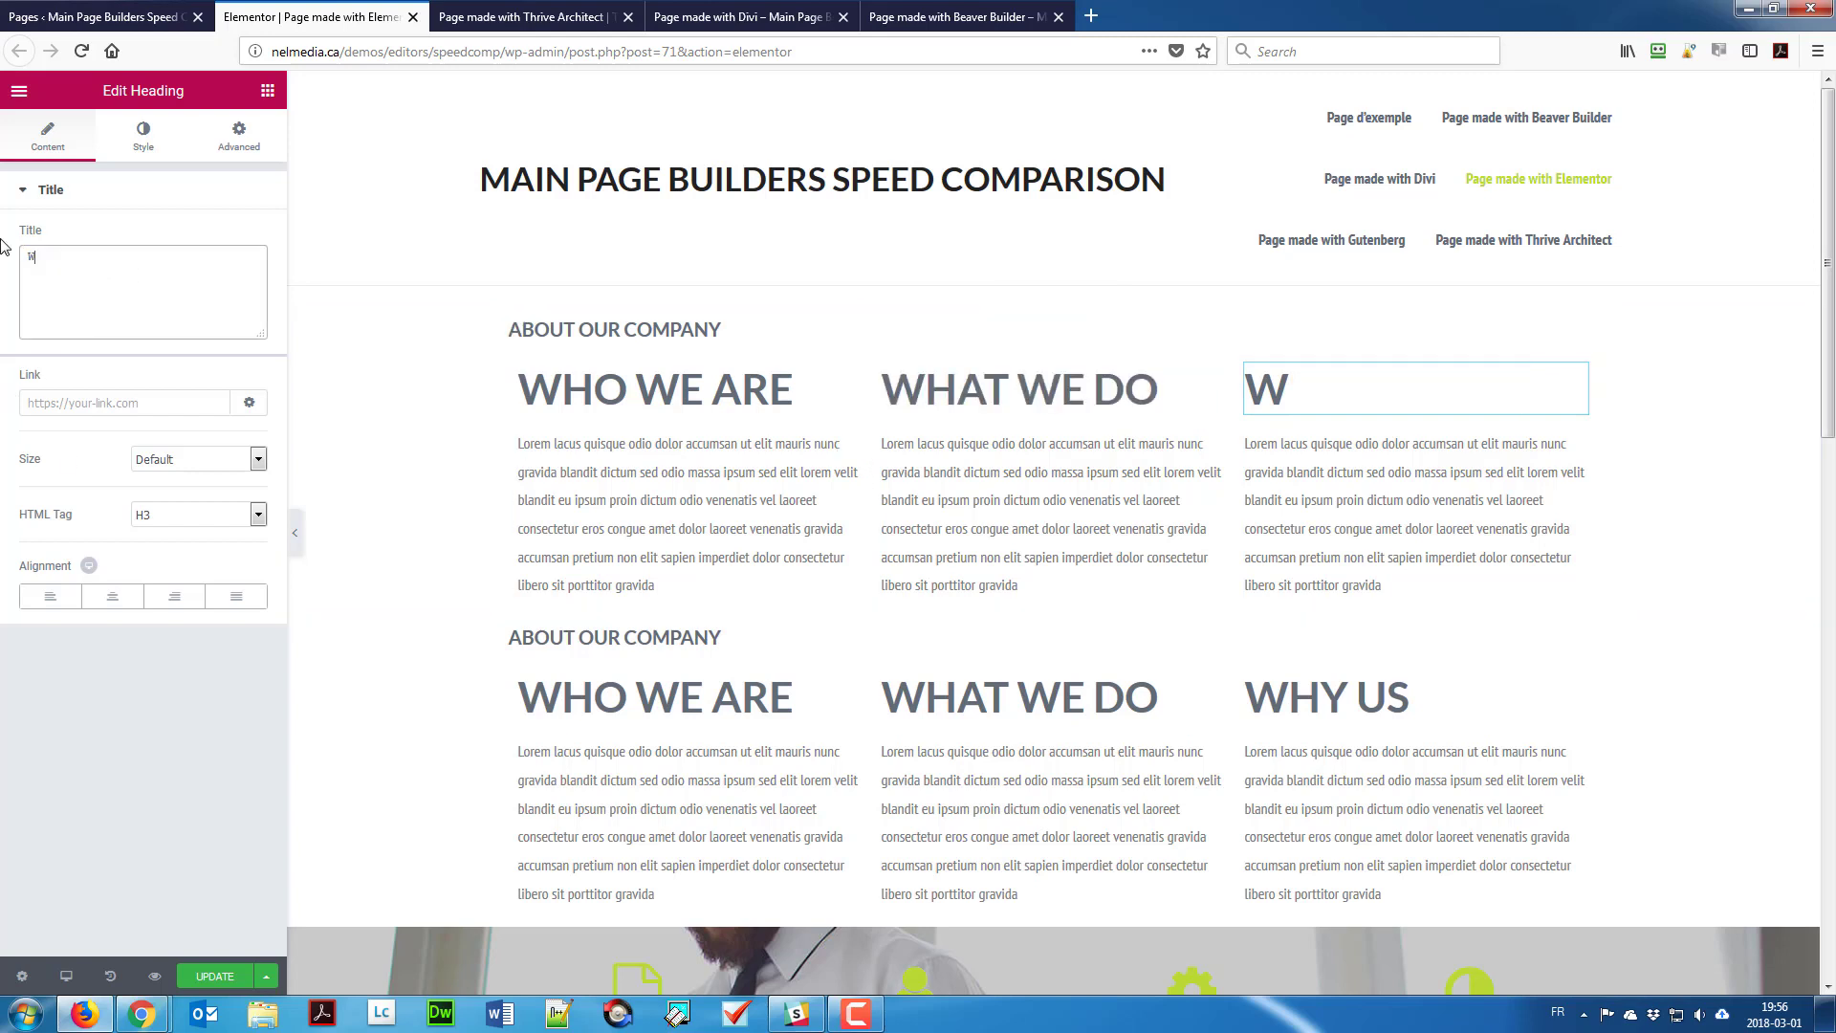
{"action": "type", "text": "hy us"}
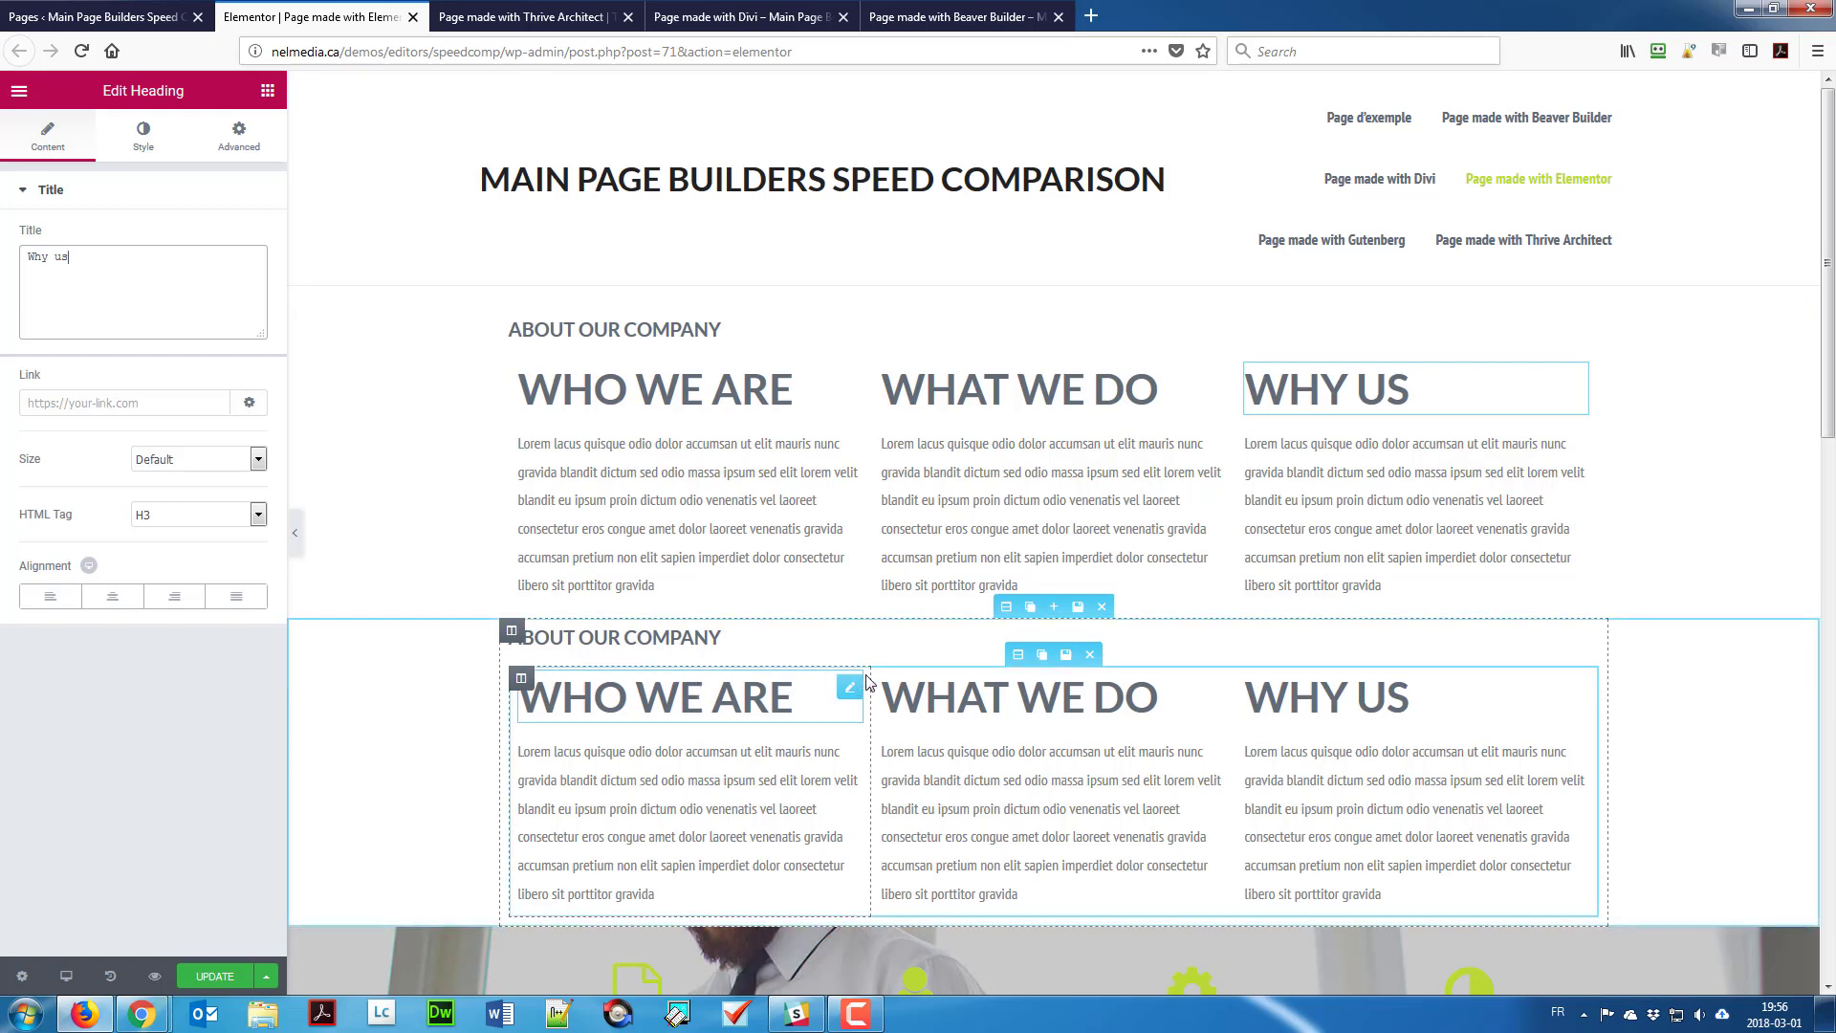
{"action": "left_click", "coordinate": [1100, 610]}
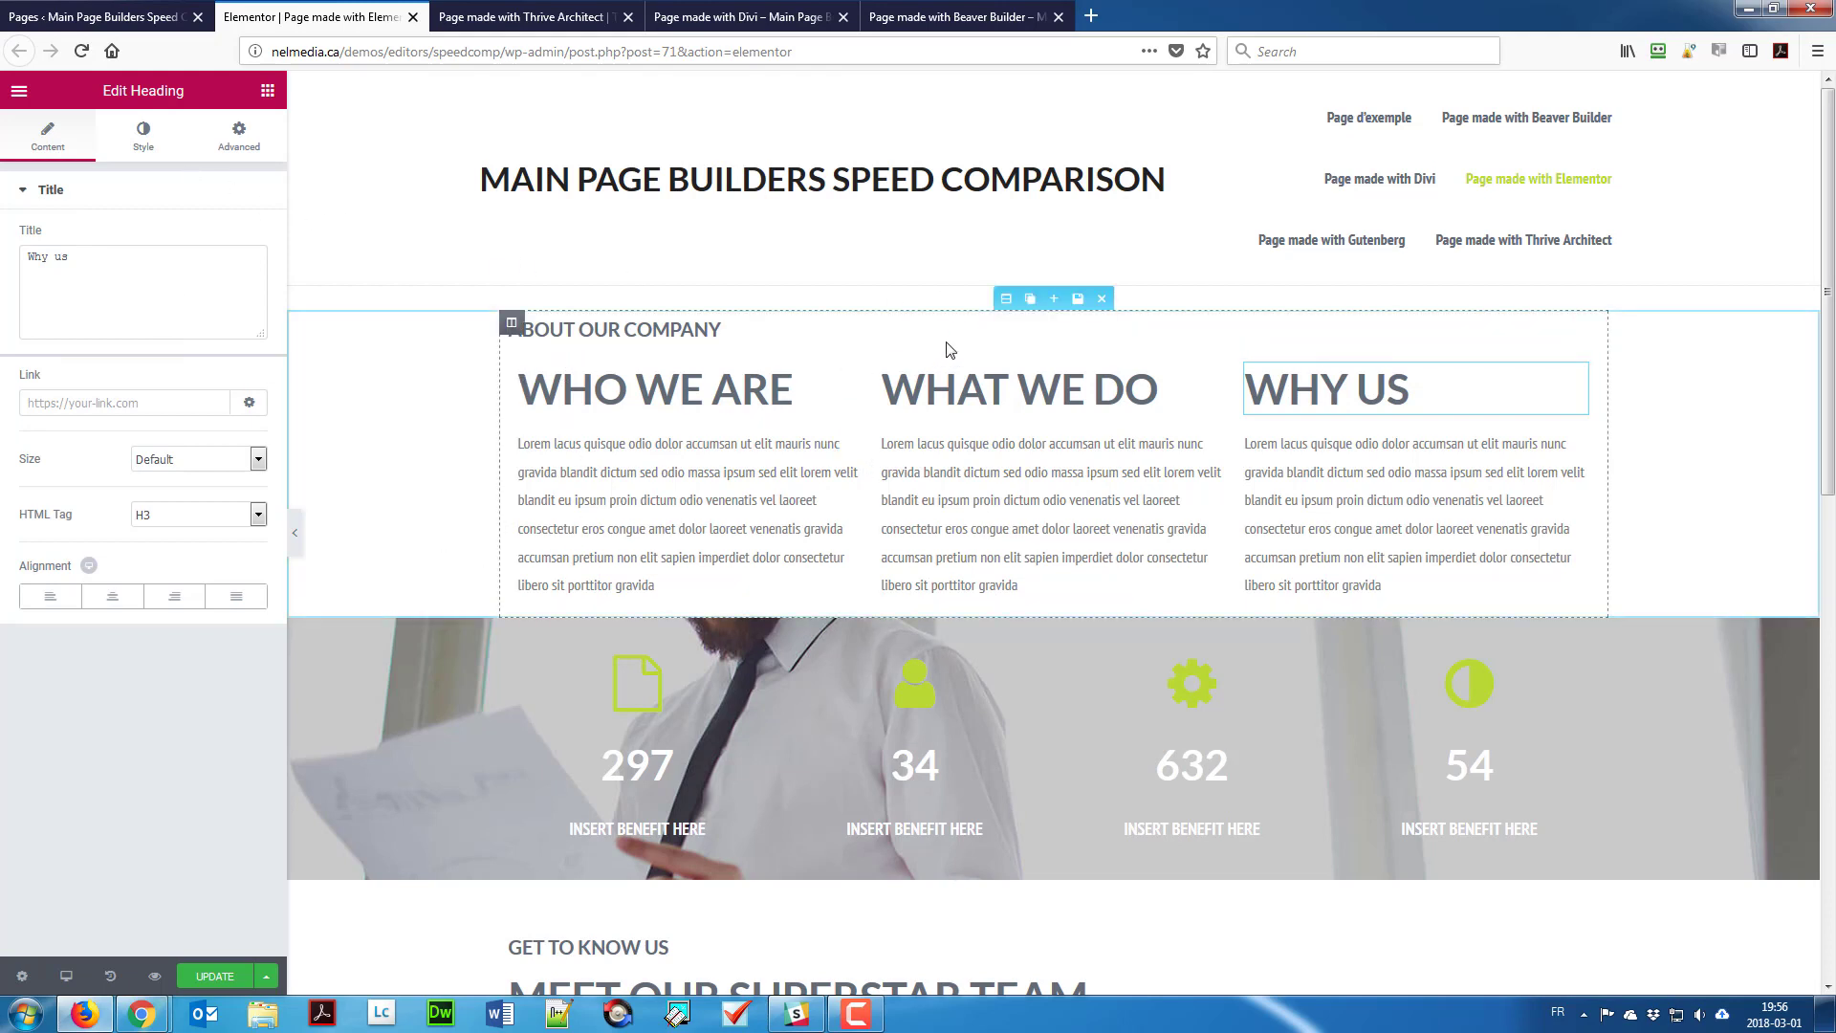
Step: Set the rebuilt "About our company" section's top margin to 0 and bottom margin to 50 px, and update the page
{"action": "left_click", "coordinate": [1006, 299]}
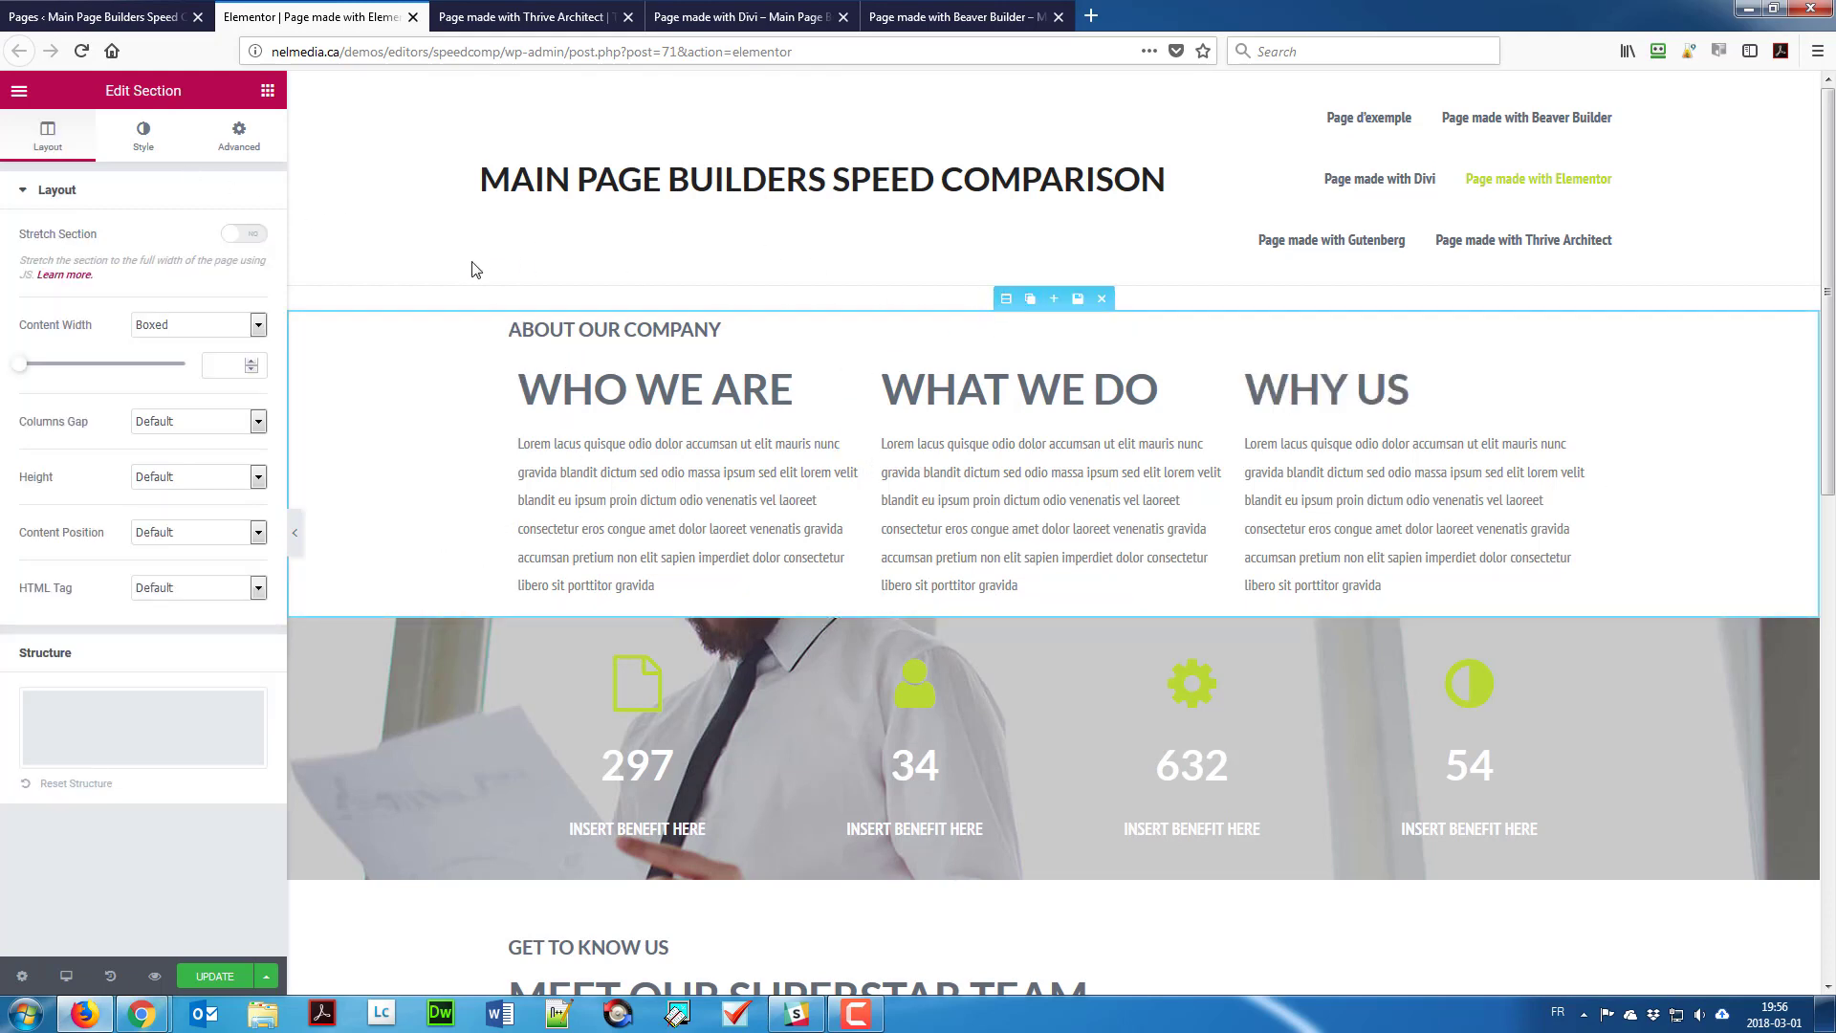
{"action": "left_click", "coordinate": [240, 132]}
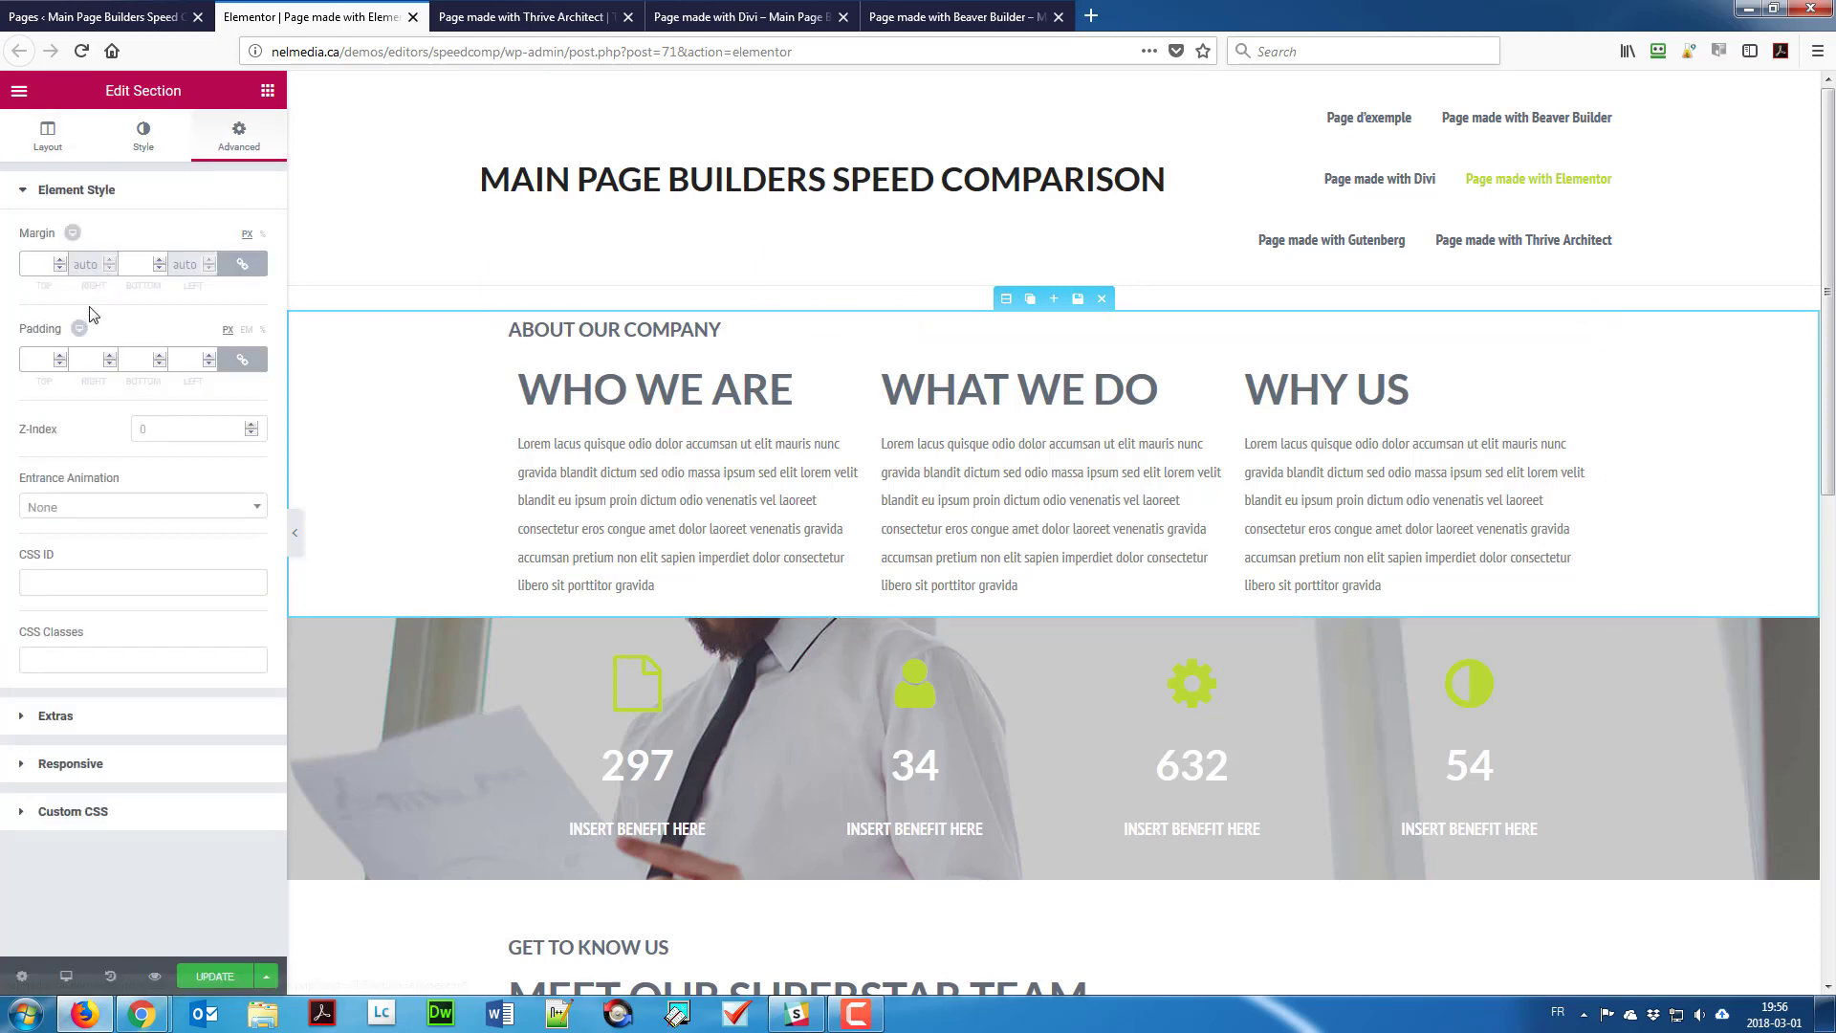
{"action": "left_click", "coordinate": [242, 266]}
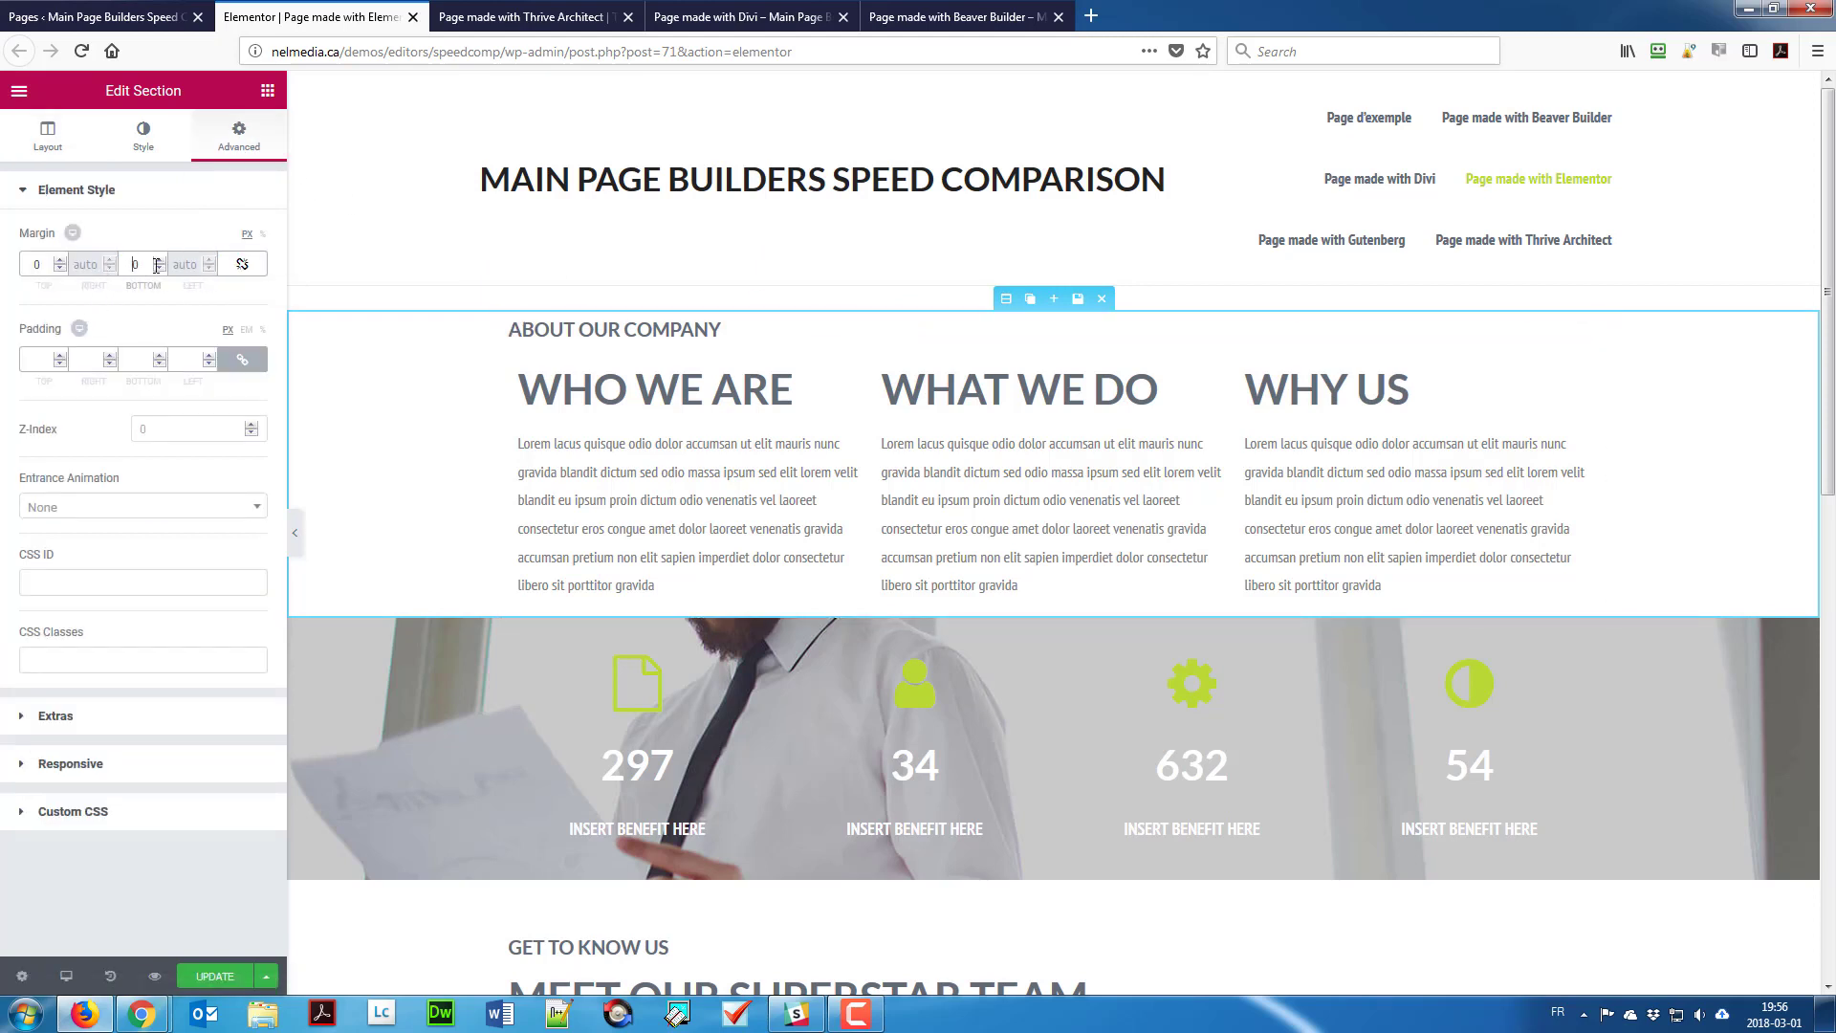
{"action": "type", "text": "50"}
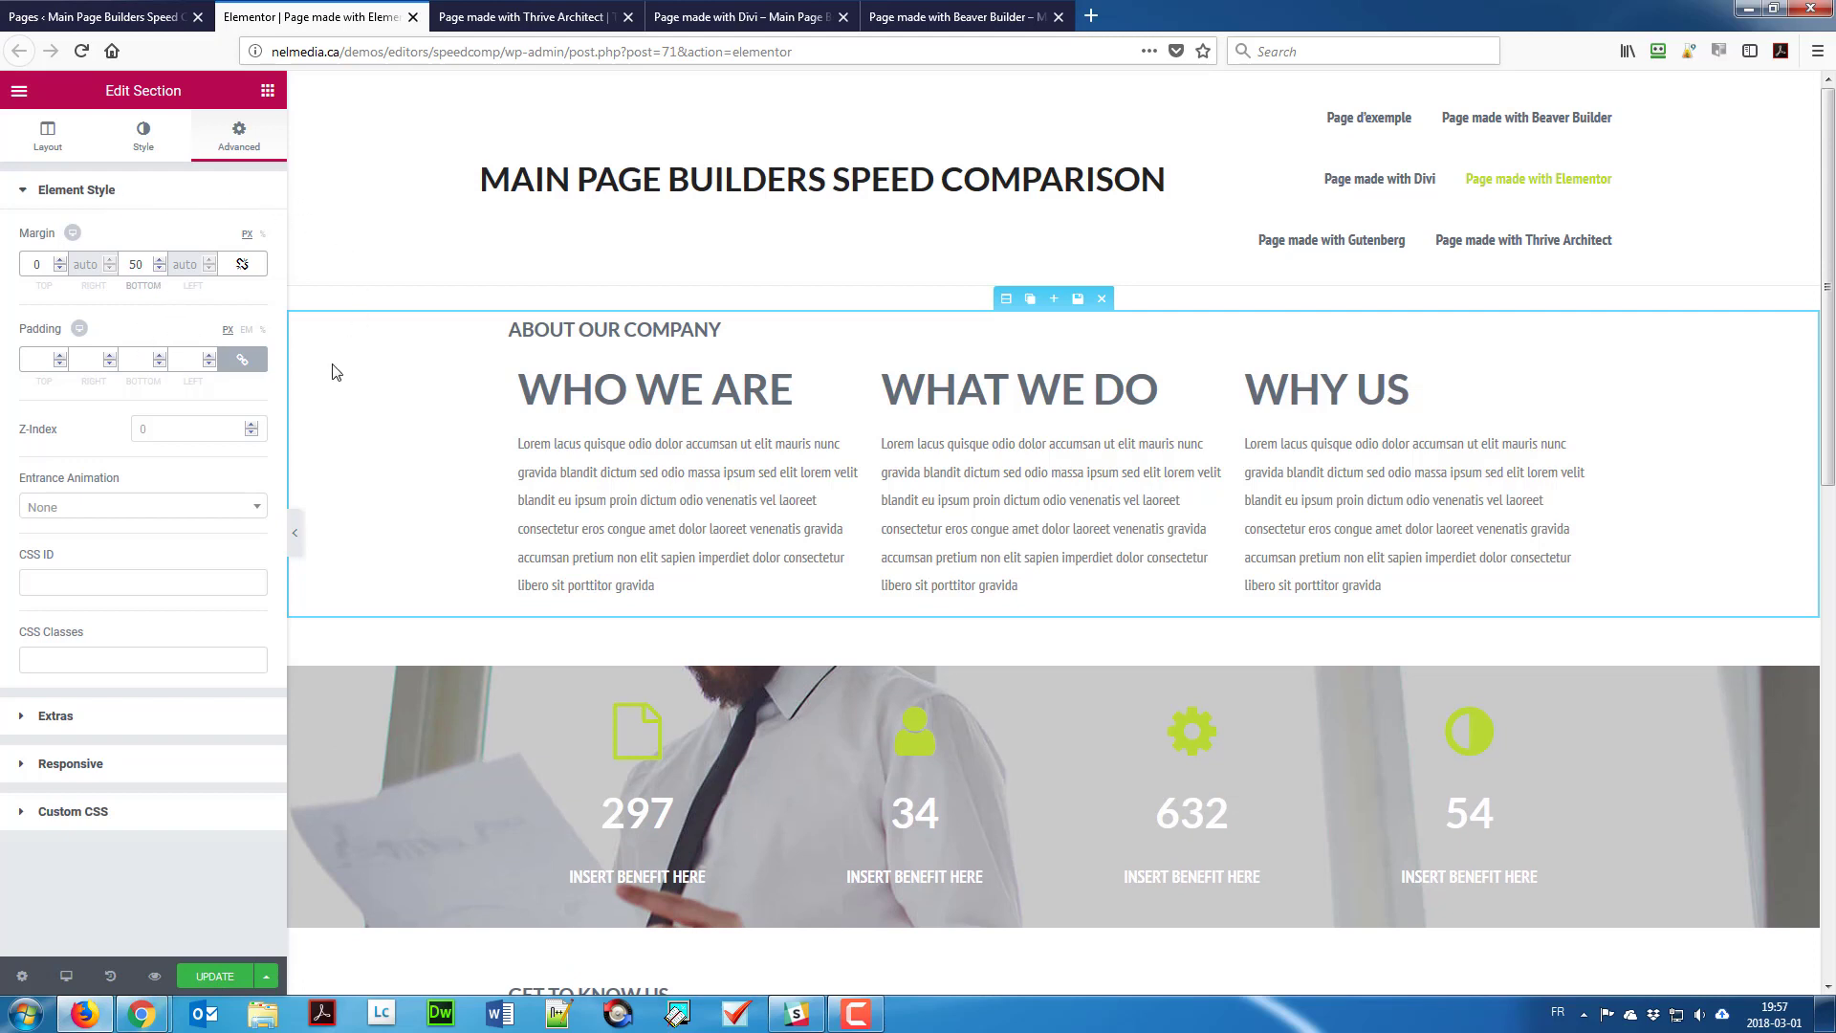
{"action": "left_click", "coordinate": [214, 976]}
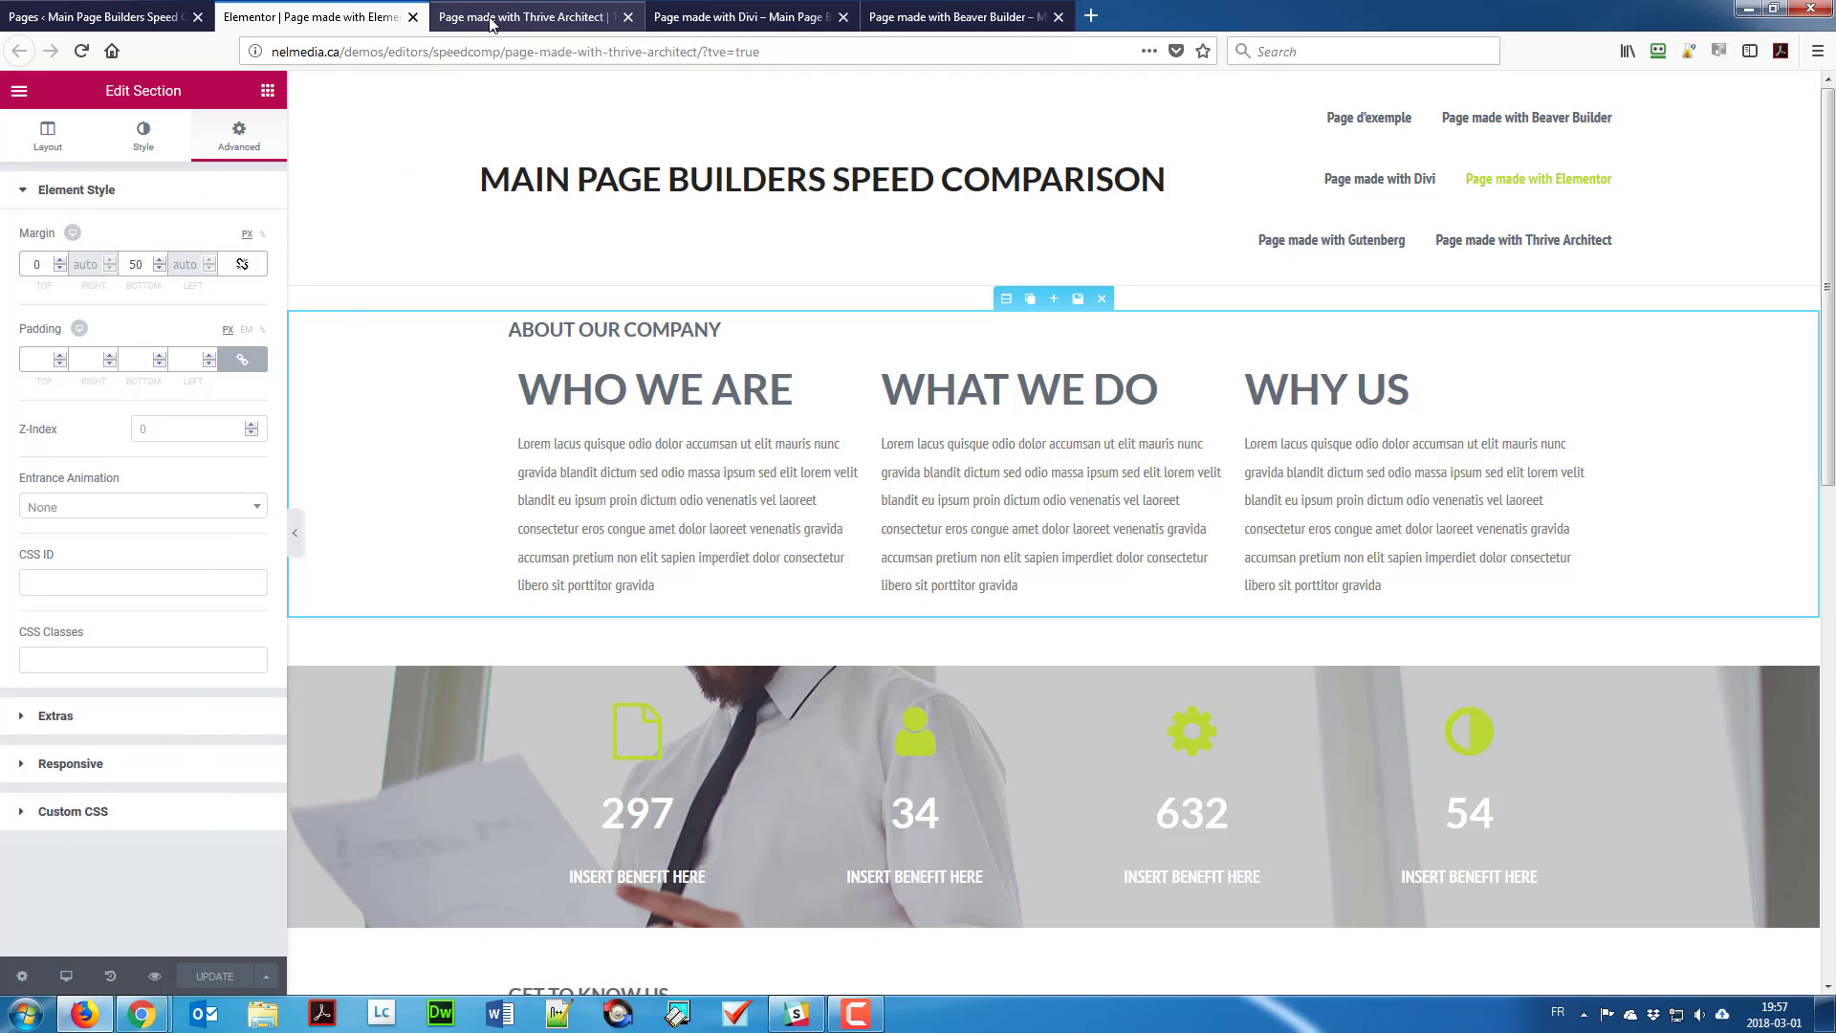
Step: Switch to the Thrive Architect page and add a heading reading "ABOUT OUR COMPANY" above the existing one
{"action": "left_click", "coordinate": [524, 21]}
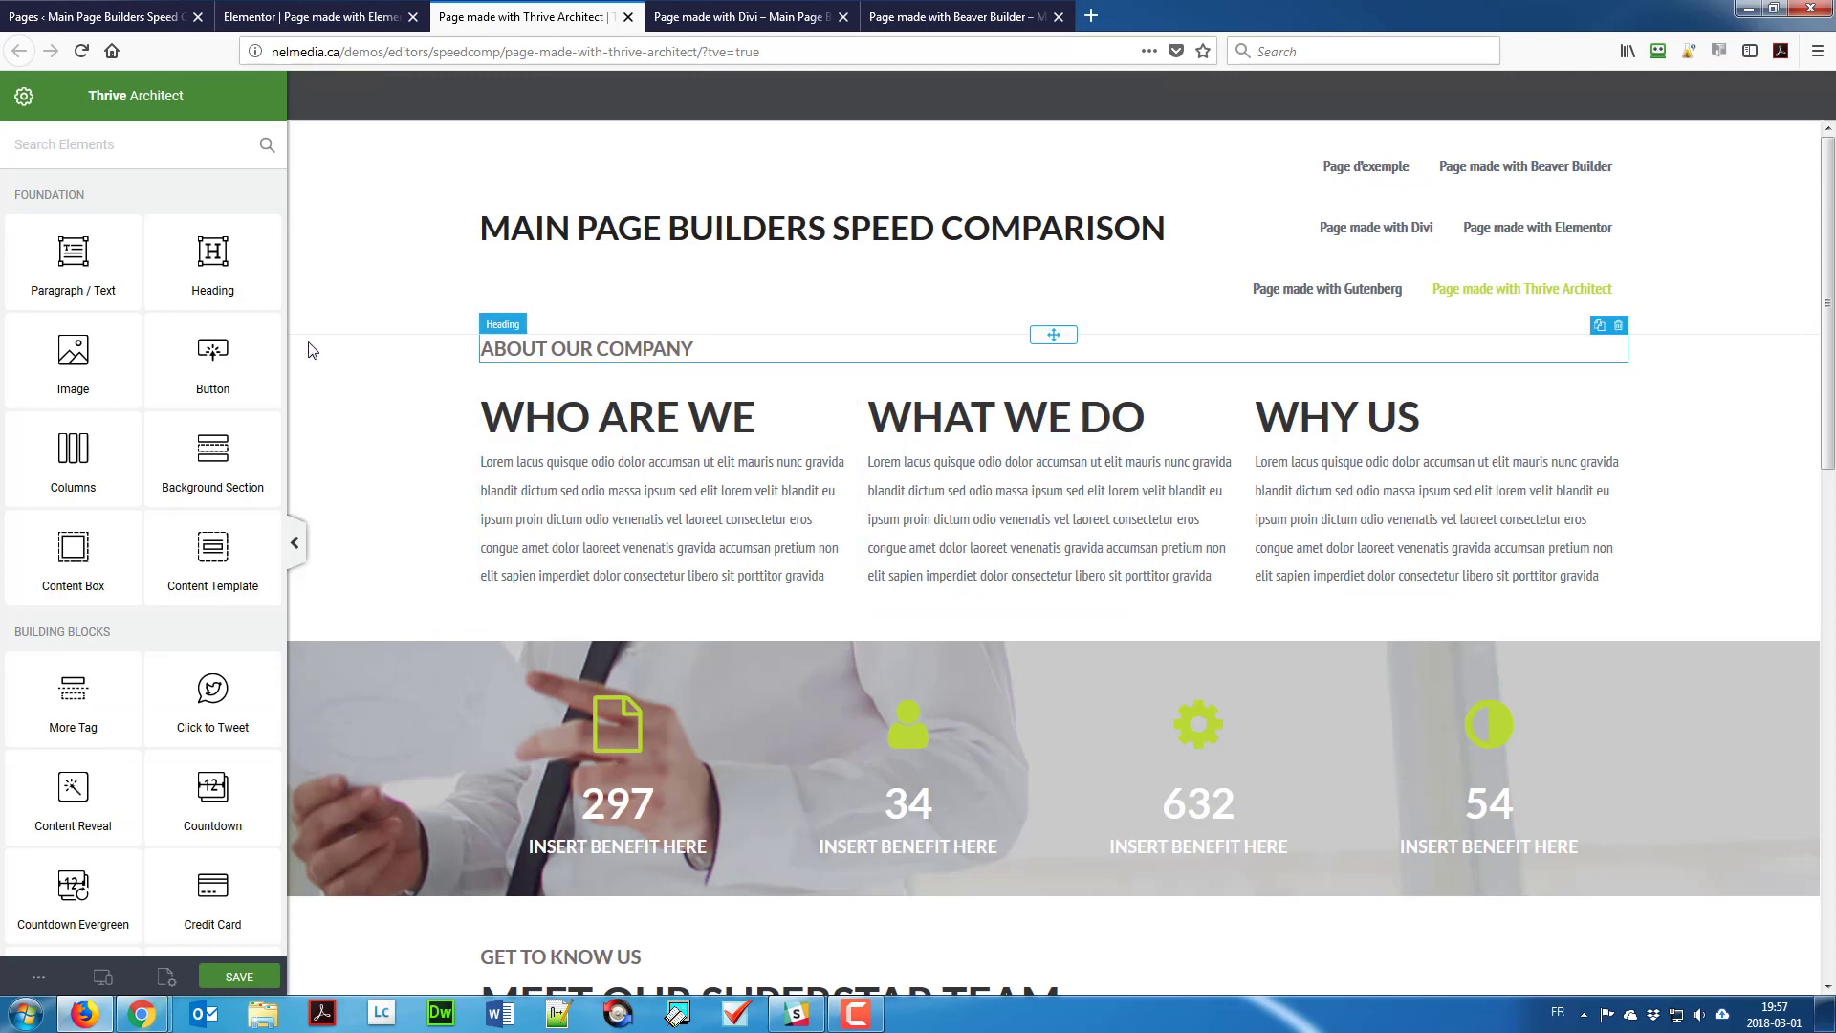
{"action": "left_click_drag", "start_coordinate": [206, 251], "coordinate": [583, 350]}
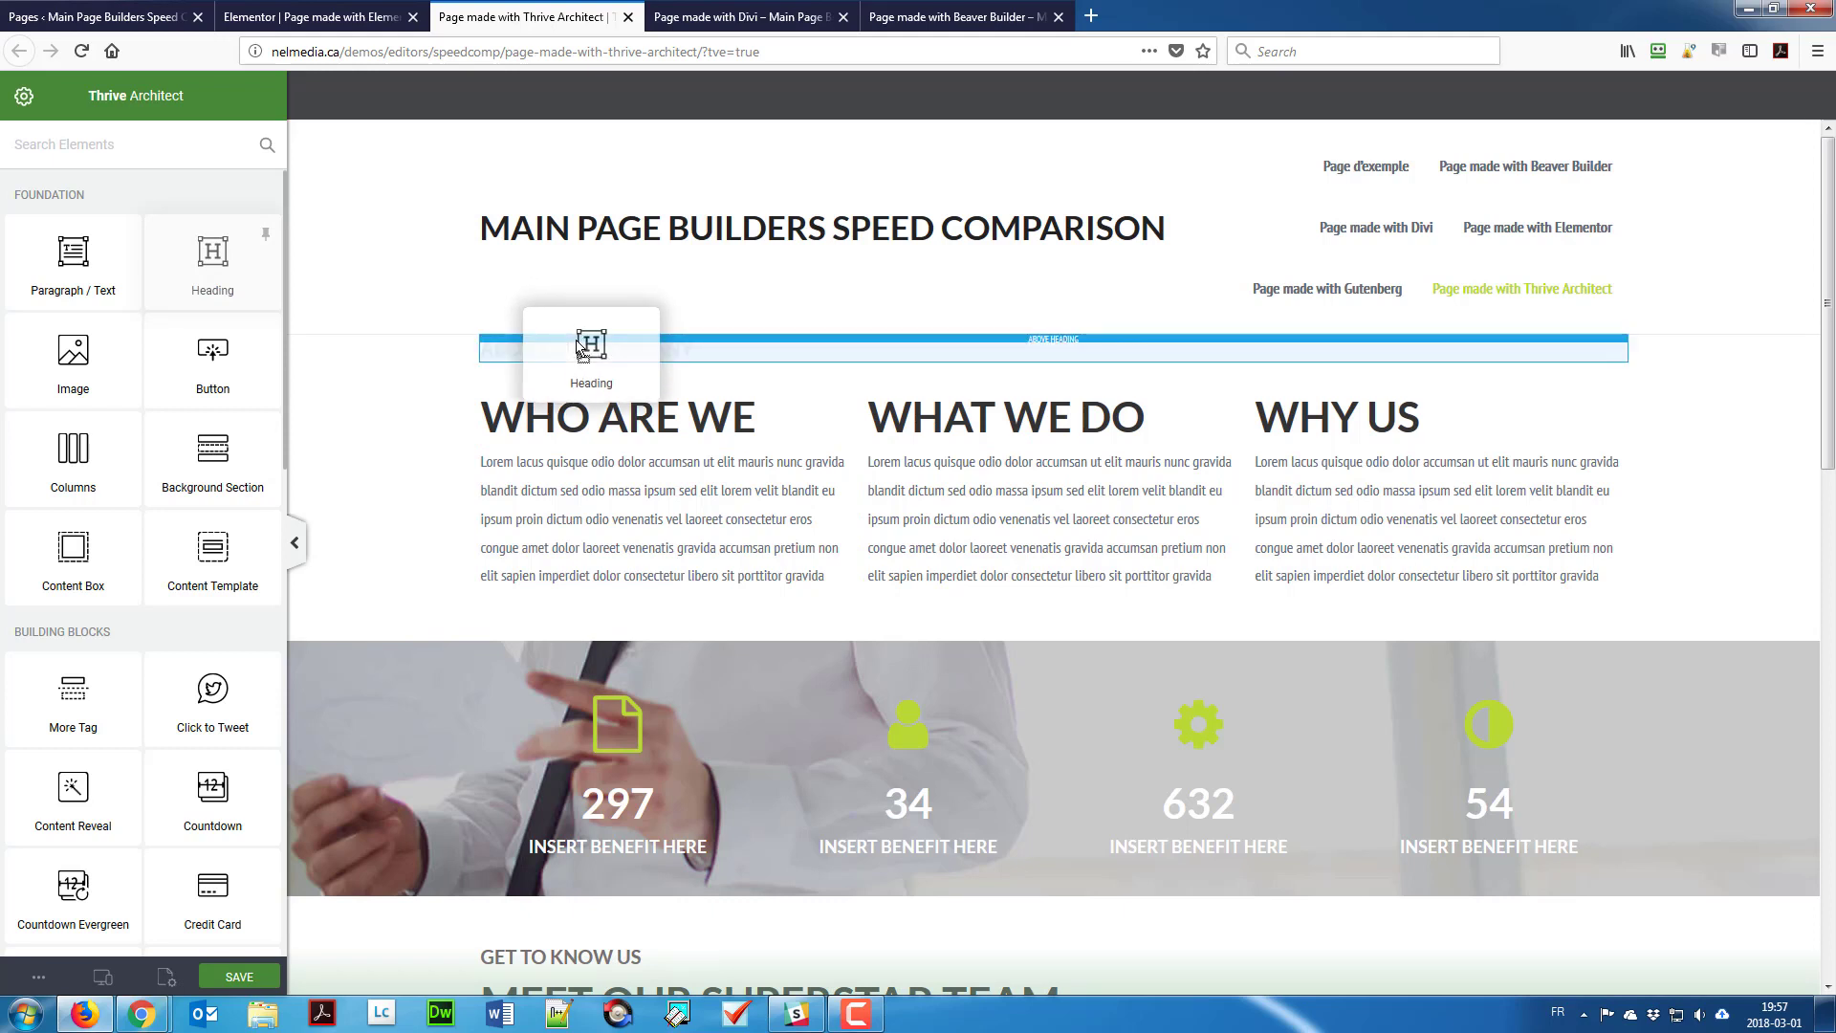
{"action": "mouse_move", "coordinate": [580, 348]}
{"action": "left_mouse_down"}
{"action": "mouse_move", "coordinate": [575, 370]}
{"action": "mouse_move", "coordinate": [574, 352]}
{"action": "mouse_move", "coordinate": [476, 362]}
{"action": "mouse_move", "coordinate": [701, 356]}
{"action": "mouse_move", "coordinate": [698, 336]}
{"action": "left_mouse_up"}
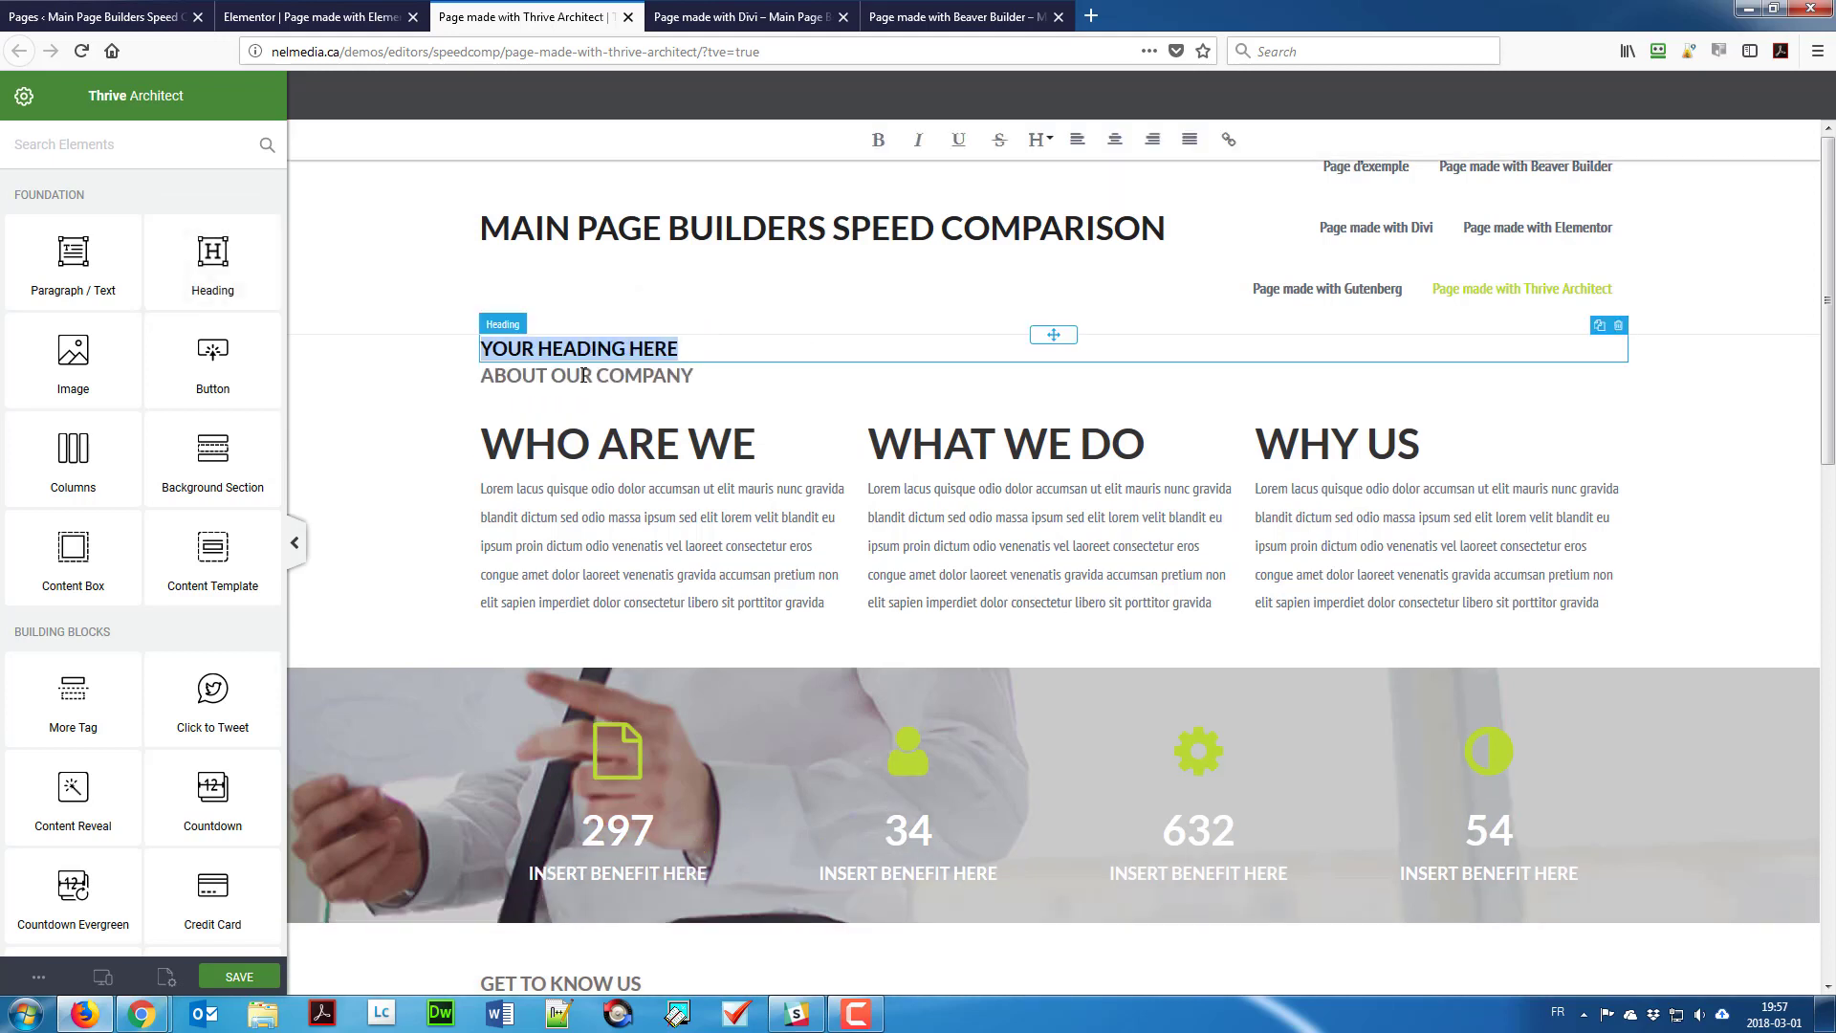
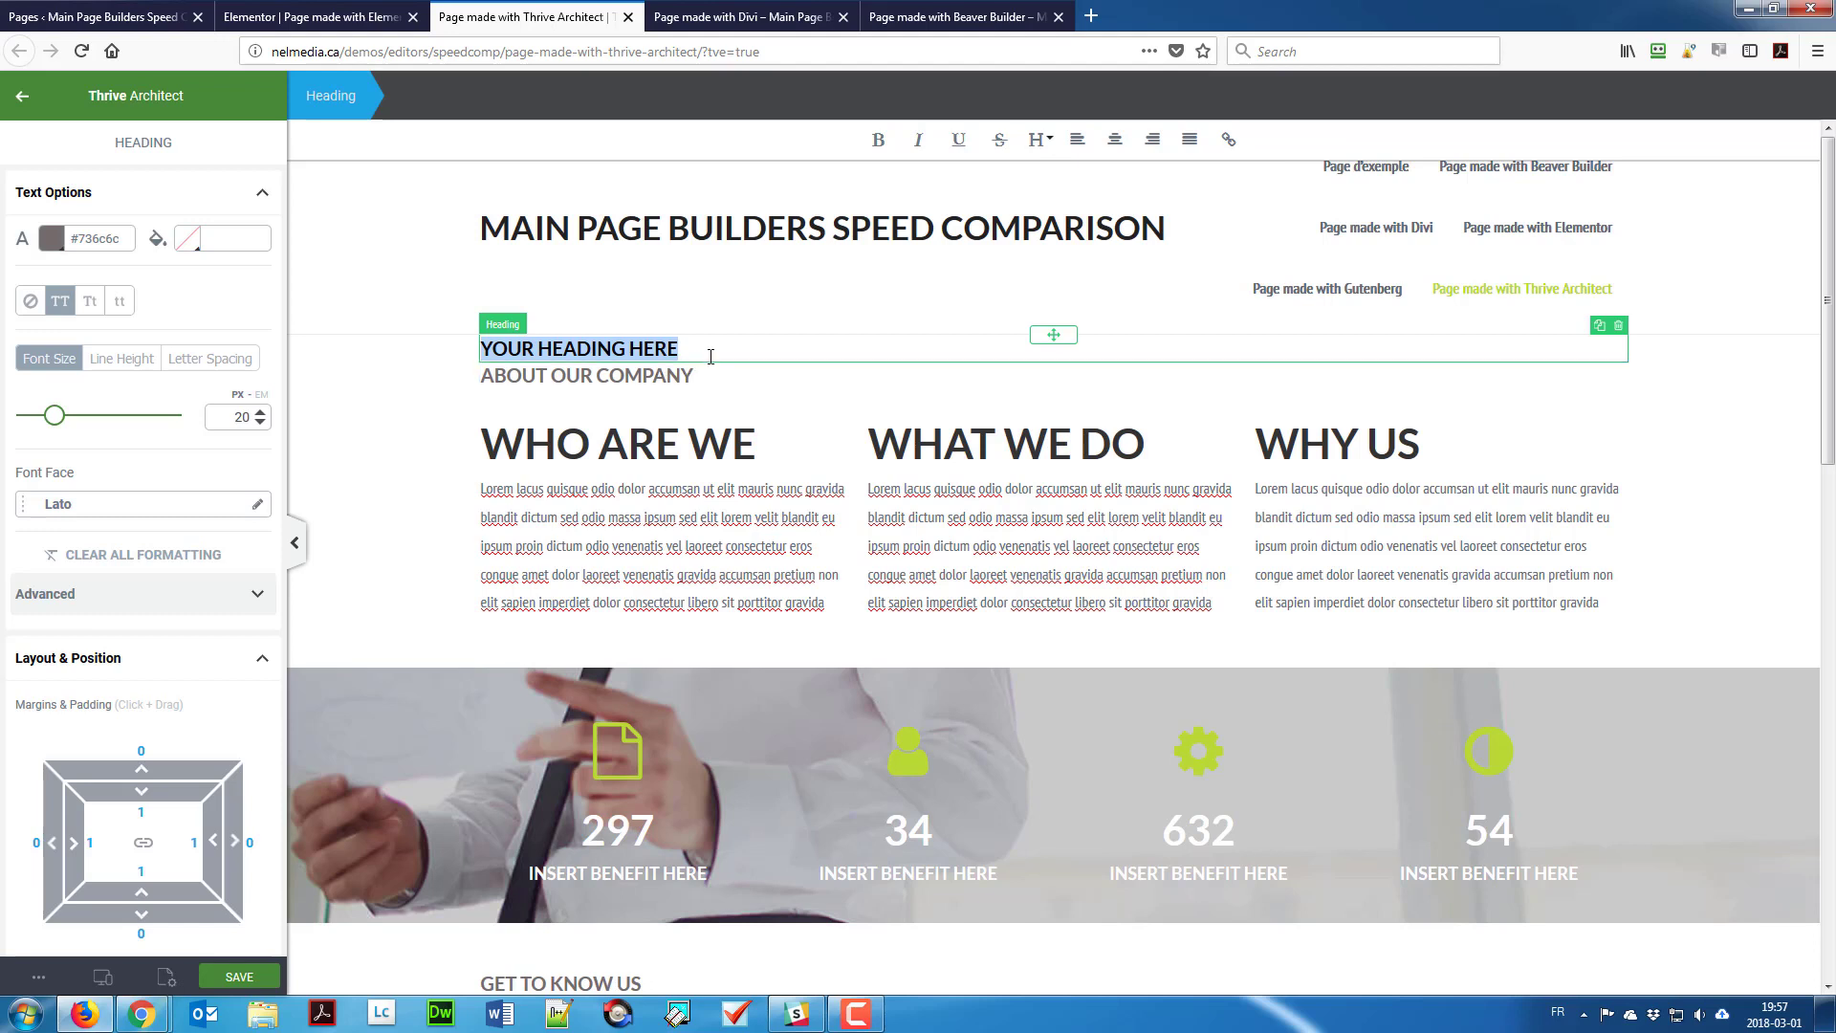
{"action": "type", "text": "ABOUT"}
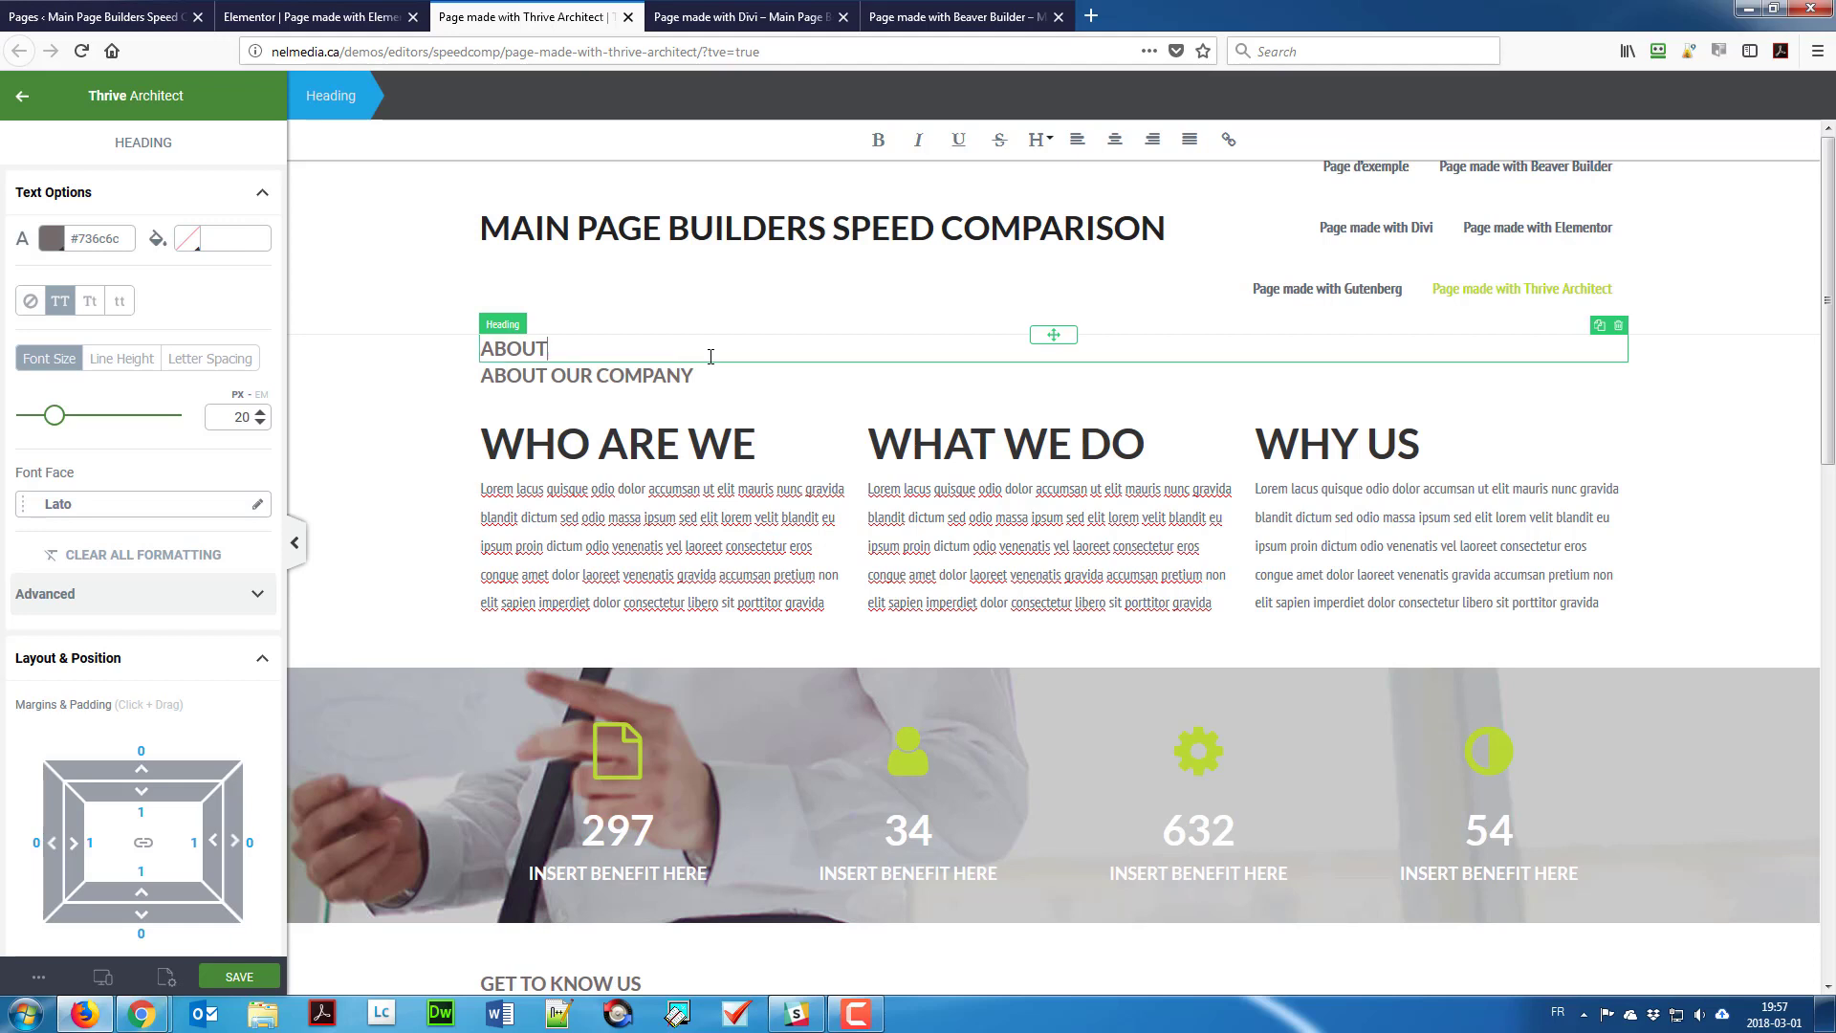
{"action": "type", "text": " OUR COMPANY"}
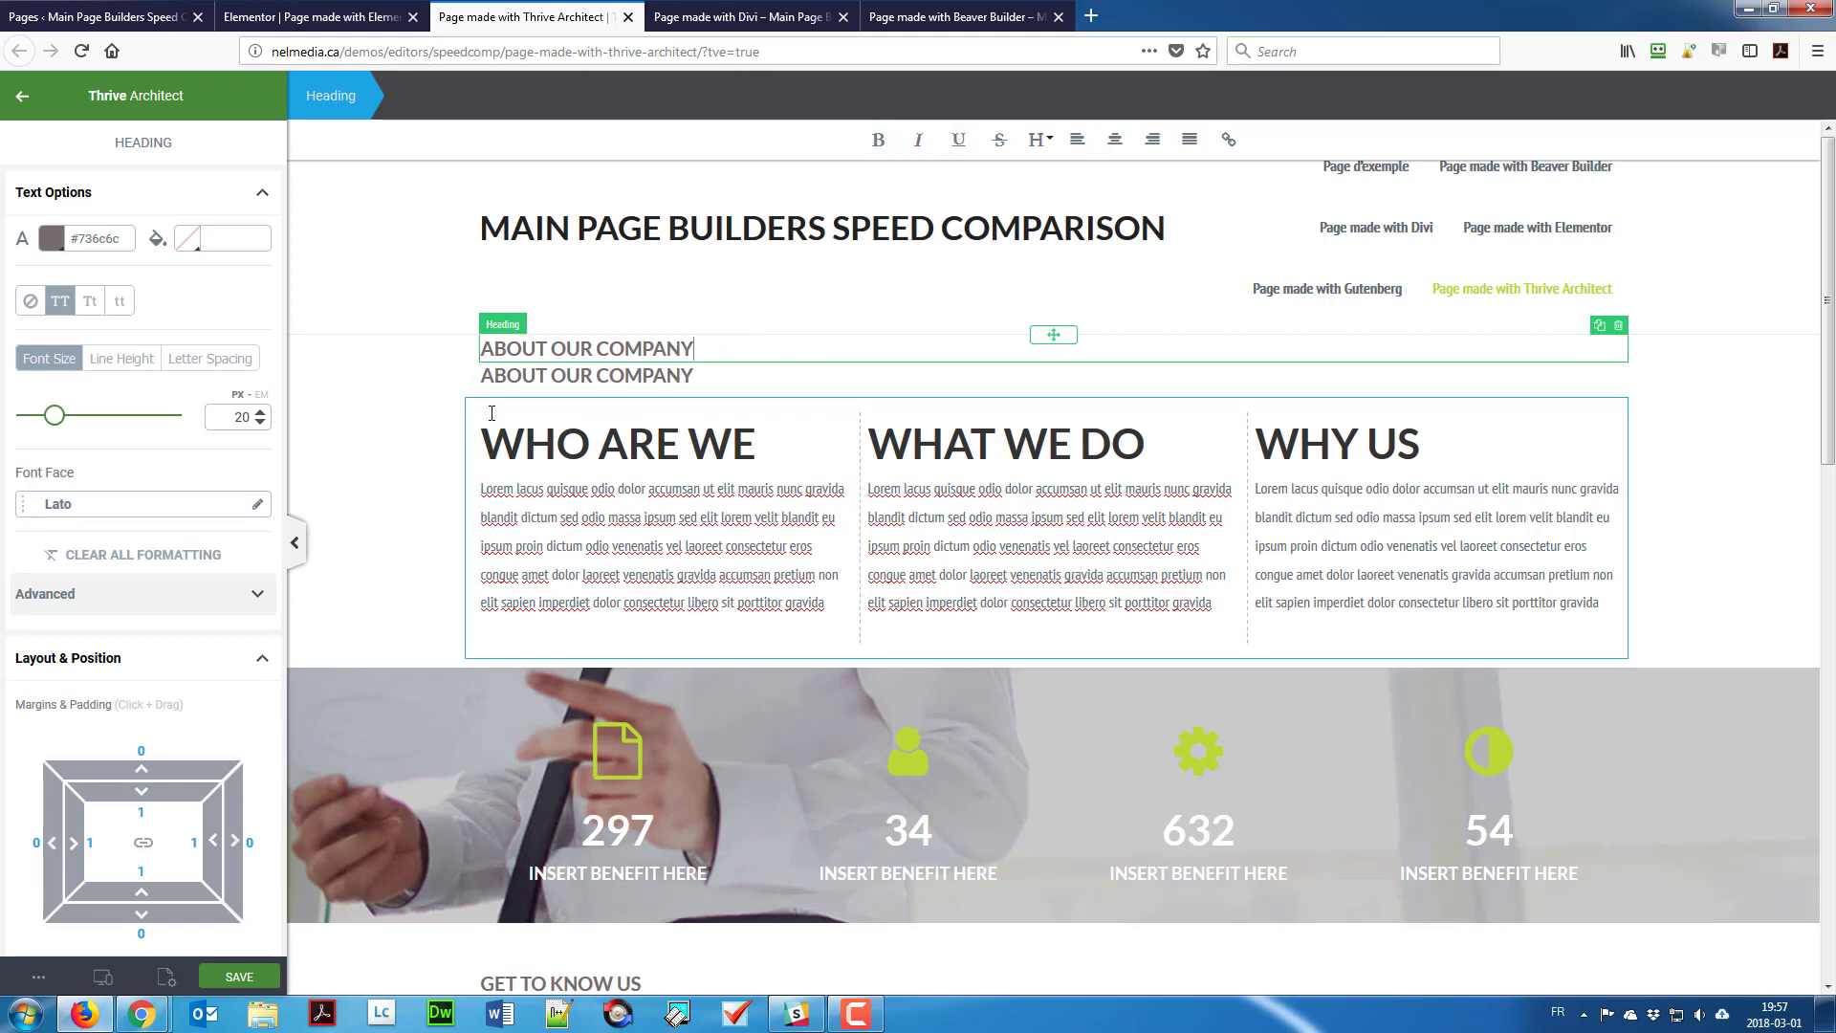
{"action": "left_click", "coordinate": [21, 96]}
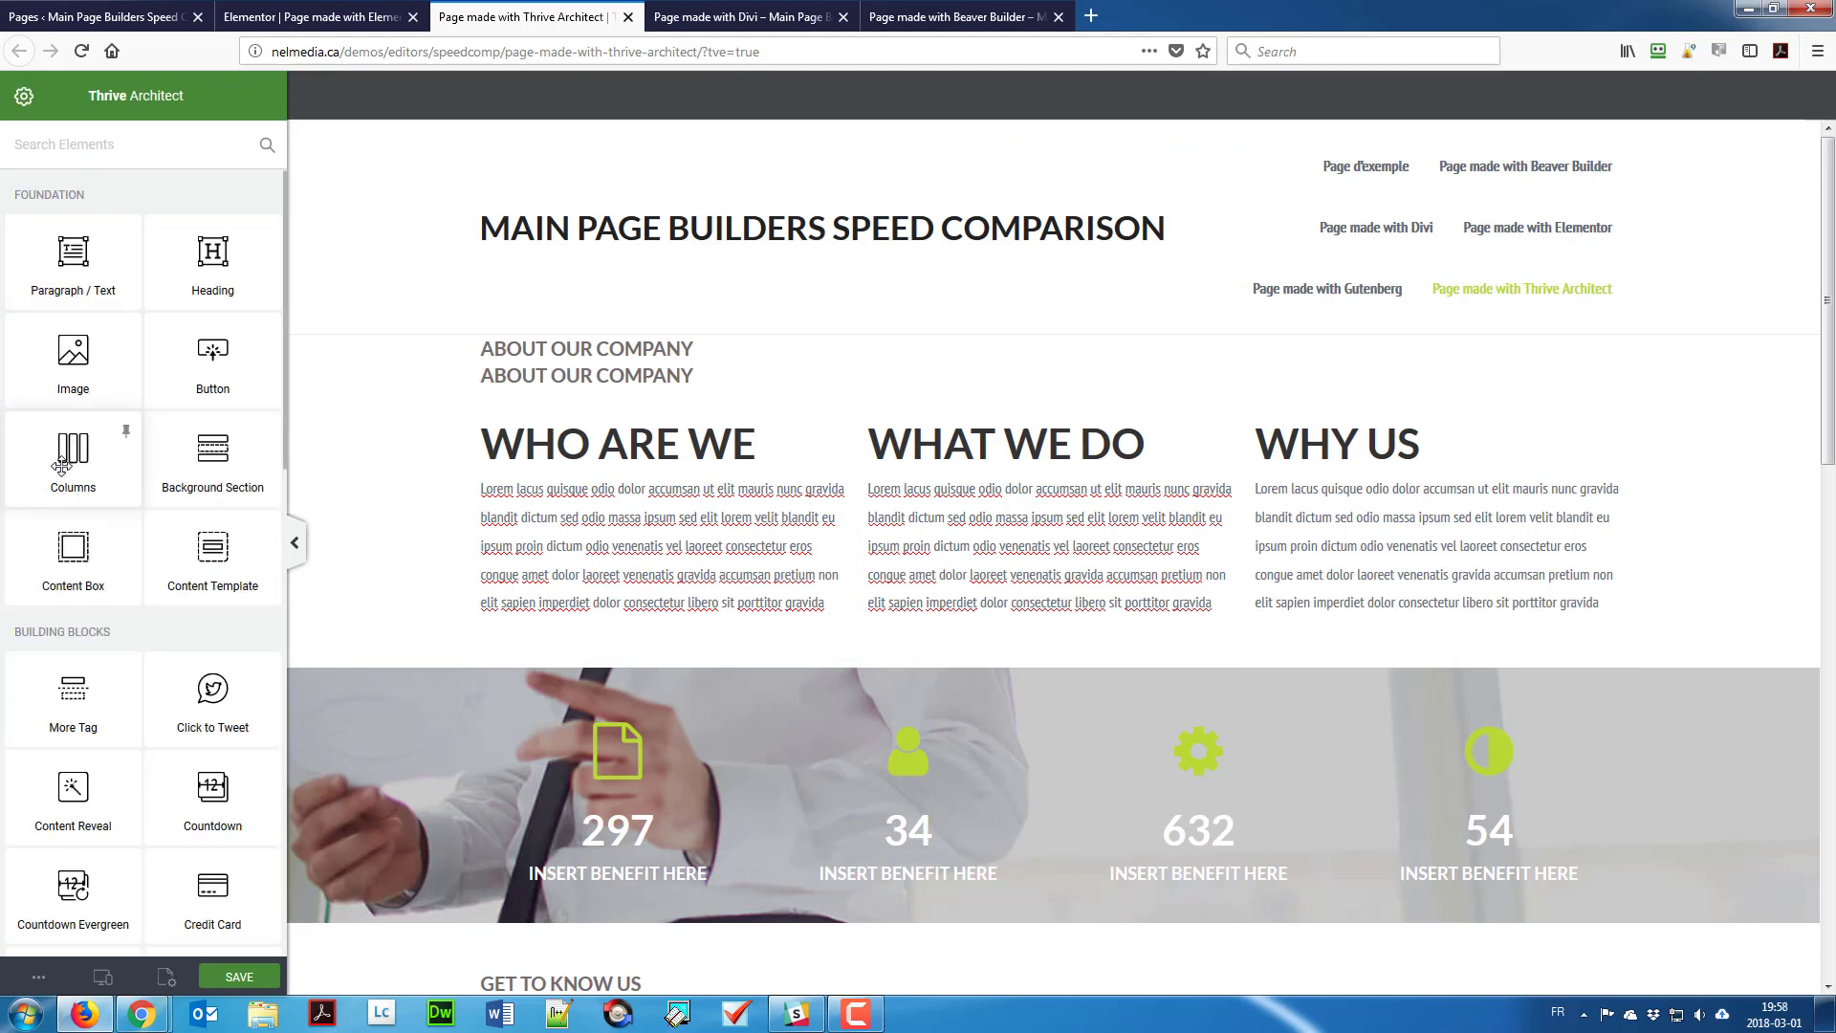
Step: Insert a columns element with three equal 1/3 columns under the new "ABOUT OUR COMPANY" heading
{"action": "left_click_drag", "start_coordinate": [61, 465], "coordinate": [730, 369]}
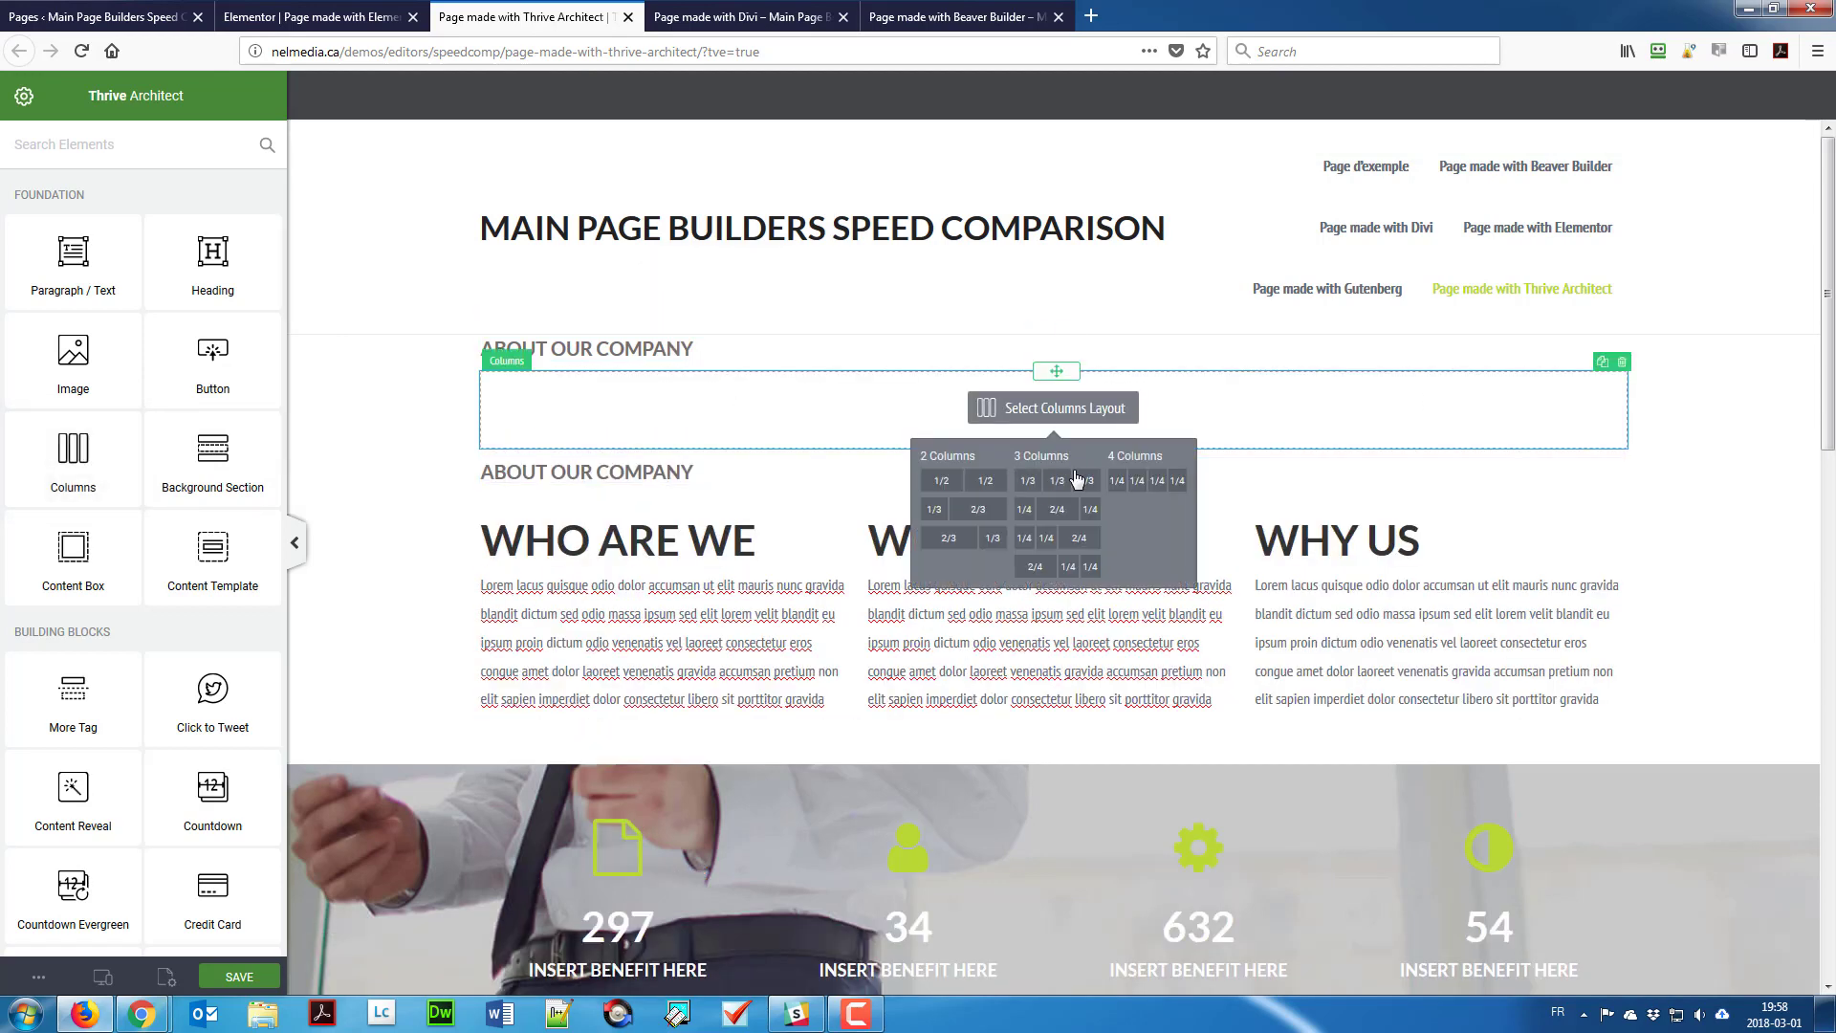
{"action": "left_click", "coordinate": [1069, 485]}
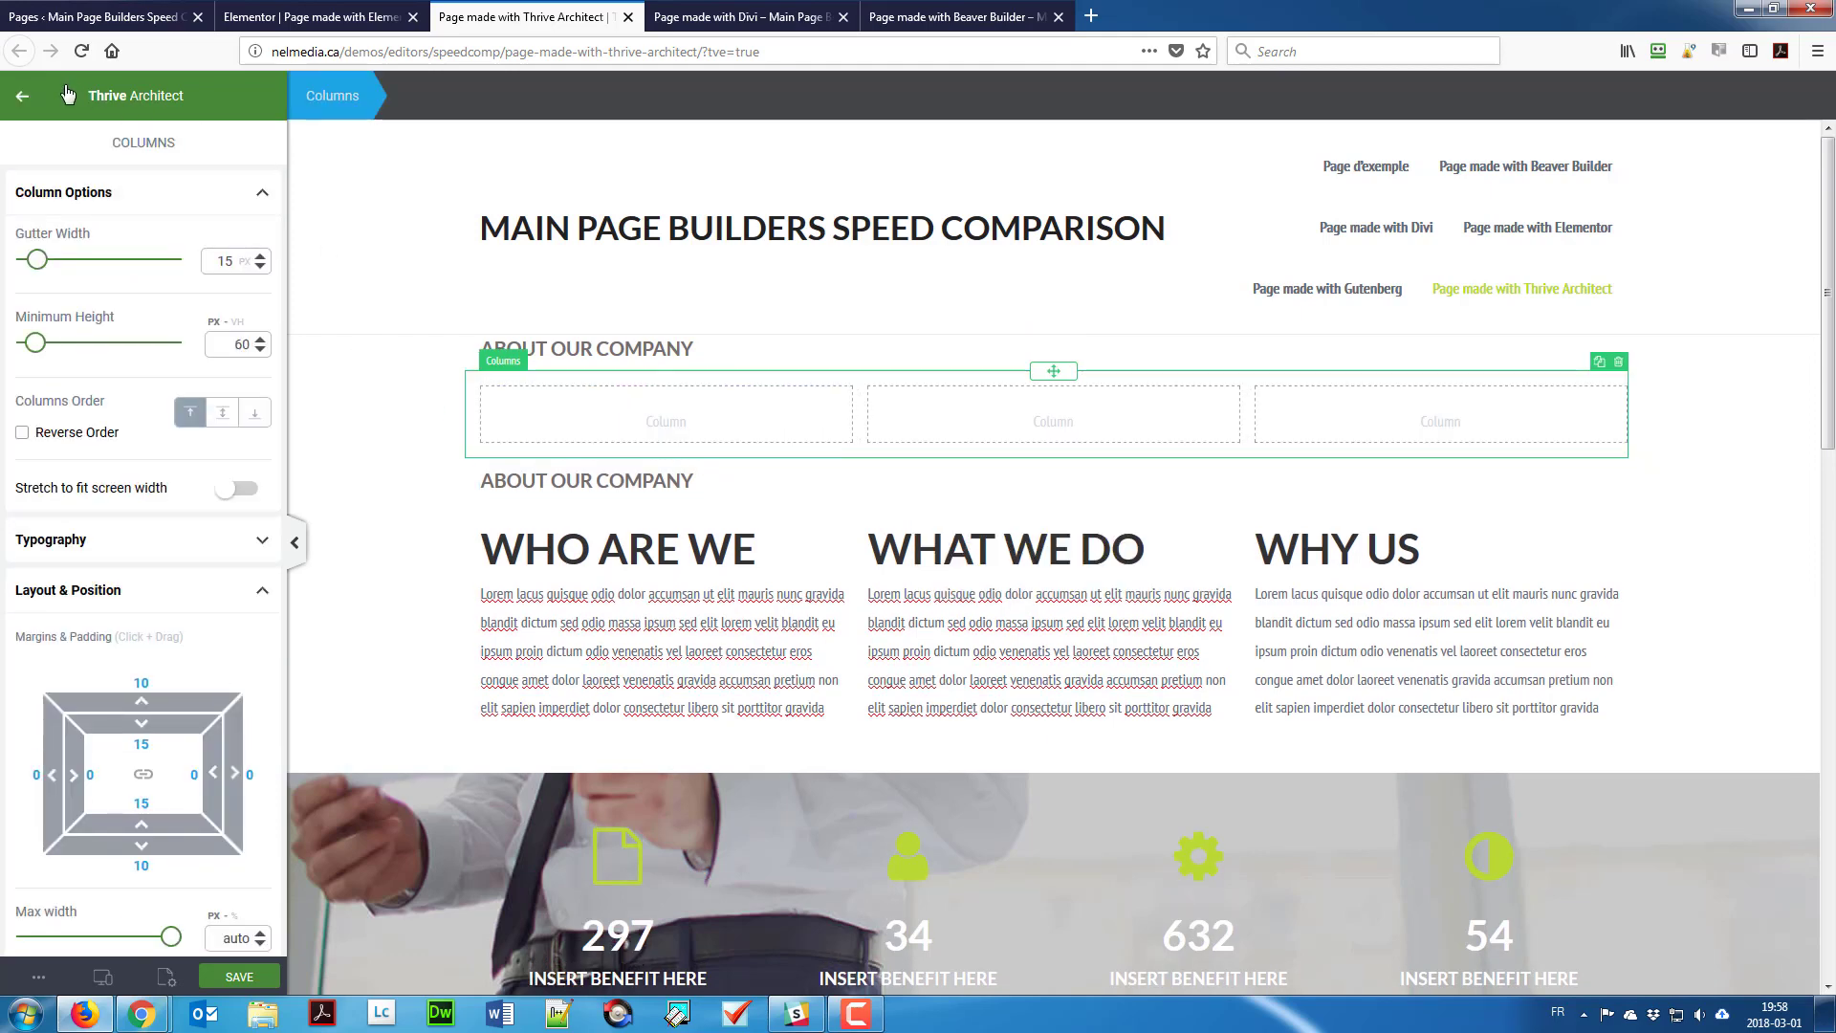
{"action": "left_click", "coordinate": [21, 101]}
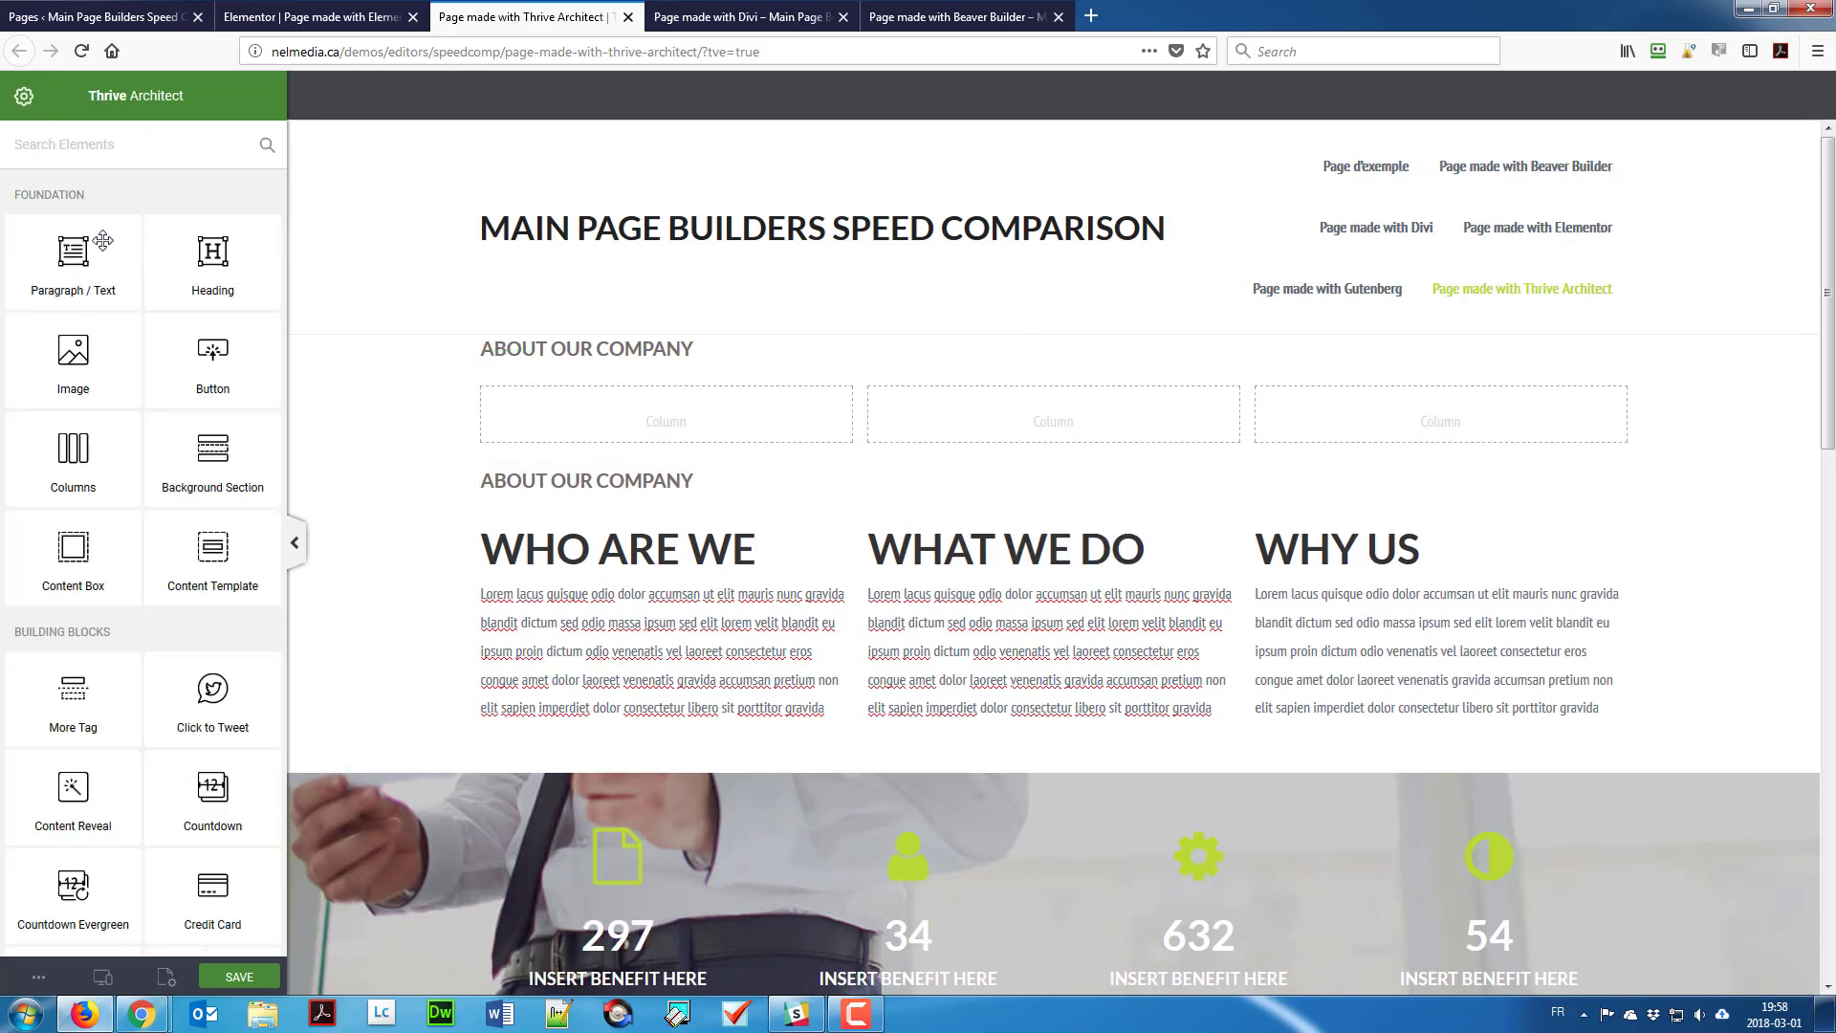
Step: Add a heading reading "WHO WE ARE" to the first new column
{"action": "left_click_drag", "start_coordinate": [210, 256], "coordinate": [639, 443]}
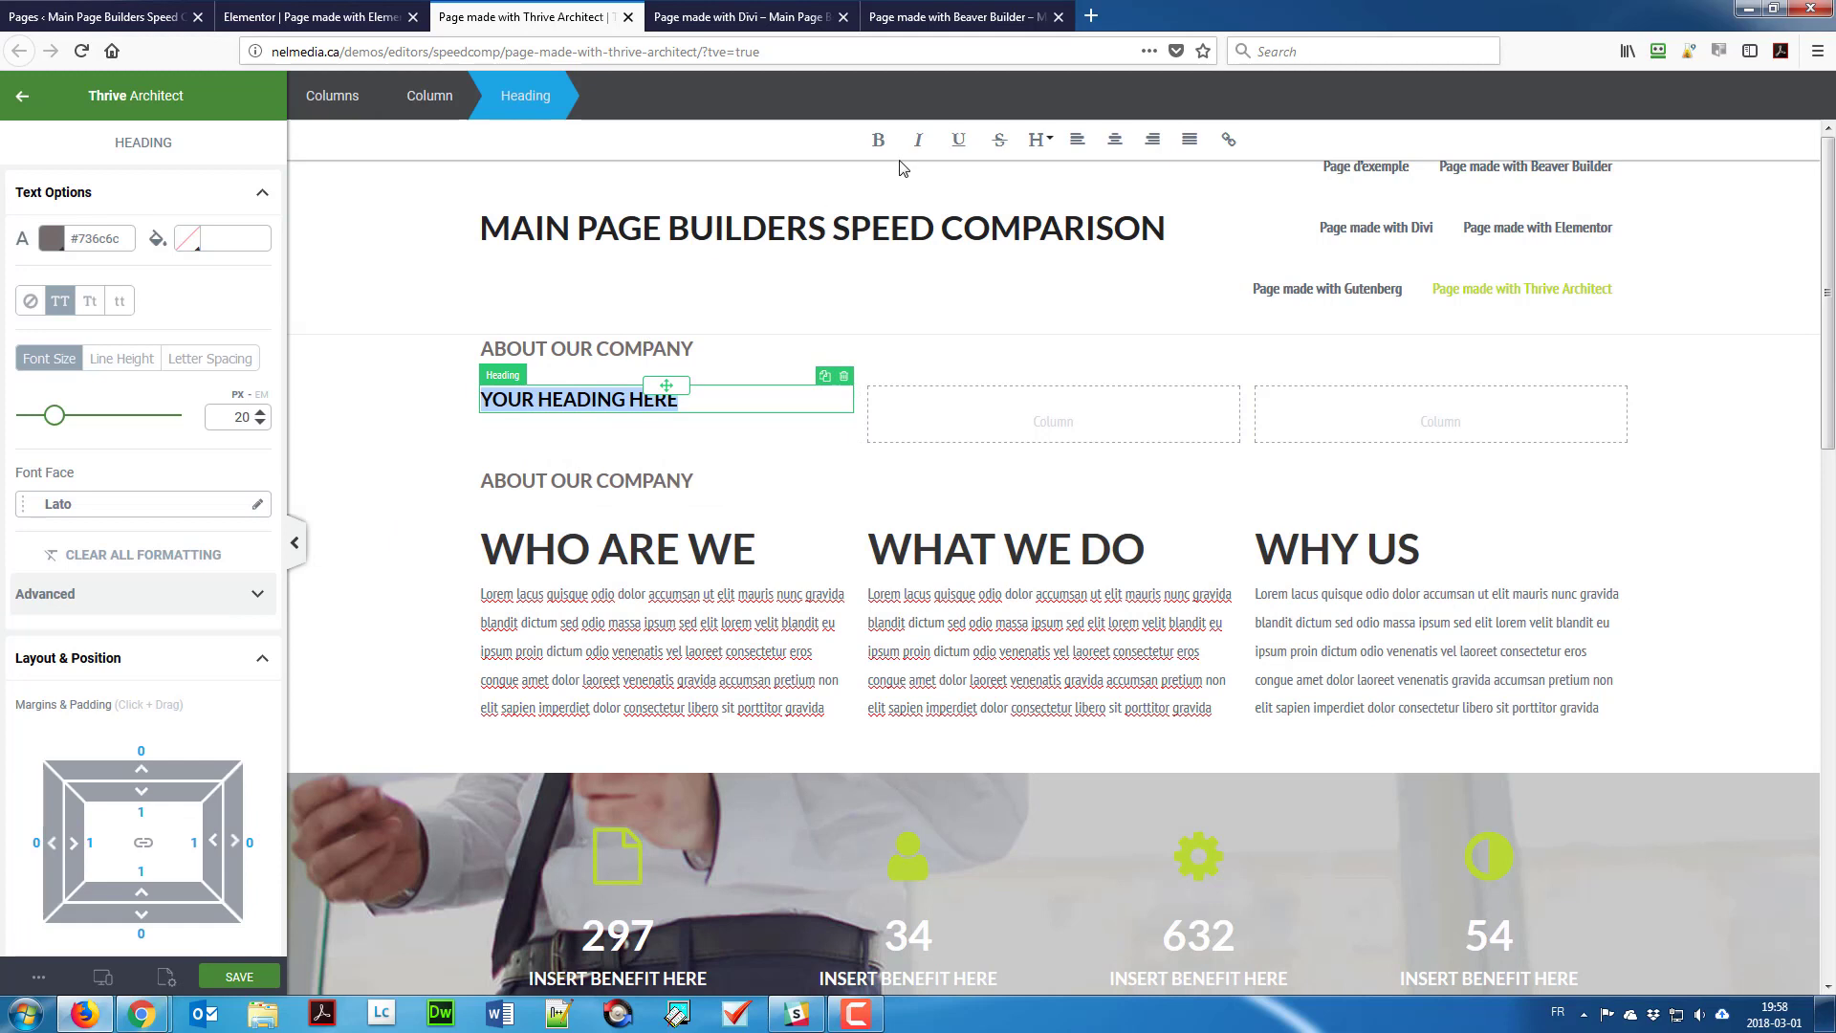
{"action": "type", "text": "WHO"}
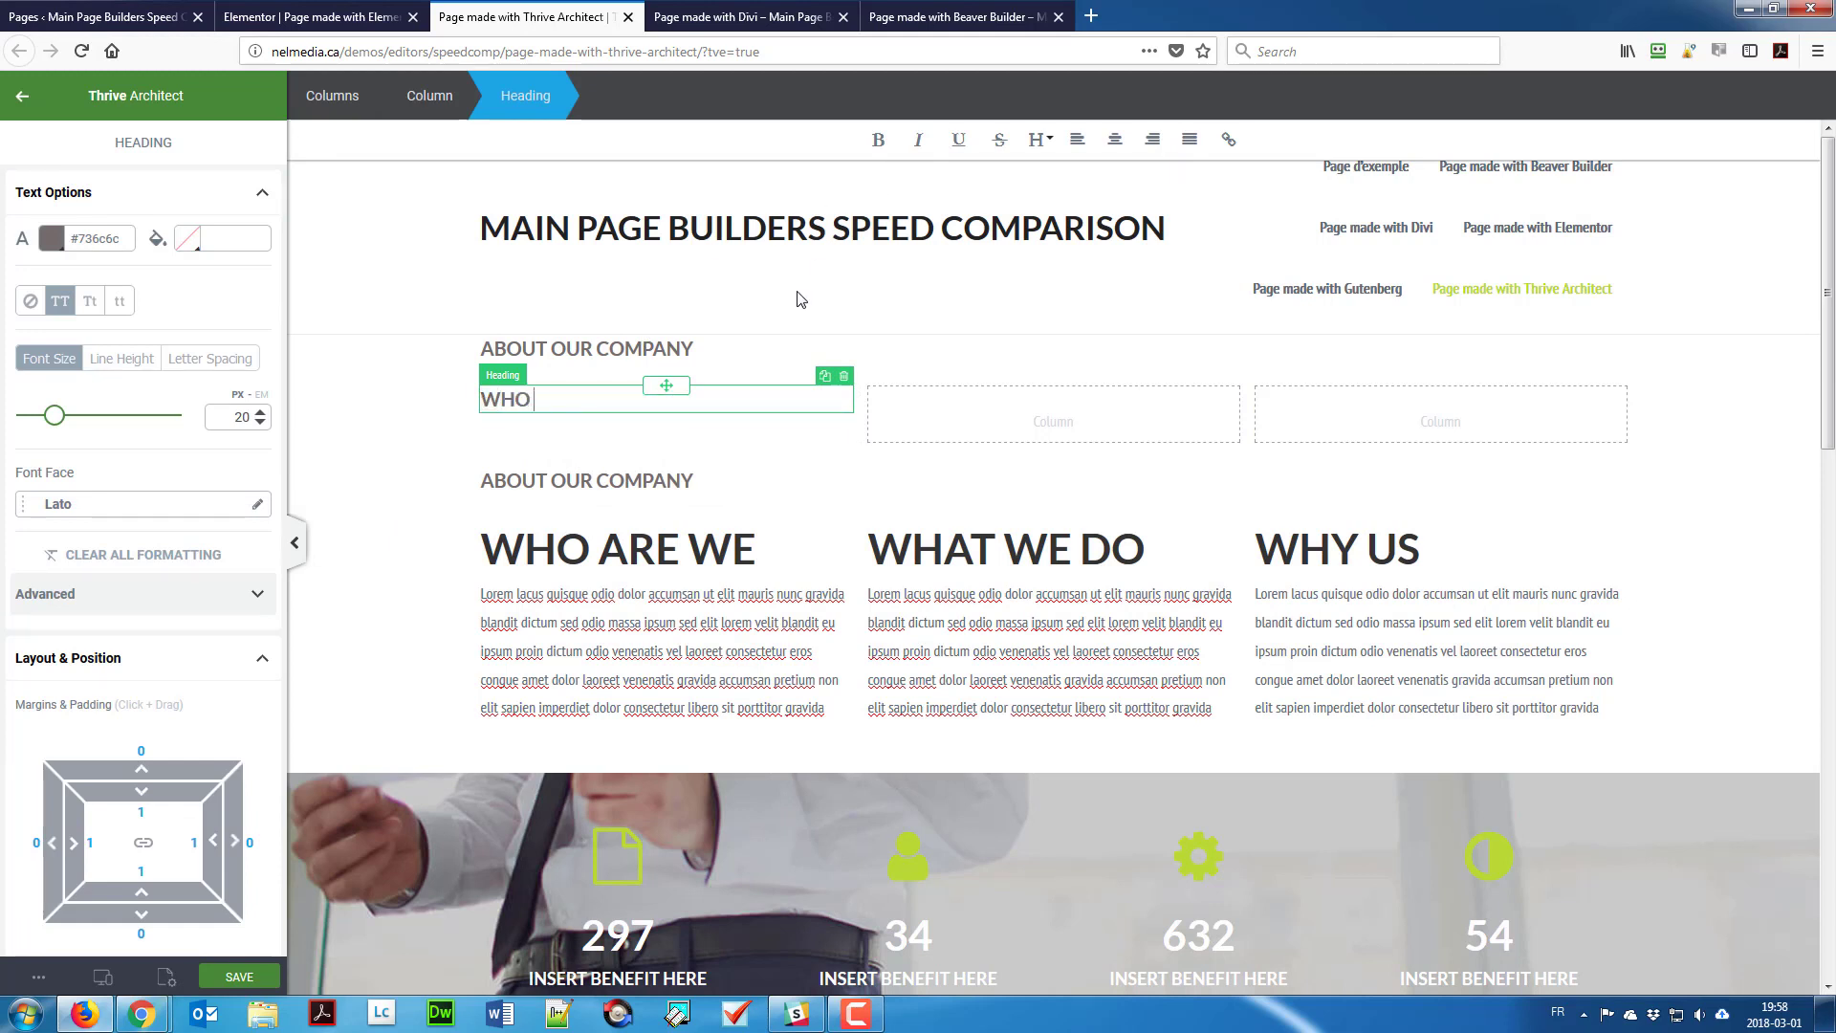
{"action": "type", "text": " ARE"}
{"action": "key", "text": "BackSpace"}
{"action": "key", "text": "BackSpace"}
{"action": "type", "text": "WE"}
{"action": "left_click", "coordinate": [392, 19]}
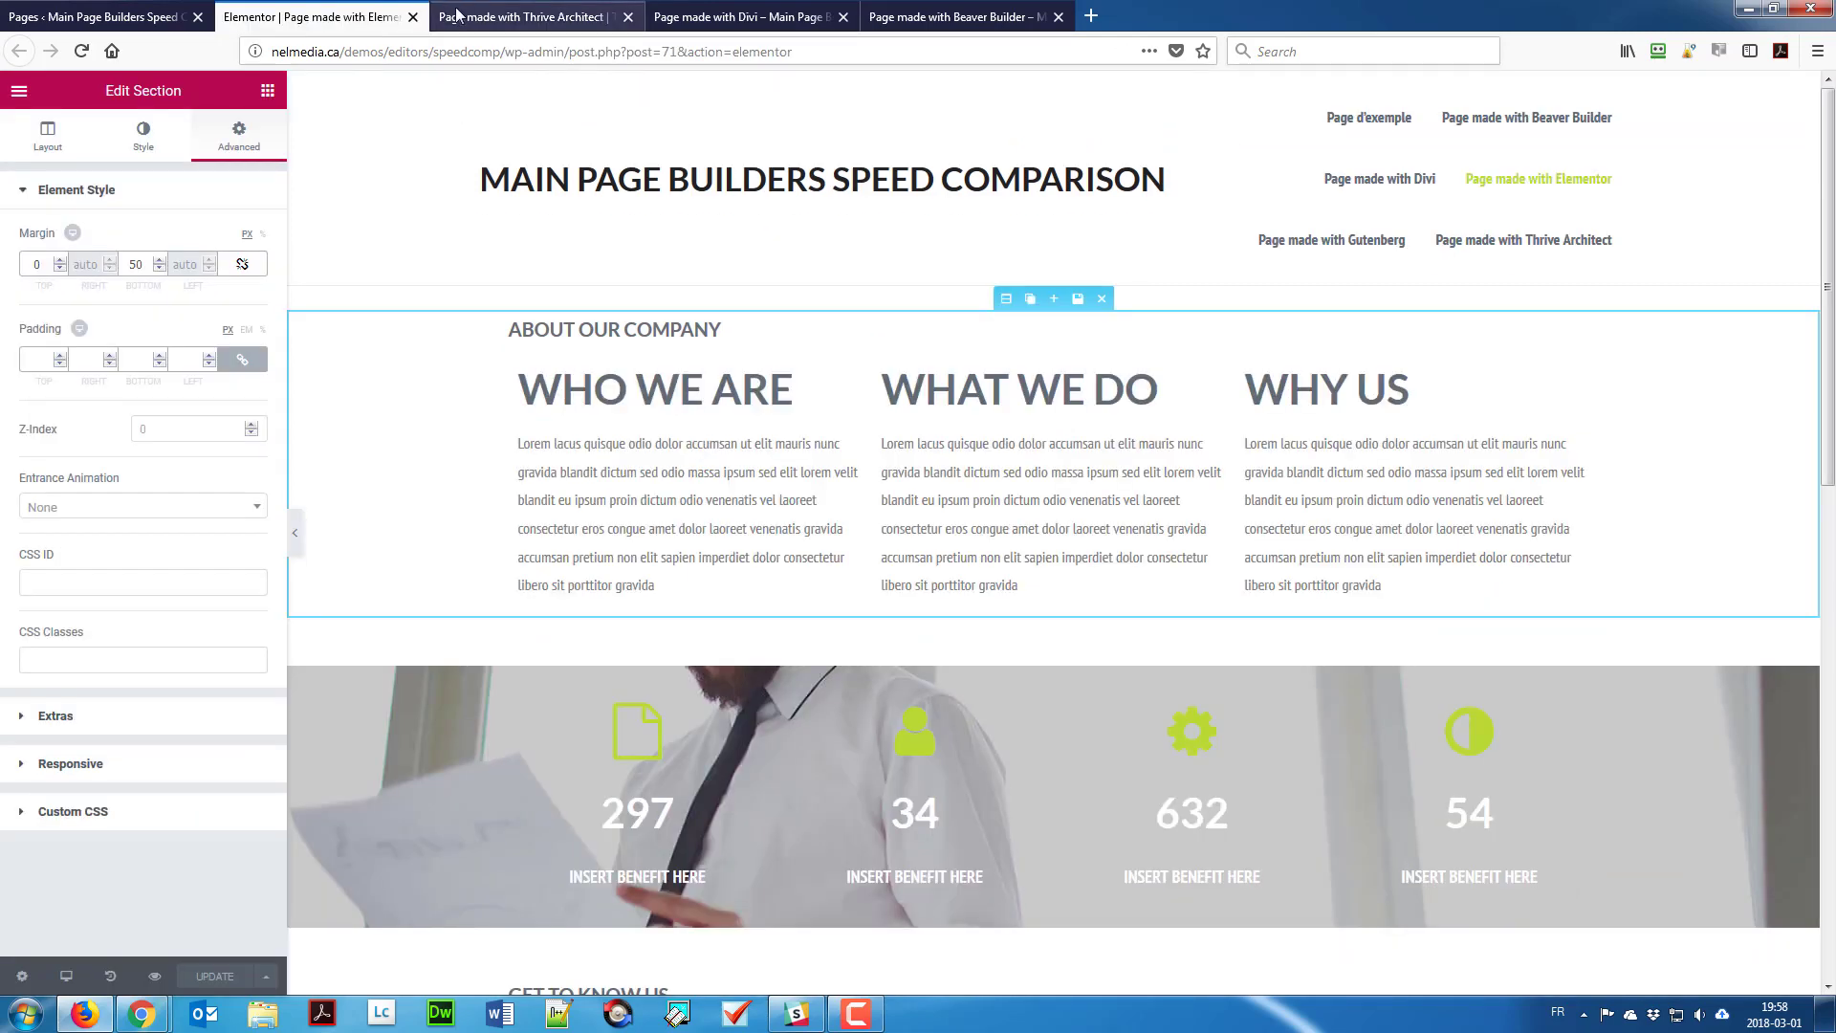
{"action": "left_click", "coordinate": [458, 14]}
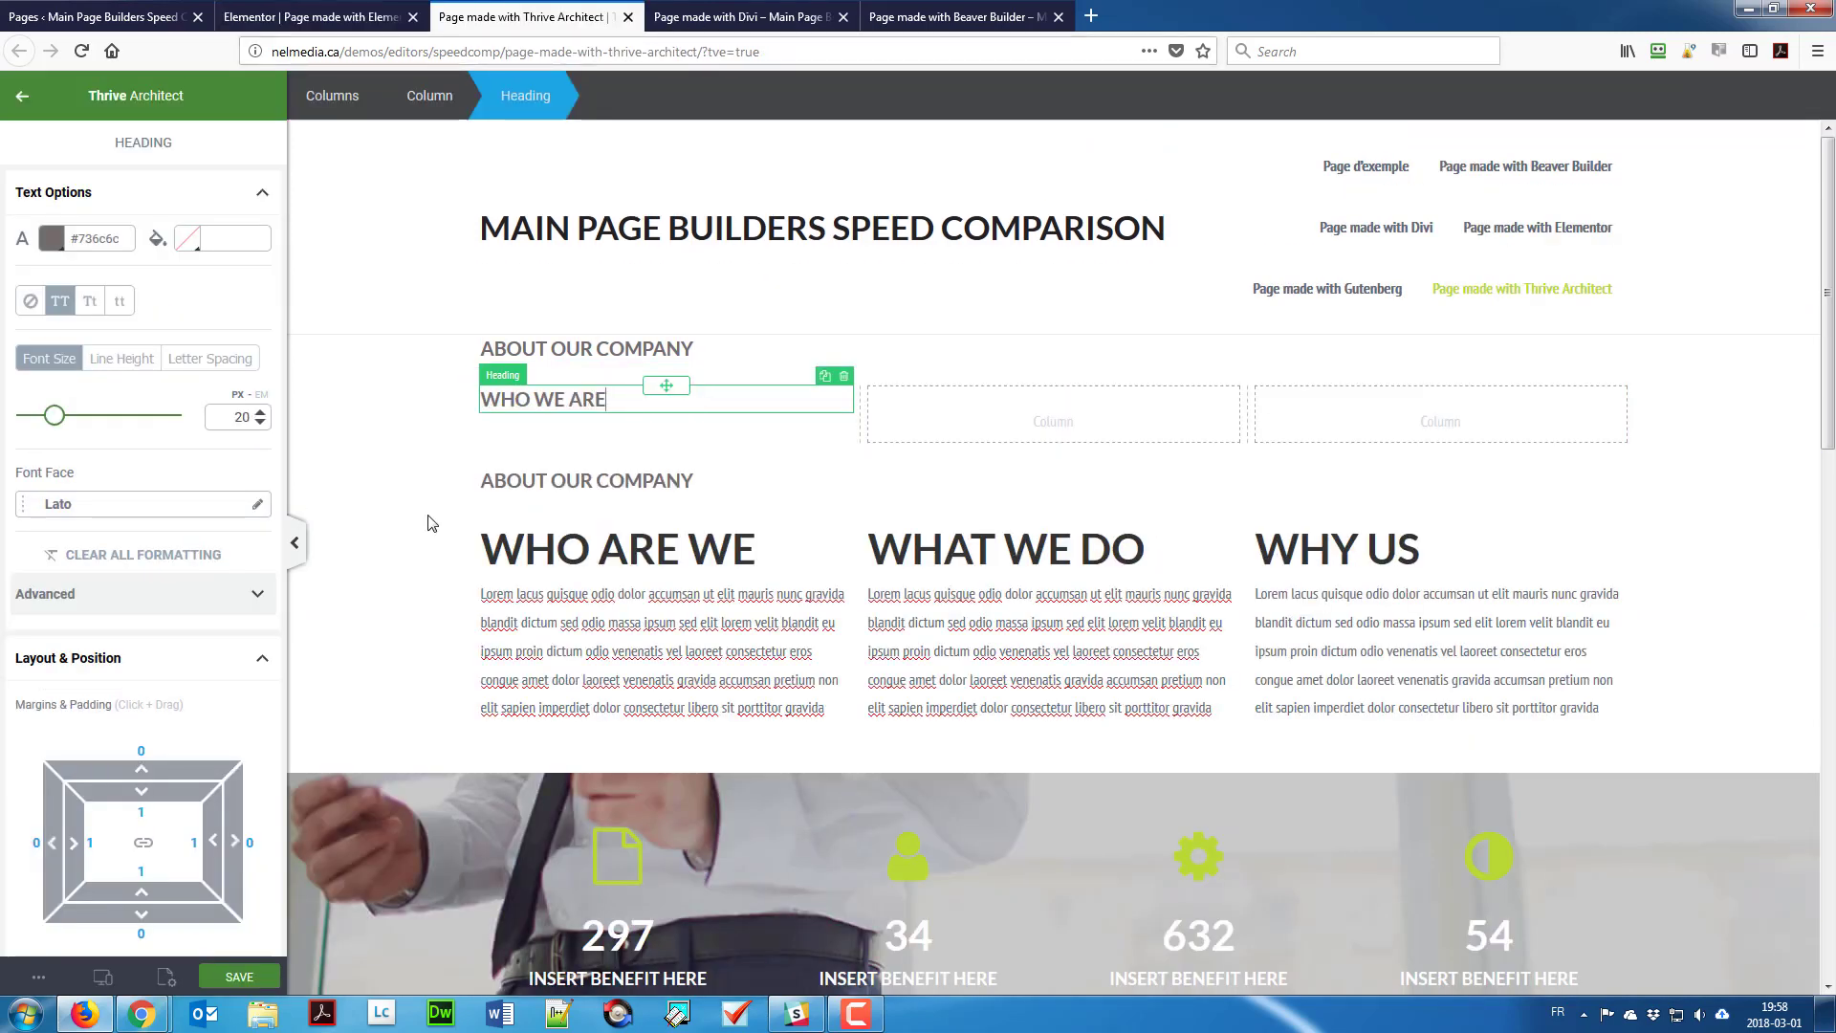
Step: Format the new "WHO WE ARE" heading as Heading 3
{"action": "left_click", "coordinate": [648, 407]}
{"action": "triple_click", "coordinate": [648, 408]}
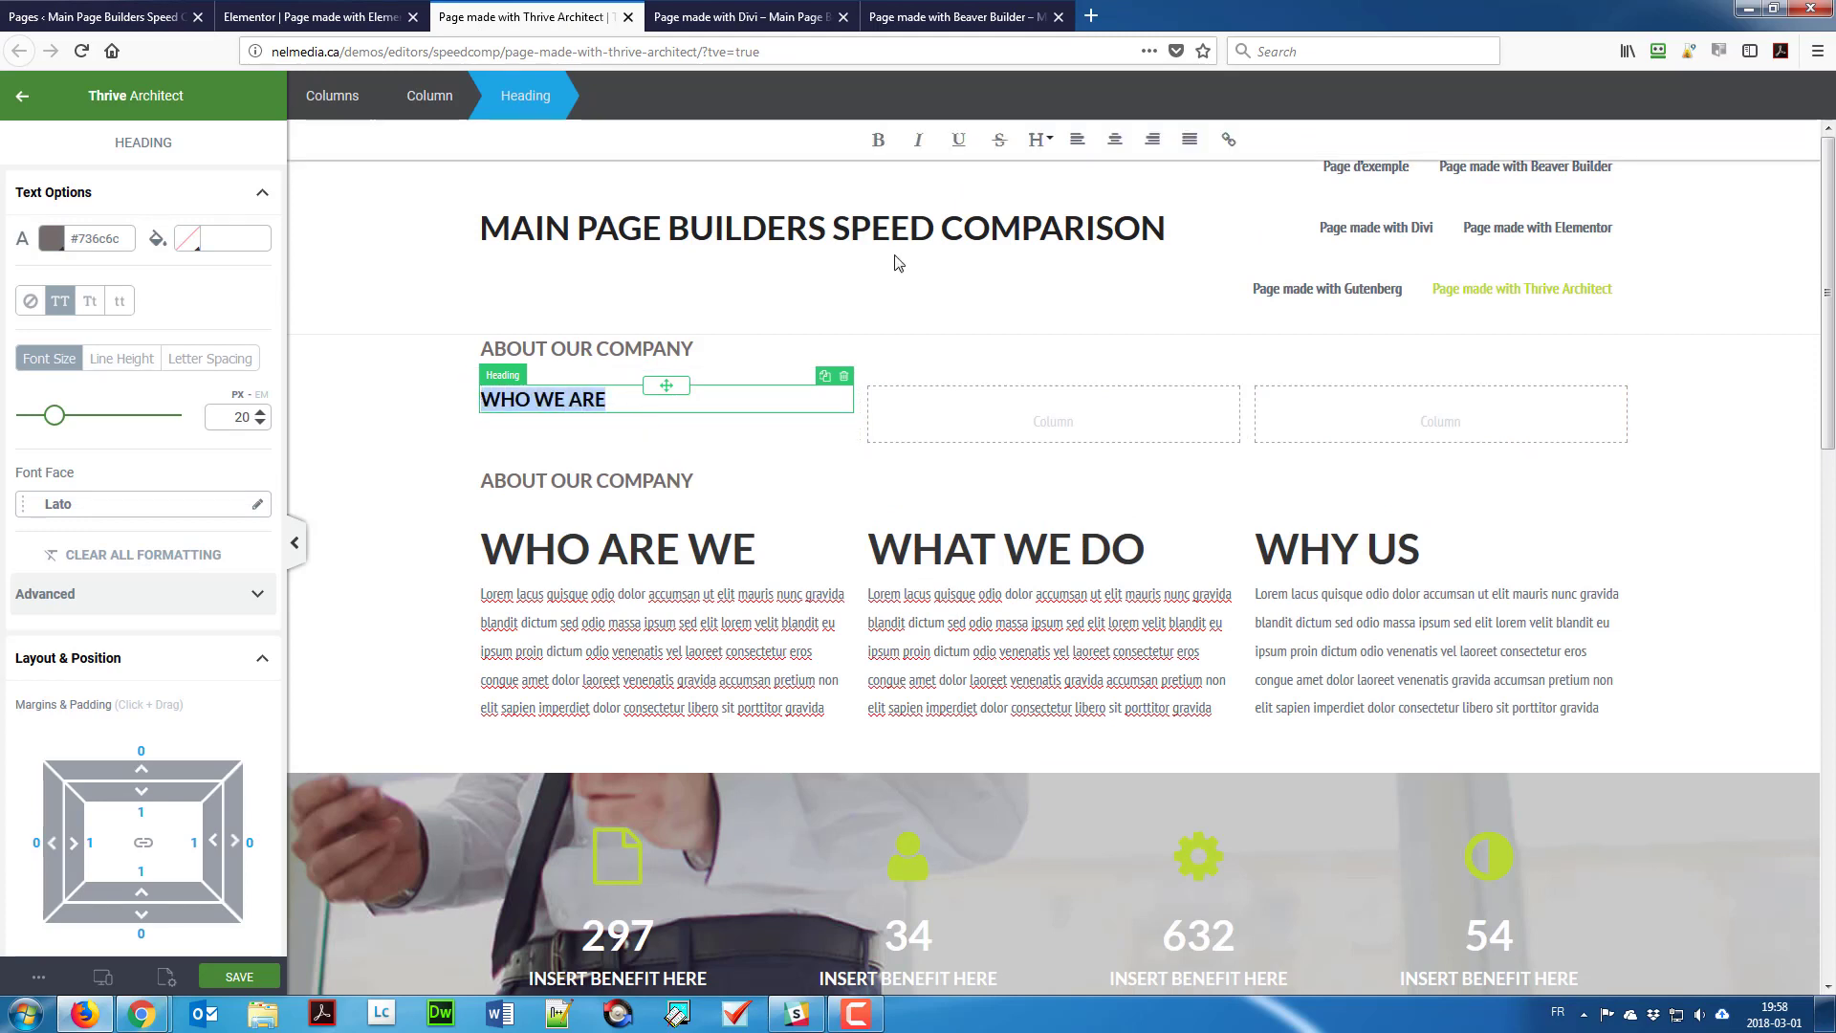
{"action": "left_click", "coordinate": [1037, 140]}
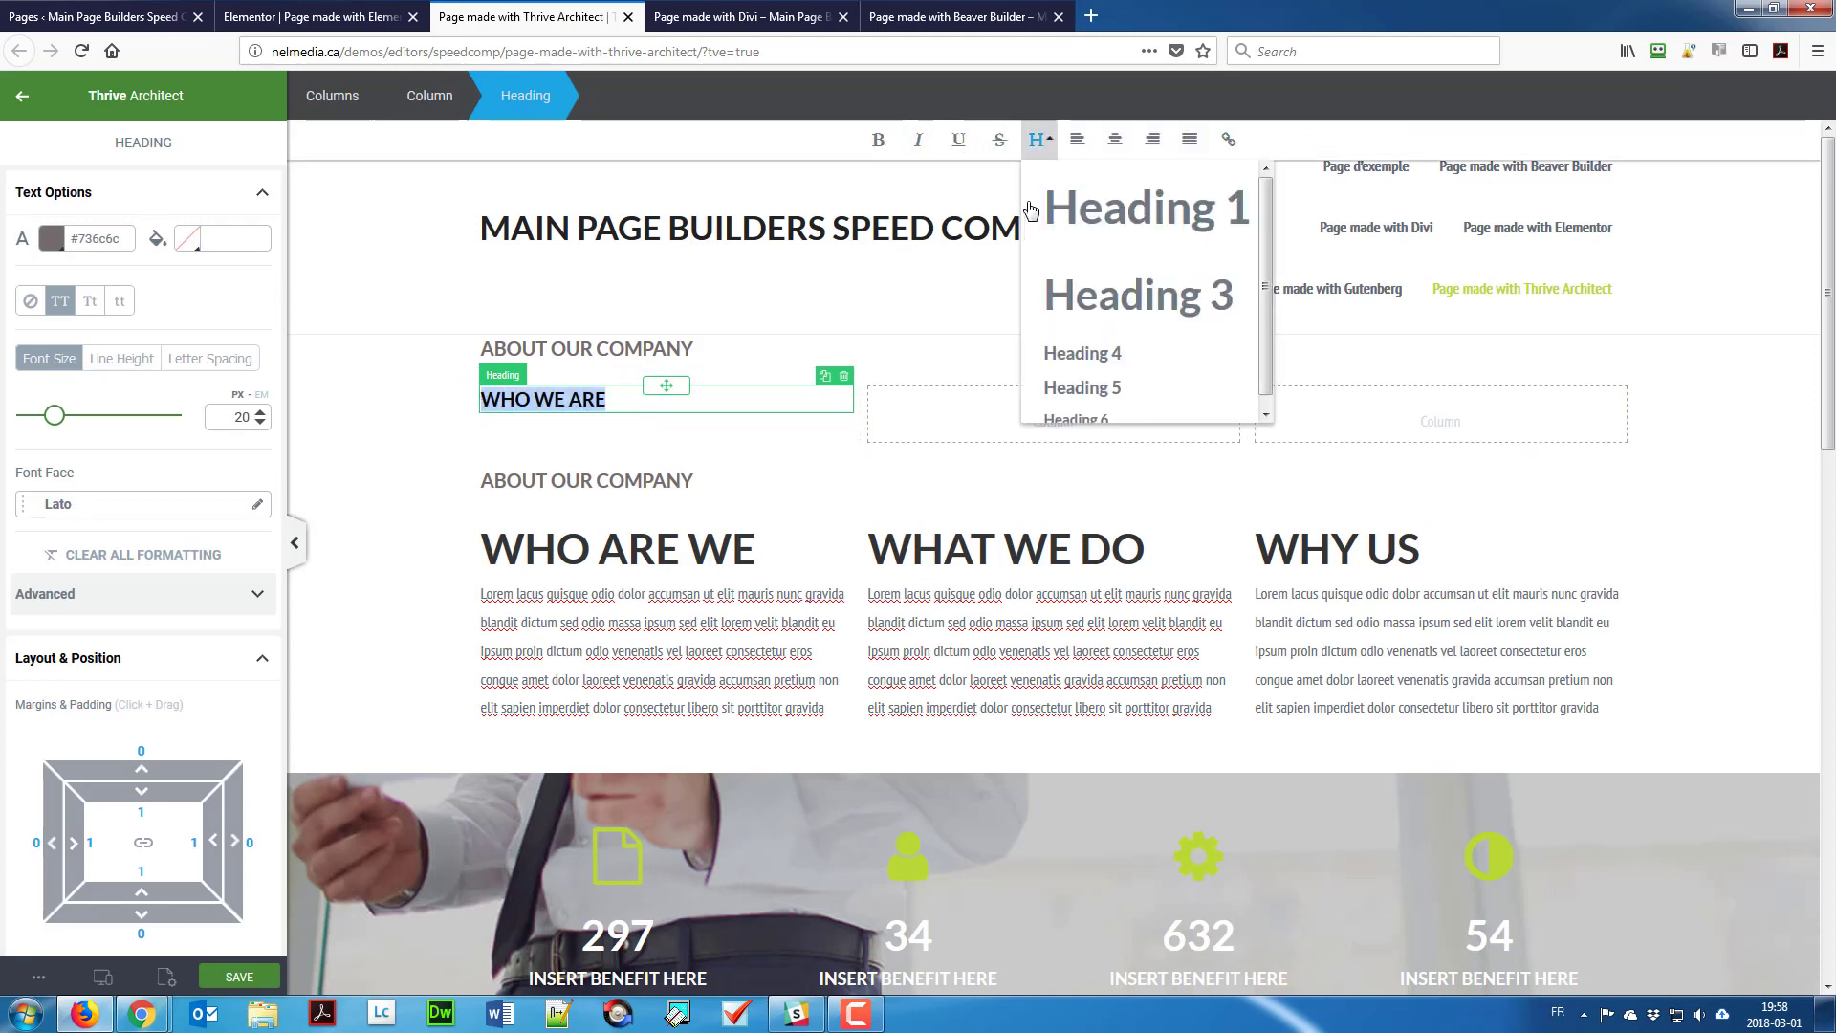
{"action": "left_click", "coordinate": [1072, 296]}
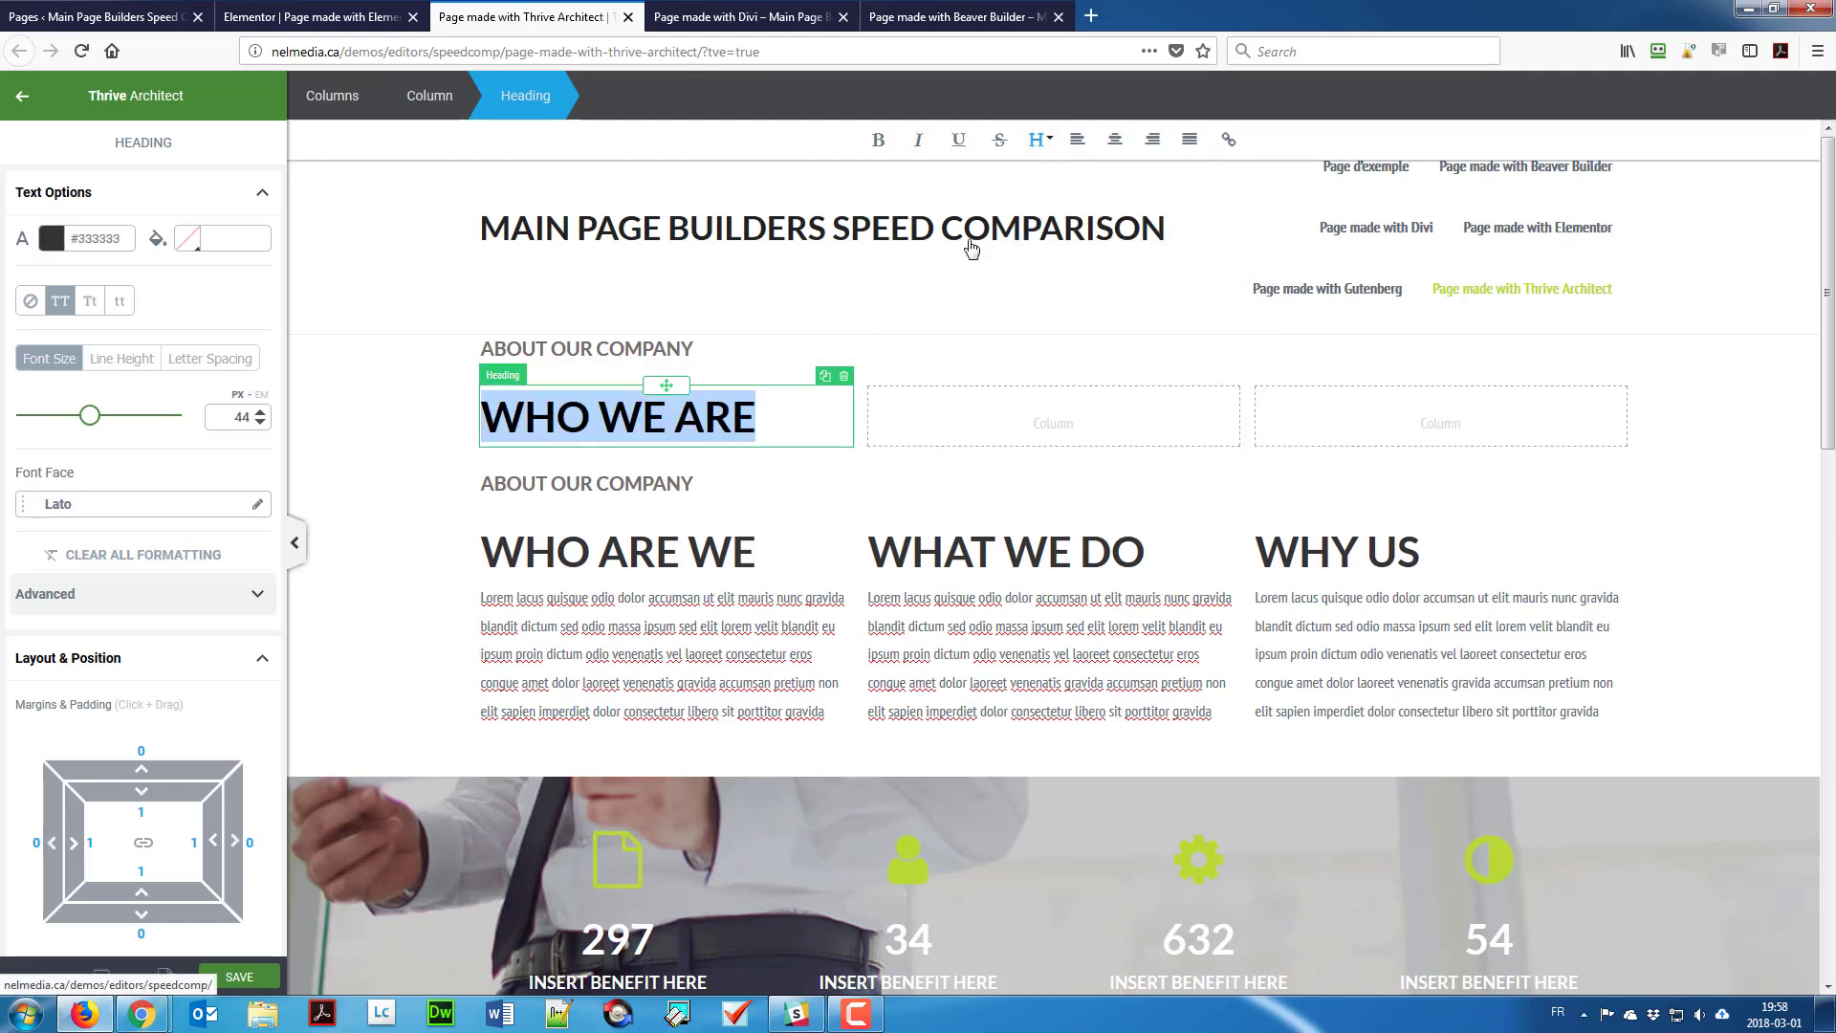
{"action": "left_click", "coordinate": [1037, 139]}
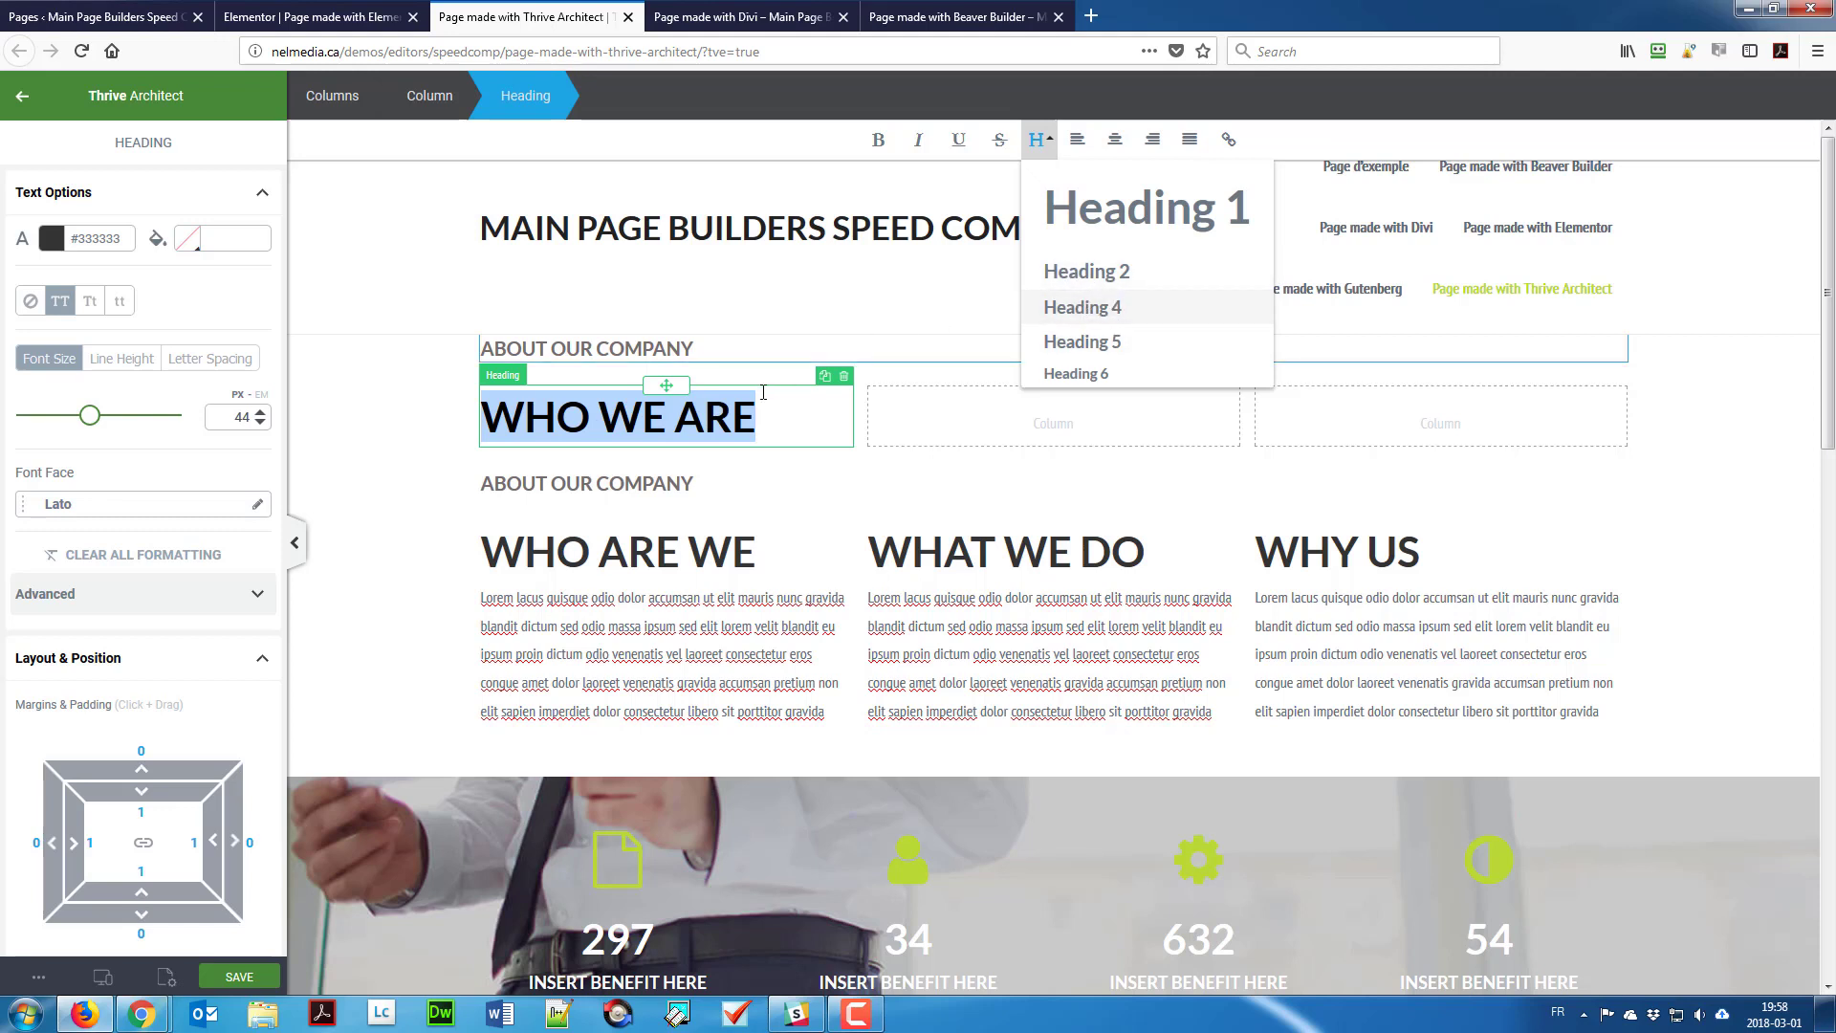
{"action": "left_click", "coordinate": [679, 464]}
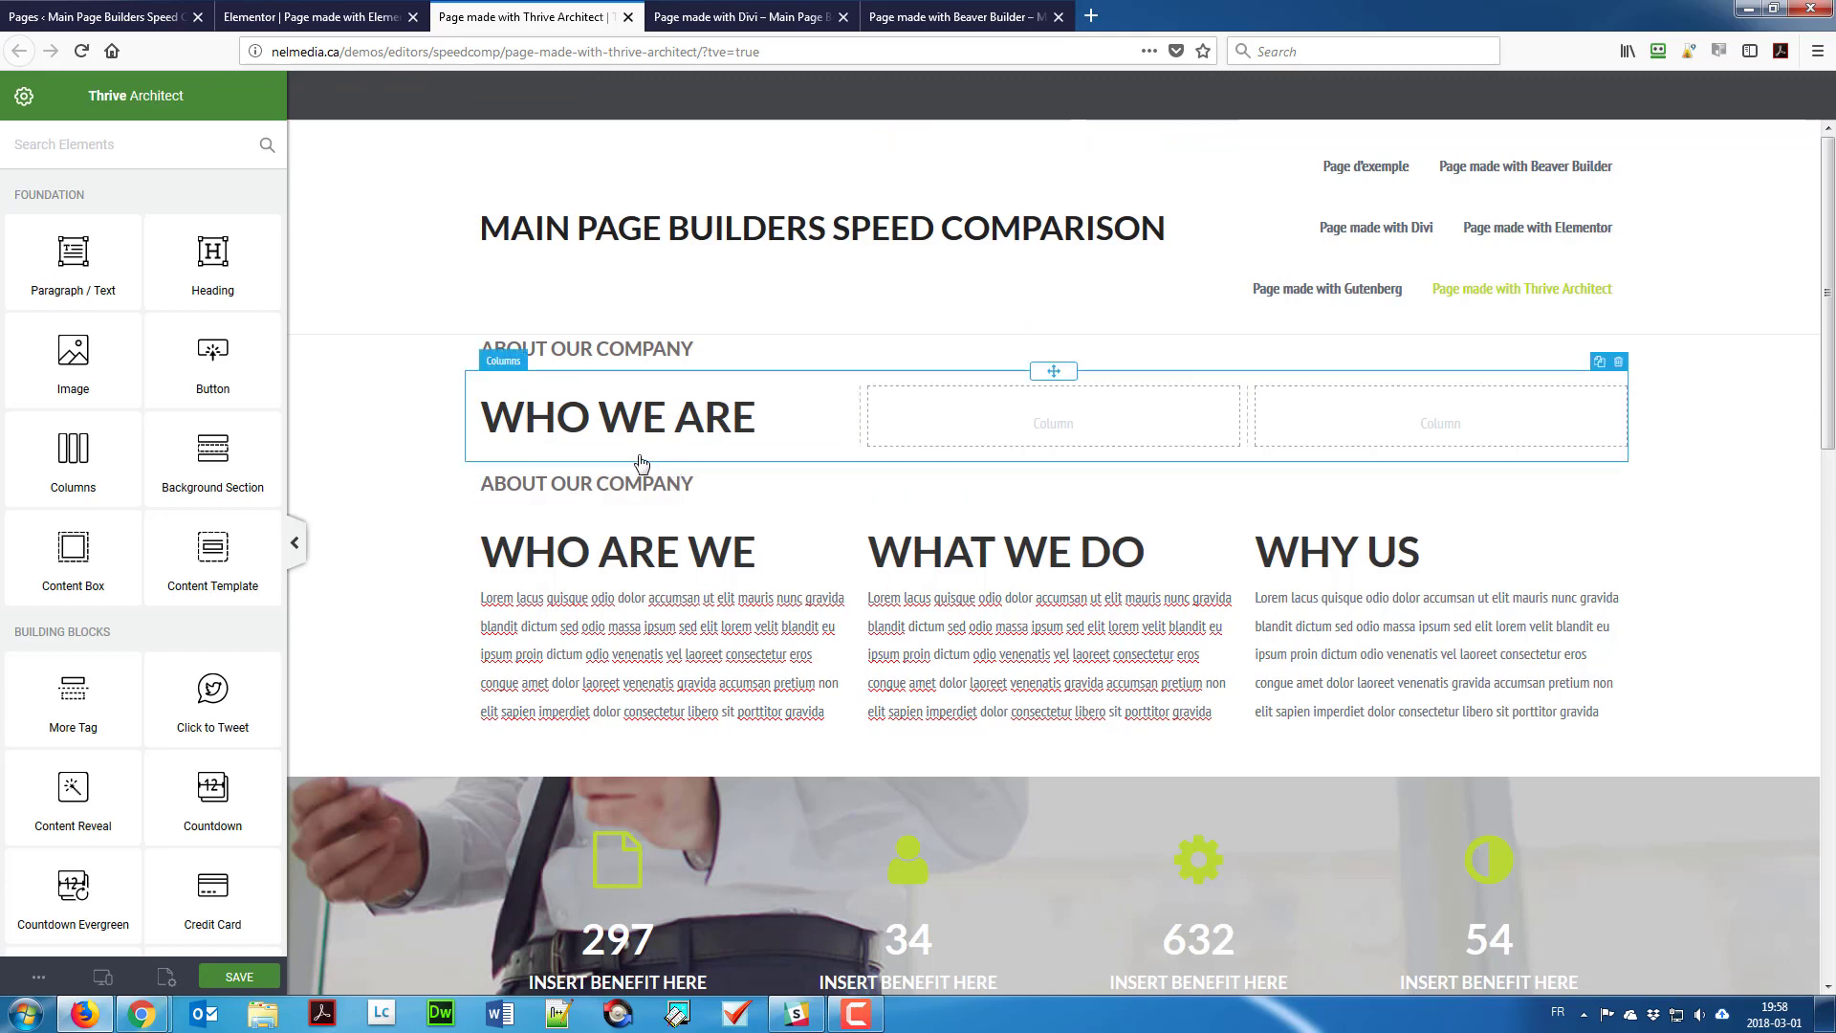
Step: Add a paragraph under the "WHO WE ARE" heading in the first column and fill it with the "Lorem lacus quisque" text
{"action": "left_click_drag", "start_coordinate": [73, 263], "coordinate": [588, 445]}
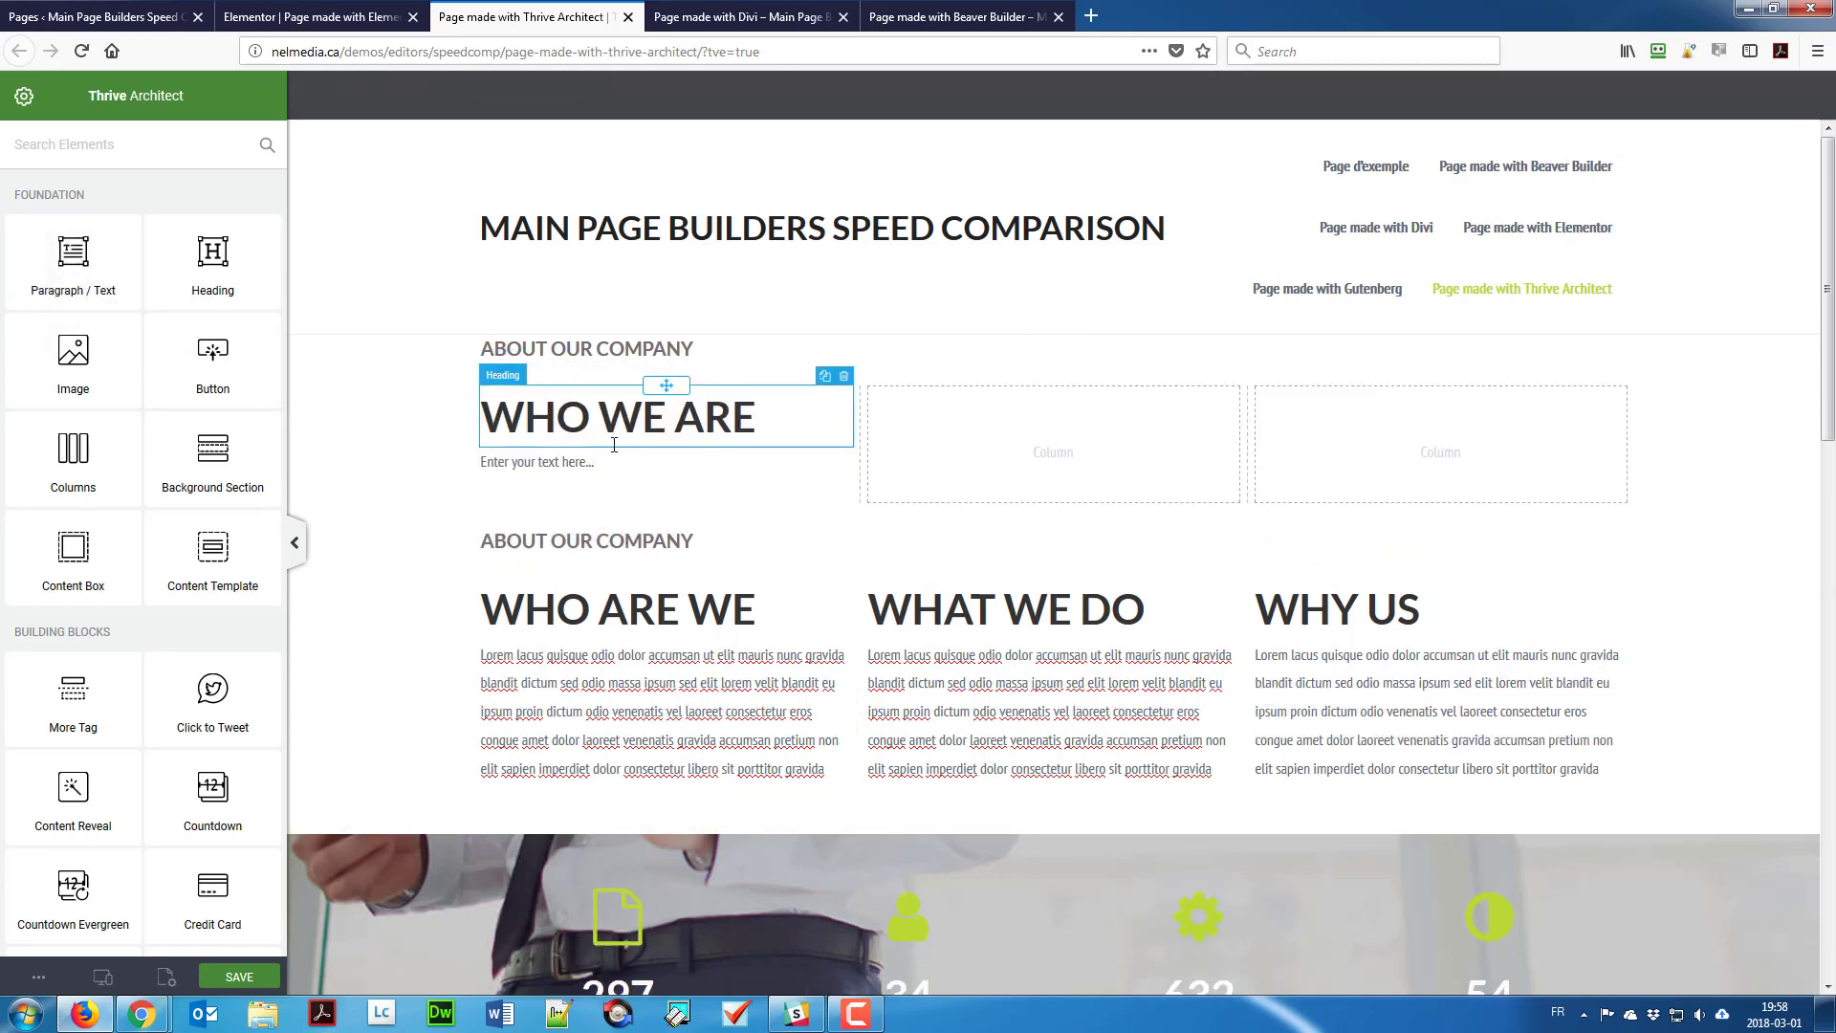
{"action": "type", "text": "Lorem lacus quisque odio dolor accumsan ut elit mauris nunc gravida blandit dictum sed odio massa ipsum sed elit lorem velit blandit eu ipsum proin dictum odio venenatis vel laoreet consectetur eros congue amet dolor laoreet venenatis gravida accumsan pretium non elit sapien imperdiet dolor consectetur libero sit porttitor gravida"}
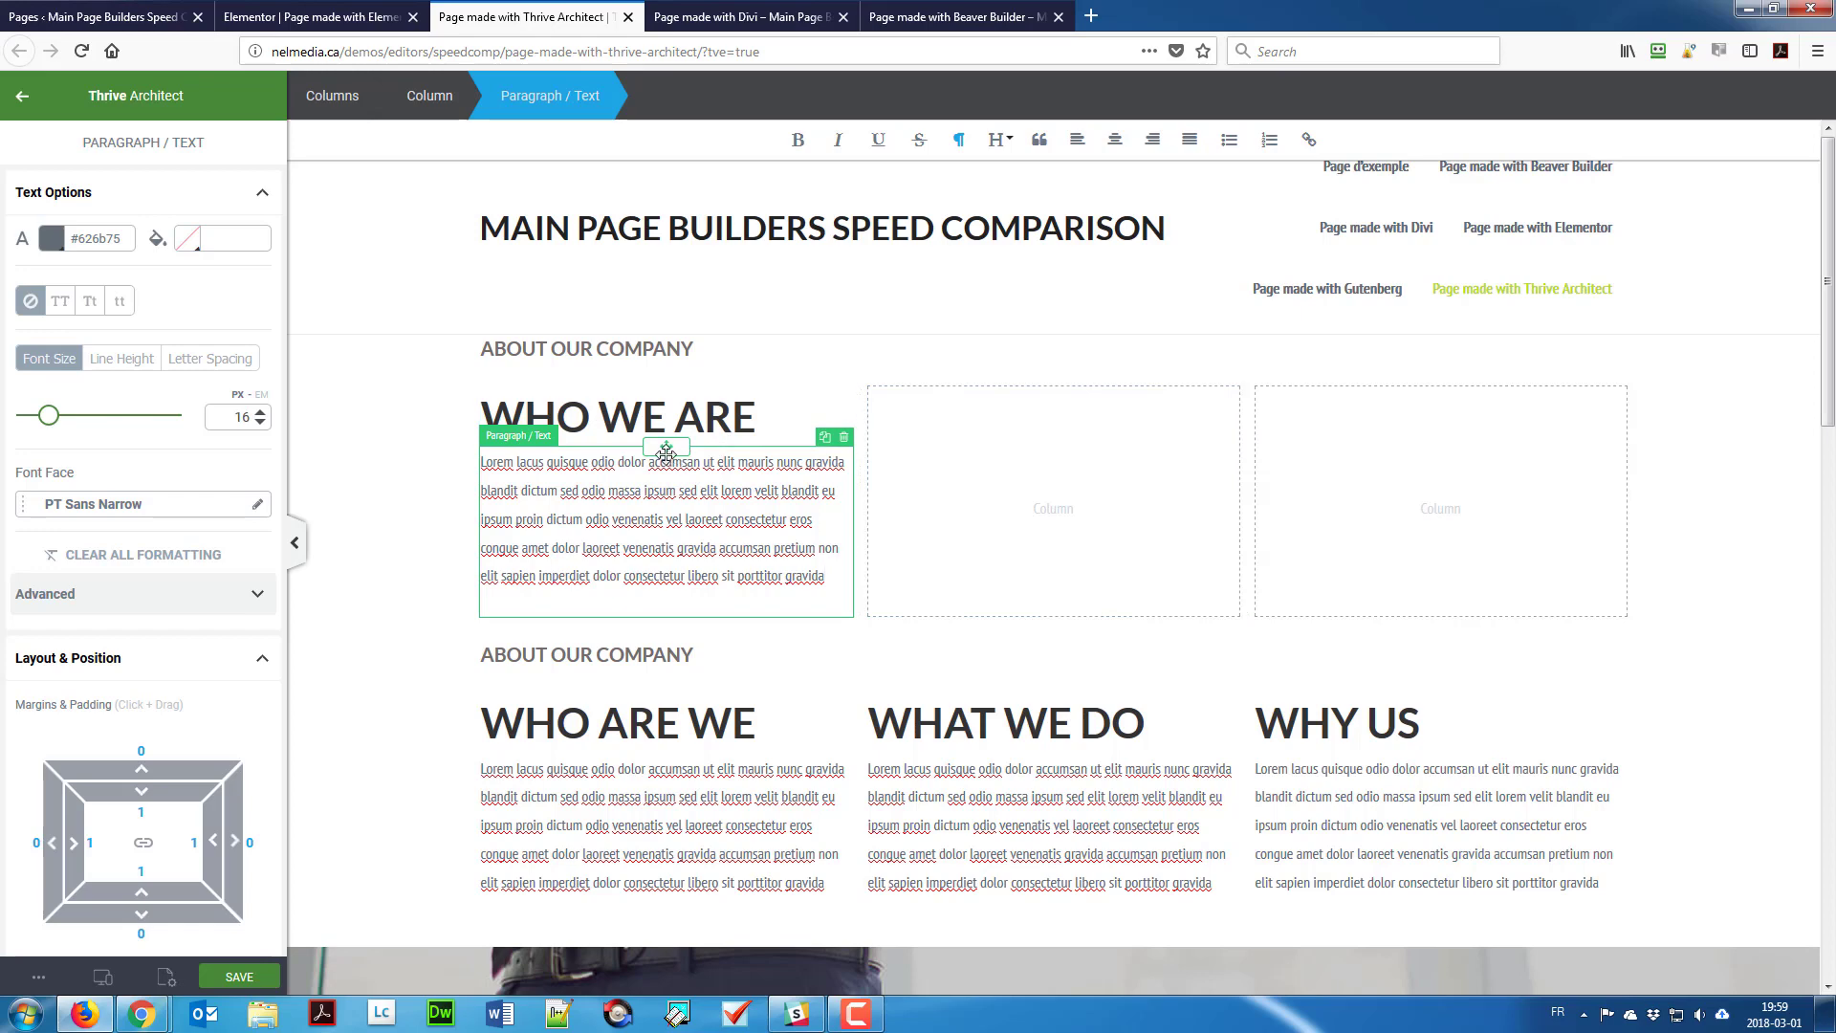
{"action": "left_click", "coordinate": [929, 491]}
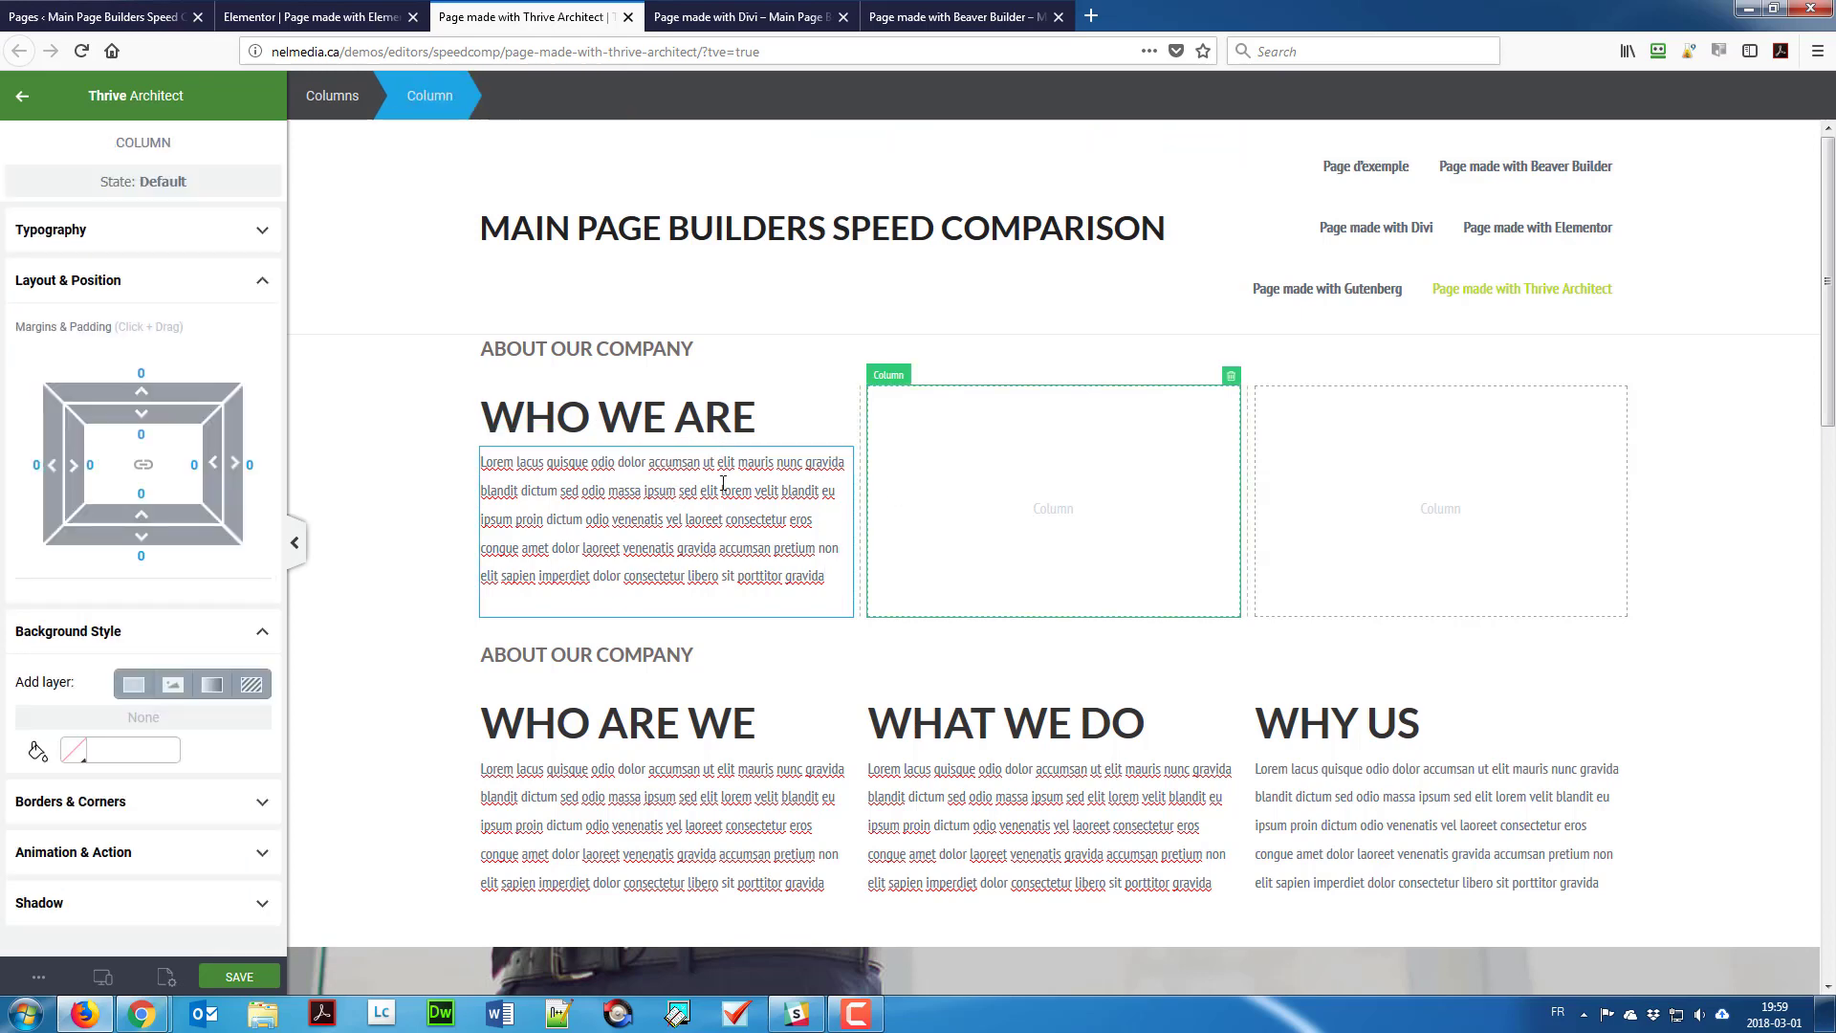
Step: Examine the options available for the first new column and the paragraph and heading inside it
{"action": "left_click", "coordinate": [586, 464]}
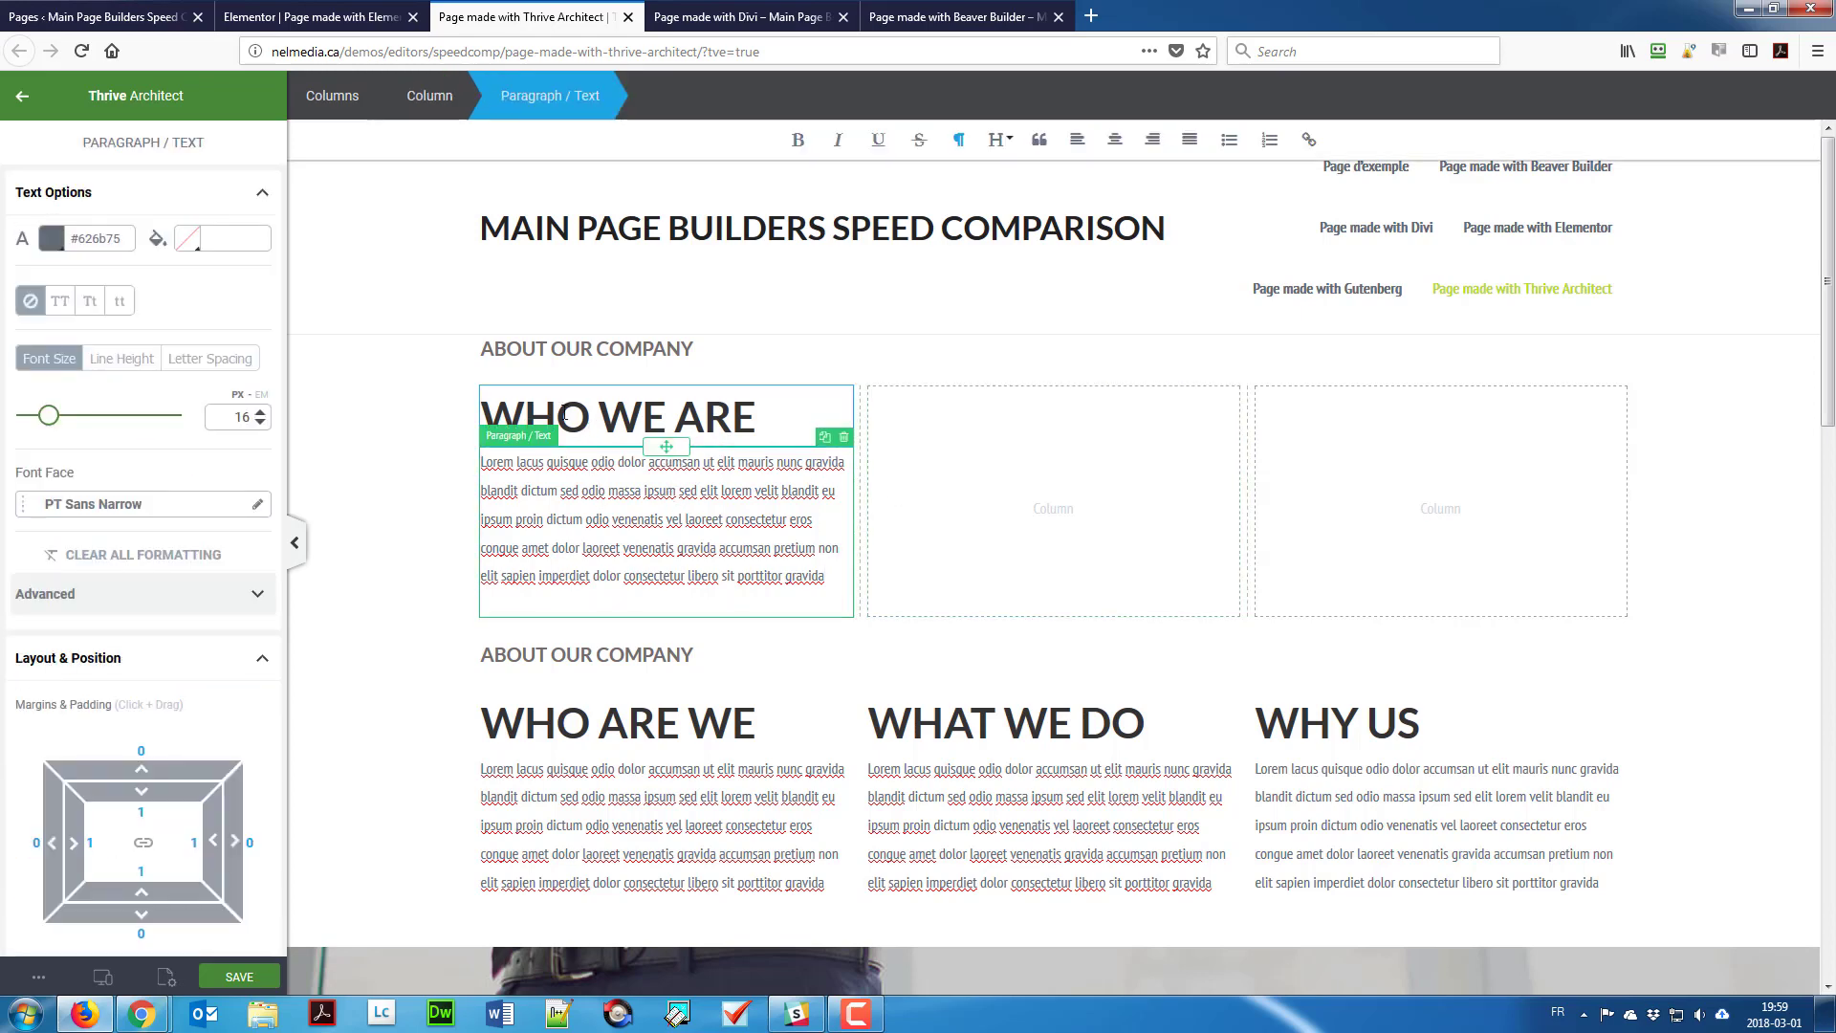
{"action": "left_click", "coordinate": [430, 94]}
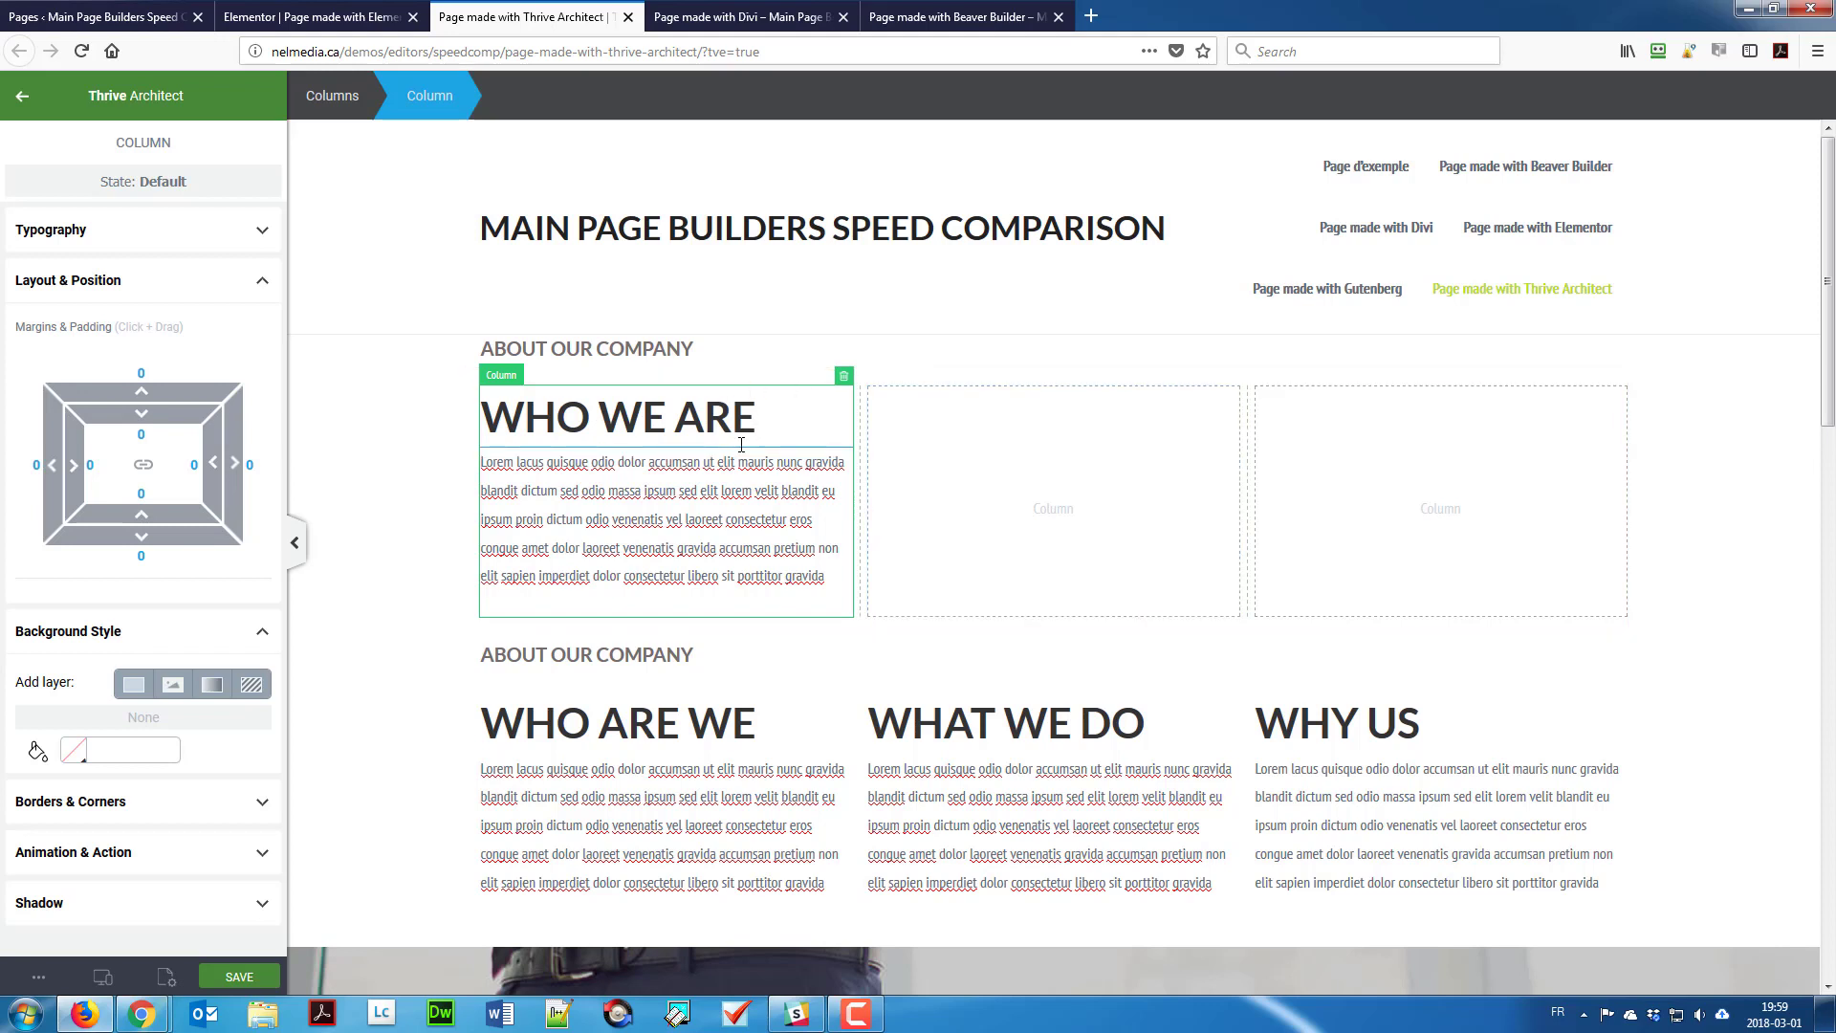
{"action": "left_click", "coordinate": [644, 433]}
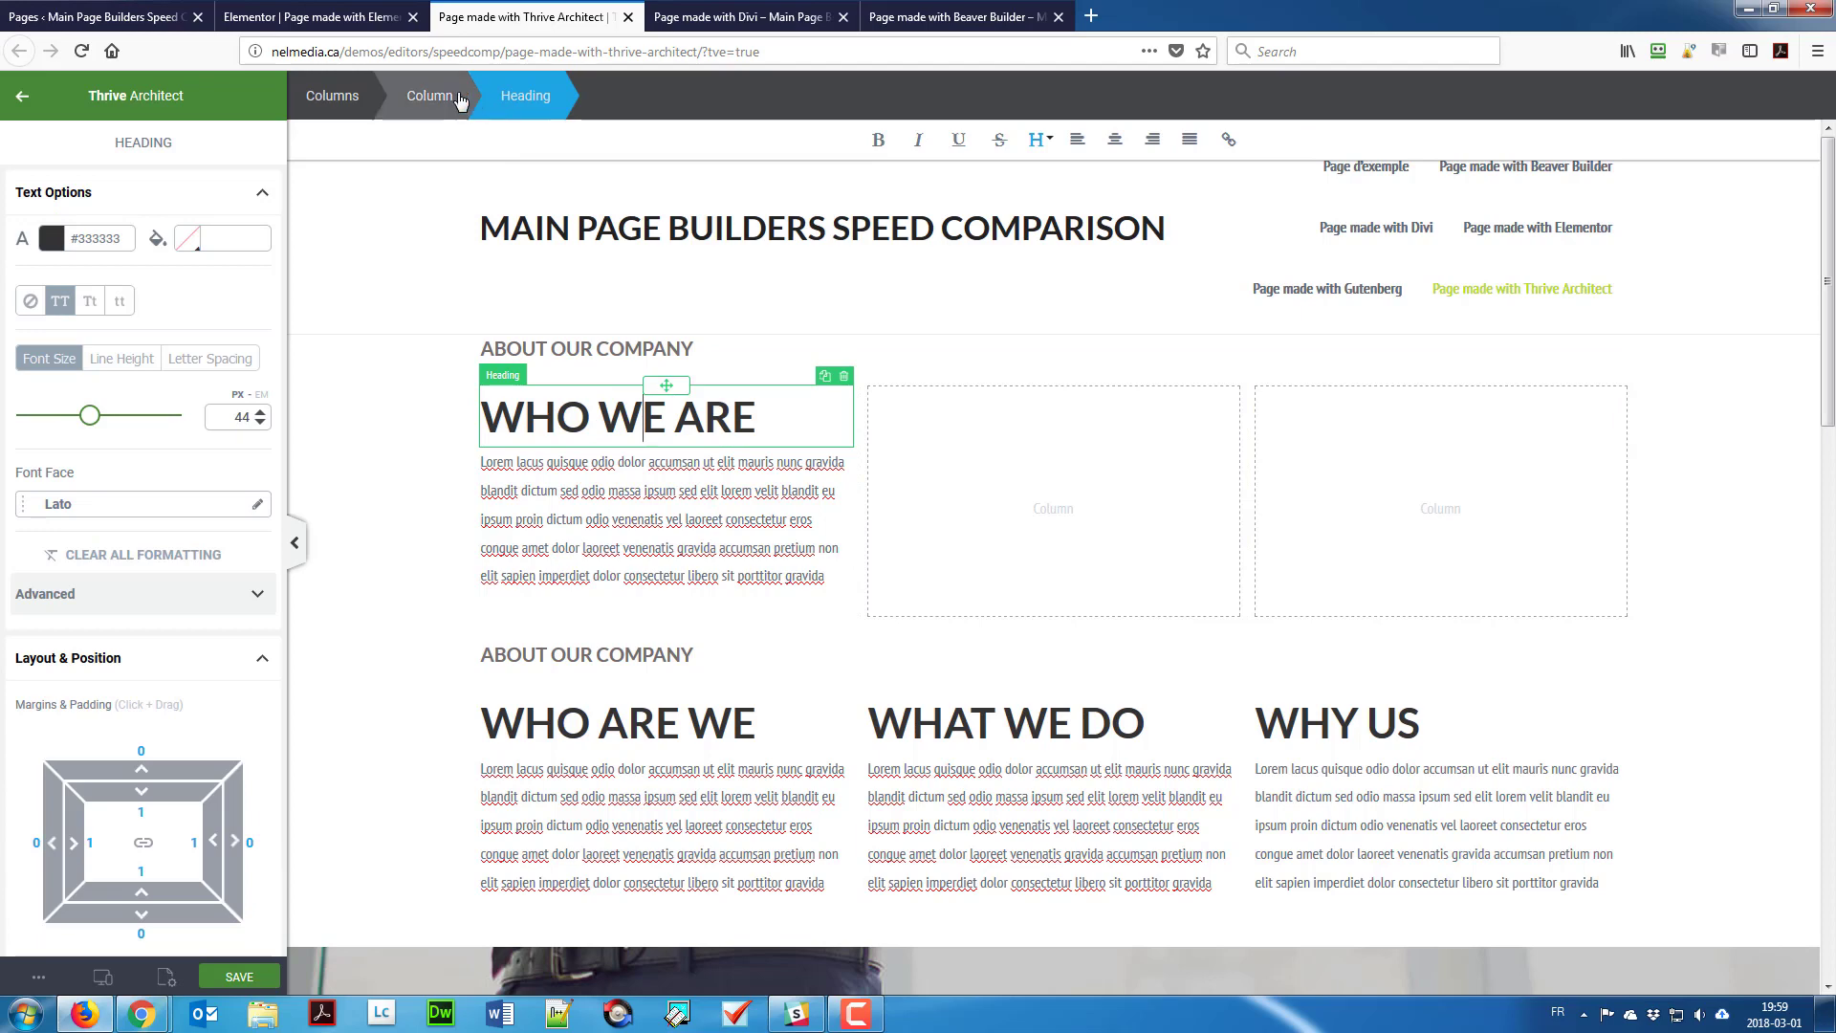
{"action": "left_click", "coordinate": [430, 95]}
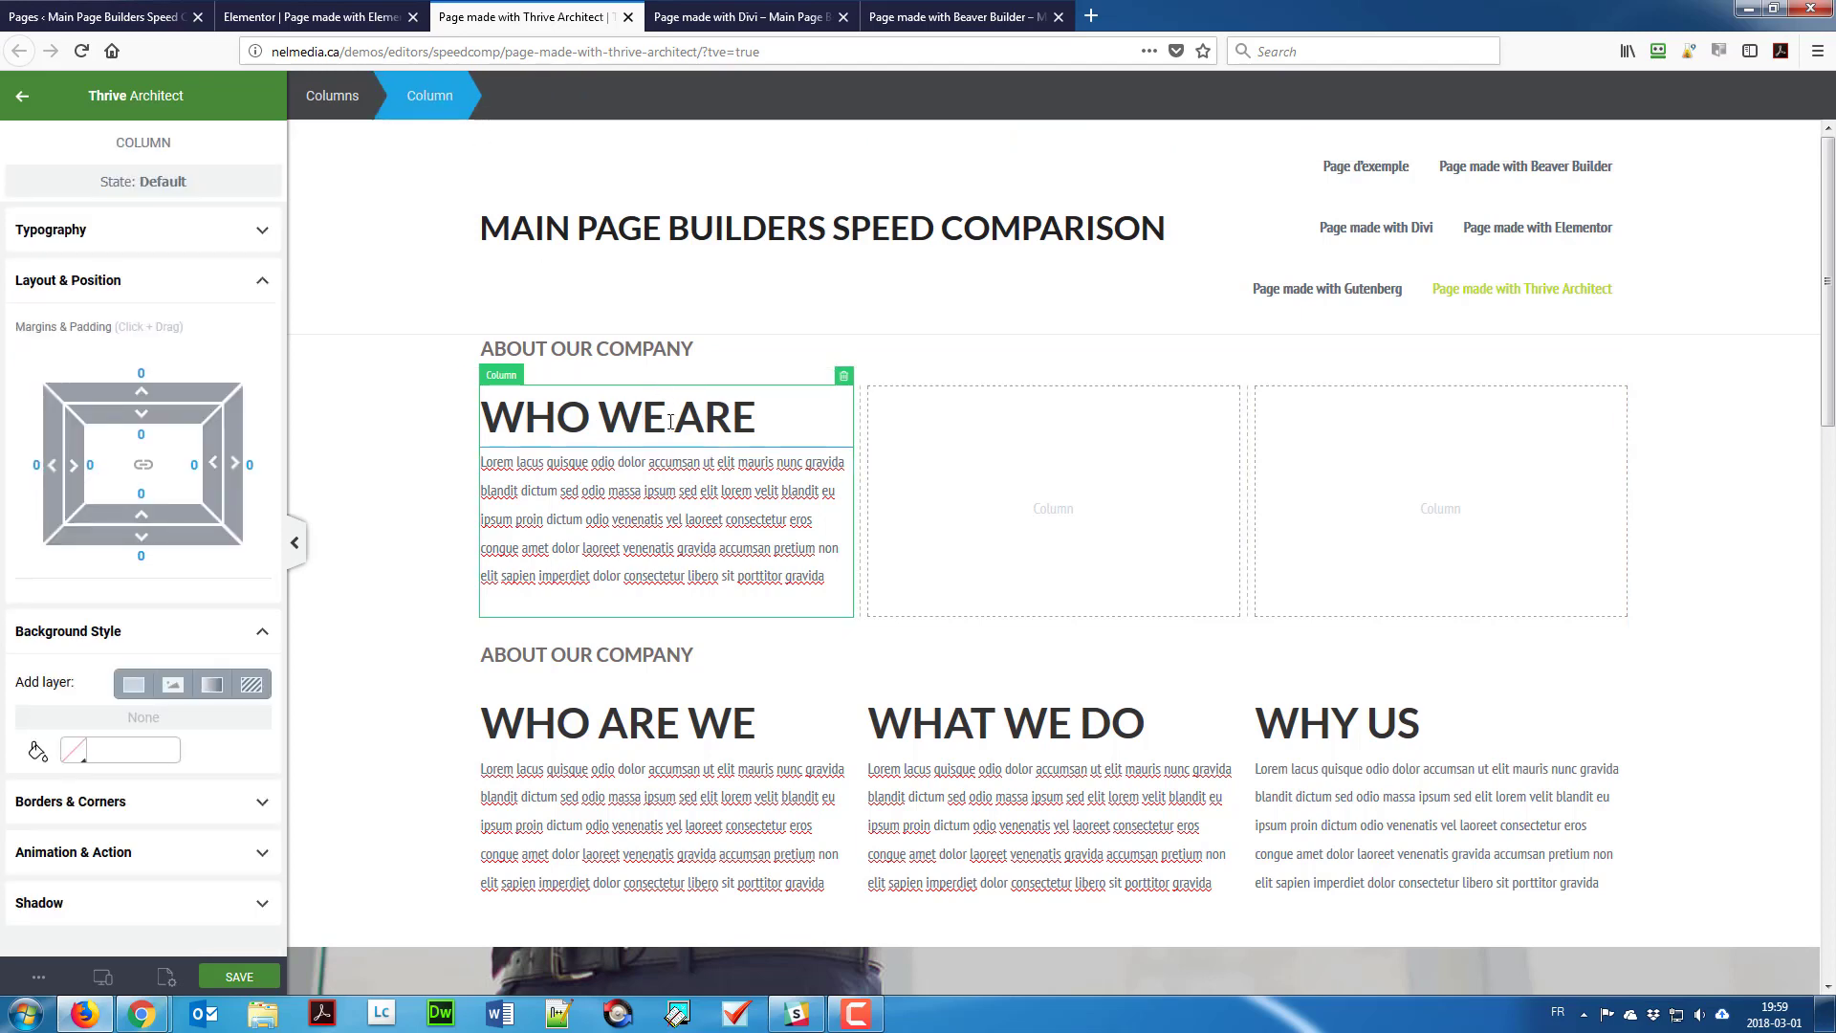
Step: Duplicate the new "WHO WE ARE" heading twice and move the copies into the second and third columns
{"action": "left_click", "coordinate": [720, 429]}
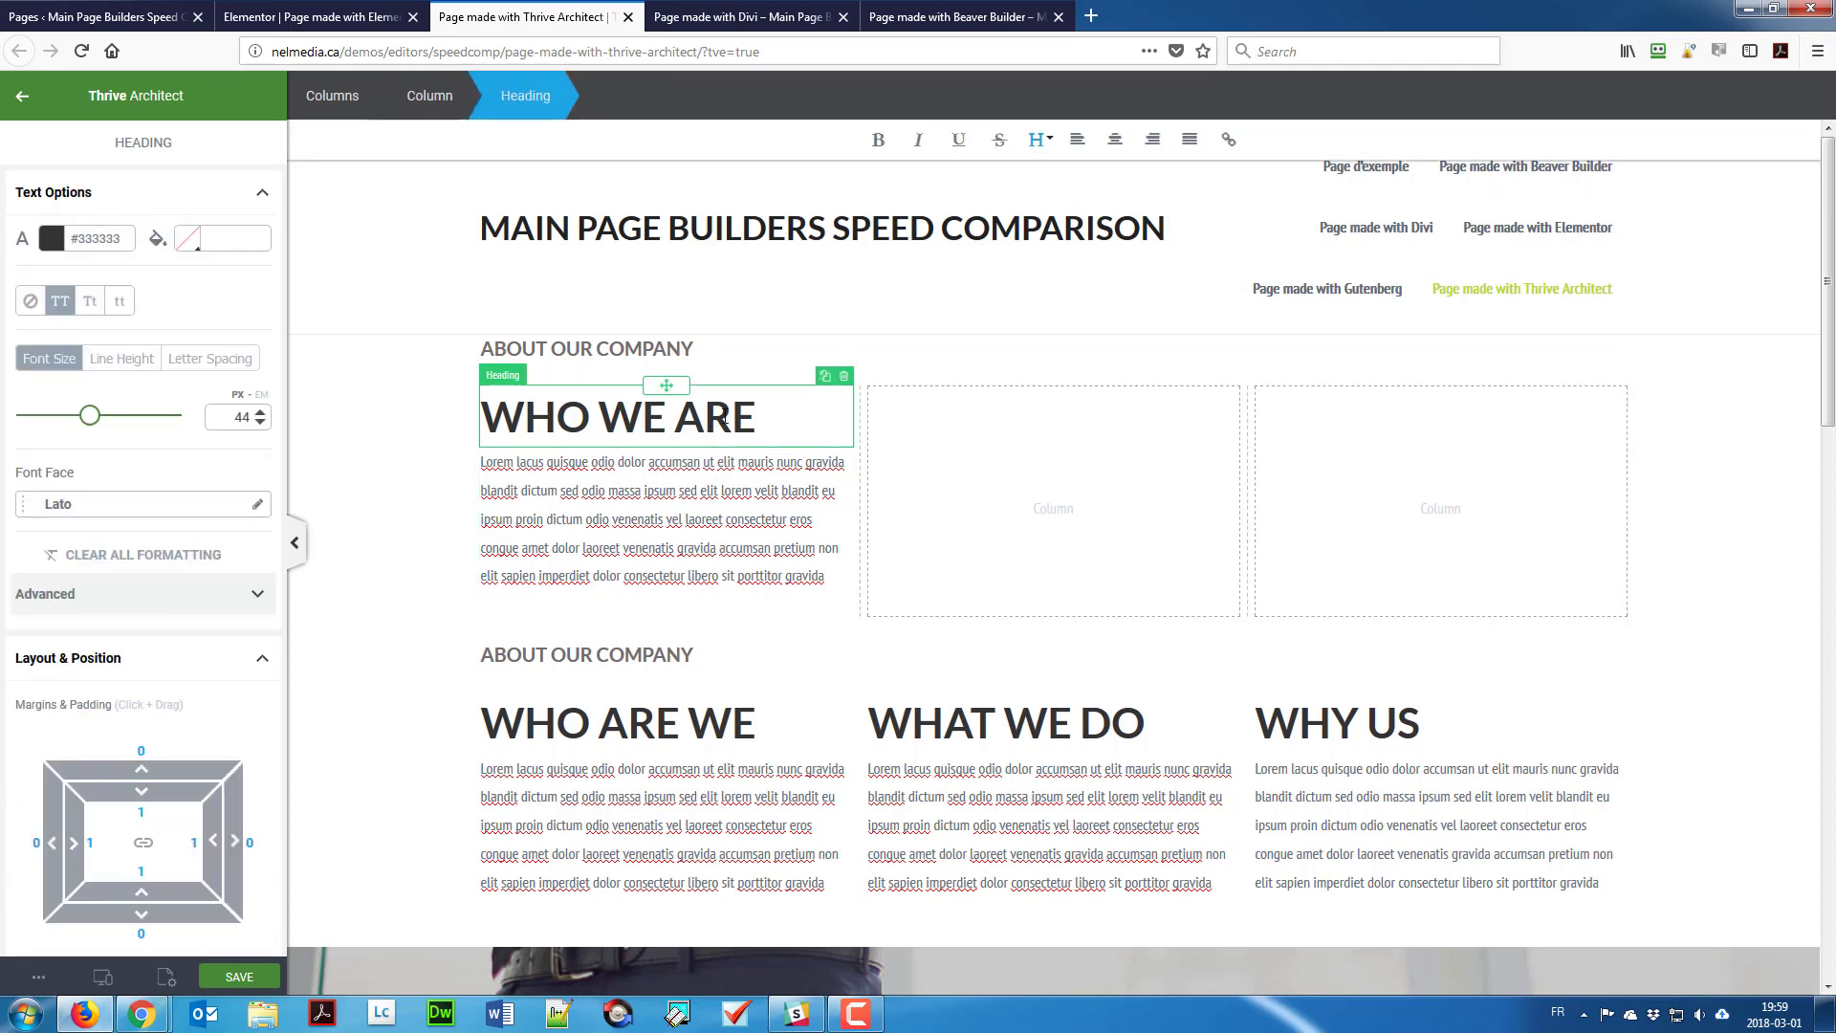
{"action": "left_click", "coordinate": [826, 377]}
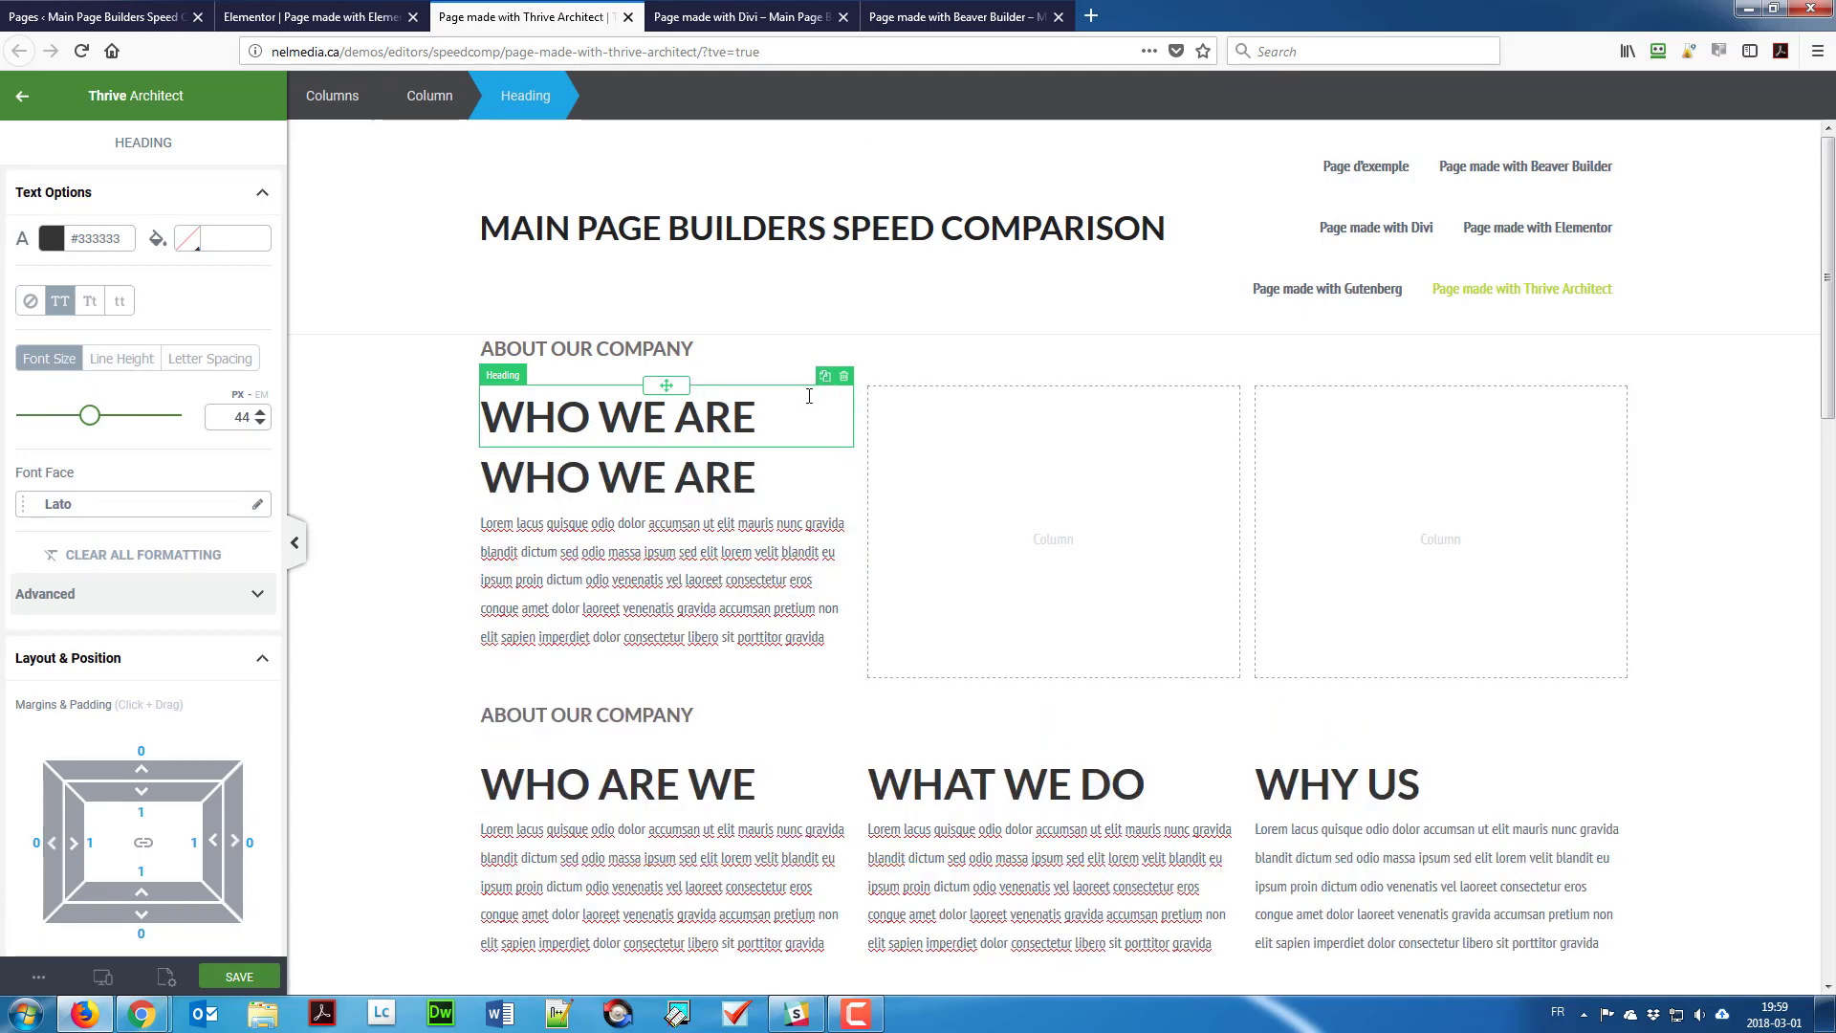
{"action": "left_click", "coordinate": [824, 376]}
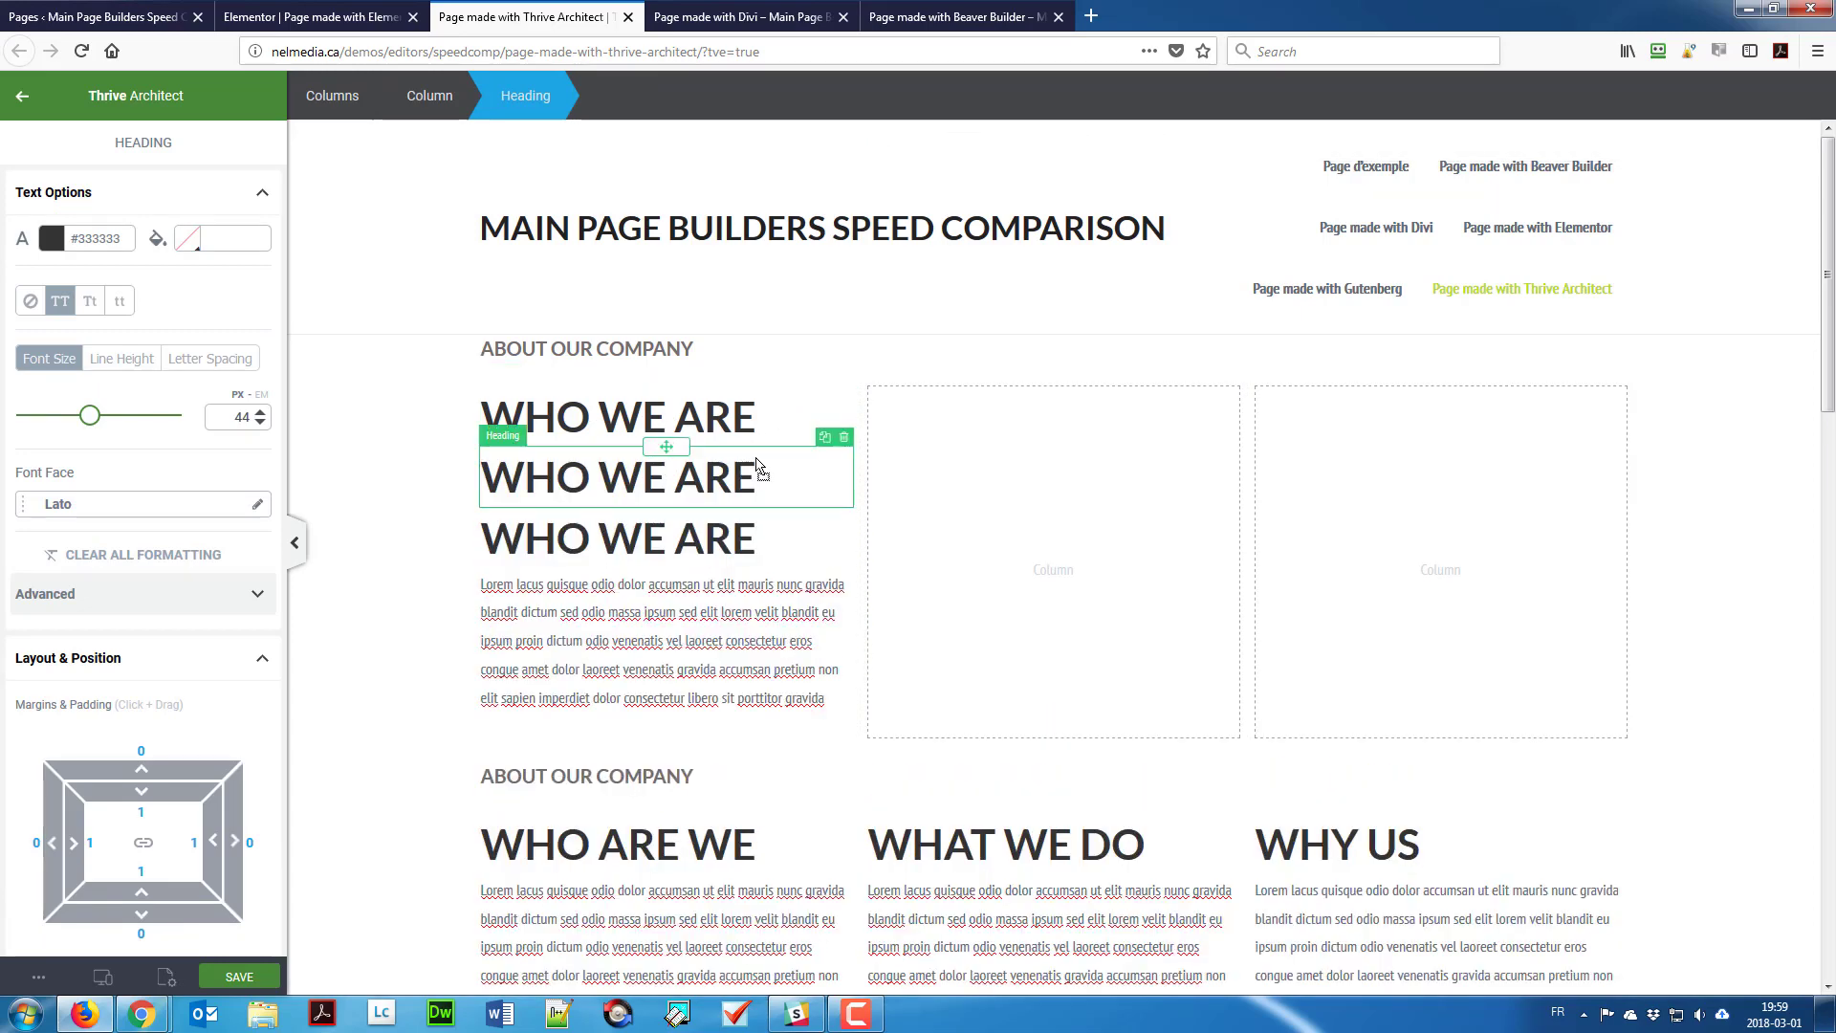
{"action": "left_click_drag", "start_coordinate": [758, 469], "coordinate": [942, 446]}
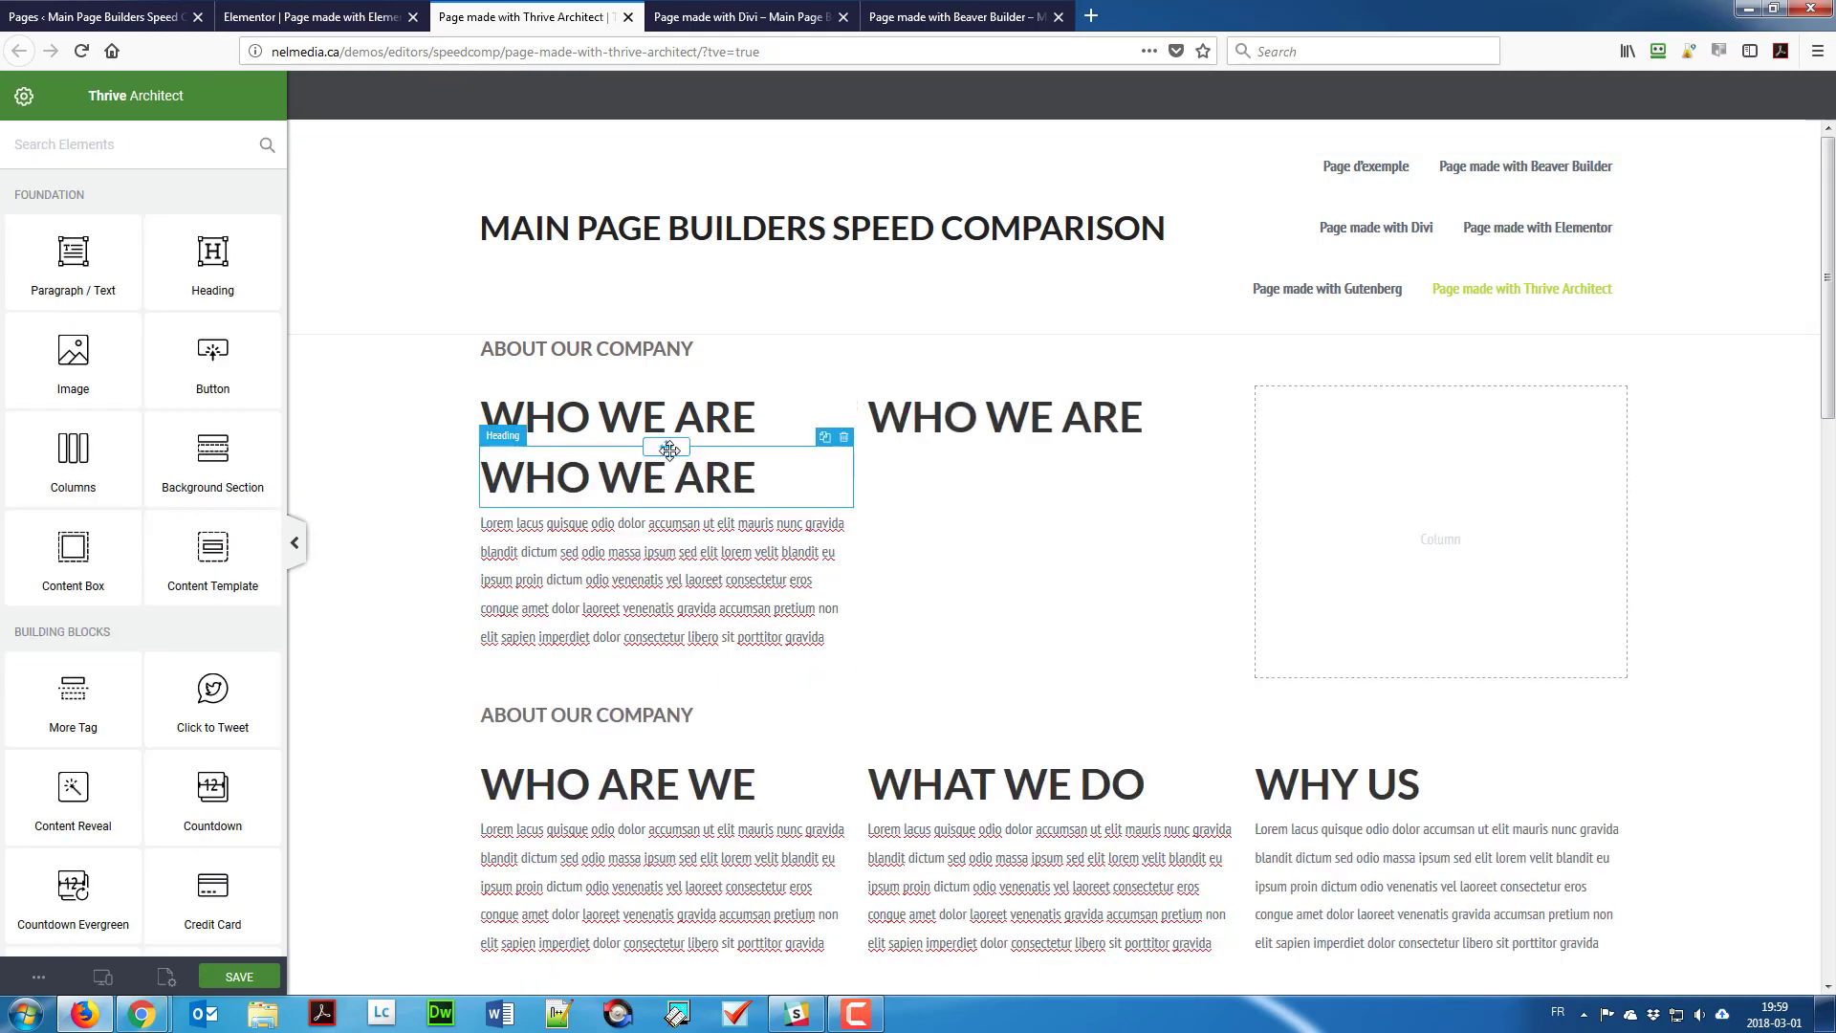
{"action": "left_click_drag", "start_coordinate": [670, 449], "coordinate": [1332, 450]}
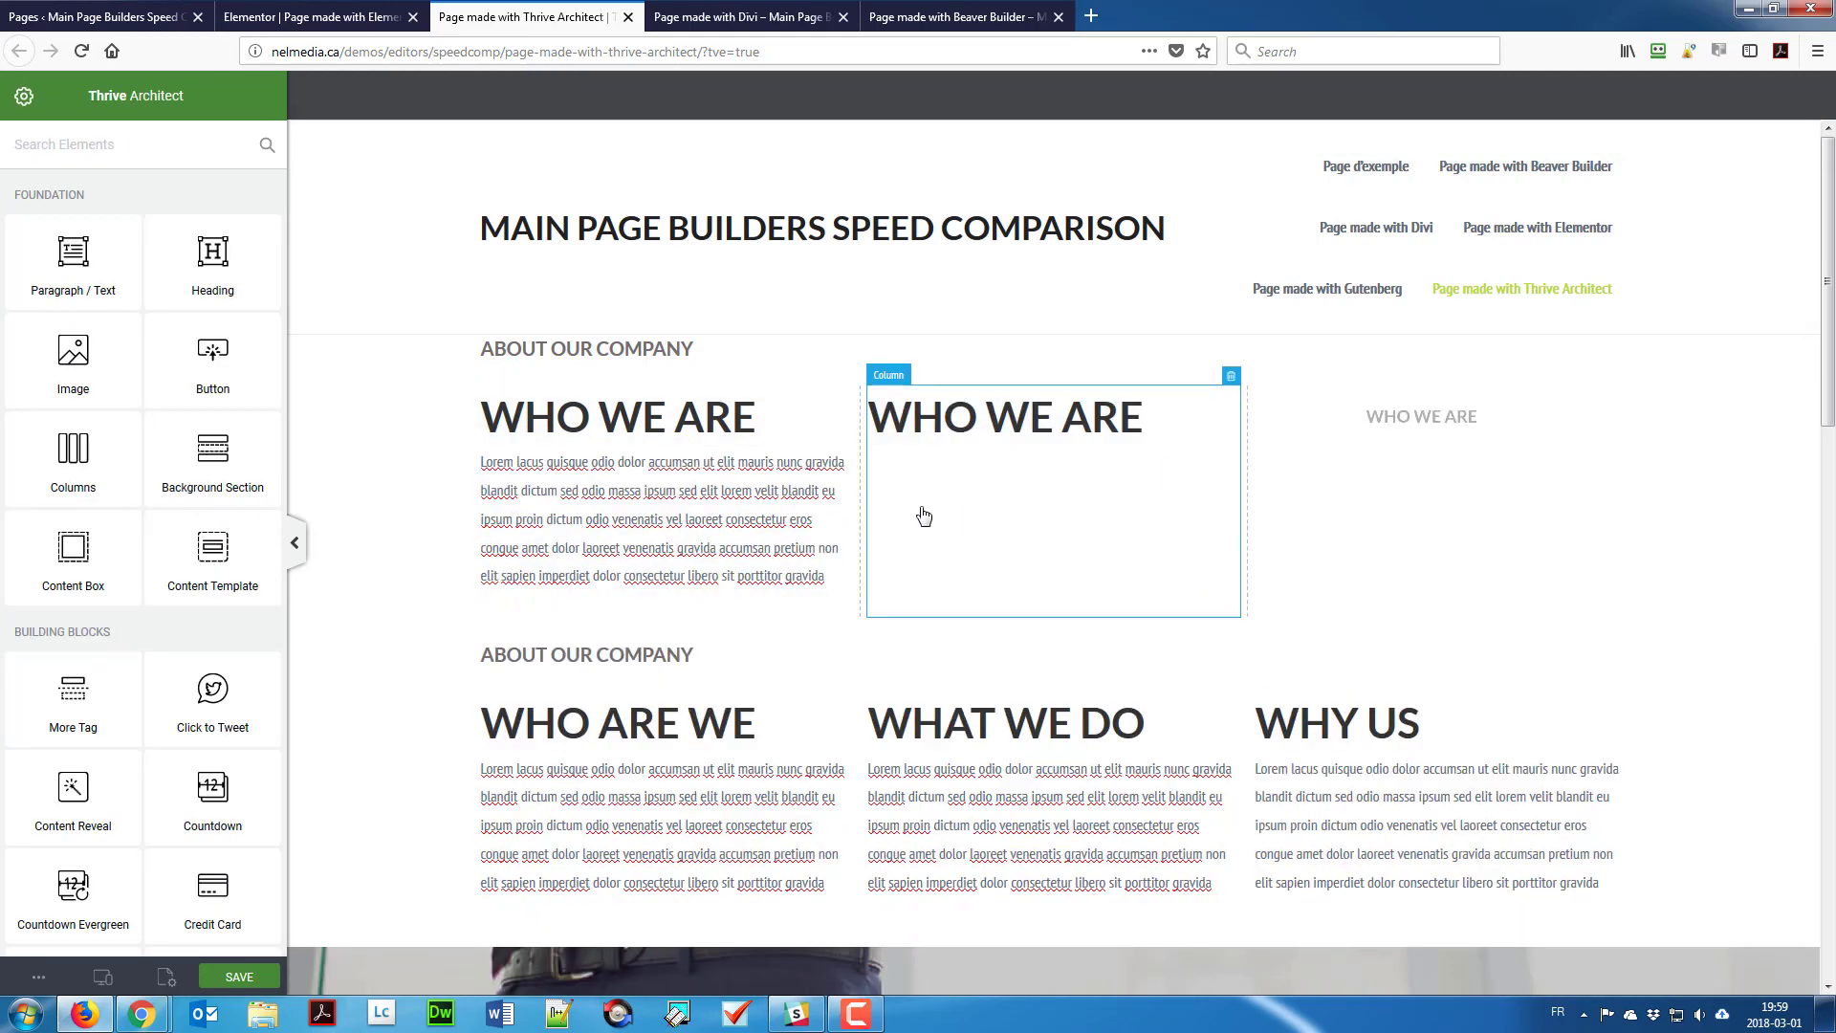
Step: Duplicate the first new column's paragraph twice and place the copies under the headings in the second and third columns
{"action": "left_click", "coordinate": [756, 504]}
{"action": "left_click", "coordinate": [826, 438]}
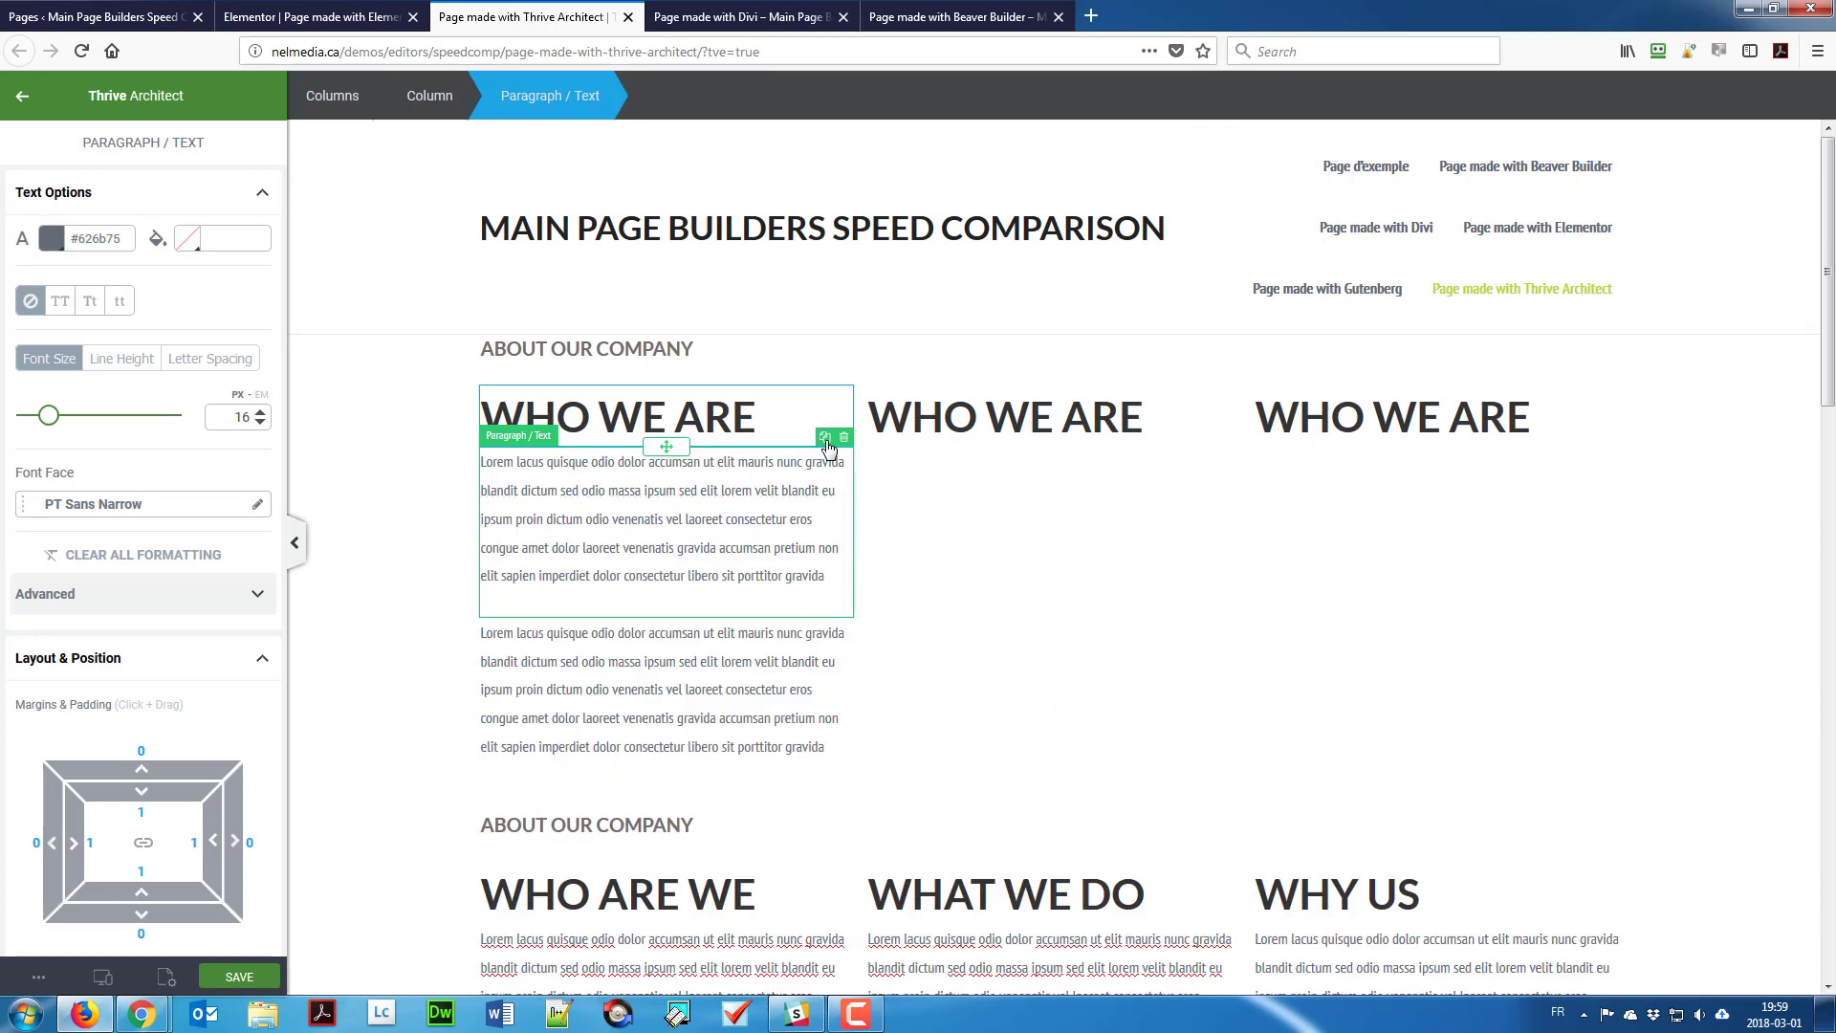
{"action": "left_click", "coordinate": [825, 438]}
{"action": "left_click", "coordinate": [666, 628]}
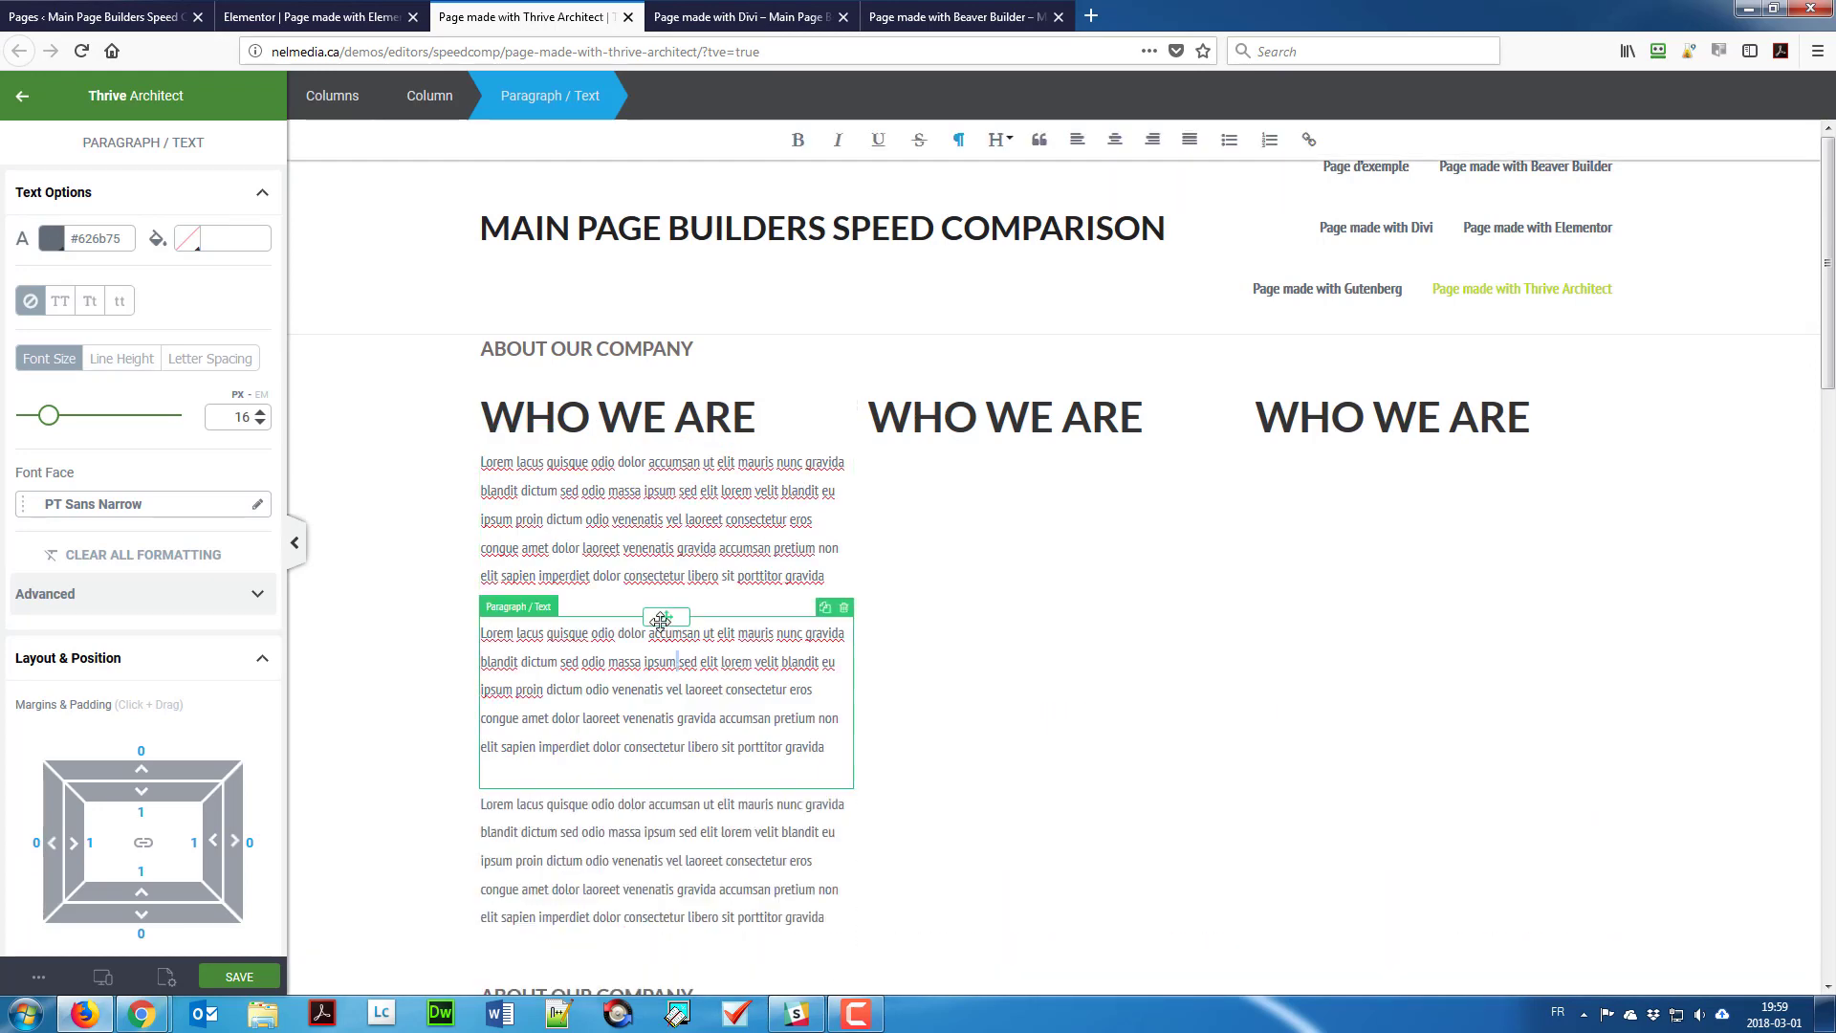
{"action": "left_click_drag", "start_coordinate": [667, 628], "coordinate": [1008, 425]}
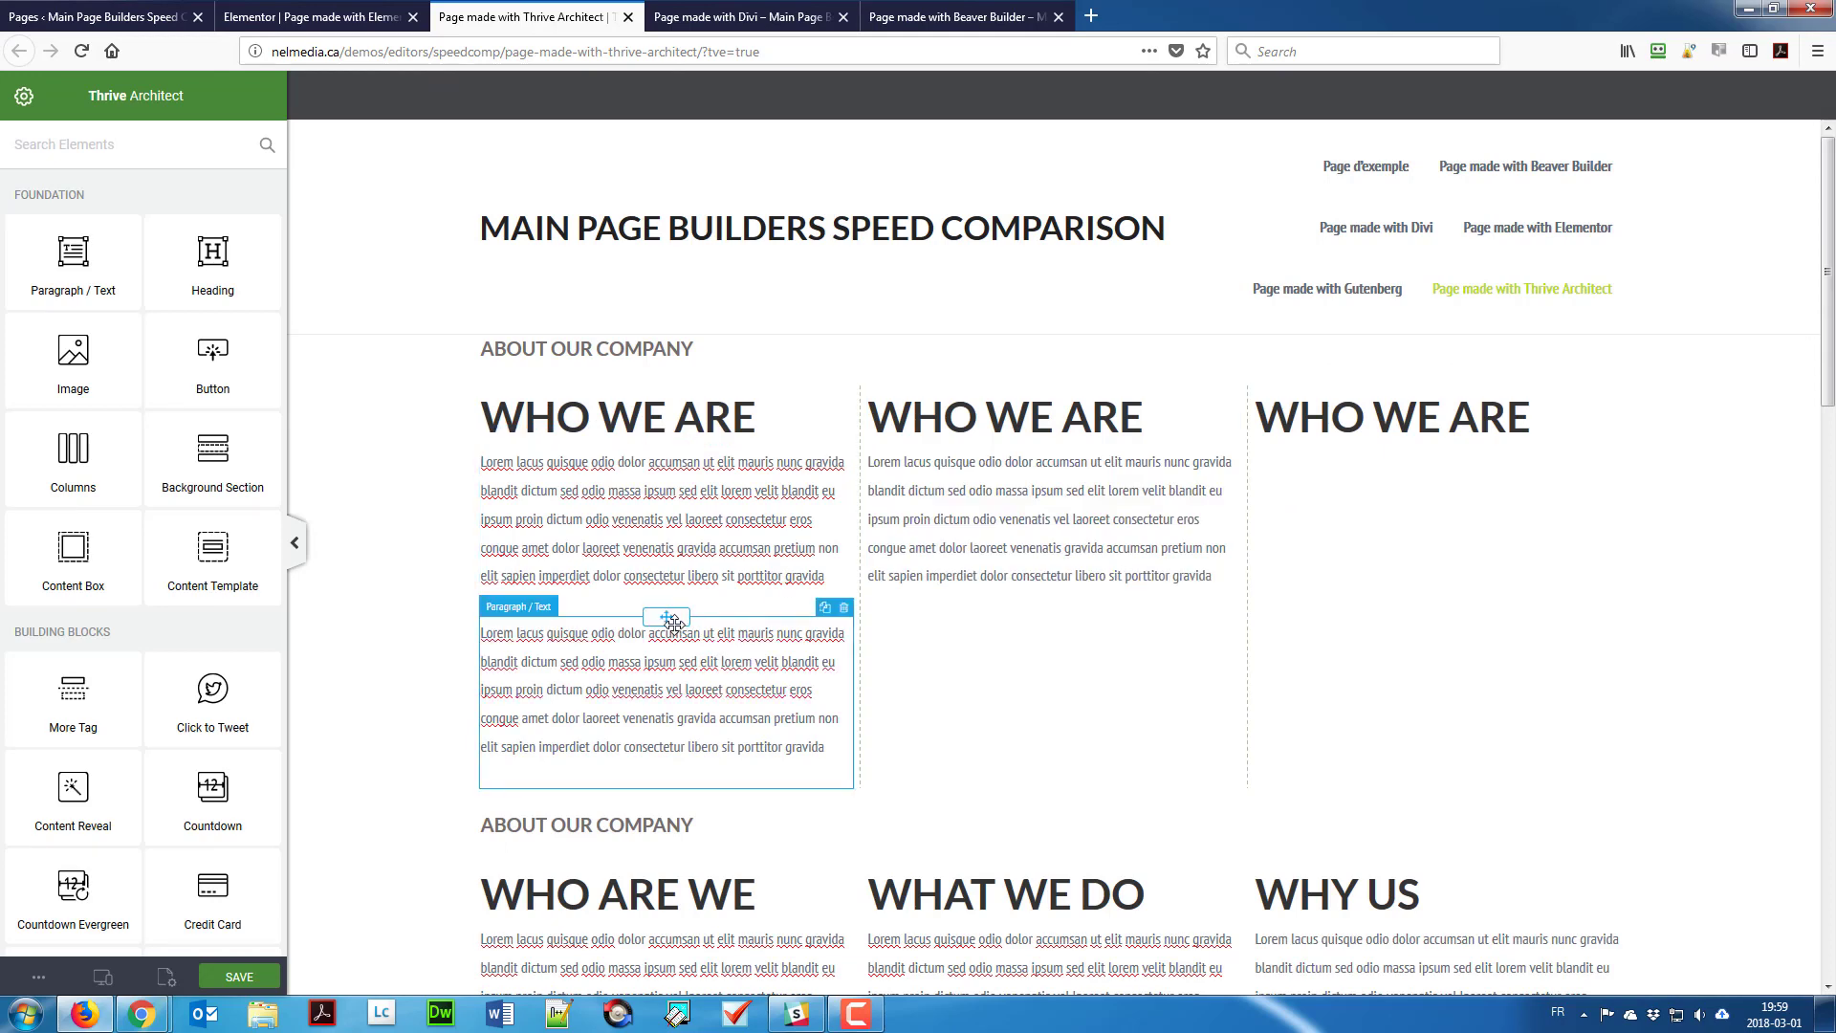
{"action": "left_click_drag", "start_coordinate": [721, 634], "coordinate": [1425, 421]}
Step: Change the second new column's heading to "WHAT WE DO" and the third column's heading to "WHY US"
{"action": "left_click", "coordinate": [985, 432]}
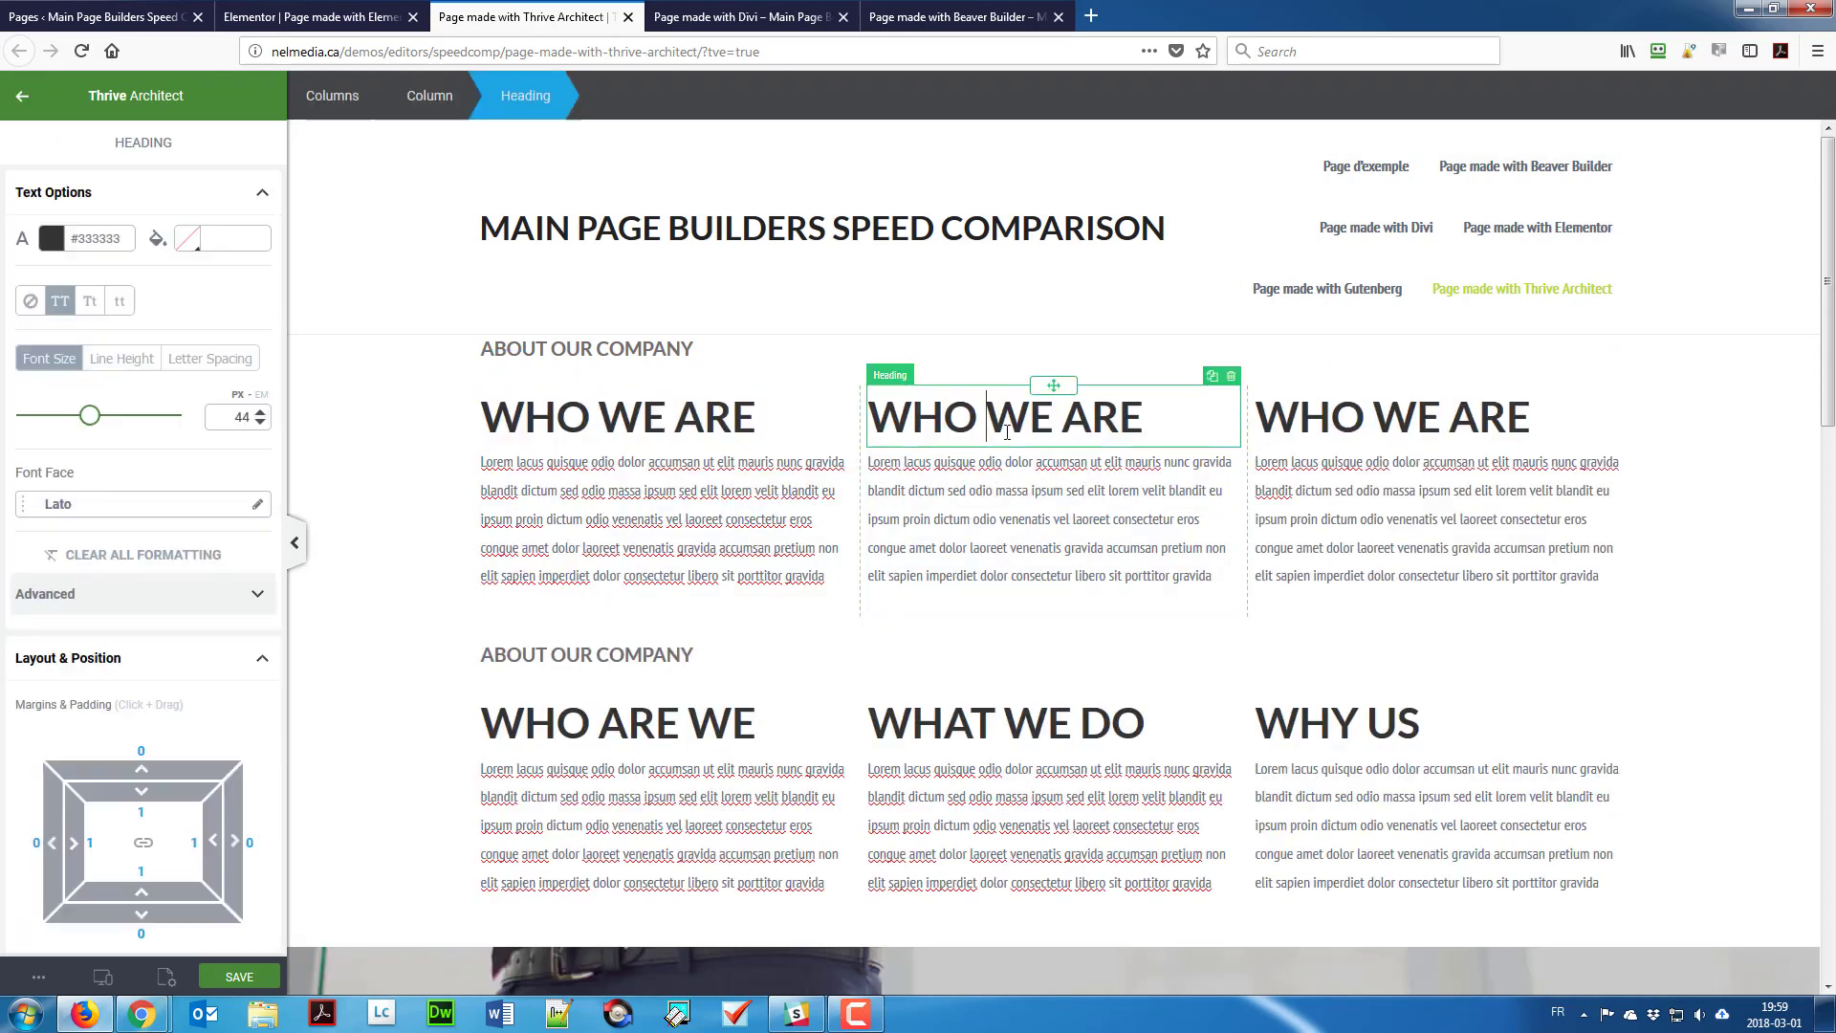
{"action": "left_click_drag", "start_coordinate": [1144, 421], "coordinate": [923, 413]}
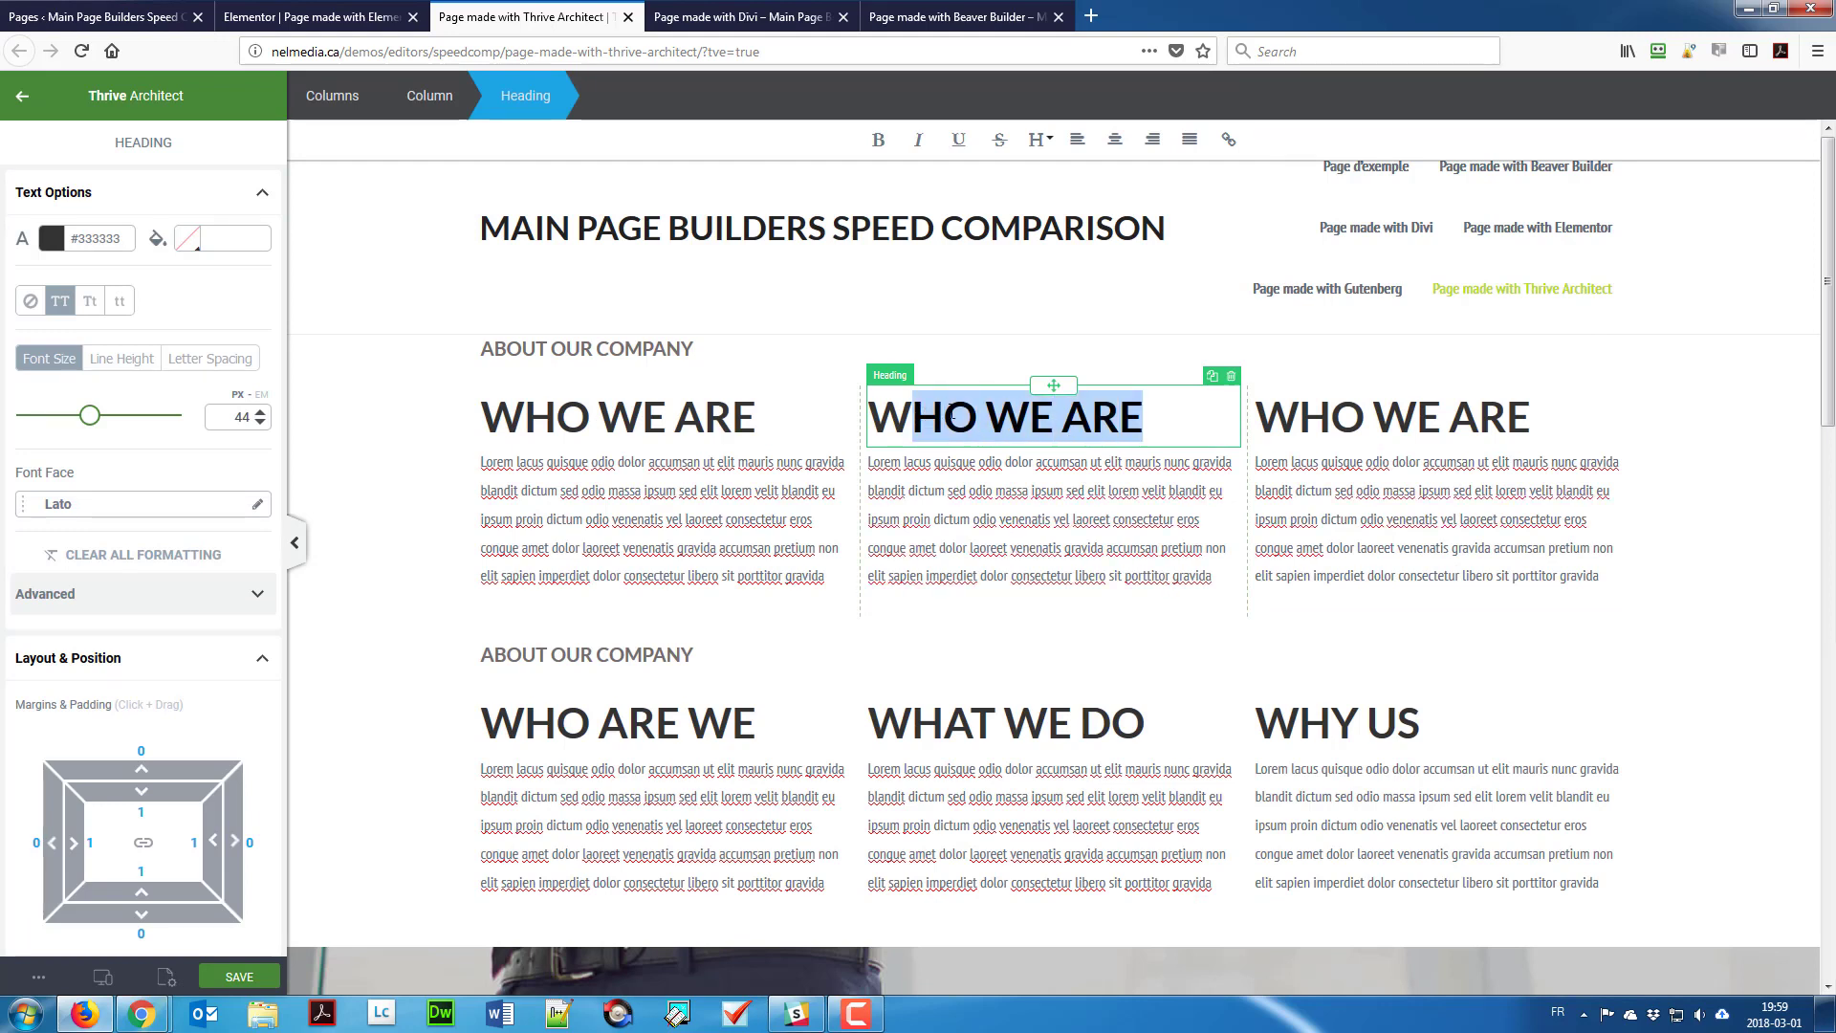
{"action": "type", "text": "hate"}
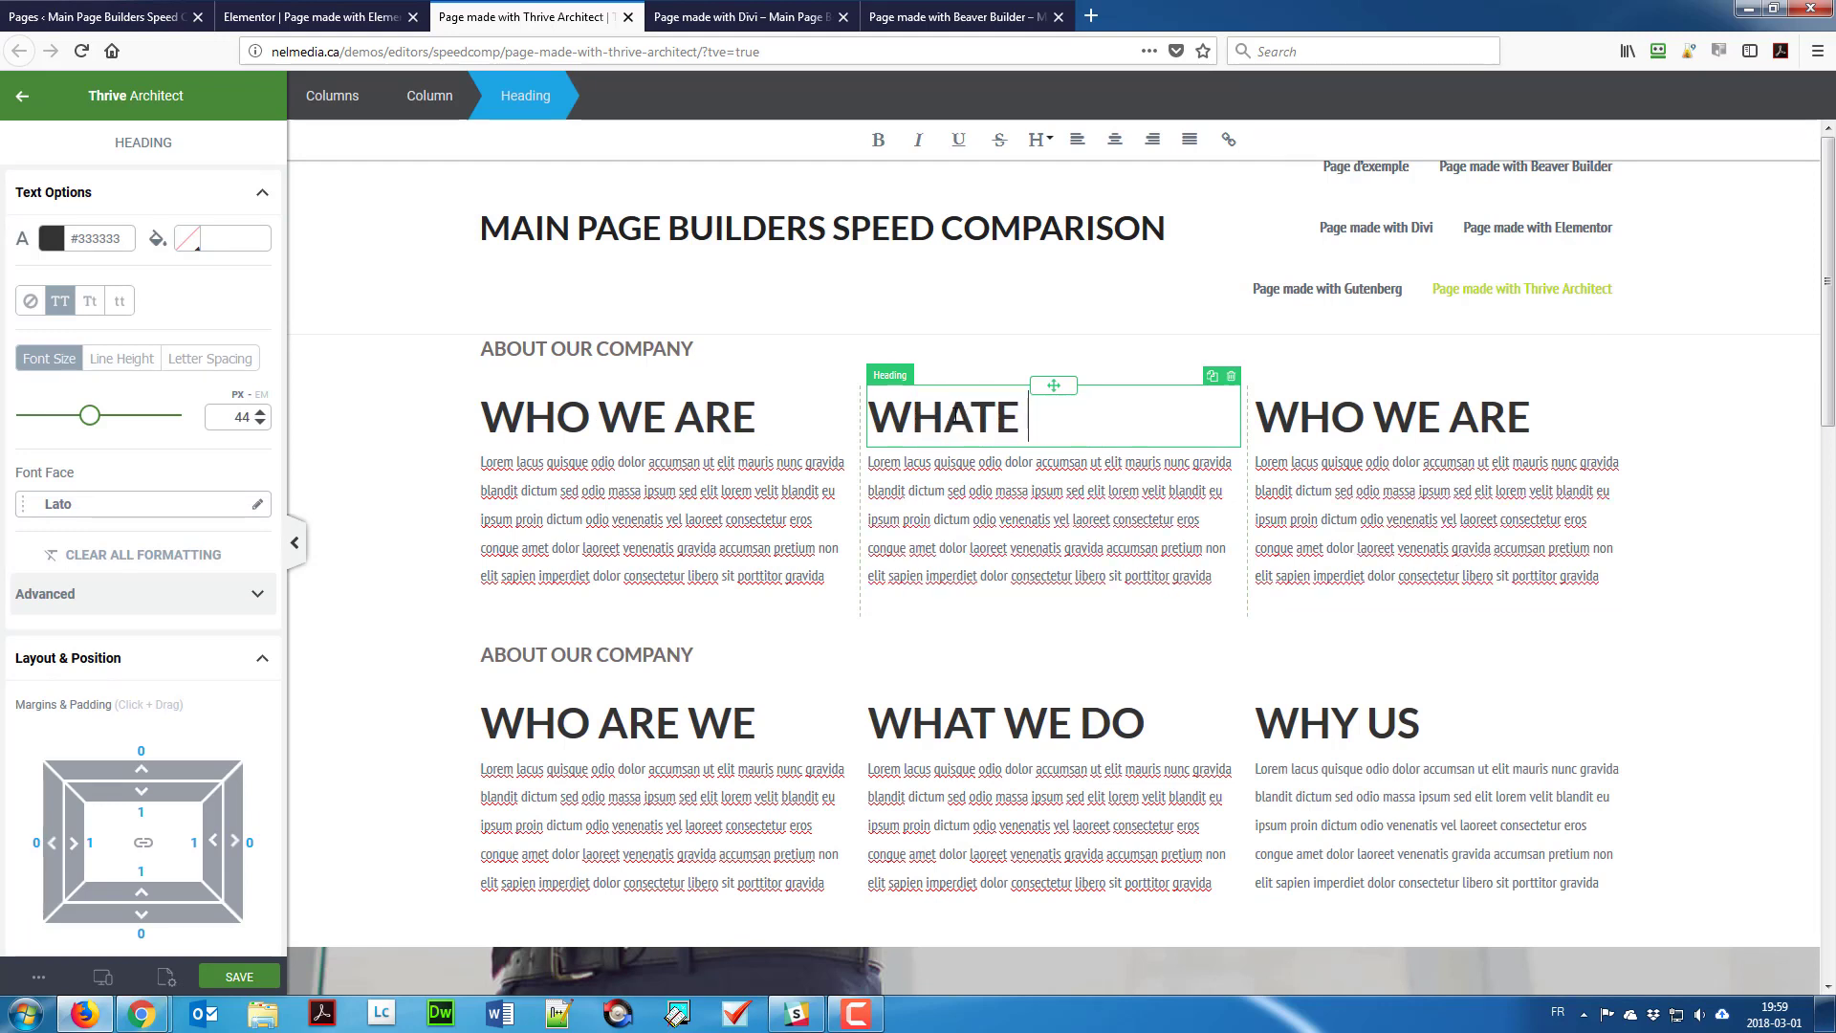
{"action": "key", "text": "BackSpace"}
{"action": "type", "text": "we d"}
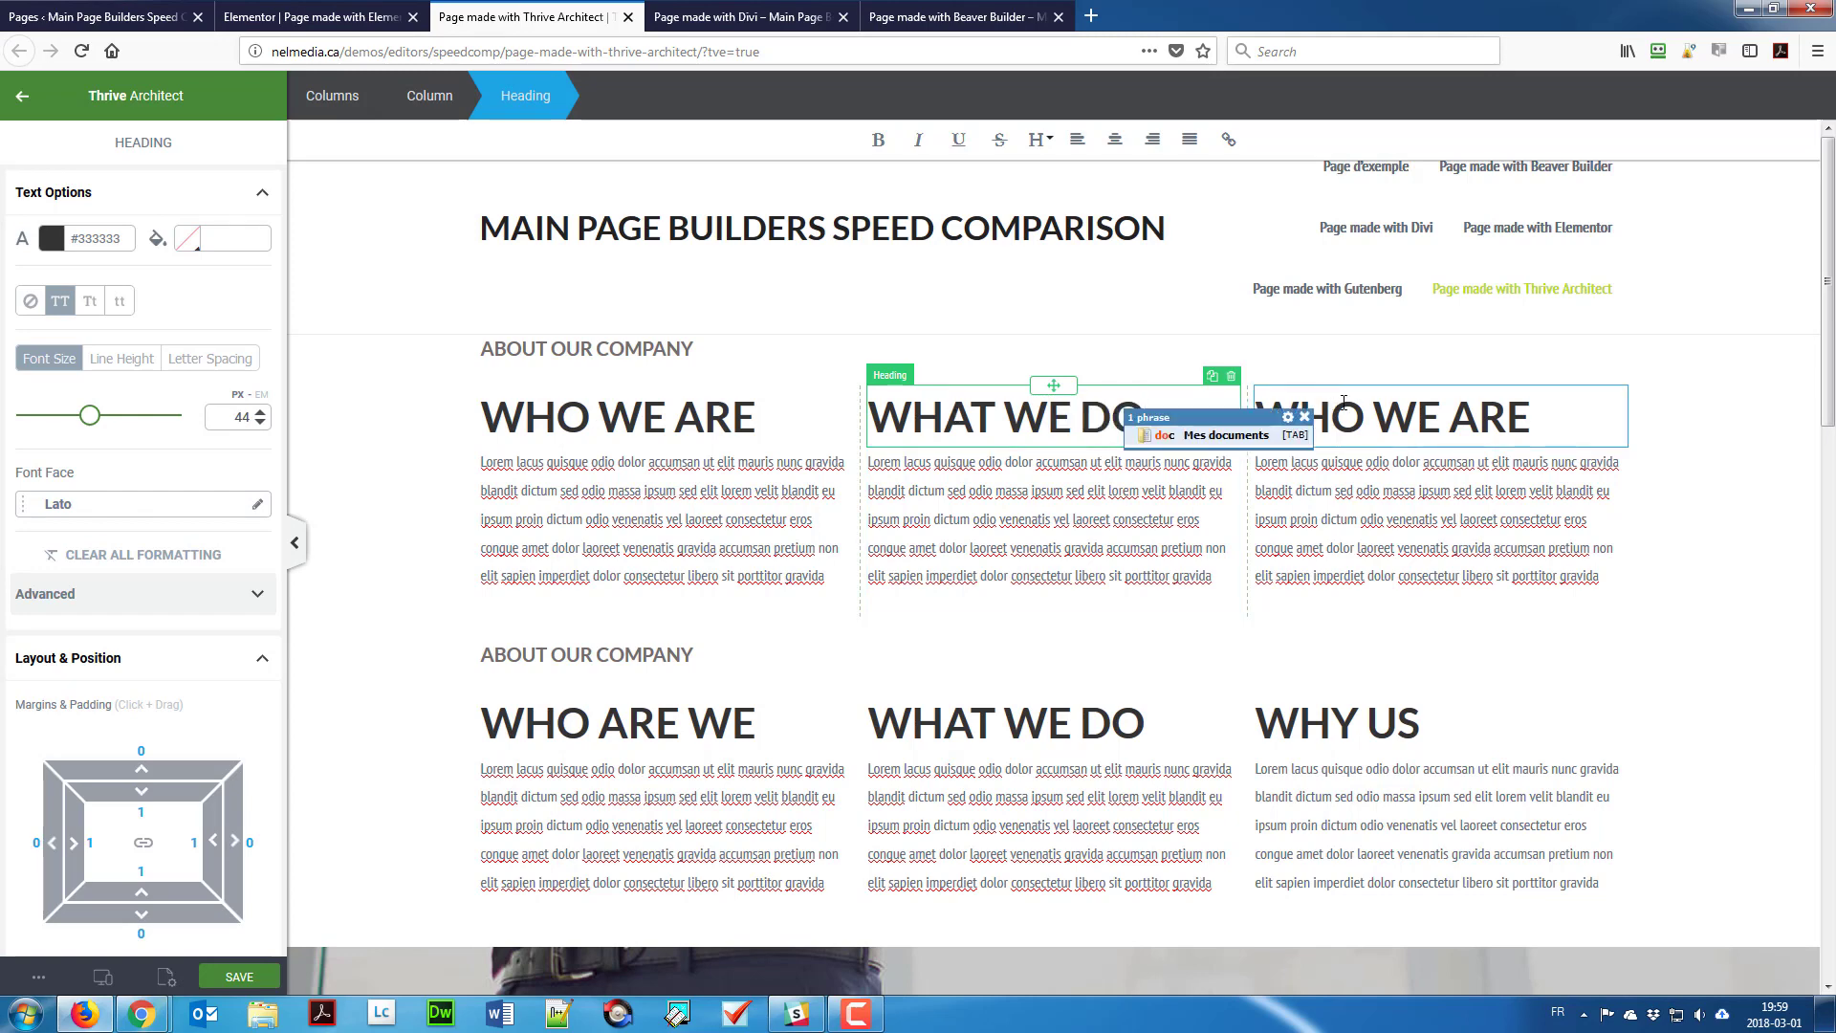
{"action": "left_click_drag", "start_coordinate": [1344, 402], "coordinate": [1544, 387]}
{"action": "type", "text": "Y US"}
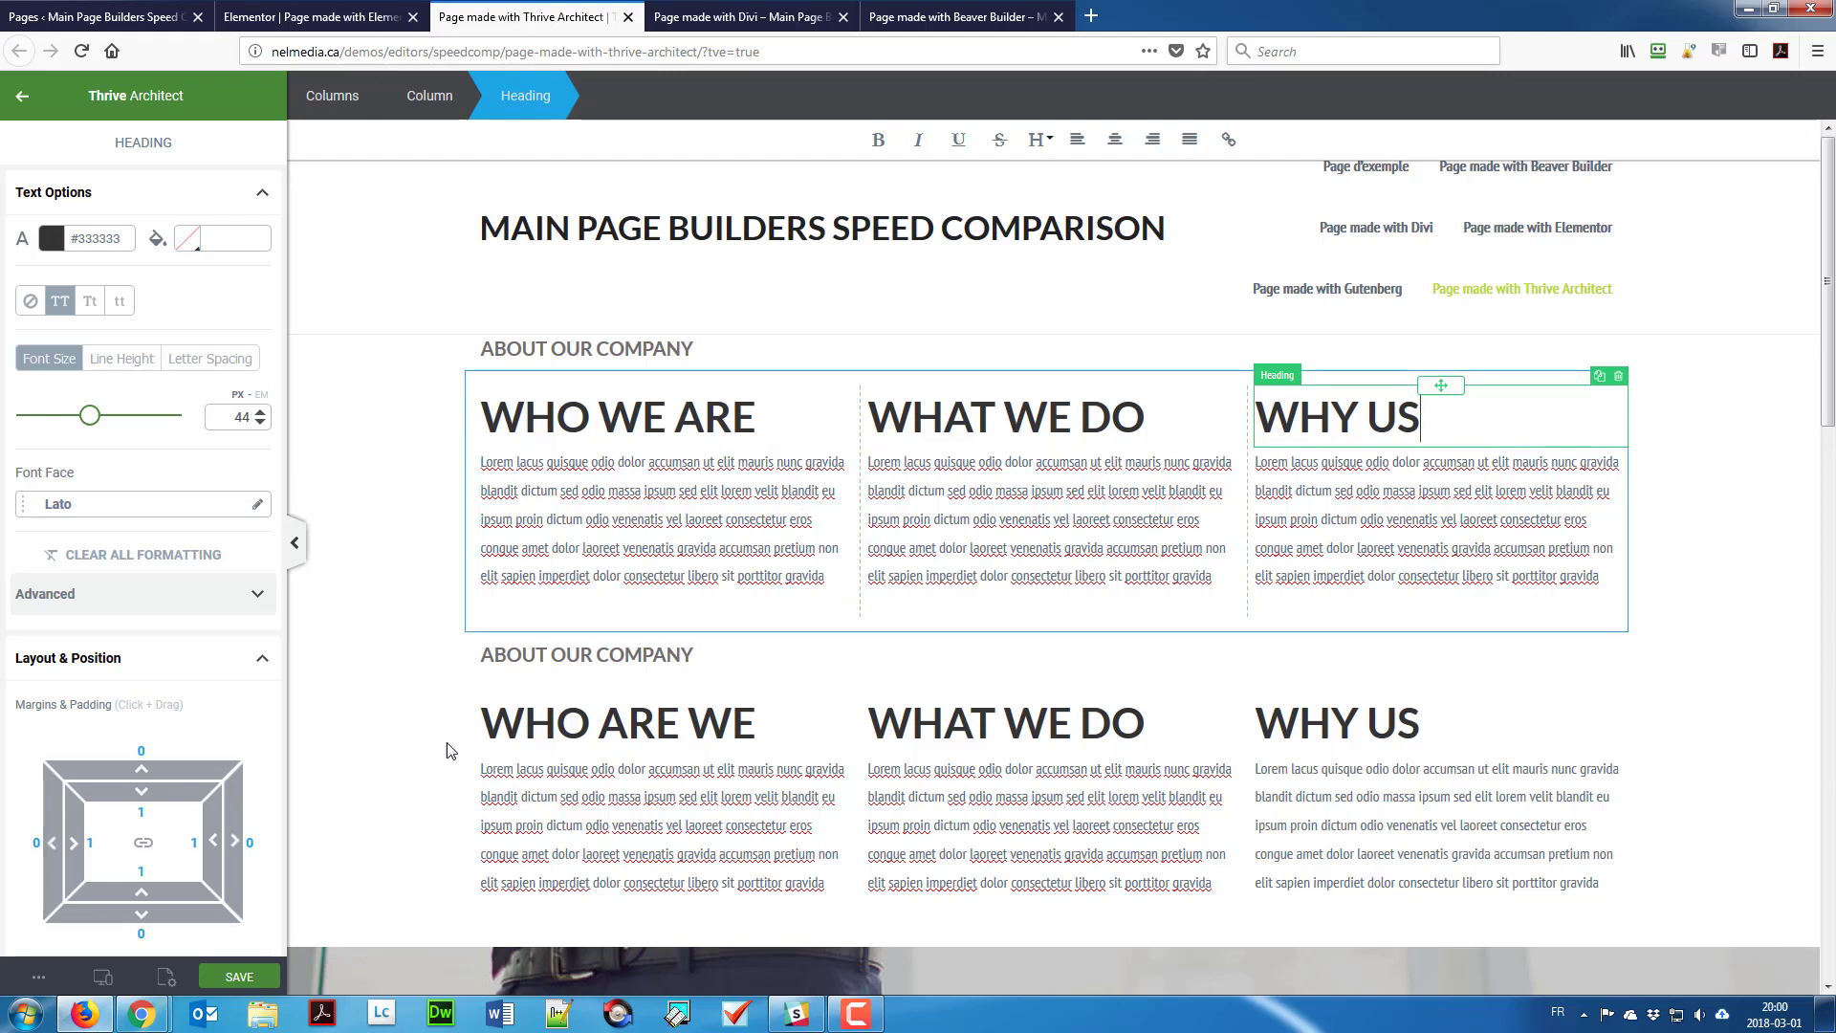
Step: Delete the original "ABOUT OUR COMPANY" heading and three-column block below the rebuilt section, and save the page
{"action": "scroll", "coordinate": [691, 749], "scroll_direction": "down", "scroll_amount": 4}
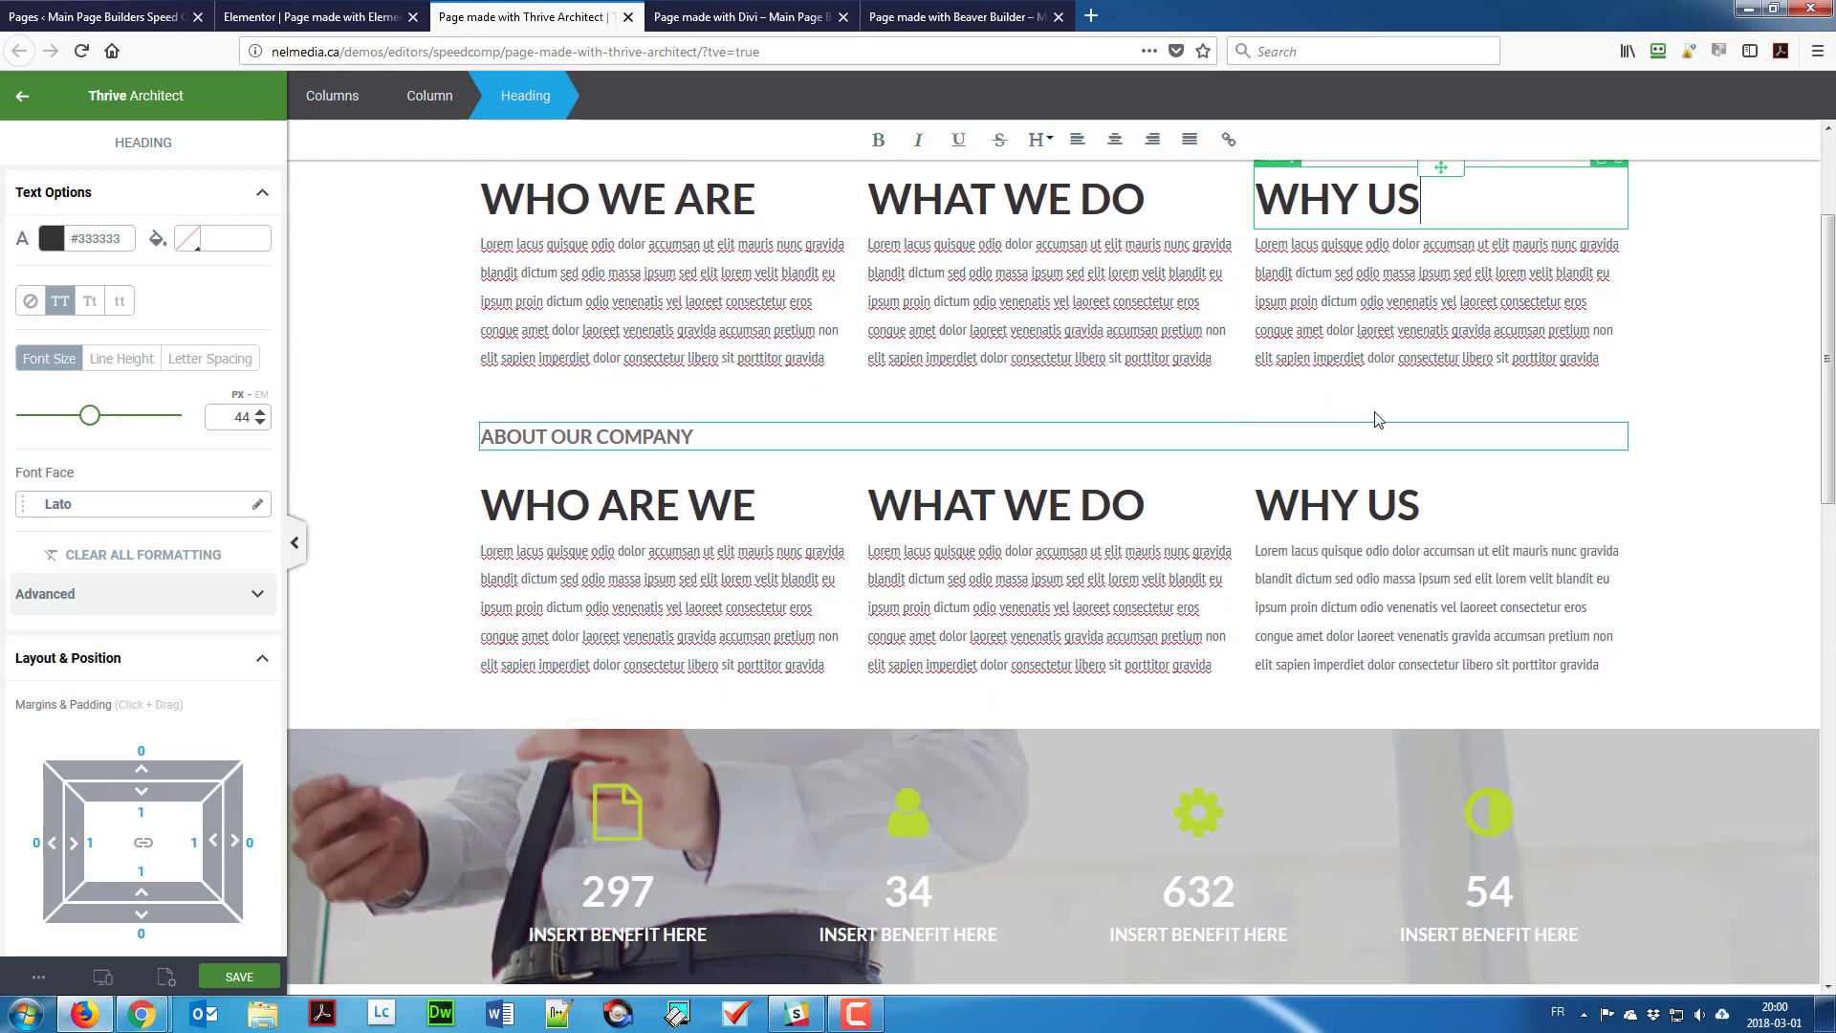
{"action": "left_click", "coordinate": [1612, 435]}
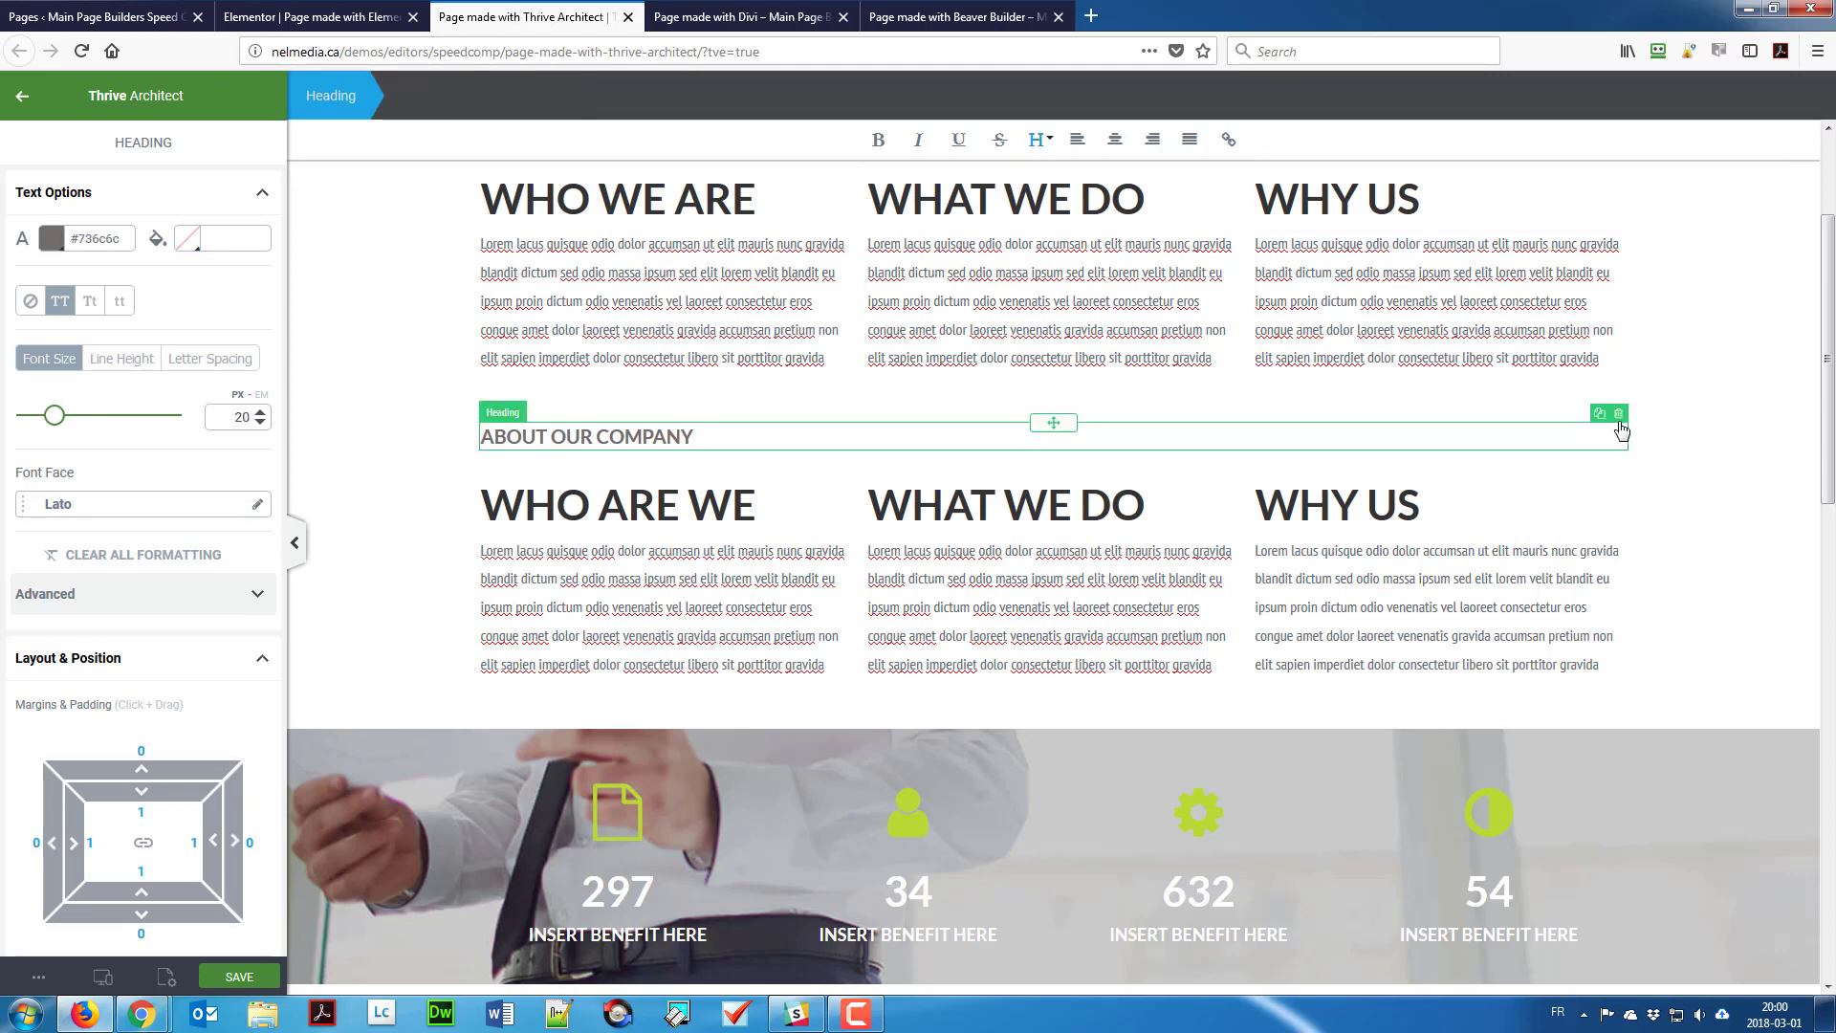
{"action": "left_click", "coordinate": [1618, 416]}
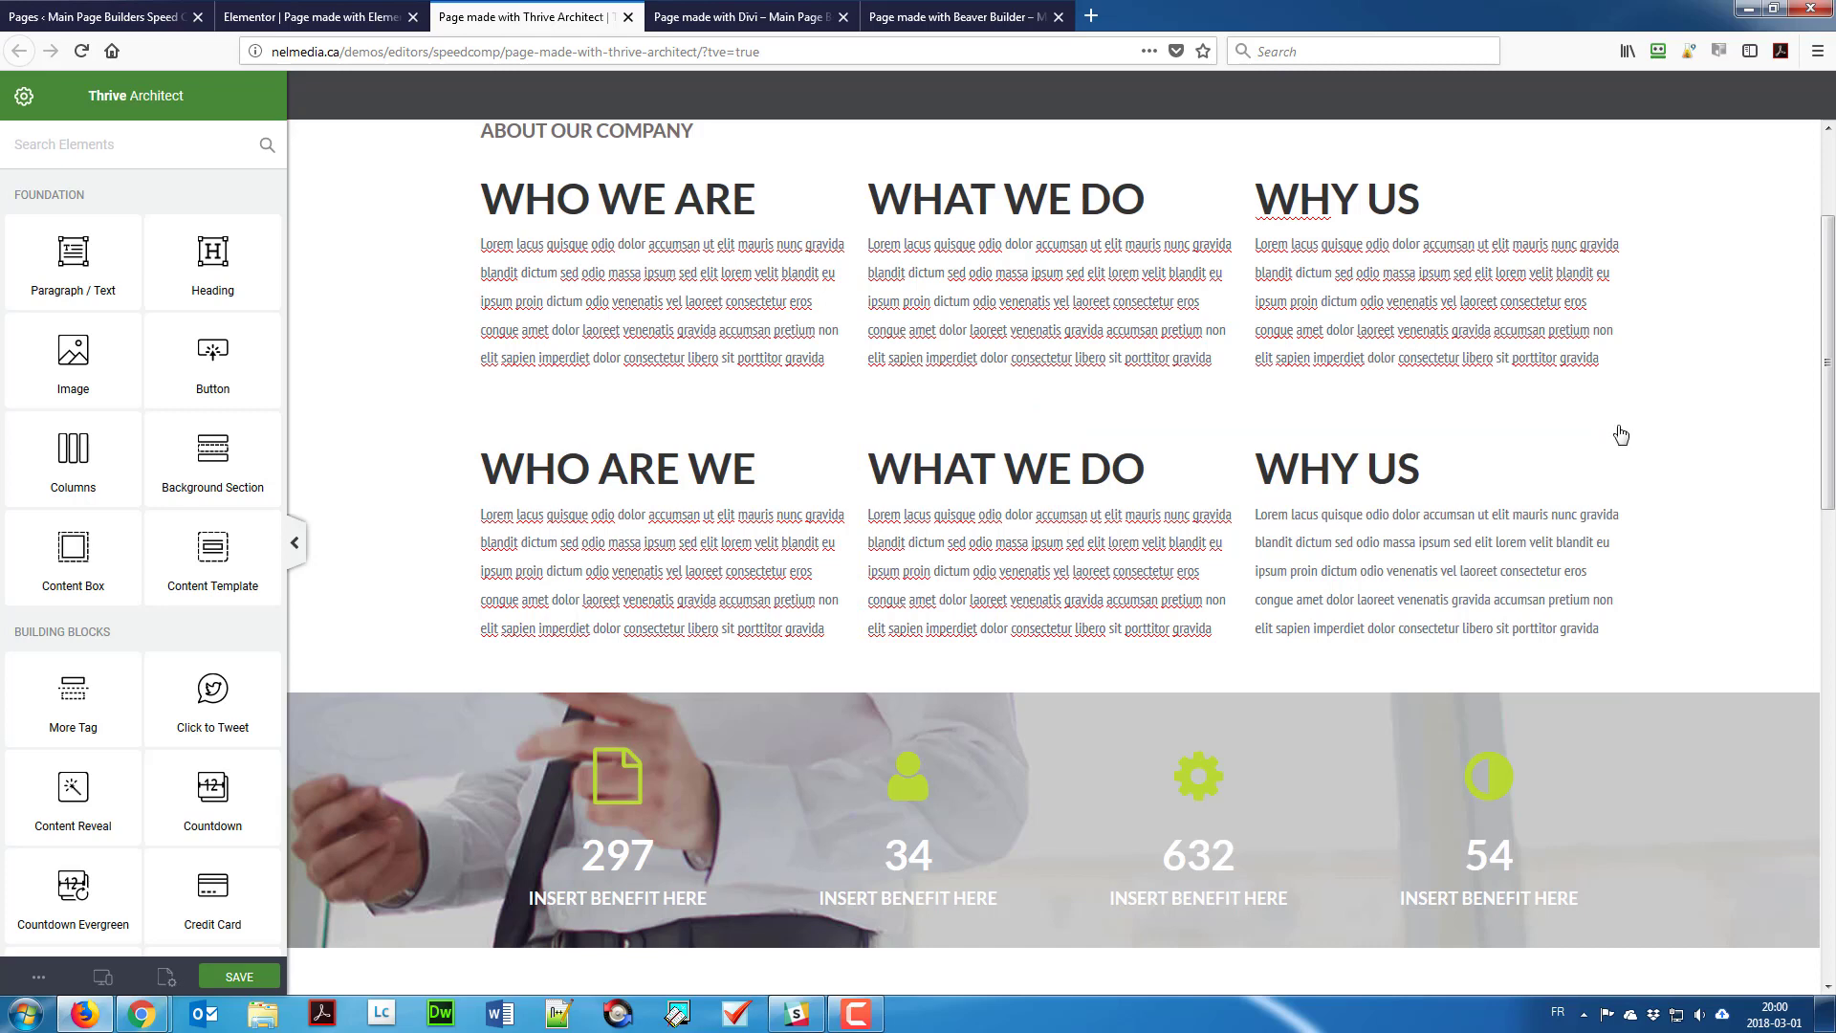
{"action": "left_click", "coordinate": [1621, 427]}
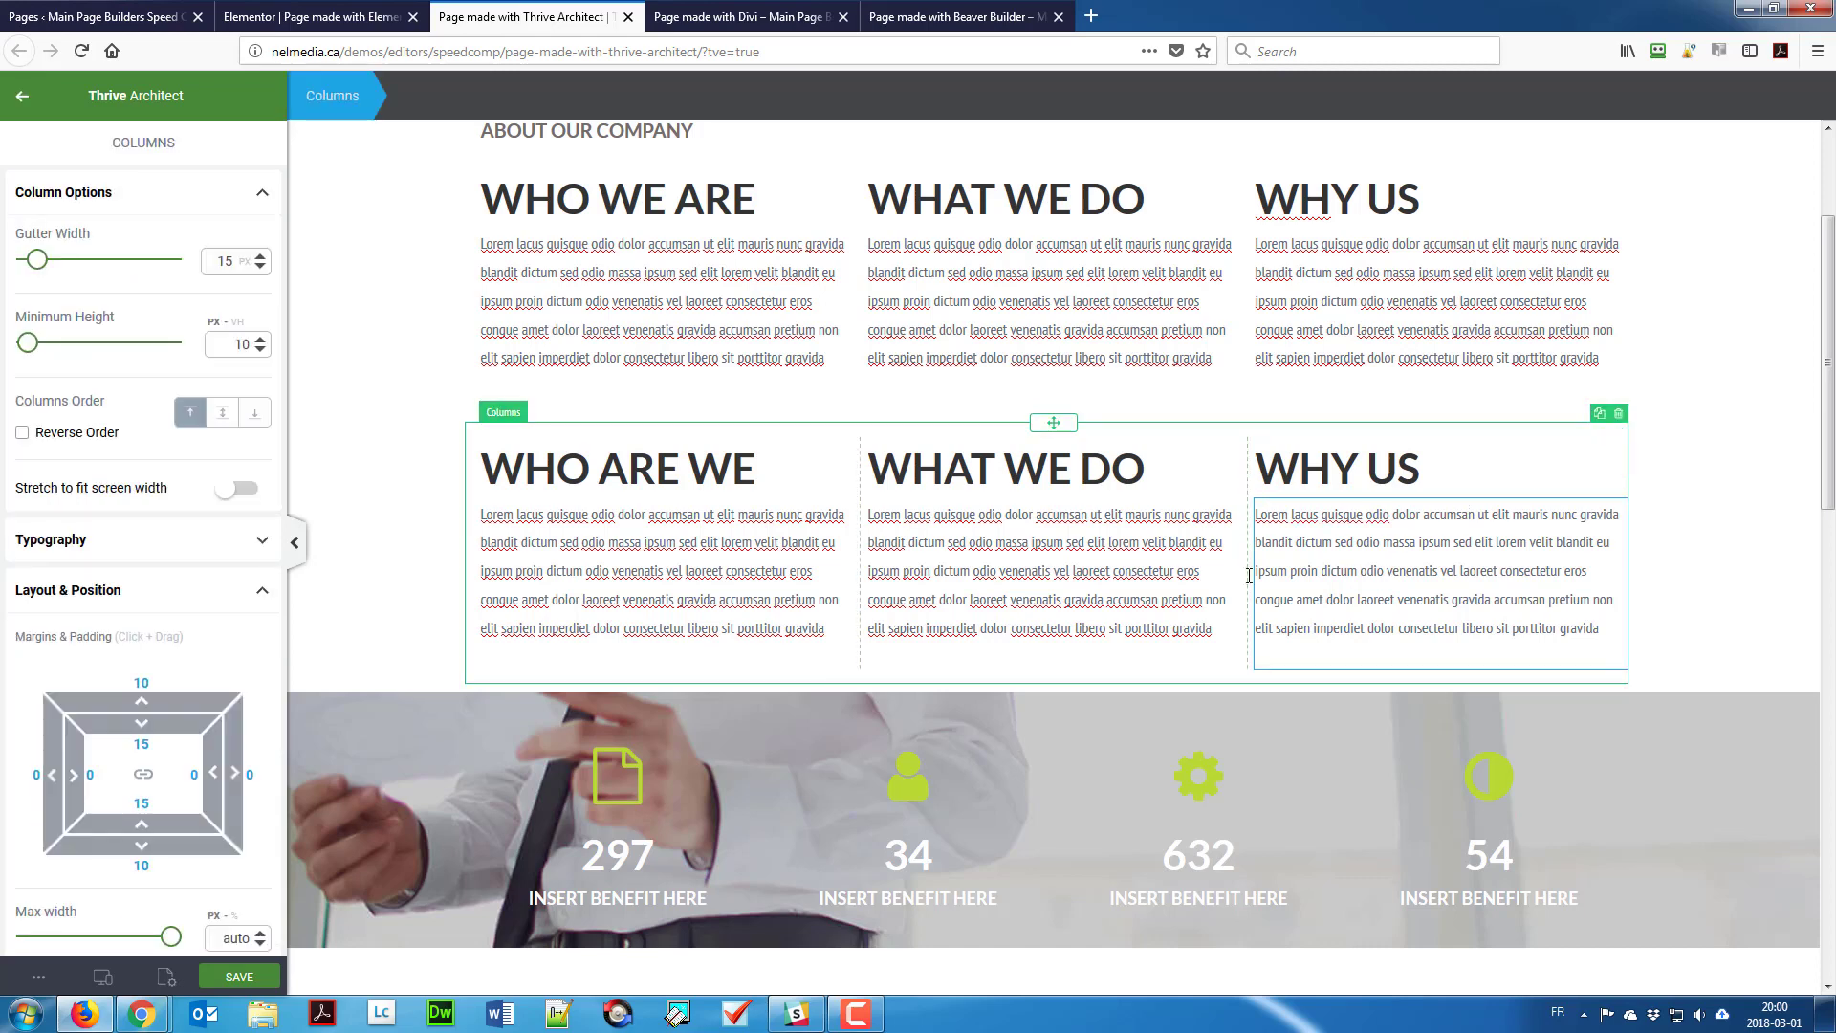
{"action": "left_click", "coordinate": [1619, 414]}
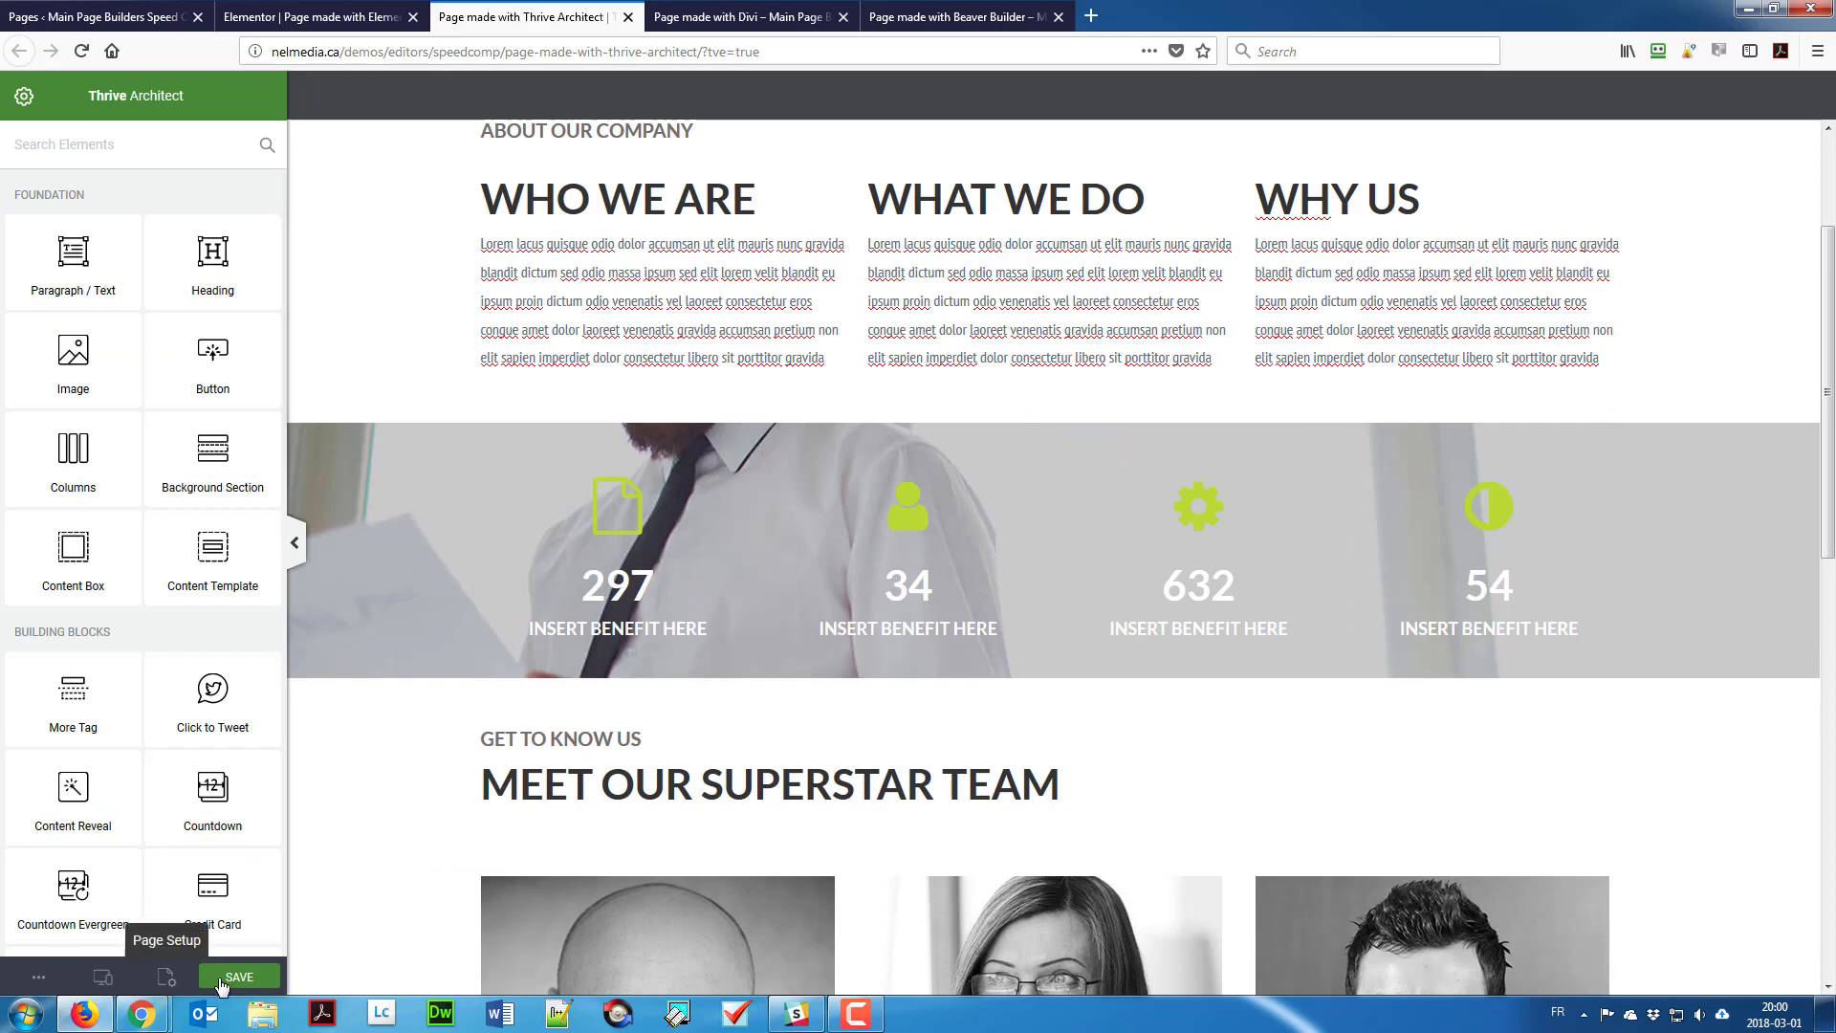
{"action": "left_click", "coordinate": [253, 984]}
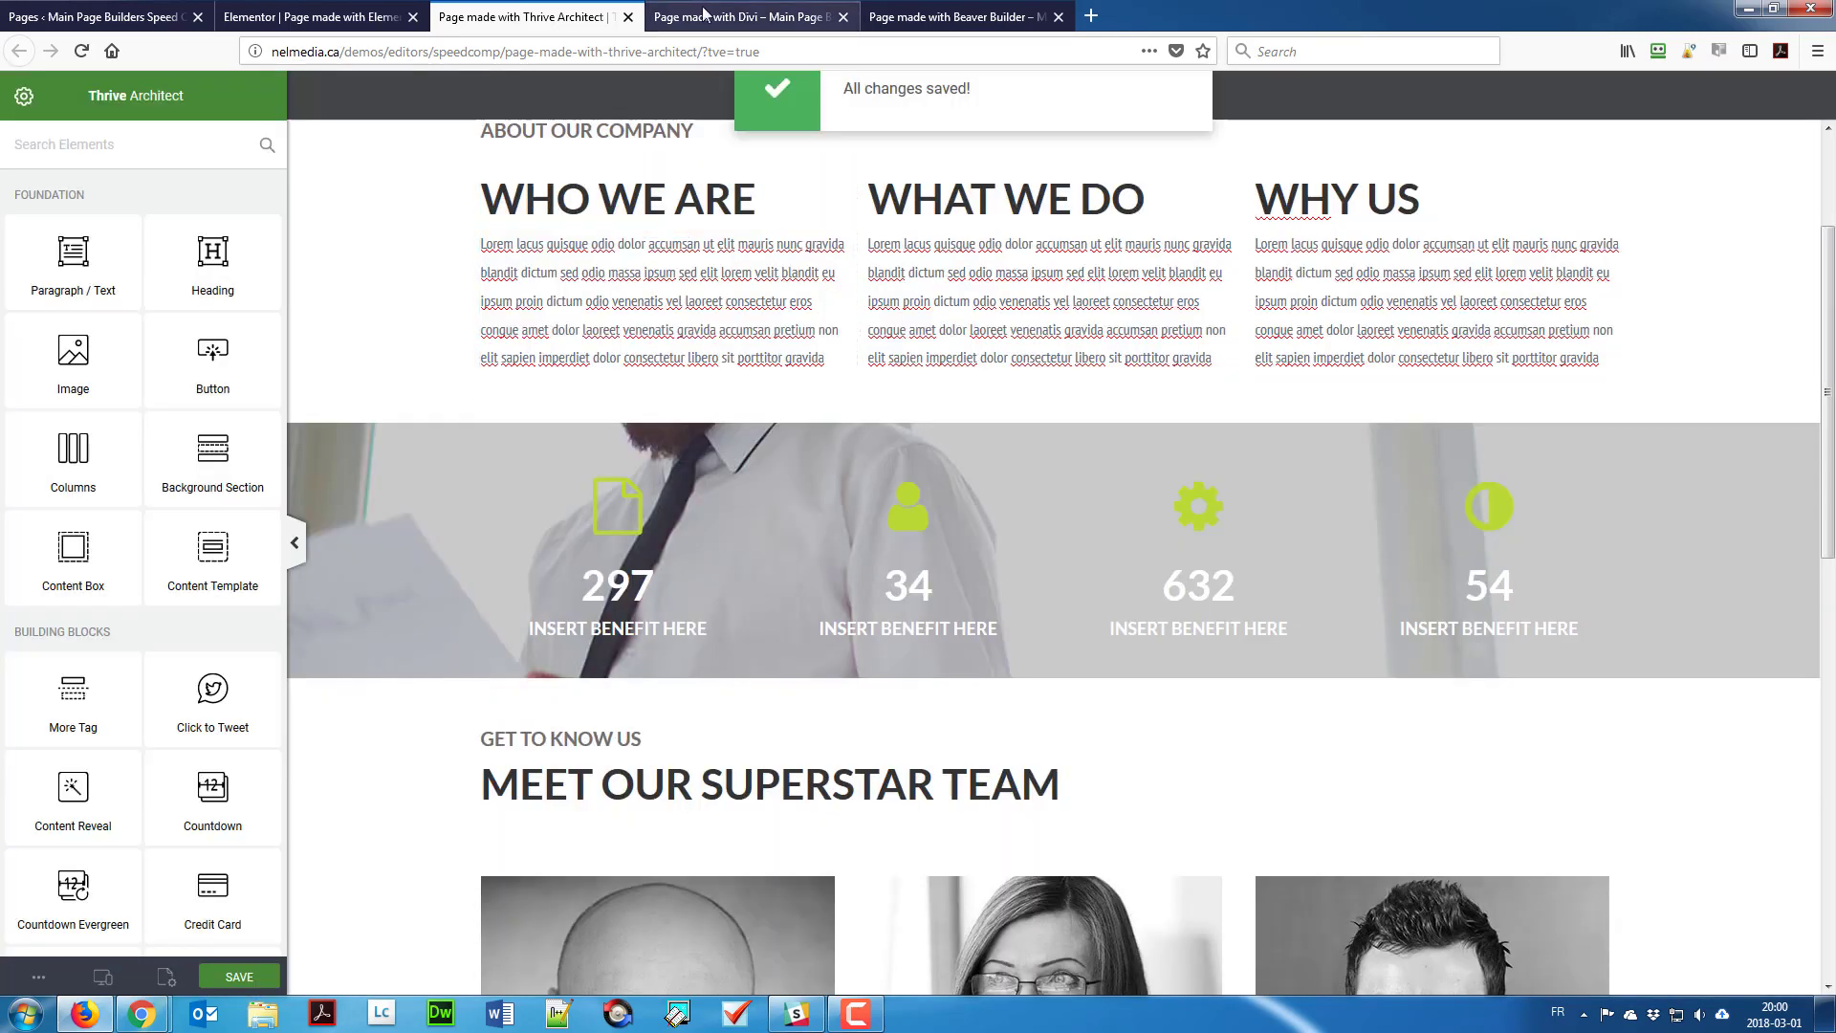
{"action": "scroll", "coordinate": [621, 248], "scroll_direction": "up", "scroll_amount": 3}
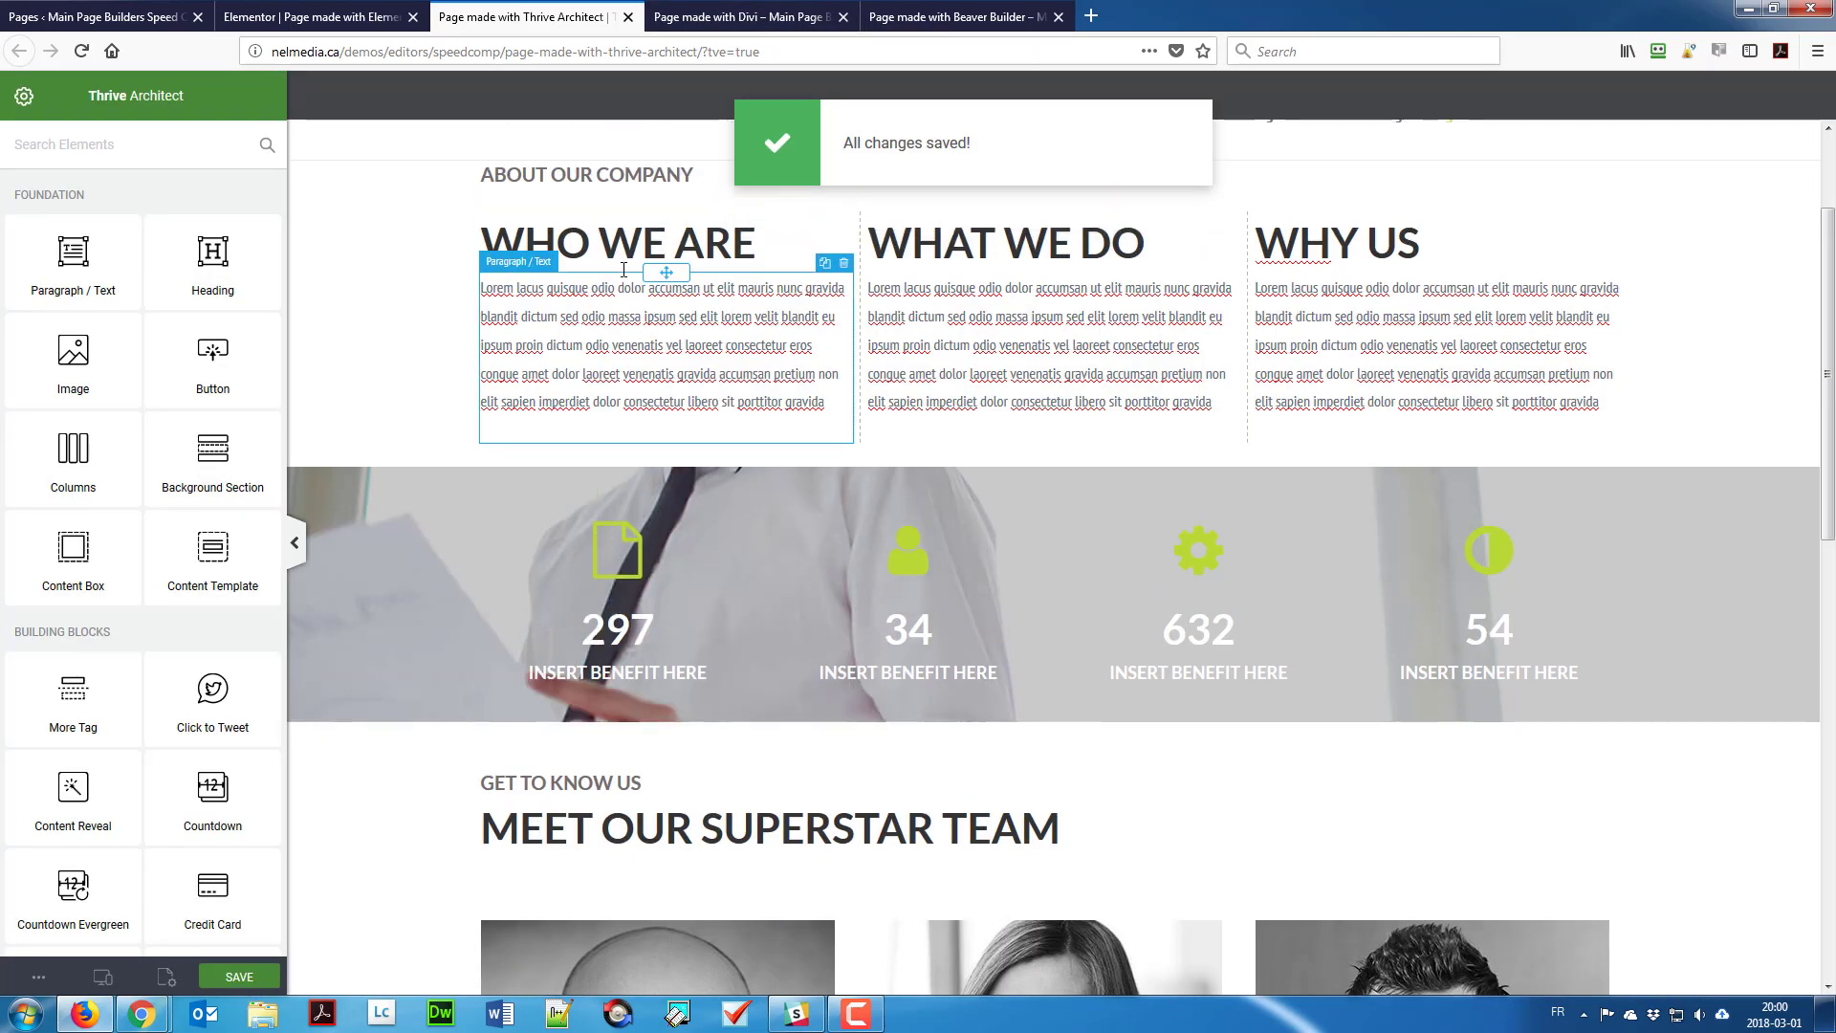
Step: Switch to the Divi page and insert a regular section with a one-column row between the company section and the benefits banner
{"action": "left_click", "coordinate": [708, 19]}
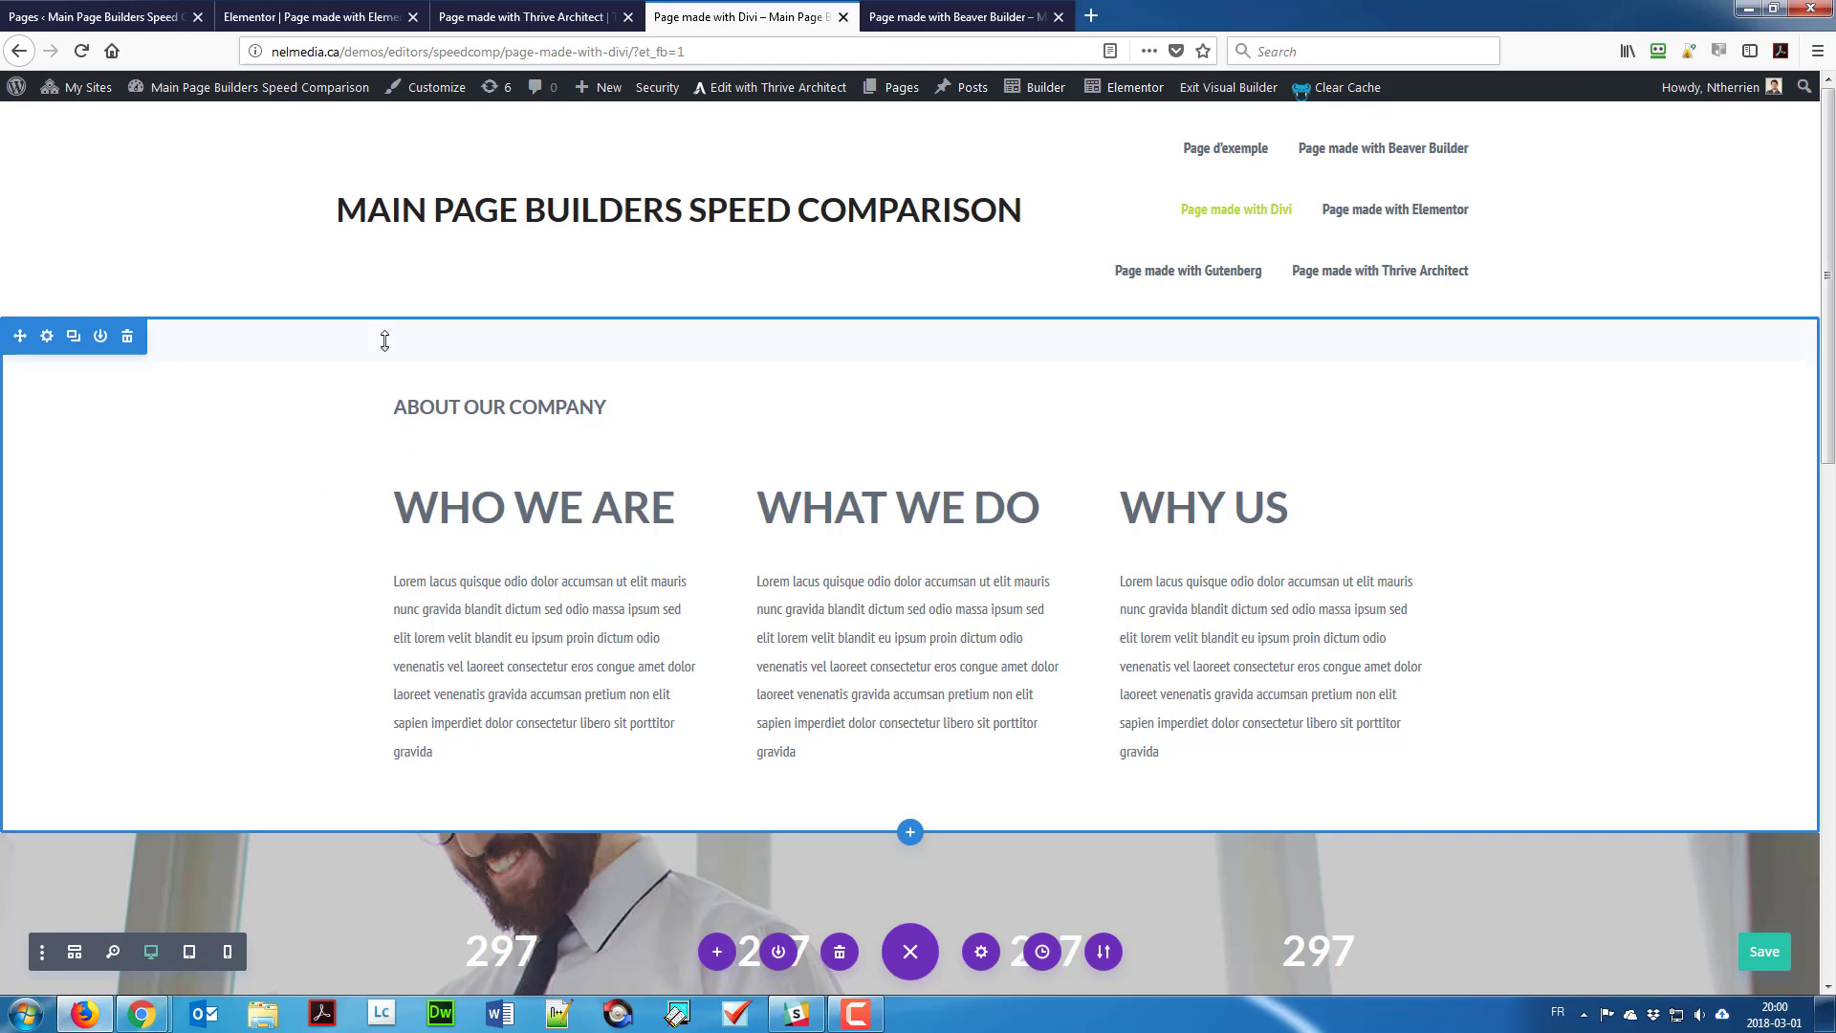
{"action": "left_click", "coordinate": [722, 957]}
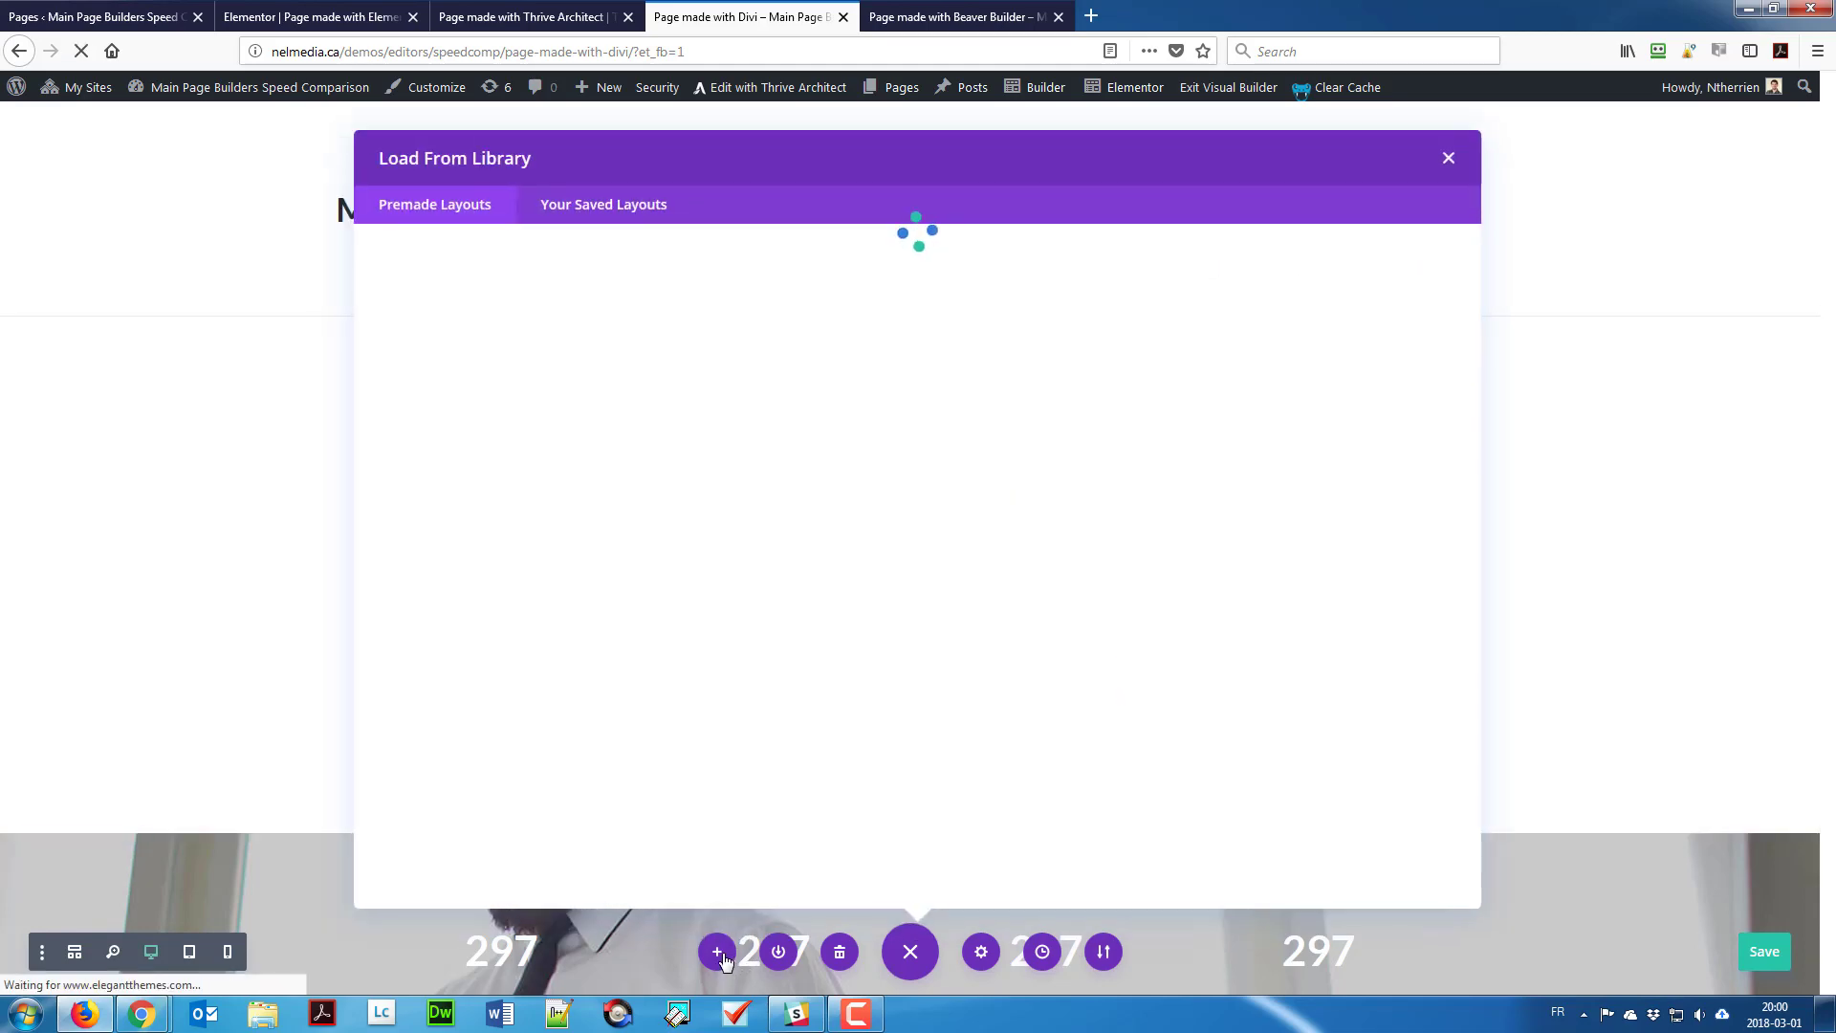
{"action": "left_click", "coordinate": [1449, 159]}
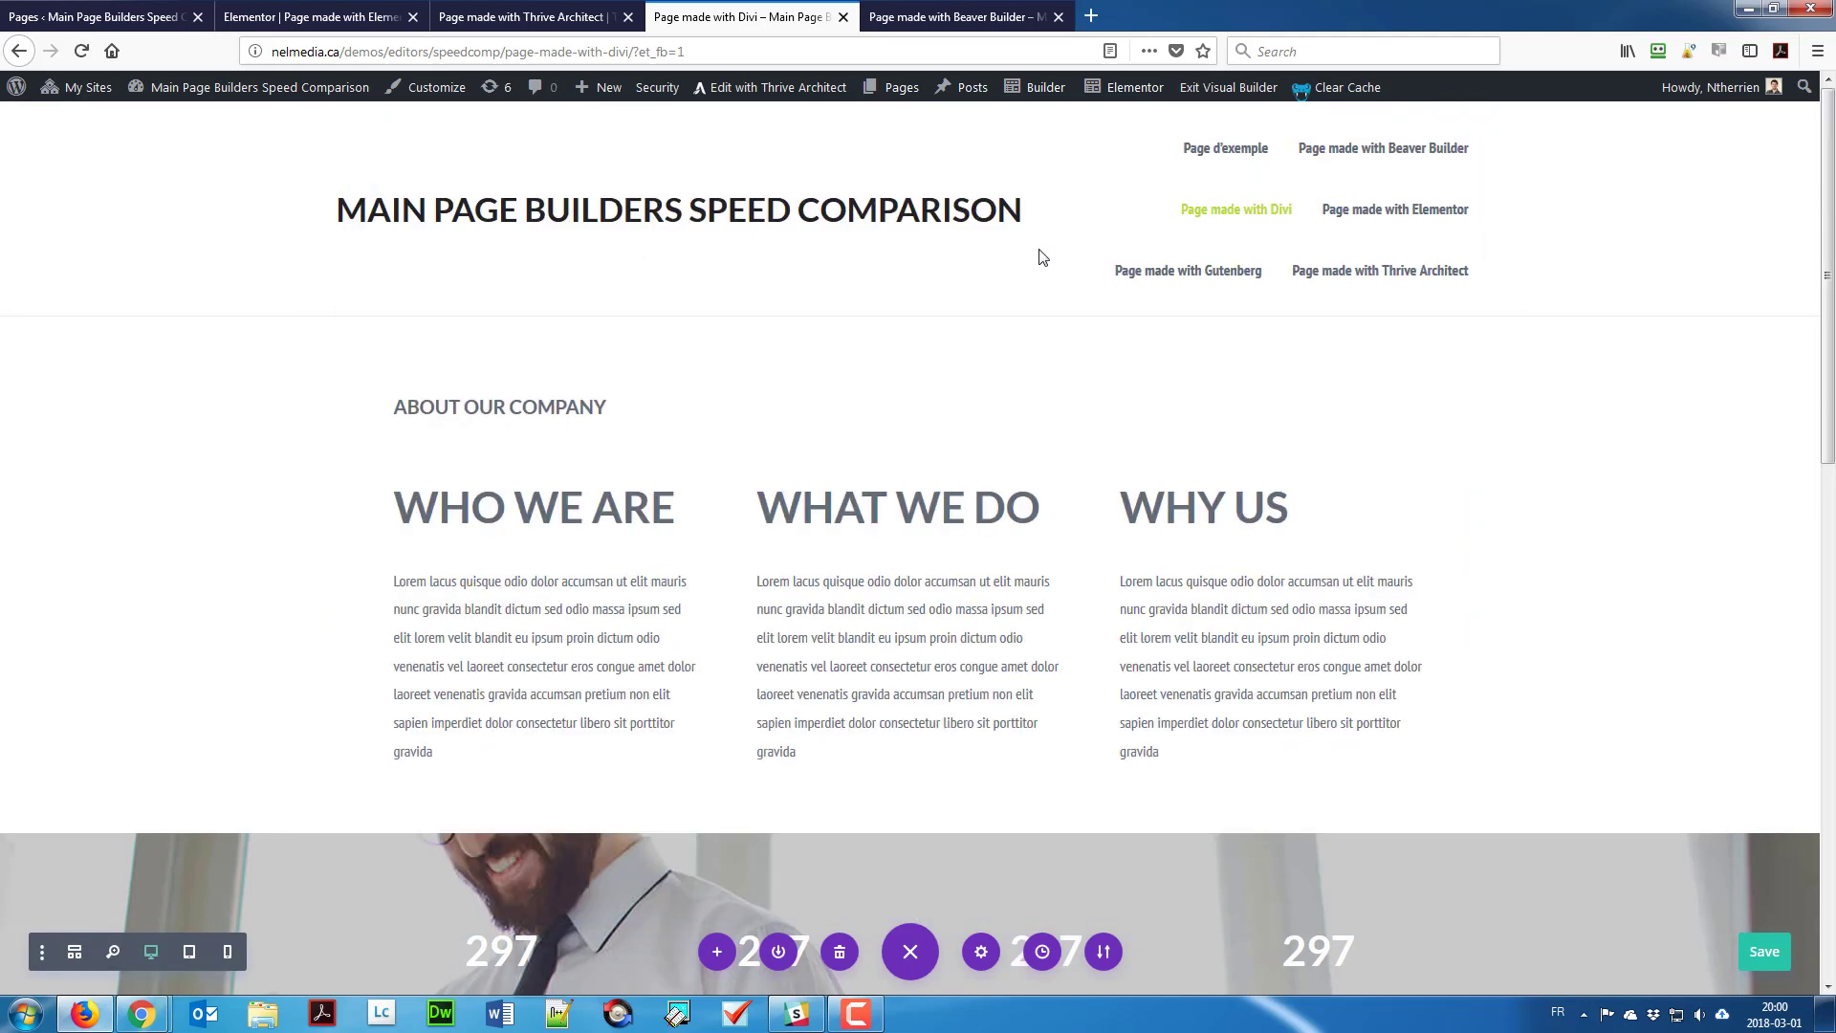
{"action": "scroll", "coordinate": [945, 371], "scroll_direction": "down", "scroll_amount": 5}
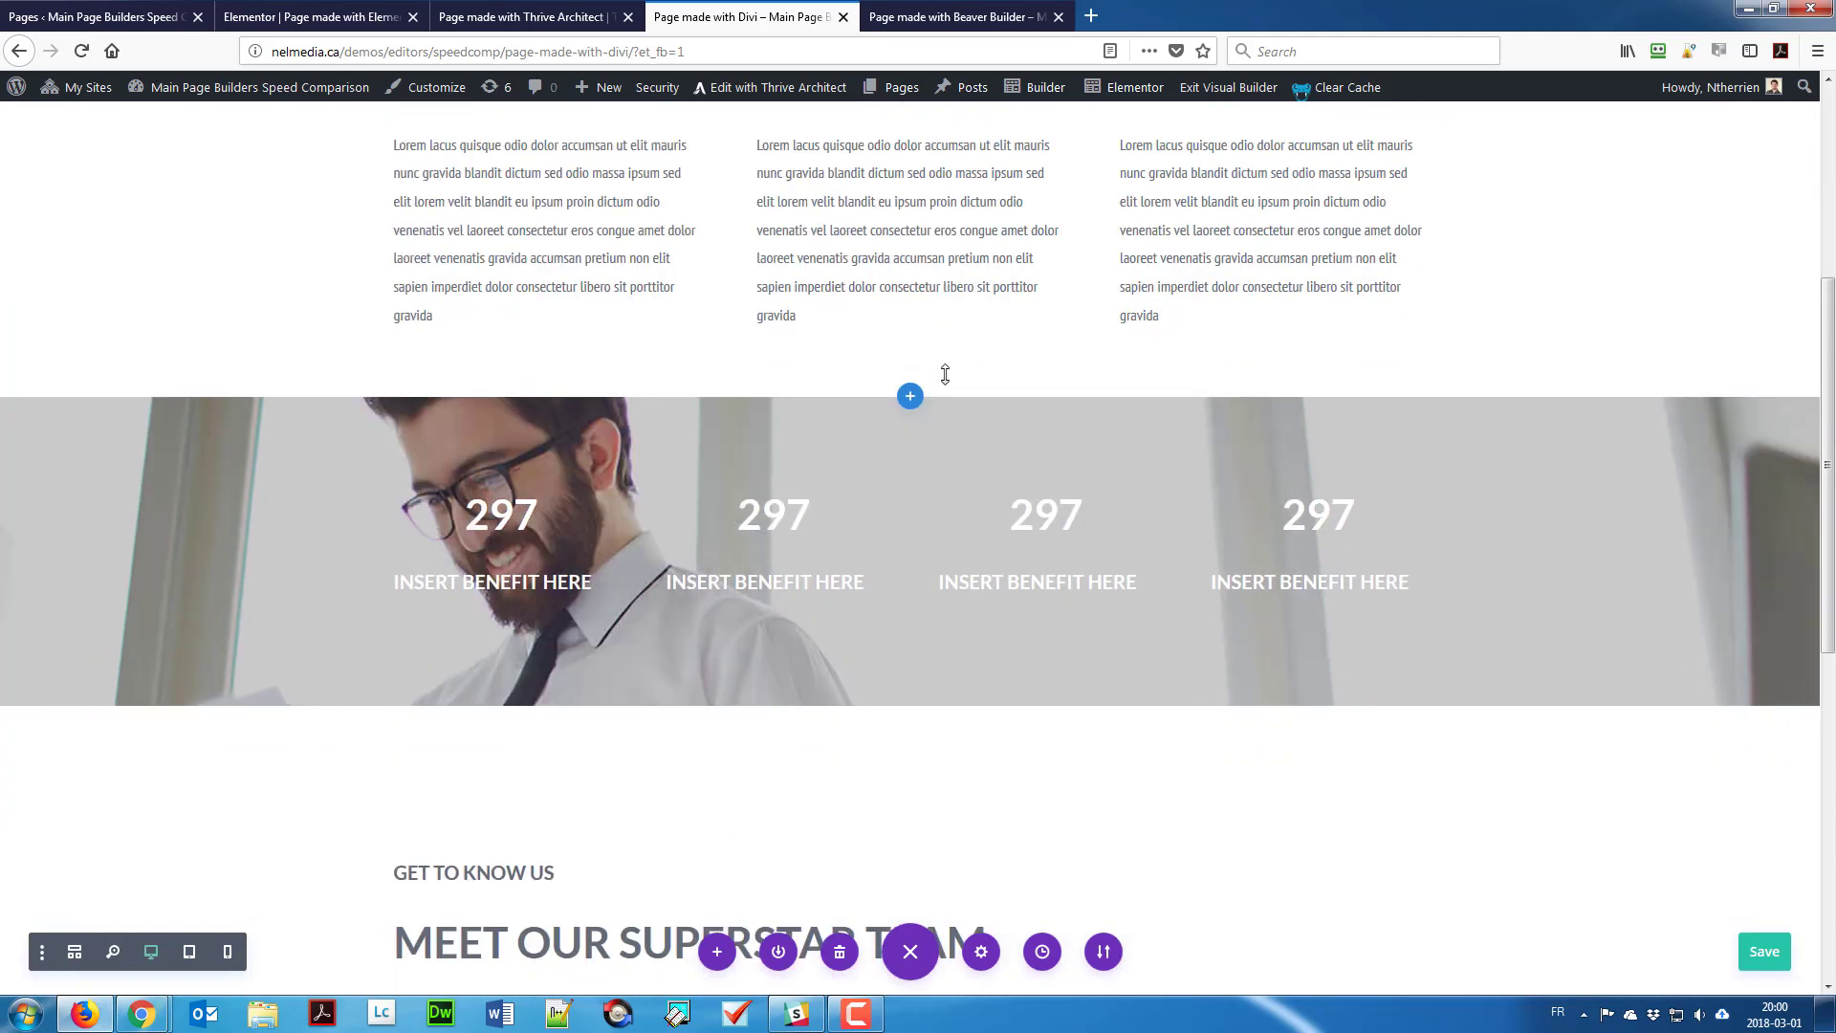
{"action": "scroll", "coordinate": [915, 532], "scroll_direction": "up", "scroll_amount": 2}
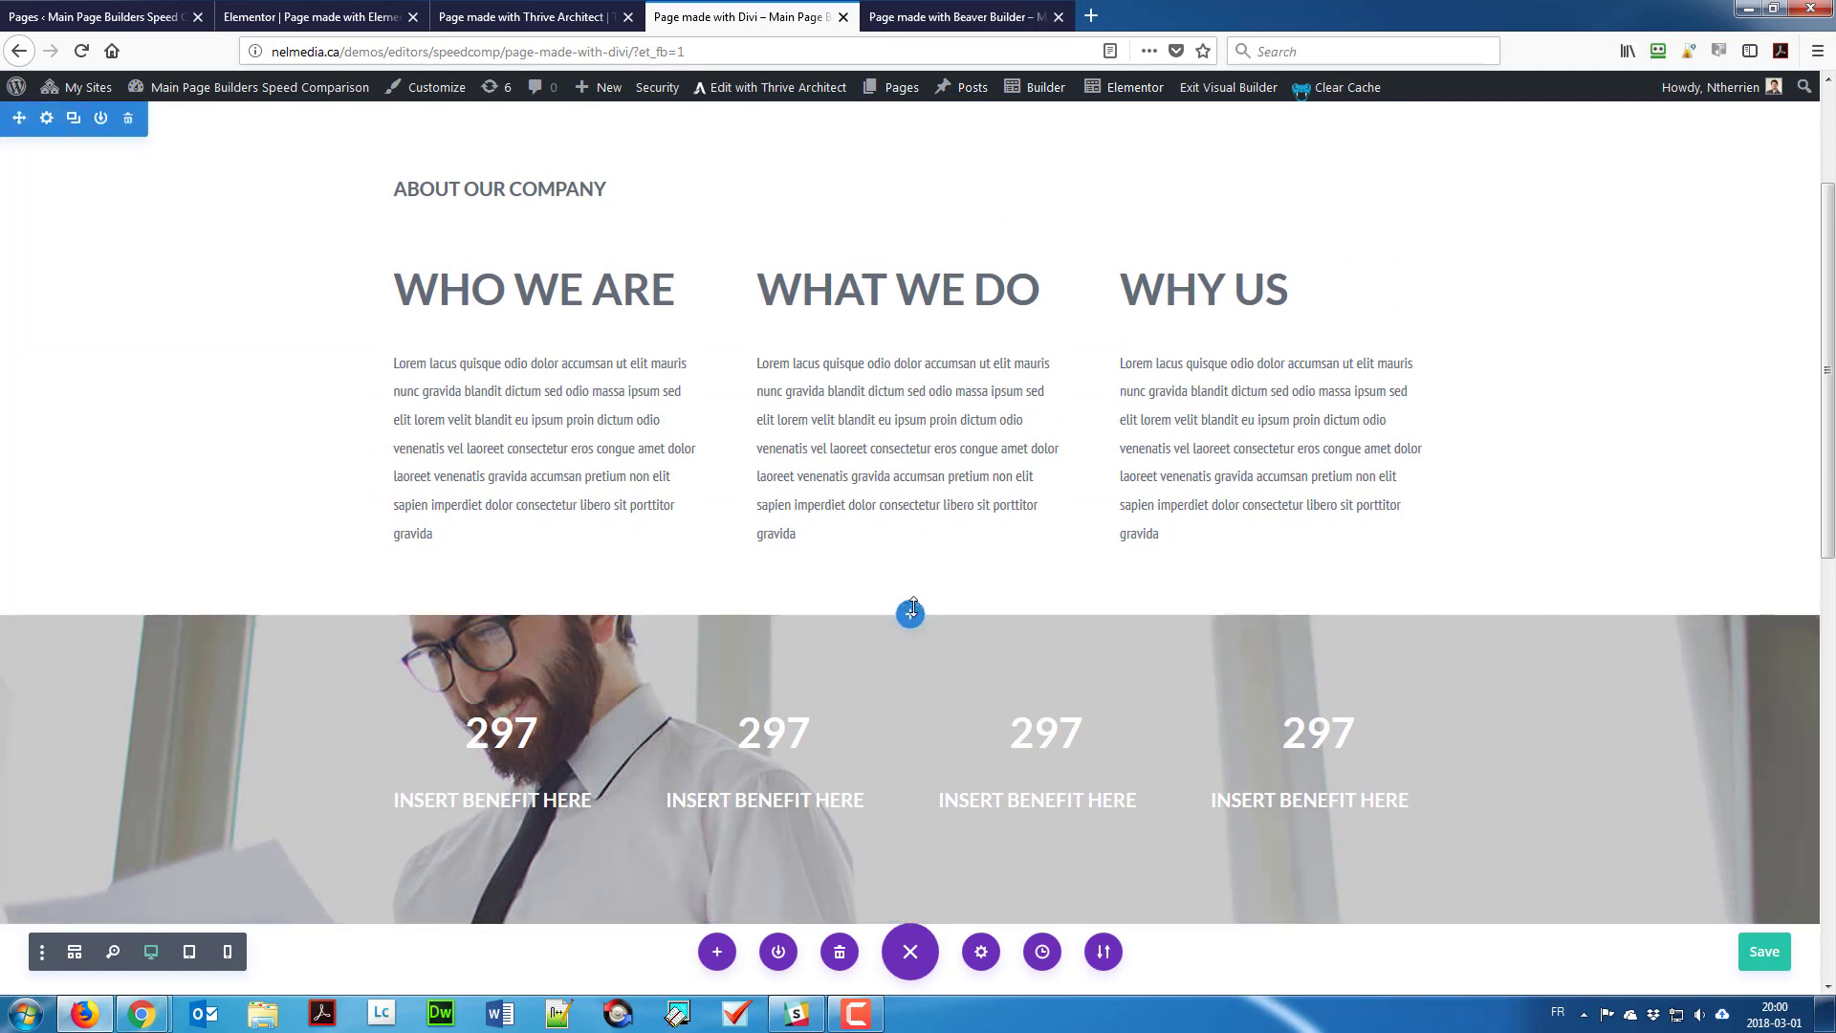
{"action": "left_click", "coordinate": [912, 614]}
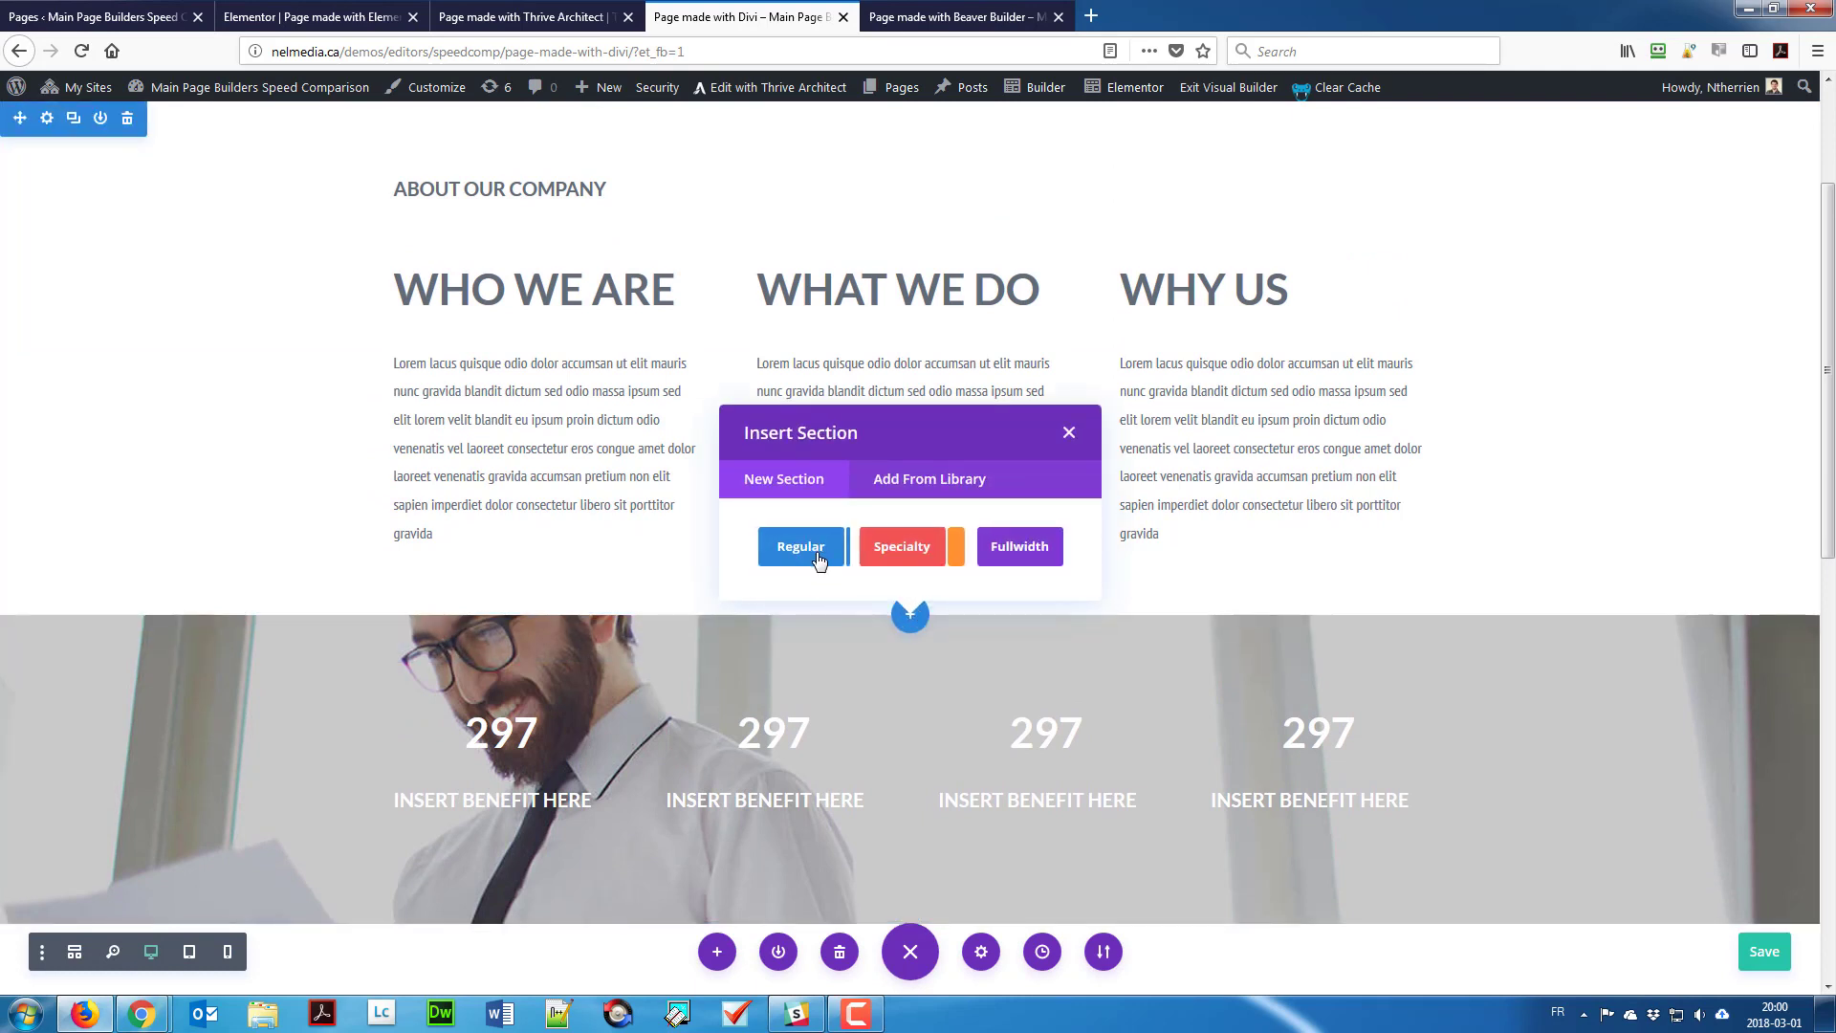
{"action": "left_click", "coordinate": [819, 557]}
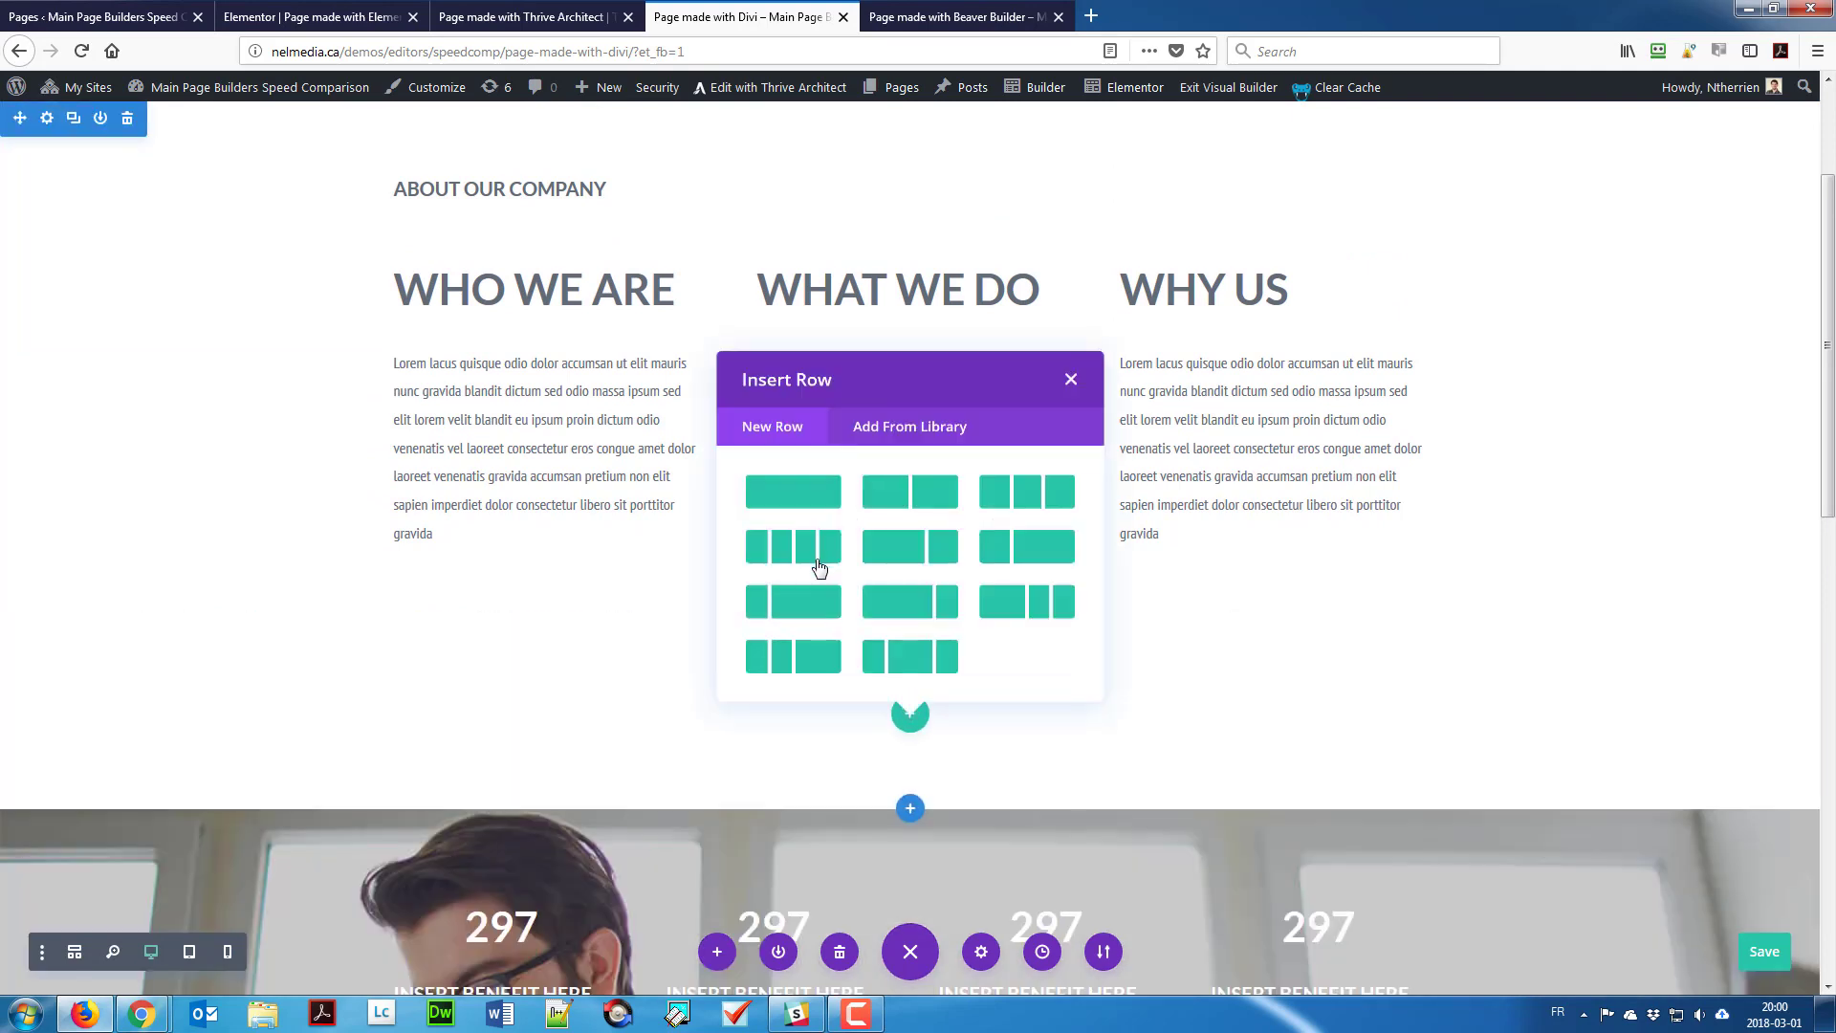
{"action": "left_click", "coordinate": [795, 492]}
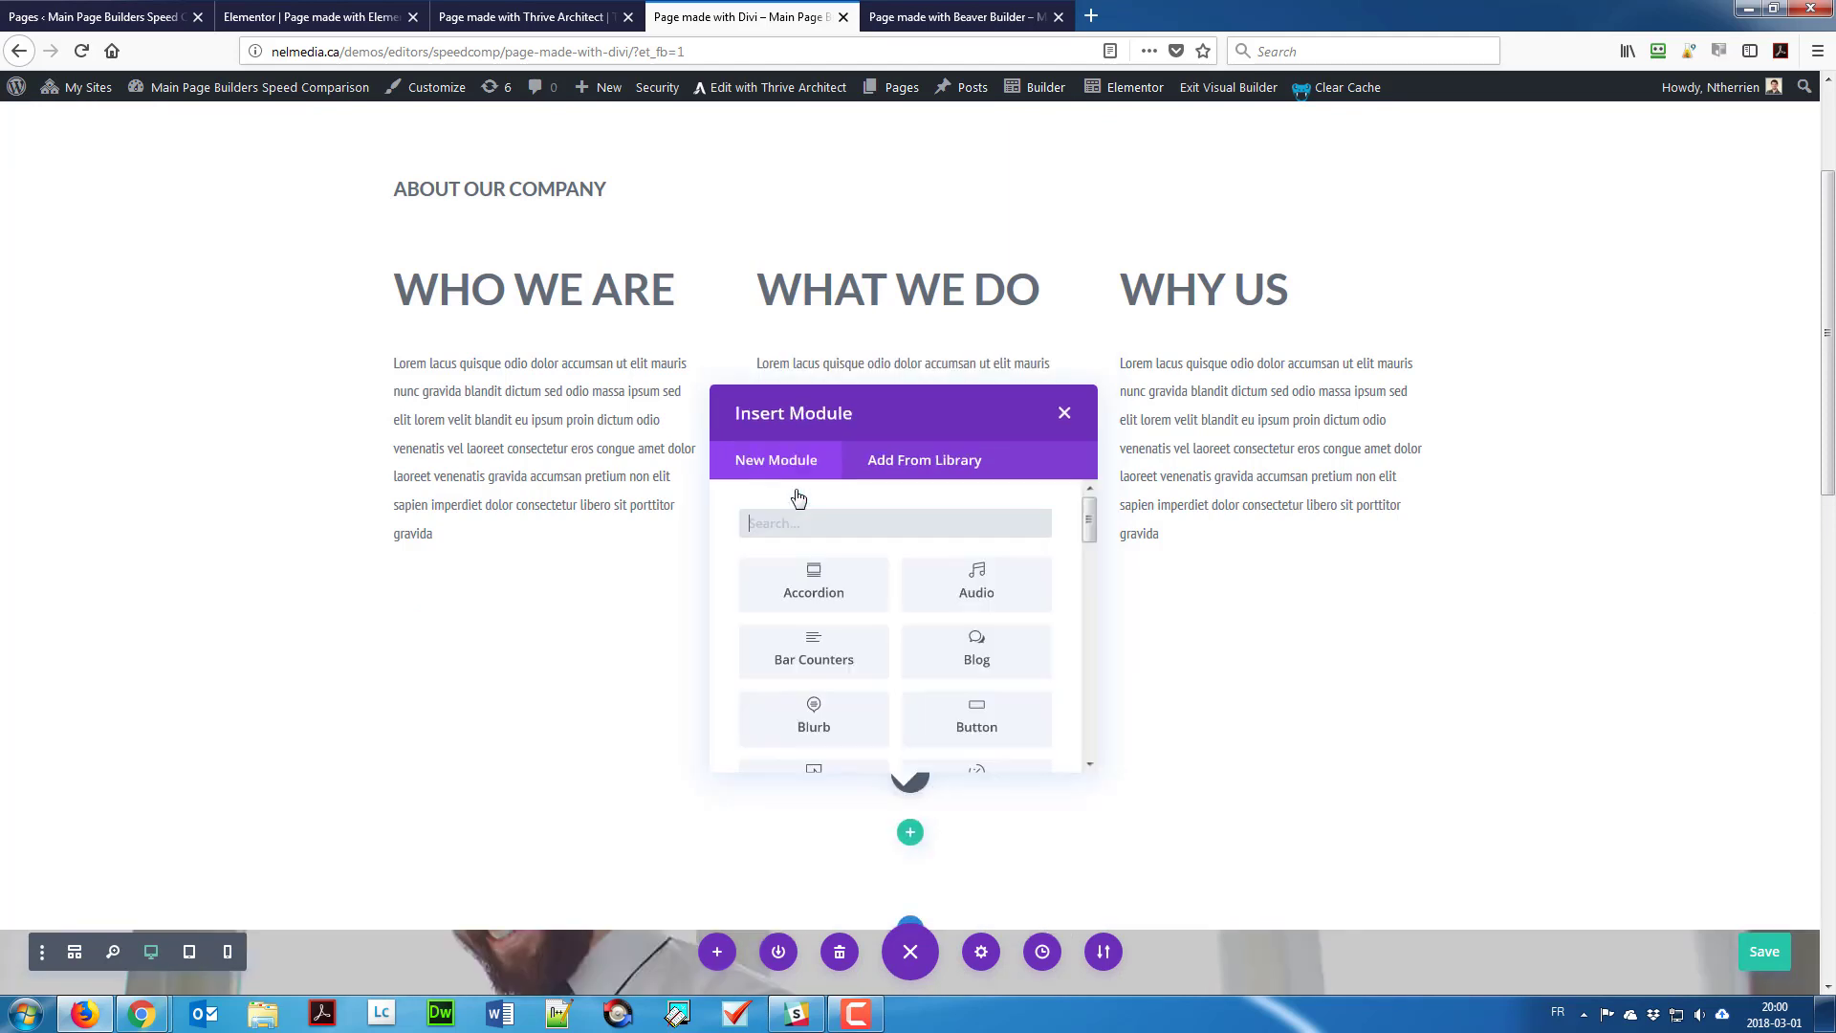
Step: Add a Text module to the new row with the content "About our company"
{"action": "scroll", "coordinate": [937, 622], "scroll_direction": "down", "scroll_amount": 6}
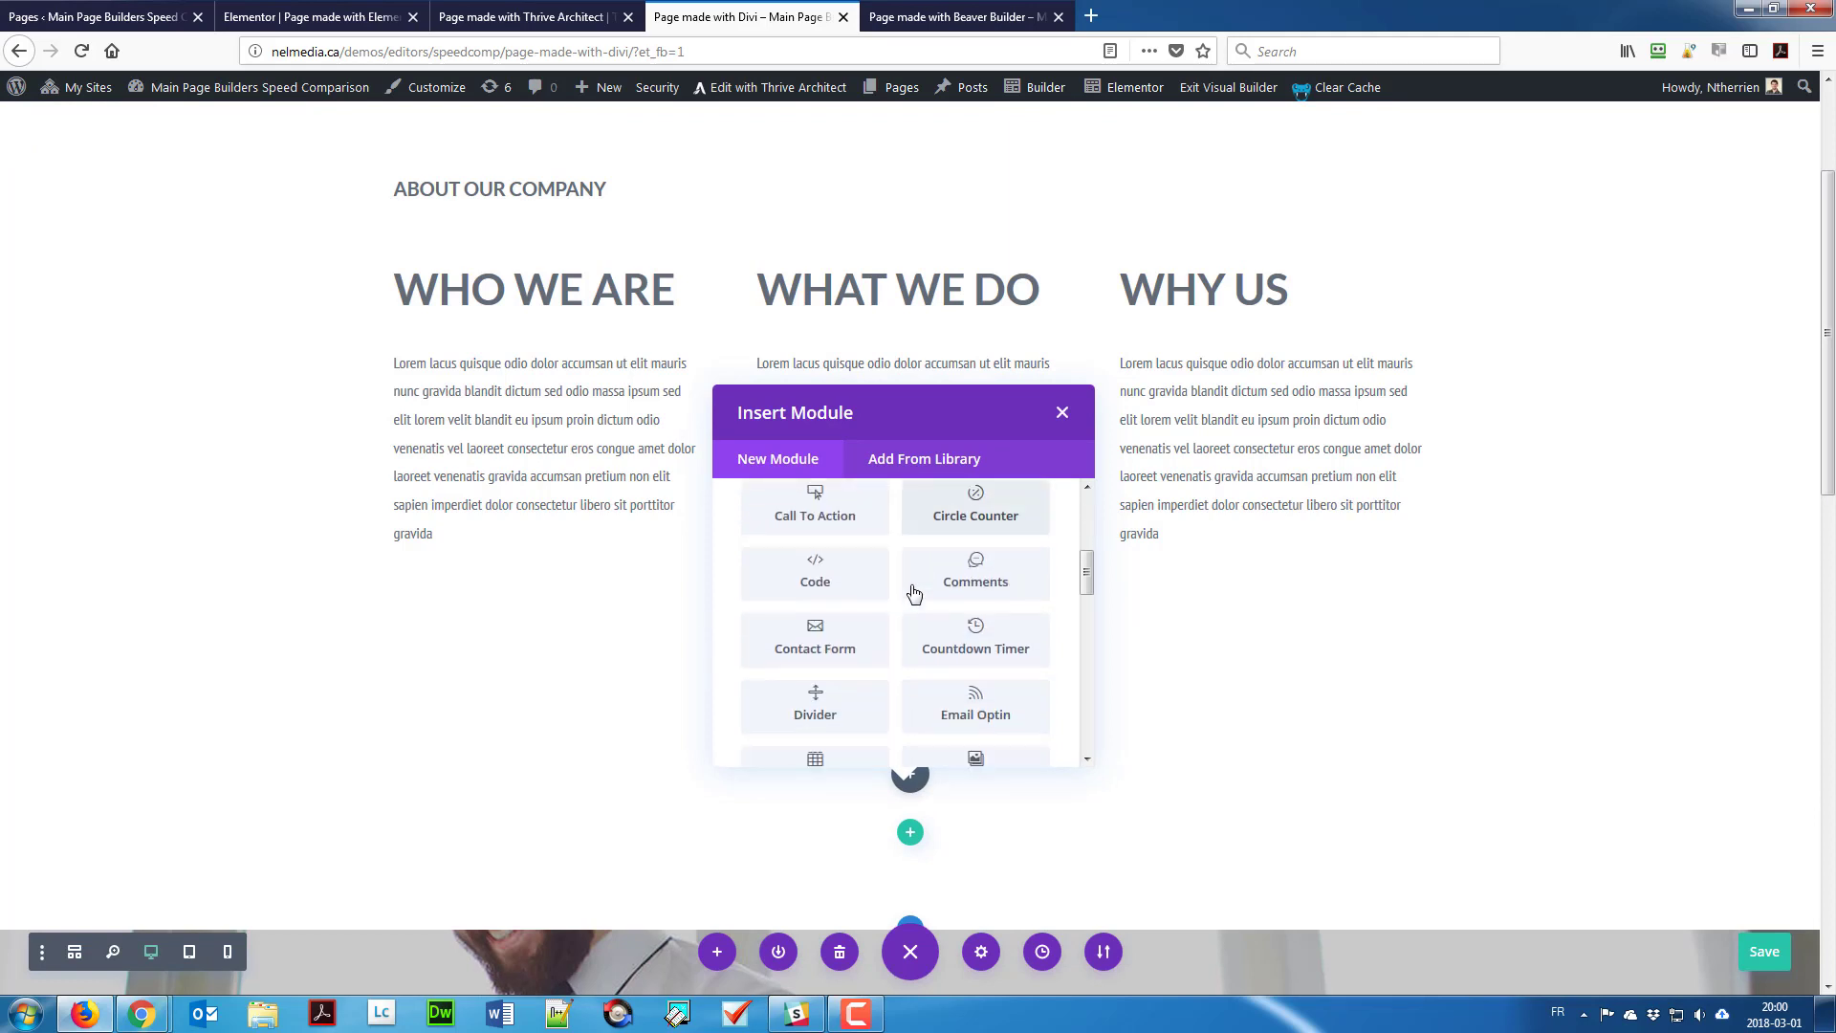
{"action": "scroll", "coordinate": [935, 675], "scroll_direction": "down", "scroll_amount": 5}
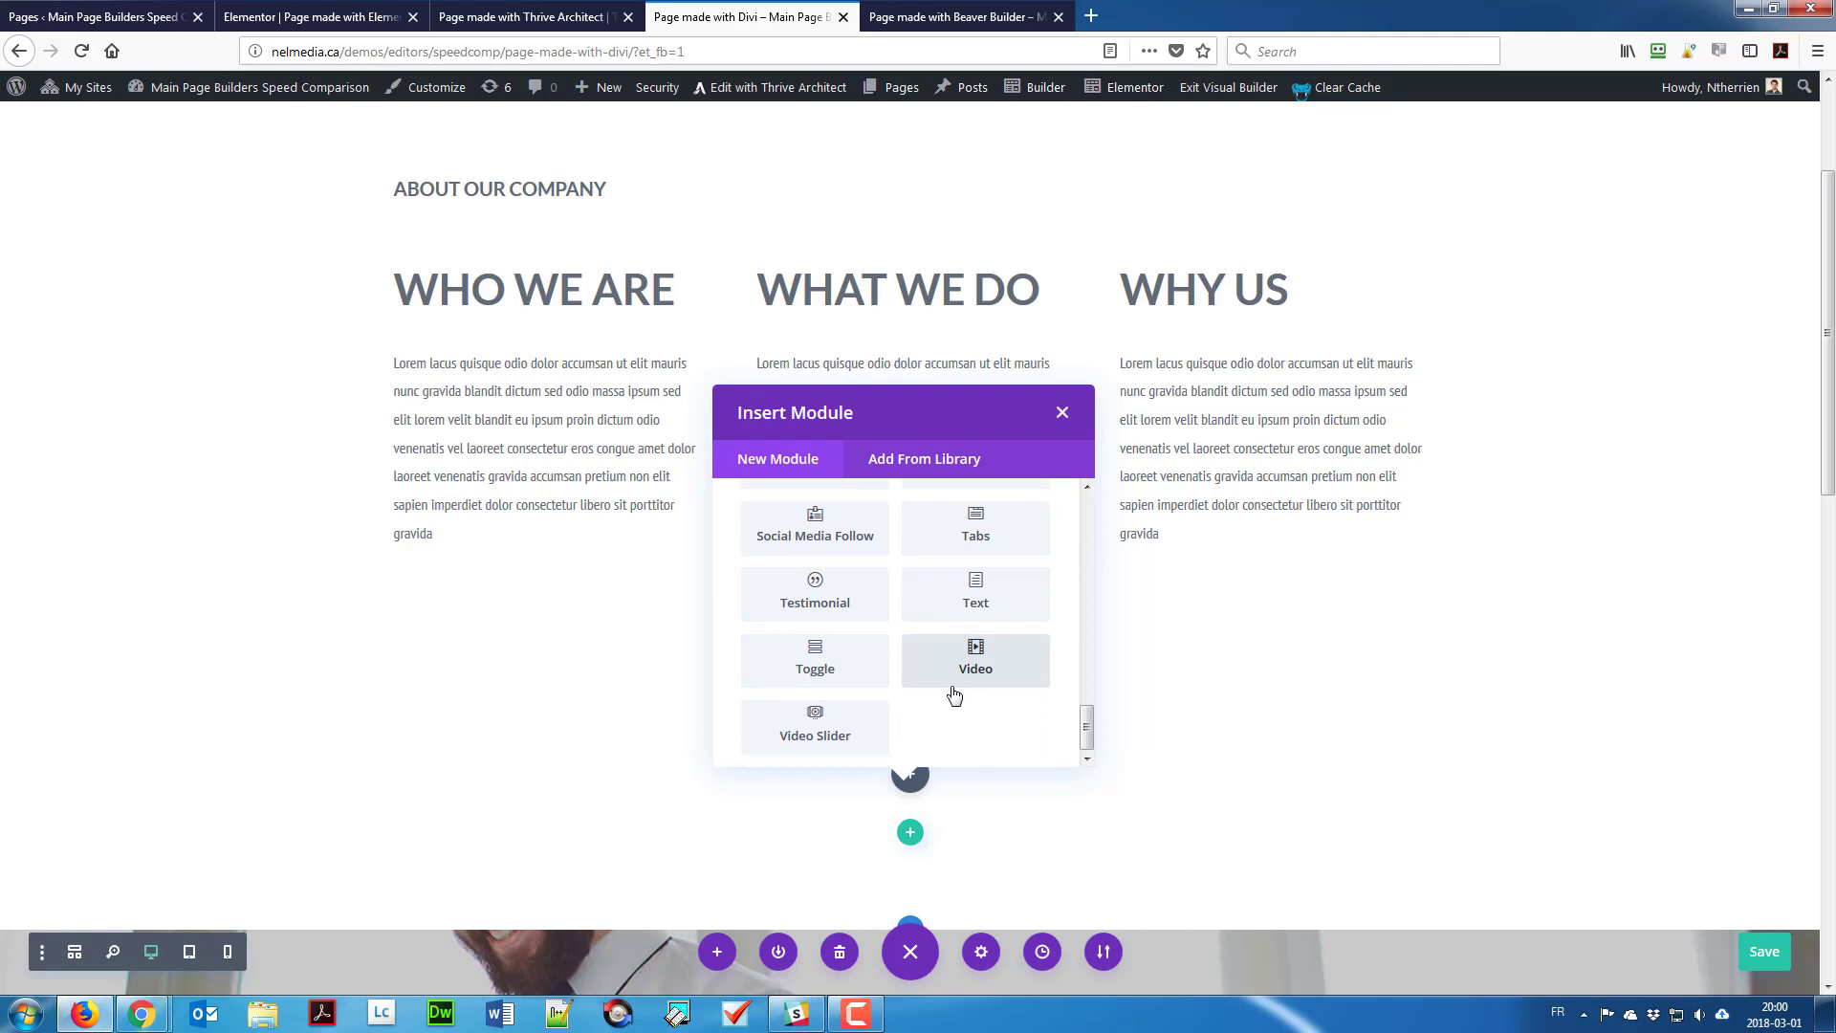
{"action": "scroll", "coordinate": [951, 684], "scroll_direction": "up", "scroll_amount": 8}
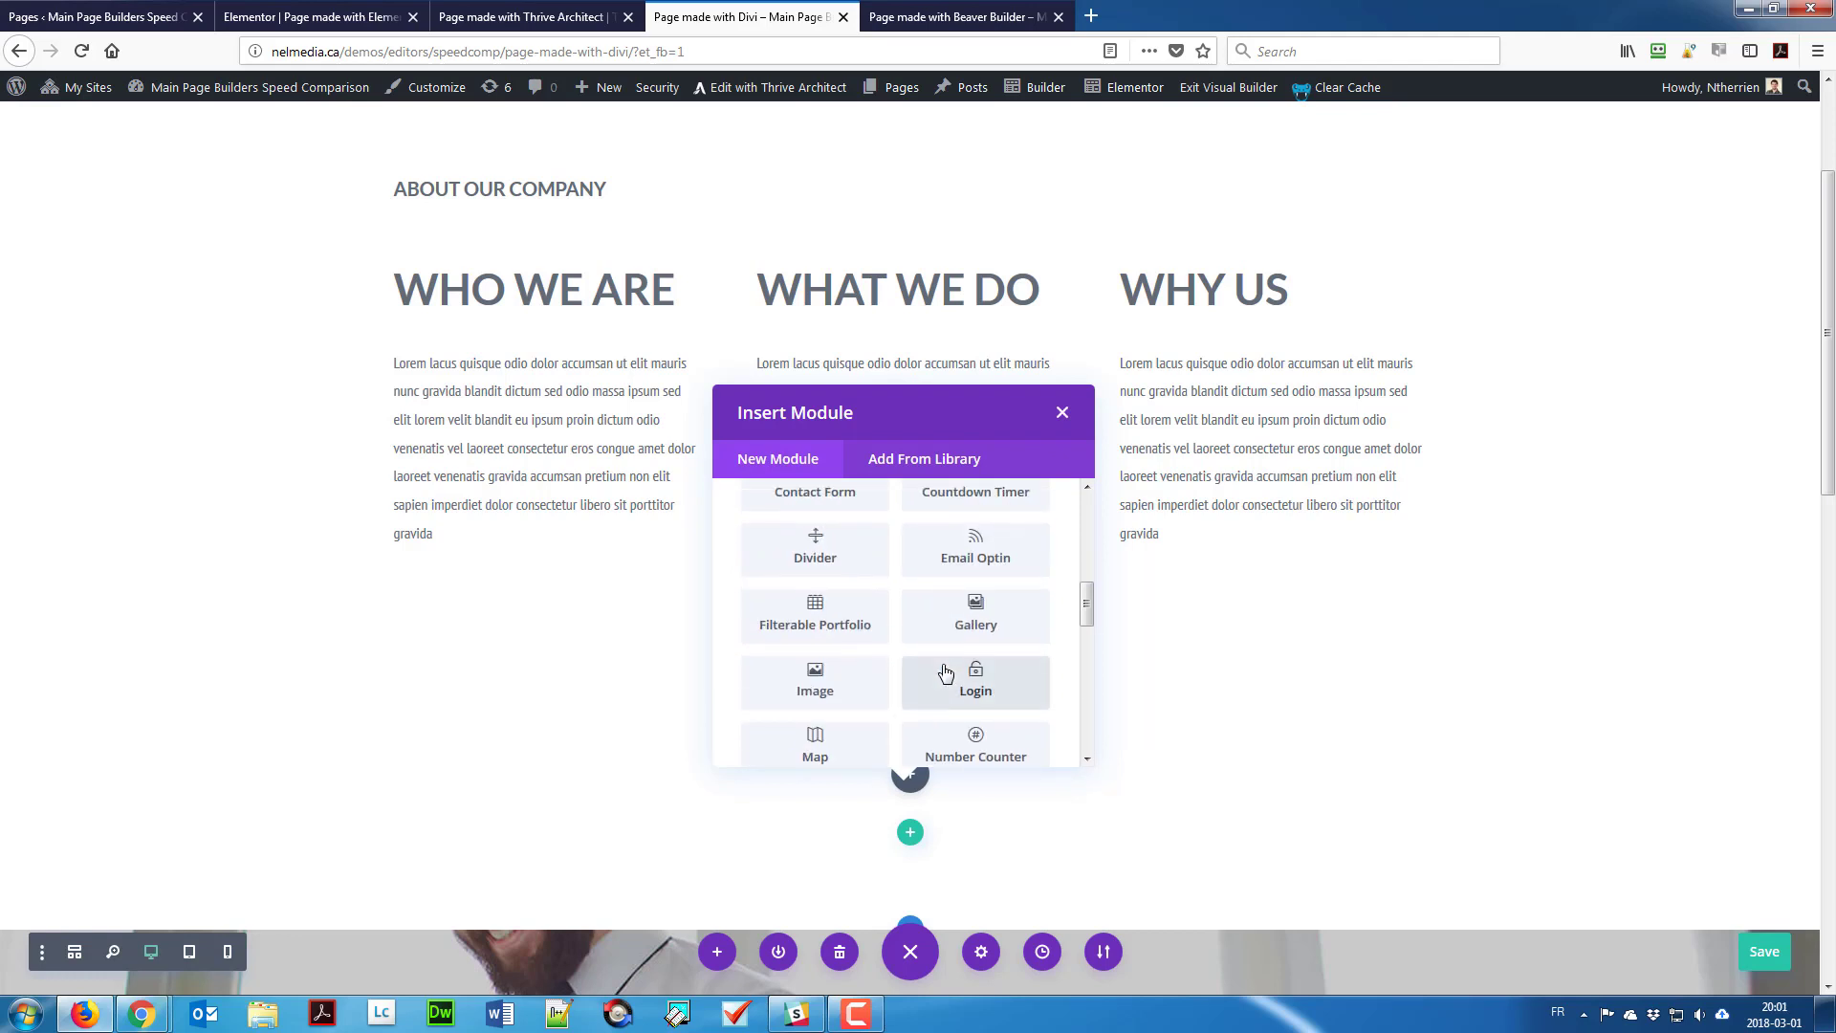
{"action": "scroll", "coordinate": [945, 674], "scroll_direction": "down", "scroll_amount": 2}
{"action": "scroll", "coordinate": [944, 675], "scroll_direction": "down", "scroll_amount": 3}
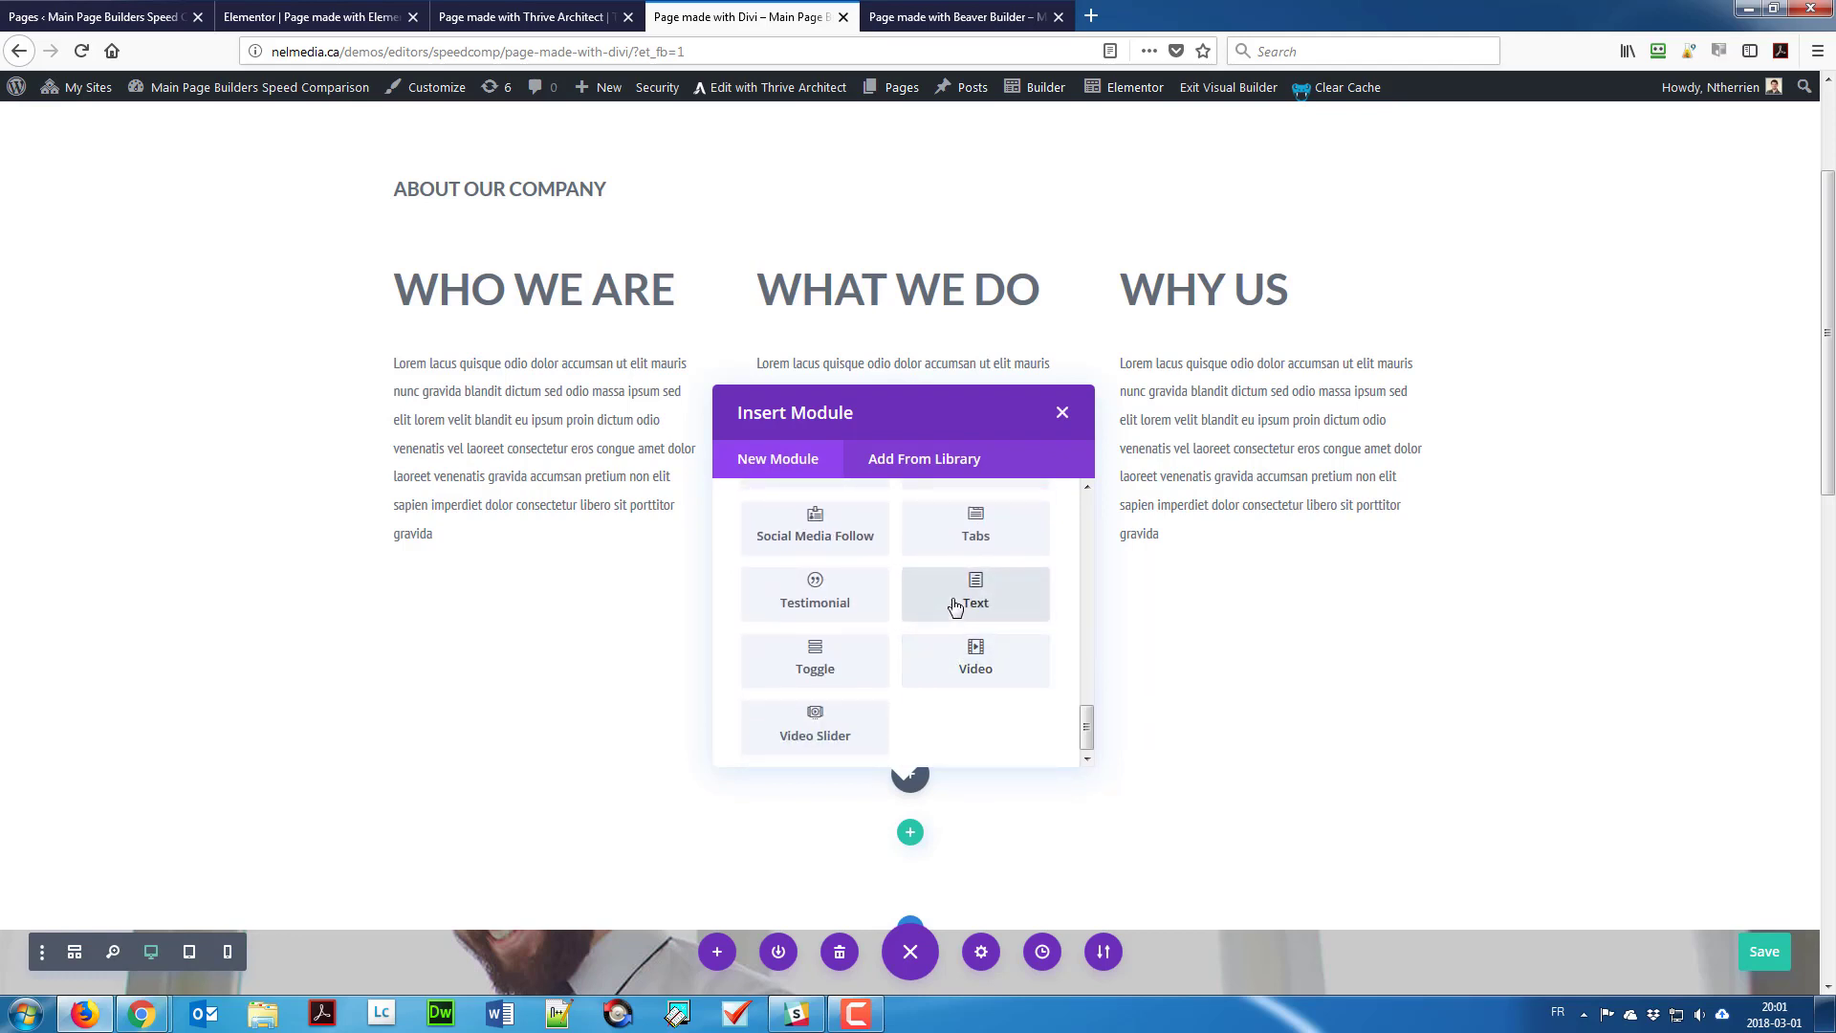
{"action": "left_click", "coordinate": [927, 610]}
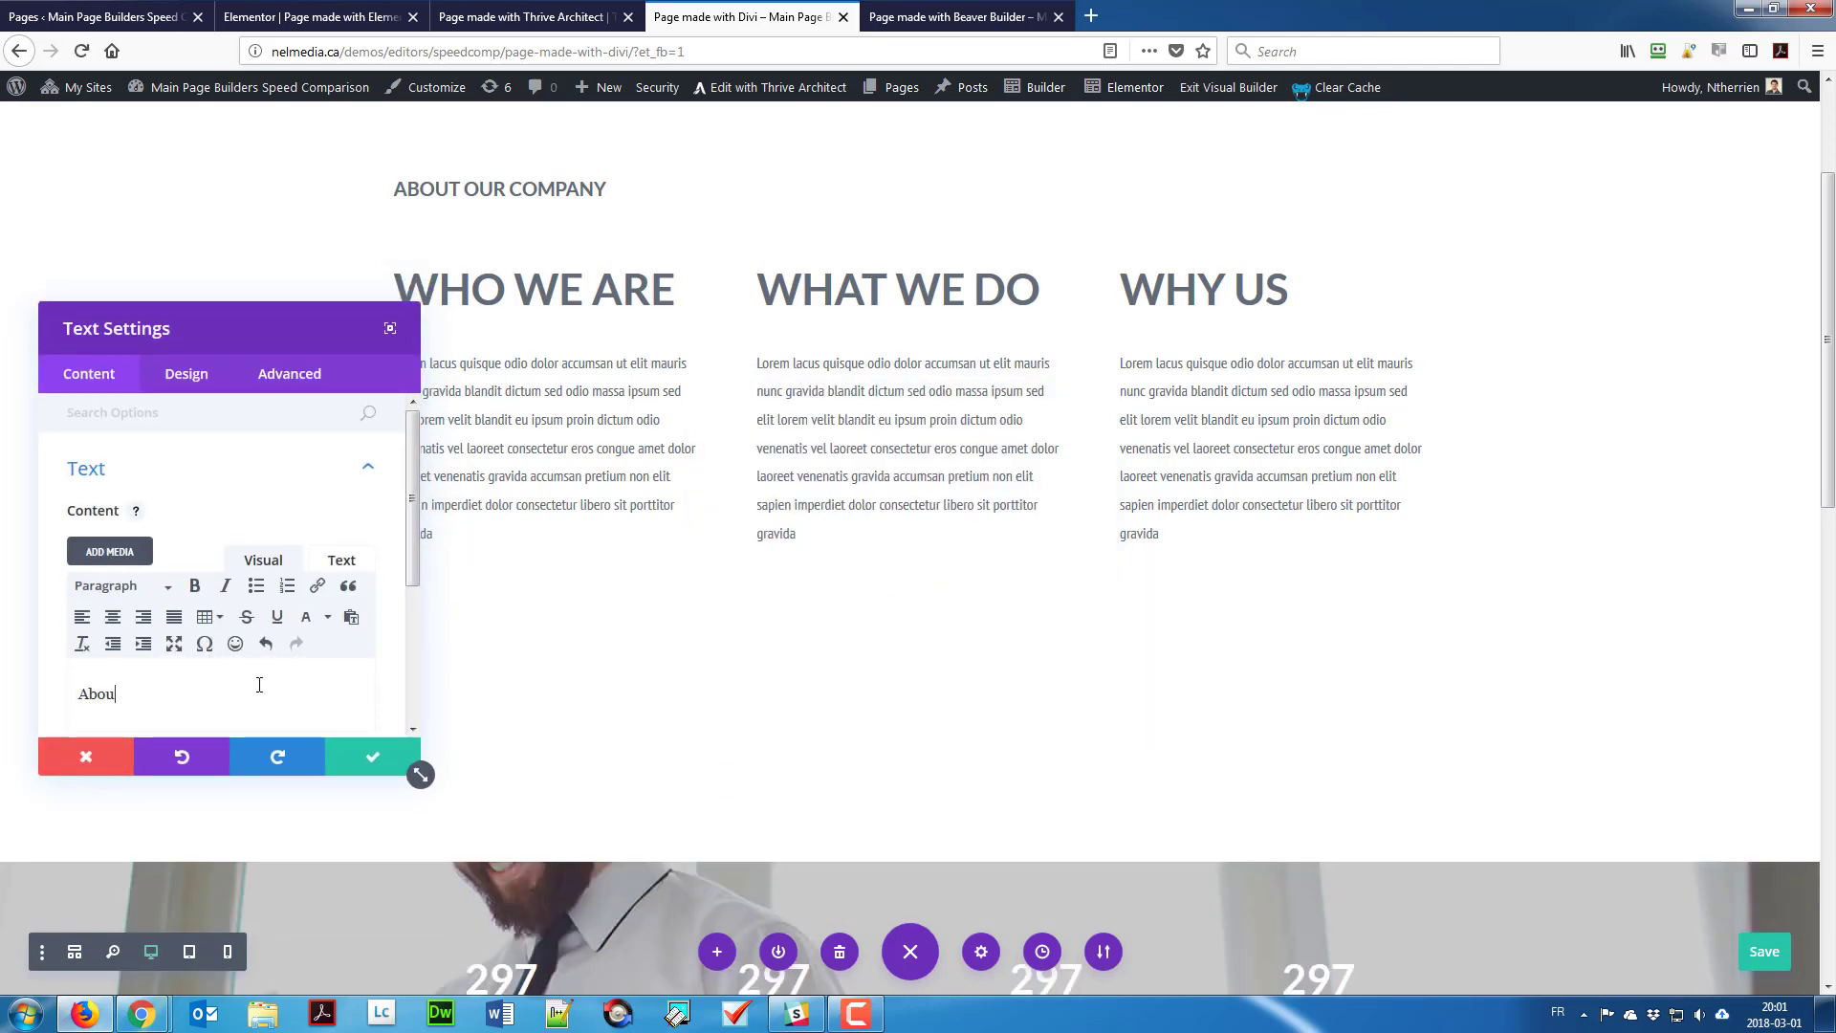
{"action": "type", "text": "About our company"}
Step: Format the new module's "About our company" text as Heading 2 and save the module settings
{"action": "key", "text": "ctrl+a"}
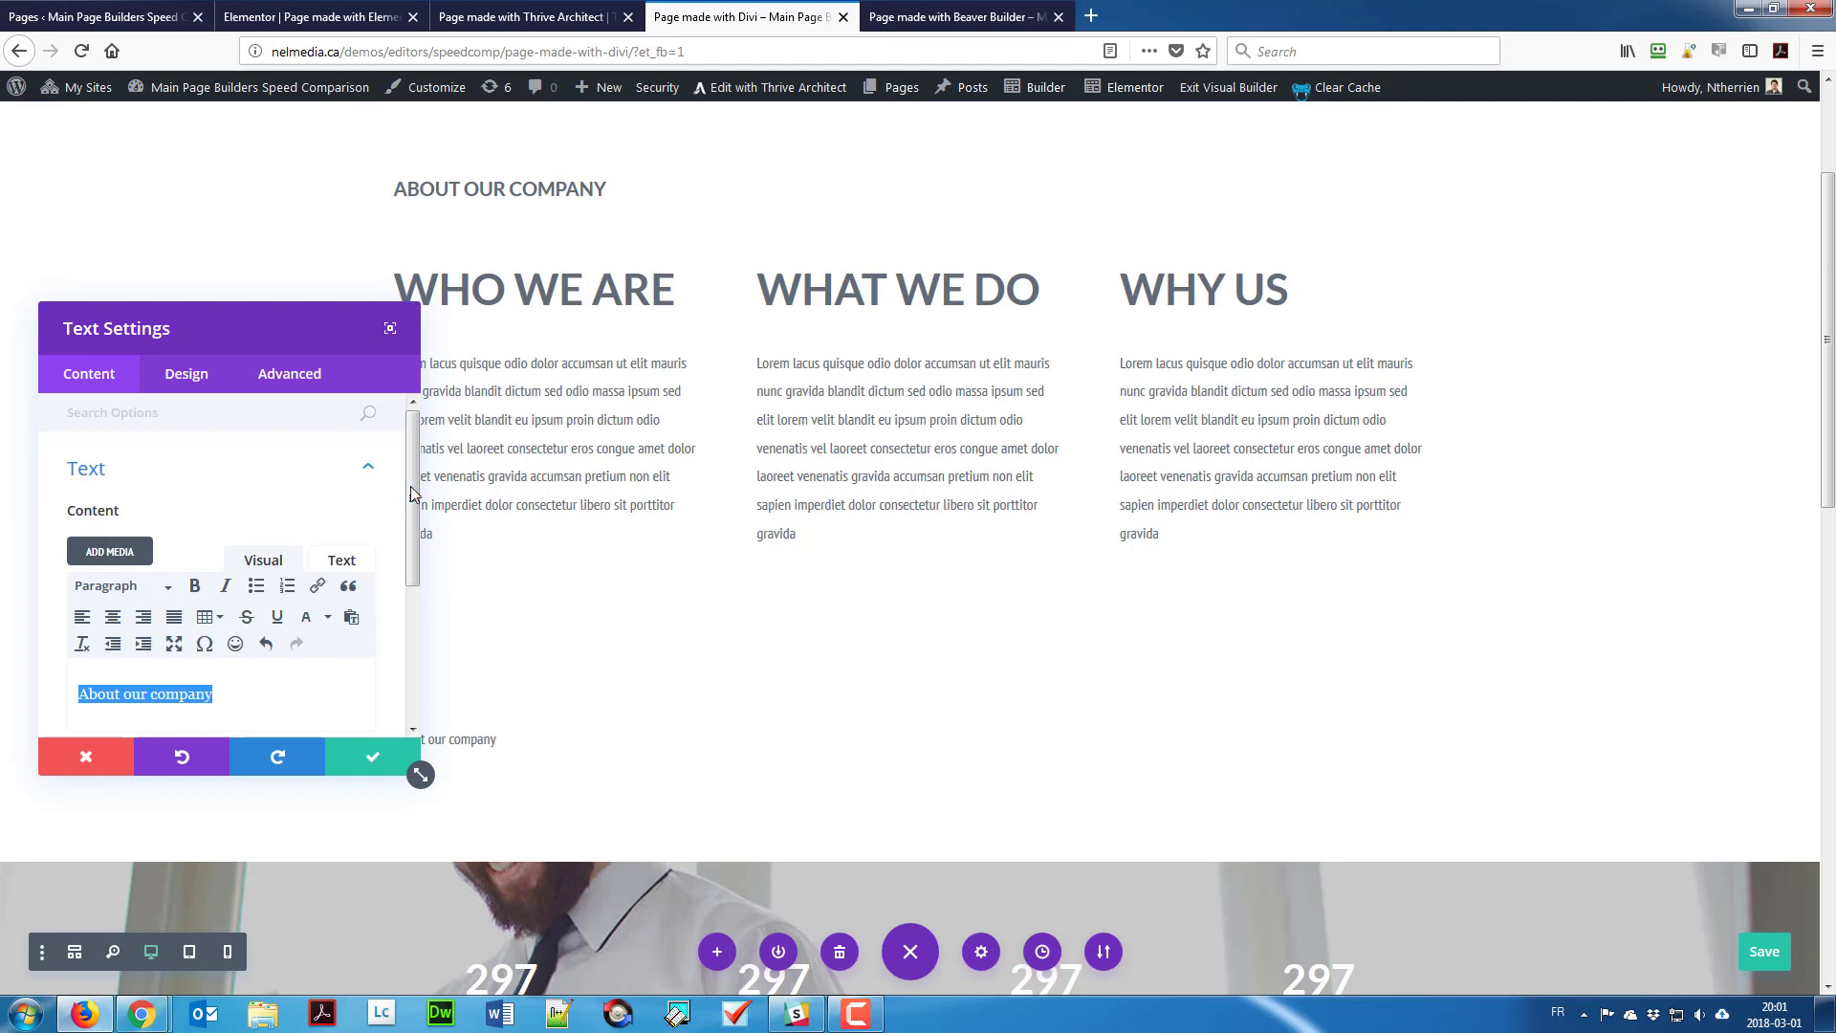
{"action": "mouse_move", "coordinate": [411, 493]}
{"action": "left_mouse_down"}
{"action": "mouse_move", "coordinate": [423, 534]}
{"action": "mouse_move", "coordinate": [417, 487]}
{"action": "left_mouse_up"}
{"action": "left_click", "coordinate": [100, 586]}
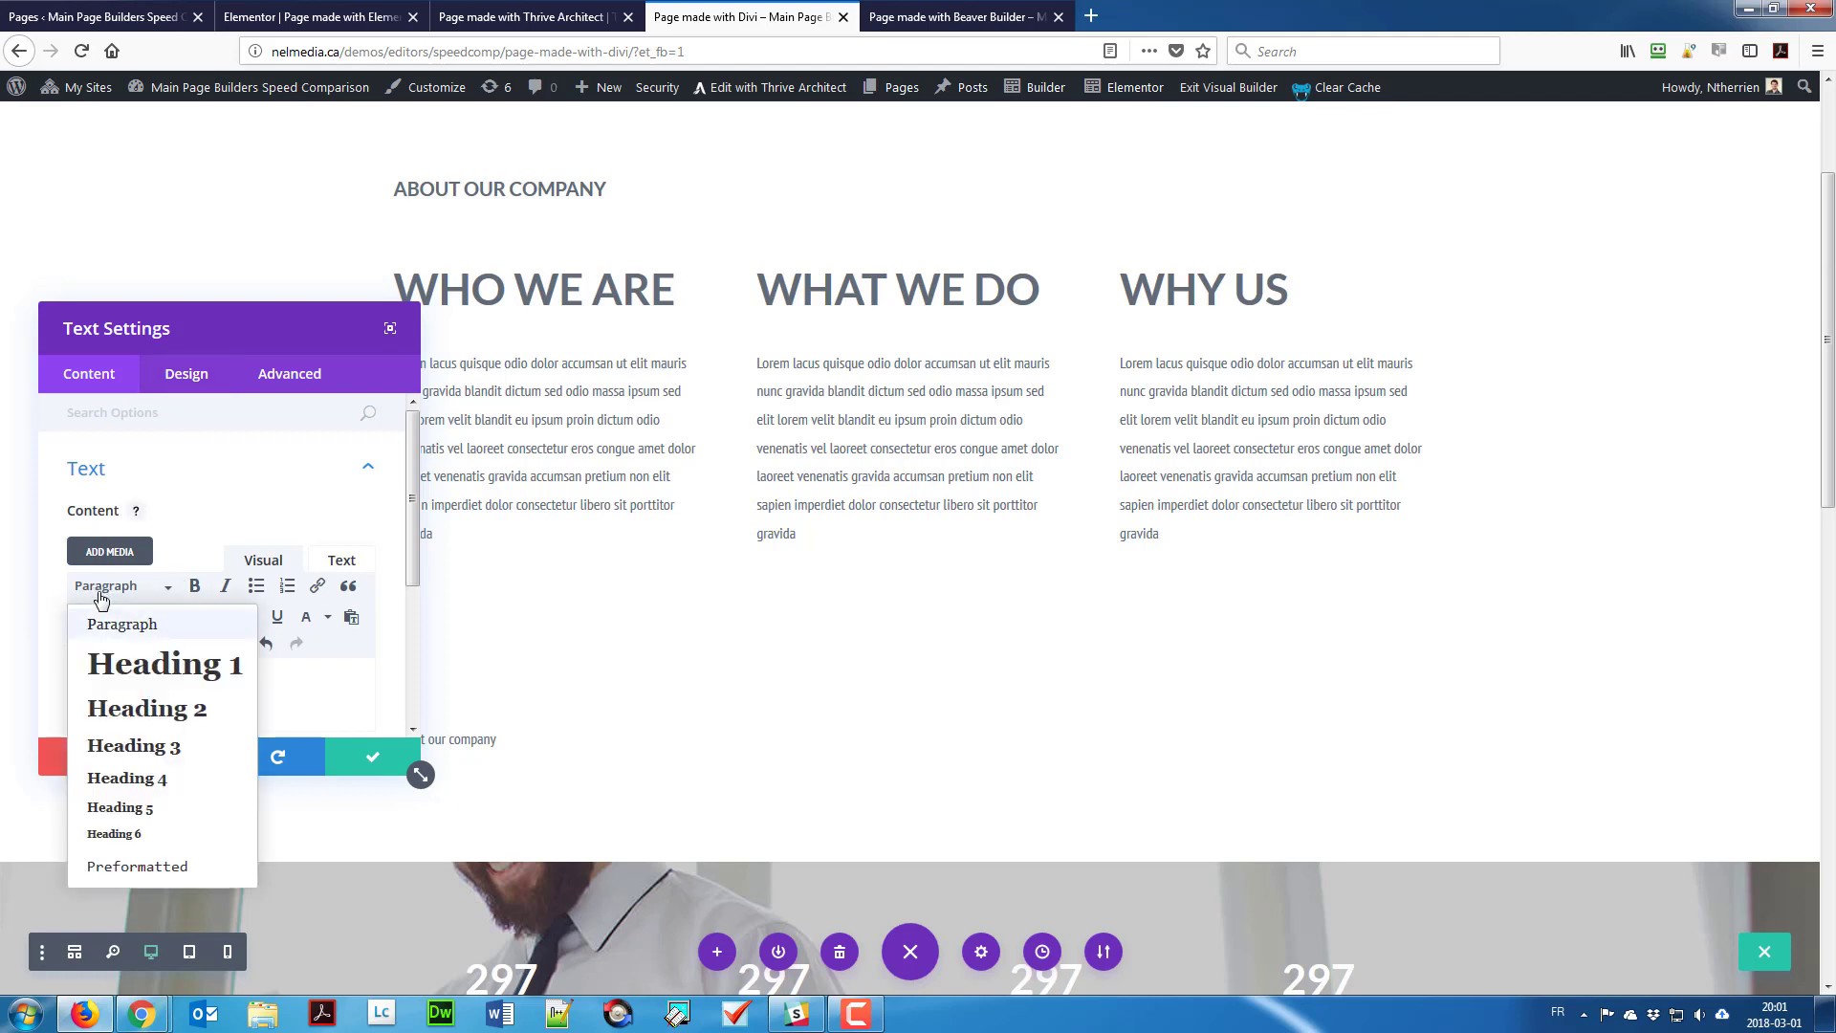
{"action": "left_click", "coordinate": [125, 712]}
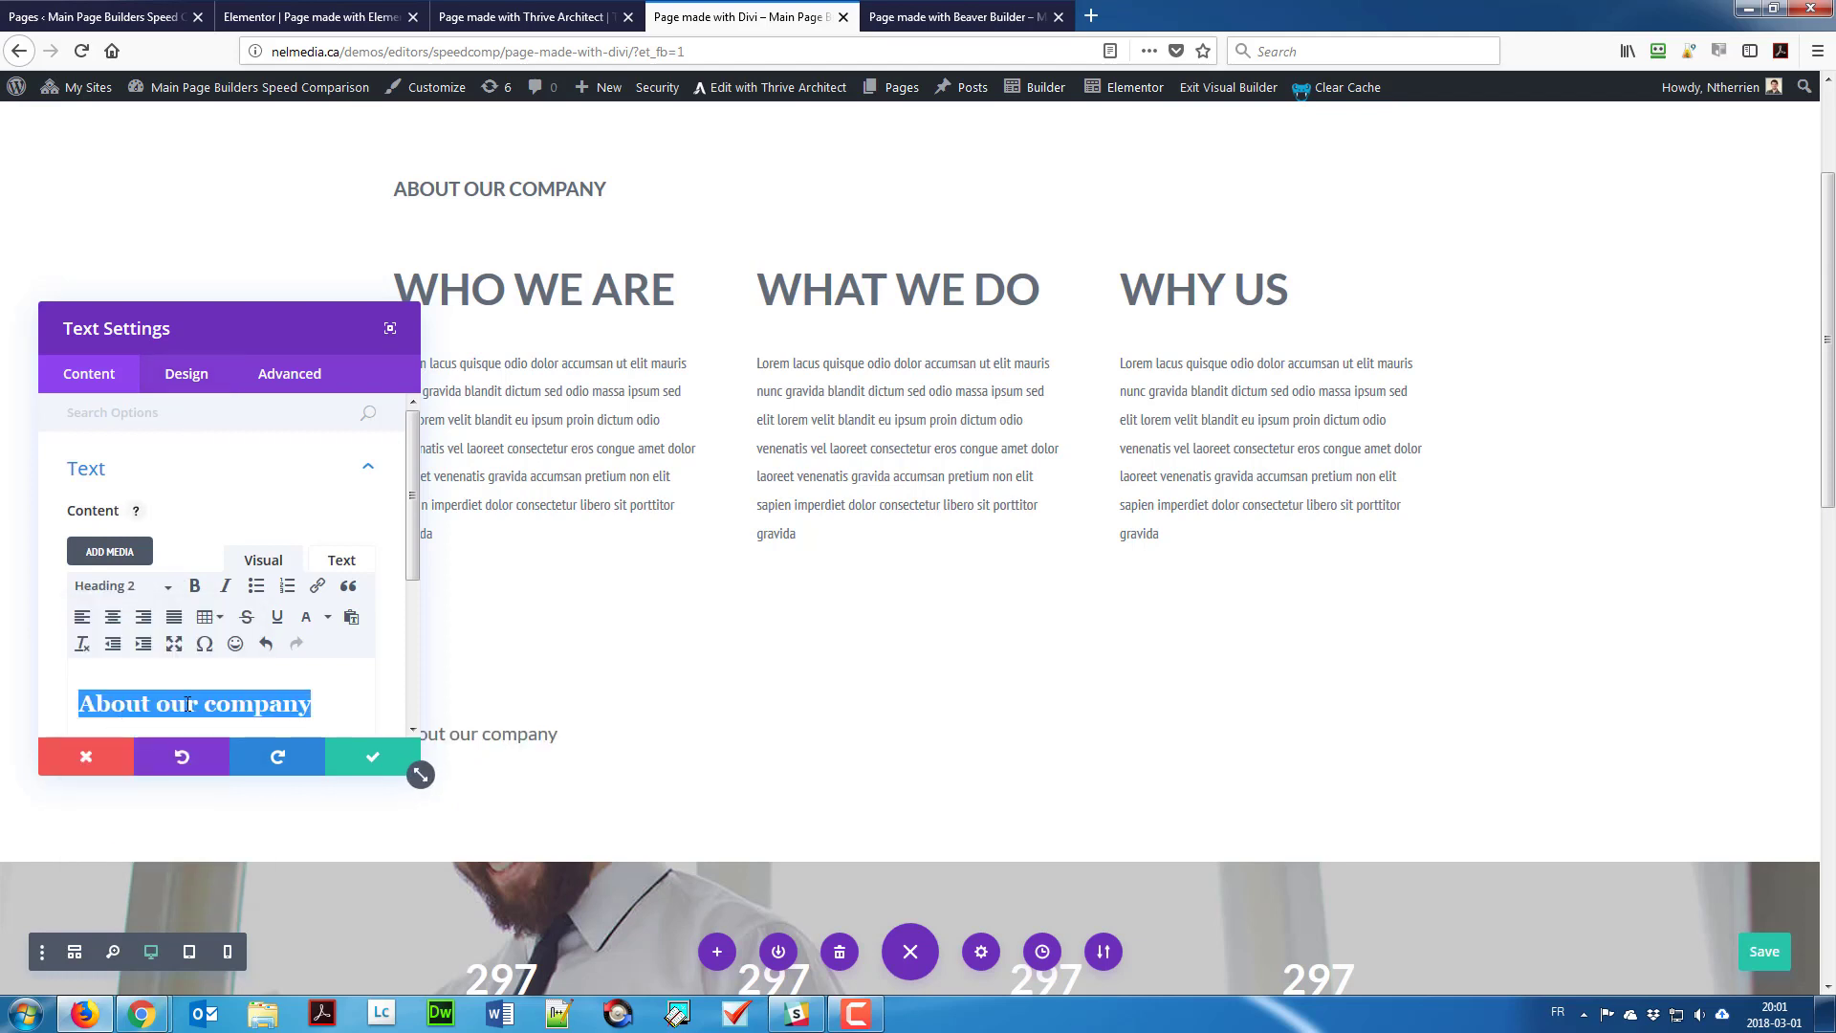
{"action": "left_click_drag", "start_coordinate": [415, 485], "coordinate": [415, 547]}
{"action": "scroll", "coordinate": [415, 547], "scroll_direction": "up", "scroll_amount": 2}
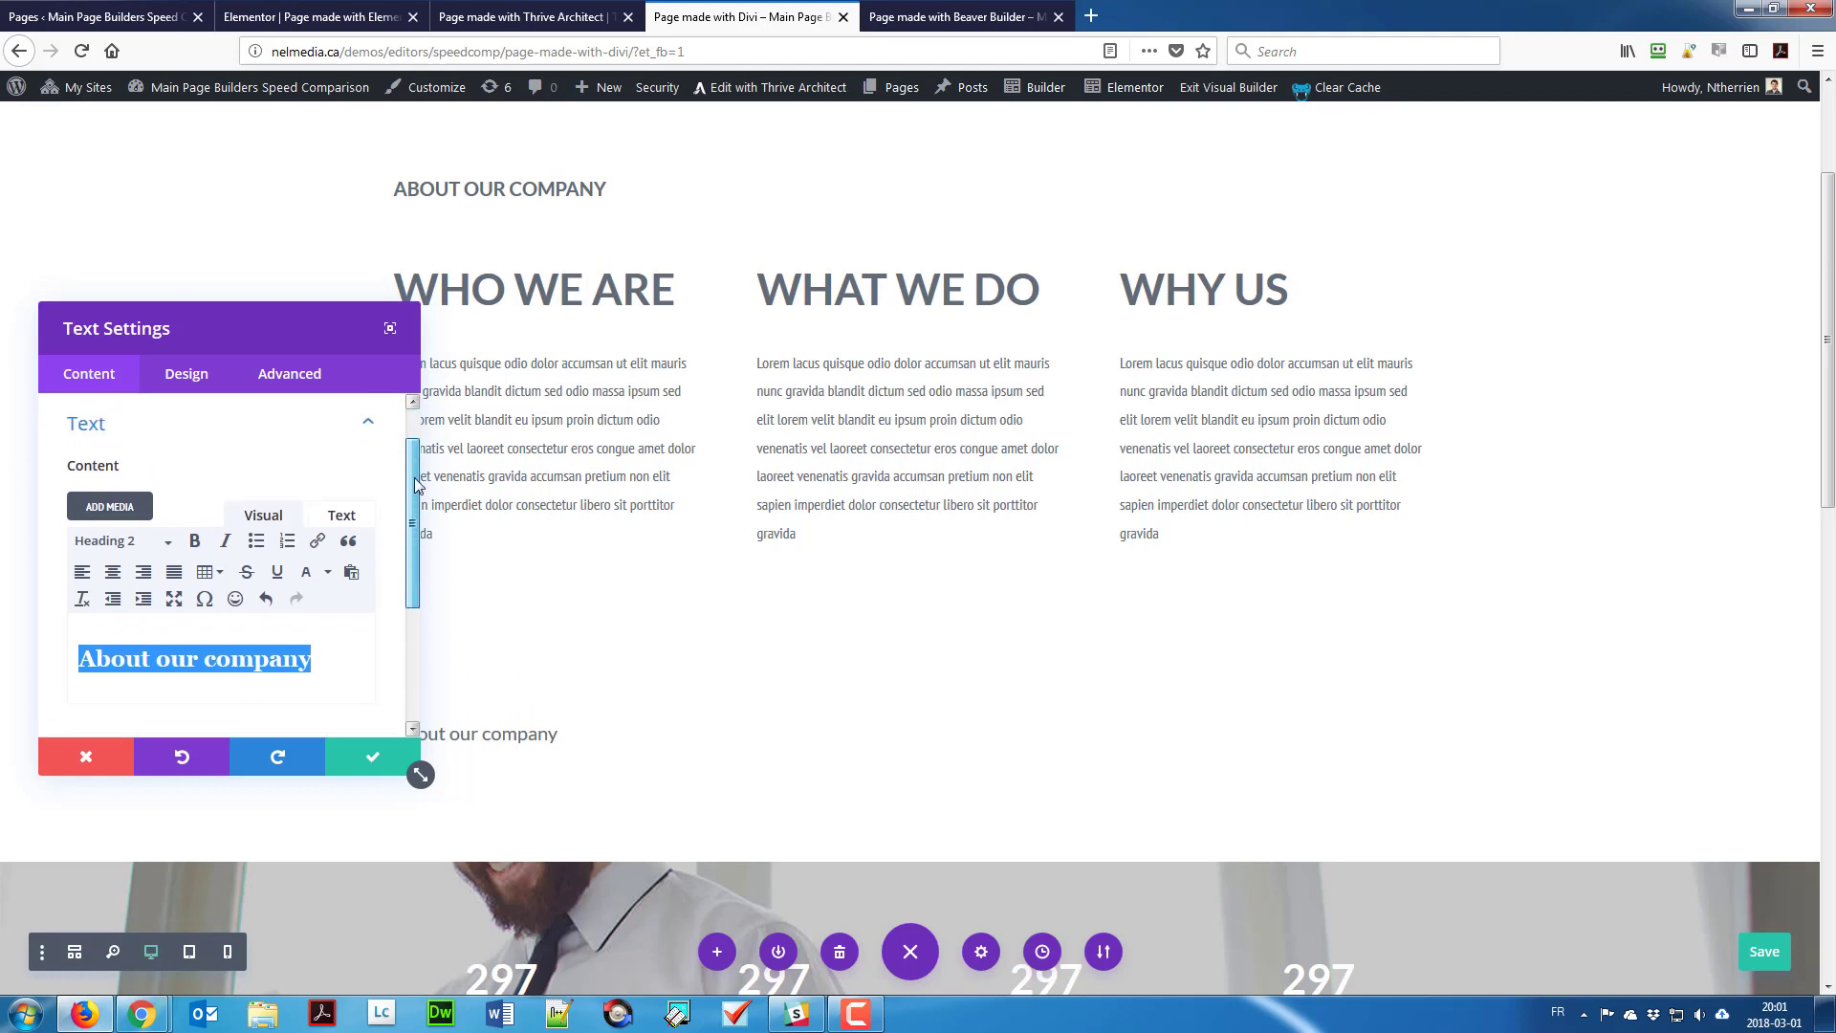
{"action": "left_click", "coordinate": [368, 759]}
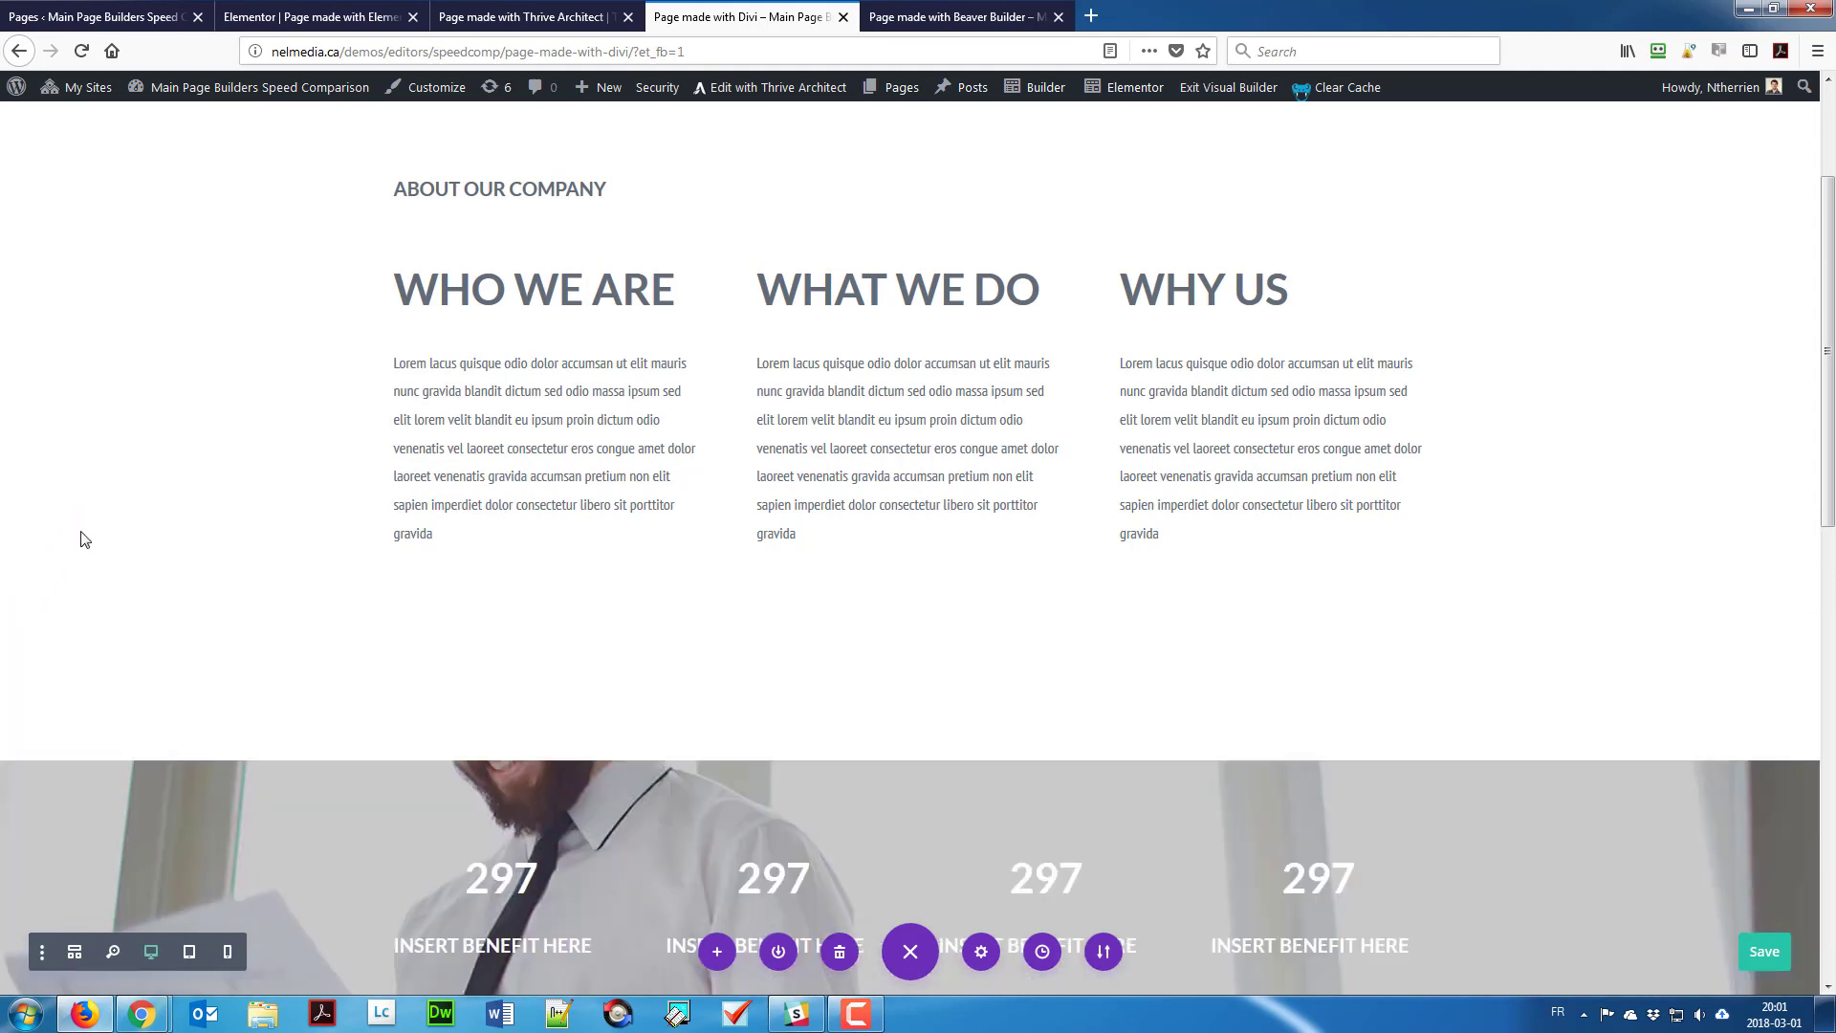
{"action": "scroll", "coordinate": [96, 524], "scroll_direction": "down", "scroll_amount": 5}
{"action": "scroll", "coordinate": [230, 328], "scroll_direction": "up", "scroll_amount": 5}
{"action": "left_click_drag", "start_coordinate": [213, 369], "coordinate": [401, 290]}
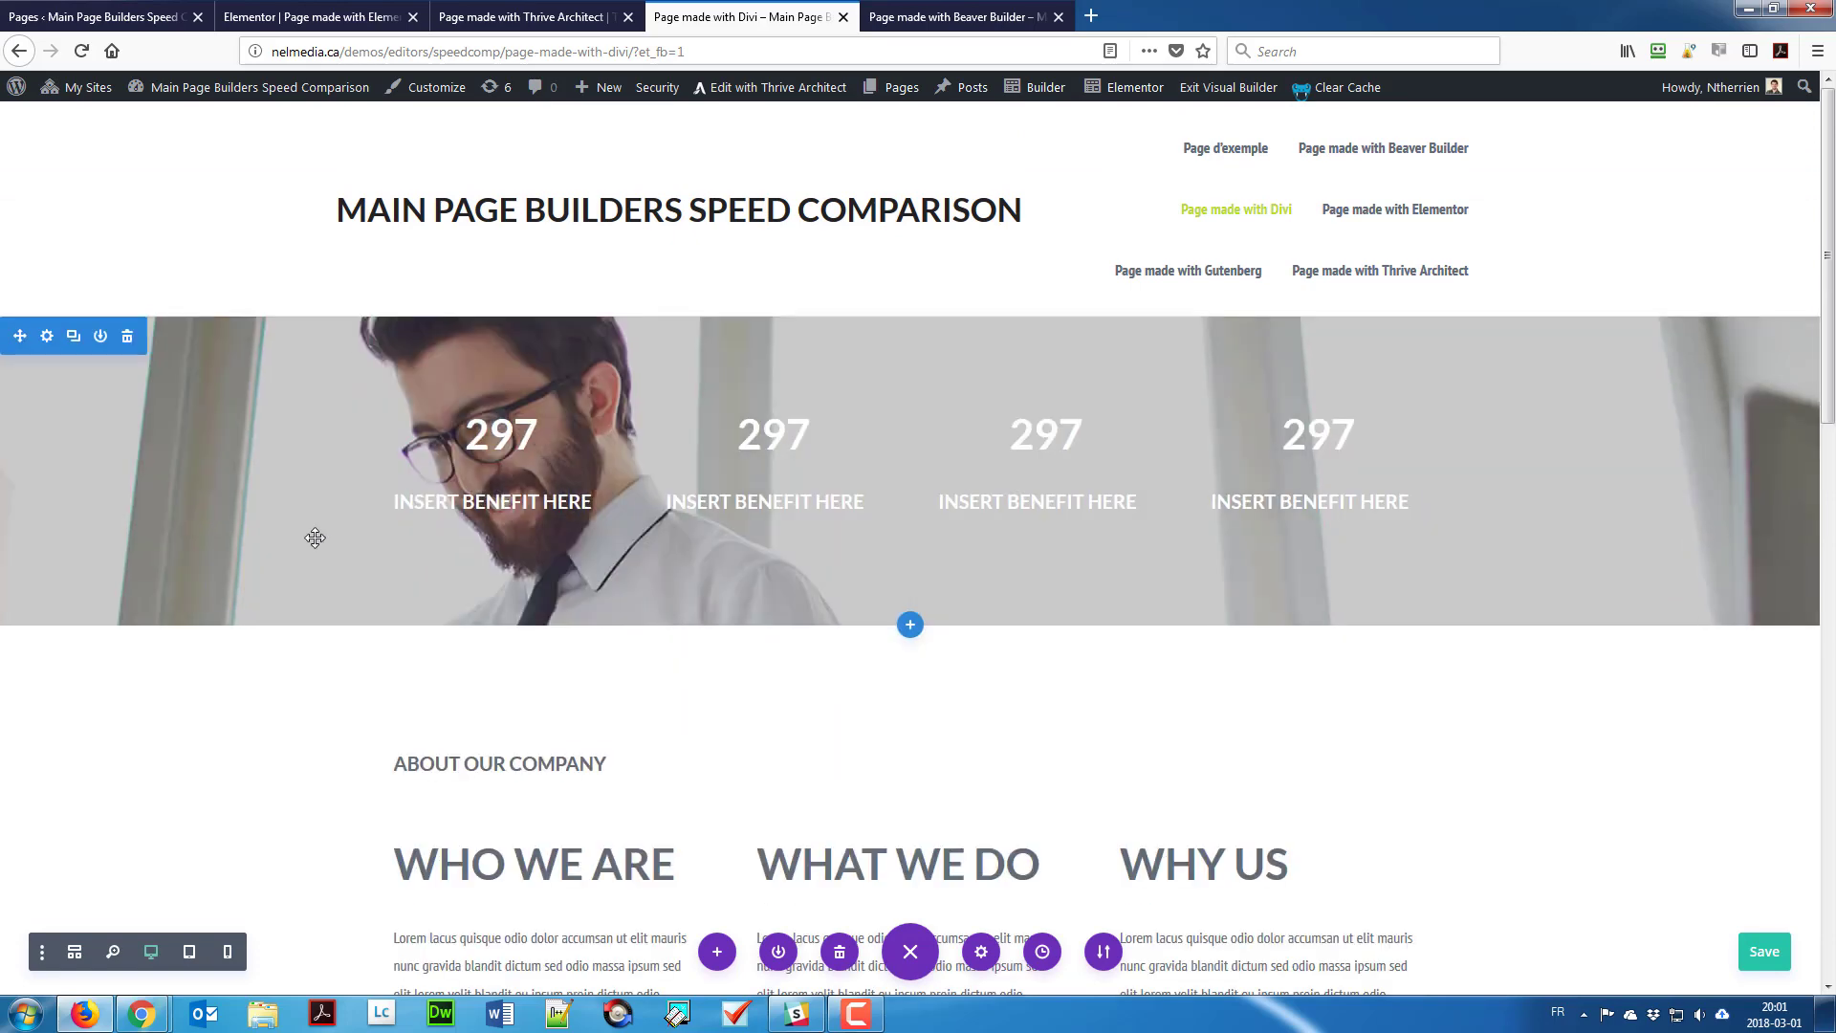
{"action": "scroll", "coordinate": [282, 660], "scroll_direction": "down", "scroll_amount": 5}
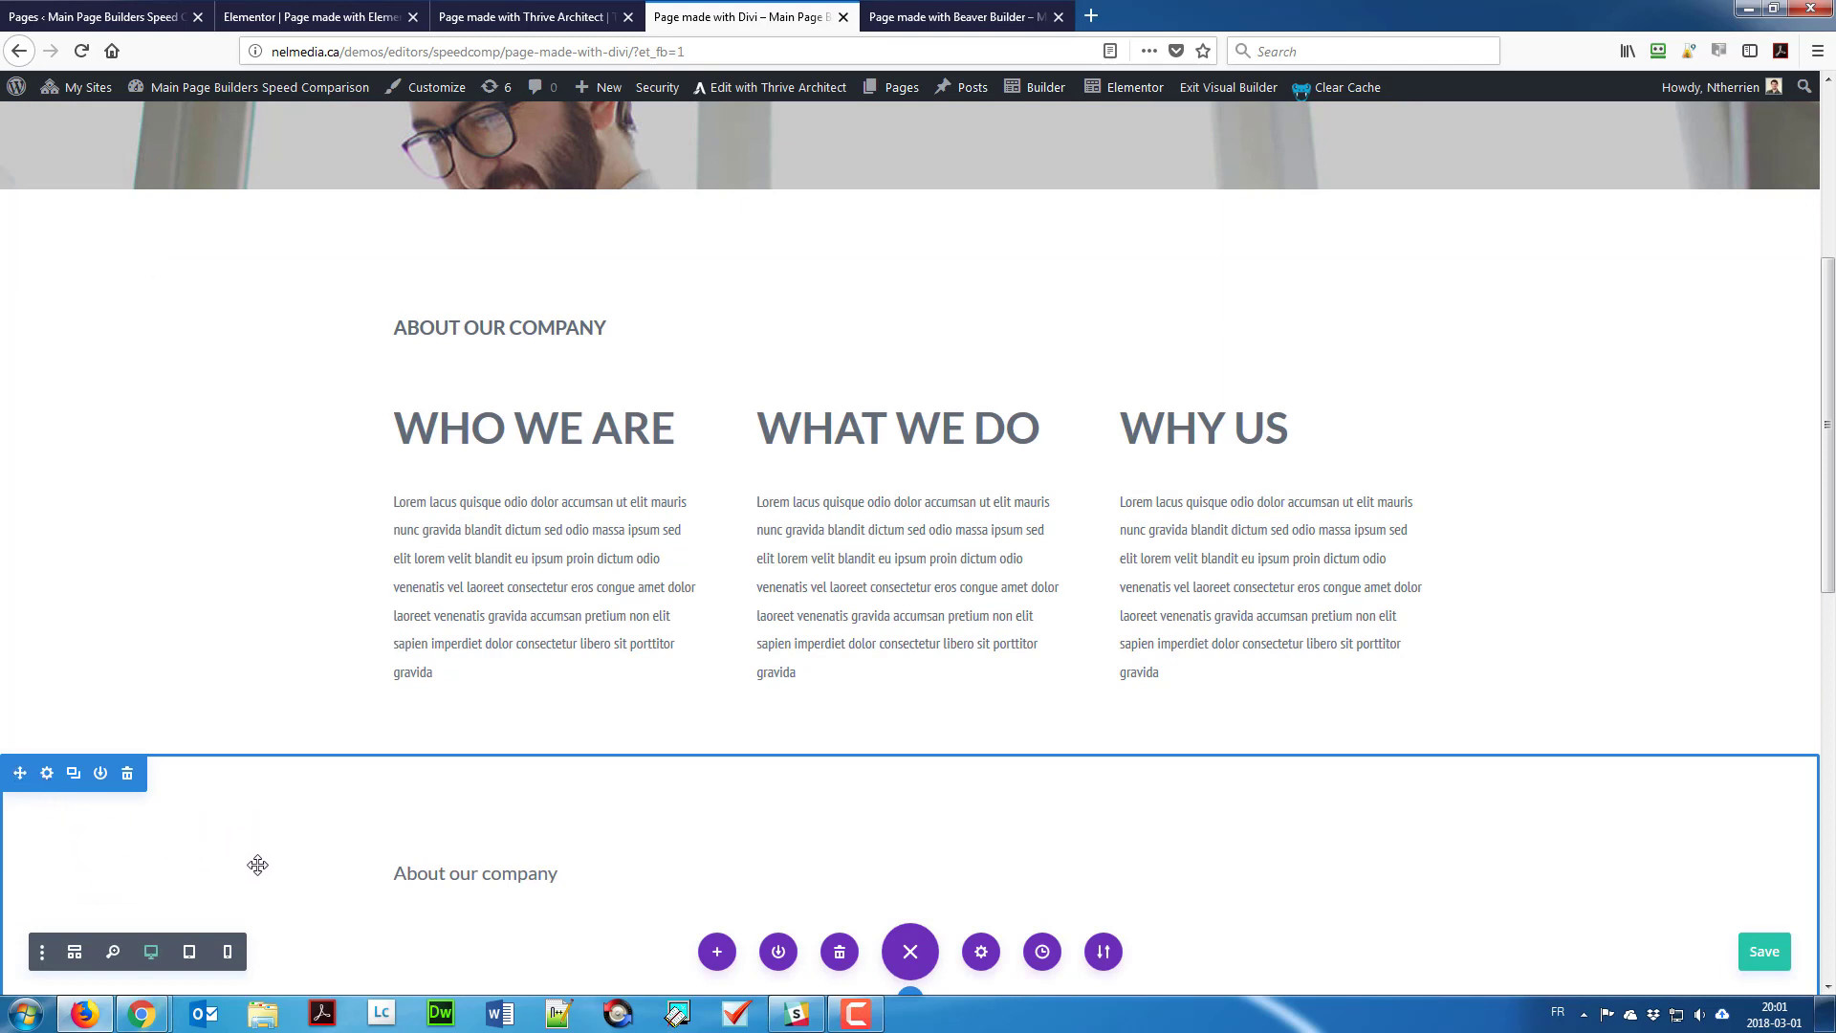
{"action": "scroll", "coordinate": [259, 865], "scroll_direction": "down", "scroll_amount": 4}
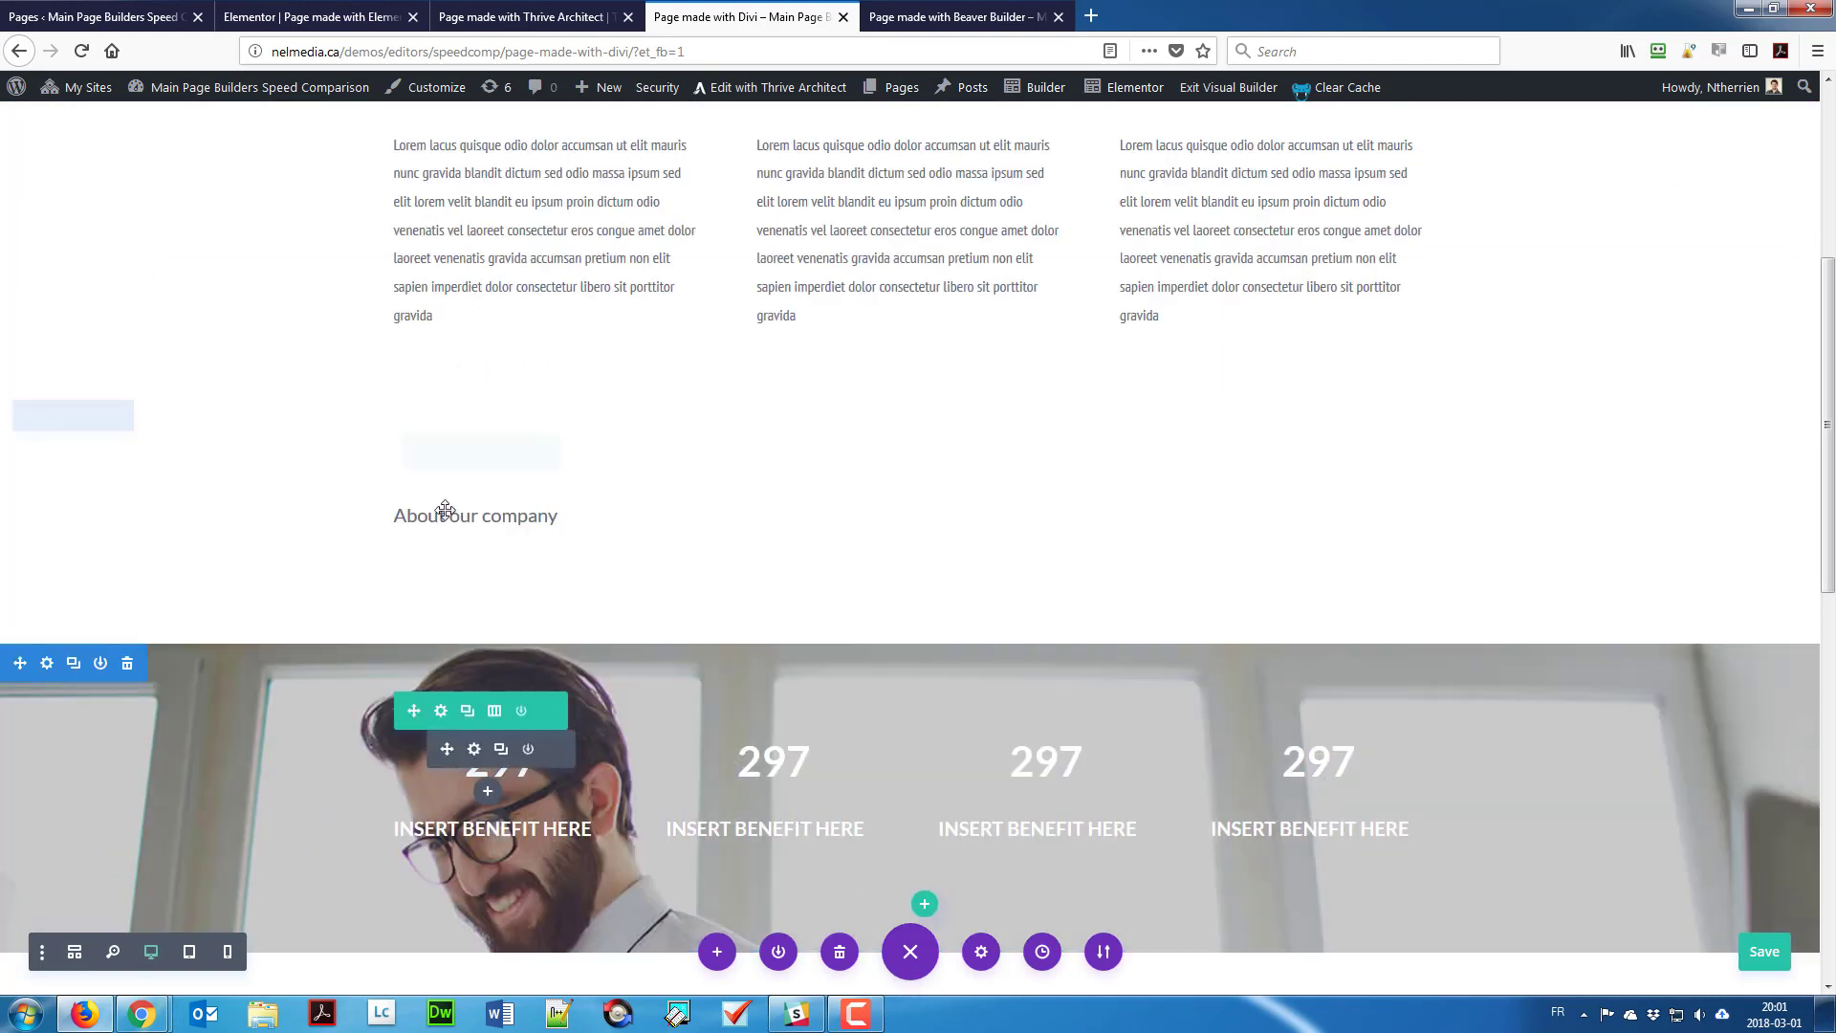
Step: Move the new "About our company" section to the top of the page content, above the original company section
{"action": "left_click", "coordinate": [443, 529]}
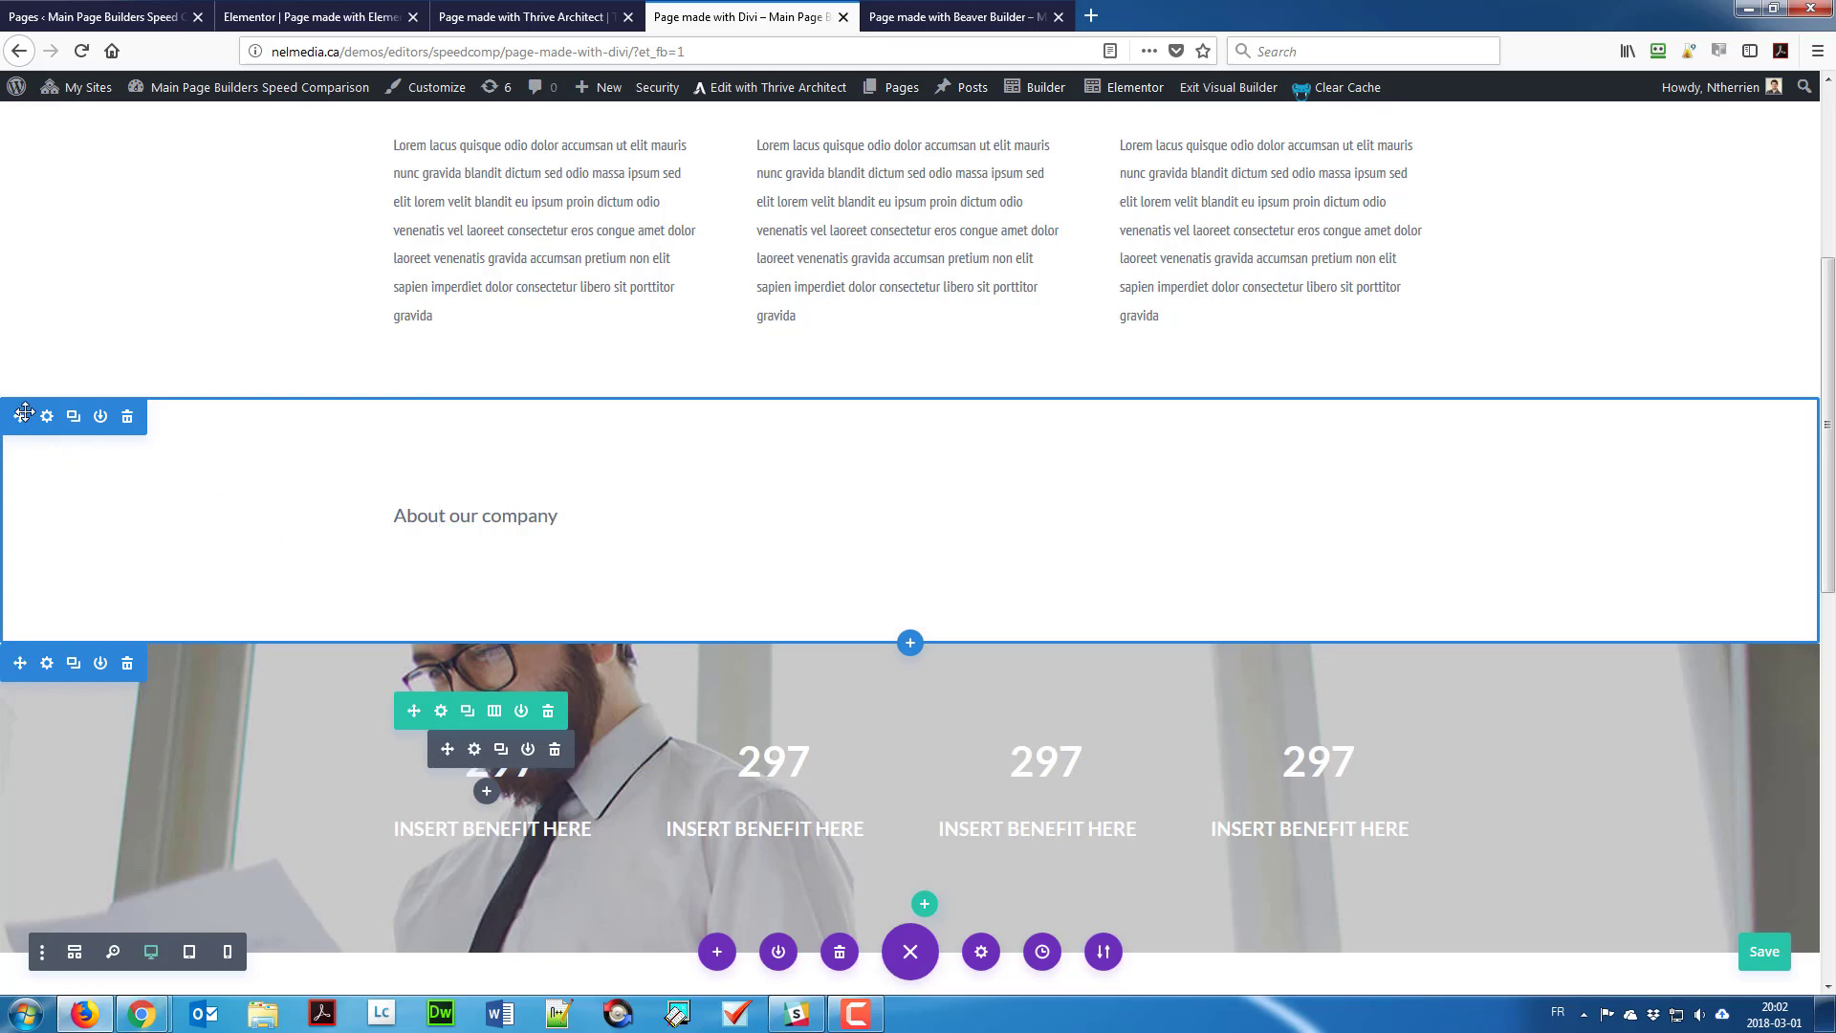
{"action": "left_click_drag", "start_coordinate": [24, 411], "coordinate": [192, 361]}
{"action": "scroll", "coordinate": [176, 356], "scroll_direction": "up", "scroll_amount": 4}
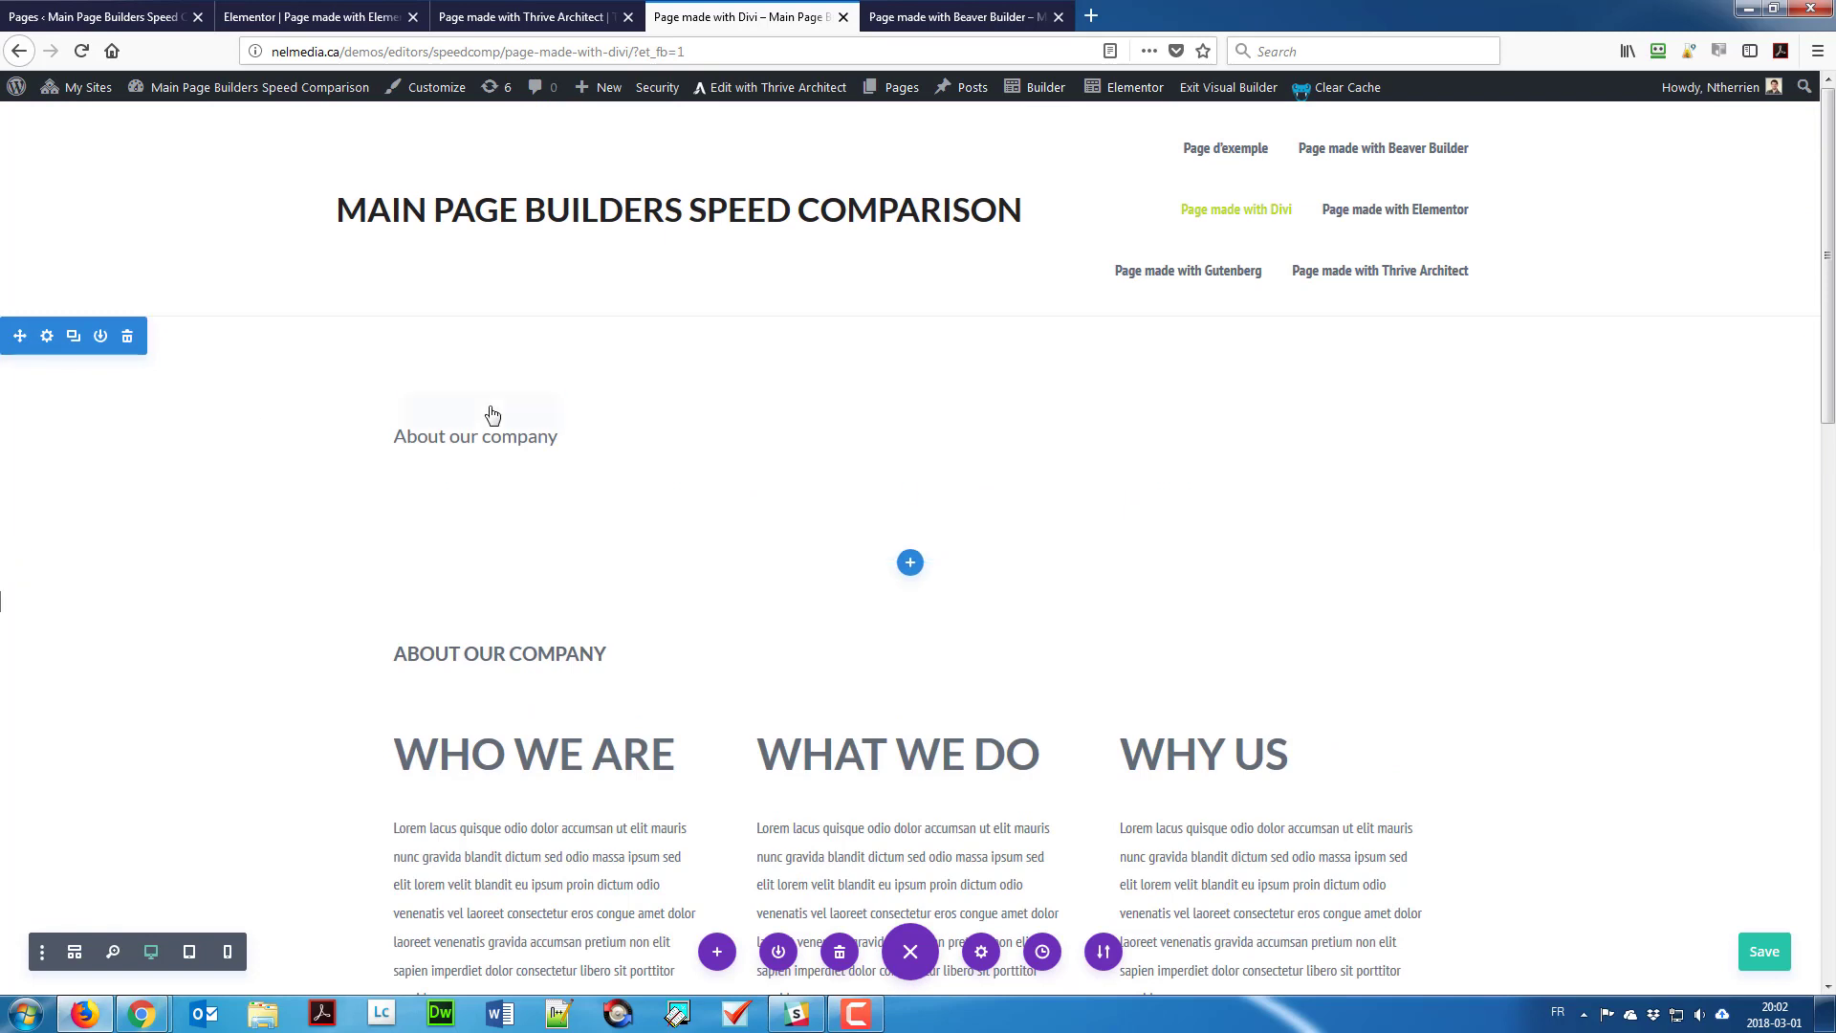
Step: Examine the heading text design settings of the original "ABOUT OUR COMPANY" module and close them without changes
{"action": "mouse_move", "coordinate": [491, 418]}
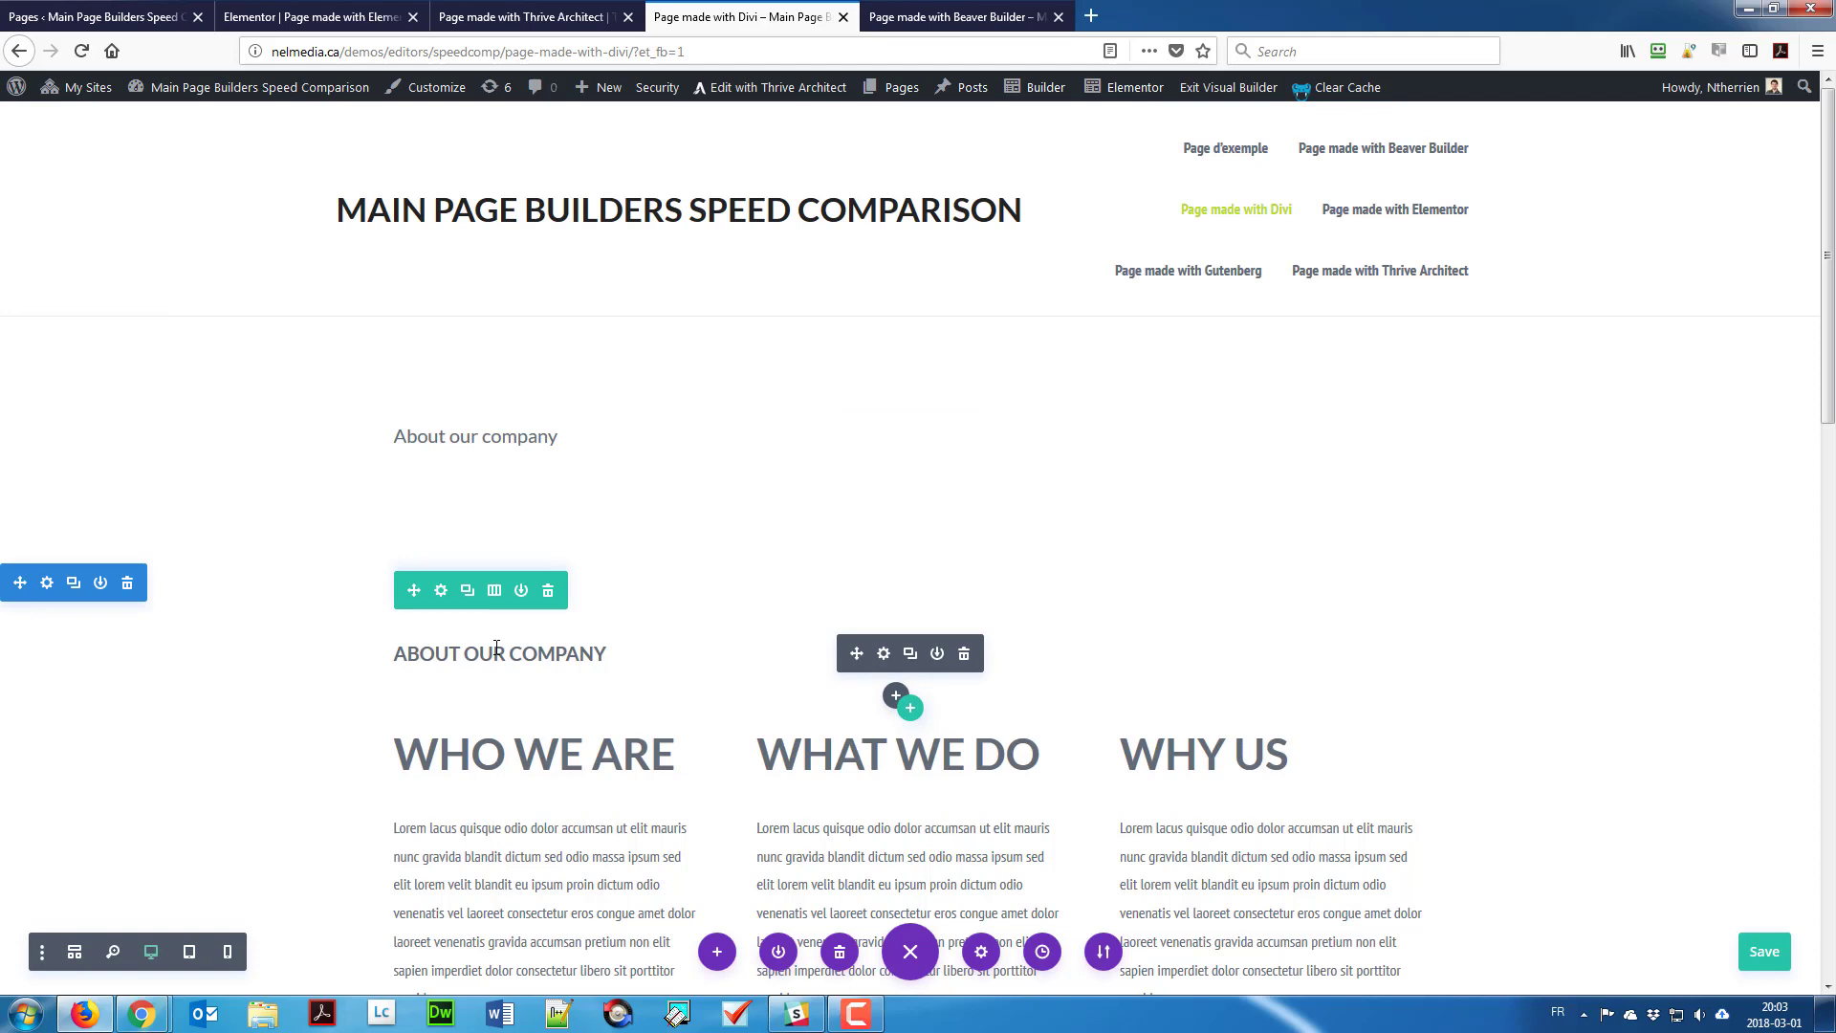
{"action": "left_click", "coordinate": [497, 651]}
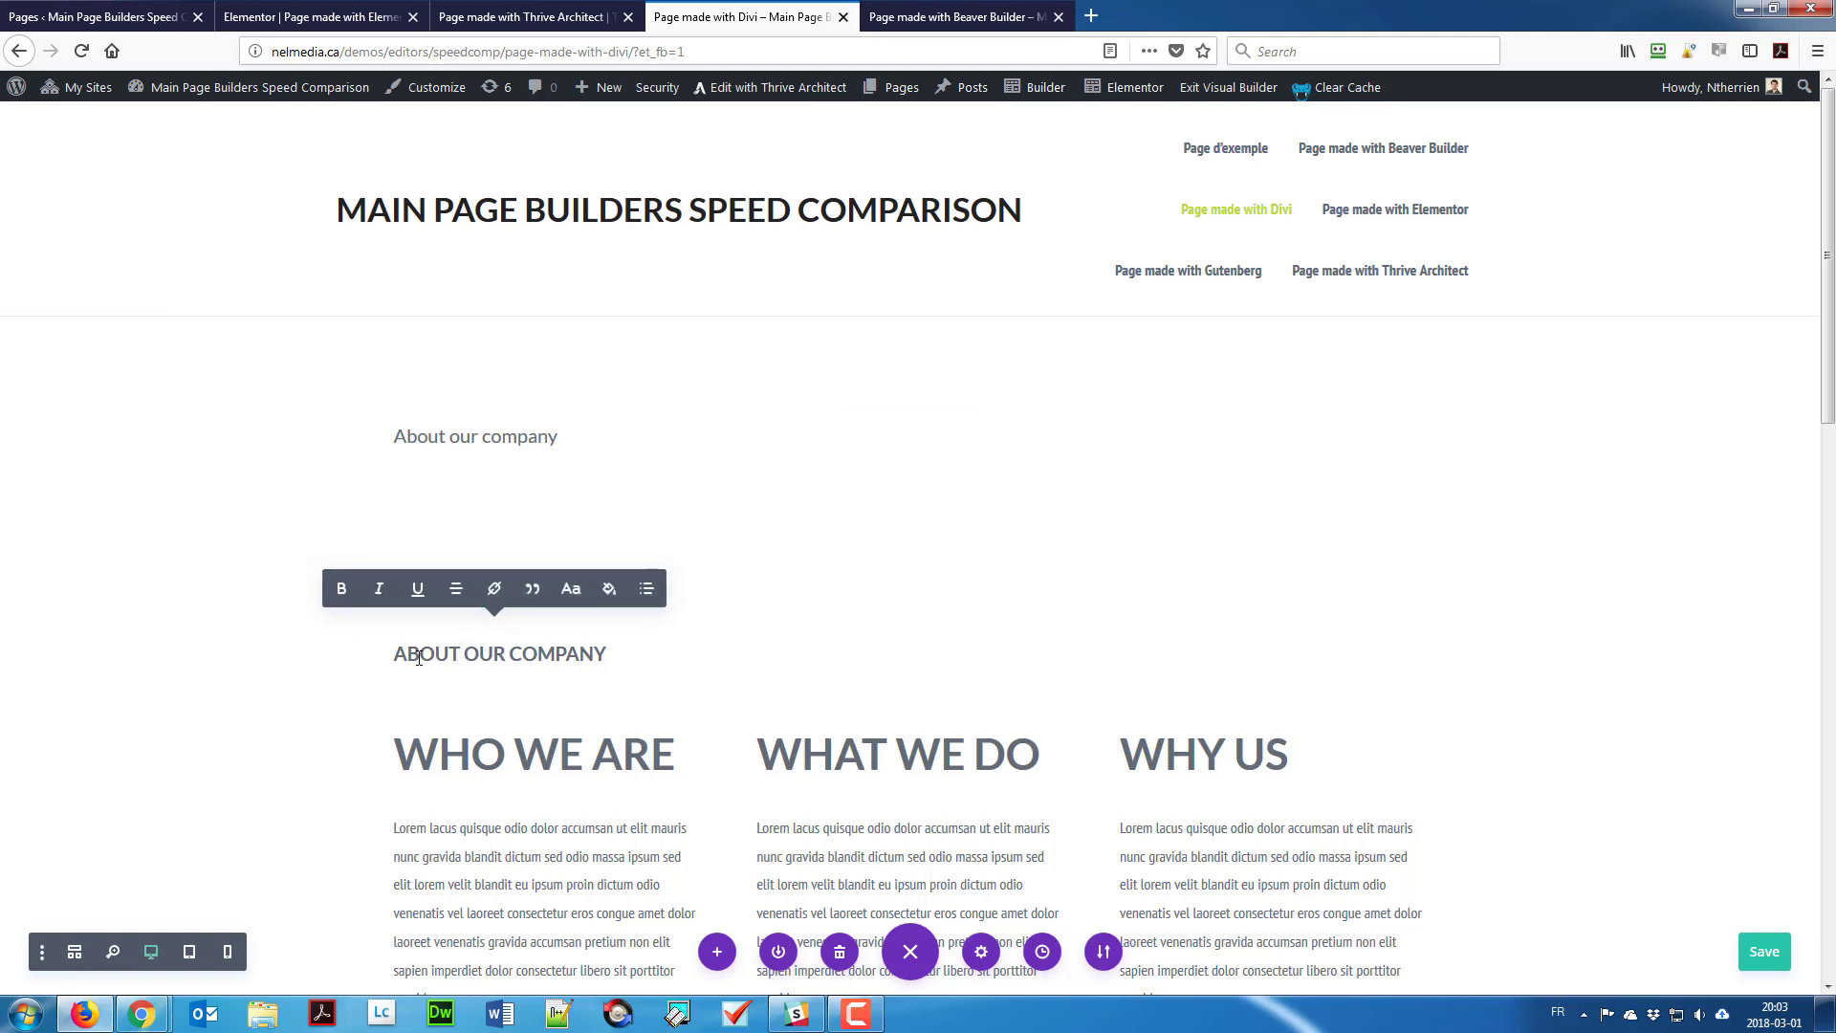
{"action": "left_click", "coordinate": [756, 677]}
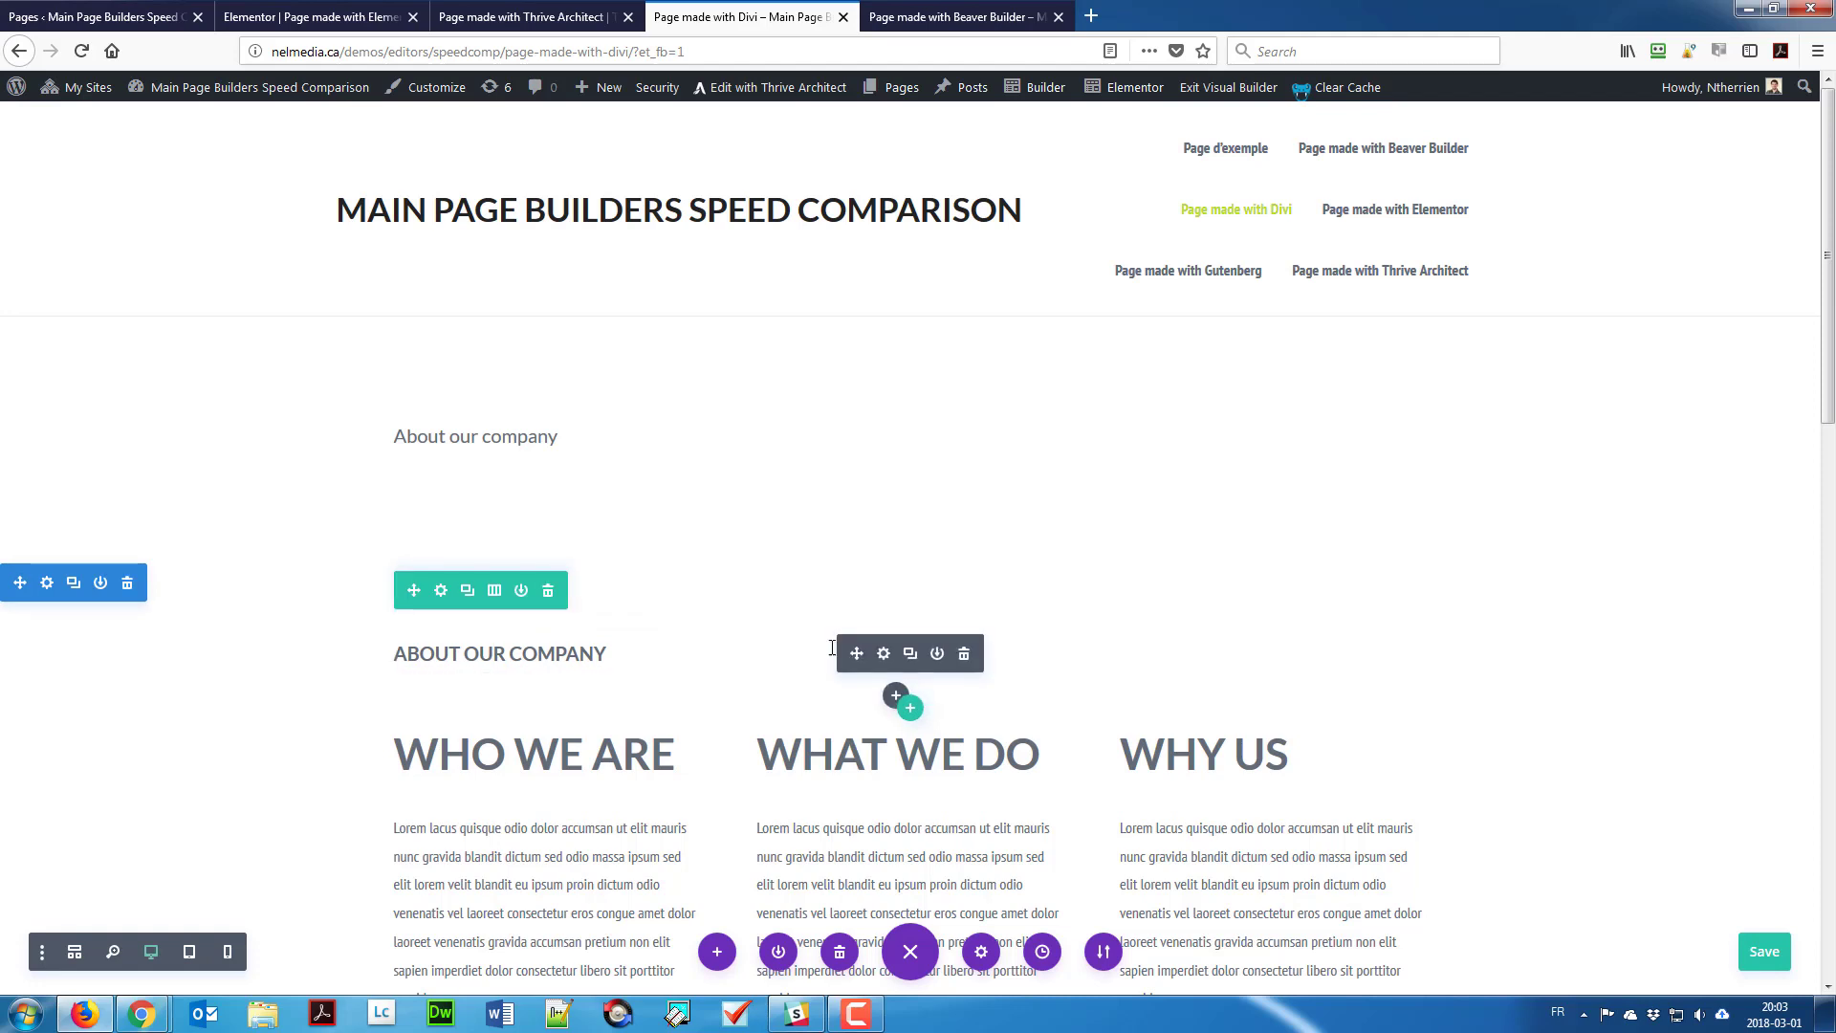
{"action": "left_click", "coordinate": [882, 655]}
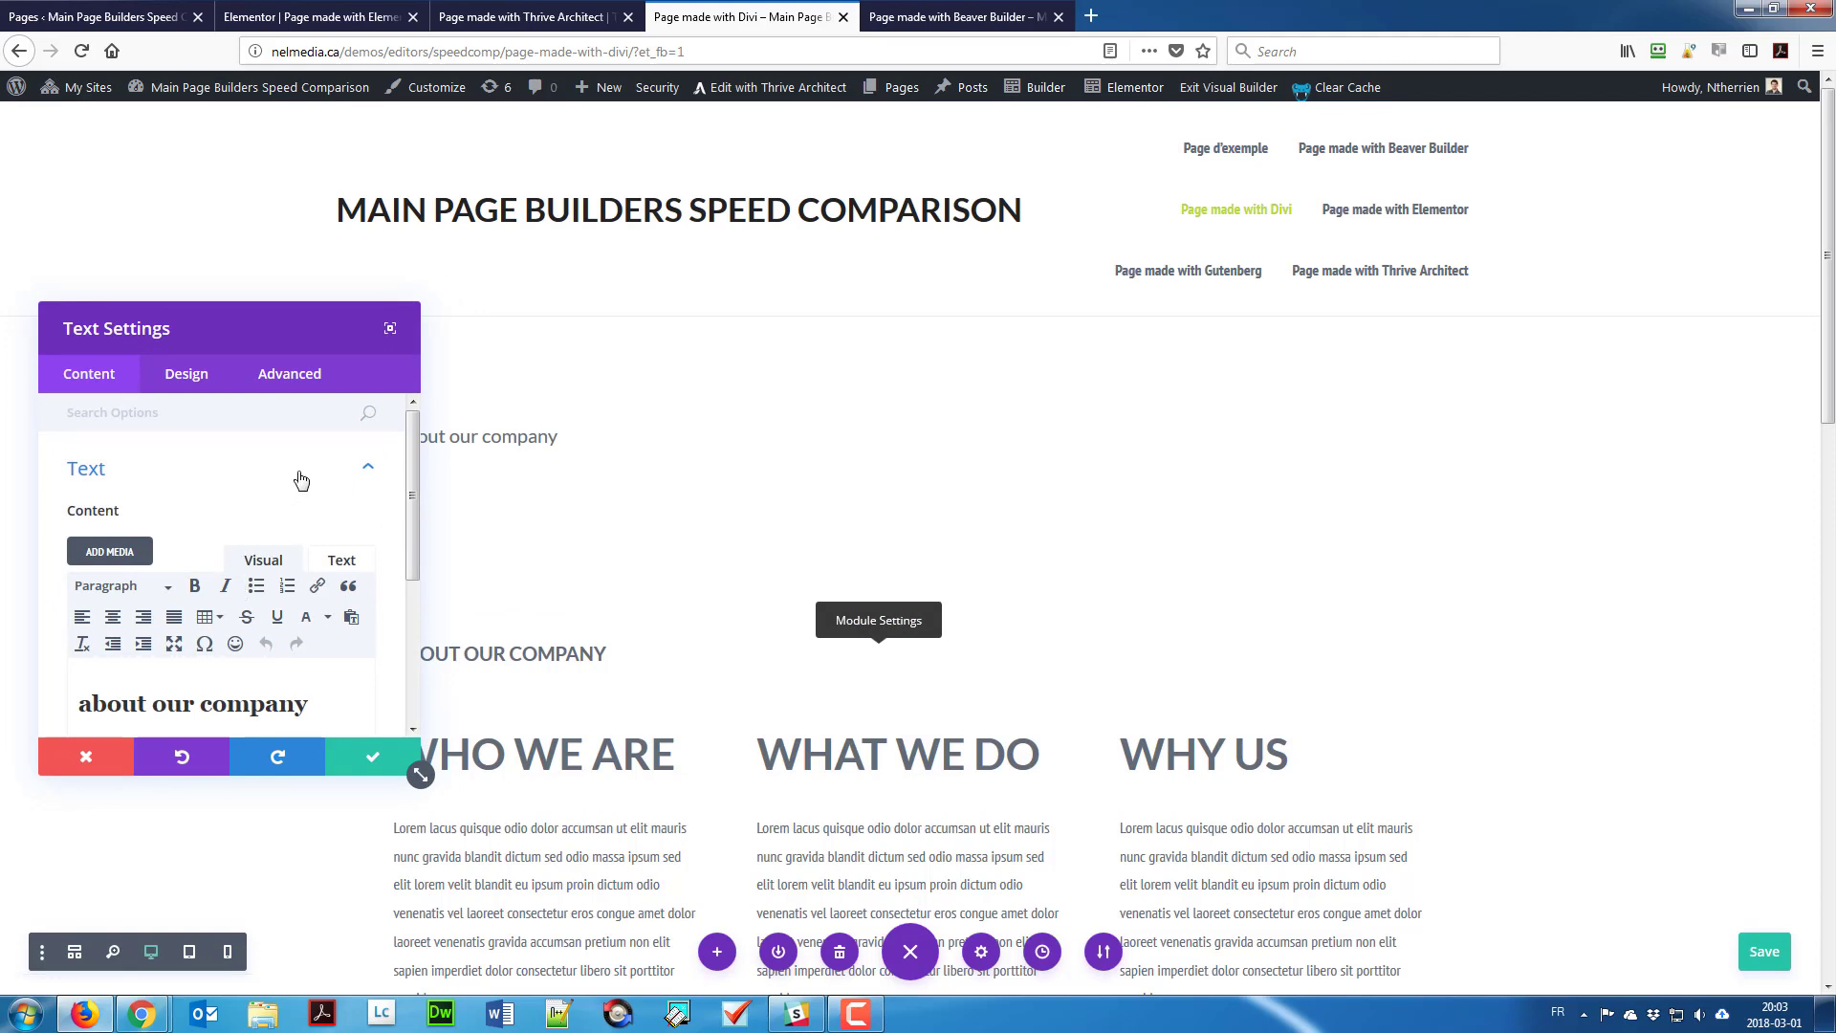
{"action": "left_click", "coordinate": [172, 373]}
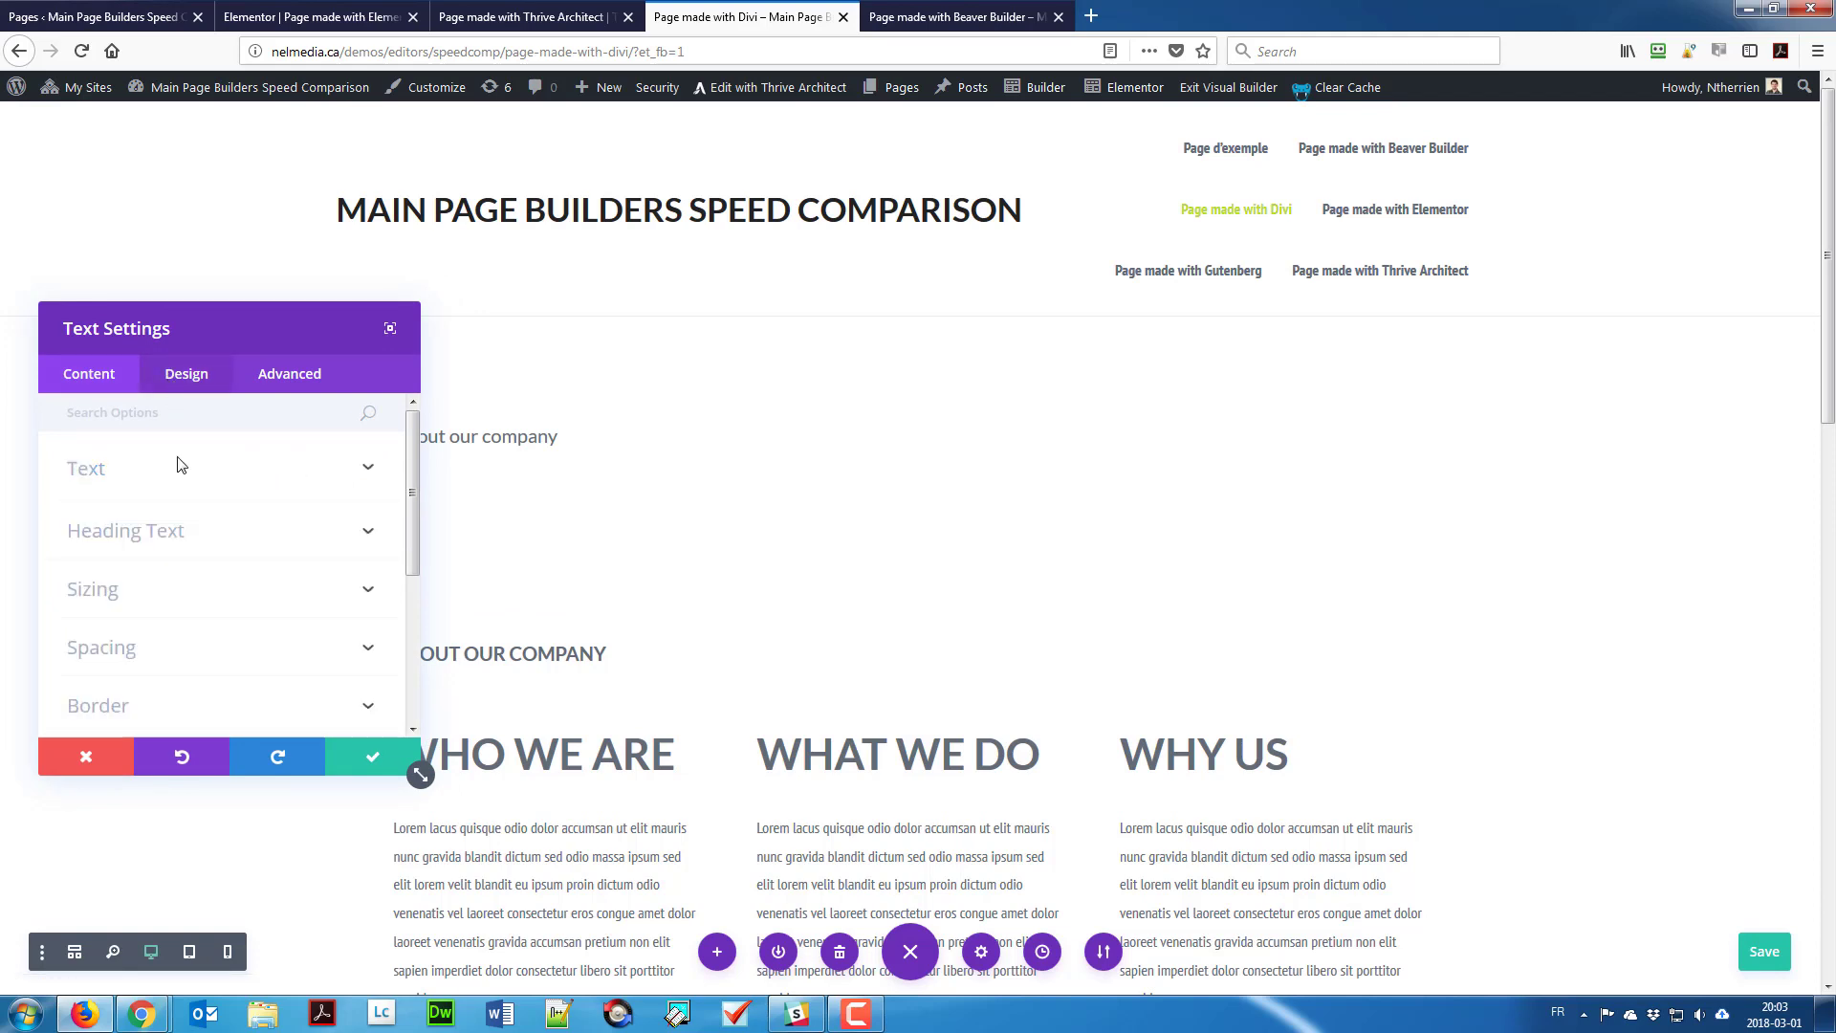
{"action": "left_click", "coordinate": [164, 533]}
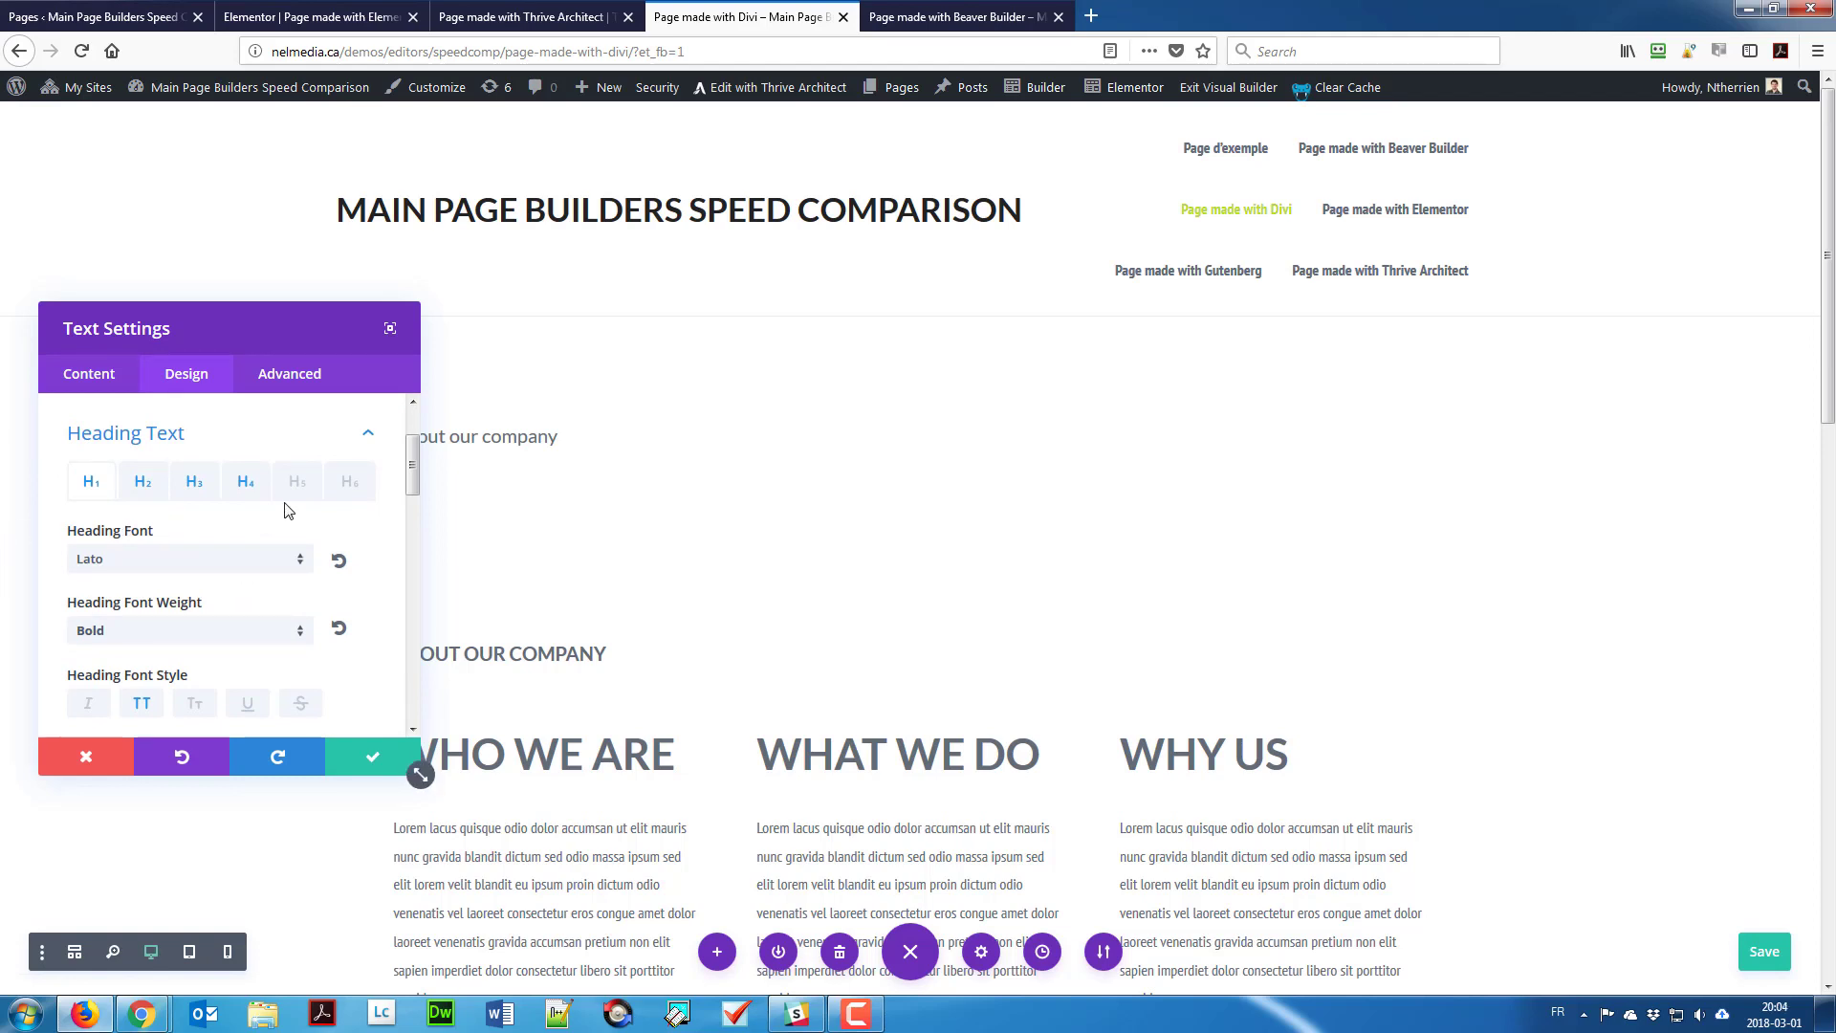
{"action": "scroll", "coordinate": [288, 511], "scroll_direction": "down", "scroll_amount": 5}
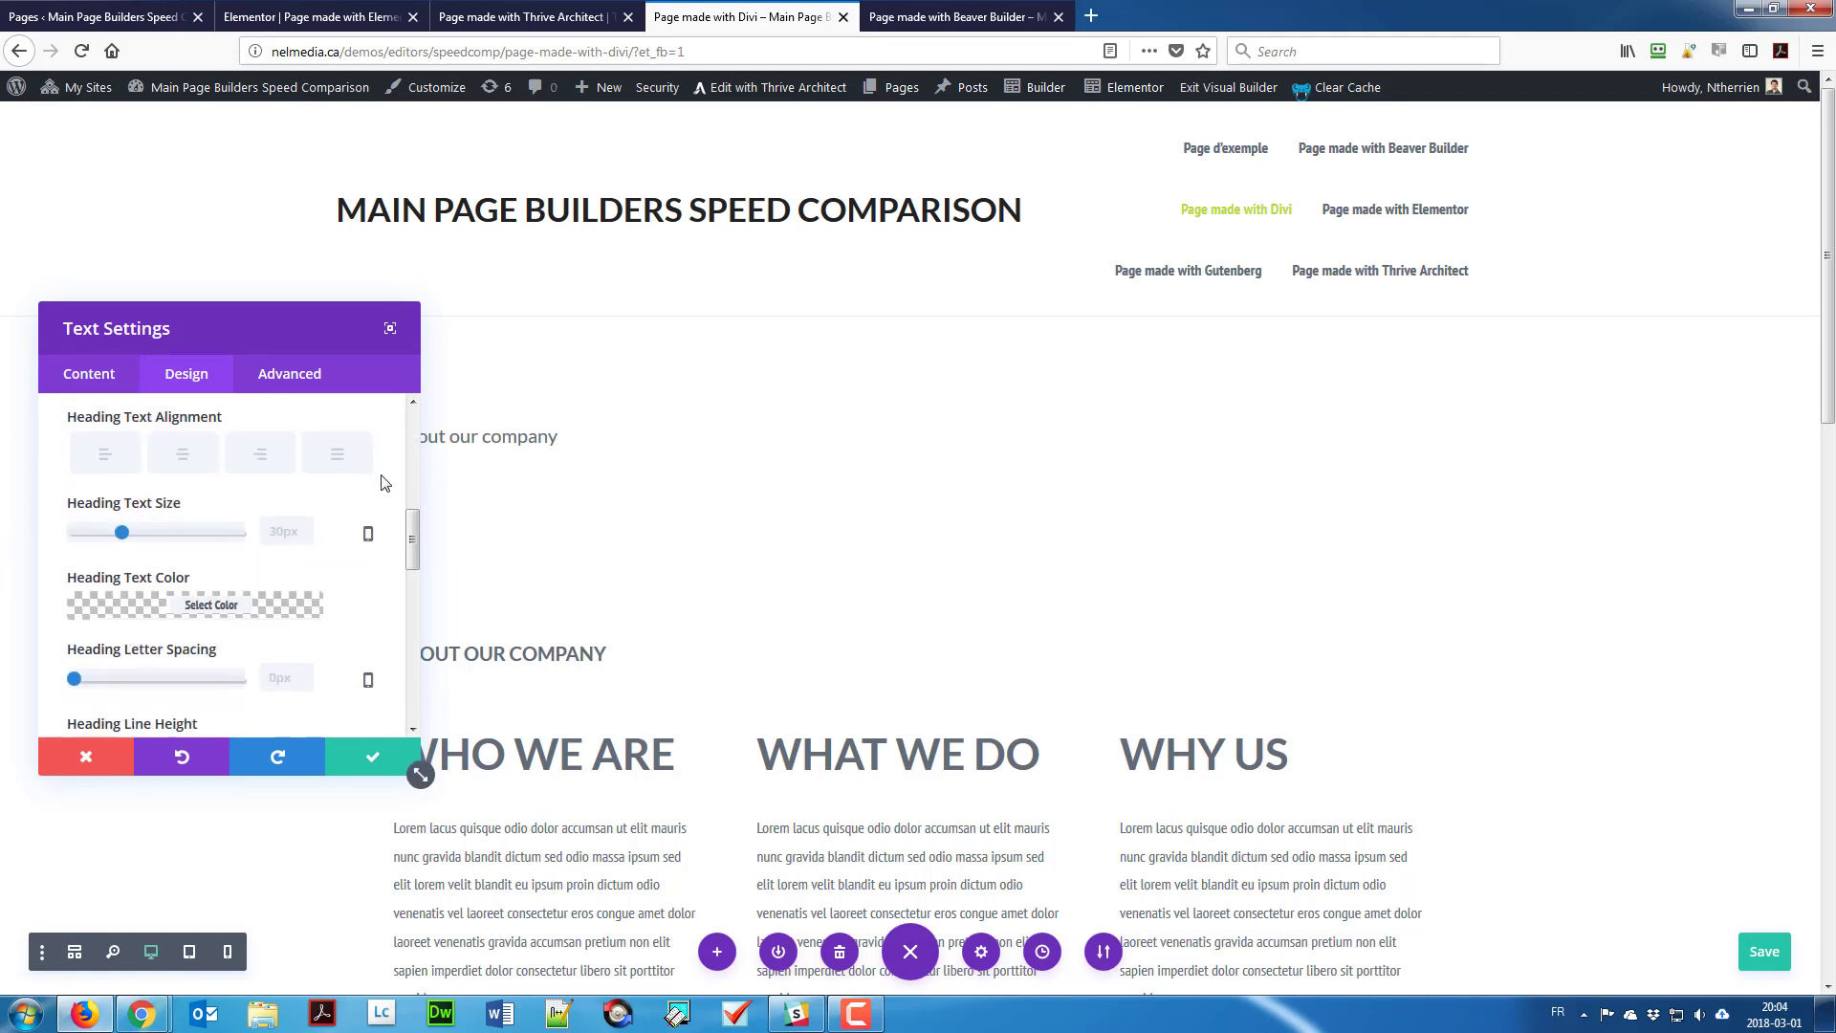
{"action": "scroll", "coordinate": [381, 481], "scroll_direction": "up", "scroll_amount": 6}
{"action": "left_click", "coordinate": [92, 764]}
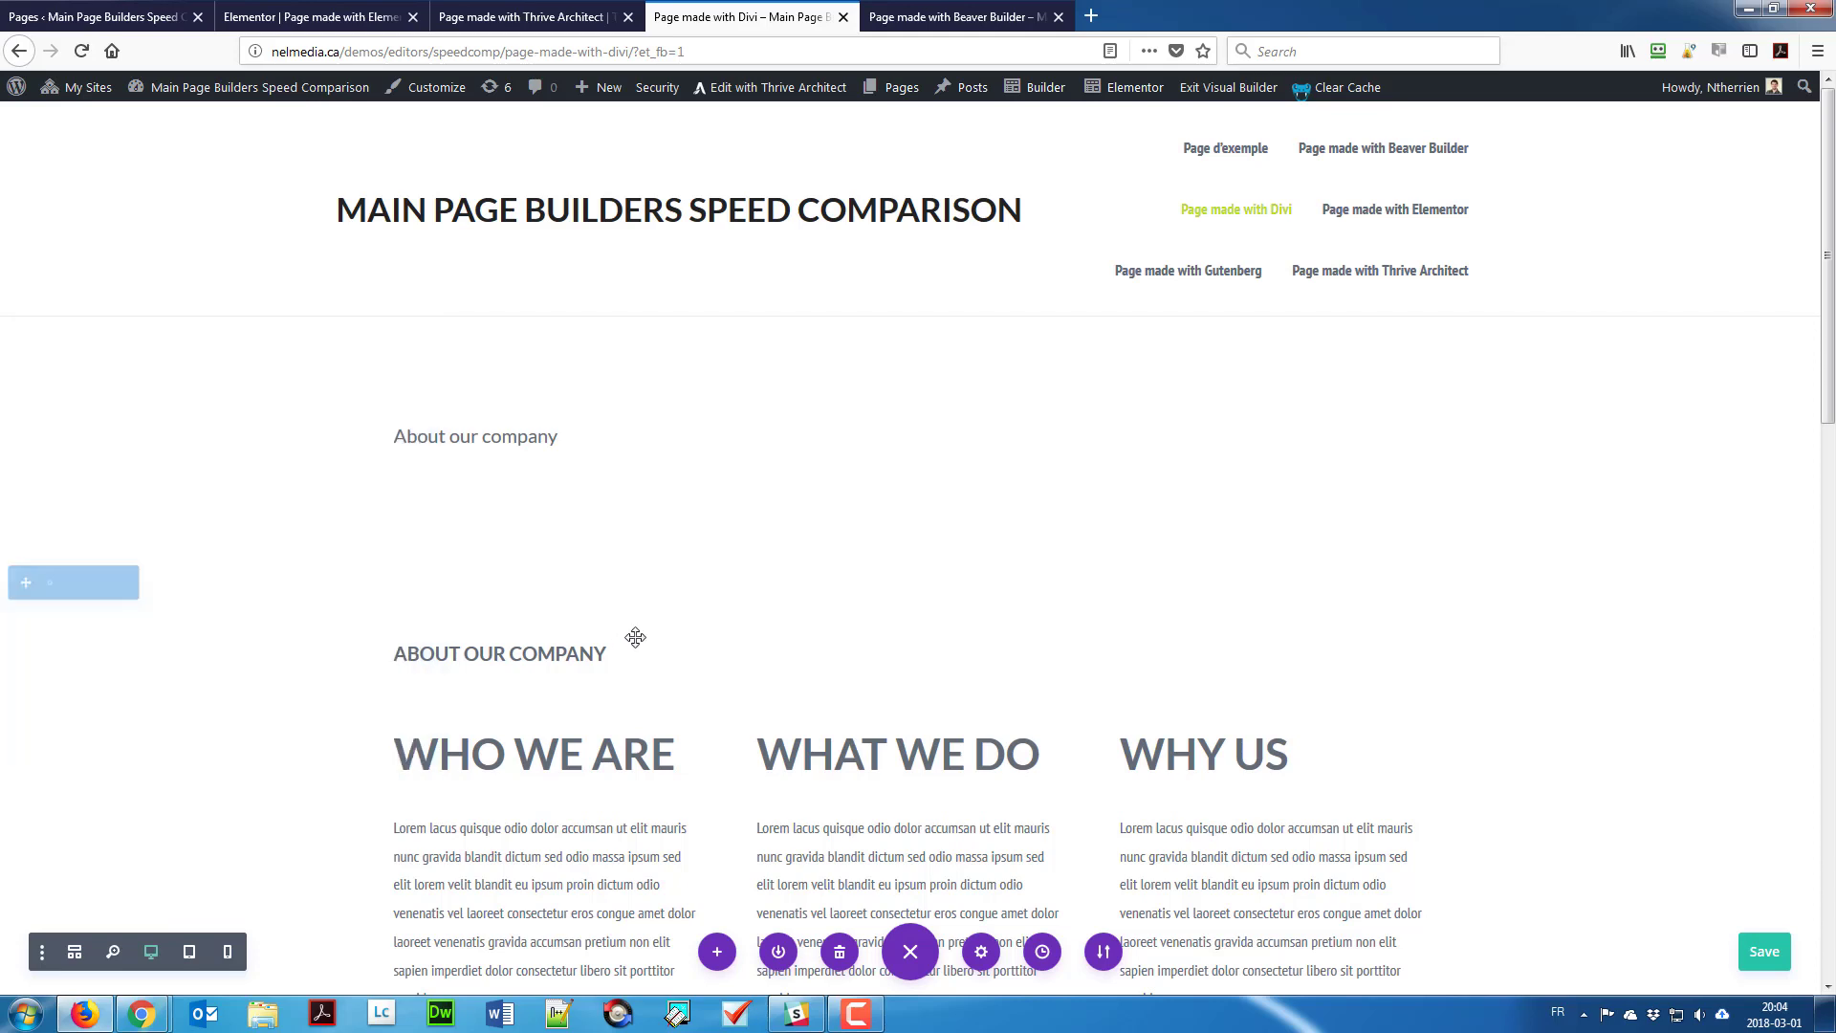
Step: In the new "About our company" module's heading design settings, set the Heading 2 font style to uppercase
{"action": "left_click", "coordinate": [529, 442]}
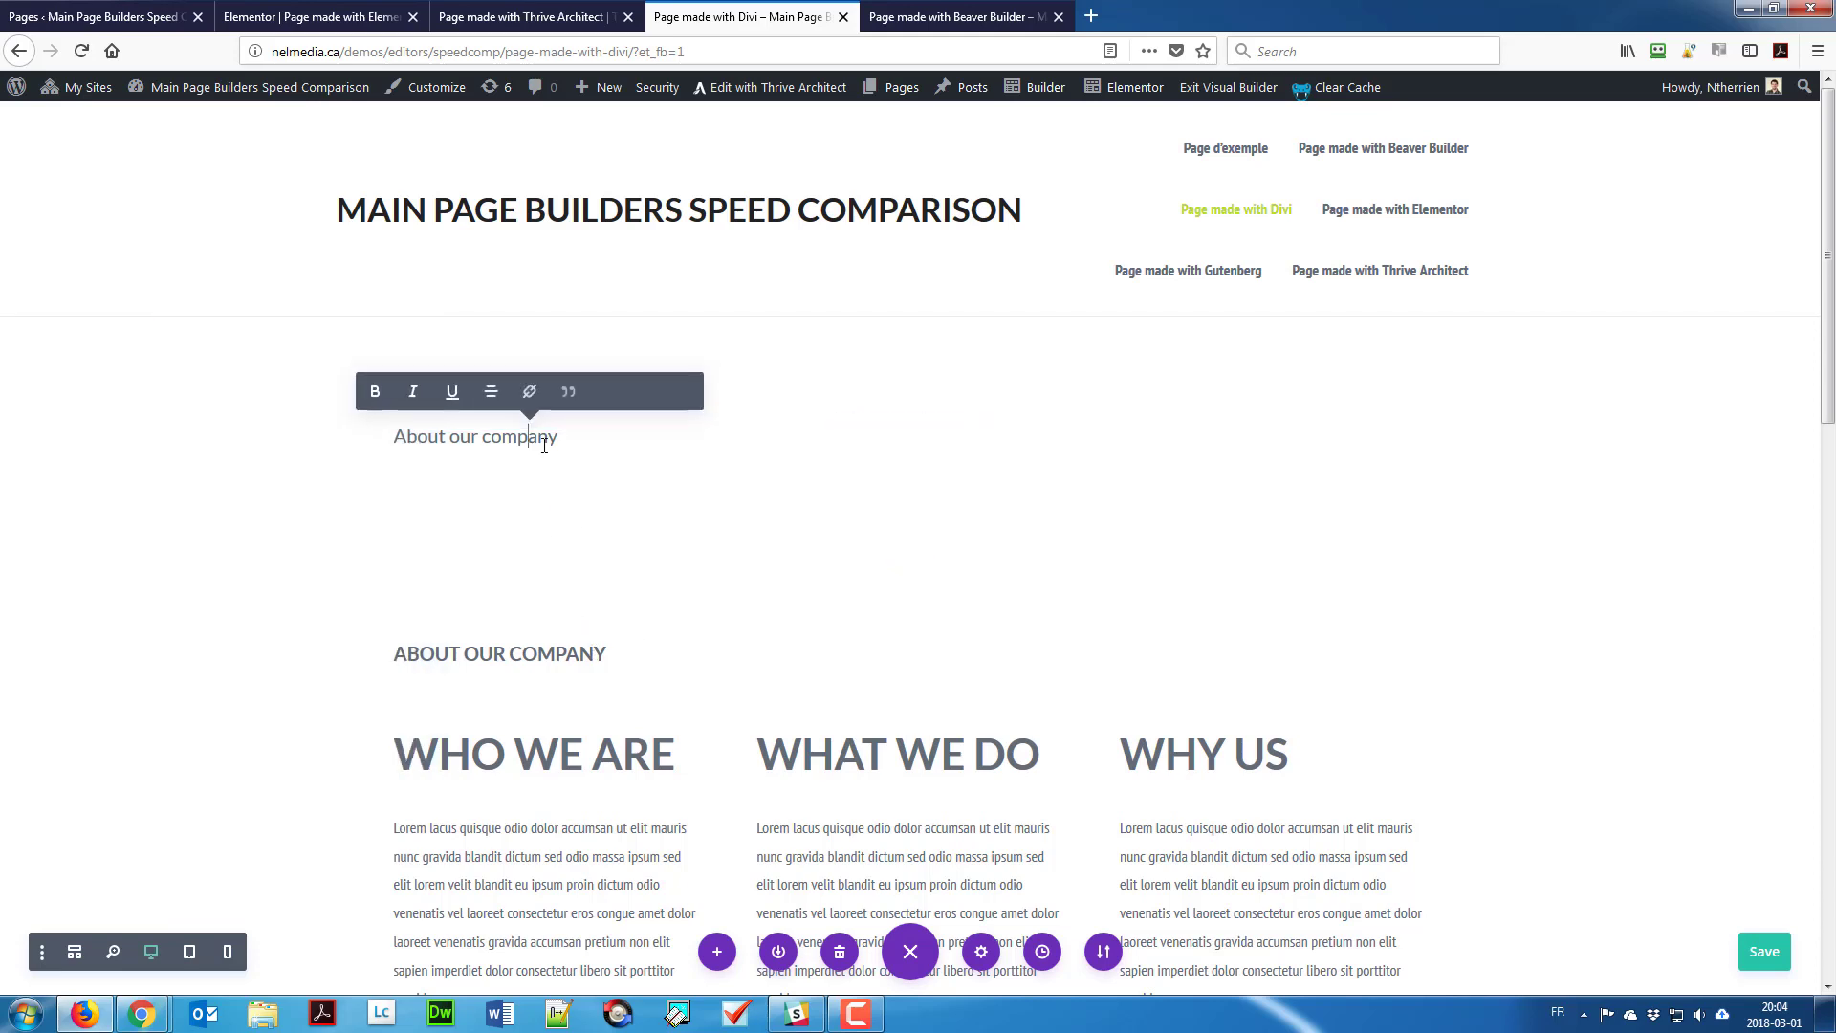
{"action": "left_click", "coordinate": [614, 505]}
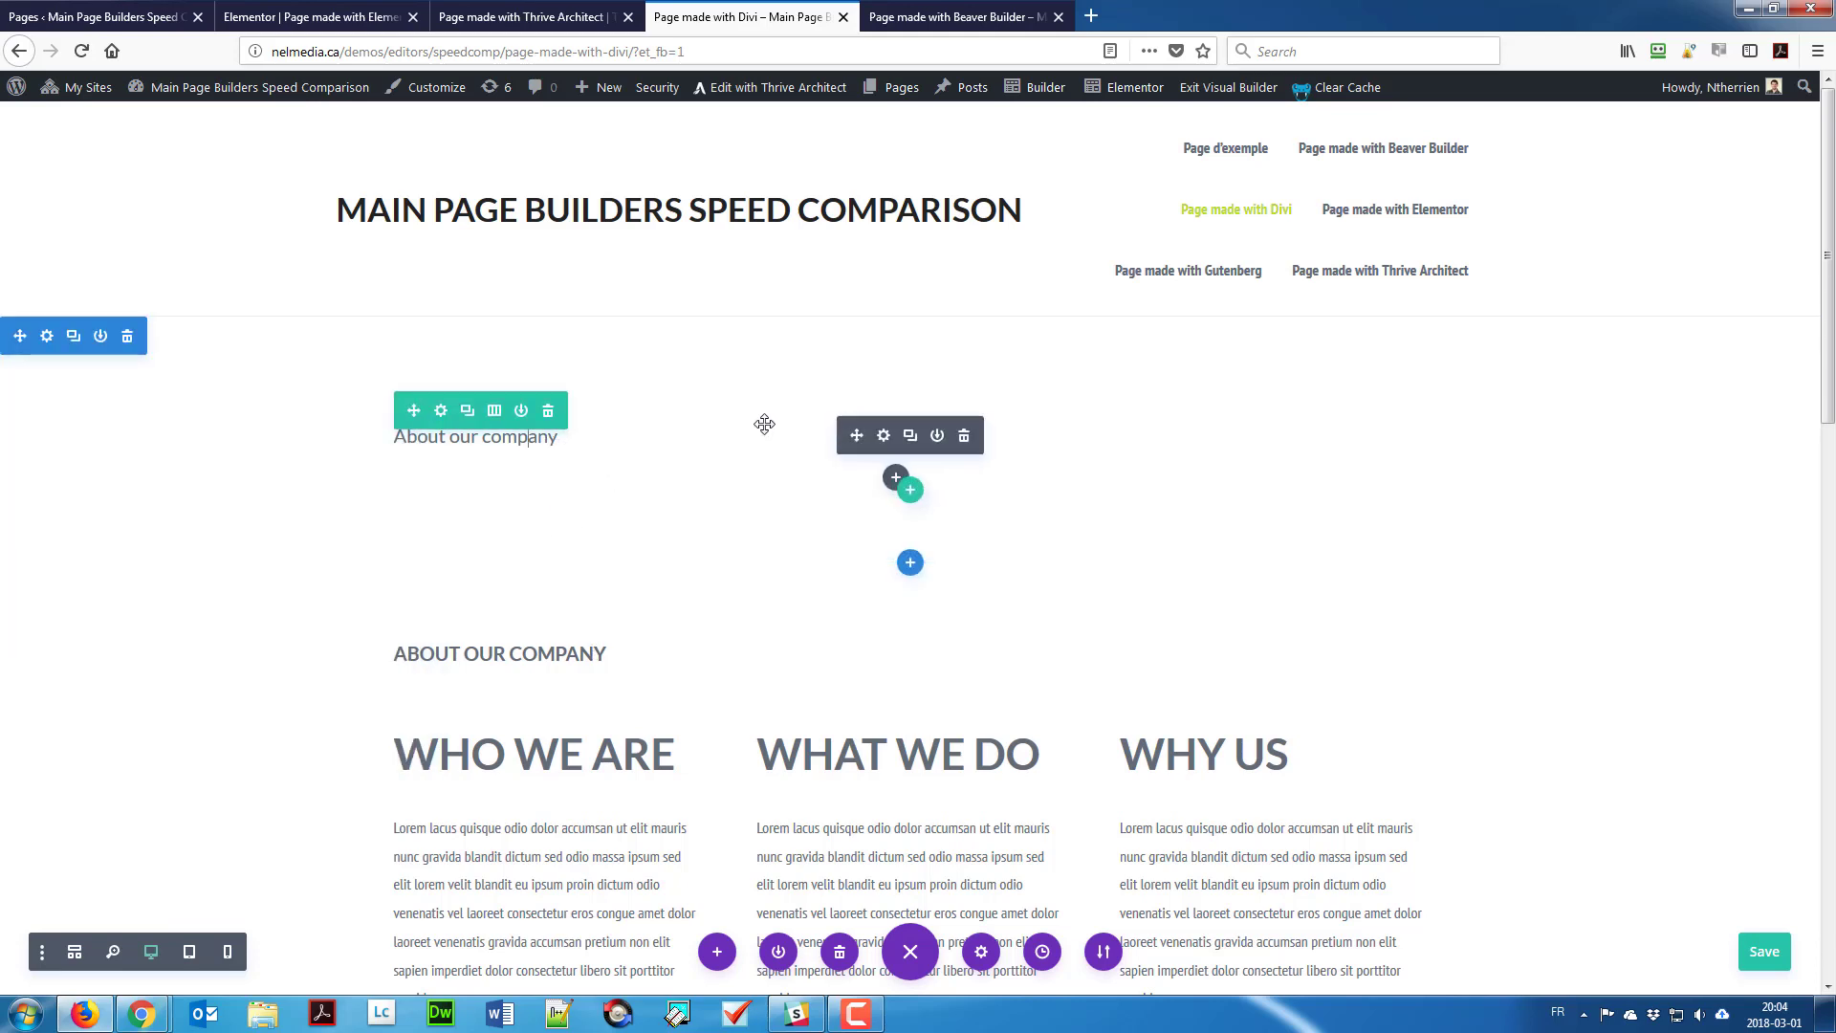
{"action": "left_click", "coordinate": [885, 435]}
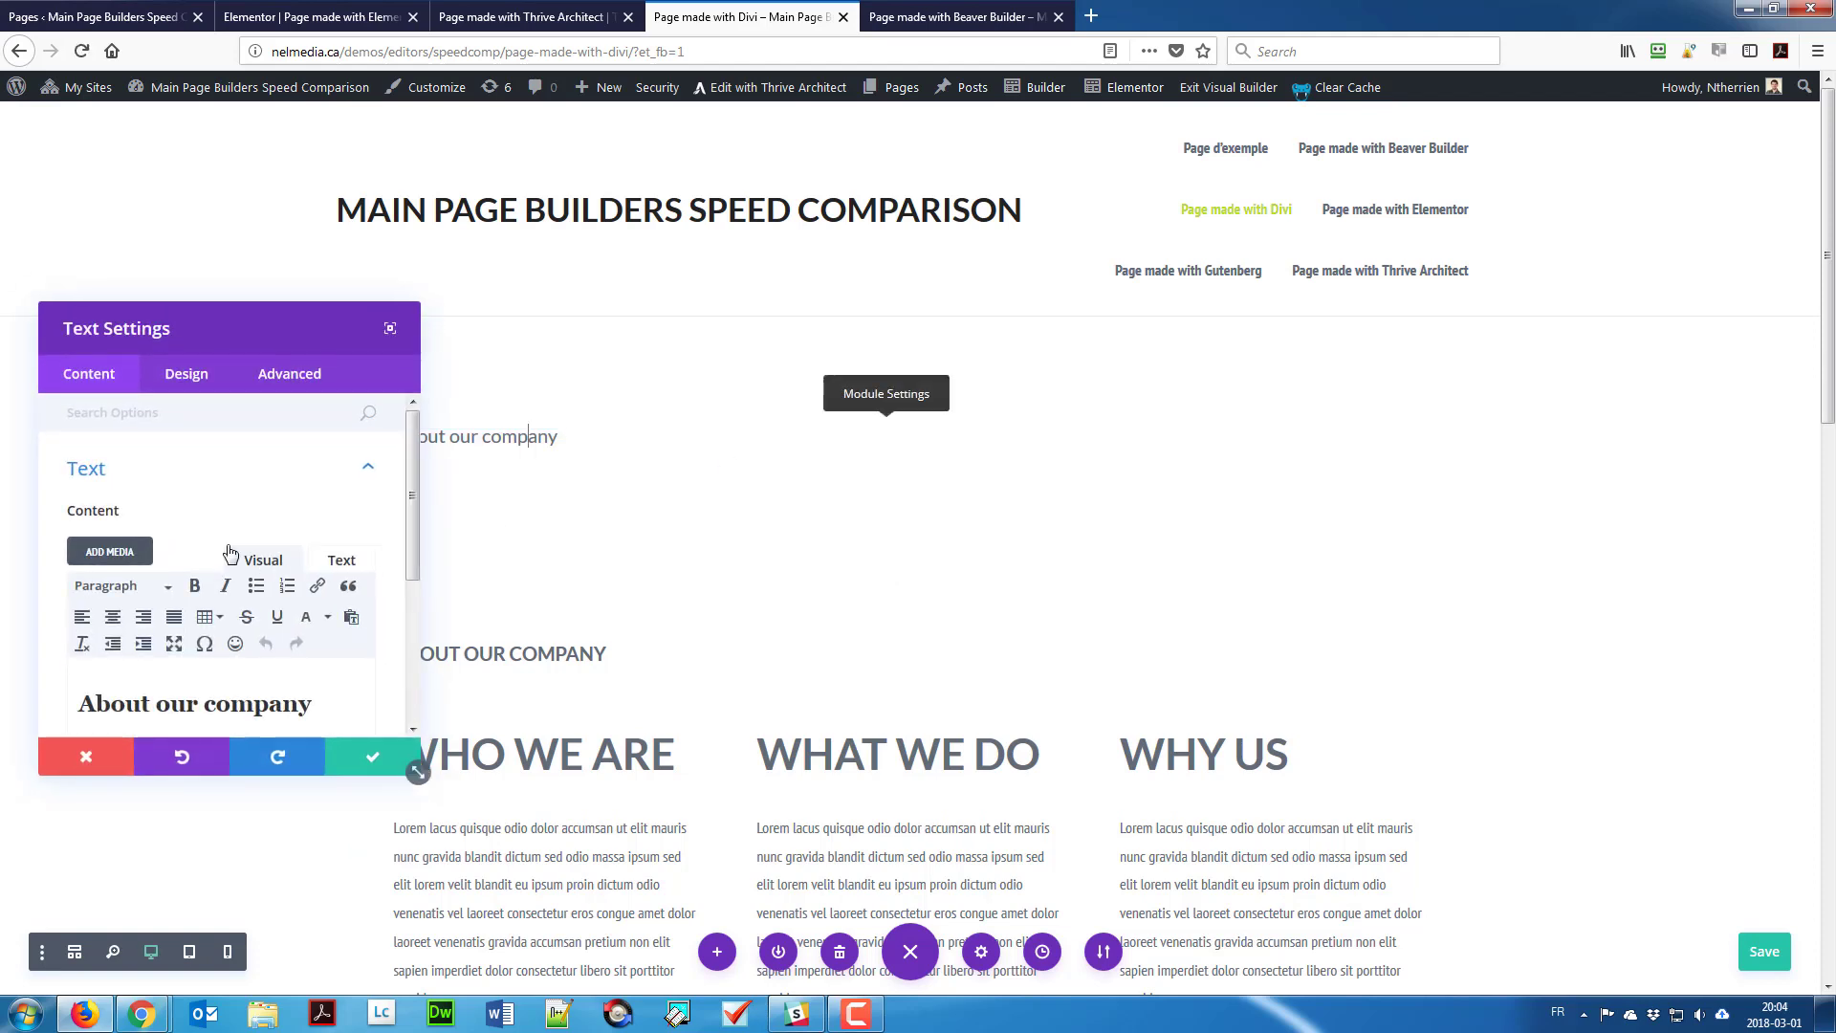
{"action": "left_click", "coordinate": [186, 375]}
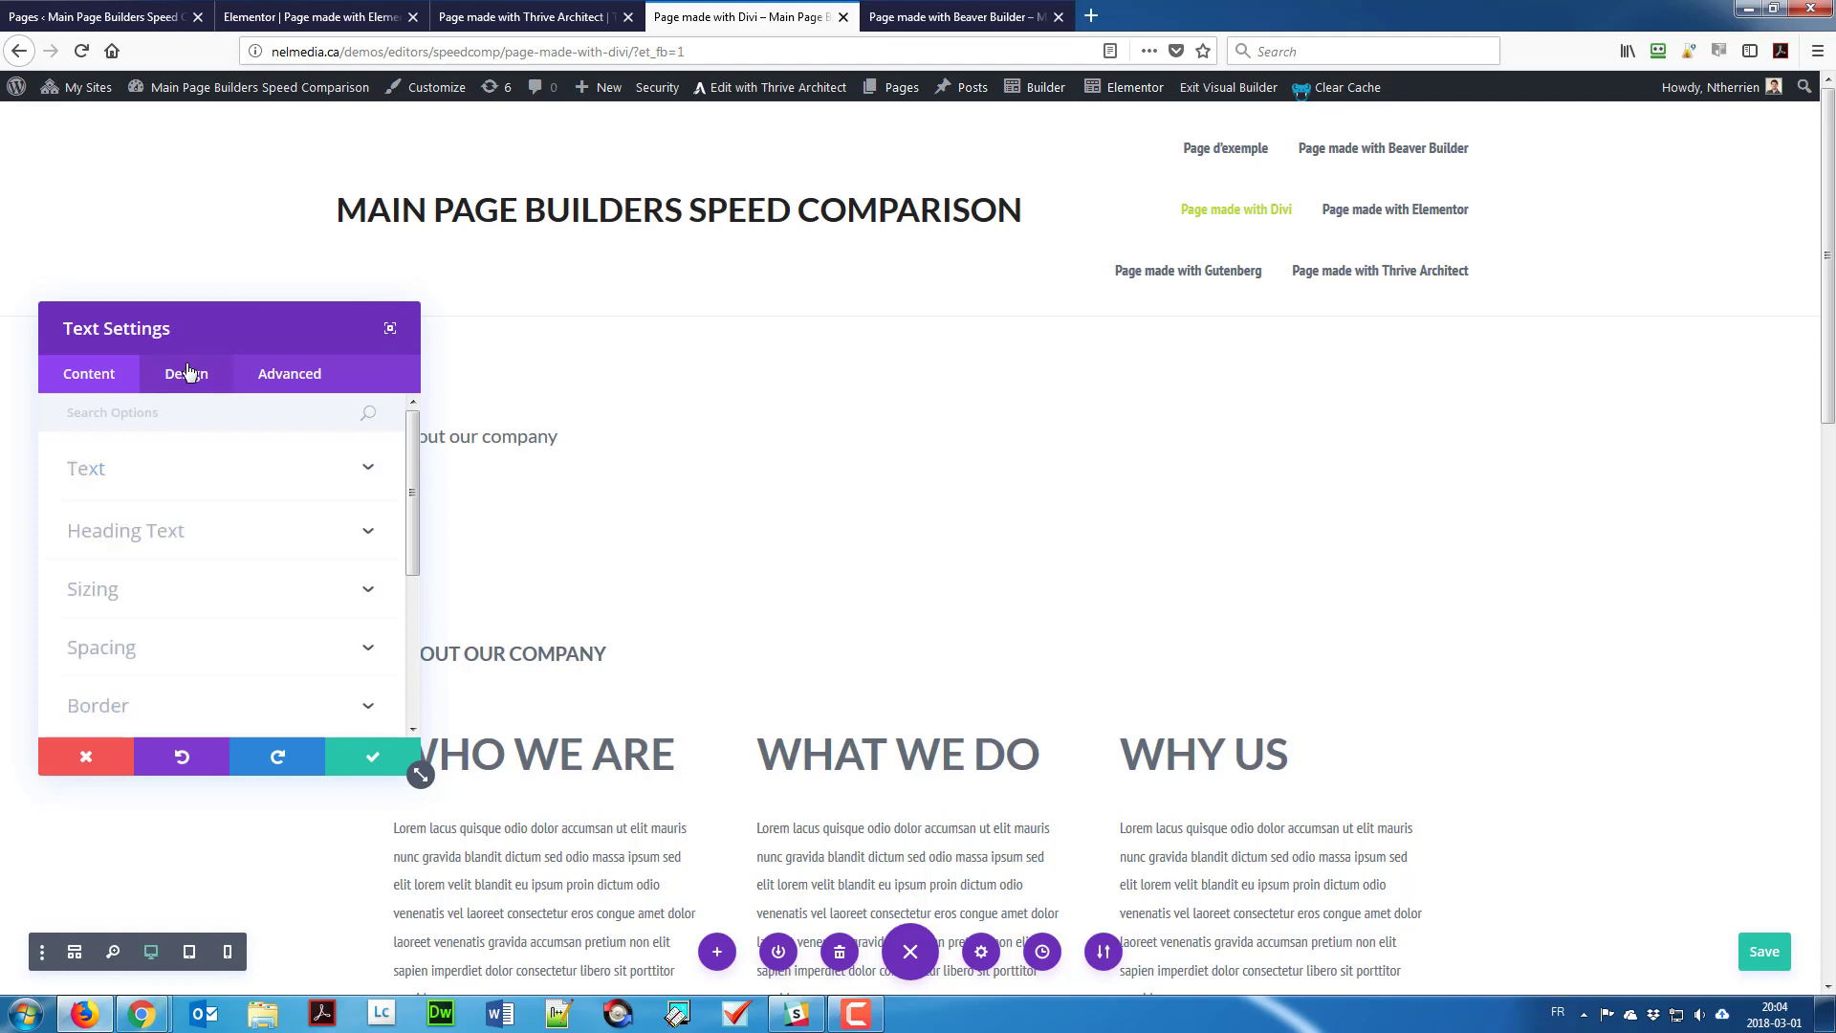
{"action": "left_click", "coordinate": [157, 529]}
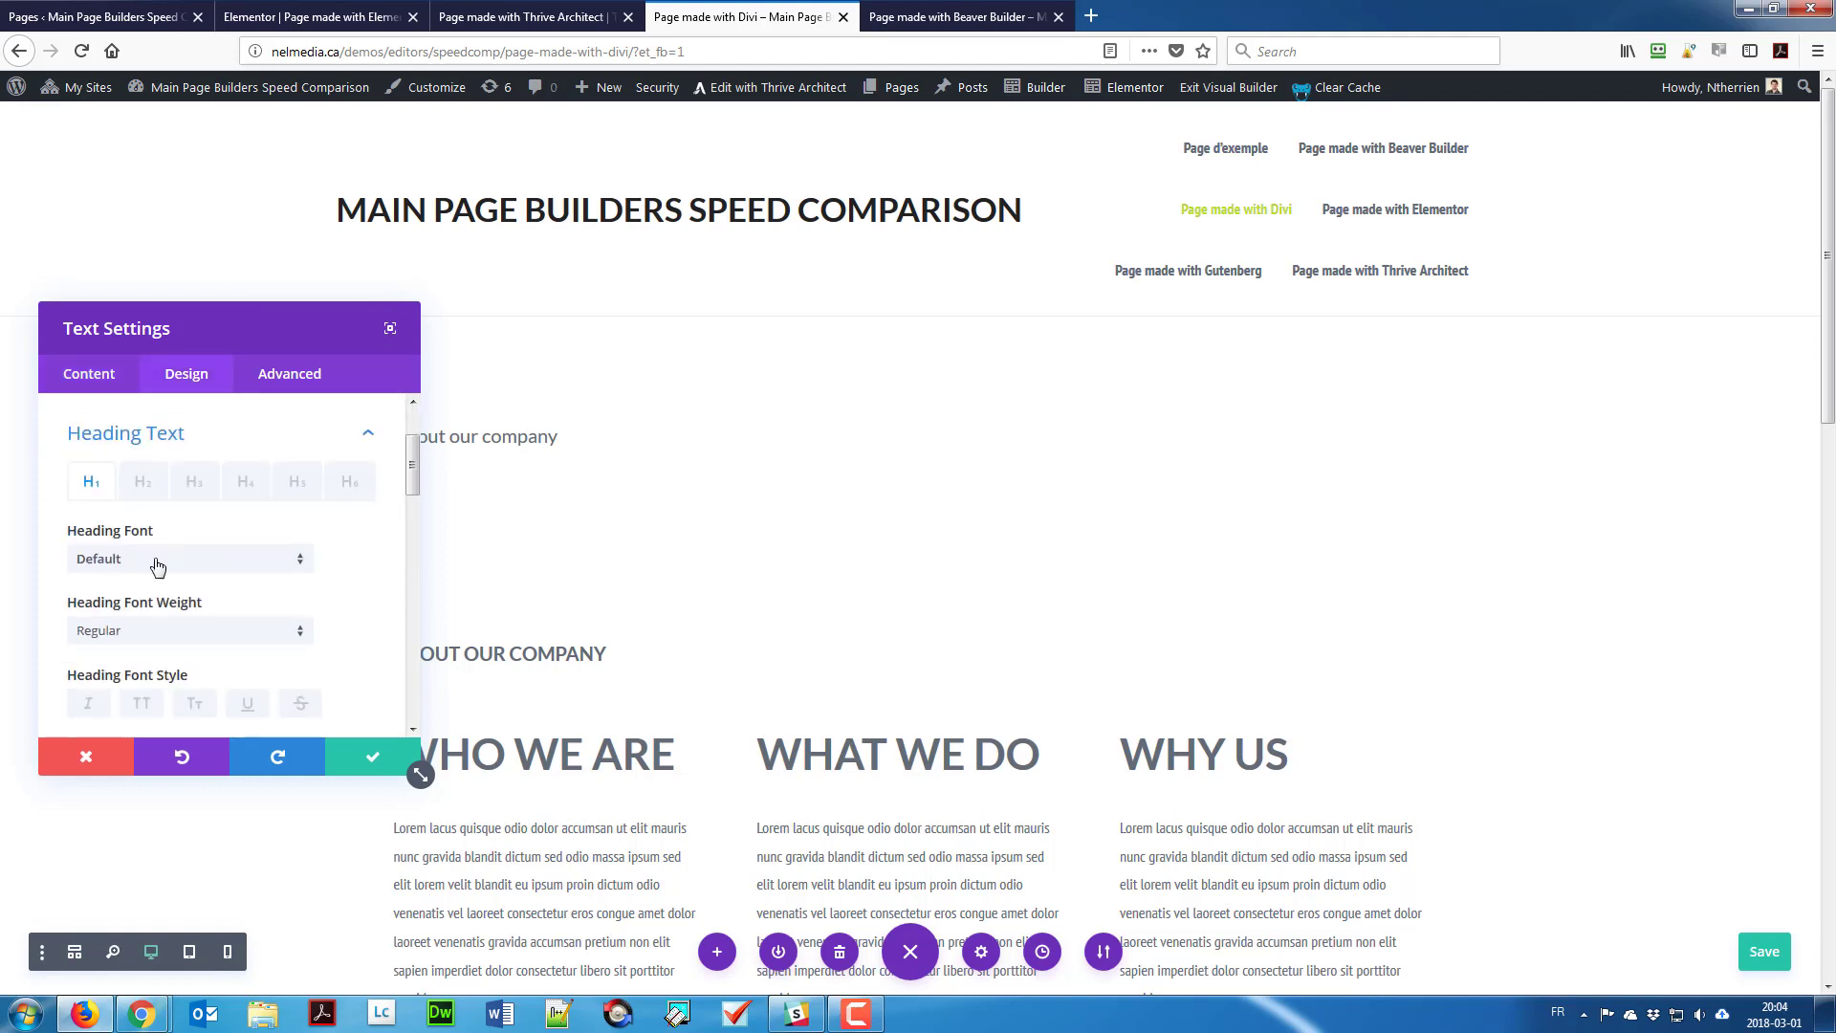
{"action": "left_click", "coordinate": [142, 486]}
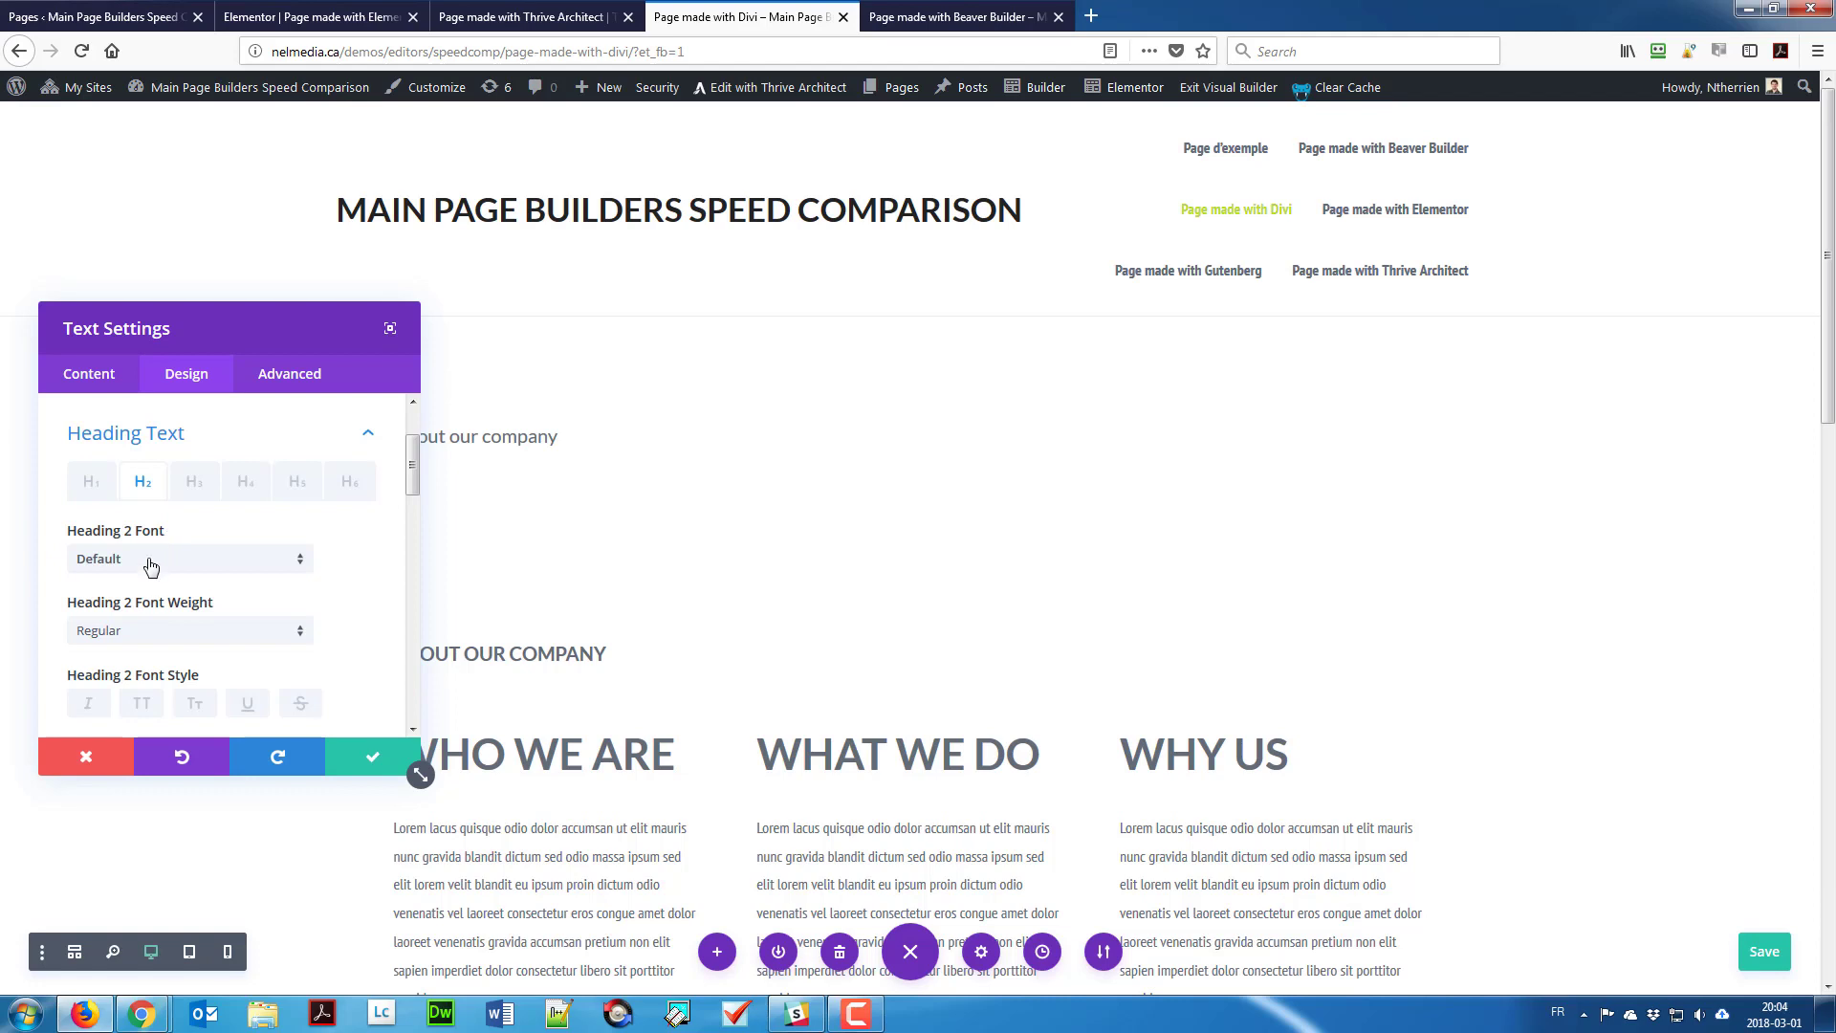
{"action": "left_click", "coordinate": [150, 560]}
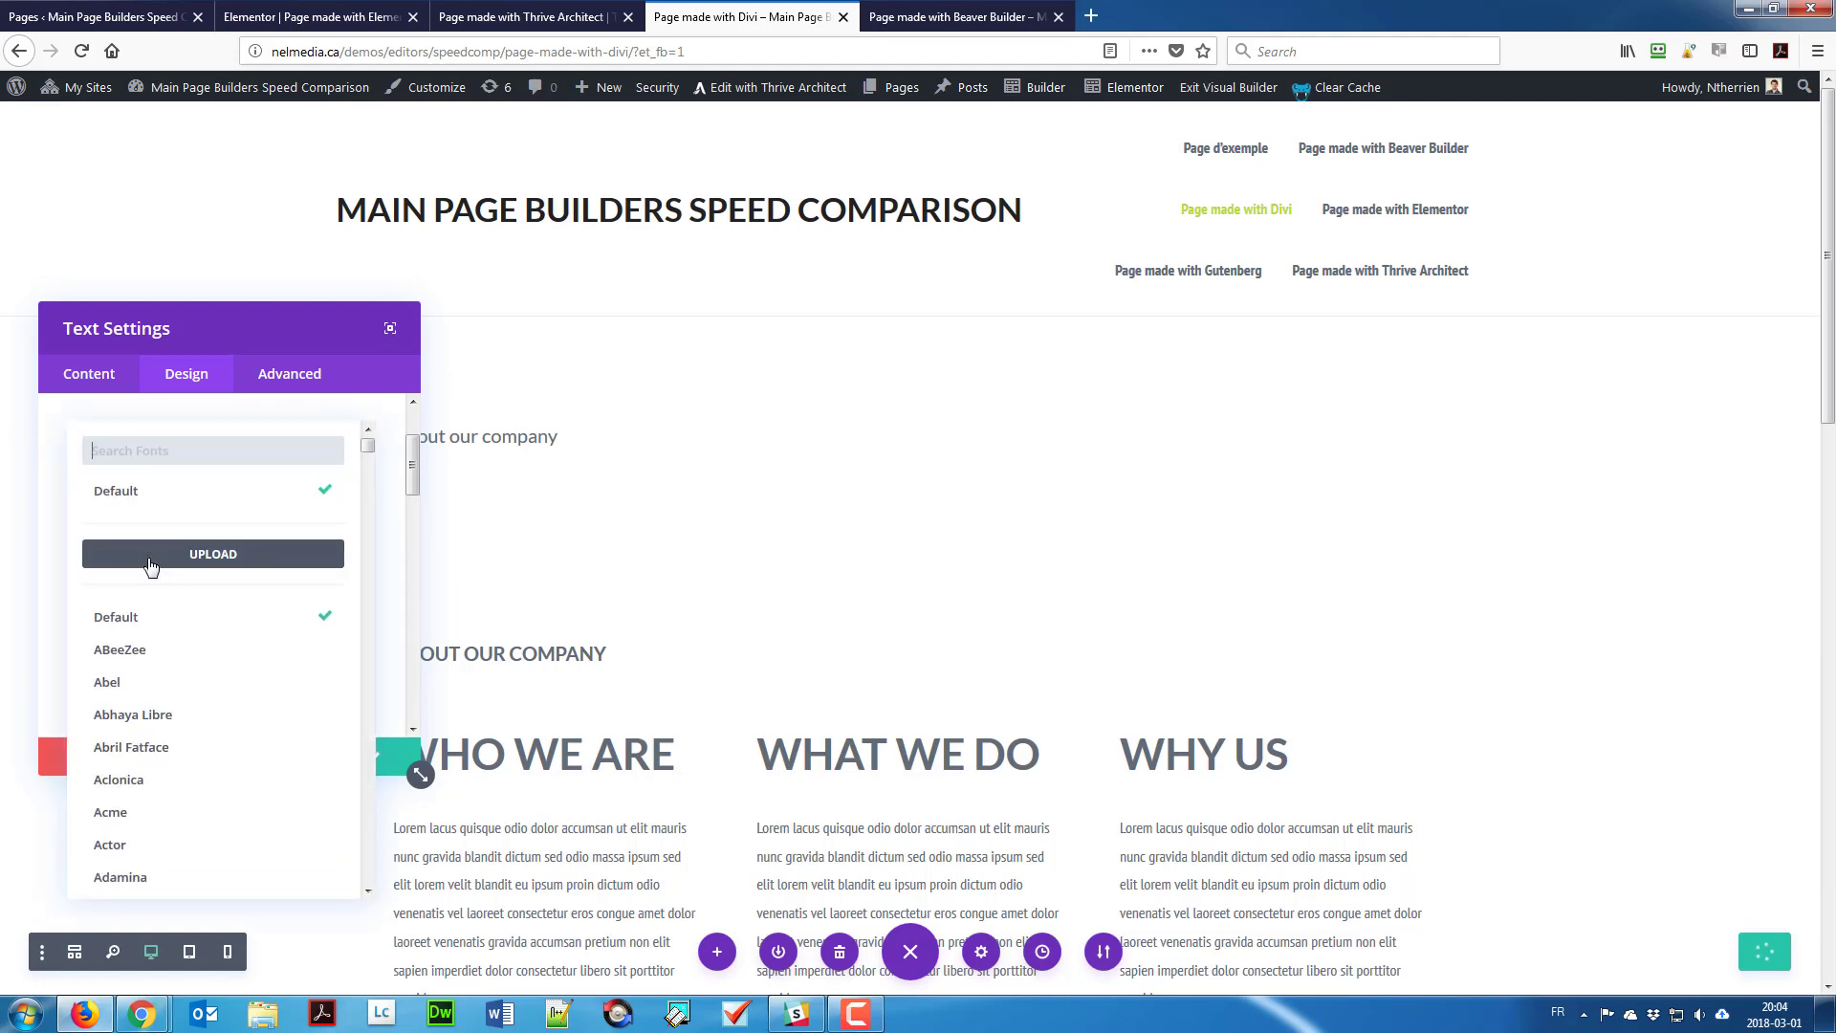
{"action": "left_click", "coordinate": [150, 505]}
{"action": "scroll", "coordinate": [163, 593], "scroll_direction": "down", "scroll_amount": 3}
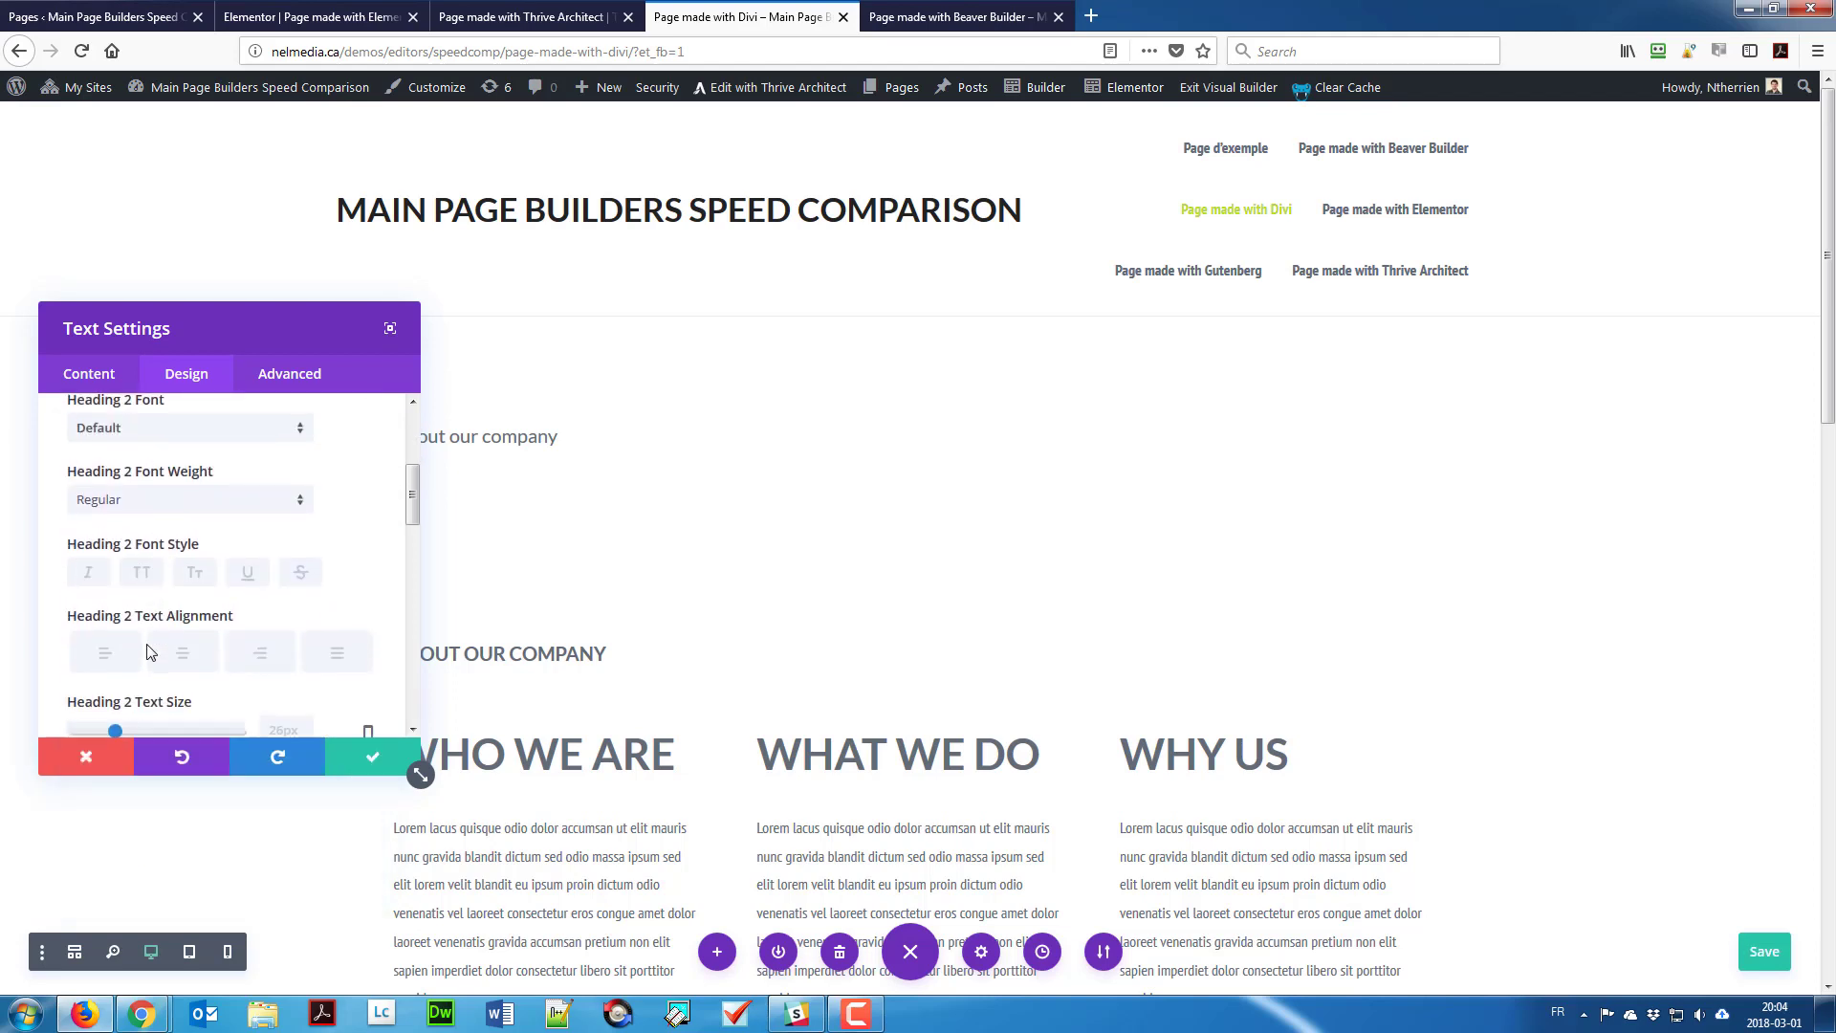
{"action": "left_click", "coordinate": [142, 573]}
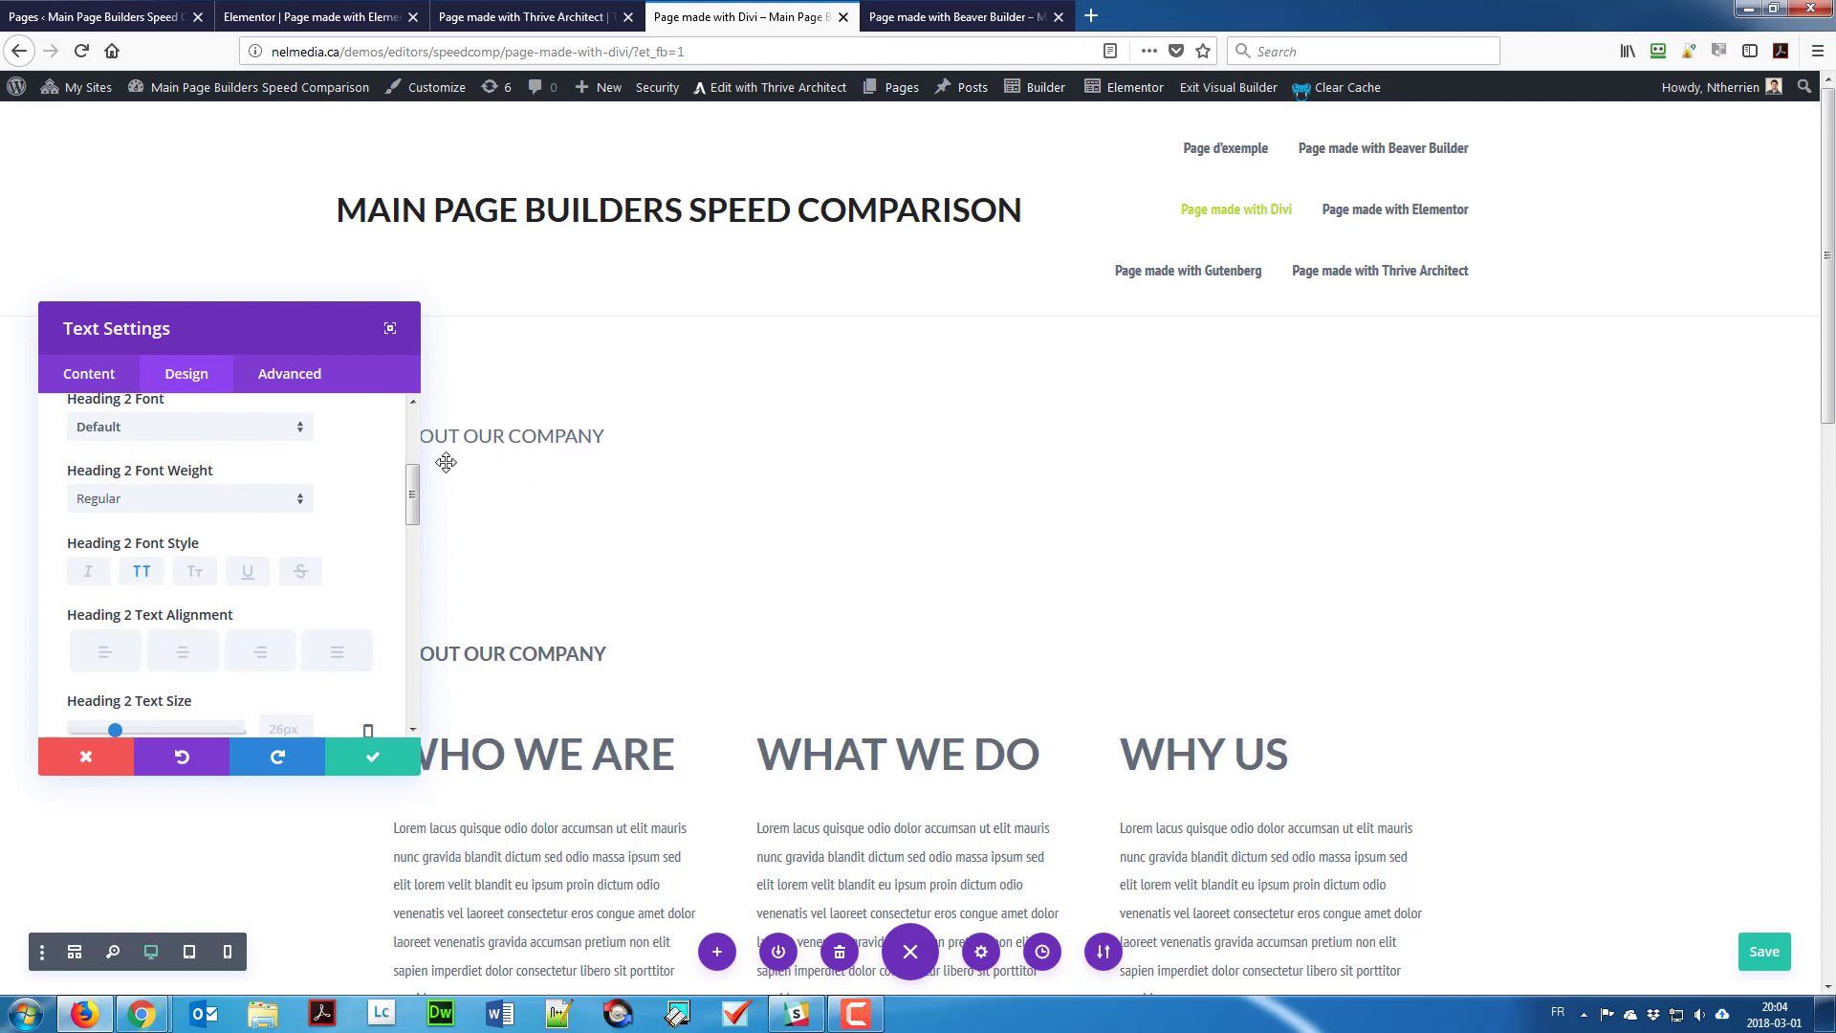
{"action": "left_click_drag", "start_coordinate": [284, 328], "coordinate": [256, 358]}
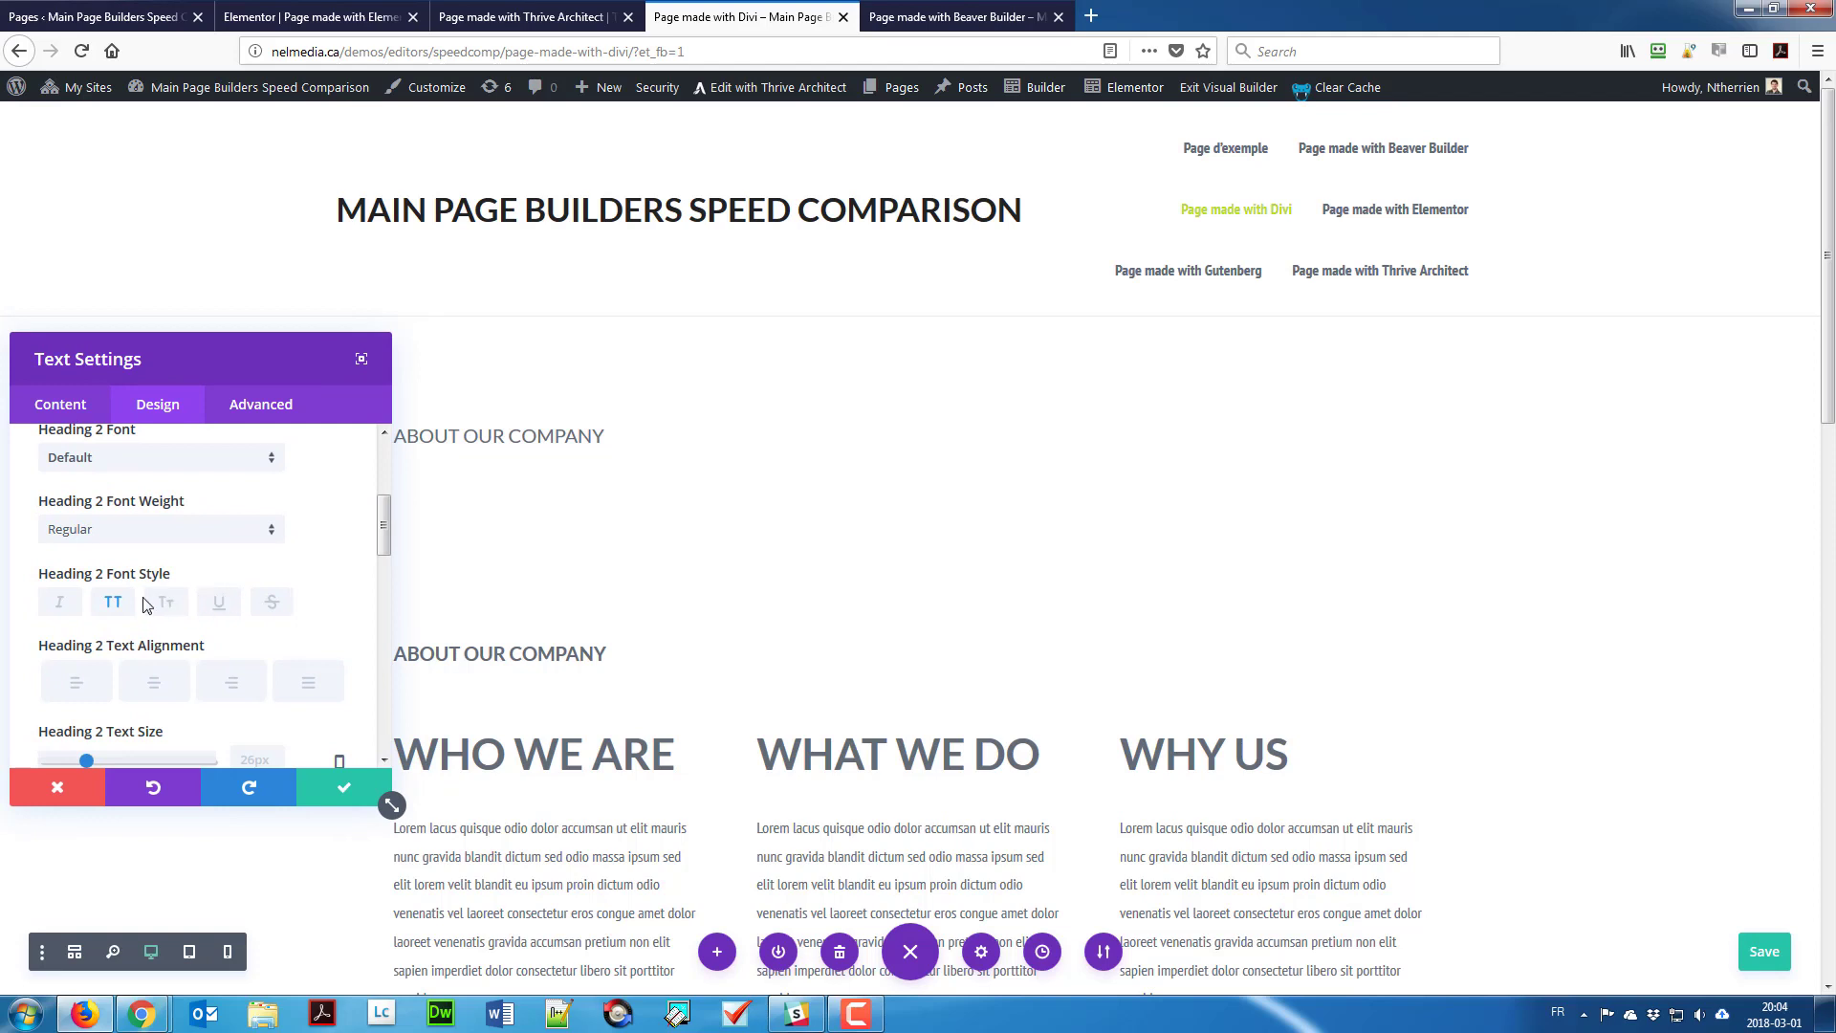
Step: Try the Bold weight on the new module's Heading 2 text and reset the weight to its default
{"action": "left_click", "coordinate": [160, 525]}
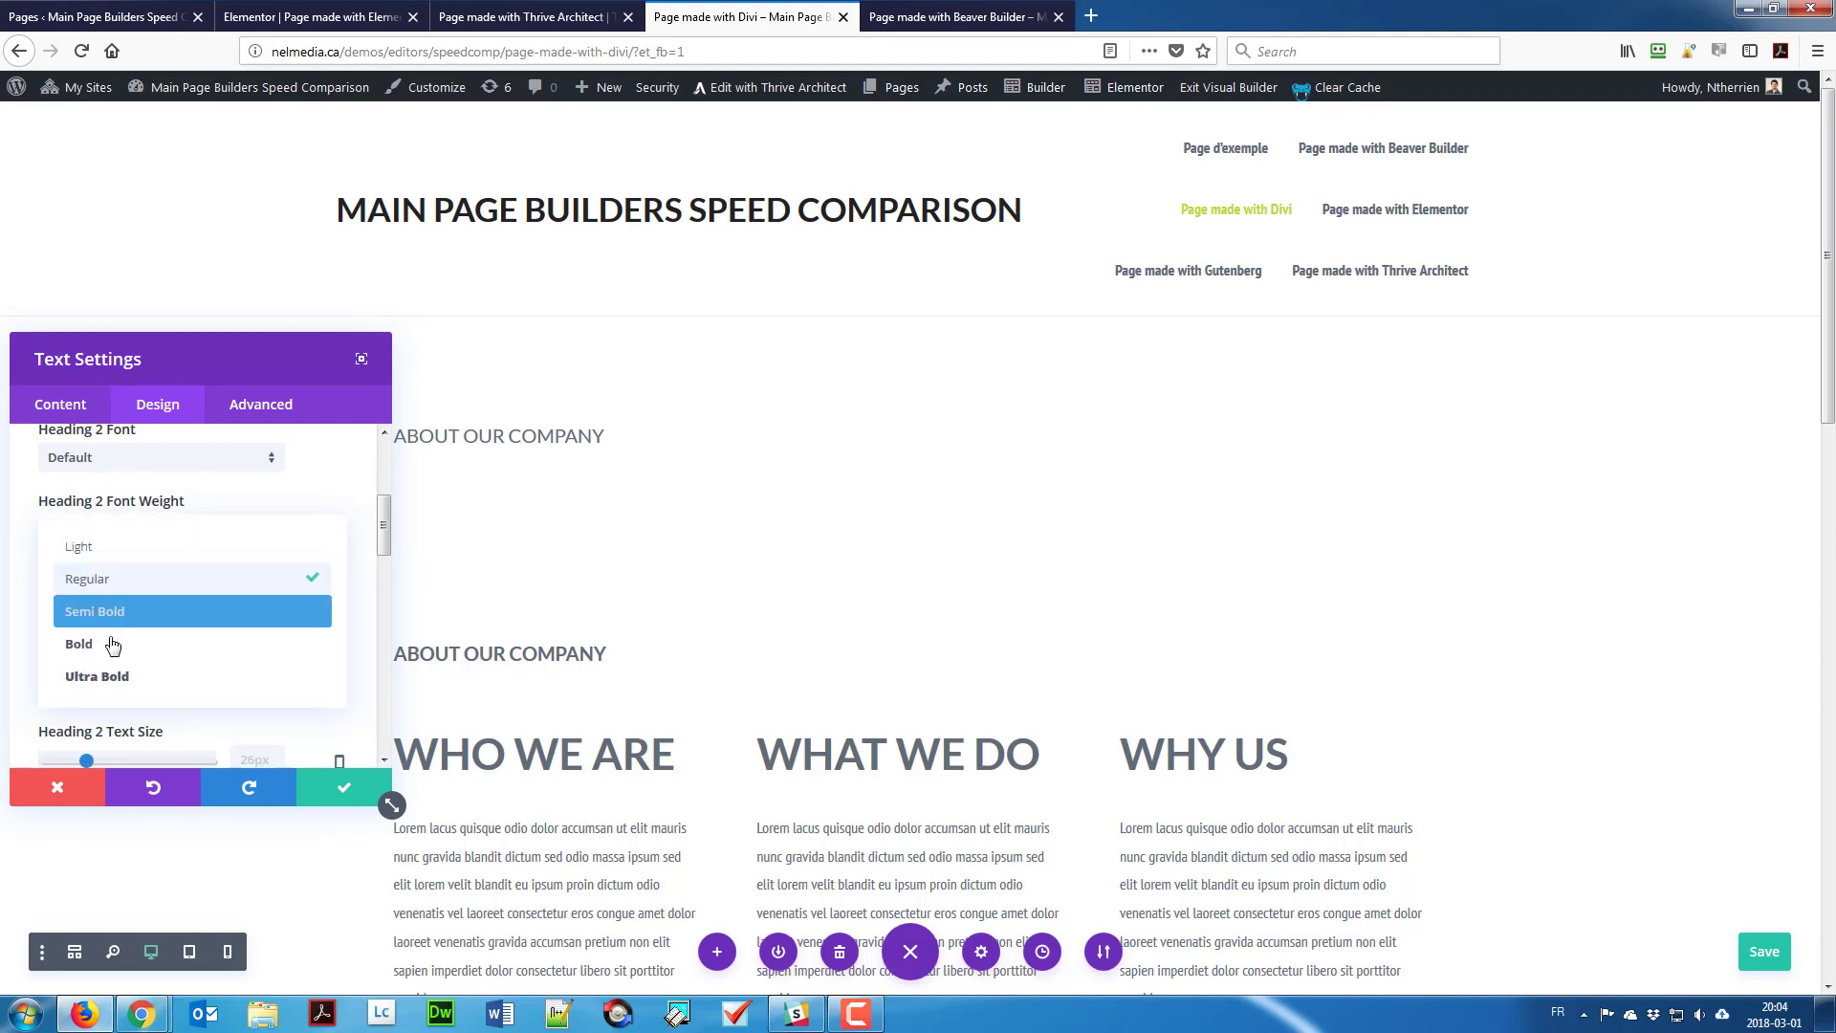
{"action": "left_click", "coordinate": [112, 644]}
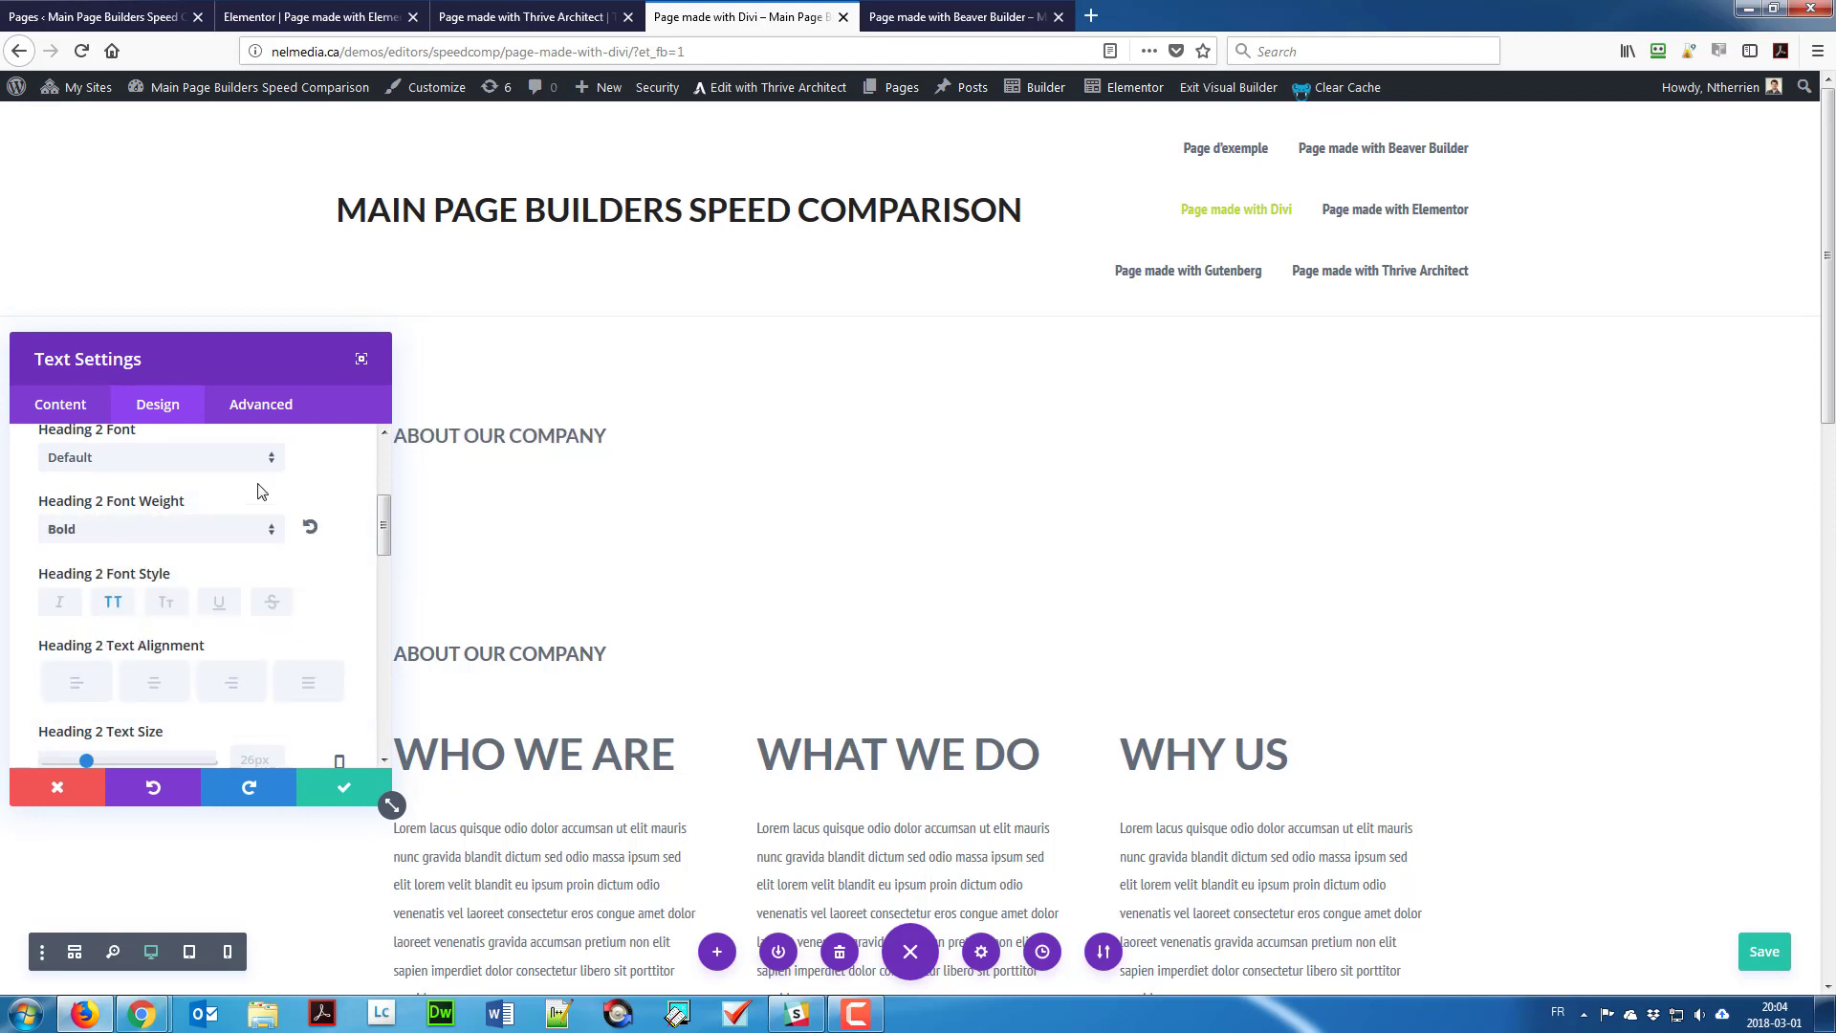
{"action": "mouse_move", "coordinate": [380, 528]}
{"action": "left_mouse_down"}
{"action": "mouse_move", "coordinate": [383, 469]}
{"action": "mouse_move", "coordinate": [387, 550]}
{"action": "mouse_move", "coordinate": [388, 517]}
{"action": "left_mouse_up"}
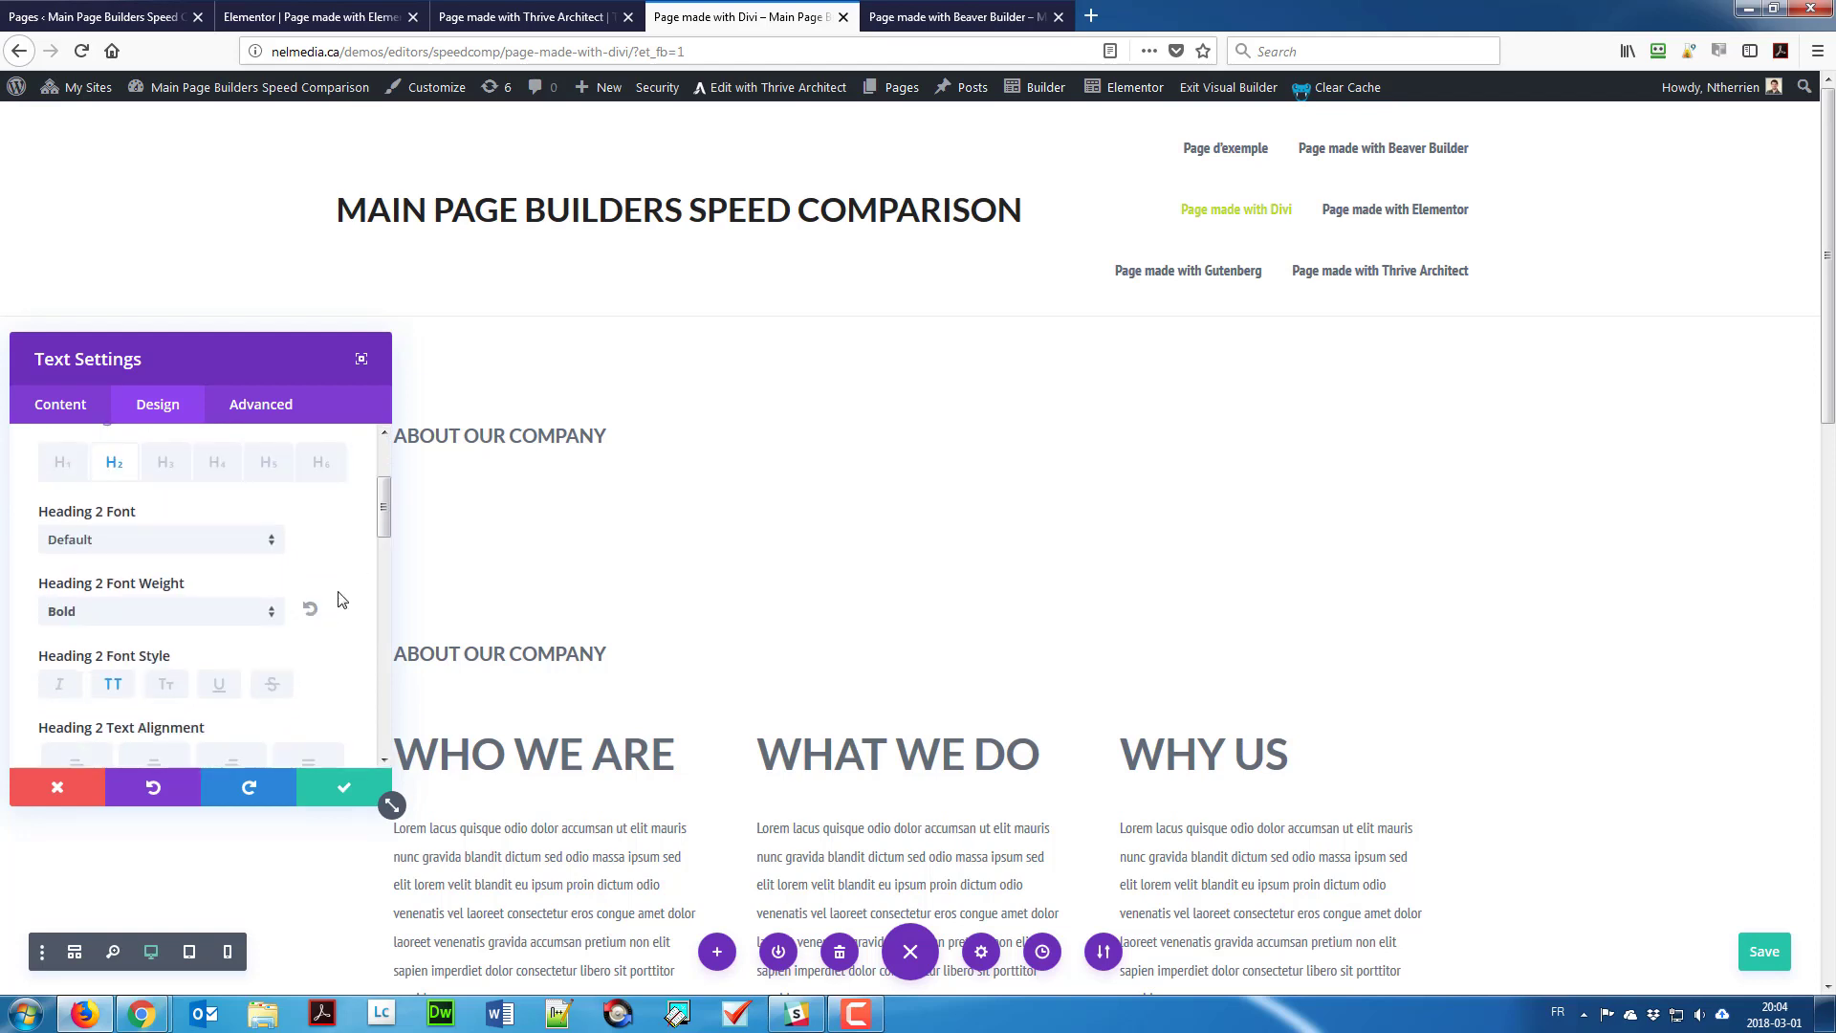
{"action": "left_click", "coordinate": [308, 609]}
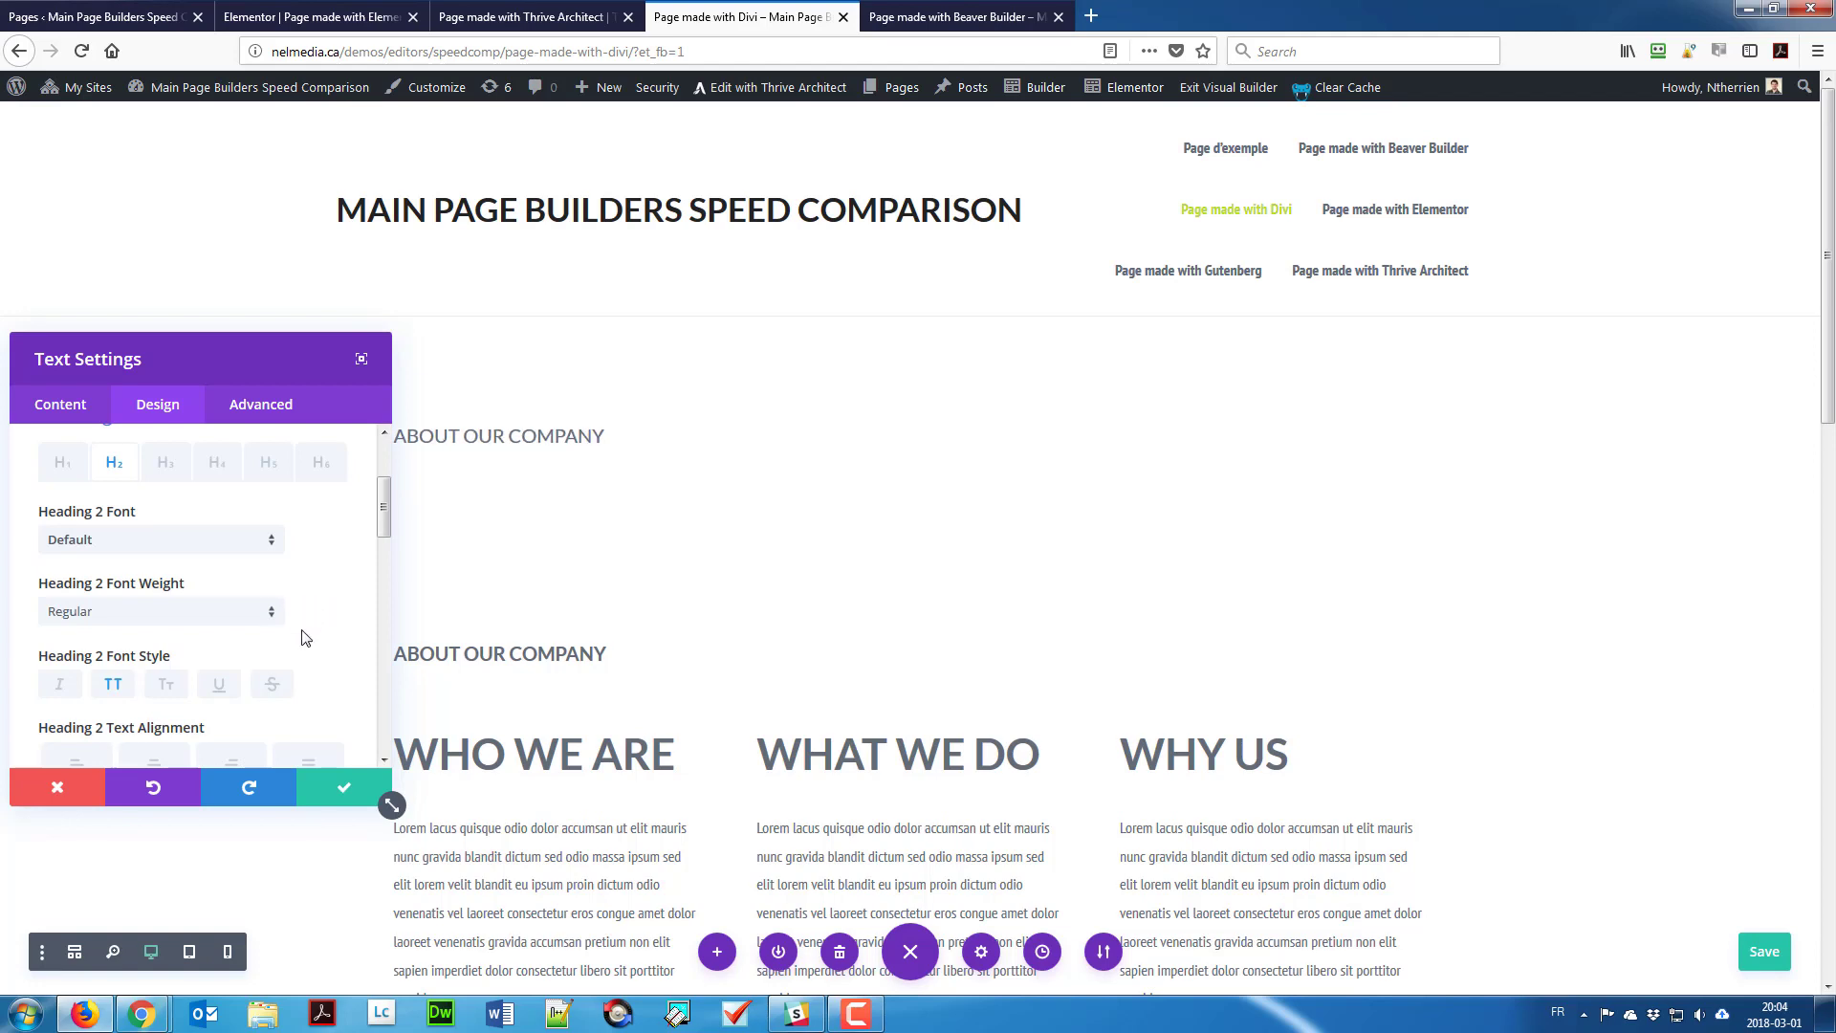
Step: Set the Heading 2 font weight of the new module to Bold
{"action": "left_click", "coordinate": [275, 617]}
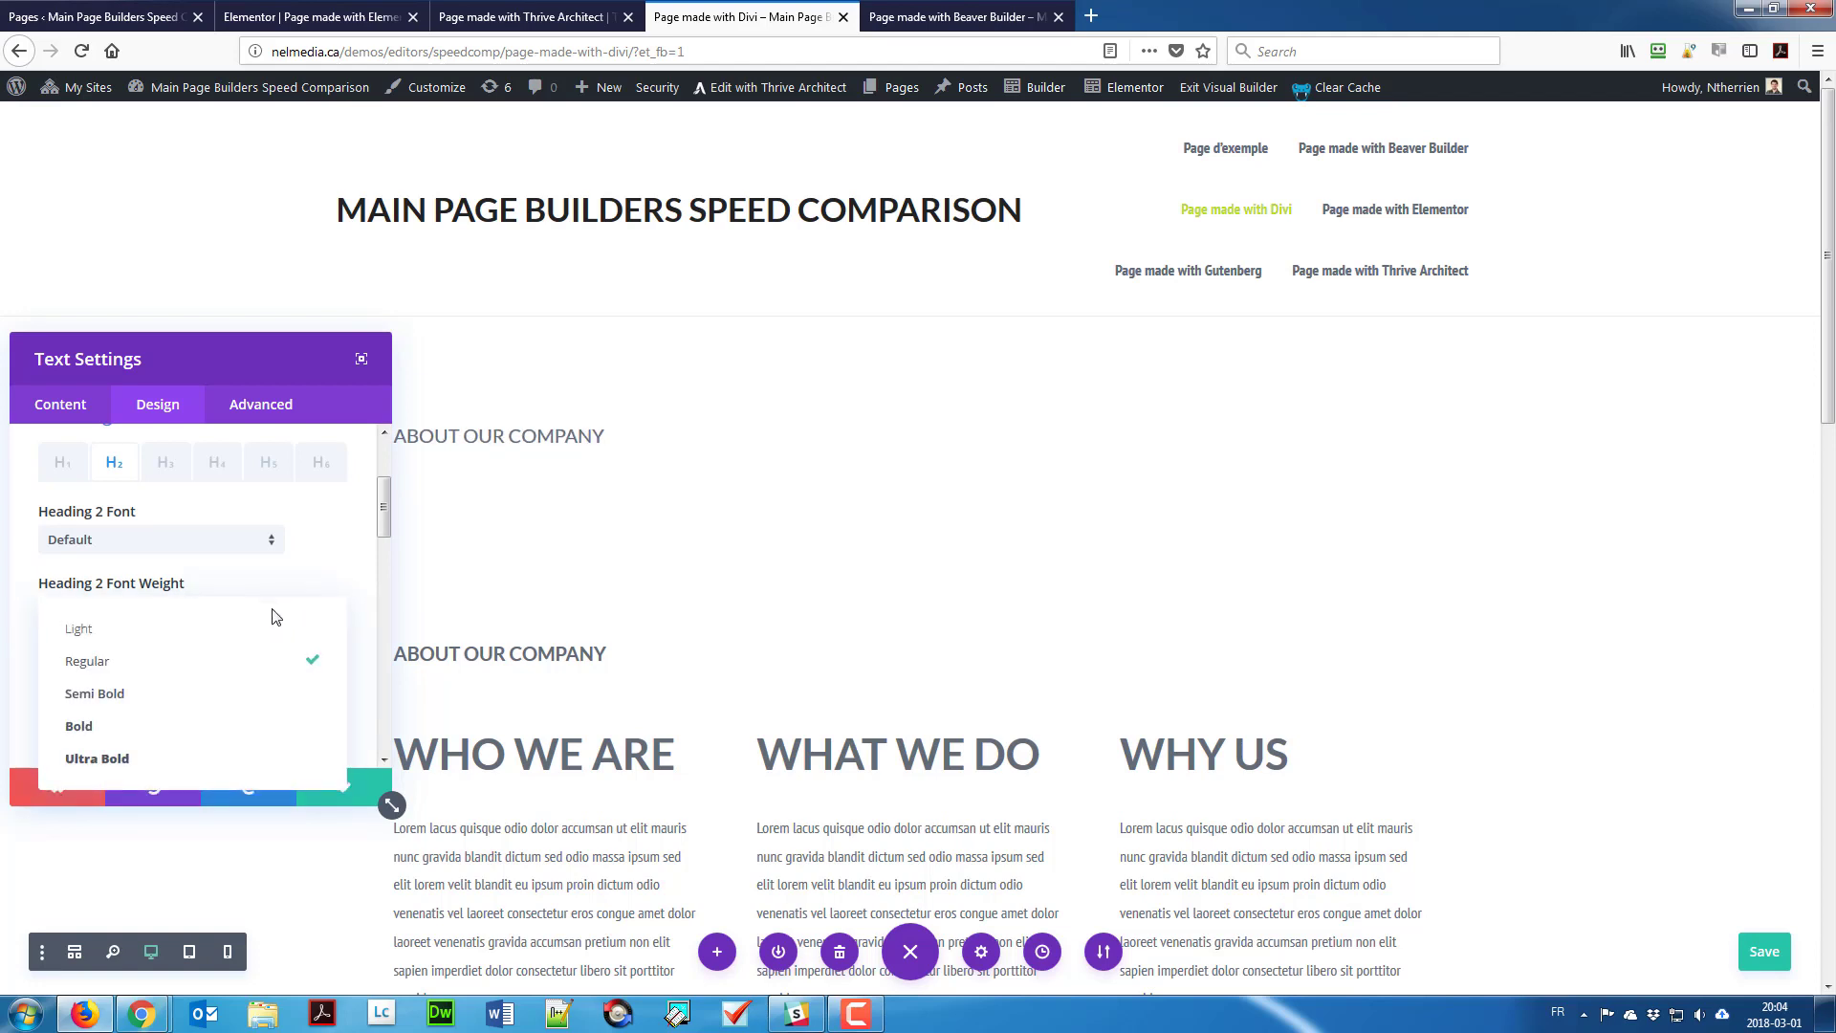
{"action": "left_click", "coordinate": [141, 723]}
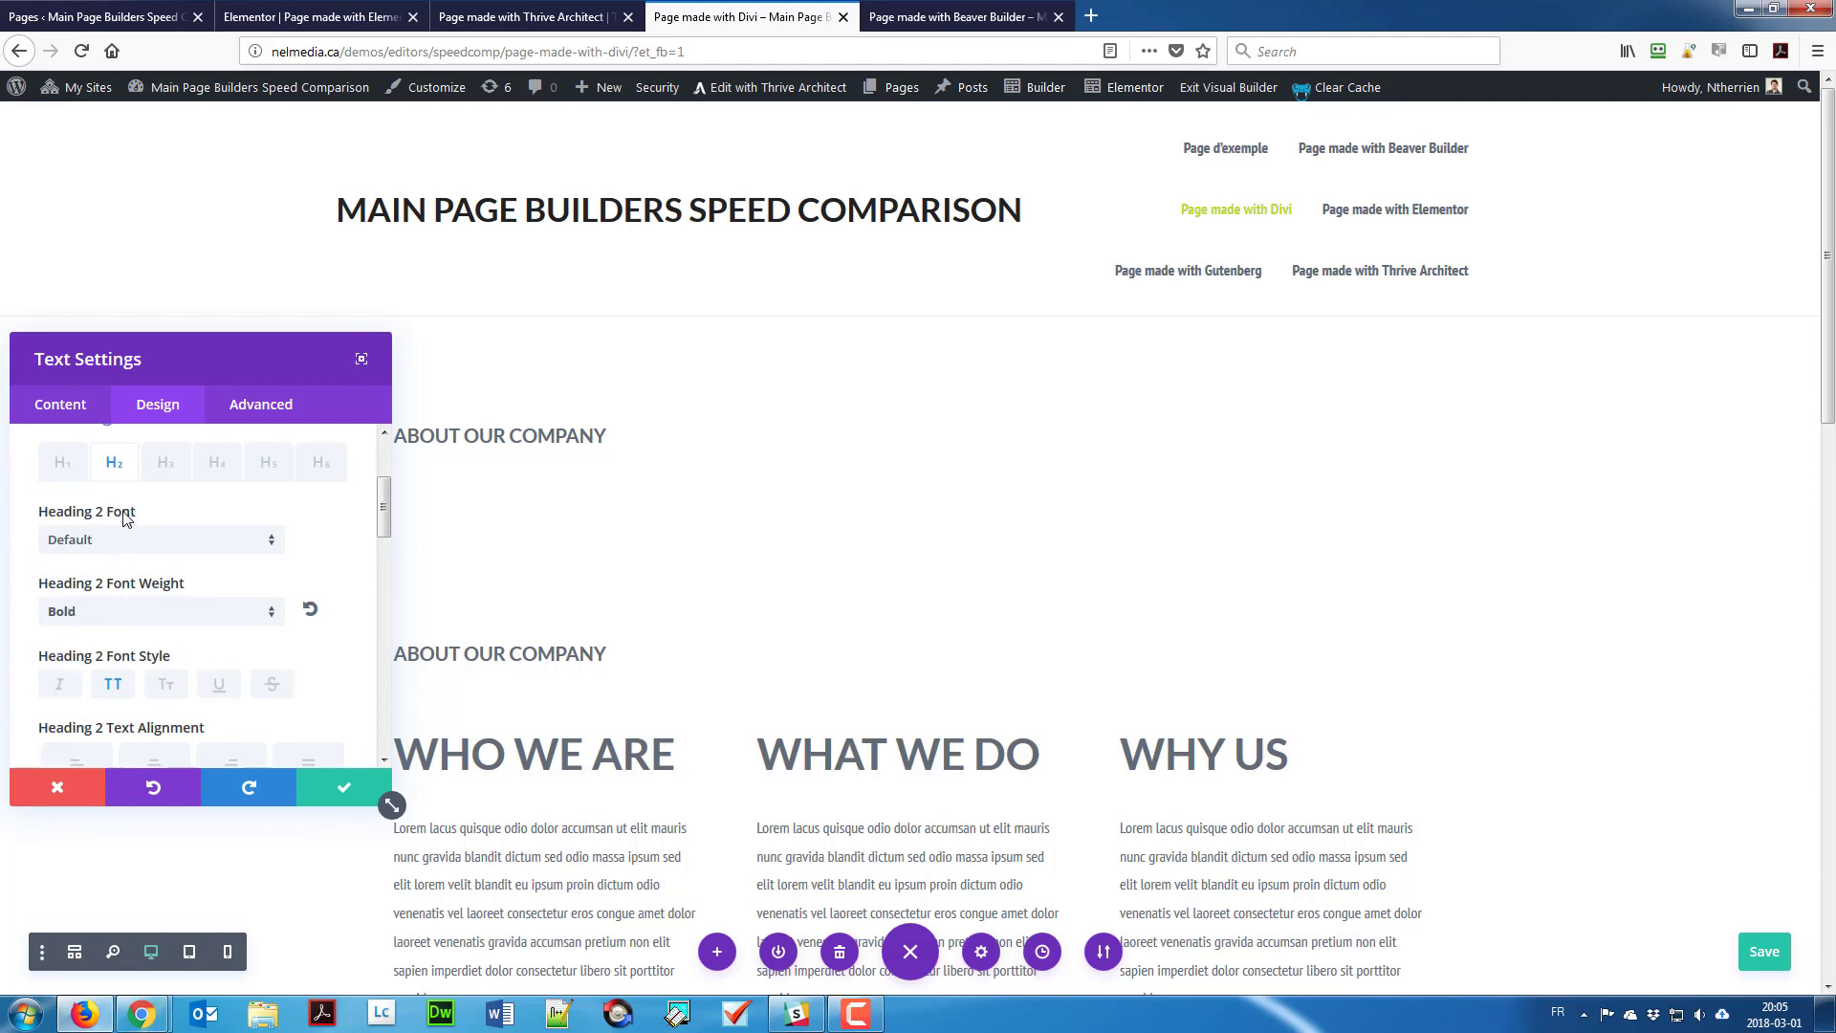
{"action": "scroll", "coordinate": [134, 521], "scroll_direction": "up", "scroll_amount": 3}
{"action": "scroll", "coordinate": [122, 648], "scroll_direction": "down", "scroll_amount": 5}
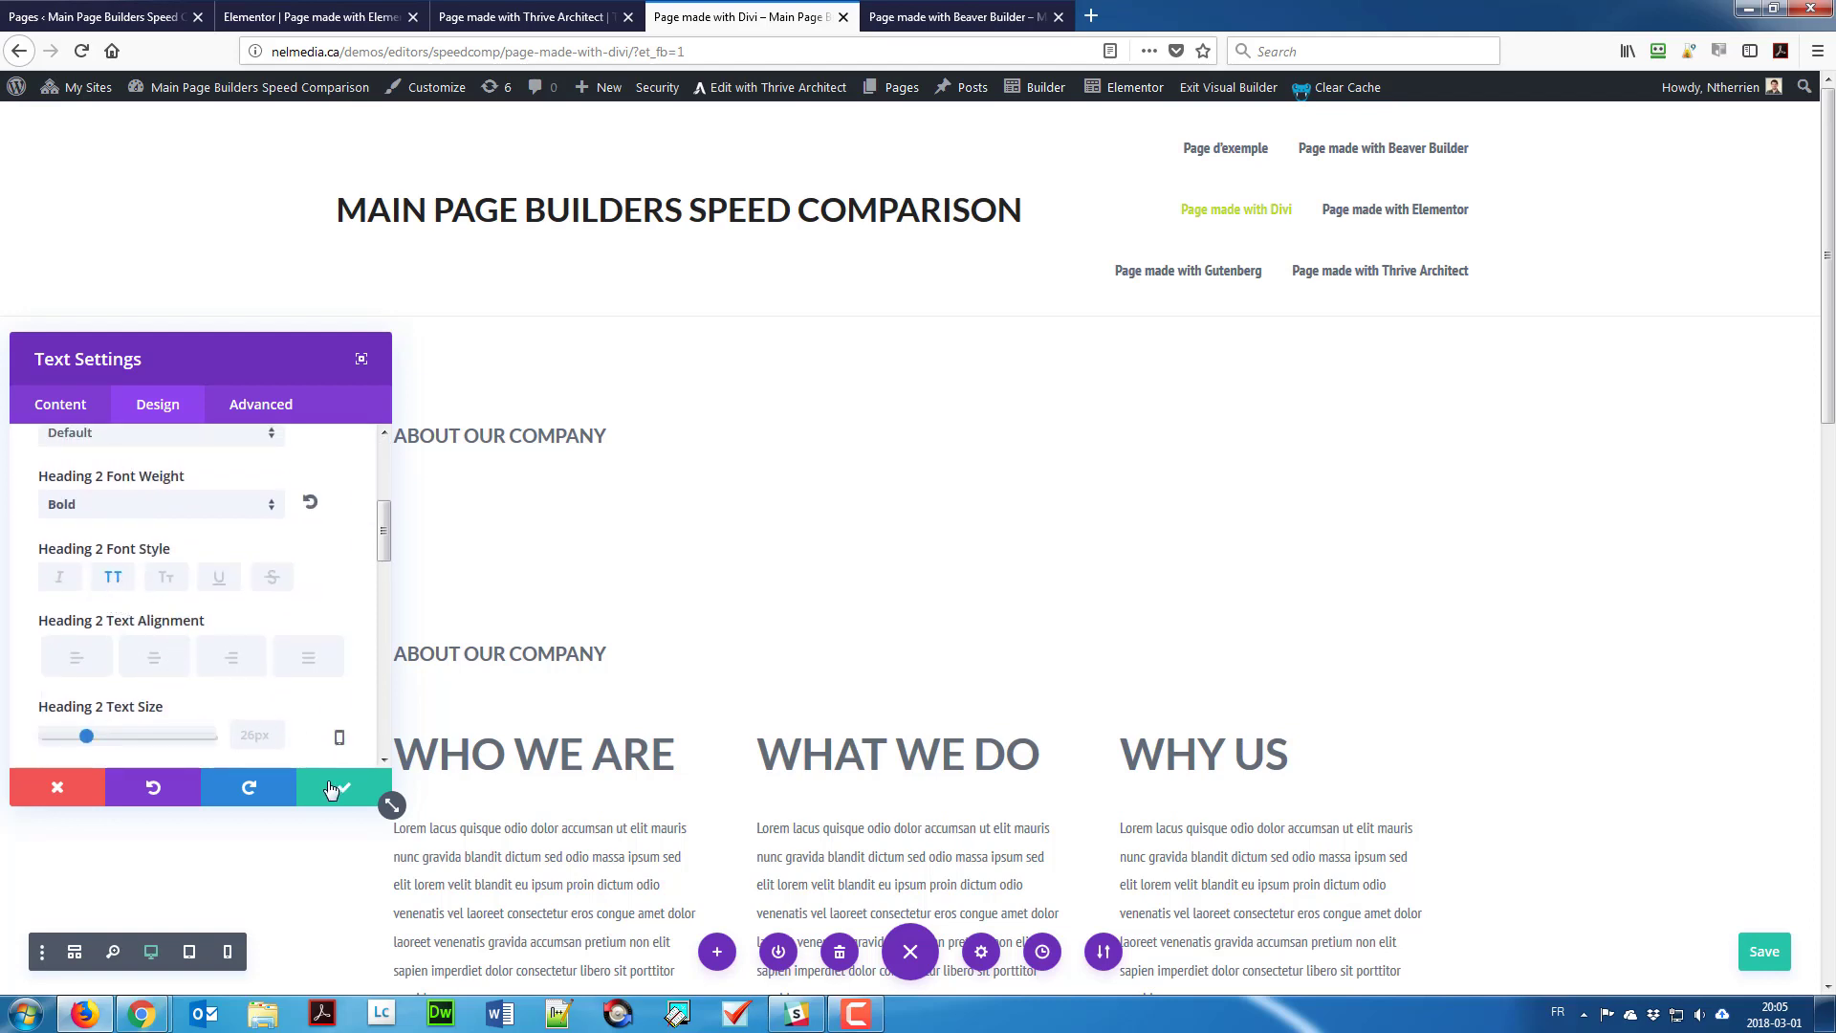
Step: Confirm the heading module's settings and insert a row with three equal columns below the "About our company" heading row
{"action": "left_click", "coordinate": [330, 788]}
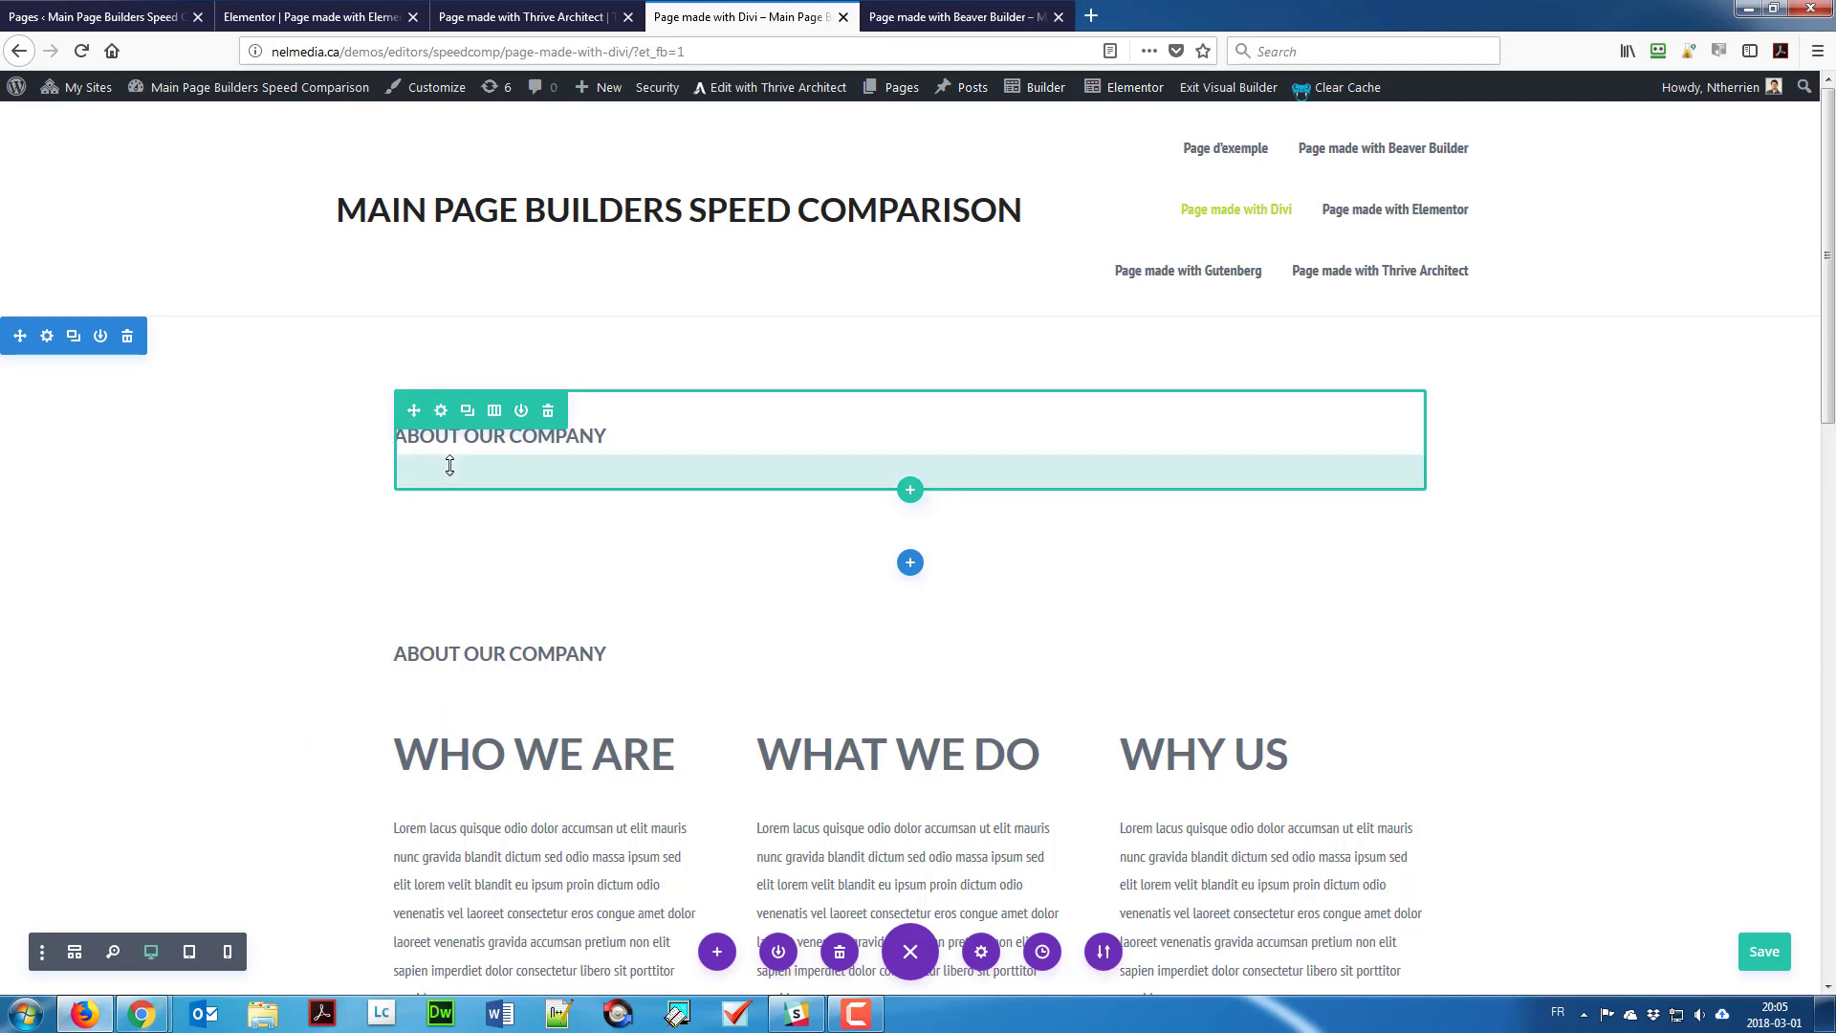
{"action": "left_click_drag", "start_coordinate": [397, 480], "coordinate": [598, 433]}
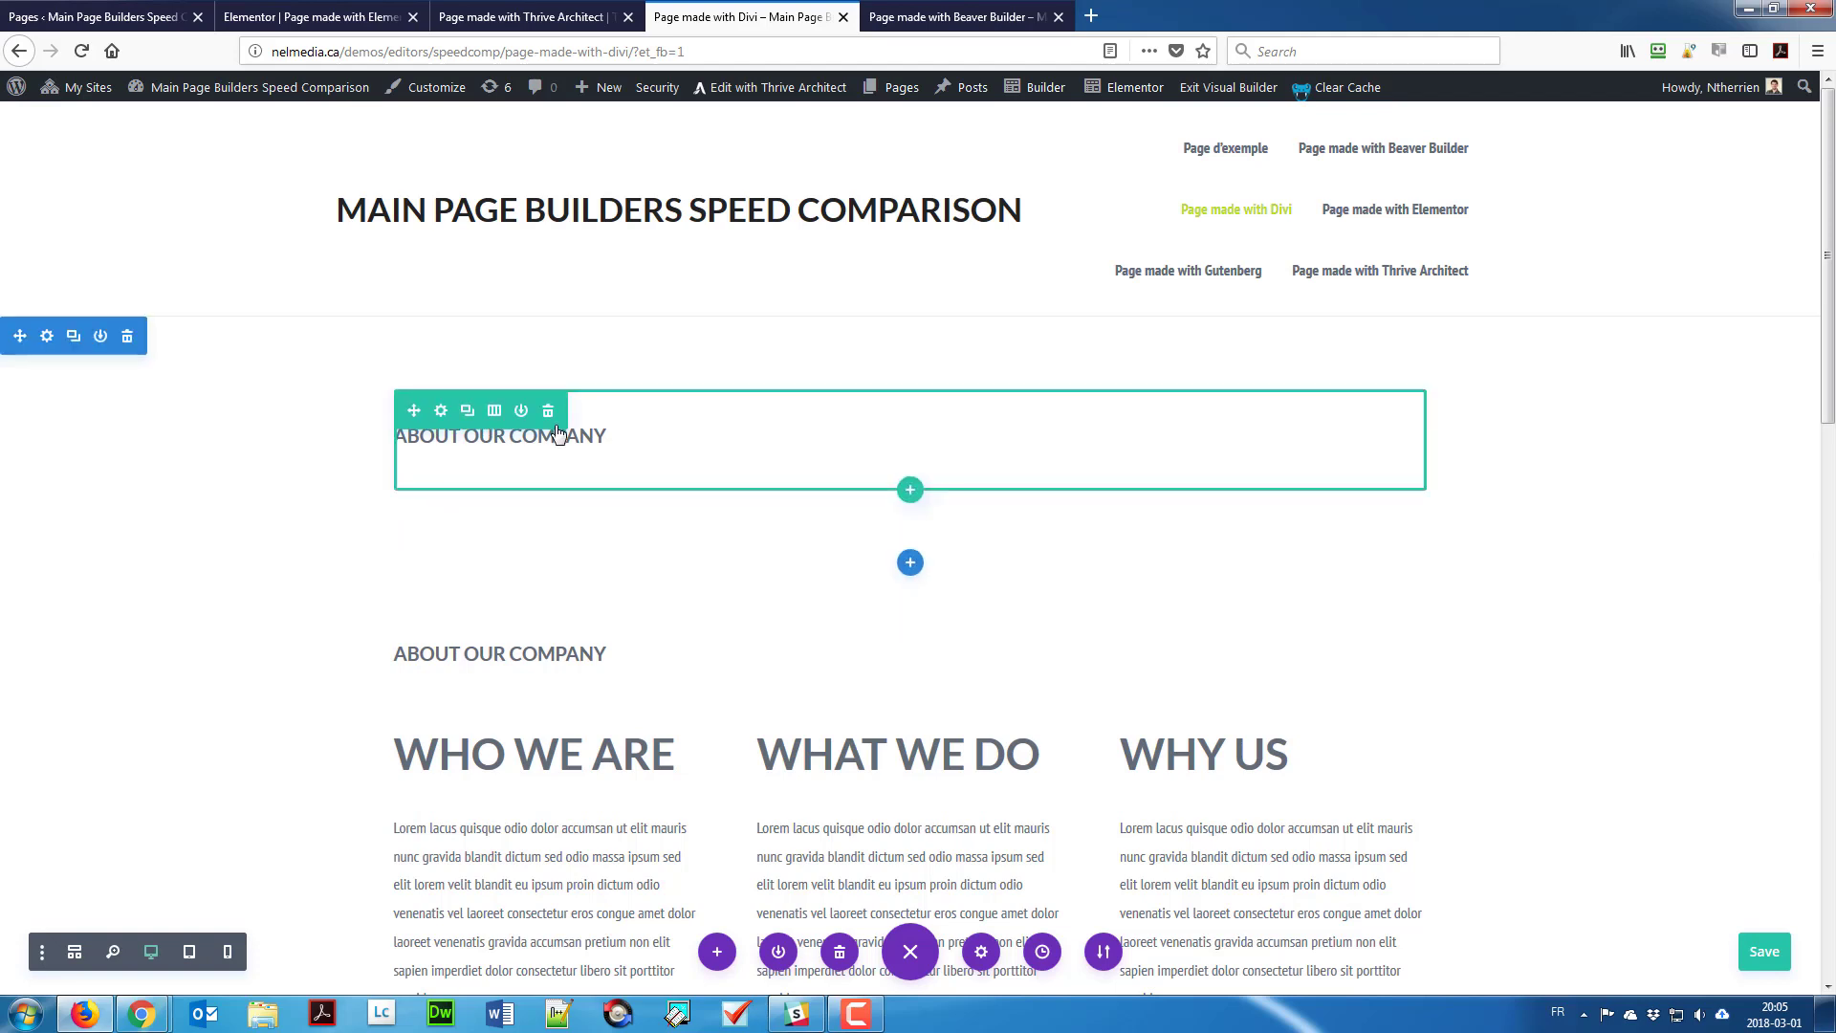
{"action": "left_click", "coordinate": [911, 492]}
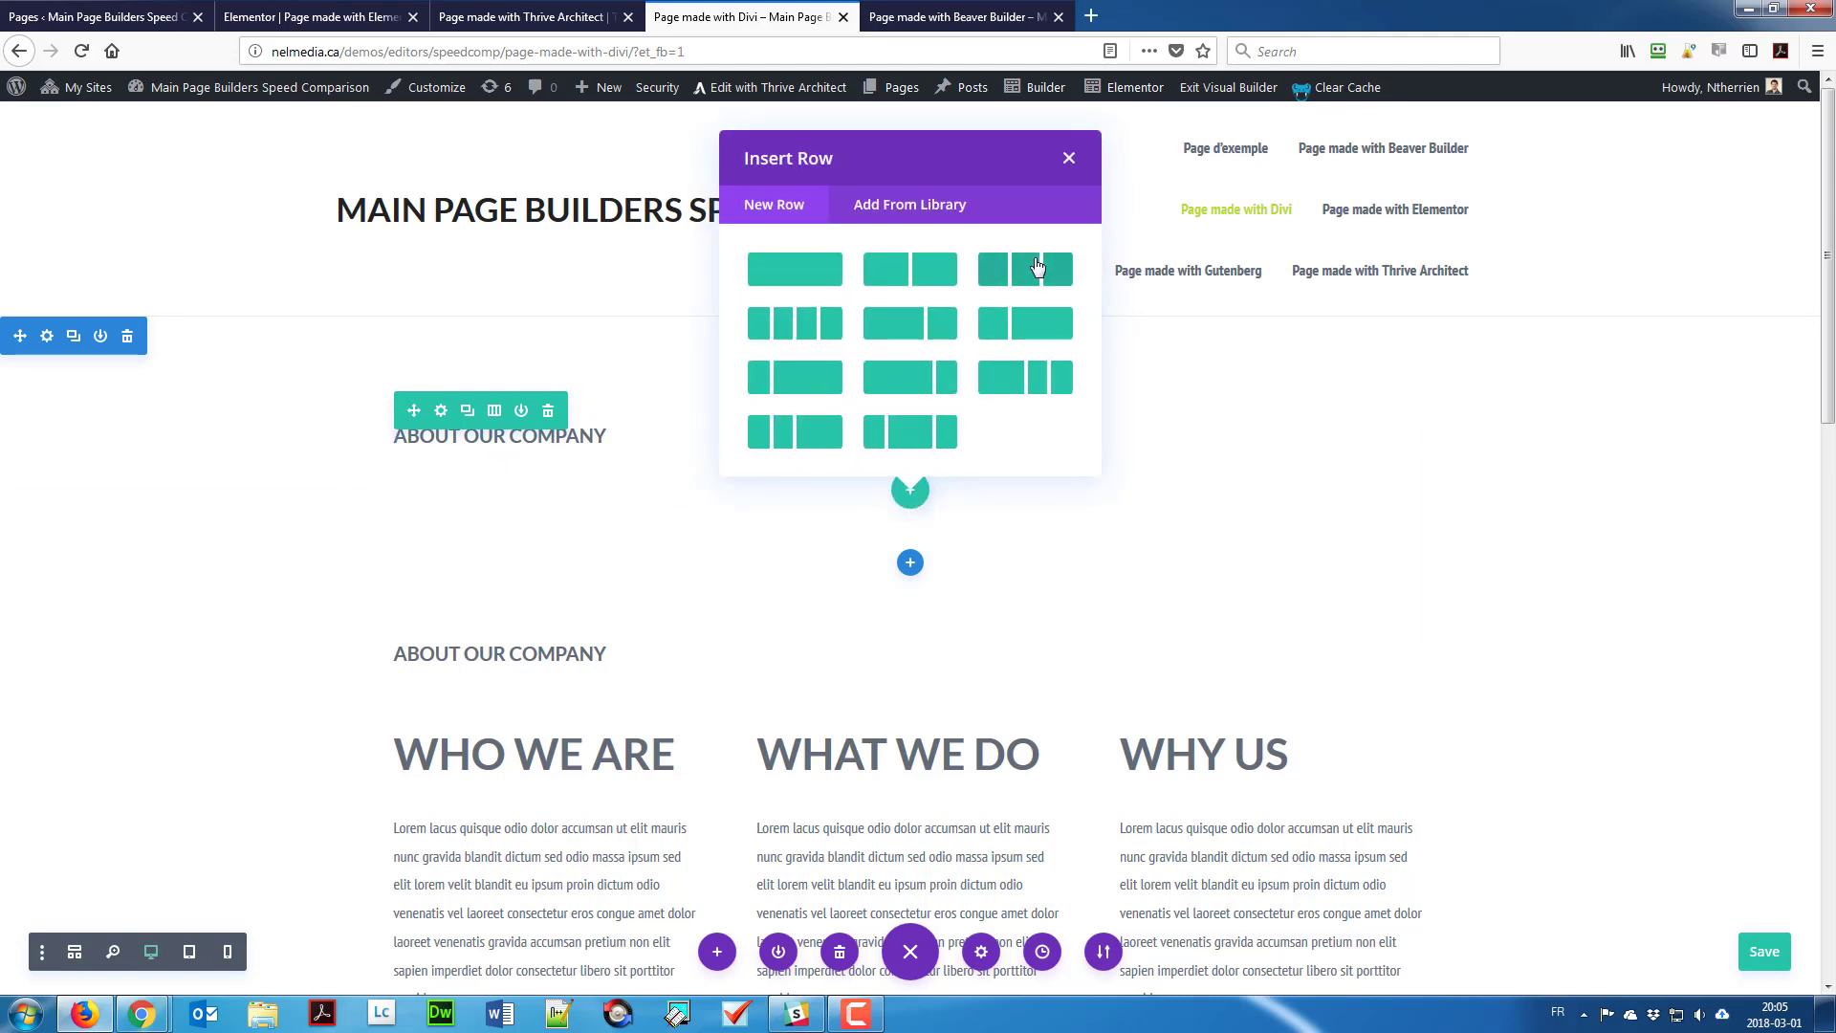
{"action": "left_click", "coordinate": [920, 327]}
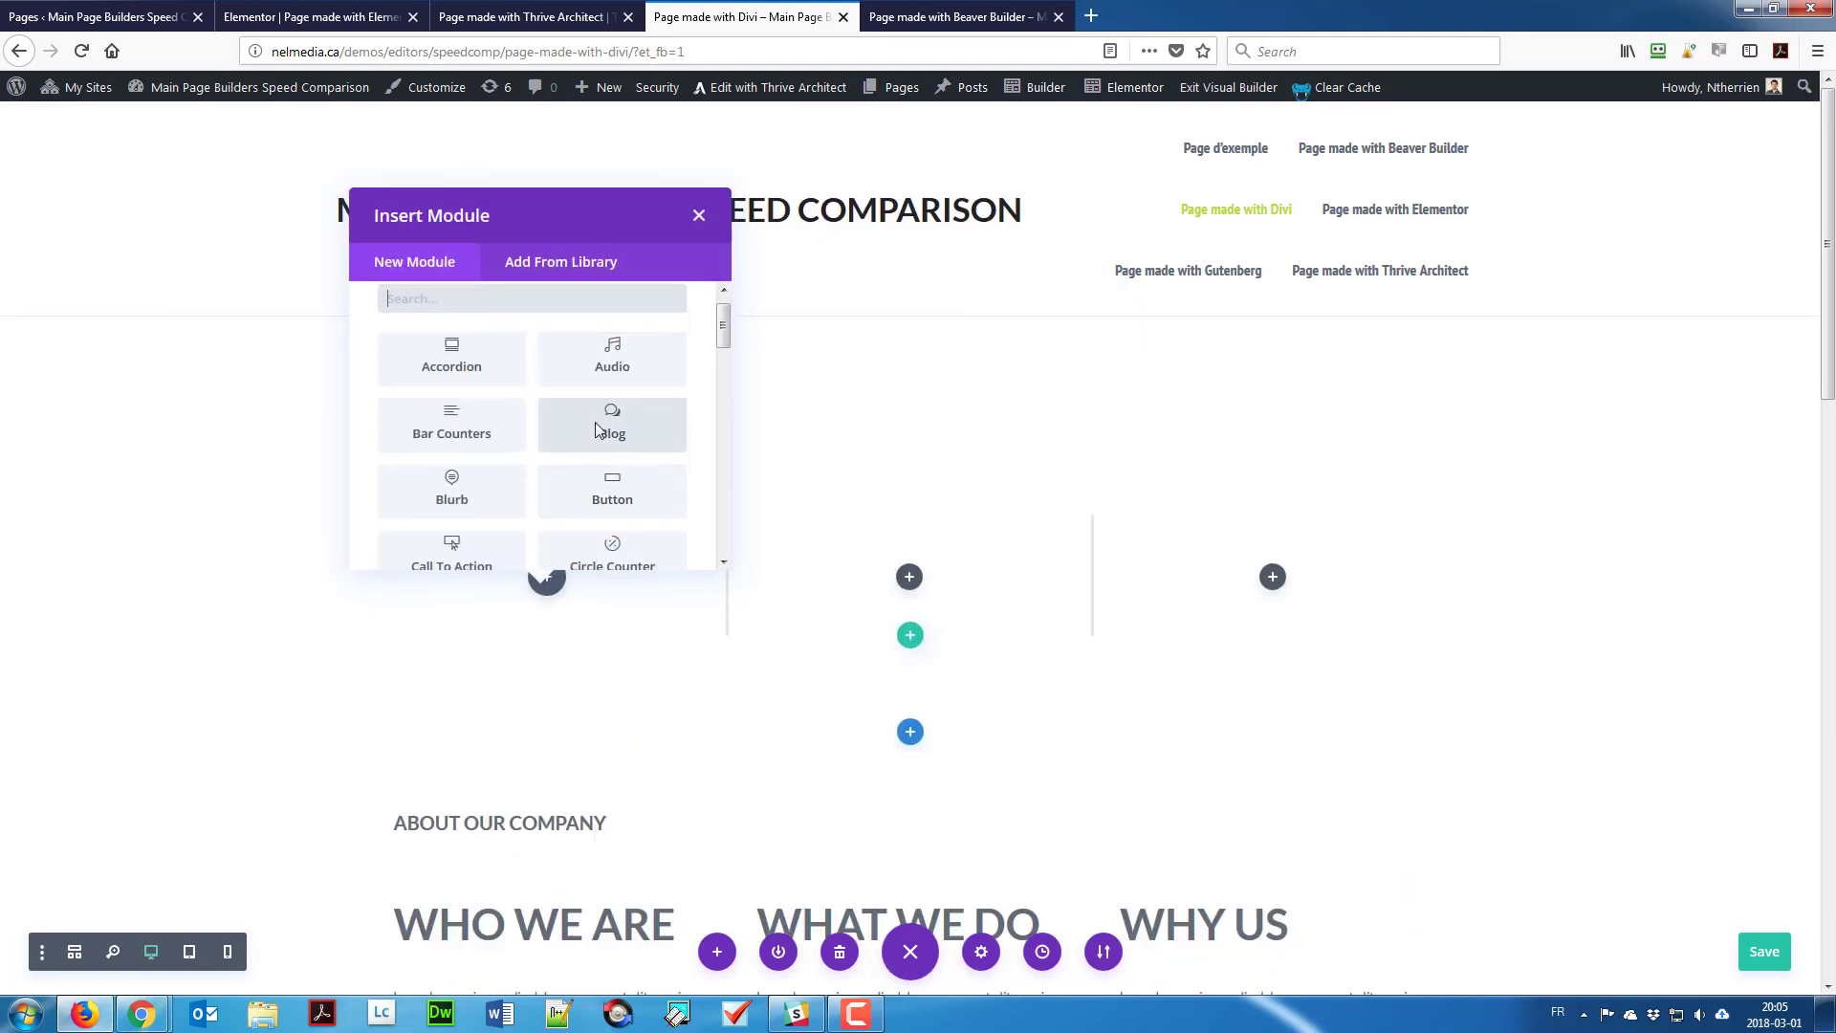
Step: Add a Text module to the new row's first column with the text "Who we are" formatted as Heading 3
{"action": "scroll", "coordinate": [605, 426], "scroll_direction": "down", "scroll_amount": 8}
{"action": "scroll", "coordinate": [598, 433], "scroll_direction": "down", "scroll_amount": 5}
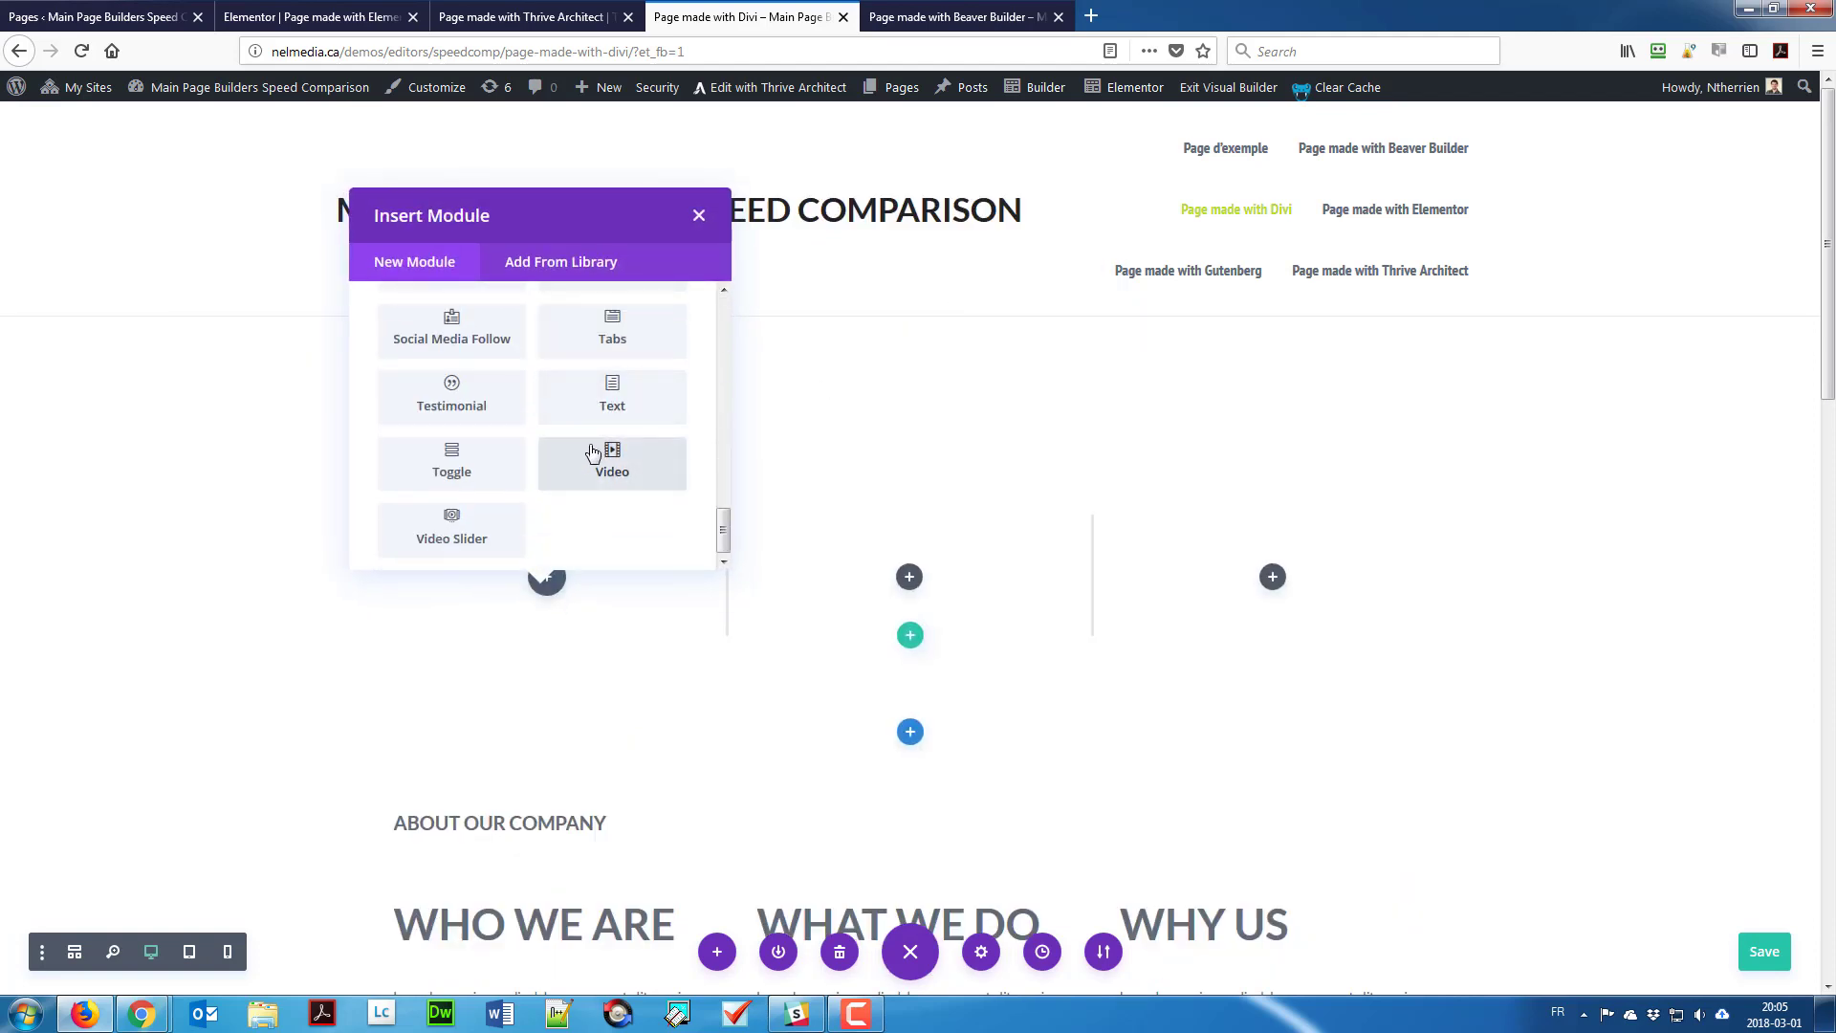
{"action": "left_click", "coordinate": [588, 412]}
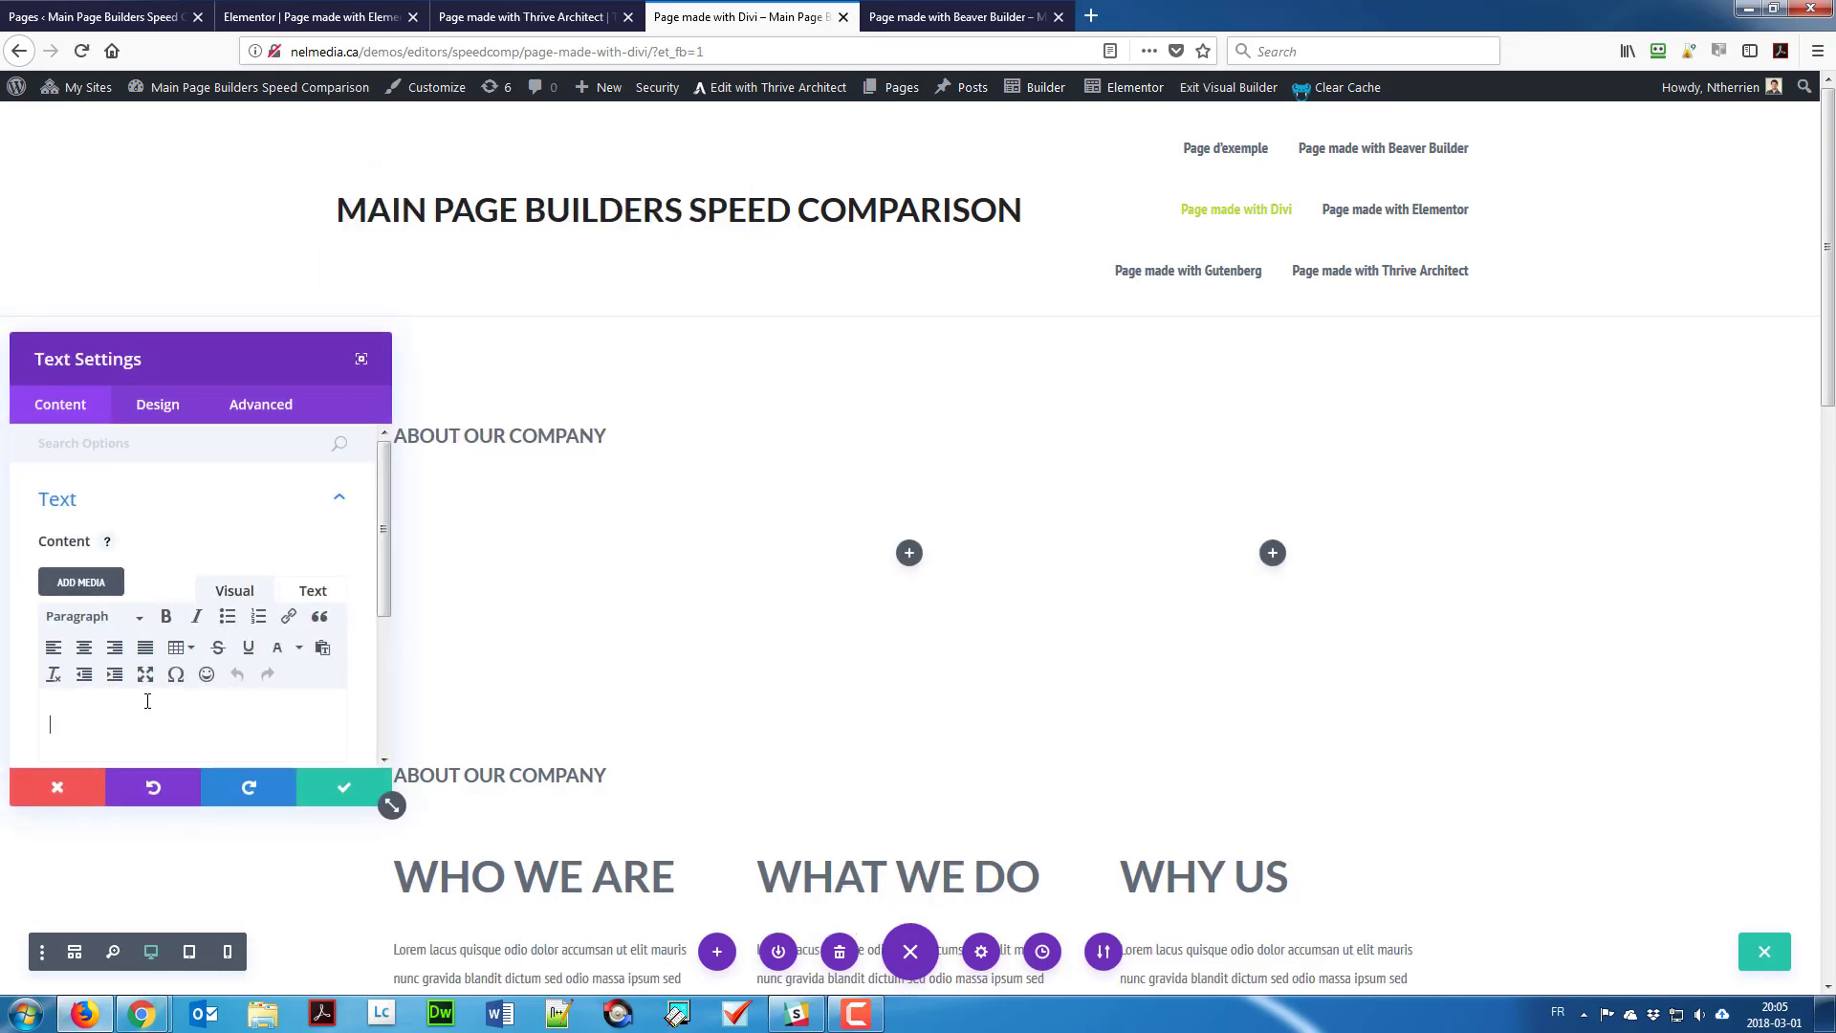
{"action": "type", "text": "Who we are"}
{"action": "key", "text": "ctrl+a"}
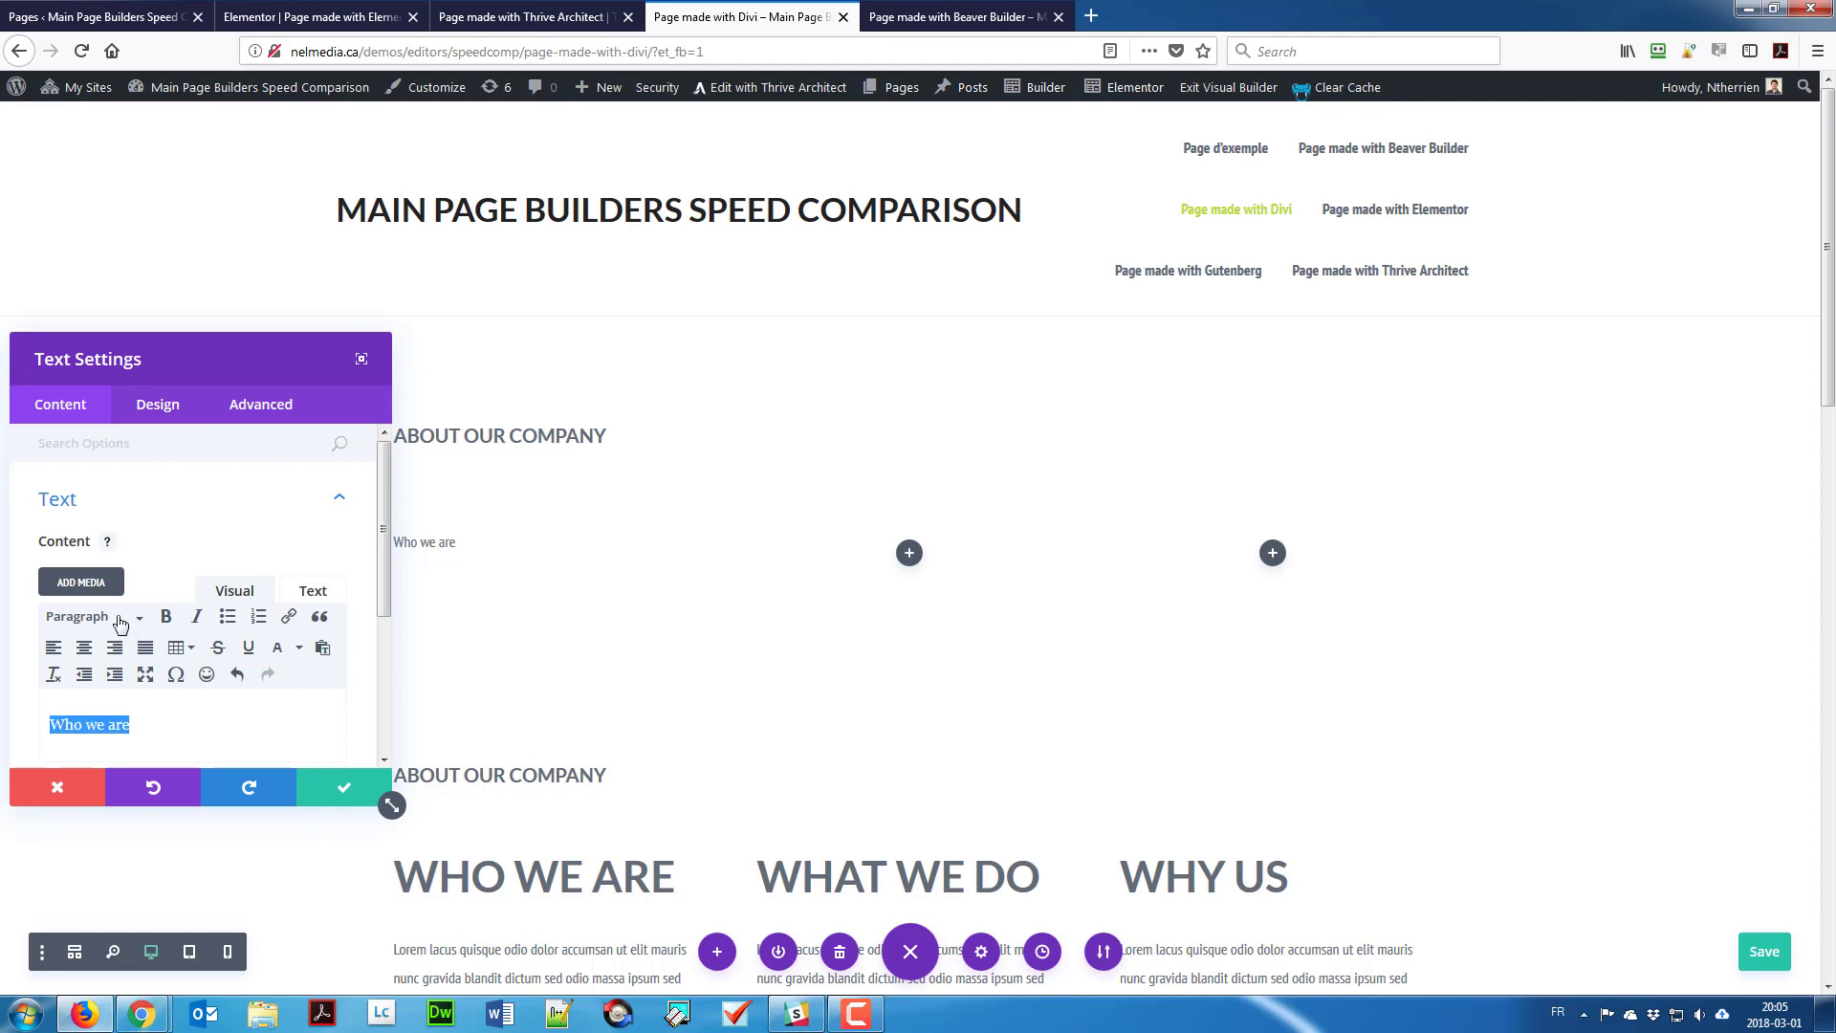
{"action": "left_click", "coordinate": [120, 617]}
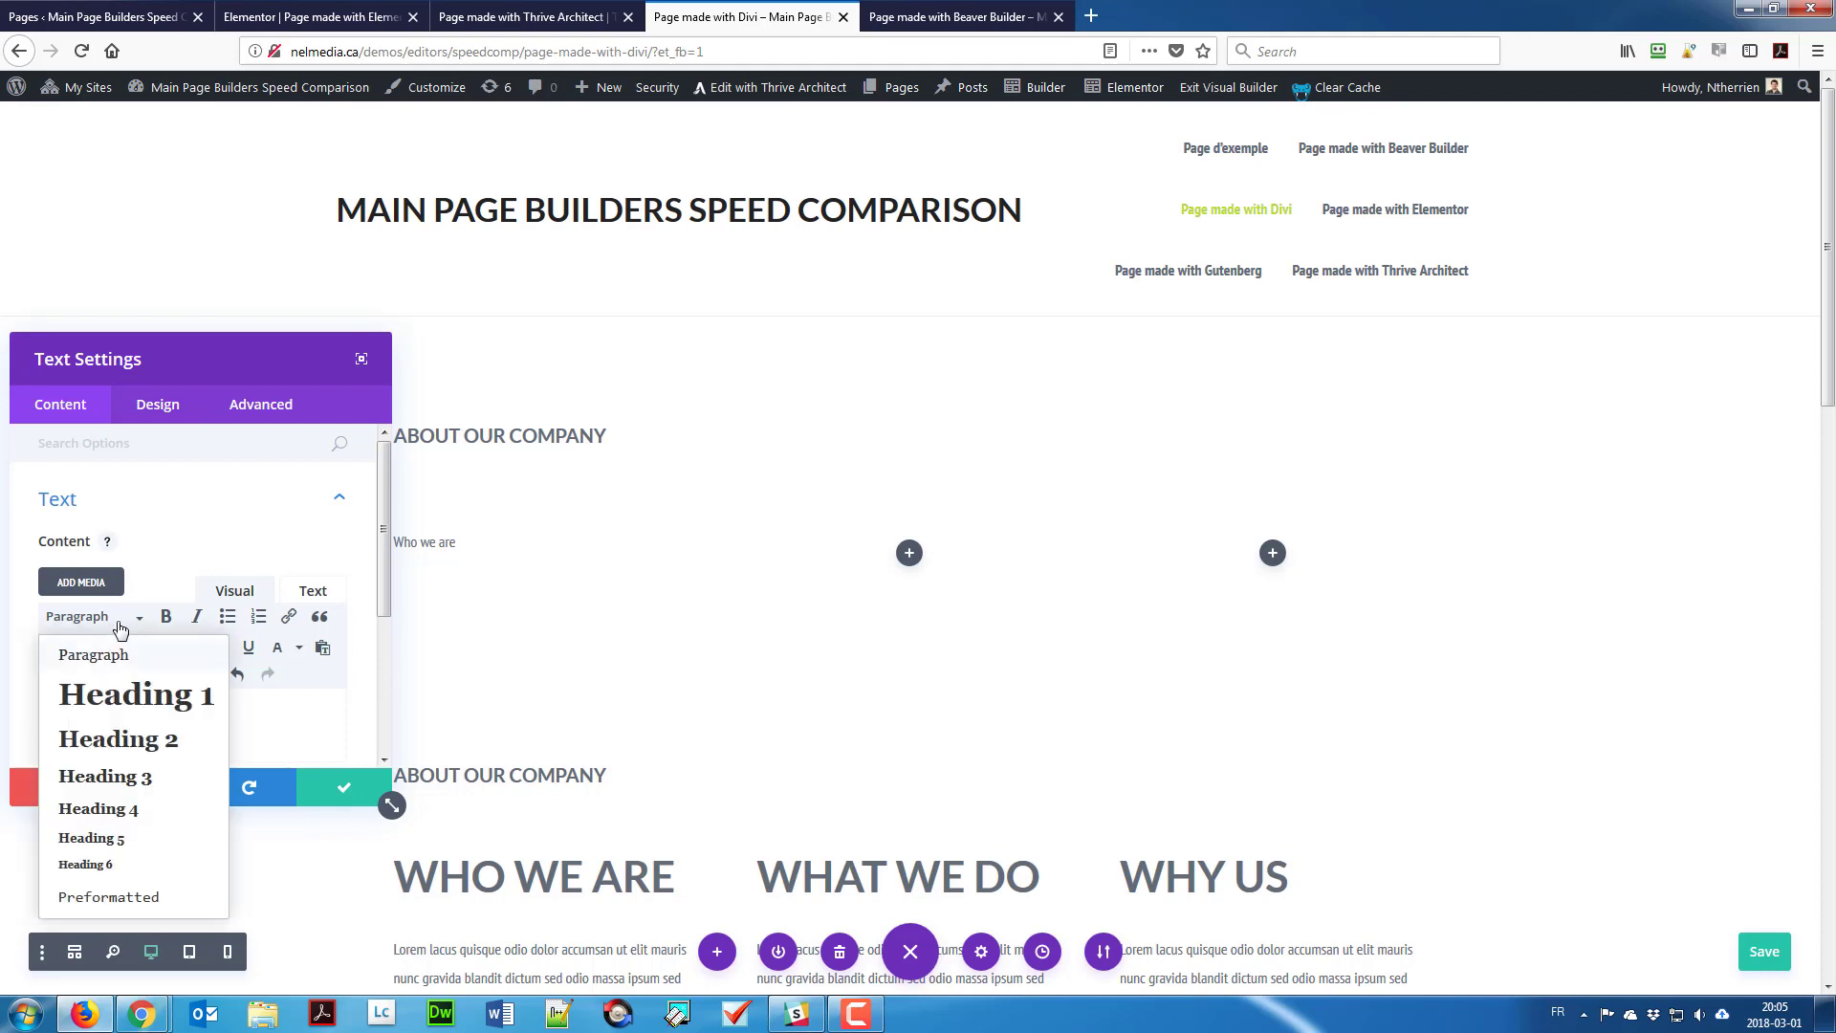
{"action": "left_click", "coordinate": [131, 780]}
Step: Set the "Who we are" module's Heading 3 text to Bold weight and uppercase style
{"action": "left_click", "coordinate": [158, 410]}
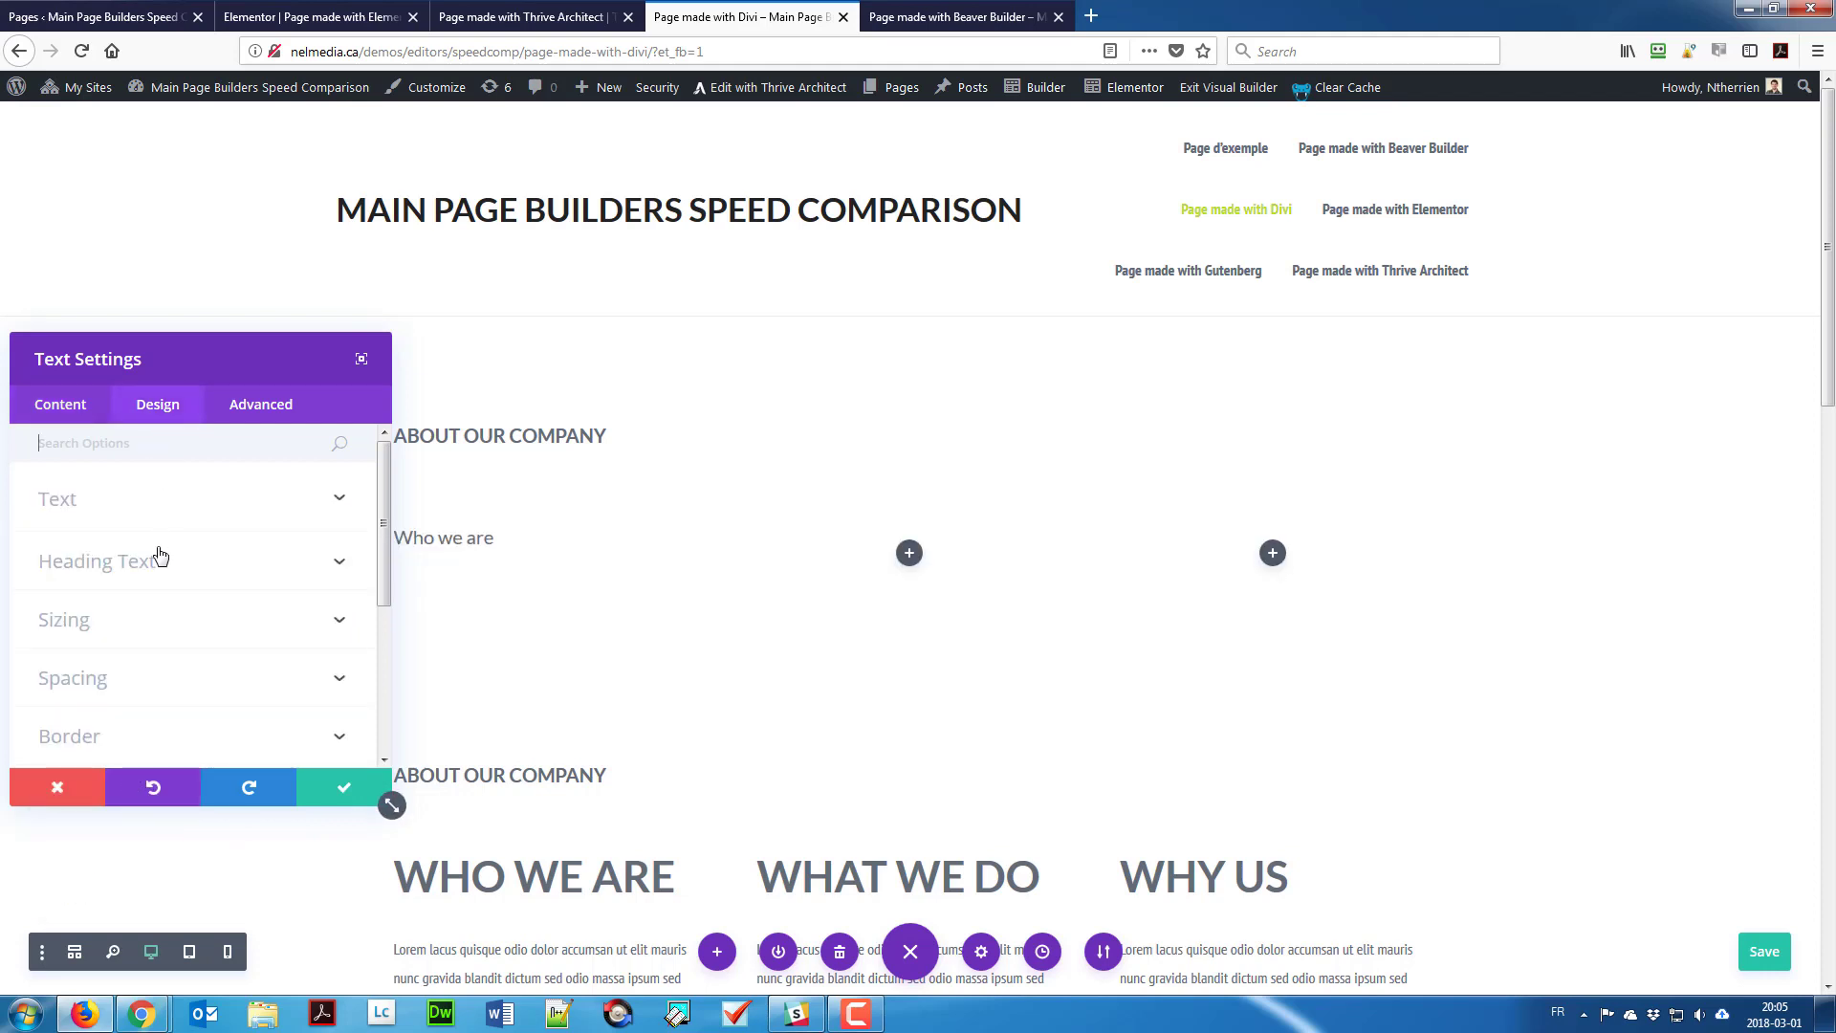
{"action": "left_click", "coordinate": [156, 562]}
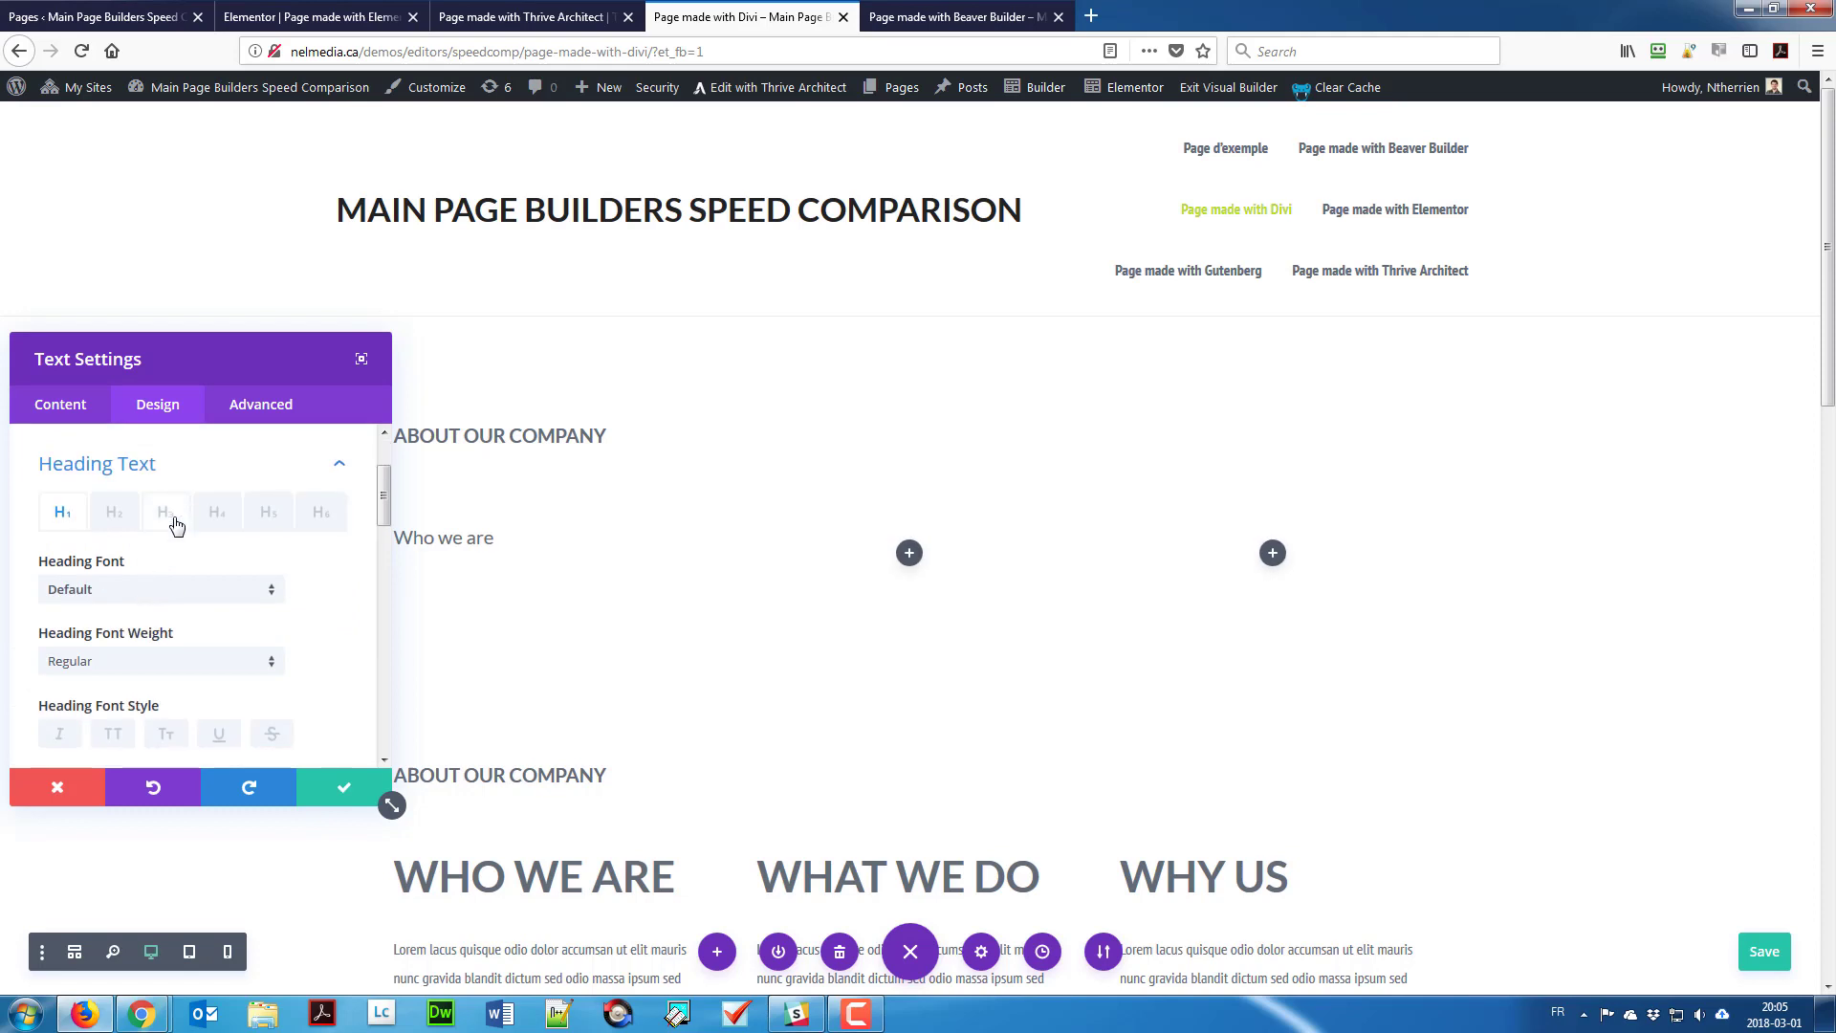
{"action": "left_click", "coordinate": [166, 514]}
{"action": "left_click", "coordinate": [167, 593]}
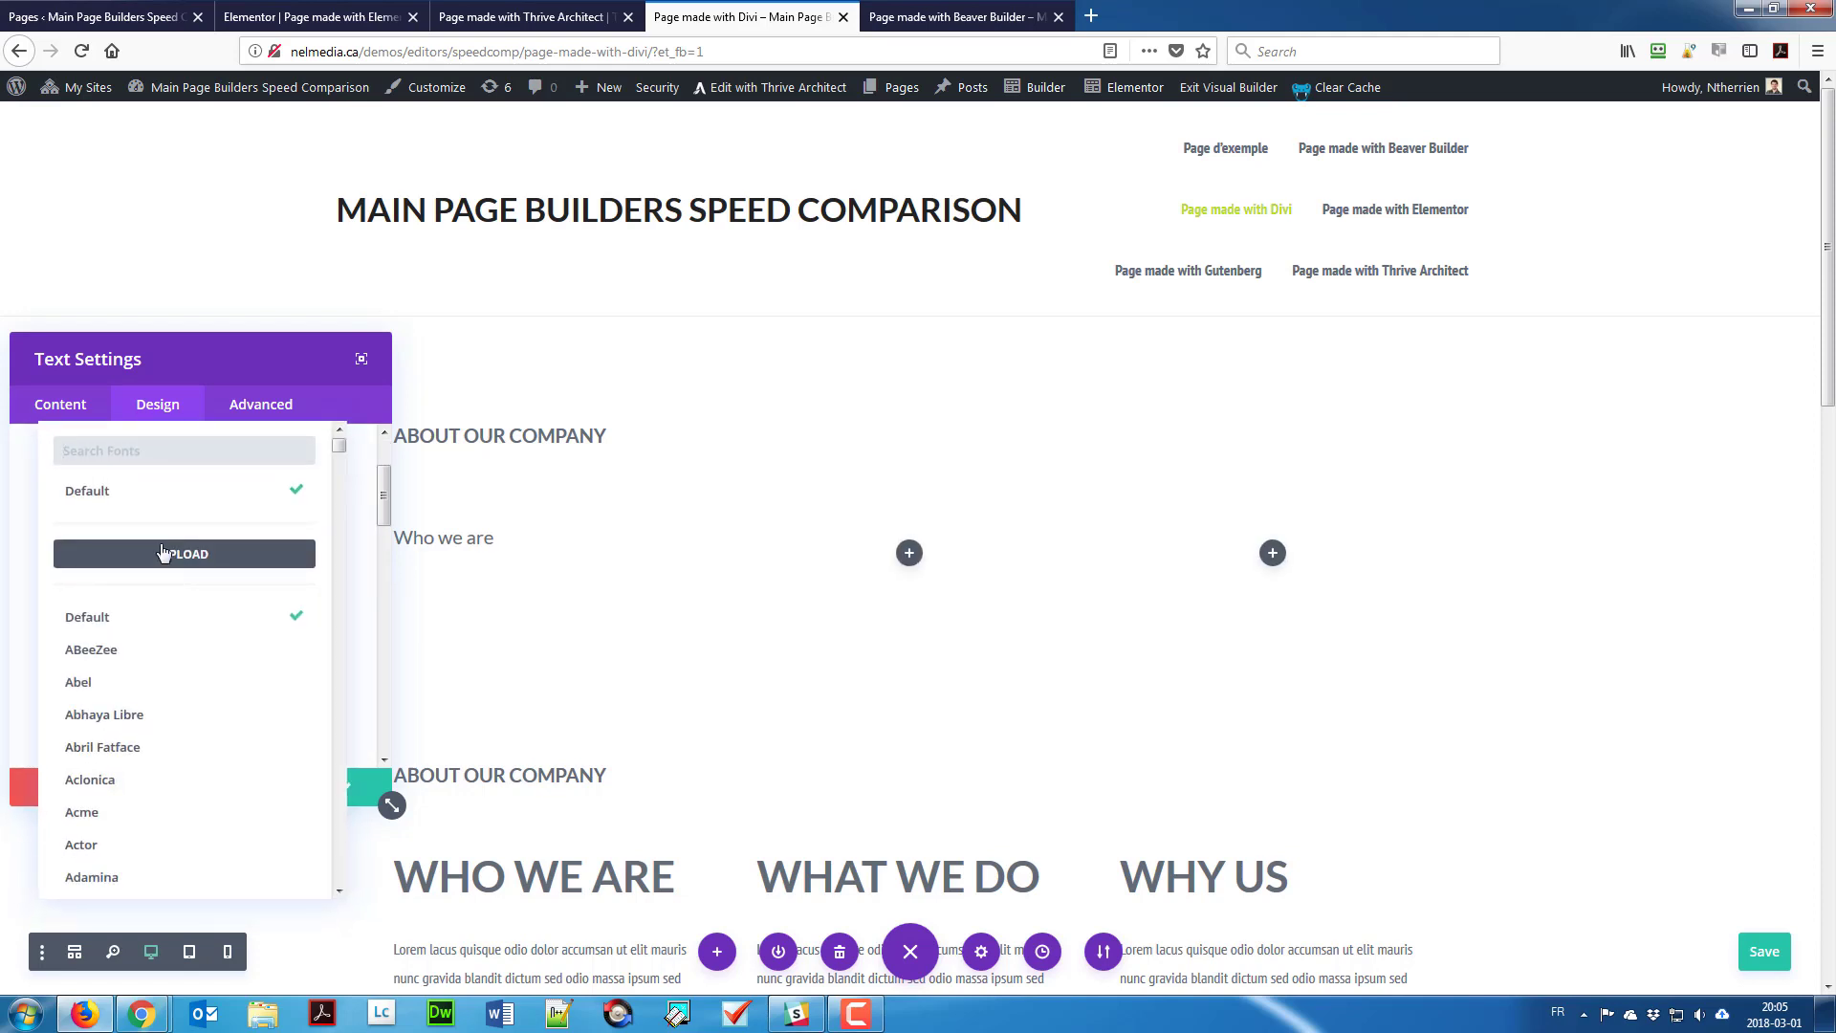
{"action": "left_click", "coordinate": [362, 480]}
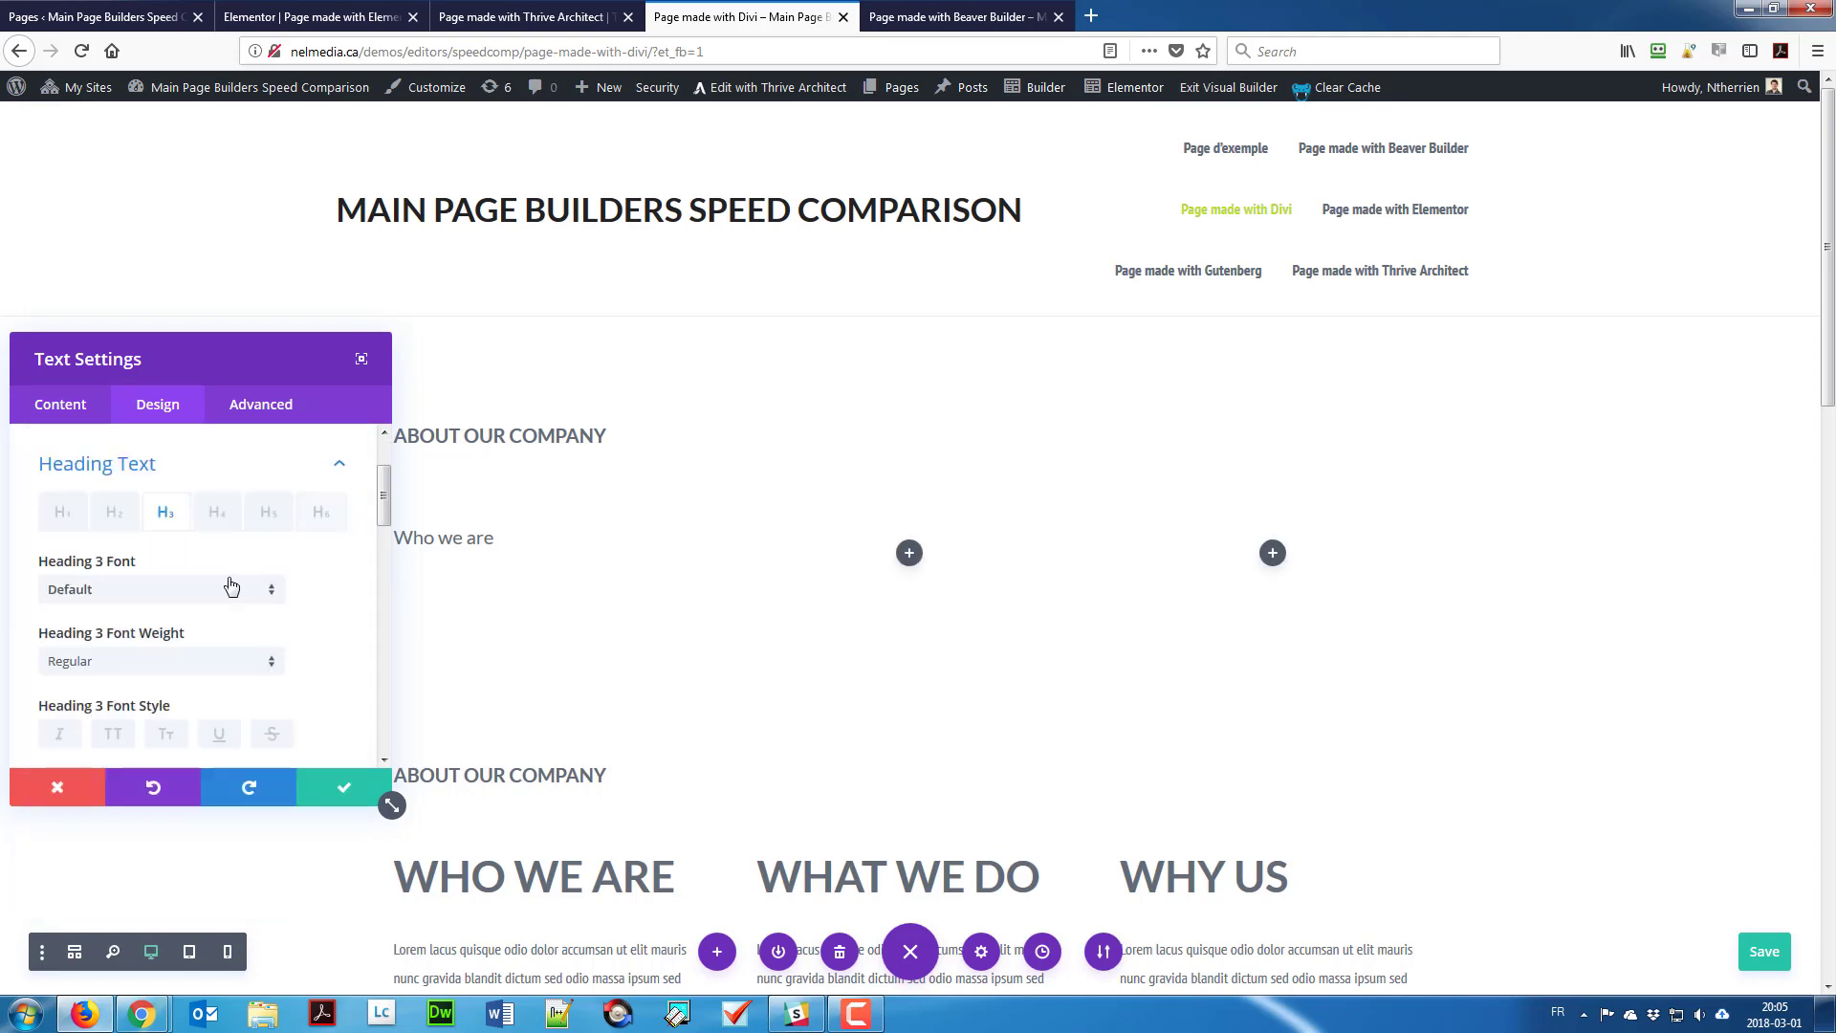
{"action": "left_click", "coordinate": [140, 666]}
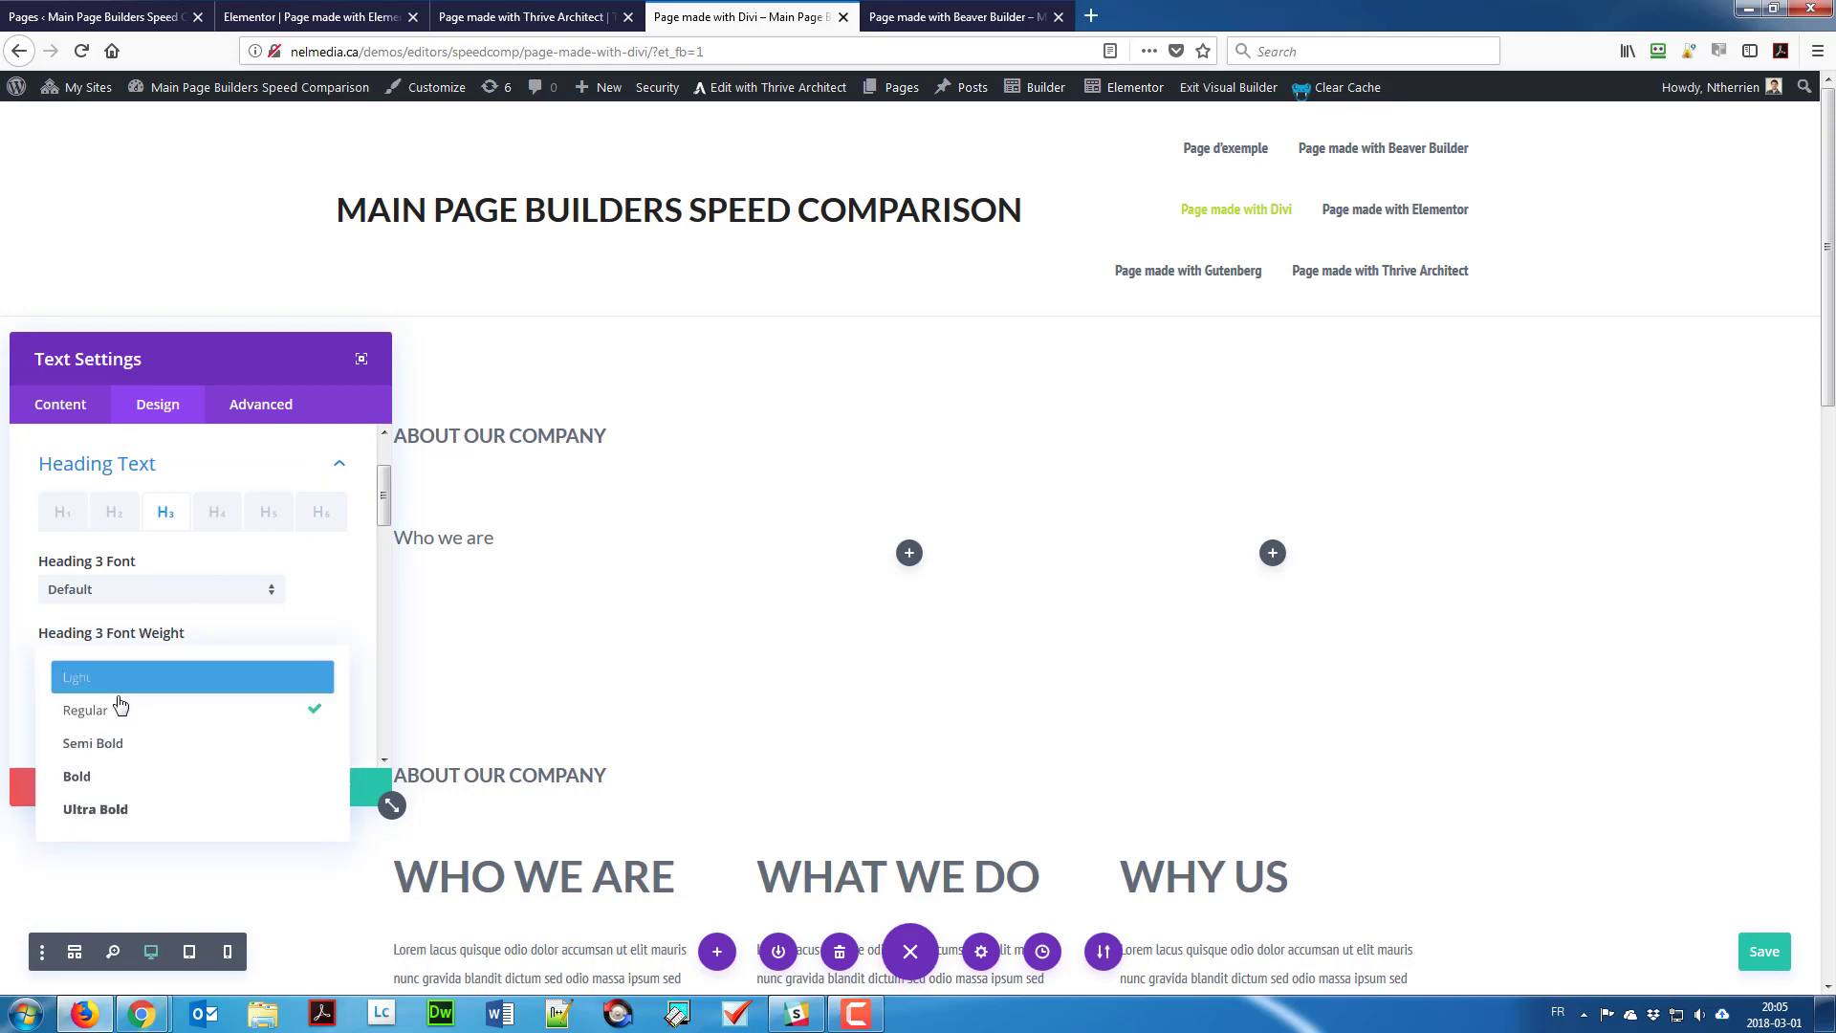
{"action": "left_click", "coordinate": [109, 774]}
{"action": "scroll", "coordinate": [153, 639], "scroll_direction": "down", "scroll_amount": 2}
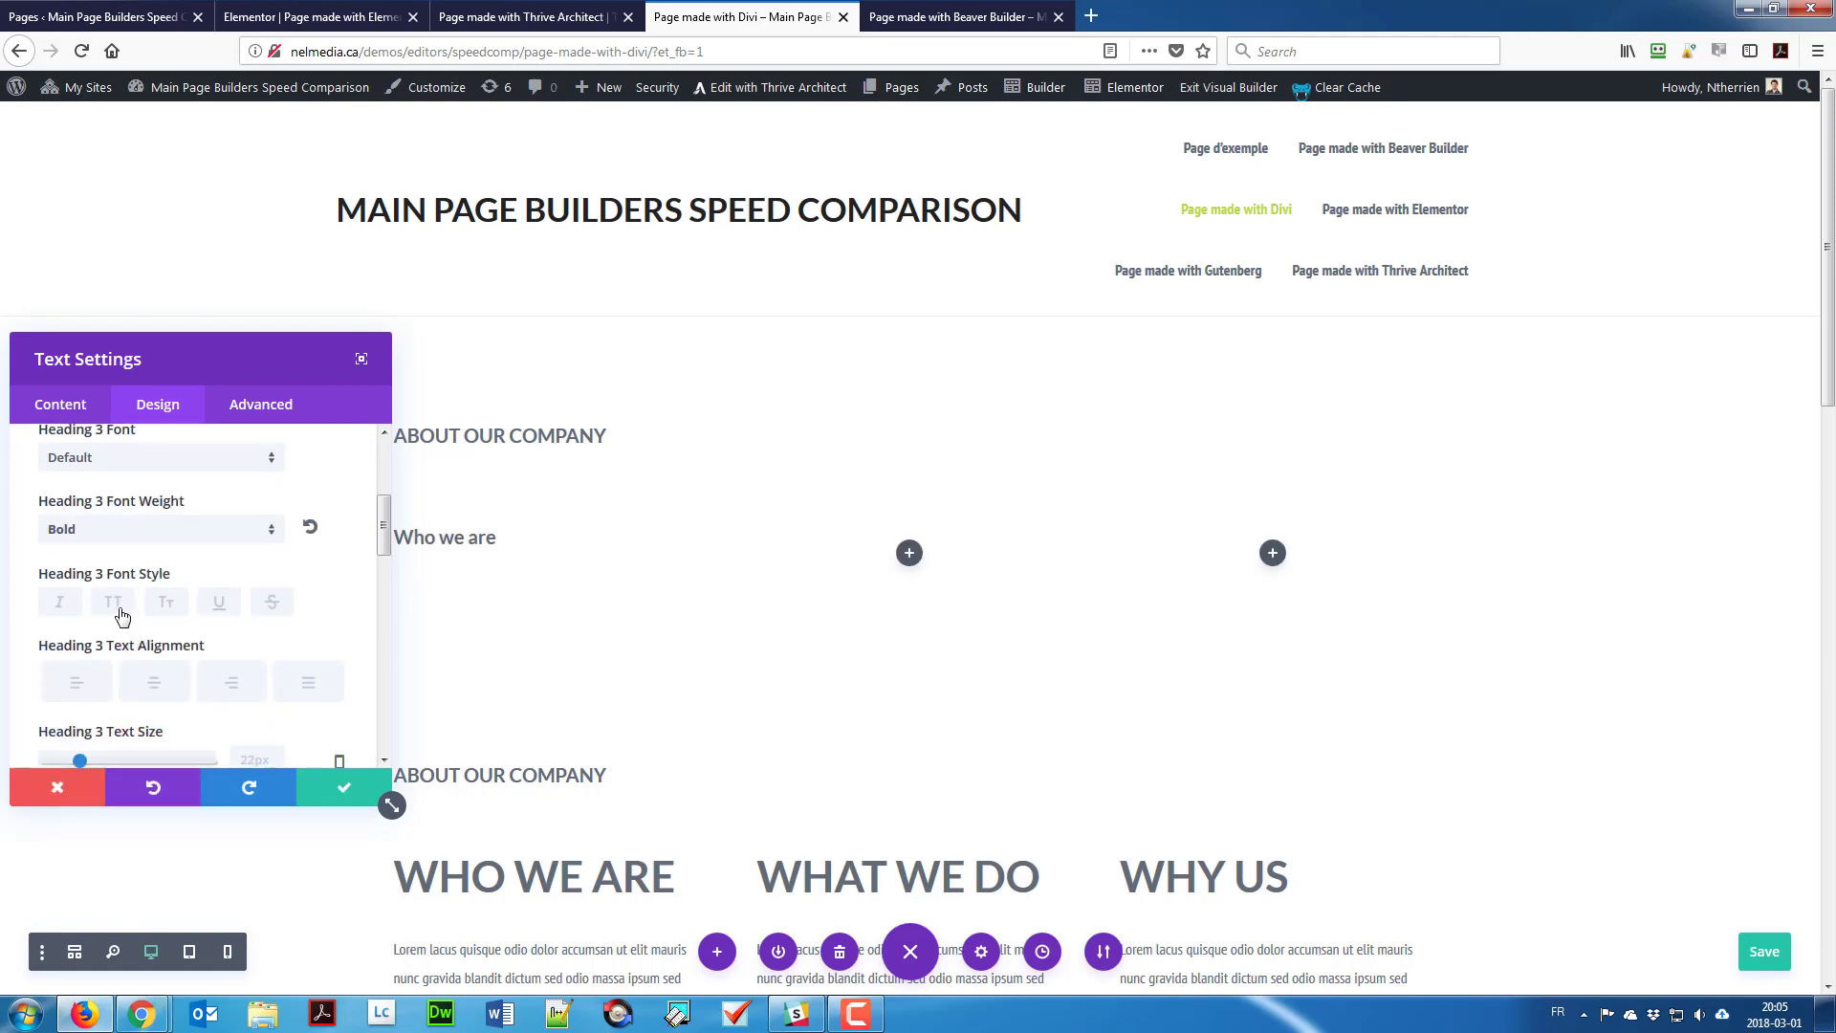
{"action": "left_click", "coordinate": [117, 606]}
{"action": "scroll", "coordinate": [174, 590], "scroll_direction": "up", "scroll_amount": 2}
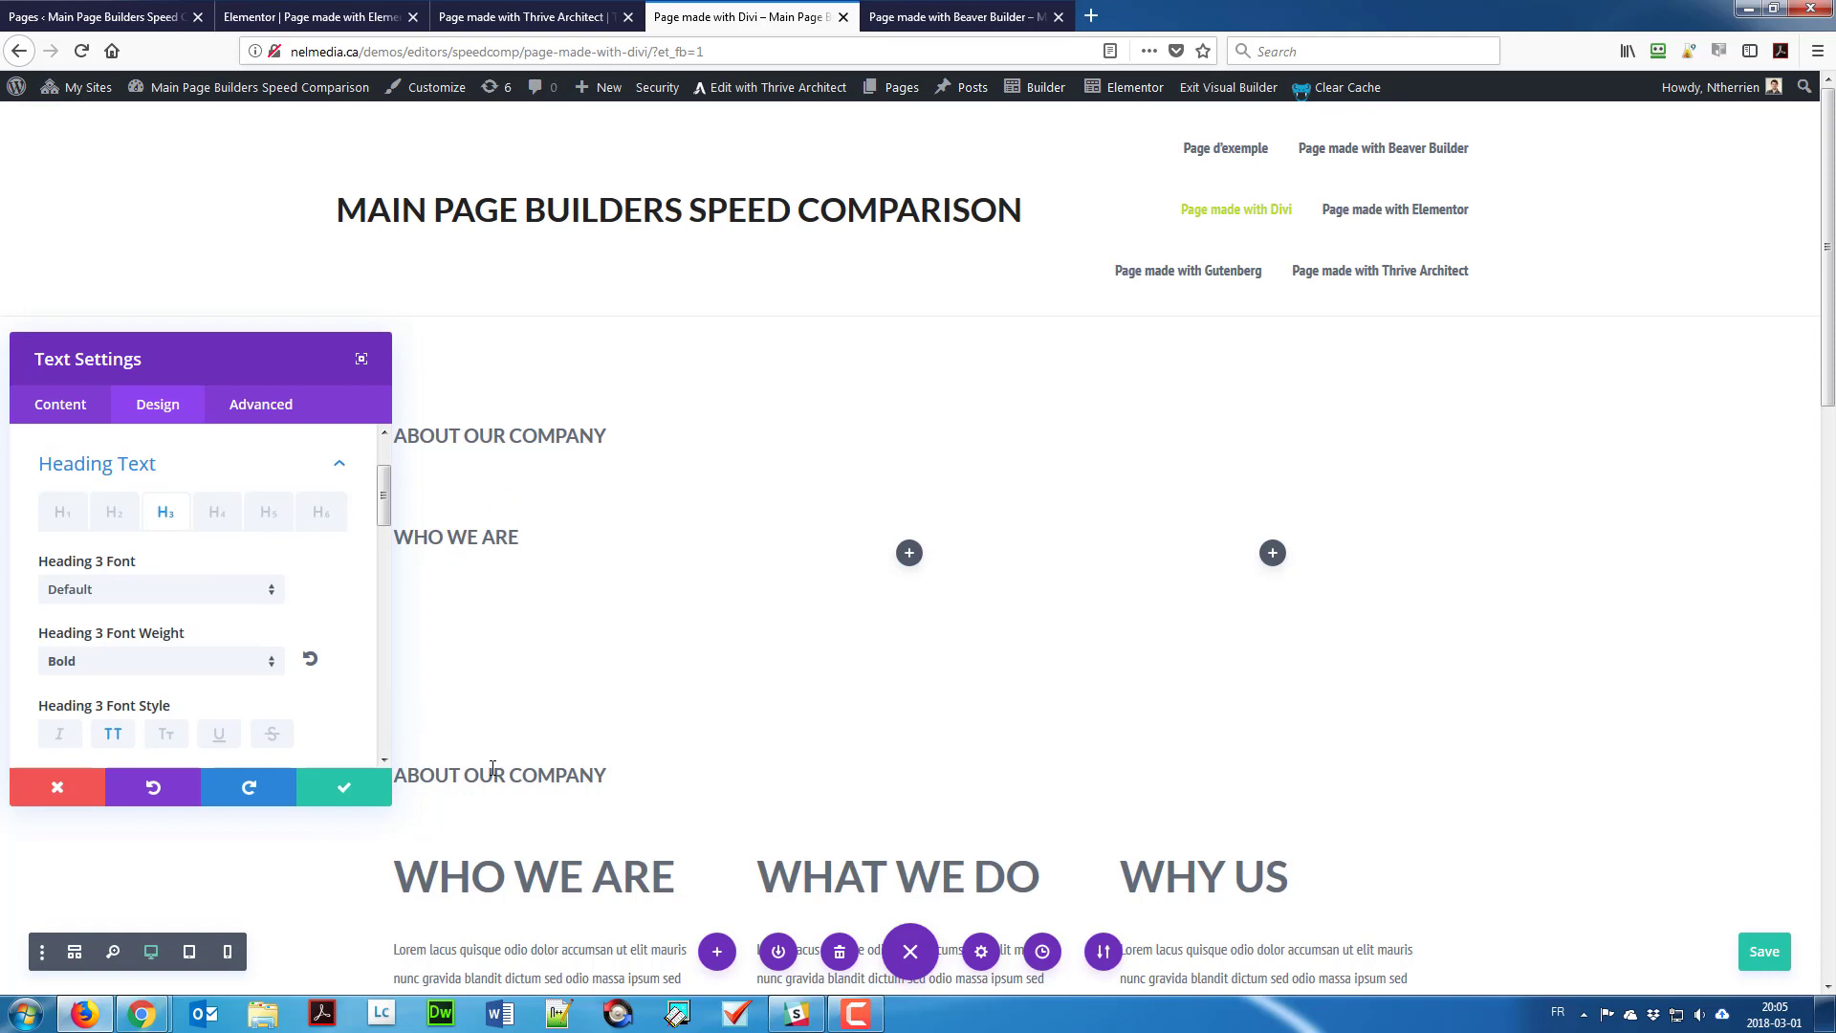
Step: Set the Heading 3 text size of the "Who we are" module to 45px and confirm the settings
{"action": "scroll", "coordinate": [267, 658], "scroll_direction": "down", "scroll_amount": 2}
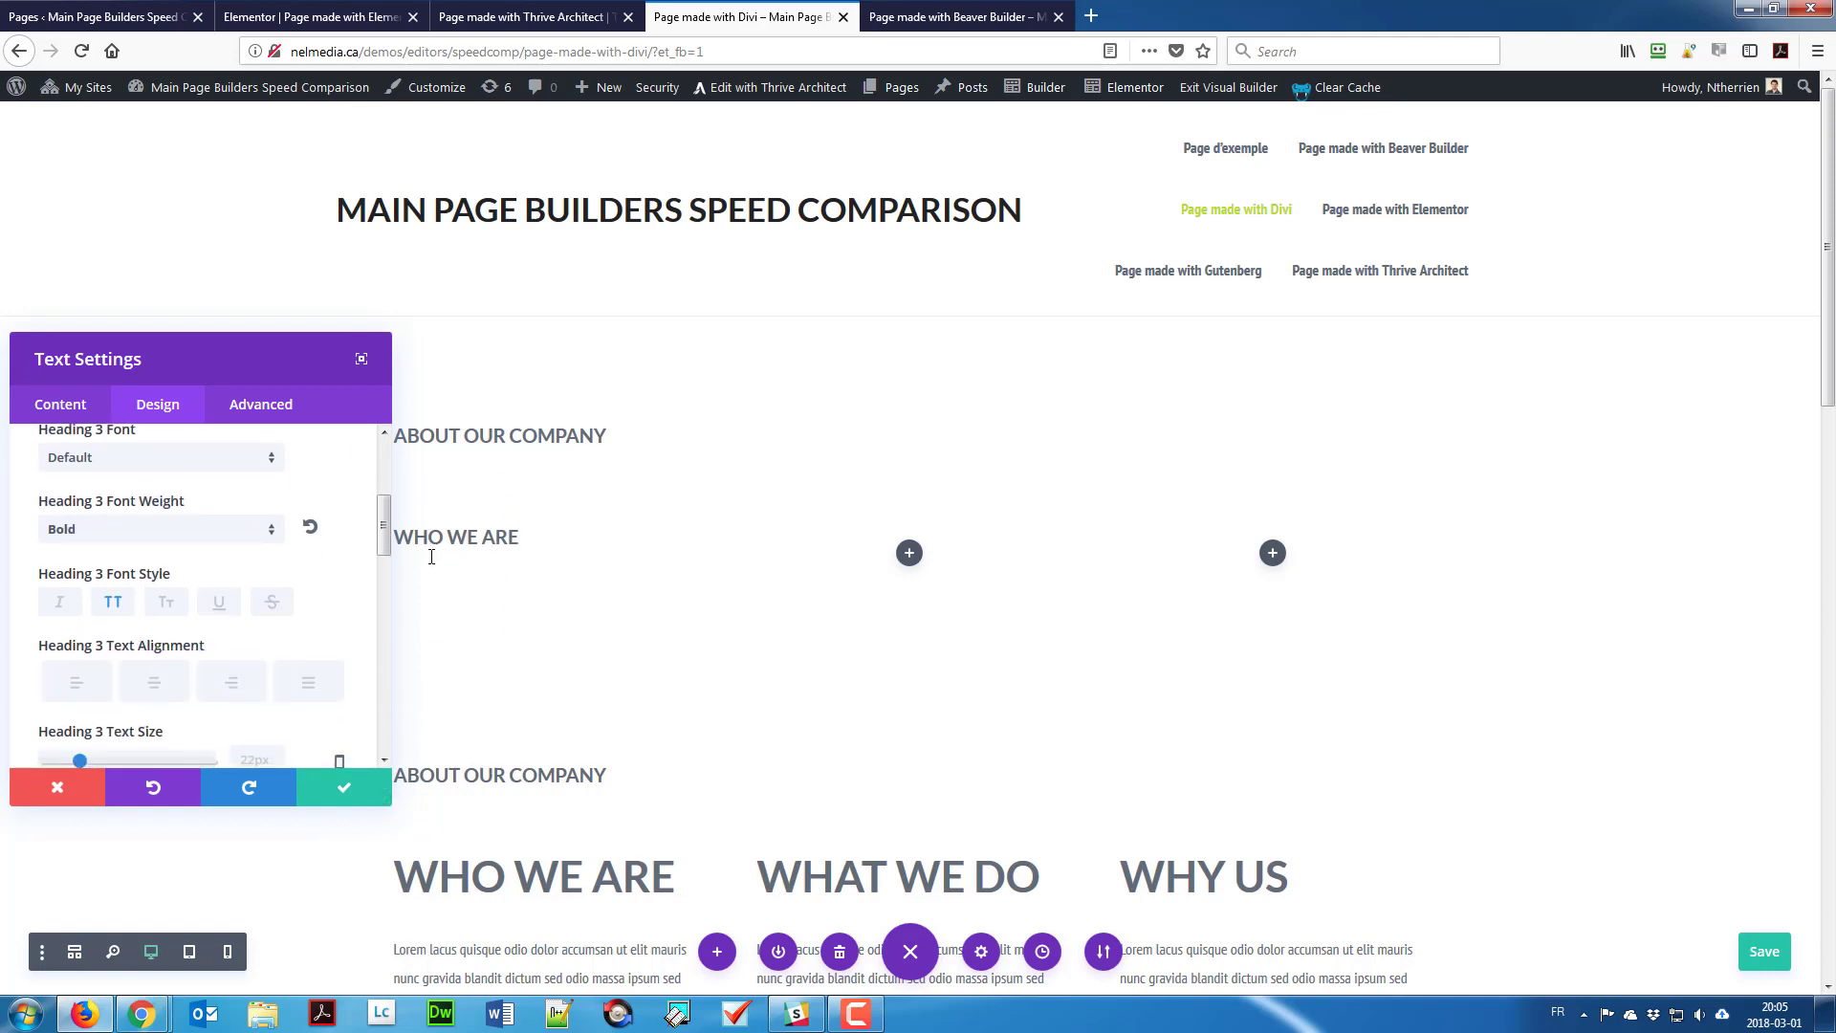
{"action": "scroll", "coordinate": [257, 588], "scroll_direction": "down", "scroll_amount": 4}
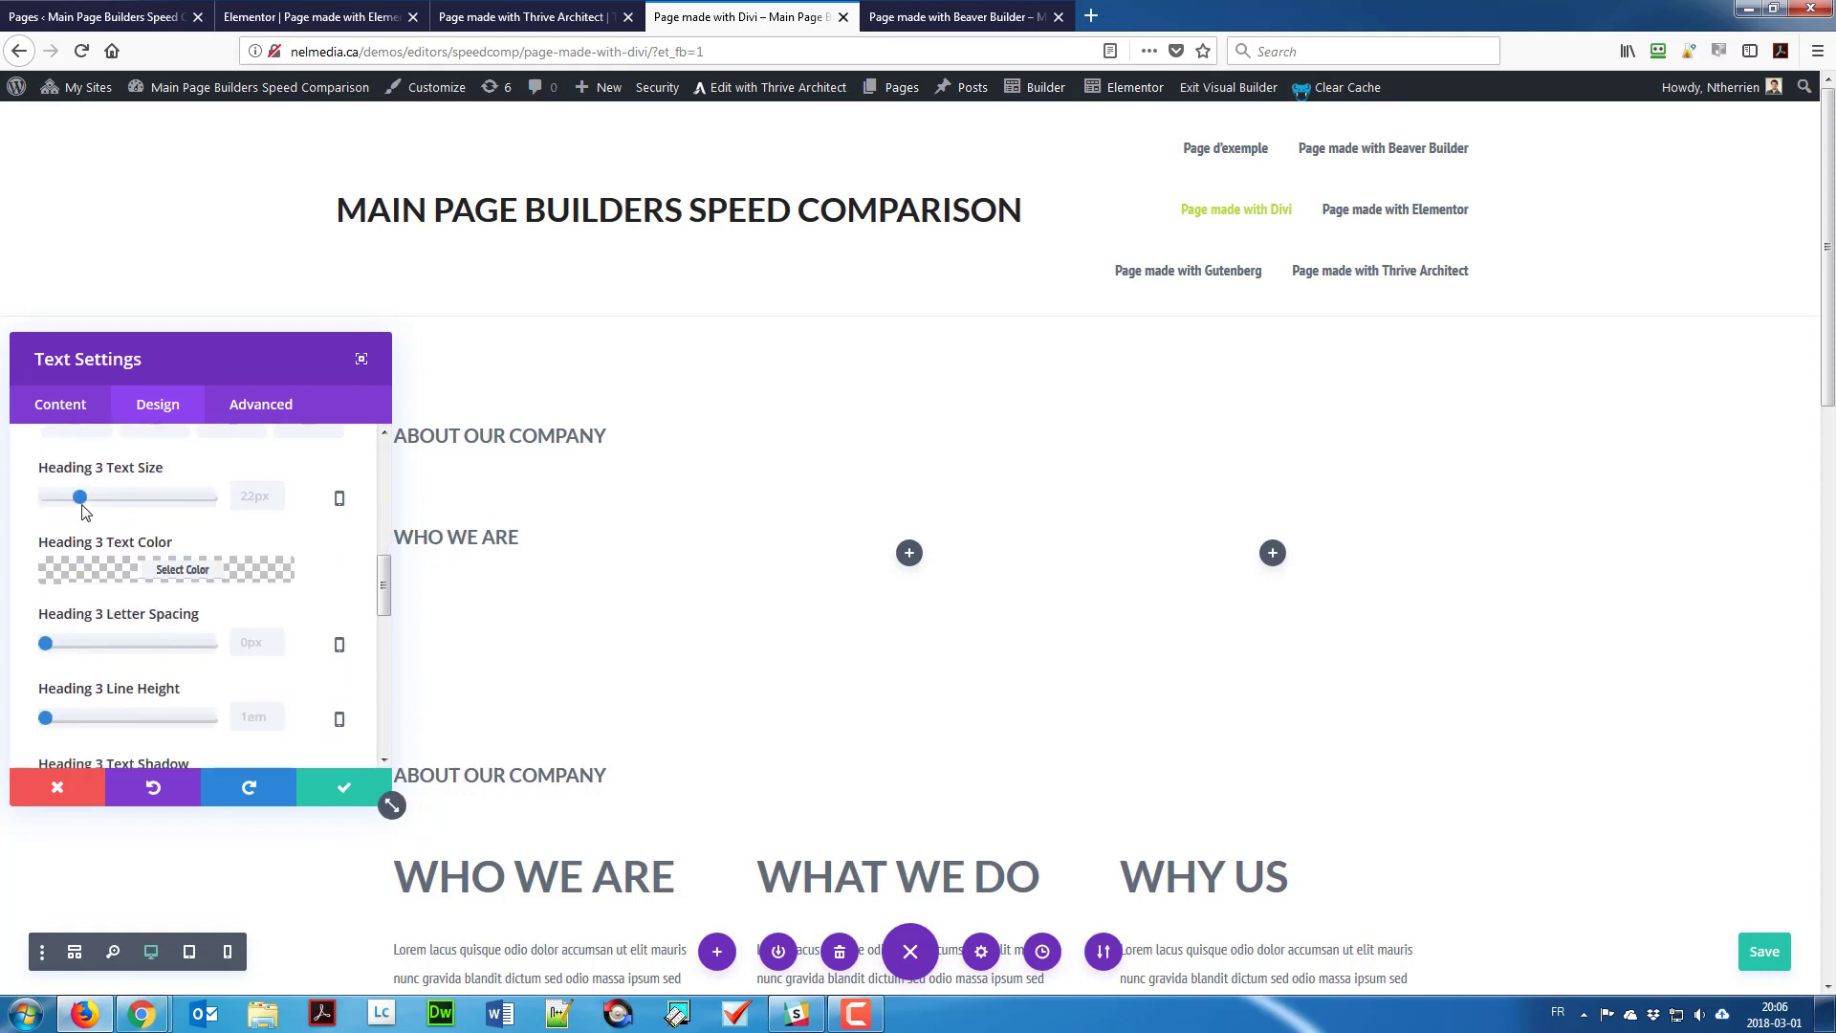
{"action": "left_click_drag", "start_coordinate": [86, 509], "coordinate": [117, 507]}
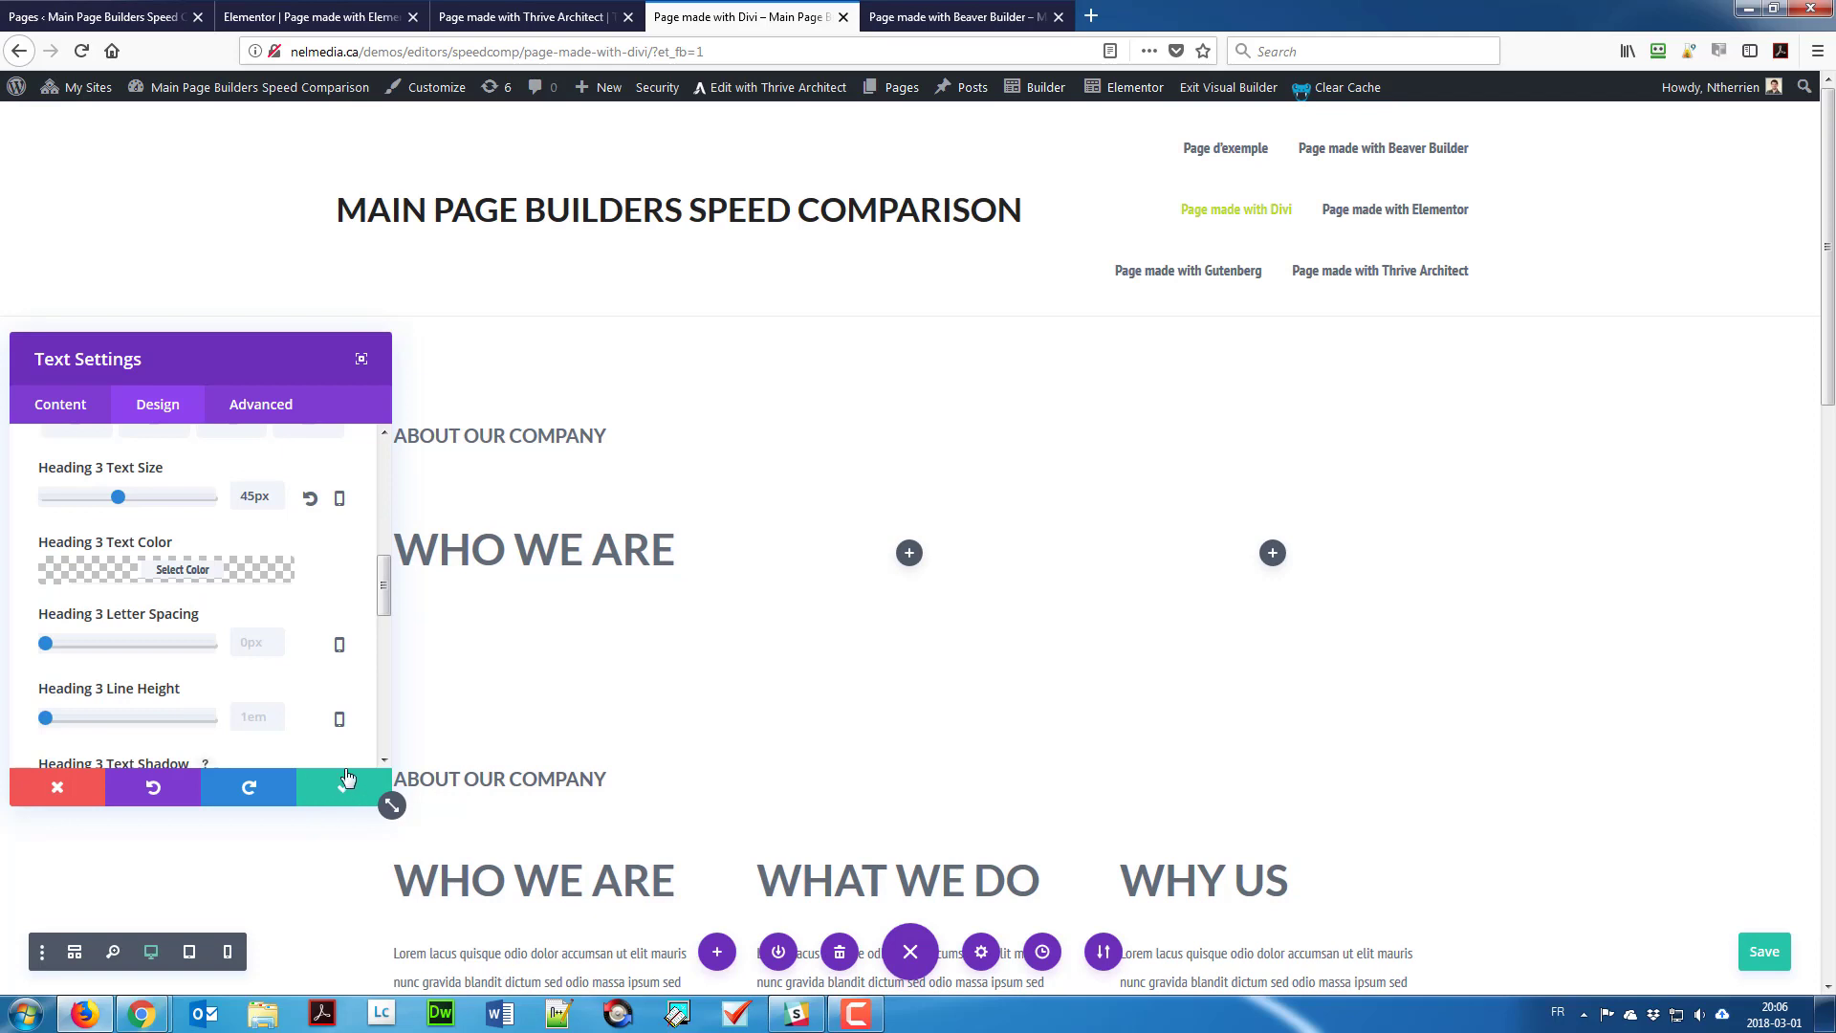
{"action": "left_click", "coordinate": [342, 786]}
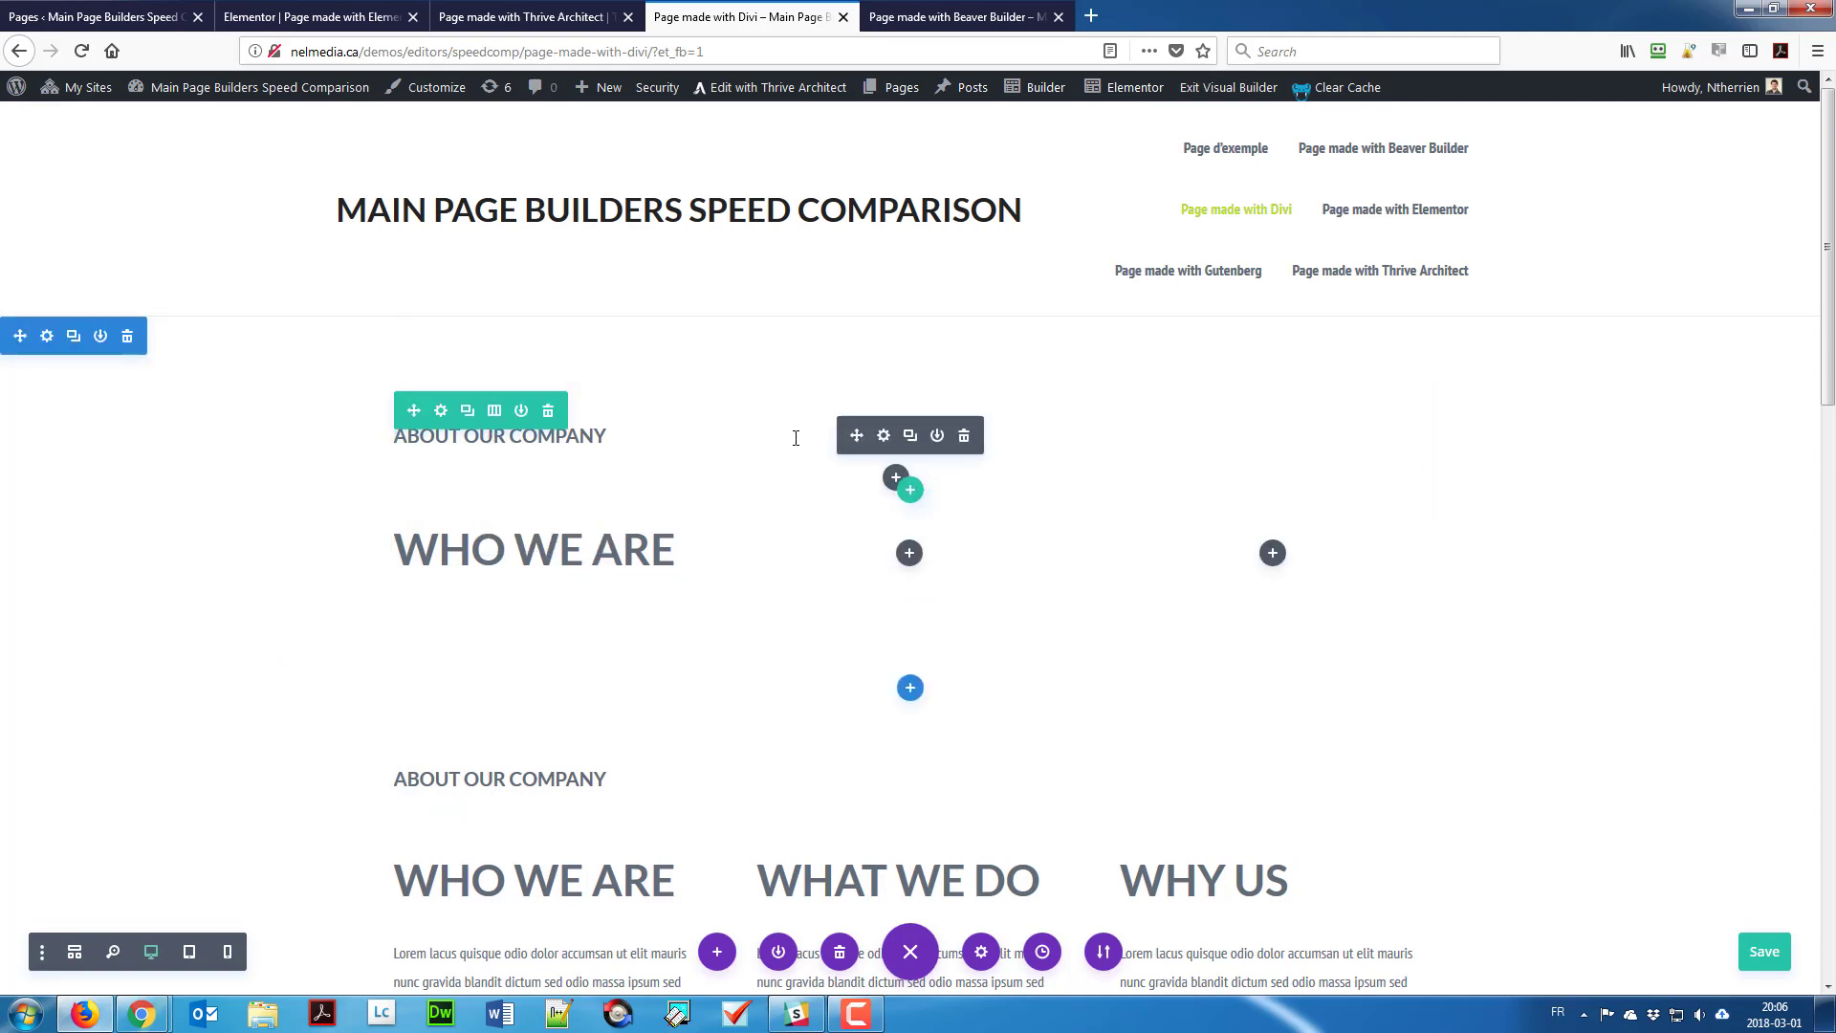
Step: Examine the Heading 2 weight, style and text size settings of the new "About our company" module and close them
{"action": "left_click", "coordinate": [884, 438]}
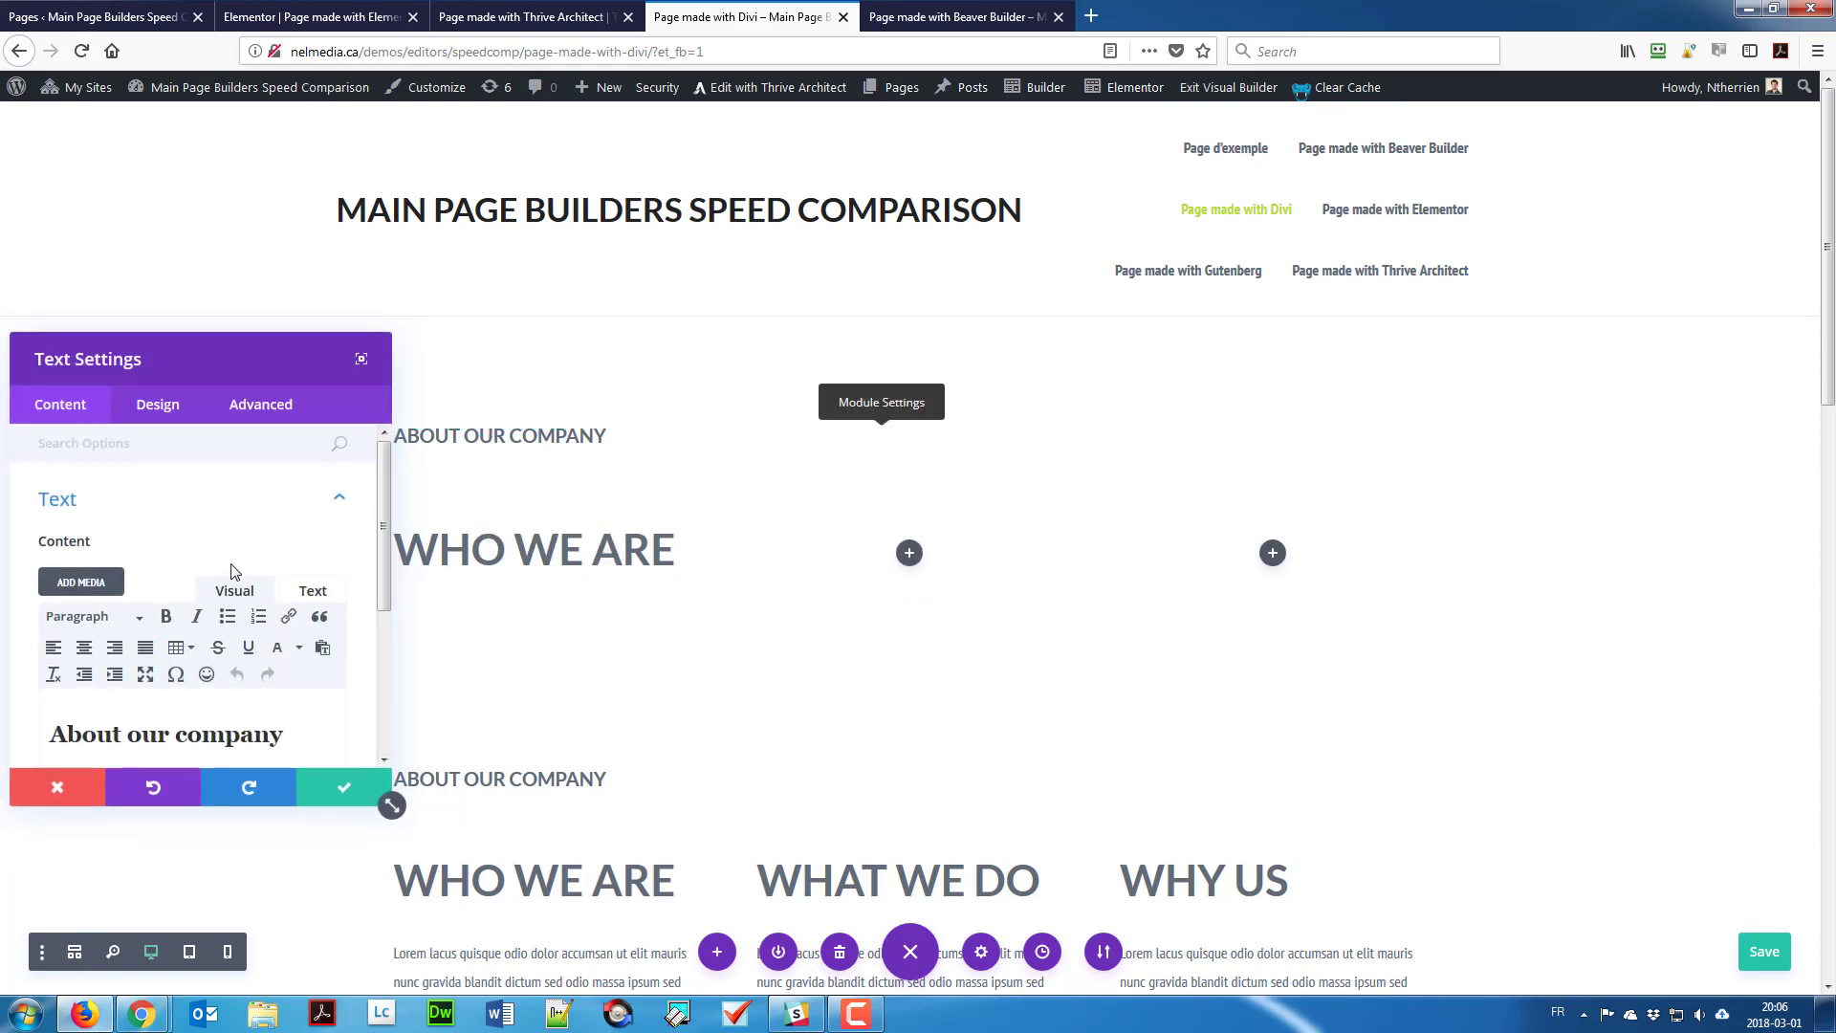
{"action": "left_click", "coordinate": [158, 405]}
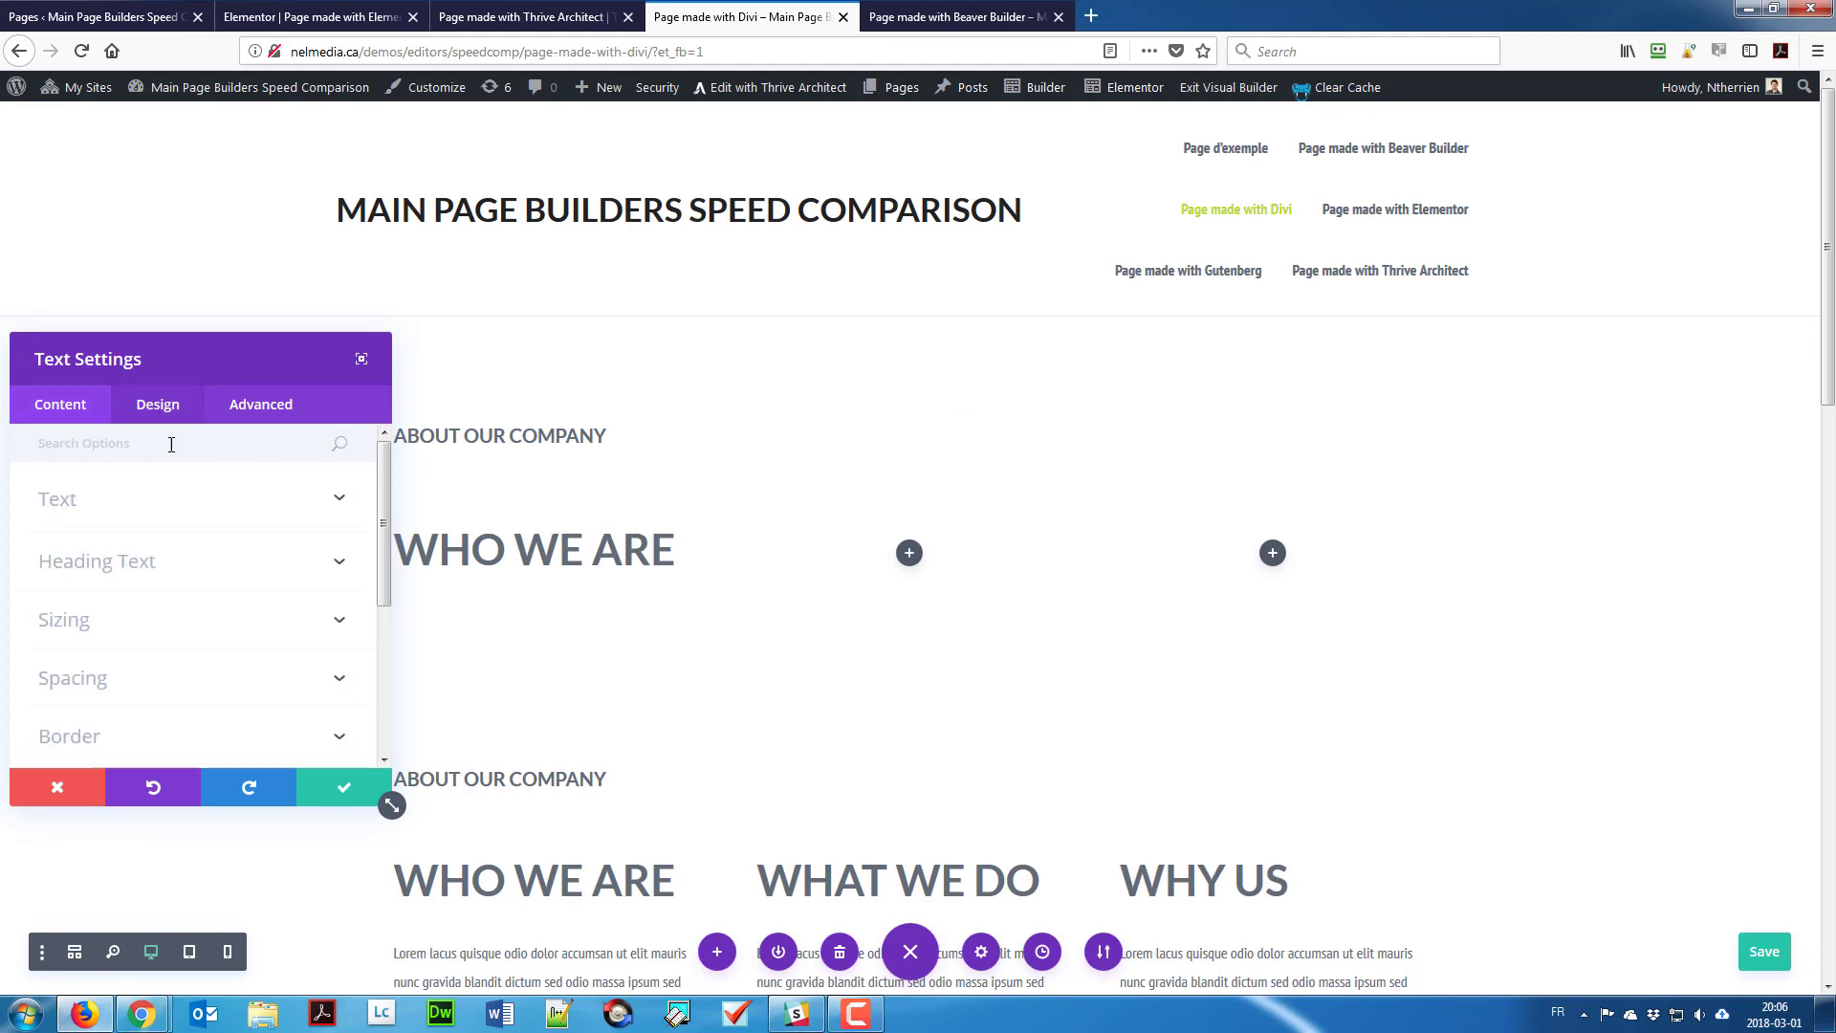
{"action": "left_click", "coordinate": [162, 565]}
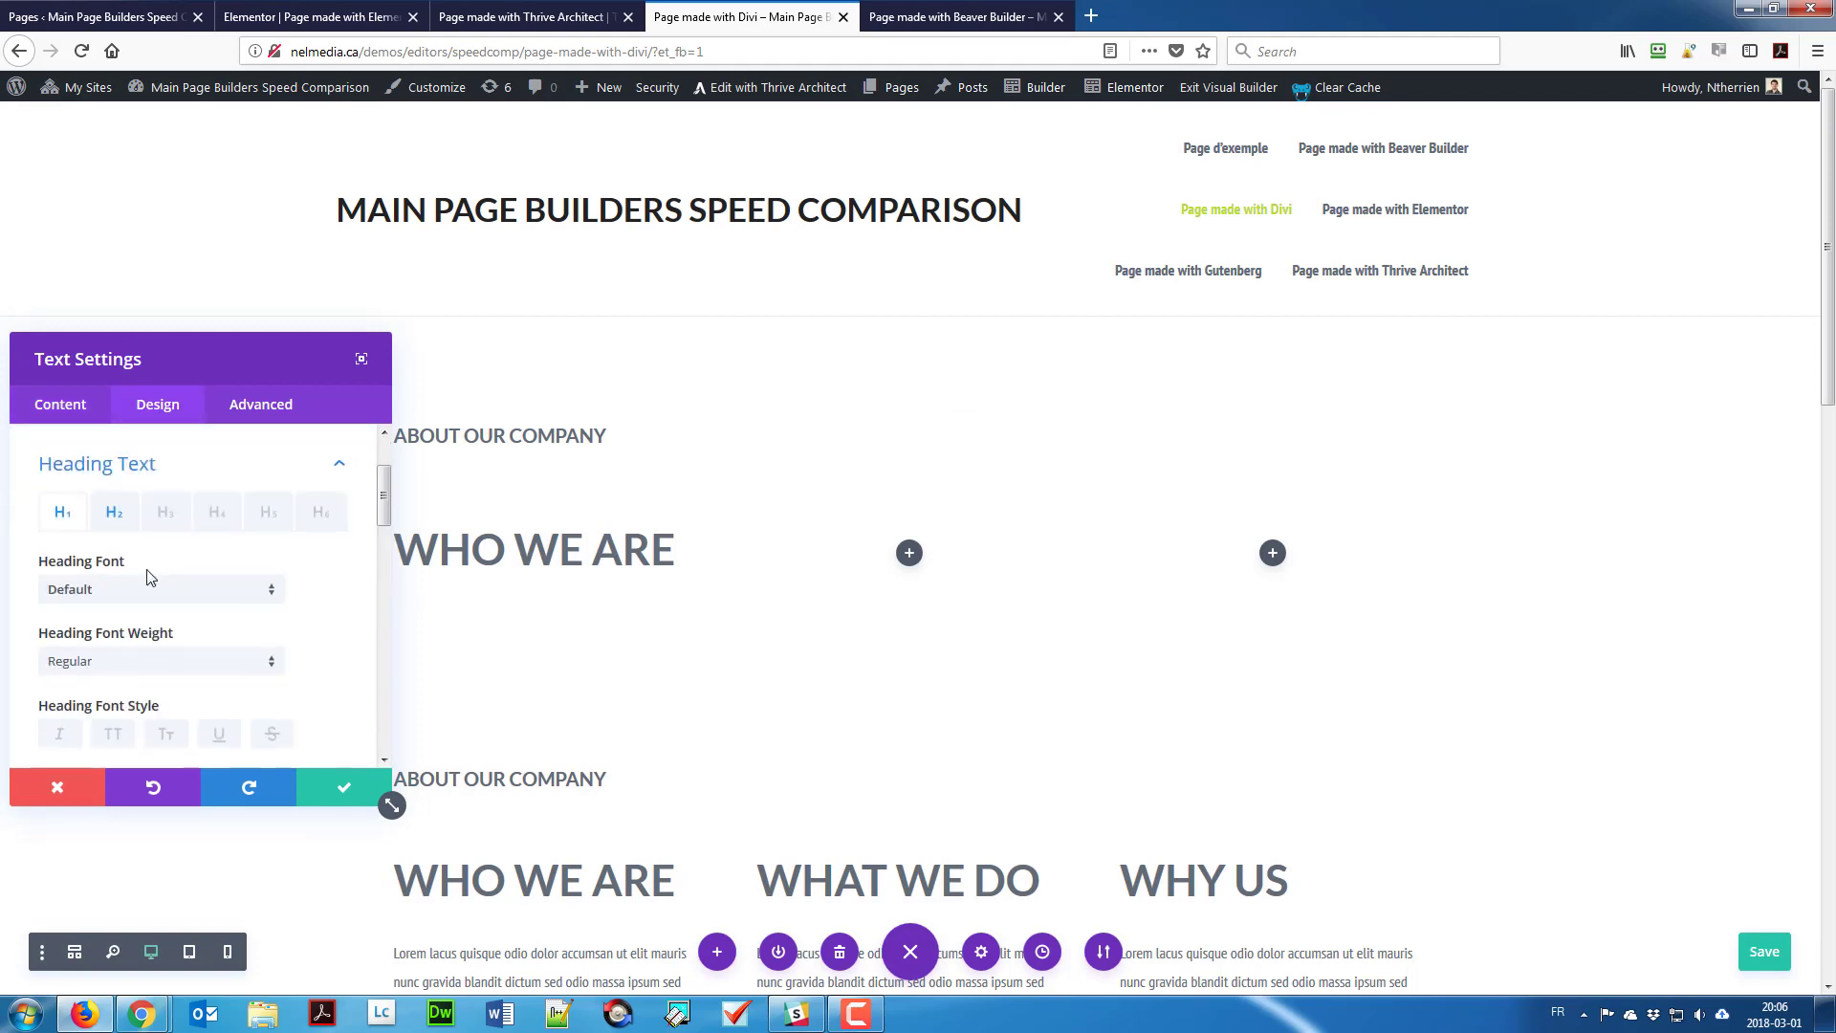
{"action": "left_click", "coordinate": [114, 514]}
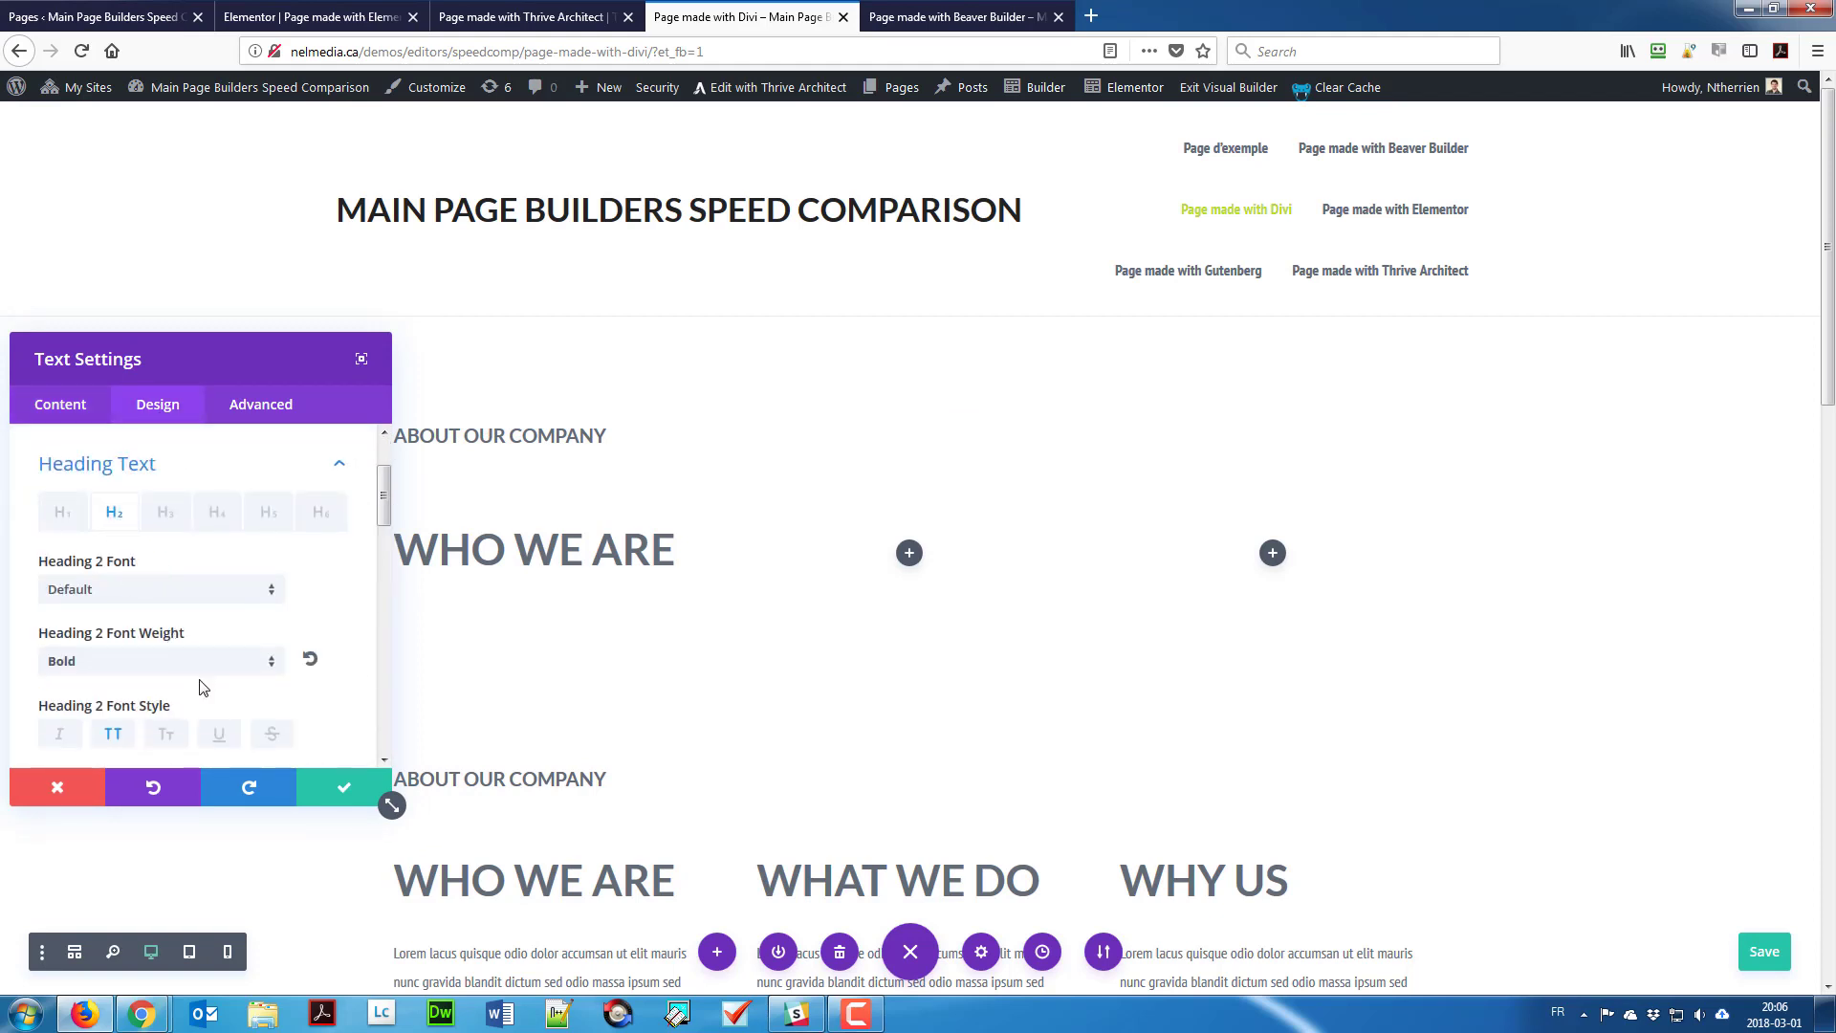
{"action": "scroll", "coordinate": [207, 663], "scroll_direction": "down", "scroll_amount": 3}
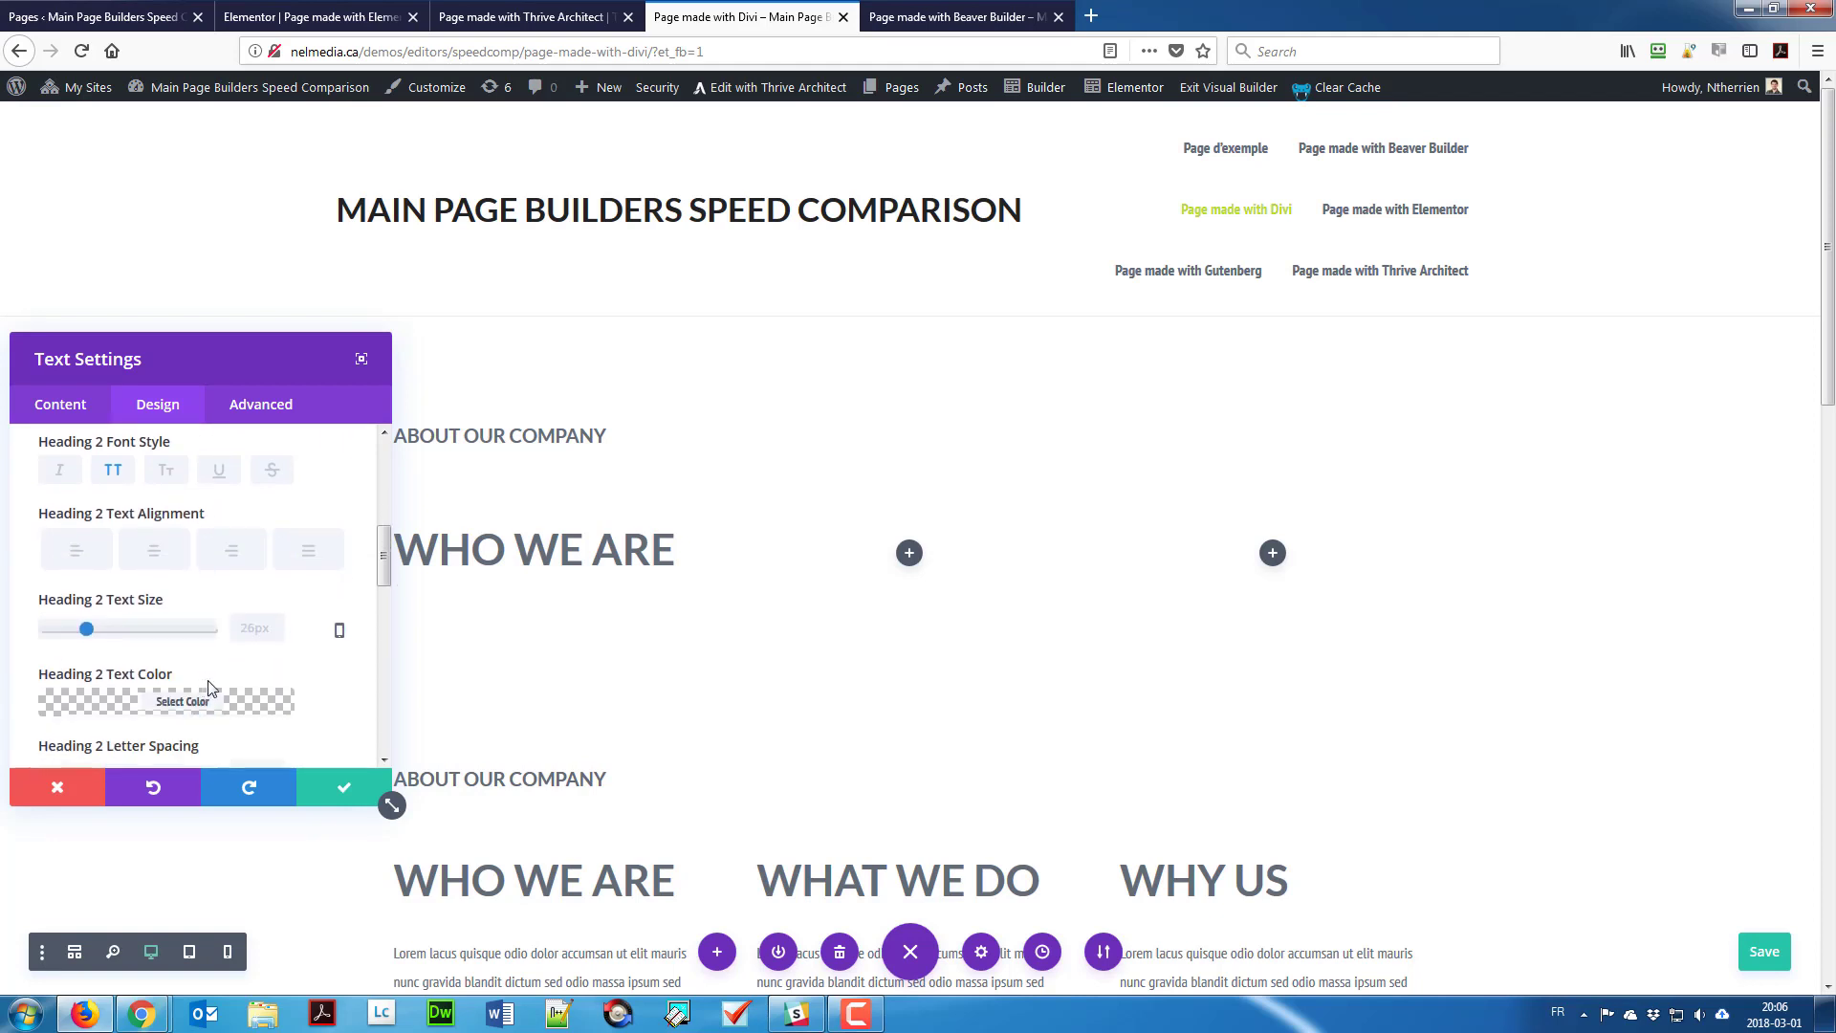
{"action": "left_click_drag", "start_coordinate": [85, 631], "coordinate": [78, 631]}
{"action": "left_click", "coordinate": [321, 799]}
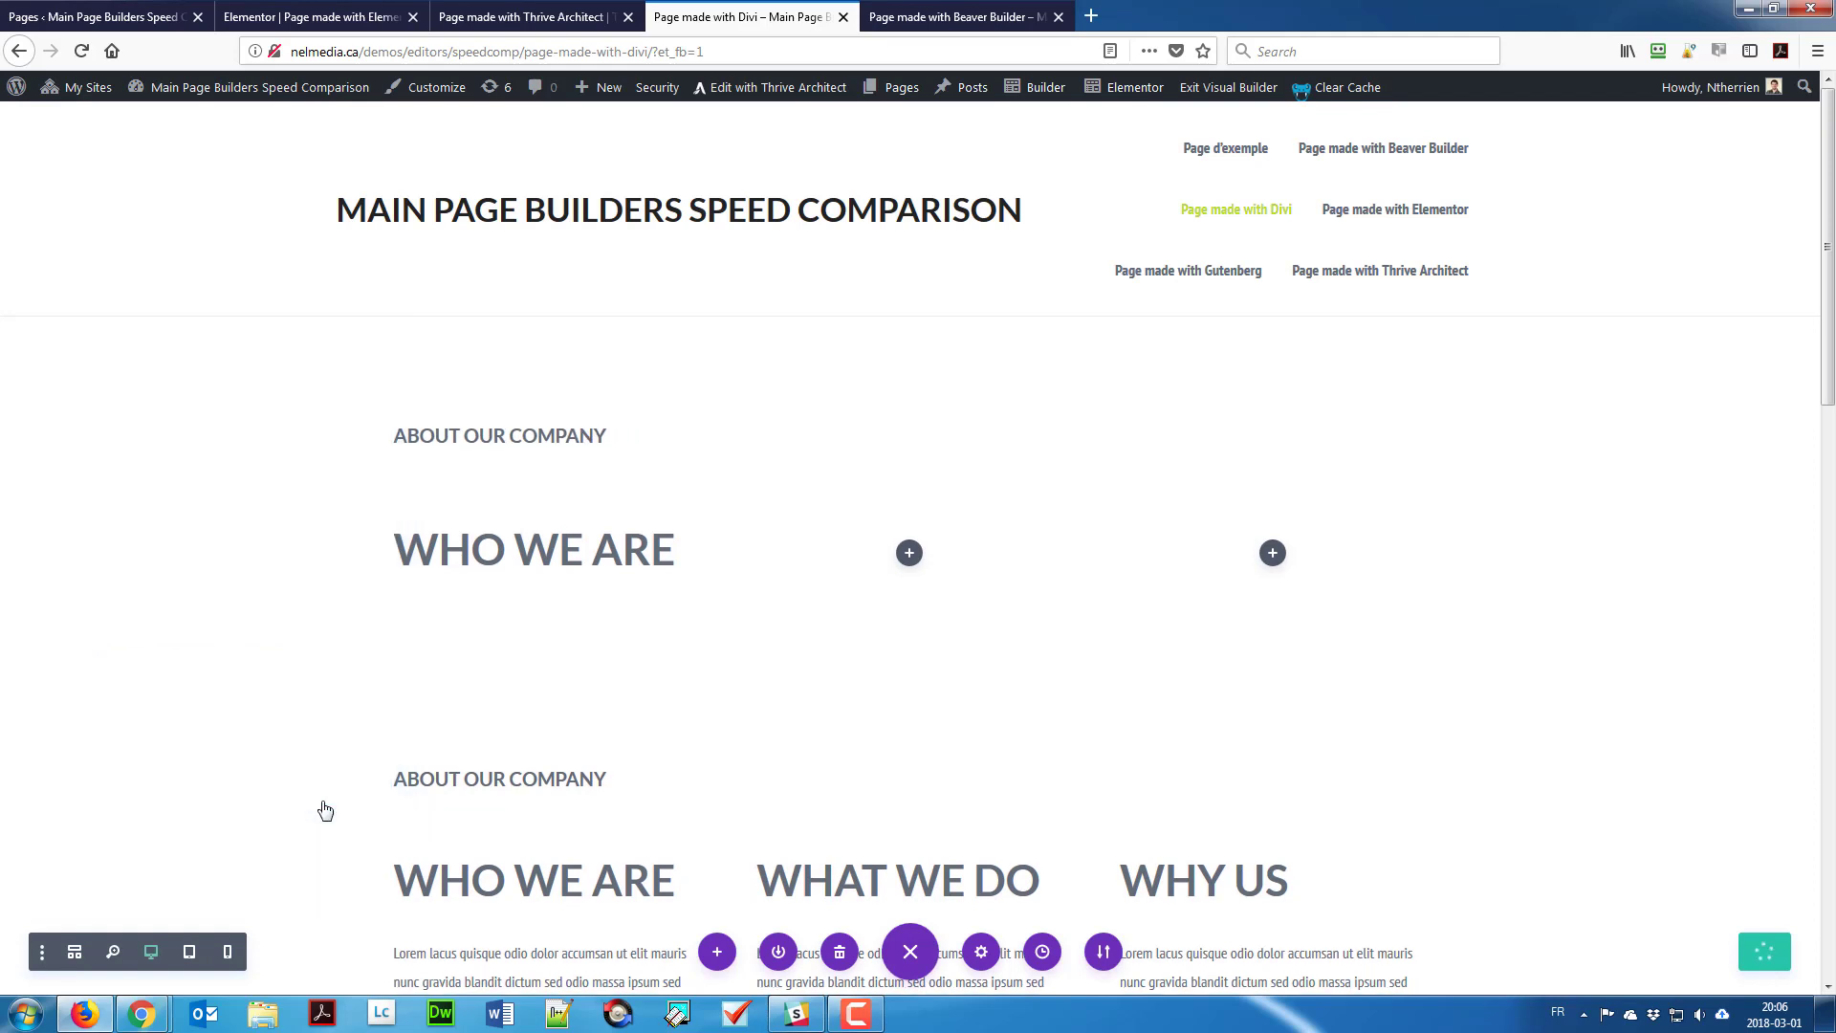
Step: Add a Text module below the "Who we are" heading containing the placeholder paragraph that starts with "Lorem lacus quisque odio dolor"
{"action": "left_click", "coordinate": [535, 581]}
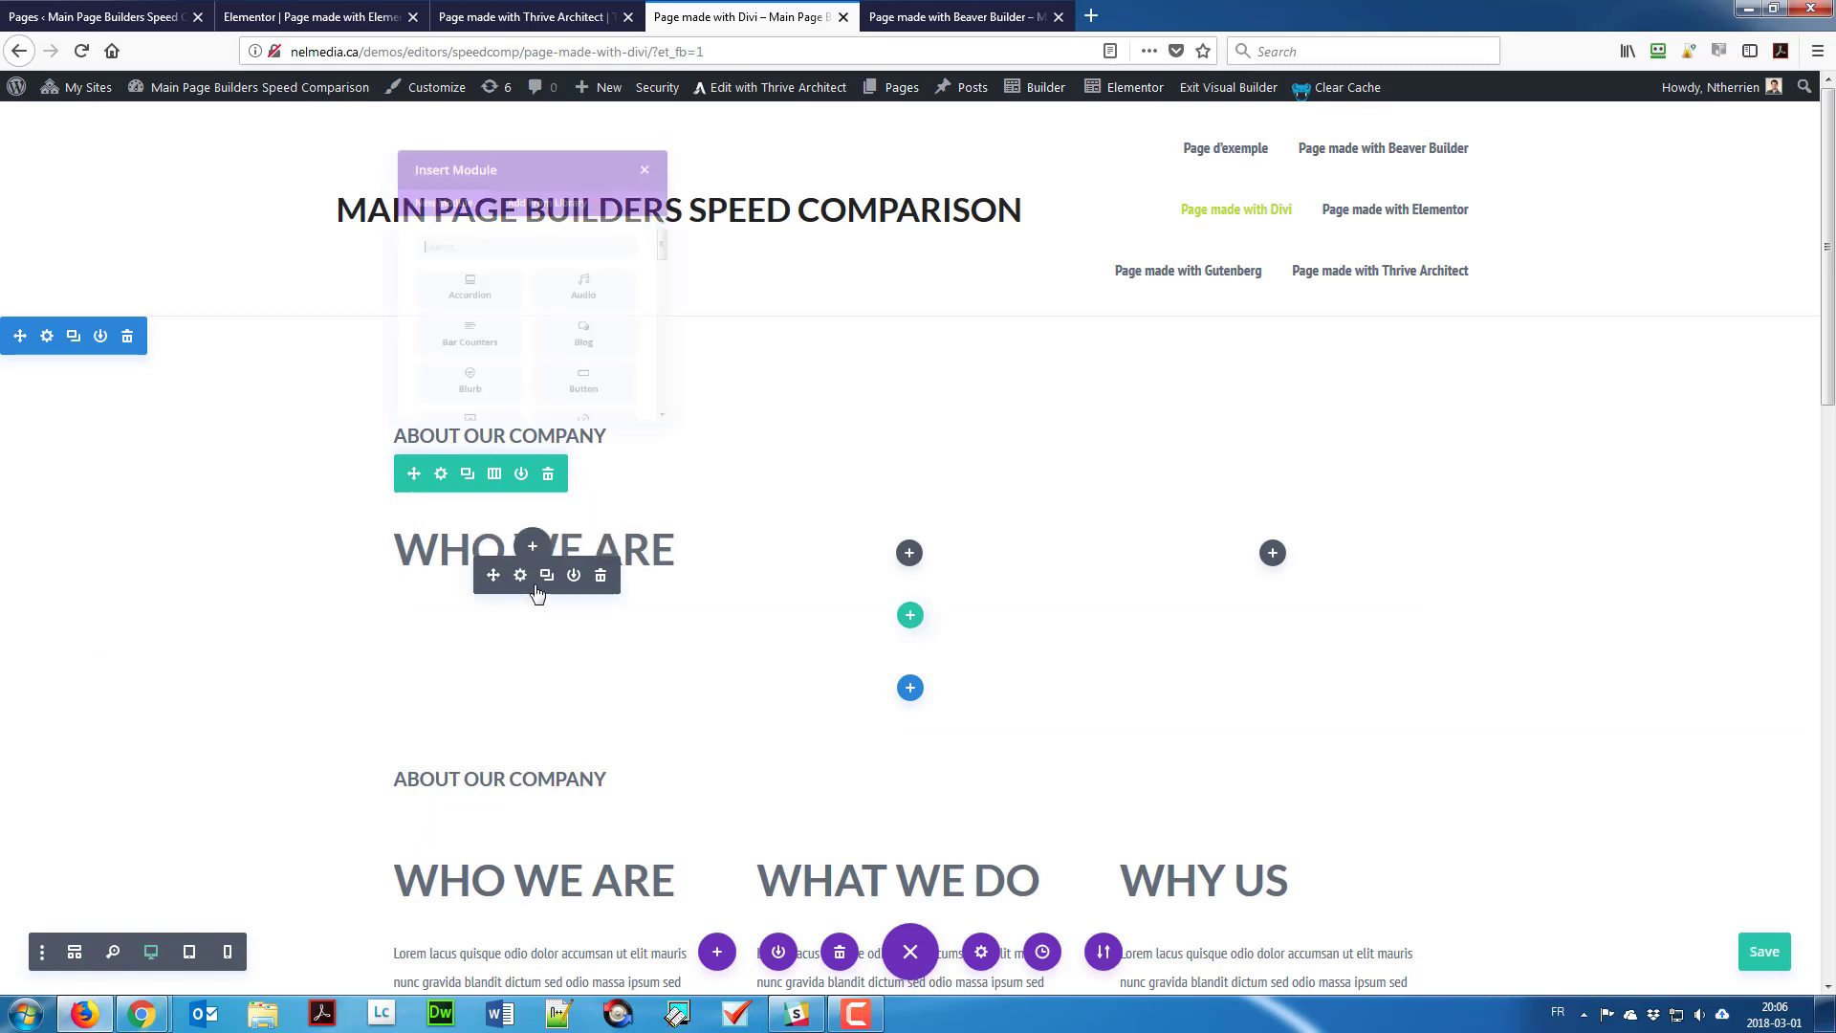
{"action": "scroll", "coordinate": [615, 459], "scroll_direction": "down", "scroll_amount": 10}
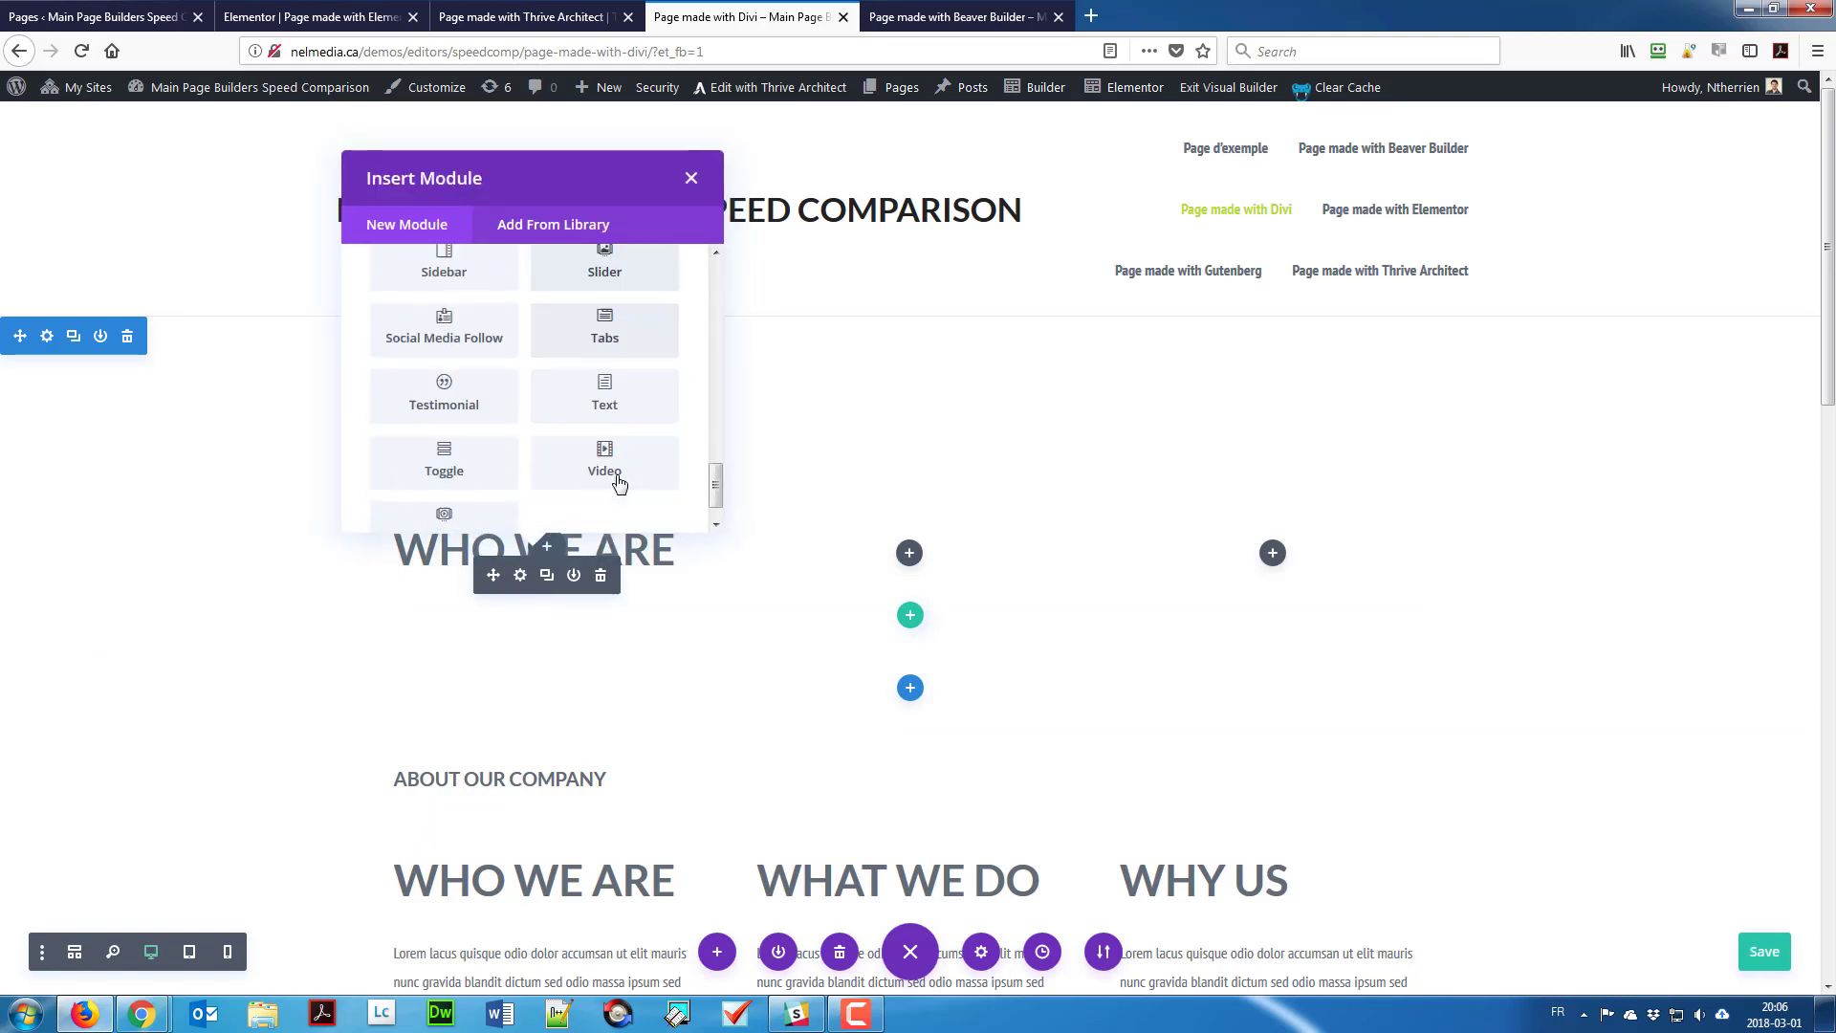
{"action": "scroll", "coordinate": [620, 483], "scroll_direction": "down", "scroll_amount": 1}
{"action": "left_click", "coordinate": [606, 364]}
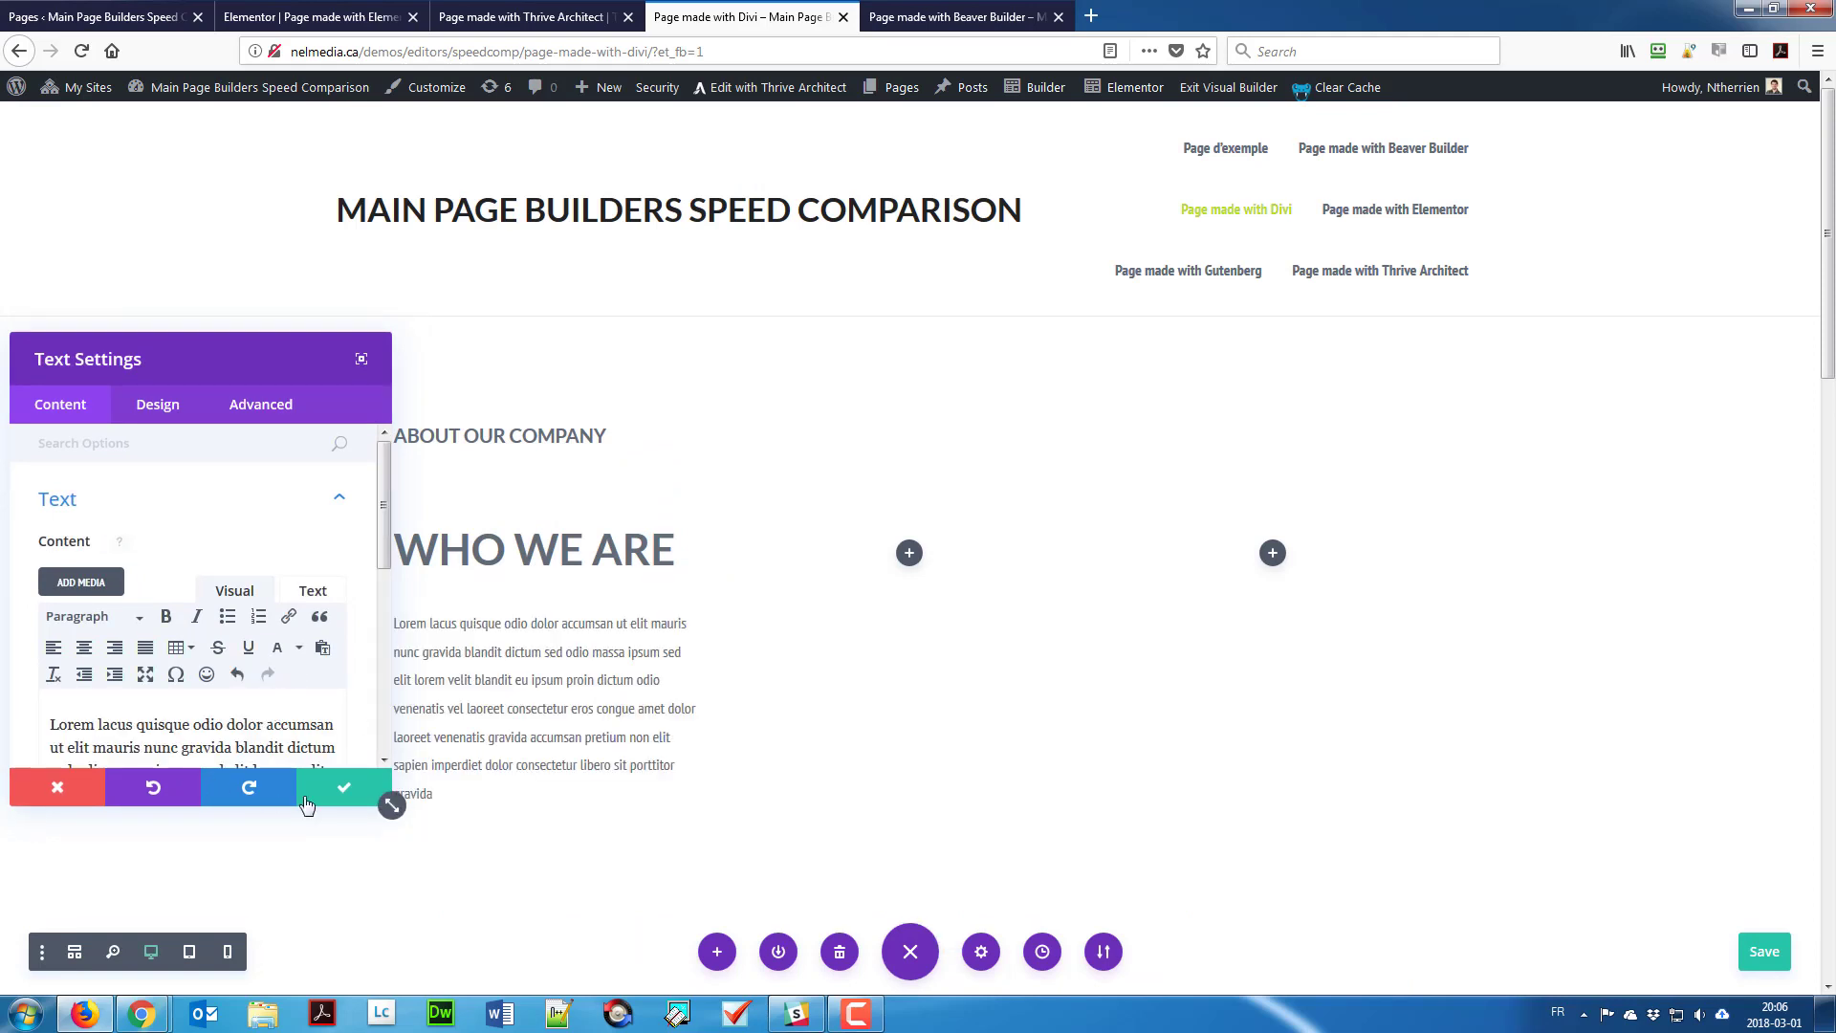
{"action": "key", "text": "Escape"}
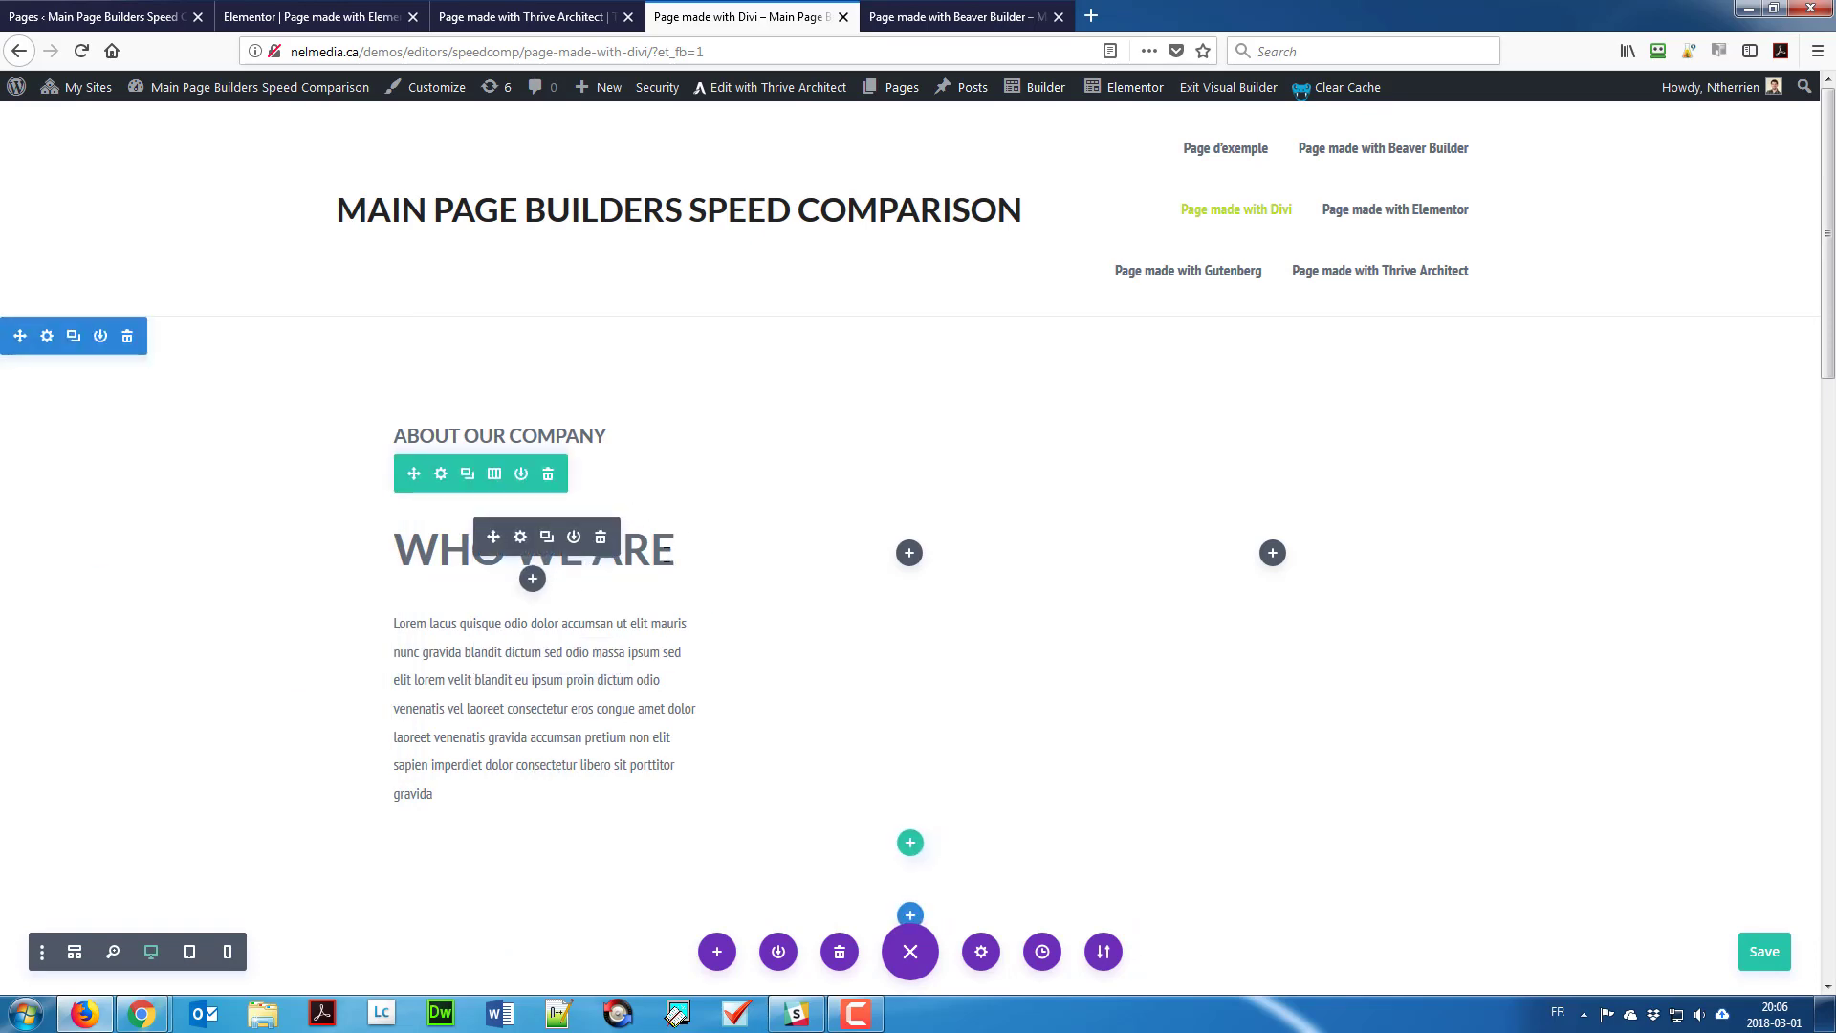
Step: Check the headings on the Thrive Architect page, and set the Heading 1 text color of Divi's "Who we are" module to black
{"action": "left_click", "coordinate": [591, 14]}
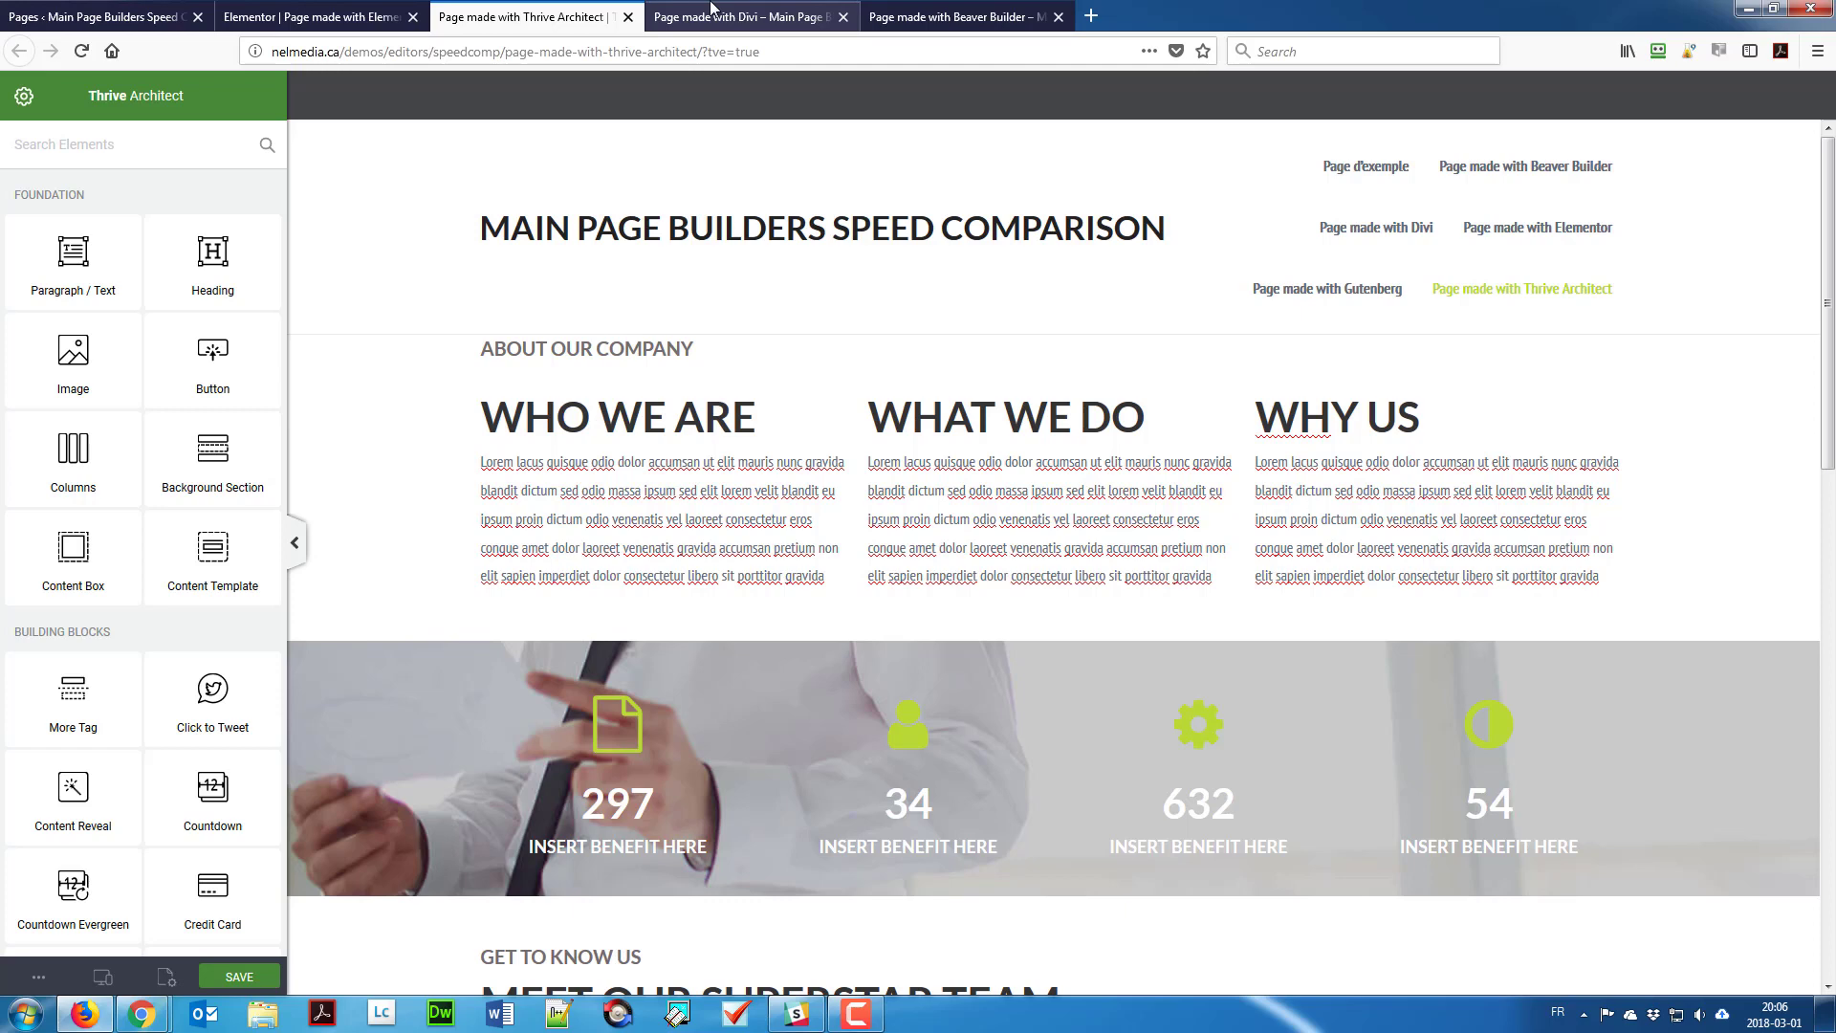
{"action": "left_click", "coordinate": [712, 10]}
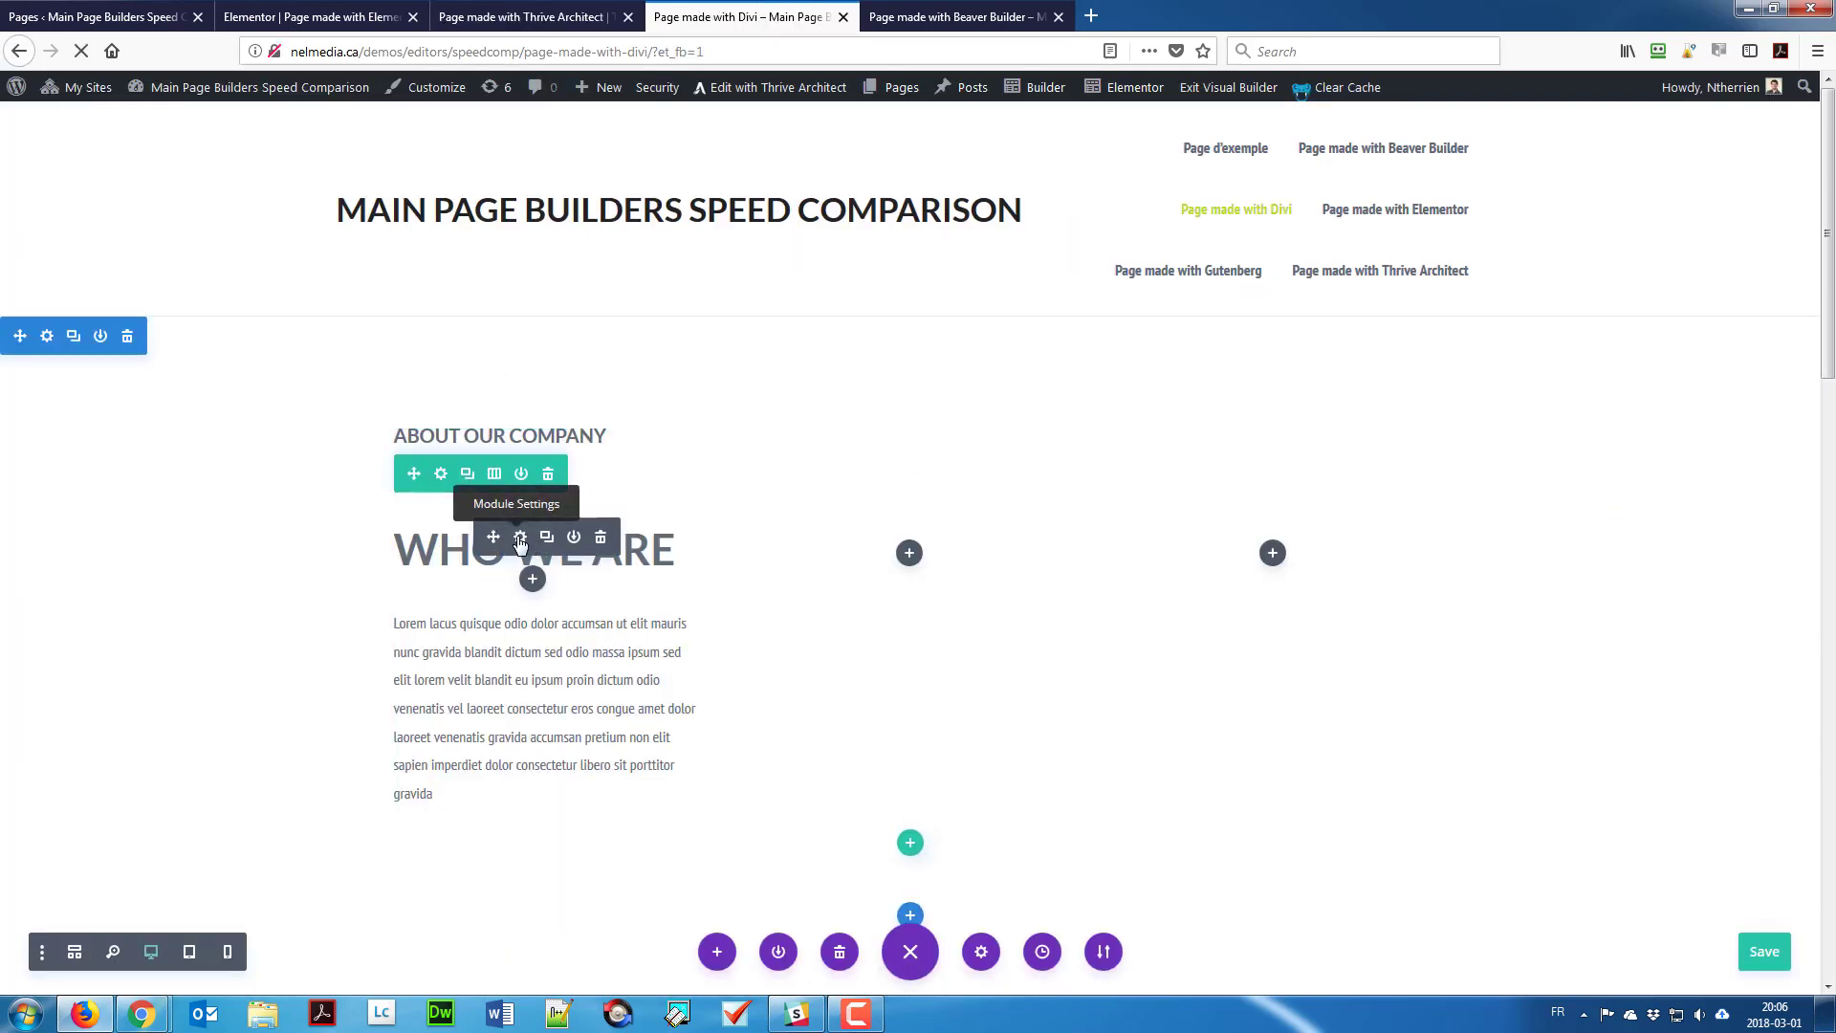
{"action": "left_click", "coordinate": [520, 539]}
{"action": "left_click", "coordinate": [166, 403]}
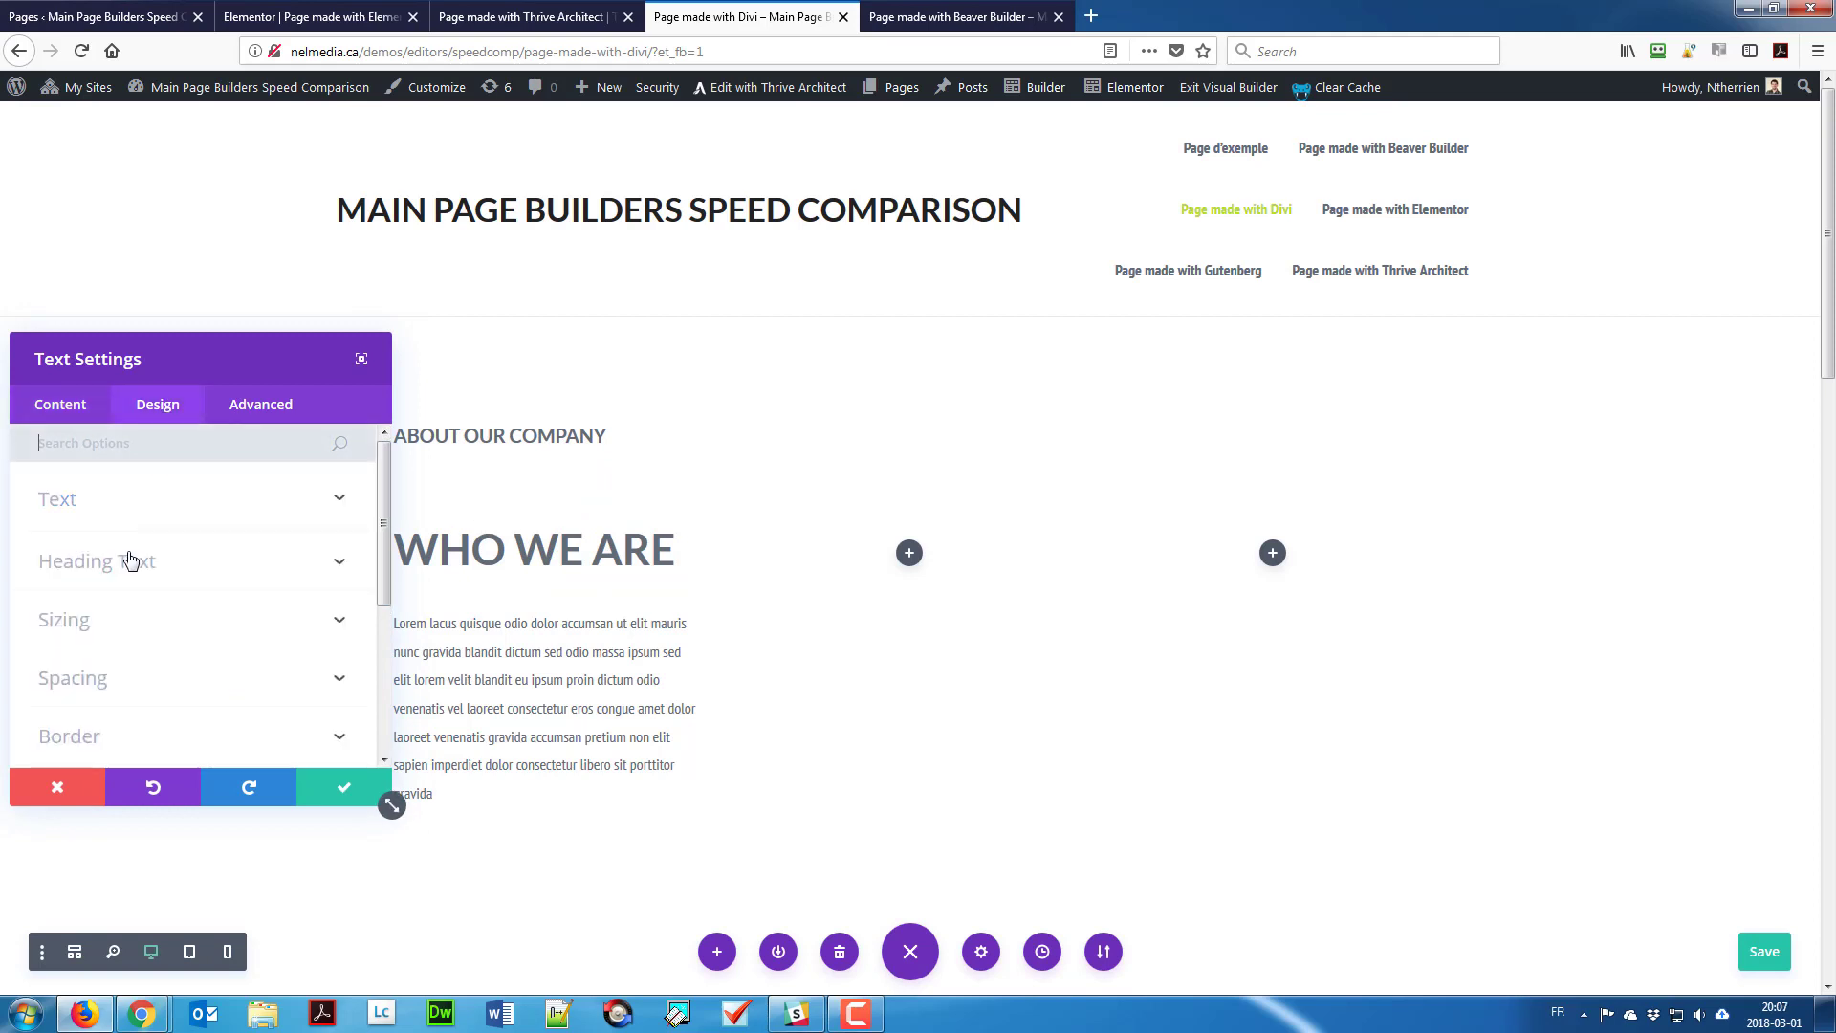
{"action": "left_click", "coordinate": [129, 560]}
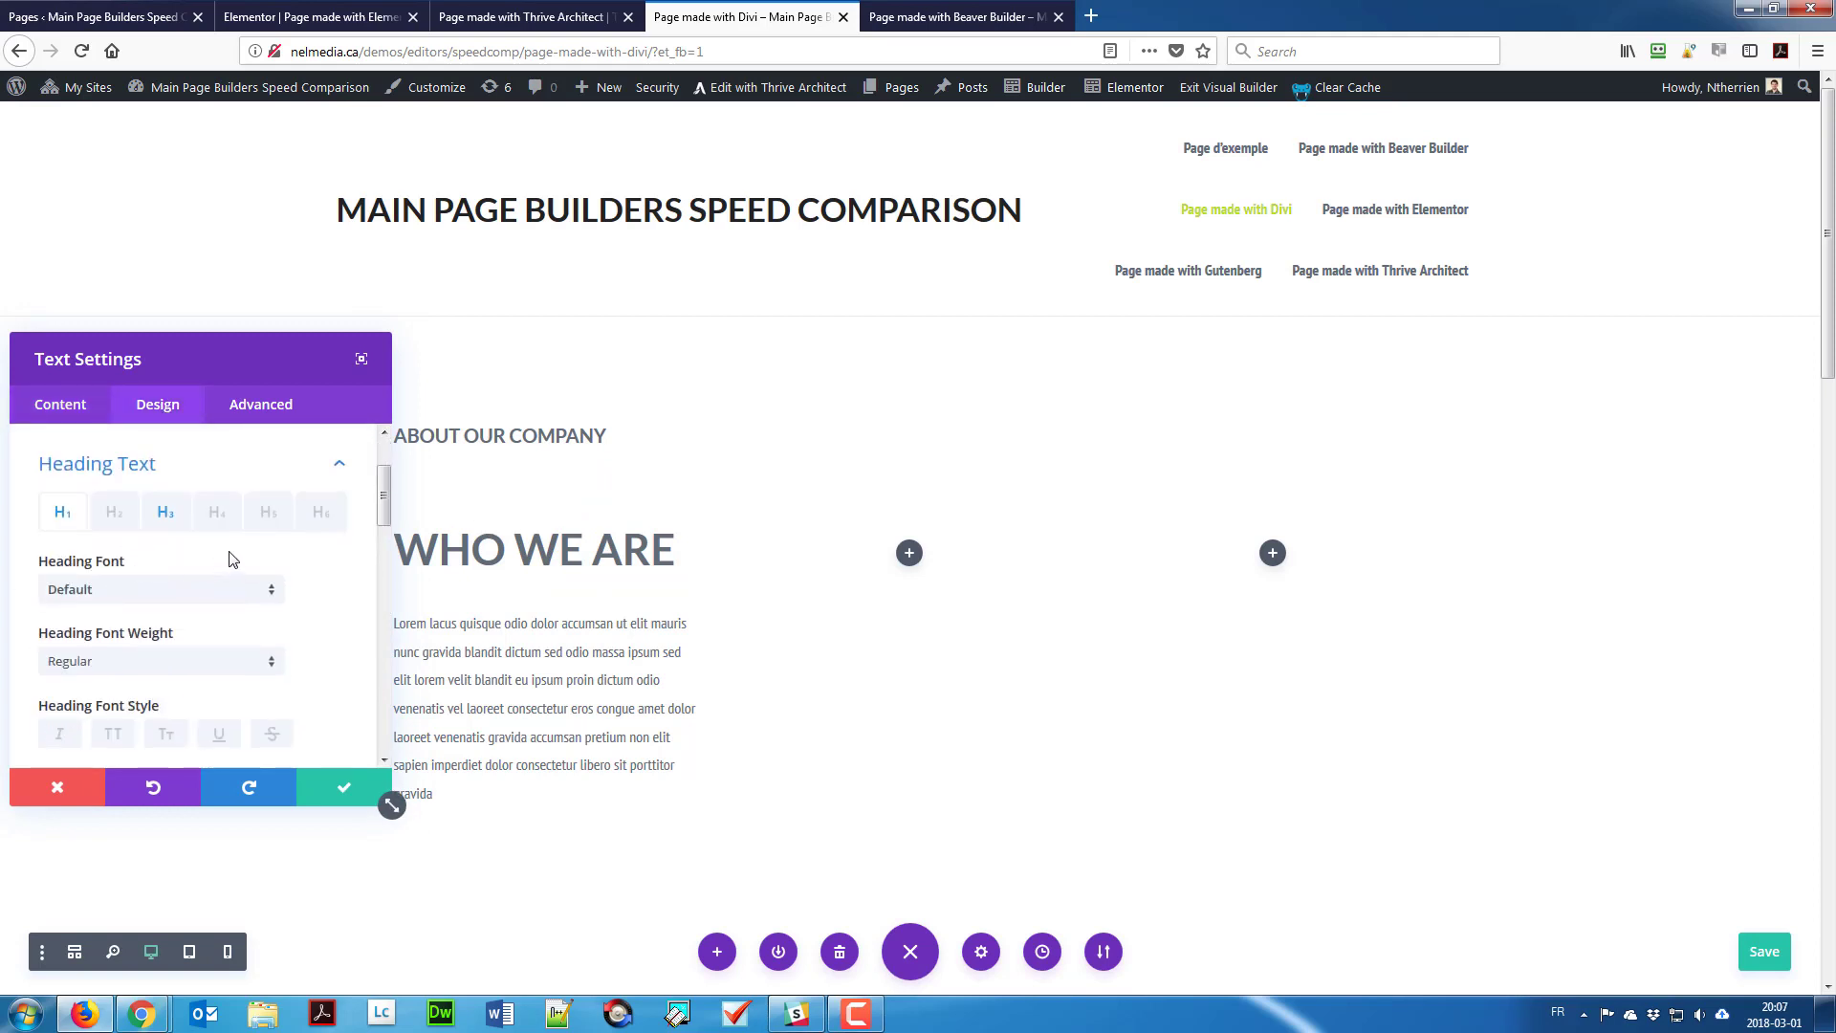
{"action": "scroll", "coordinate": [229, 560], "scroll_direction": "down", "scroll_amount": 3}
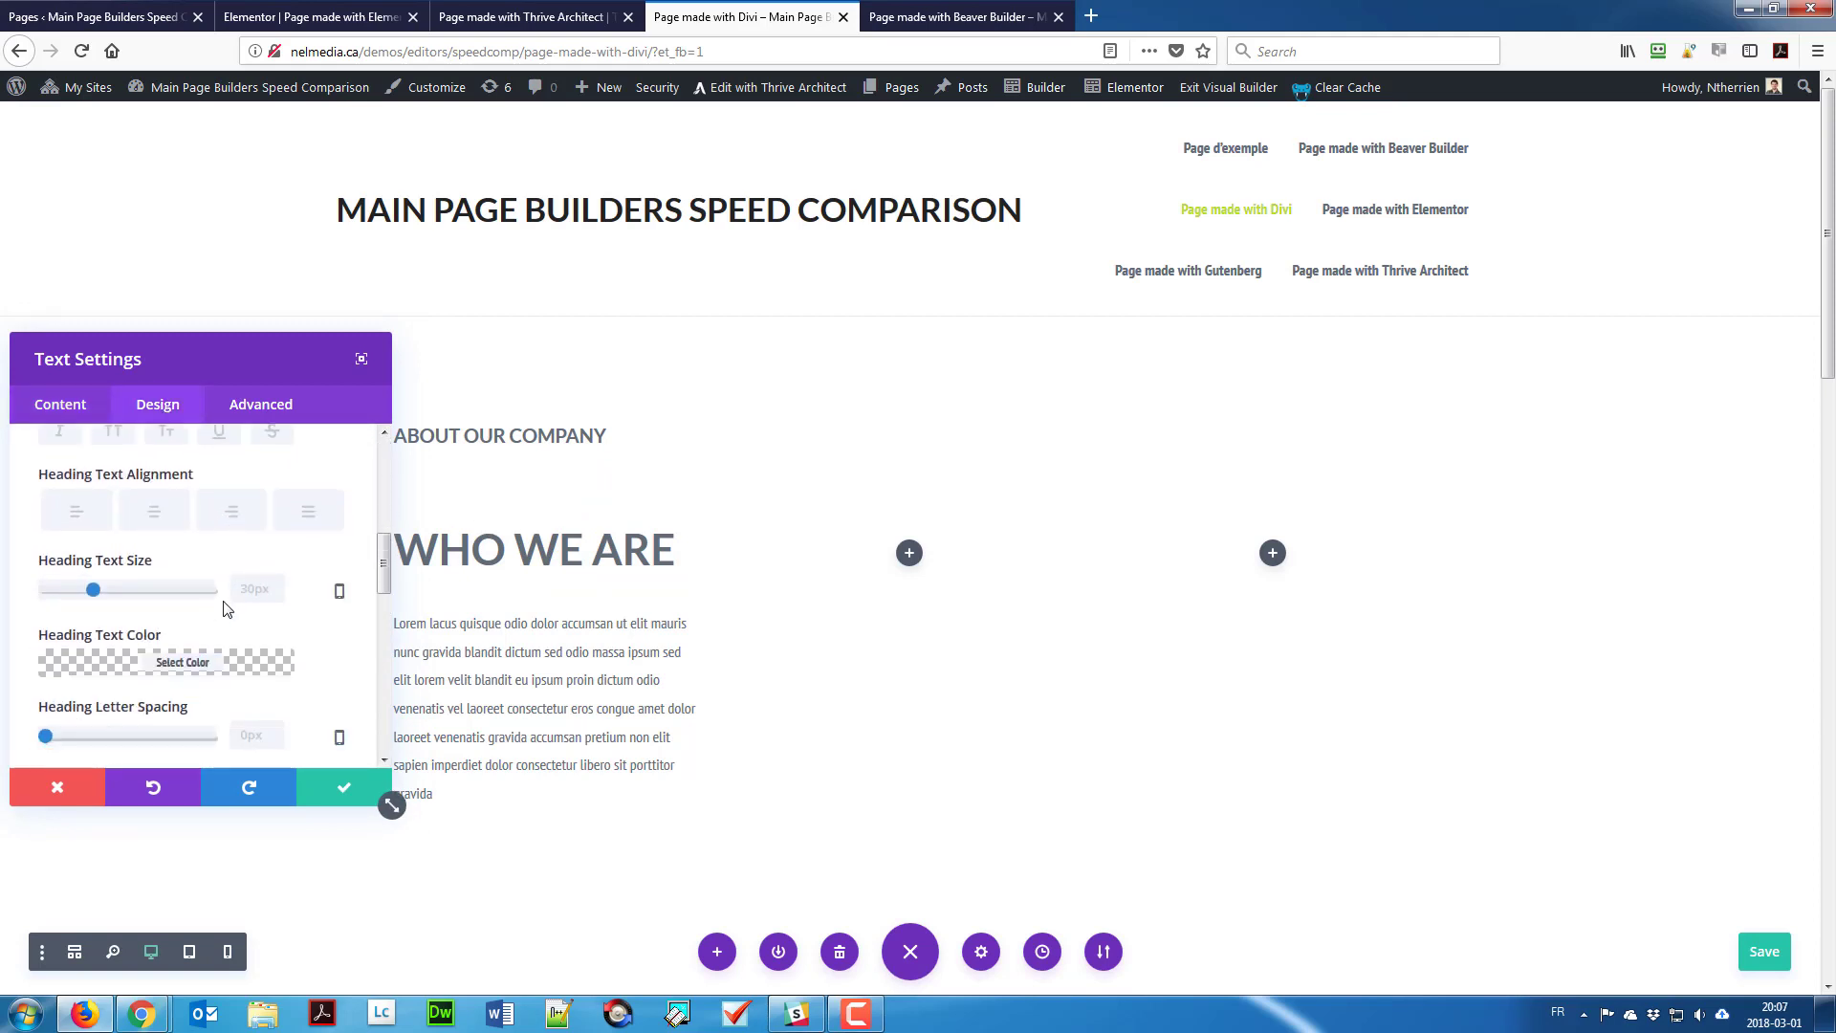
{"action": "scroll", "coordinate": [226, 609], "scroll_direction": "down", "scroll_amount": 1}
{"action": "left_click", "coordinate": [184, 571]}
{"action": "scroll", "coordinate": [153, 639], "scroll_direction": "down", "scroll_amount": 3}
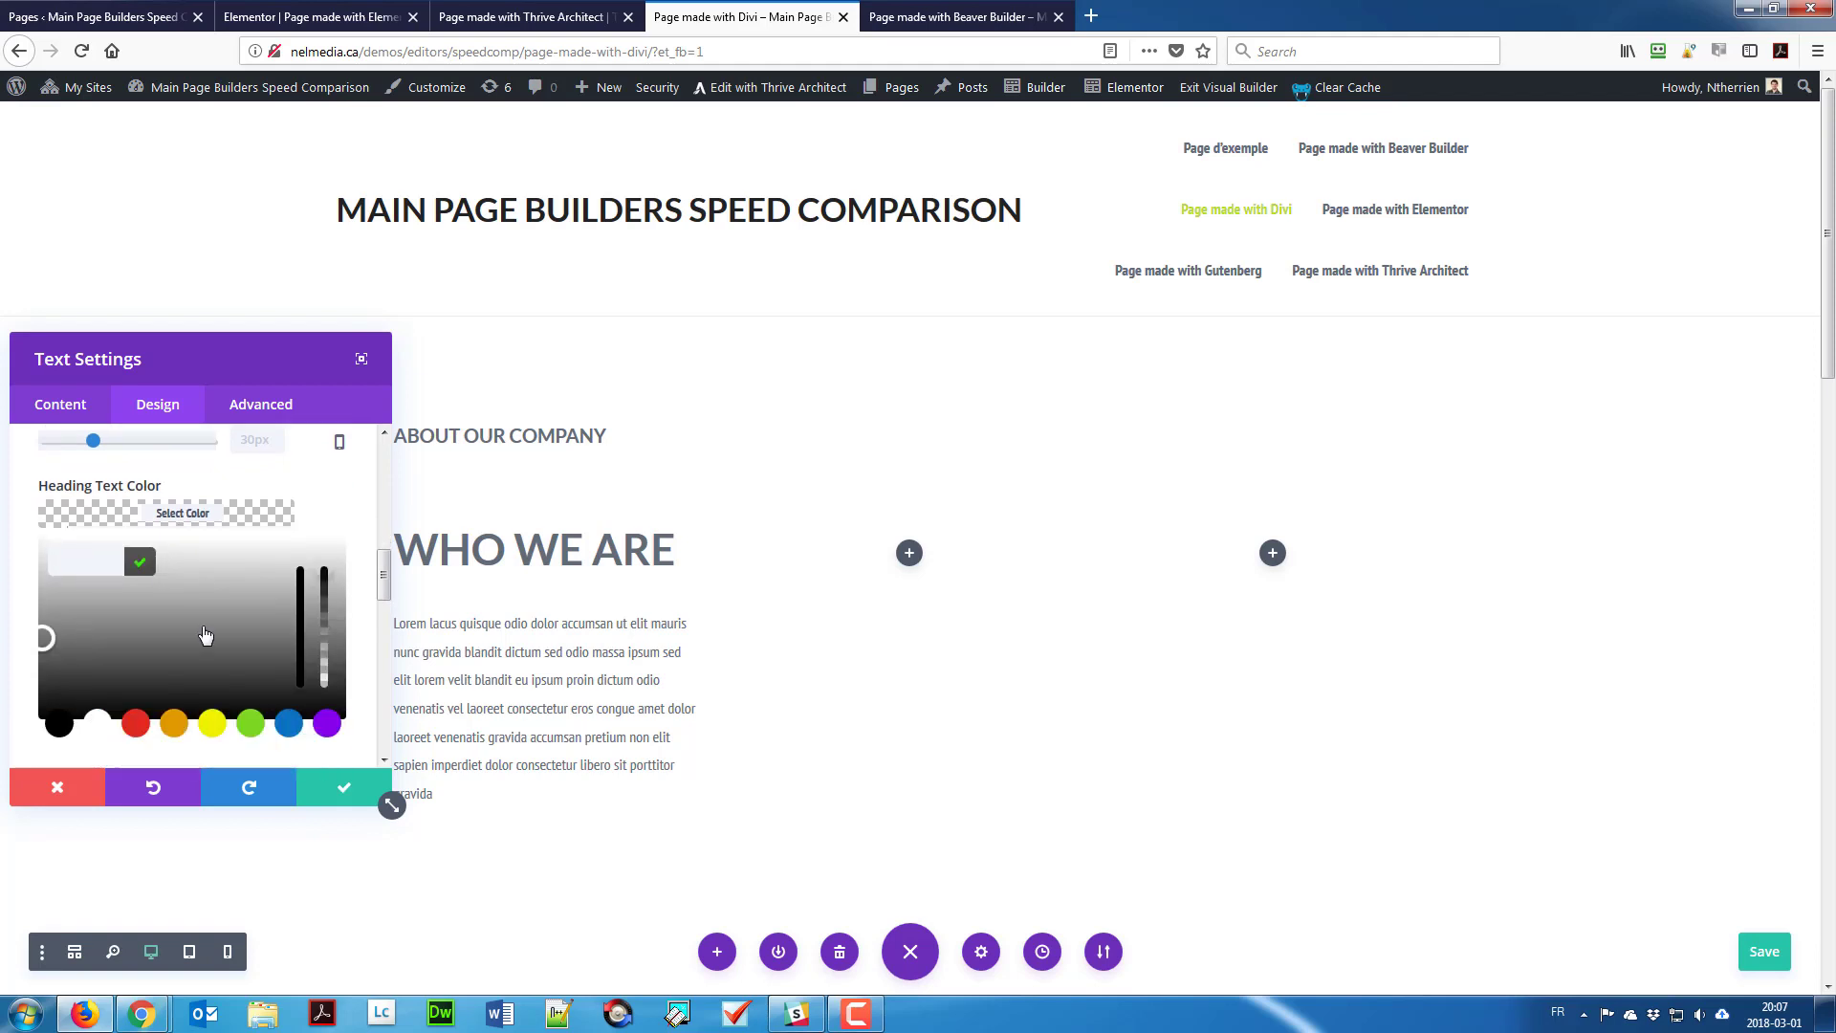
{"action": "left_click", "coordinate": [59, 518]}
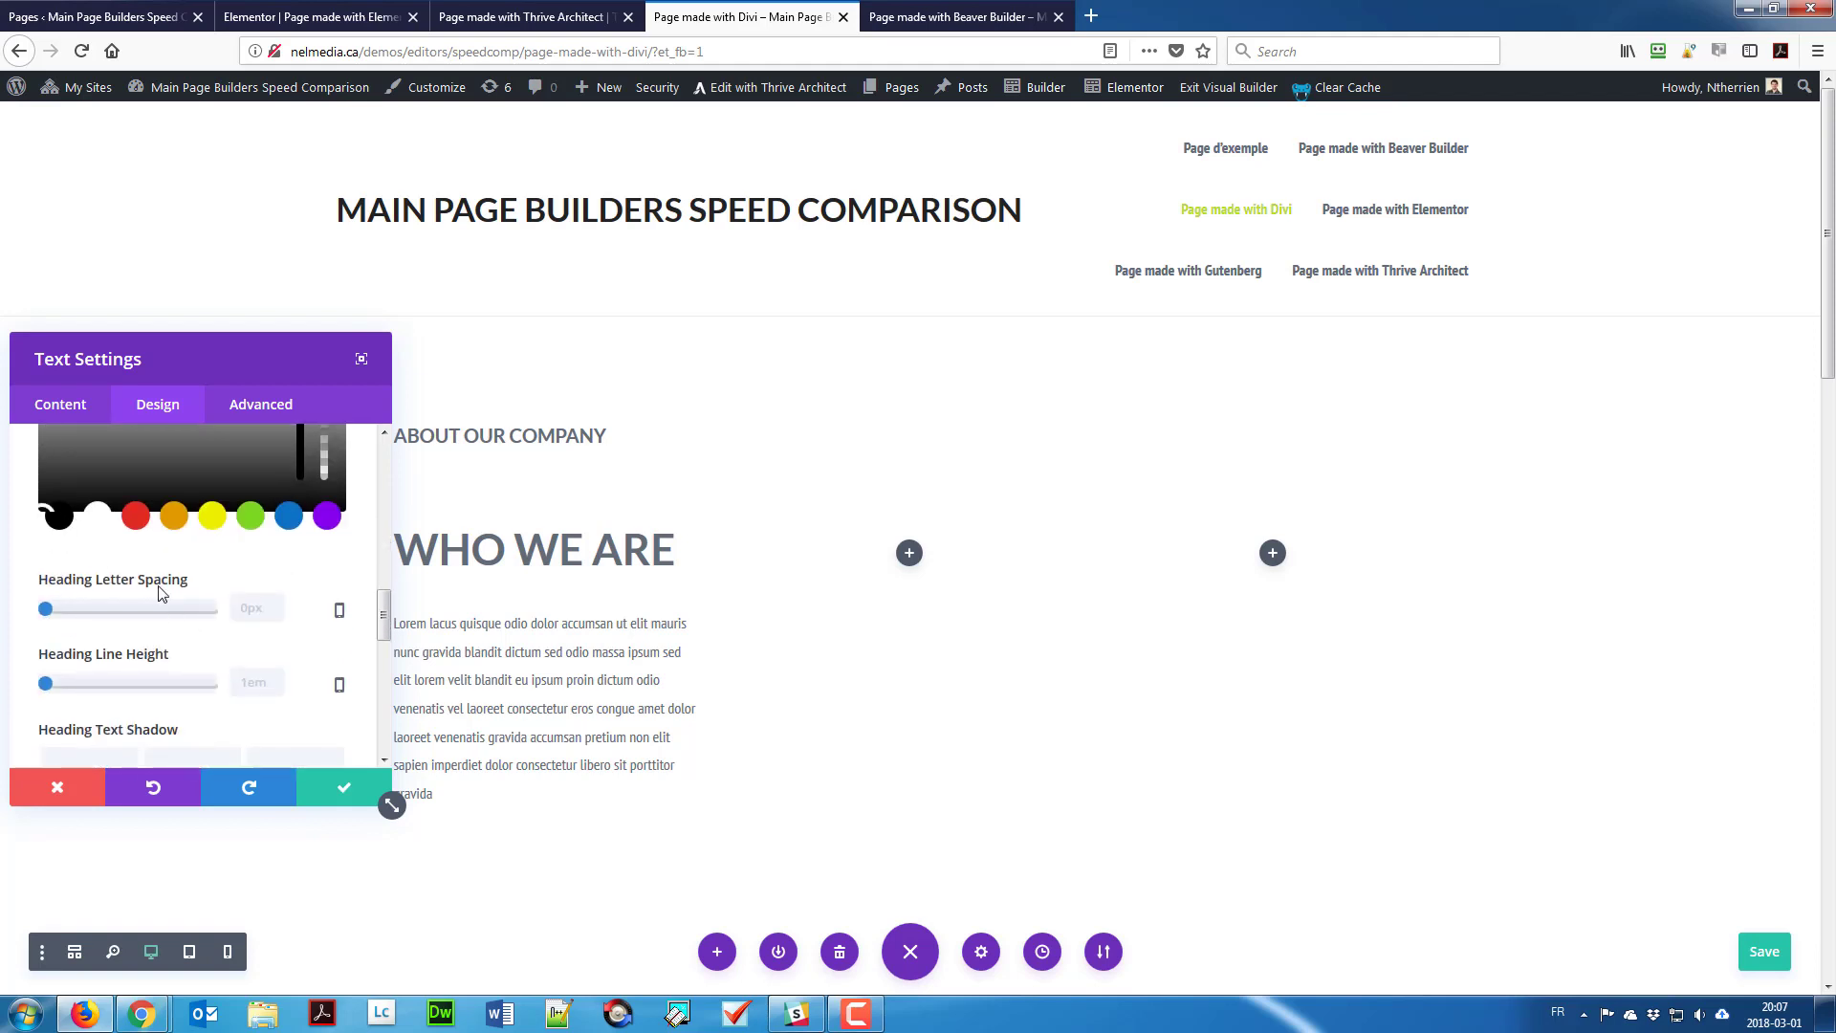
{"action": "left_click", "coordinate": [342, 789]}
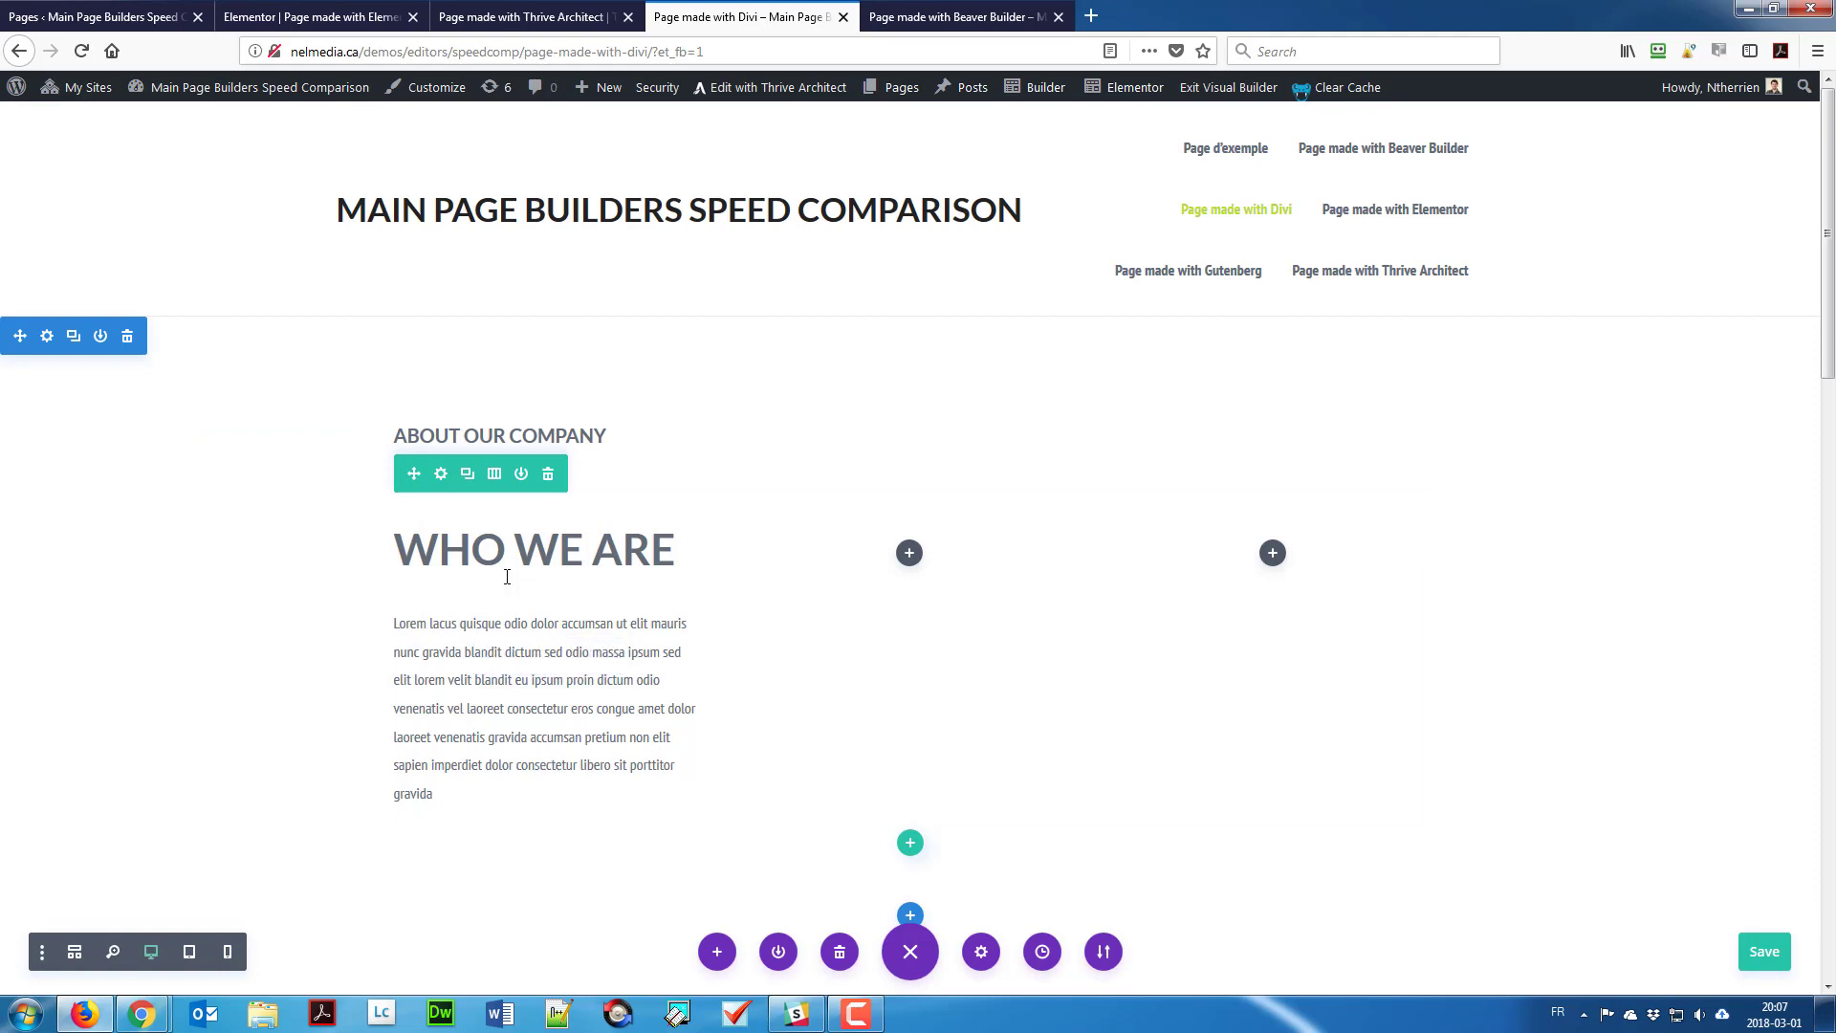
Step: Set the Heading 3 text color of the "Who we are" text module to black and save the module settings
{"action": "left_click", "coordinate": [519, 539]}
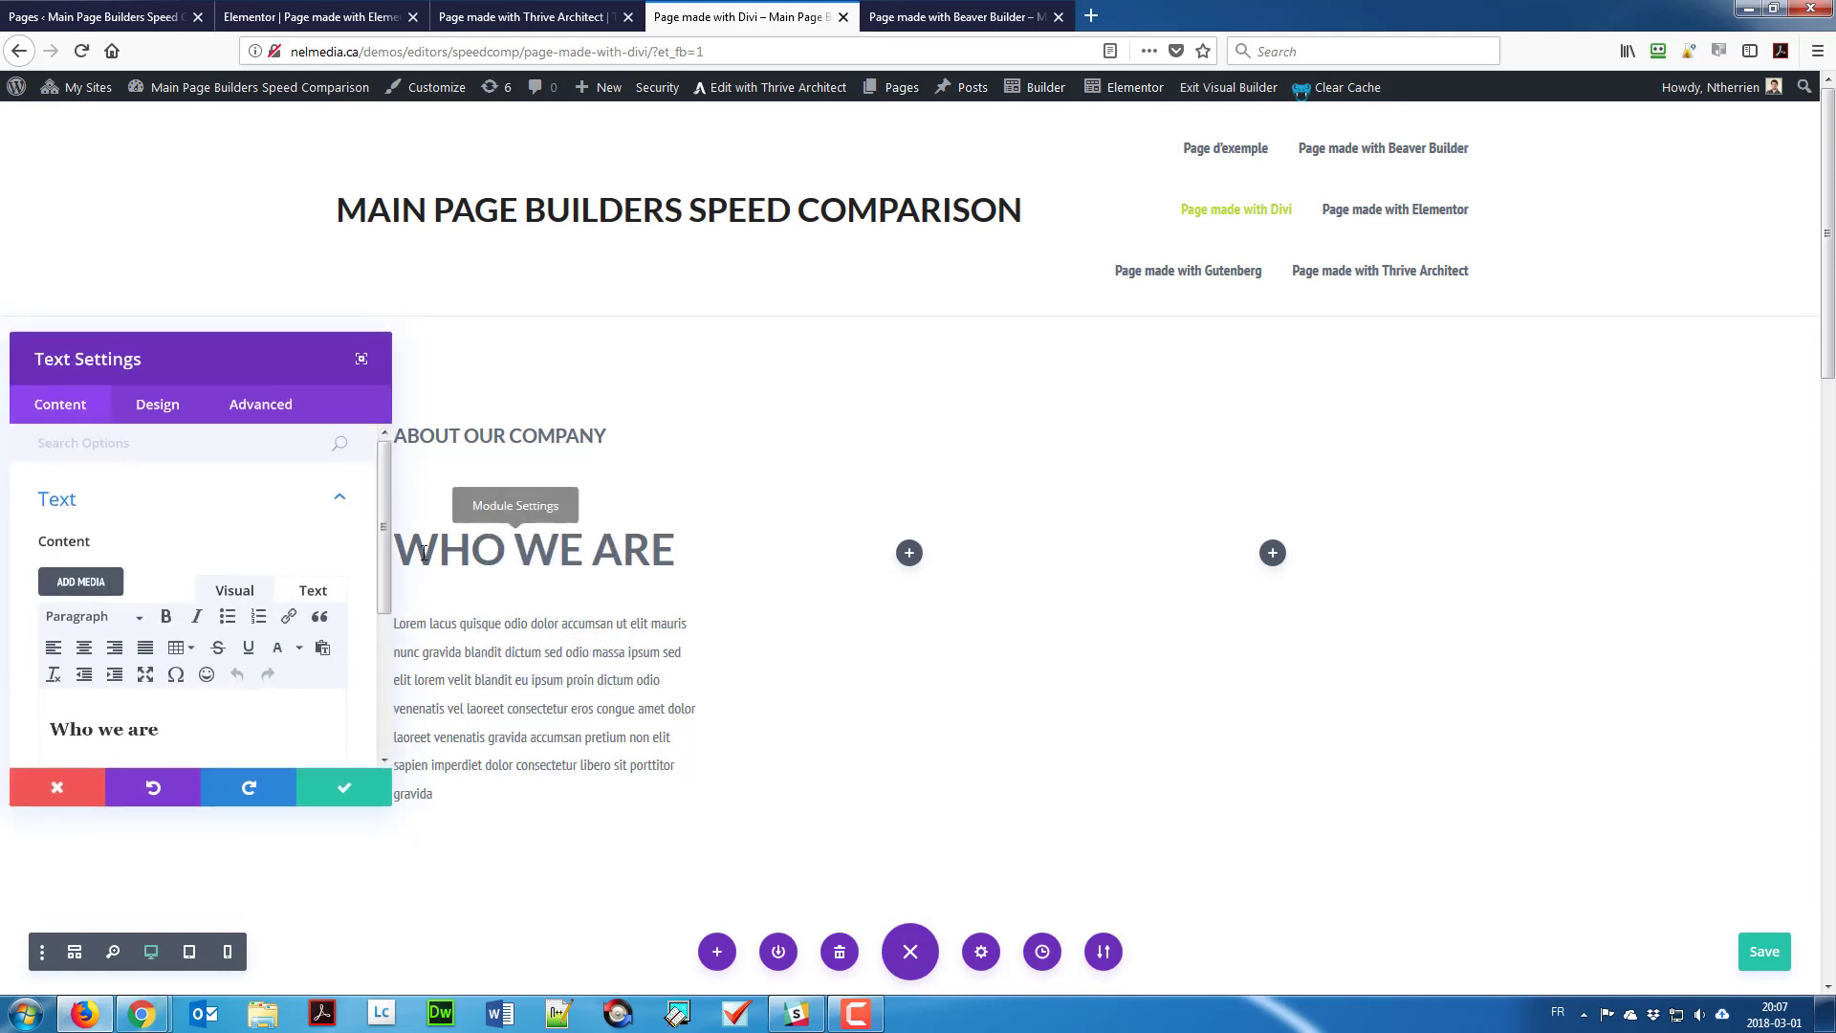
{"action": "left_click", "coordinate": [176, 407]}
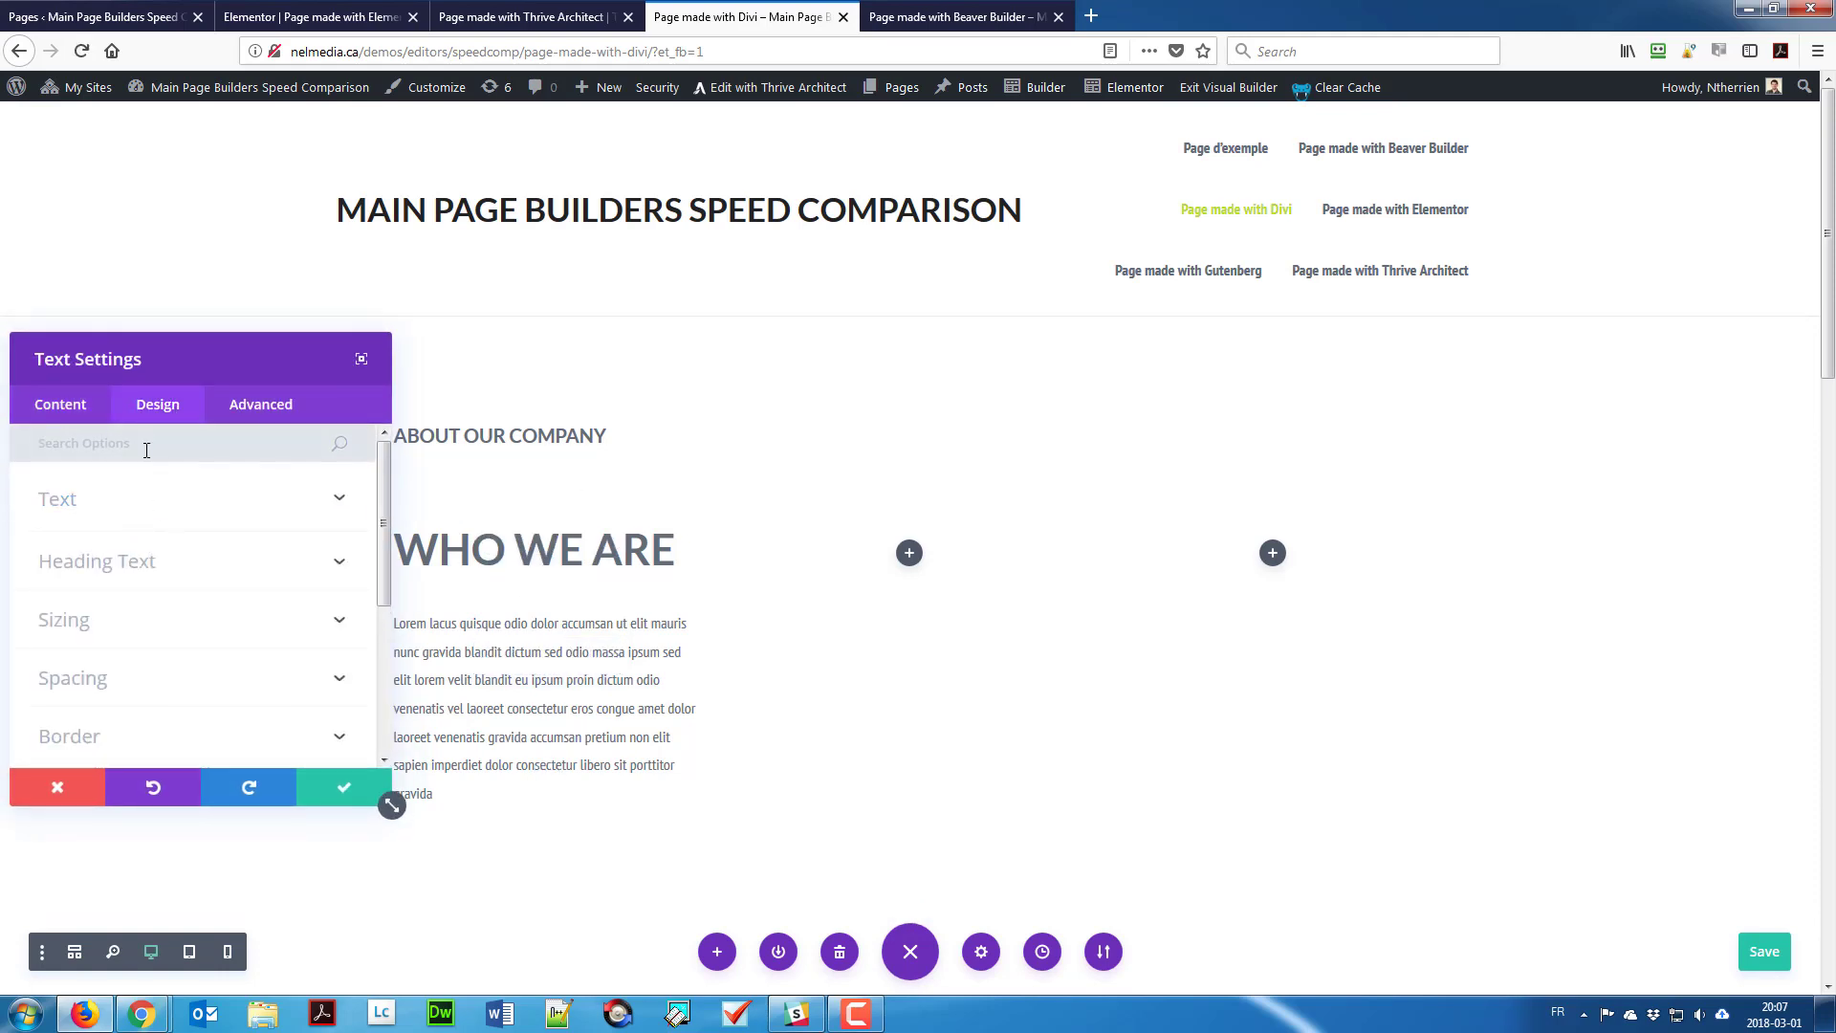
{"action": "left_click", "coordinate": [152, 563]}
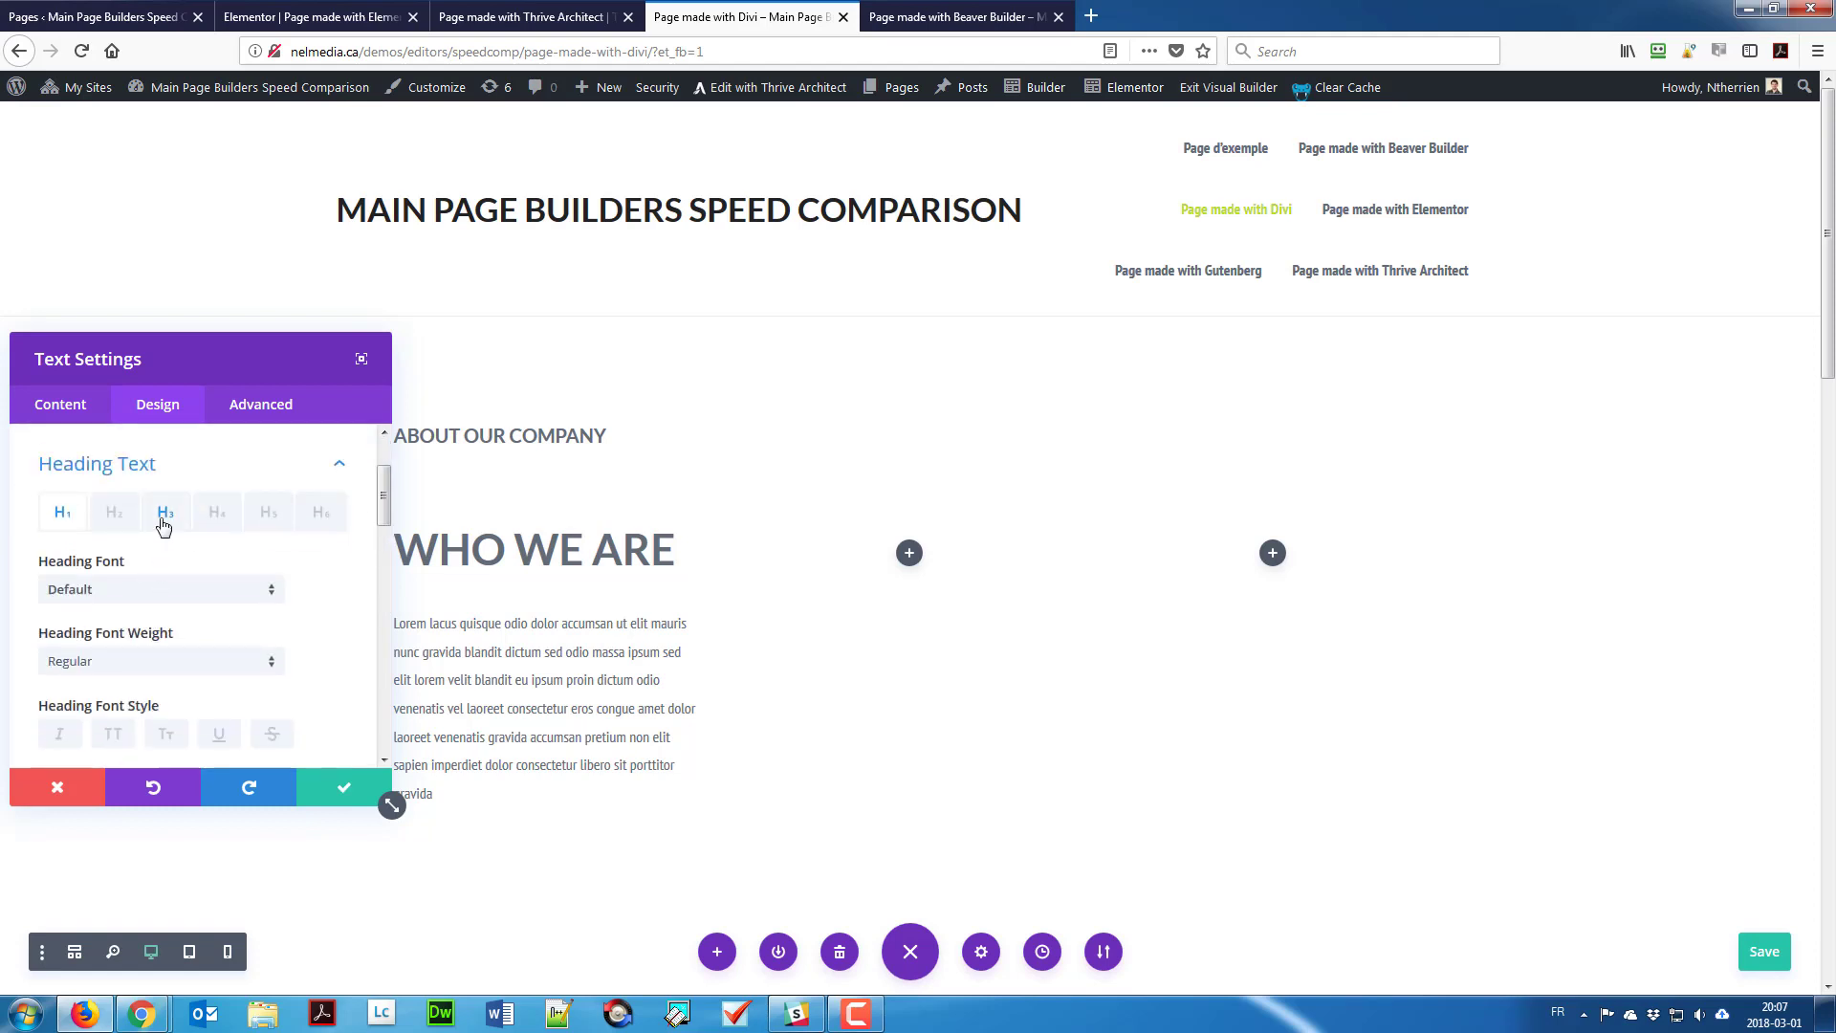
{"action": "left_click", "coordinate": [167, 519]}
{"action": "scroll", "coordinate": [174, 569], "scroll_direction": "down", "scroll_amount": 5}
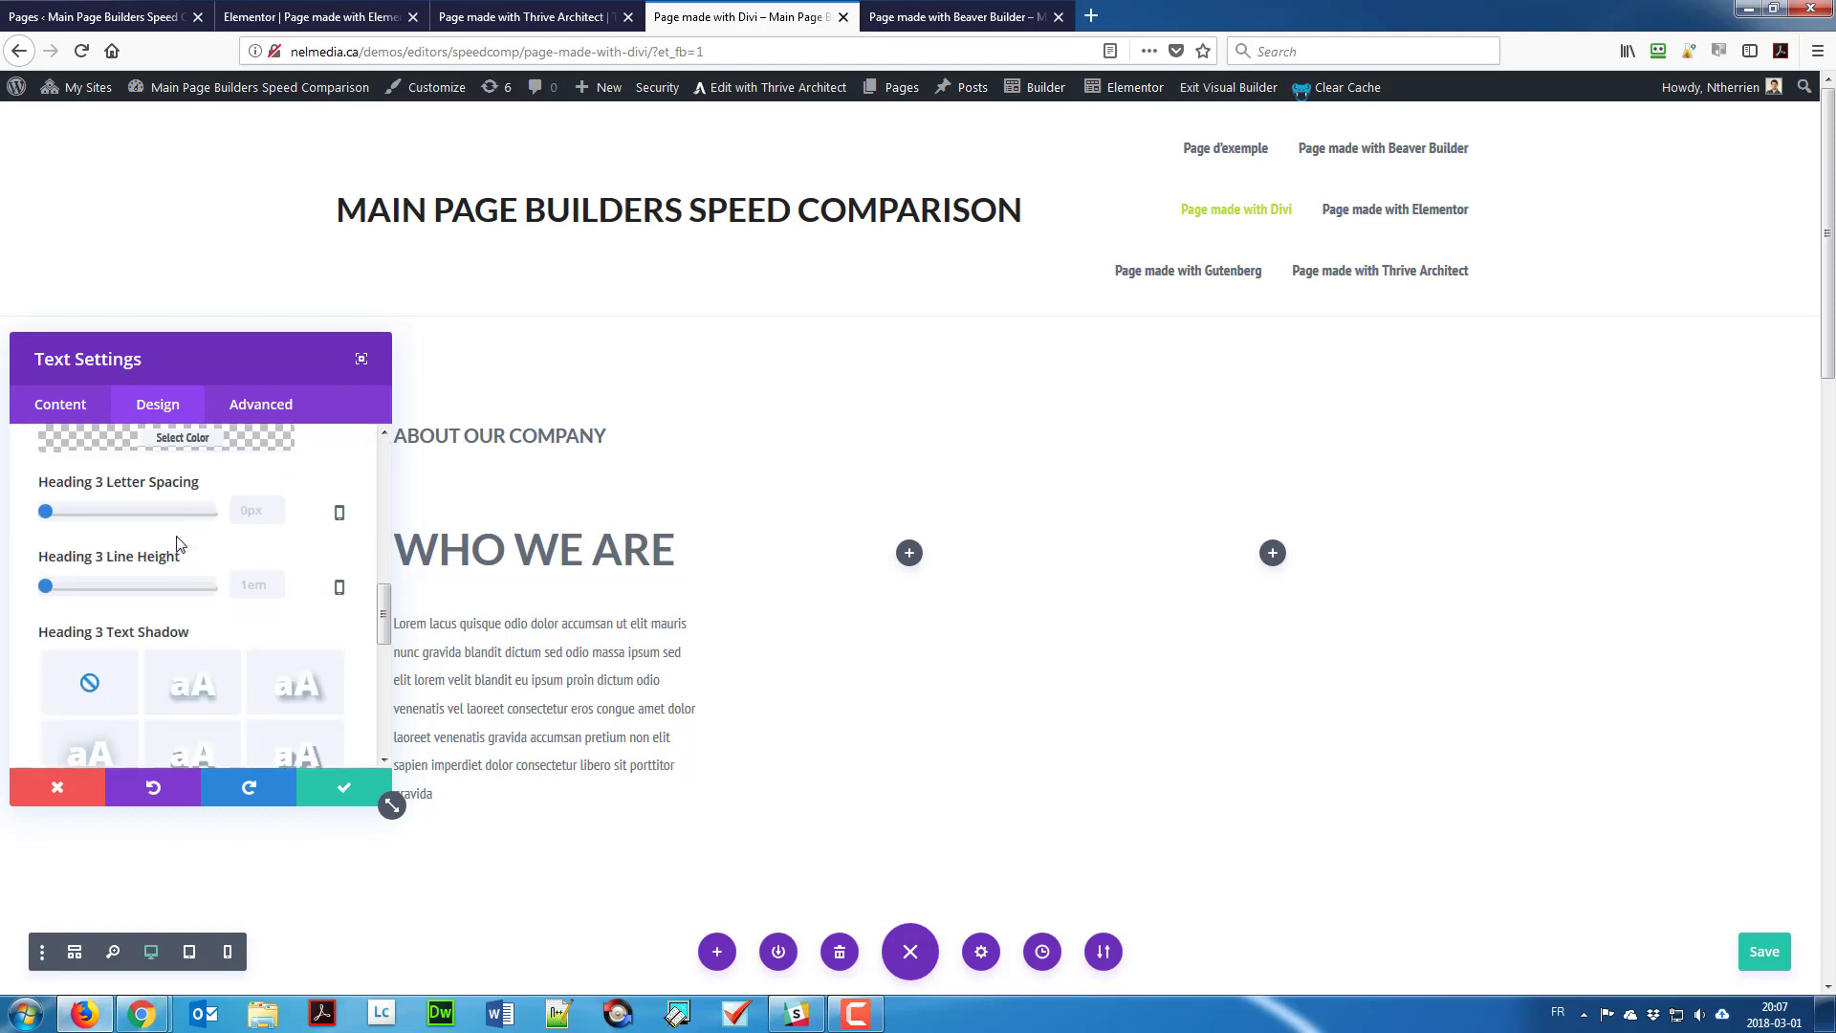
{"action": "left_click", "coordinate": [176, 444]}
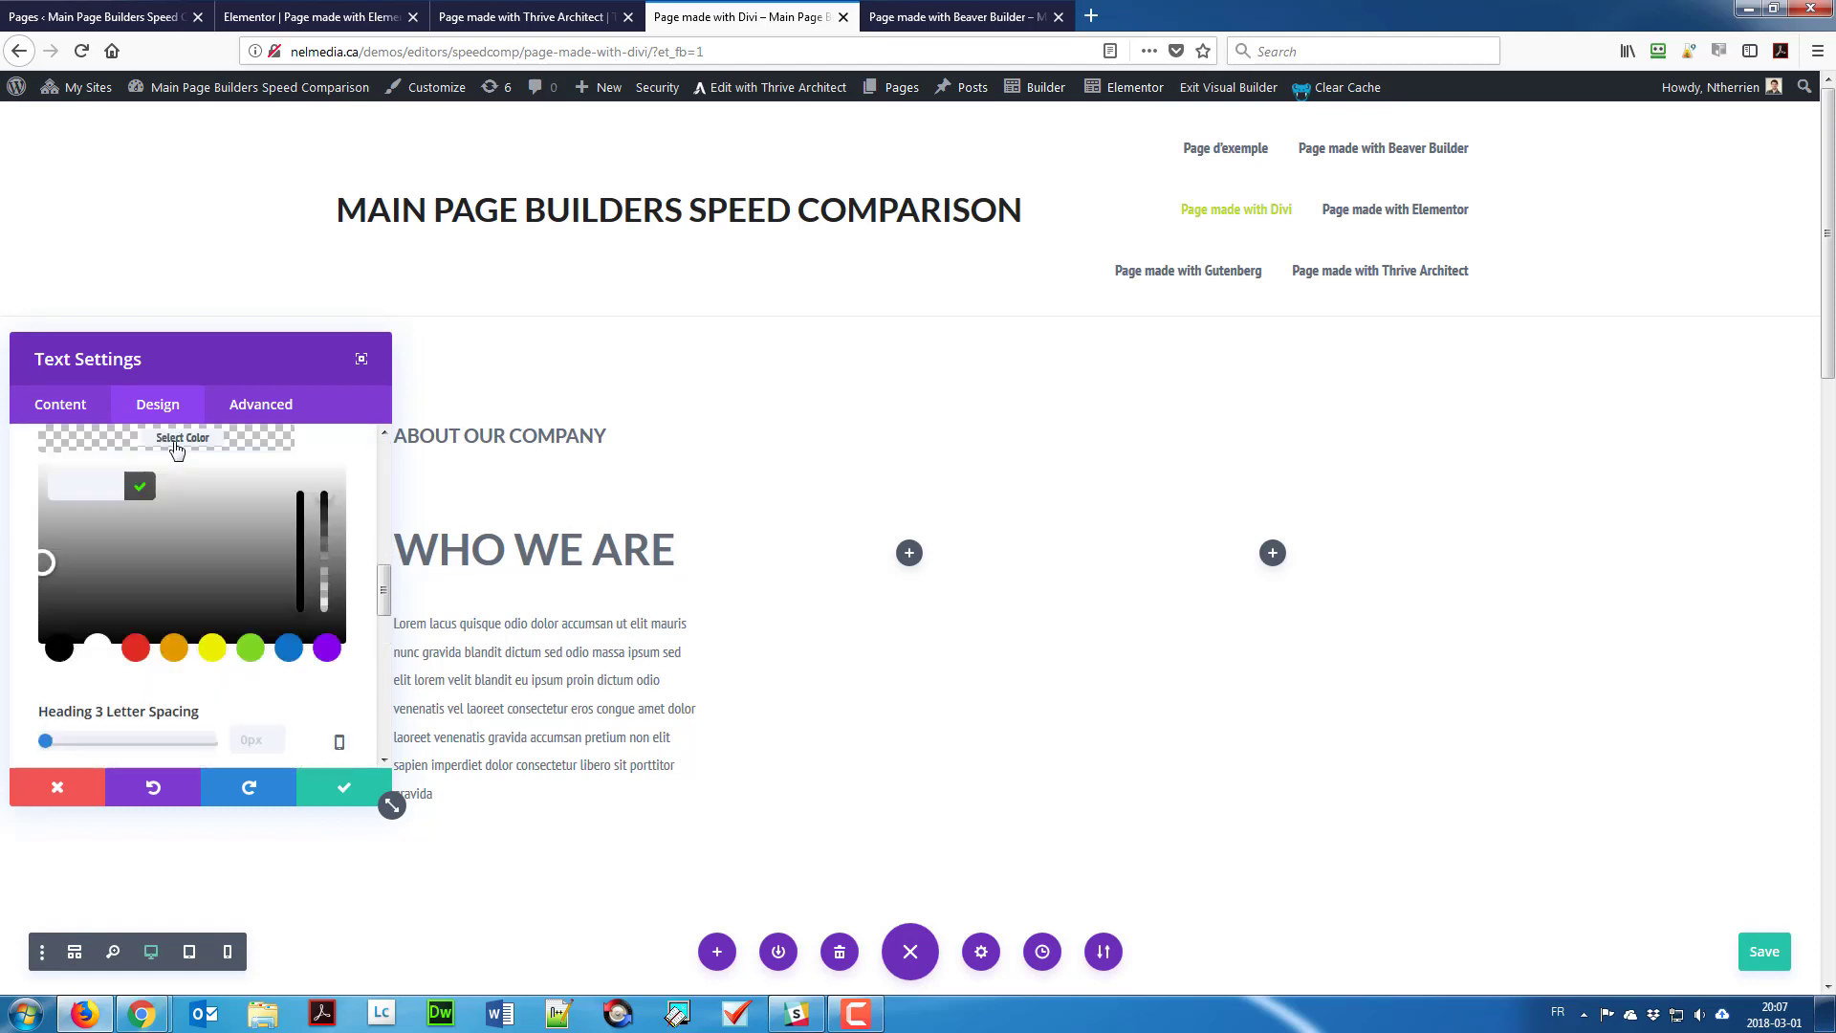
{"action": "left_click", "coordinate": [60, 650]}
{"action": "left_click", "coordinate": [344, 788]}
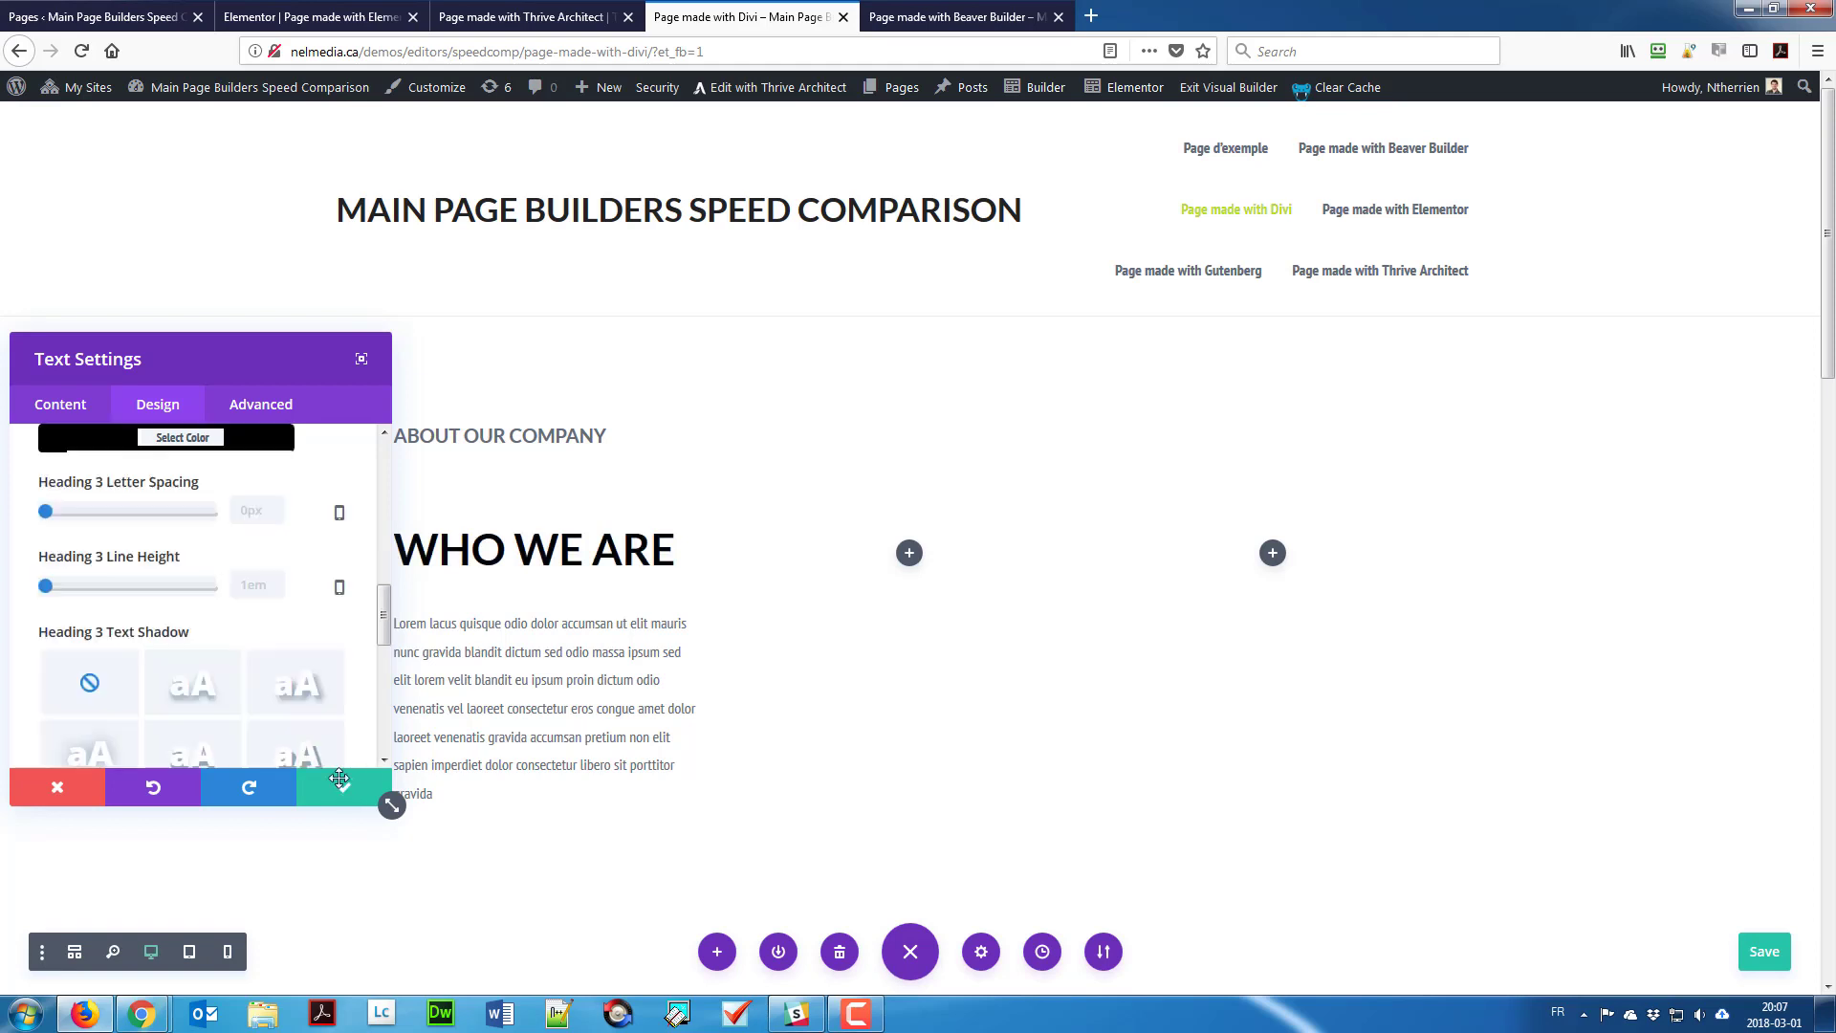
Step: Duplicate the black "Who we are" heading twice and move the copies into the second and third columns
{"action": "mouse_move", "coordinate": [532, 582]}
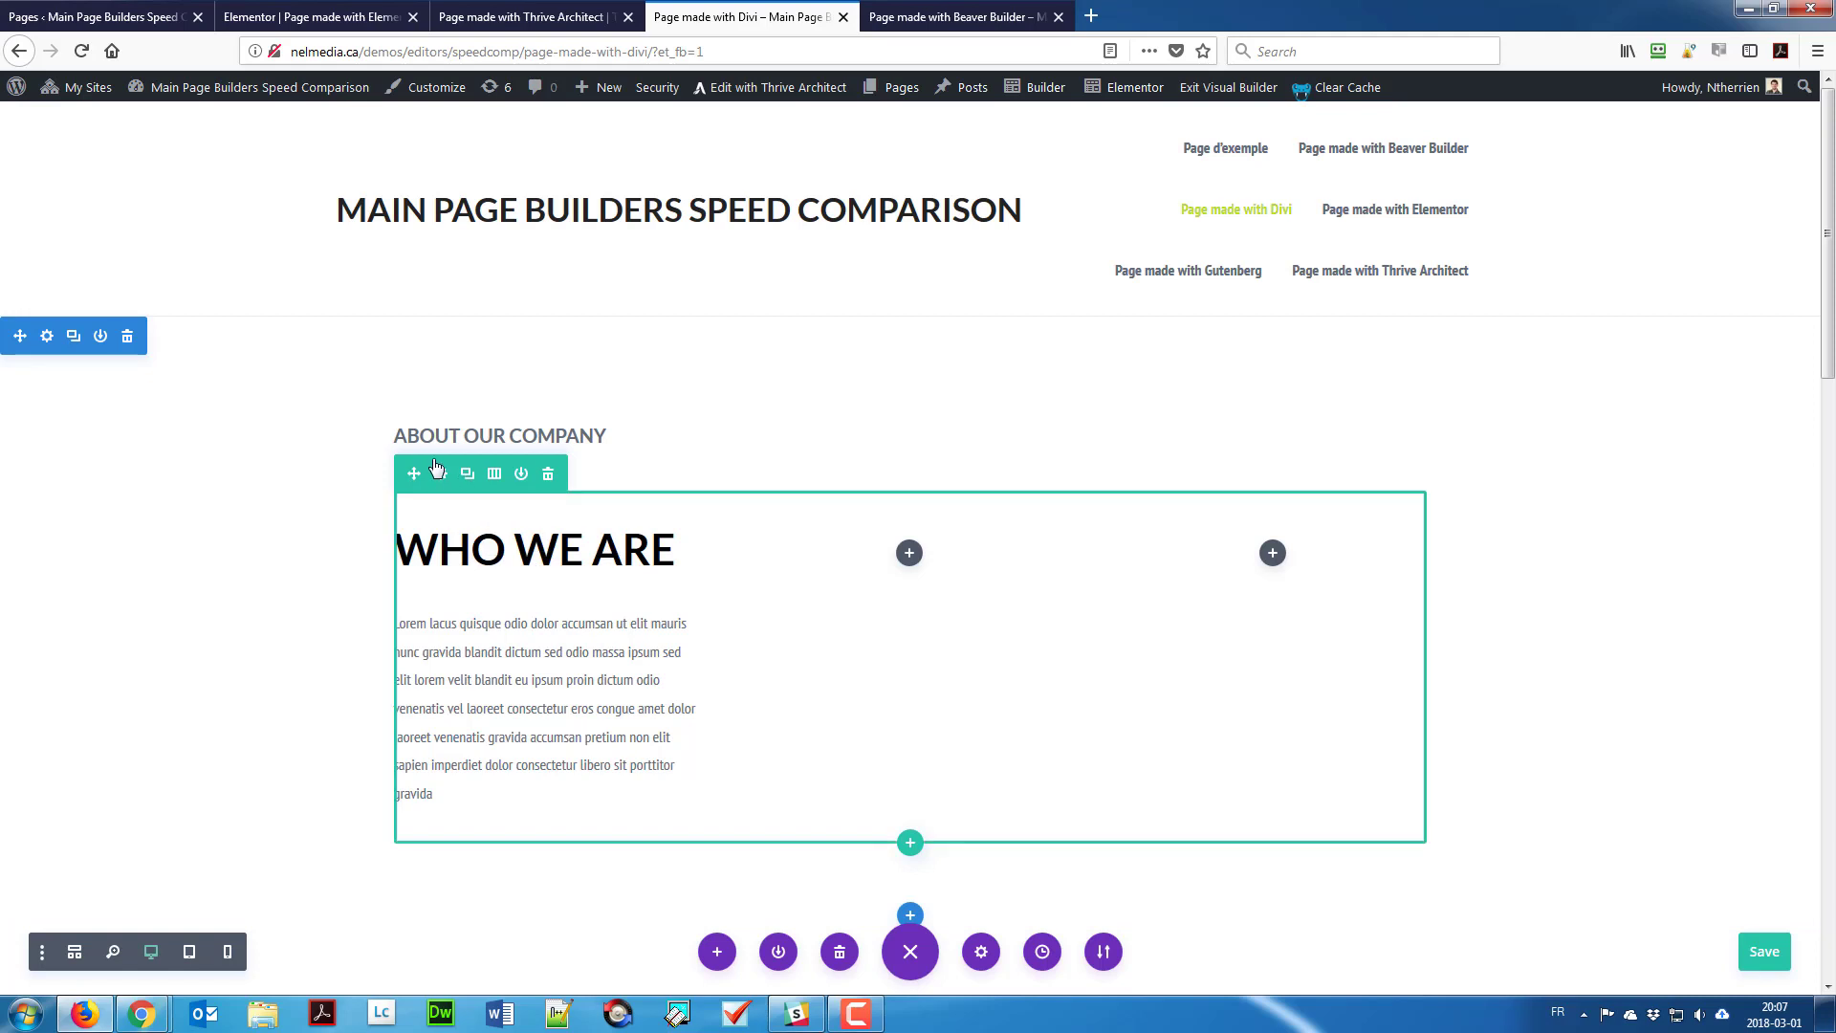
{"action": "mouse_move", "coordinate": [532, 550]}
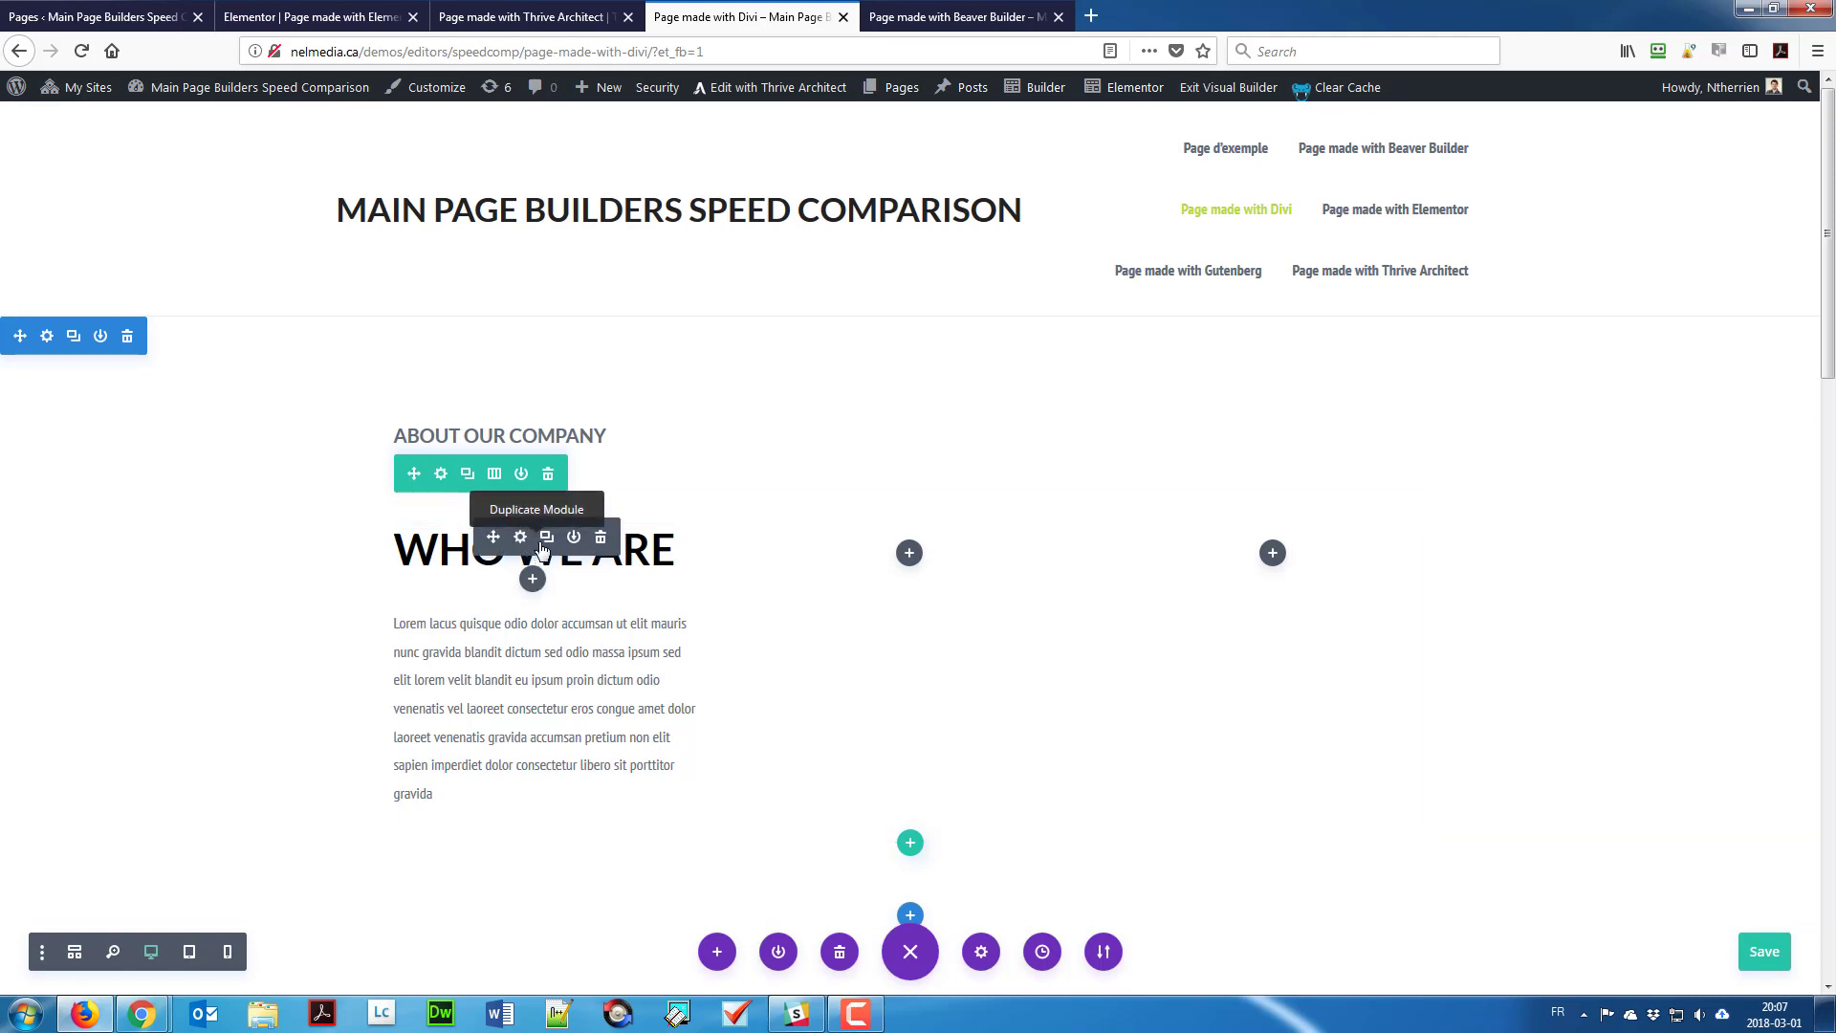
{"action": "left_click", "coordinate": [546, 538]}
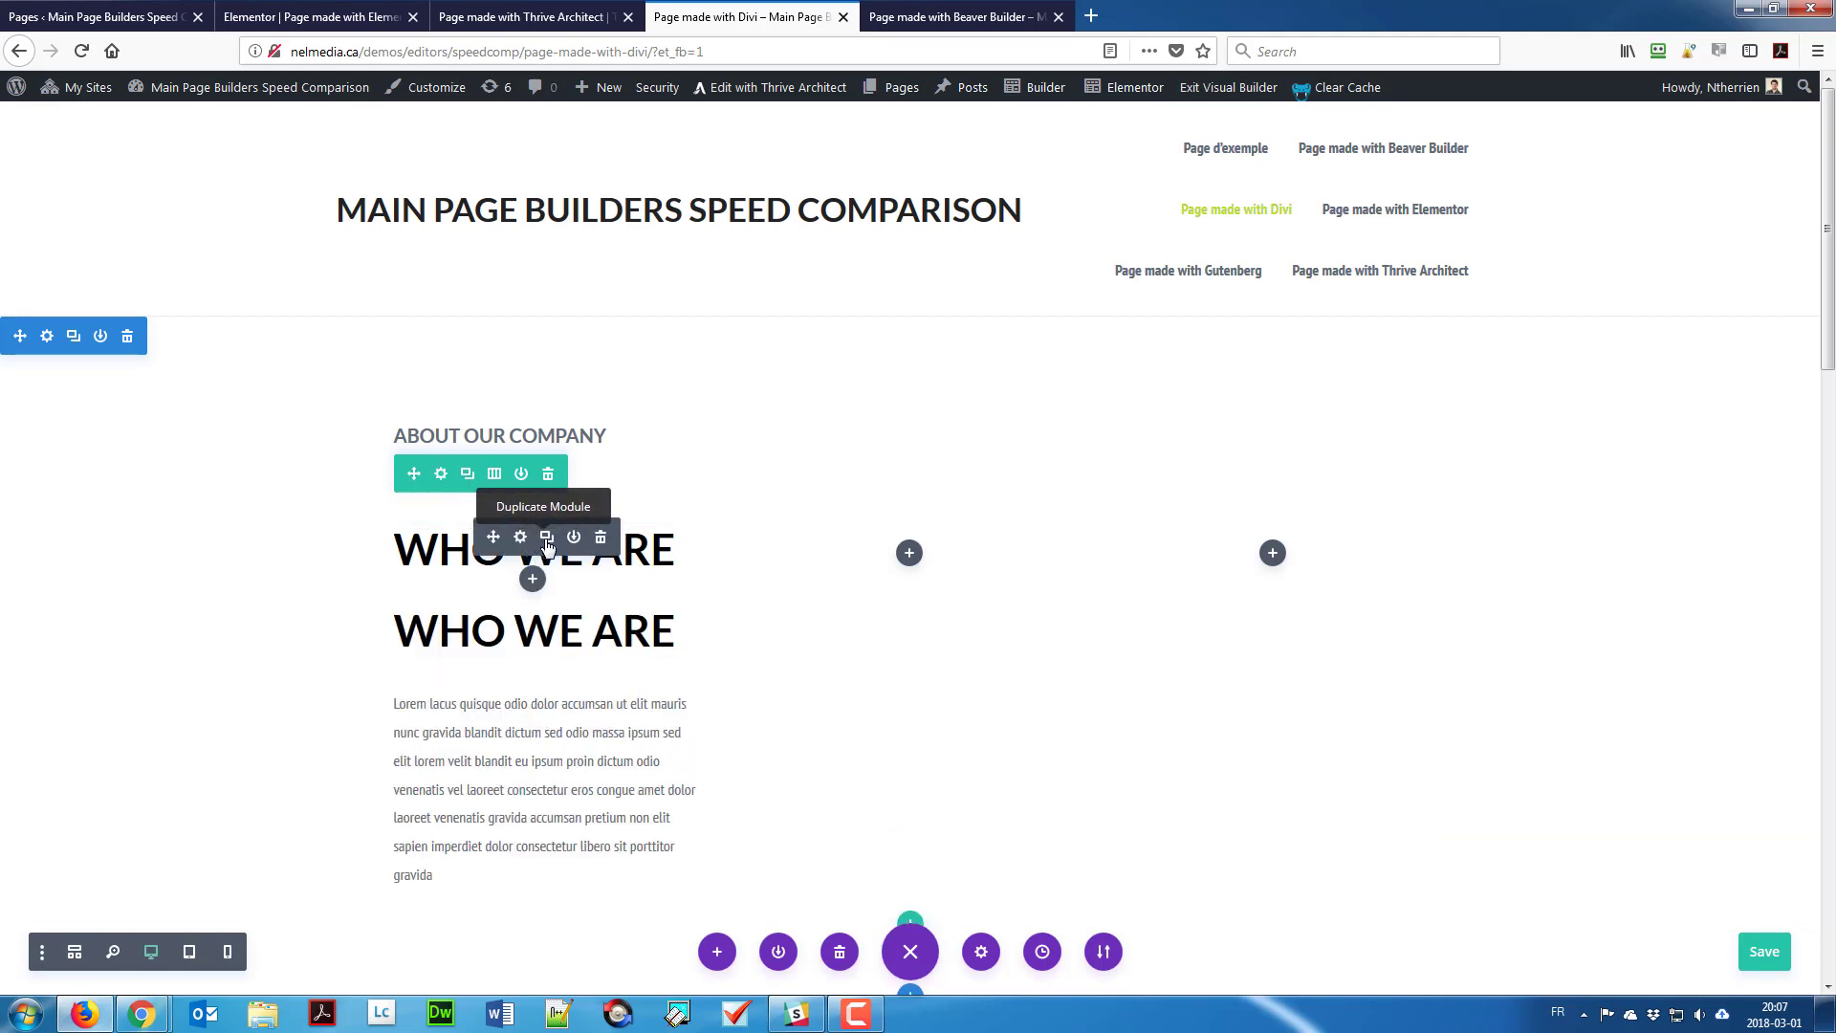
{"action": "left_click", "coordinate": [546, 619]}
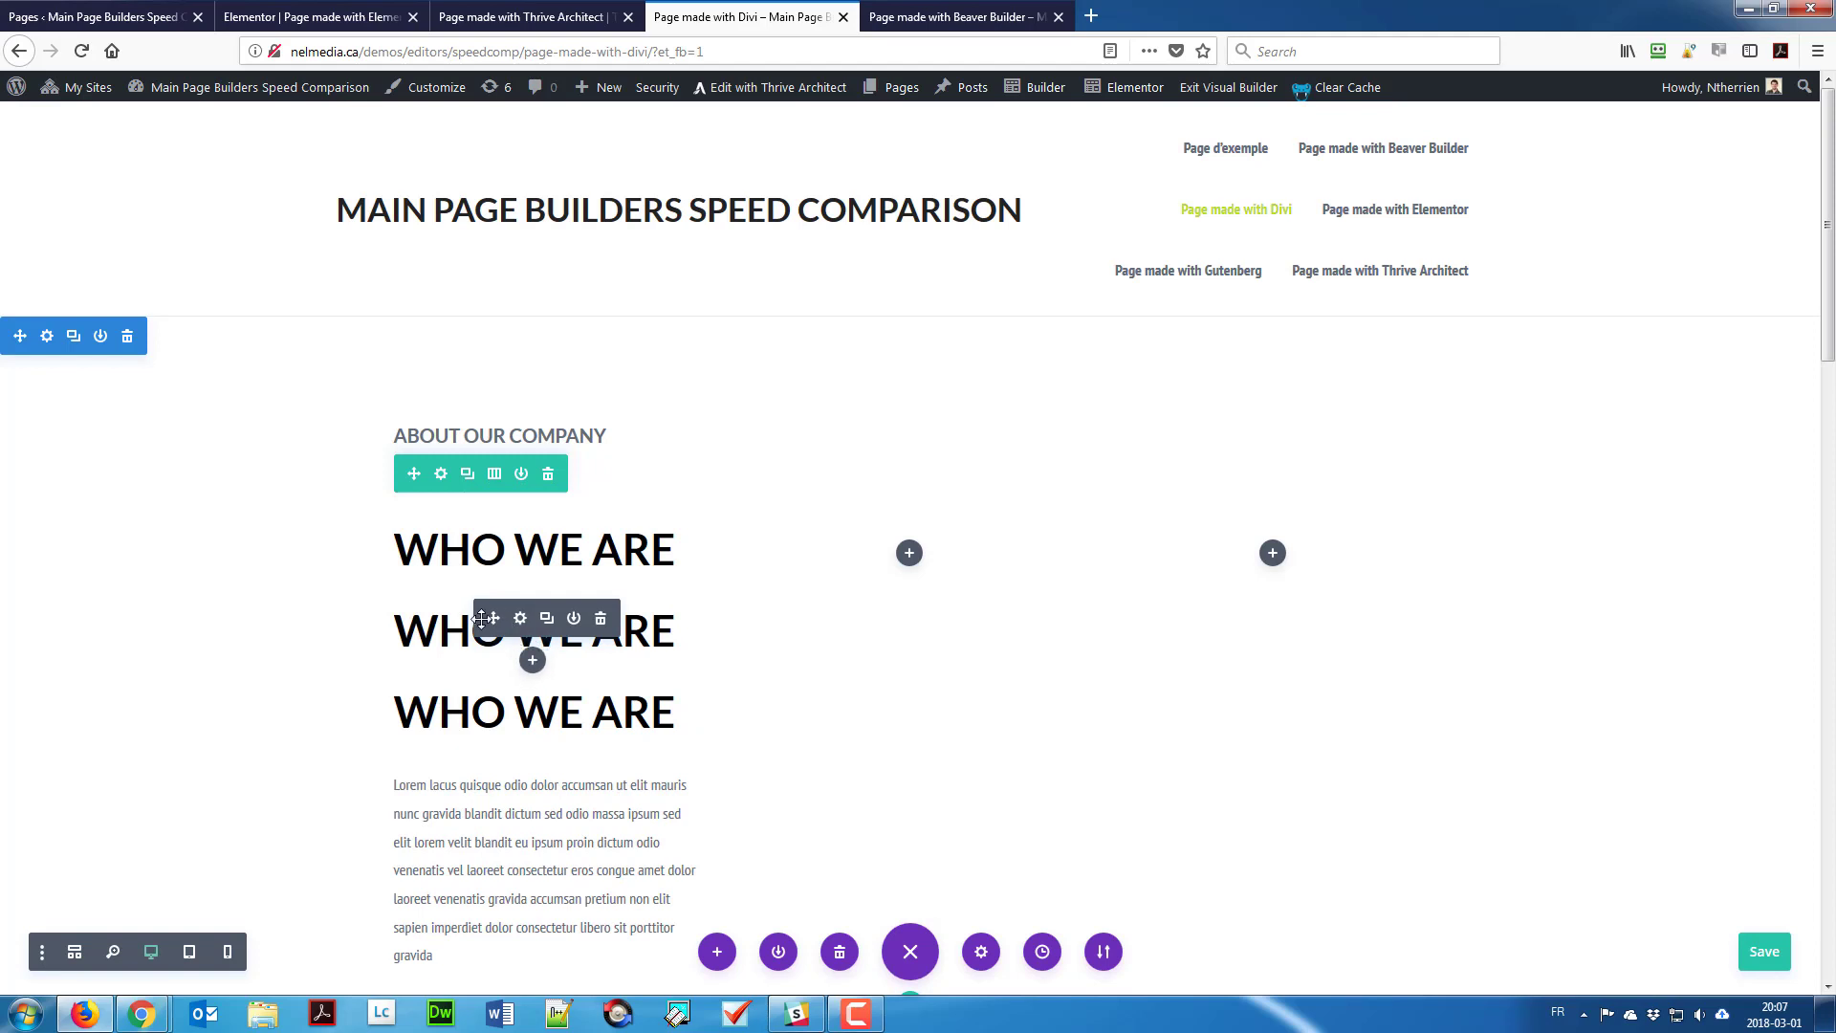
{"action": "left_click_drag", "start_coordinate": [894, 562], "coordinate": [894, 554]}
{"action": "left_click_drag", "start_coordinate": [505, 627], "coordinate": [1248, 588]}
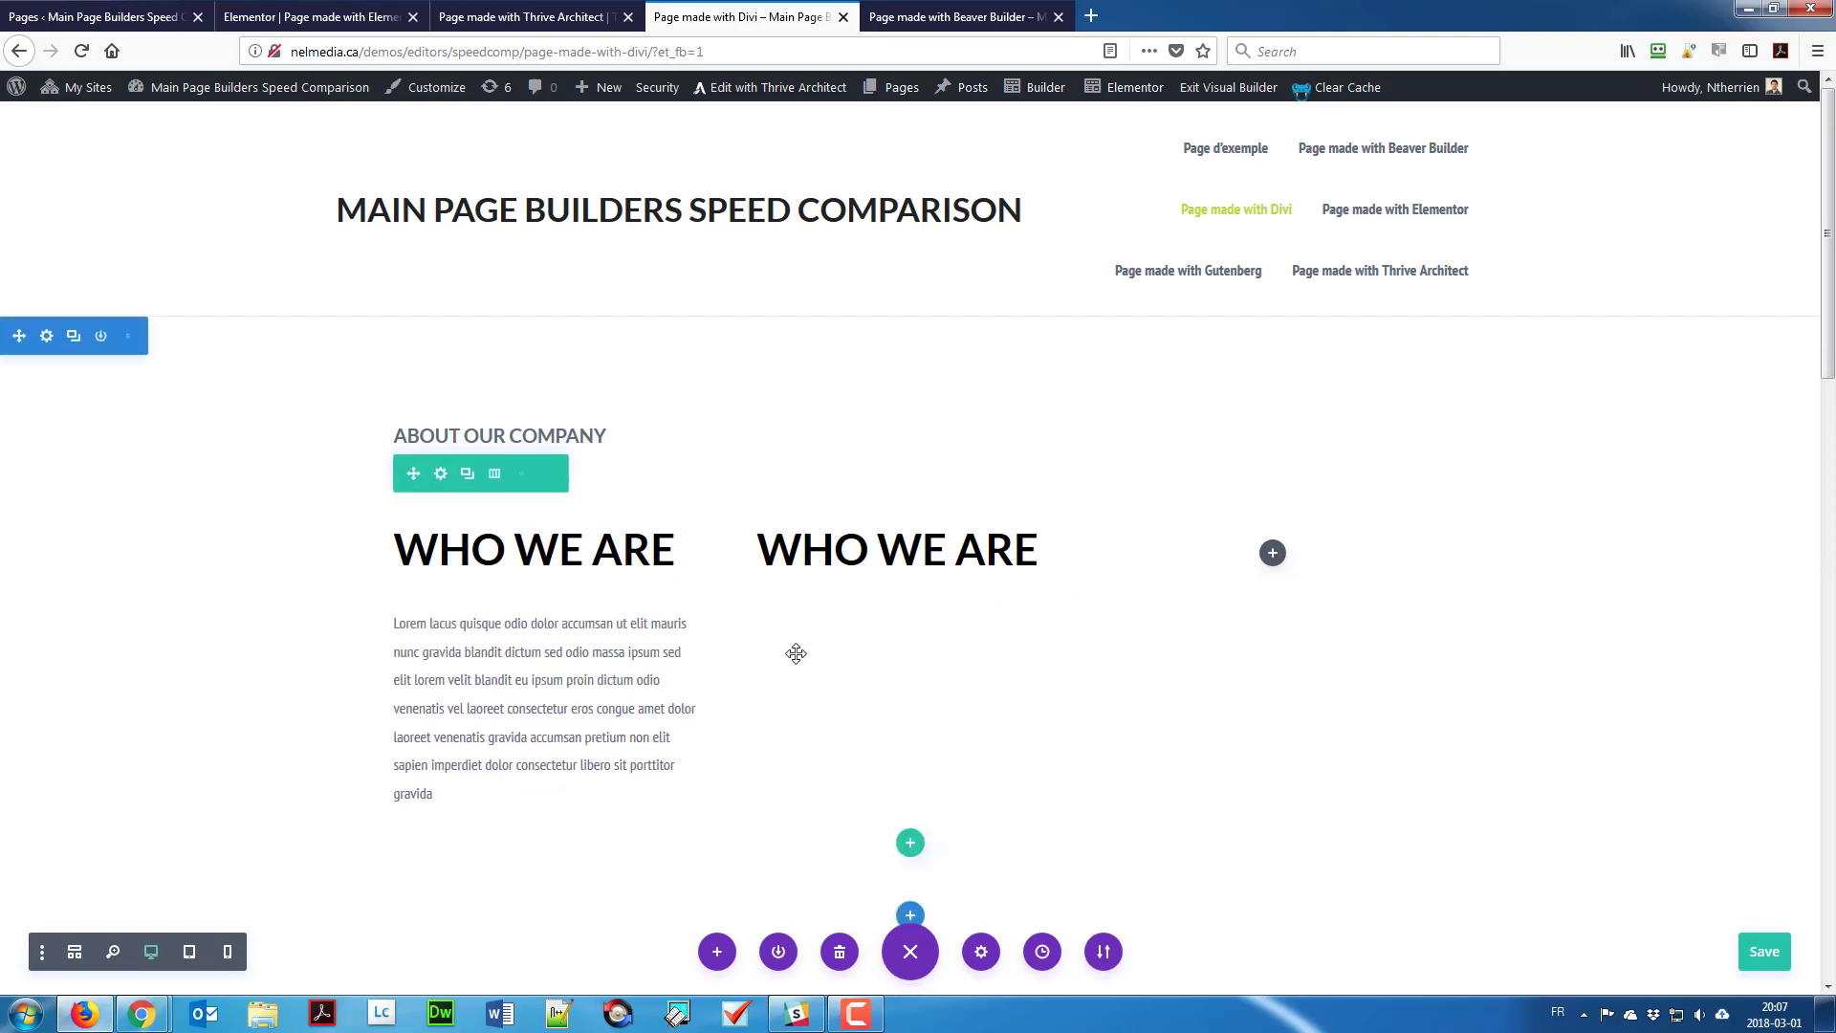
Step: Duplicate the paragraph below the first heading twice and place the copies under the headings in the second and third columns
{"action": "left_click", "coordinate": [600, 658]}
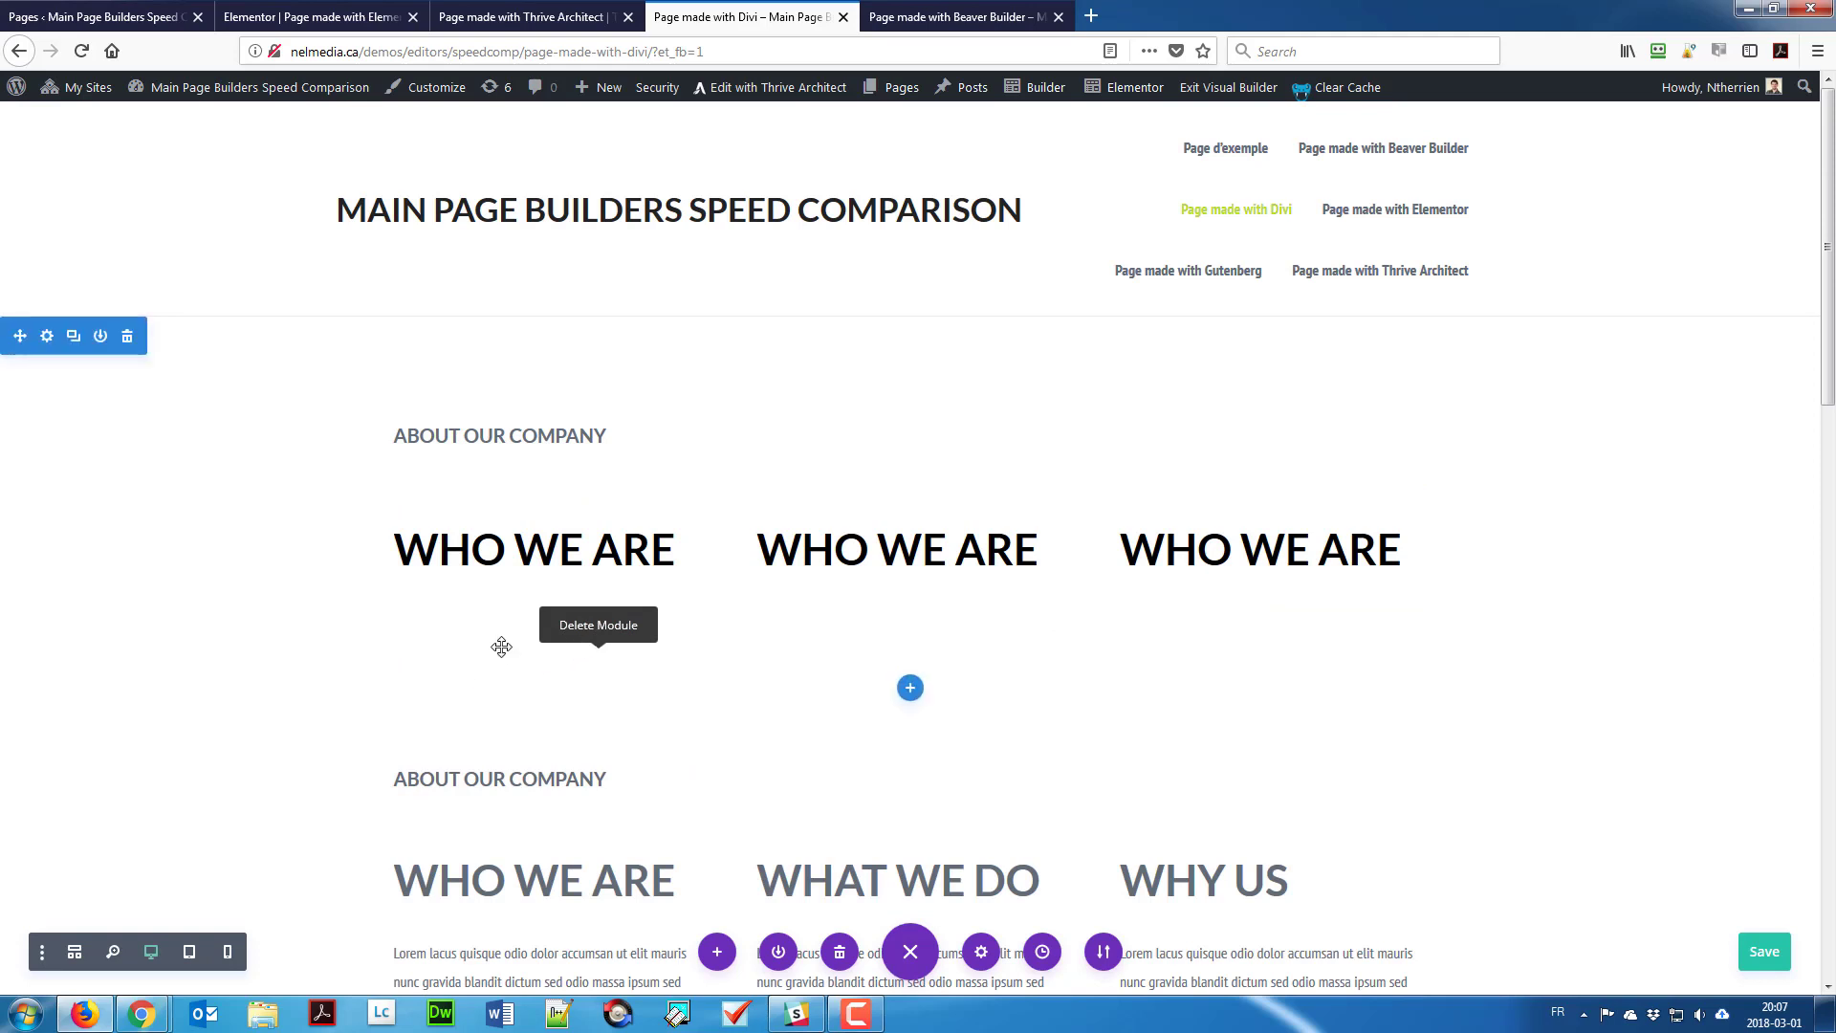
{"action": "key", "text": "ctrl+z"}
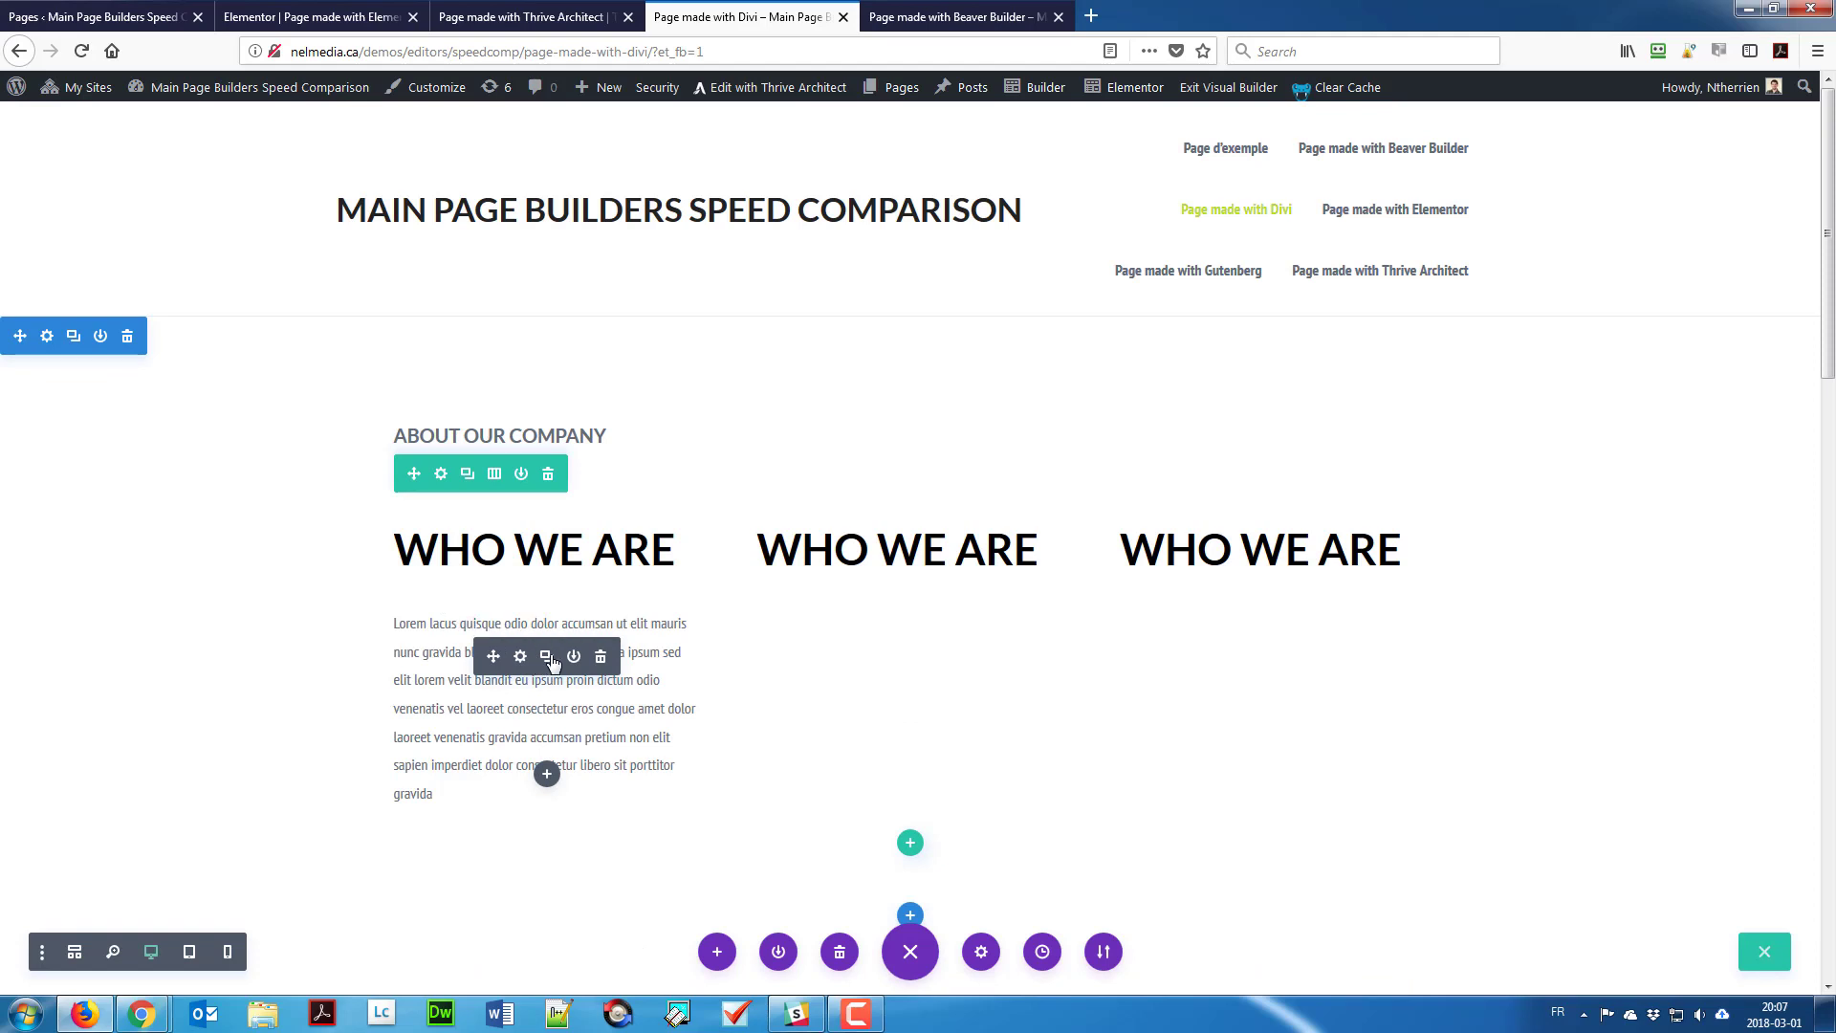
{"action": "left_click", "coordinate": [550, 658]}
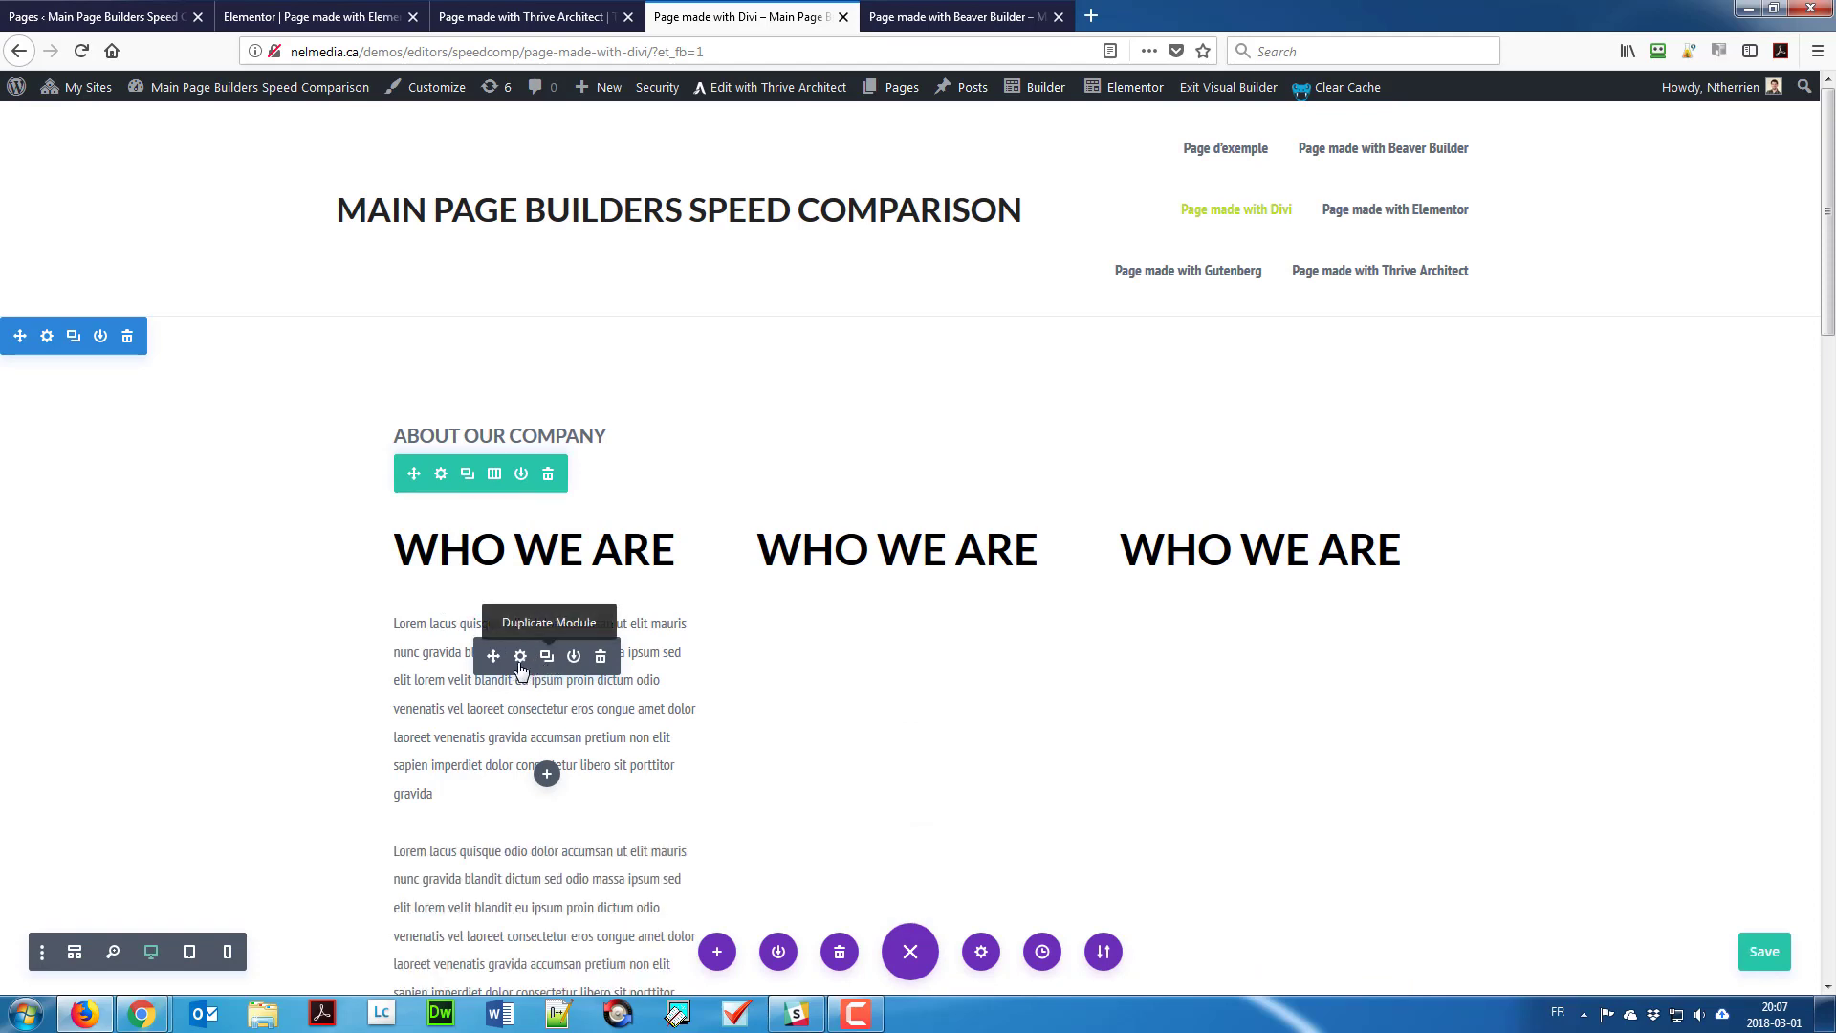
{"action": "mouse_move", "coordinate": [490, 658]}
{"action": "left_mouse_down"}
{"action": "mouse_move", "coordinate": [791, 617]}
{"action": "mouse_move", "coordinate": [852, 585]}
{"action": "mouse_move", "coordinate": [905, 606]}
{"action": "mouse_move", "coordinate": [918, 553]}
{"action": "mouse_move", "coordinate": [888, 574]}
{"action": "left_mouse_up"}
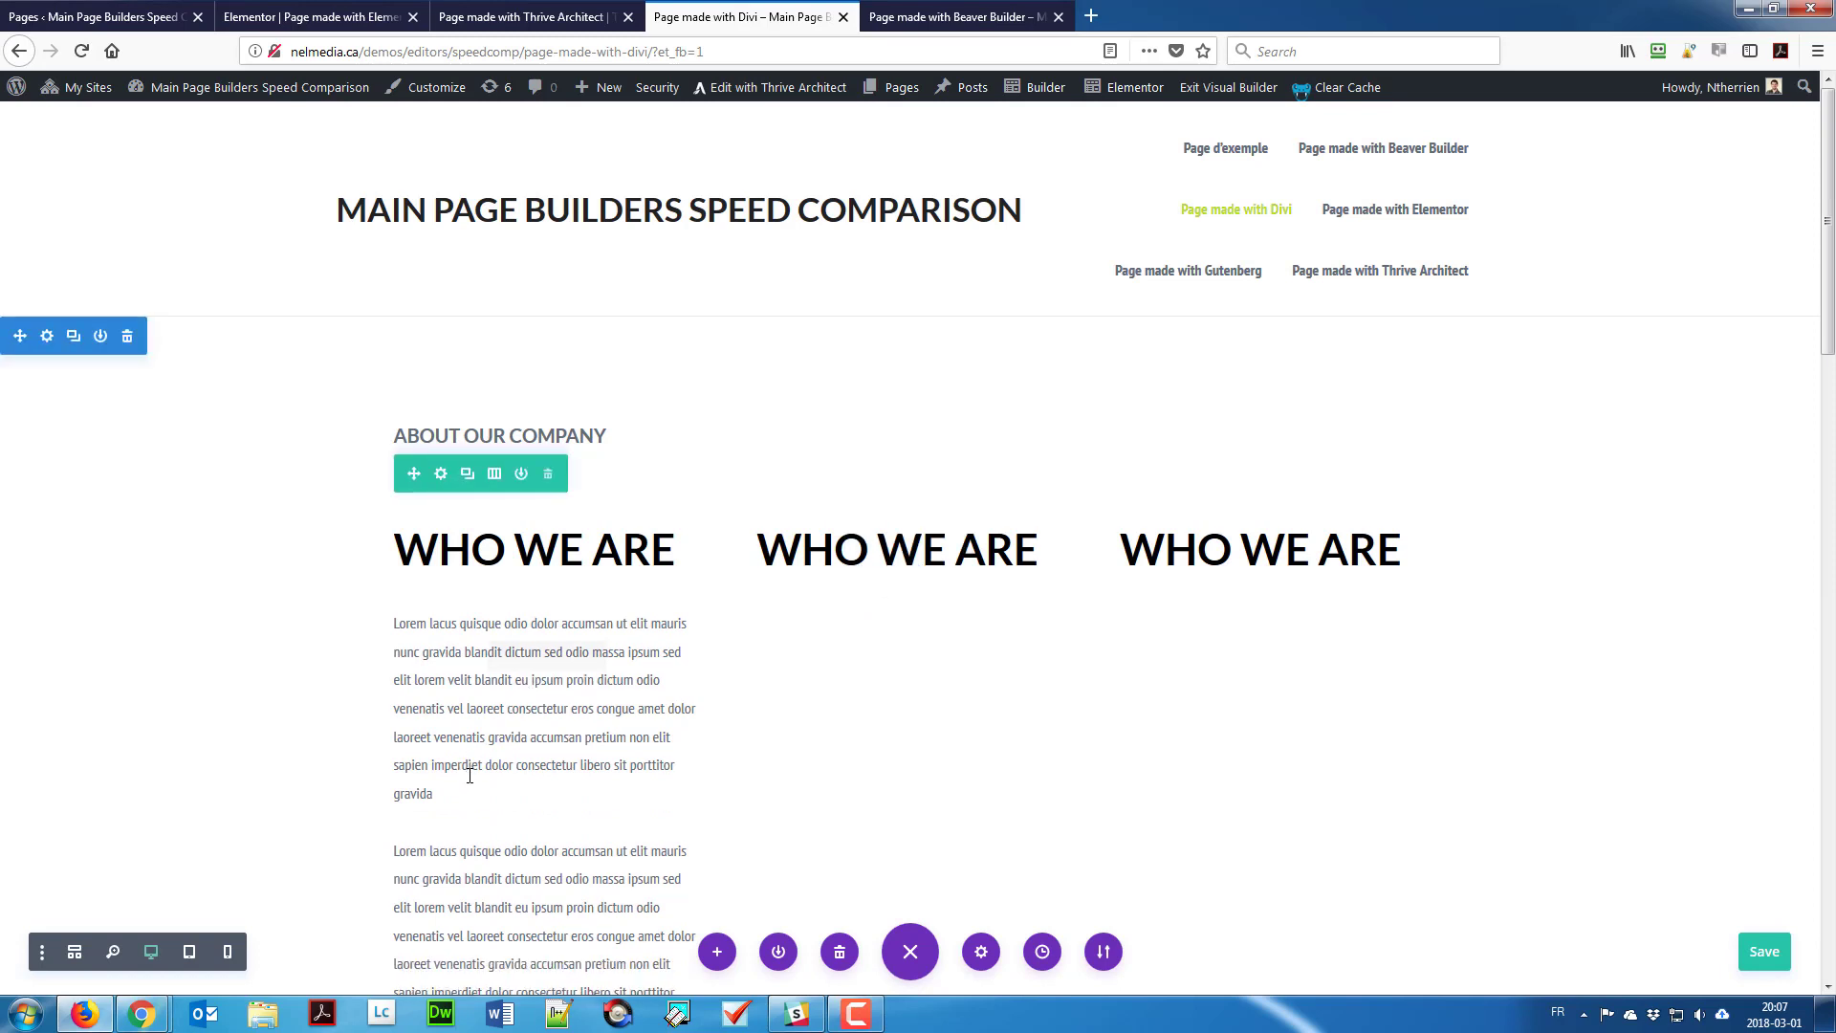
{"action": "left_click_drag", "start_coordinate": [537, 670], "coordinate": [1167, 586]}
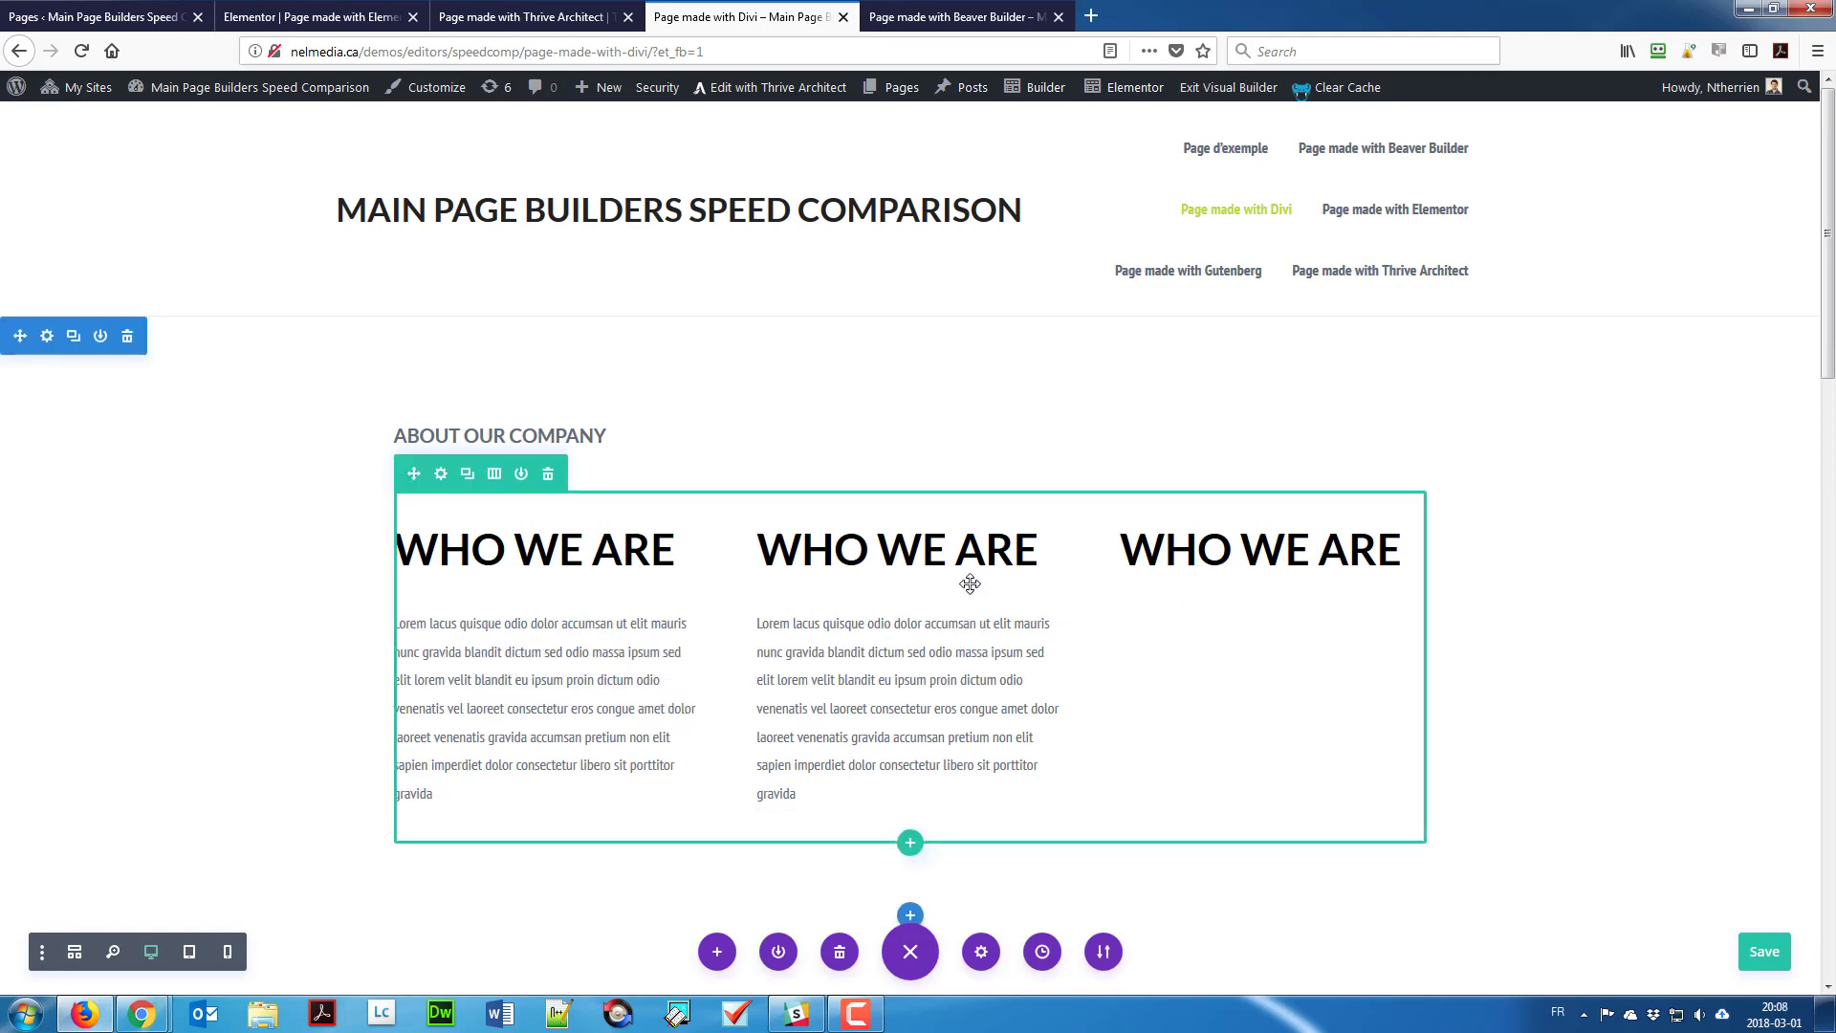
Step: Change the second column's heading to "What we do" directly on the page
{"action": "left_click", "coordinate": [821, 552]}
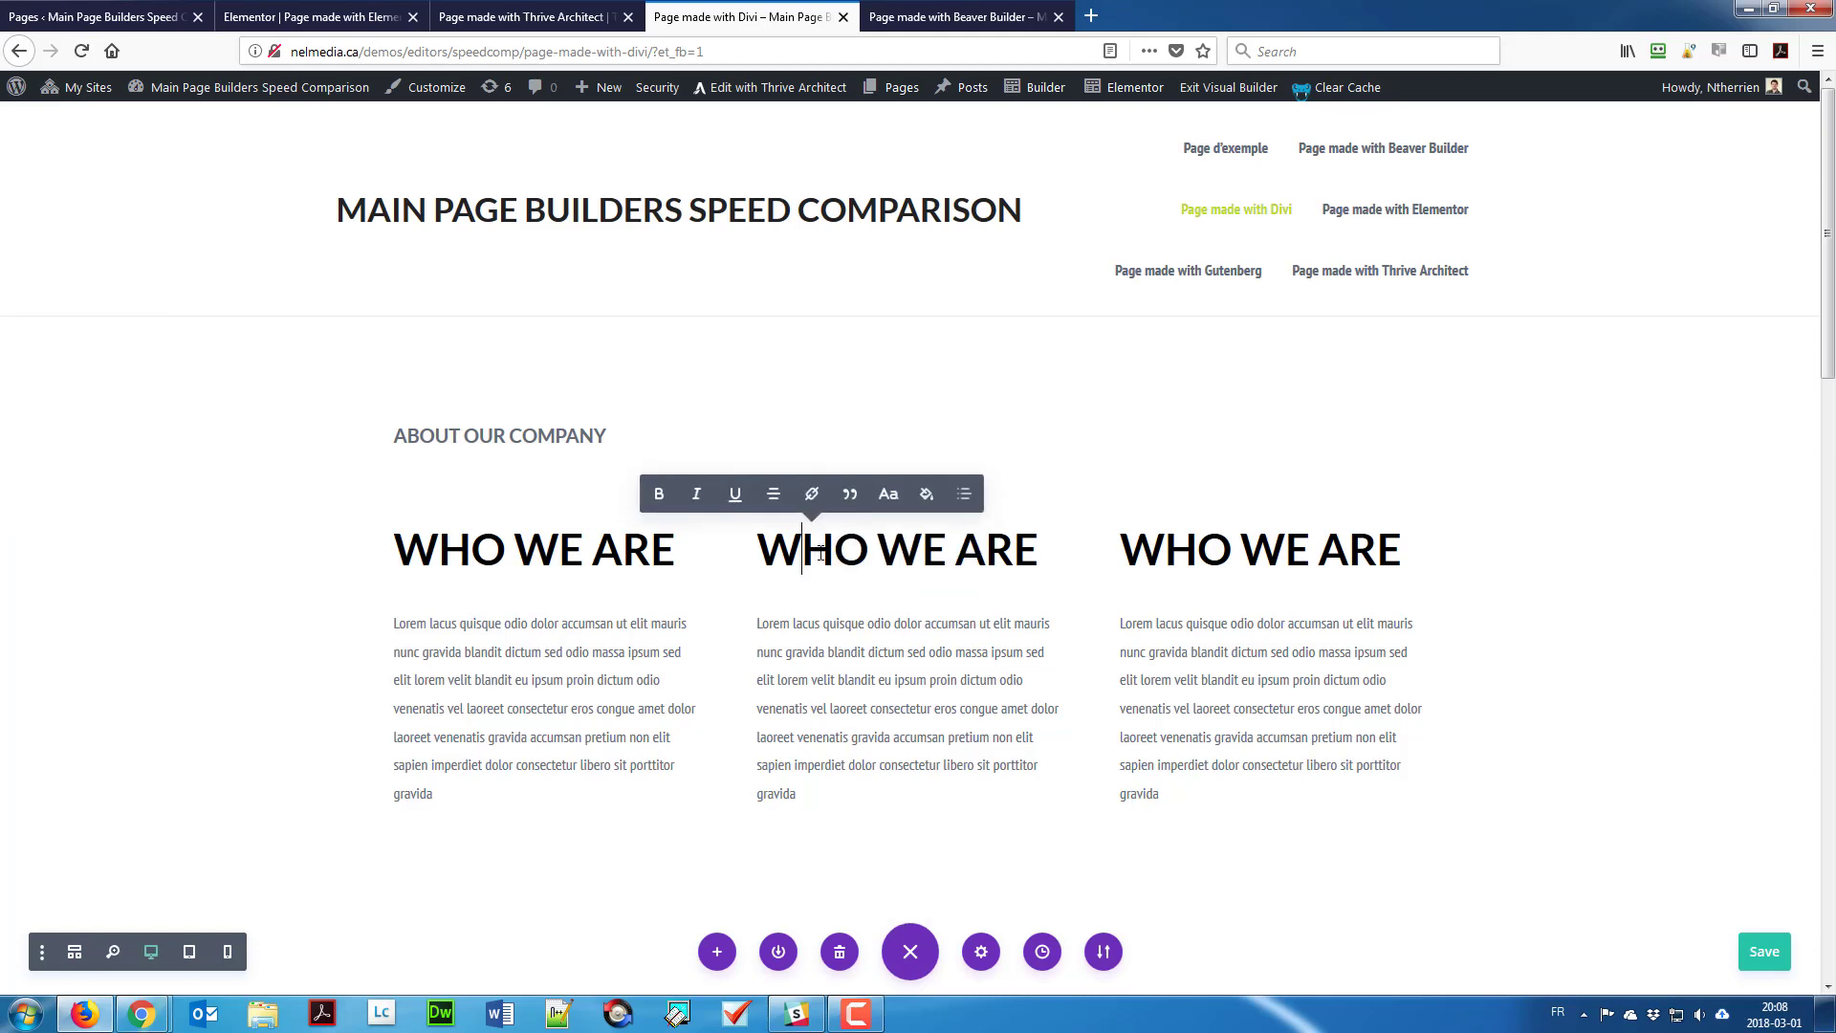
{"action": "left_click_drag", "start_coordinate": [836, 550], "coordinate": [1058, 546]}
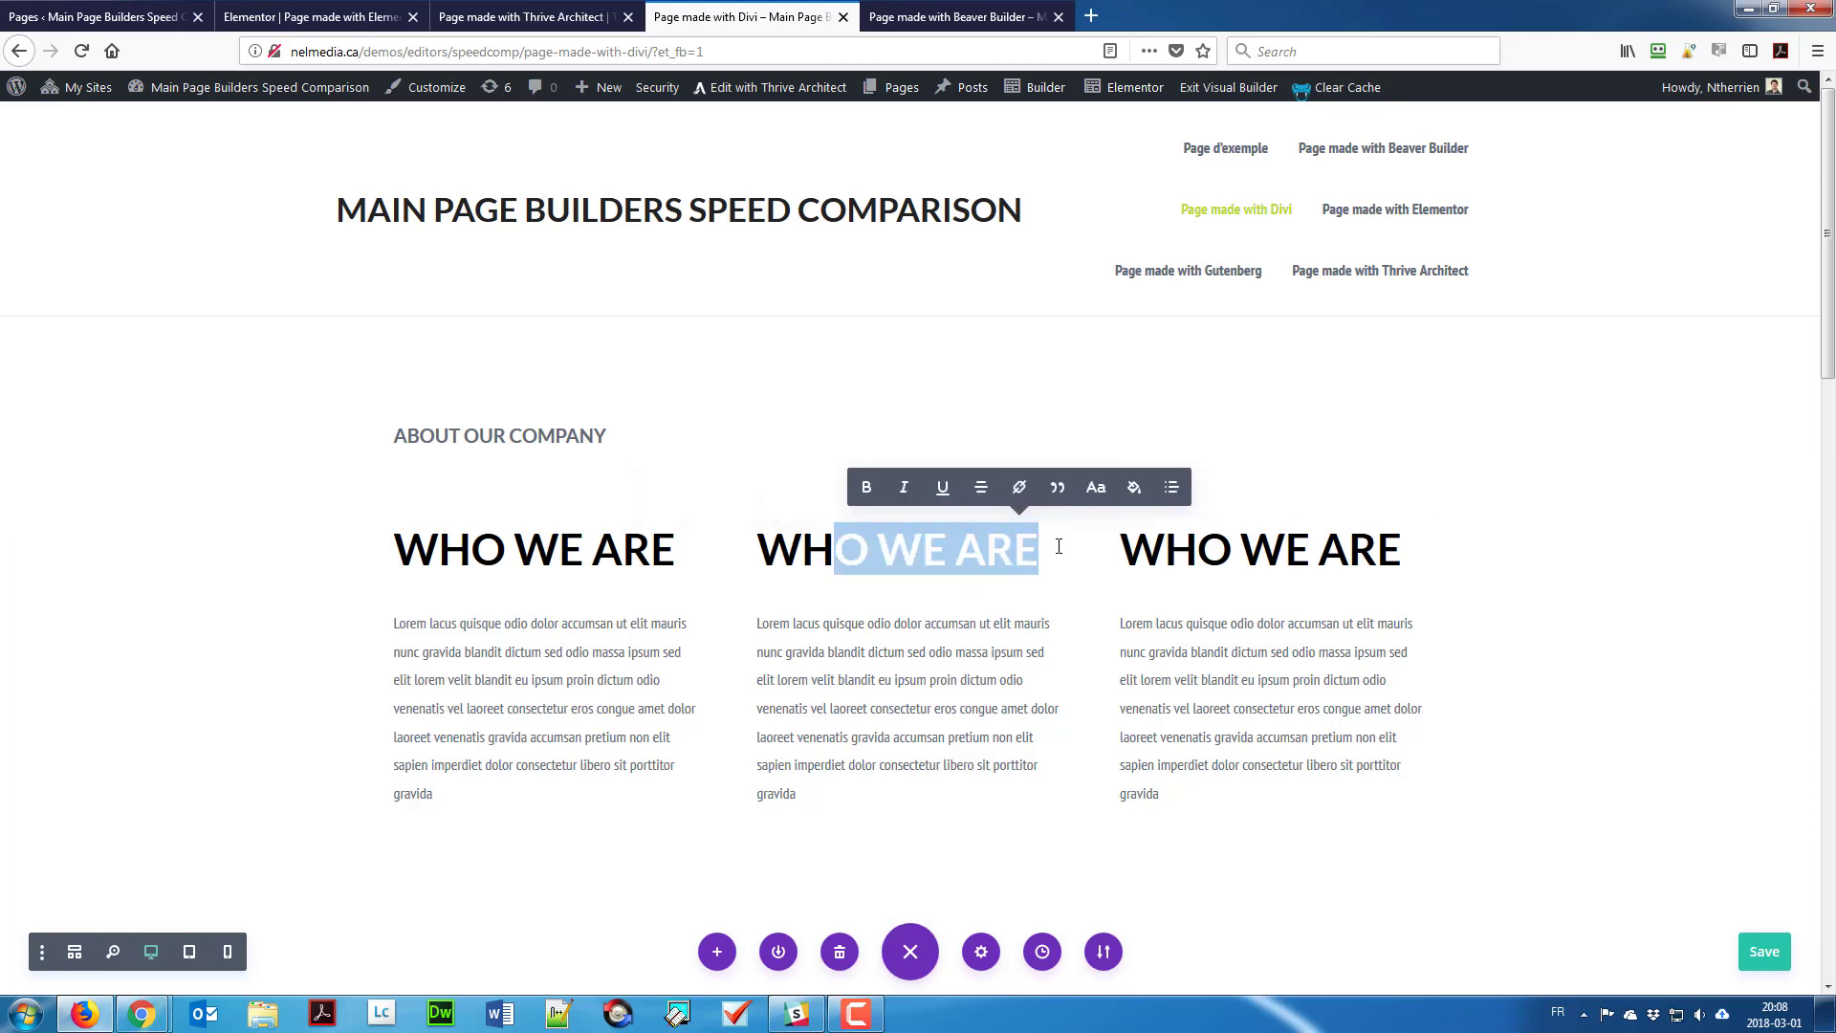
{"action": "type", "text": "AT "}
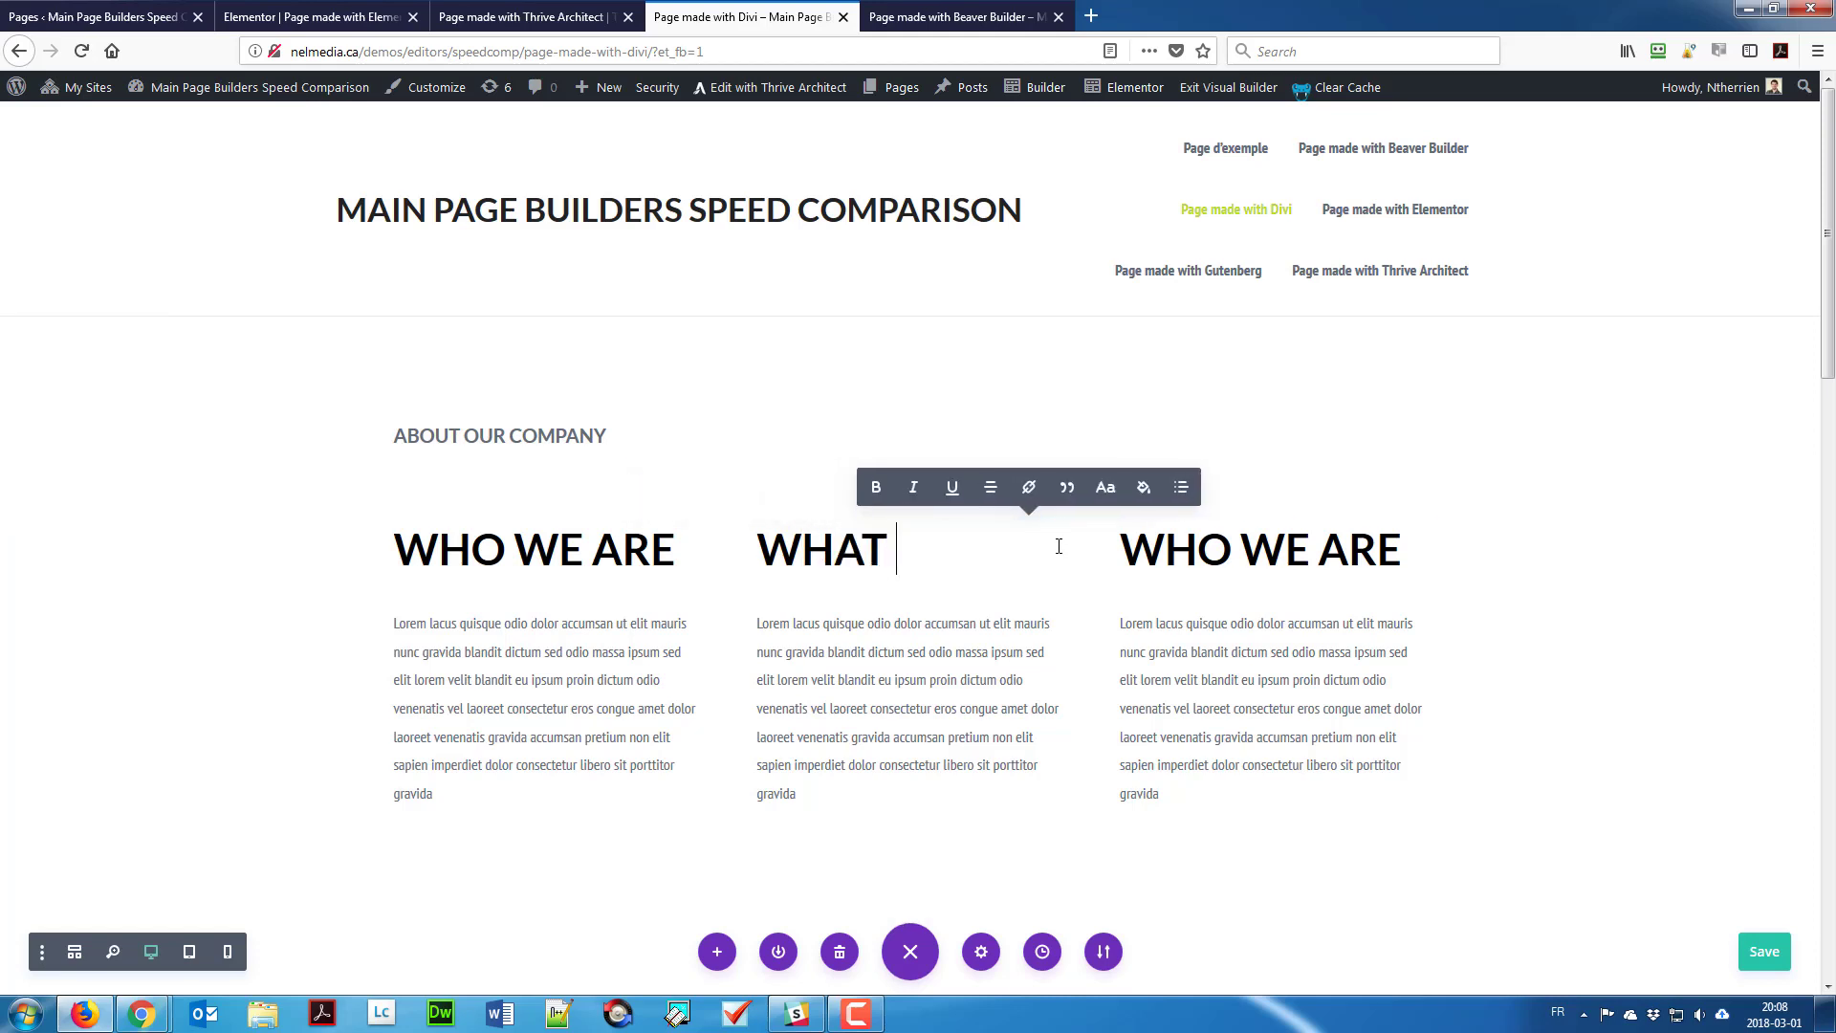
{"action": "type", "text": "WE DO"}
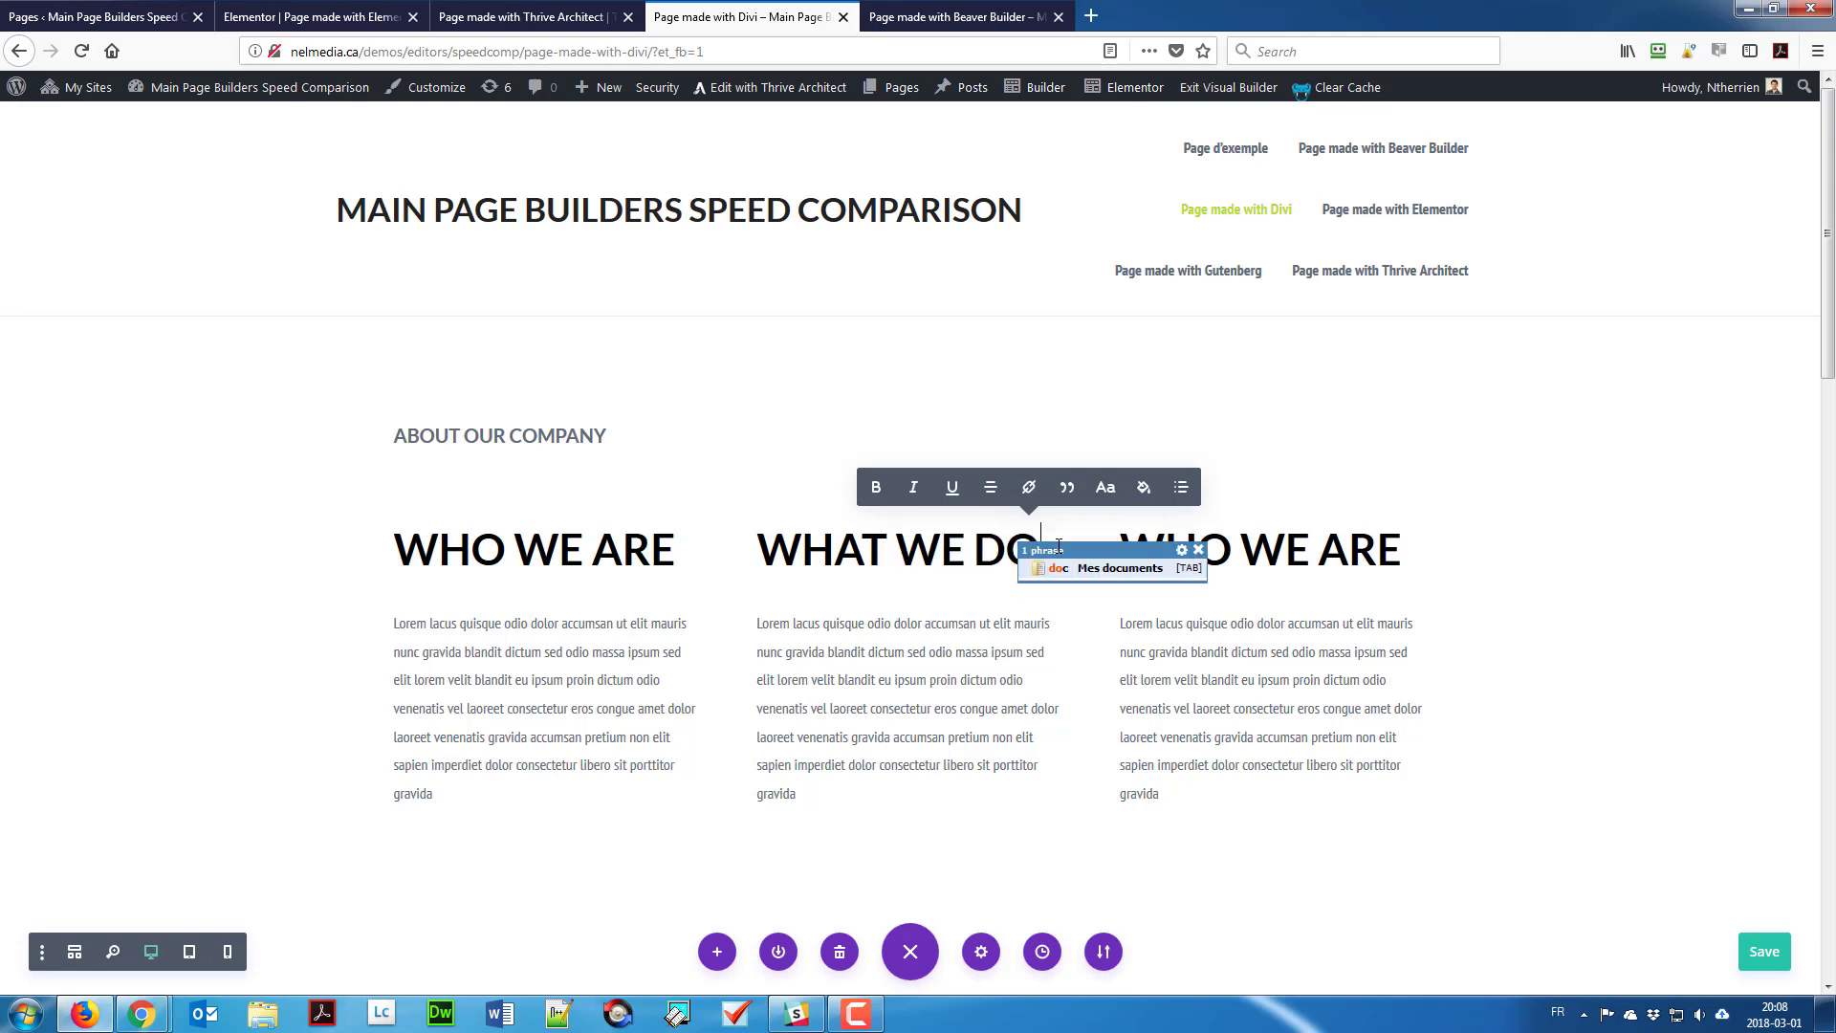
Step: Change the third column's heading to "Why us" directly on the page
{"action": "mouse_move", "coordinate": [1260, 578]}
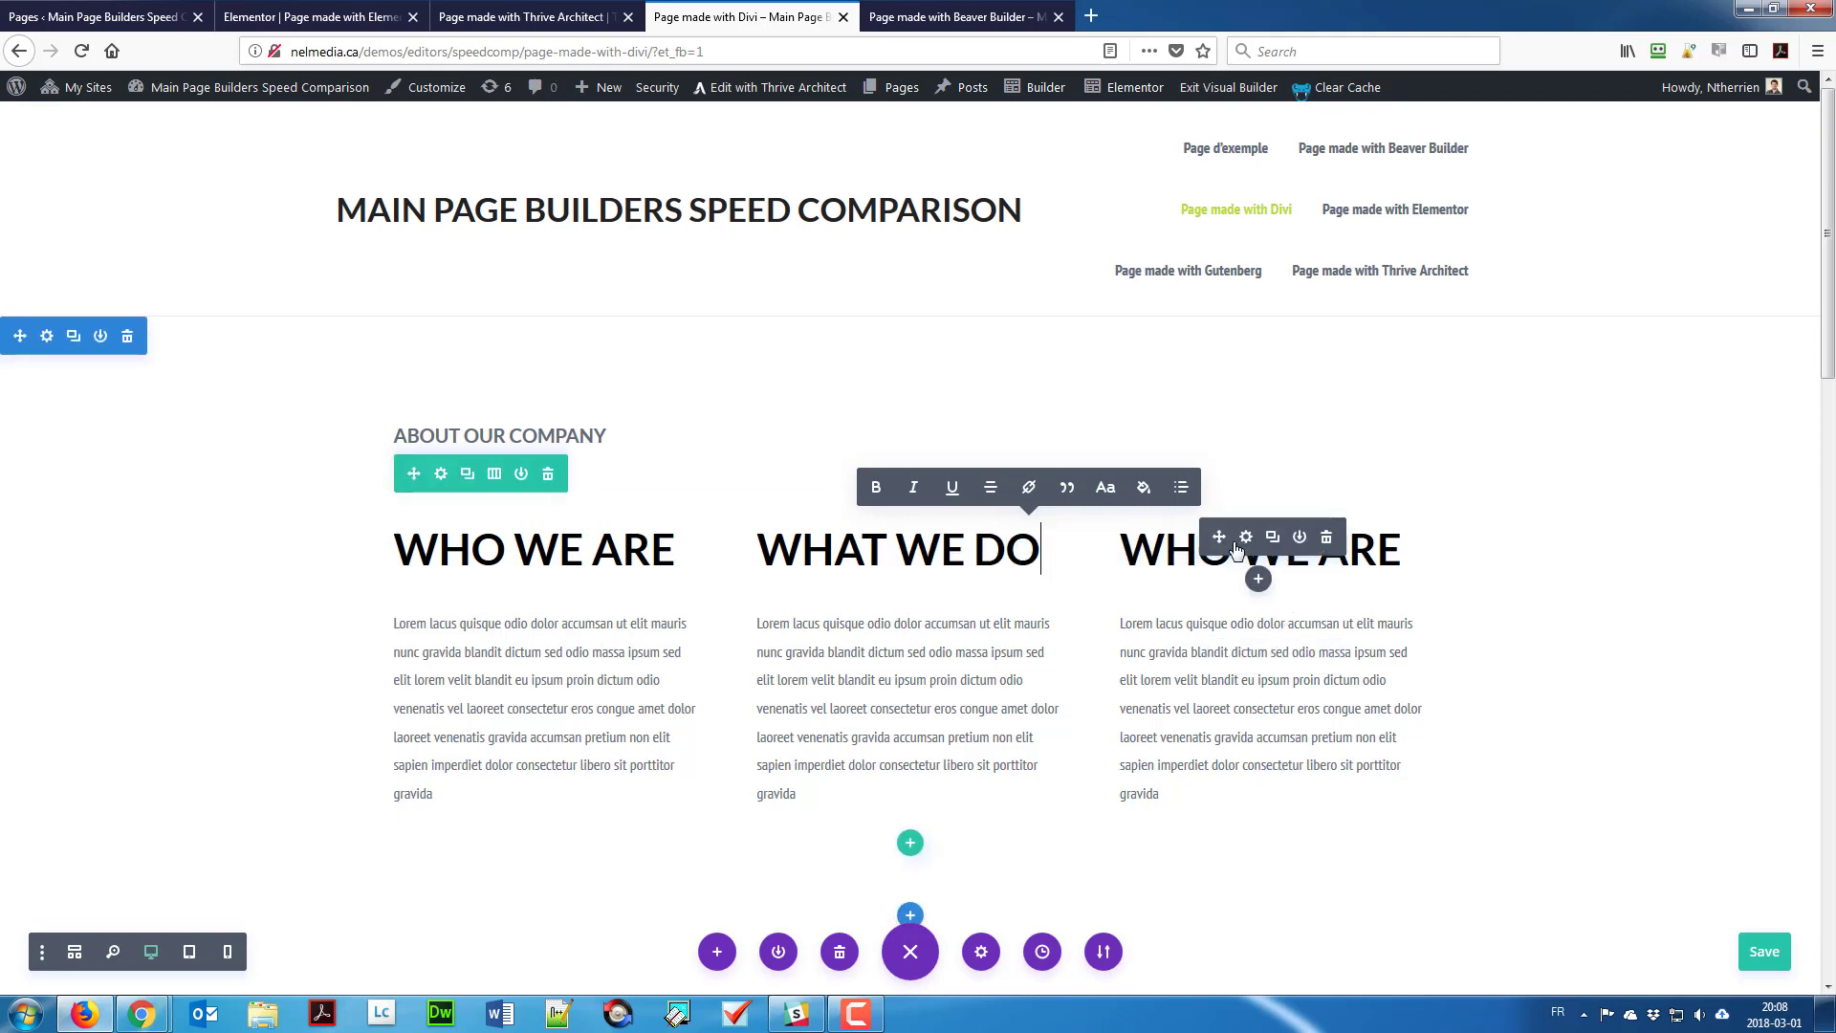
{"action": "left_click", "coordinate": [1192, 571]}
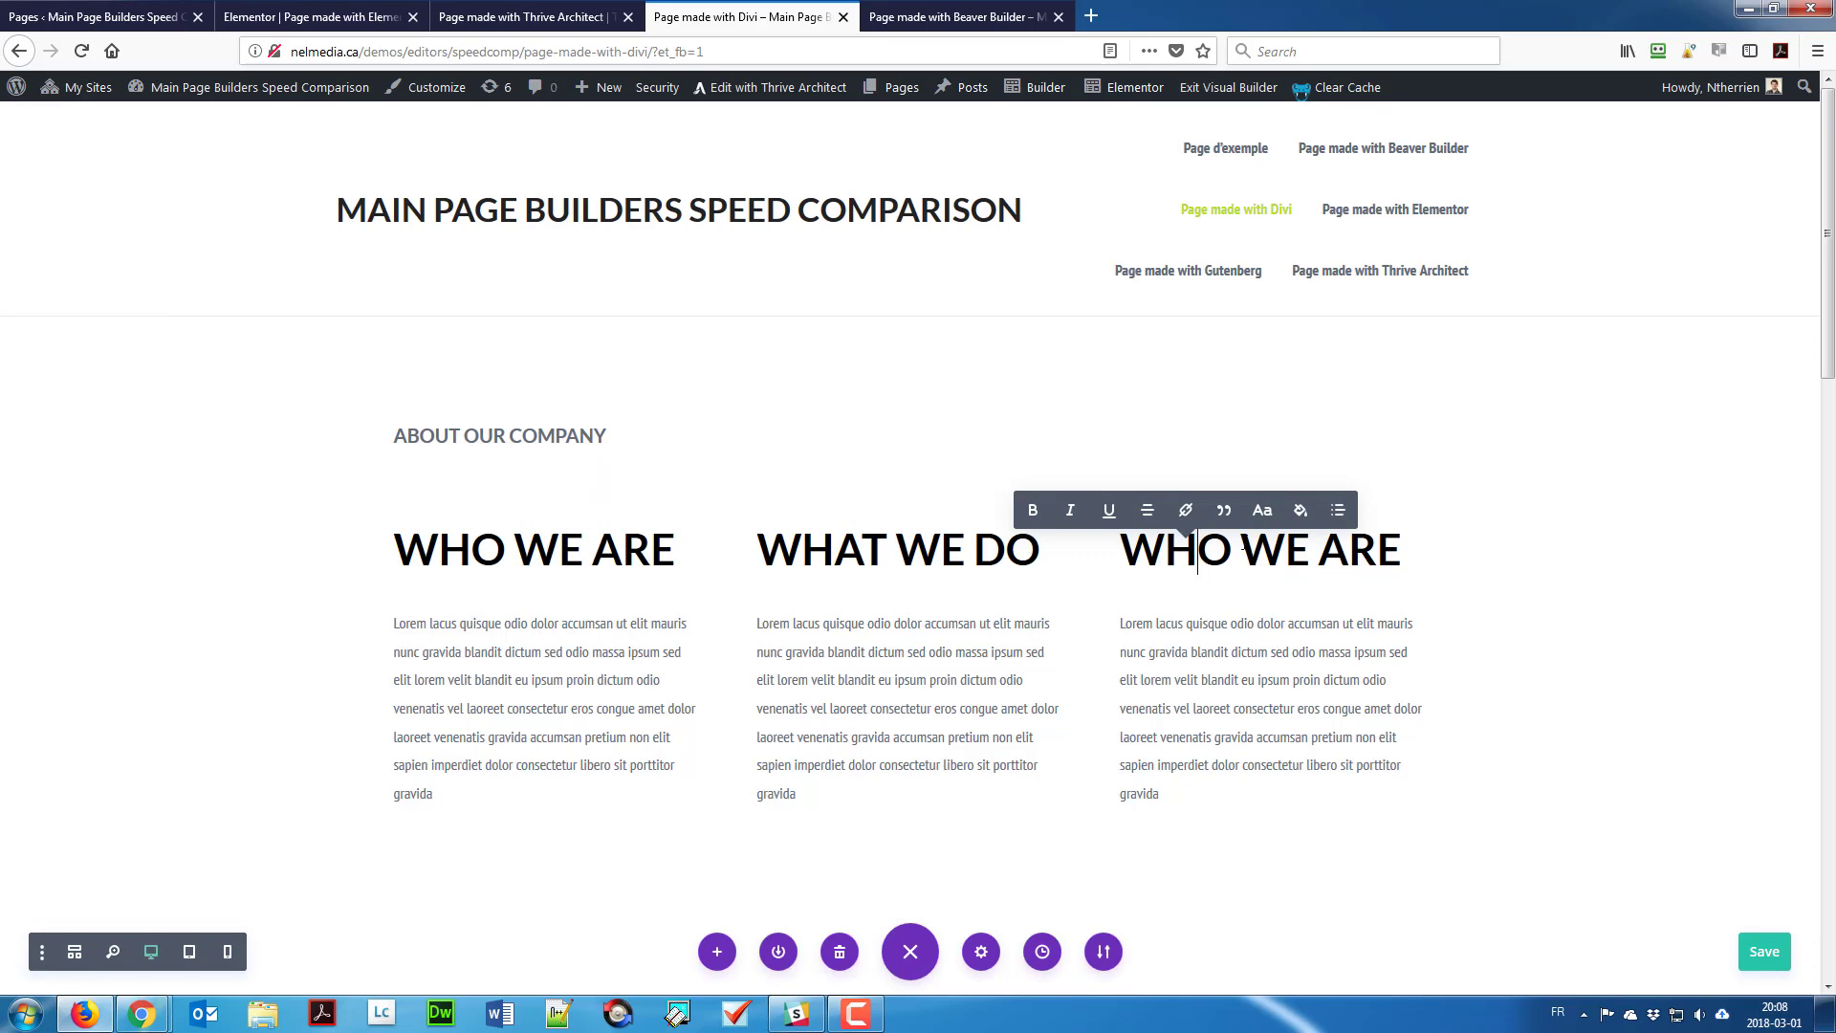
{"action": "key", "text": "shift+End"}
{"action": "type", "text": "Y US"}
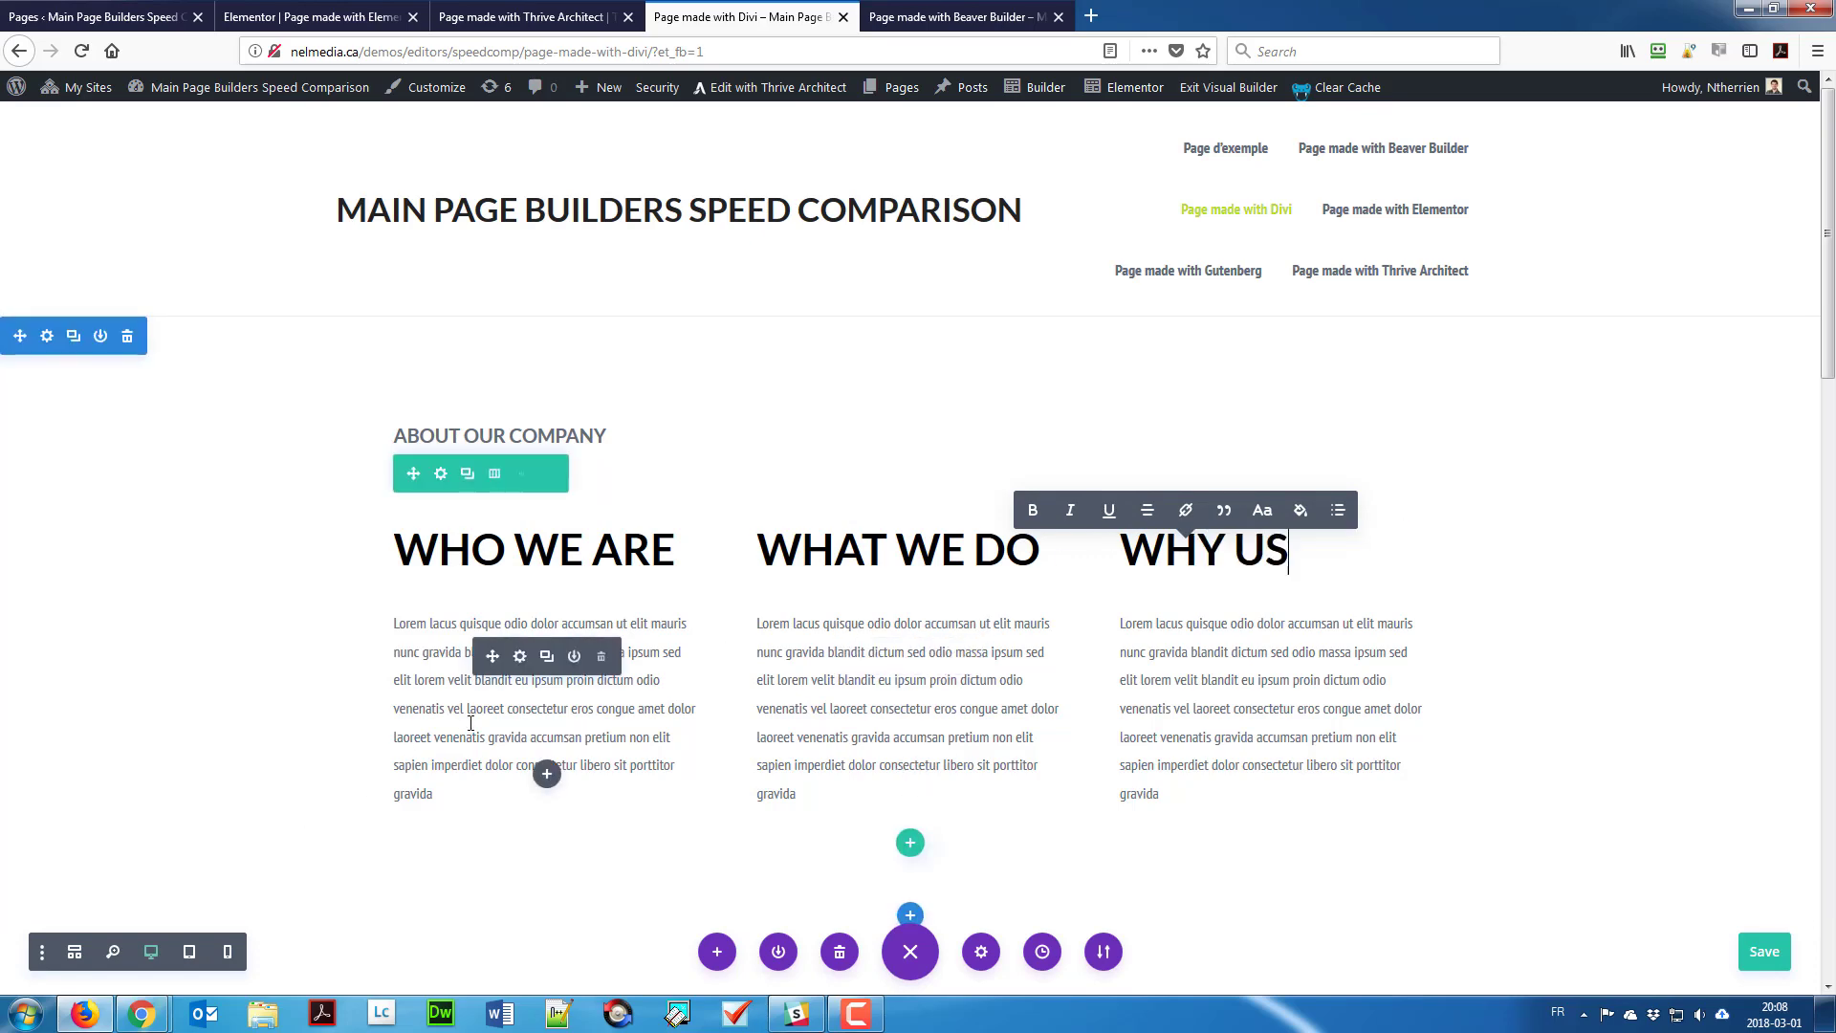
Step: Delete the old "About our company" section with the grey headings and leave text editing
{"action": "scroll", "coordinate": [479, 728], "scroll_direction": "down", "scroll_amount": 3}
{"action": "scroll", "coordinate": [479, 729], "scroll_direction": "down", "scroll_amount": 3}
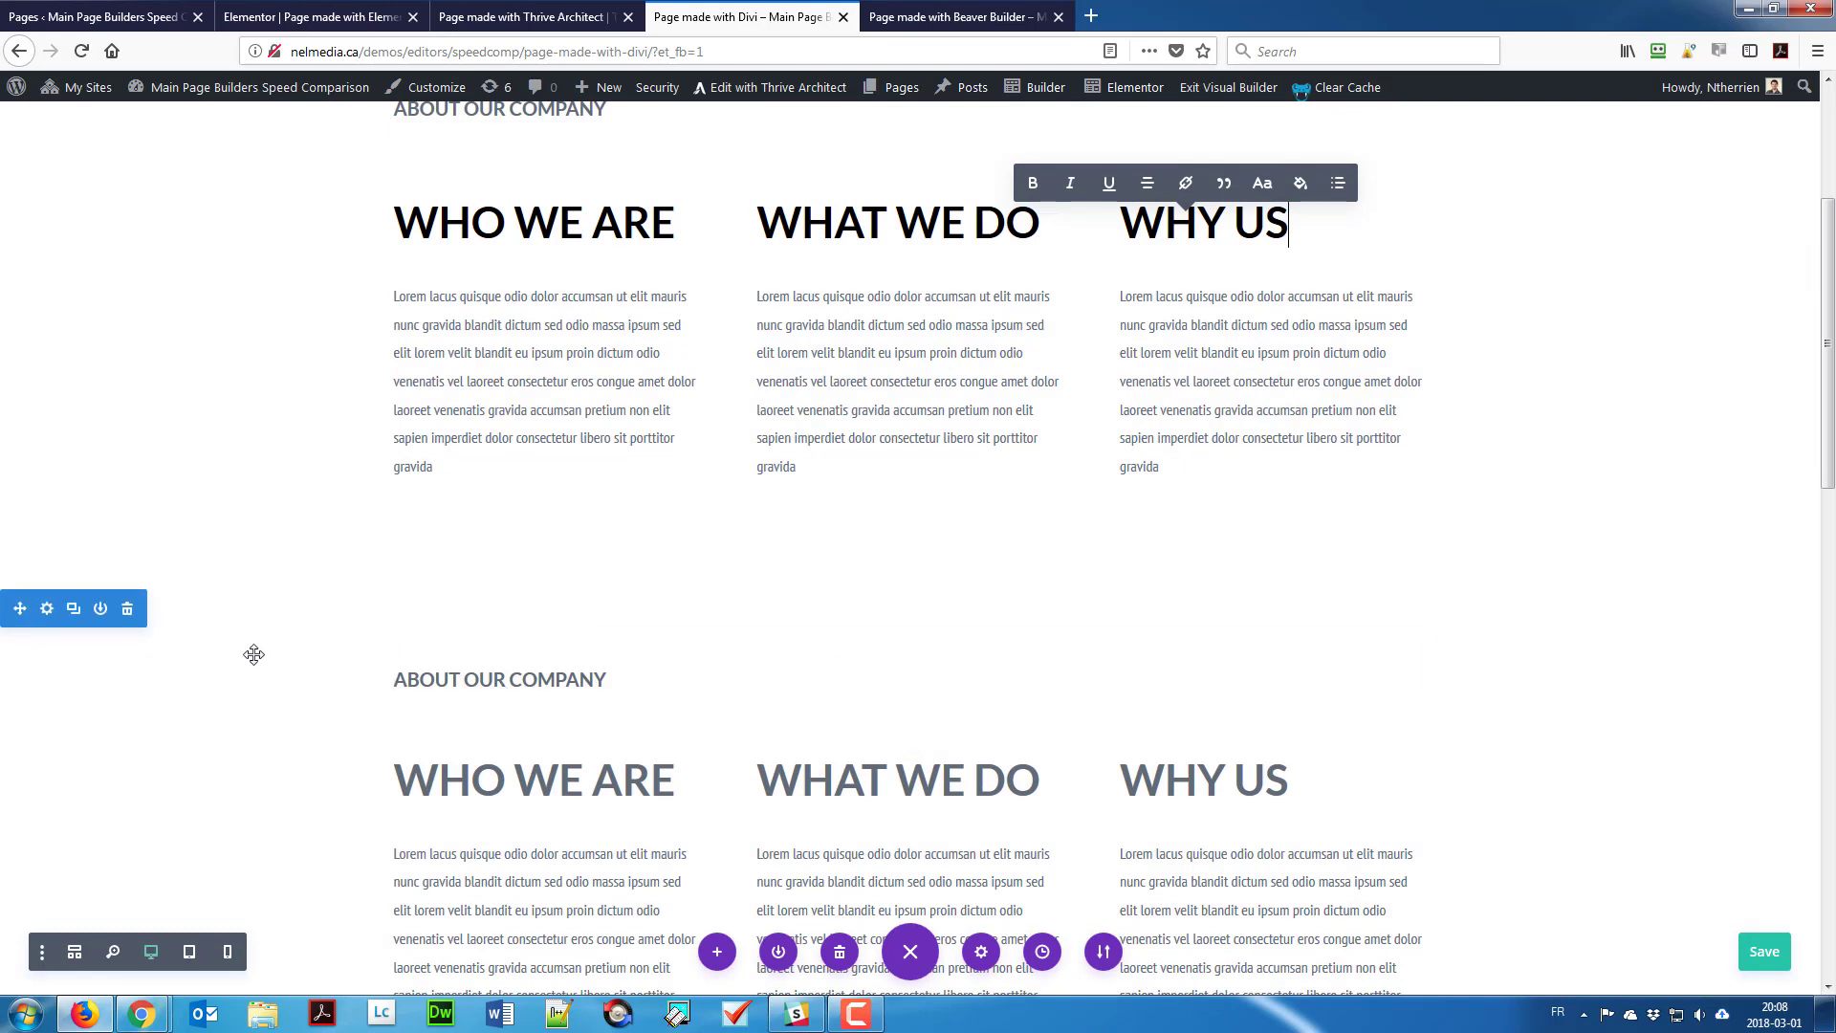
{"action": "left_click", "coordinate": [128, 609]}
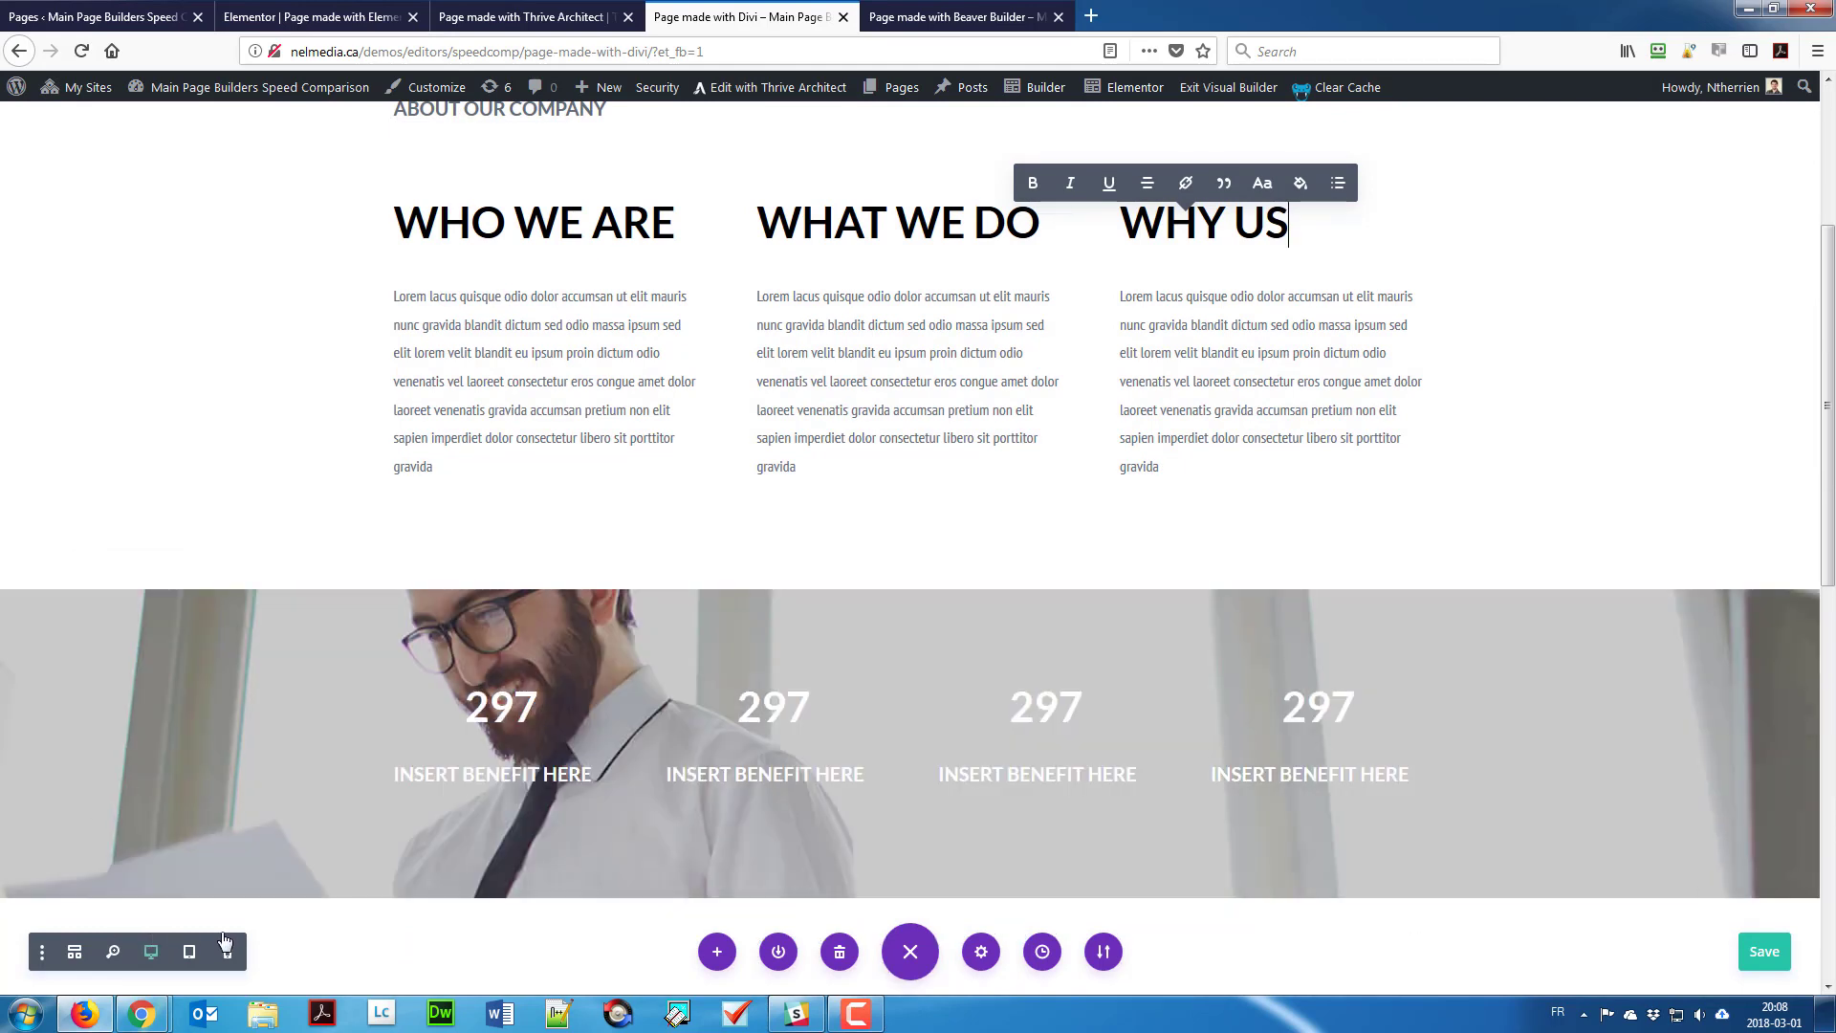
{"action": "key", "text": "ctrl+z"}
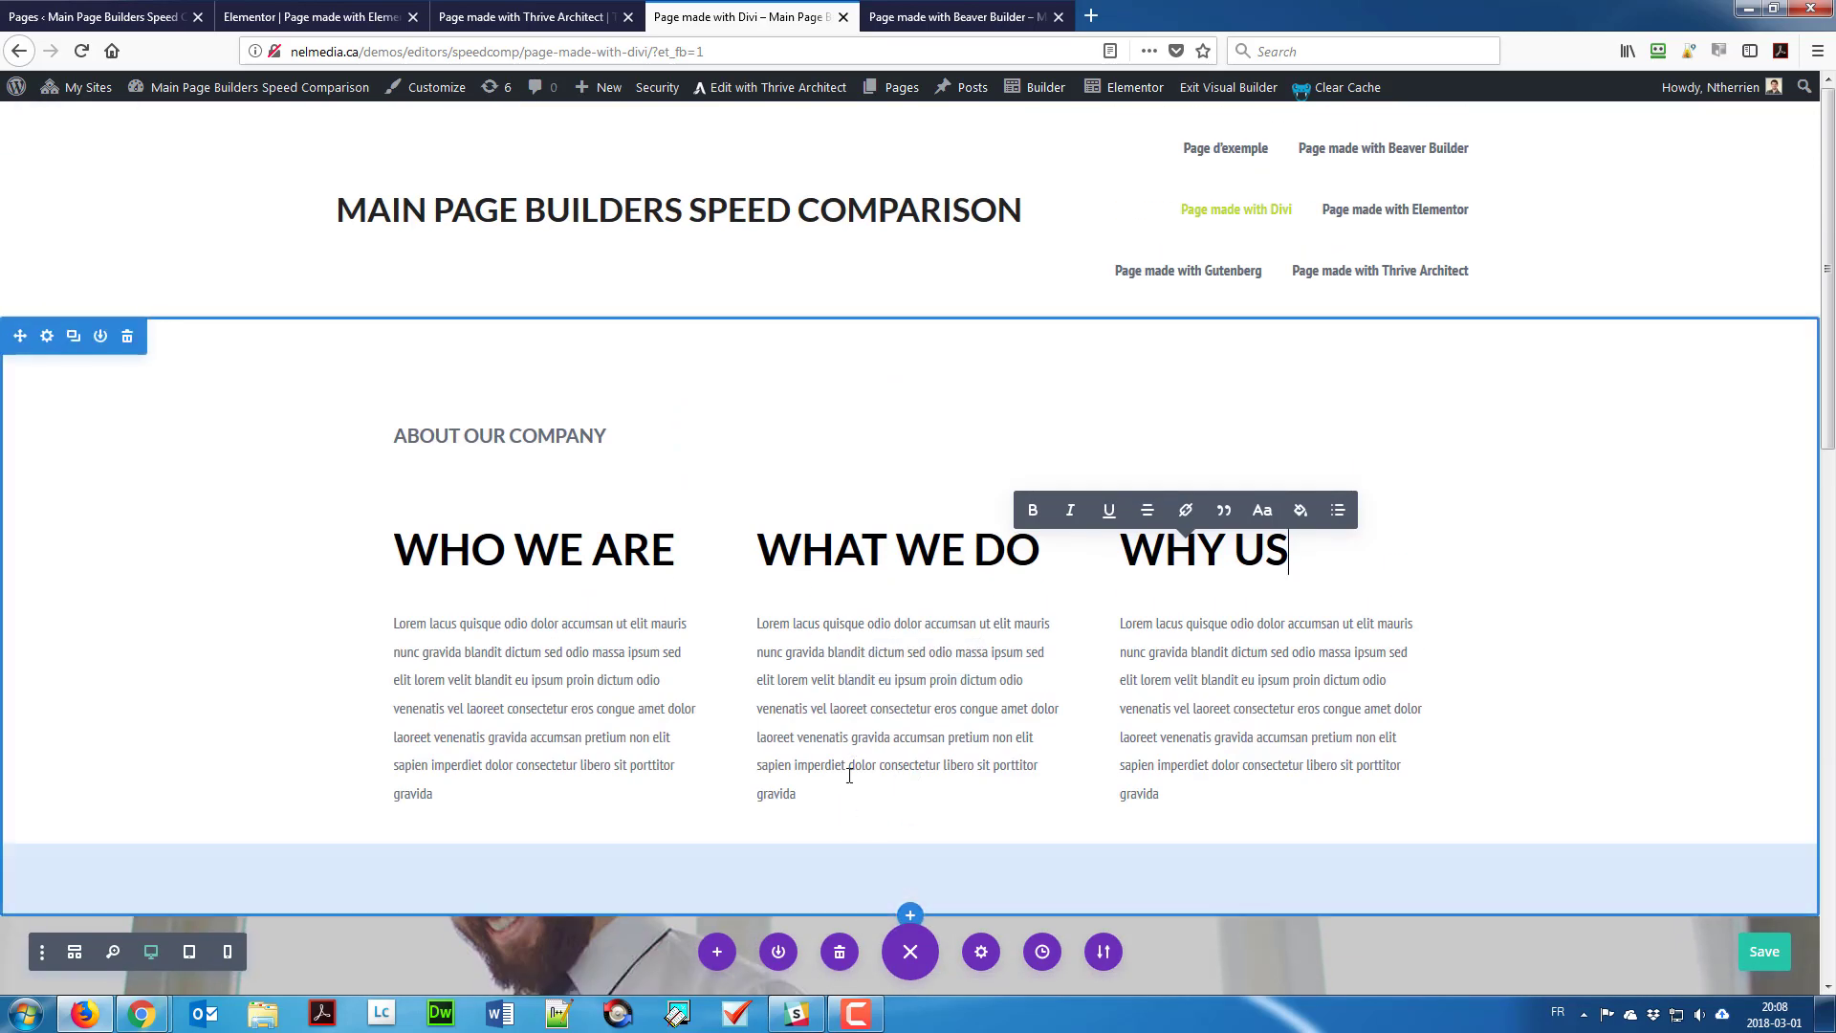
{"action": "left_click", "coordinate": [1533, 622]}
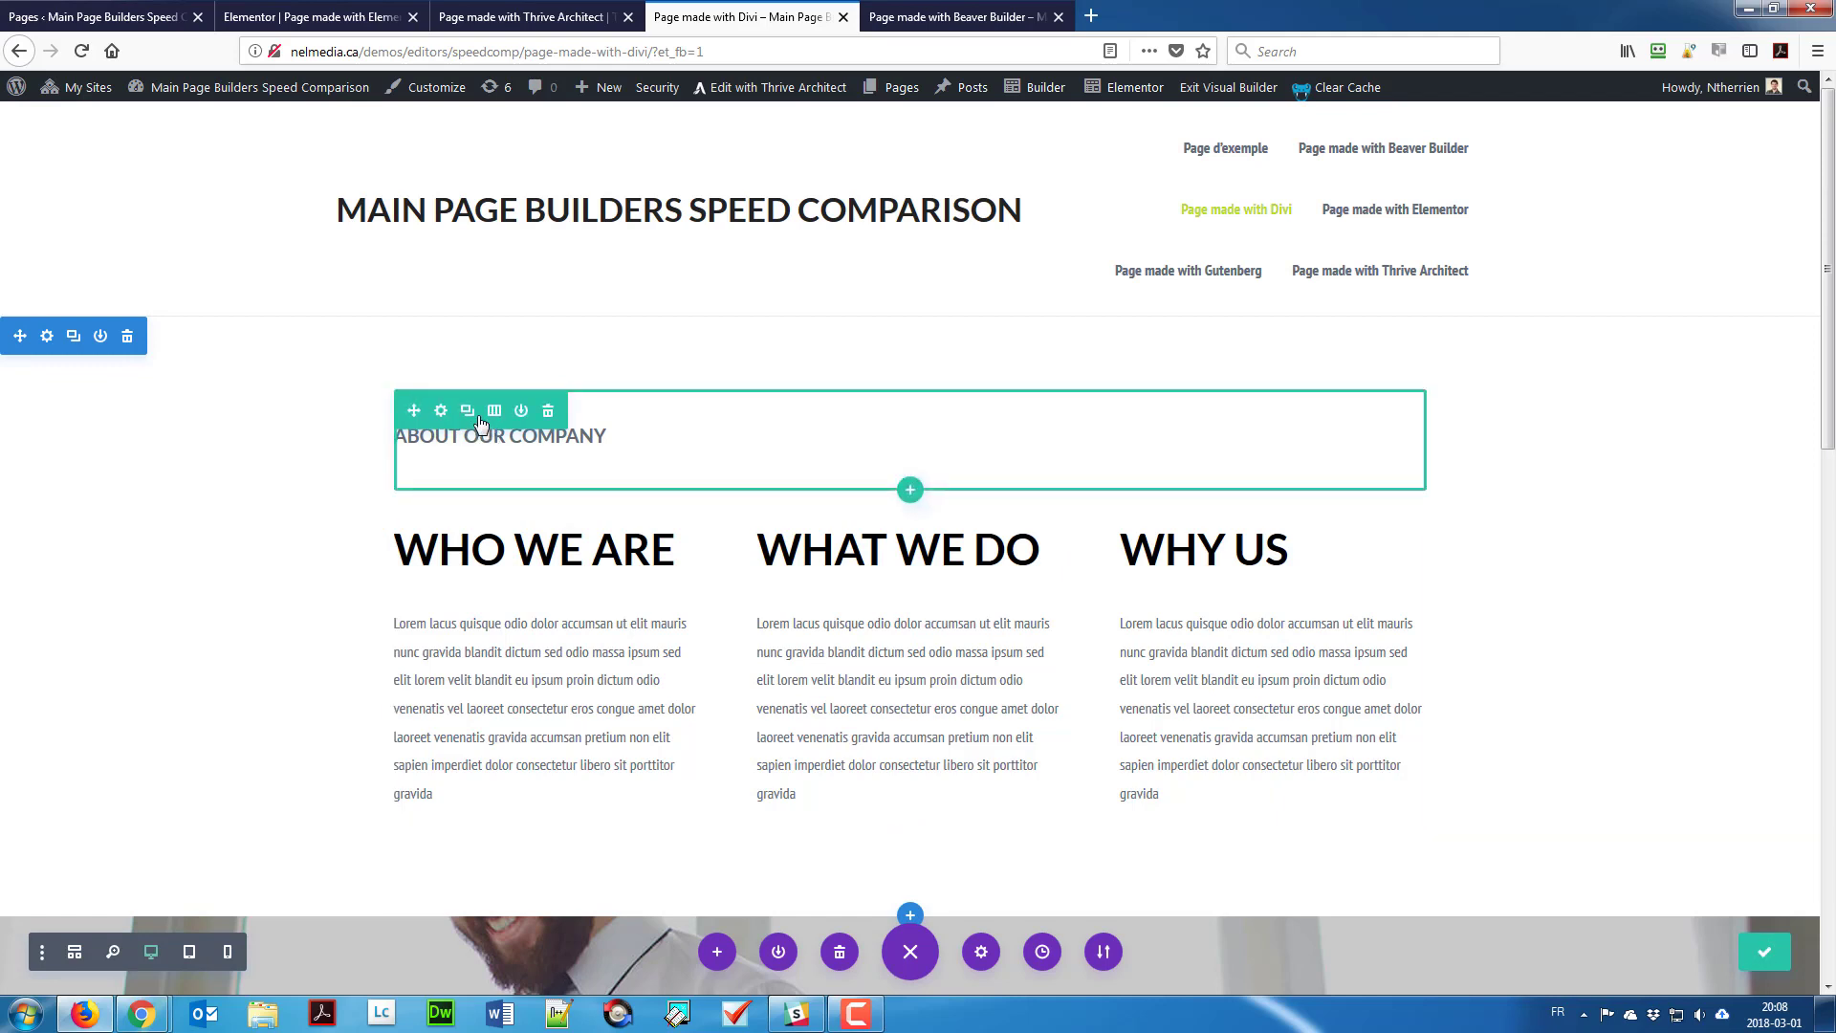
Step: Set the bottom margin and bottom padding of the "About our company" heading row to 0 and apply the row settings
{"action": "left_click", "coordinate": [443, 410]}
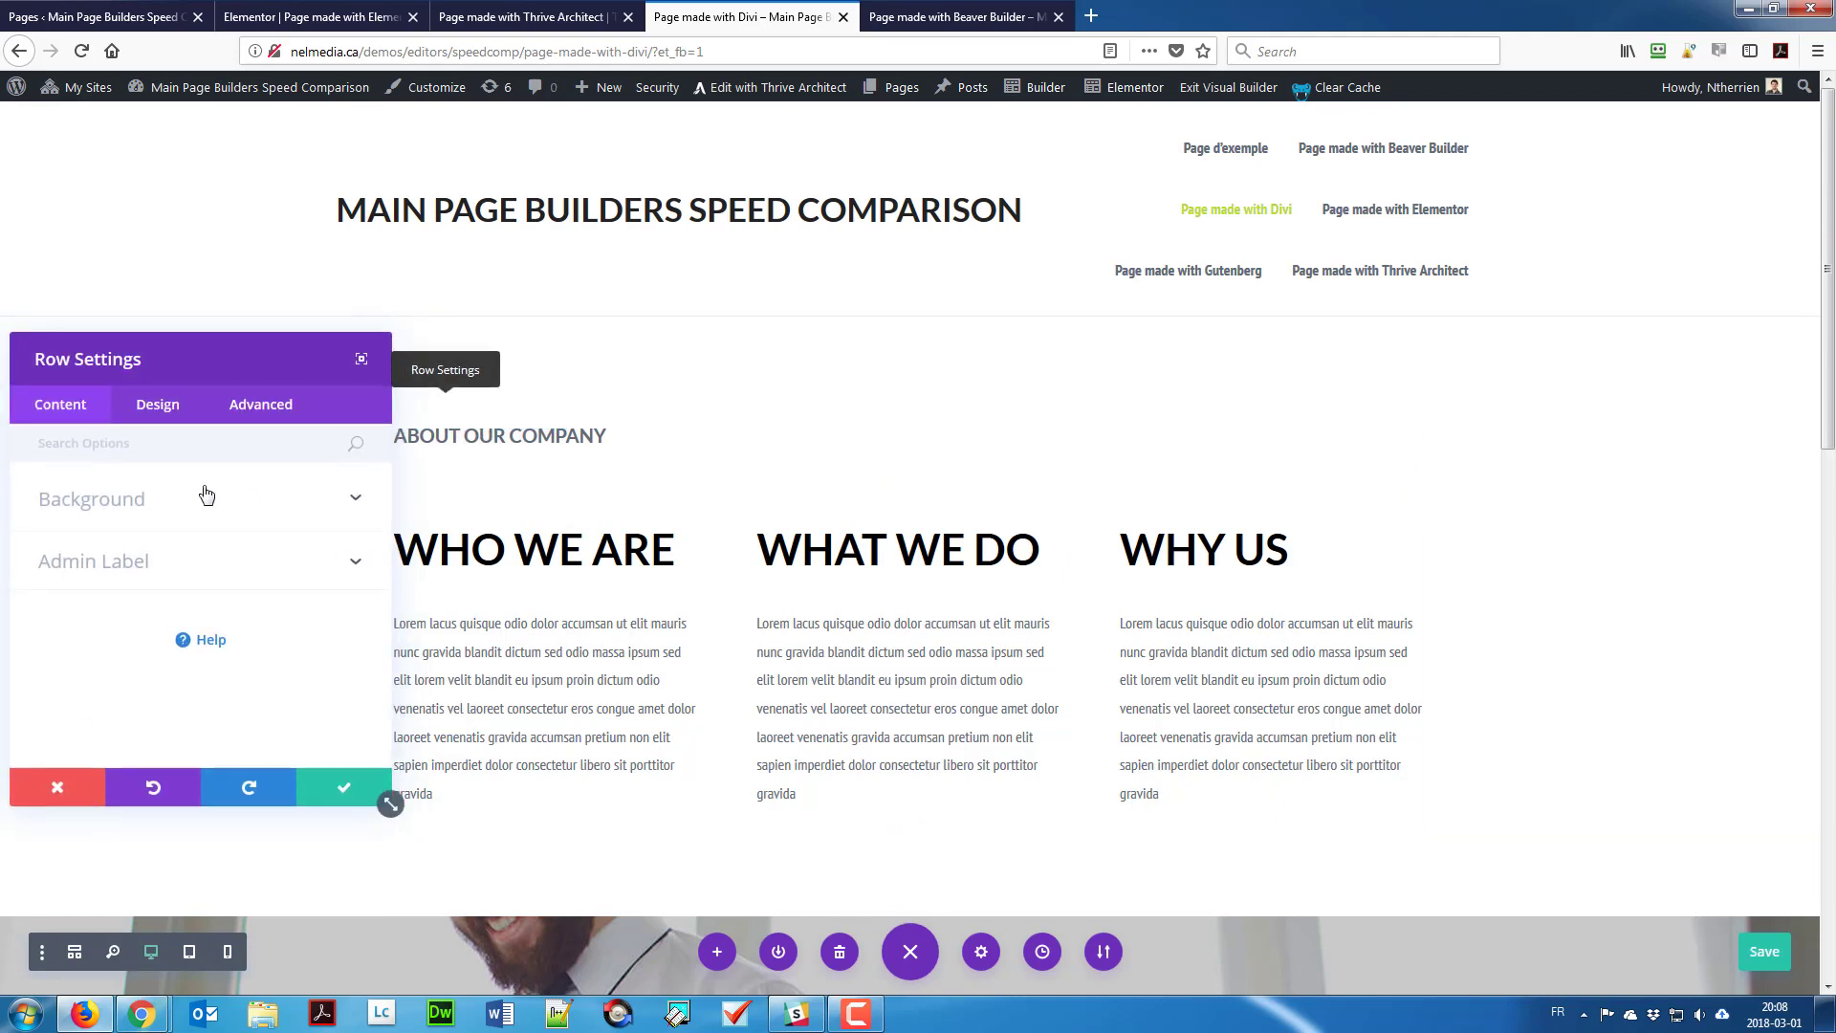
{"action": "left_click", "coordinate": [146, 409]}
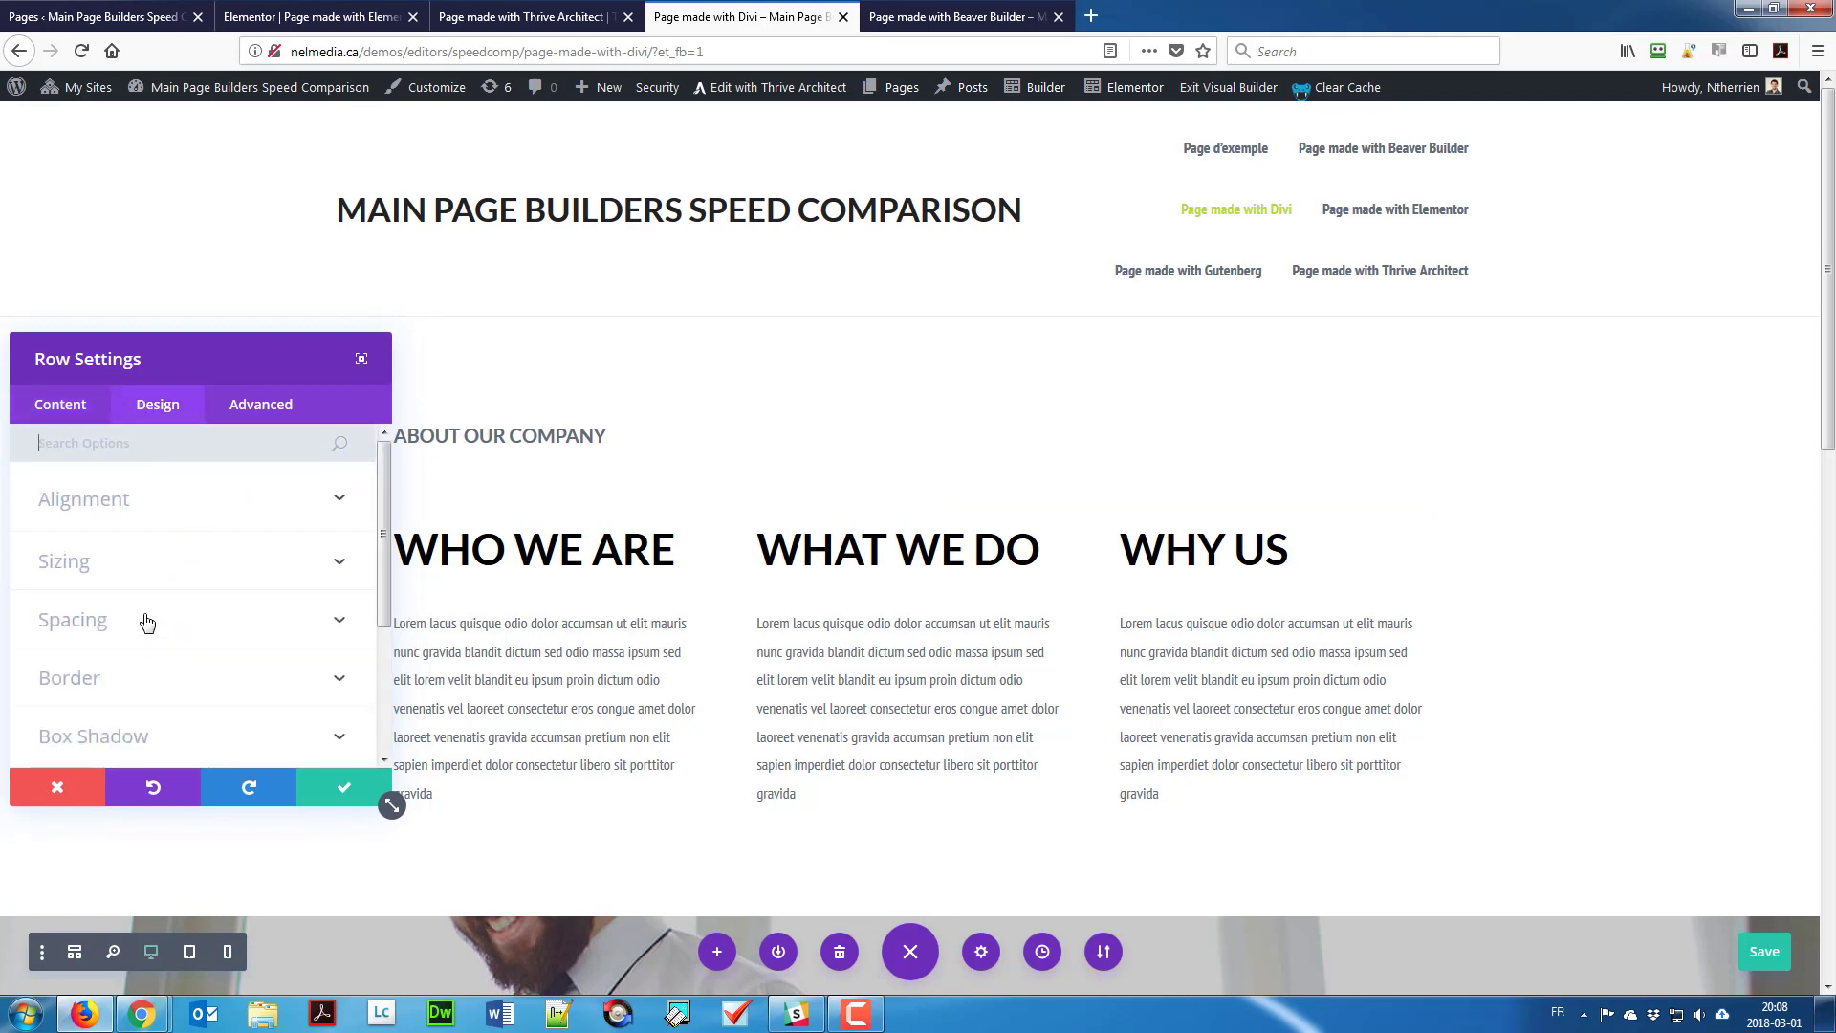
{"action": "scroll", "coordinate": [176, 615], "scroll_direction": "down", "scroll_amount": 3}
{"action": "scroll", "coordinate": [246, 619], "scroll_direction": "up", "scroll_amount": 3}
{"action": "left_click", "coordinate": [270, 413]}
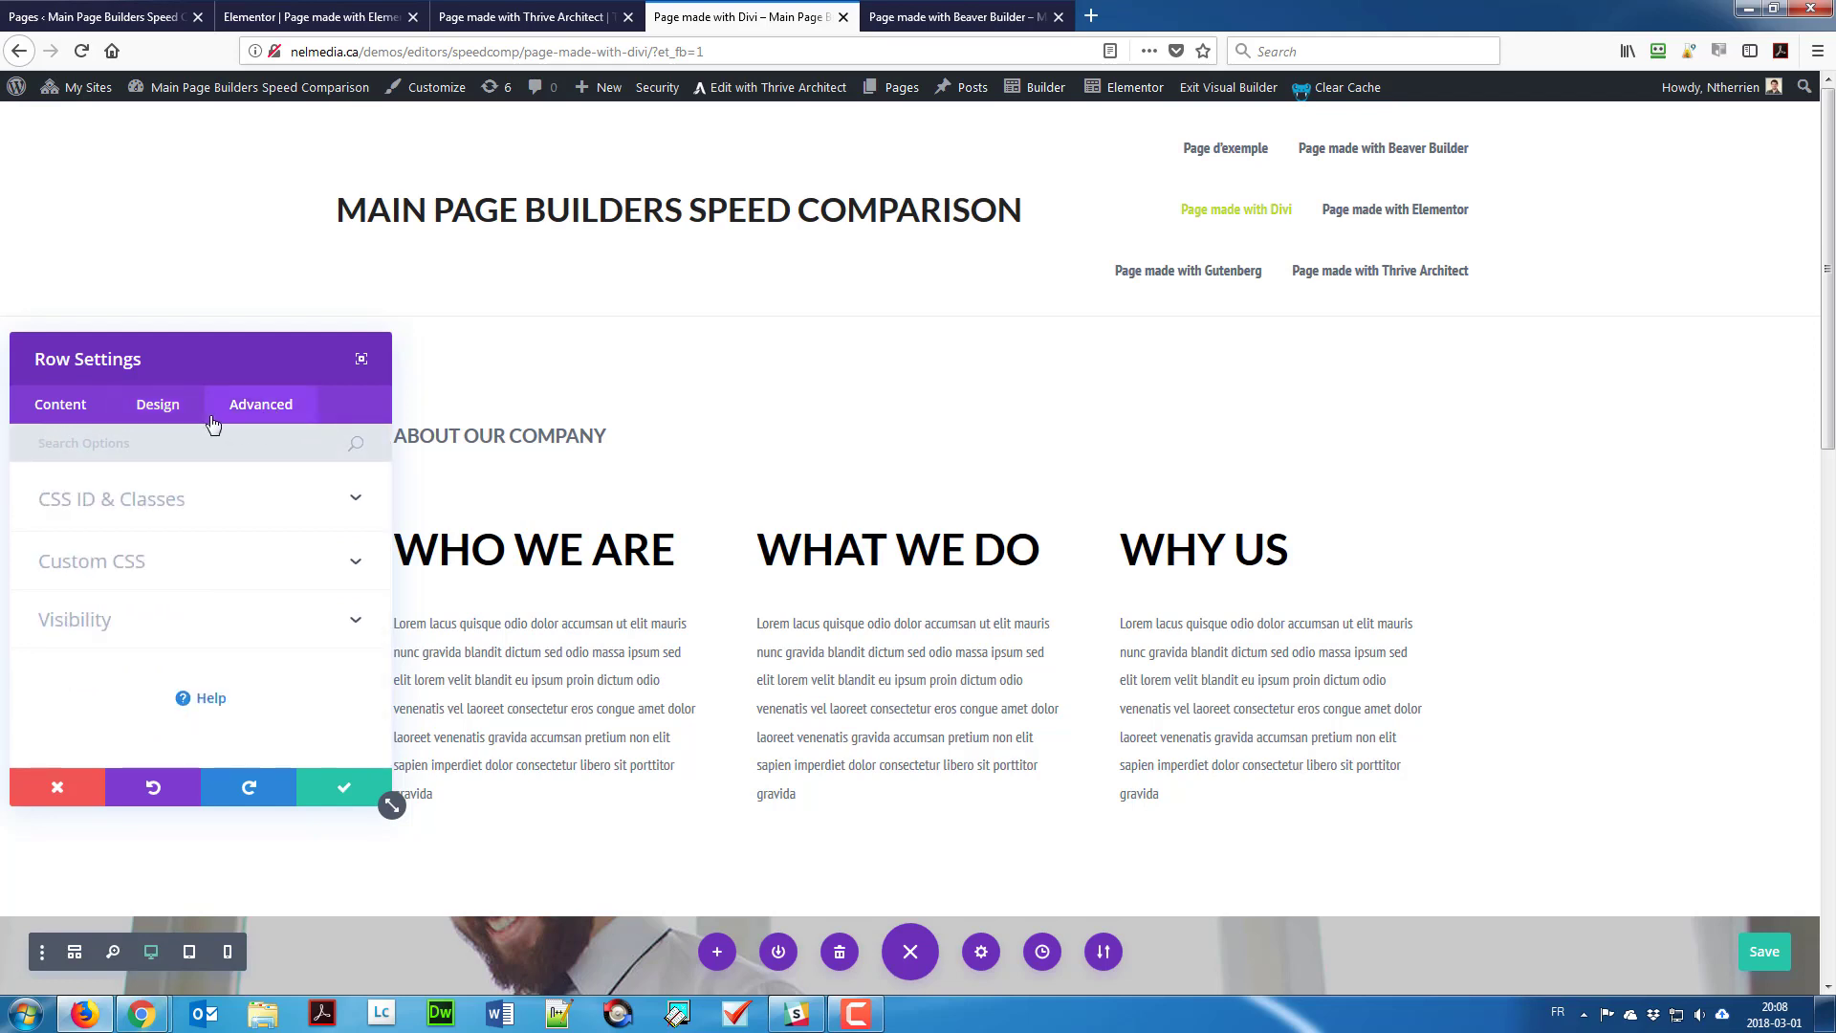
{"action": "left_click", "coordinate": [172, 412]}
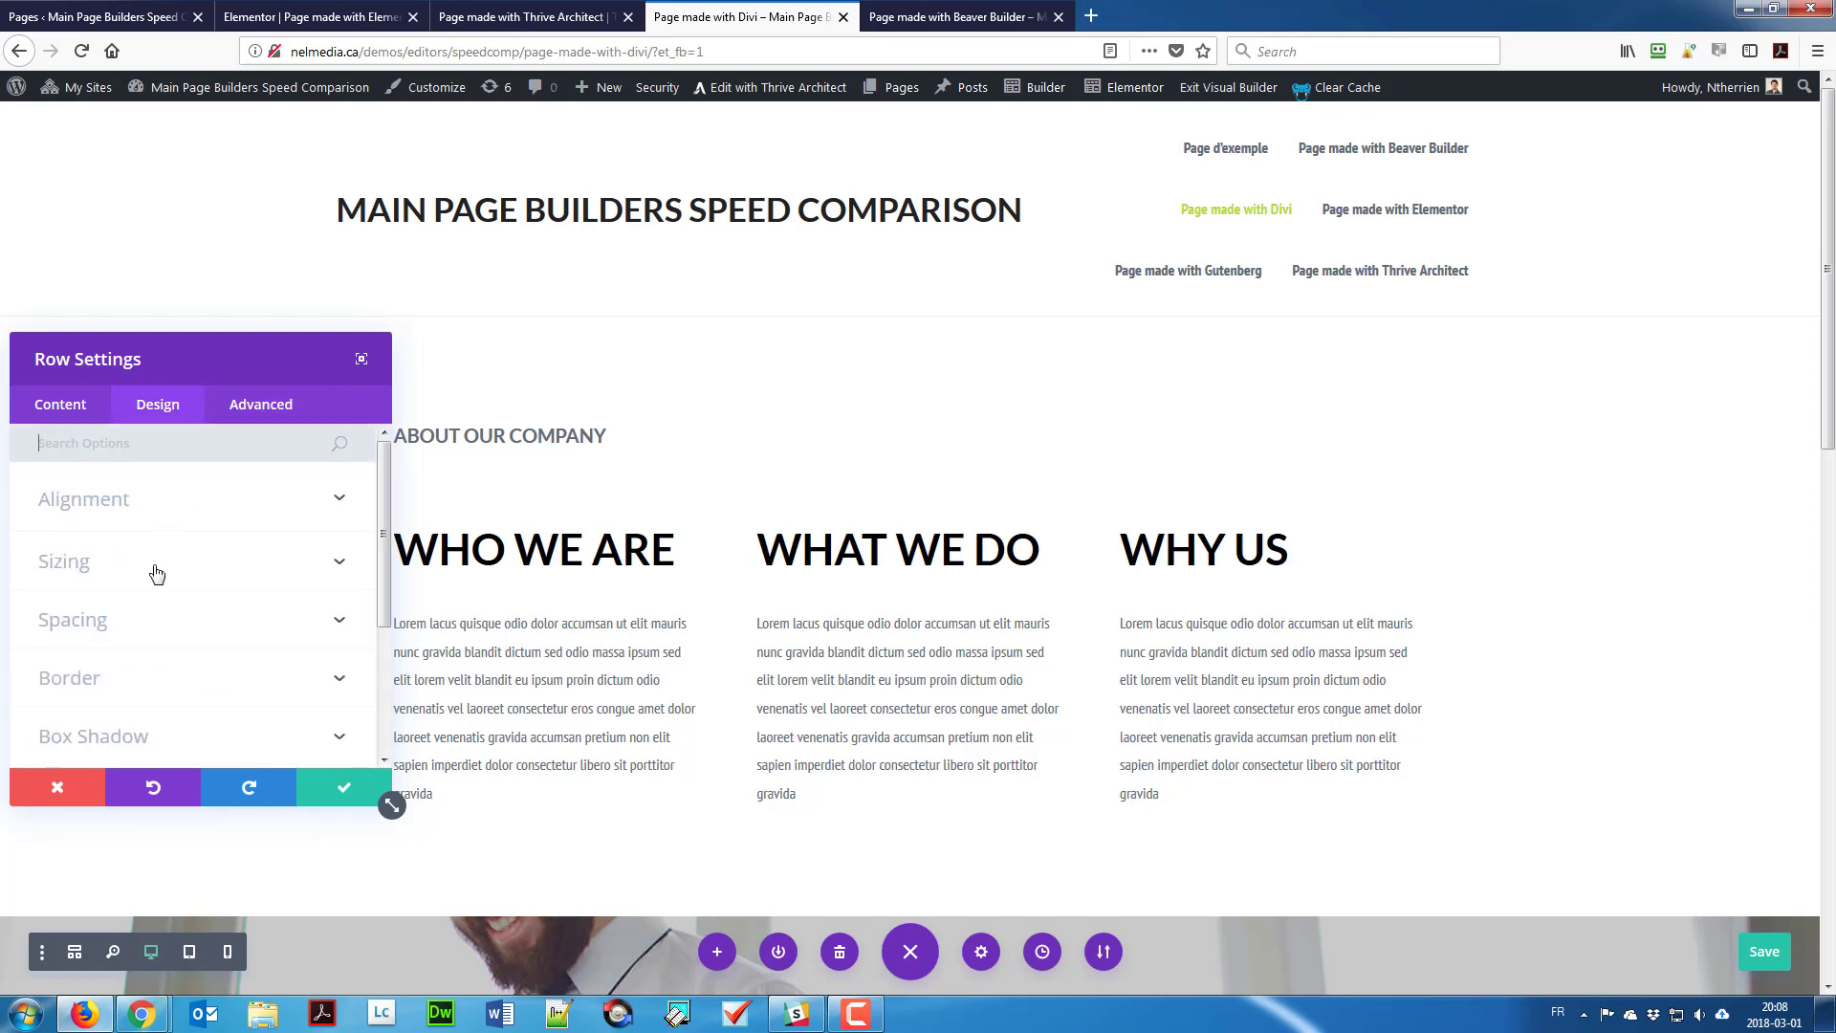
{"action": "left_click", "coordinate": [157, 572]}
{"action": "left_click", "coordinate": [149, 472]}
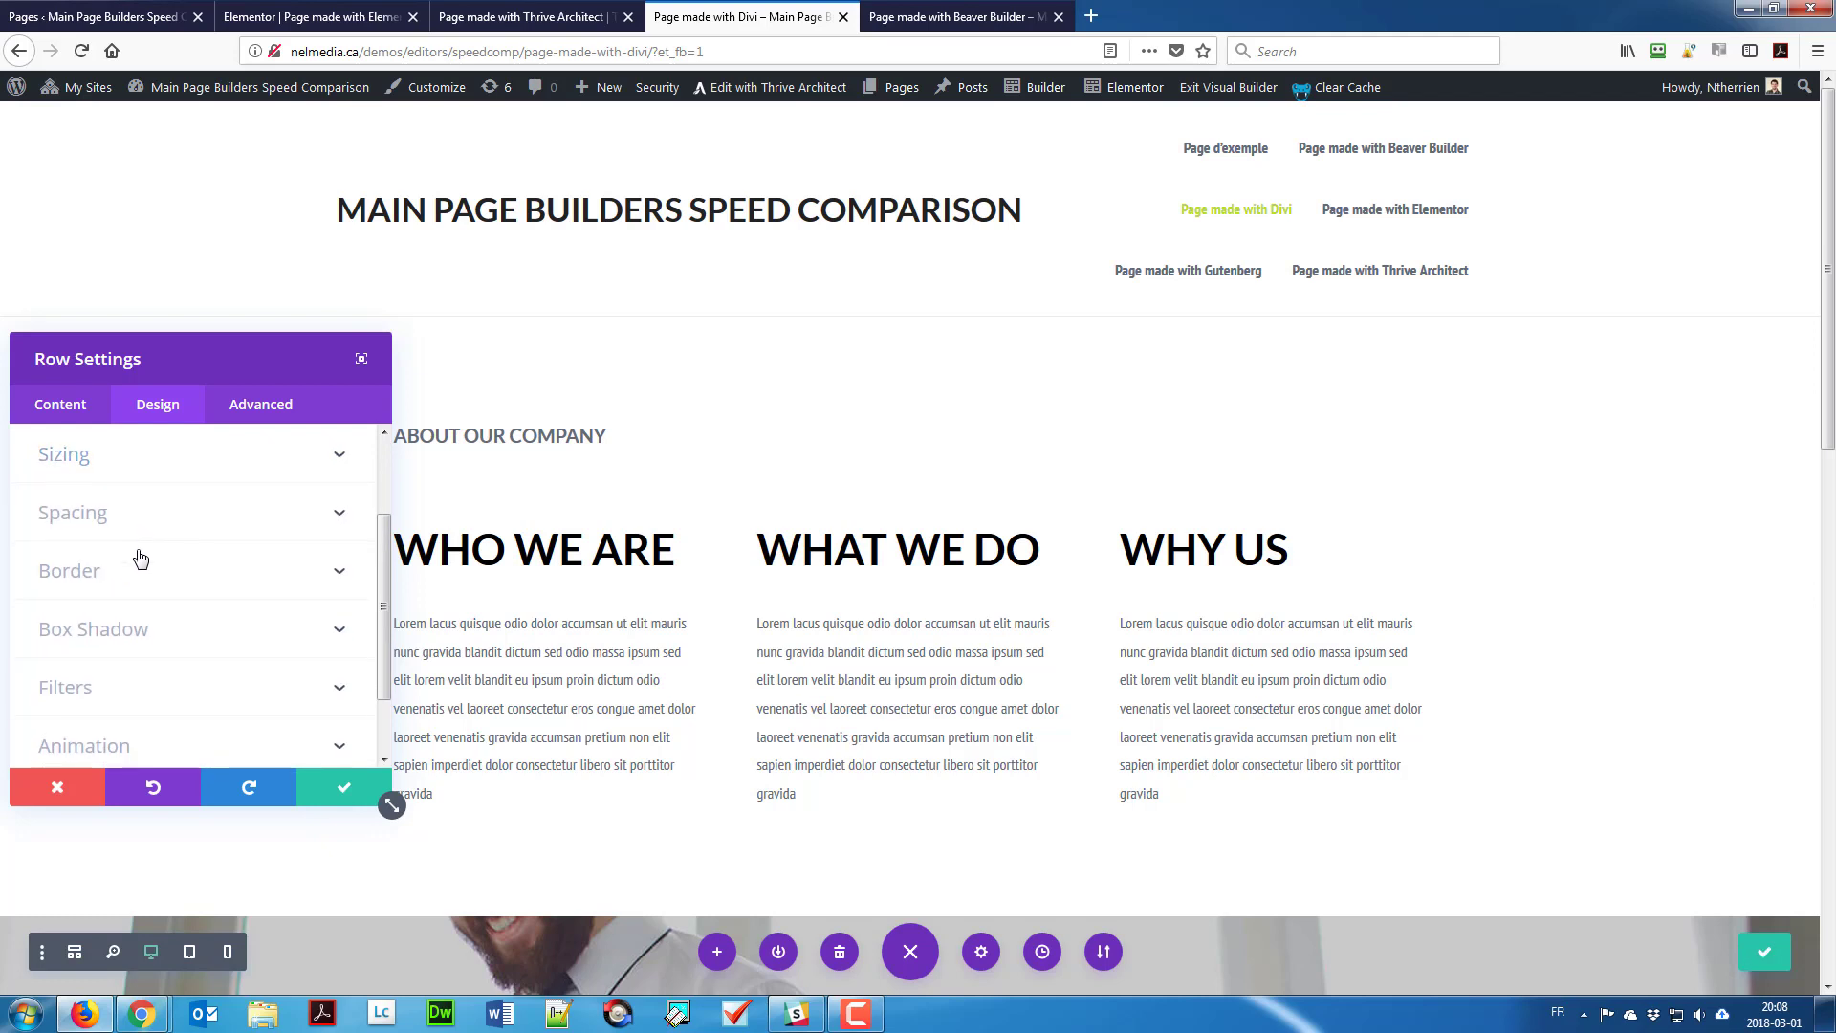
{"action": "left_click", "coordinate": [133, 518]}
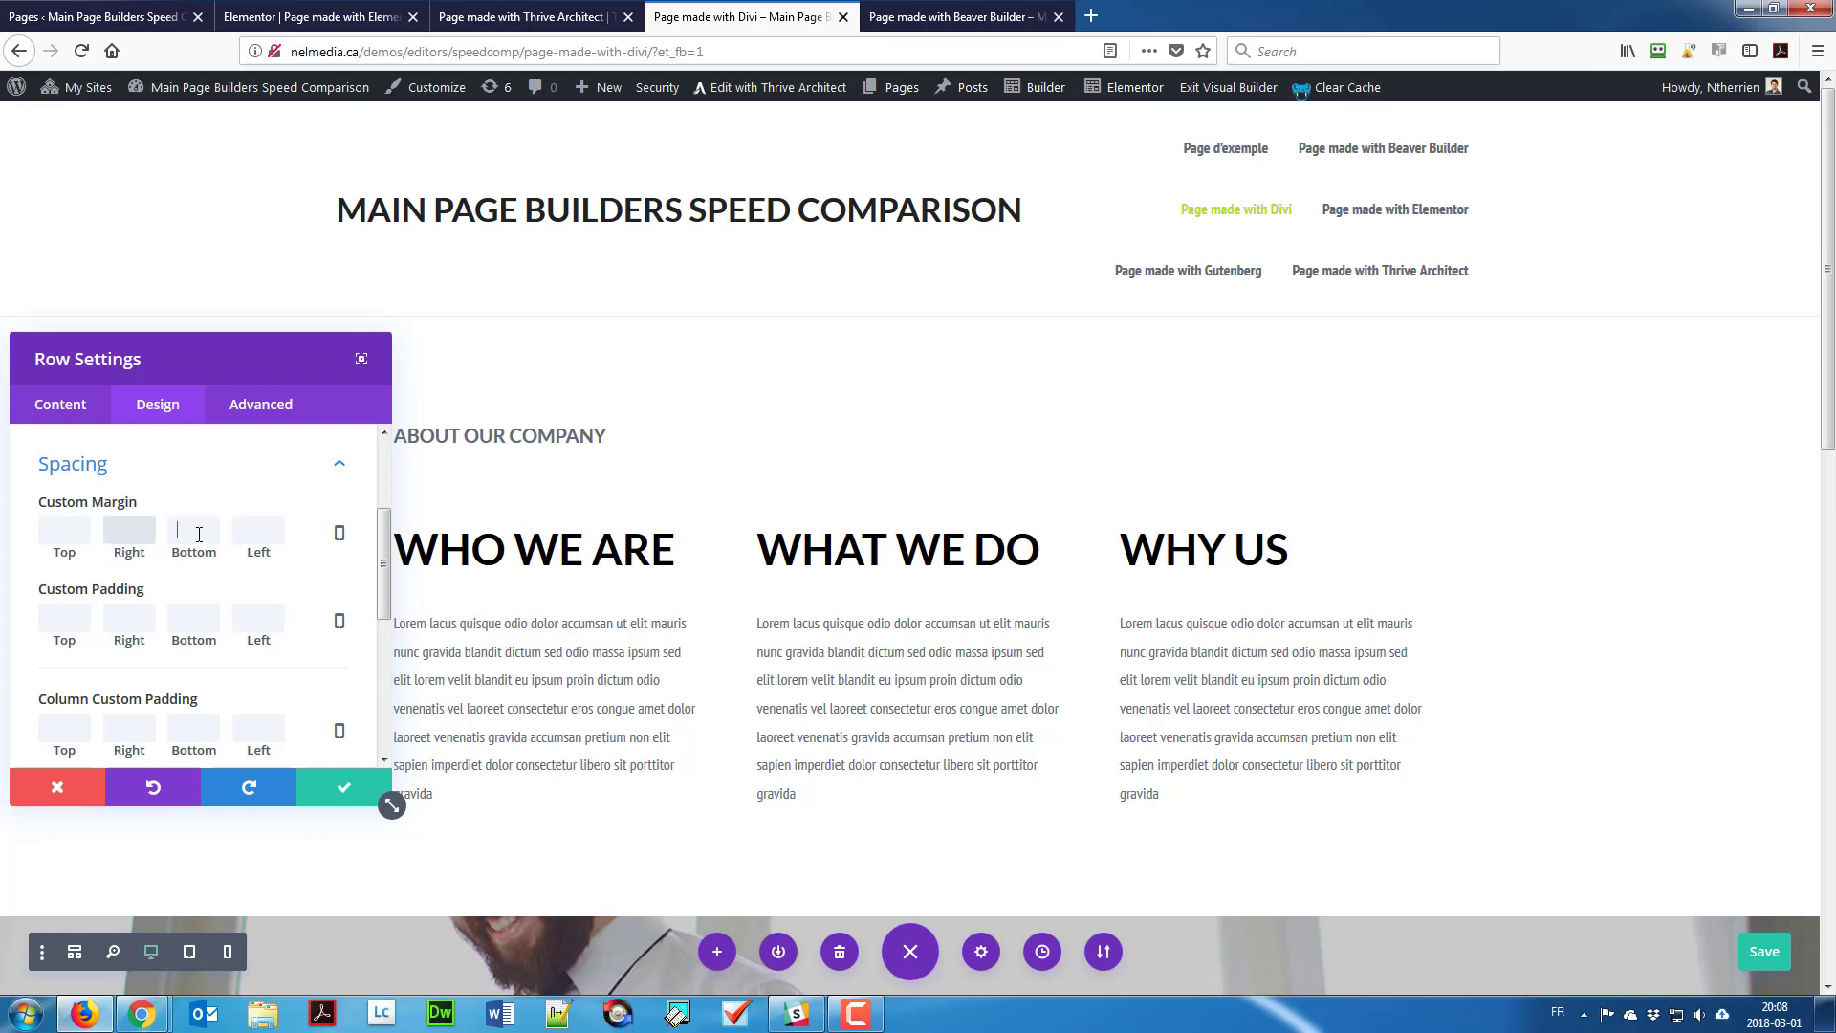
{"action": "type", "text": "20"}
{"action": "key", "text": "BackSpace"}
{"action": "key", "text": "BackSpace"}
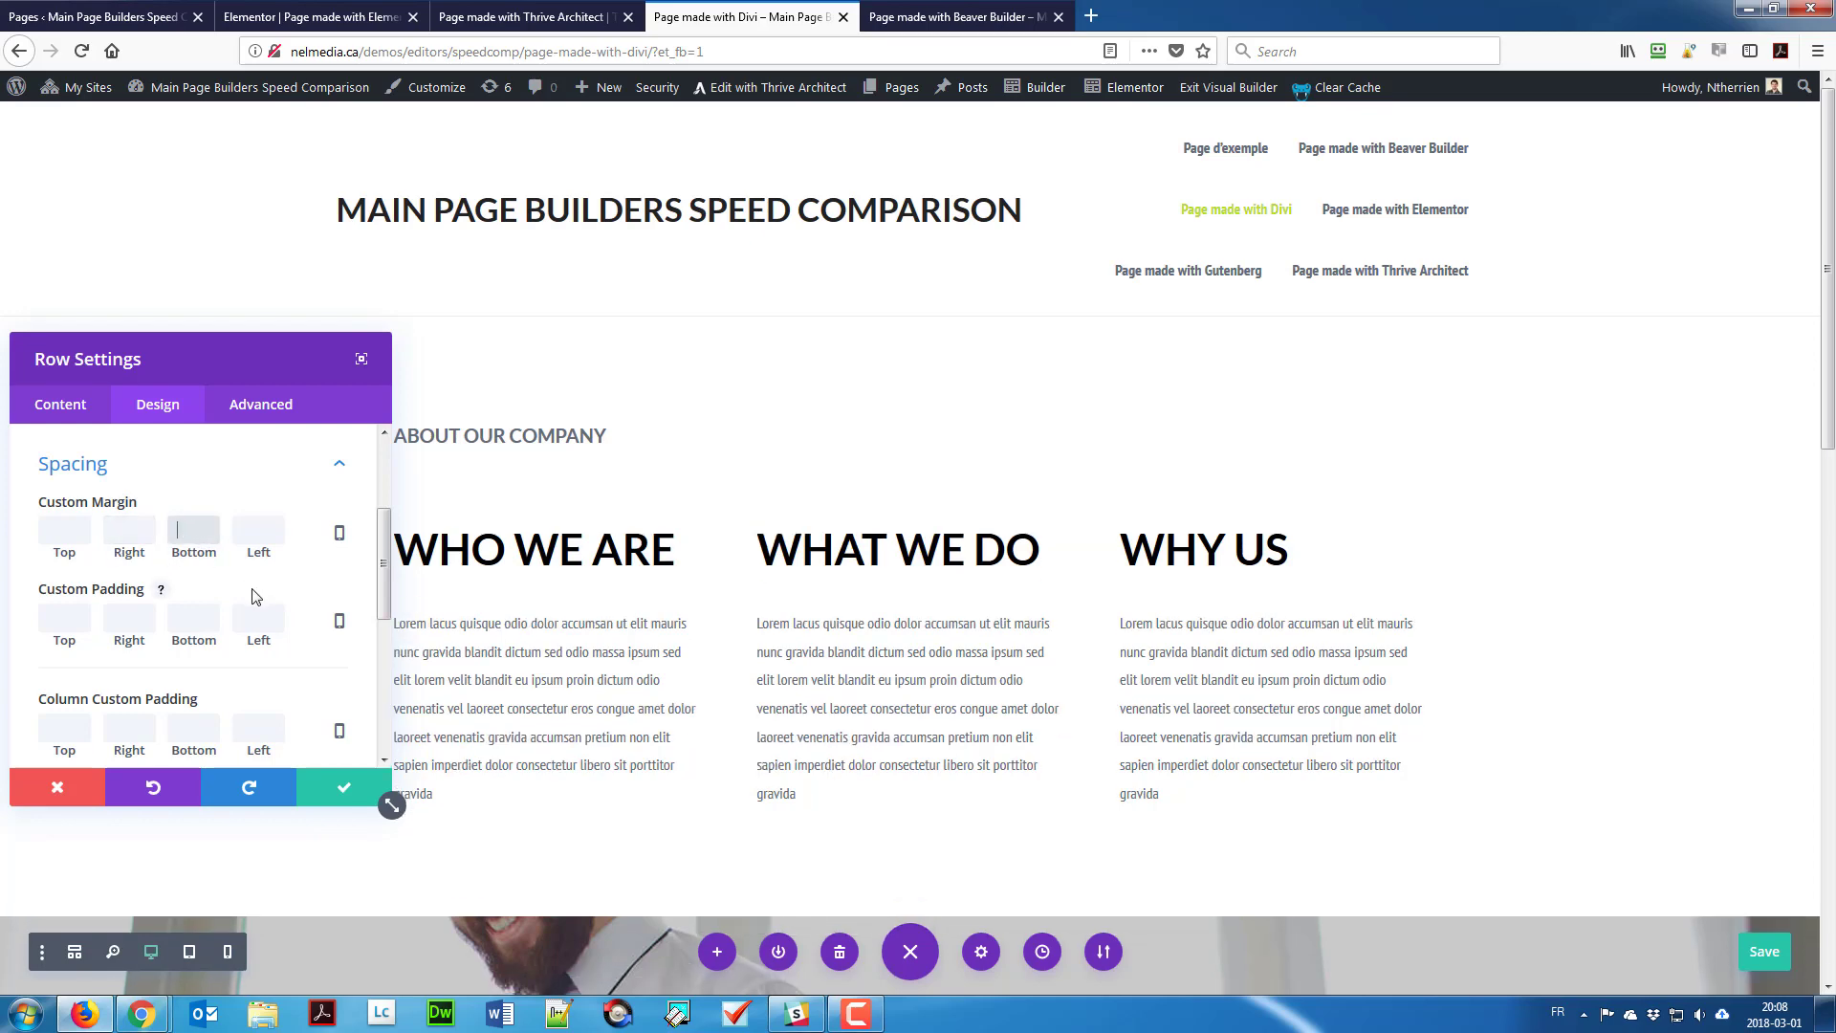
{"action": "left_click", "coordinate": [210, 613]}
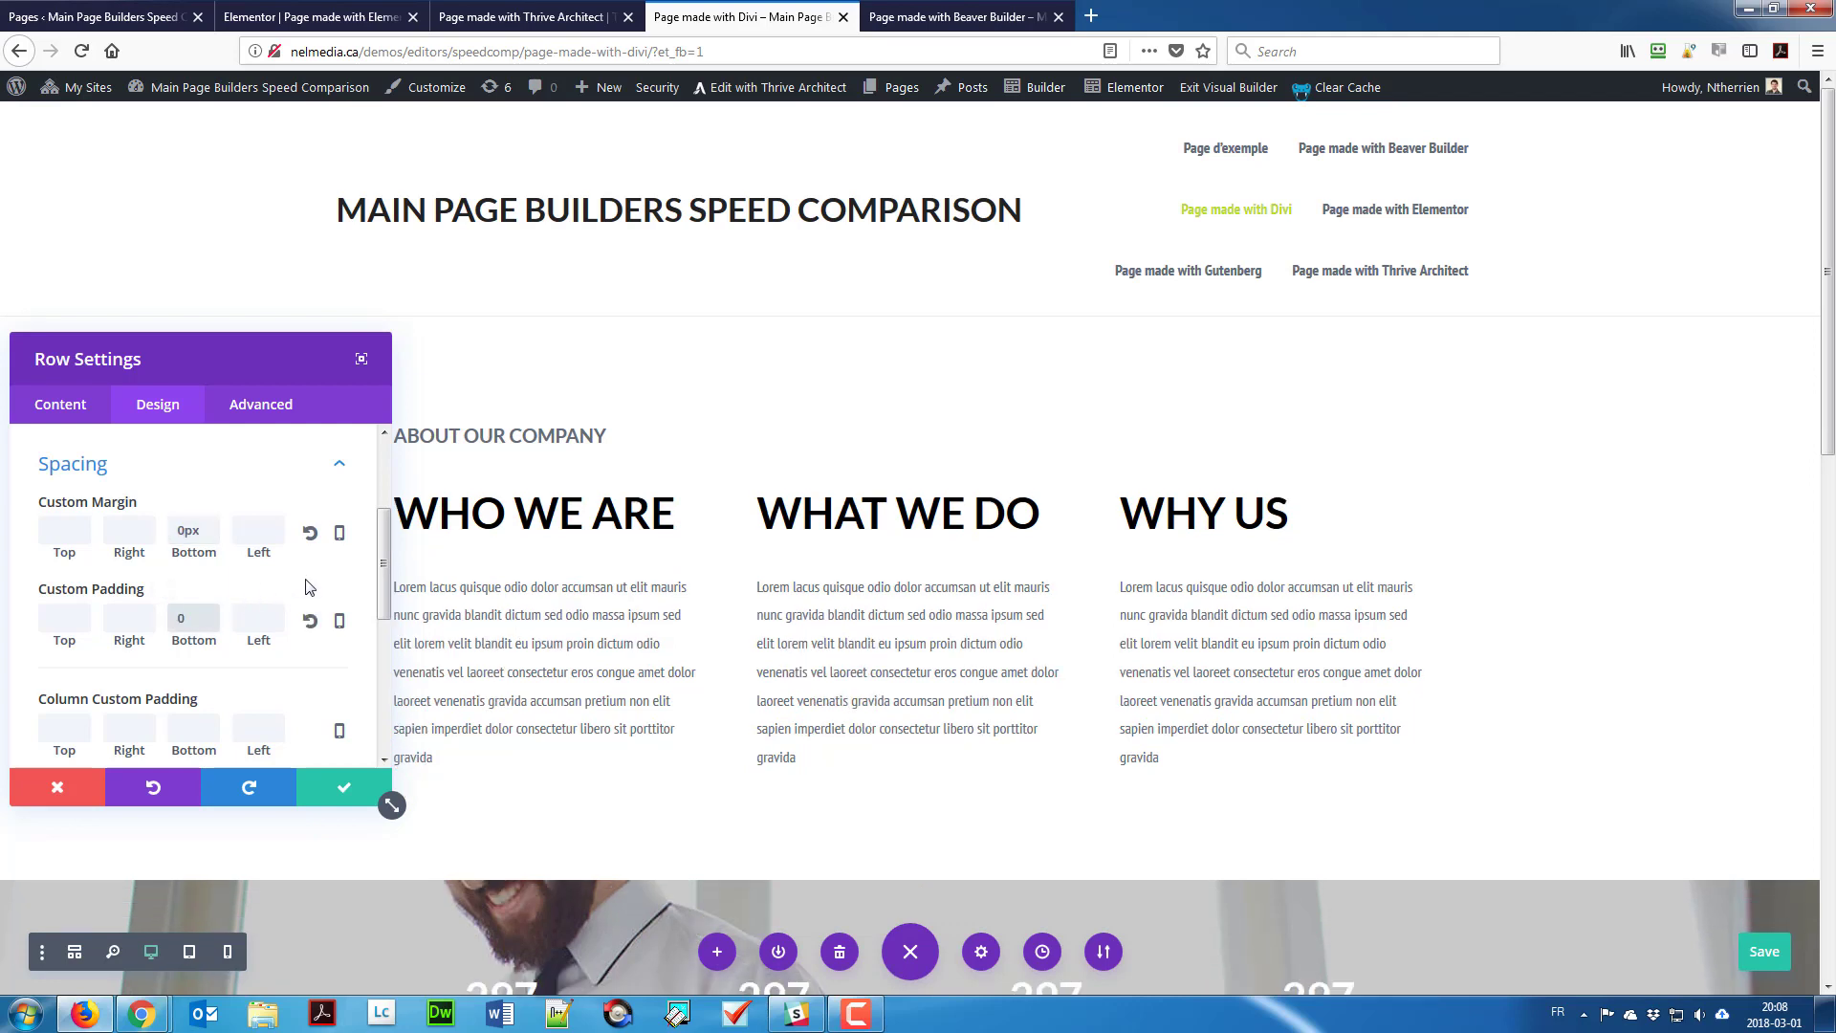
{"action": "left_click", "coordinate": [336, 788]}
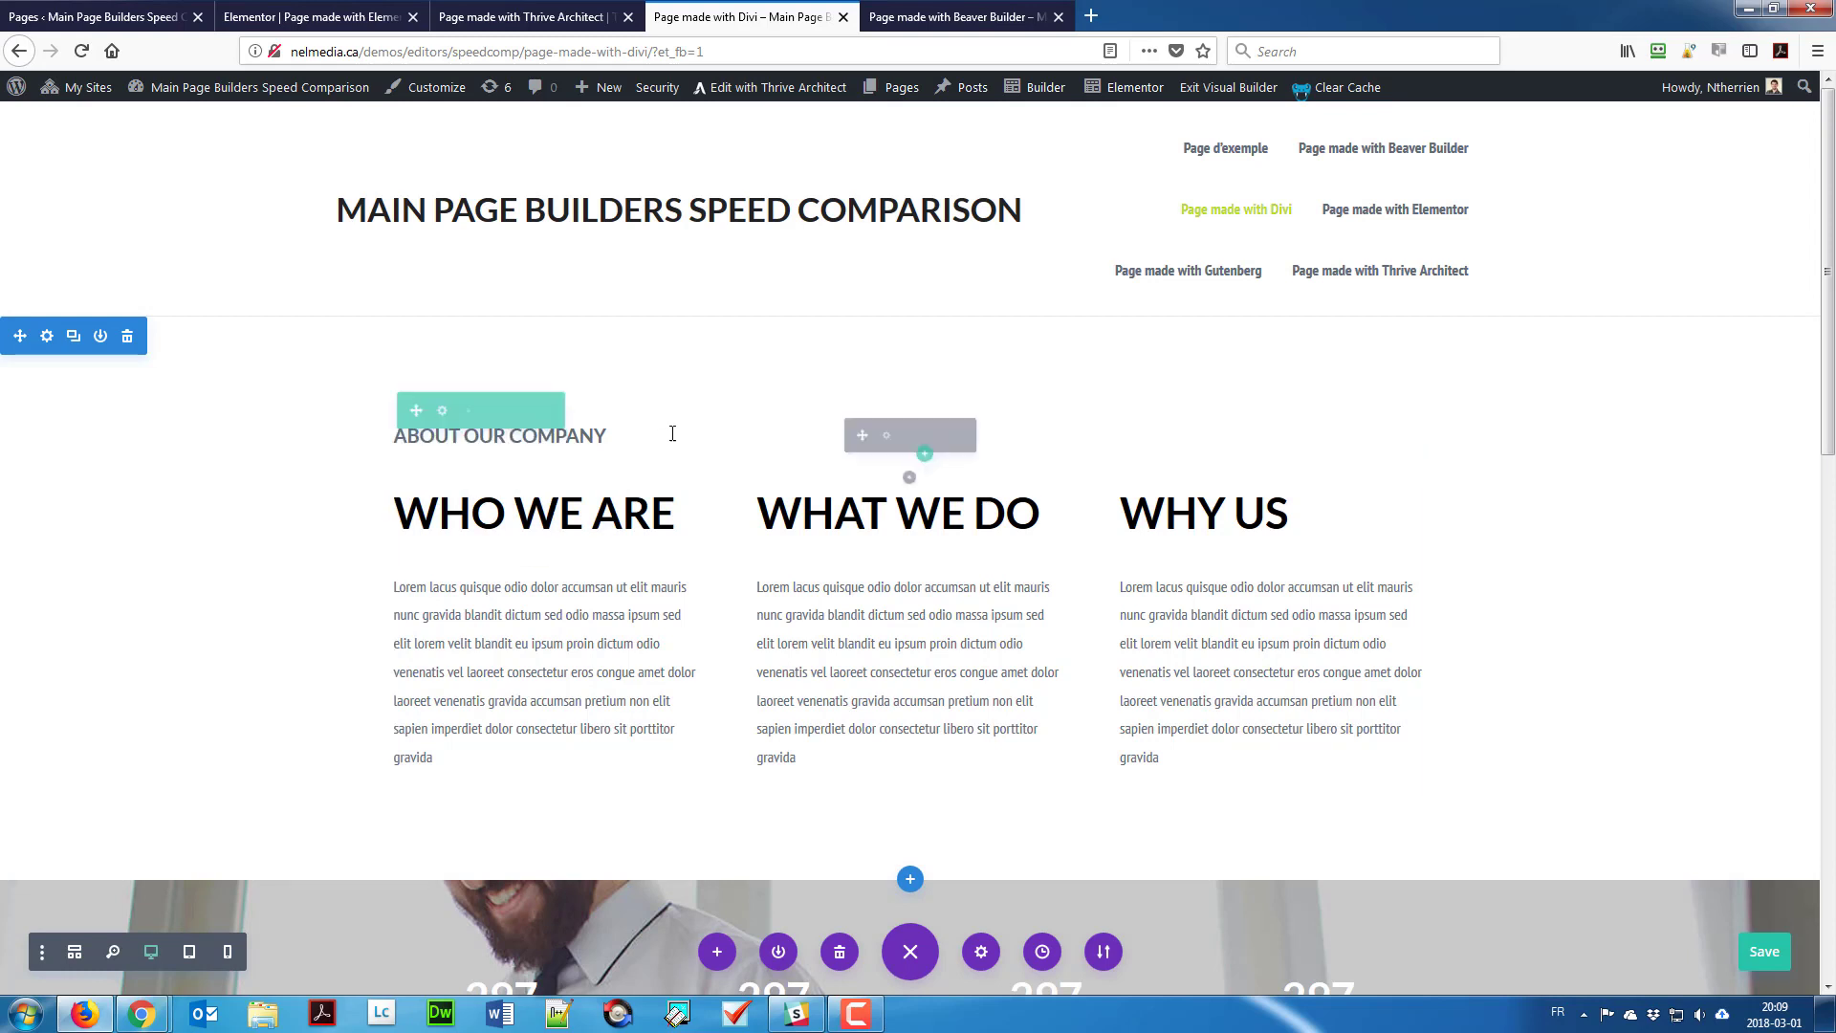
Step: Set the three-column row's top margin to 0 and its top padding to 20, and apply the row settings
{"action": "mouse_move", "coordinate": [514, 507]}
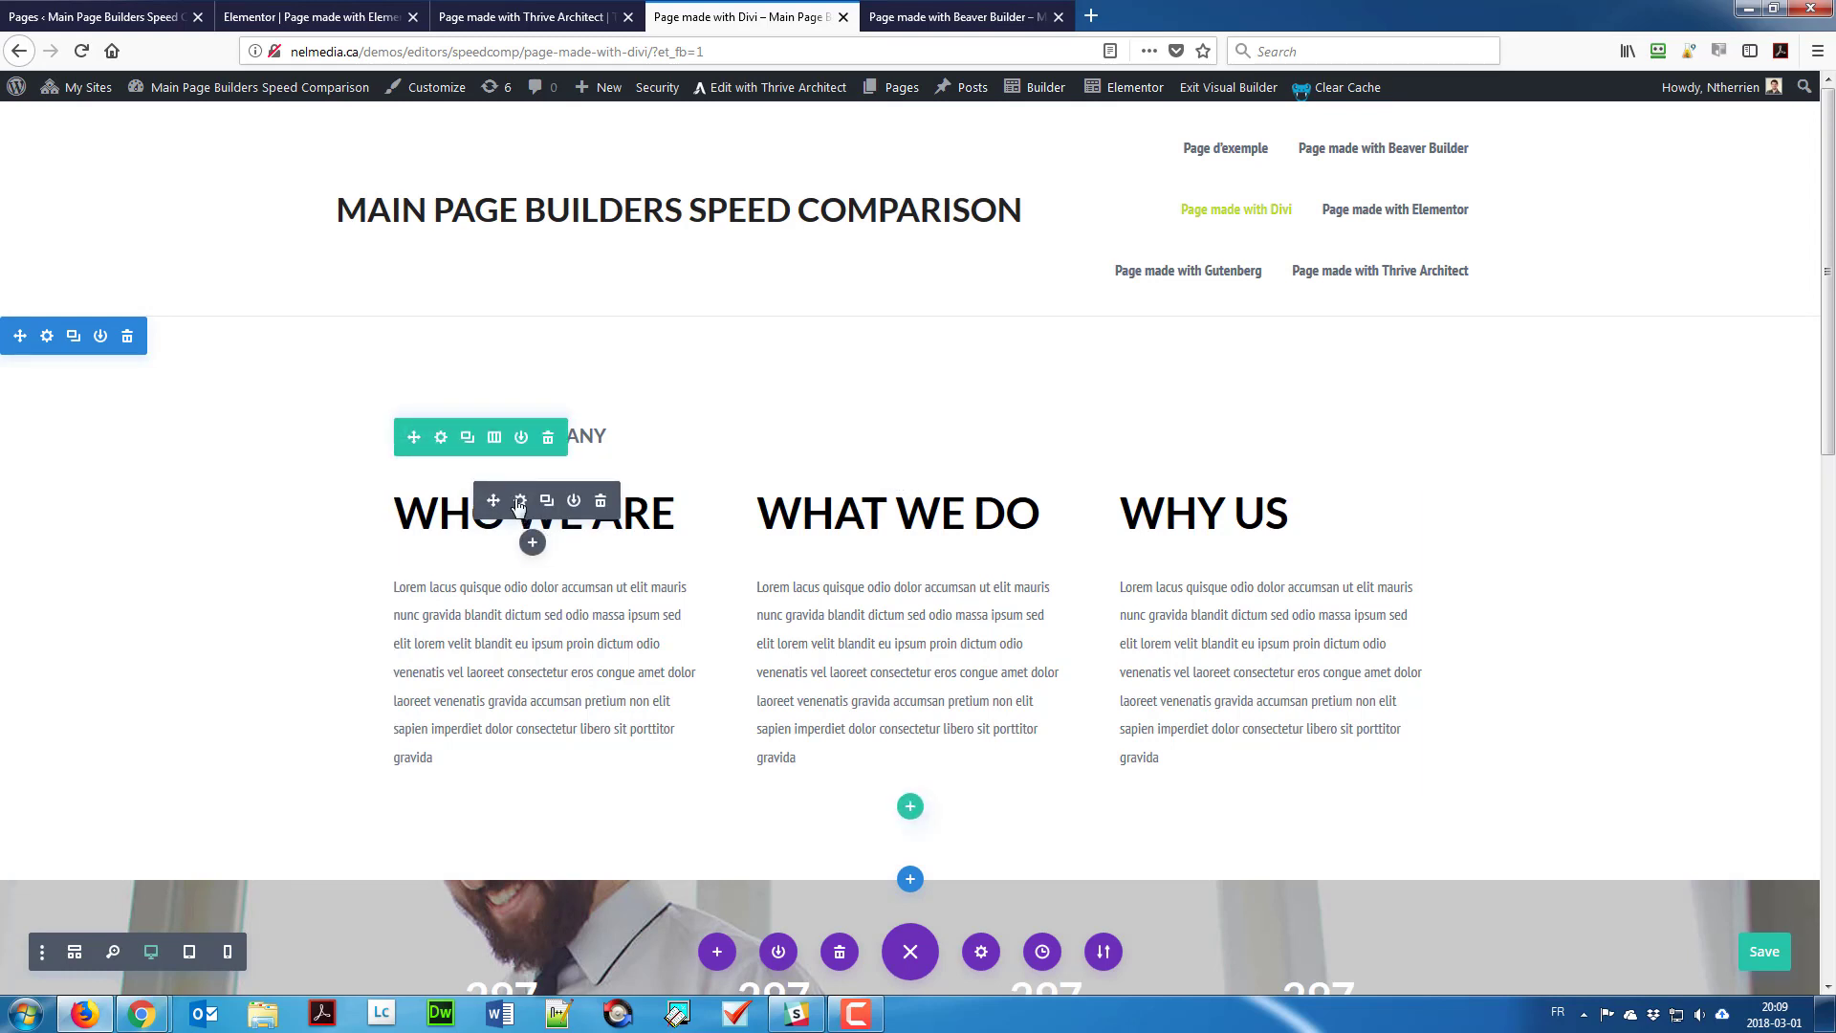
{"action": "left_click", "coordinate": [440, 437]}
{"action": "left_click", "coordinate": [158, 413]}
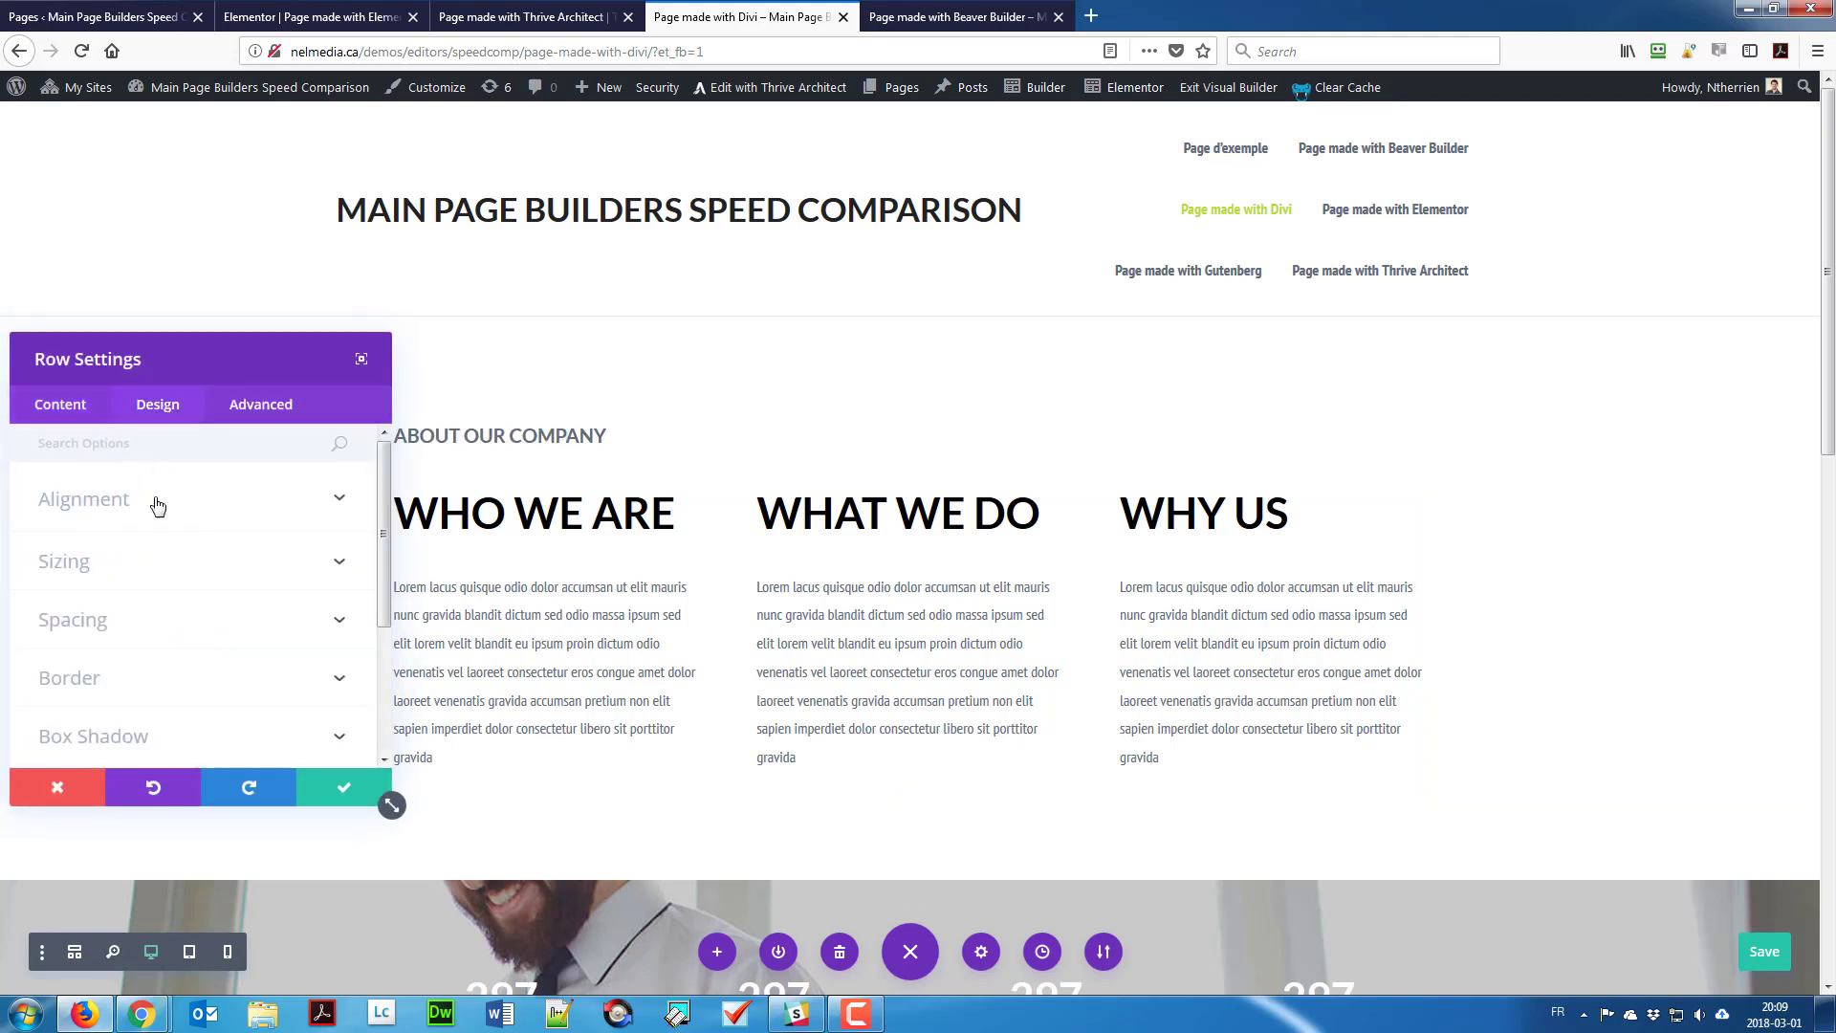
{"action": "left_click", "coordinate": [125, 627]}
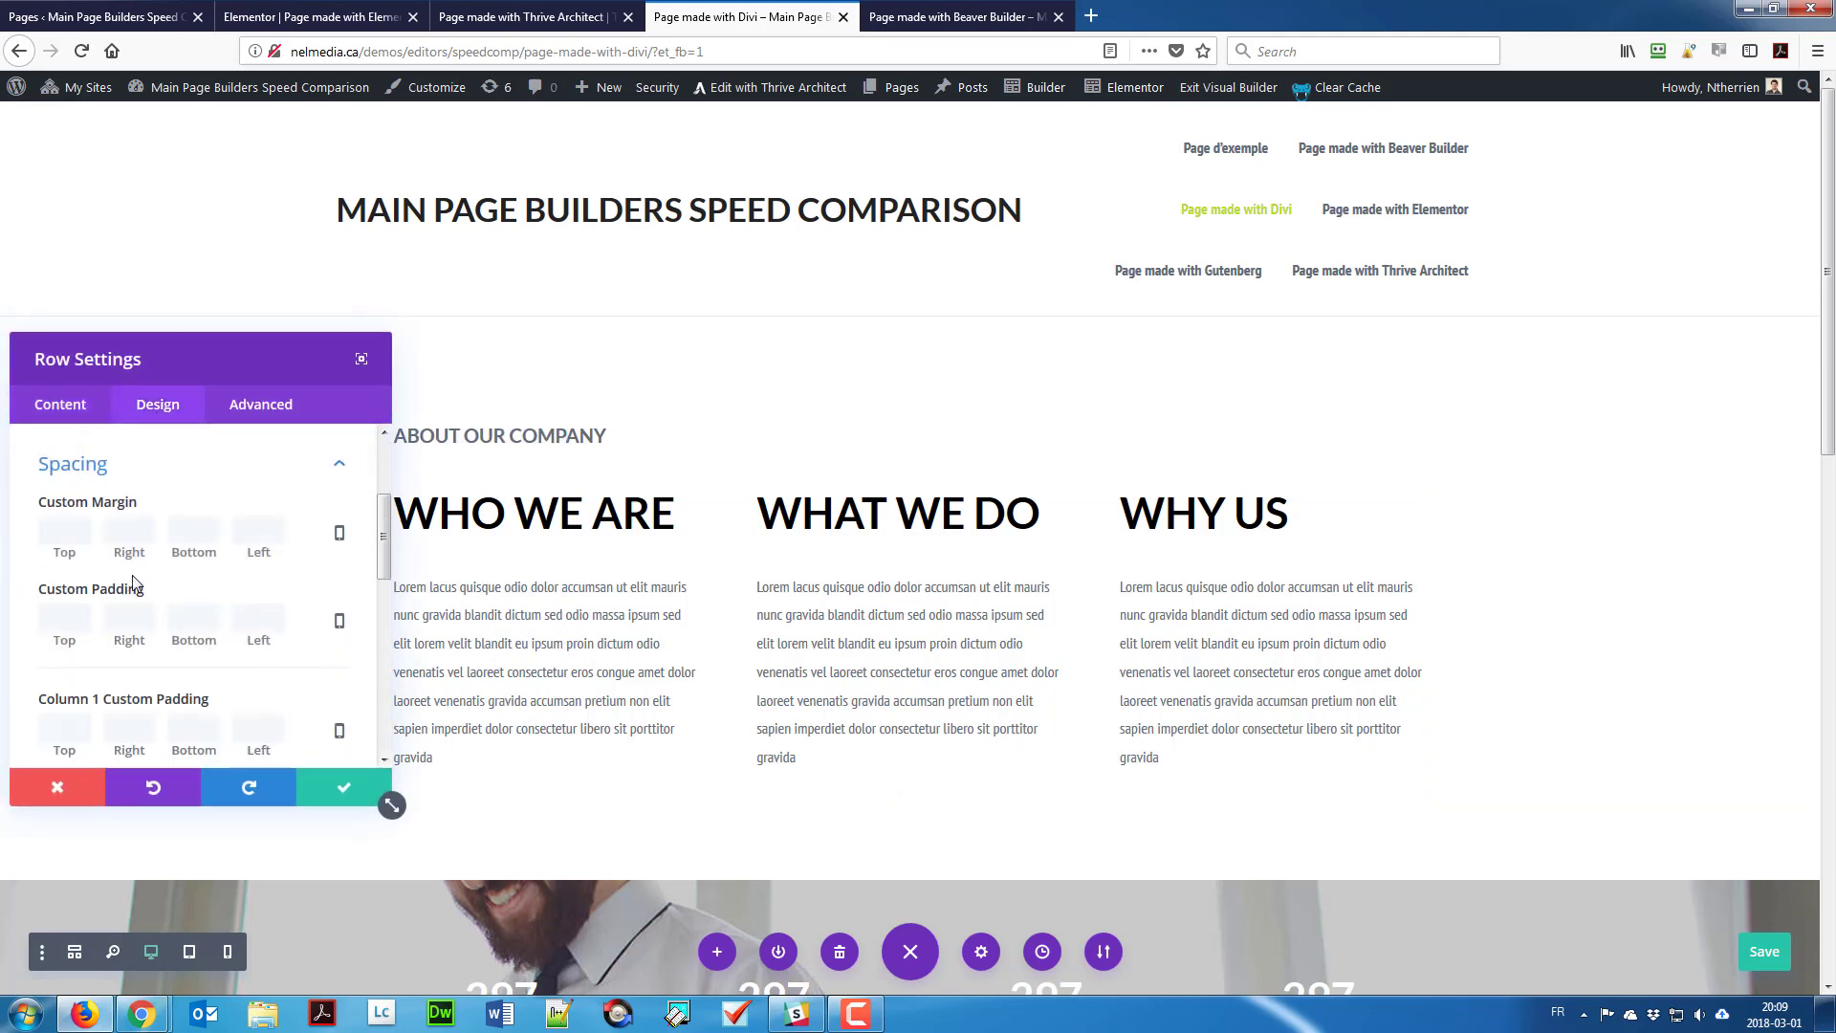
{"action": "left_click", "coordinate": [54, 524]}
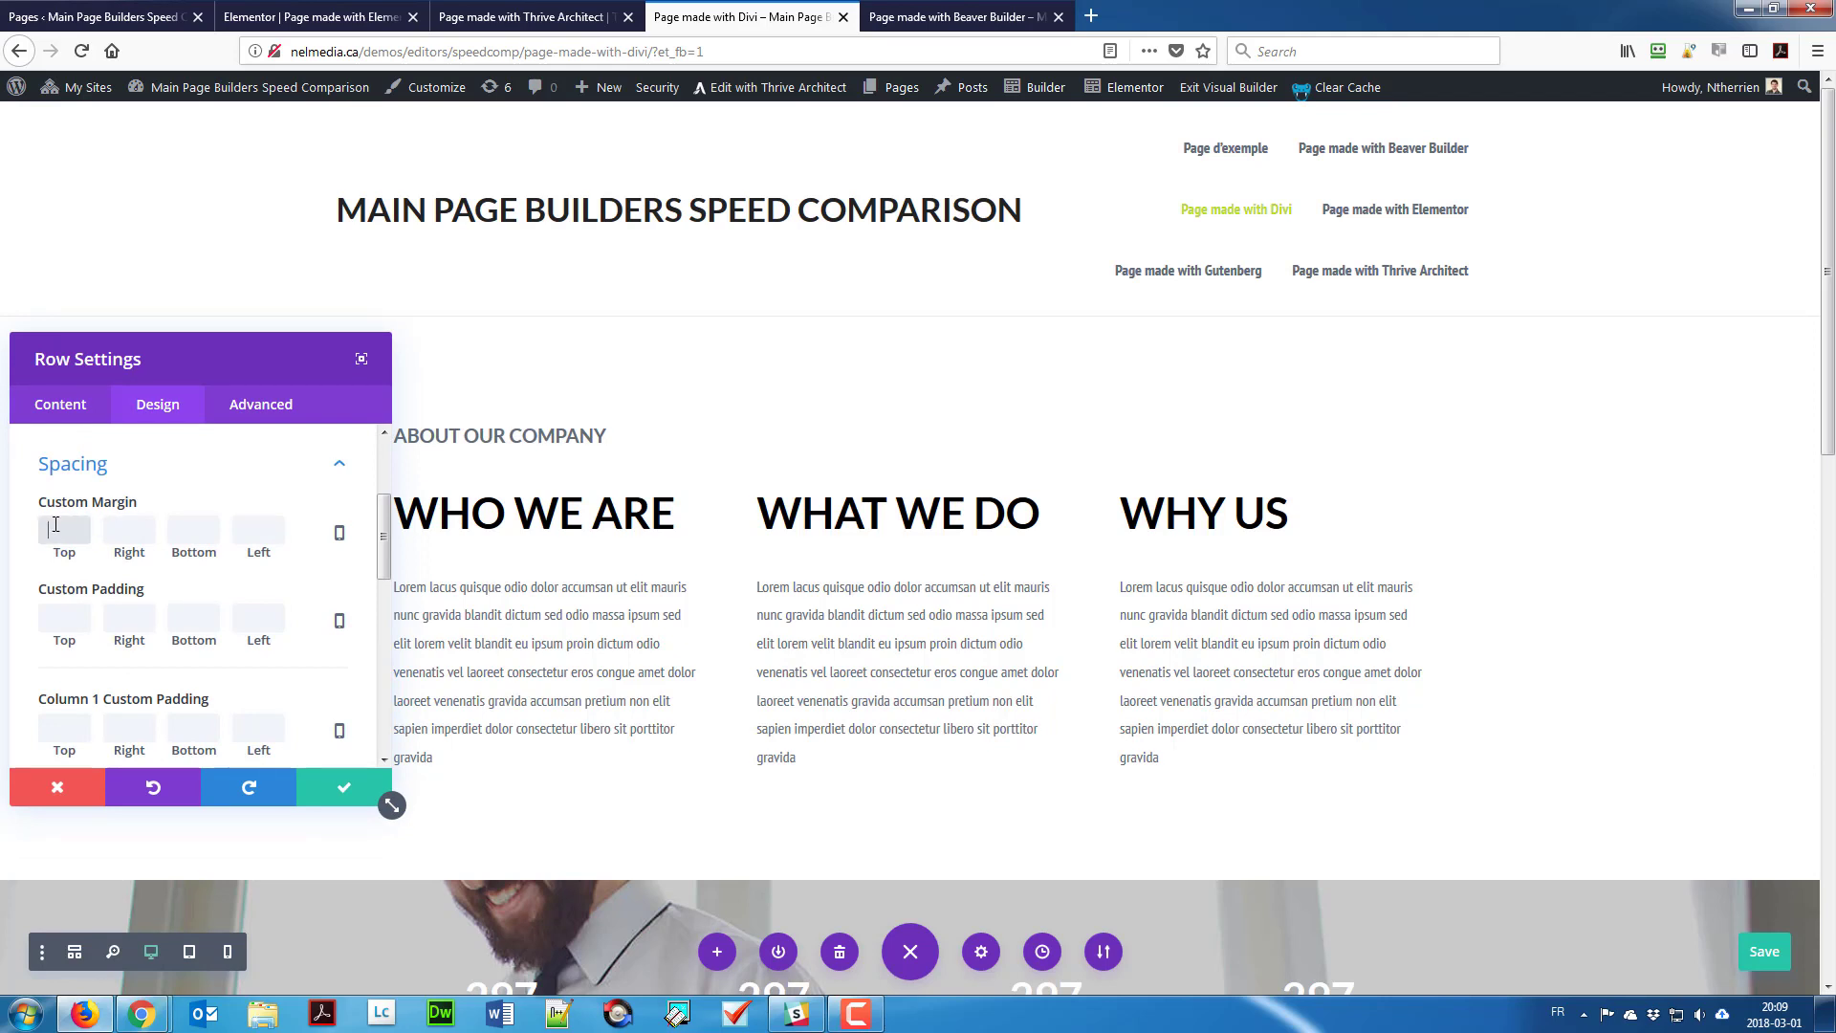
{"action": "type", "text": "0"}
{"action": "left_click", "coordinate": [65, 607]}
{"action": "type", "text": "0"}
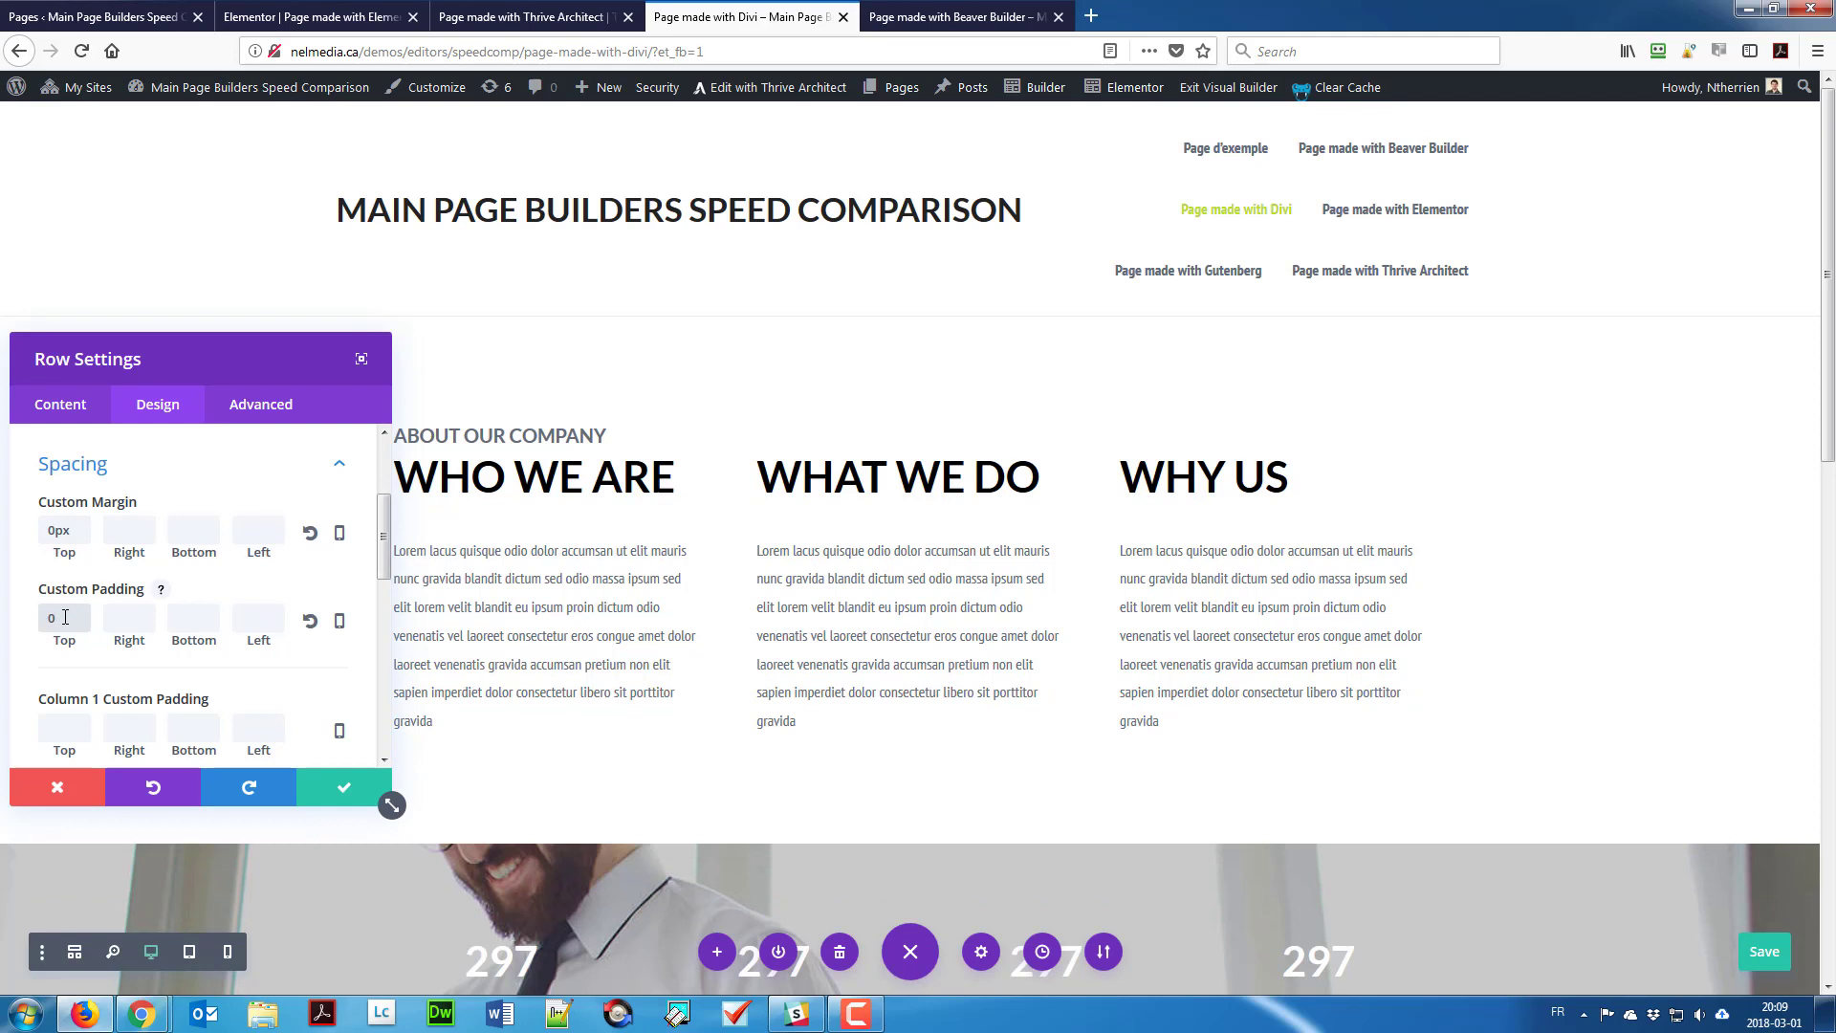
{"action": "type", "text": "20"}
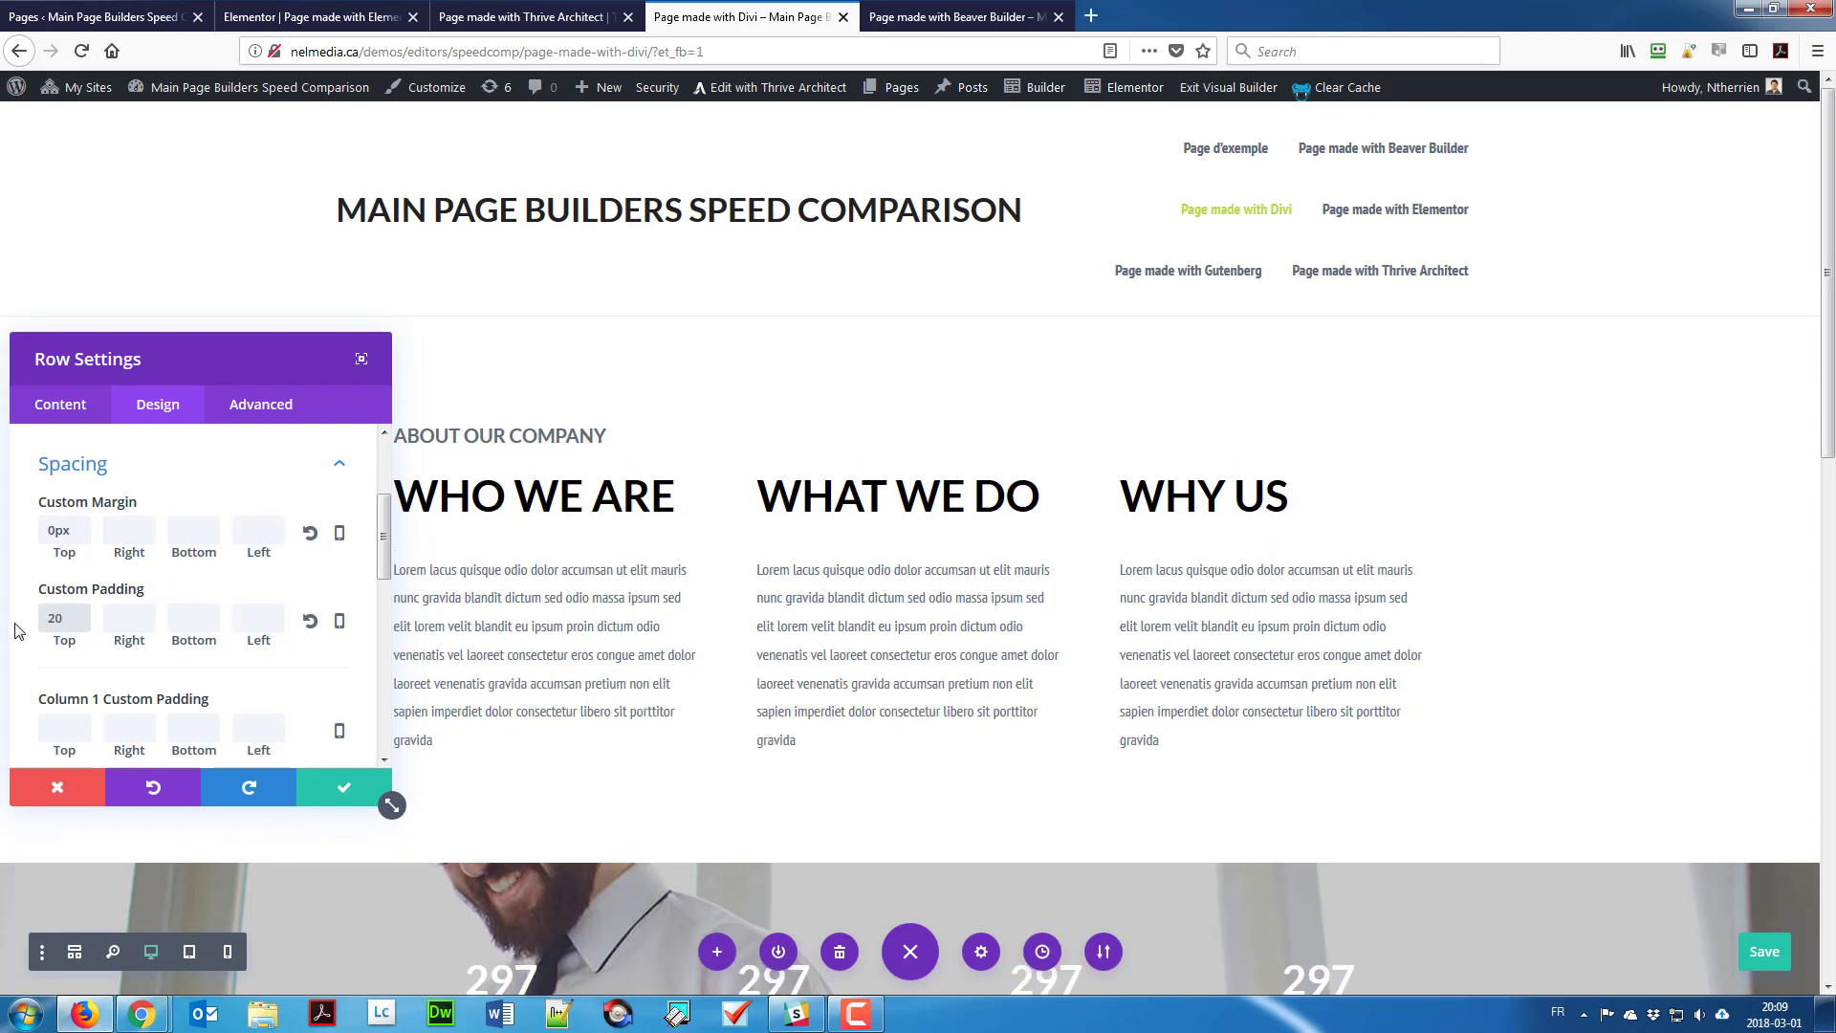
{"action": "left_click", "coordinate": [349, 789]}
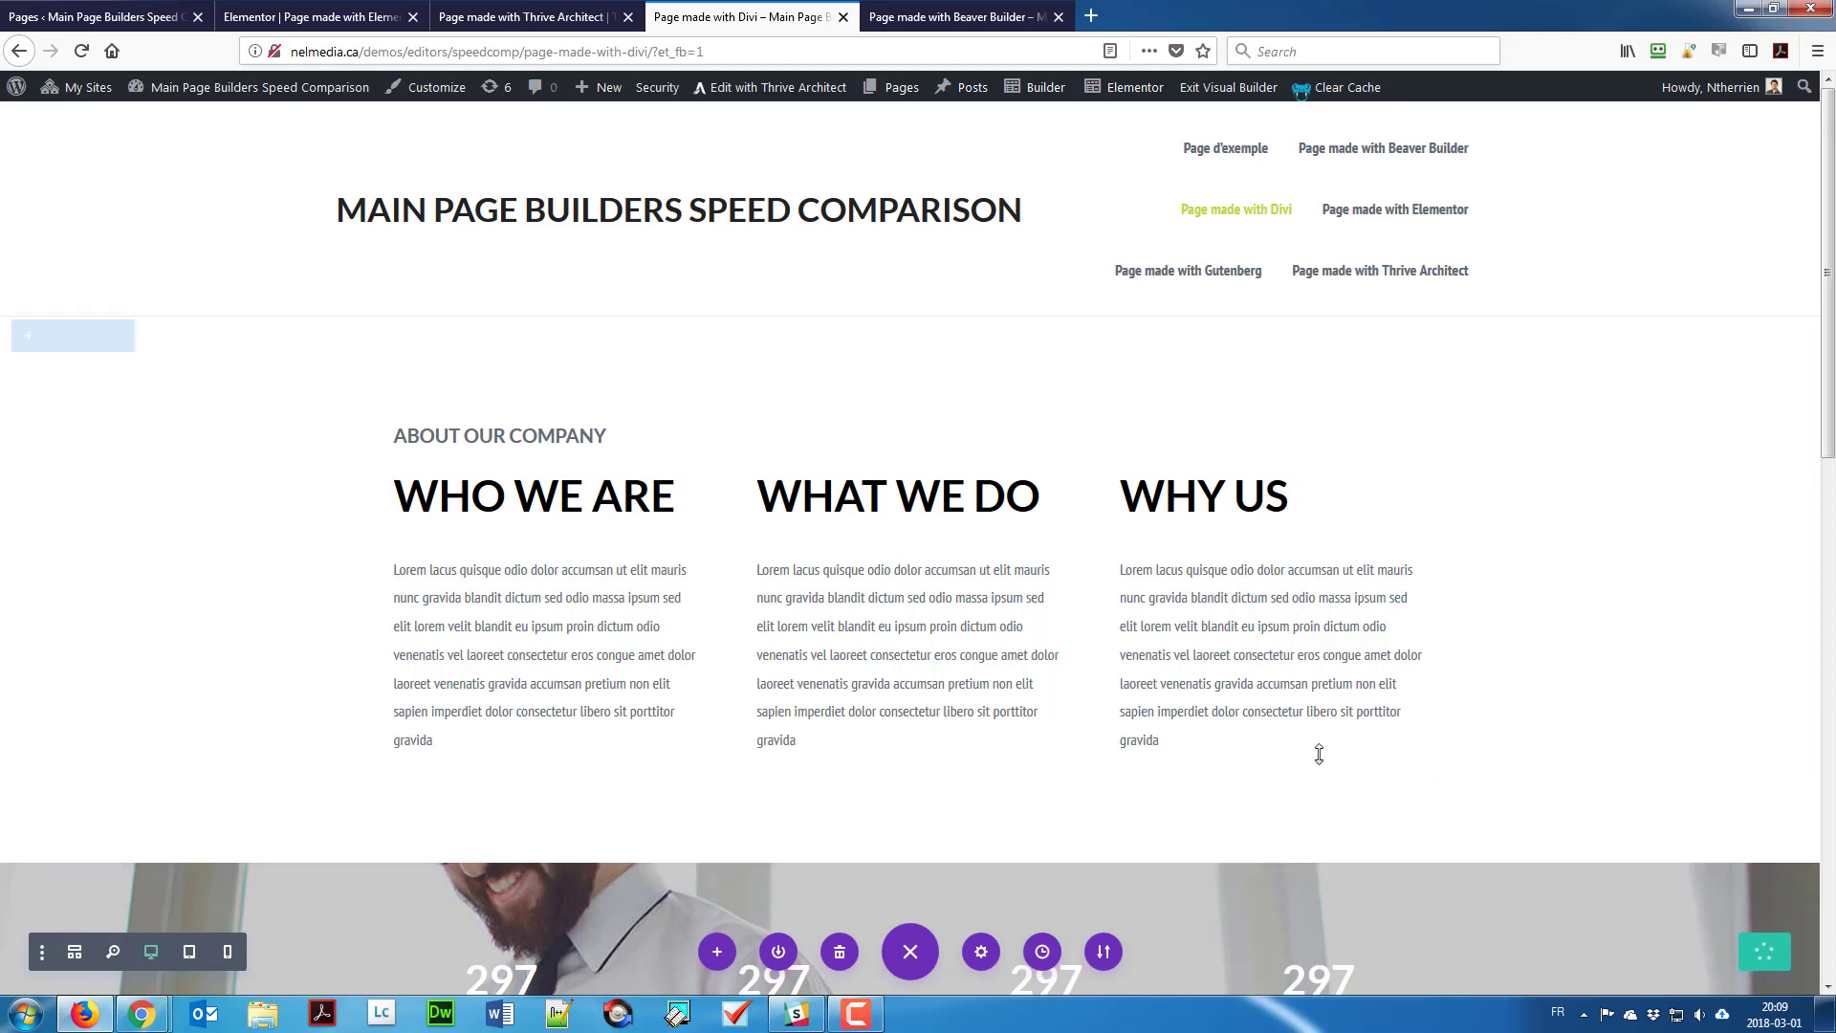
Step: Switch to the page open in Beaver Builder and add a one-column row above the existing "About our company" section
{"action": "left_click", "coordinate": [951, 17]}
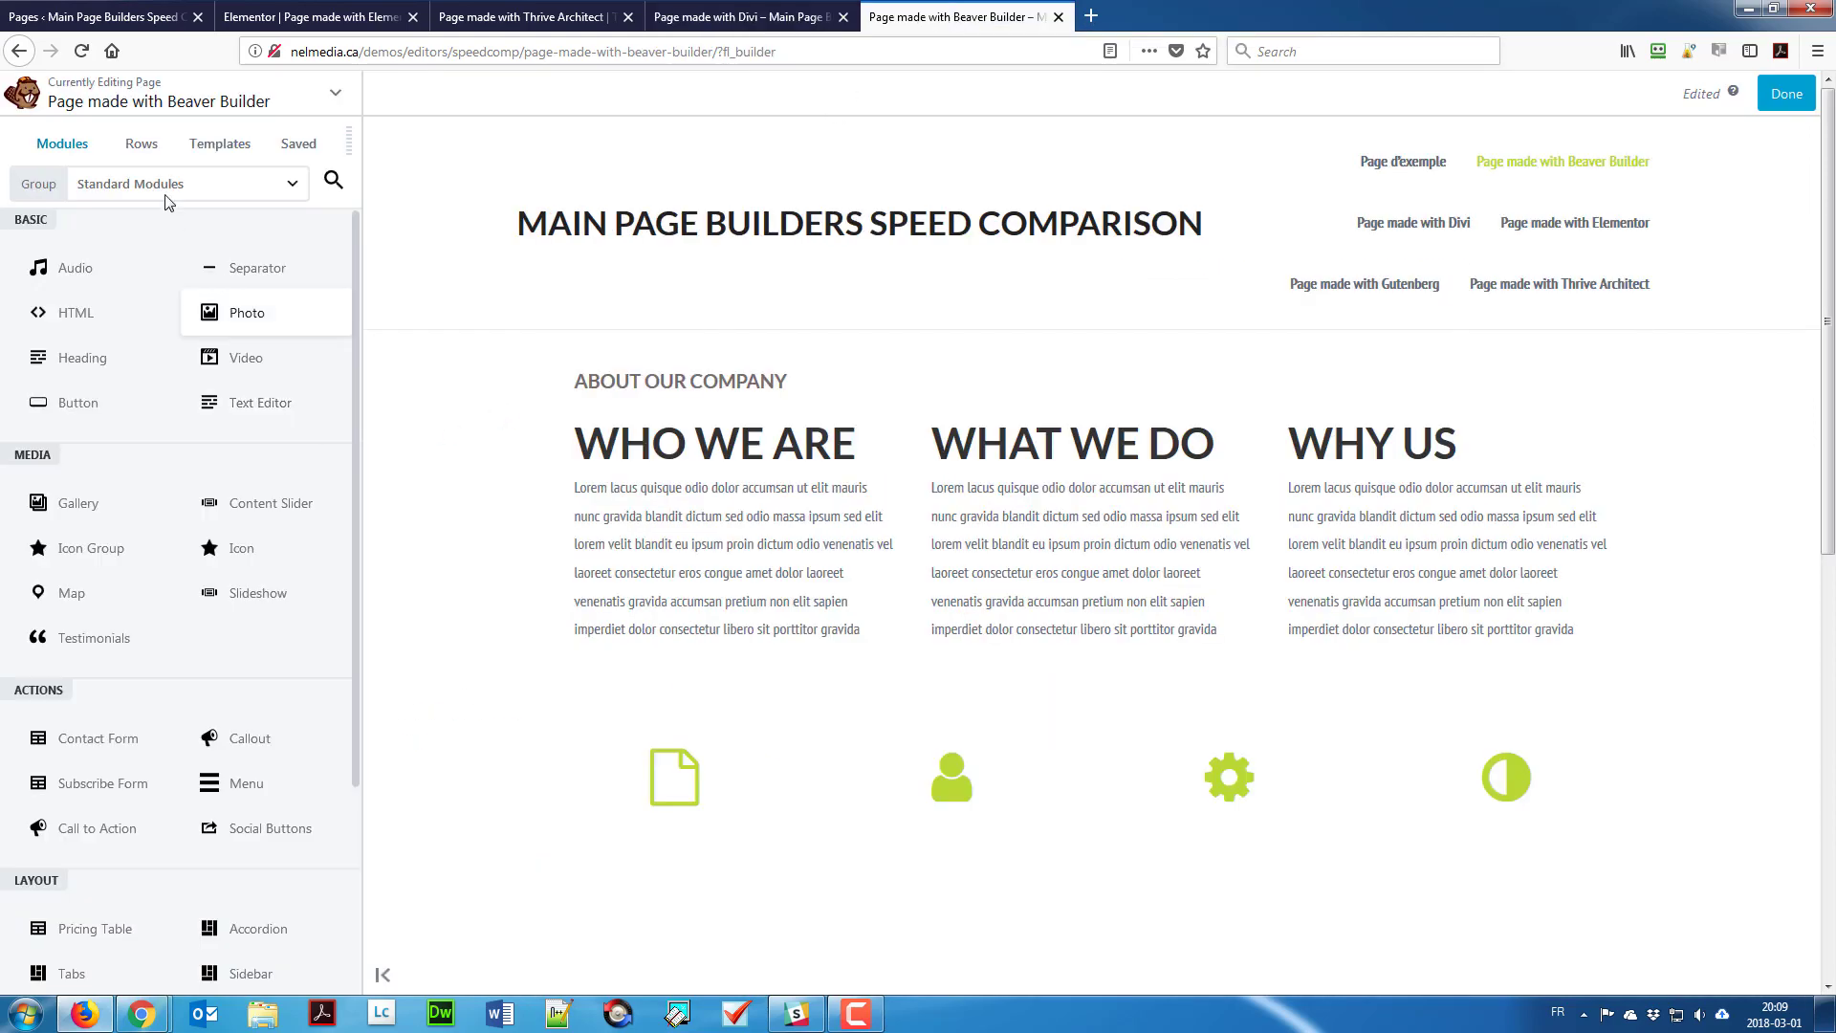
{"action": "left_click", "coordinate": [142, 143]}
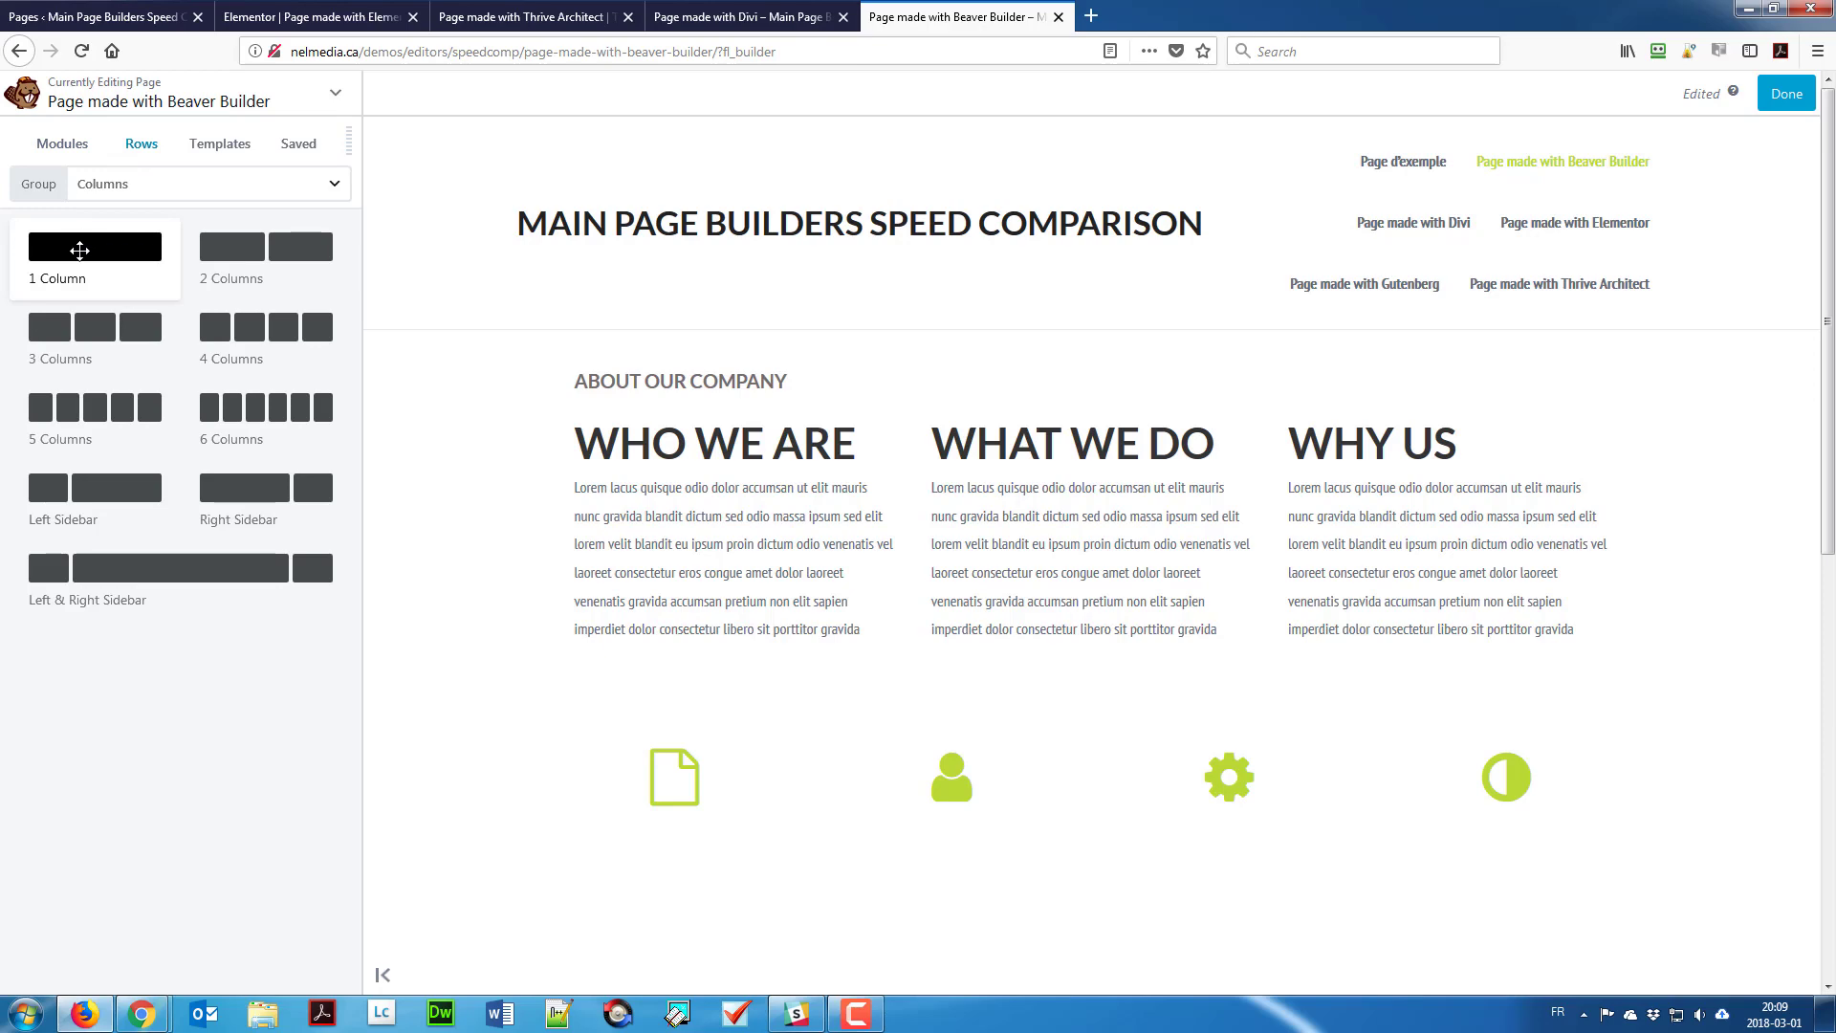
{"action": "left_click_drag", "start_coordinate": [79, 250], "coordinate": [705, 345]}
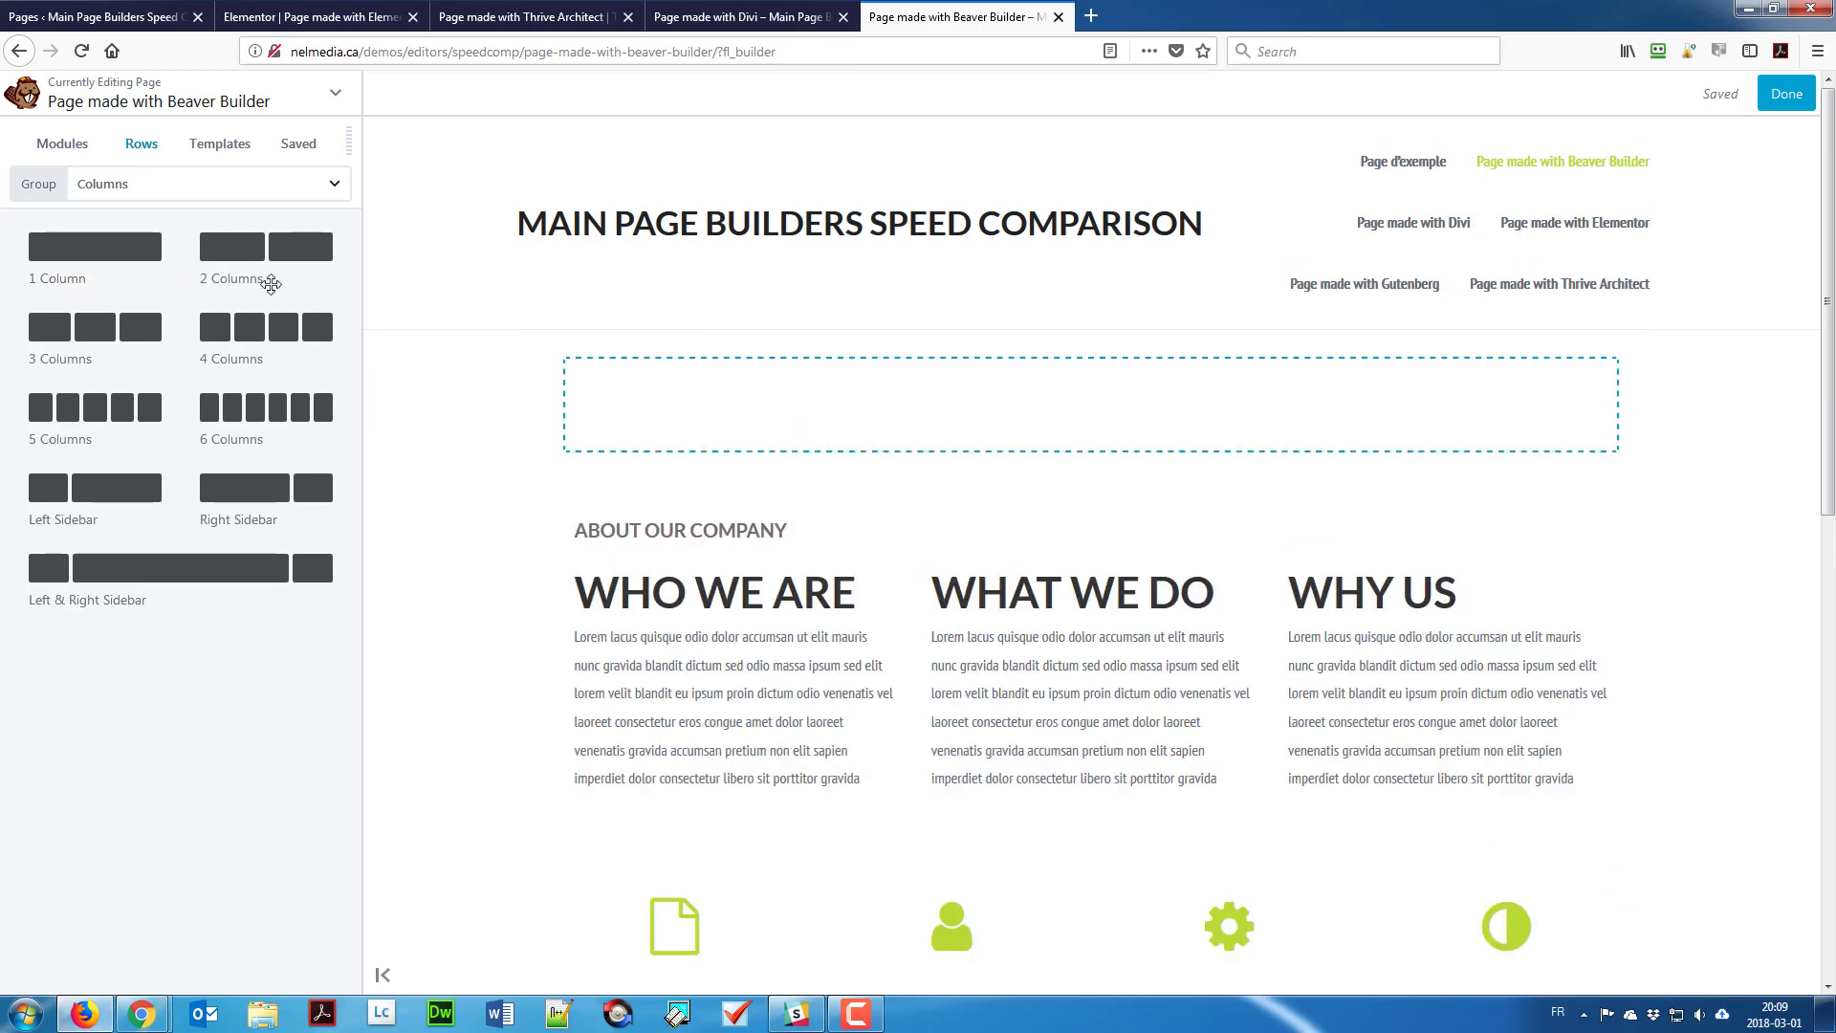
Step: Place a Heading module in the new one-column row with the text "About our company"
{"action": "left_click", "coordinate": [65, 146]}
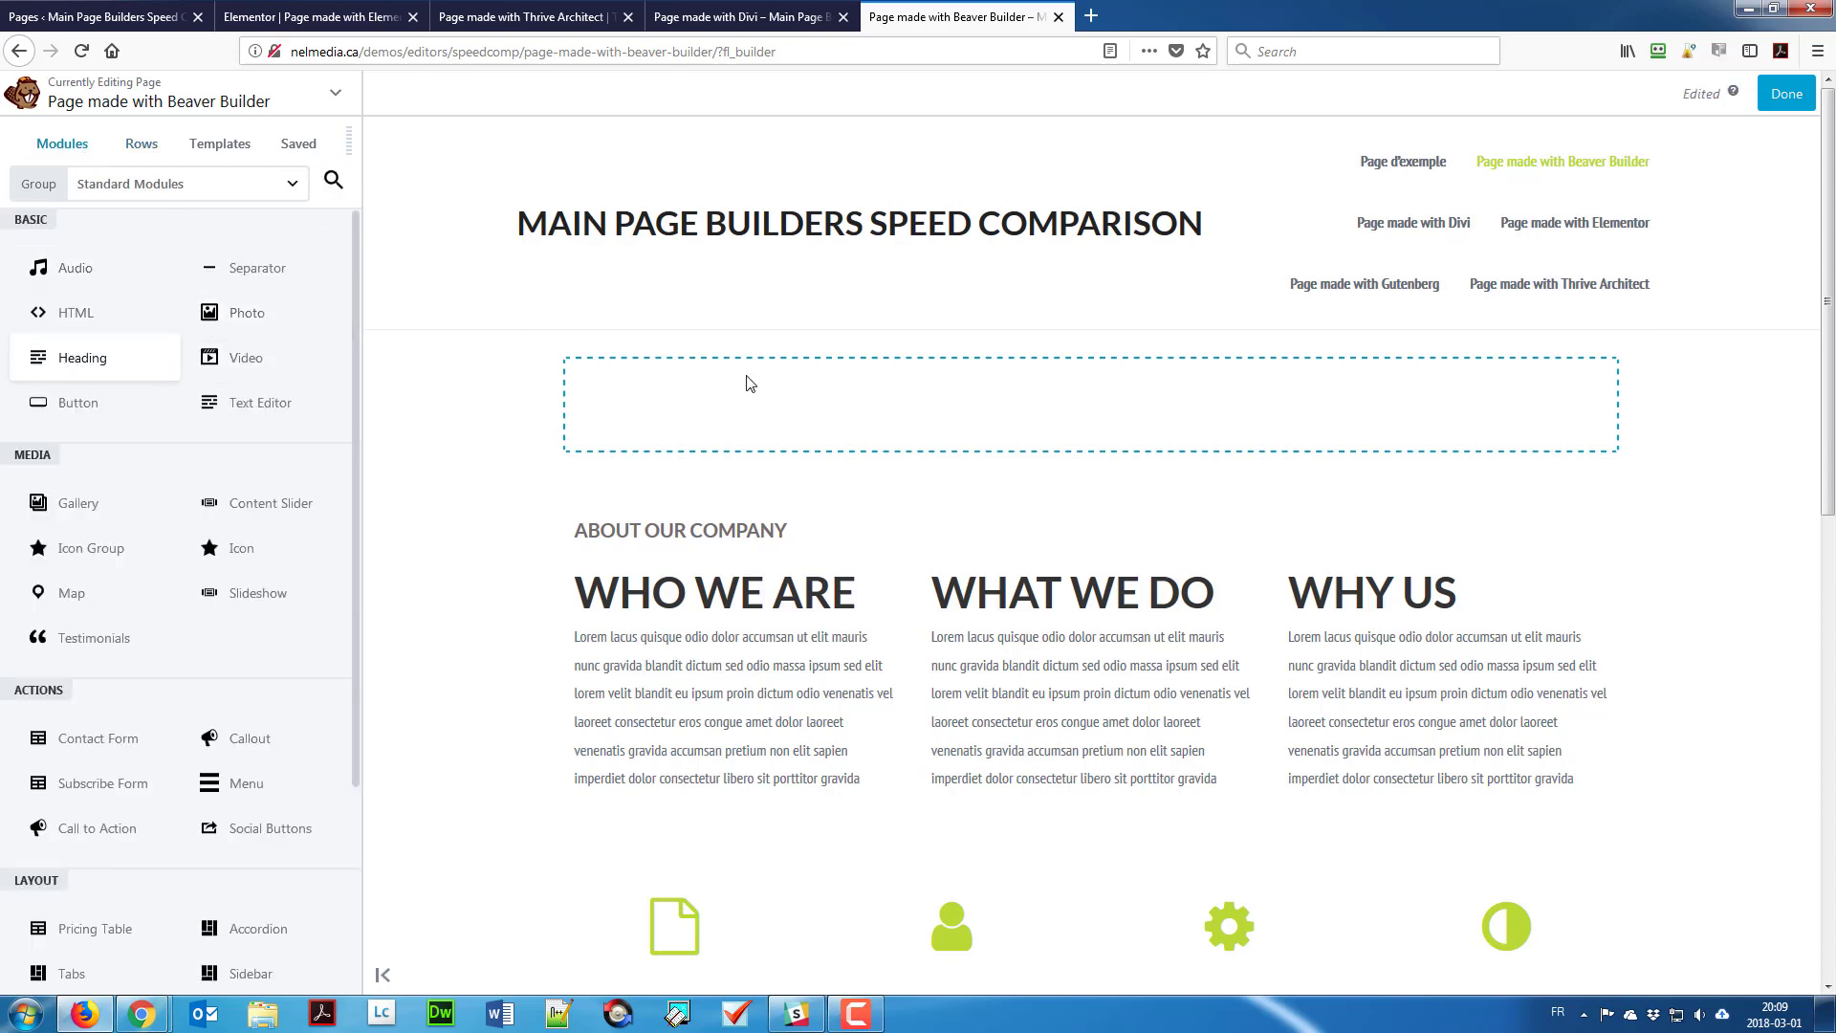
{"action": "left_click_drag", "start_coordinate": [751, 384], "coordinate": [802, 400]}
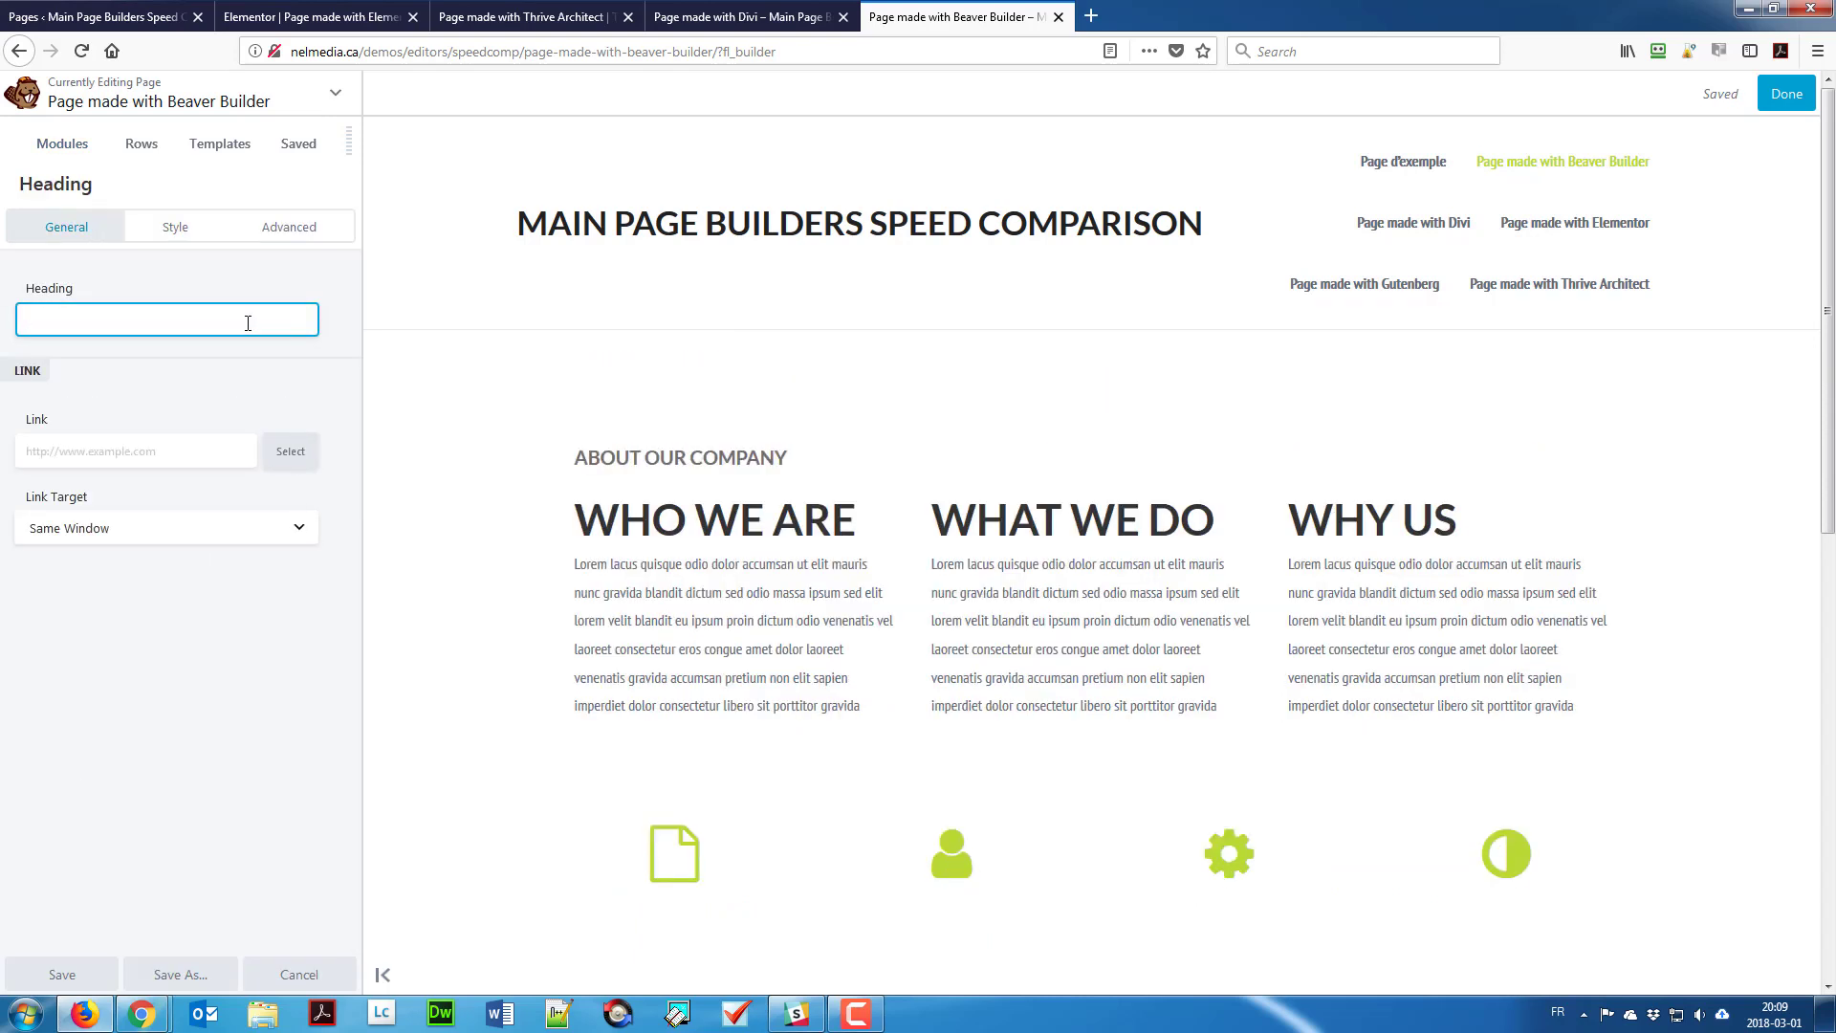
{"action": "type", "text": "Ab"}
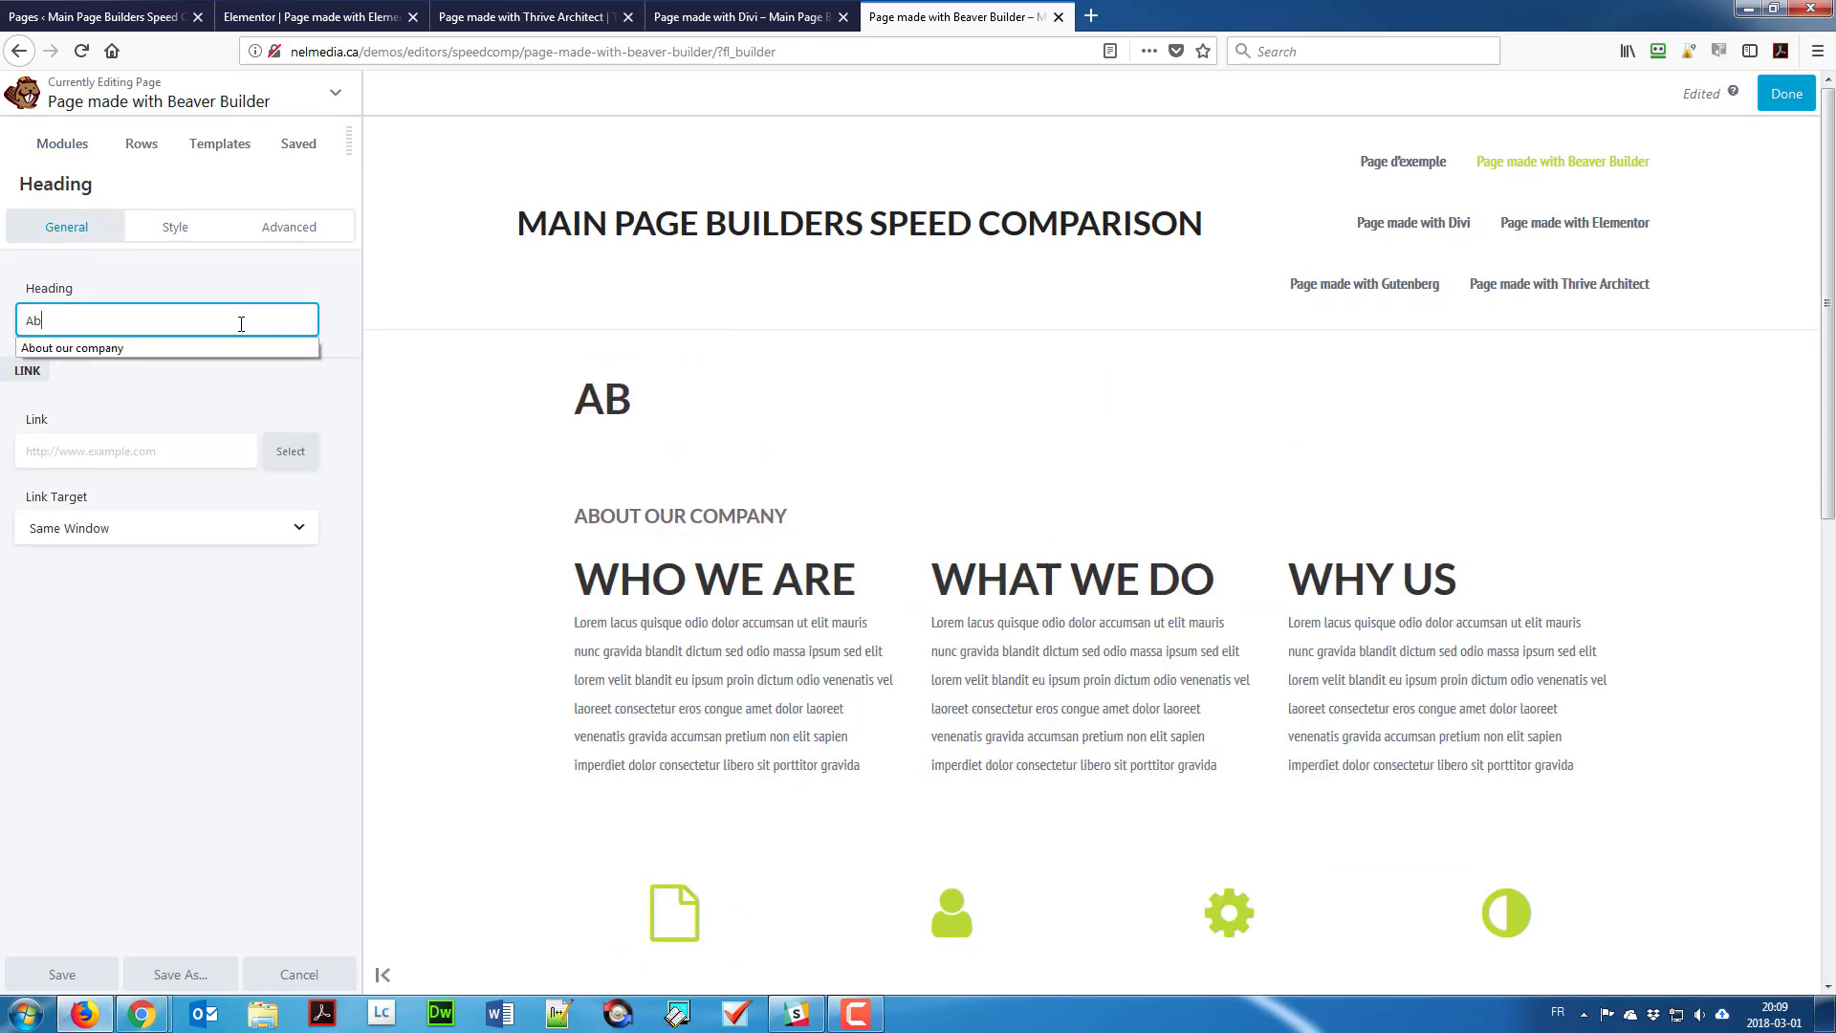
{"action": "type", "text": "o"}
{"action": "key", "text": "Down"}
{"action": "key", "text": "Tab"}
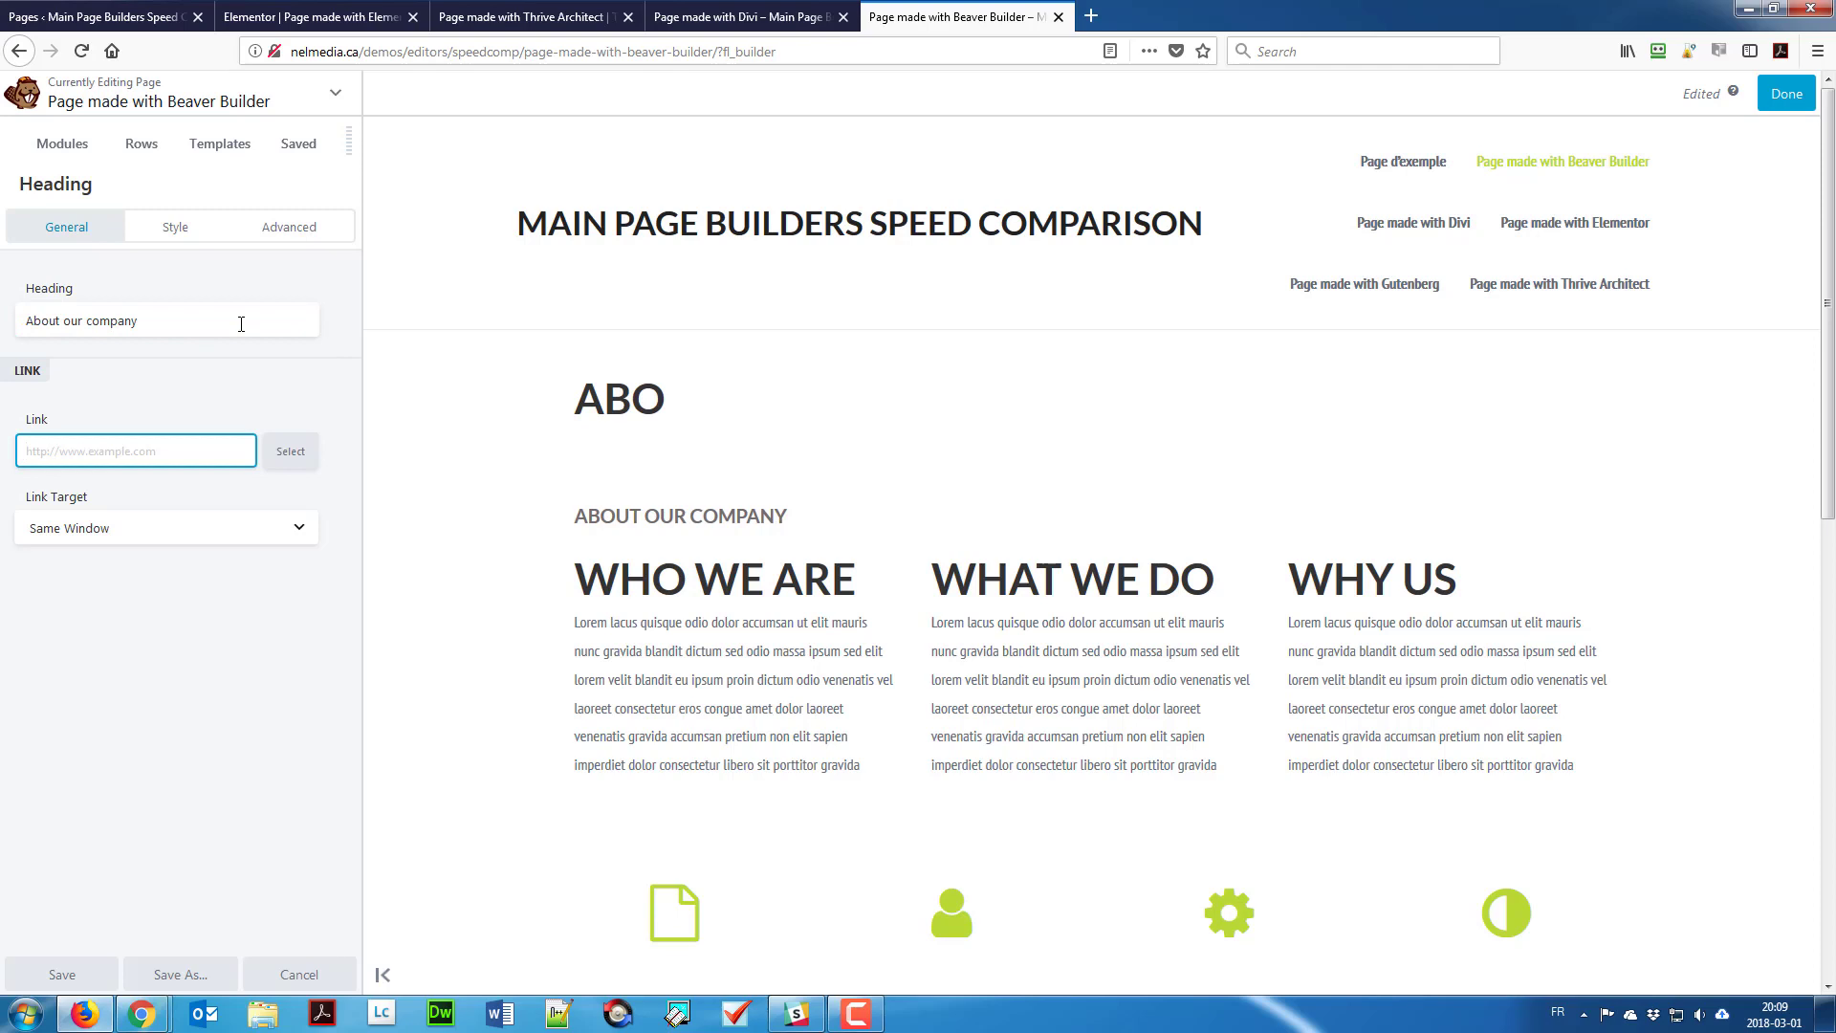
{"action": "left_click", "coordinate": [228, 314]}
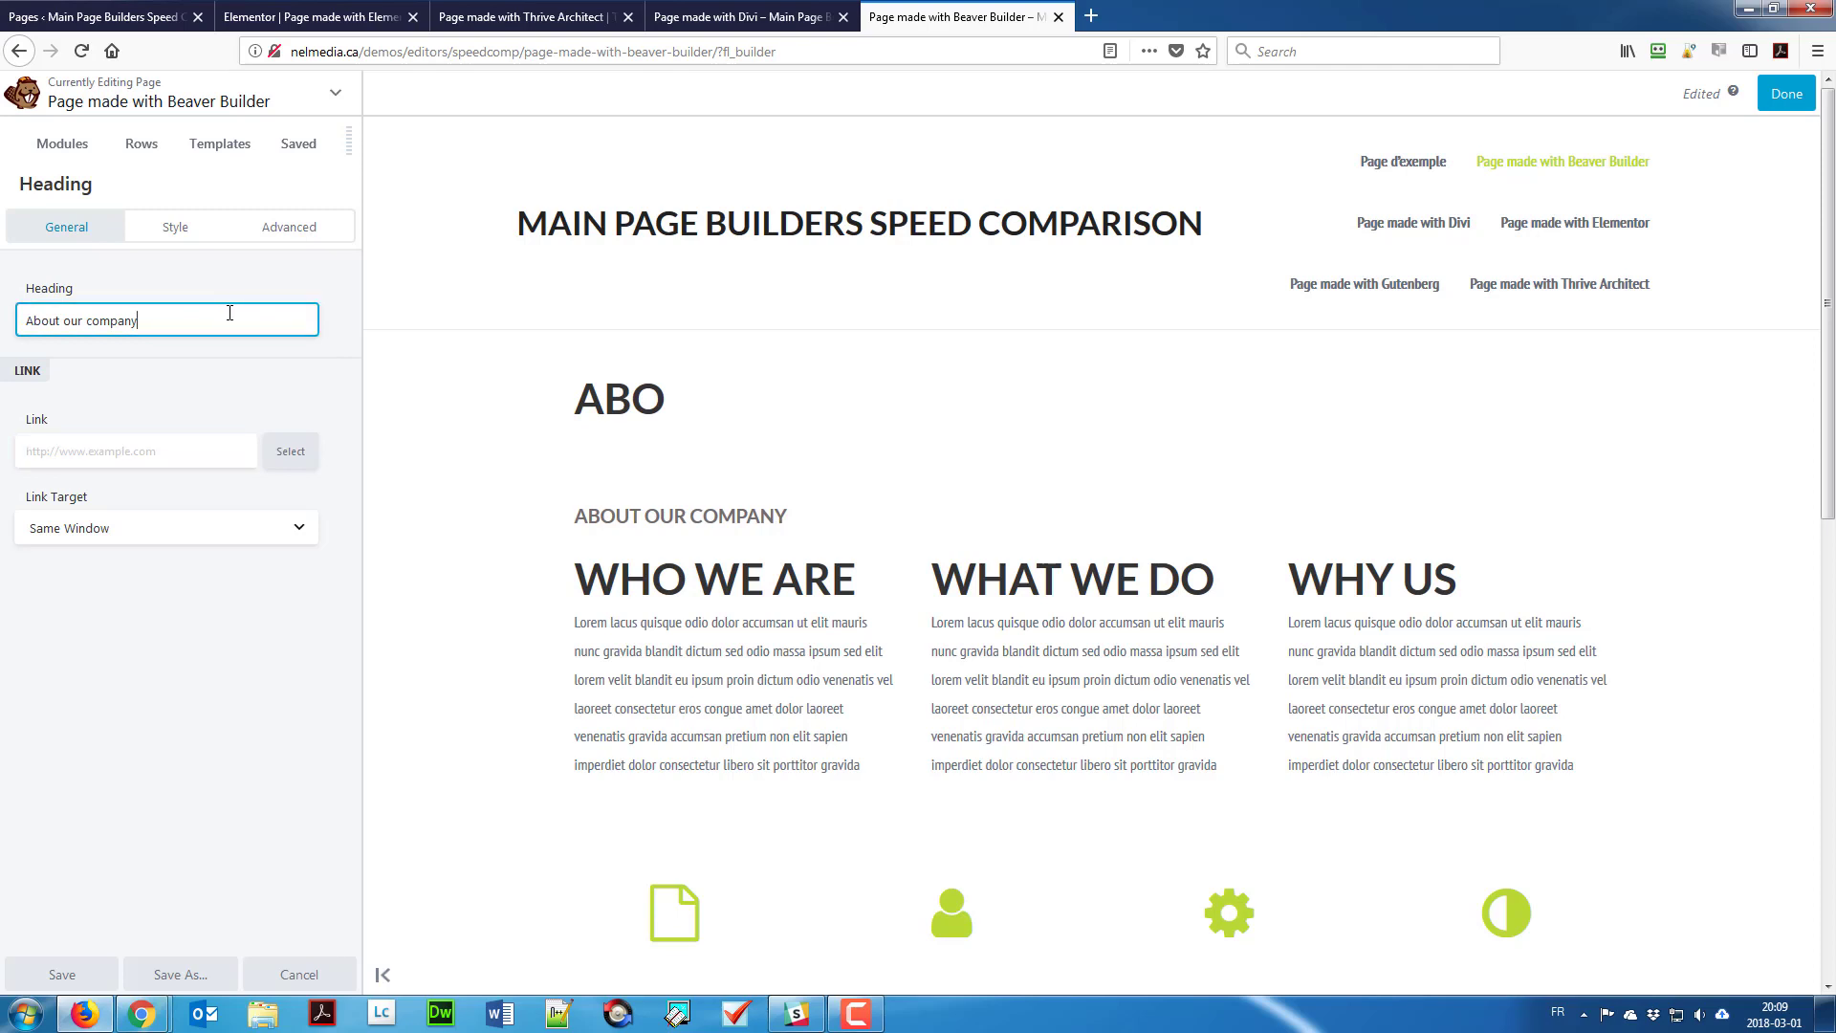
{"action": "key", "text": "Tab"}
{"action": "left_click", "coordinate": [230, 313]}
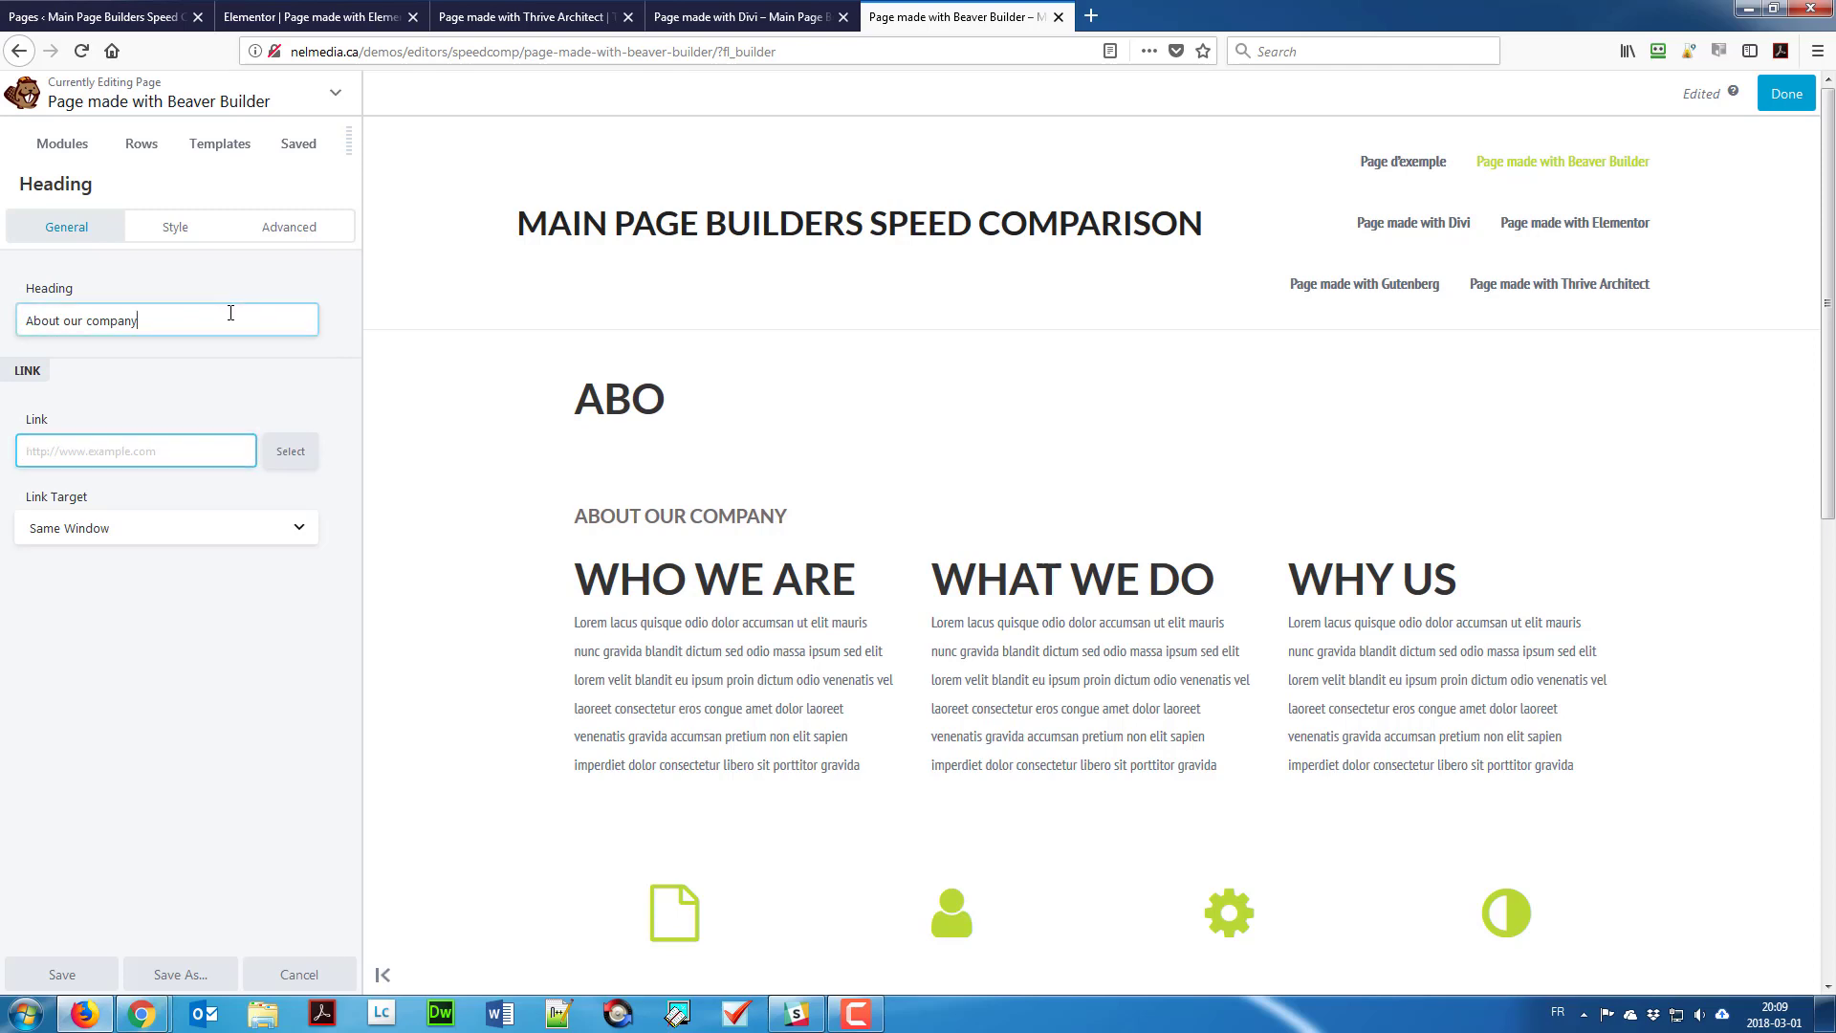
{"action": "key", "text": "BackSpace"}
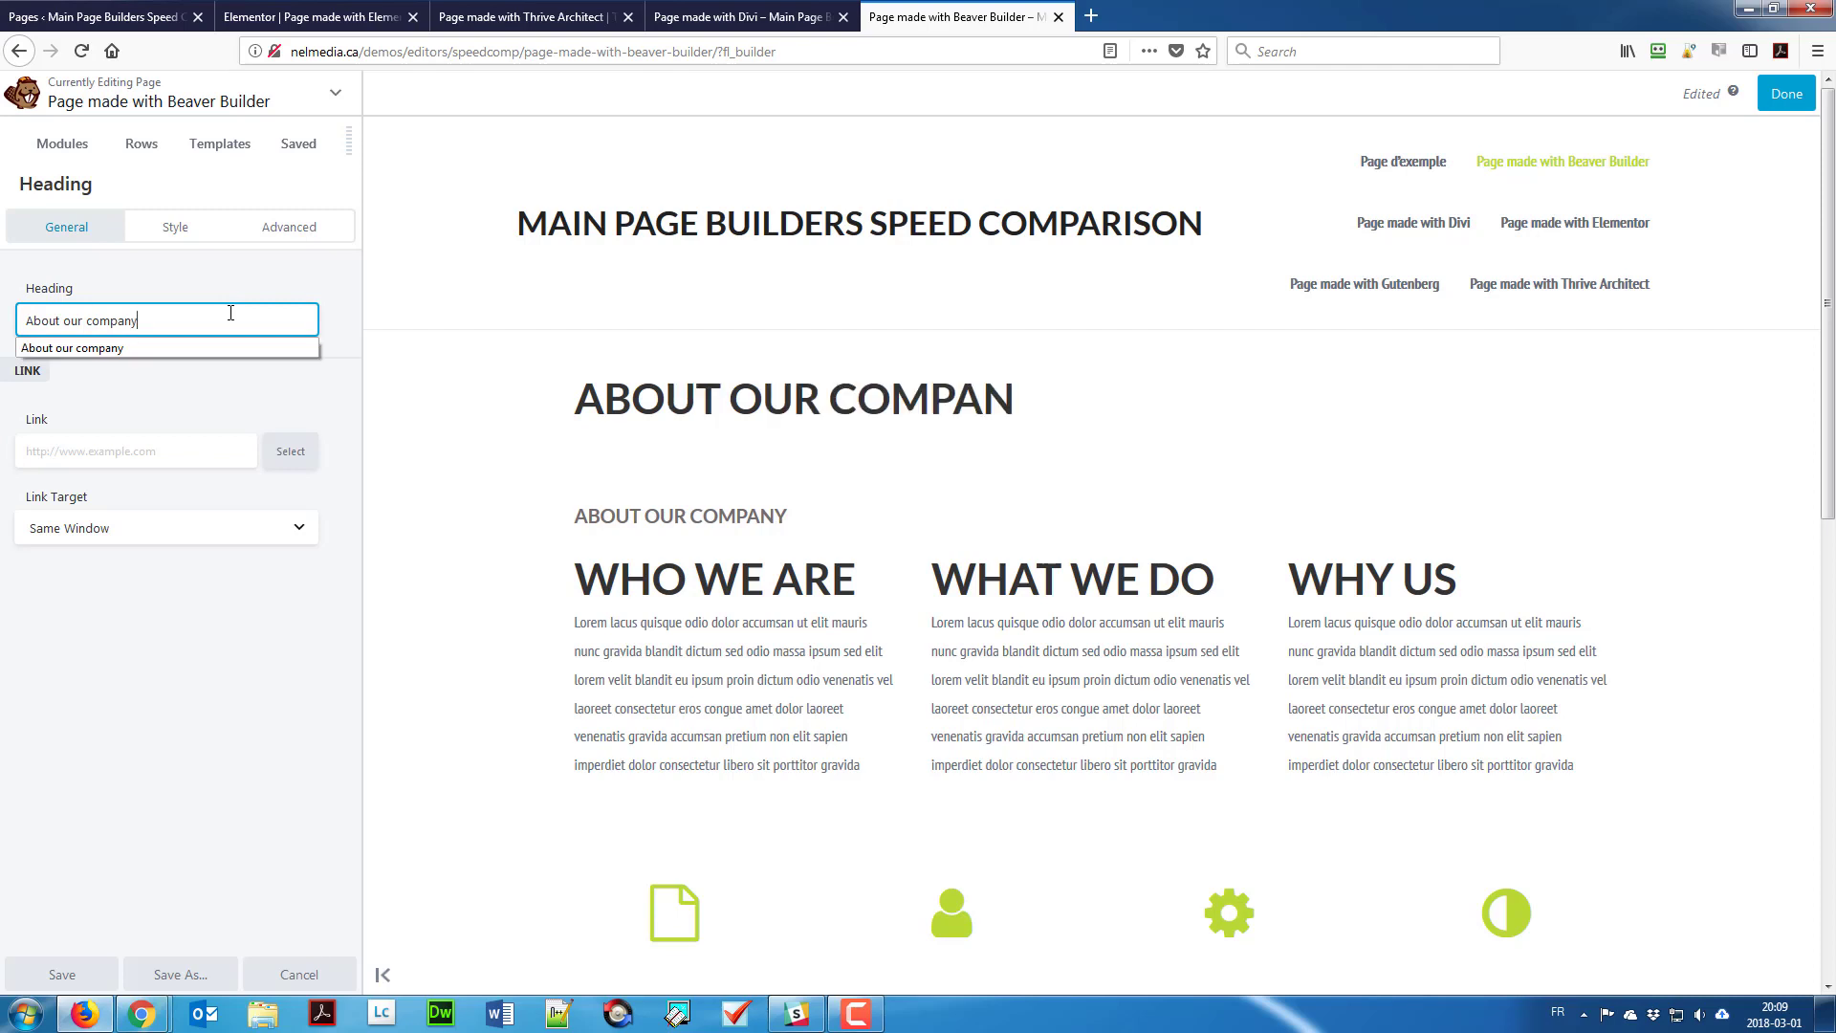
{"action": "type", "text": "y"}
{"action": "left_click", "coordinate": [254, 401]}
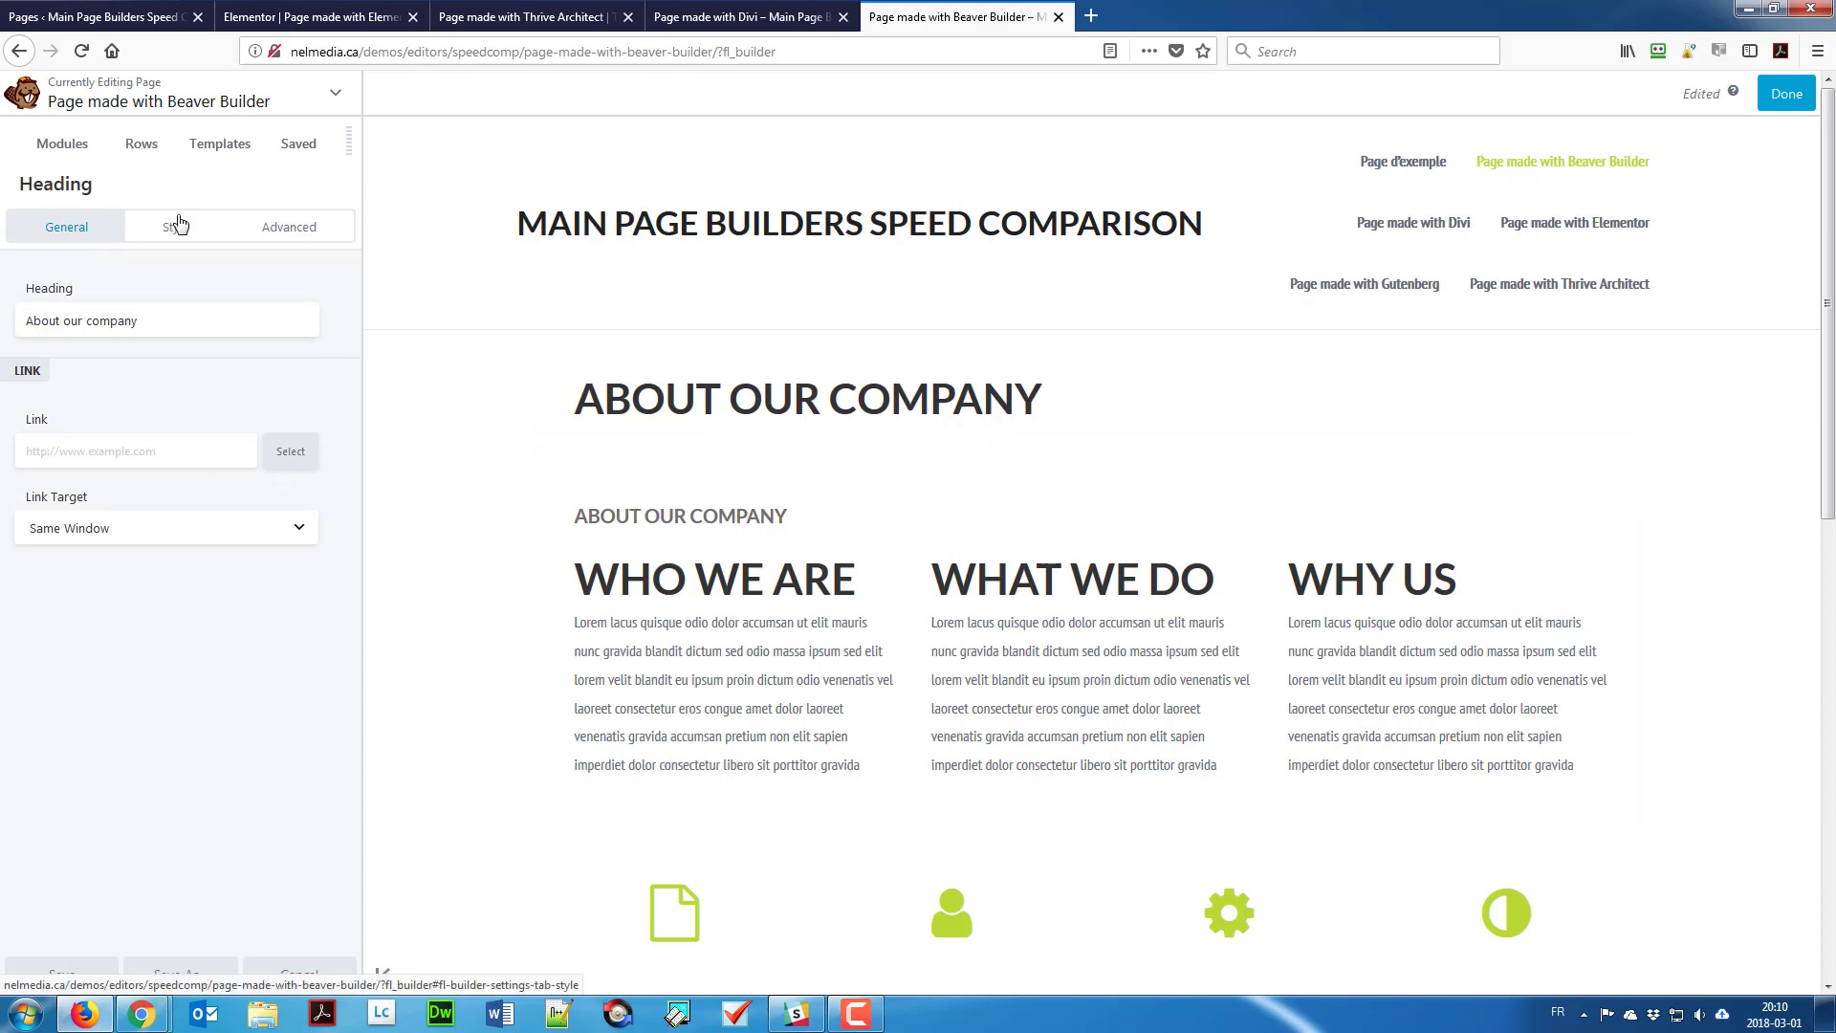
Step: Set the HTML tag of the new "About our company" heading to h2
{"action": "left_click", "coordinate": [153, 320]}
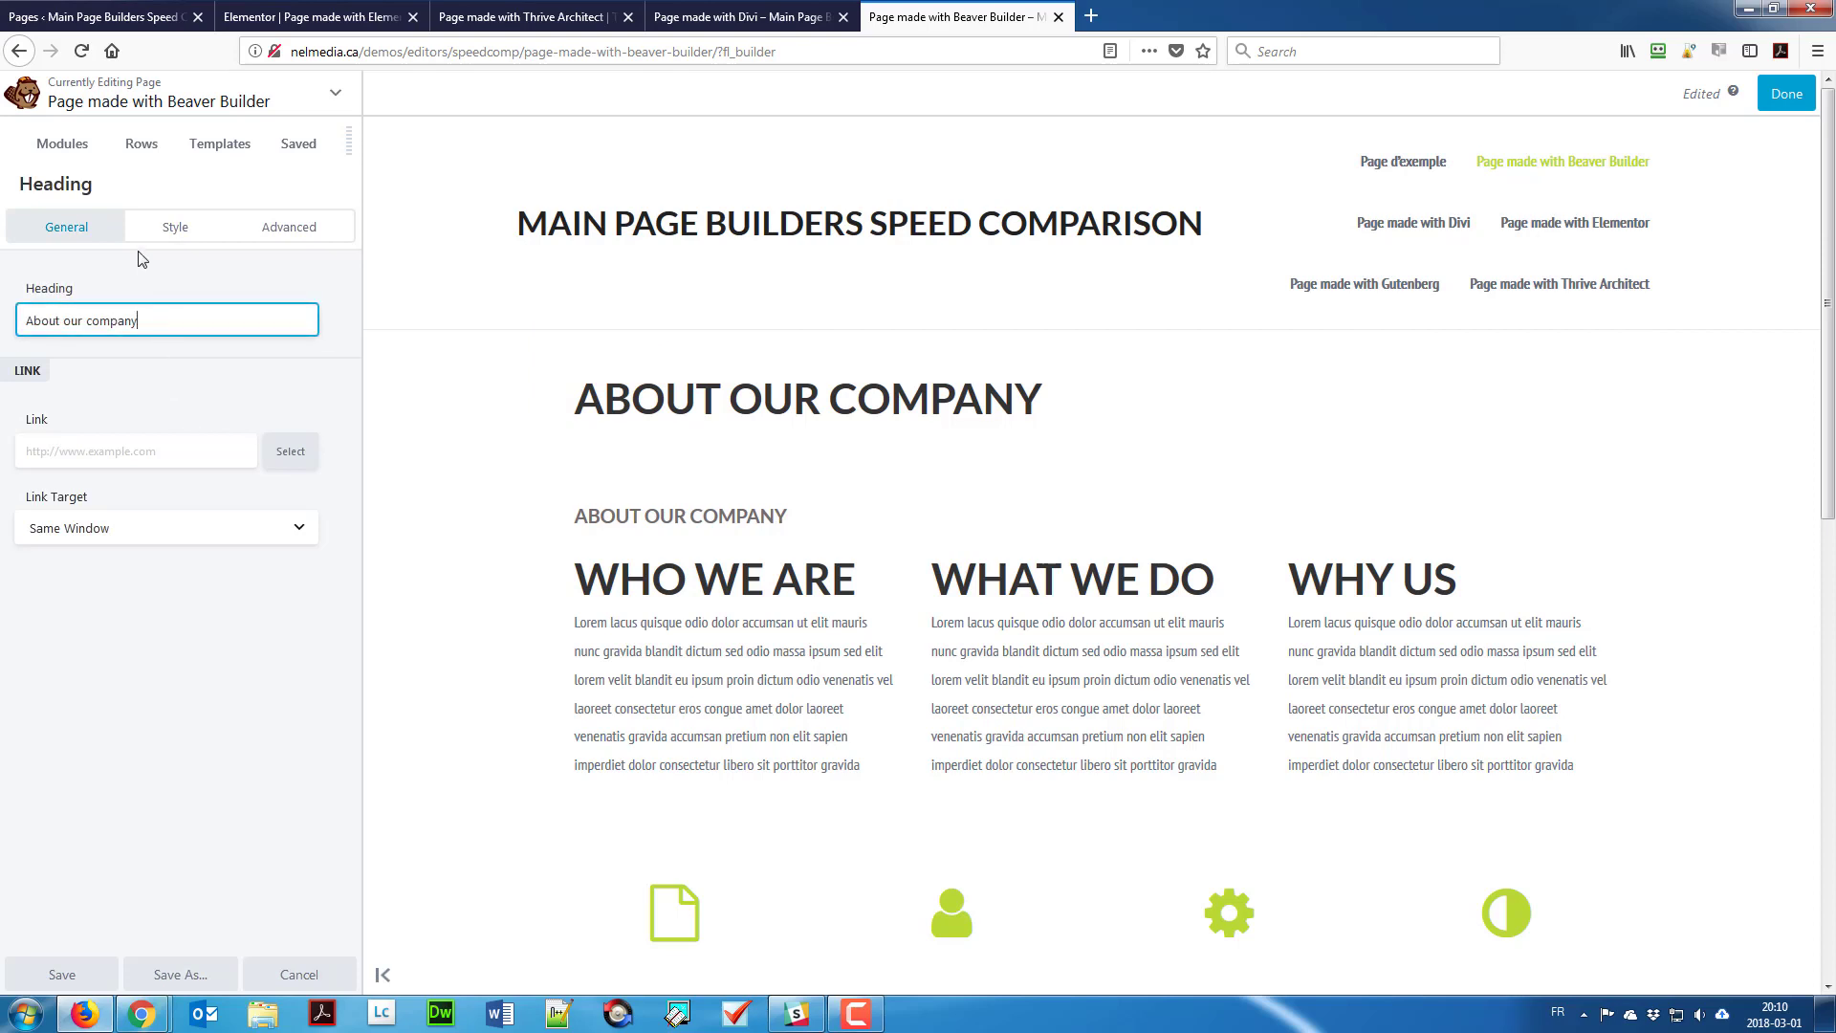
{"action": "left_click", "coordinate": [163, 229]}
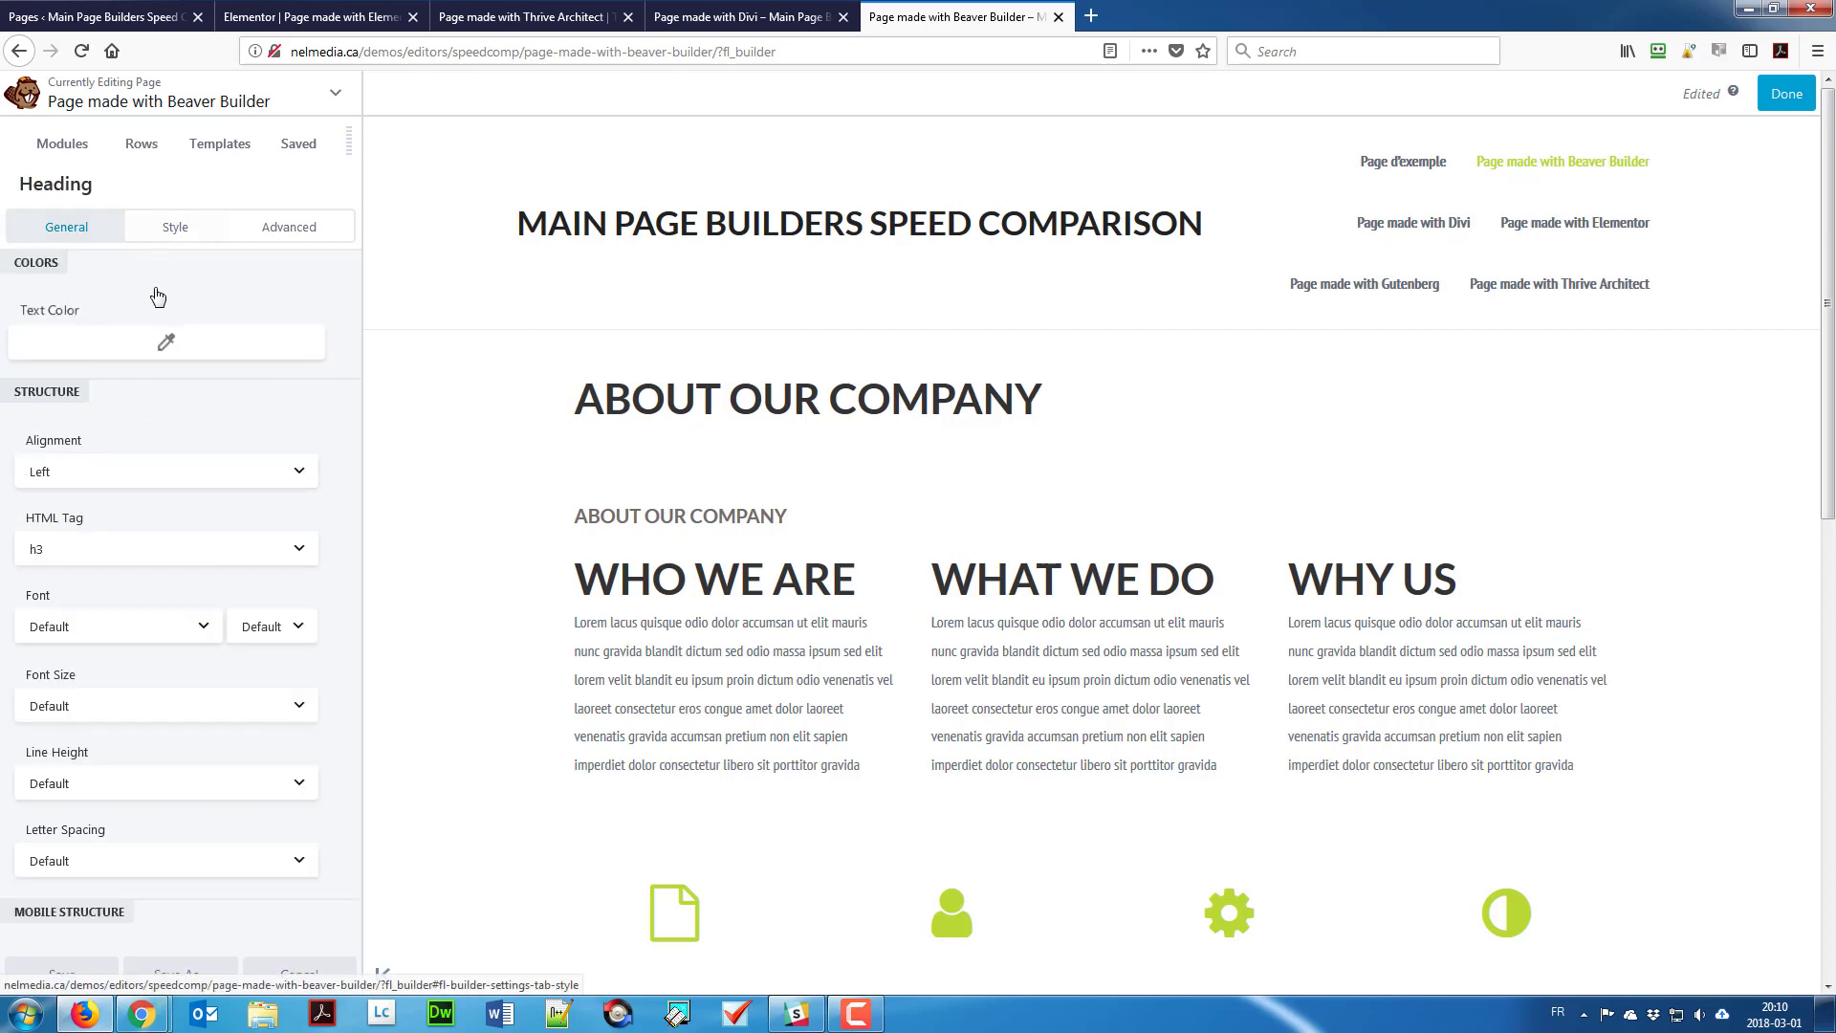
{"action": "left_click", "coordinate": [119, 551]}
{"action": "left_click", "coordinate": [98, 601]}
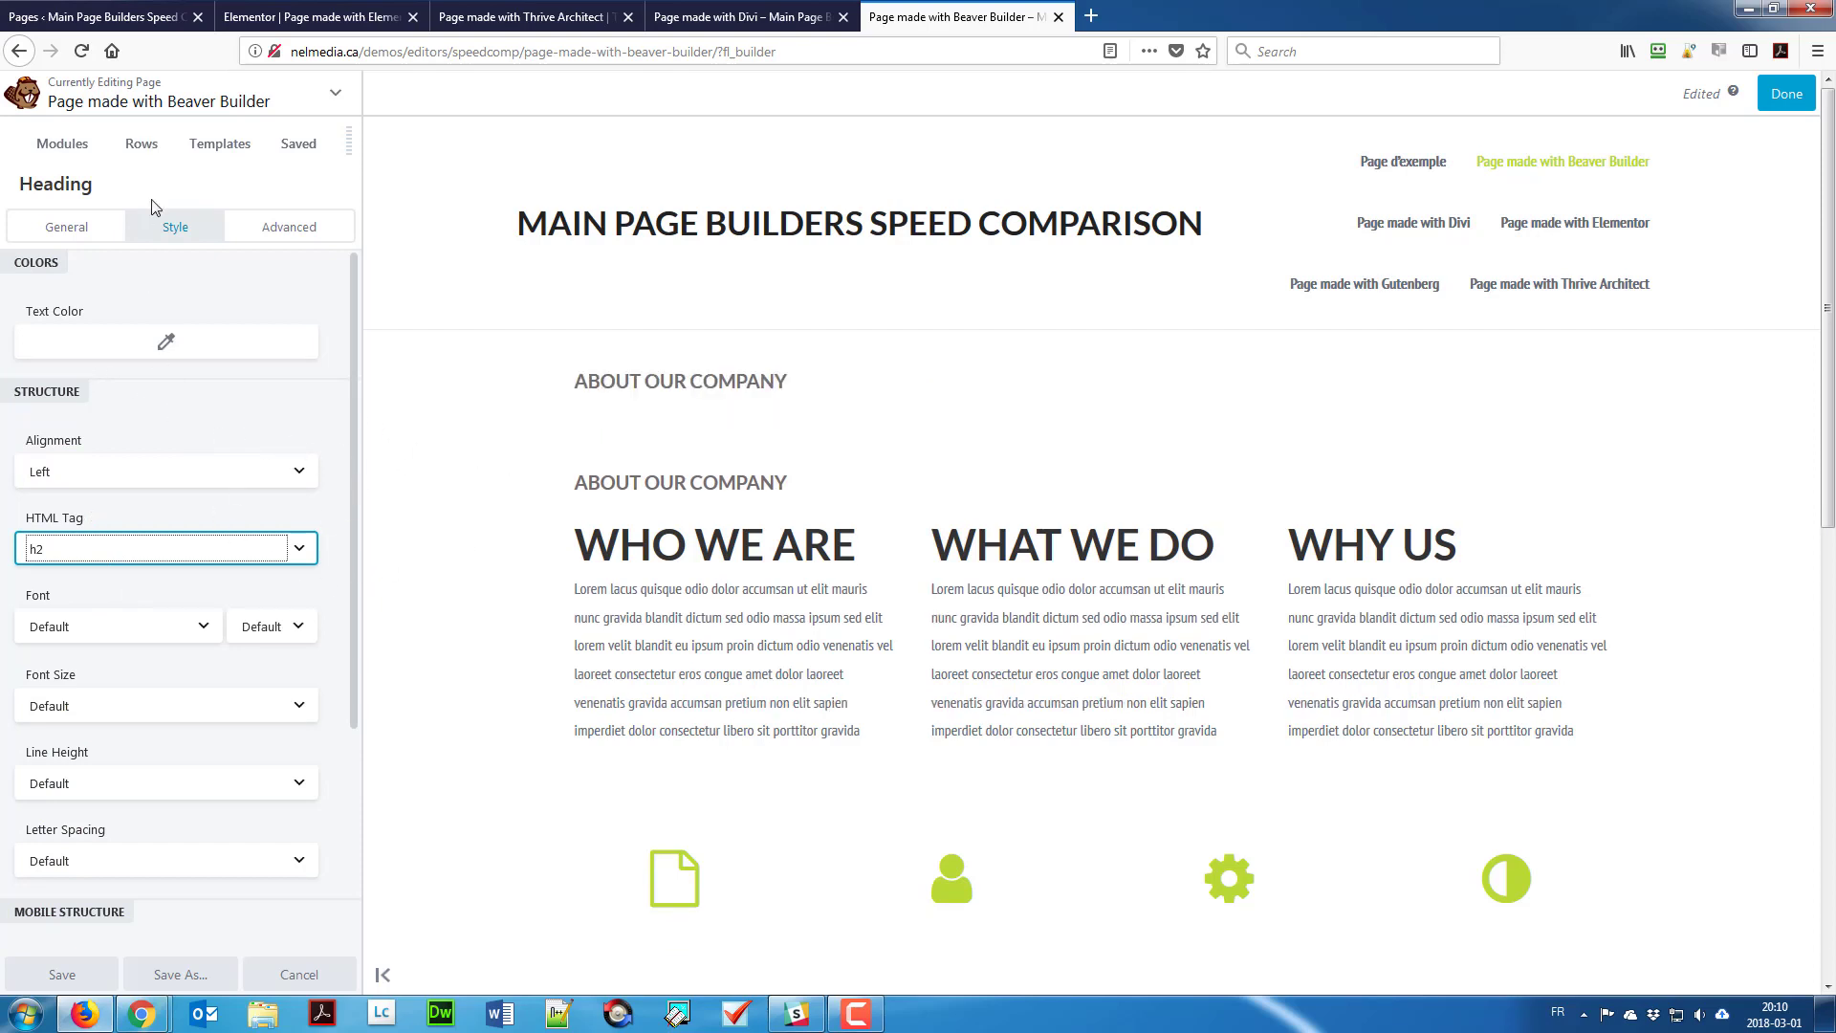
Step: Add a three-column row below the new h2 heading and place a Heading module reading "Who we are" in its first column
{"action": "left_click", "coordinate": [141, 146]}
{"action": "left_click_drag", "start_coordinate": [123, 327], "coordinate": [765, 469]}
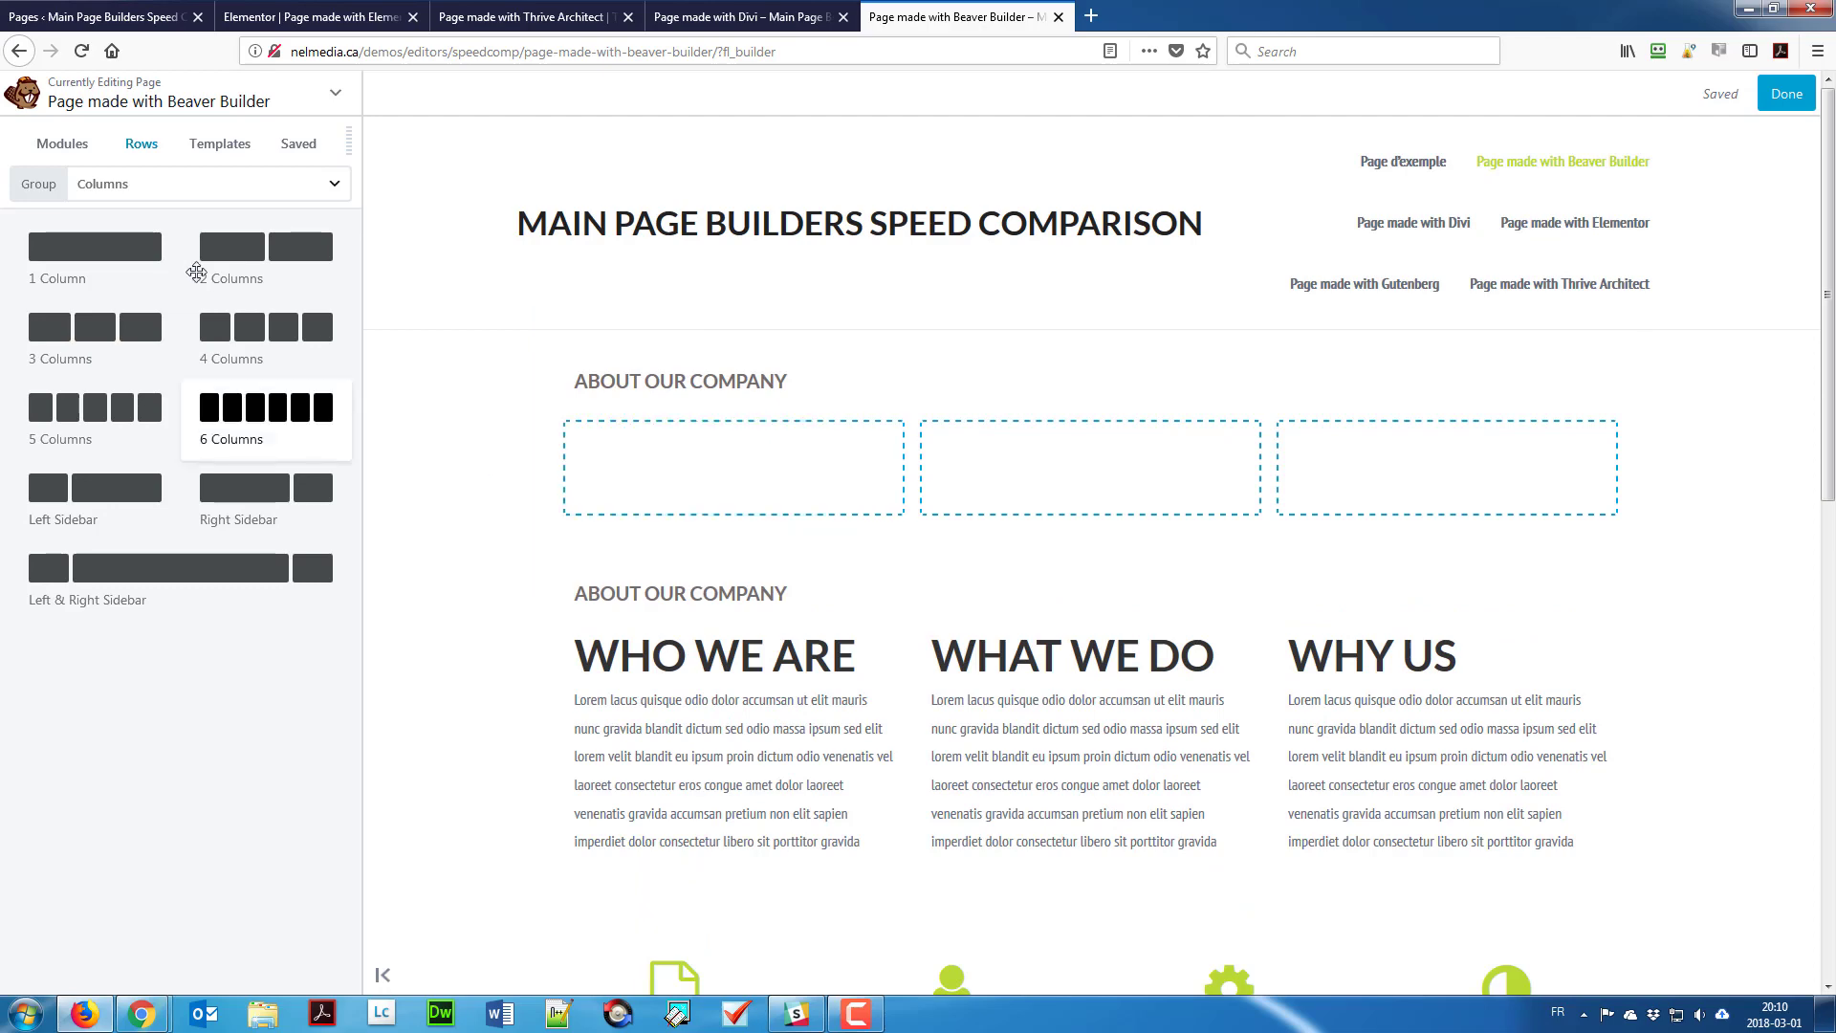
{"action": "left_click", "coordinate": [62, 145]}
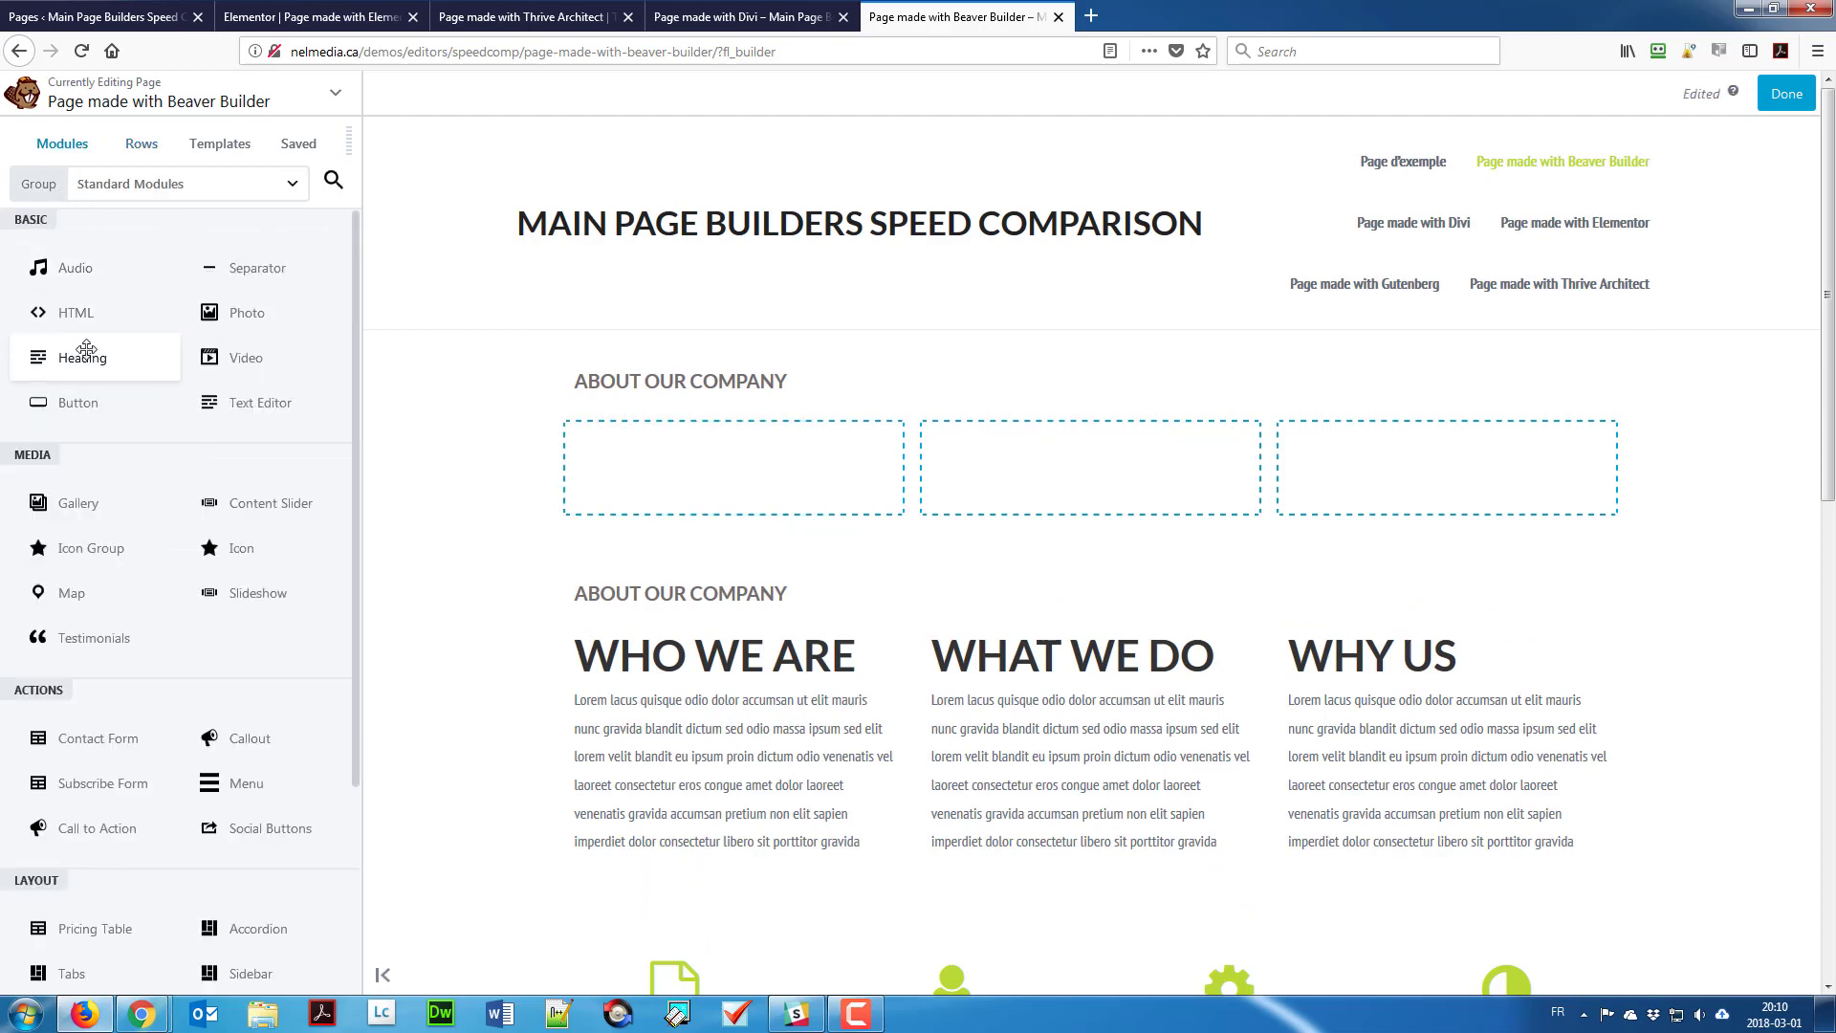
{"action": "left_click_drag", "start_coordinate": [67, 354], "coordinate": [662, 522]}
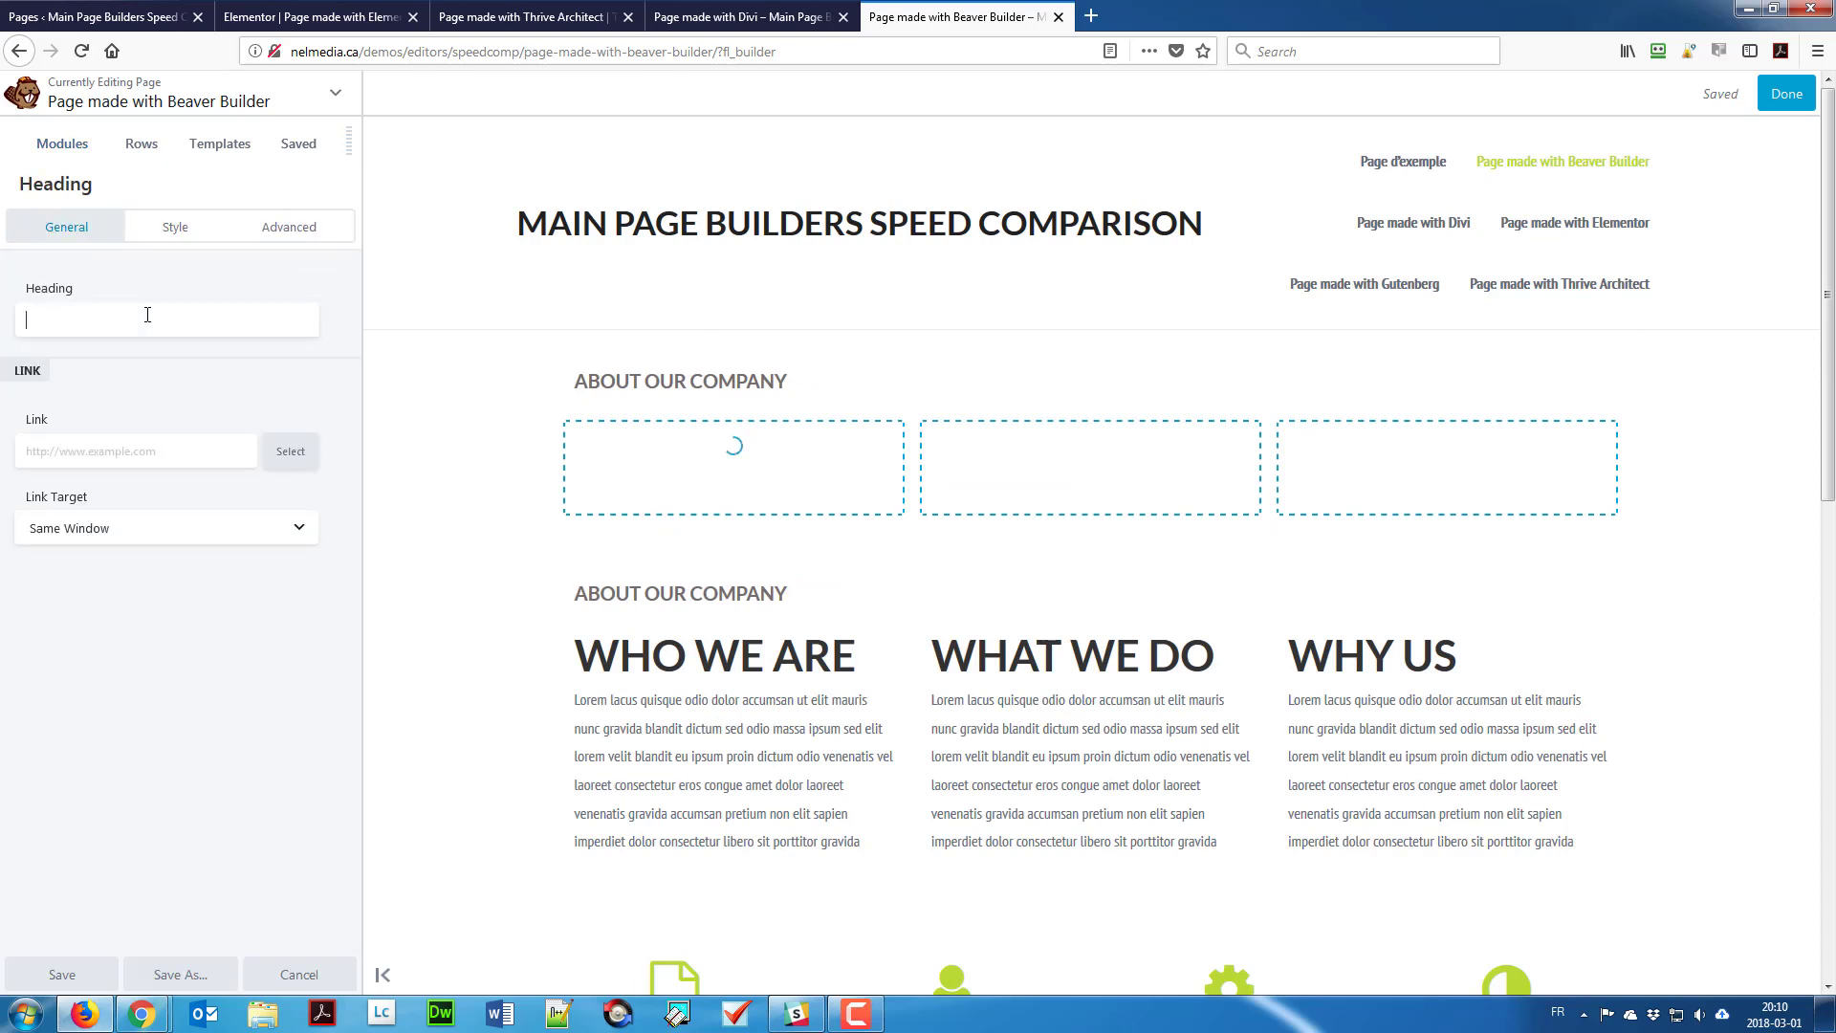
{"action": "left_click", "coordinate": [155, 320]}
{"action": "type", "text": "Who"}
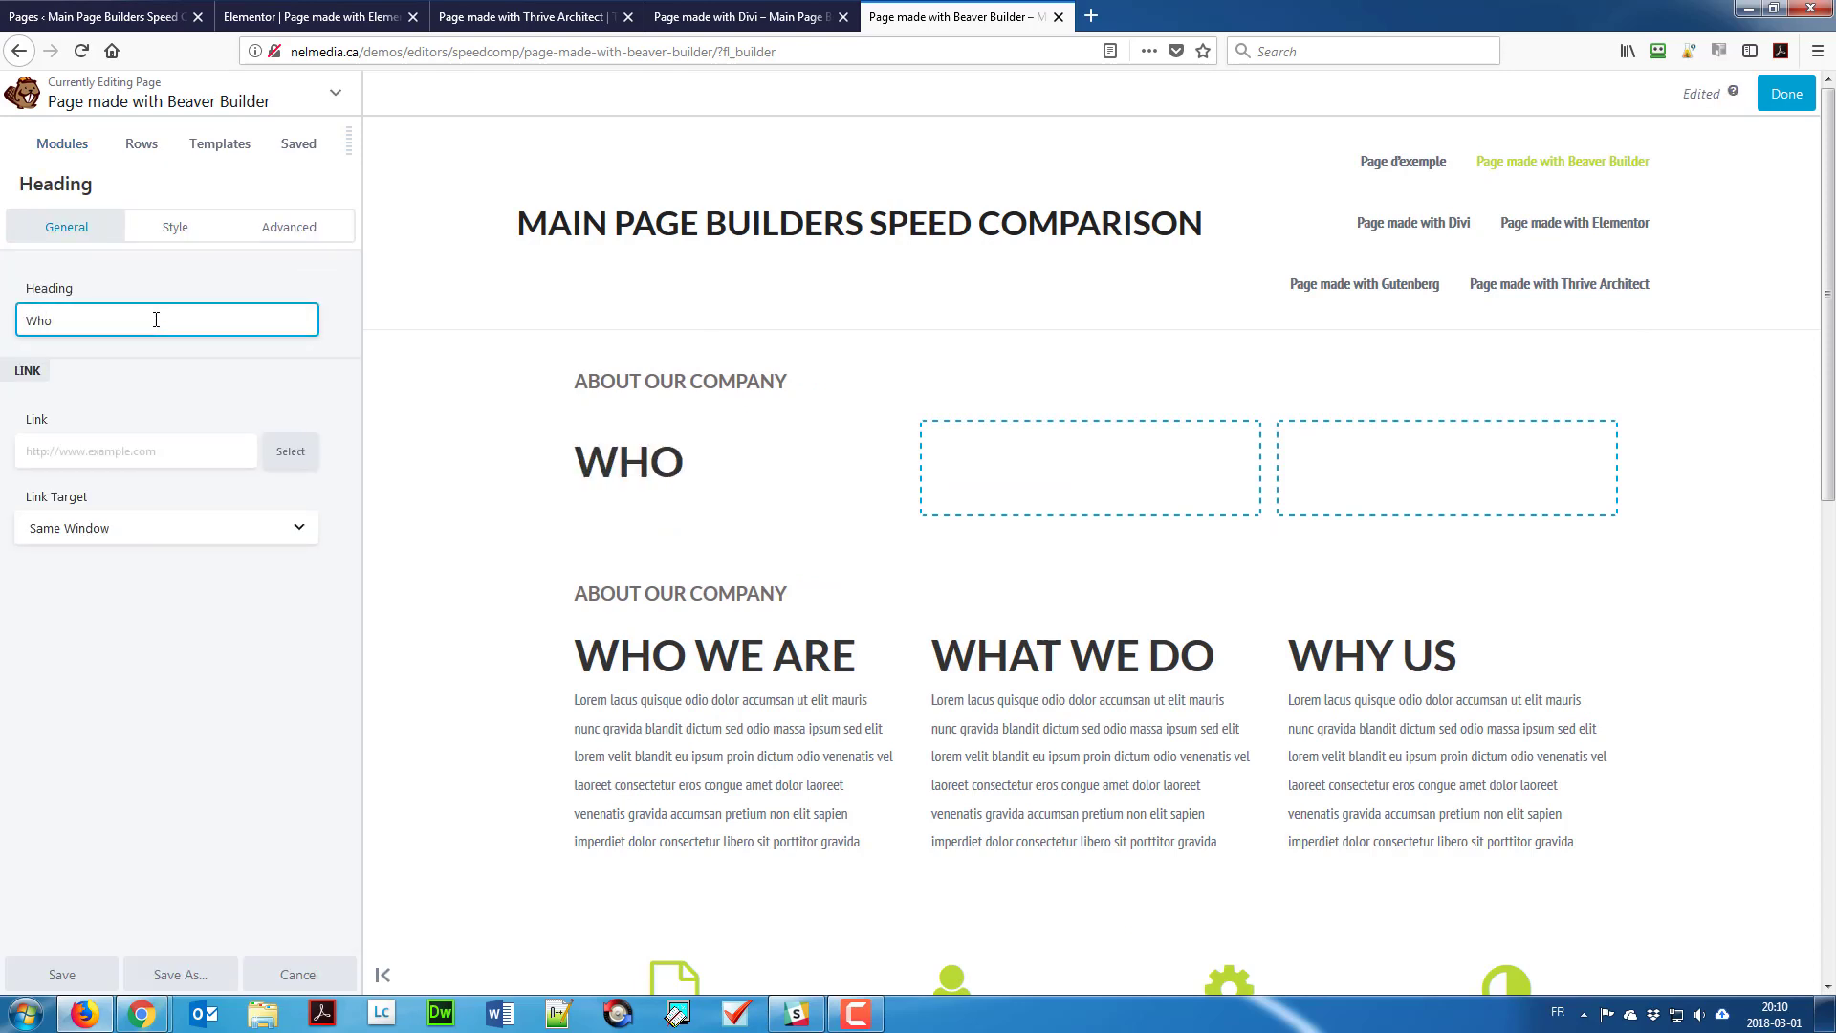
{"action": "type", "text": " we are"}
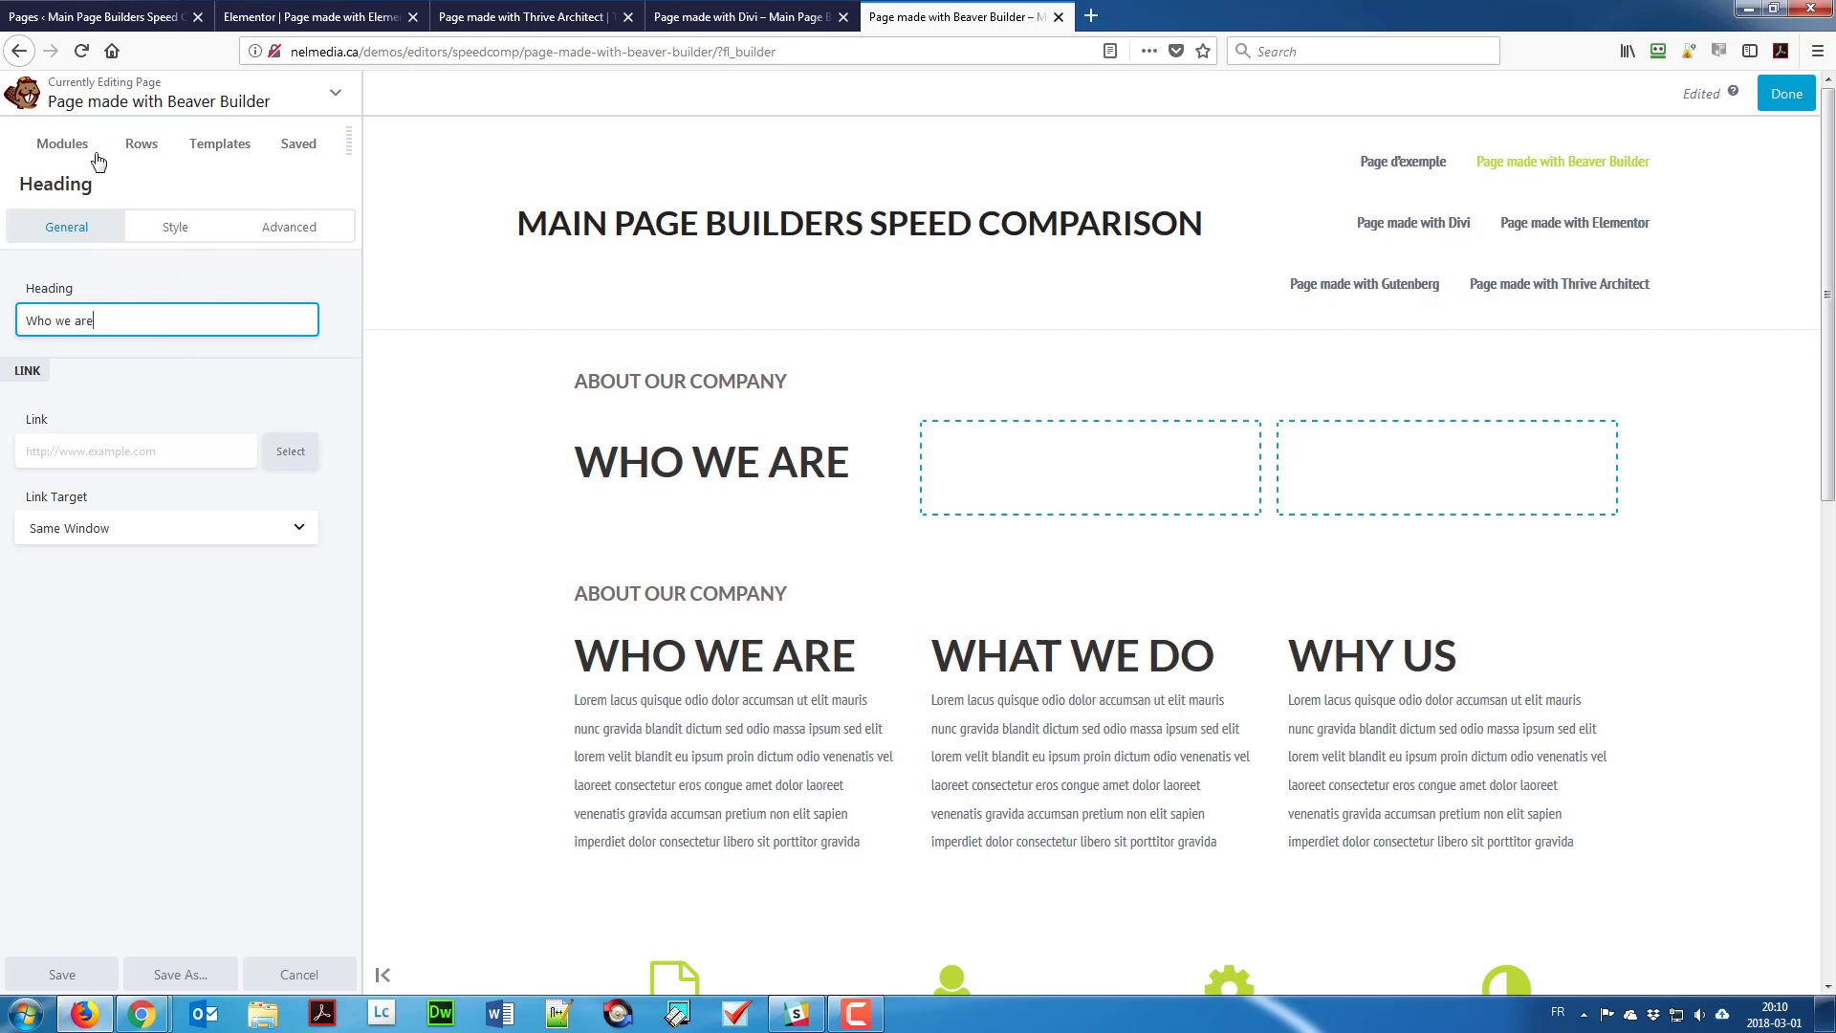
Step: Place a Text Editor module below the new "Who we are" heading, containing the "Lorem lacus quisque odio dolor…" paragraph
{"action": "key", "text": "Return"}
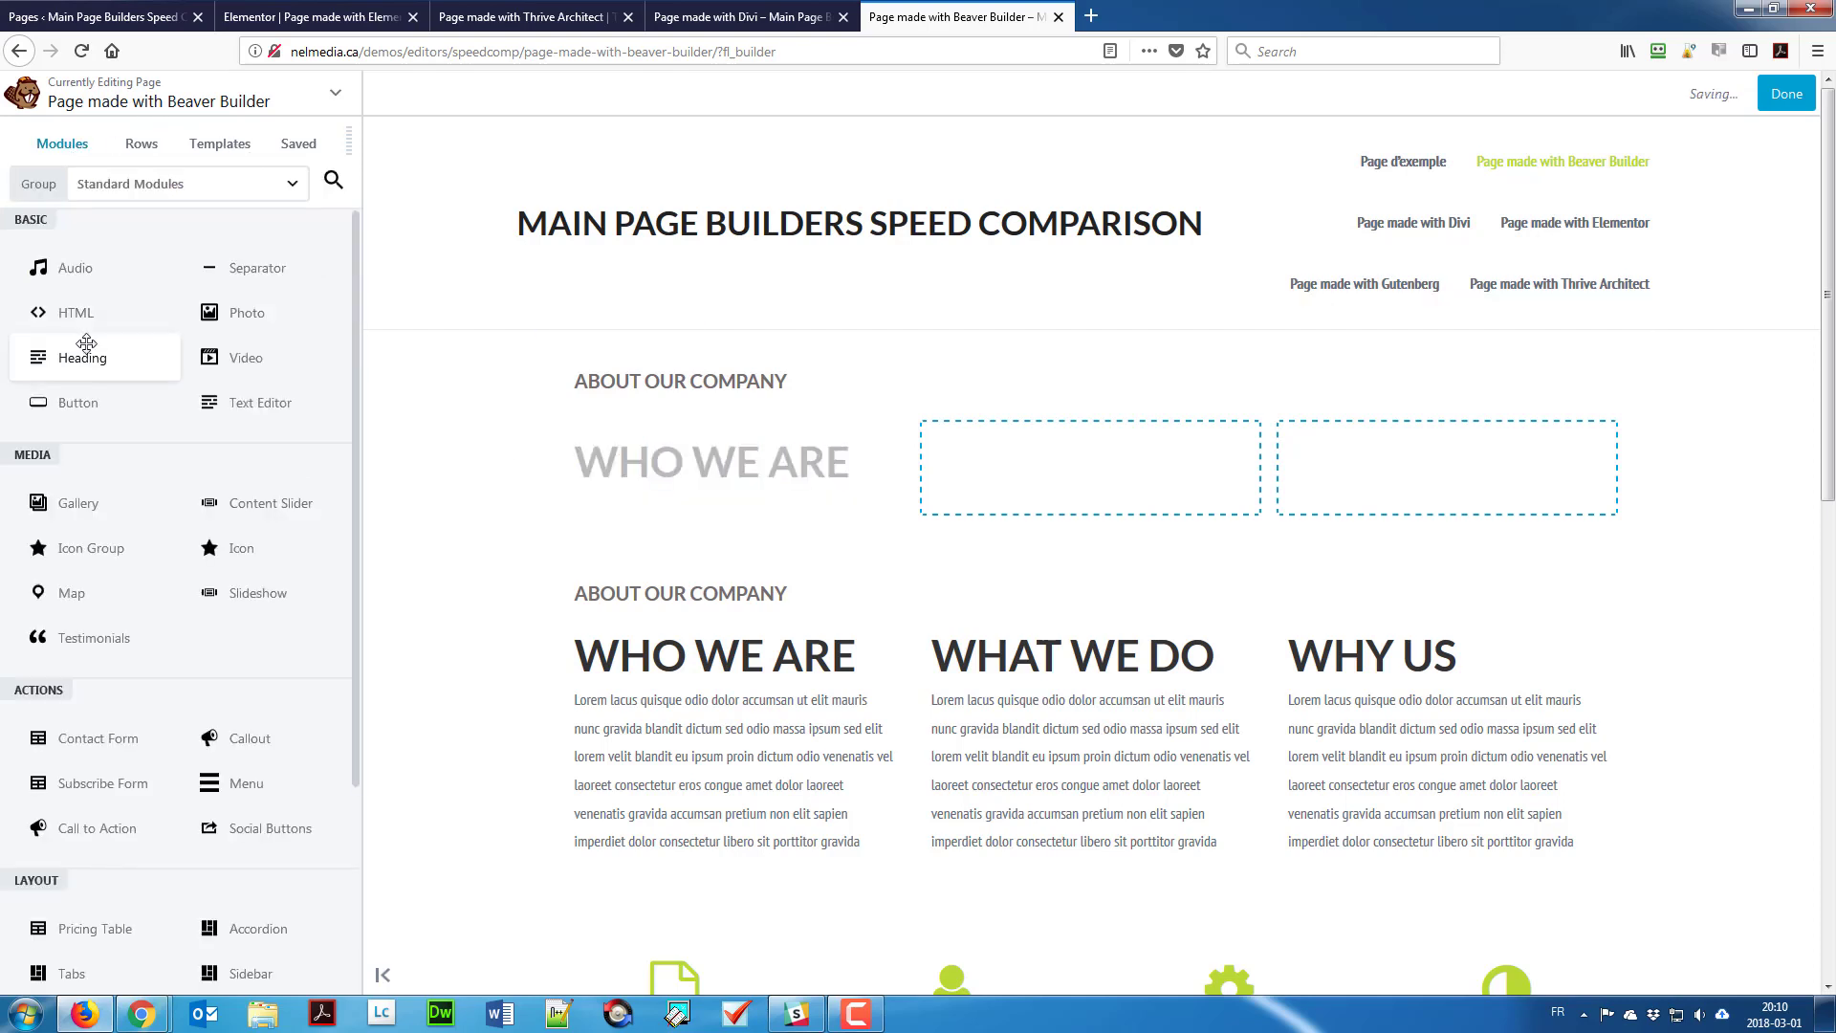
{"action": "left_click_drag", "start_coordinate": [204, 411], "coordinate": [681, 569]}
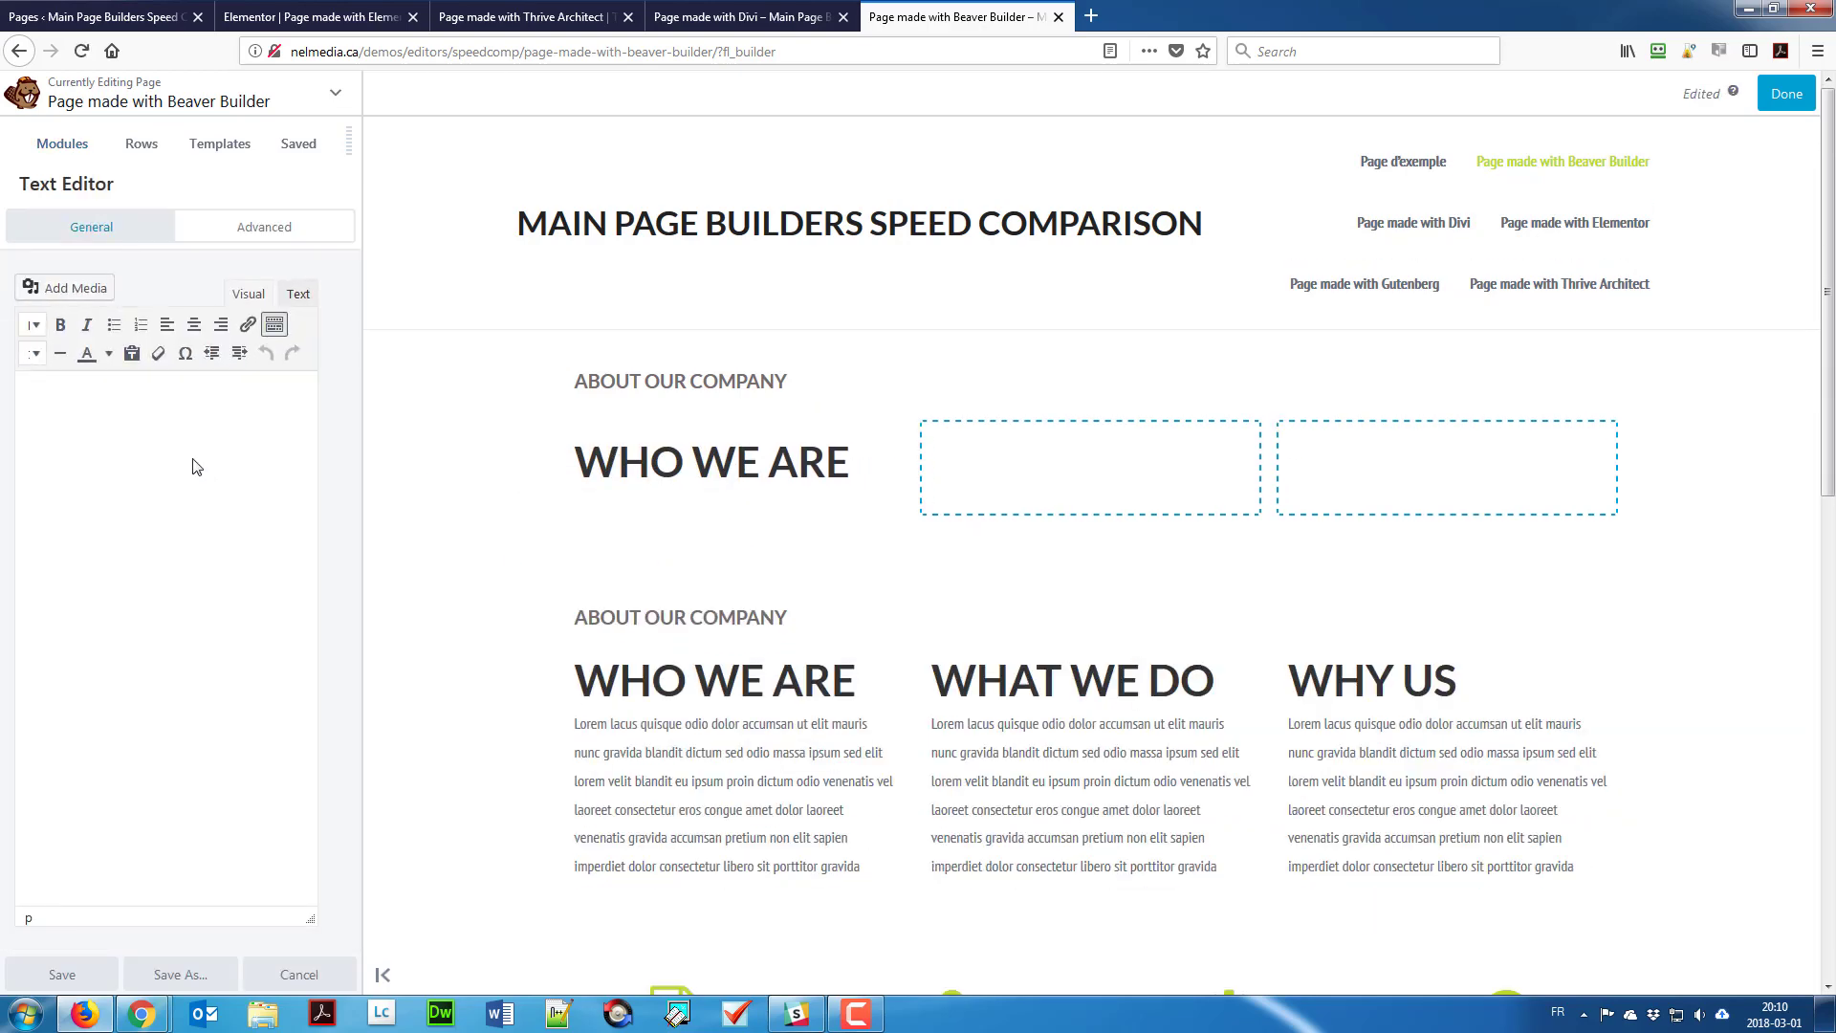
{"action": "type", "text": "Lorem lacus quisque odio dolor accumsan ut elit mauris nunc gravida blandit dictum sed odio massa ipsum sed elit lorem velit blandit eu ipsum proin dictum odio venenatis vel laoreet consectetur eros congue amet dolor laoreet venenatis gravida accumsan pretium non elit sapien imperdiet dolor consectetur libero sit porttitor gravida"}
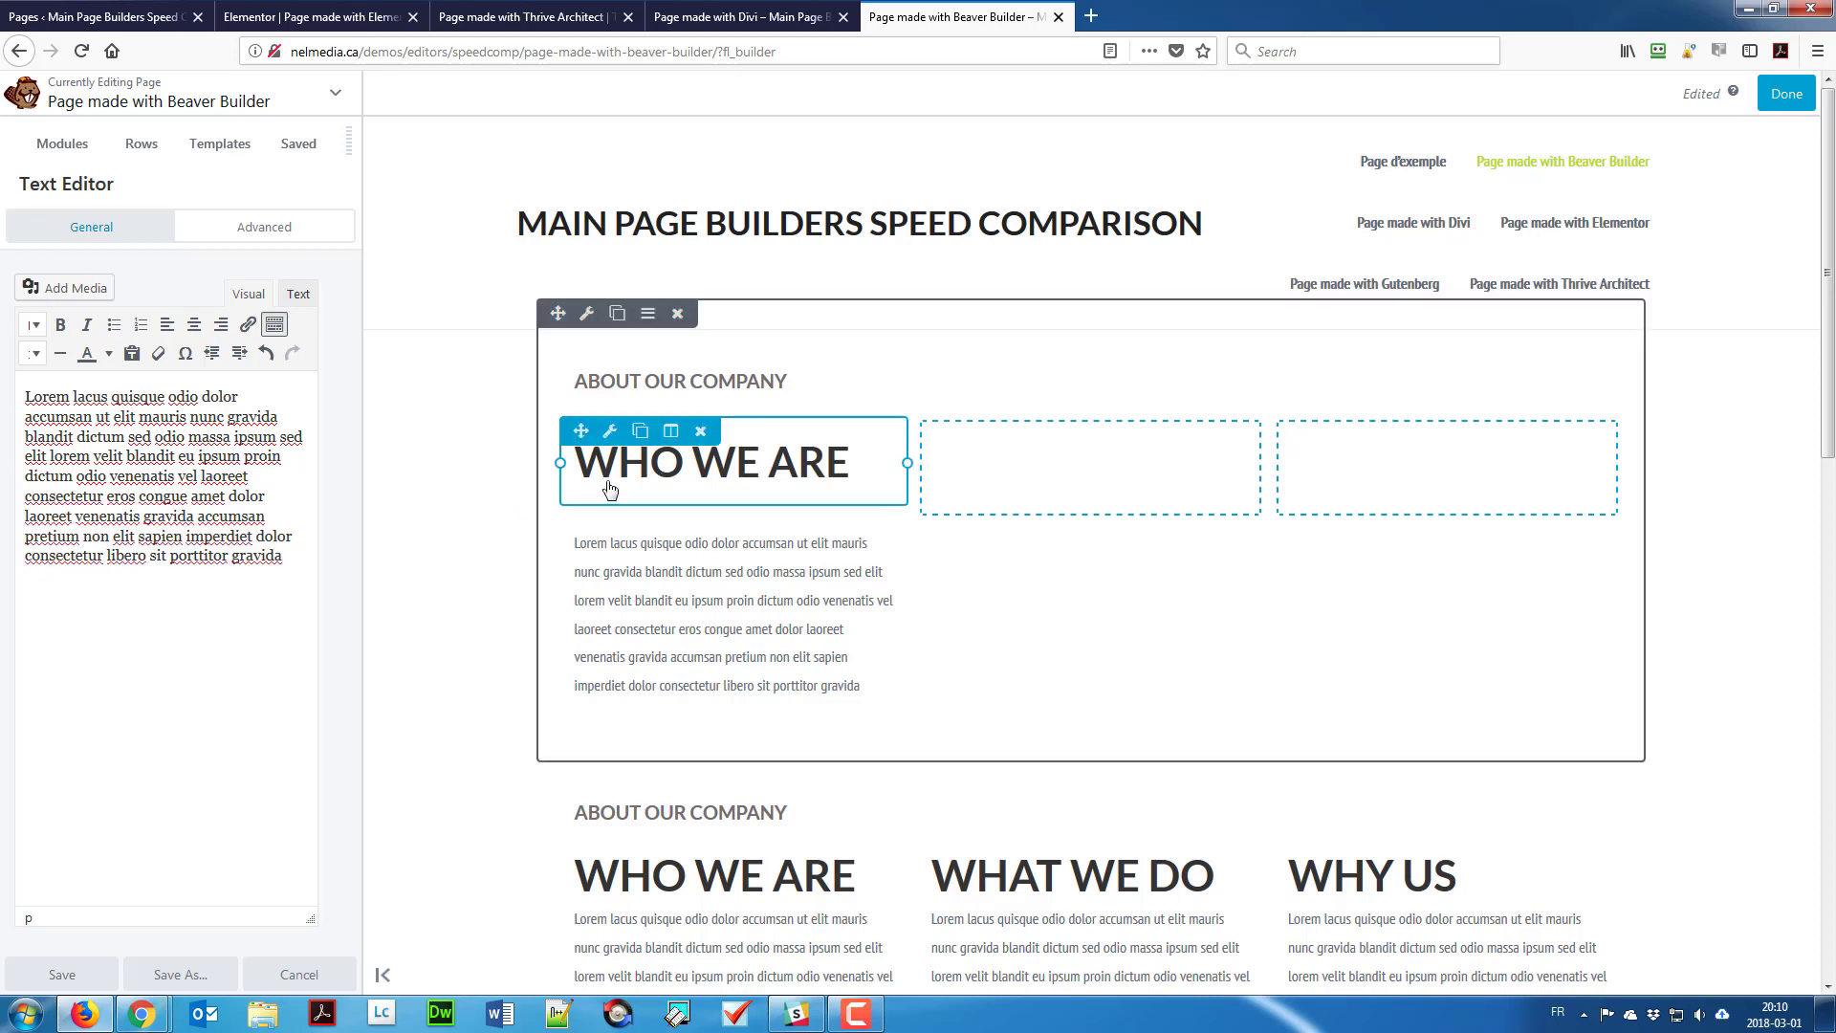
Step: Set the top and bottom margins of the new "Who we are" heading to 0 px
{"action": "left_click", "coordinate": [676, 499]}
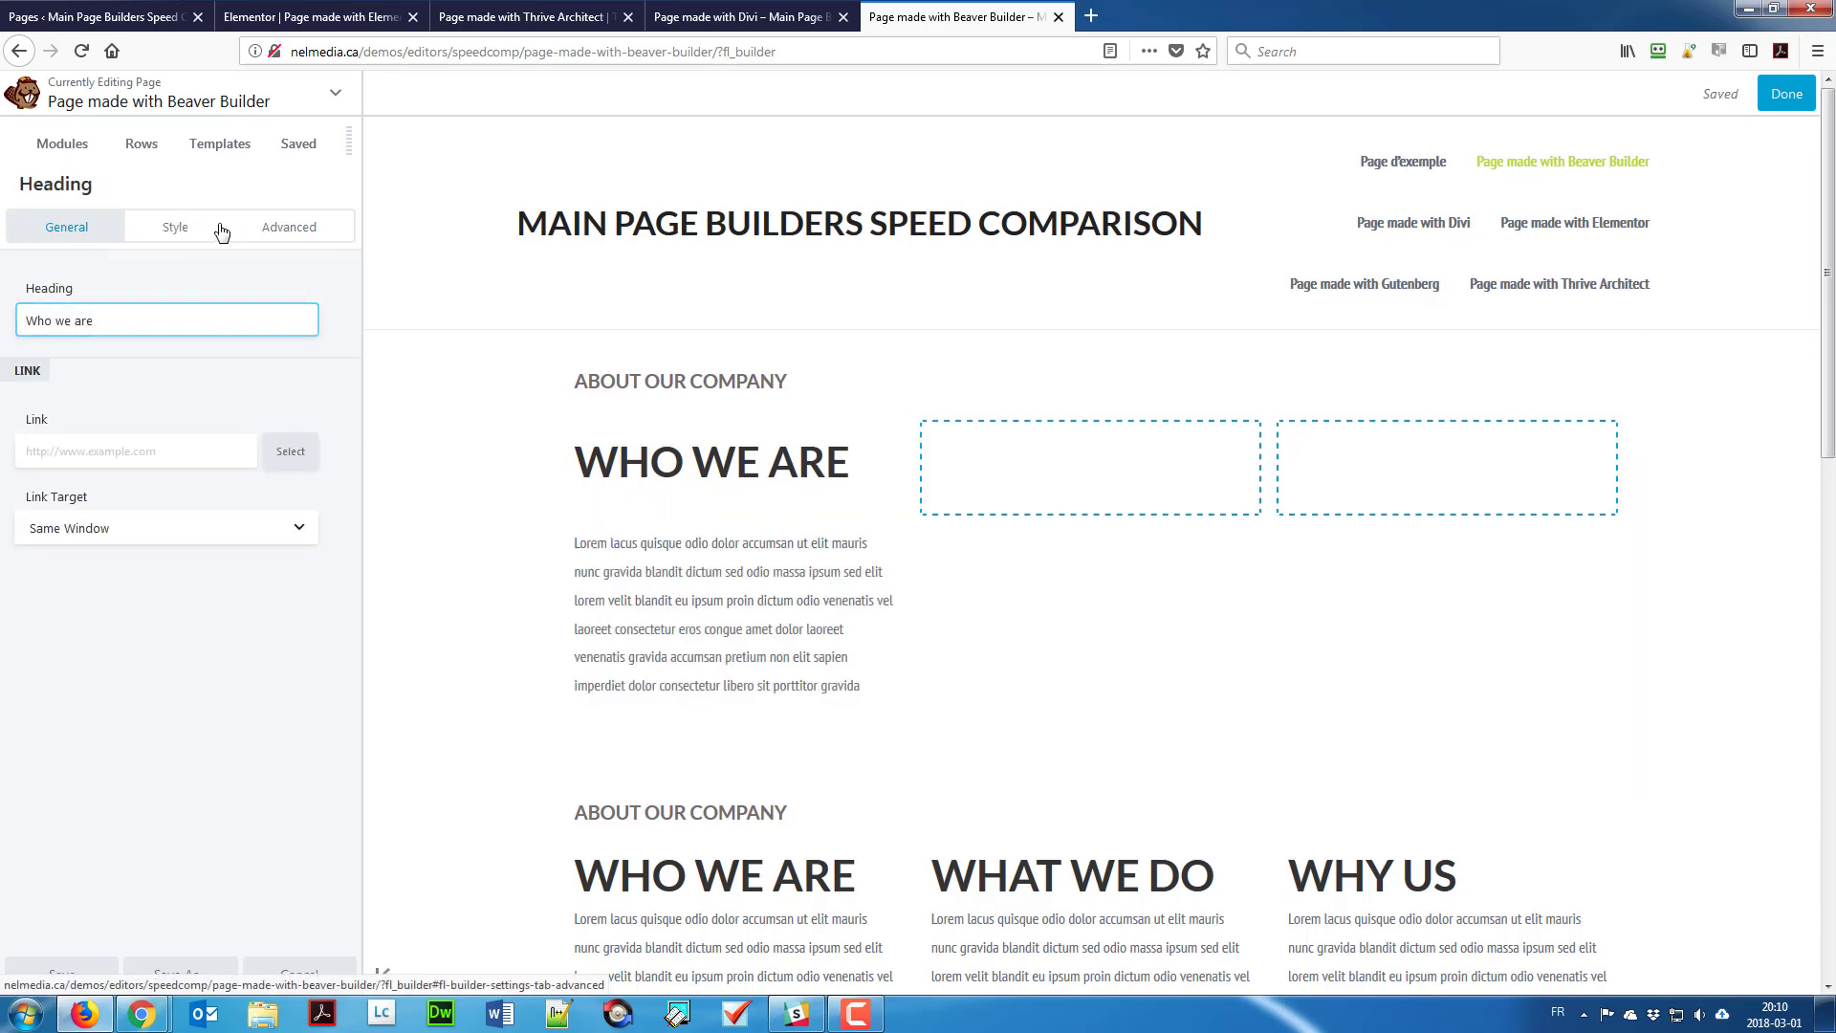
{"action": "left_click", "coordinate": [191, 225]}
{"action": "left_click", "coordinate": [287, 226]}
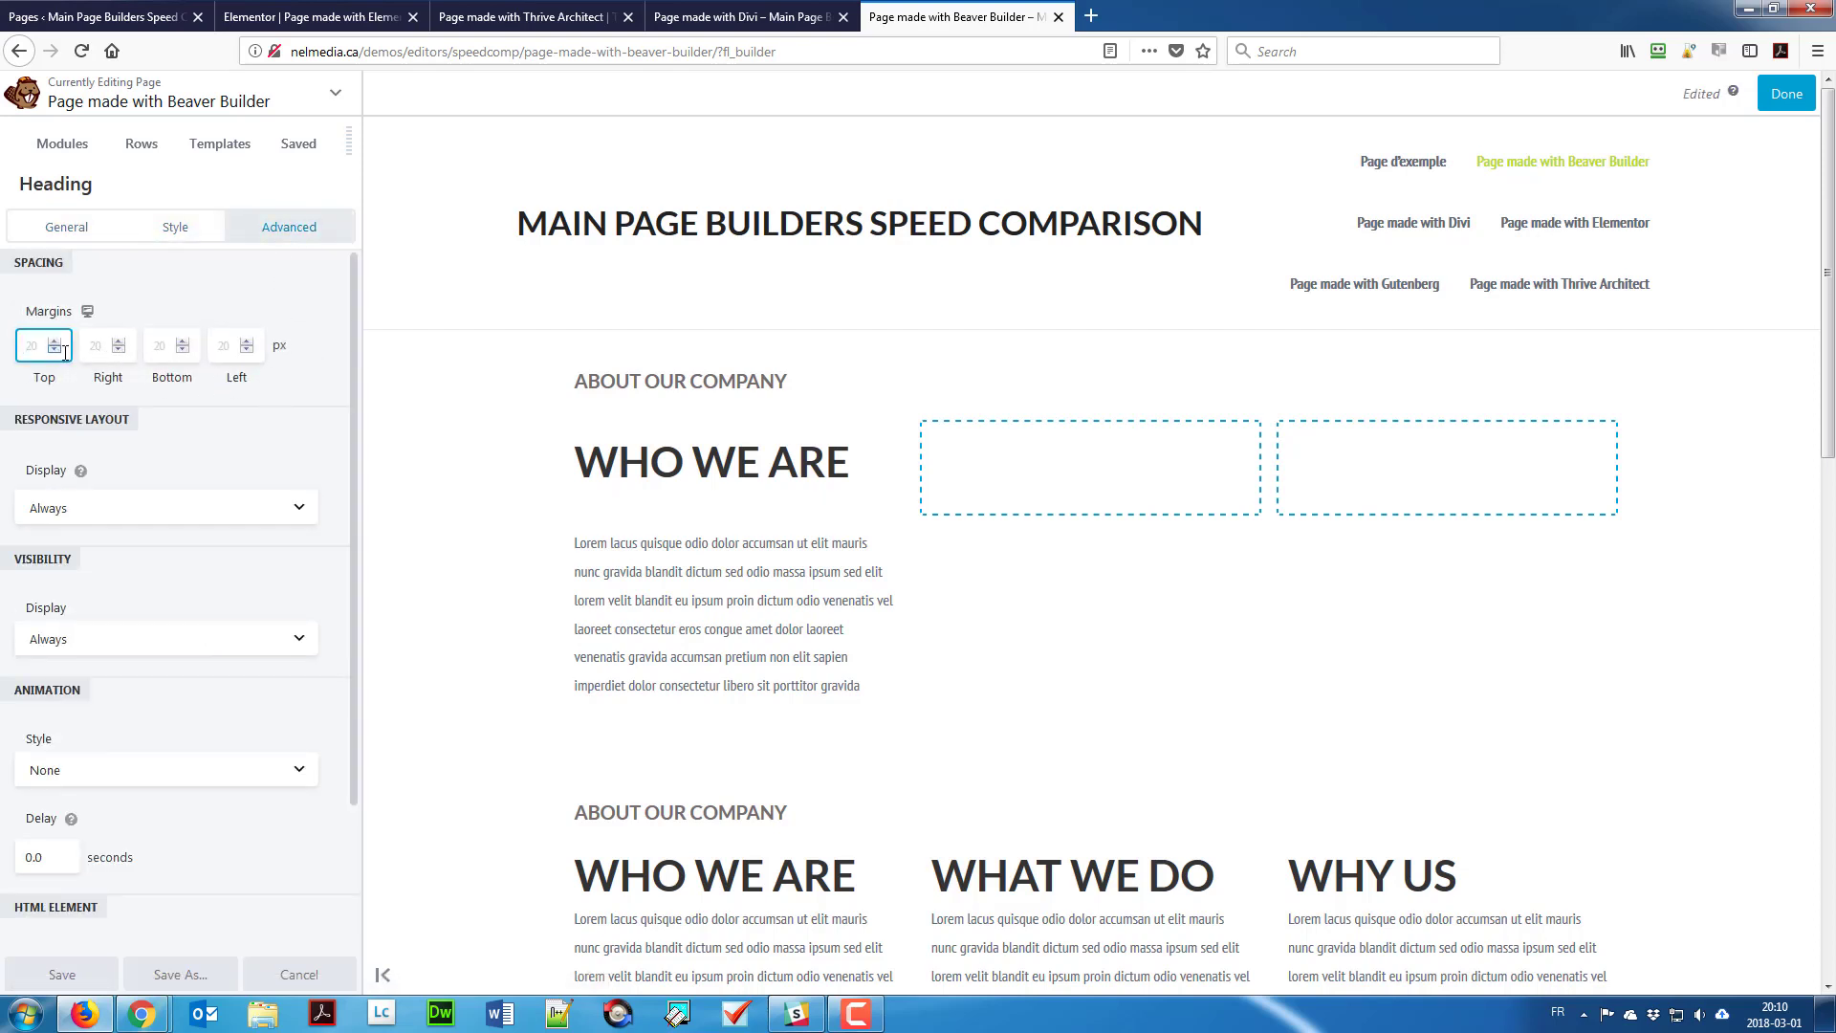
{"action": "left_click", "coordinate": [157, 347]}
{"action": "type", "text": "0"}
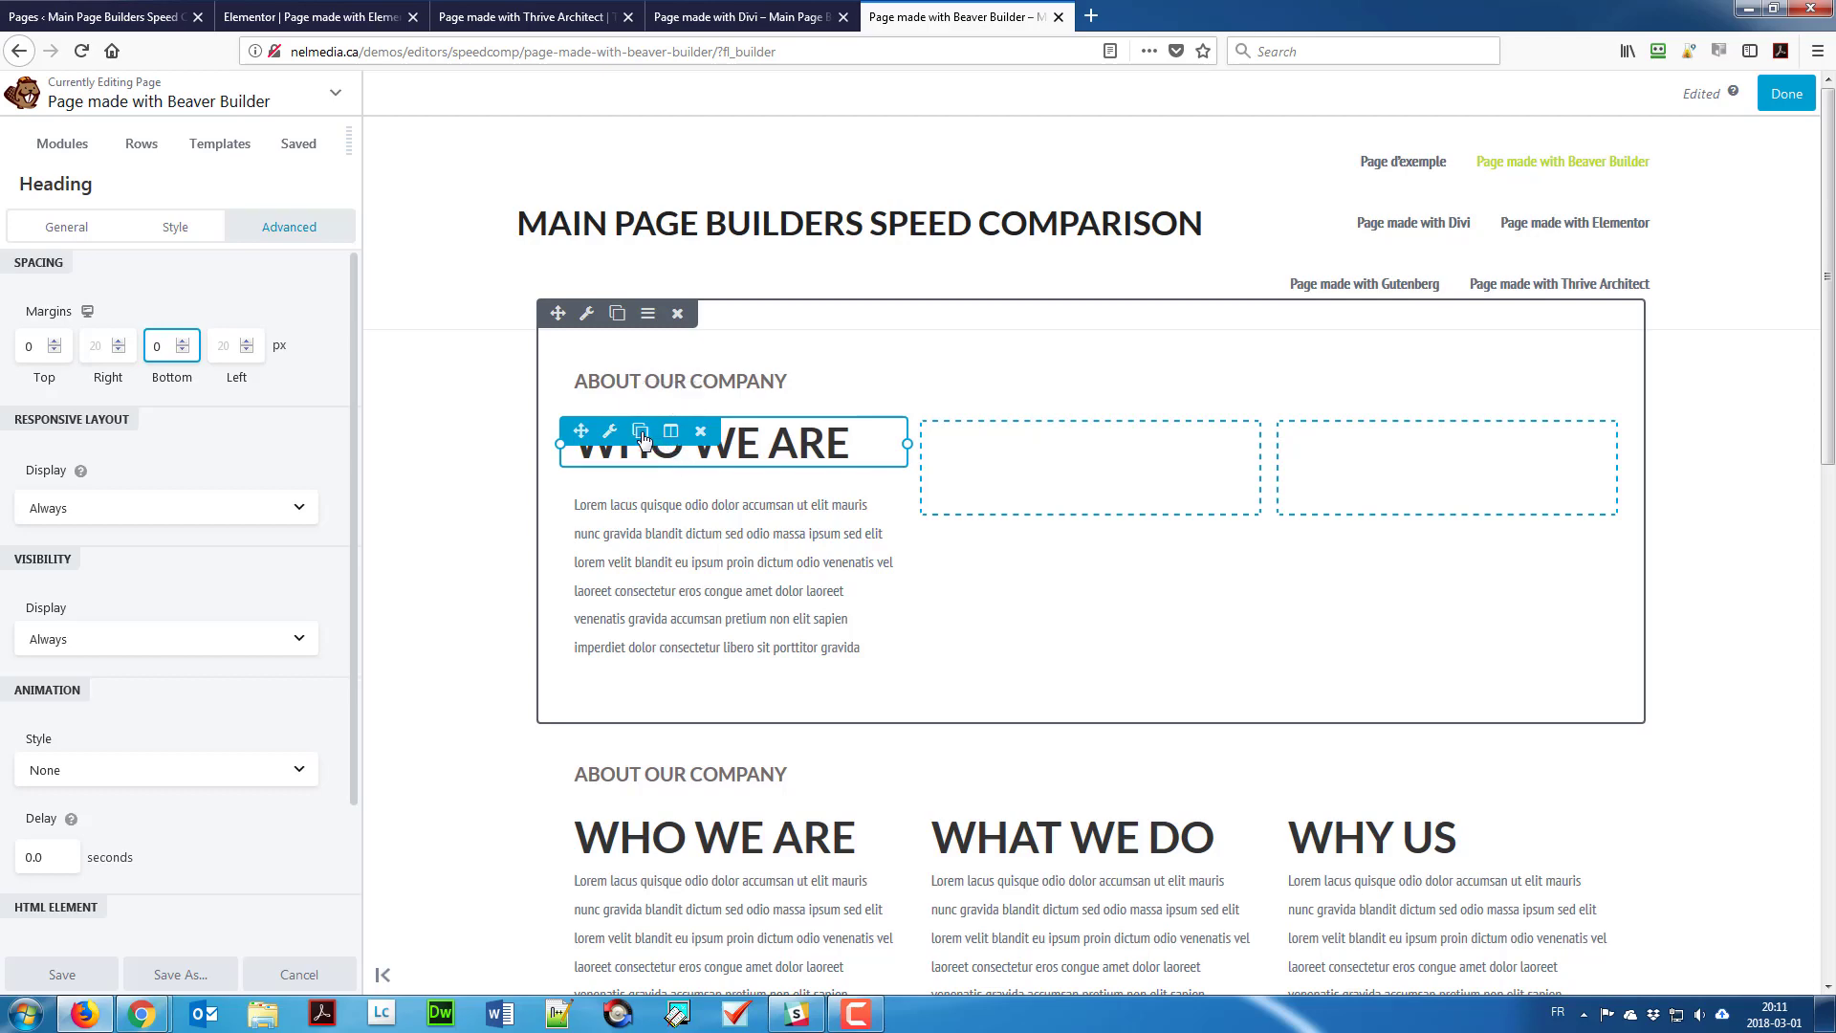
Step: Duplicate the new "Who we are" heading twice and move the copies into the second and third columns
{"action": "left_click", "coordinate": [641, 432]}
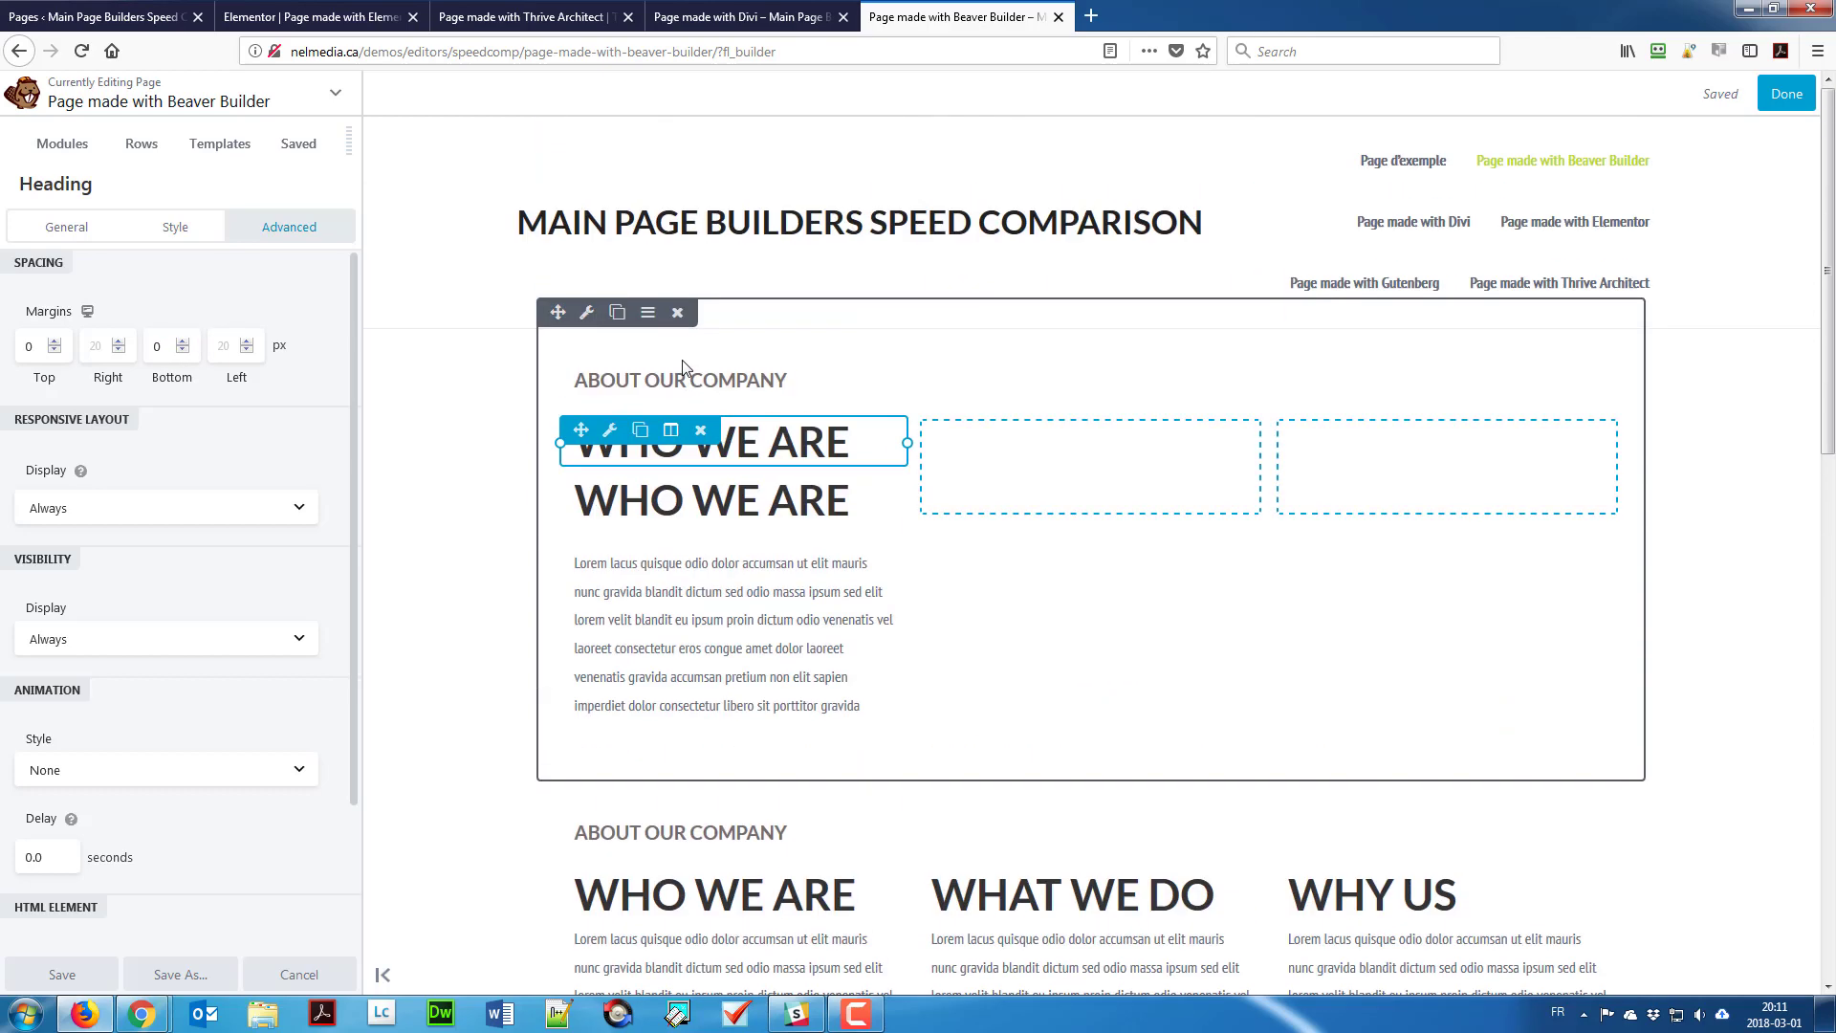
{"action": "left_click", "coordinate": [641, 367]}
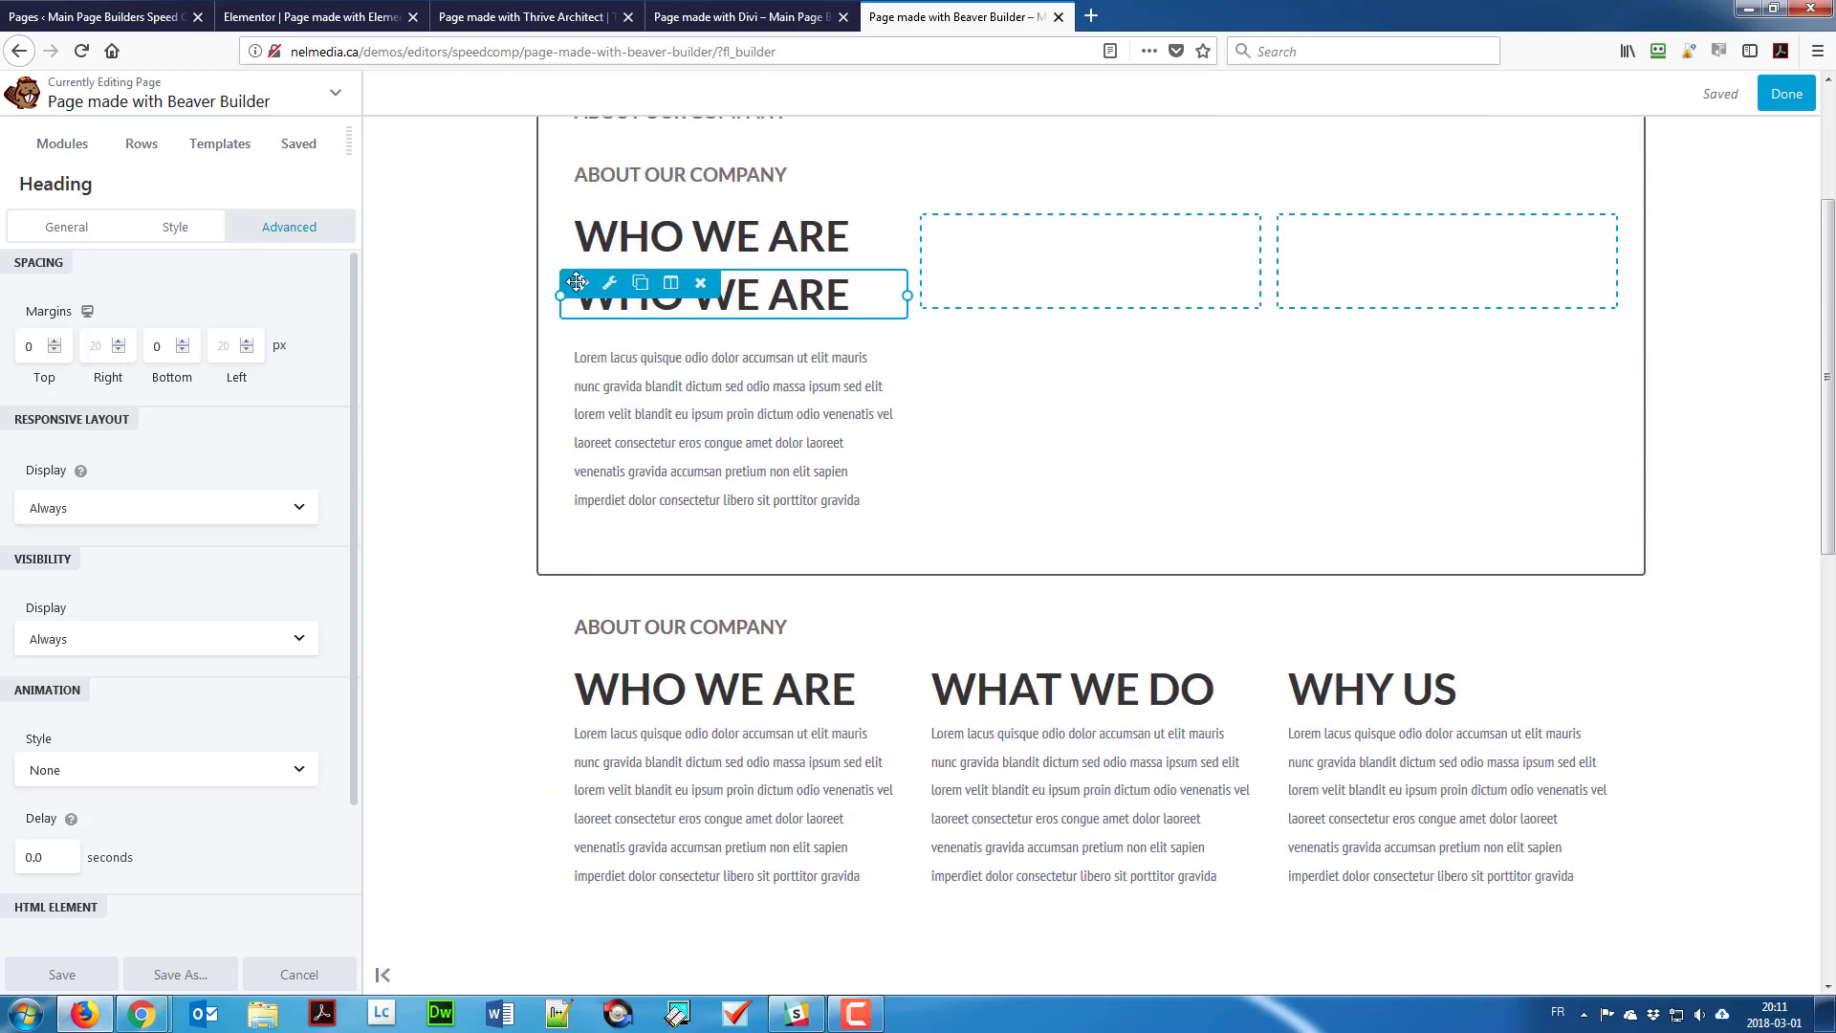
{"action": "mouse_move", "coordinate": [580, 283]}
{"action": "left_mouse_down"}
{"action": "mouse_move", "coordinate": [909, 279]}
{"action": "mouse_move", "coordinate": [942, 216]}
{"action": "mouse_move", "coordinate": [1004, 218]}
{"action": "left_mouse_up"}
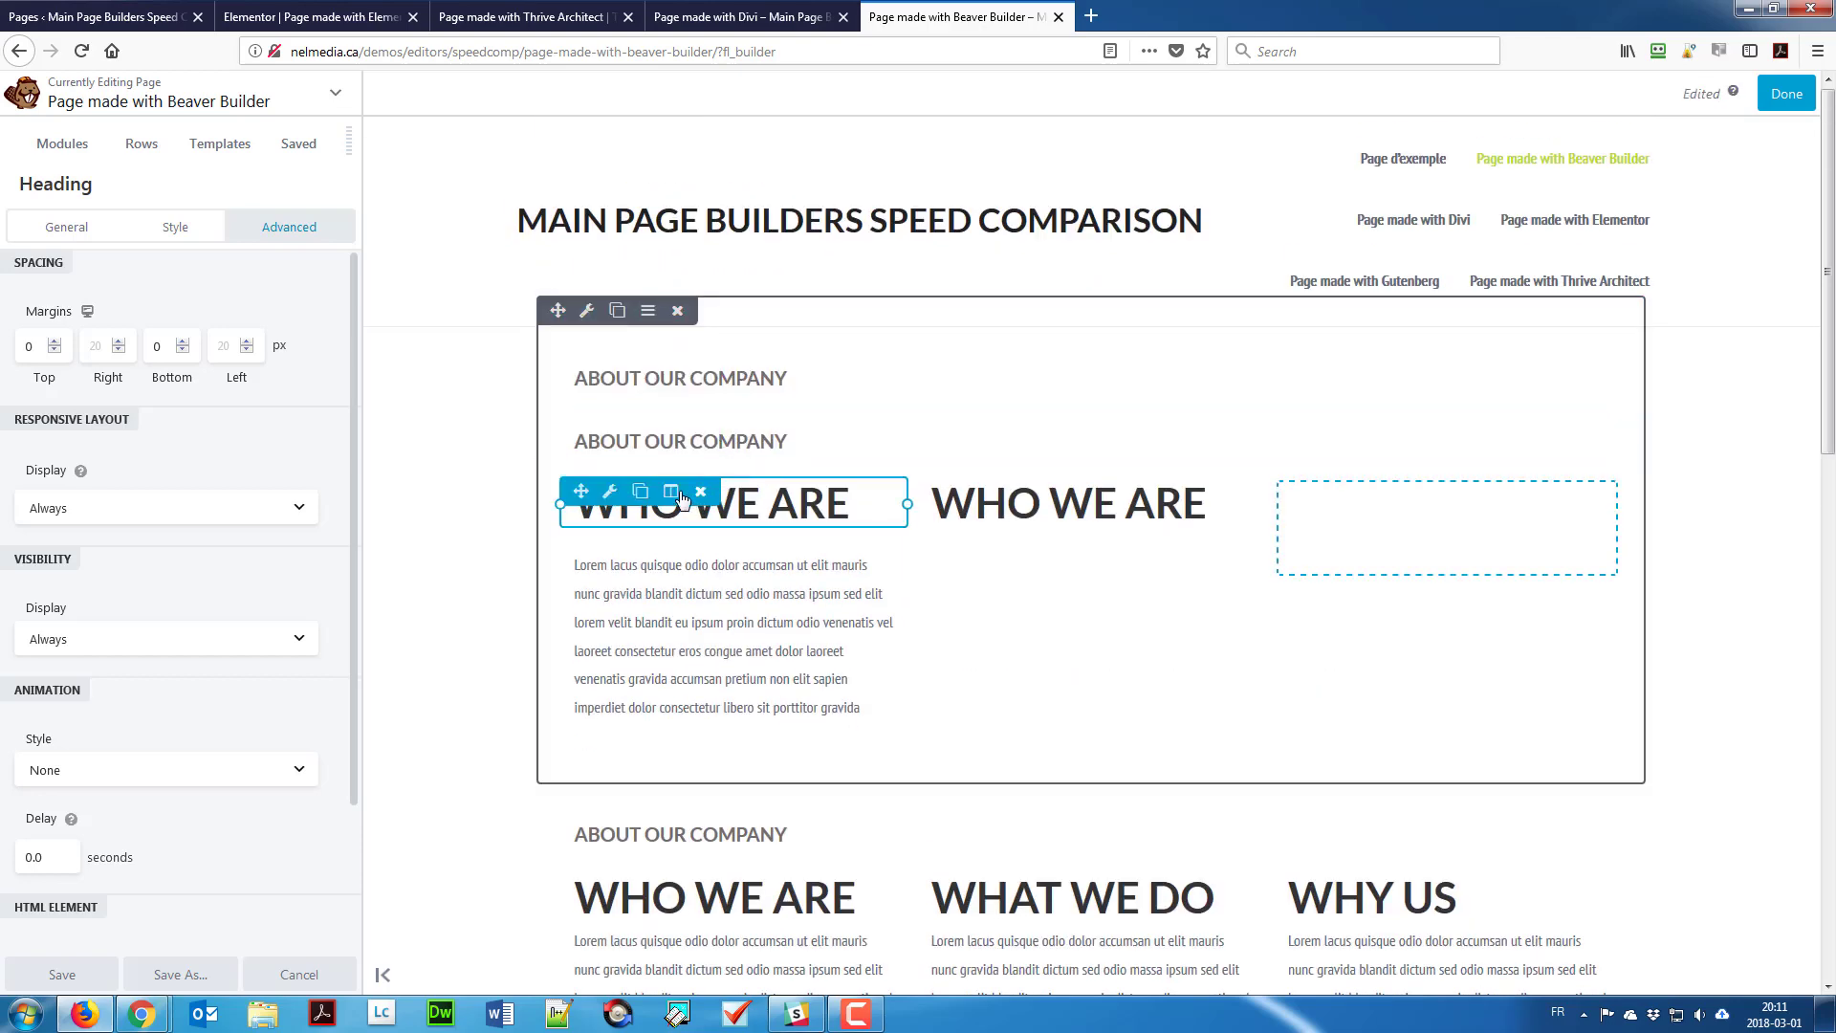
{"action": "left_click", "coordinate": [641, 491]}
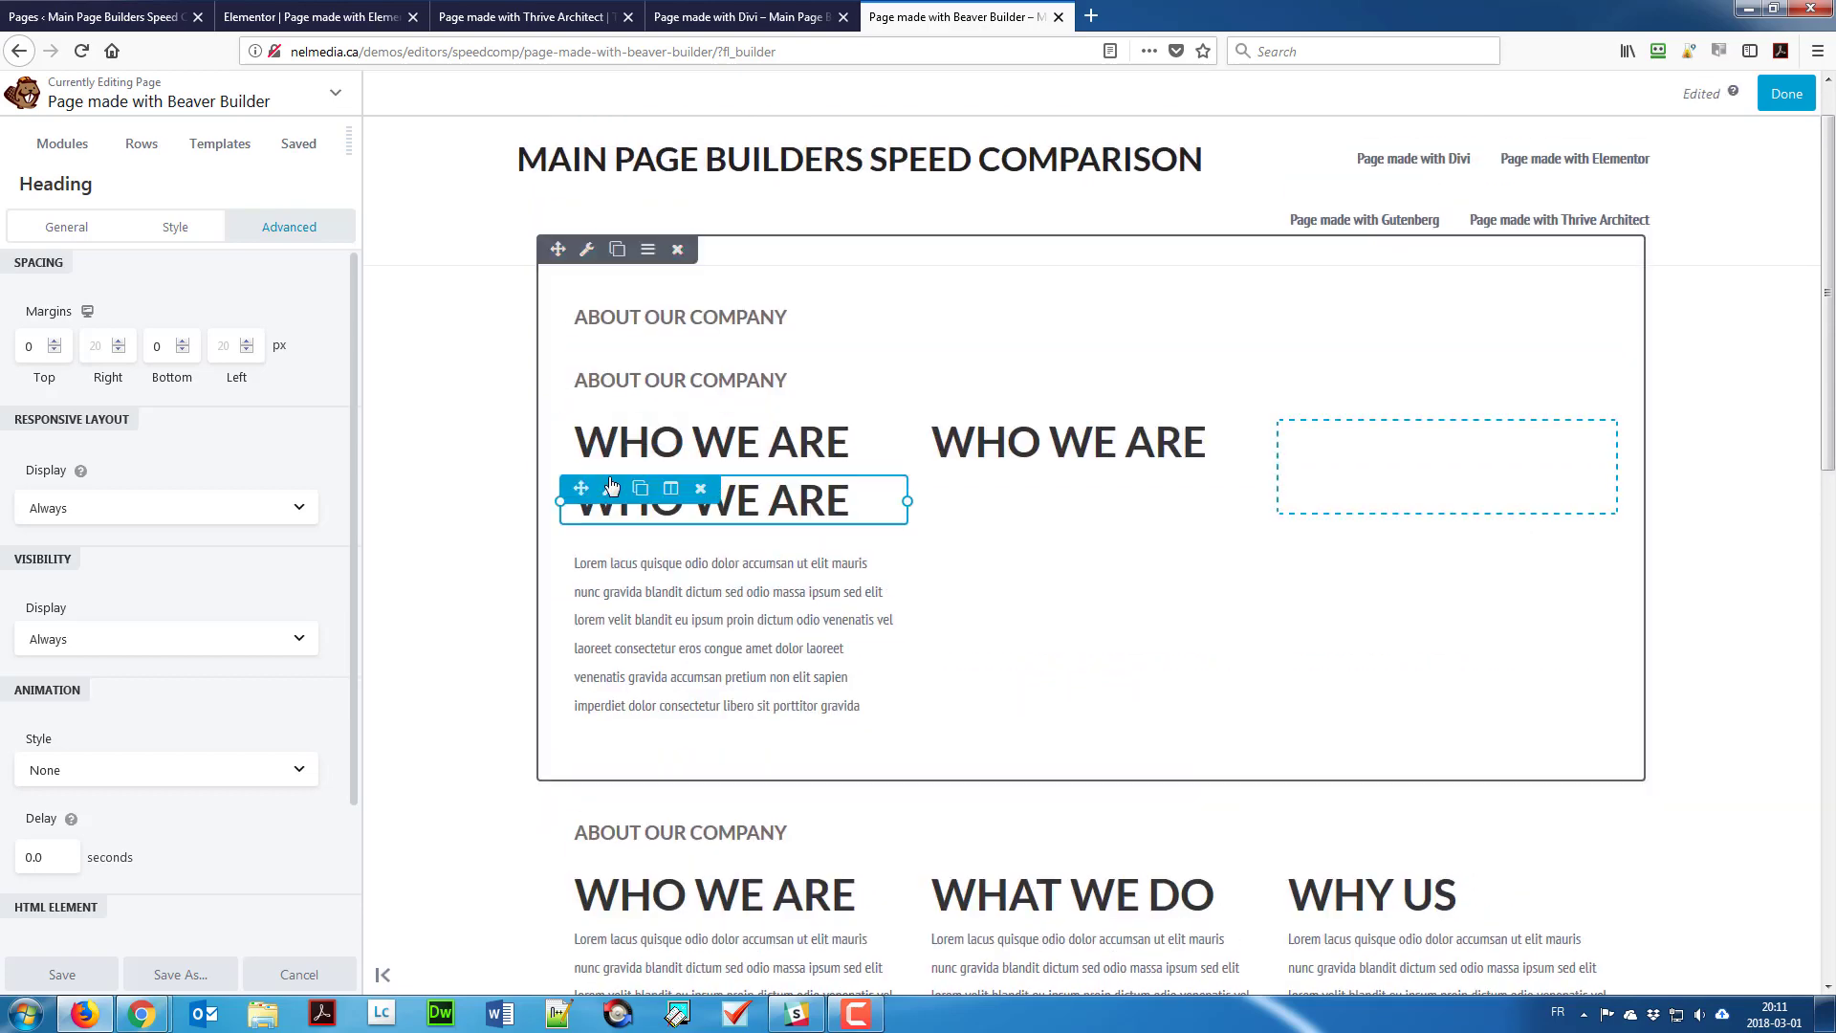
{"action": "left_click_drag", "start_coordinate": [600, 483], "coordinate": [1021, 477]}
Step: Duplicate the first column's Lorem paragraph twice and move the copies below the headings in the second and third columns
{"action": "left_click", "coordinate": [624, 493]}
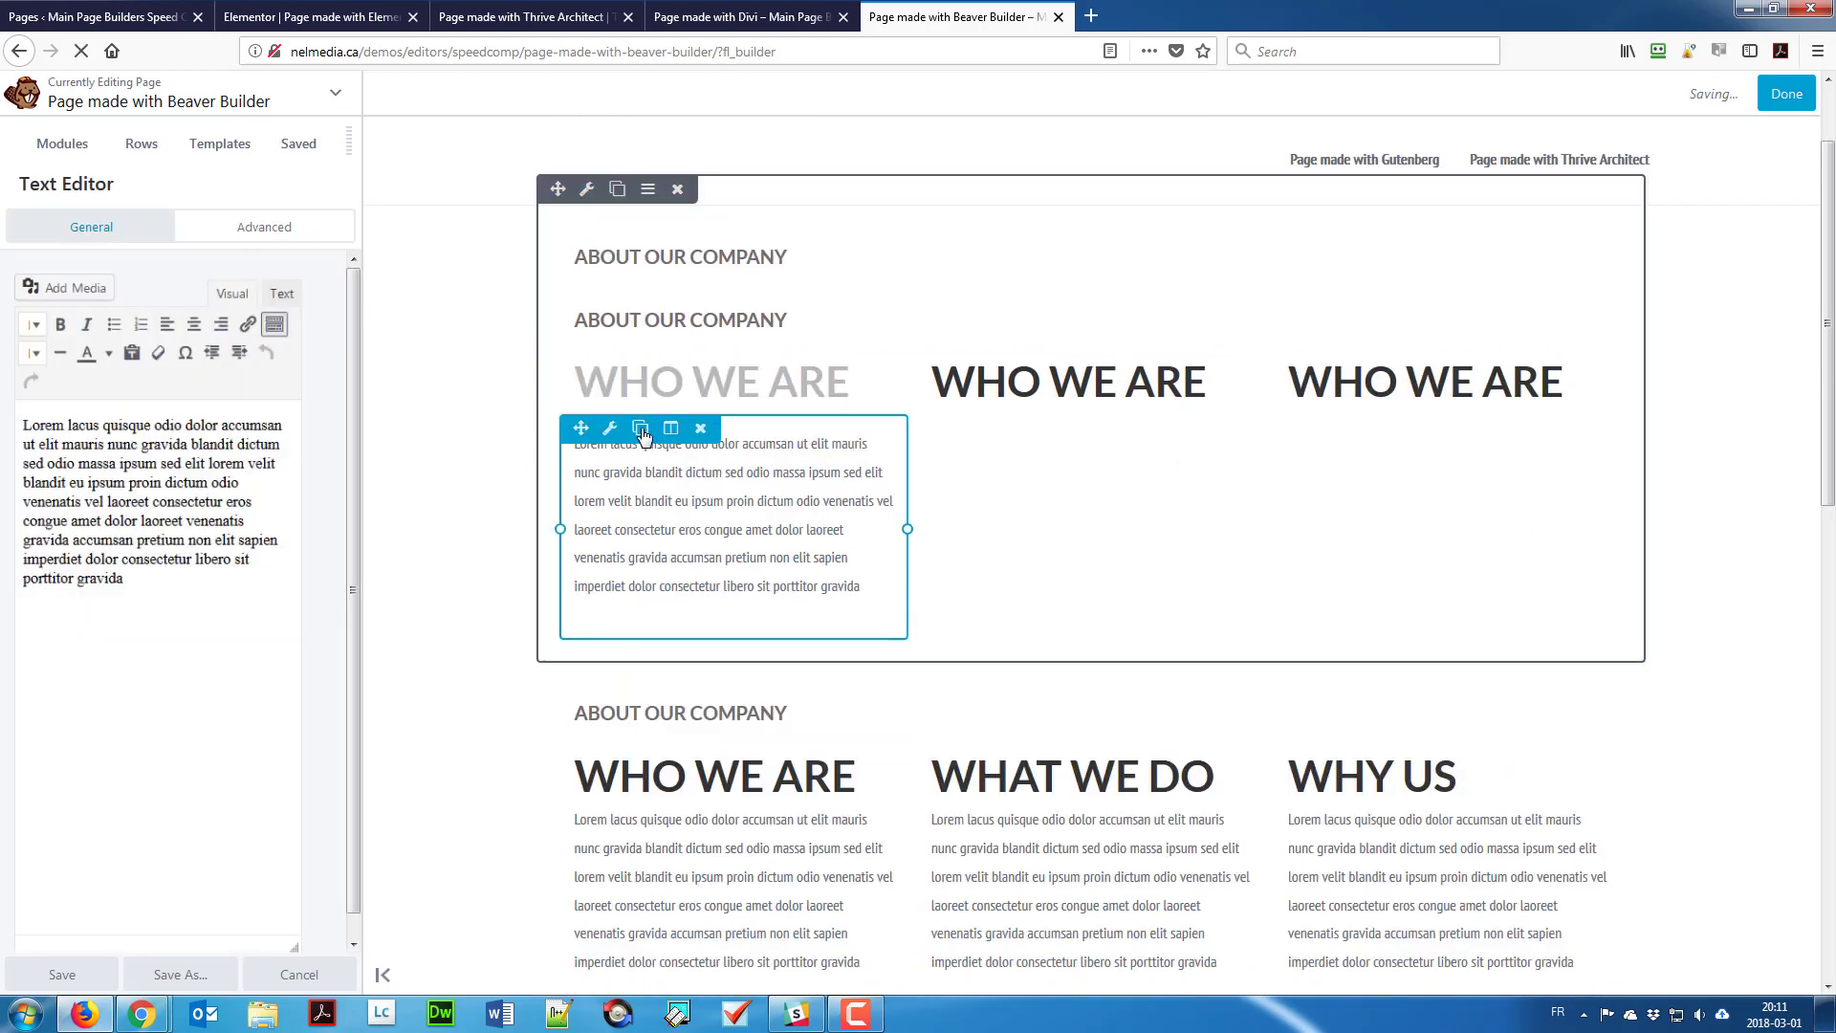
{"action": "scroll", "coordinate": [642, 435], "scroll_direction": "down", "scroll_amount": 3}
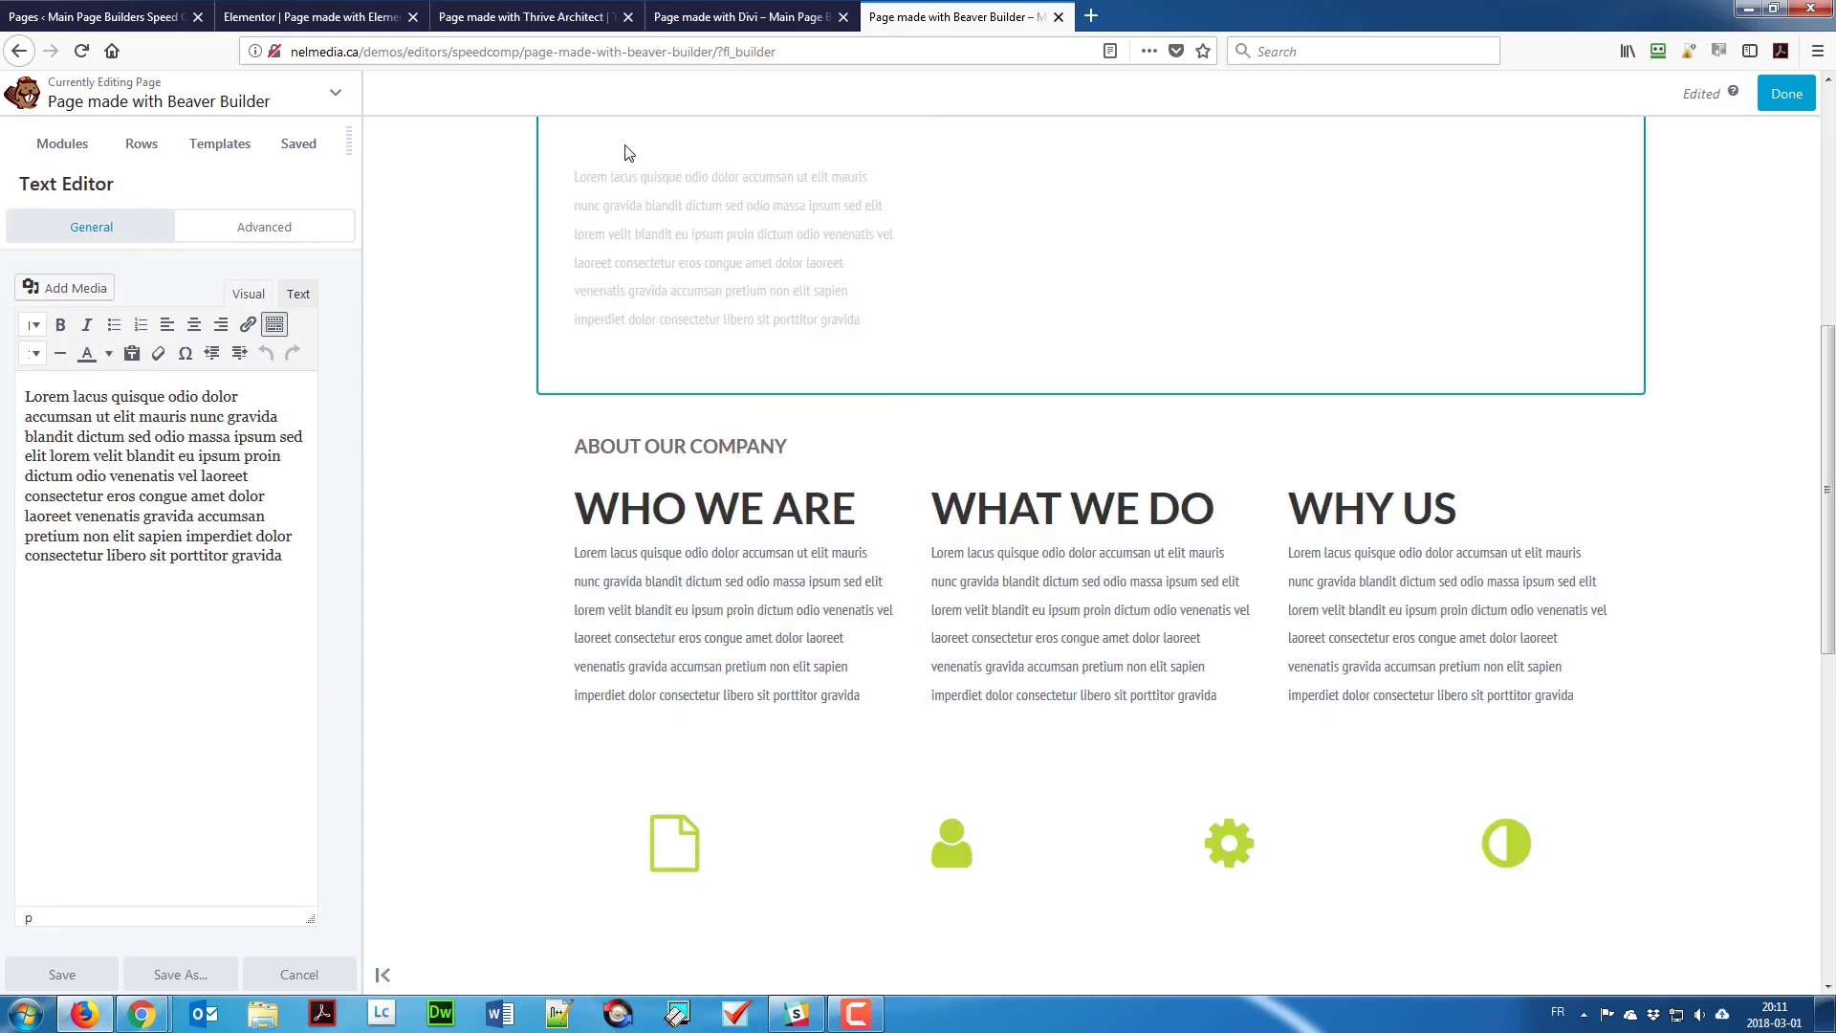
{"action": "left_click", "coordinate": [640, 162]}
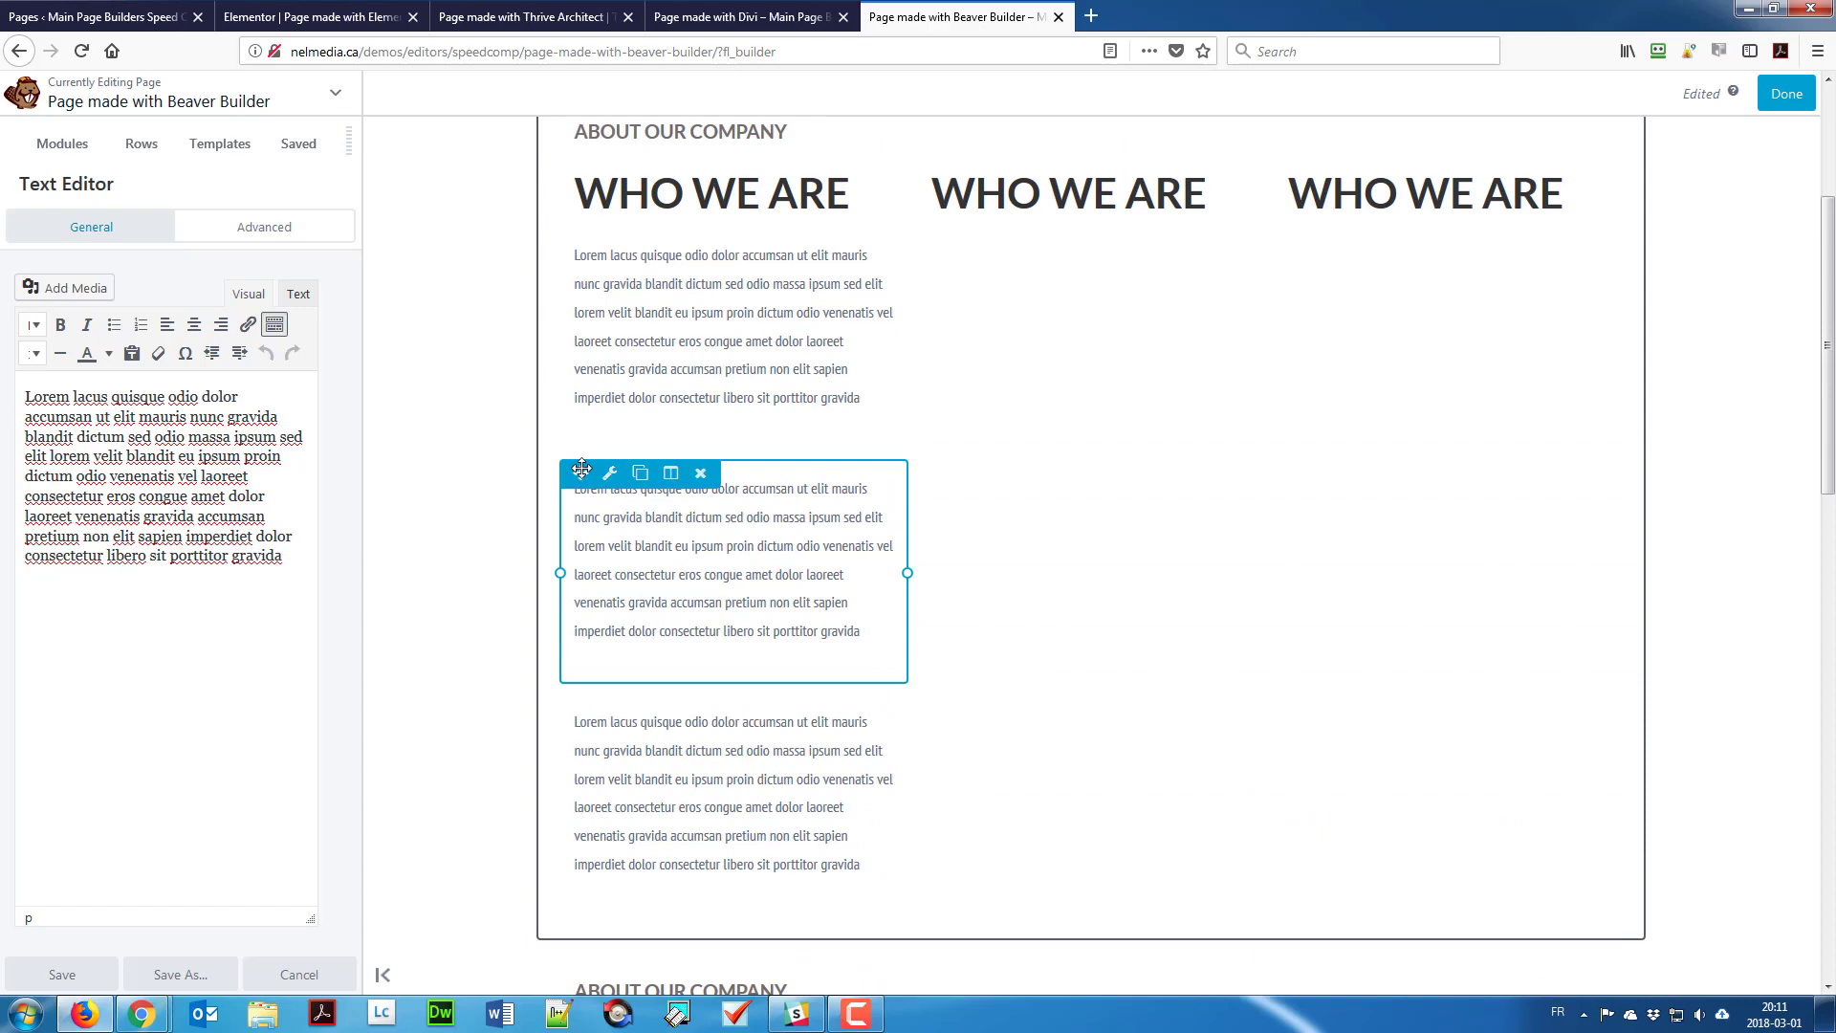
{"action": "left_click_drag", "start_coordinate": [581, 475], "coordinate": [1056, 182]}
{"action": "scroll", "coordinate": [1009, 339], "scroll_direction": "up", "scroll_amount": 4}
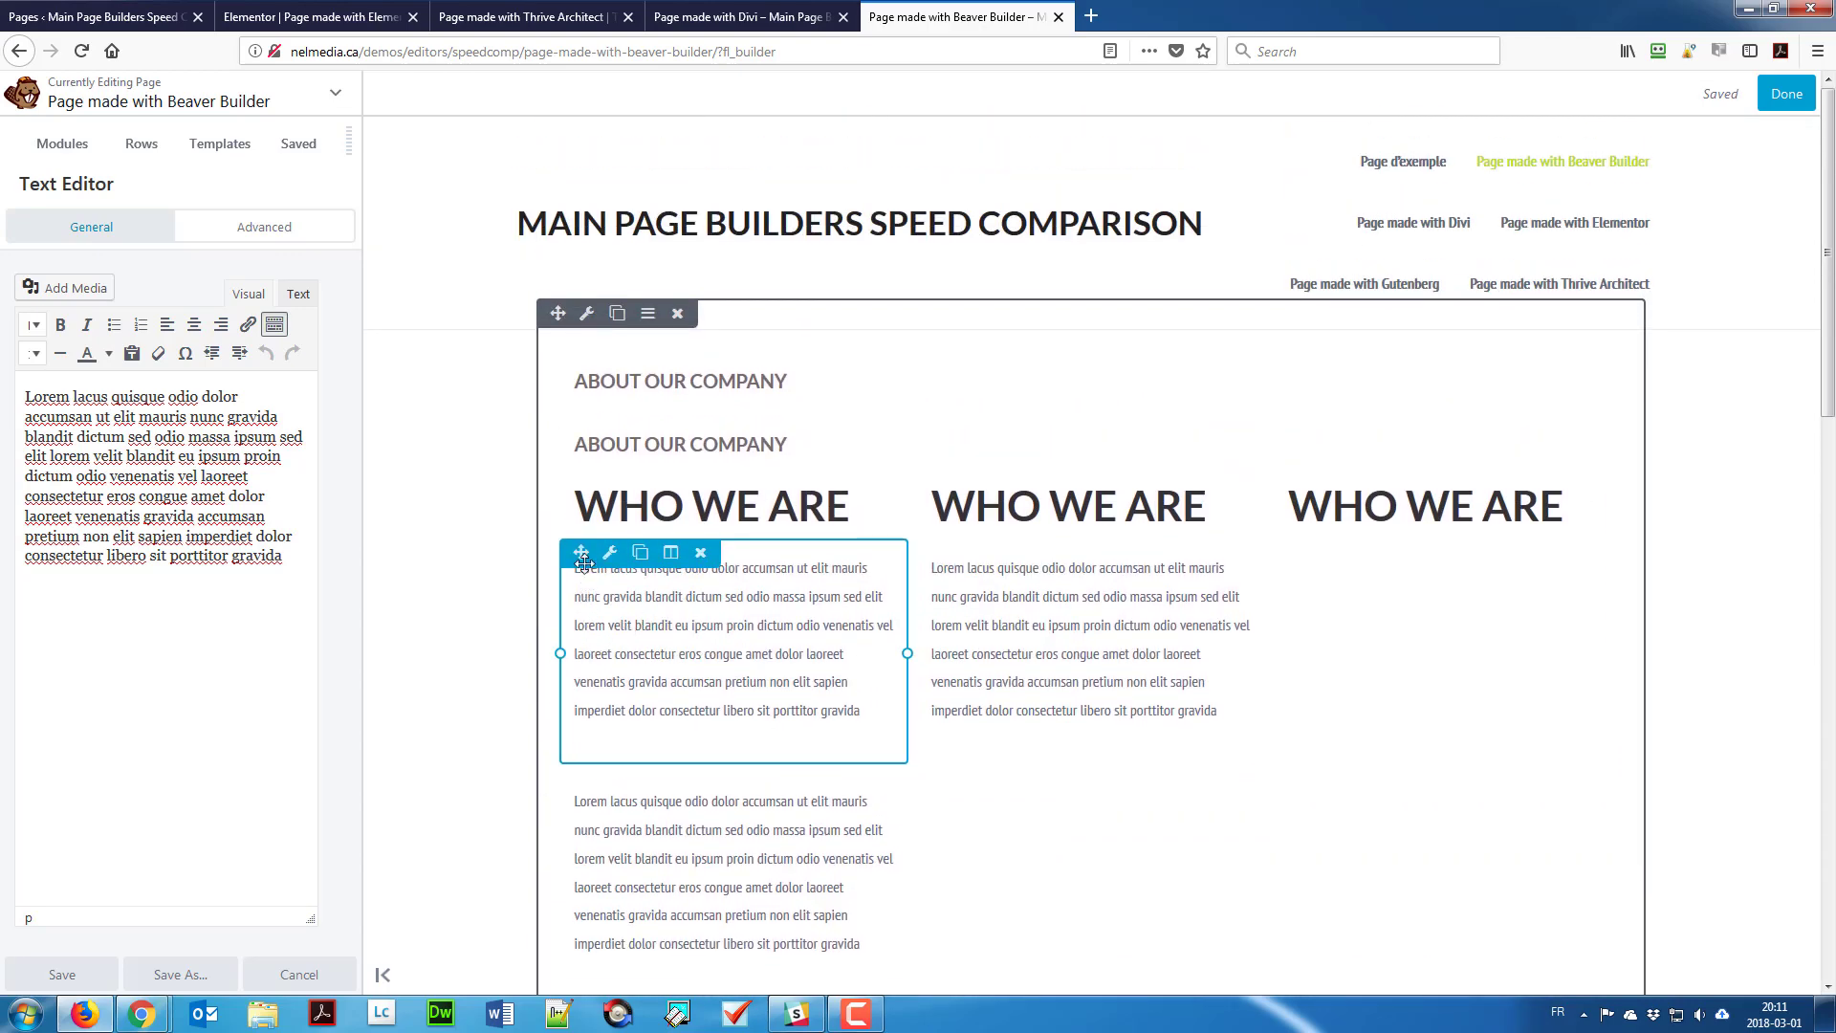
{"action": "left_click_drag", "start_coordinate": [978, 700], "coordinate": [1399, 468]}
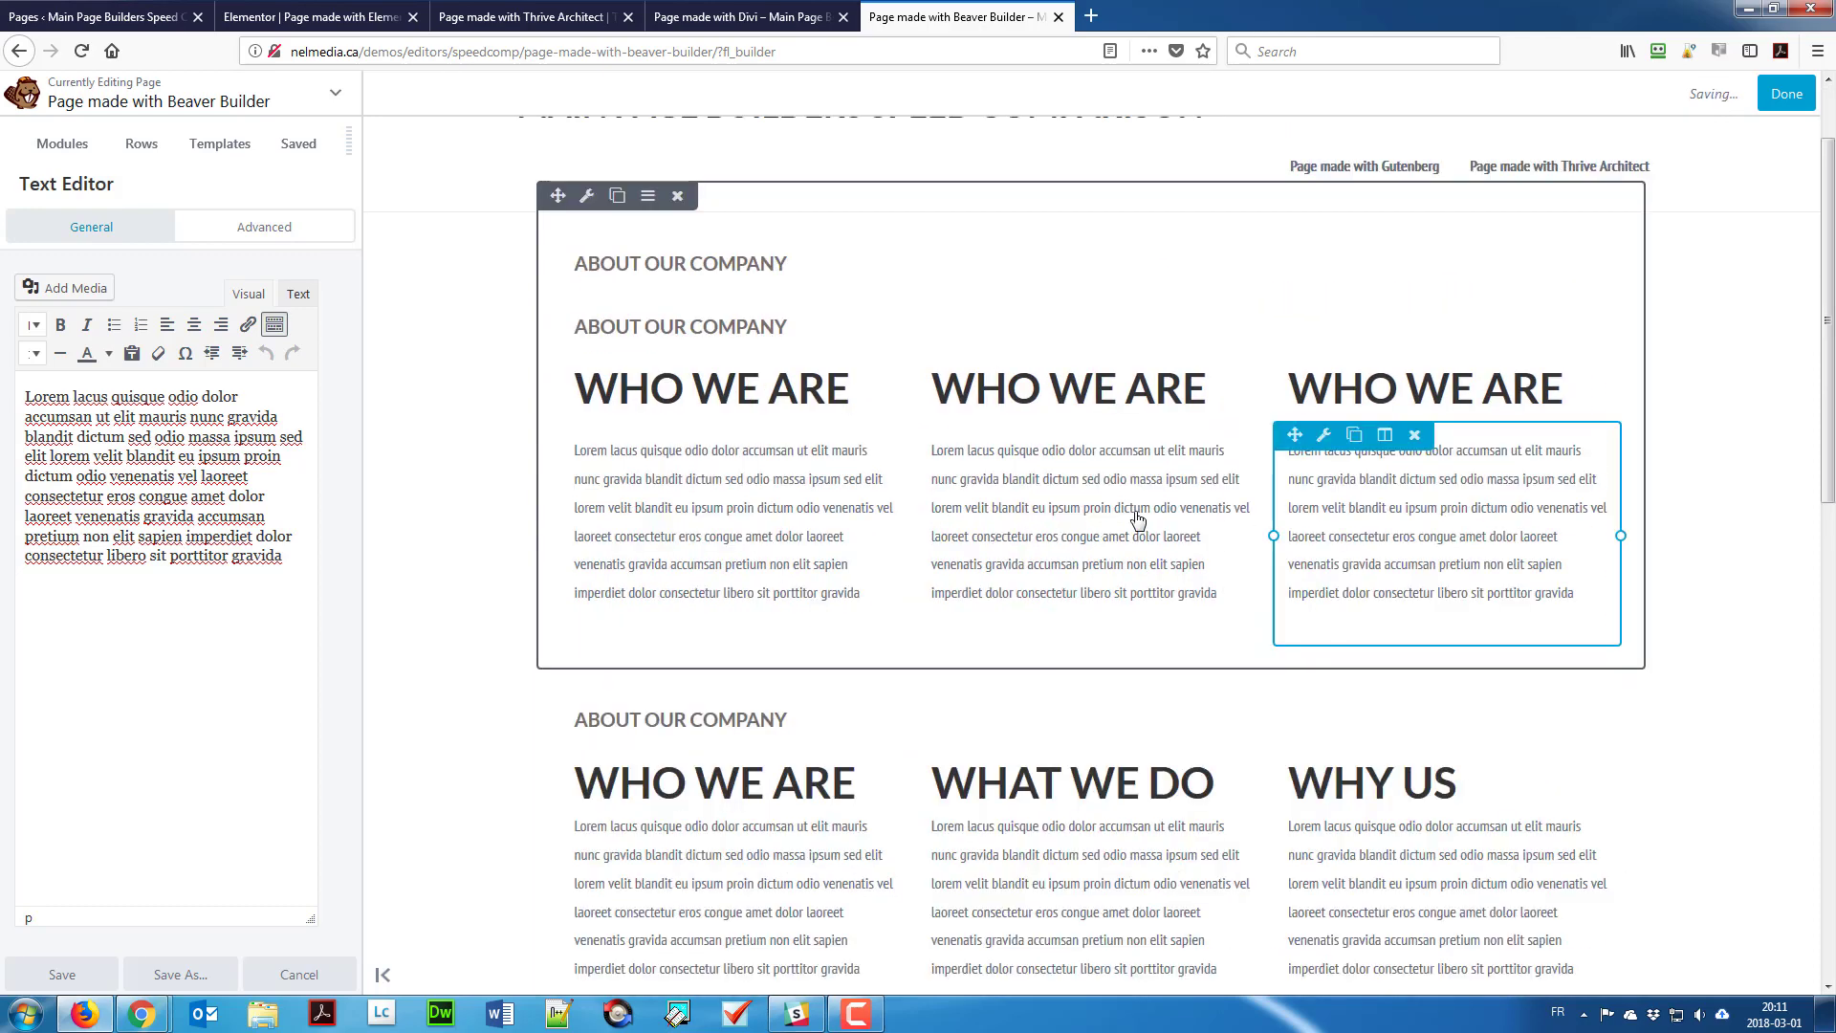
Step: Change the second column's heading in the new row to "What we do"
{"action": "left_click", "coordinate": [1107, 403]}
{"action": "left_click", "coordinate": [173, 321]}
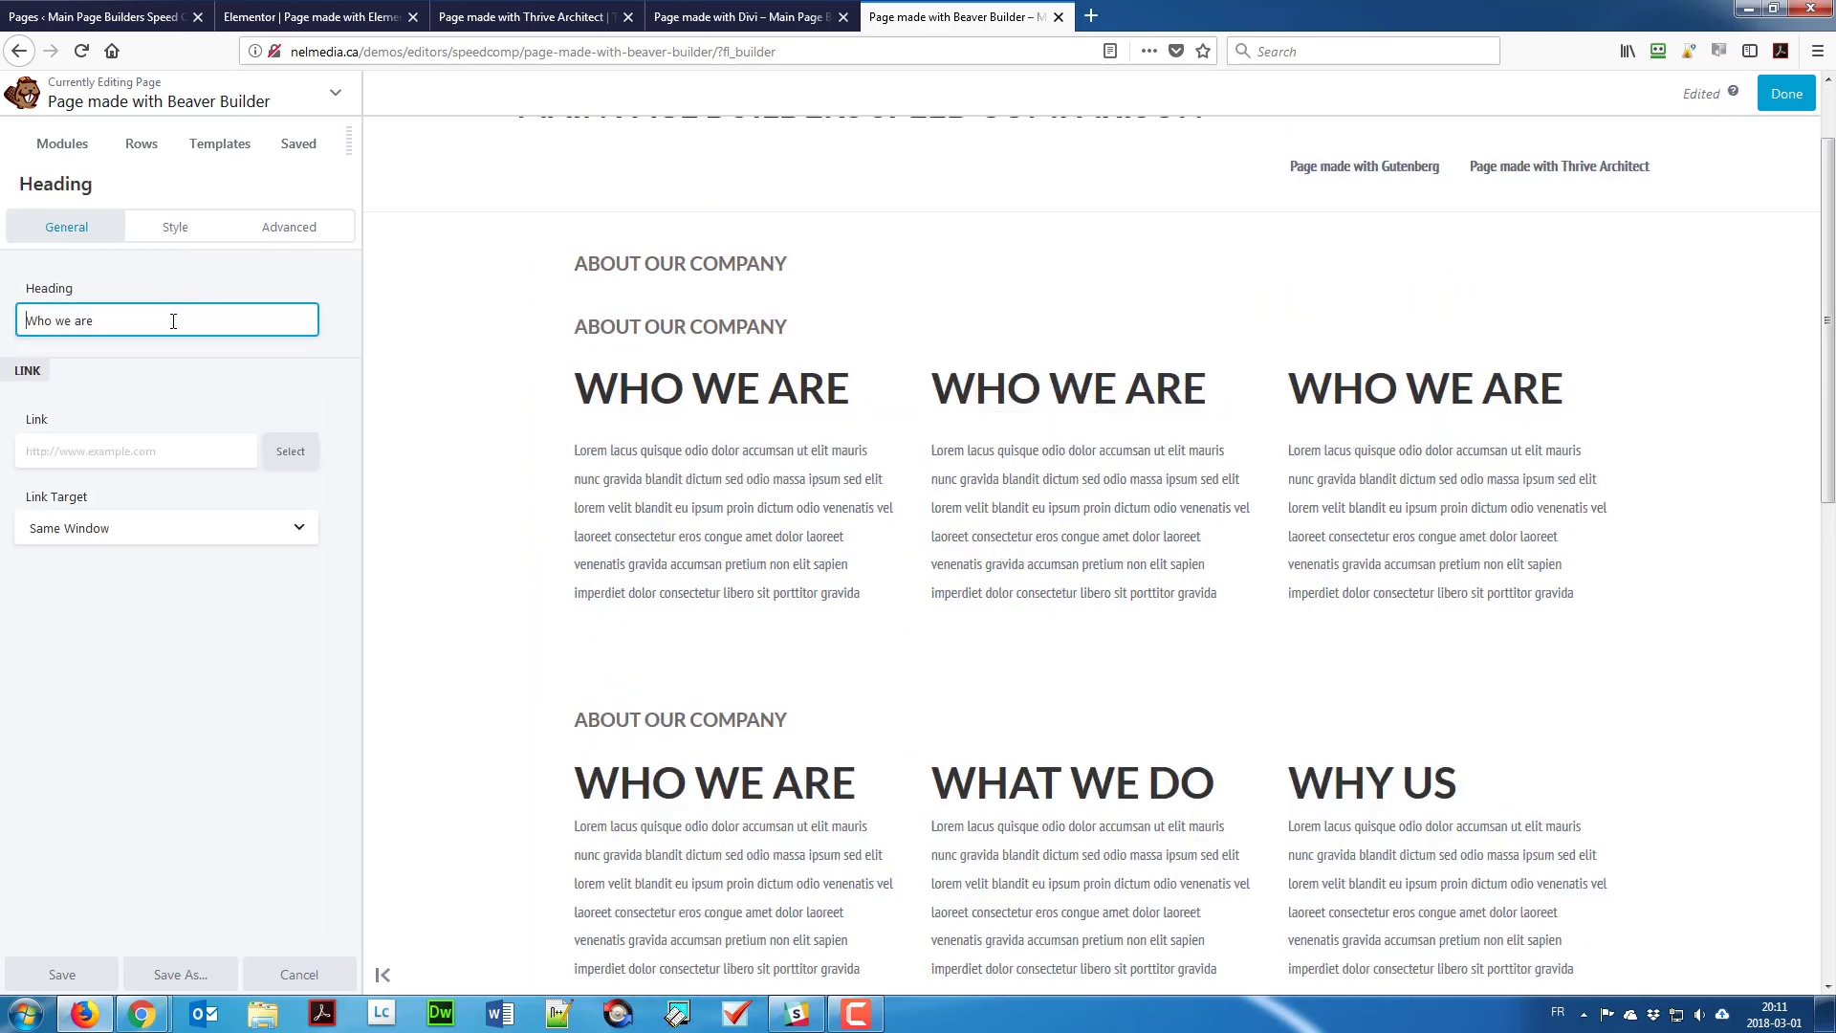
{"action": "key", "text": "ctrl+a"}
{"action": "type", "text": "What "}
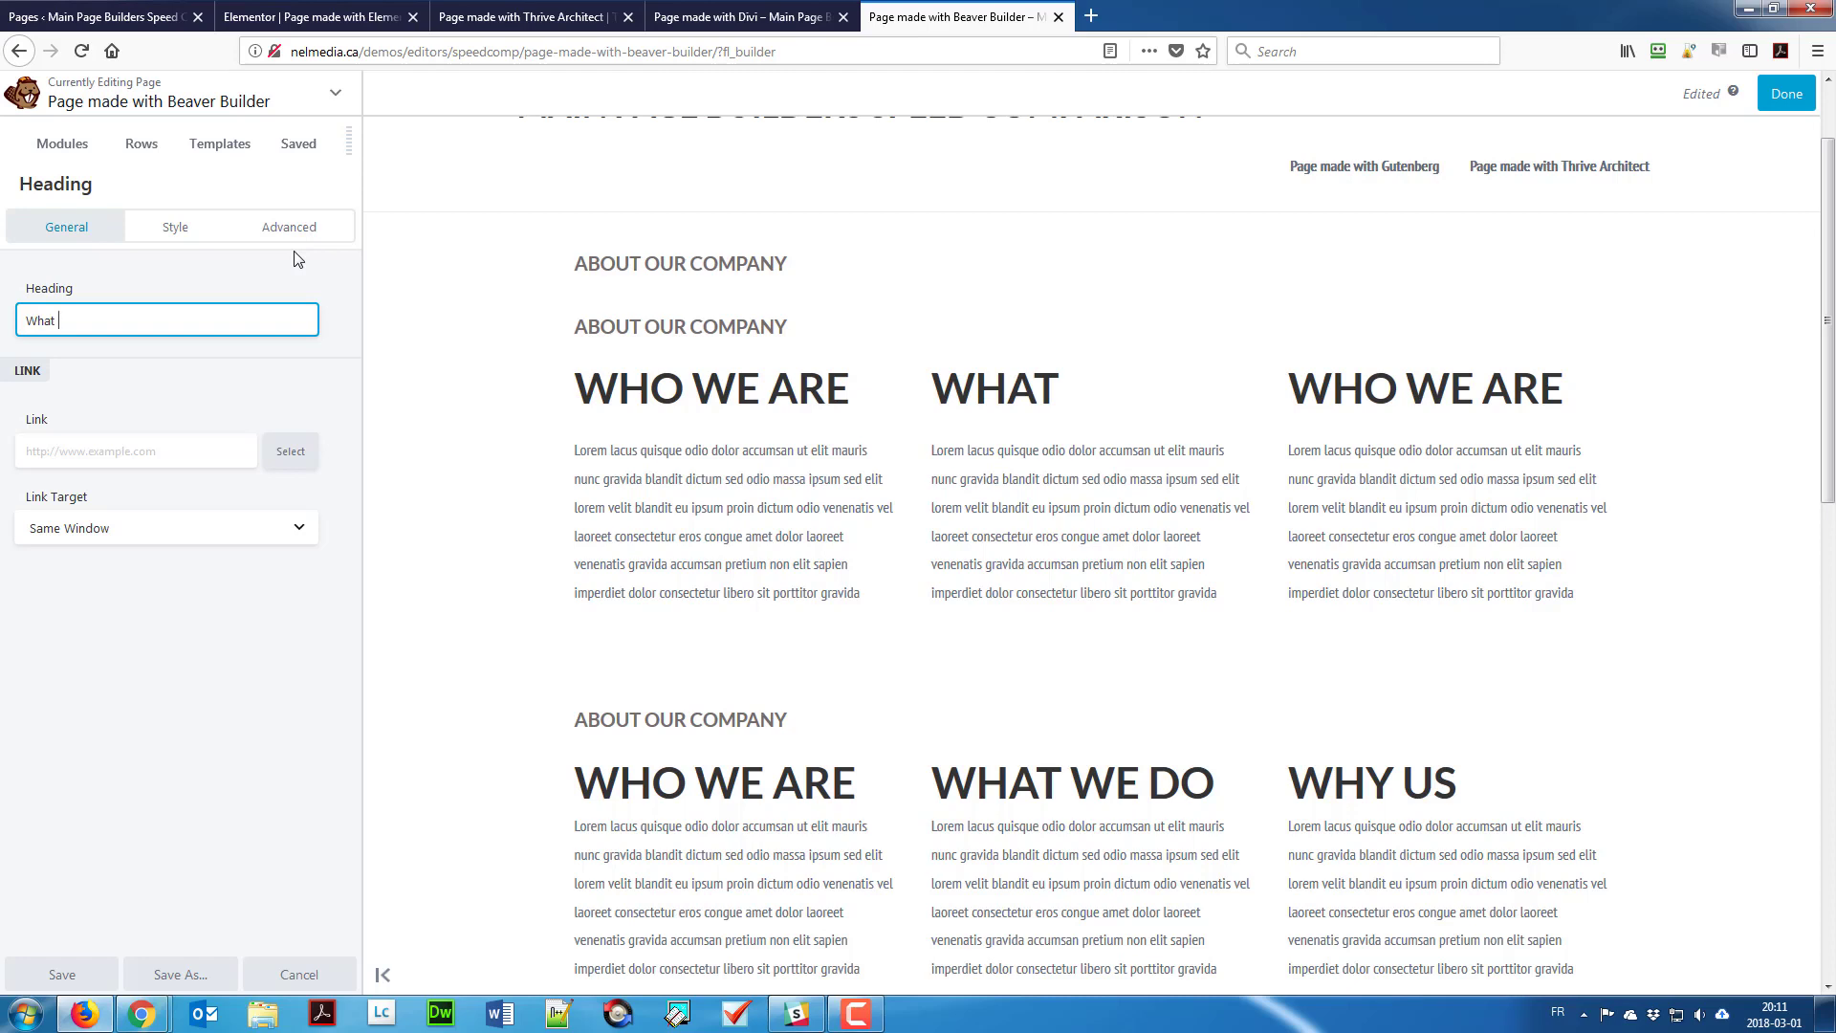
{"action": "type", "text": "we do"}
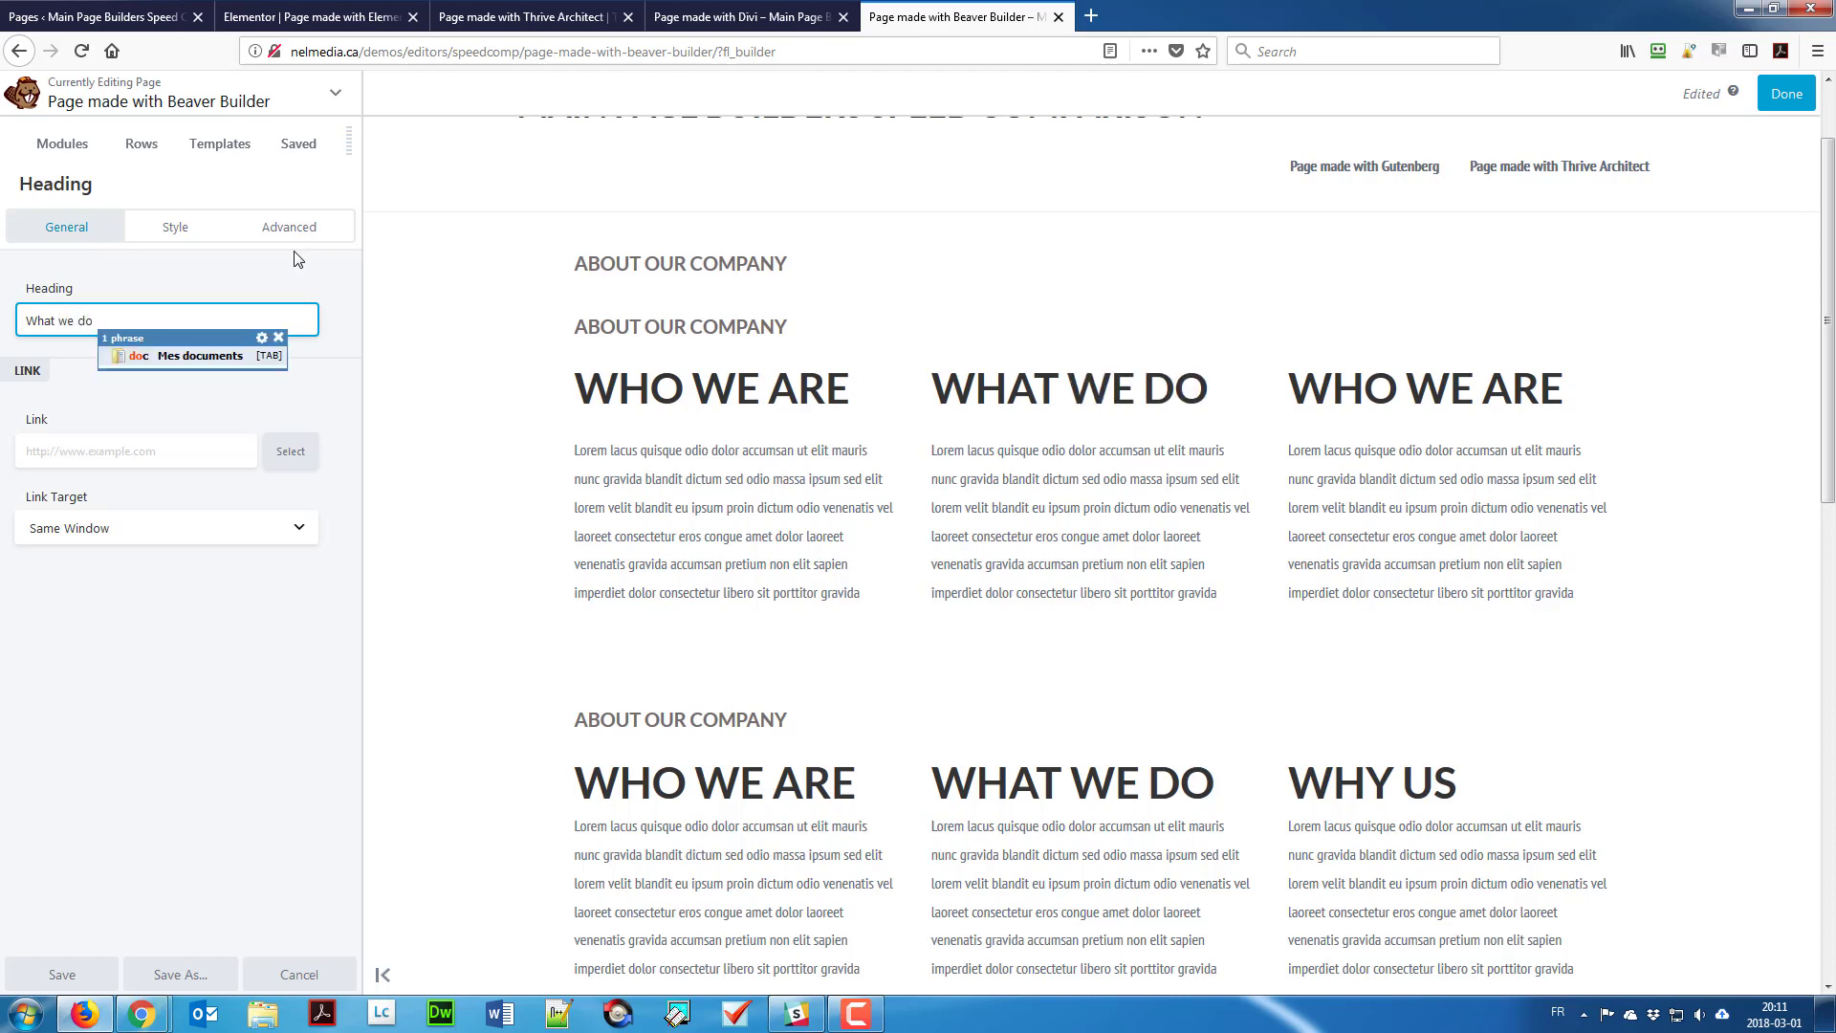
Step: Change the third column's heading in the new row to "Why us"
{"action": "left_click", "coordinate": [1578, 388]}
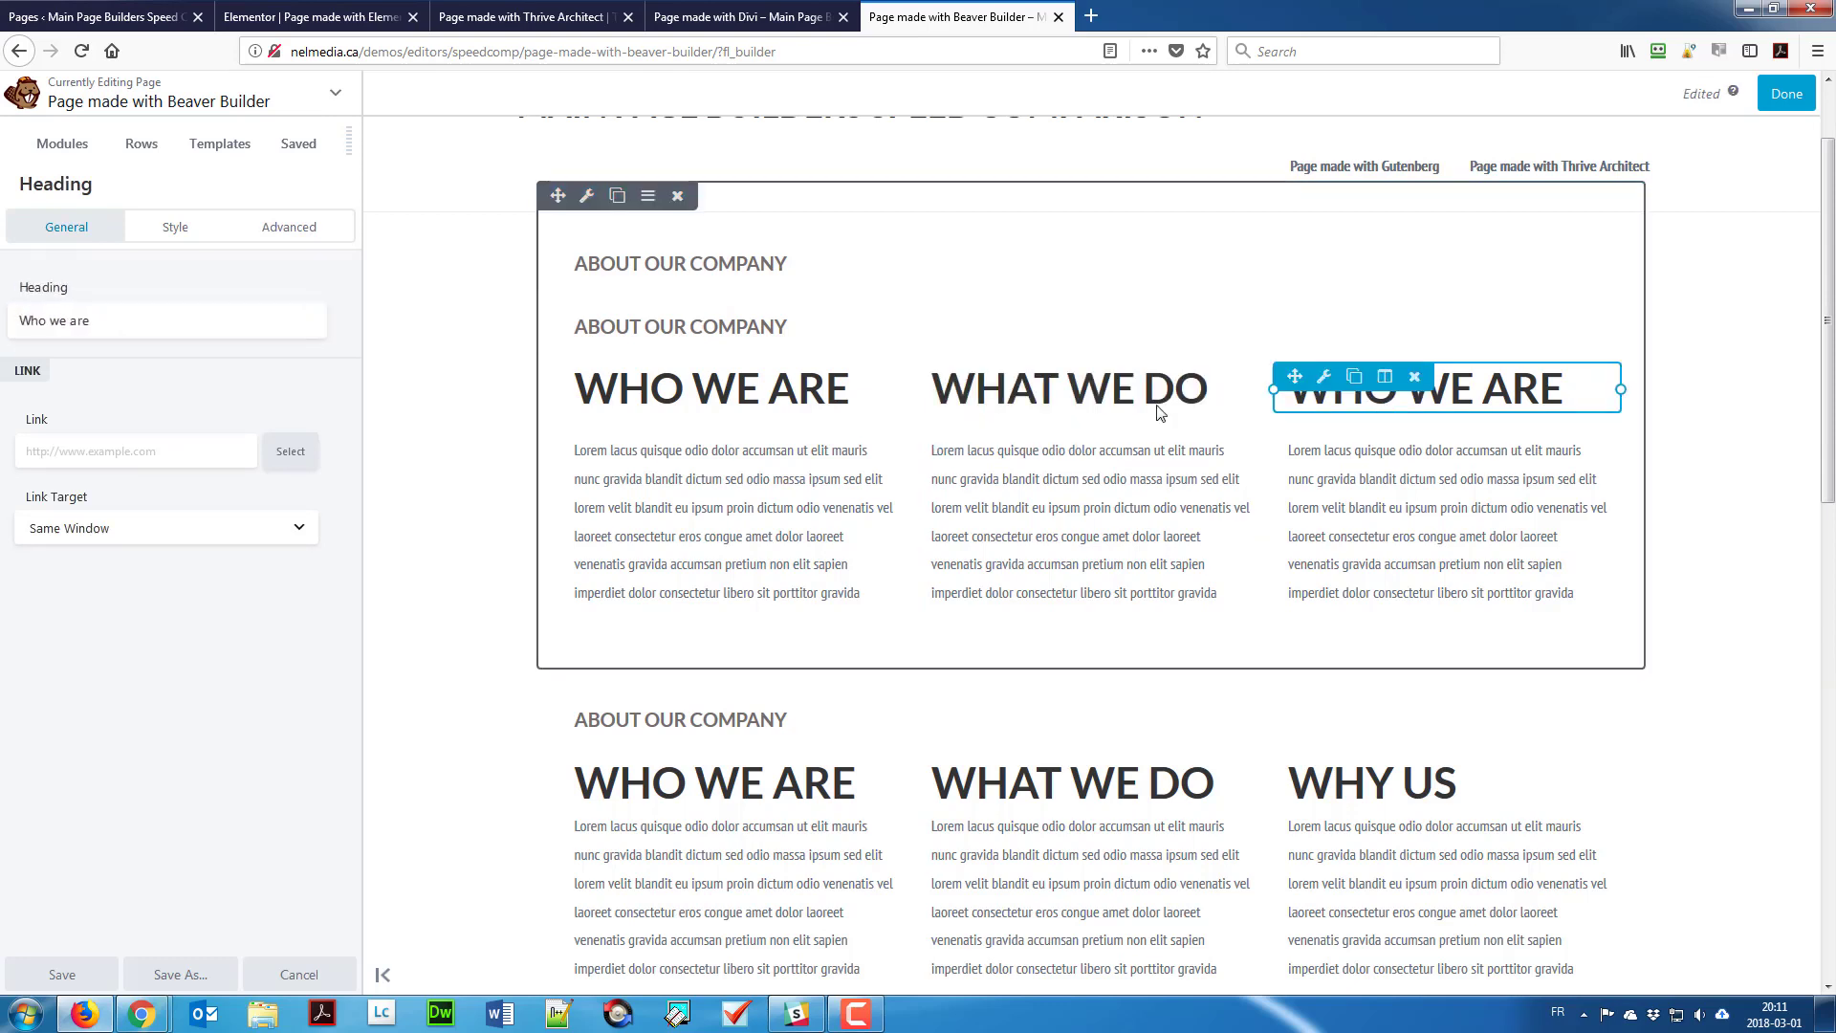
{"action": "key", "text": "ctrl+a"}
{"action": "type", "text": "Why "}
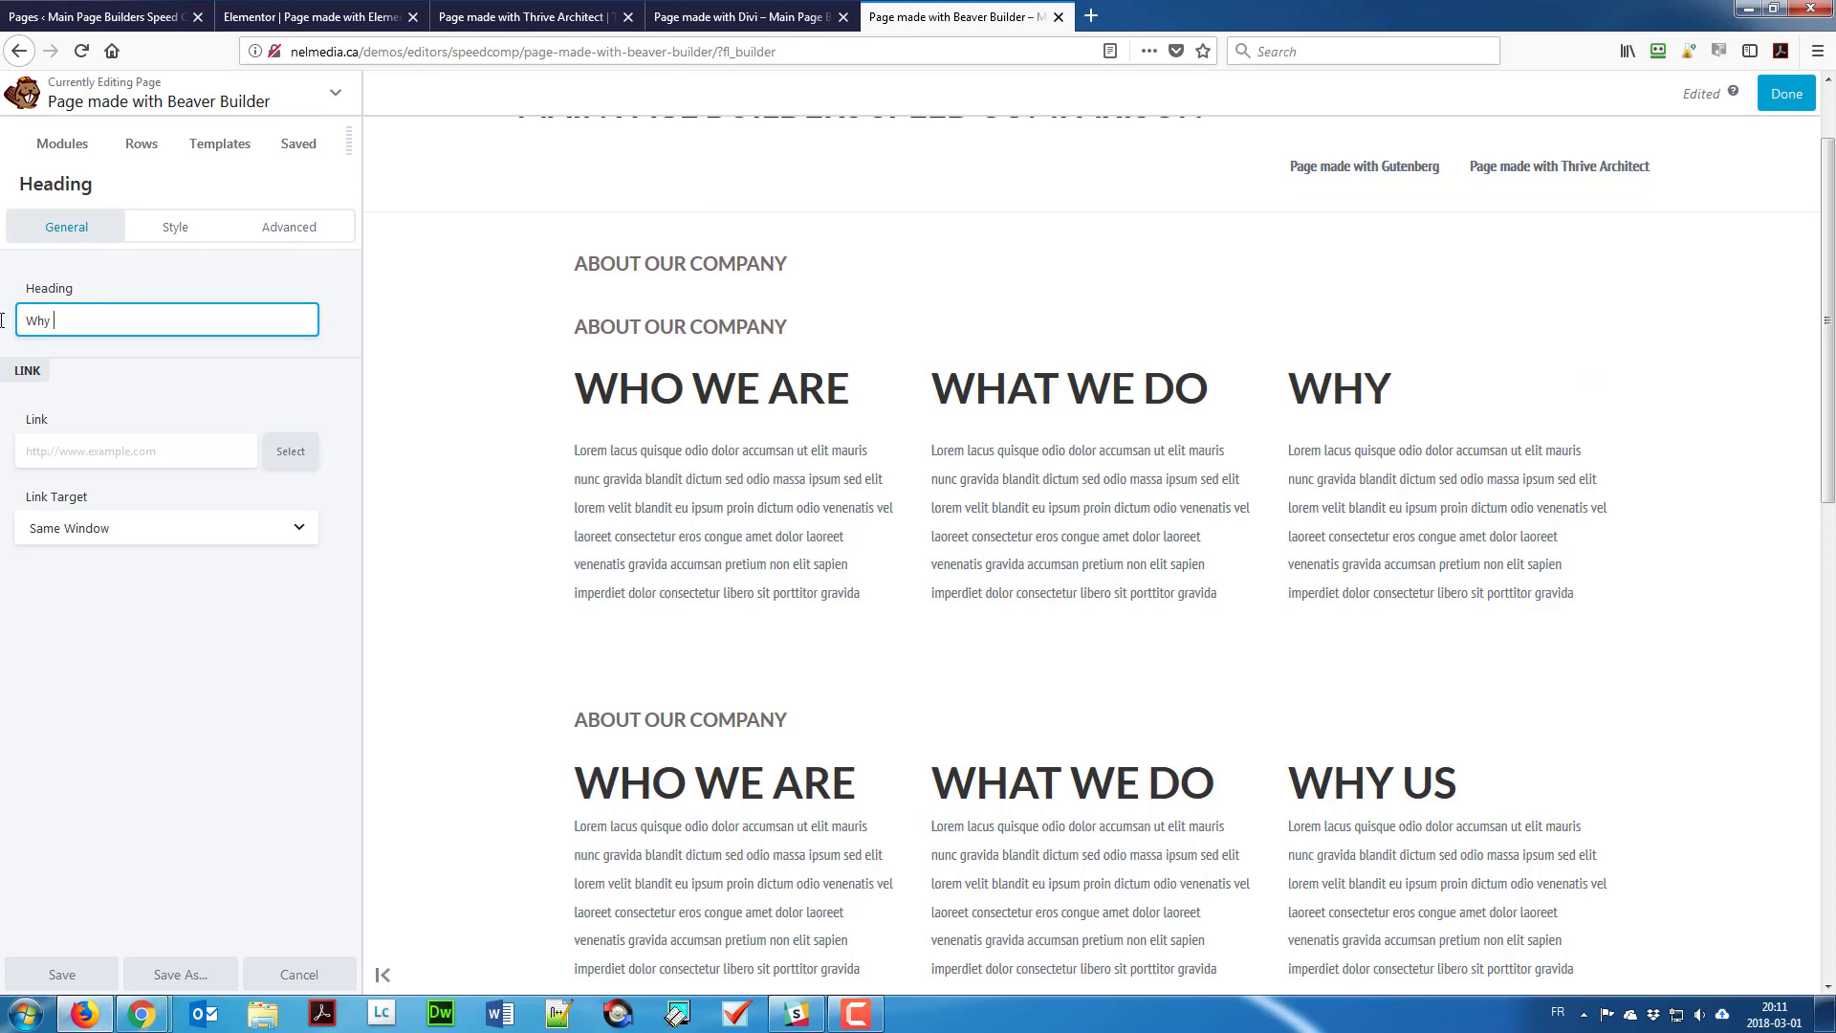
{"action": "type", "text": "us"}
Step: Delete the duplicate "About our company" heading directly above the three new columns
{"action": "mouse_move", "coordinate": [816, 271]}
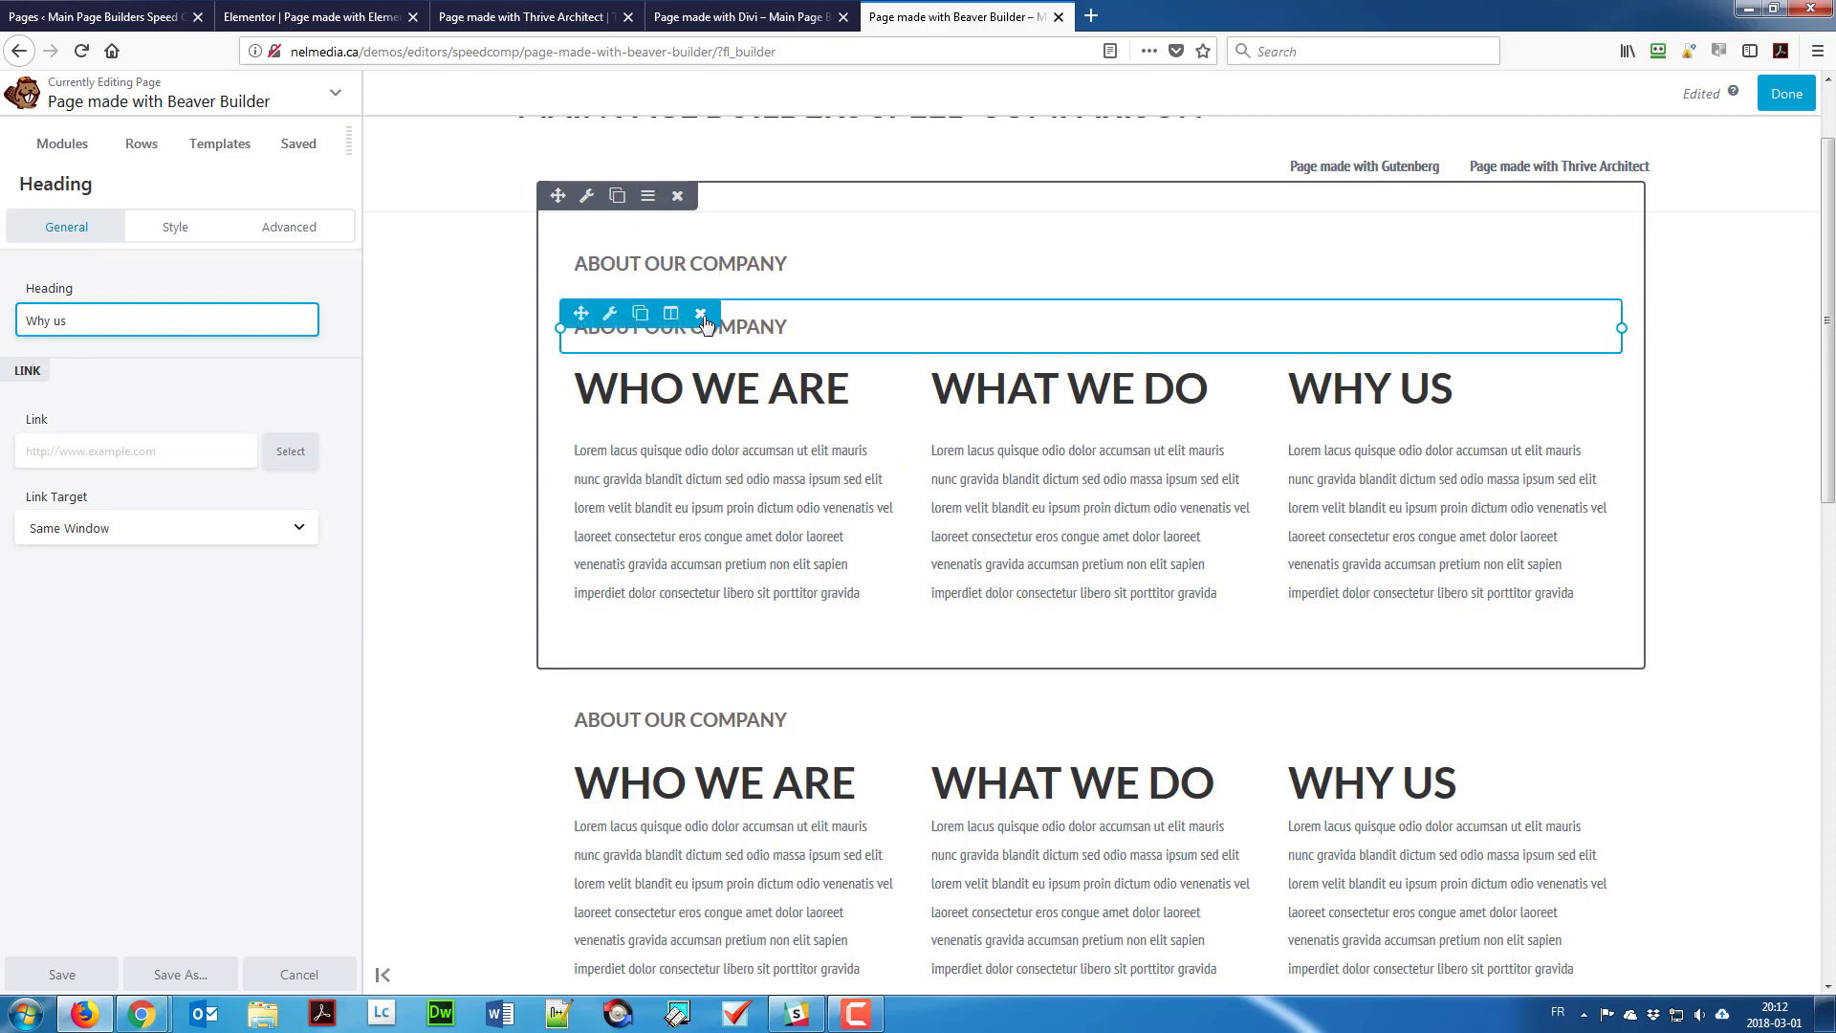
{"action": "left_click", "coordinate": [701, 315]}
{"action": "left_click", "coordinate": [913, 445]}
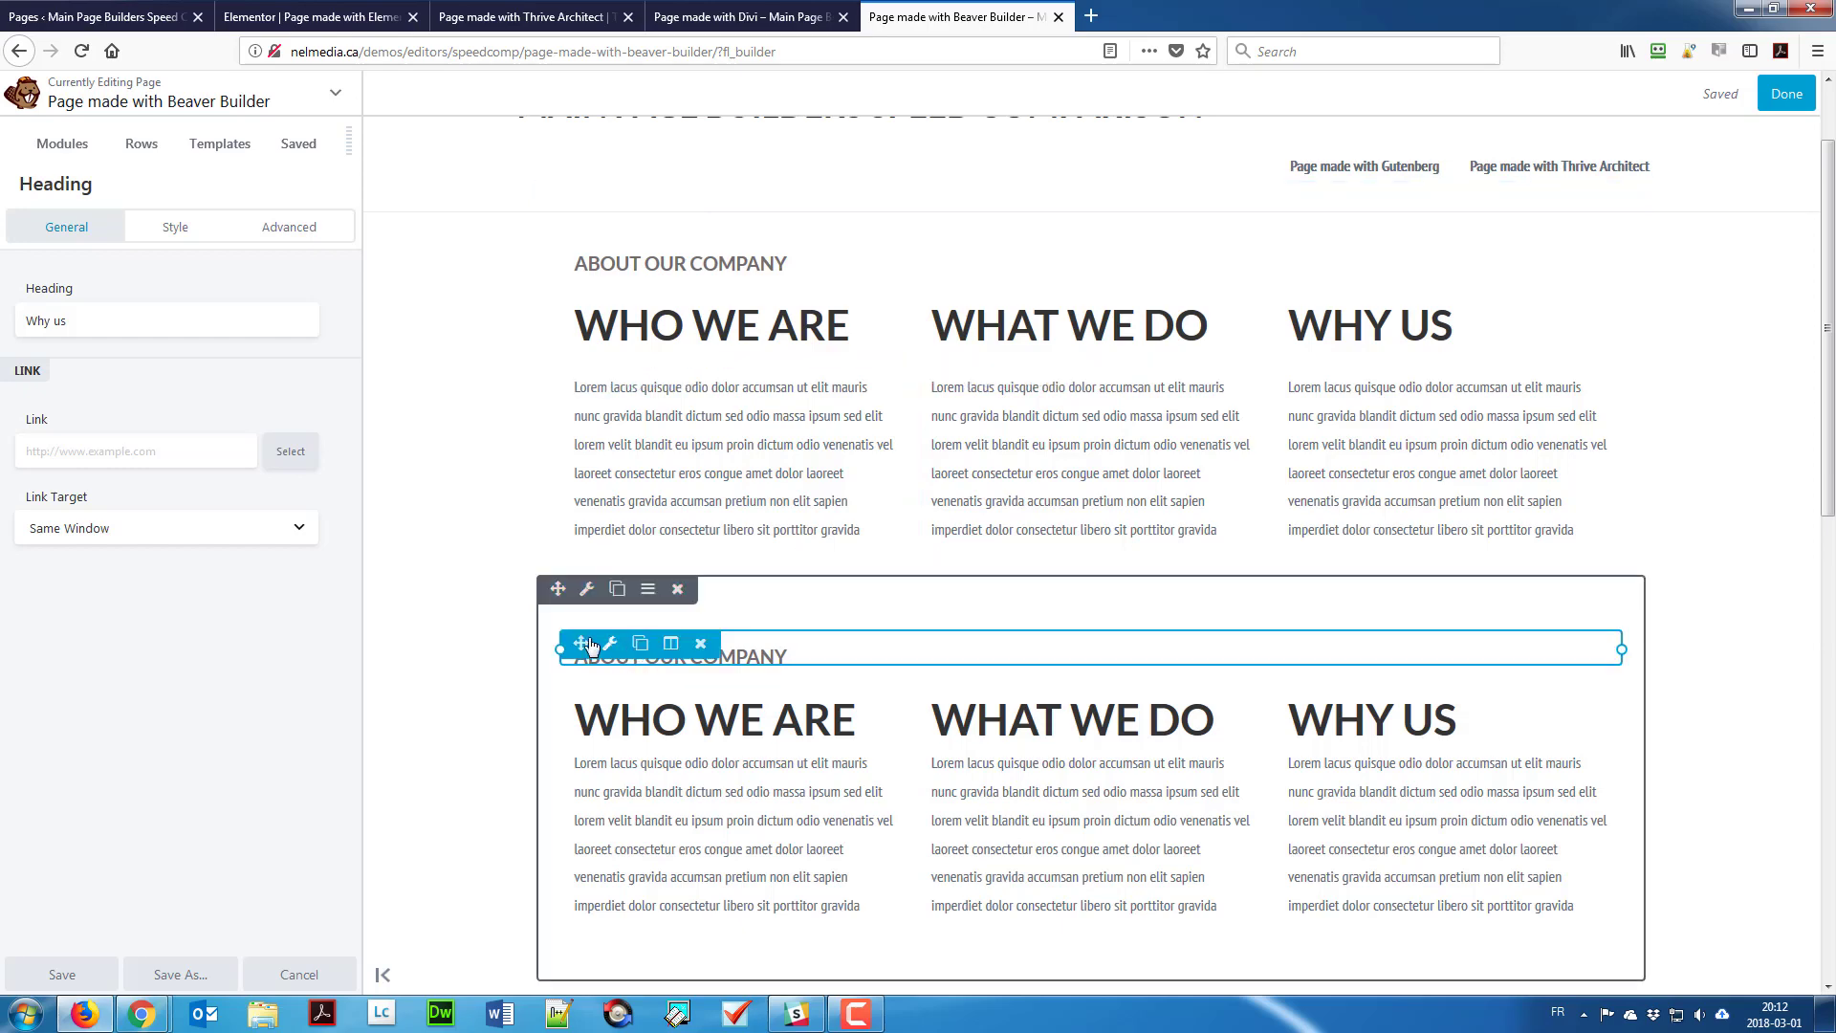
Step: Delete the original "About our company" row below the rebuilt one and save the open heading settings
{"action": "left_click", "coordinate": [678, 592]}
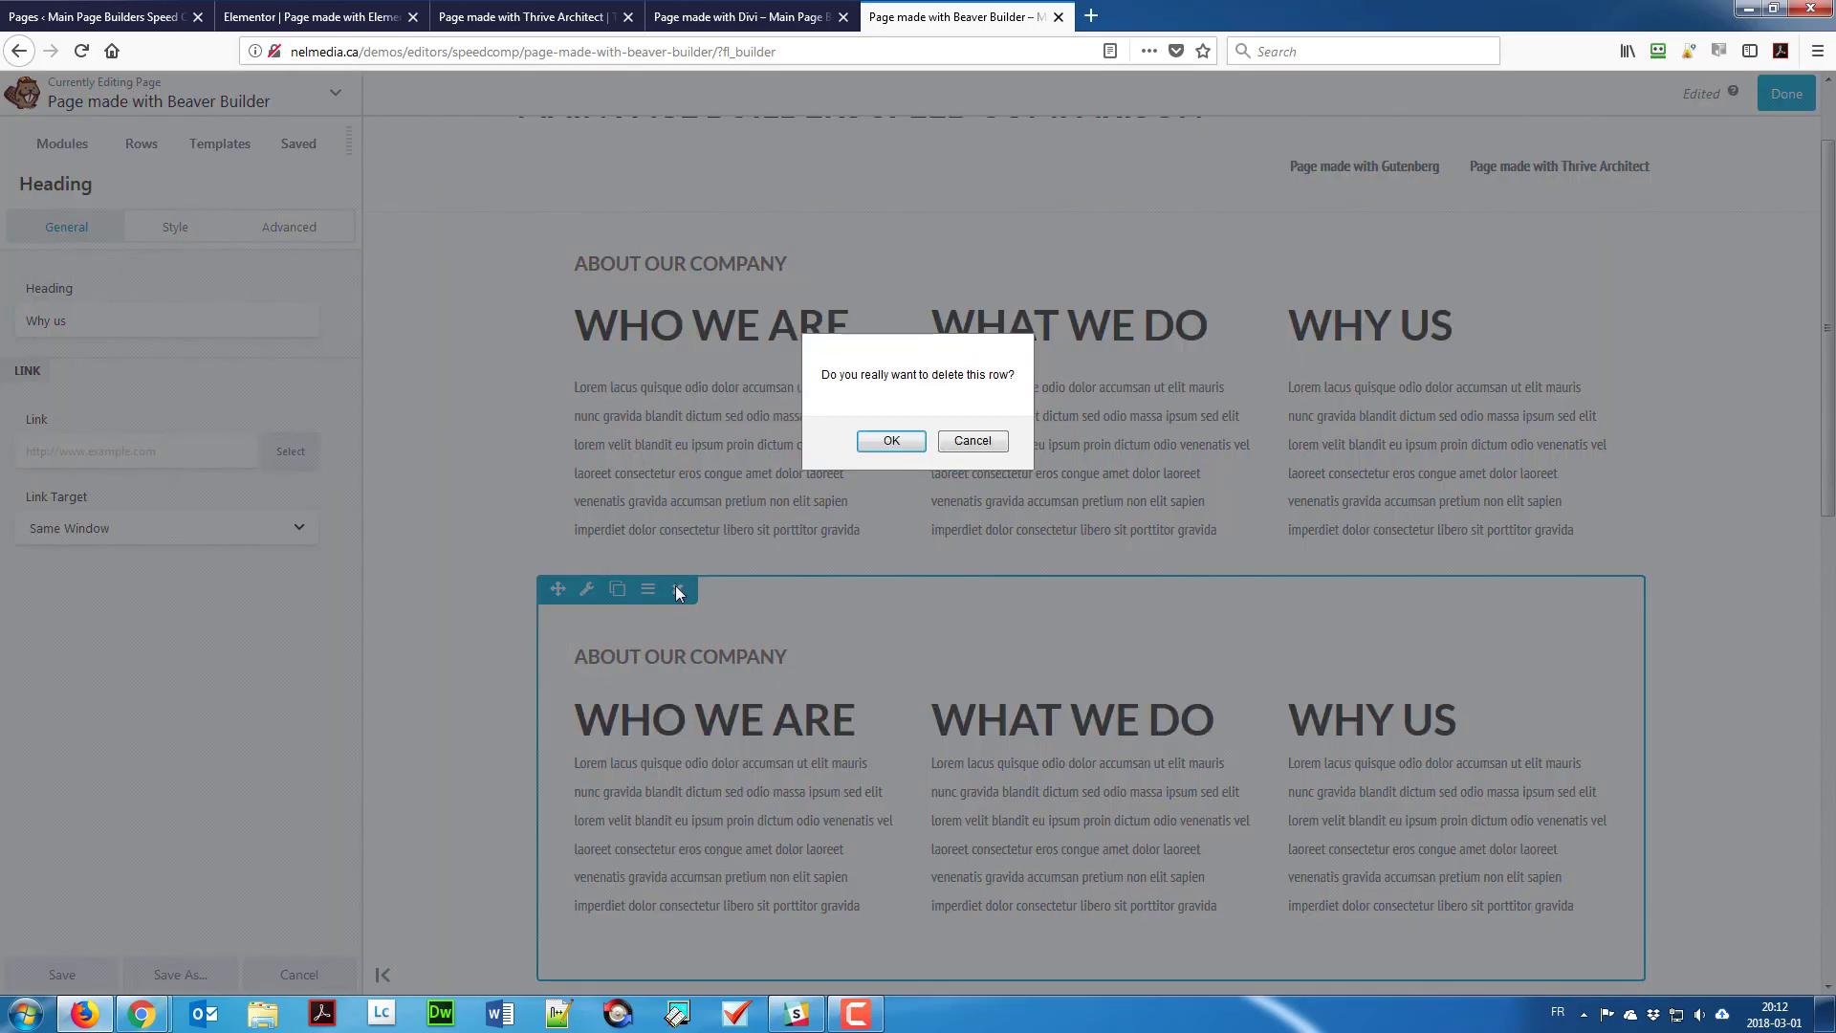
{"action": "left_click", "coordinate": [875, 446]}
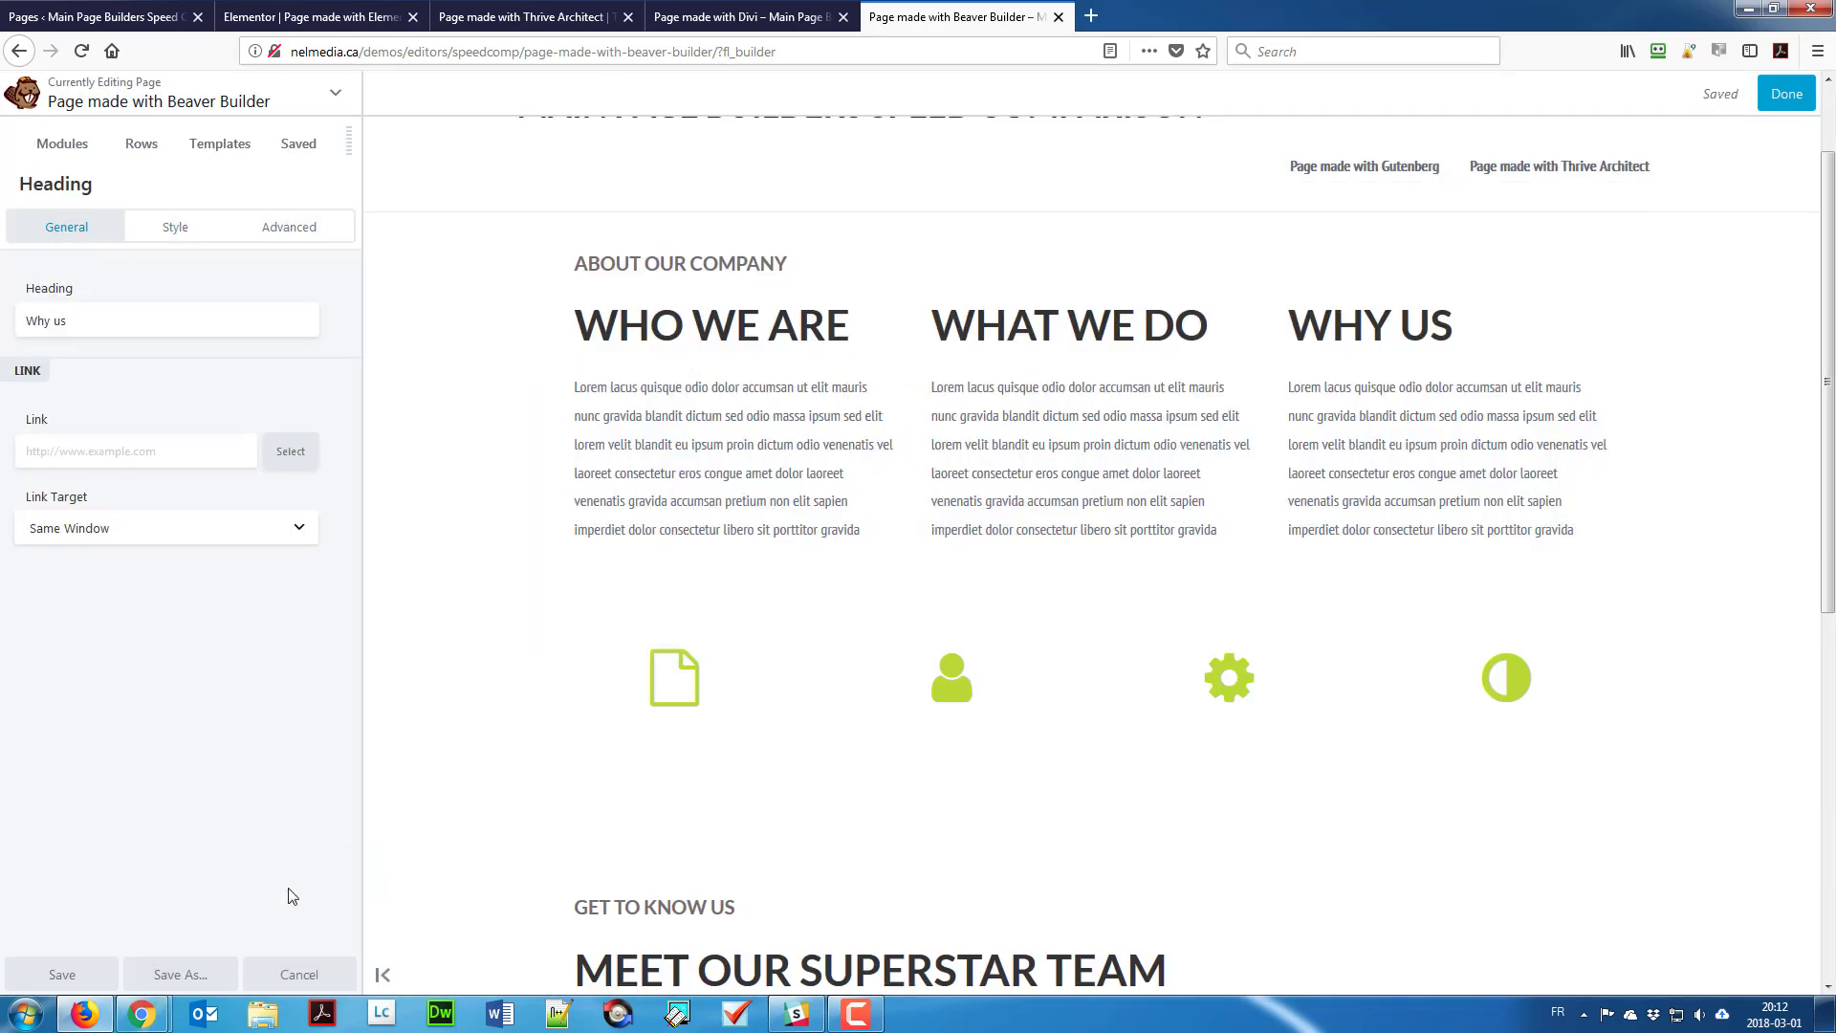
{"action": "left_click", "coordinate": [79, 977]}
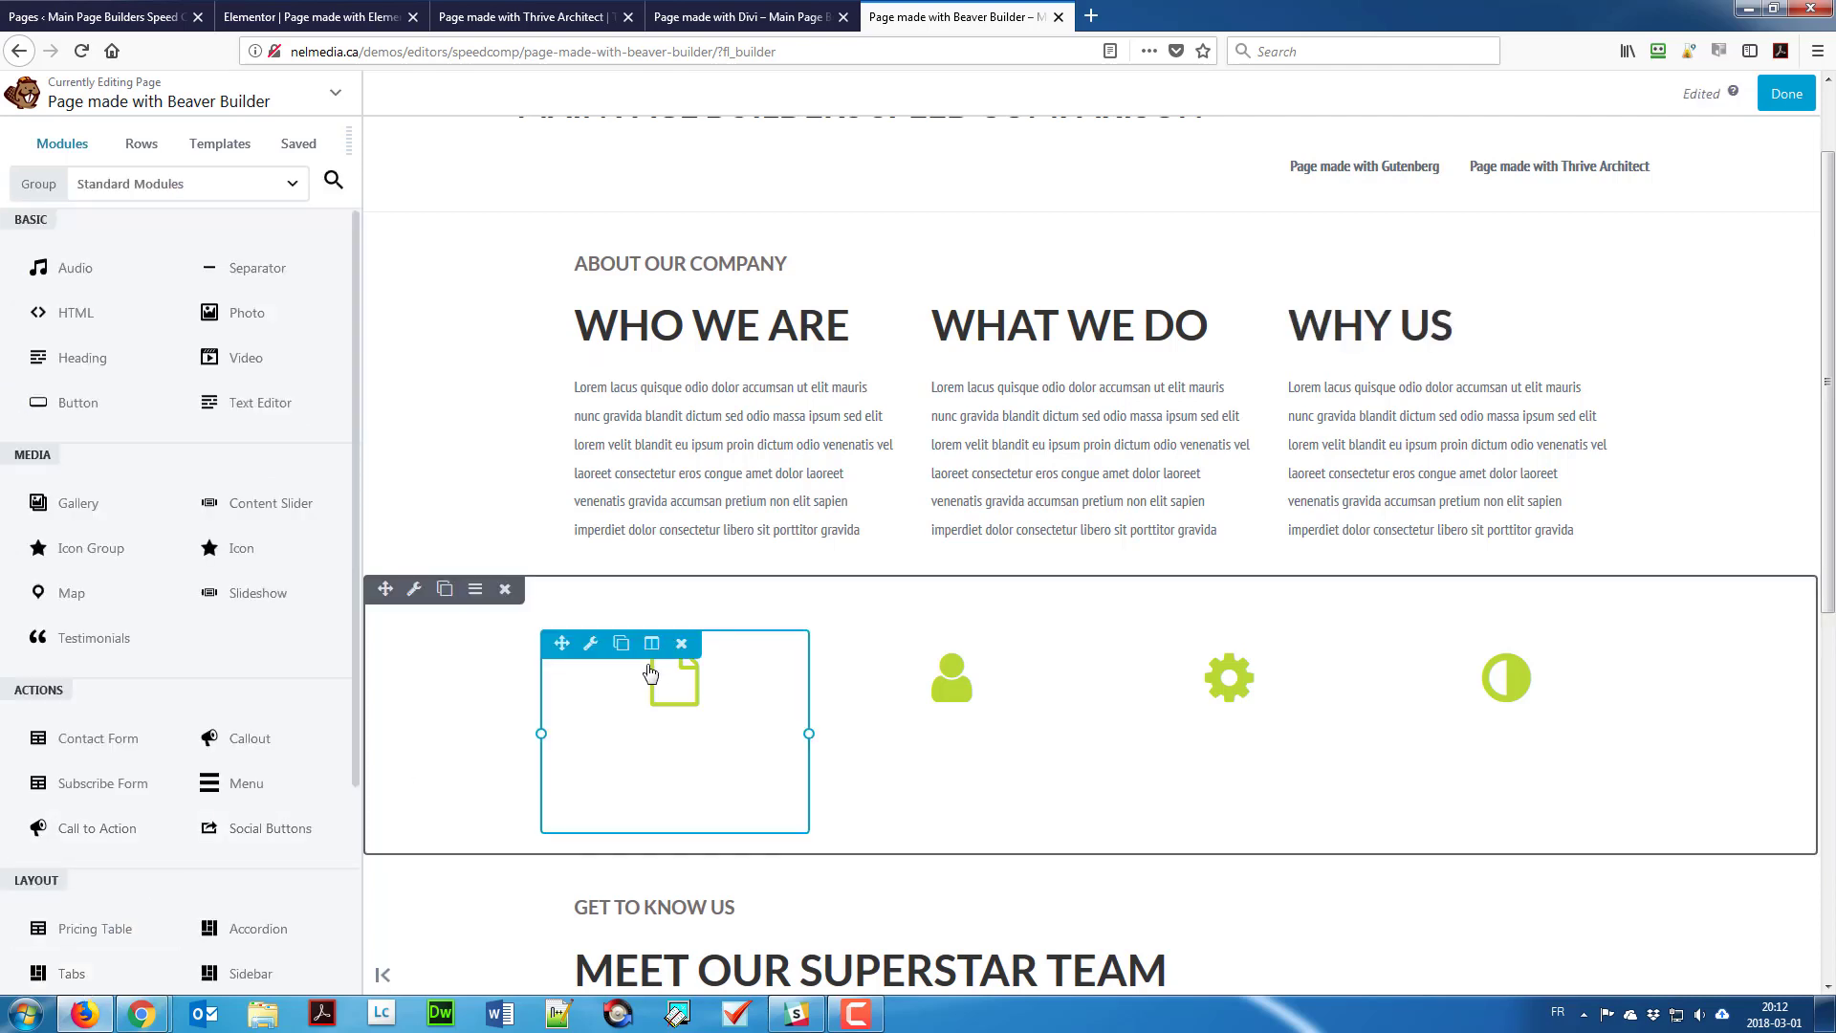
{"action": "scroll", "coordinate": [574, 459], "scroll_direction": "up", "scroll_amount": 3}
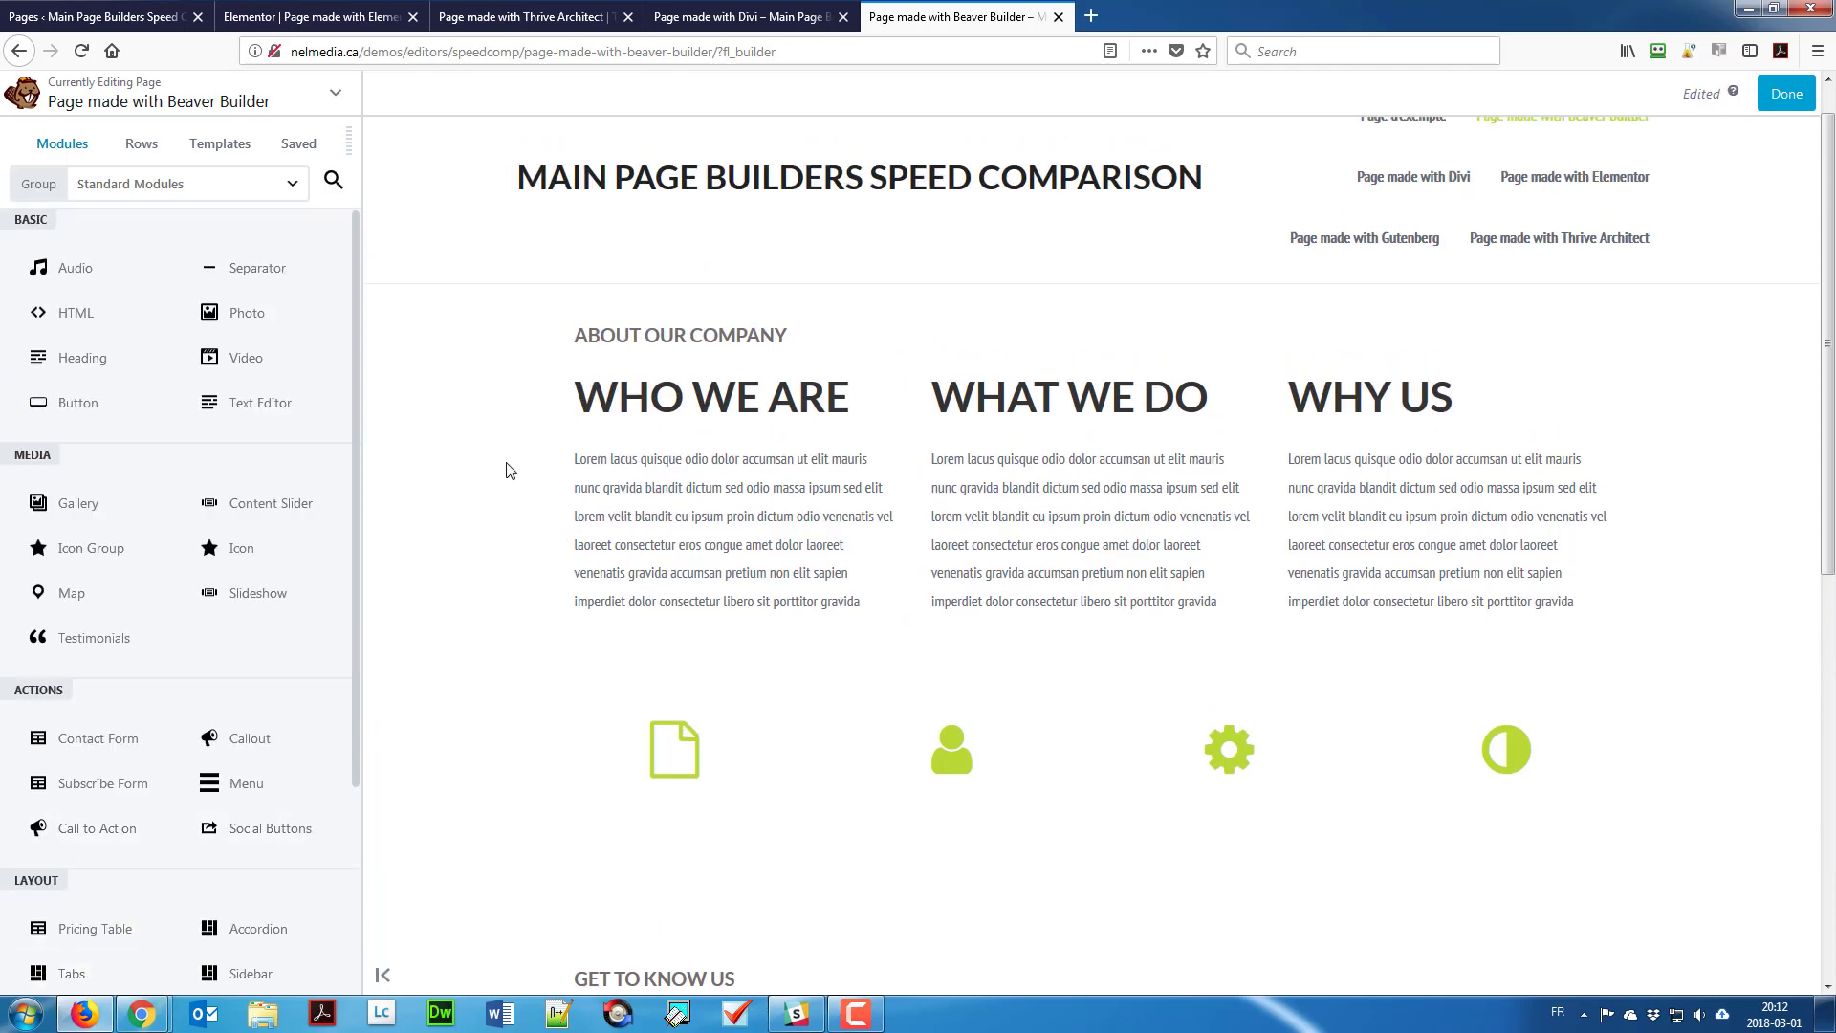
Step: Switch to the Elementor page, examine the counter section of the ProStyler Skeleton reference page in Chrome, and return to Elementor in Firefox
{"action": "left_click", "coordinate": [321, 17]}
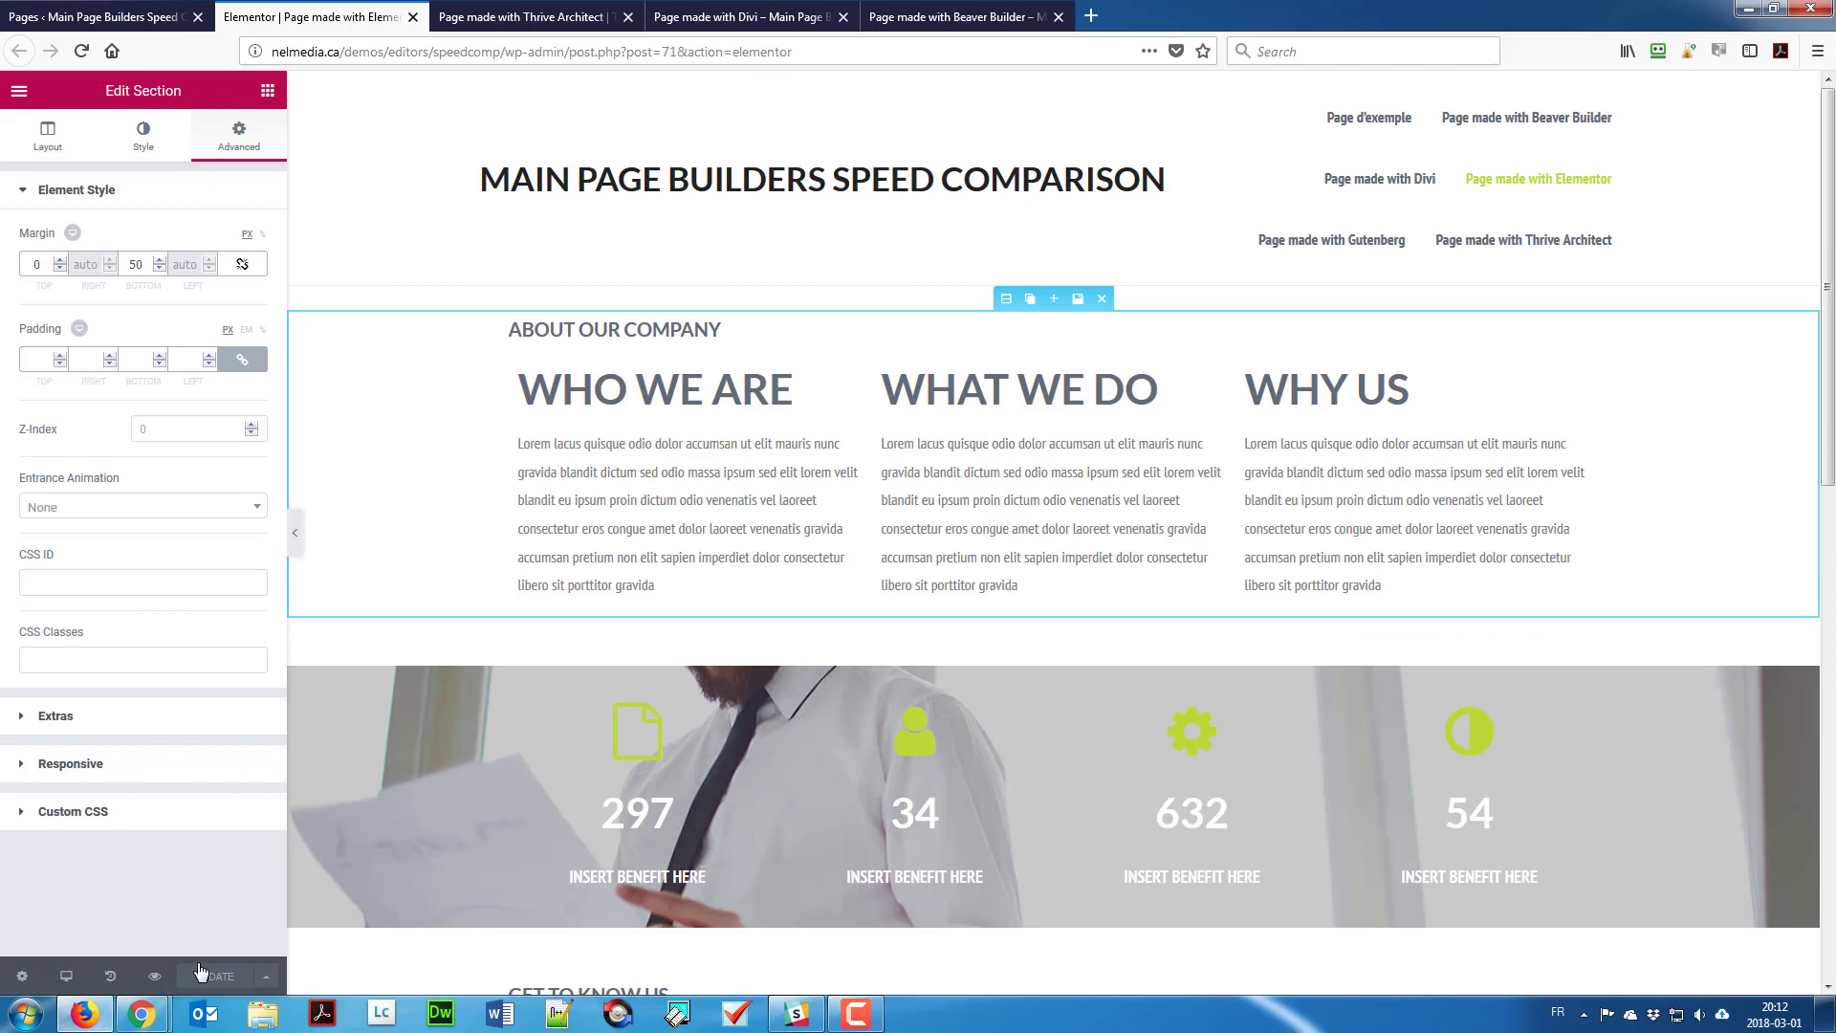
{"action": "mouse_move", "coordinate": [141, 1013]}
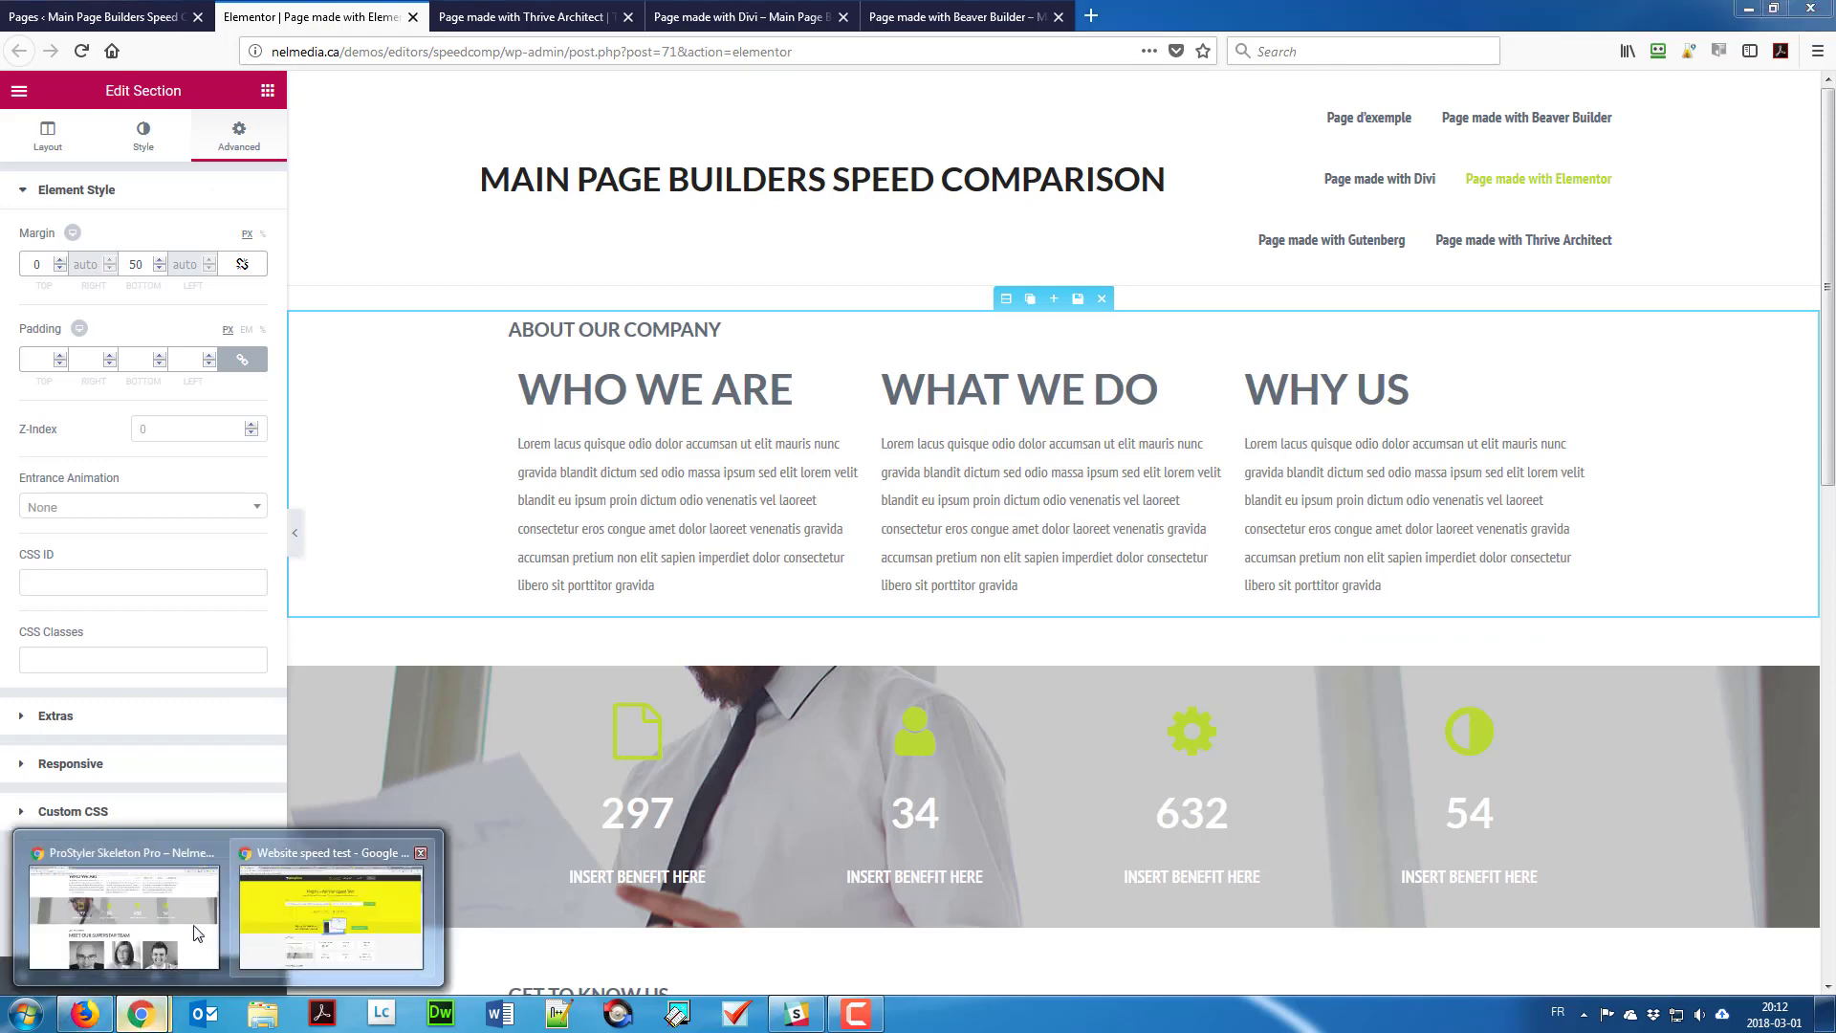
{"action": "left_click", "coordinate": [177, 919]}
{"action": "scroll", "coordinate": [665, 480], "scroll_direction": "up", "scroll_amount": 5}
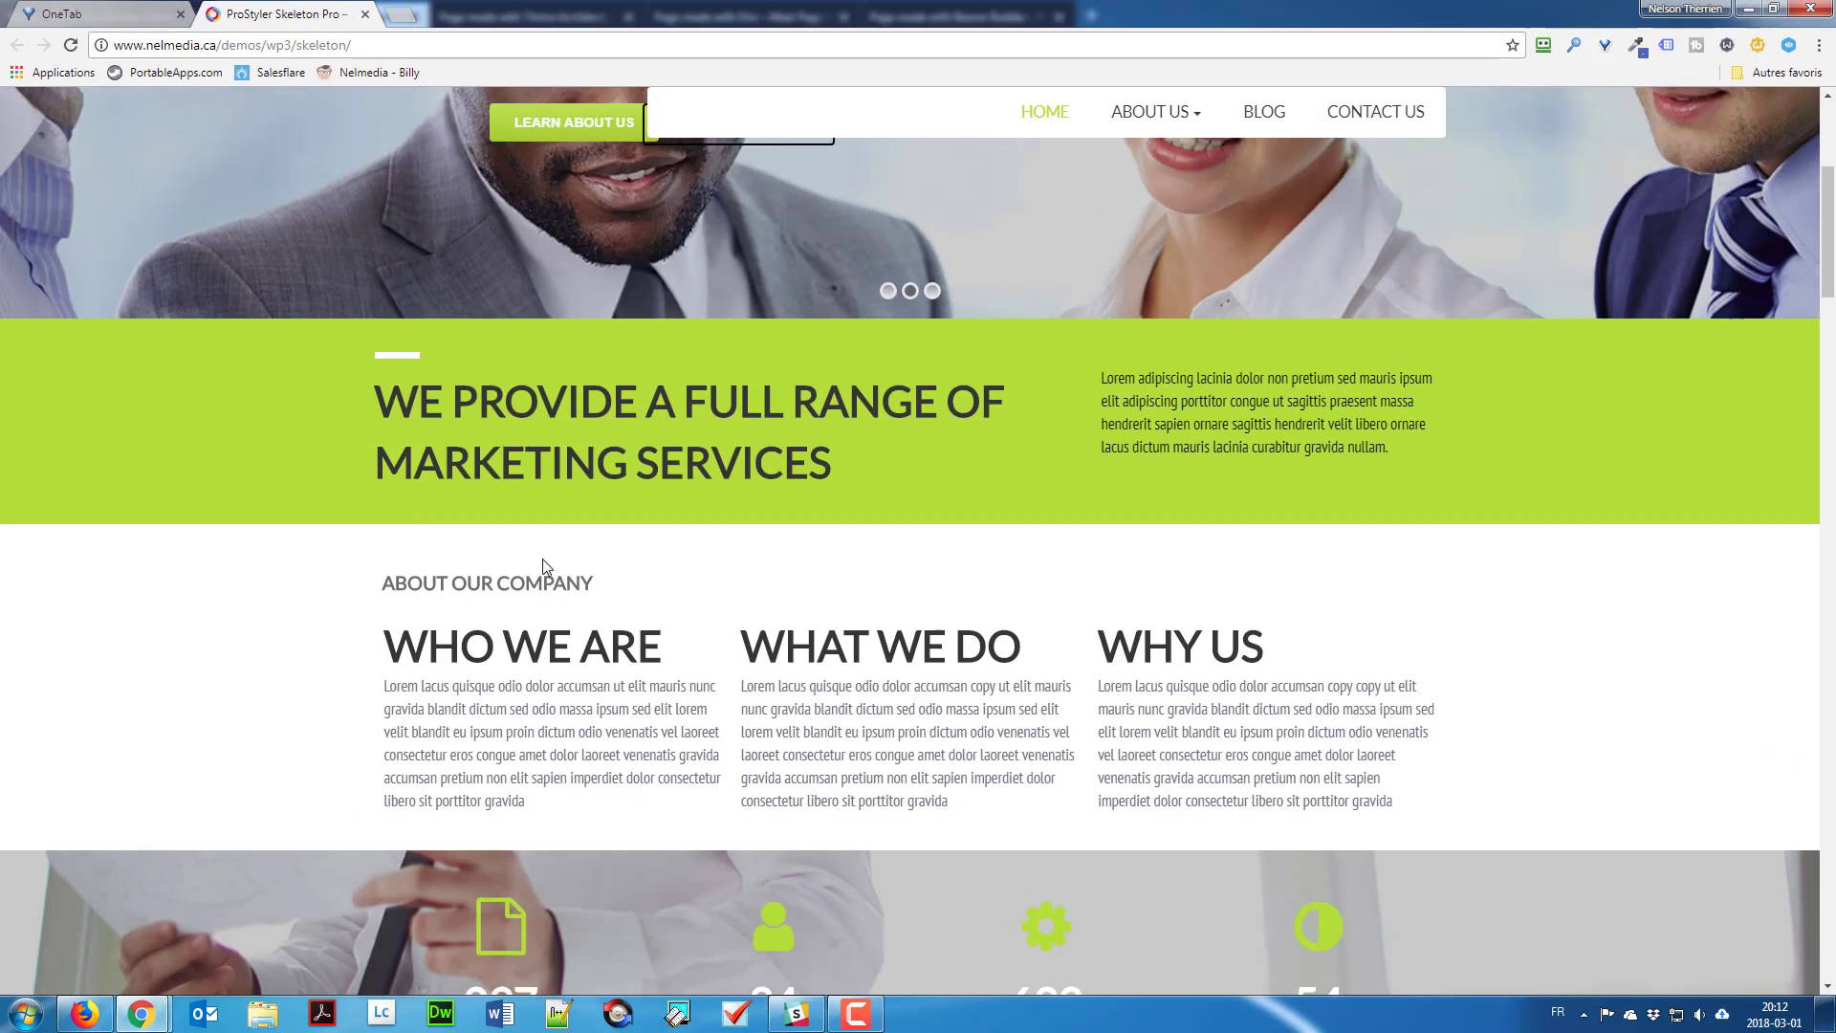
{"action": "scroll", "coordinate": [612, 612], "scroll_direction": "down", "scroll_amount": 3}
{"action": "scroll", "coordinate": [517, 662], "scroll_direction": "down", "scroll_amount": 4}
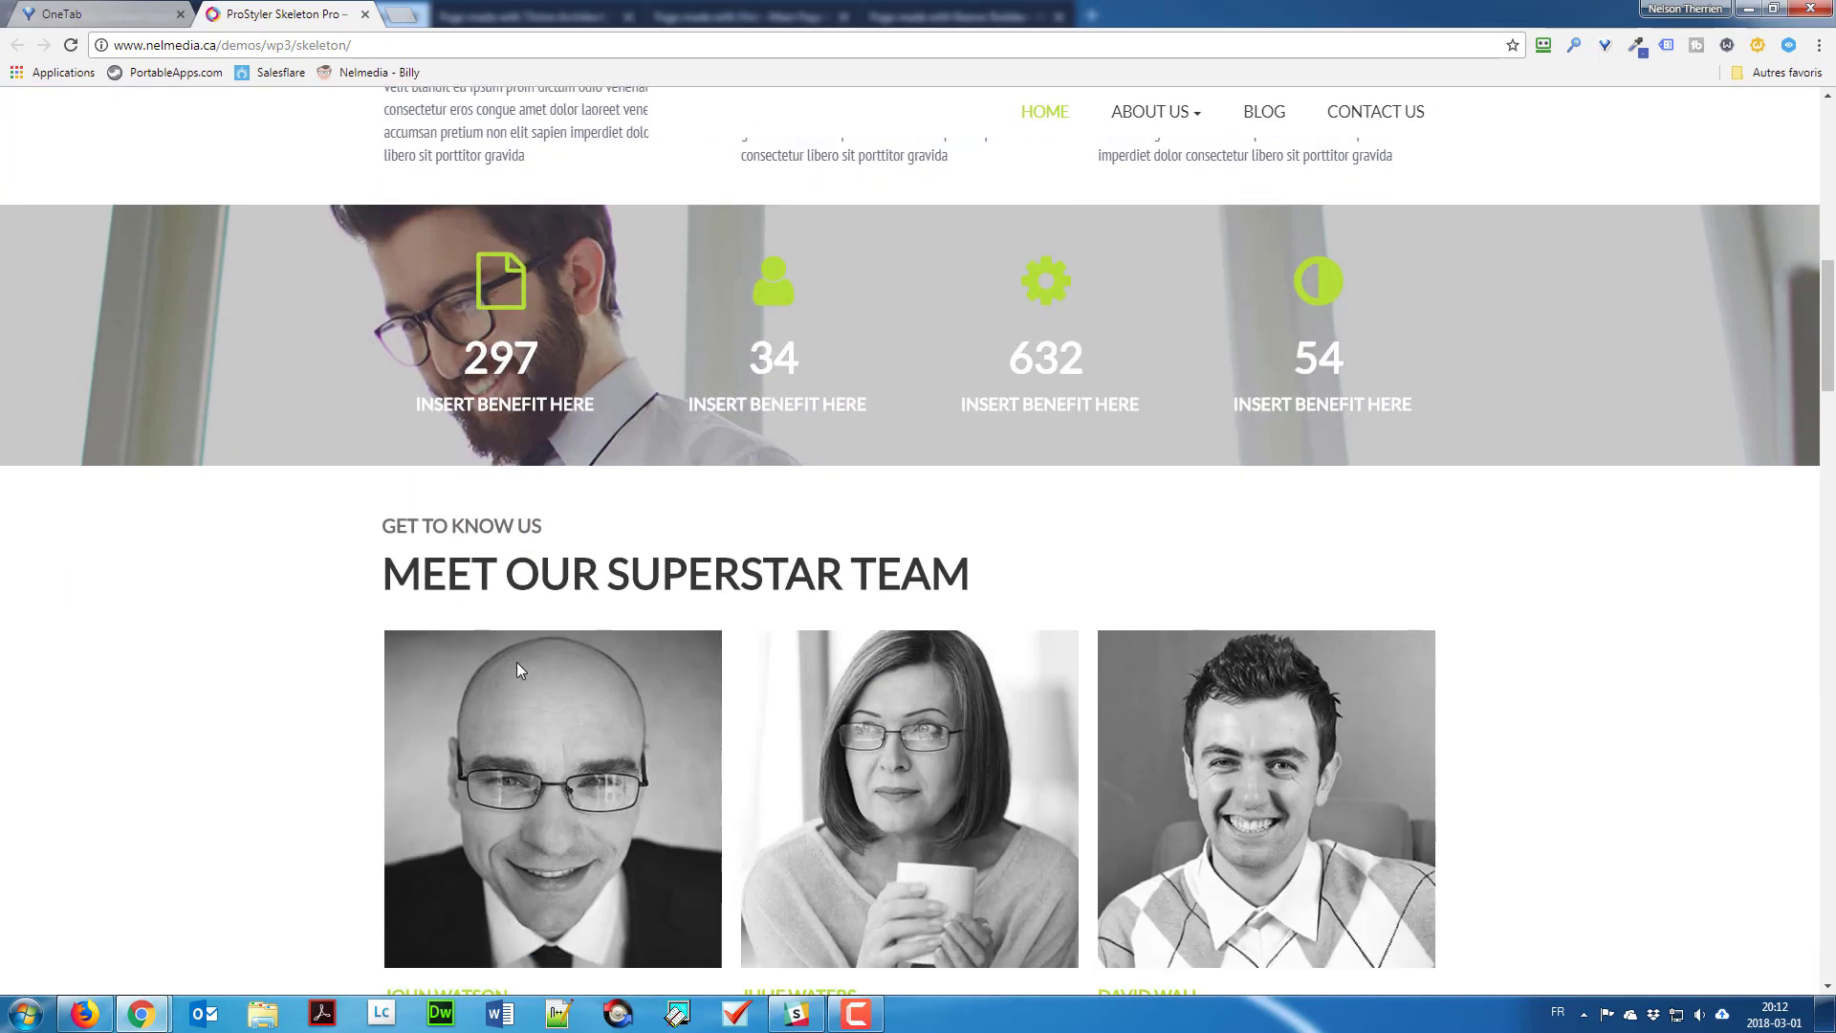
{"action": "scroll", "coordinate": [493, 621], "scroll_direction": "up", "scroll_amount": 2}
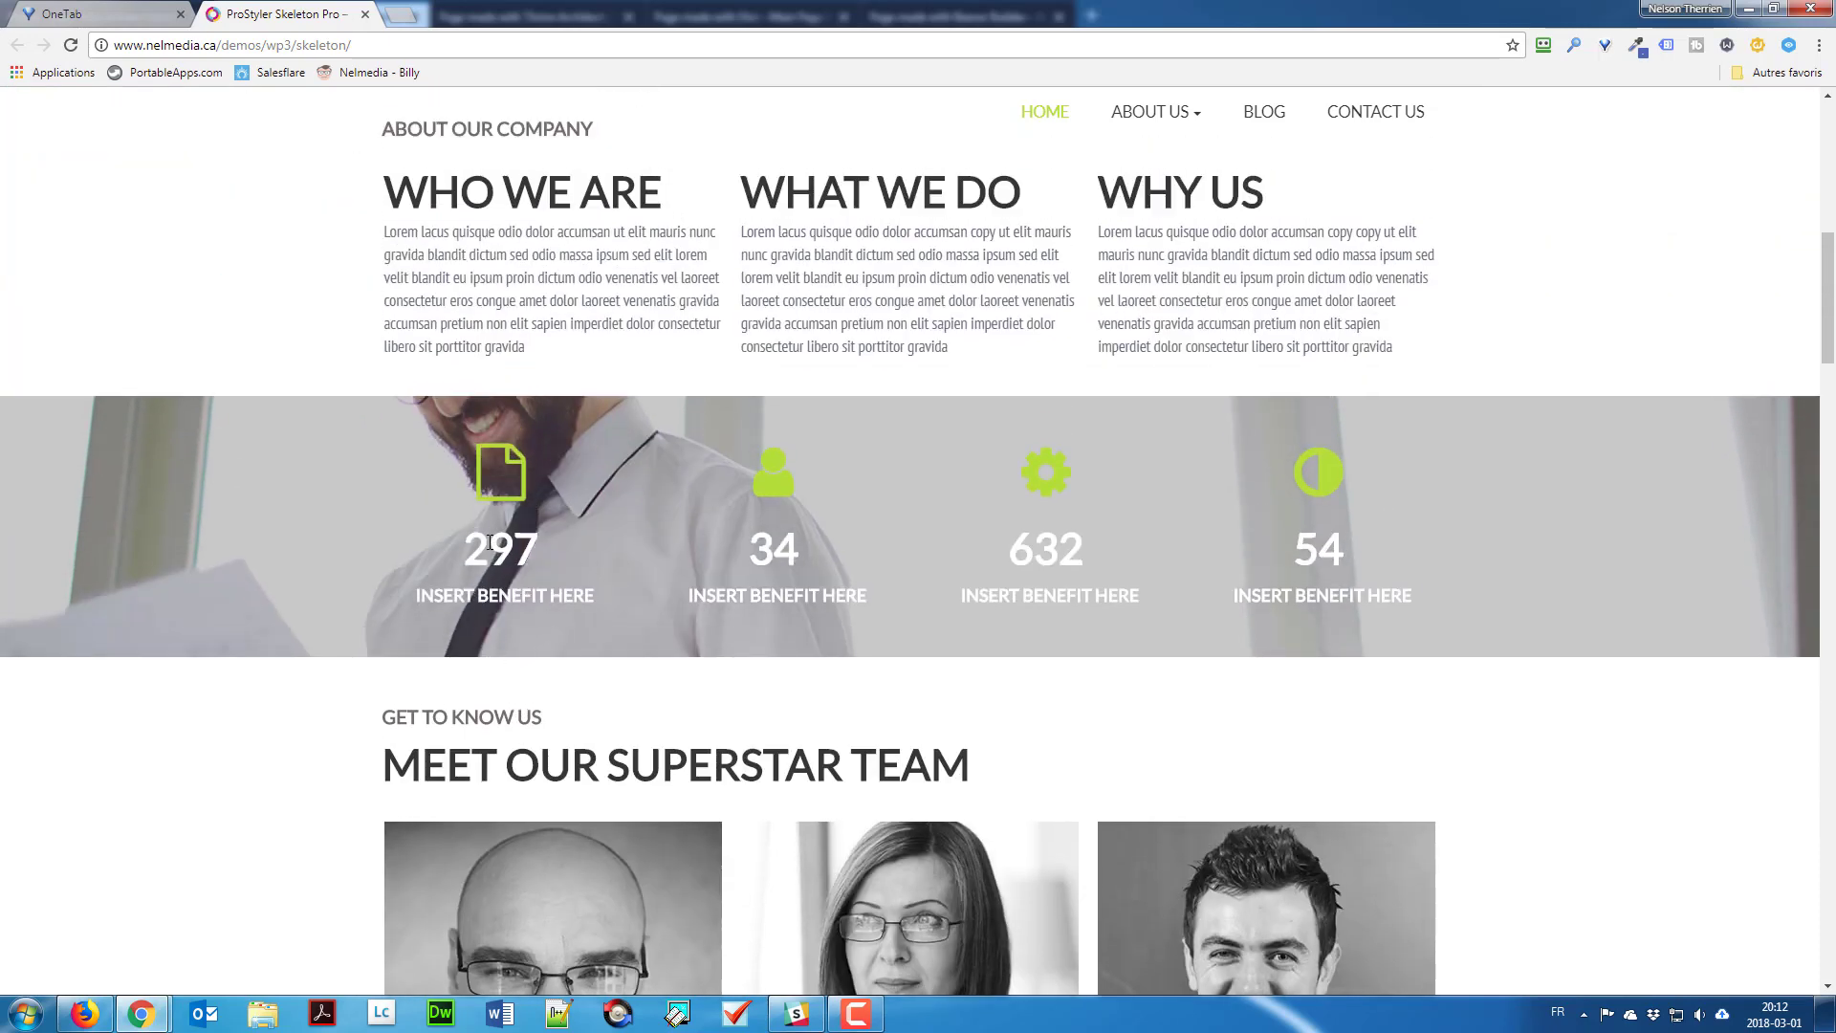
{"action": "left_click_drag", "start_coordinate": [469, 547], "coordinate": [564, 550]}
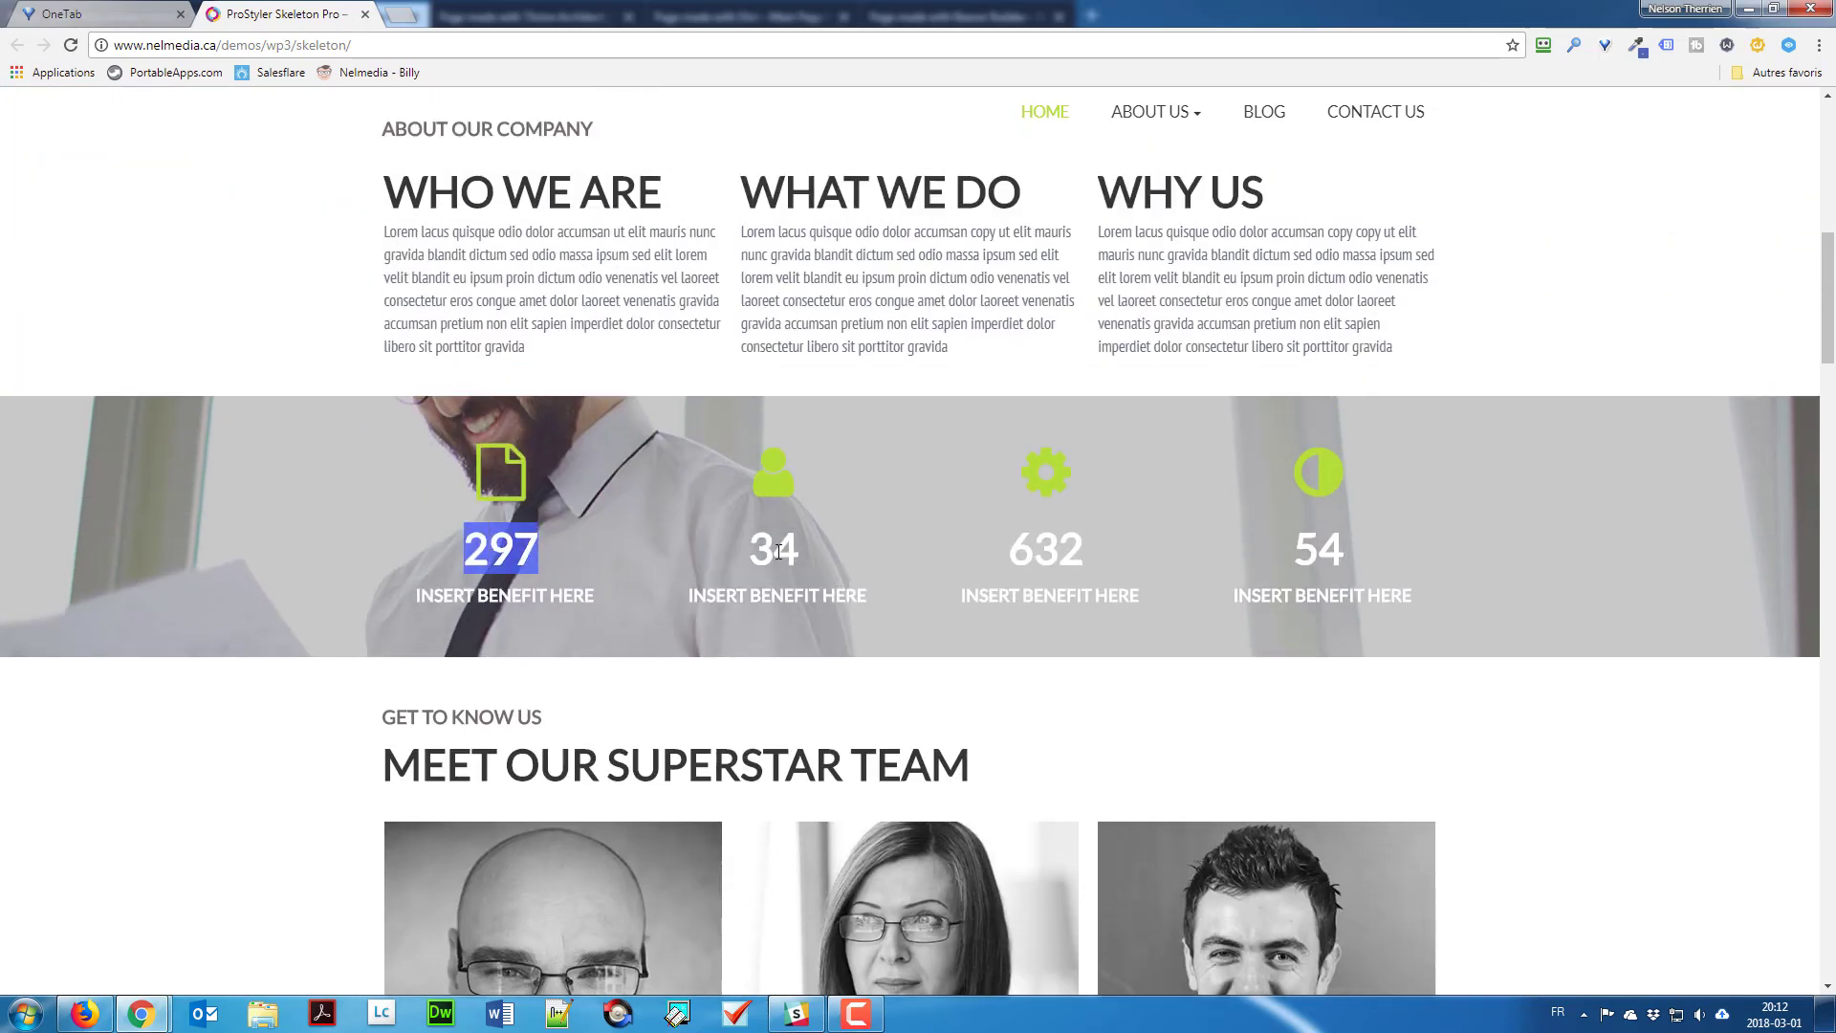
{"action": "double_click", "coordinate": [824, 545]}
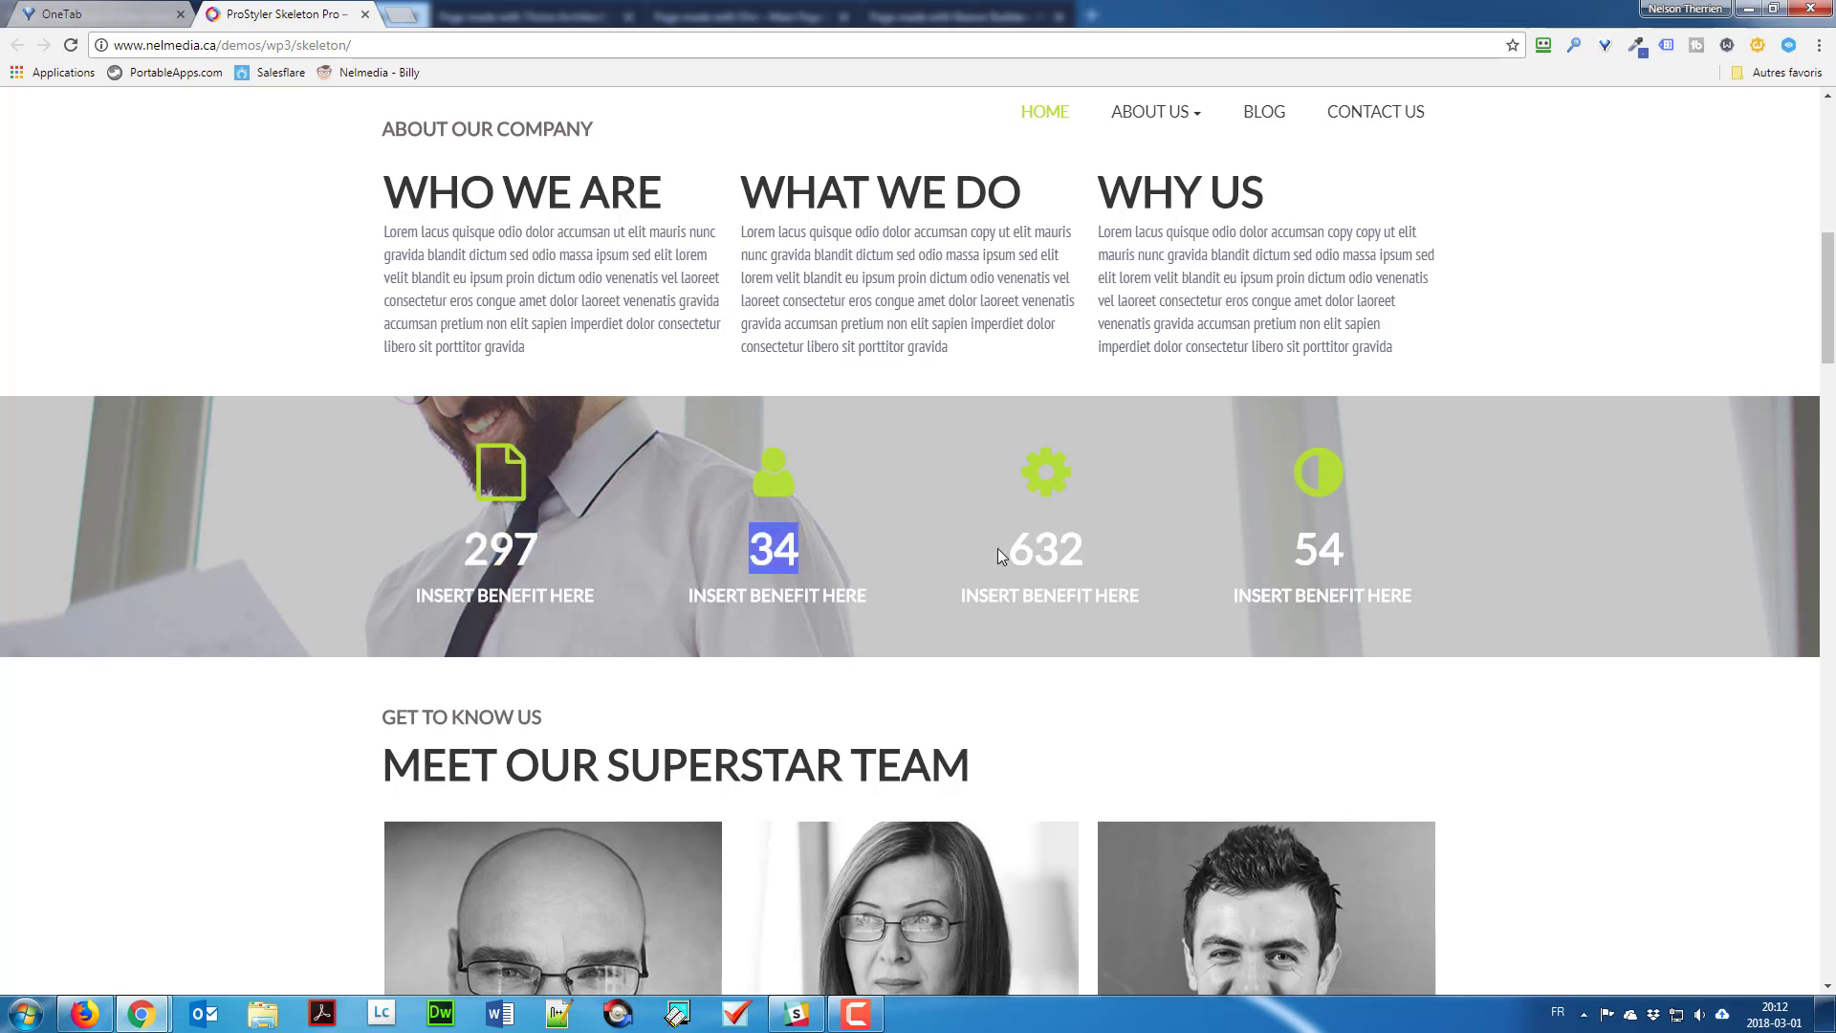
{"action": "left_click_drag", "start_coordinate": [1000, 554], "coordinate": [1084, 541]}
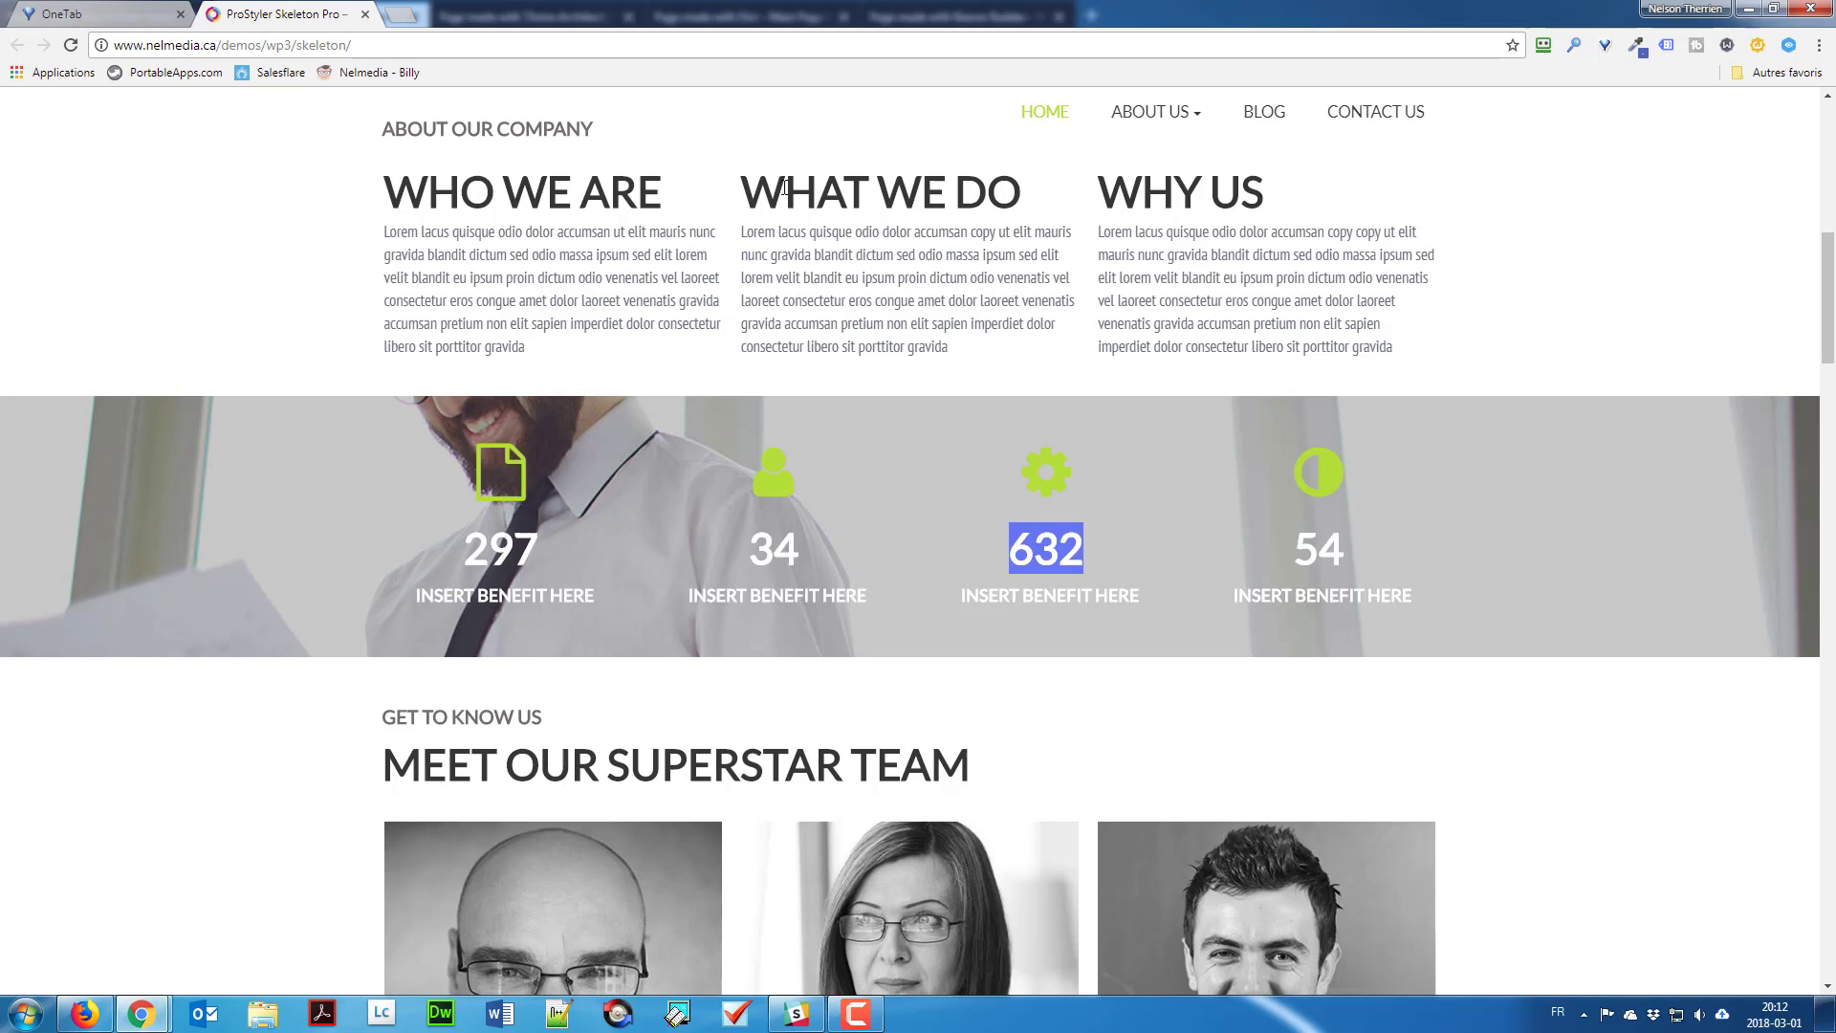
{"action": "left_click", "coordinate": [84, 1012]}
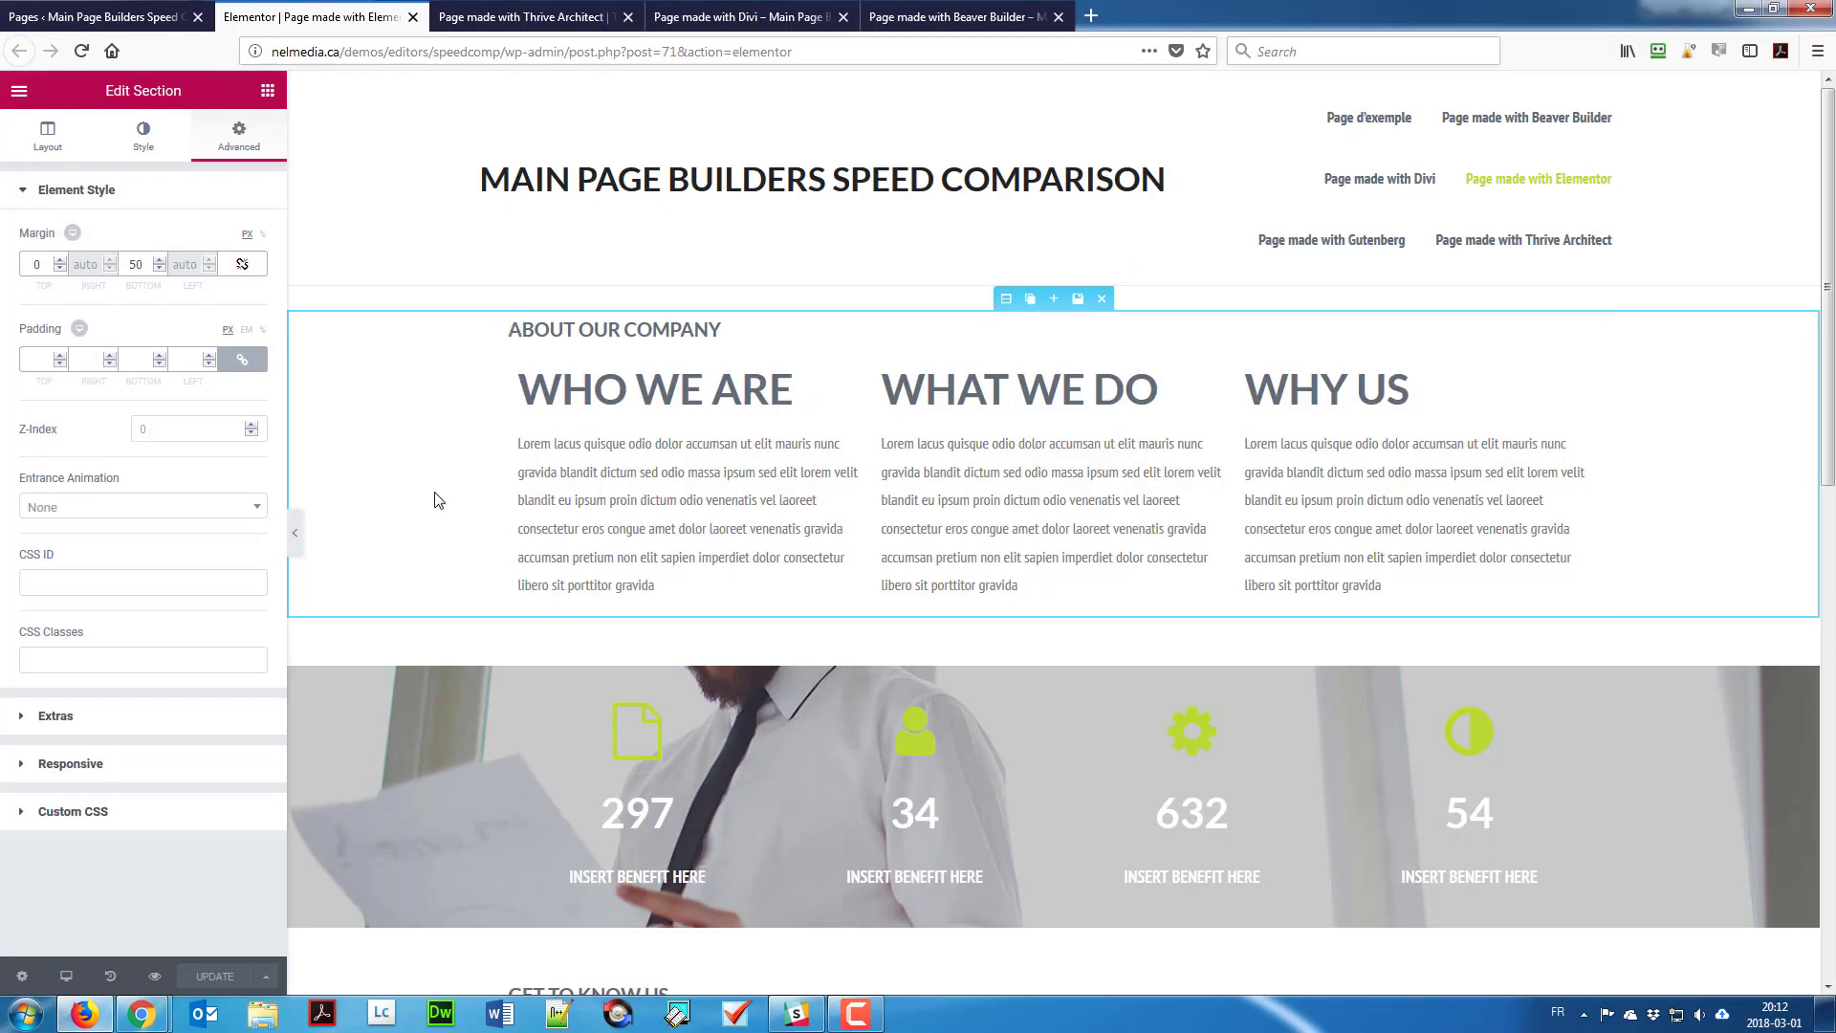
Step: Add a new single-column section and move it between the "About our company" section and the existing counter section
{"action": "scroll", "coordinate": [421, 507], "scroll_direction": "down", "scroll_amount": 2}
{"action": "scroll", "coordinate": [405, 389], "scroll_direction": "up", "scroll_amount": 2}
{"action": "scroll", "coordinate": [485, 458], "scroll_direction": "down", "scroll_amount": 1}
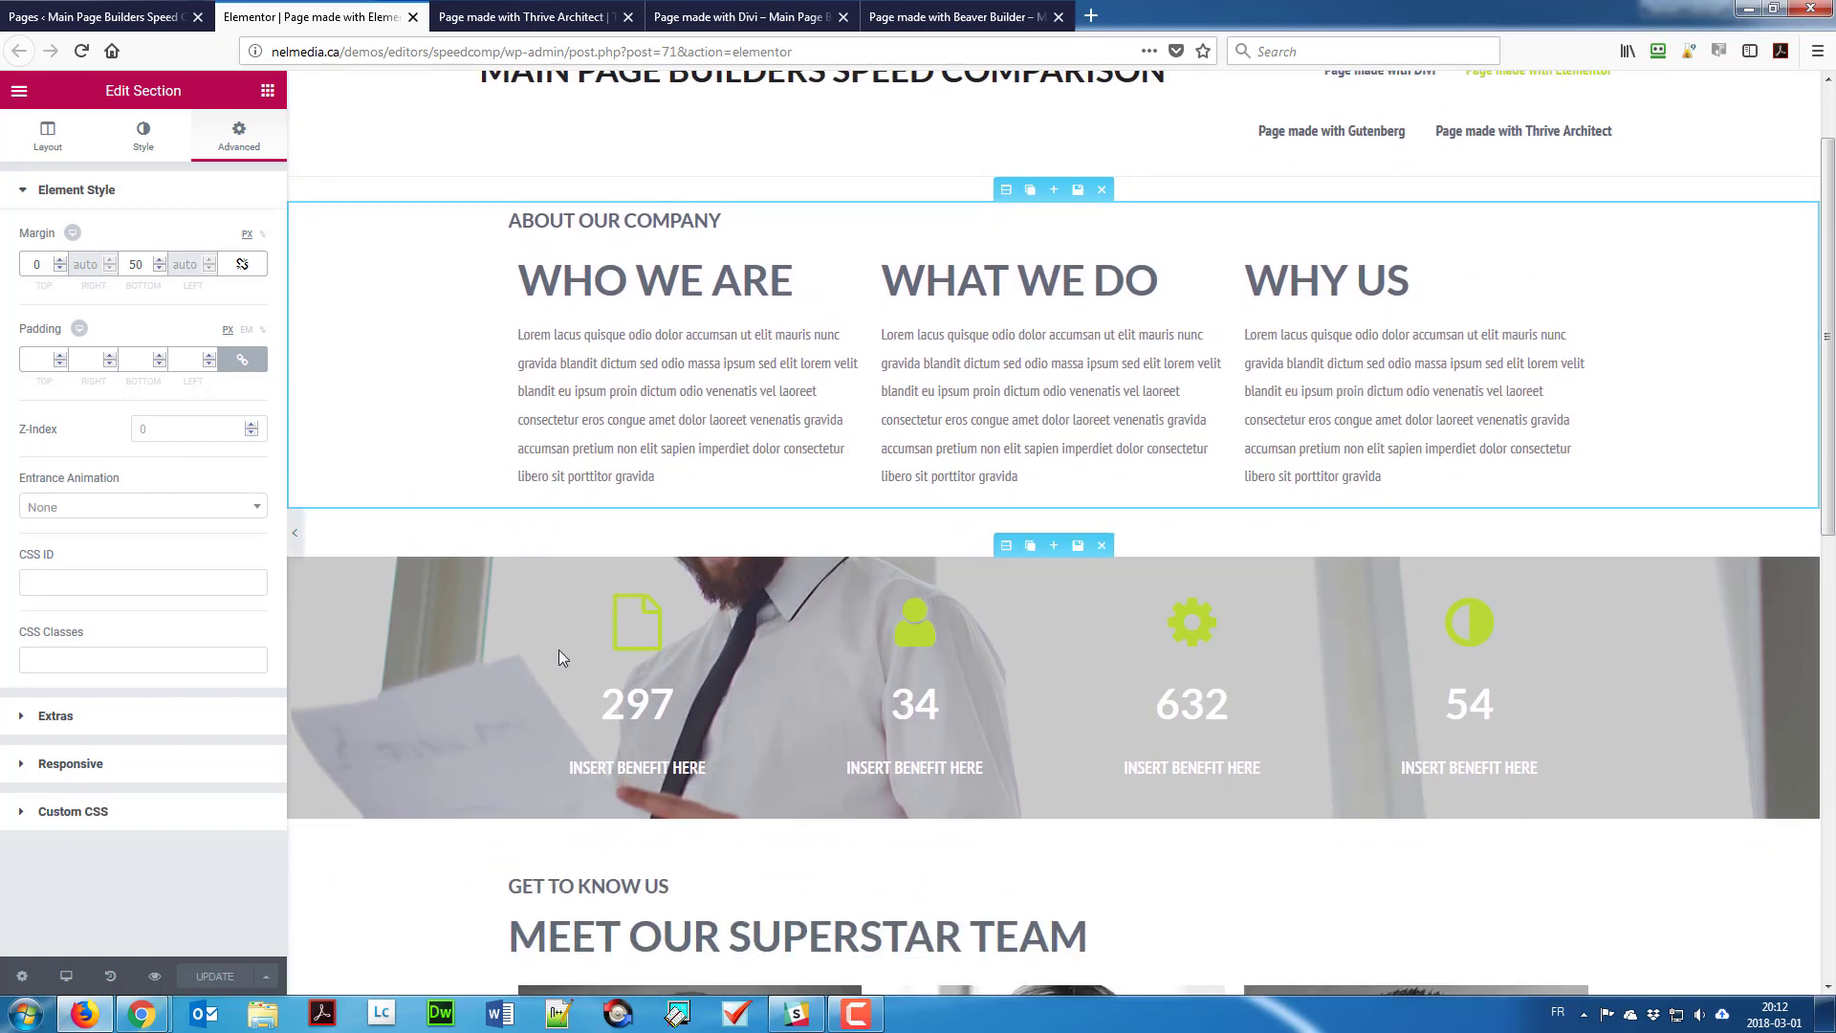
{"action": "scroll", "coordinate": [561, 689], "scroll_direction": "down", "scroll_amount": 7}
{"action": "scroll", "coordinate": [604, 808], "scroll_direction": "down", "scroll_amount": 4}
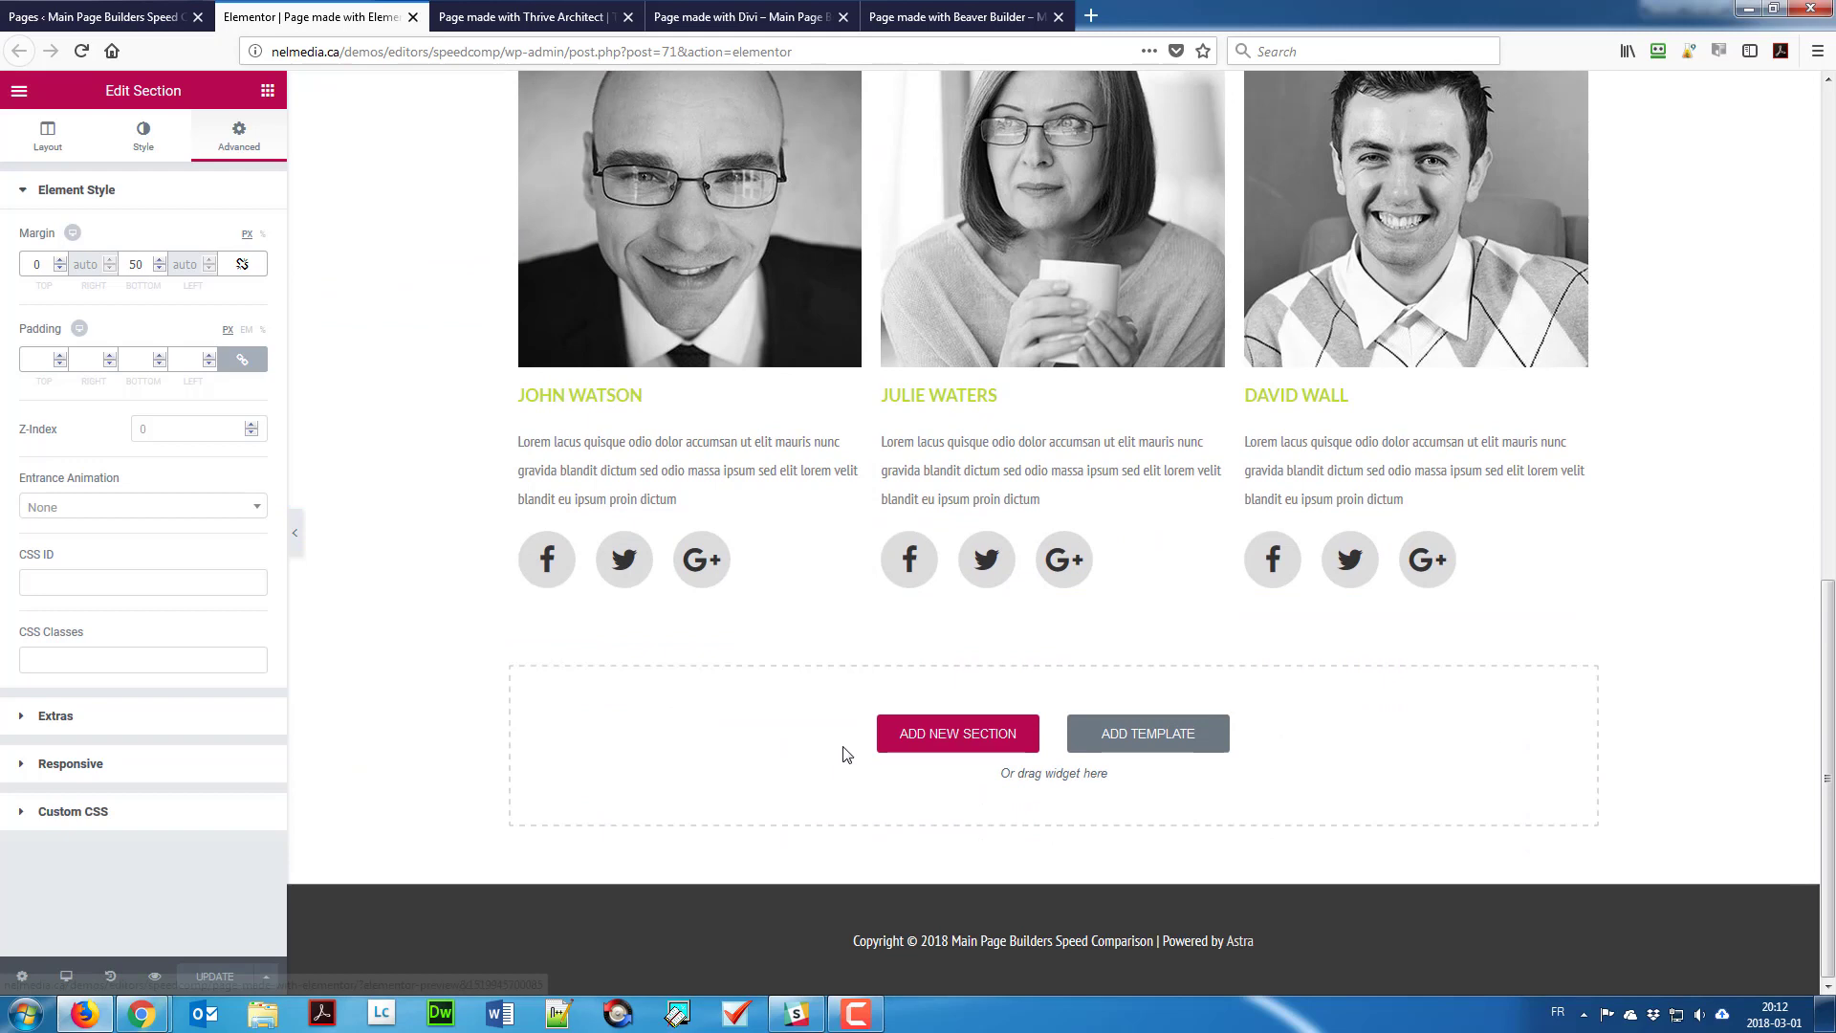
{"action": "left_click", "coordinate": [919, 737]}
{"action": "left_click", "coordinate": [800, 790]}
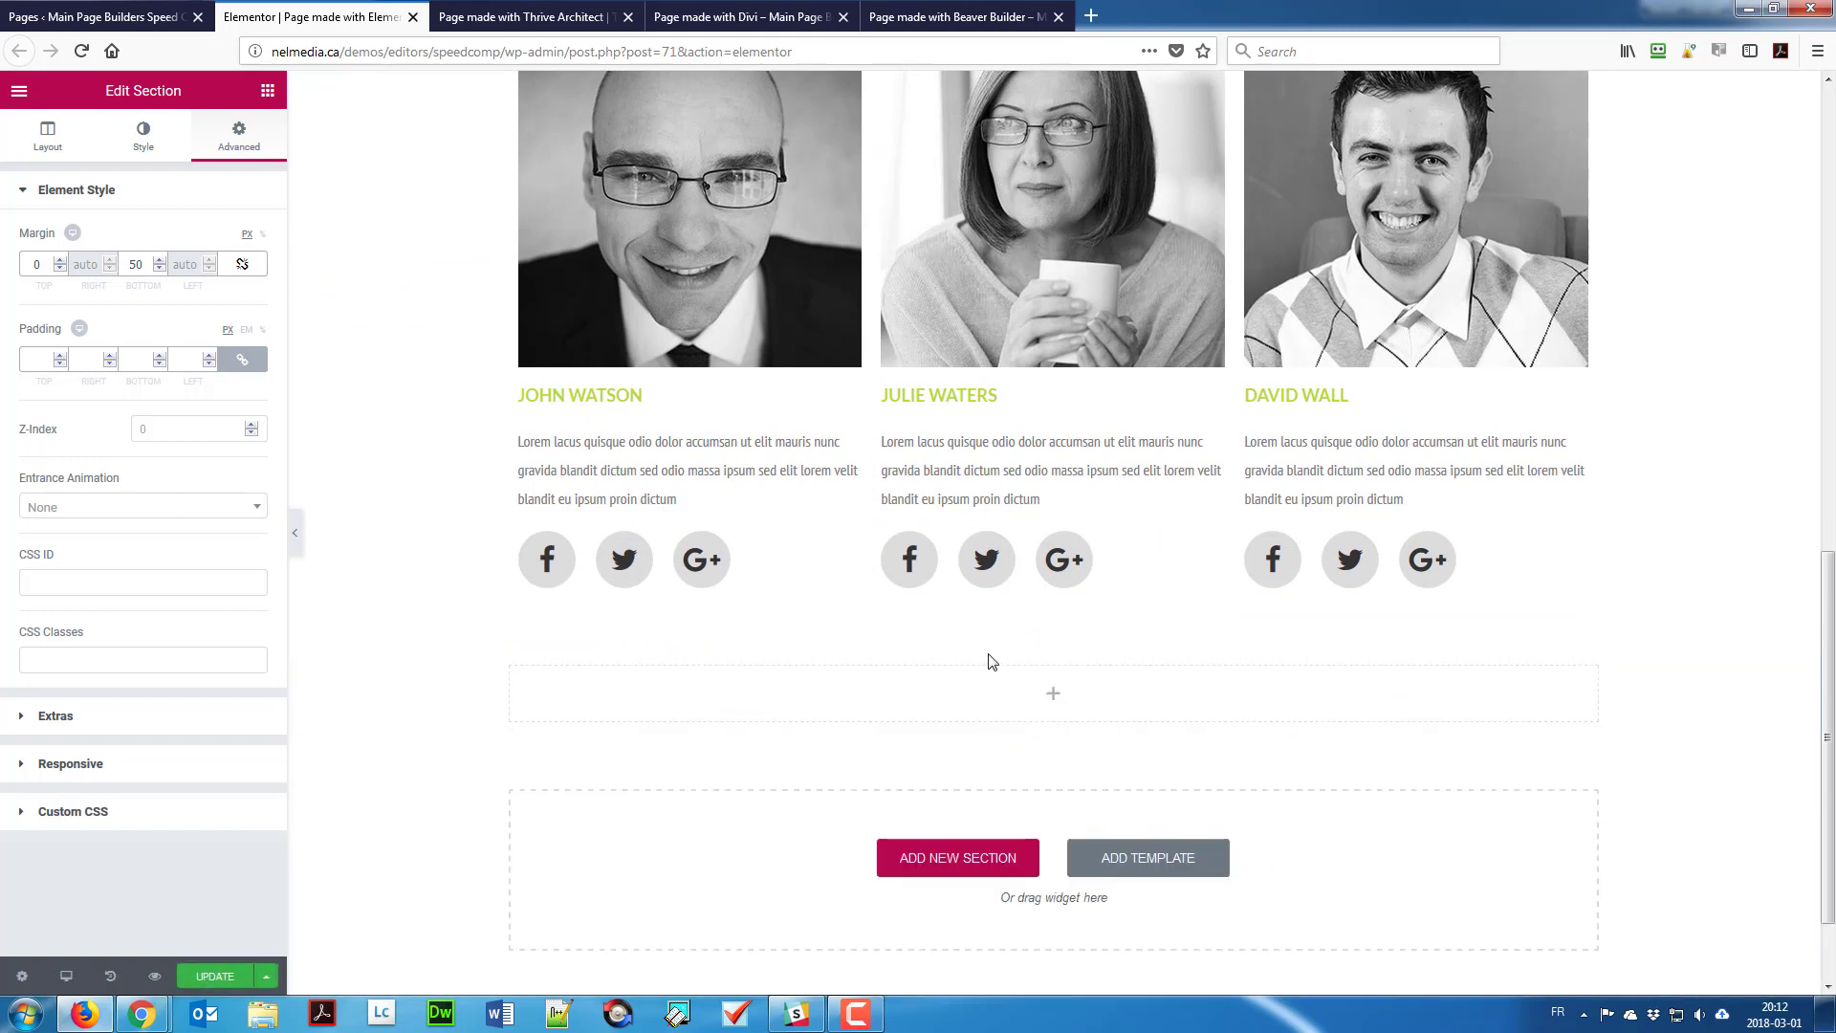
{"action": "left_click_drag", "start_coordinate": [1002, 646], "coordinate": [892, 575]}
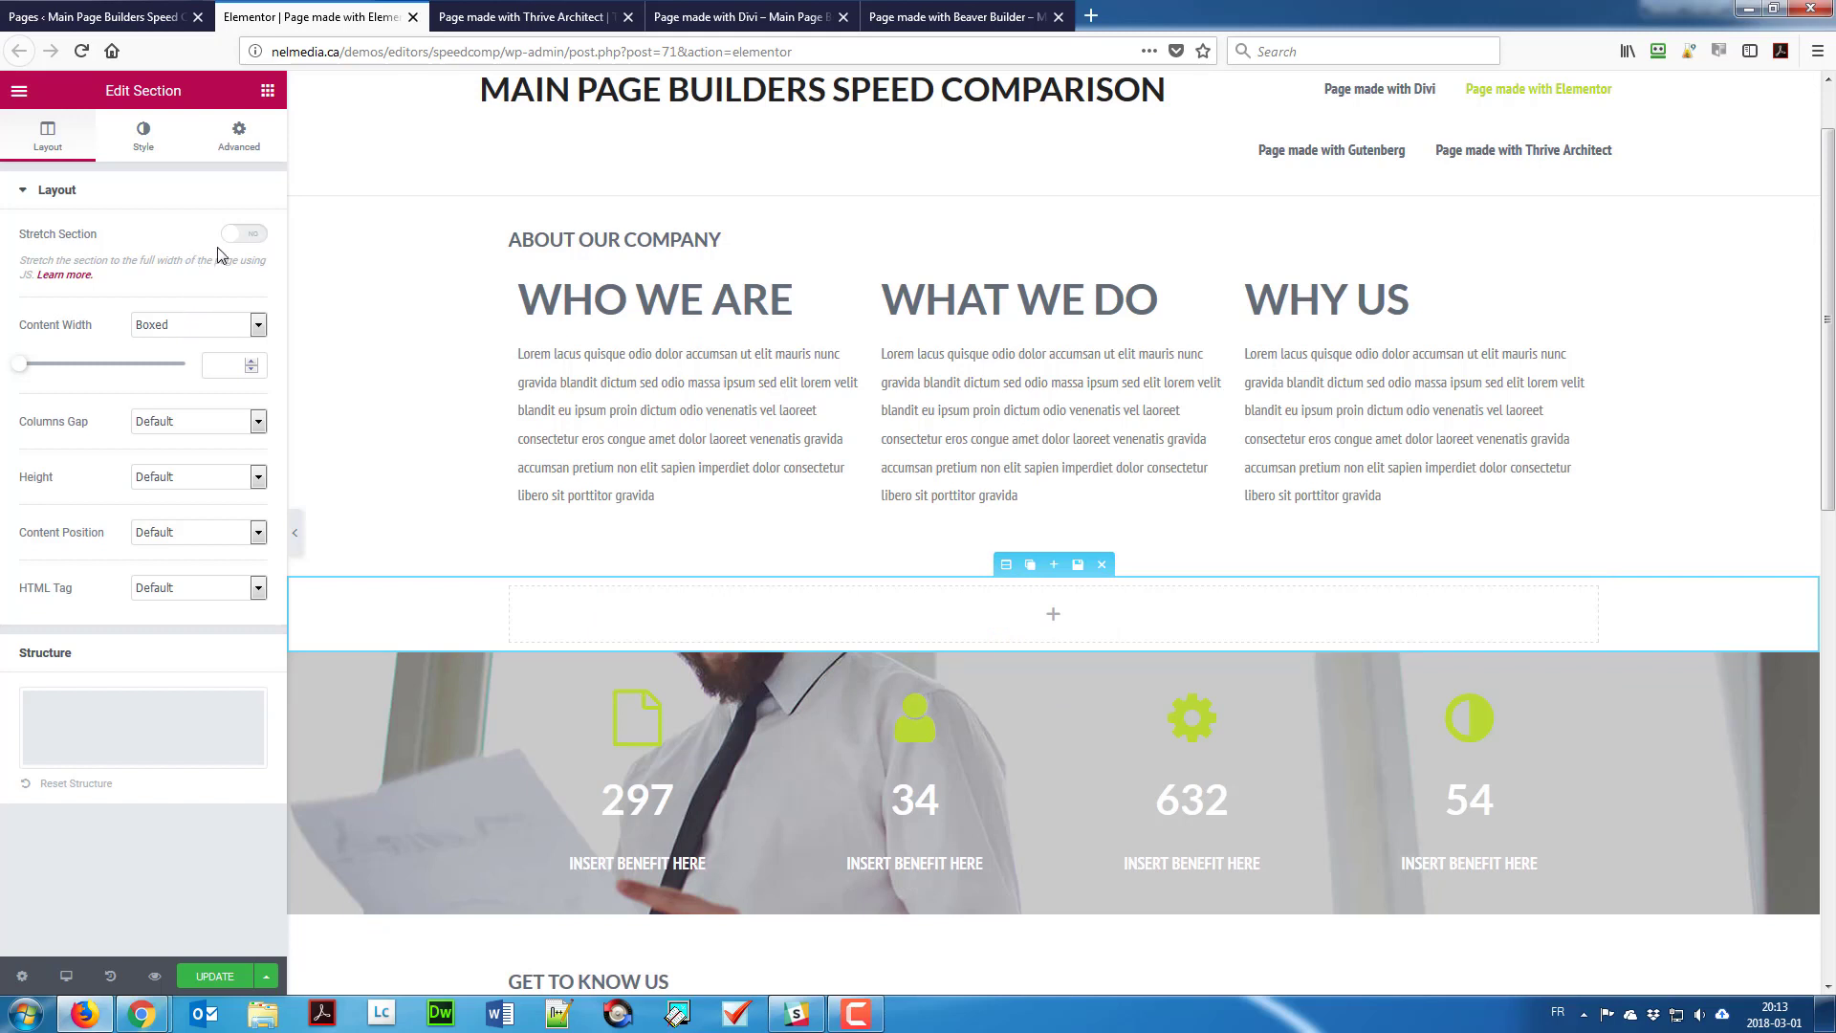
Step: Give the new empty section a classic background using the image rowbgskel-1.jpg from the media library
{"action": "left_click", "coordinate": [257, 241]}
{"action": "left_click", "coordinate": [241, 237]}
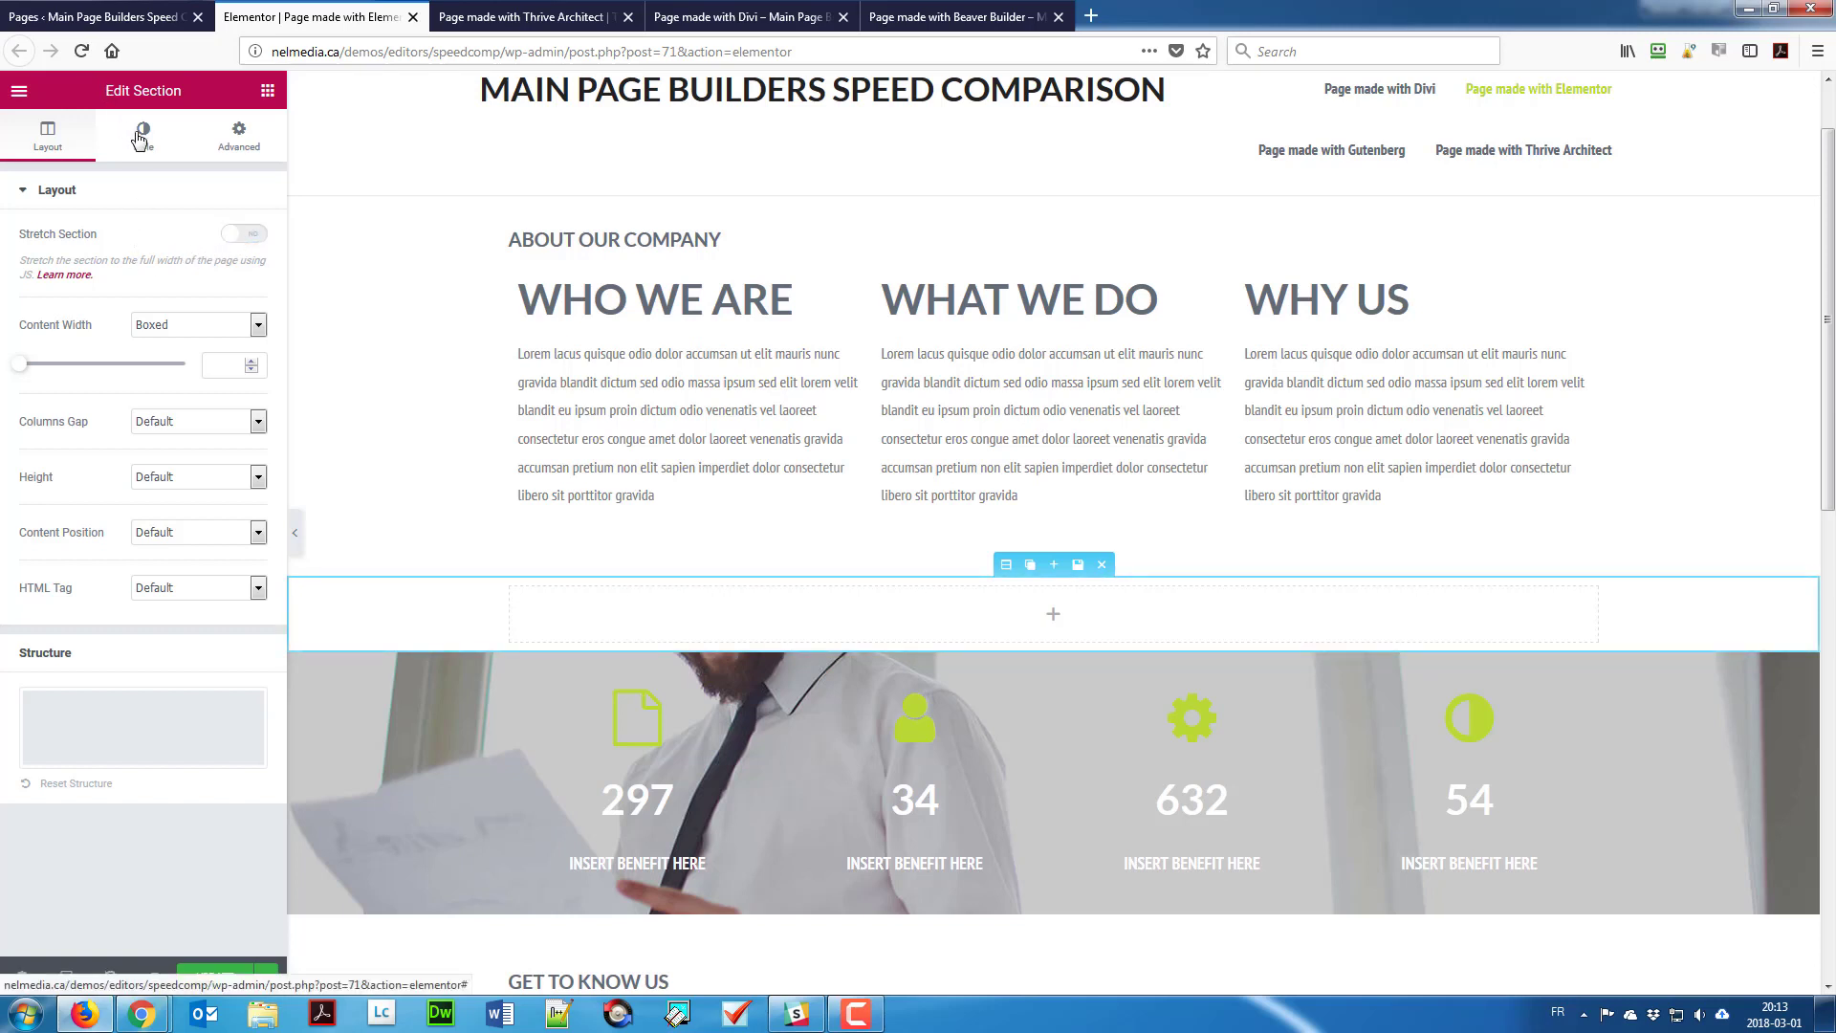
{"action": "left_click", "coordinate": [141, 140]}
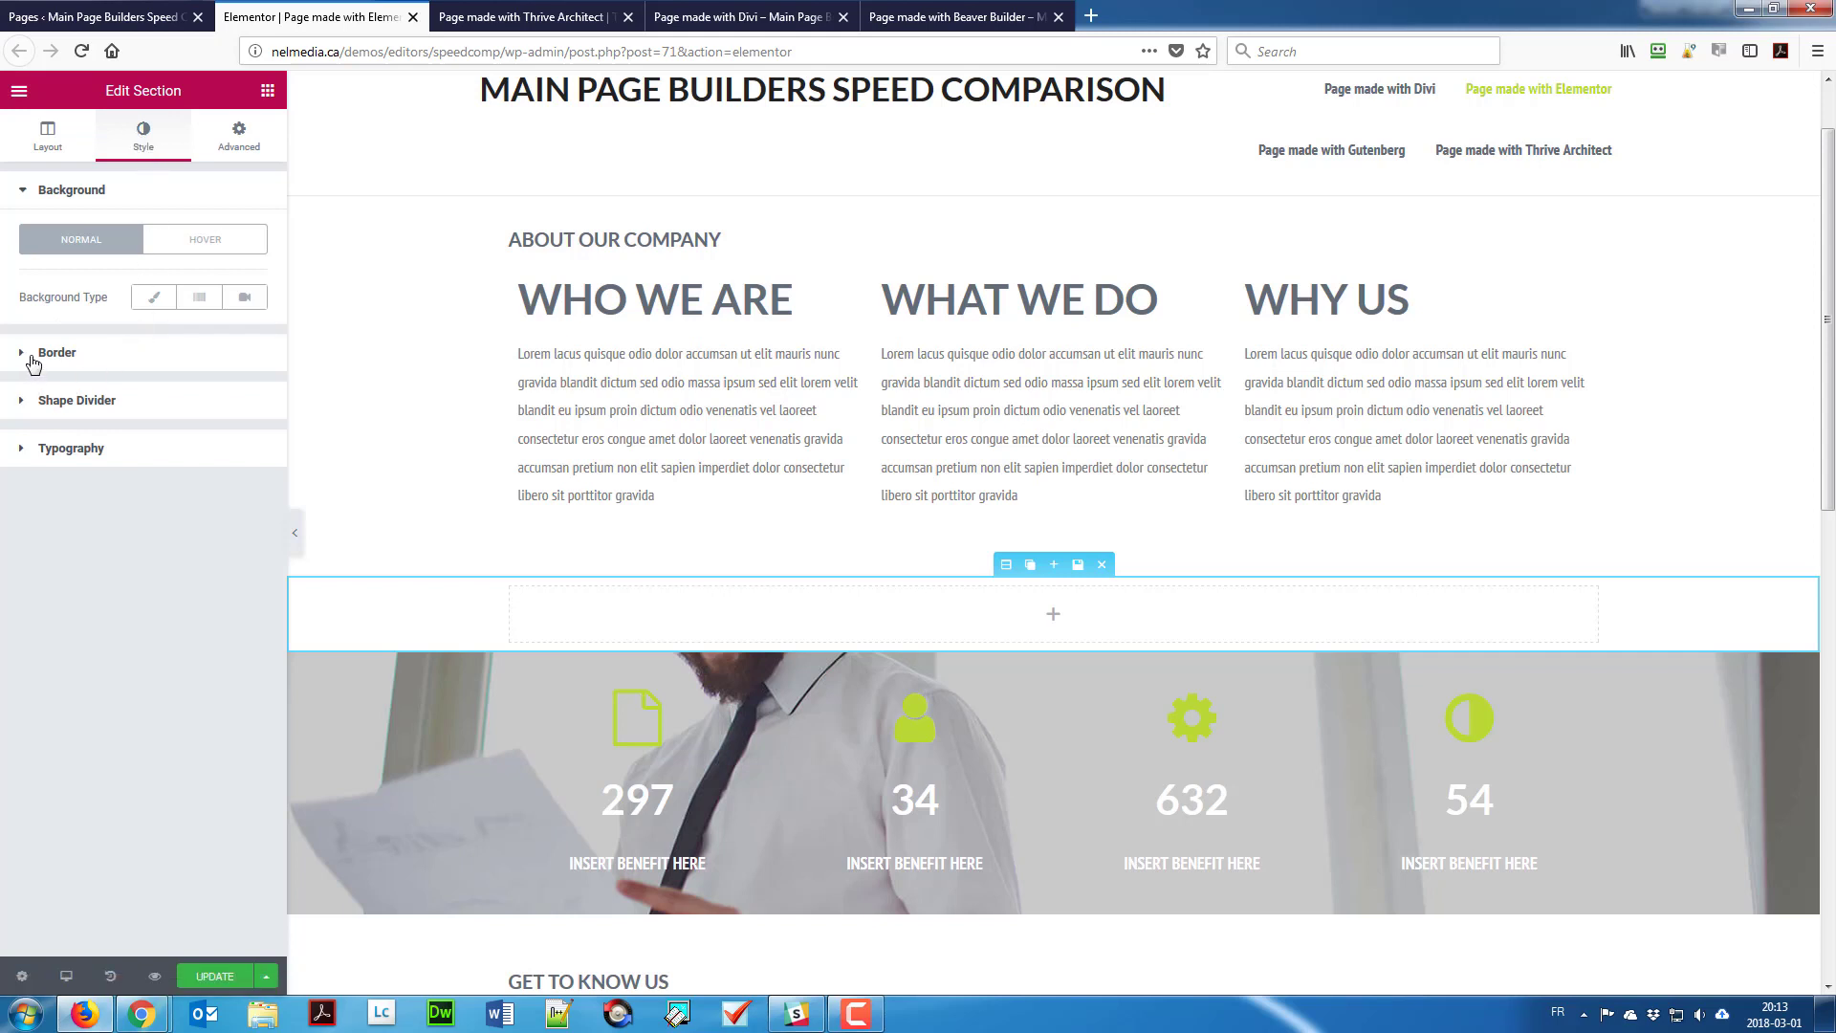
{"action": "left_click", "coordinate": [151, 298]}
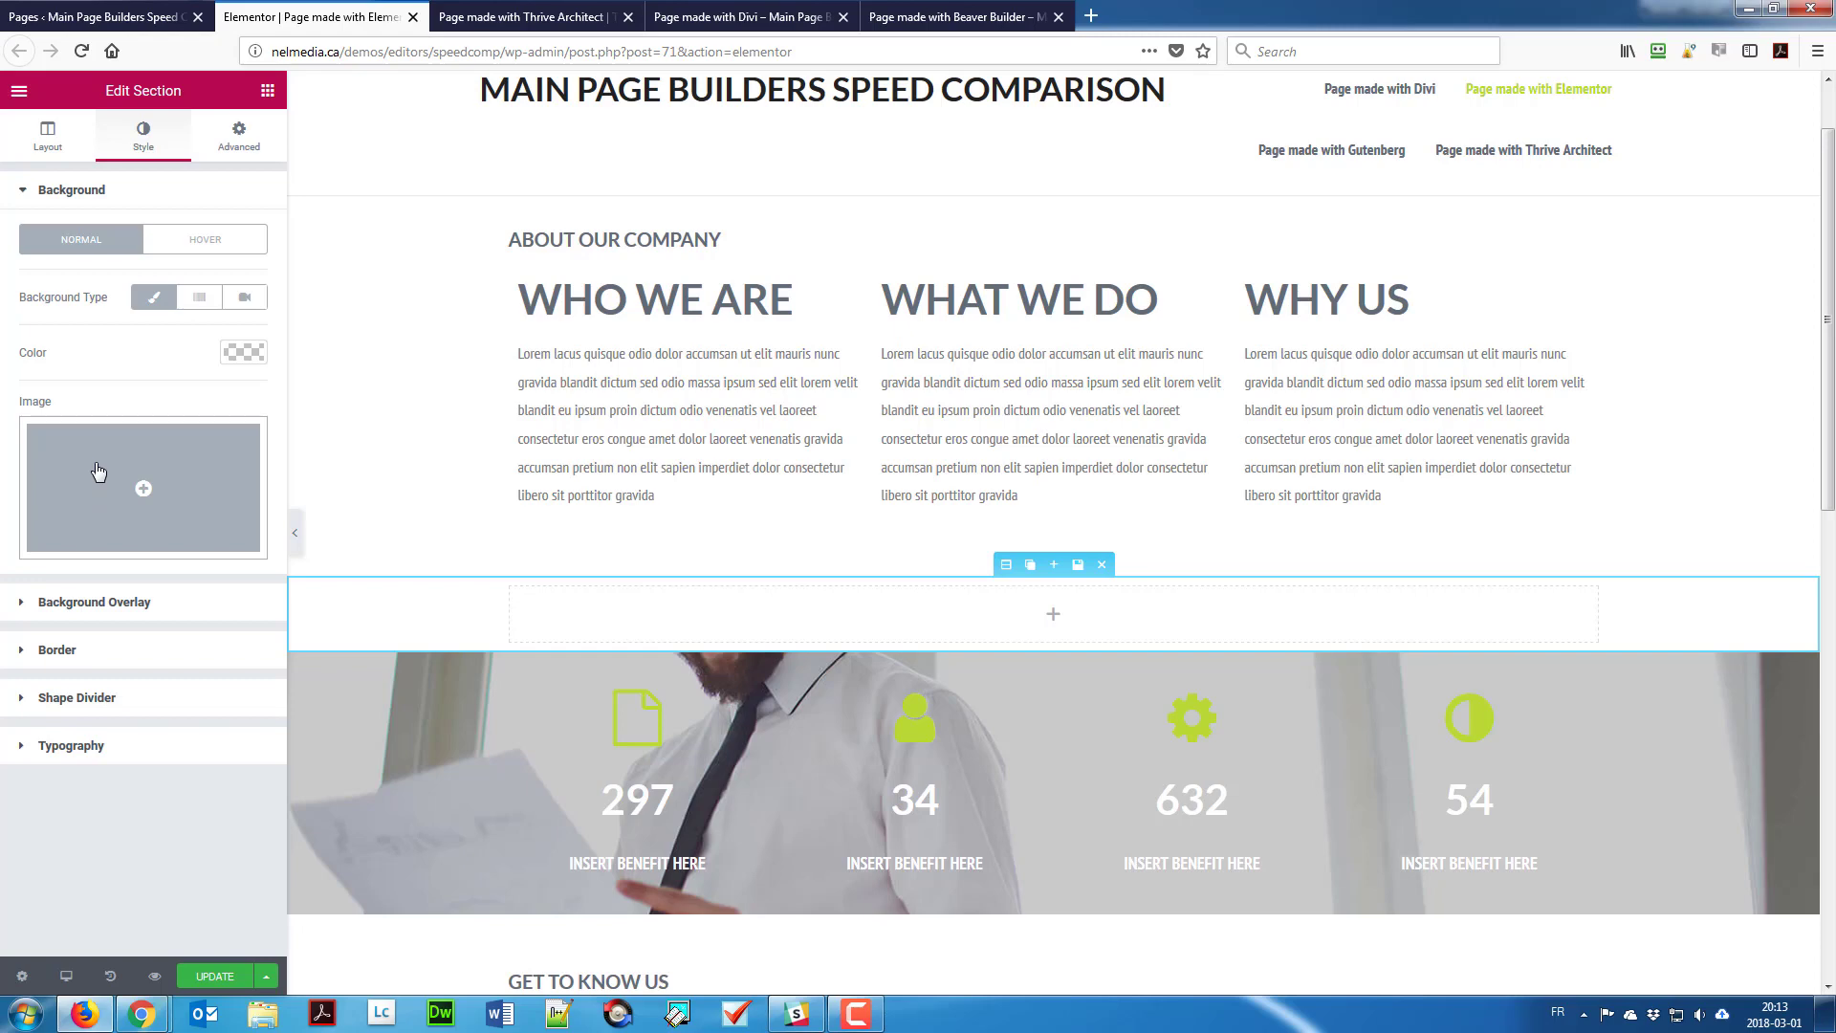
{"action": "left_click", "coordinate": [98, 471]}
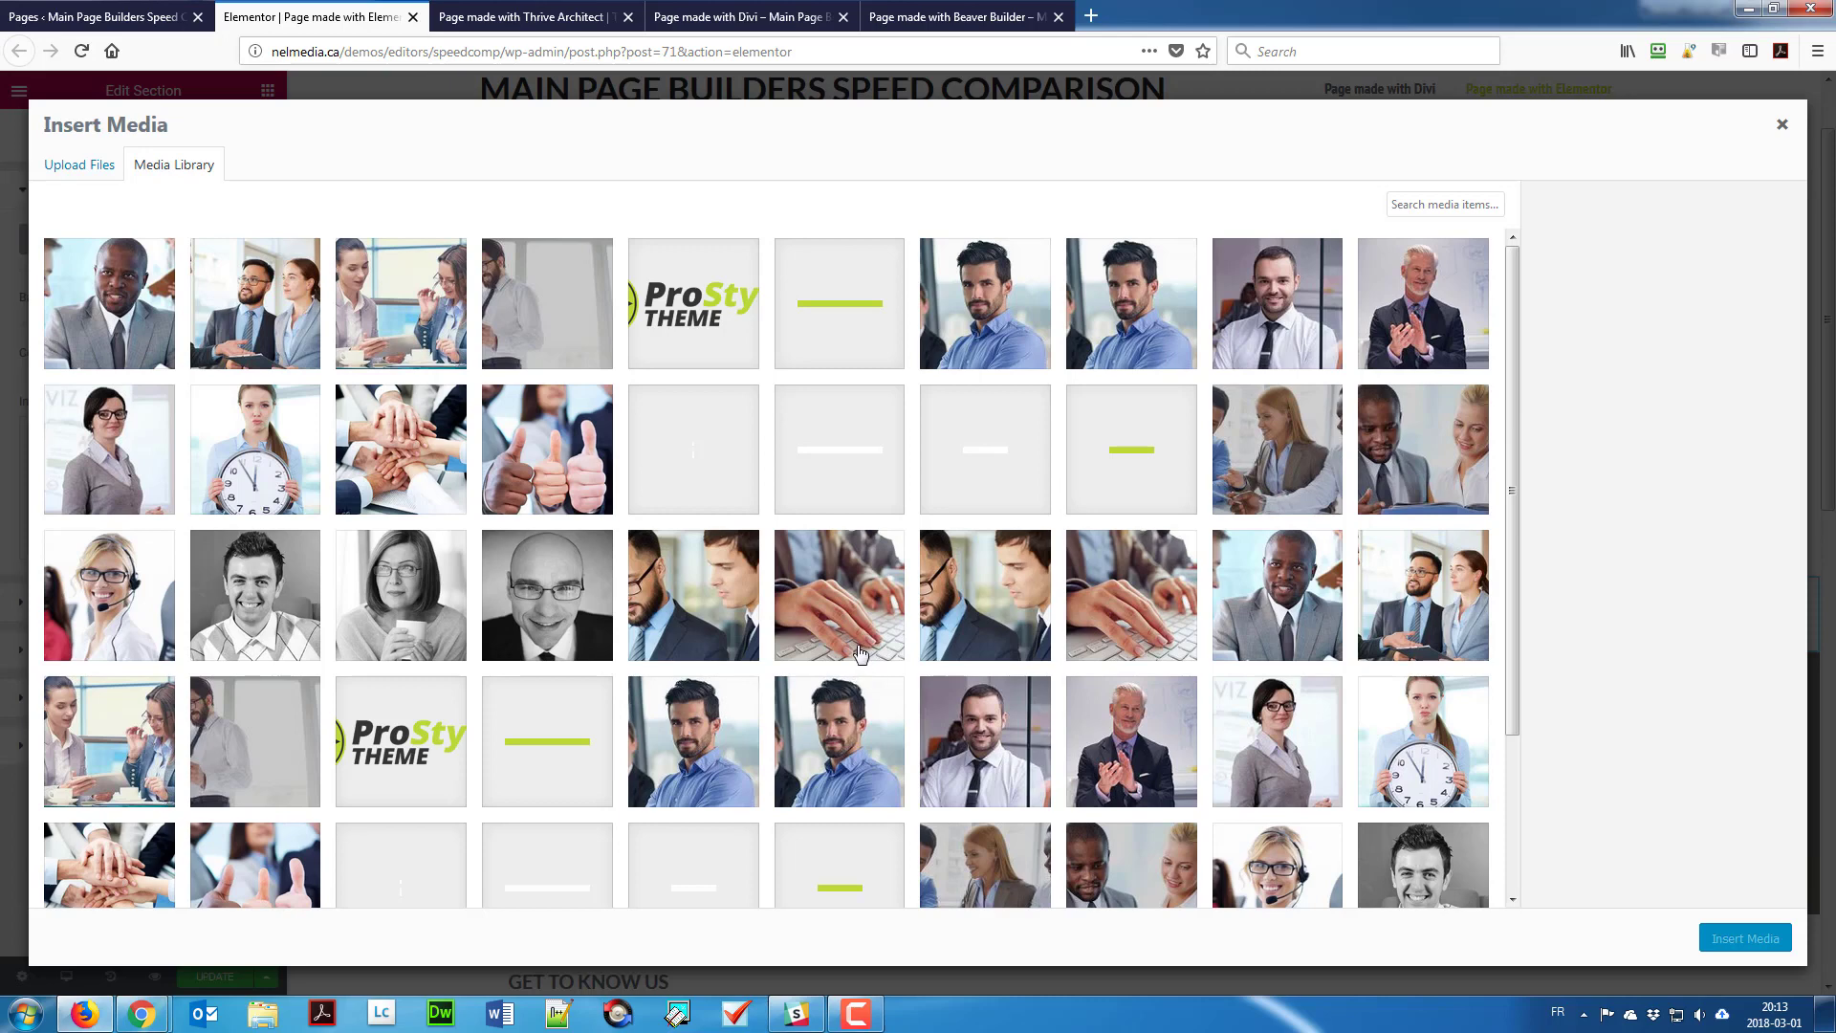
{"action": "left_click", "coordinate": [555, 336]}
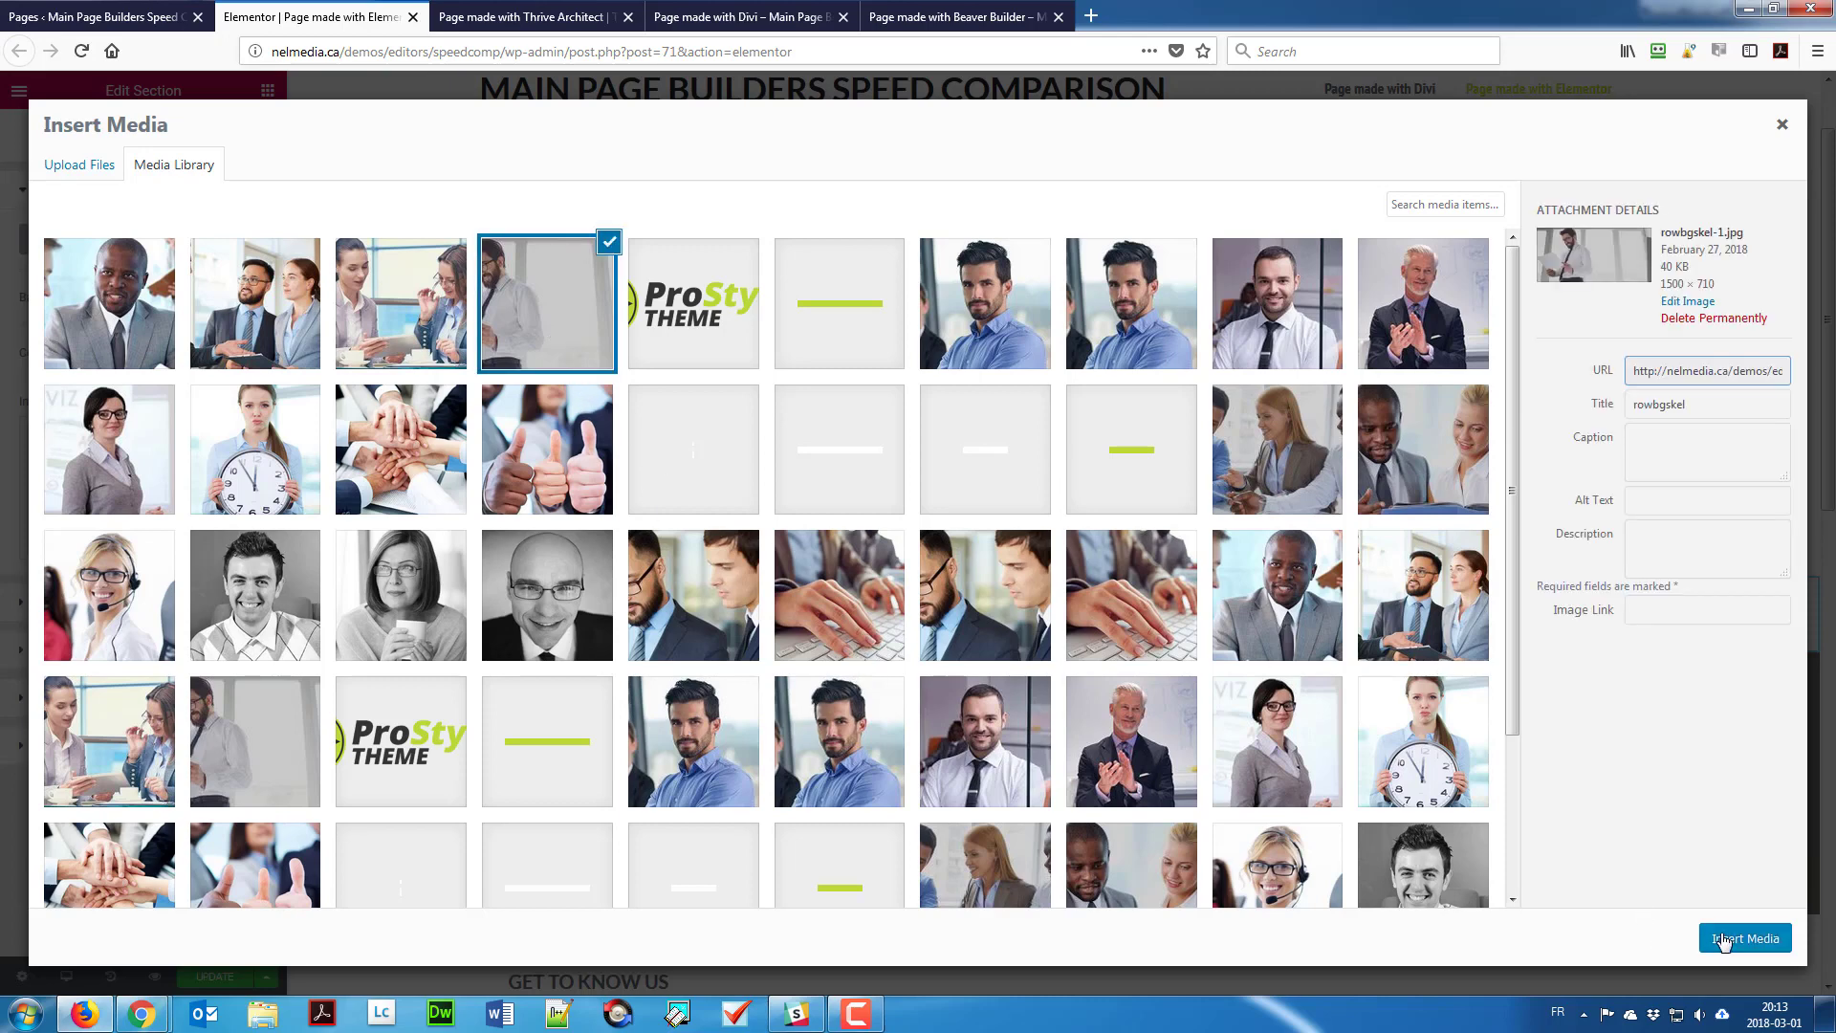
{"action": "left_click", "coordinate": [1725, 942]}
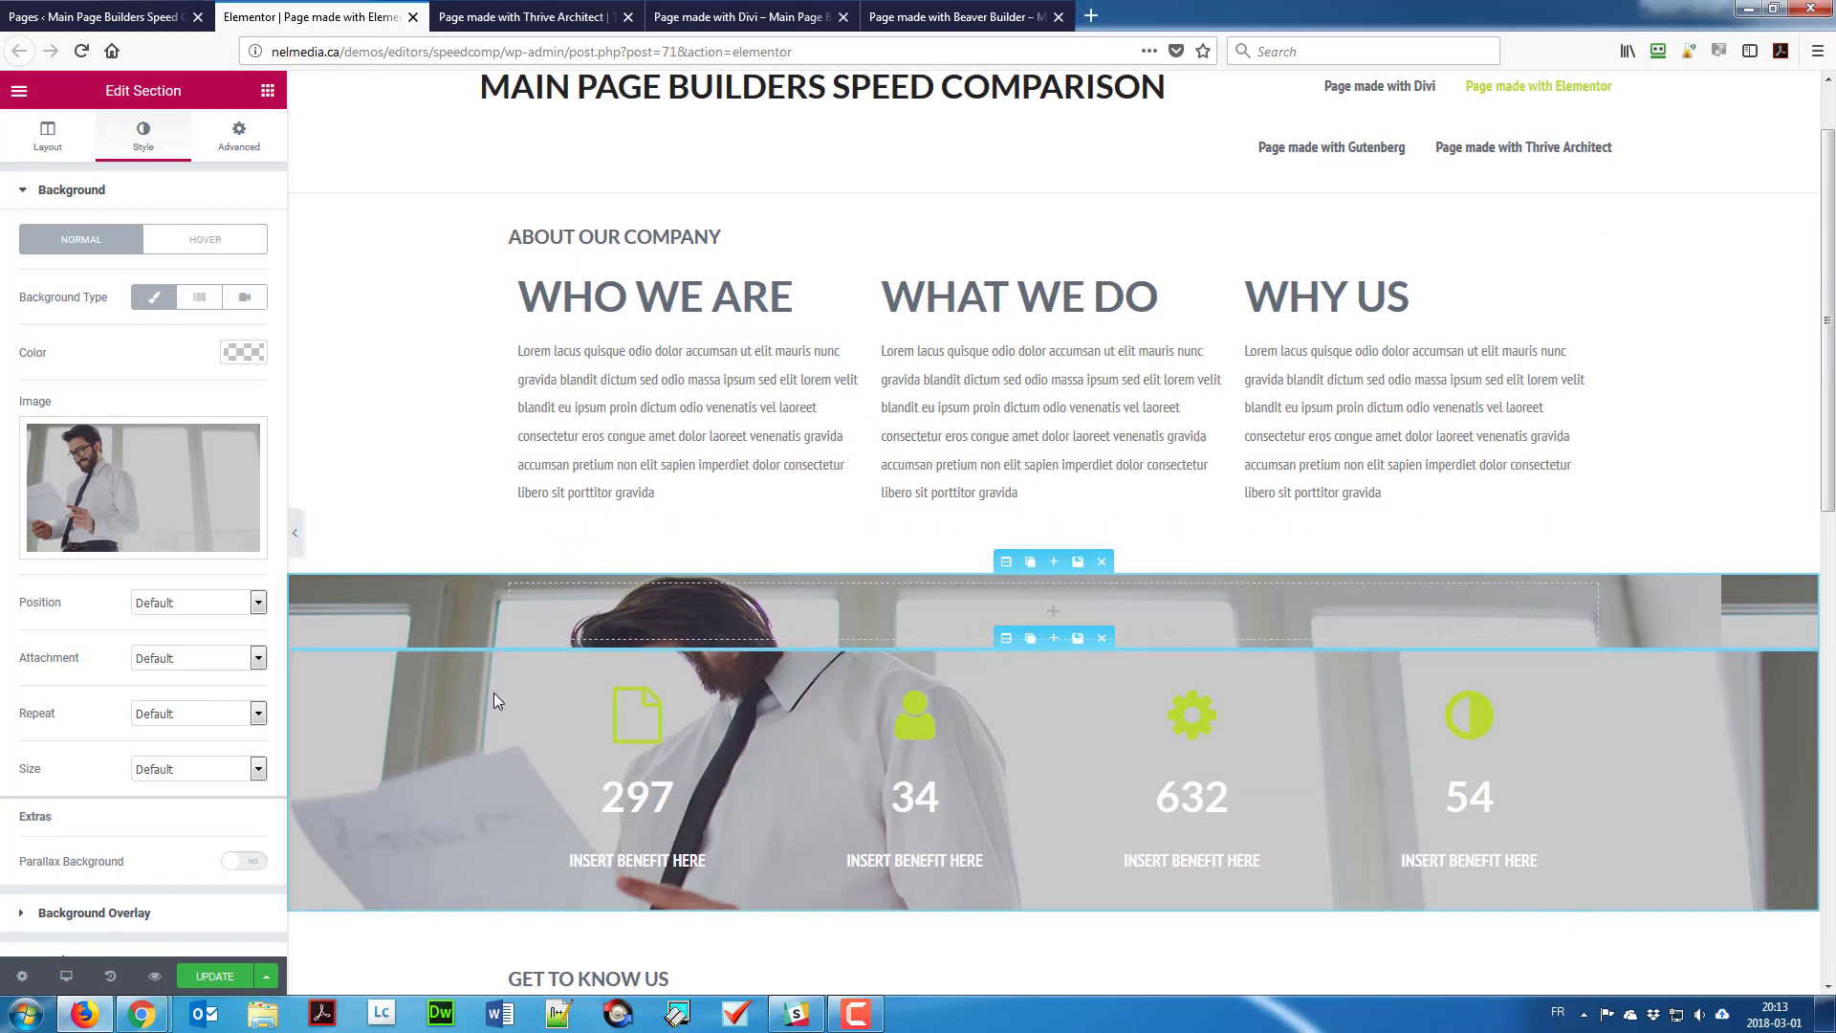
Step: Unlink the new section's margins and set its bottom margin to 50 px, with the top margin at 0
{"action": "scroll", "coordinate": [493, 693], "scroll_direction": "down", "scroll_amount": 3}
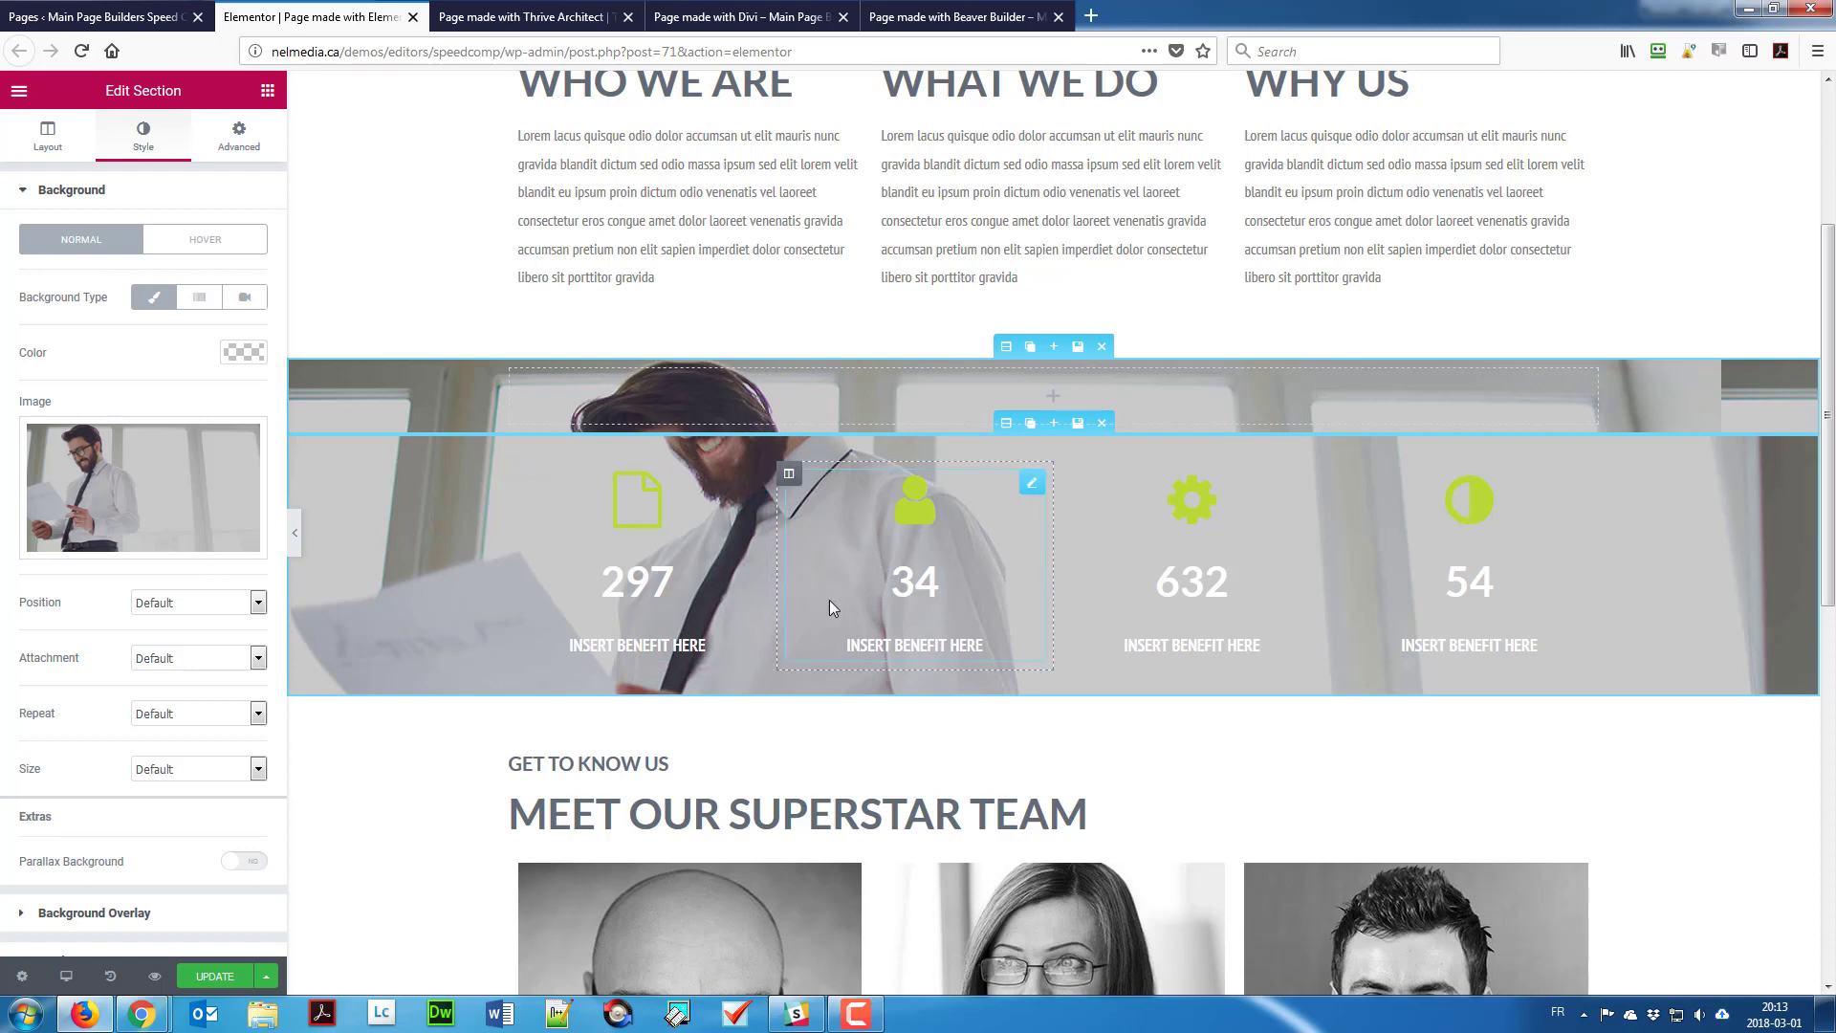
{"action": "scroll", "coordinate": [829, 600], "scroll_direction": "up", "scroll_amount": 3}
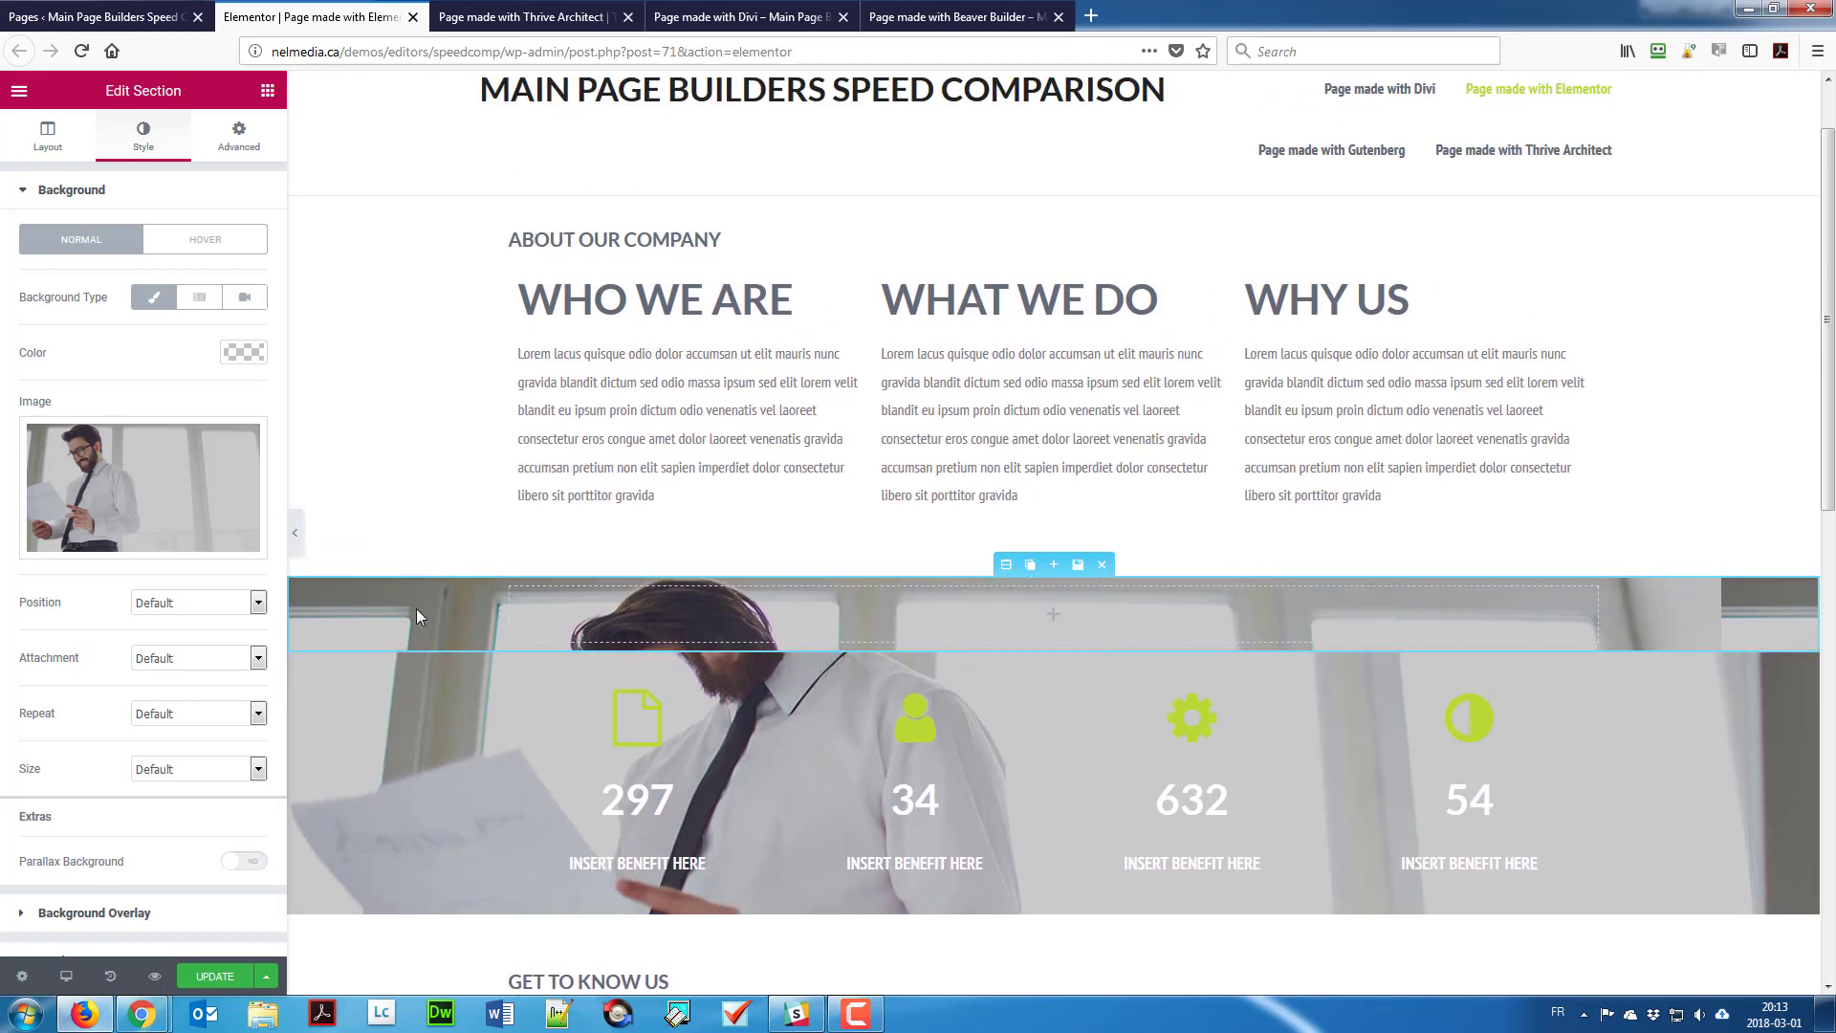
{"action": "left_click", "coordinate": [219, 153]}
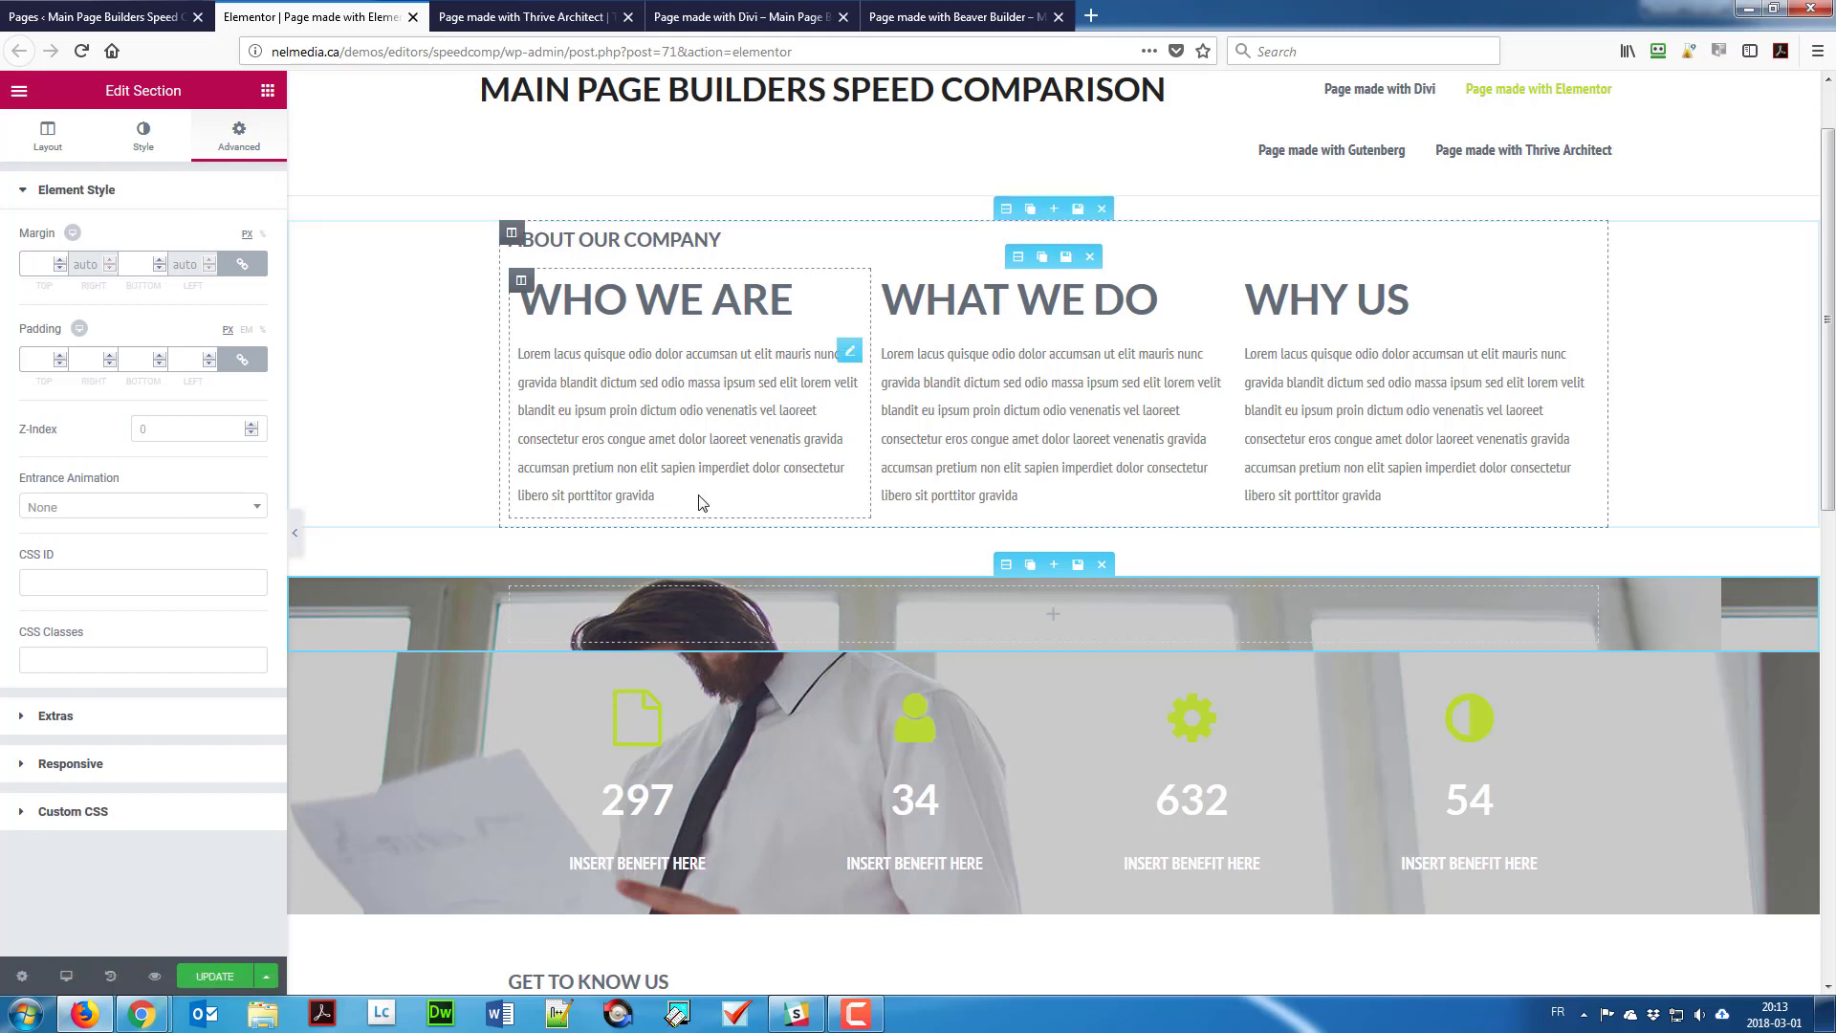
{"action": "left_click", "coordinate": [238, 271]}
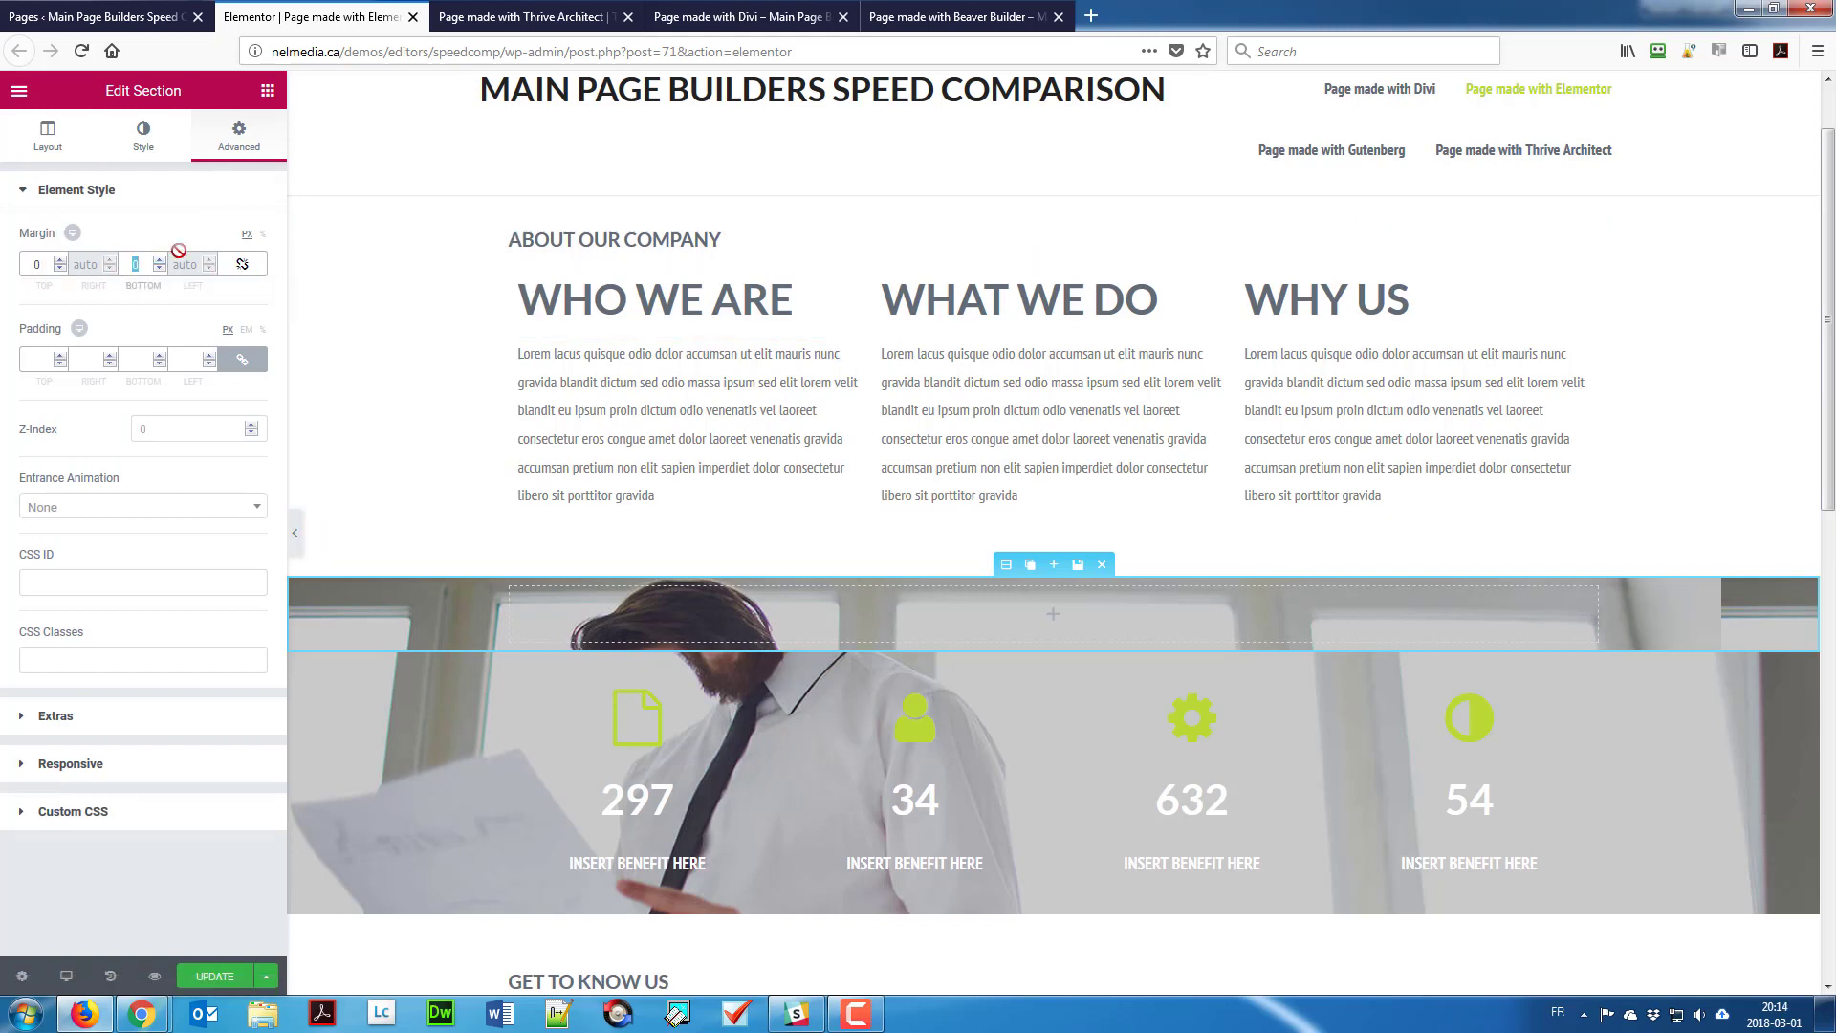
{"action": "type", "text": "50"}
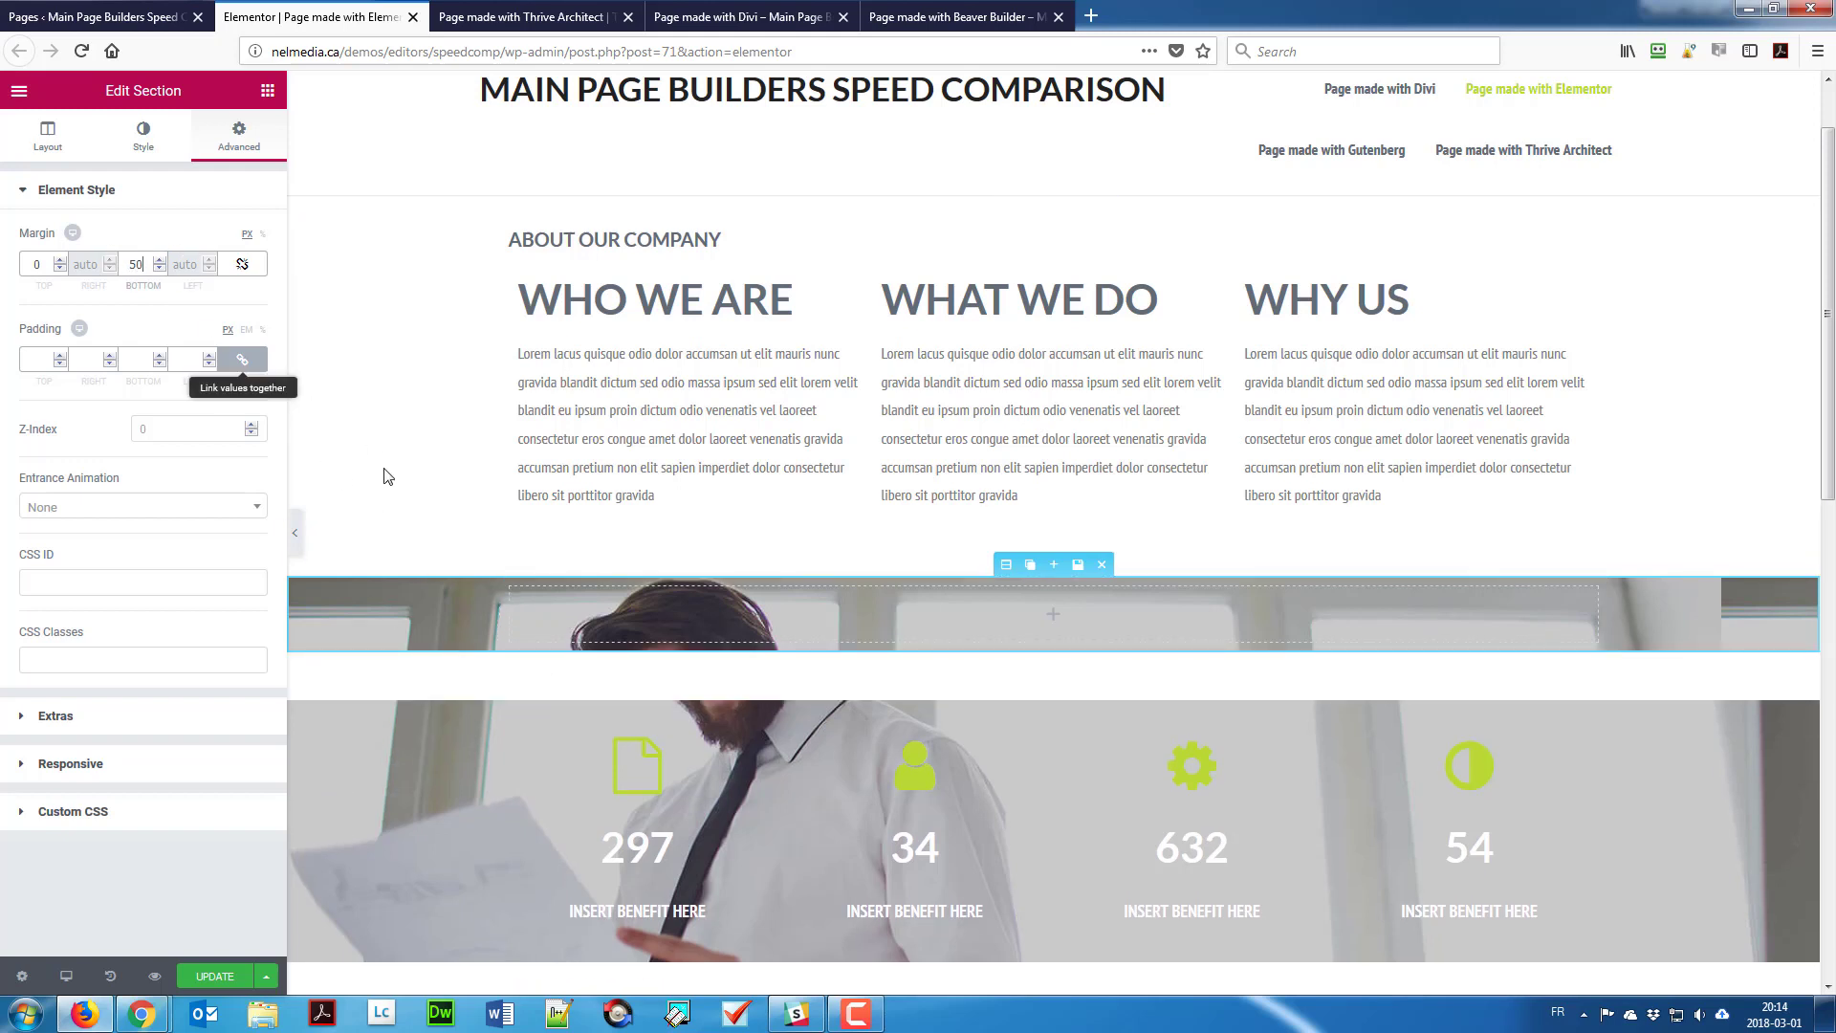
Step: Find the Icon Box widget among the general elements and place it in the new background-image section
{"action": "left_click", "coordinate": [45, 139]}
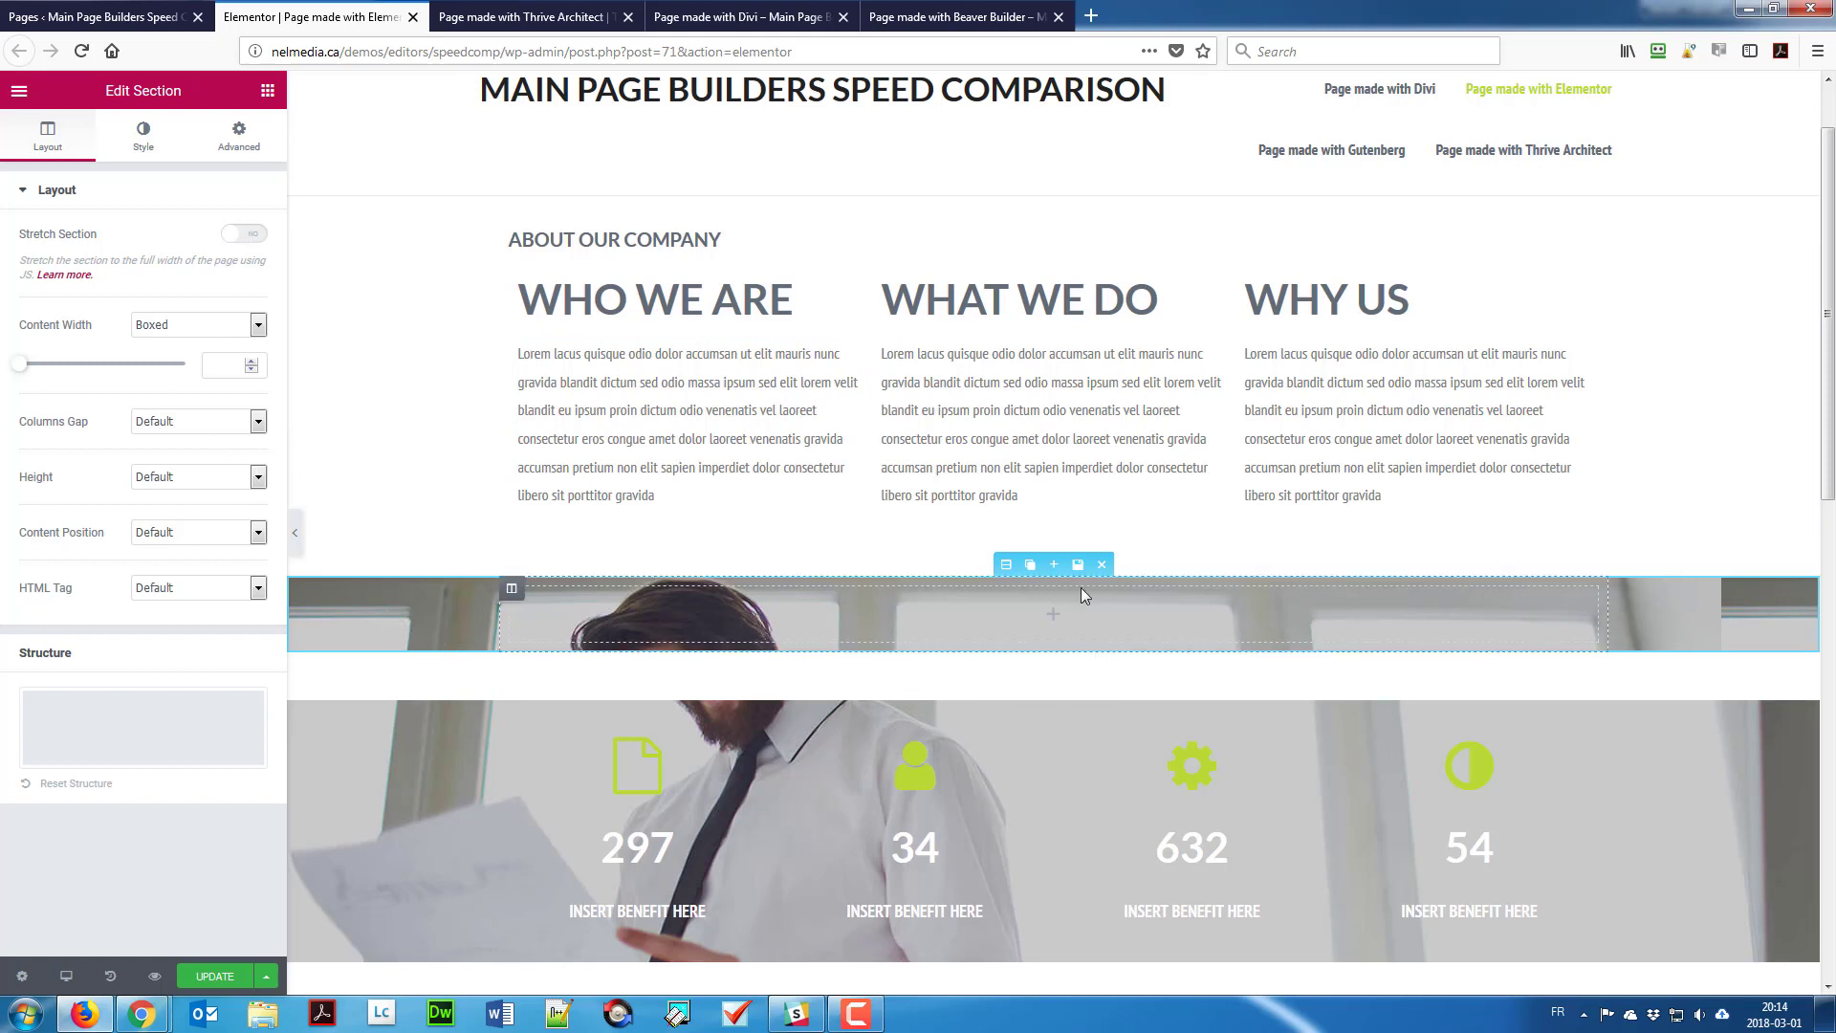
{"action": "left_click", "coordinate": [267, 90]}
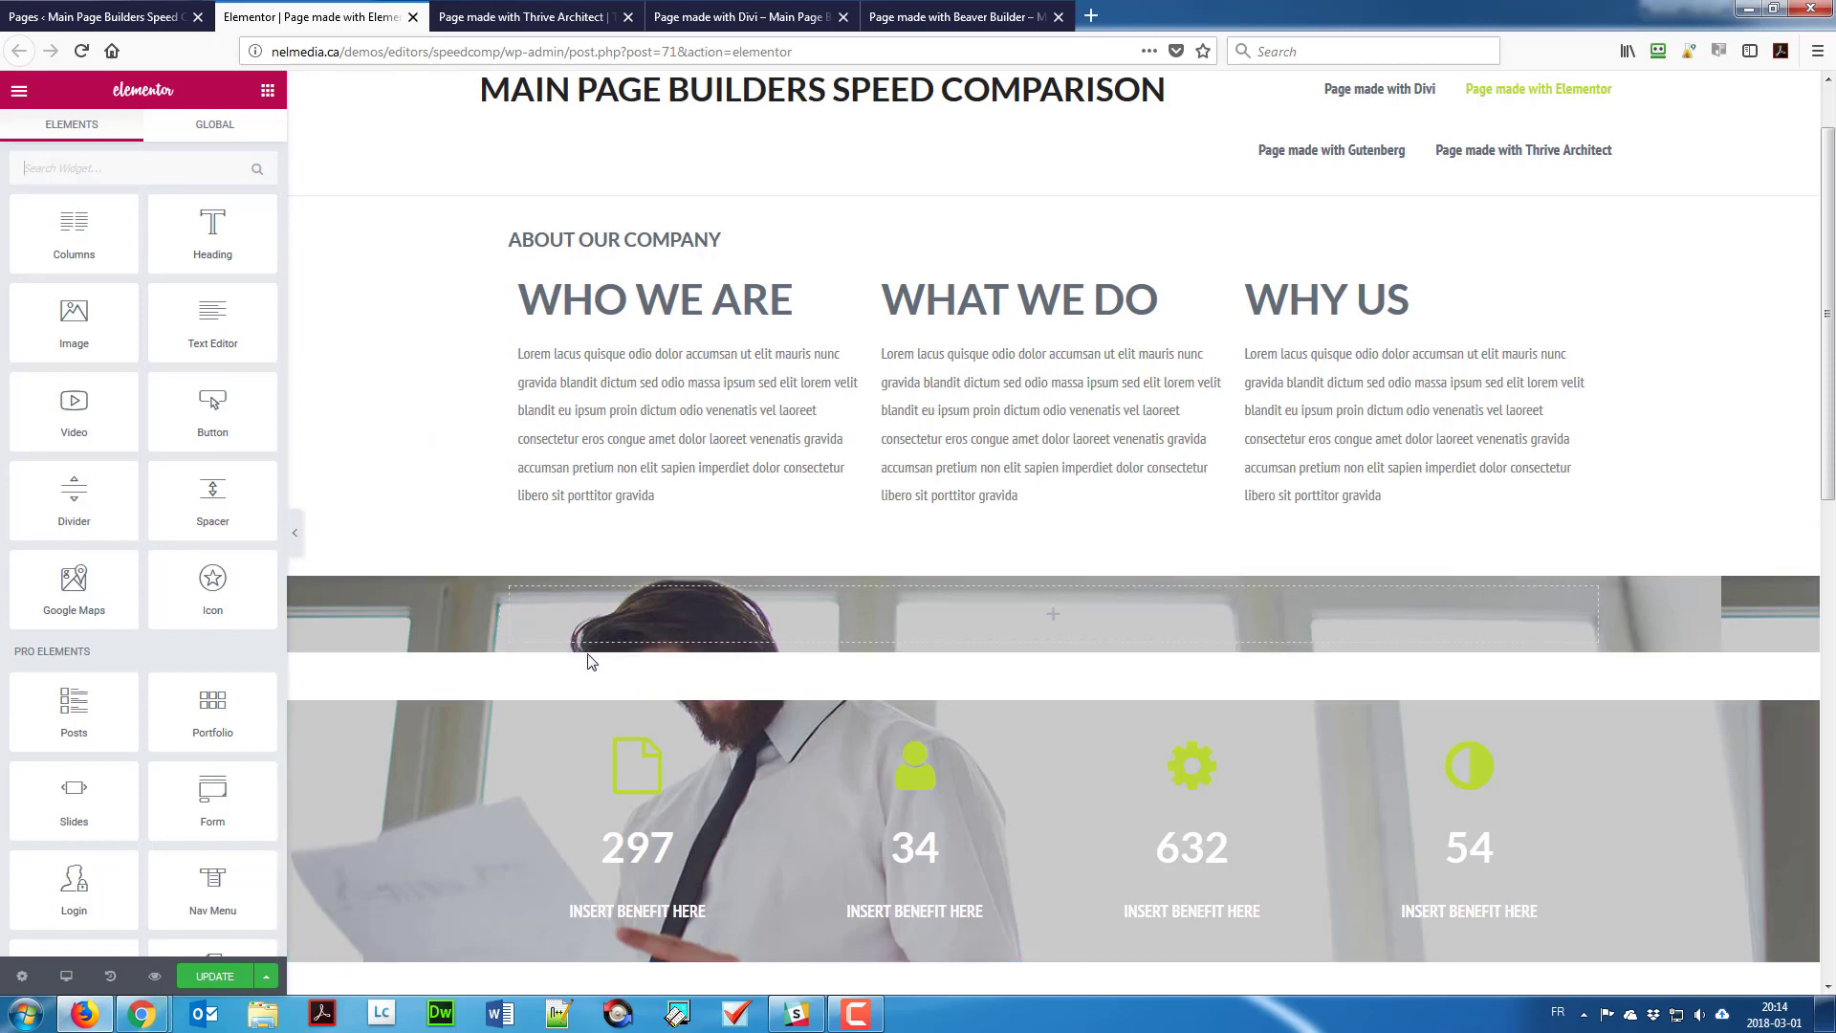
{"action": "scroll", "coordinate": [564, 631], "scroll_direction": "down", "scroll_amount": 2}
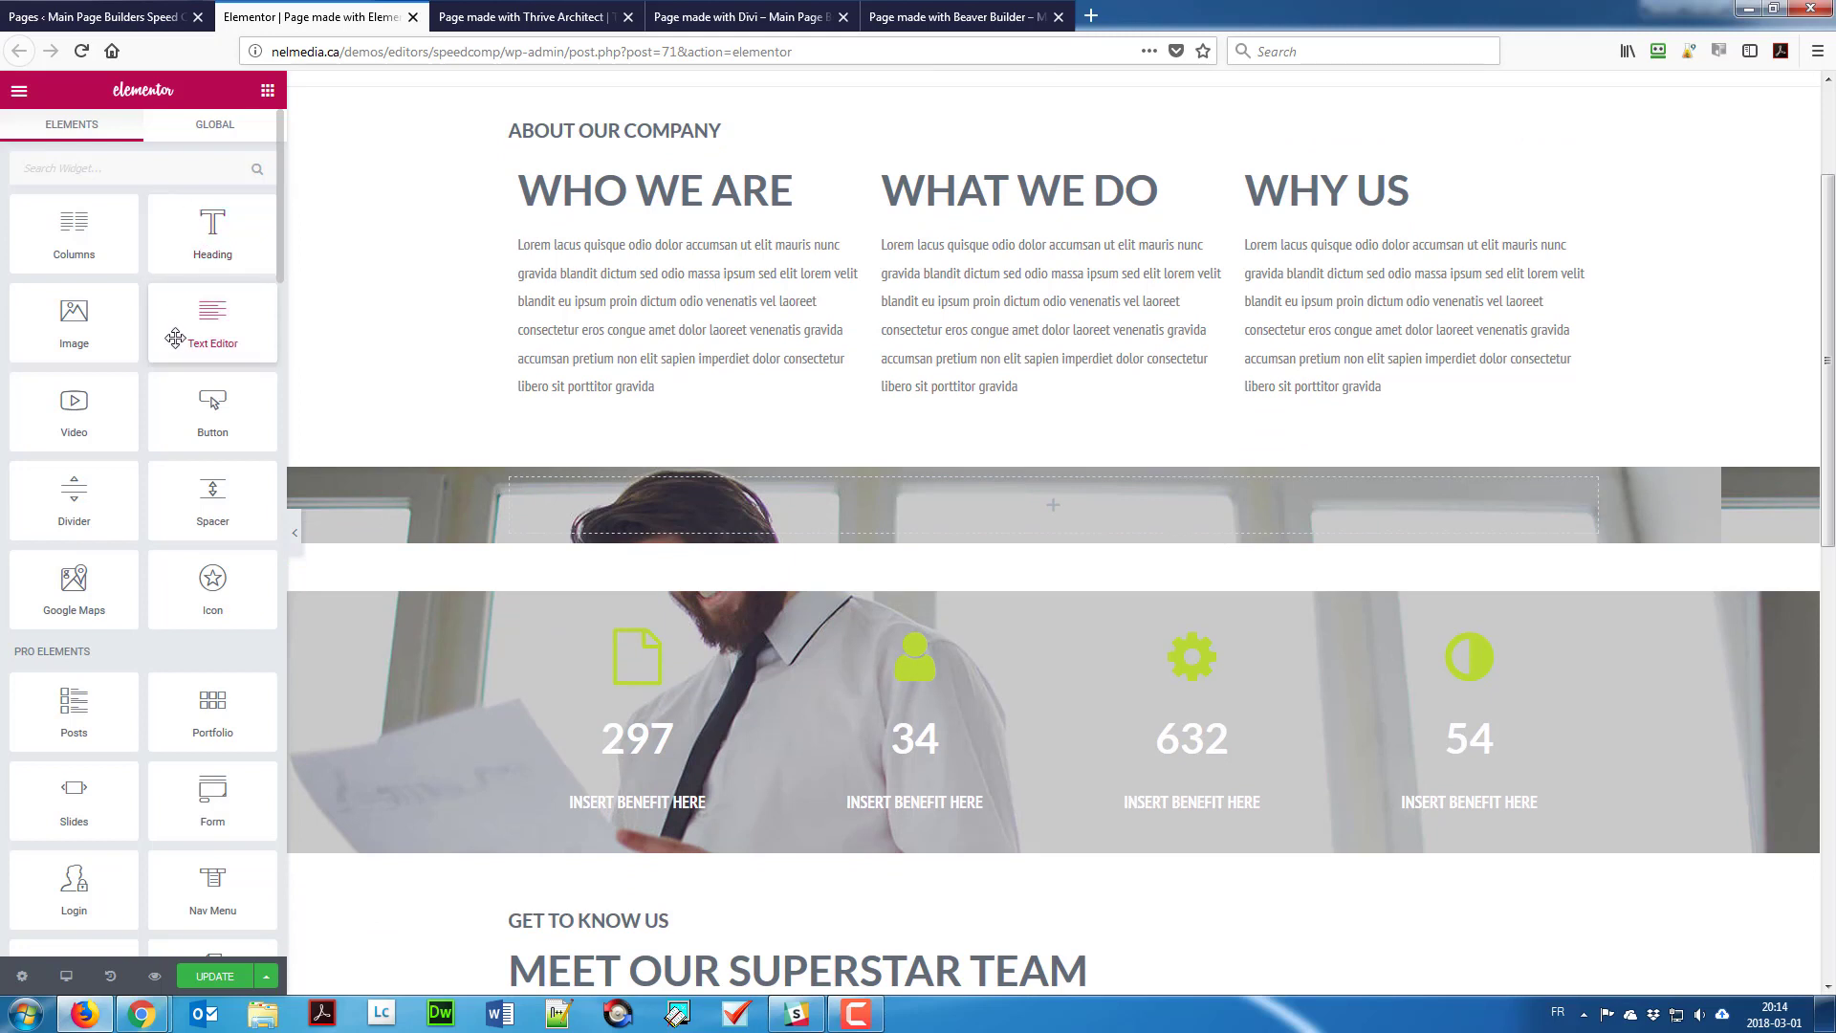
{"action": "scroll", "coordinate": [175, 344], "scroll_direction": "down", "scroll_amount": 1}
{"action": "scroll", "coordinate": [172, 353], "scroll_direction": "down", "scroll_amount": 4}
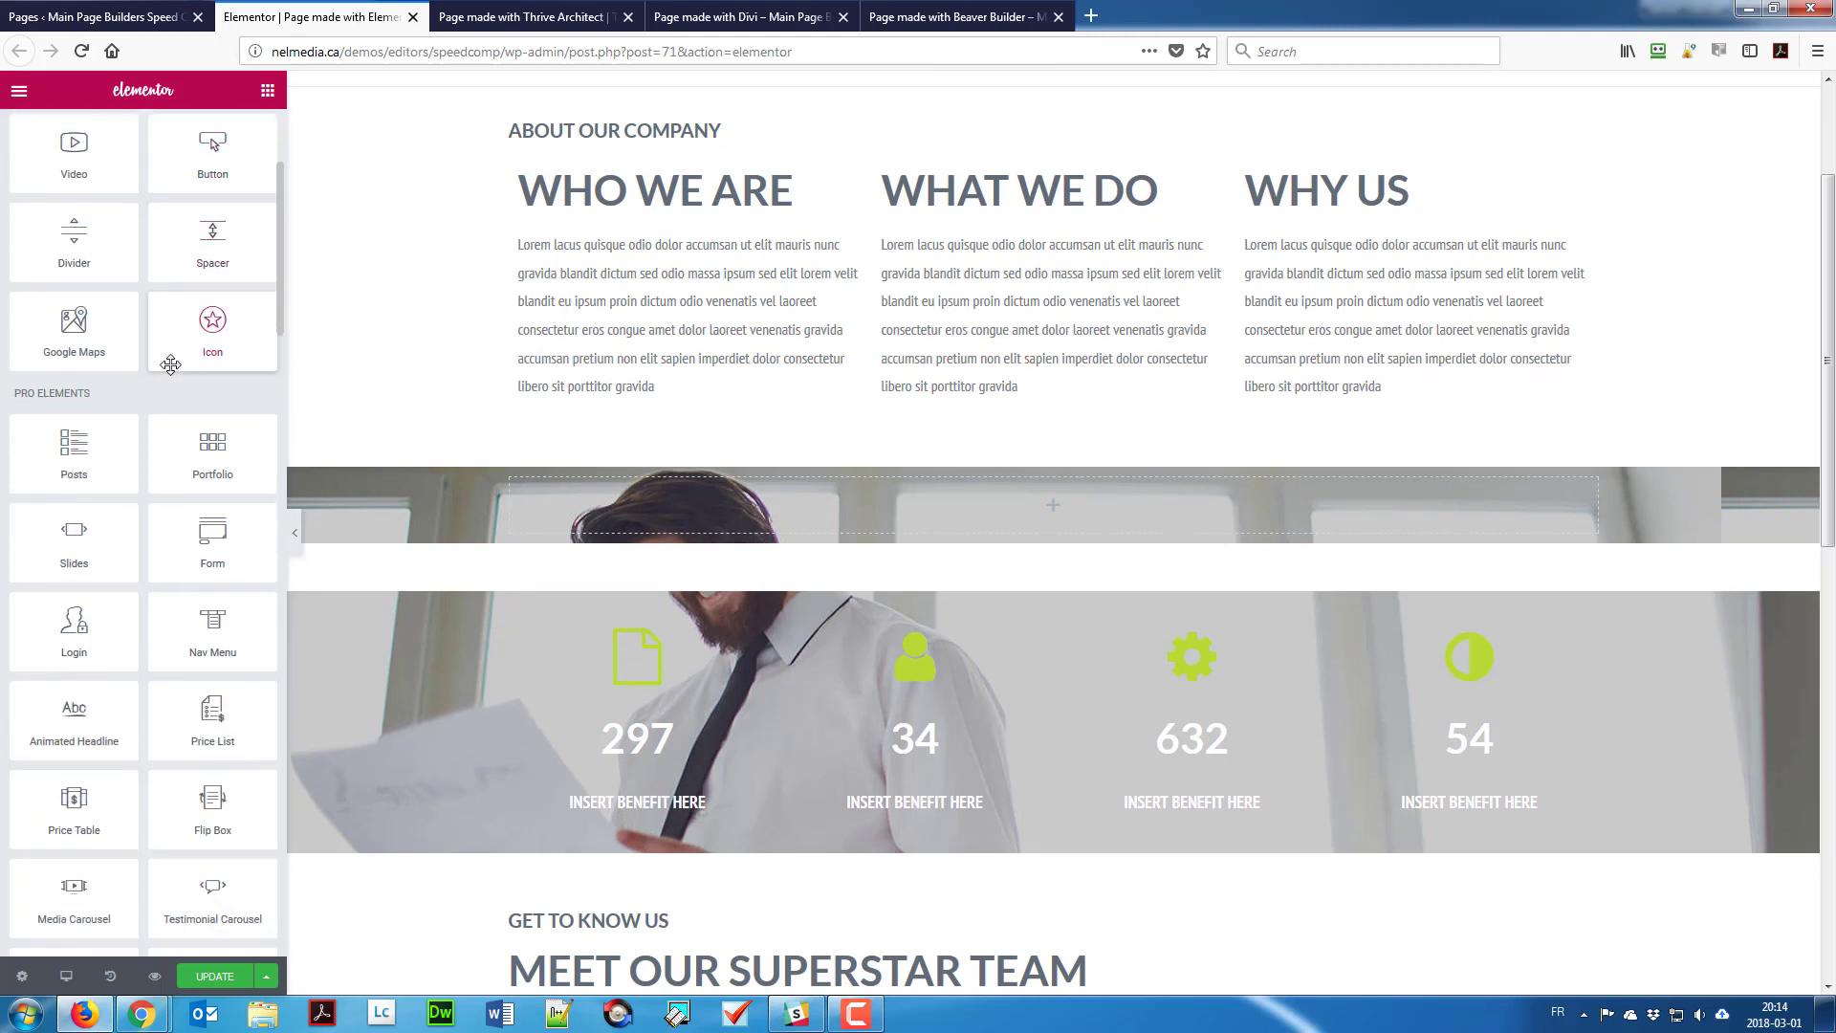
{"action": "scroll", "coordinate": [200, 717], "scroll_direction": "down", "scroll_amount": 2}
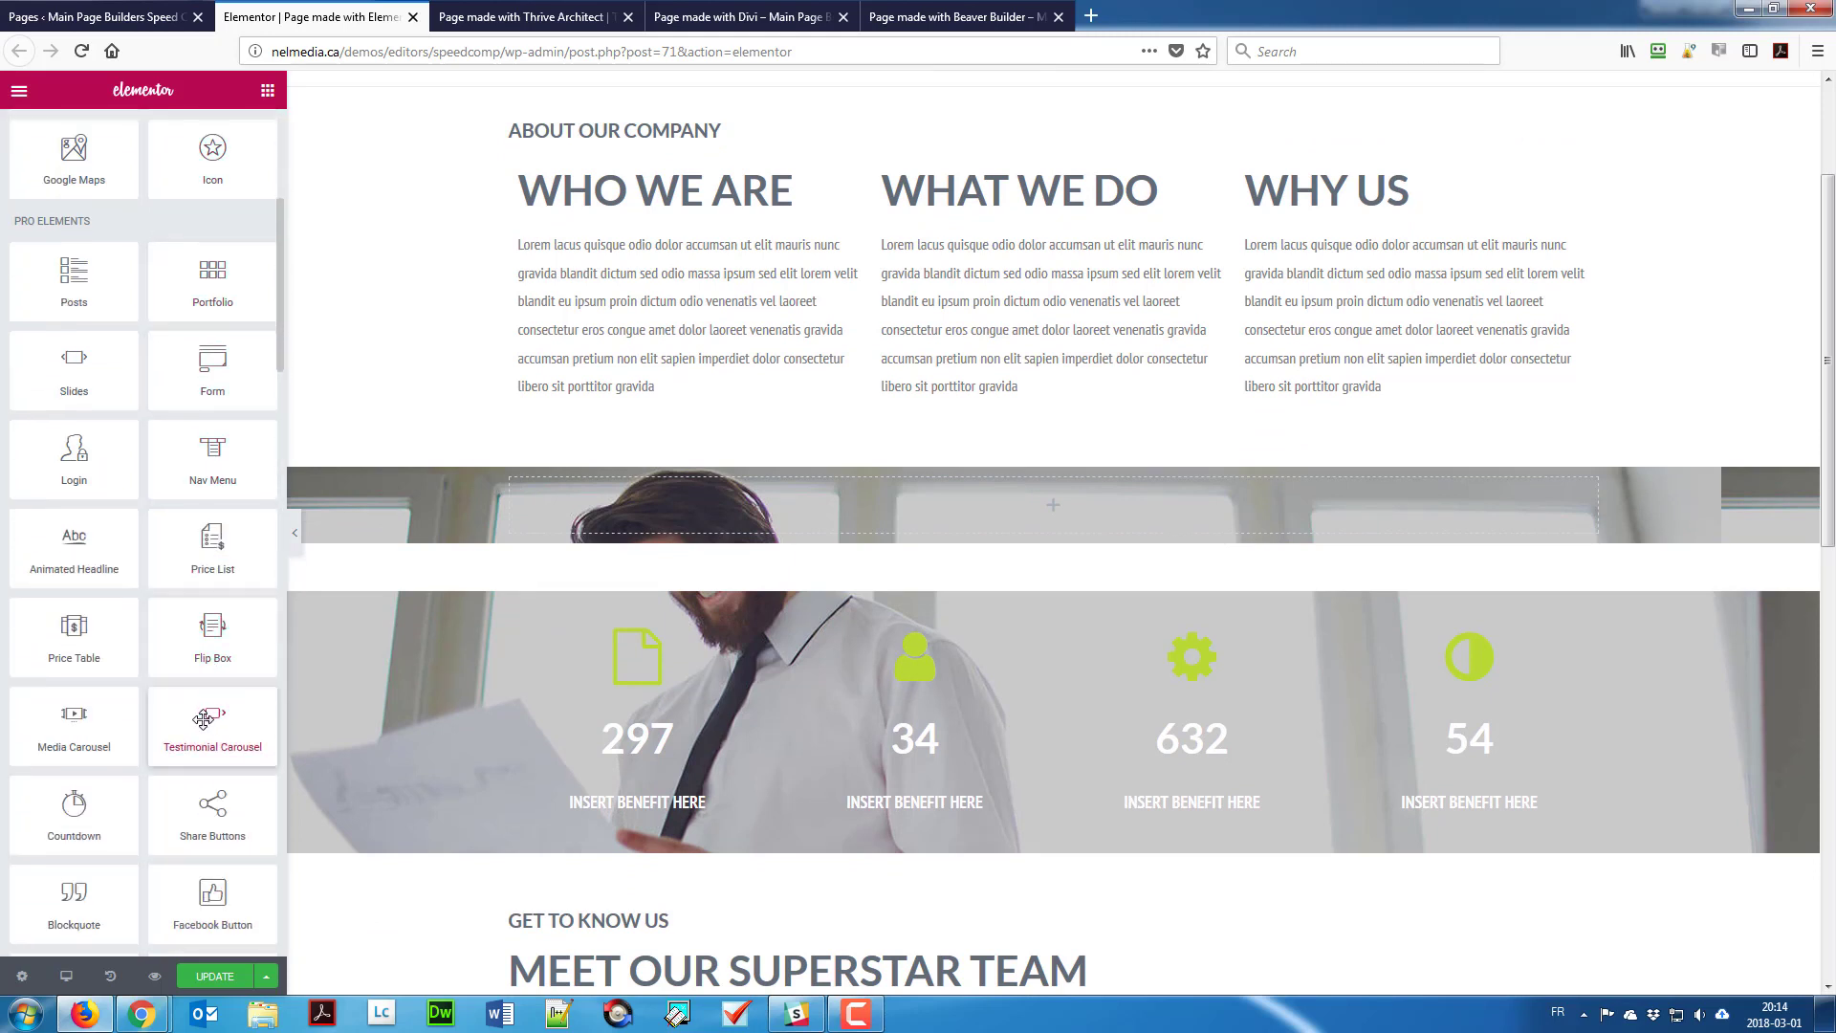
{"action": "scroll", "coordinate": [182, 736], "scroll_direction": "down", "scroll_amount": 1}
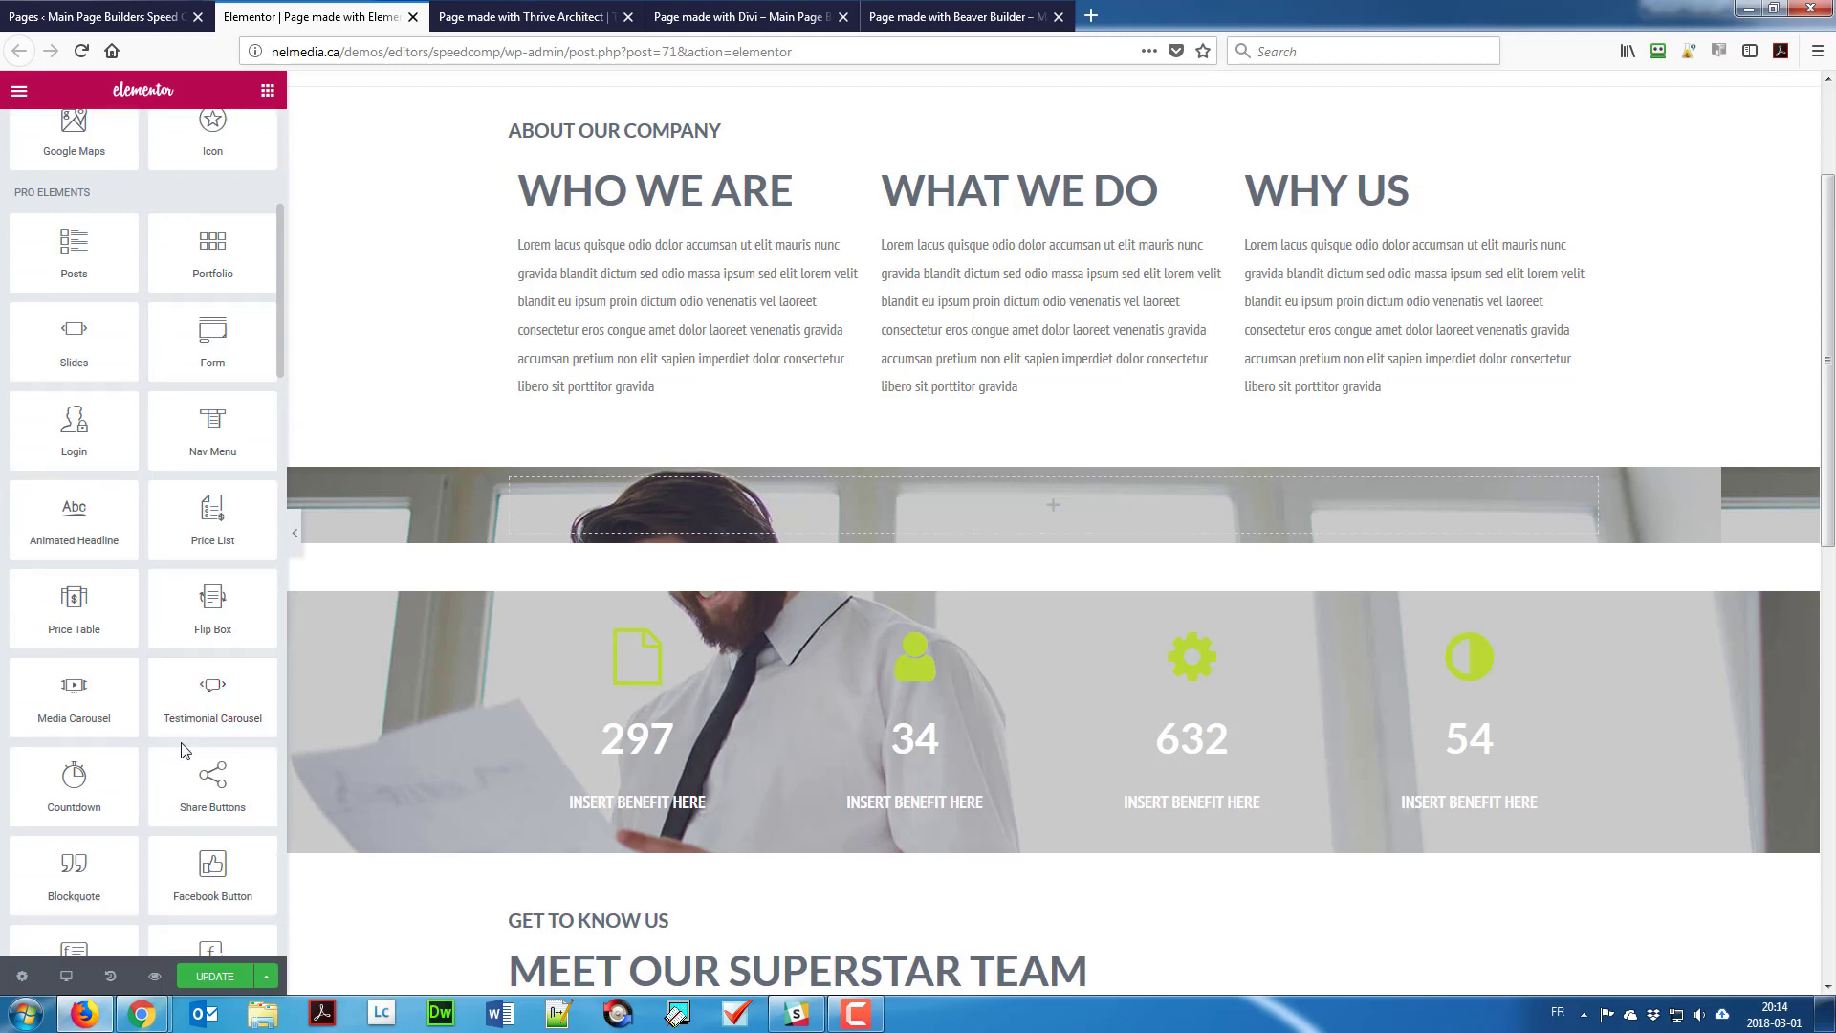
{"action": "scroll", "coordinate": [177, 756], "scroll_direction": "down", "scroll_amount": 1}
{"action": "scroll", "coordinate": [170, 758], "scroll_direction": "down", "scroll_amount": 2}
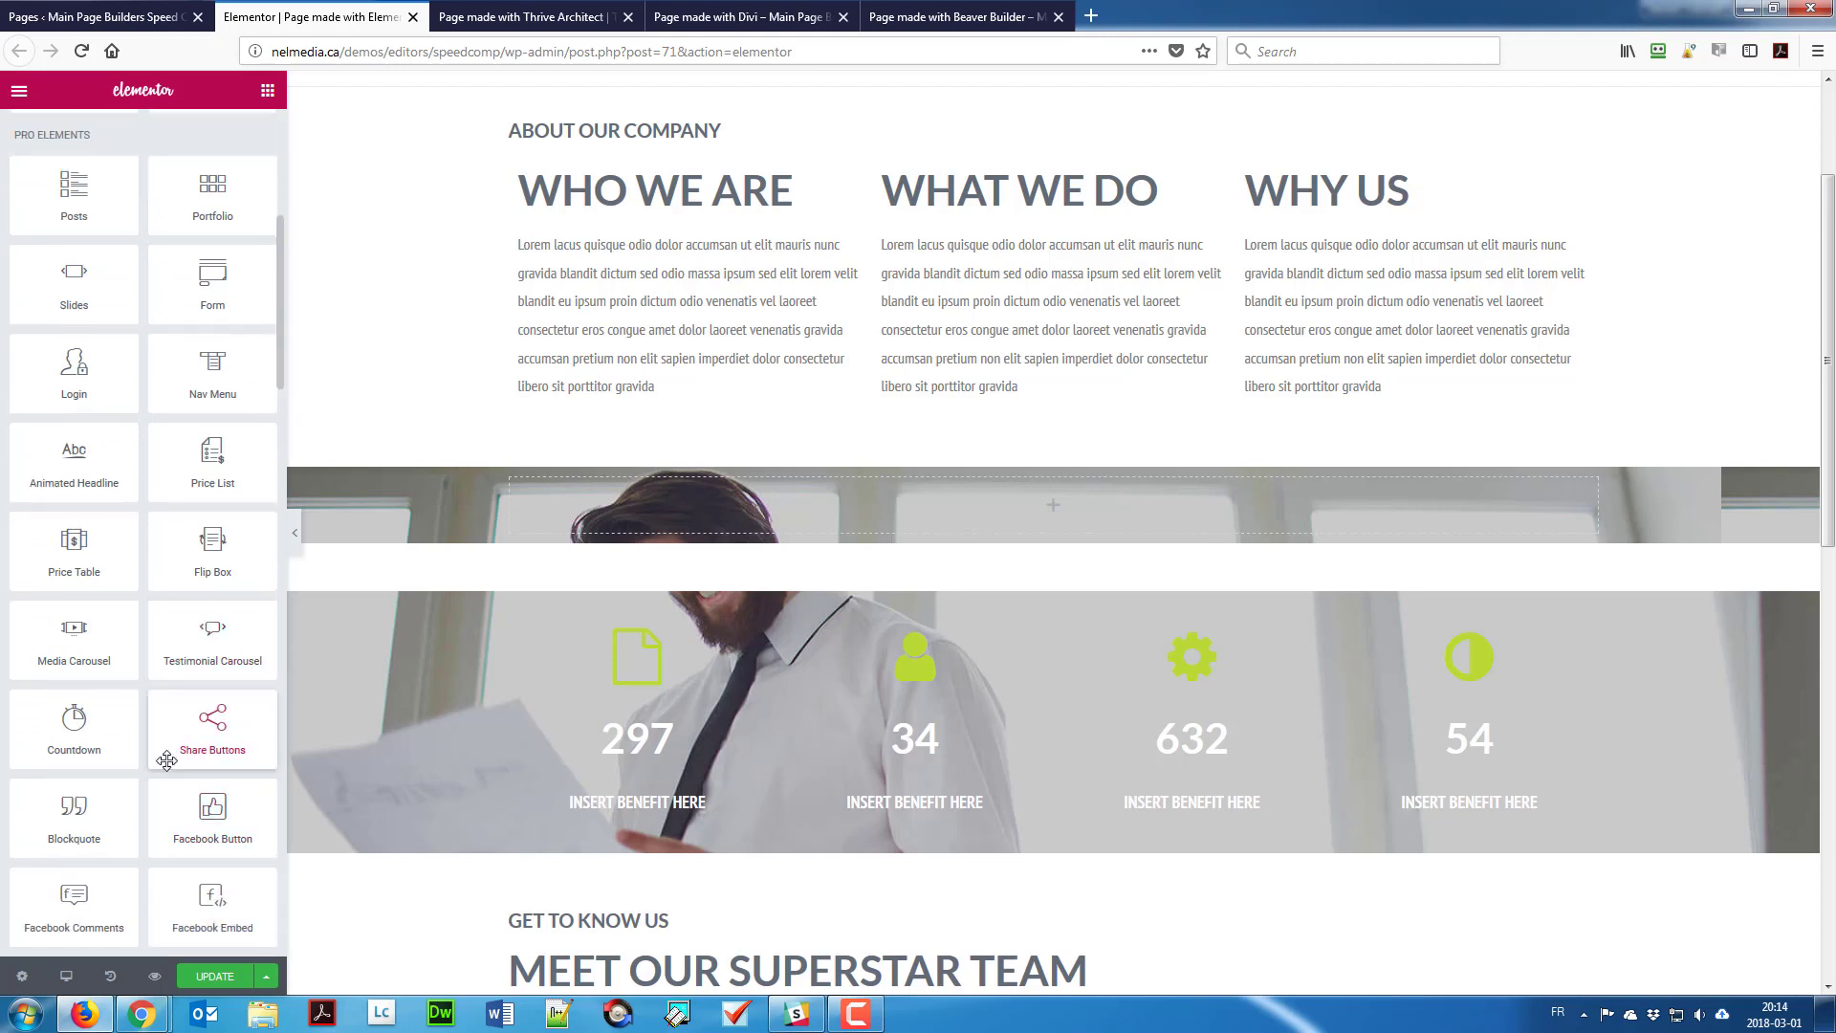
{"action": "scroll", "coordinate": [161, 767], "scroll_direction": "down", "scroll_amount": 1}
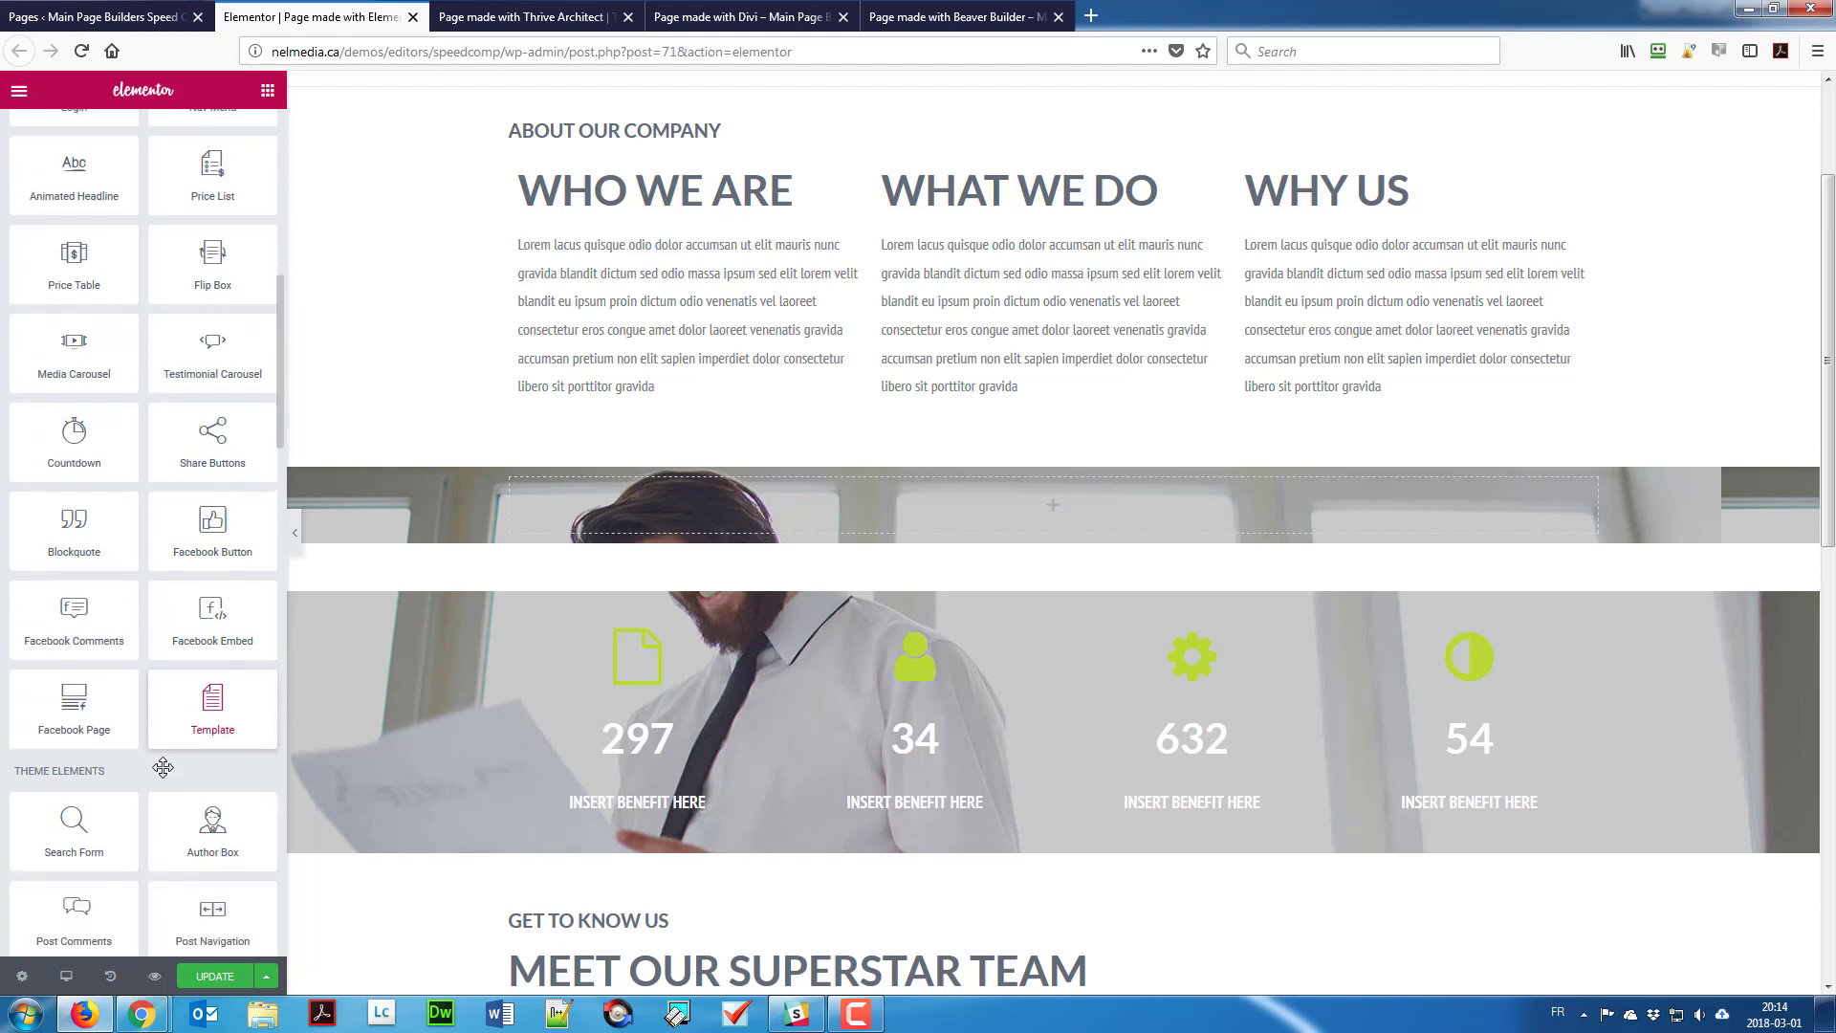
{"action": "scroll", "coordinate": [153, 773], "scroll_direction": "down", "scroll_amount": 3}
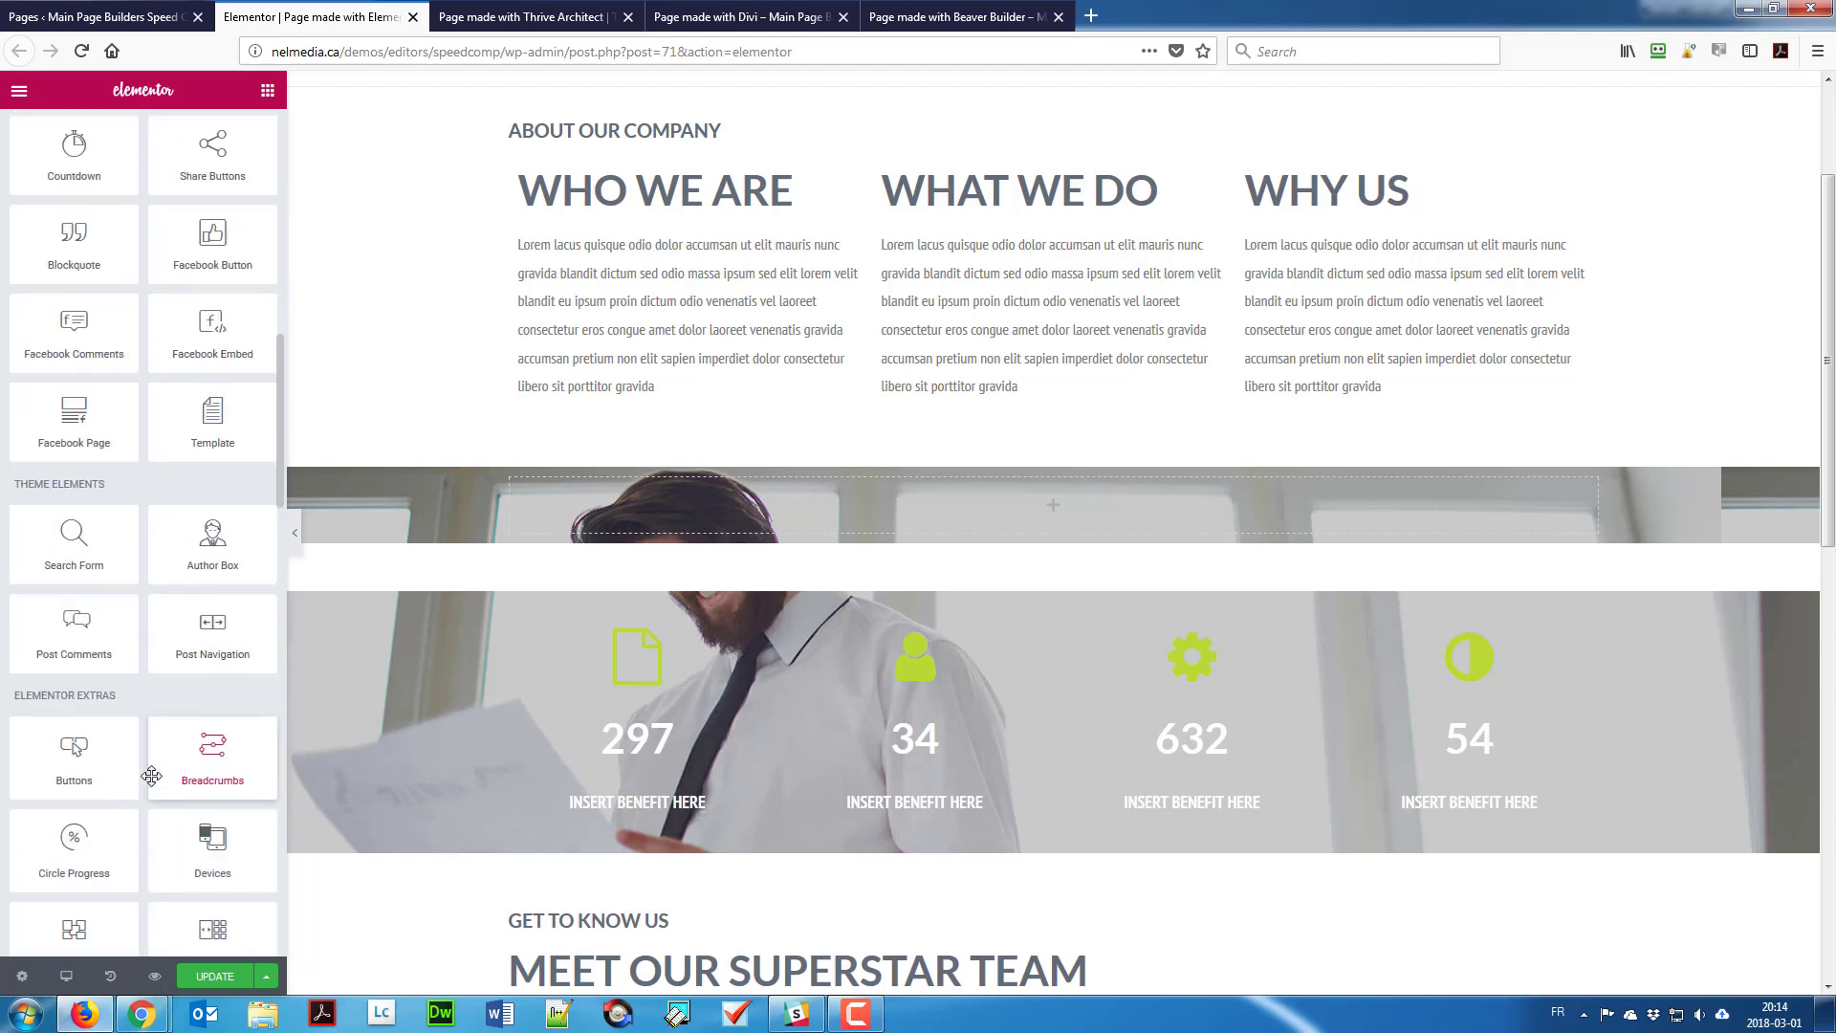
{"action": "scroll", "coordinate": [151, 775], "scroll_direction": "down", "scroll_amount": 2}
{"action": "scroll", "coordinate": [153, 776], "scroll_direction": "down", "scroll_amount": 7}
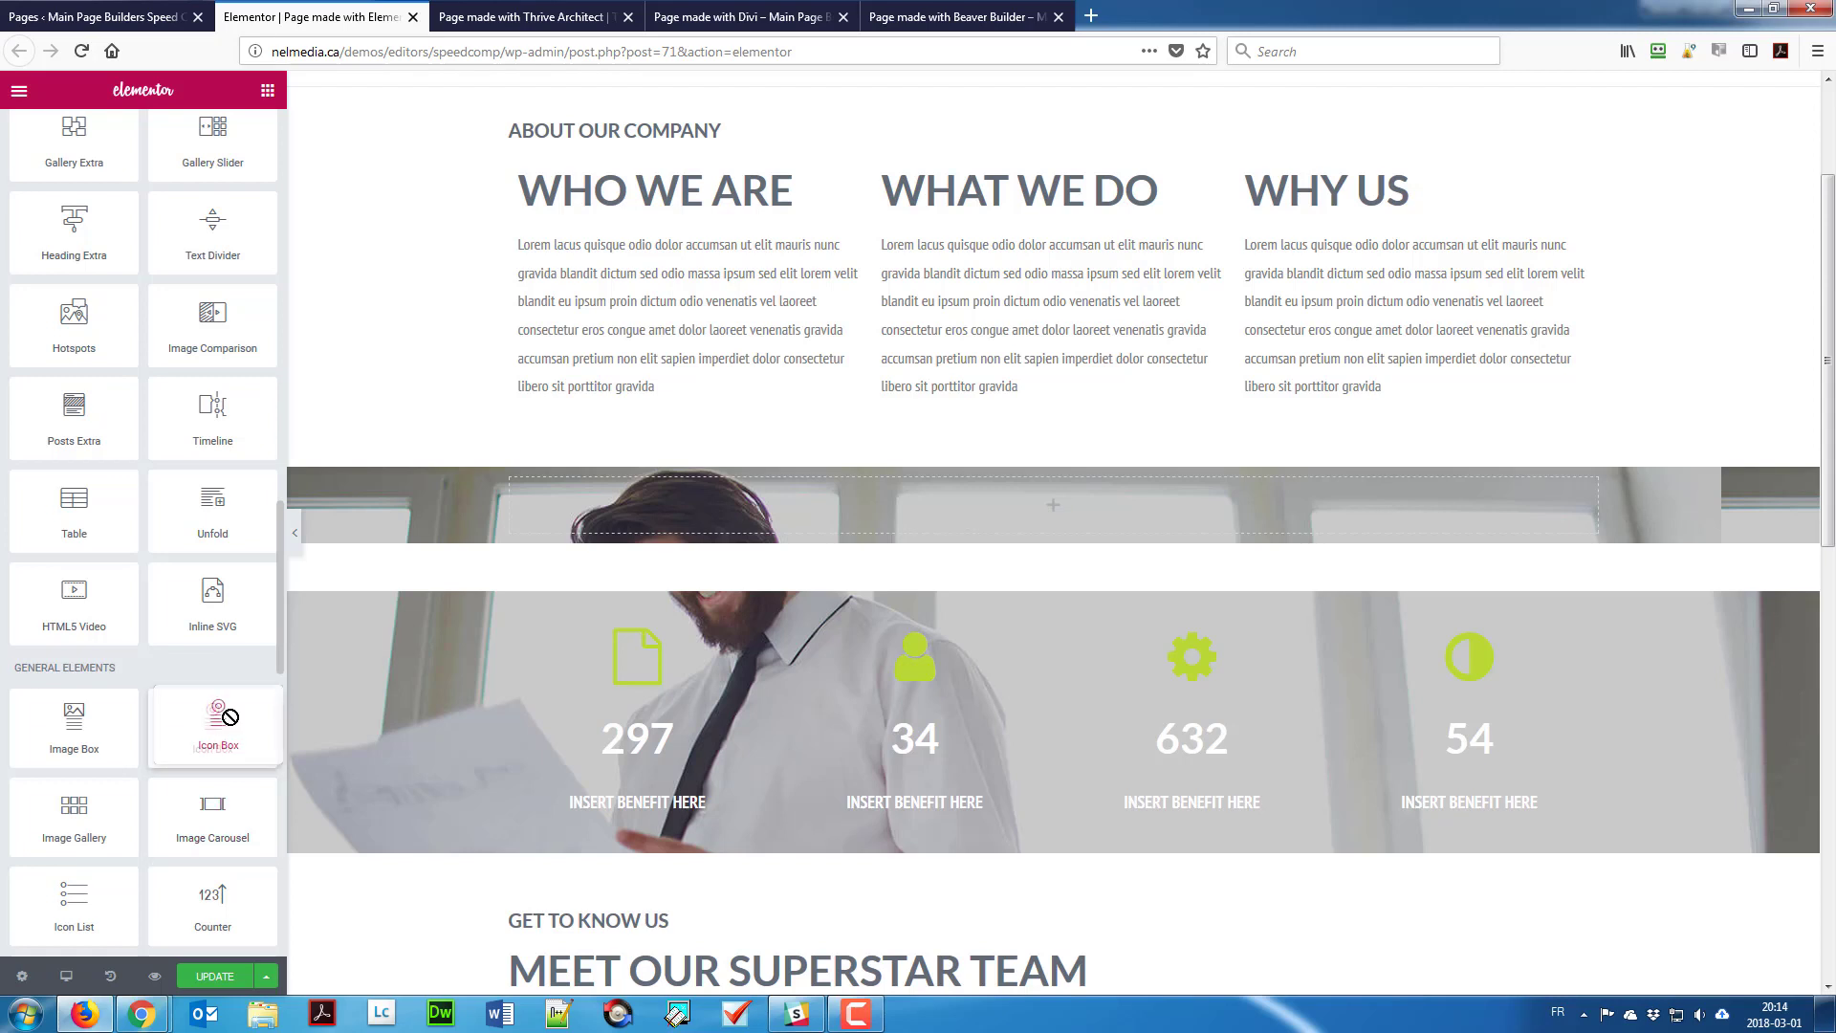
{"action": "left_click_drag", "start_coordinate": [195, 728], "coordinate": [626, 516]}
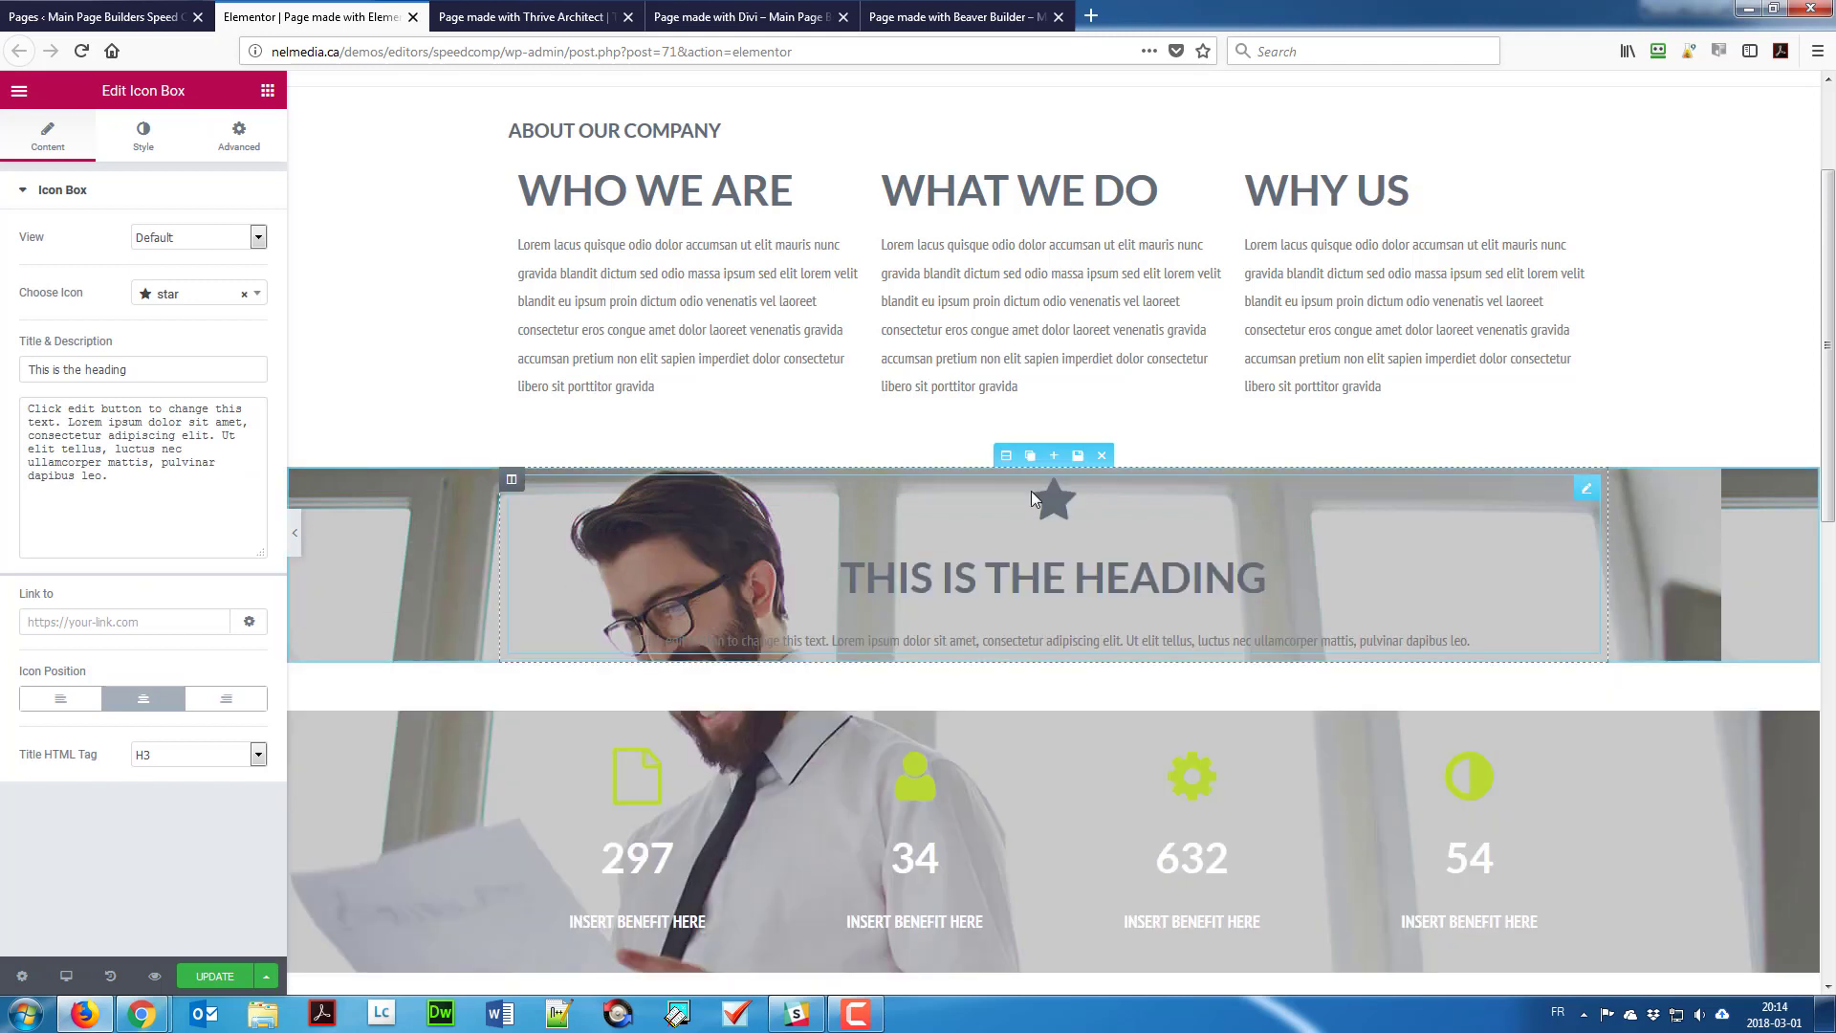
Step: Try the Stacked and Framed views on the icon box and return it to the Default view
{"action": "left_click", "coordinate": [167, 240]}
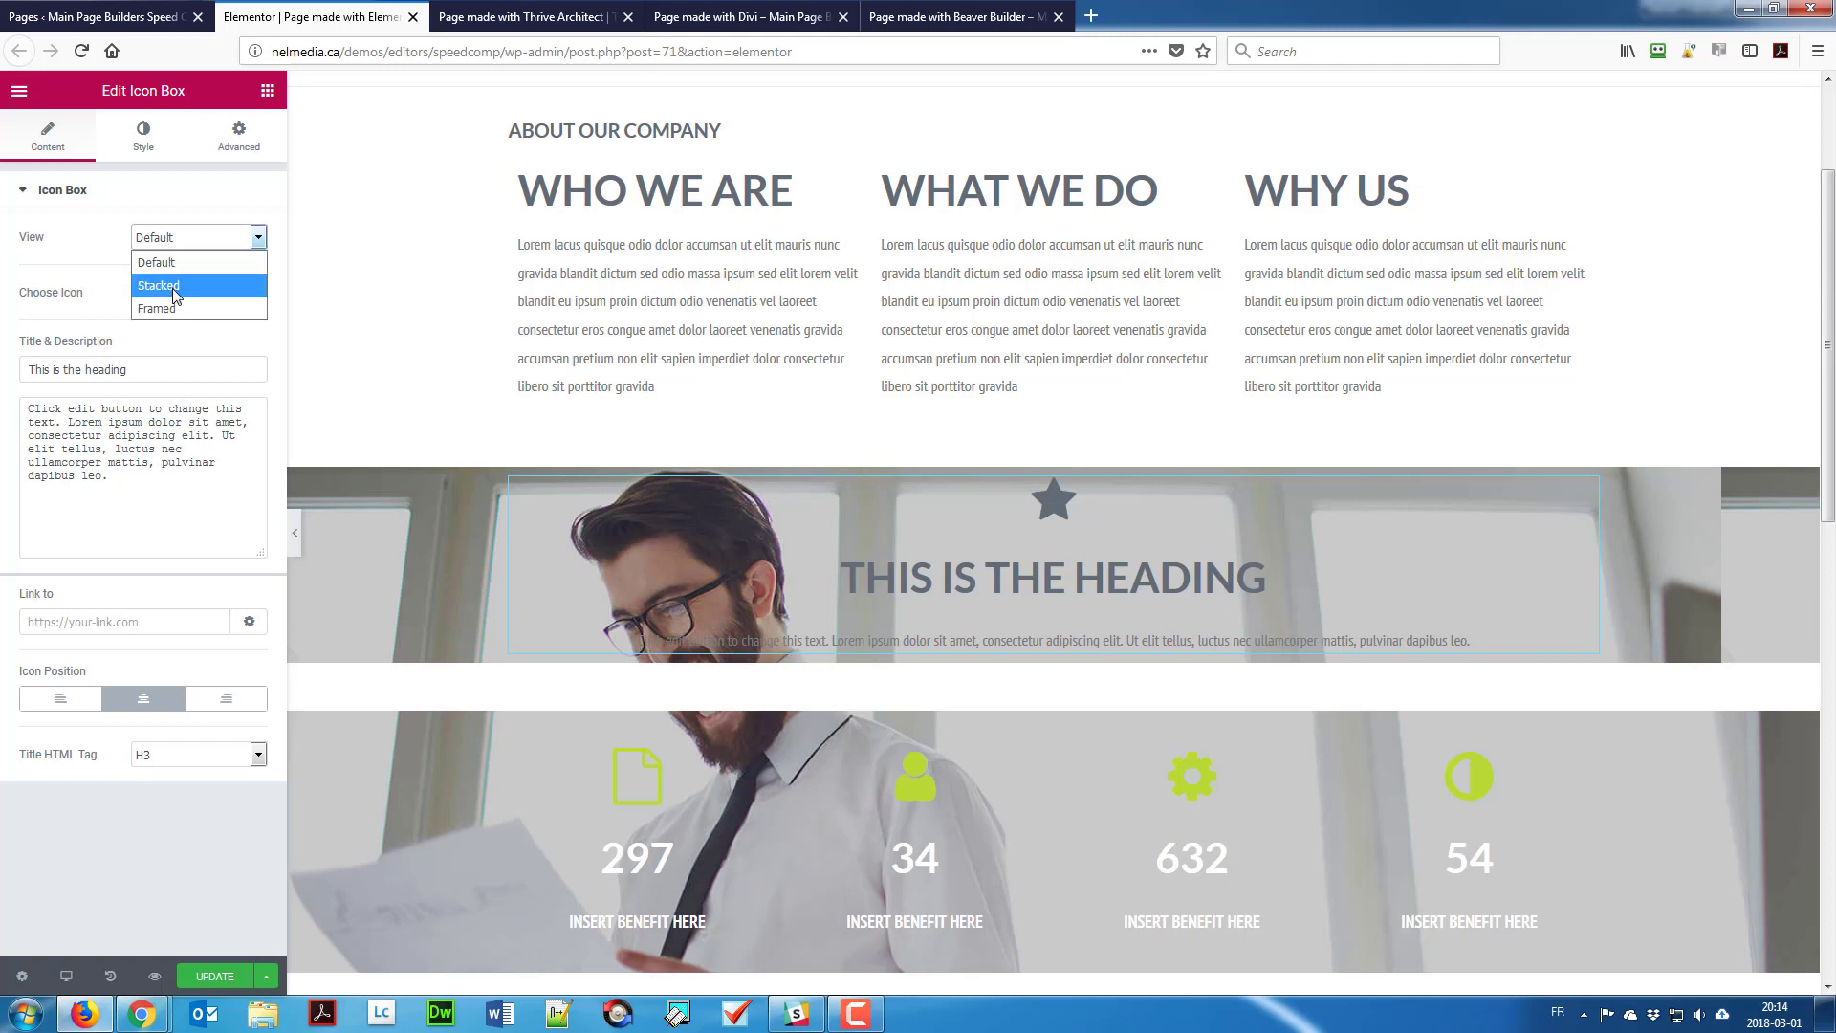
{"action": "left_click", "coordinate": [173, 289]}
{"action": "left_click", "coordinate": [175, 245]}
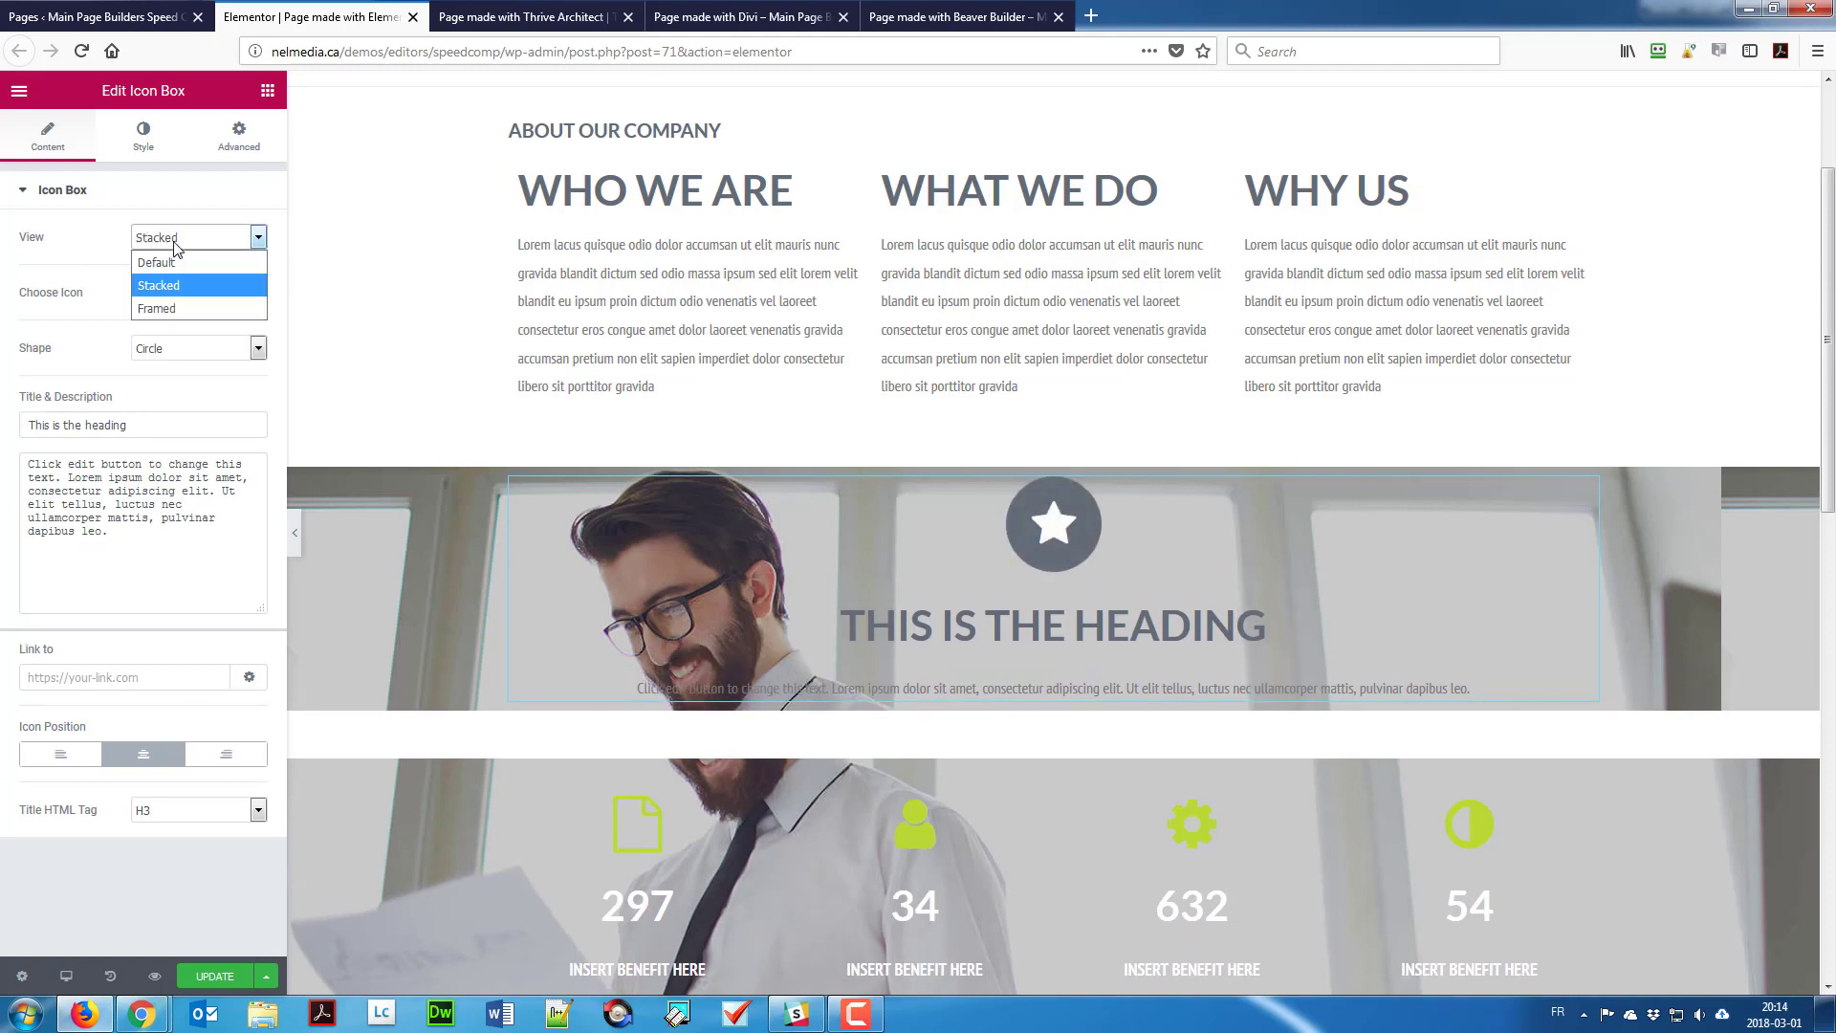
{"action": "left_click", "coordinate": [175, 307]}
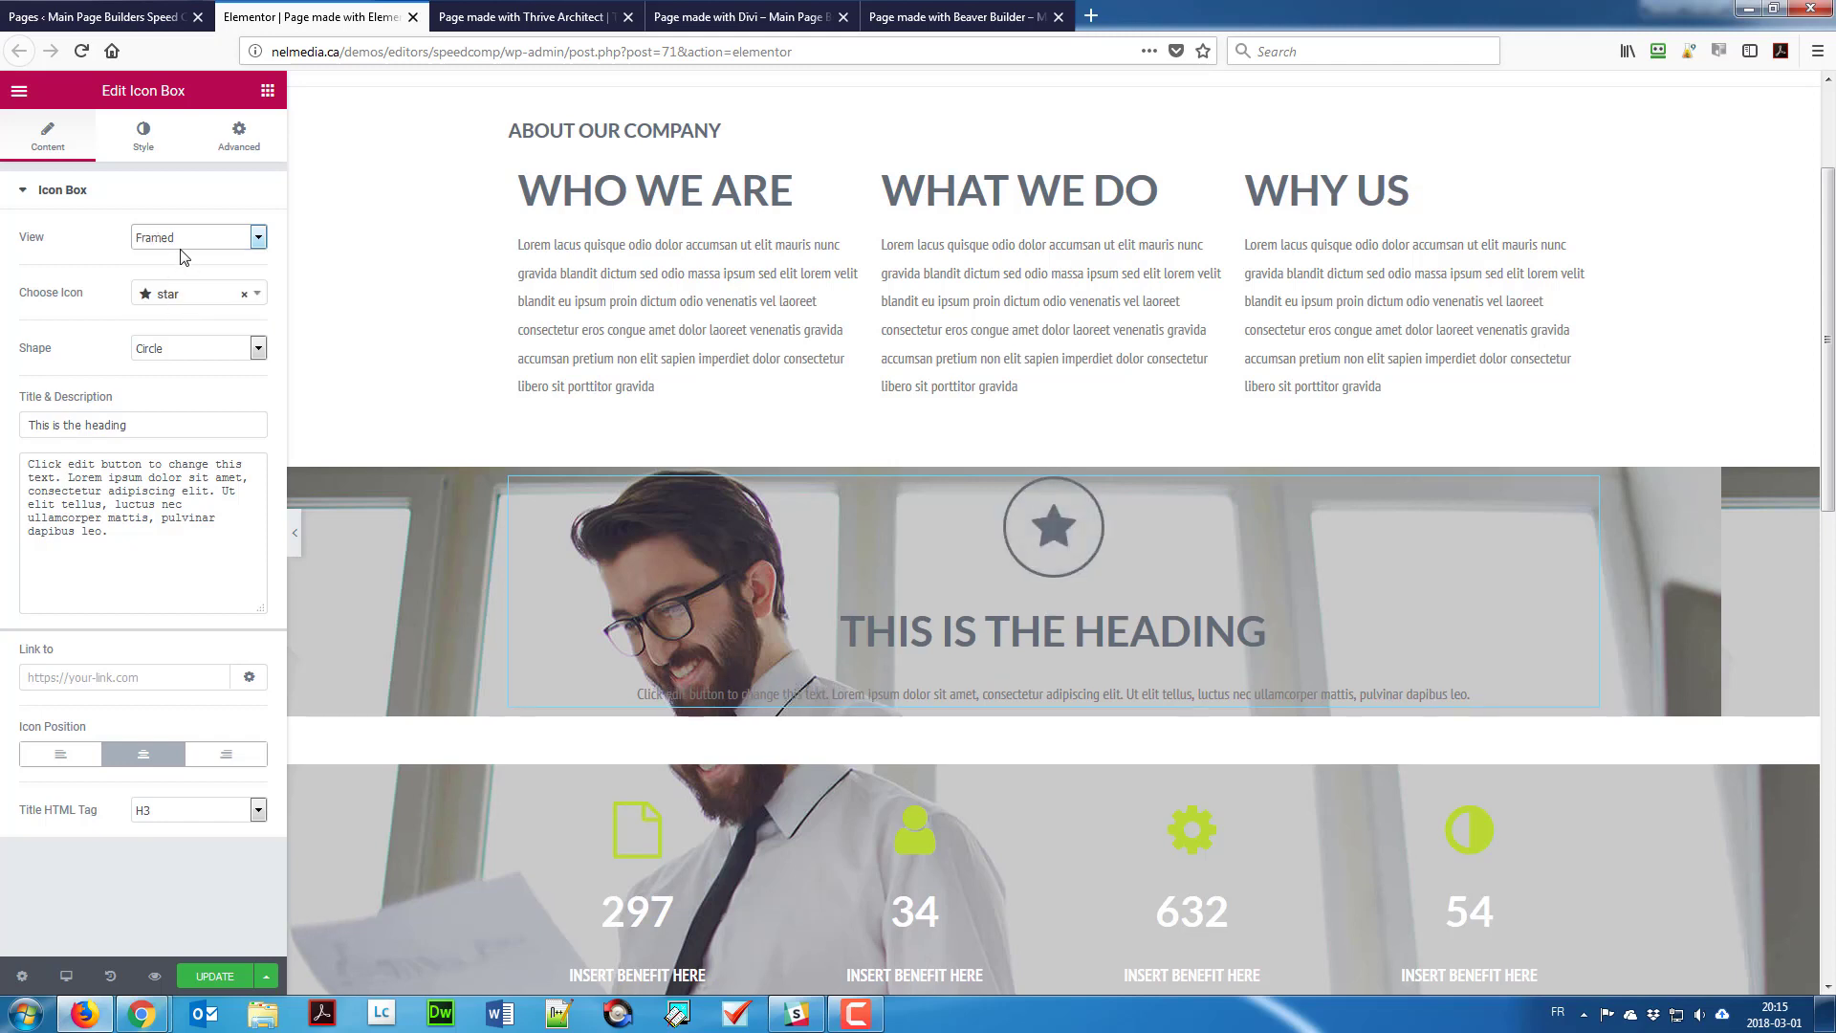
{"action": "left_click", "coordinate": [183, 242]}
{"action": "left_click", "coordinate": [170, 270]}
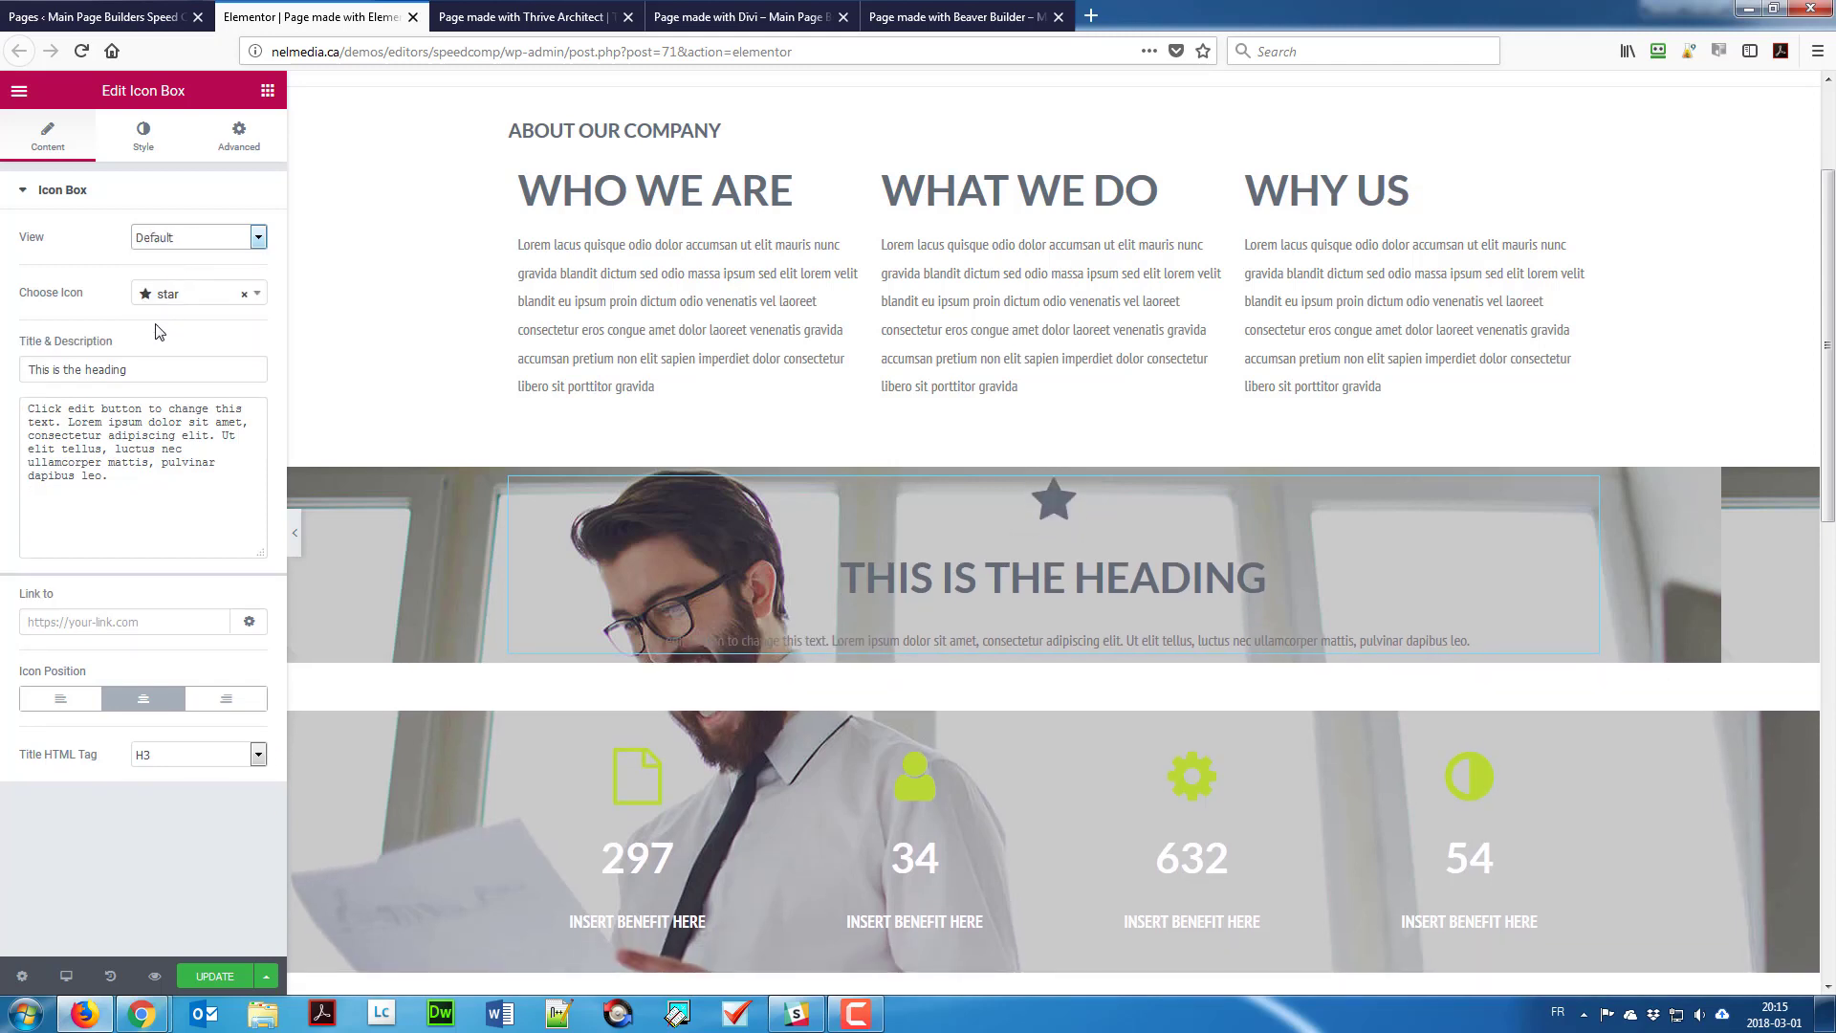
Step: Set the icon box's icon to file-o and its title to "297"
{"action": "left_click", "coordinate": [181, 298]}
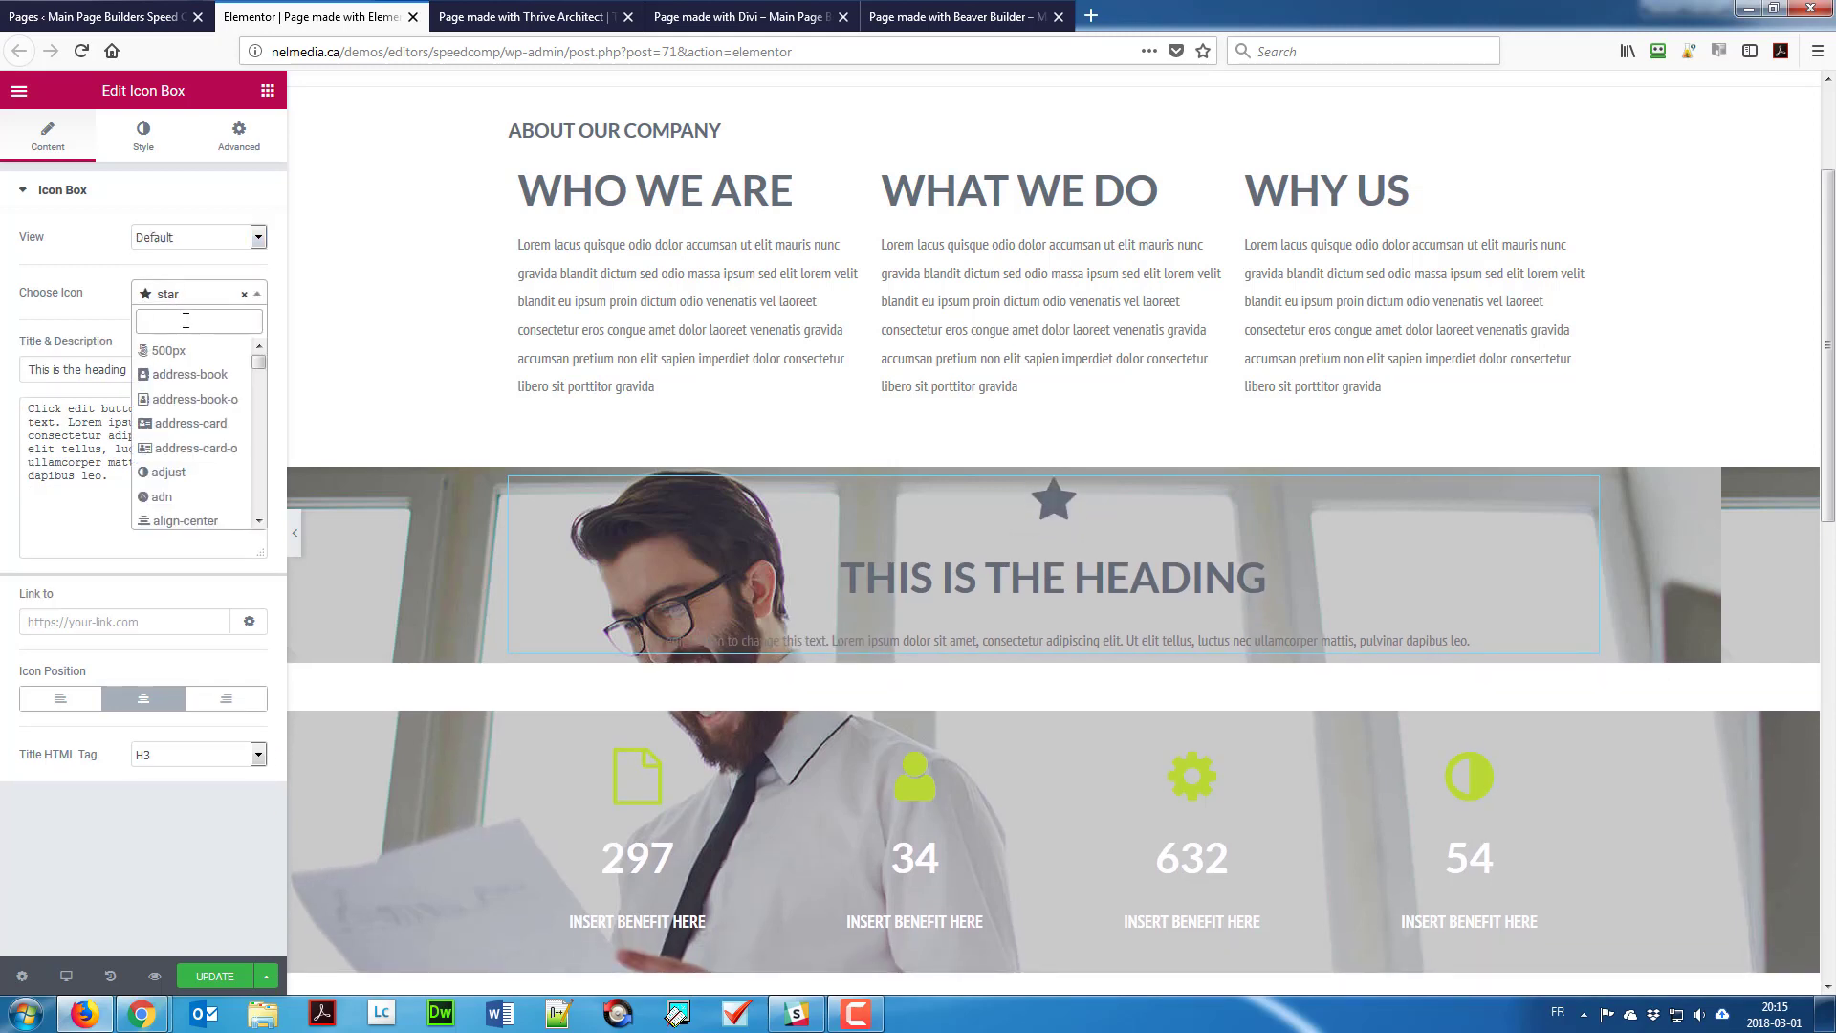
{"action": "type", "text": "fil"}
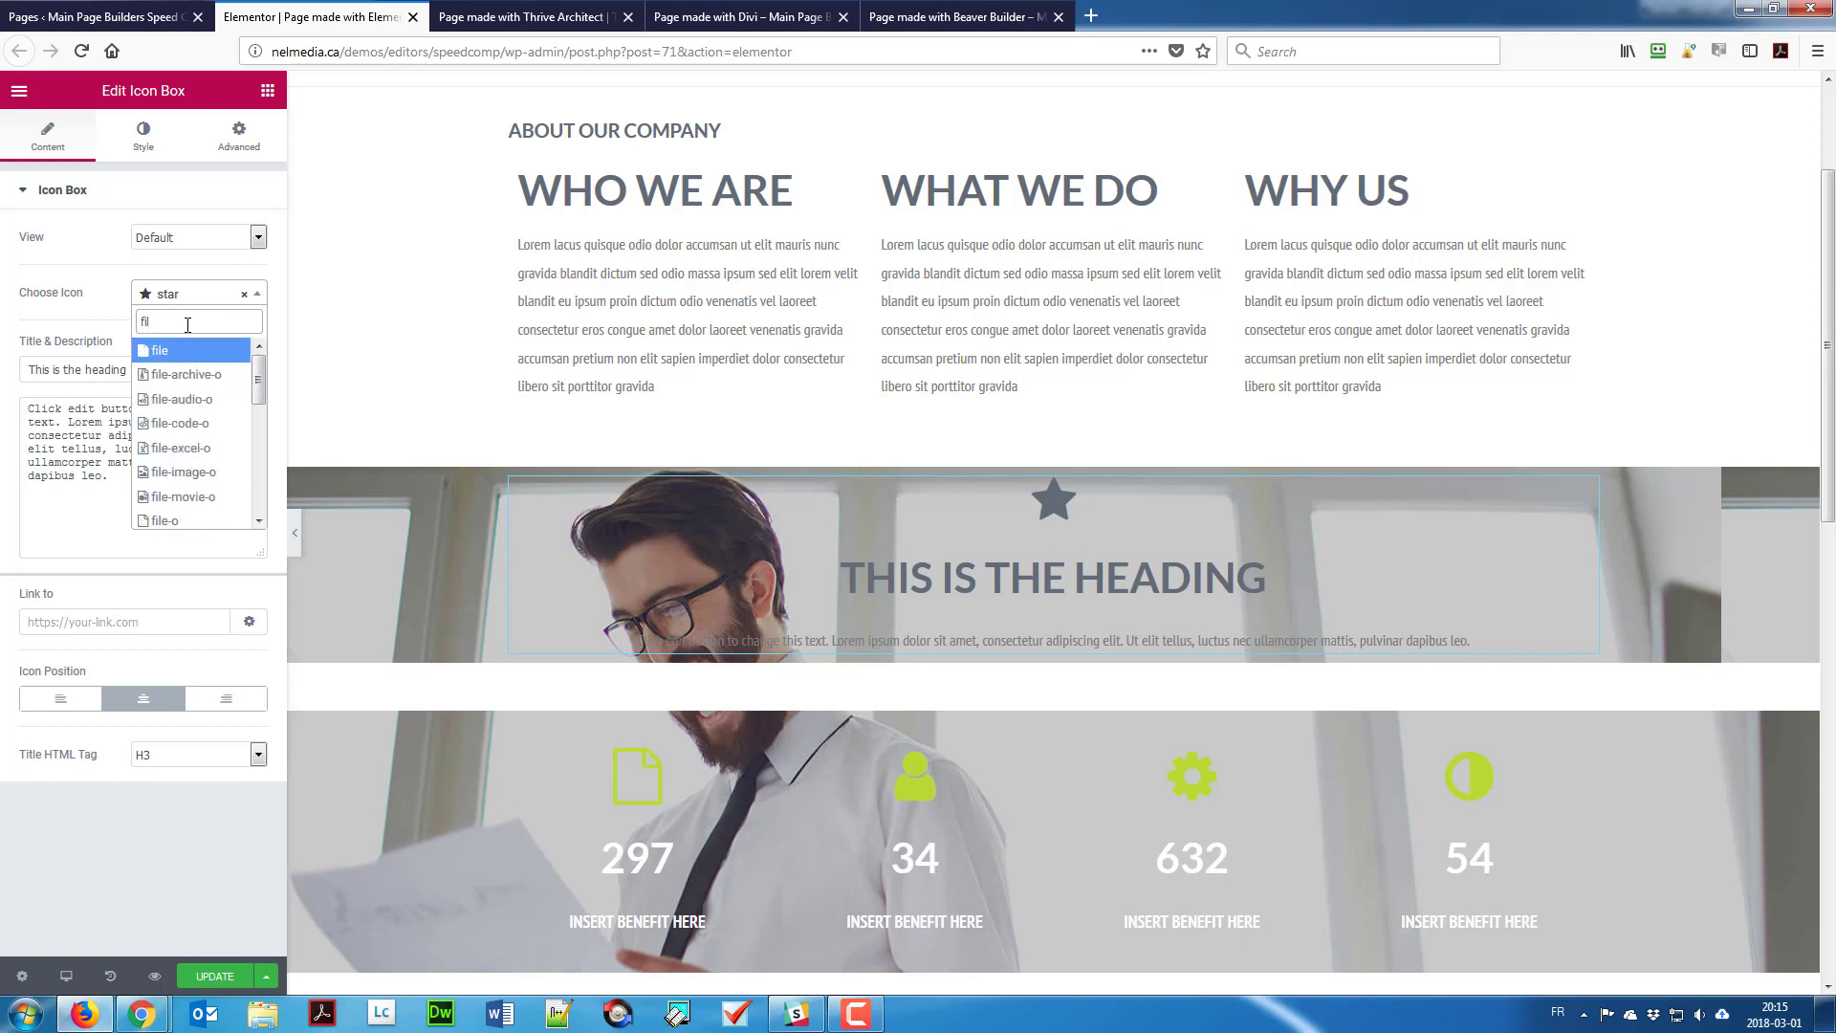
{"action": "left_click", "coordinate": [181, 520]}
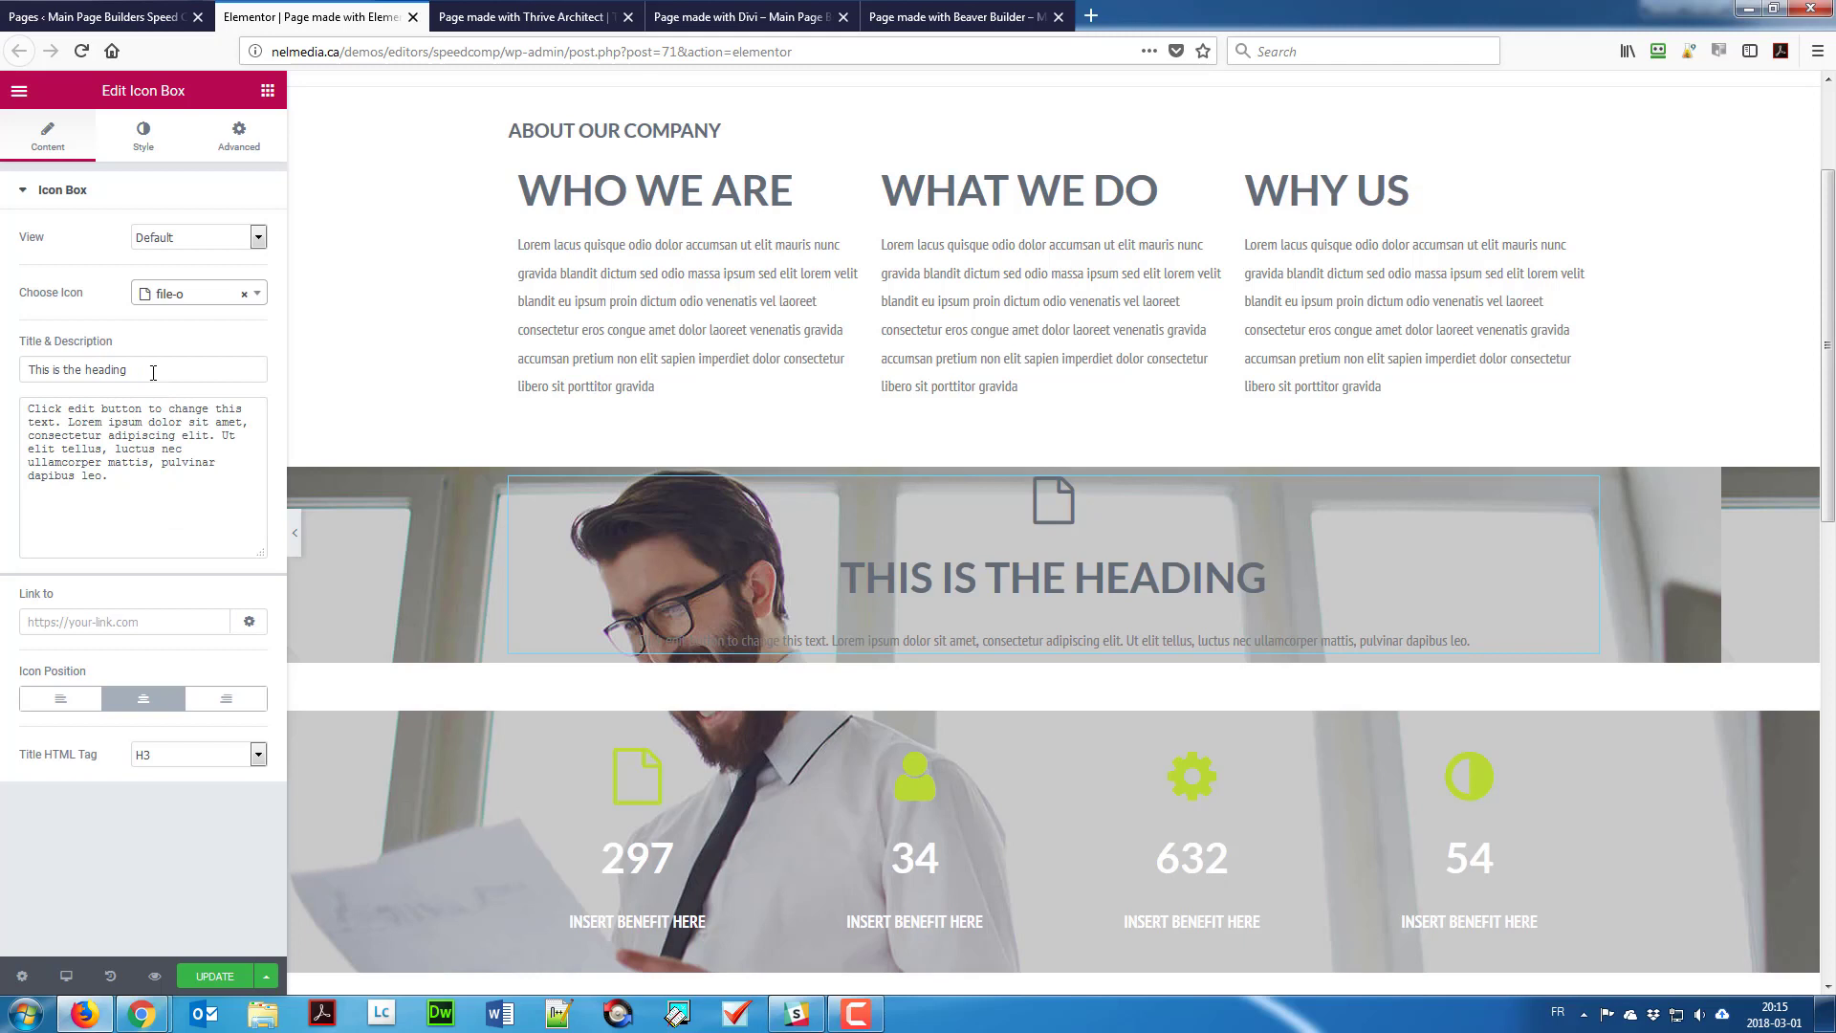
{"action": "left_click_drag", "start_coordinate": [153, 372], "coordinate": [3, 366]}
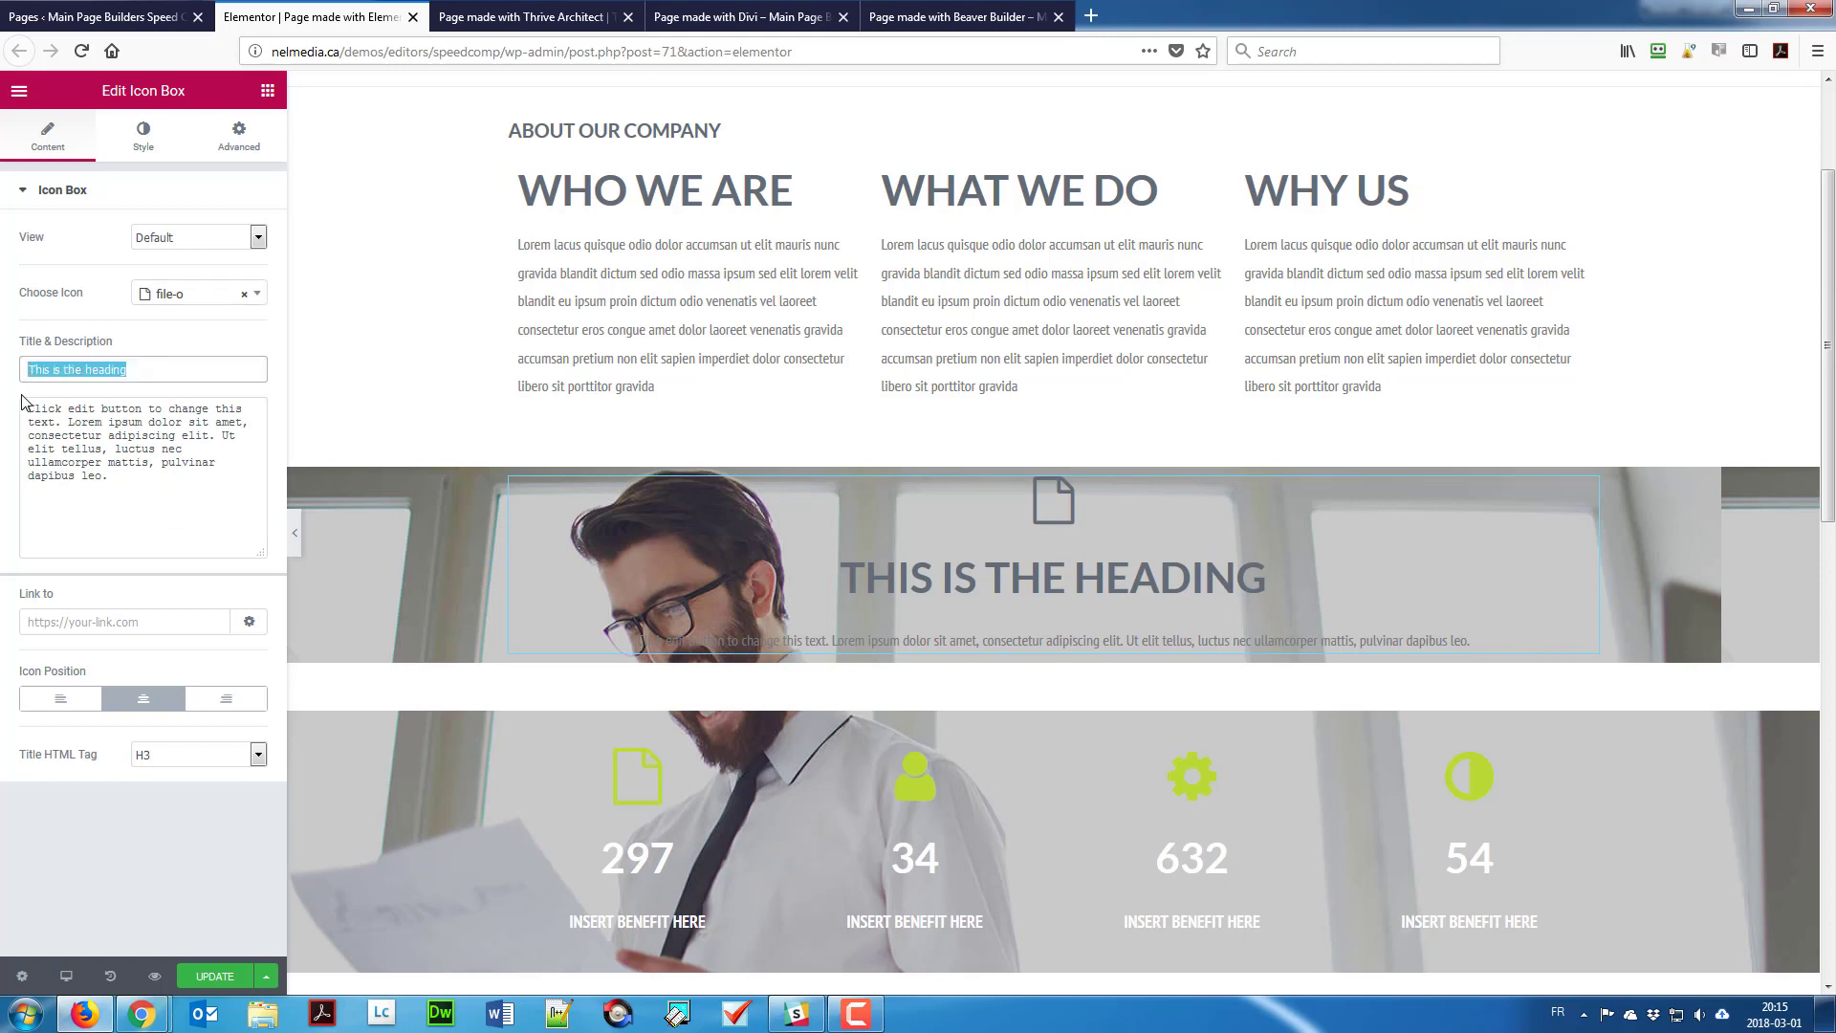
{"action": "type", "text": "297"}
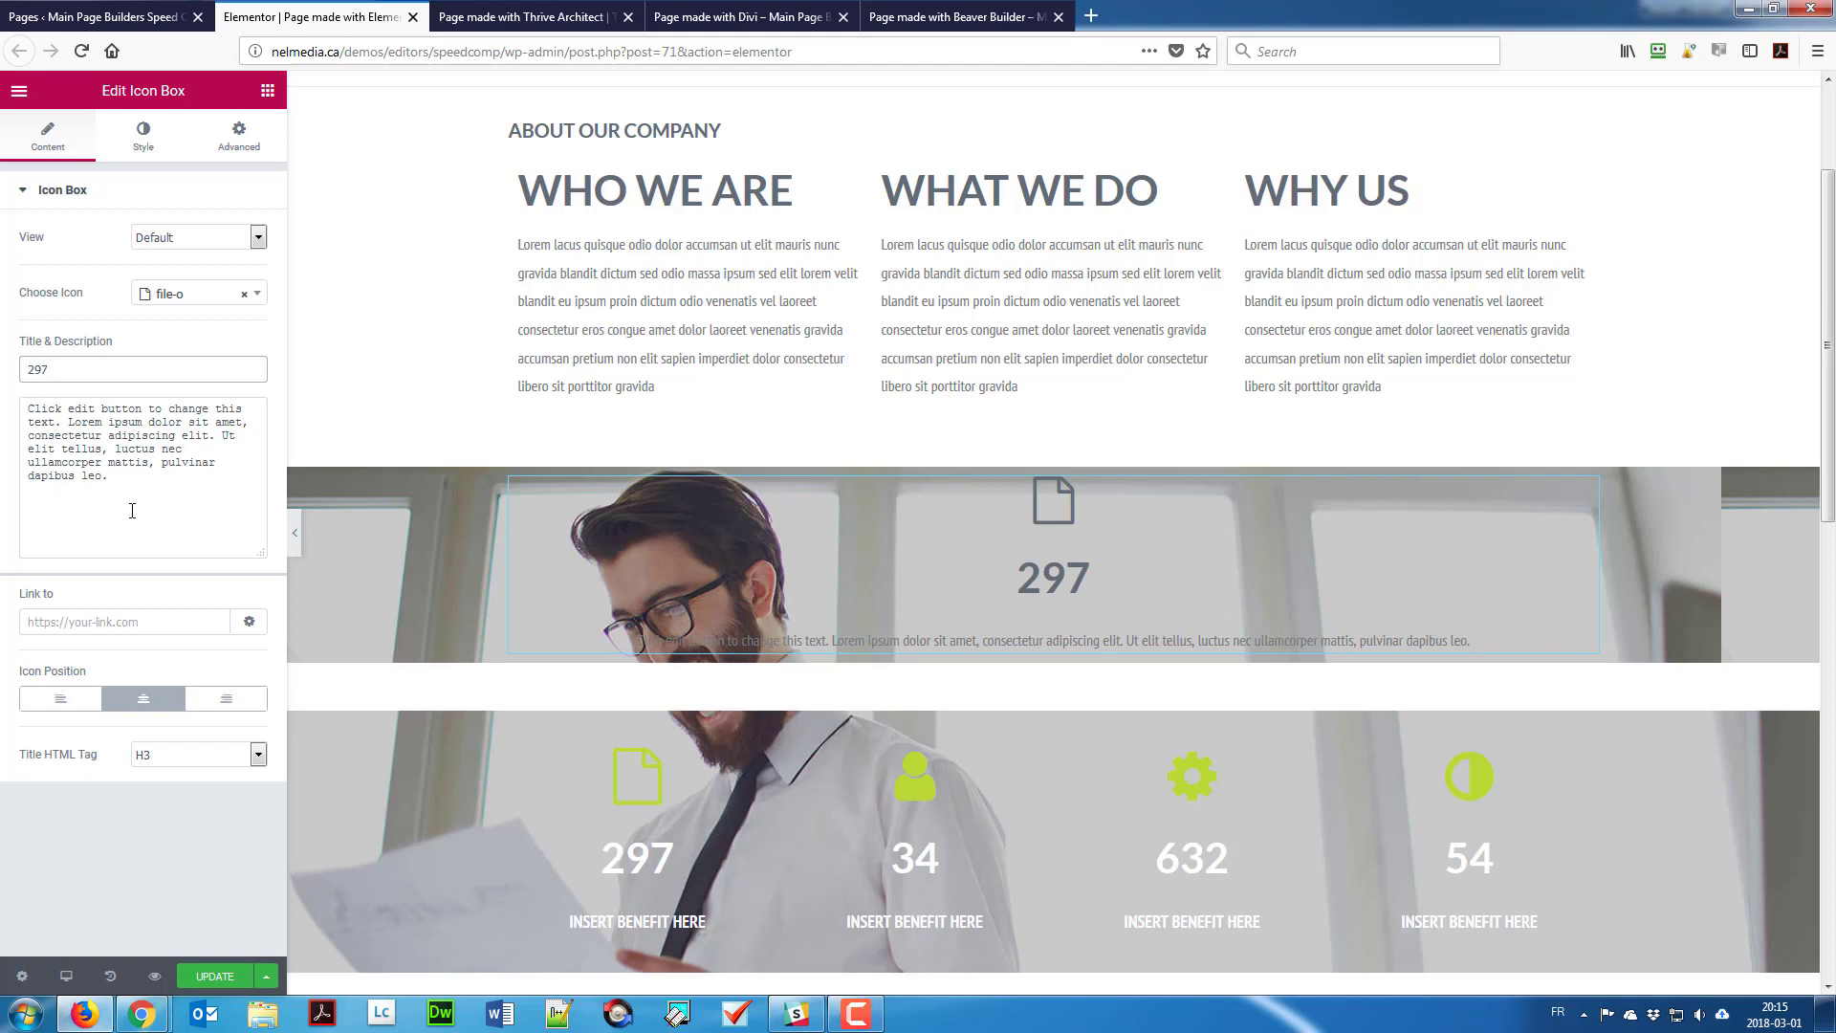
Step: Replace the icon box's placeholder description with "INSERT BENEFIT HERE"
{"action": "left_click_drag", "start_coordinate": [135, 483], "coordinate": [3, 382]}
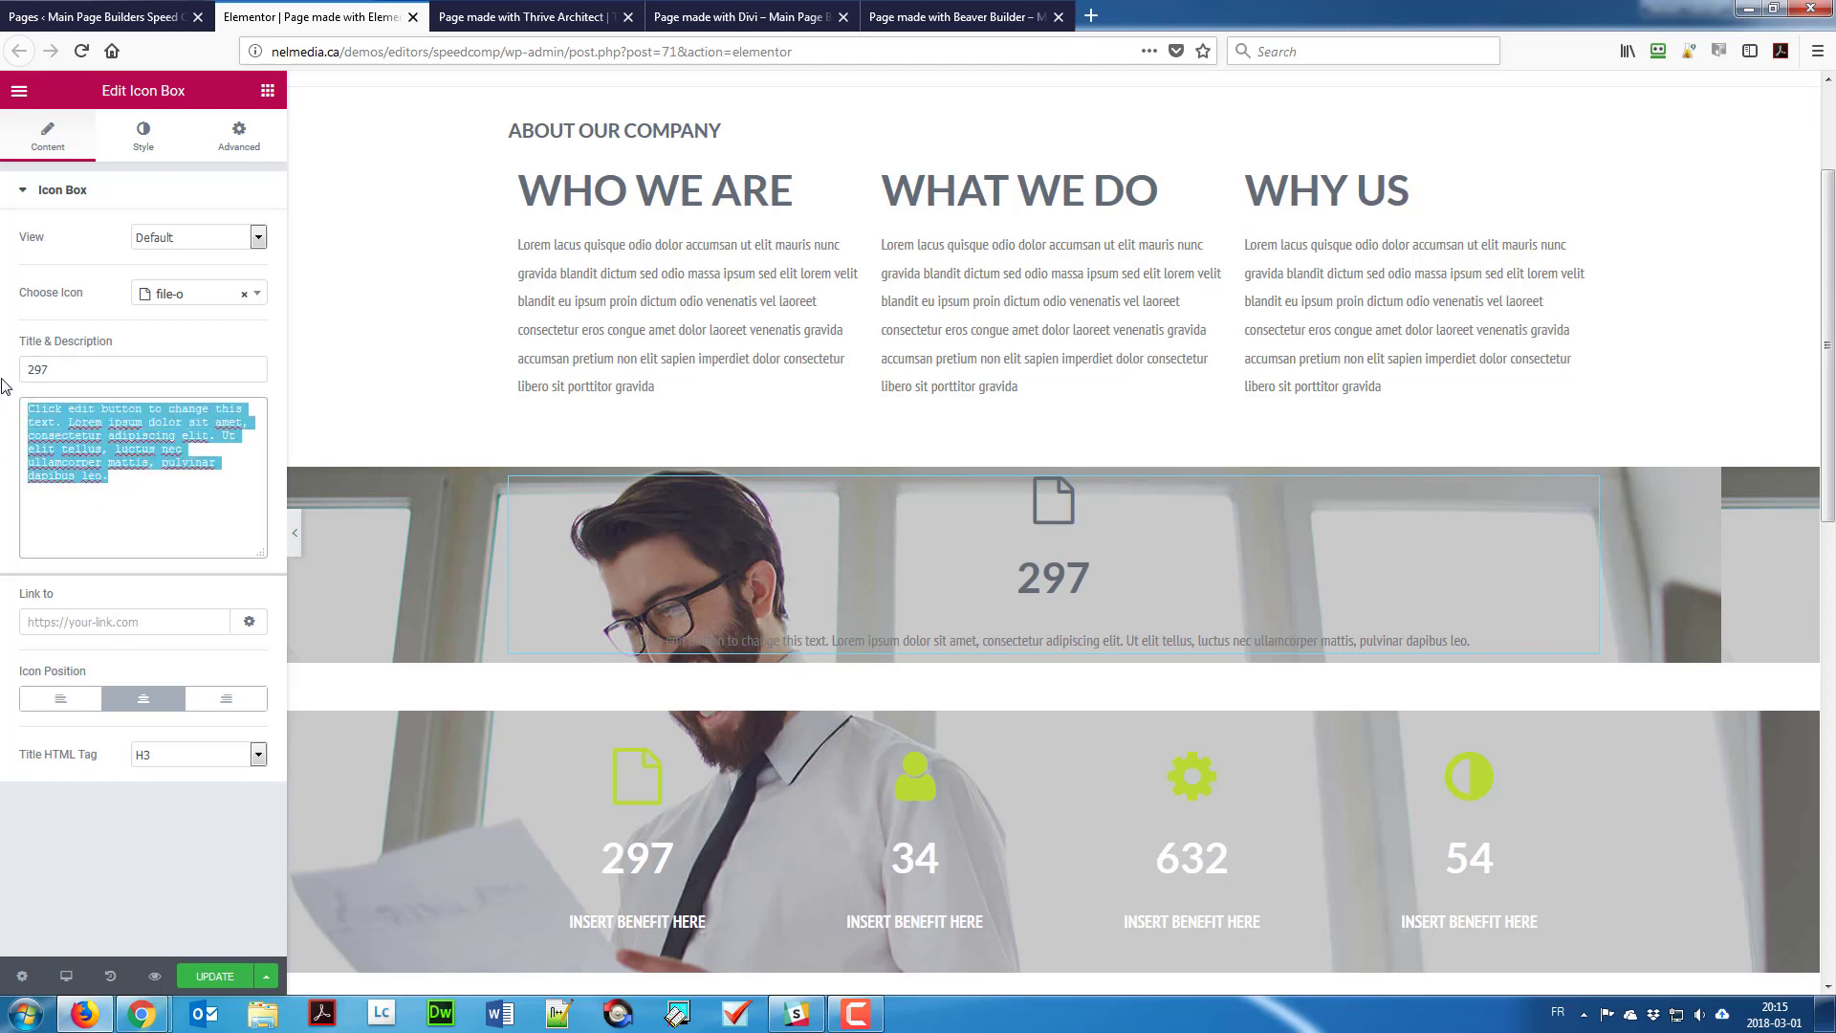
{"action": "type", "text": "I"}
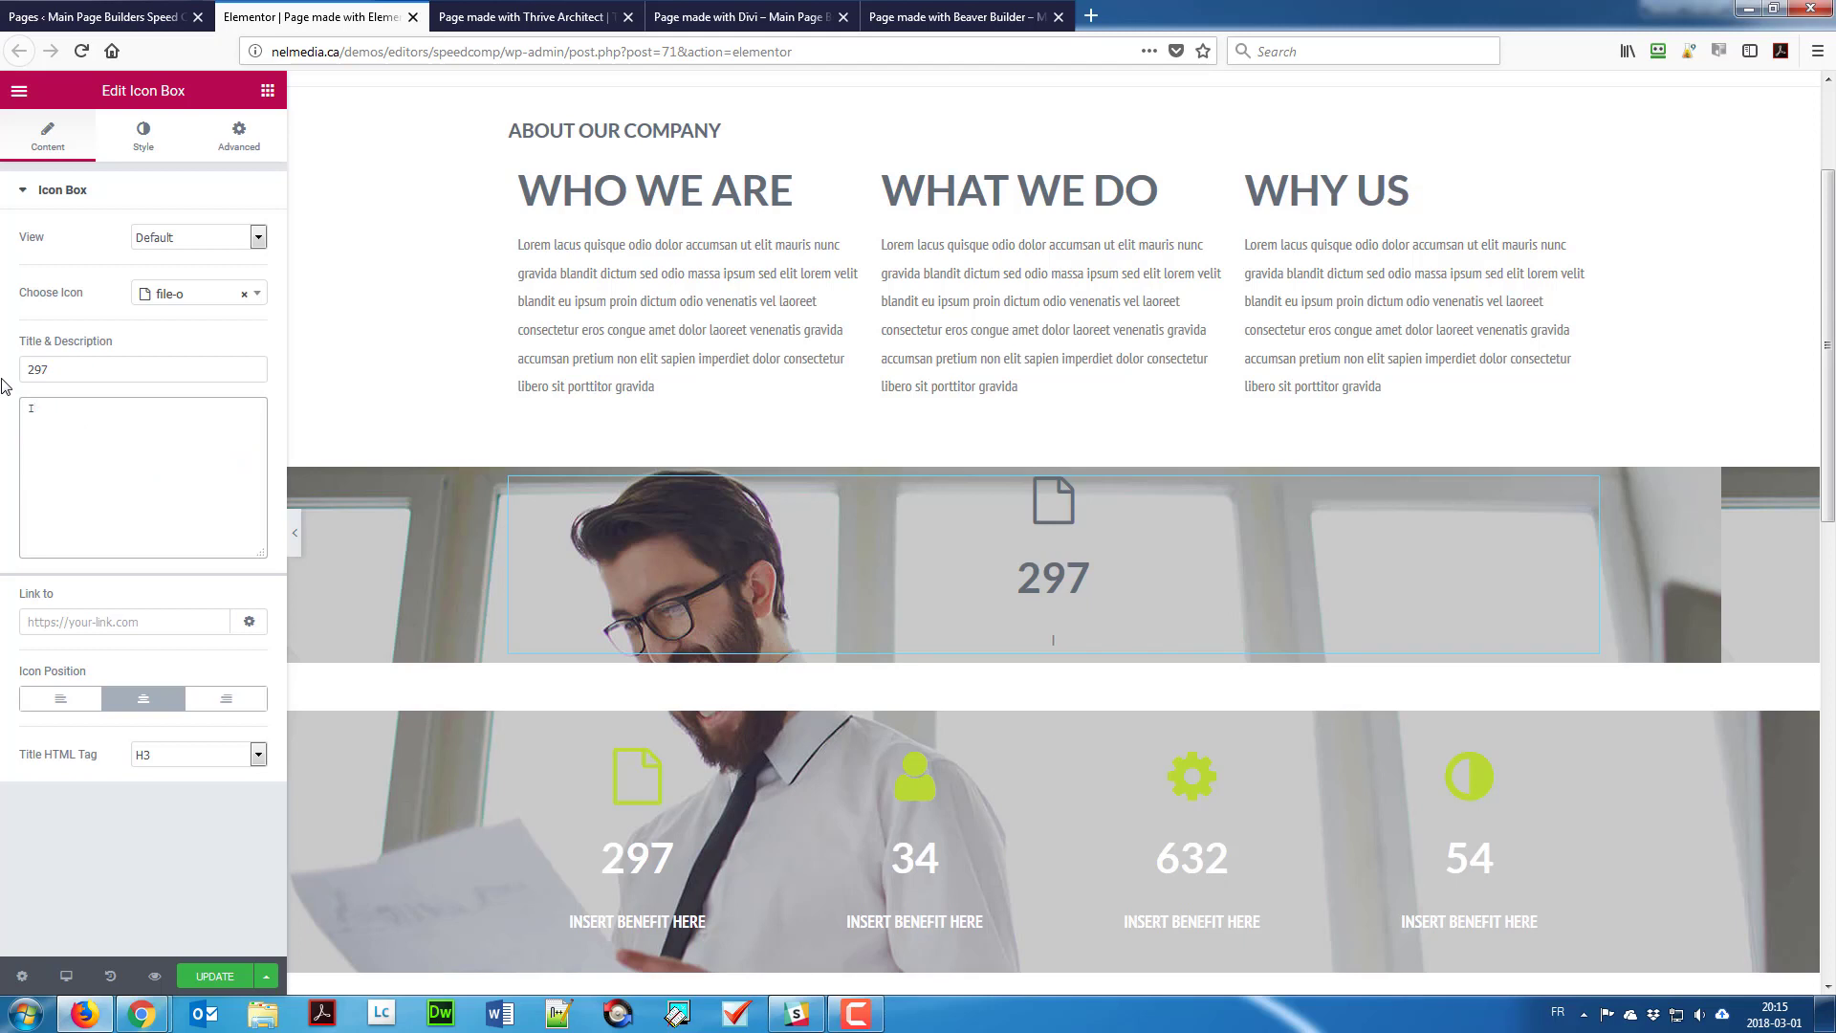
{"action": "type", "text": "NSERT BENEFIT HERE"}
Step: Set the text transform of the icon box's description typography to Uppercase
{"action": "left_click", "coordinate": [144, 137]}
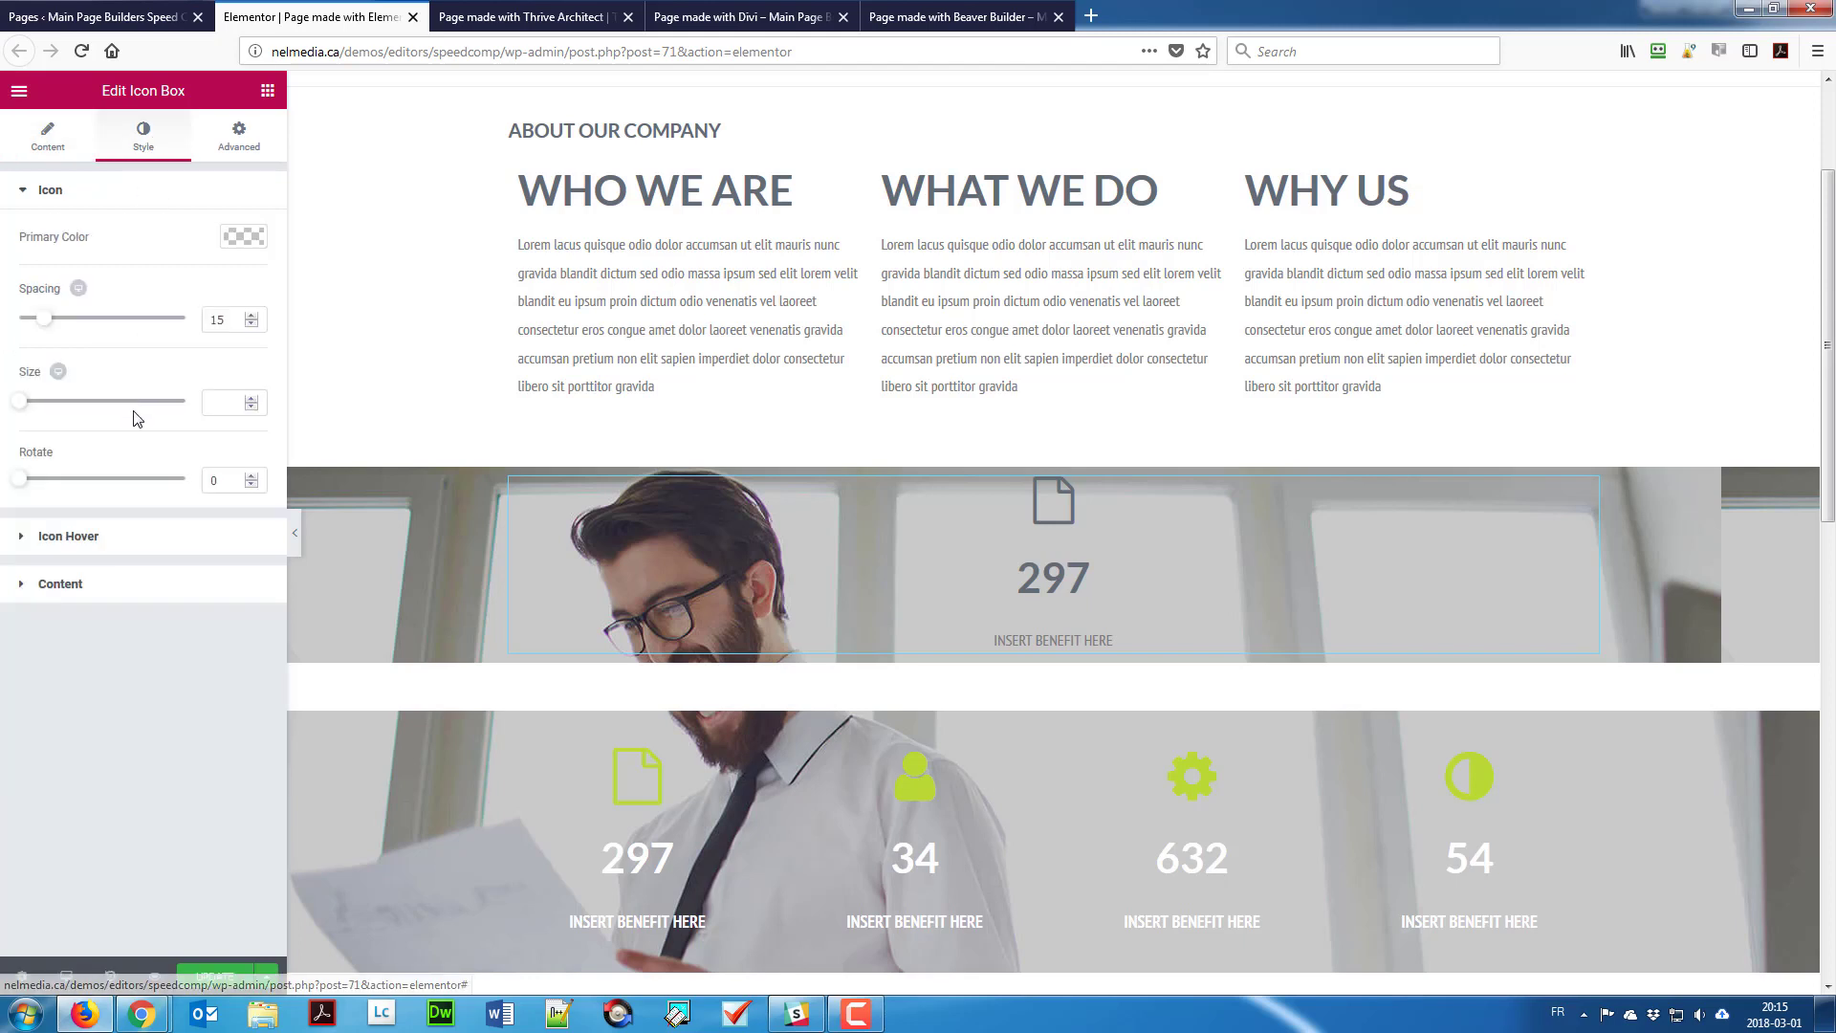
{"action": "left_click", "coordinate": [59, 585]}
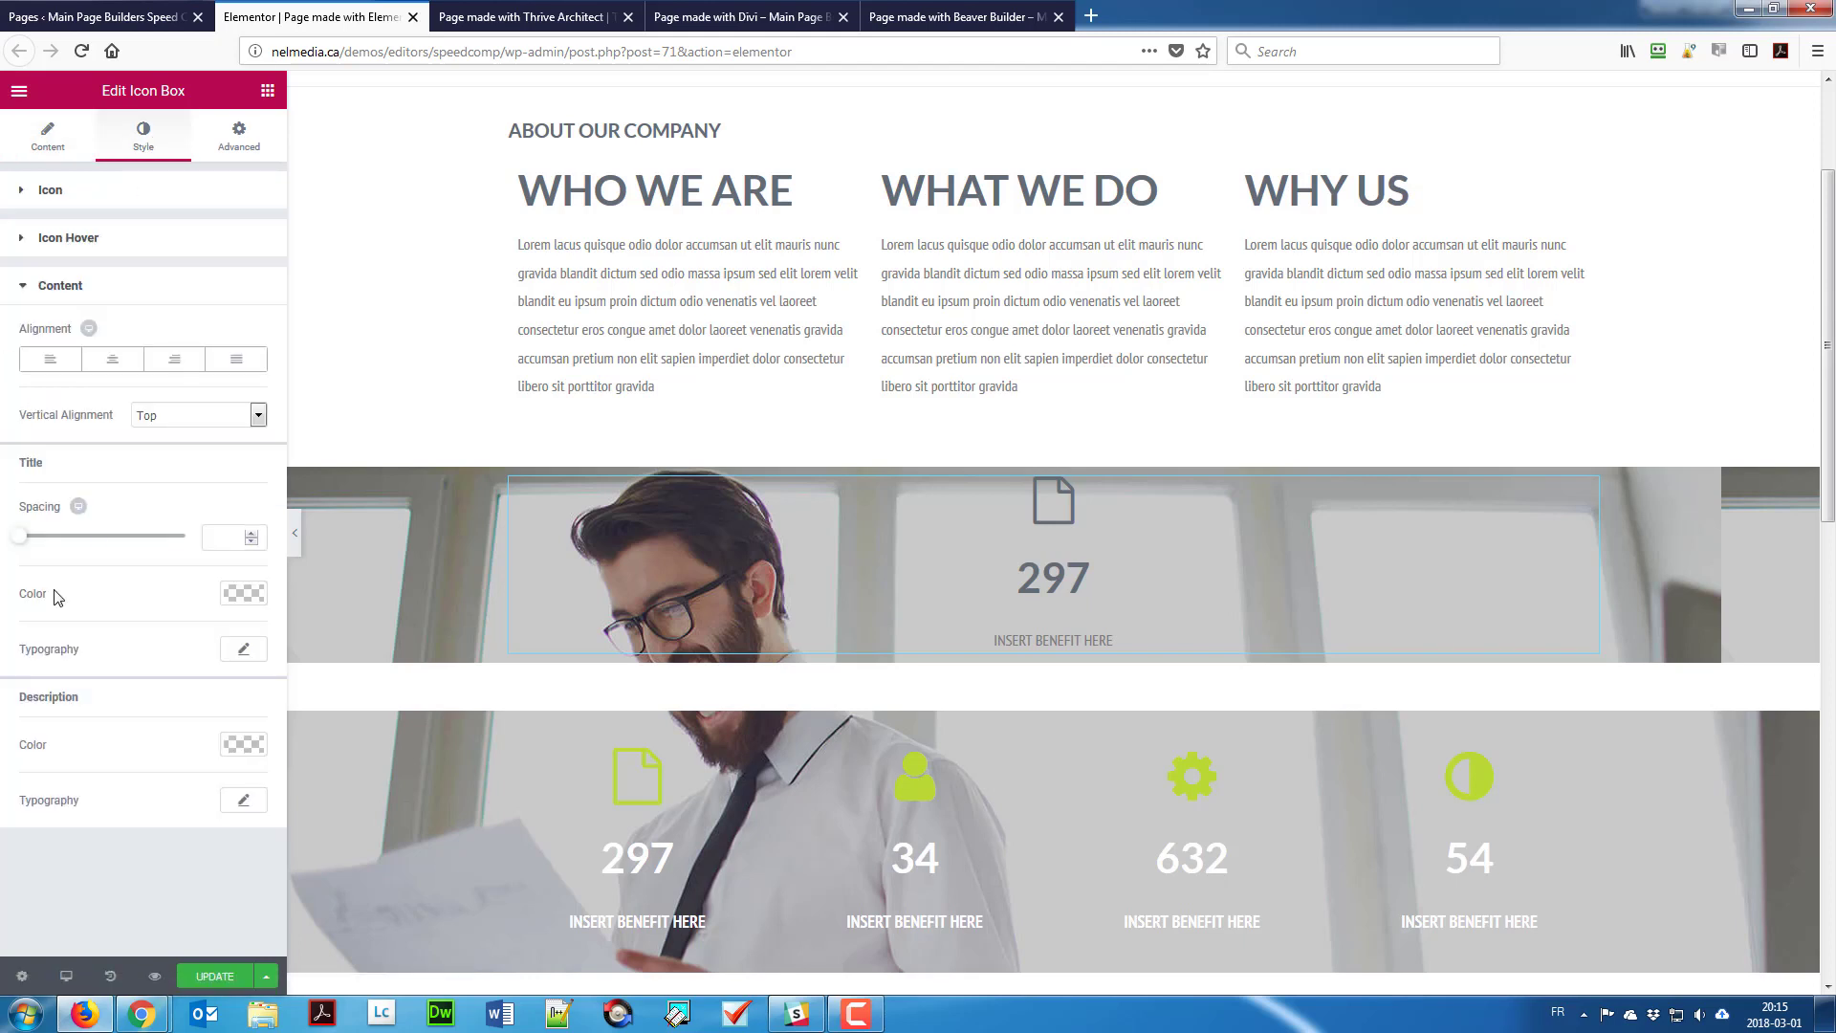
{"action": "left_click", "coordinate": [244, 801]}
{"action": "scroll", "coordinate": [182, 813], "scroll_direction": "down", "scroll_amount": 2}
{"action": "scroll", "coordinate": [163, 796], "scroll_direction": "down", "scroll_amount": 2}
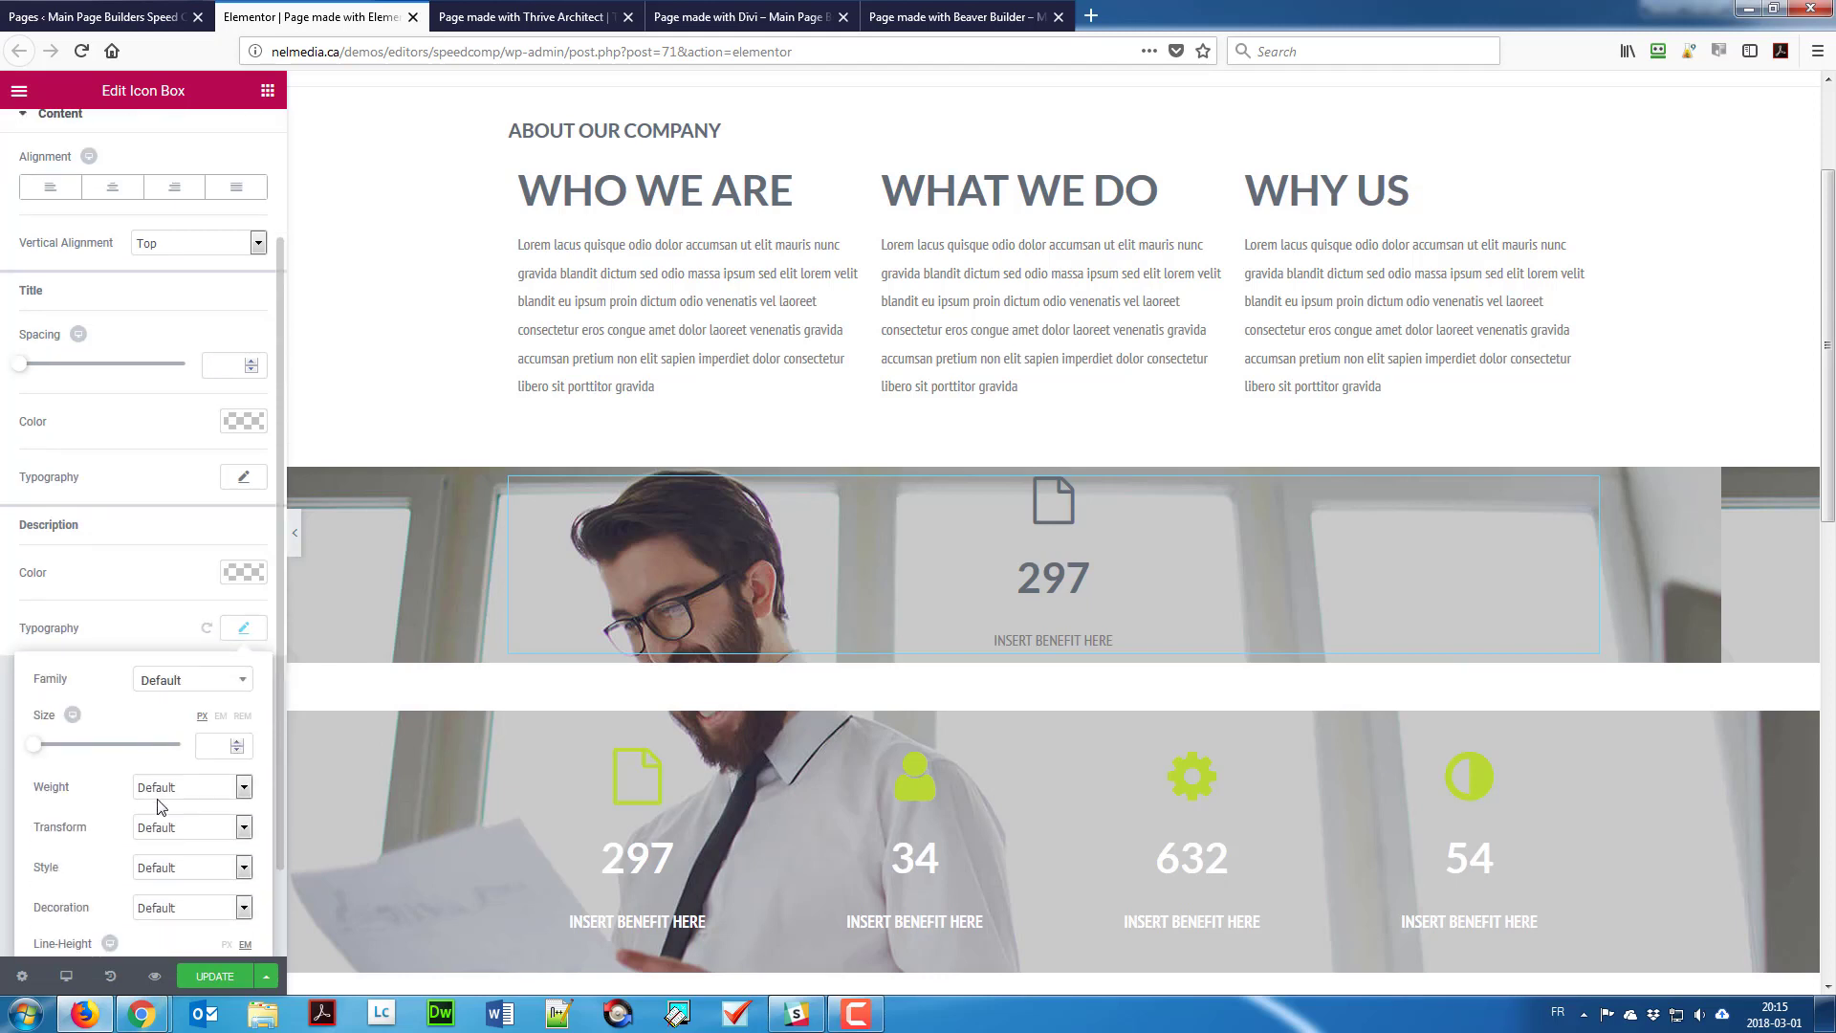
{"action": "left_click", "coordinate": [189, 778]}
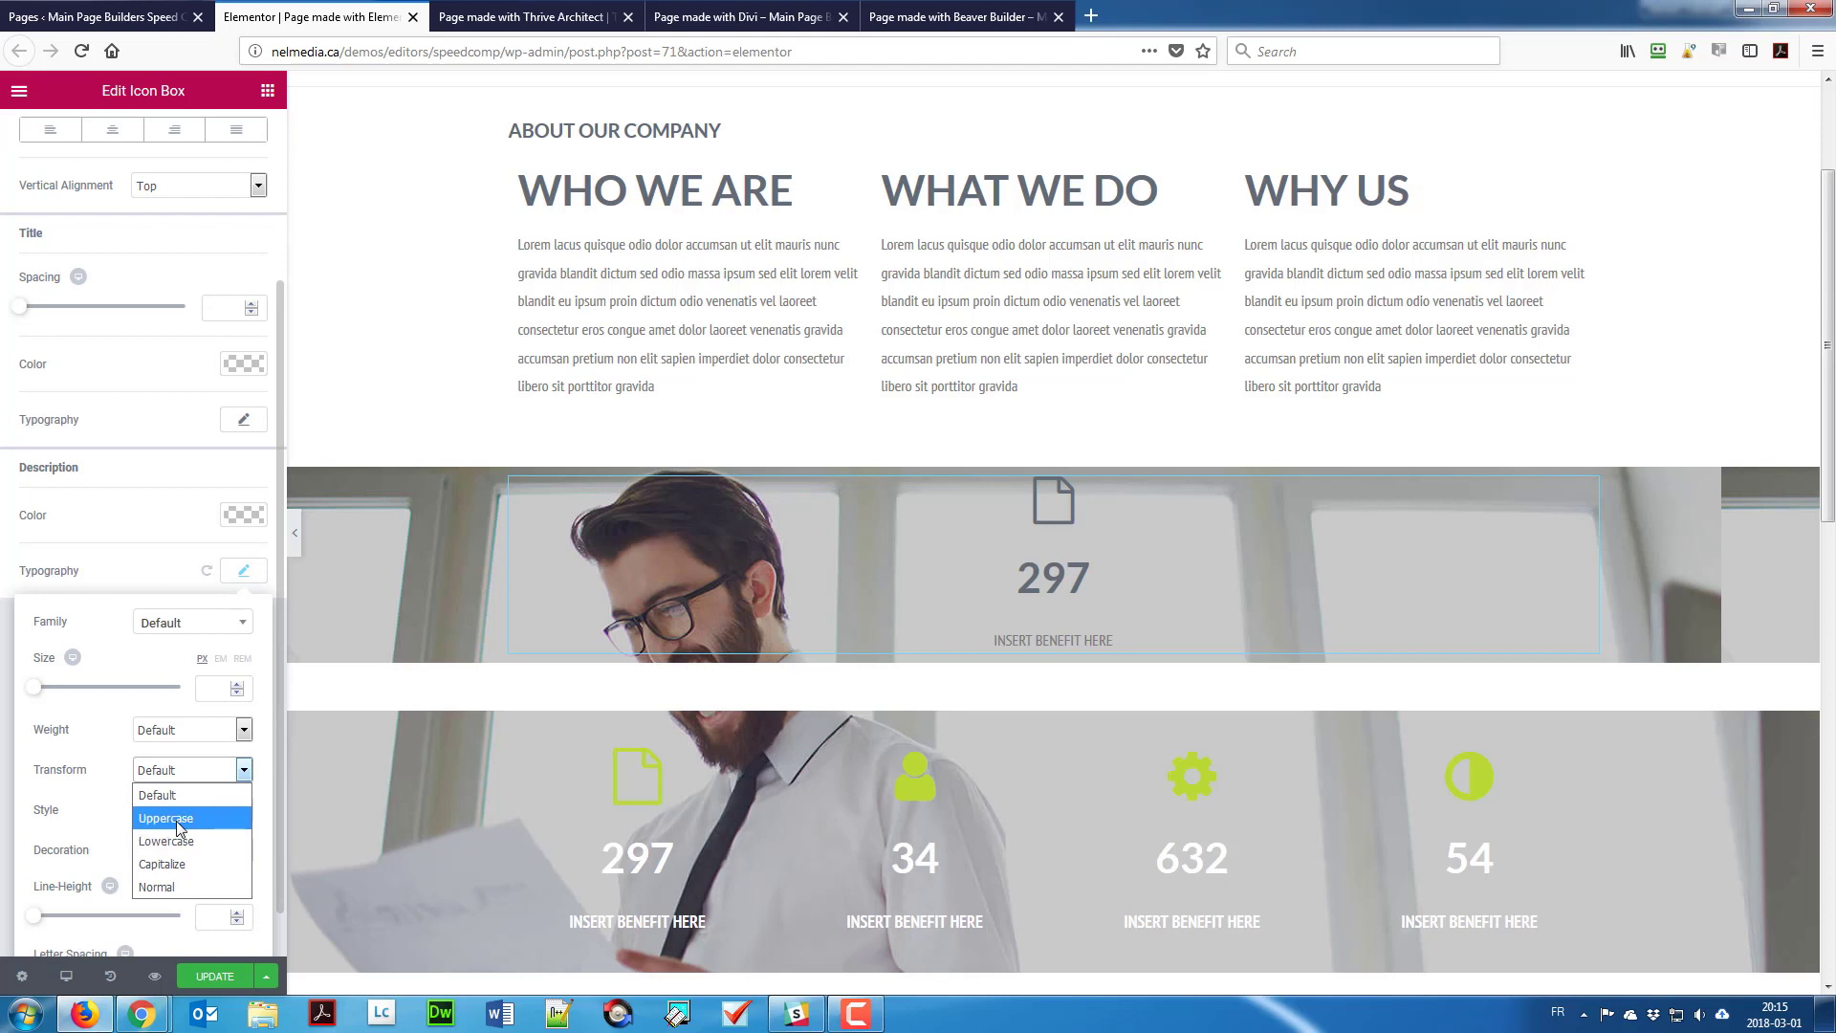
{"action": "left_click", "coordinate": [176, 818]}
{"action": "left_click", "coordinate": [240, 574]}
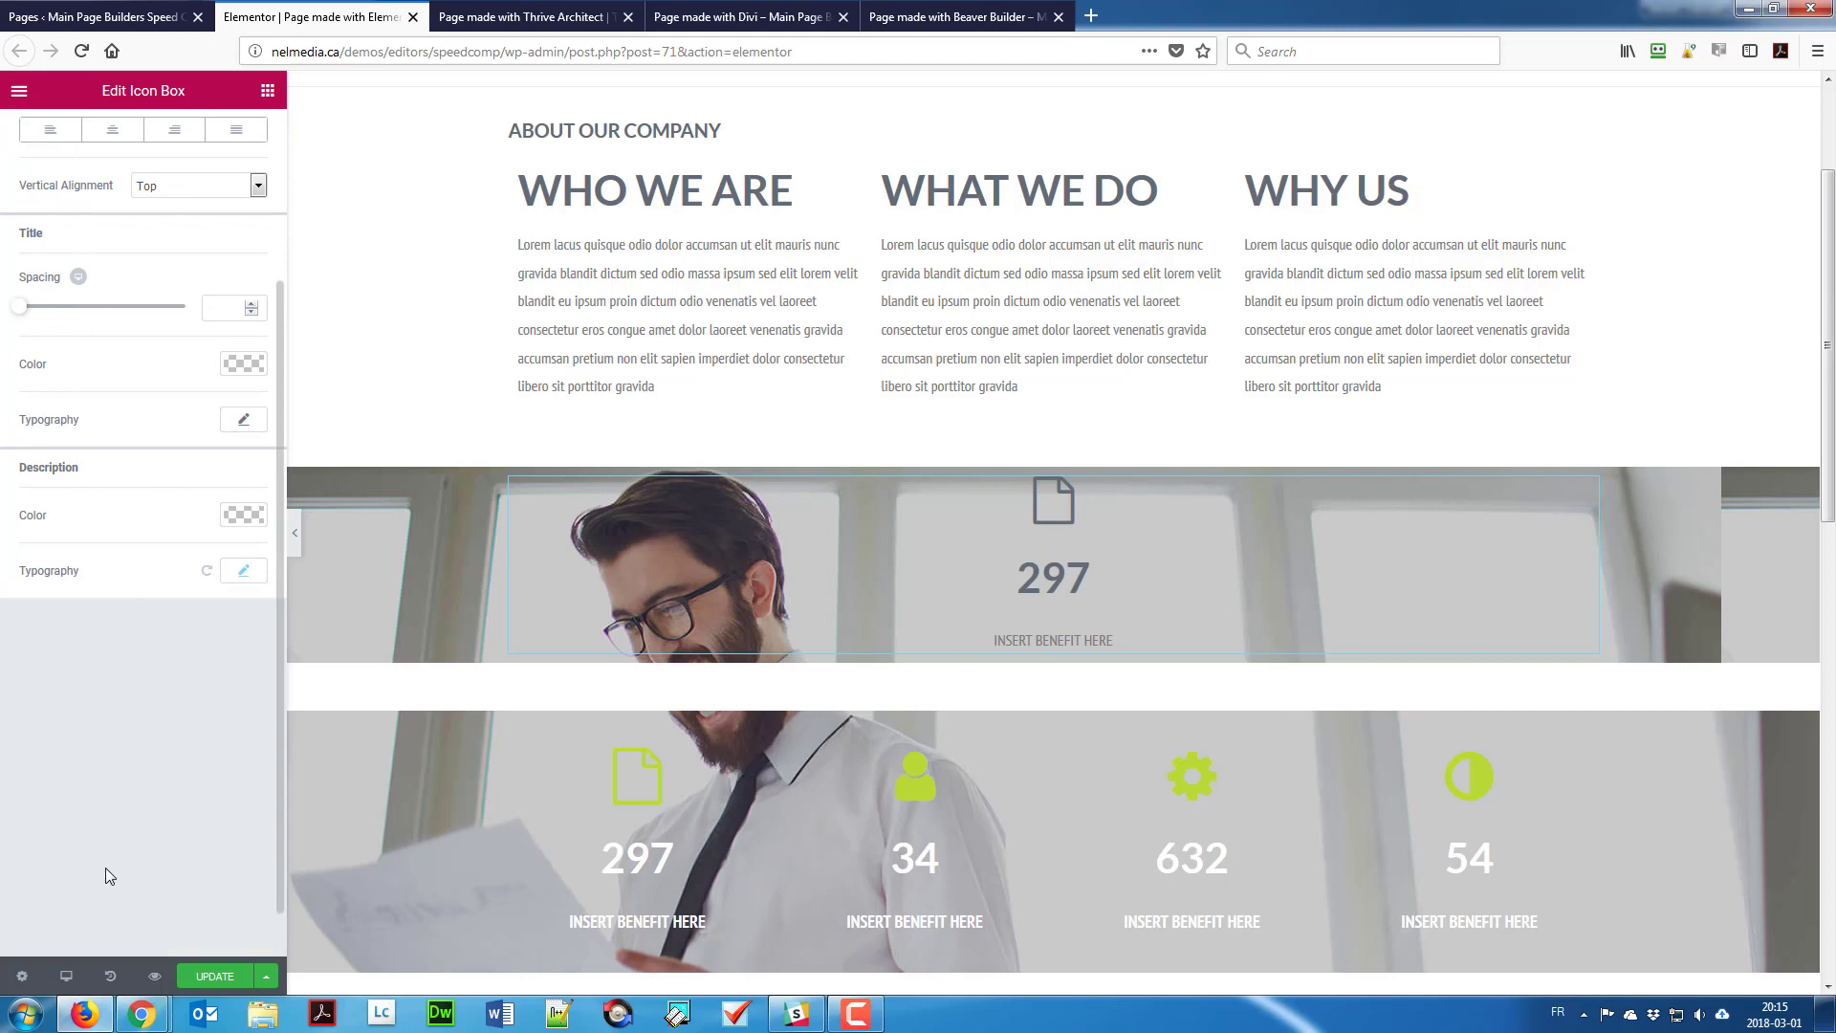
Step: Rewrite the icon box's description in sentence case as "Insert benefit here"
{"action": "scroll", "coordinate": [86, 478], "scroll_direction": "up", "scroll_amount": 4}
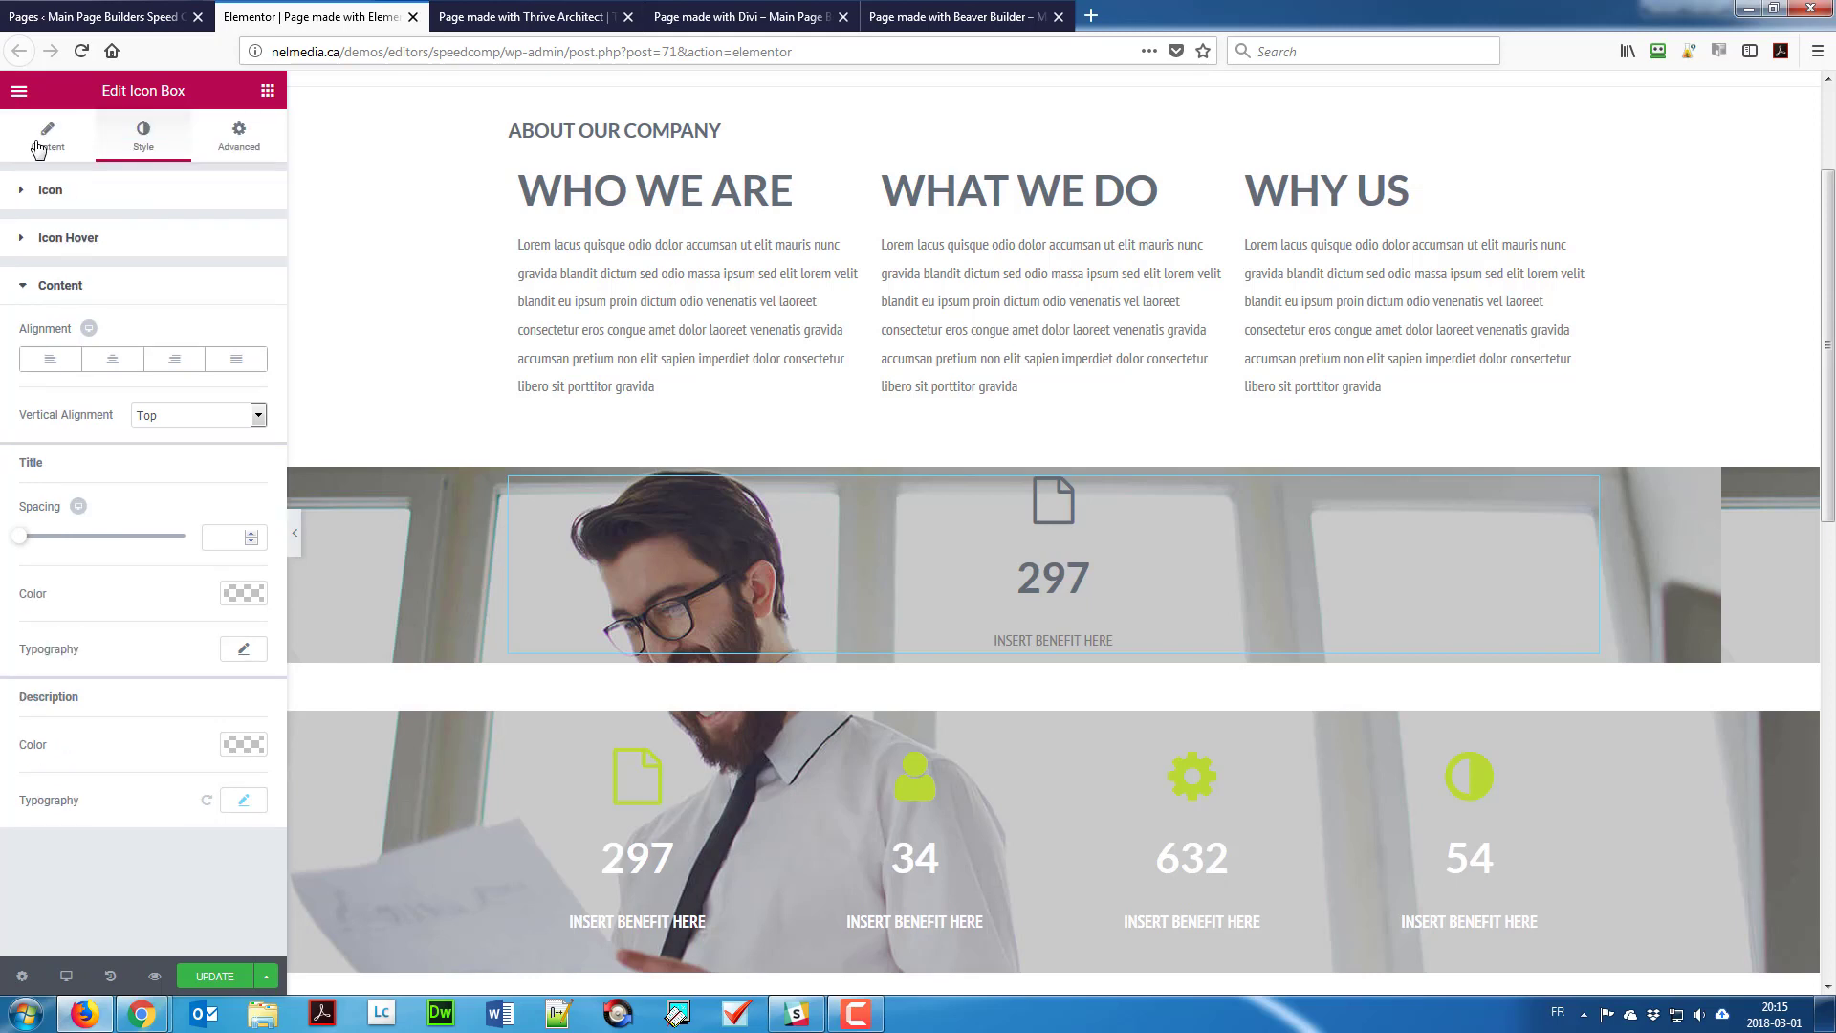
{"action": "left_click", "coordinate": [47, 134]}
{"action": "left_click_drag", "start_coordinate": [156, 409], "coordinate": [12, 420]}
{"action": "type", "text": "iNS"}
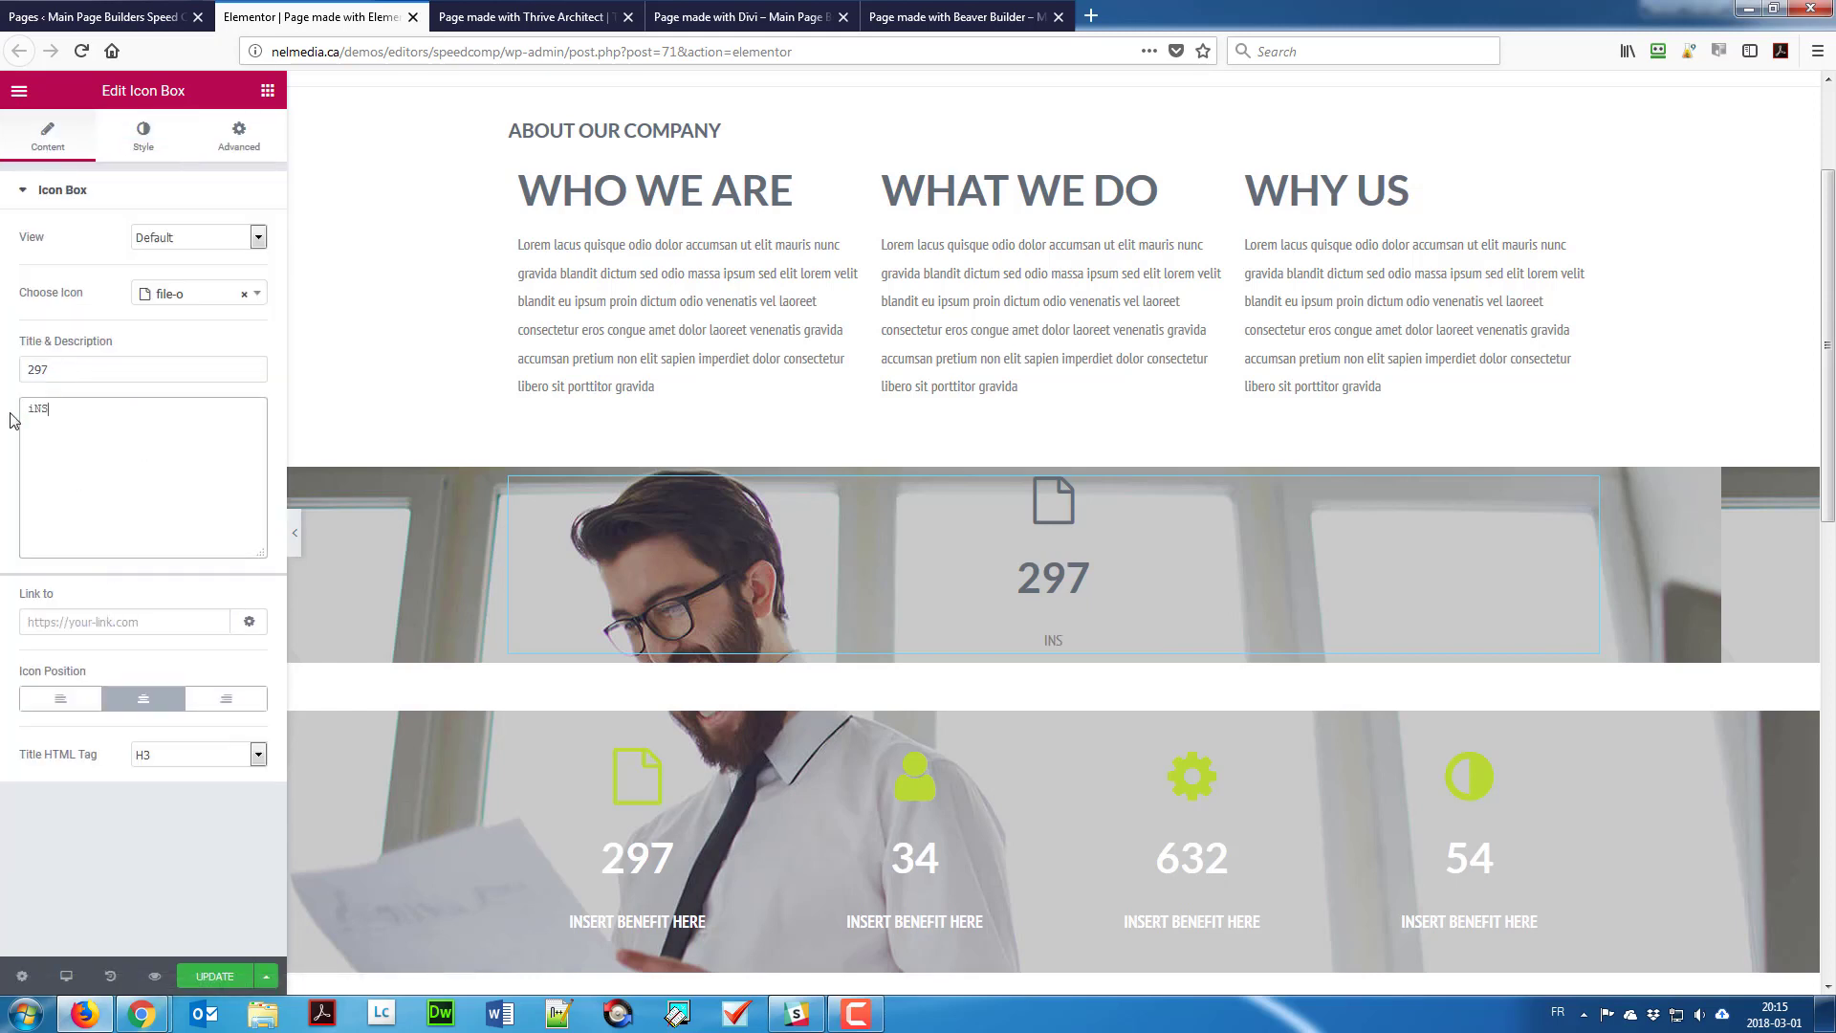
{"action": "key", "text": "BackSpace"}
{"action": "key", "text": "BackSpace"}
{"action": "key", "text": "BackSpace"}
{"action": "type", "text": "Inset"}
{"action": "key", "text": "BackSpace"}
{"action": "type", "text": "rt text"}
{"action": "key", "text": "BackSpace"}
{"action": "key", "text": "BackSpace"}
{"action": "key", "text": "BackSpace"}
{"action": "key", "text": "BackSpace"}
{"action": "type", "text": "benefit here"}
Step: Set the icon's primary color to the lime green swatch from the saved palette
{"action": "left_click", "coordinate": [136, 139]}
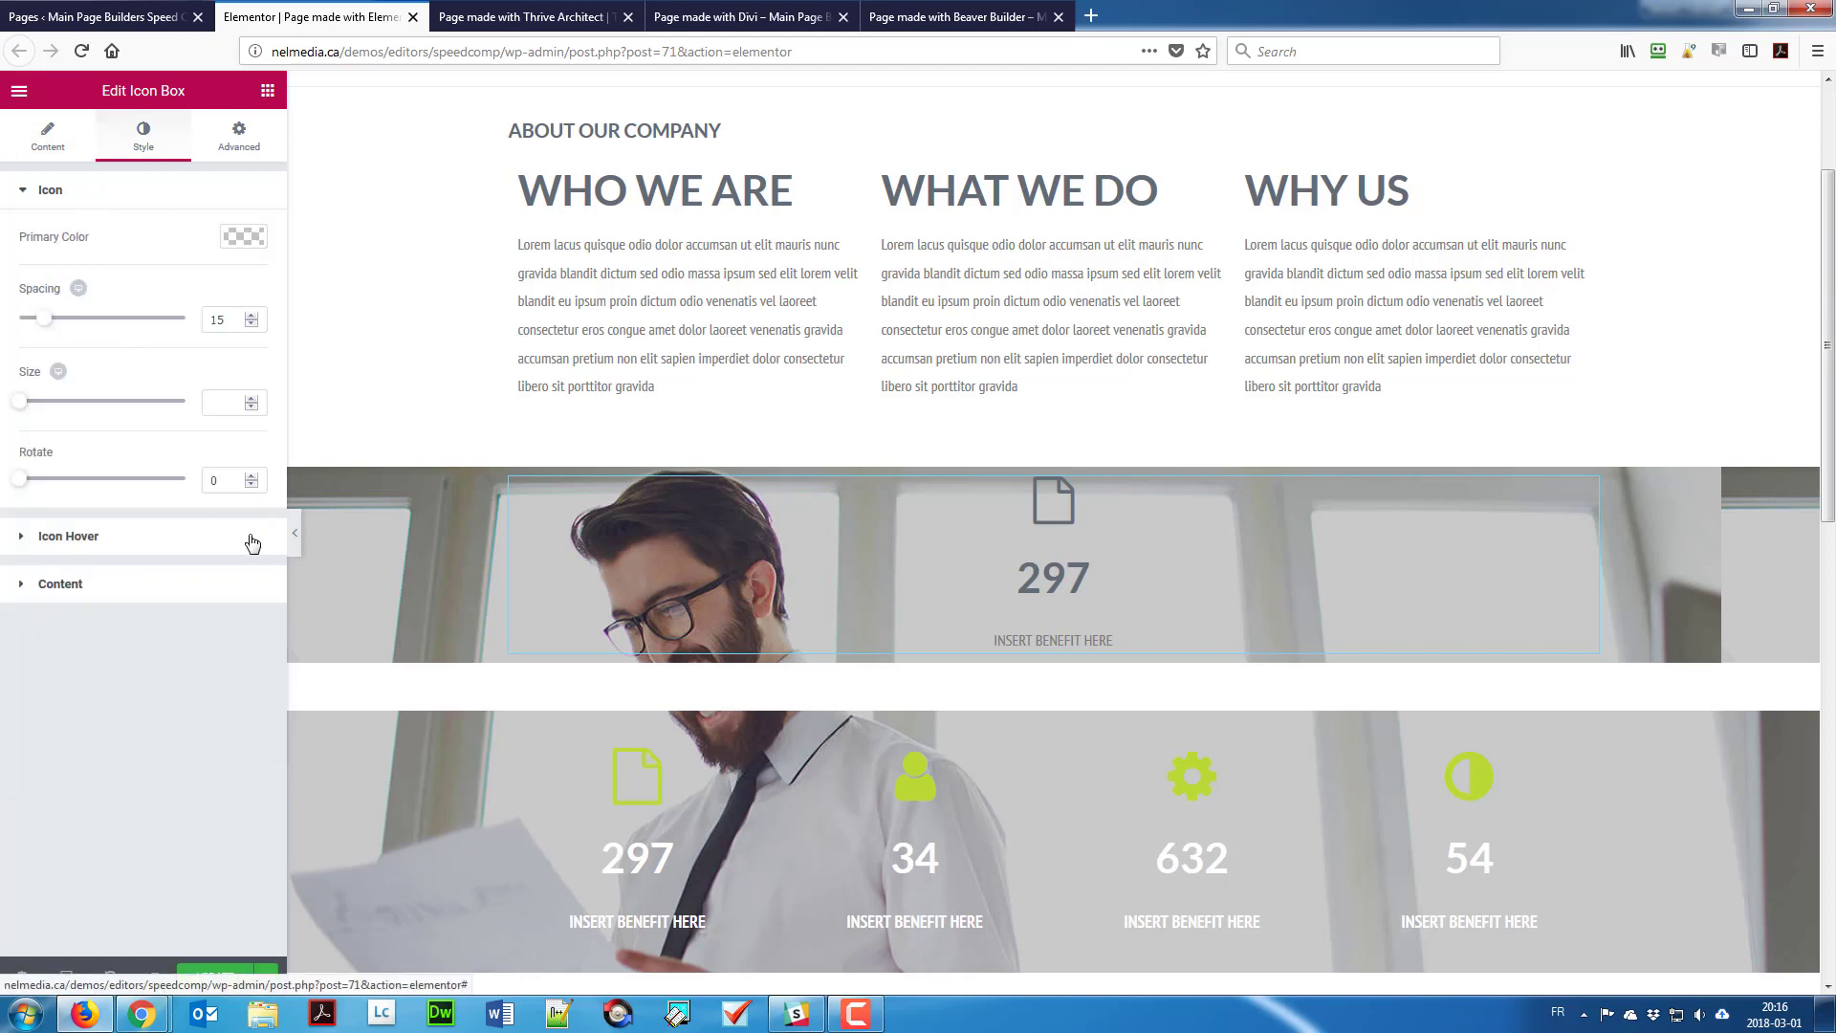
{"action": "left_click", "coordinate": [229, 245]}
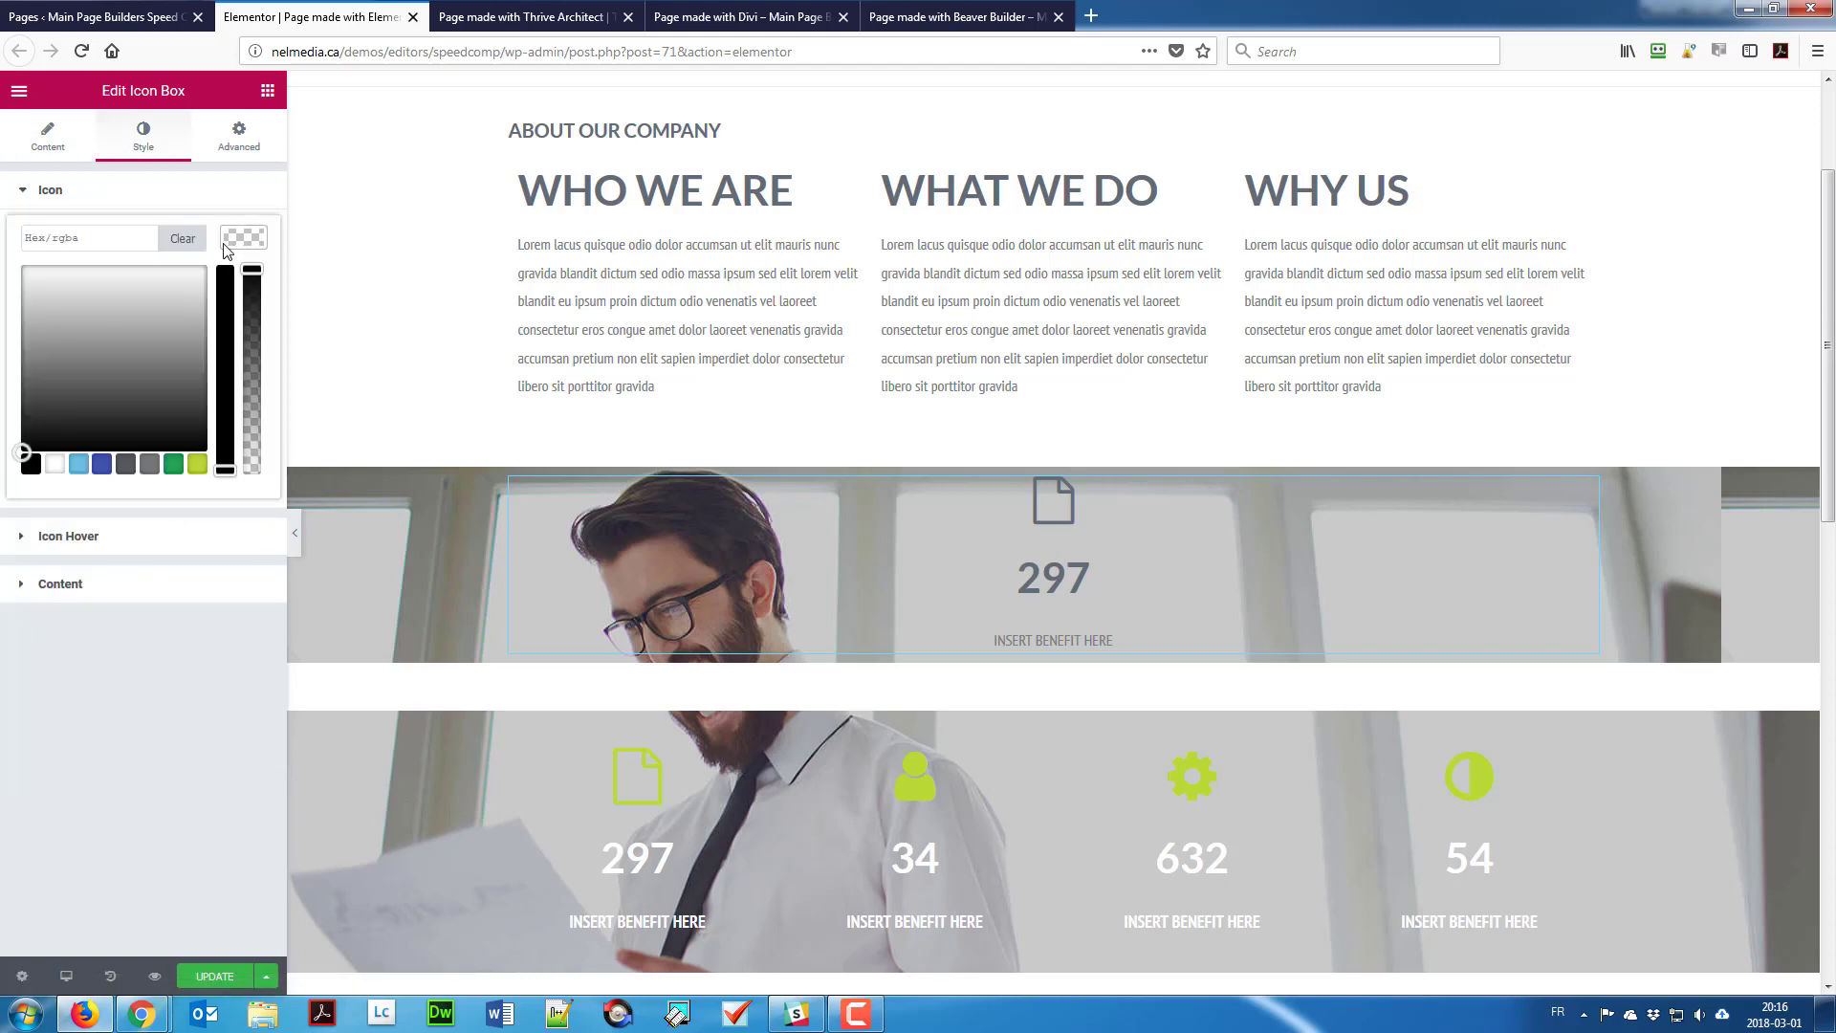
{"action": "left_click", "coordinate": [198, 466]}
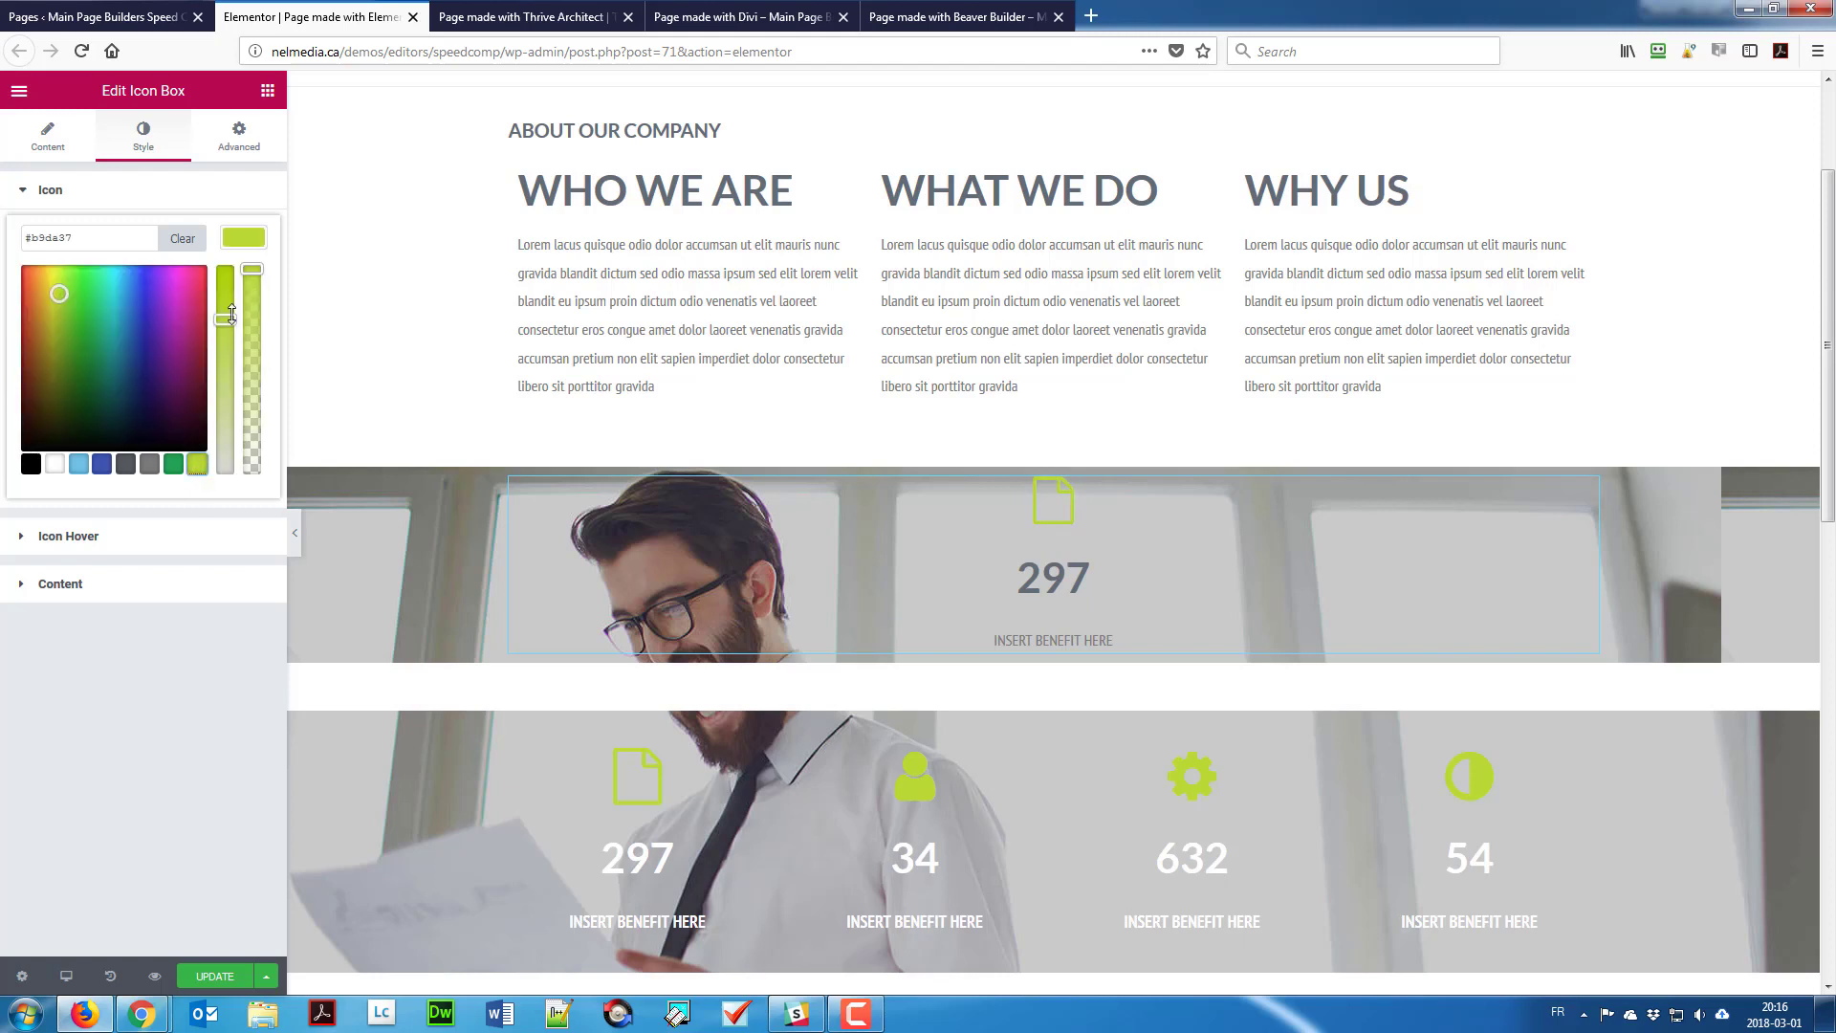
{"action": "left_click", "coordinate": [231, 247]}
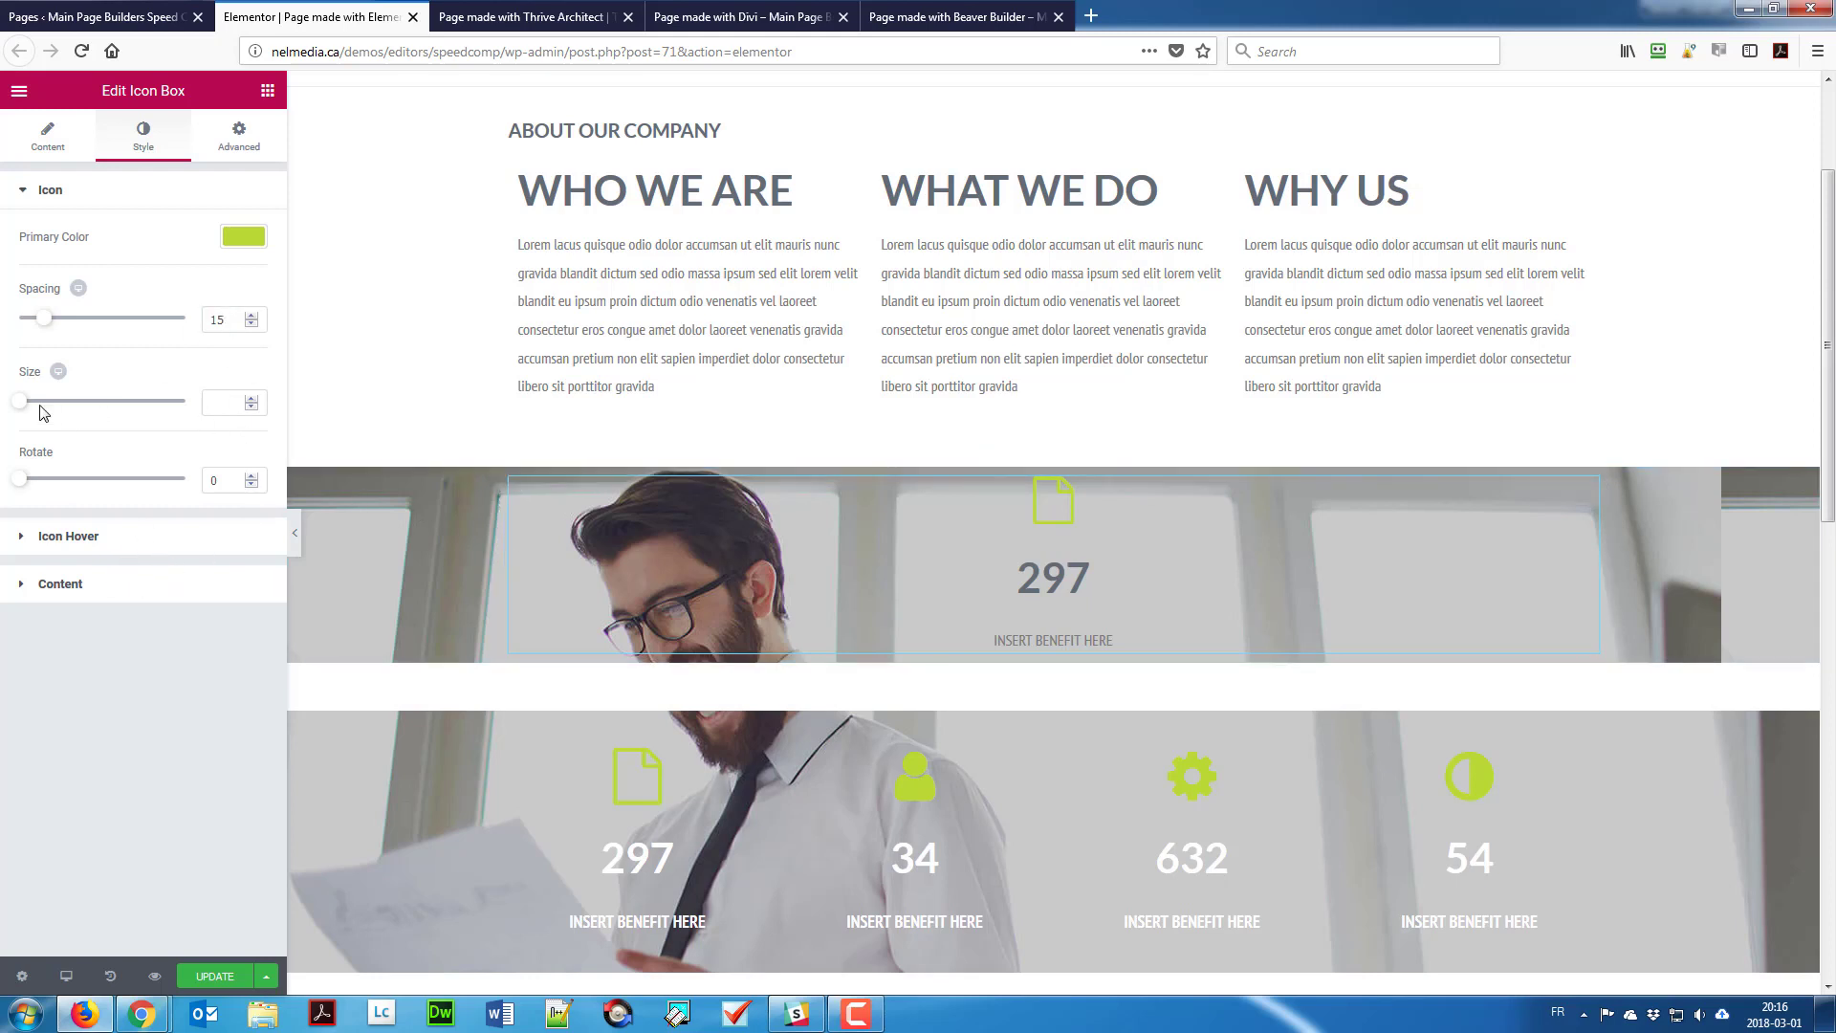
Step: Set the icon's size to 60
{"action": "left_click_drag", "start_coordinate": [19, 402], "coordinate": [71, 403]}
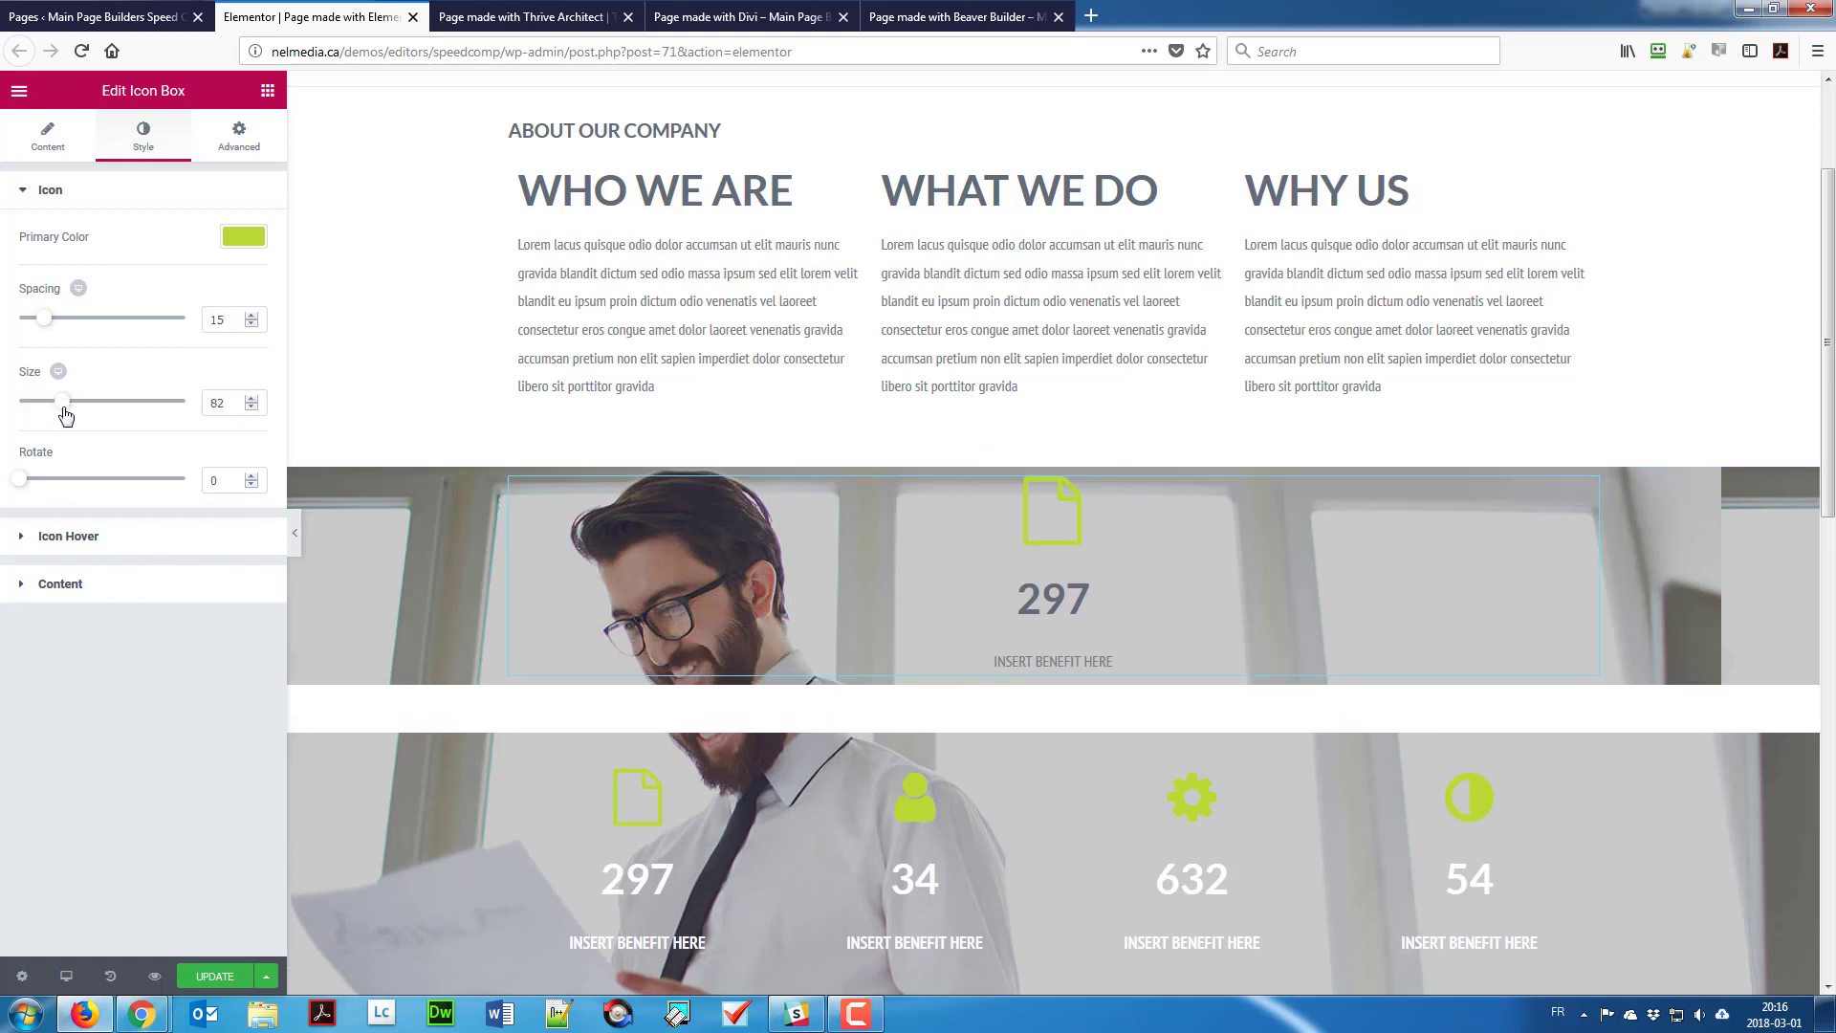
{"action": "left_click", "coordinate": [43, 403]}
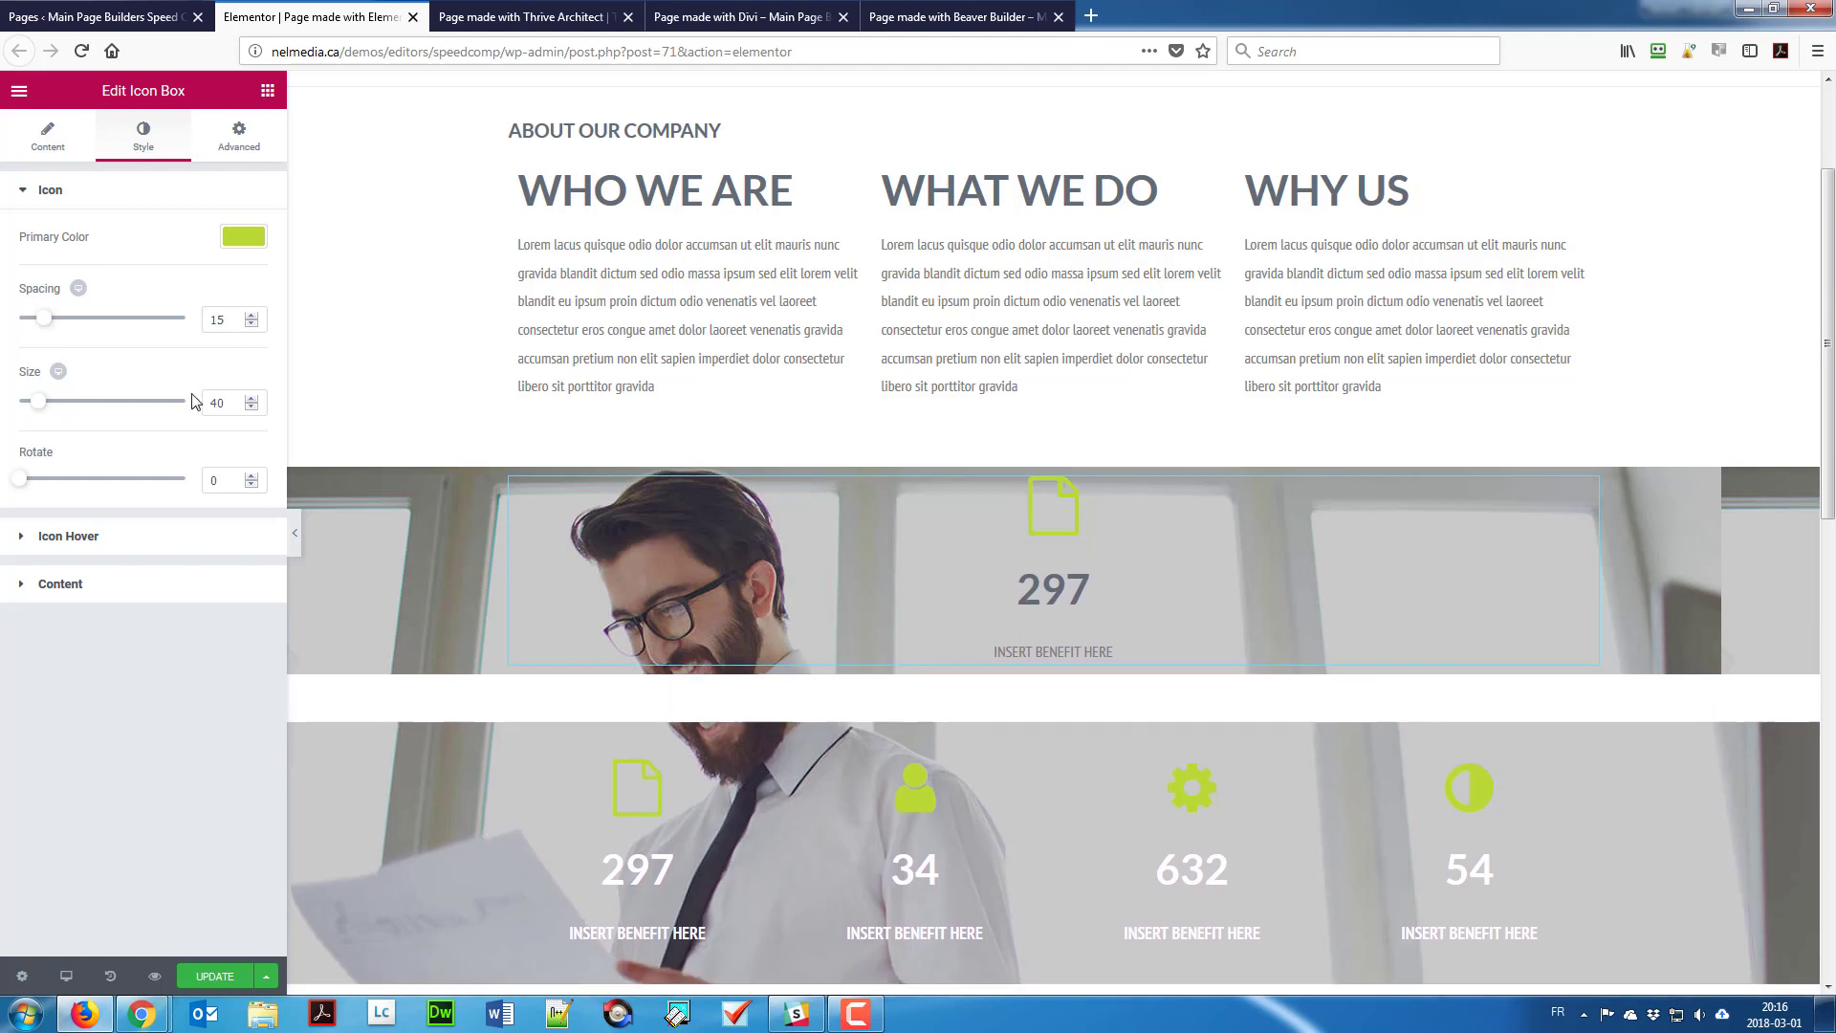
{"action": "double_click", "coordinate": [217, 403]}
{"action": "key", "text": "BackSpace"}
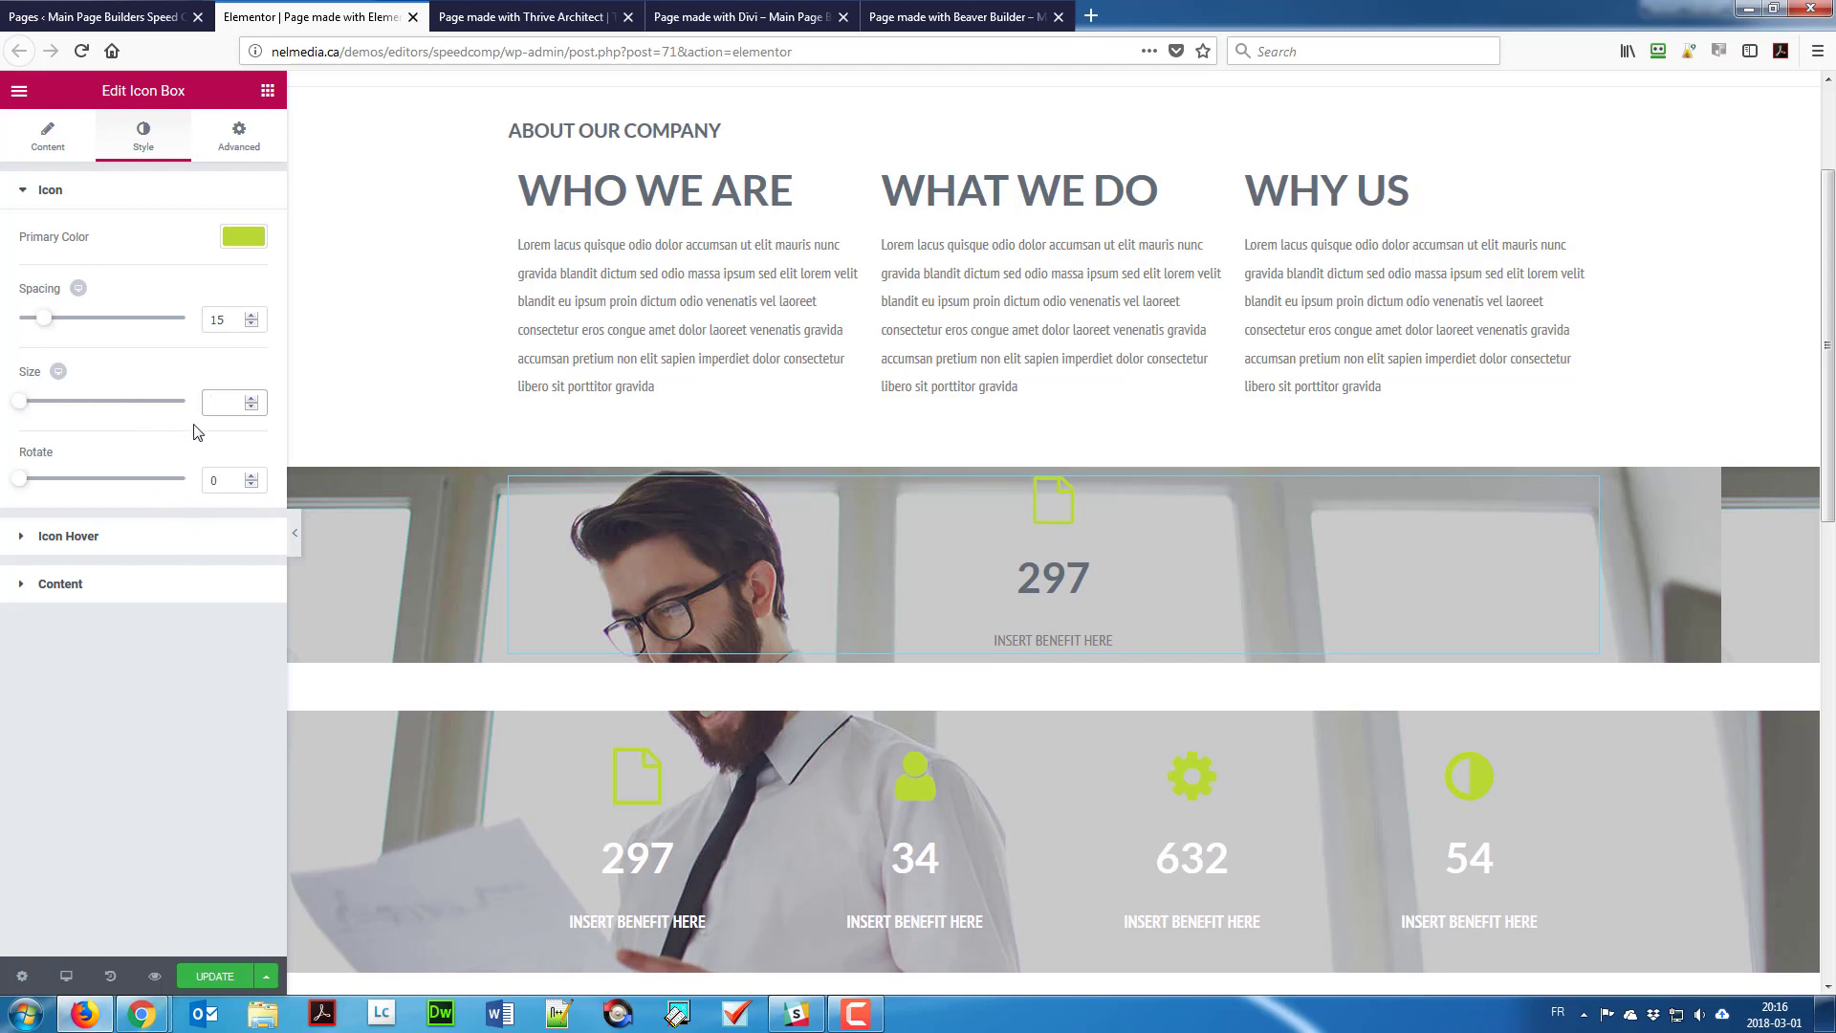
{"action": "type", "text": "60"}
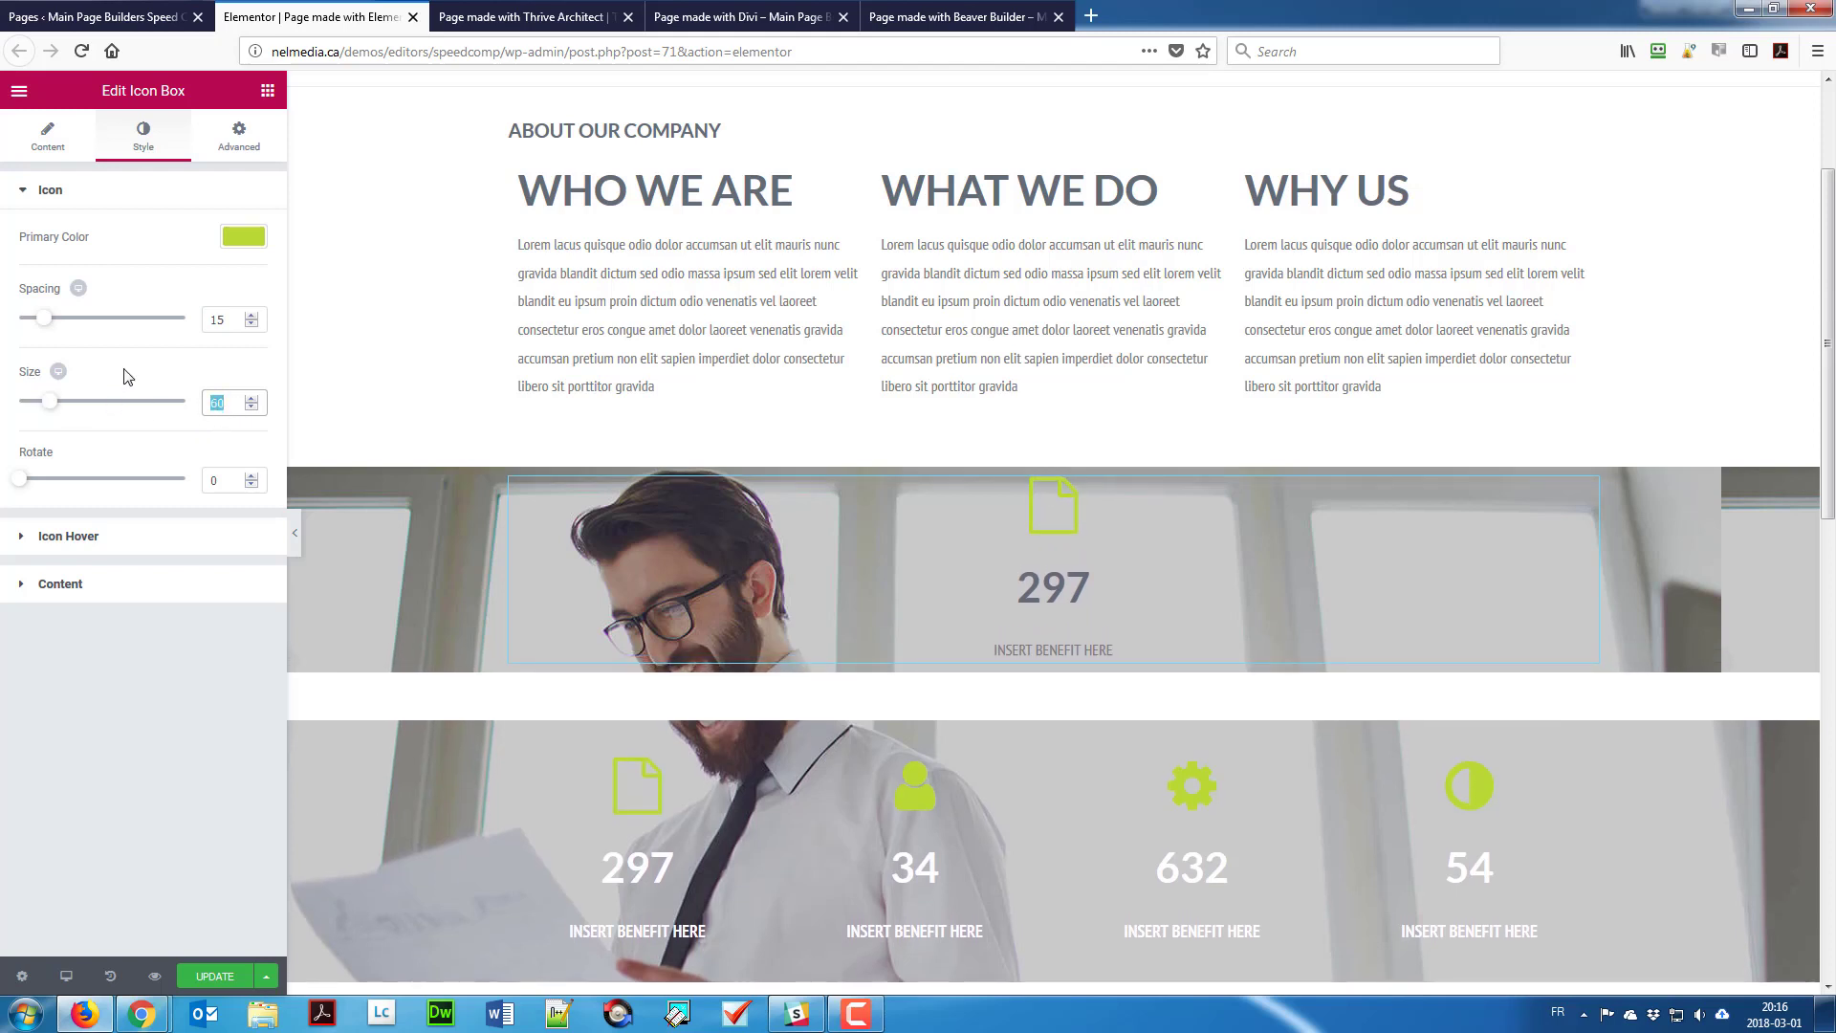
{"action": "key", "text": "BackSpace"}
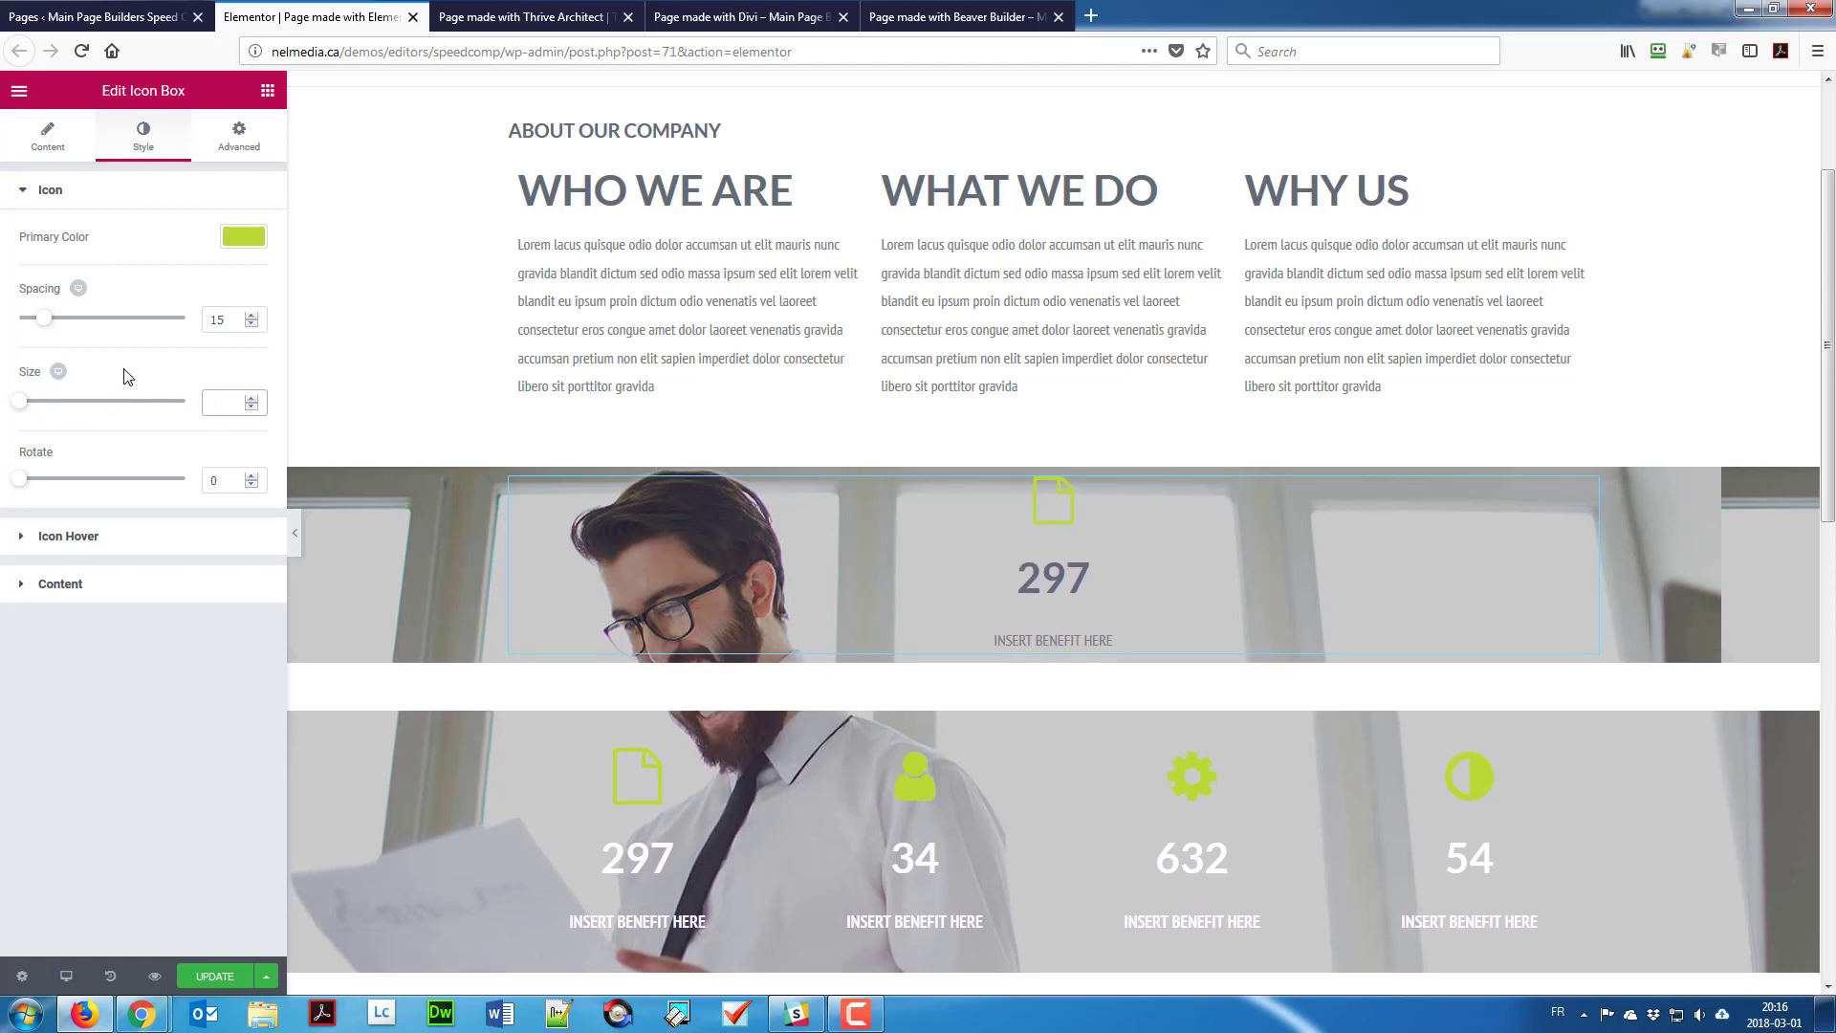
{"action": "type", "text": "60"}
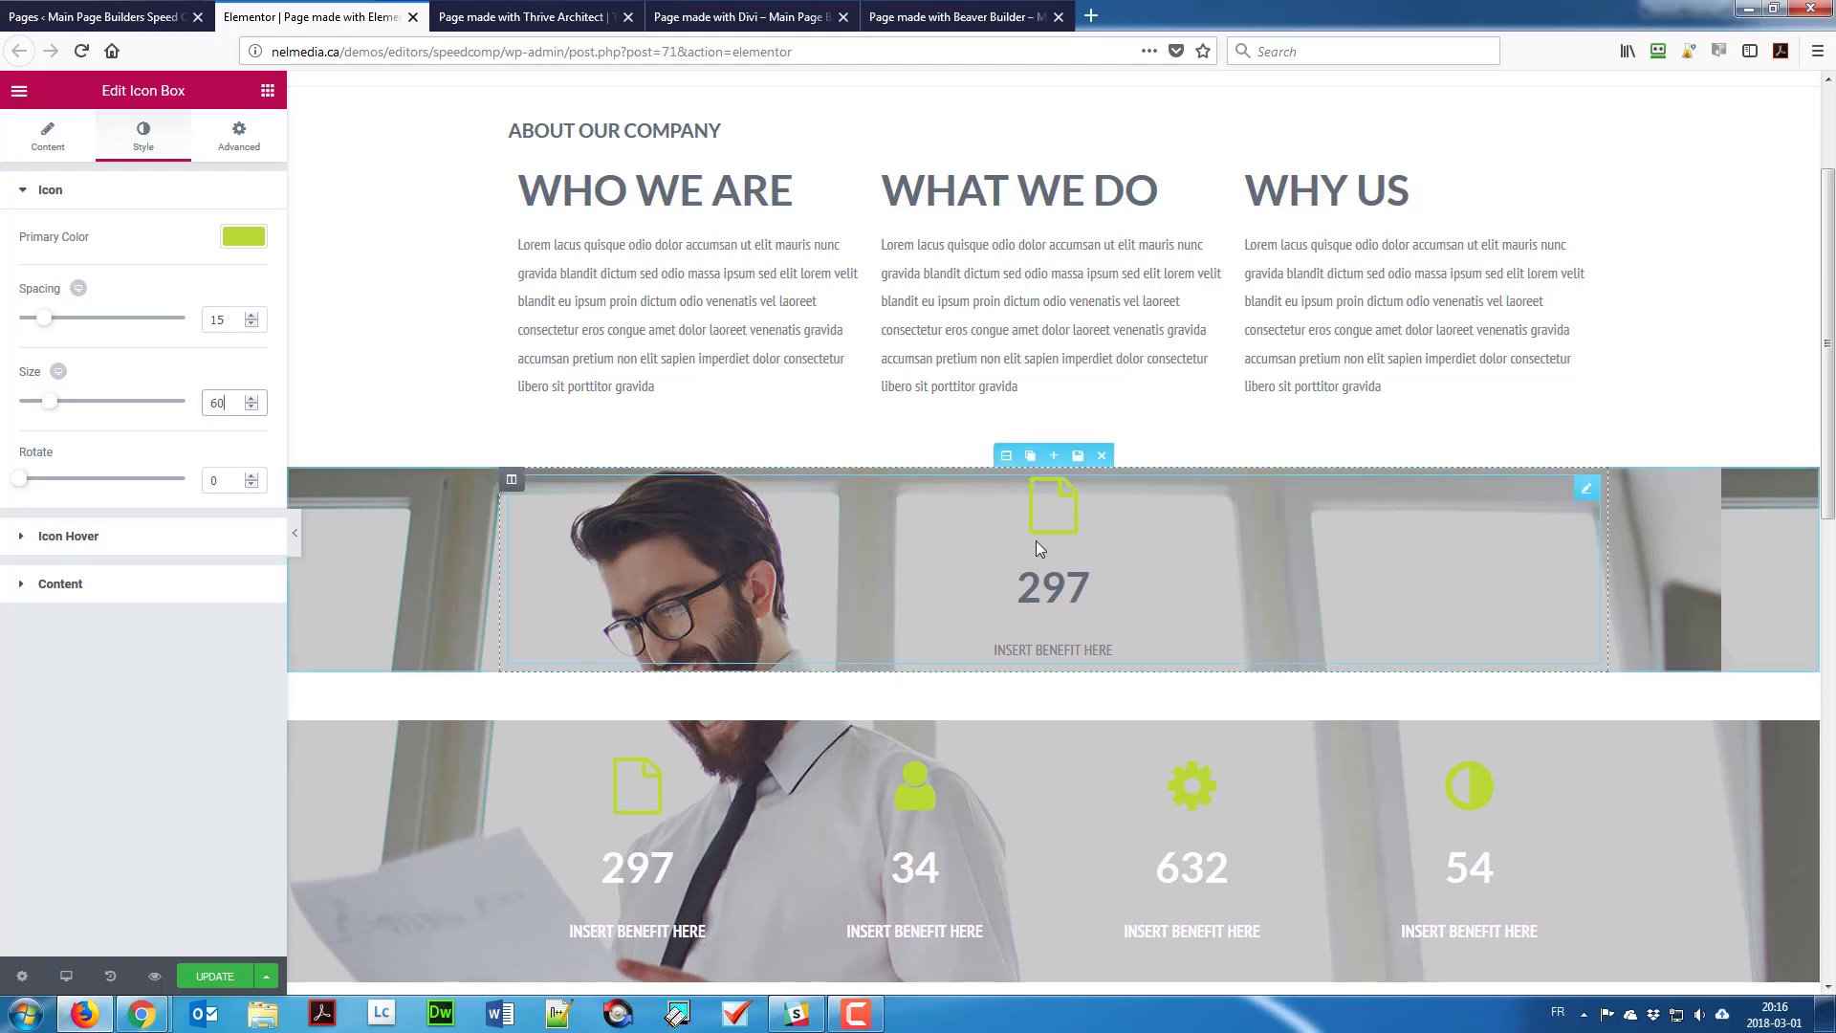
Step: Center the icon box's content and set the title color to white (#ffffff)
{"action": "left_click", "coordinate": [61, 585]}
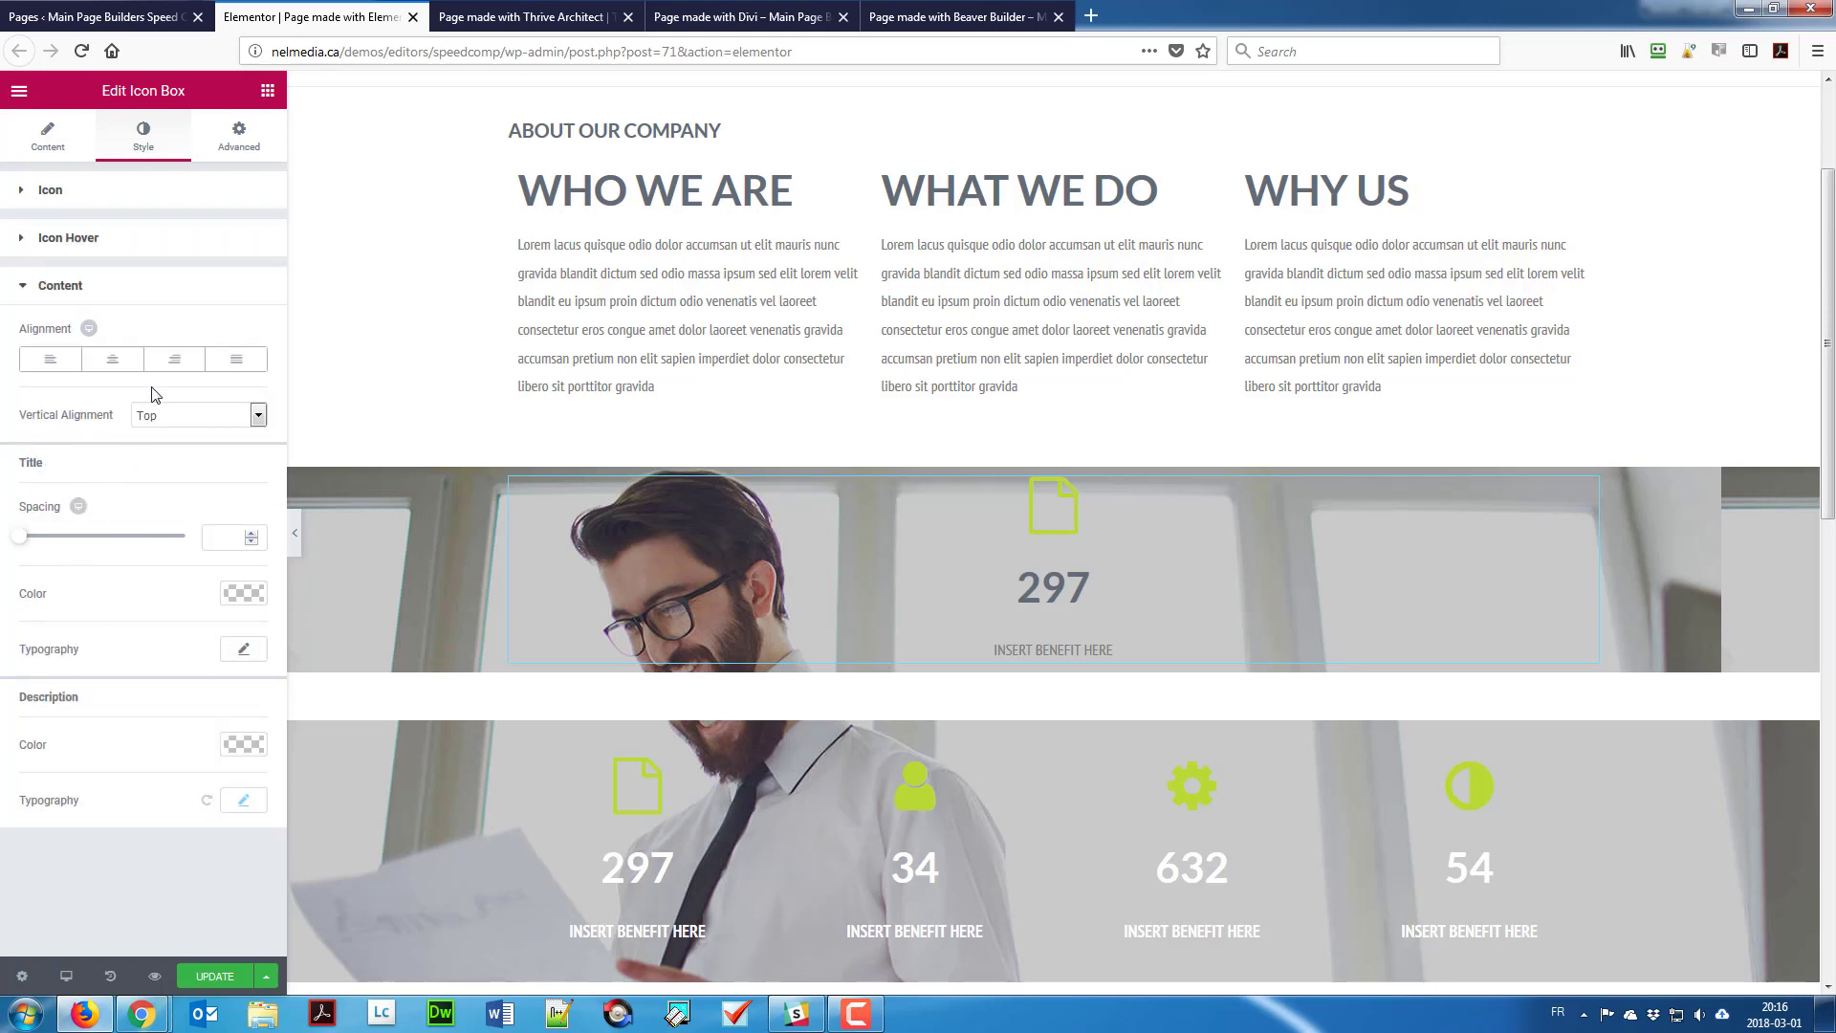
{"action": "left_click", "coordinate": [111, 362]}
{"action": "left_click", "coordinate": [218, 533]}
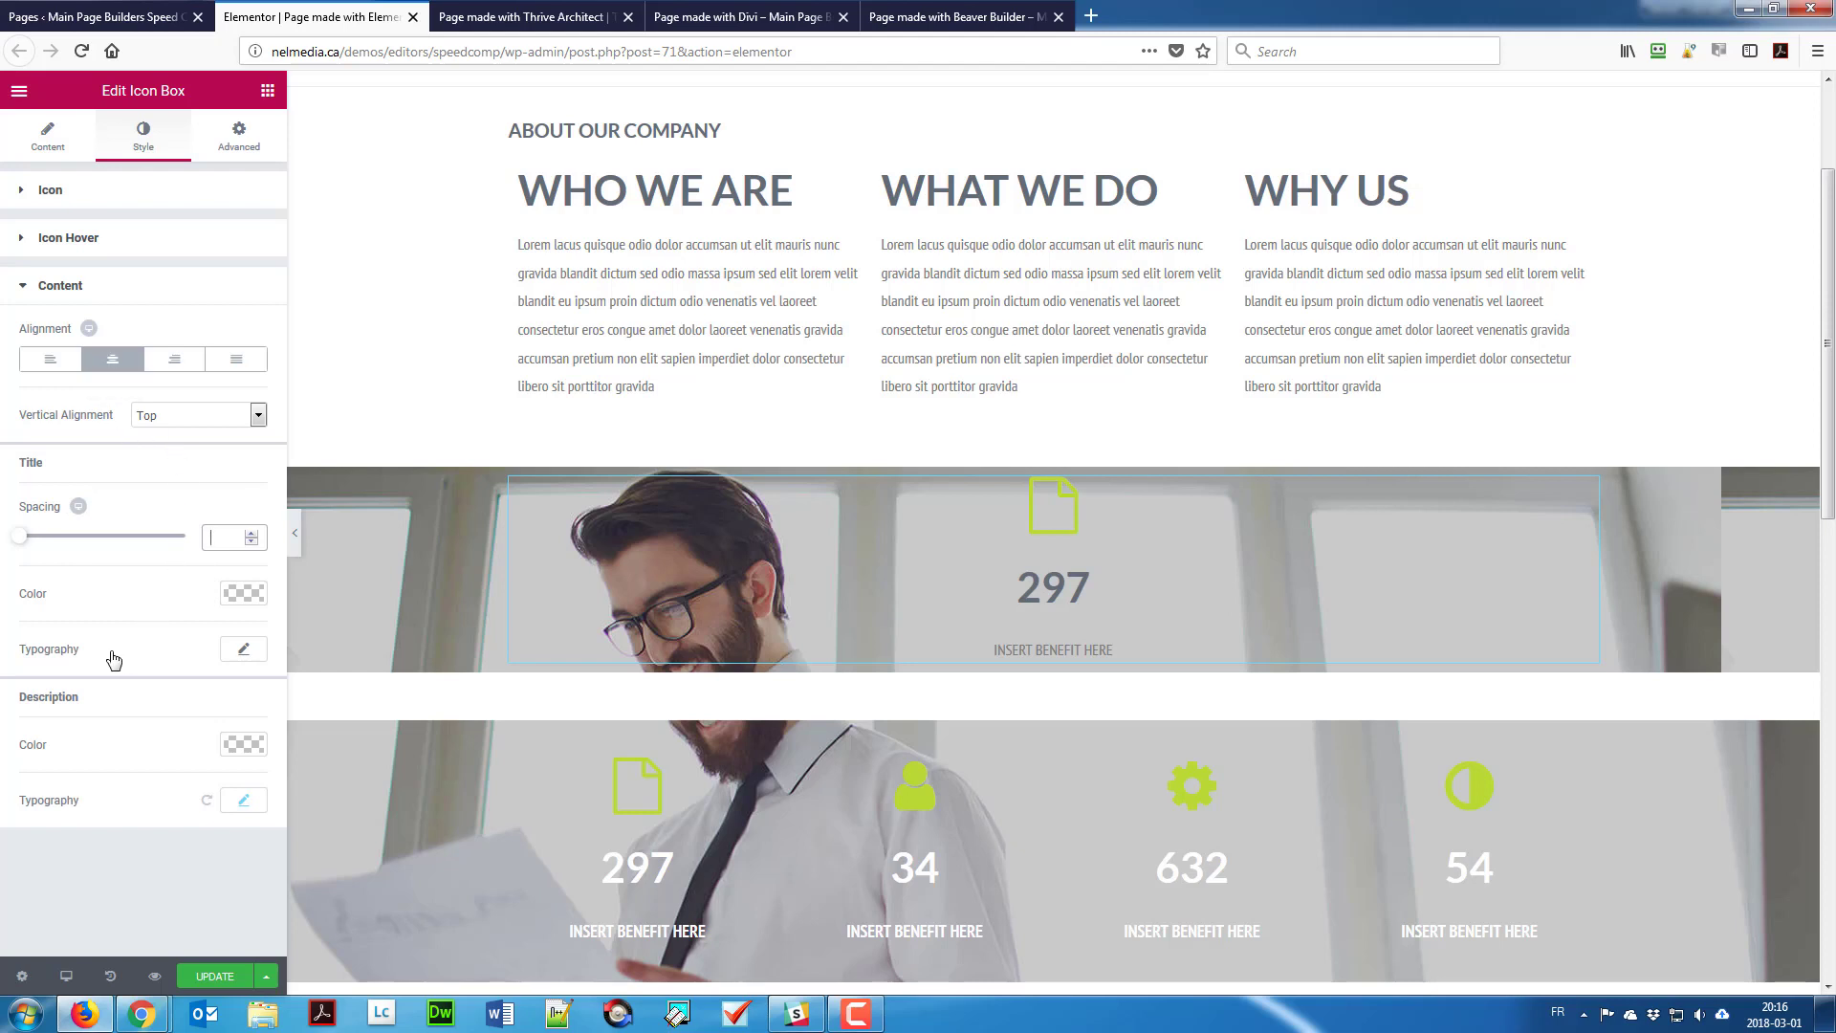
{"action": "left_click", "coordinate": [243, 595]}
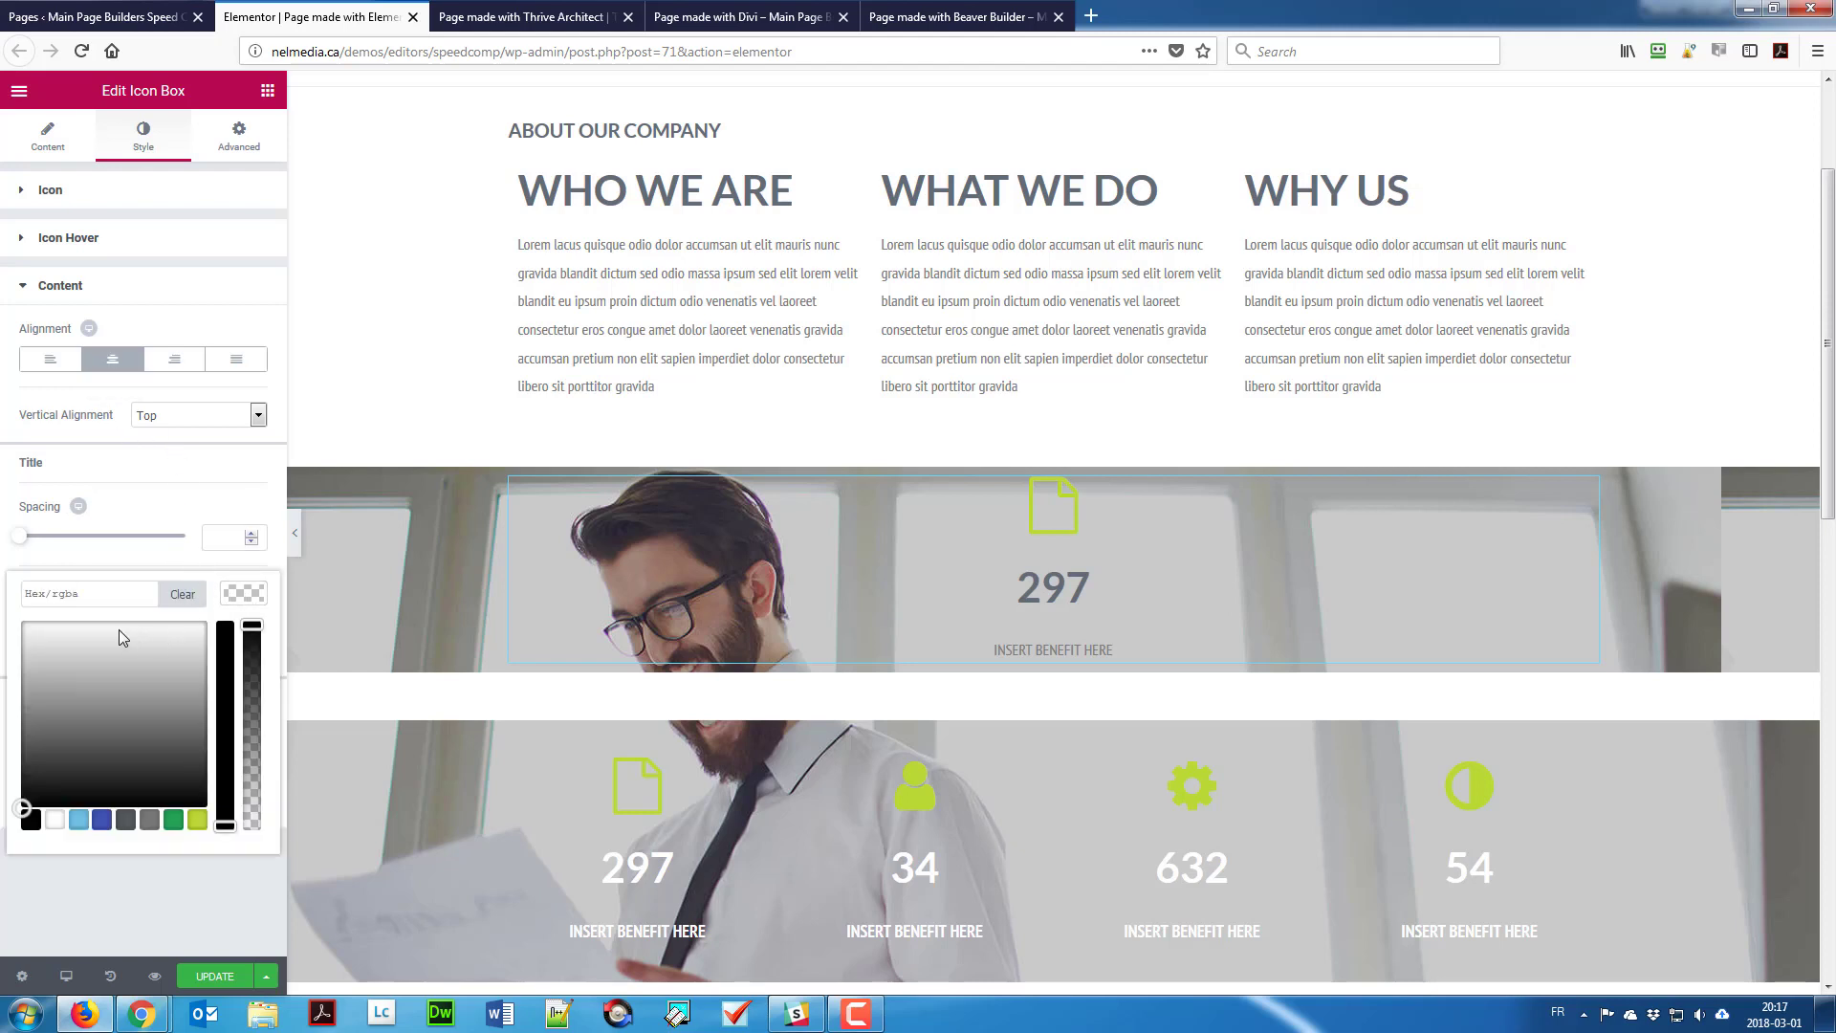
{"action": "left_click", "coordinate": [54, 819]}
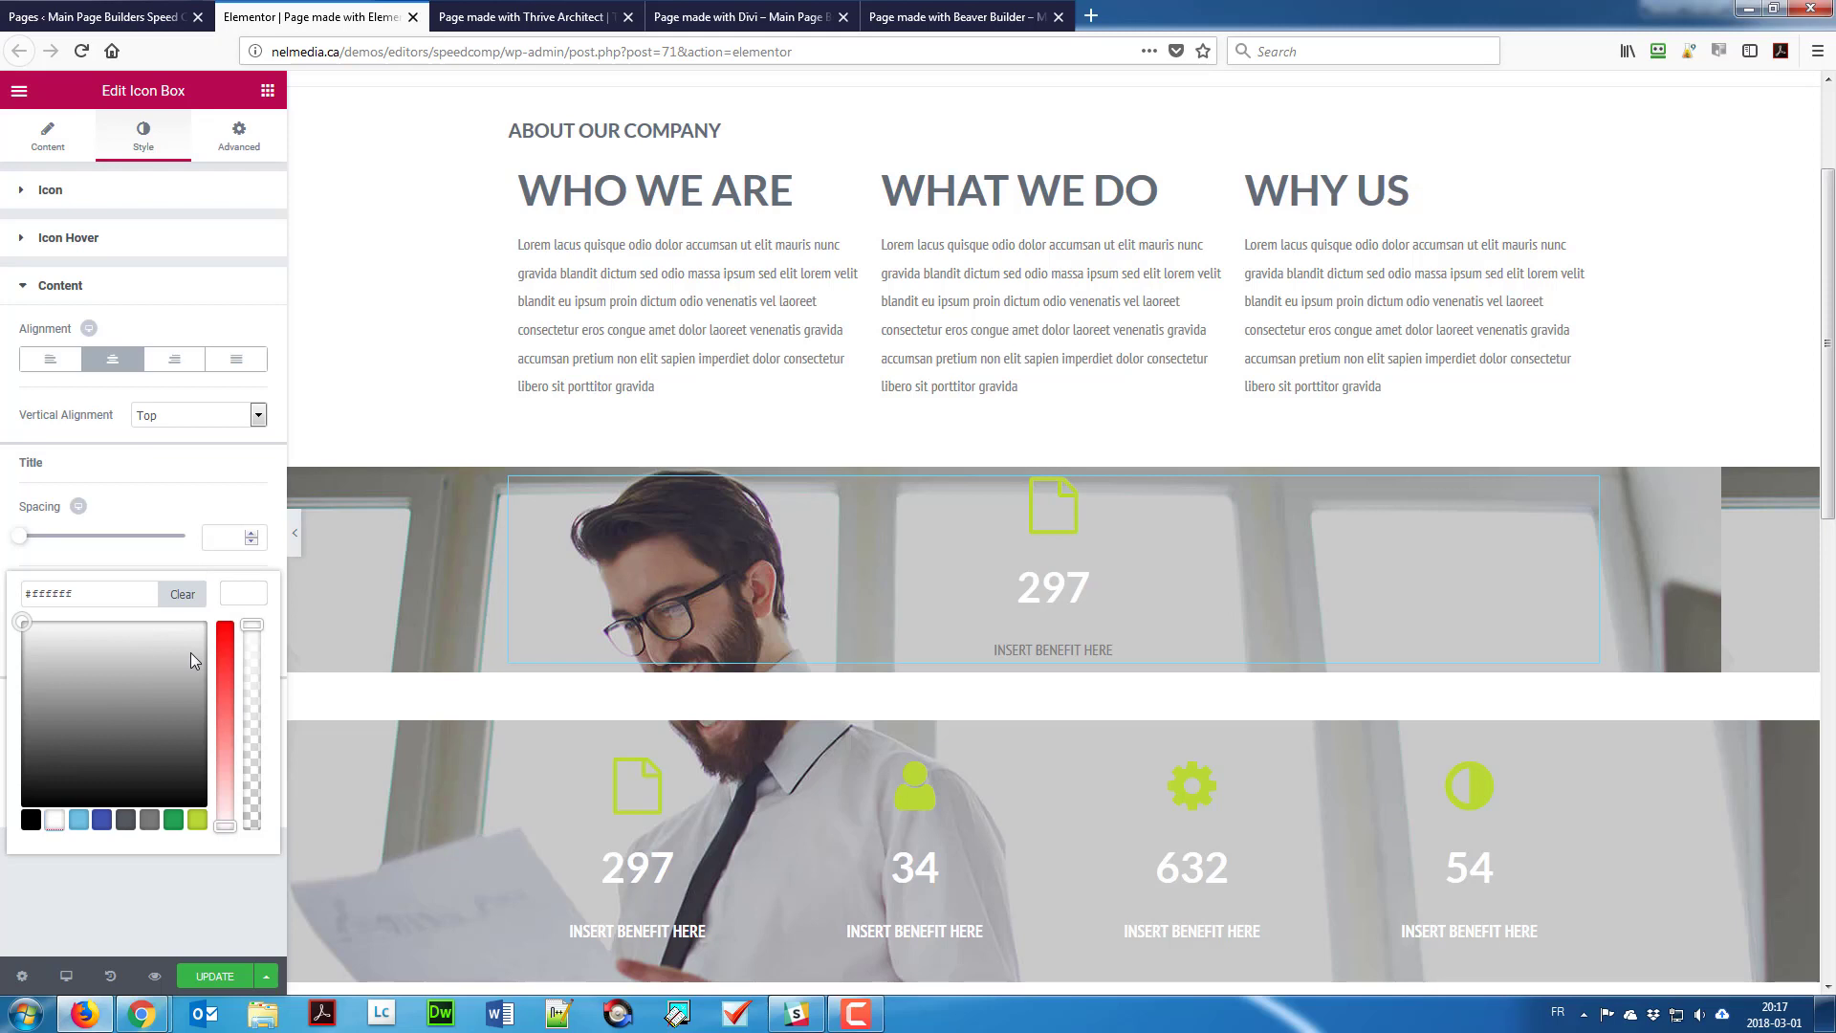
{"action": "left_click", "coordinate": [251, 596]}
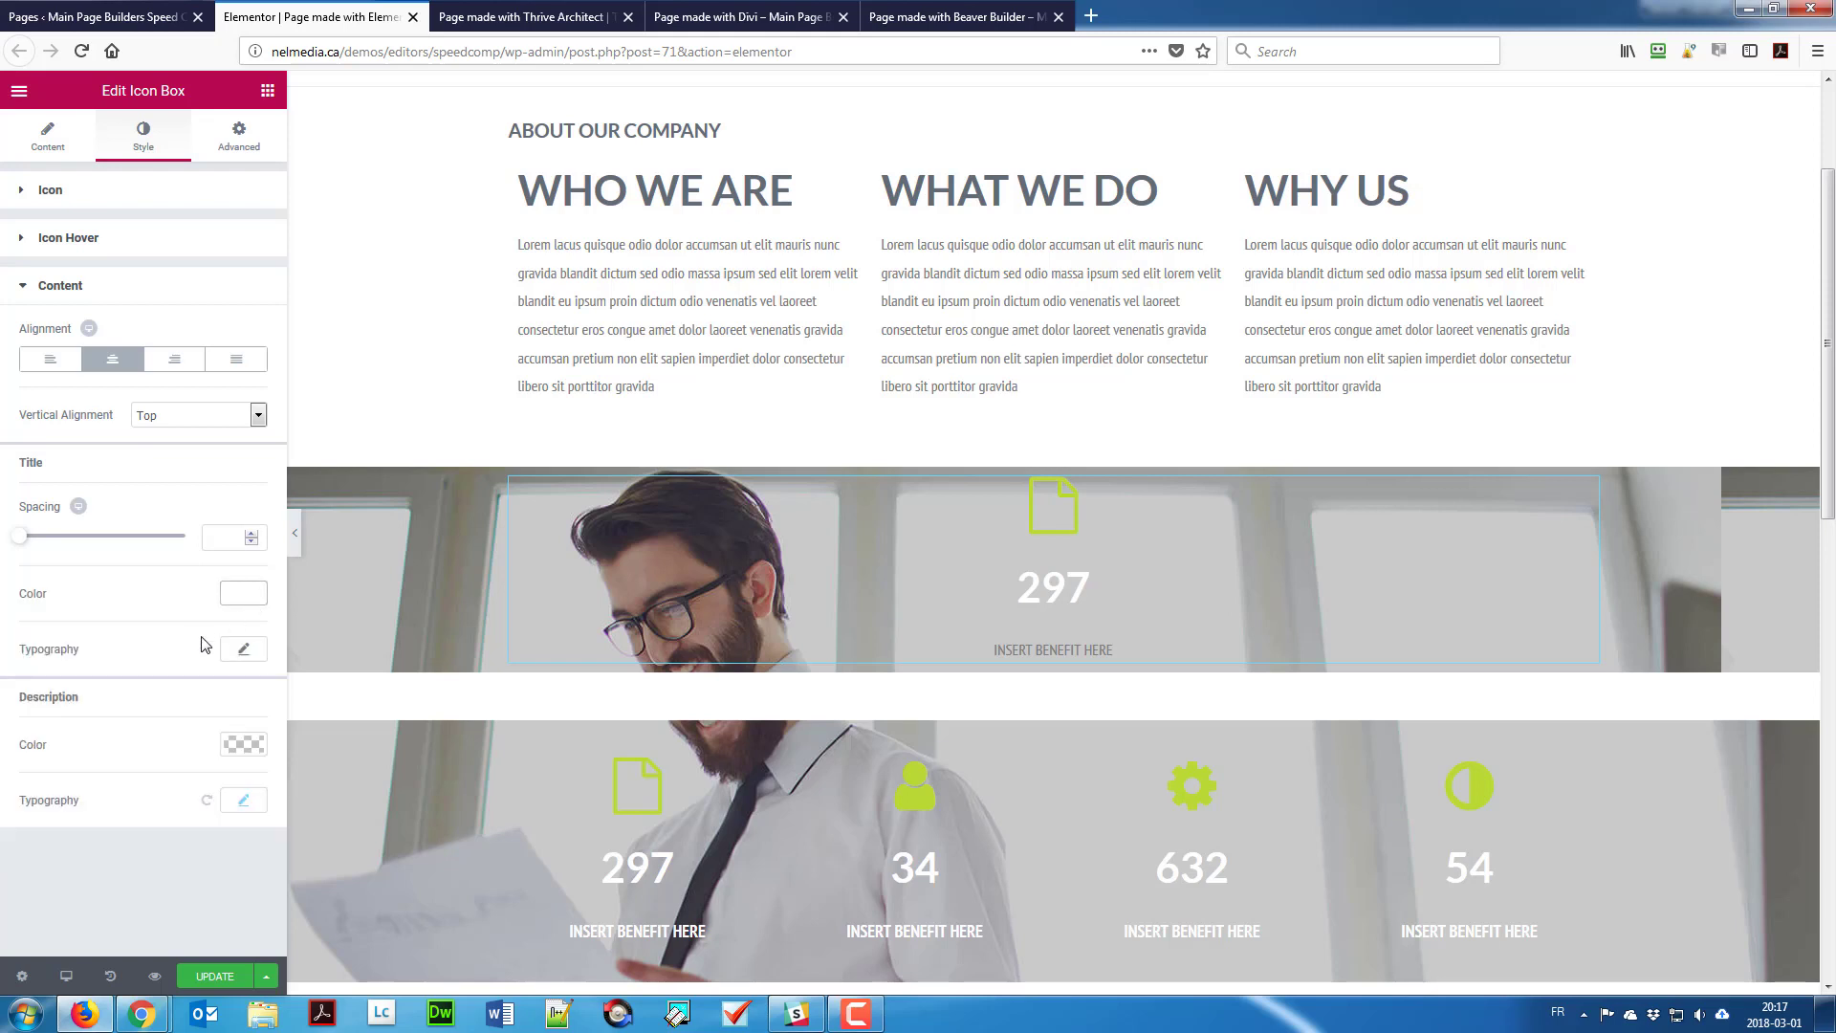
Step: Set the icon box's description color to white (#ffffff)
{"action": "left_click", "coordinate": [243, 745]}
{"action": "scroll", "coordinate": [168, 861], "scroll_direction": "down", "scroll_amount": 2}
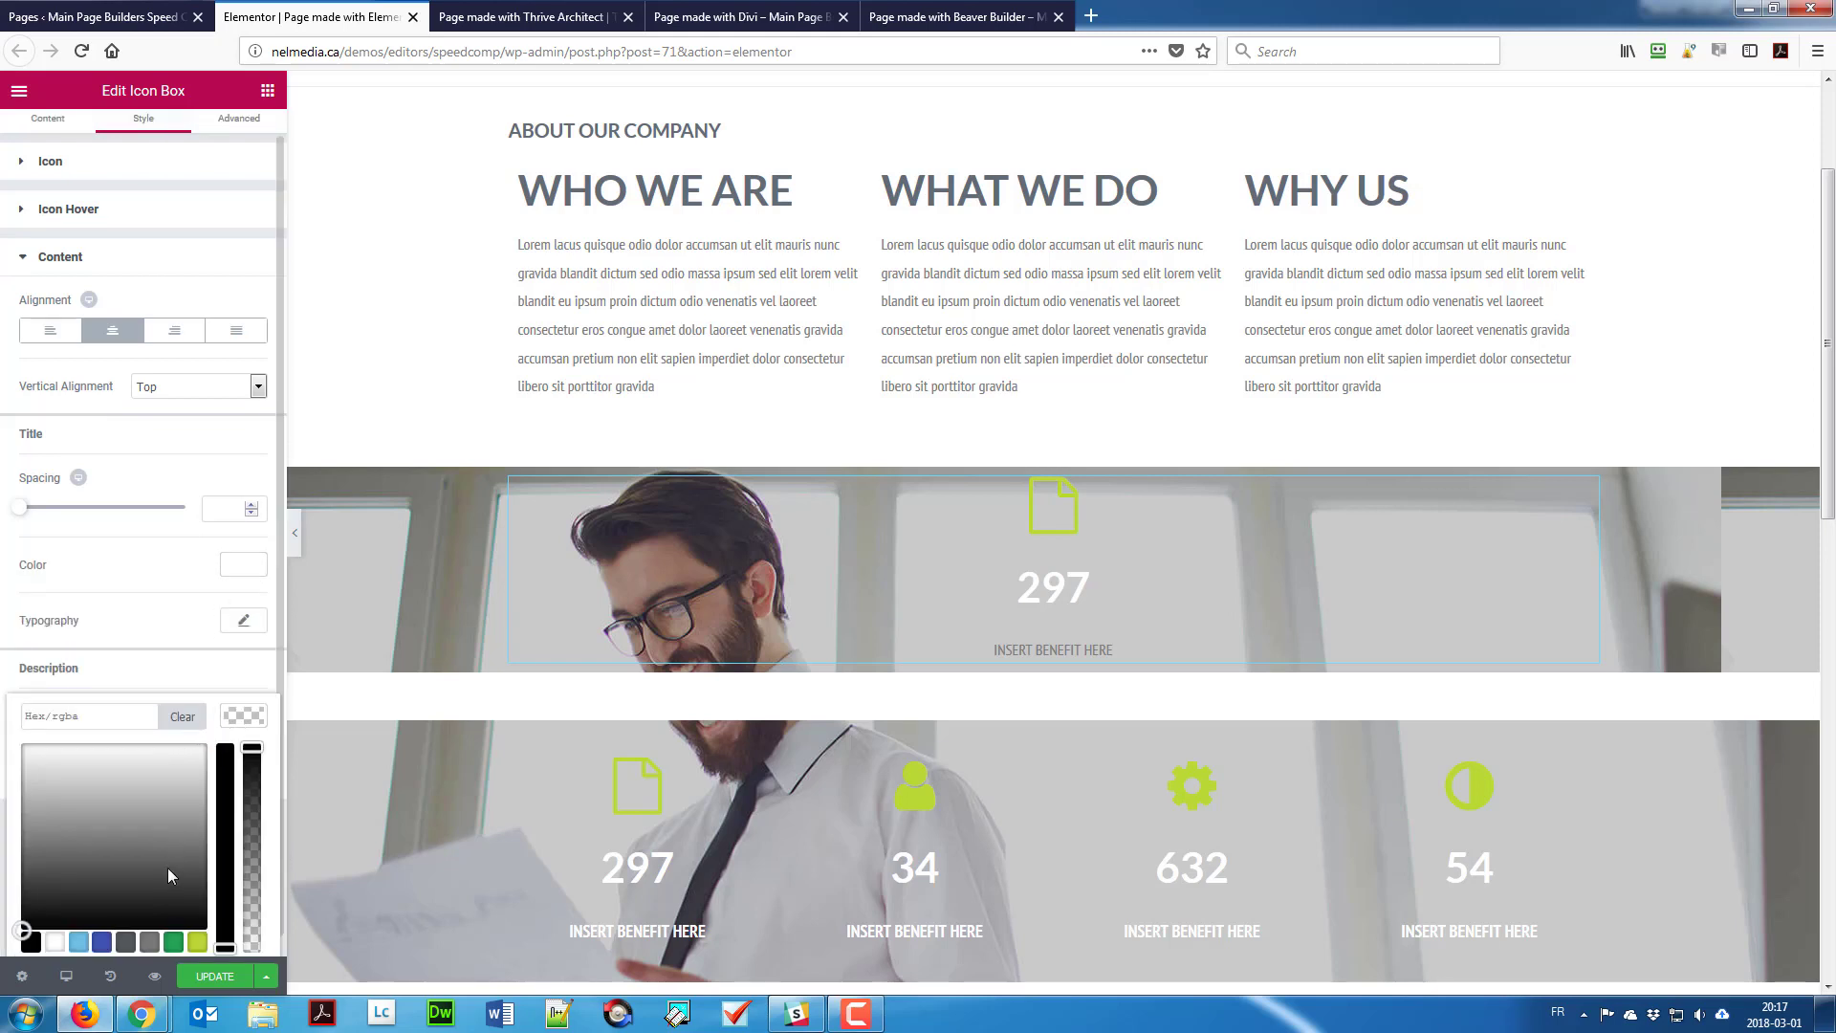
{"action": "left_click", "coordinate": [55, 921]}
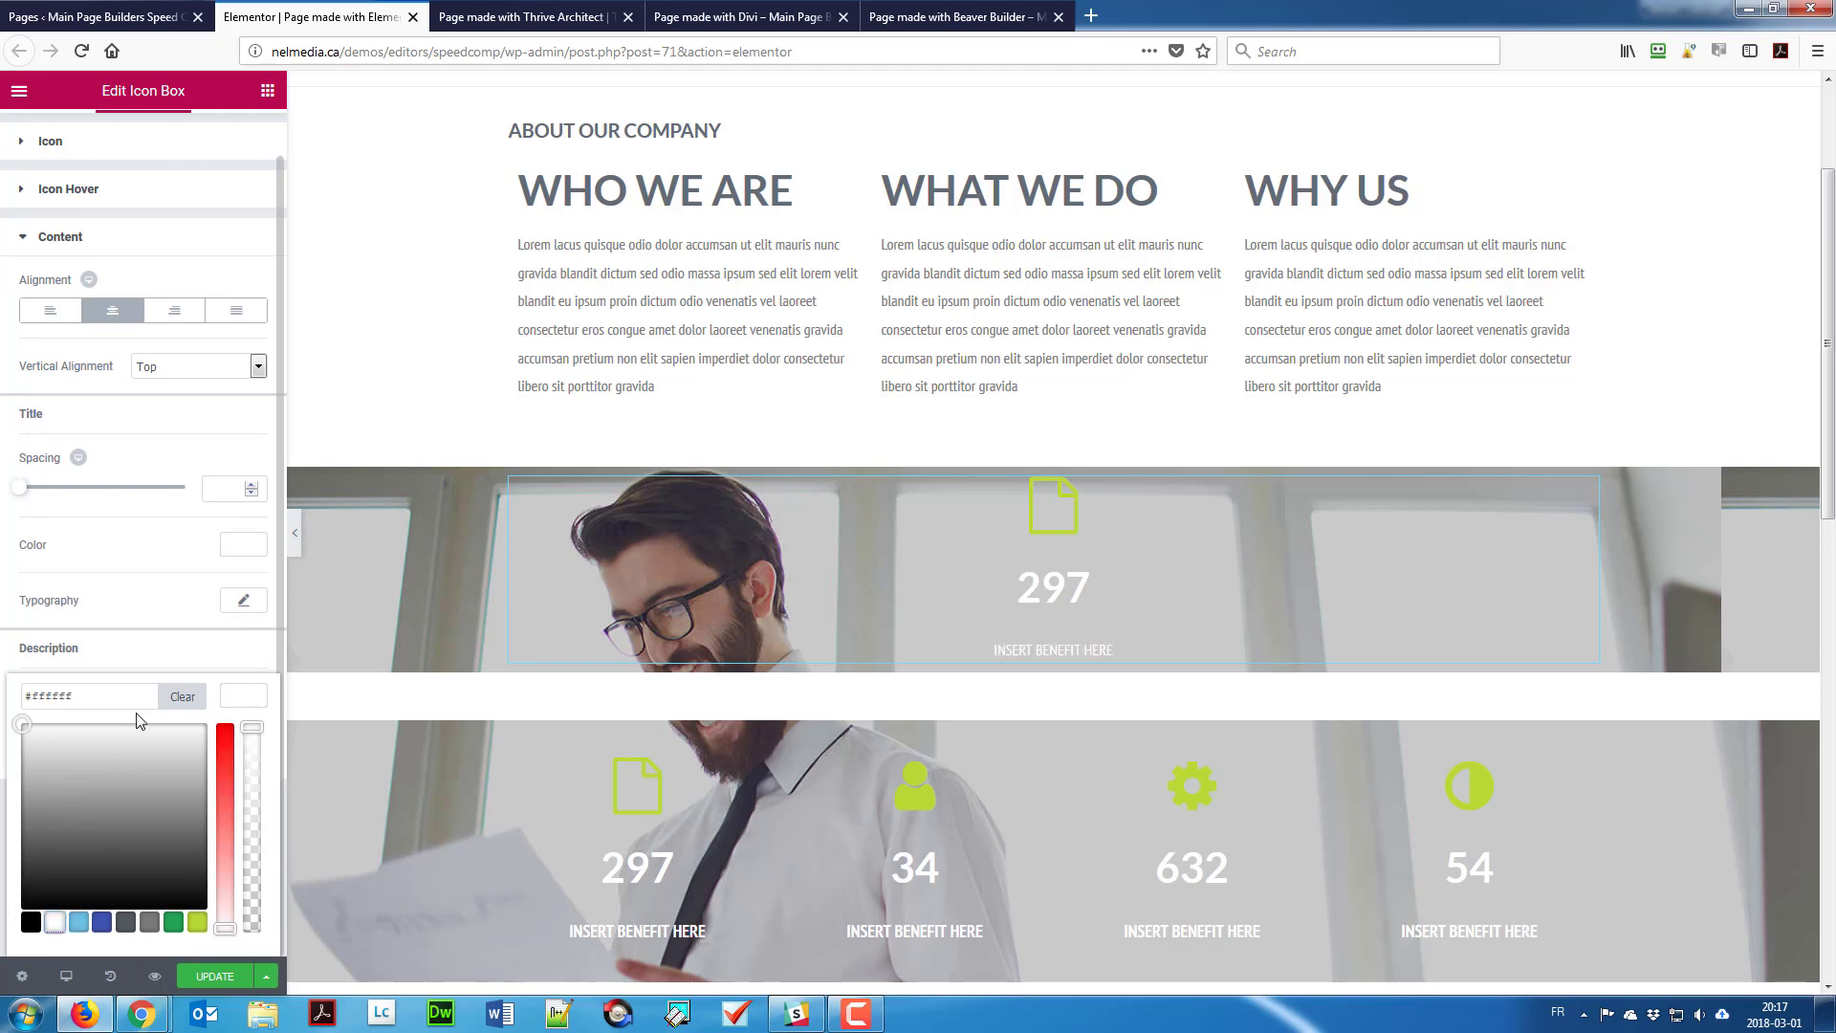
{"action": "left_click", "coordinate": [239, 701]}
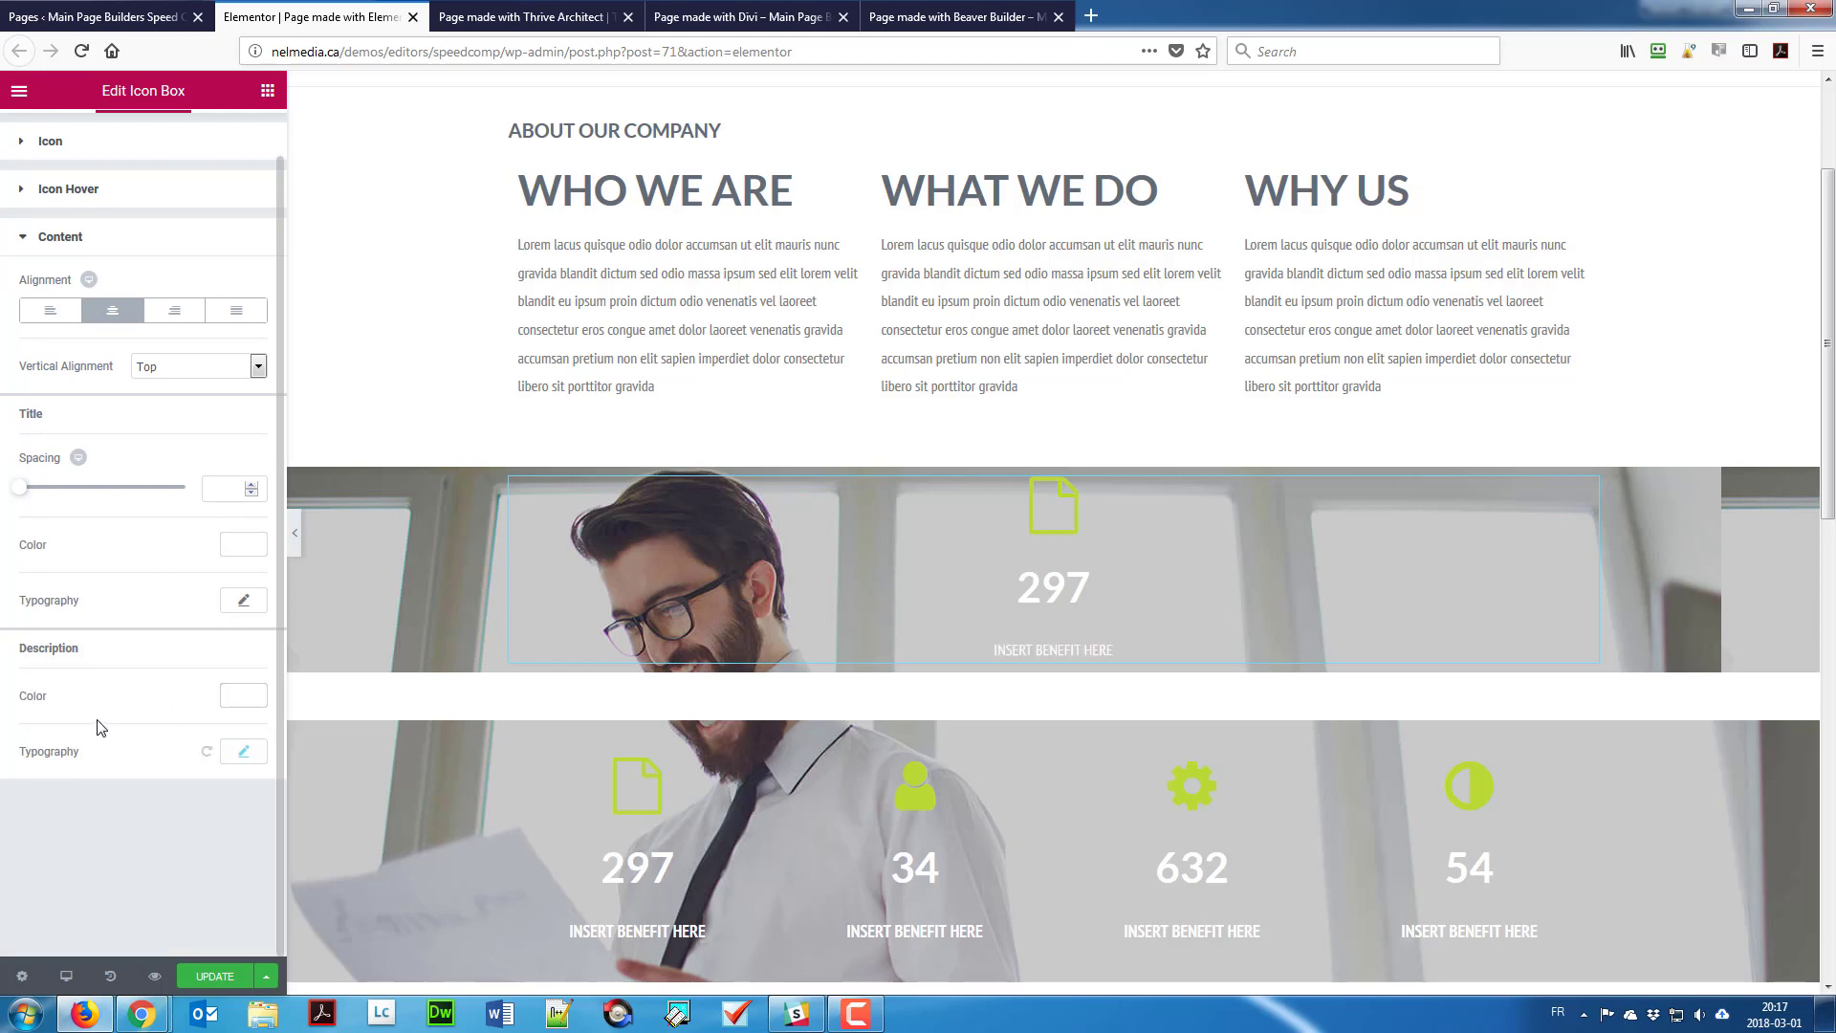
Step: Set the description's font size to 18 px in its typography settings
{"action": "left_click", "coordinate": [243, 752]}
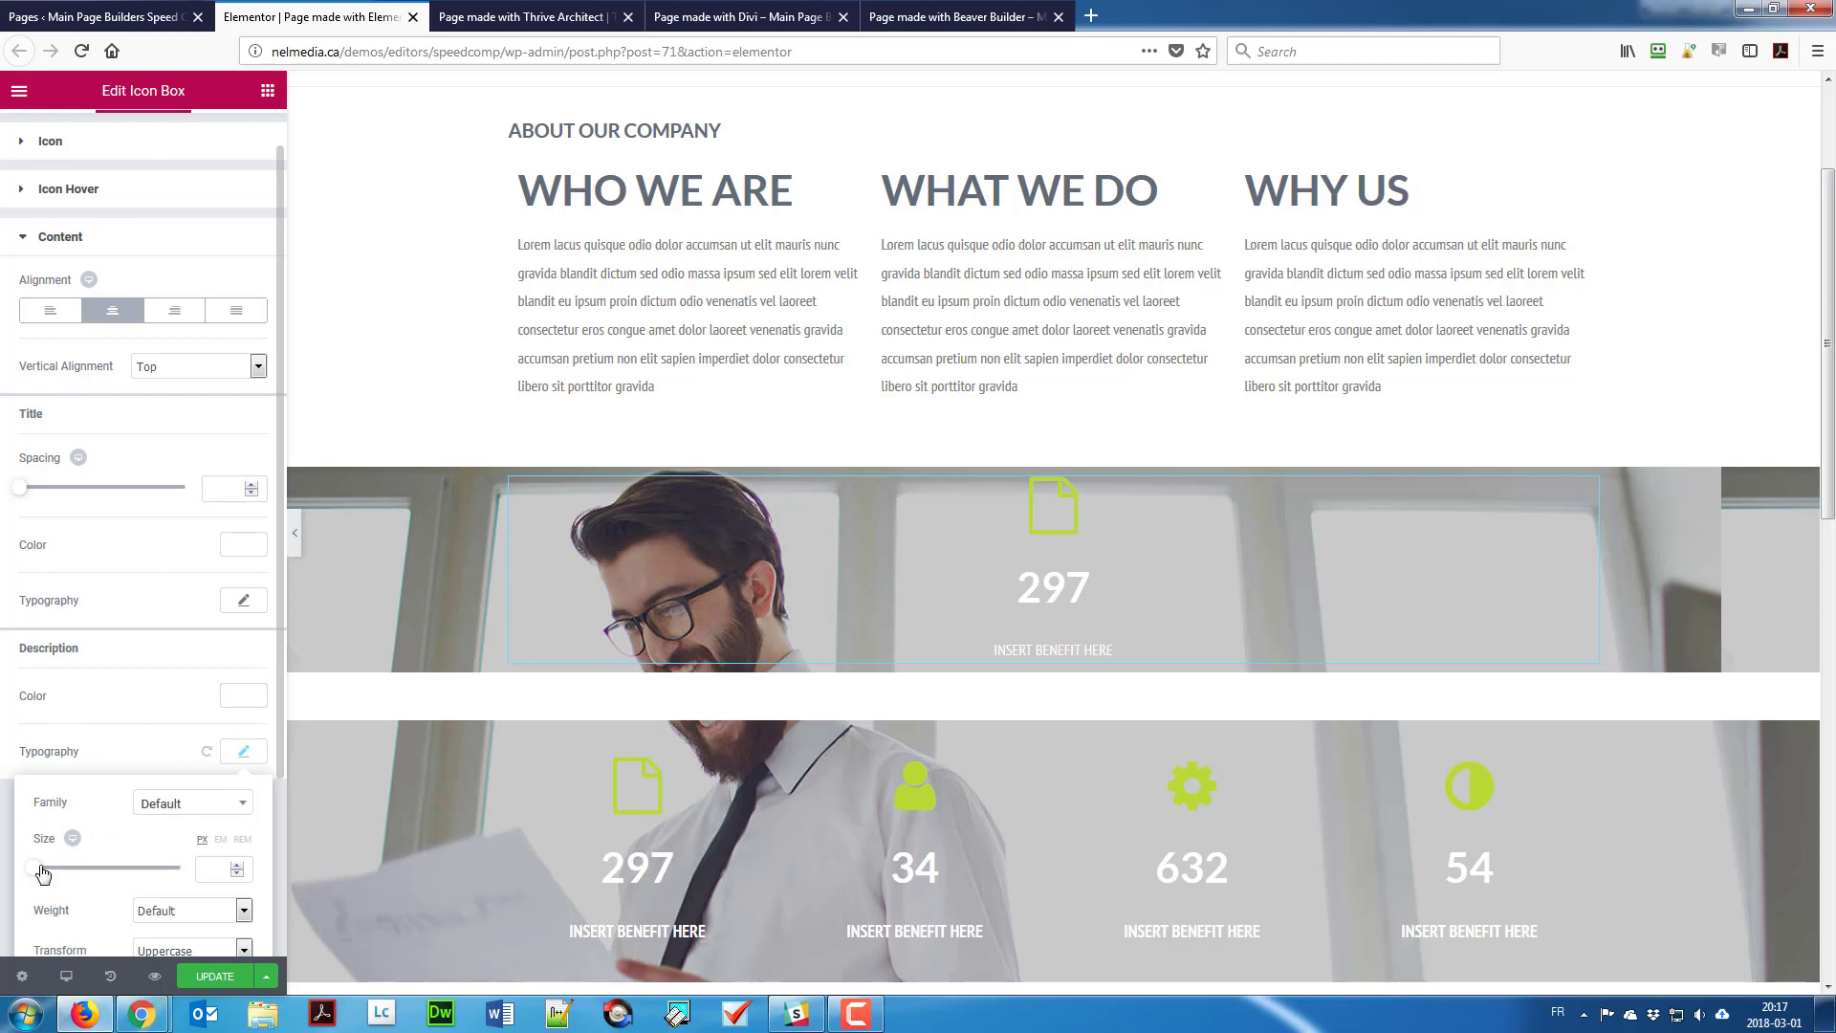
{"action": "left_click_drag", "start_coordinate": [43, 872], "coordinate": [55, 880]}
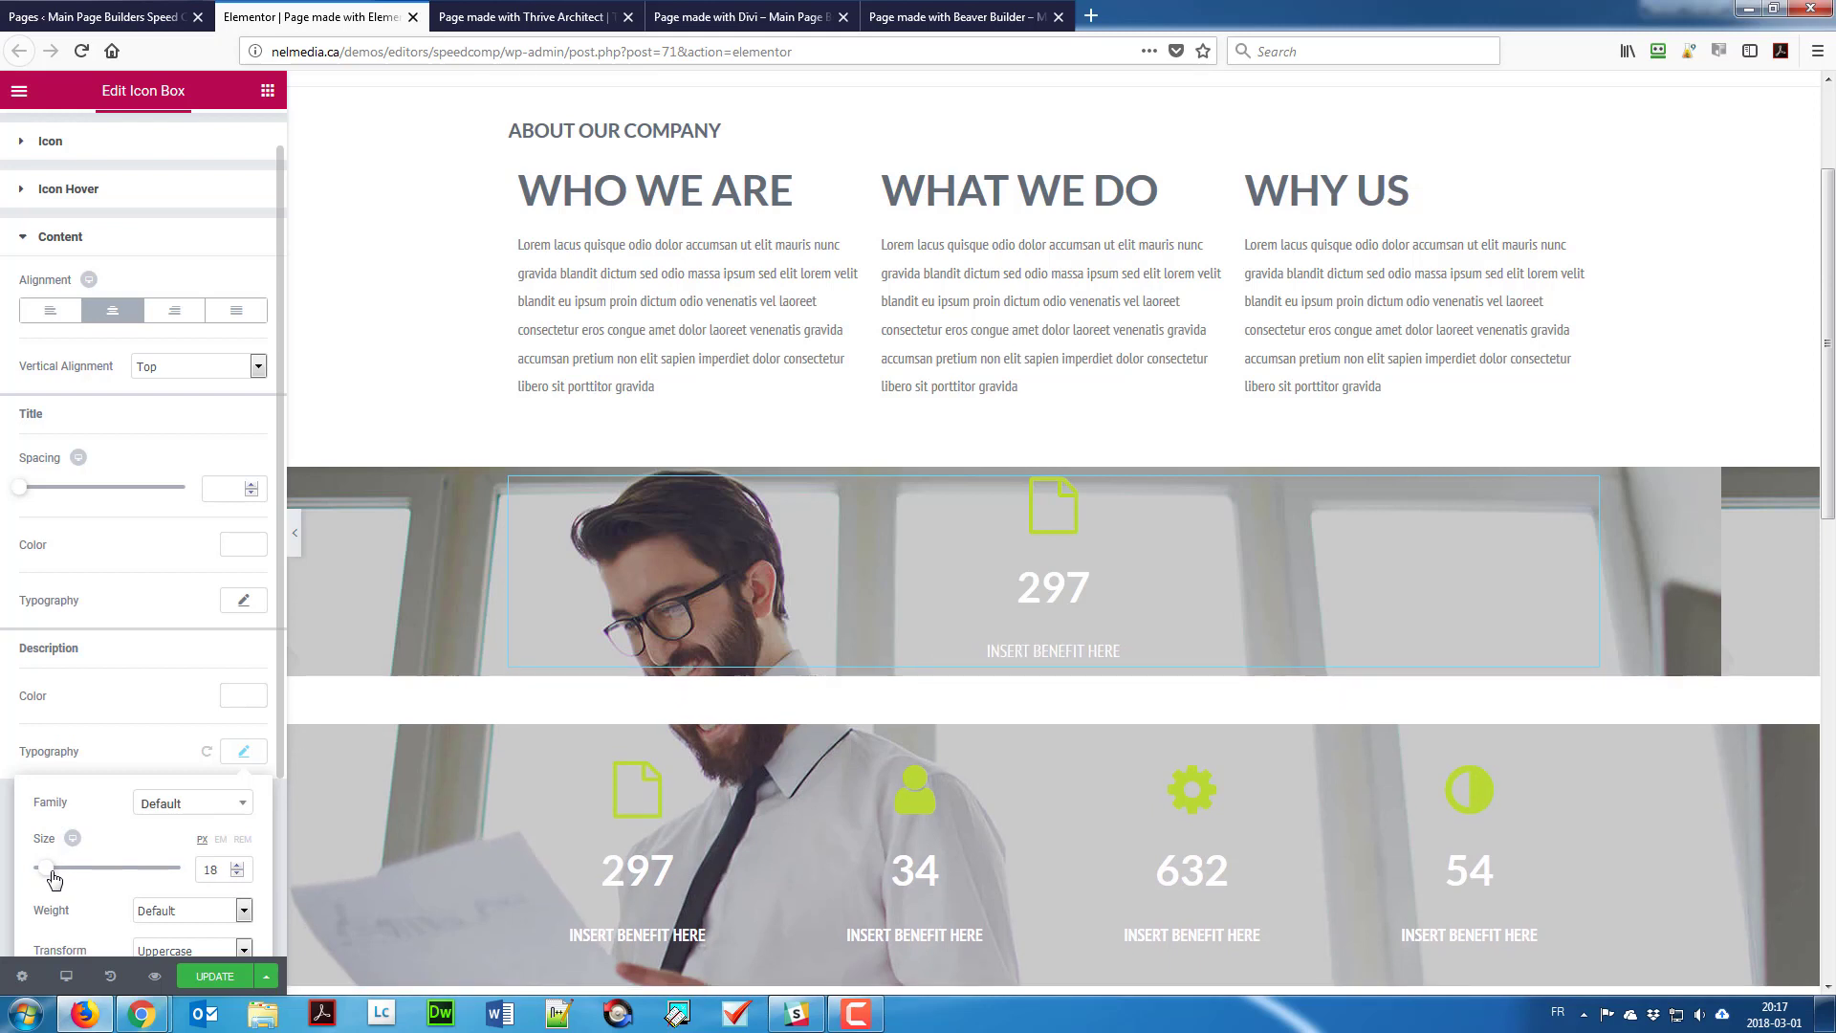
{"action": "left_click", "coordinate": [251, 756]}
Step: Examine the description typography of the "297" icon box in the original four-counter section for comparison
{"action": "left_click", "coordinate": [600, 935]}
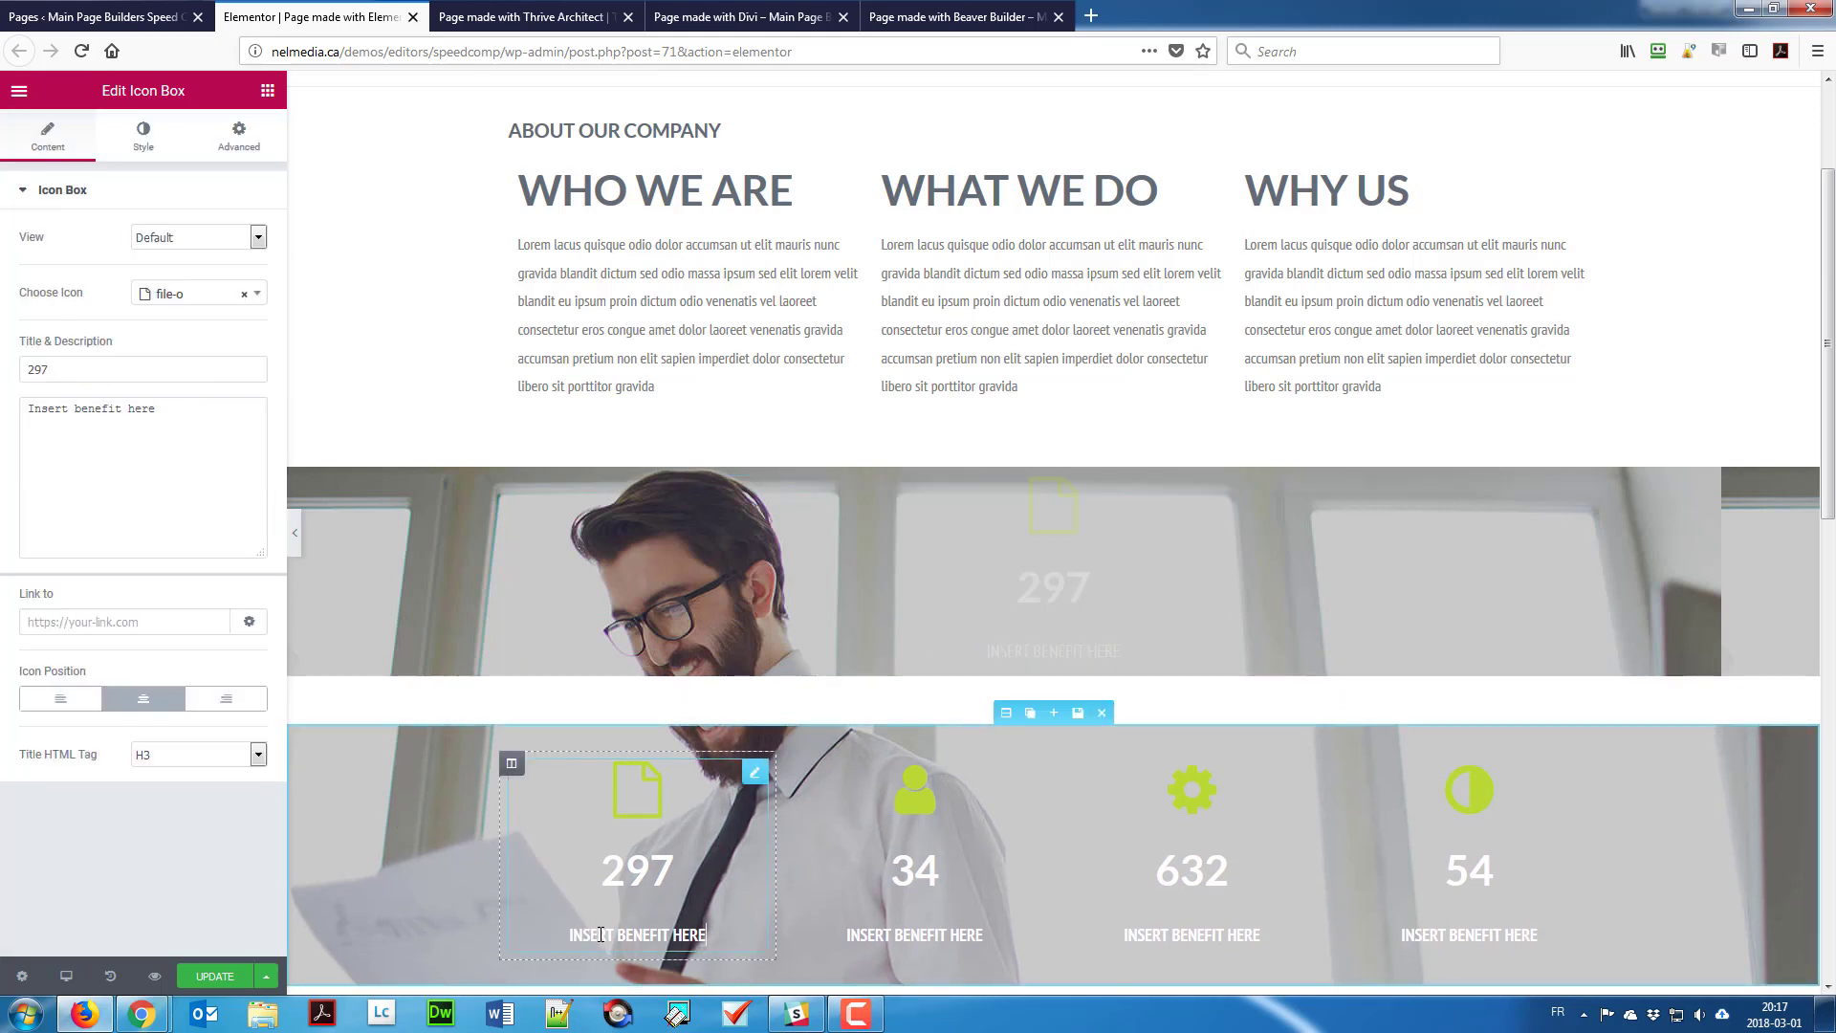
{"action": "left_click", "coordinate": [153, 145]}
{"action": "left_click", "coordinate": [105, 583]}
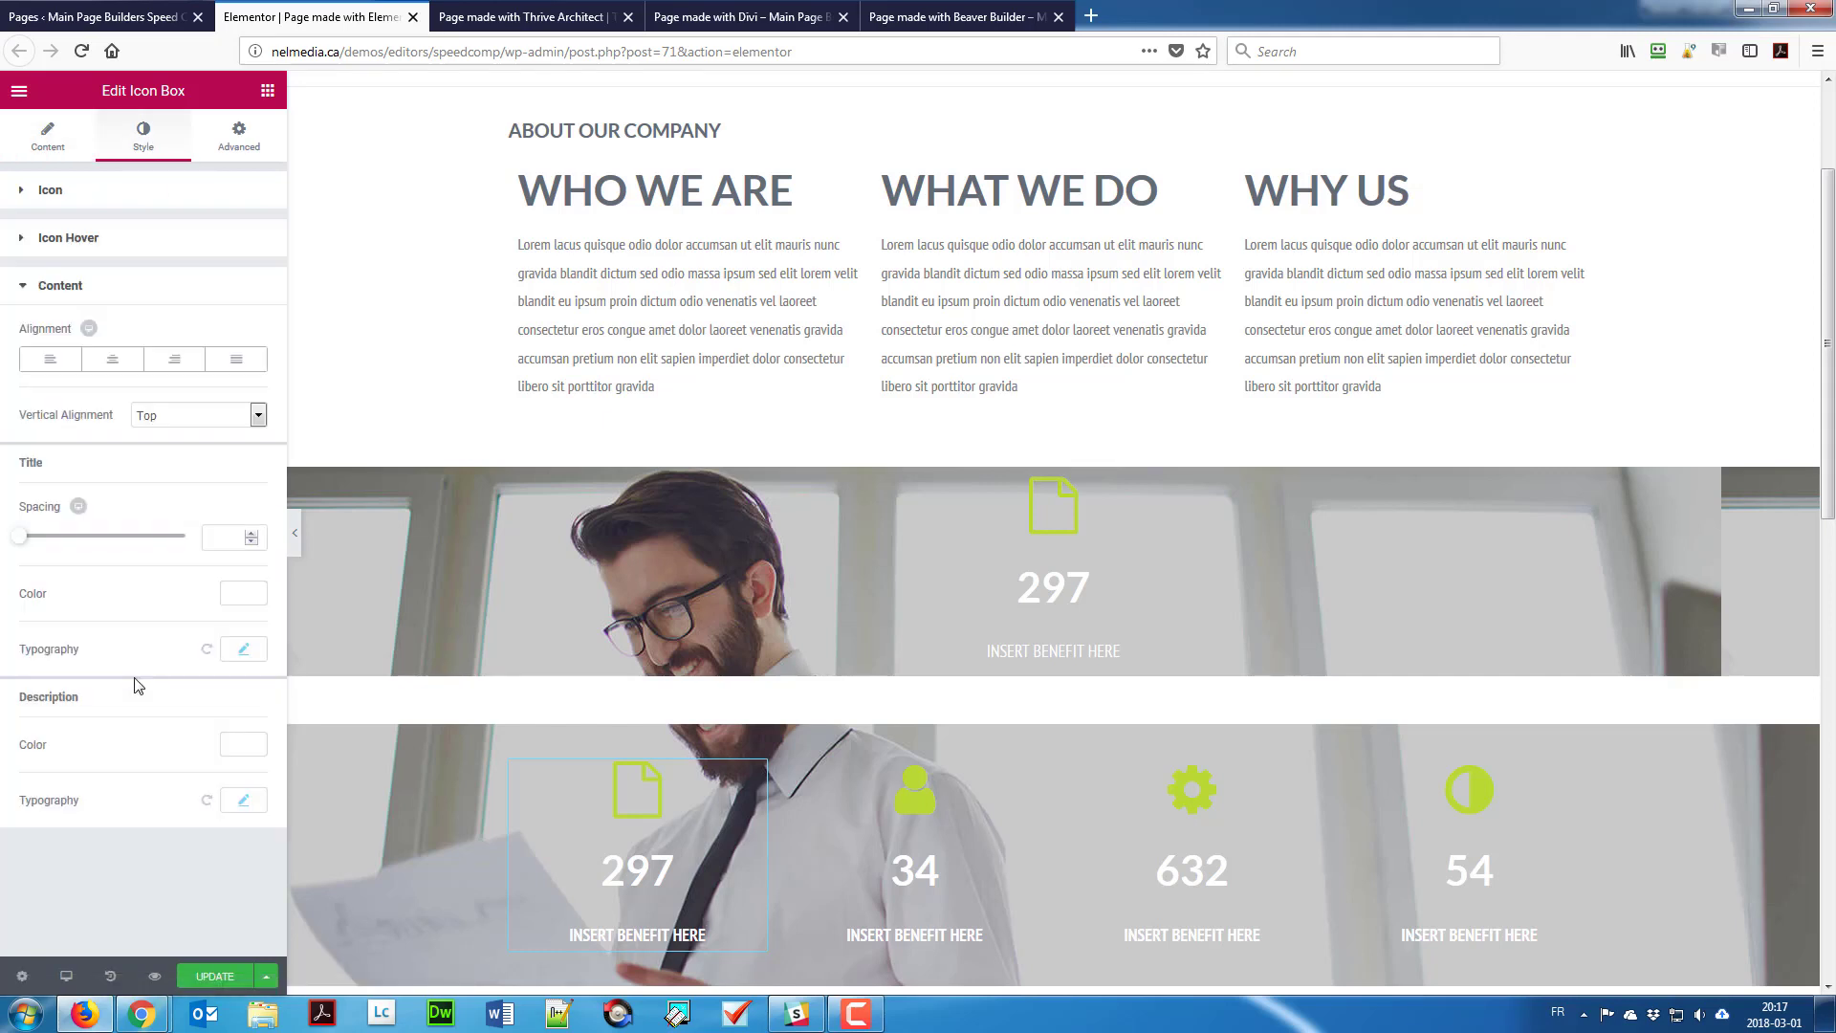
{"action": "left_click", "coordinate": [232, 803]}
{"action": "scroll", "coordinate": [185, 680], "scroll_direction": "down", "scroll_amount": 2}
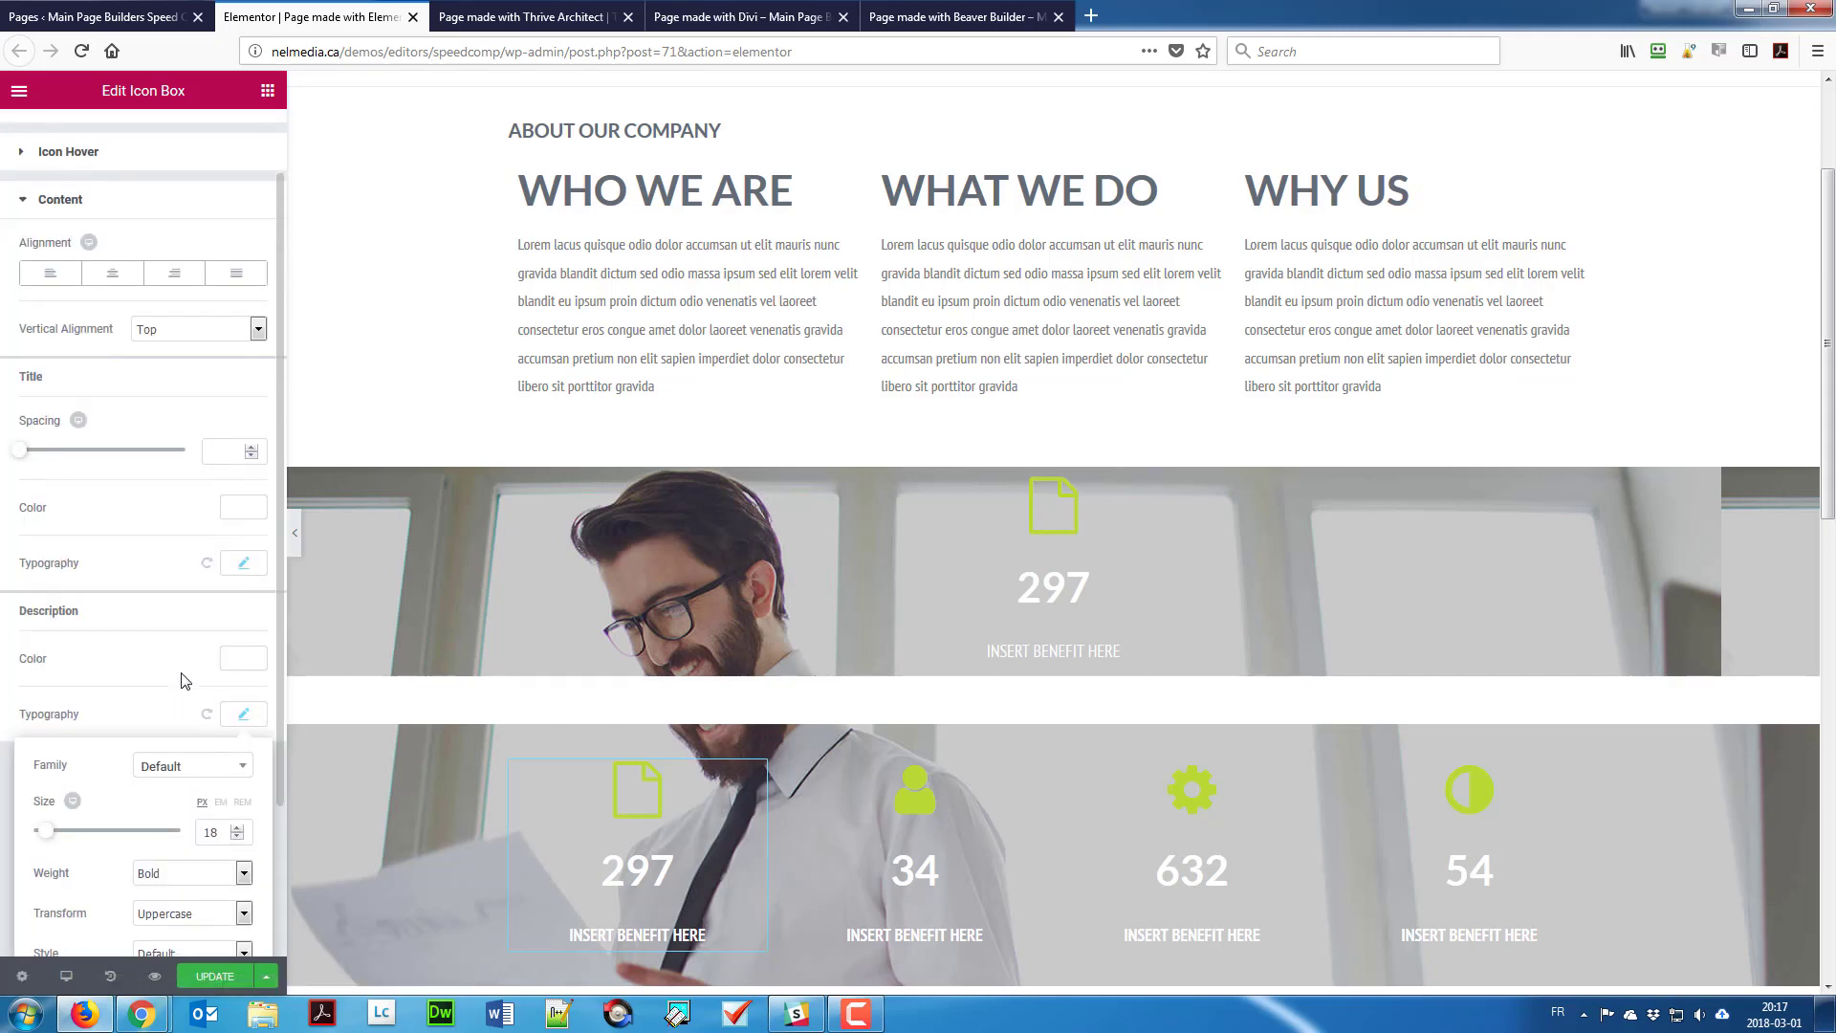
{"action": "scroll", "coordinate": [182, 680], "scroll_direction": "down", "scroll_amount": 2}
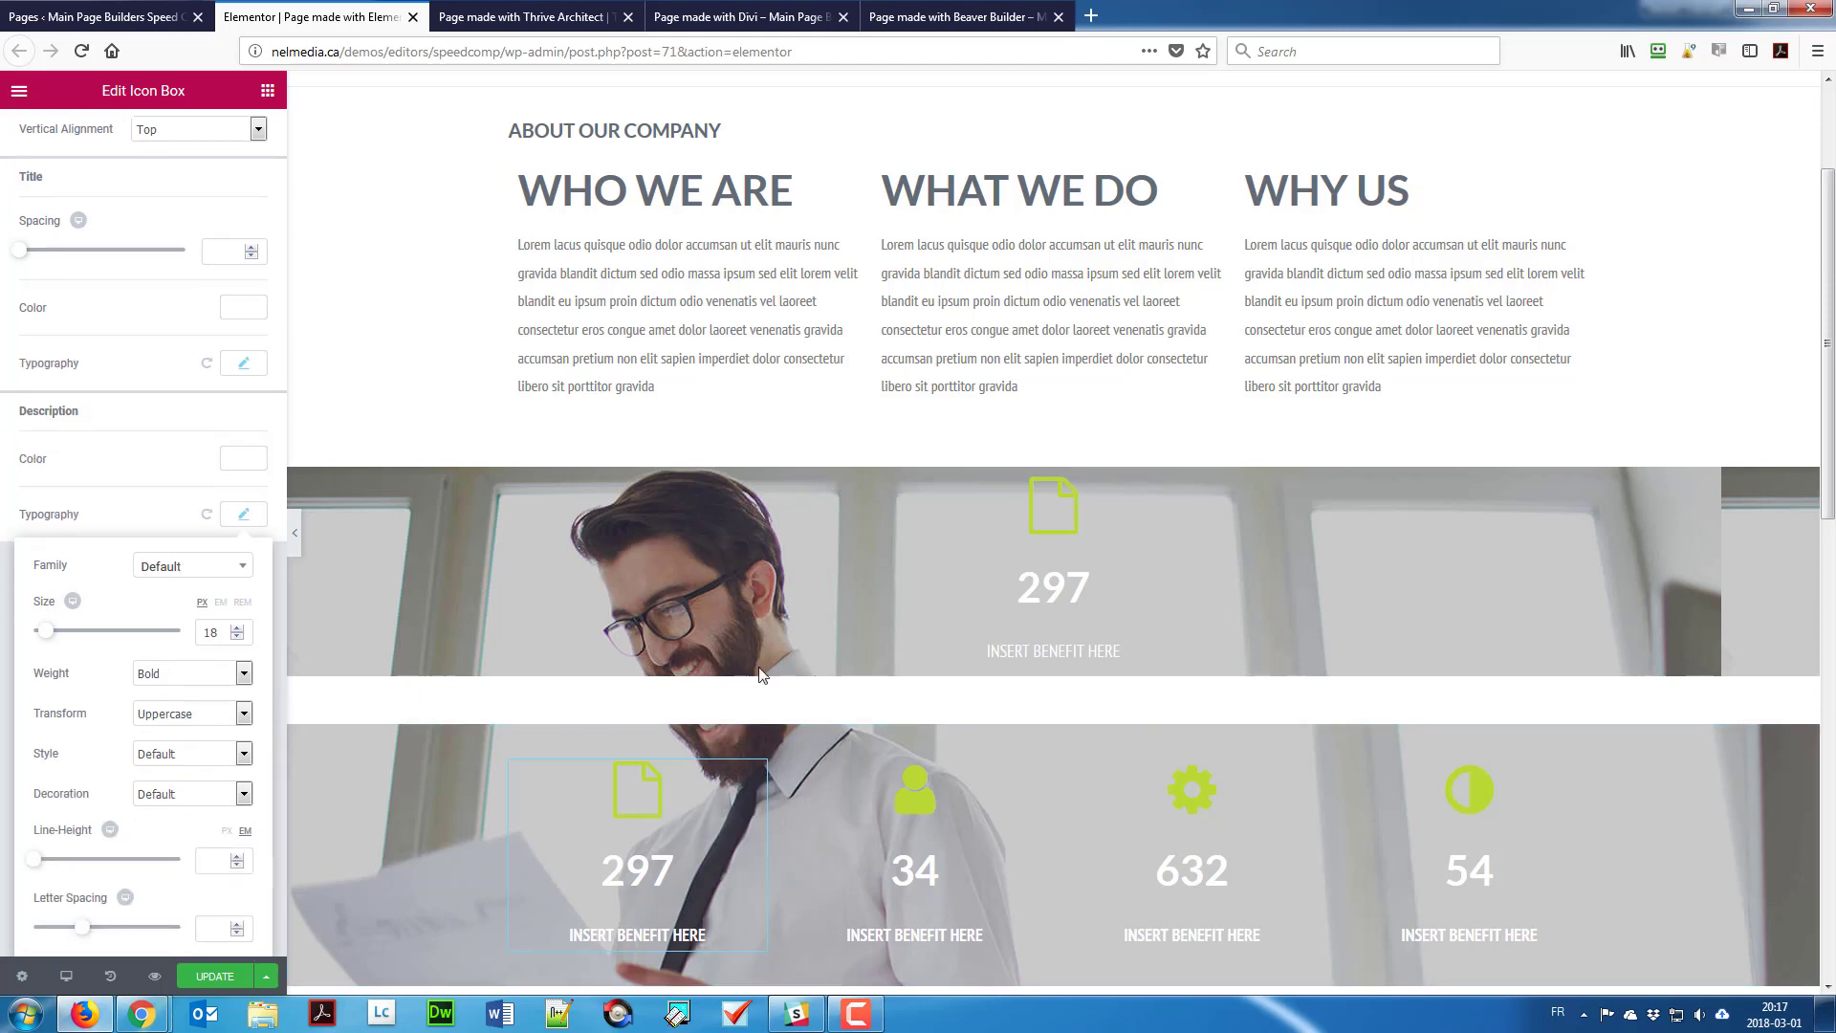
Step: Set the description's font weight to Bold in the typography settings of the rebuilt single "297" icon box
{"action": "left_click", "coordinate": [1024, 645]}
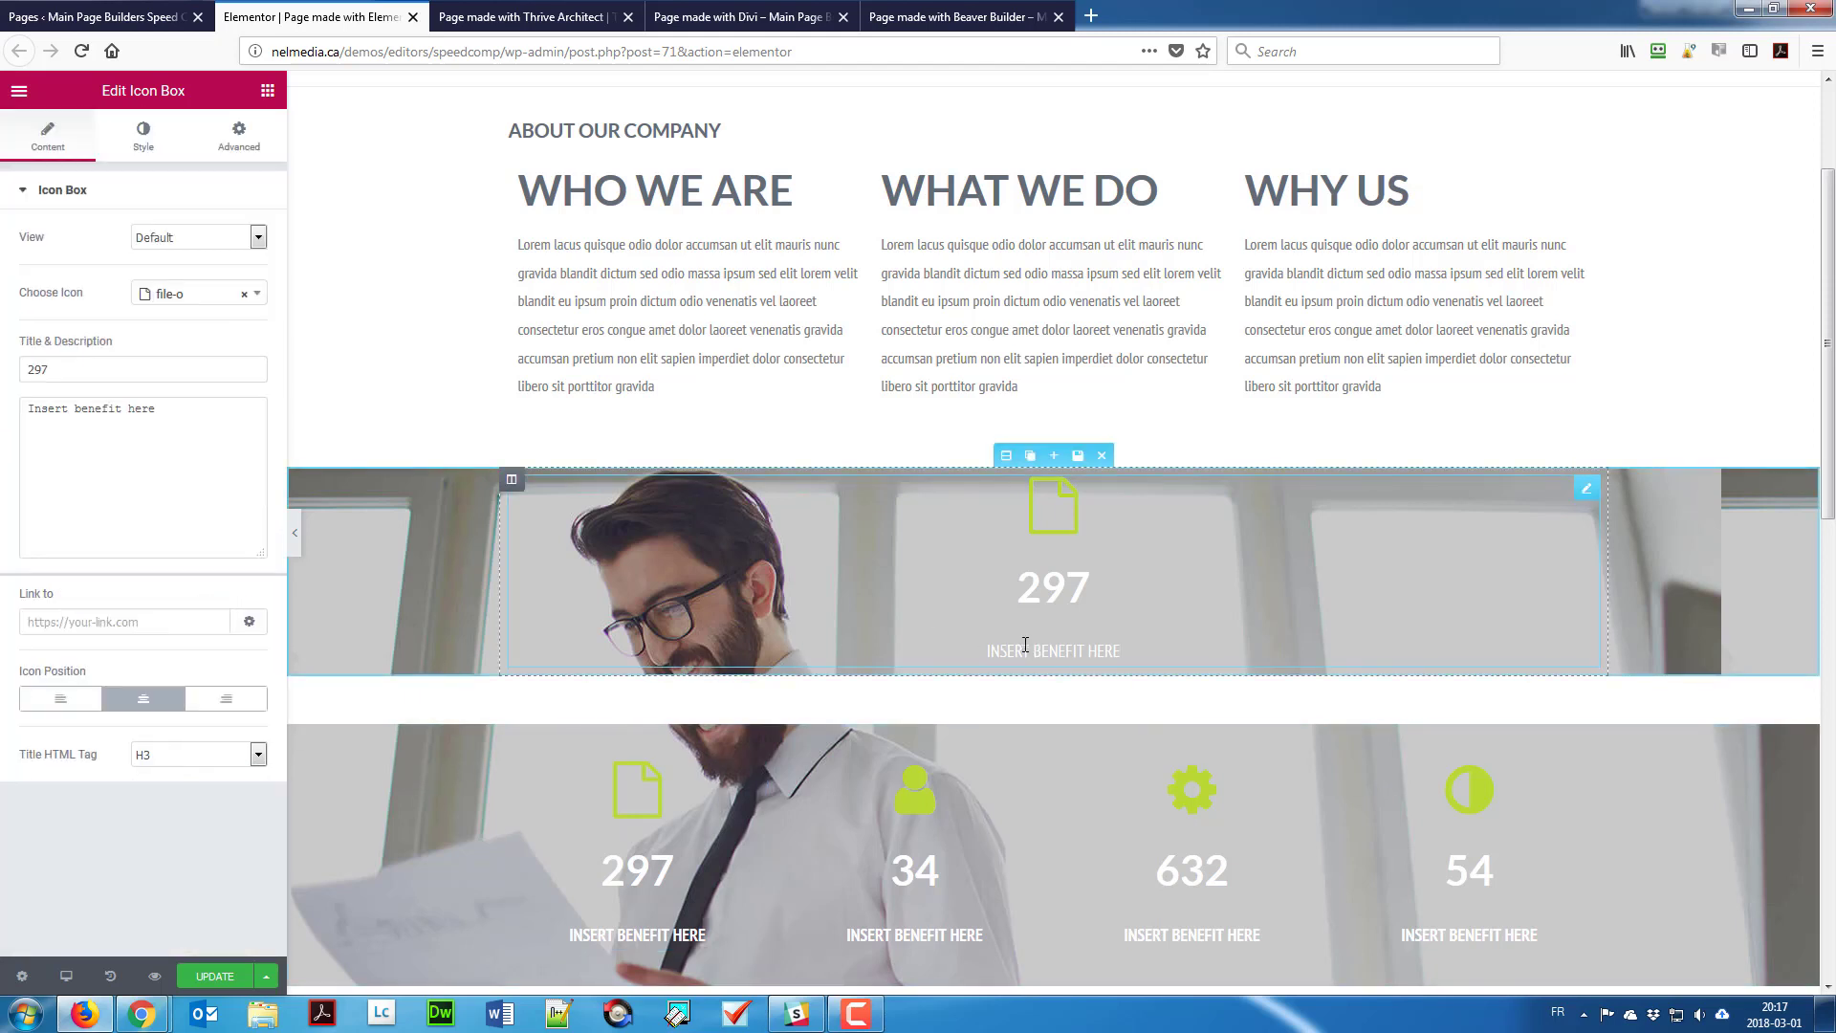
{"action": "left_click", "coordinate": [146, 144]}
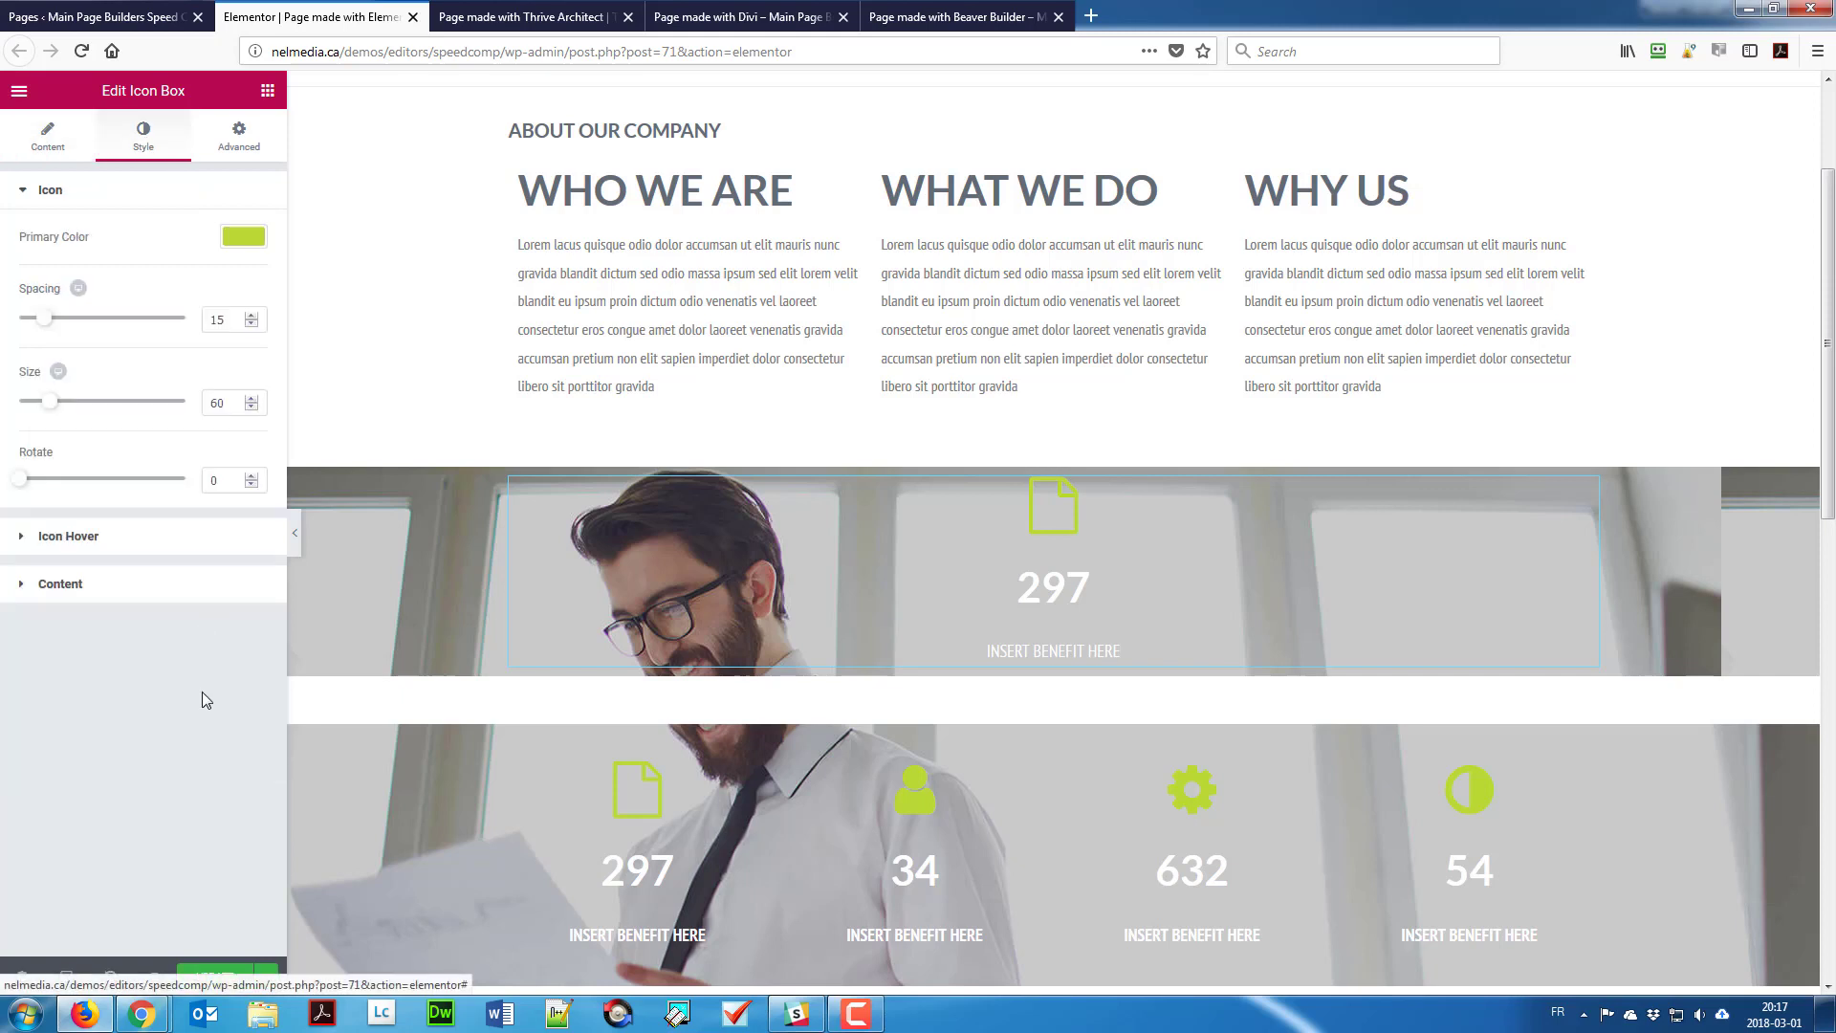
{"action": "left_click", "coordinate": [186, 584]}
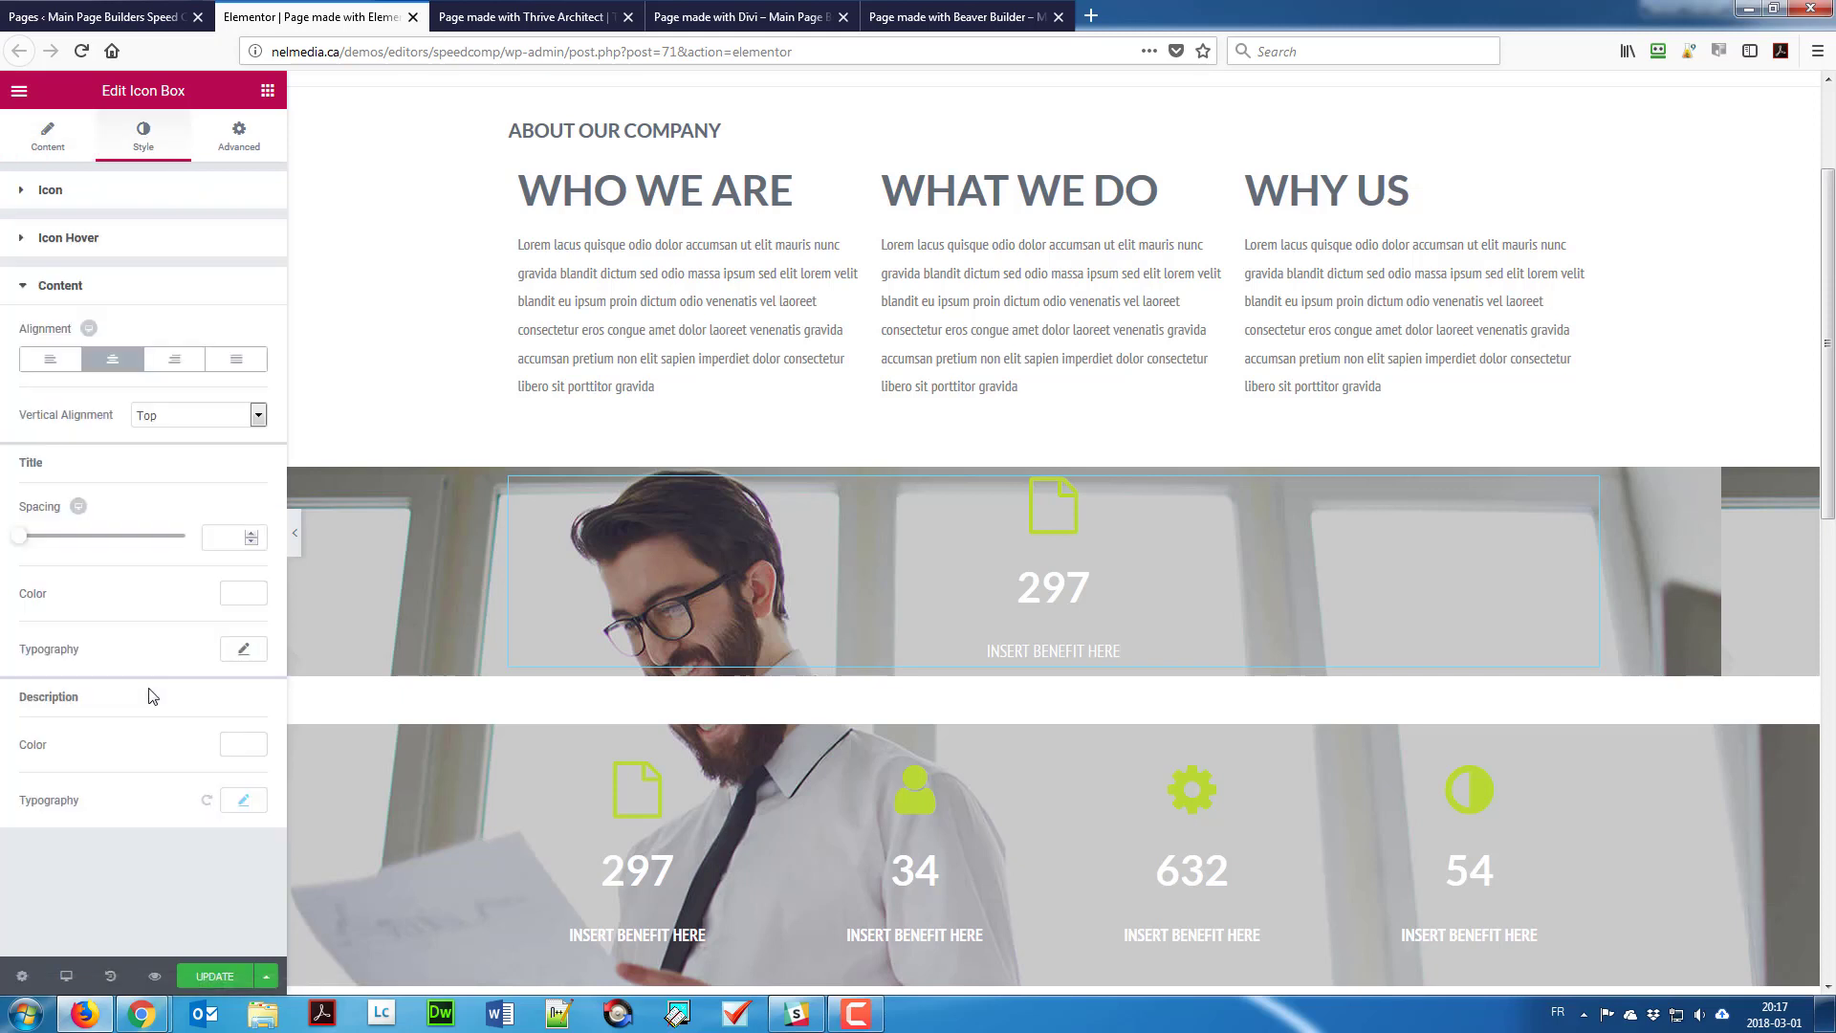
{"action": "left_click", "coordinate": [245, 801]}
{"action": "scroll", "coordinate": [155, 870], "scroll_direction": "down", "scroll_amount": 2}
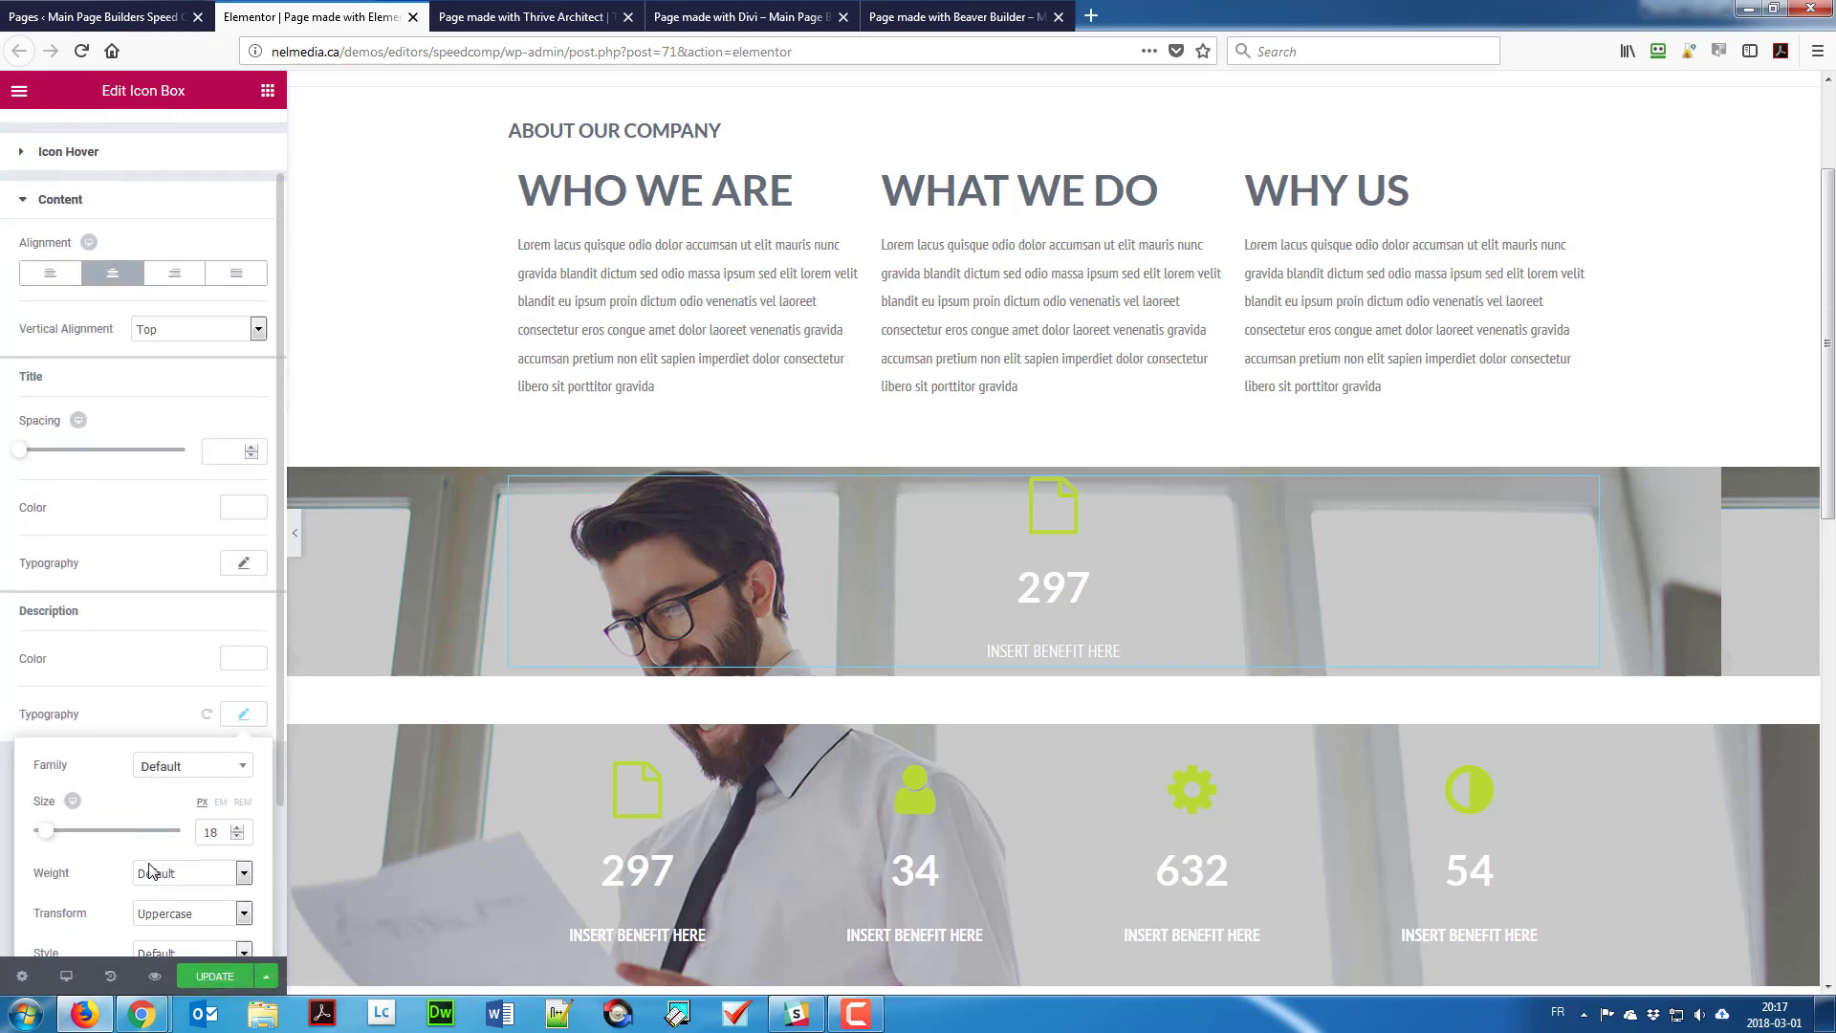
{"action": "left_click", "coordinate": [175, 878]}
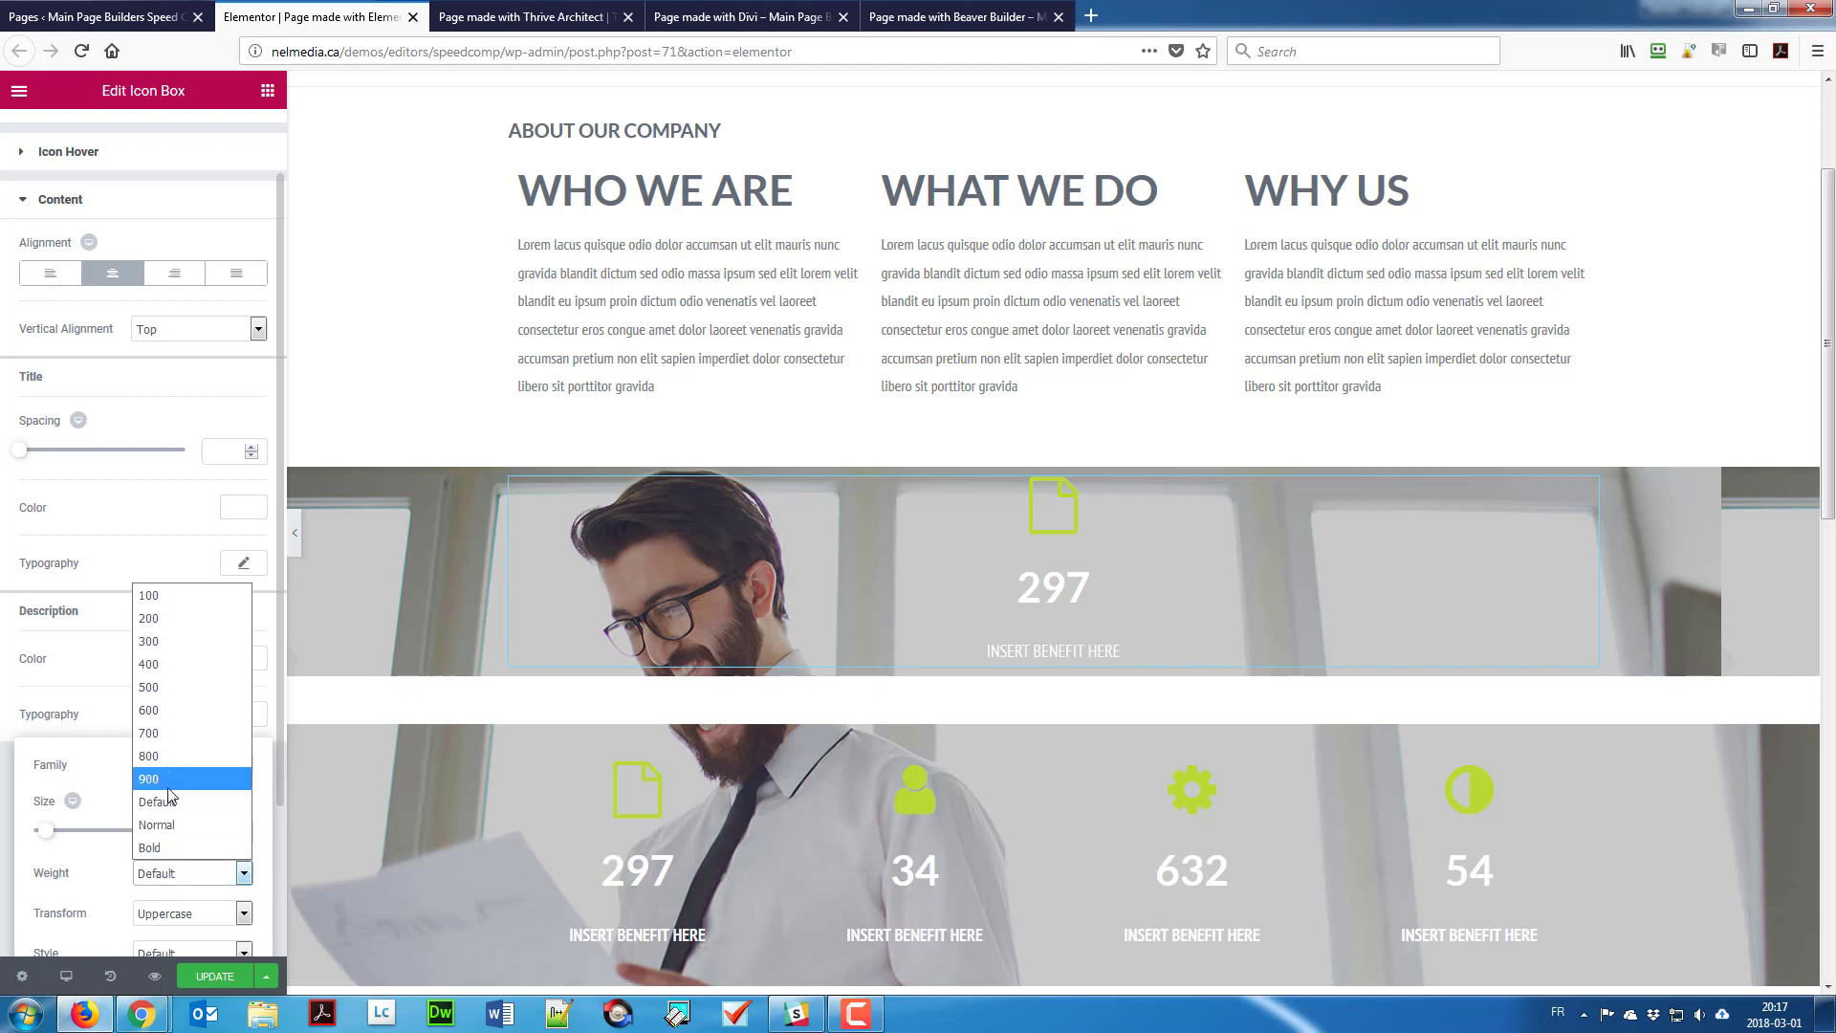
{"action": "left_click", "coordinate": [168, 848]}
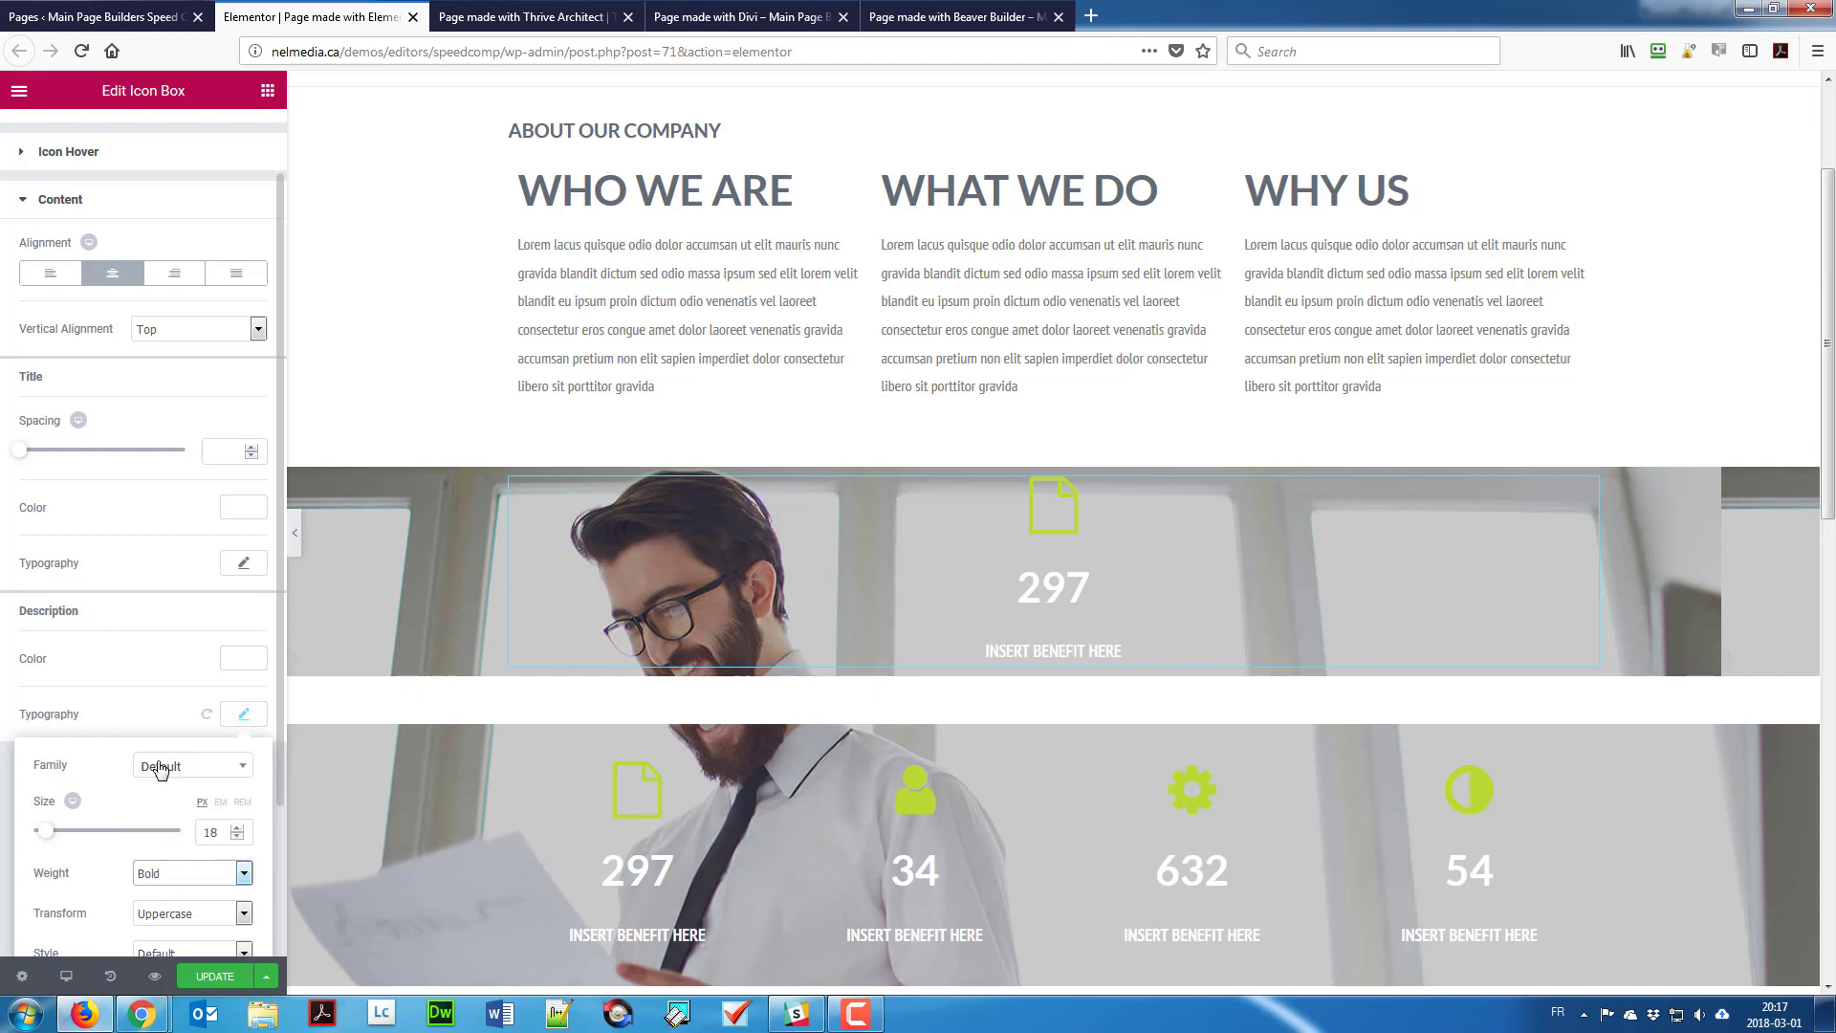
{"action": "left_click", "coordinate": [243, 715]}
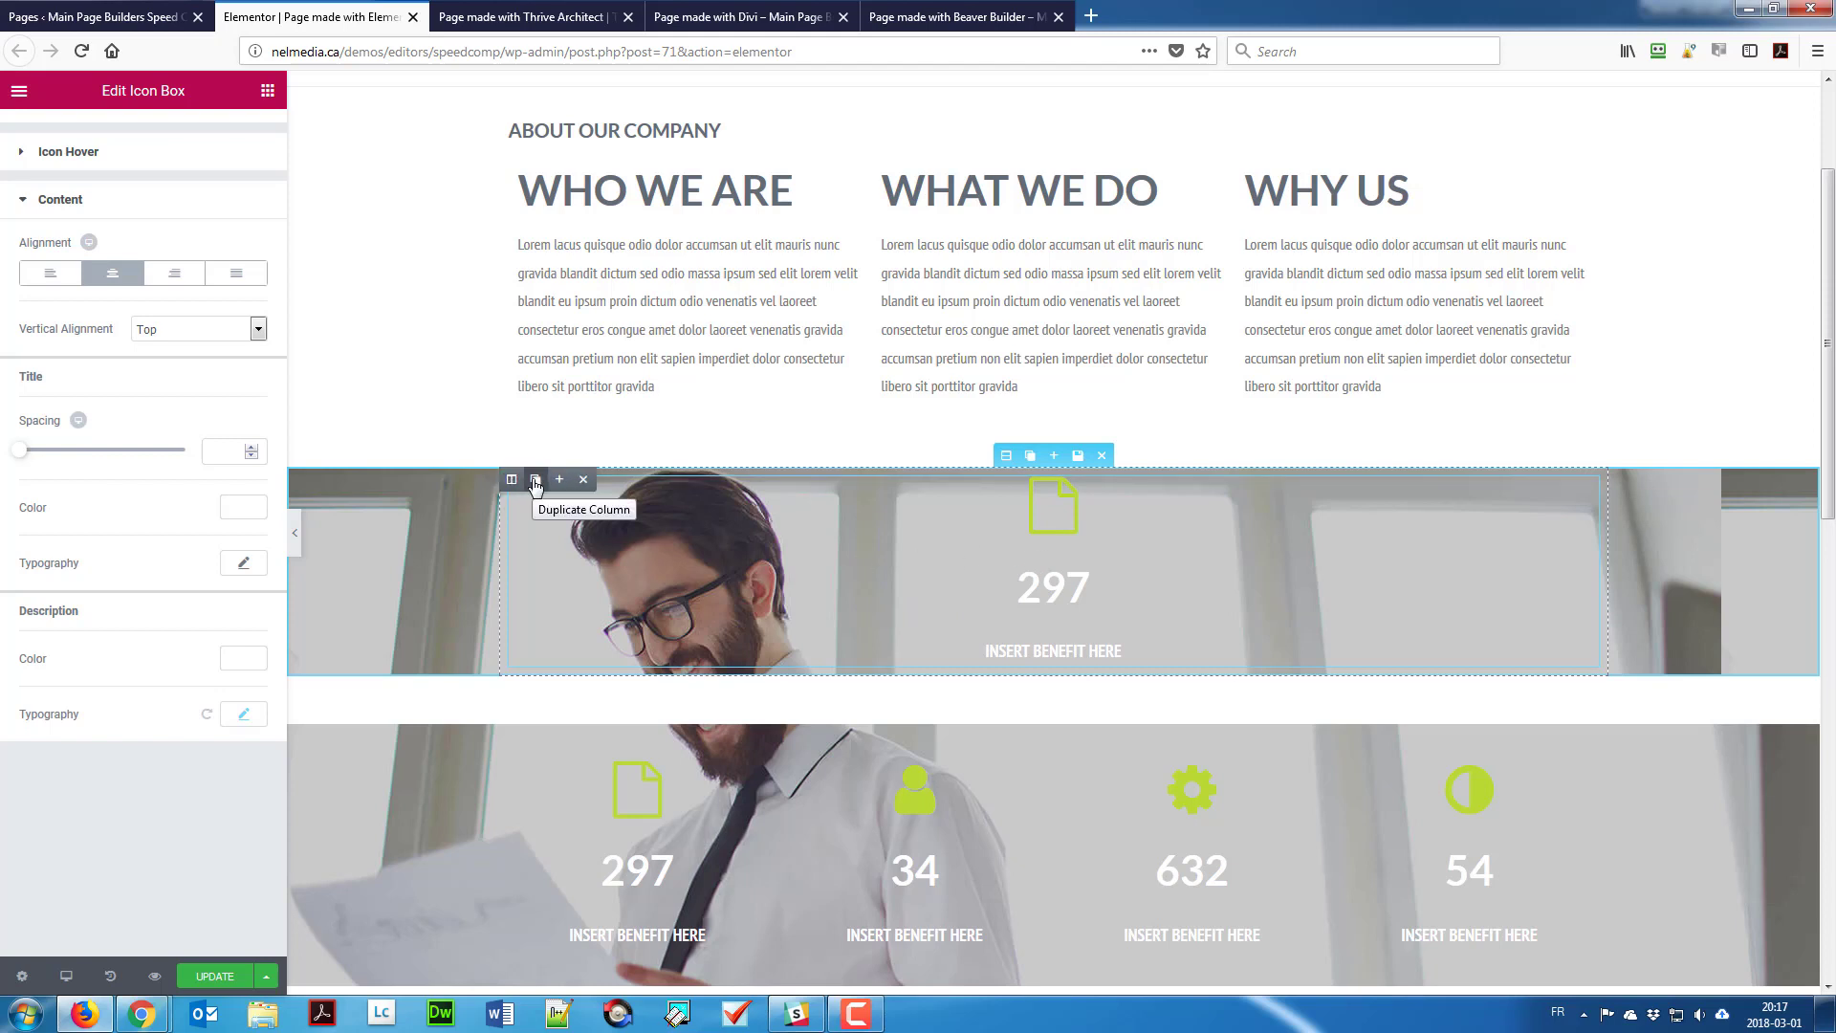
Step: Duplicate the rebuilt section's icon box column until it holds four identical counters
{"action": "left_click", "coordinate": [536, 481]}
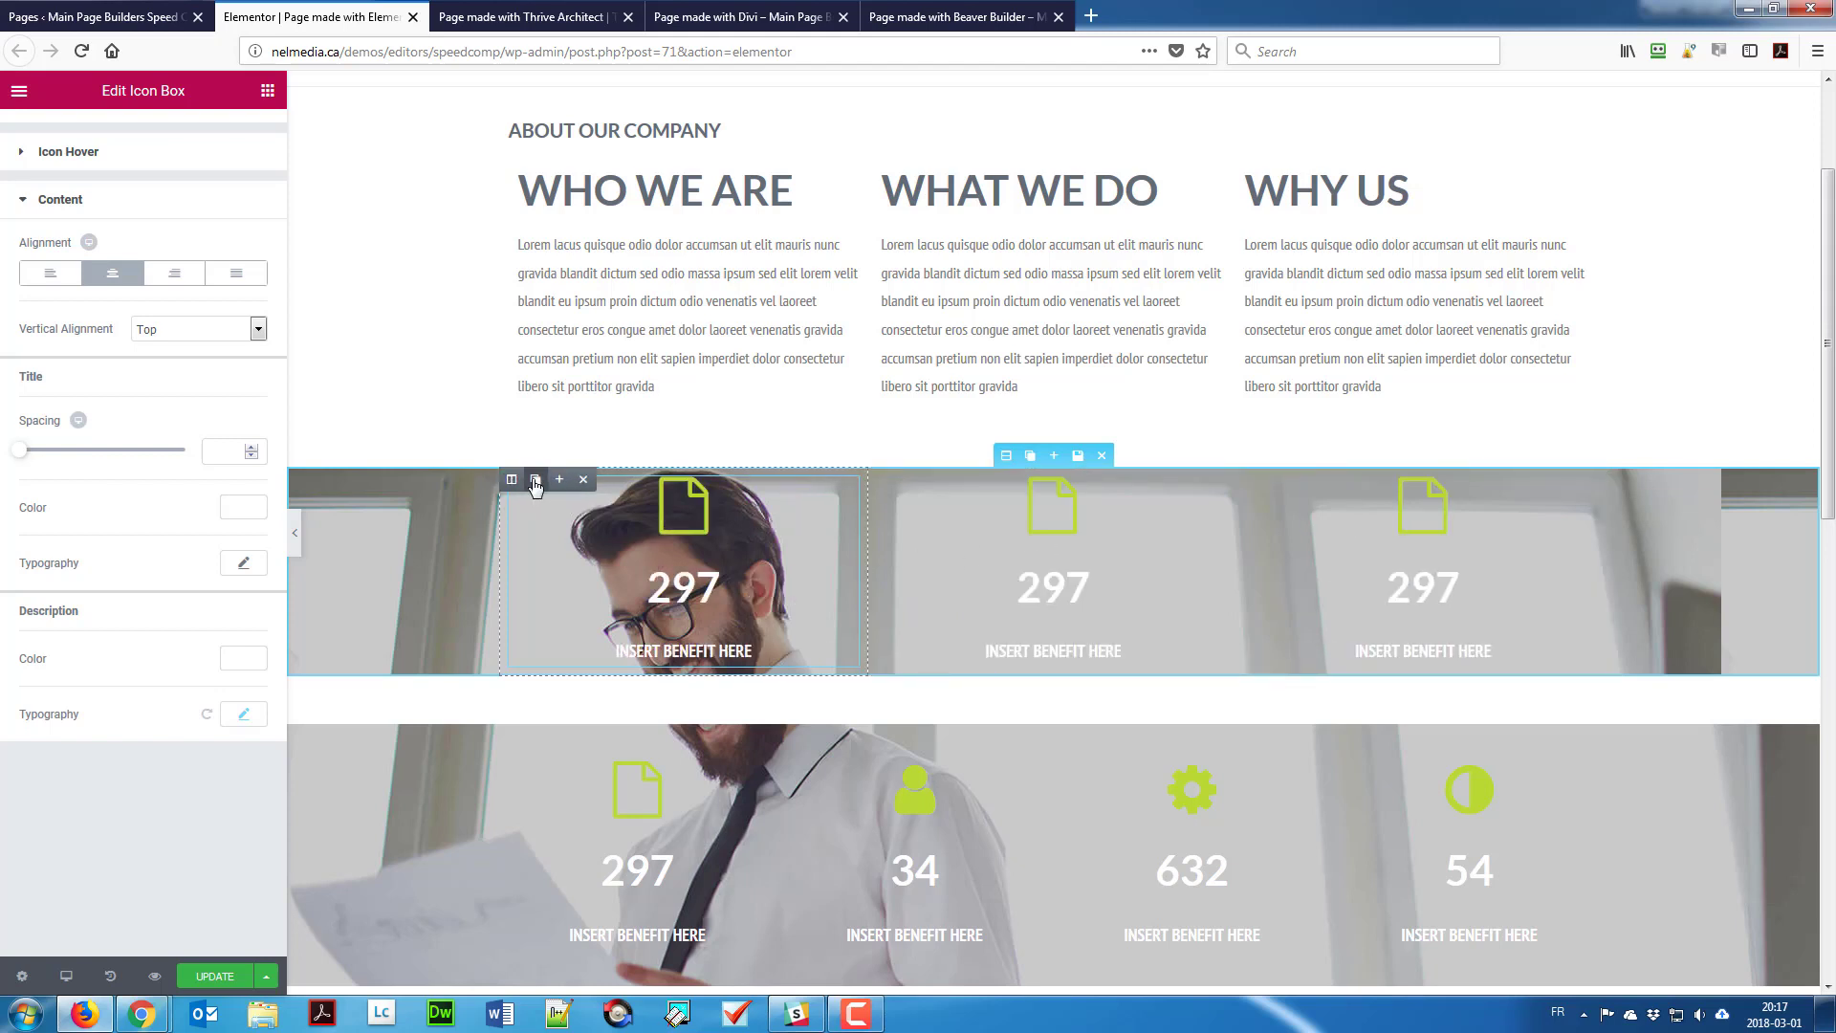
{"action": "left_click", "coordinate": [535, 481]}
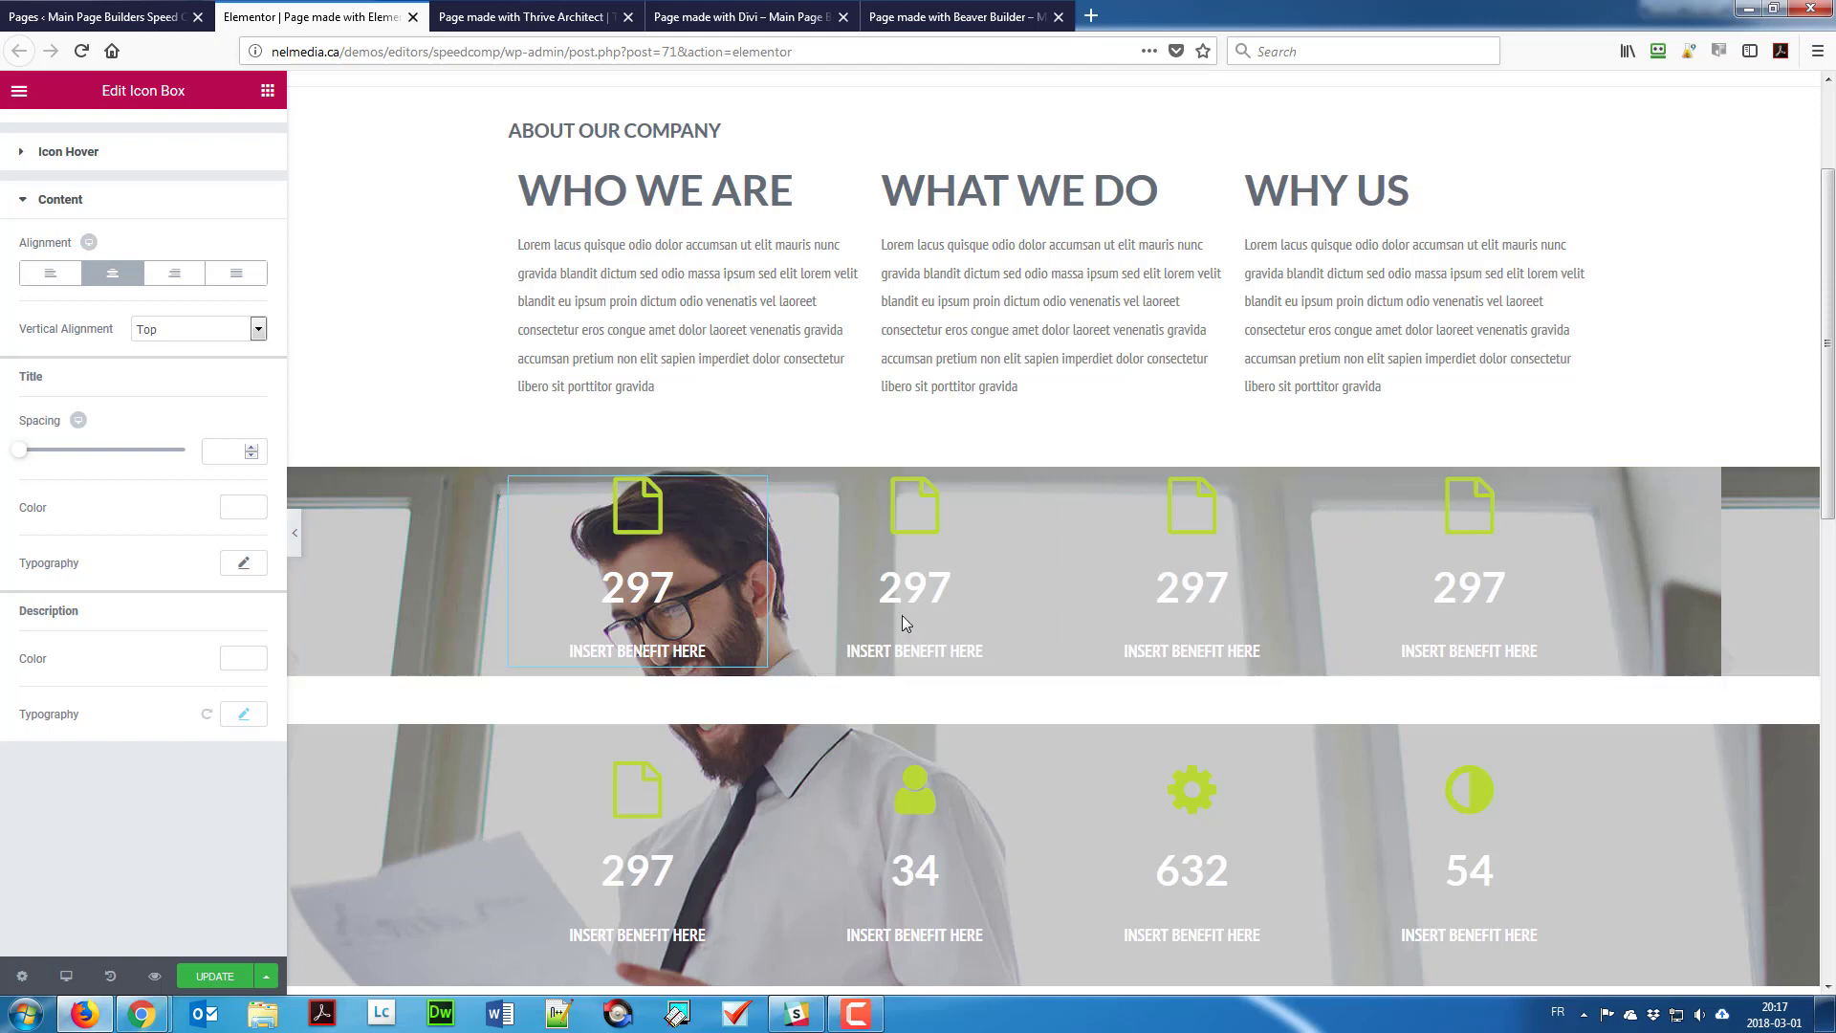
Step: Change the second icon box in the rebuilt section to the user icon with the title 34
{"action": "left_click", "coordinate": [914, 547]}
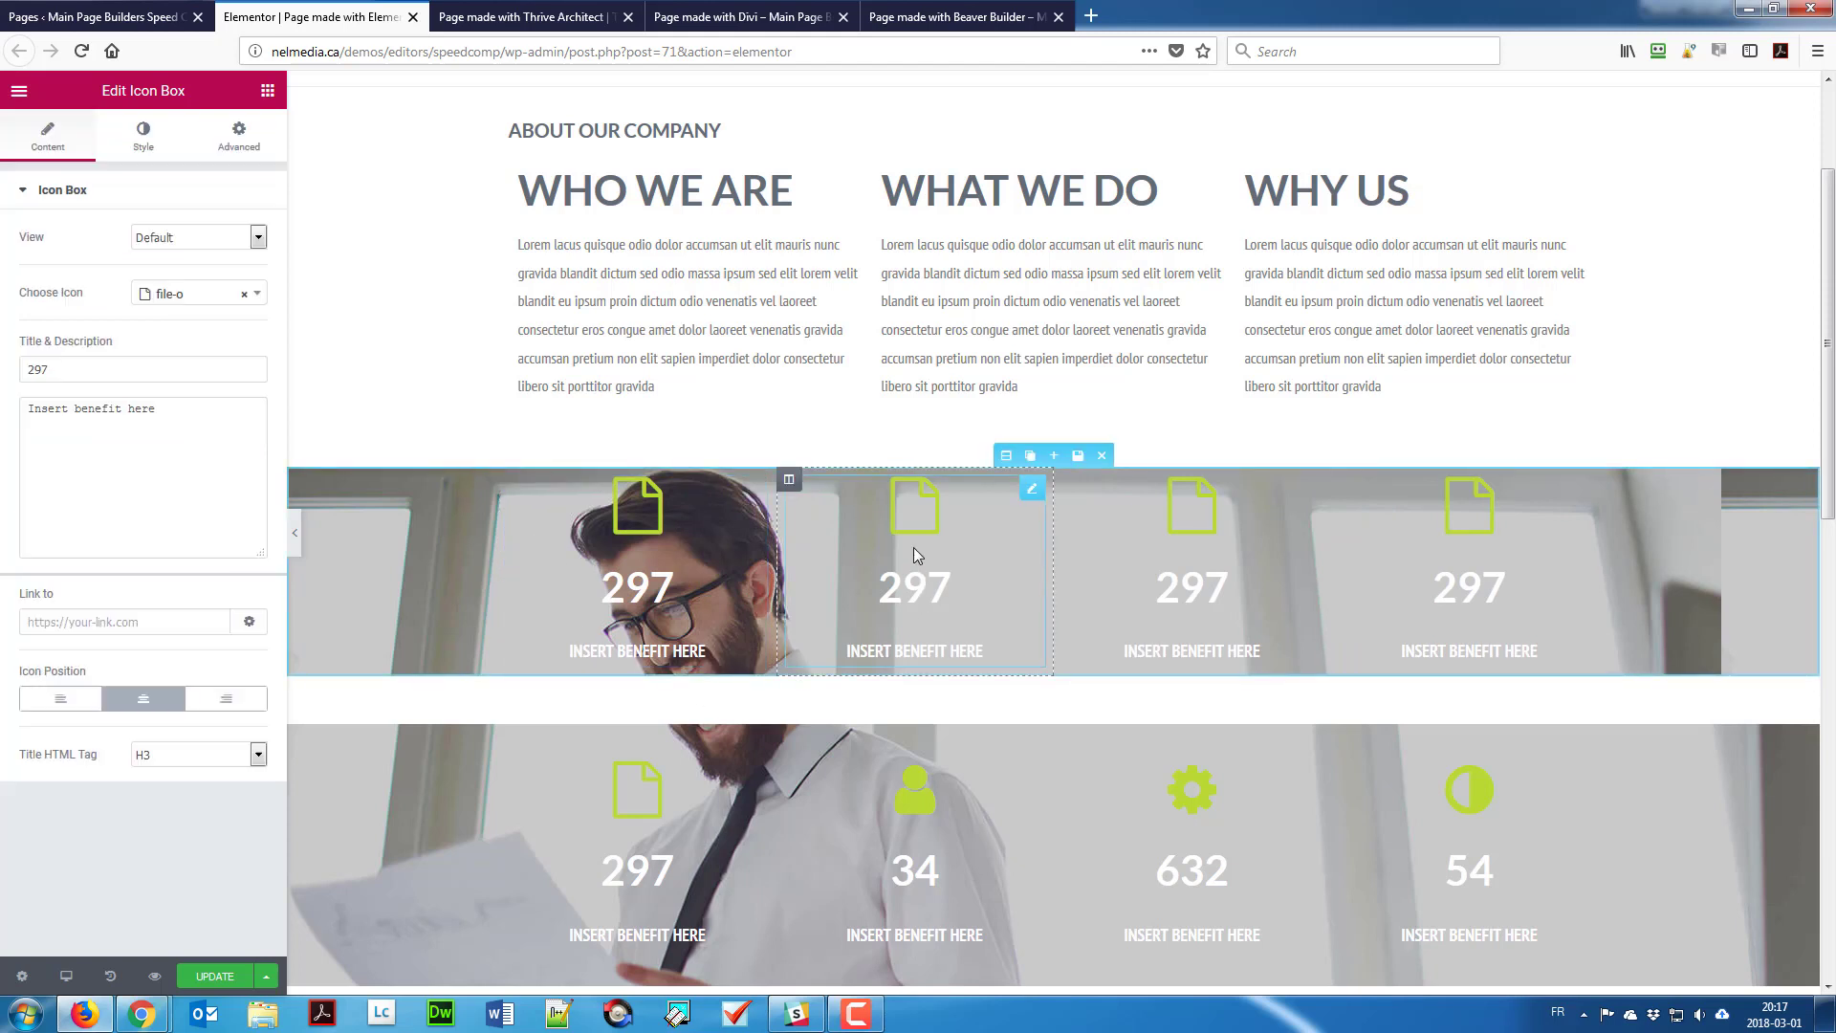
{"action": "left_click", "coordinate": [199, 297]}
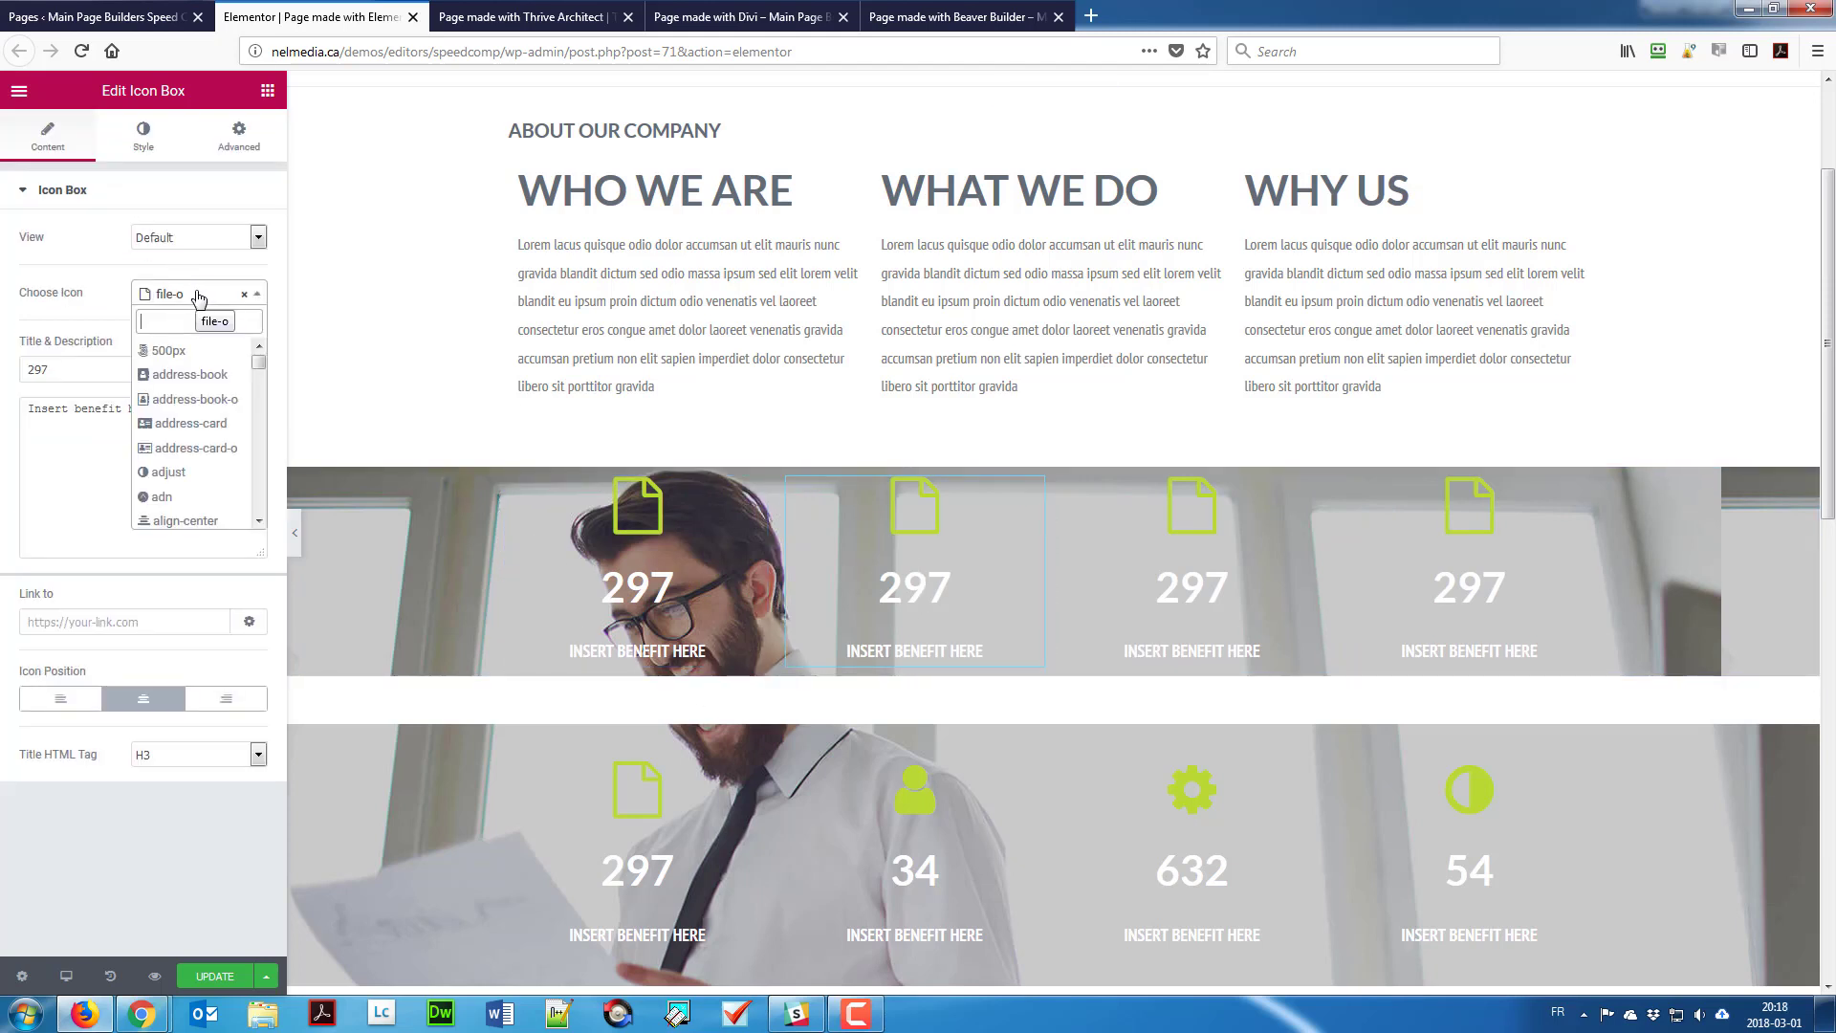
{"action": "type", "text": "use"}
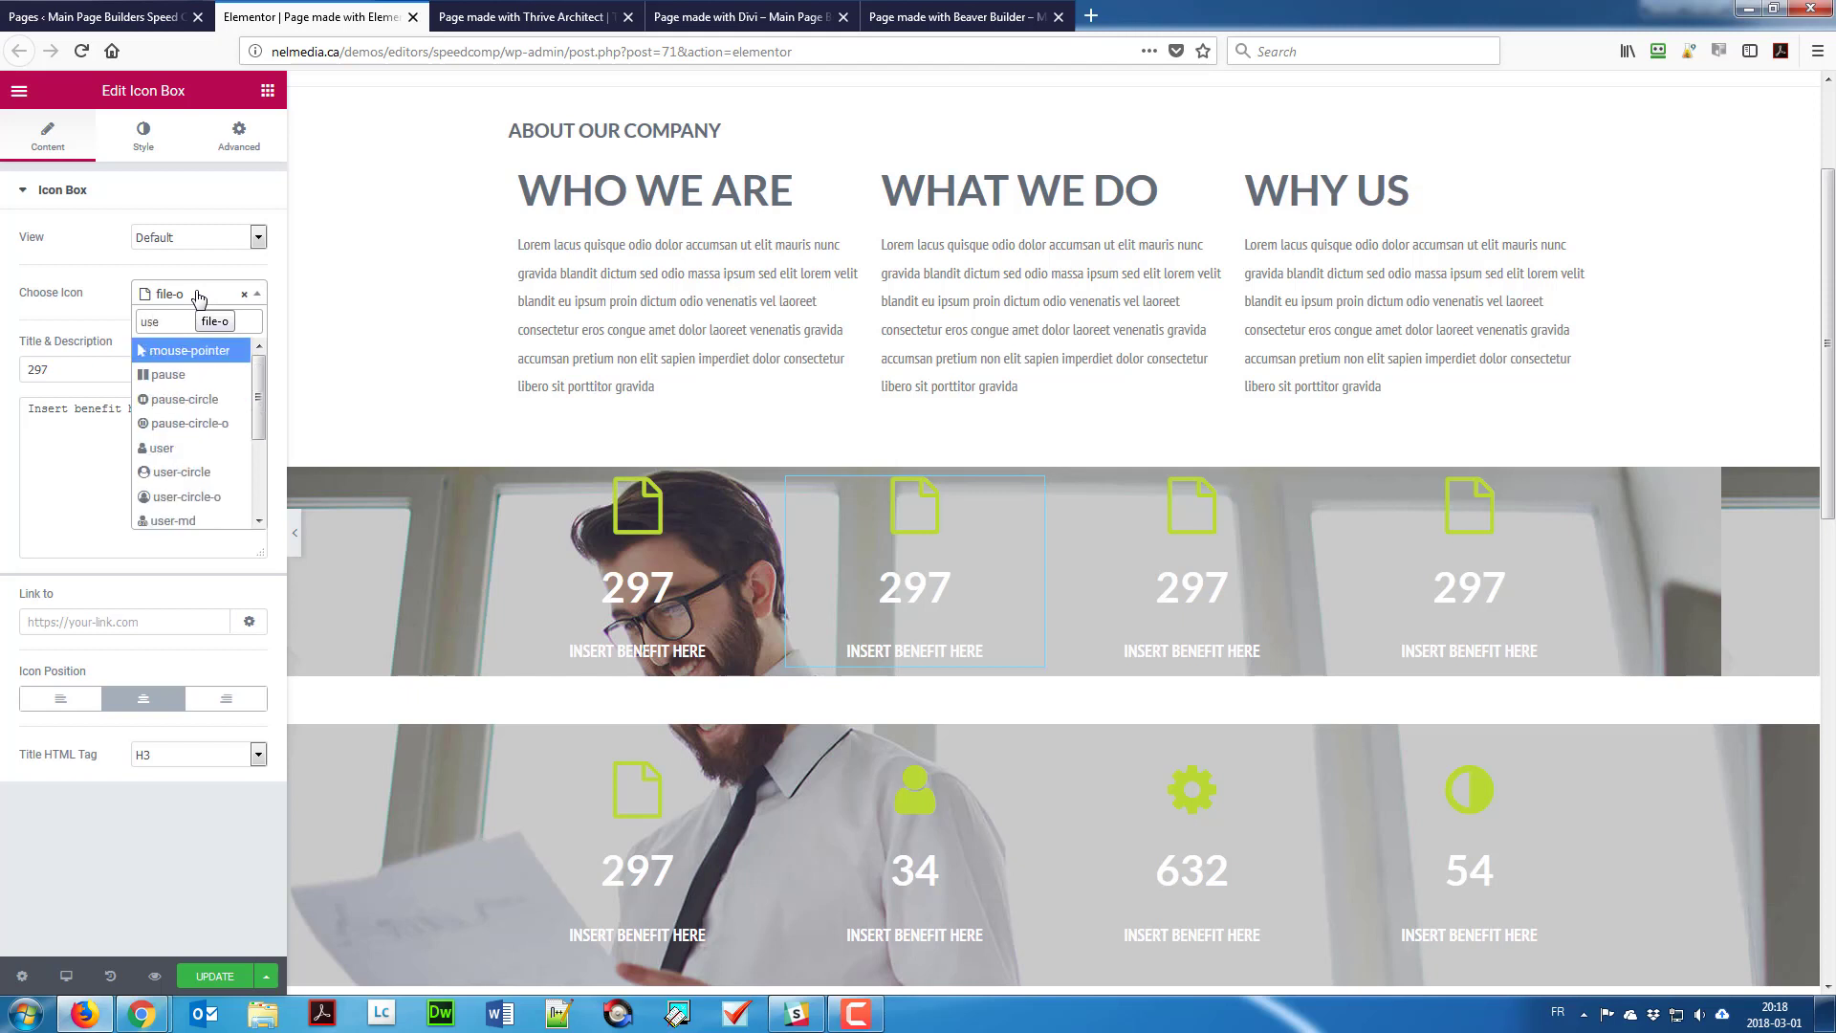
{"action": "left_click", "coordinate": [181, 450]}
{"action": "left_click_drag", "start_coordinate": [115, 369], "coordinate": [3, 374]}
{"action": "type", "text": "34"}
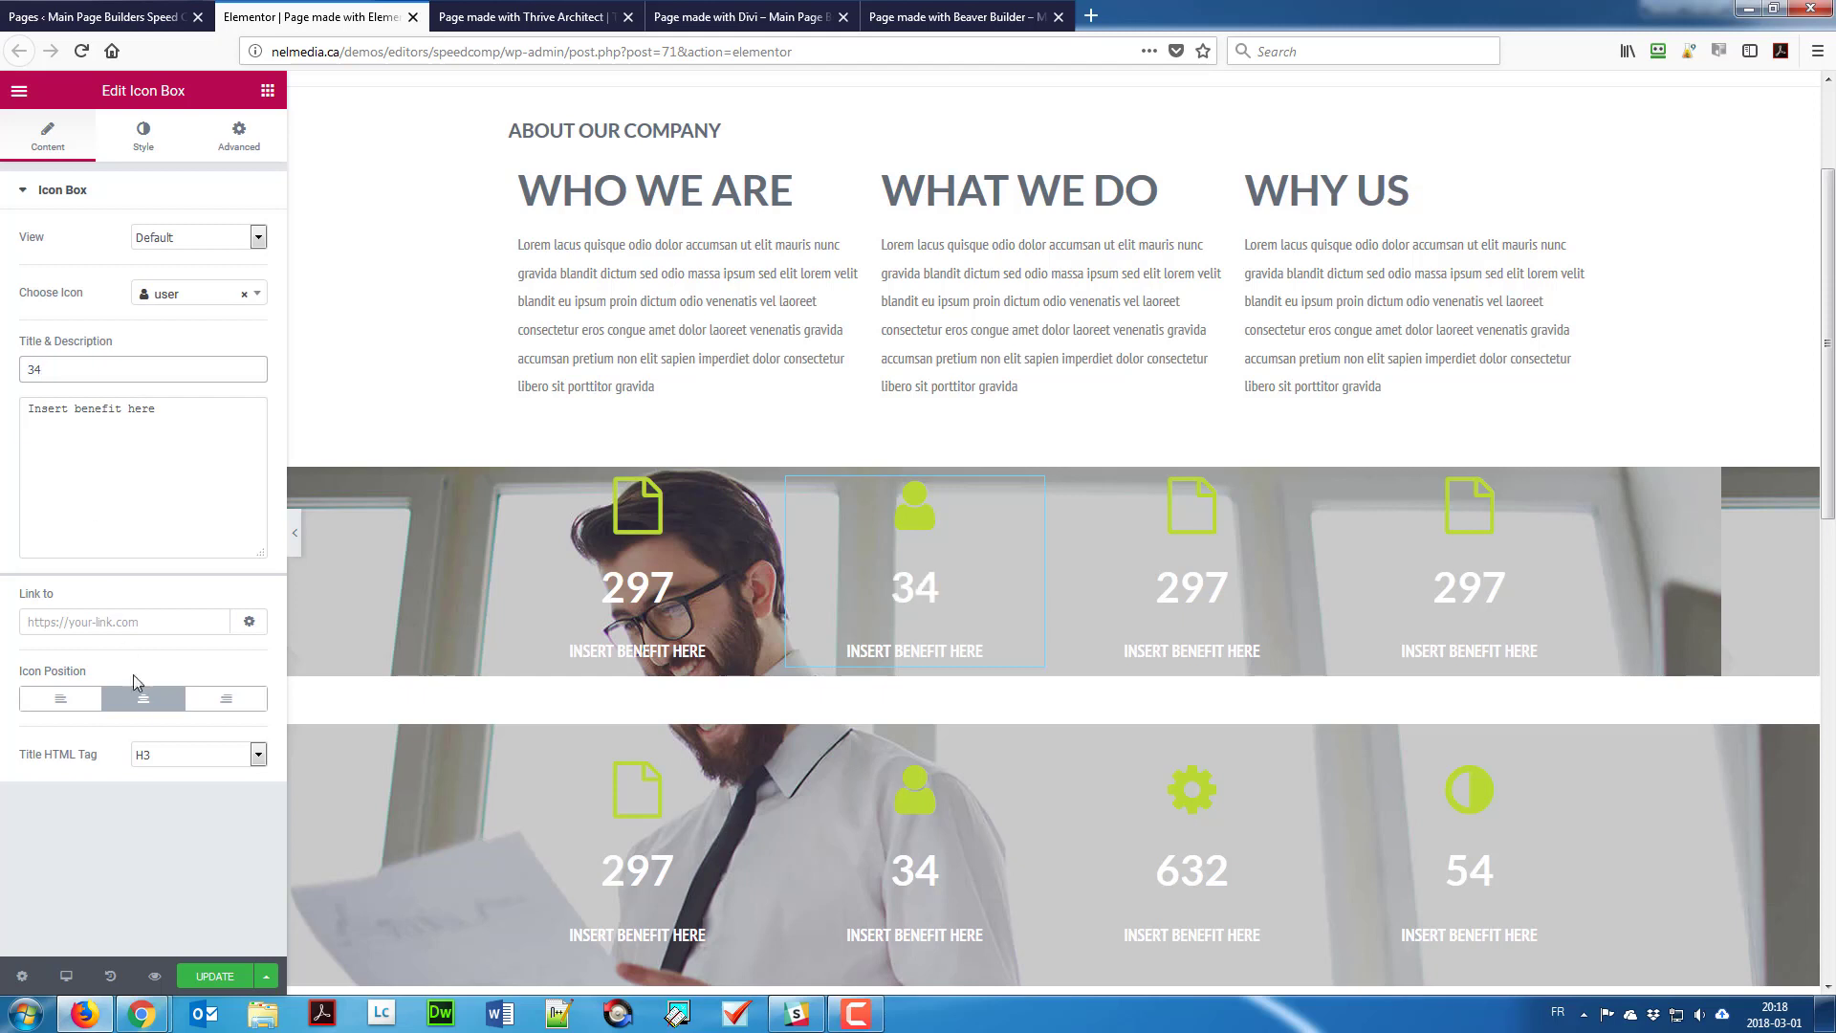
Step: Change the third icon box in the rebuilt section to the gear icon with the title 632
{"action": "left_click", "coordinate": [1111, 560]}
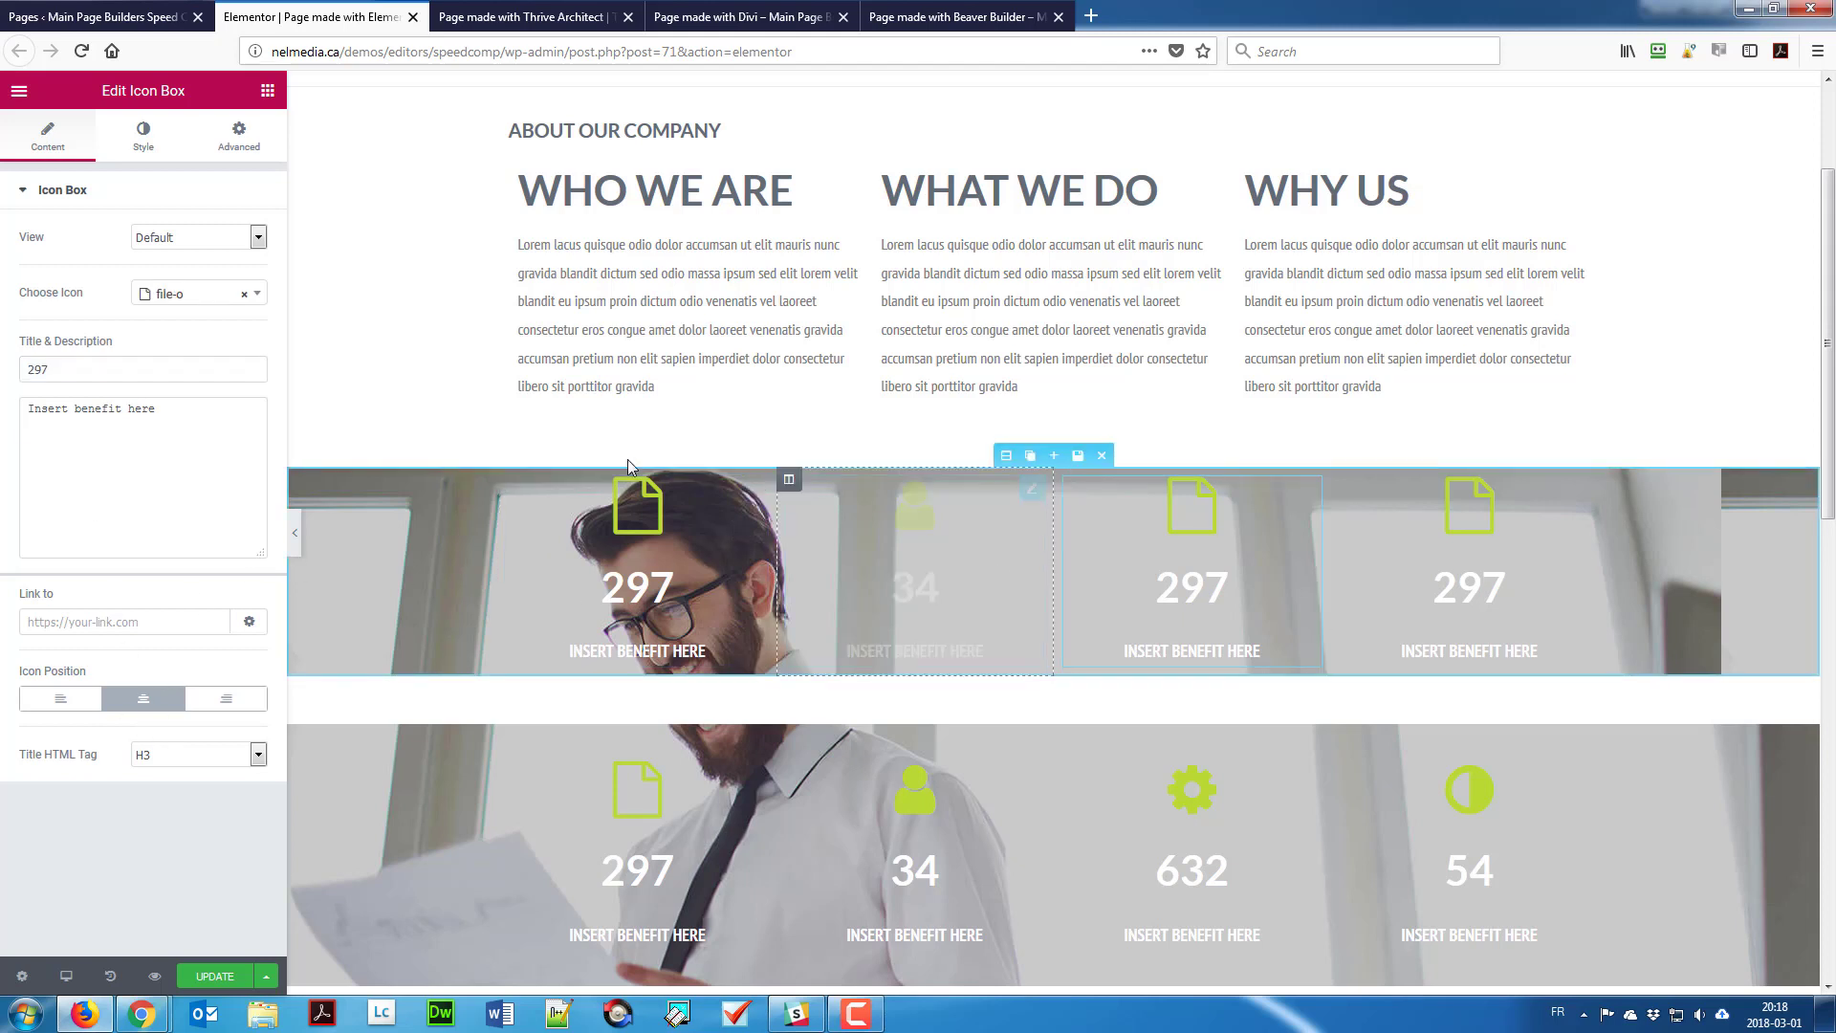
{"action": "left_click", "coordinate": [191, 304]}
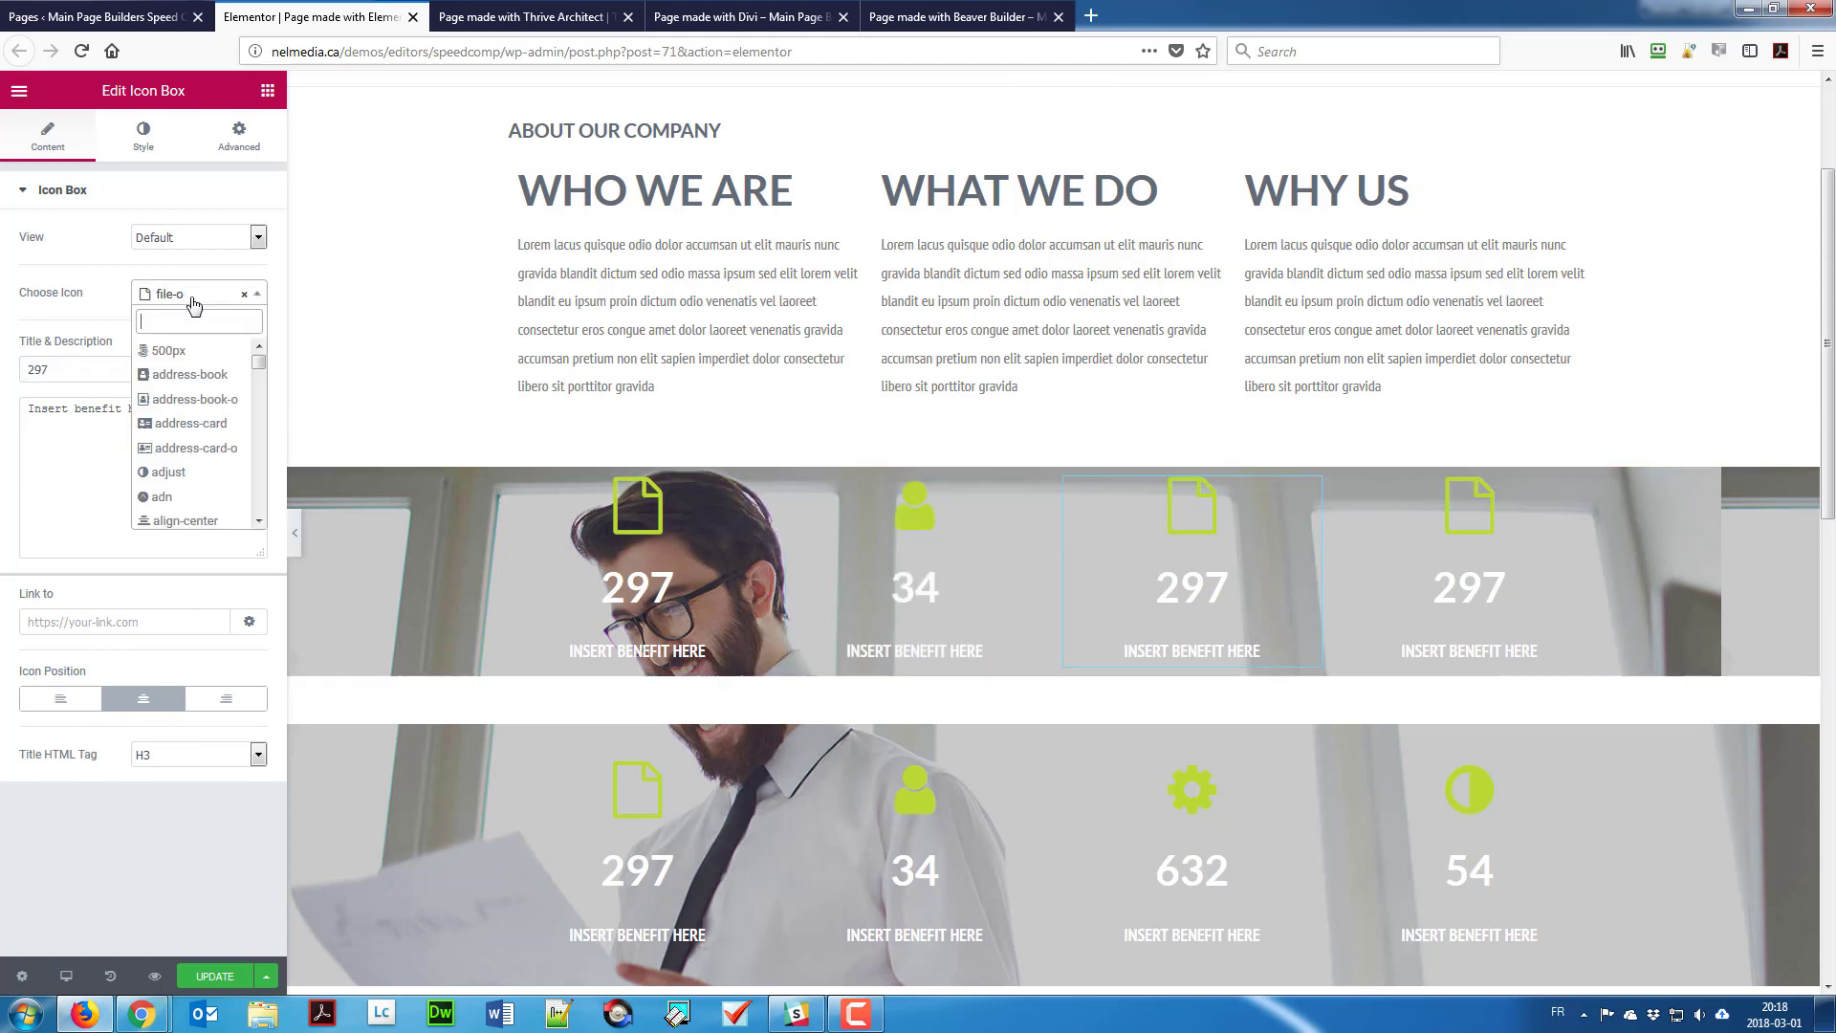
{"action": "type", "text": "ge"}
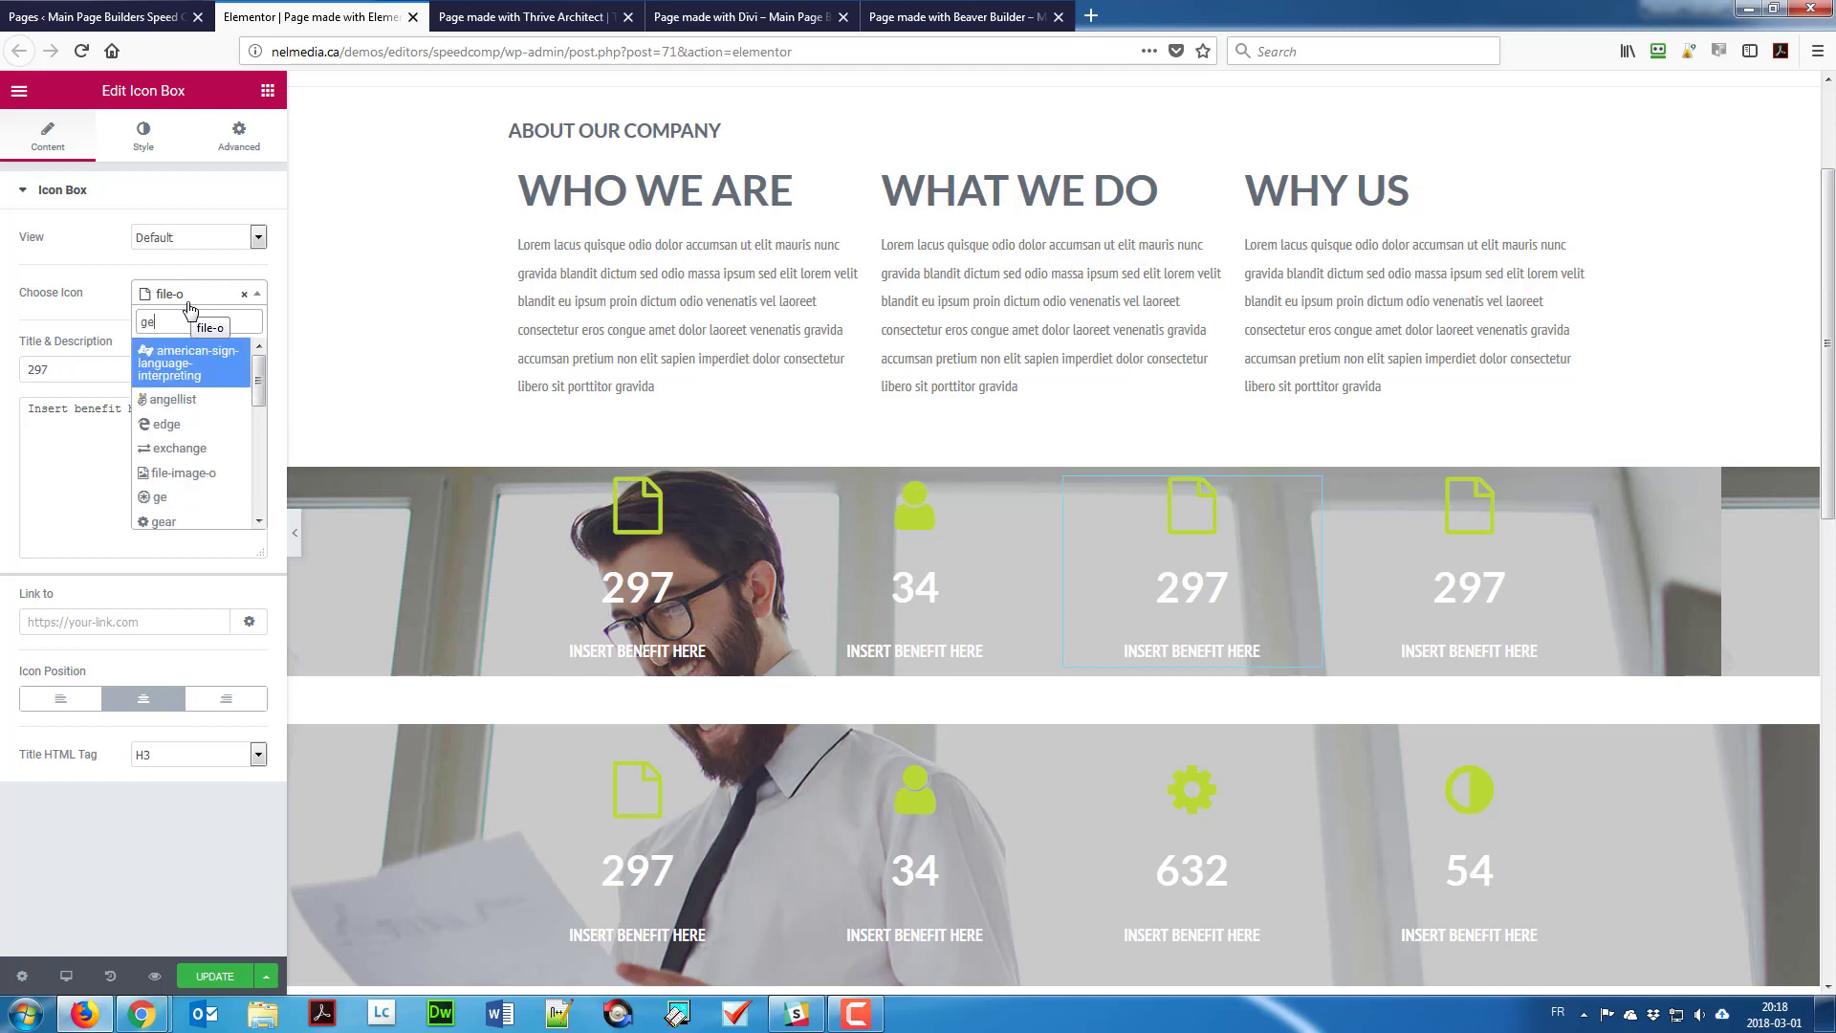
{"action": "type", "text": "ar"}
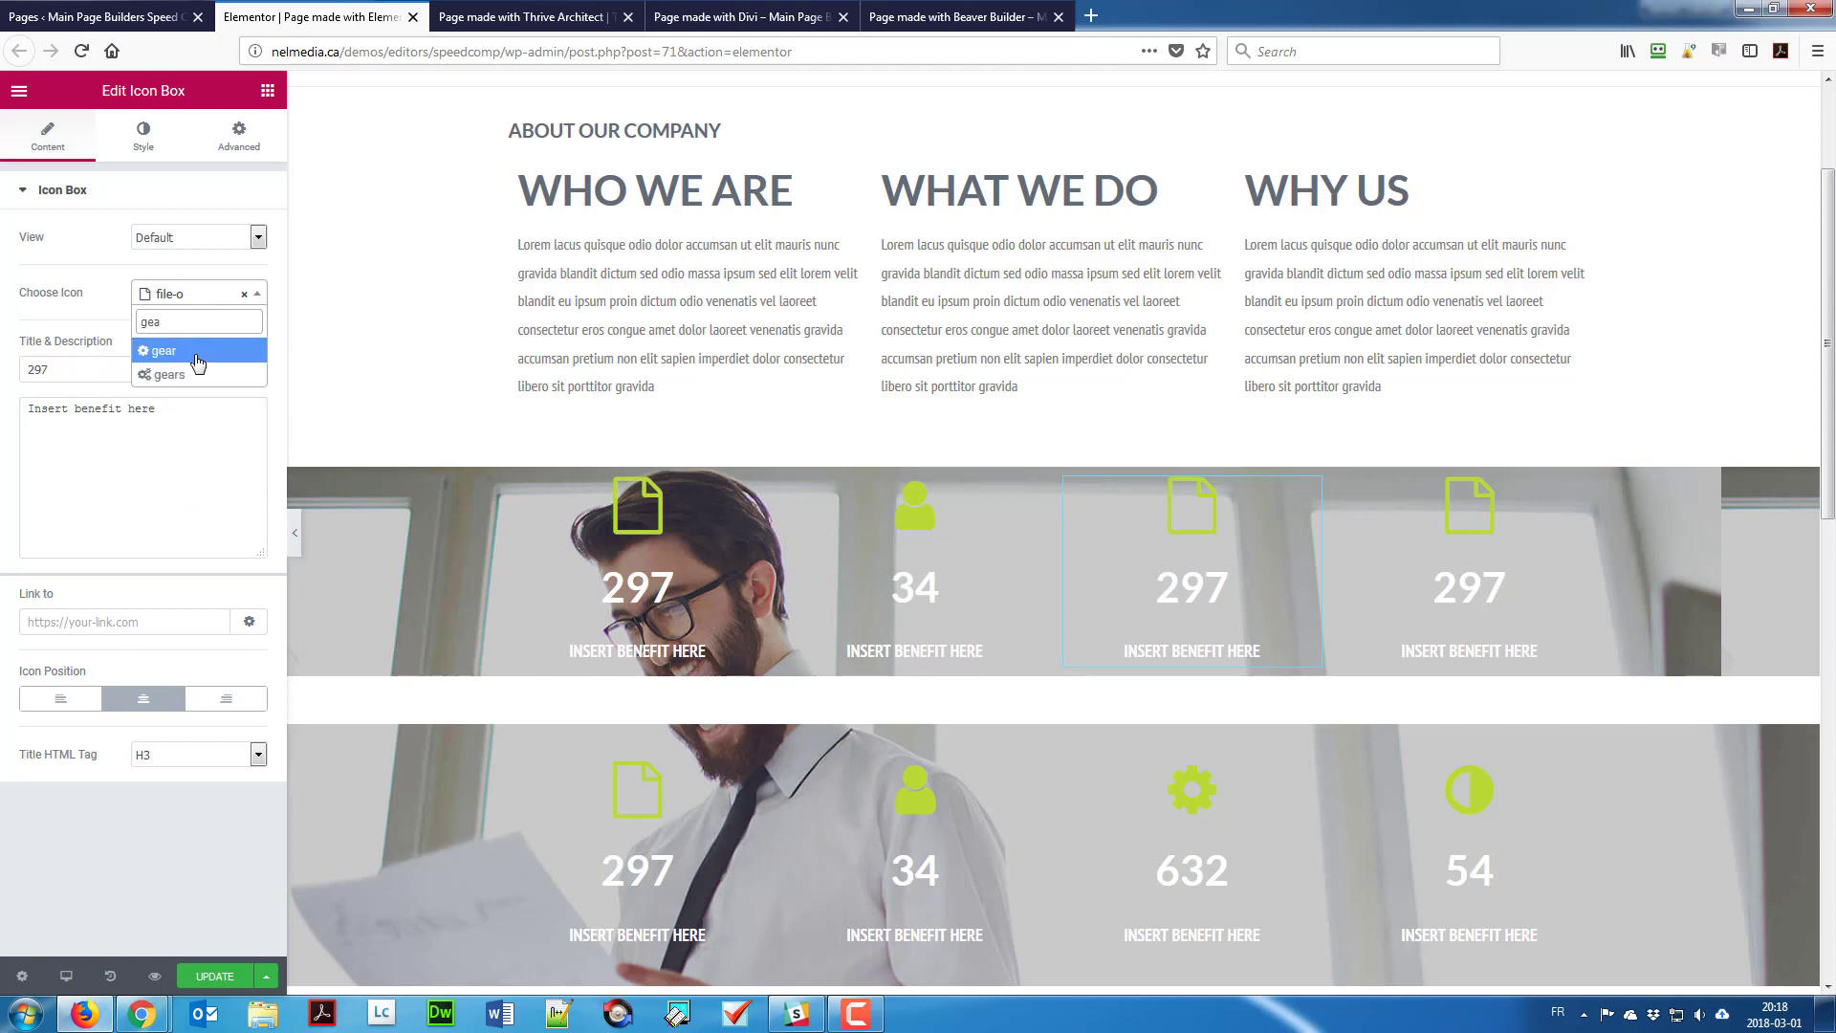
{"action": "left_click", "coordinate": [192, 353]}
{"action": "left_click_drag", "start_coordinate": [144, 370], "coordinate": [3, 387]}
{"action": "type", "text": "632"}
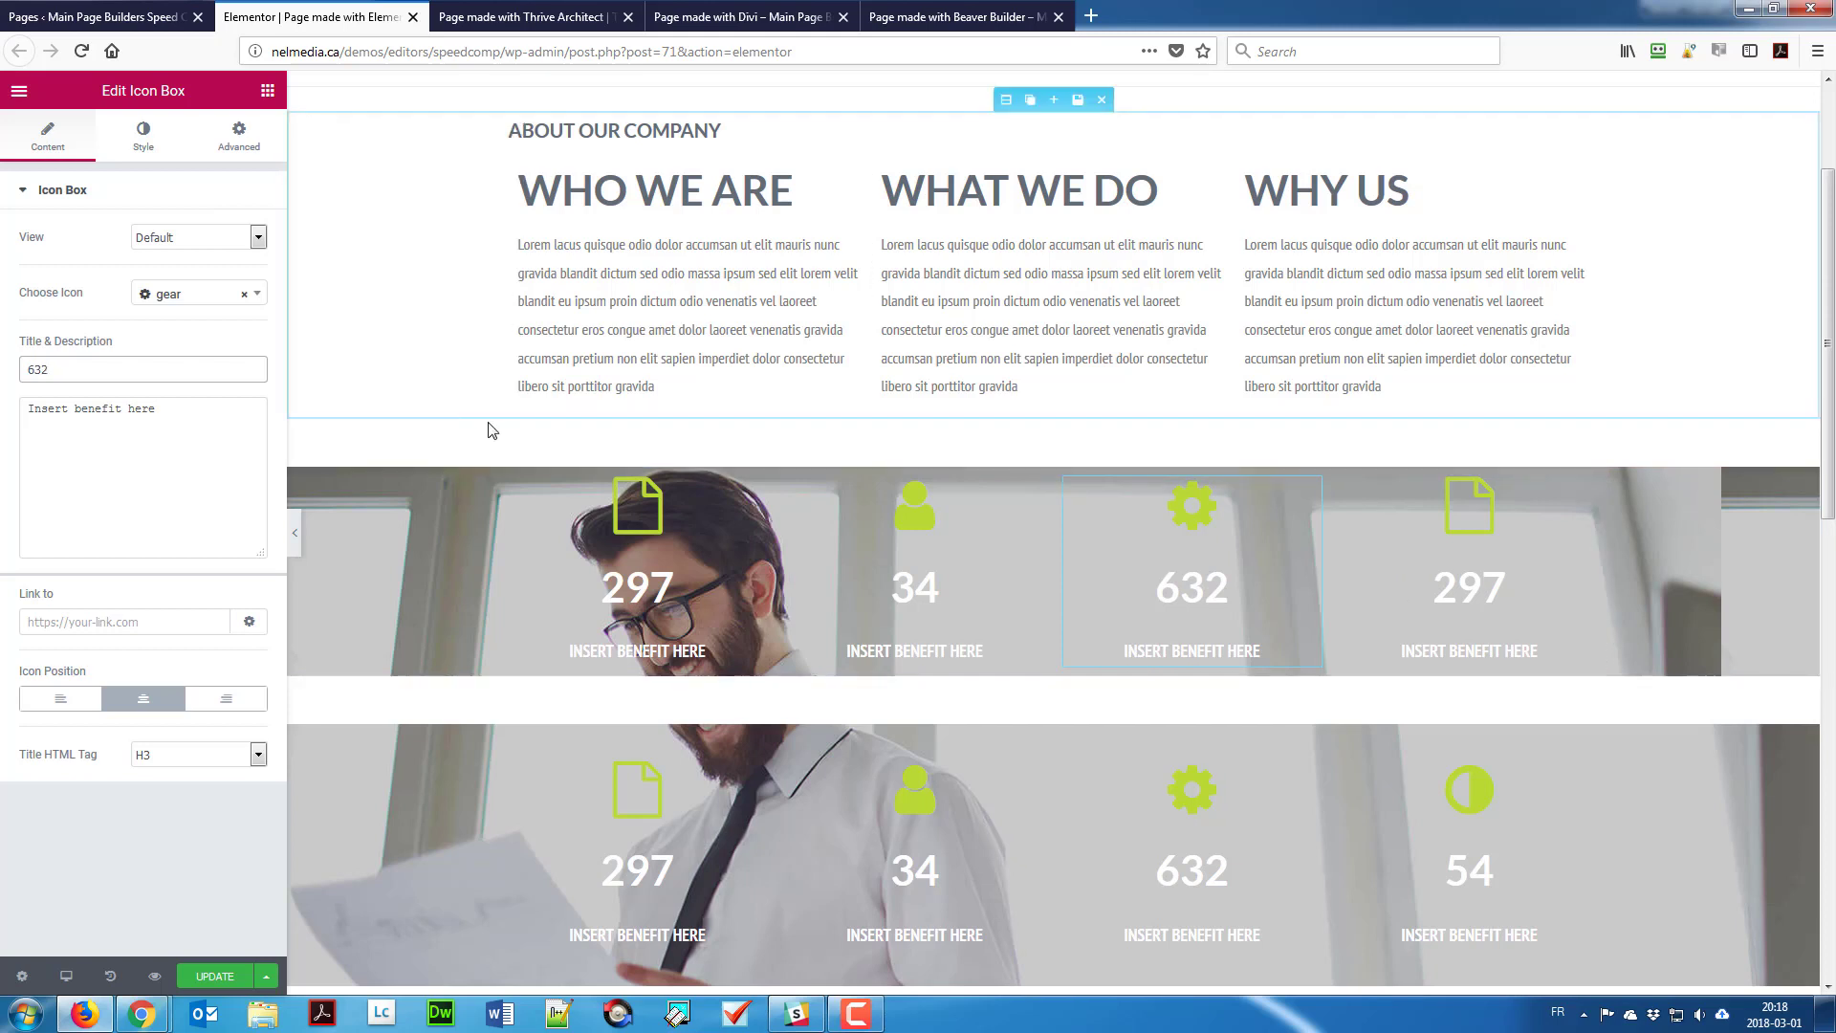
Step: Change the fourth icon box in the rebuilt section to the adjust icon with the title 54
{"action": "left_click", "coordinate": [1455, 516]}
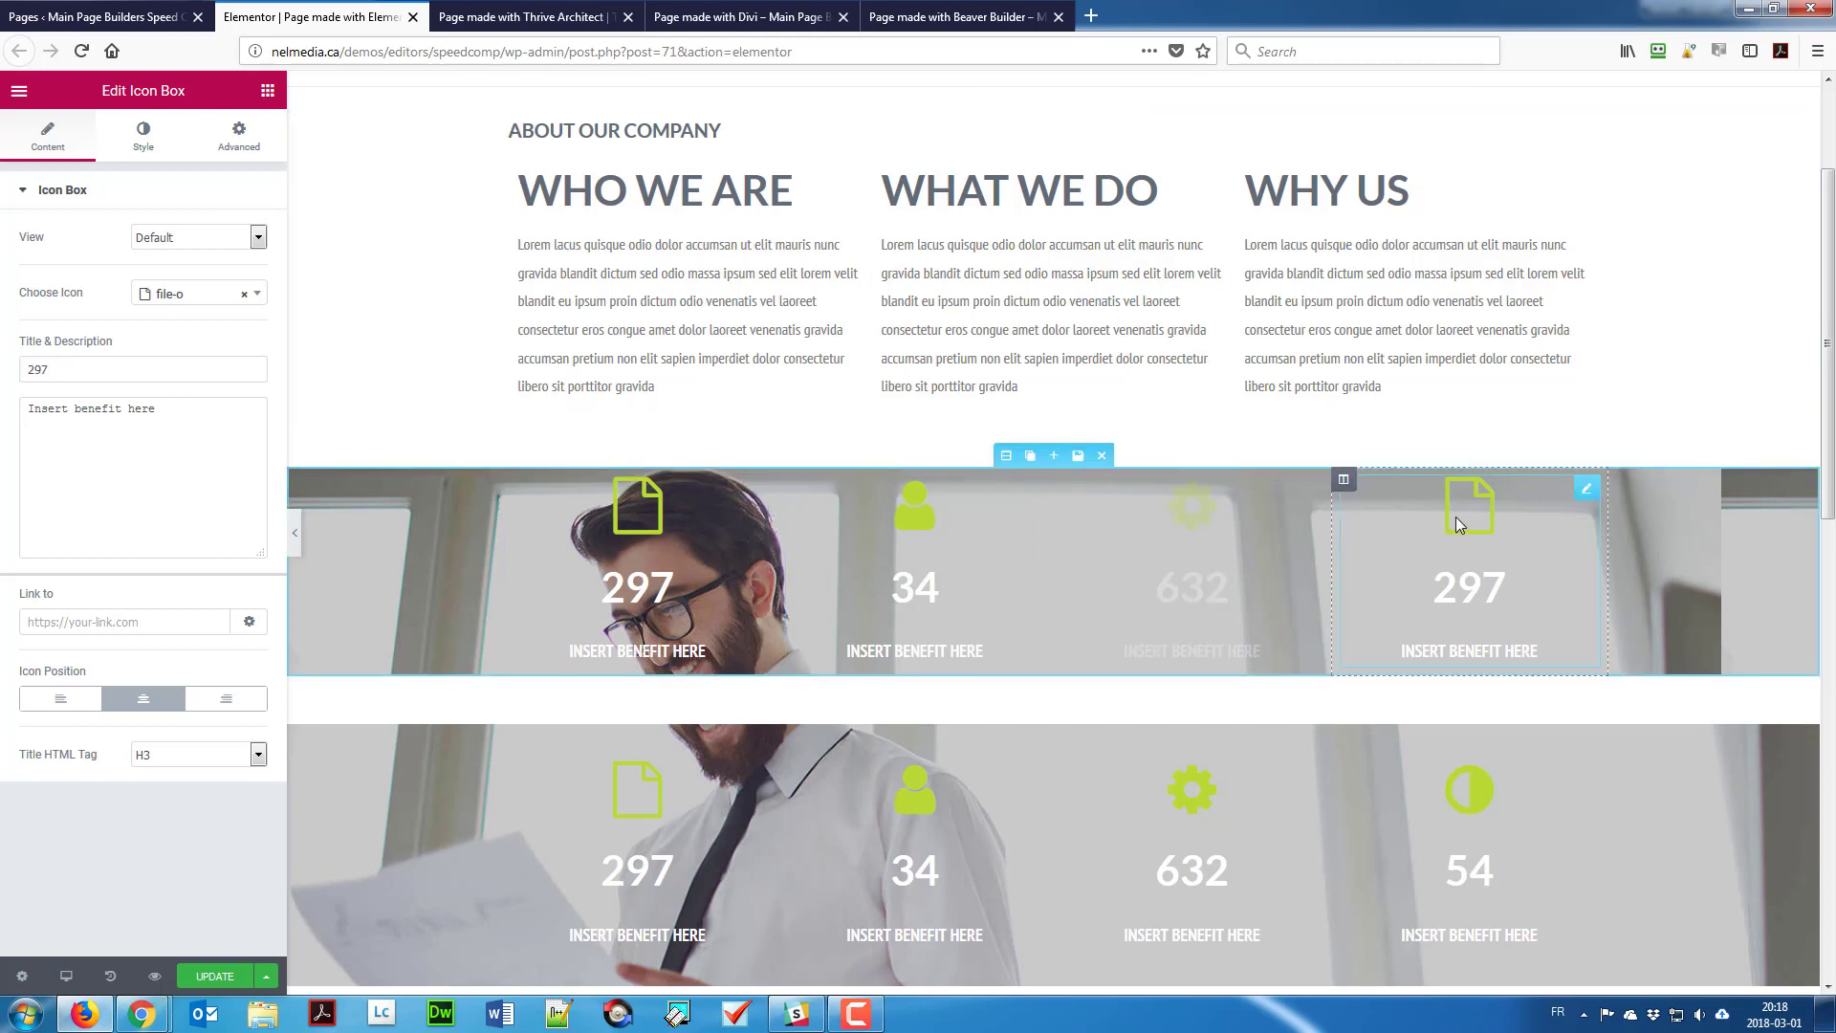
{"action": "left_click", "coordinate": [240, 302]}
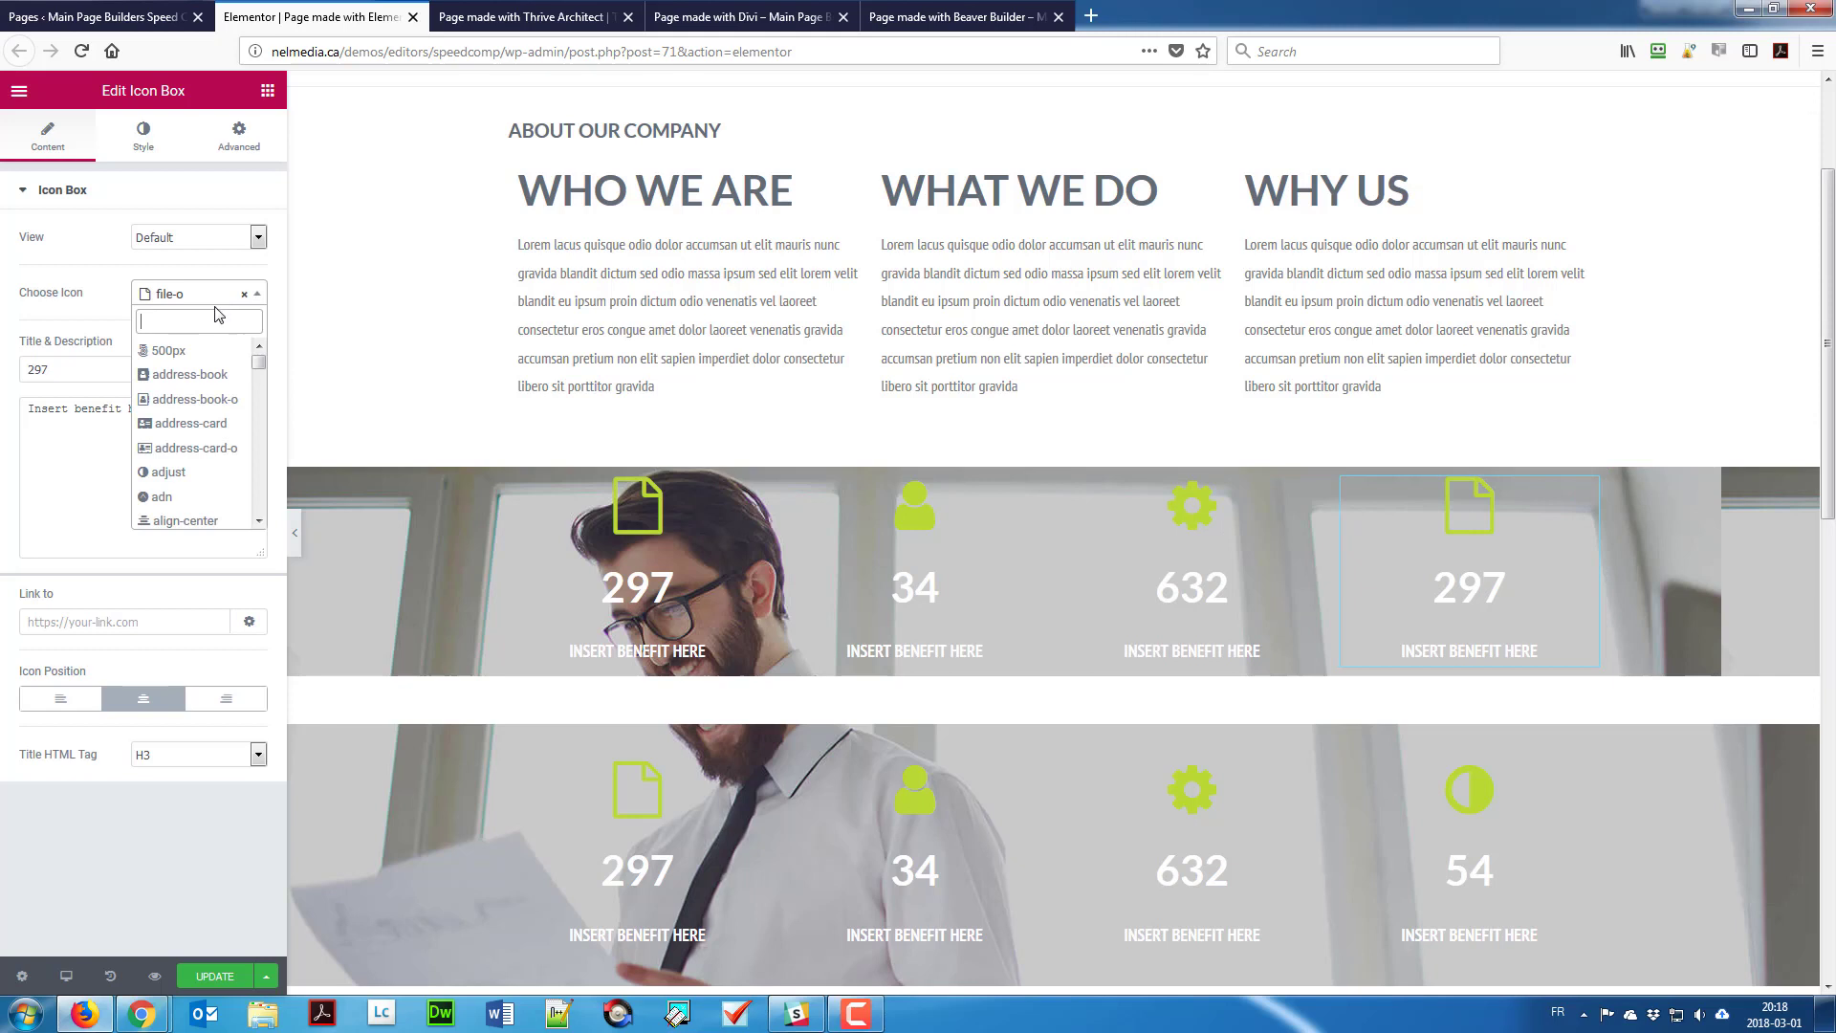
{"action": "left_click", "coordinate": [161, 474]}
{"action": "left_click_drag", "start_coordinate": [146, 358], "coordinate": [3, 368]}
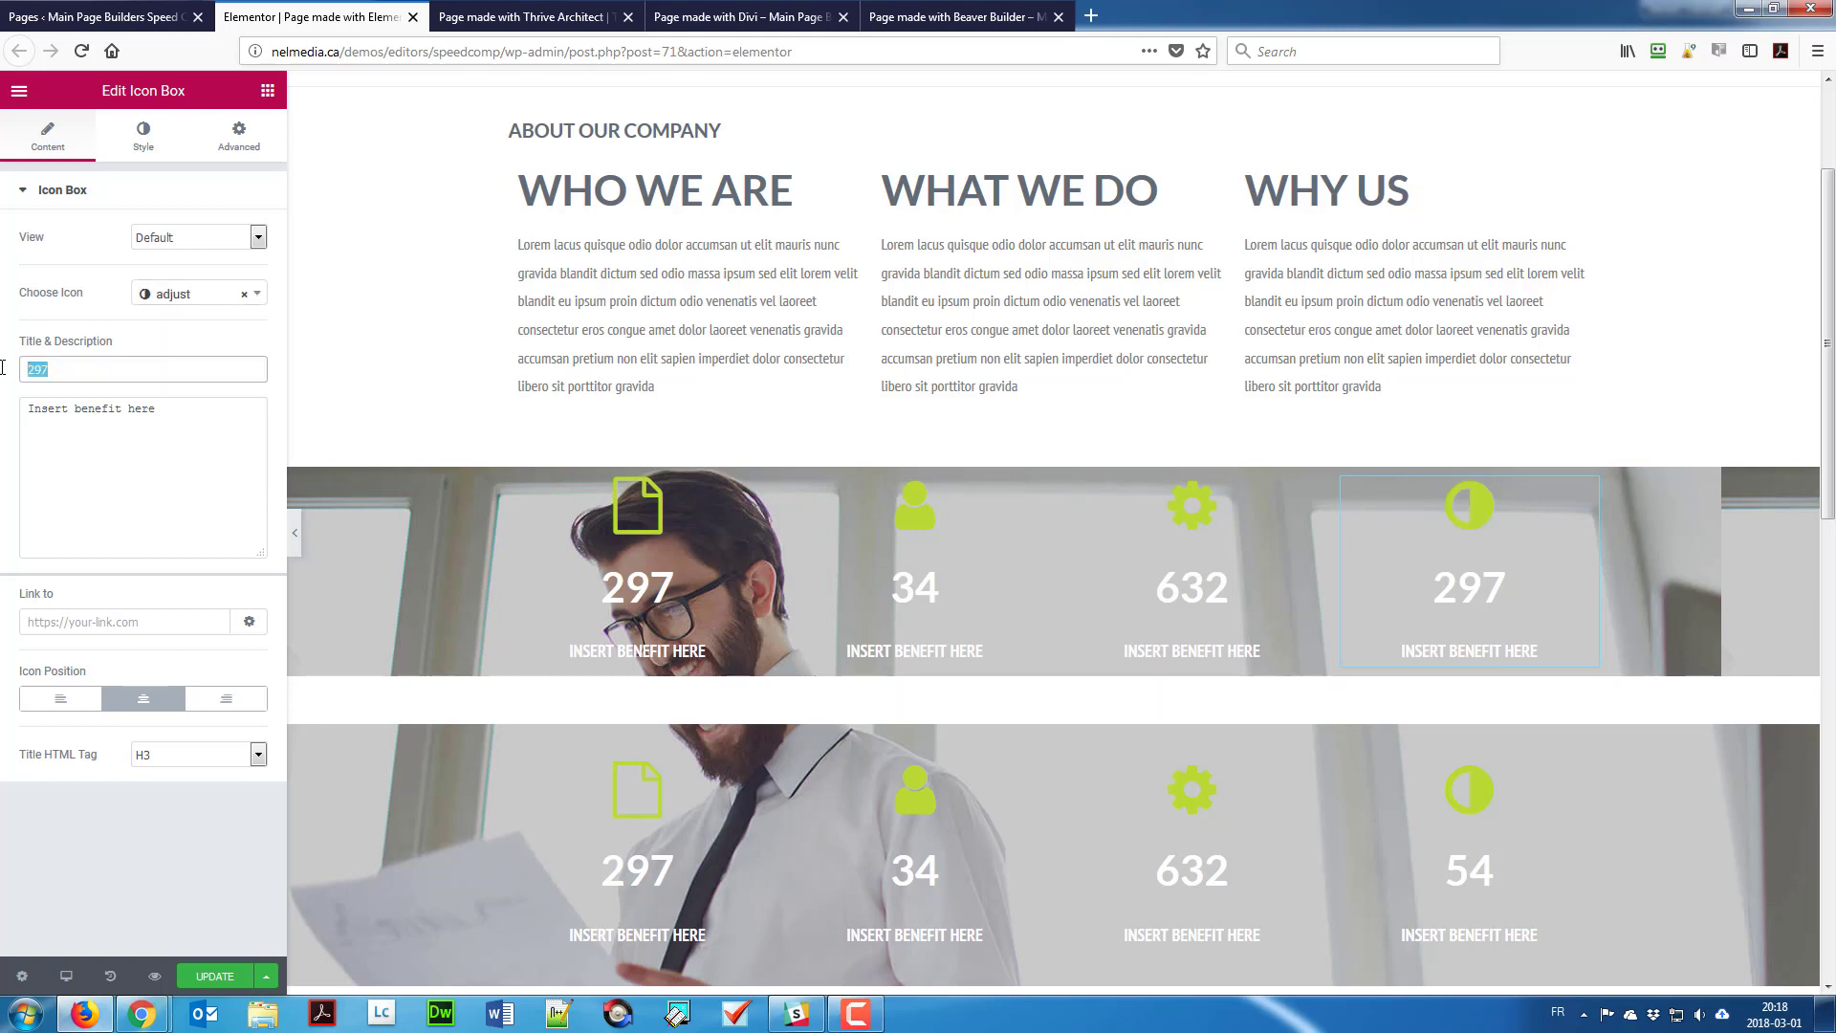
{"action": "type", "text": "54"}
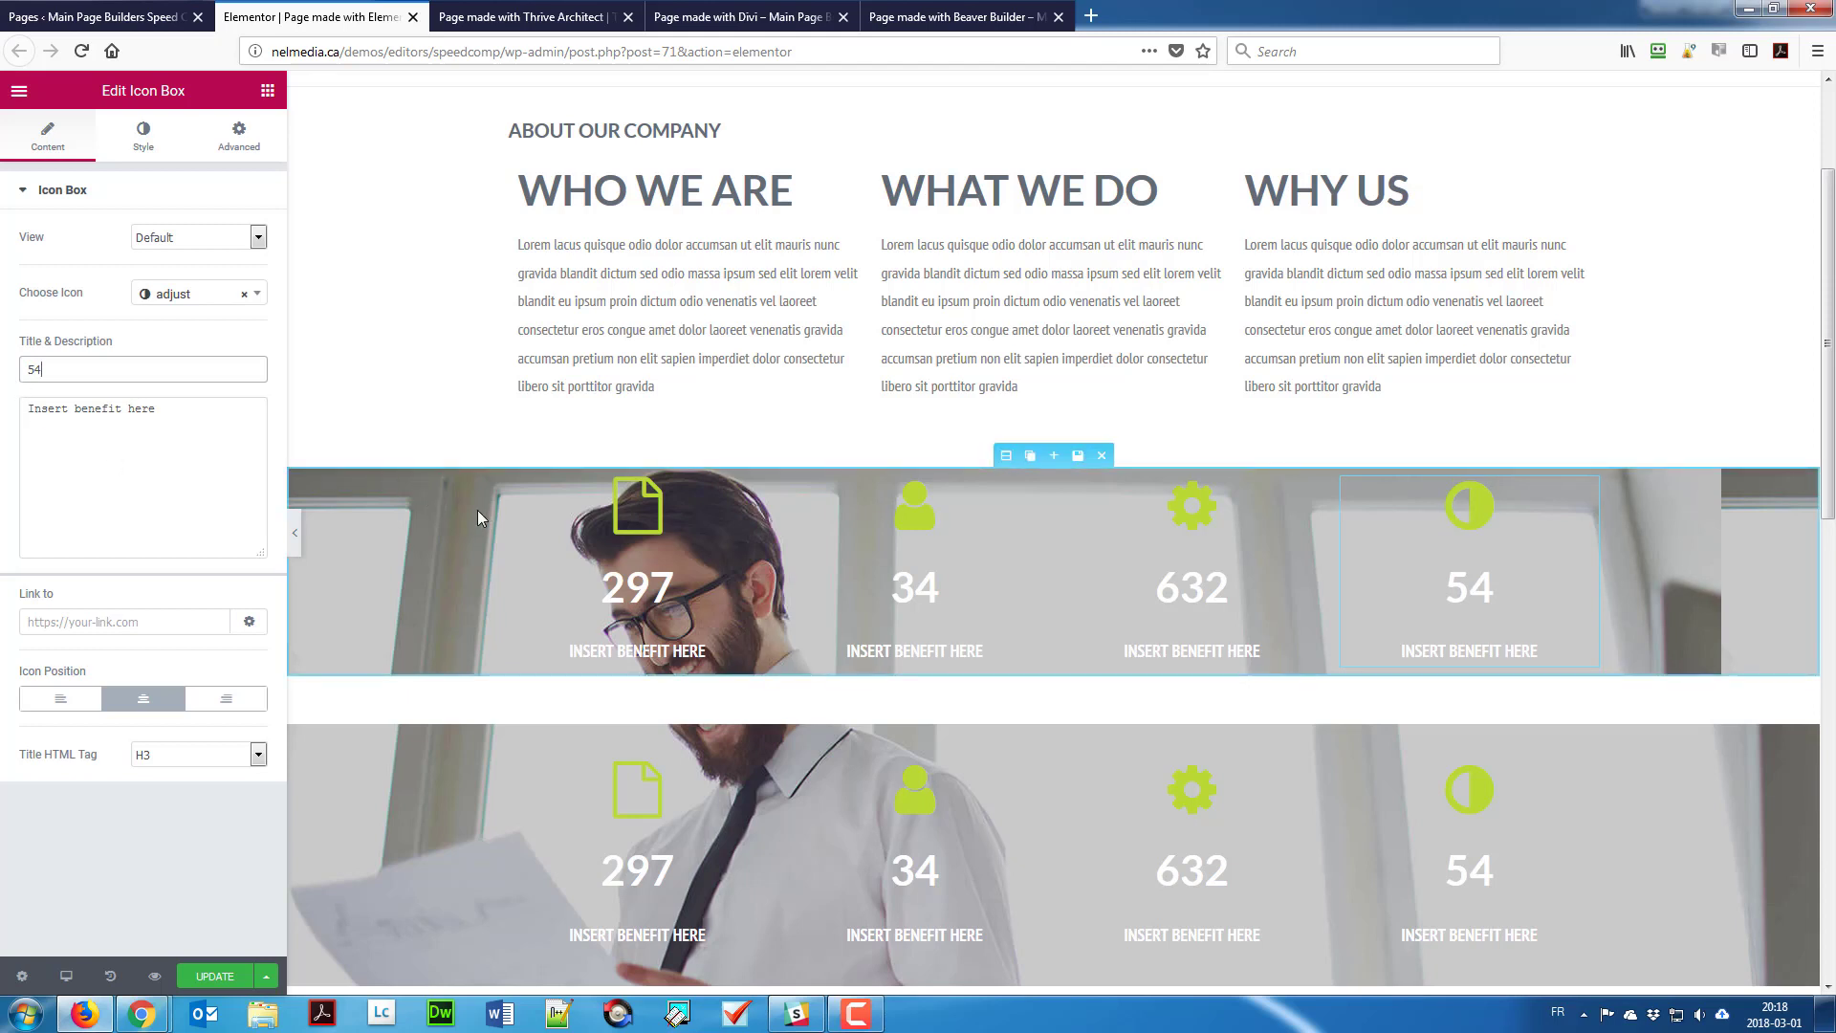
Step: Check the original counter section's height setting and give the rebuilt section the same Min Height of 274 px
{"action": "scroll", "coordinate": [477, 515], "scroll_direction": "down", "scroll_amount": 2}
{"action": "scroll", "coordinate": [473, 509], "scroll_direction": "up", "scroll_amount": 2}
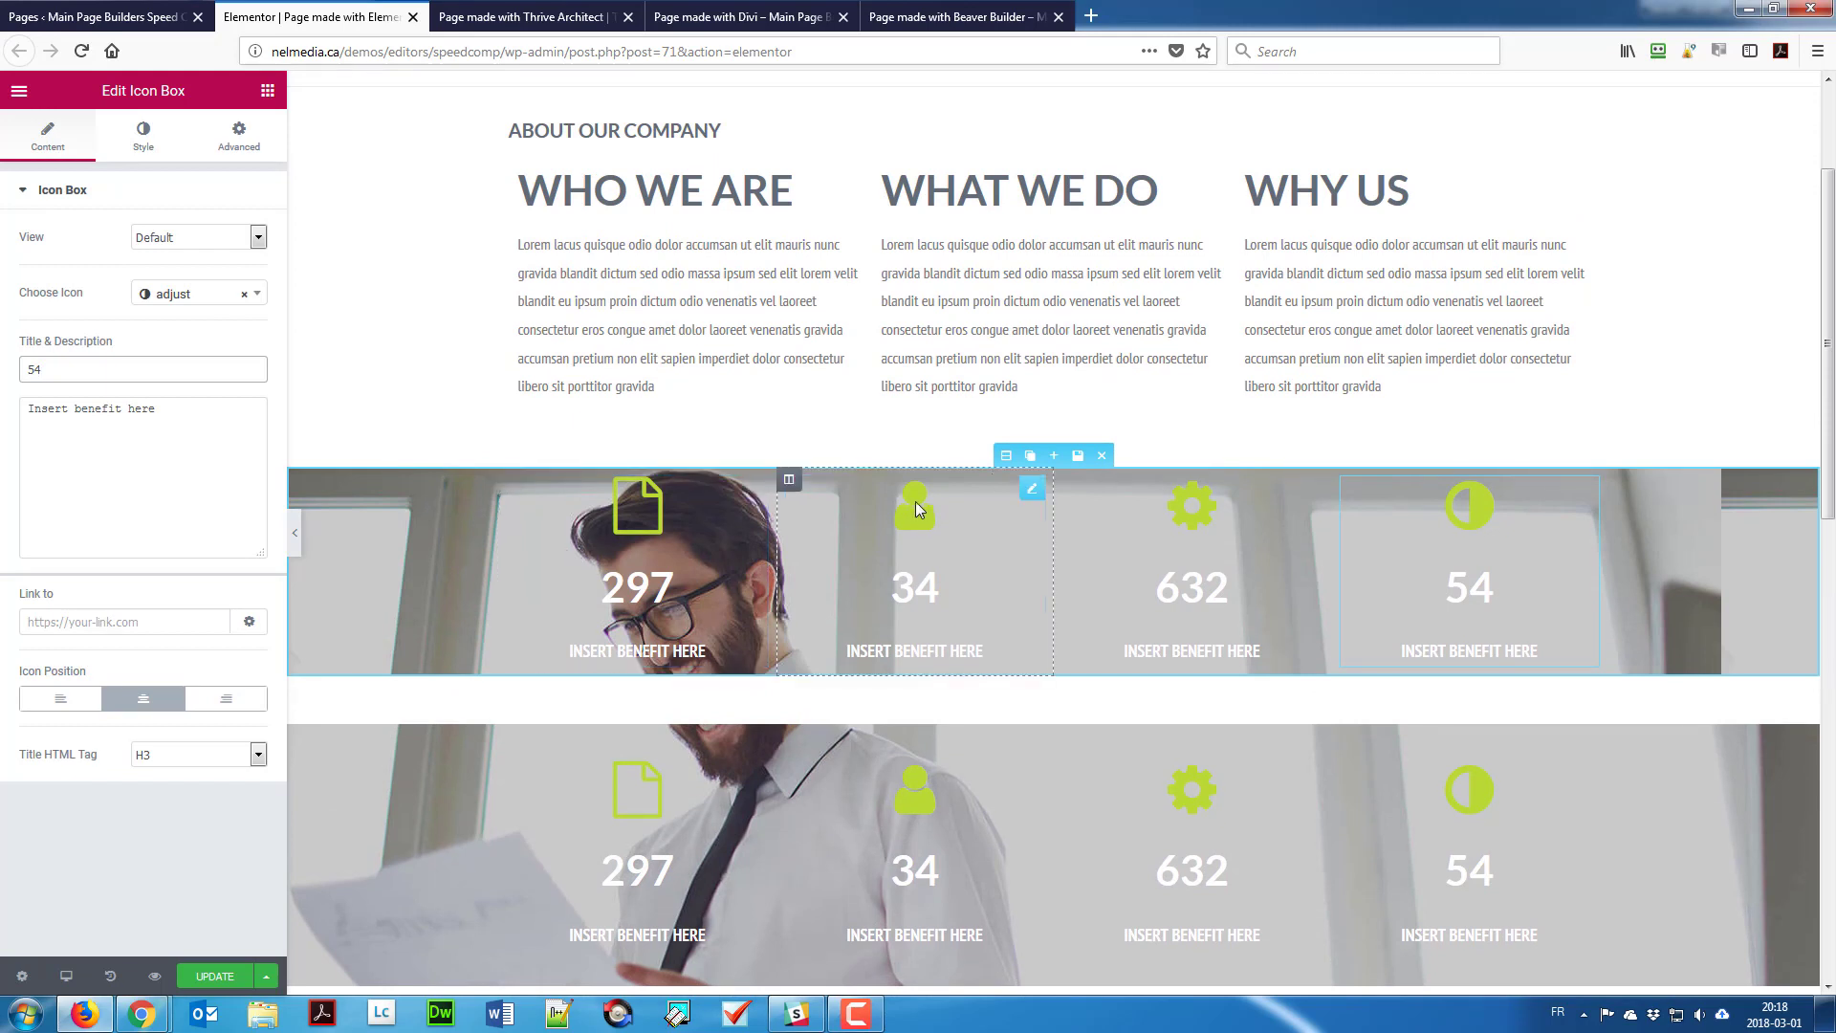
{"action": "left_click", "coordinate": [1006, 455]}
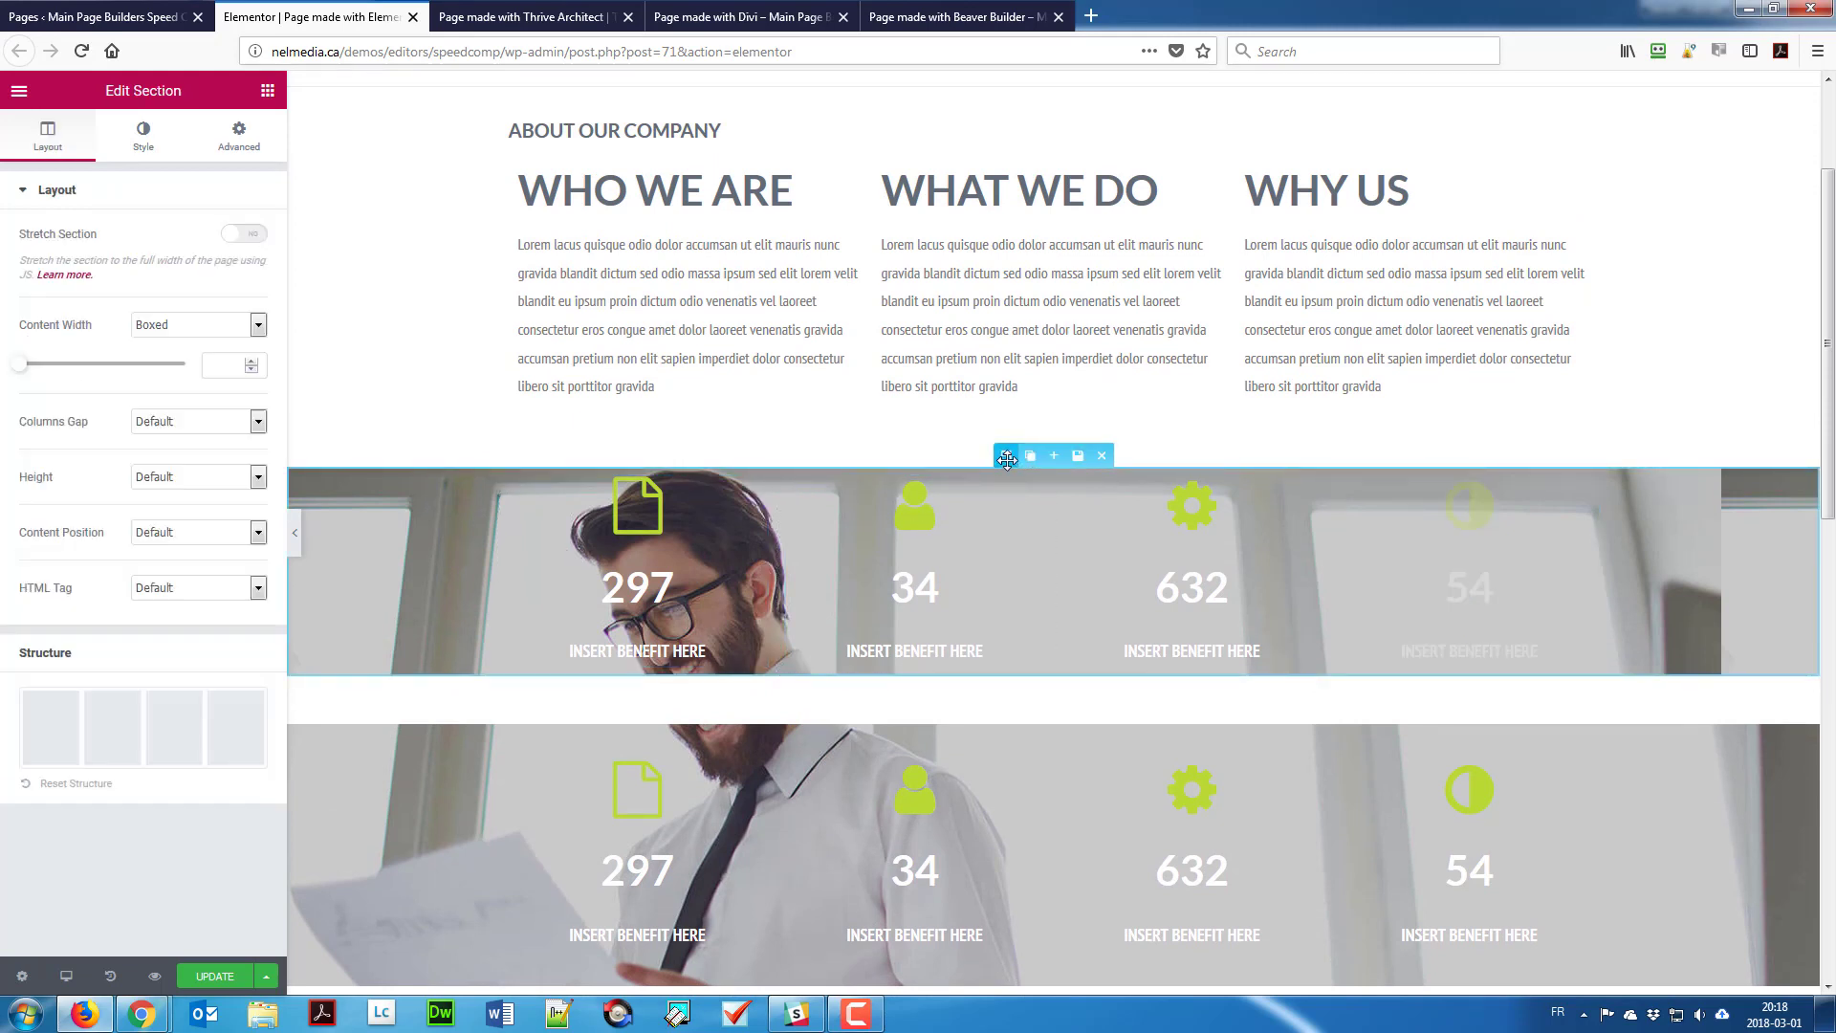
{"action": "left_click", "coordinate": [239, 135]}
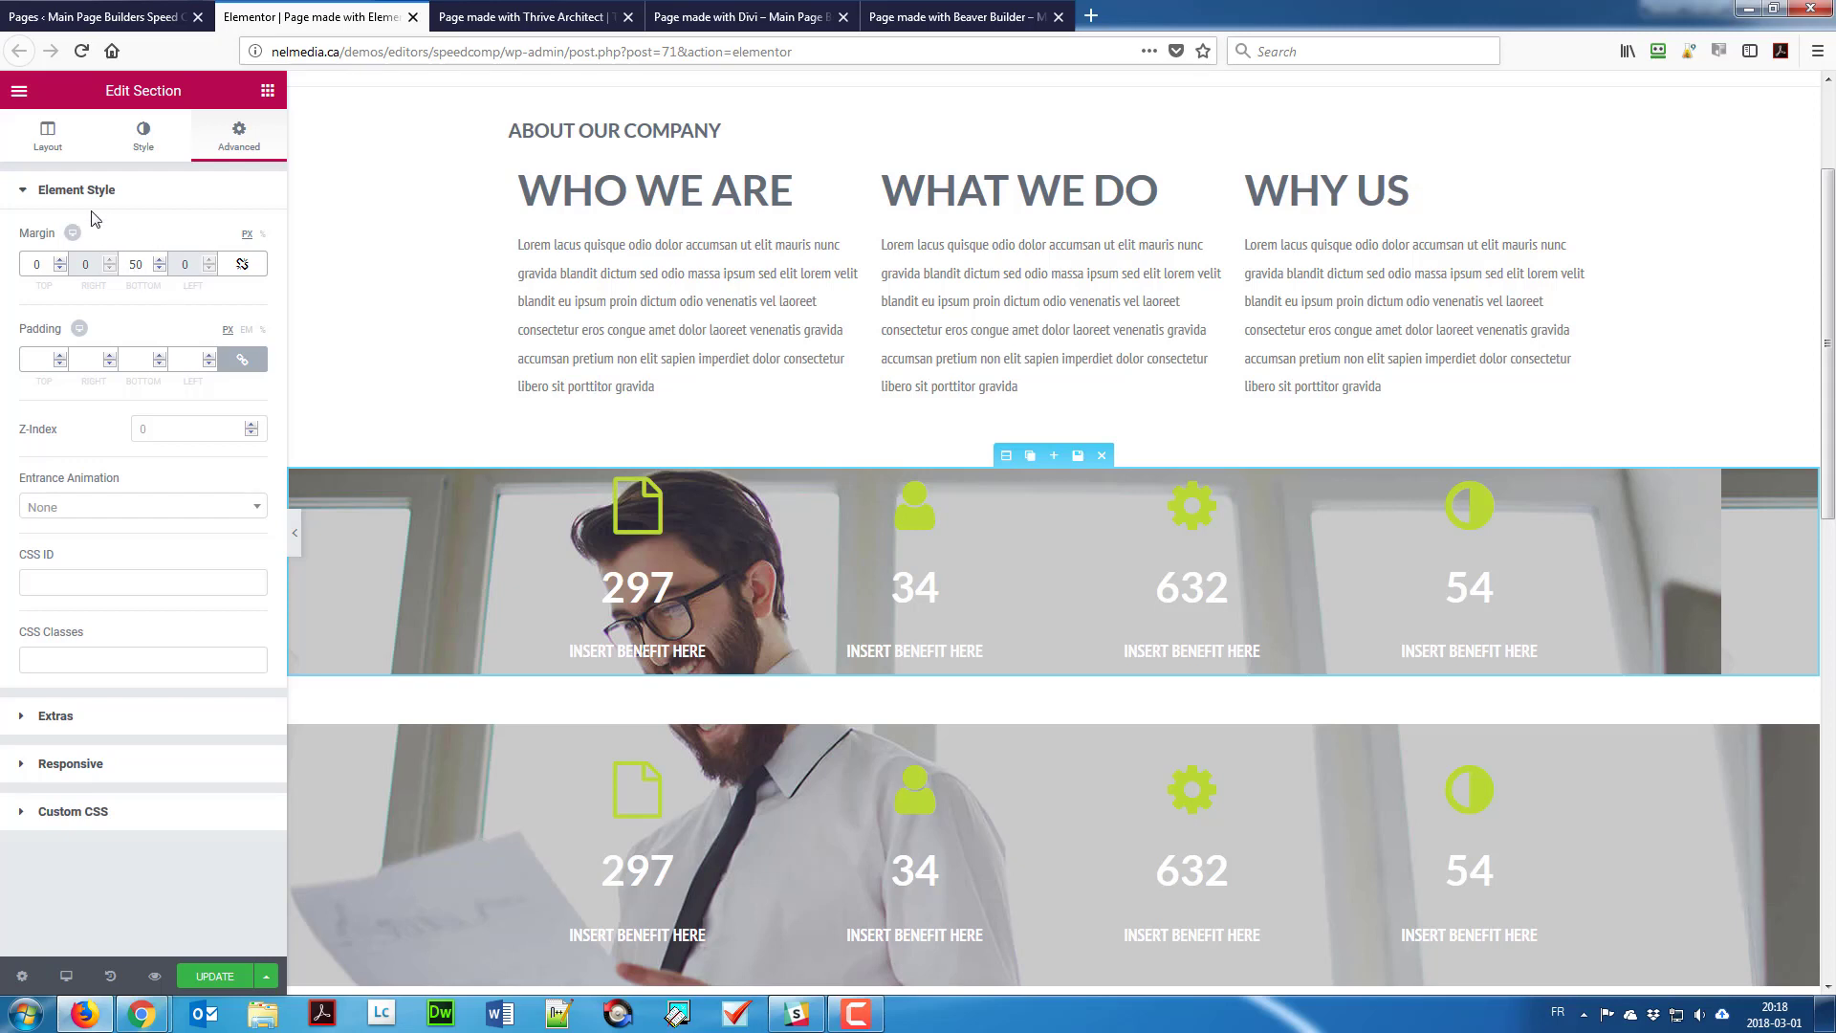
{"action": "left_click", "coordinate": [48, 135]}
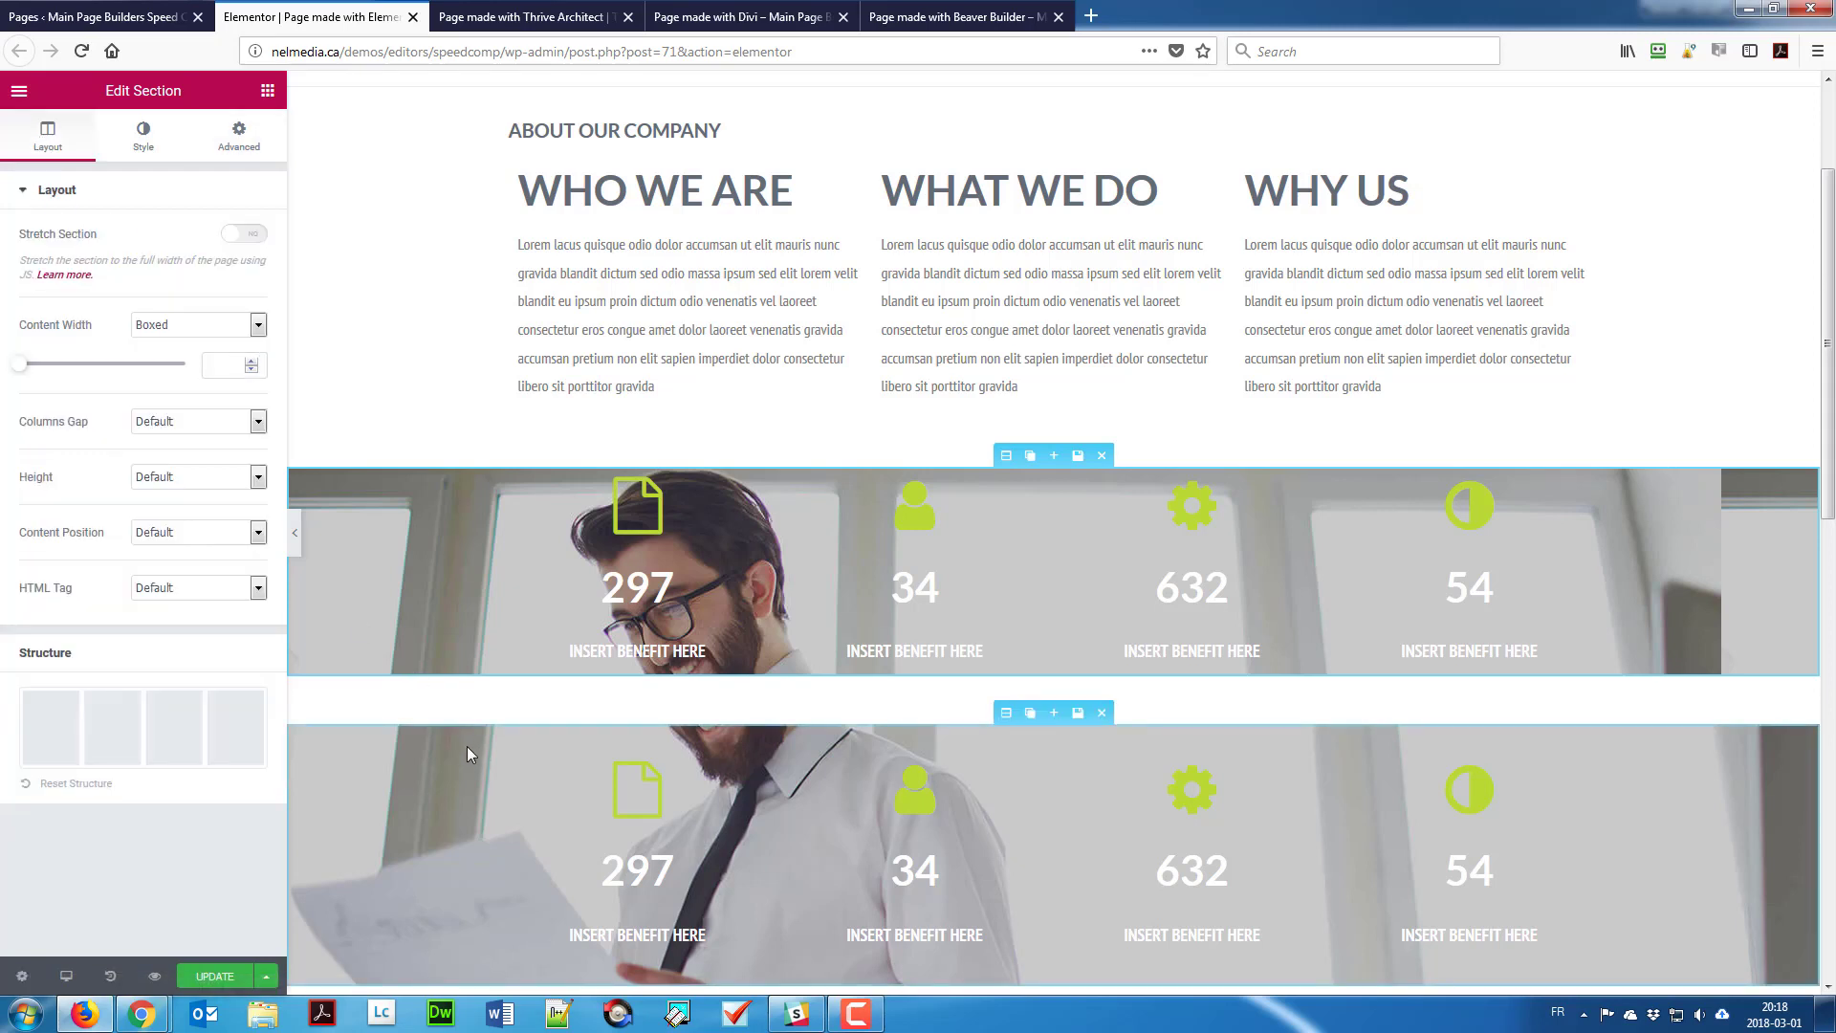
{"action": "left_click", "coordinate": [1006, 715]}
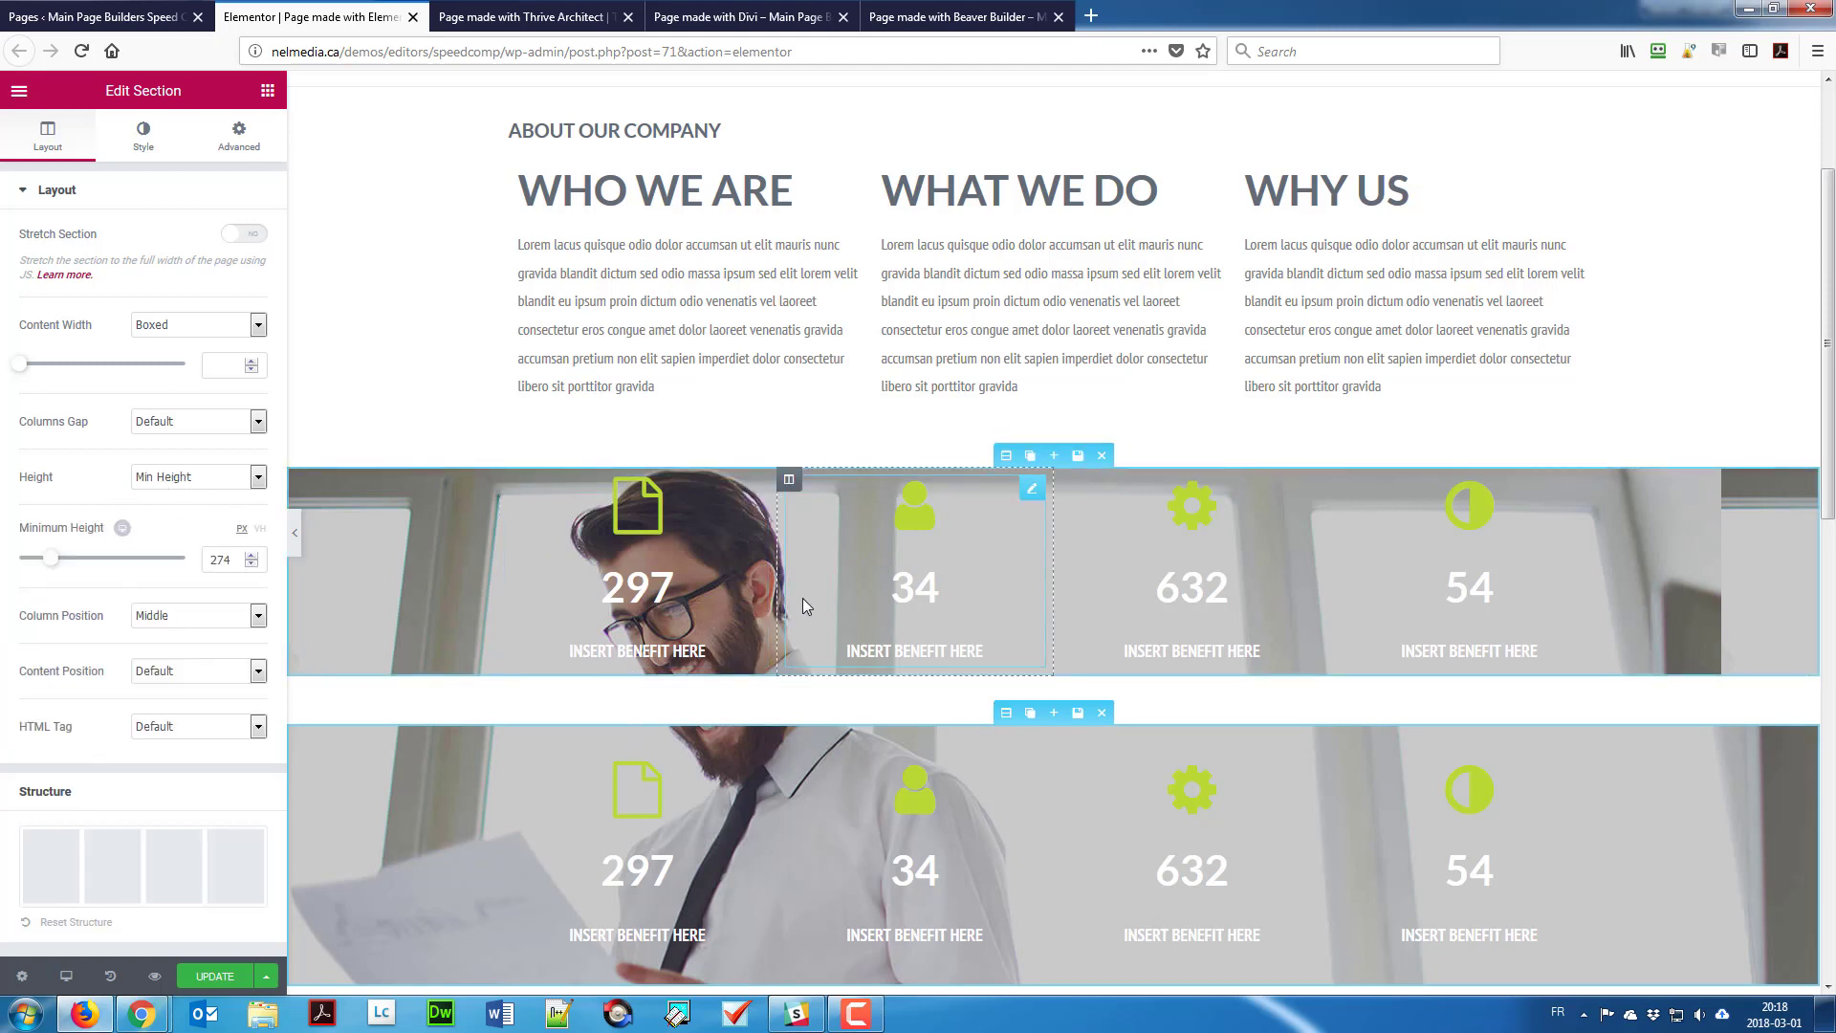
{"action": "left_click", "coordinate": [1005, 455]}
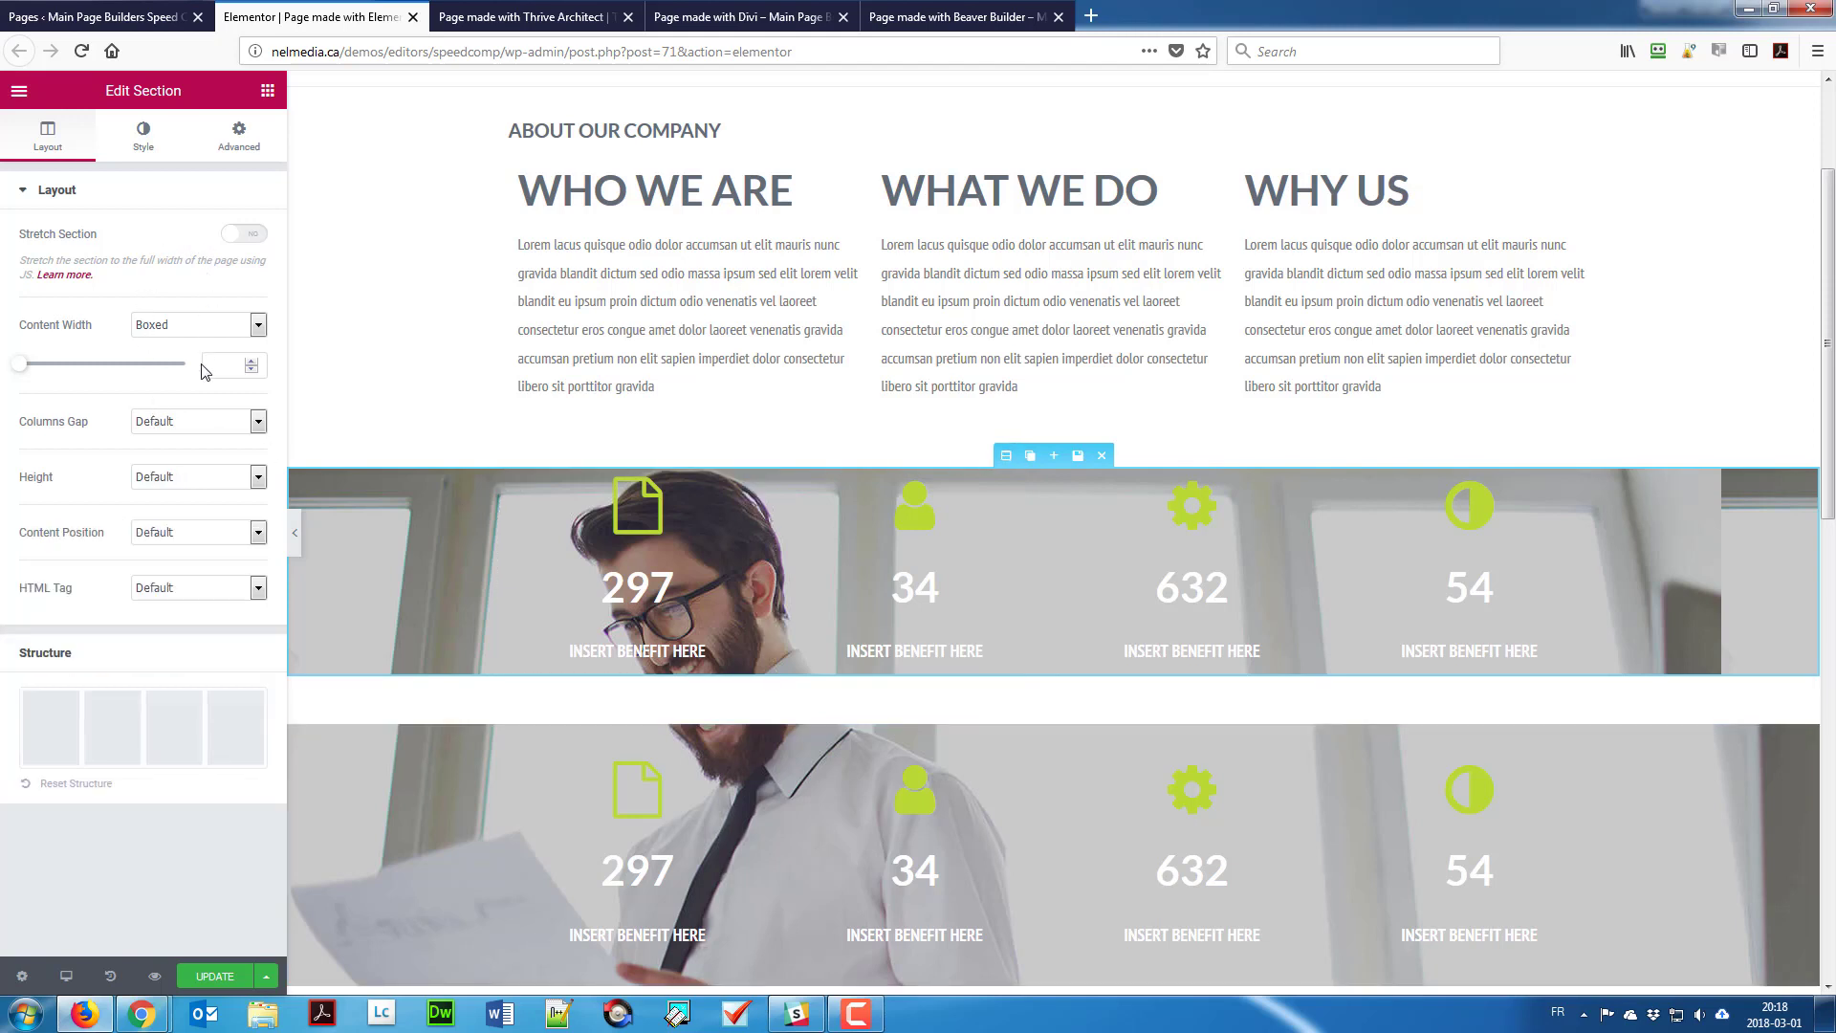
{"action": "left_click", "coordinate": [189, 478]}
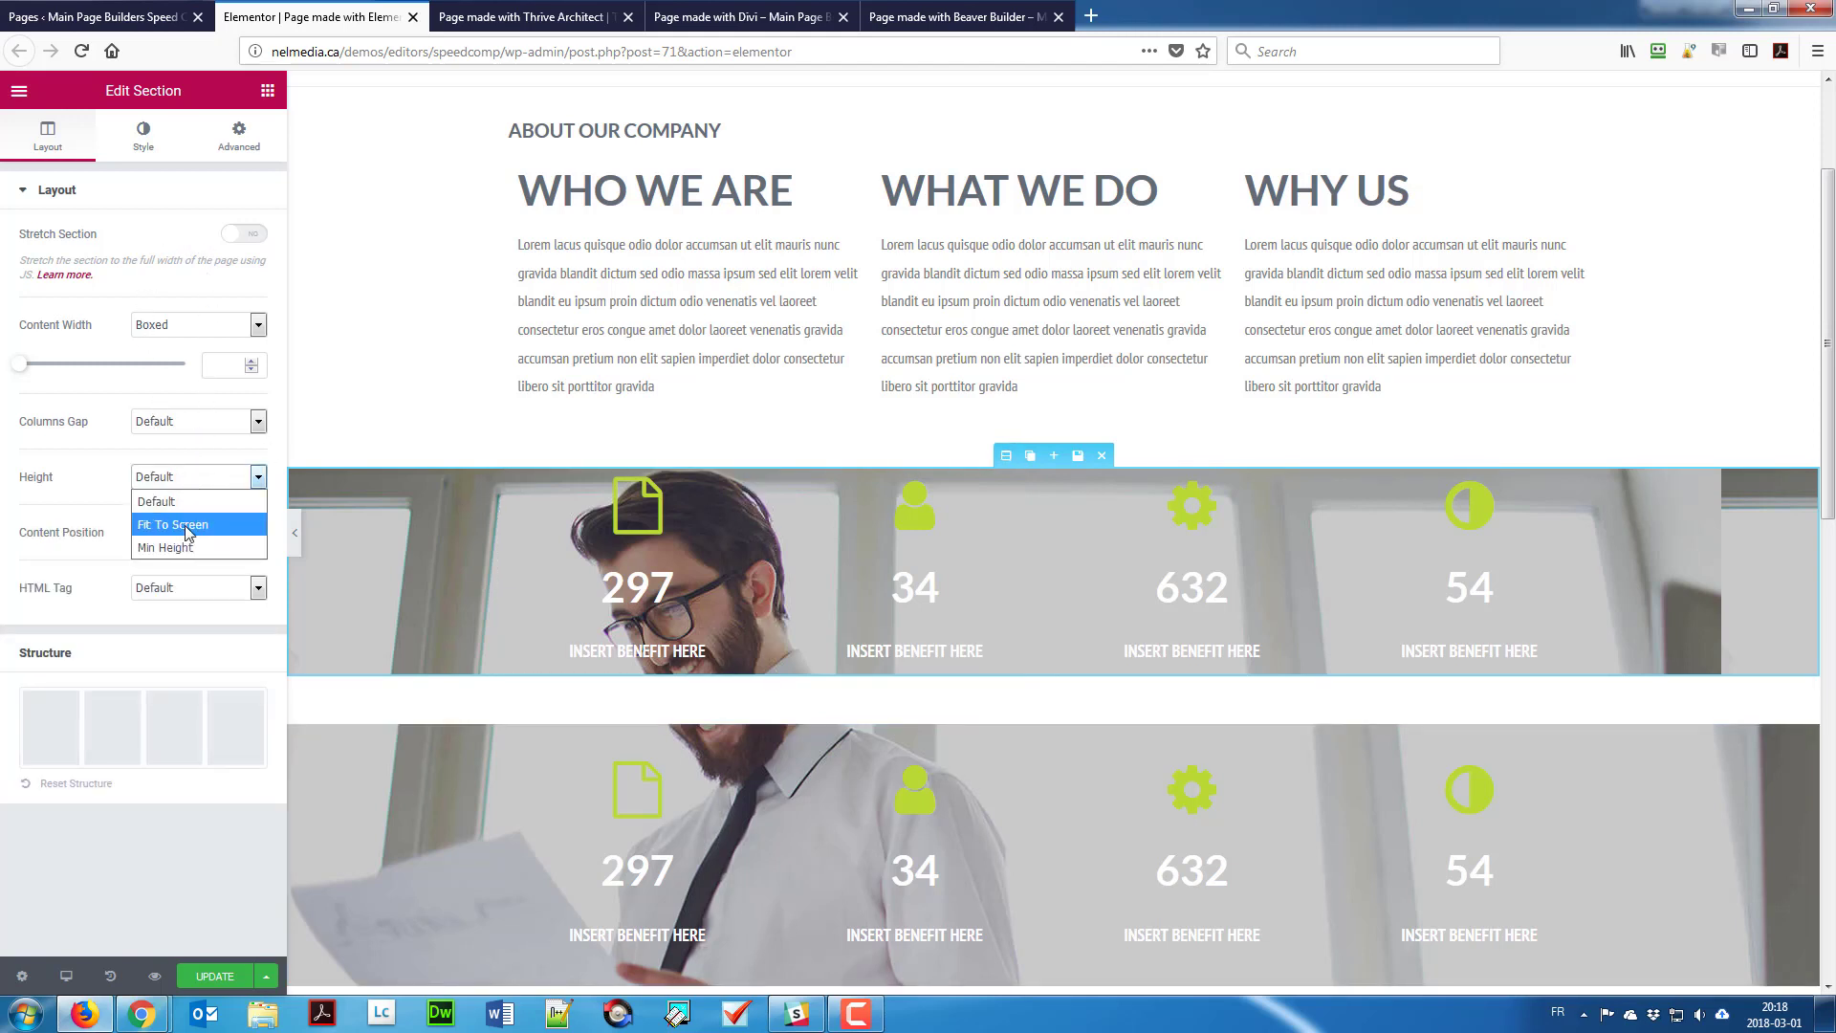
{"action": "left_click", "coordinate": [192, 545]}
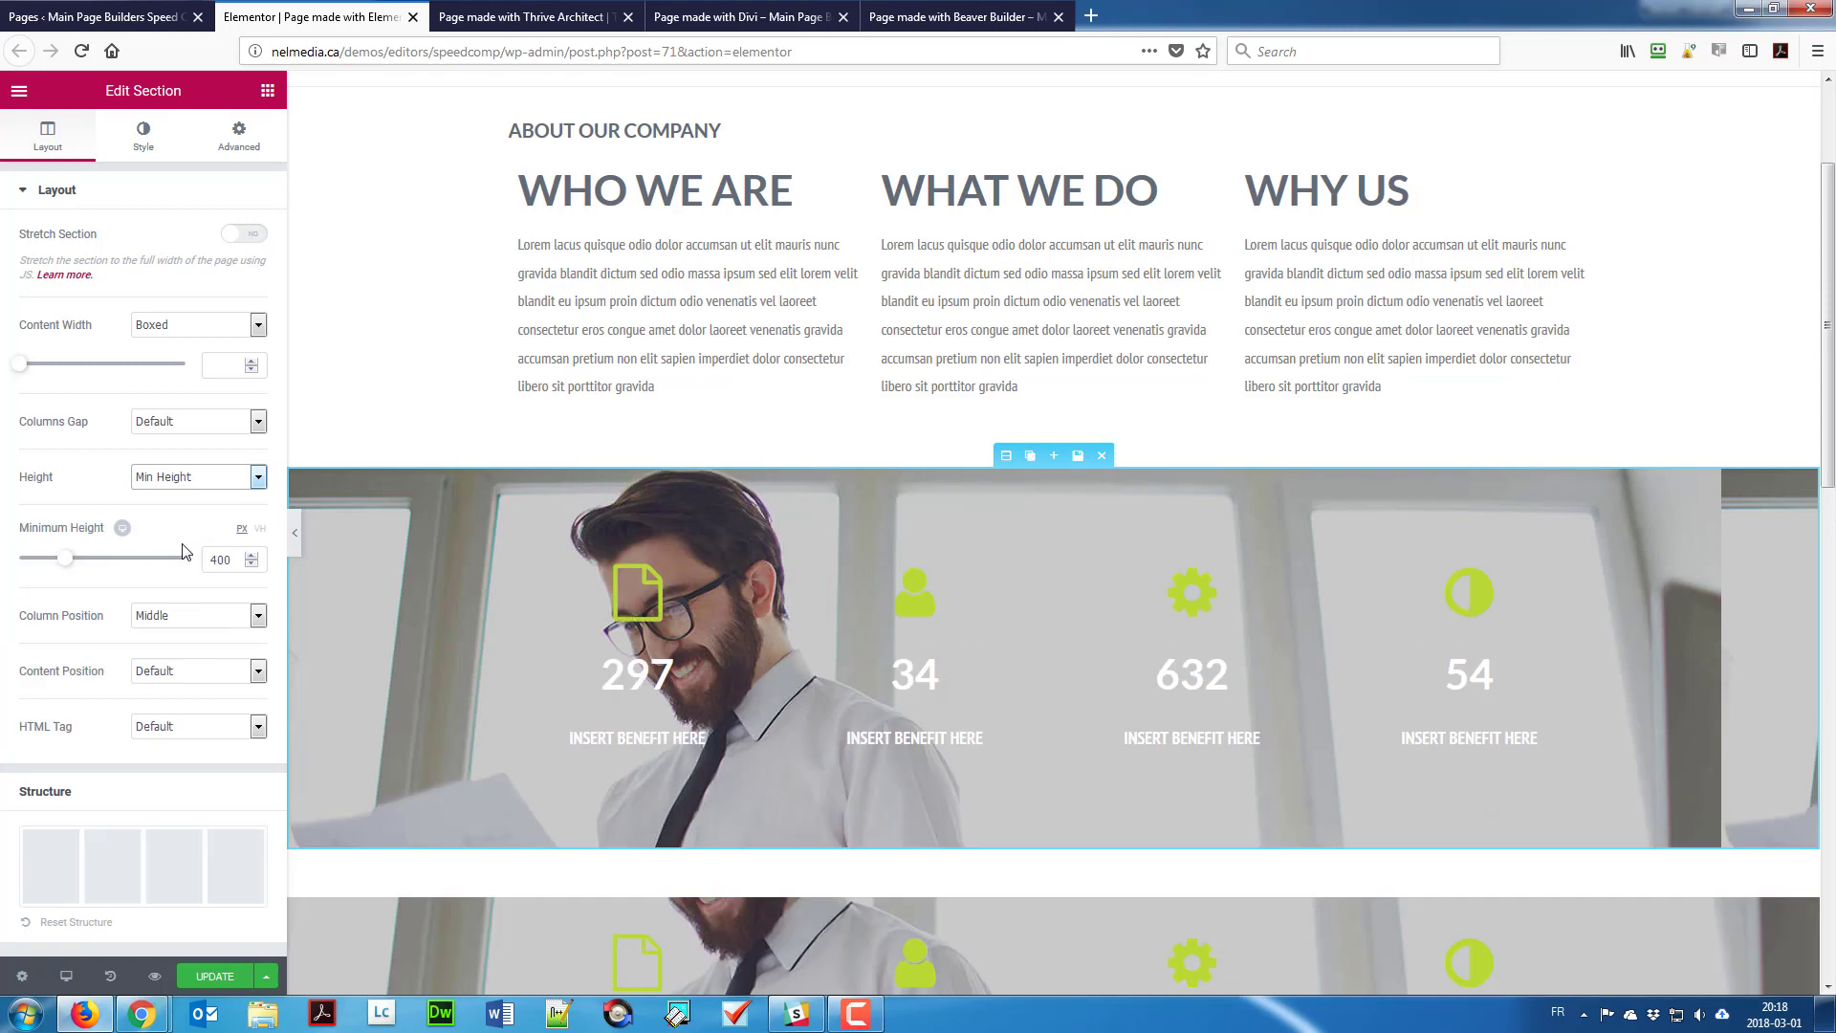
{"action": "double_click", "coordinate": [240, 562]}
{"action": "type", "text": "274"}
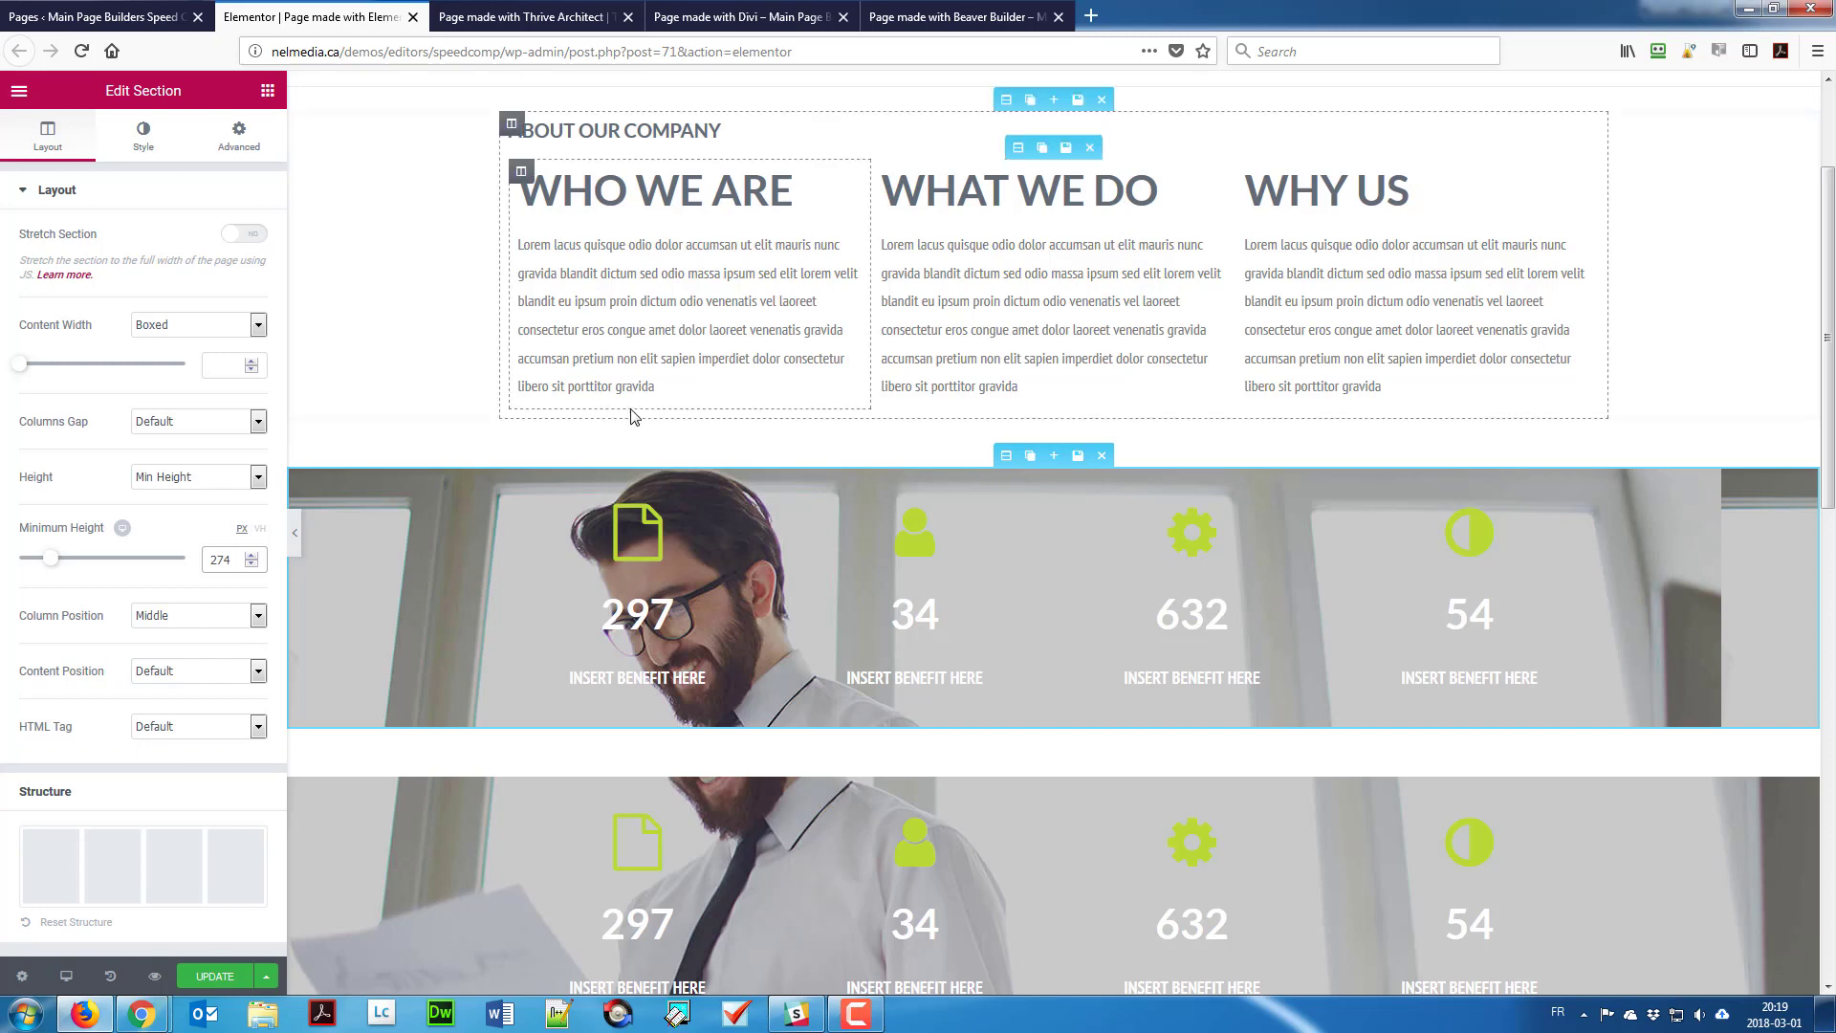
Step: Examine the original counter section's margin and padding settings and compare both counter sections on the page
{"action": "scroll", "coordinate": [587, 432], "scroll_direction": "down", "scroll_amount": 3}
{"action": "scroll", "coordinate": [577, 461], "scroll_direction": "up", "scroll_amount": 2}
{"action": "scroll", "coordinate": [575, 463], "scroll_direction": "up", "scroll_amount": 1}
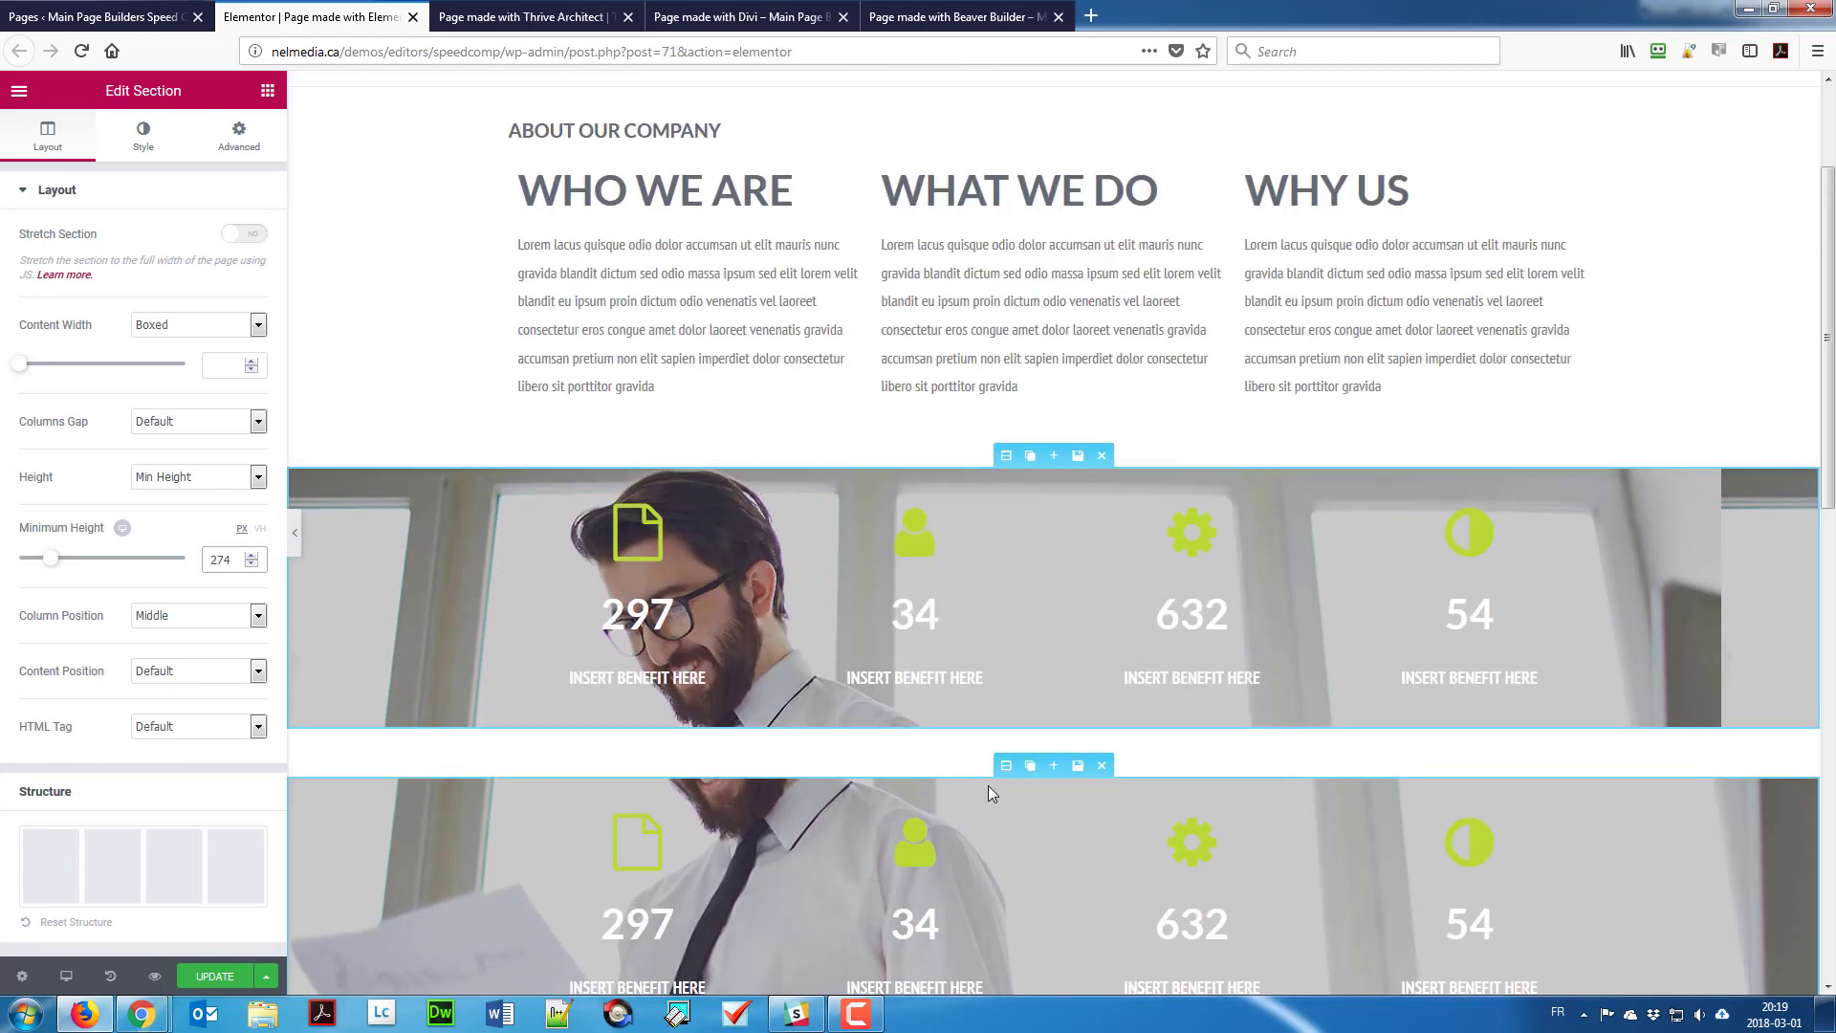
{"action": "left_click", "coordinate": [238, 139]}
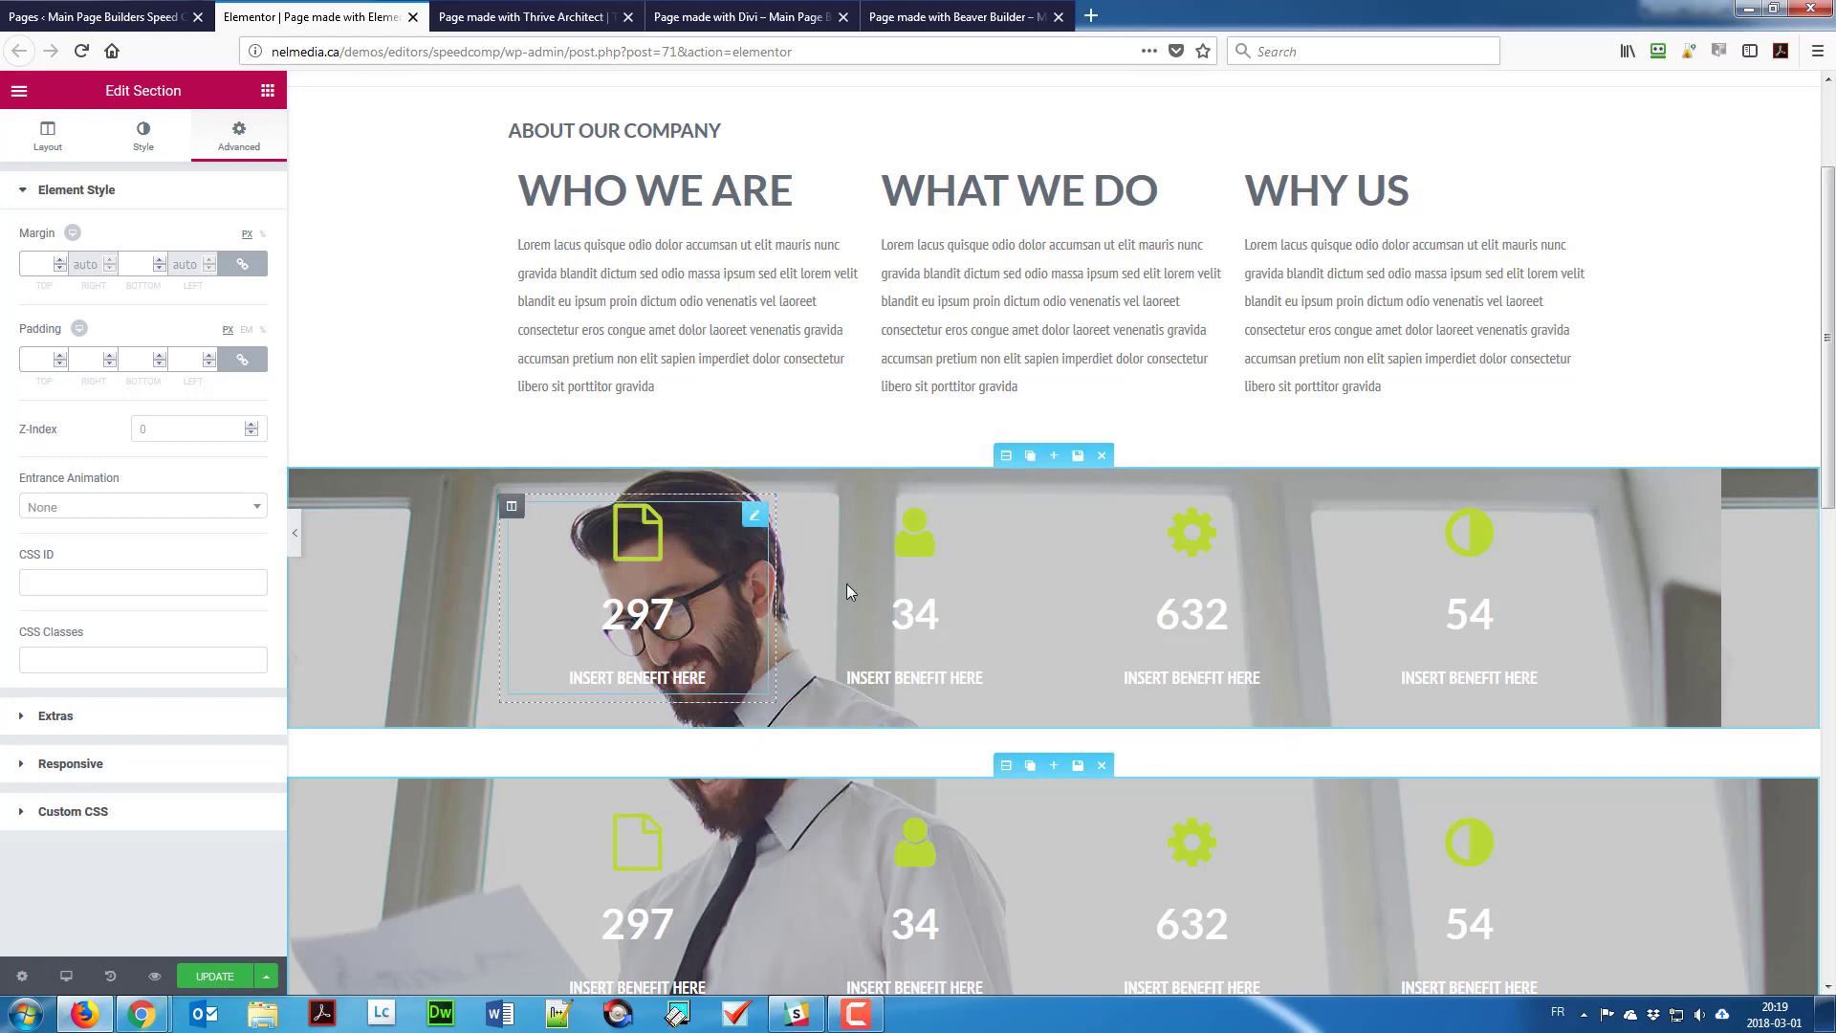
{"action": "scroll", "coordinate": [899, 526], "scroll_direction": "down", "scroll_amount": 3}
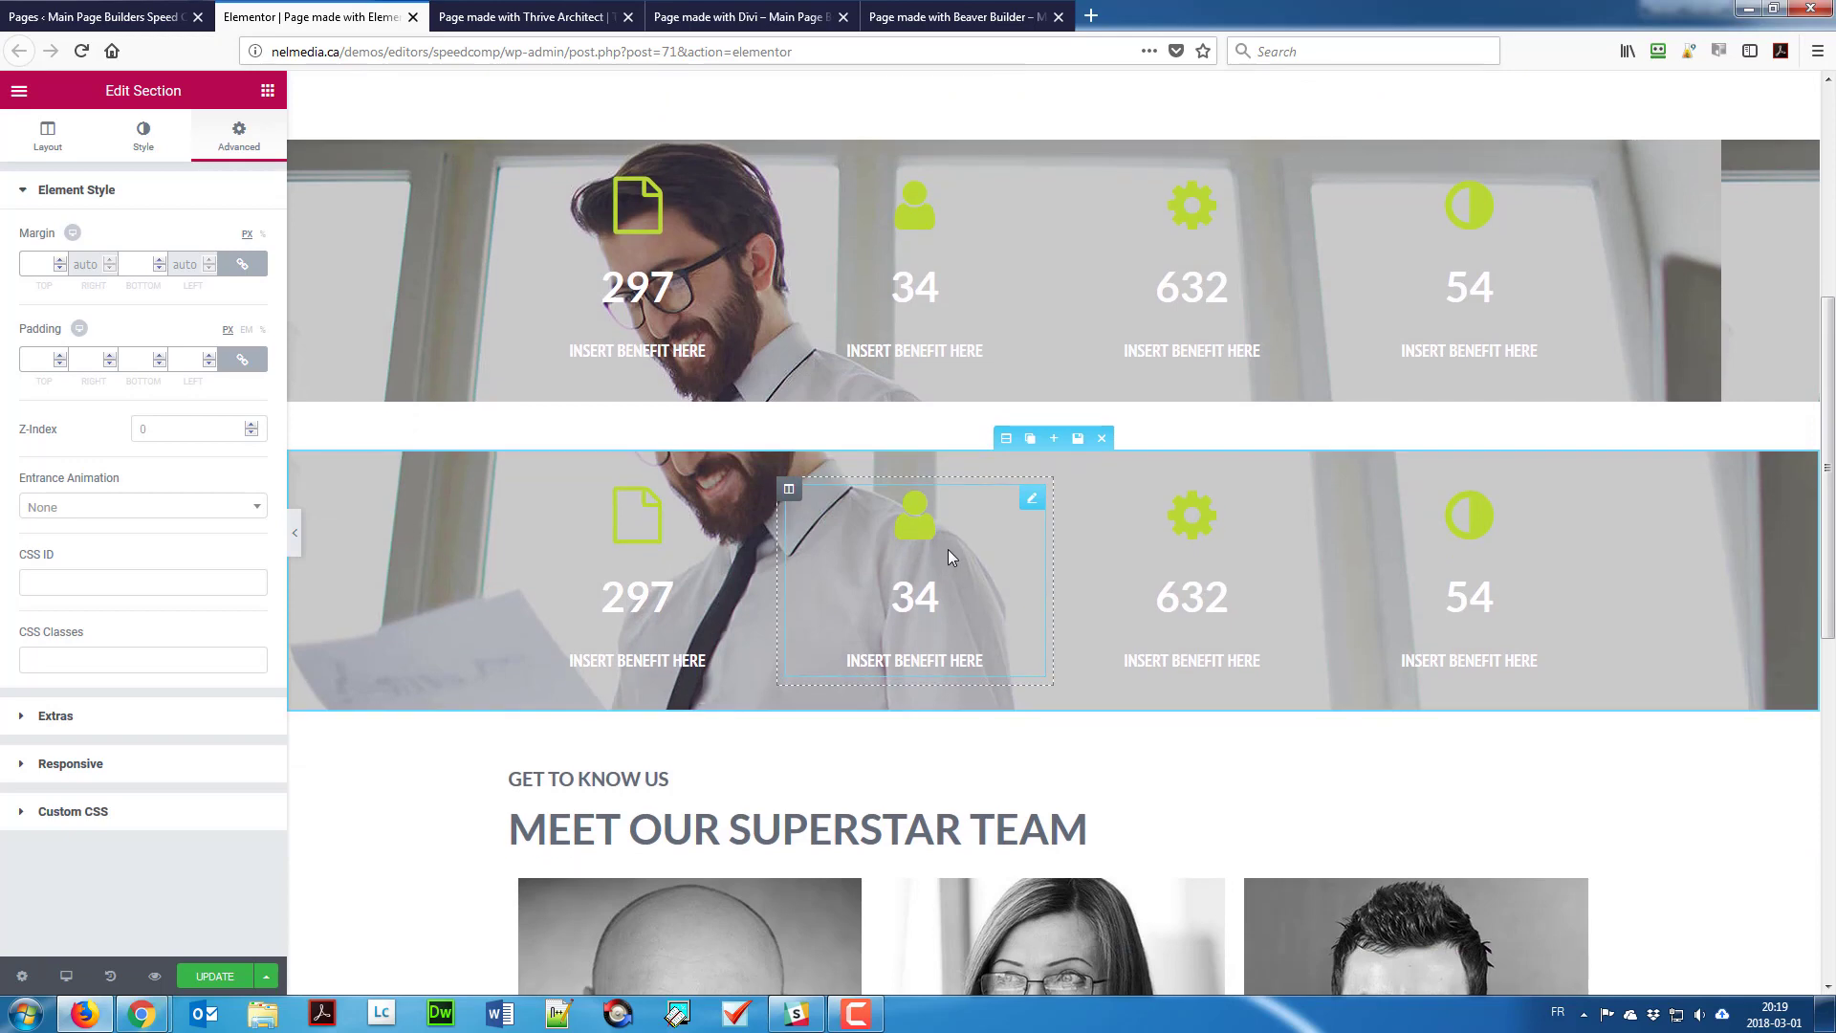
{"action": "scroll", "coordinate": [540, 375], "scroll_direction": "up", "scroll_amount": 2}
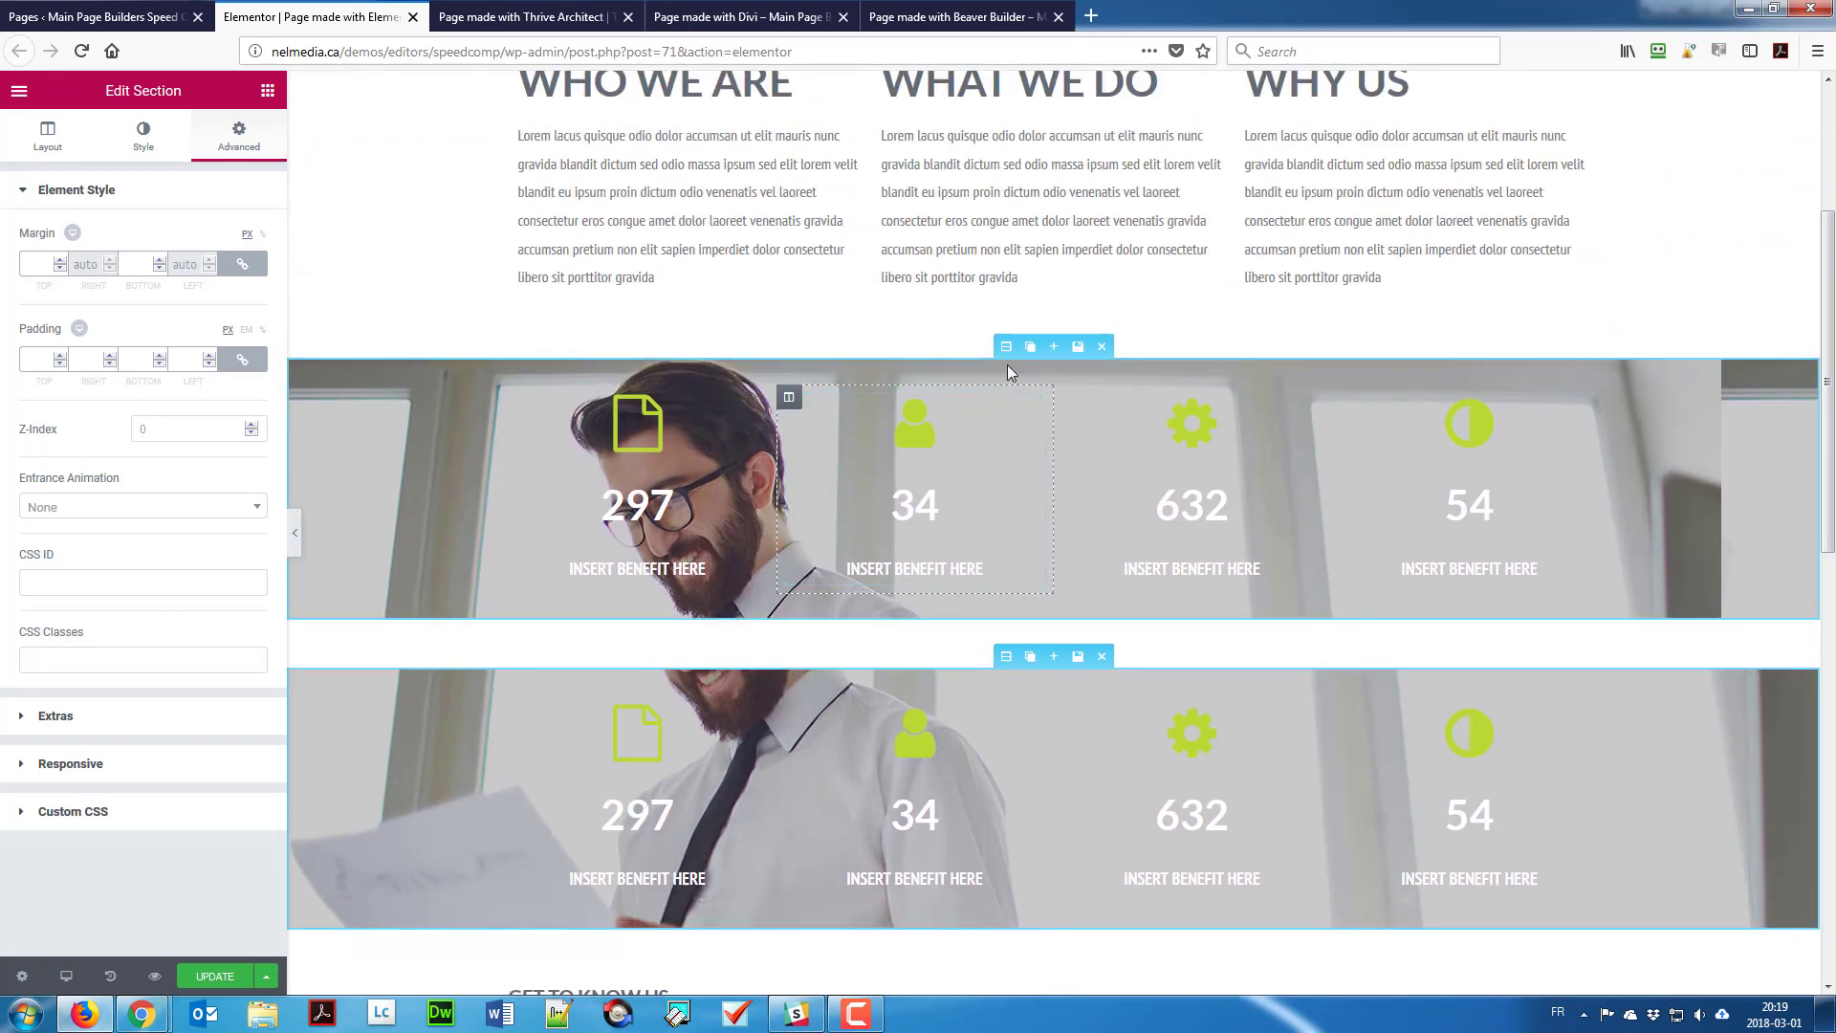
Step: Turn on the parallax background for the rebuilt counter section, the upper of the two
{"action": "left_click", "coordinate": [1006, 346]}
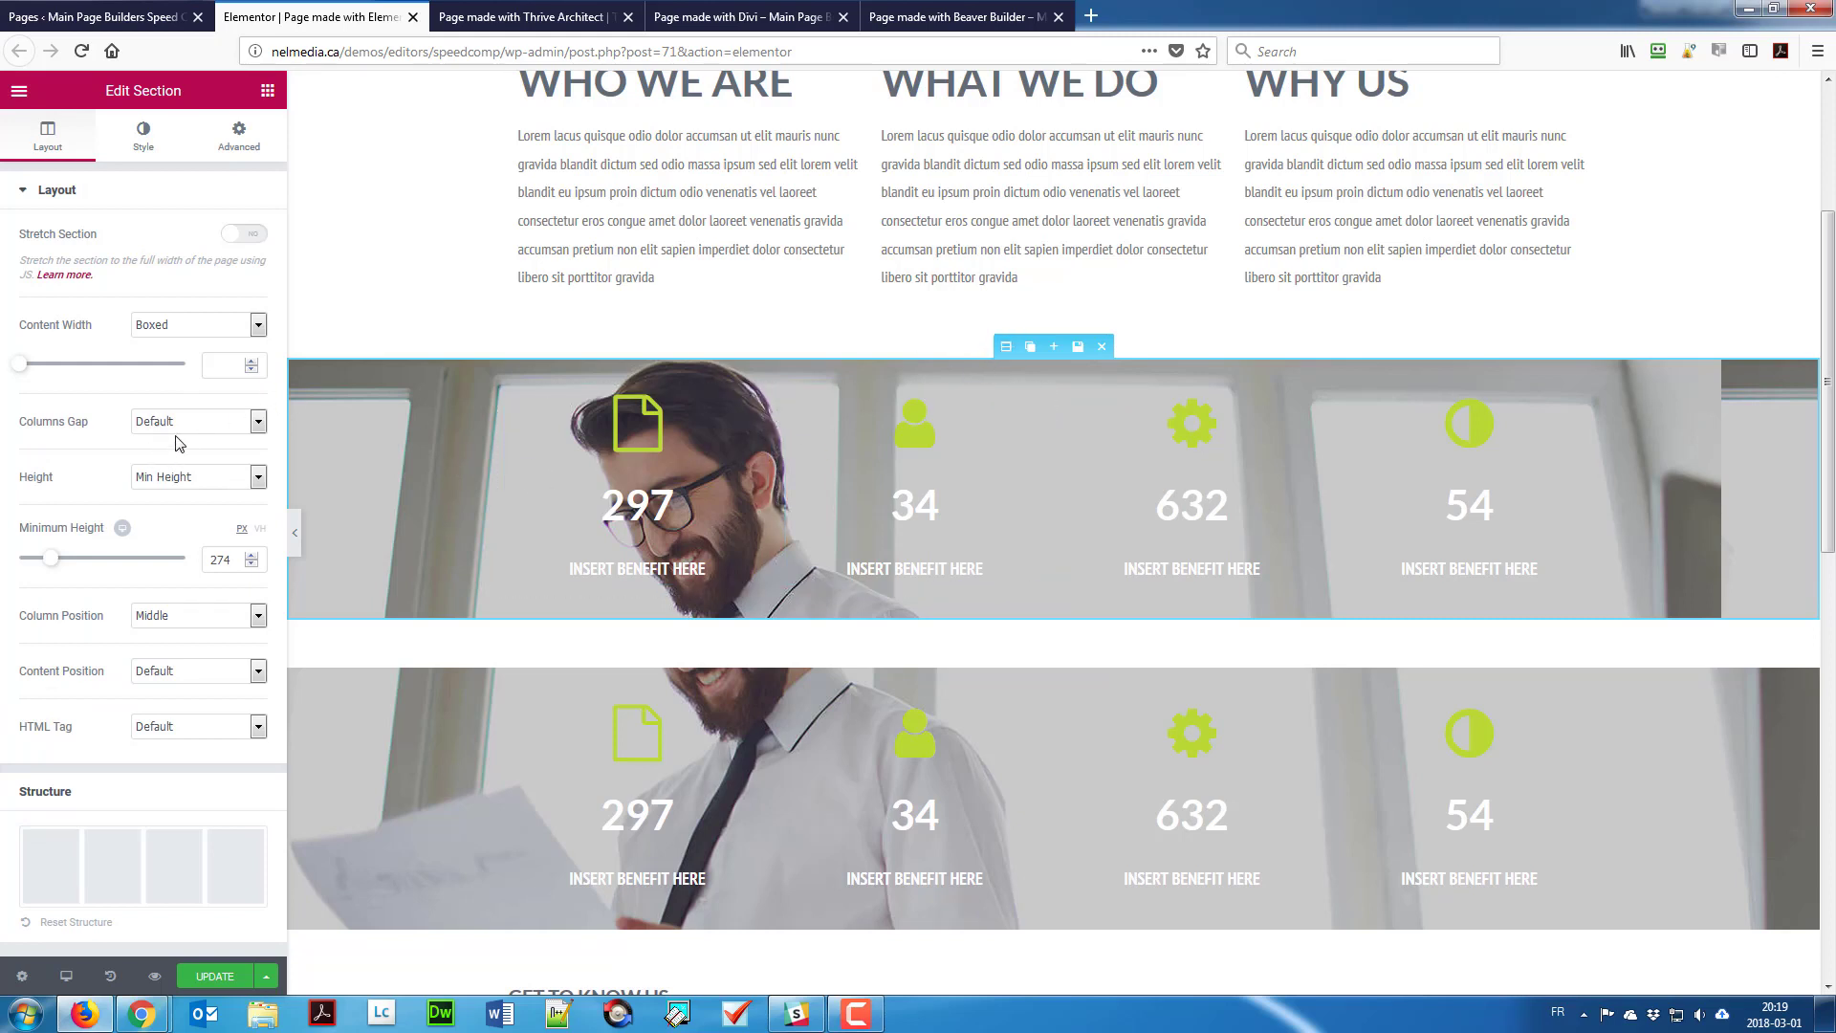
{"action": "left_click", "coordinate": [133, 153]}
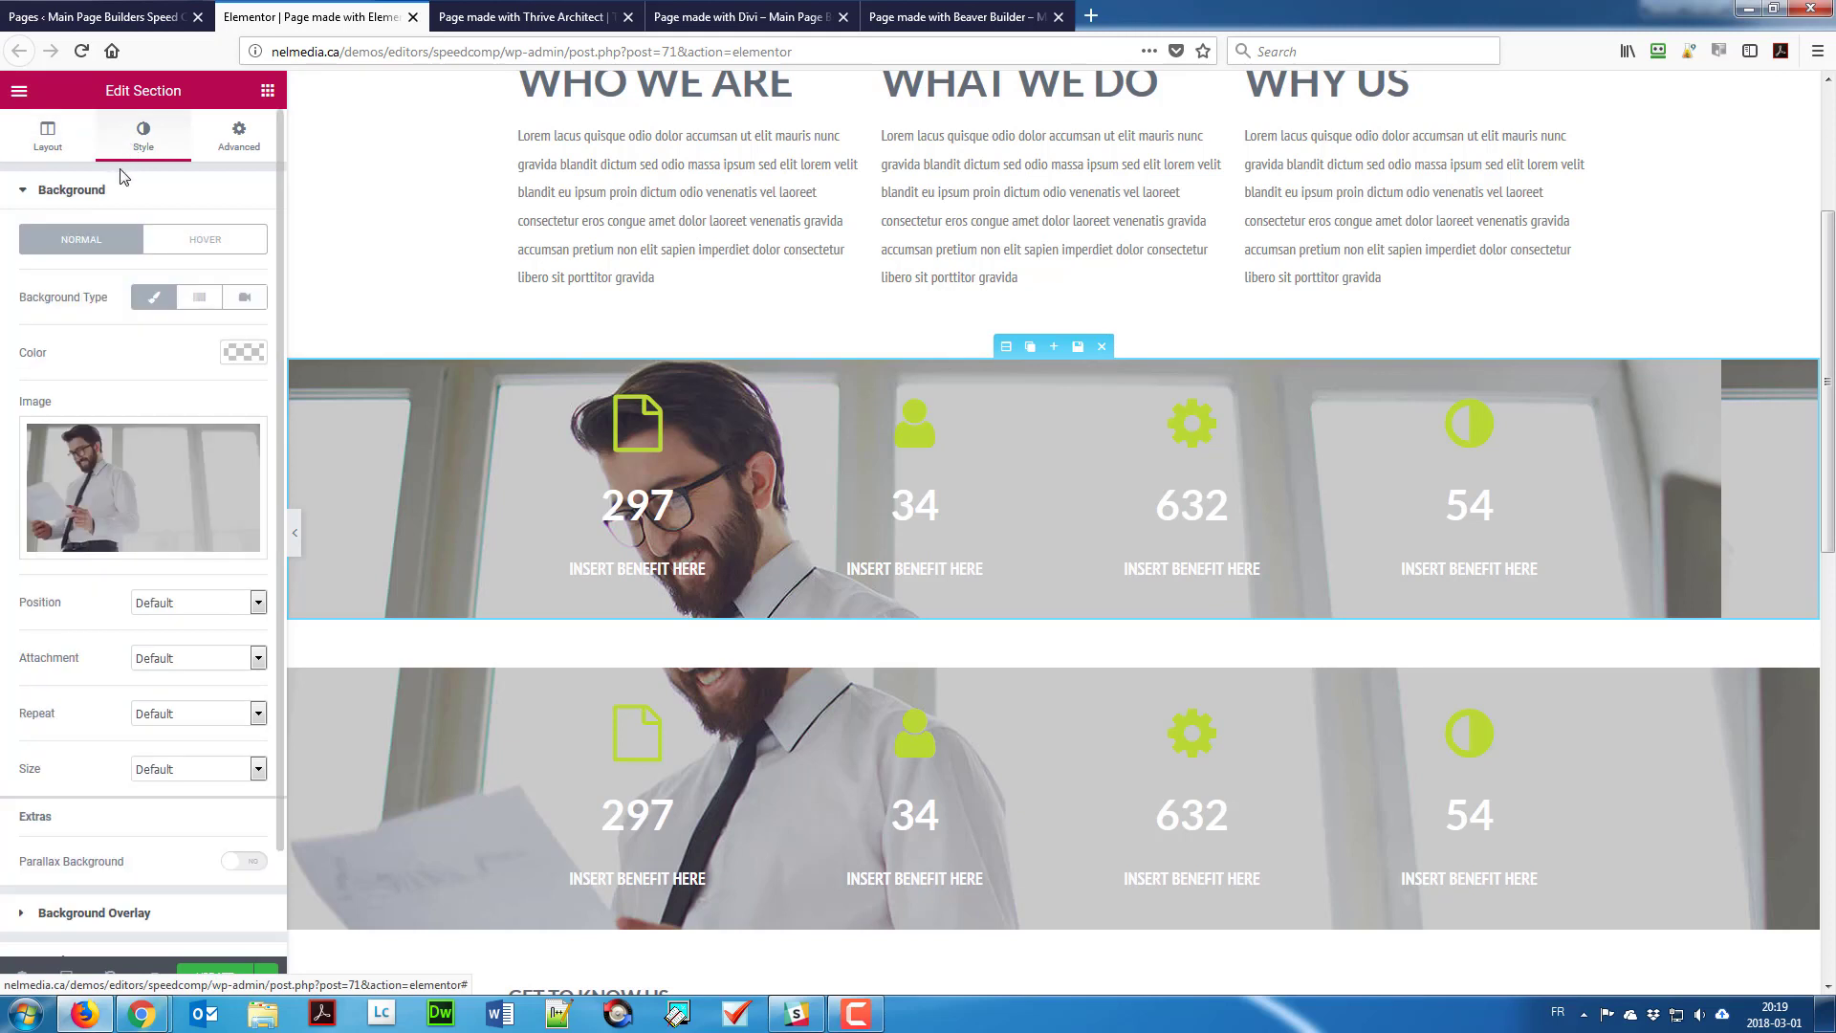
{"action": "scroll", "coordinate": [108, 759], "scroll_direction": "down", "scroll_amount": 1}
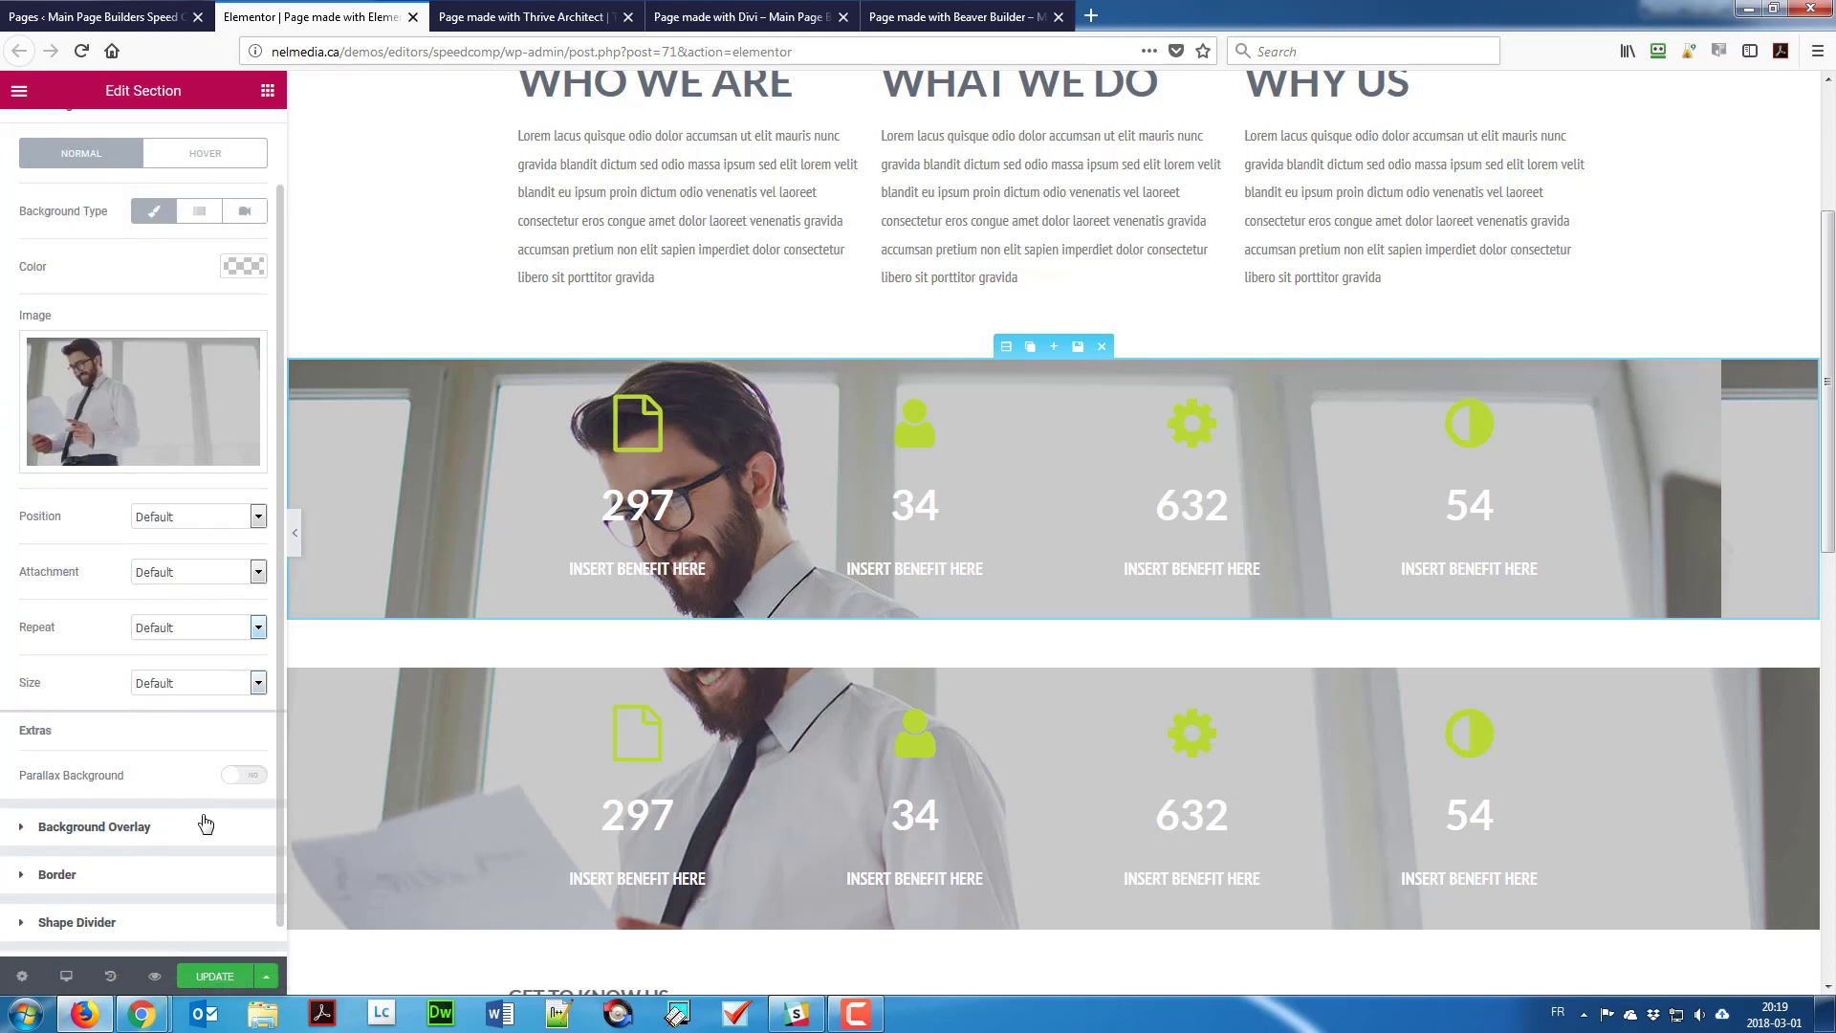
{"action": "left_click", "coordinate": [248, 780]}
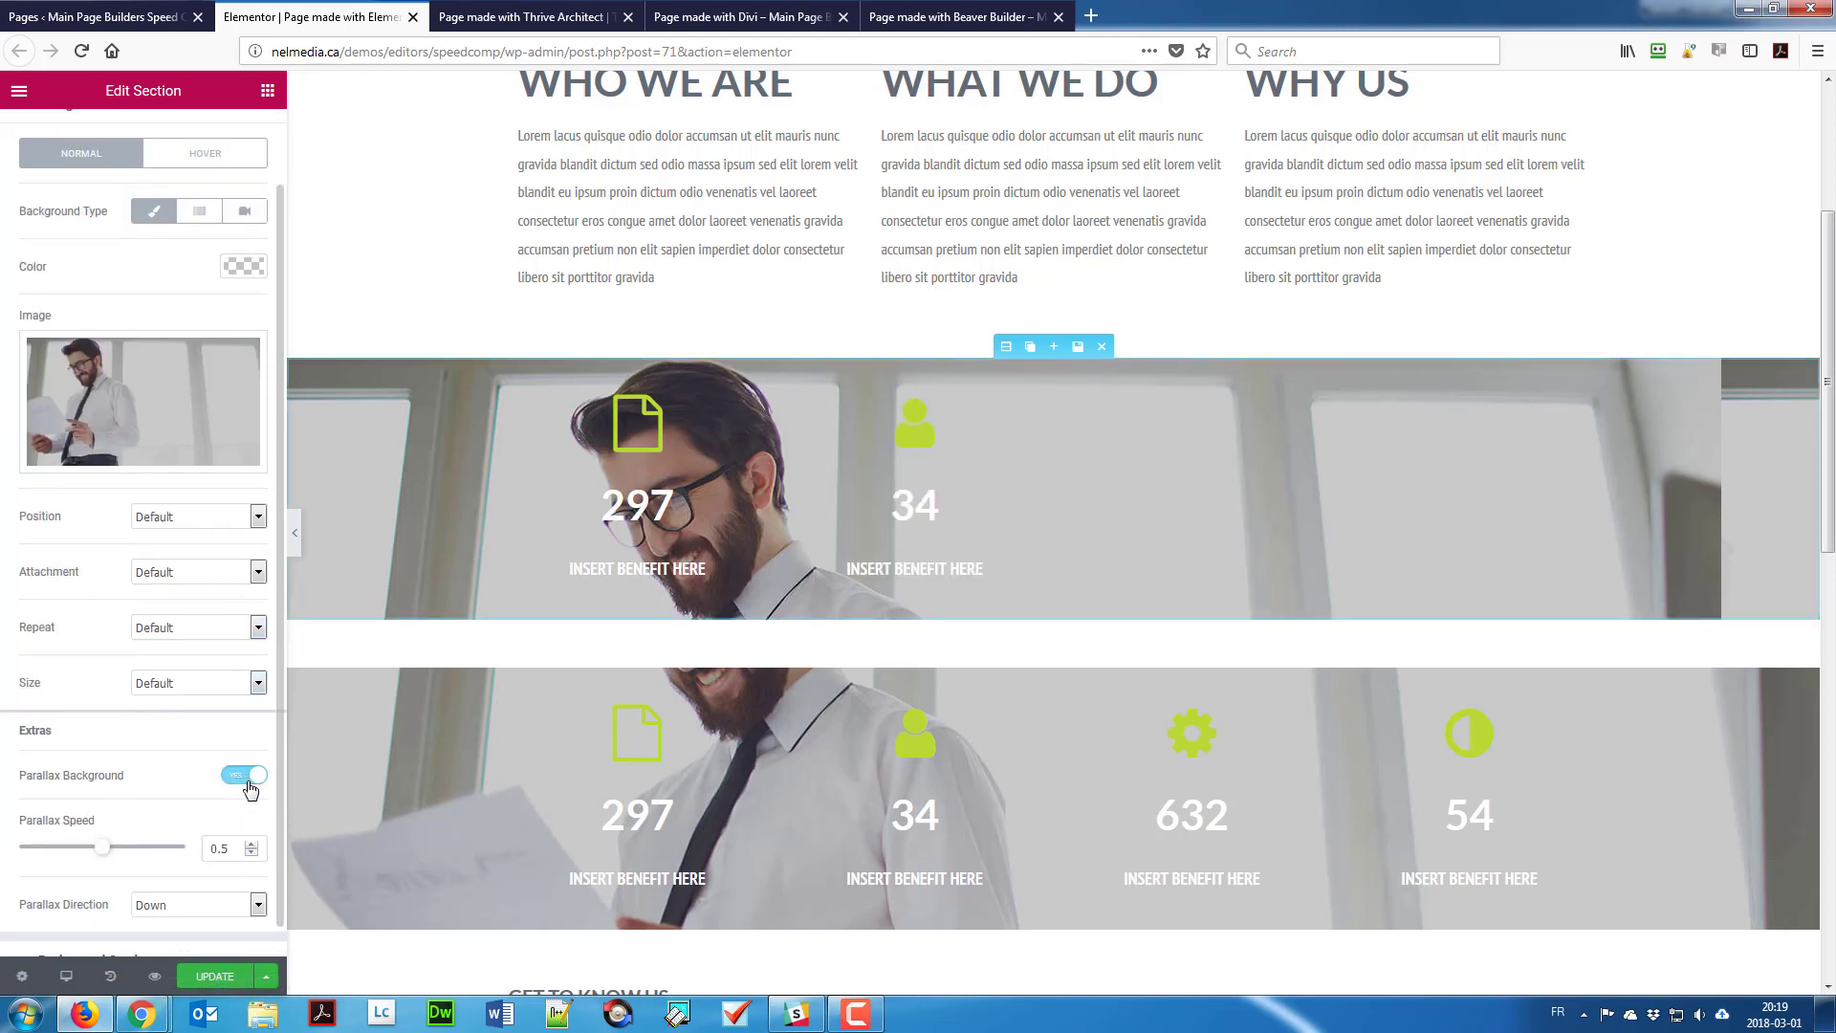
Step: Examine how the backgrounds of both counter sections move while the page scrolls and compare their parallax effect
{"action": "scroll", "coordinate": [535, 583], "scroll_direction": "down", "scroll_amount": 3}
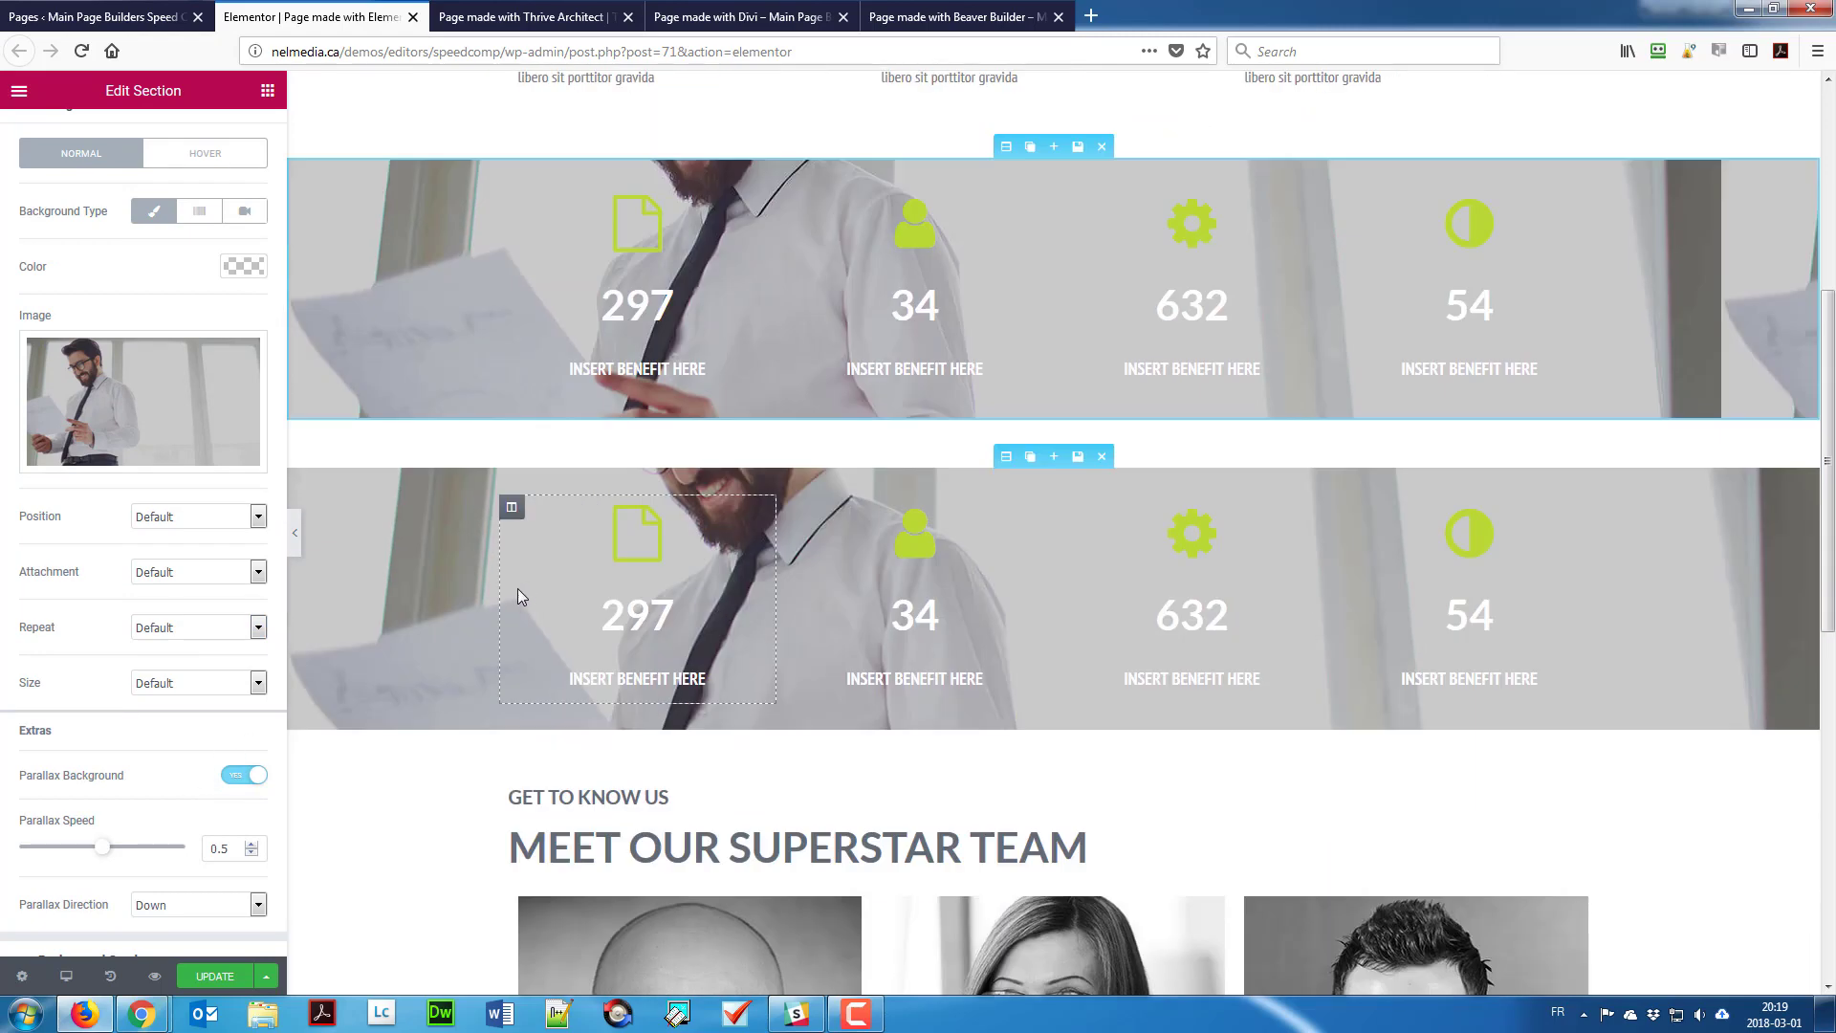
{"action": "scroll", "coordinate": [430, 660], "scroll_direction": "up", "scroll_amount": 5}
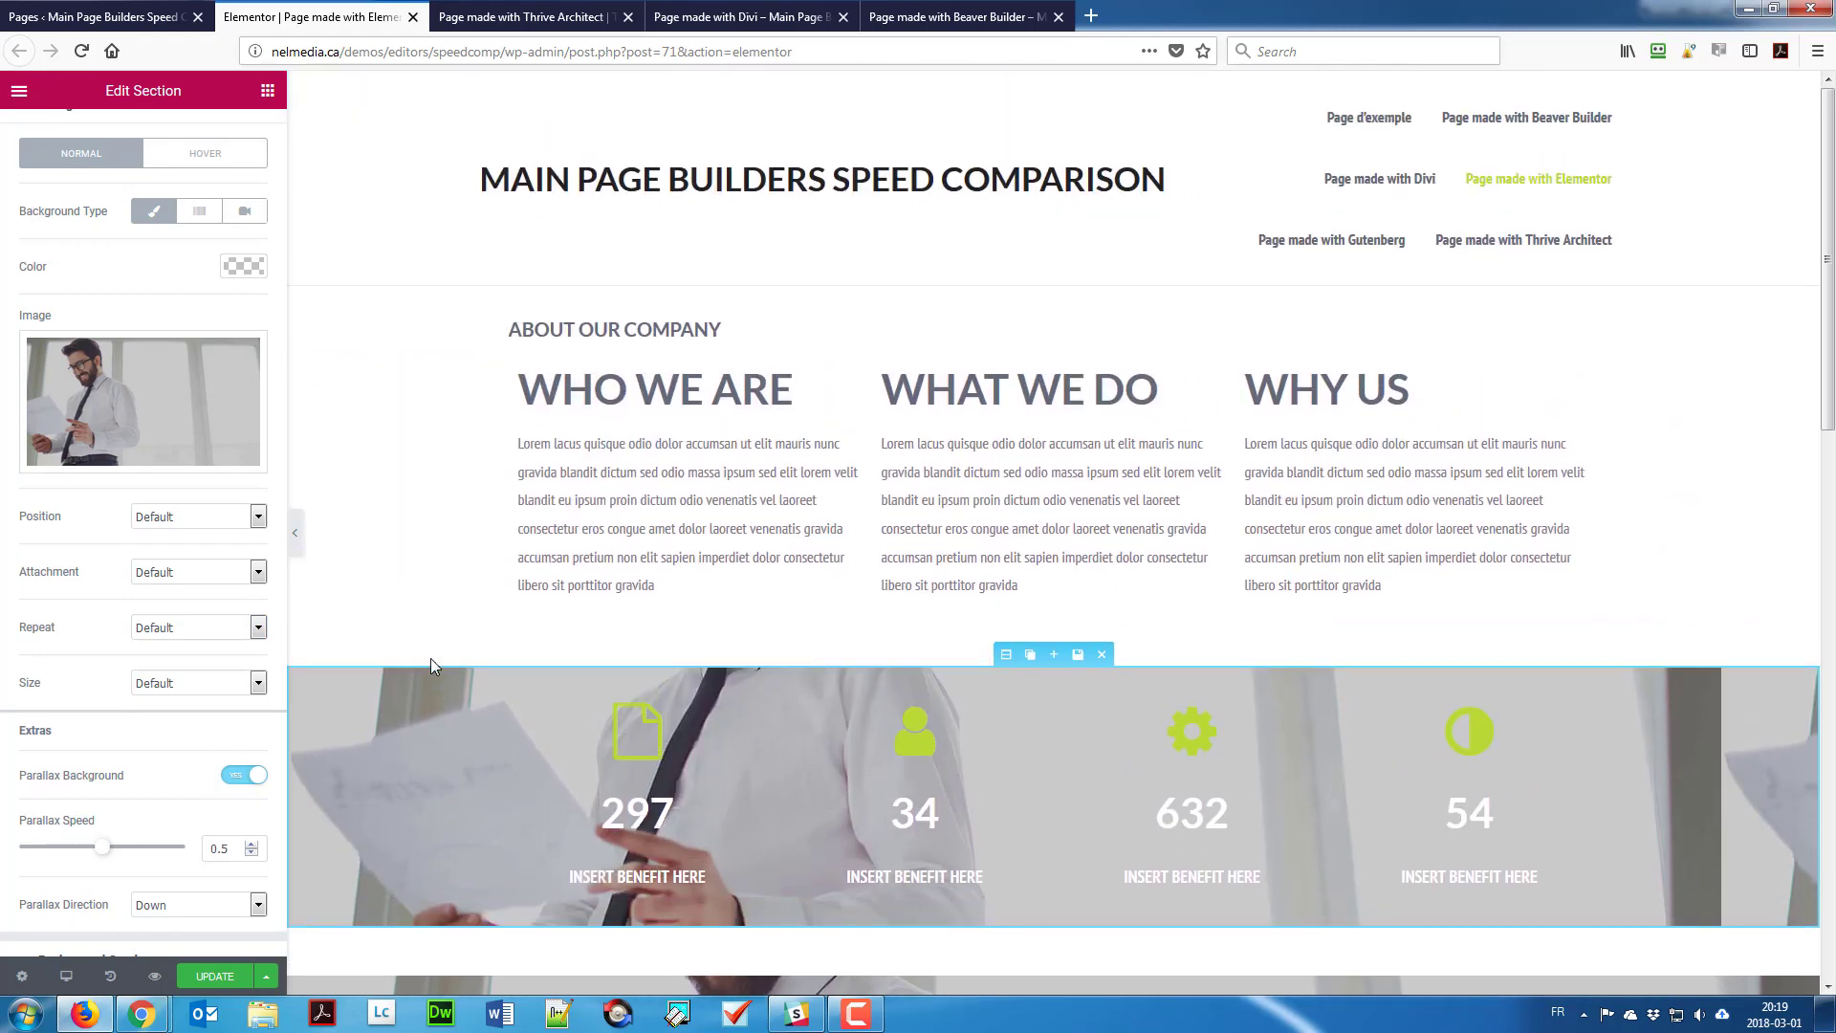
{"action": "scroll", "coordinate": [430, 658], "scroll_direction": "down", "scroll_amount": 5}
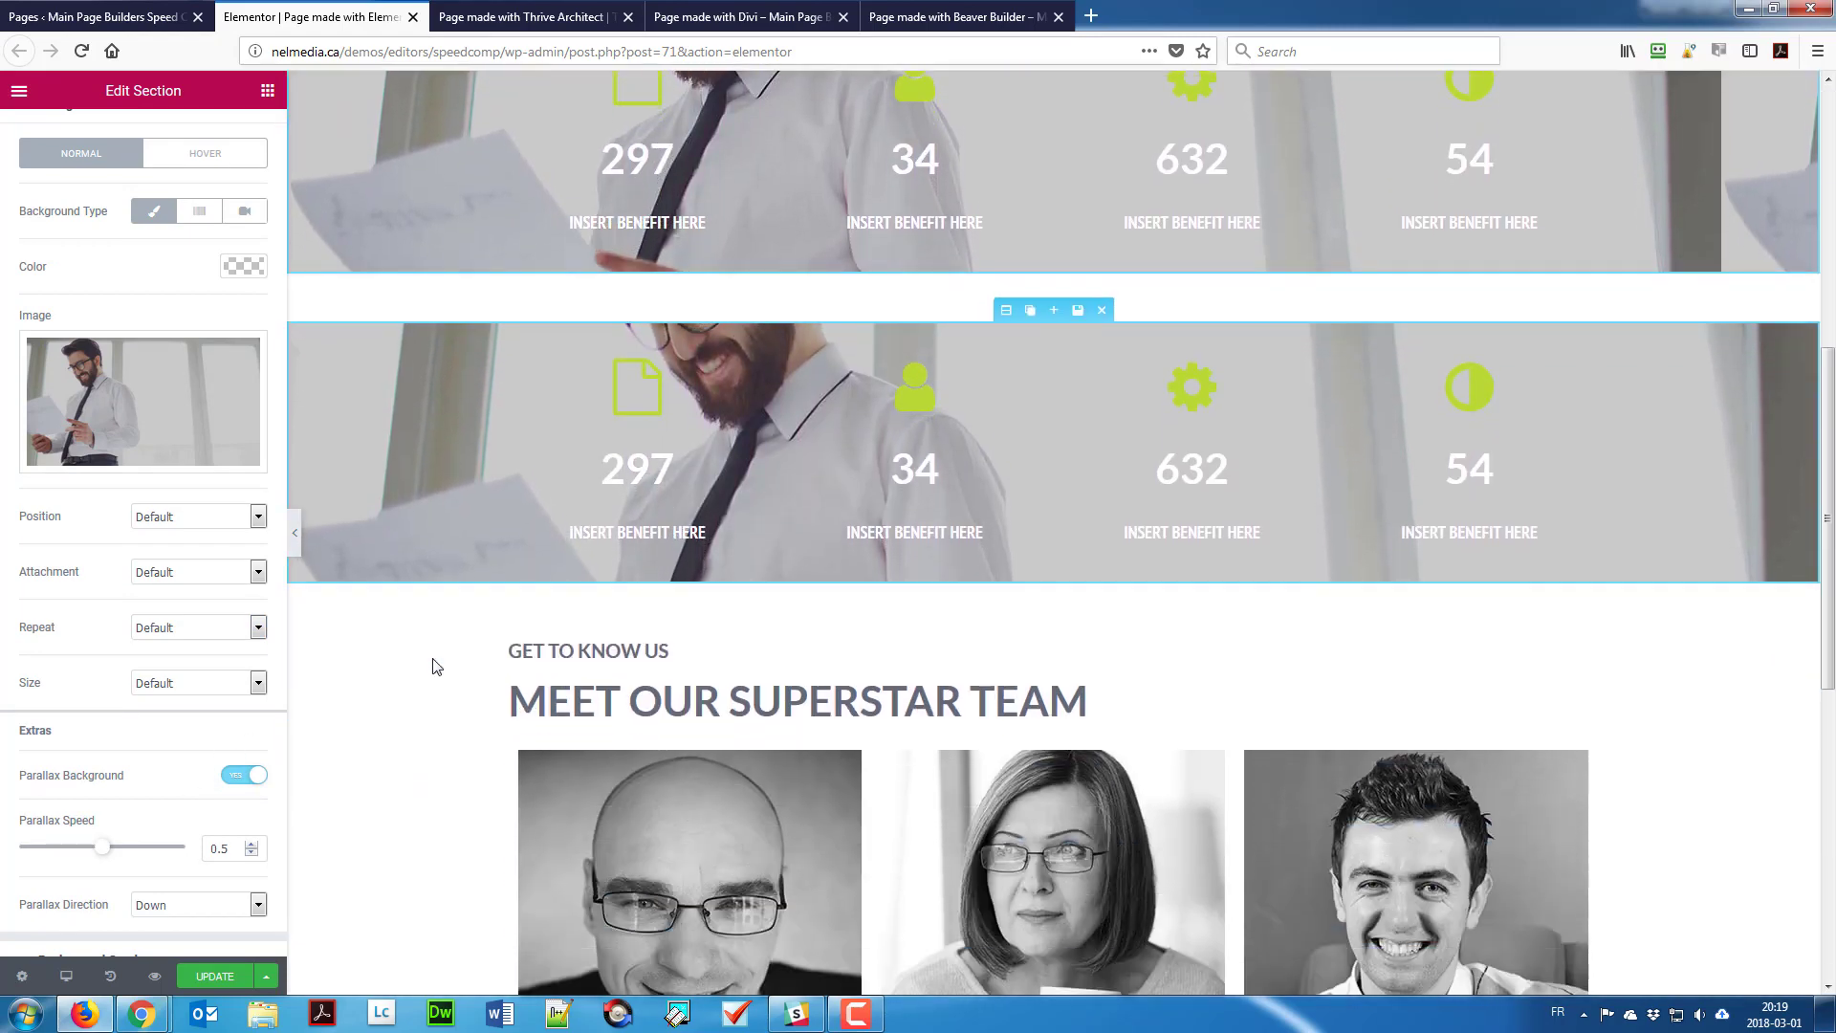
{"action": "scroll", "coordinate": [432, 658], "scroll_direction": "up", "scroll_amount": 5}
{"action": "scroll", "coordinate": [432, 658], "scroll_direction": "down", "scroll_amount": 2}
{"action": "scroll", "coordinate": [432, 658], "scroll_direction": "down", "scroll_amount": 2}
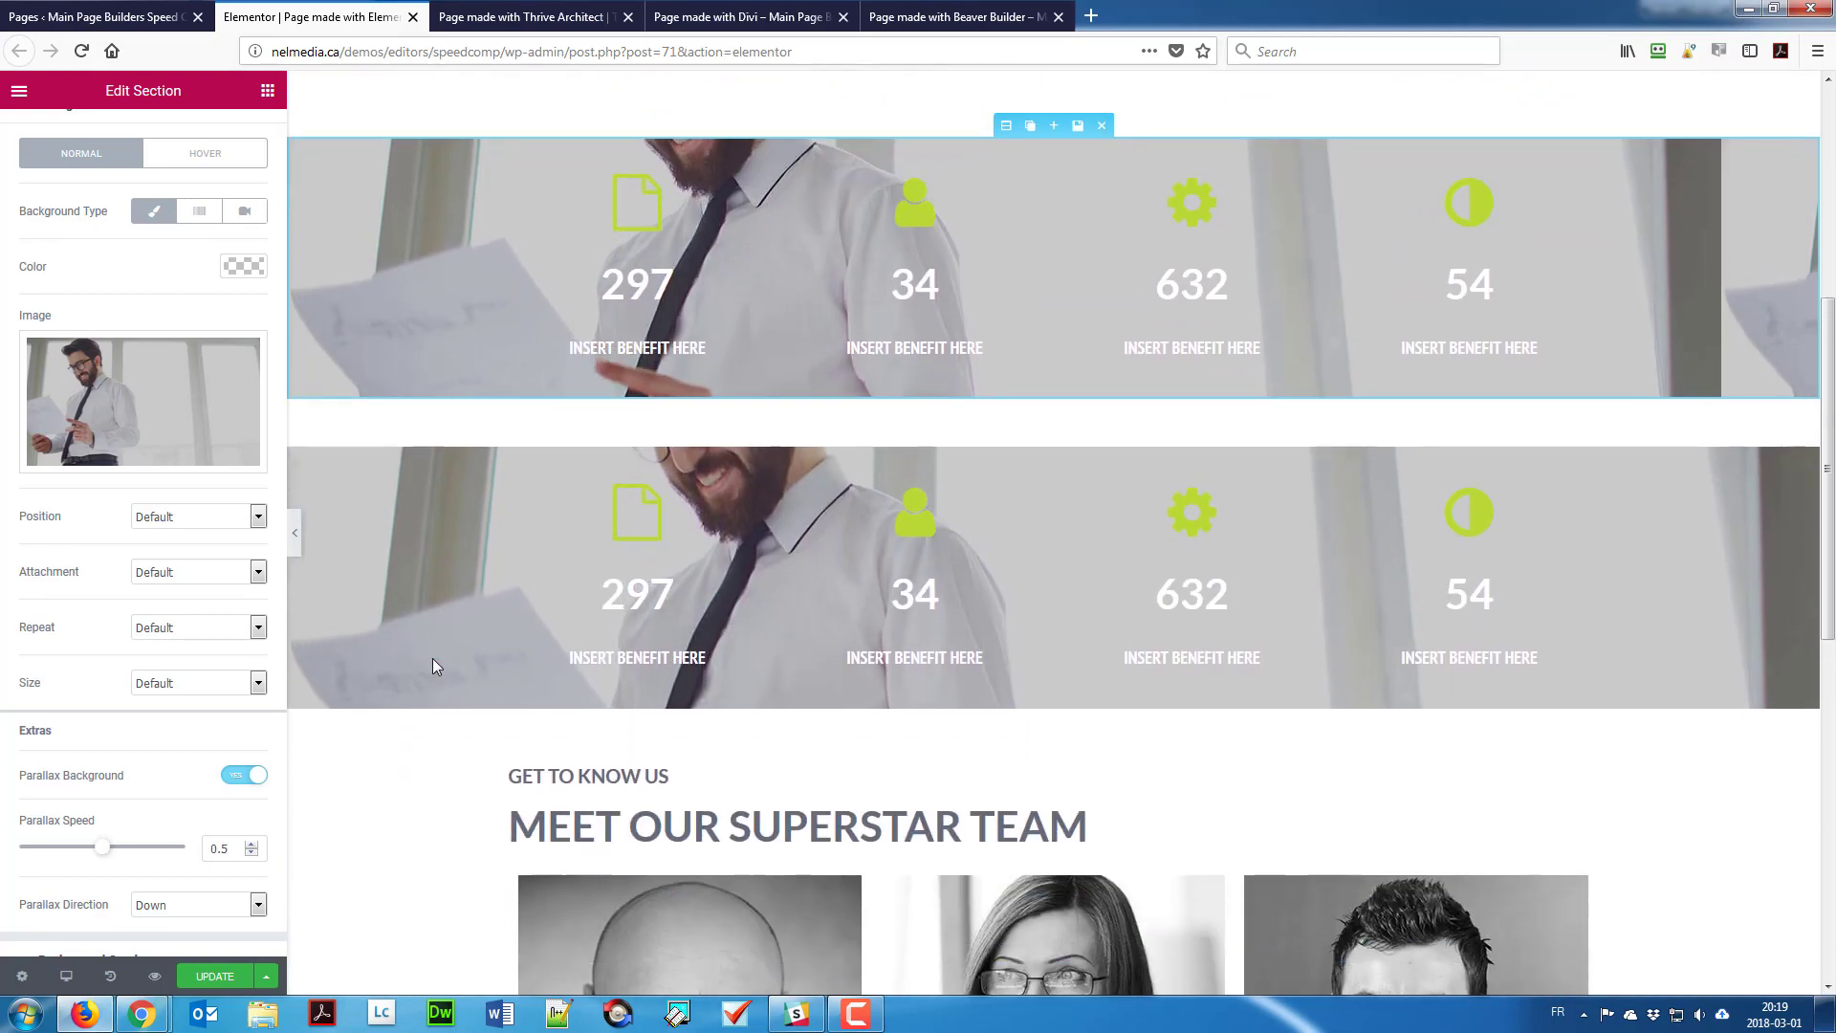
{"action": "scroll", "coordinate": [433, 658], "scroll_direction": "up", "scroll_amount": 4}
{"action": "scroll", "coordinate": [432, 658], "scroll_direction": "down", "scroll_amount": 2}
{"action": "scroll", "coordinate": [446, 667], "scroll_direction": "down", "scroll_amount": 2}
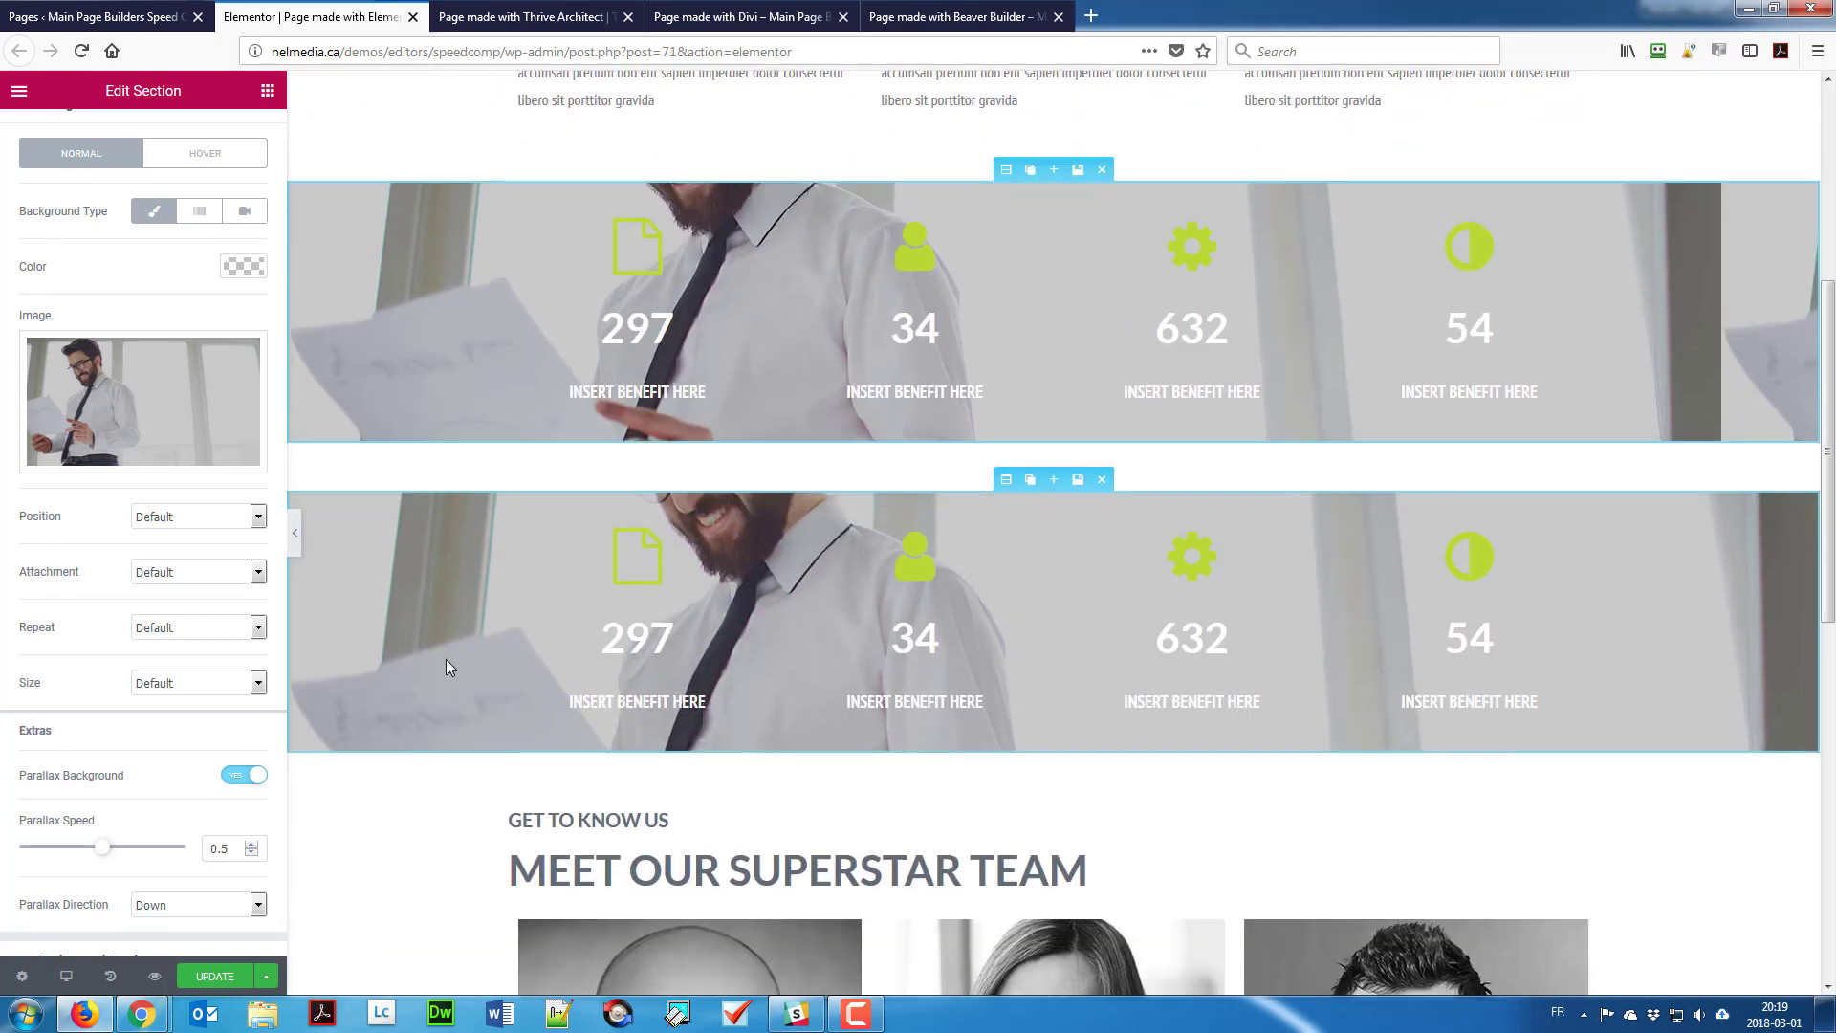
{"action": "scroll", "coordinate": [462, 669], "scroll_direction": "up", "scroll_amount": 5}
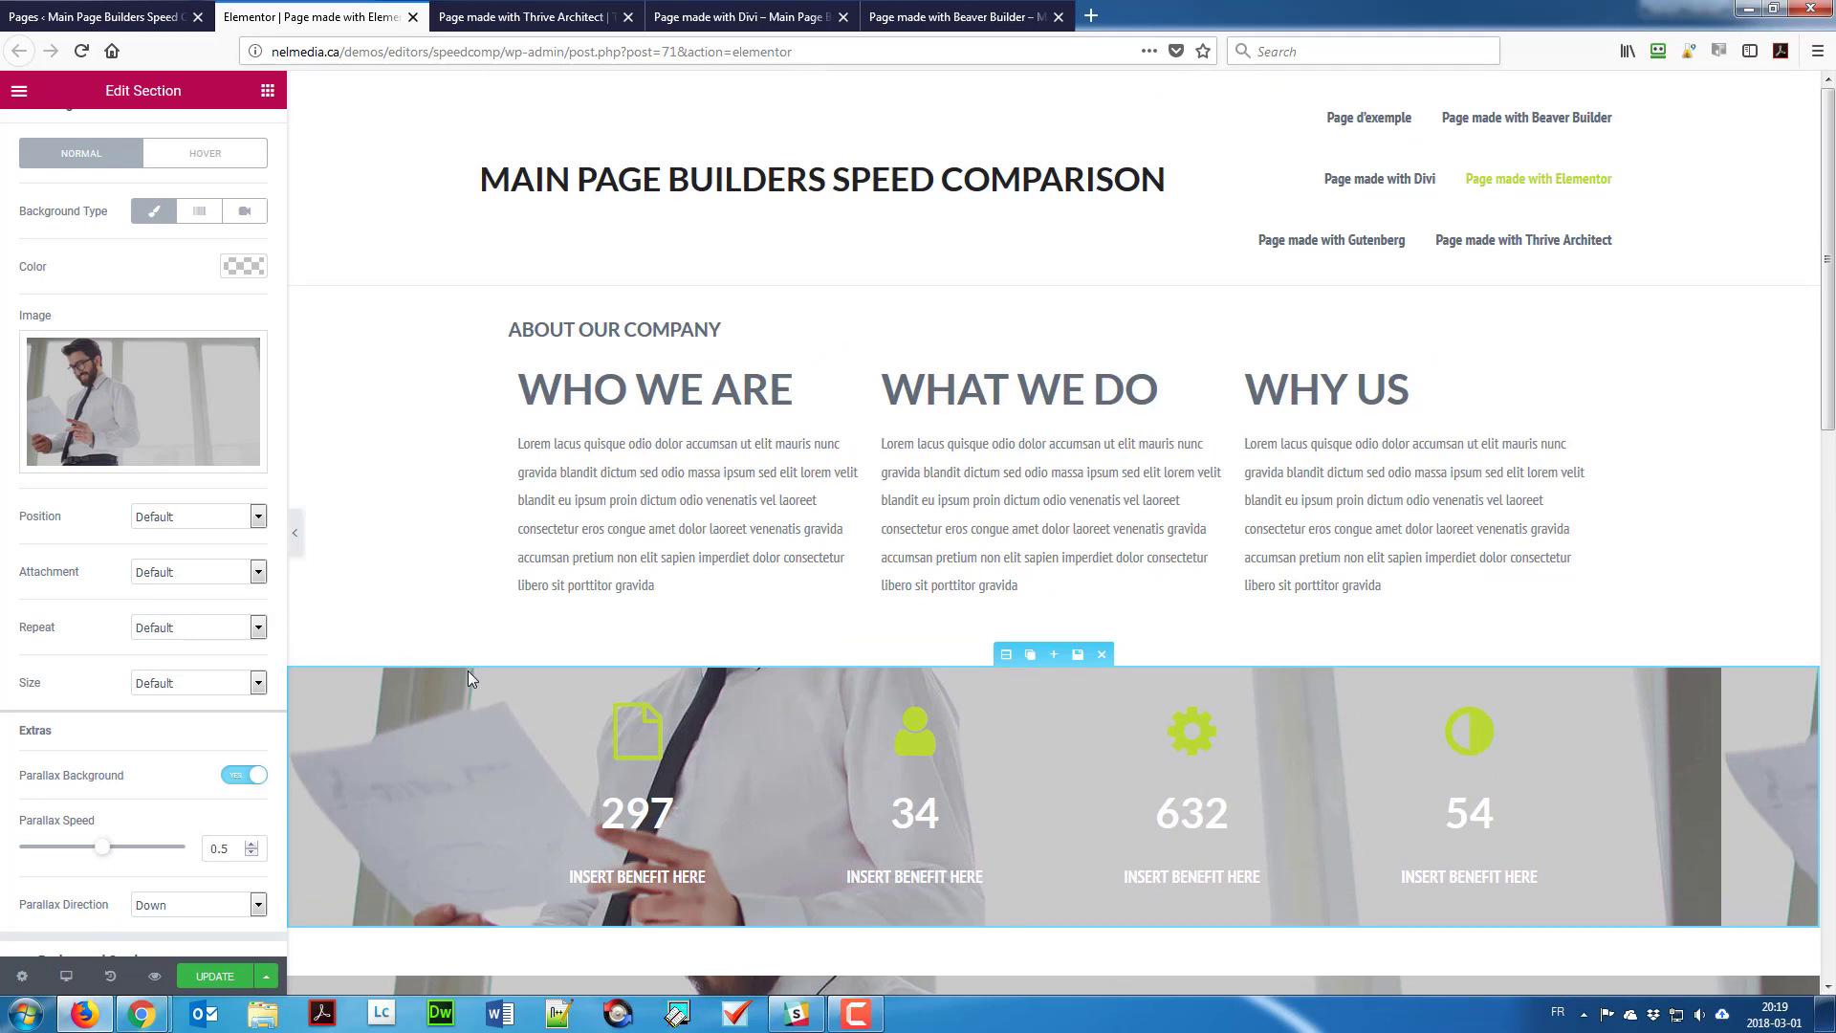
{"action": "scroll", "coordinate": [561, 660], "scroll_direction": "down", "scroll_amount": 2}
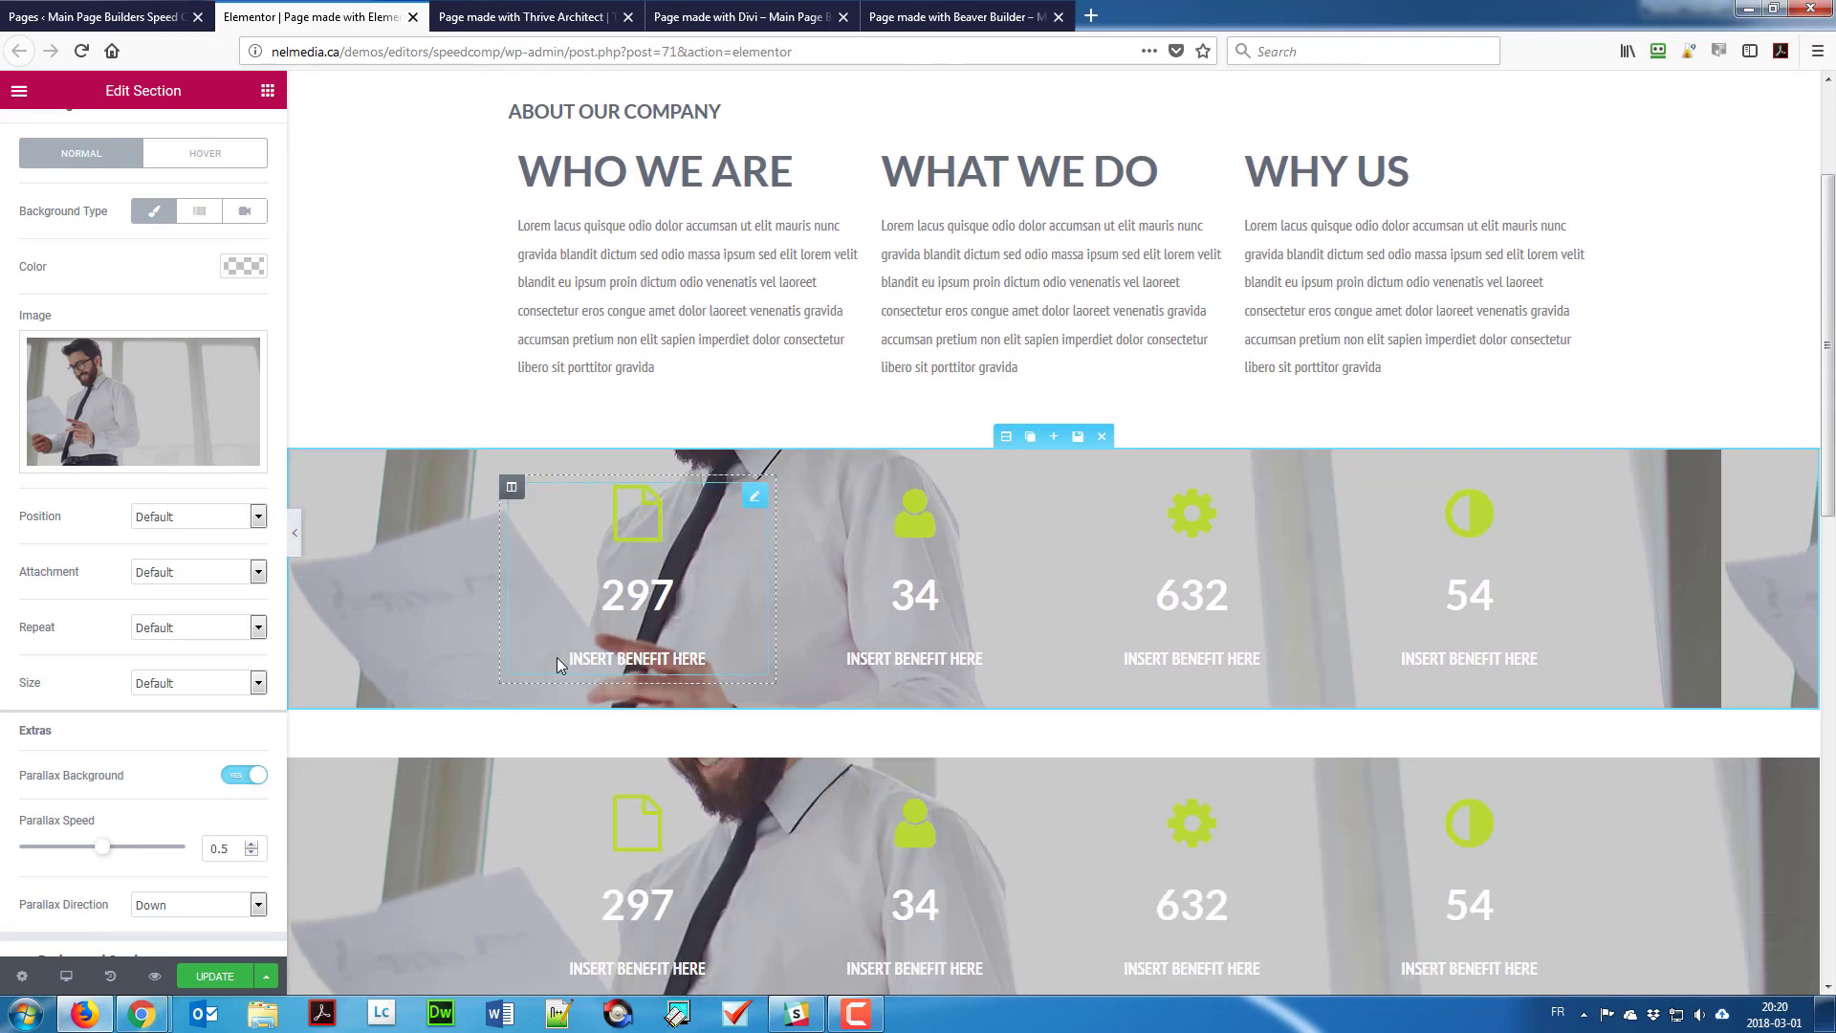
{"action": "scroll", "coordinate": [557, 657], "scroll_direction": "down", "scroll_amount": 2}
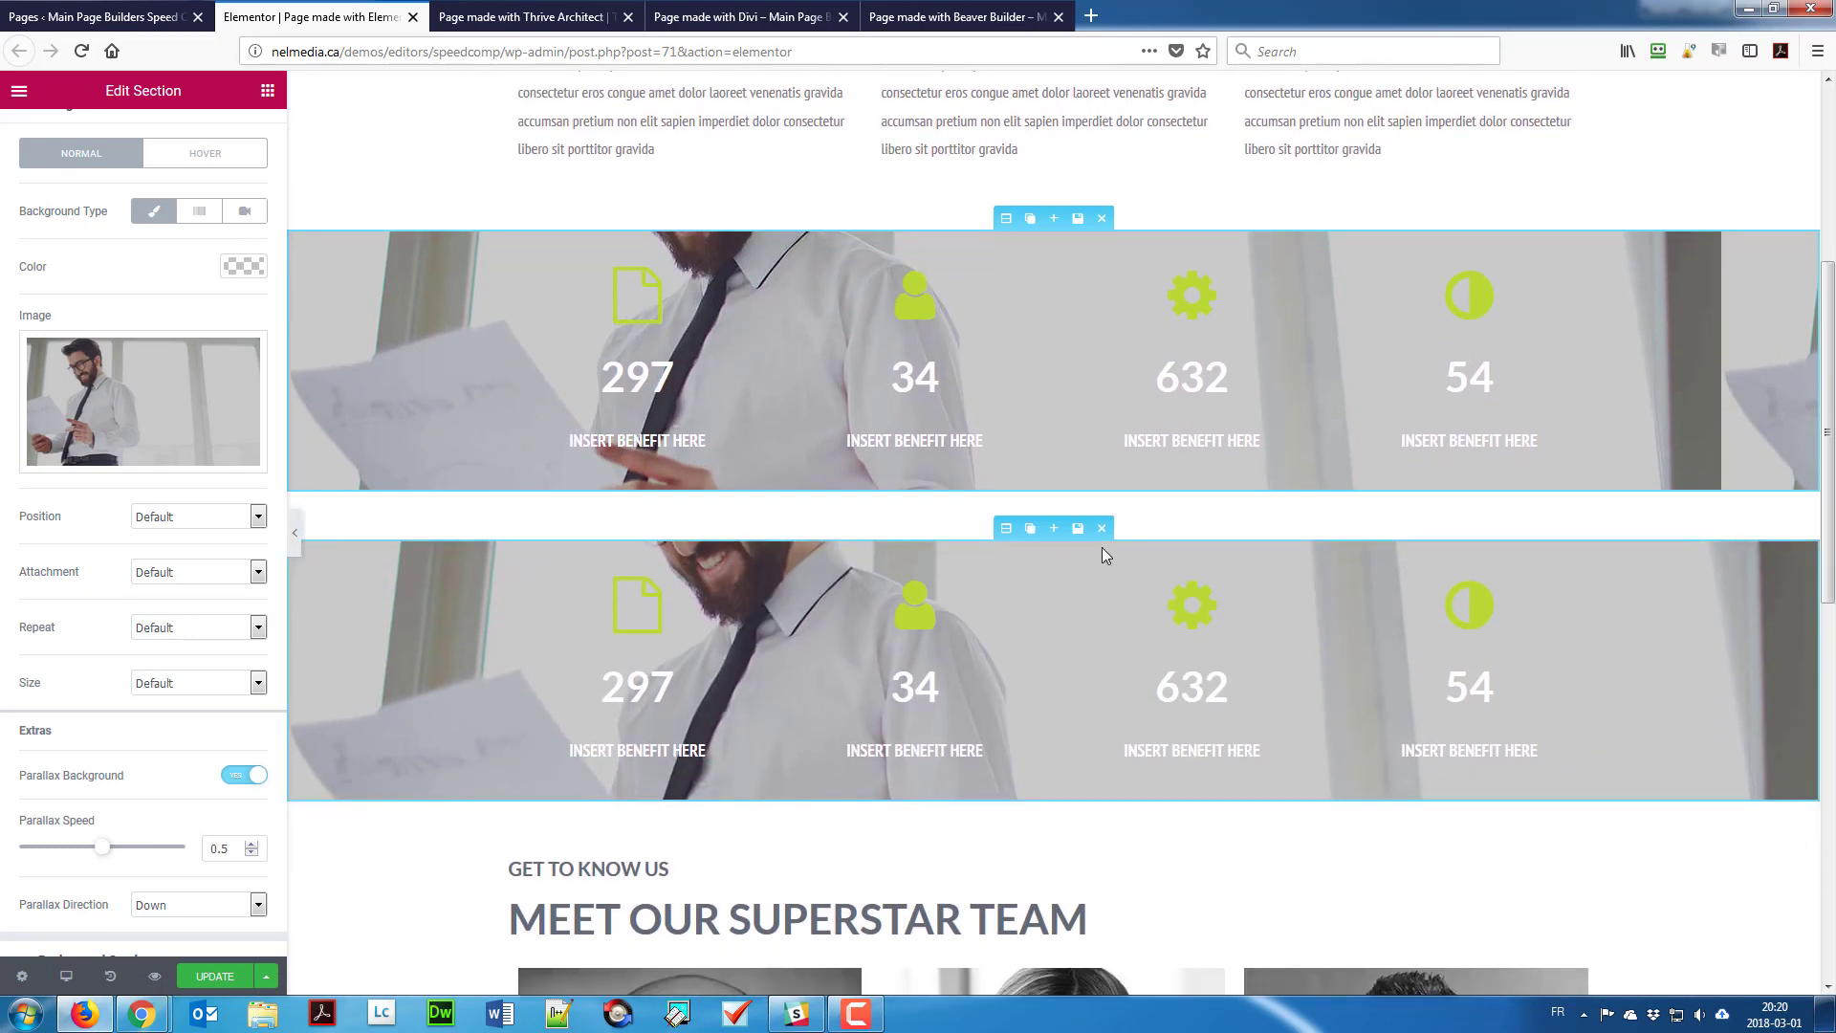
Step: Delete the original counter section below the rebuilt one and update the page
{"action": "left_click", "coordinate": [1102, 529]}
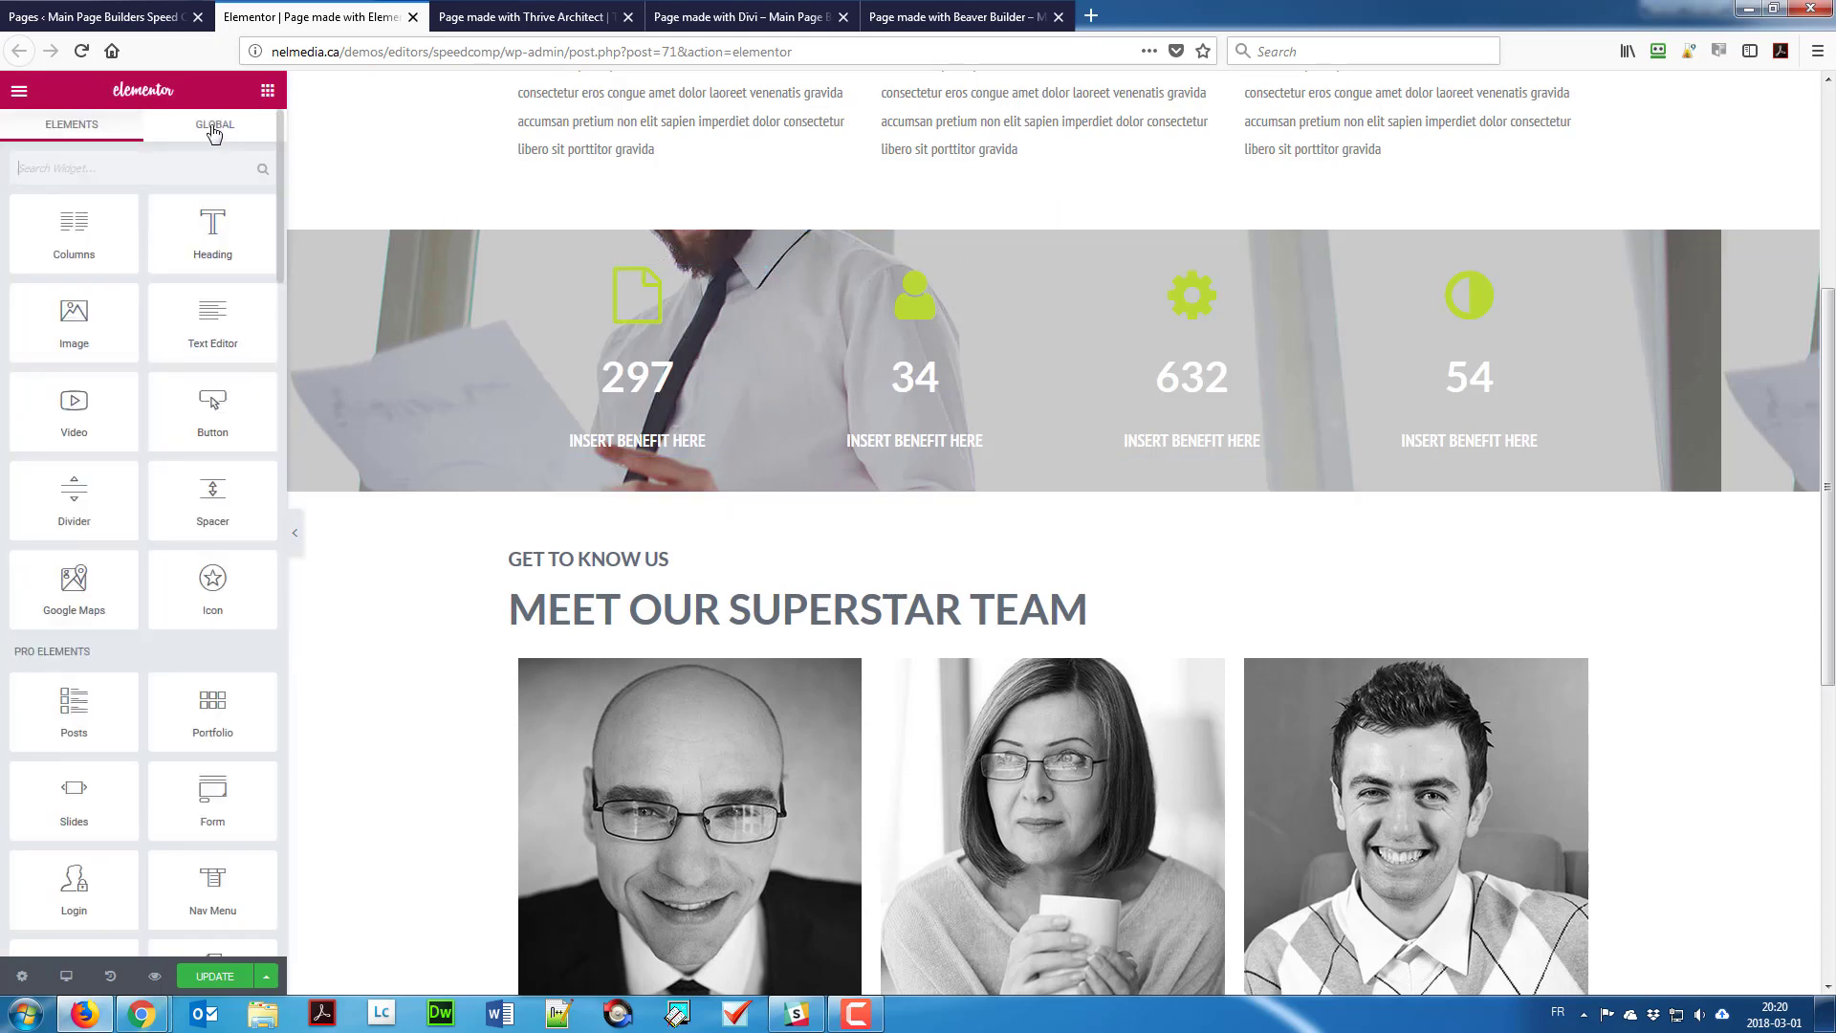
{"action": "left_click", "coordinate": [205, 129]}
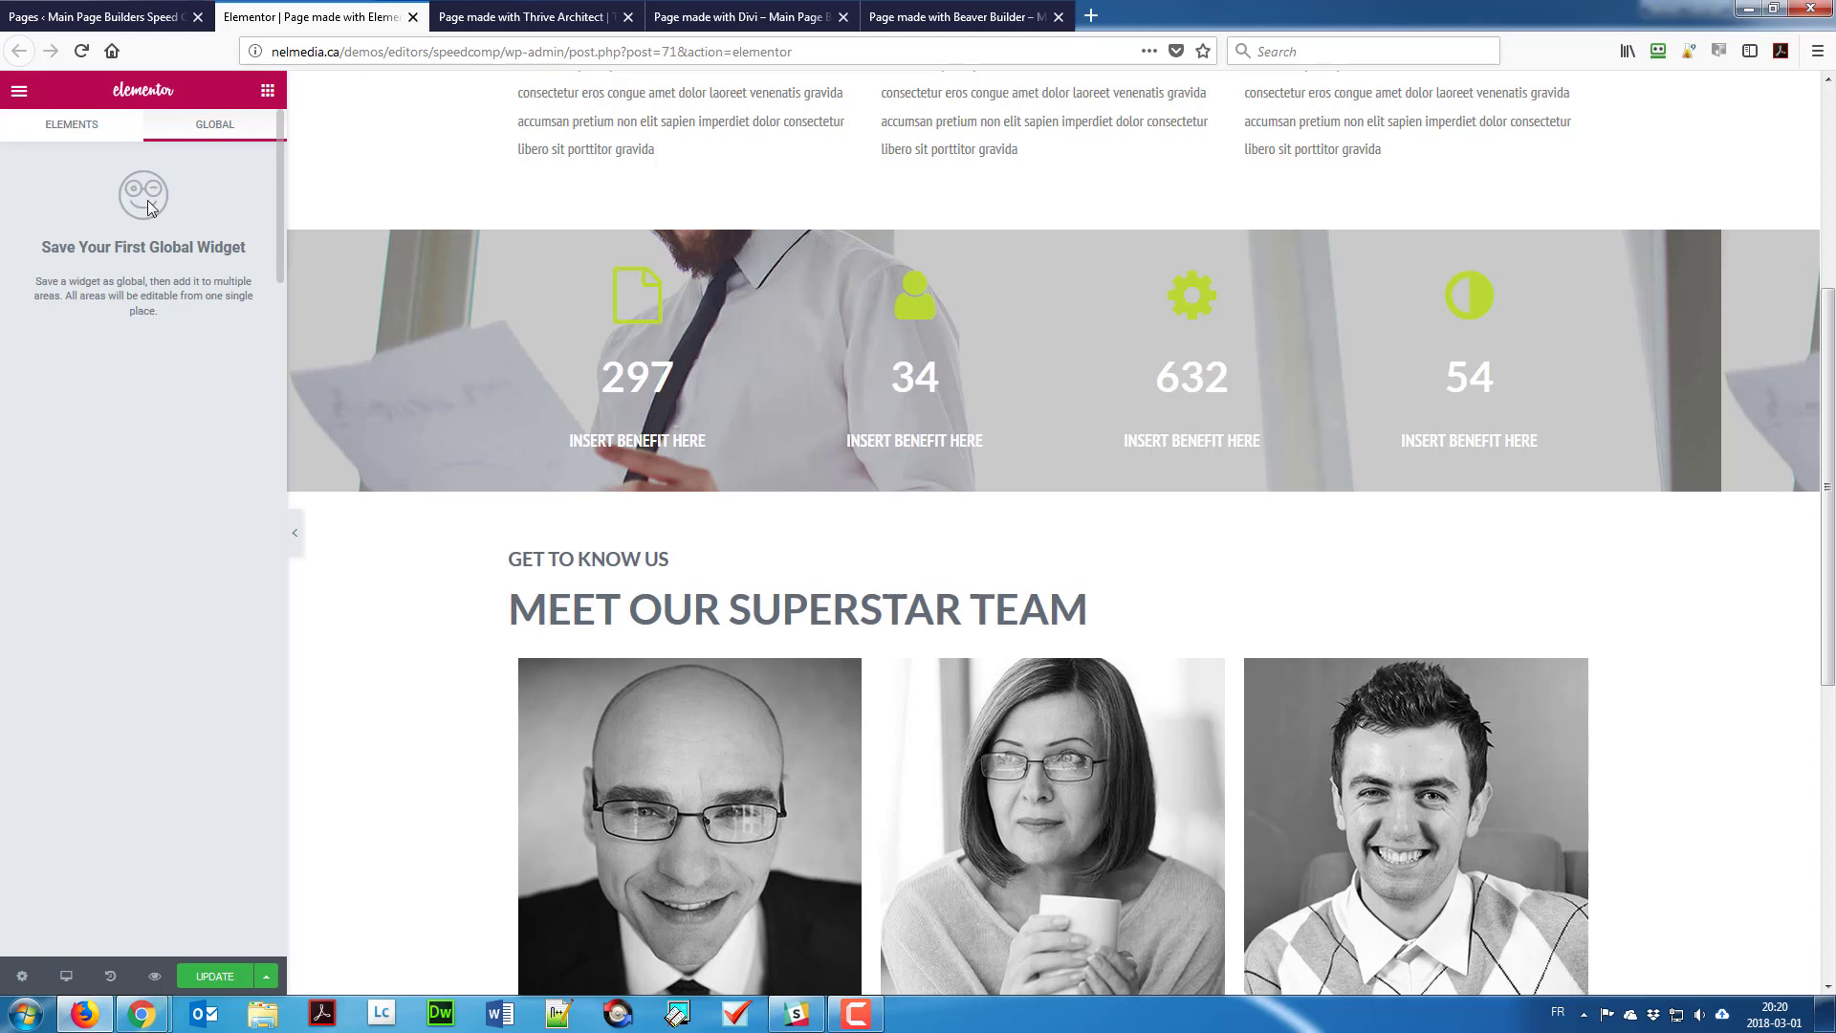
{"action": "left_click", "coordinate": [80, 132]}
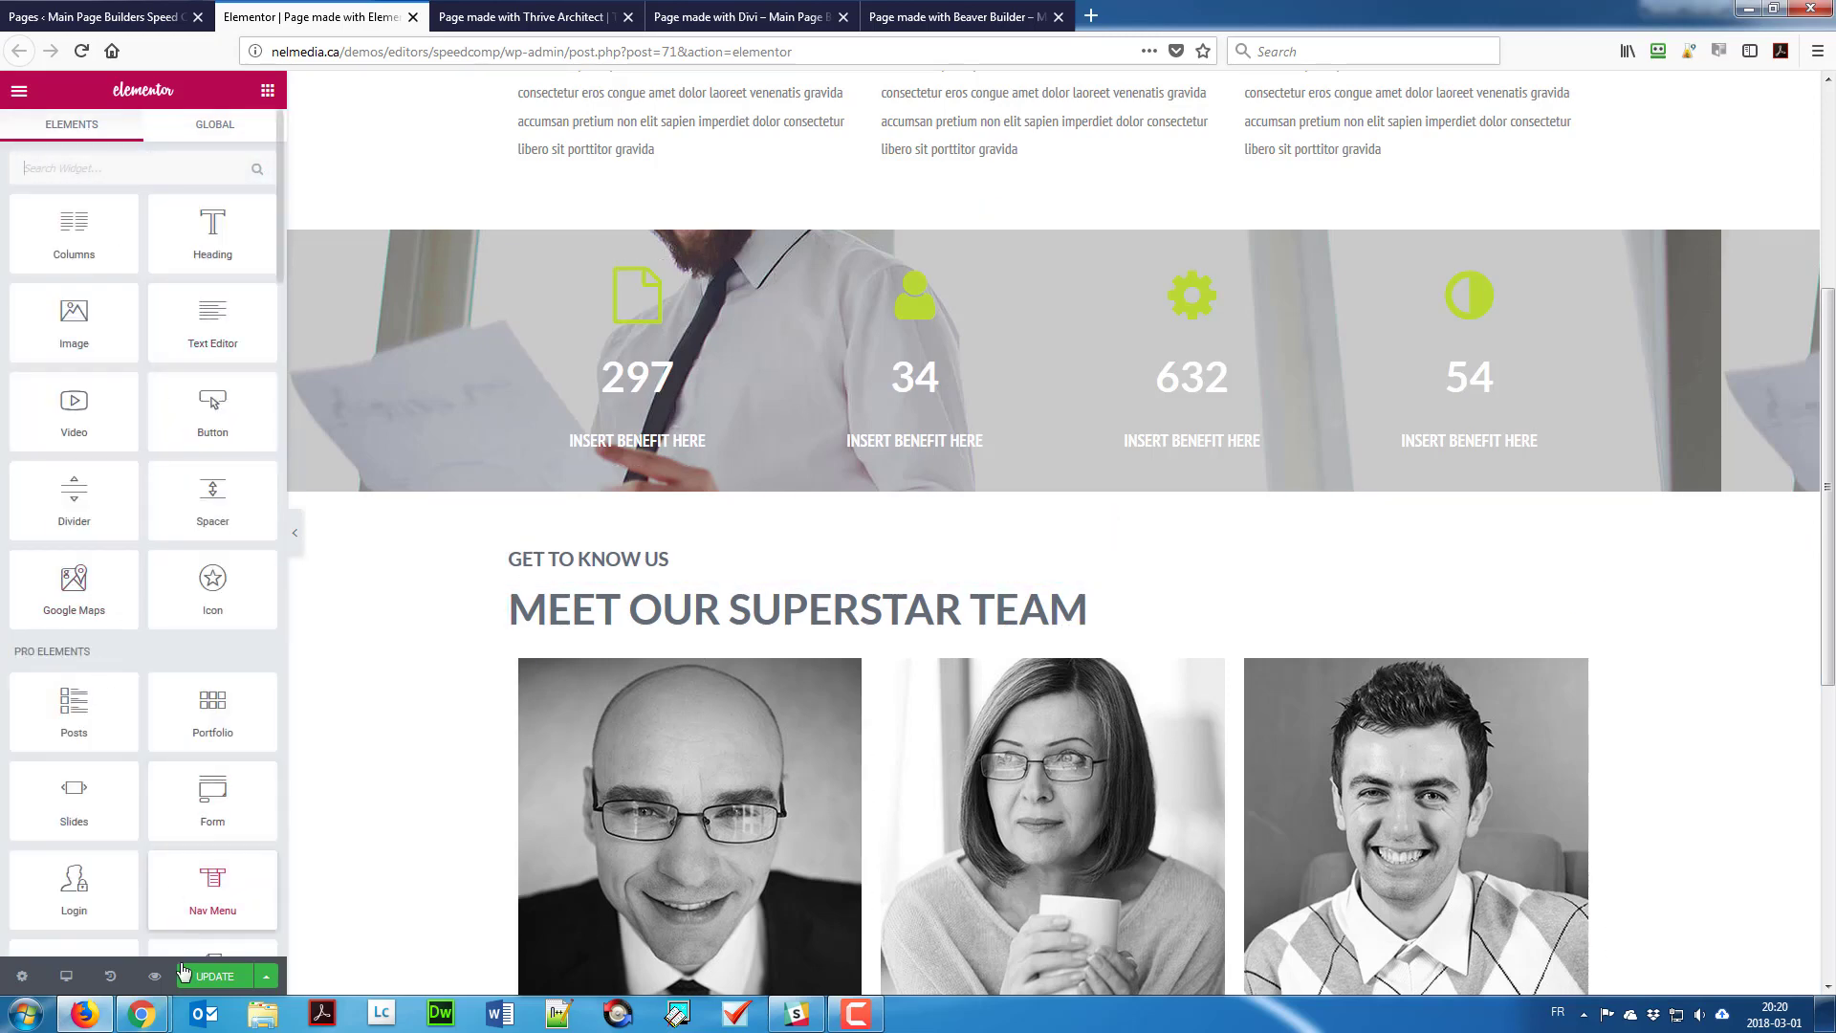
{"action": "left_click", "coordinate": [212, 975]}
Step: Switch to the page being edited in Thrive Architect and add a background section directly above the existing counter section
{"action": "left_click", "coordinate": [546, 16]}
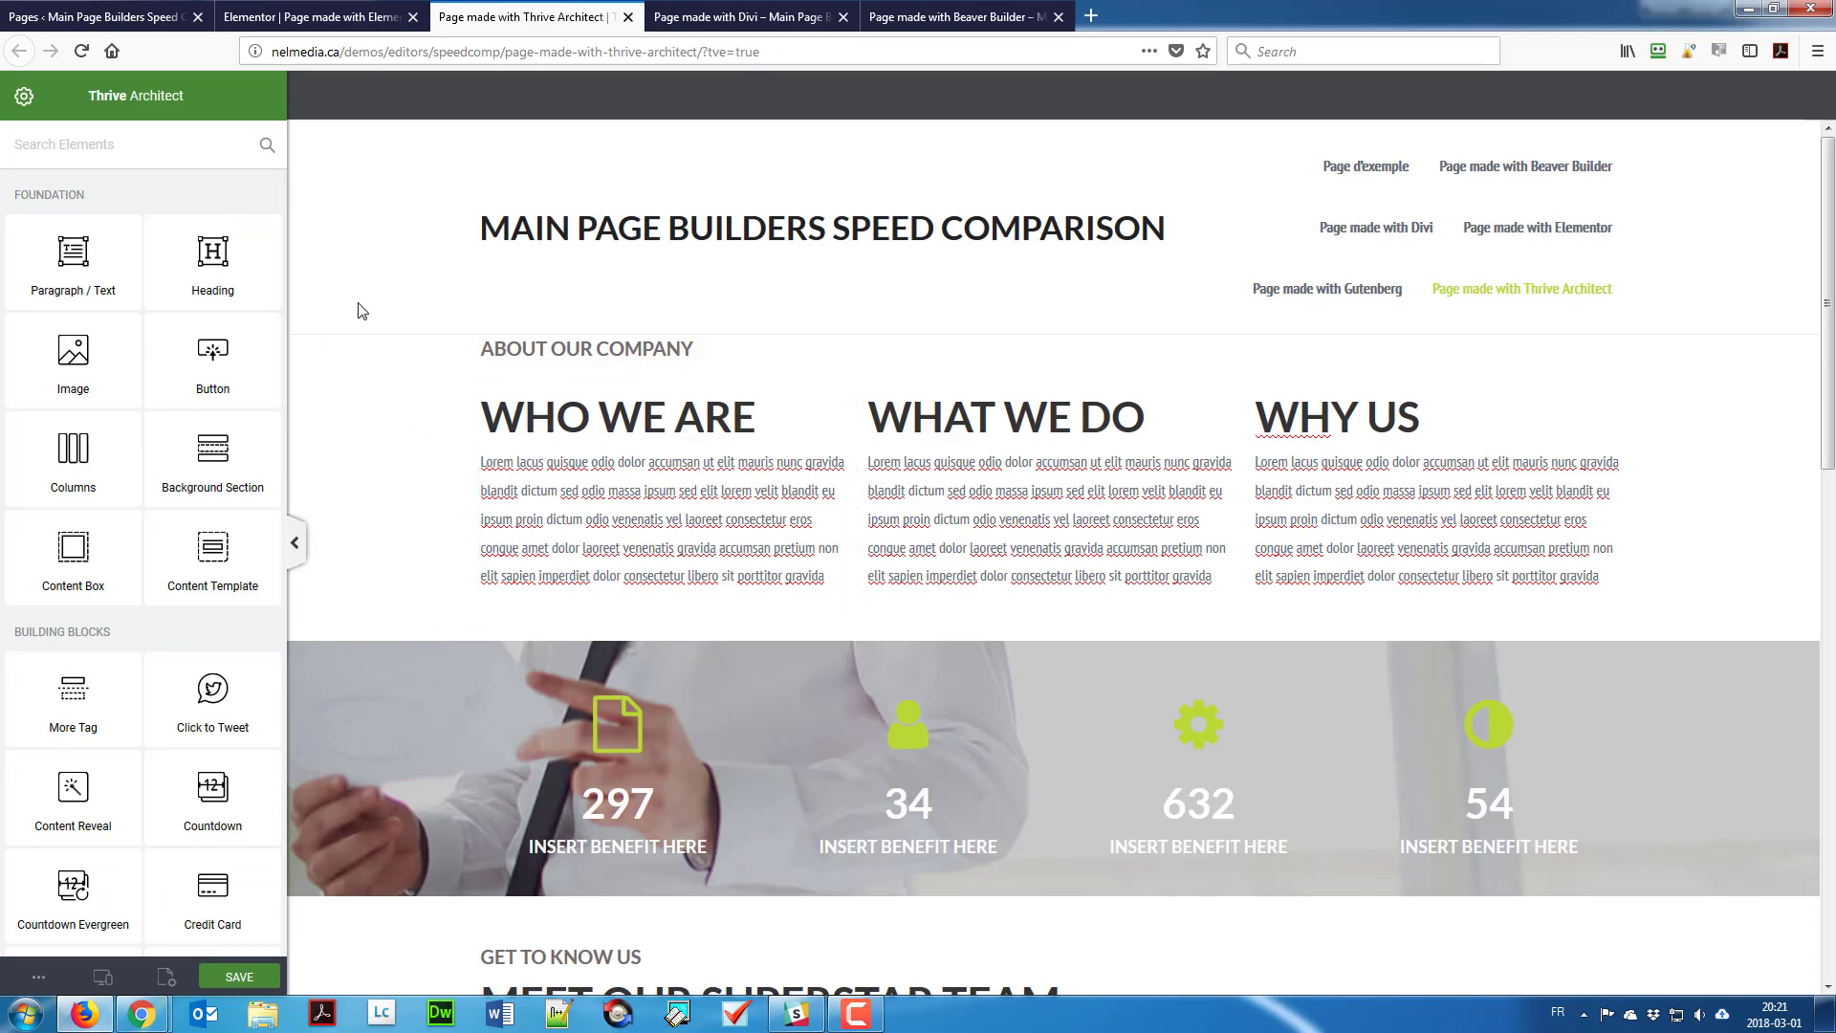
{"action": "scroll", "coordinate": [423, 327], "scroll_direction": "down", "scroll_amount": 1}
{"action": "scroll", "coordinate": [416, 337], "scroll_direction": "up", "scroll_amount": 1}
{"action": "left_click_drag", "start_coordinate": [219, 457], "coordinate": [660, 646]}
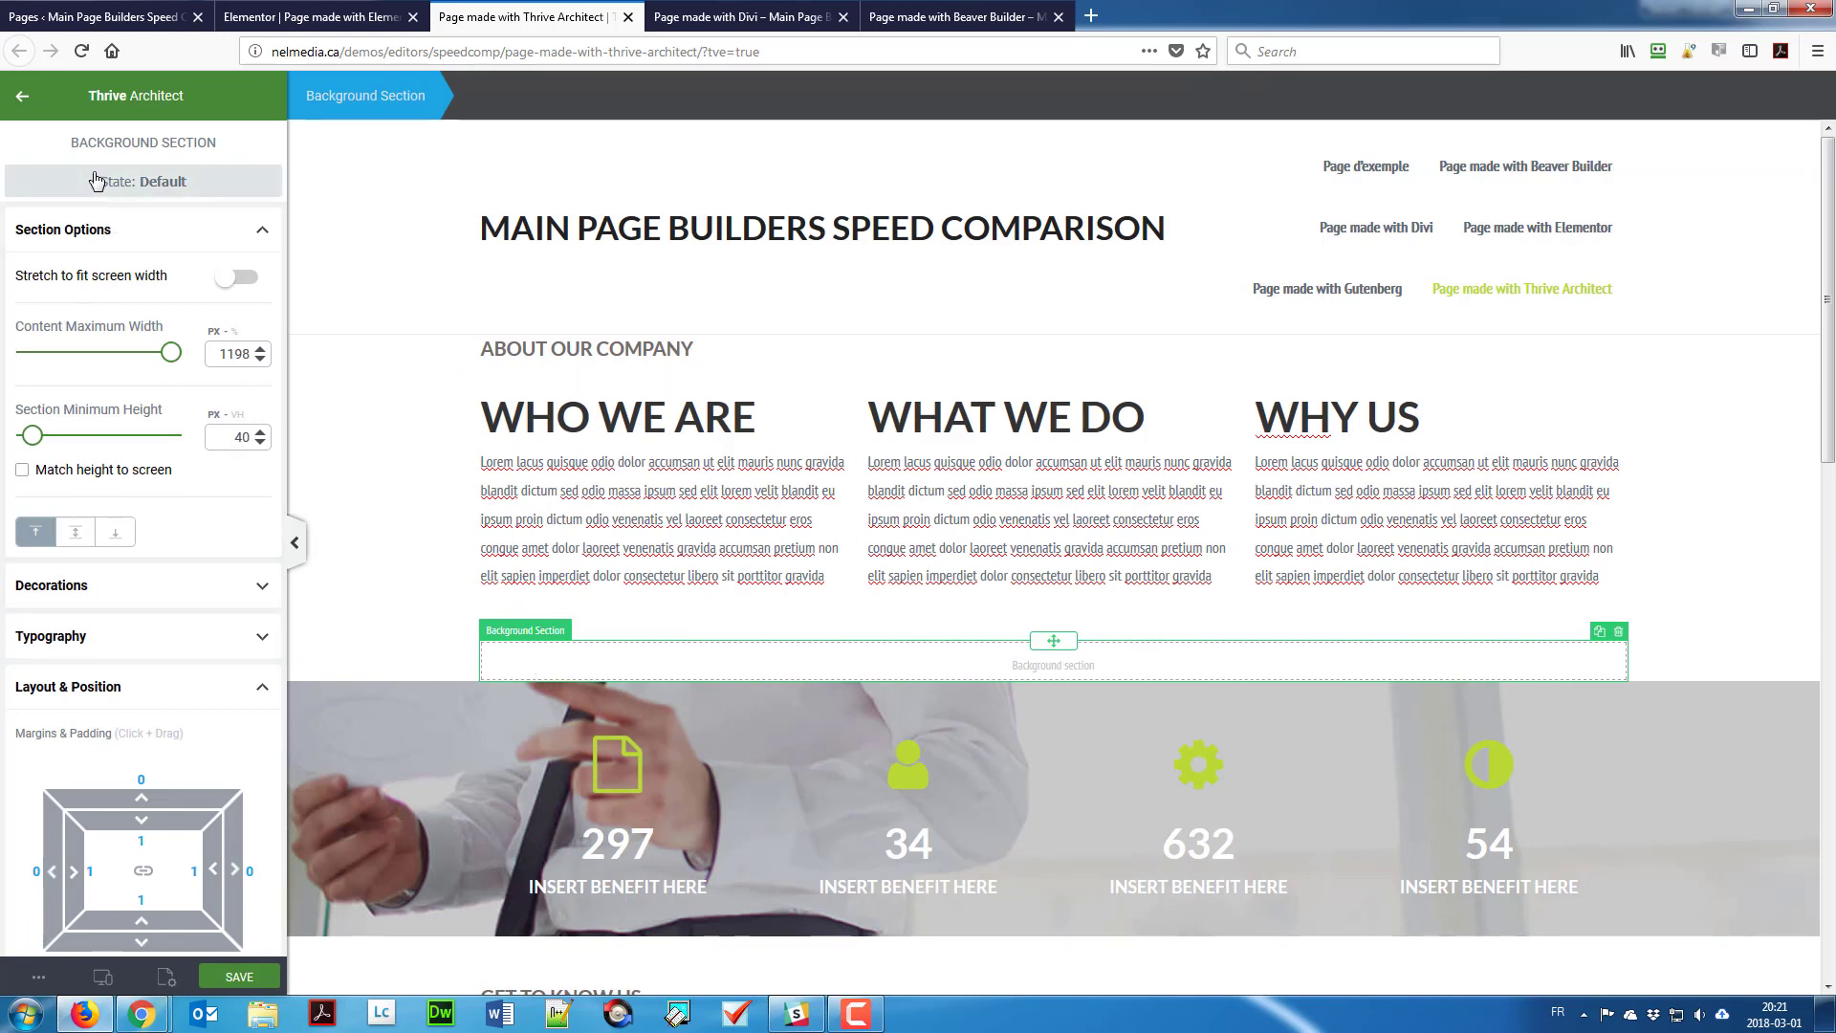
Step: Give the new background section an image layer using the full-size rowbgskel picture from the media library
{"action": "scroll", "coordinate": [105, 325], "scroll_direction": "down", "scroll_amount": 4}
{"action": "scroll", "coordinate": [111, 346], "scroll_direction": "down", "scroll_amount": 1}
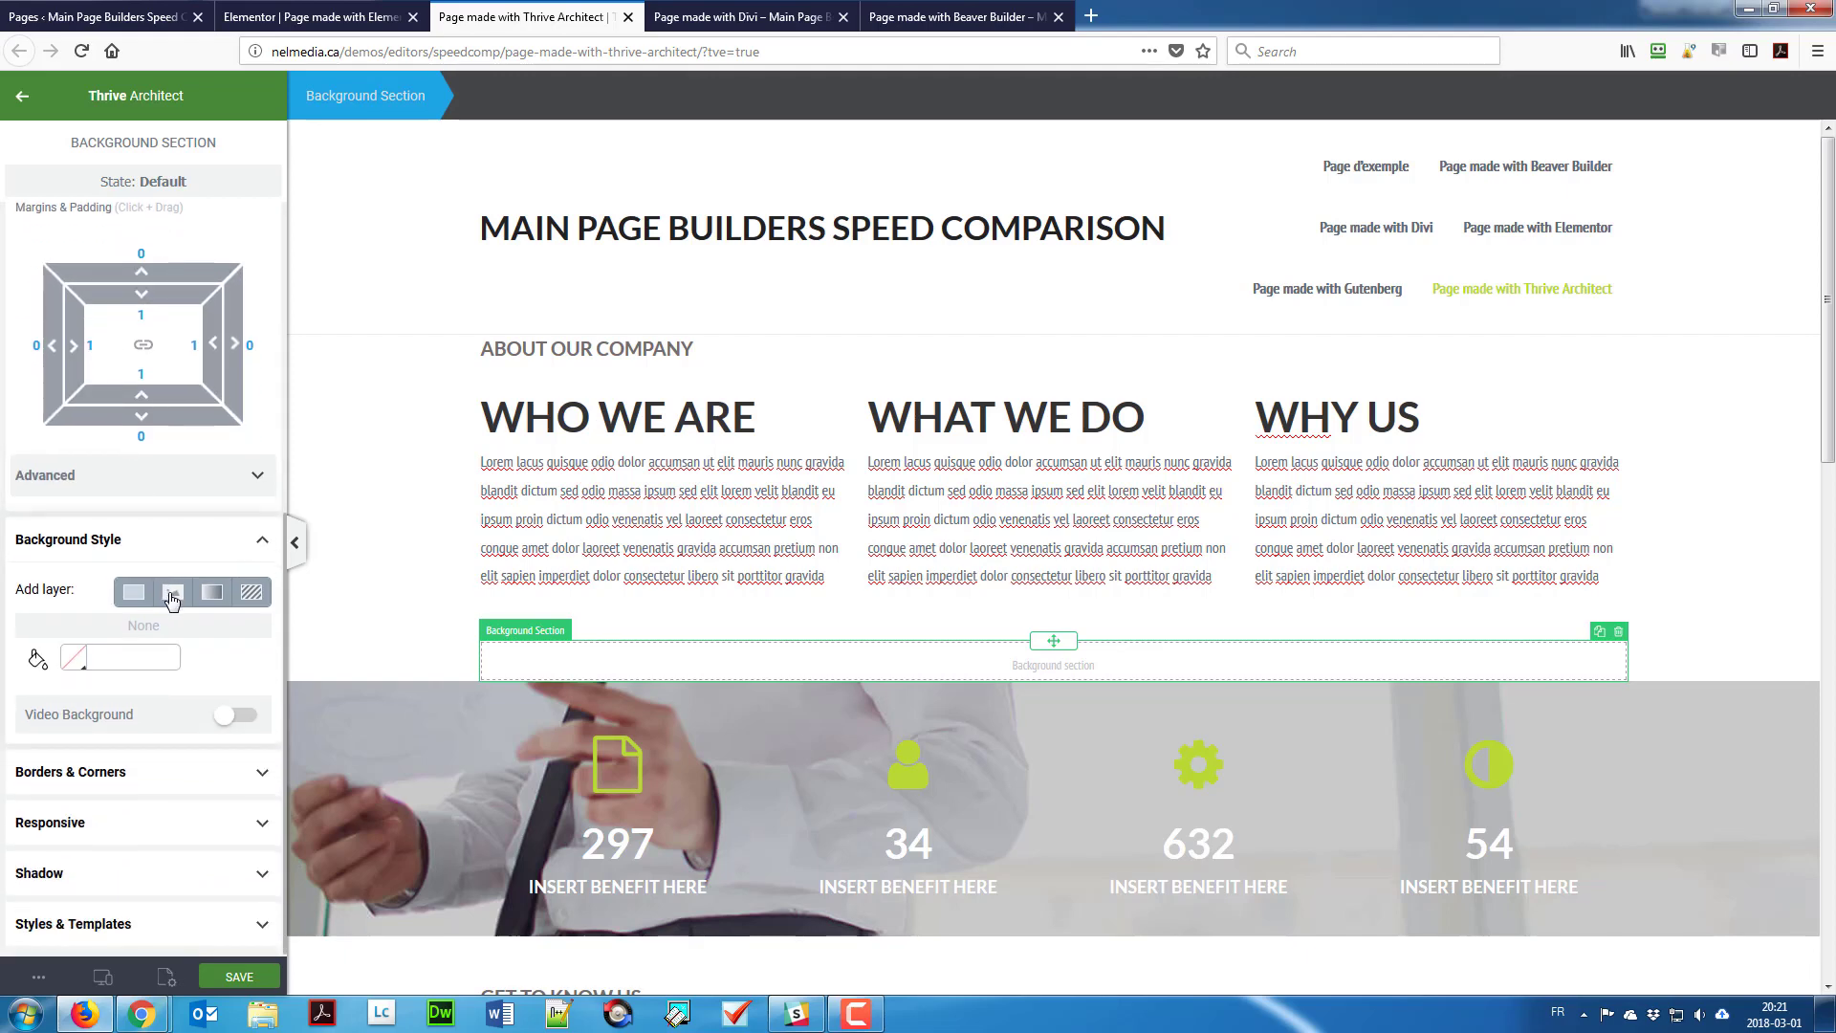
{"action": "left_click", "coordinate": [173, 595]}
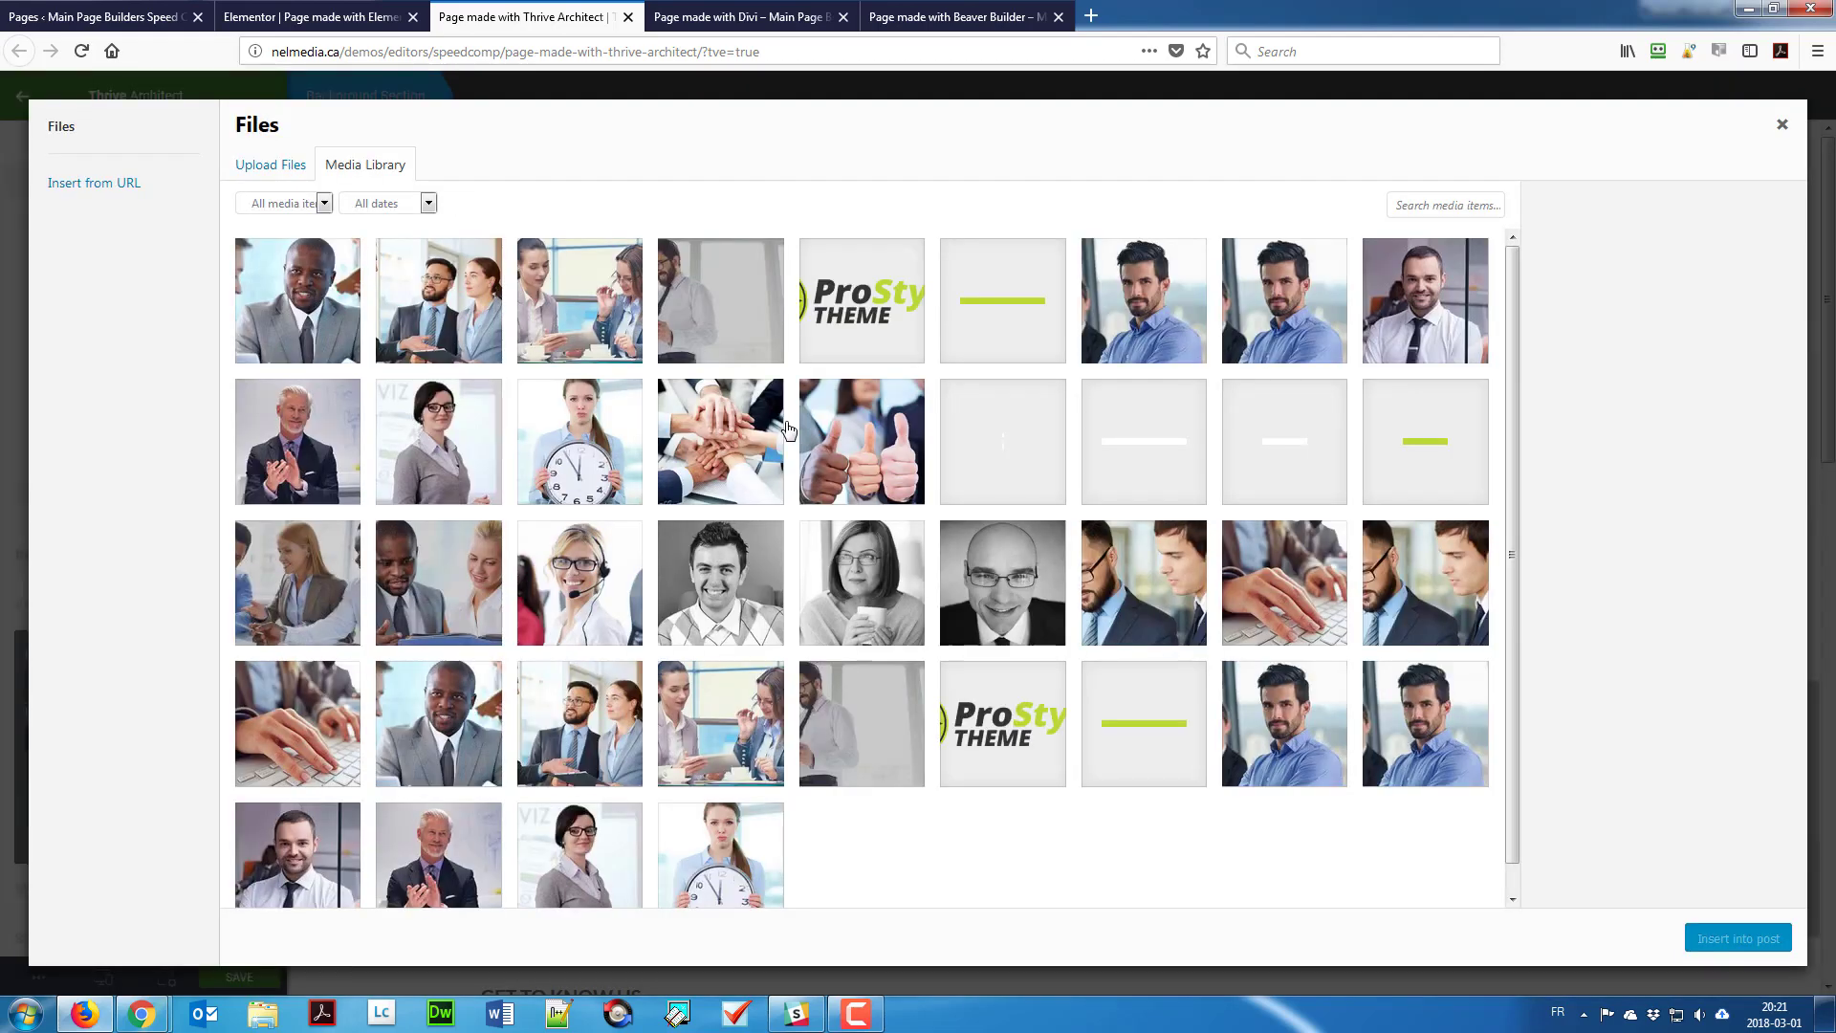
{"action": "left_click", "coordinate": [722, 315]}
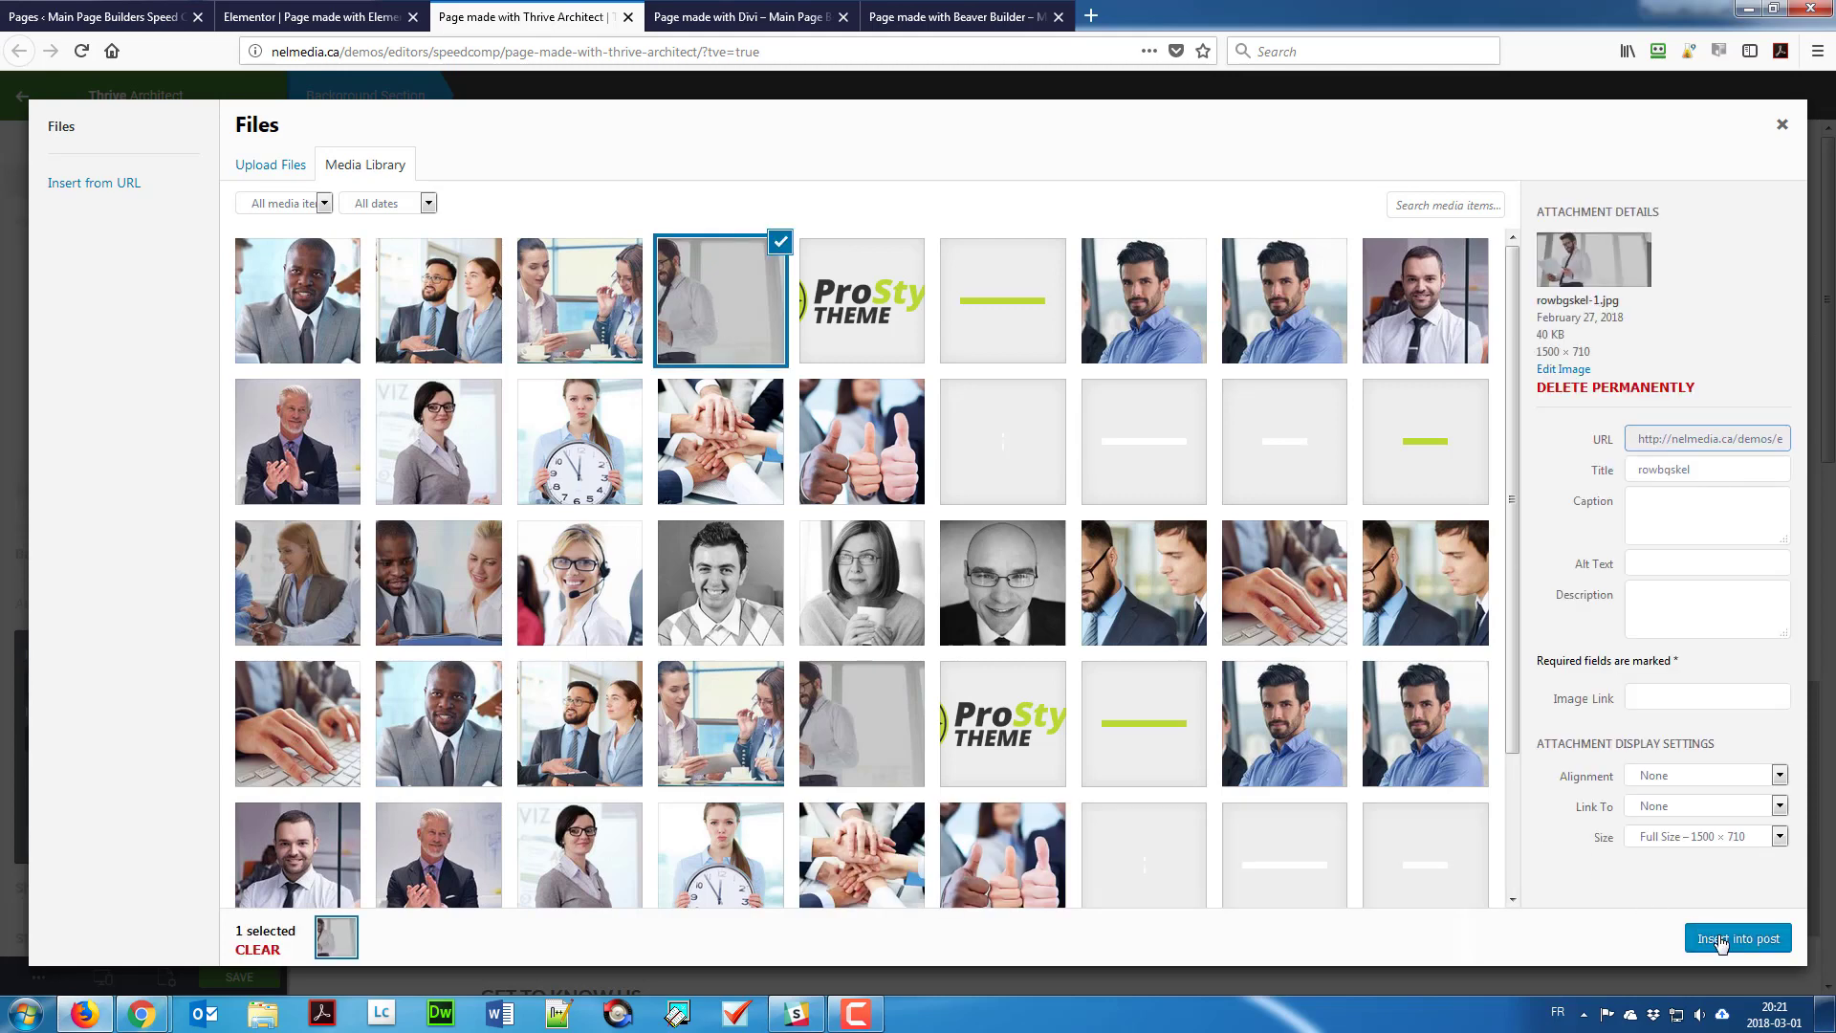
{"action": "key", "text": "Return"}
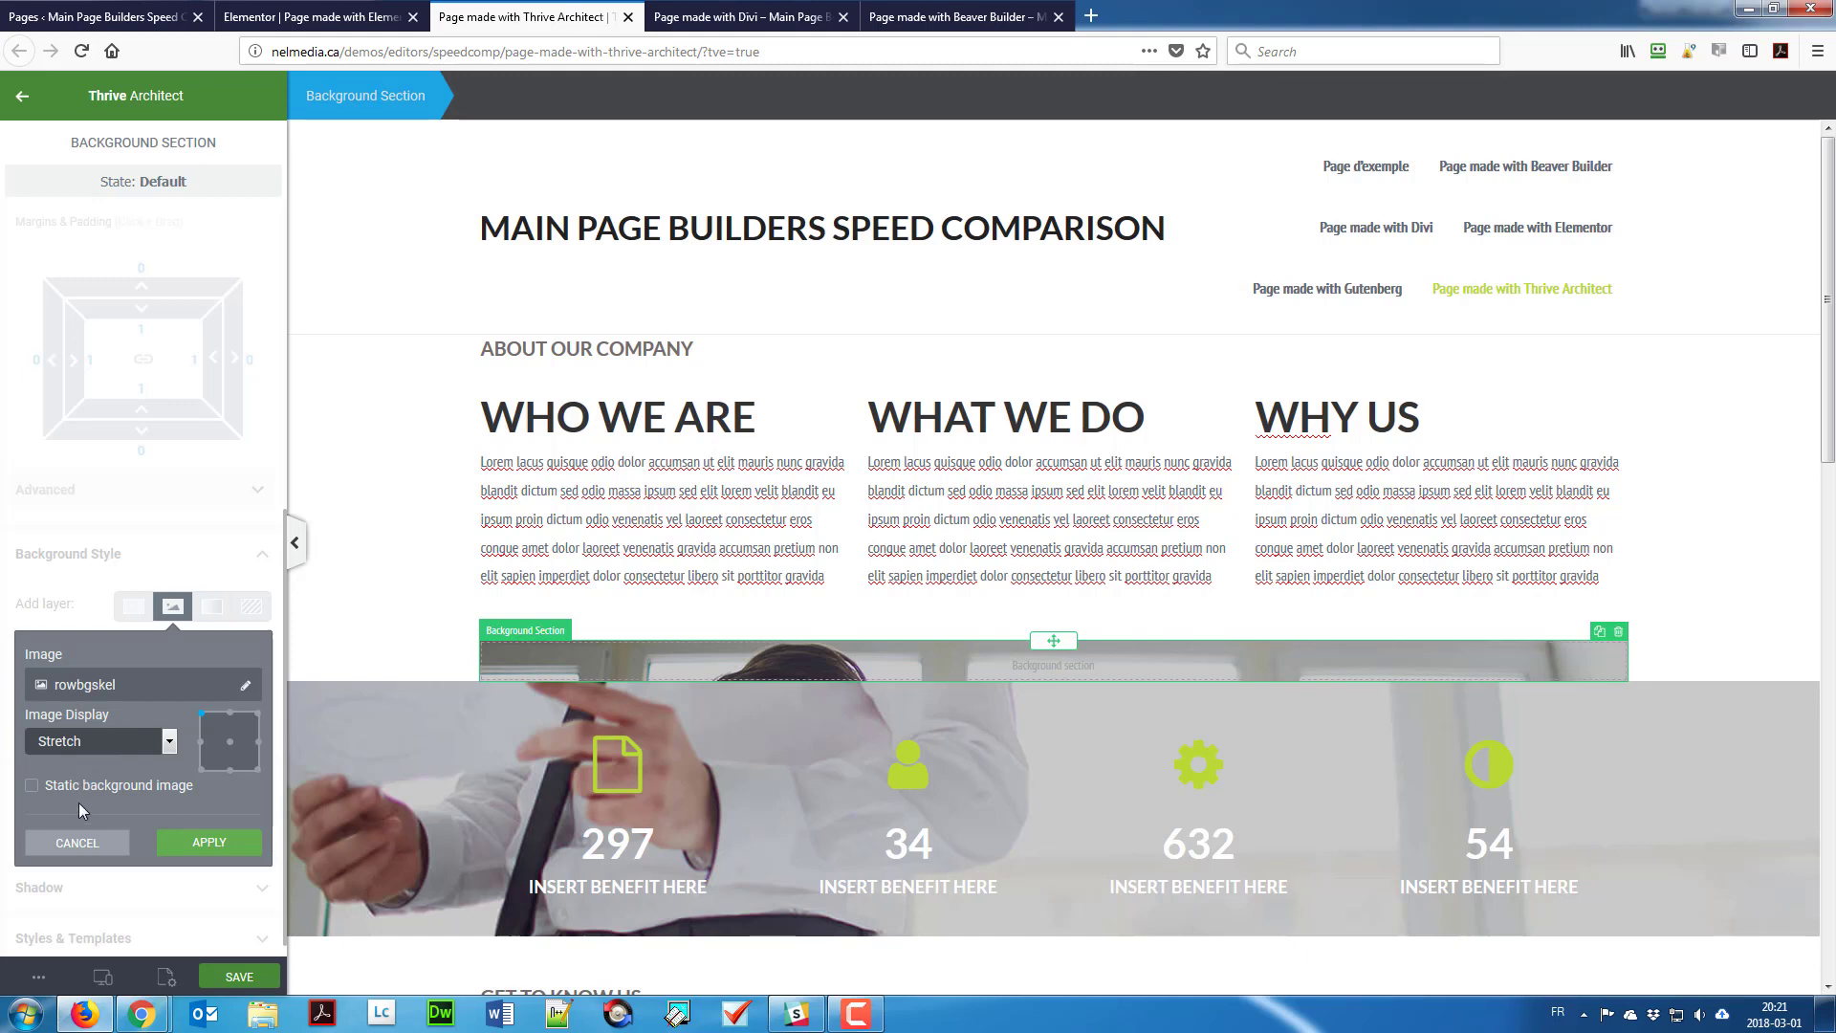
{"action": "left_click", "coordinate": [182, 843]}
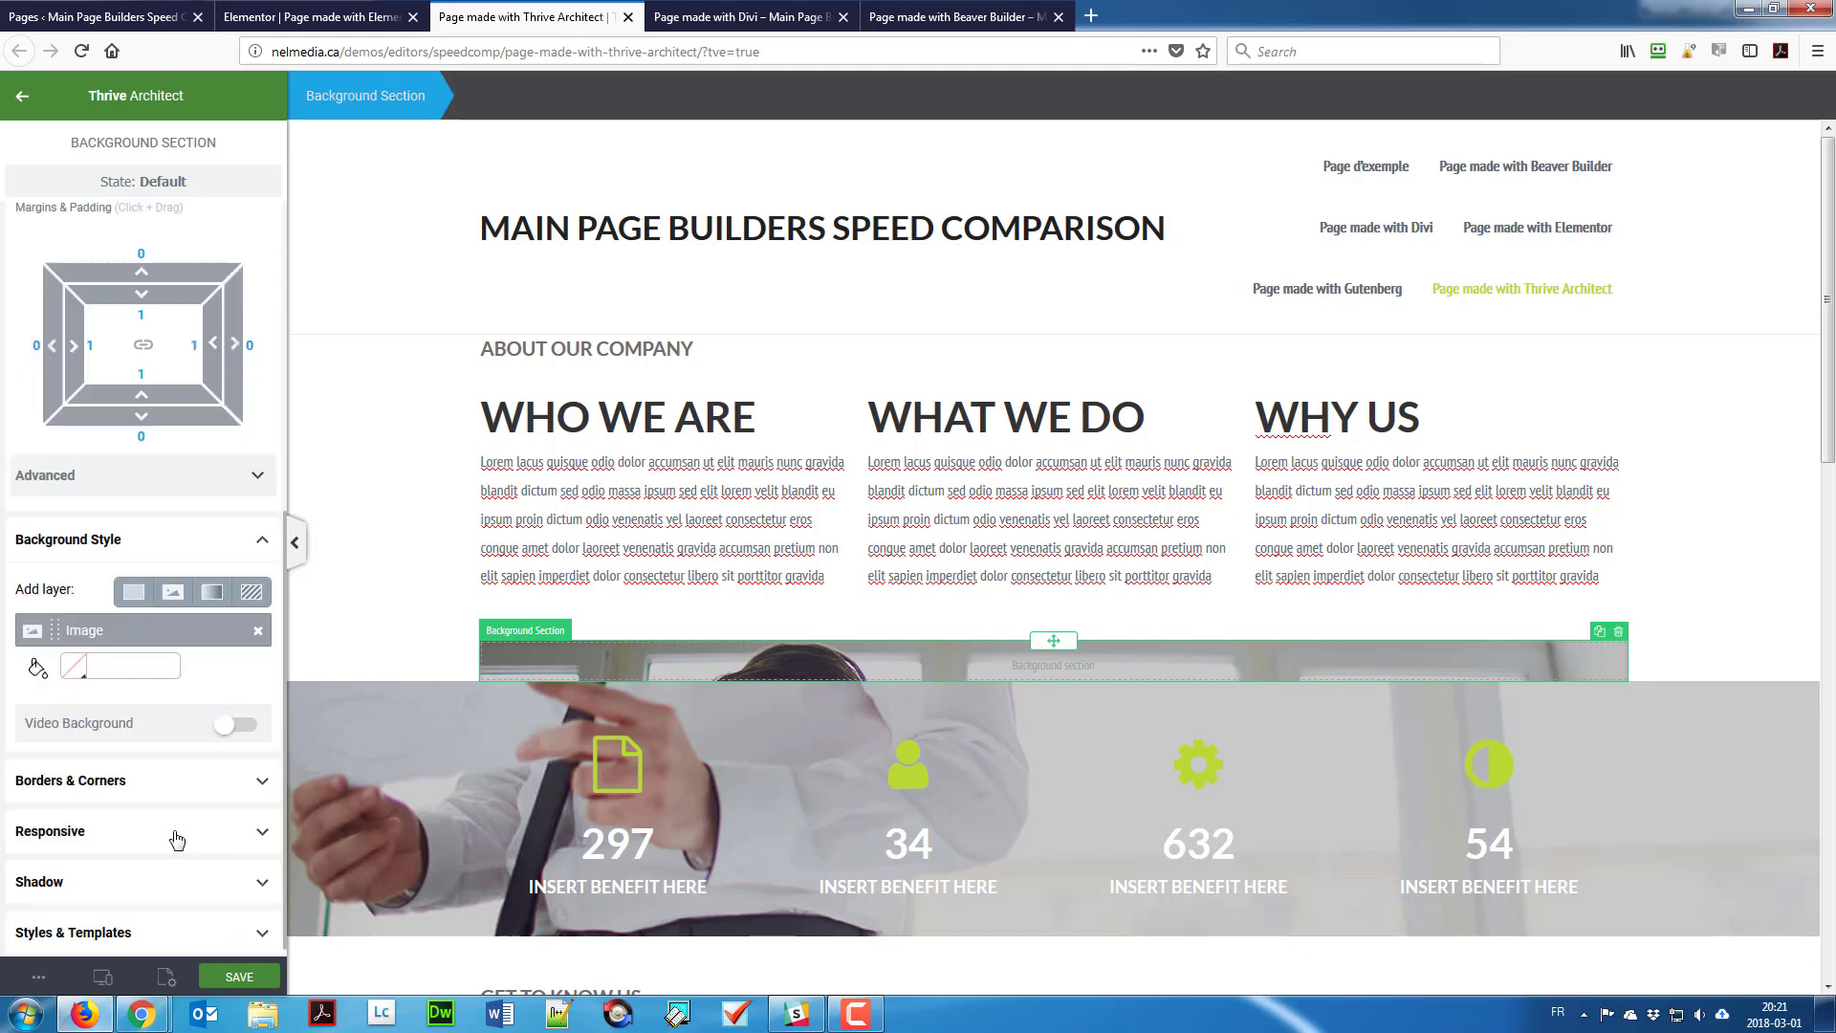
Step: Stretch the new background section to fit the screen width and set its content maximum width to 1160 px
{"action": "scroll", "coordinate": [174, 455], "scroll_direction": "up", "scroll_amount": 5}
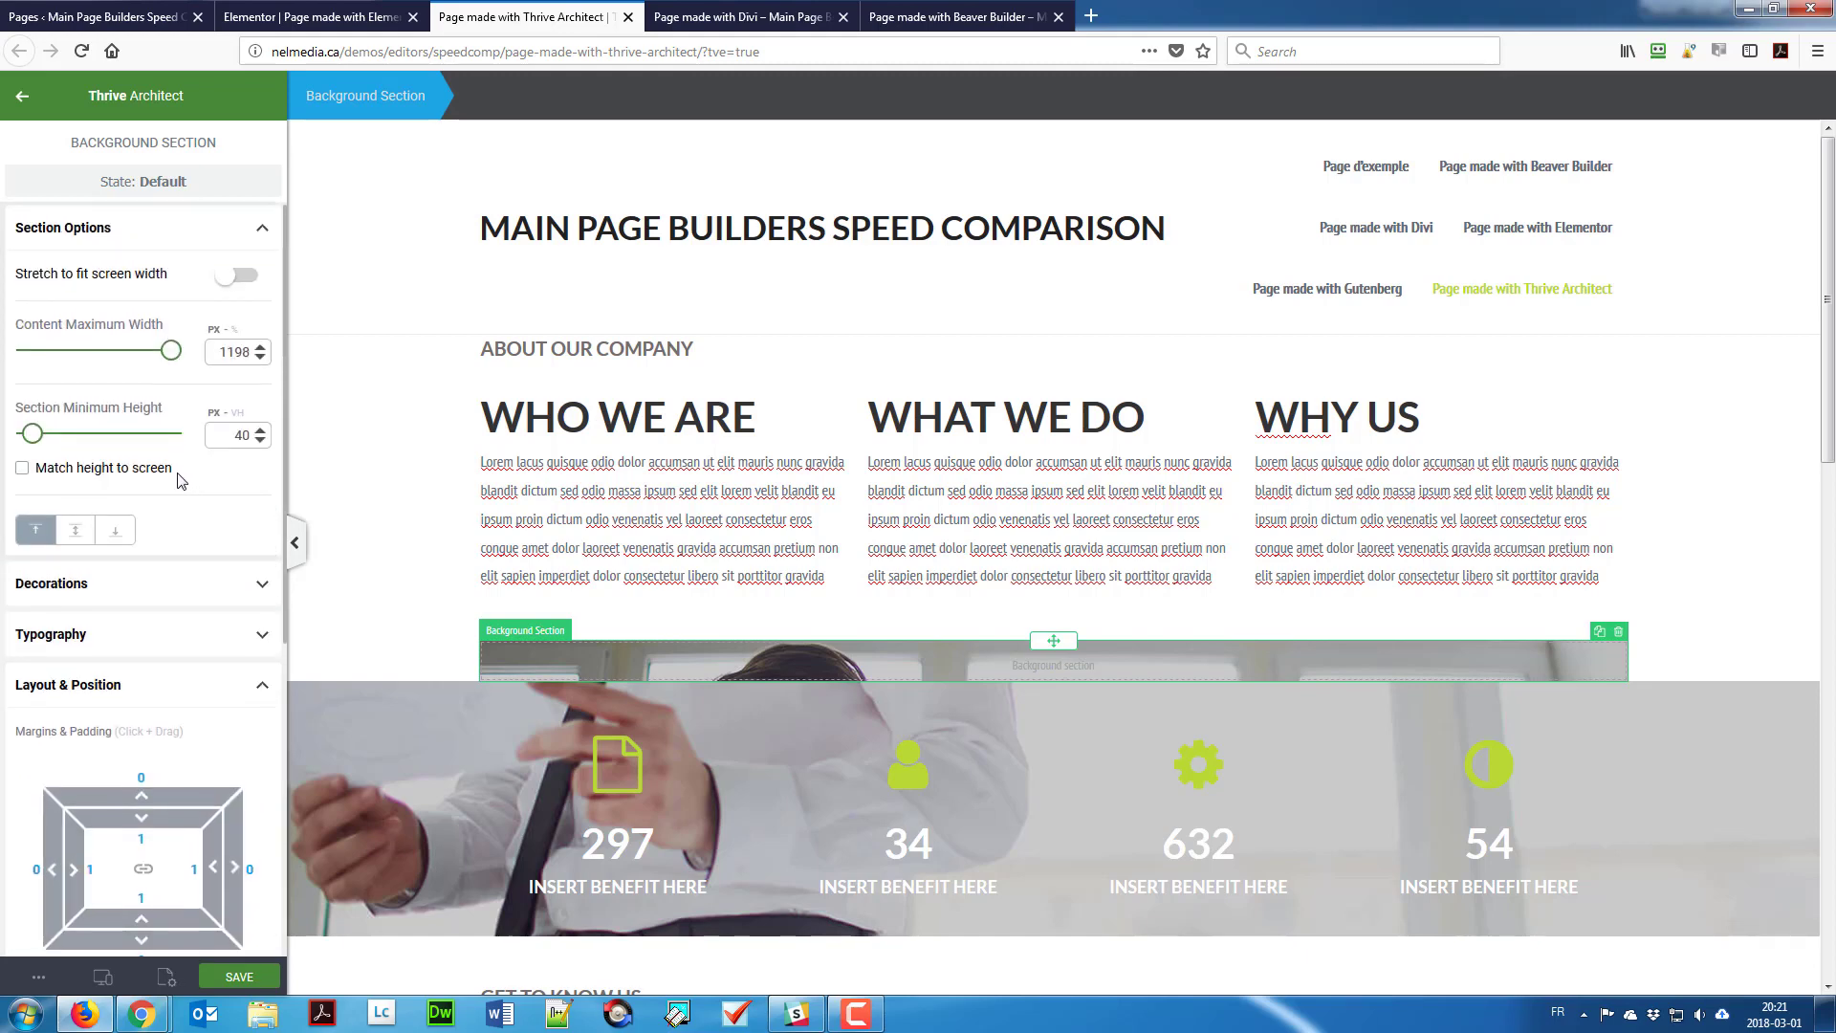
{"action": "left_click", "coordinate": [240, 279]}
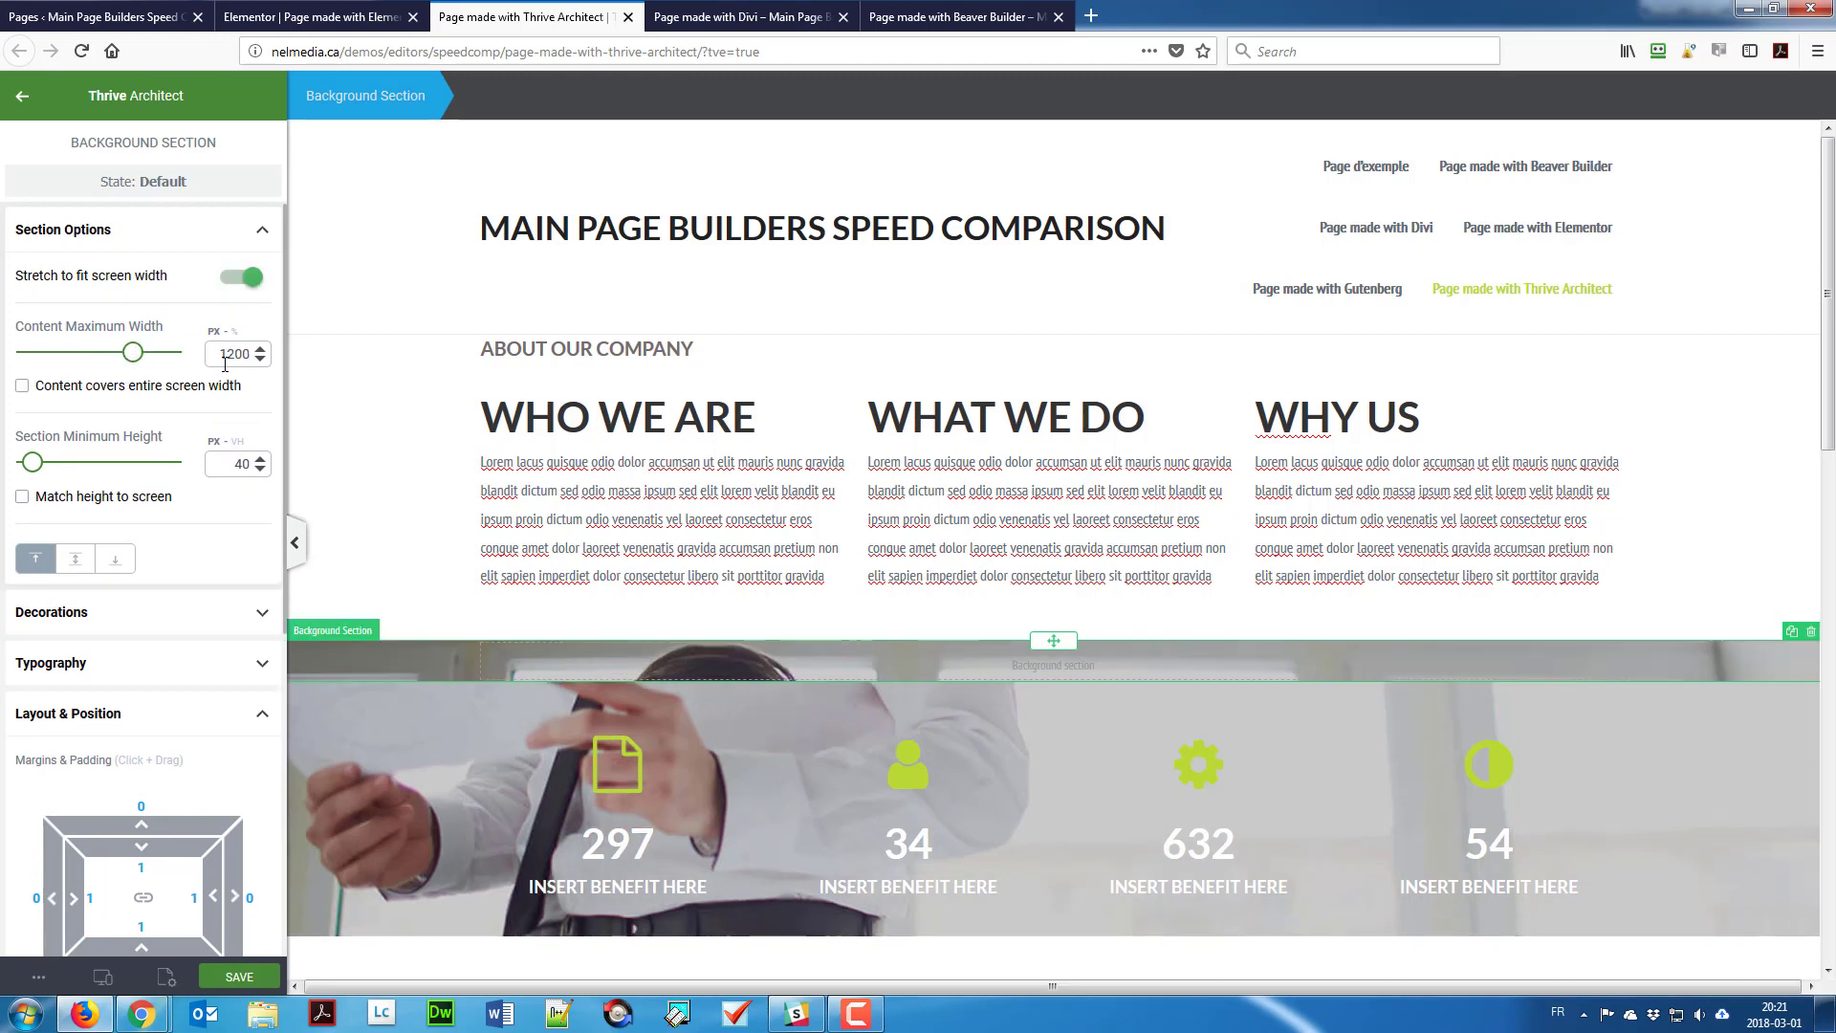
{"action": "left_click_drag", "start_coordinate": [253, 361], "coordinate": [246, 446]}
{"action": "type", "text": "1"}
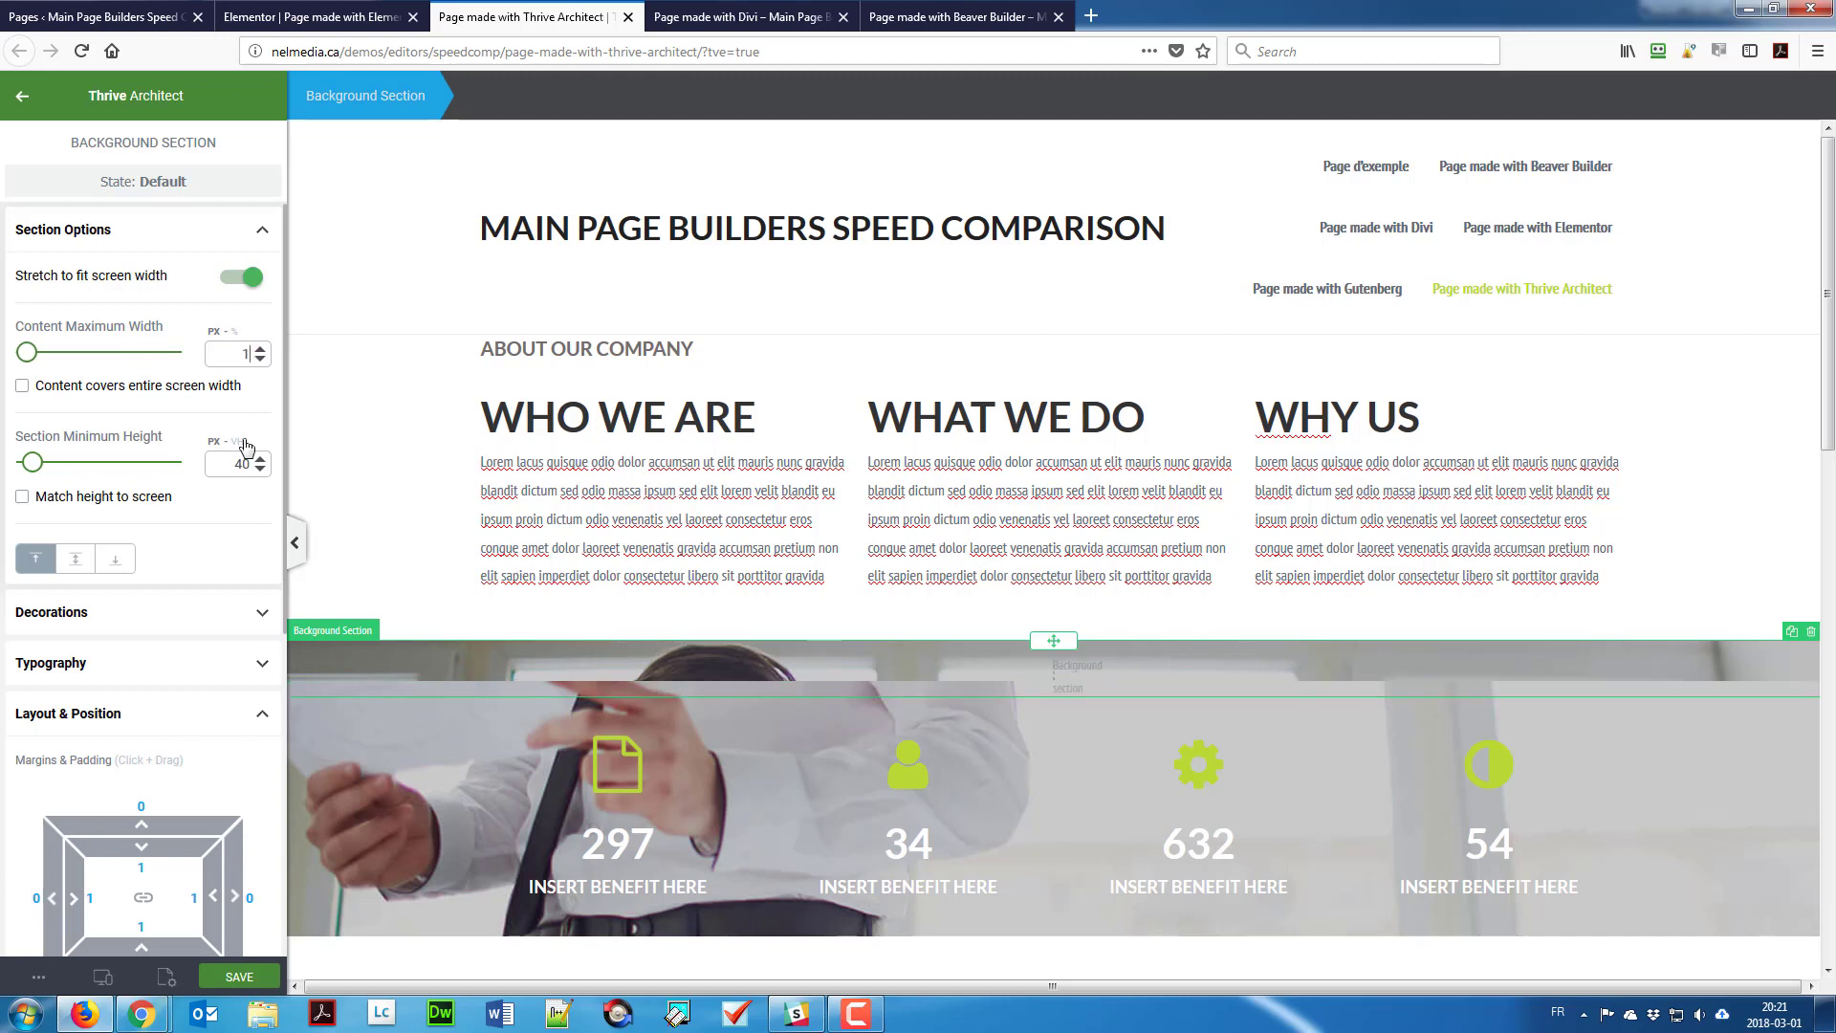
{"action": "type", "text": "0107"}
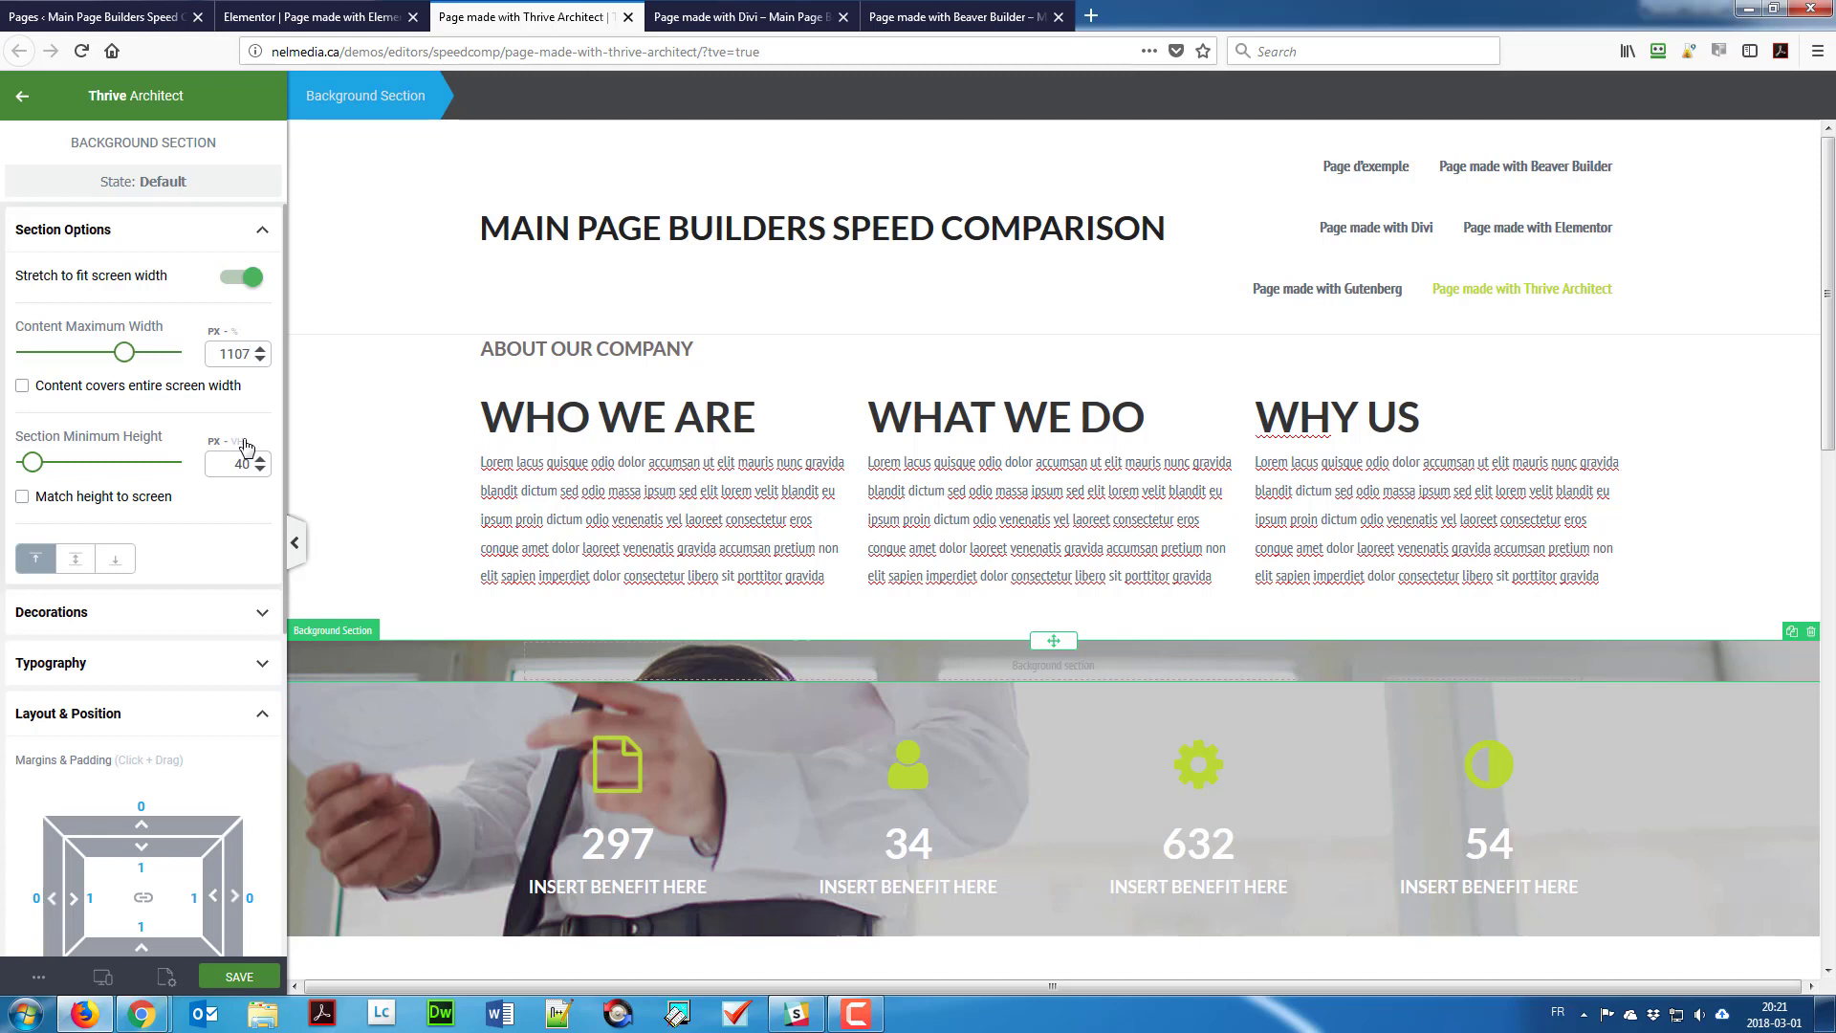
{"action": "key", "text": "BackSpace"}
{"action": "key", "text": "BackSpace"}
{"action": "type", "text": "60"}
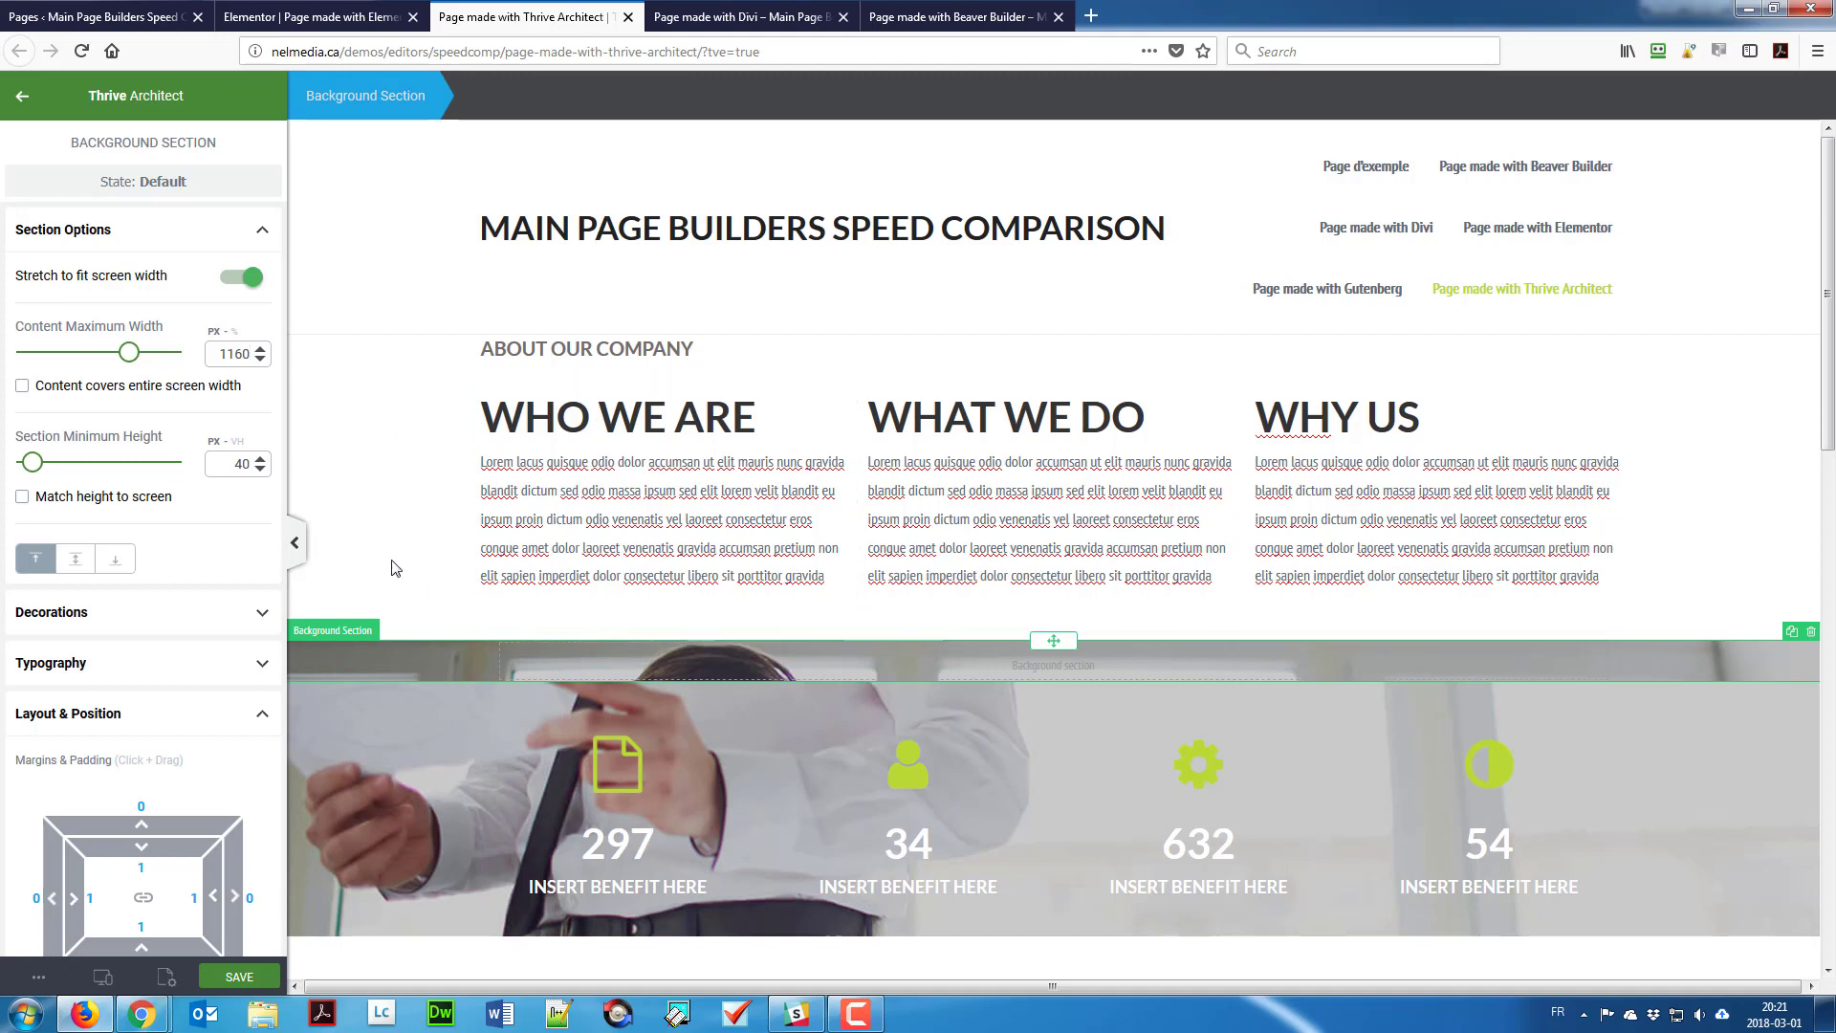
Step: Set the bottom margin of the new background section to 50
{"action": "scroll", "coordinate": [400, 575], "scroll_direction": "down", "scroll_amount": 2}
{"action": "scroll", "coordinate": [400, 575], "scroll_direction": "down", "scroll_amount": 2}
{"action": "scroll", "coordinate": [398, 574], "scroll_direction": "up", "scroll_amount": 3}
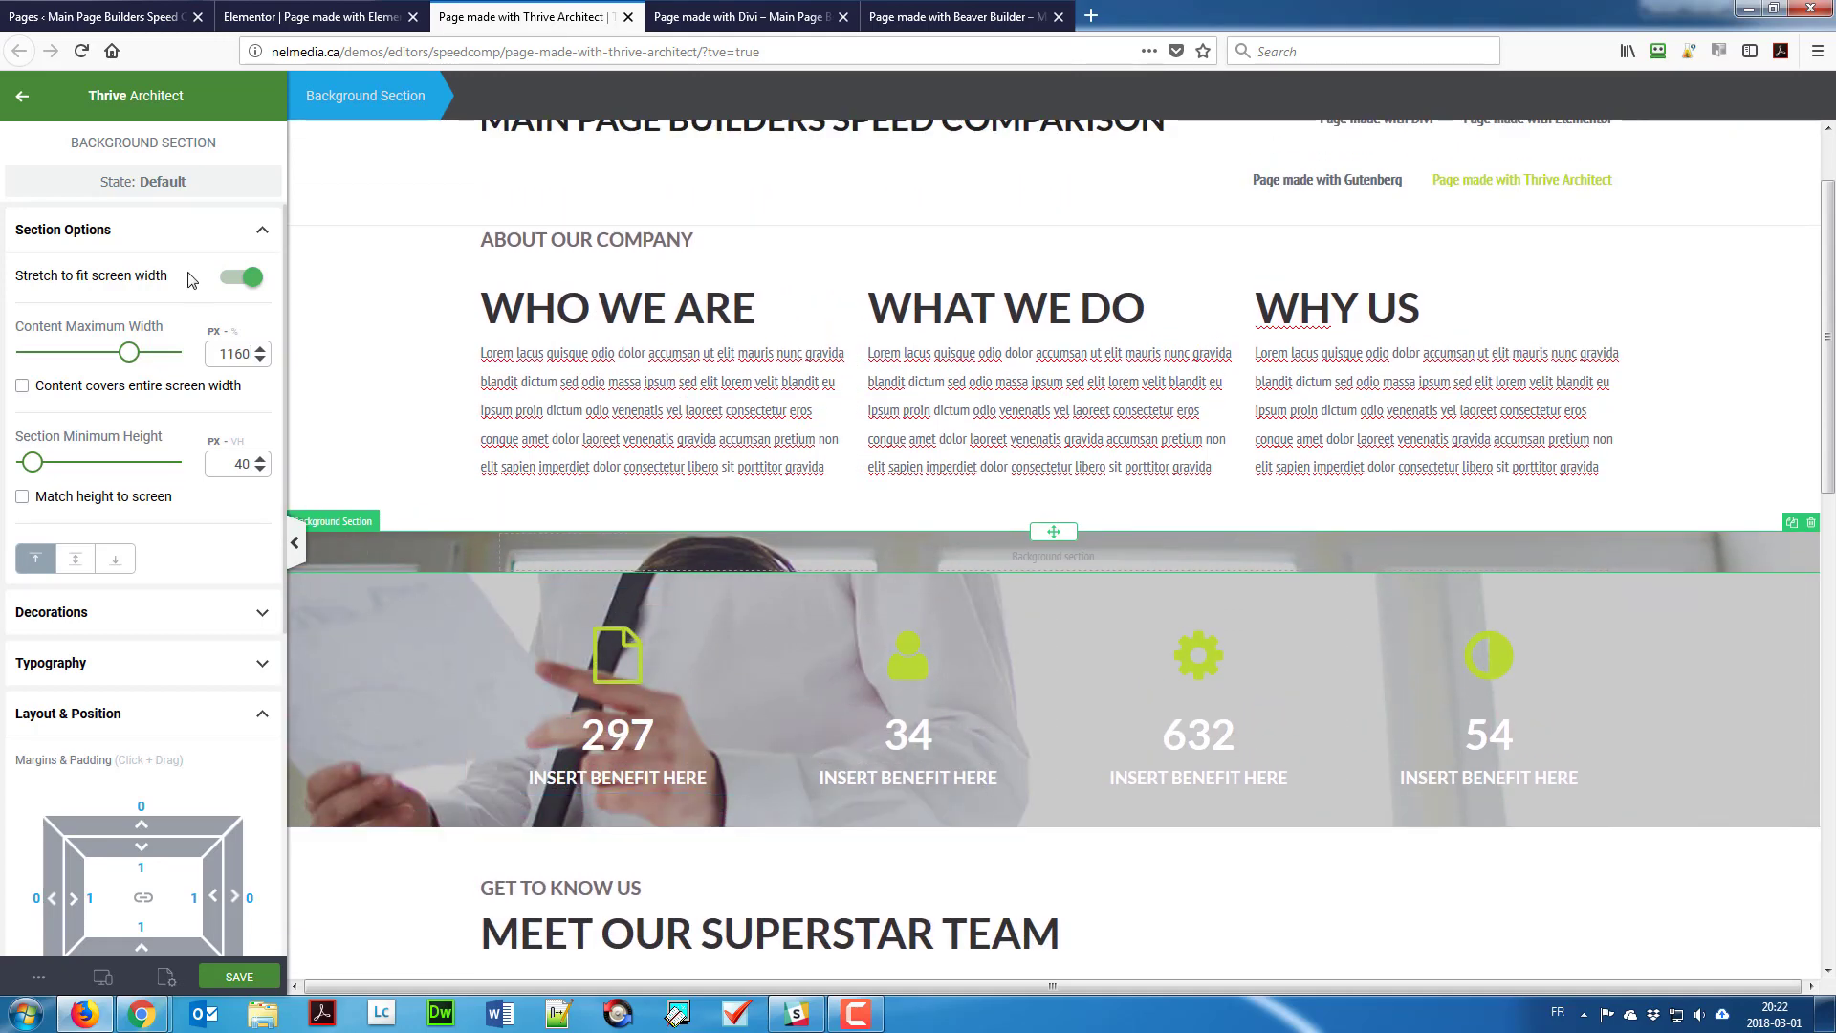
{"action": "scroll", "coordinate": [203, 786], "scroll_direction": "down", "scroll_amount": 3}
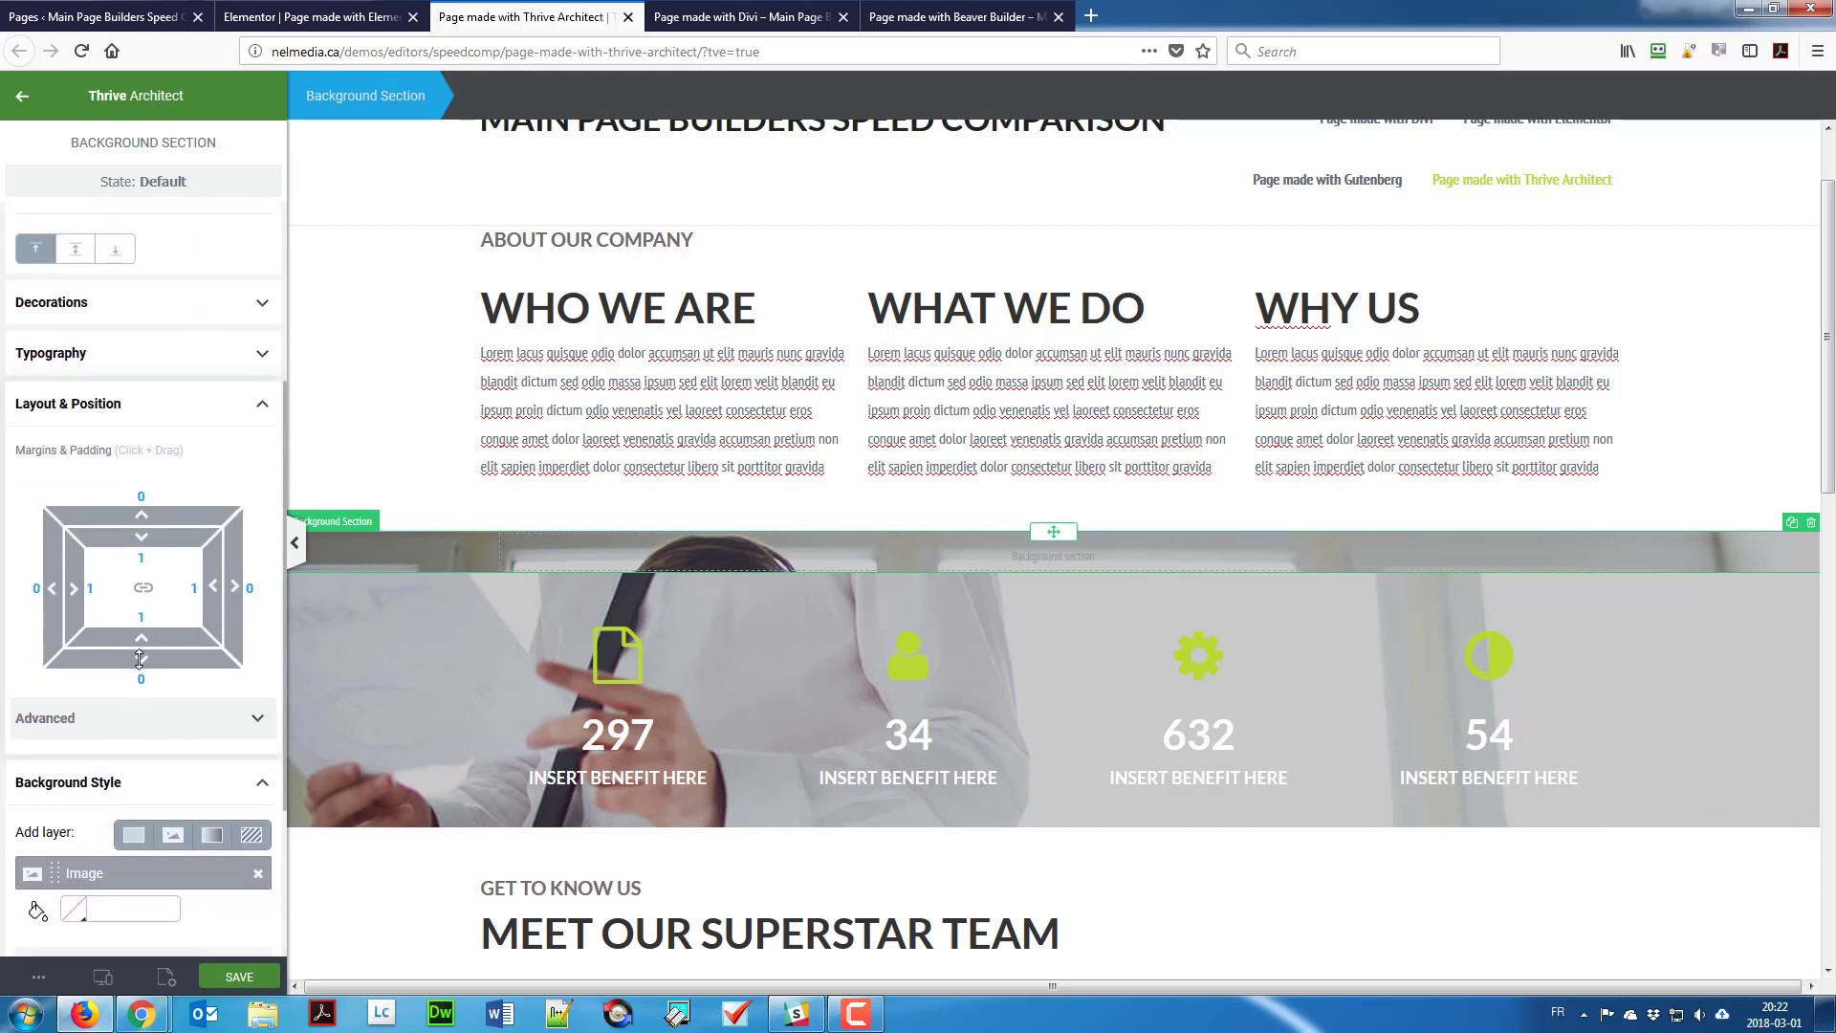
{"action": "left_click_drag", "start_coordinate": [140, 659], "coordinate": [172, 762]}
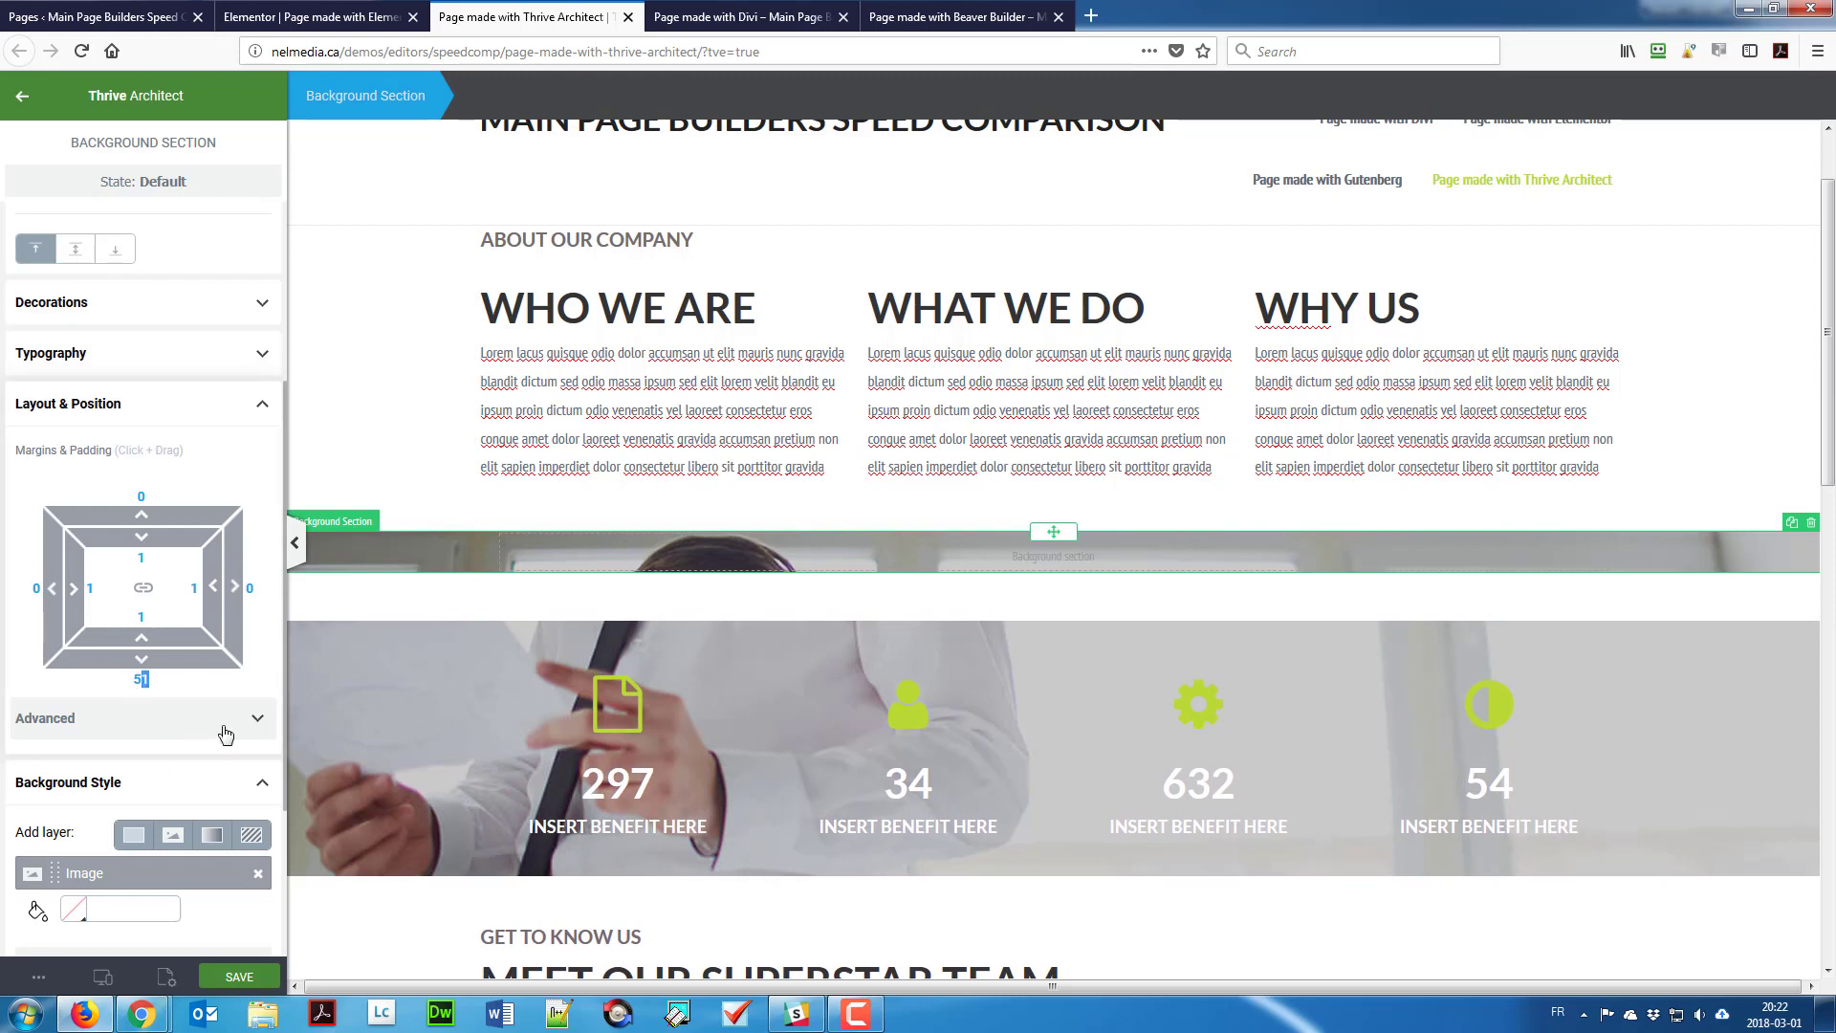
{"action": "type", "text": "0"}
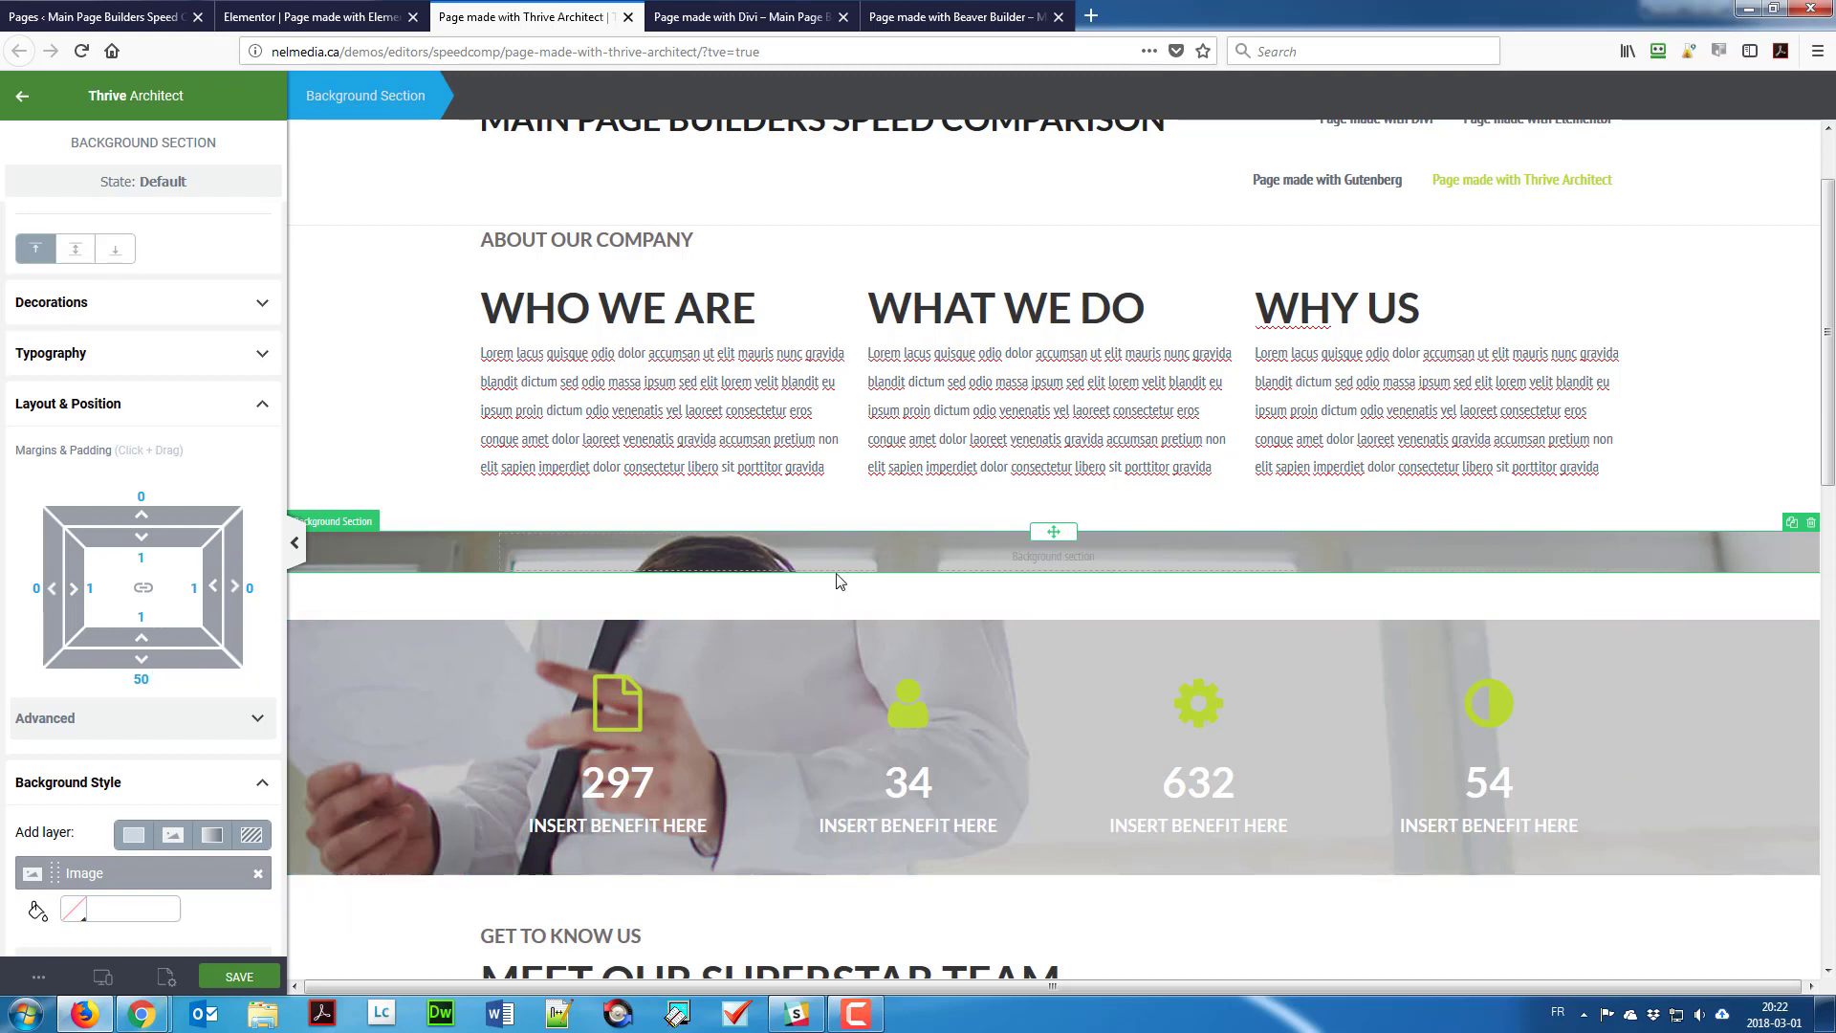
Step: Add a four-column layout inside the new background section and place a content box in its first column
{"action": "left_click", "coordinate": [21, 95]}
{"action": "left_click_drag", "start_coordinate": [71, 428], "coordinate": [722, 549]}
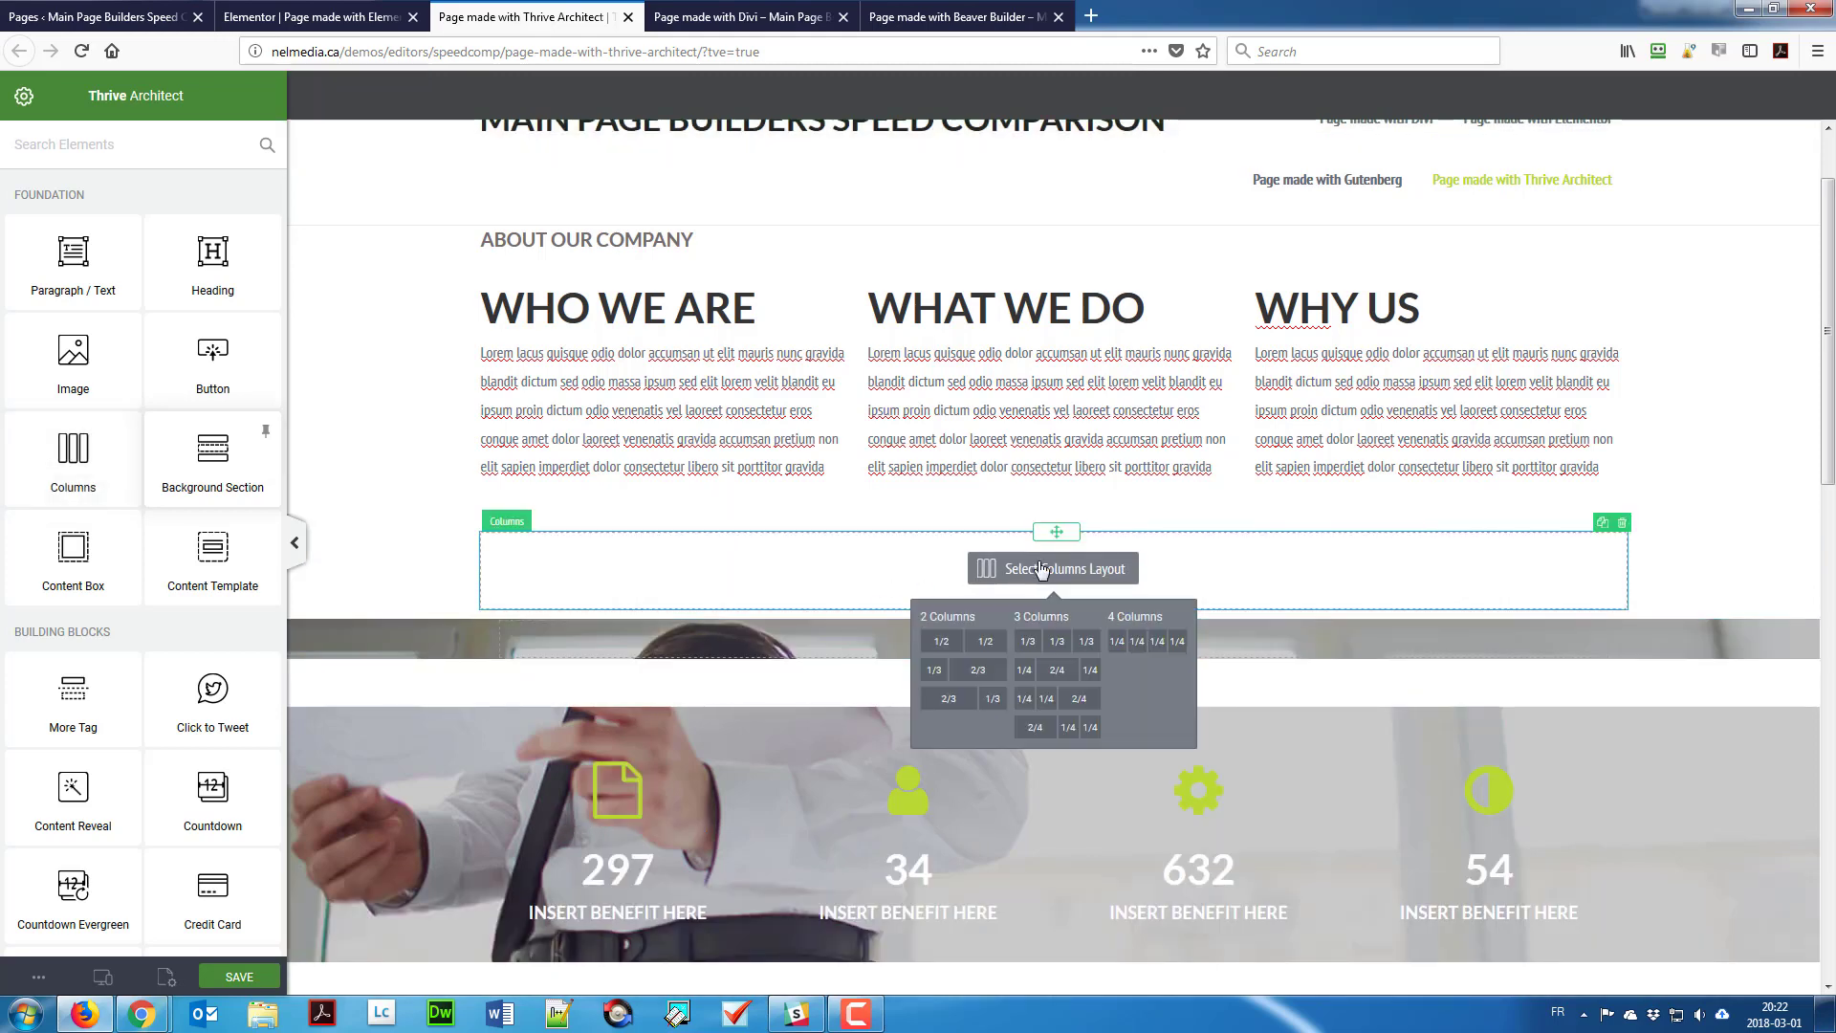
{"action": "left_click", "coordinate": [1151, 651]}
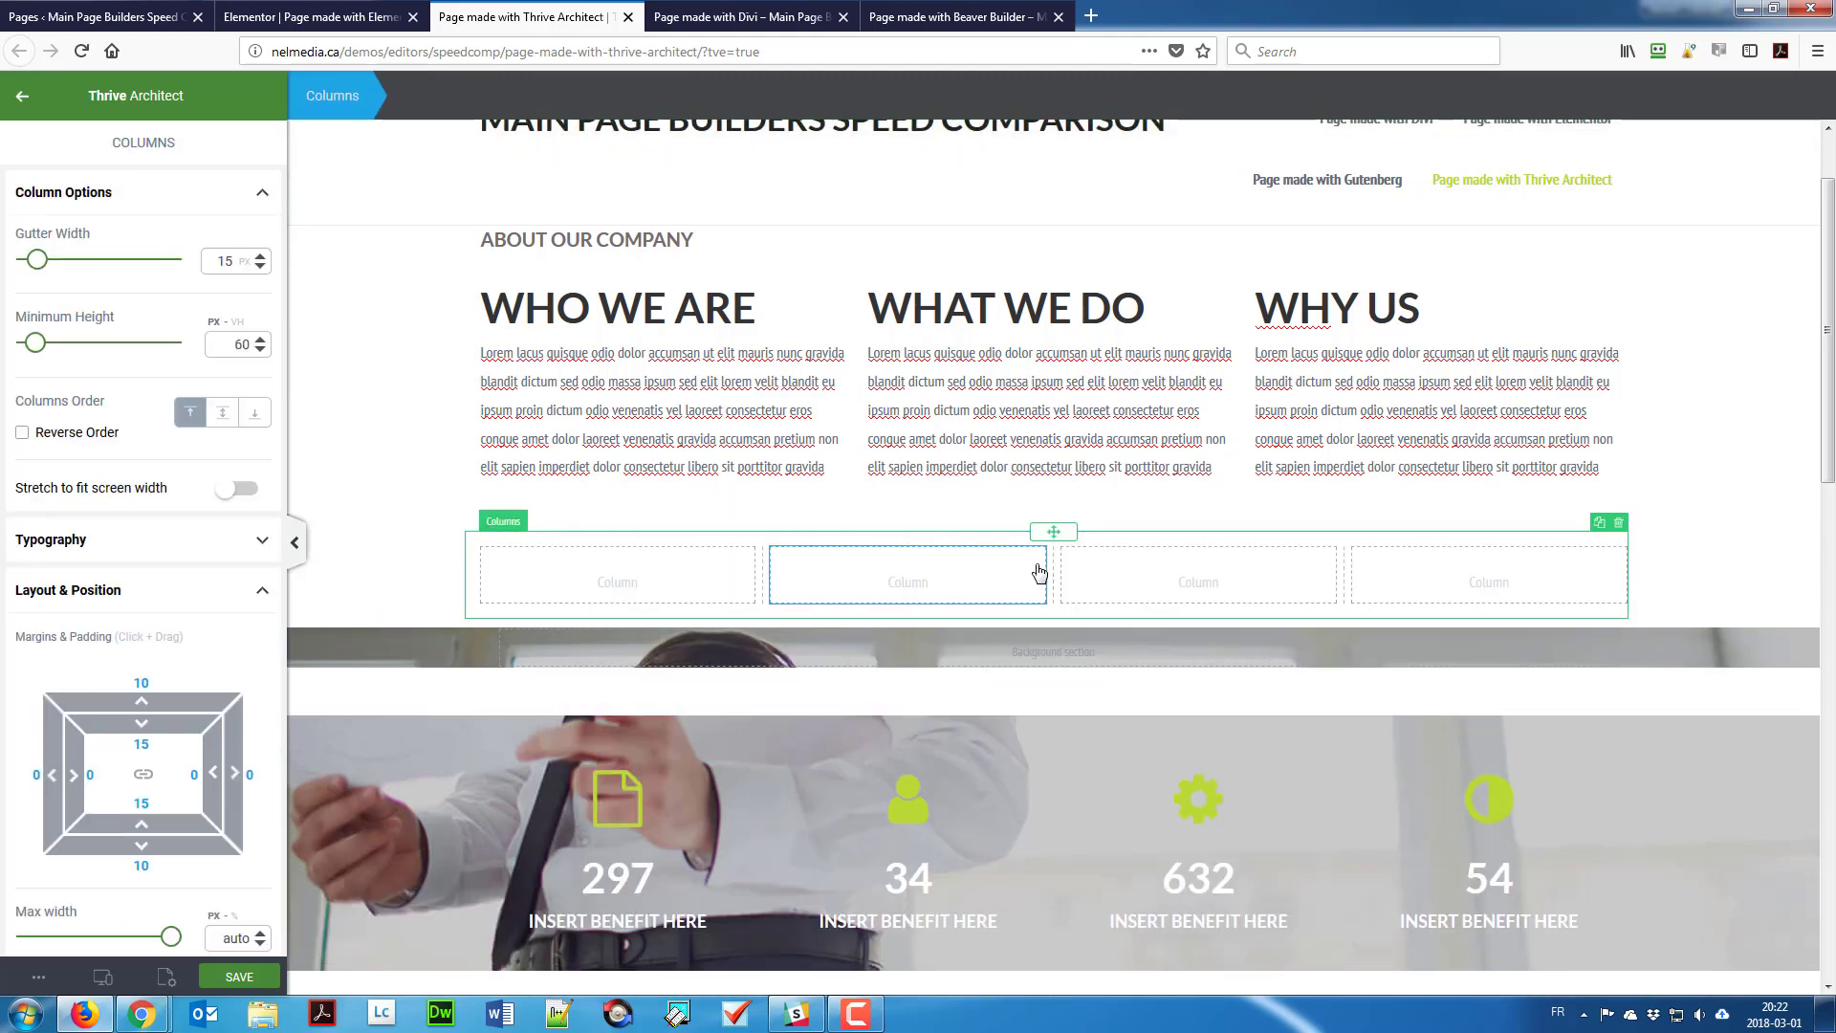
{"action": "left_click", "coordinate": [1053, 649]}
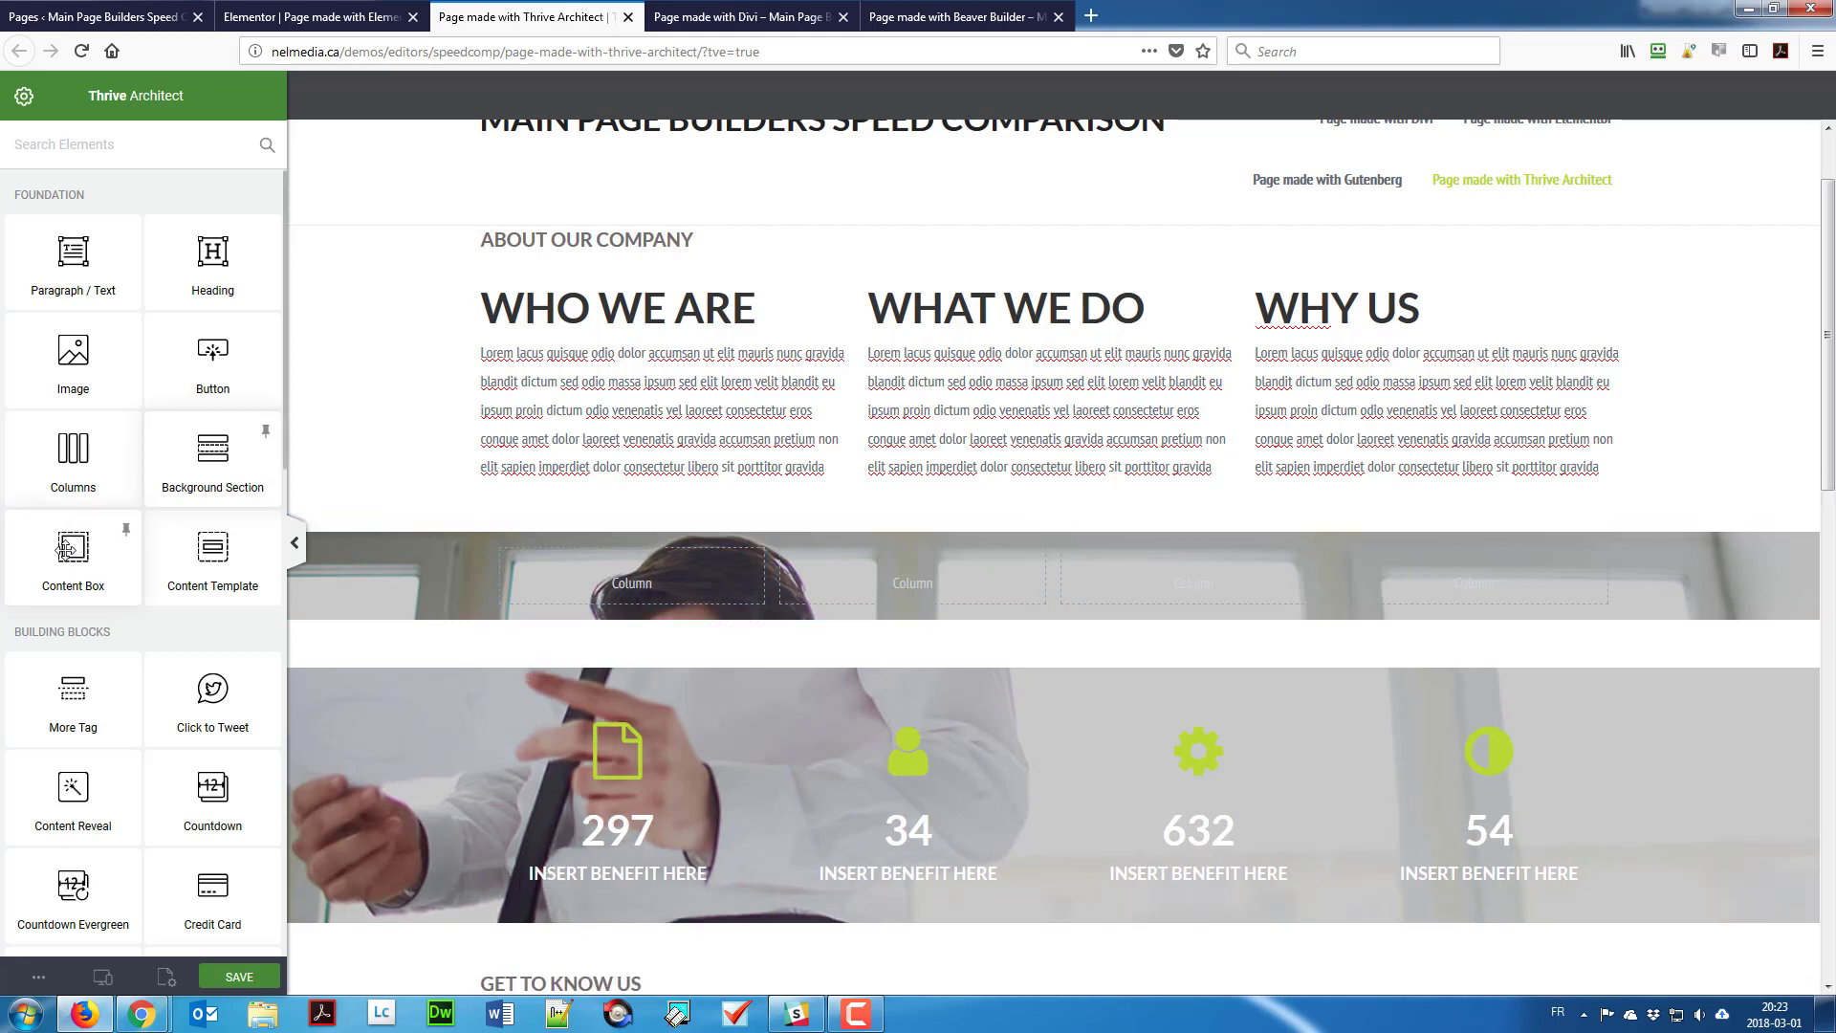
{"action": "left_click_drag", "start_coordinate": [65, 547], "coordinate": [549, 595]}
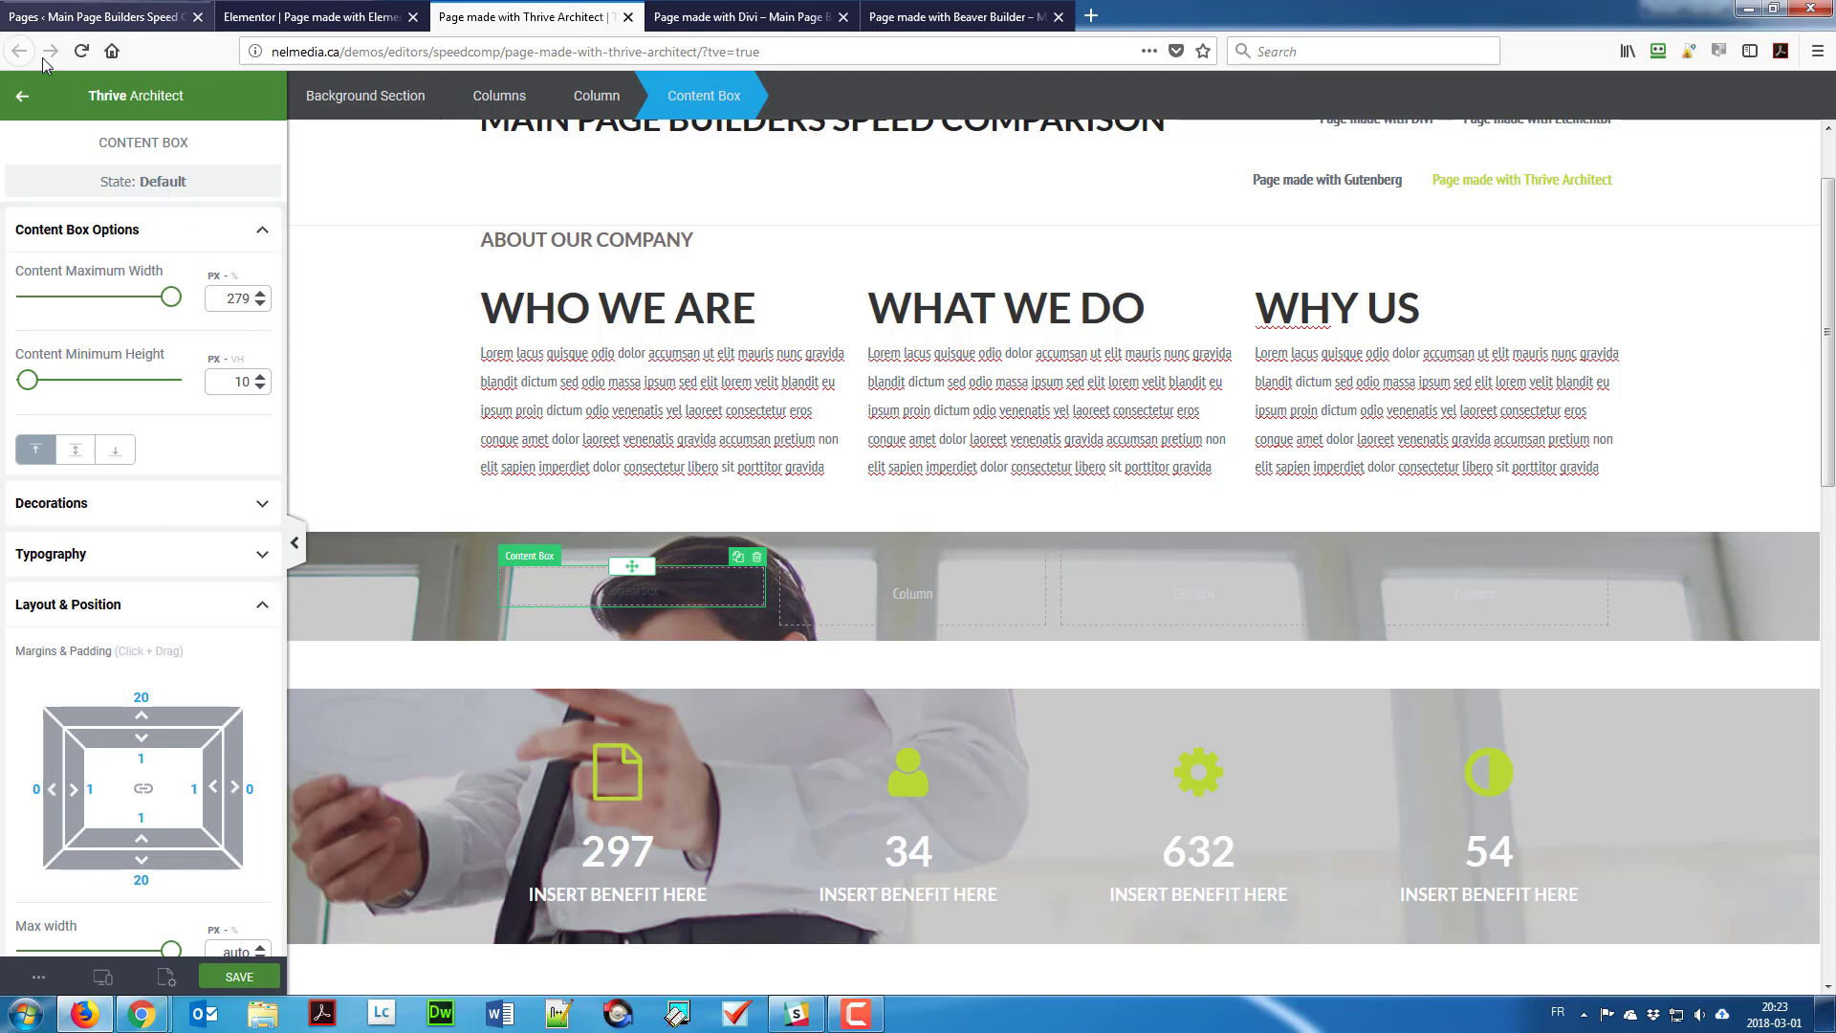
Step: Add an icon element to the content box in the first column, using the outlined file icon (file-o)
{"action": "left_click", "coordinate": [25, 100]}
{"action": "scroll", "coordinate": [181, 478], "scroll_direction": "down", "scroll_amount": 10}
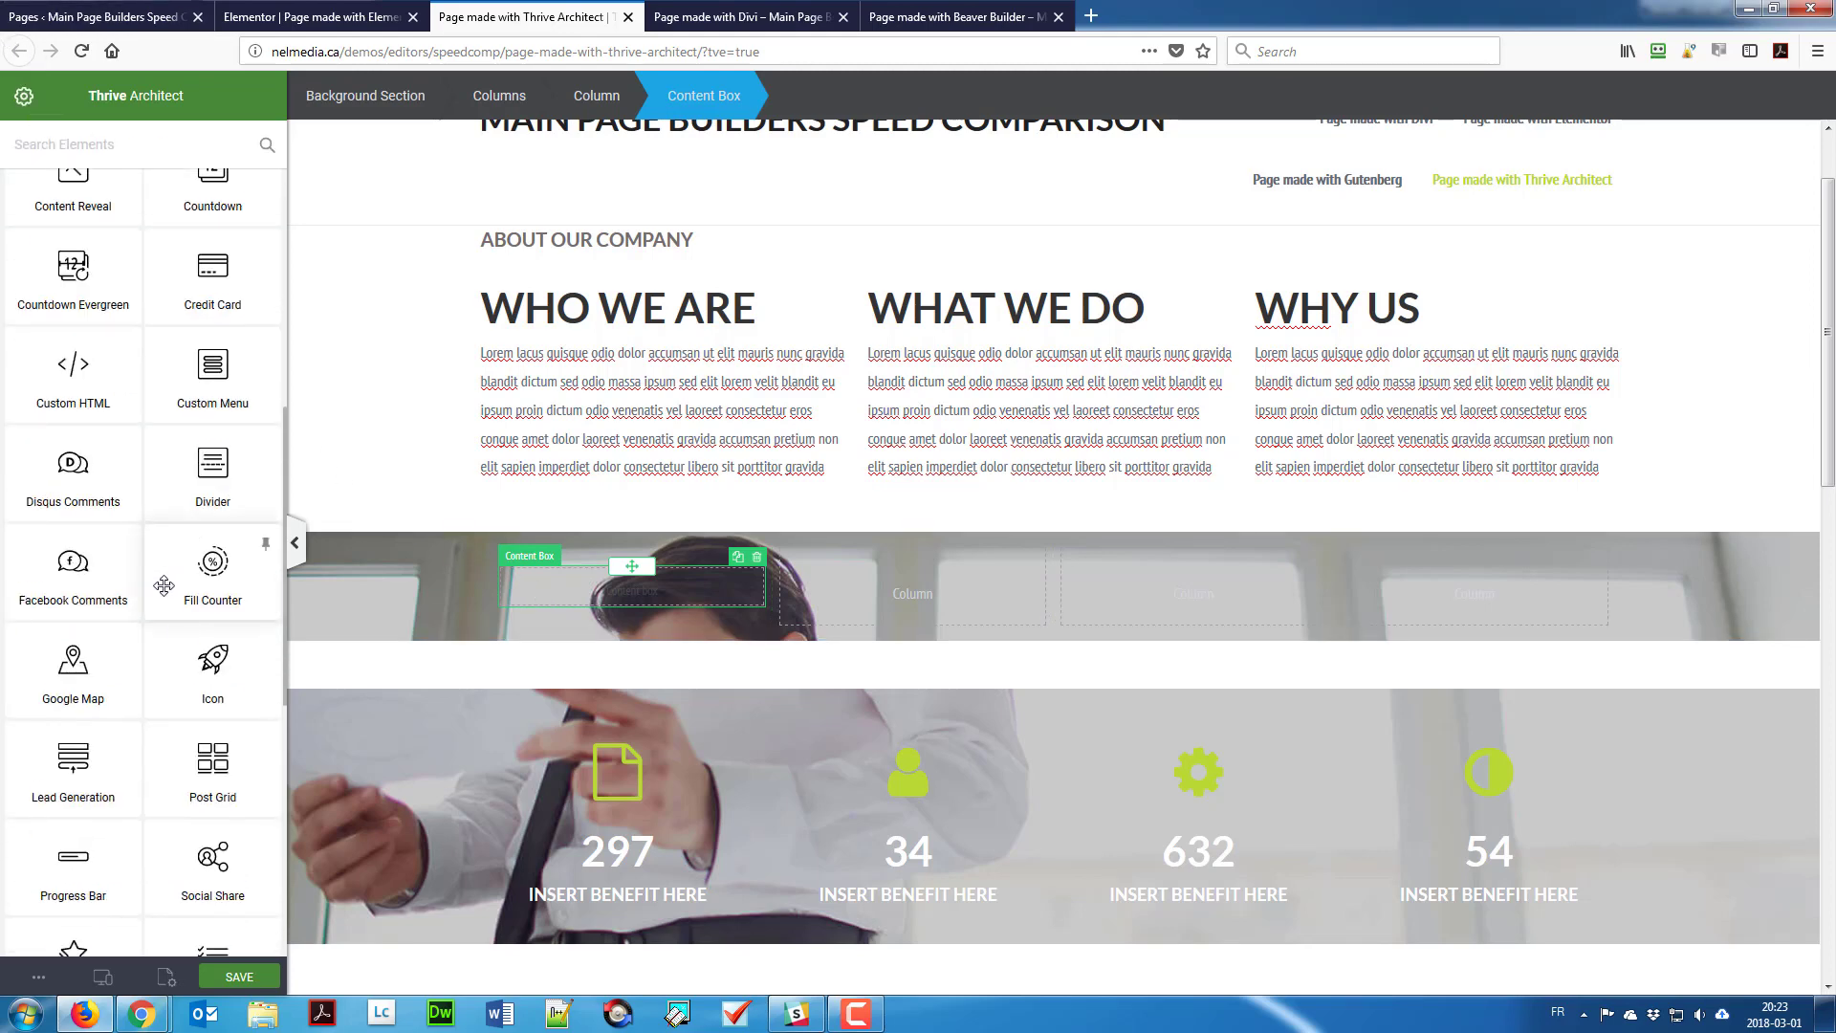
{"action": "left_click_drag", "start_coordinate": [214, 564], "coordinate": [616, 623]}
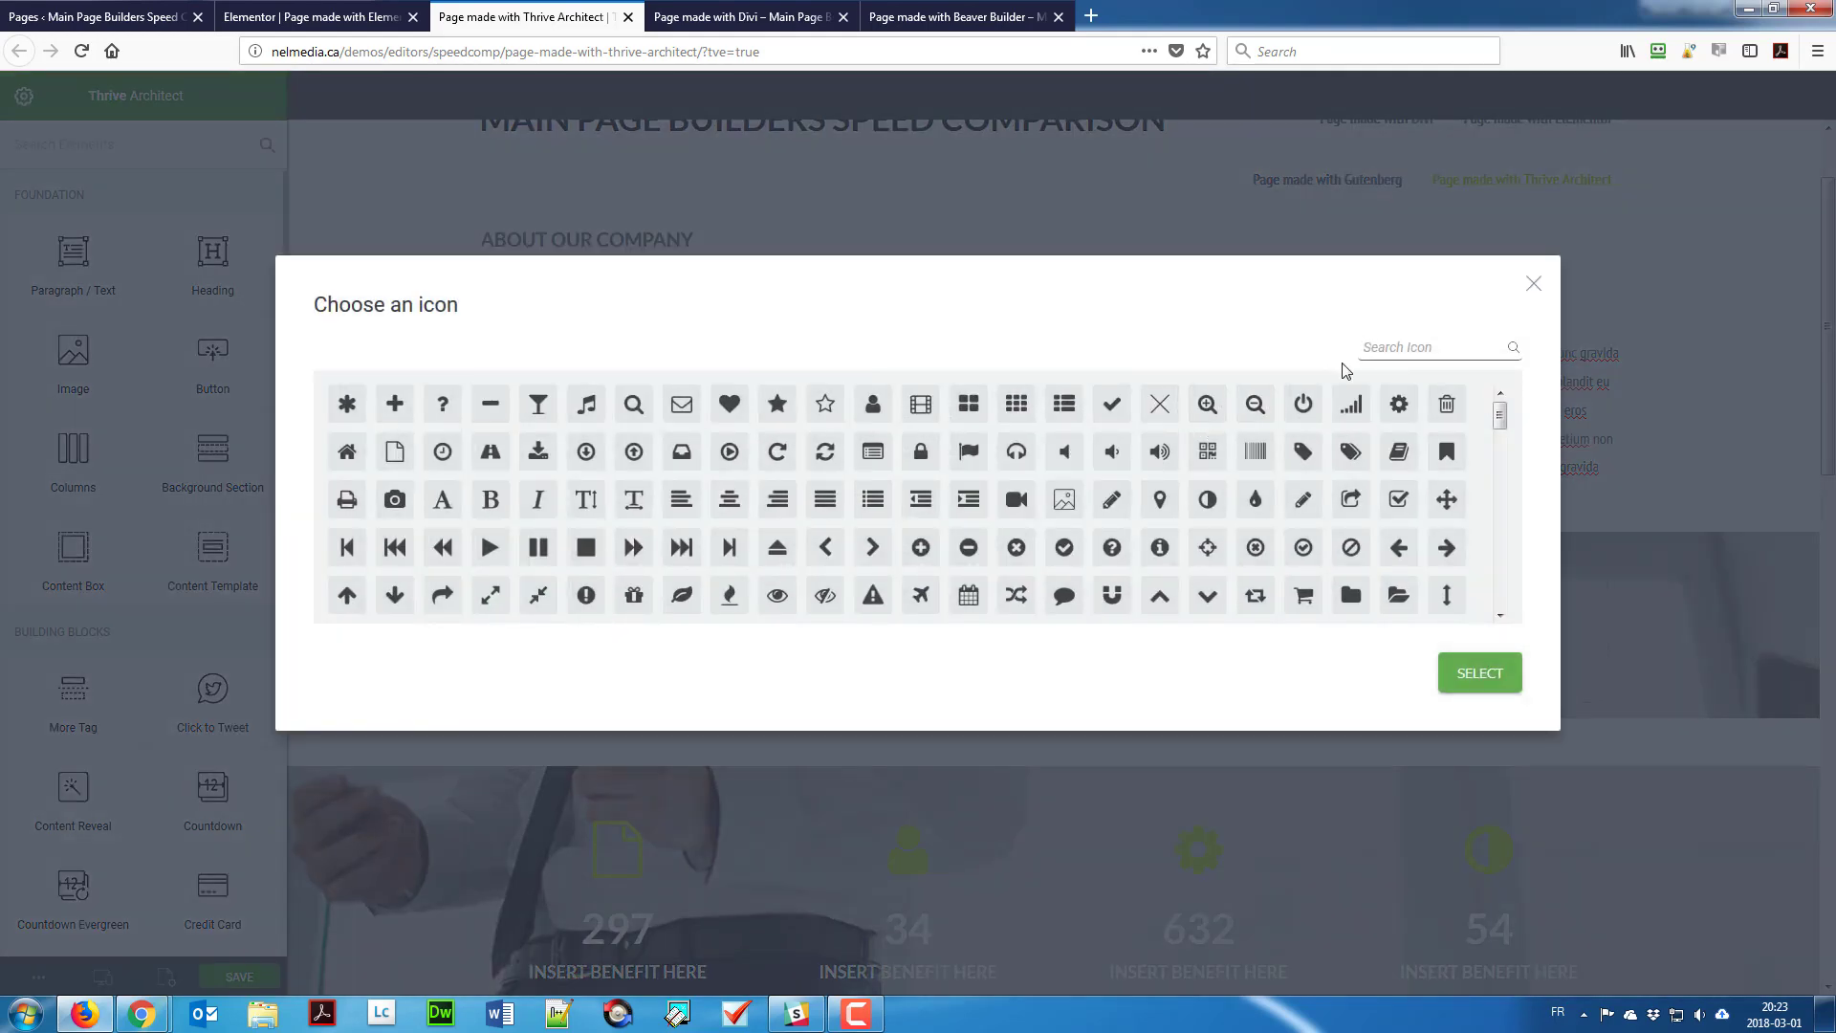
{"action": "type", "text": "fil"}
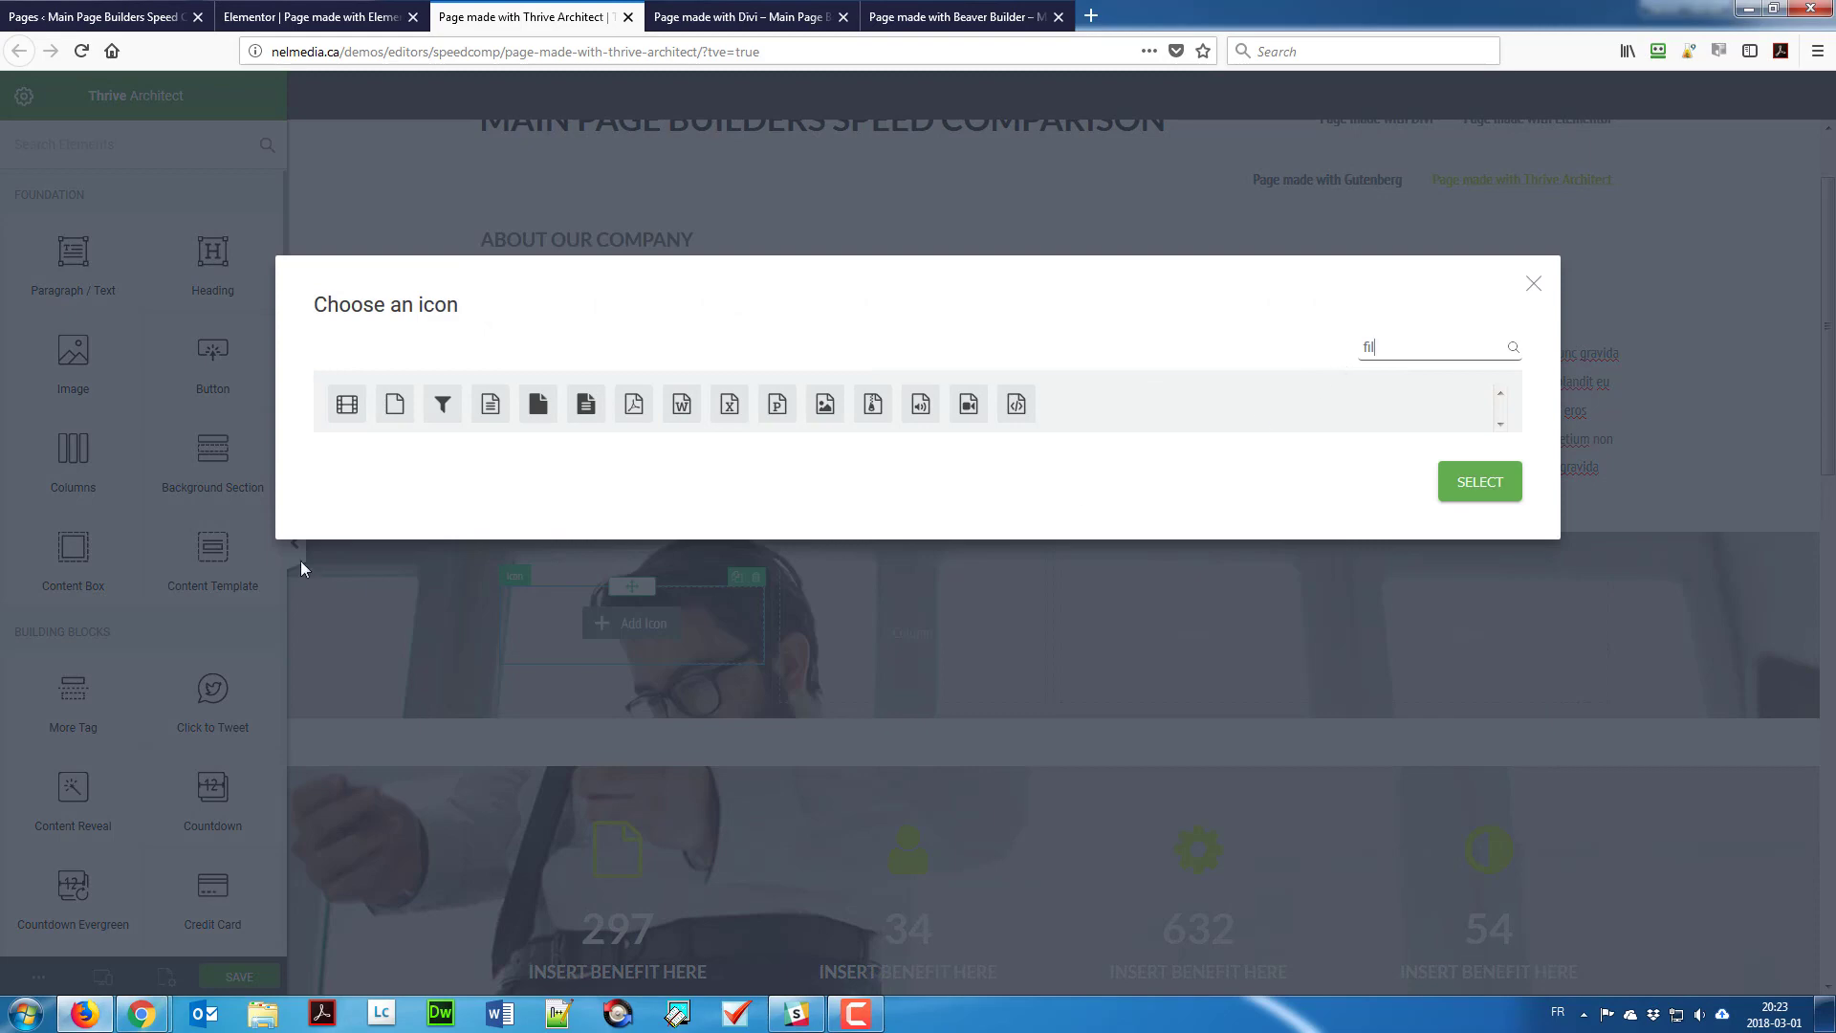
{"action": "left_click", "coordinate": [395, 405]}
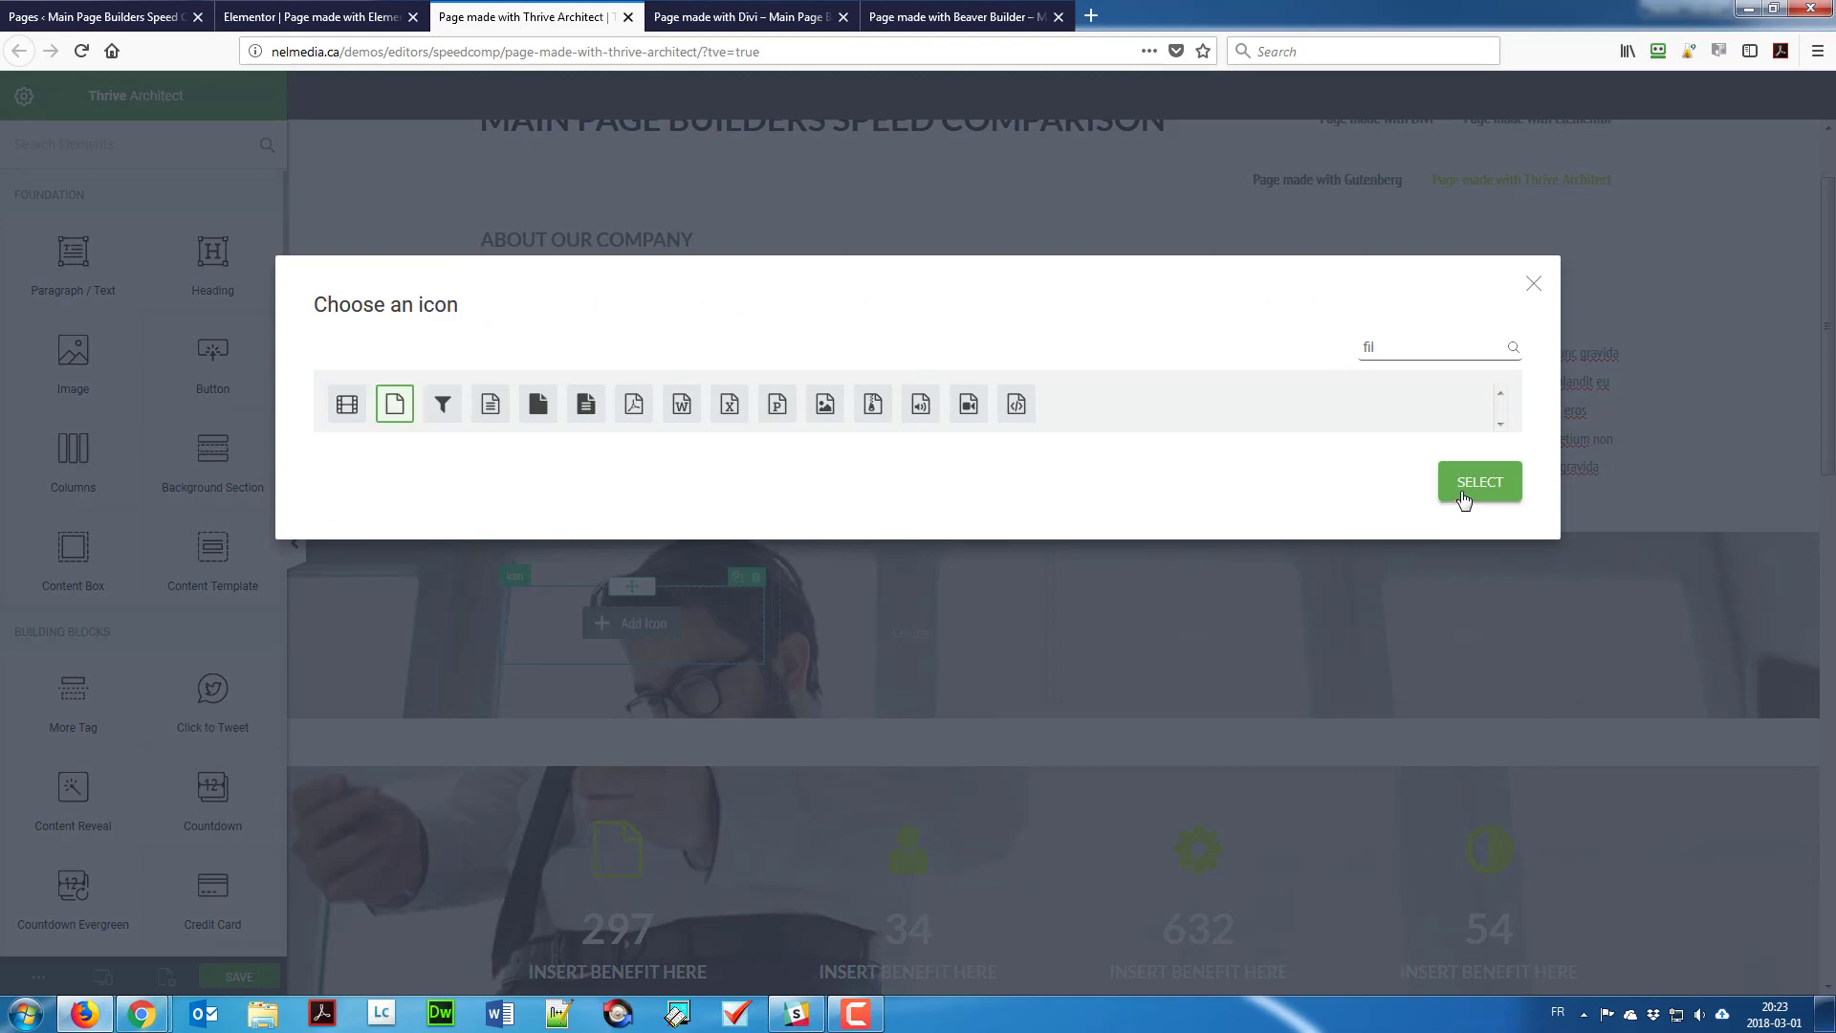
{"action": "left_click", "coordinate": [949, 609]}
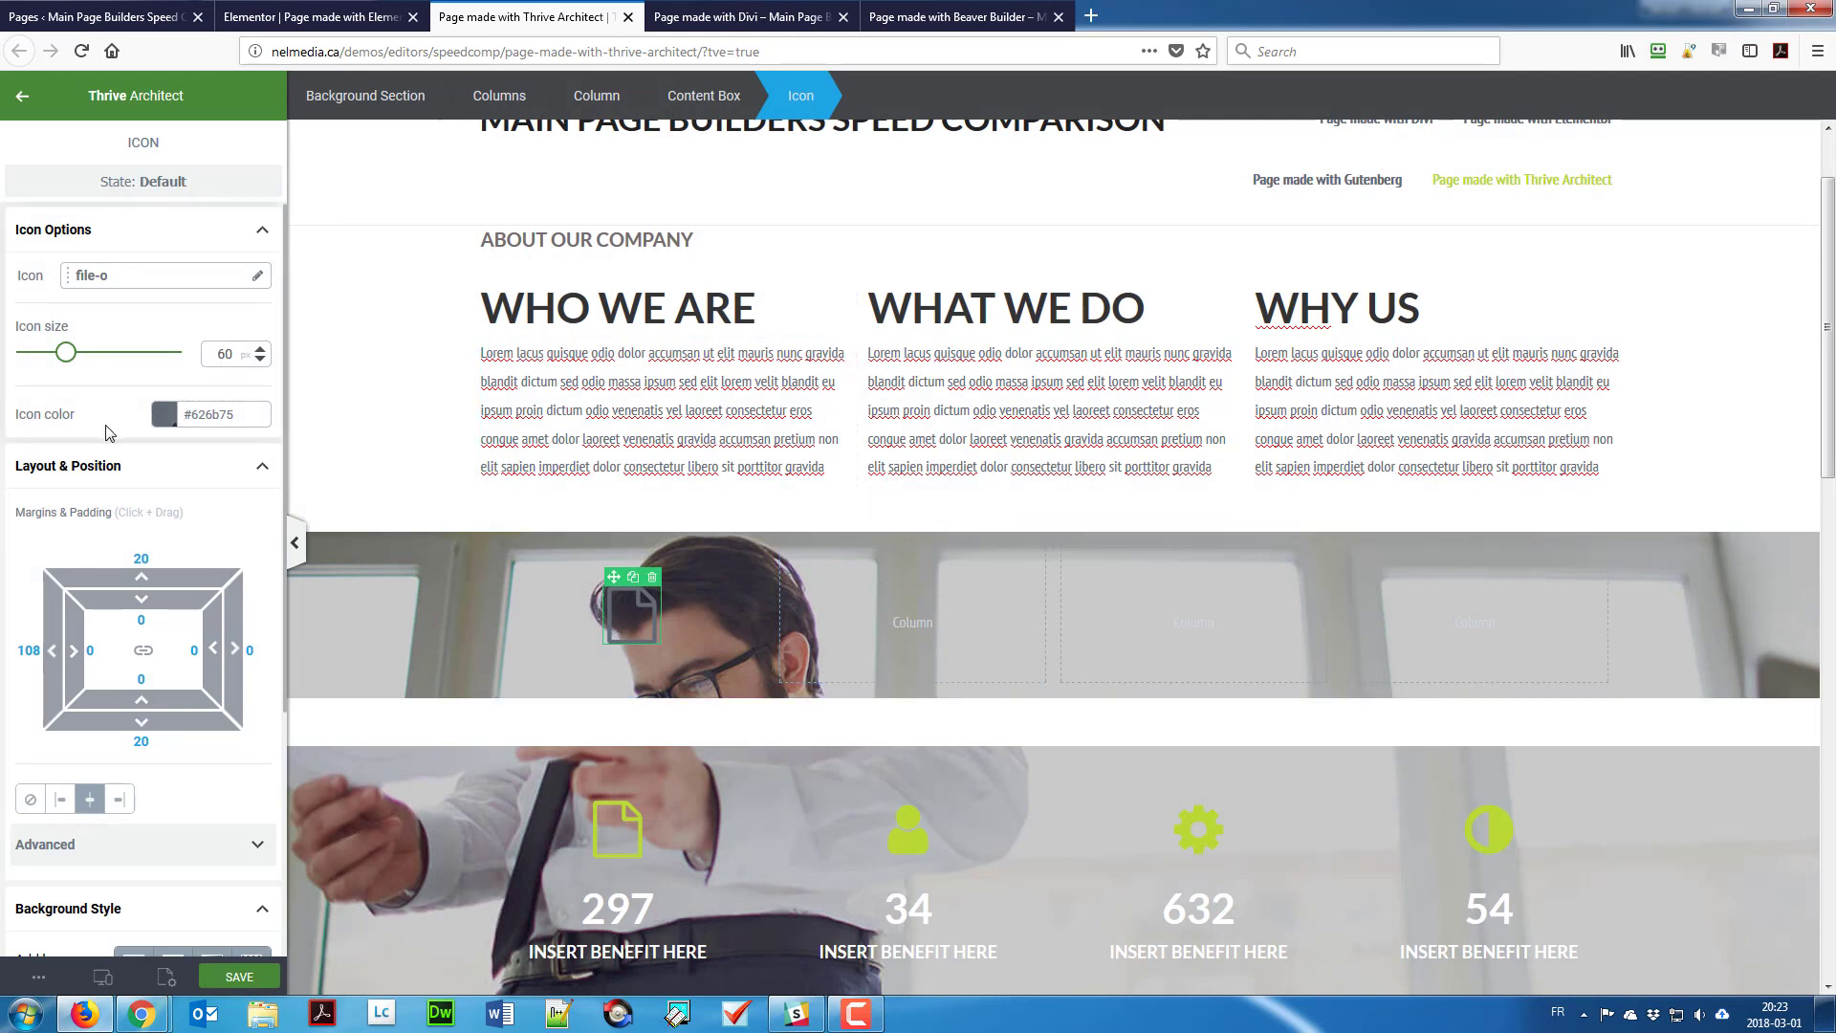
Step: Set the file icon's color to the lime green swatch #b9da37
{"action": "left_click", "coordinate": [163, 414]}
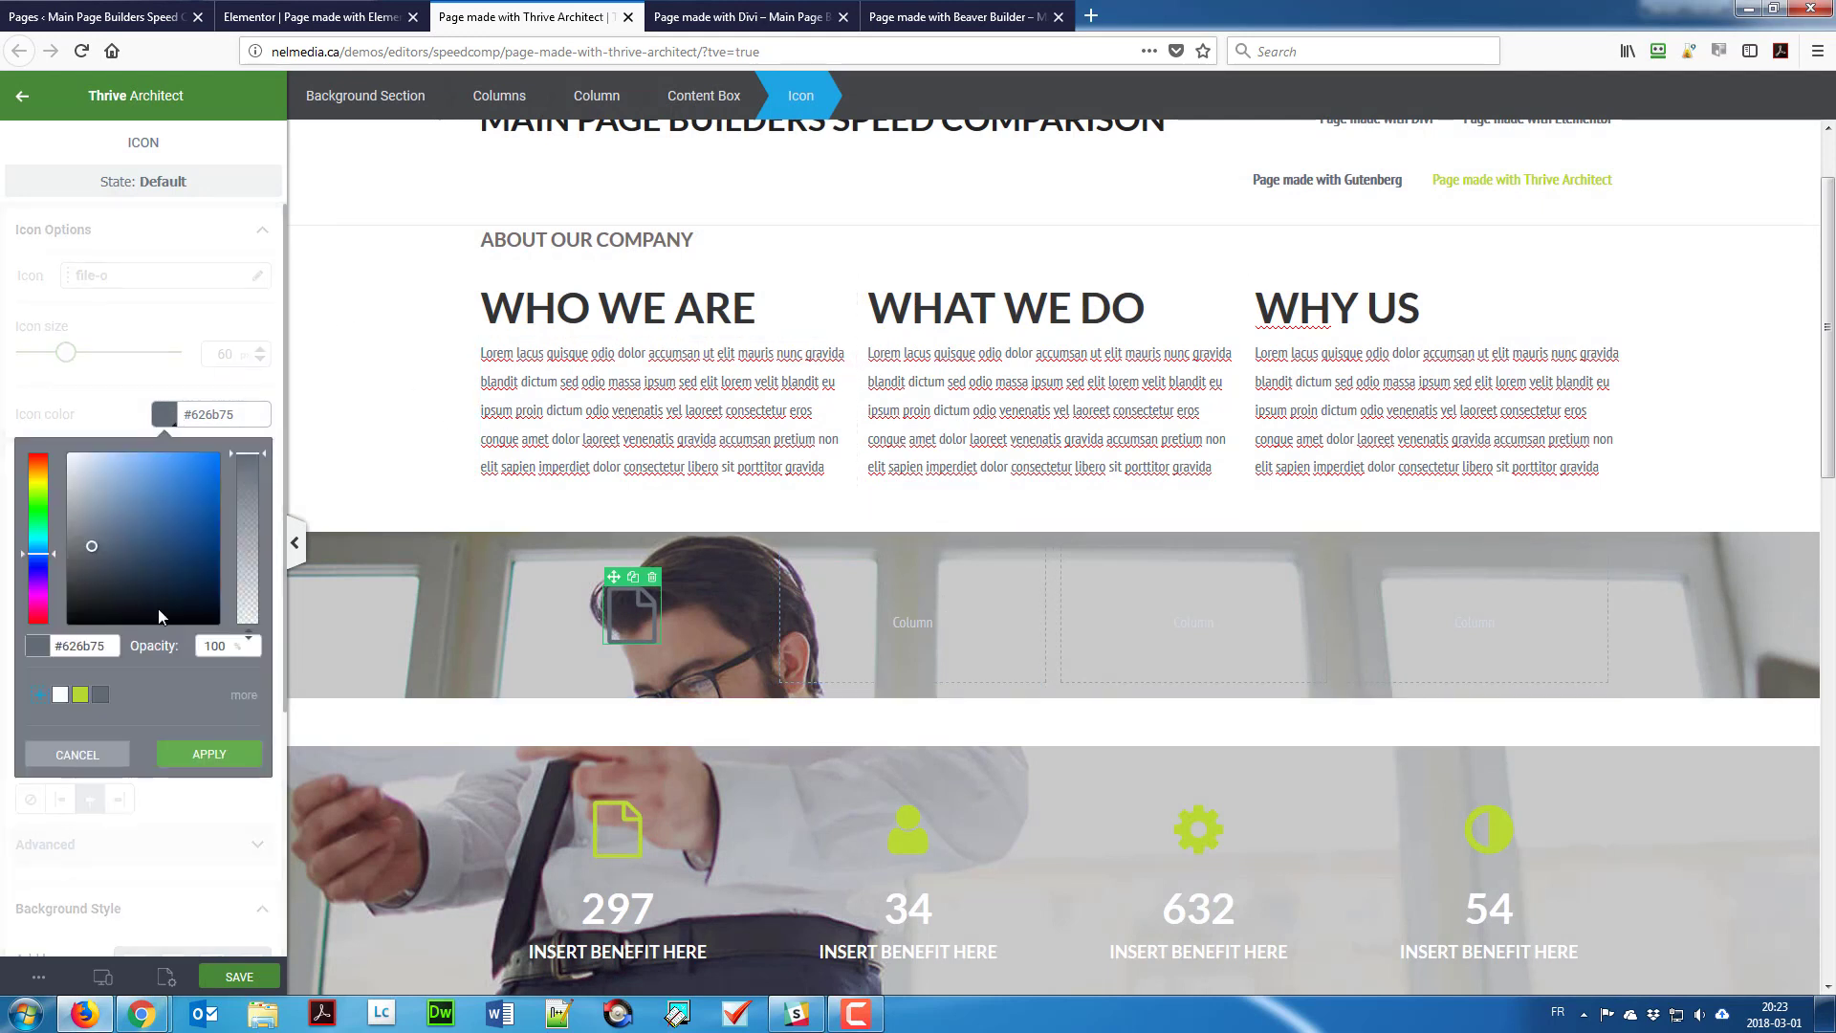
{"action": "left_click", "coordinate": [80, 694]}
{"action": "left_click", "coordinate": [185, 755]}
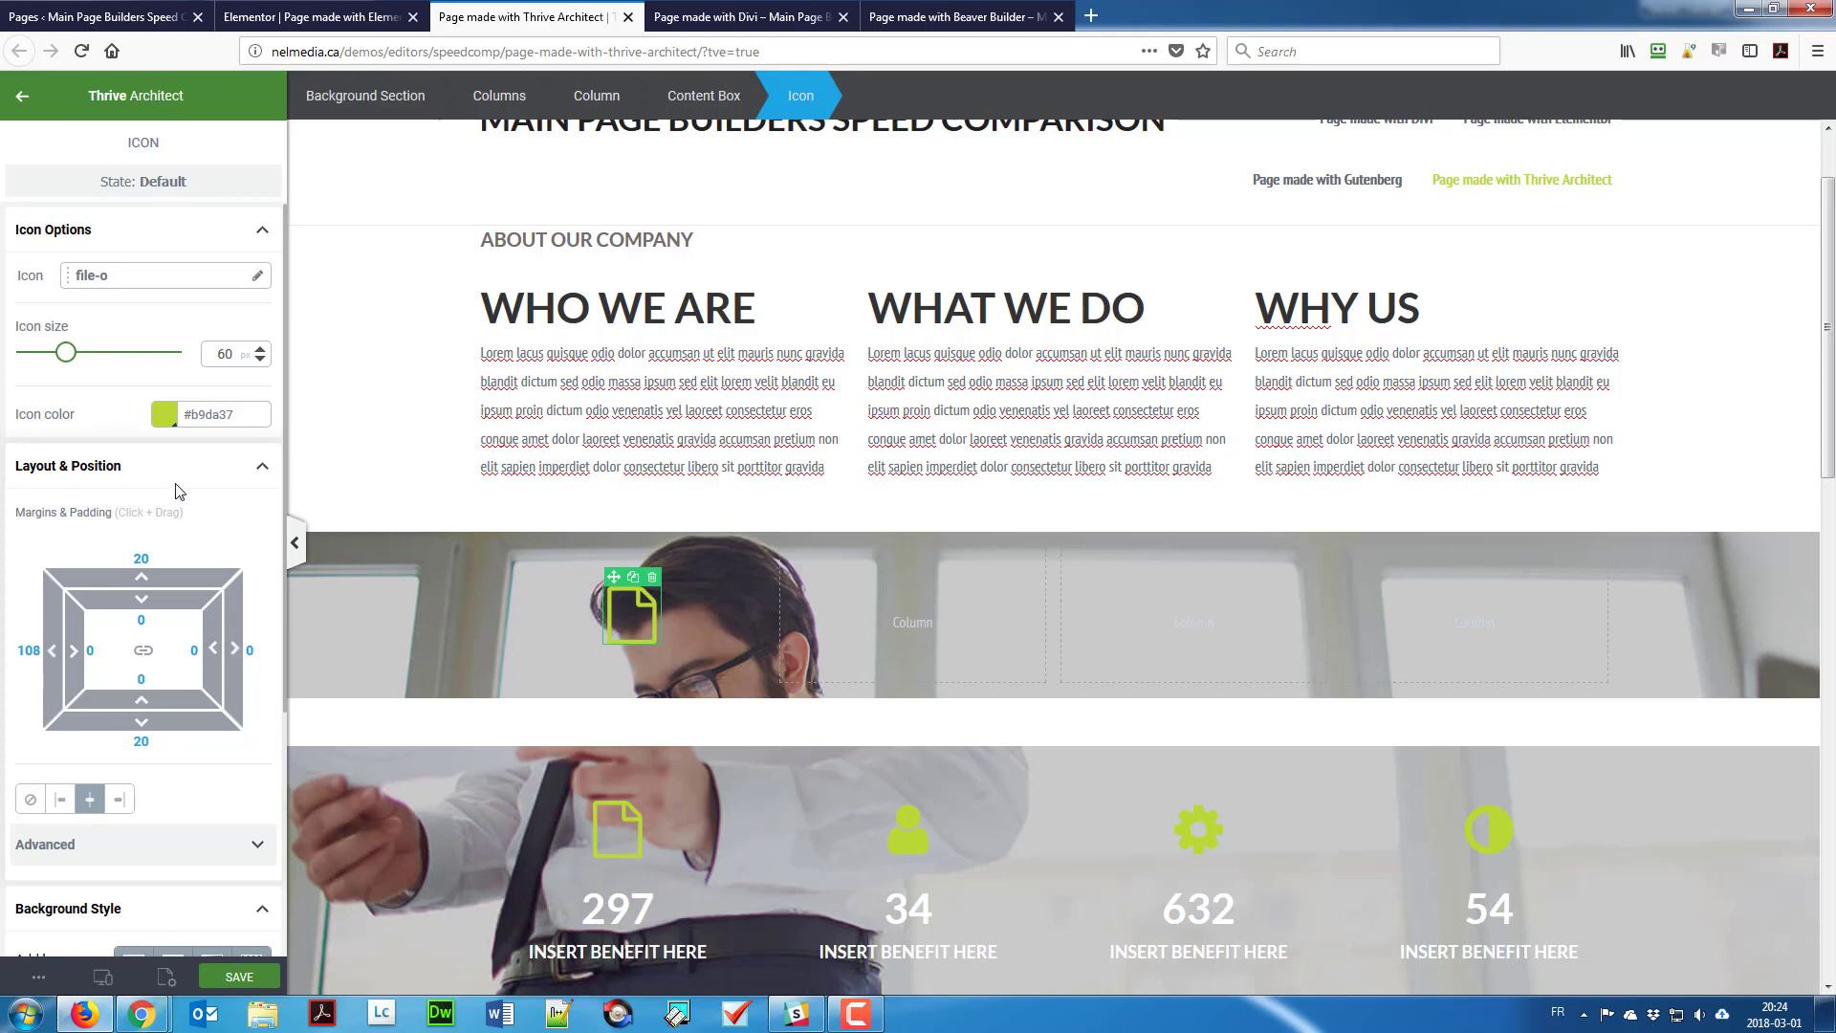
Step: Add a heading below the file icon in the content box and replace its placeholder text with 297
{"action": "left_click", "coordinate": [22, 95]}
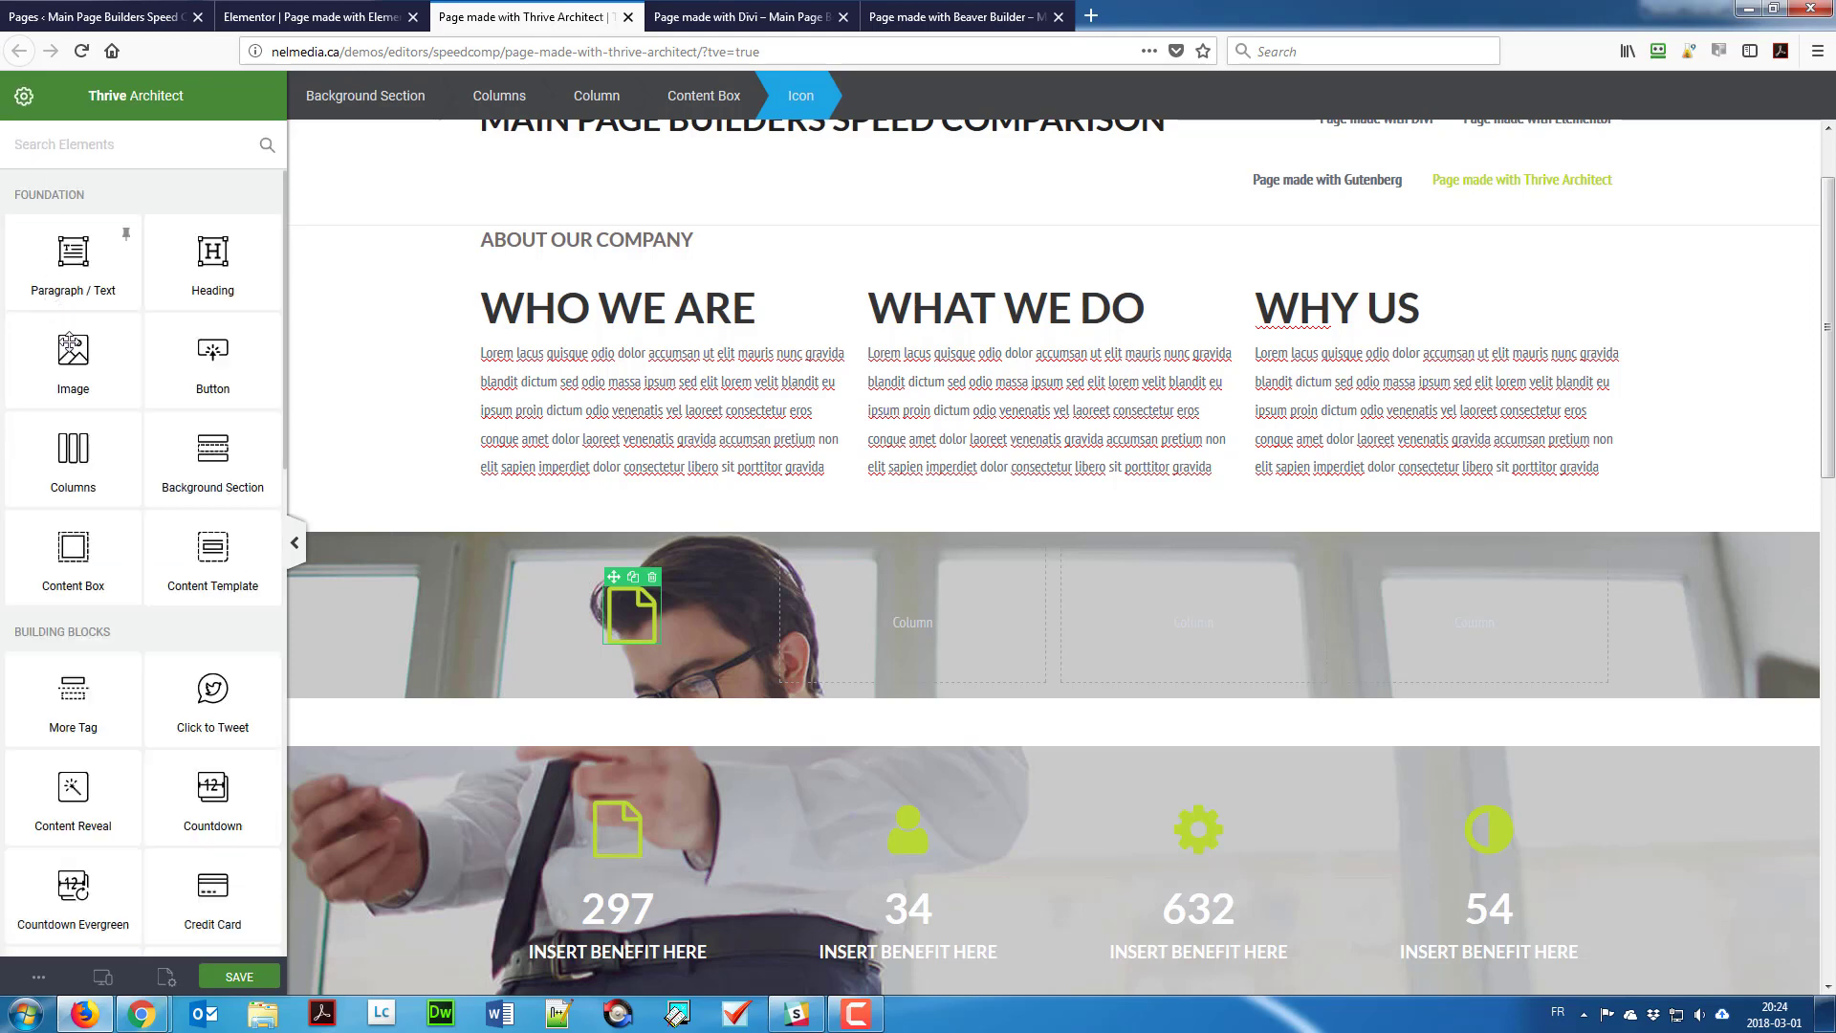
{"action": "left_click_drag", "start_coordinate": [199, 275], "coordinate": [405, 539]}
{"action": "left_click_drag", "start_coordinate": [619, 656], "coordinate": [559, 646]}
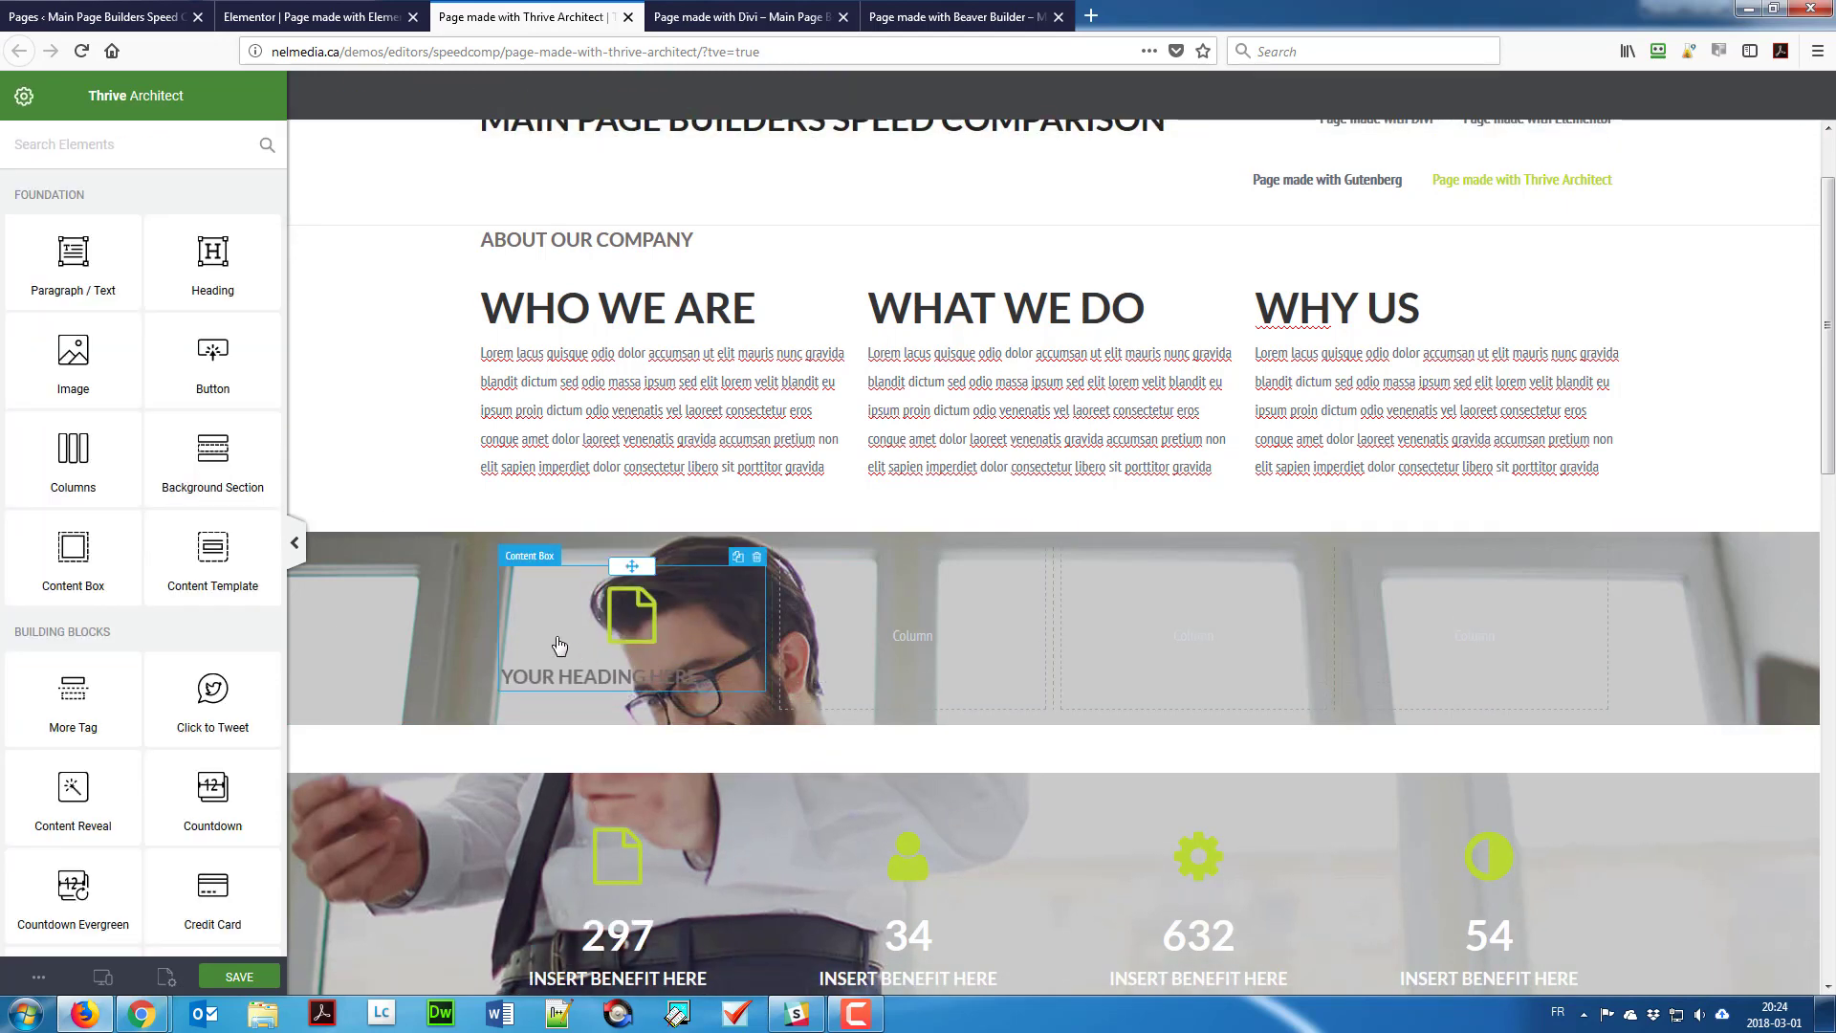
{"action": "left_click", "coordinate": [615, 683]}
{"action": "triple_click", "coordinate": [615, 688]}
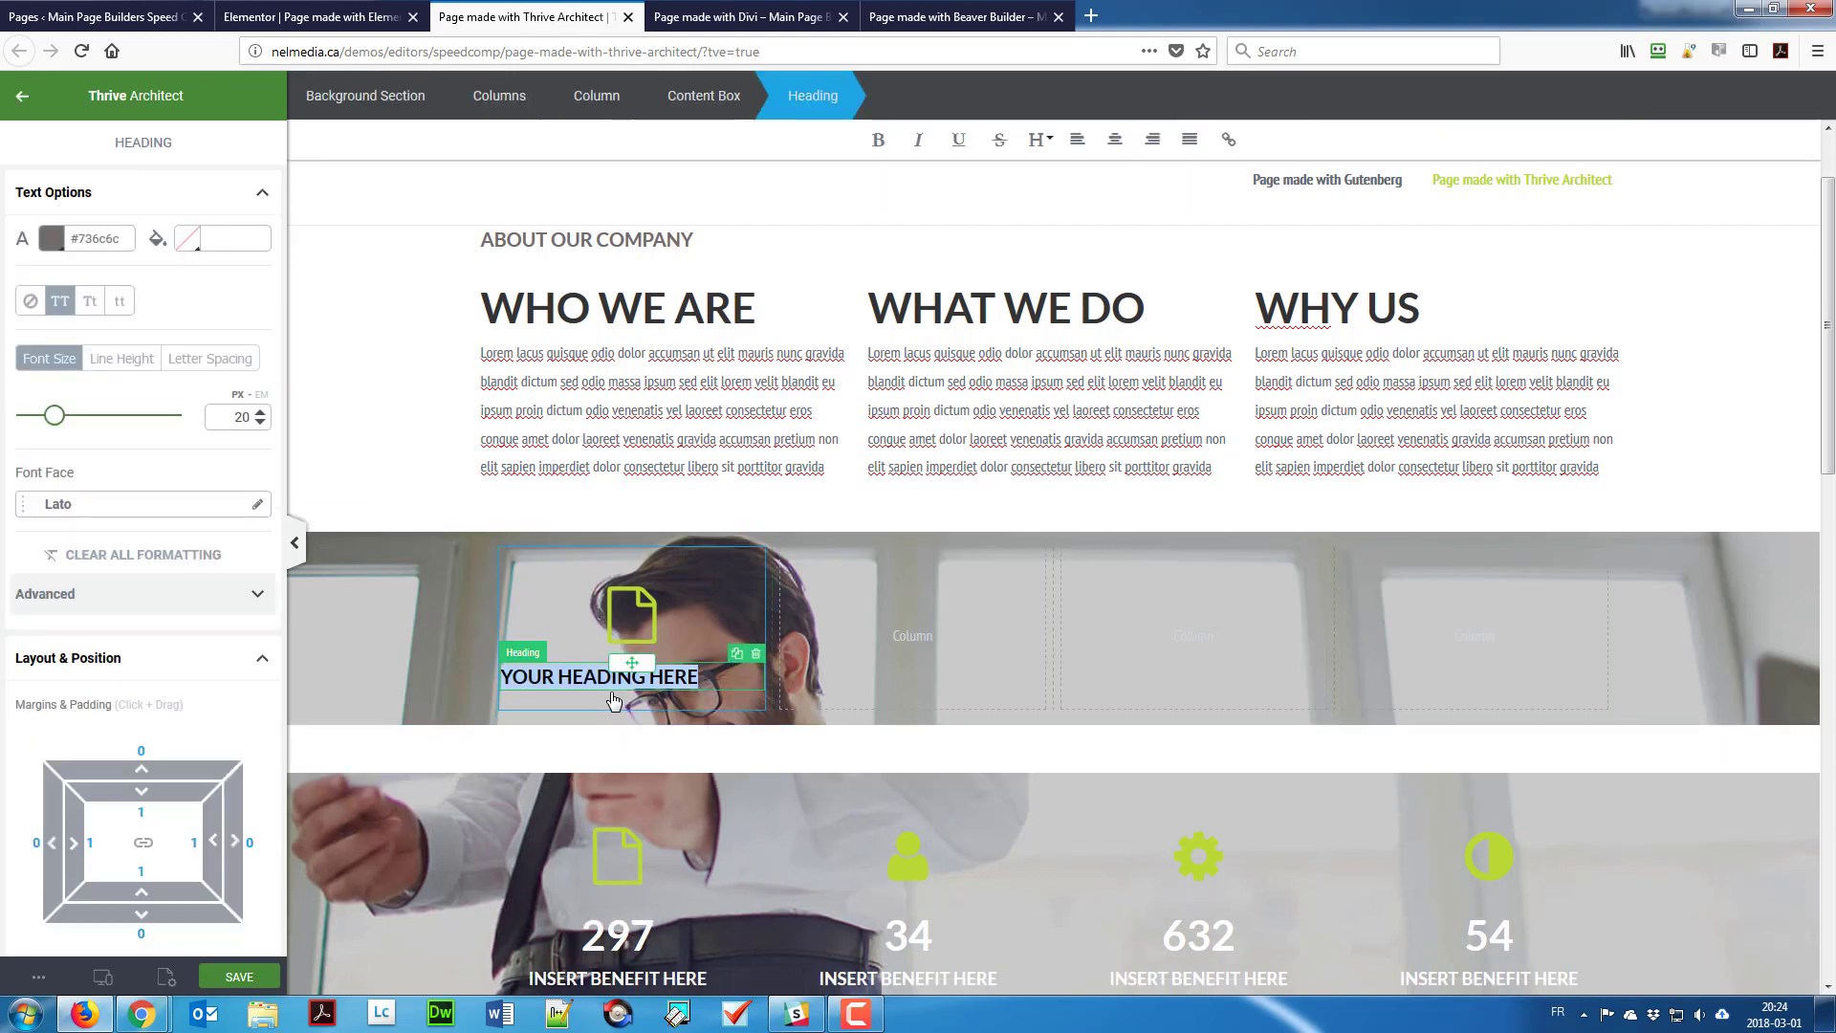
{"action": "type", "text": "297"}
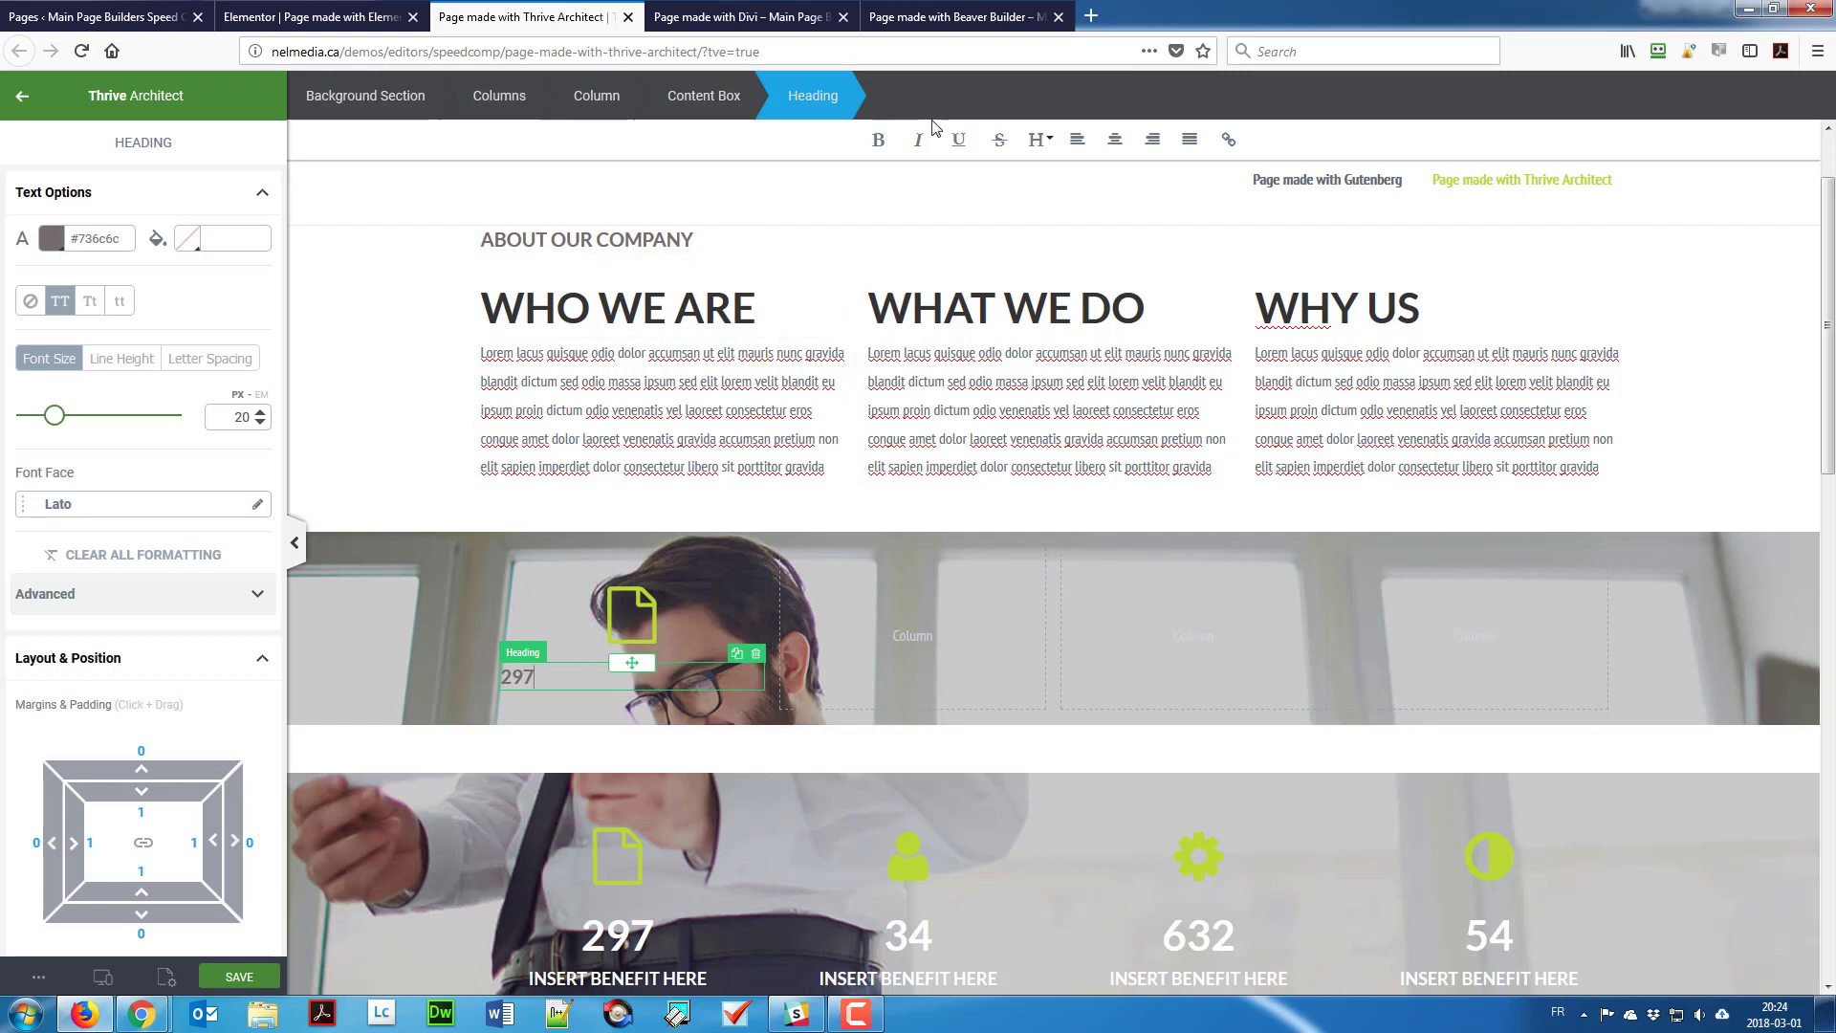
Step: Format the 297 heading as a centered Heading 3 with white text (#ffffff)
{"action": "left_click", "coordinate": [1037, 145]}
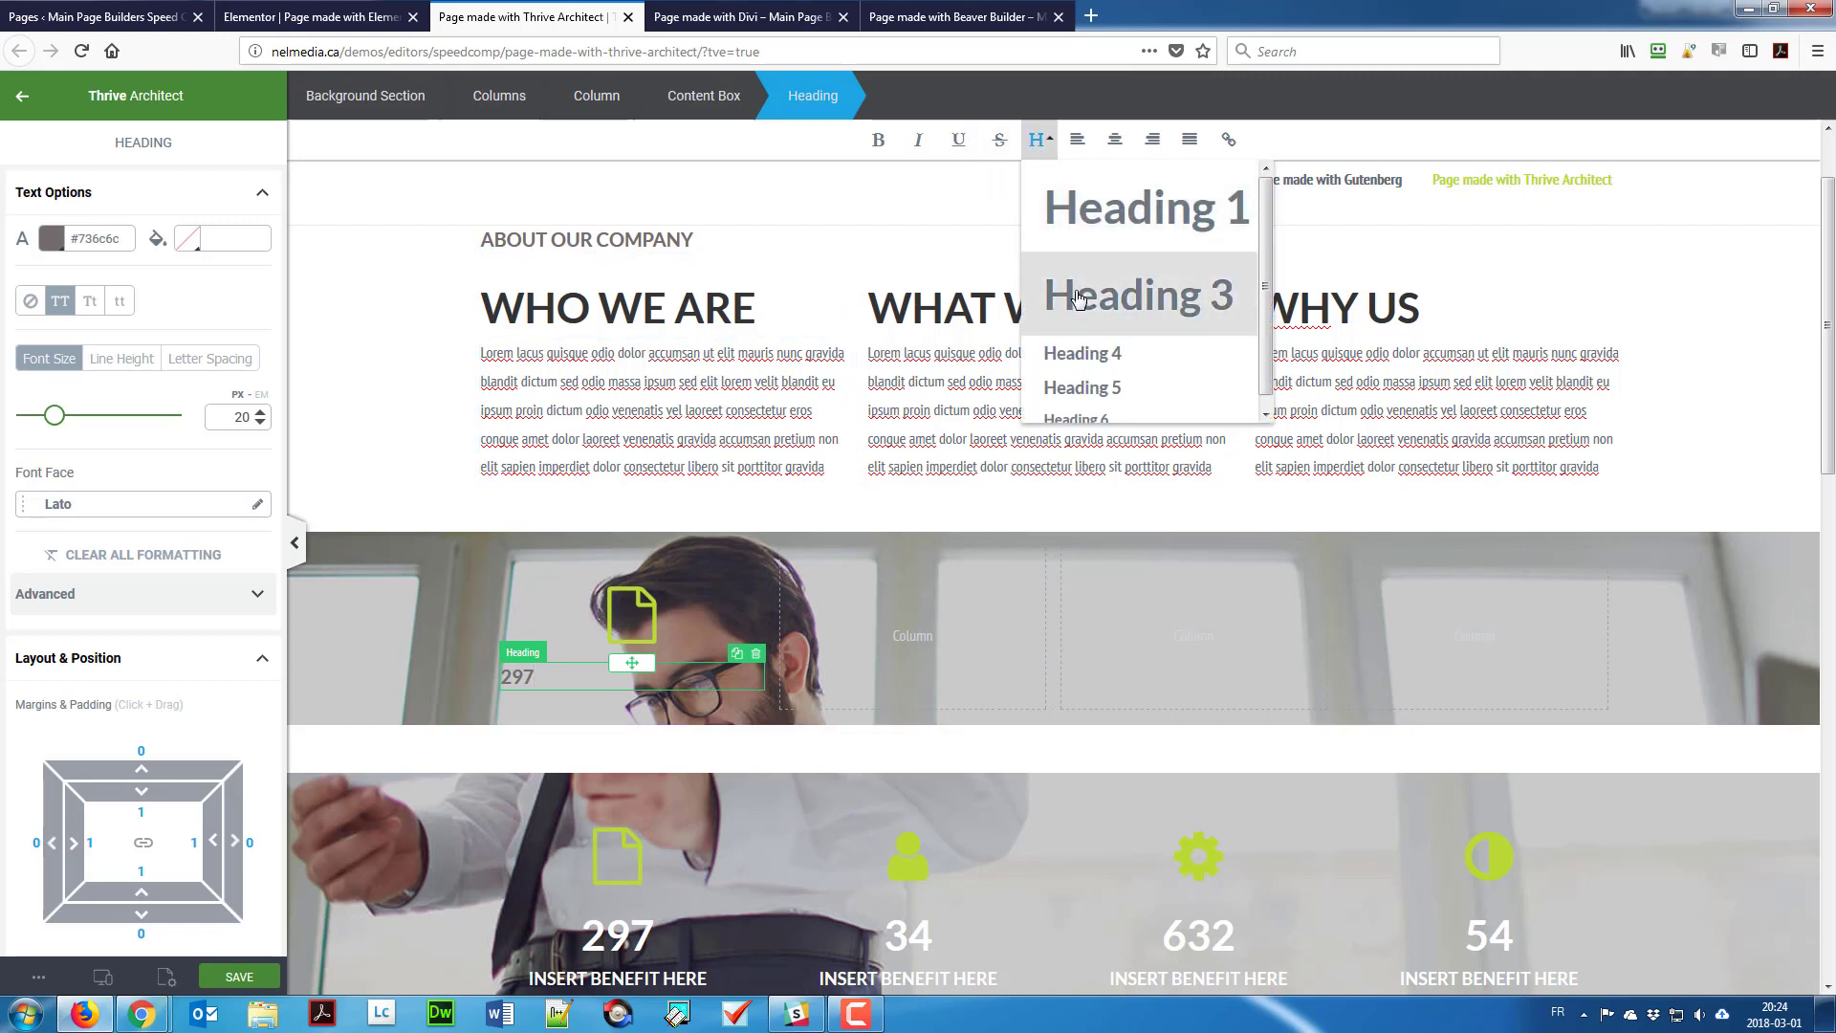
{"action": "left_click", "coordinate": [1139, 296]}
{"action": "left_click", "coordinate": [1115, 140]}
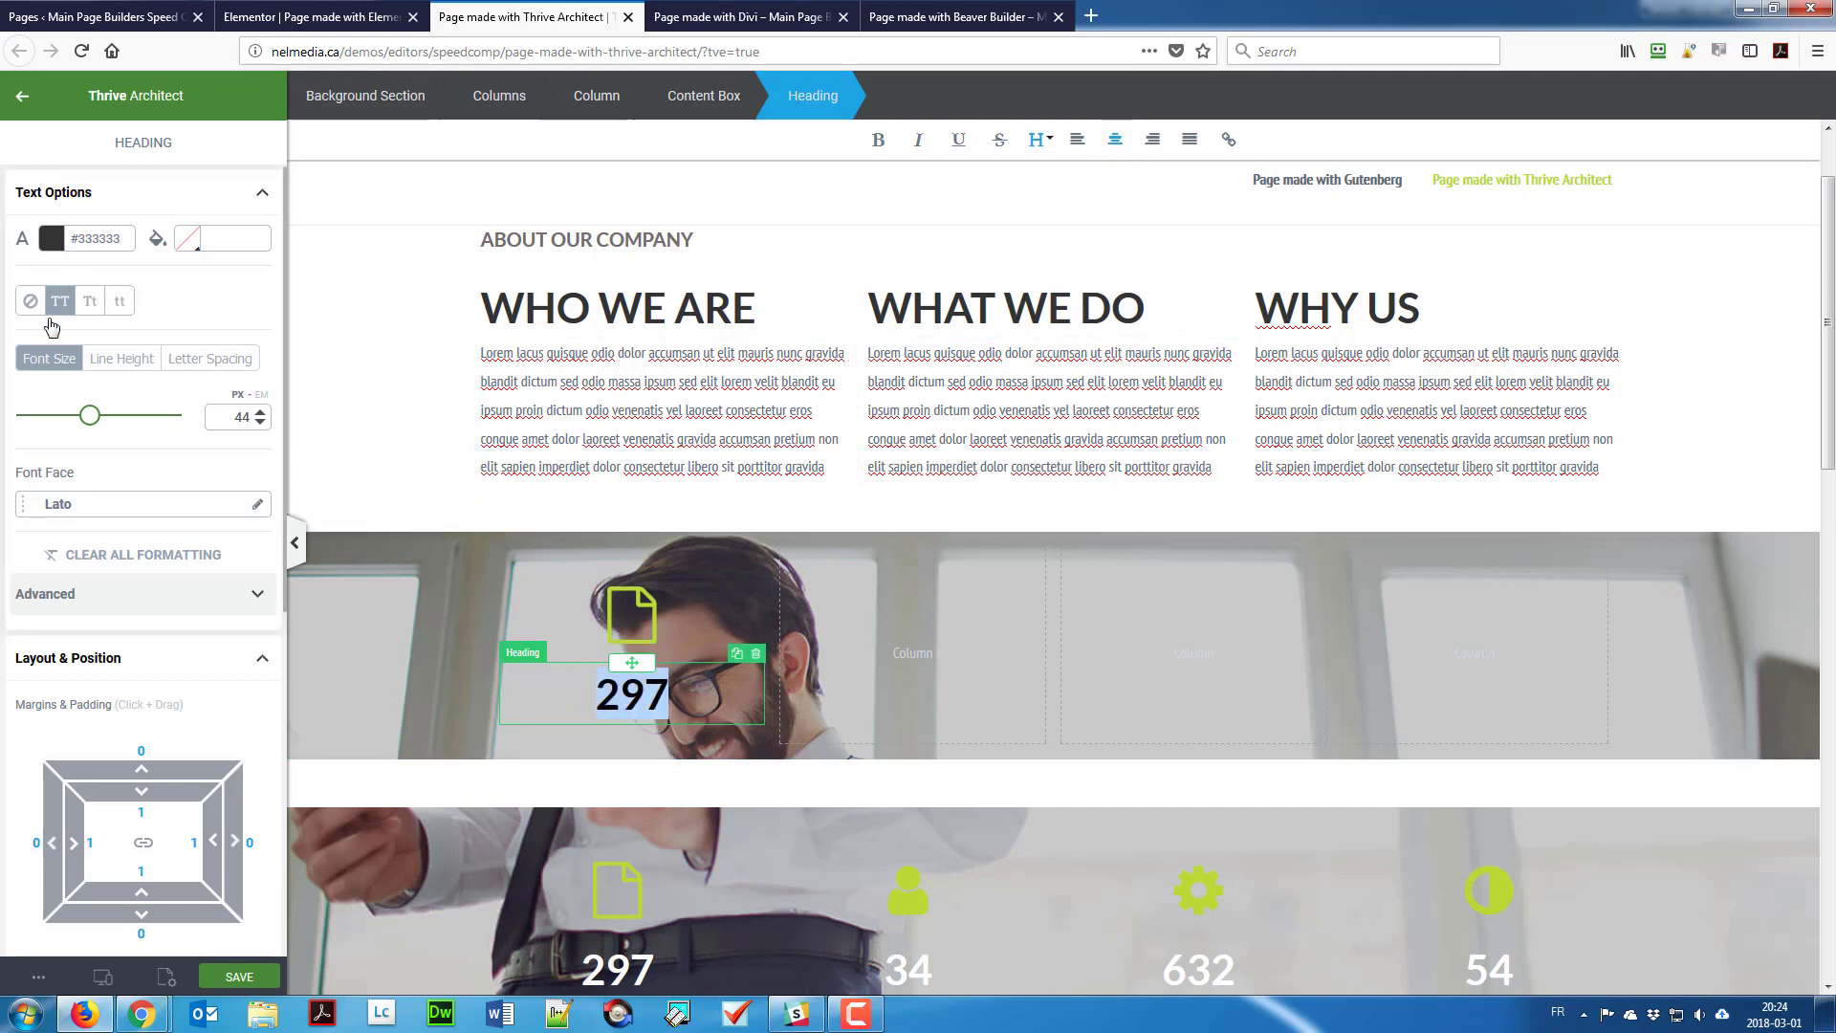
{"action": "left_click", "coordinate": [51, 238]}
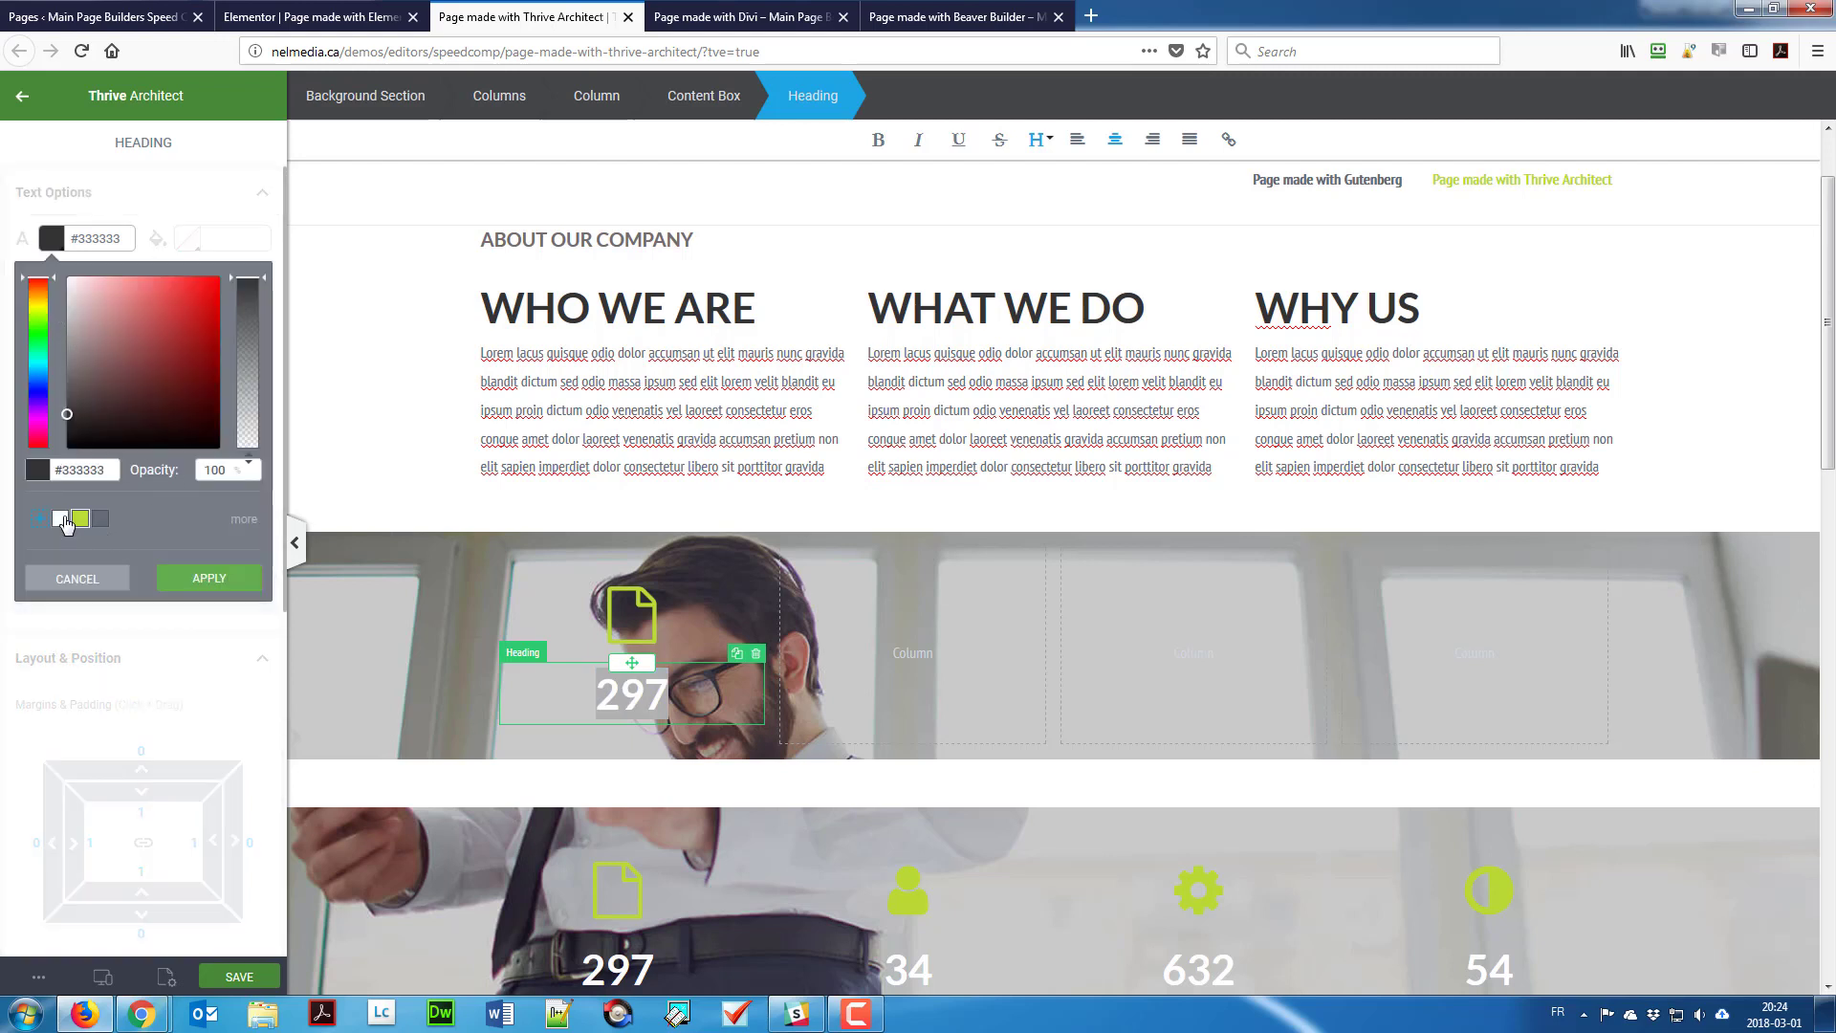
{"action": "left_click", "coordinate": [60, 519]}
{"action": "left_click", "coordinate": [194, 580]}
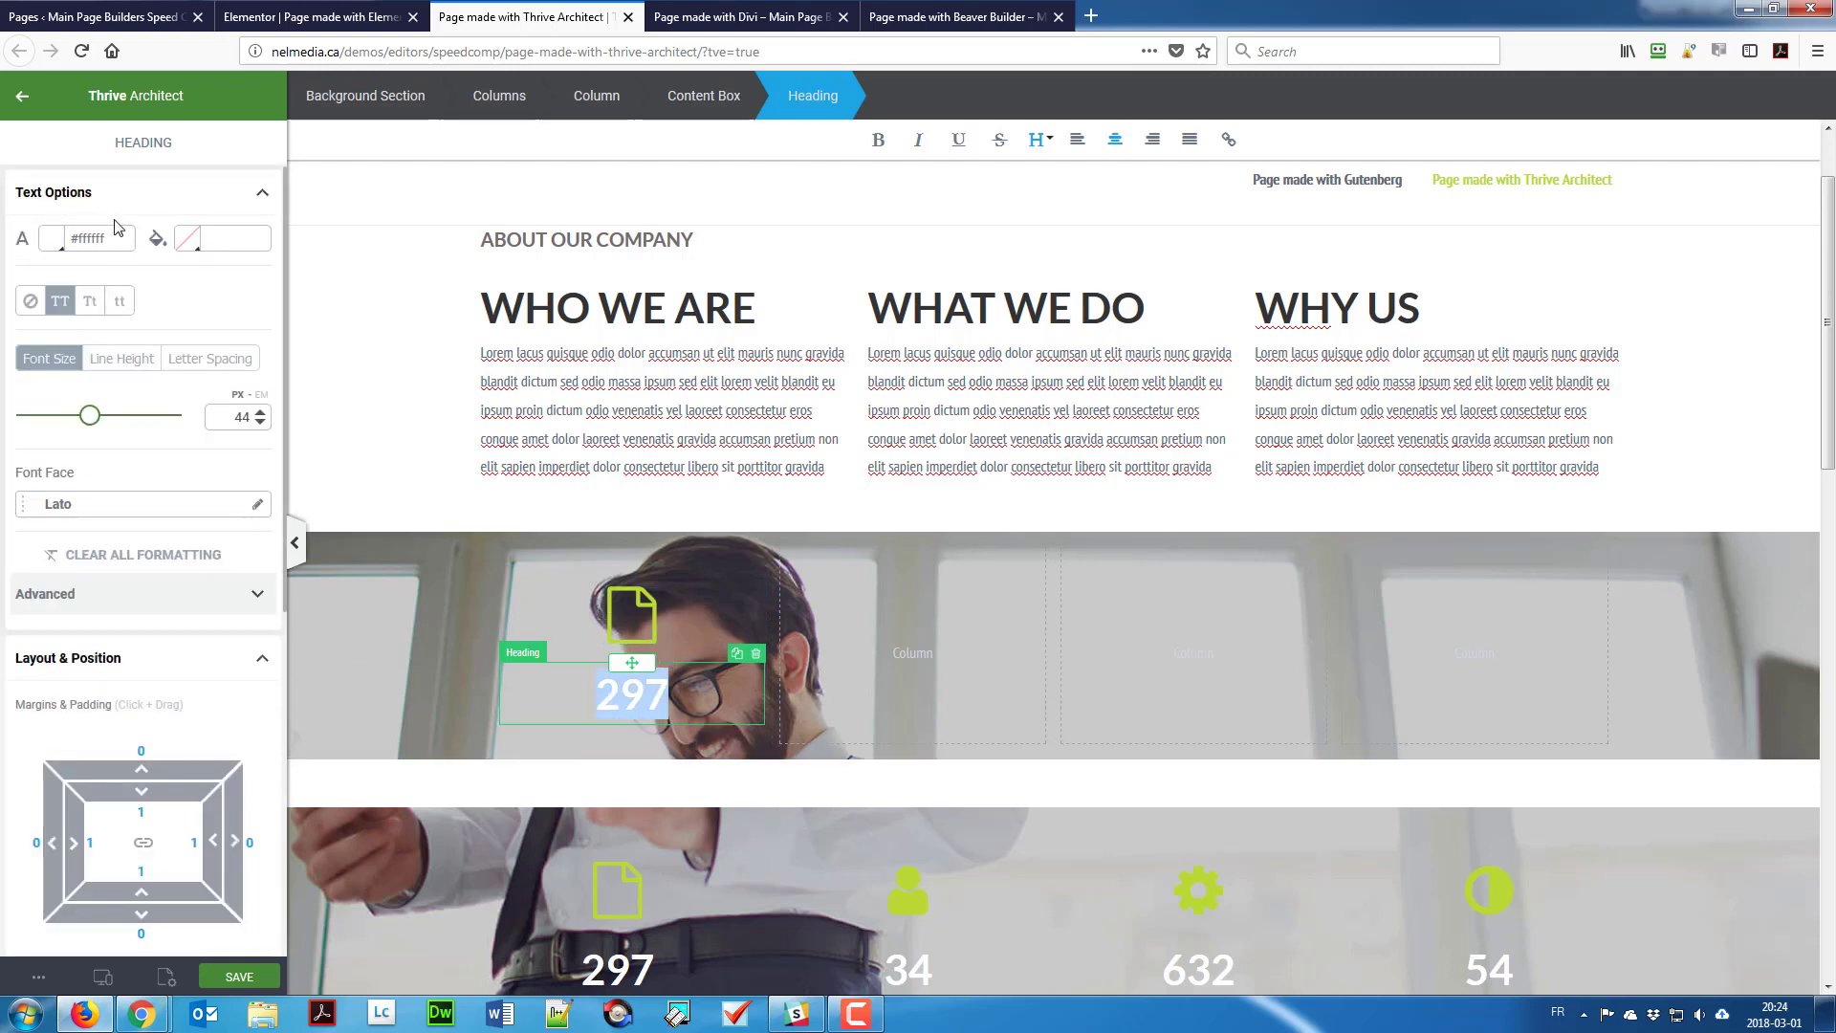
Step: Add a centered paragraph reading "Insert benefit here" below the 297 heading
{"action": "left_click", "coordinate": [22, 96]}
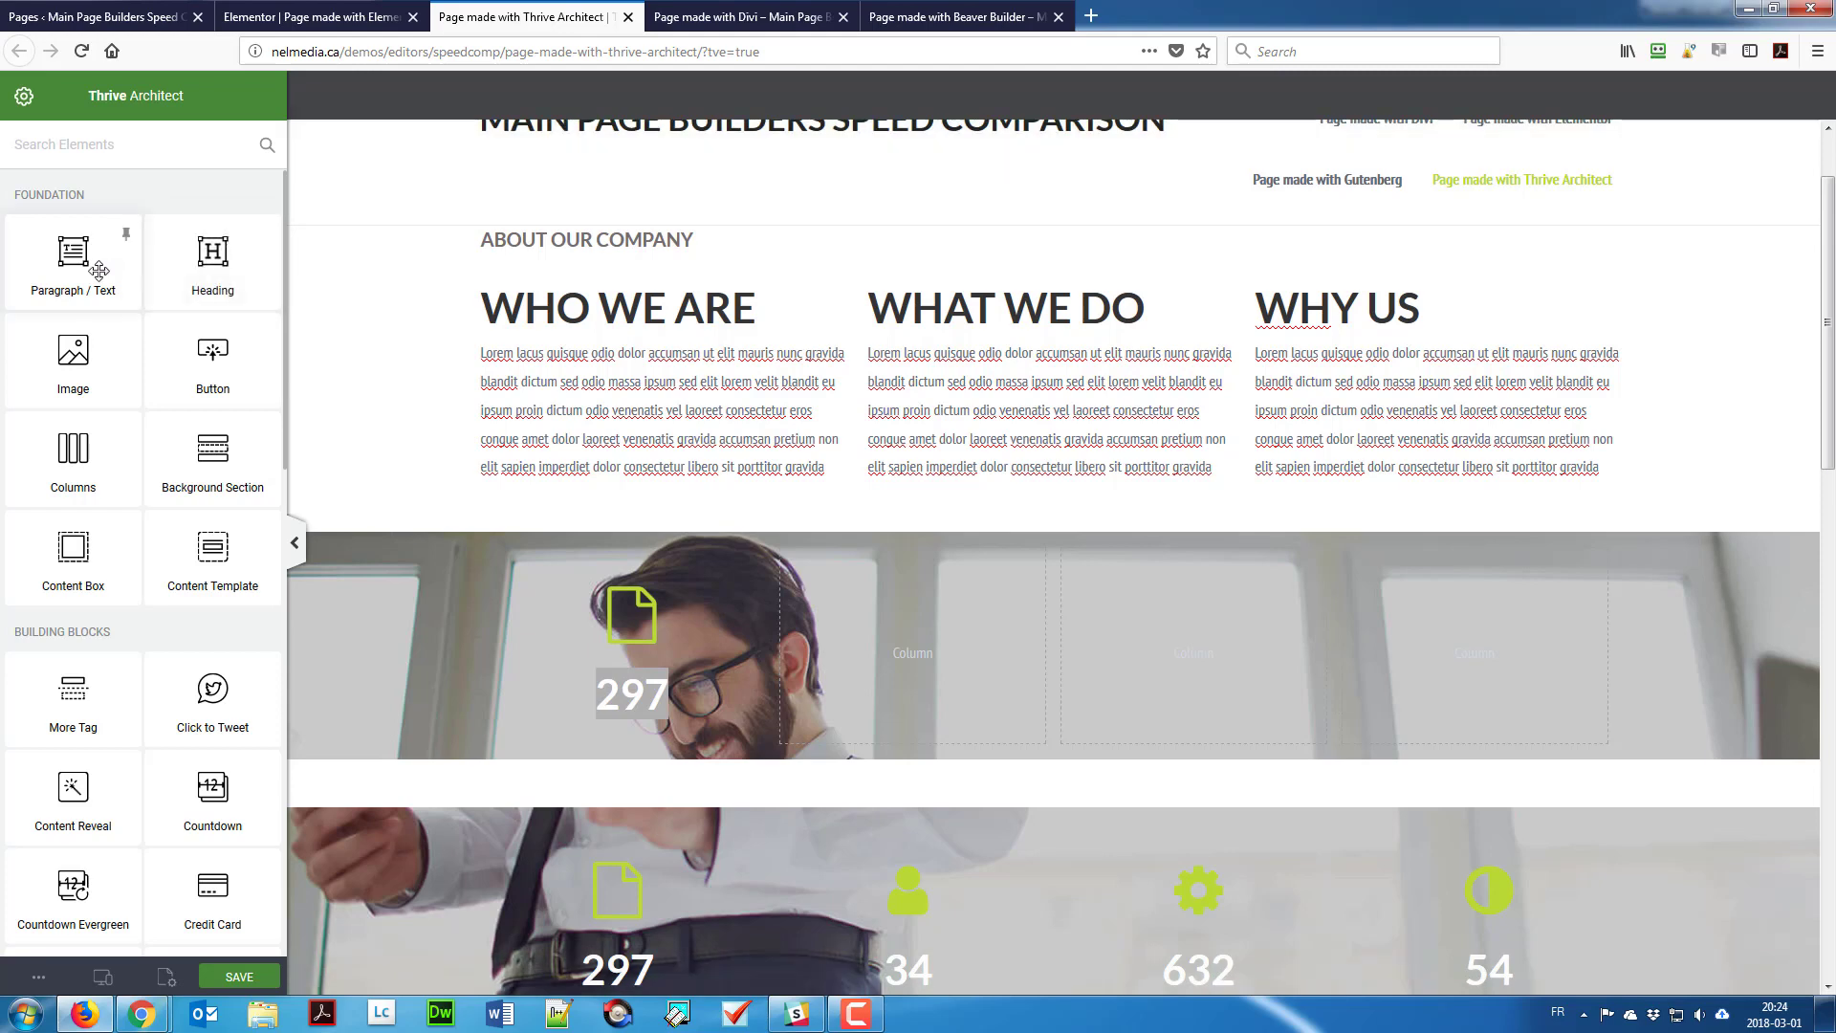
{"action": "left_click_drag", "start_coordinate": [90, 263], "coordinate": [670, 689]}
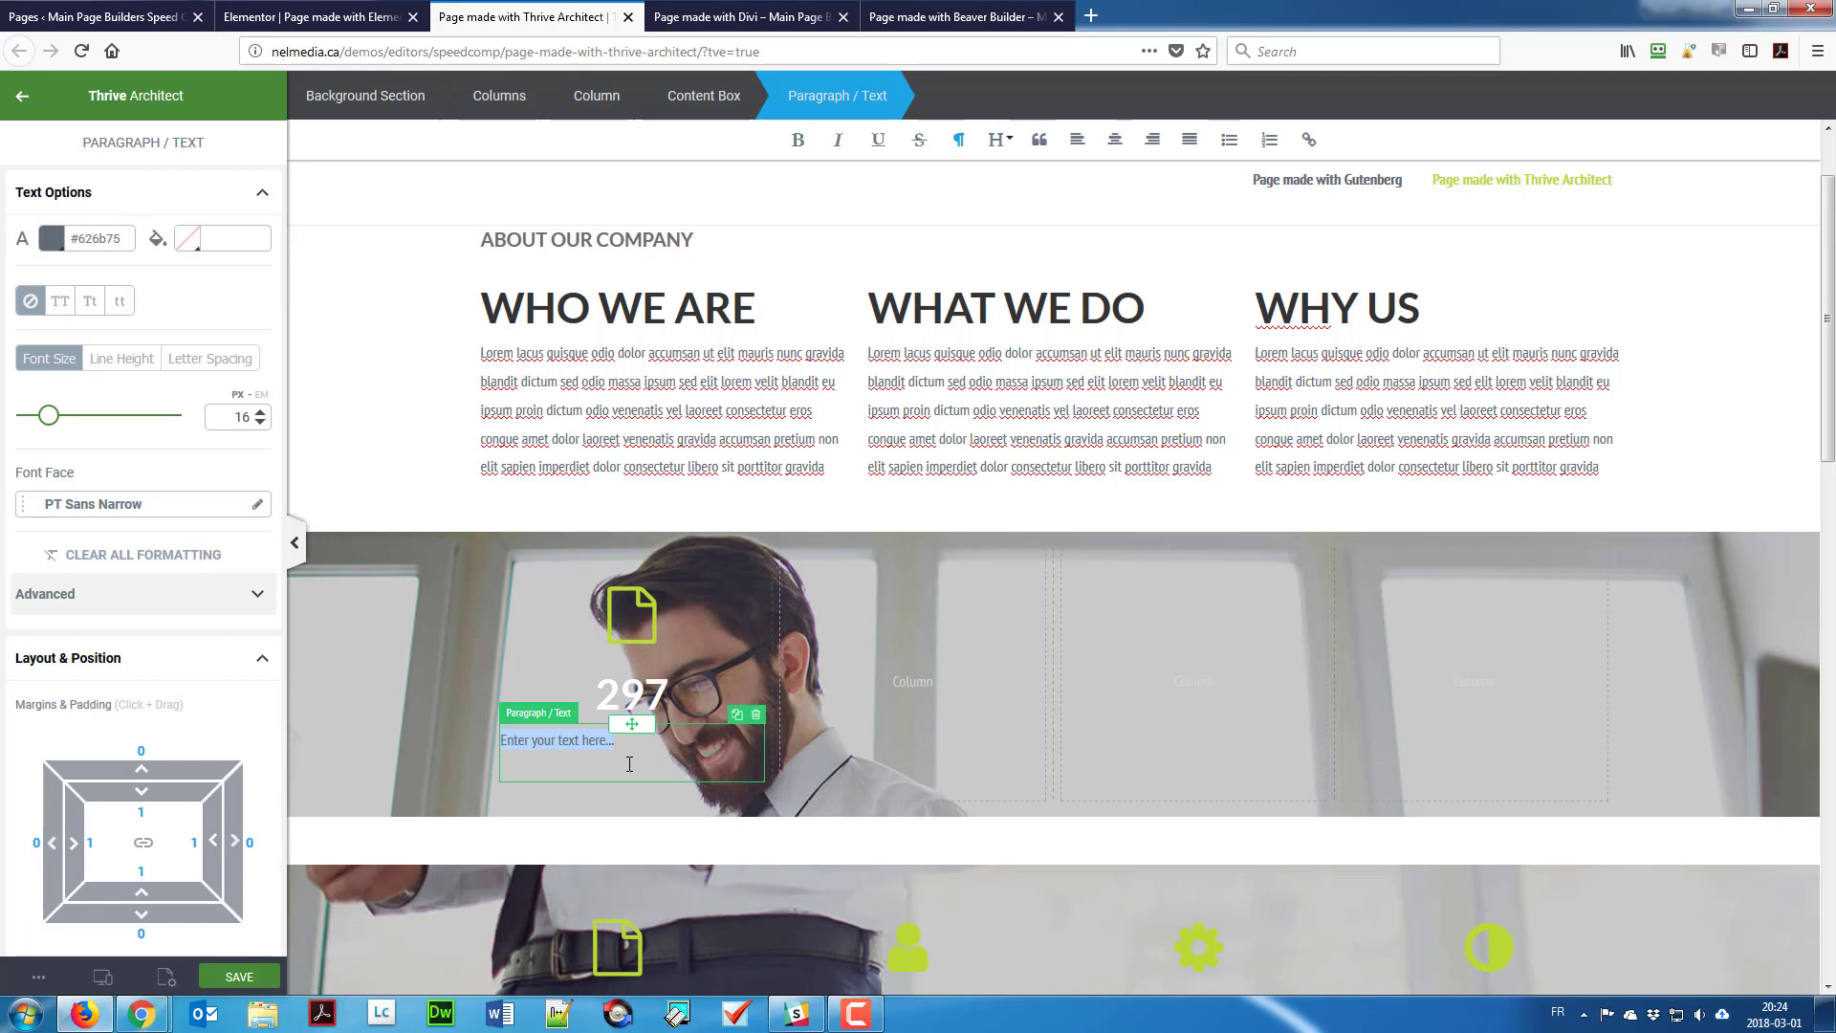
{"action": "key", "text": "BackSpace"}
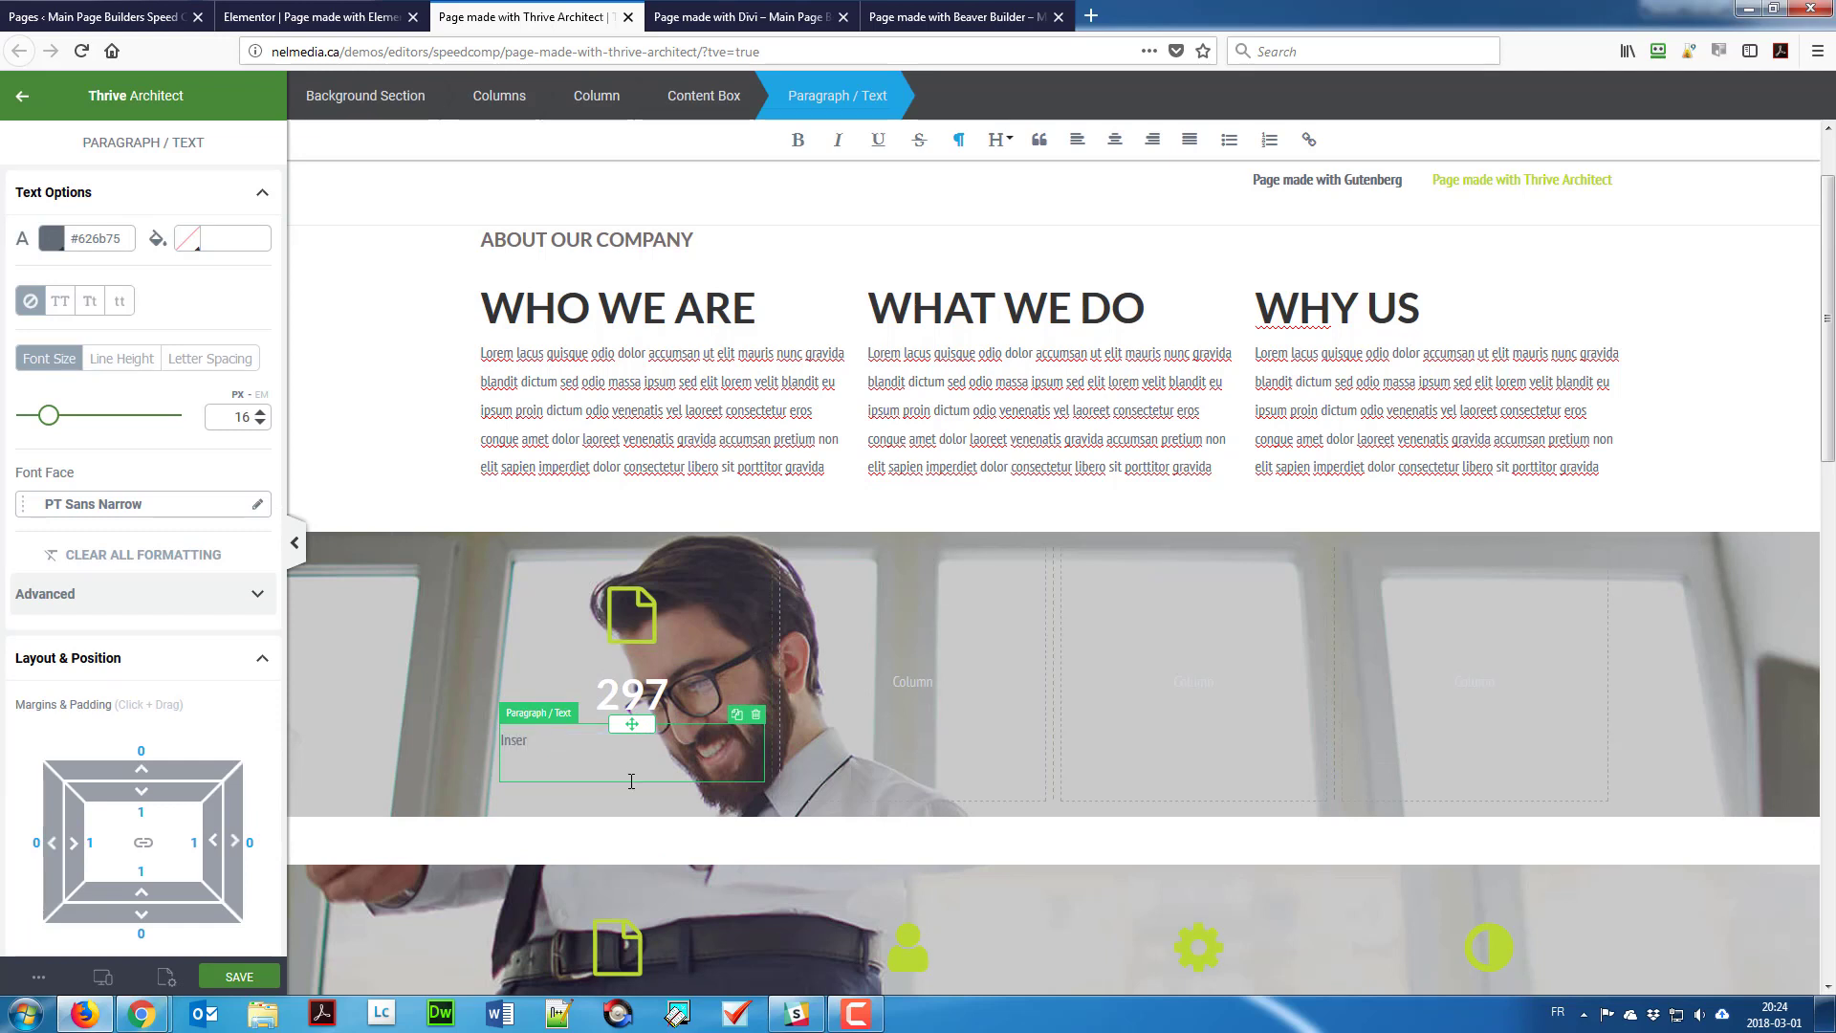
{"action": "scroll", "coordinate": [631, 781], "scroll_direction": "down", "scroll_amount": 2}
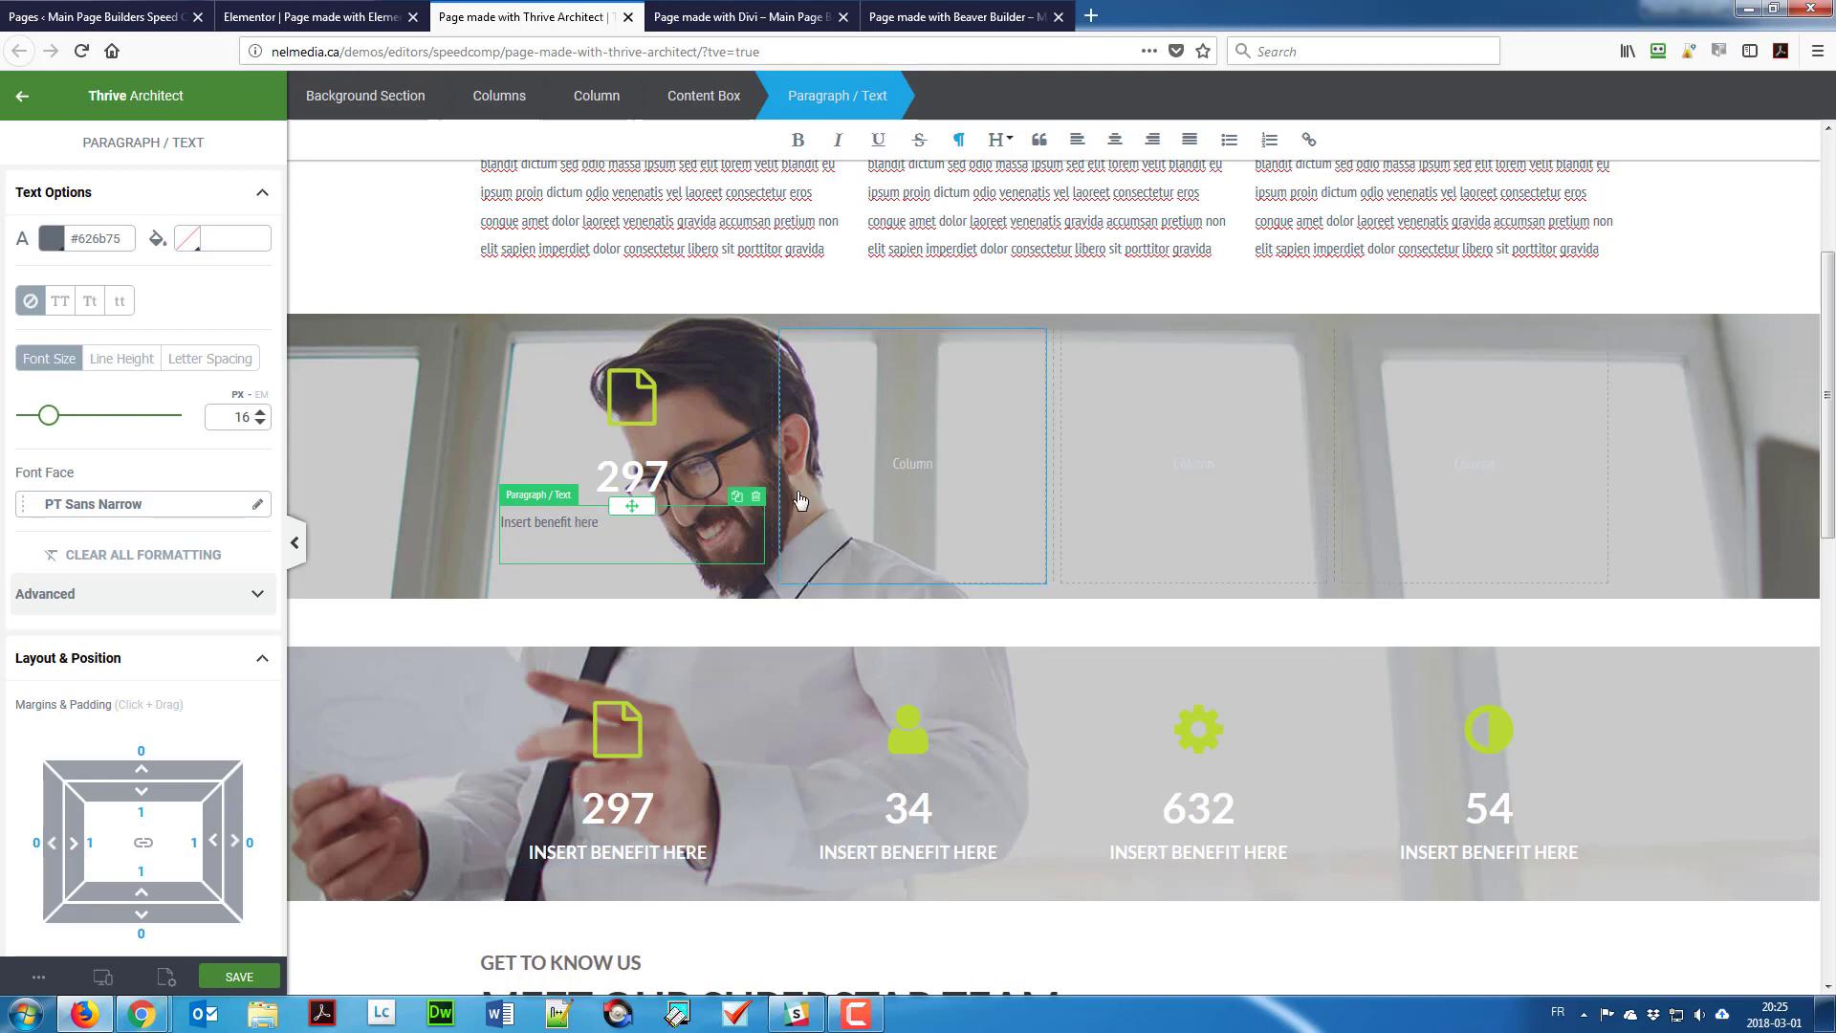
{"action": "left_click", "coordinate": [1114, 139]}
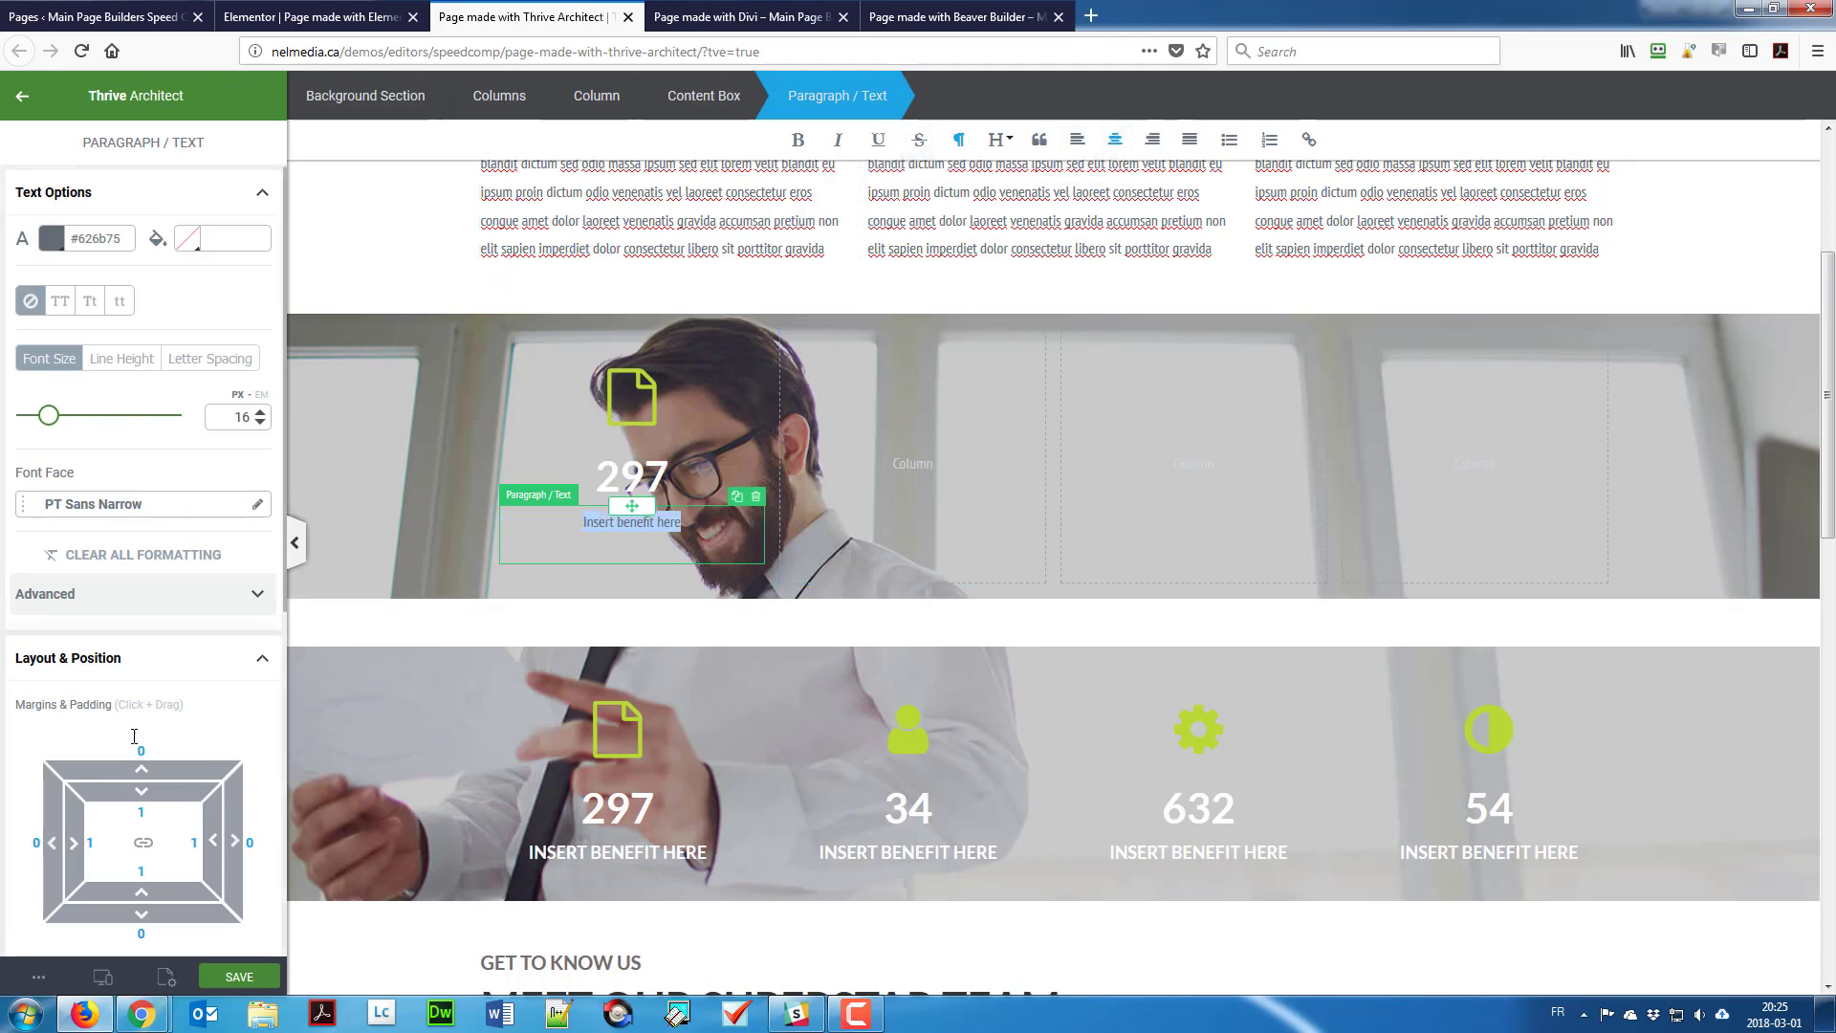
Step: Set the benefit paragraph's font to the Google font Lato and choose a bold weight for it
{"action": "left_click", "coordinate": [84, 508]}
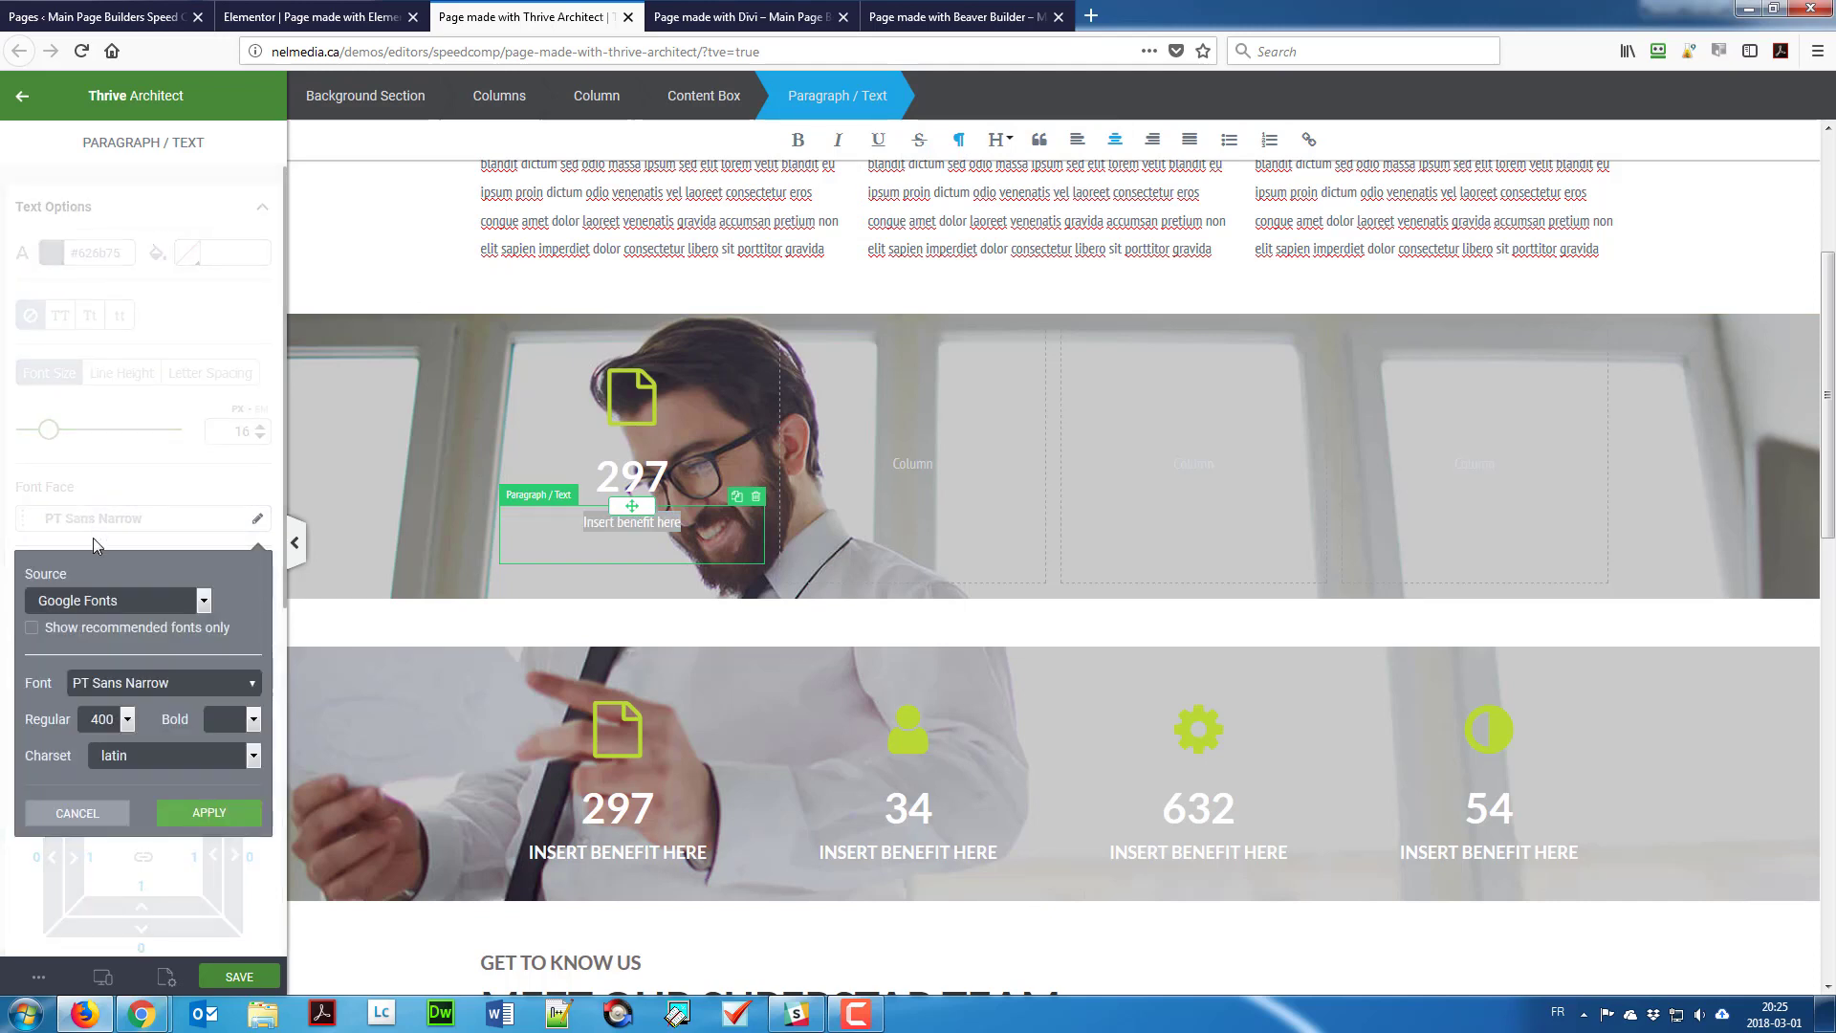
{"action": "left_click", "coordinate": [182, 685]}
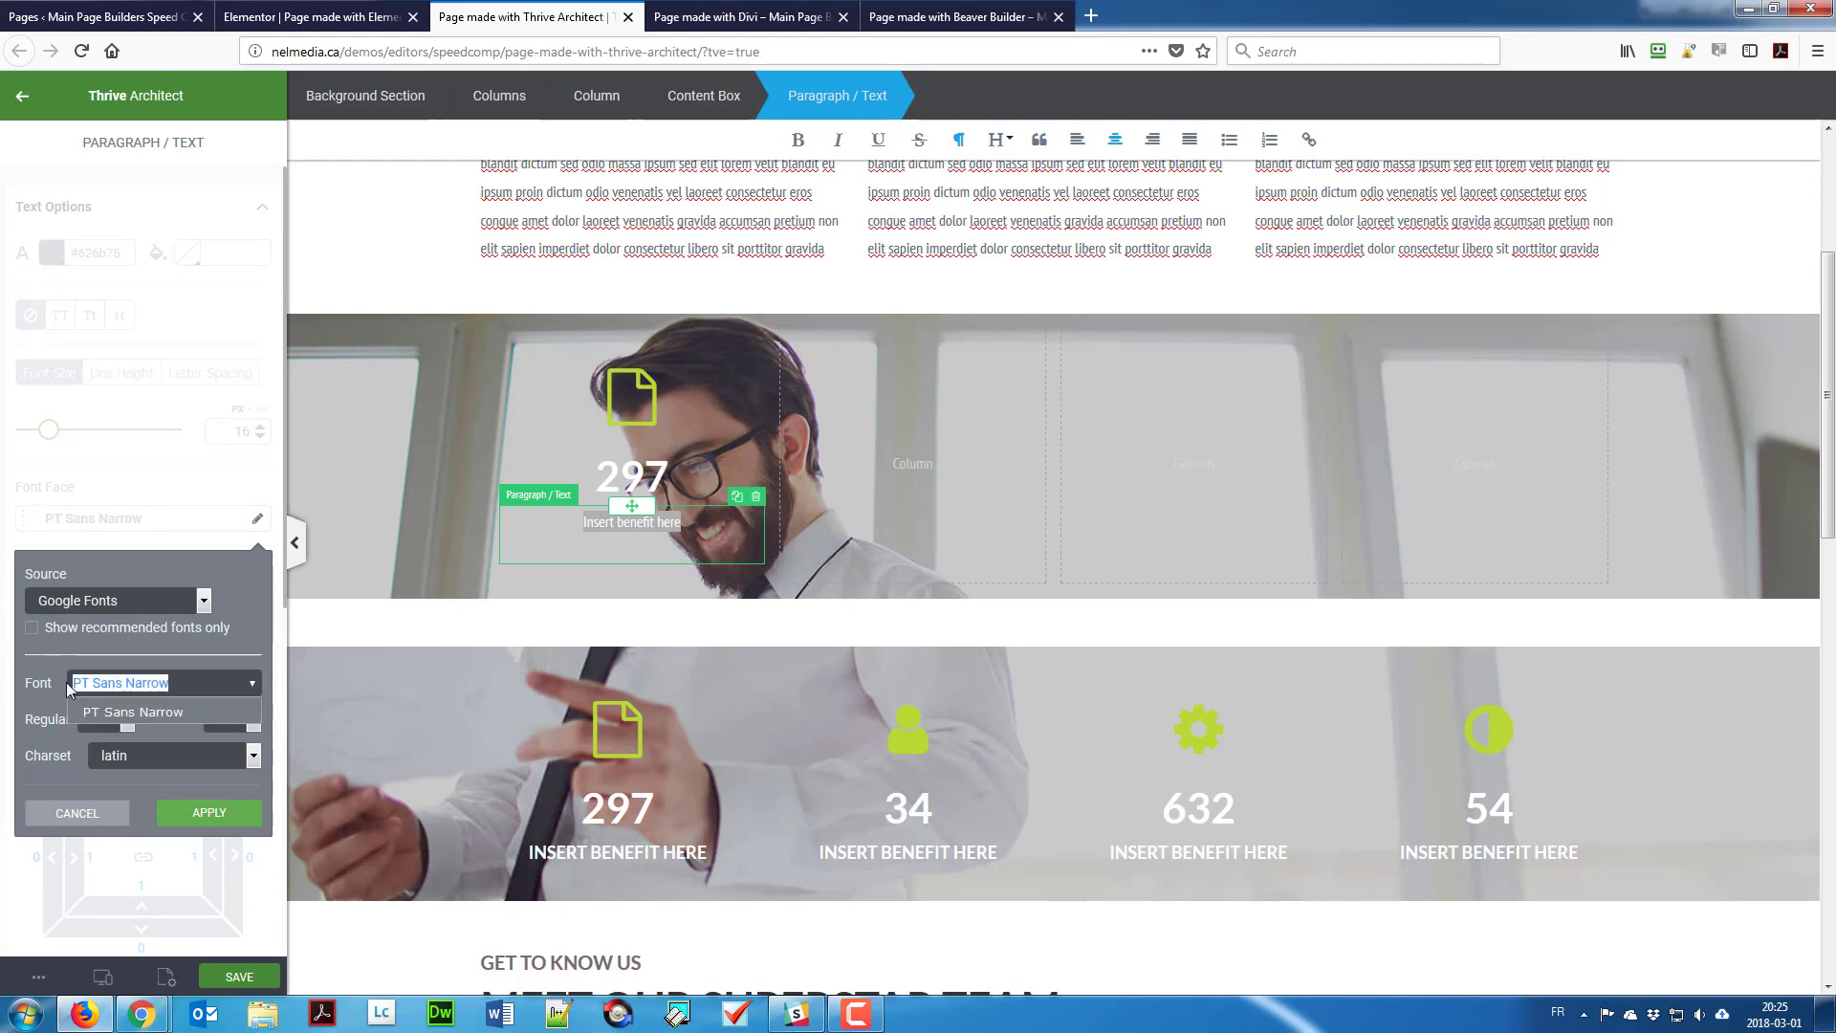
{"action": "type", "text": "Lao"}
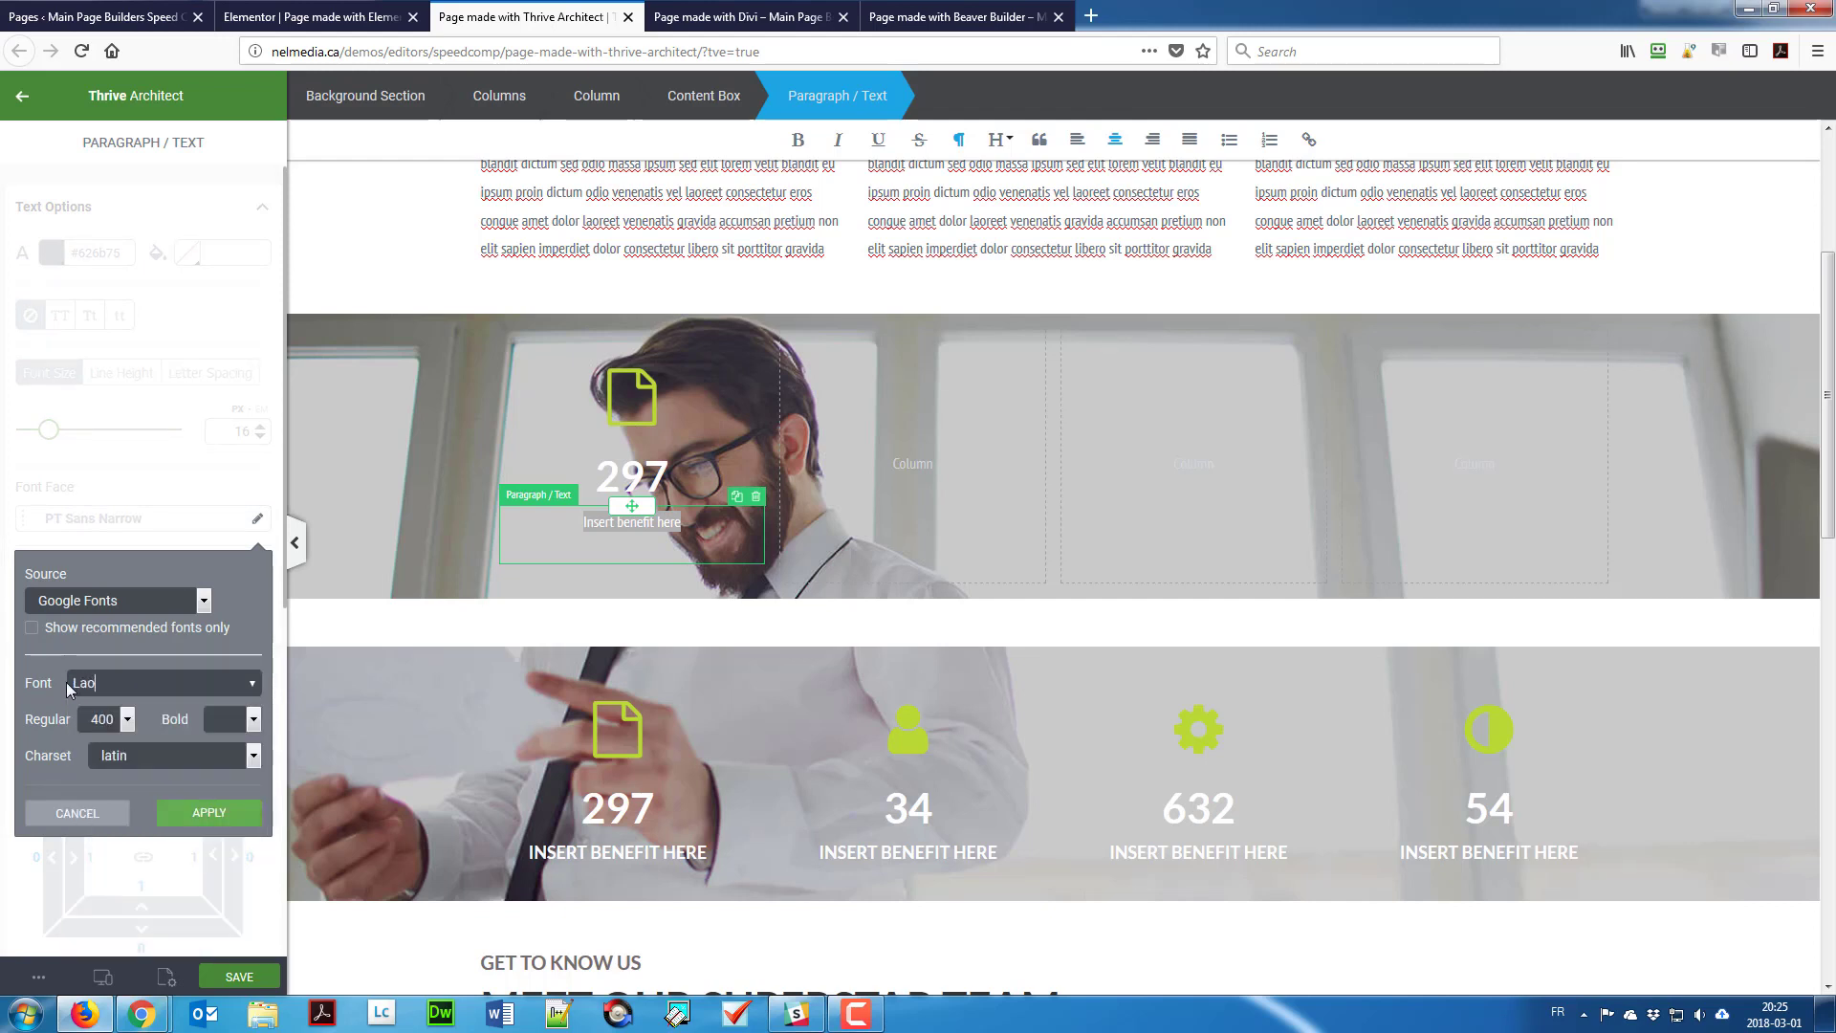
{"action": "key", "text": "BackSpace"}
{"action": "type", "text": "t"}
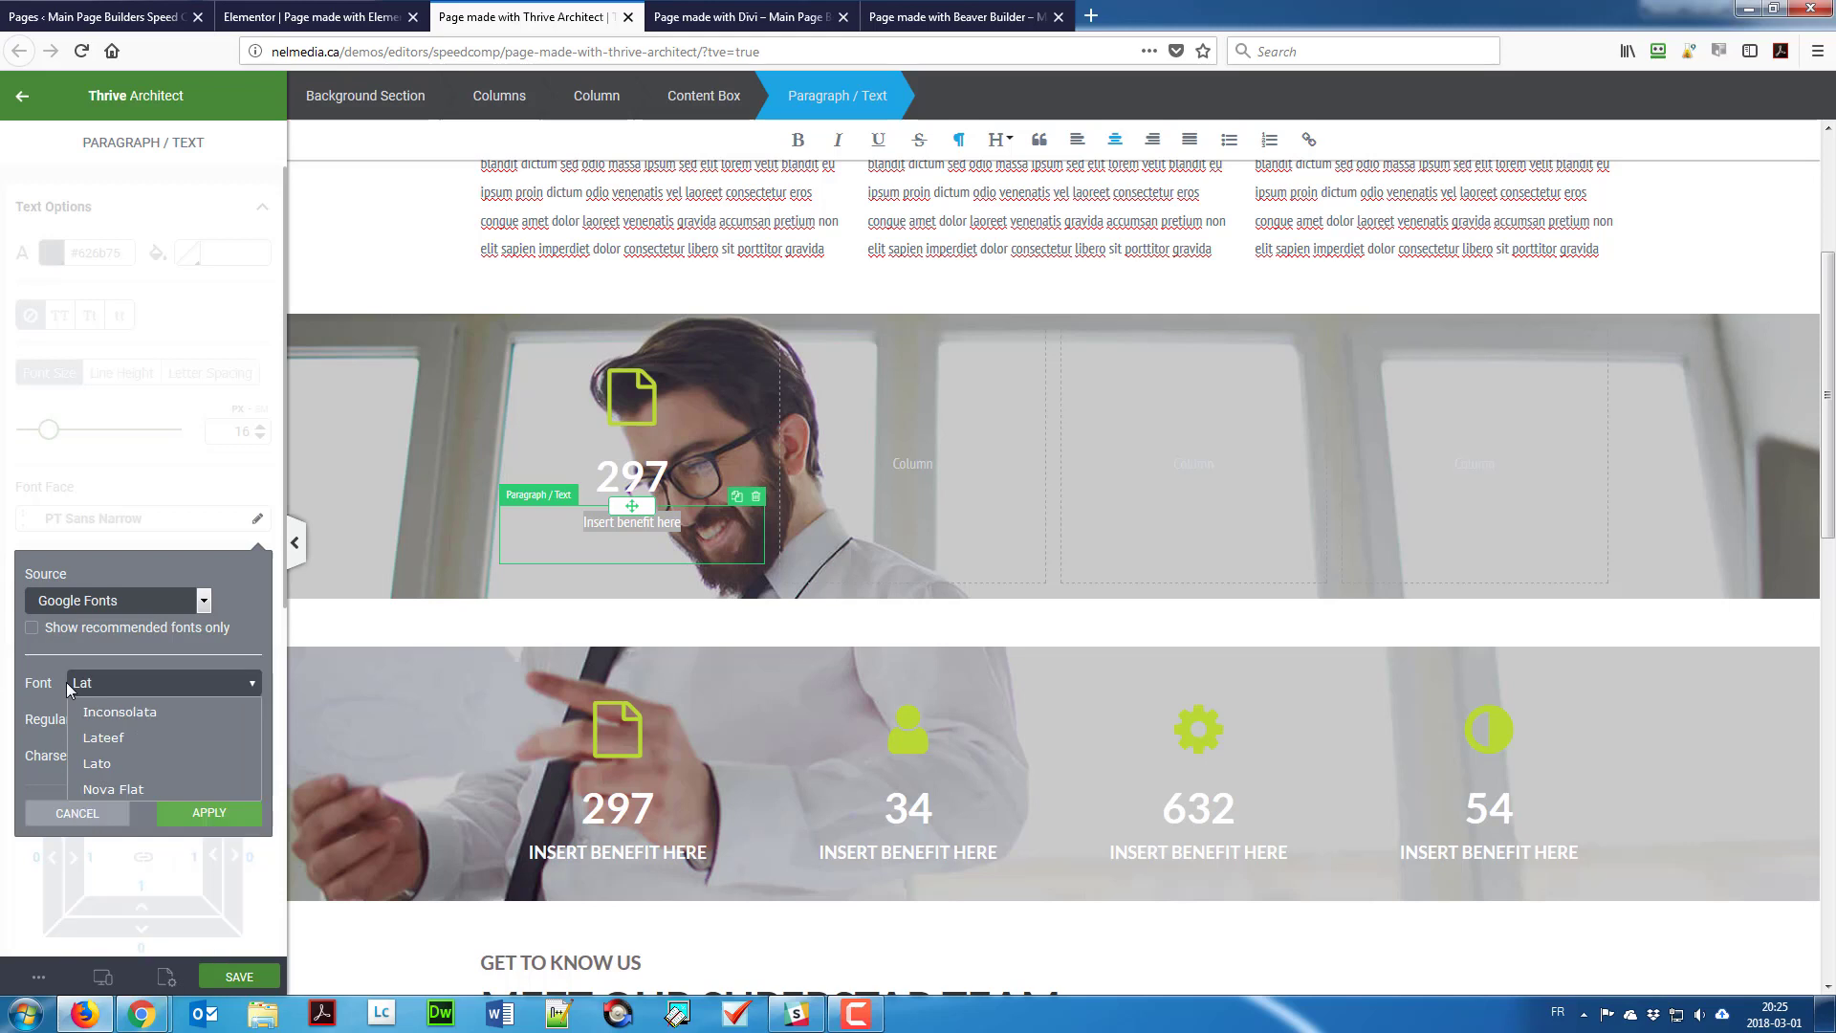
{"action": "left_click", "coordinate": [99, 766]}
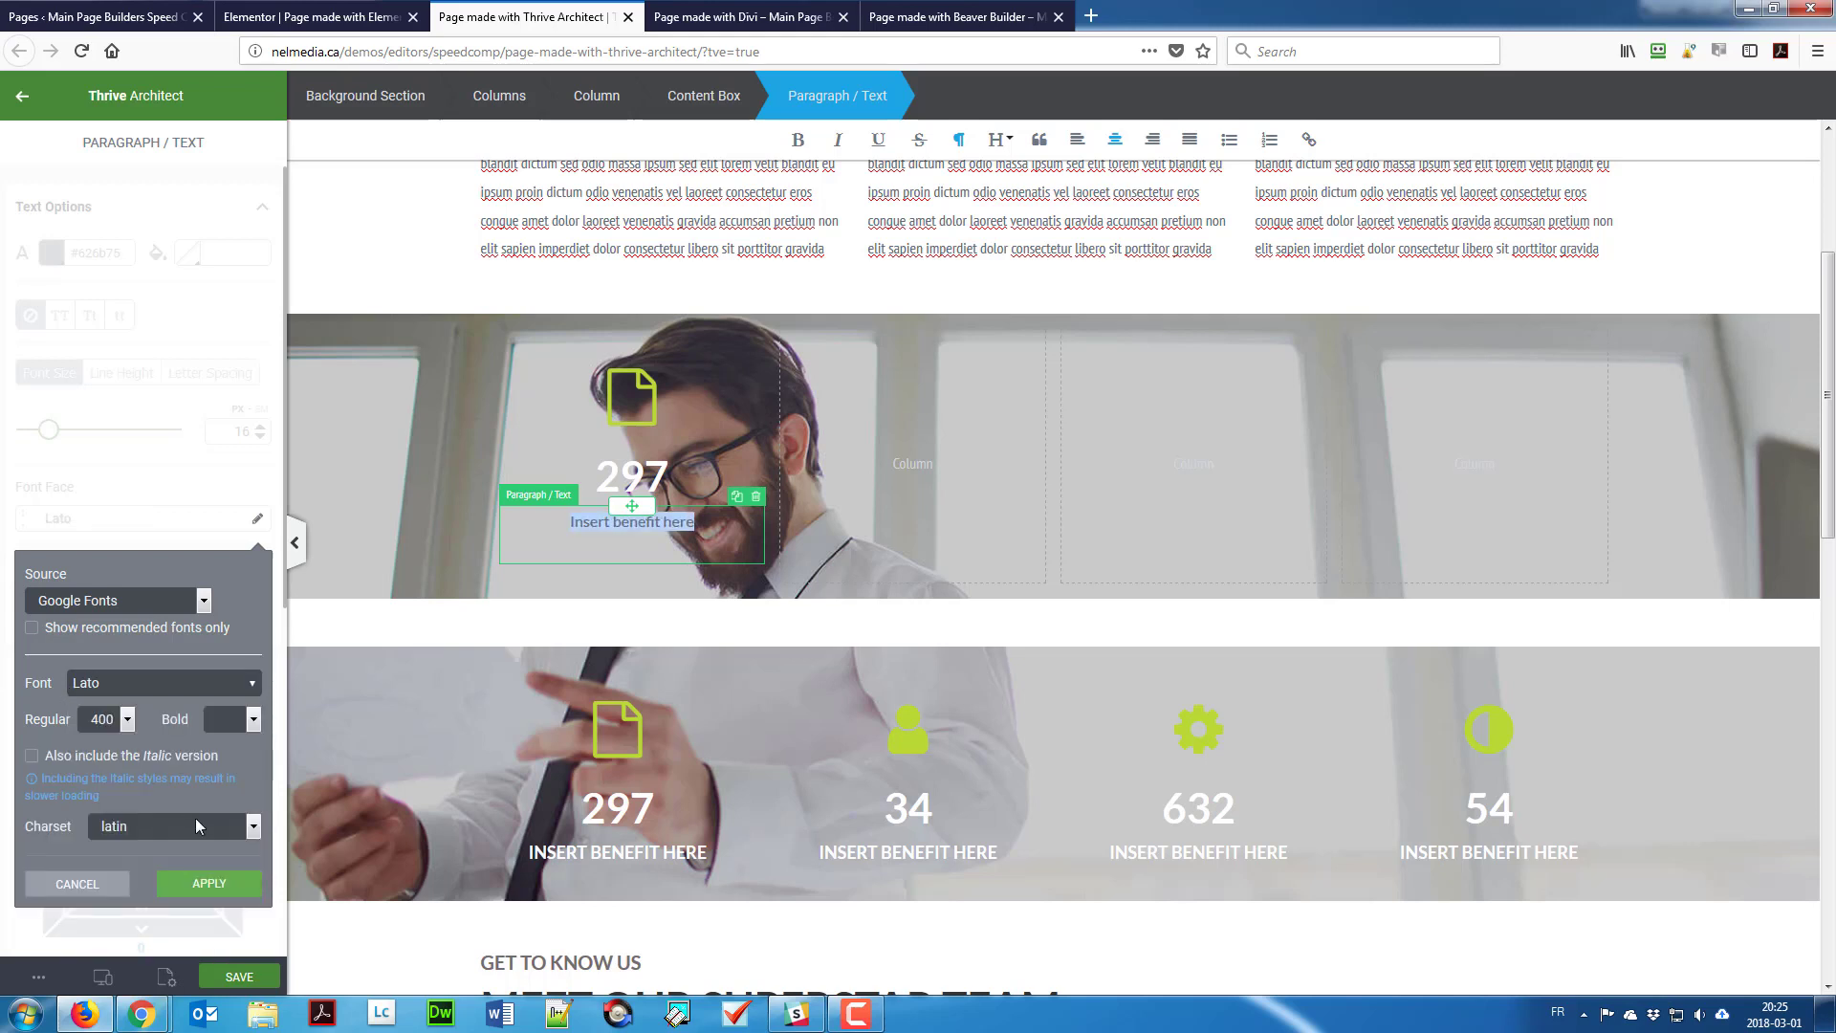
{"action": "left_click", "coordinate": [253, 720]}
{"action": "left_click", "coordinate": [233, 750]}
{"action": "left_click", "coordinate": [210, 885]}
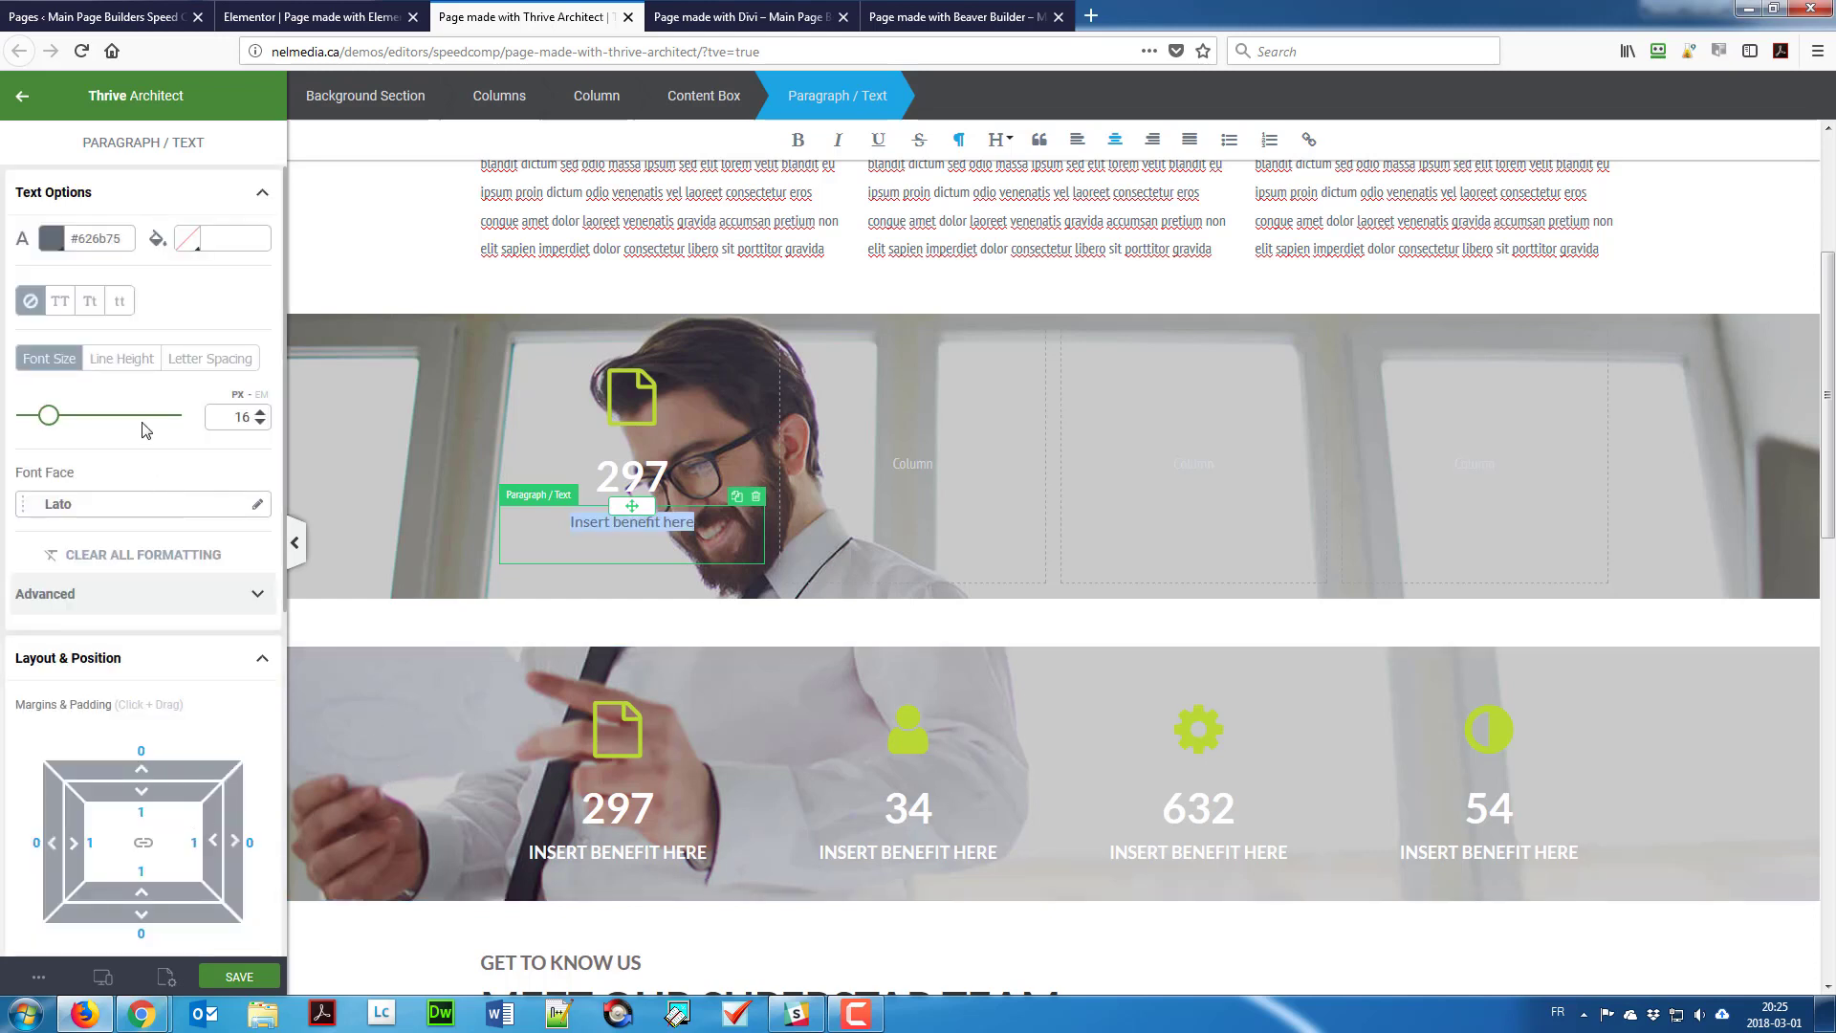
Step: Transform the benefit text to all uppercase and color it white (#ffffff)
{"action": "left_click", "coordinate": [70, 306]}
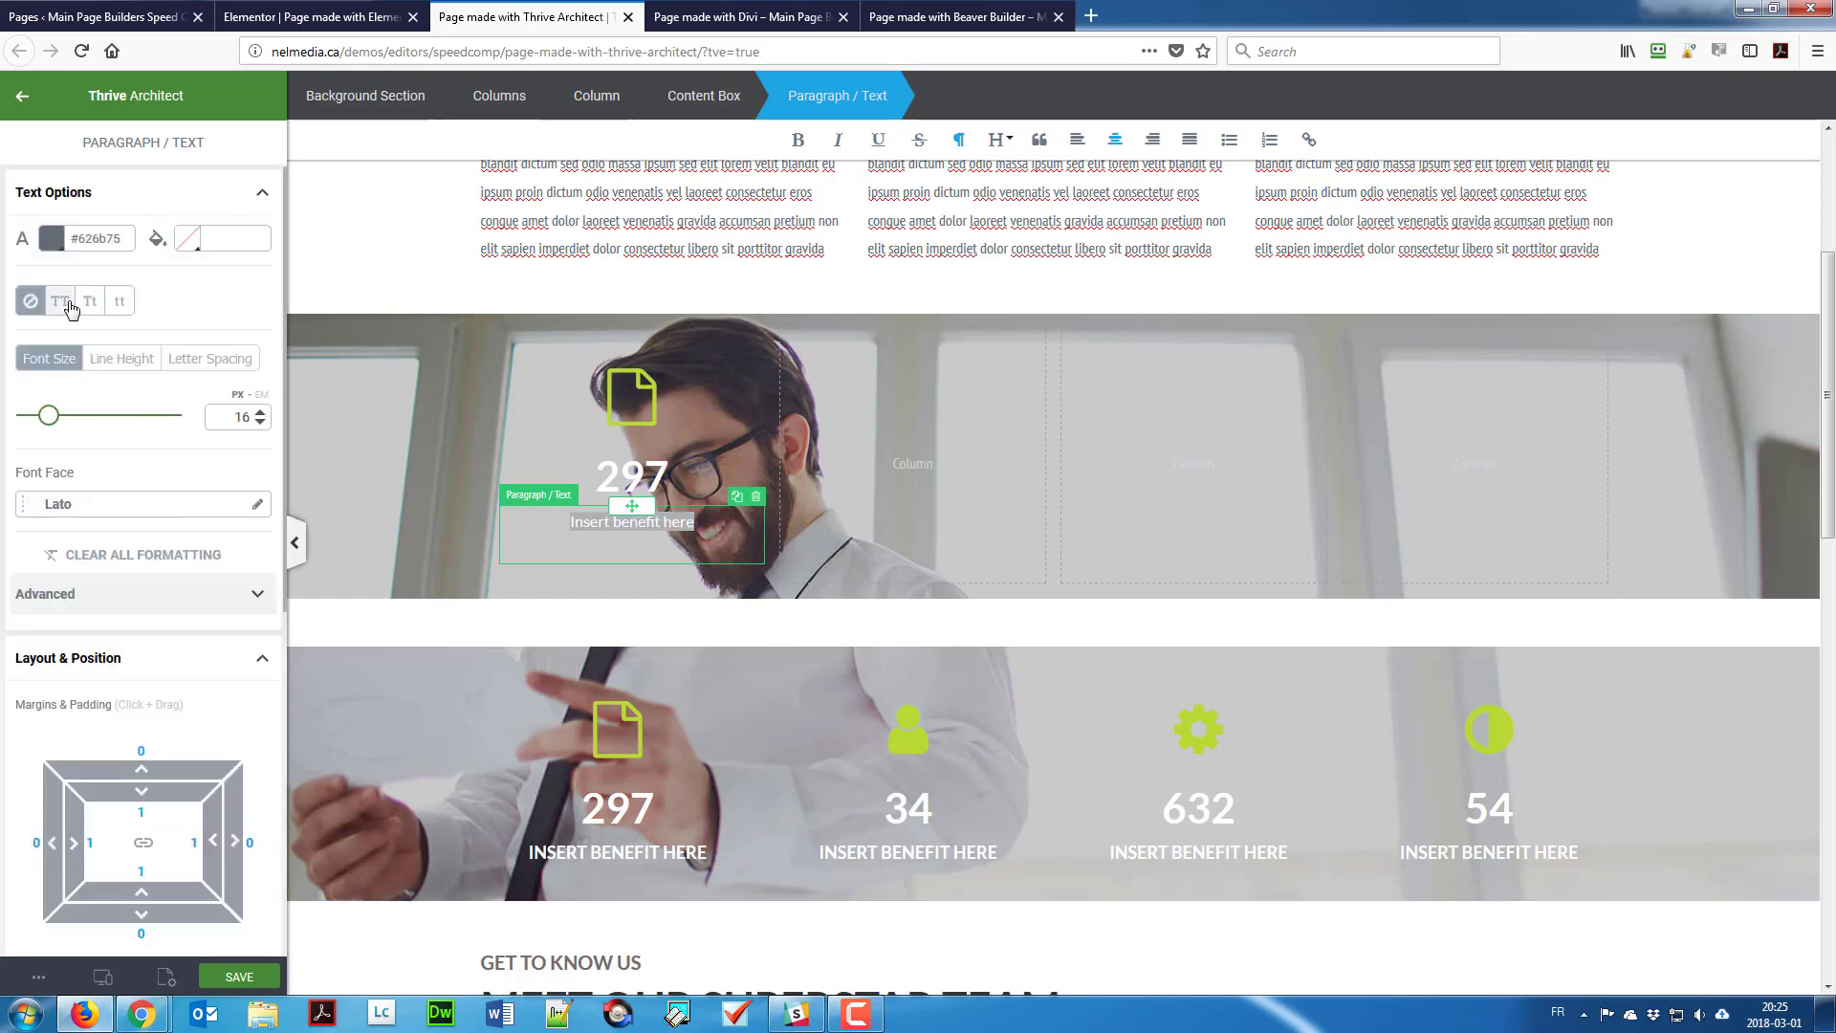
{"action": "left_click", "coordinate": [71, 304]}
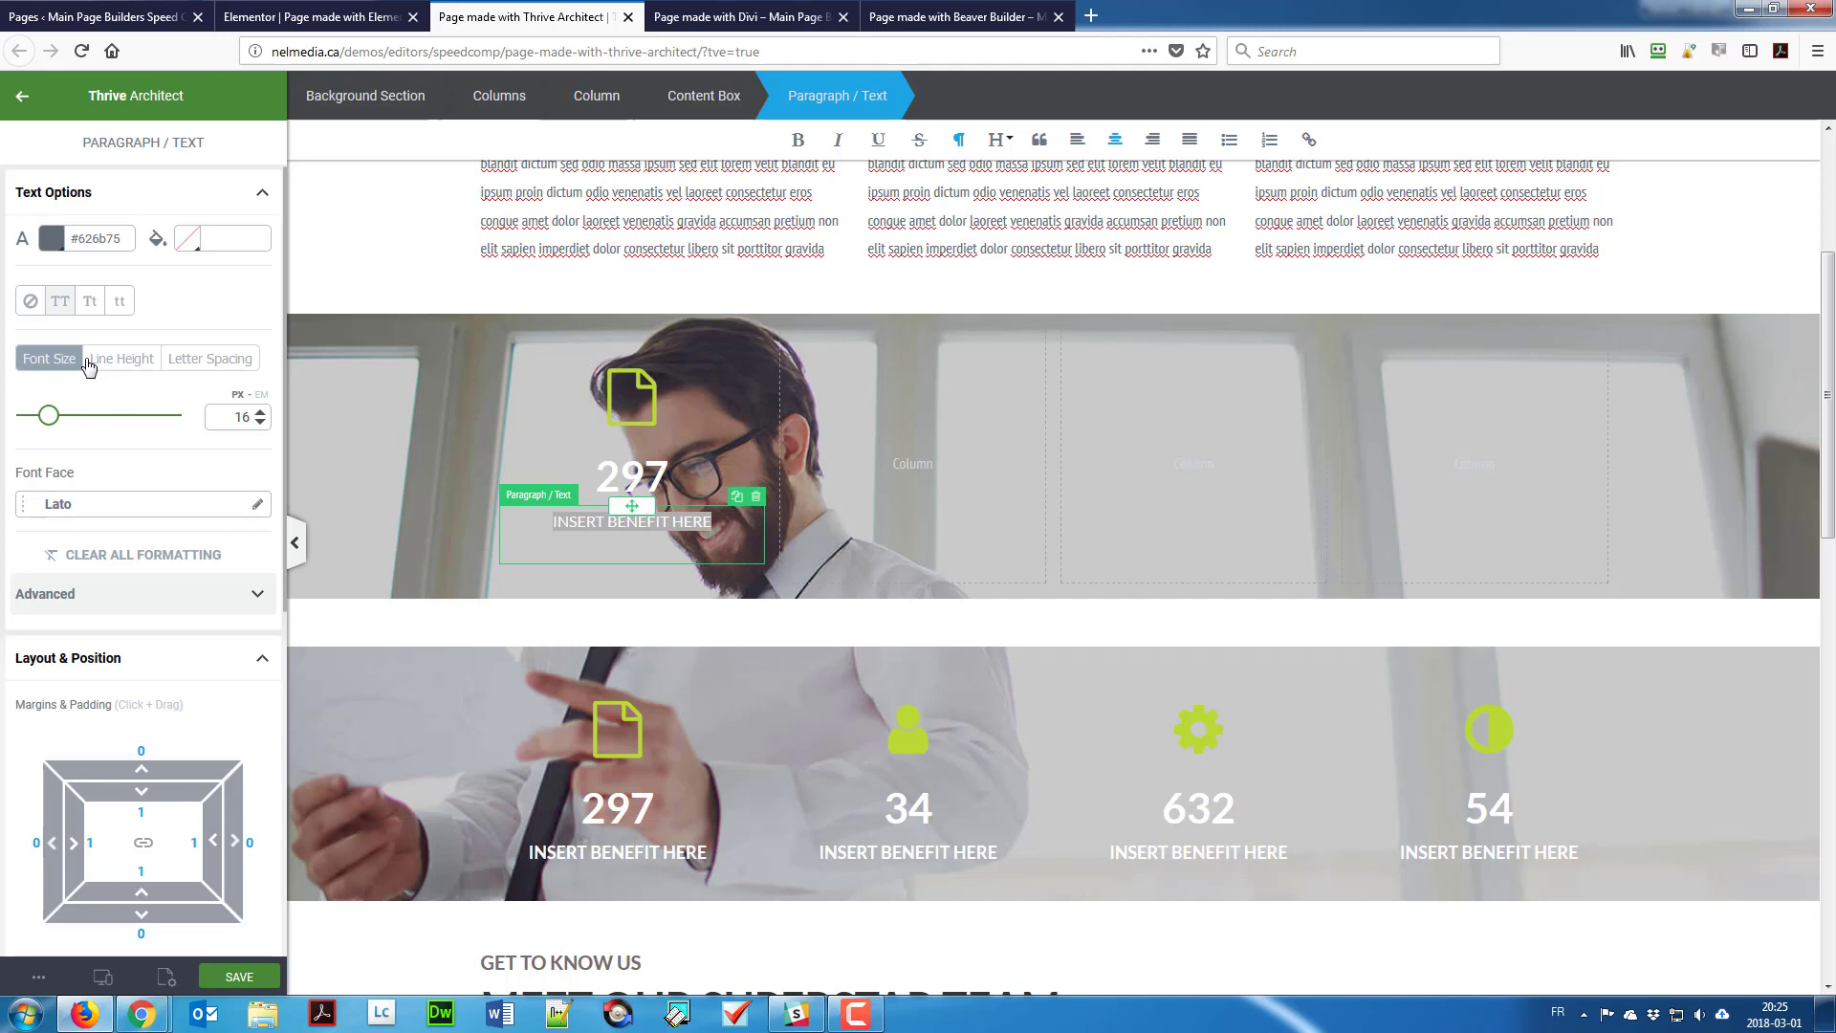
{"action": "left_click", "coordinate": [52, 239]}
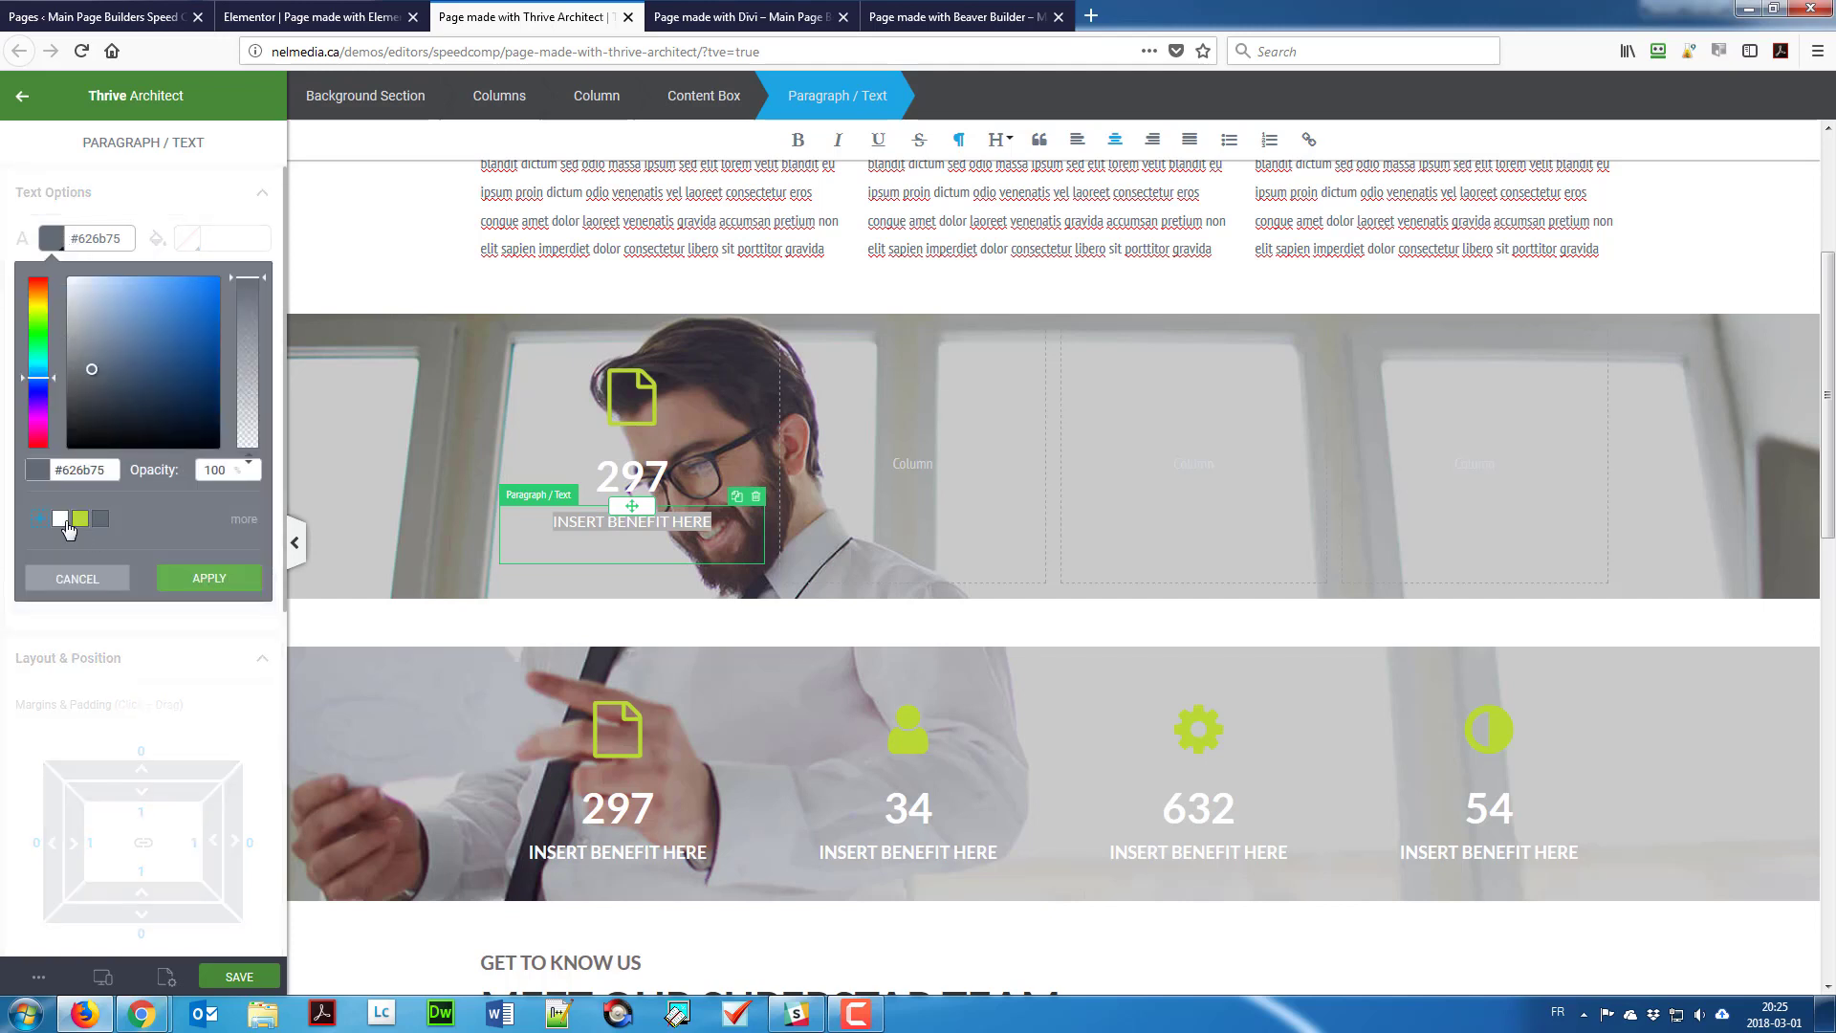
{"action": "left_click", "coordinate": [60, 518]}
{"action": "left_click", "coordinate": [191, 581]}
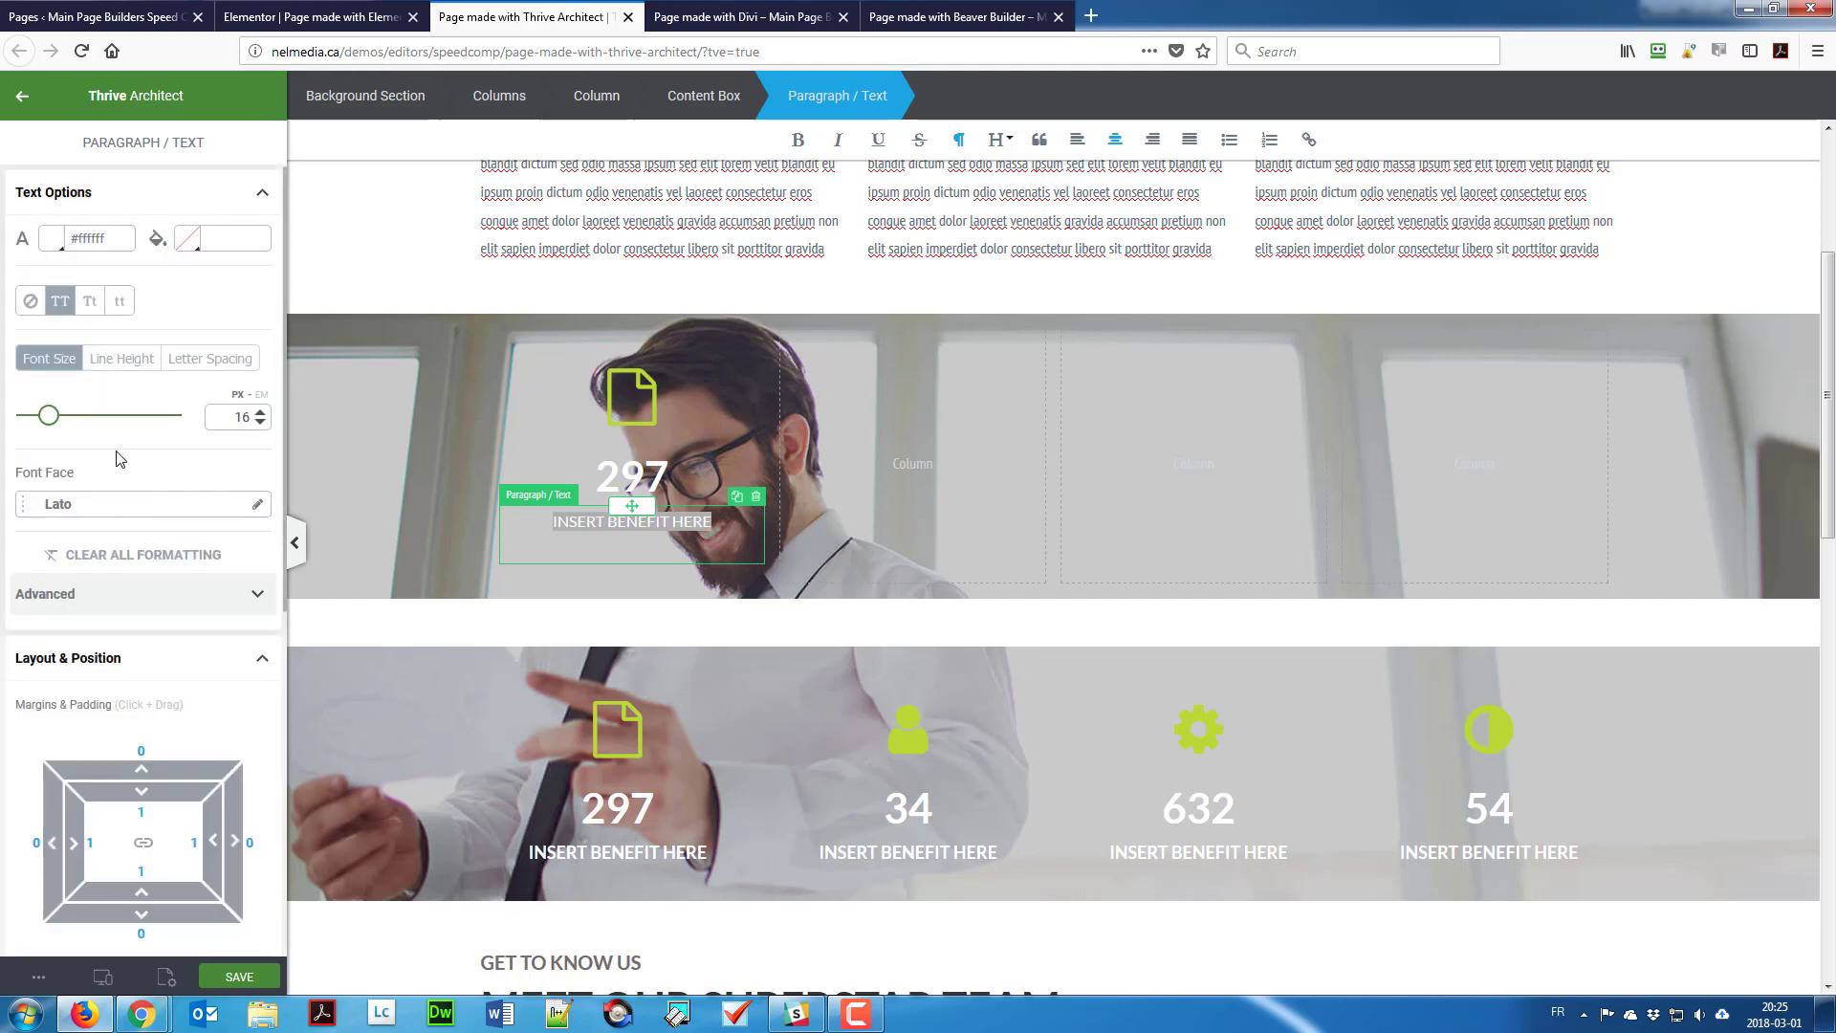
Step: Increase the benefit text's font size to 18 px and make it bold
{"action": "left_click", "coordinate": [259, 412]}
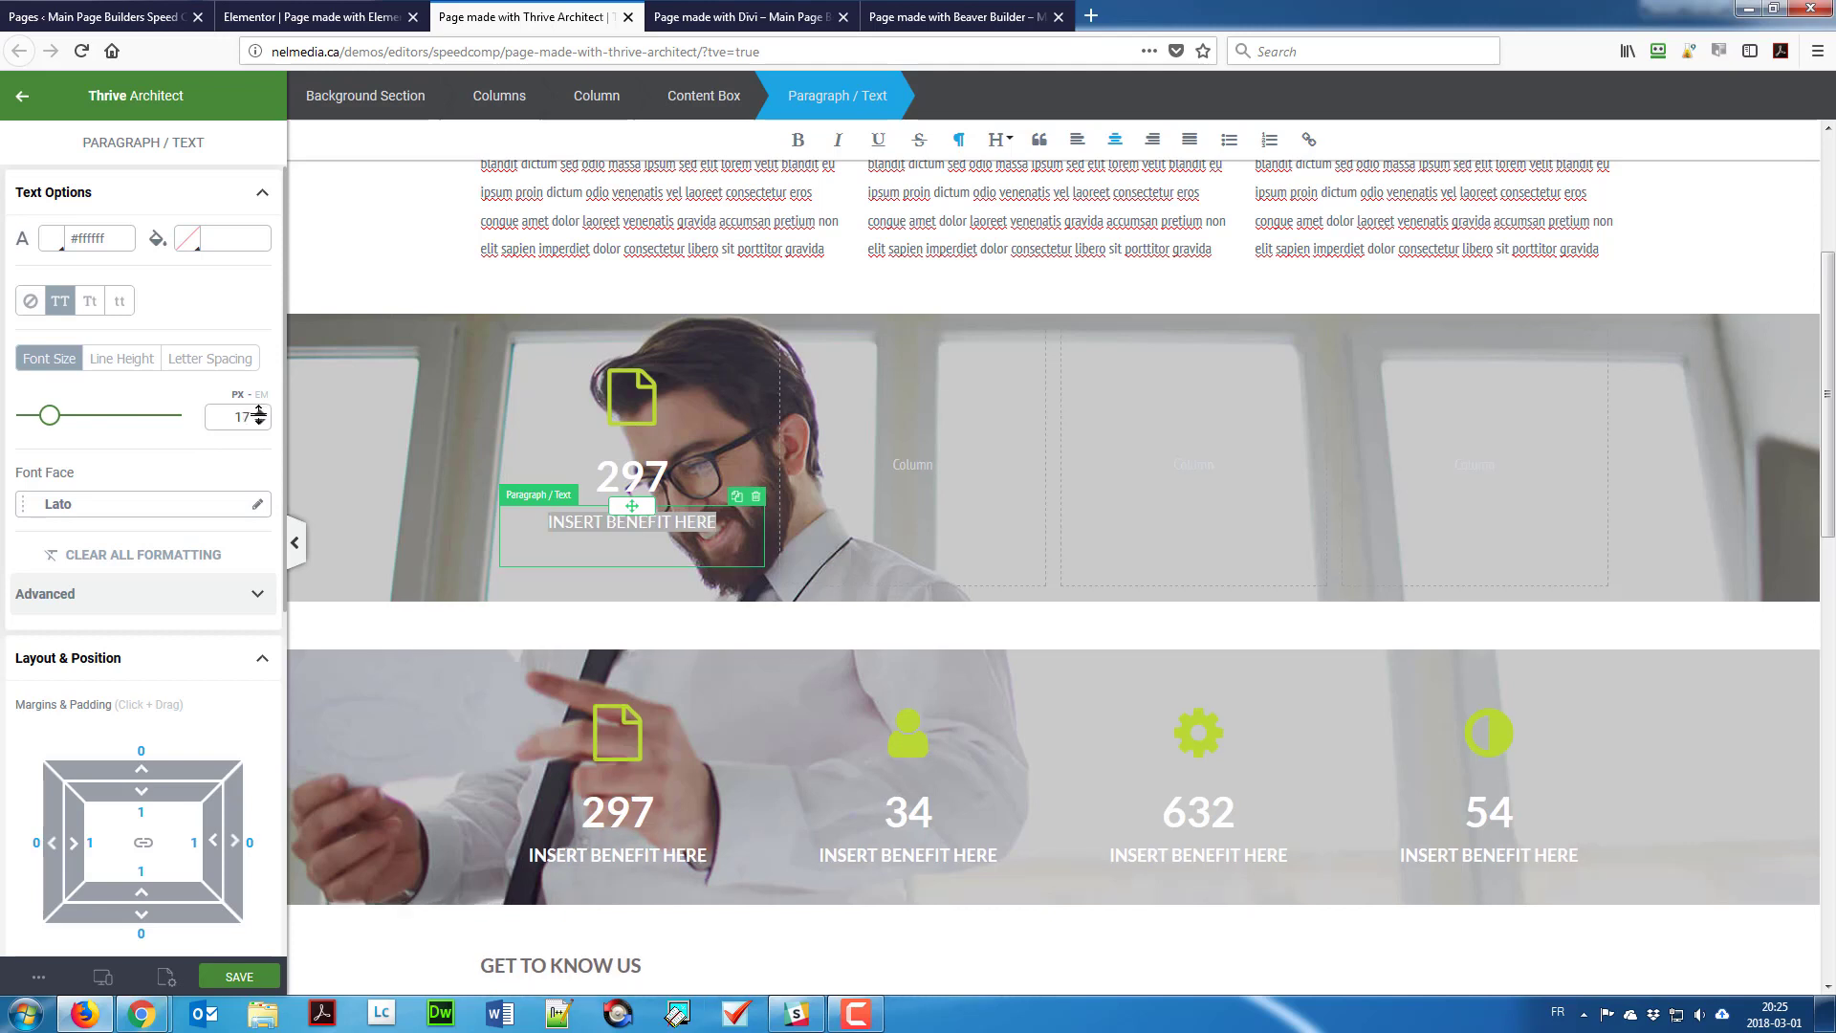
{"action": "left_click", "coordinate": [259, 412]}
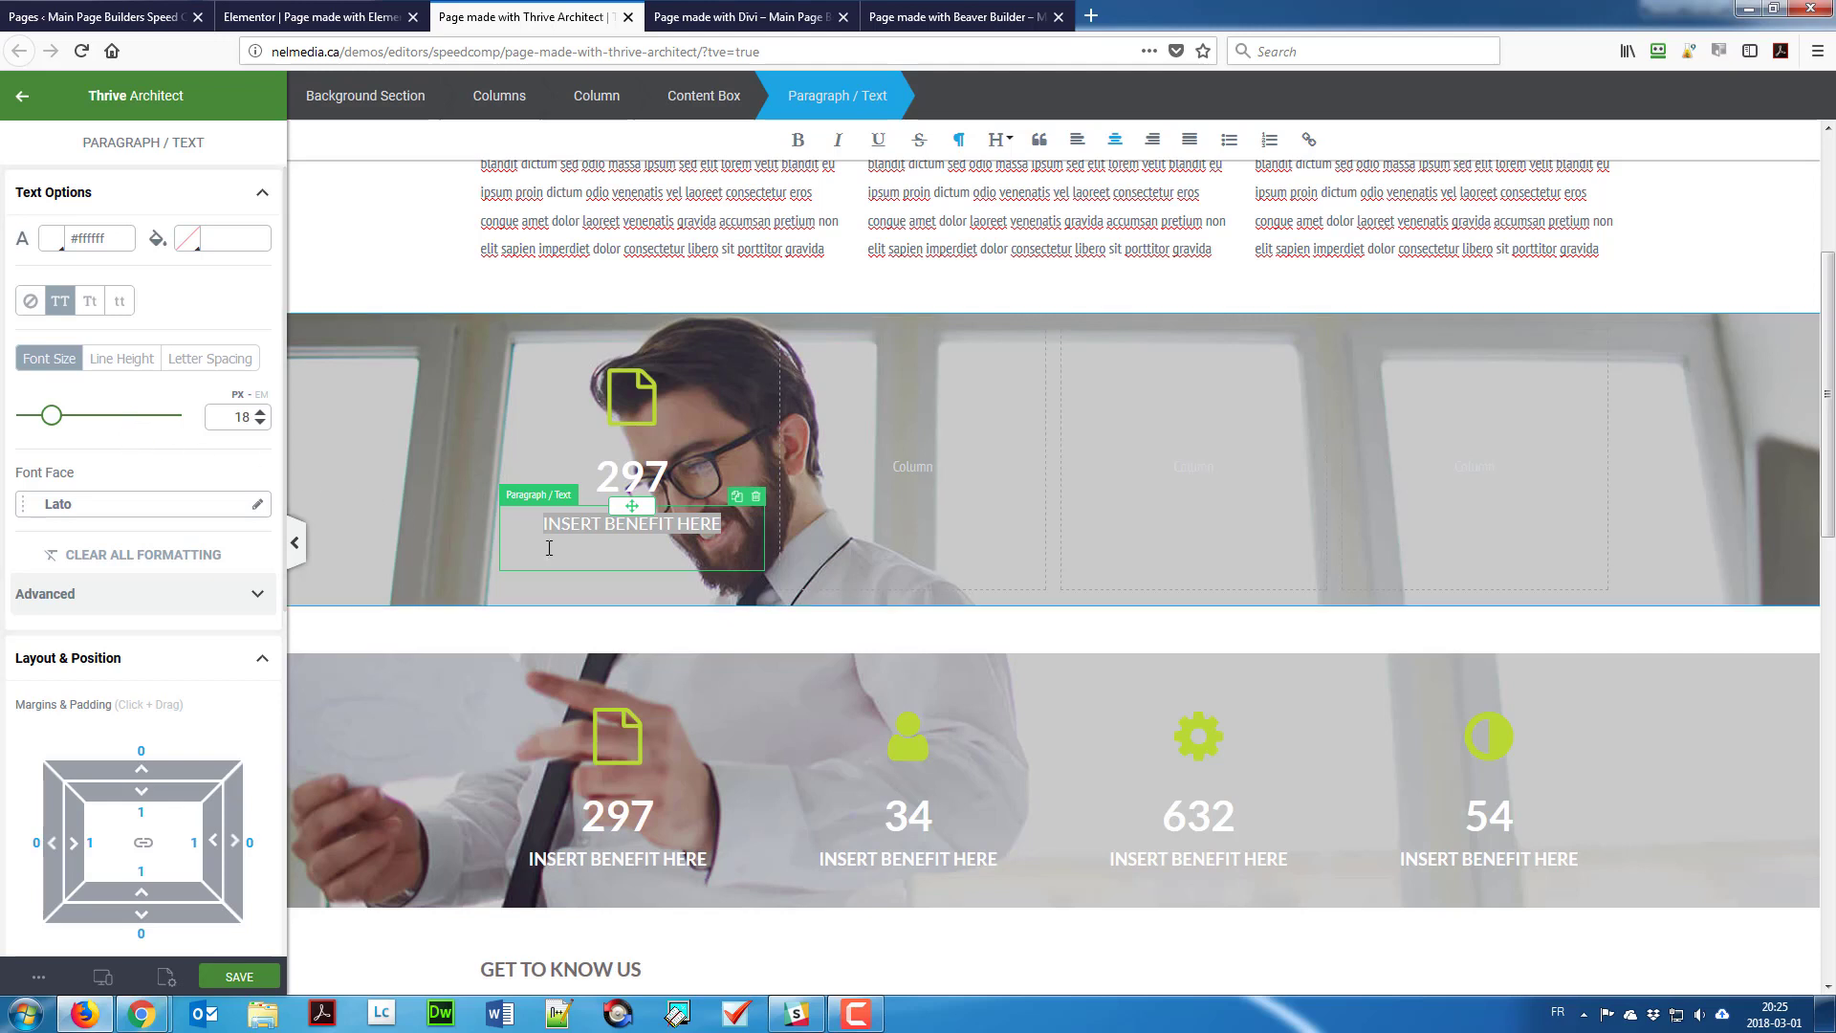
{"action": "left_click", "coordinate": [797, 140]}
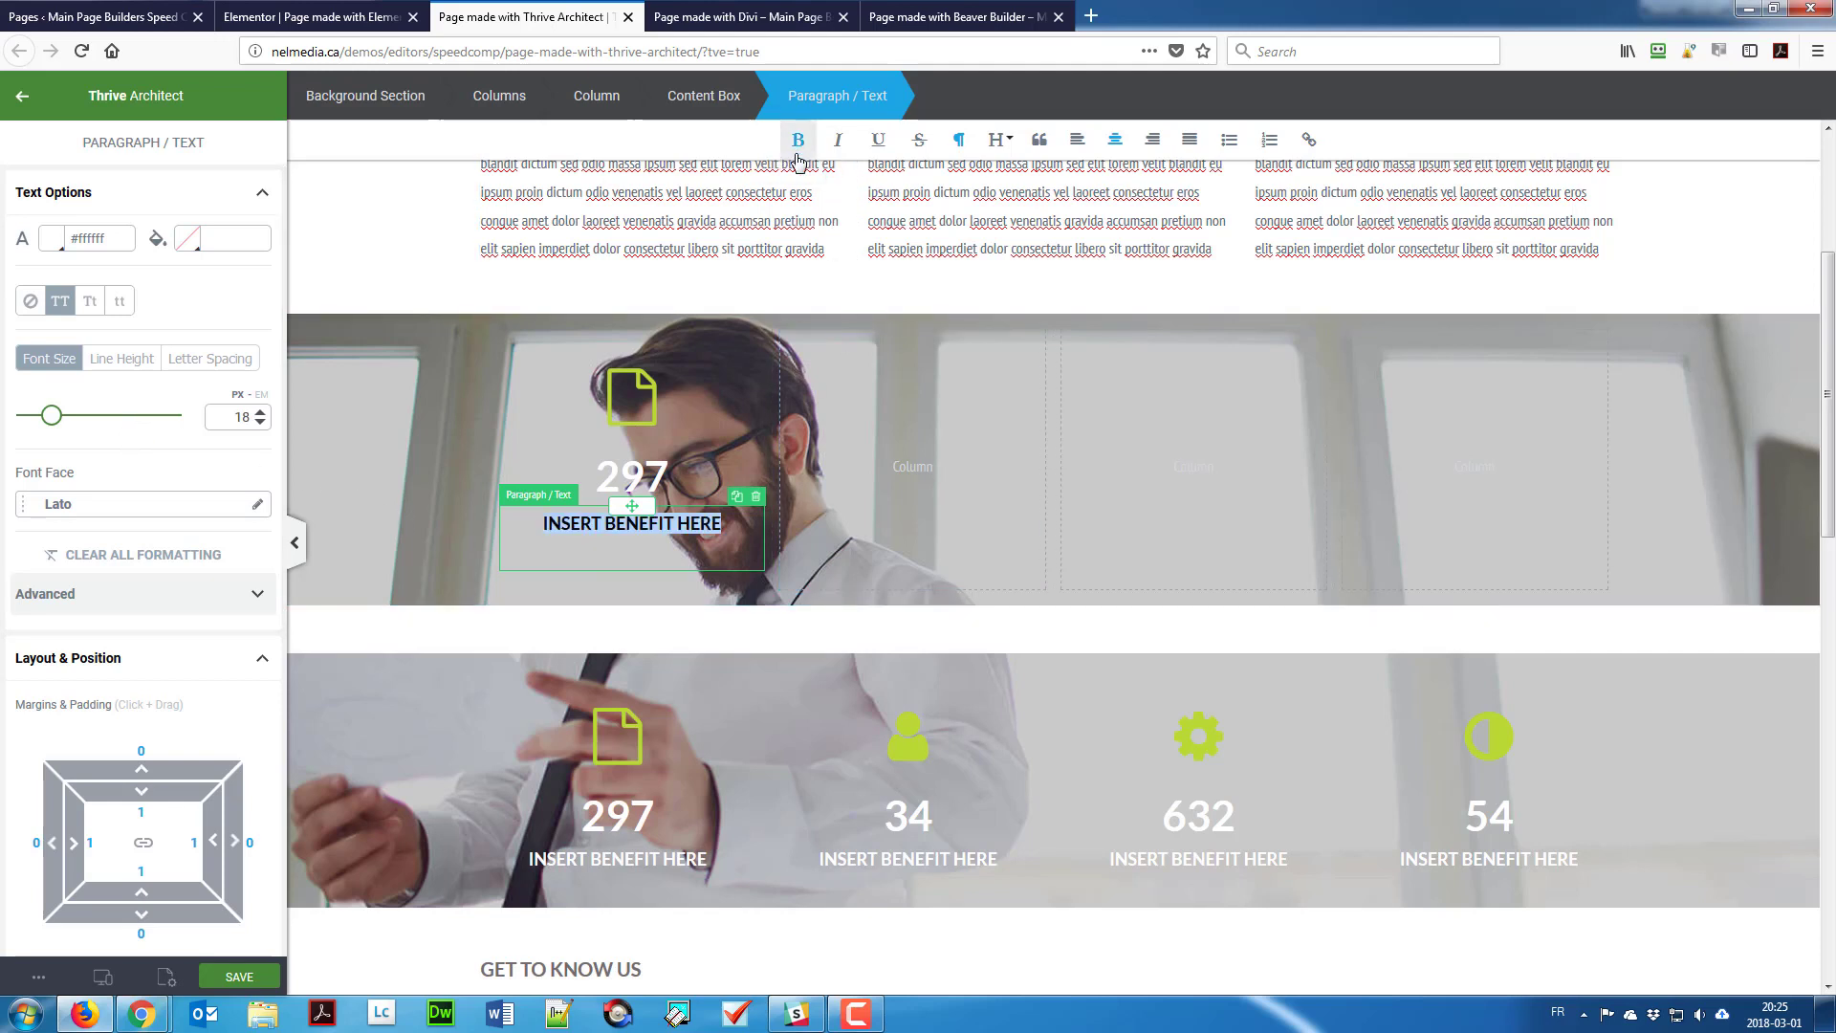
{"action": "left_click", "coordinate": [860, 533]}
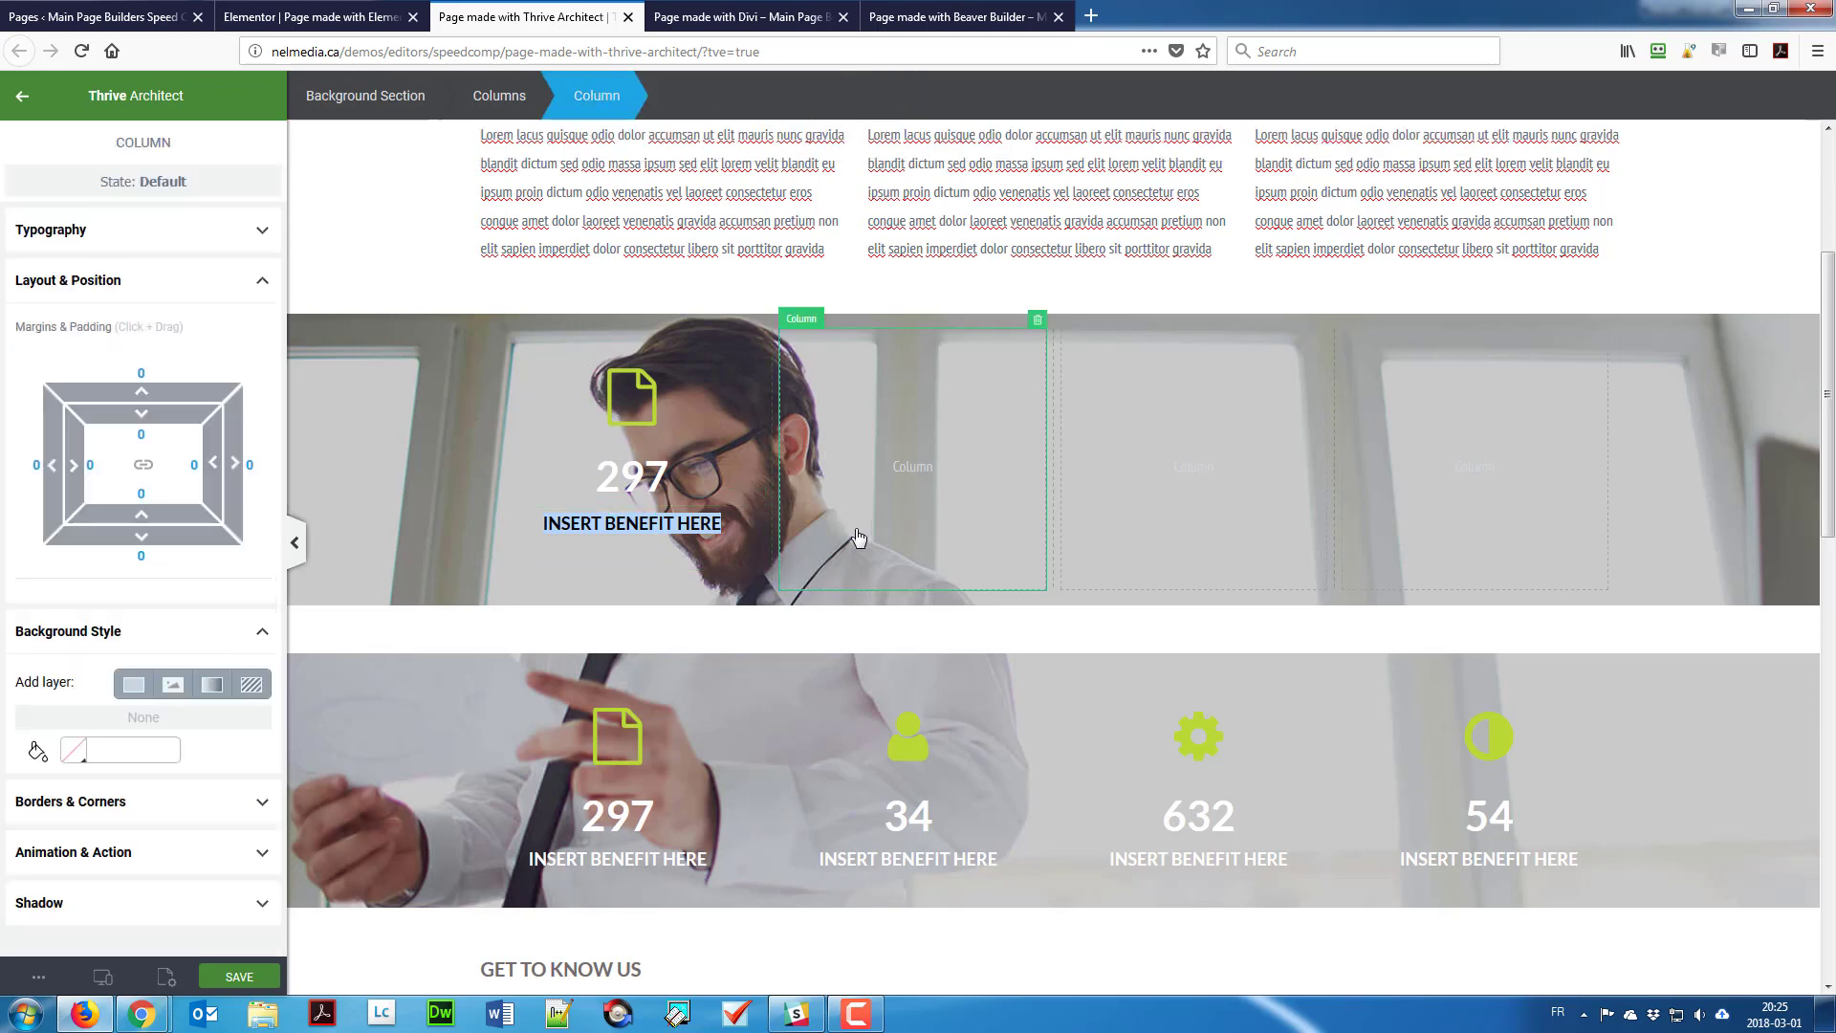
{"action": "left_click", "coordinate": [557, 548]}
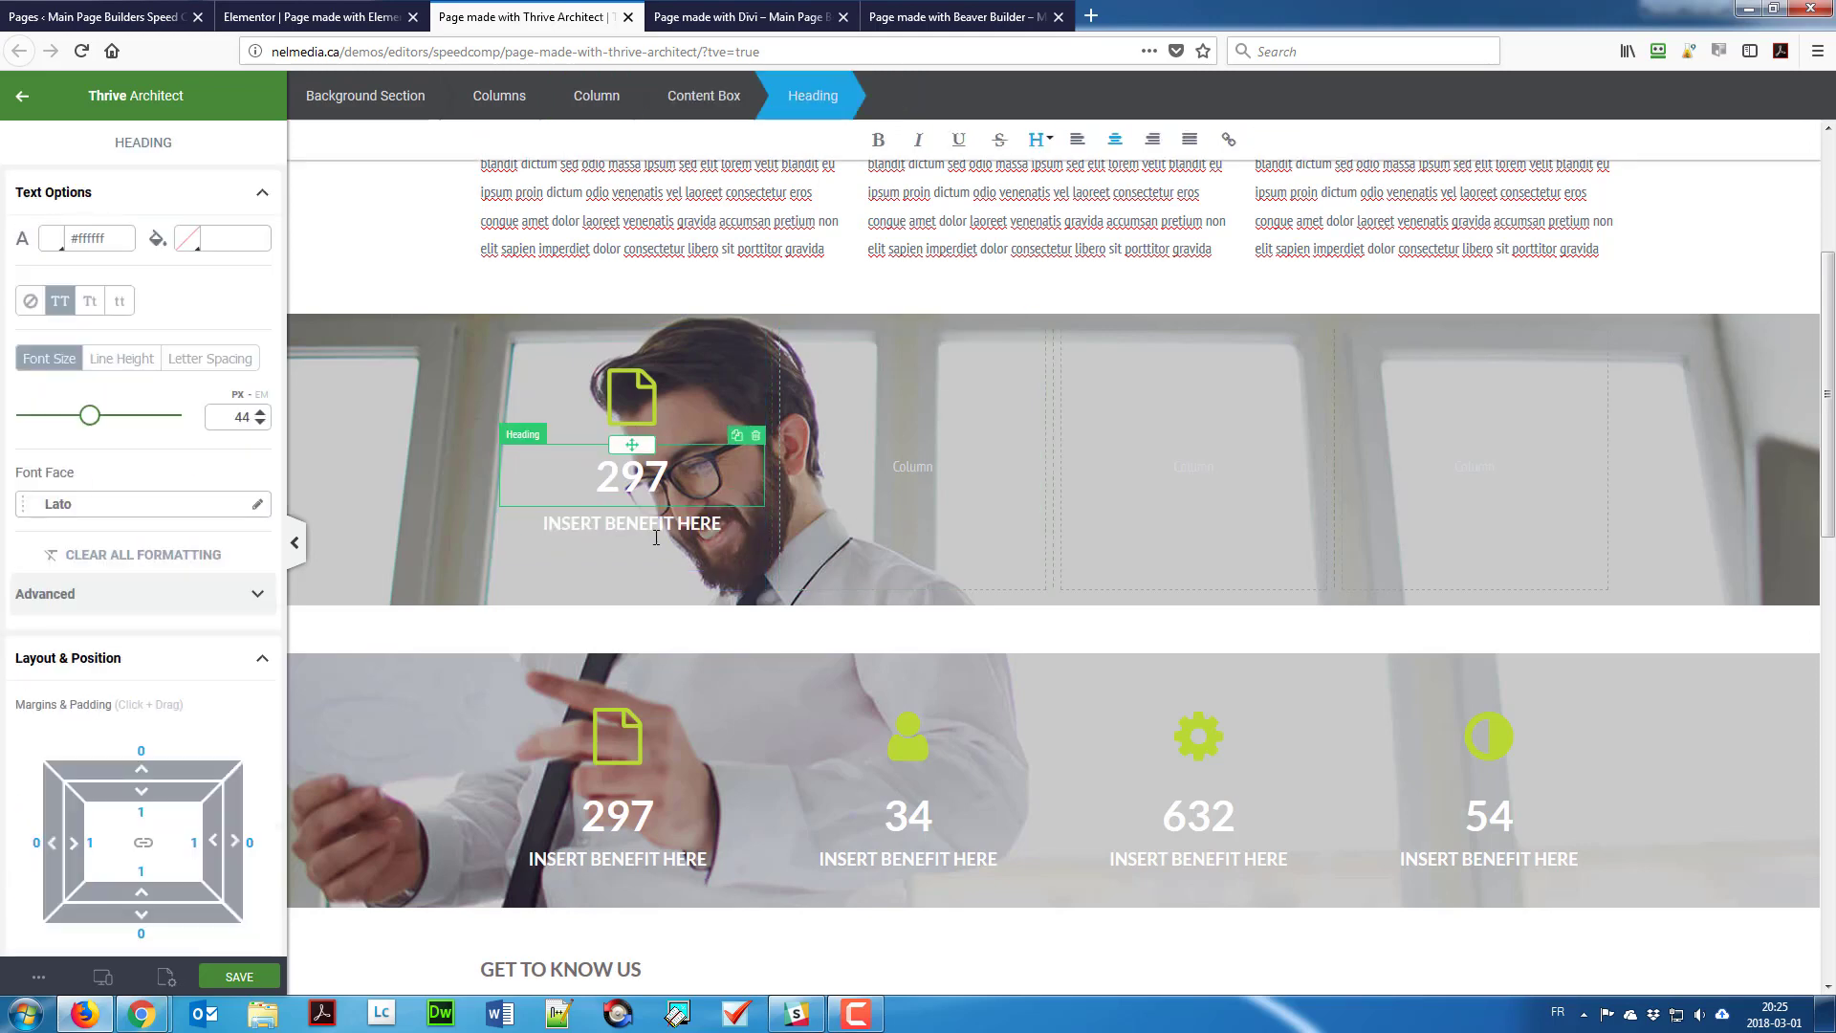
Step: Duplicate the first column's counter content box three times so there is one for each column
{"action": "scroll", "coordinate": [657, 569], "scroll_direction": "up", "scroll_amount": 2}
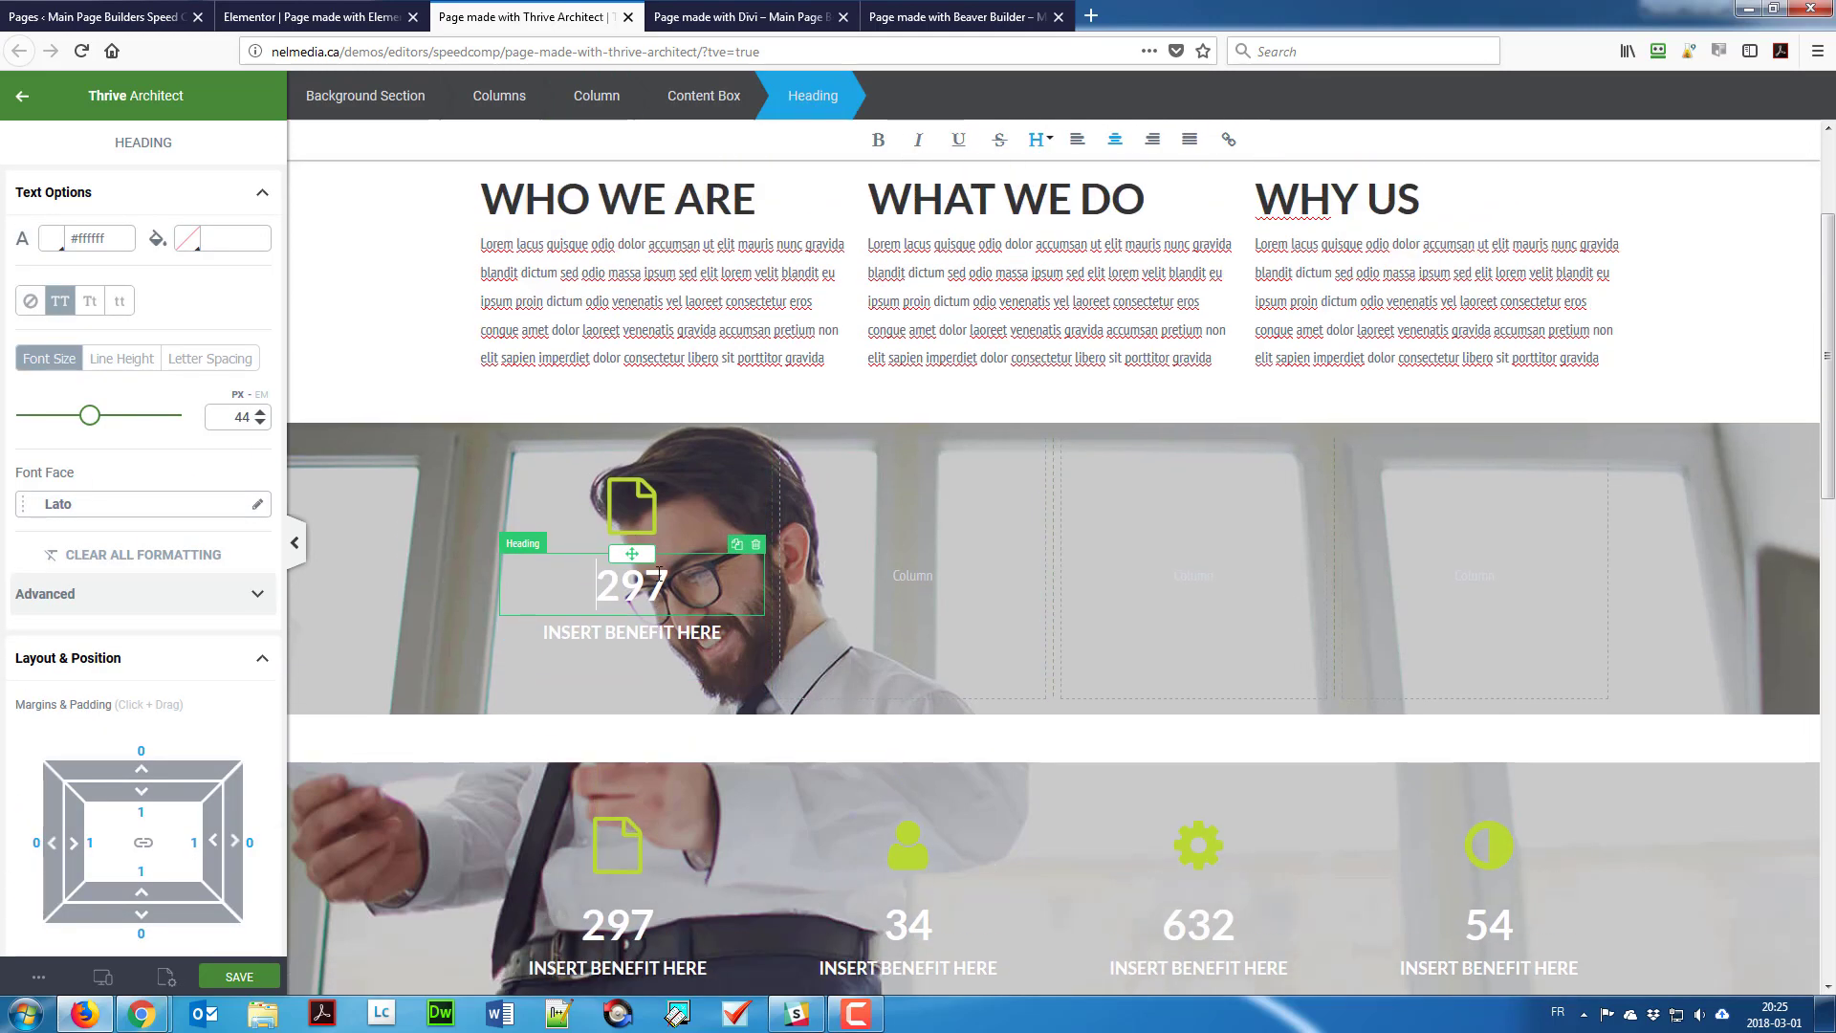
{"action": "left_click", "coordinate": [698, 488]}
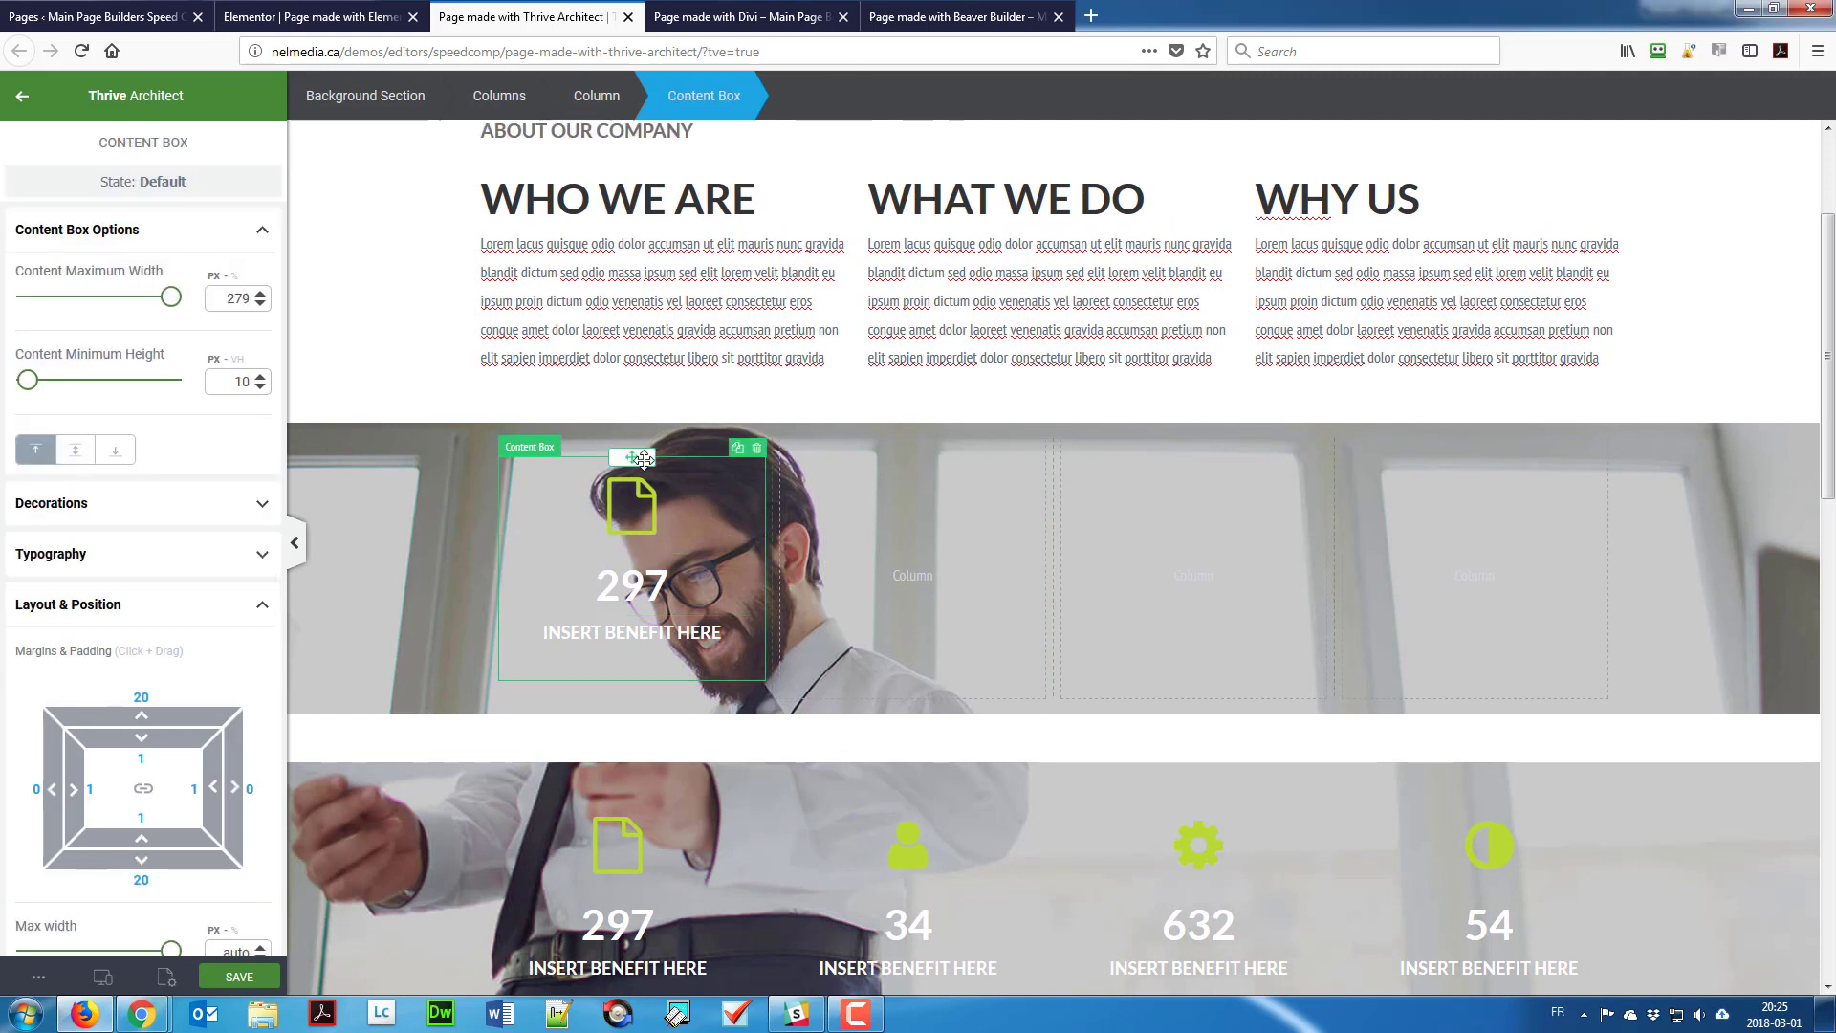
{"action": "left_click", "coordinate": [737, 449]}
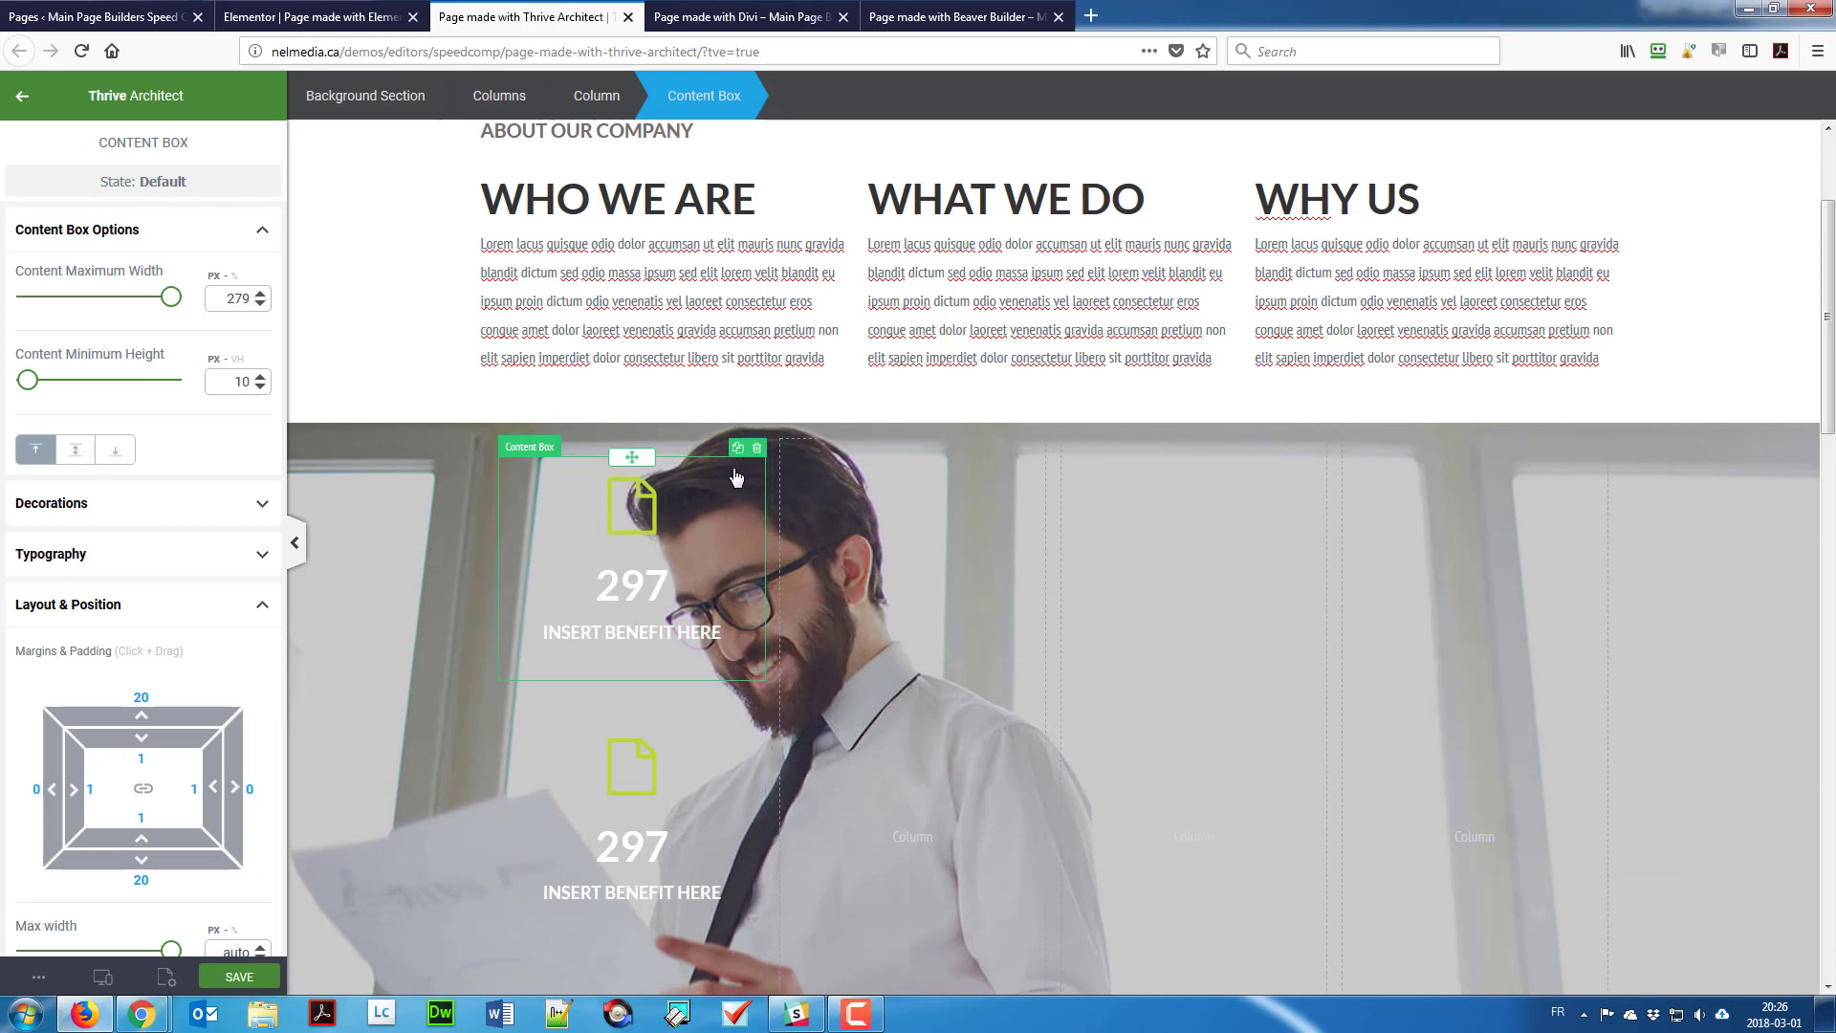
Step: Move the three duplicated counter boxes into the second, third and fourth columns, one in each
{"action": "scroll", "coordinate": [651, 689], "scroll_direction": "down", "scroll_amount": 2}
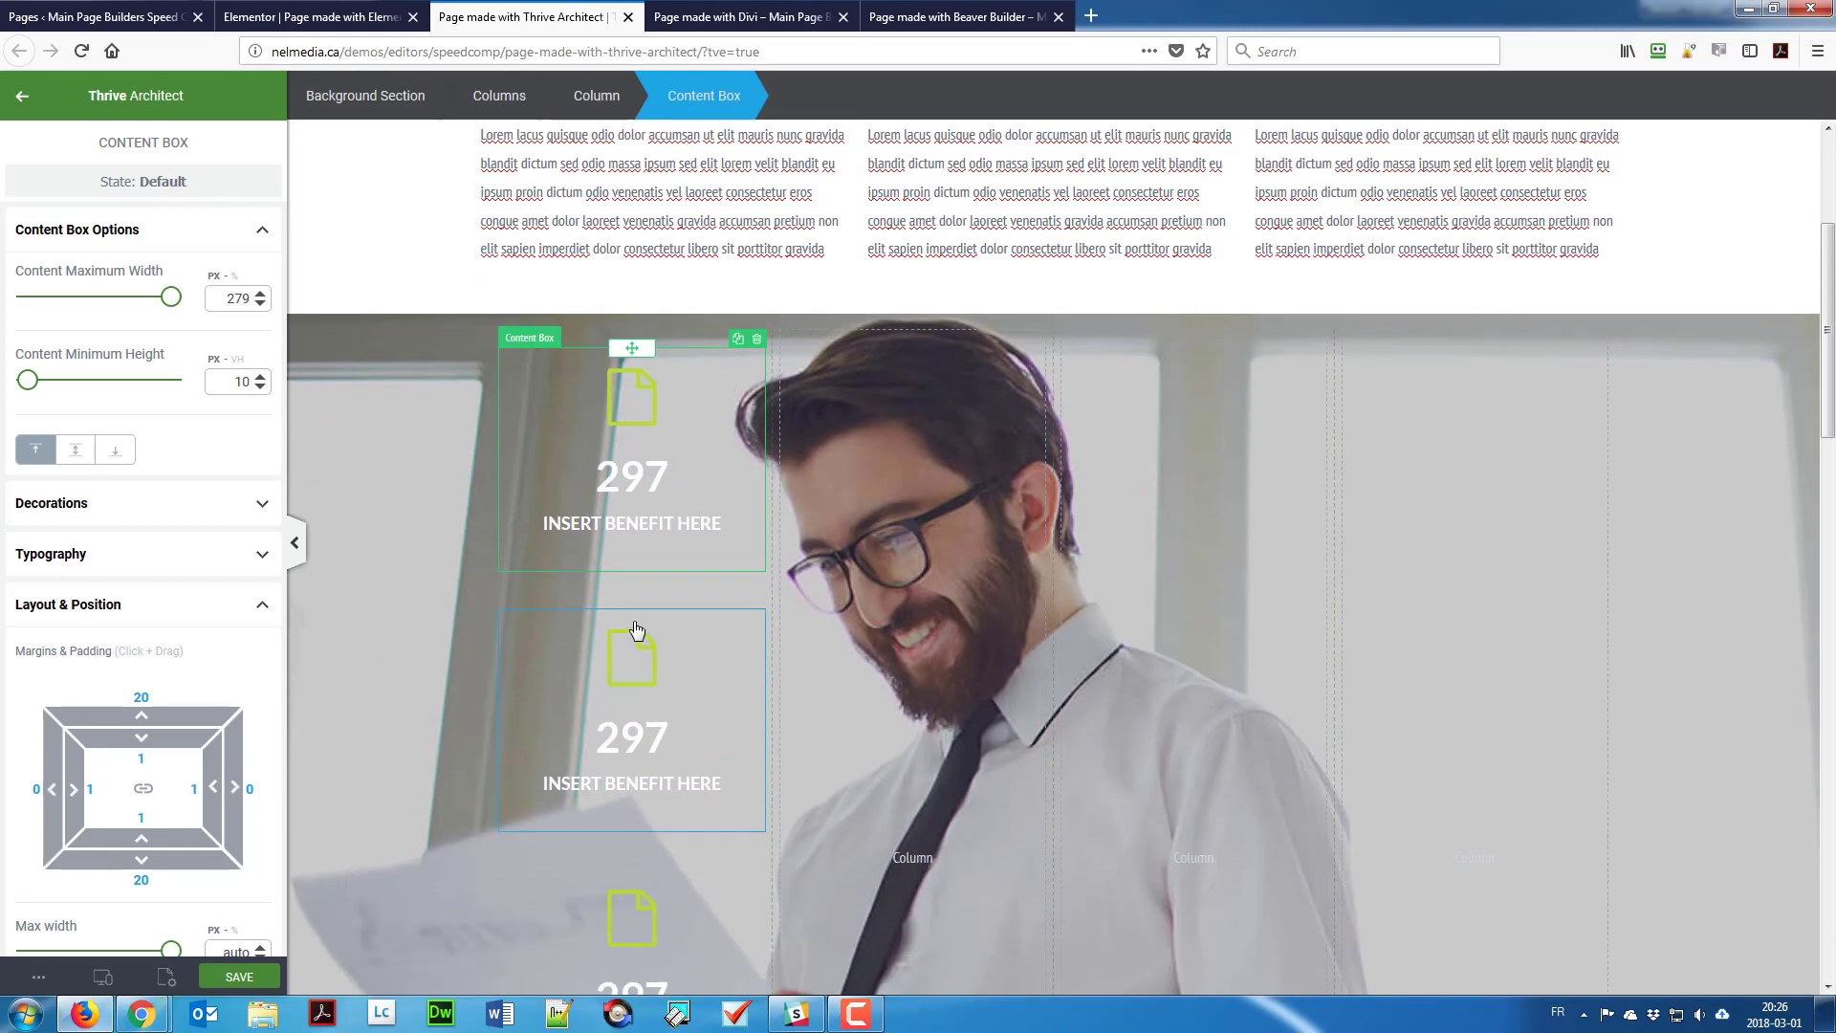
{"action": "left_click_drag", "start_coordinate": [635, 608], "coordinate": [851, 608]}
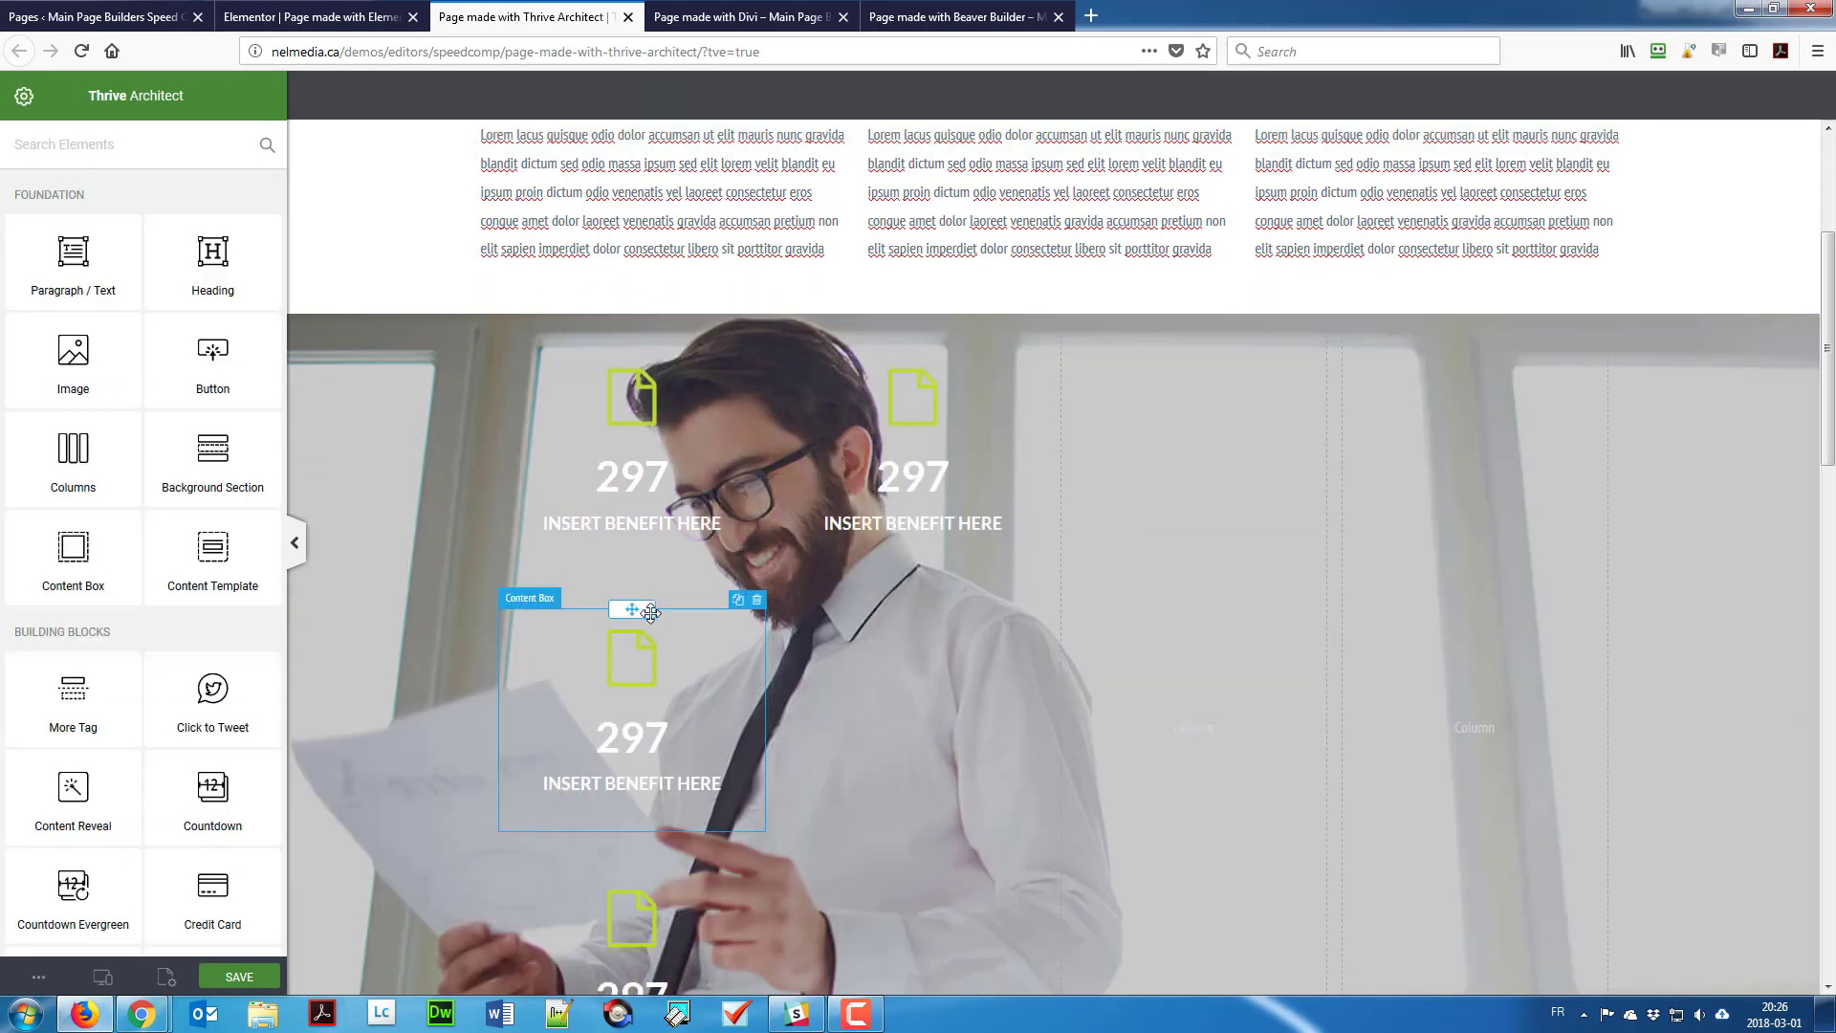
{"action": "left_click_drag", "start_coordinate": [650, 612], "coordinate": [1162, 574]}
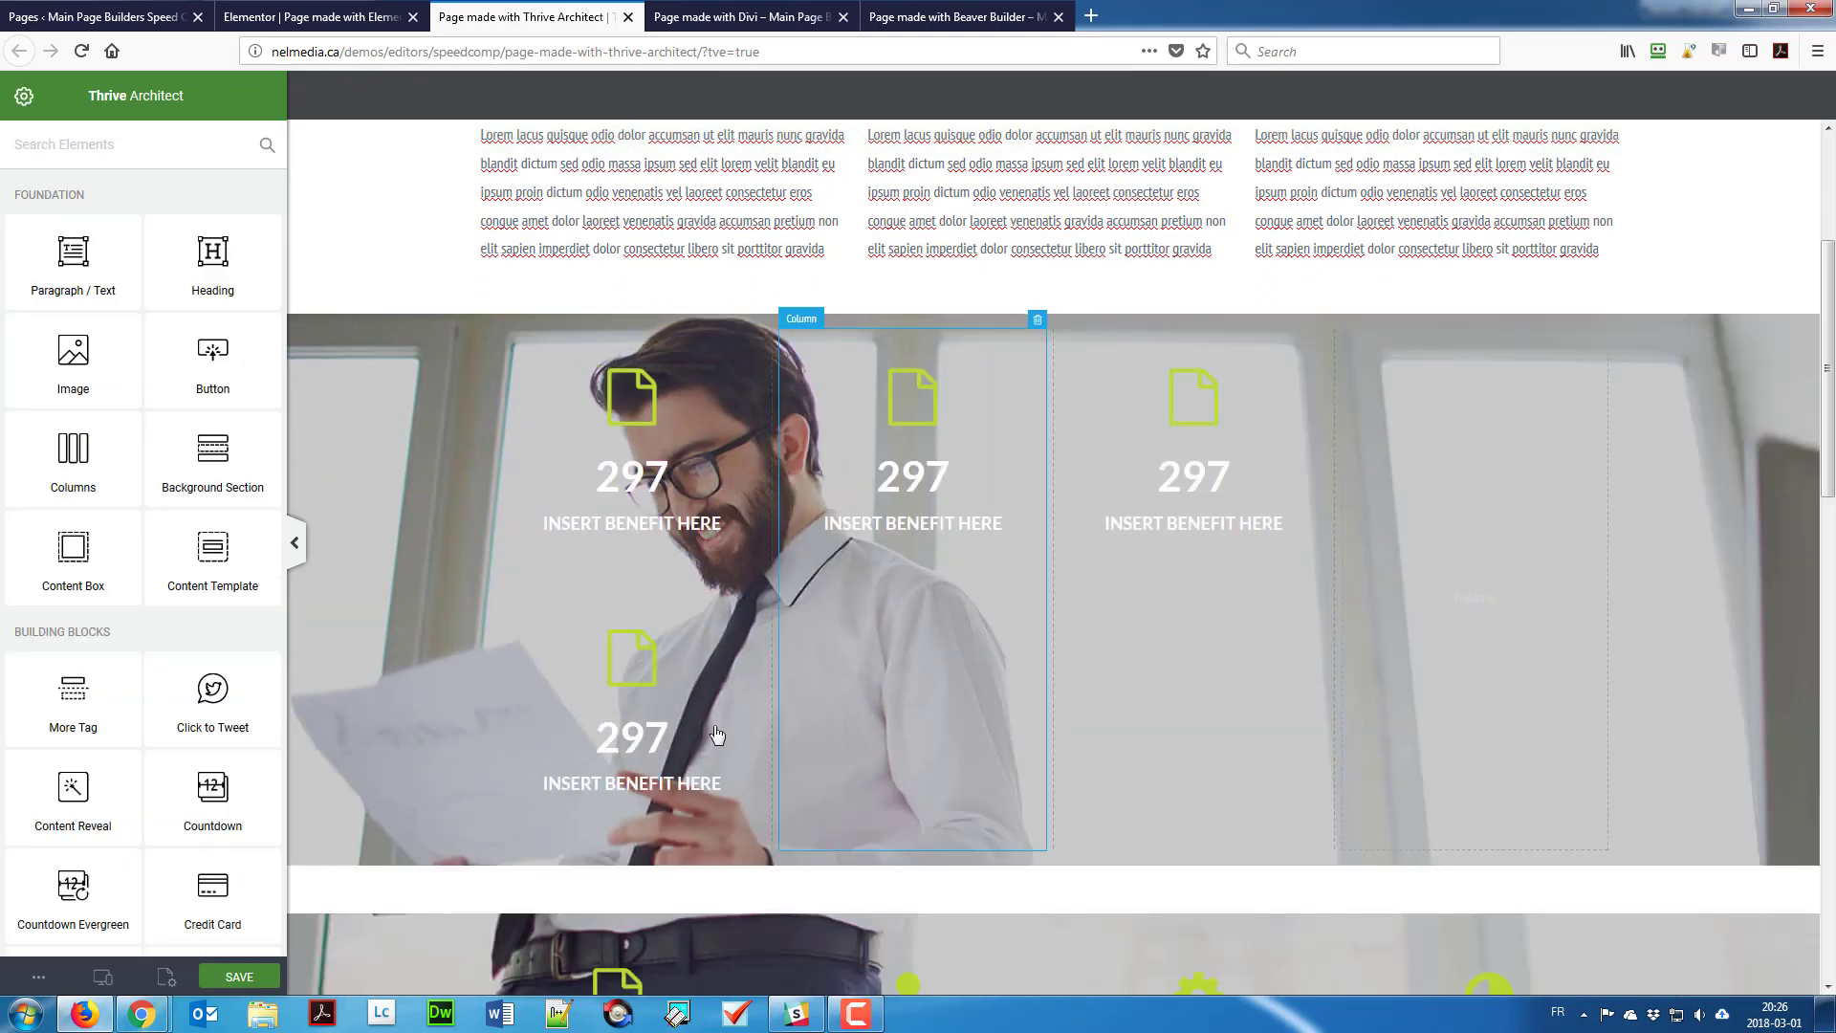
{"action": "left_click_drag", "start_coordinate": [616, 620], "coordinate": [1469, 555]}
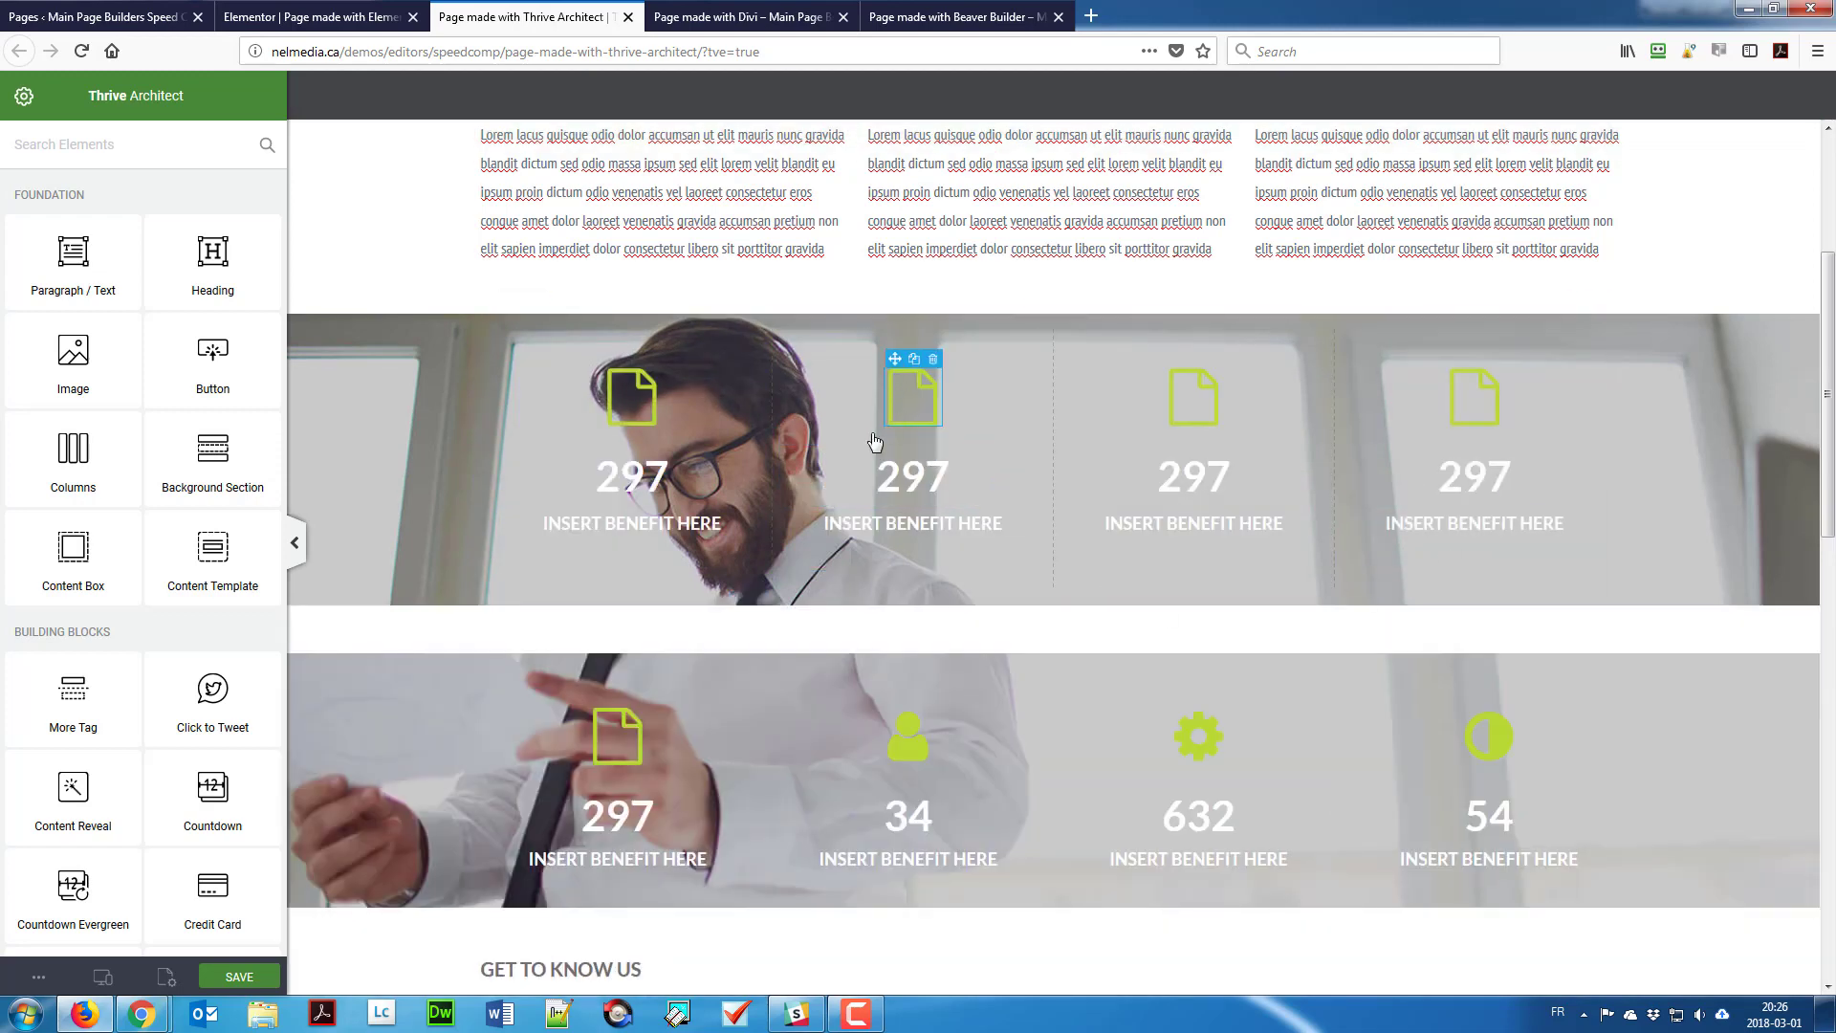
Step: Change the second counter's icon to the user icon and its number heading to 34
{"action": "left_click", "coordinate": [902, 397]}
{"action": "left_click", "coordinate": [77, 276]}
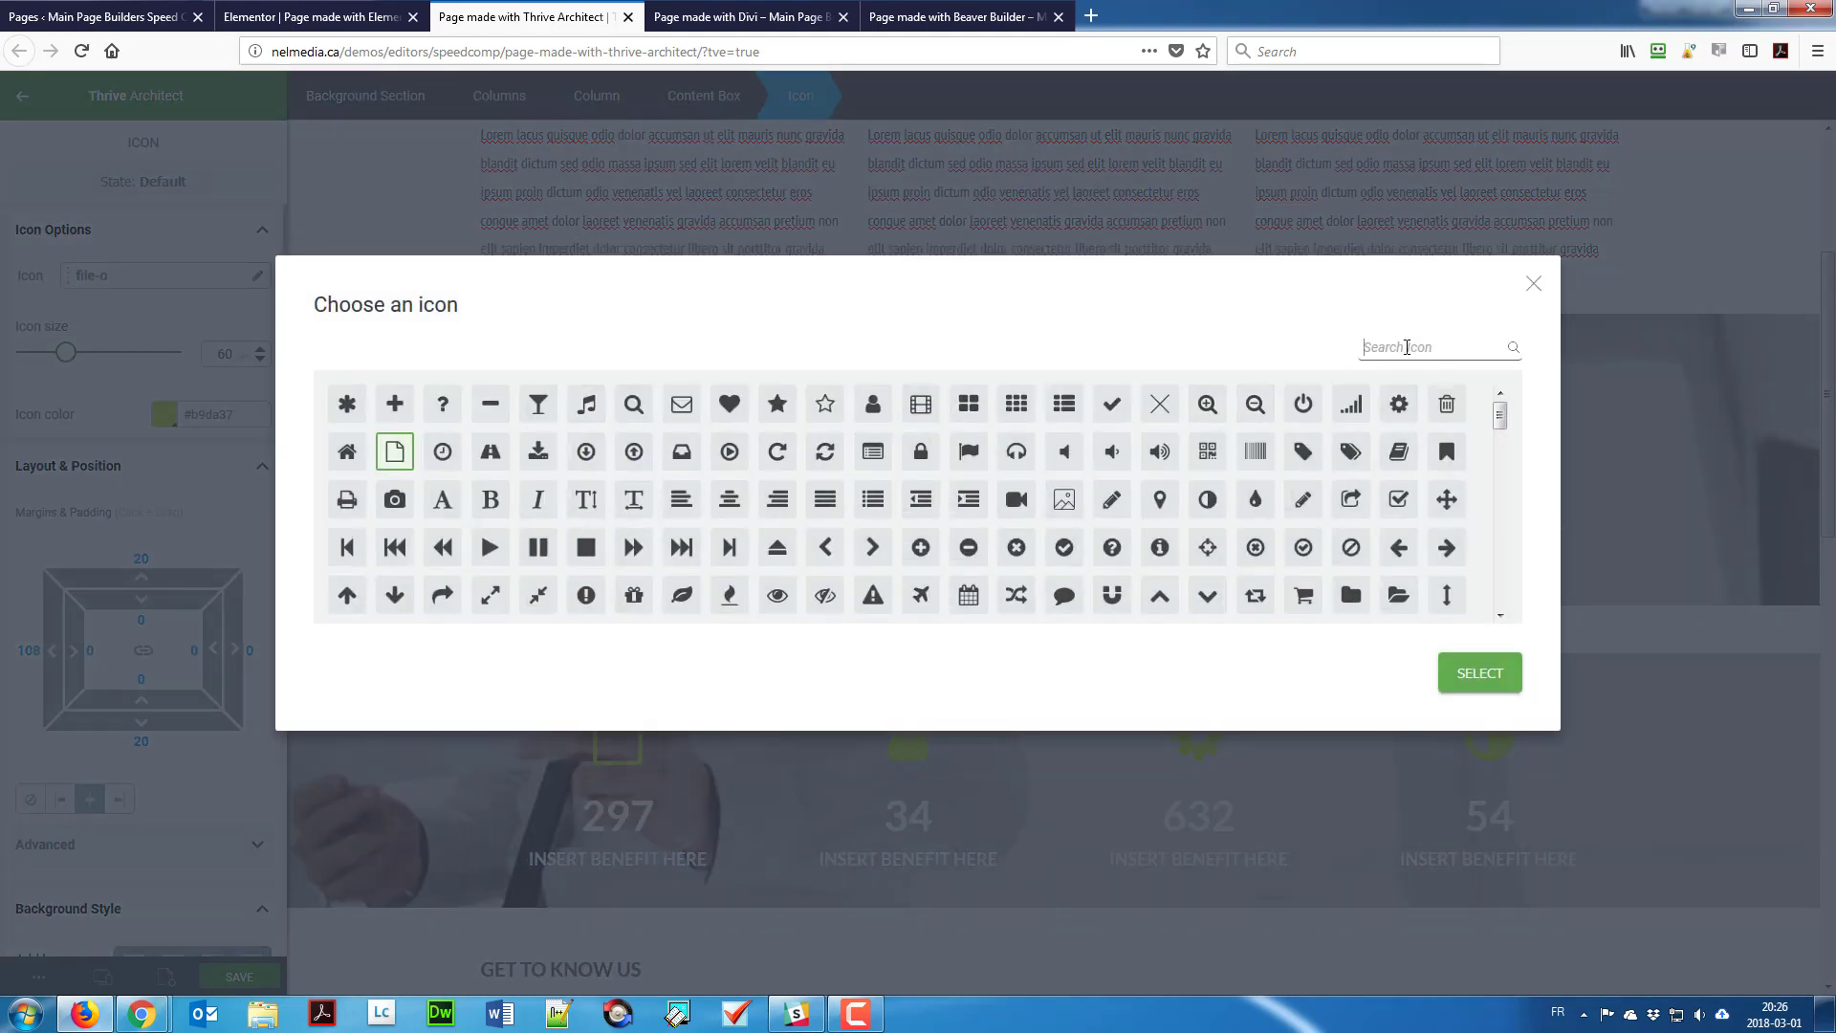
{"action": "type", "text": "use"}
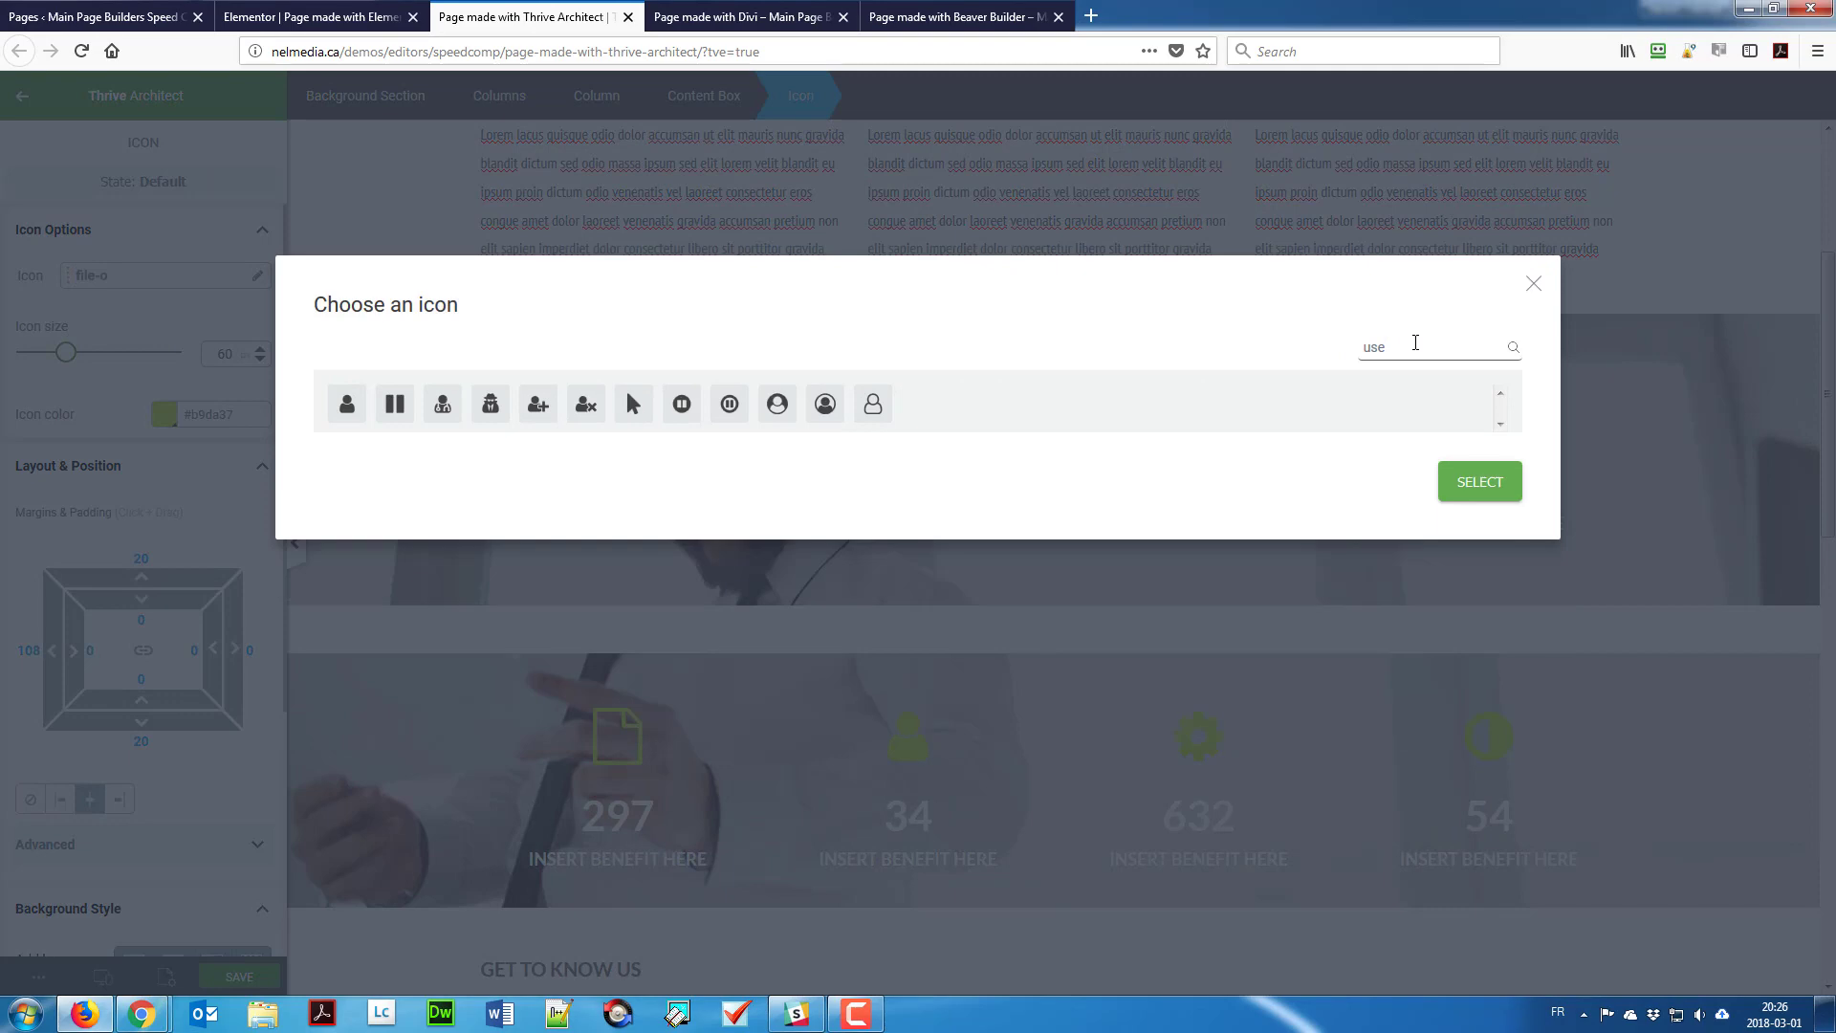
{"action": "left_click", "coordinate": [346, 406]}
{"action": "left_click", "coordinate": [1480, 481]}
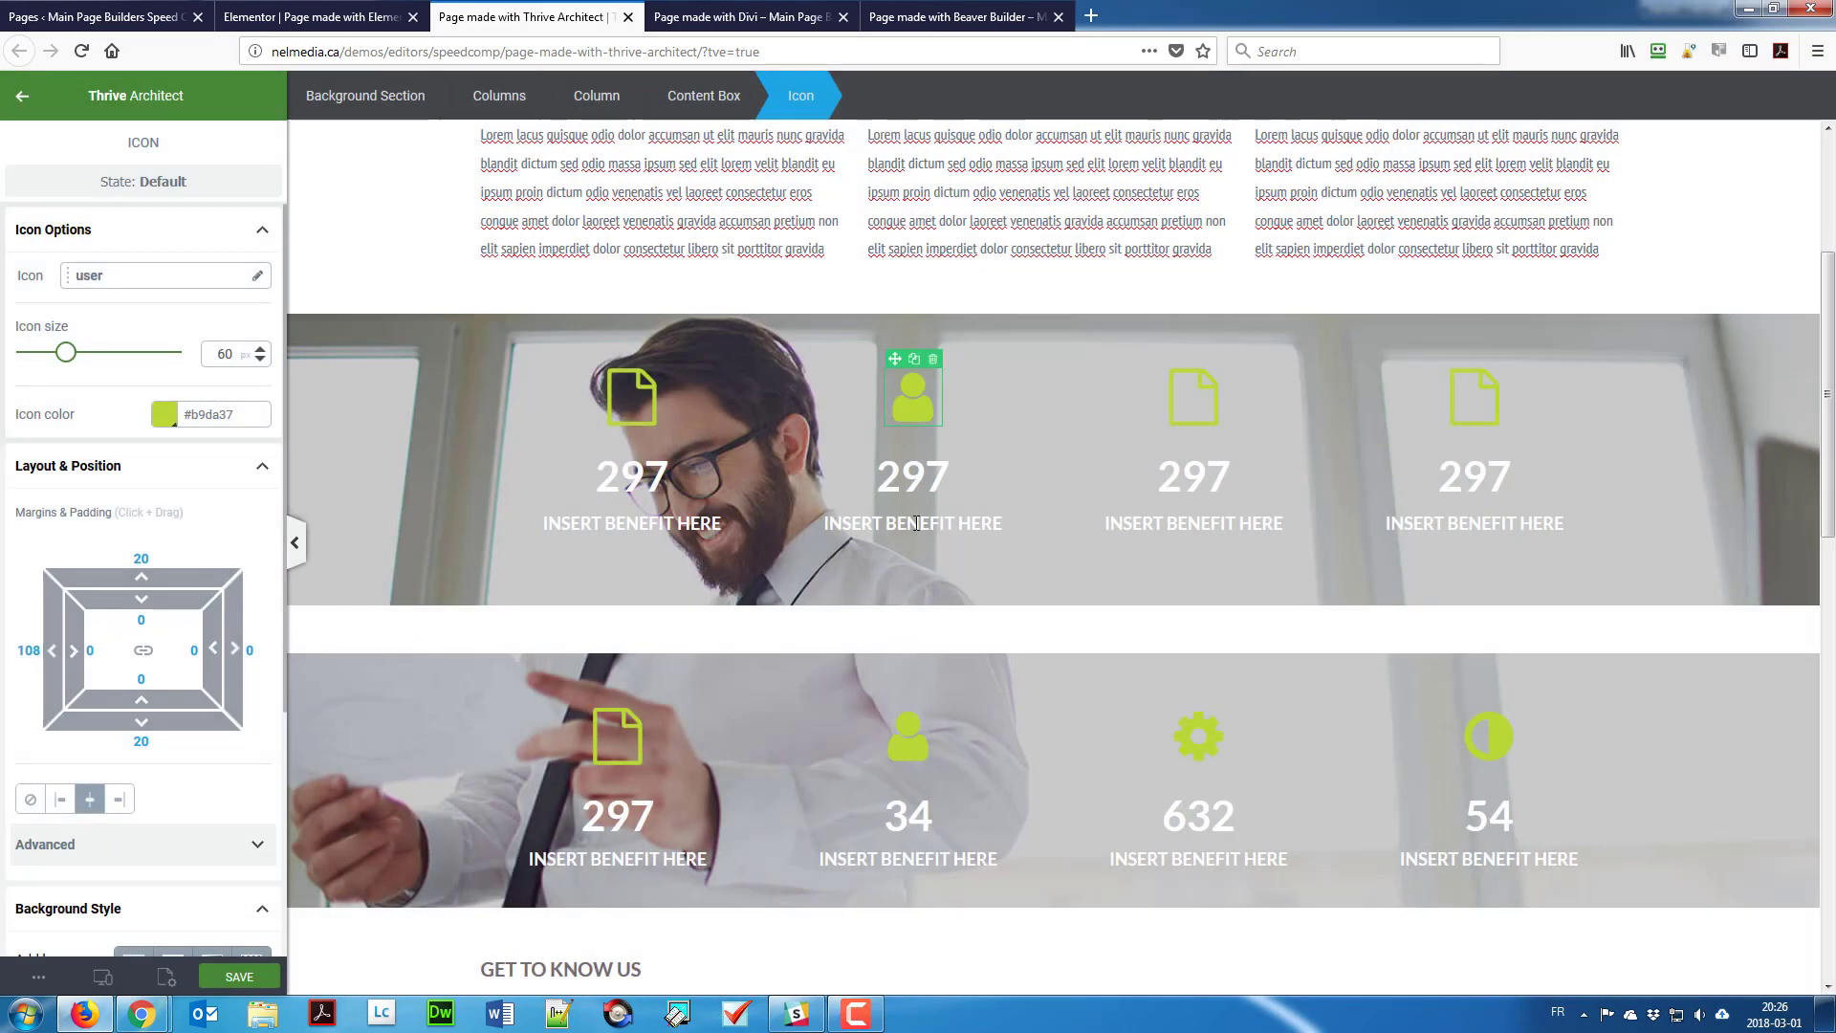
{"action": "double_click", "coordinate": [913, 475]}
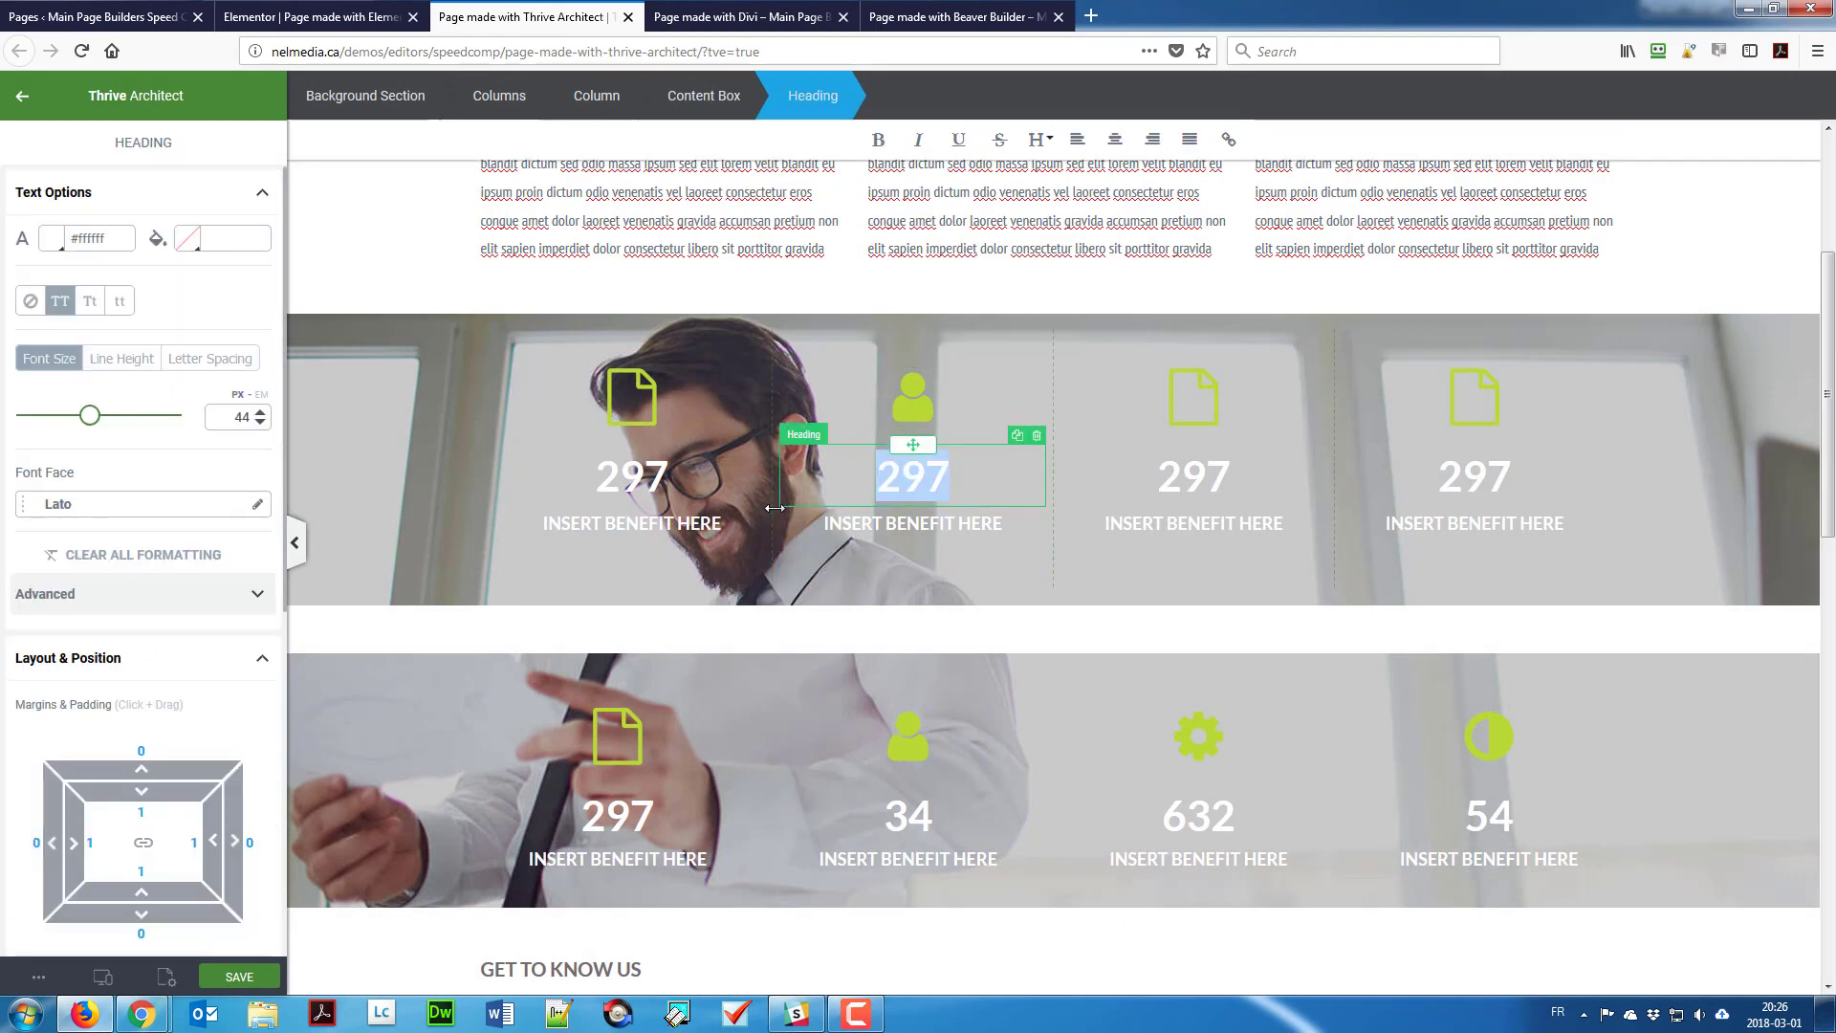
{"action": "type", "text": "34"}
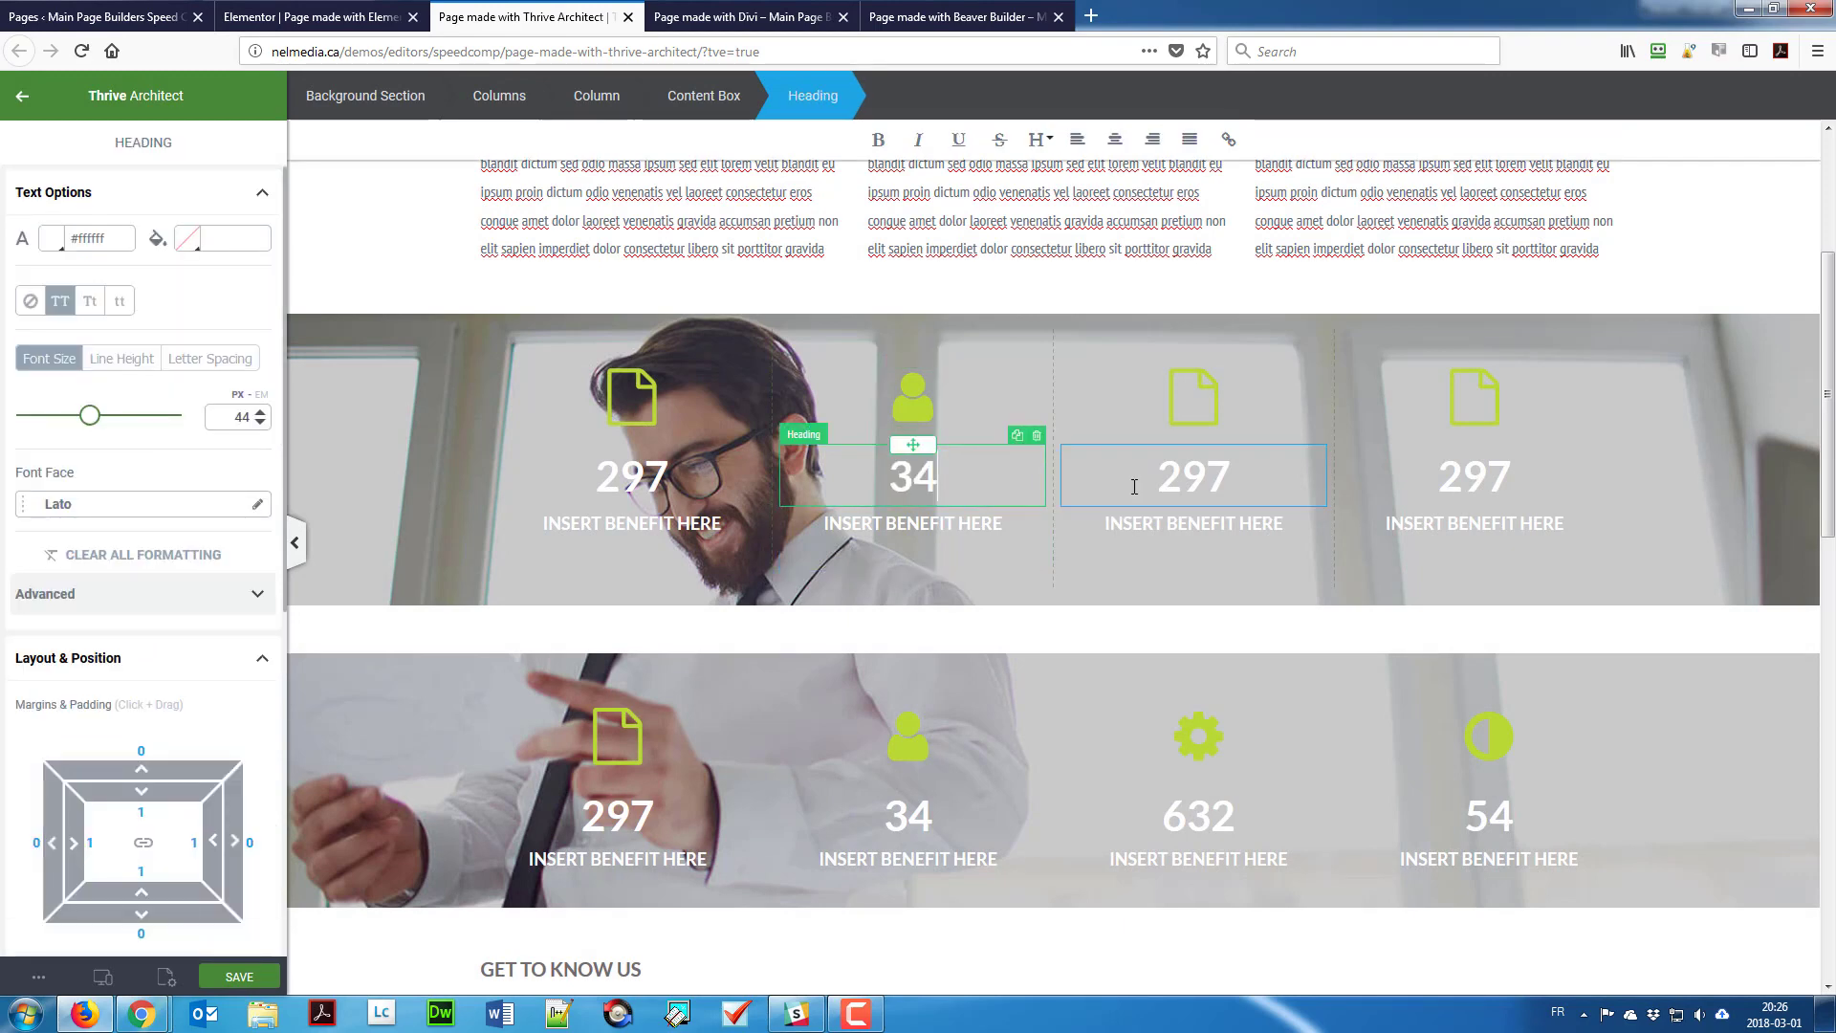
Step: Change the third counter's icon to the cog icon and its number heading to 632
{"action": "left_click", "coordinate": [1182, 426]}
{"action": "left_click_drag", "start_coordinate": [117, 273], "coordinate": [49, 280]}
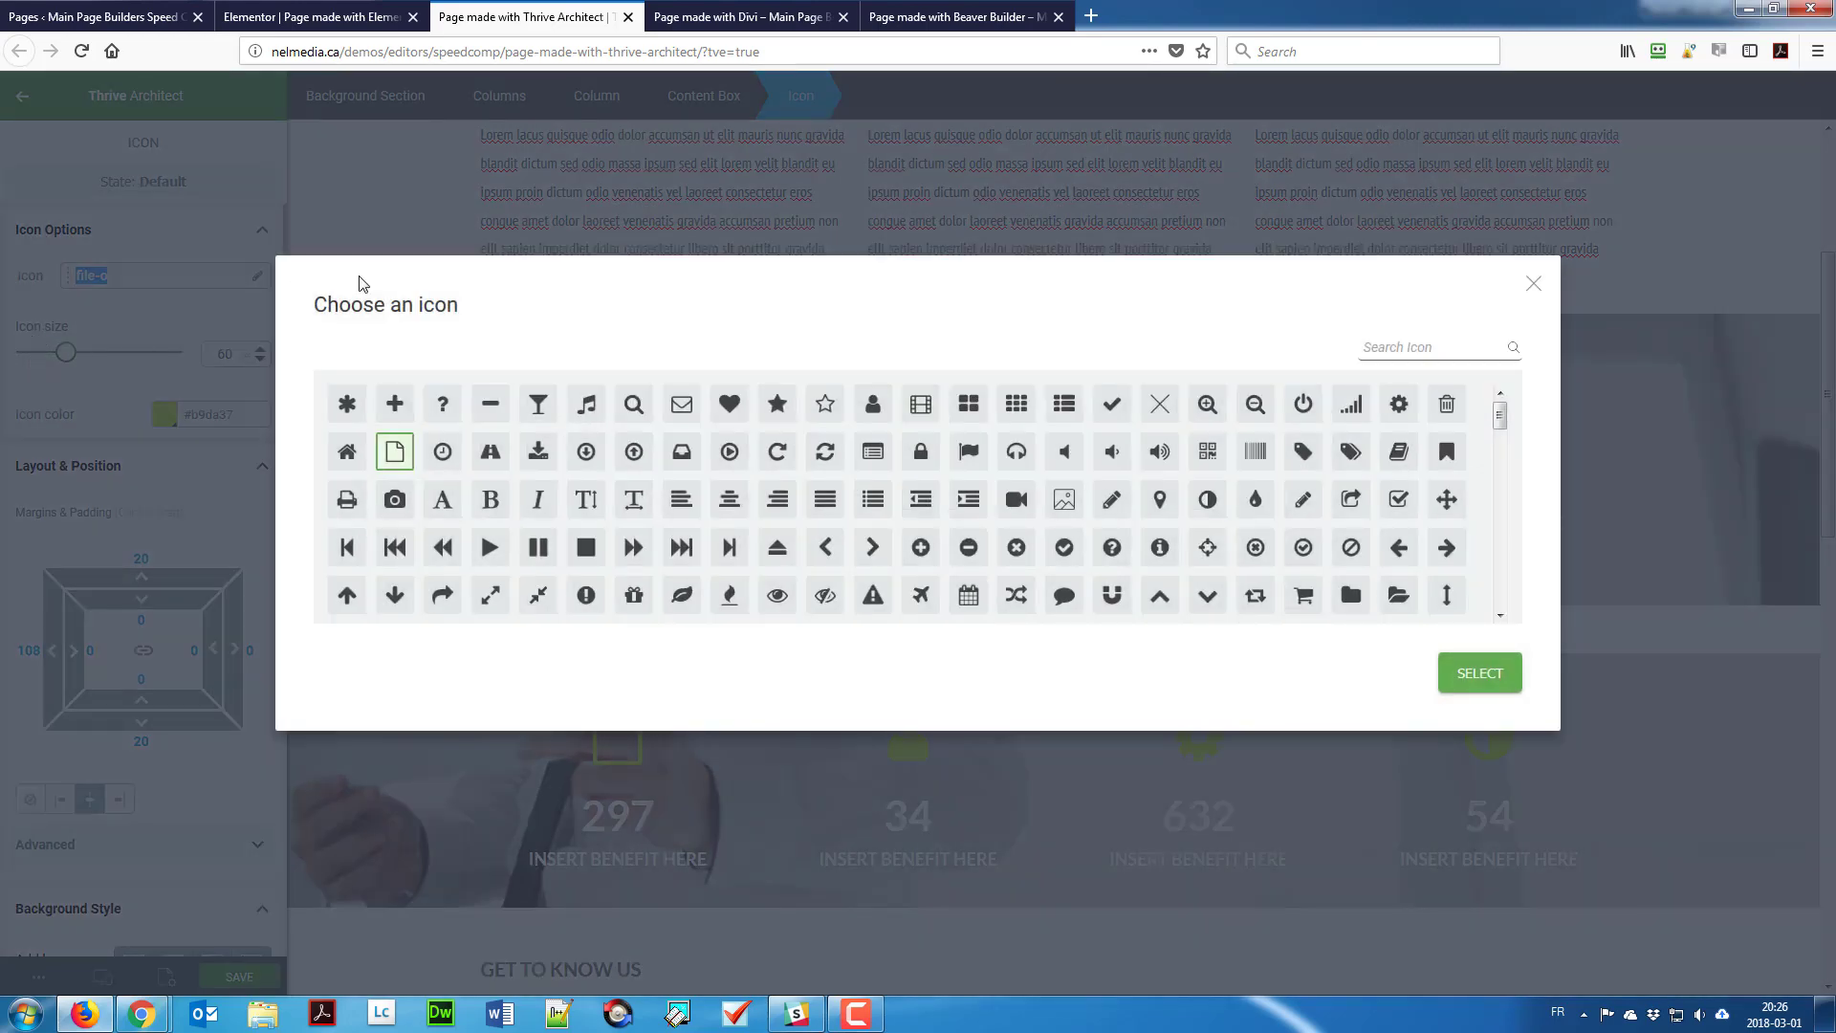
{"action": "left_click", "coordinate": [1394, 347]}
{"action": "left_click", "coordinate": [1399, 404]}
{"action": "left_click", "coordinate": [1455, 673]}
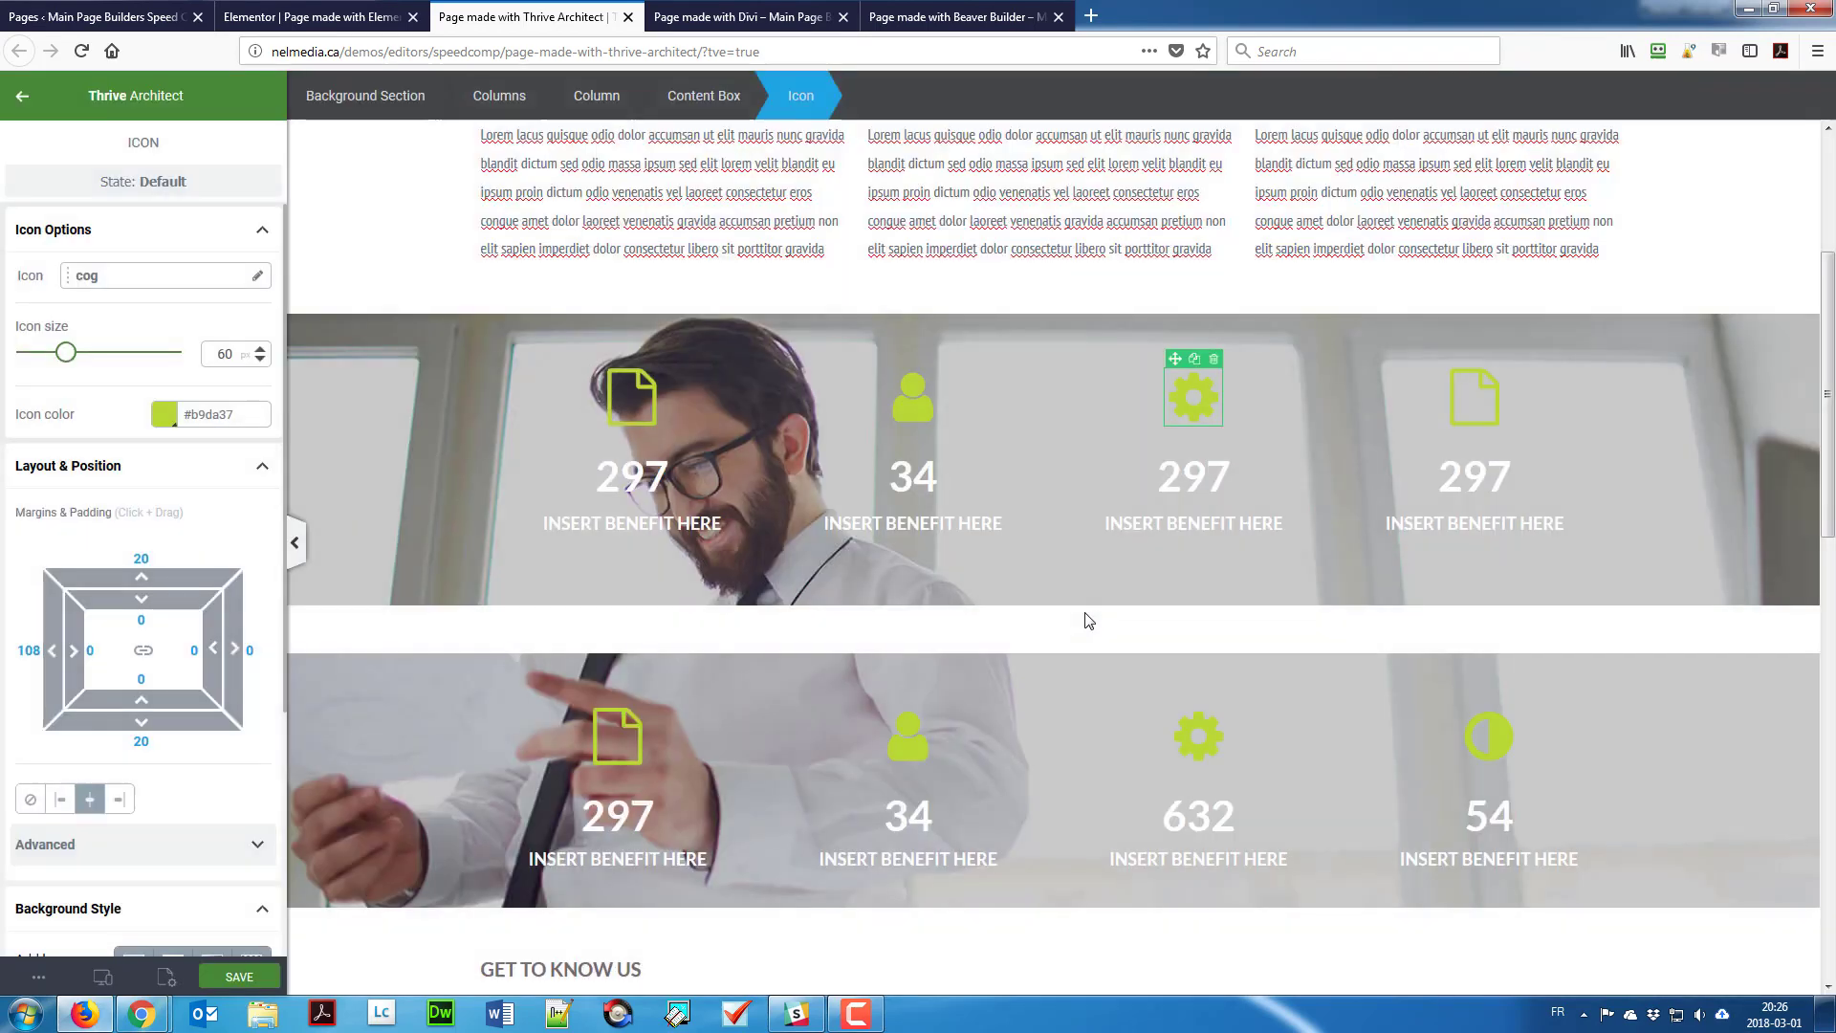
{"action": "left_click", "coordinate": [1203, 483]}
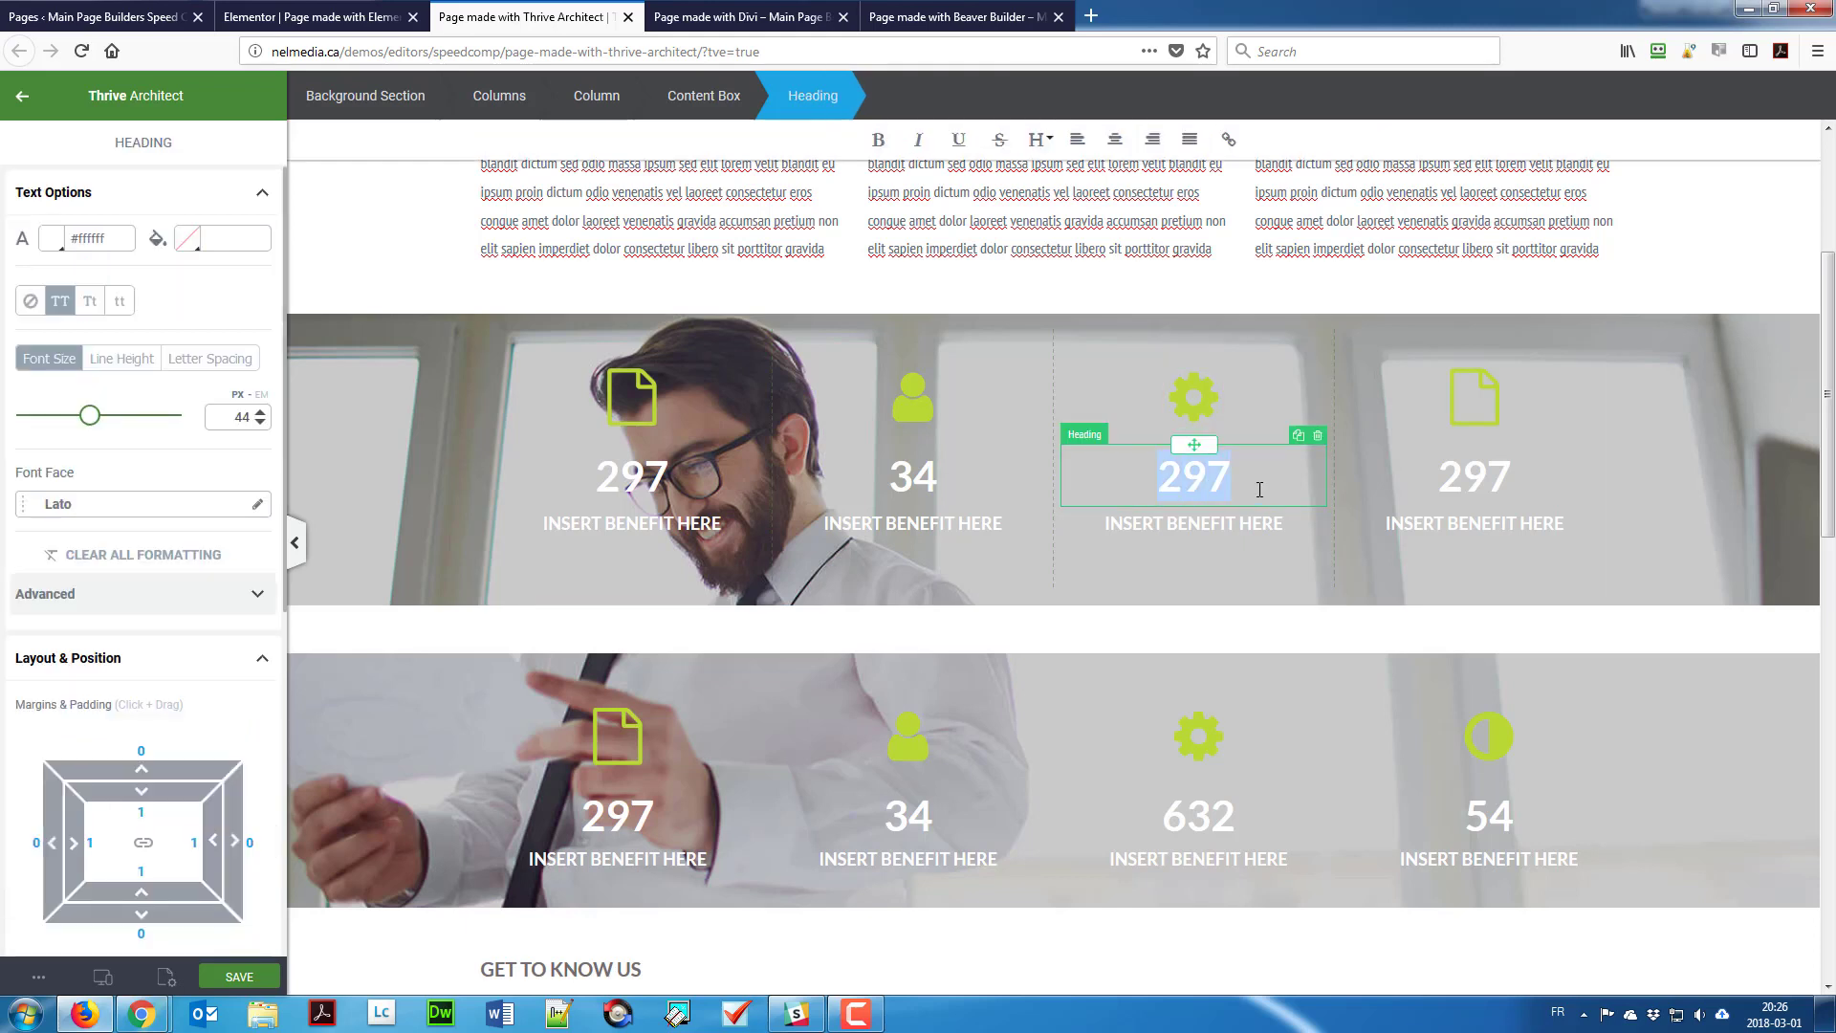
{"action": "type", "text": "632"}
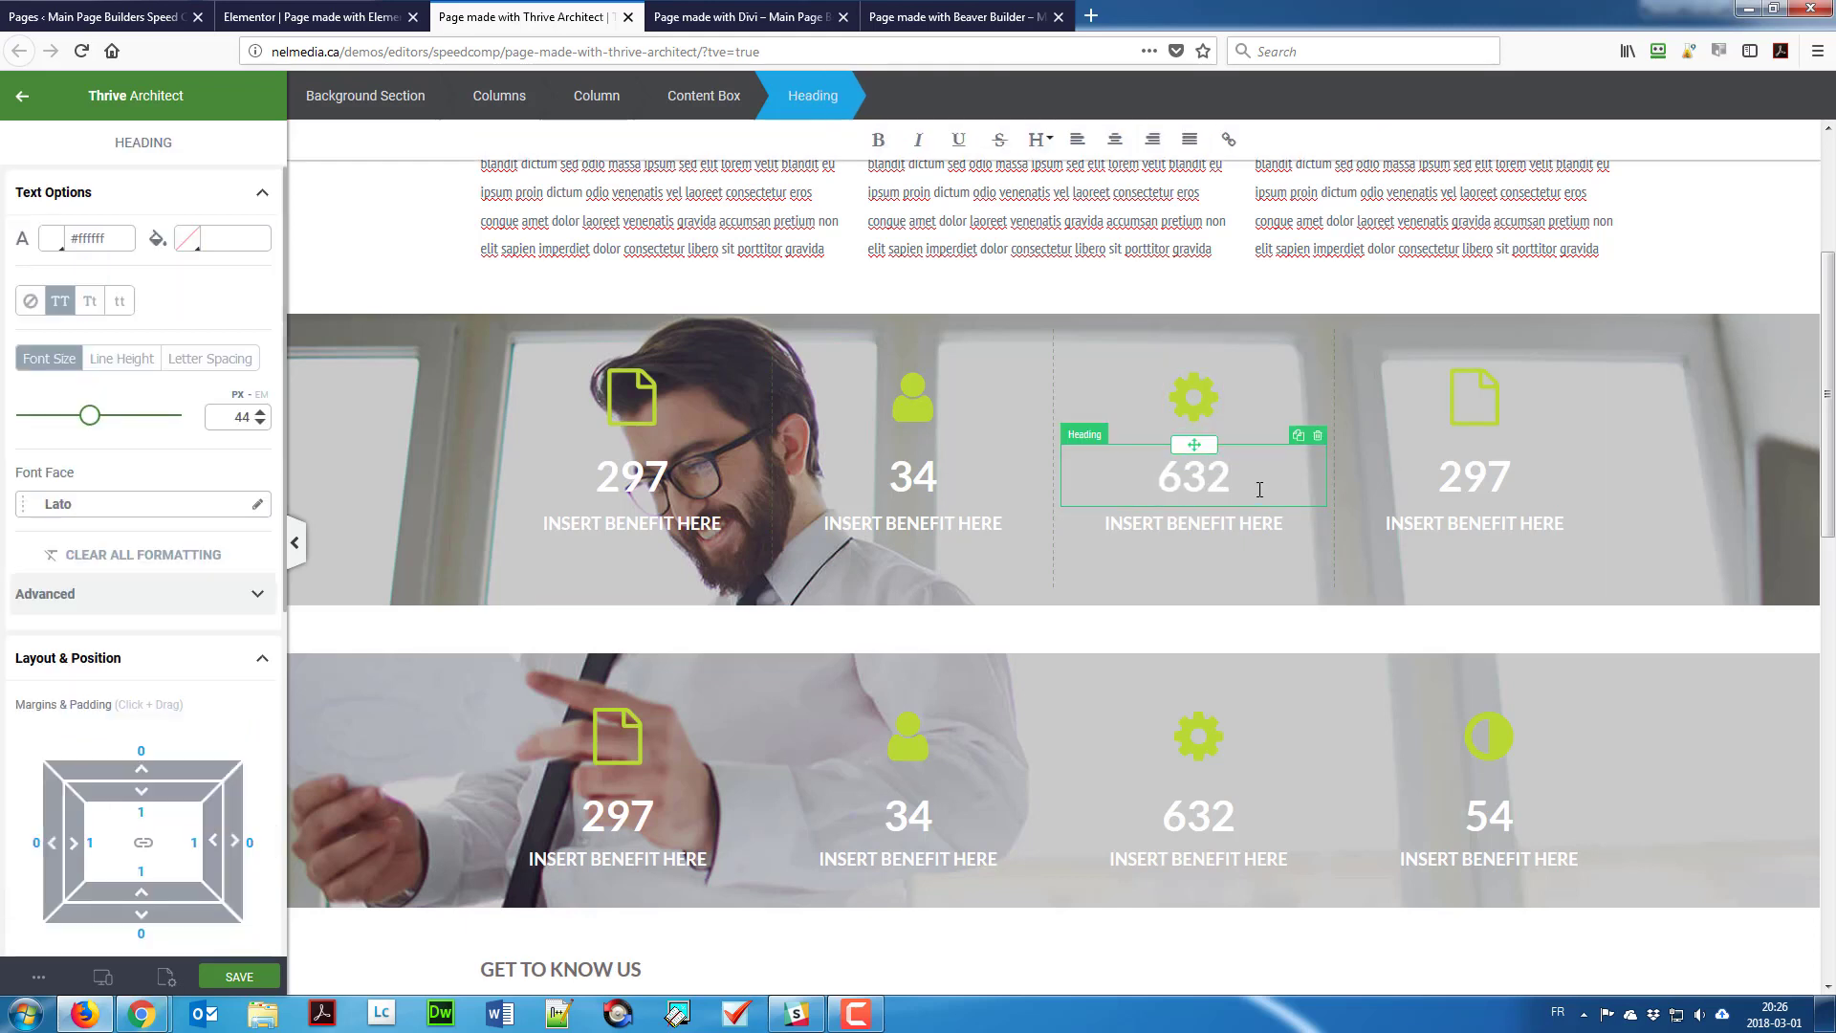
Step: Change the fourth counter's icon to the adjust icon and its number heading to 54
{"action": "left_click", "coordinate": [1490, 475]}
{"action": "left_click", "coordinate": [1482, 400]}
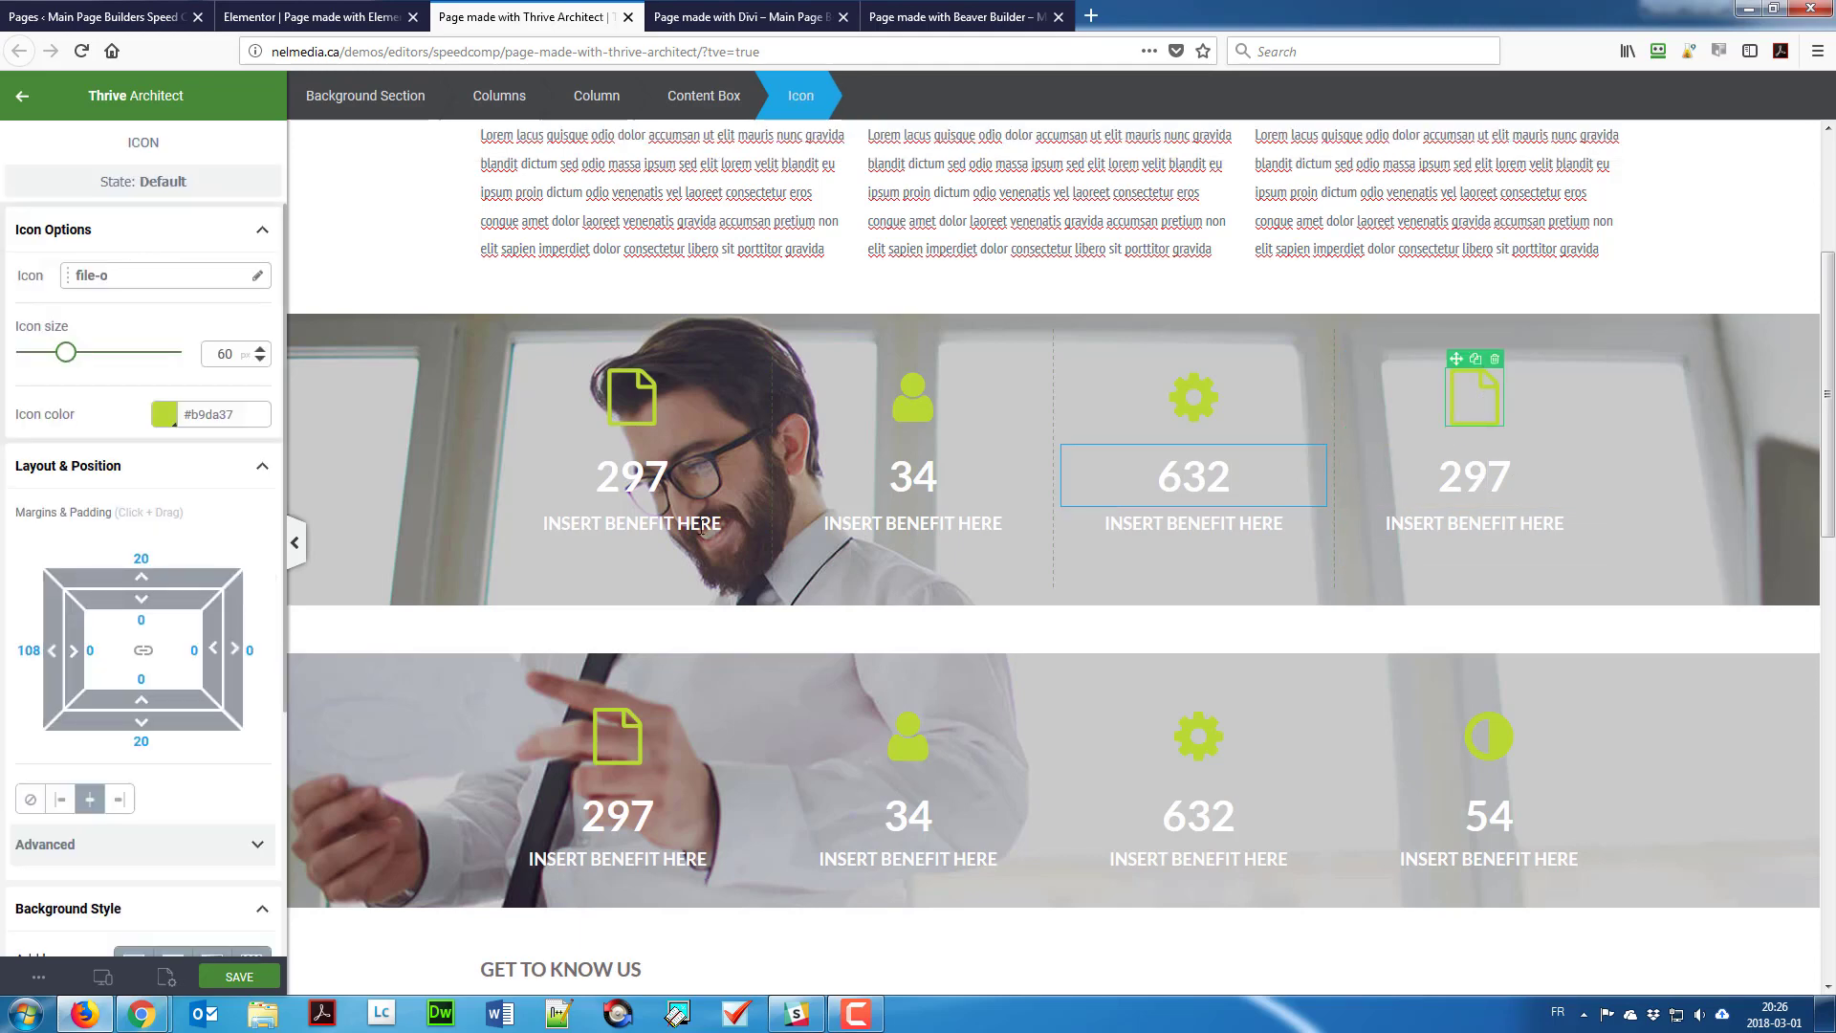
{"action": "left_click_drag", "start_coordinate": [160, 280], "coordinate": [30, 271]}
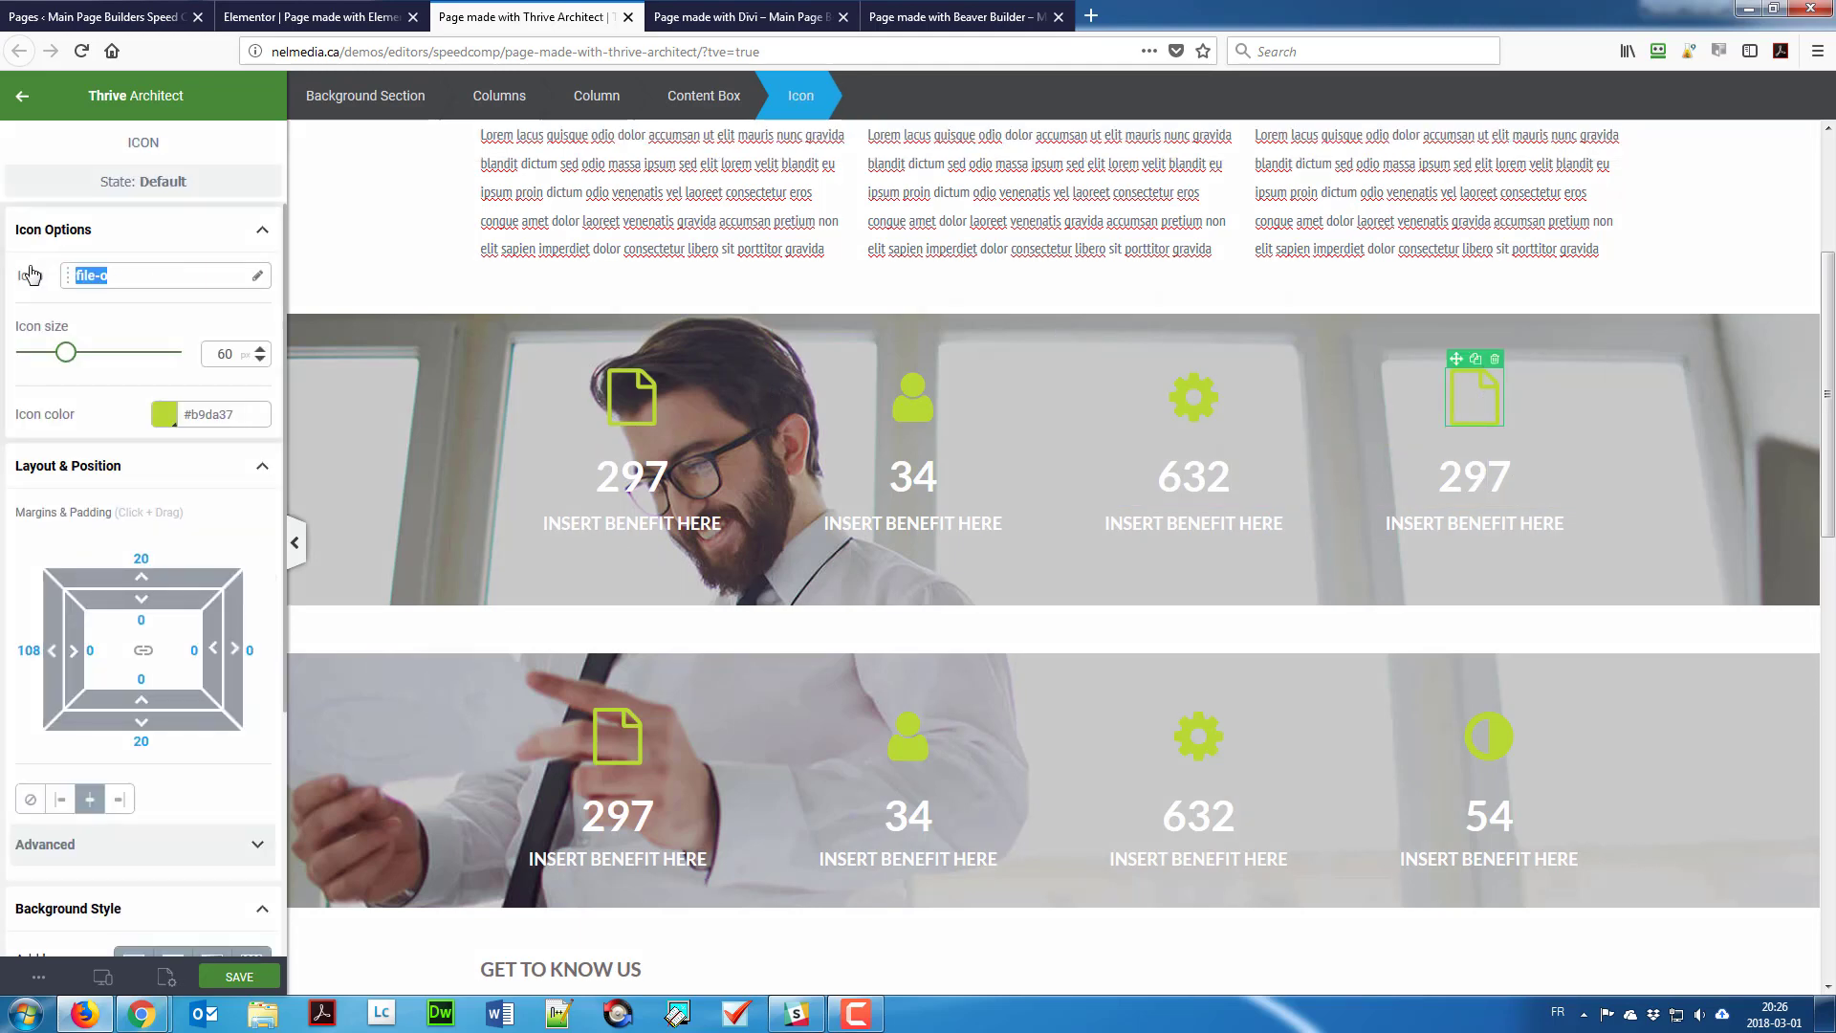
{"action": "left_click", "coordinate": [30, 274]}
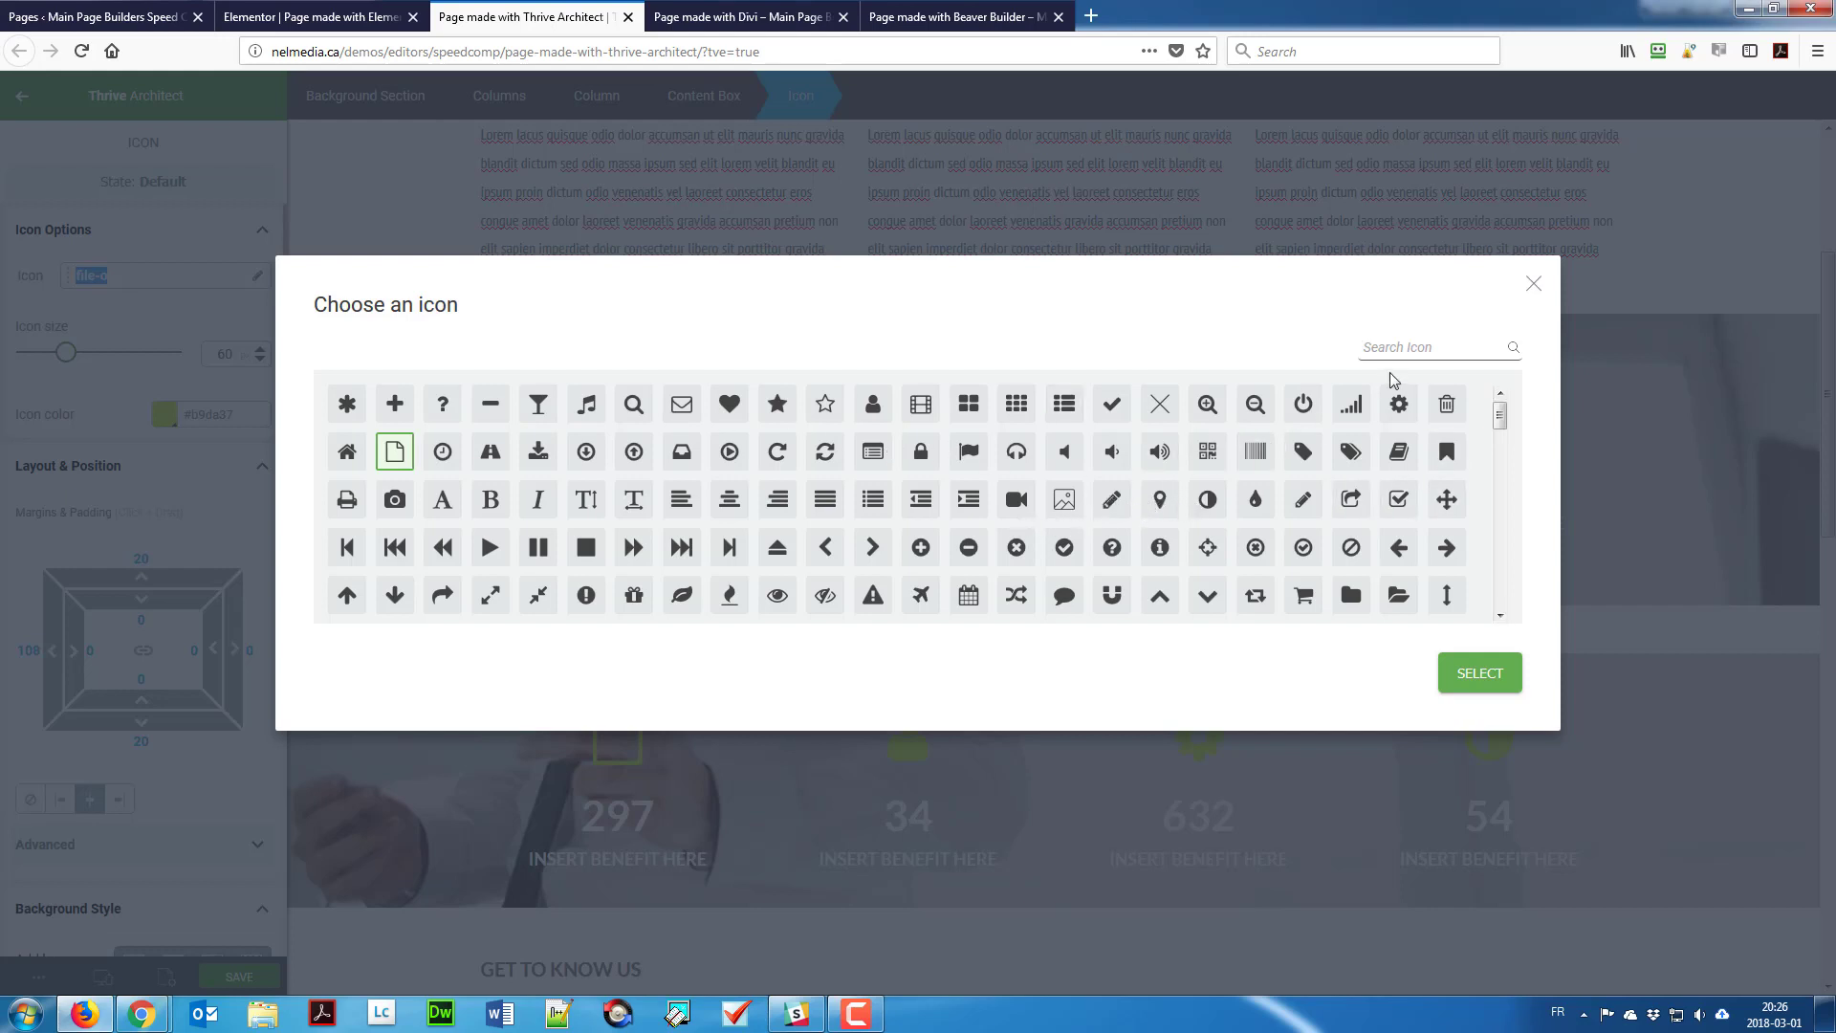
{"action": "left_click", "coordinate": [1214, 505]}
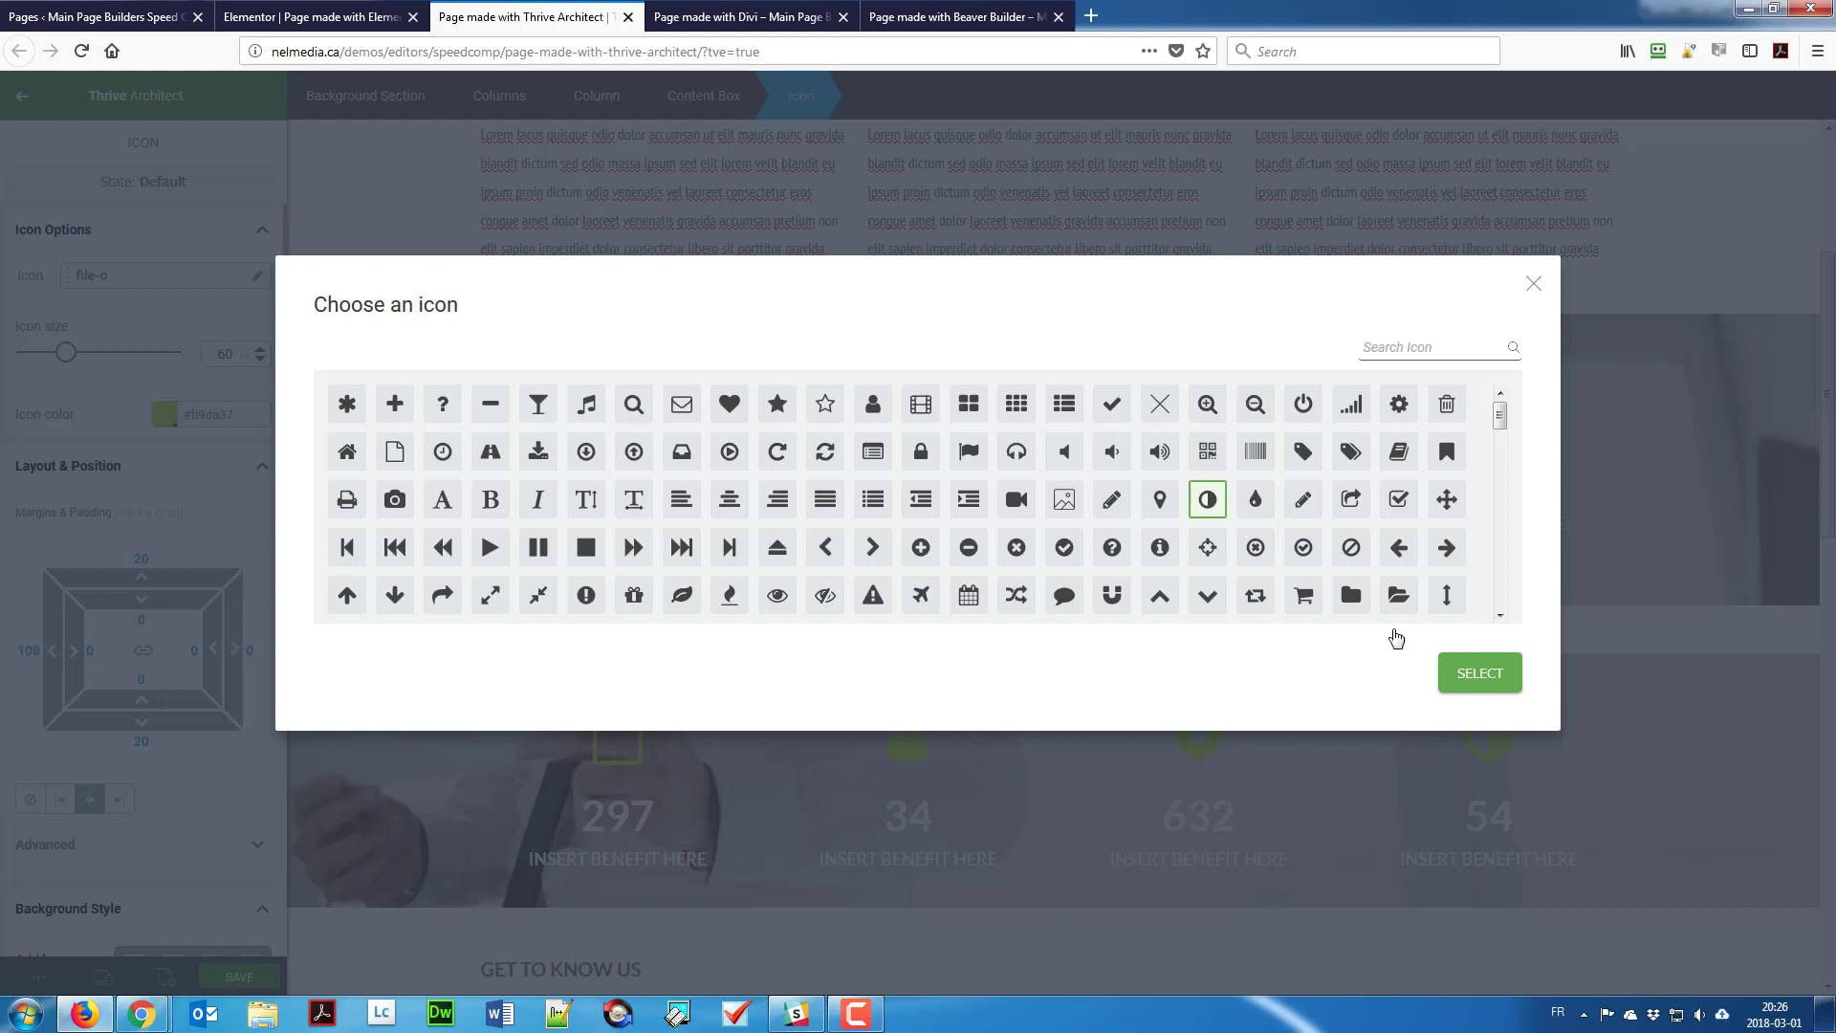
{"action": "left_click", "coordinate": [1457, 686]}
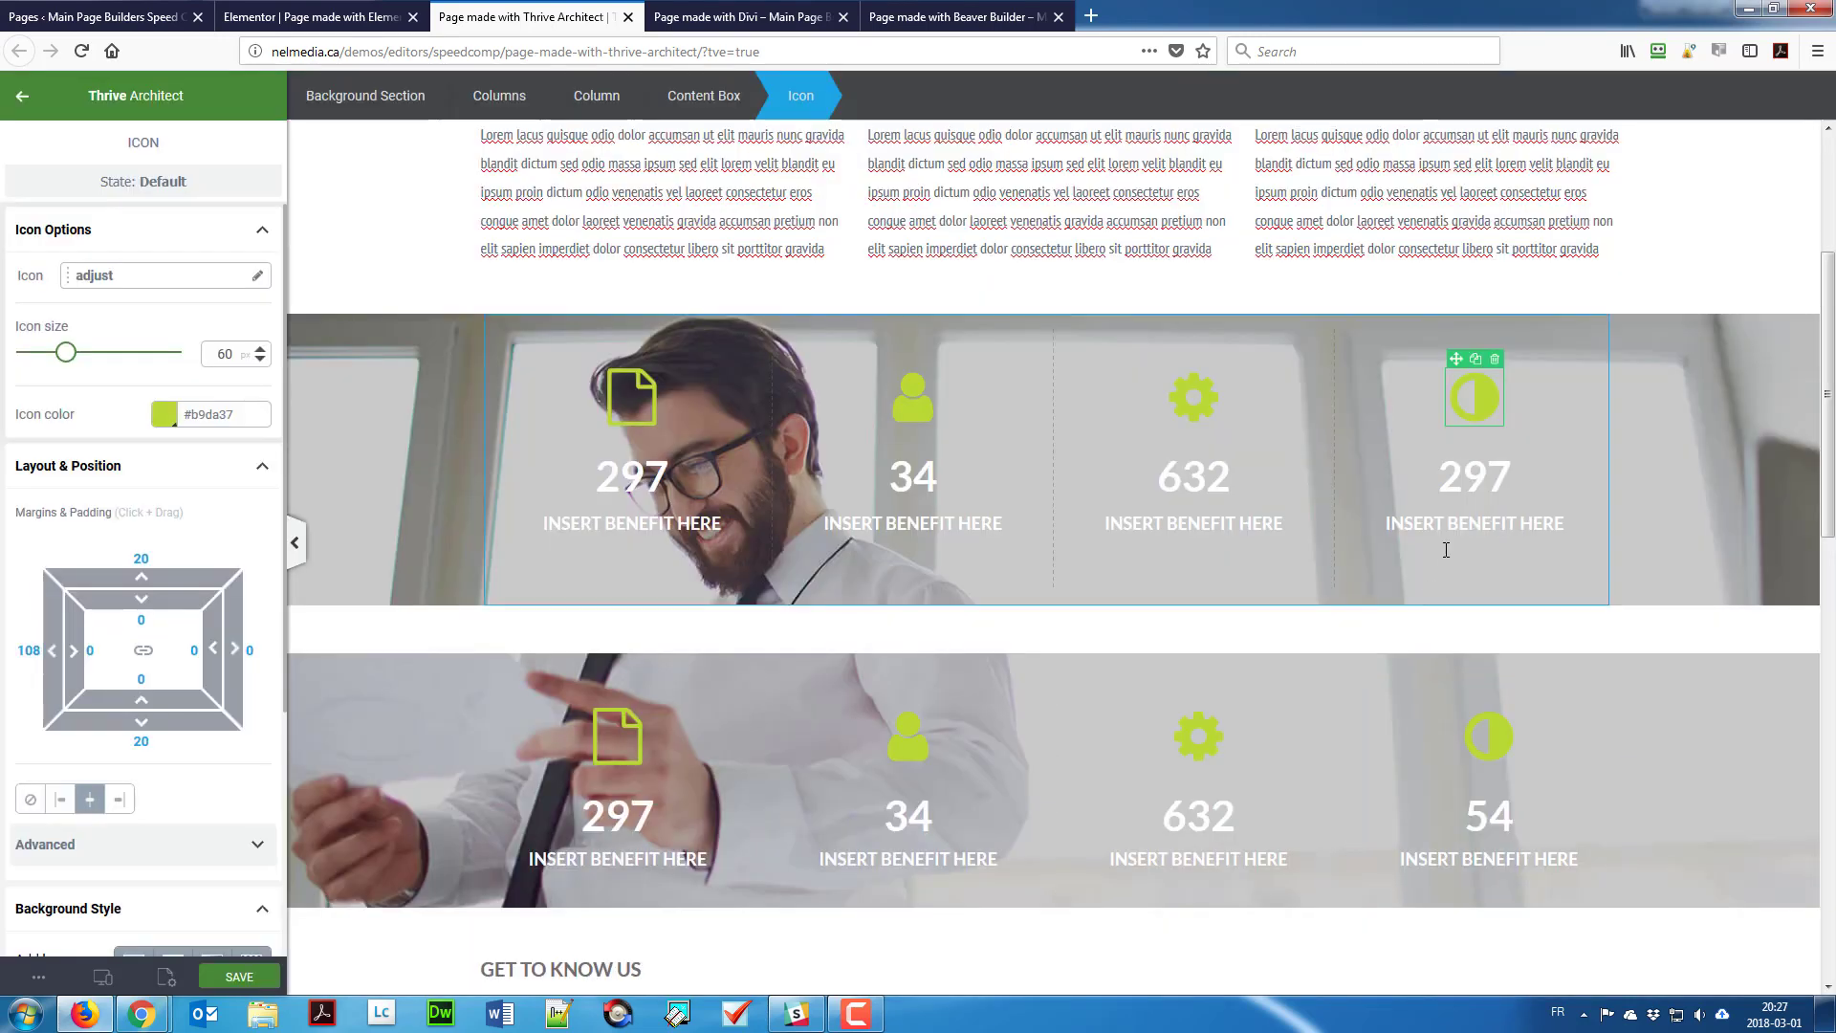
{"action": "left_click", "coordinate": [1468, 486]}
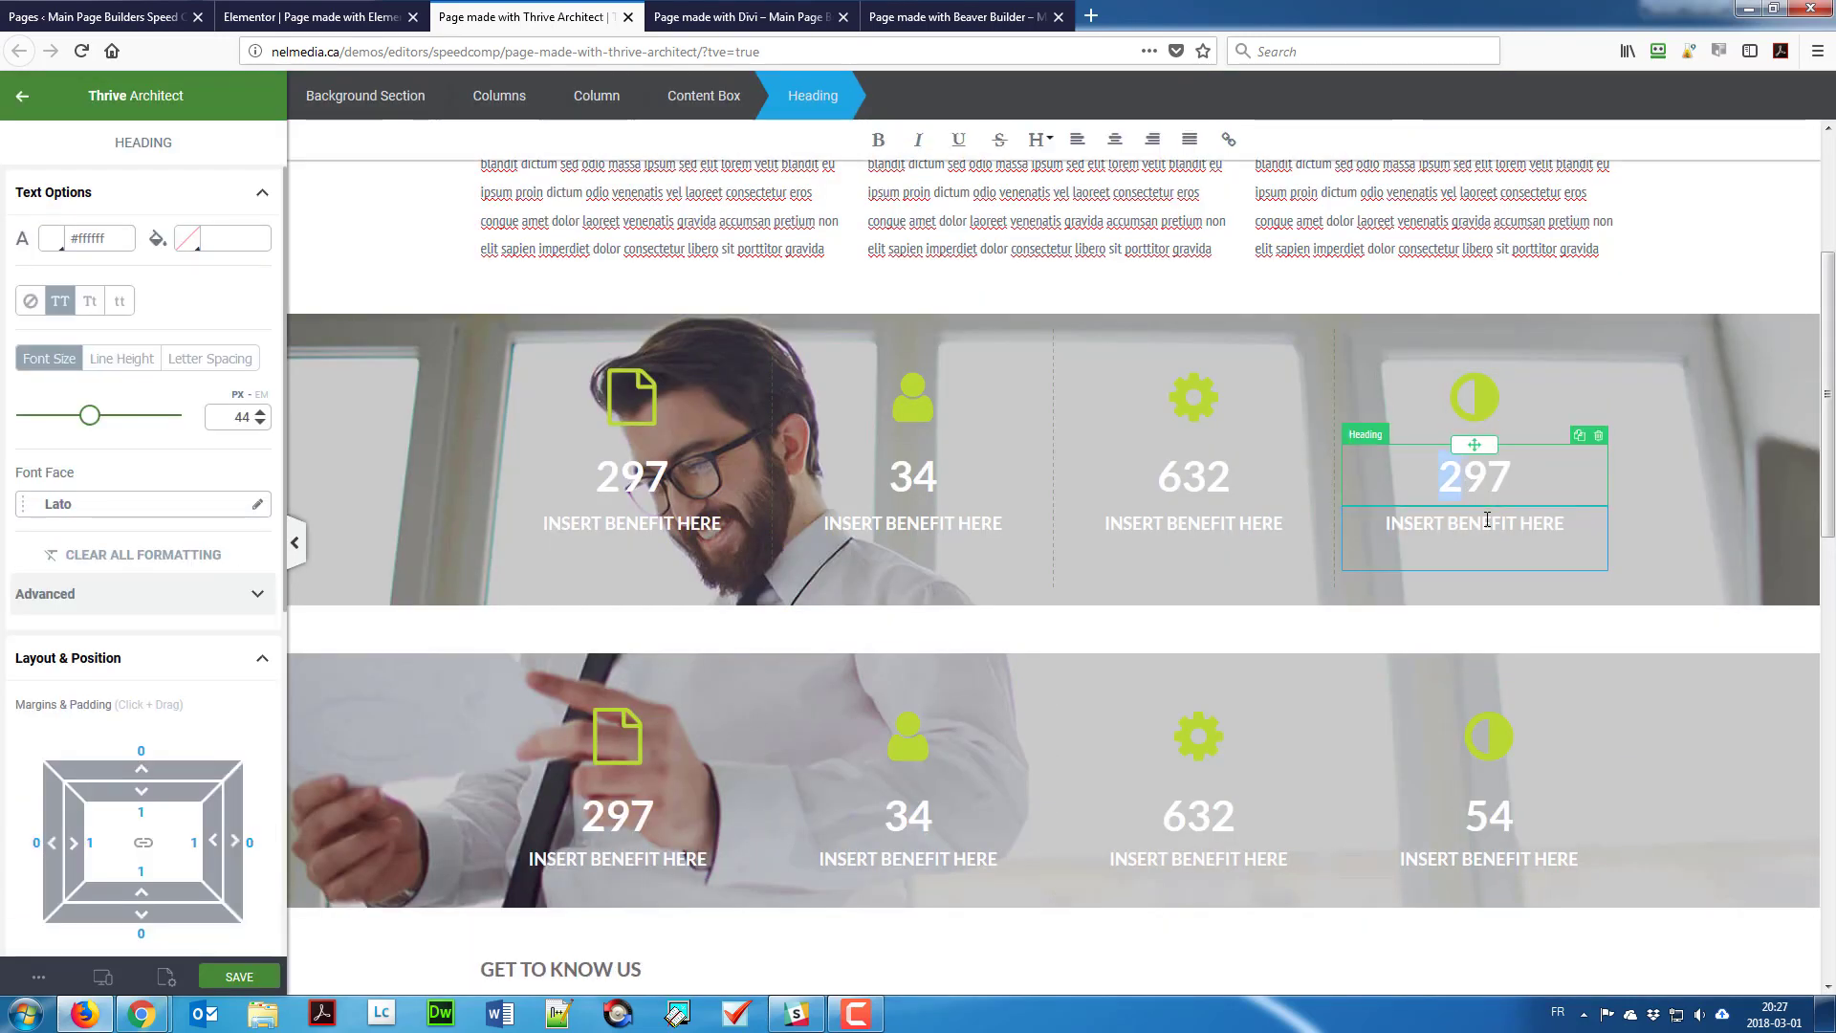
{"action": "type", "text": "54"}
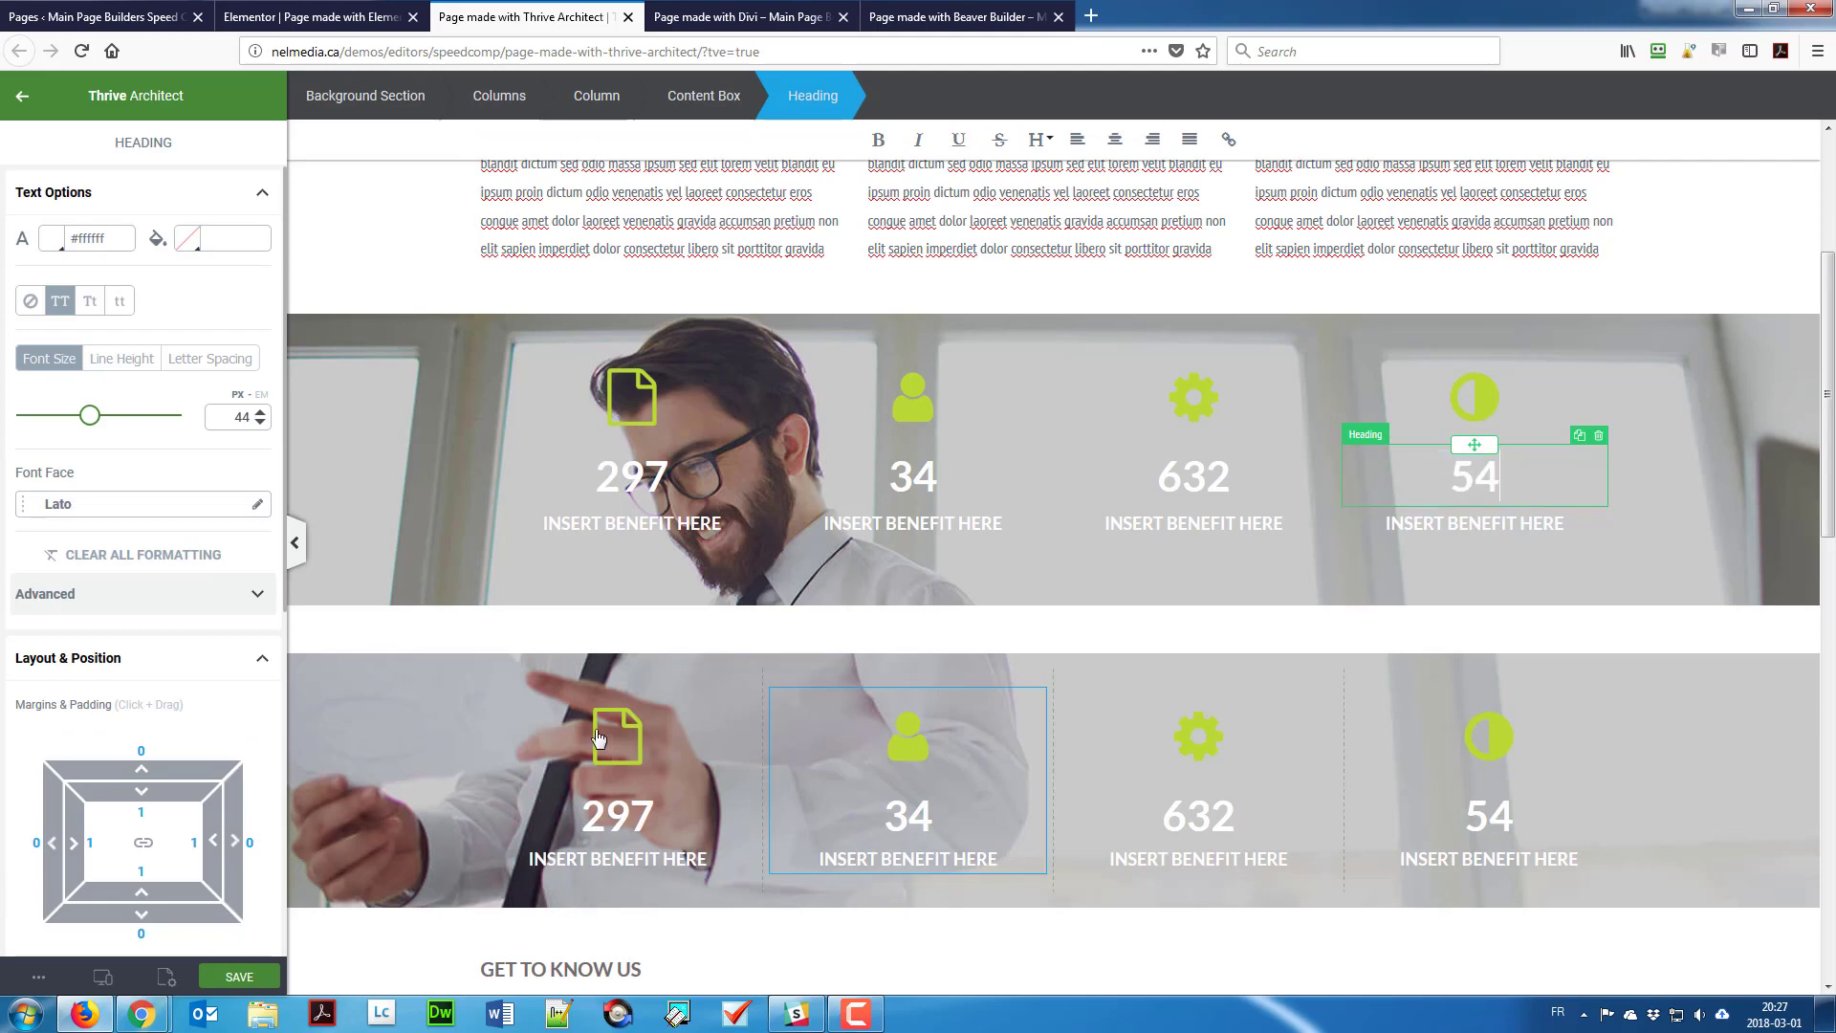
Step: Make the image layer rowbgskel-1.jpg of the new counter section a static background image and apply the change
{"action": "scroll", "coordinate": [442, 478], "scroll_direction": "down", "scroll_amount": 4}
{"action": "scroll", "coordinate": [443, 483], "scroll_direction": "up", "scroll_amount": 3}
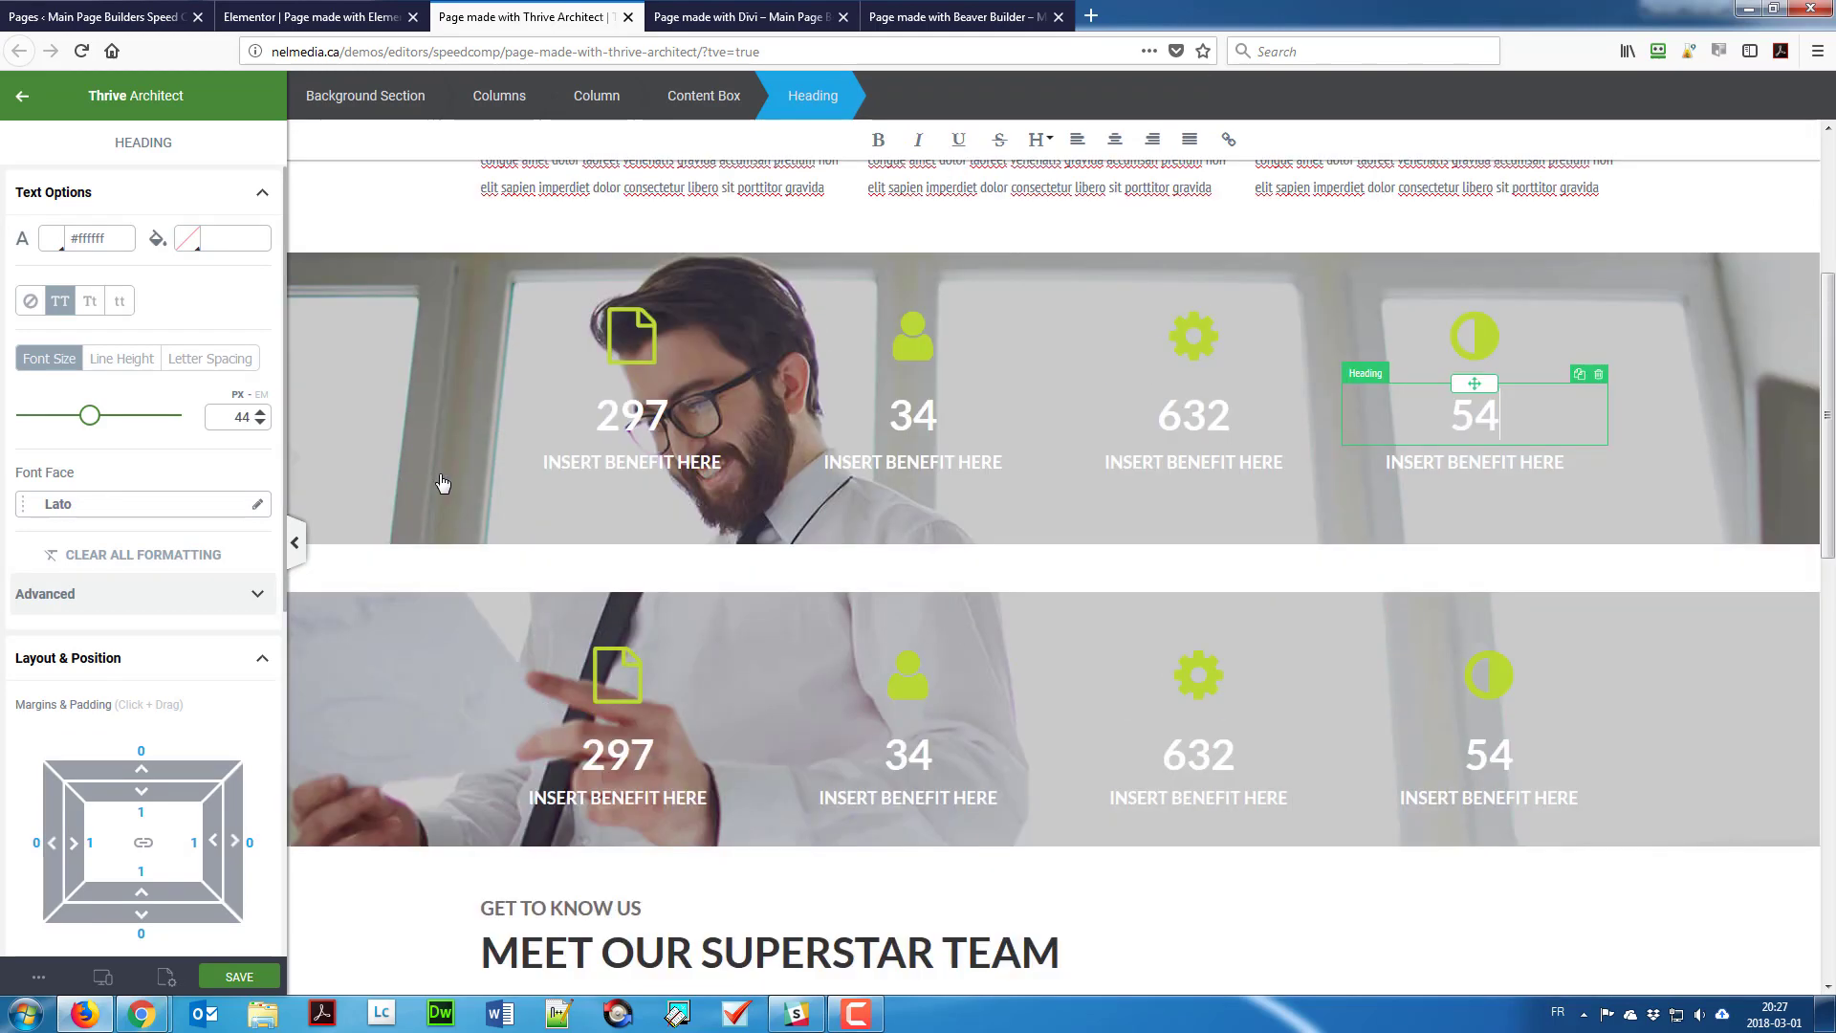
{"action": "scroll", "coordinate": [449, 497], "scroll_direction": "up", "scroll_amount": 3}
{"action": "scroll", "coordinate": [464, 521], "scroll_direction": "down", "scroll_amount": 2}
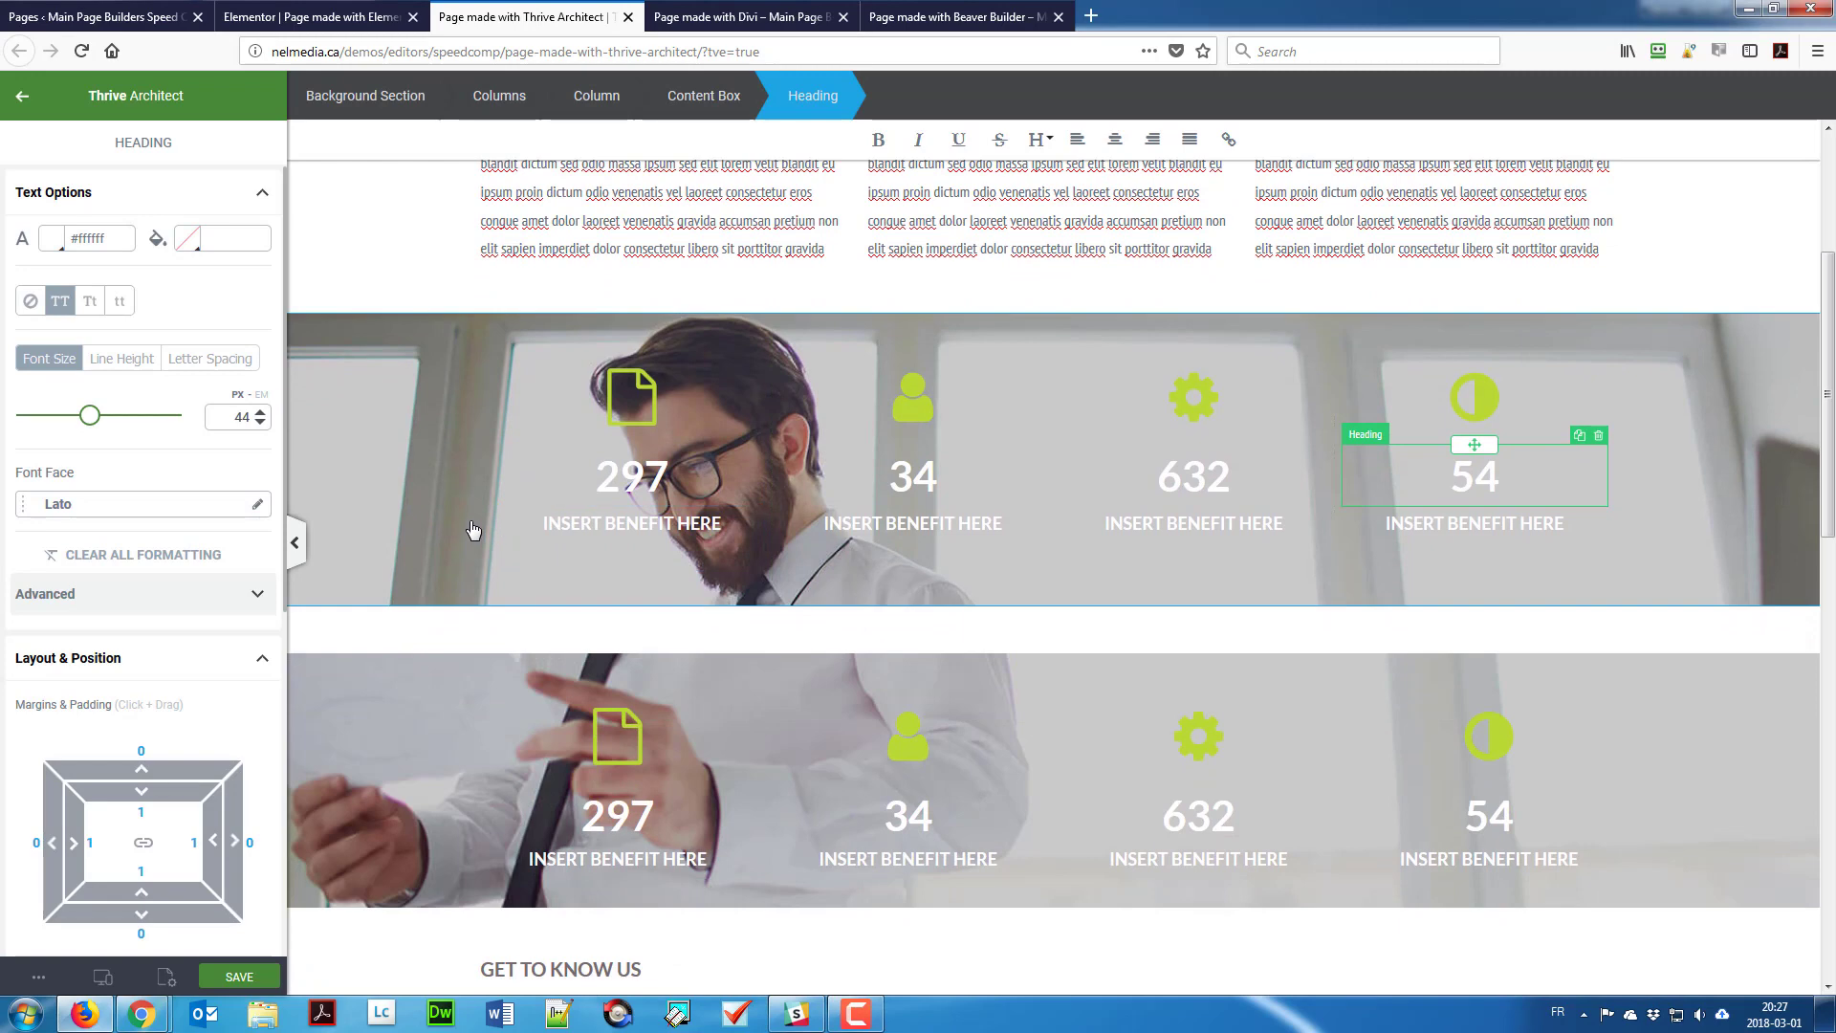
{"action": "scroll", "coordinate": [472, 529], "scroll_direction": "up", "scroll_amount": 2}
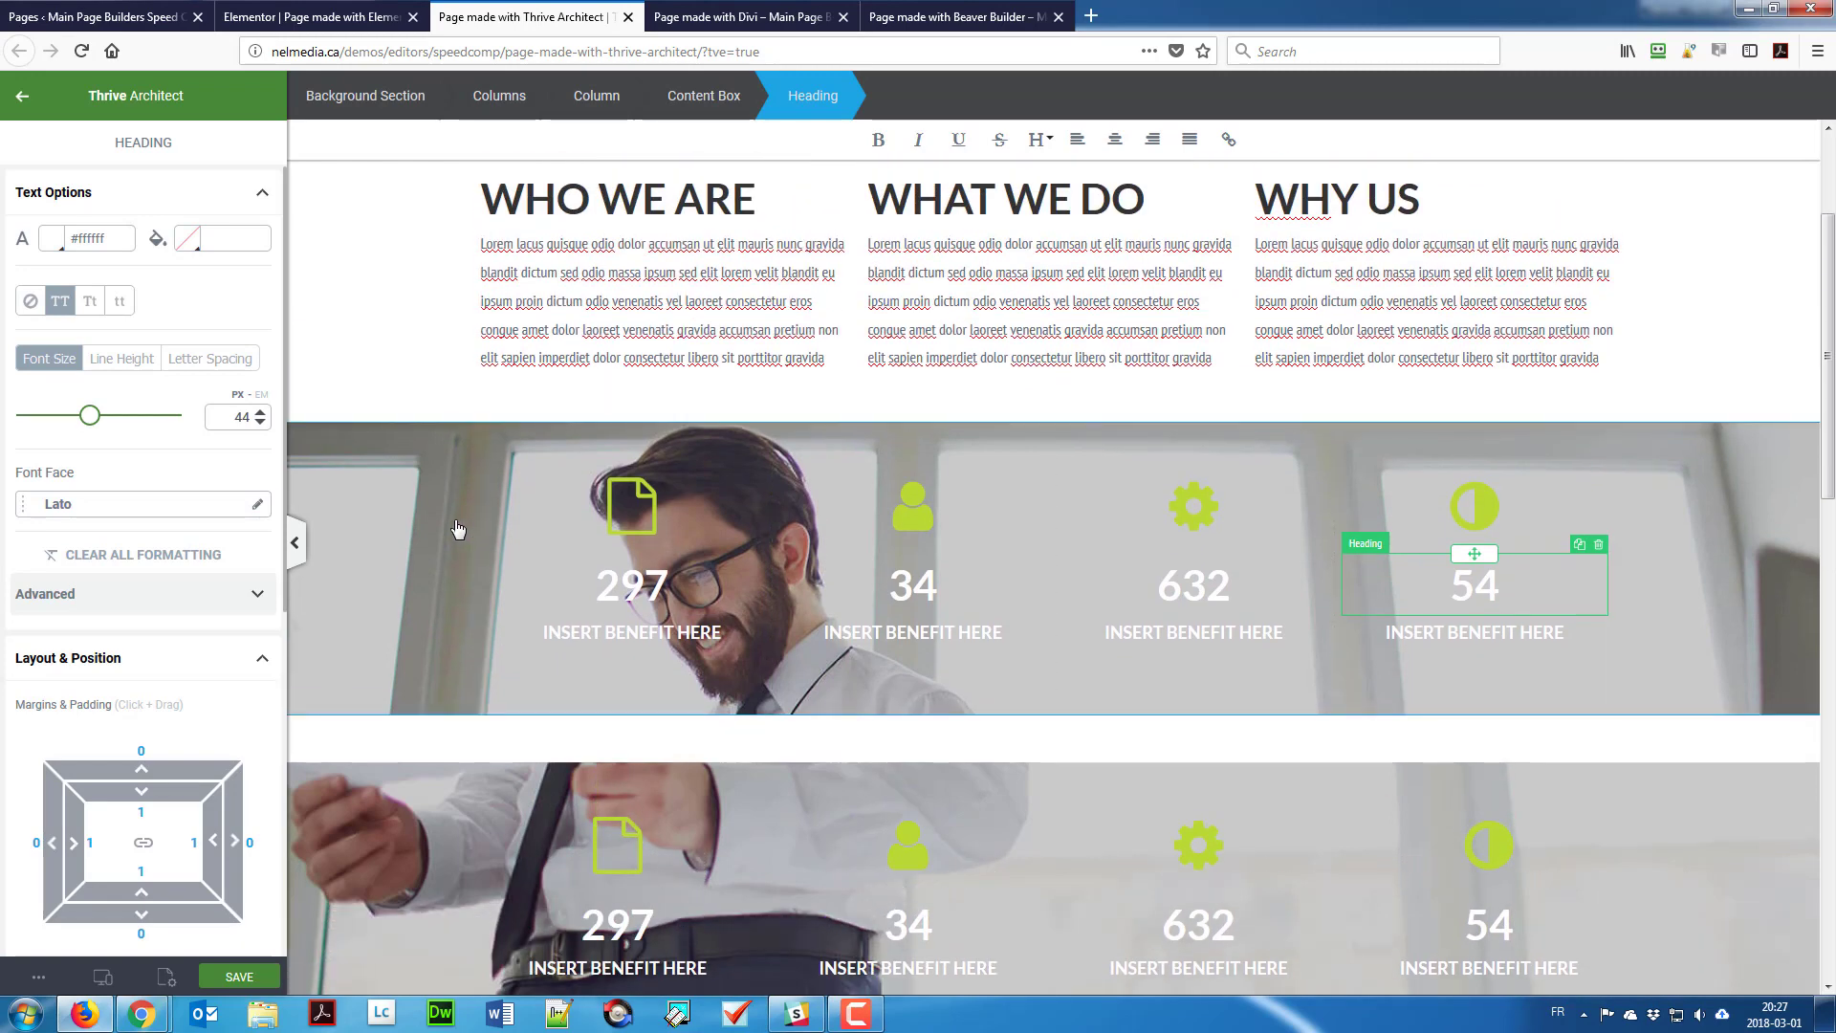
{"action": "left_click", "coordinate": [421, 506]}
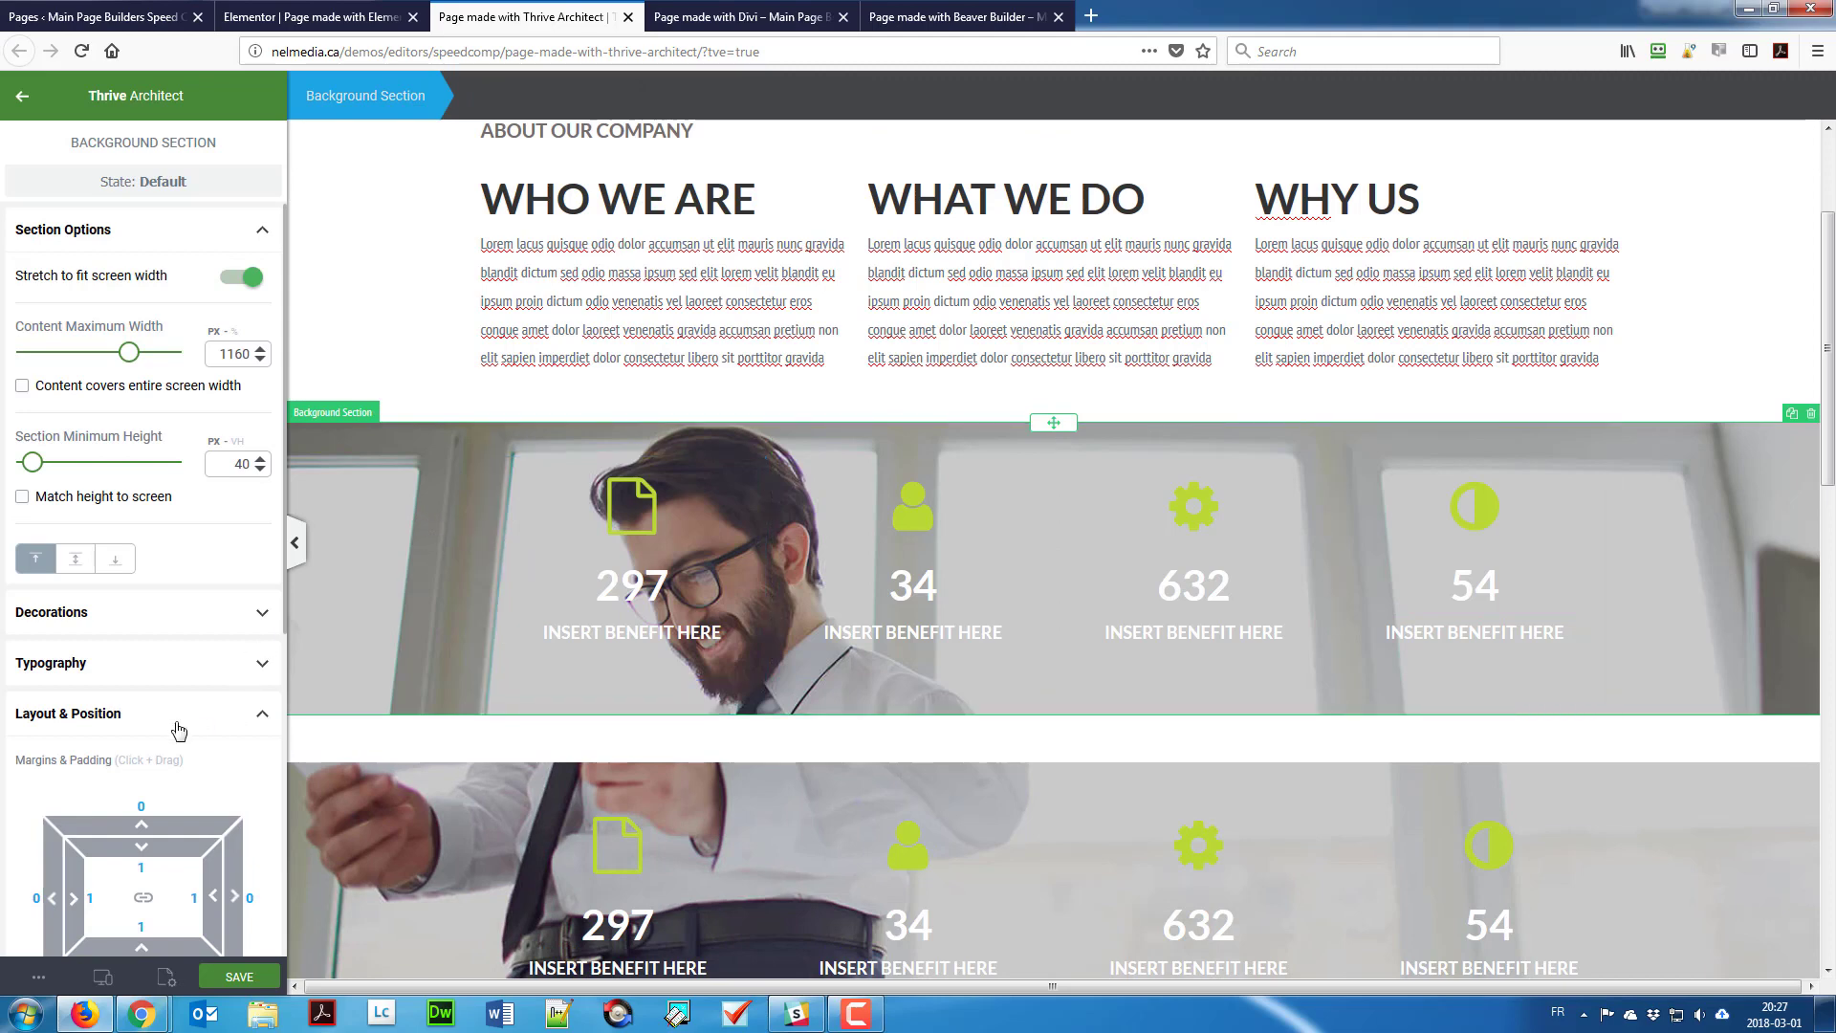
{"action": "scroll", "coordinate": [144, 535], "scroll_direction": "down", "scroll_amount": 5}
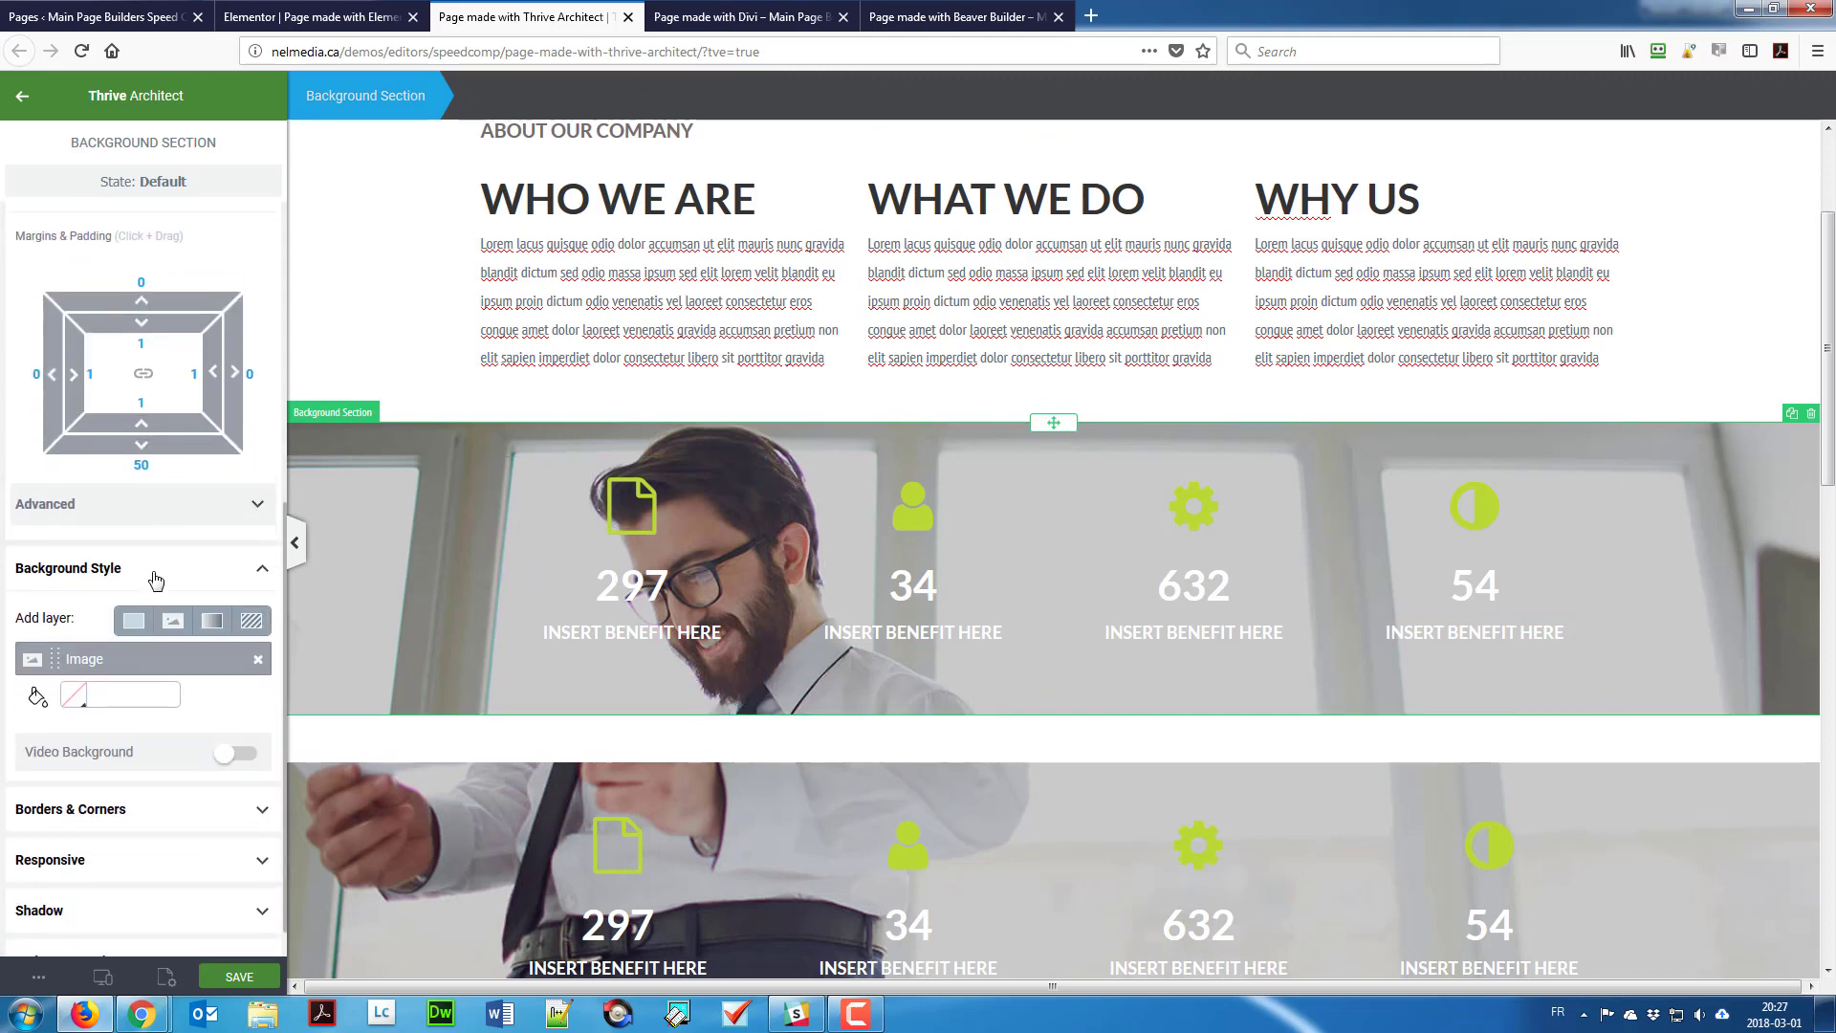
{"action": "scroll", "coordinate": [158, 564], "scroll_direction": "down", "scroll_amount": 1}
{"action": "left_click", "coordinate": [123, 624]}
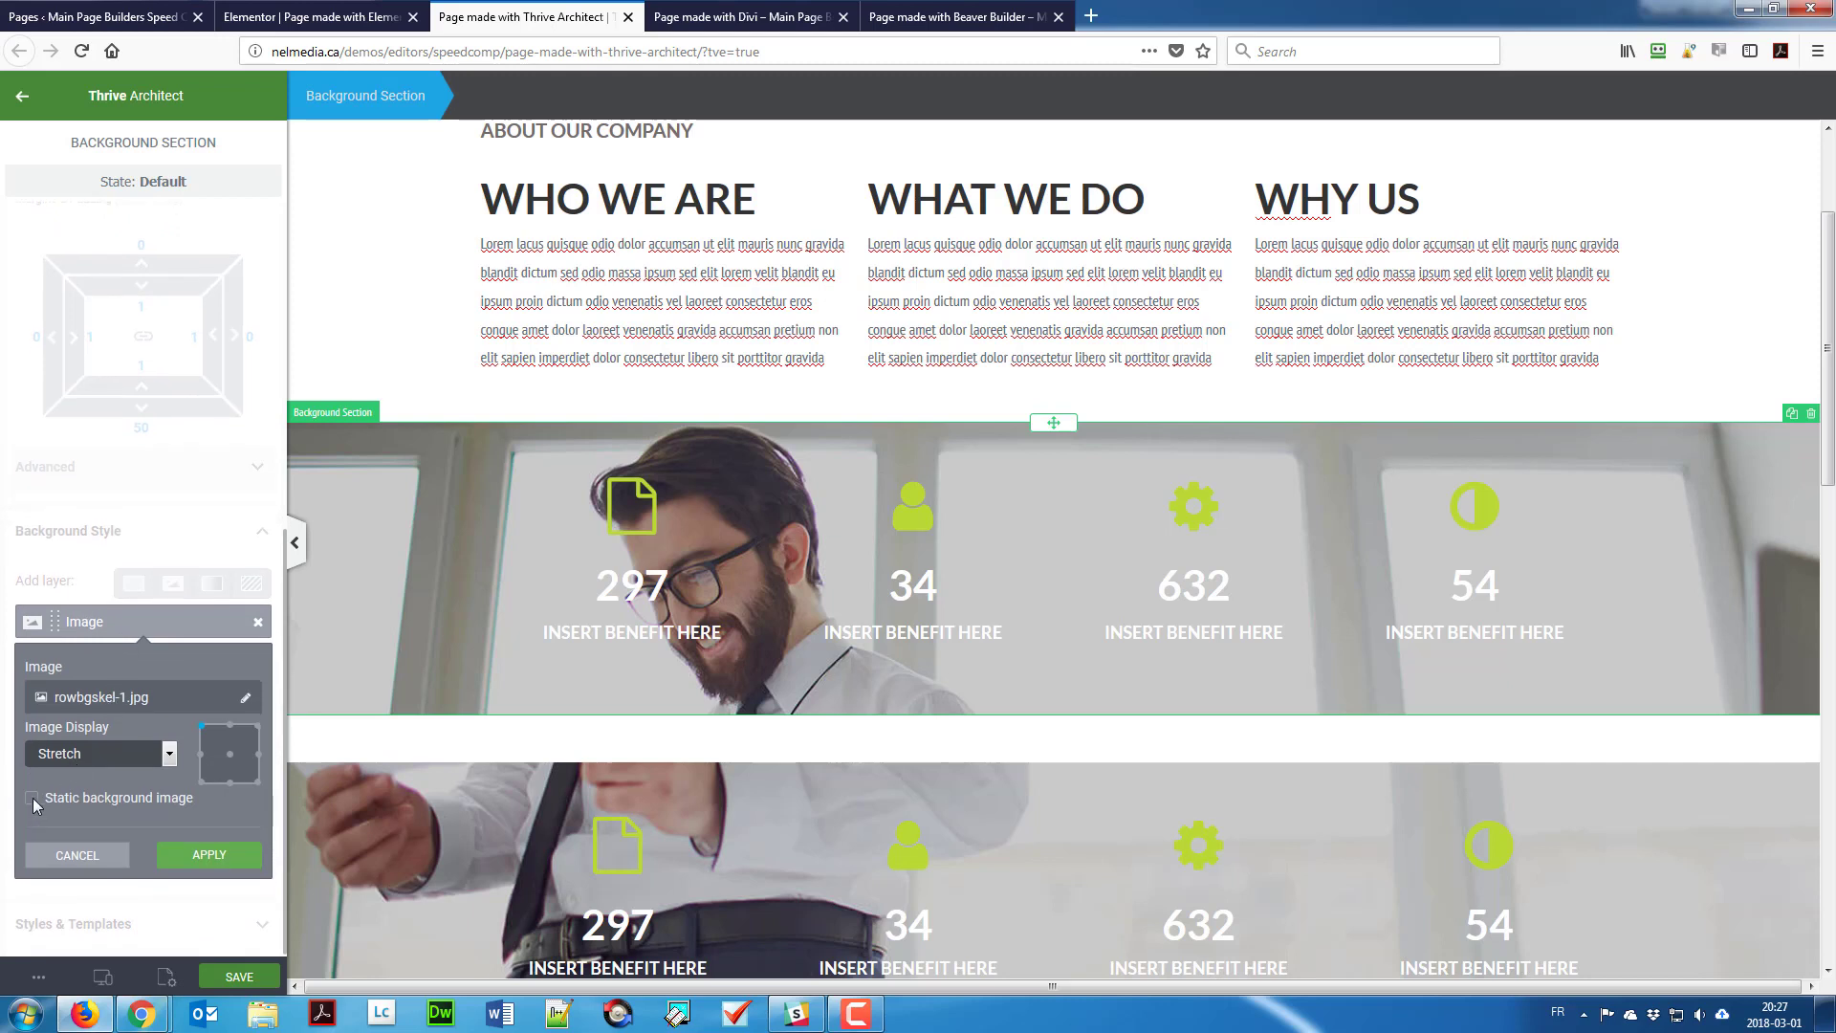
{"action": "left_click", "coordinate": [34, 799]}
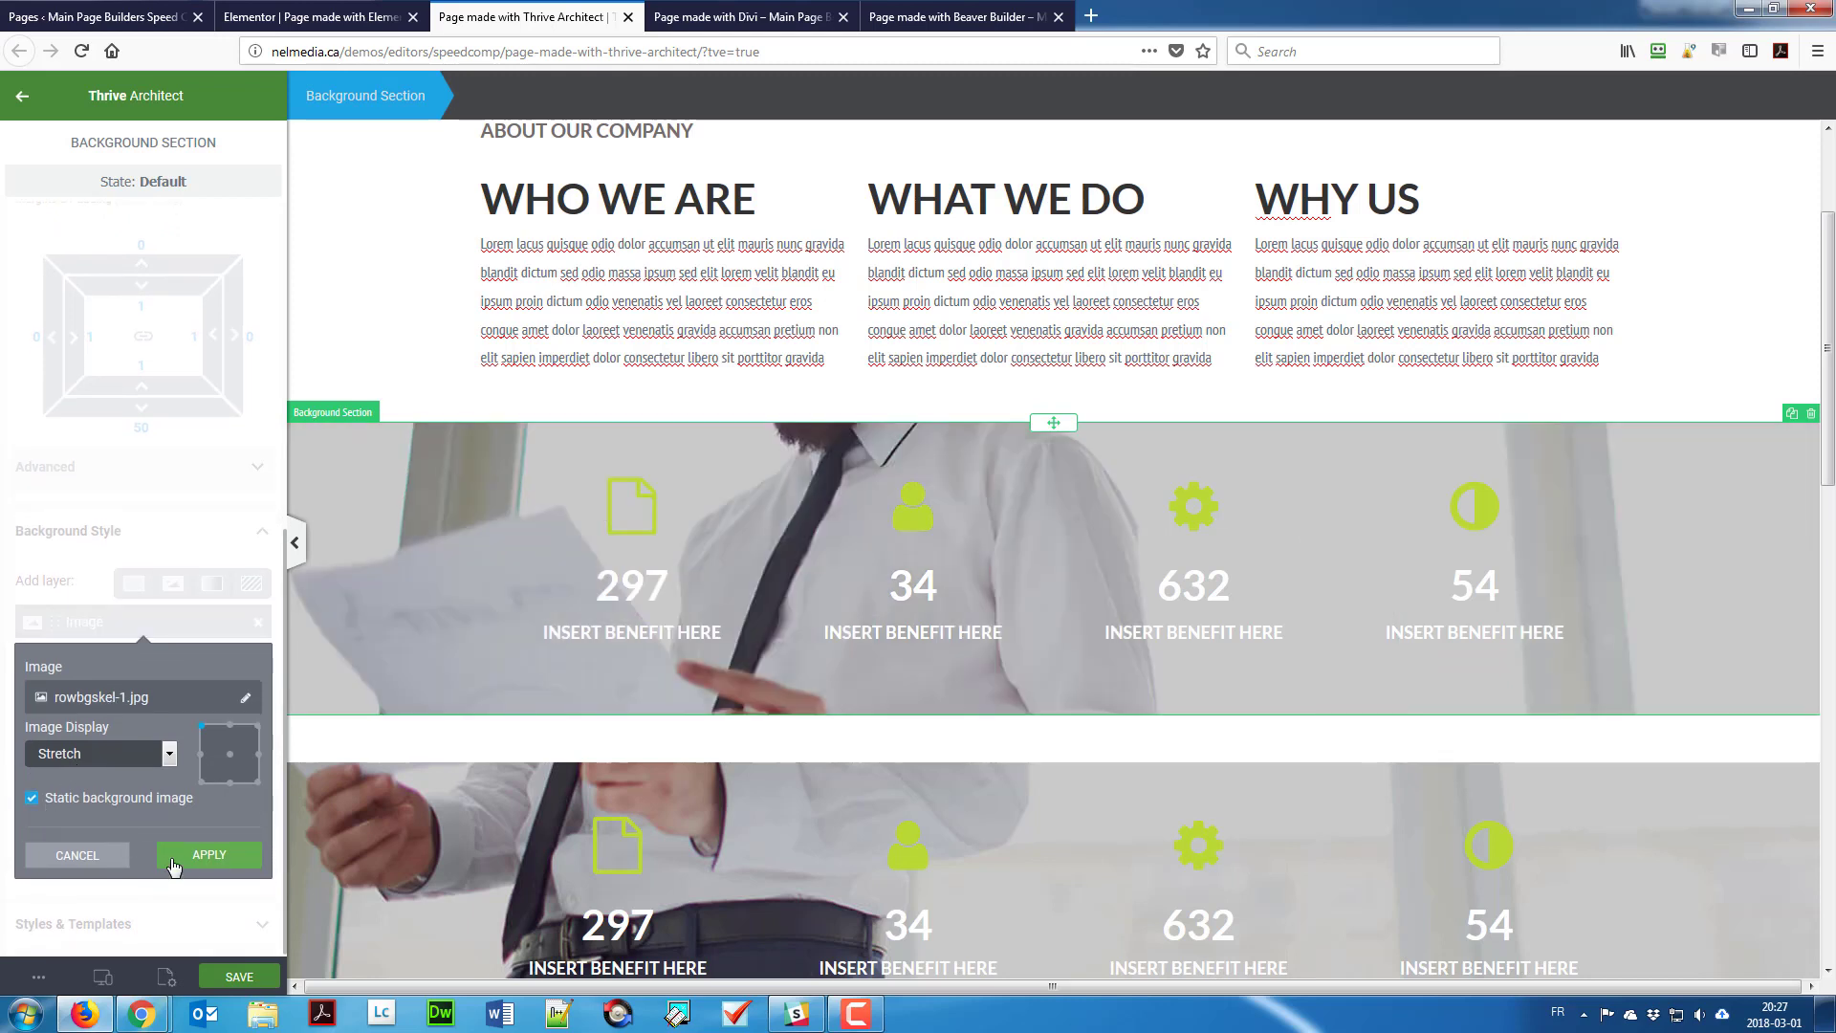
{"action": "left_click", "coordinate": [199, 856]}
Step: Compare the scrolling backgrounds of the two counter sections and delete the lower, original background section
{"action": "scroll", "coordinate": [675, 600], "scroll_direction": "up", "scroll_amount": 2}
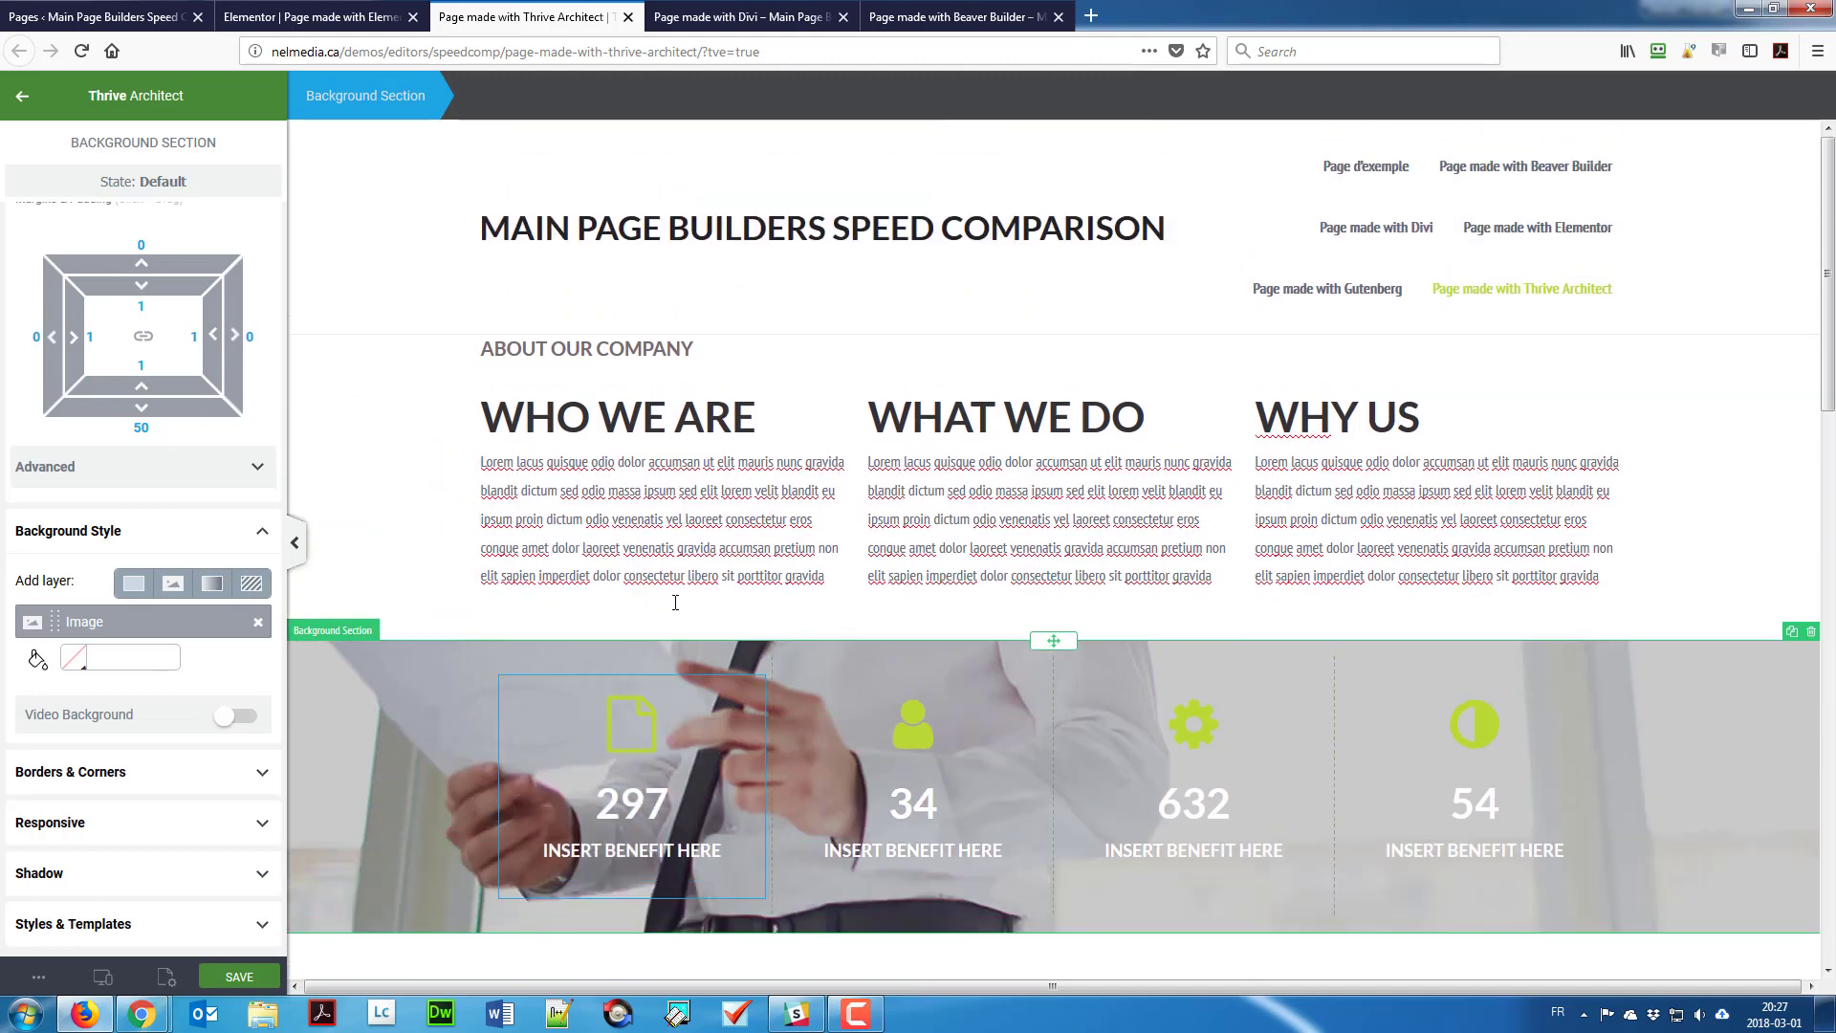
{"action": "scroll", "coordinate": [675, 603], "scroll_direction": "down", "scroll_amount": 6}
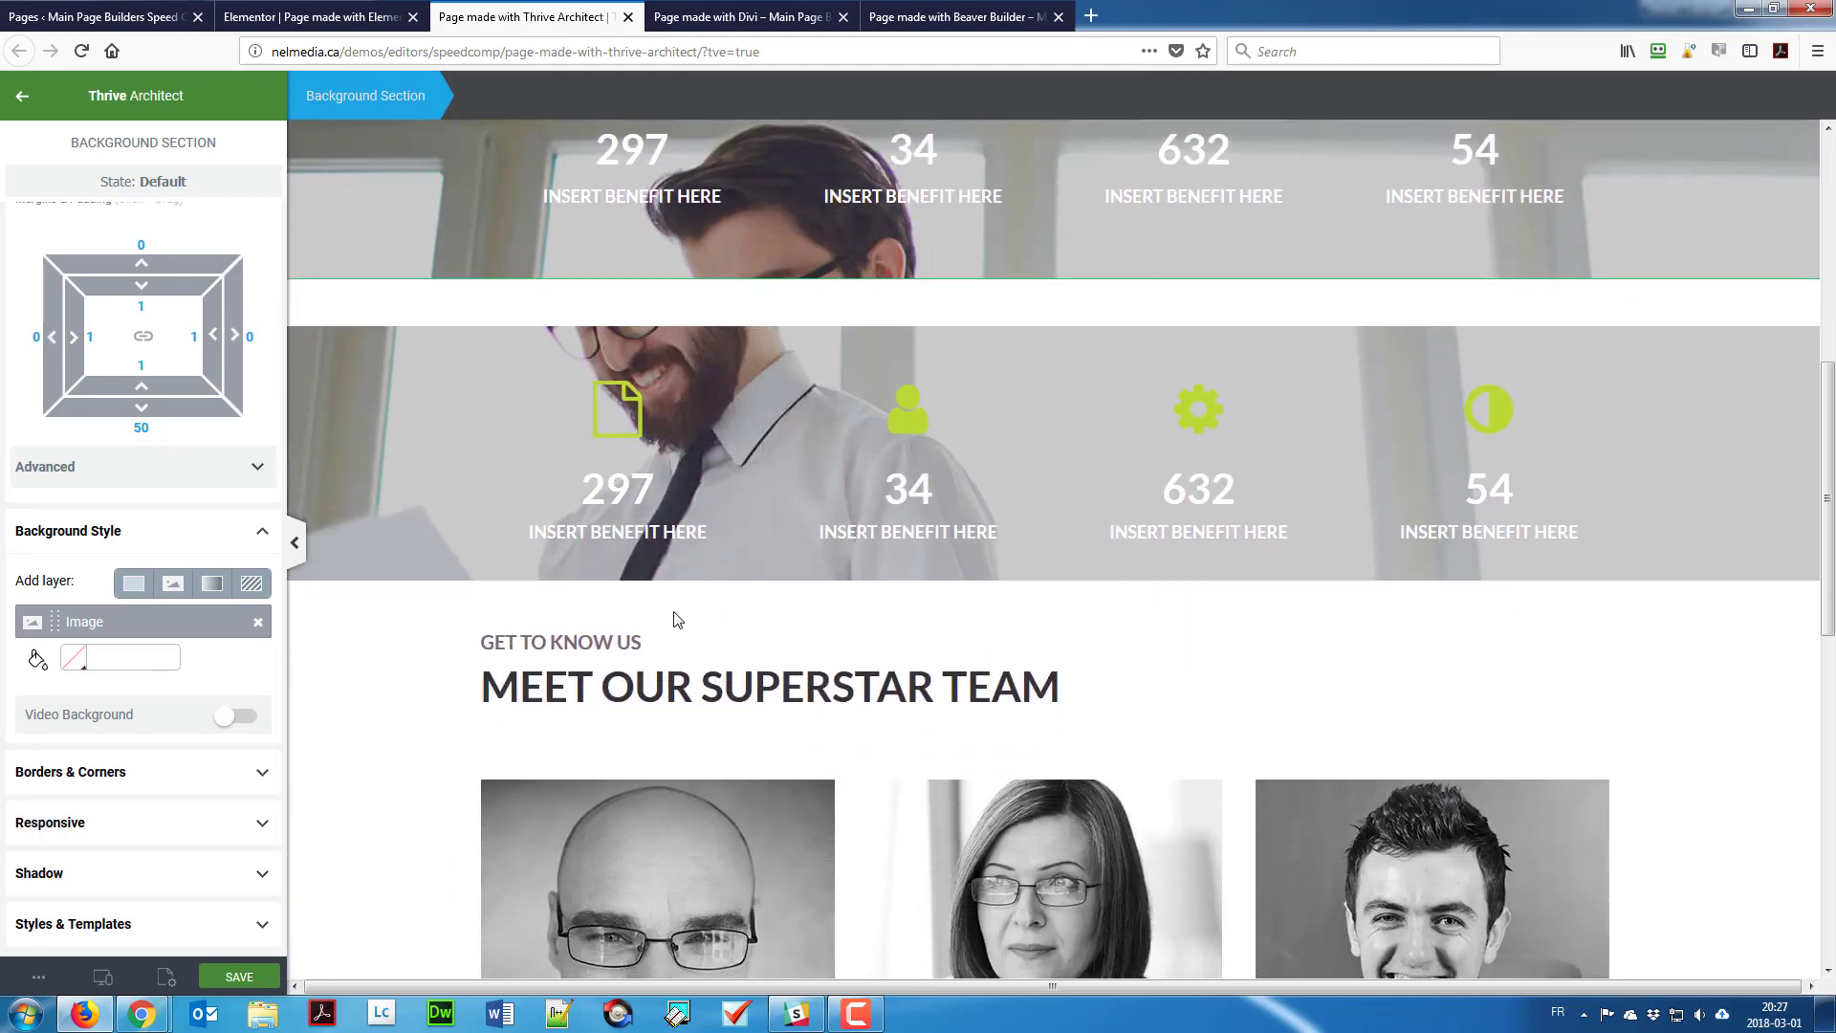
{"action": "scroll", "coordinate": [674, 611], "scroll_direction": "up", "scroll_amount": 6}
{"action": "scroll", "coordinate": [673, 617], "scroll_direction": "down", "scroll_amount": 5}
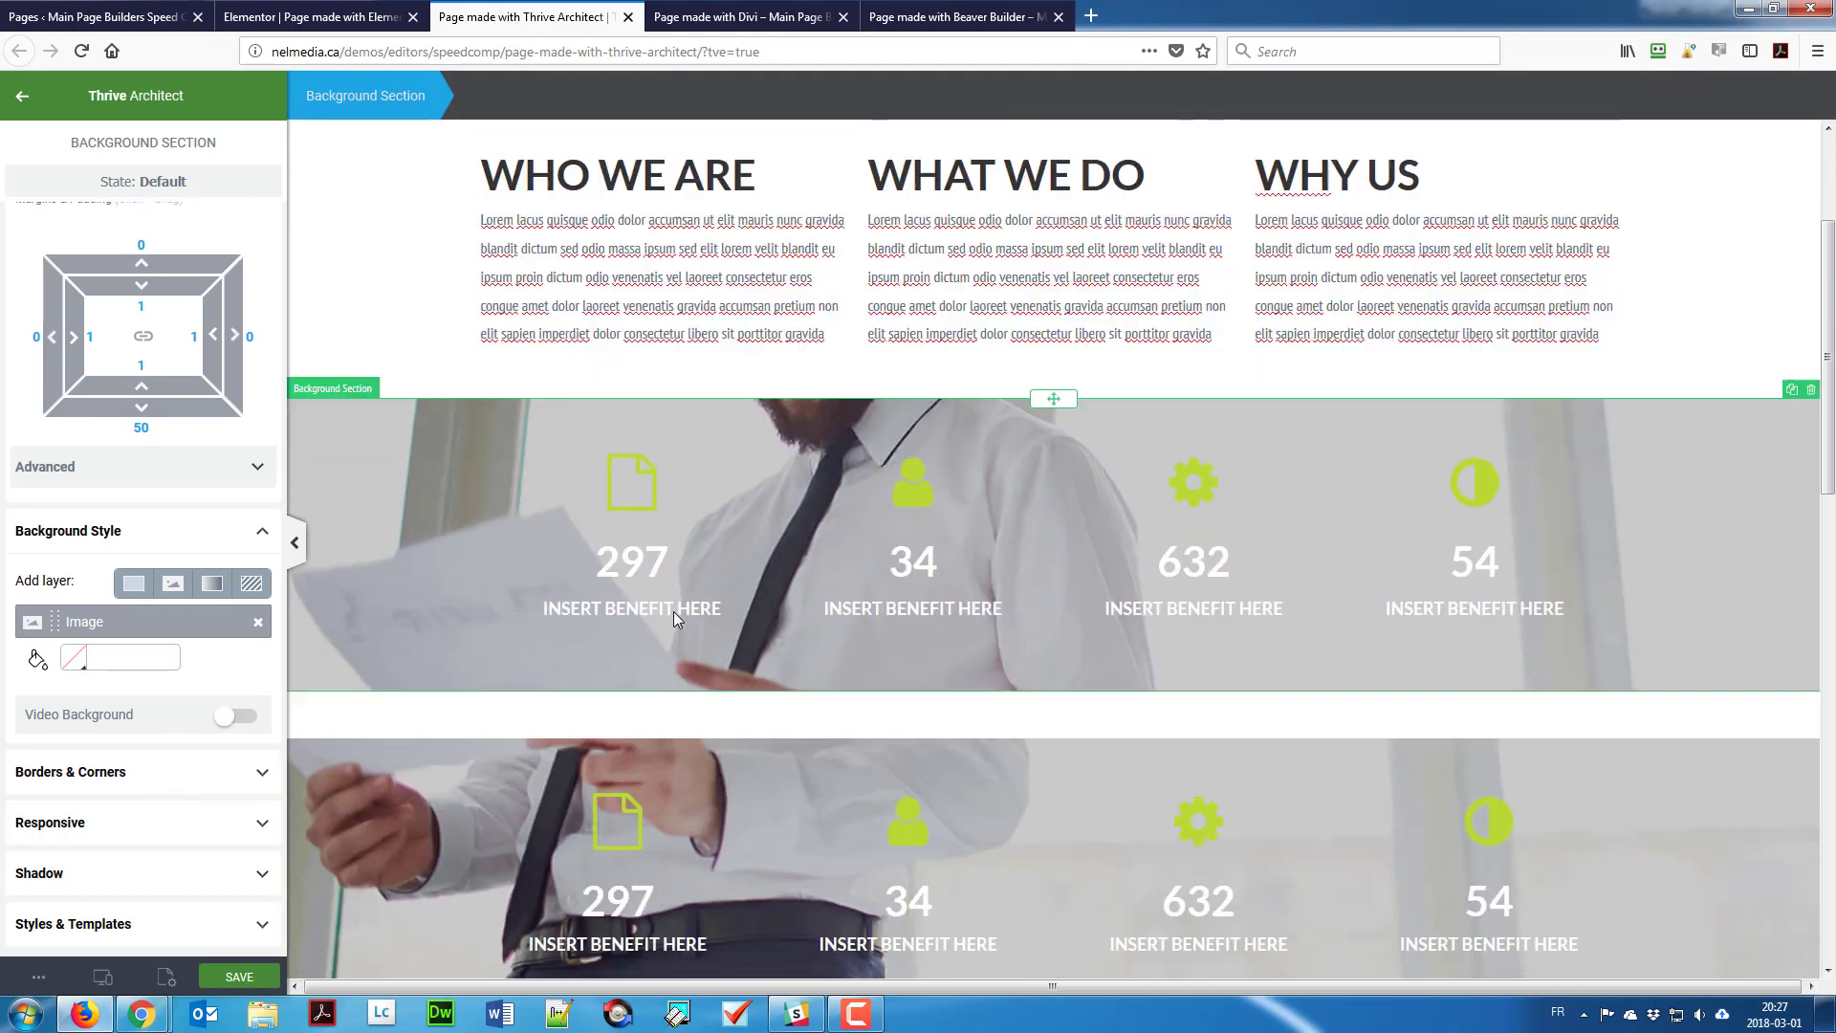
{"action": "scroll", "coordinate": [674, 614], "scroll_direction": "up", "scroll_amount": 2}
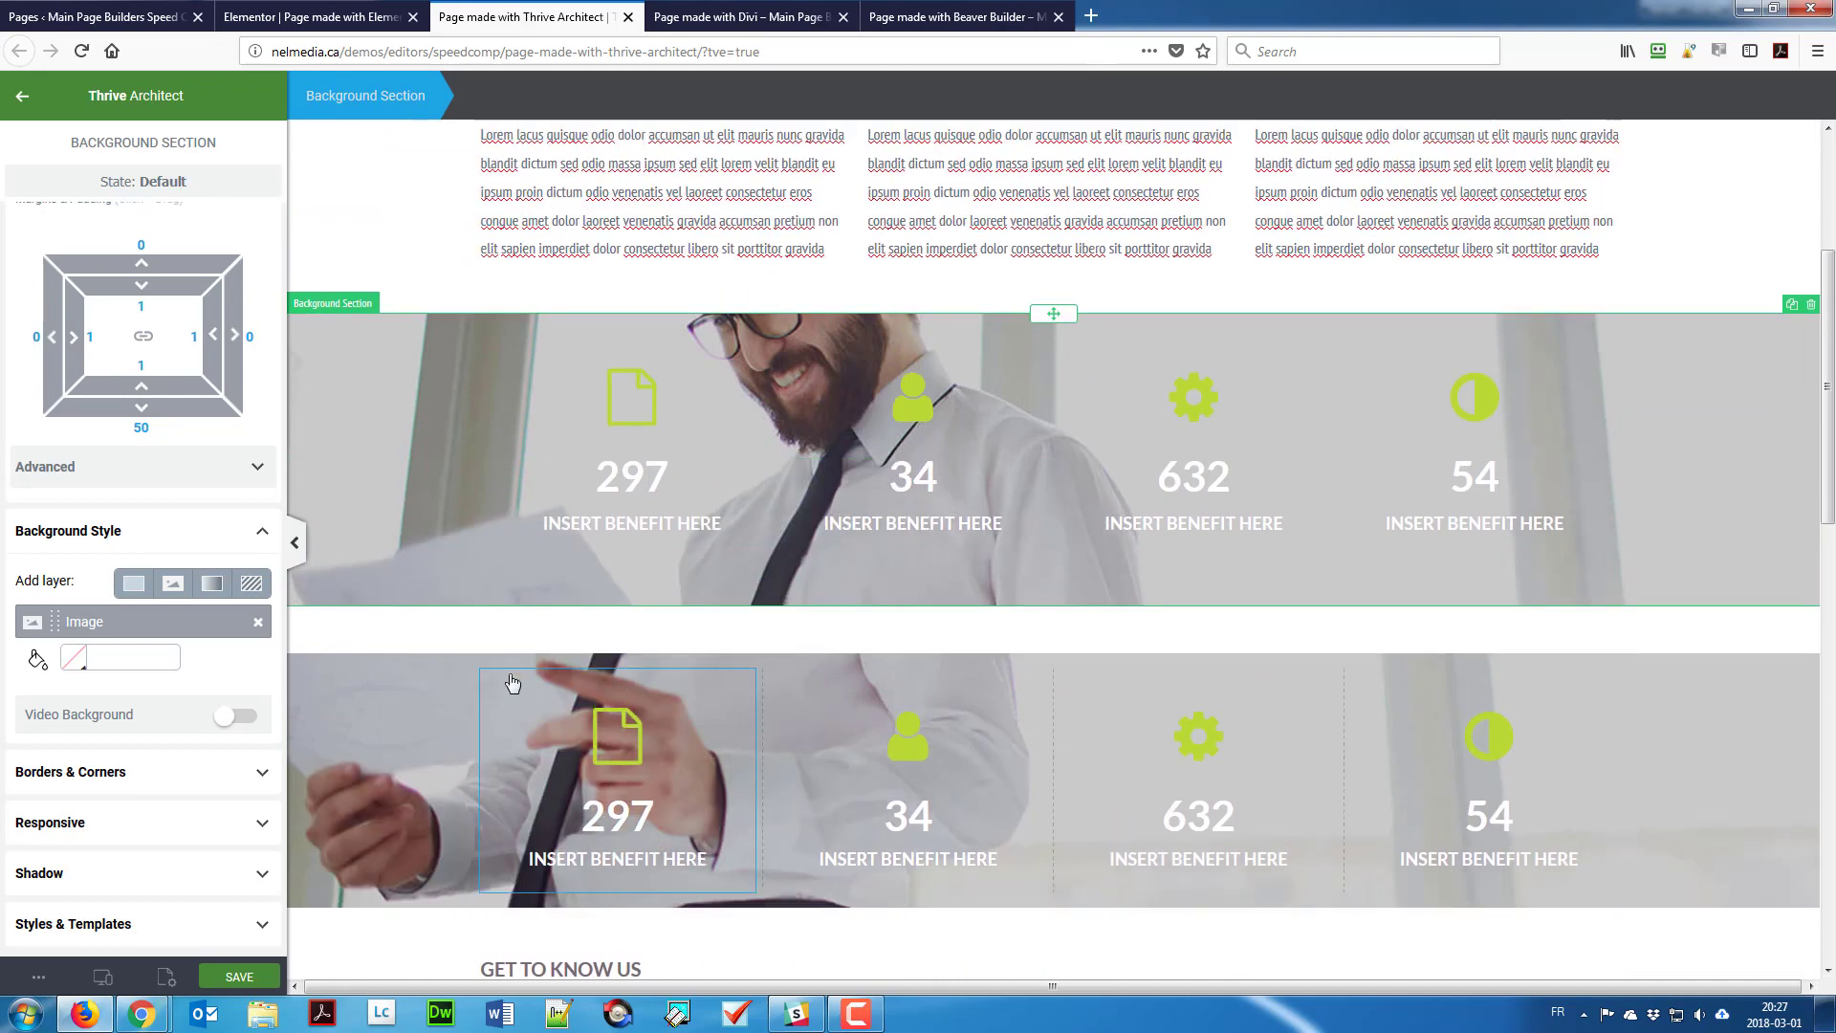
{"action": "left_click", "coordinate": [421, 688]}
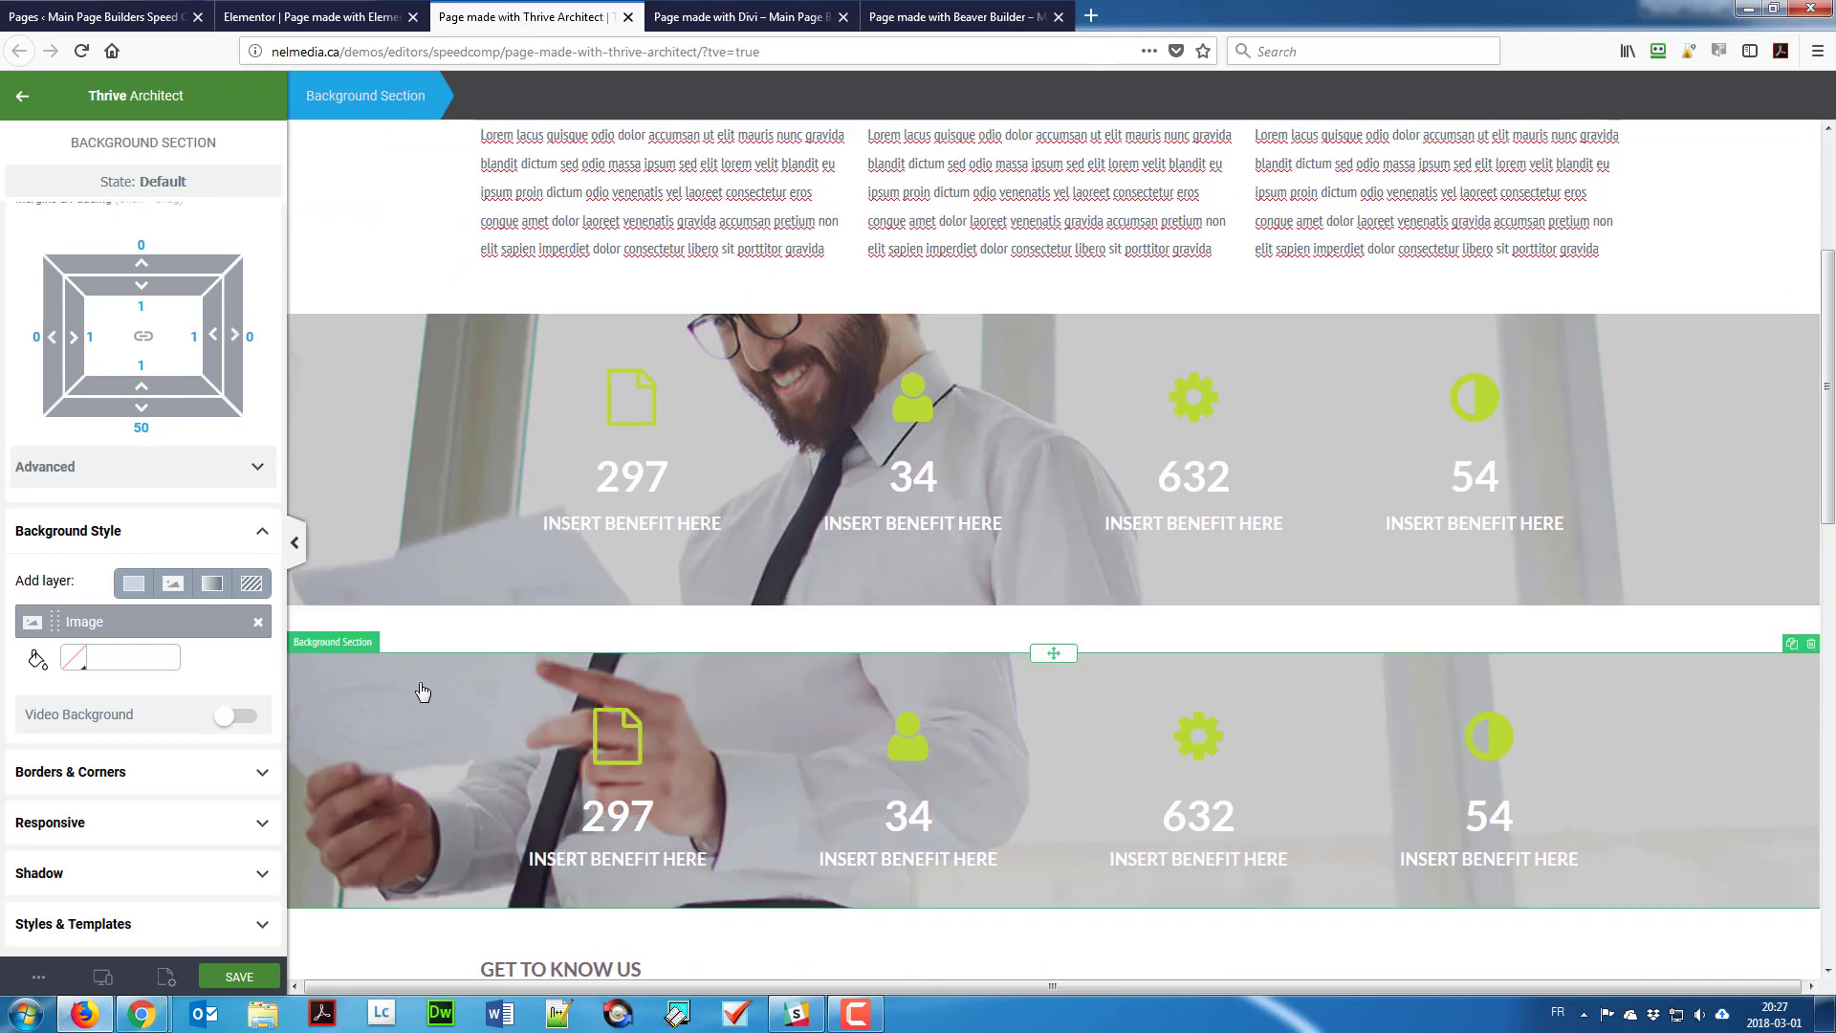
{"action": "left_click", "coordinate": [1811, 644]}
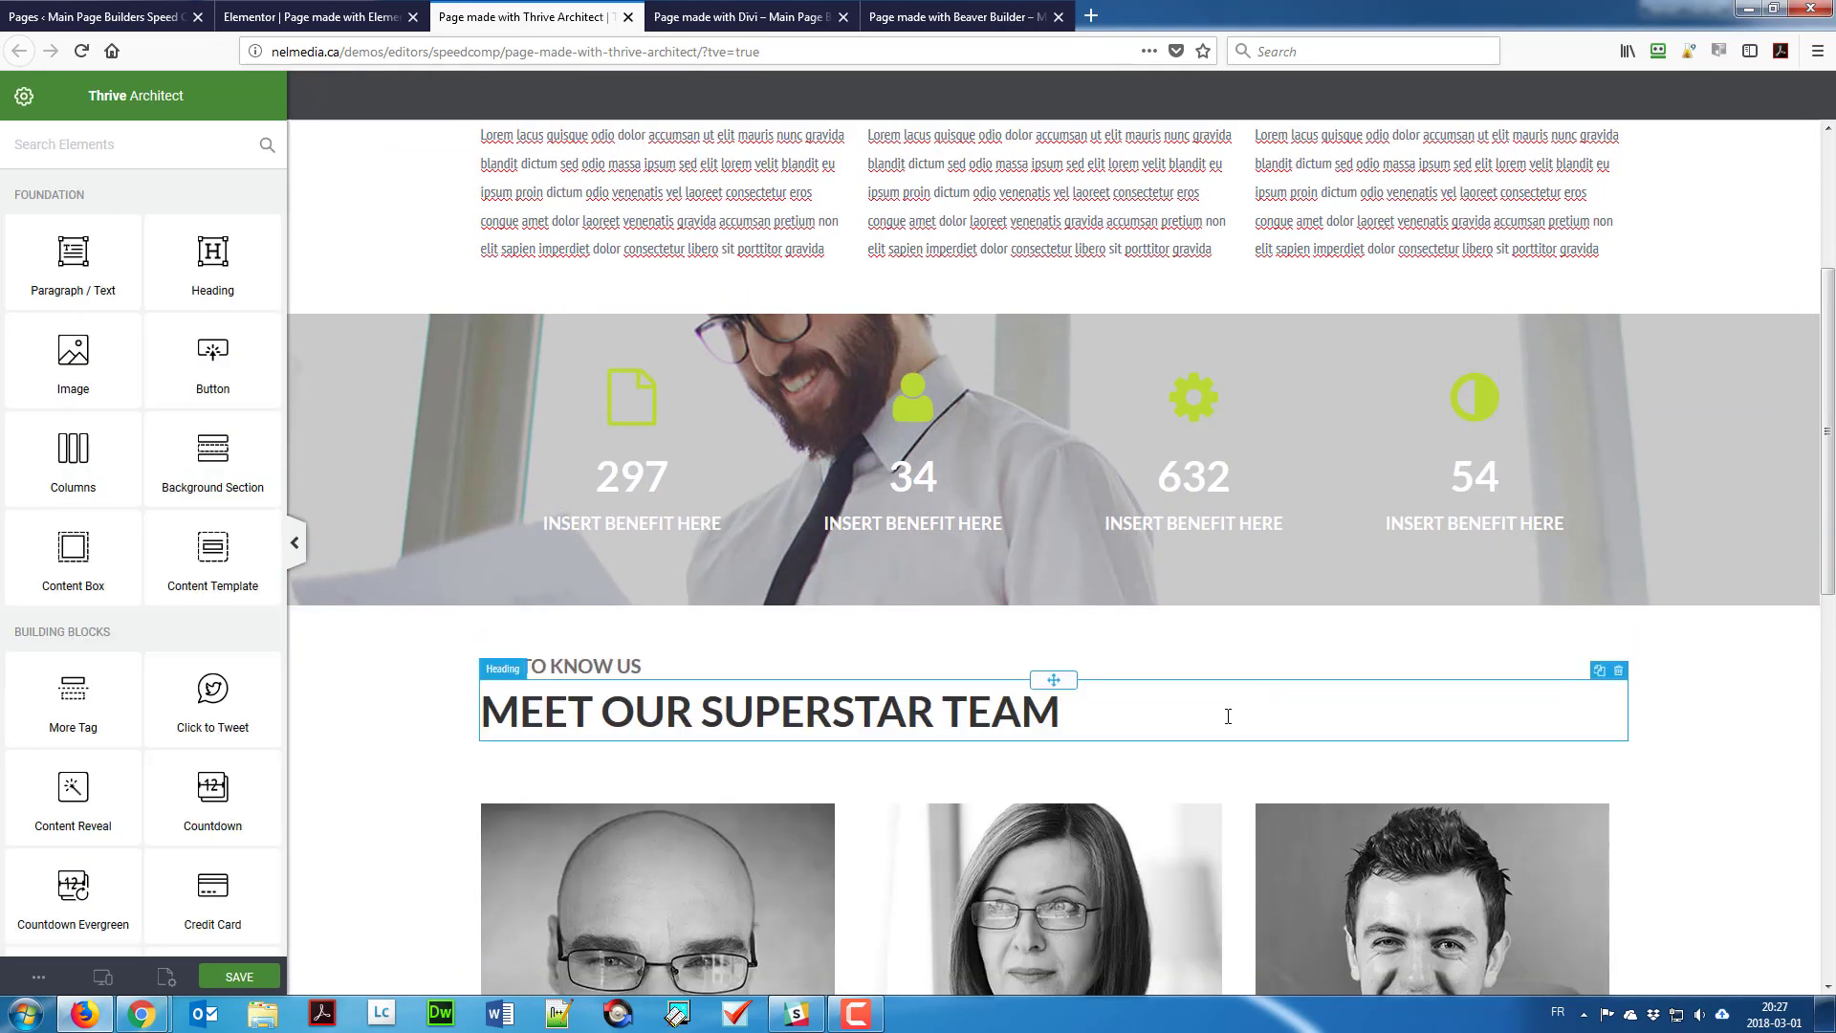
Step: Review the remaining counter section above the team heading and save the page
{"action": "scroll", "coordinate": [1221, 714], "scroll_direction": "up", "scroll_amount": 4}
{"action": "scroll", "coordinate": [679, 842], "scroll_direction": "down", "scroll_amount": 4}
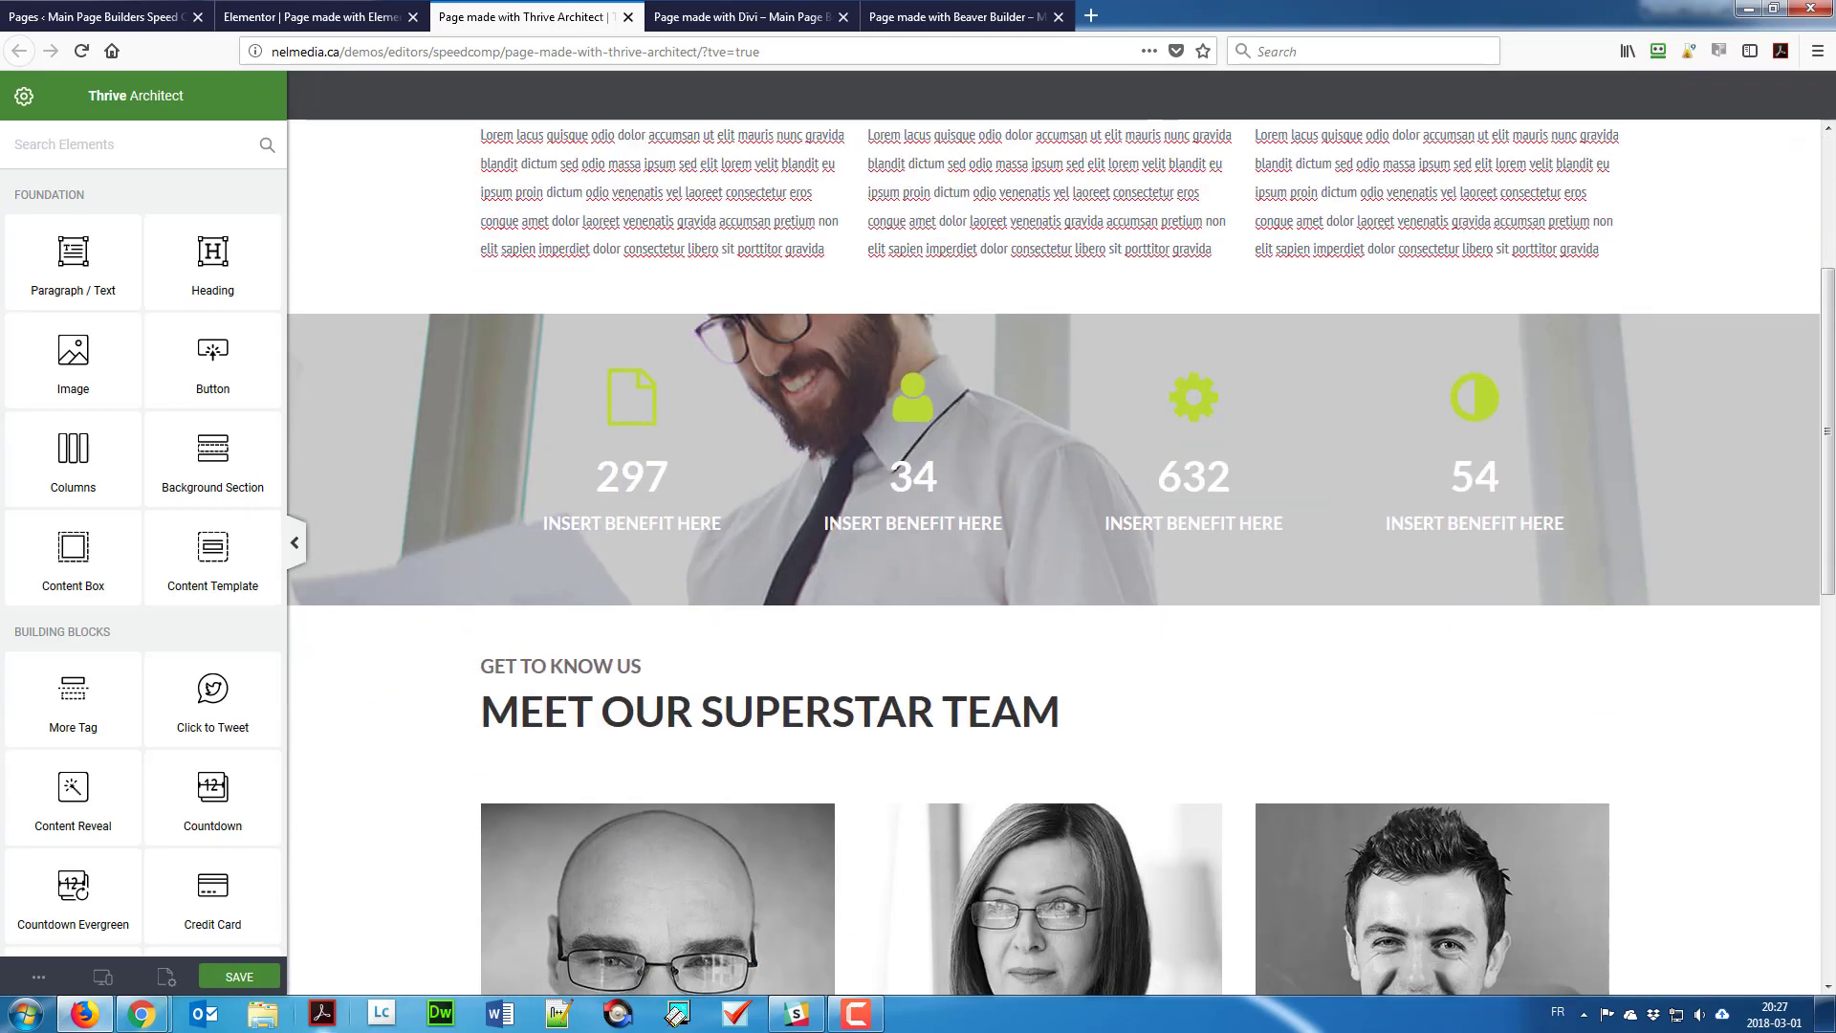
{"action": "left_click", "coordinate": [239, 976]}
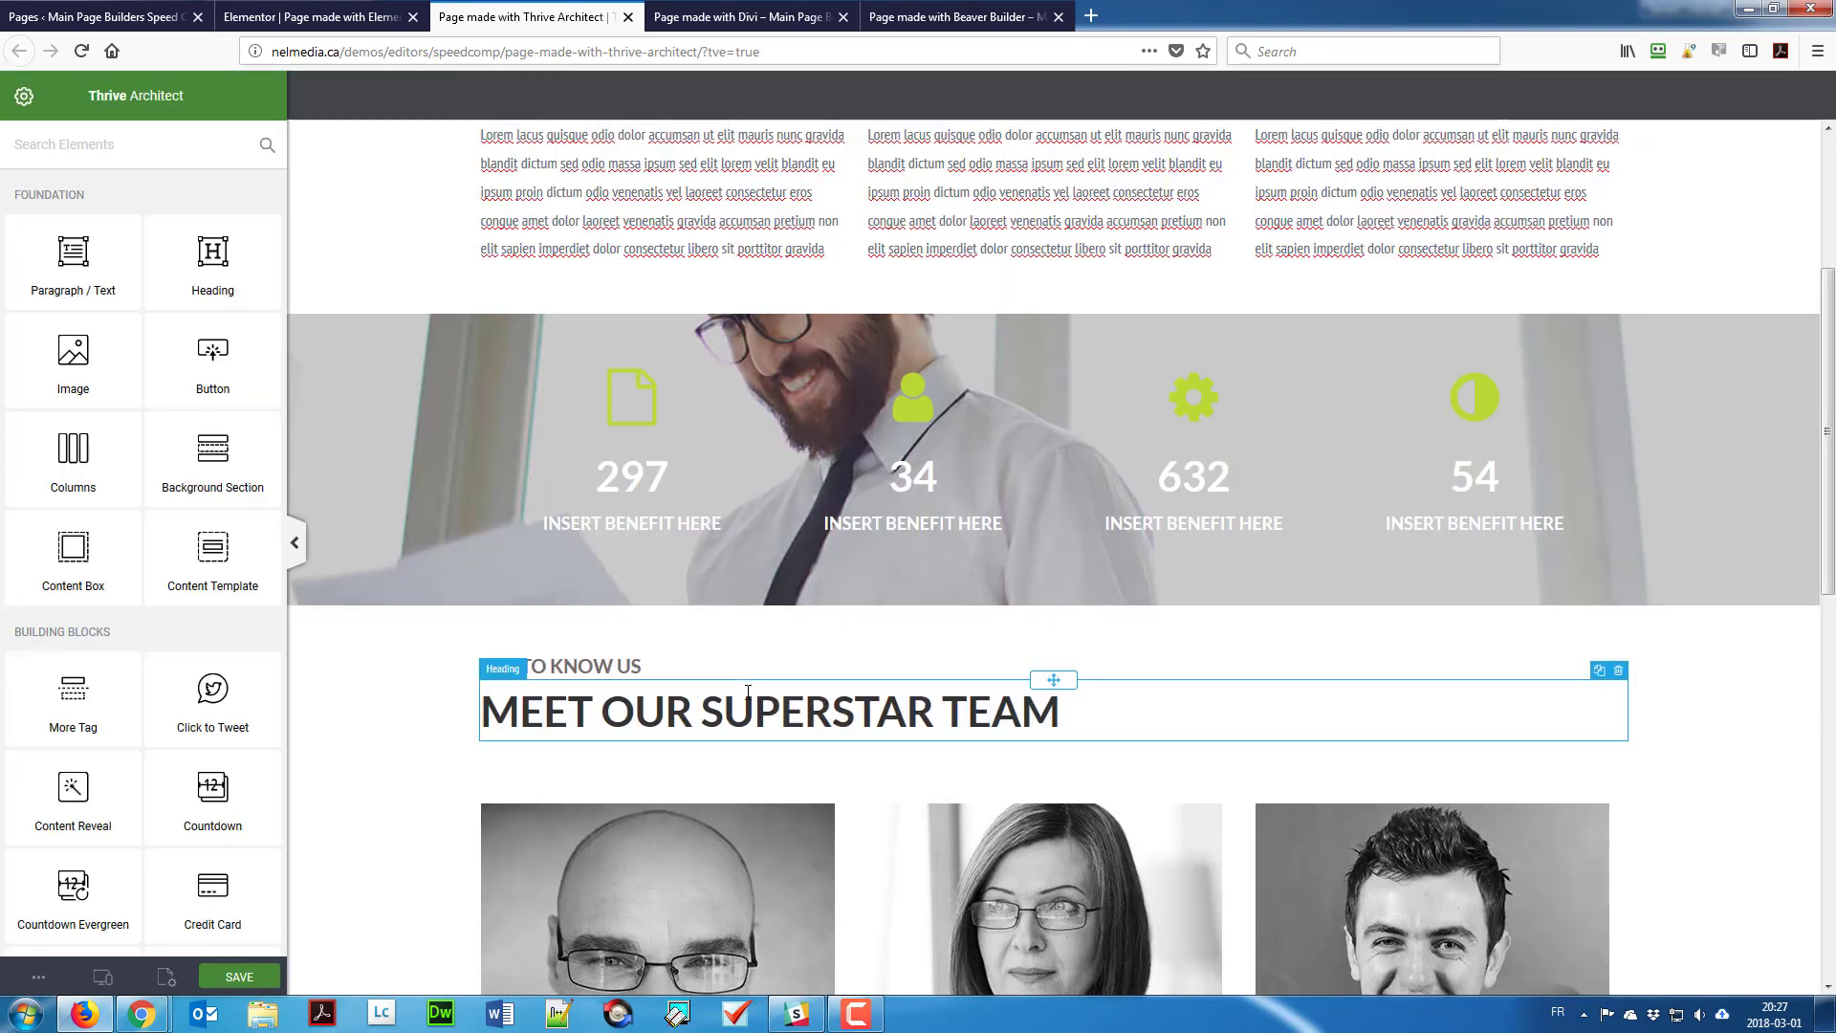
Step: Switch to the Divi page and insert a regular section with a four-column row directly above the existing counter section
{"action": "left_click", "coordinate": [738, 16]}
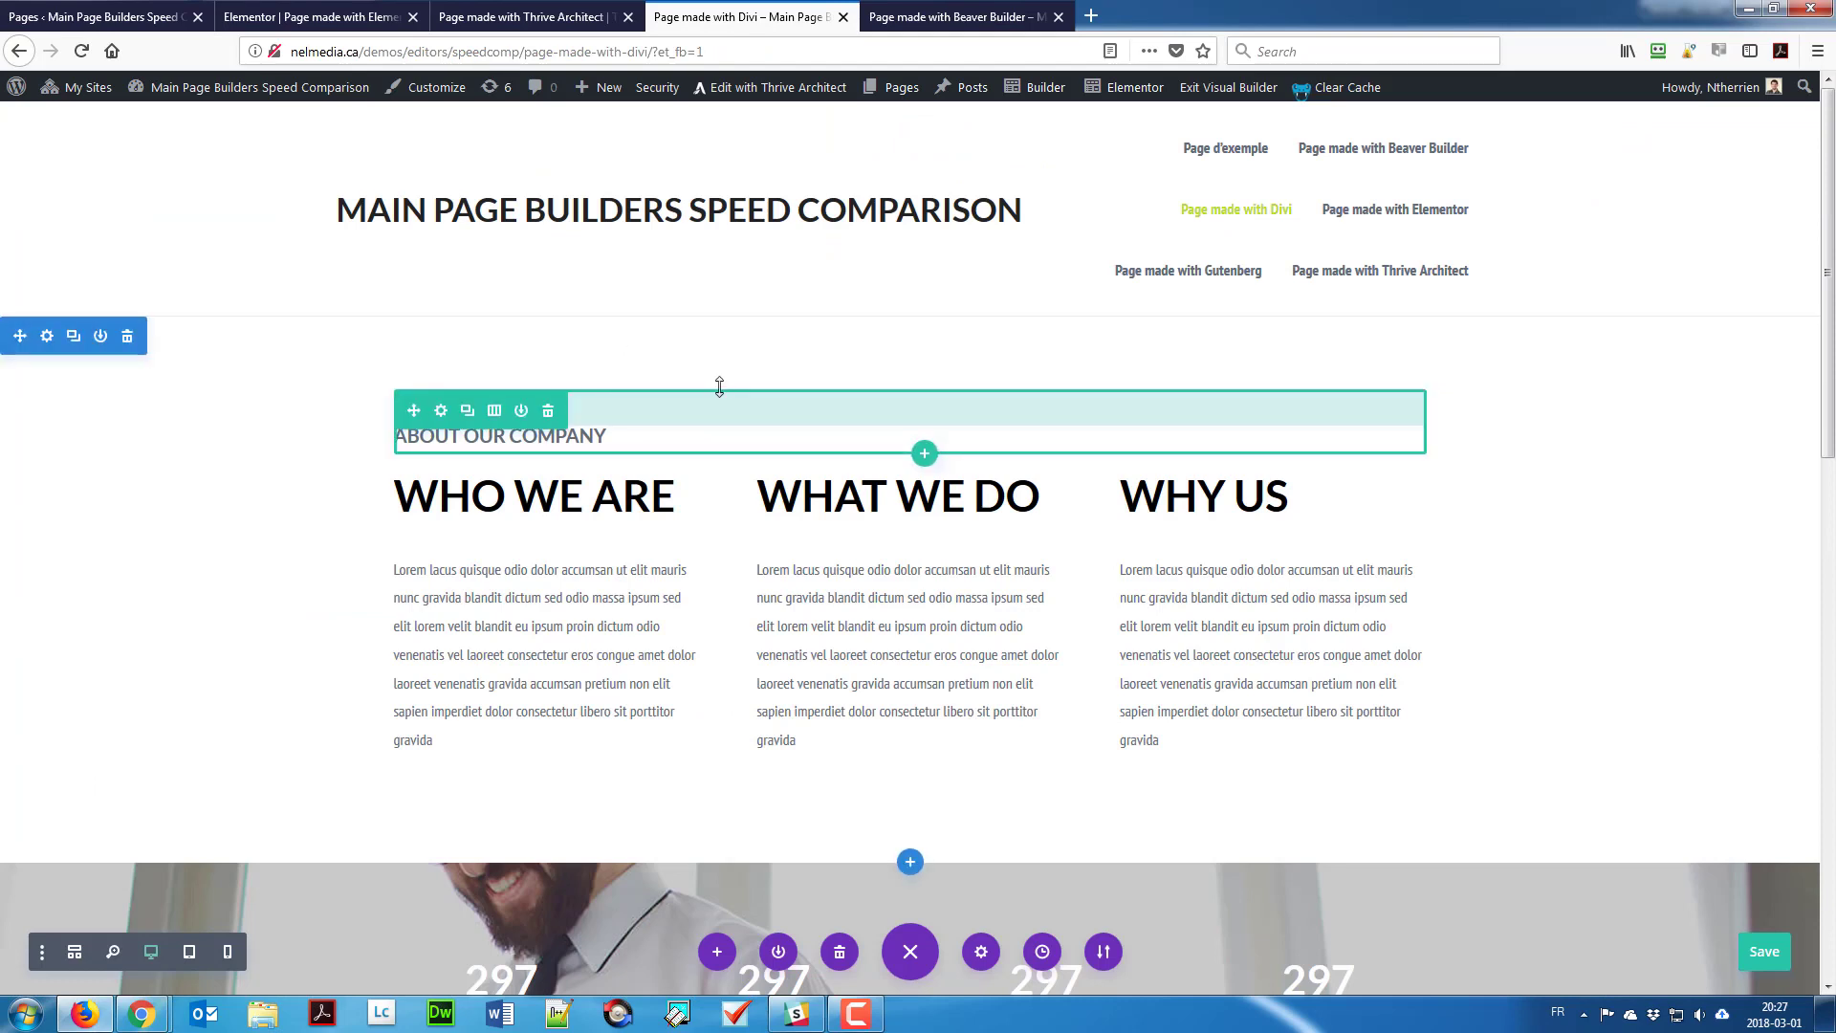
{"action": "scroll", "coordinate": [719, 385], "scroll_direction": "down", "scroll_amount": 4}
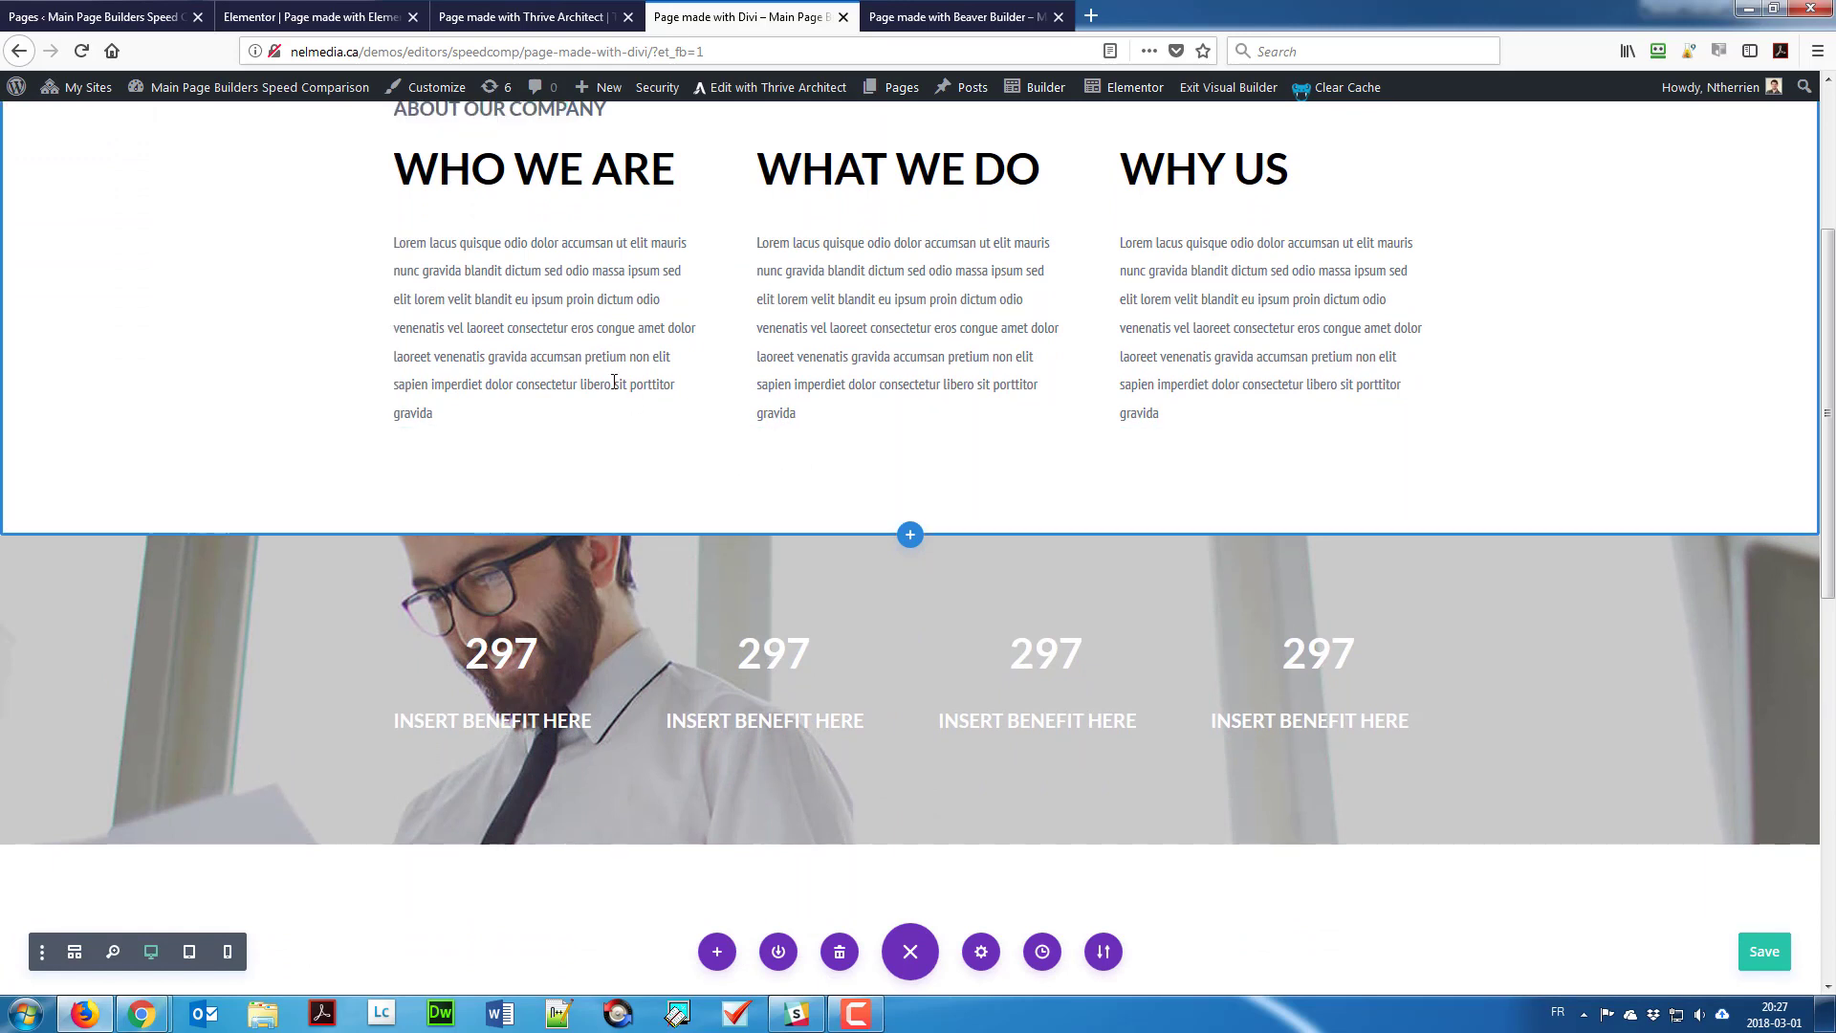
{"action": "left_click", "coordinate": [910, 534]}
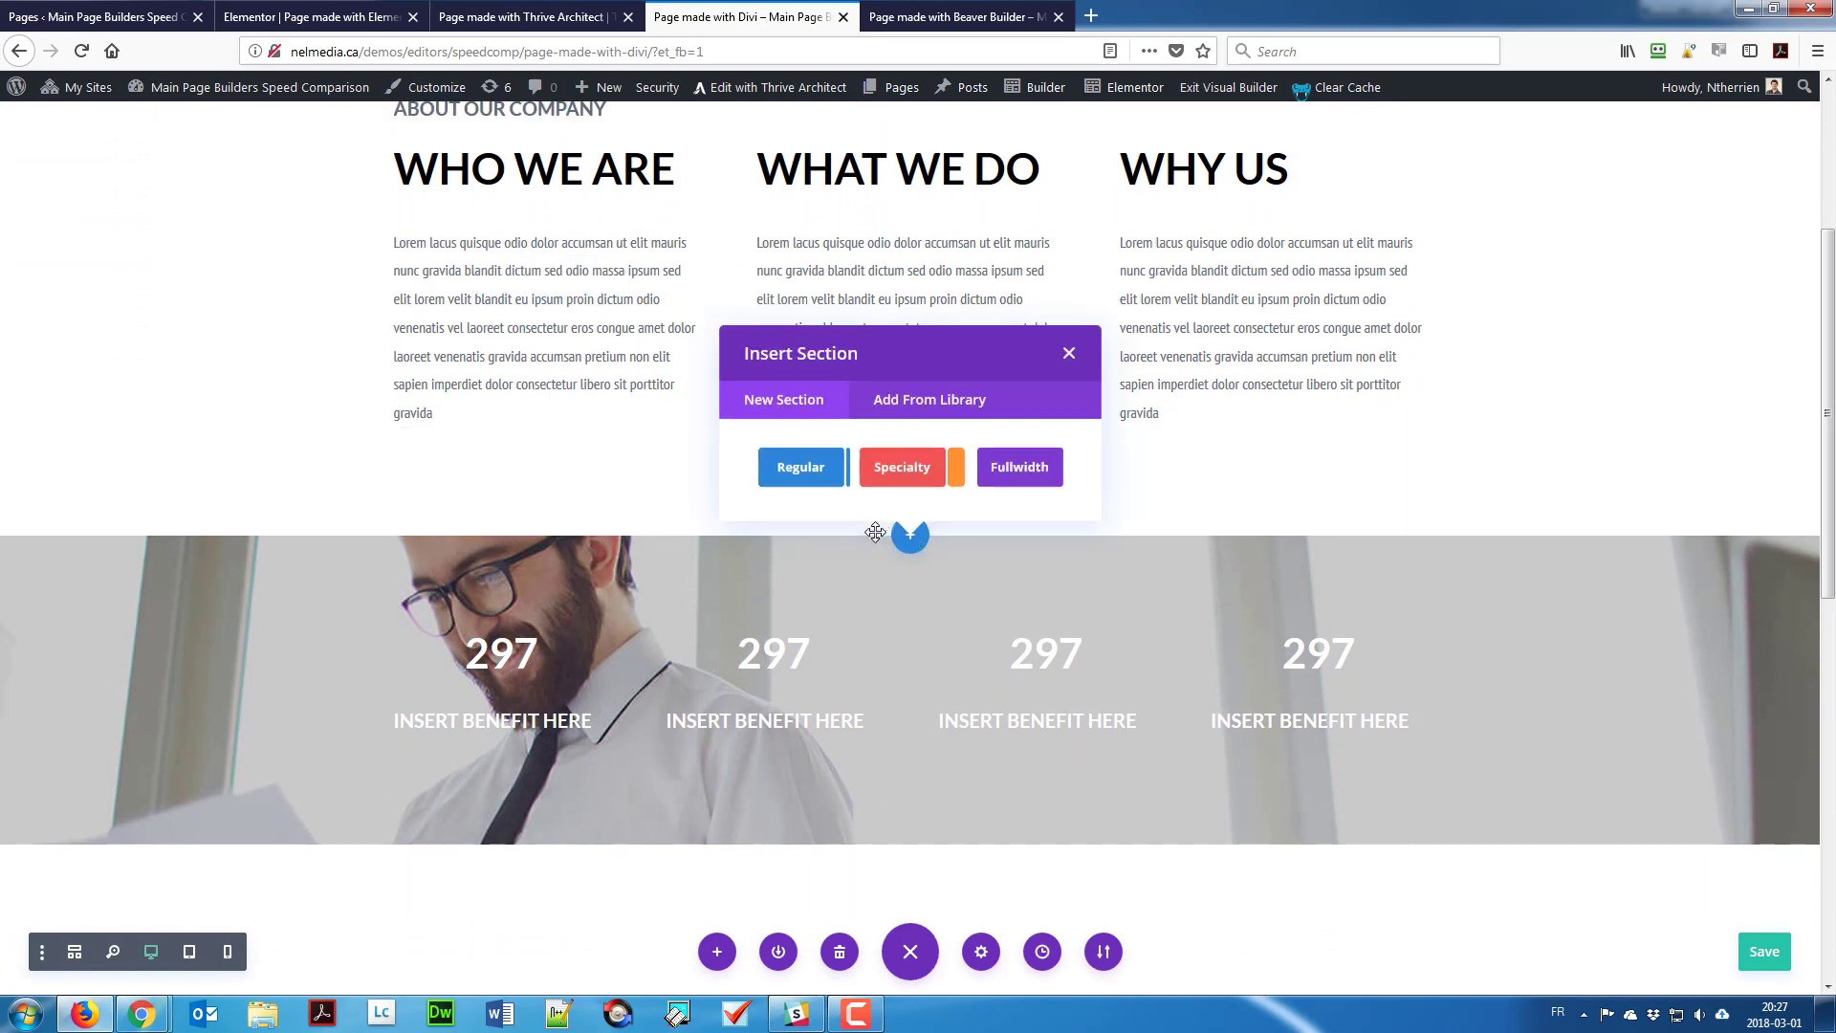
{"action": "left_click", "coordinate": [803, 475]}
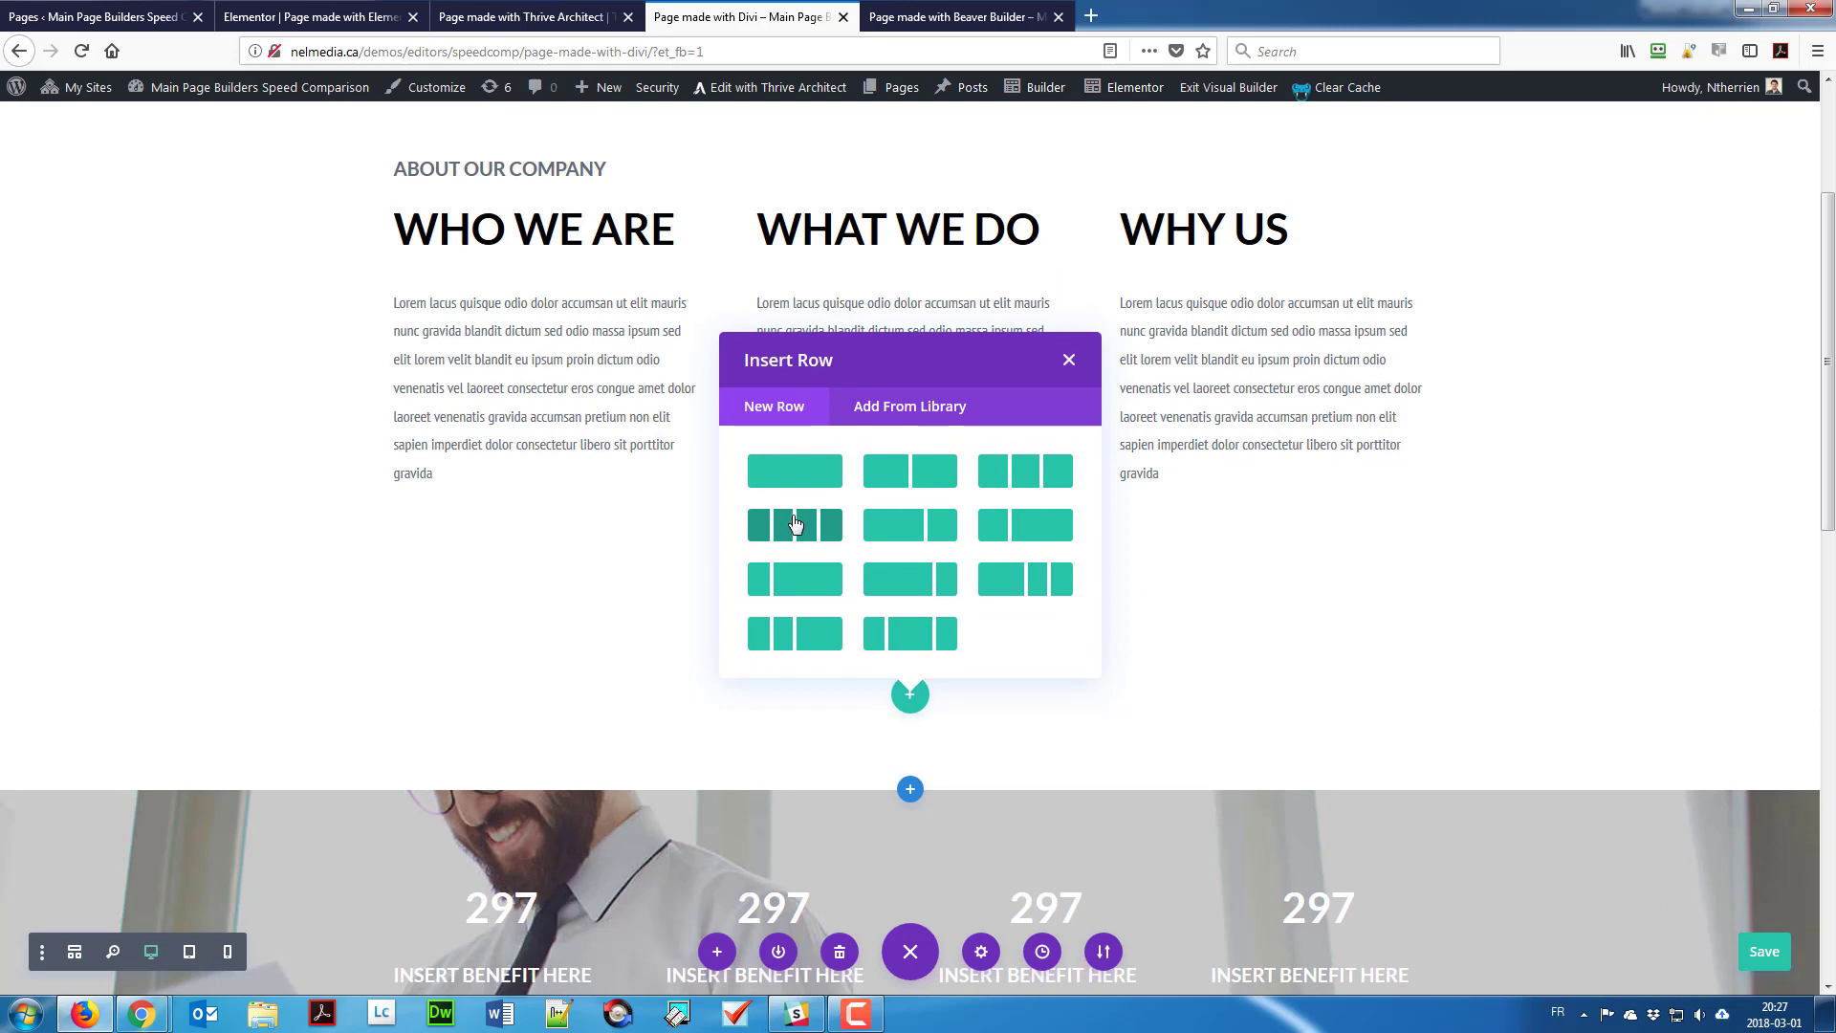
{"action": "left_click", "coordinate": [802, 526]}
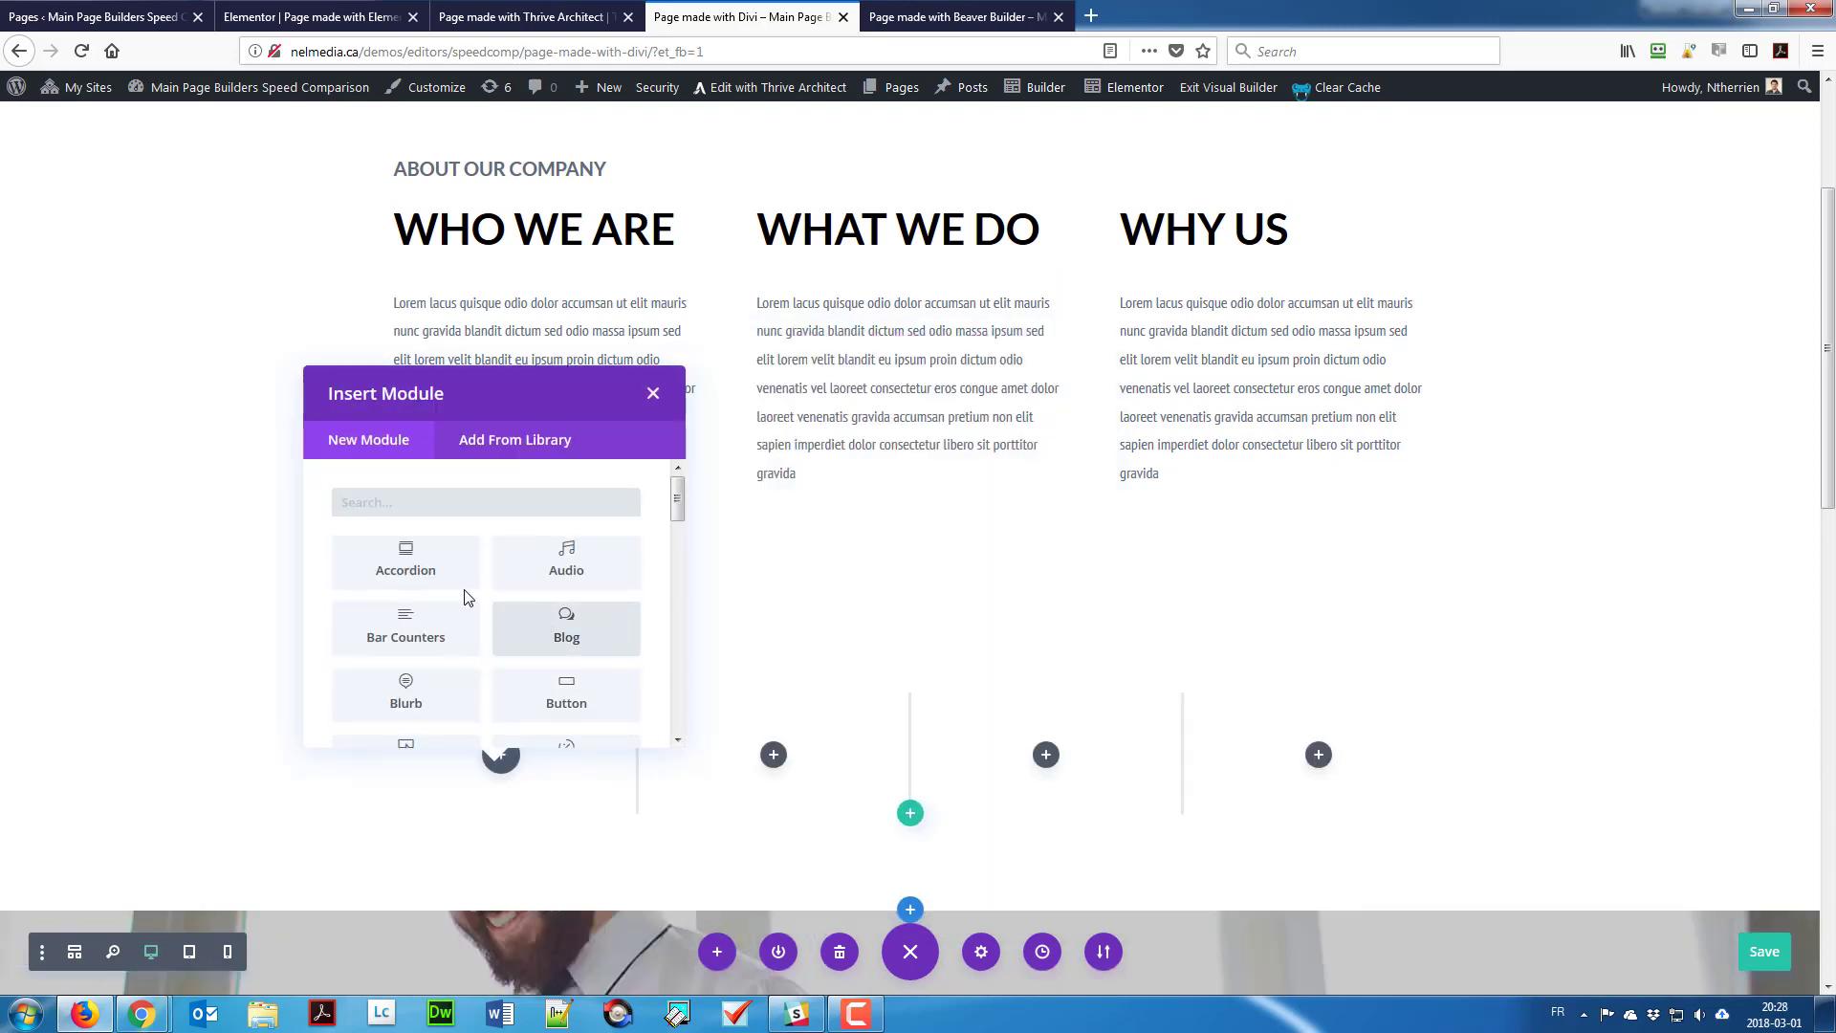
{"action": "left_click", "coordinate": [796, 857]}
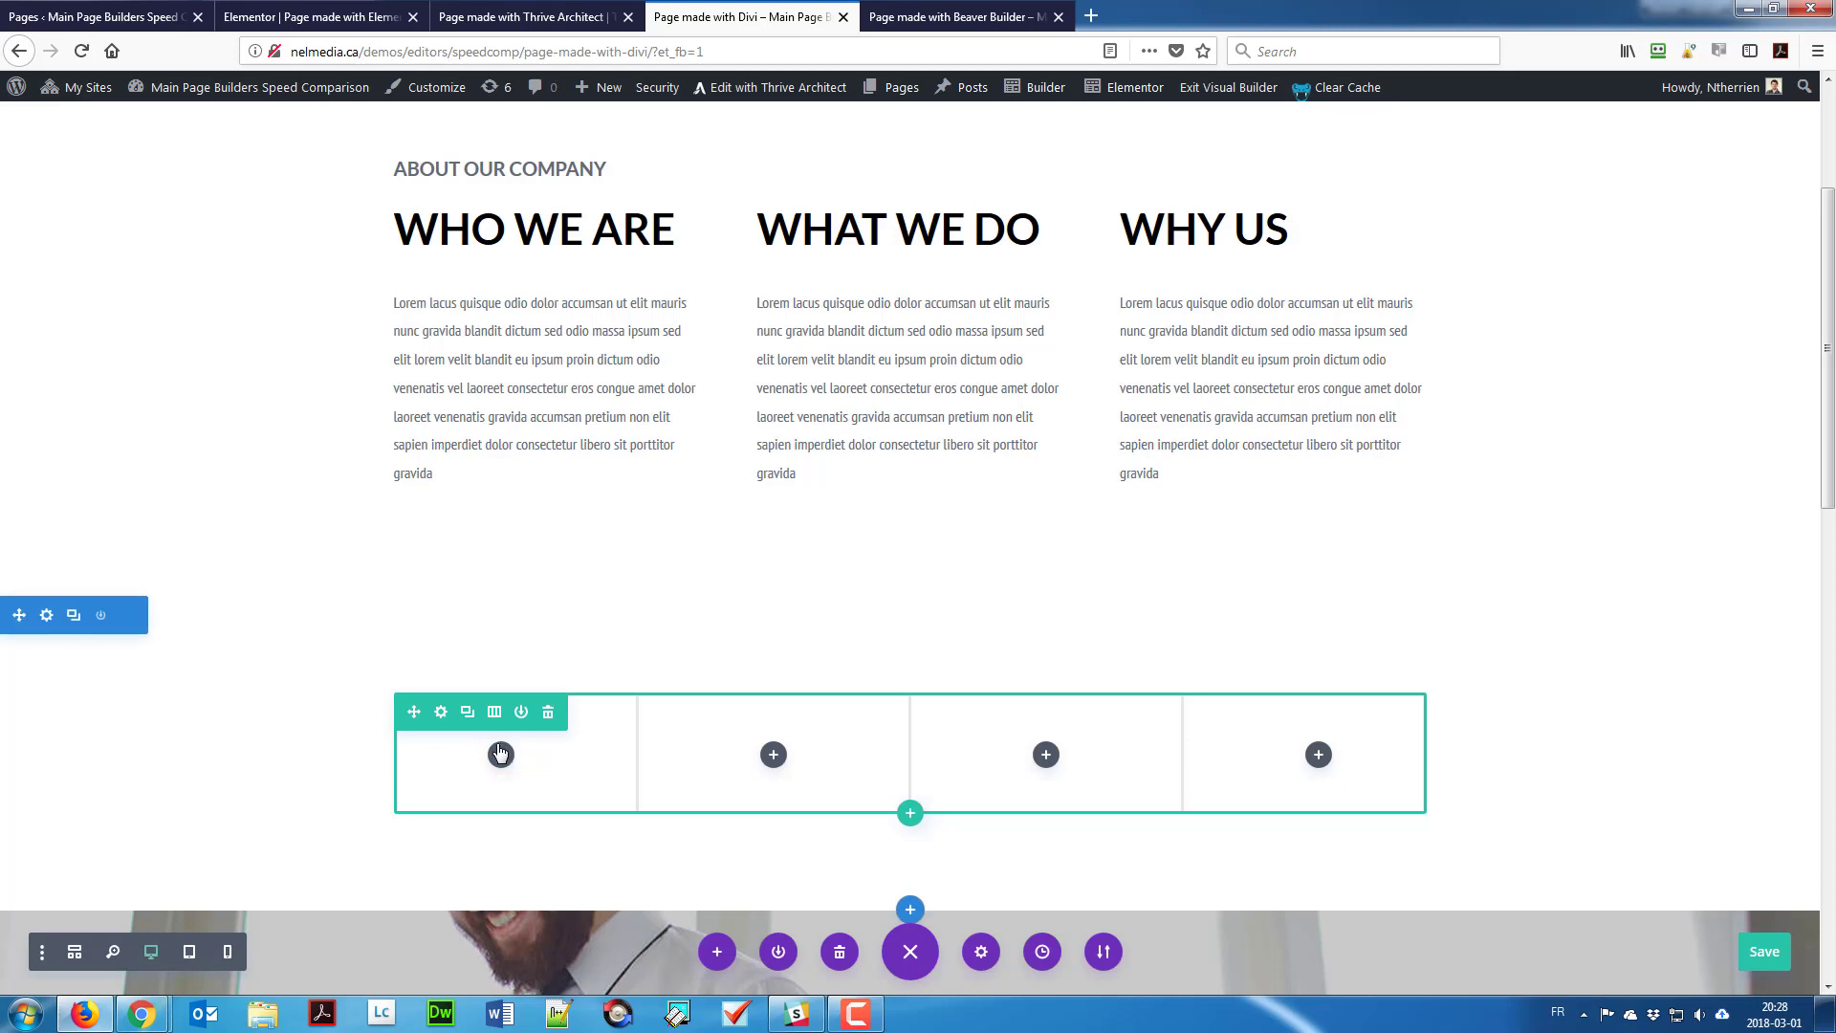
Step: Set rowbgskel-1.jpg from the media library as the background image of the new section
{"action": "left_click", "coordinate": [46, 617]}
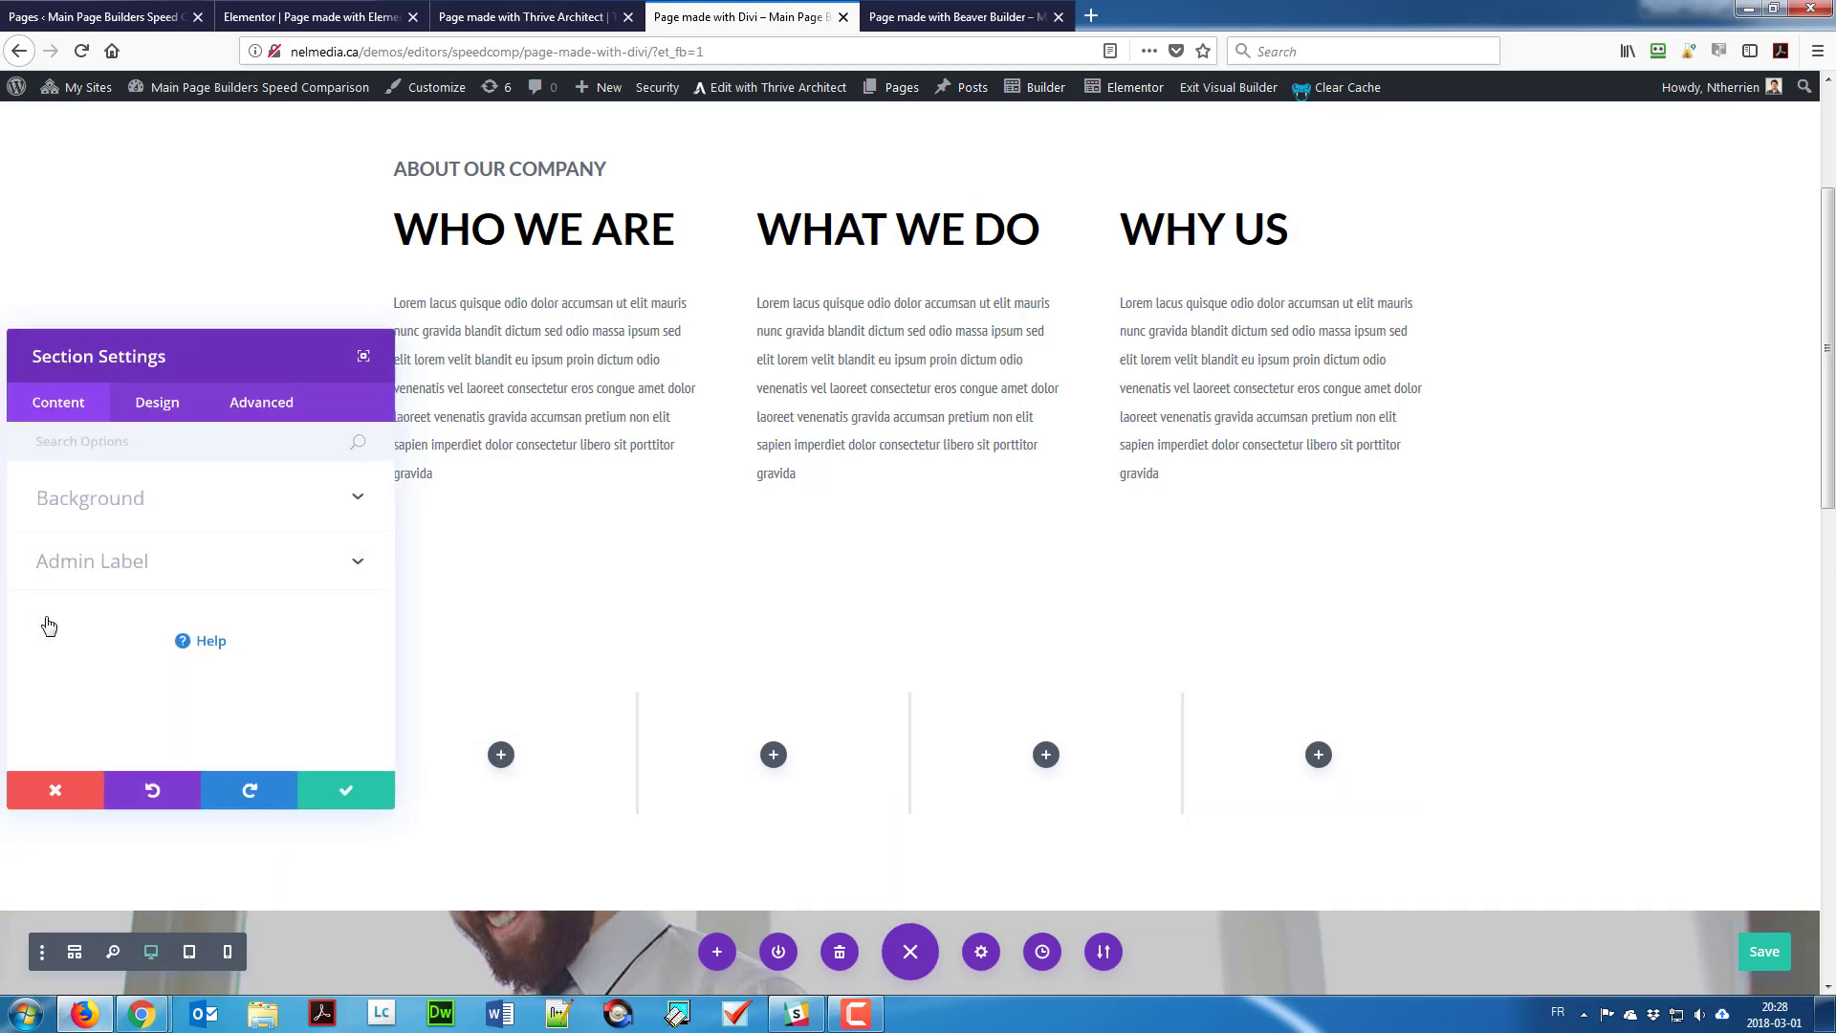
{"action": "left_click", "coordinate": [100, 494]}
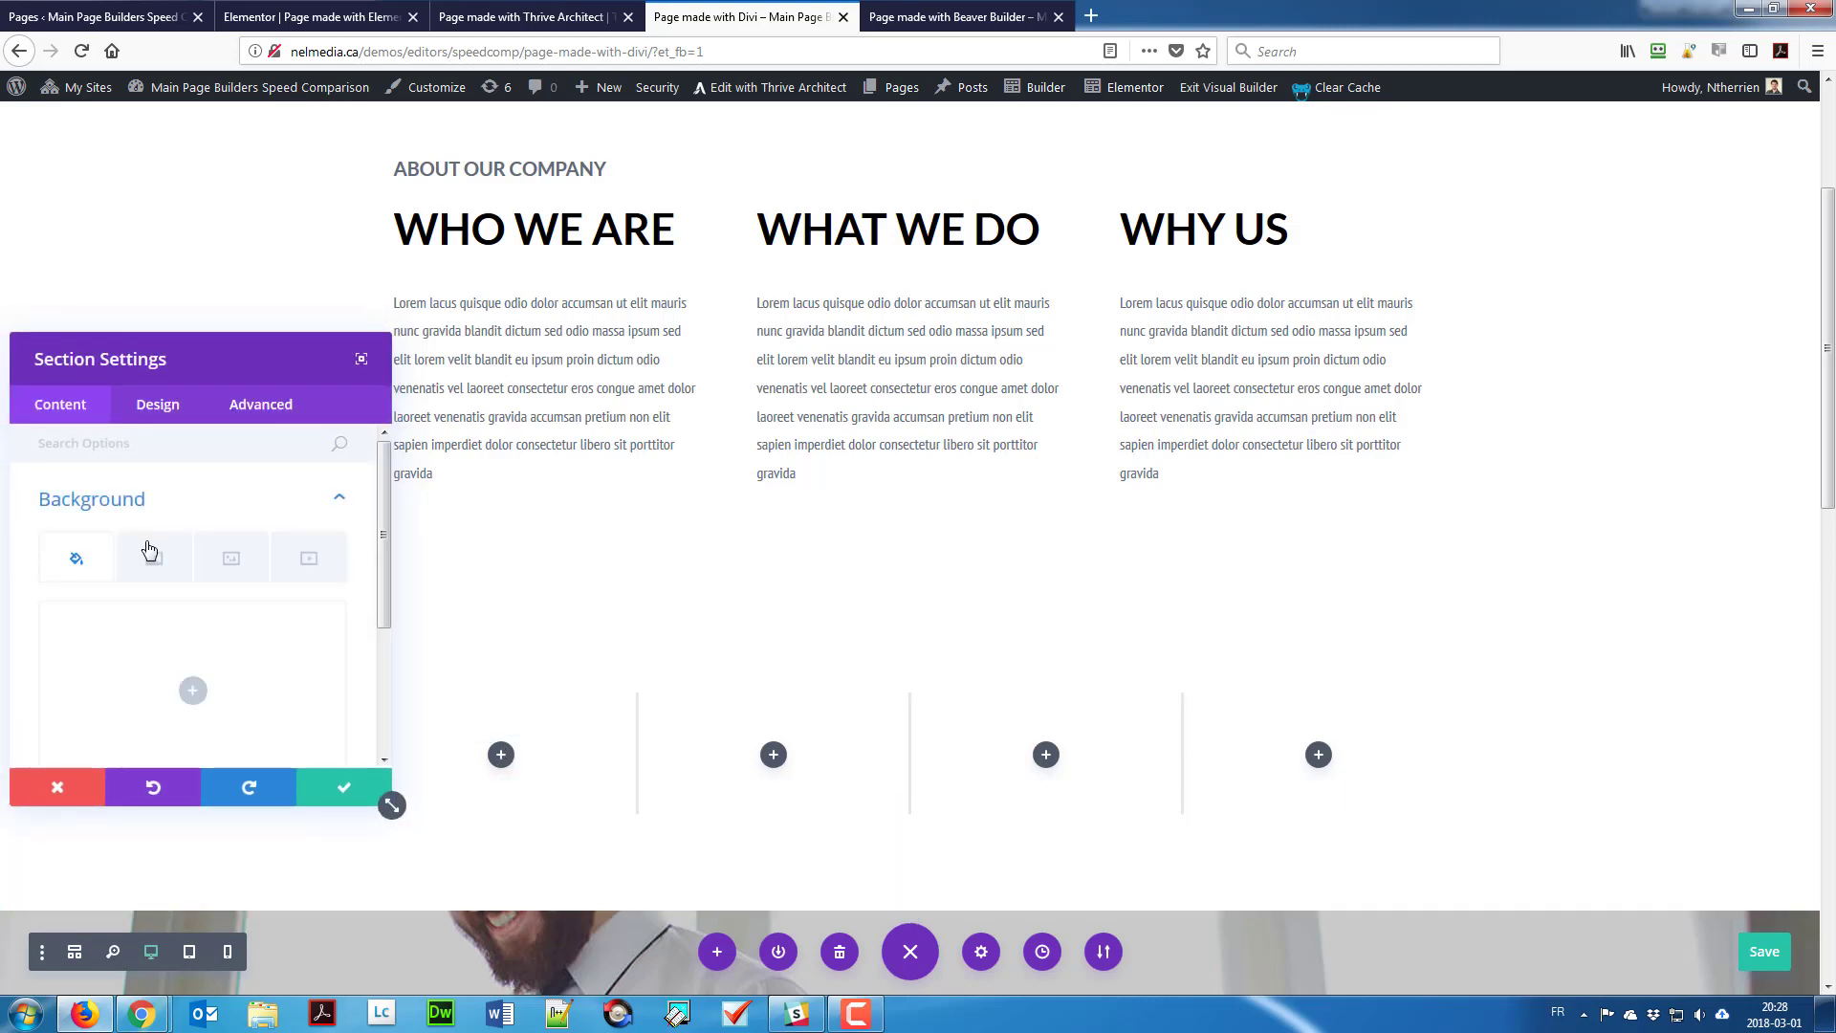
{"action": "left_click", "coordinate": [228, 556]}
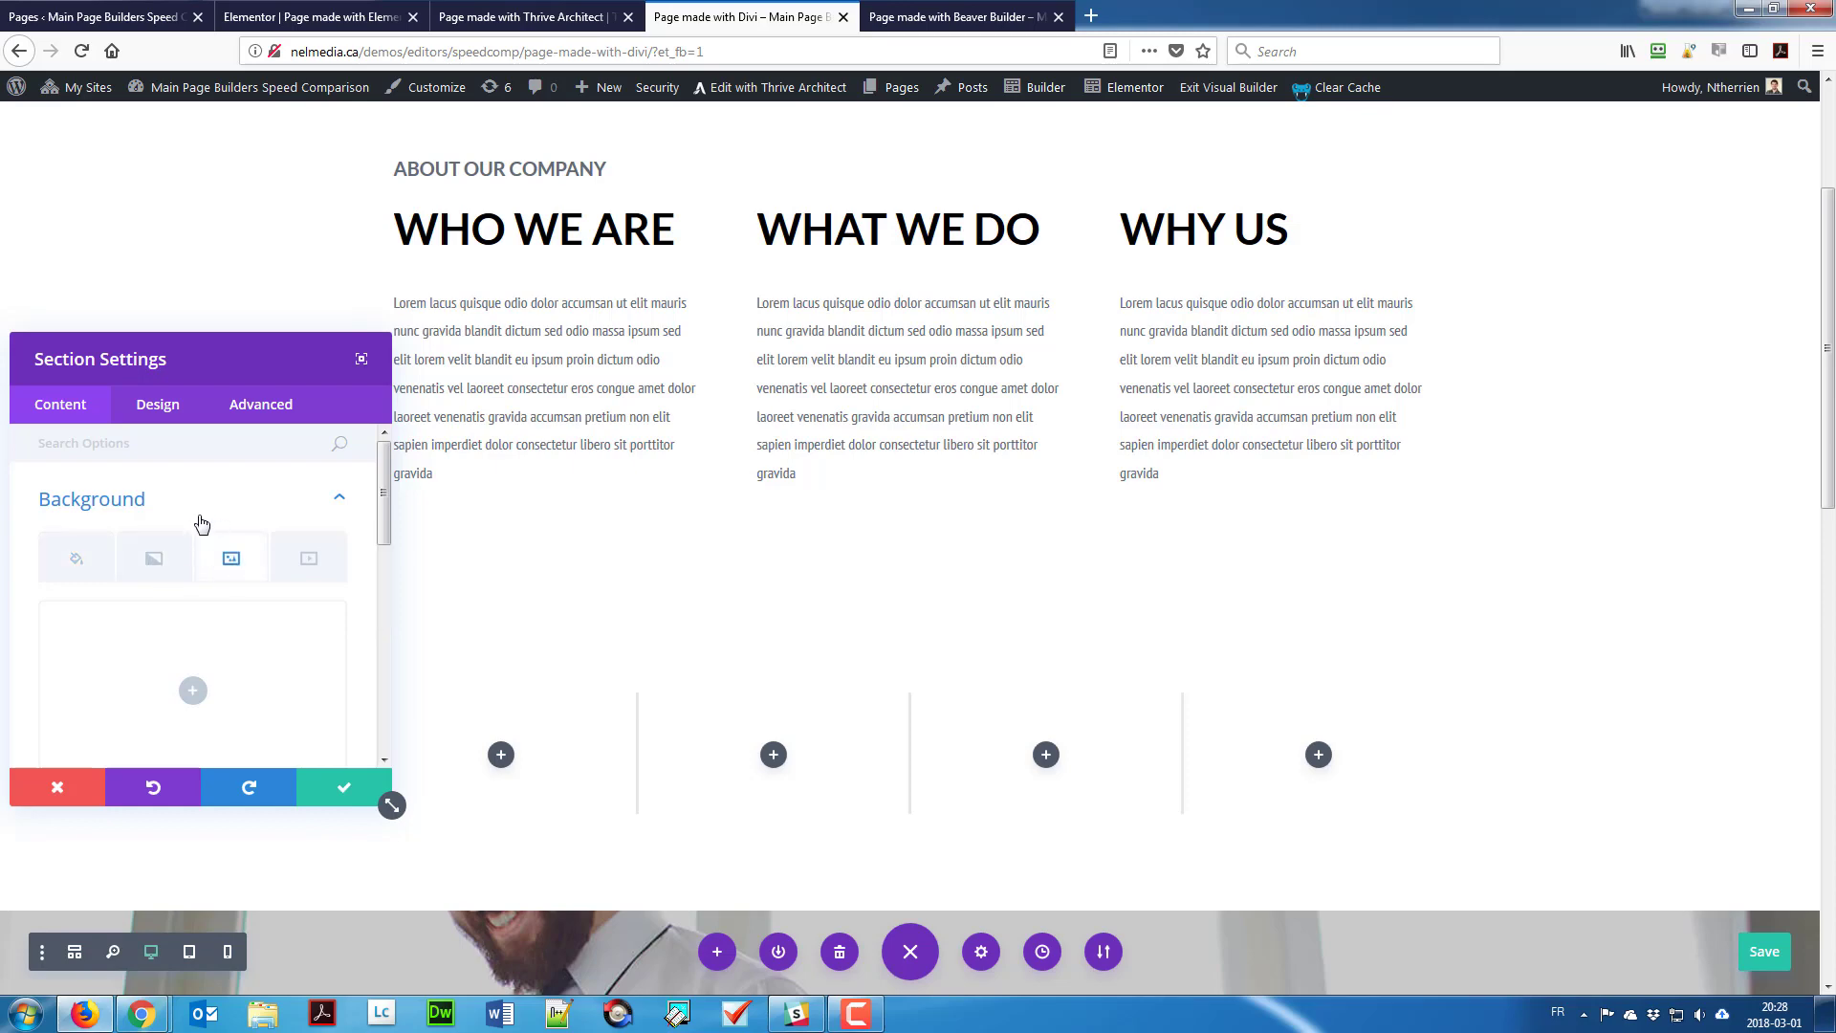
{"action": "scroll", "coordinate": [199, 574], "scroll_direction": "down", "scroll_amount": 2}
{"action": "left_click", "coordinate": [195, 586]}
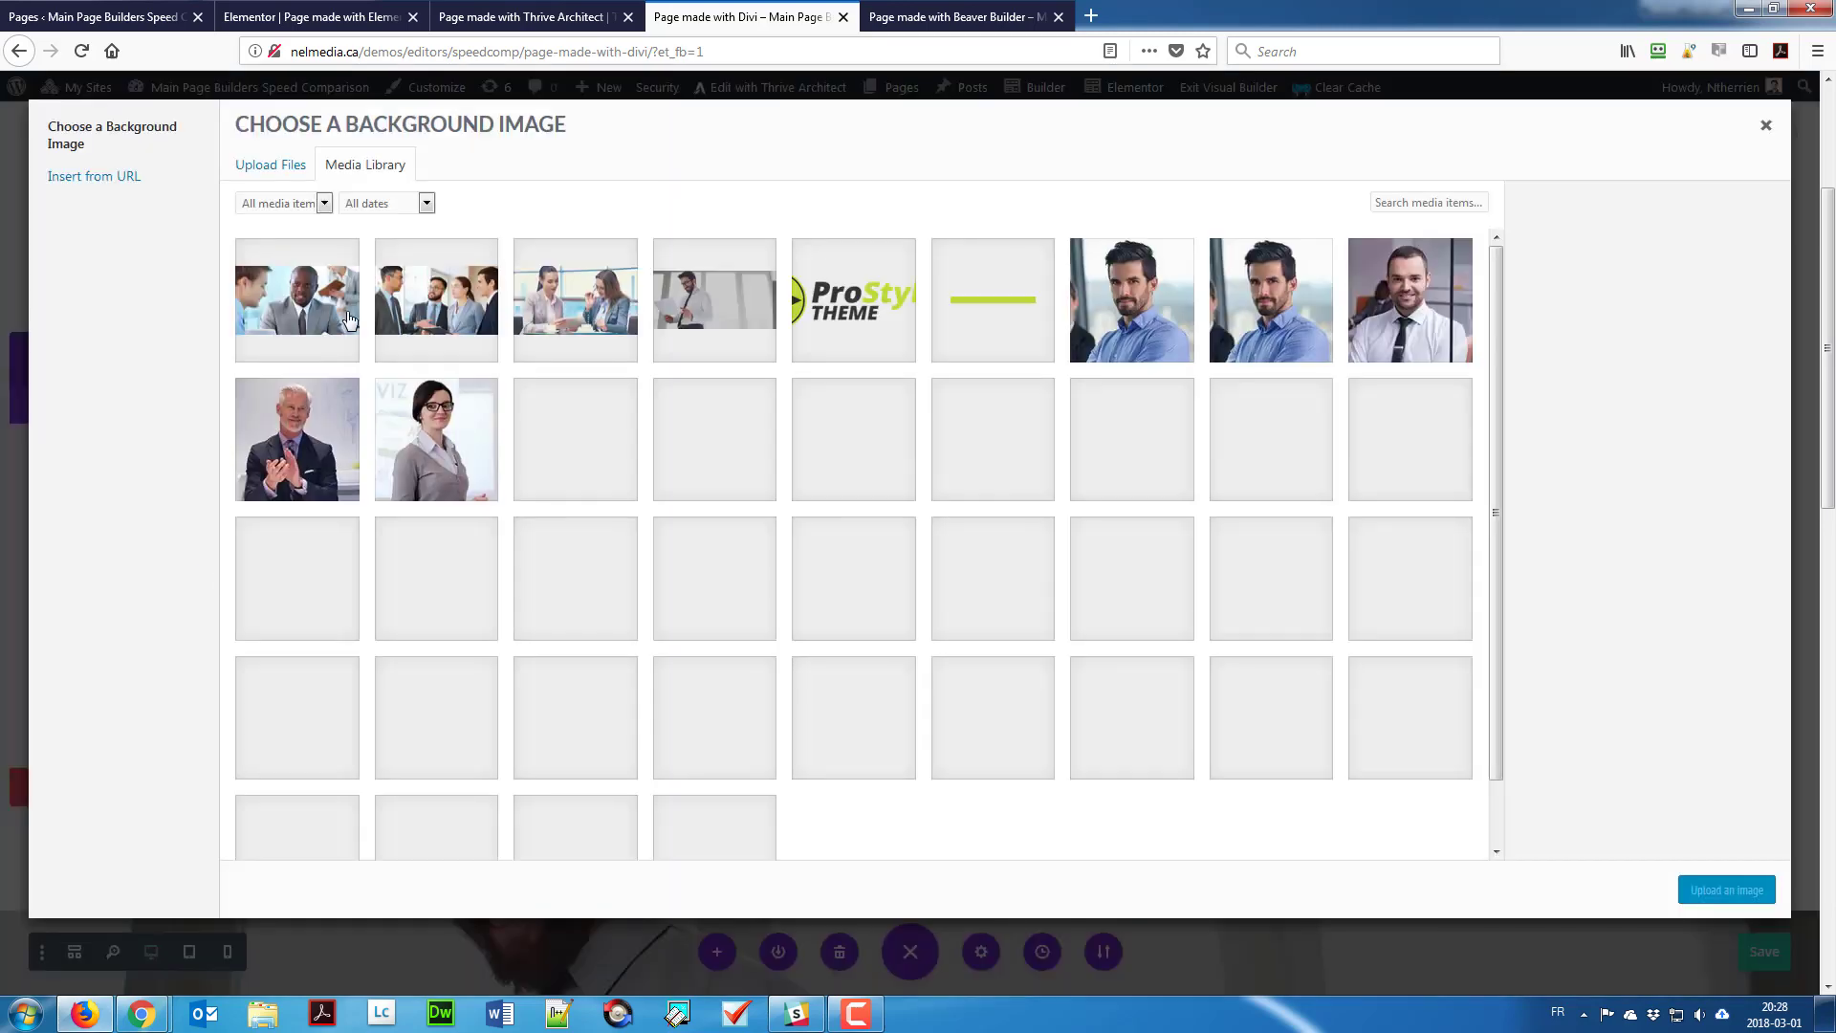
{"action": "left_click", "coordinate": [656, 332]}
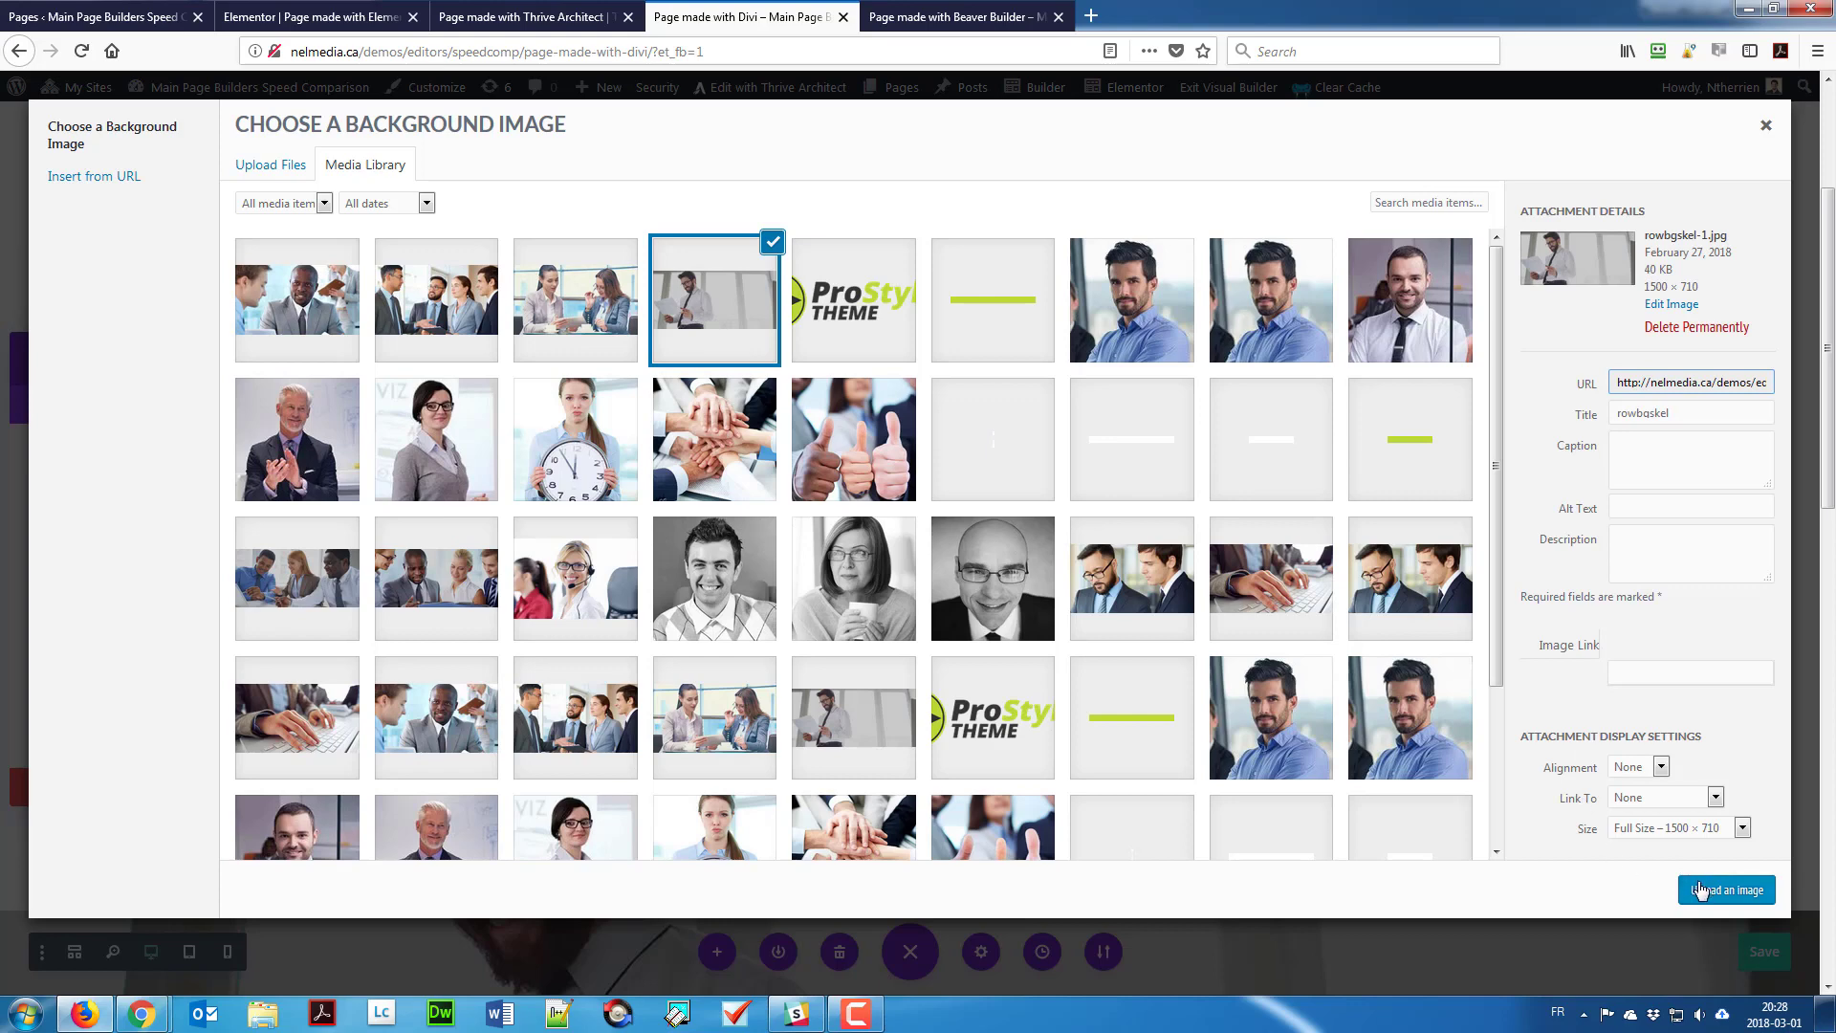
{"action": "left_click", "coordinate": [1701, 890]}
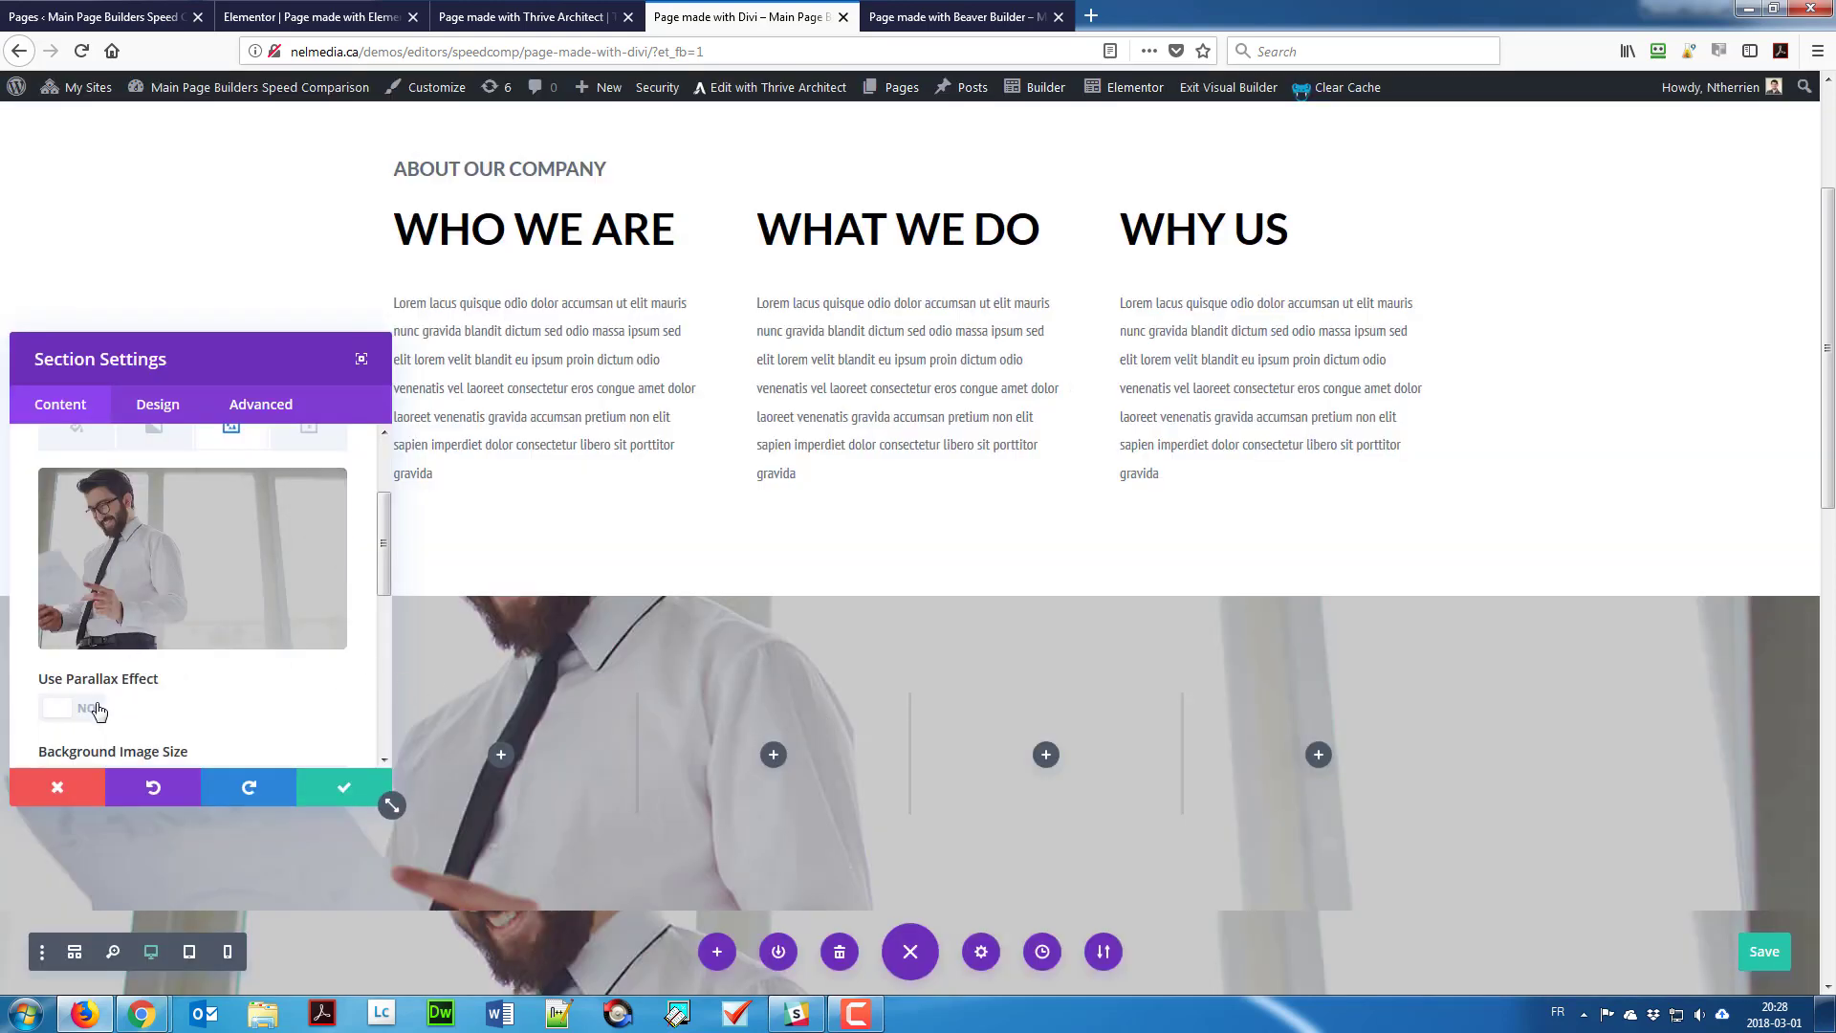
Step: Enable the parallax effect on the new section's background image, compare it with the original section, and apply the section settings
{"action": "left_click", "coordinate": [98, 710]}
{"action": "scroll", "coordinate": [609, 640], "scroll_direction": "down", "scroll_amount": 5}
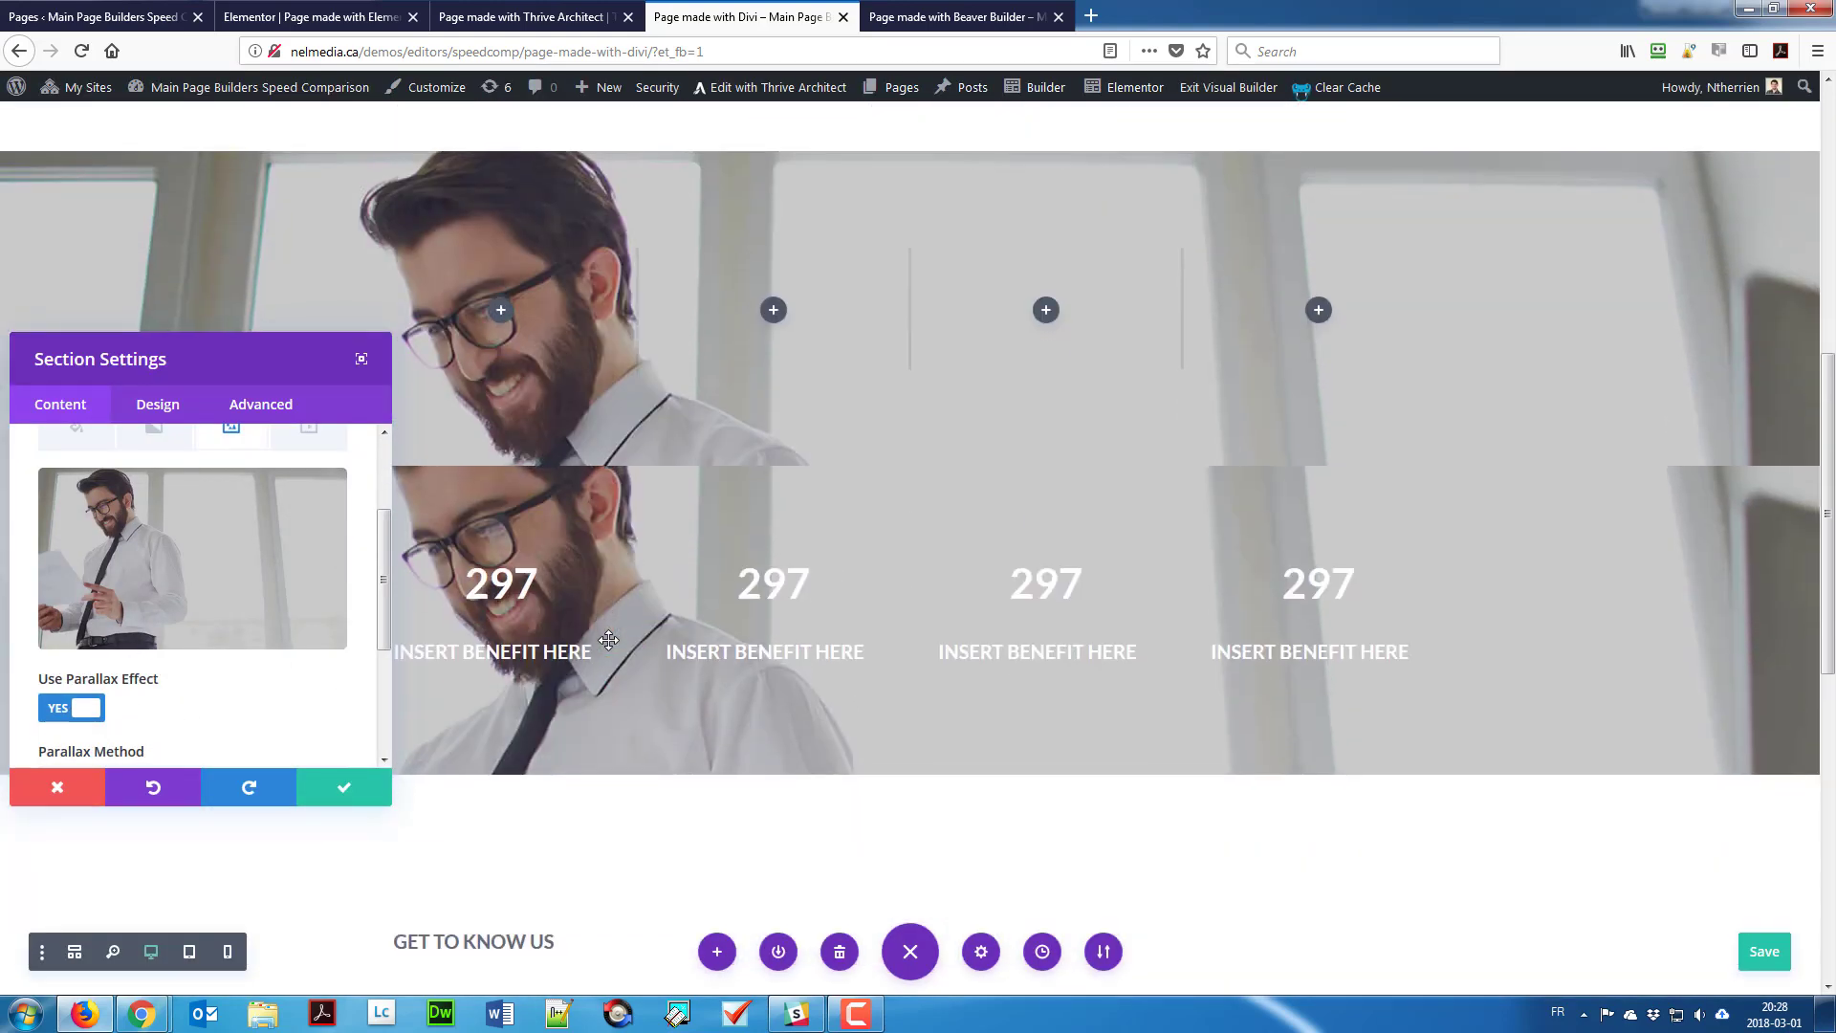
{"action": "scroll", "coordinate": [609, 640], "scroll_direction": "up", "scroll_amount": 4}
{"action": "scroll", "coordinate": [607, 641], "scroll_direction": "down", "scroll_amount": 3}
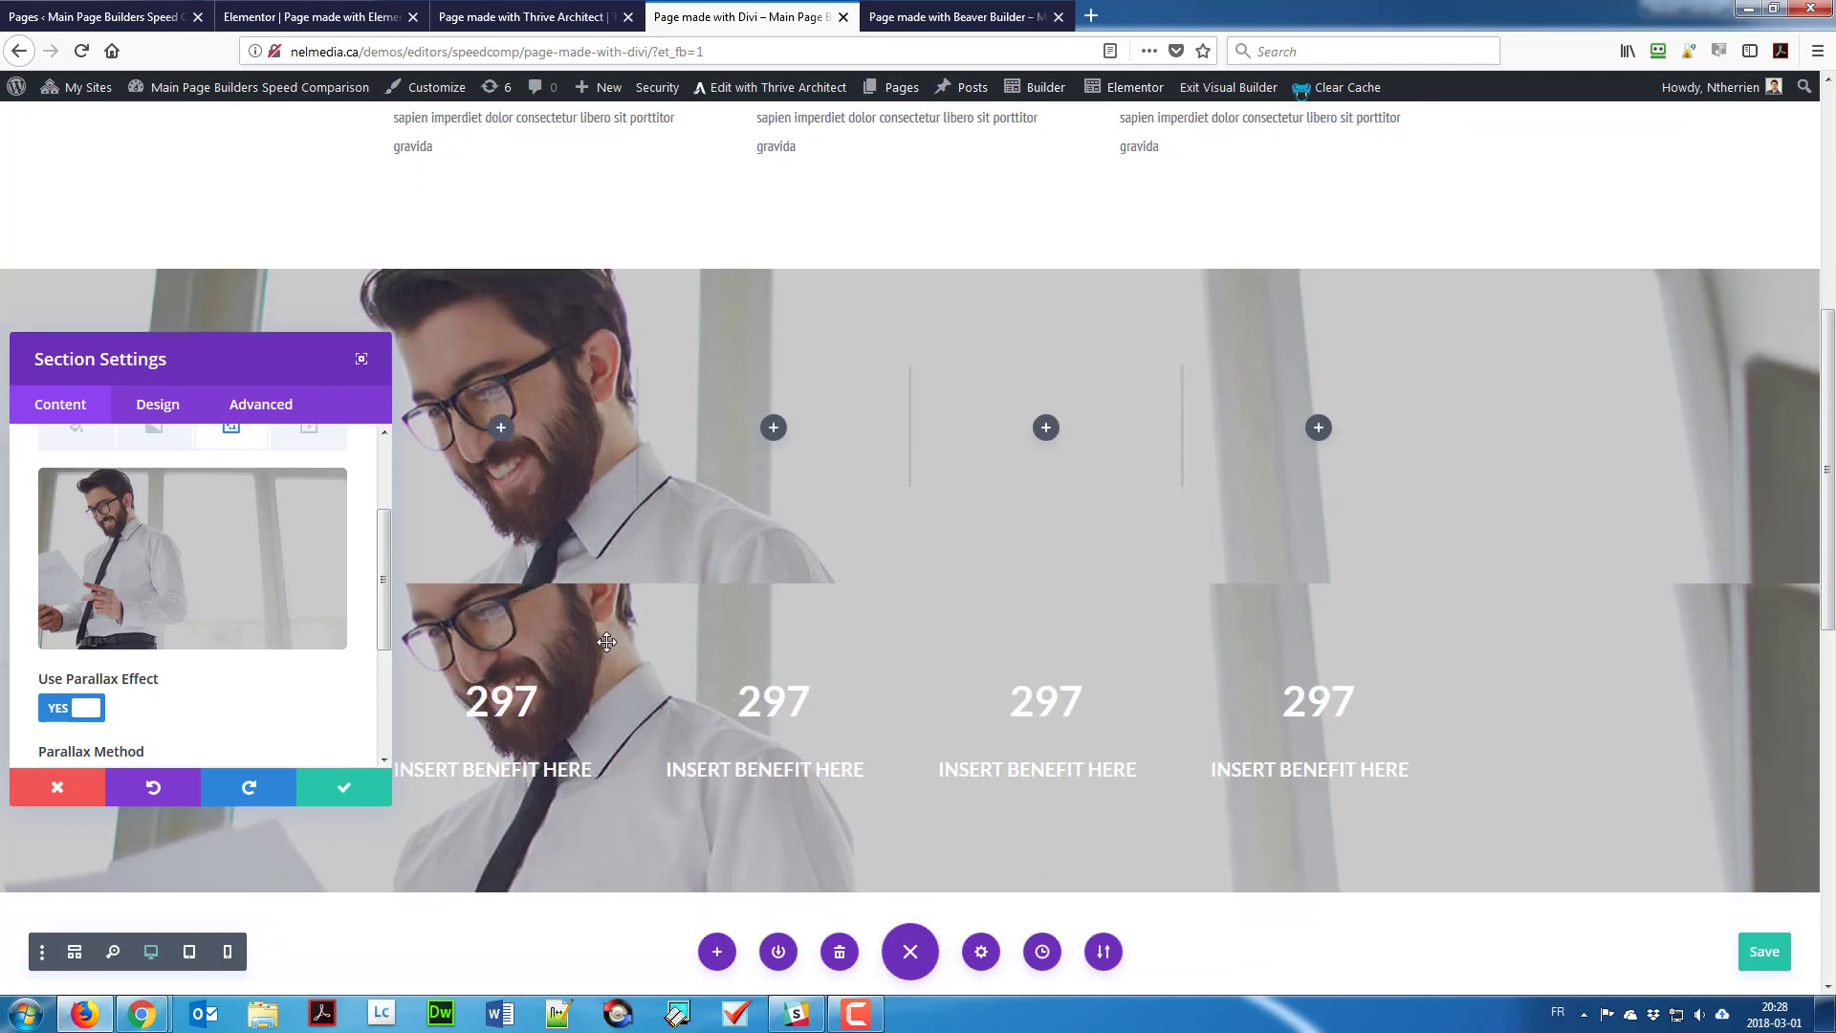
{"action": "scroll", "coordinate": [607, 641], "scroll_direction": "up", "scroll_amount": 2}
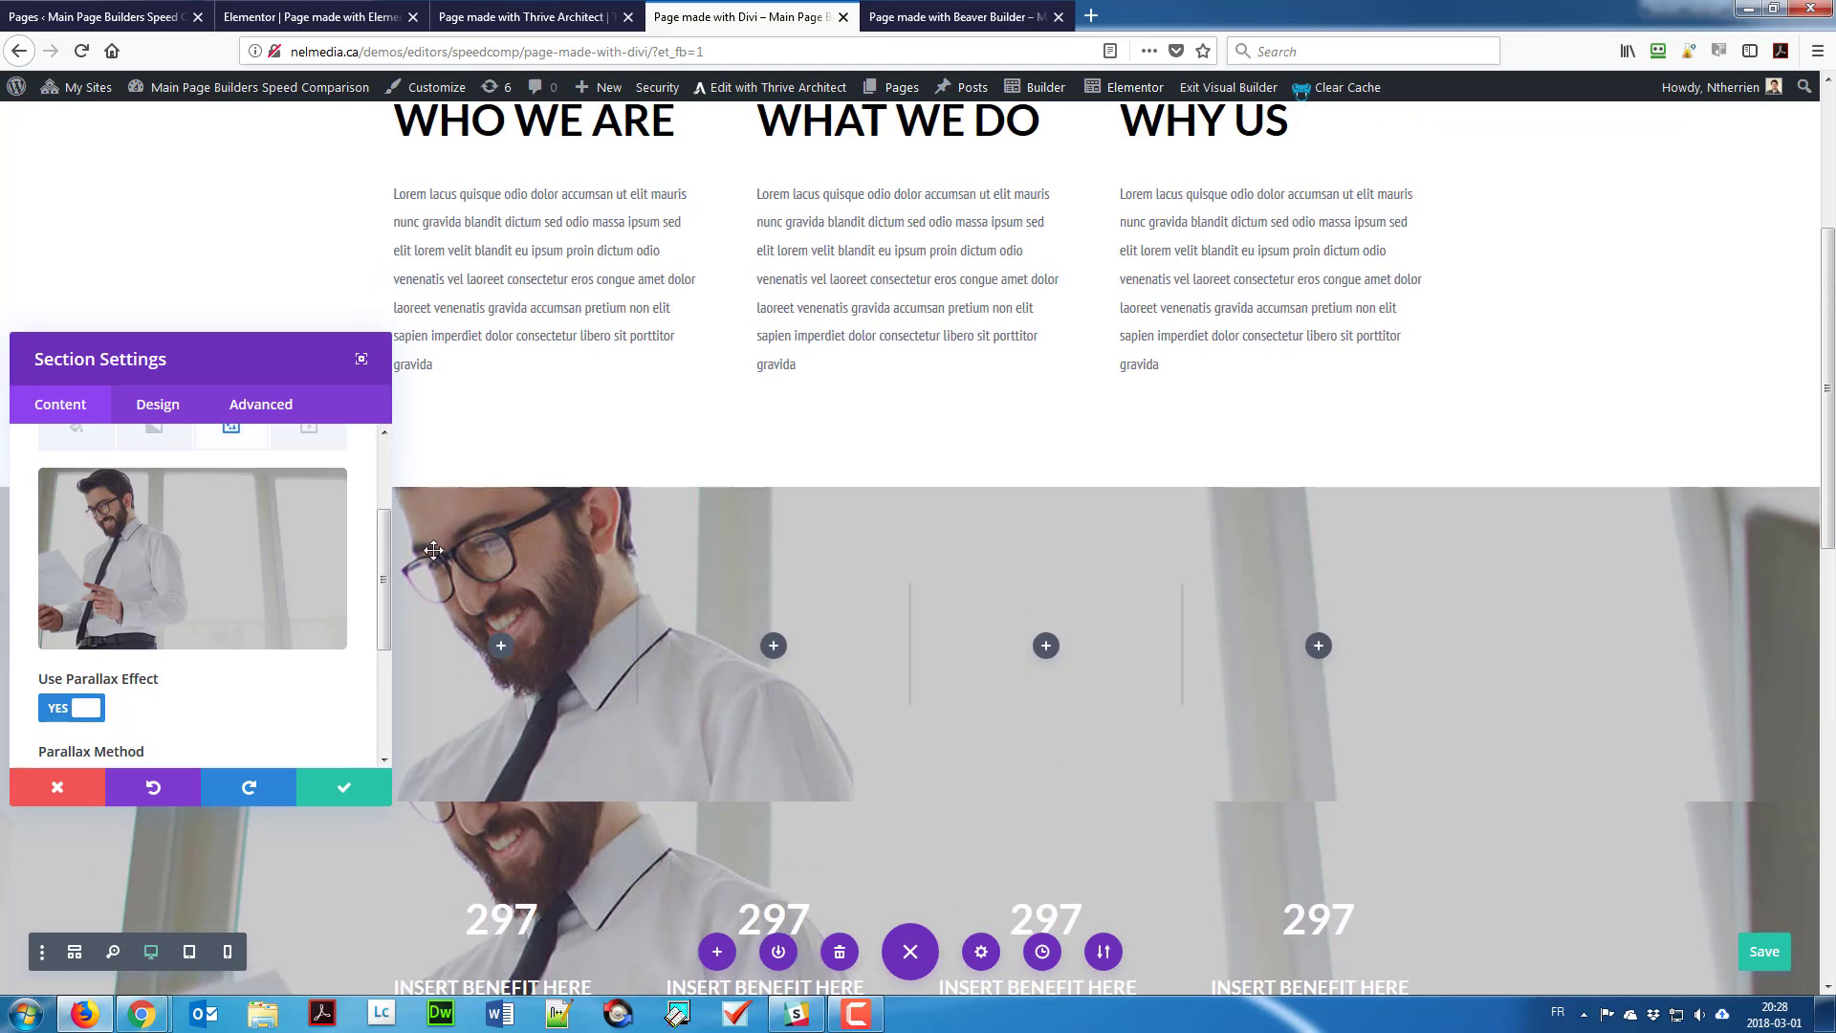
{"action": "left_click", "coordinate": [371, 786]}
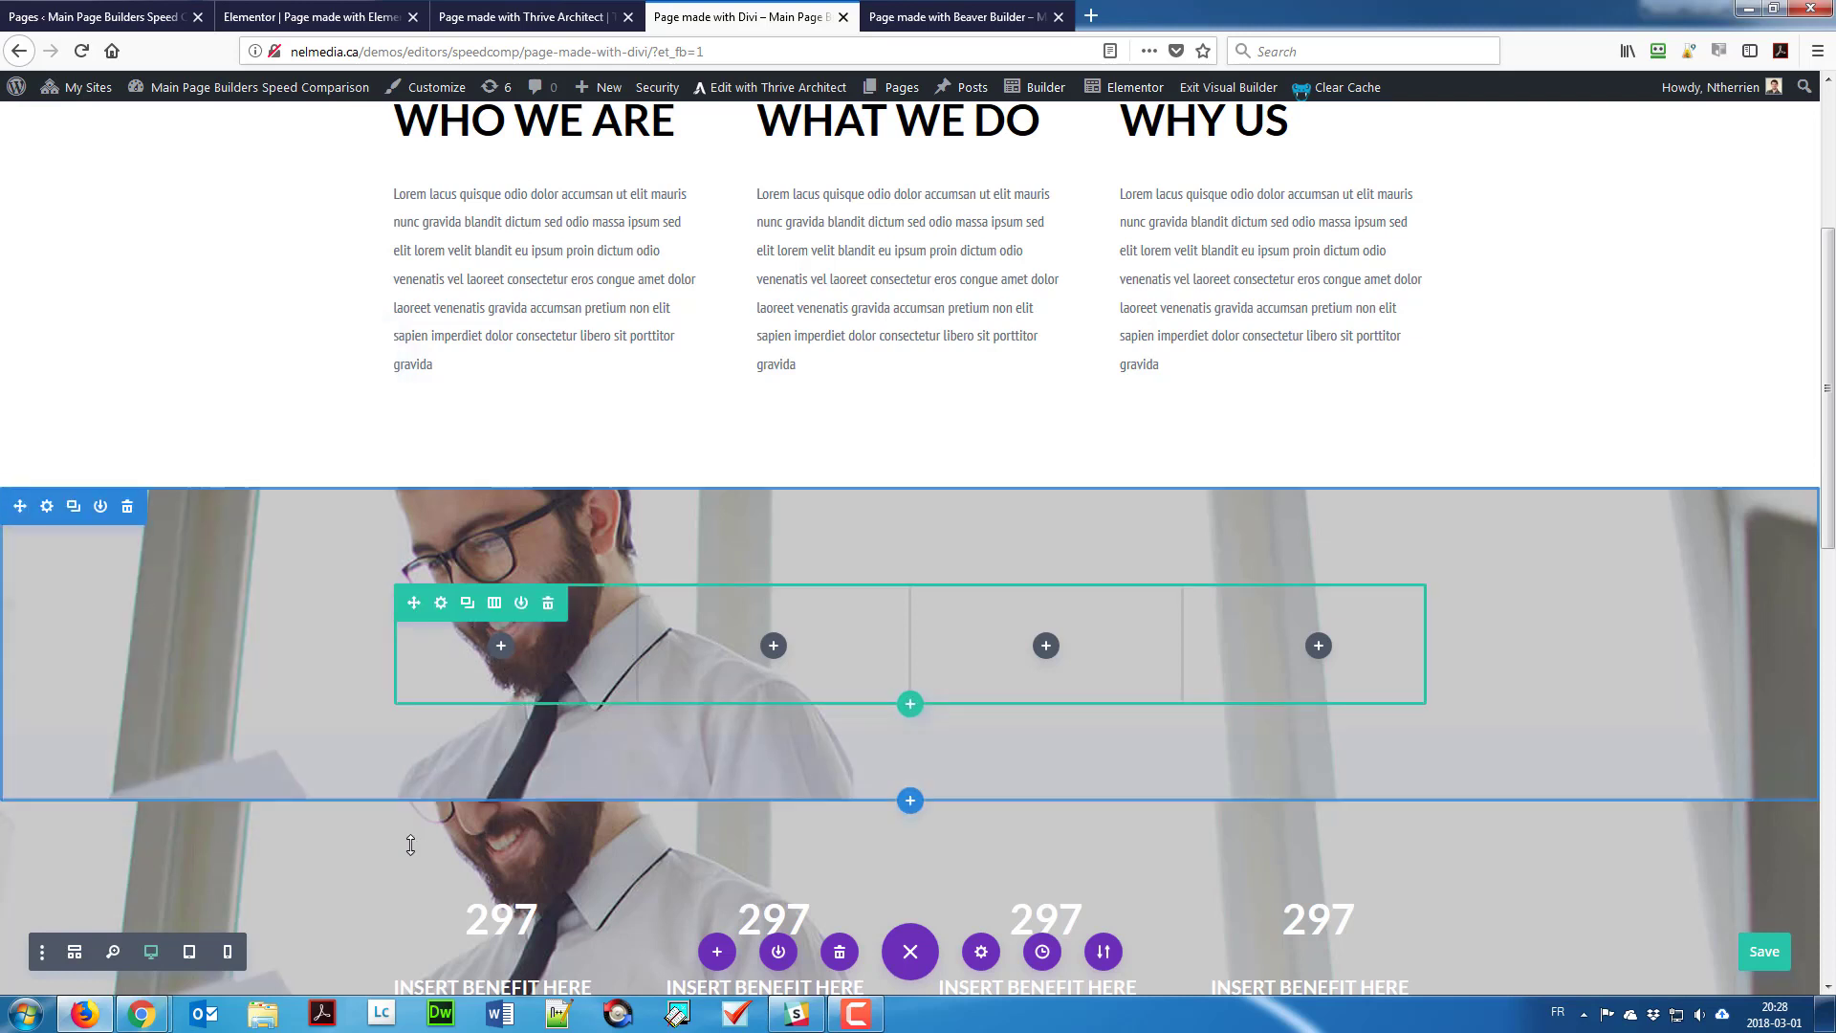
{"action": "scroll", "coordinate": [573, 727], "scroll_direction": "down", "scroll_amount": 2}
{"action": "scroll", "coordinate": [673, 815], "scroll_direction": "down", "scroll_amount": 3}
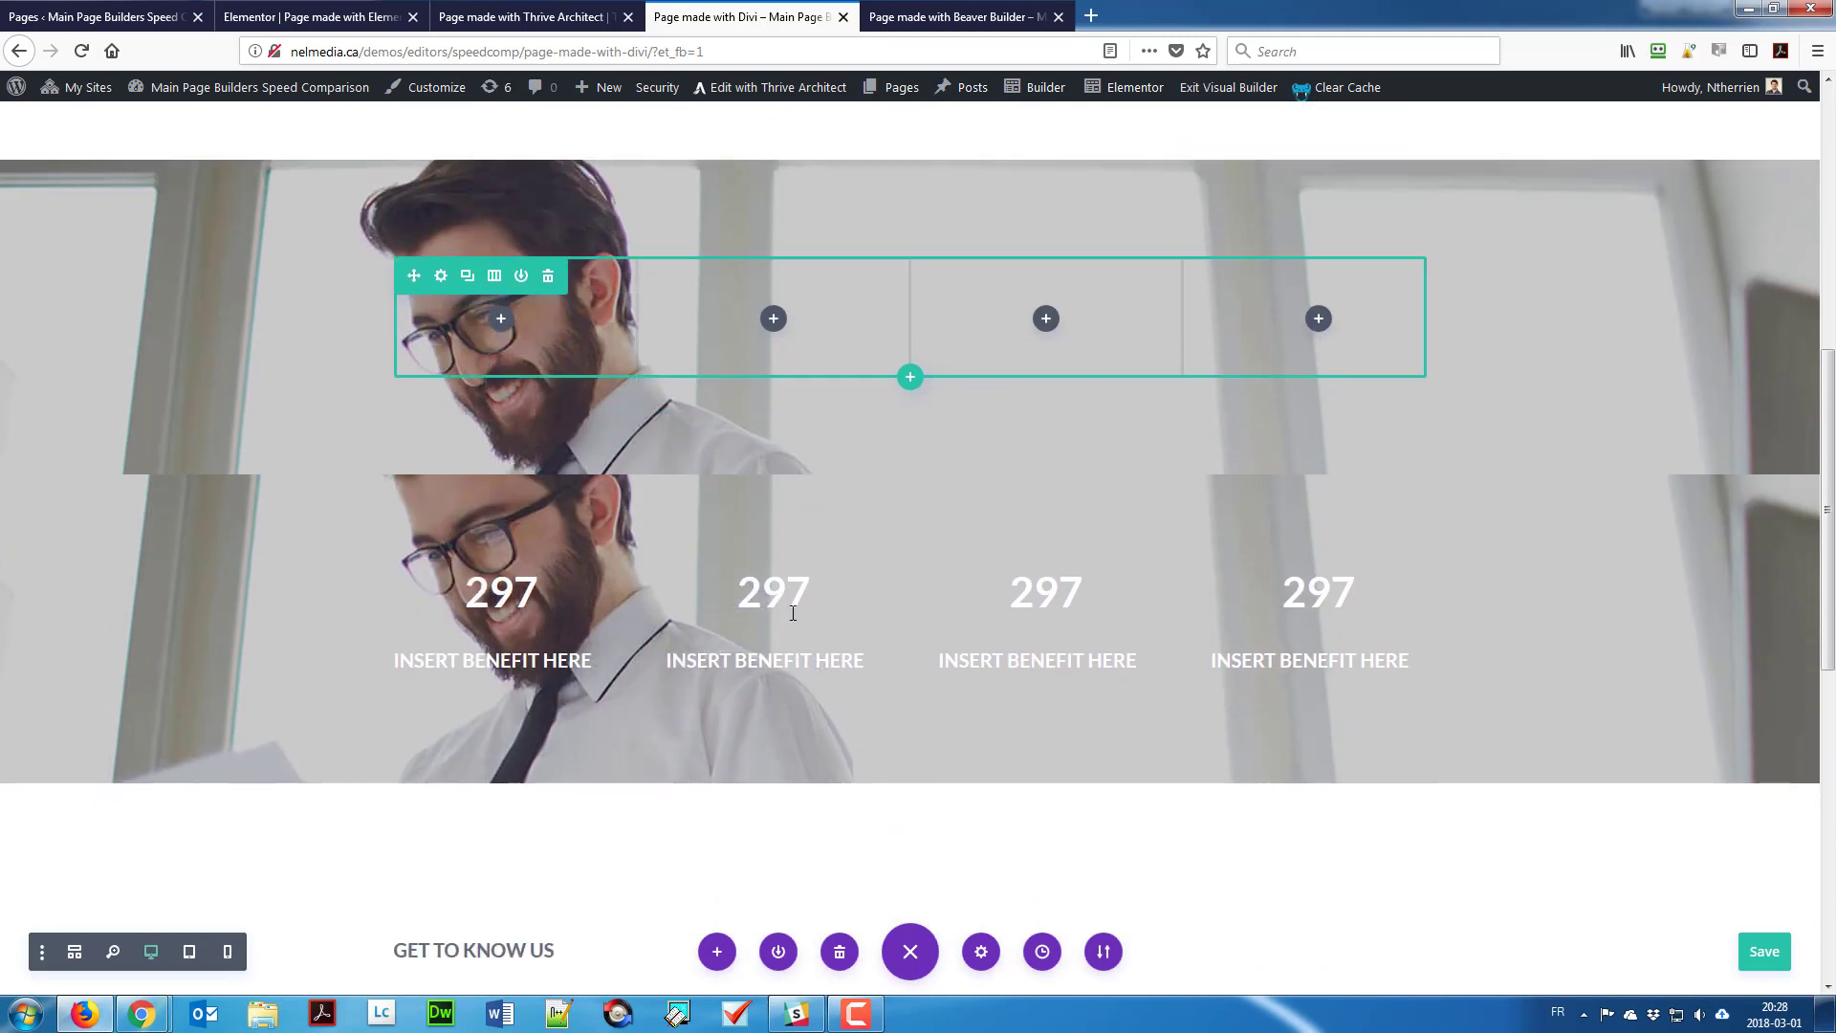
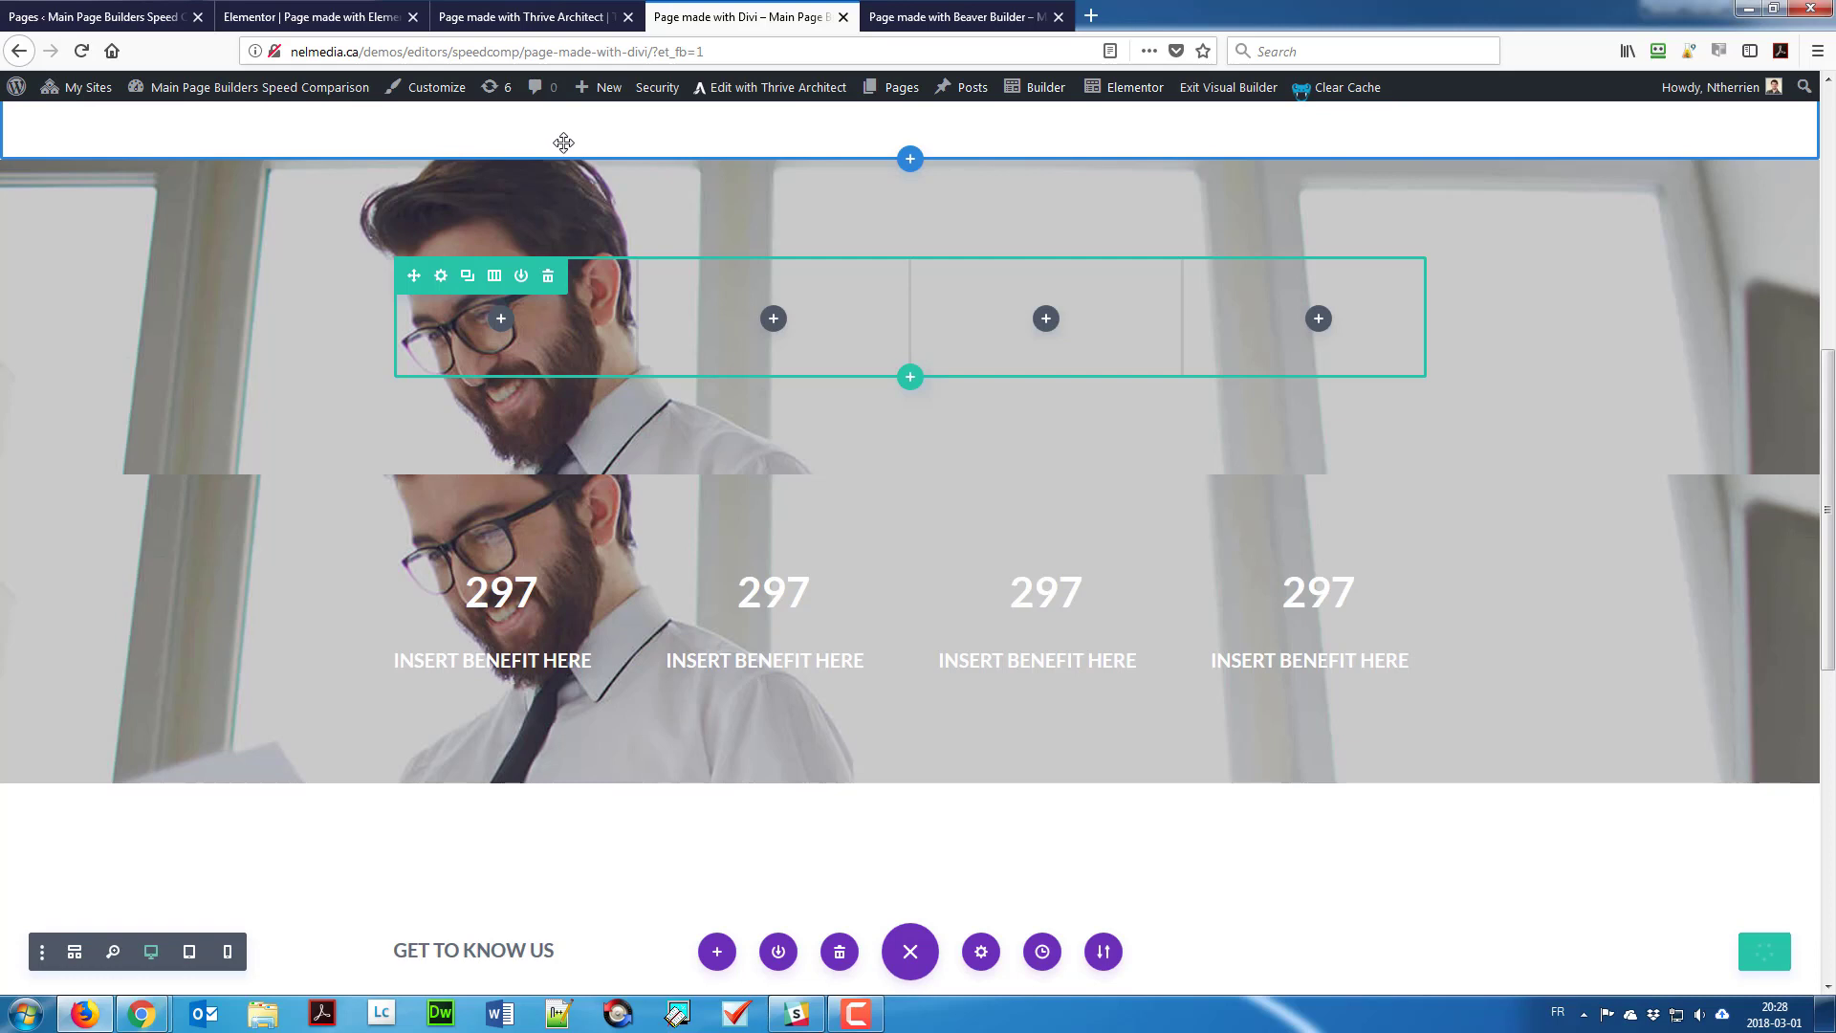
{"action": "mouse_move", "coordinate": [143, 87]}
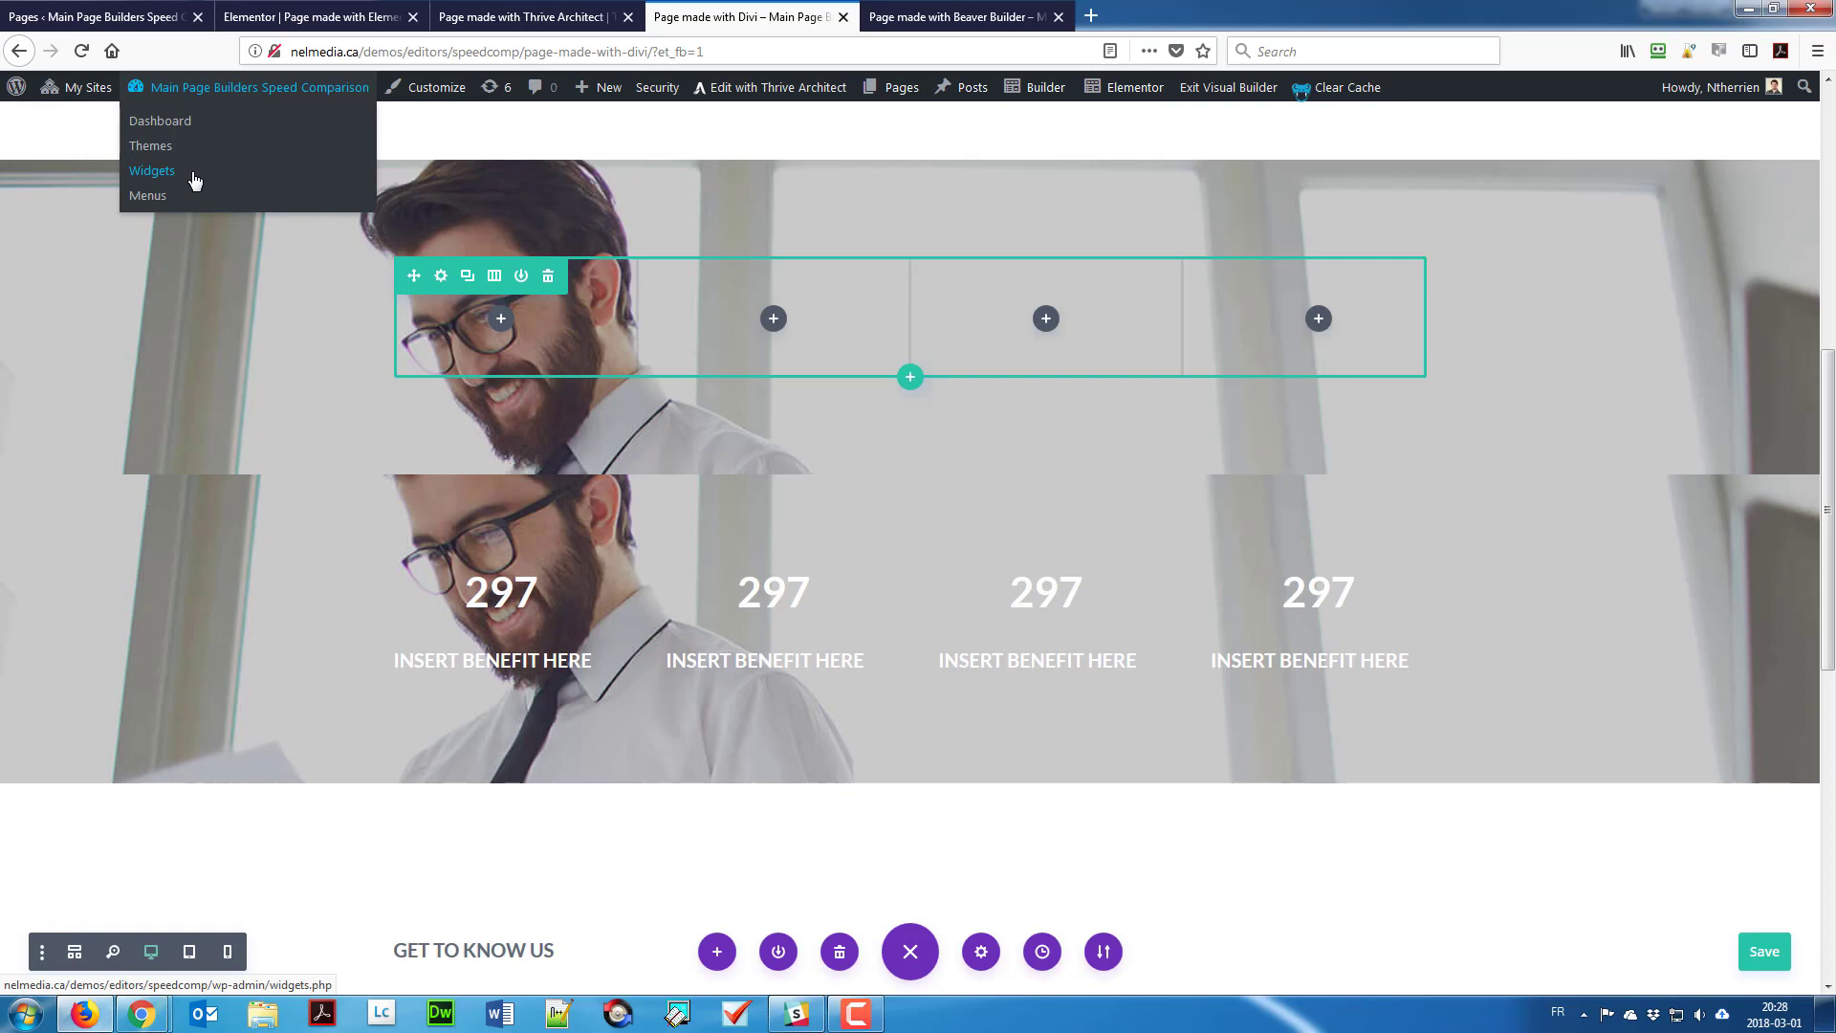
Step: Add a Text module containing 297 to the first column of the new row and format it as Heading 3
{"action": "left_click", "coordinate": [498, 325]}
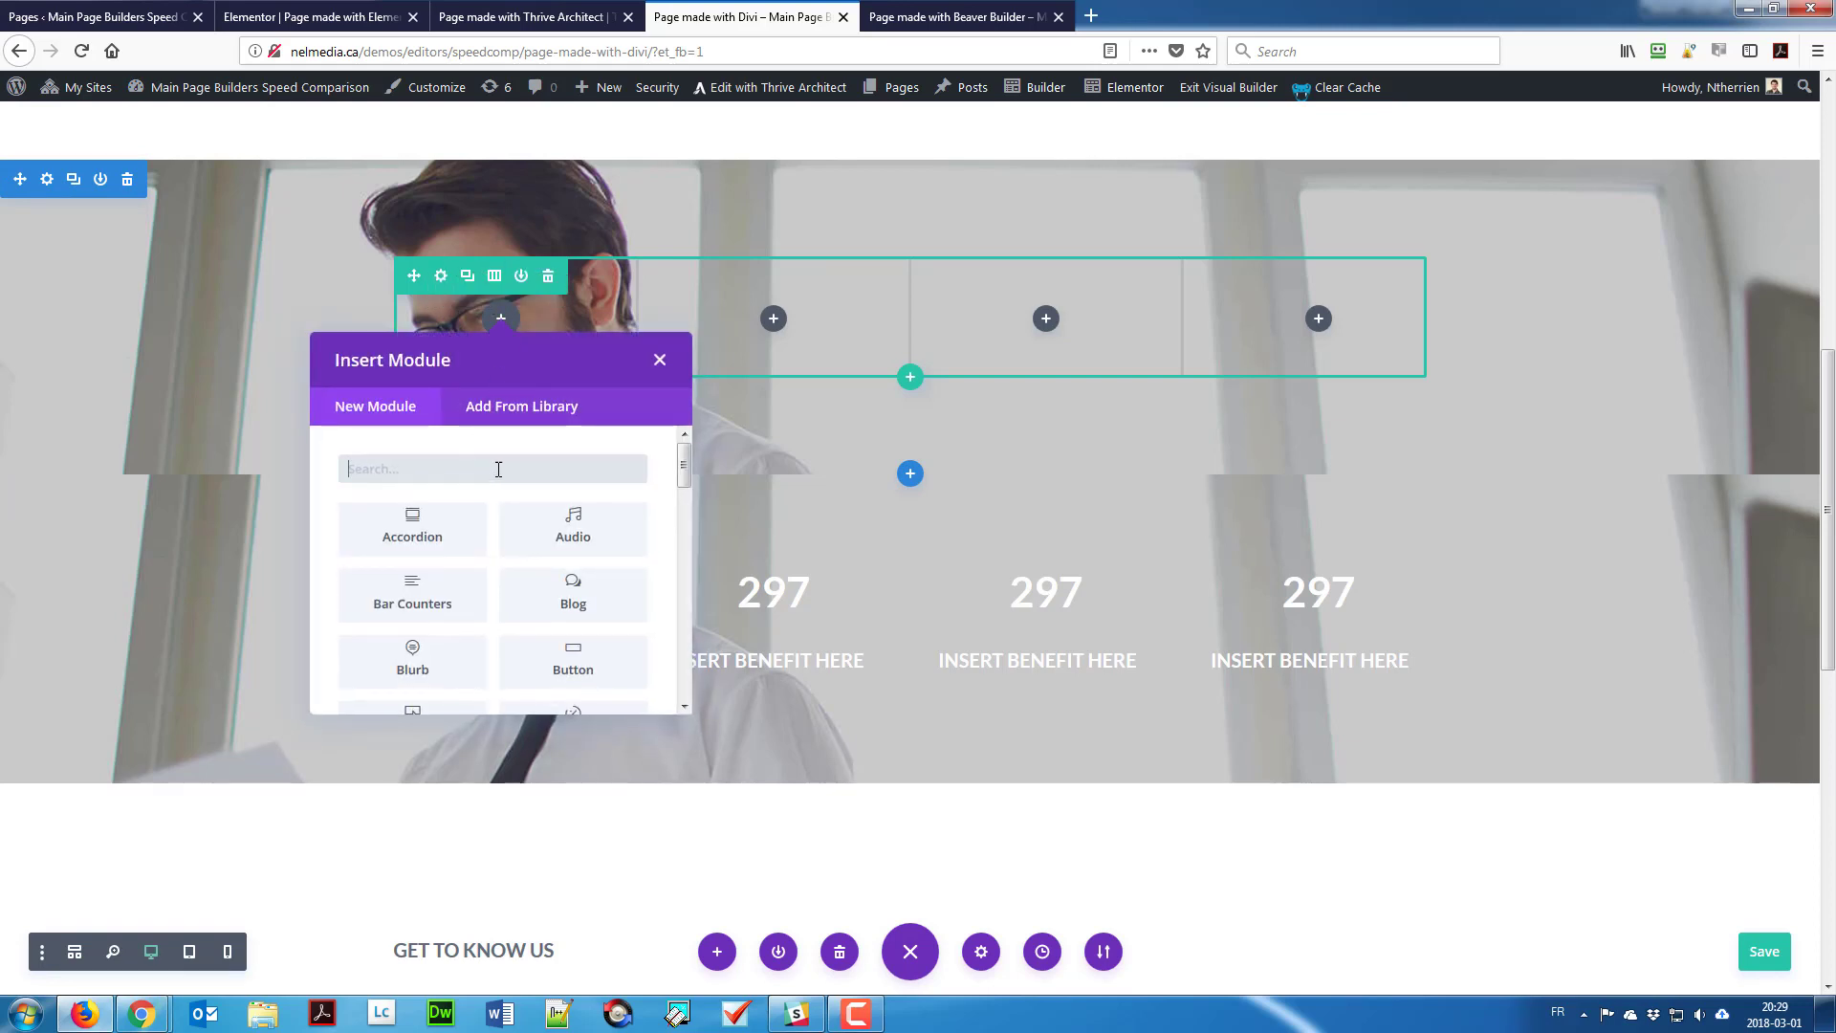
{"action": "type", "text": "te"}
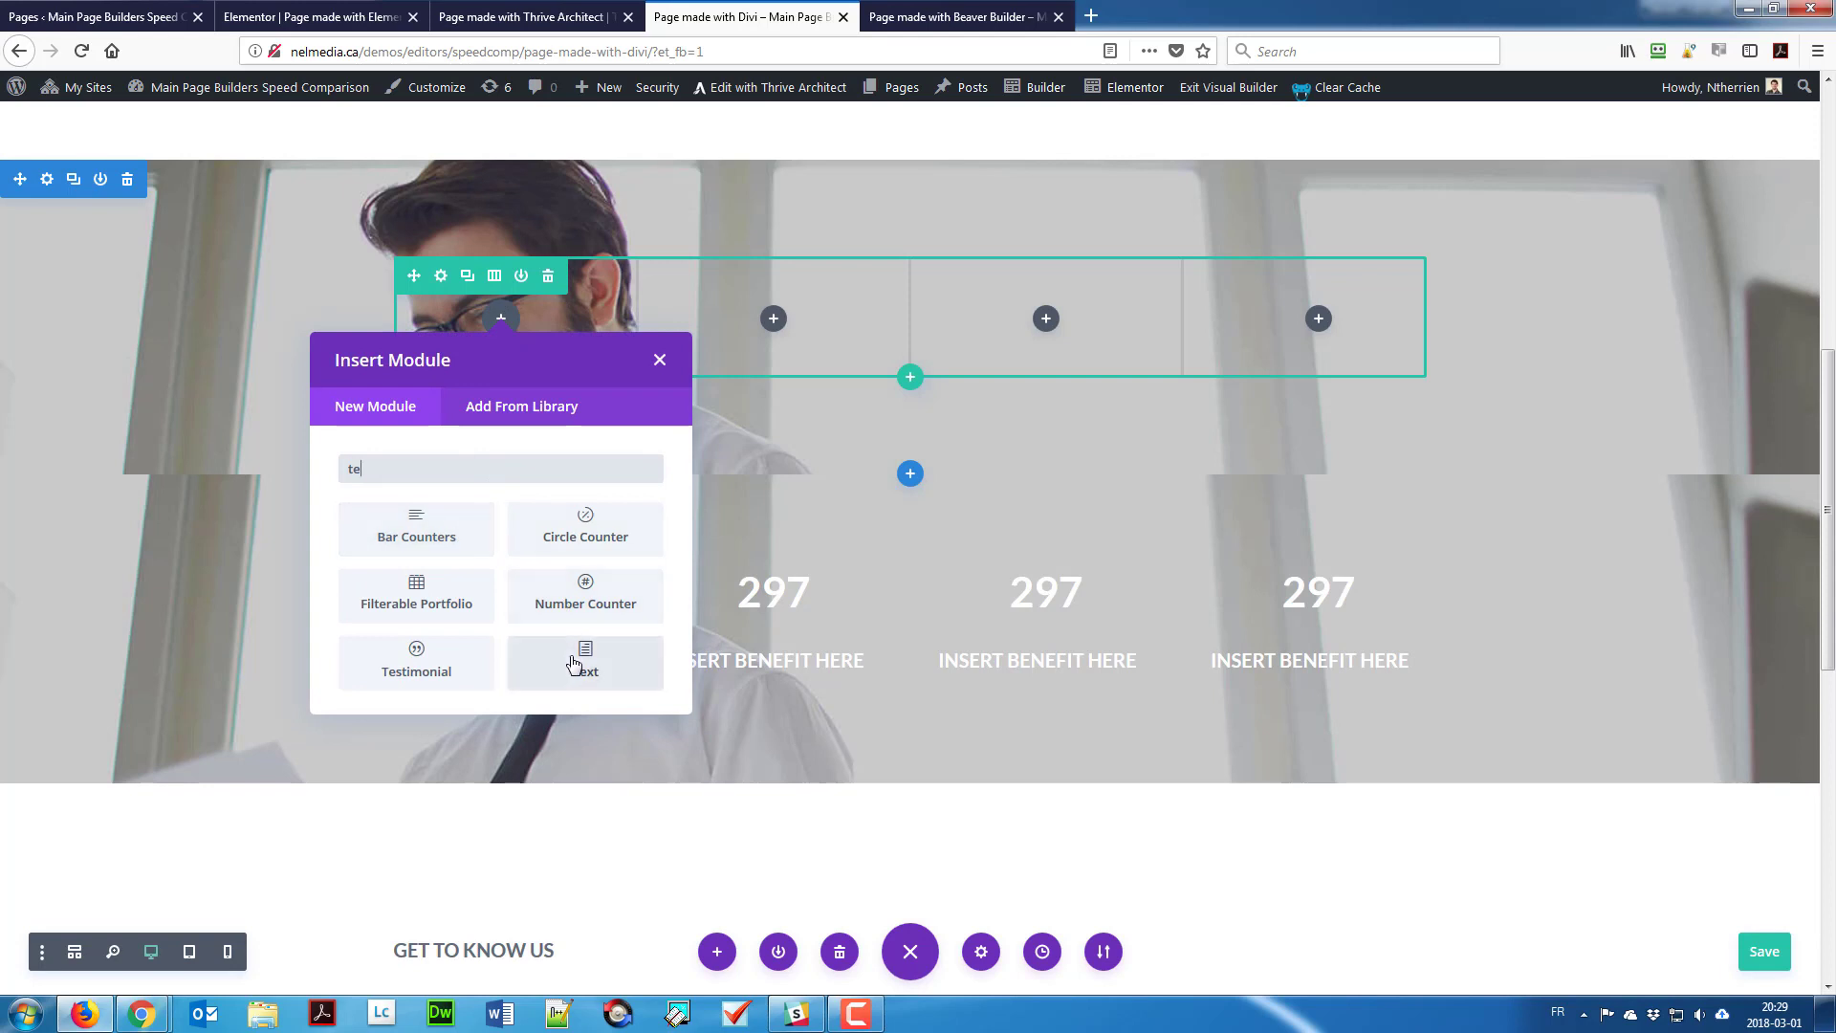
{"action": "left_click", "coordinate": [566, 660]}
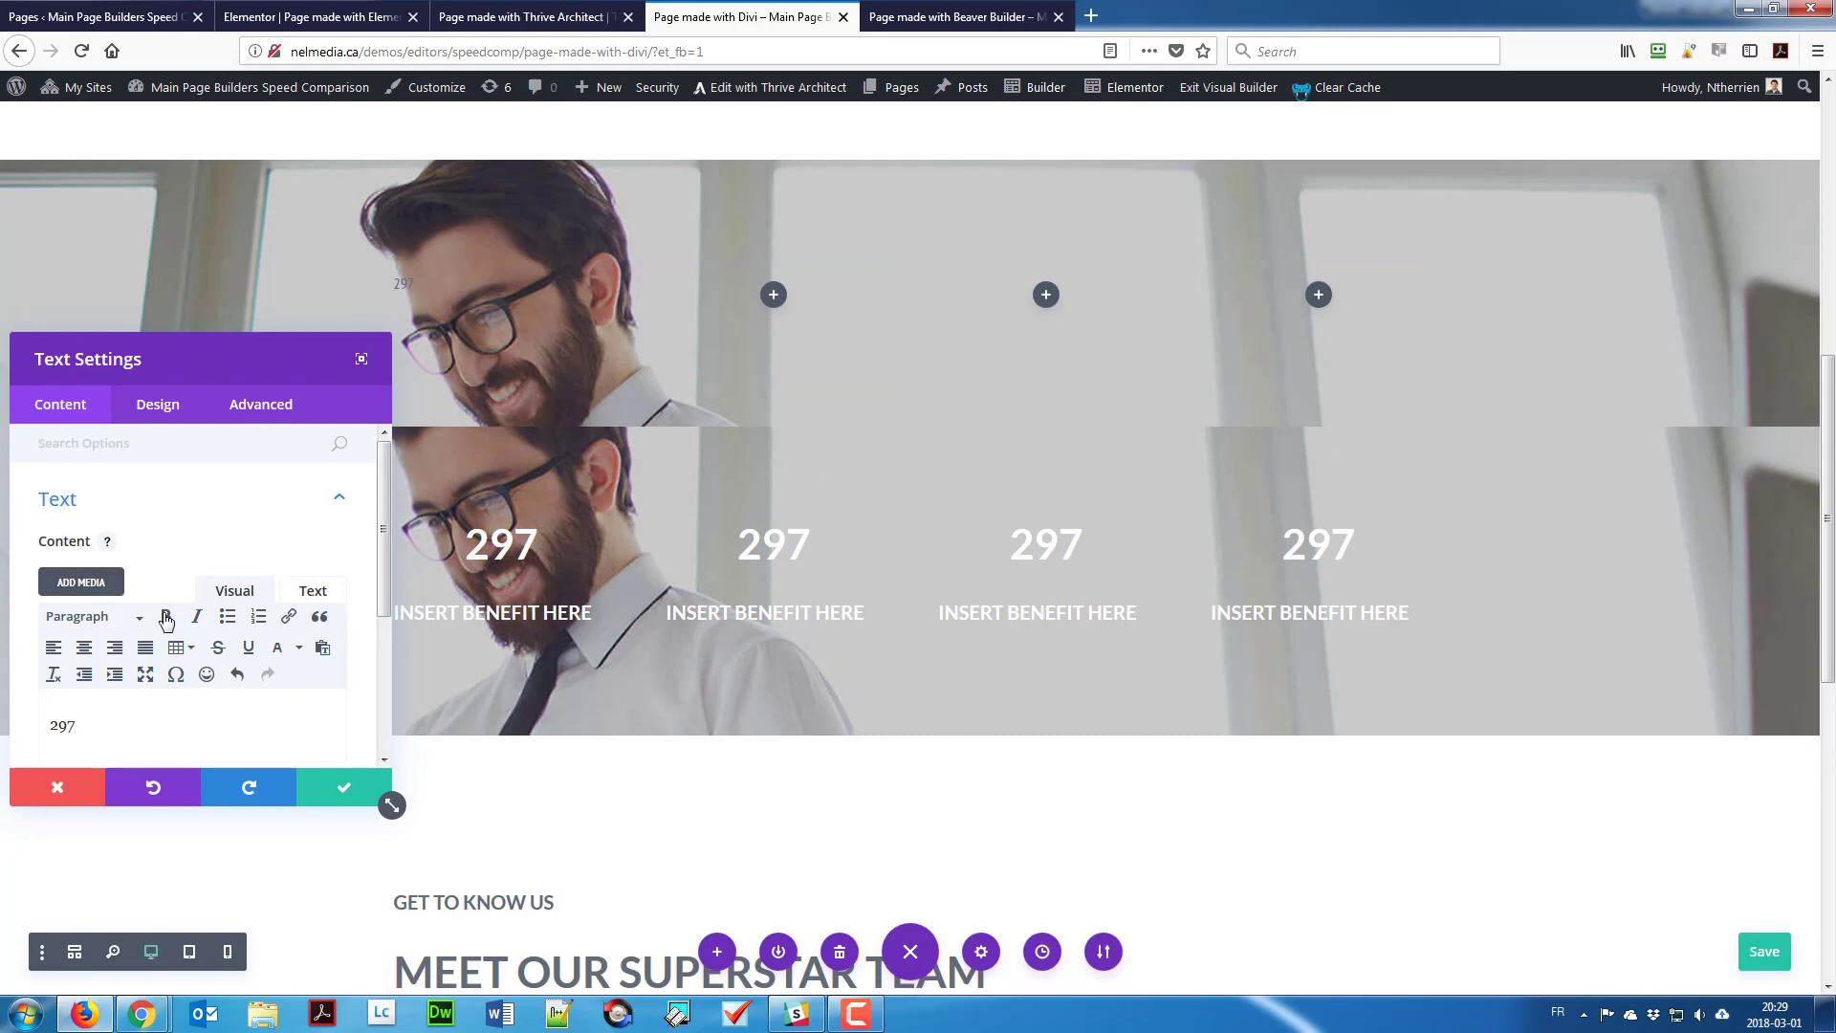
{"action": "key", "text": "ctrl+a"}
{"action": "left_click", "coordinate": [96, 623]}
{"action": "left_click", "coordinate": [117, 775]}
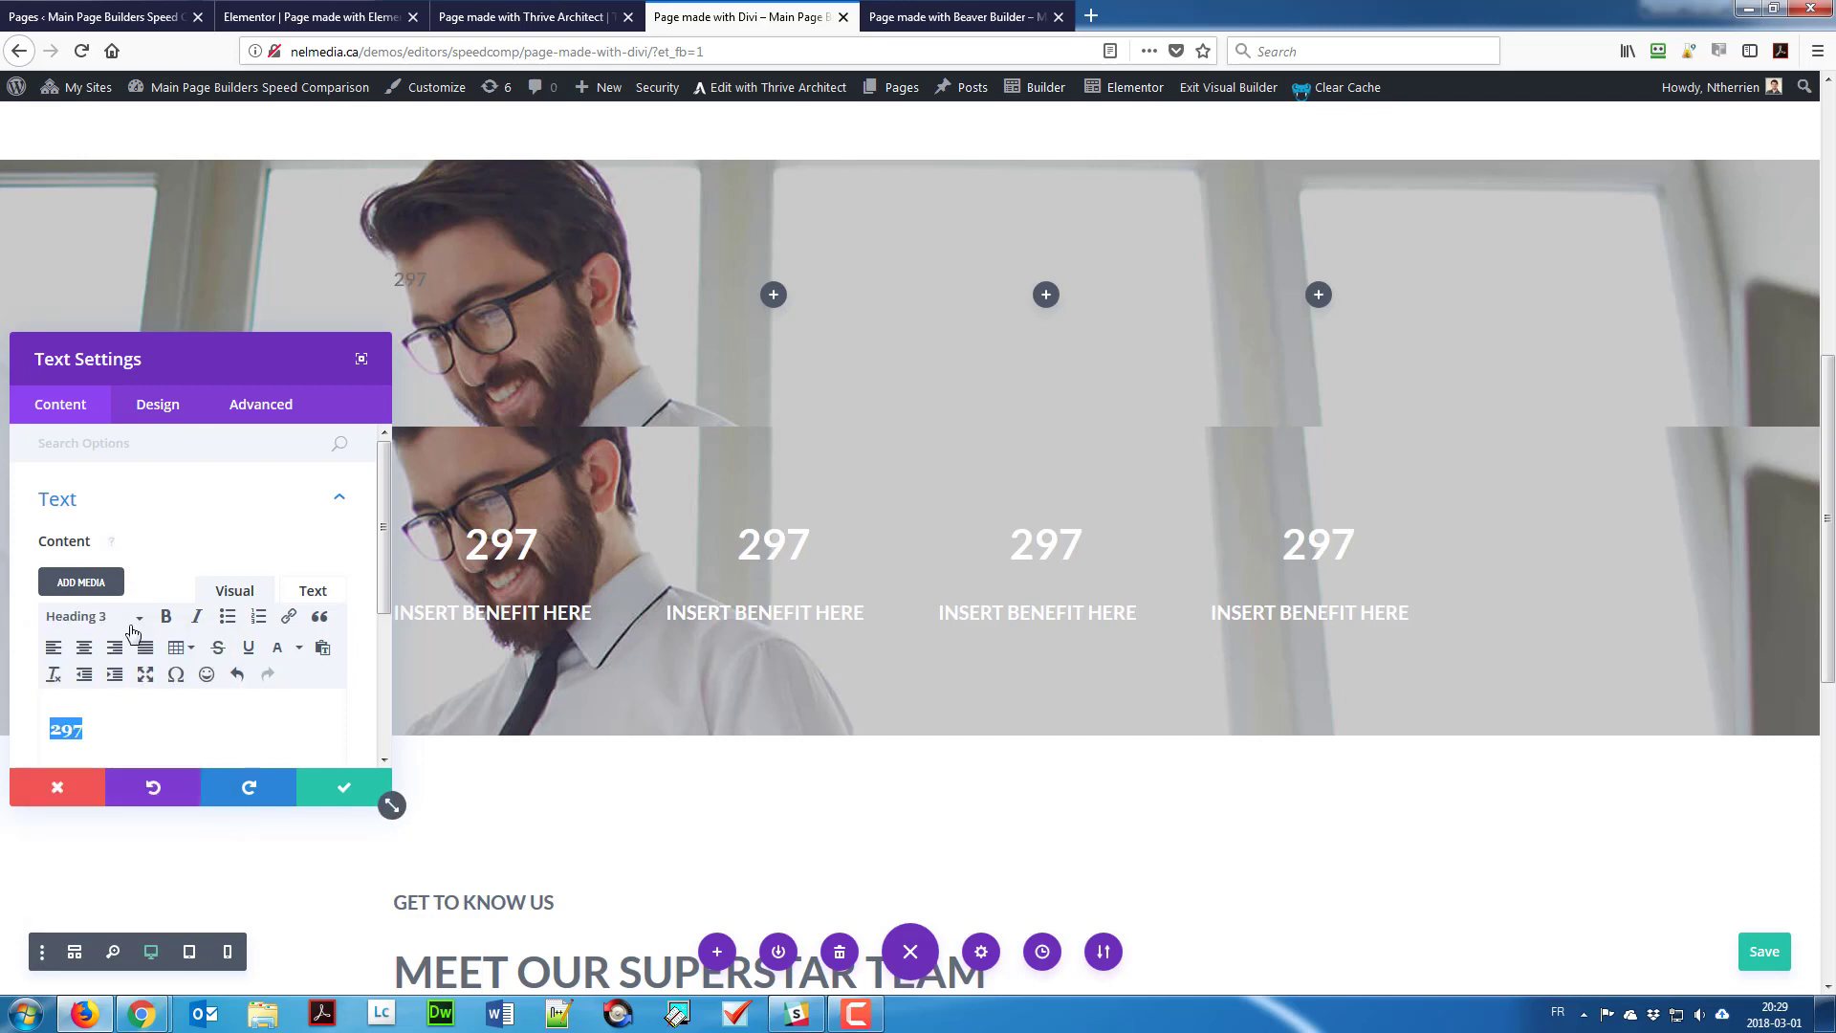
Step: Set the Heading 3 style of the 297 text to Bold weight and uppercase
{"action": "left_click", "coordinate": [151, 411]}
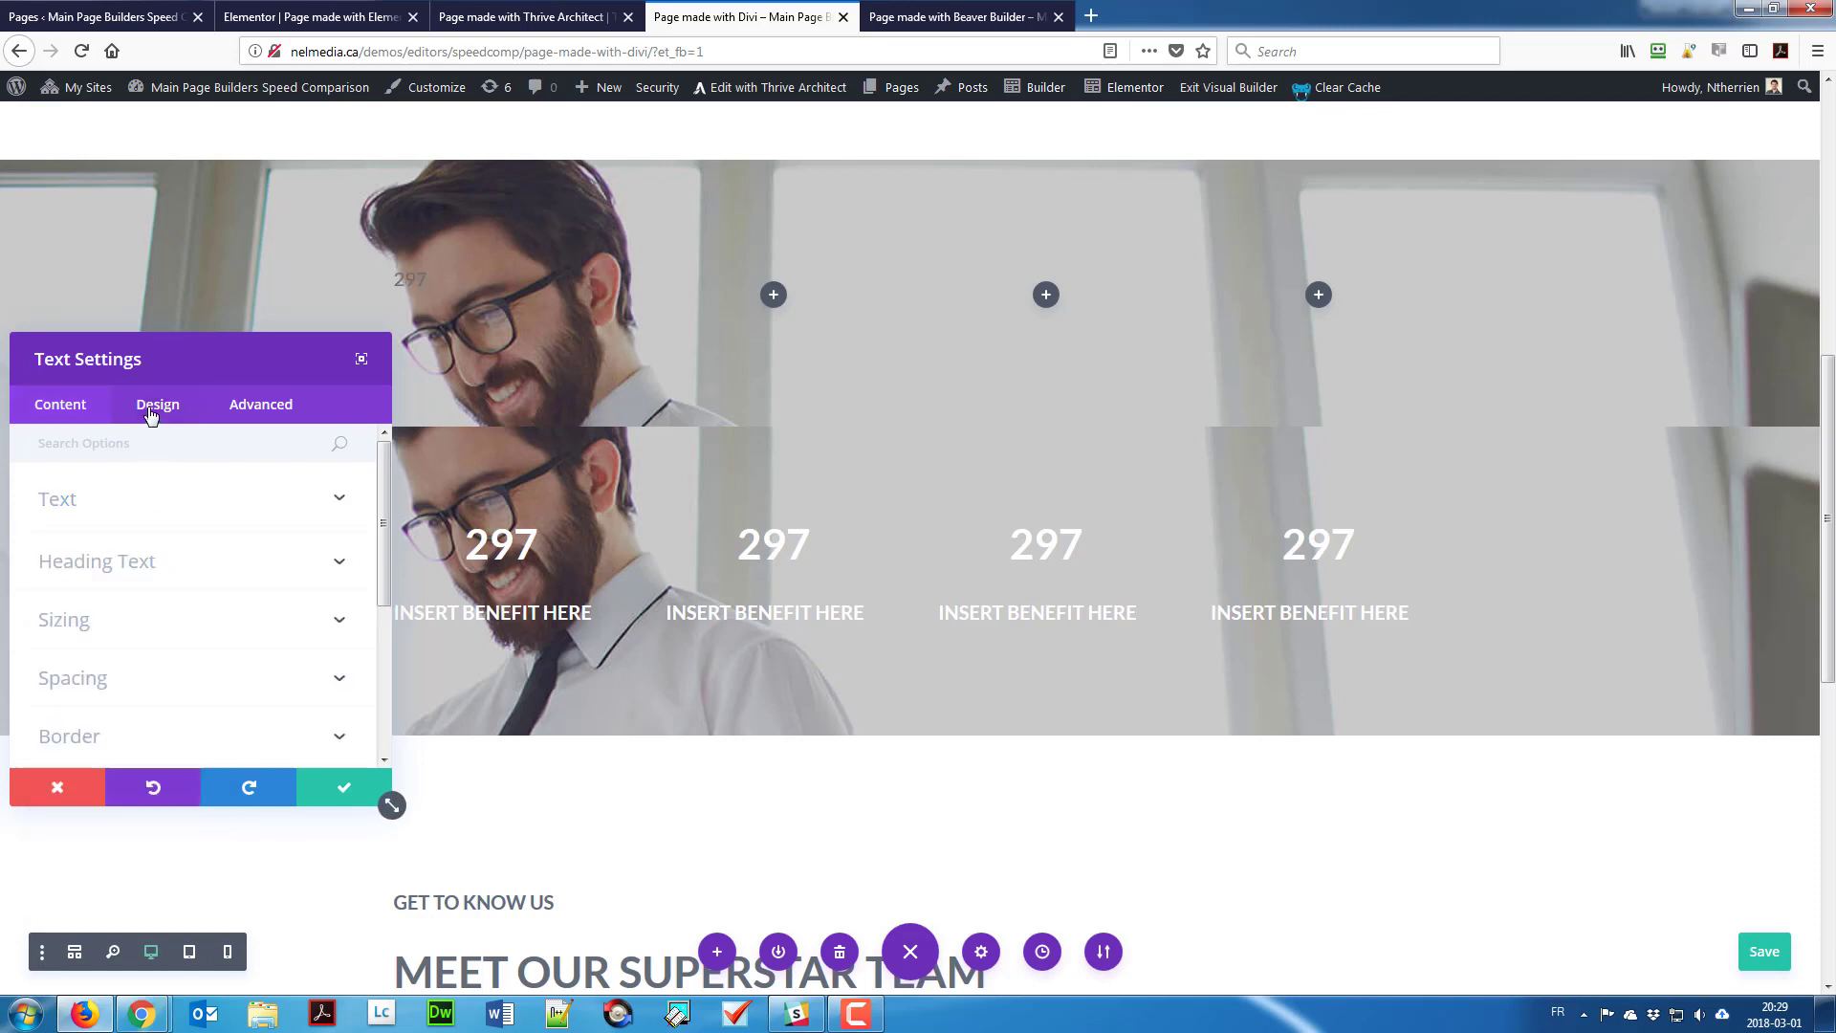
{"action": "left_click", "coordinate": [122, 571]}
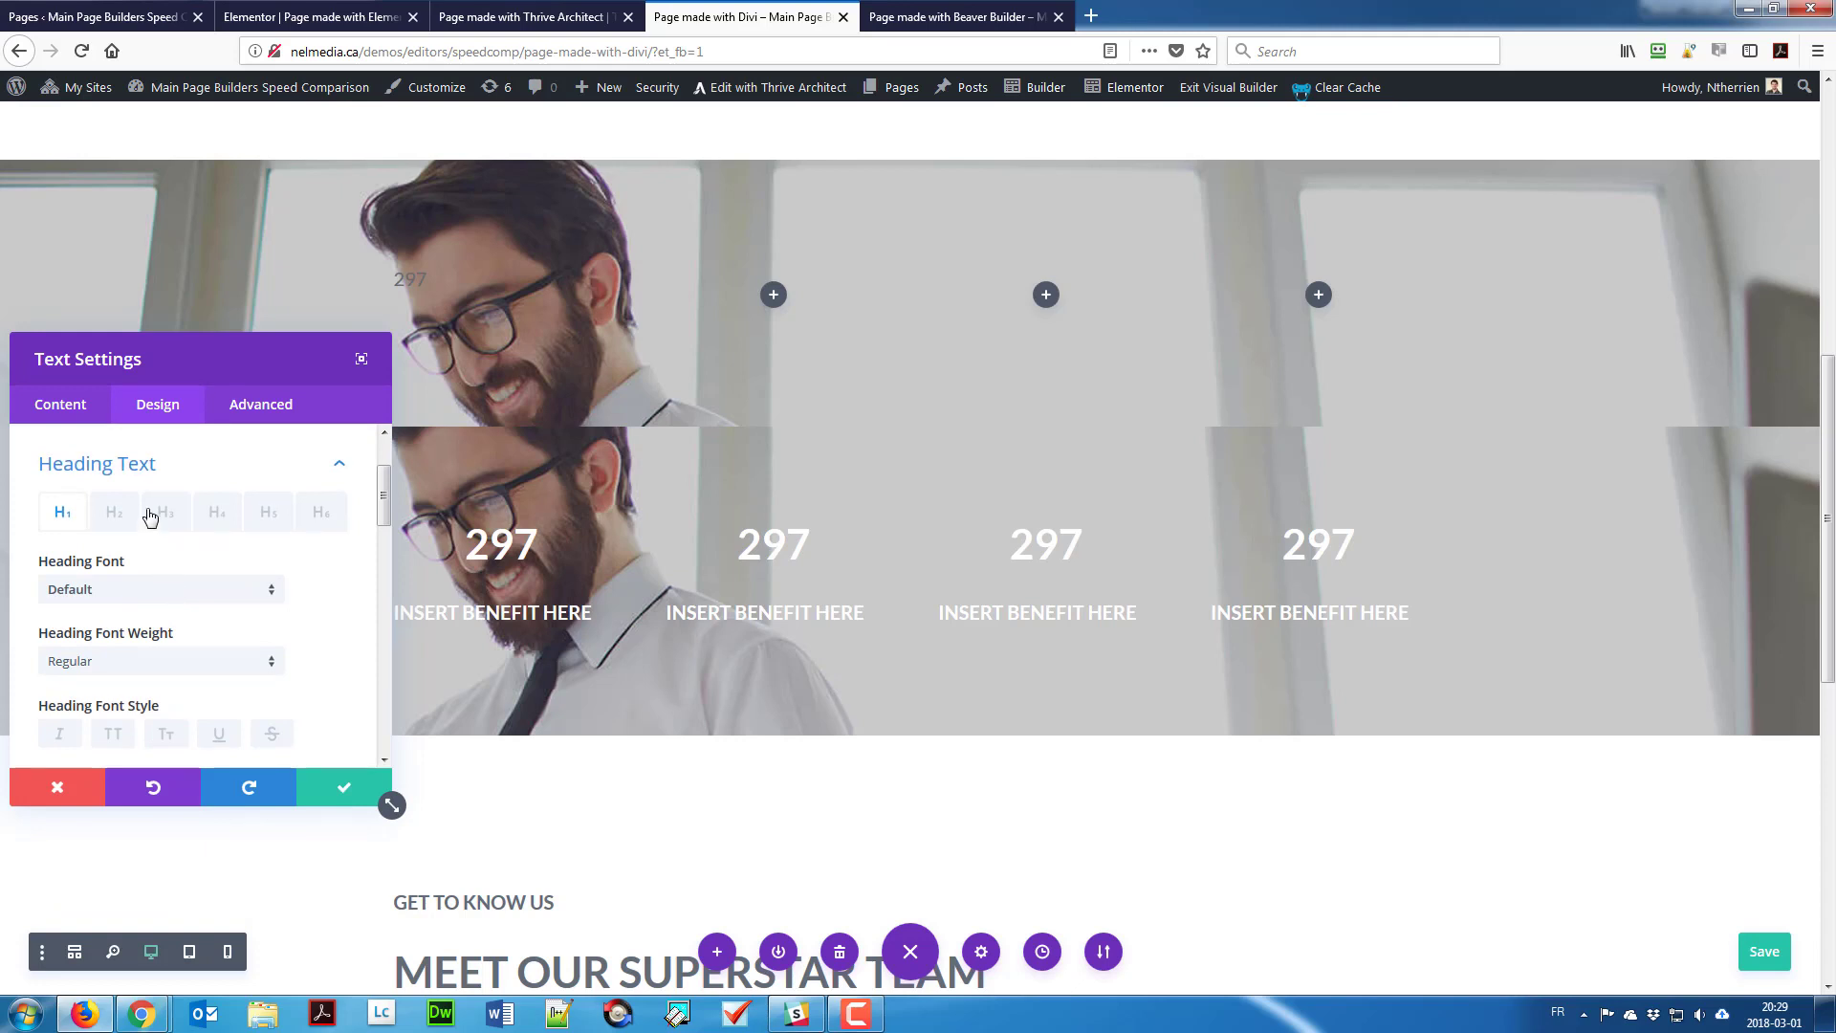
{"action": "left_click", "coordinate": [160, 516]}
{"action": "left_click", "coordinate": [145, 596]}
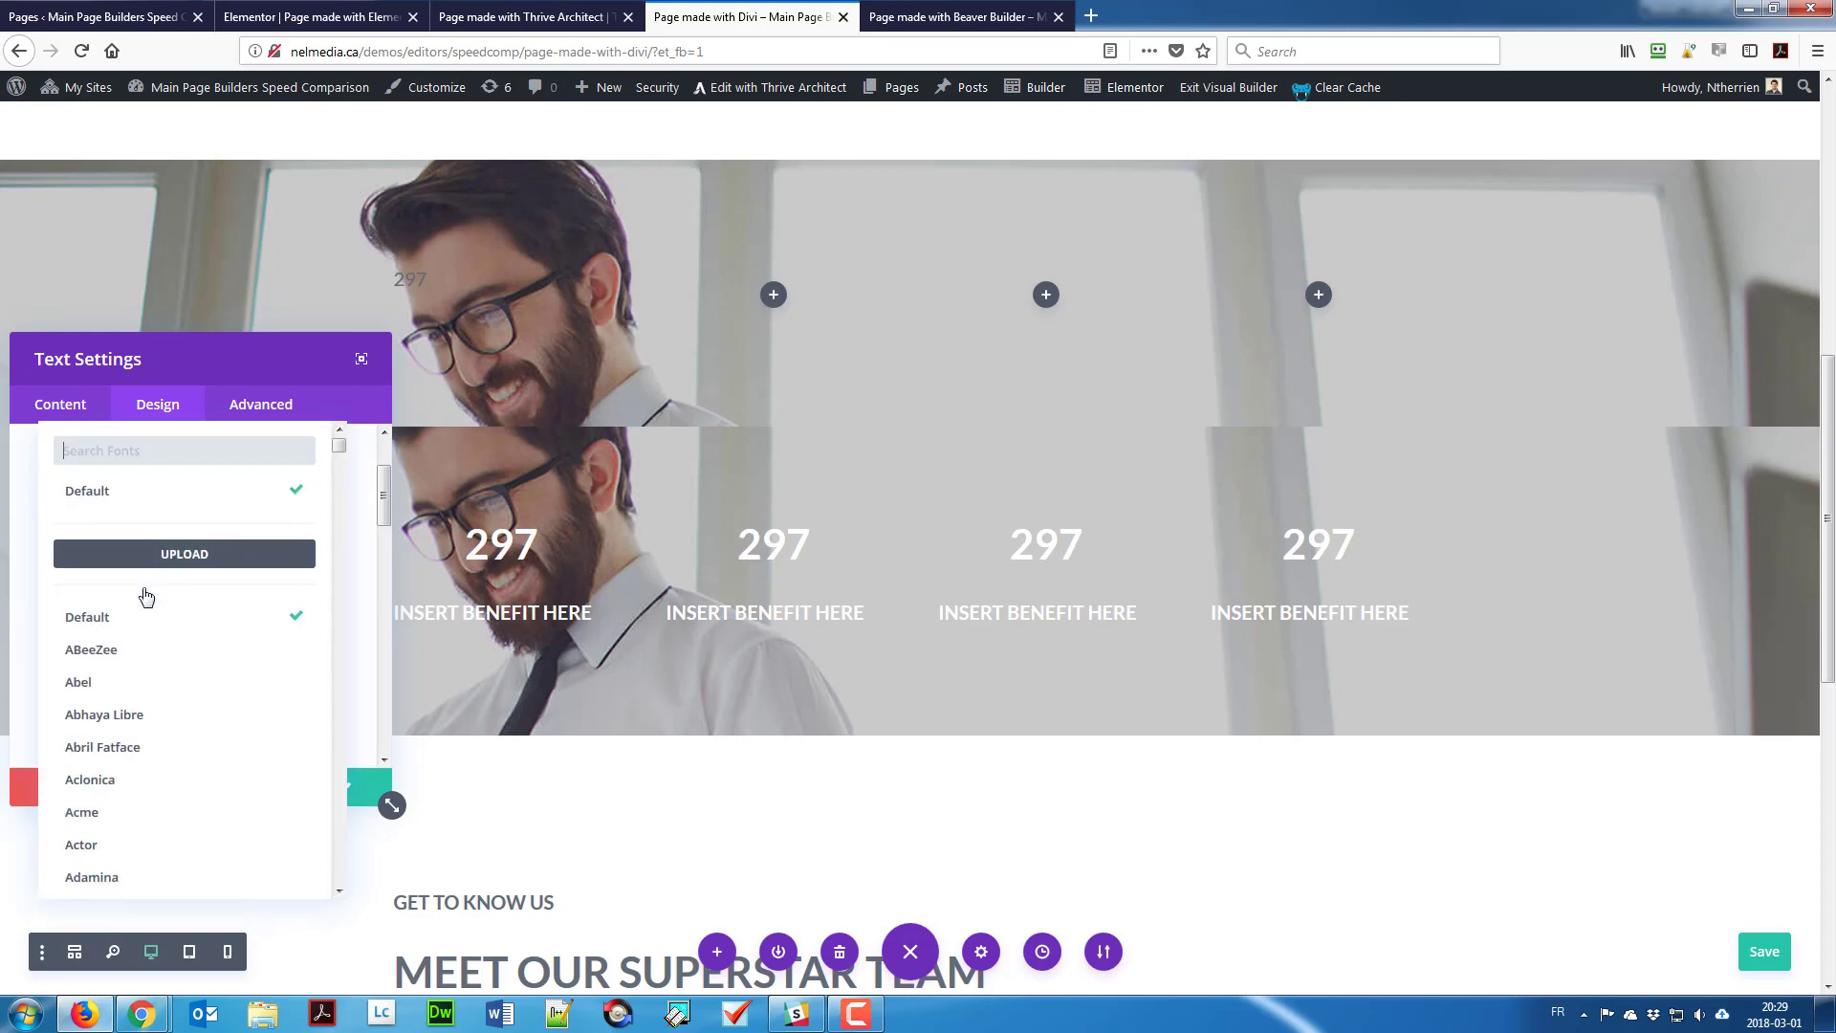
{"action": "left_click", "coordinate": [350, 537]}
{"action": "scroll", "coordinate": [316, 555], "scroll_direction": "down", "scroll_amount": 3}
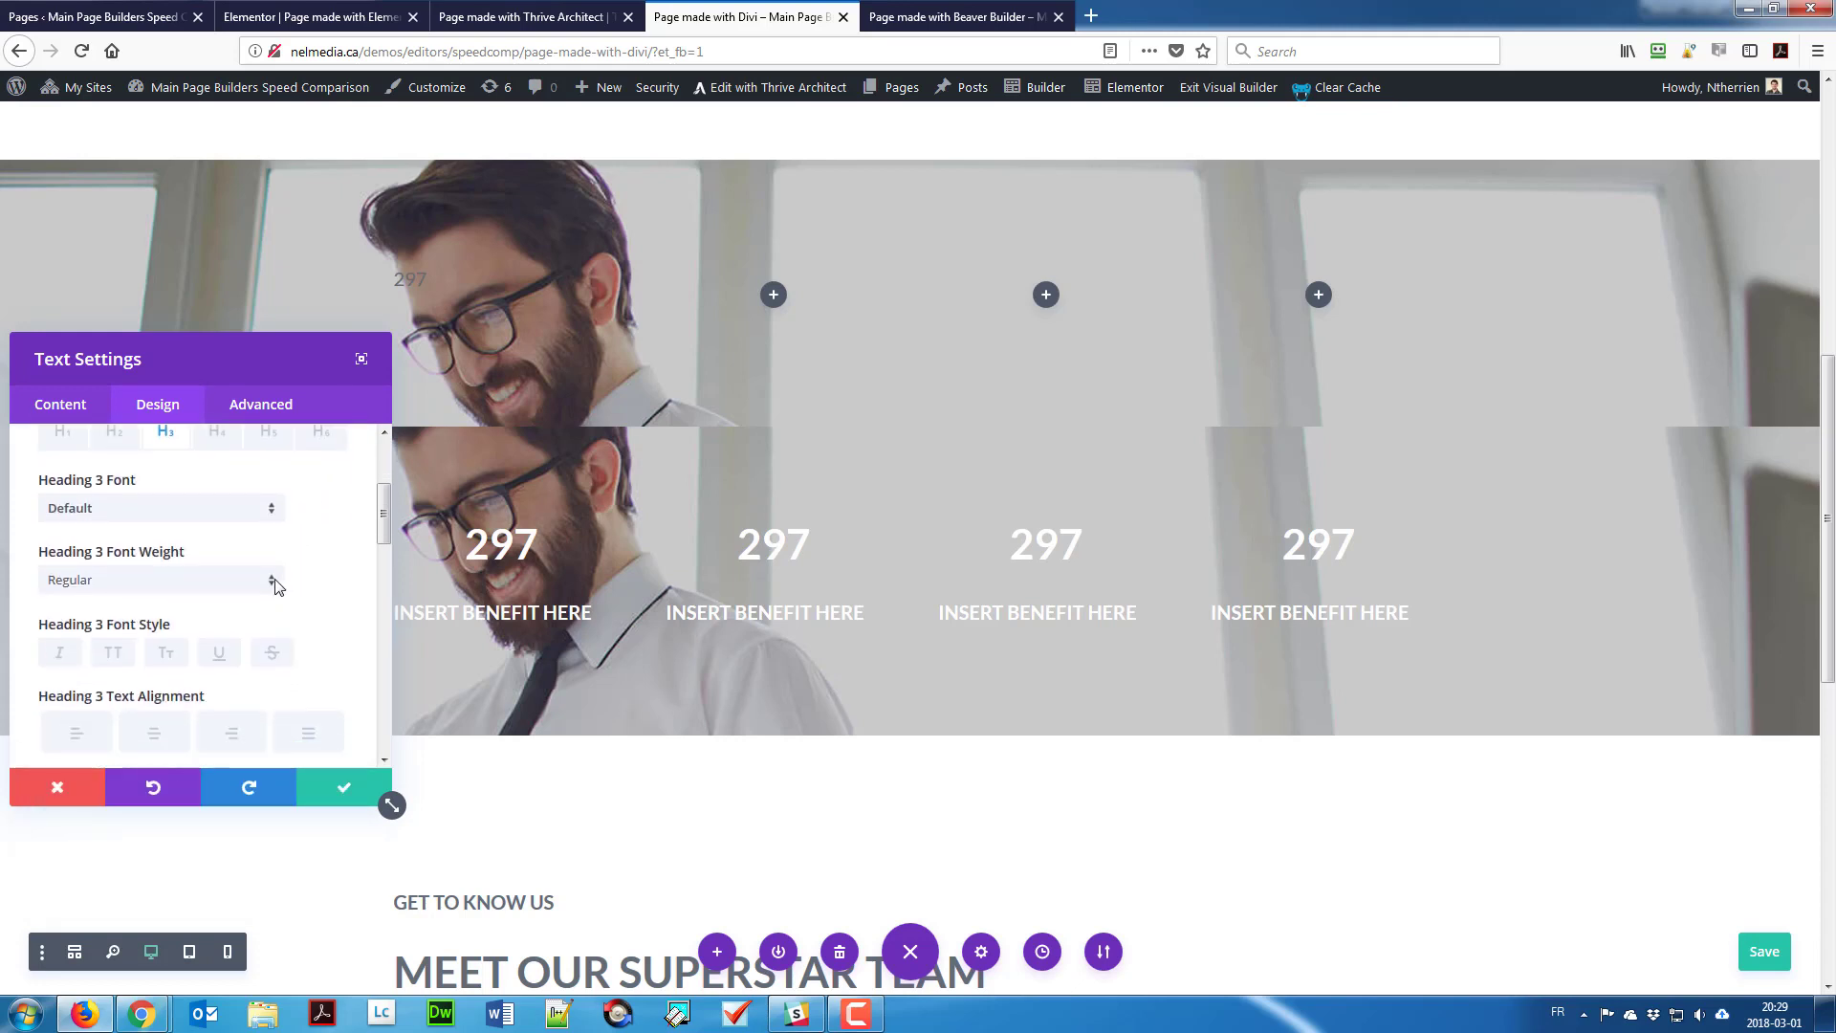
{"action": "left_click", "coordinate": [184, 536]}
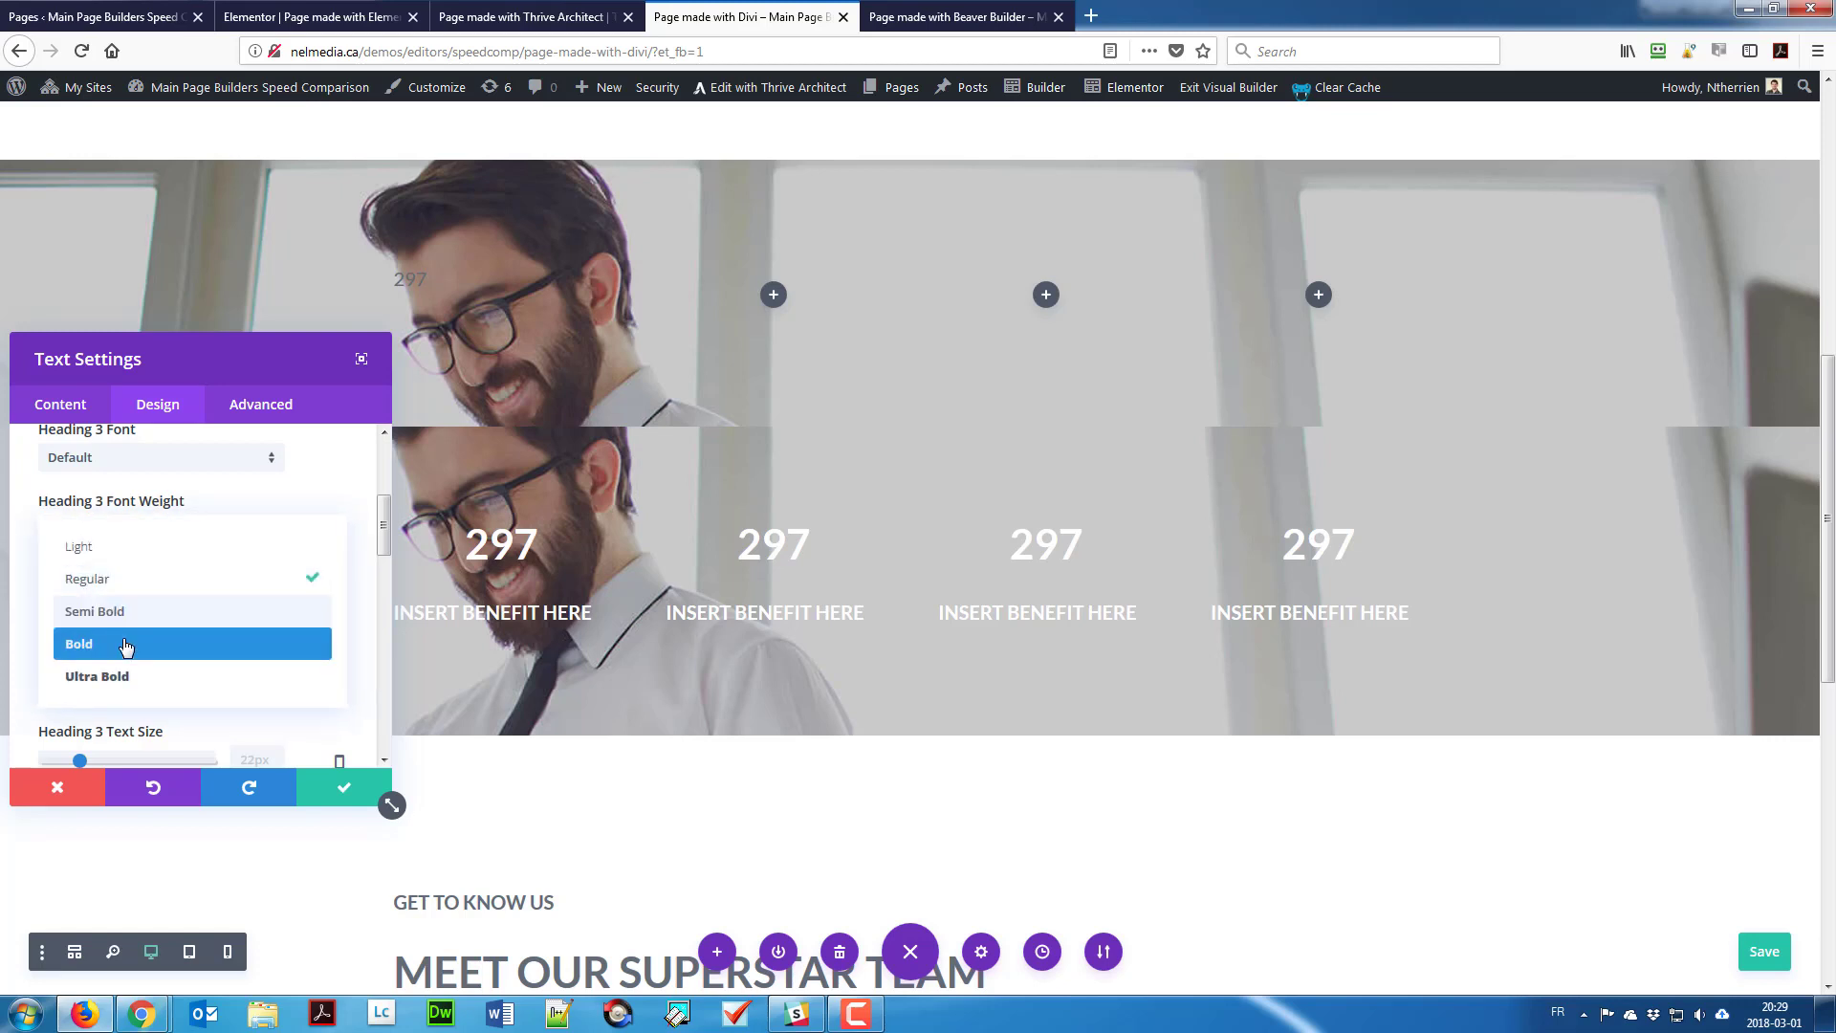
{"action": "left_click", "coordinate": [143, 645]}
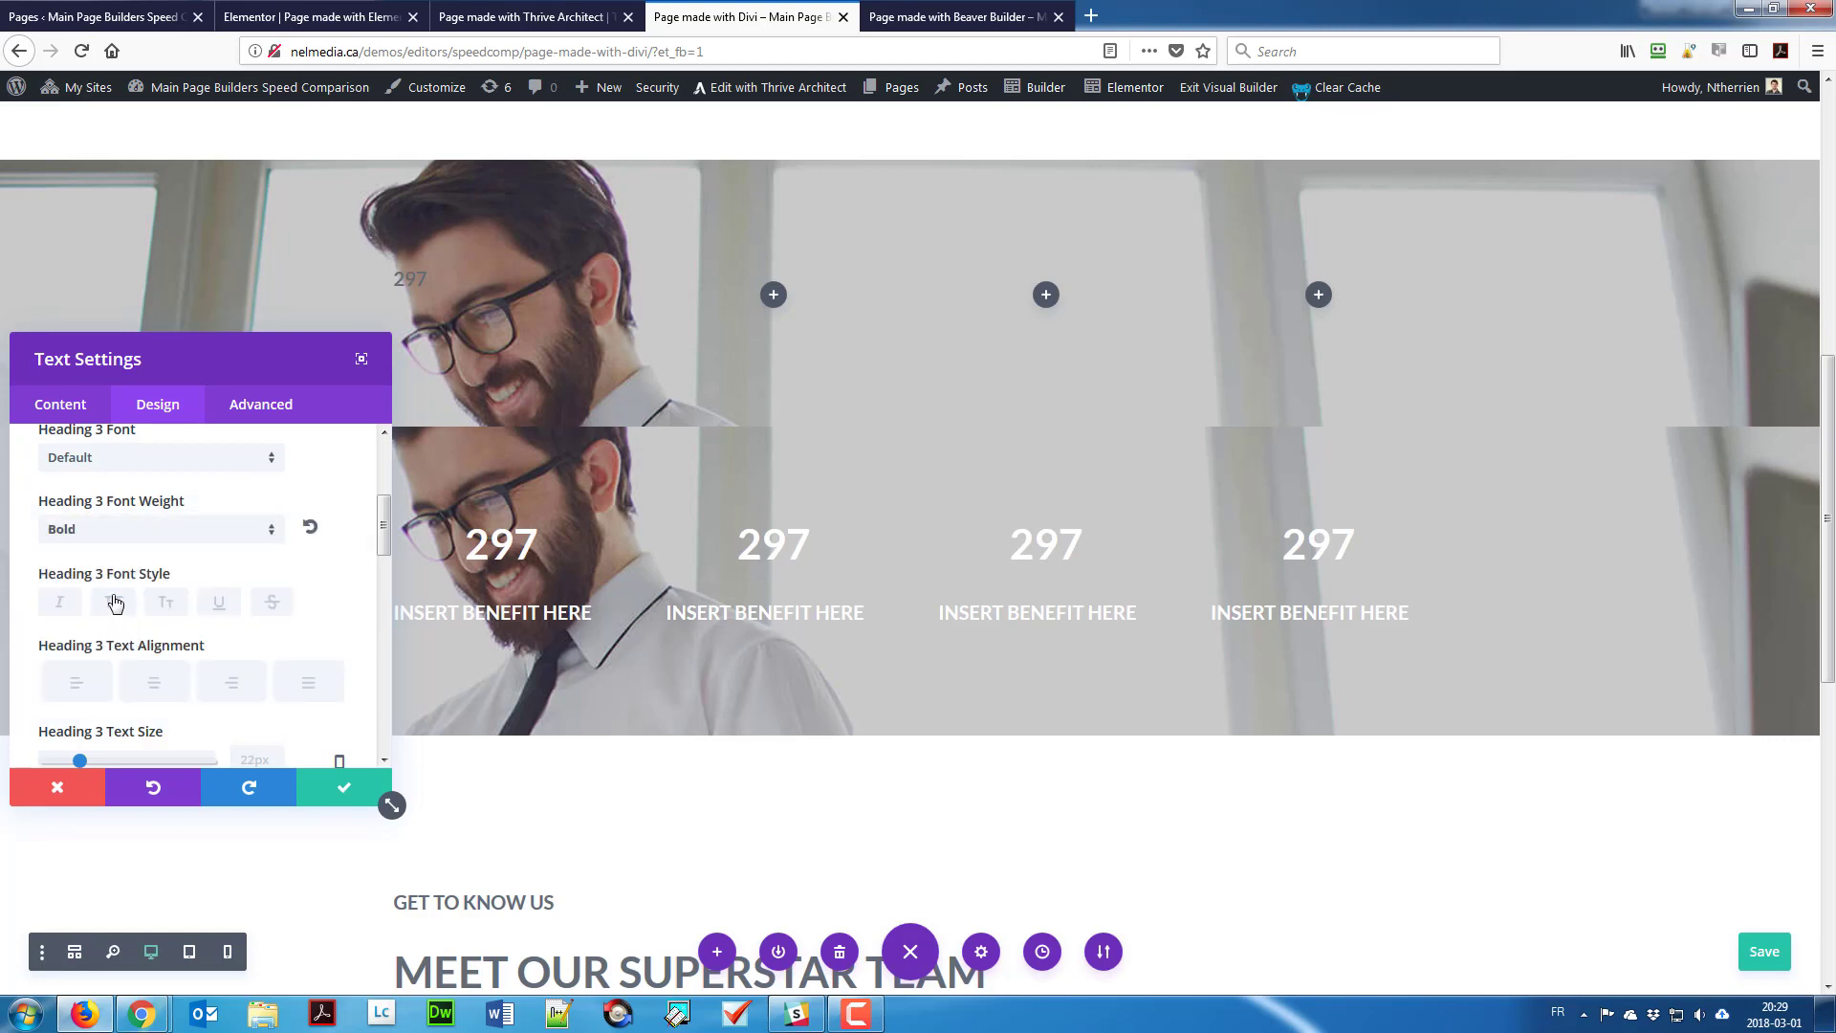
Step: Set the 297 text's Heading 3 size to 45px and its colour to white, and apply the module settings
{"action": "scroll", "coordinate": [300, 580], "scroll_direction": "down", "scroll_amount": 3}
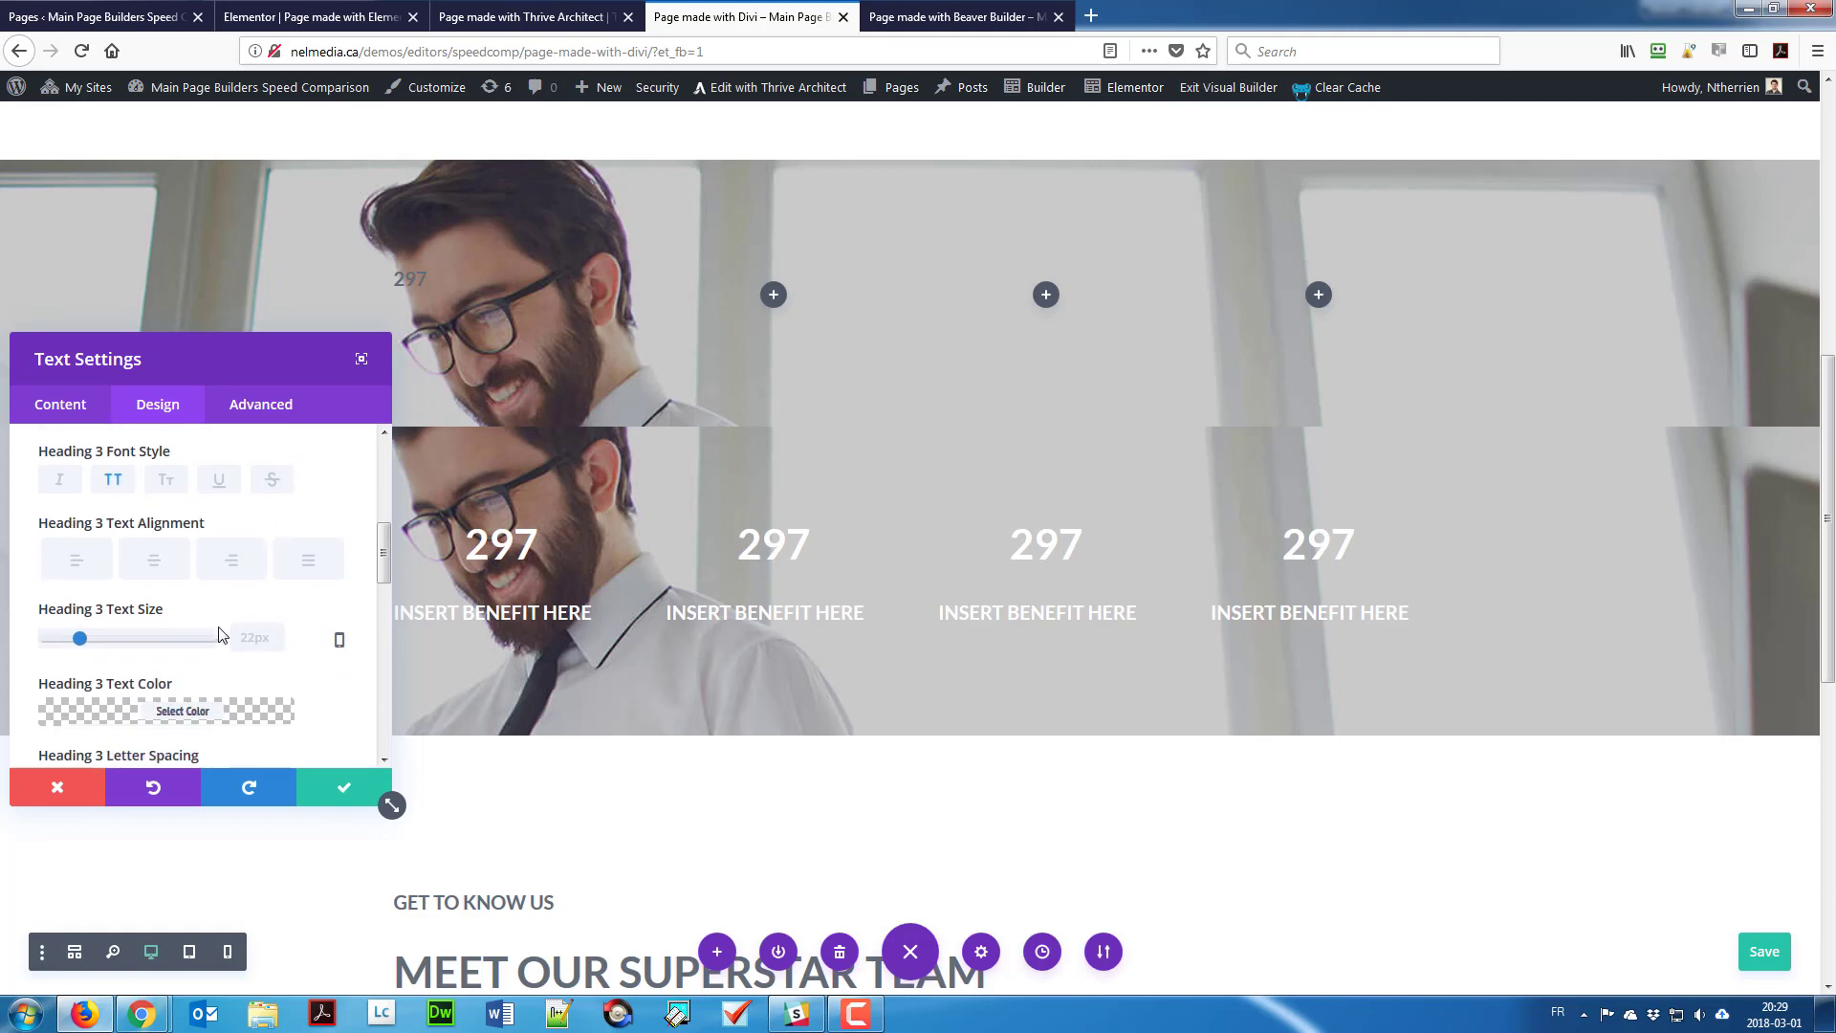
{"action": "left_click_drag", "start_coordinate": [87, 636], "coordinate": [120, 643]}
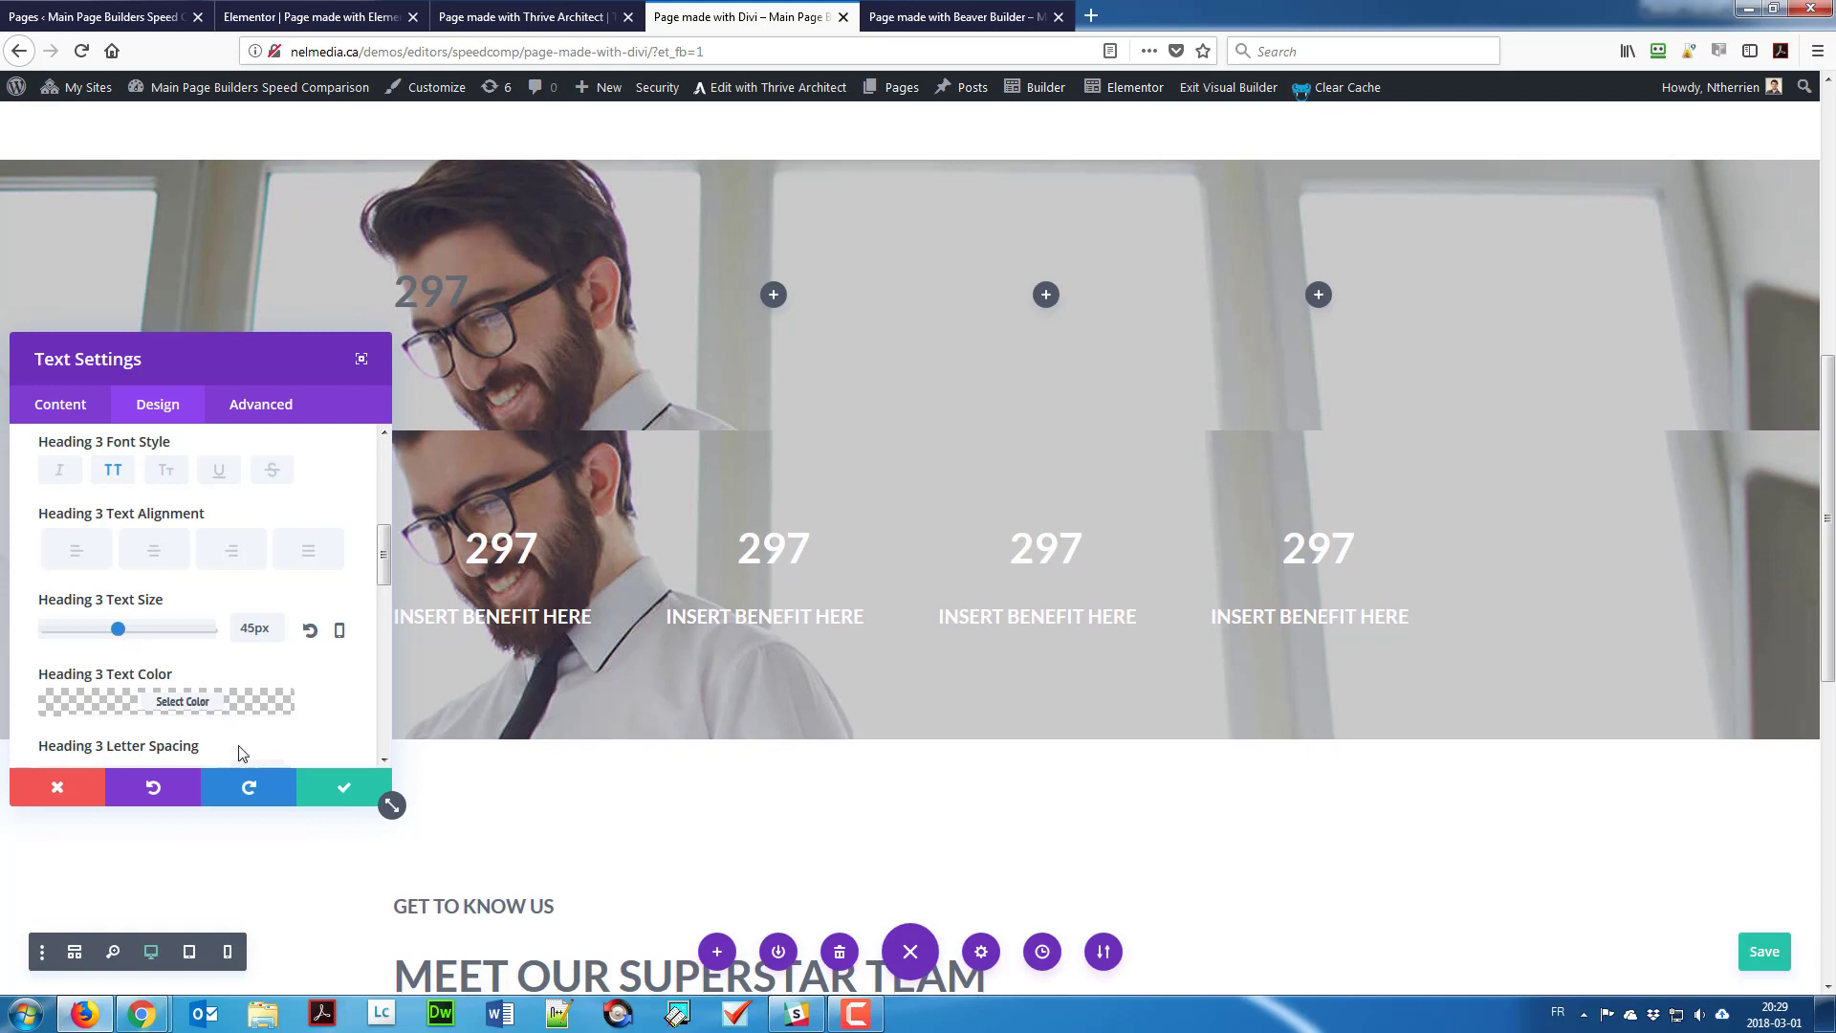
{"action": "left_click", "coordinate": [170, 715]}
{"action": "scroll", "coordinate": [153, 698], "scroll_direction": "down", "scroll_amount": 3}
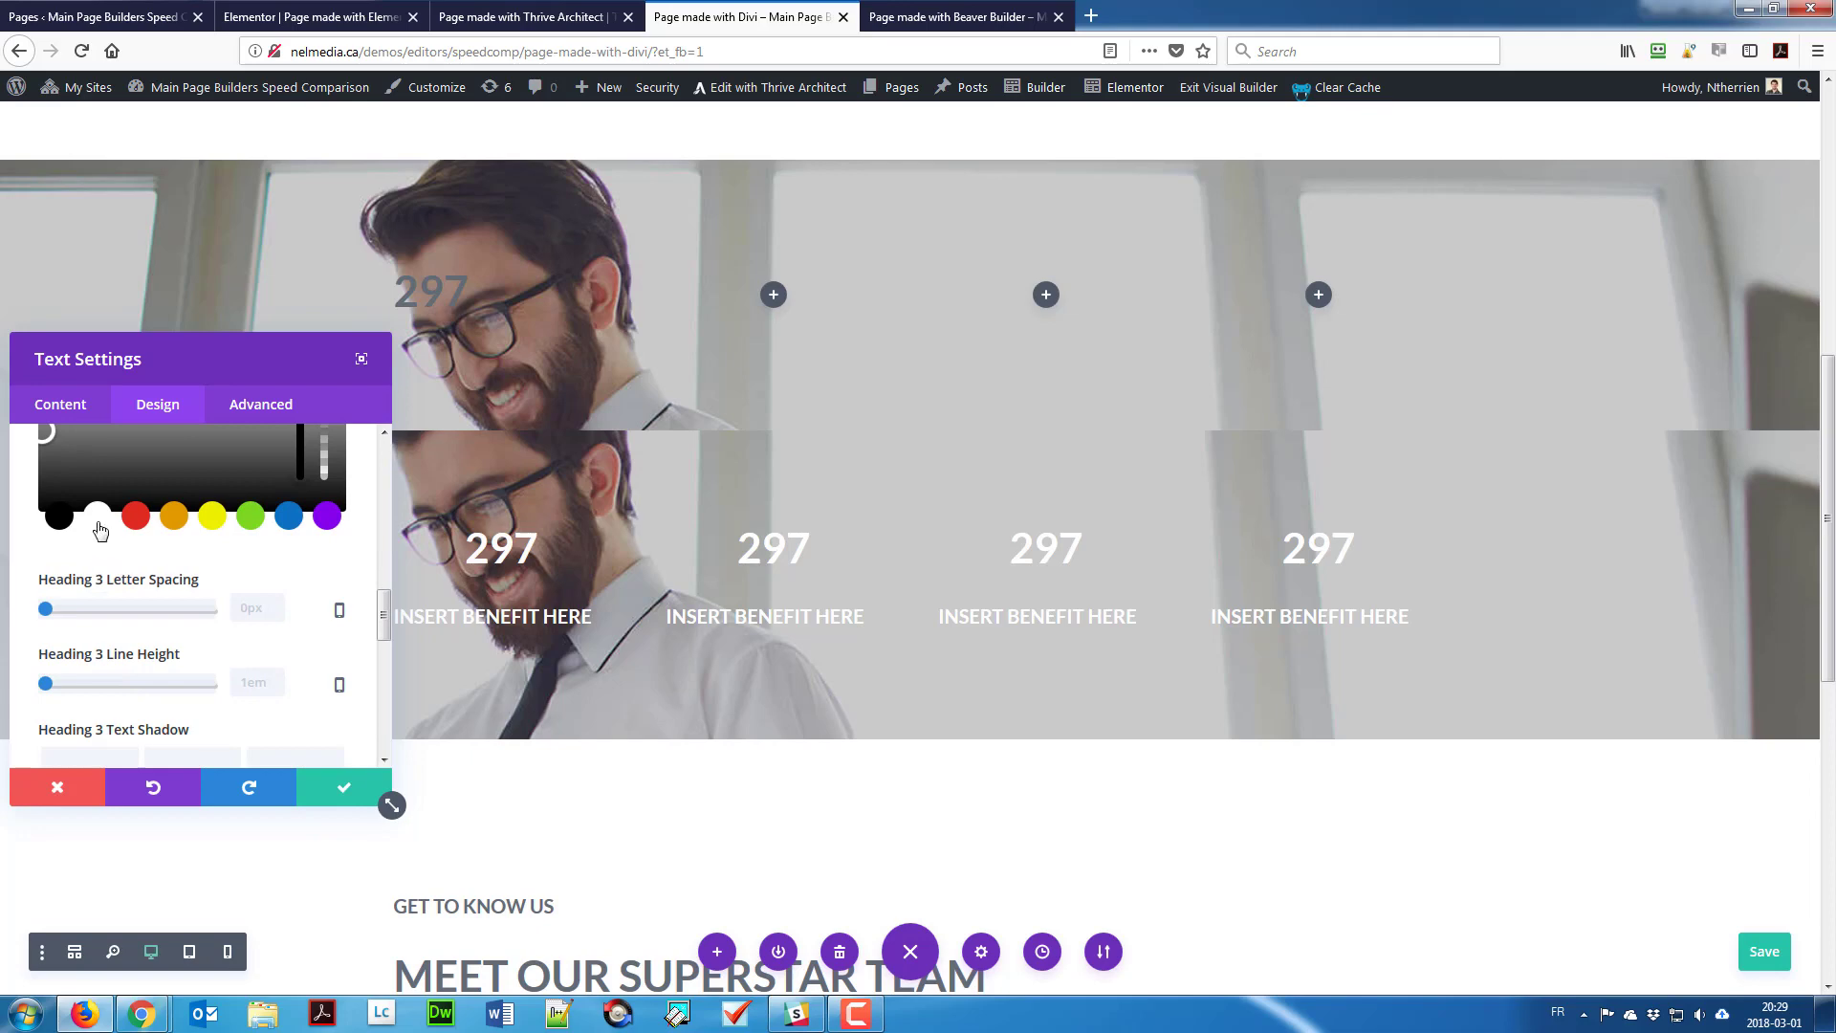
{"action": "left_click", "coordinate": [98, 517]}
{"action": "left_click", "coordinate": [322, 799]}
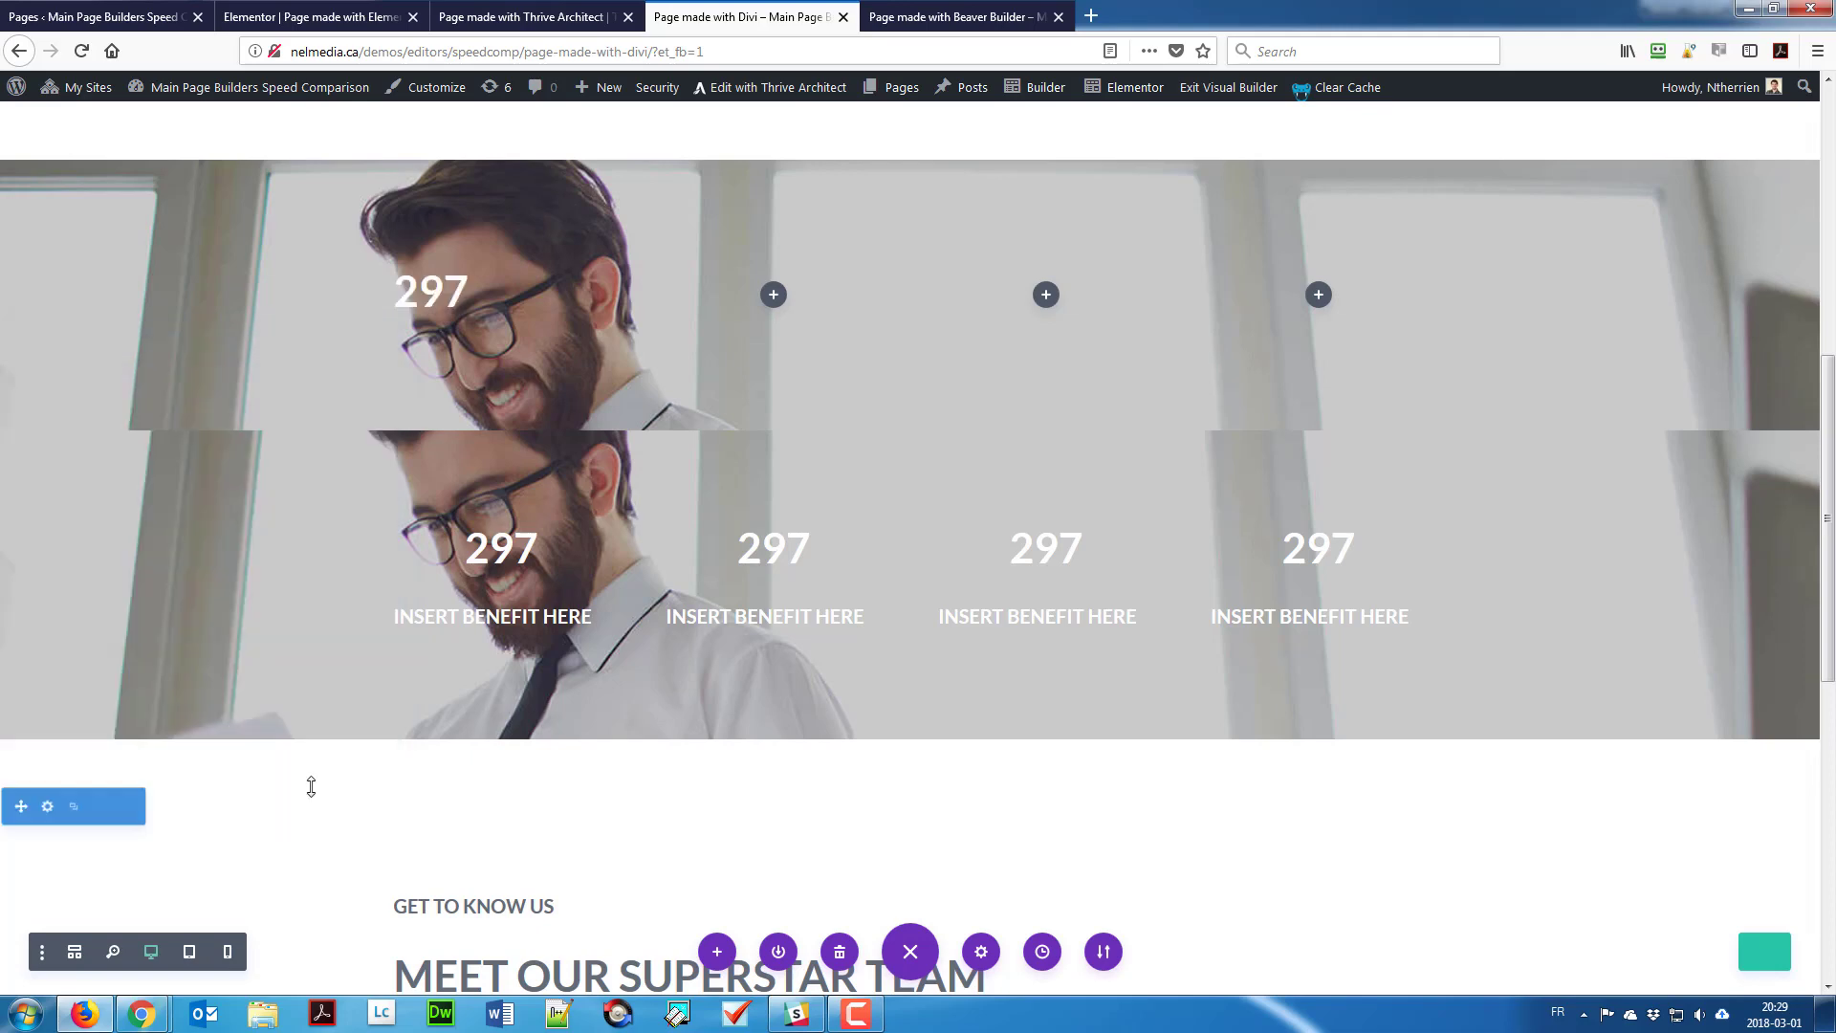
Step: Insert a second Text module below the 297 text in the first column of the new row
{"action": "scroll", "coordinate": [282, 530], "scroll_direction": "up", "scroll_amount": 2}
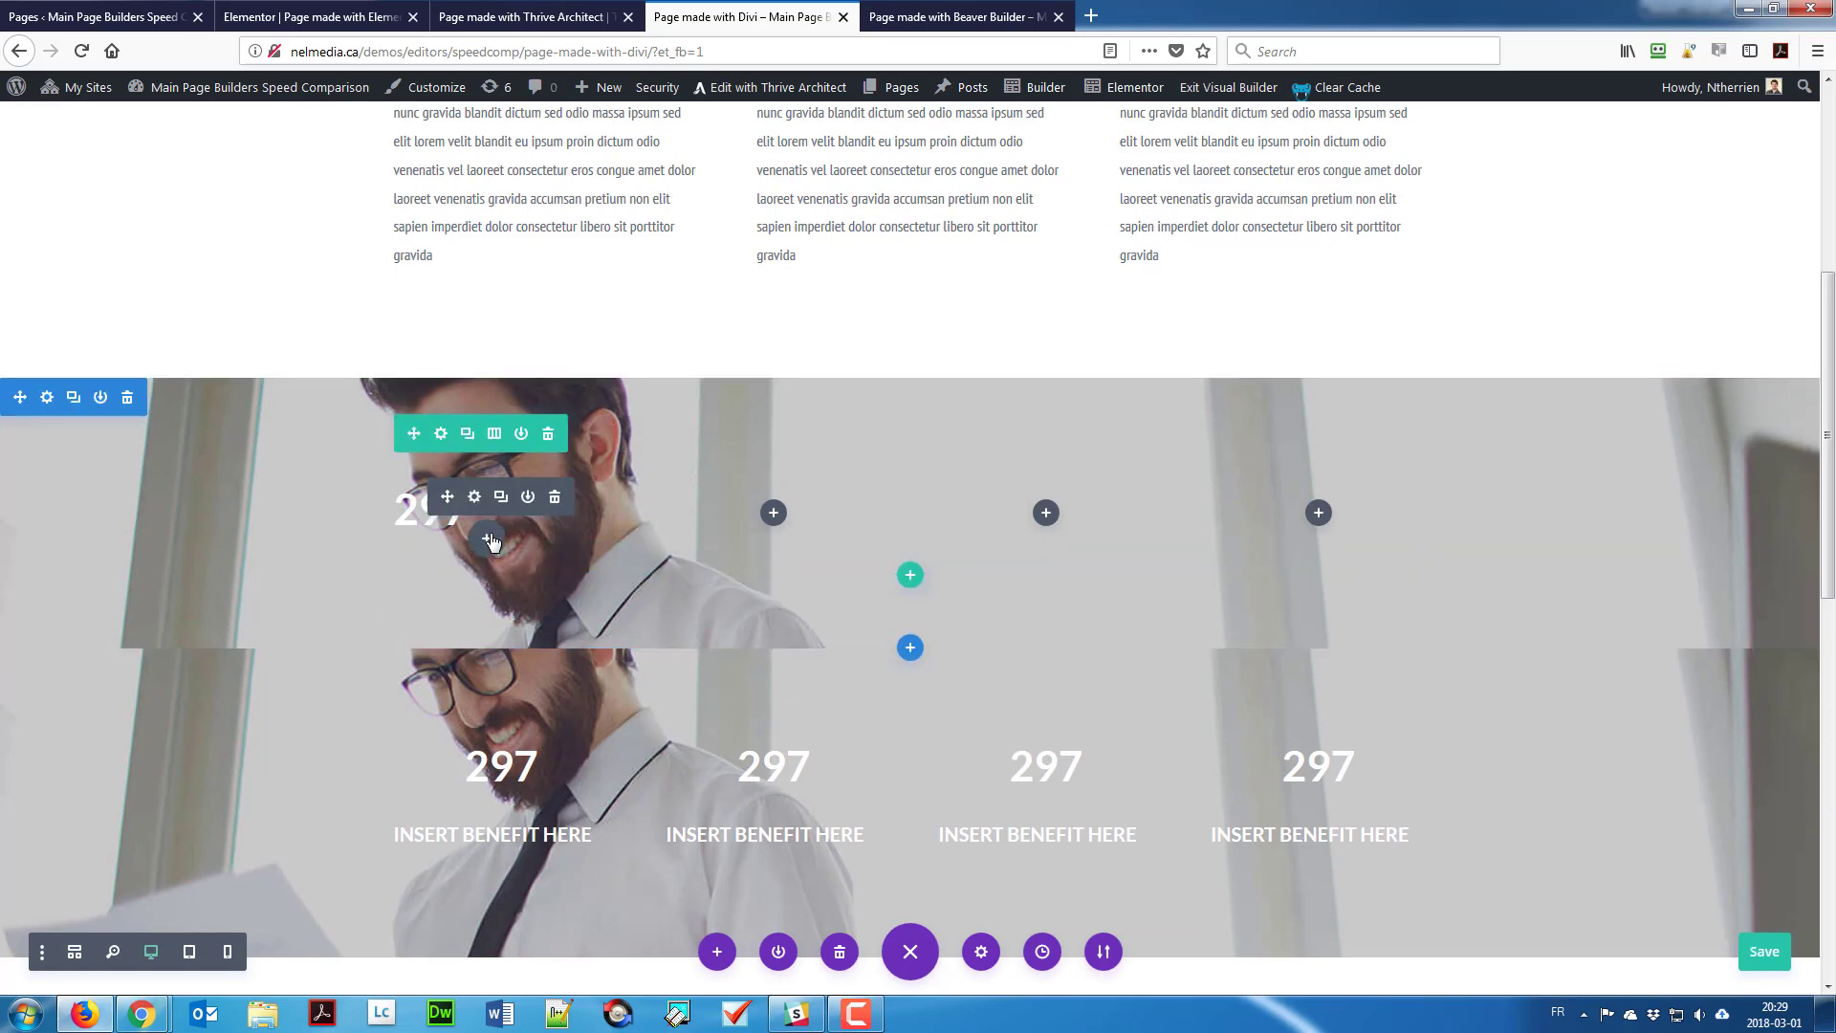
{"action": "left_click", "coordinate": [494, 541]}
{"action": "scroll", "coordinate": [488, 537], "scroll_direction": "up", "scroll_amount": 2}
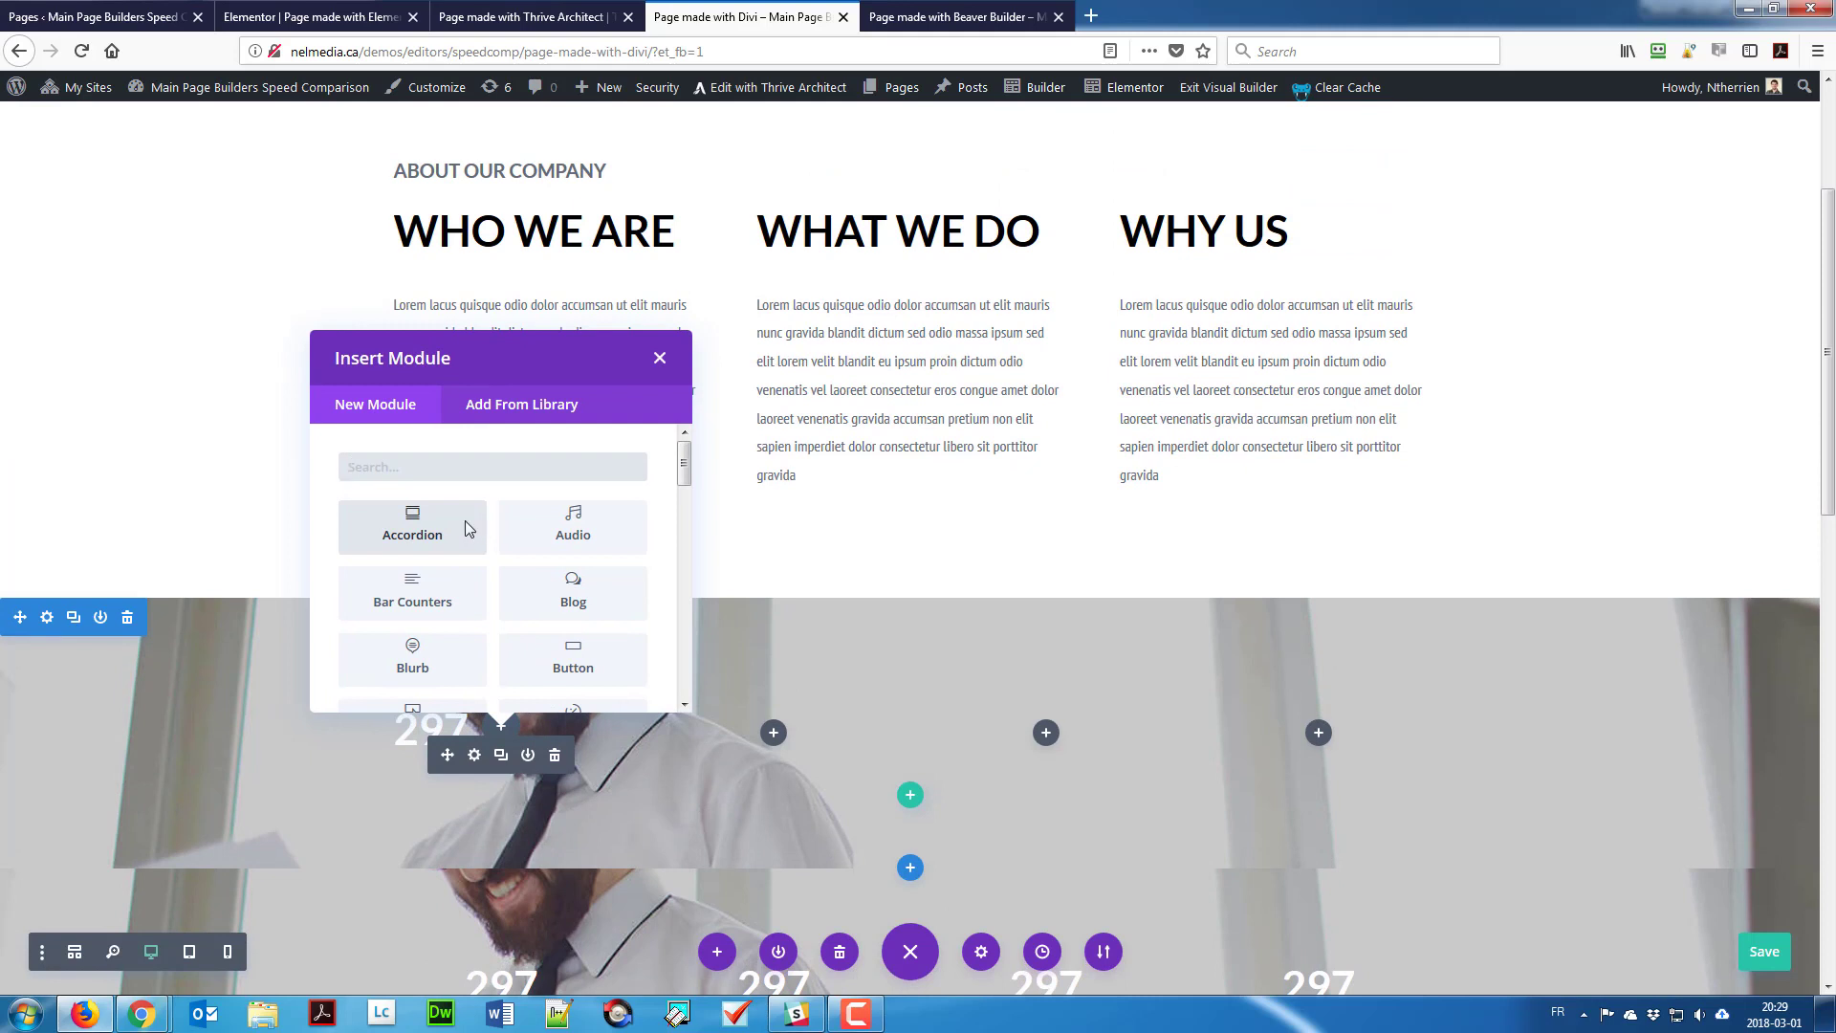
{"action": "type", "text": "test"}
{"action": "key", "text": "BackSpace"}
{"action": "key", "text": "BackSpace"}
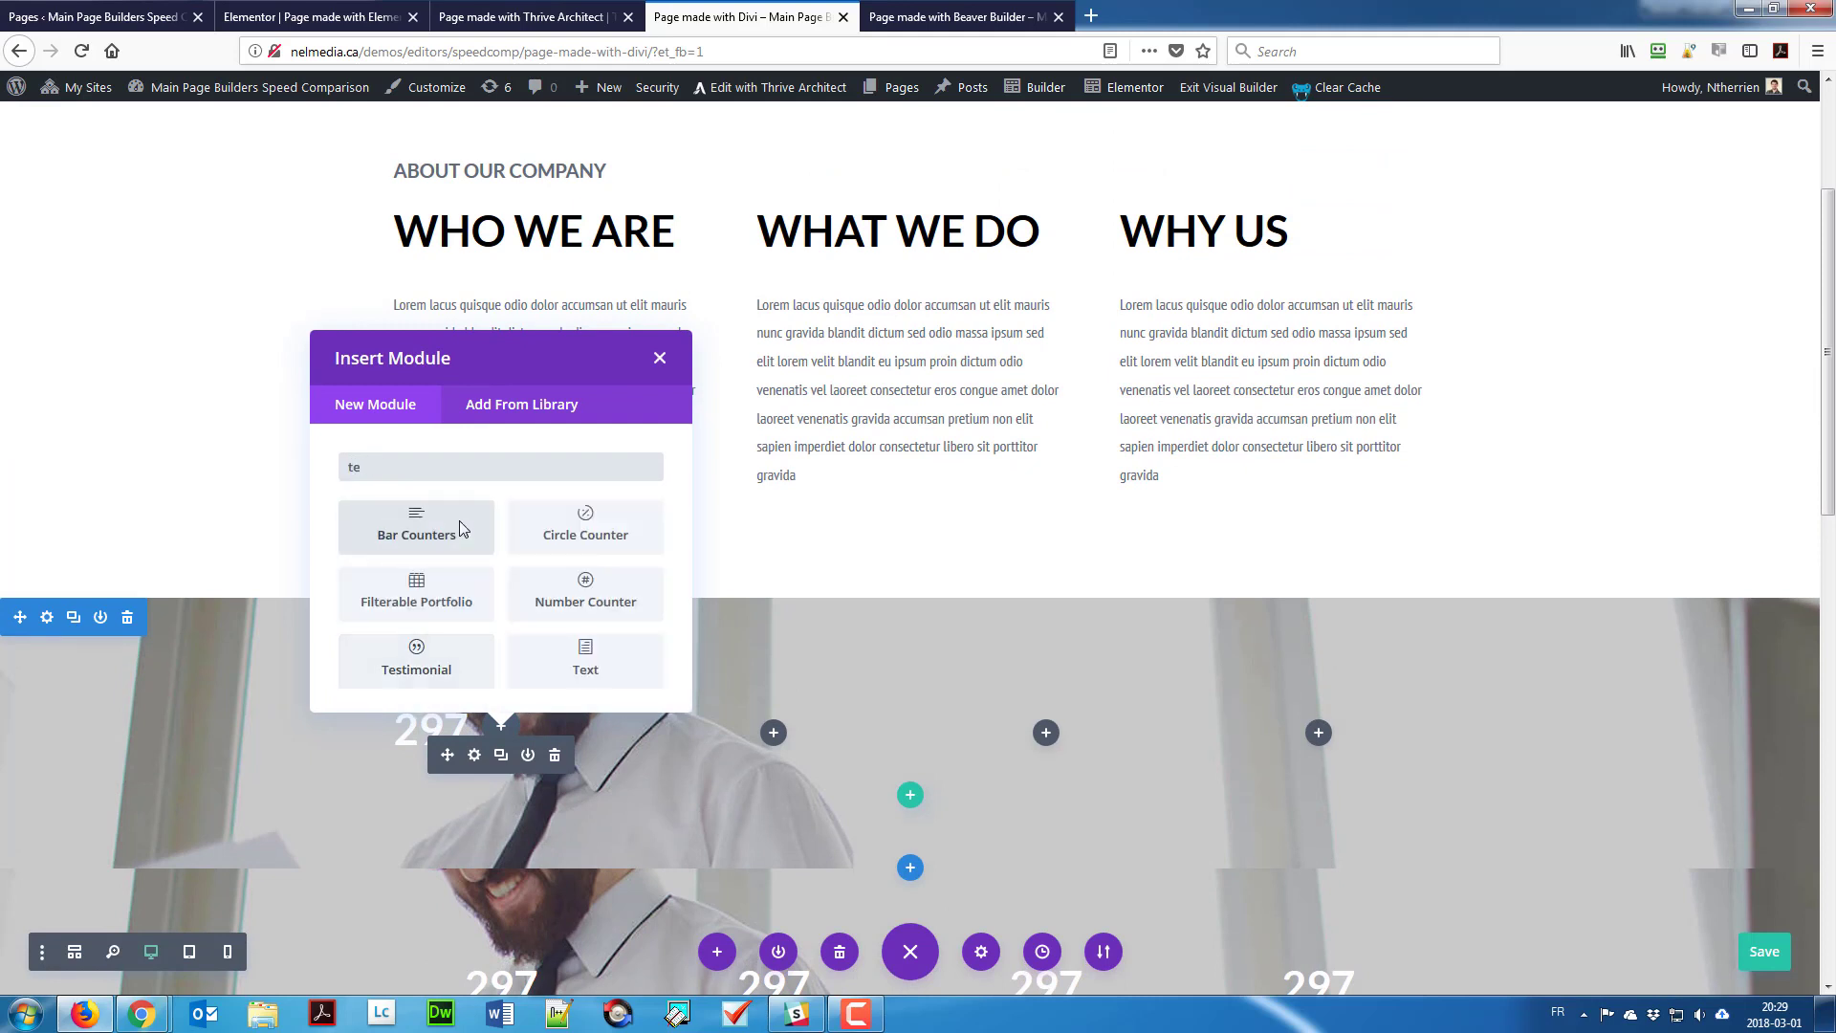
{"action": "type", "text": "x"}
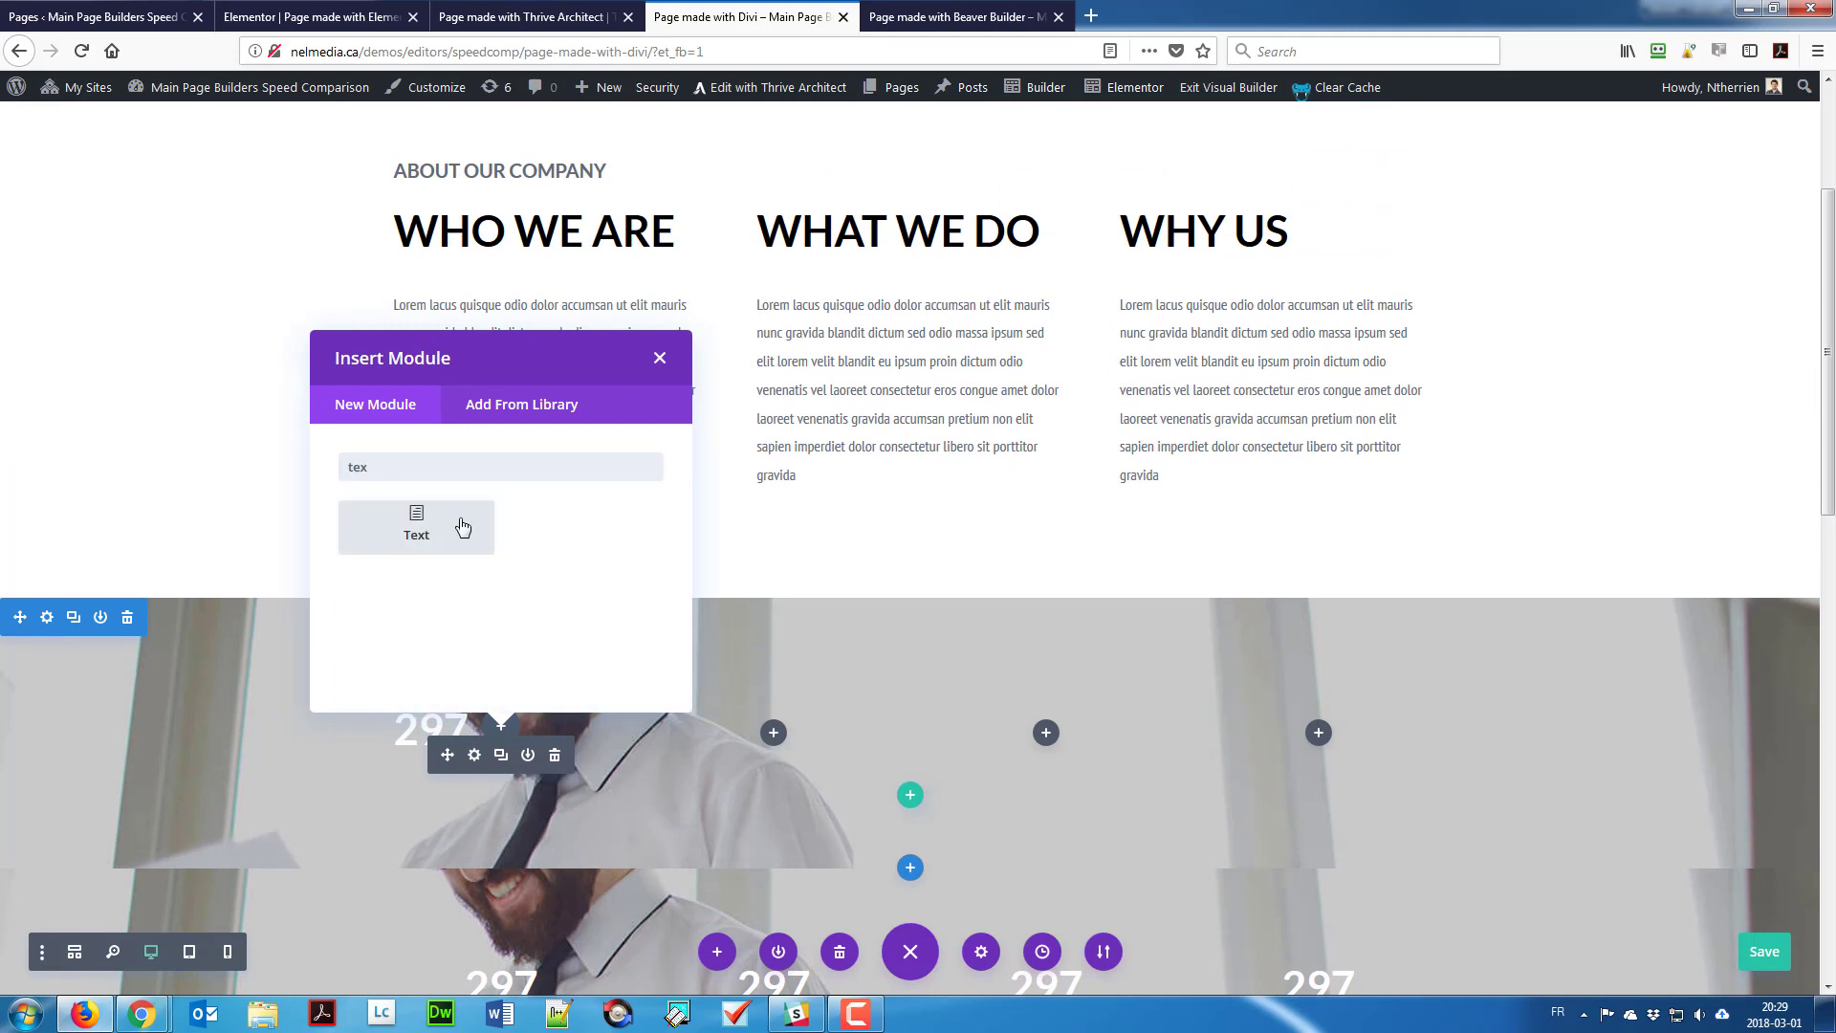
{"action": "left_click", "coordinate": [462, 526]}
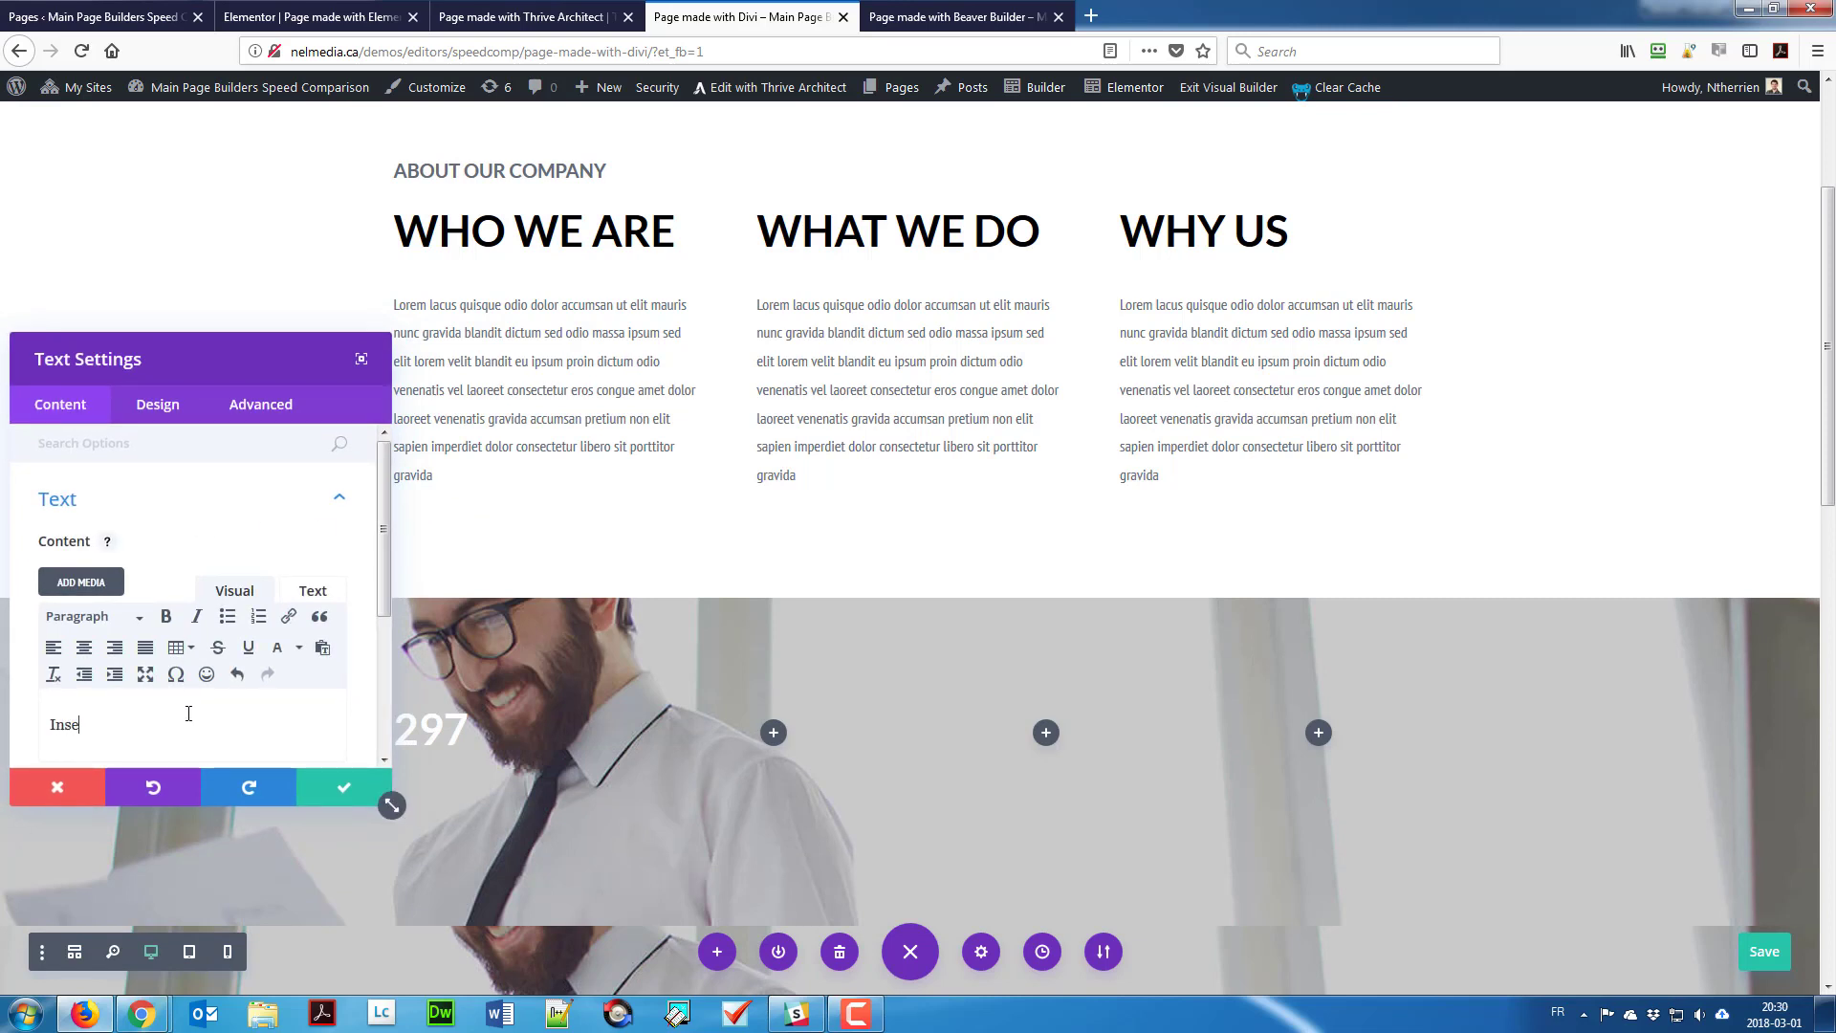
Step: Enter "Insert benefit here" as the new module's content and format it as Heading 4
{"action": "type", "text": "Insert benefit here"}
{"action": "key", "text": "ctrl+a"}
{"action": "left_click", "coordinate": [146, 622]}
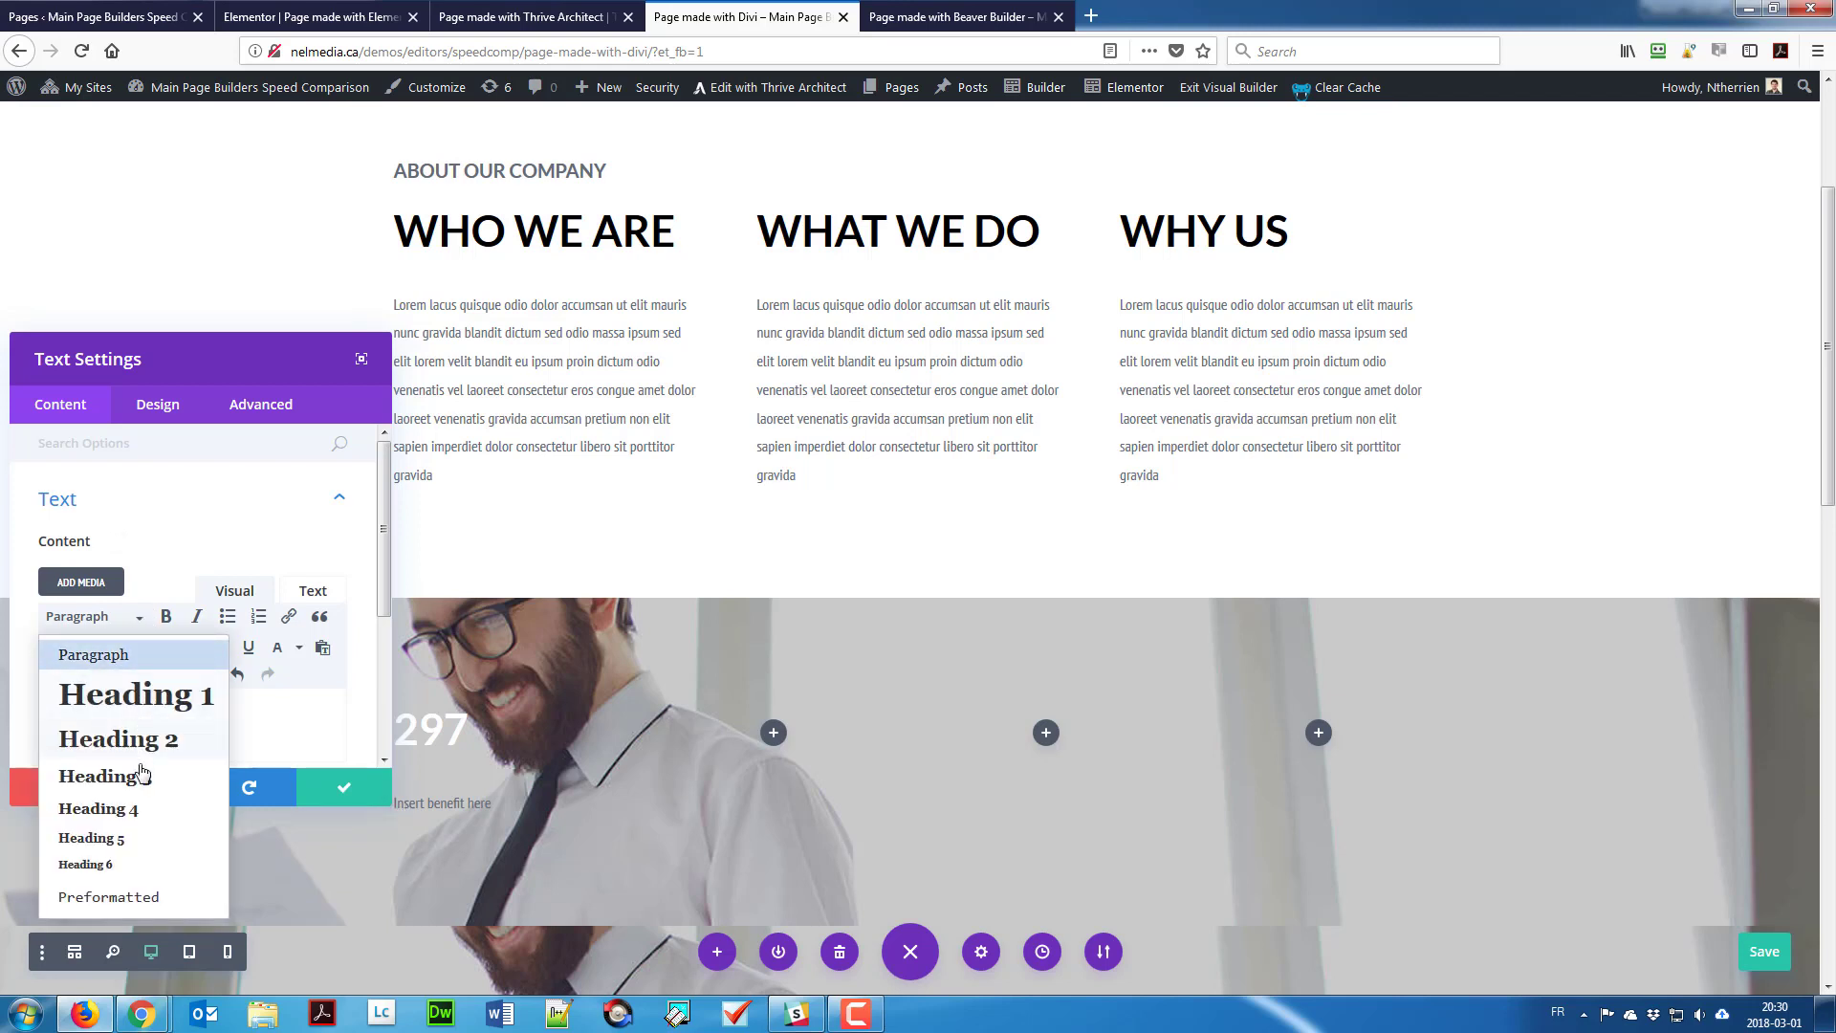
{"action": "left_click", "coordinate": [135, 814]}
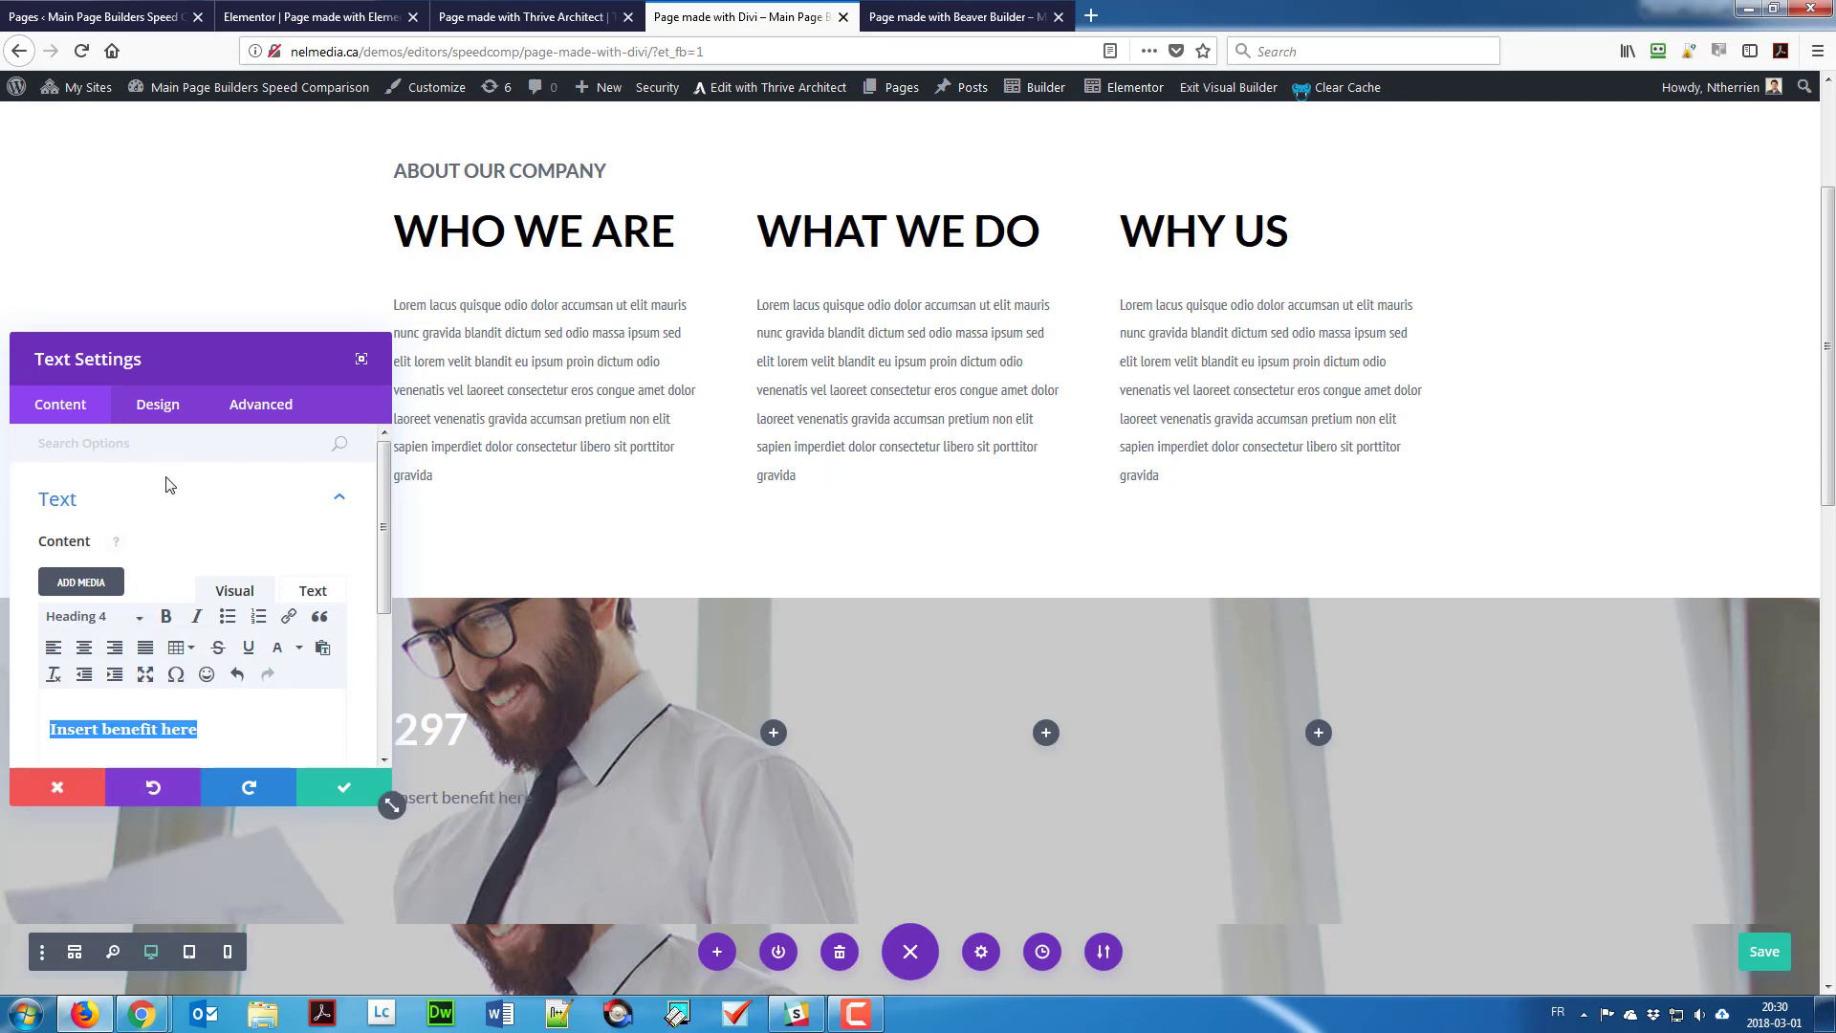
Step: Set the Heading 4 font weight to Bold and its style to all caps for the "Insert benefit here" text
{"action": "left_click", "coordinate": [157, 406]}
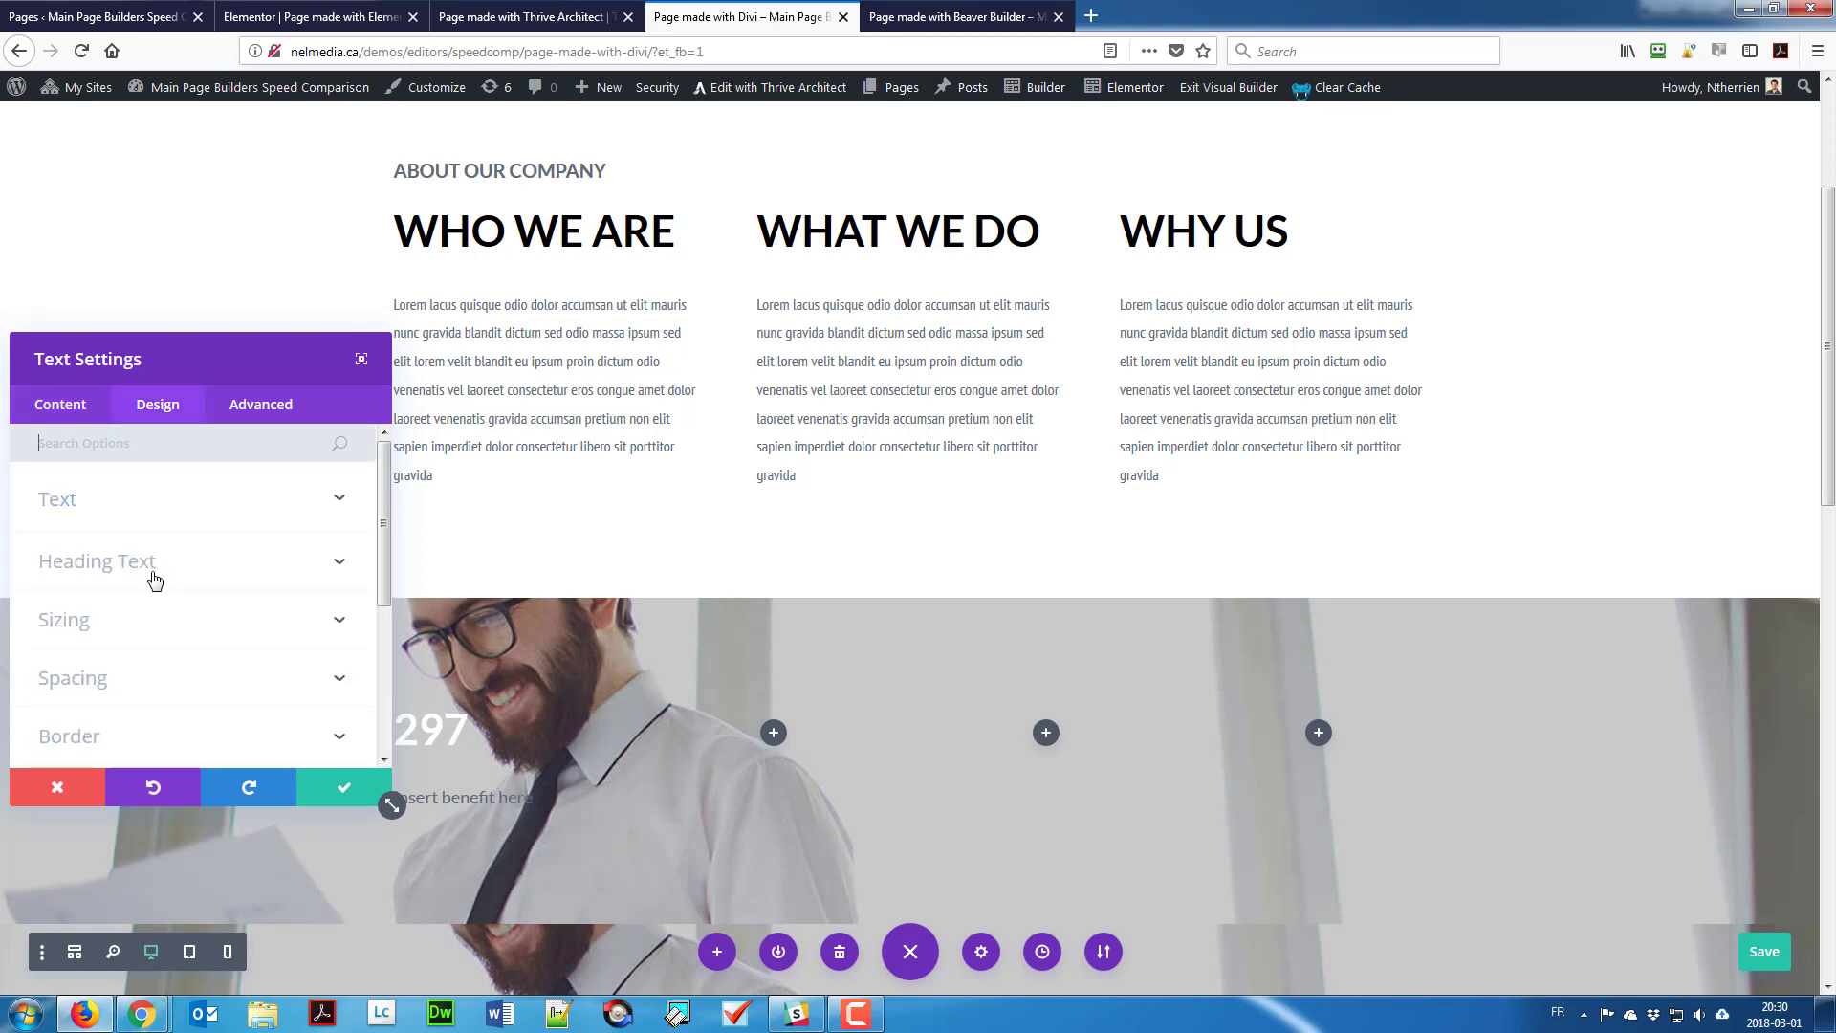
{"action": "left_click", "coordinate": [149, 564]}
{"action": "left_click", "coordinate": [218, 512]}
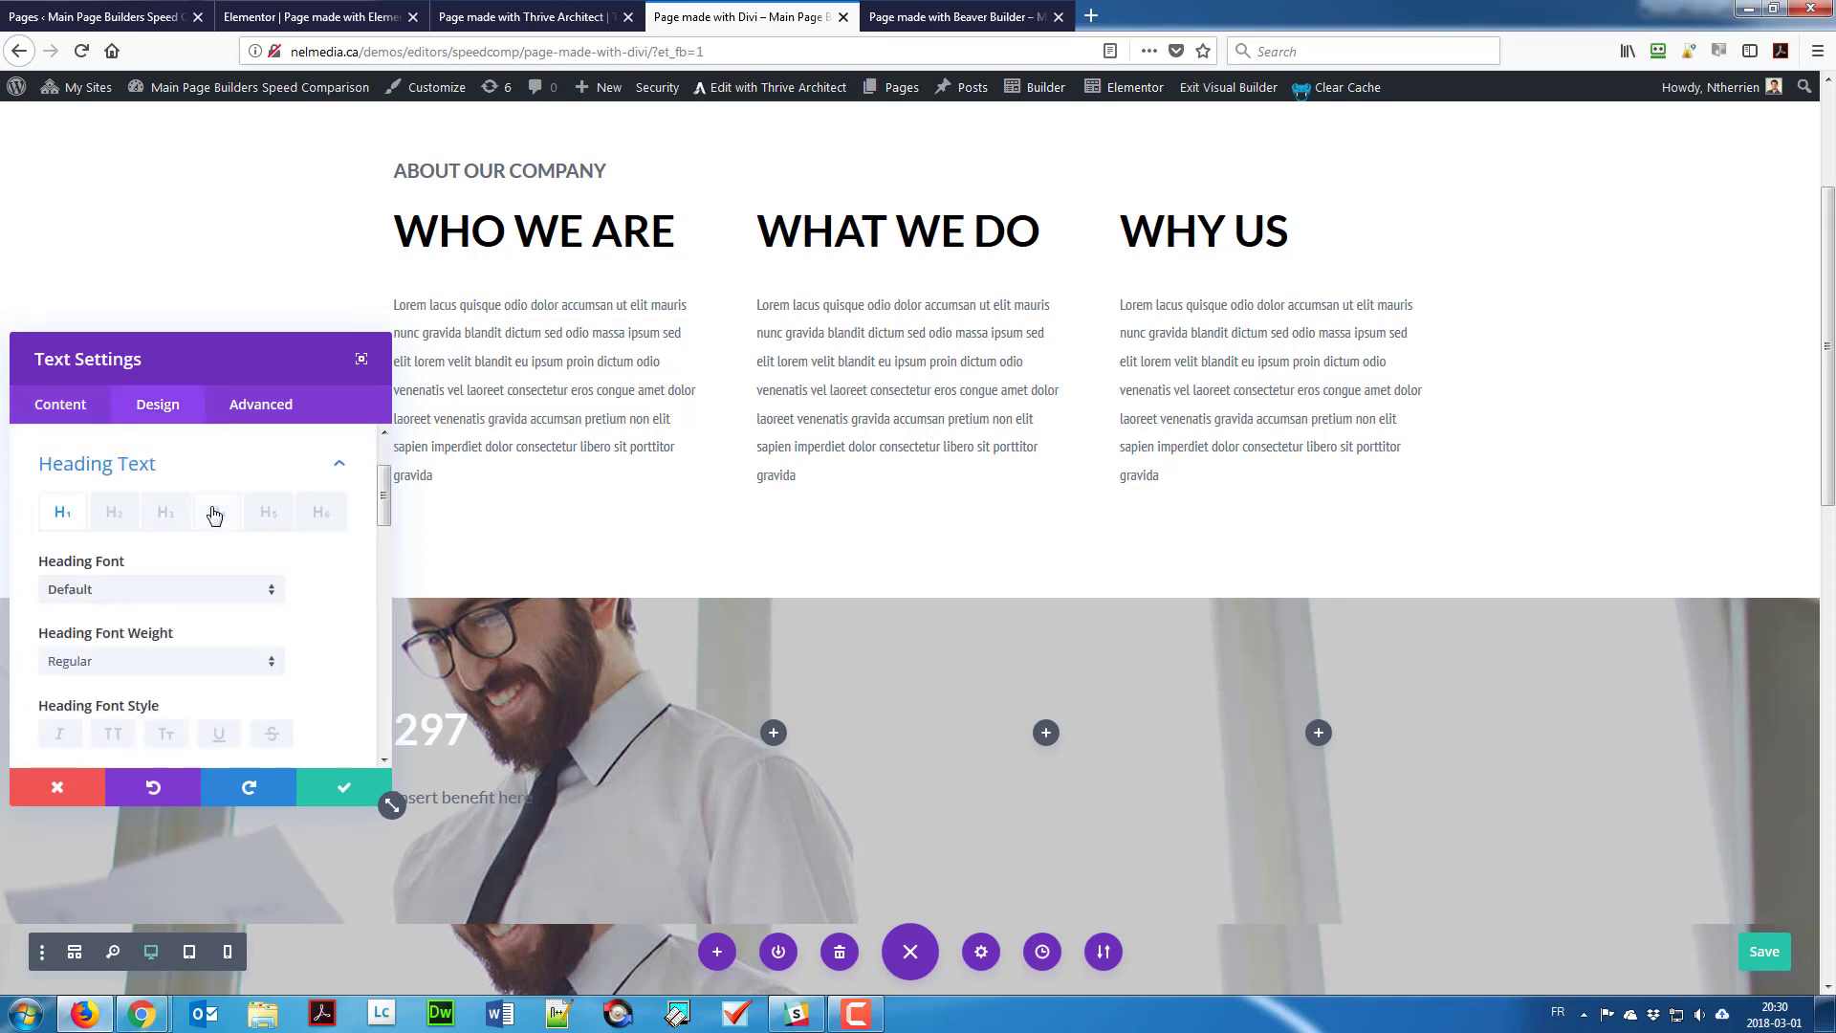
{"action": "scroll", "coordinate": [217, 600], "scroll_direction": "down", "scroll_amount": 3}
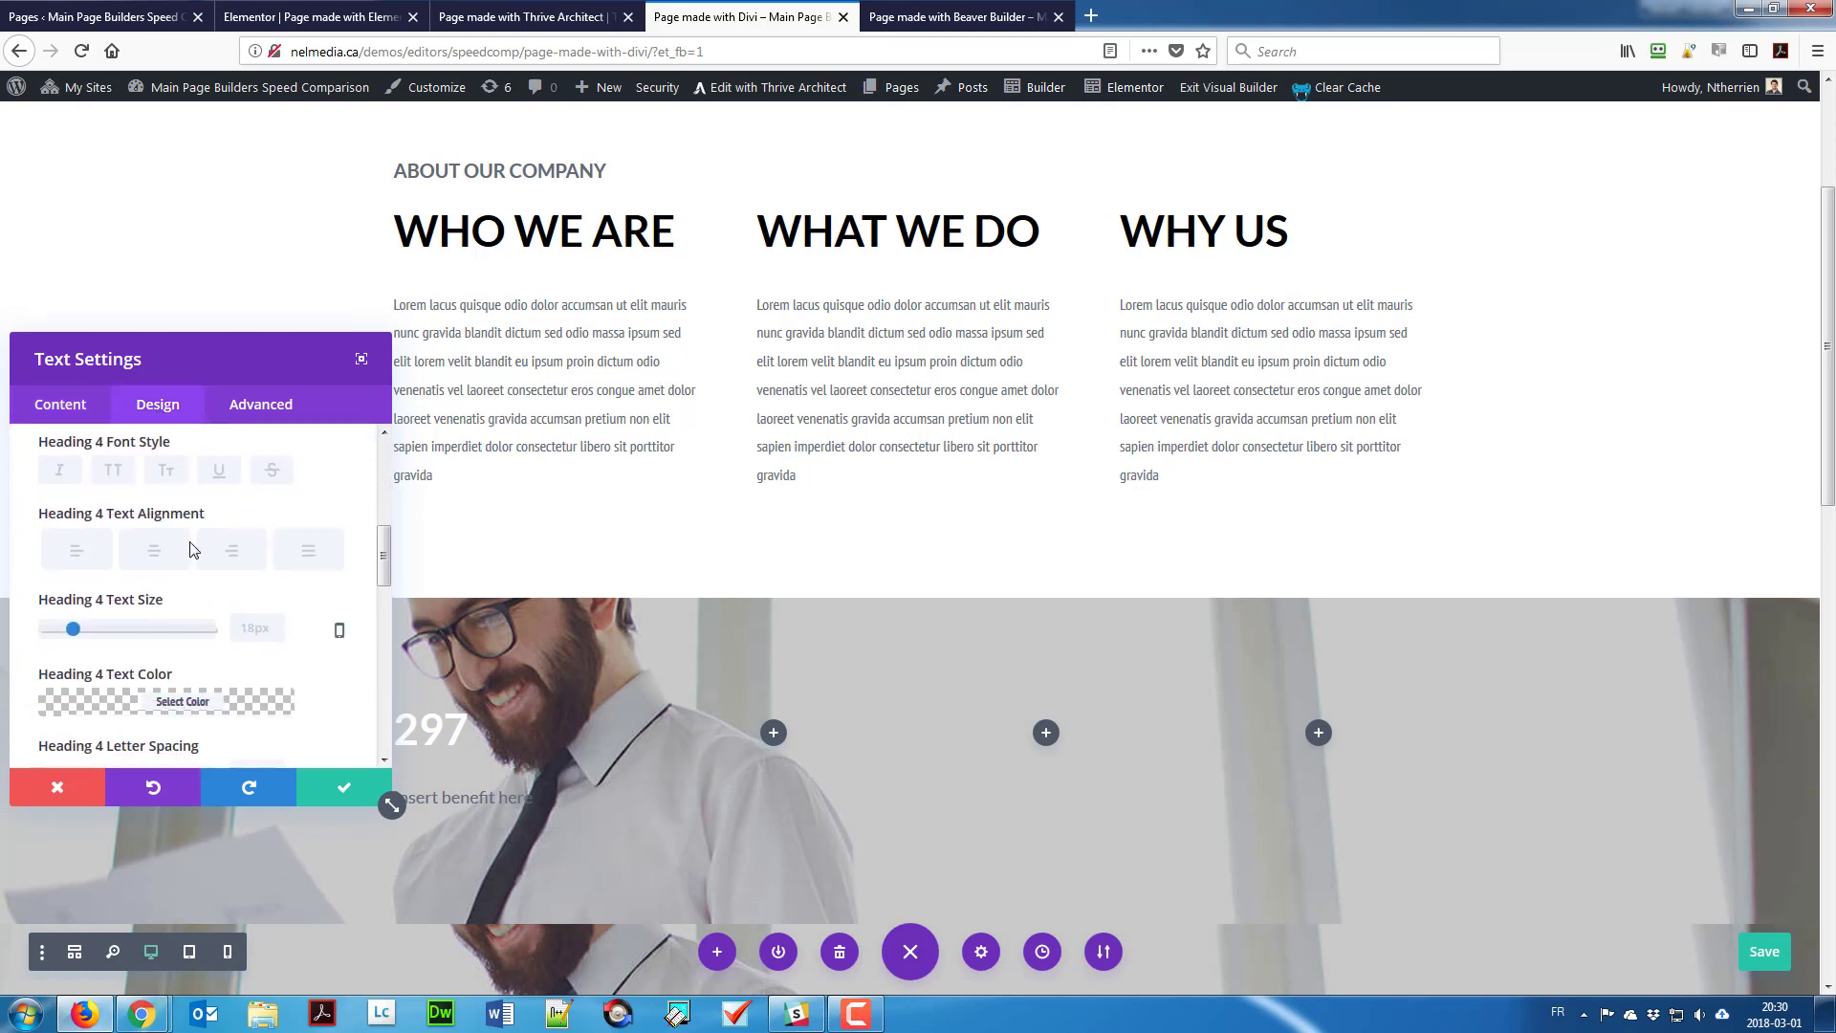
{"action": "scroll", "coordinate": [168, 574], "scroll_direction": "up", "scroll_amount": 3}
{"action": "left_click", "coordinate": [155, 664]}
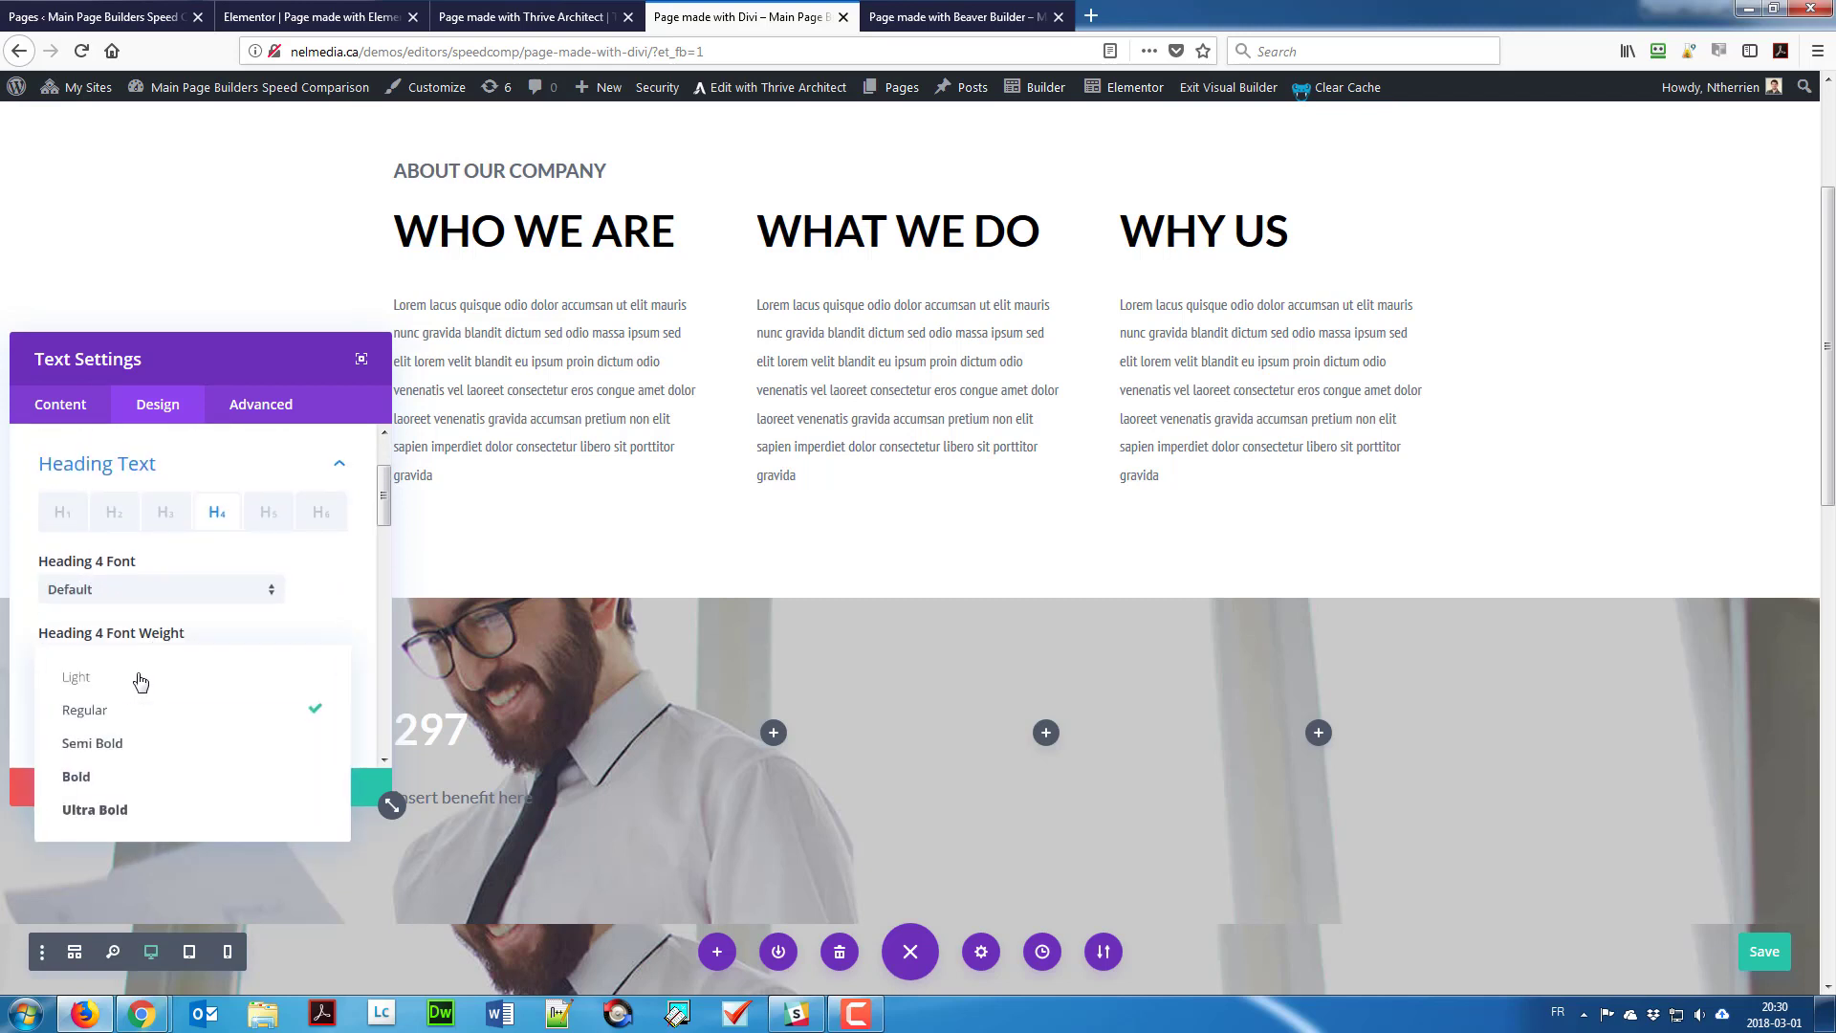
{"action": "left_click", "coordinate": [133, 775]}
{"action": "left_click", "coordinate": [131, 746]}
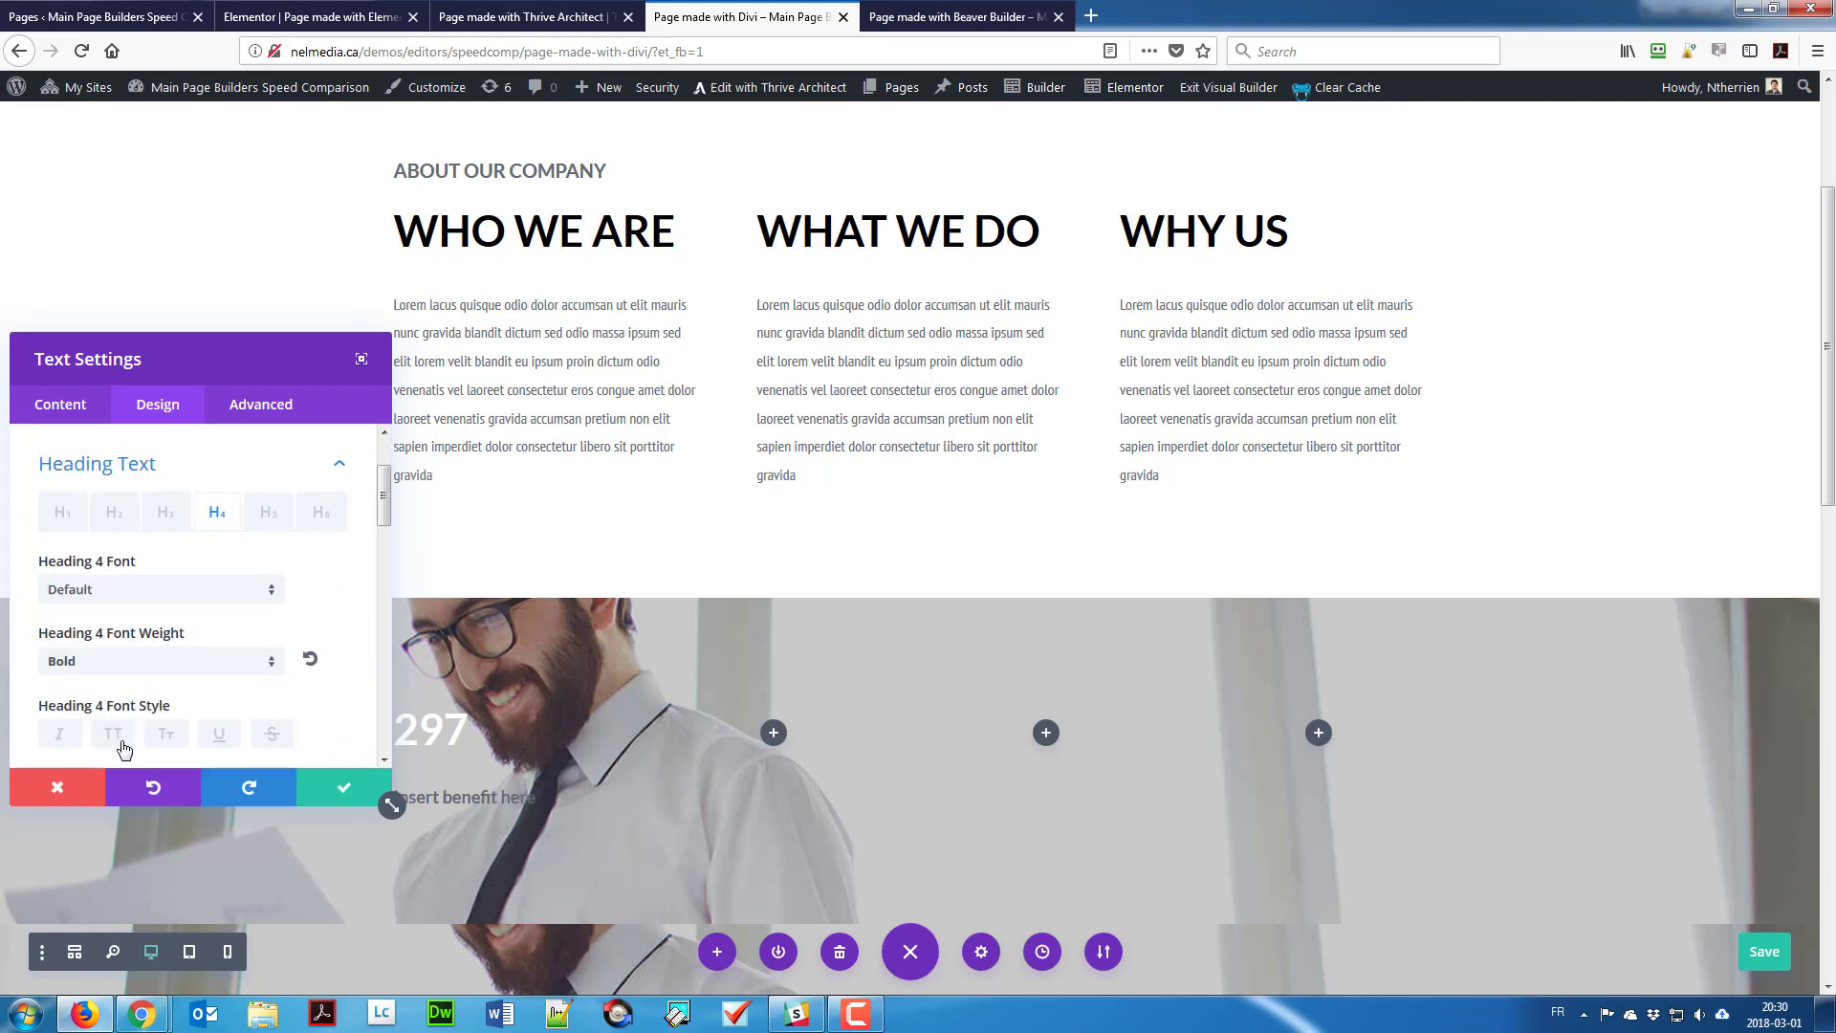
Step: Set the Heading 4 text color of the "Insert benefit here" module to white and close its settings
{"action": "scroll", "coordinate": [234, 598], "scroll_direction": "down", "scroll_amount": 2}
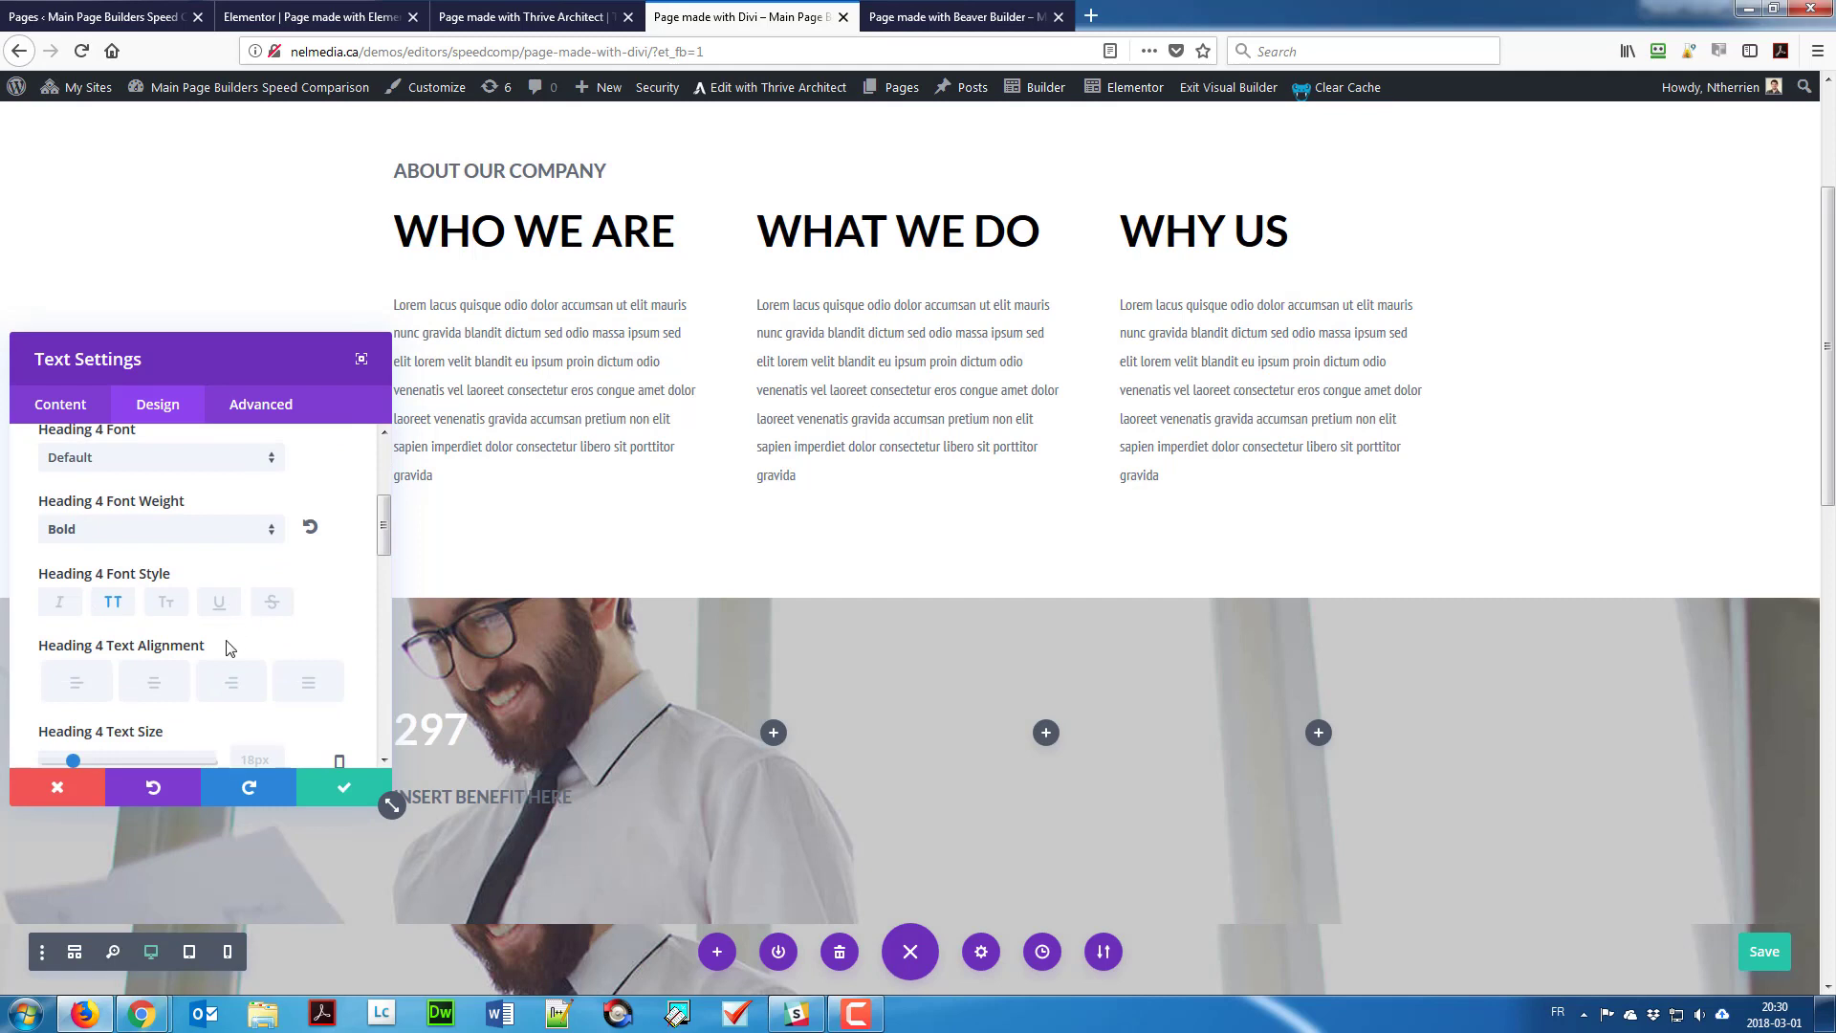
{"action": "scroll", "coordinate": [226, 643], "scroll_direction": "down", "scroll_amount": 2}
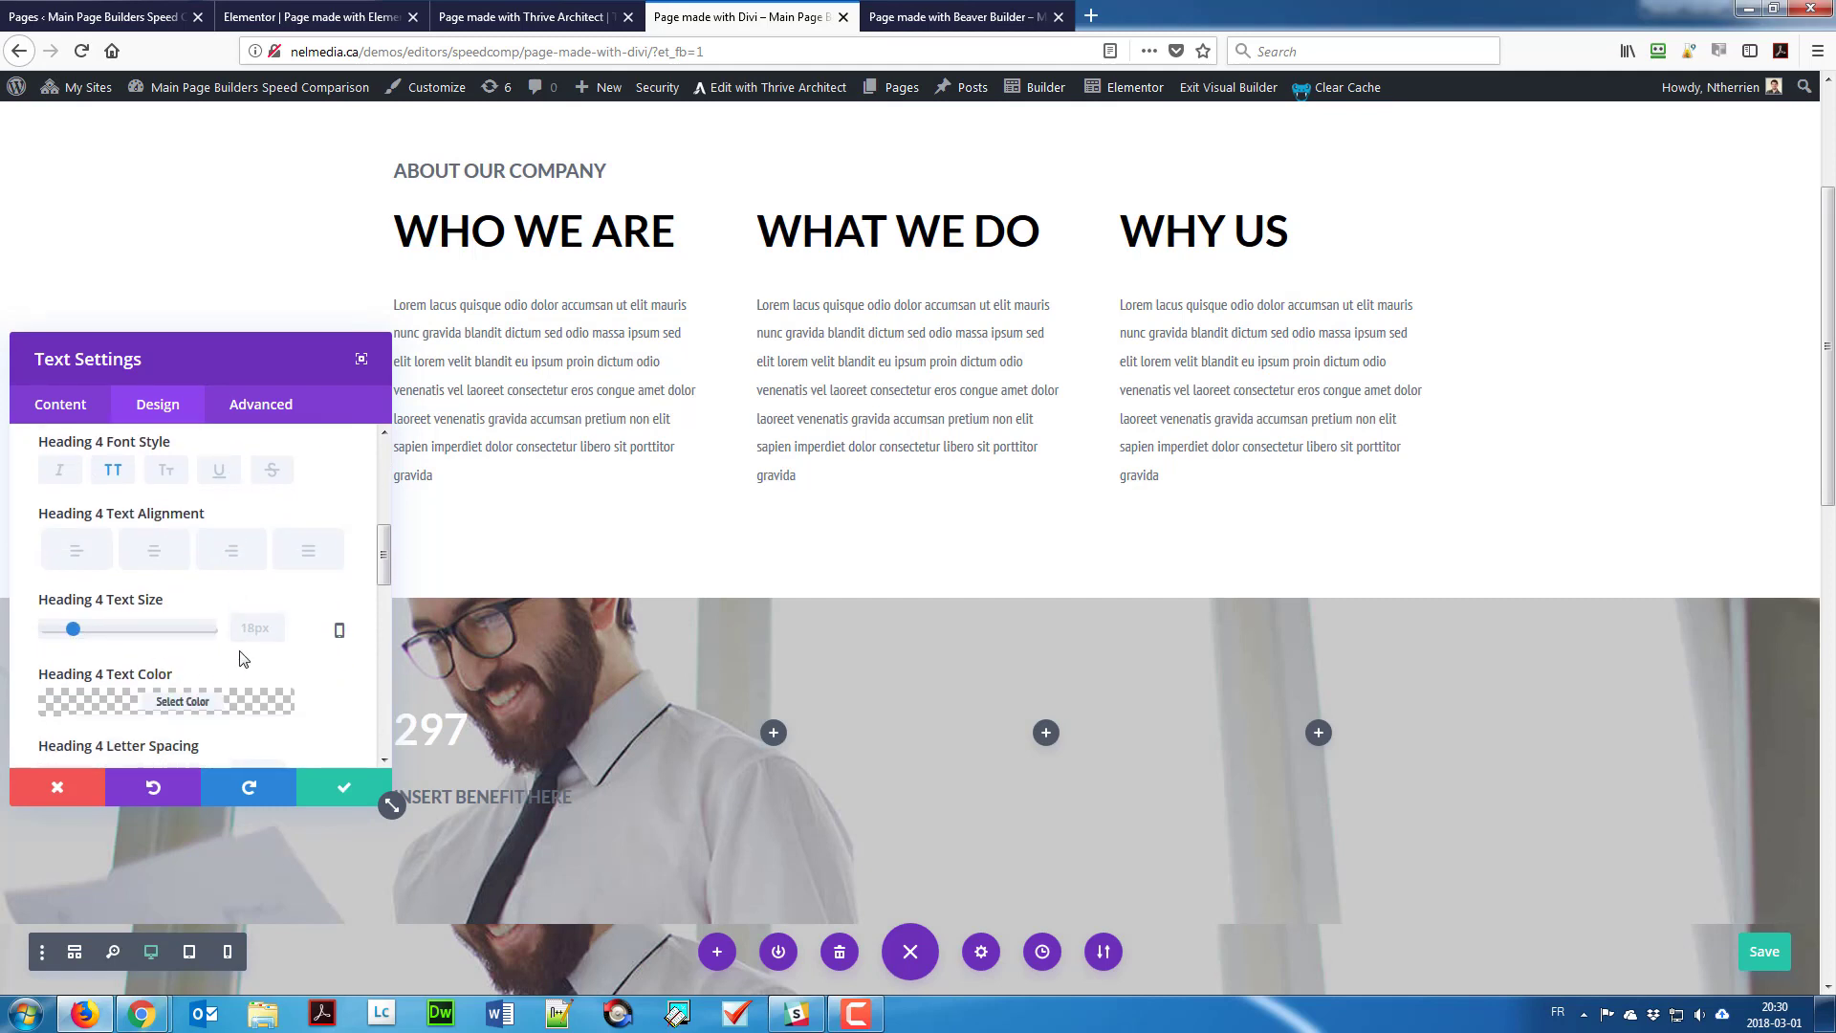
{"action": "left_click", "coordinate": [196, 702]}
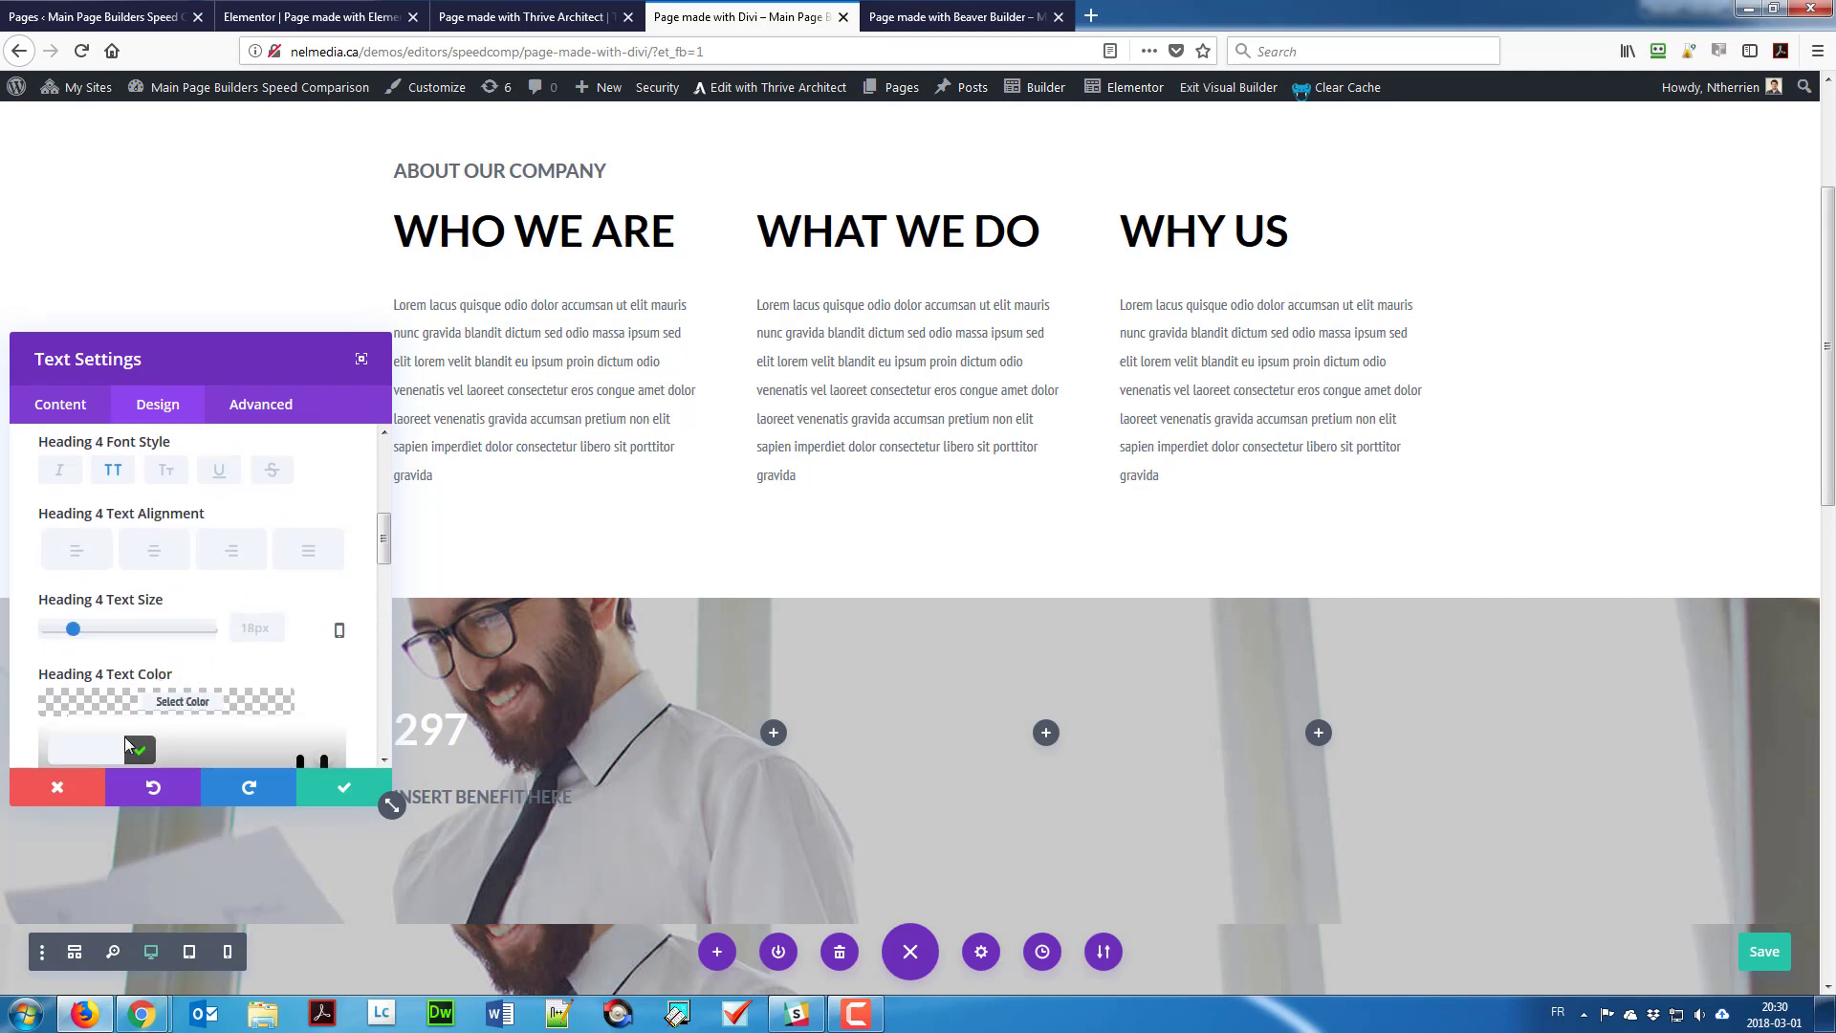
{"action": "scroll", "coordinate": [122, 712], "scroll_direction": "down", "scroll_amount": 3}
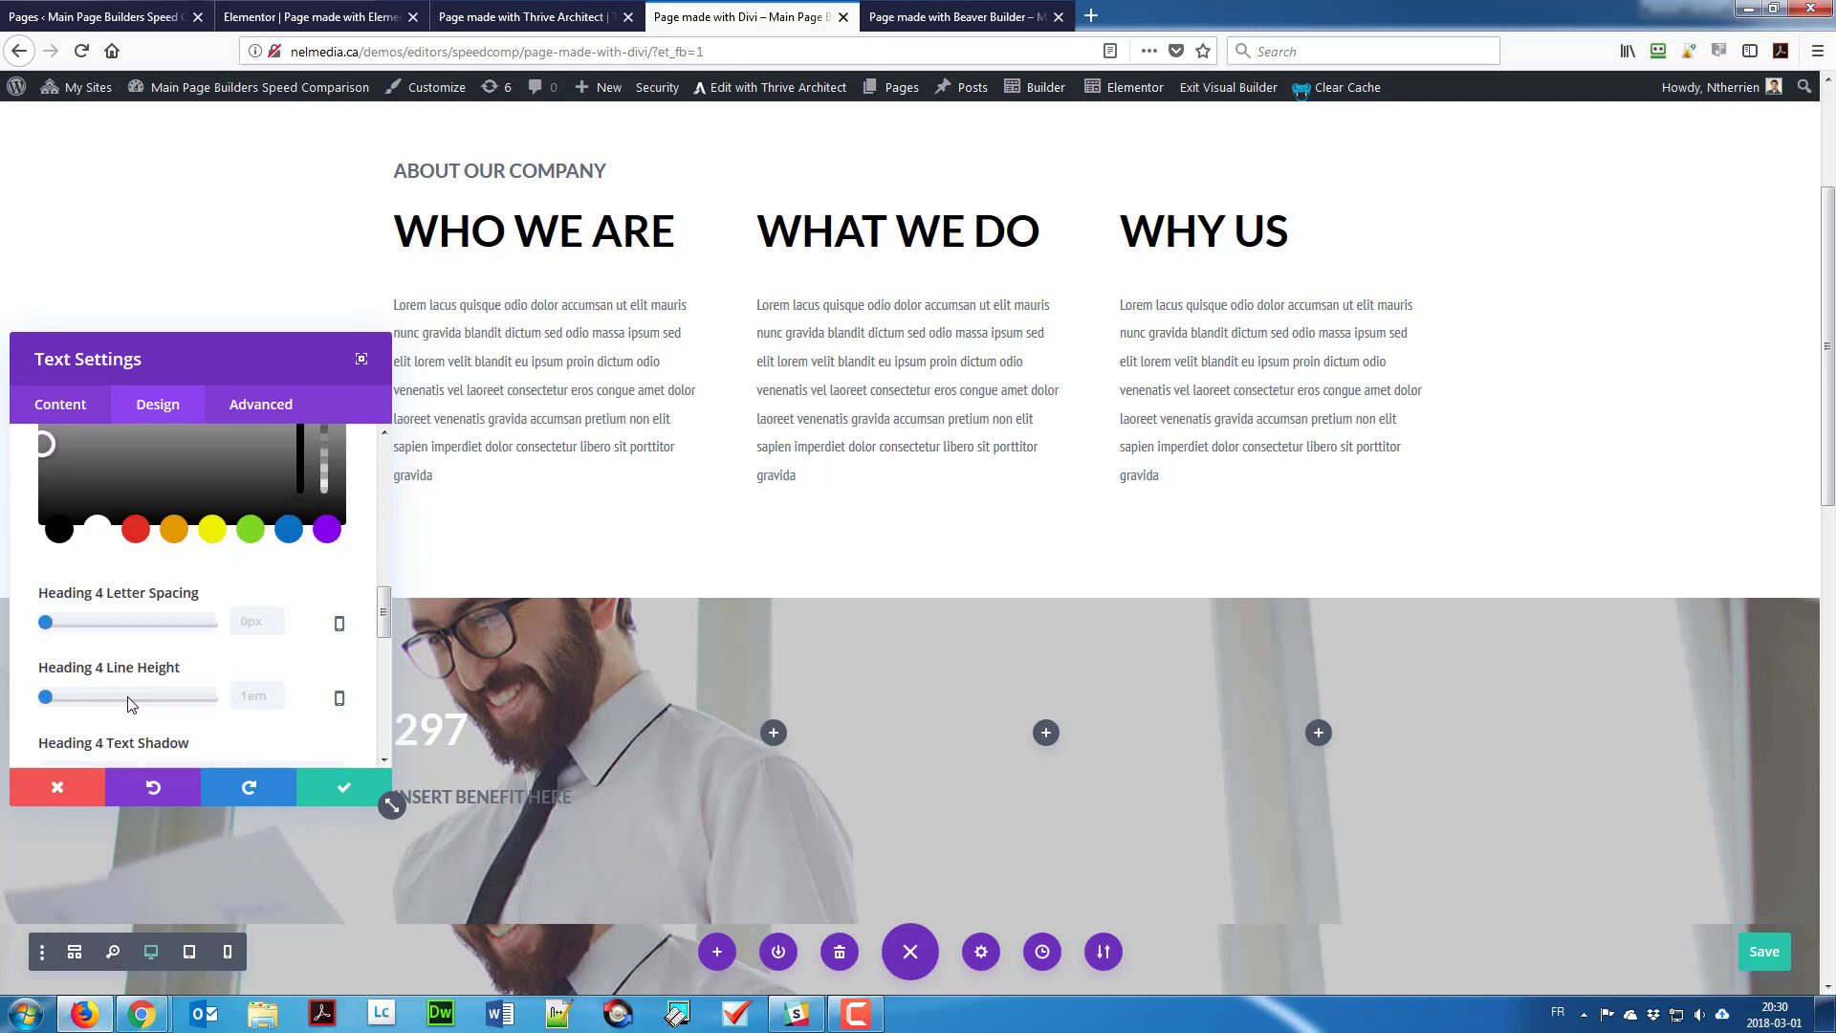
{"action": "left_click", "coordinate": [97, 517]}
{"action": "scroll", "coordinate": [336, 754], "scroll_direction": "up", "scroll_amount": 1}
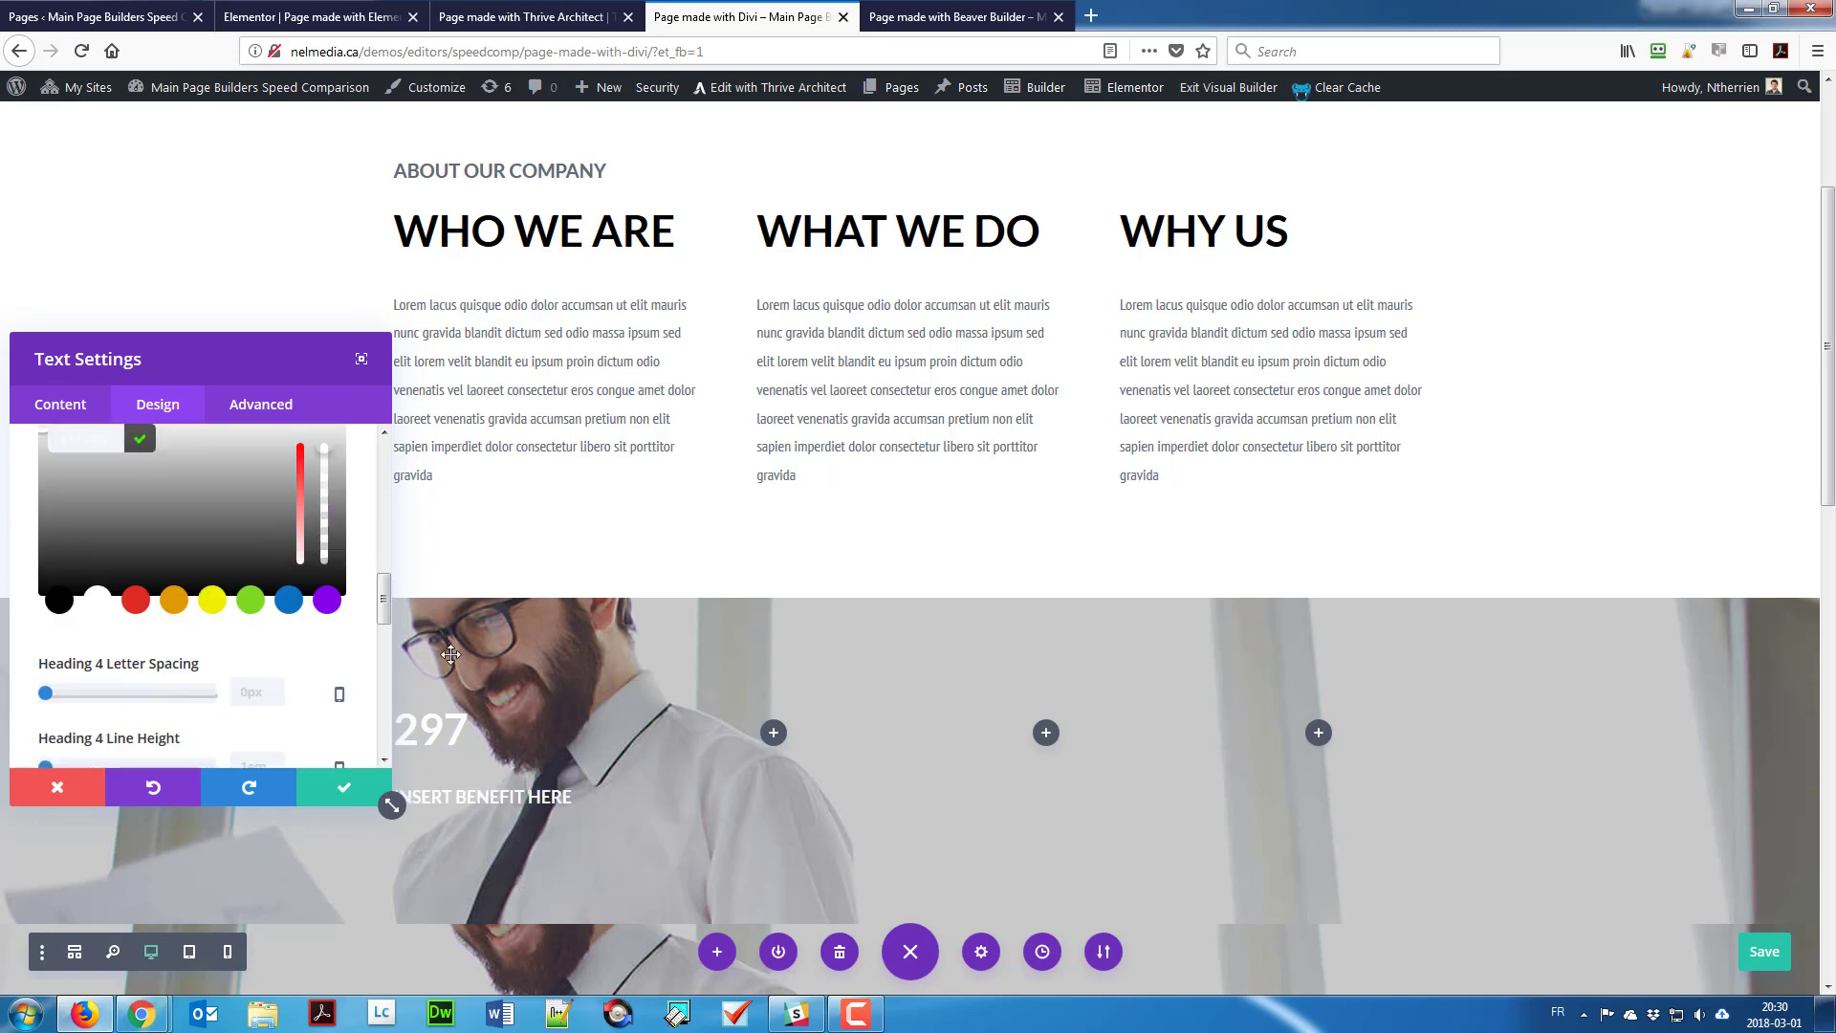
{"action": "key", "text": "Escape"}
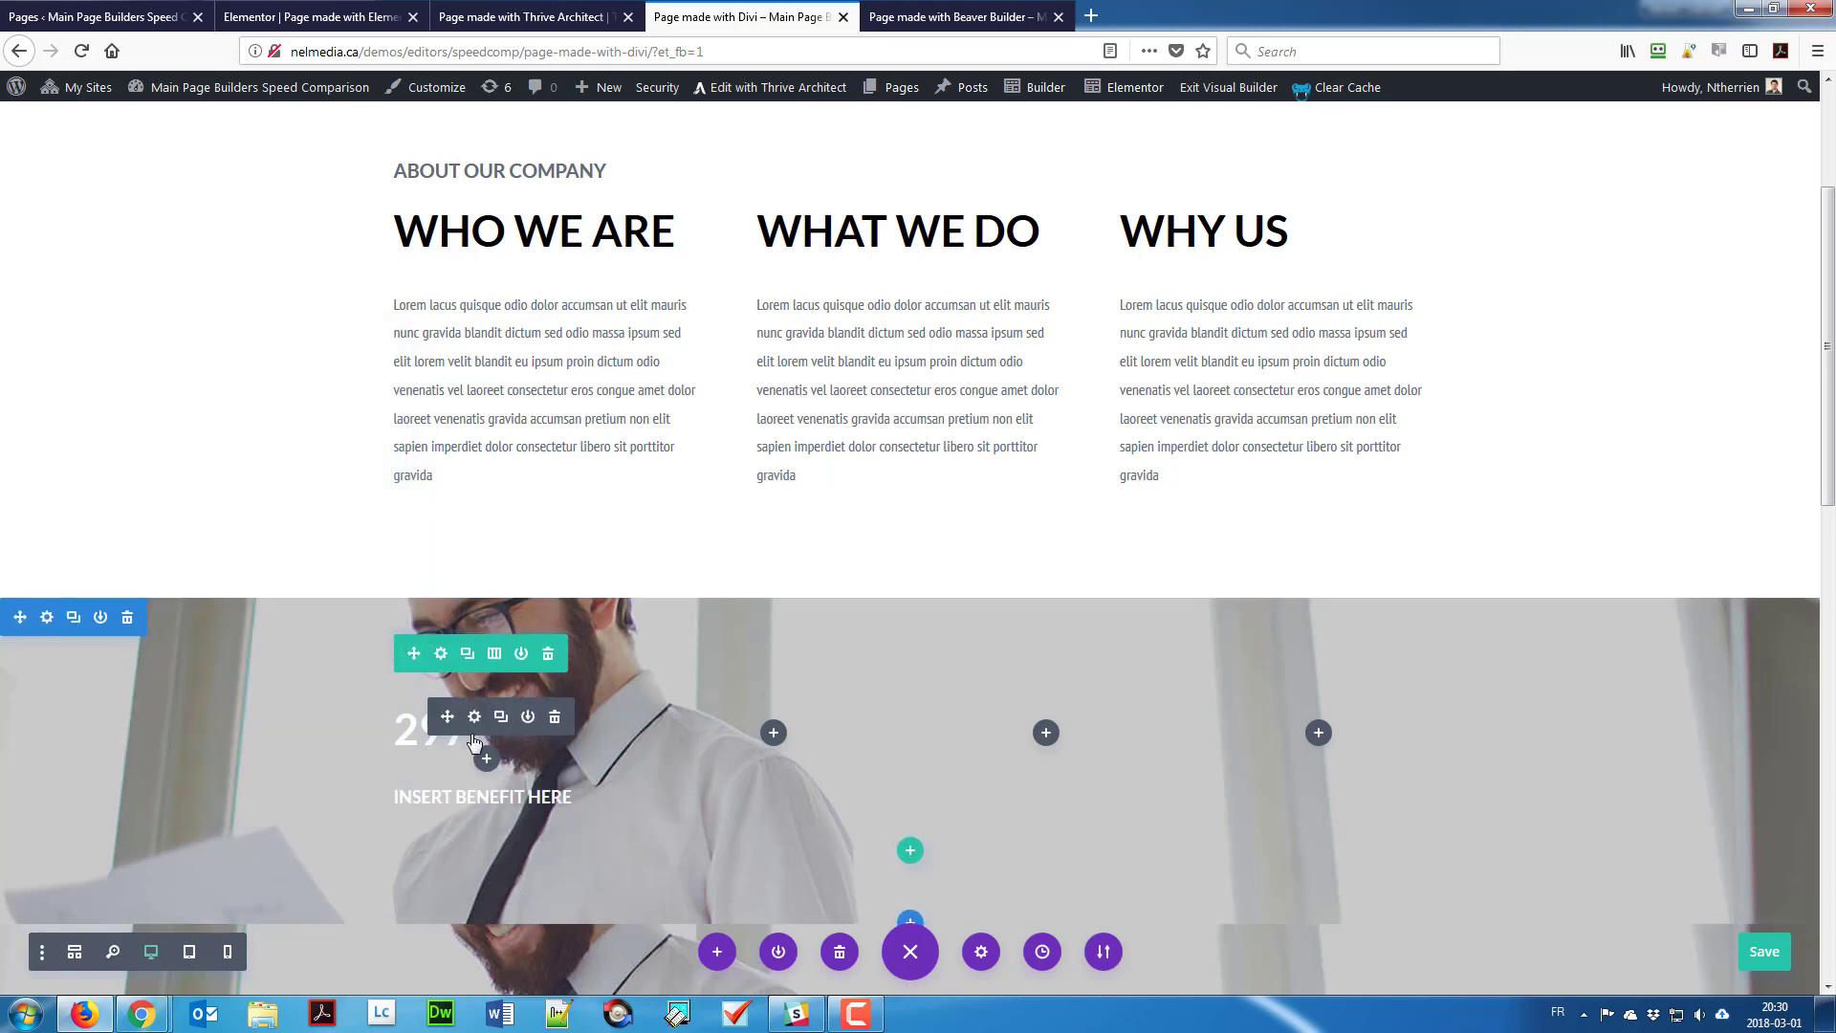
{"action": "left_click", "coordinate": [474, 717]}
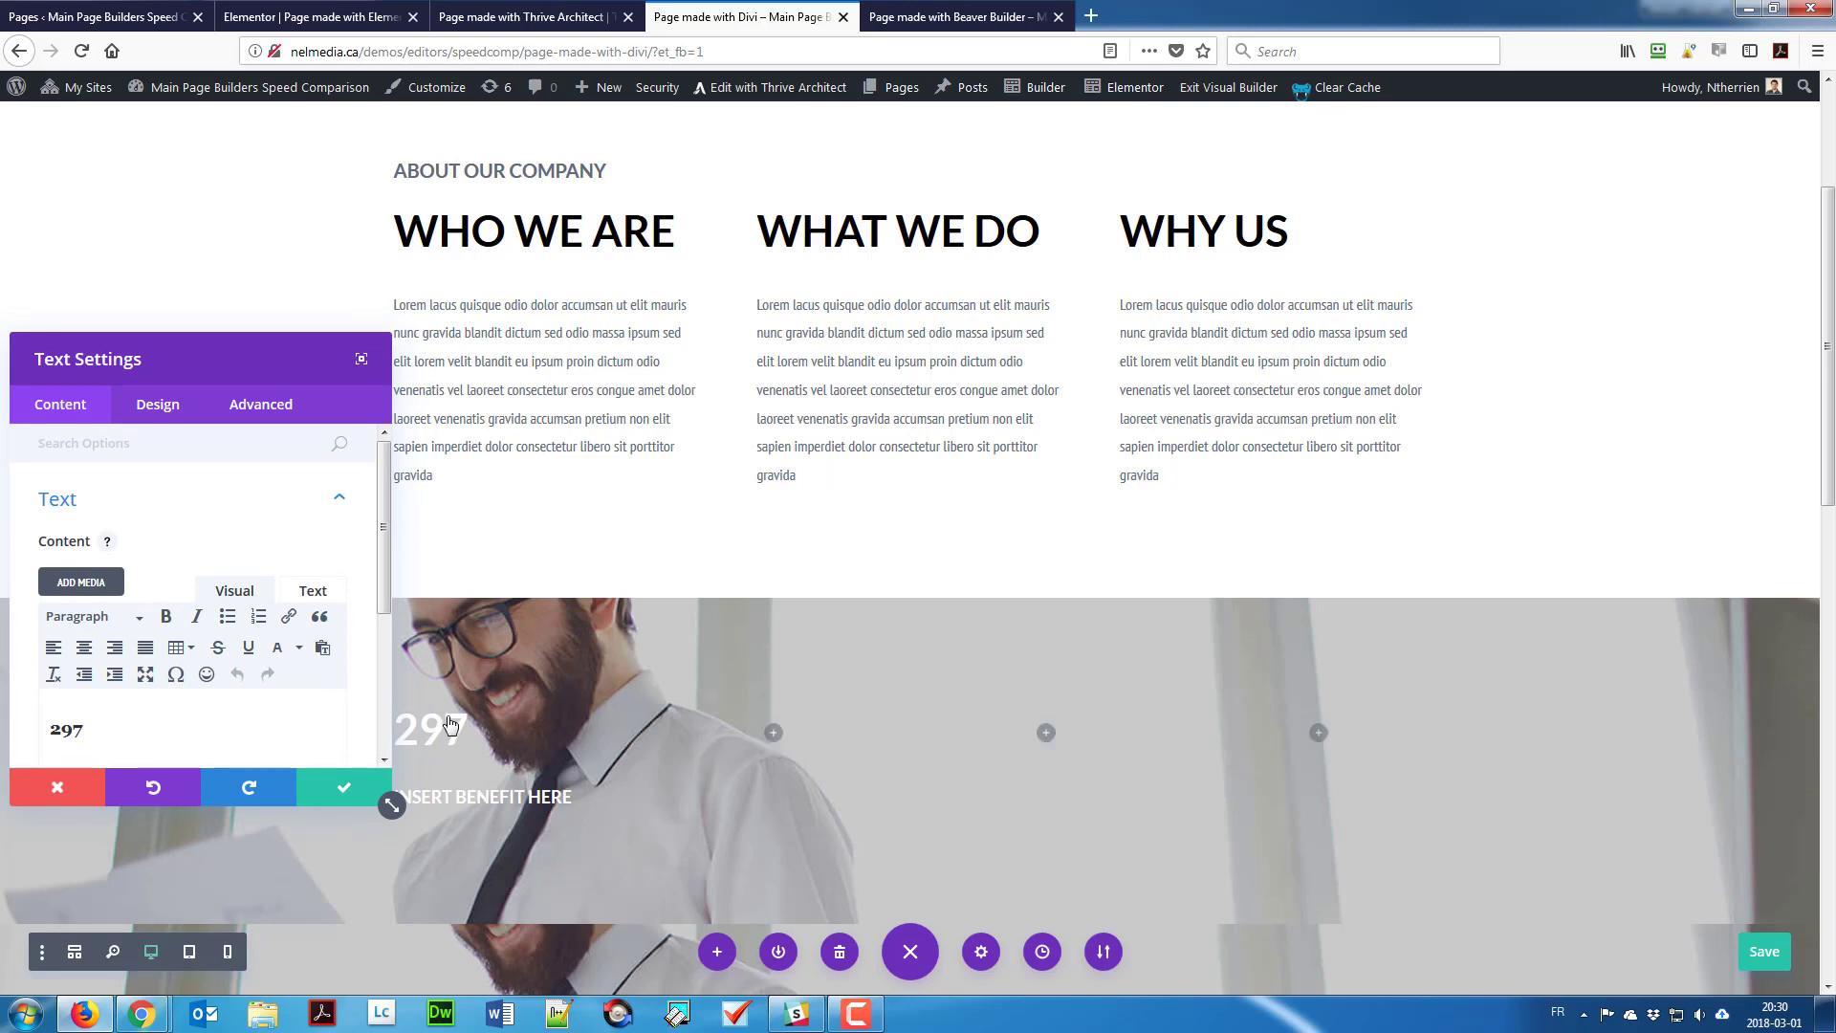
{"action": "key", "text": "Escape"}
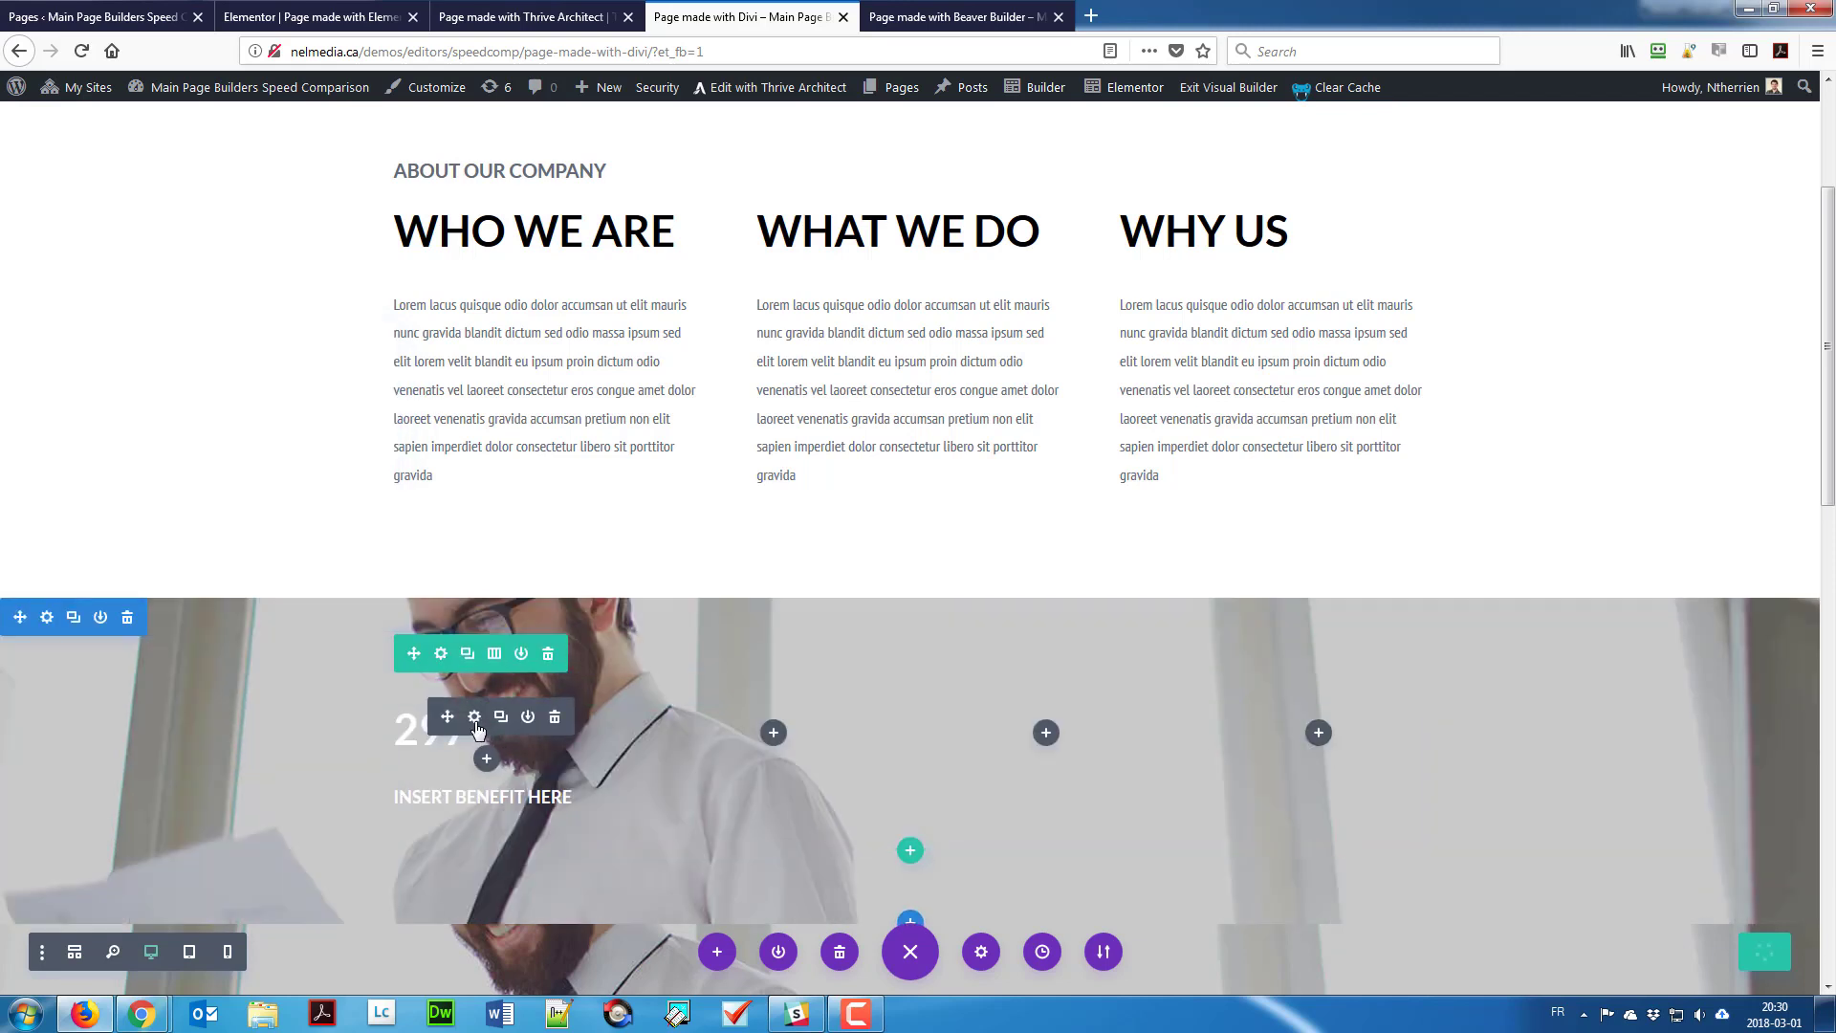
{"action": "left_click", "coordinate": [441, 656]}
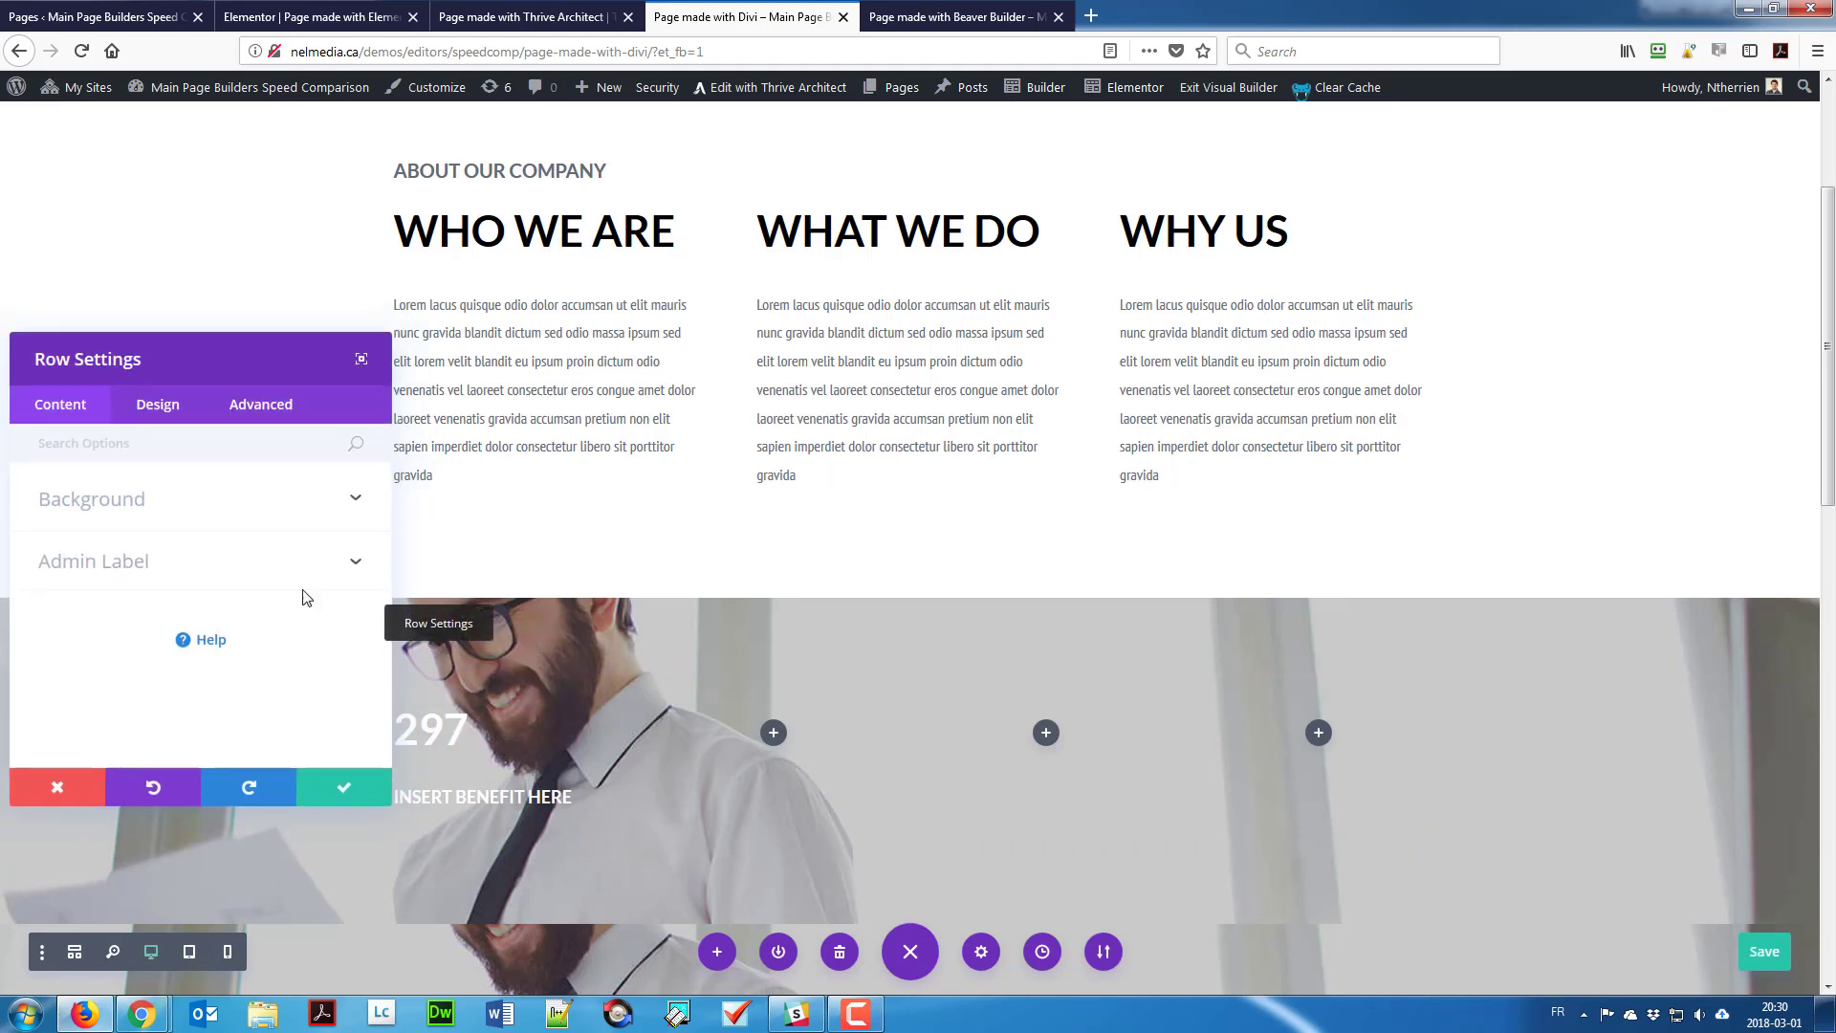
{"action": "left_click", "coordinate": [158, 406]}
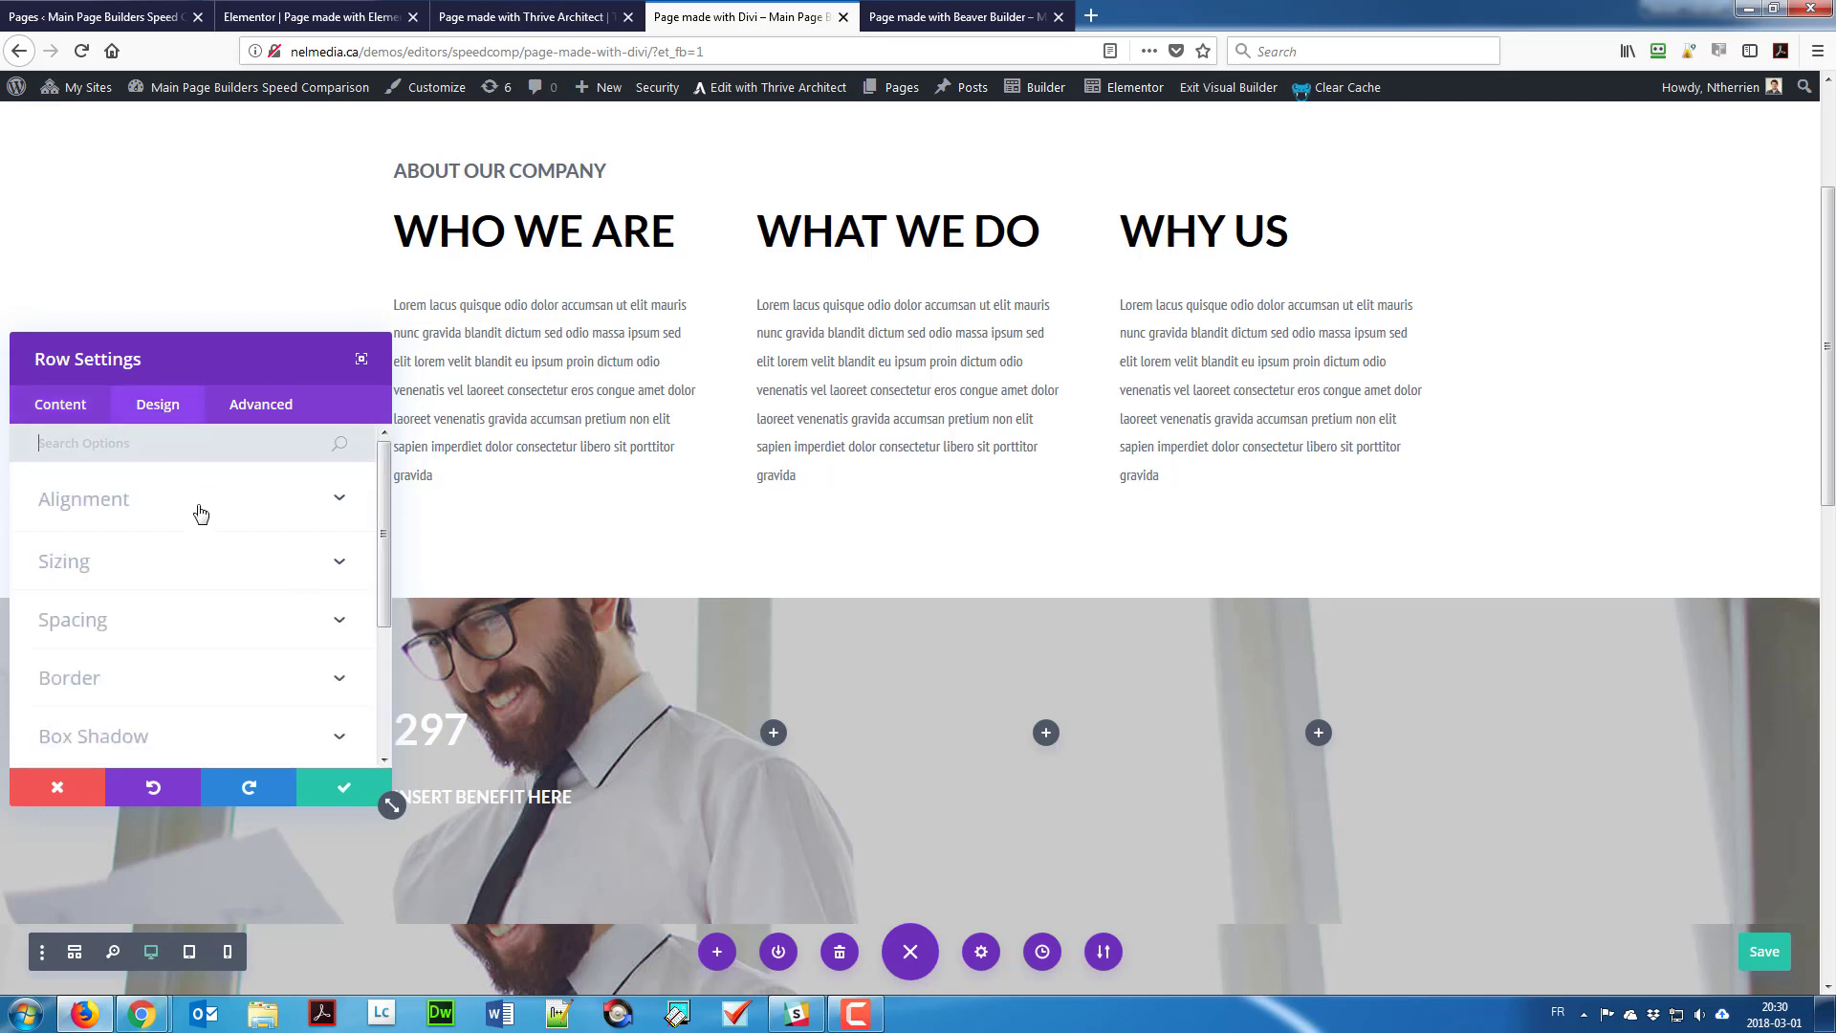
{"action": "left_click", "coordinate": [195, 503]}
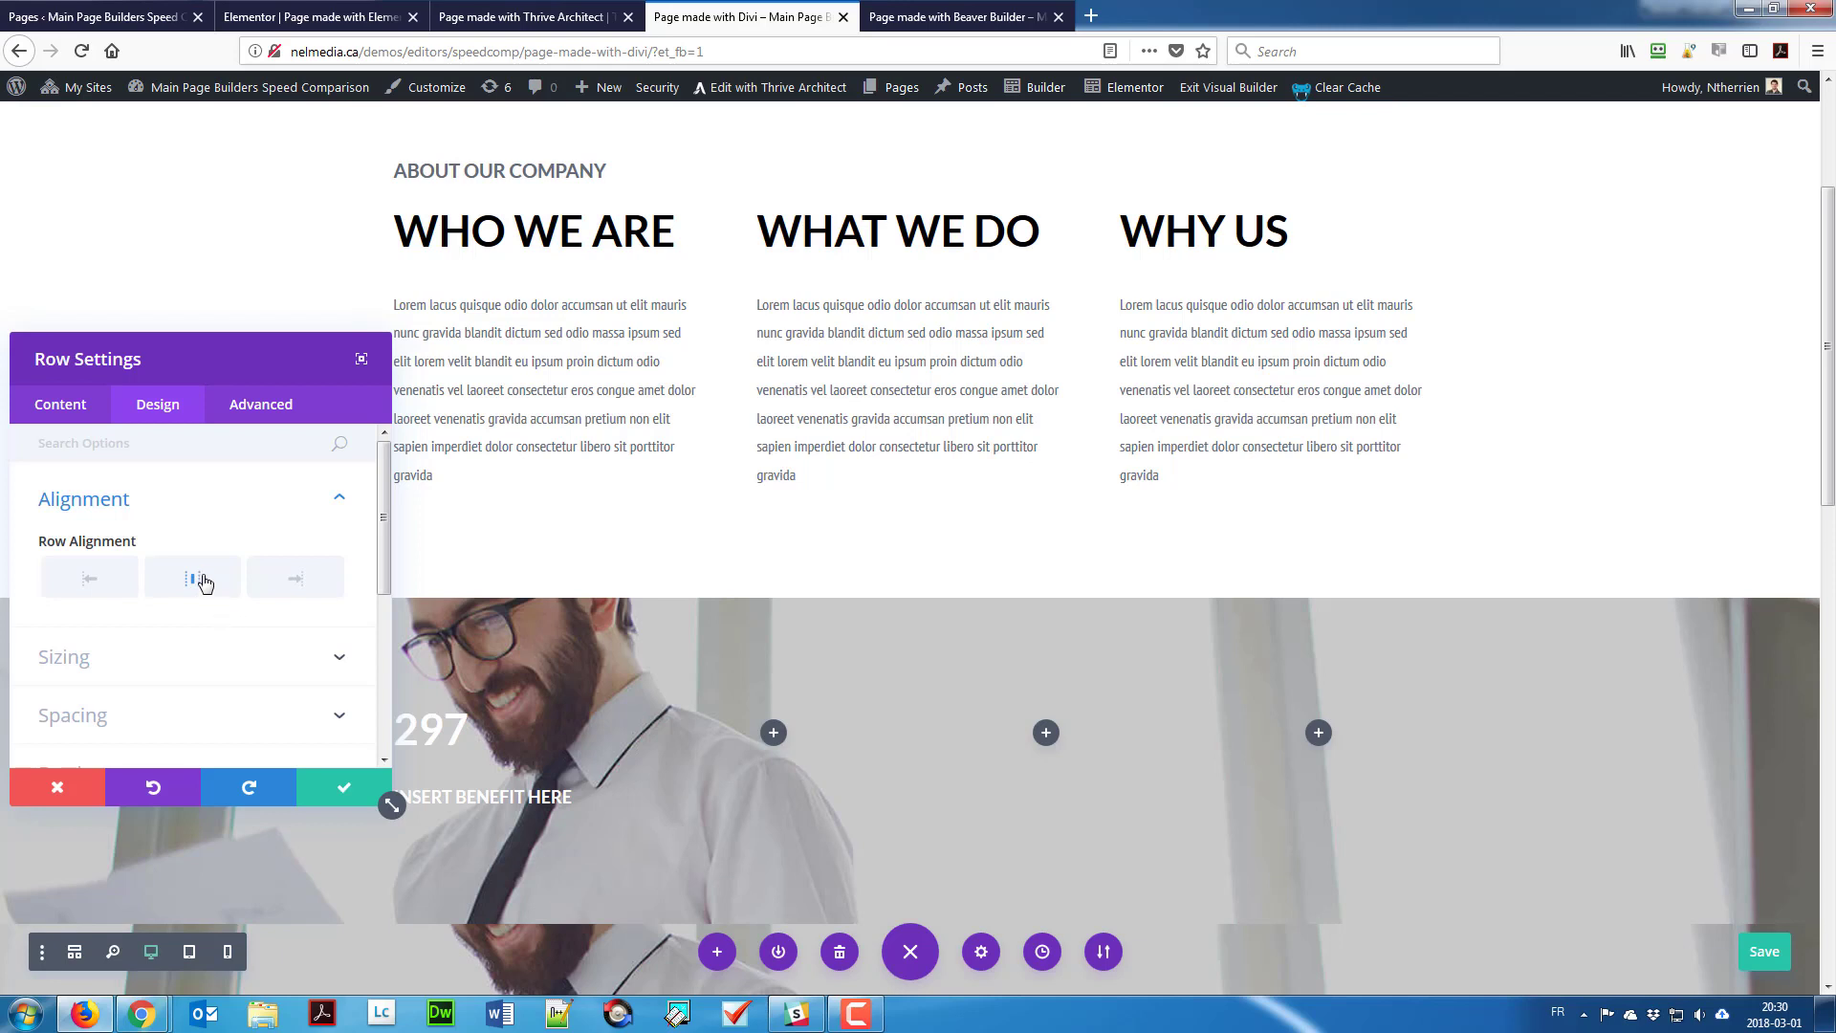
{"action": "left_click", "coordinate": [339, 792]}
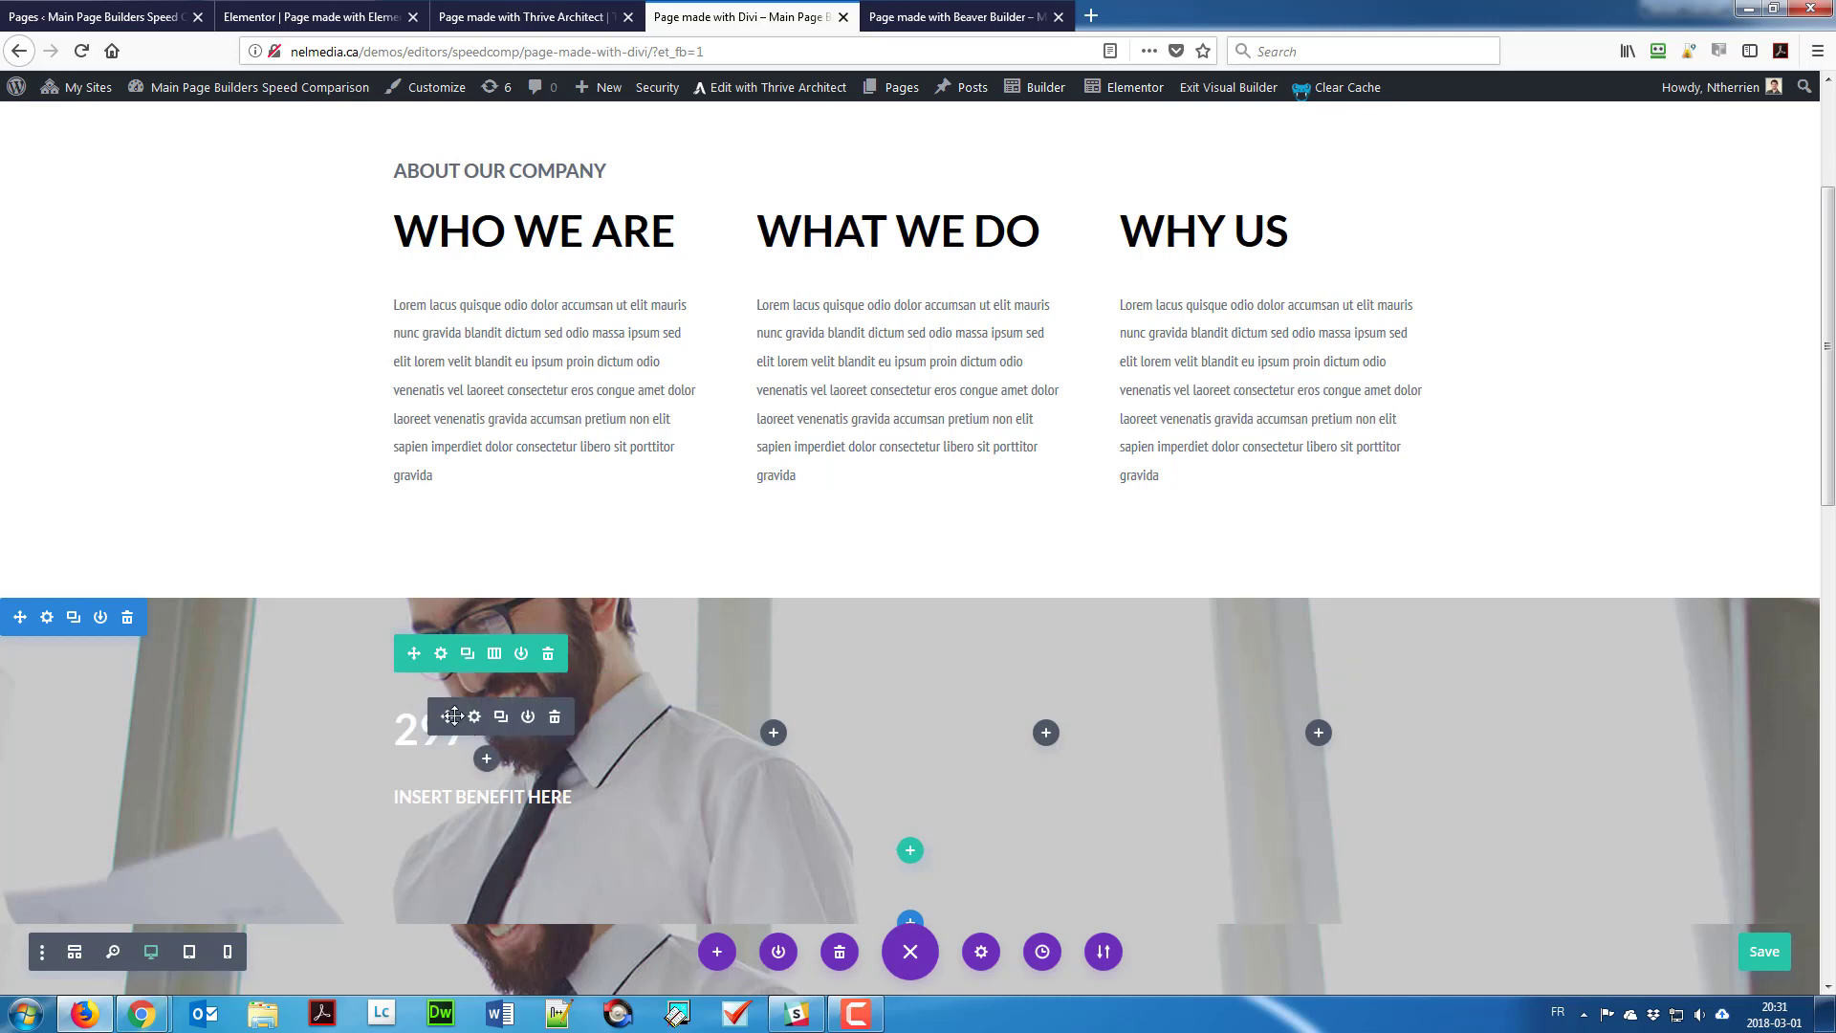
Step: Center the text of both the "297" module and the "Insert benefit here" module, saving each module's settings
{"action": "left_click", "coordinate": [475, 719]}
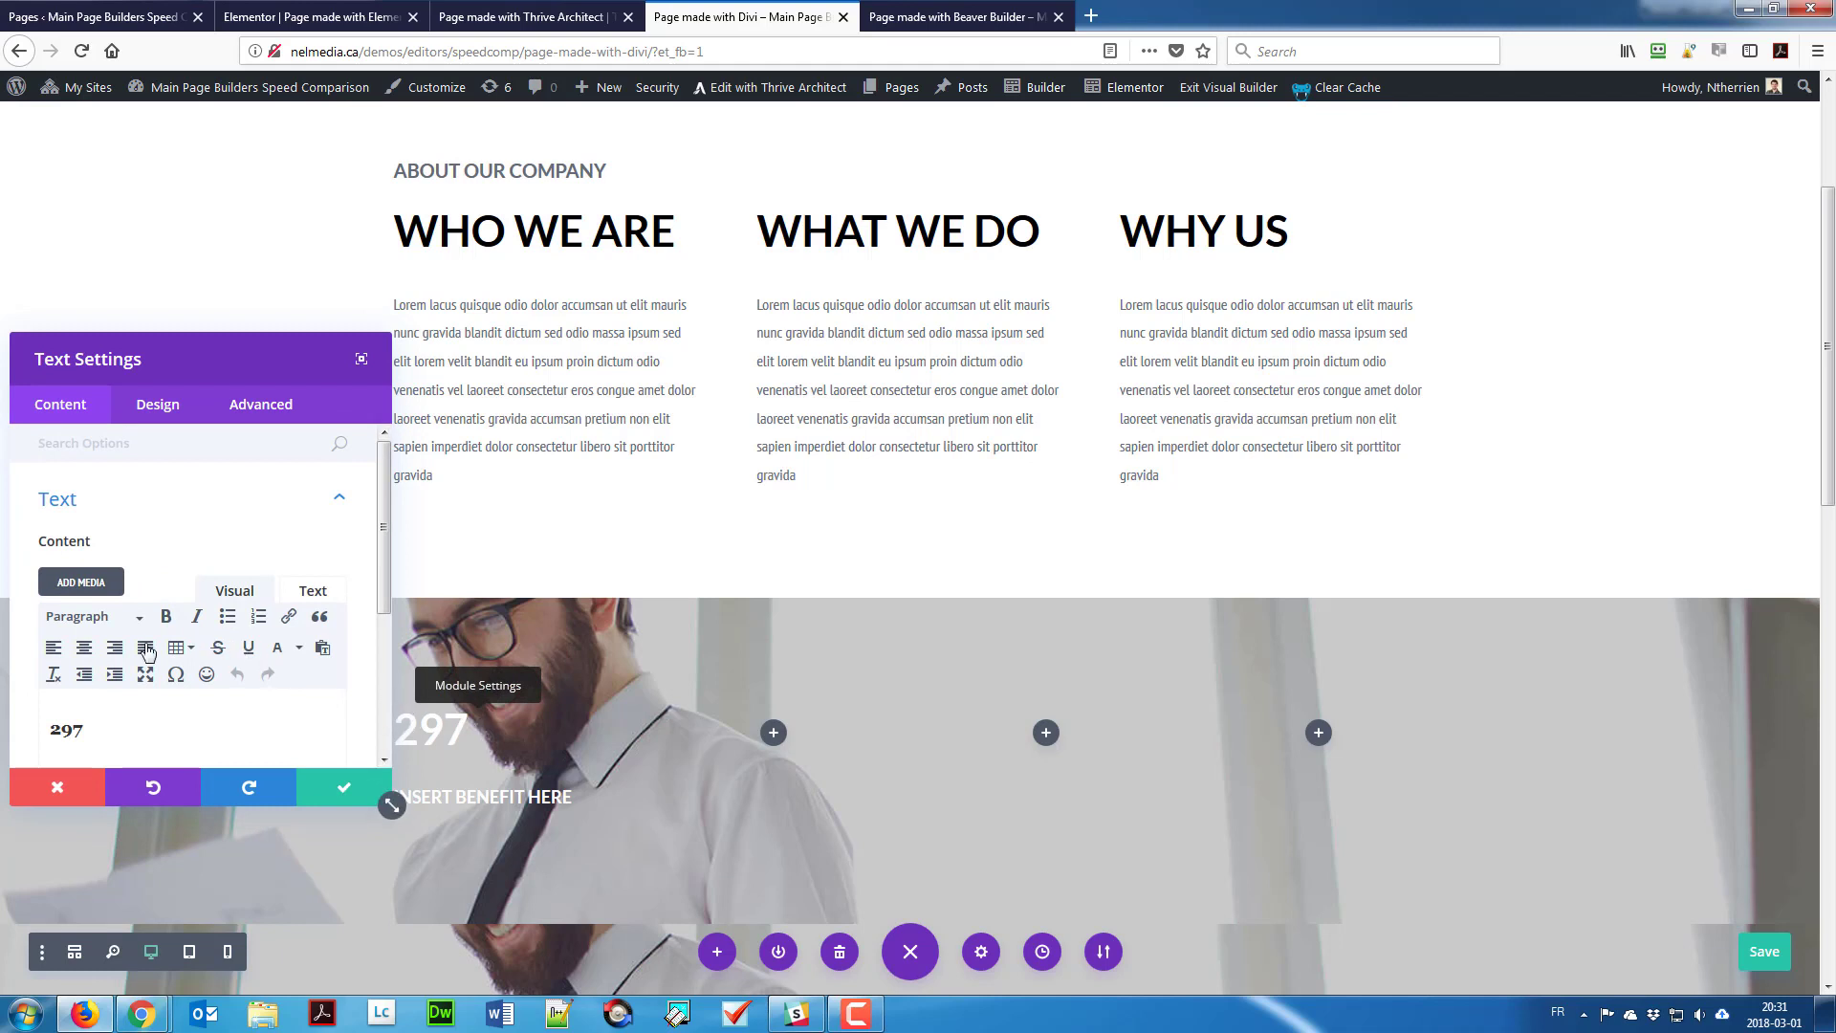
{"action": "left_click", "coordinate": [84, 649]}
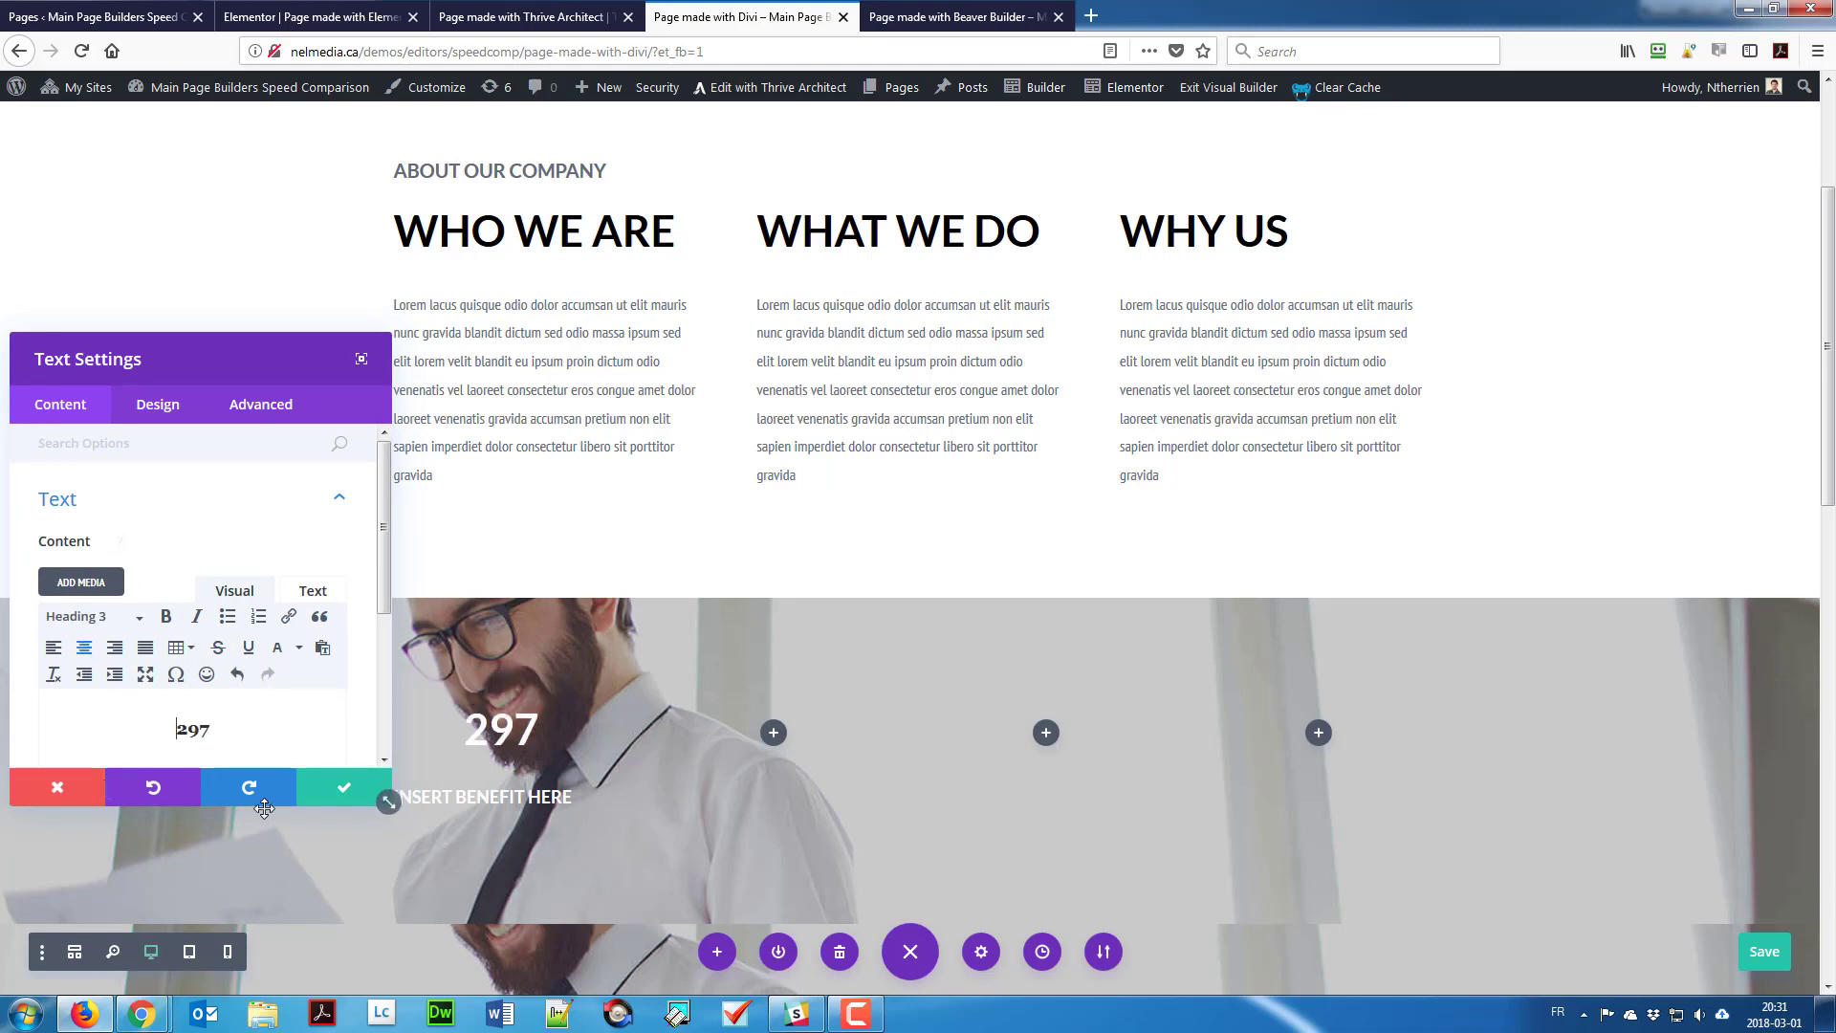
{"action": "left_click", "coordinate": [319, 799]}
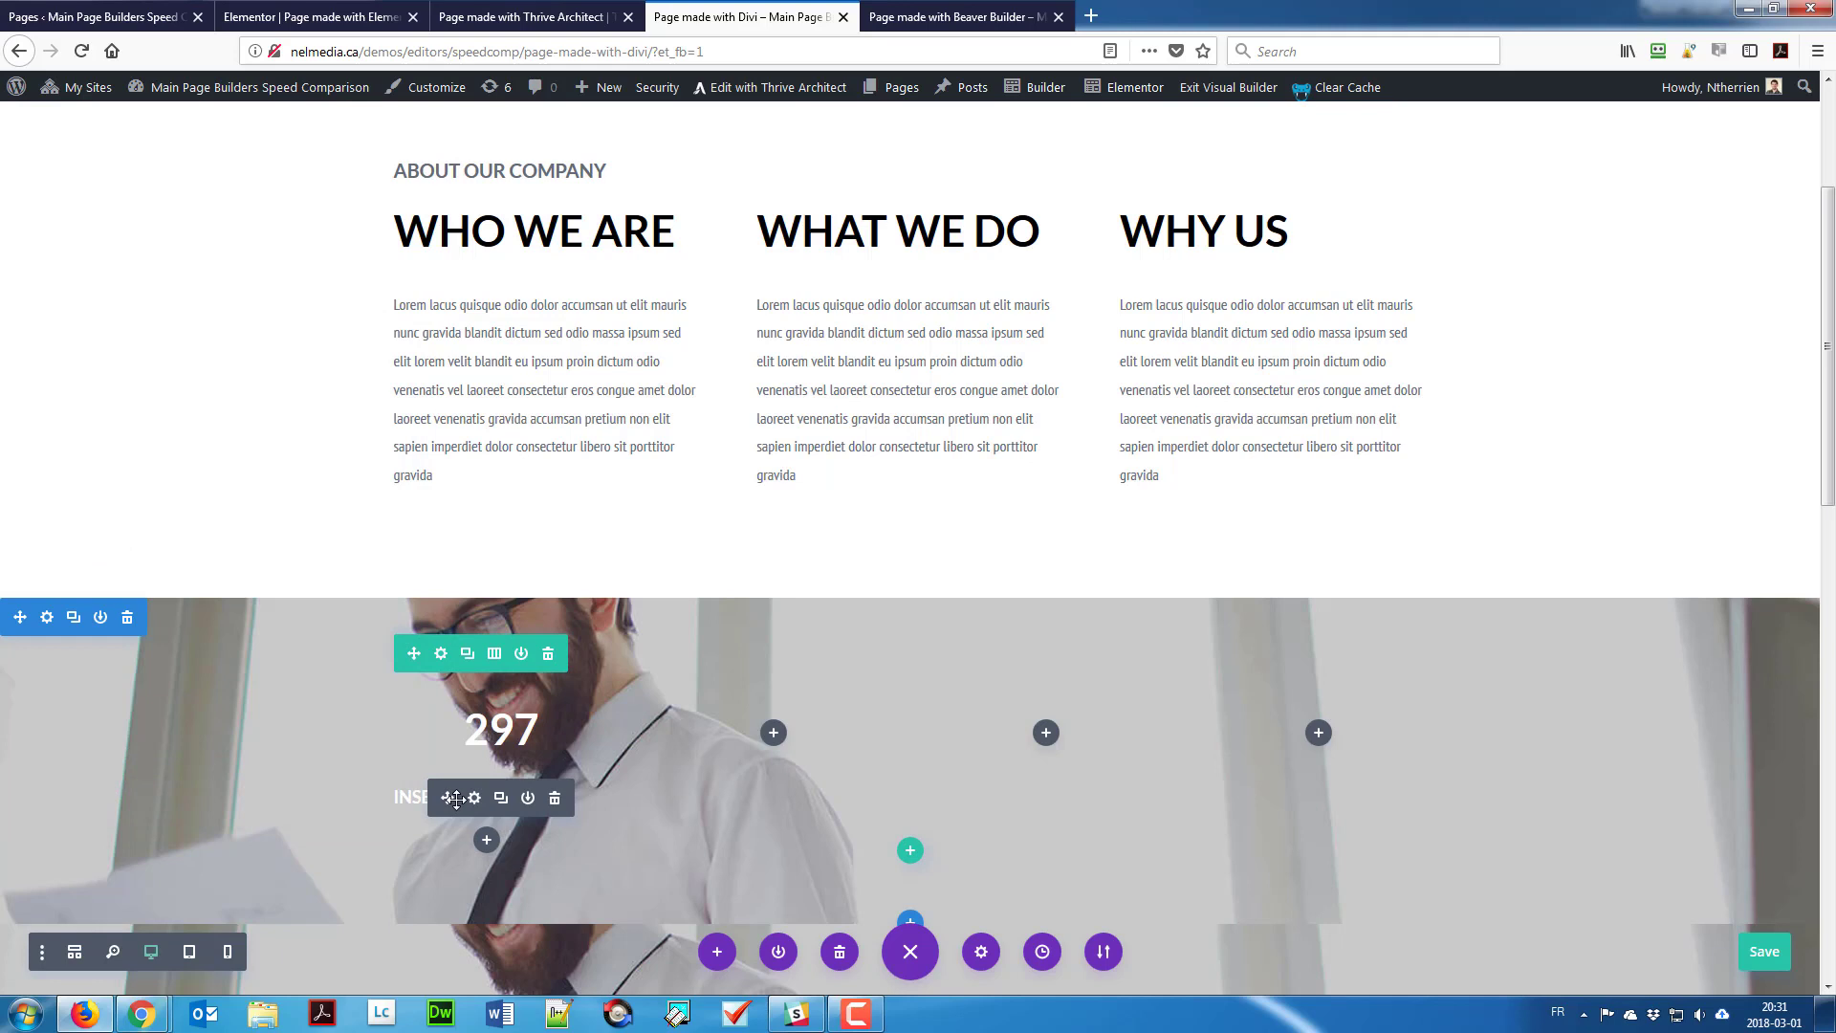
{"action": "left_click", "coordinate": [474, 800]}
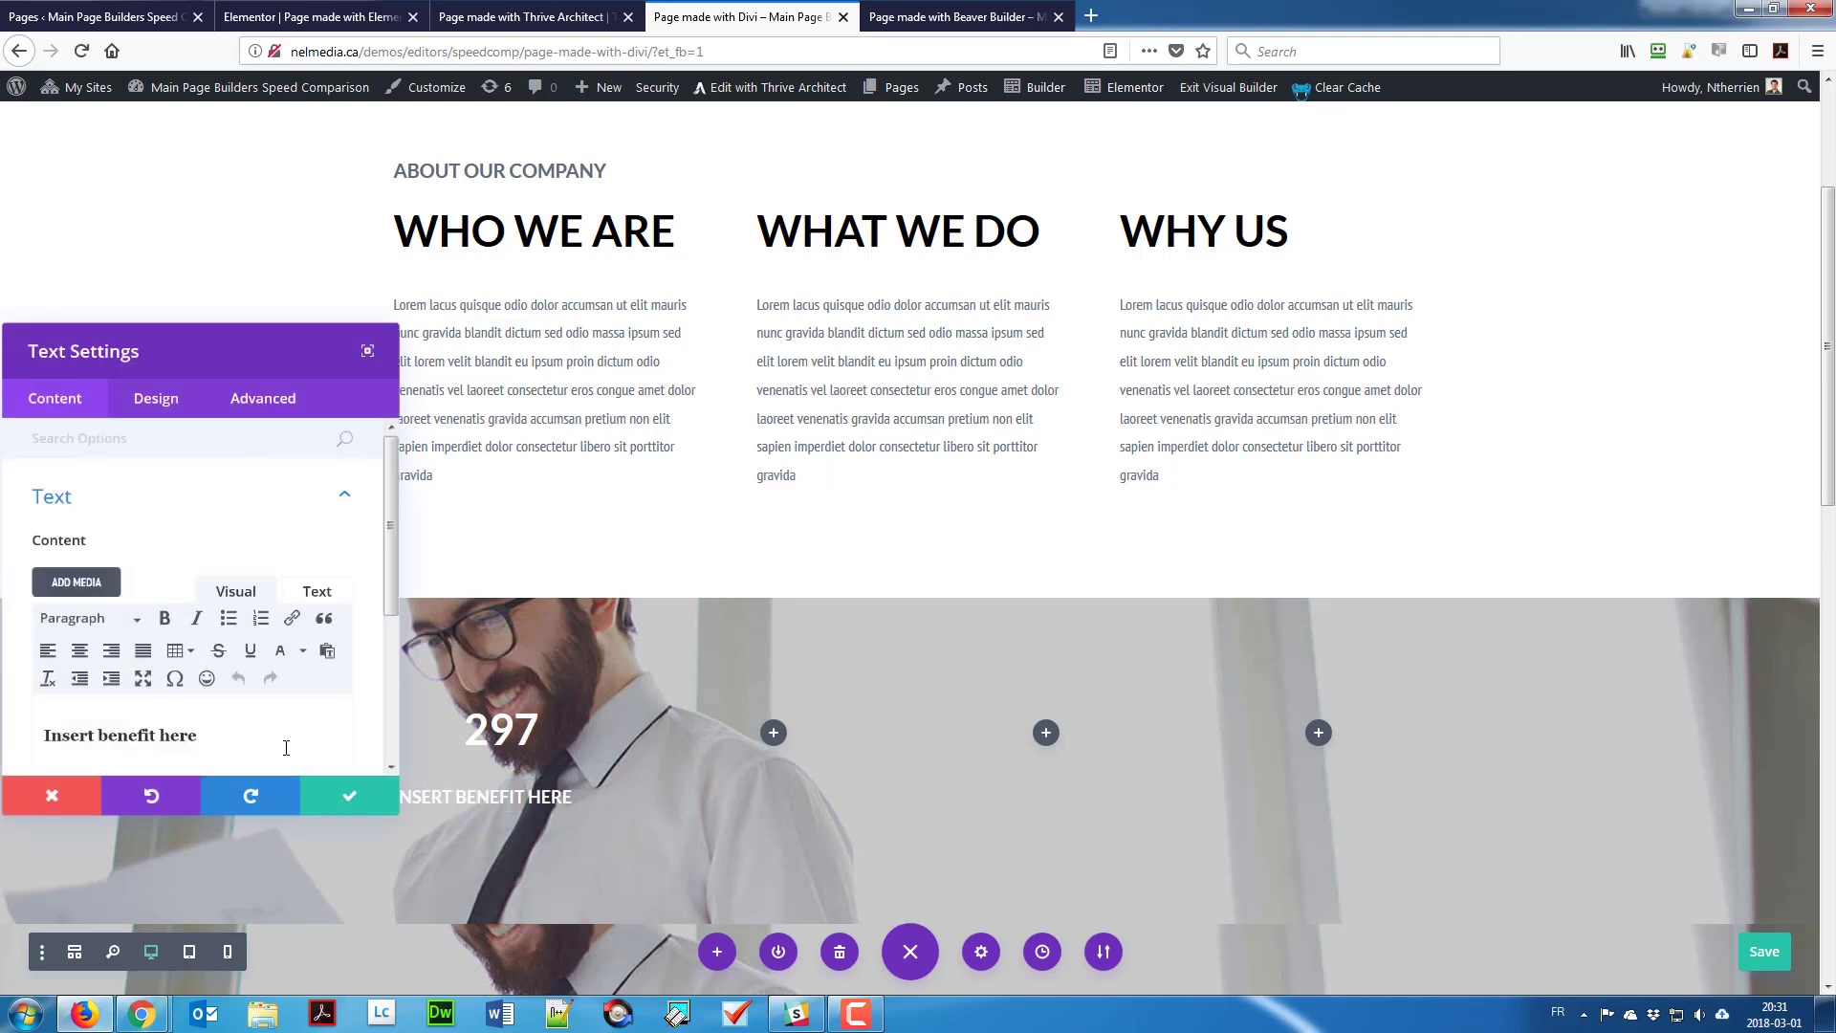
{"action": "left_click", "coordinate": [84, 649]}
{"action": "left_click", "coordinate": [327, 798]}
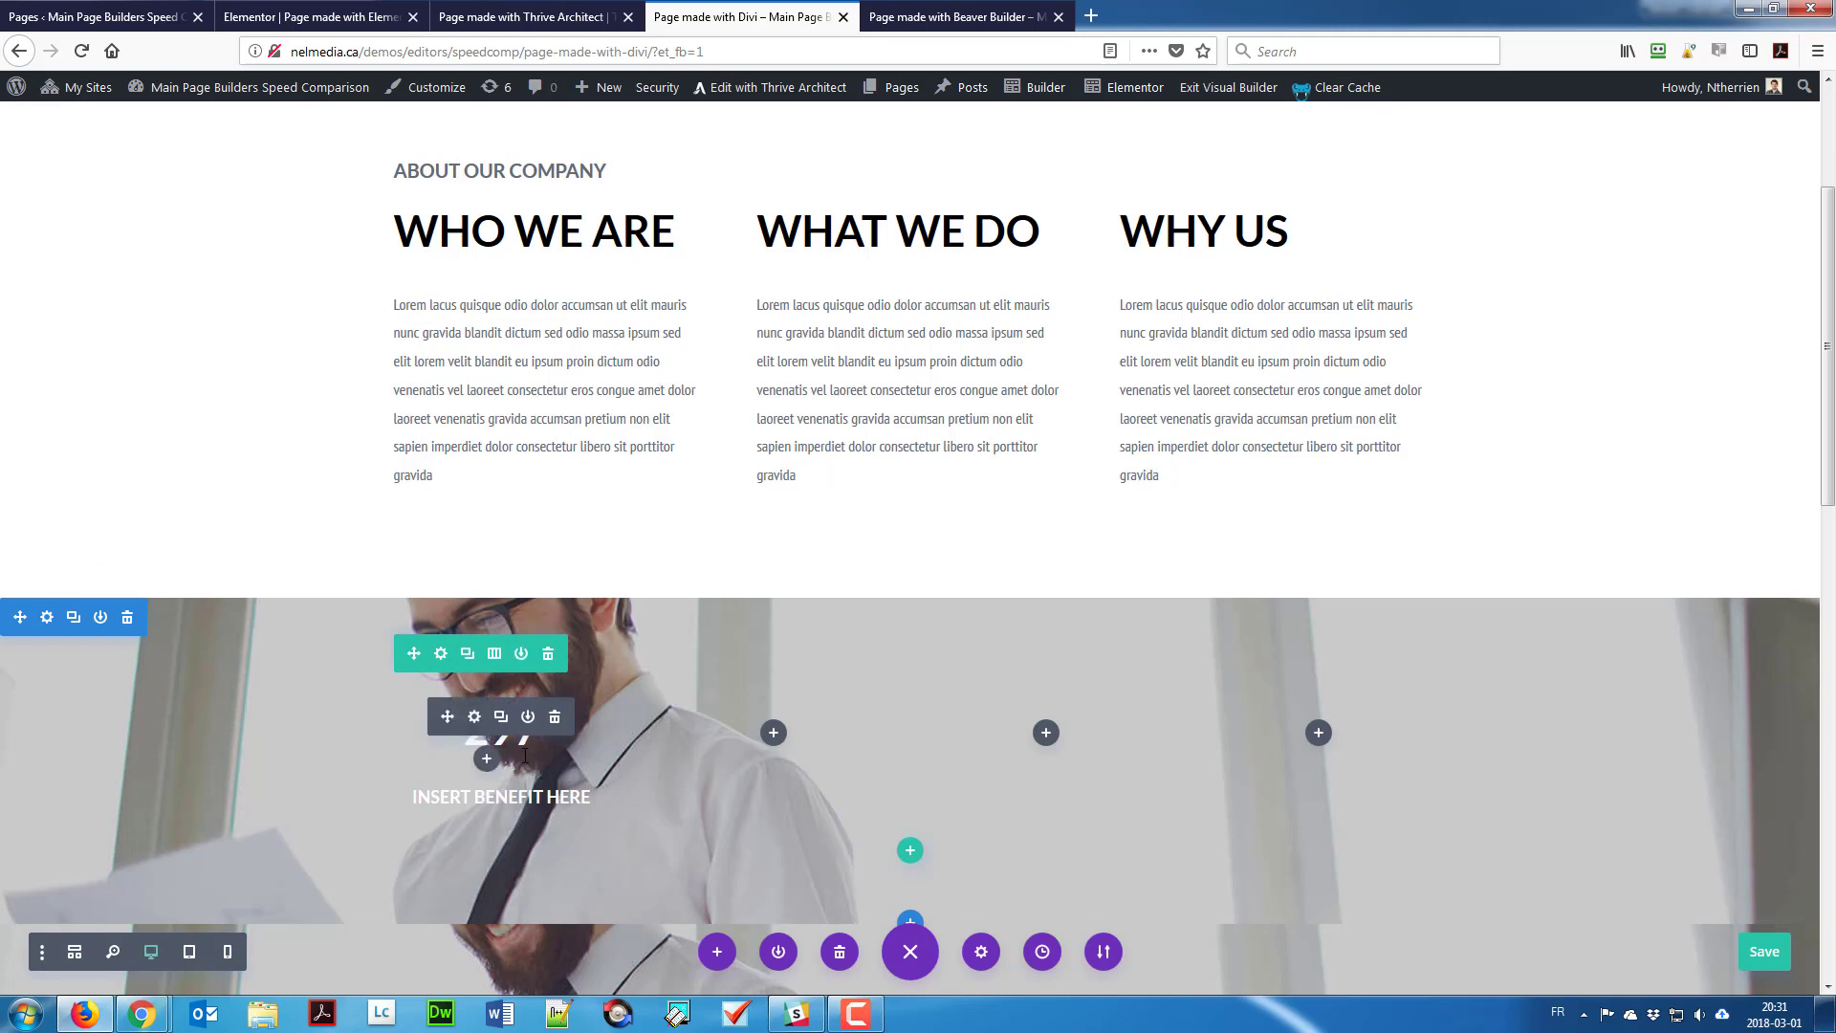
{"action": "scroll", "coordinate": [602, 618], "scroll_direction": "down", "scroll_amount": 2}
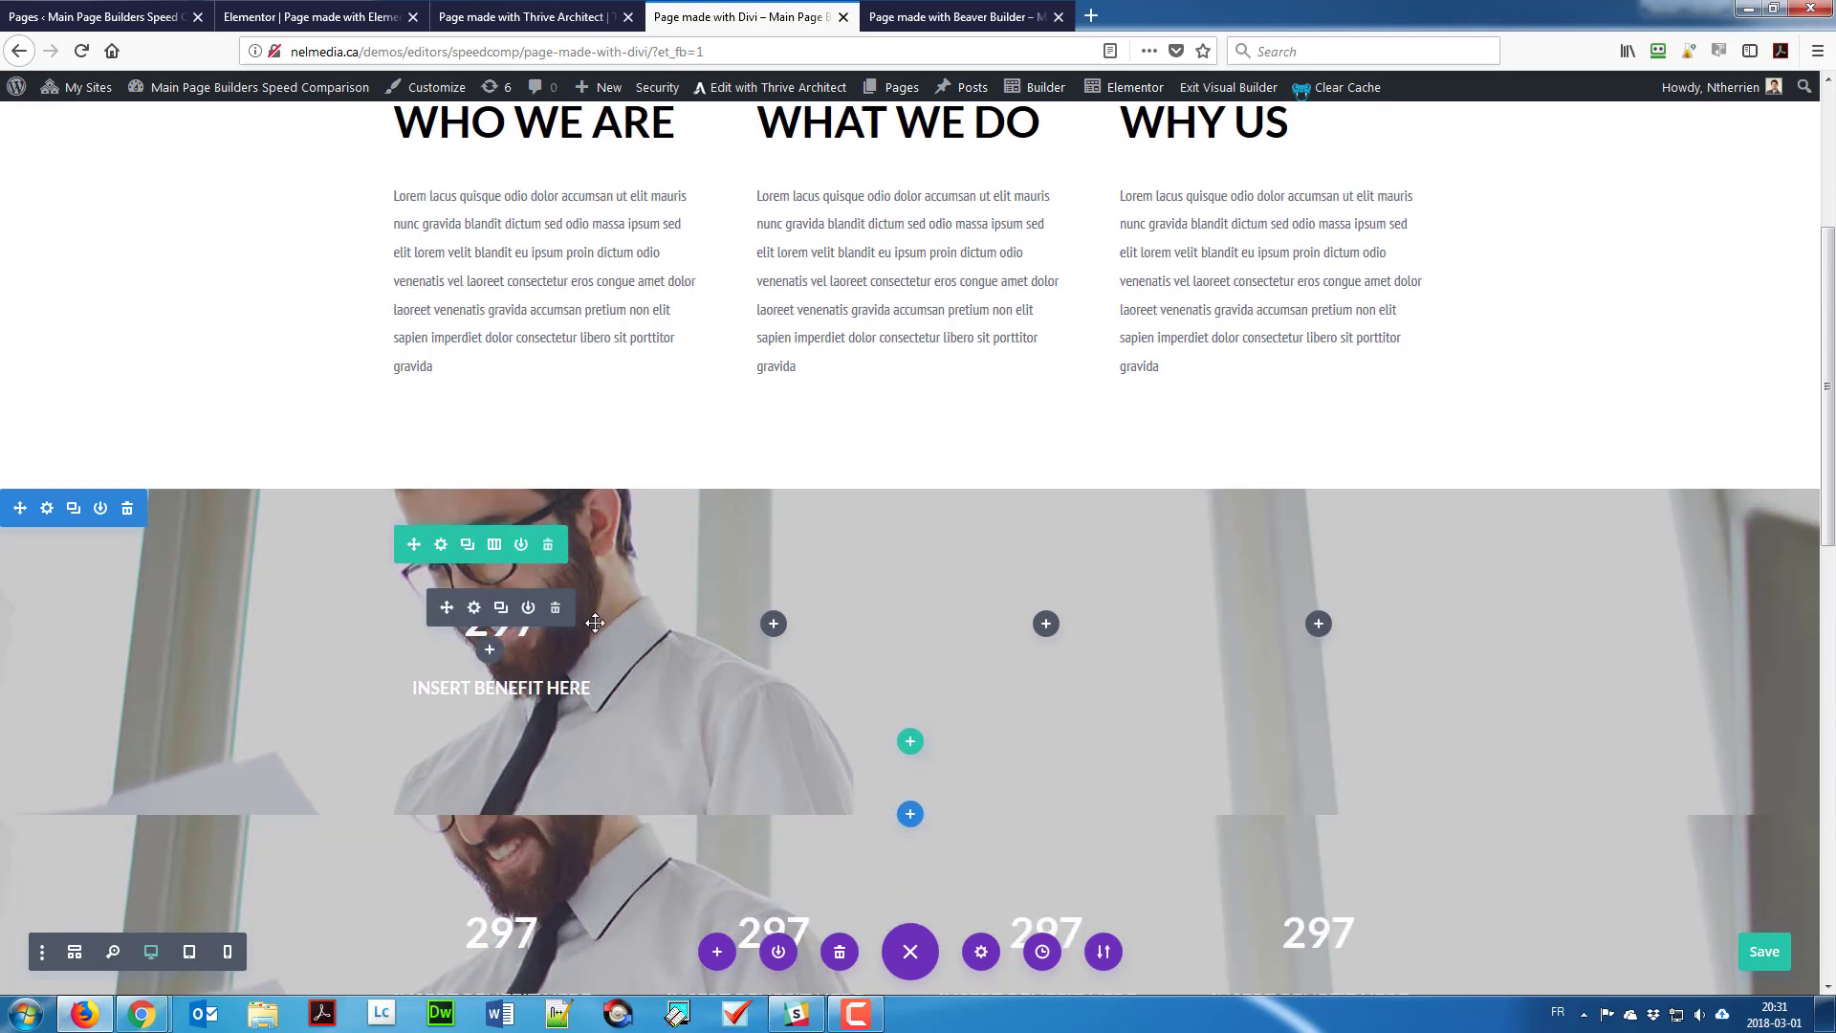
{"action": "scroll", "coordinate": [631, 614], "scroll_direction": "down", "scroll_amount": 2}
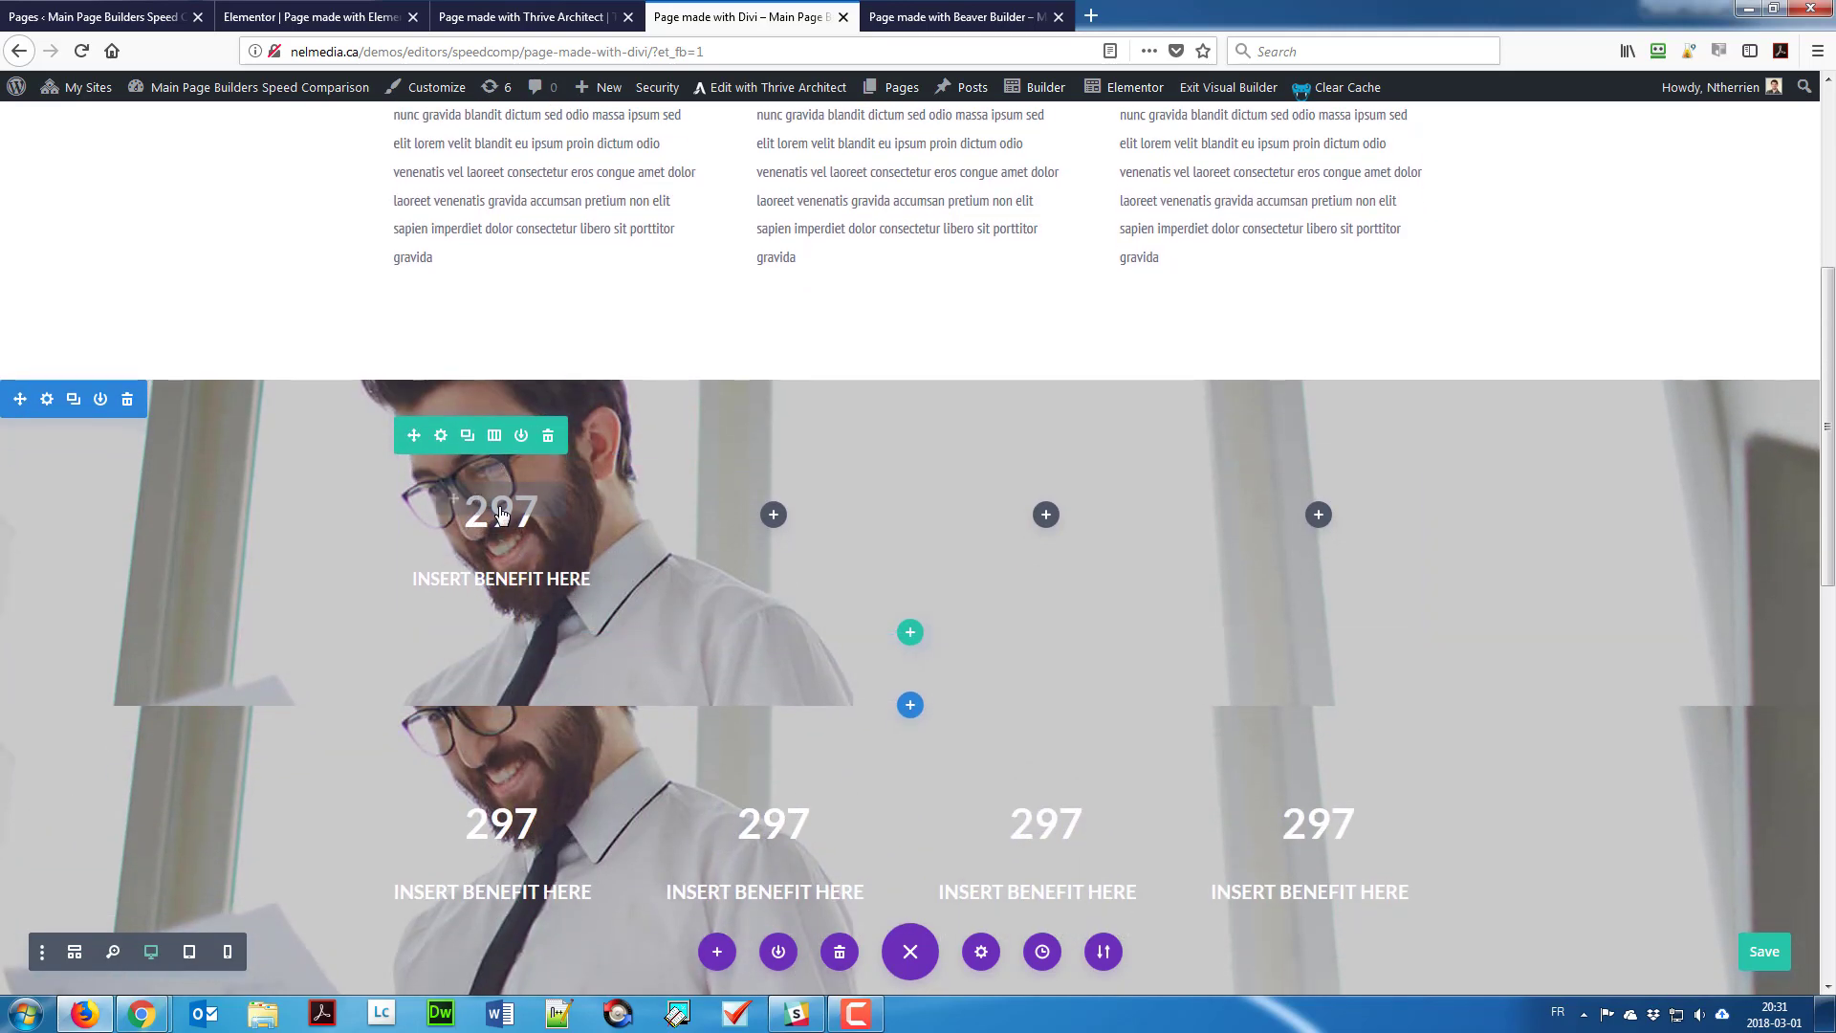
{"action": "left_click_drag", "start_coordinate": [502, 512], "coordinate": [608, 529]}
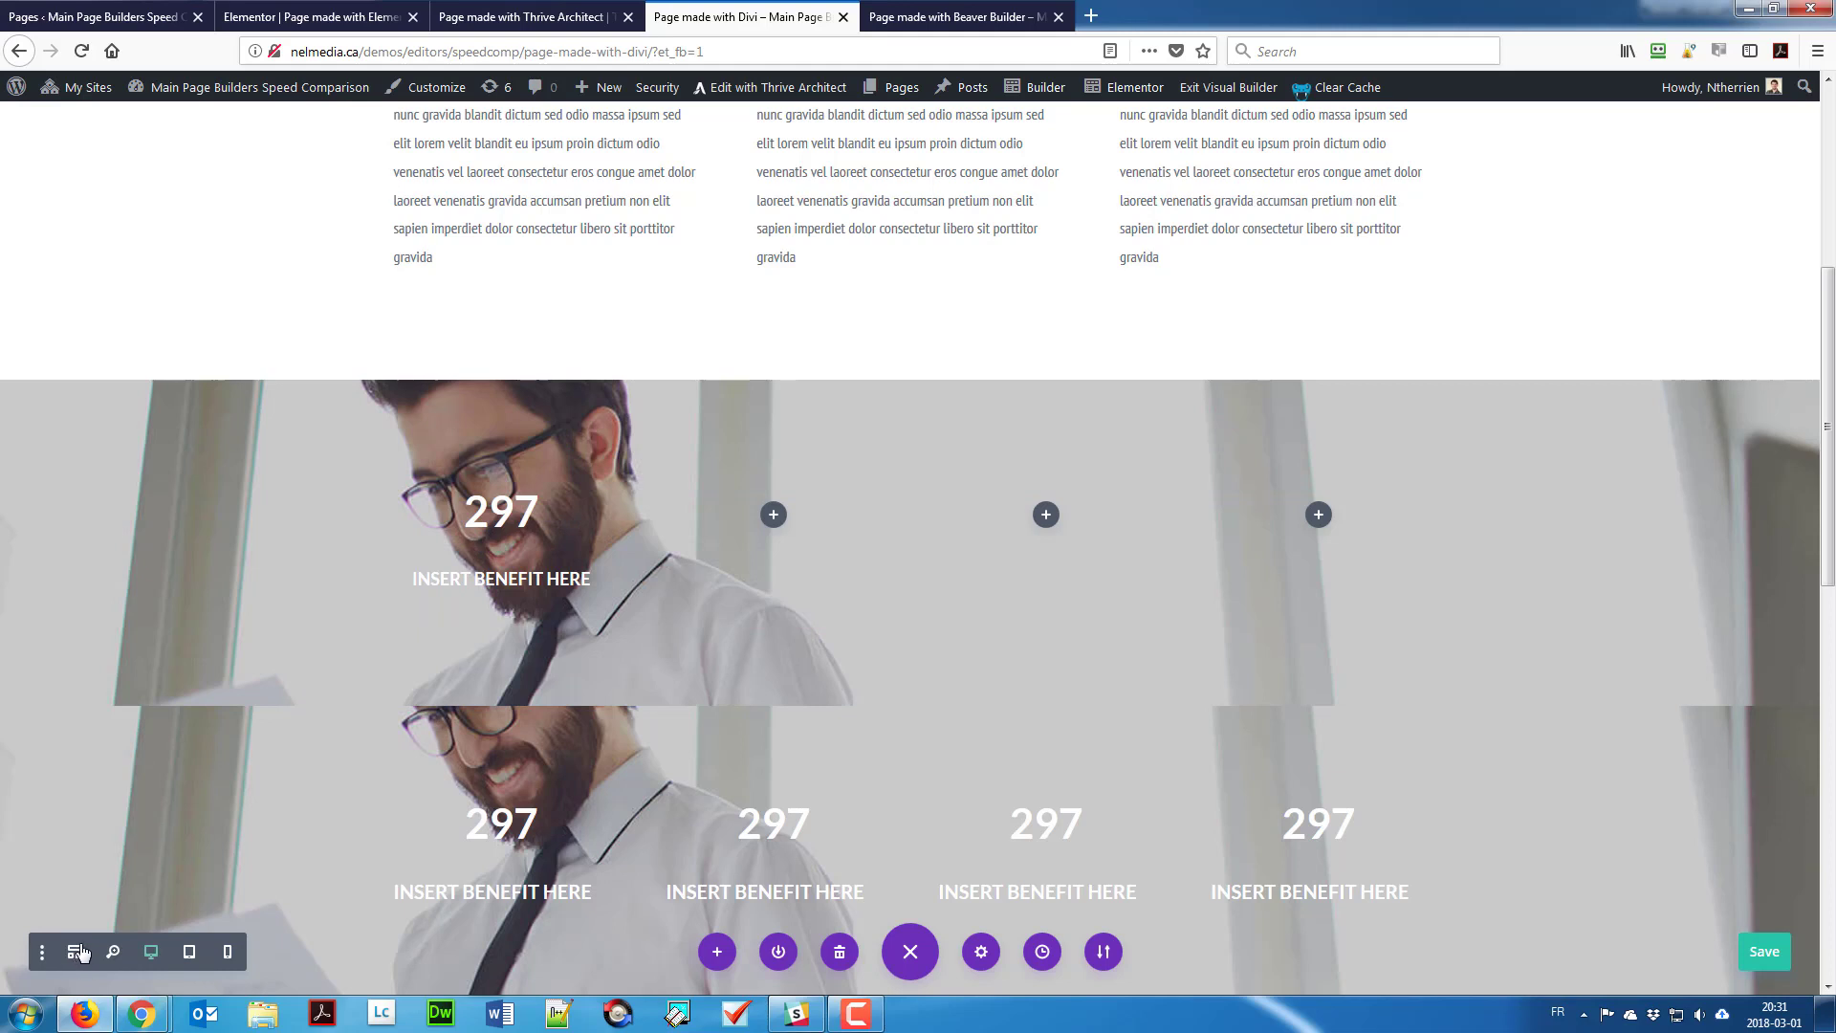
{"action": "key", "text": "ctrl+shift+w"}
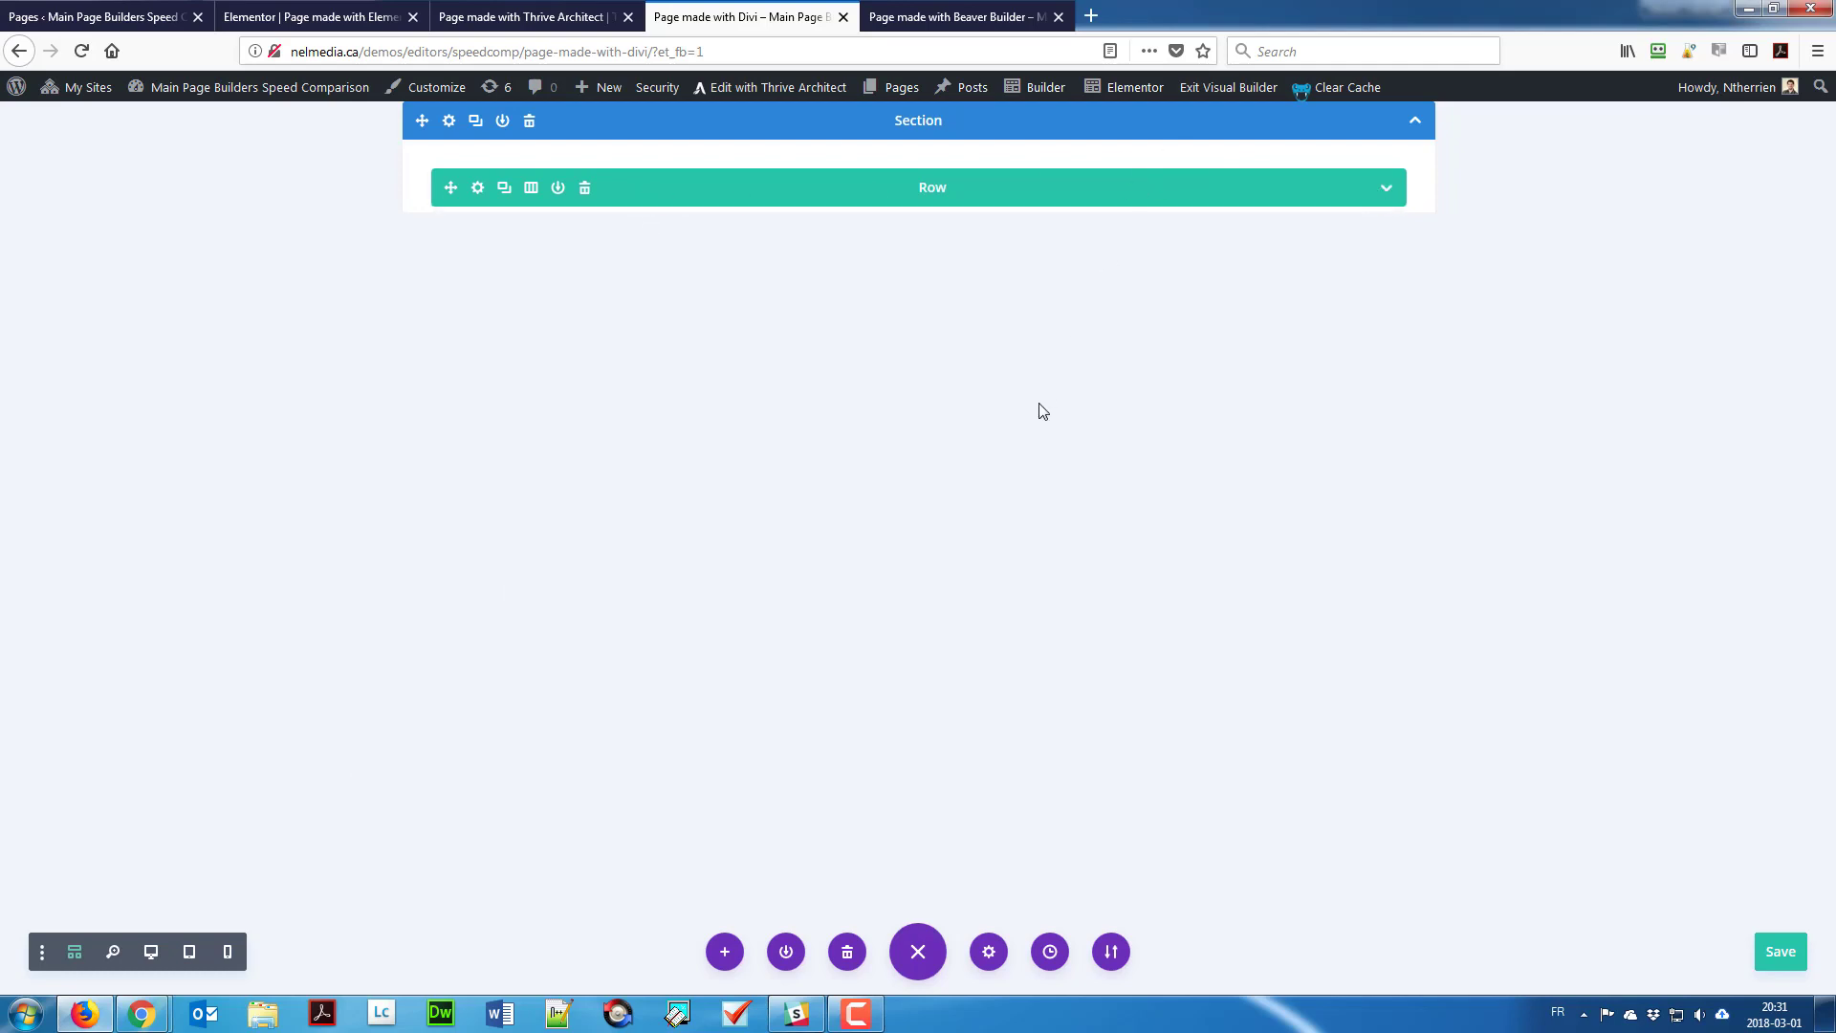
{"action": "left_click", "coordinate": [80, 955]}
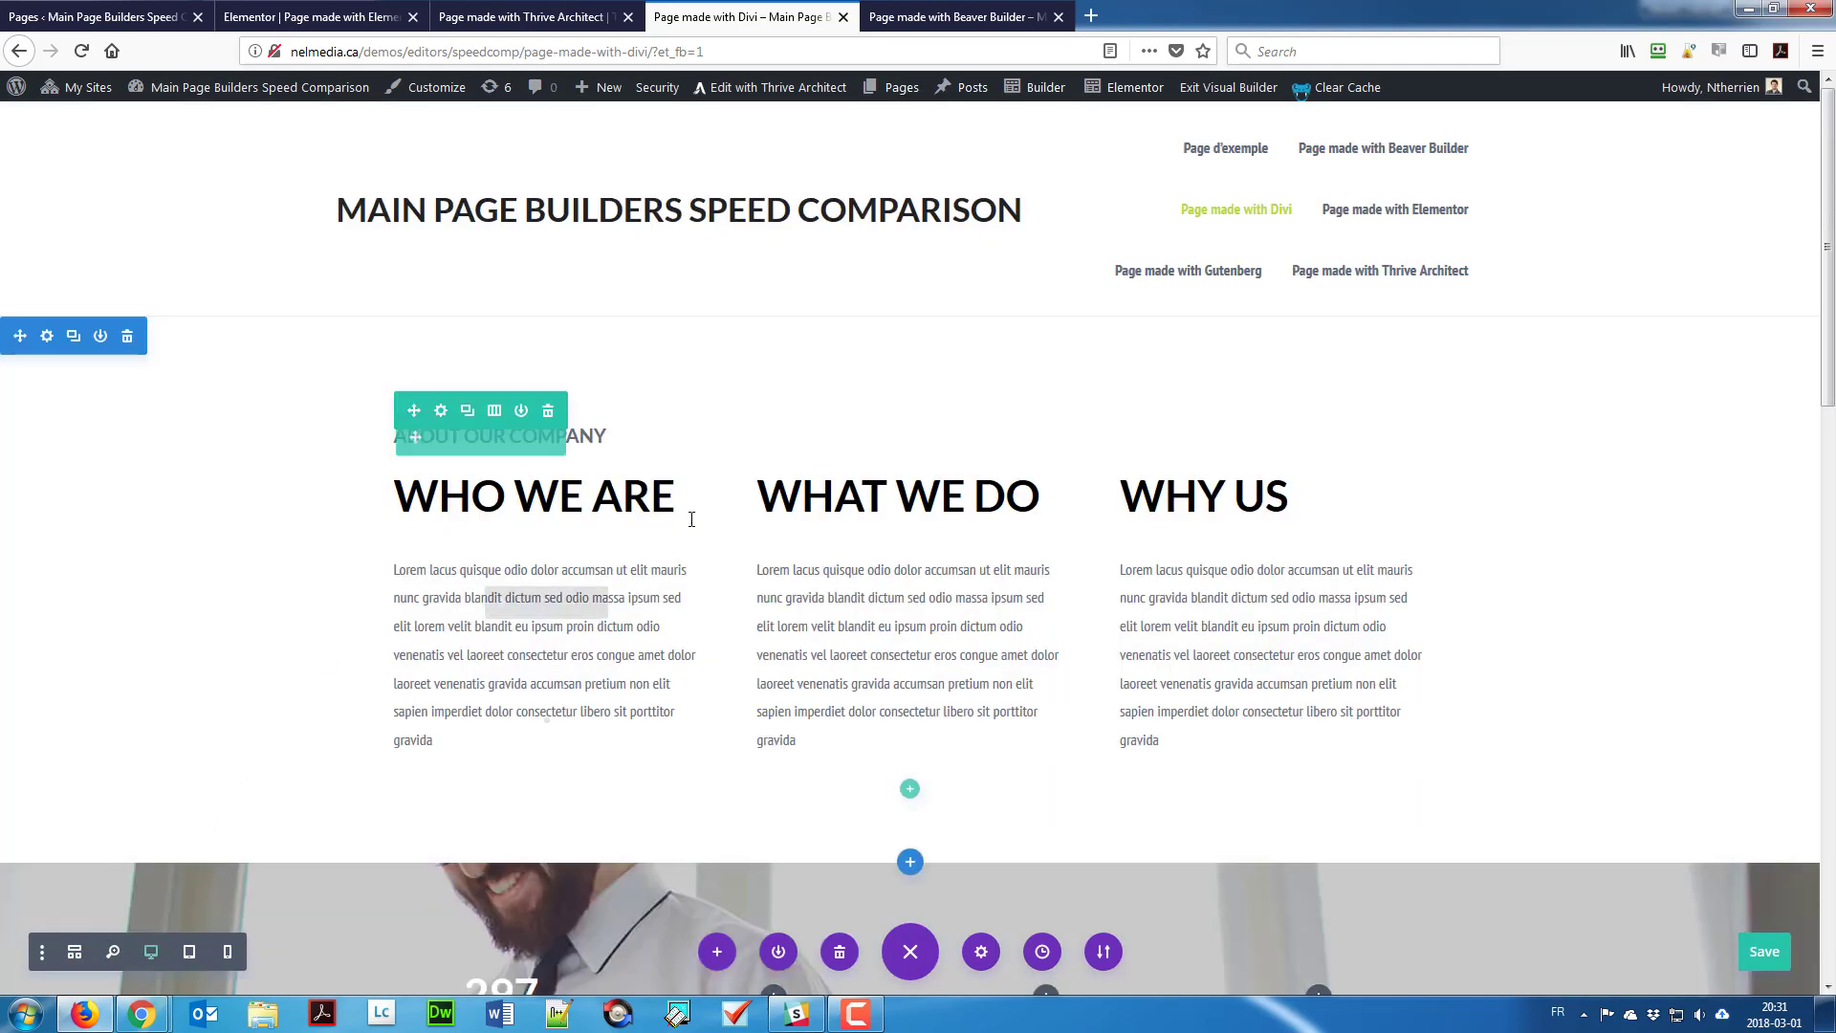
Step: Duplicate the "297" text module three times in the first column of the photo-background section
{"action": "scroll", "coordinate": [593, 603], "scroll_direction": "down", "scroll_amount": 8}
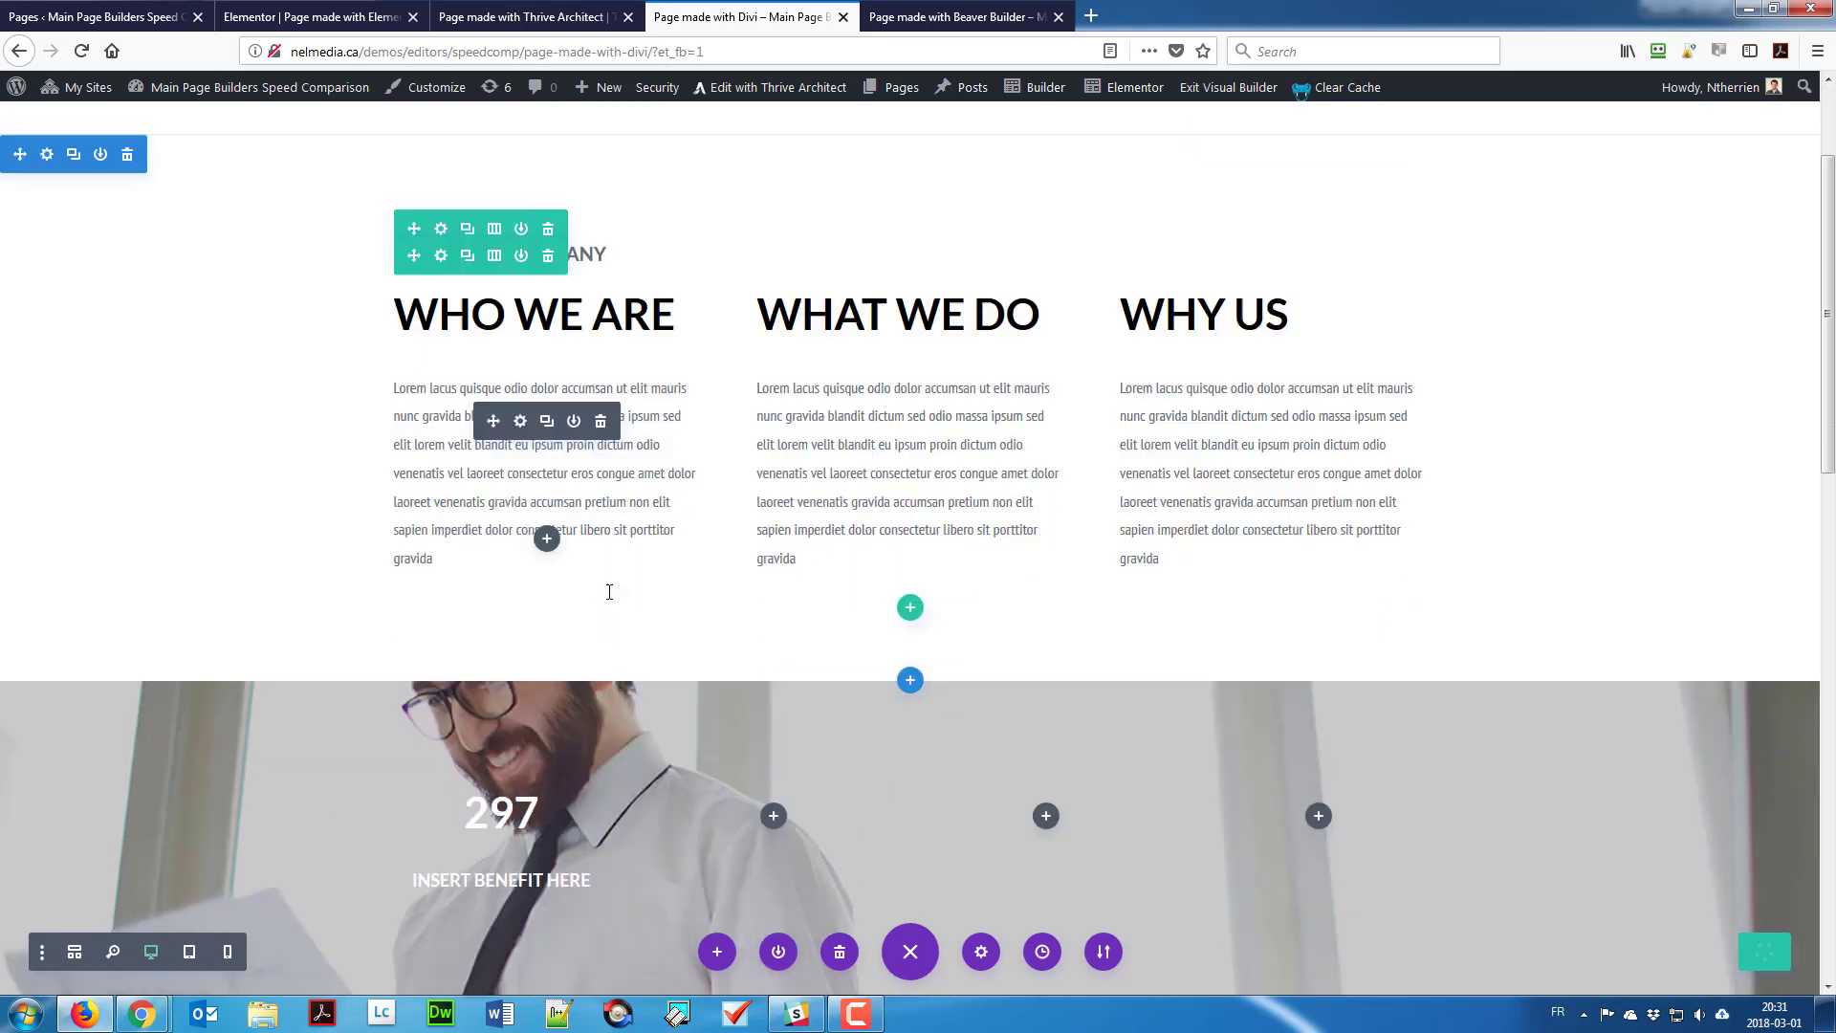
{"action": "scroll", "coordinate": [592, 606], "scroll_direction": "up", "scroll_amount": 2}
{"action": "scroll", "coordinate": [591, 605], "scroll_direction": "up", "scroll_amount": 2}
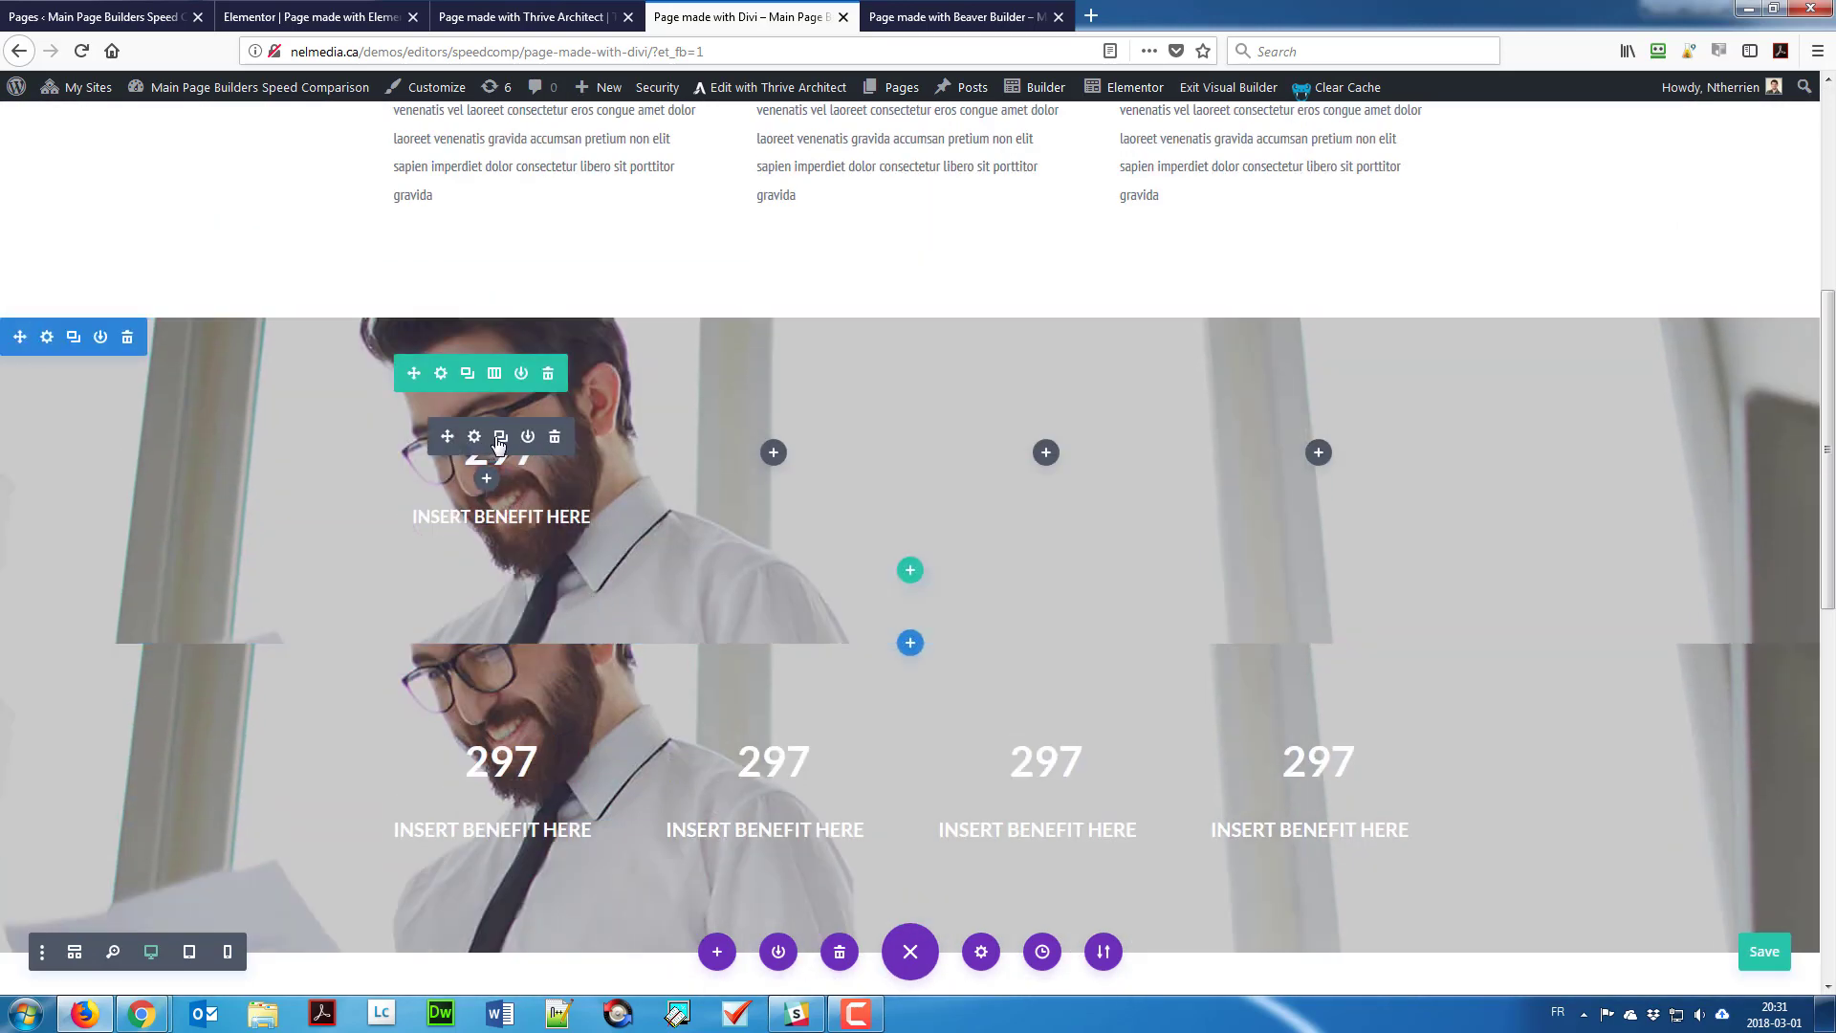
{"action": "left_click", "coordinate": [498, 438]}
{"action": "left_click", "coordinate": [498, 438]}
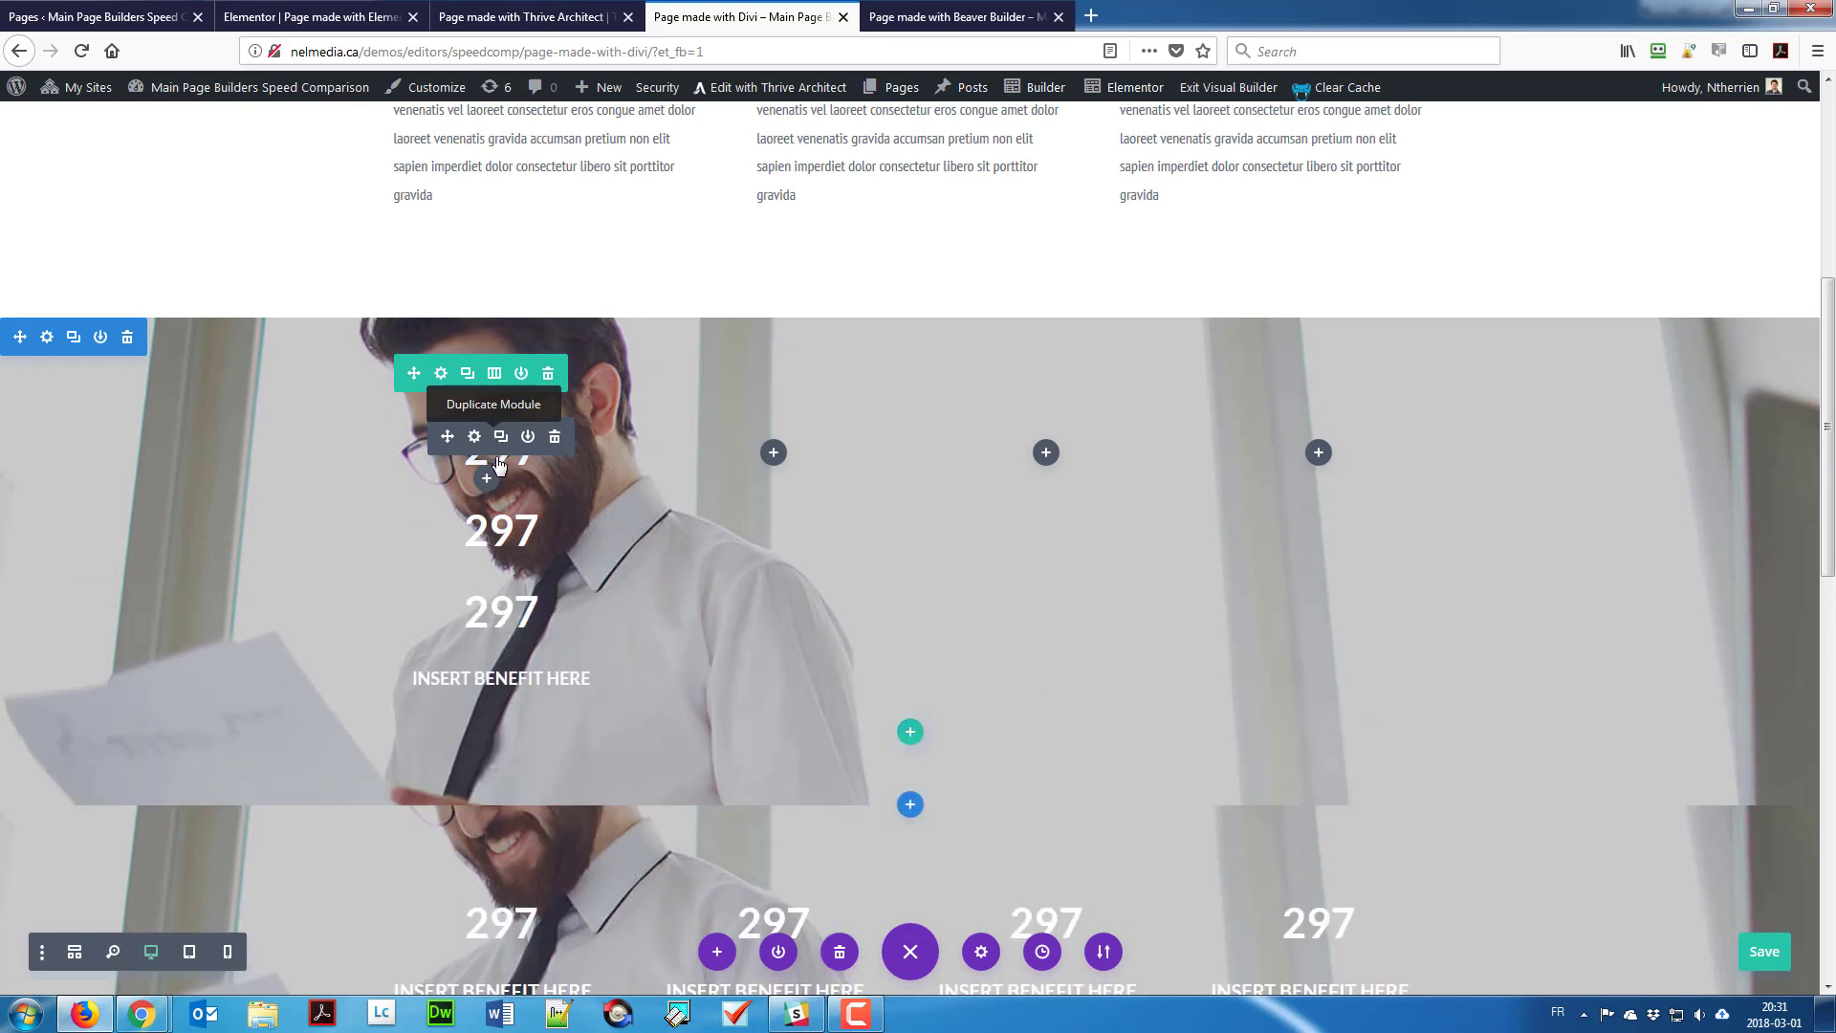
{"action": "left_click", "coordinate": [499, 440]}
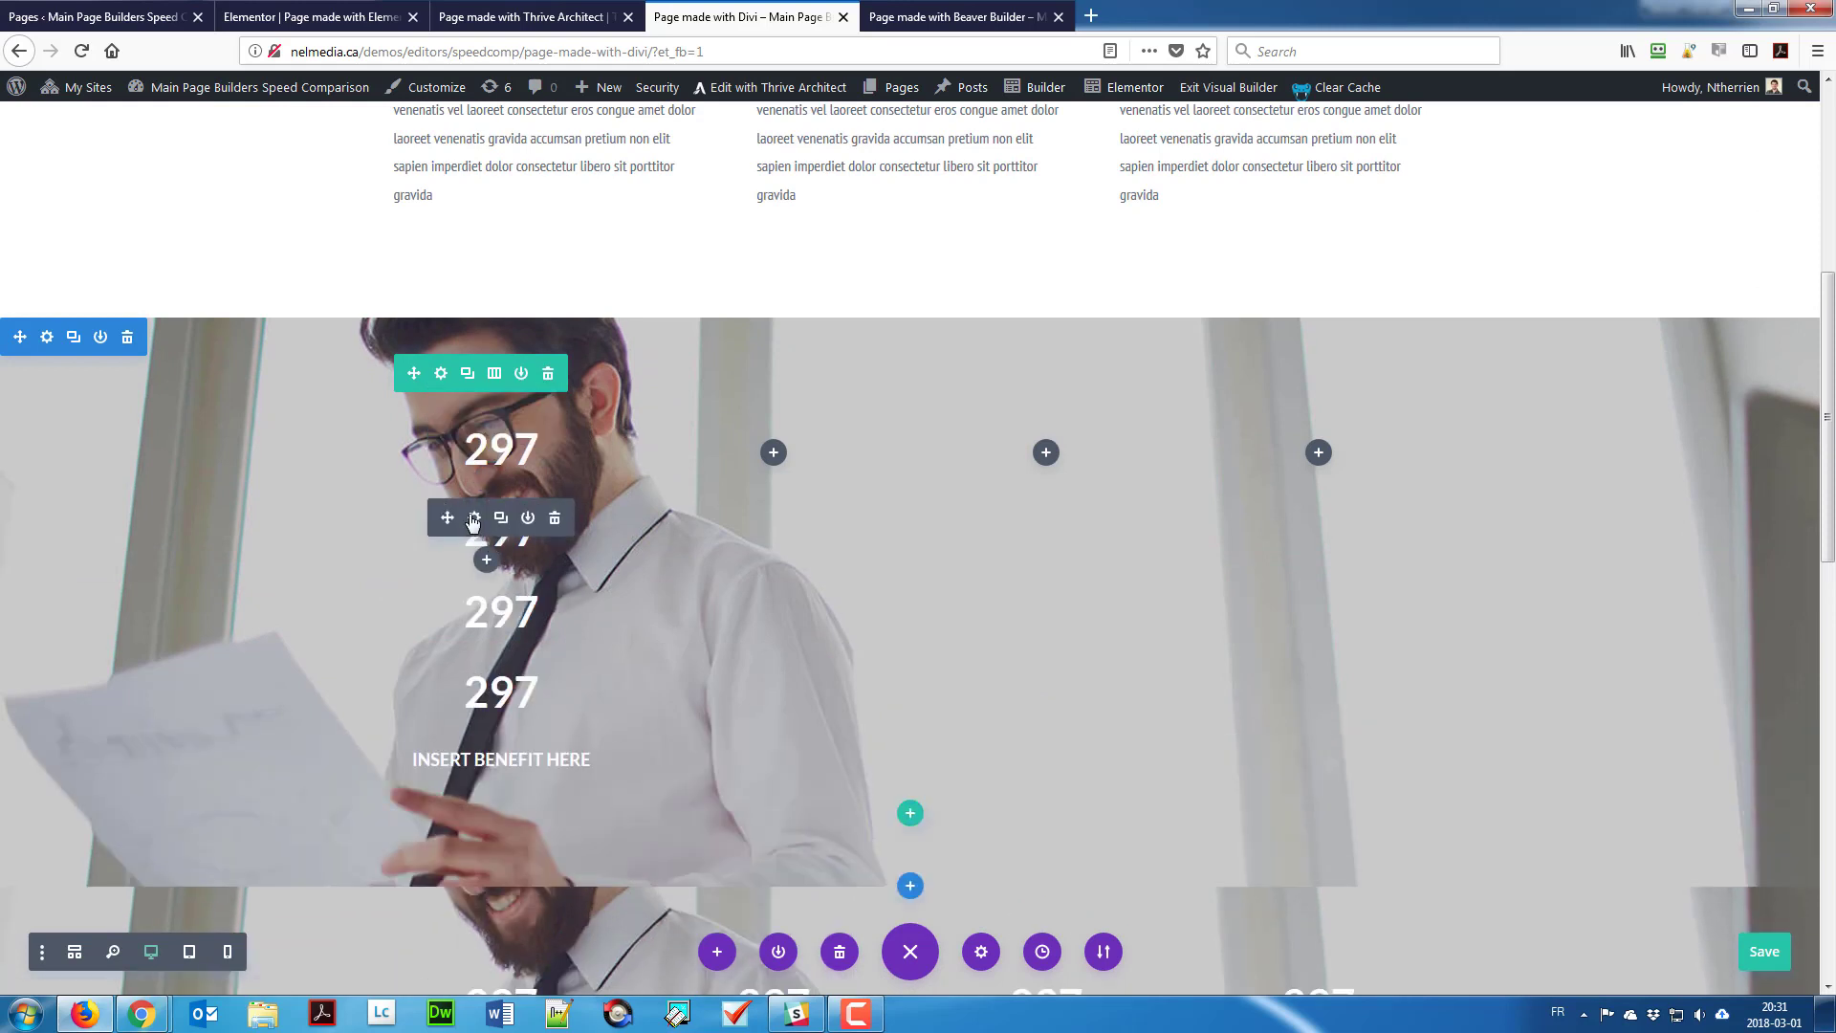
Step: Move the three "297" copies into the second, third and fourth columns, one in each
{"action": "left_click_drag", "start_coordinate": [473, 519], "coordinate": [792, 464]}
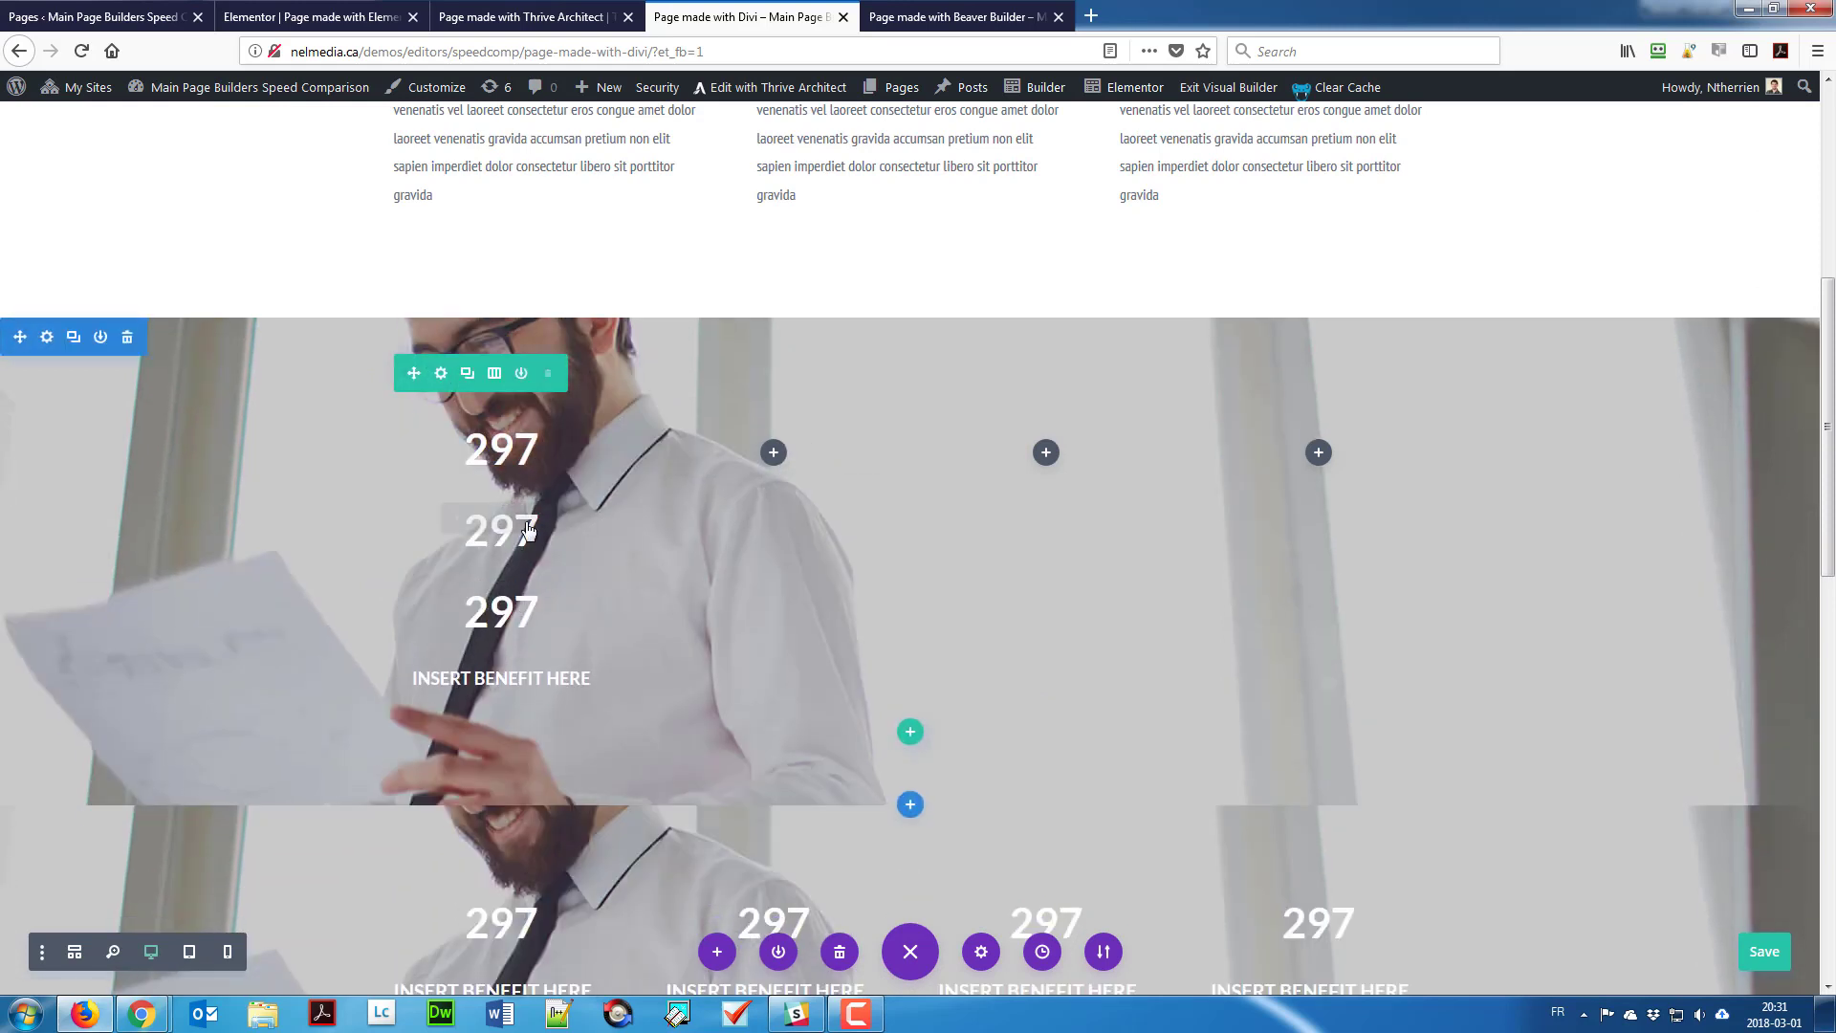
{"action": "left_click_drag", "start_coordinate": [452, 517], "coordinate": [1031, 468]}
{"action": "left_click_drag", "start_coordinate": [829, 522], "coordinate": [766, 521]}
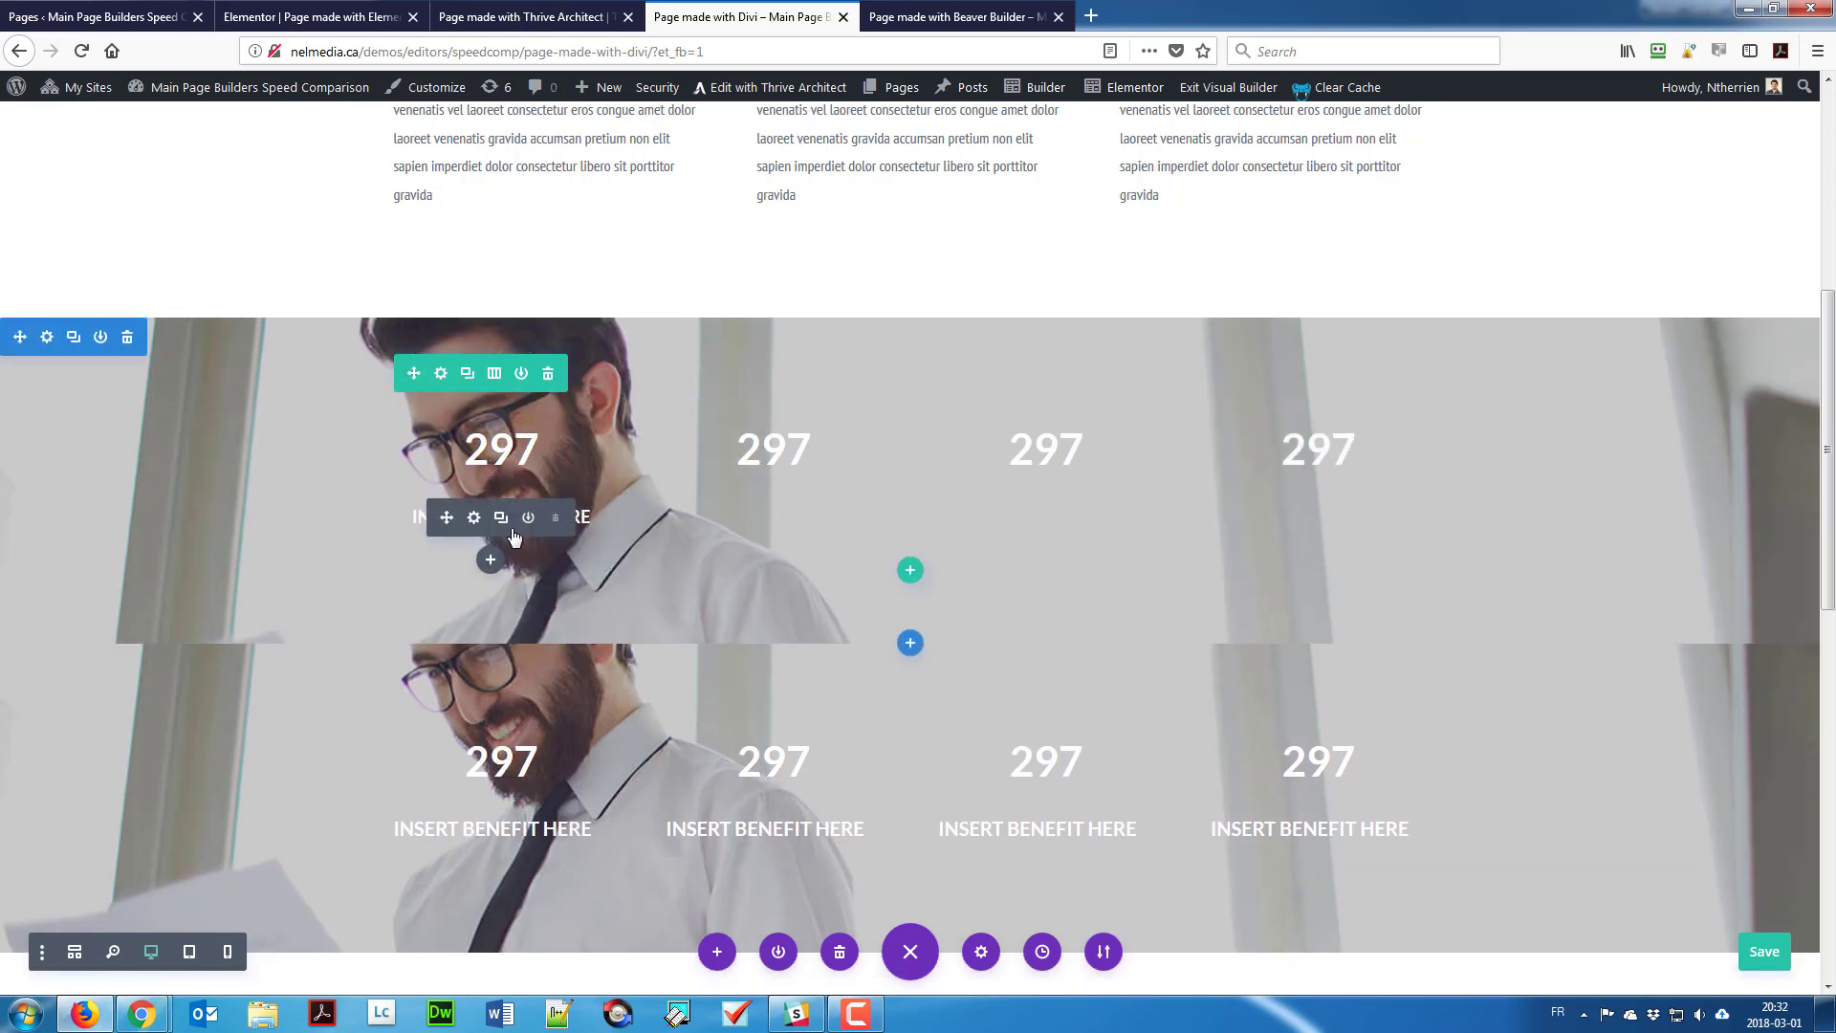
Step: Duplicate the "Insert benefit here" text module three times in the first column
{"action": "left_click", "coordinate": [502, 518]}
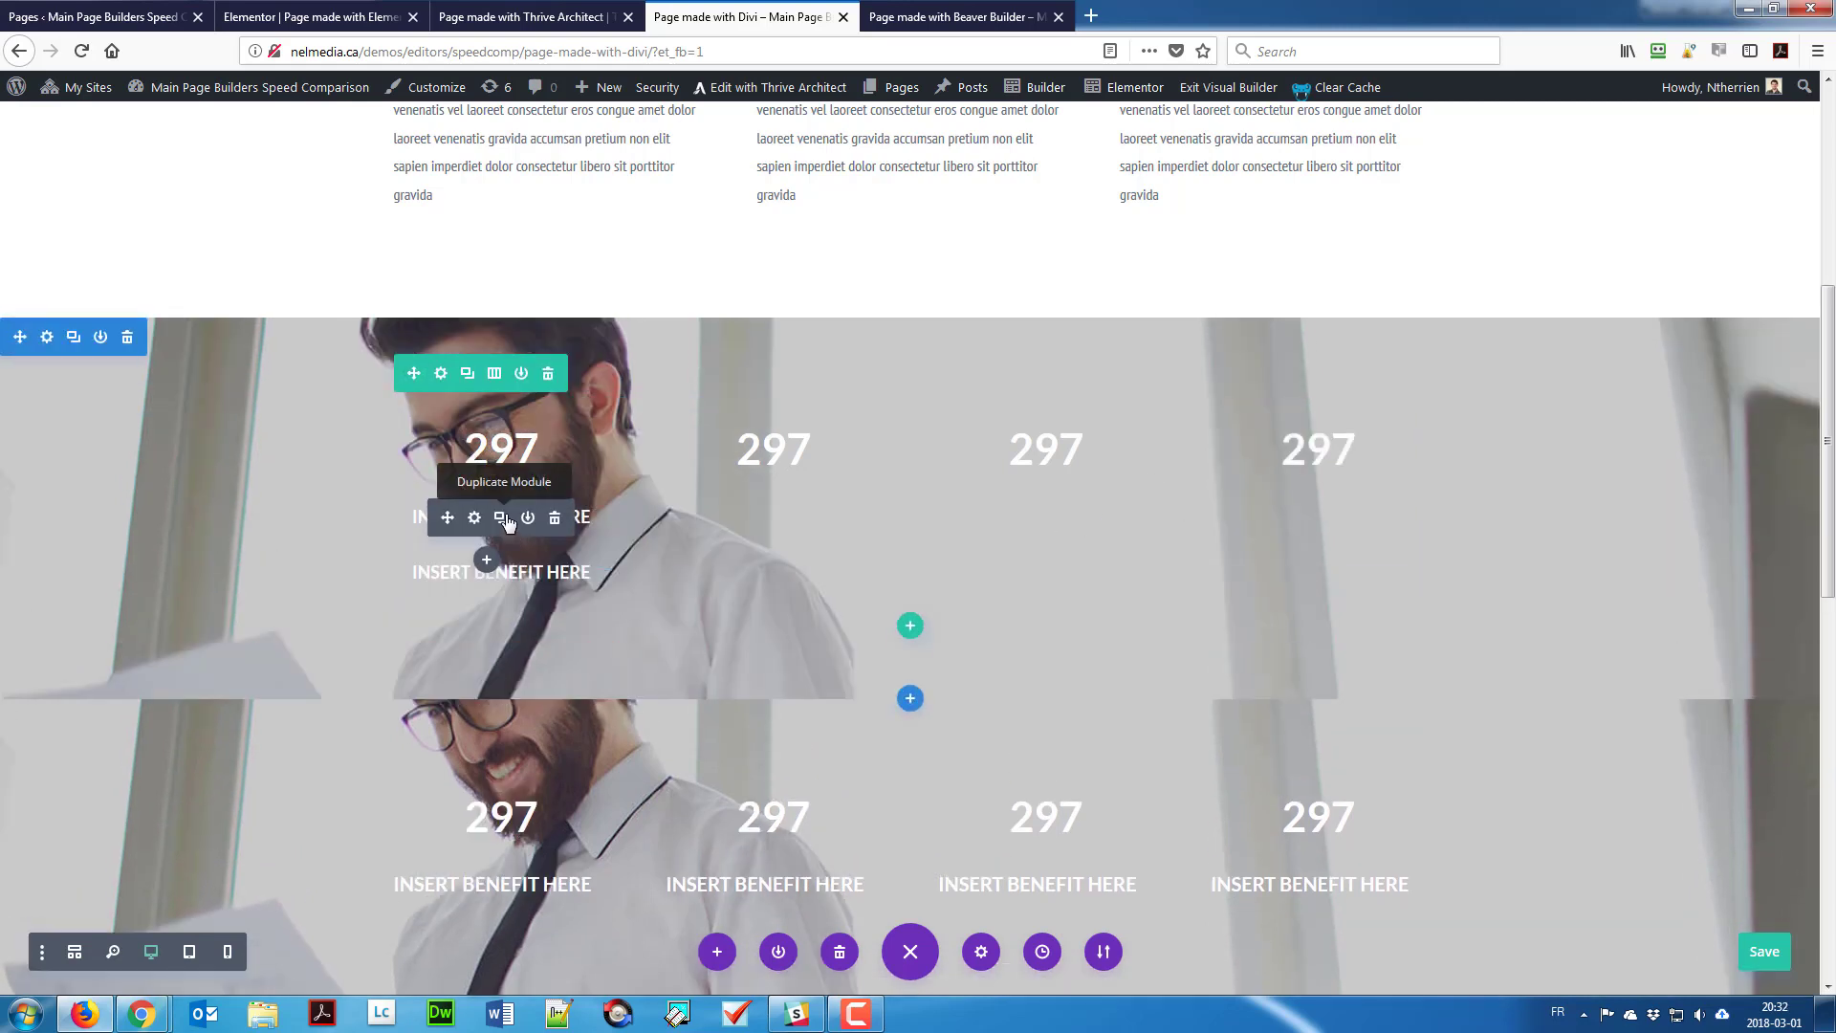
{"action": "left_click", "coordinate": [501, 519]}
{"action": "left_click", "coordinate": [502, 518]}
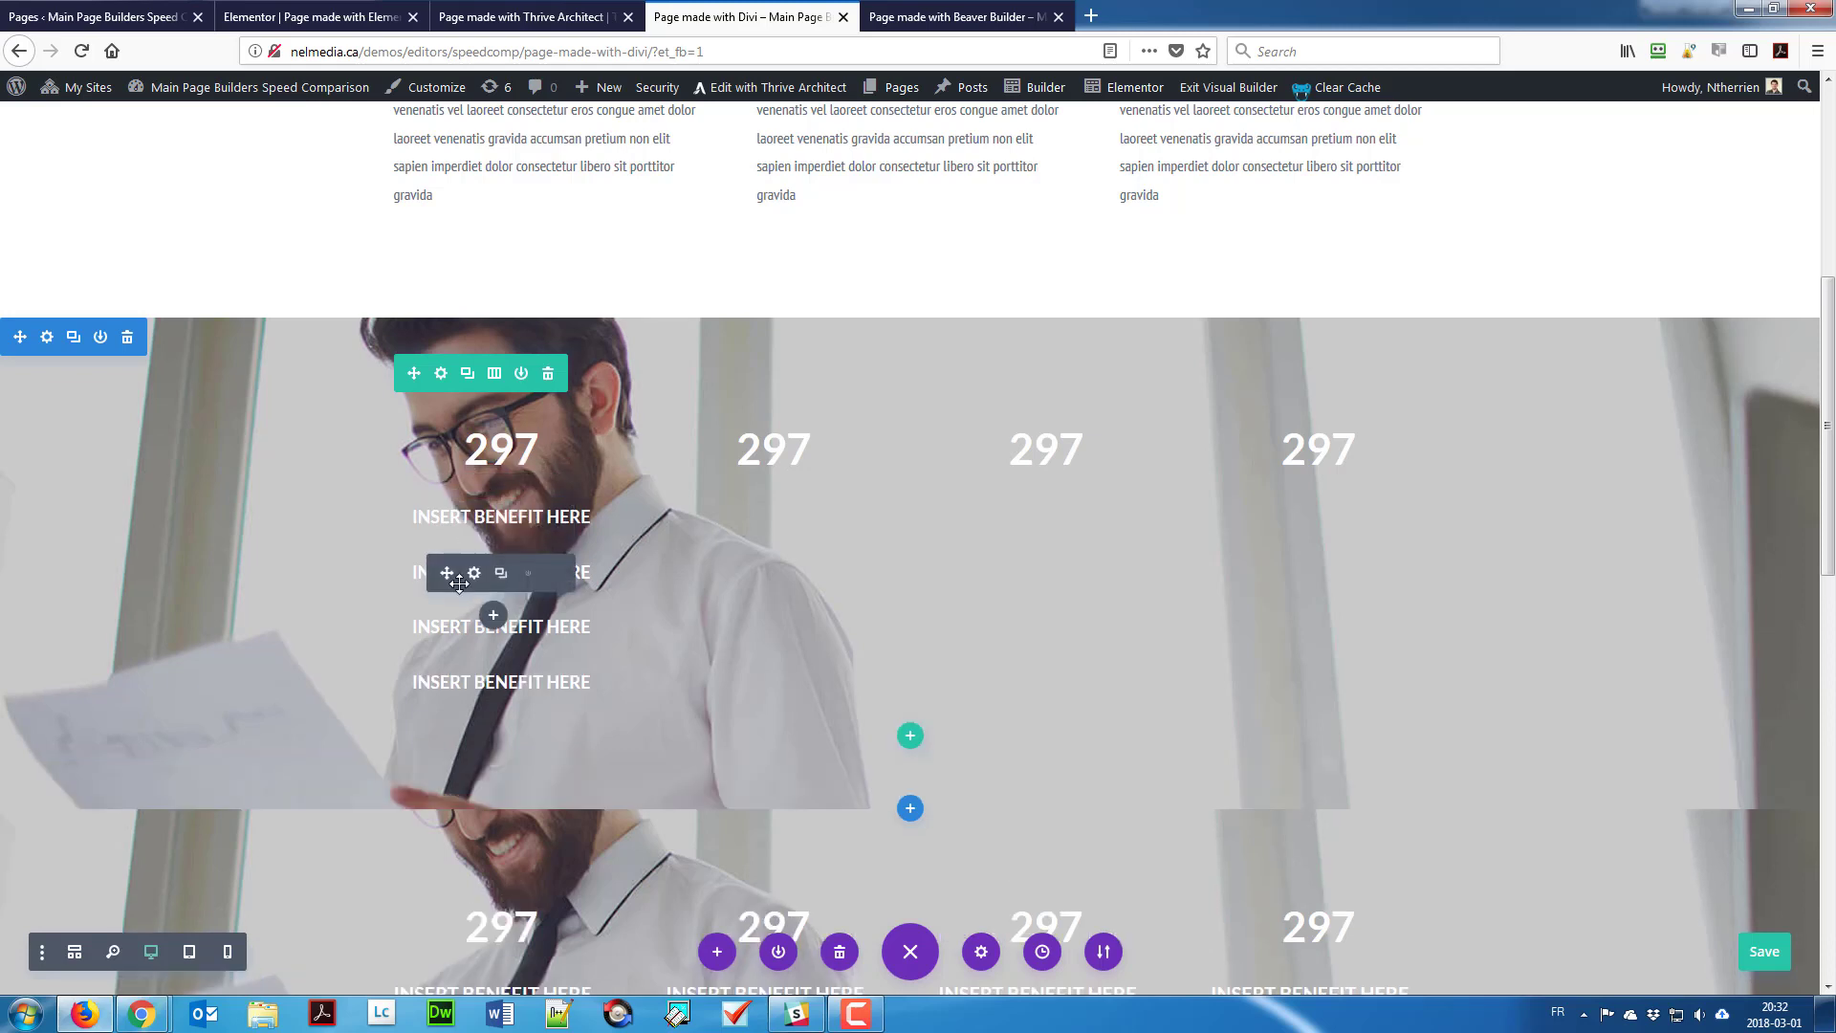
Step: Move the three "Insert benefit here" copies into the second, third and fourth columns, one under each number
{"action": "left_click", "coordinate": [554, 573]}
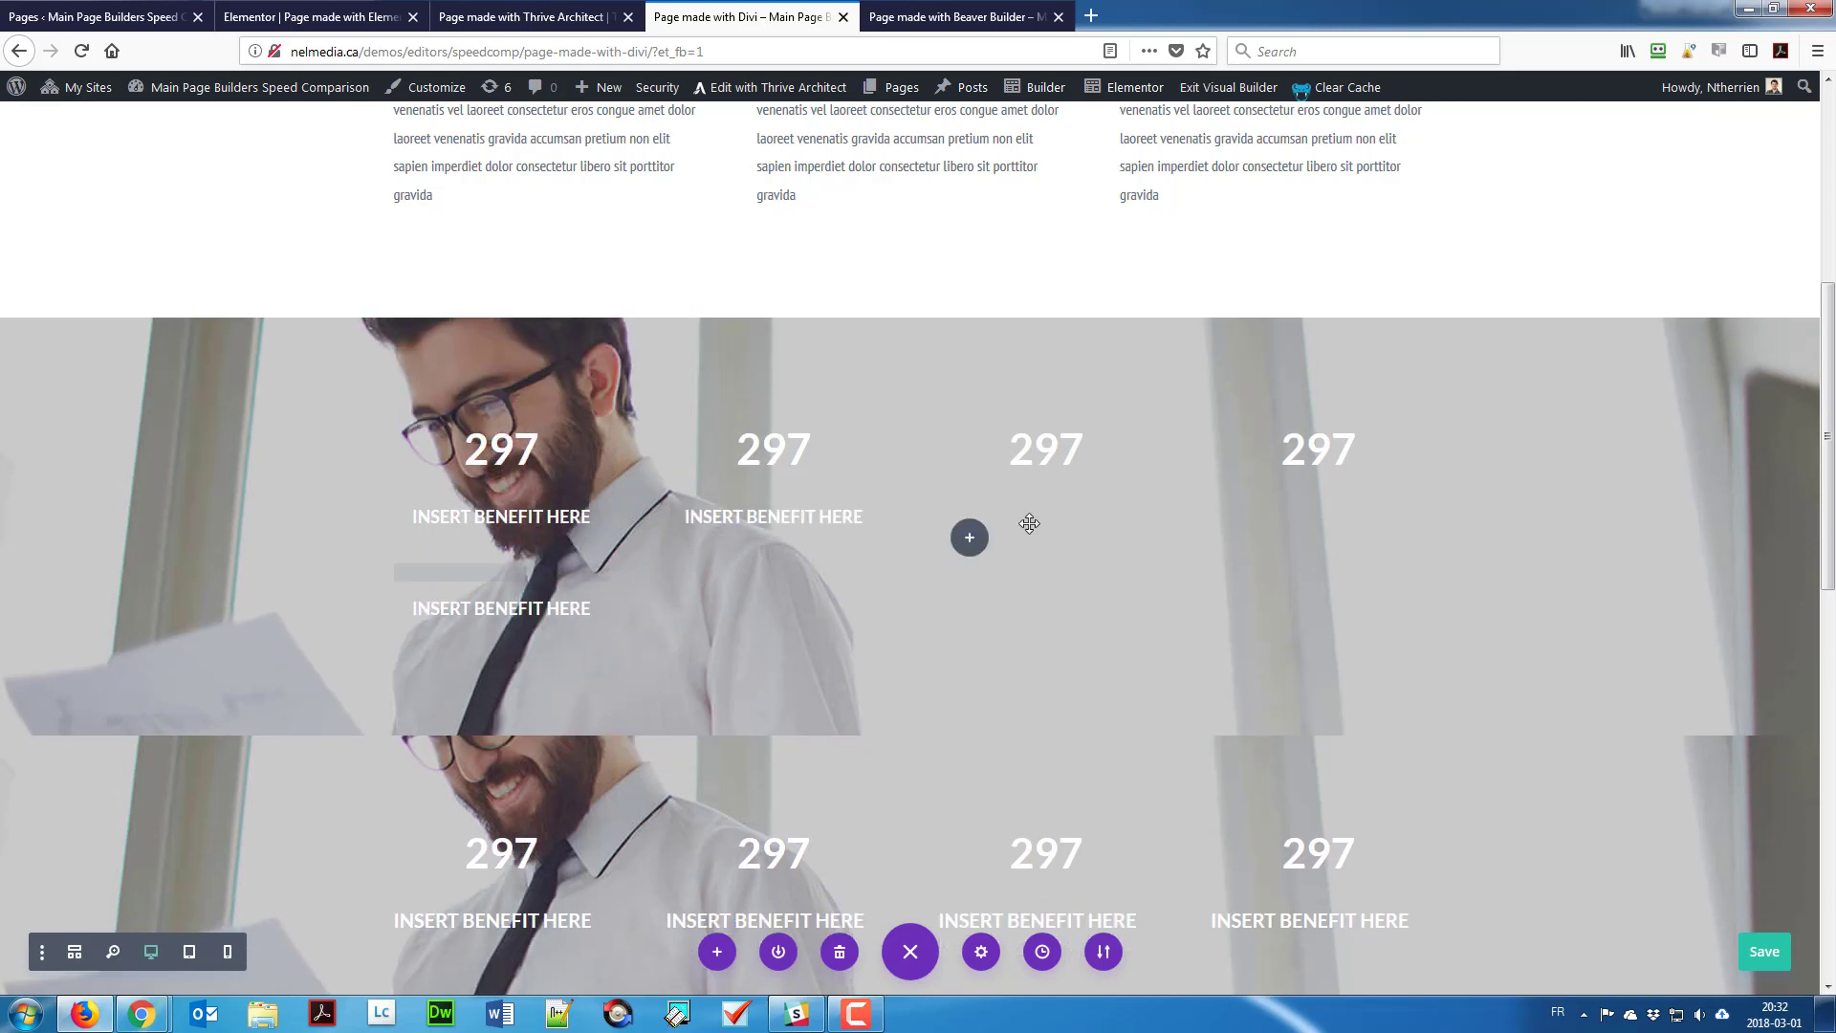
{"action": "left_click_drag", "start_coordinate": [1033, 479], "coordinate": [1033, 490]}
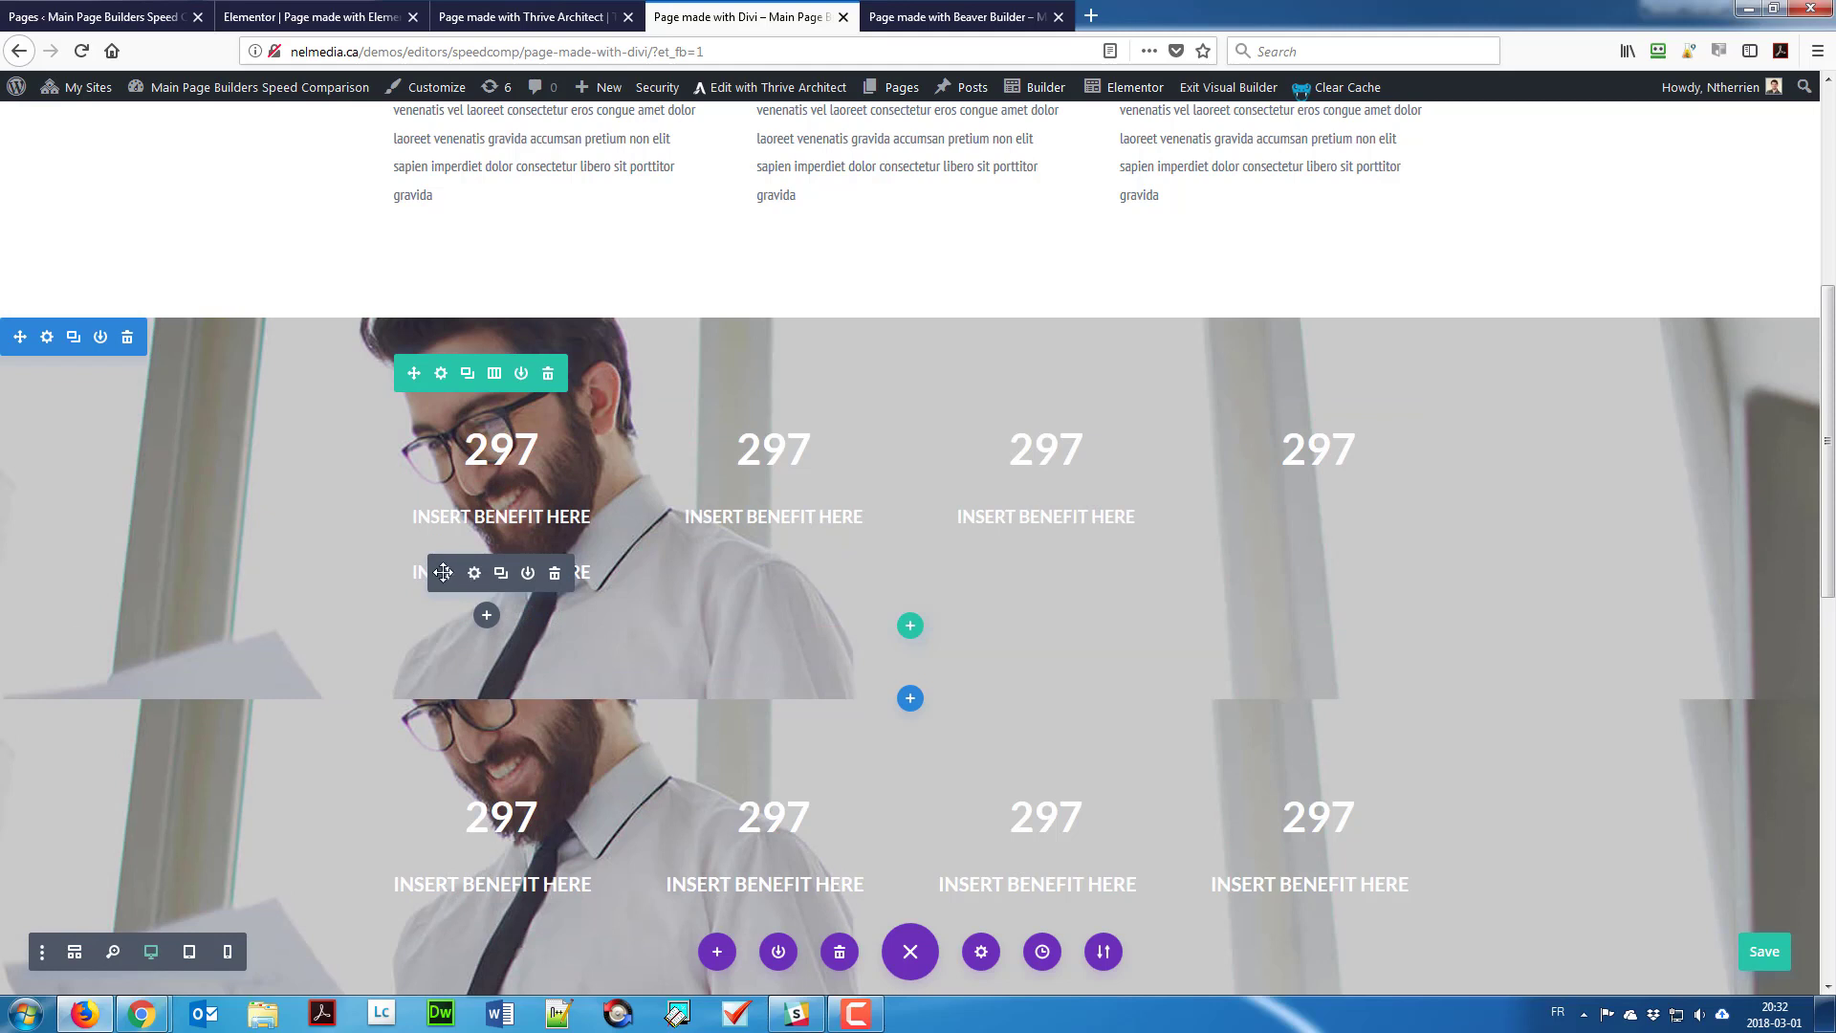
{"action": "left_click_drag", "start_coordinate": [443, 572], "coordinate": [1311, 483]}
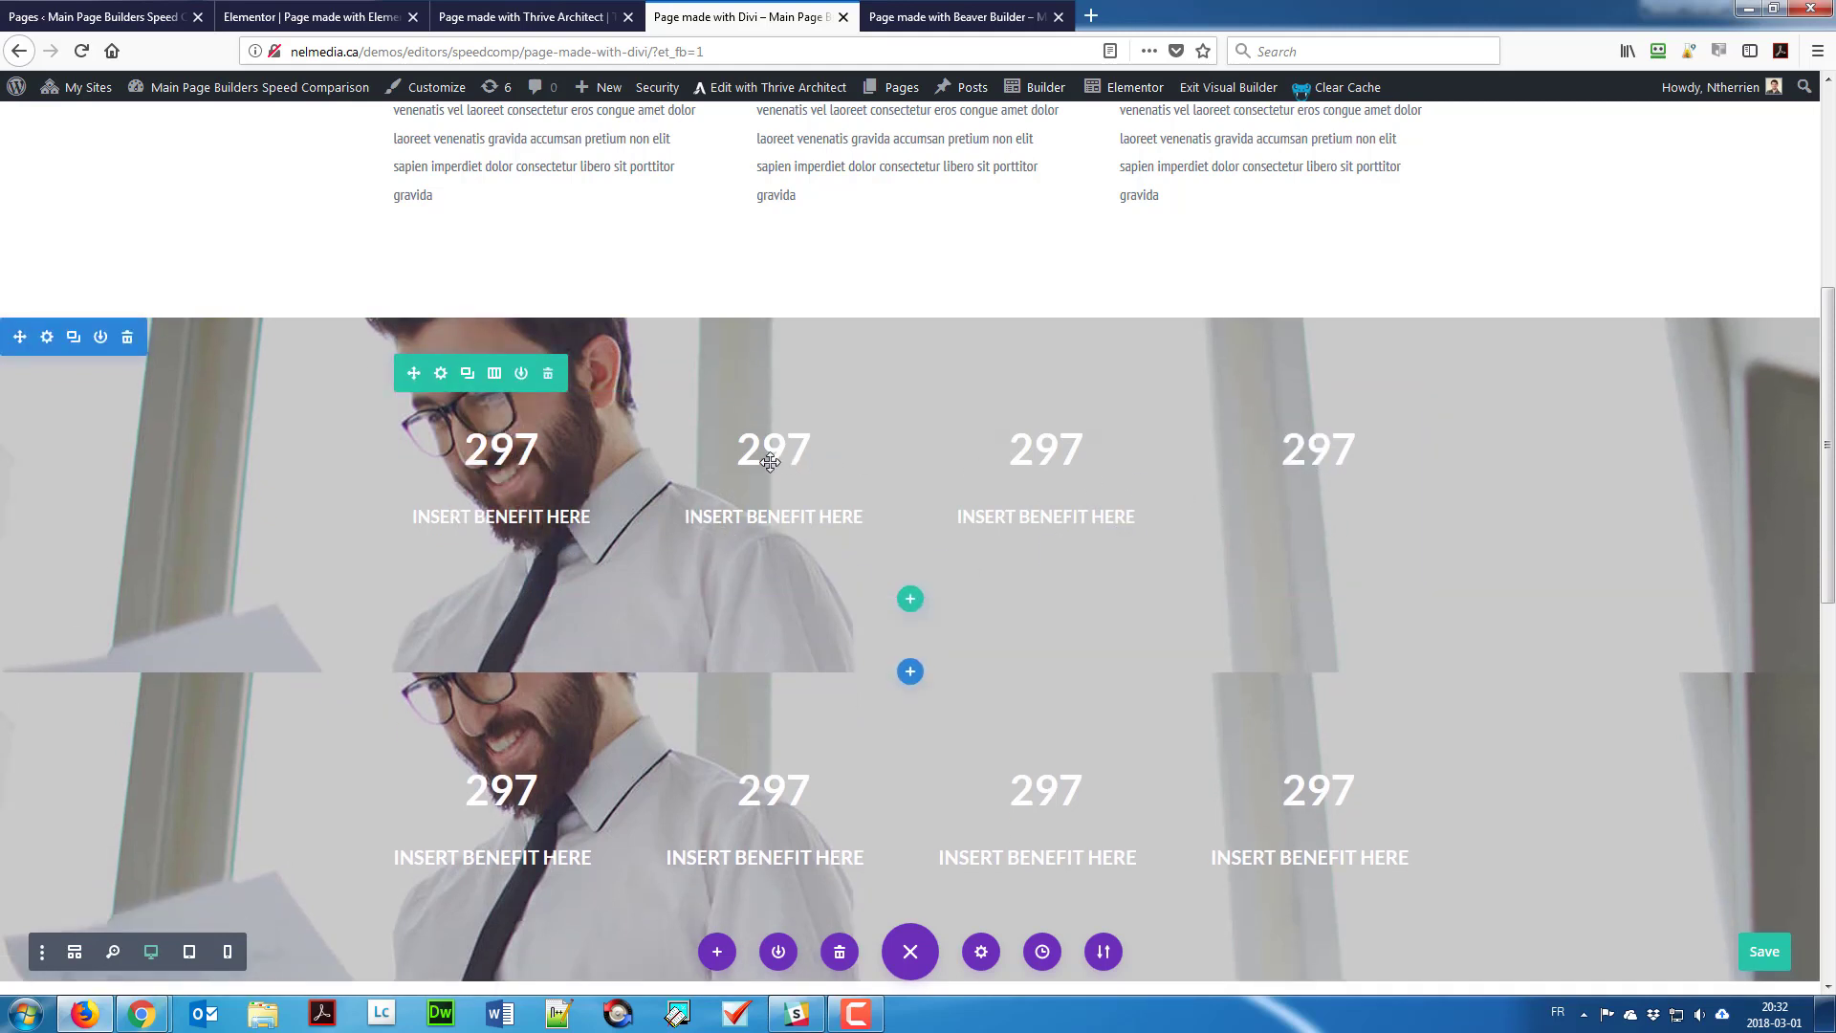
Step: Set the second column's number to 36 in its text module settings
{"action": "left_click", "coordinate": [754, 436]}
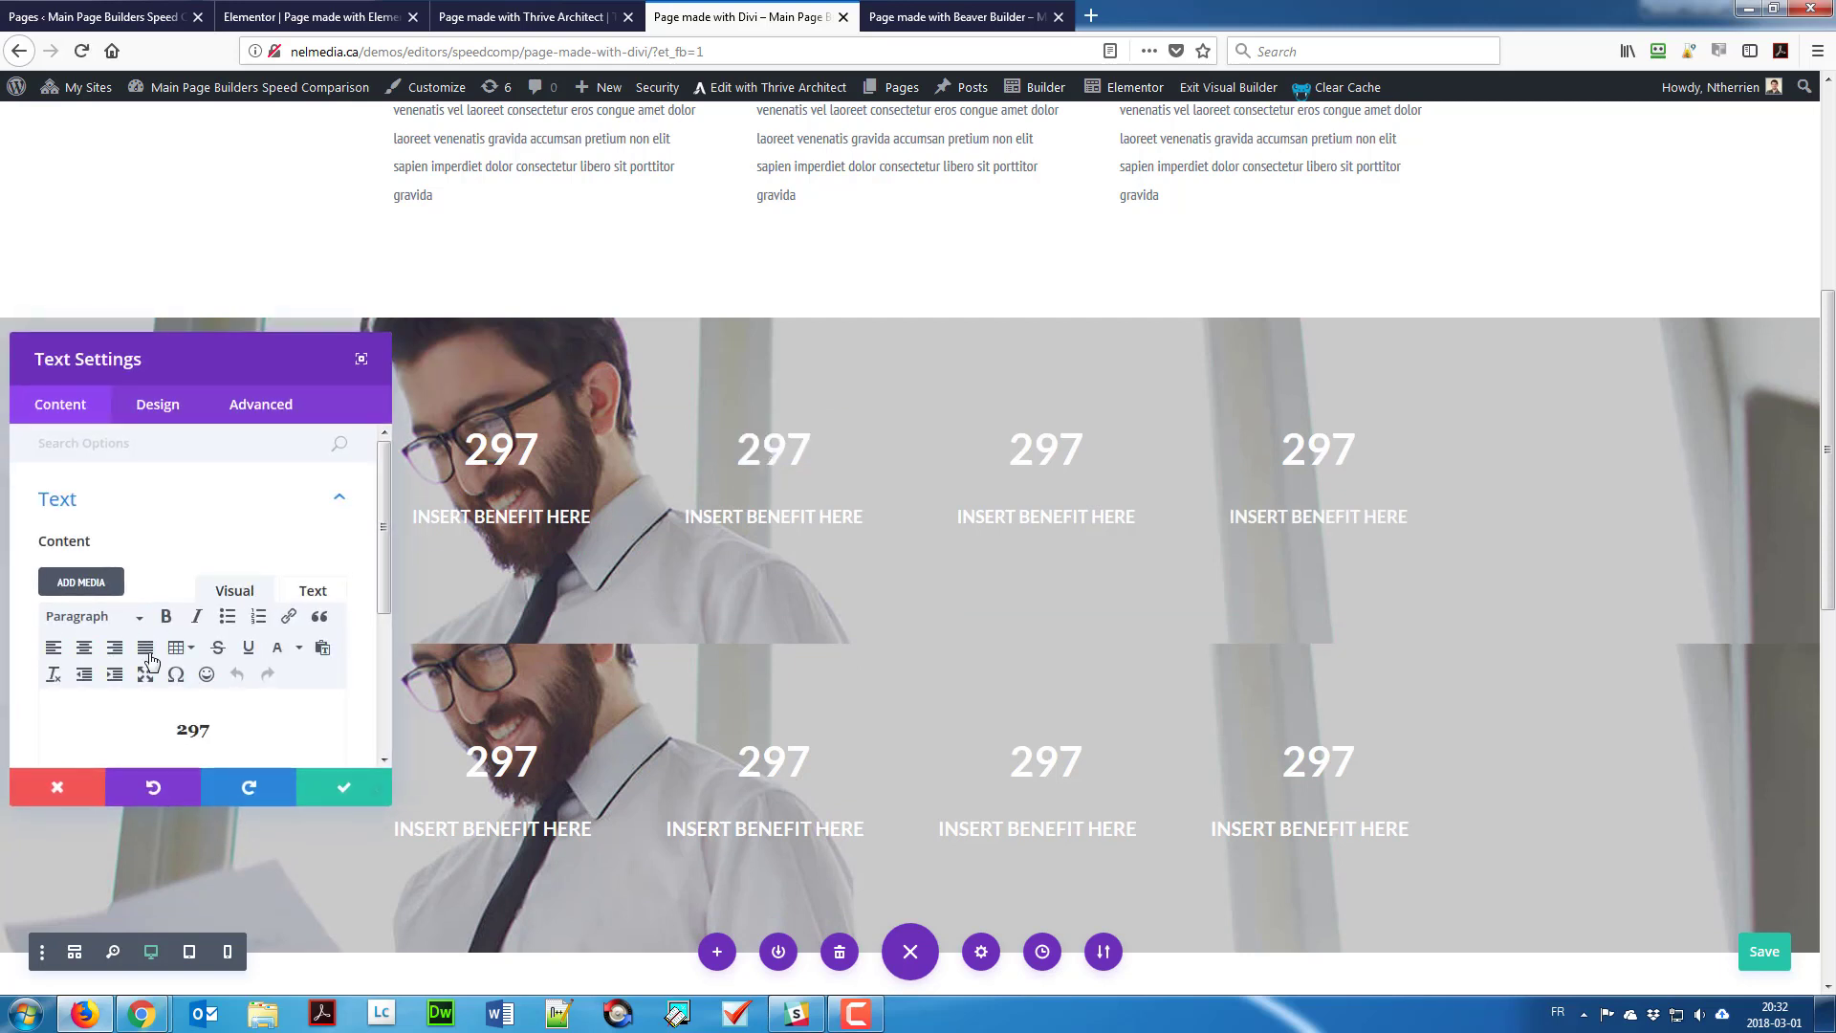
{"action": "left_click_drag", "start_coordinate": [212, 733], "coordinate": [102, 732]}
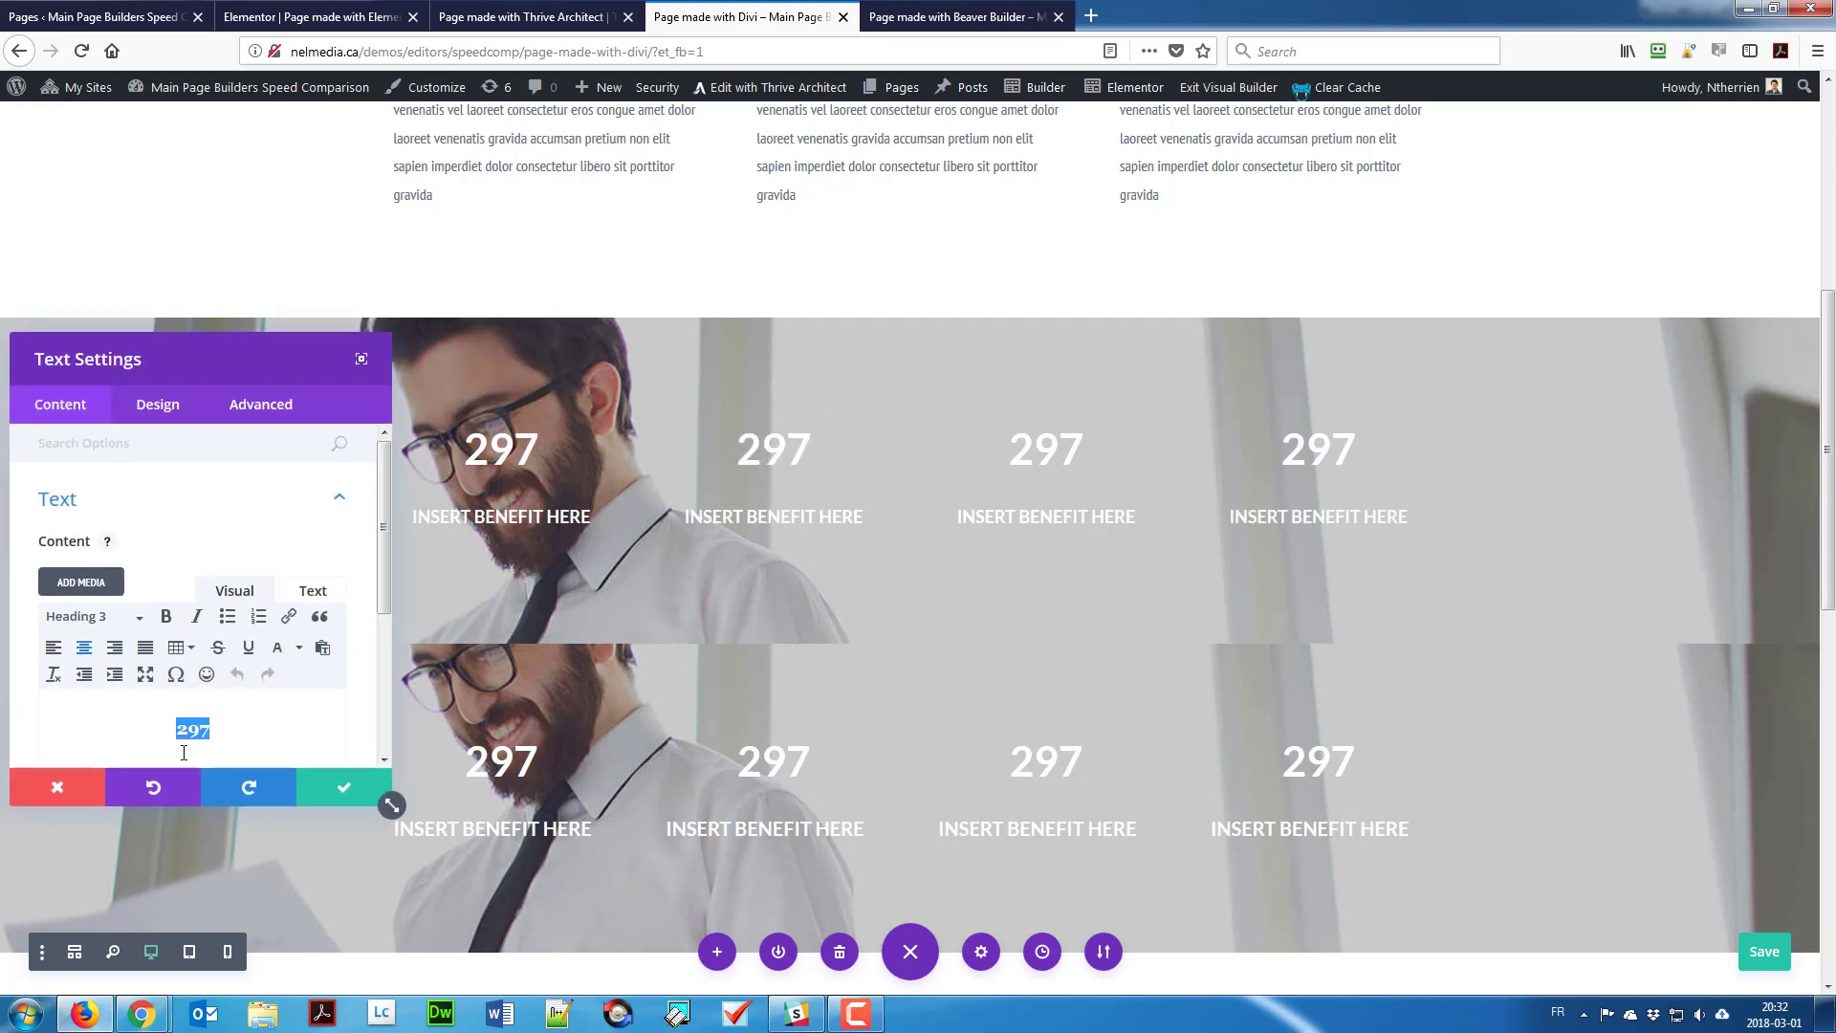
{"action": "type", "text": "36"}
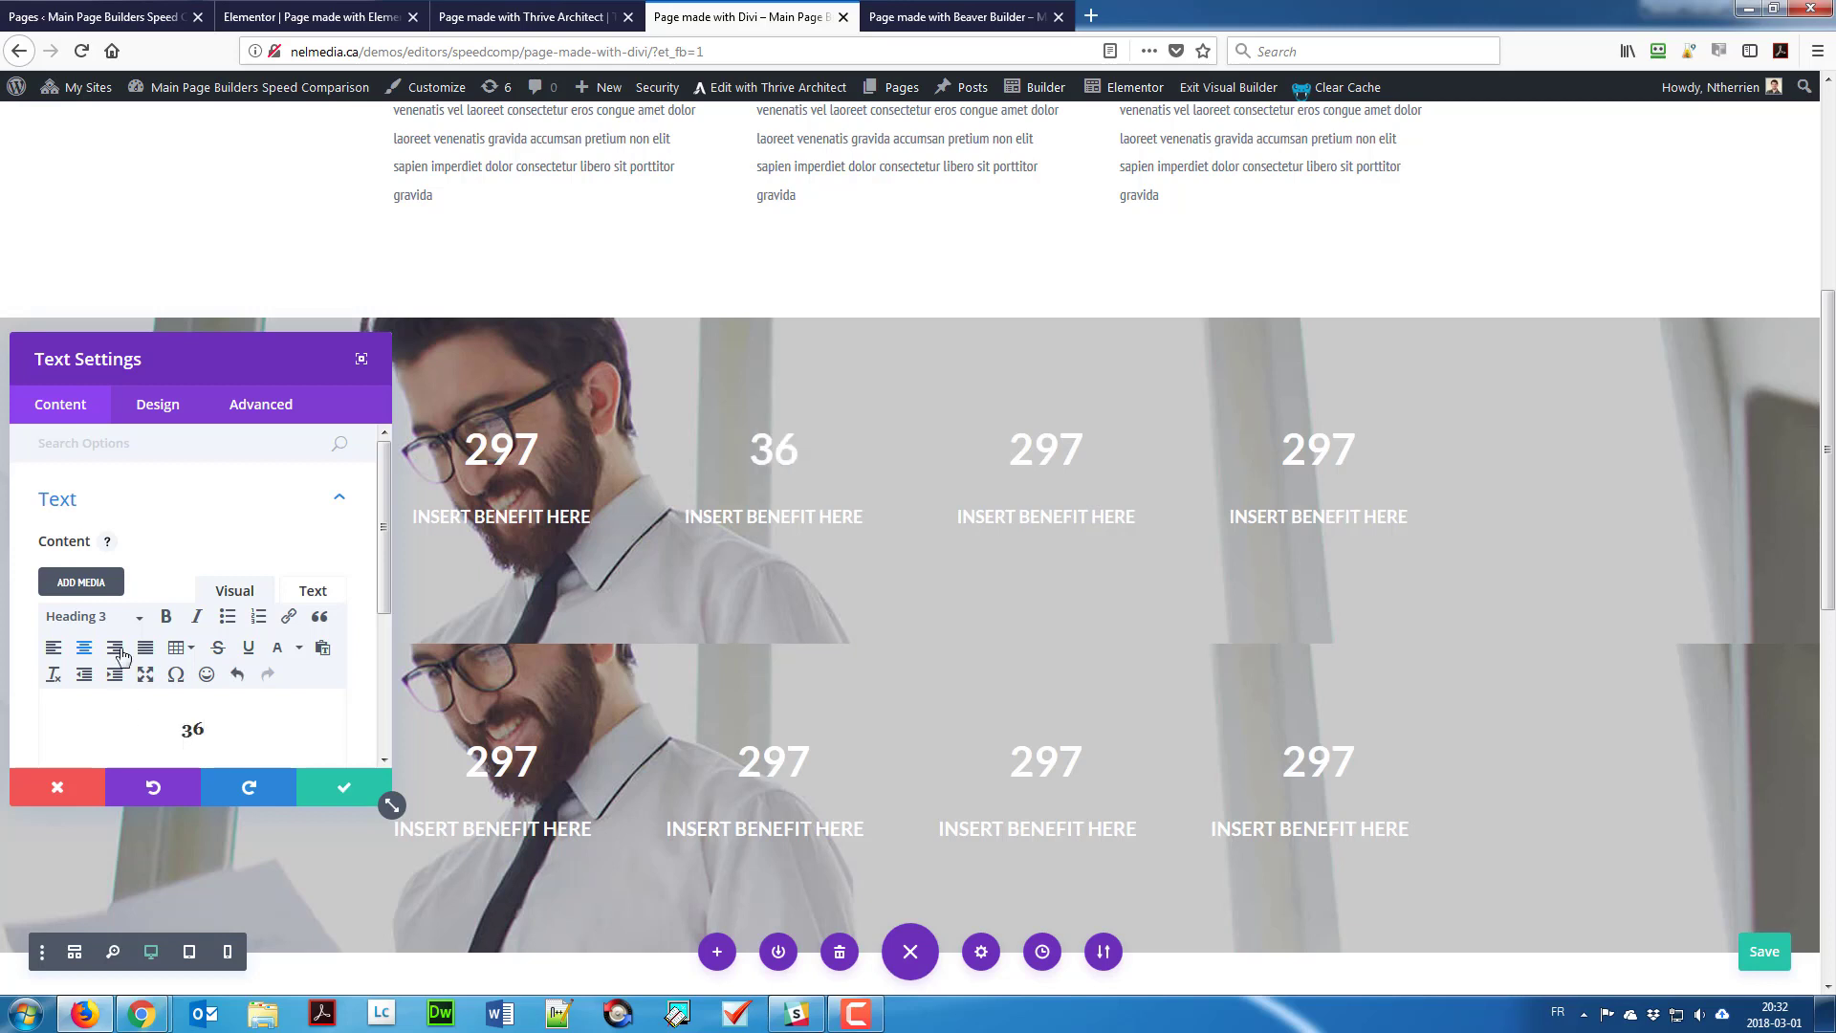
Step: Try to change the third column's number to 654
{"action": "double_click", "coordinate": [1034, 463]}
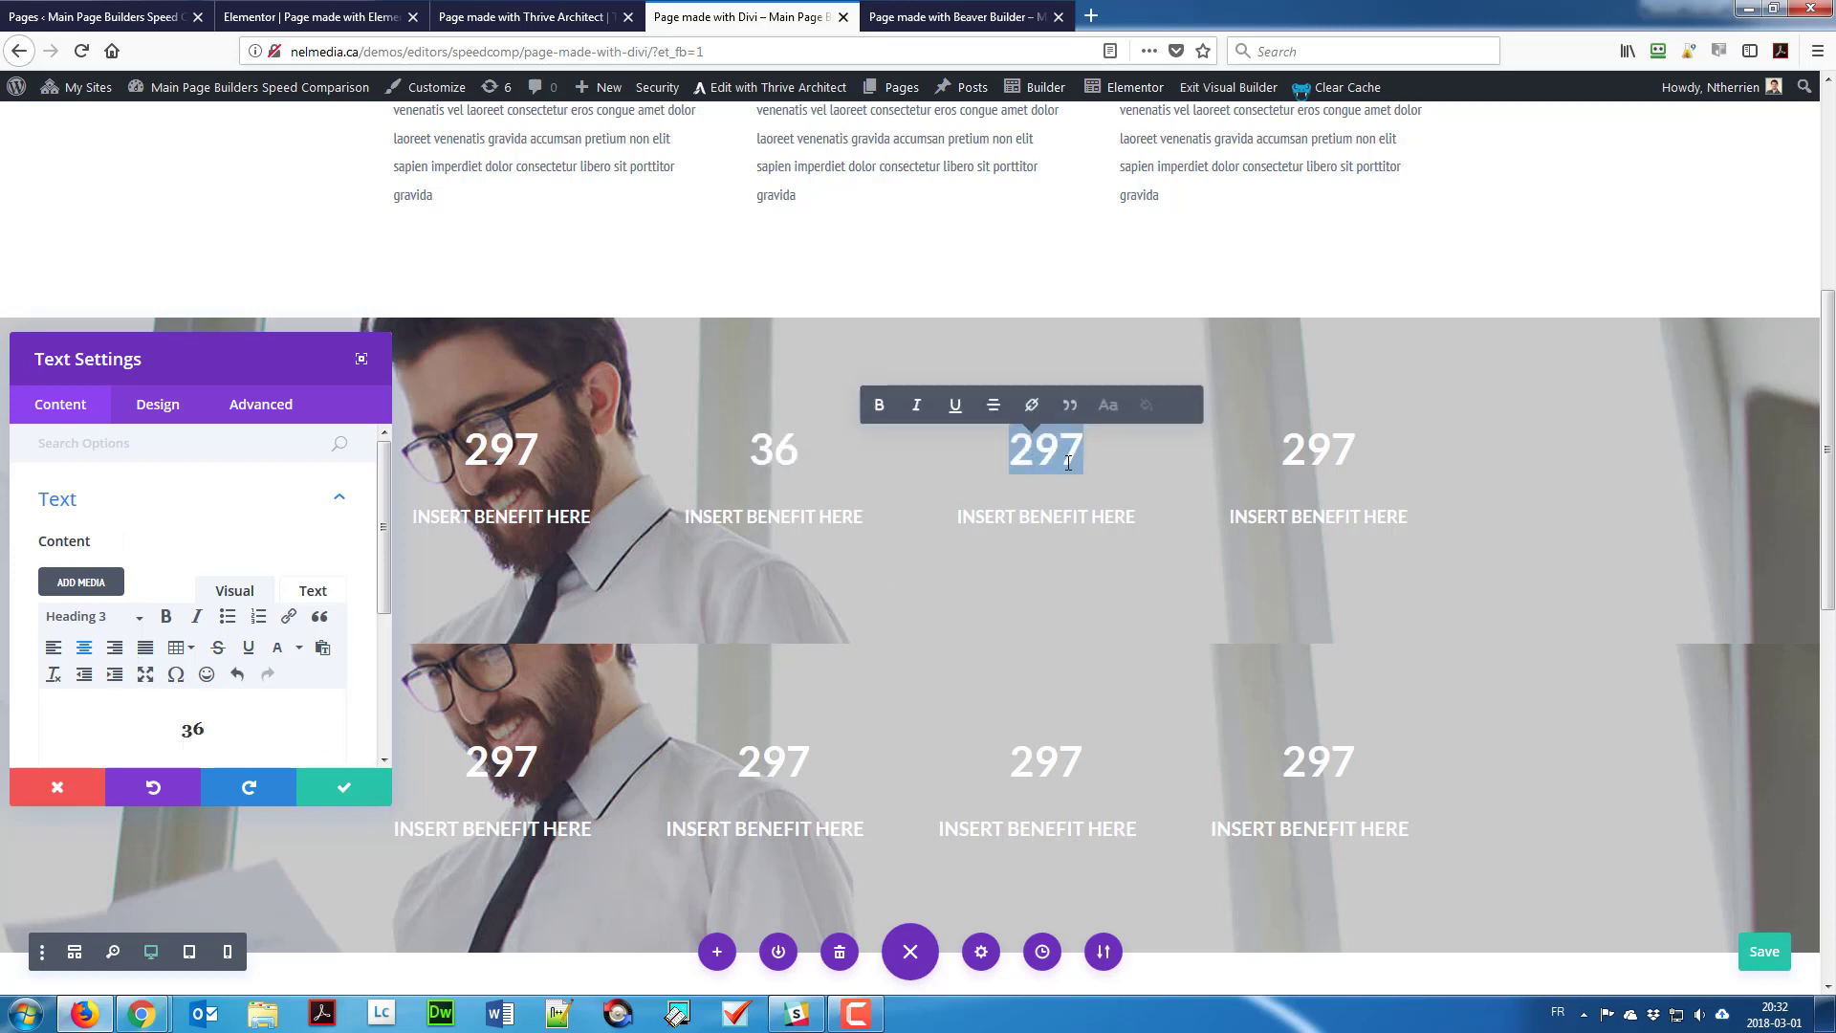
{"action": "left_click_drag", "start_coordinate": [214, 732], "coordinate": [111, 739]}
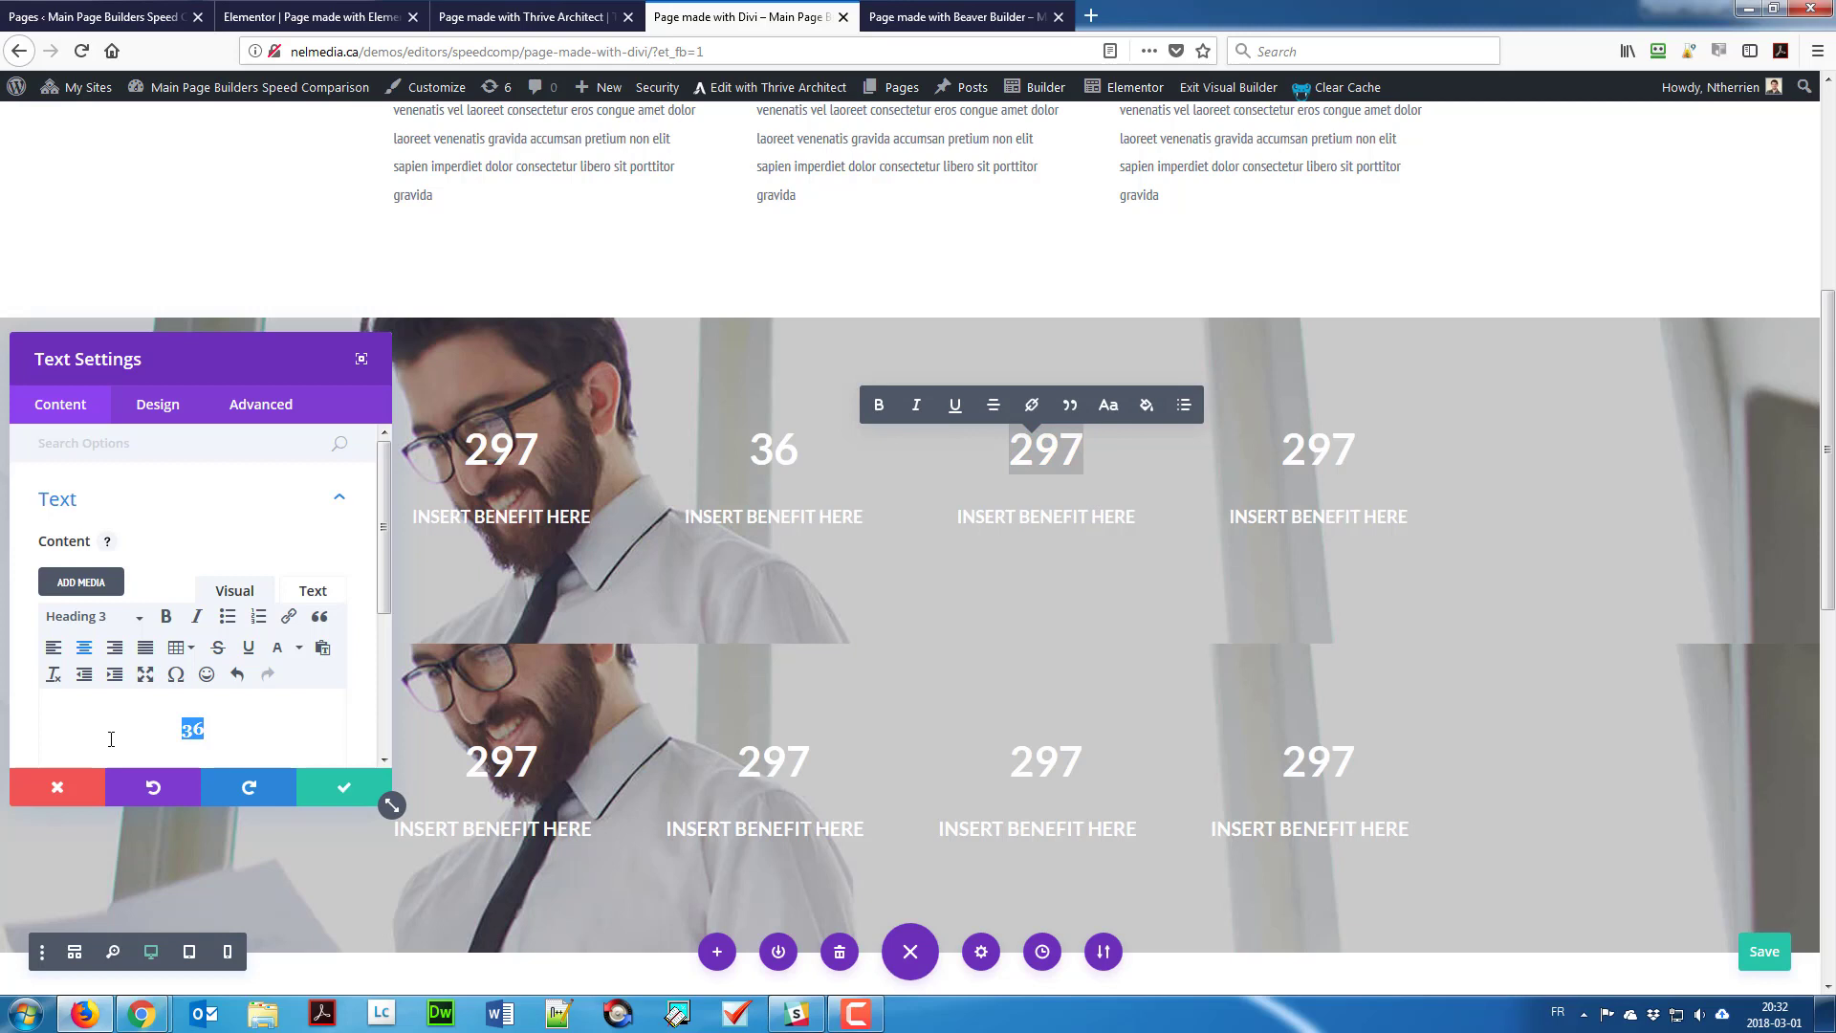
{"action": "type", "text": "654"}
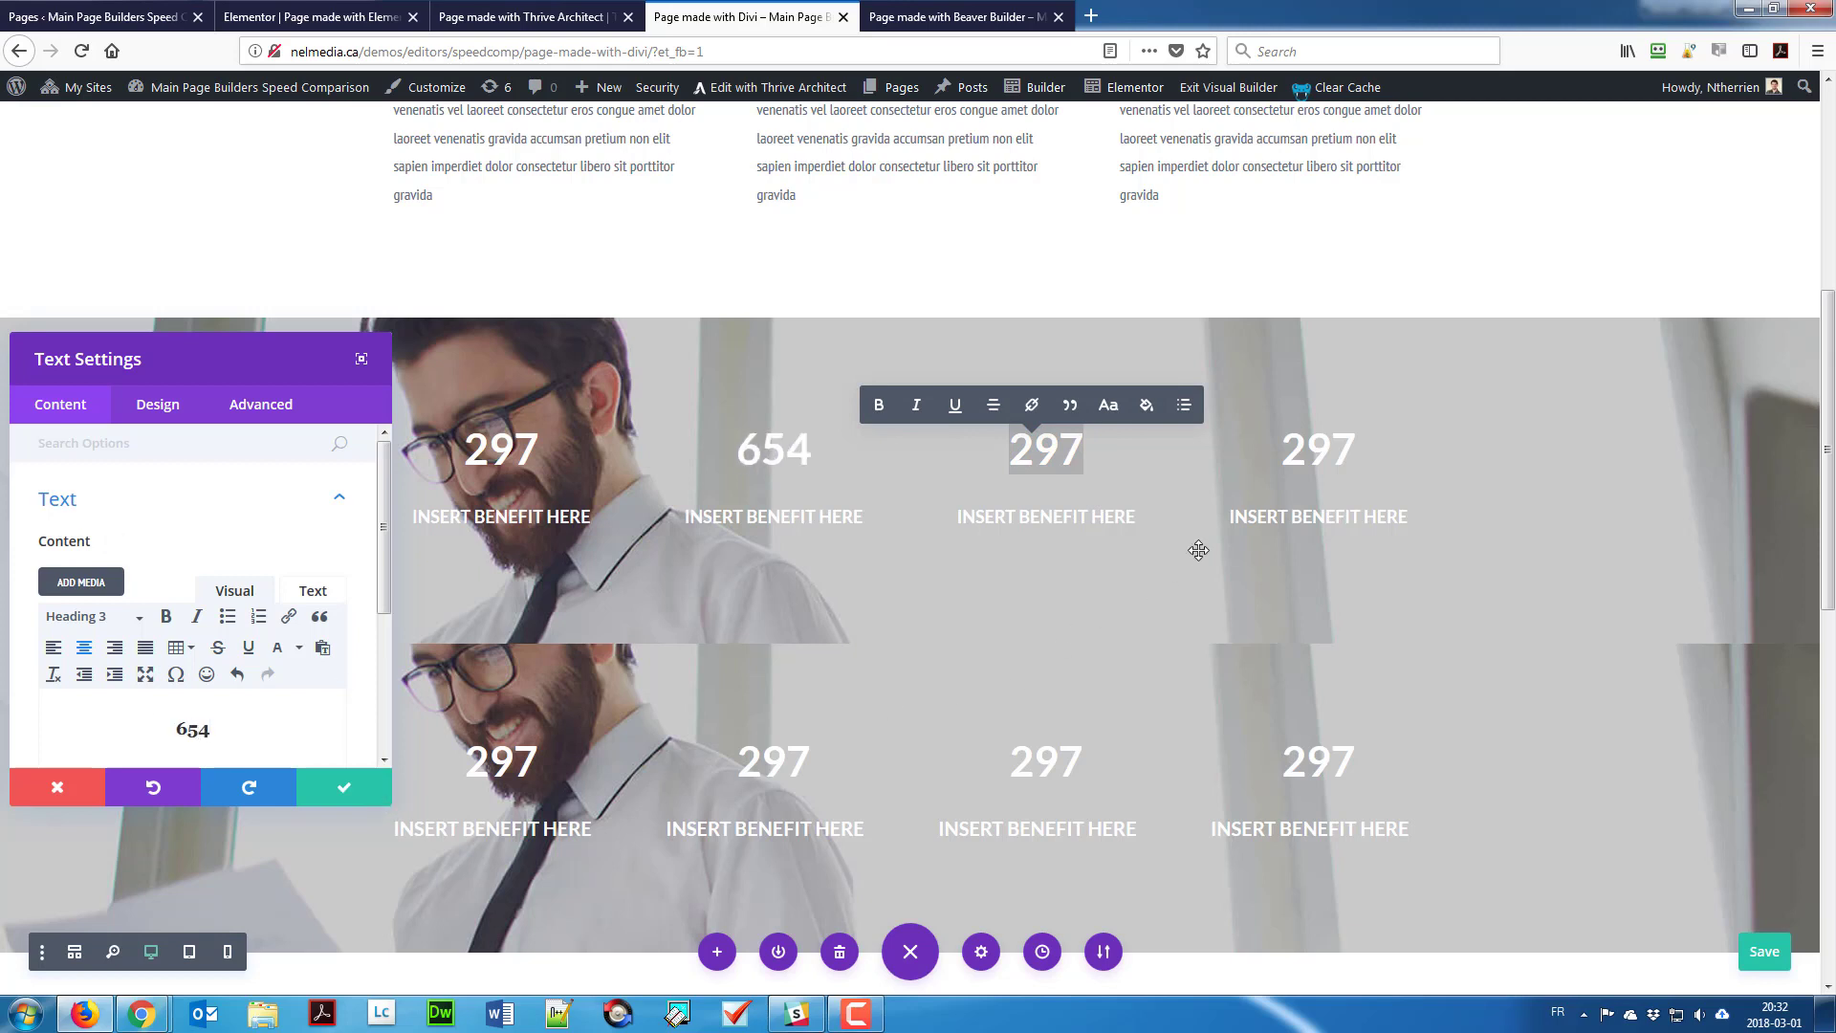
{"action": "left_click", "coordinate": [1309, 452]}
{"action": "double_click", "coordinate": [1321, 453]}
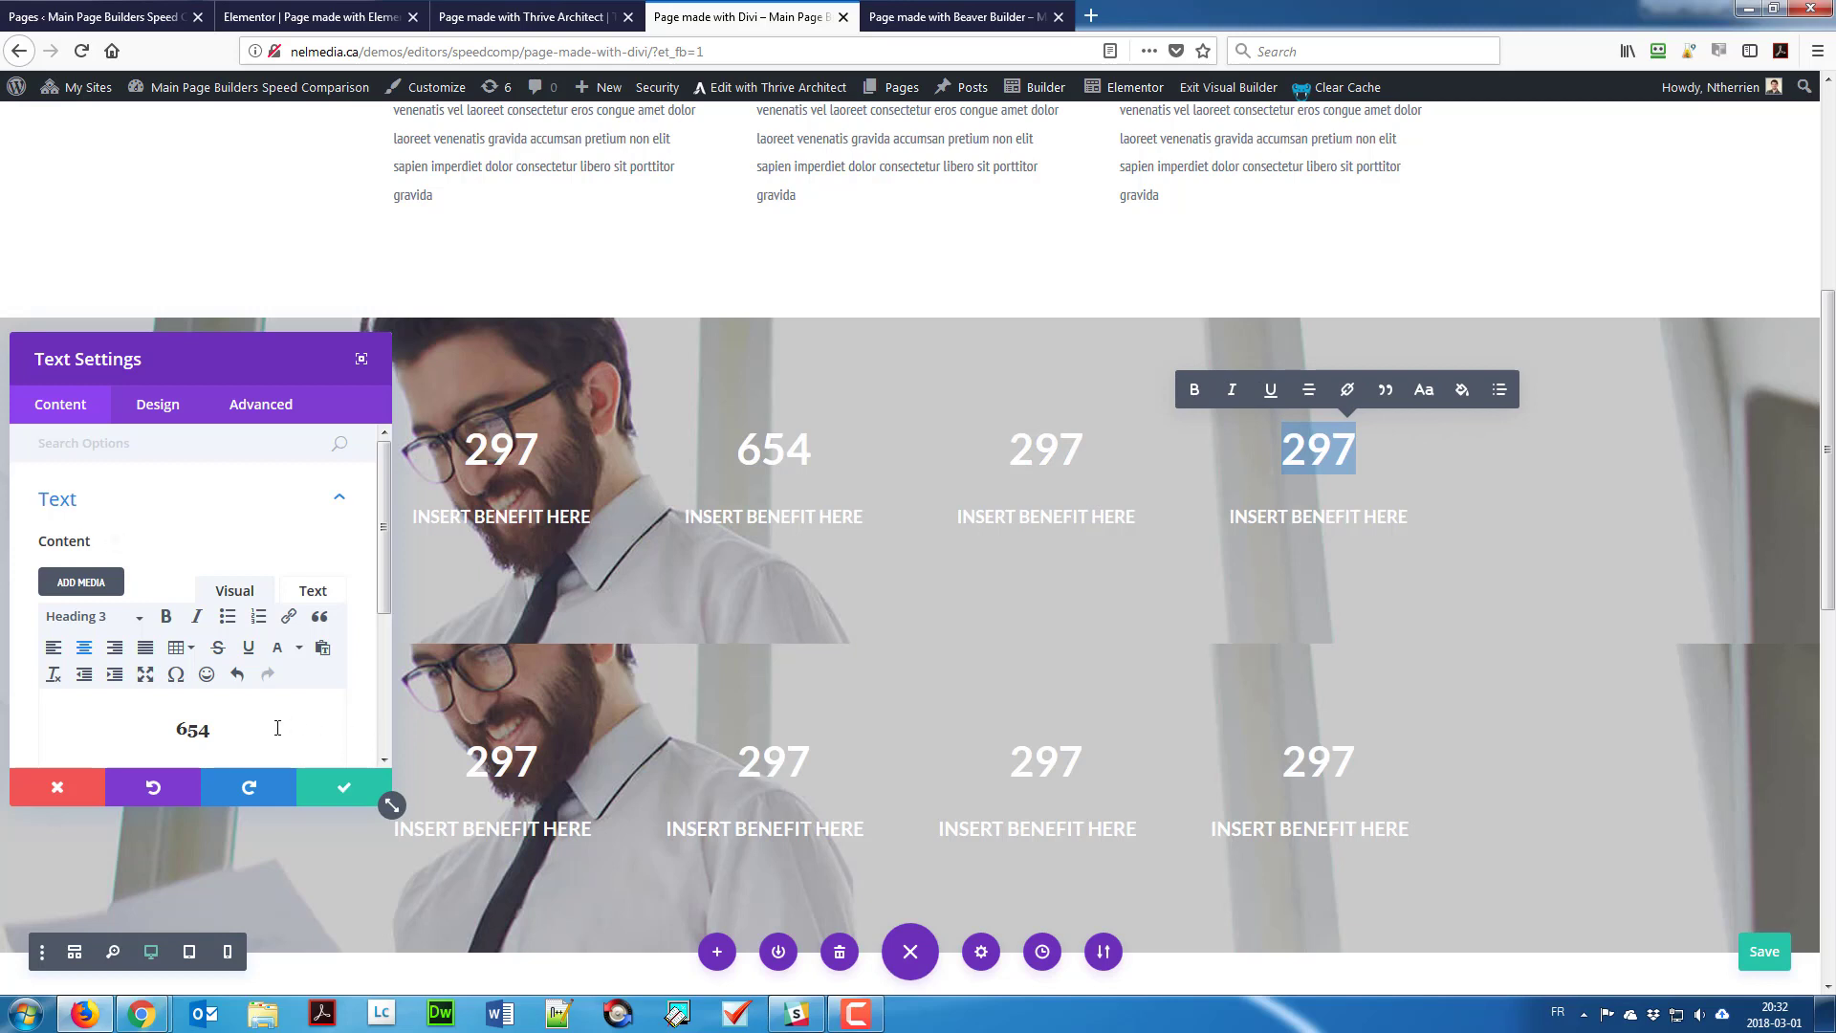
{"action": "left_click", "coordinate": [1304, 465]}
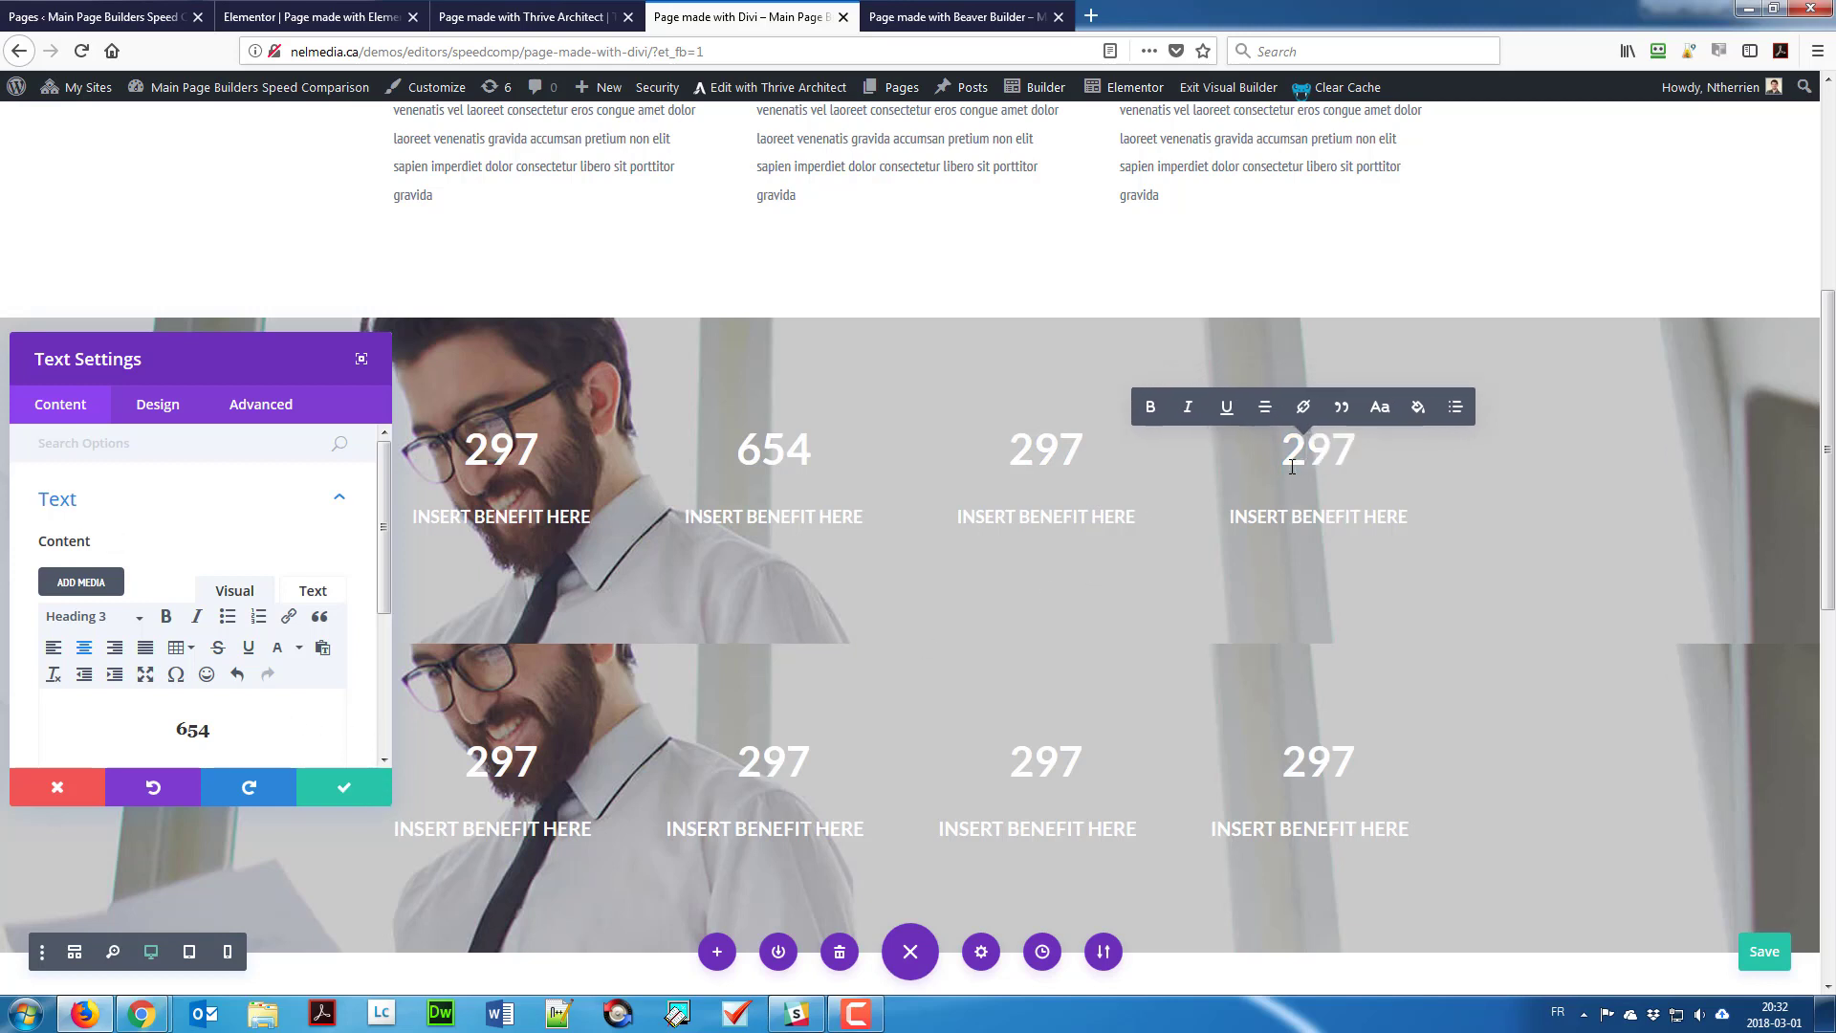
{"action": "double_click", "coordinate": [788, 462]}
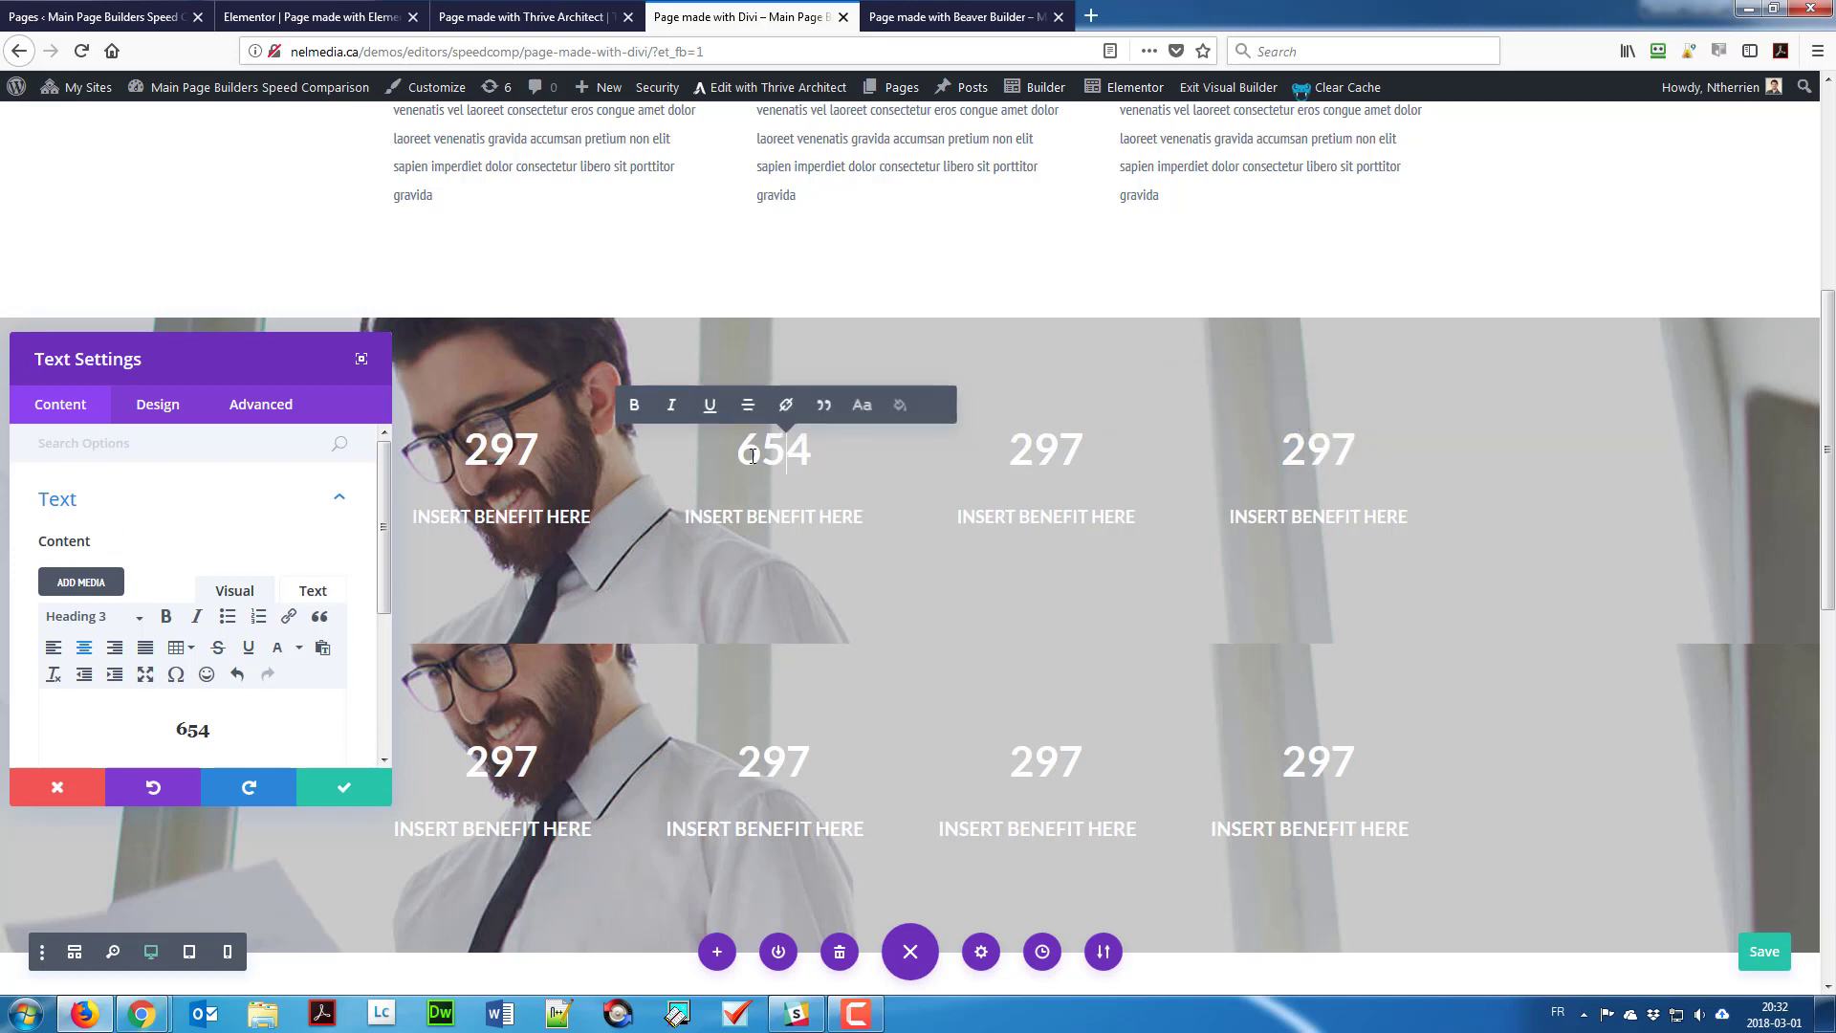
Step: Check the reference numbers on the Thrive Architect page and set the second column's number in Divi to 34
{"action": "left_click", "coordinate": [522, 17]}
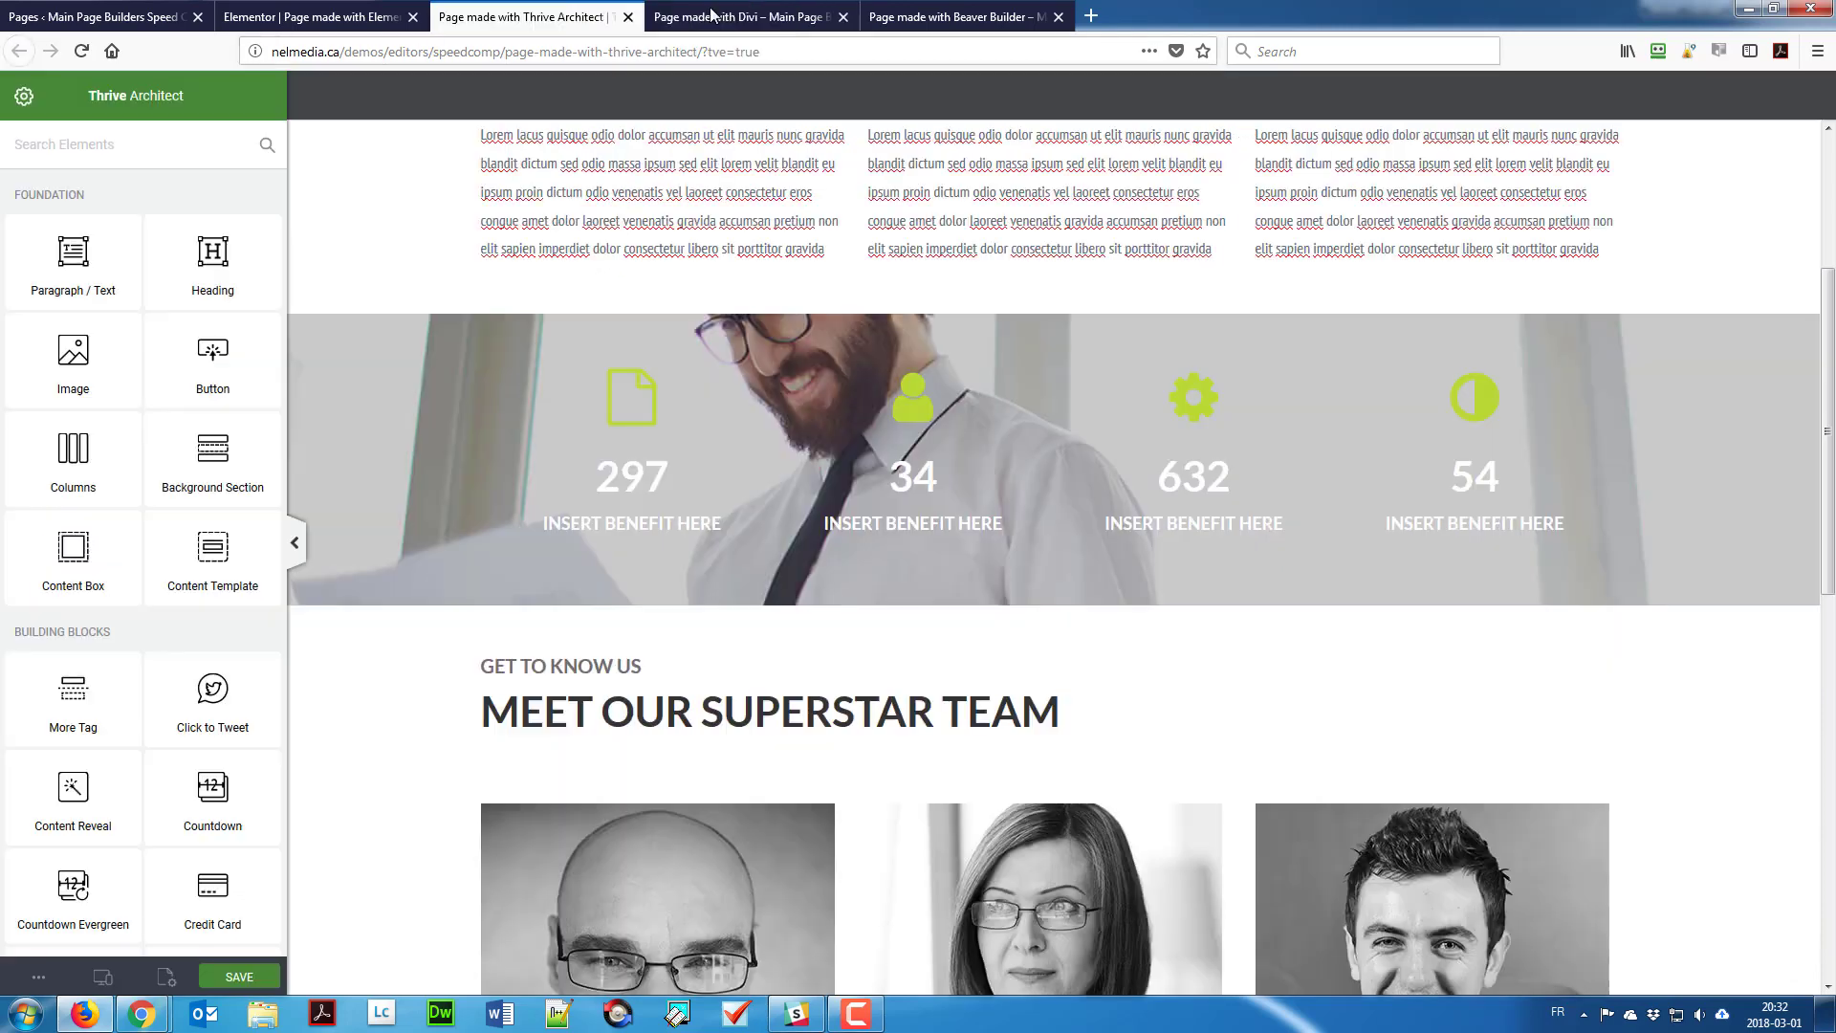
{"action": "left_click", "coordinate": [709, 17]}
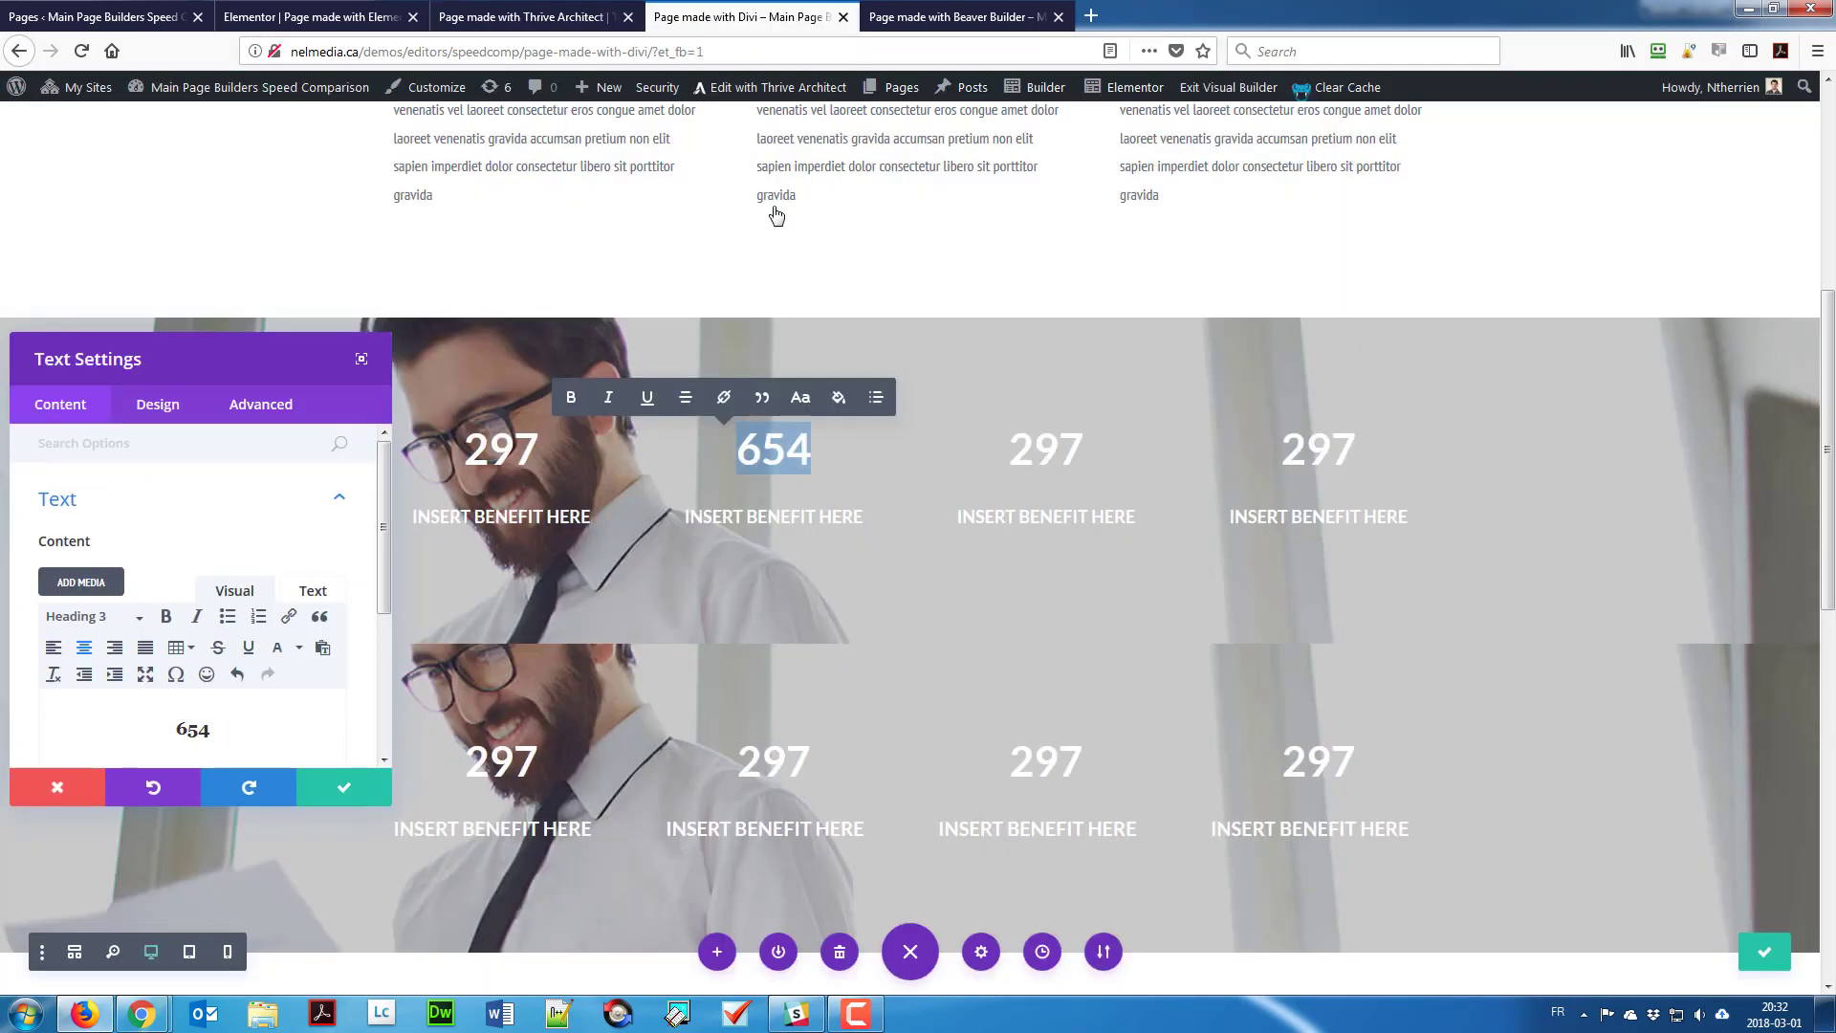
{"action": "left_click_drag", "start_coordinate": [204, 729], "coordinate": [125, 732]}
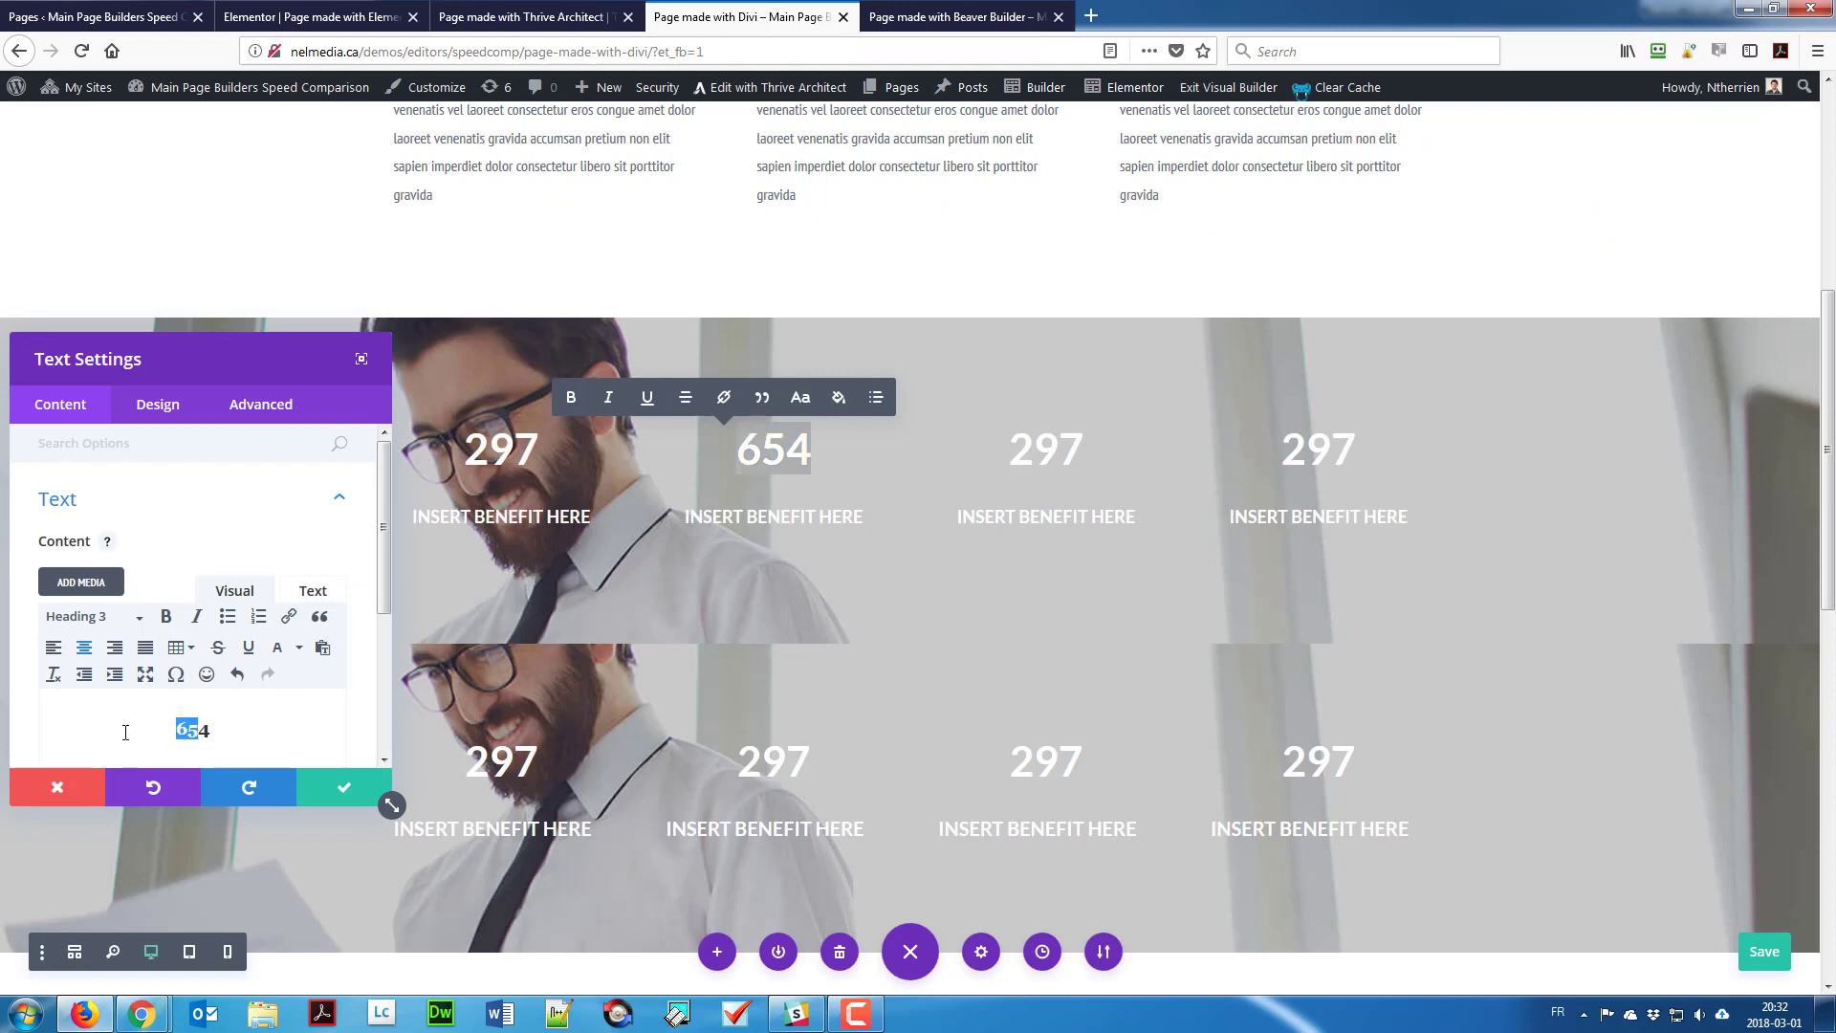
{"action": "type", "text": "34"}
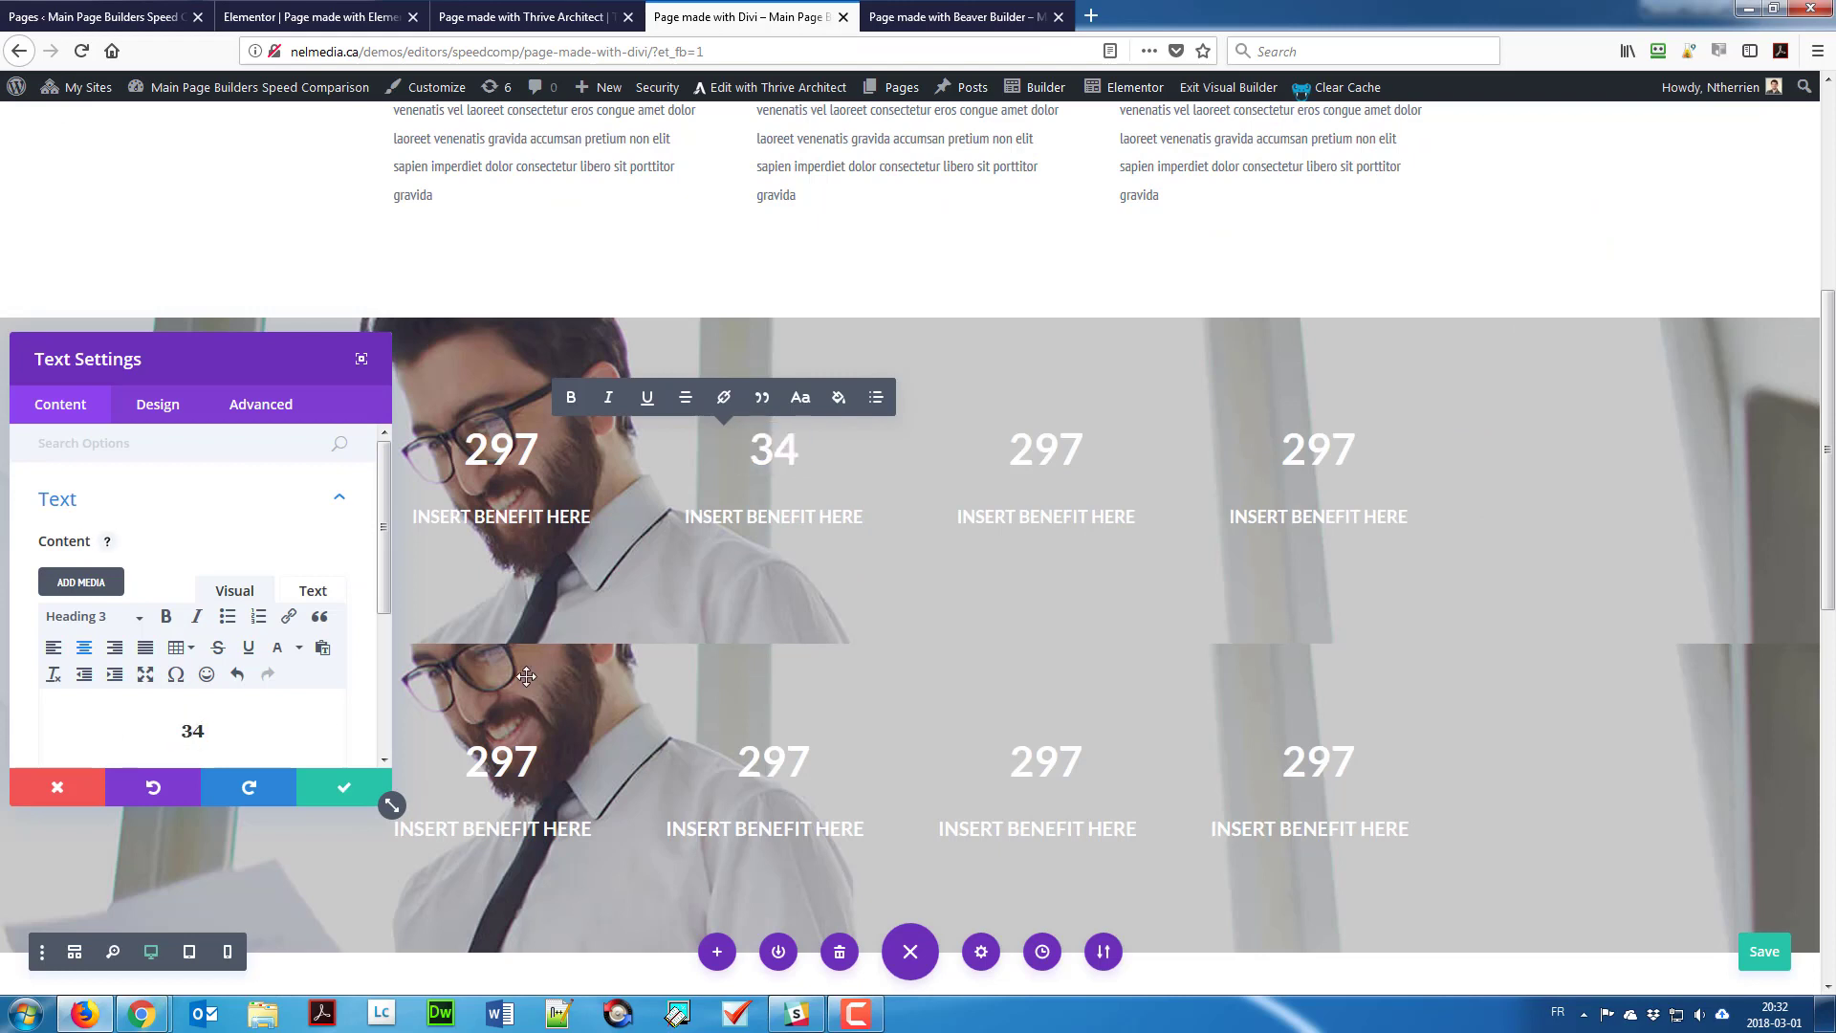
Step: Save the second column's number settings and set the third column's number to 632
{"action": "double_click", "coordinate": [1072, 456]}
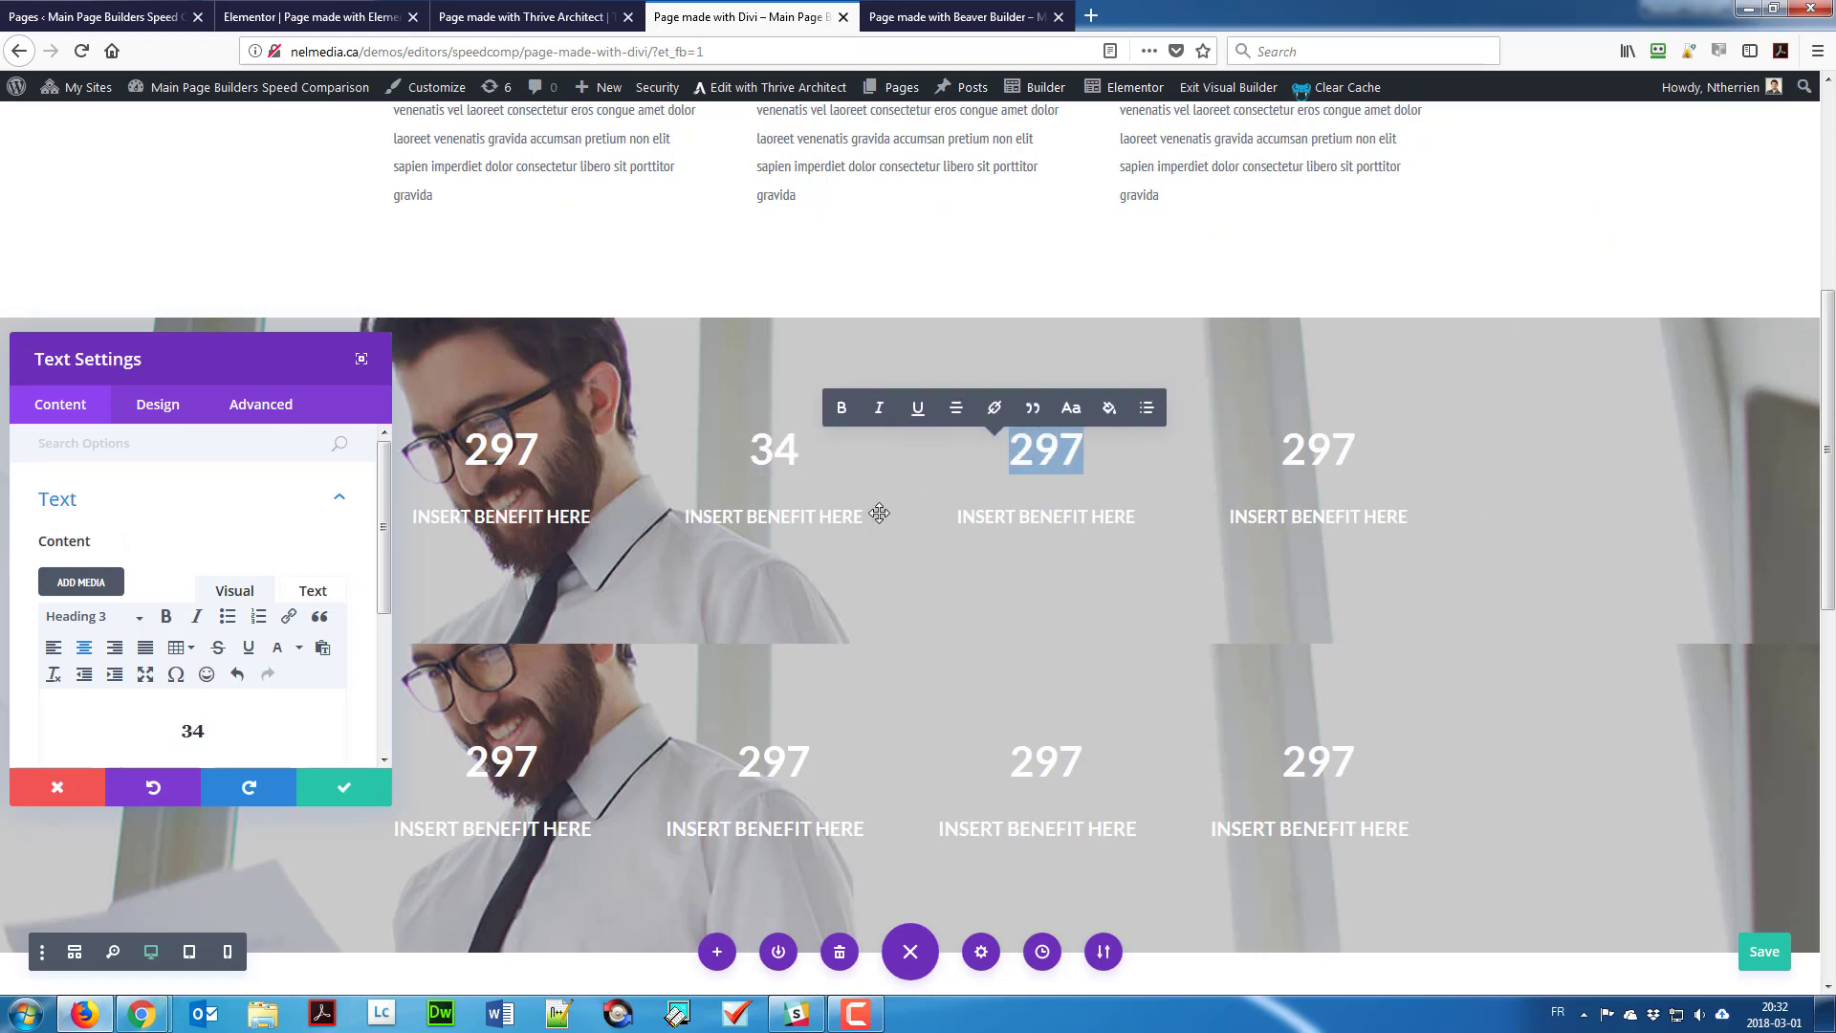
{"action": "left_click", "coordinate": [327, 790]}
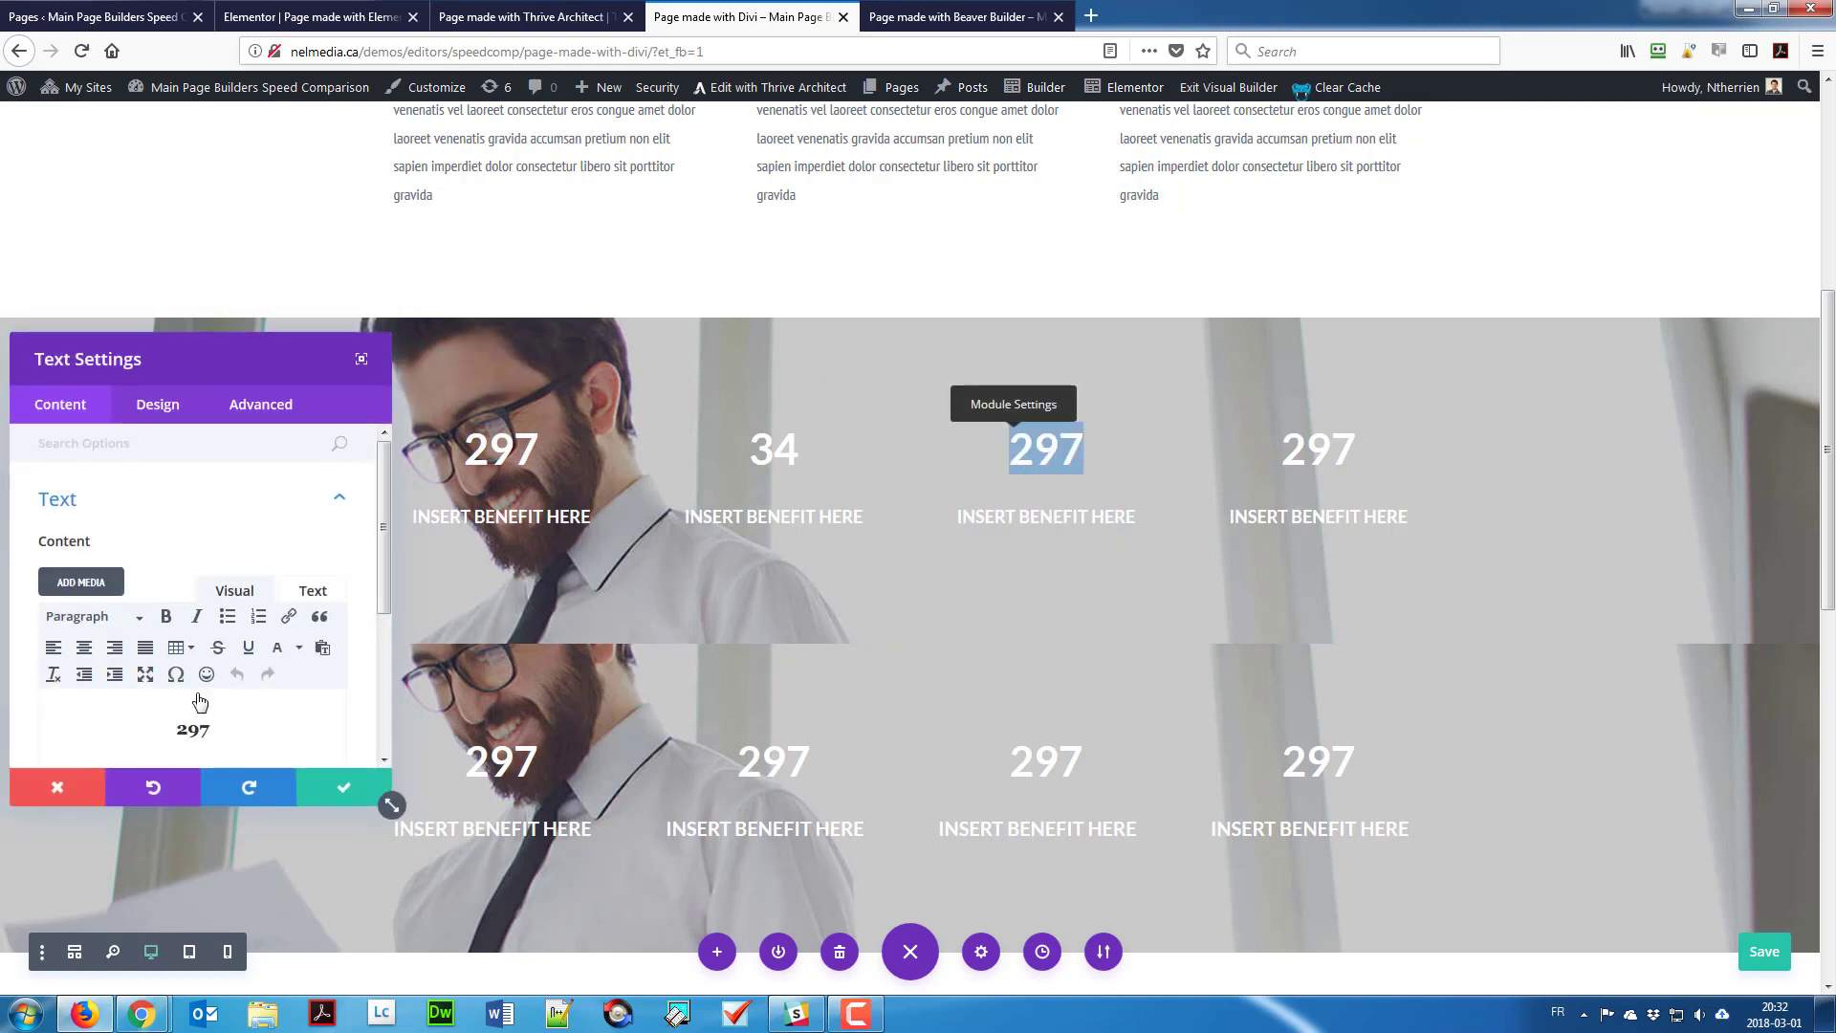
{"action": "double_click", "coordinate": [182, 729]}
{"action": "type", "text": "32"}
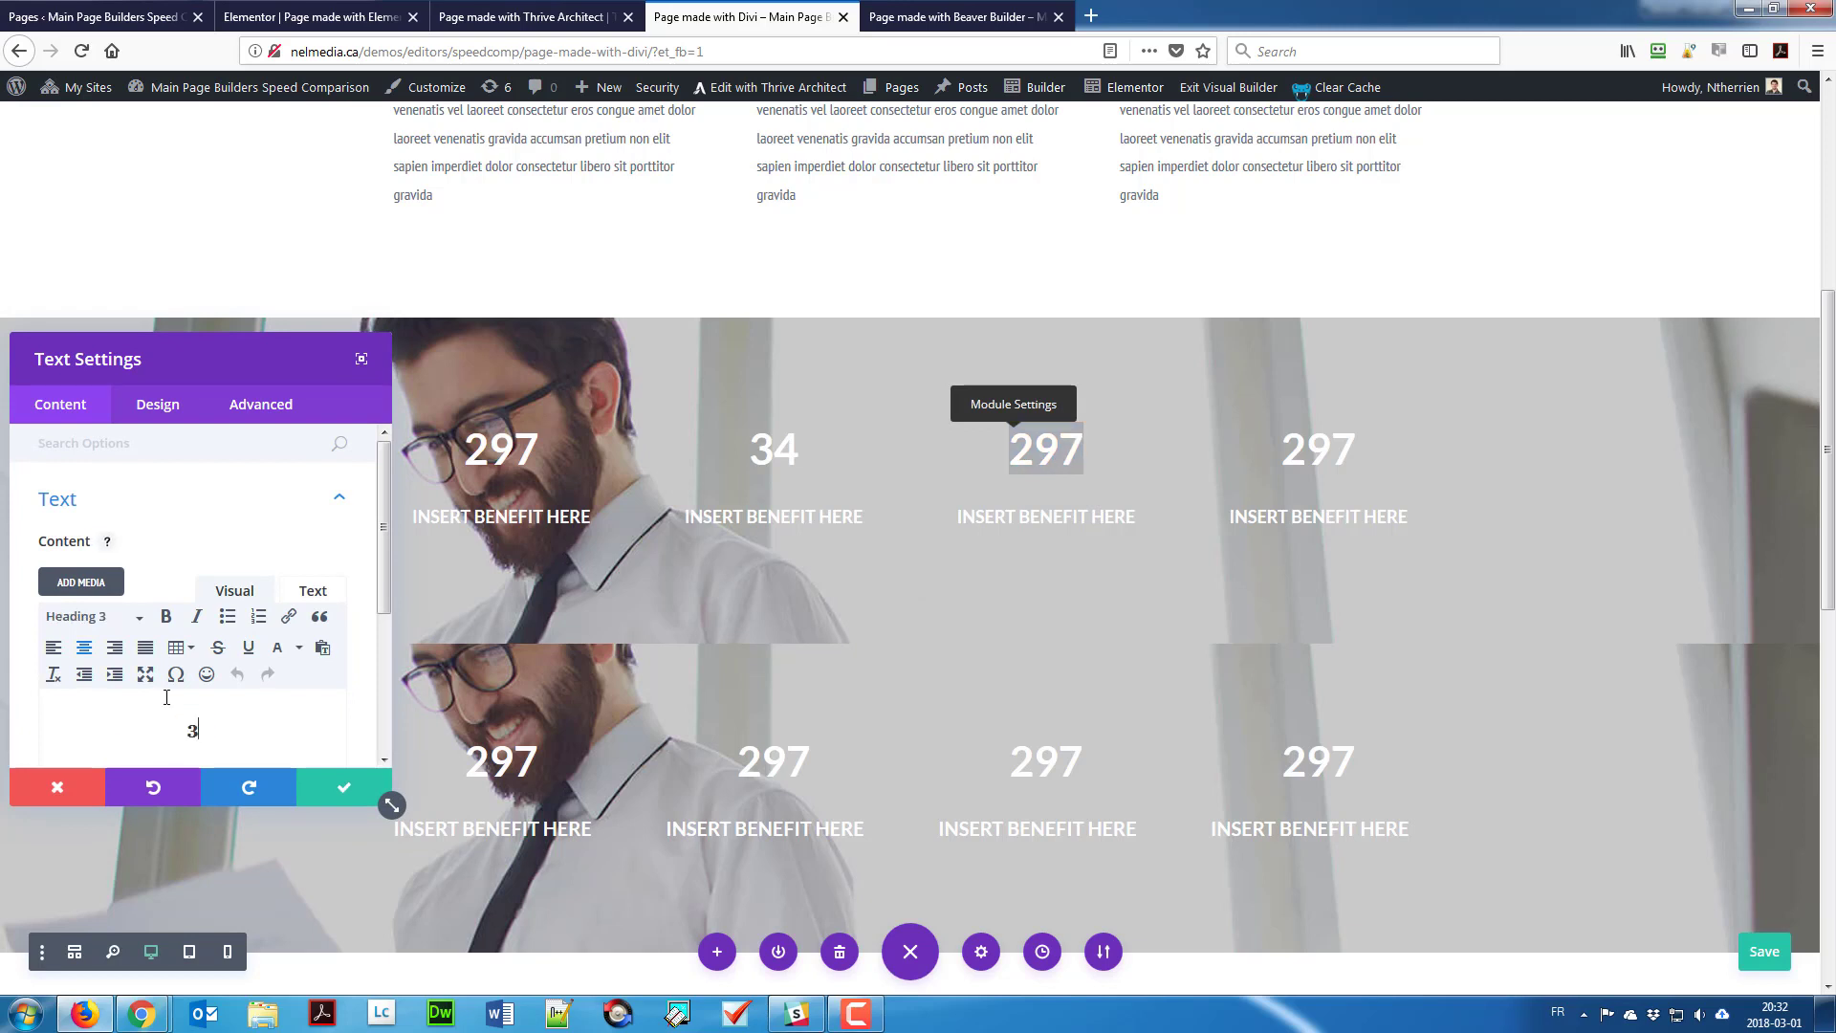
{"action": "left_click", "coordinate": [1282, 449]}
{"action": "left_click_drag", "start_coordinate": [1282, 451], "coordinate": [1322, 456]}
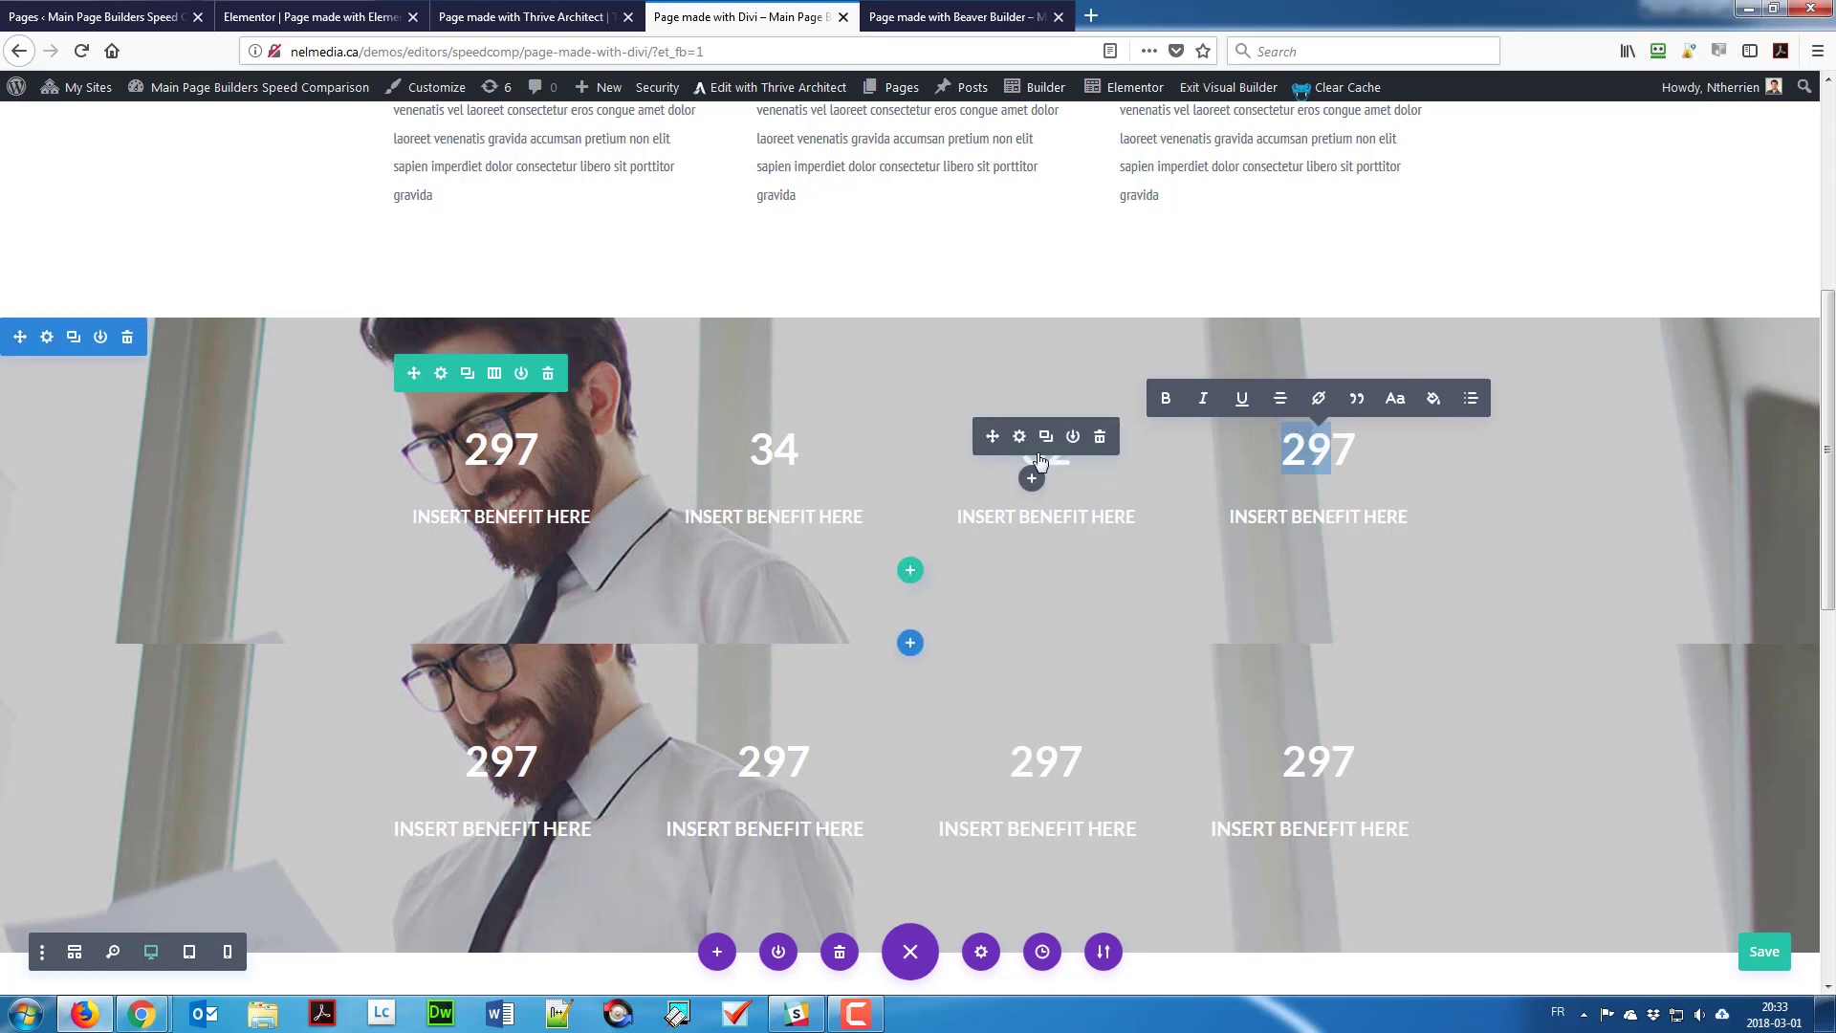
{"action": "left_click", "coordinate": [1020, 437]}
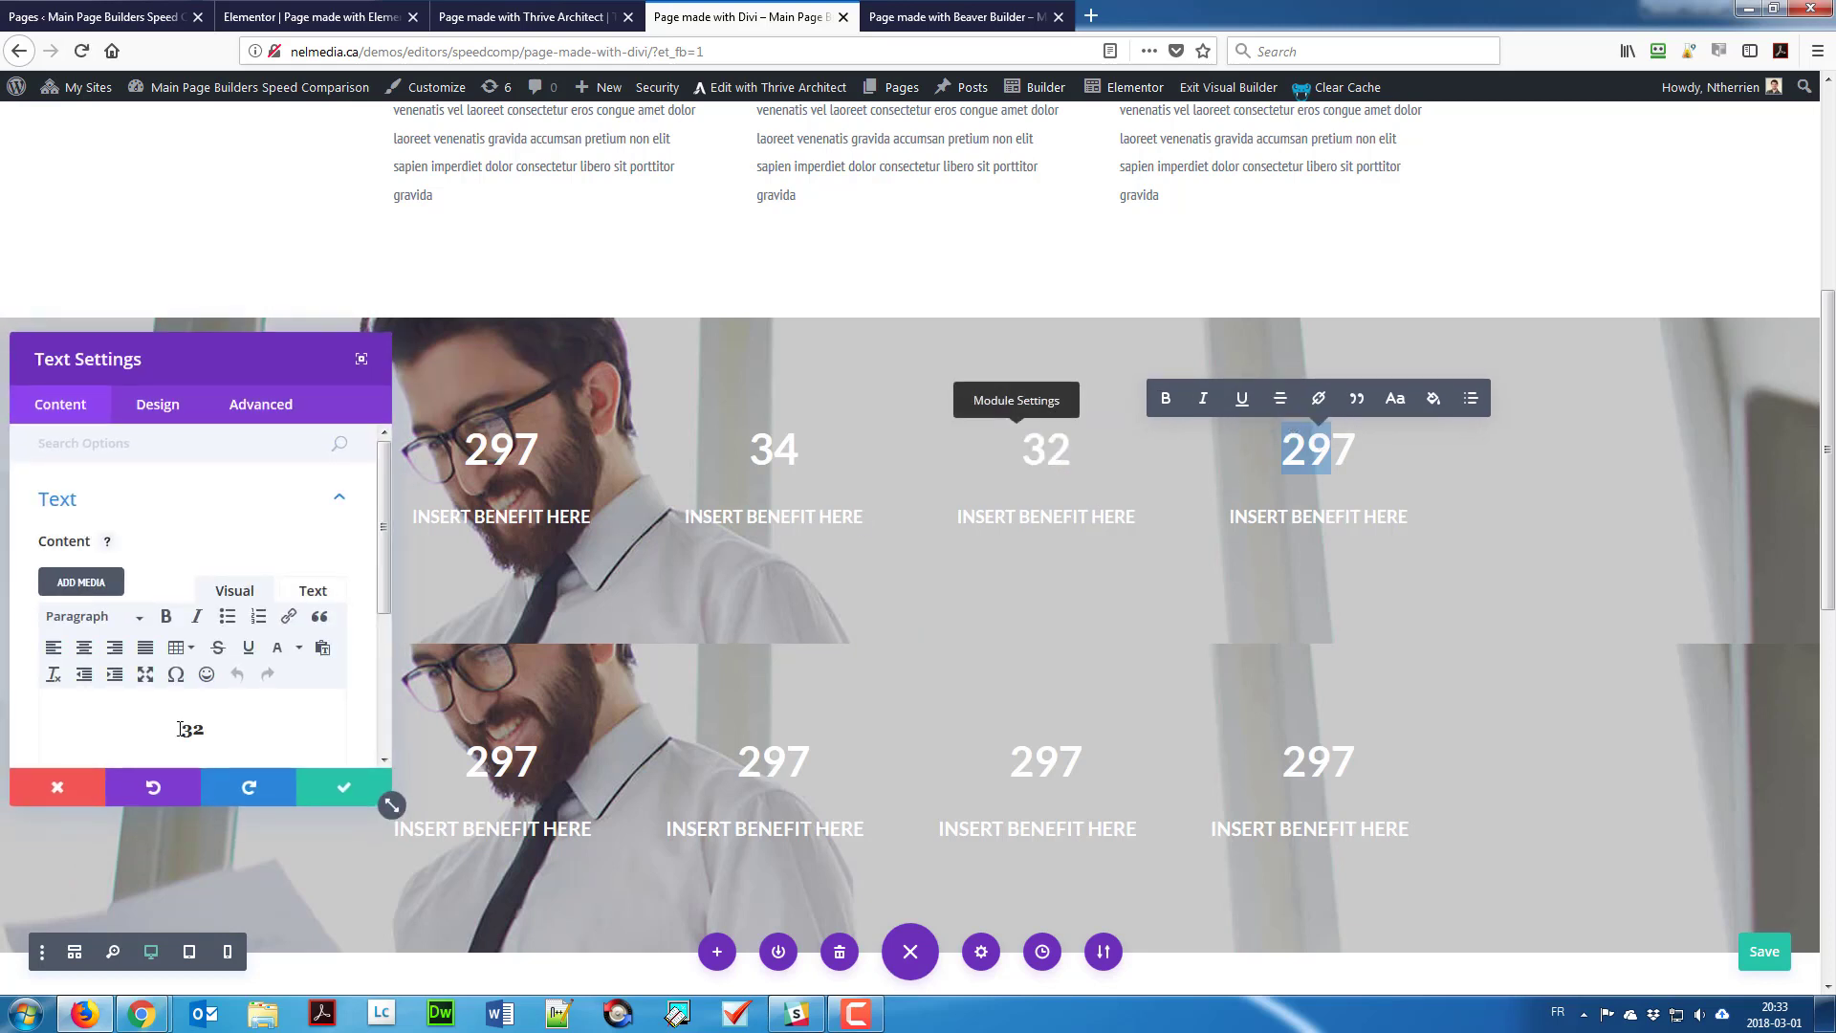
{"action": "type", "text": "6"}
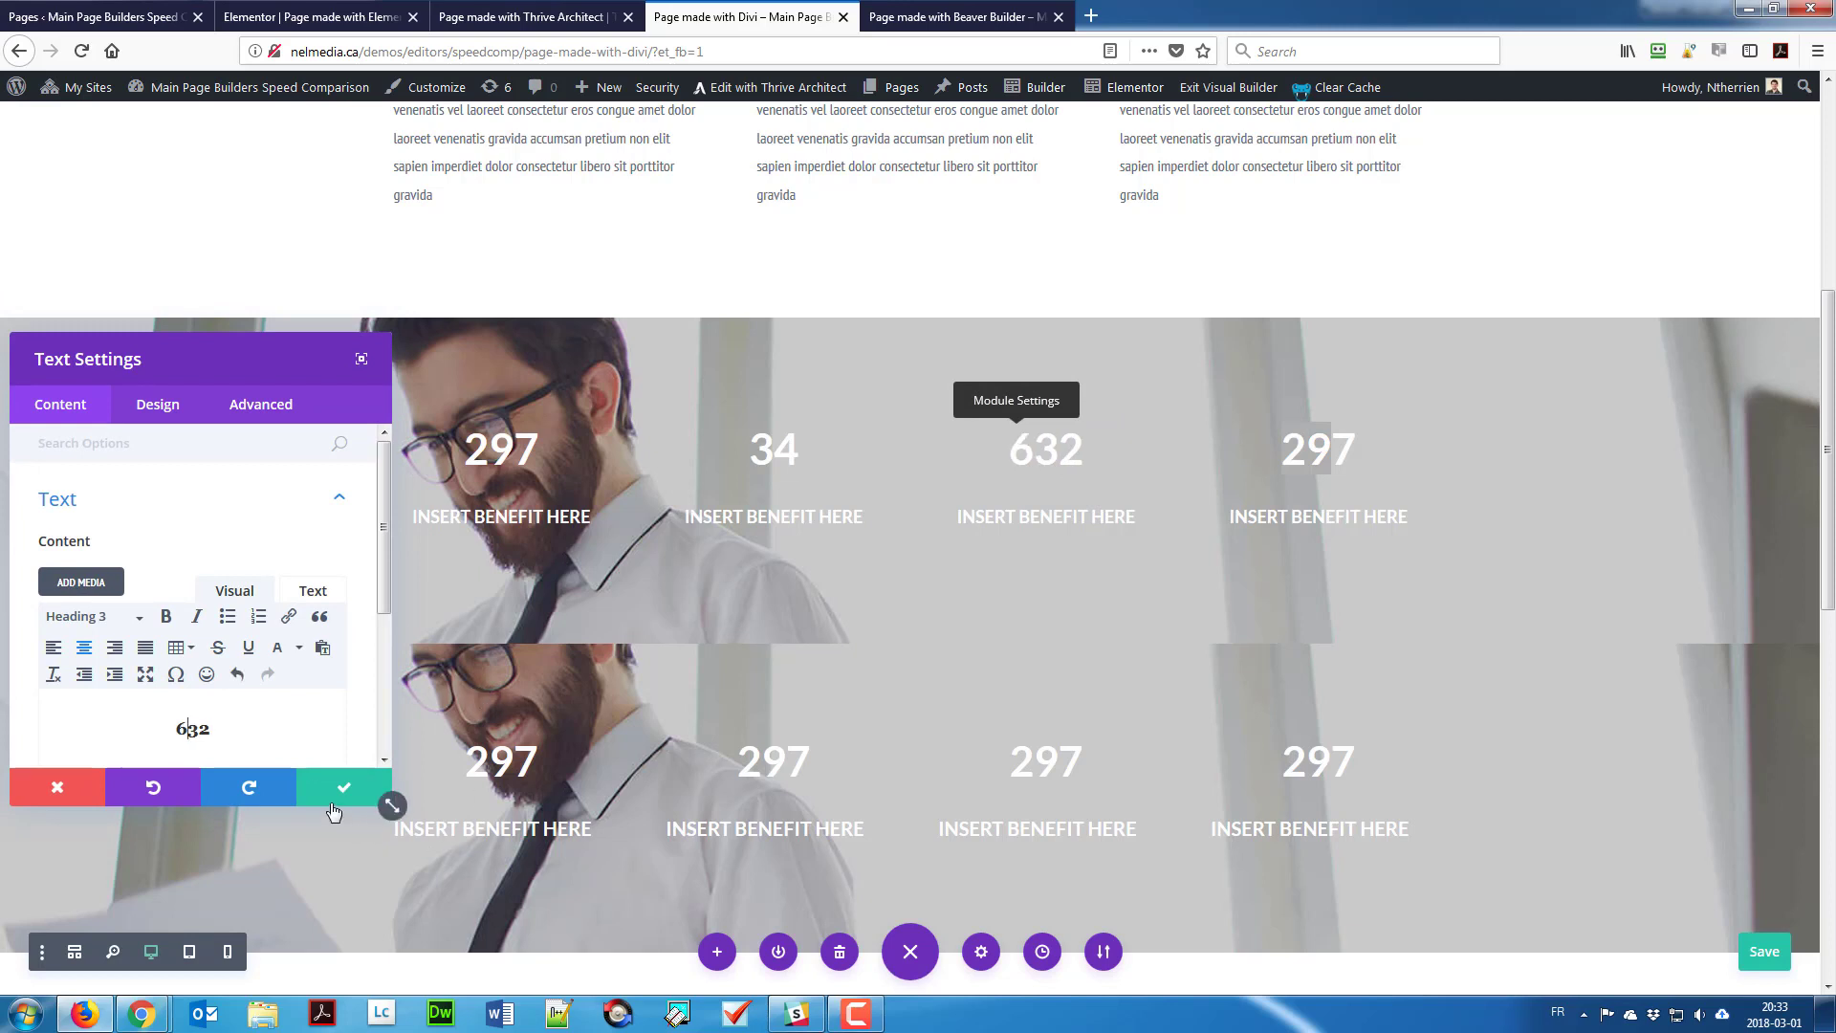
Step: Set the fourth column's number to 56 and delete the old statistics section below the new one
{"action": "mouse_move", "coordinate": [1264, 468]}
{"action": "left_mouse_down"}
{"action": "mouse_move", "coordinate": [1316, 450]}
{"action": "mouse_move", "coordinate": [1286, 463]}
{"action": "left_mouse_up"}
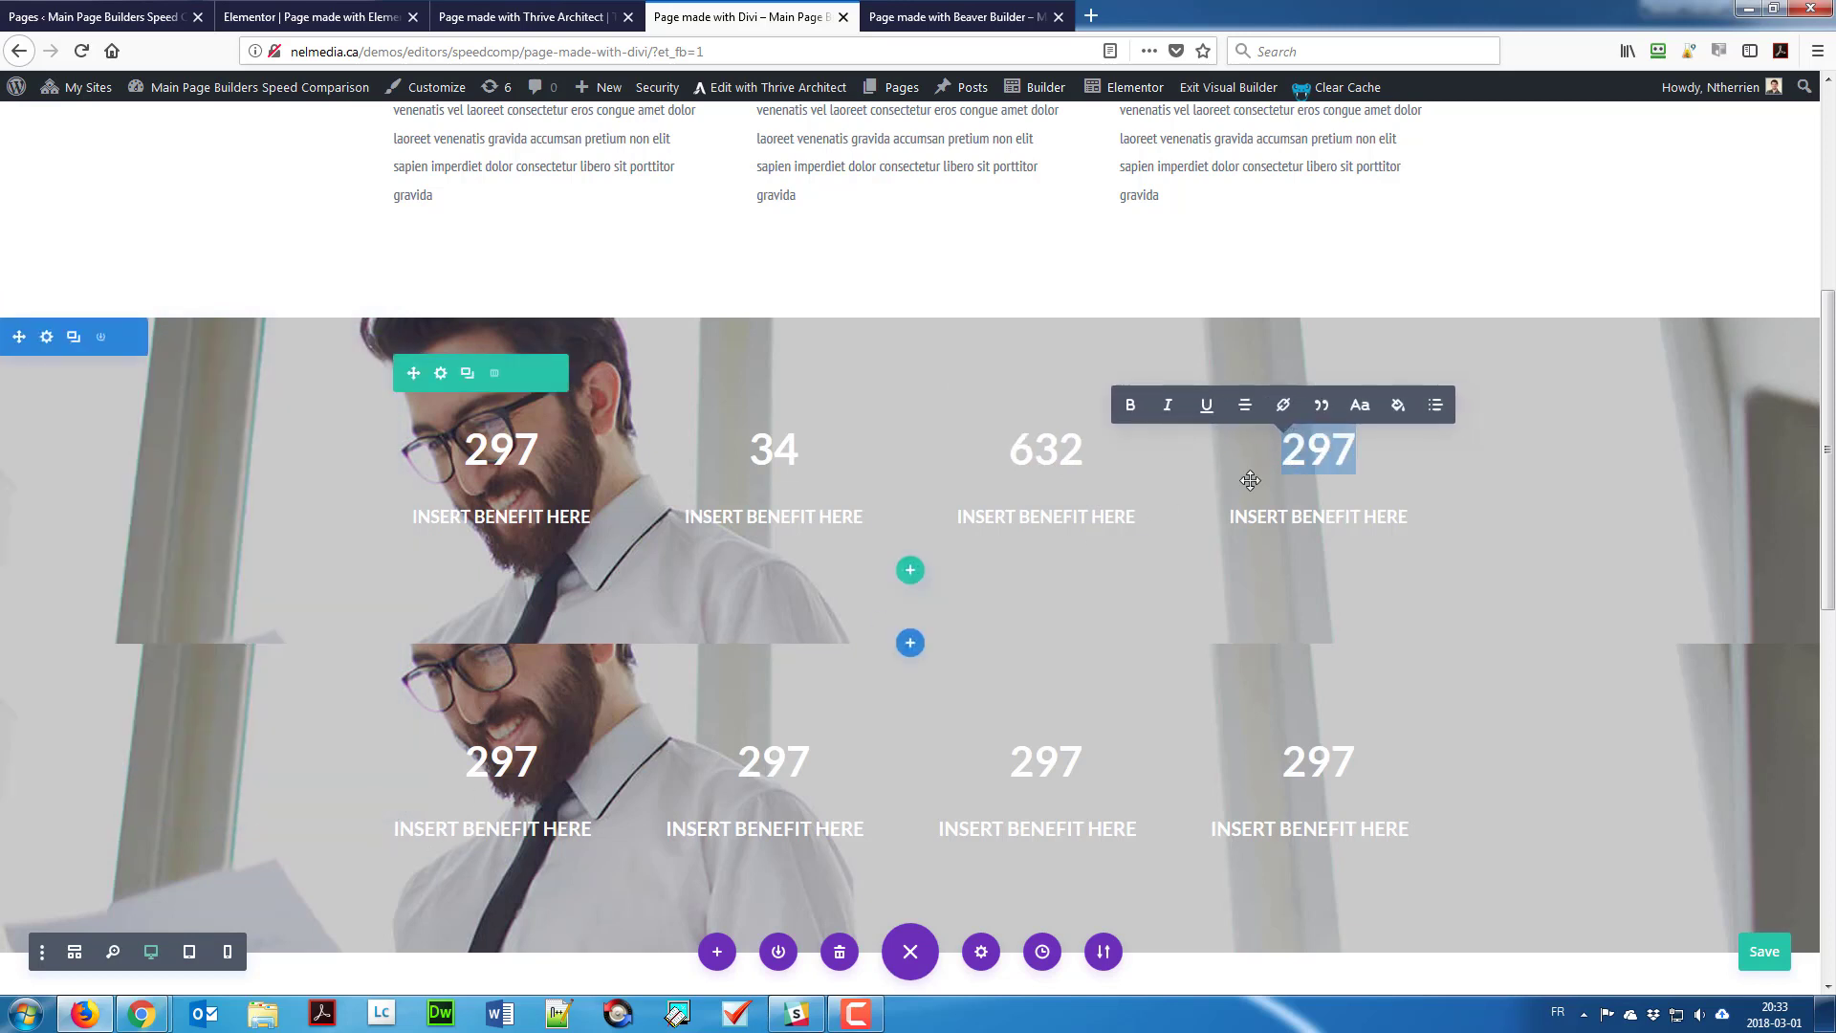
{"action": "type", "text": "56"}
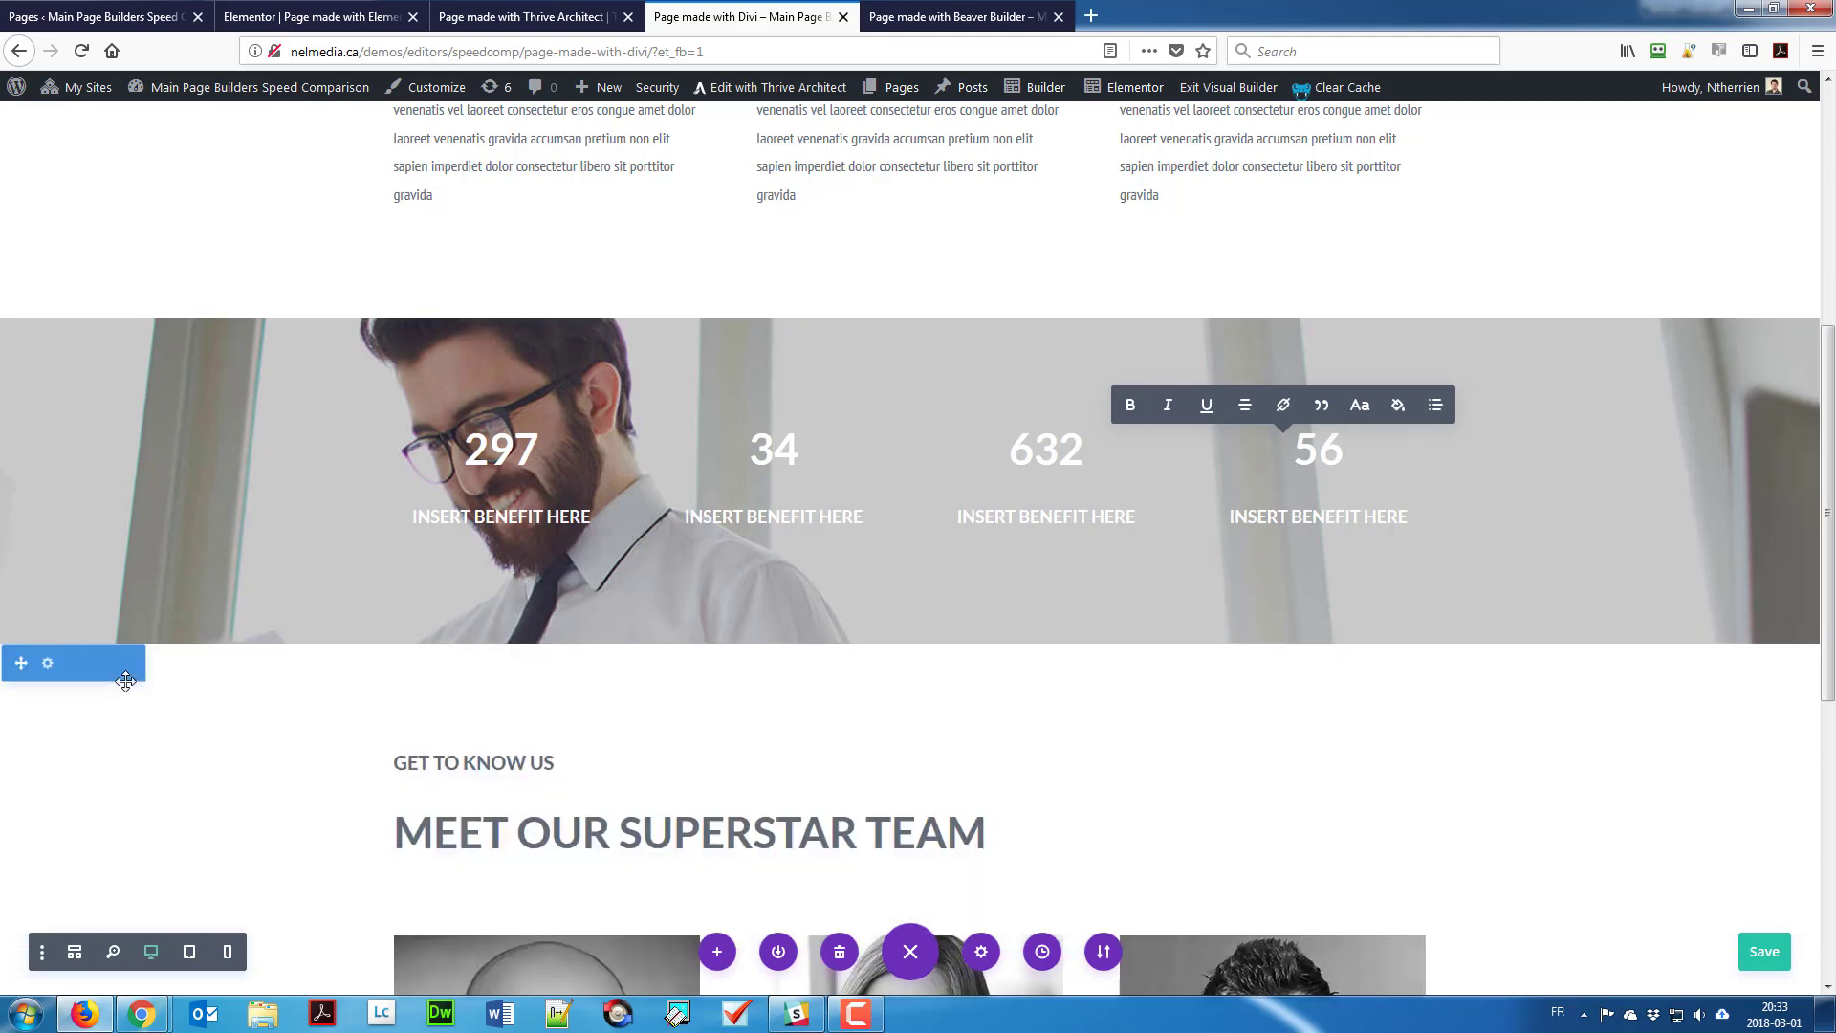
Step: Save the Divi page with the finished statistics section
{"action": "scroll", "coordinate": [412, 598], "scroll_direction": "up", "scroll_amount": 5}
{"action": "scroll", "coordinate": [412, 602], "scroll_direction": "down", "scroll_amount": 5}
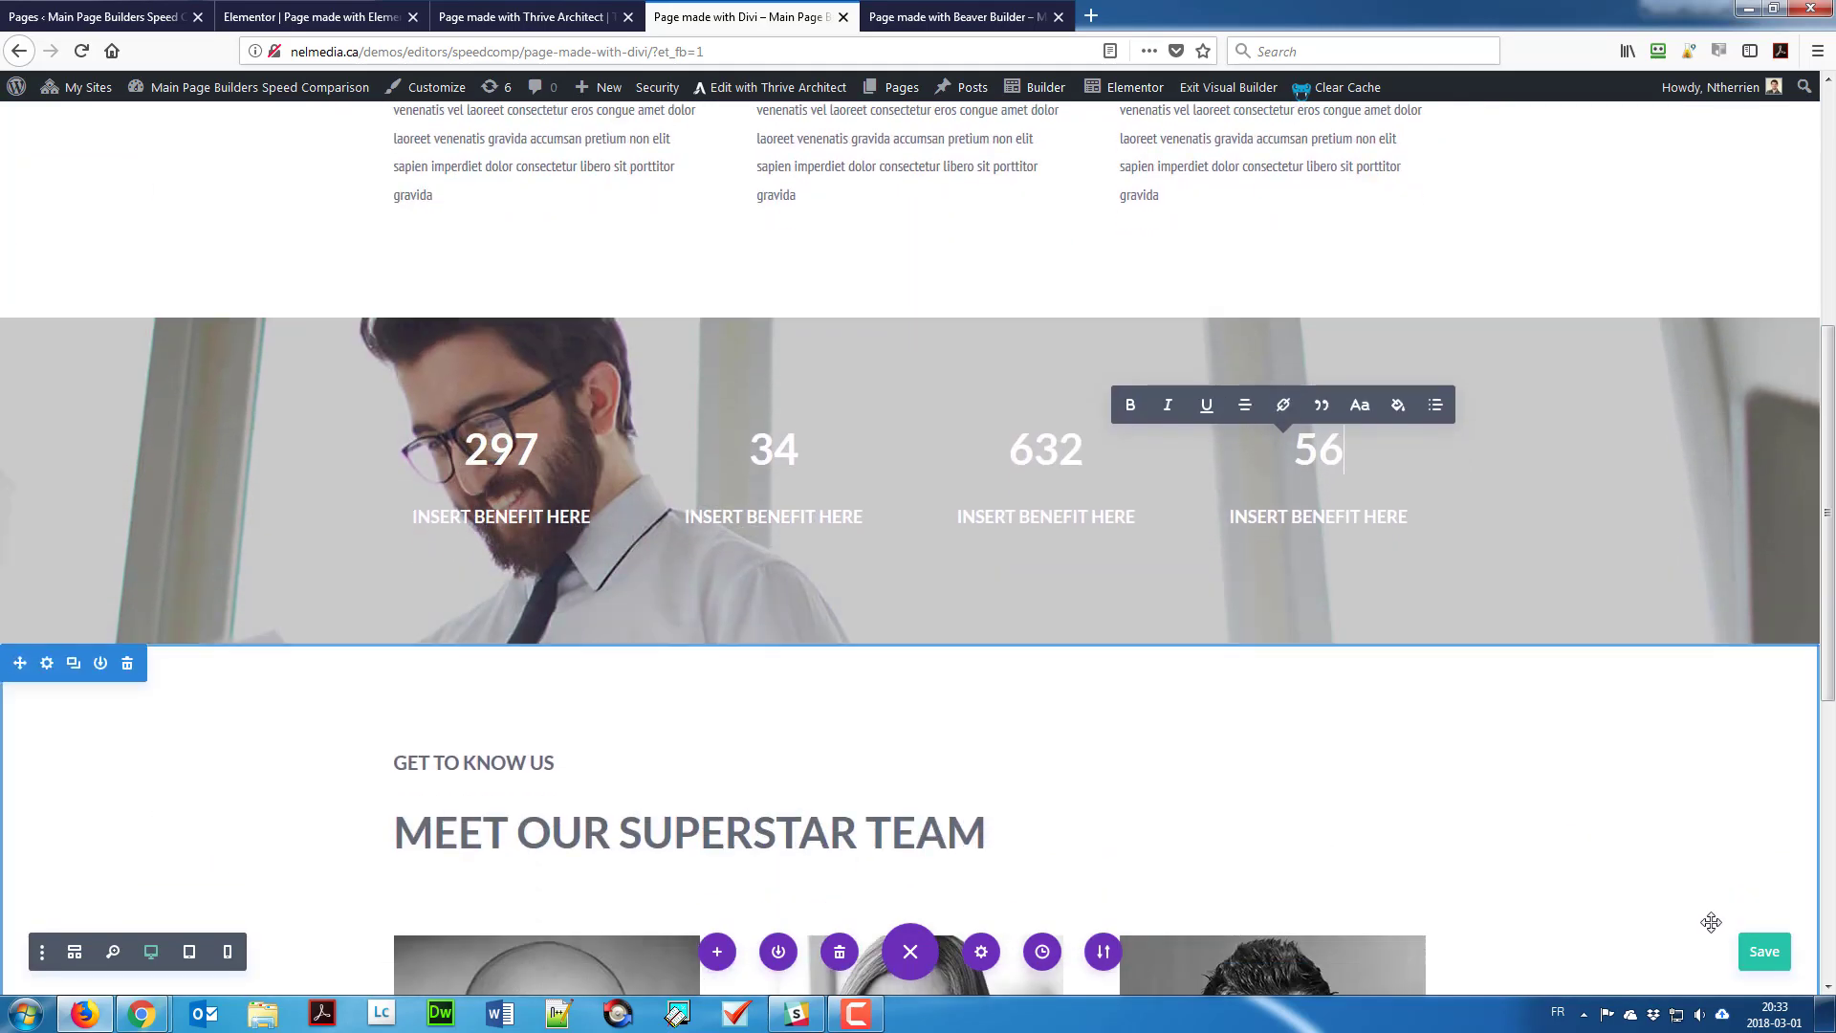
{"action": "left_click", "coordinate": [1765, 951]}
Step: Switch to the Beaver Builder page and add a 4 Columns row between the company text columns and the icon row
{"action": "left_click", "coordinate": [927, 12]}
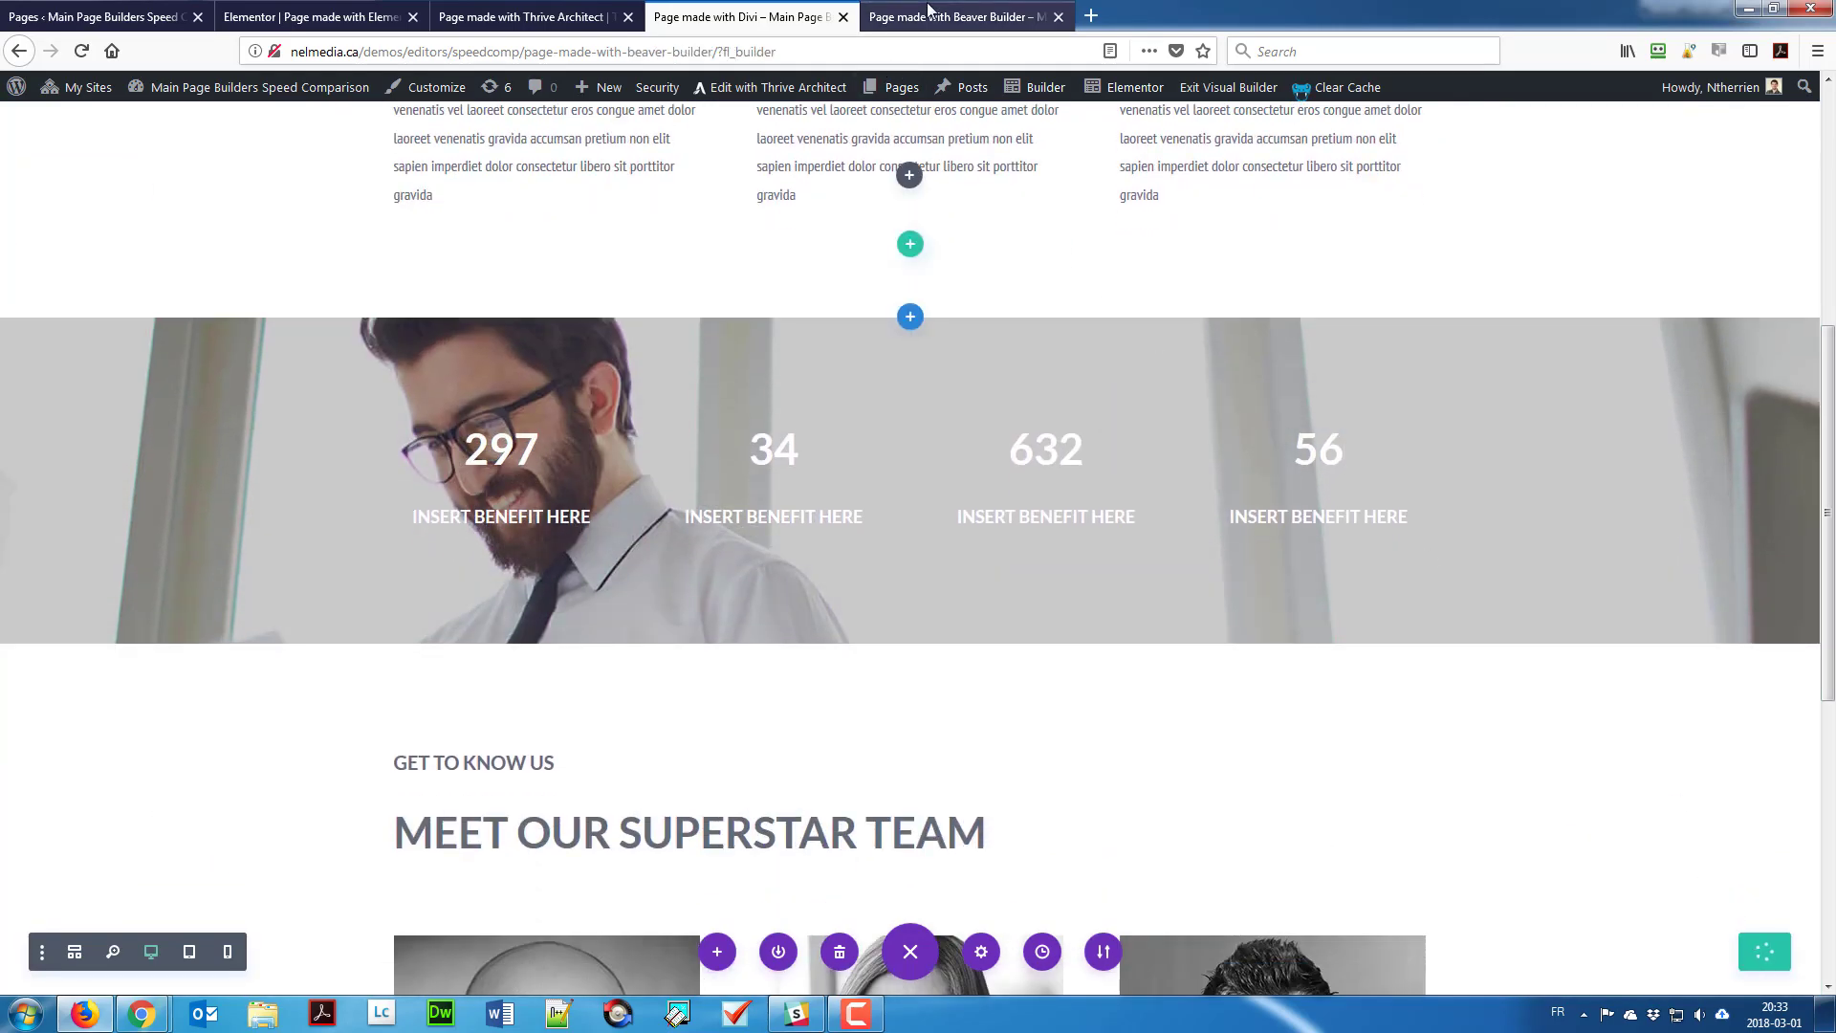
{"action": "scroll", "coordinate": [719, 523], "scroll_direction": "down", "scroll_amount": 1}
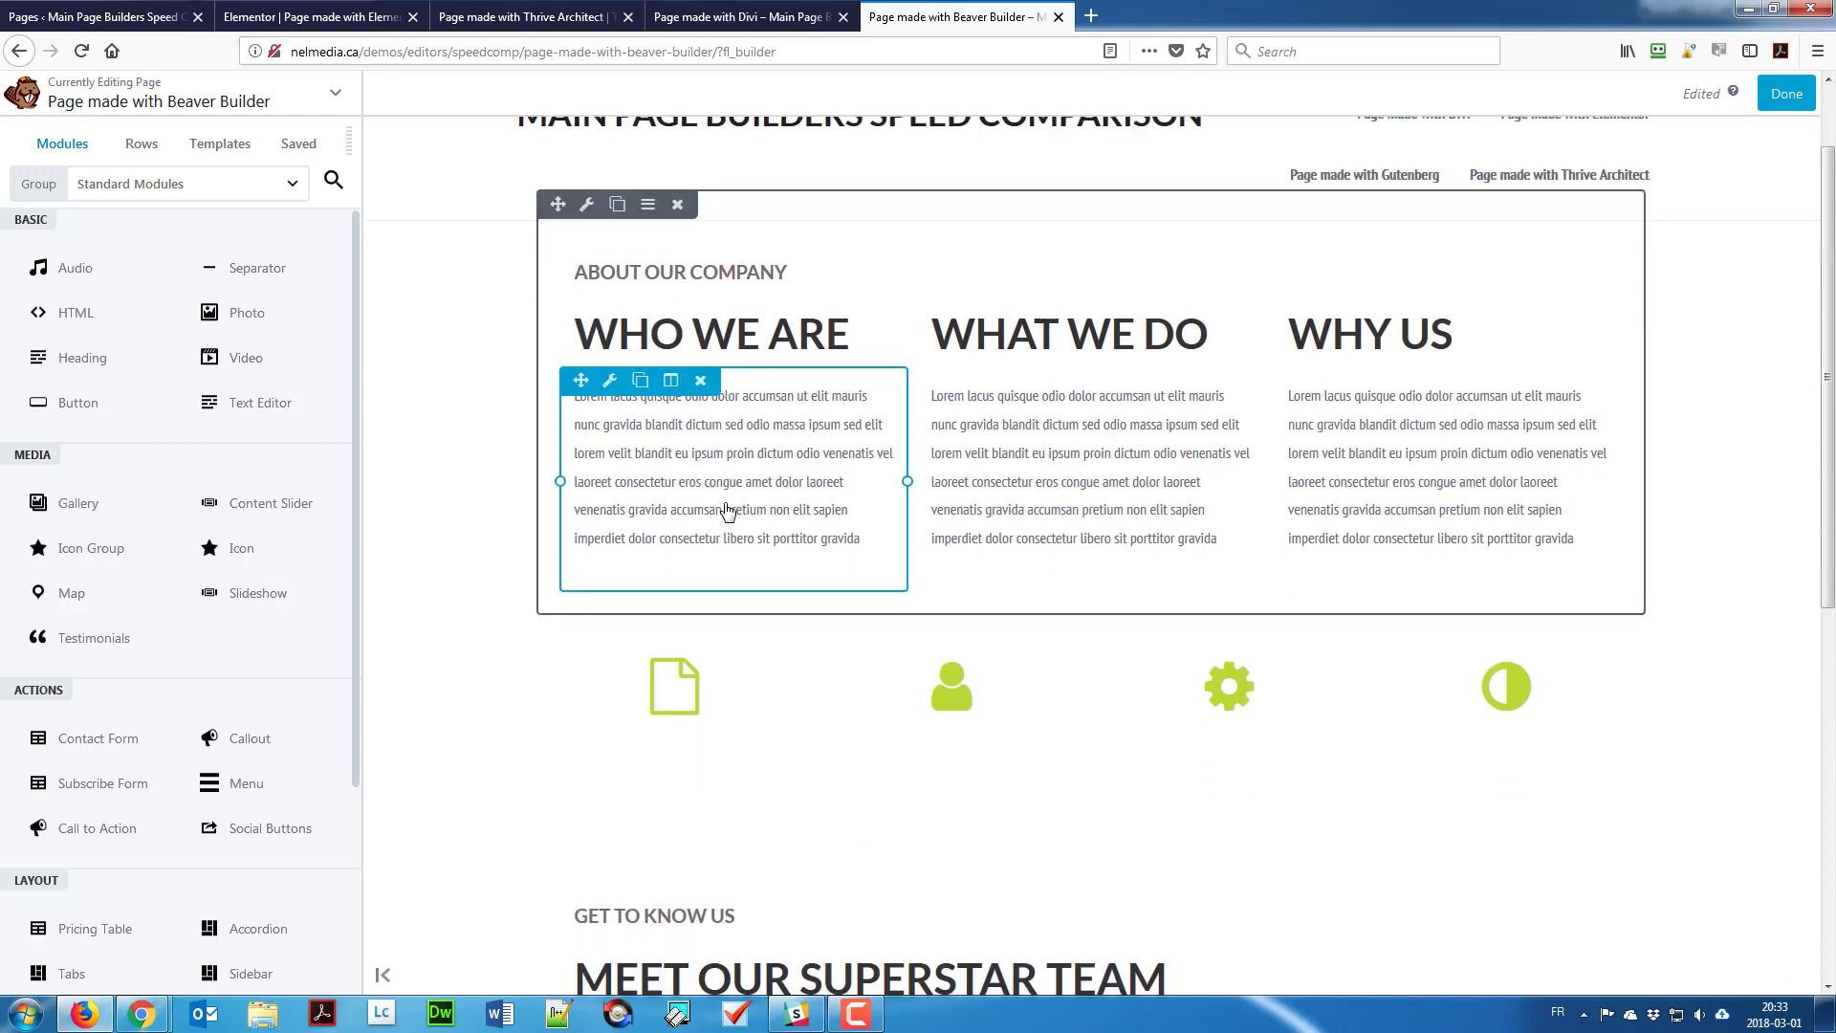
{"action": "scroll", "coordinate": [728, 498], "scroll_direction": "down", "scroll_amount": 3}
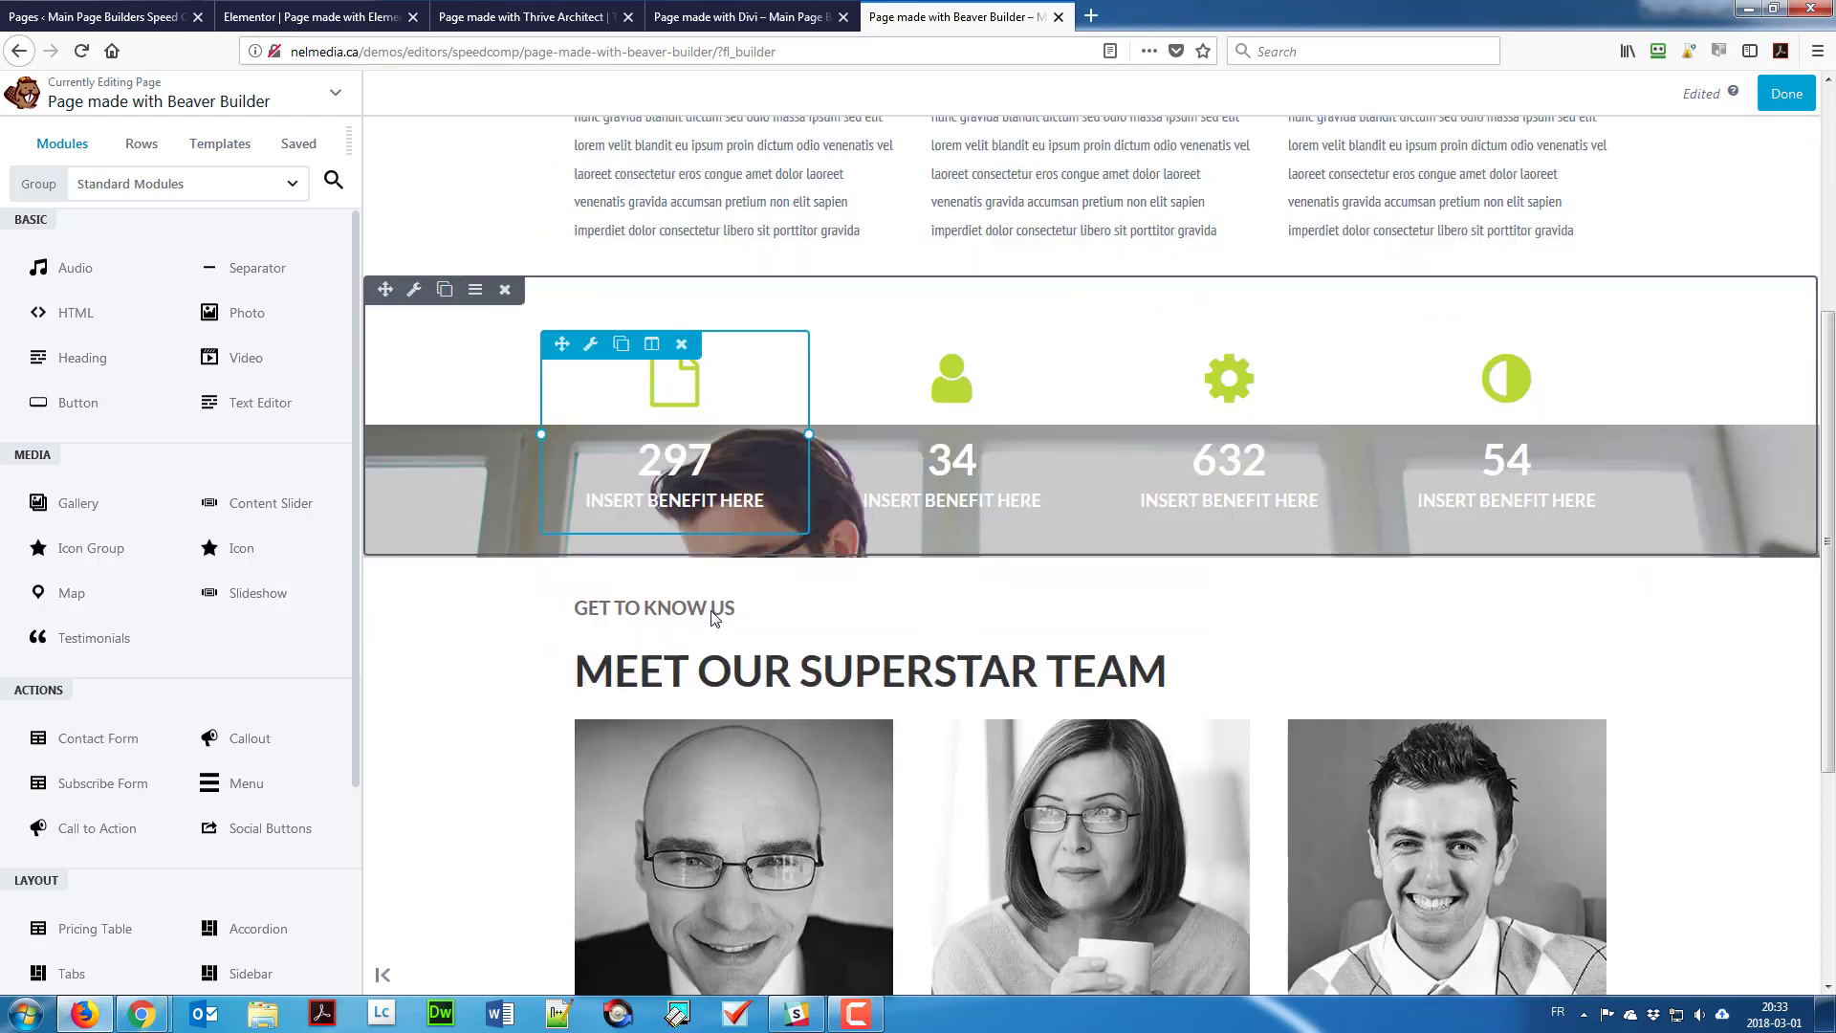
{"action": "scroll", "coordinate": [746, 574], "scroll_direction": "up", "scroll_amount": 2}
{"action": "scroll", "coordinate": [733, 602], "scroll_direction": "up", "scroll_amount": 1}
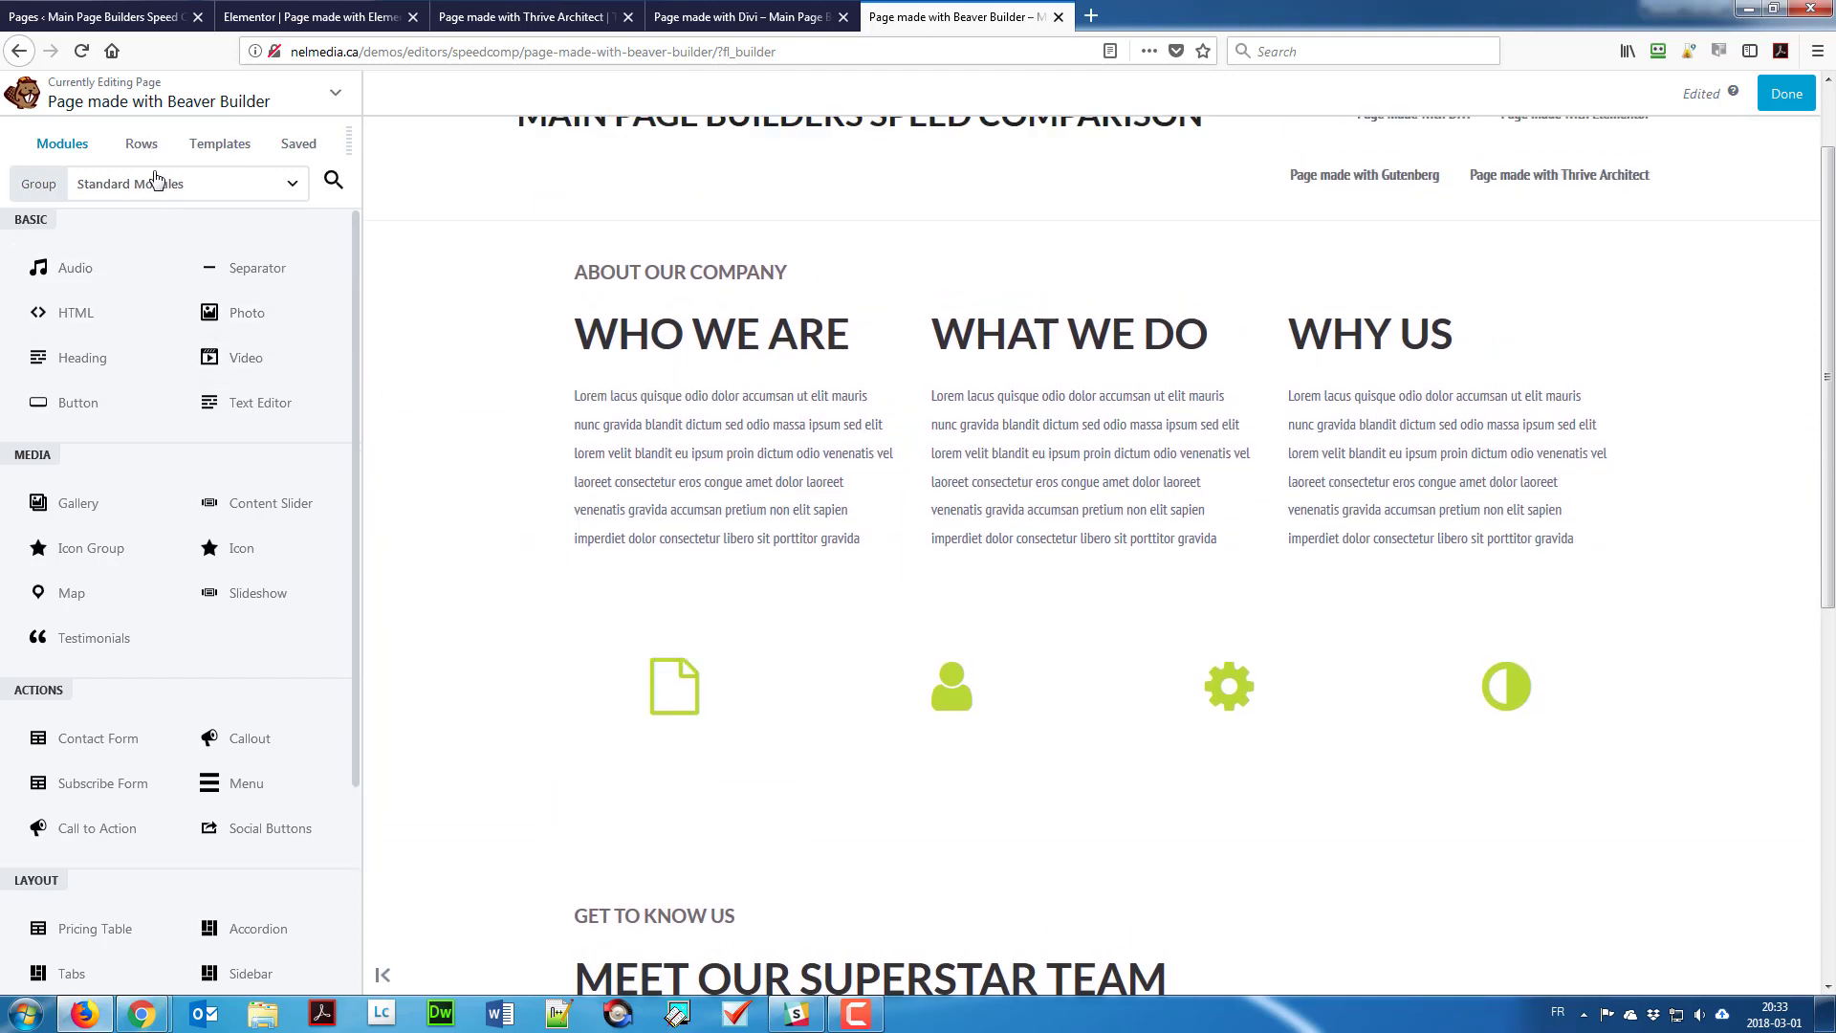
{"action": "left_click", "coordinate": [142, 143]}
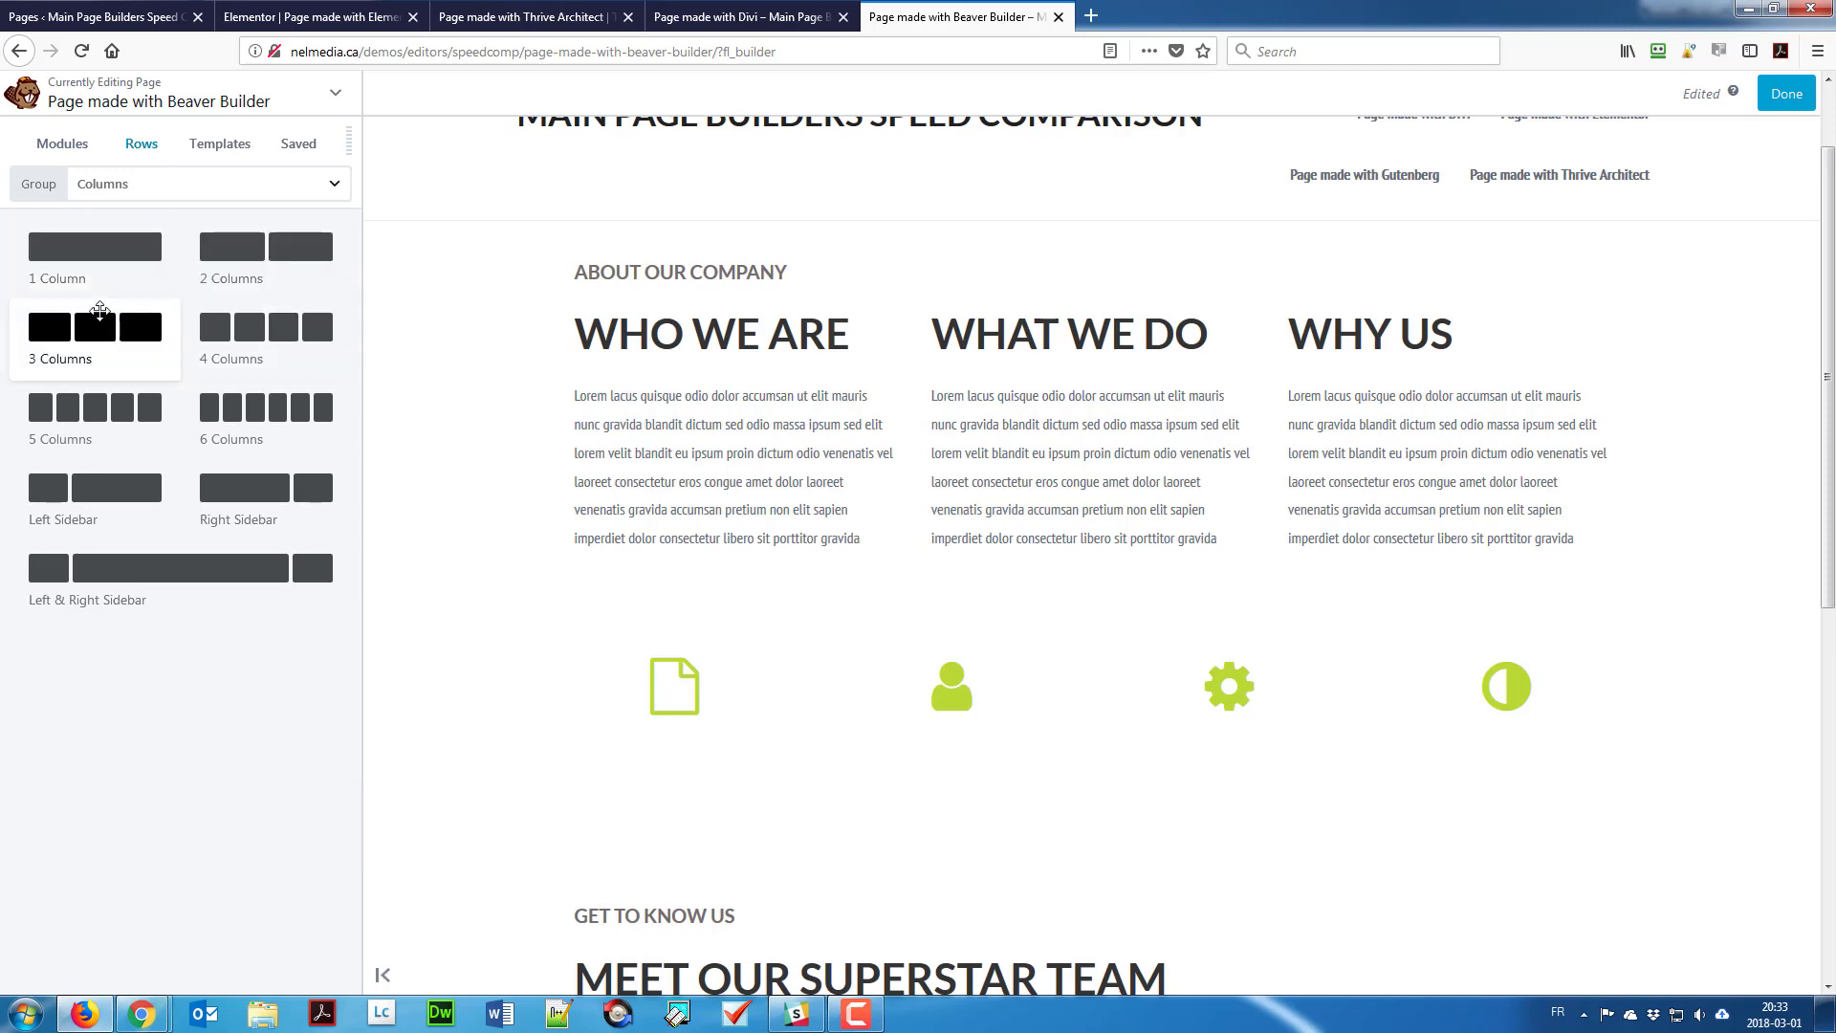
{"action": "left_click_drag", "start_coordinate": [221, 316], "coordinate": [696, 488]}
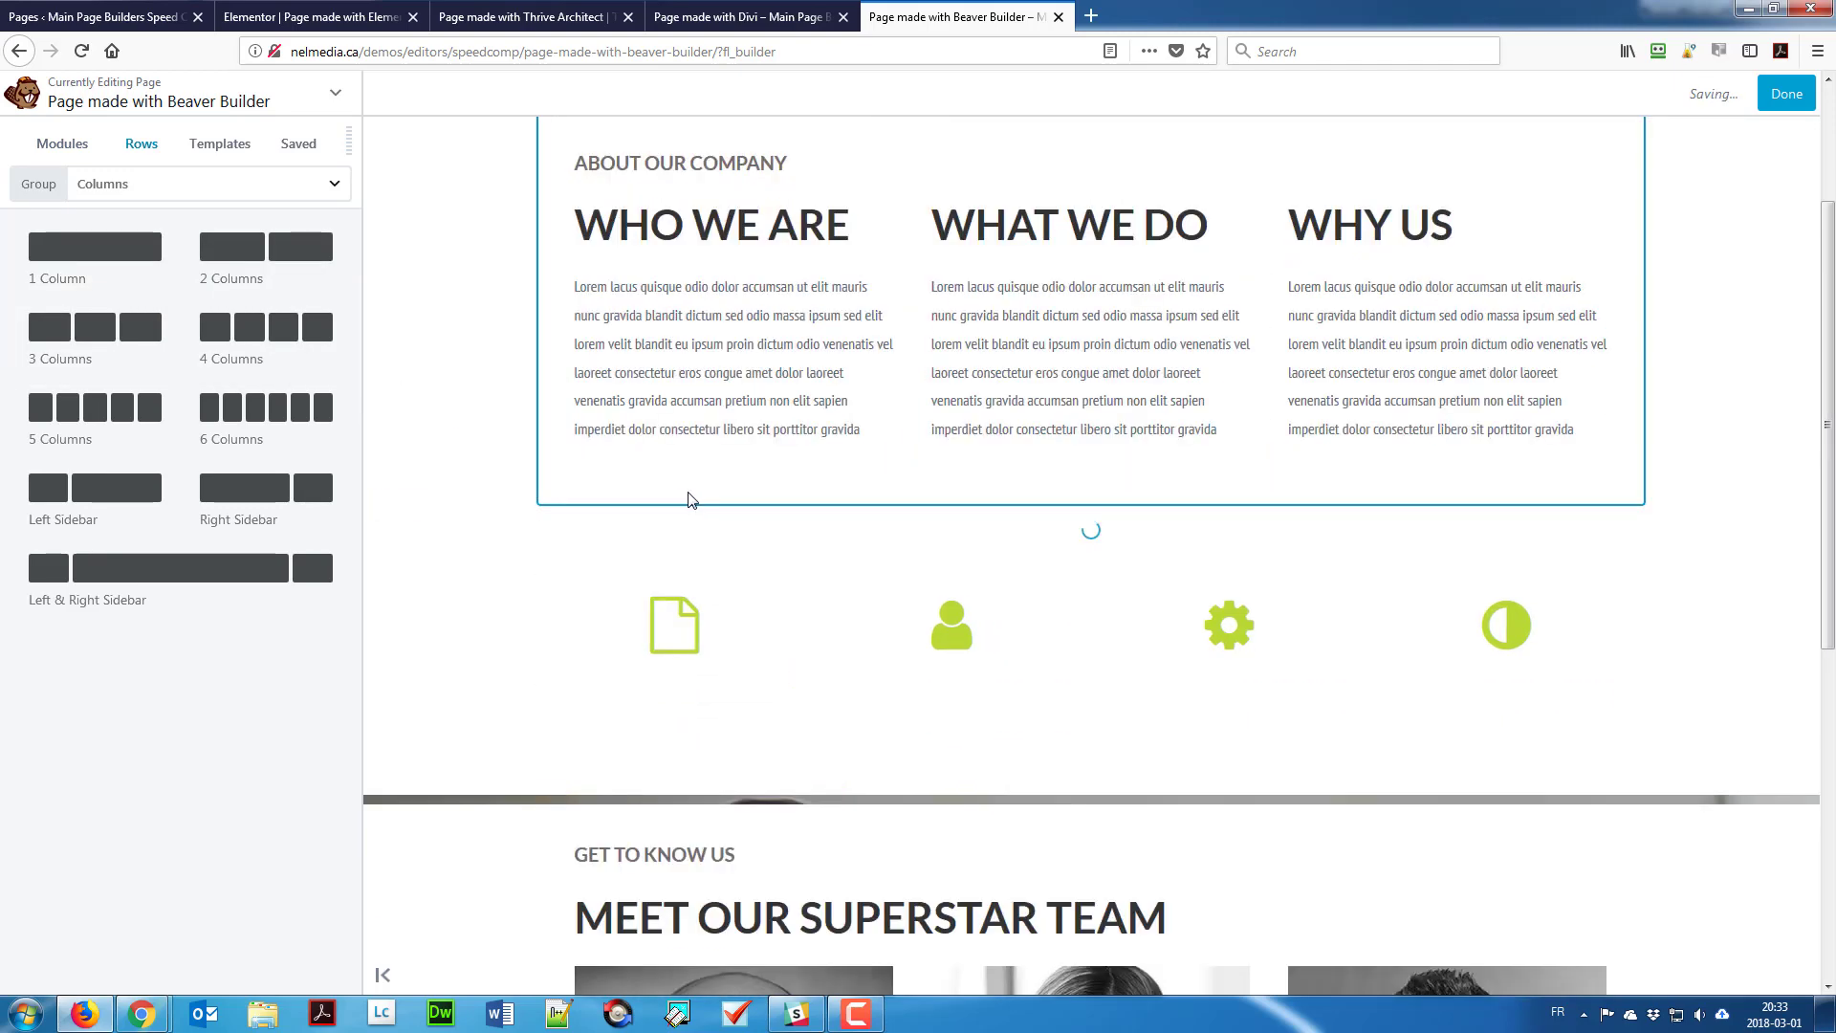
Step: Set the new four-column row's width to Full Width in its row settings
{"action": "mouse_move", "coordinate": [668, 577]}
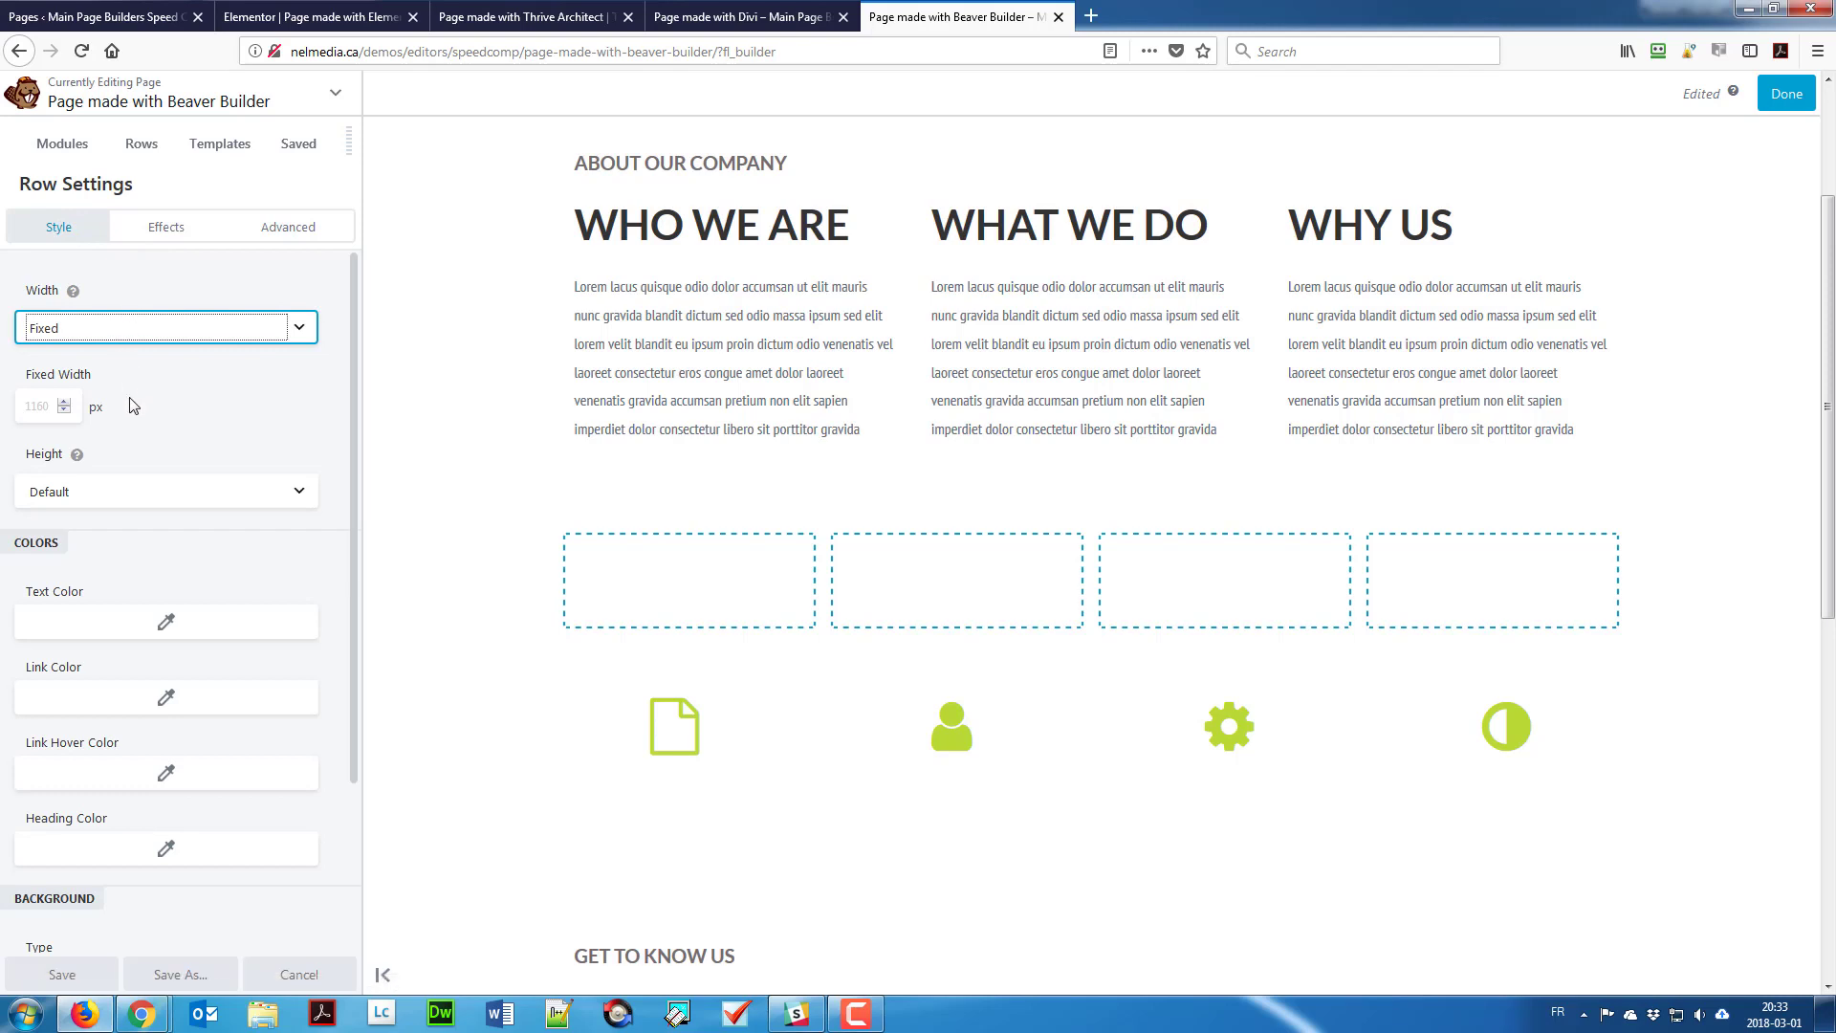
{"action": "left_click", "coordinate": [133, 330]}
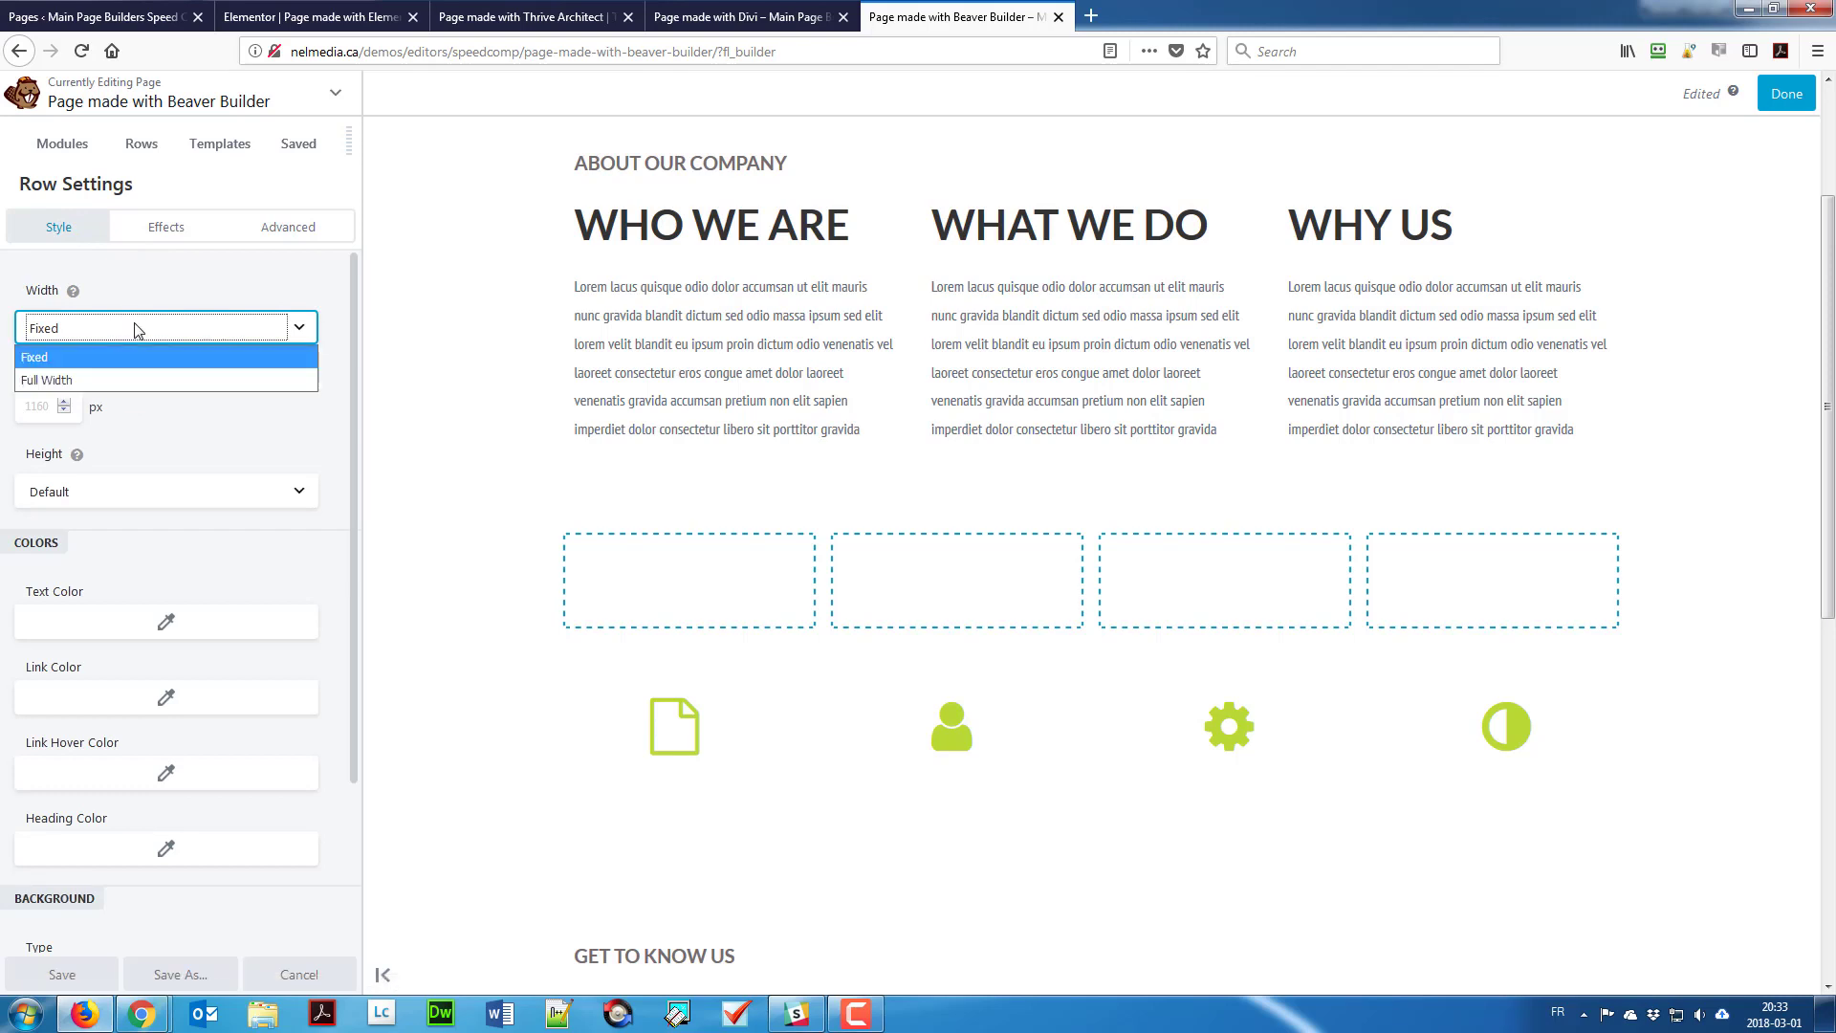
{"action": "left_click", "coordinate": [134, 376]}
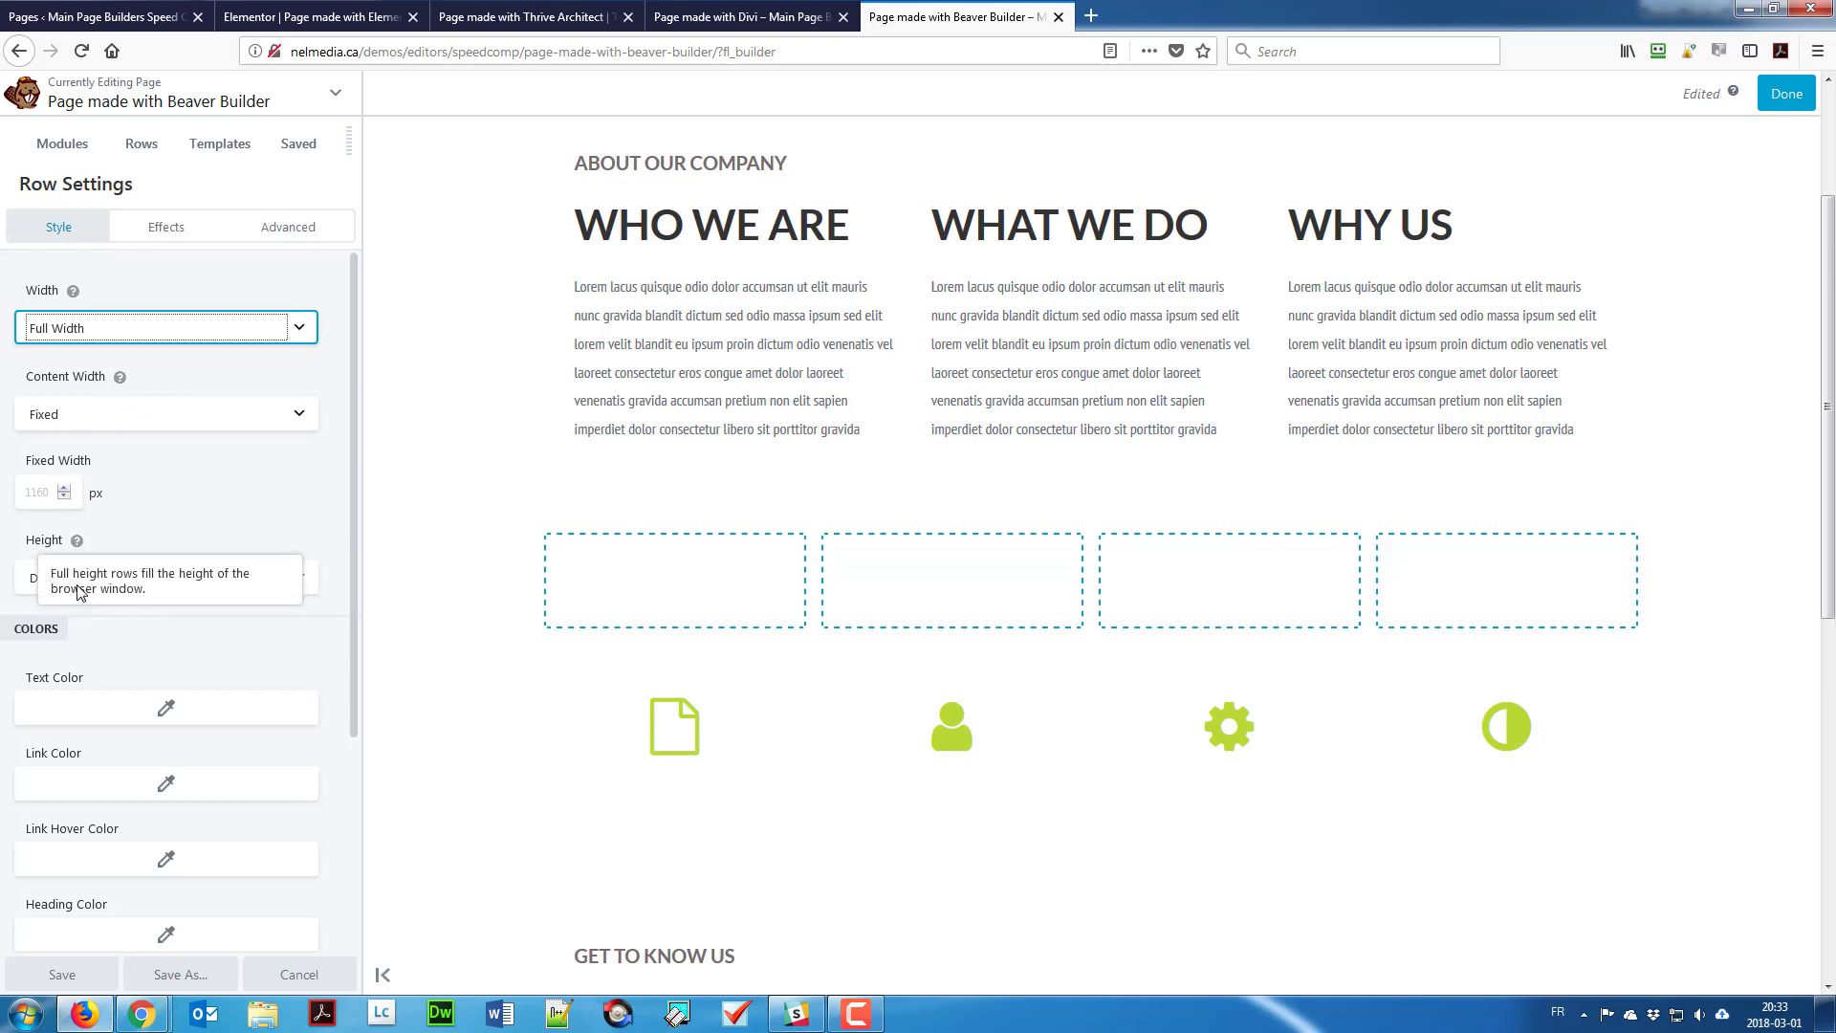
{"action": "scroll", "coordinate": [266, 476], "scroll_direction": "down", "scroll_amount": 3}
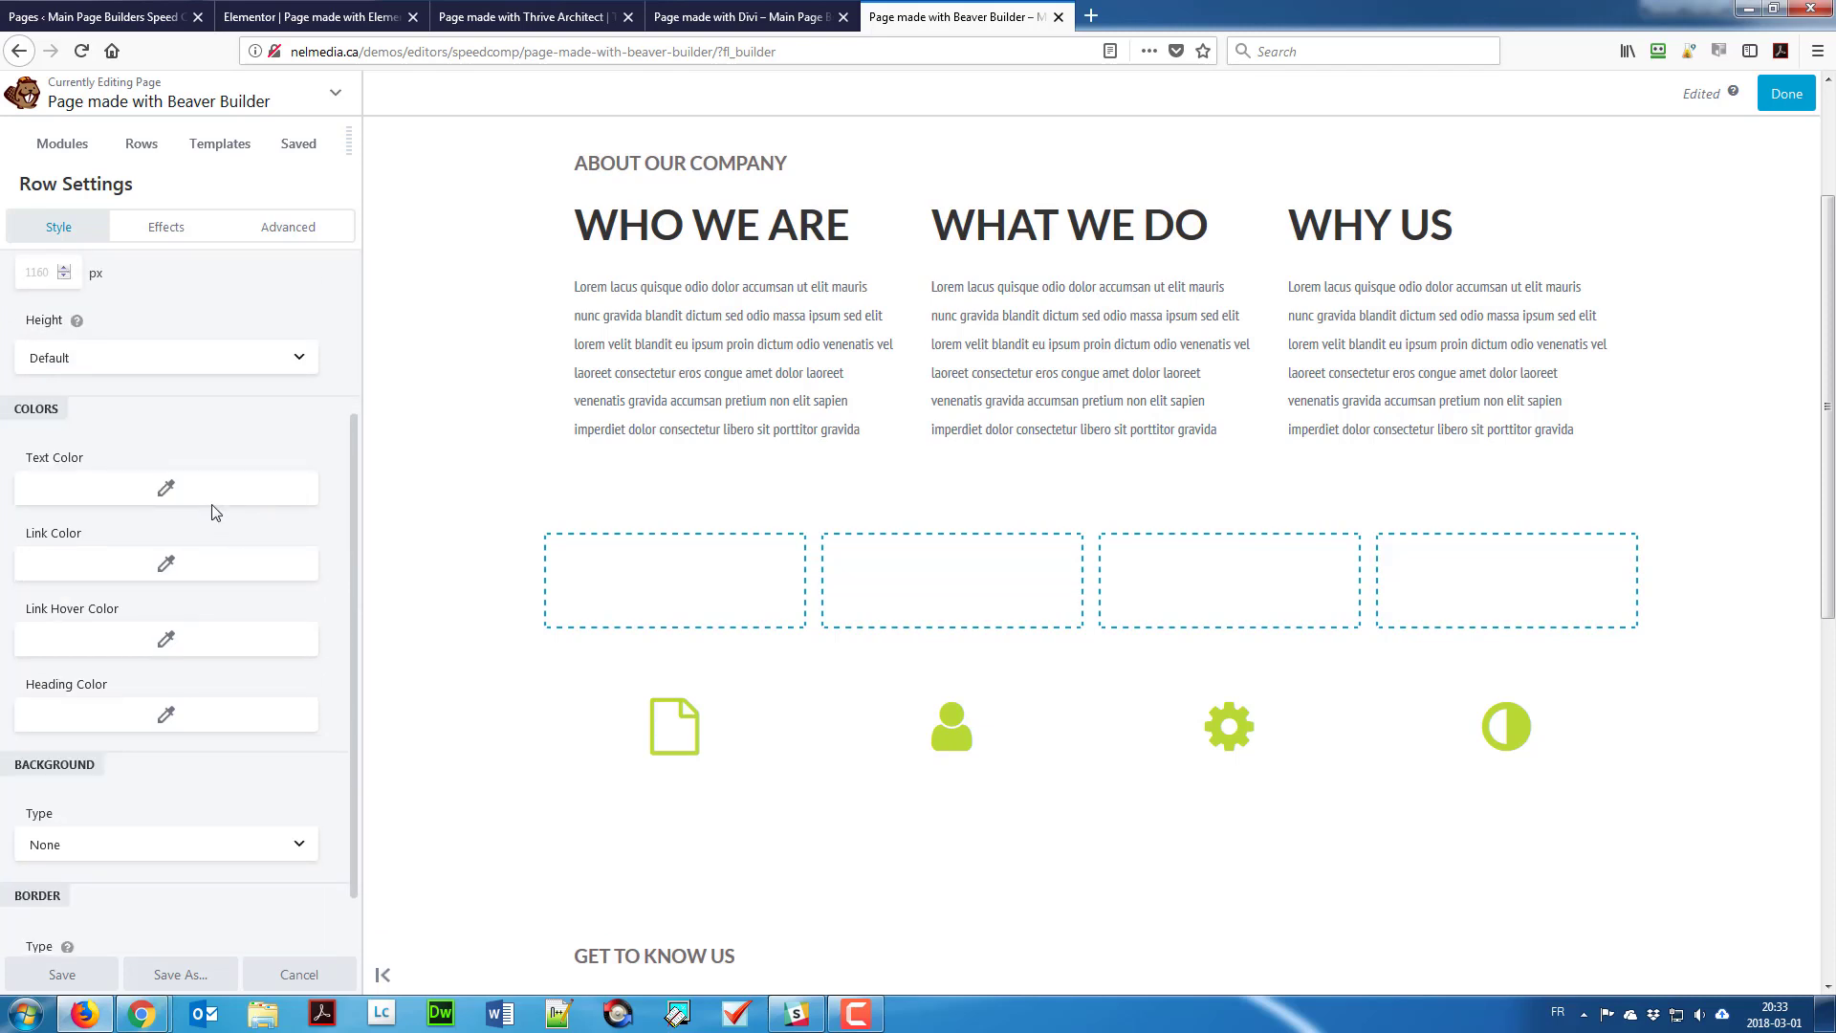
Step: Try to give the new four-column row a Parallax background using the photo rowbgskel-1.jpg at full size
{"action": "scroll", "coordinate": [187, 645], "scroll_direction": "down", "scroll_amount": 1}
{"action": "left_click", "coordinate": [137, 776]}
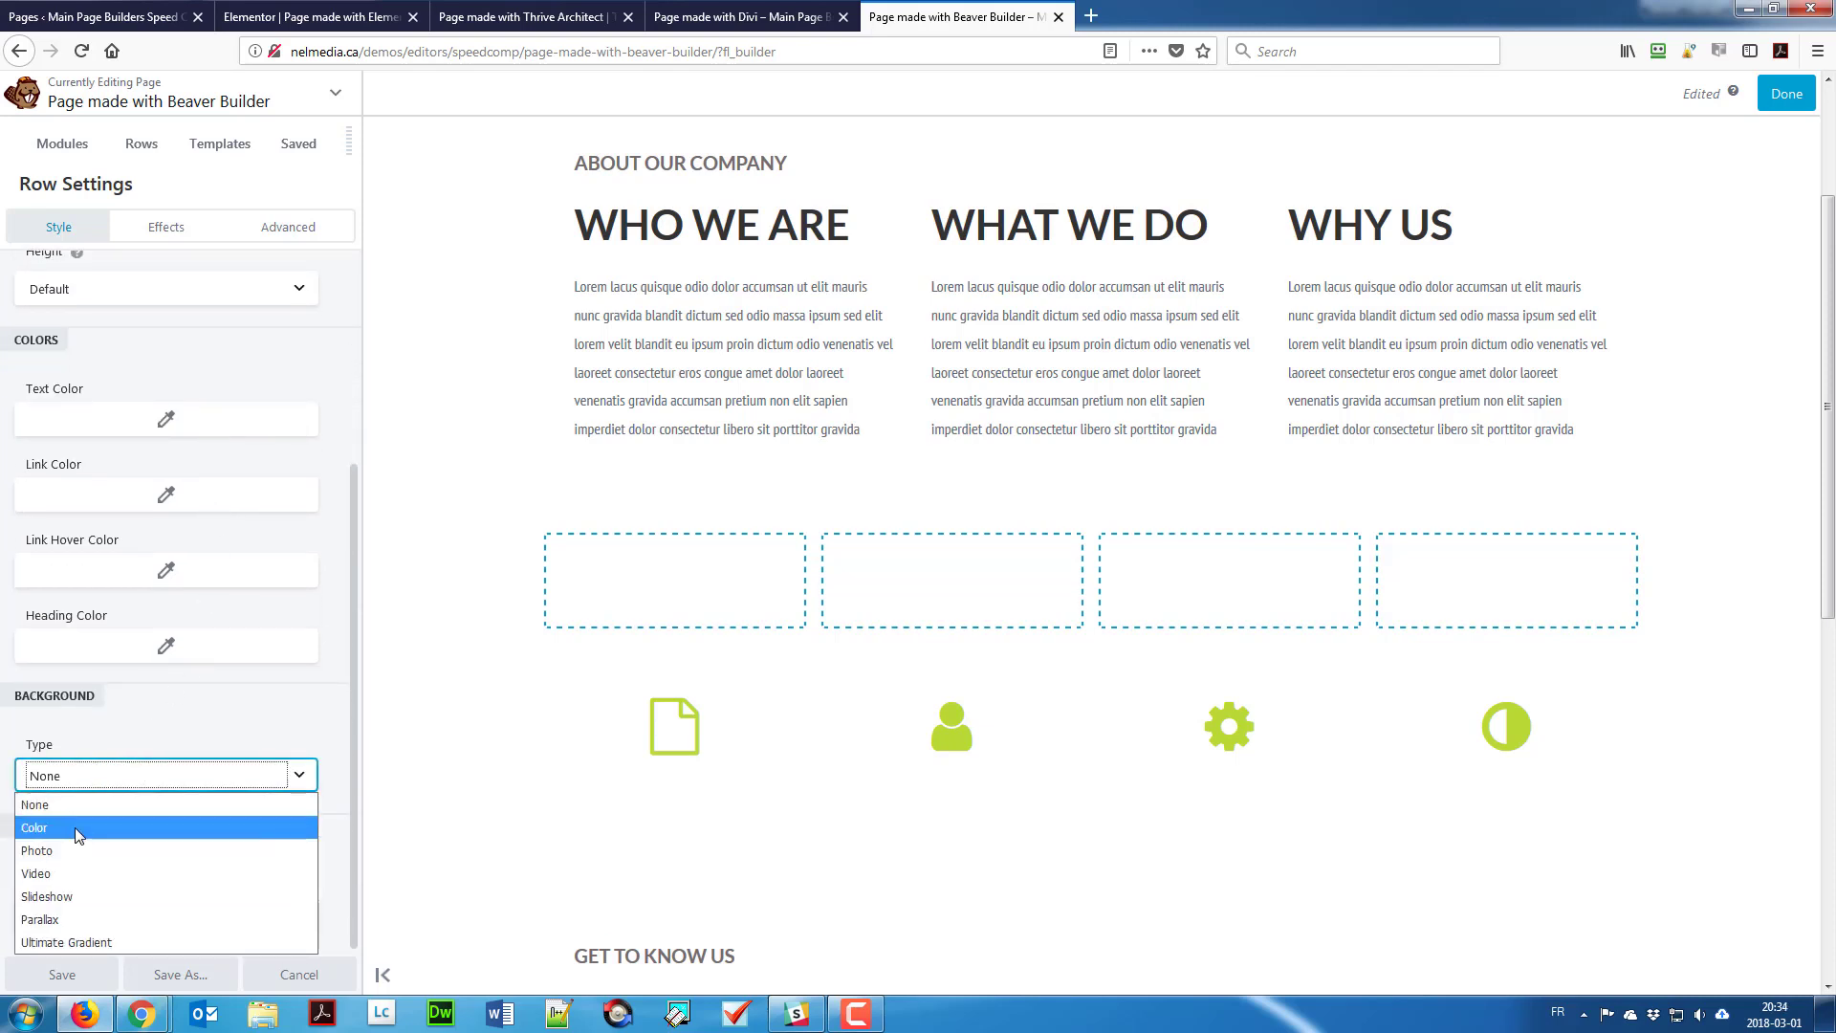
{"action": "left_click", "coordinate": [65, 921]}
{"action": "scroll", "coordinate": [69, 838], "scroll_direction": "down", "scroll_amount": 5}
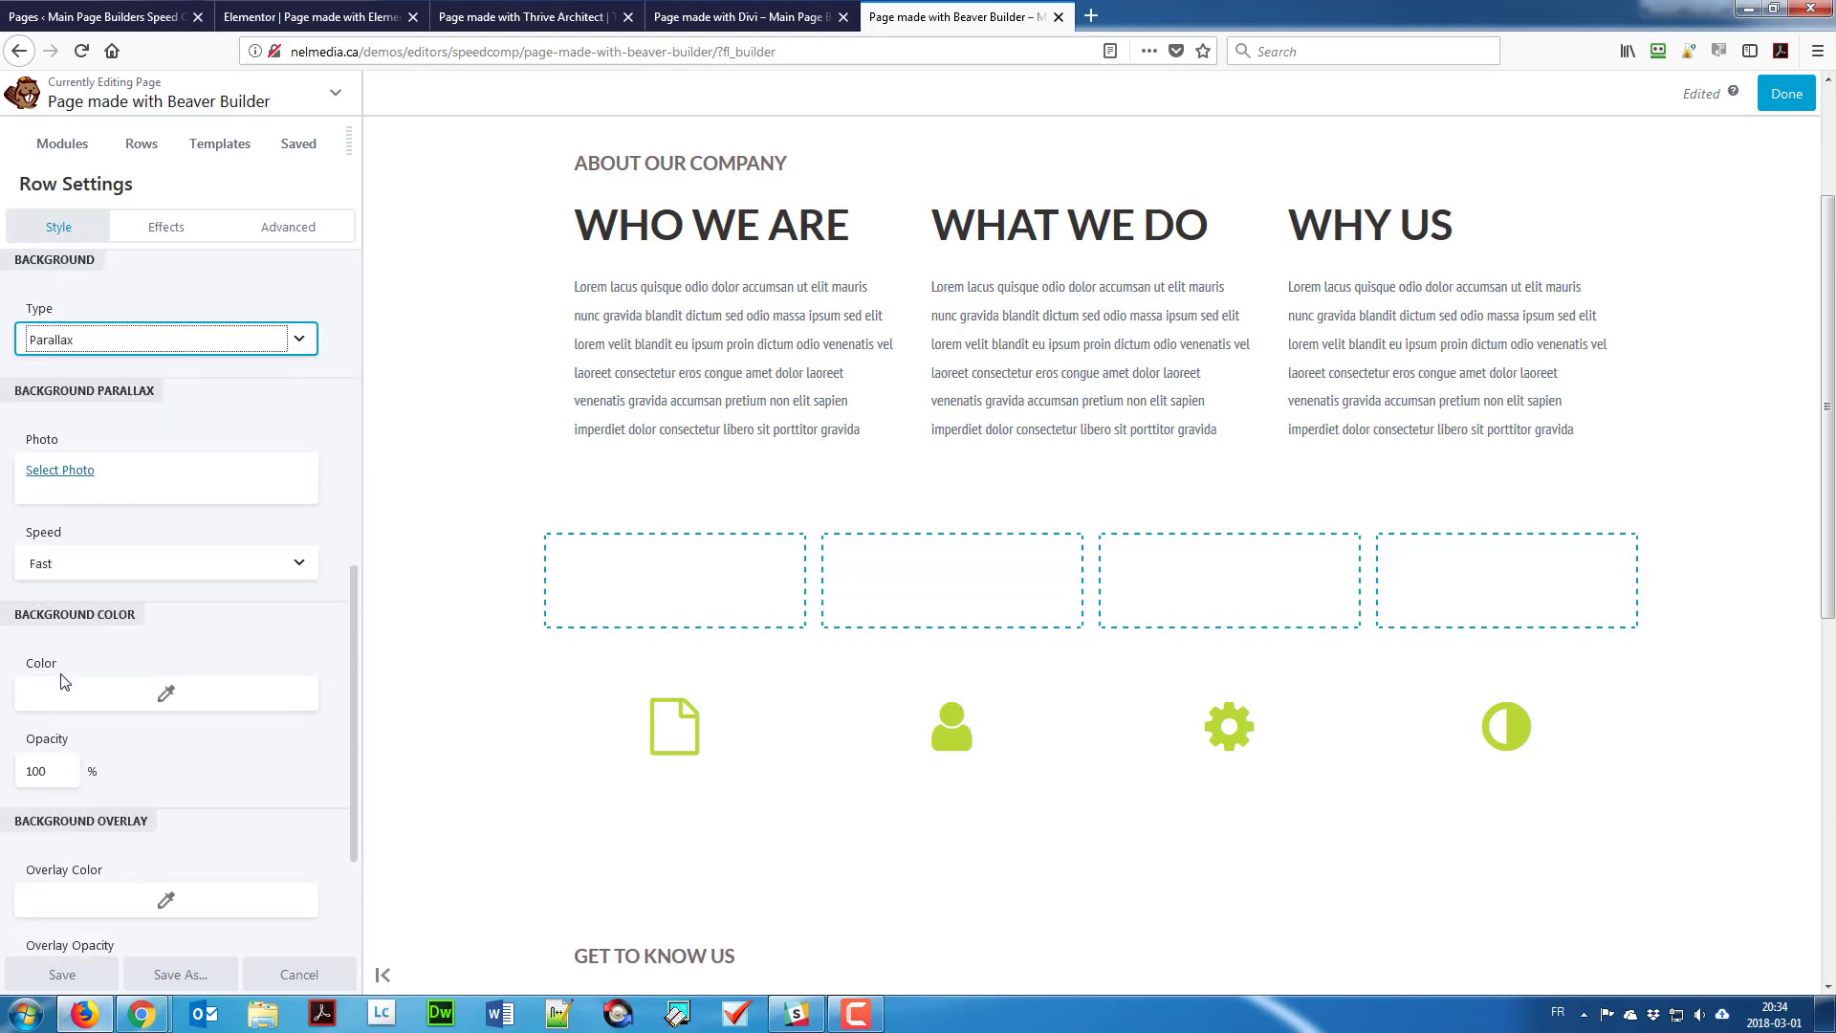
{"action": "left_click", "coordinate": [59, 471]}
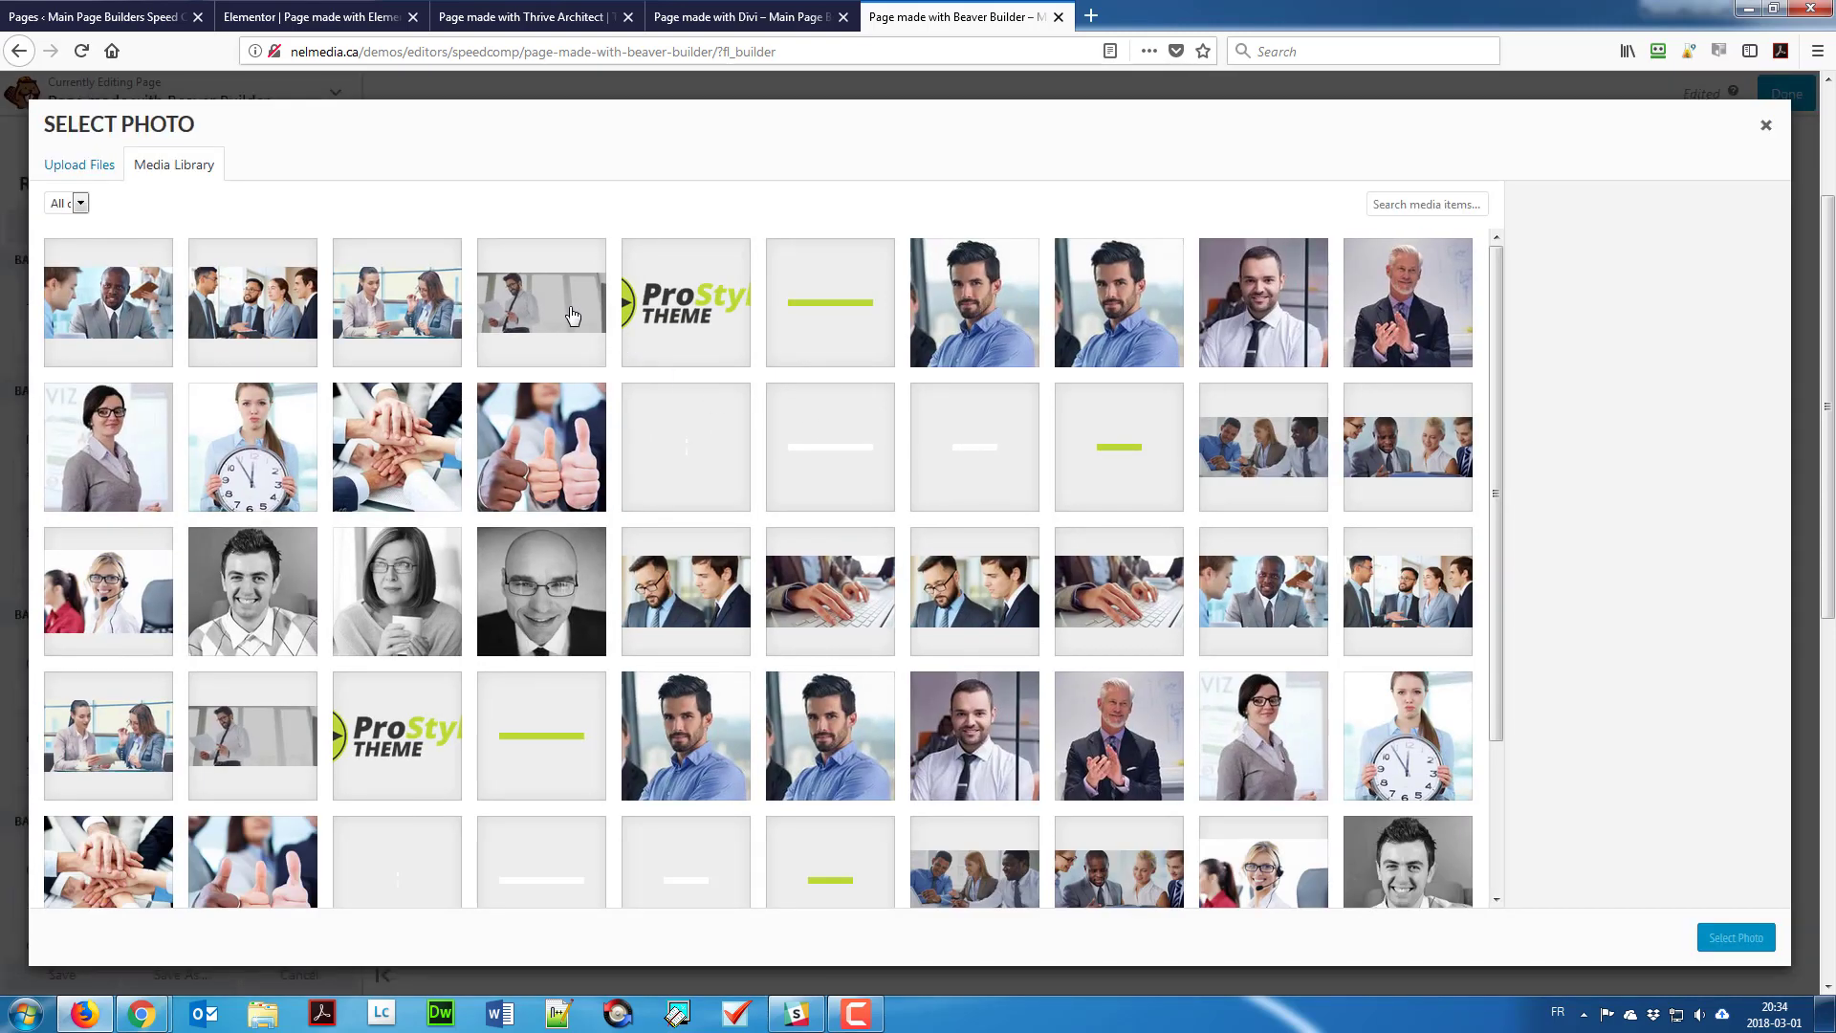
{"action": "left_click", "coordinate": [572, 316]}
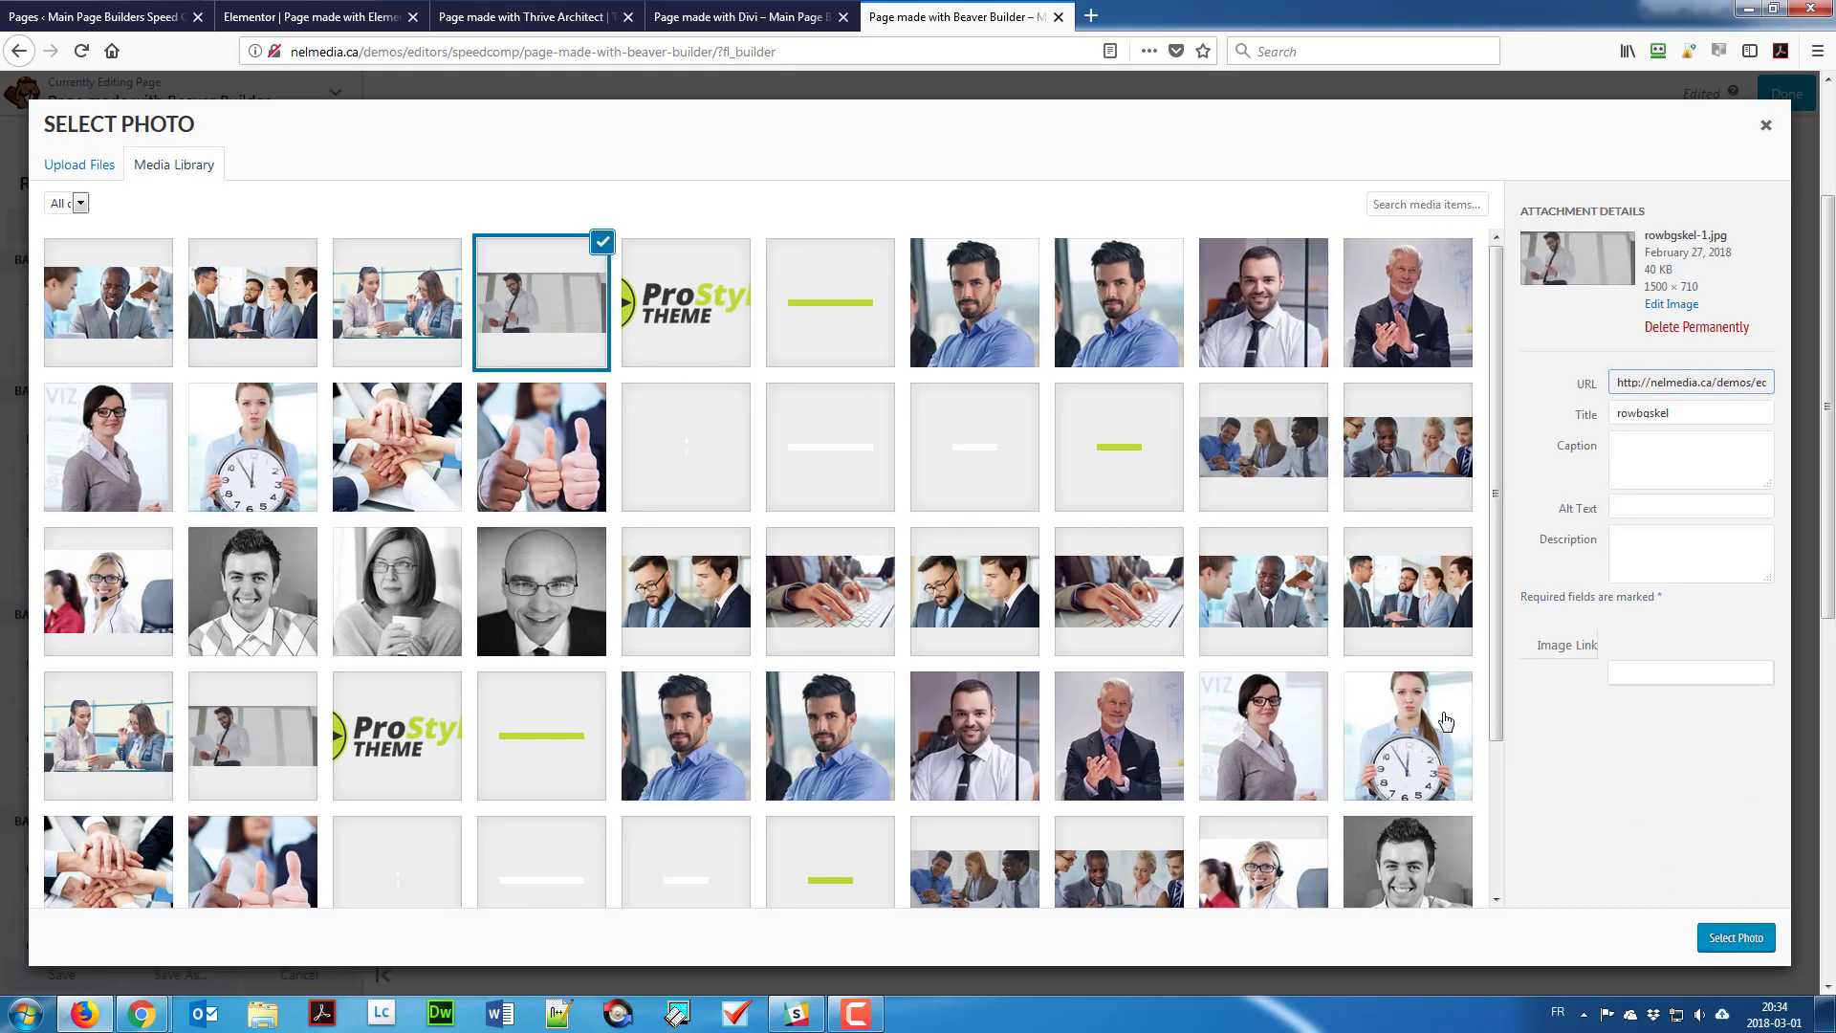
{"action": "key", "text": "Return"}
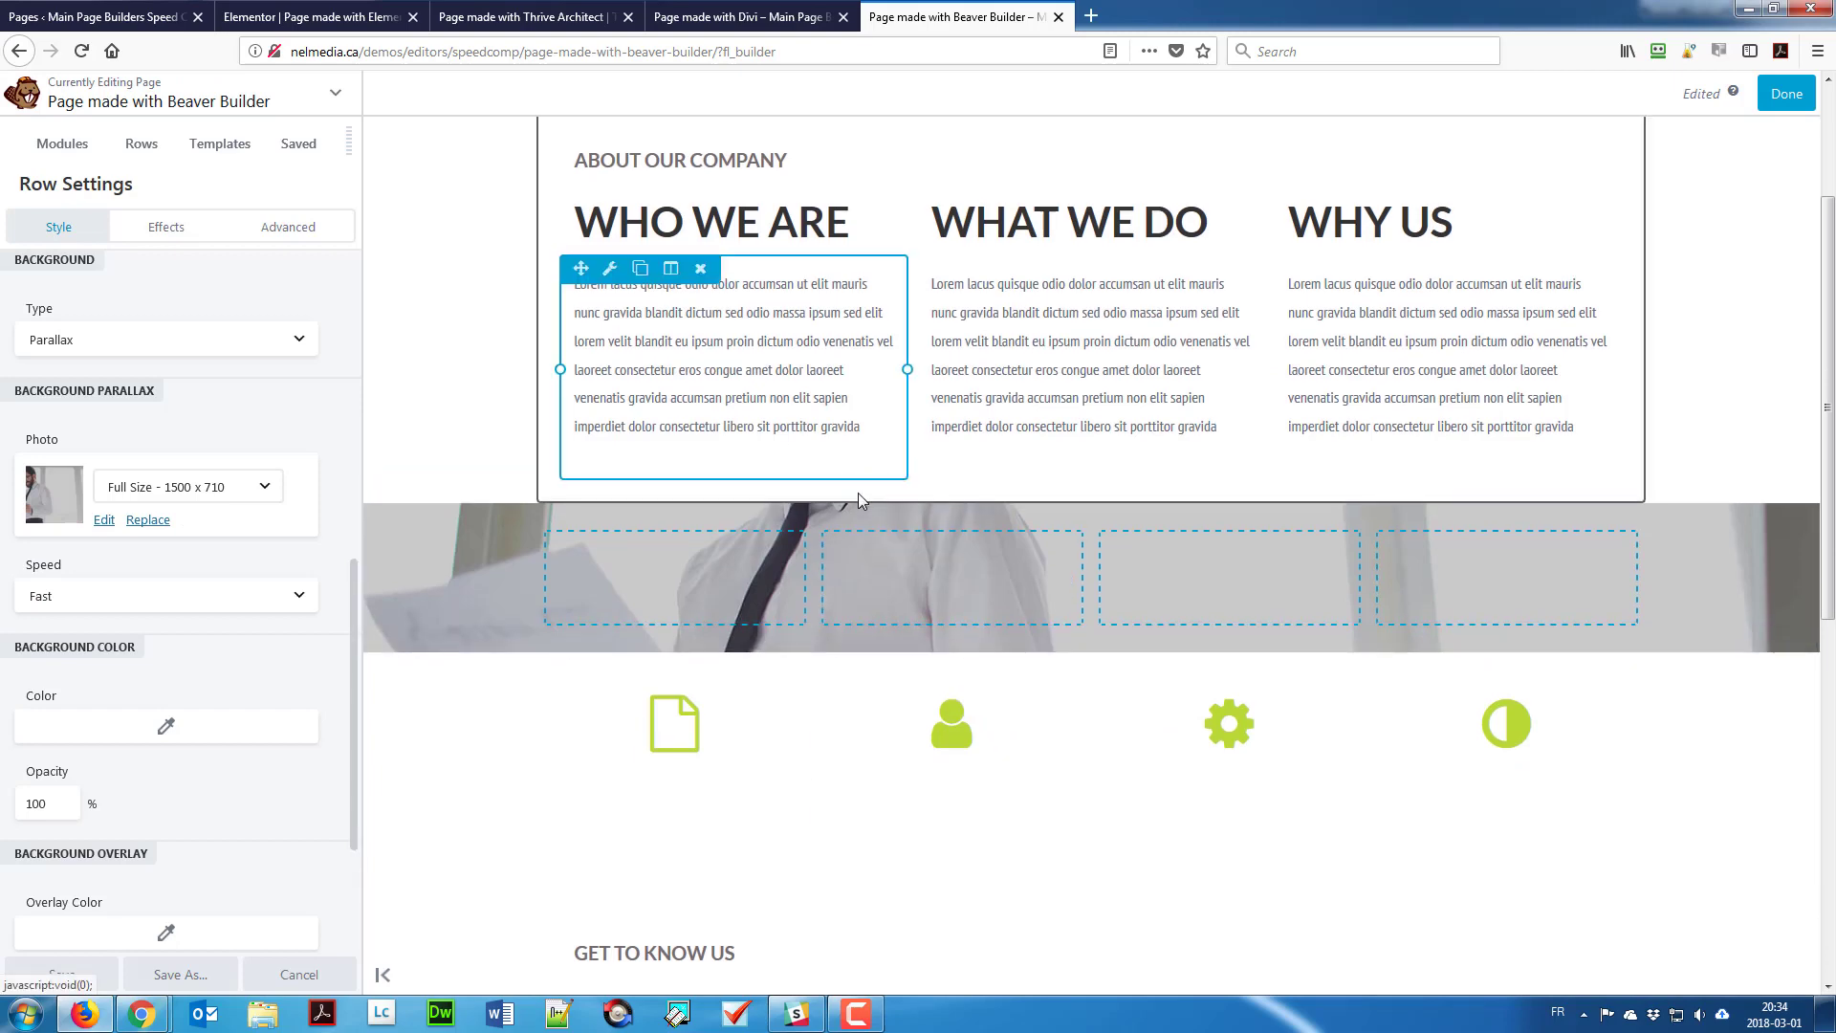
Step: Examine how the new row's parallax photo moves compared with the existing statistics row further down the page
{"action": "scroll", "coordinate": [858, 491], "scroll_direction": "down", "scroll_amount": 3}
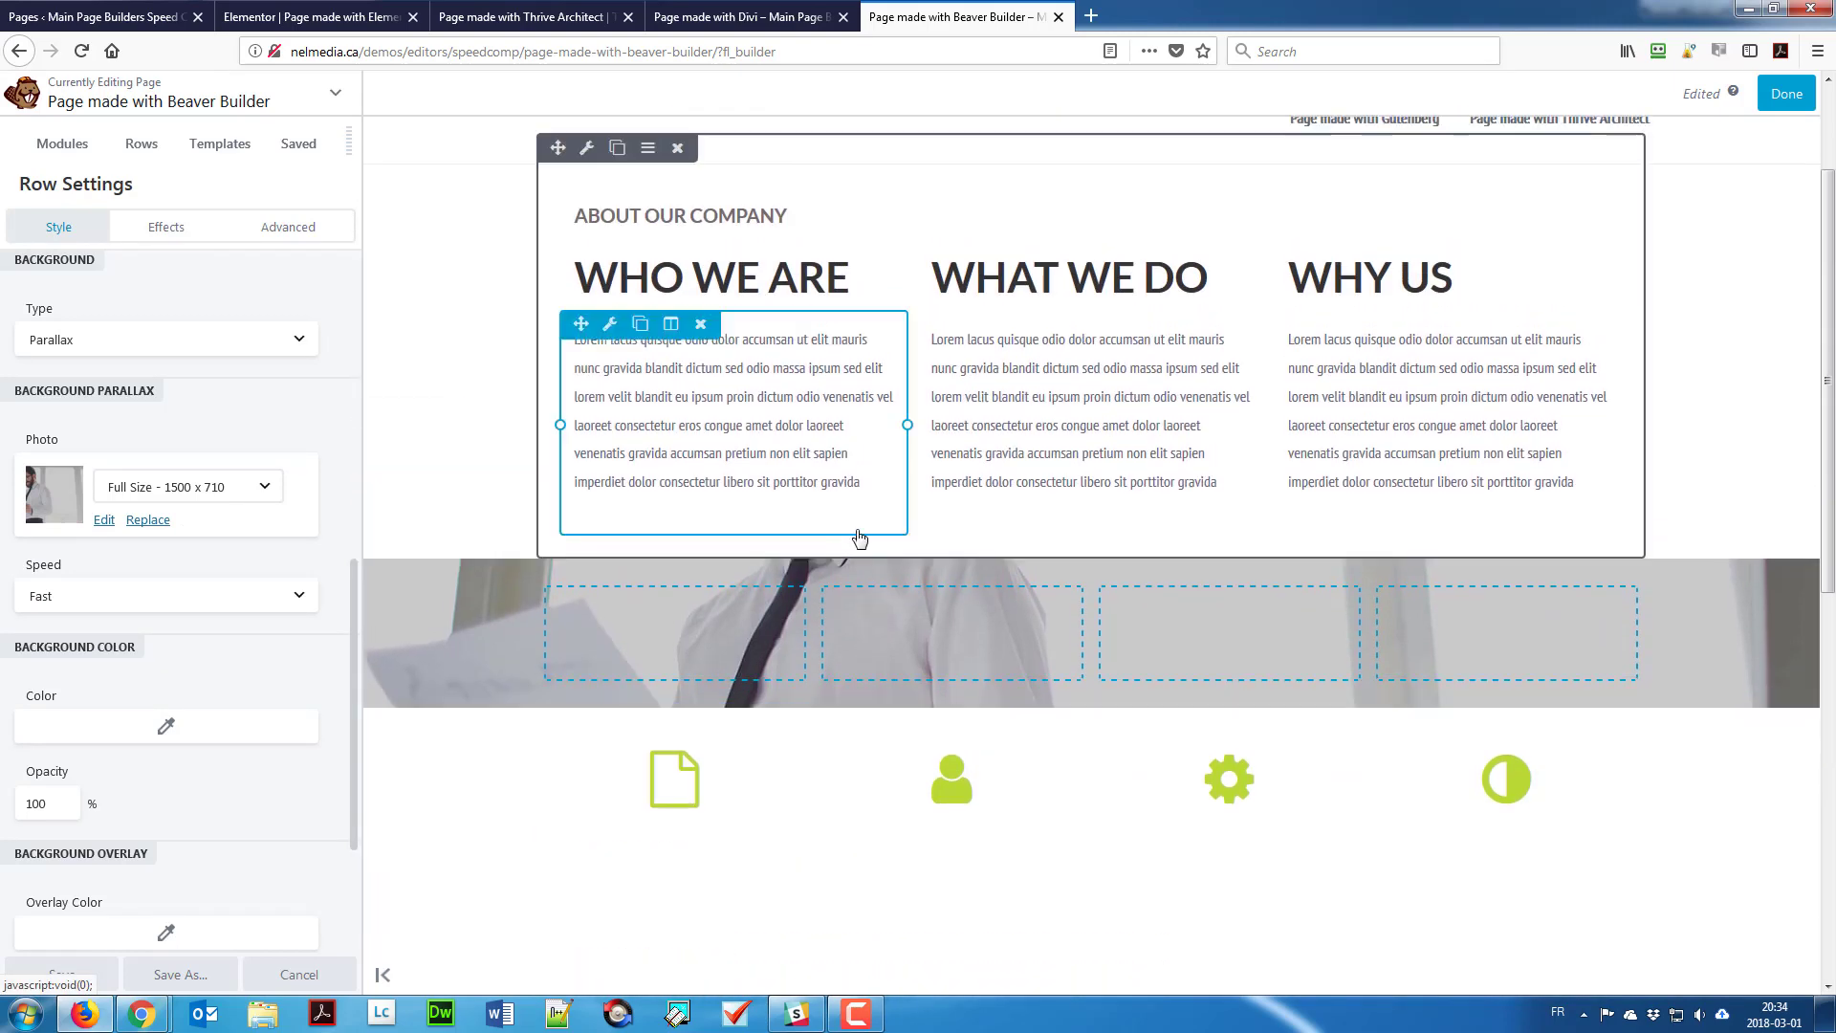
{"action": "scroll", "coordinate": [764, 797], "scroll_direction": "down", "scroll_amount": 5}
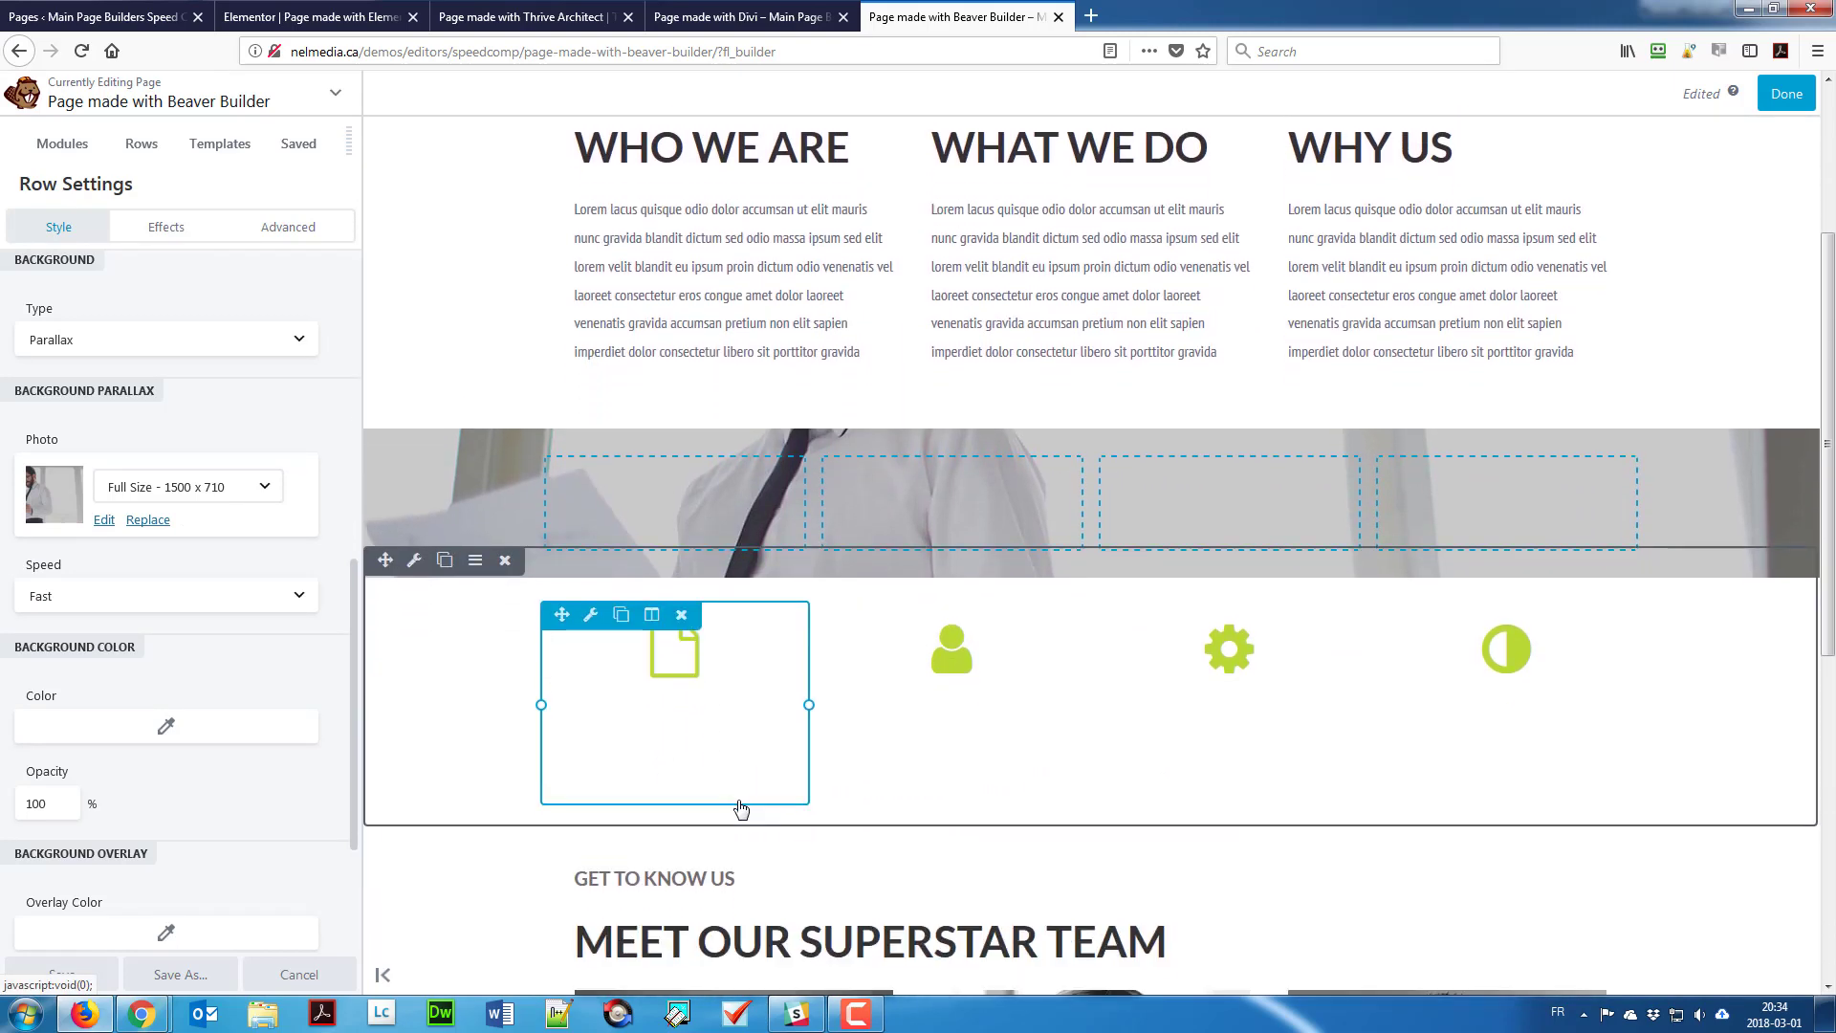
{"action": "scroll", "coordinate": [536, 534], "scroll_direction": "up", "scroll_amount": 1}
{"action": "scroll", "coordinate": [536, 534], "scroll_direction": "down", "scroll_amount": 4}
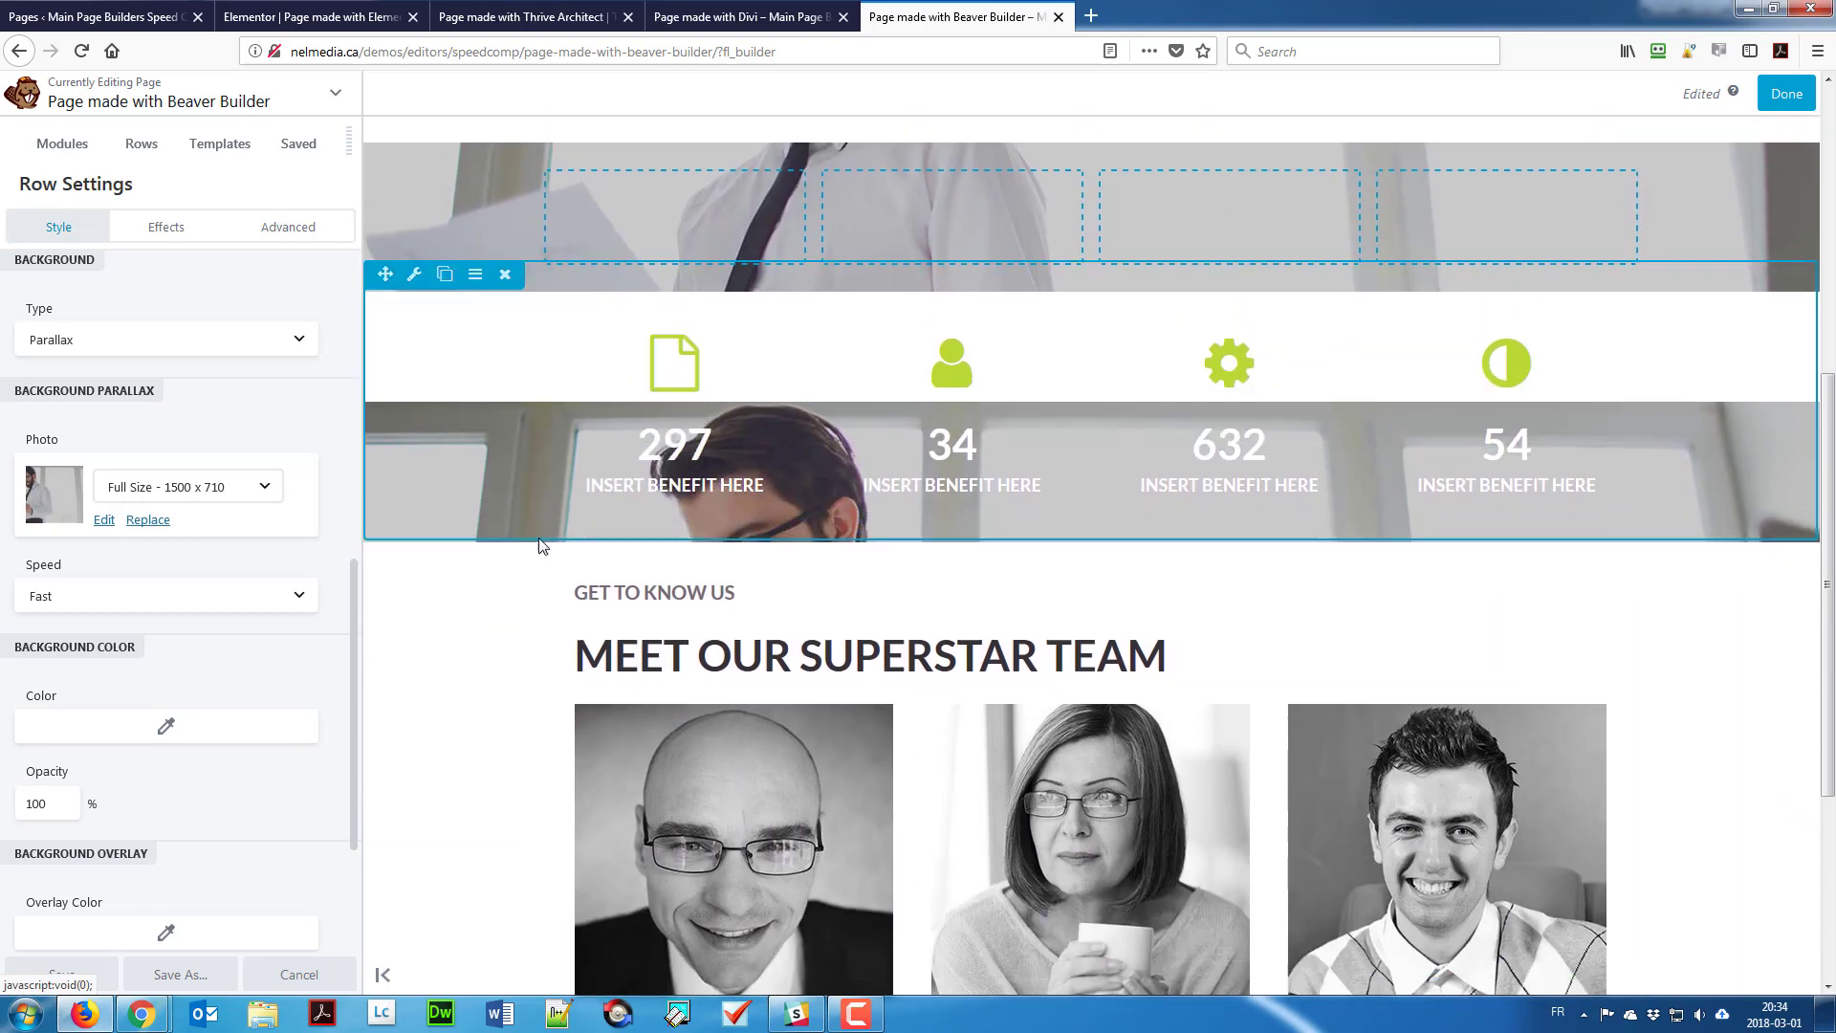
{"action": "scroll", "coordinate": [541, 562], "scroll_direction": "up", "scroll_amount": 8}
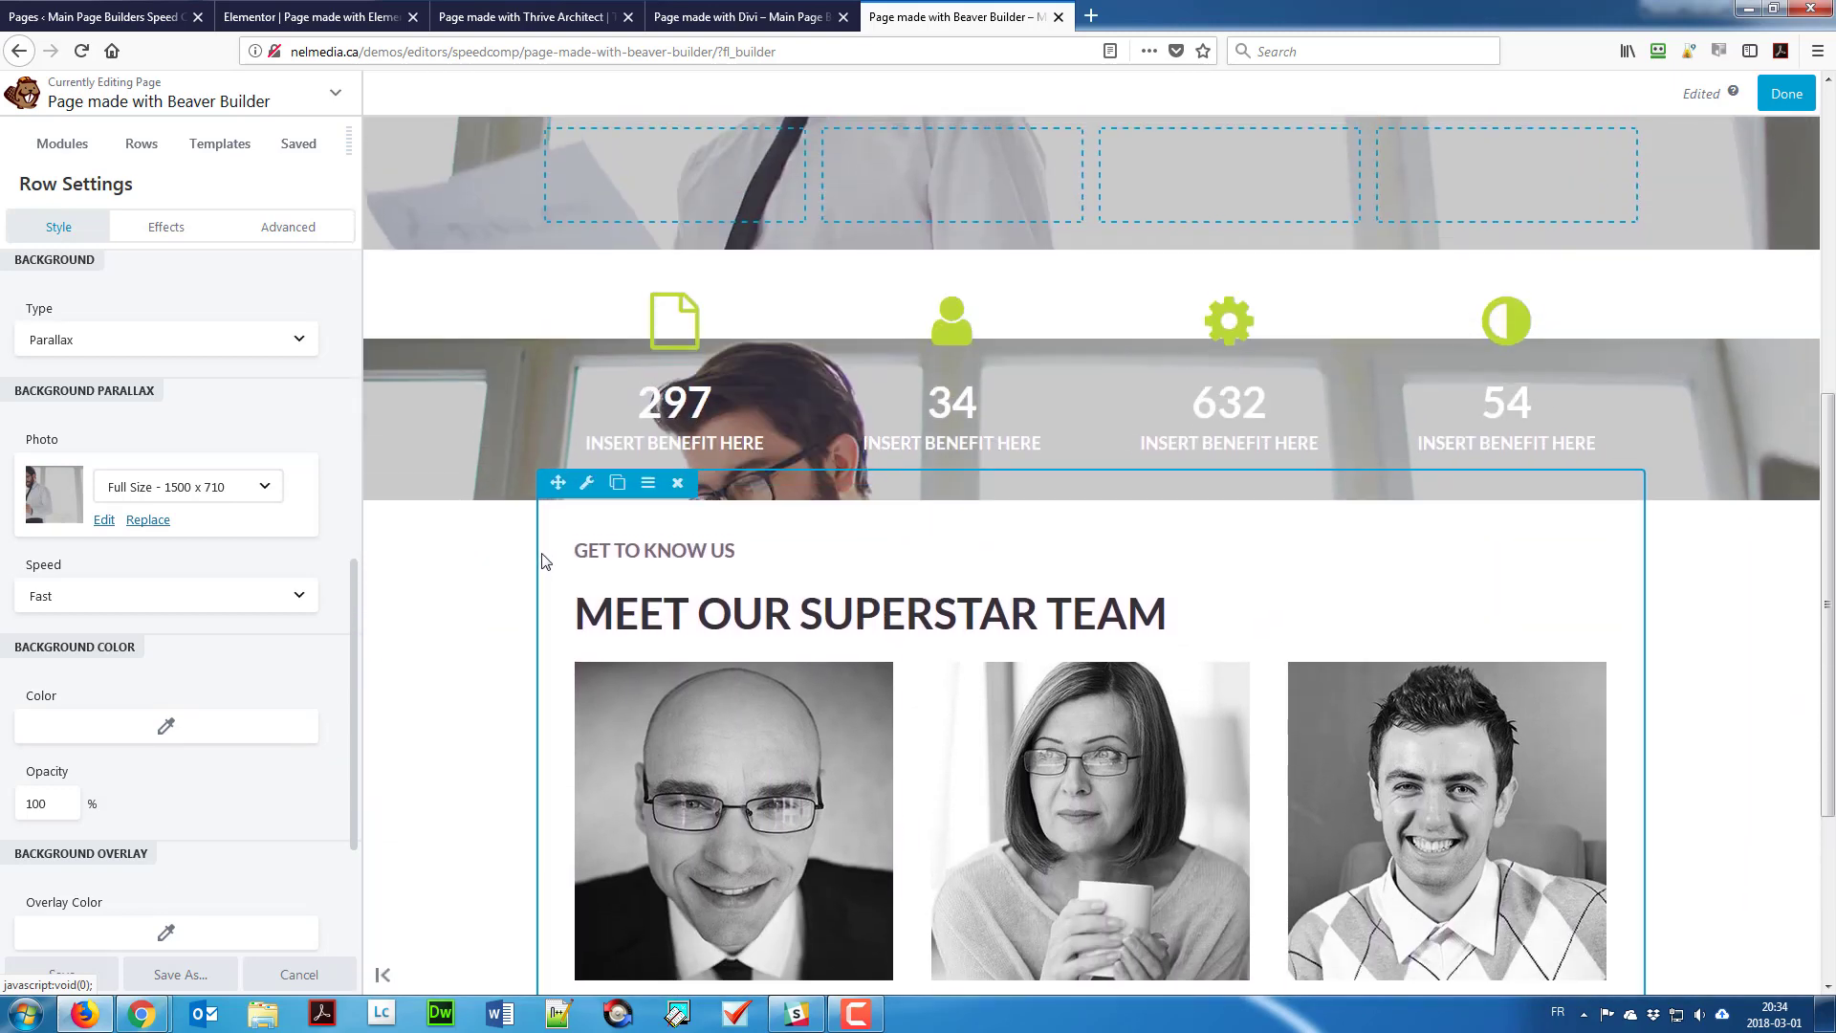
{"action": "scroll", "coordinate": [537, 600], "scroll_direction": "down", "scroll_amount": 8}
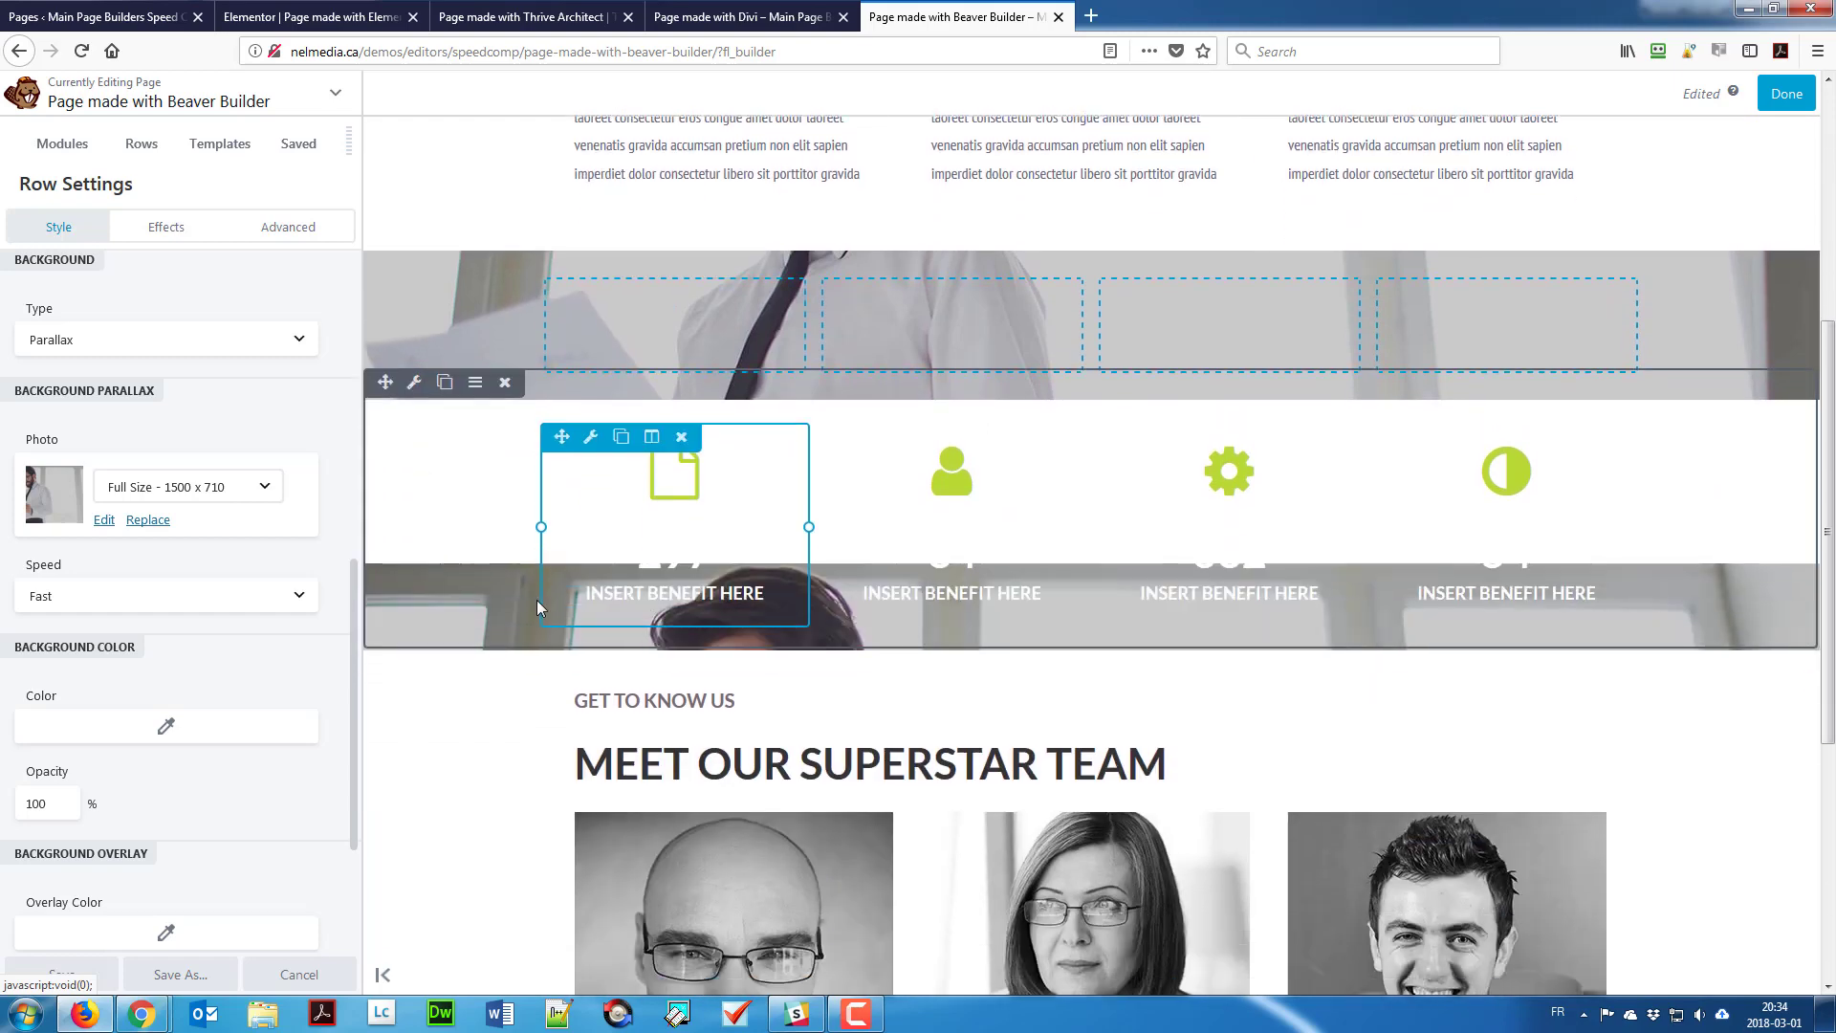
{"action": "scroll", "coordinate": [539, 601], "scroll_direction": "up", "scroll_amount": 10}
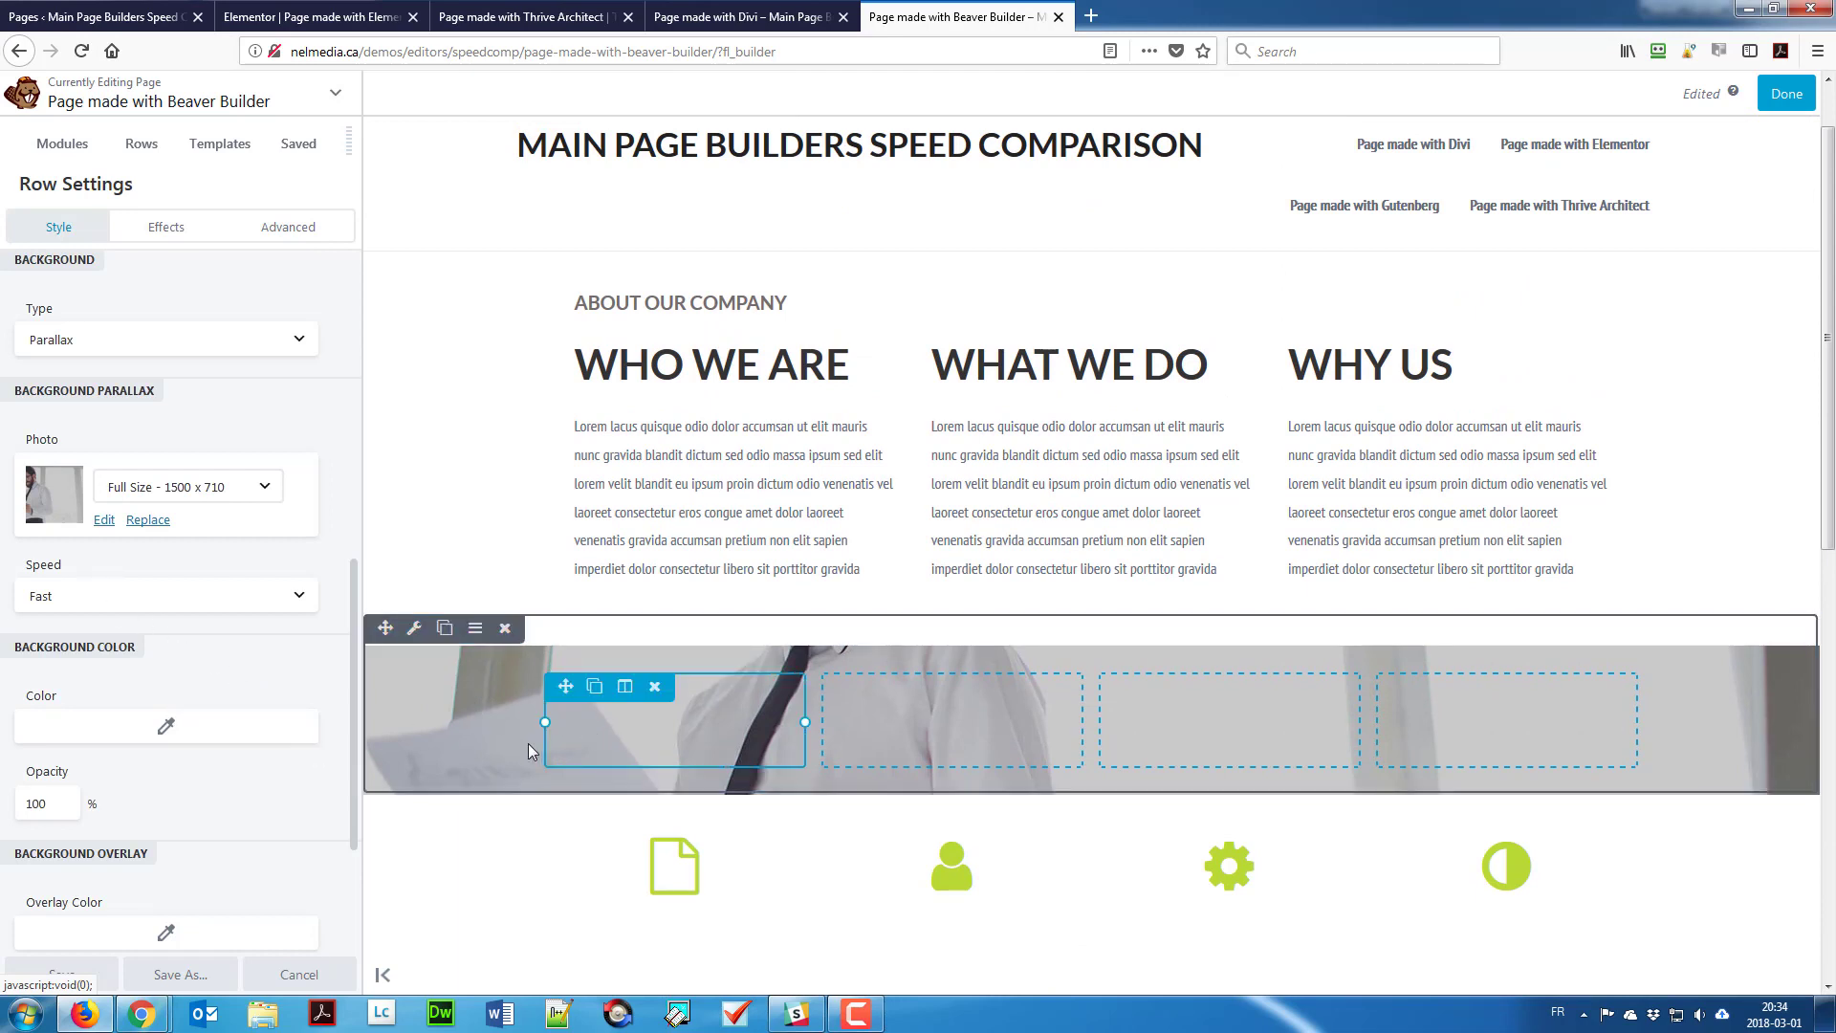
{"action": "scroll", "coordinate": [528, 743], "scroll_direction": "down", "scroll_amount": 2}
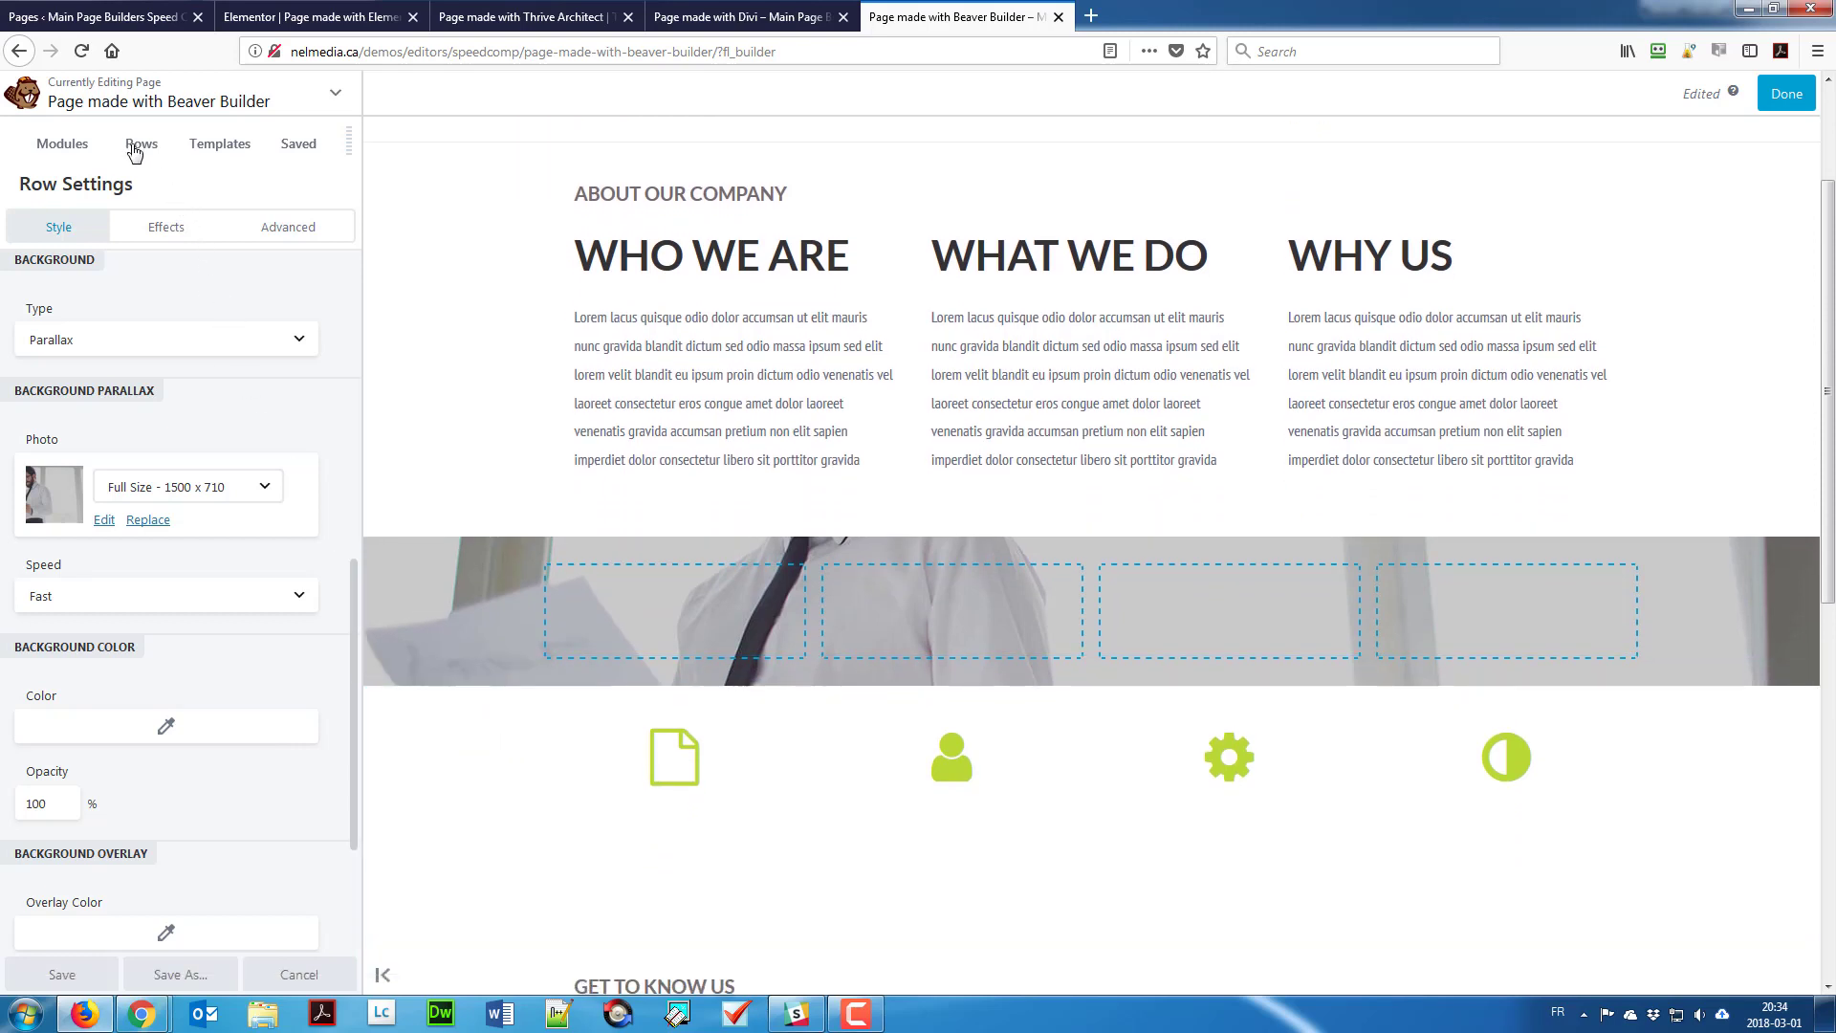
Step: Look through the Standard Modules for a suitable icon module and switch the module list to the UABB Modules group
{"action": "left_click", "coordinate": [63, 146]}
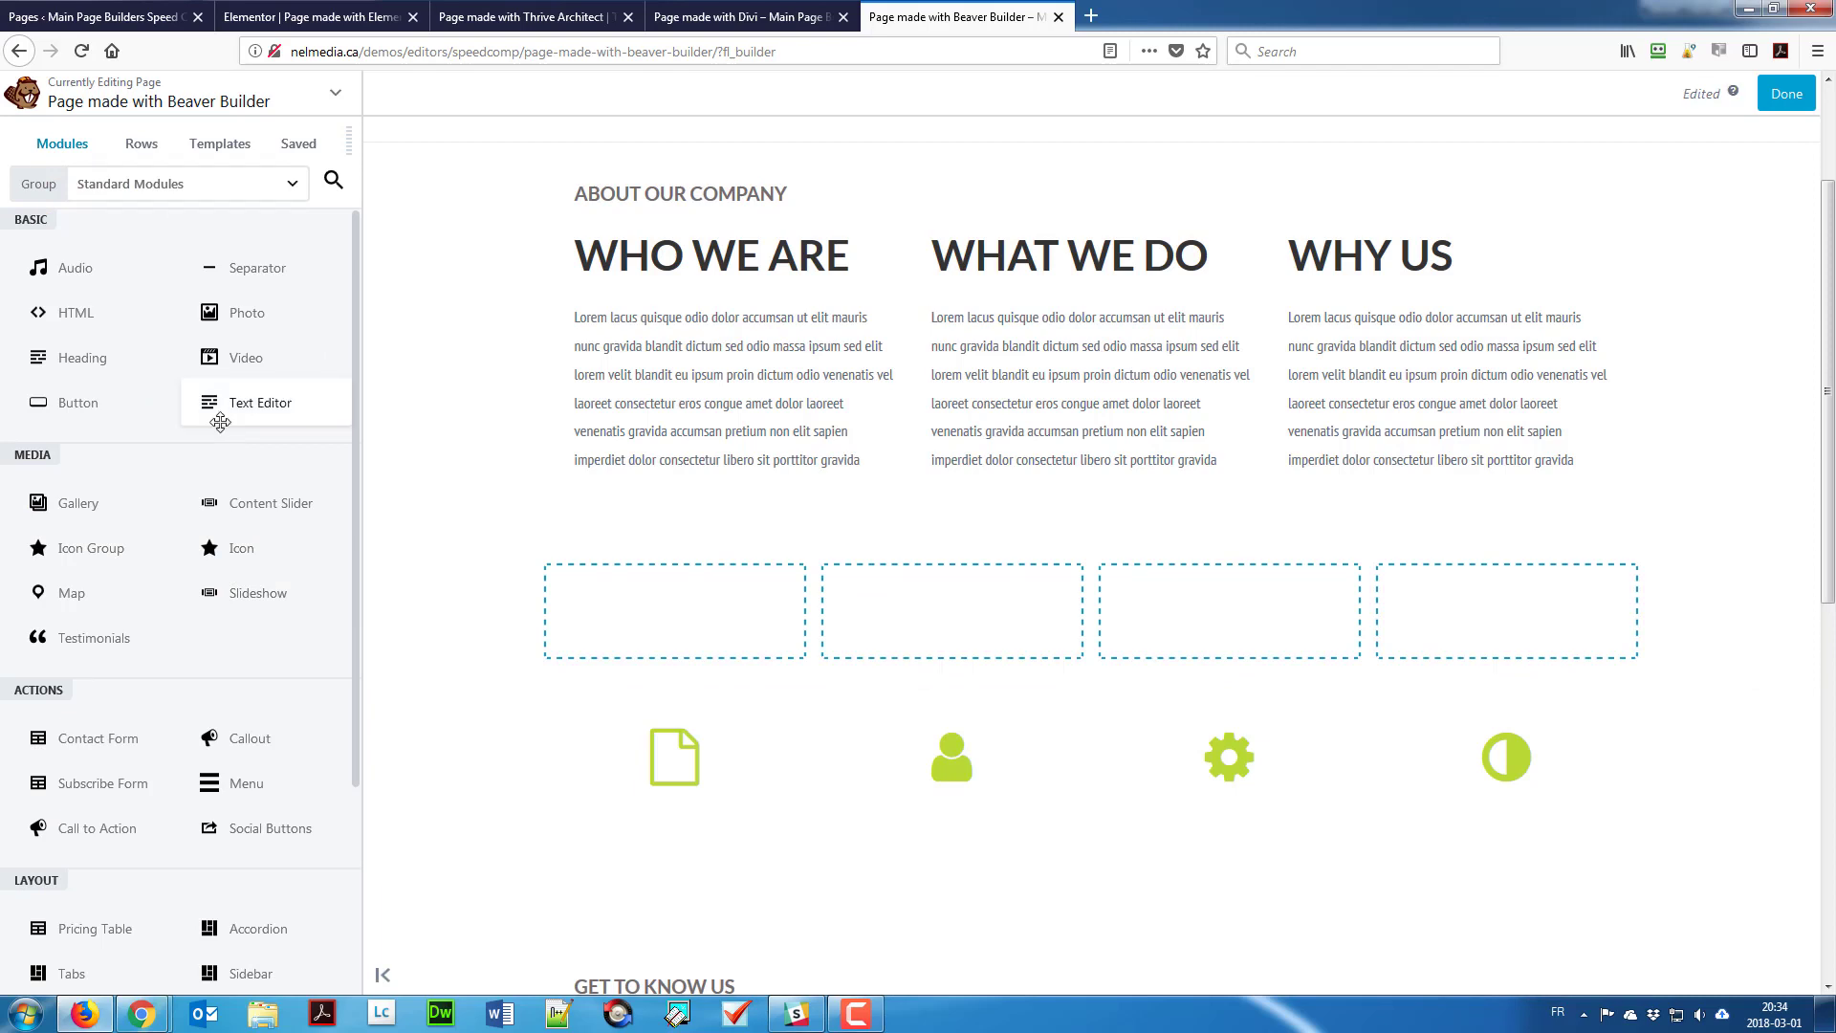
{"action": "scroll", "coordinate": [206, 420], "scroll_direction": "down", "scroll_amount": 2}
{"action": "scroll", "coordinate": [207, 466], "scroll_direction": "down", "scroll_amount": 2}
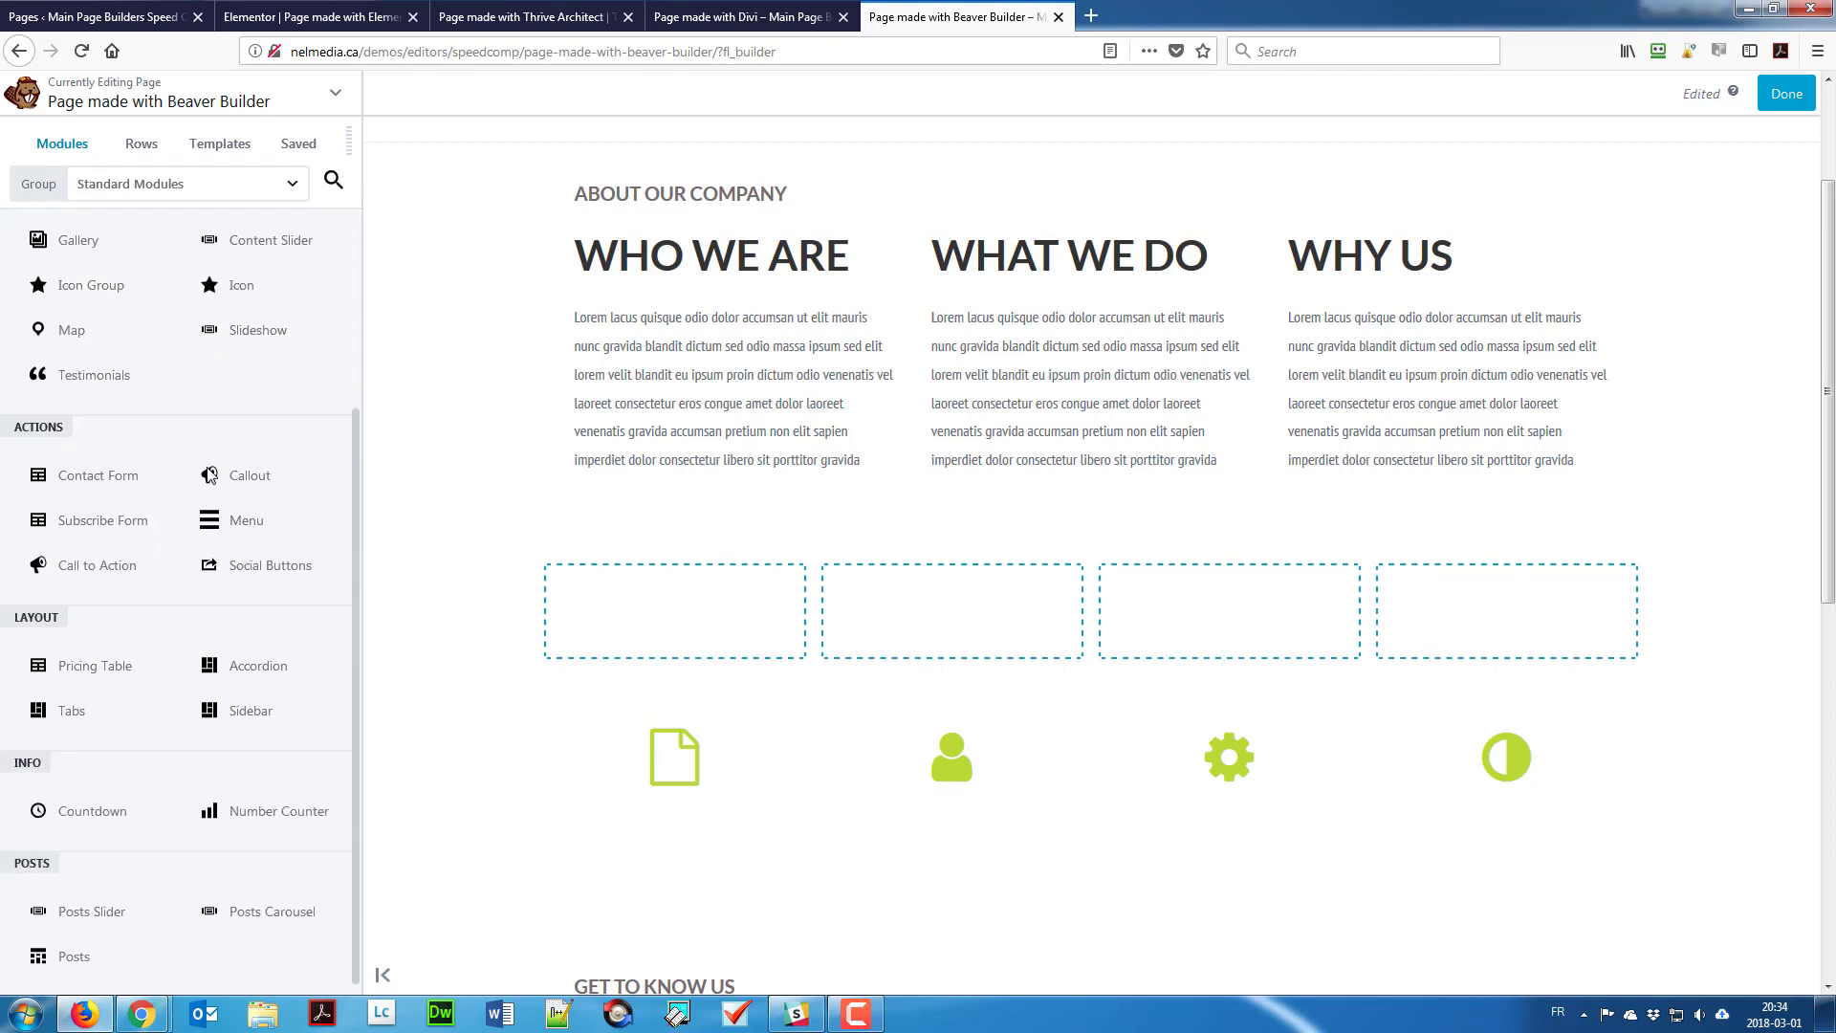
{"action": "scroll", "coordinate": [207, 473], "scroll_direction": "up", "scroll_amount": 3}
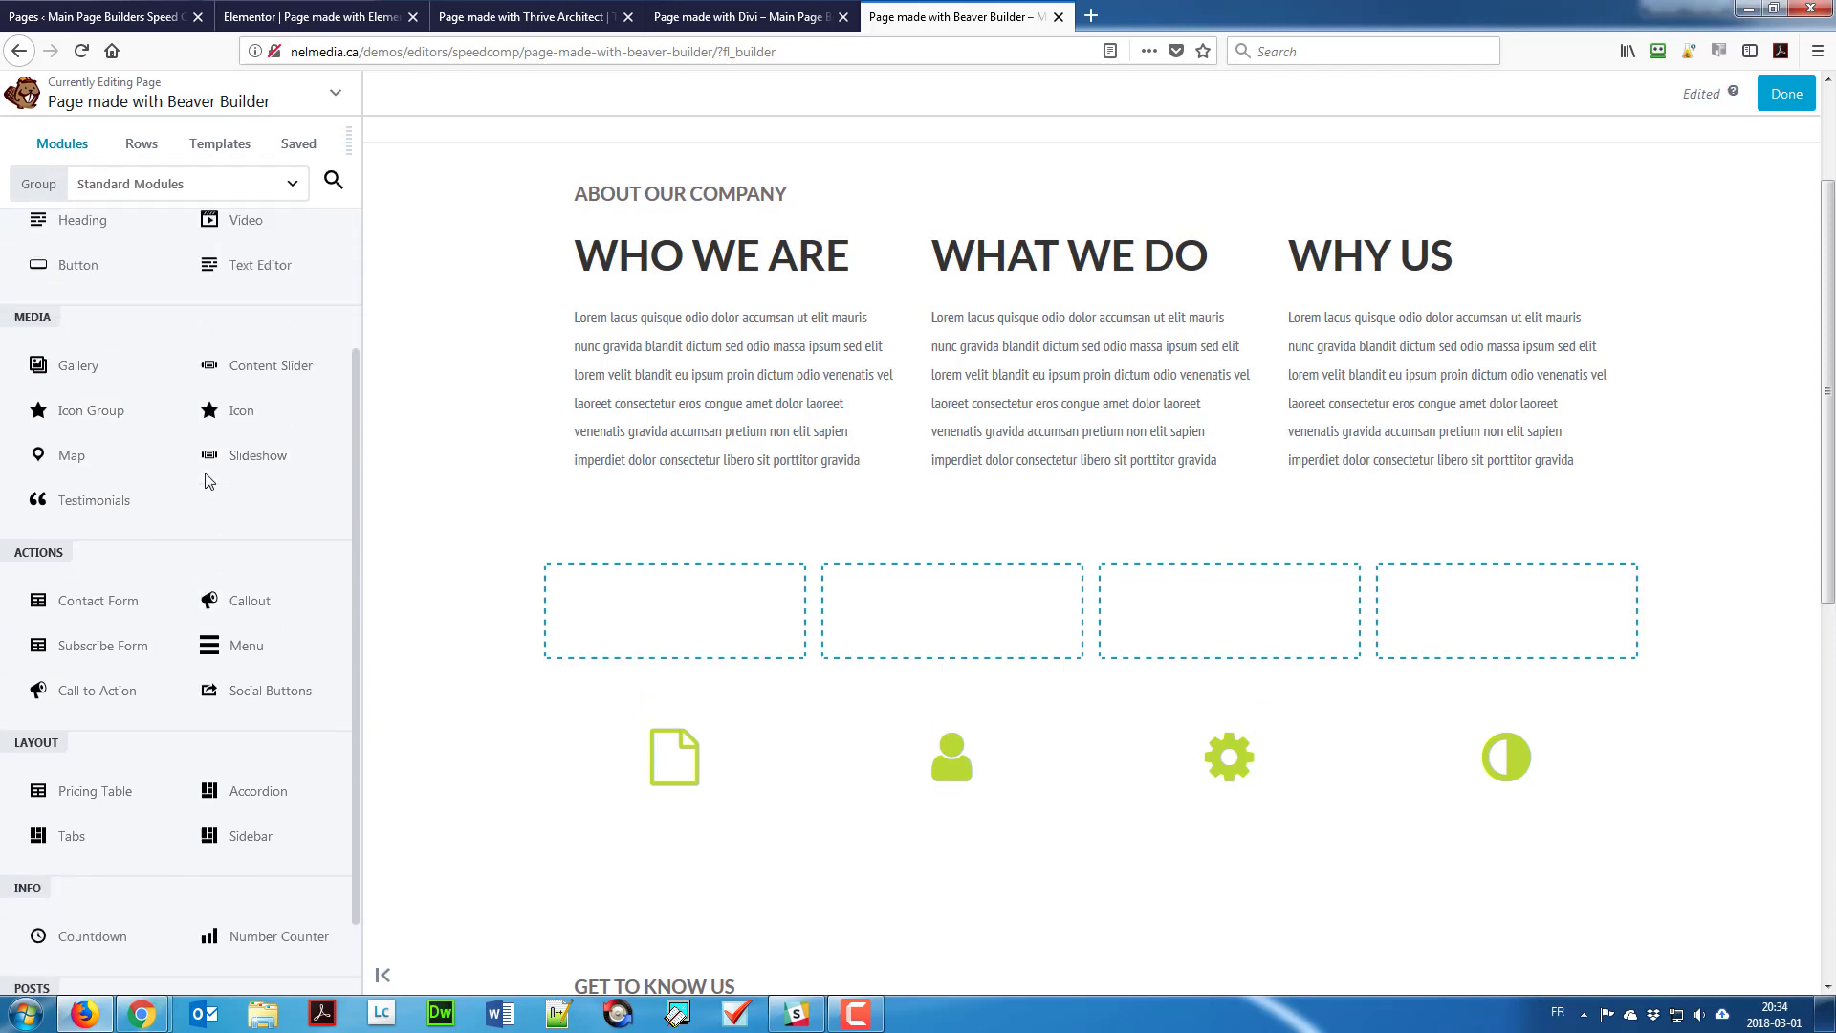
{"action": "scroll", "coordinate": [202, 472], "scroll_direction": "up", "scroll_amount": 1}
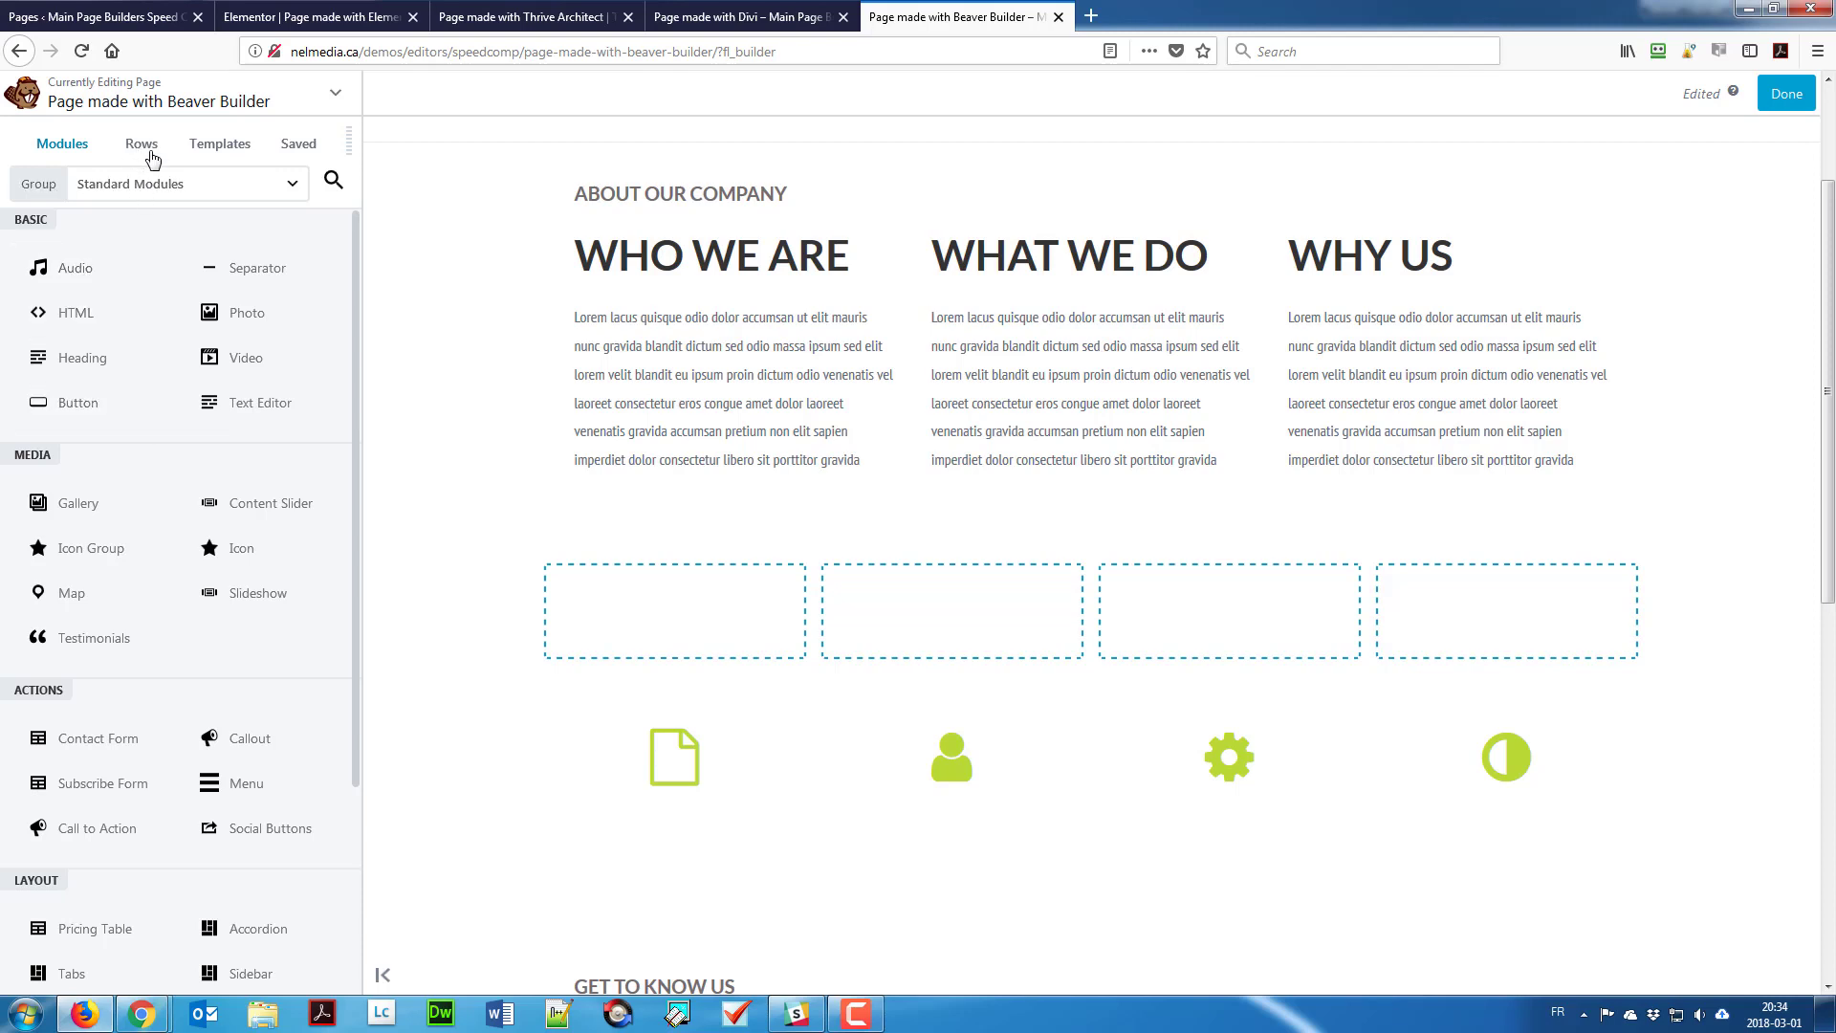
{"action": "left_click", "coordinate": [197, 184]}
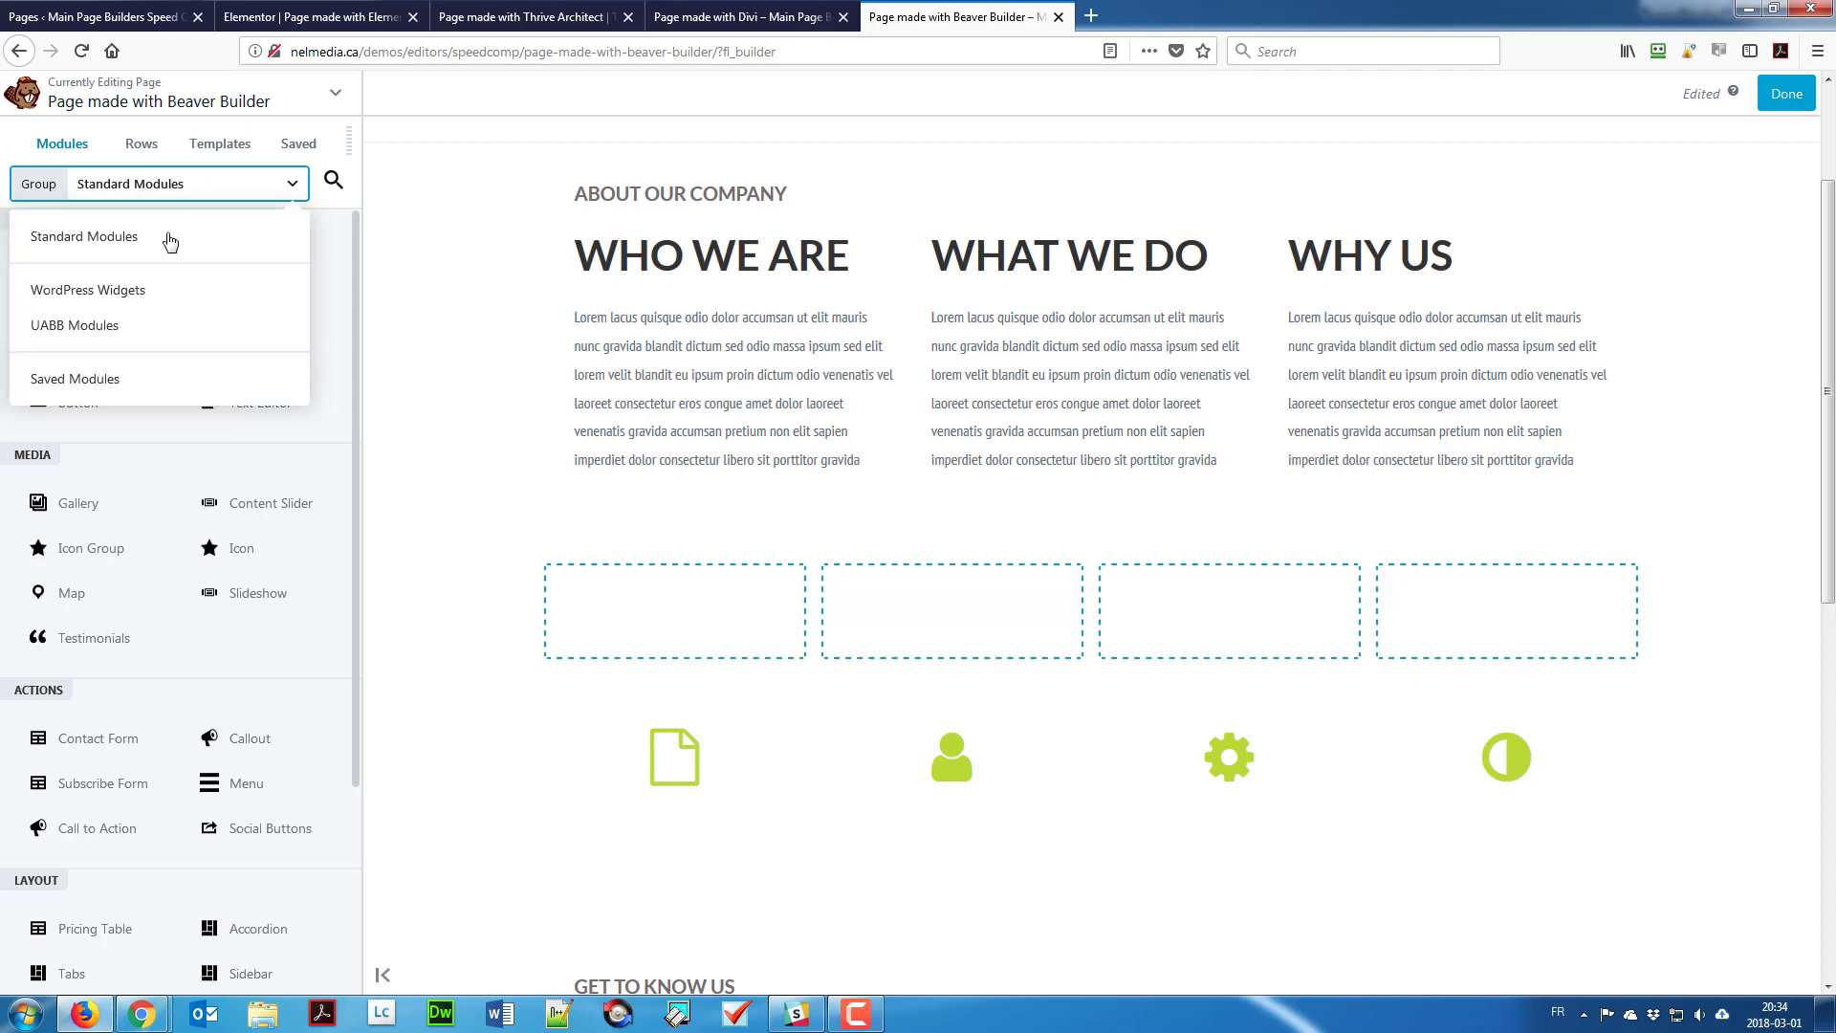
{"action": "left_click", "coordinate": [144, 322]}
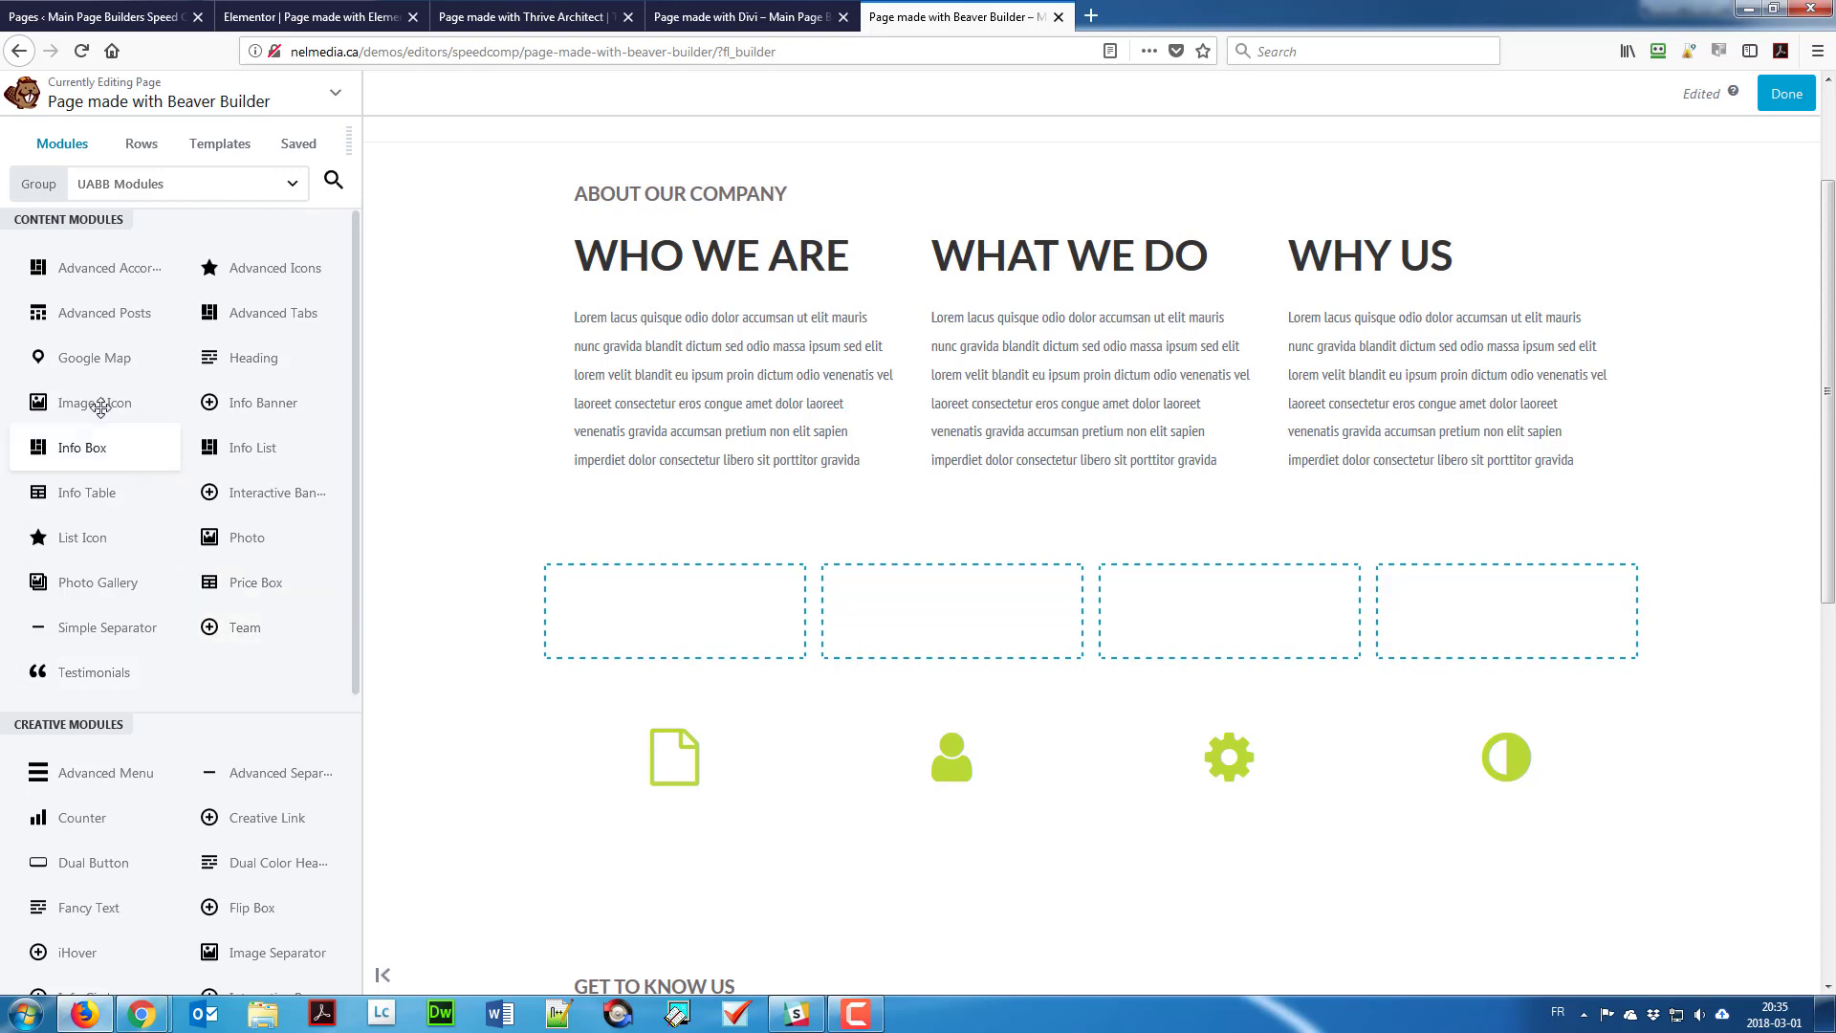
{"action": "left_click_drag", "start_coordinate": [102, 402], "coordinate": [673, 837]}
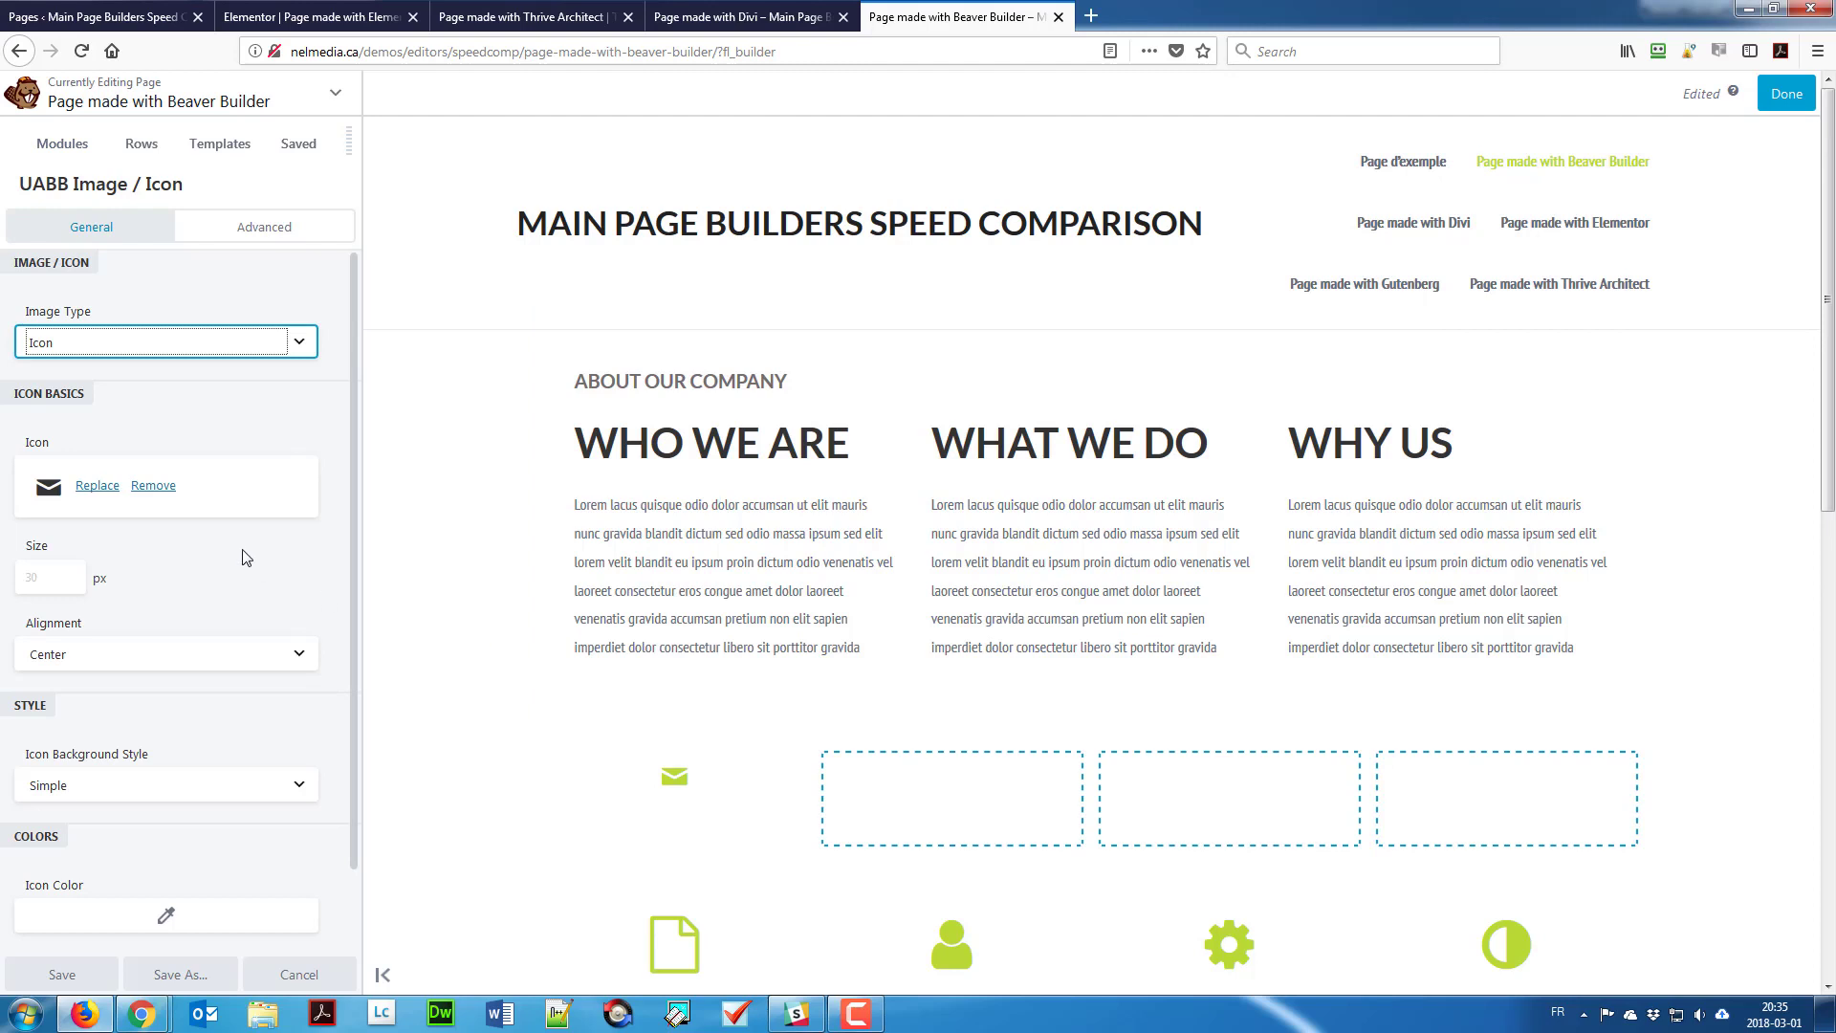
{"action": "scroll", "coordinate": [239, 708], "scroll_direction": "down", "scroll_amount": 2}
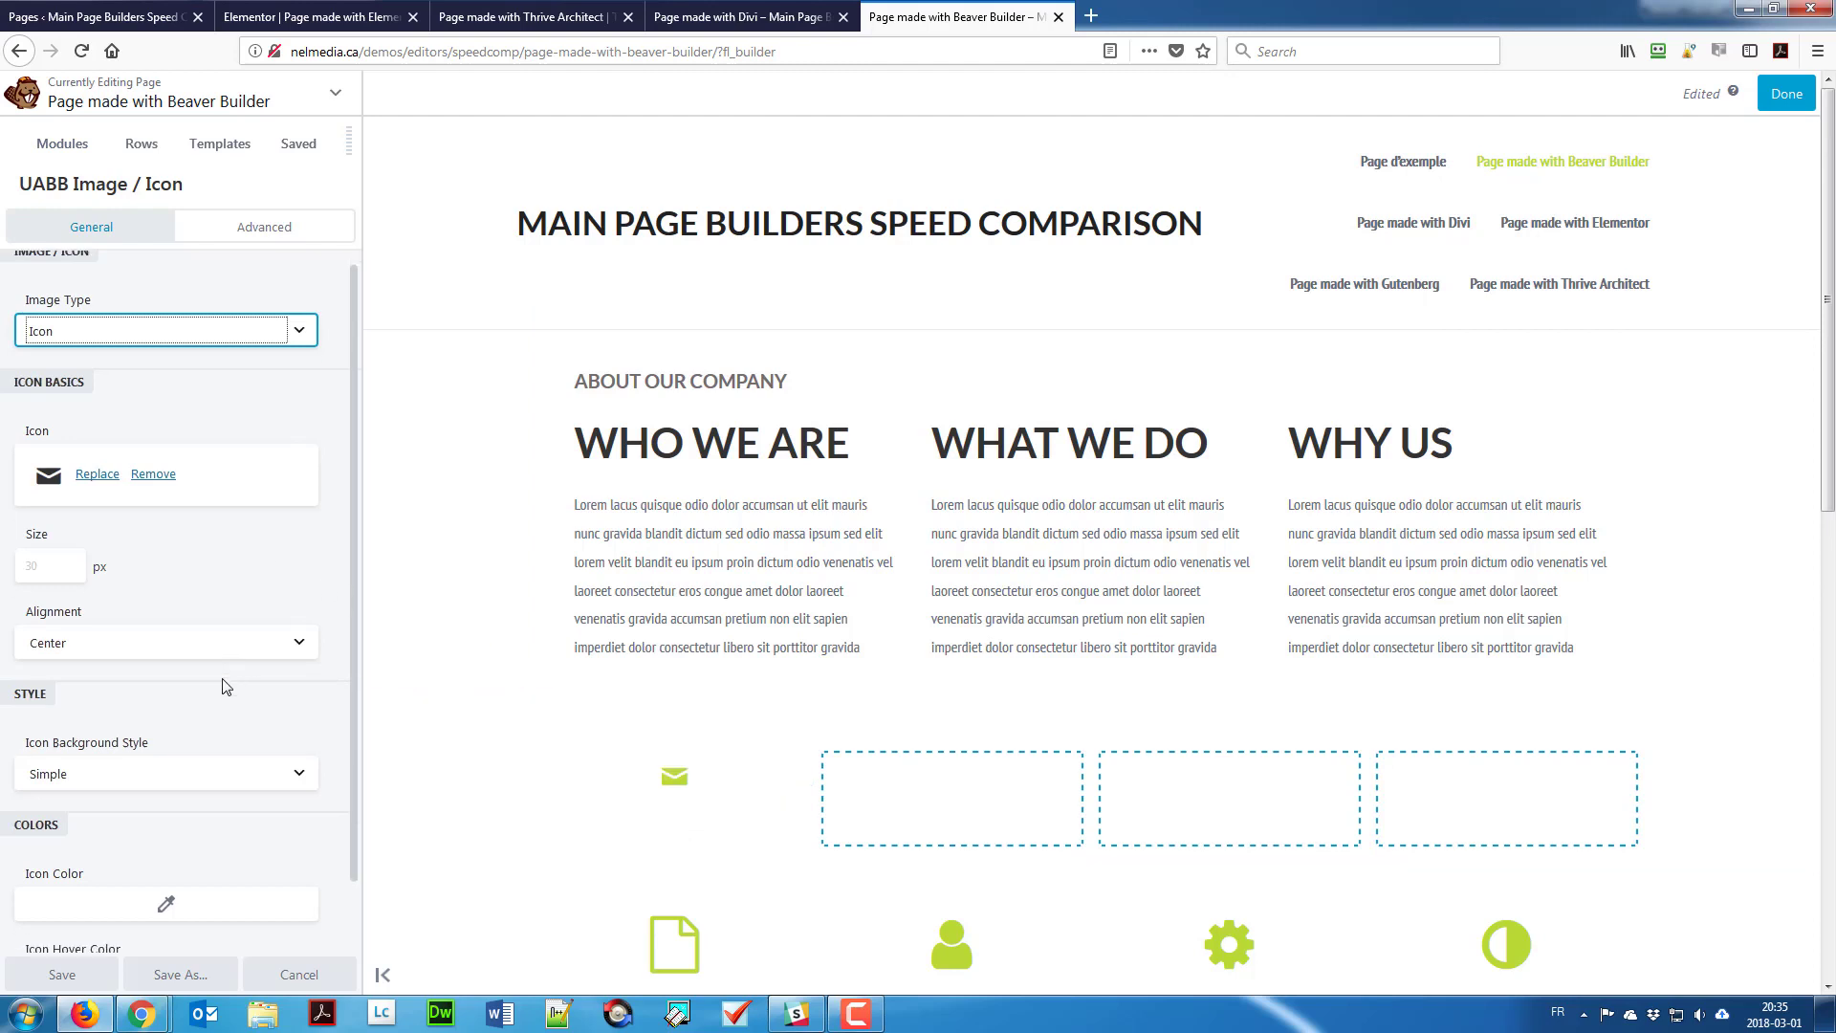
{"action": "scroll", "coordinate": [225, 689], "scroll_direction": "up", "scroll_amount": 2}
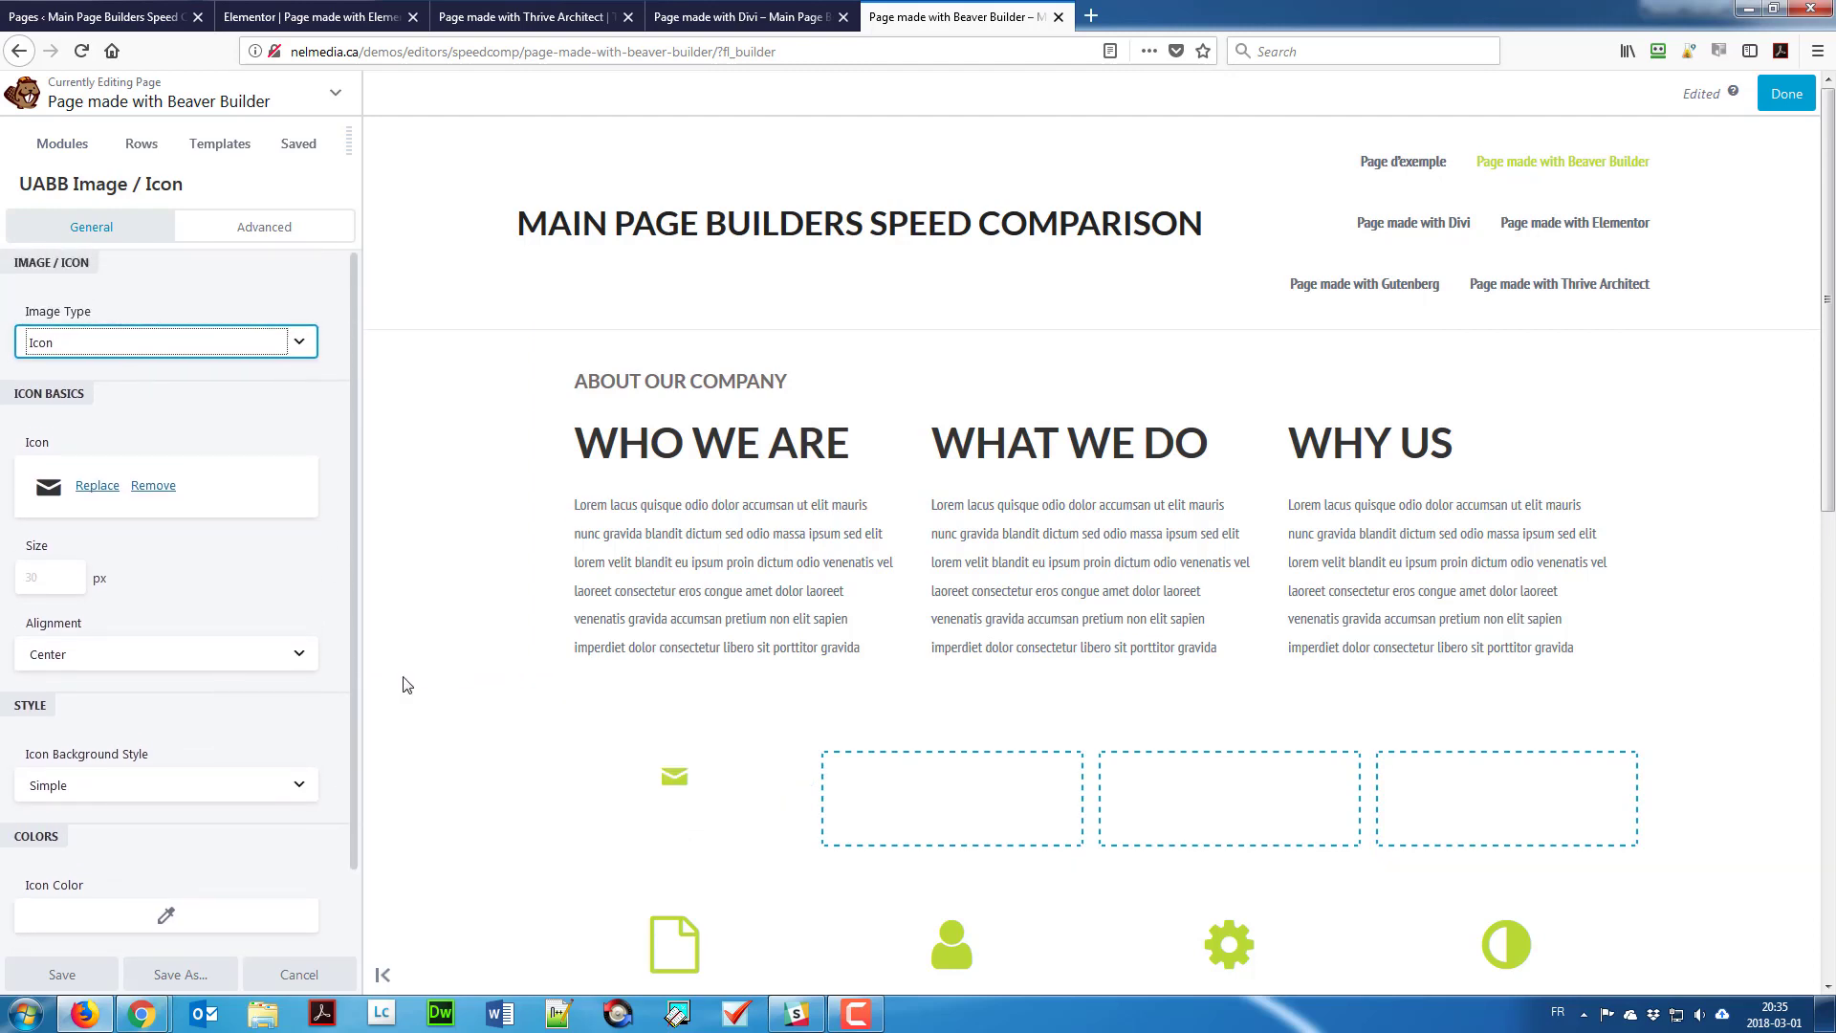
{"action": "mouse_move", "coordinate": [730, 812]}
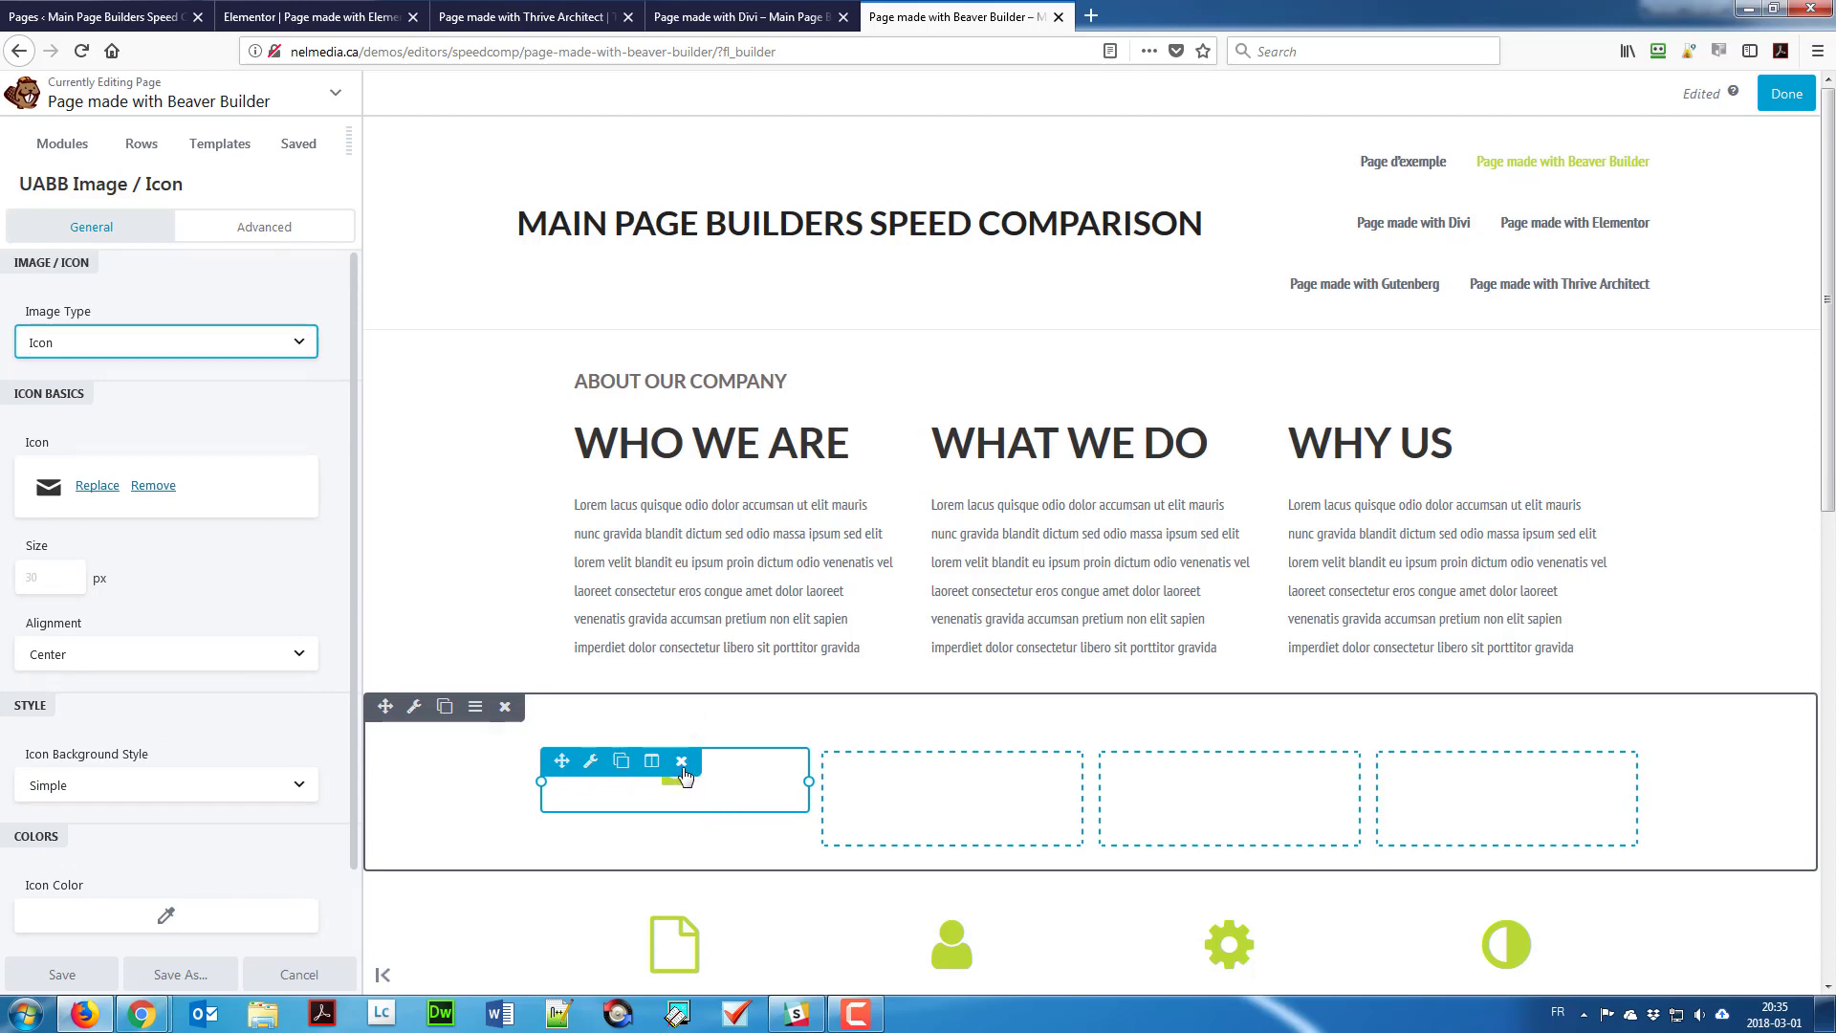
{"action": "left_click", "coordinate": [682, 762]}
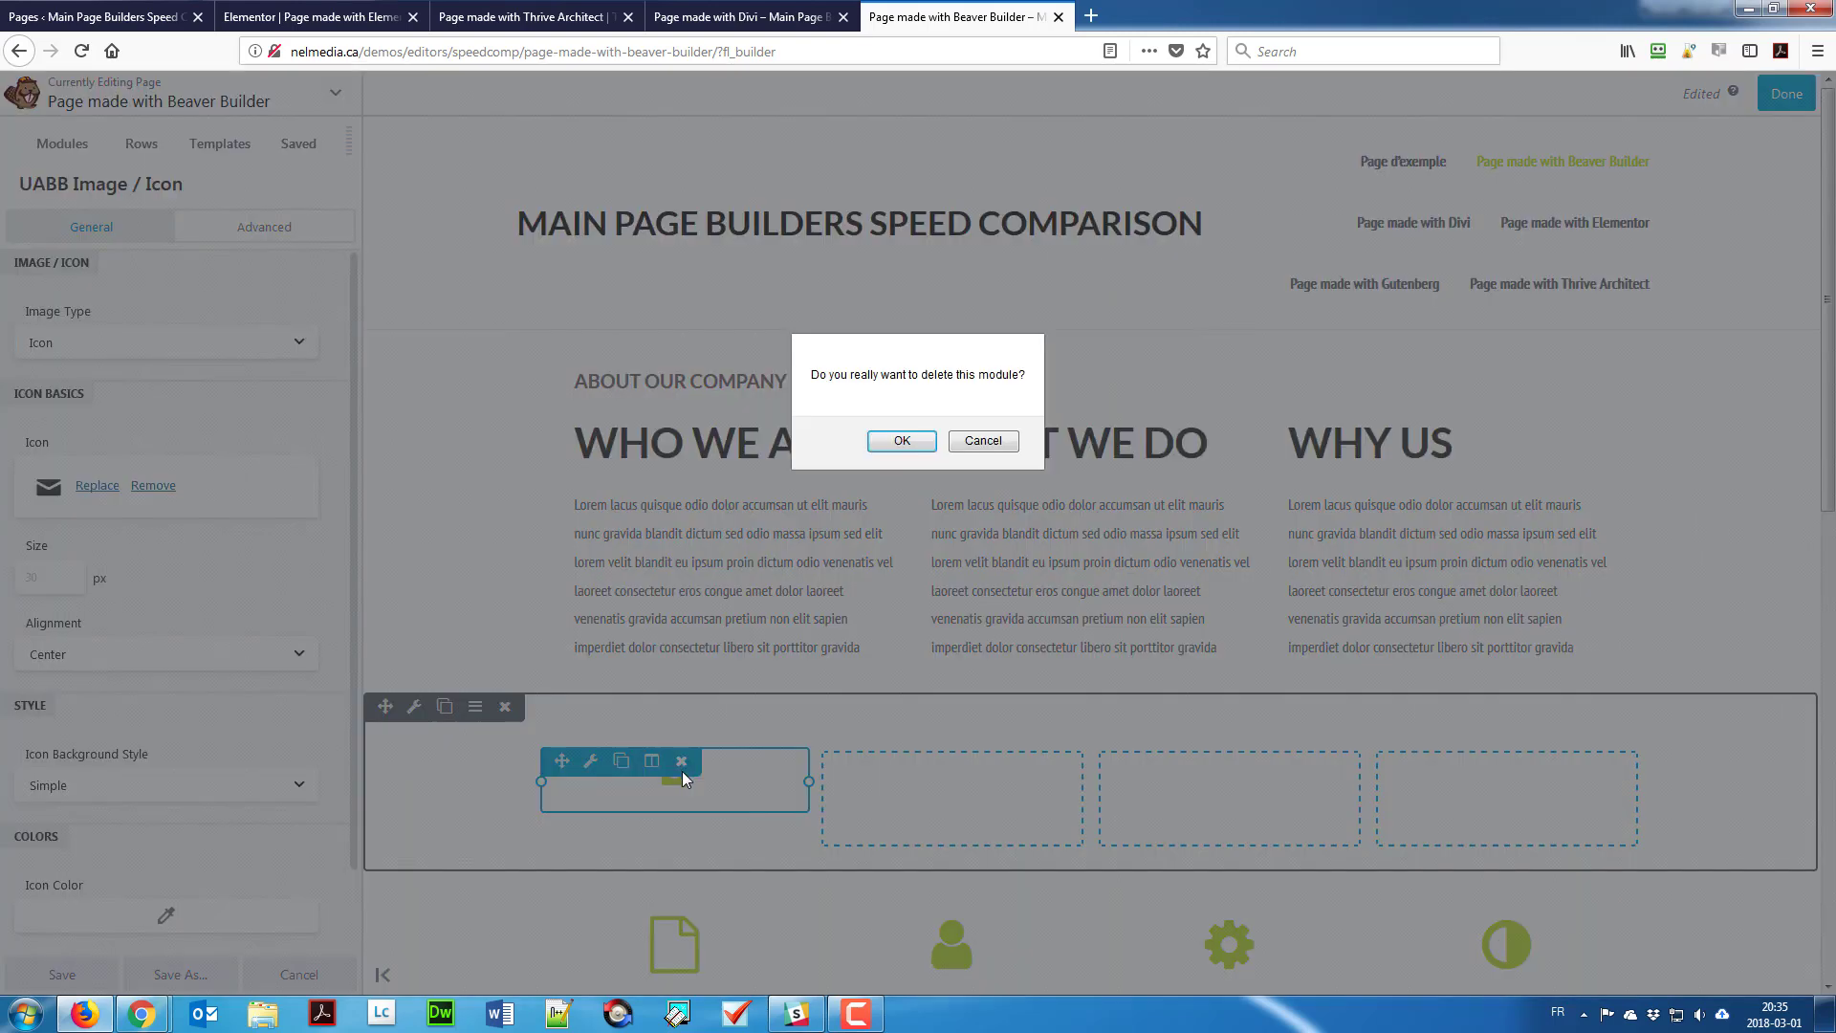
{"action": "left_click", "coordinate": [905, 439]}
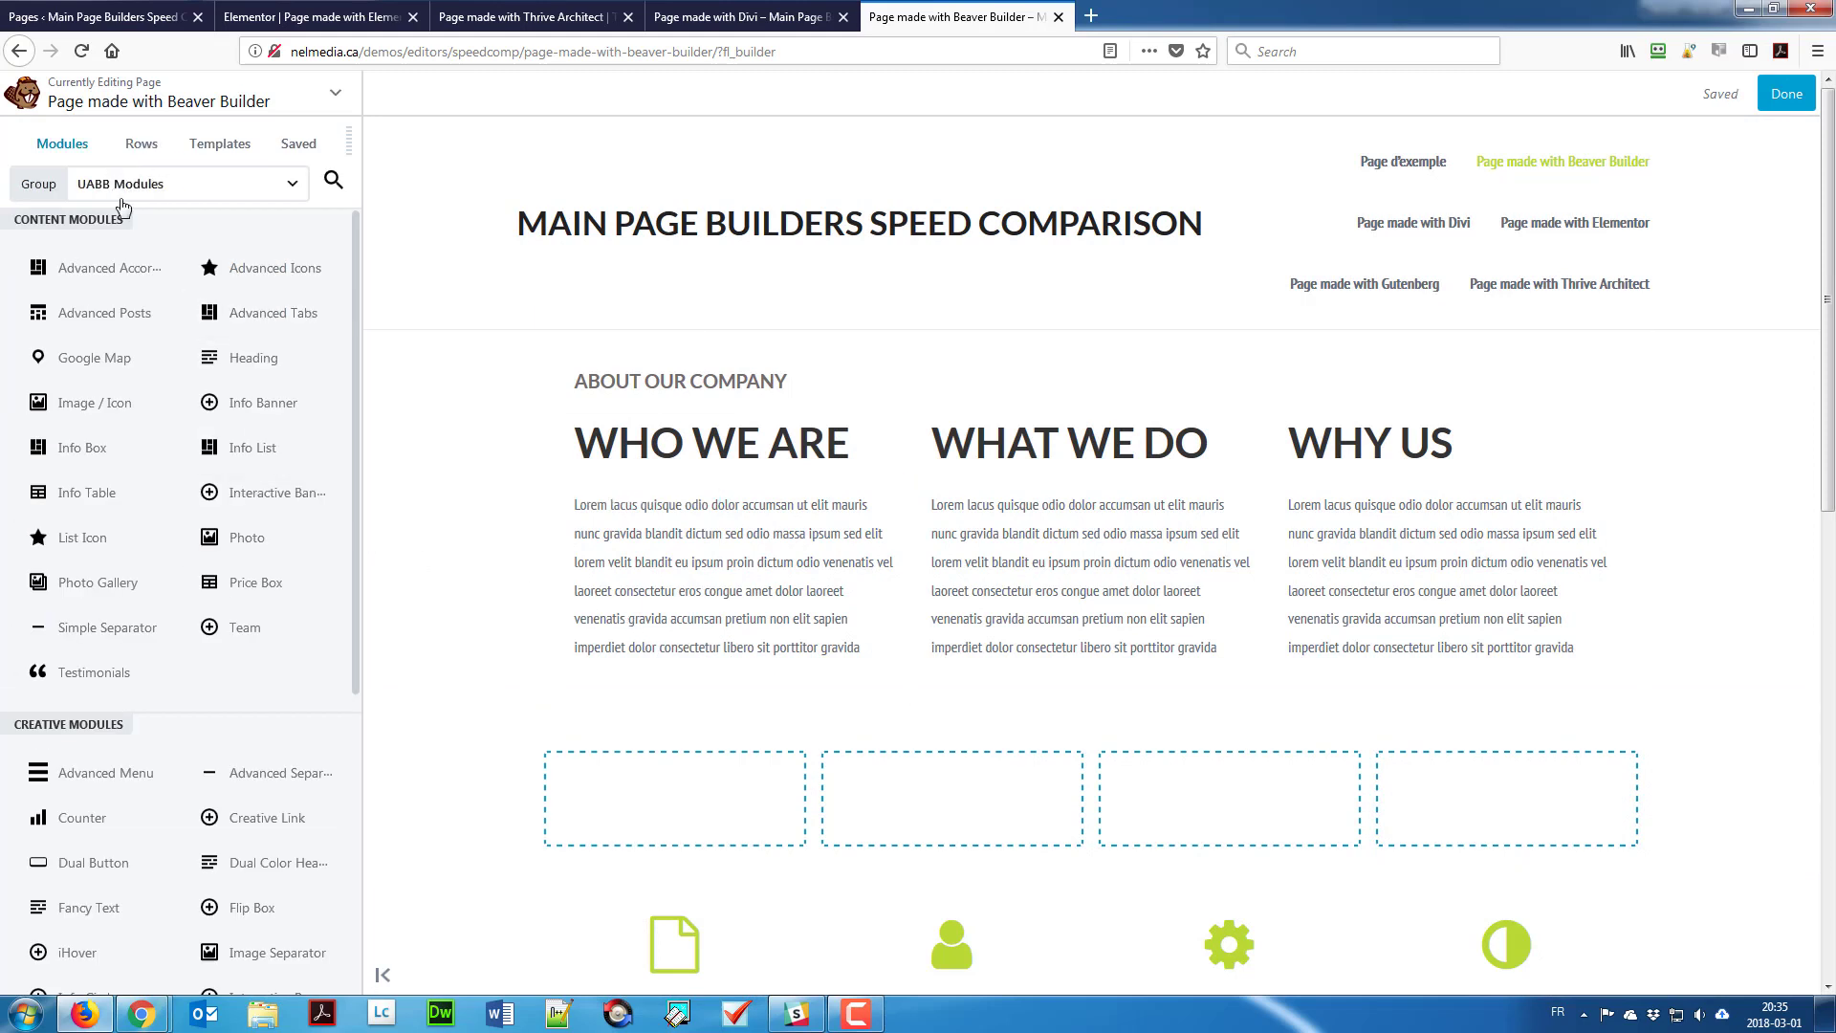
Step: Look through the UABB modules, return to the Standard Modules group and add an Icon module to the new row's first column
{"action": "scroll", "coordinate": [155, 468], "scroll_direction": "down", "scroll_amount": 5}
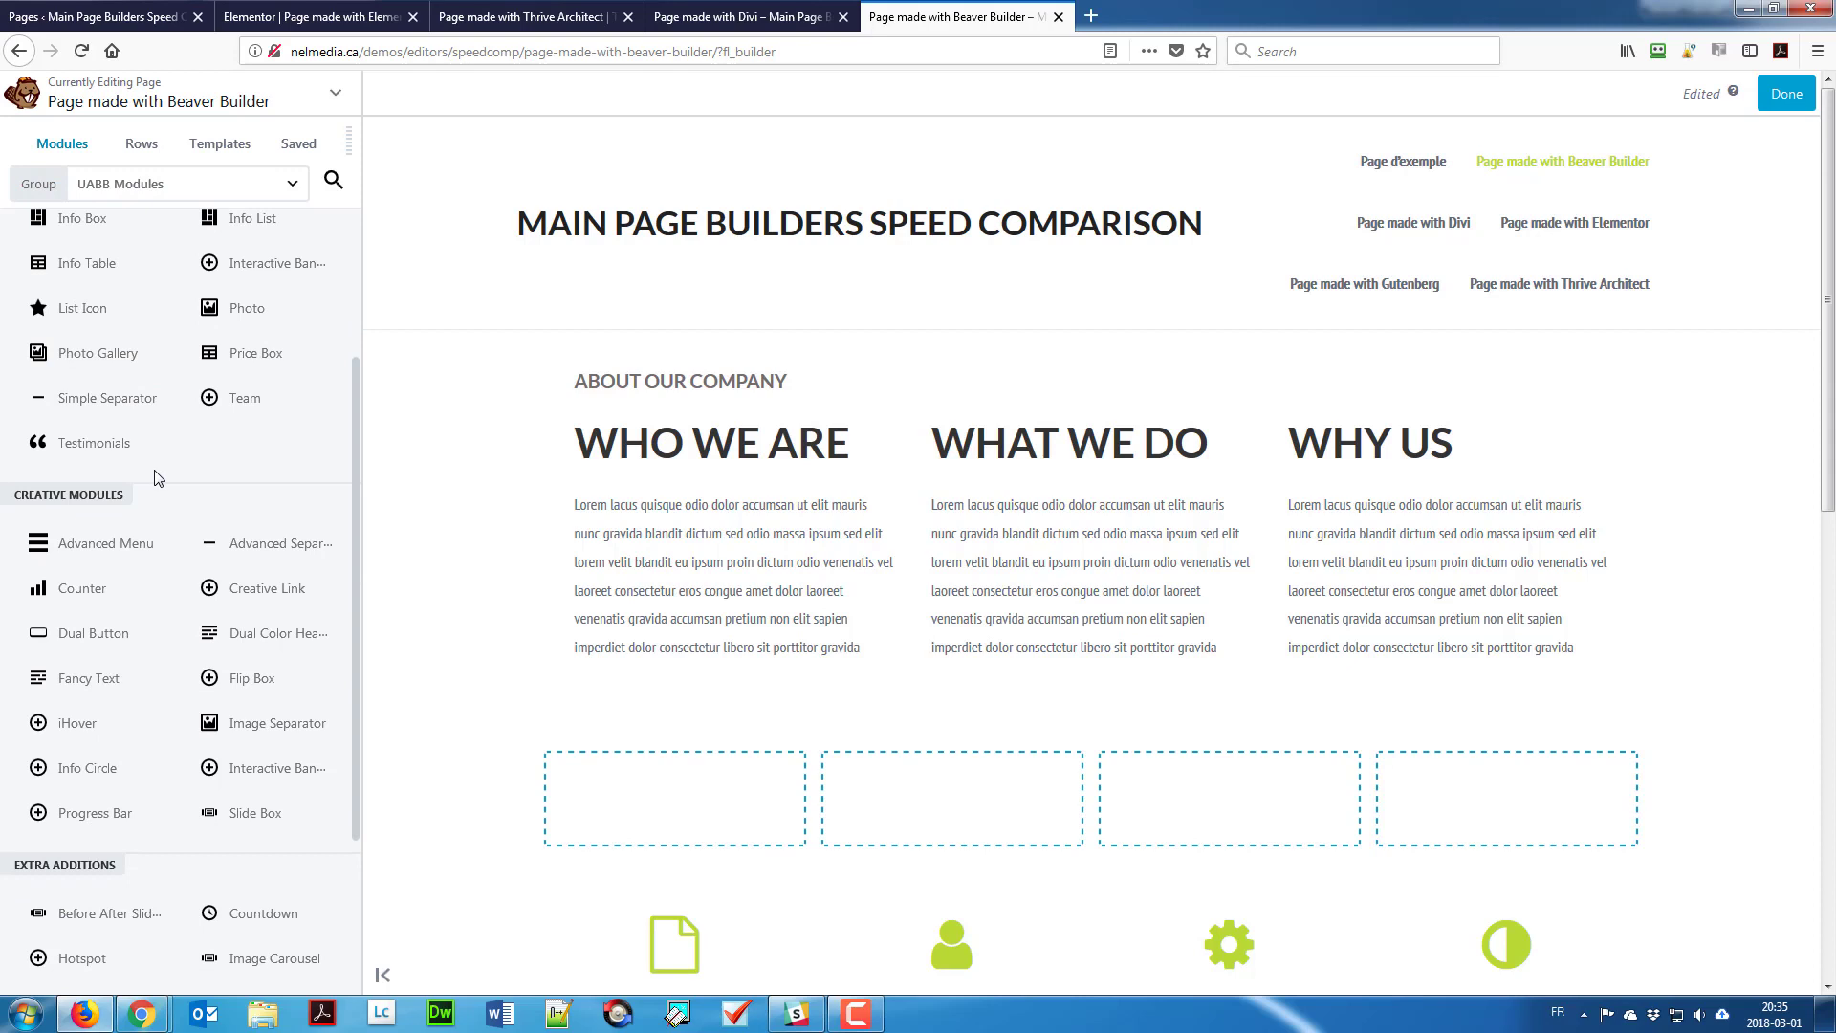
{"action": "scroll", "coordinate": [158, 478], "scroll_direction": "down", "scroll_amount": 5}
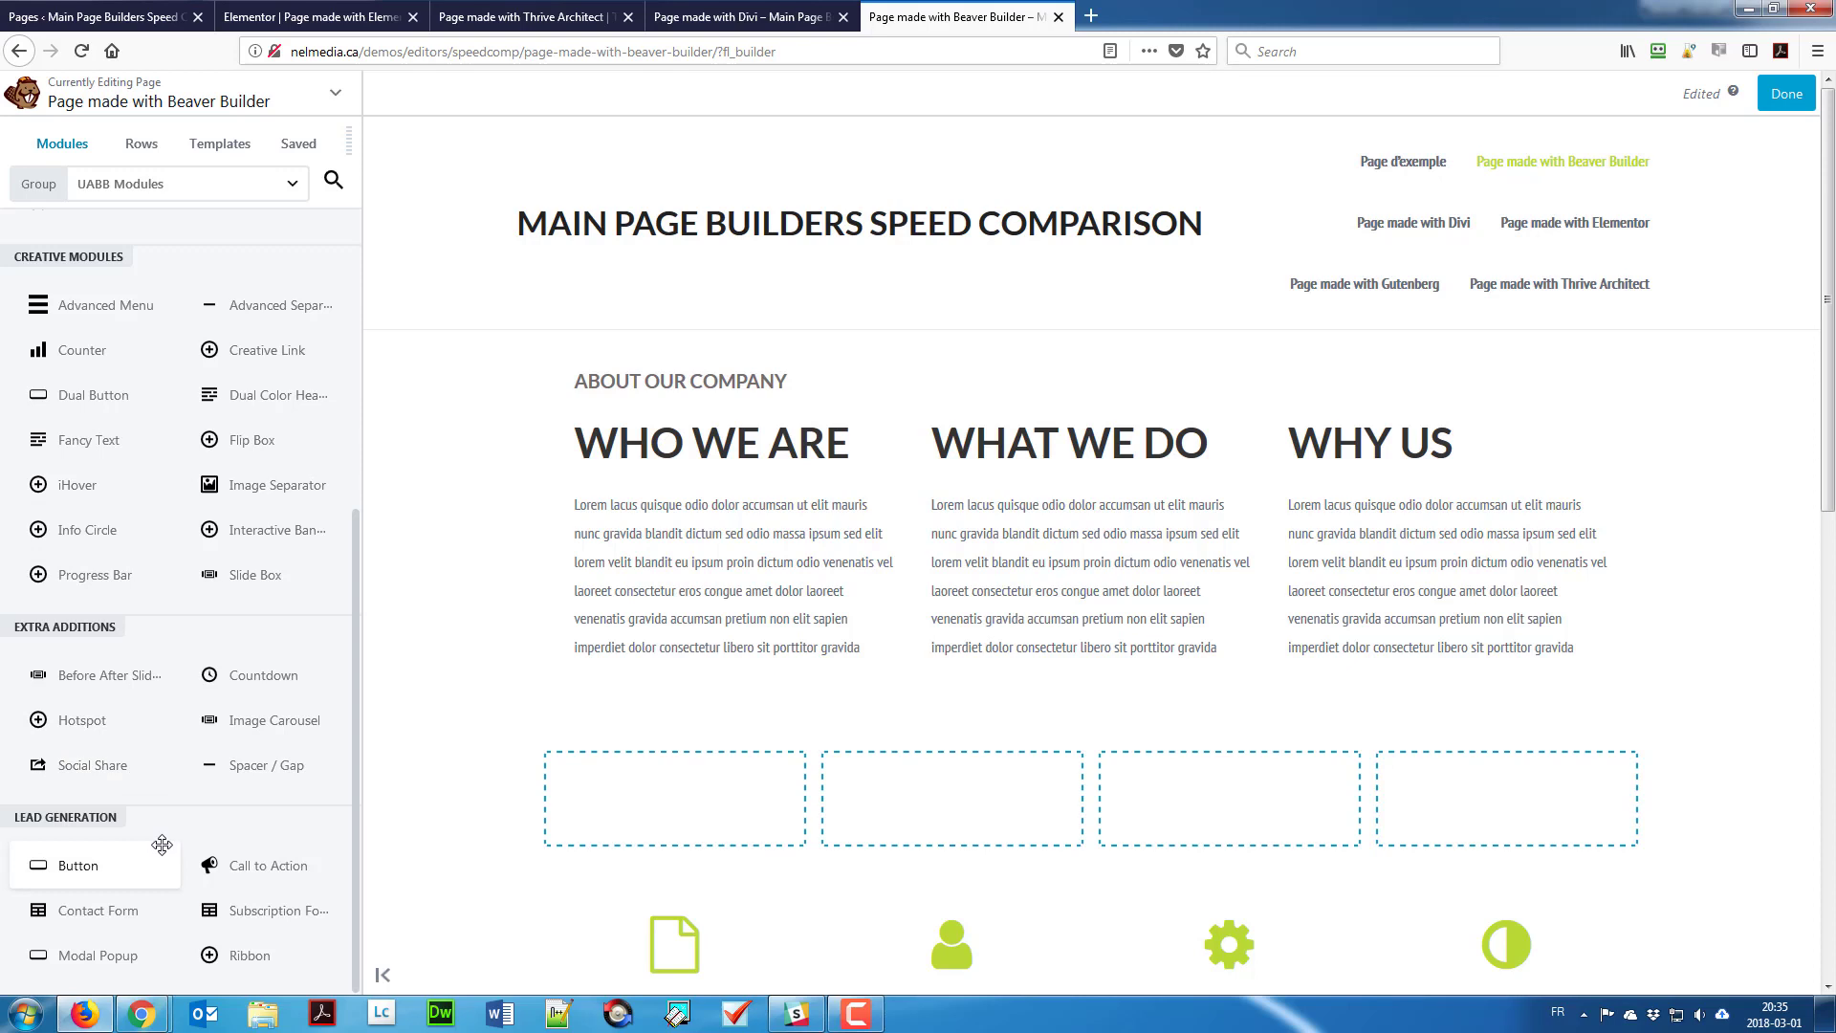
{"action": "scroll", "coordinate": [124, 592], "scroll_direction": "up", "scroll_amount": 10}
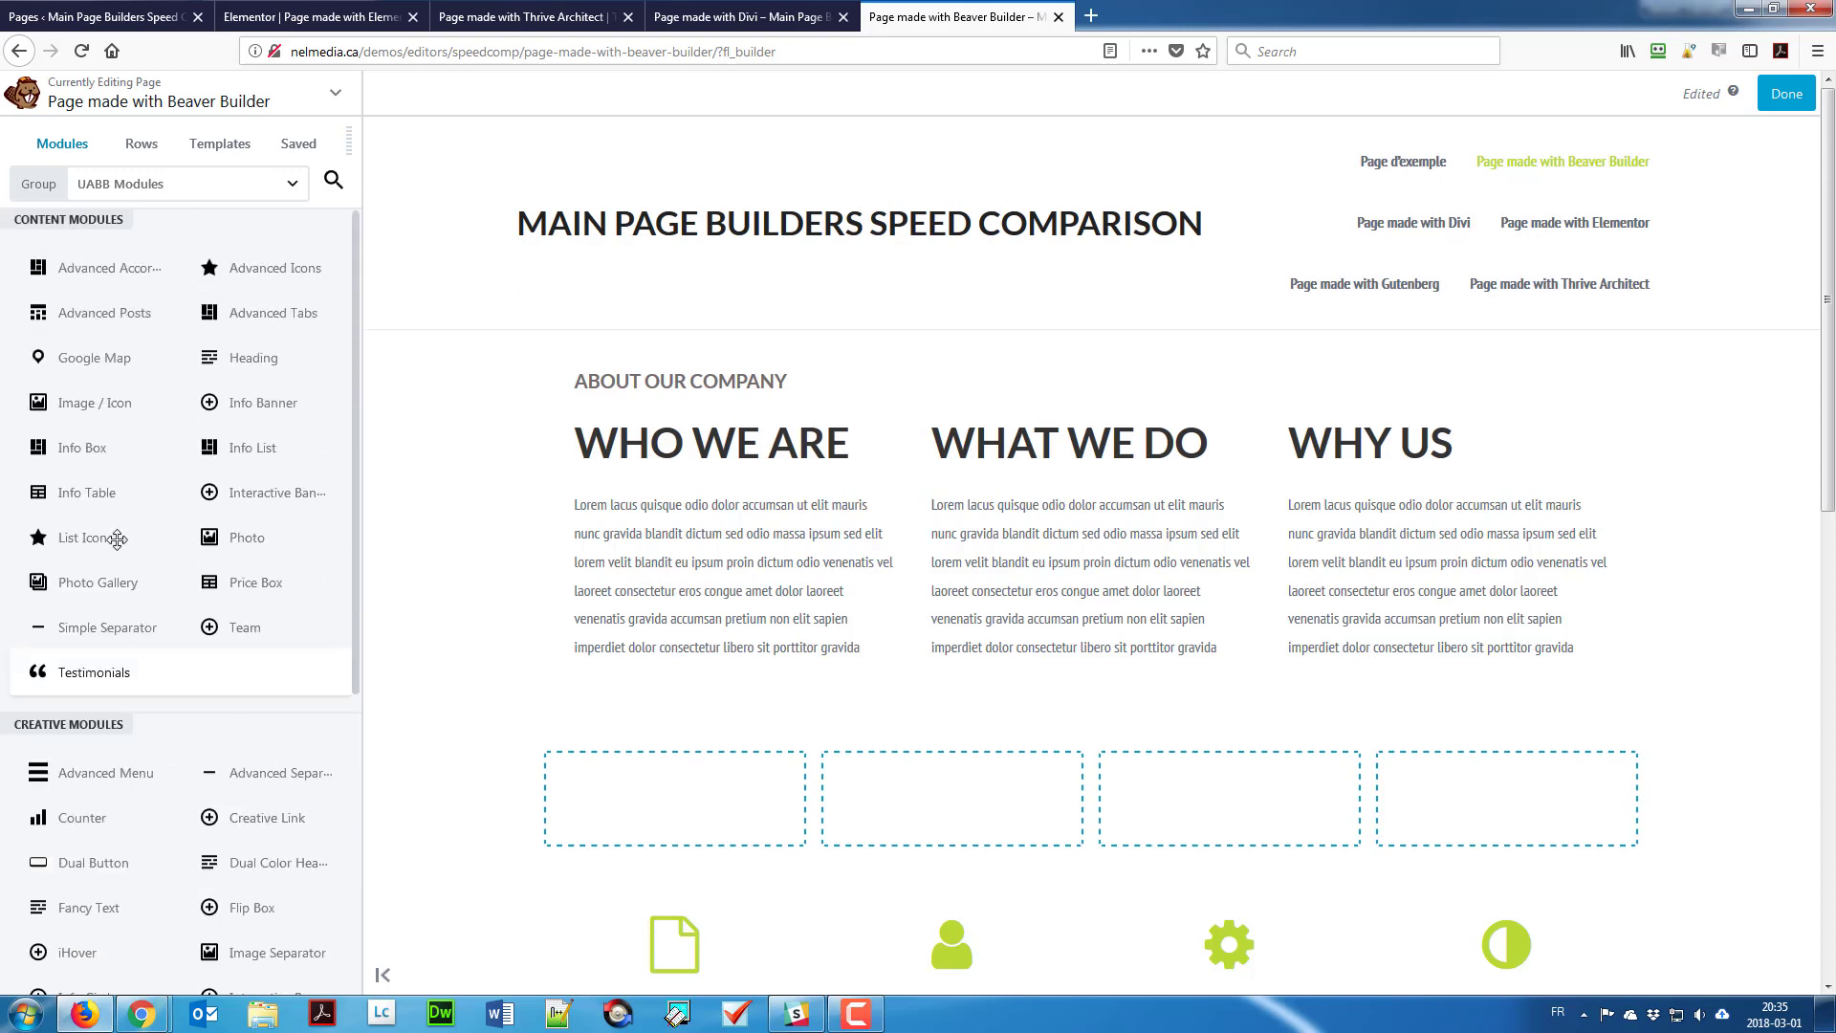
{"action": "left_click", "coordinate": [131, 181]}
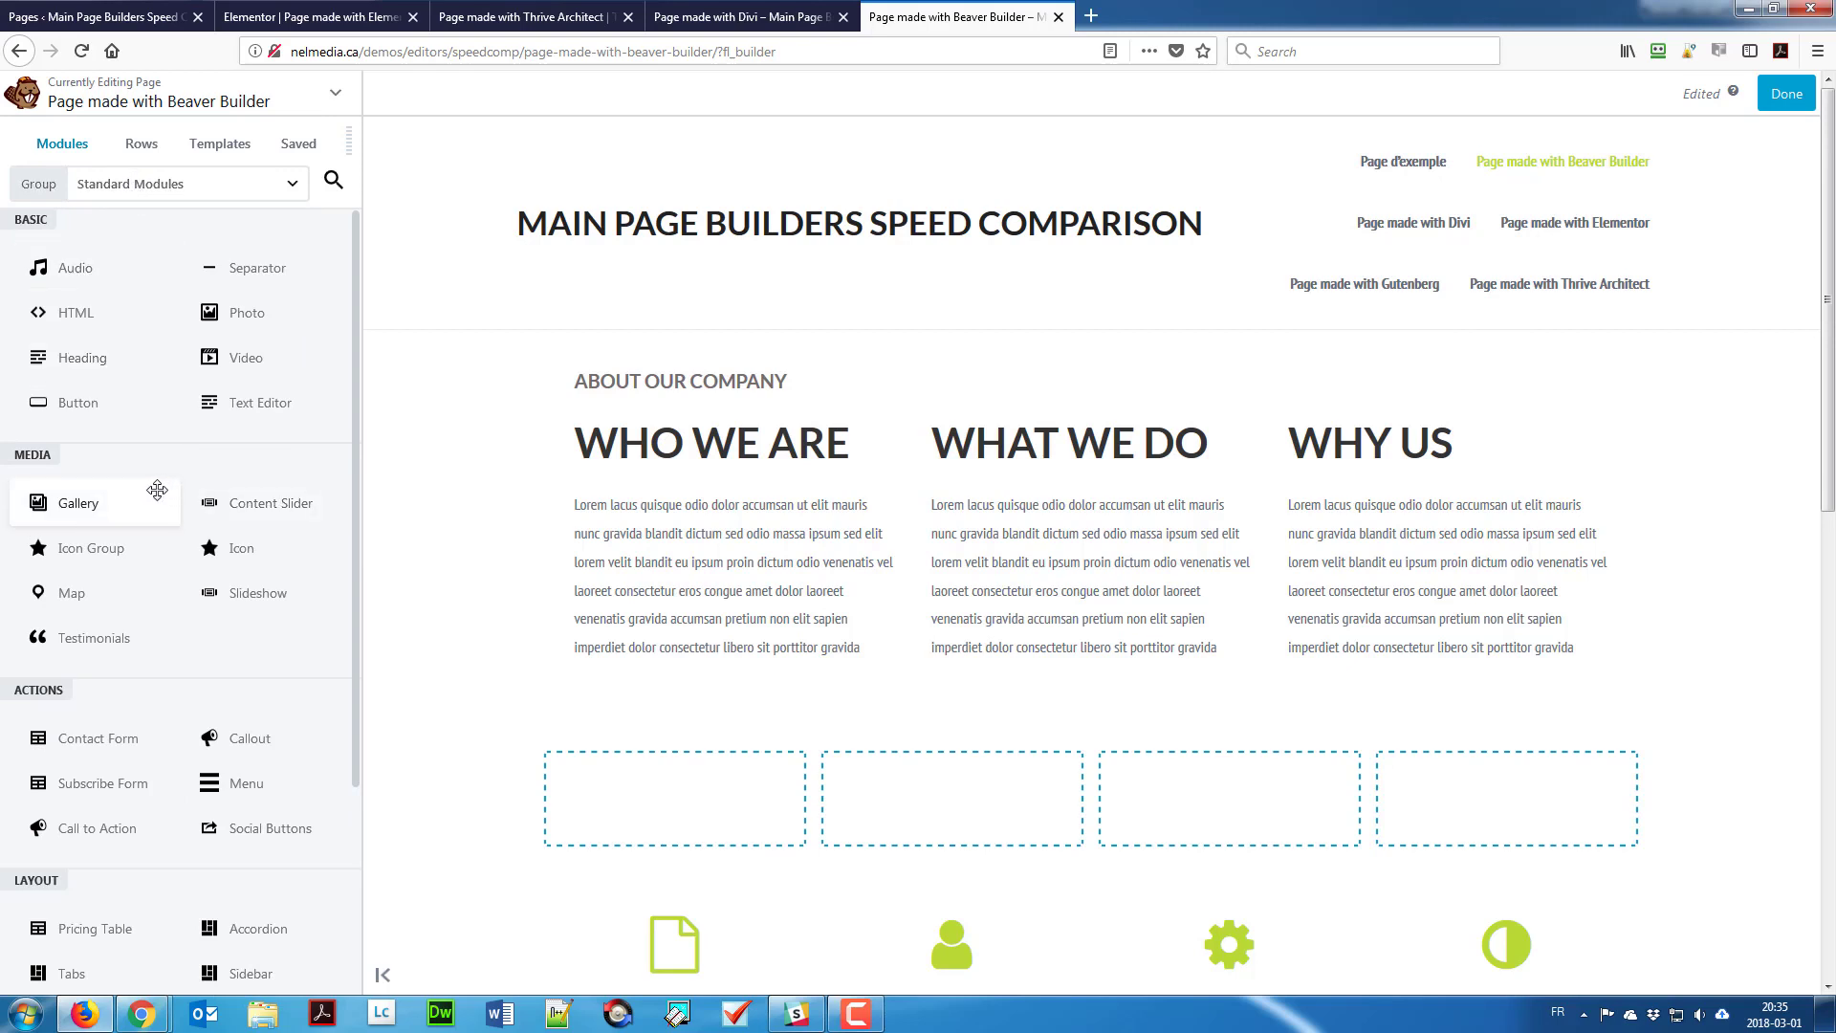
{"action": "scroll", "coordinate": [157, 489], "scroll_direction": "down", "scroll_amount": 3}
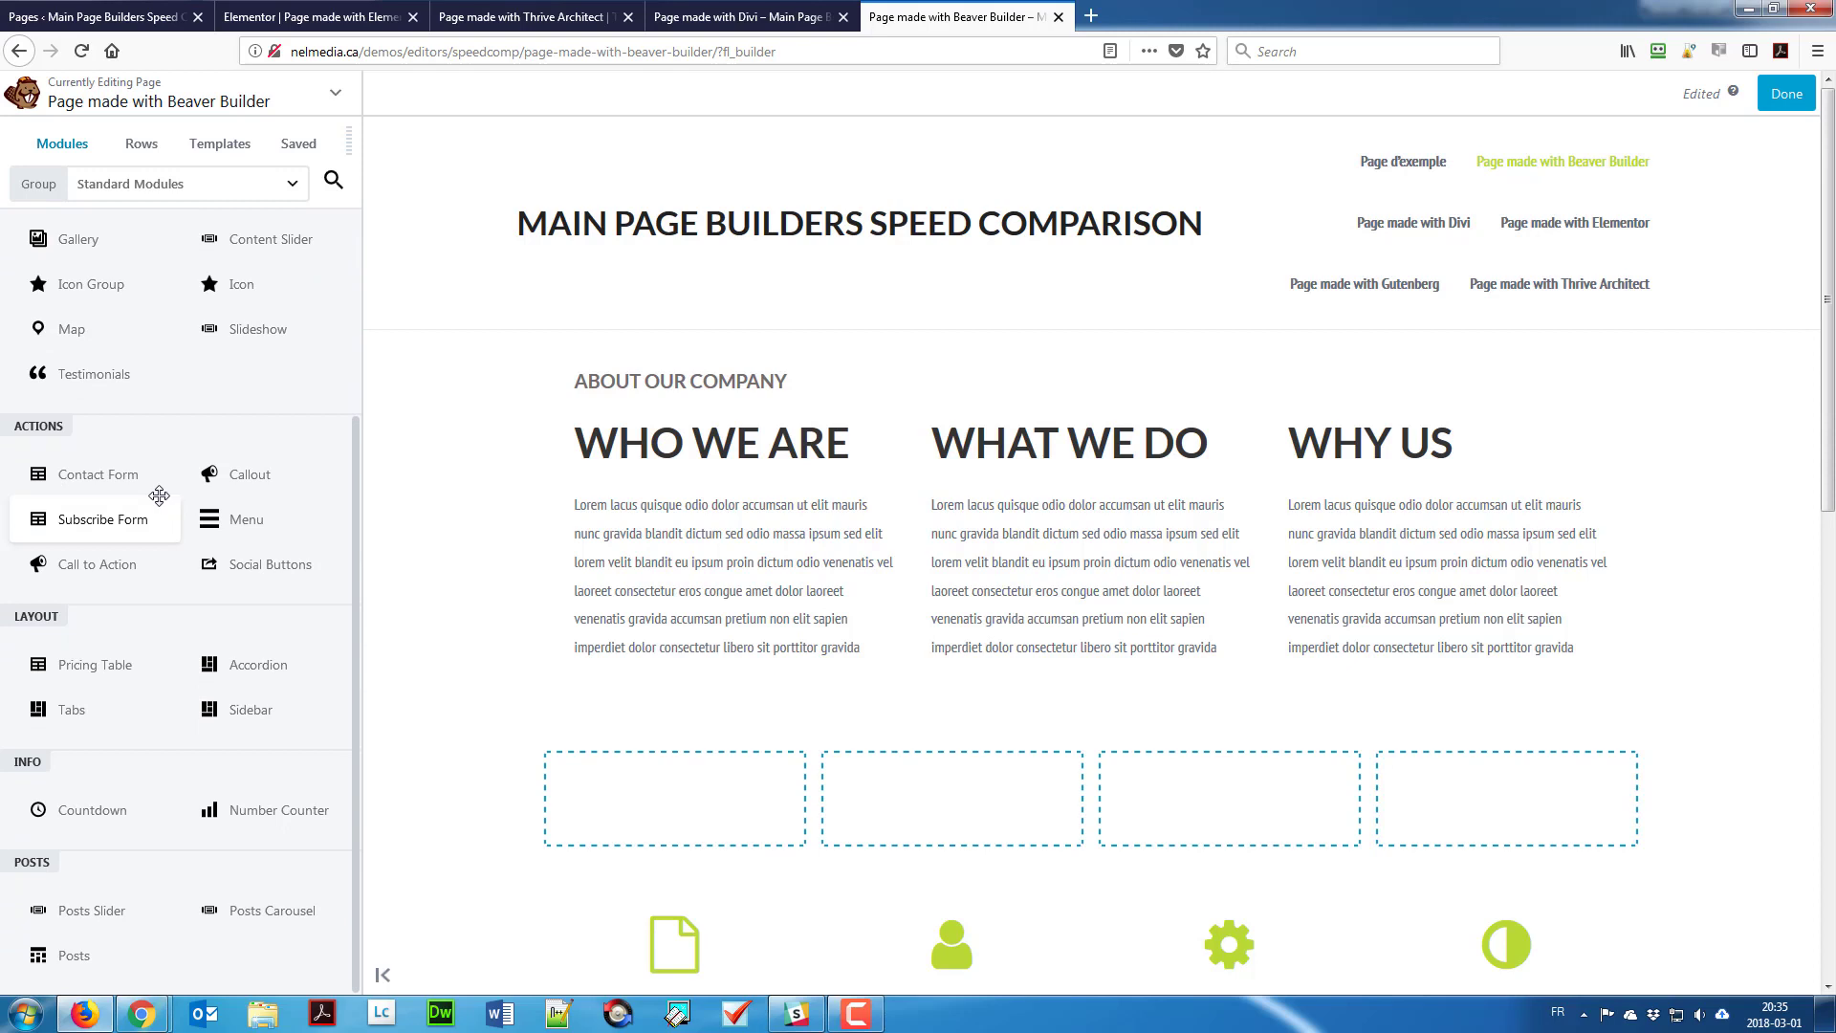
{"action": "scroll", "coordinate": [159, 496], "scroll_direction": "up", "scroll_amount": 3}
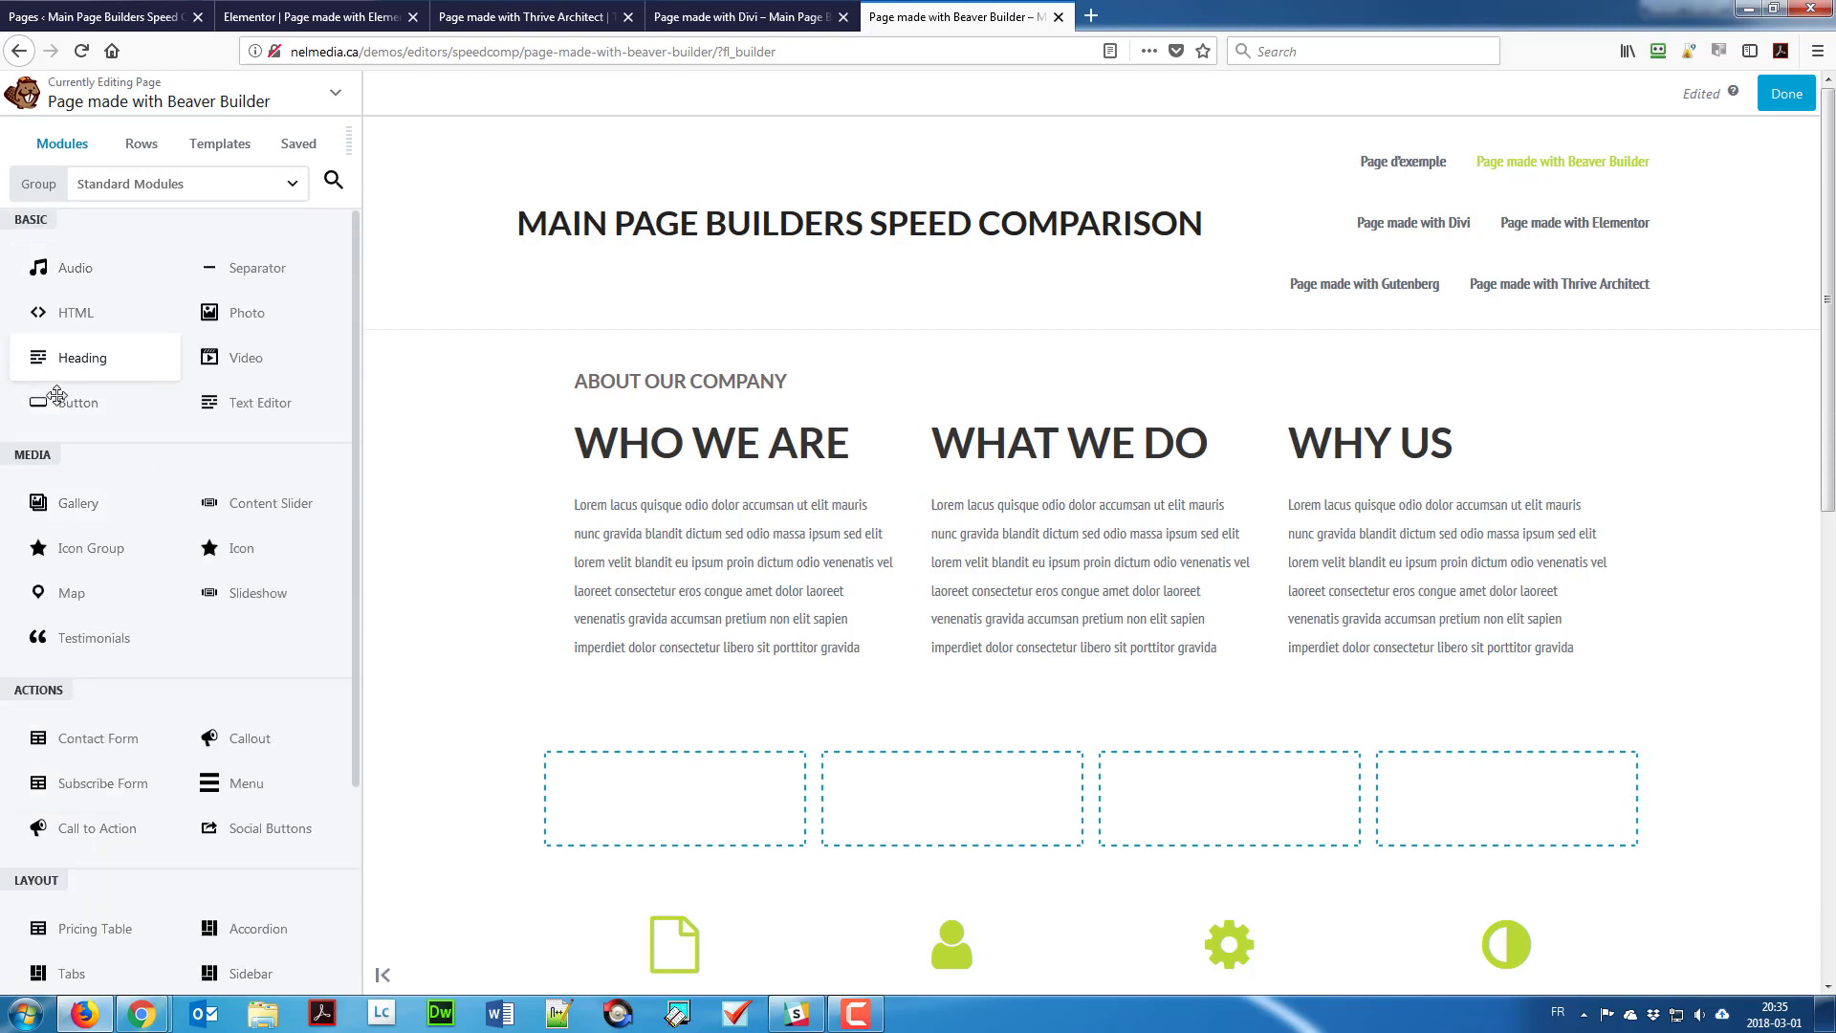
{"action": "left_click_drag", "start_coordinate": [57, 358], "coordinate": [303, 595]}
{"action": "scroll", "coordinate": [613, 535], "scroll_direction": "down", "scroll_amount": 3}
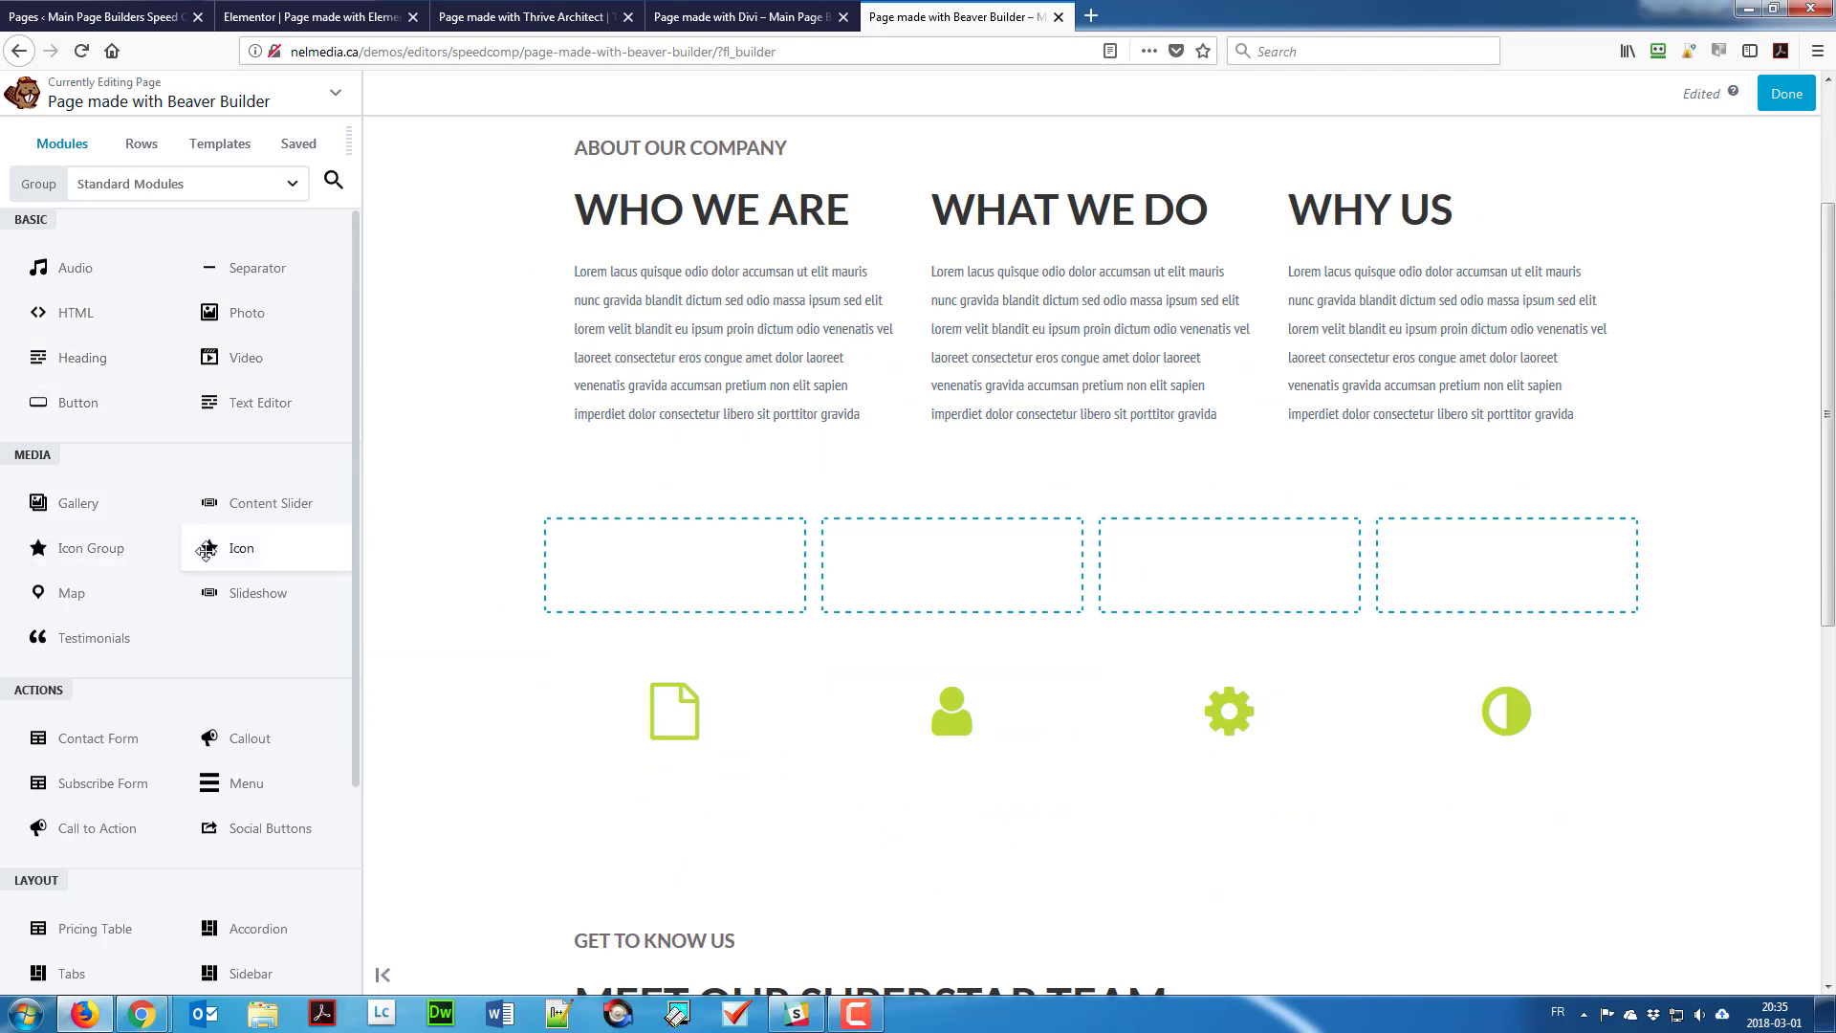
{"action": "left_click_drag", "start_coordinate": [366, 618], "coordinate": [711, 824]}
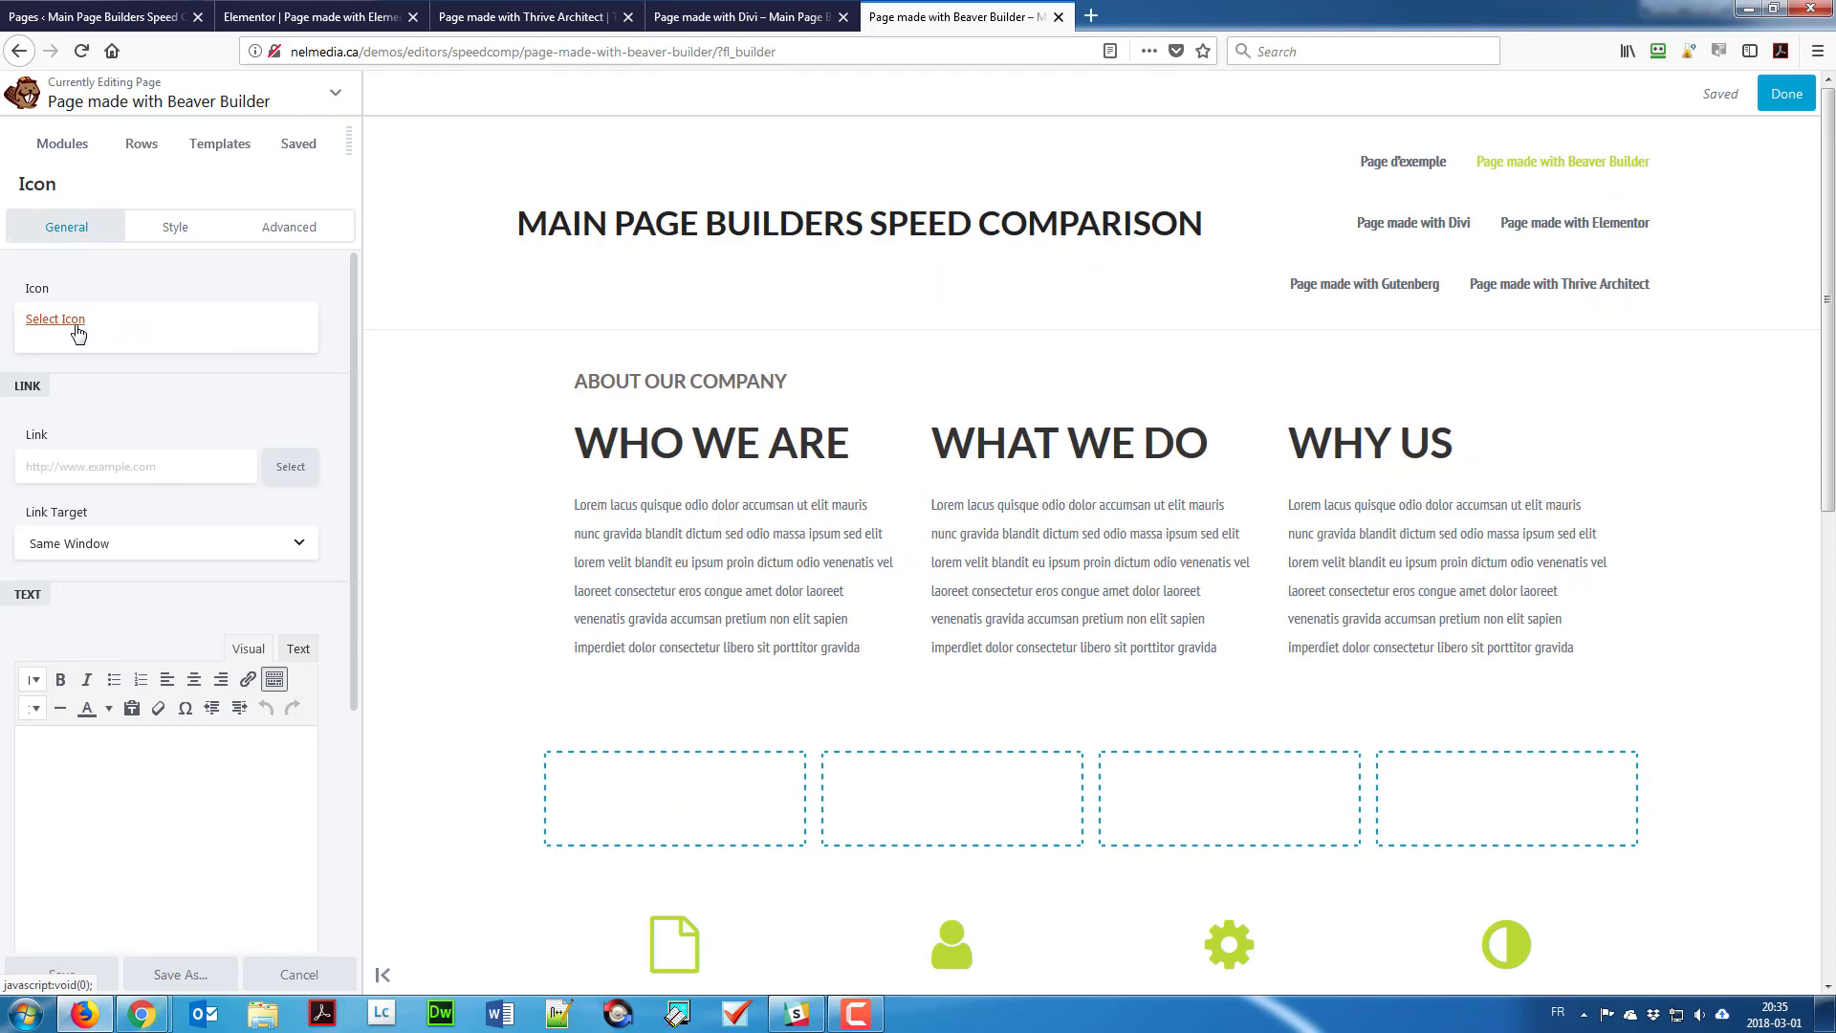
Step: Search the Font Awesome library for "fil" and choose the outlined blank file as the module's icon
{"action": "left_click", "coordinate": [85, 339]}
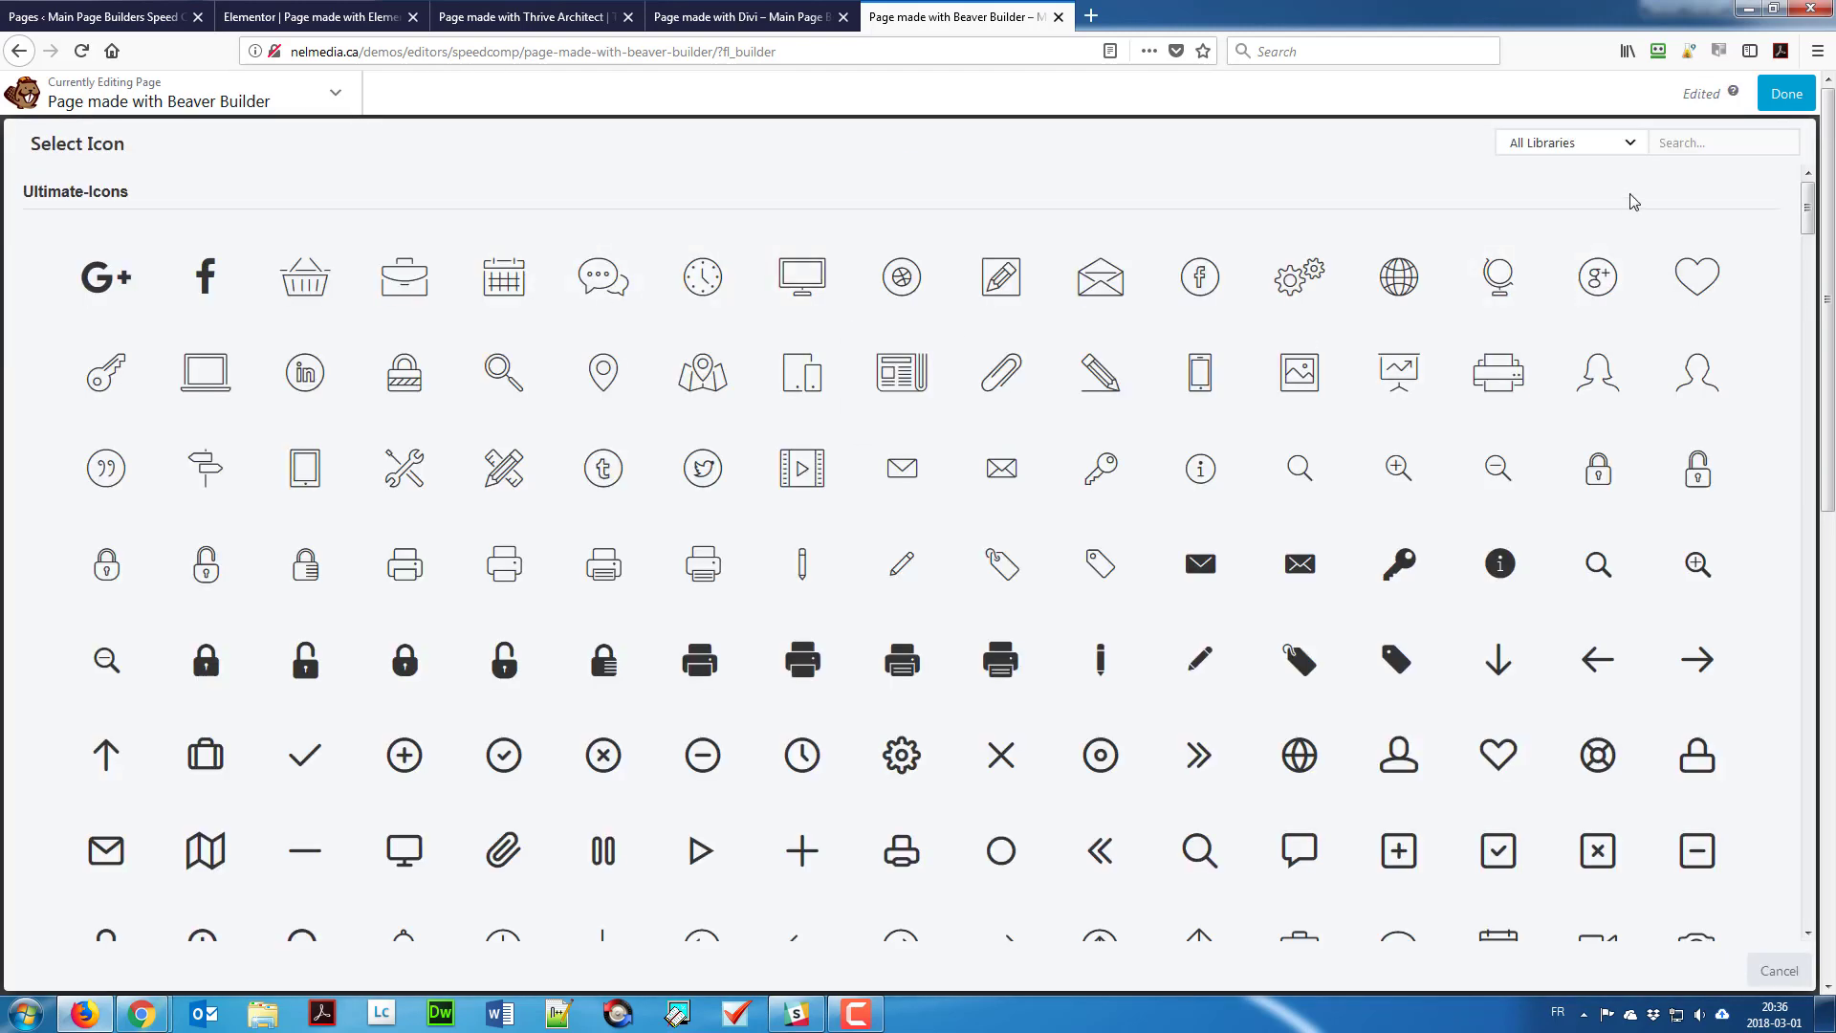
{"action": "left_click", "coordinate": [1630, 143]}
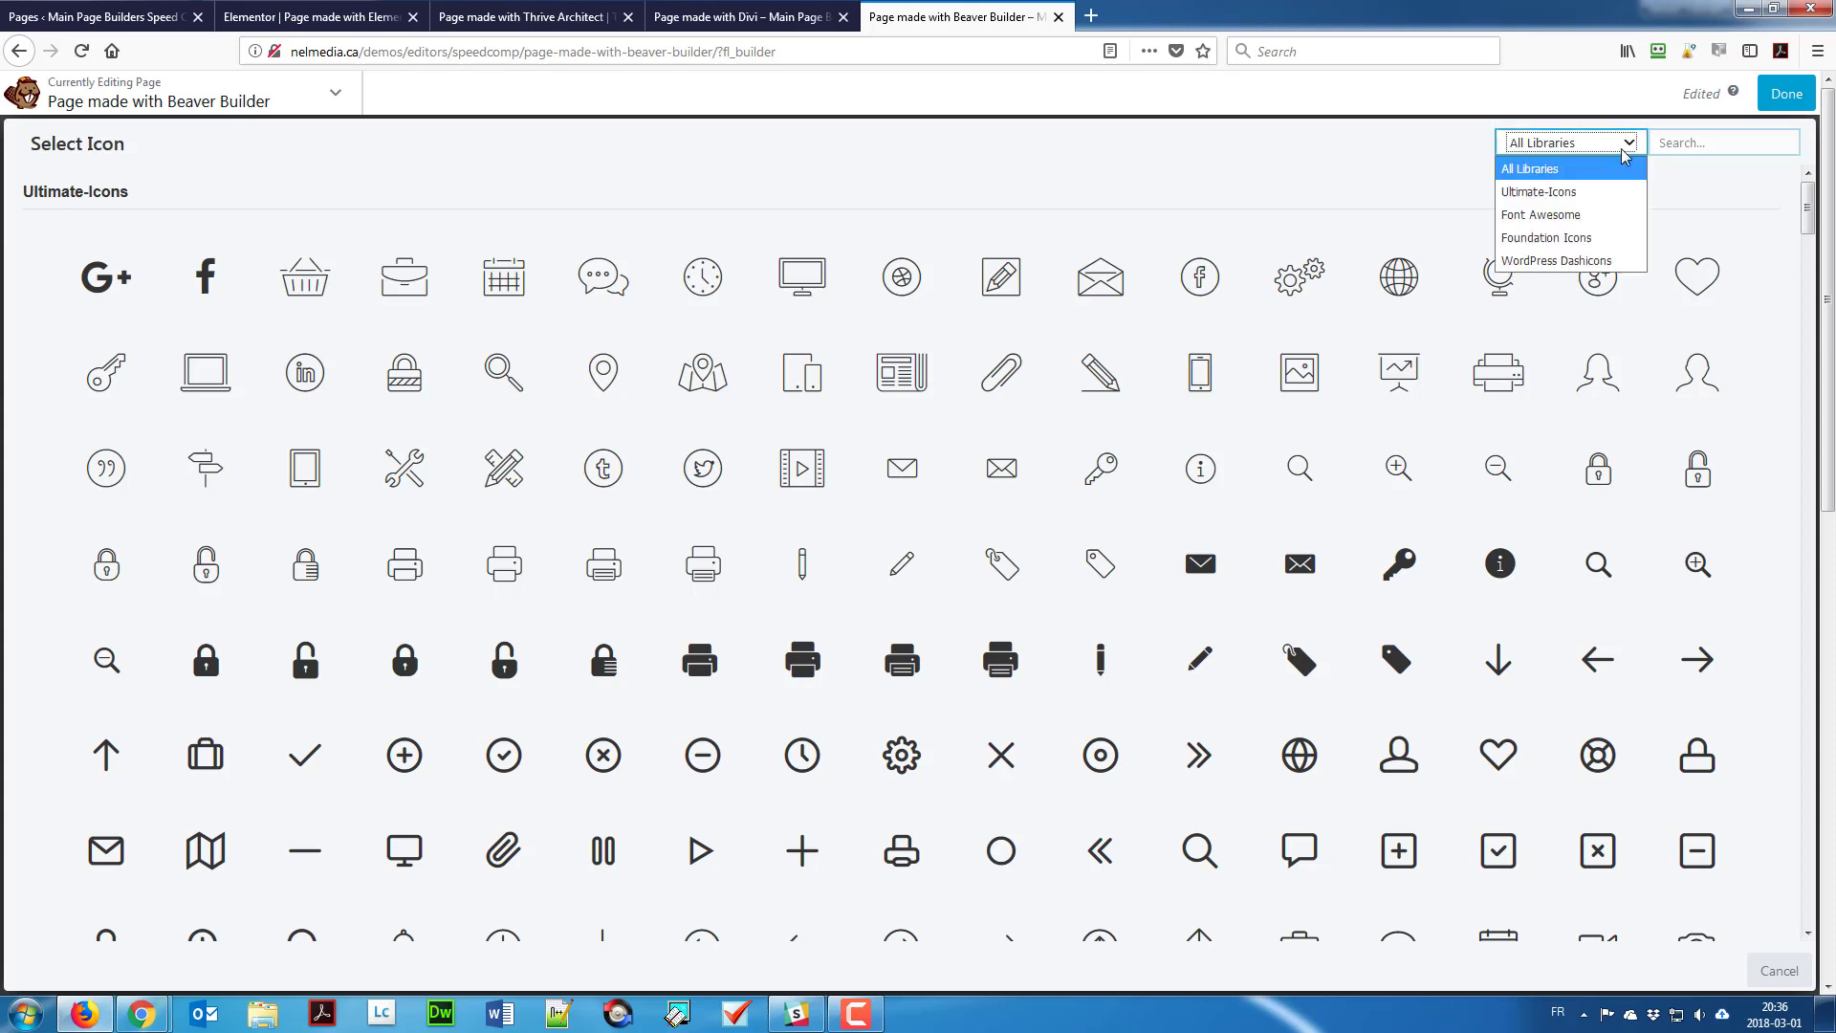
{"action": "left_click", "coordinate": [1584, 216]}
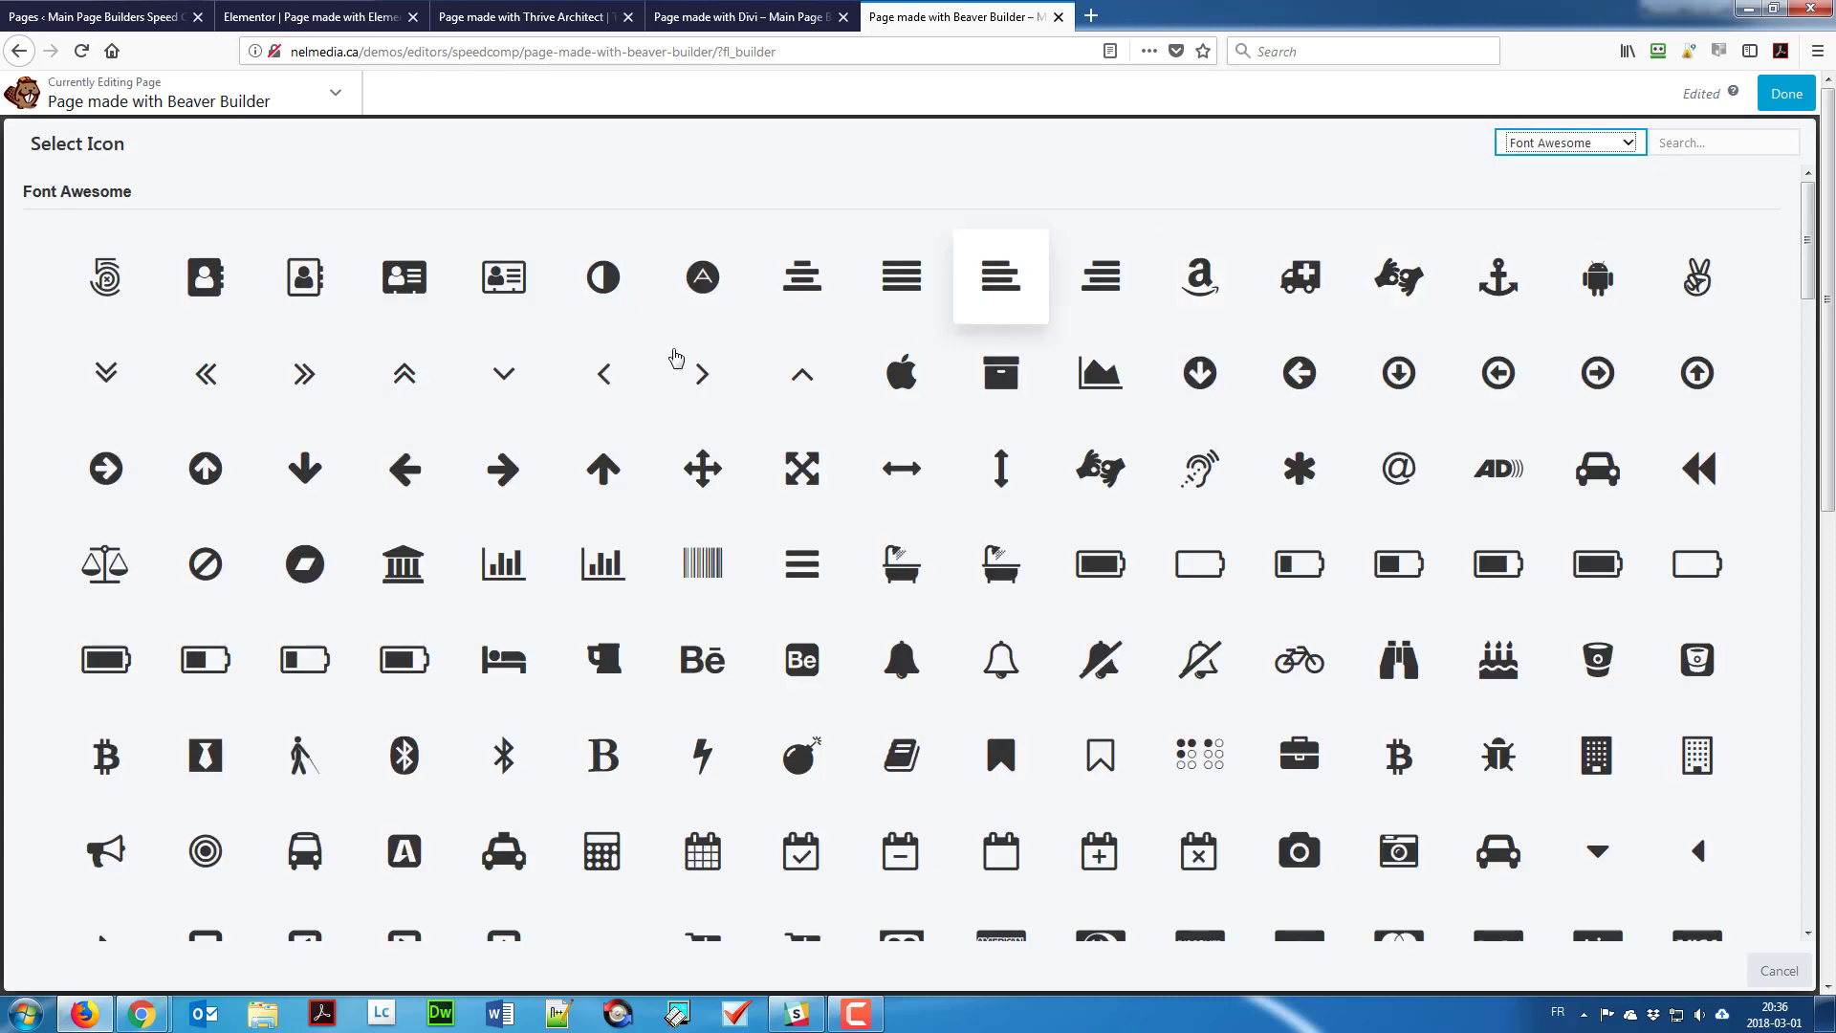
{"action": "left_click", "coordinate": [1658, 146]}
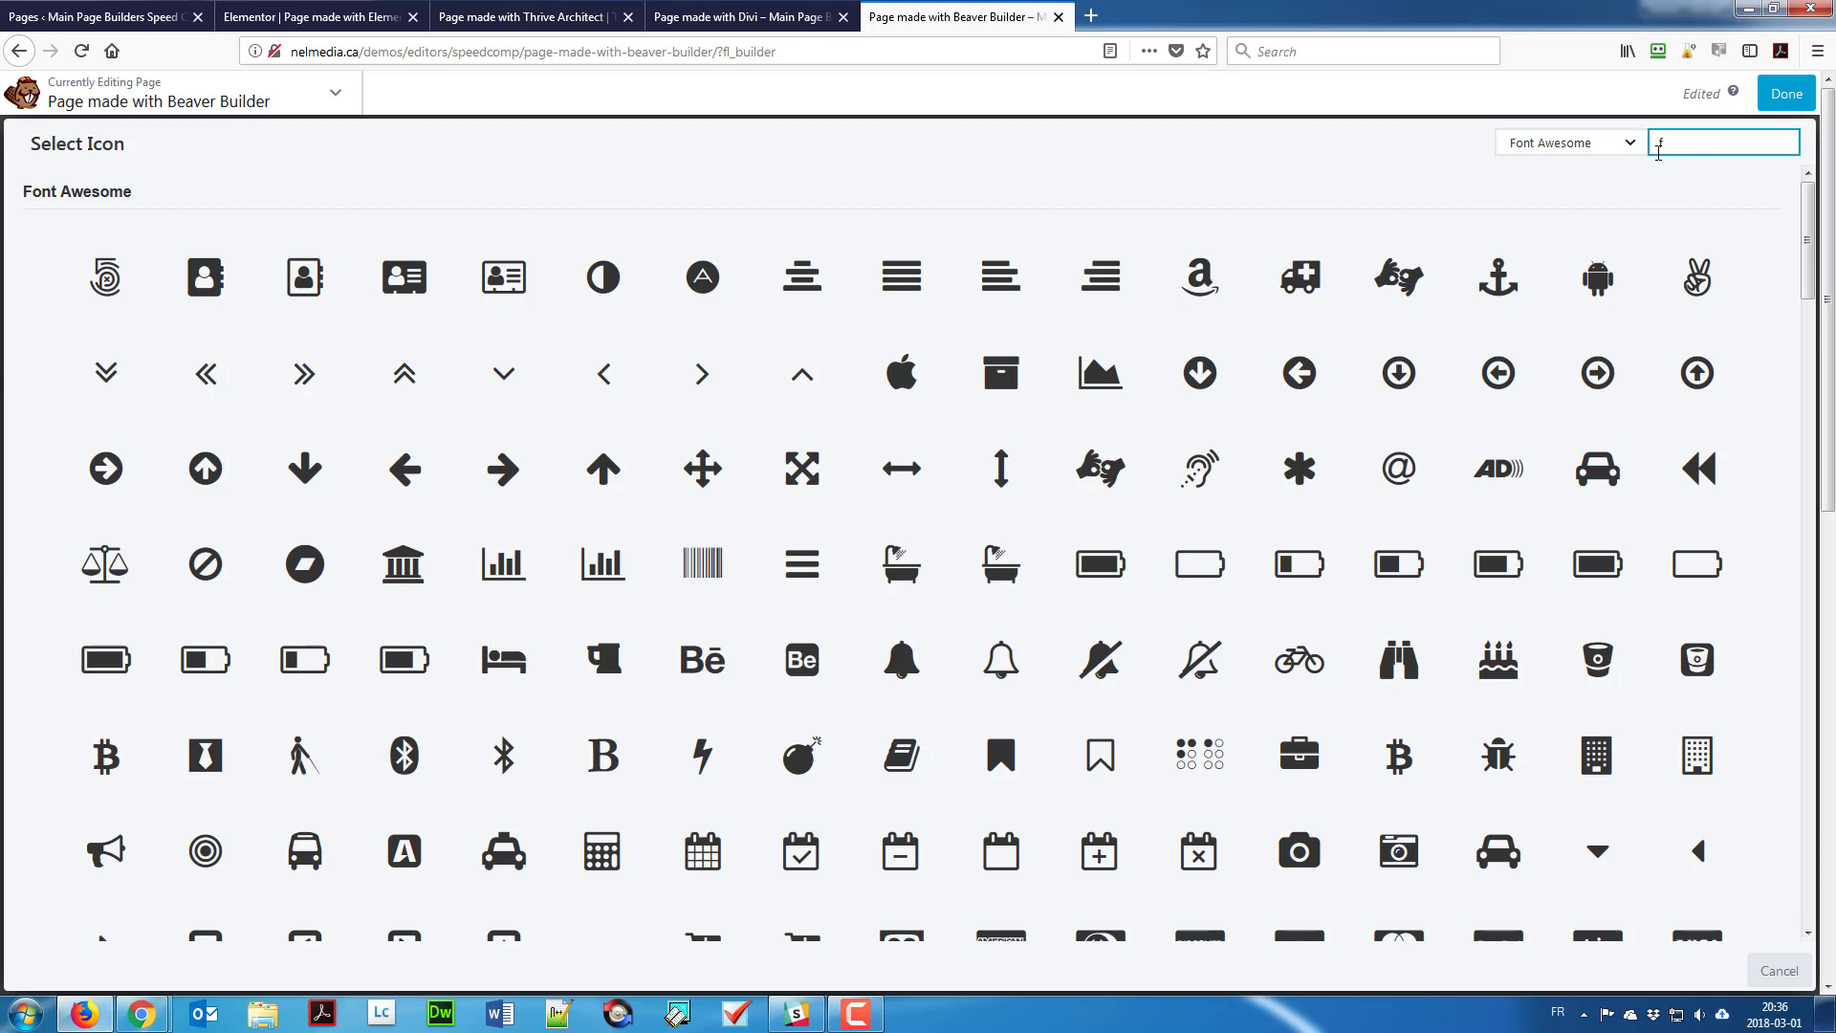
{"action": "type", "text": "fil"}
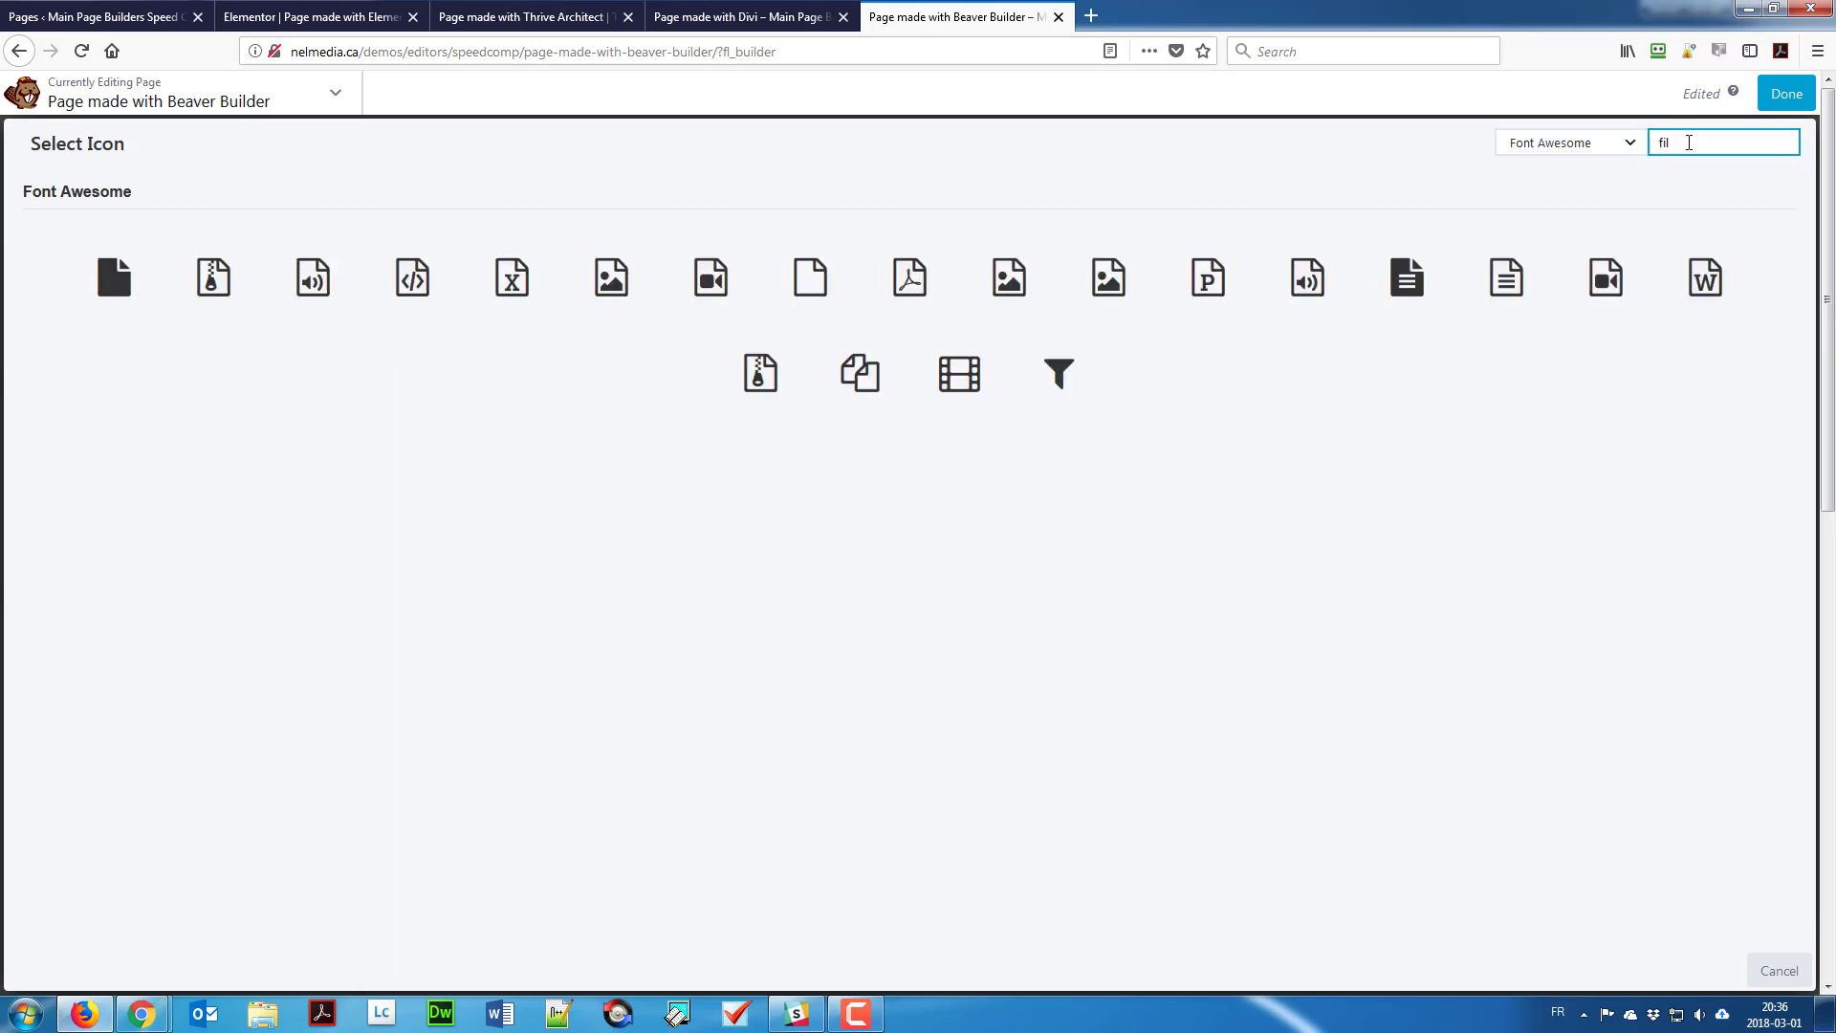
{"action": "left_click", "coordinate": [808, 287]}
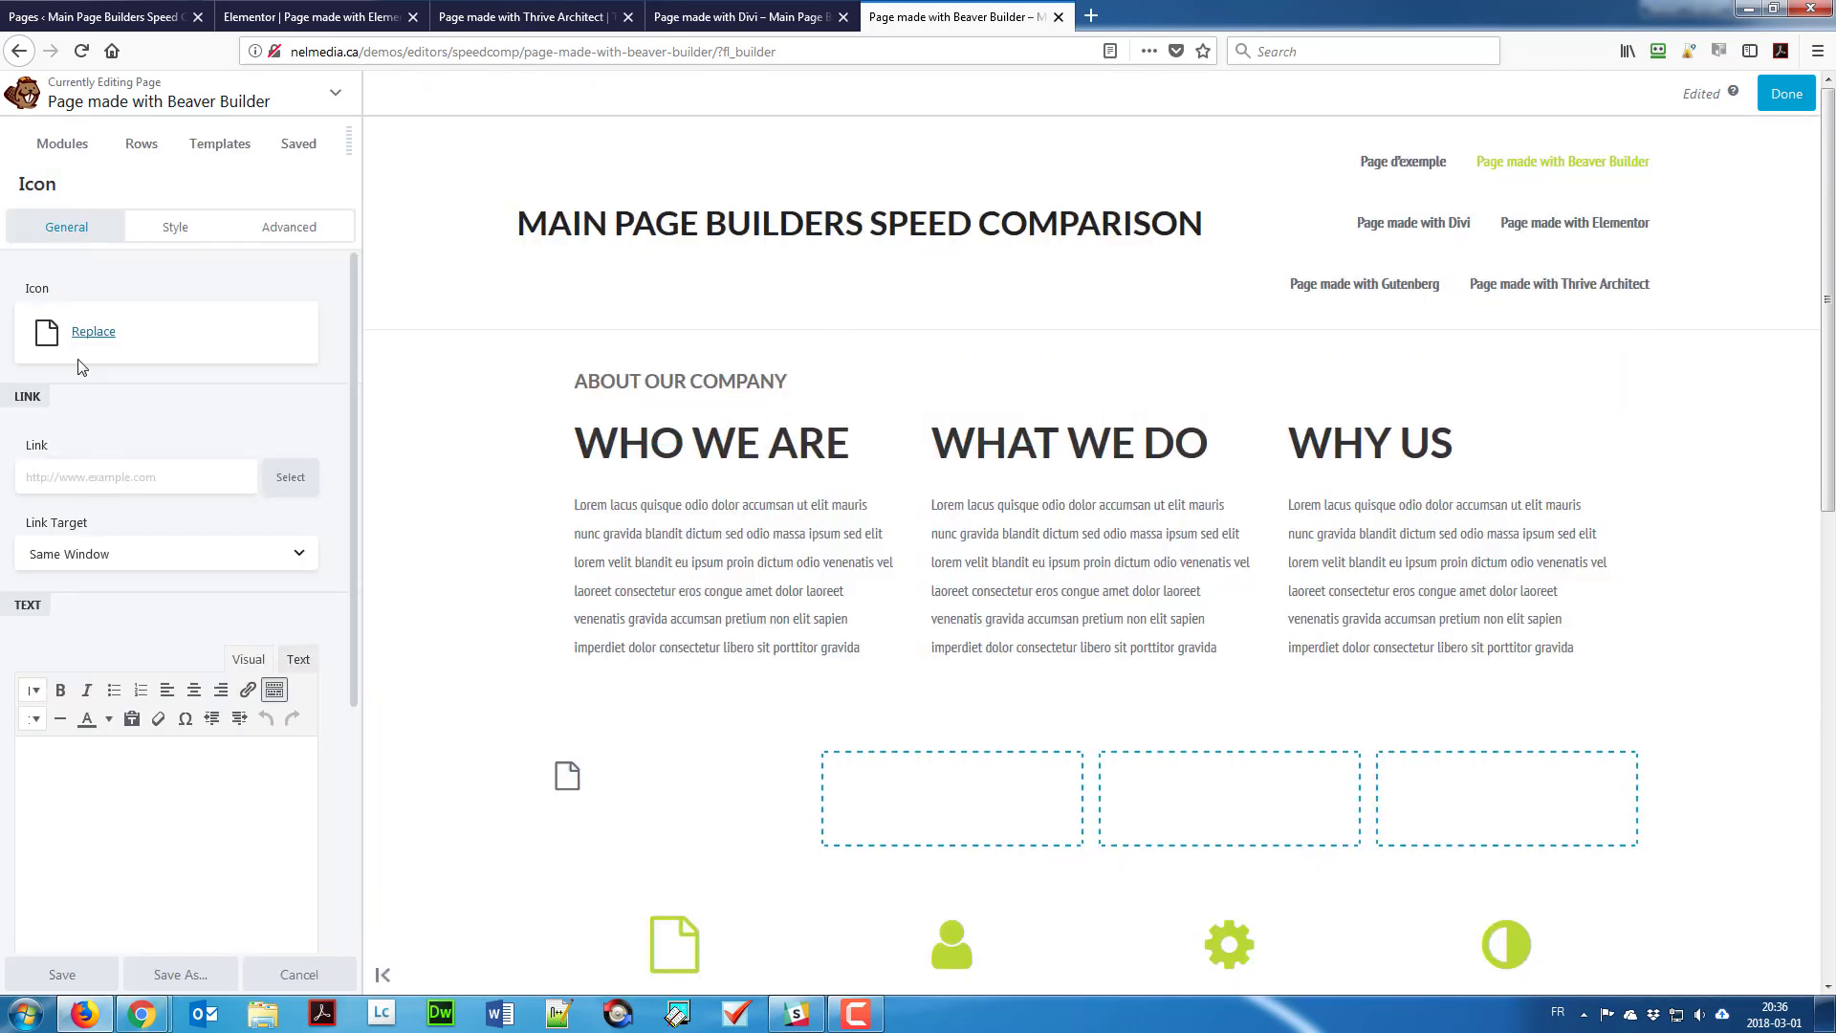
Step: Try adding the sample text "dafd" beside the file icon
{"action": "scroll", "coordinate": [105, 652], "scroll_direction": "down", "scroll_amount": 4}
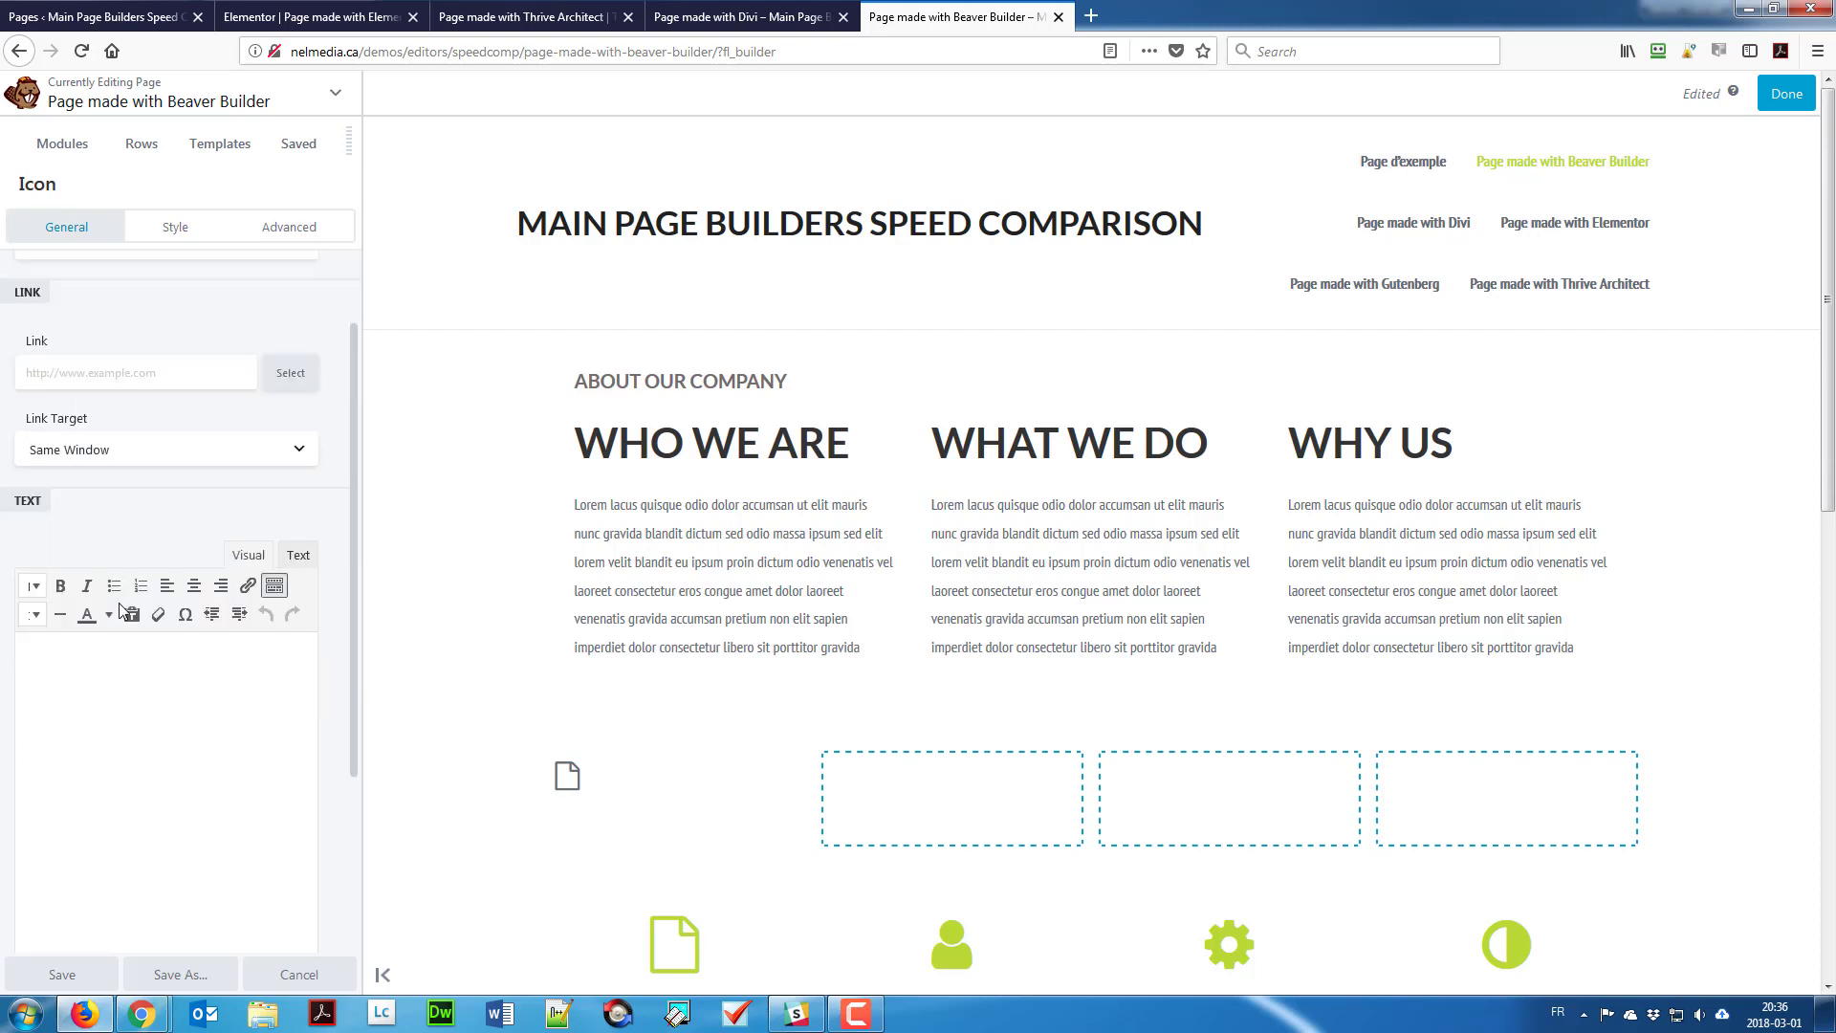
{"action": "scroll", "coordinate": [123, 607], "scroll_direction": "up", "scroll_amount": 4}
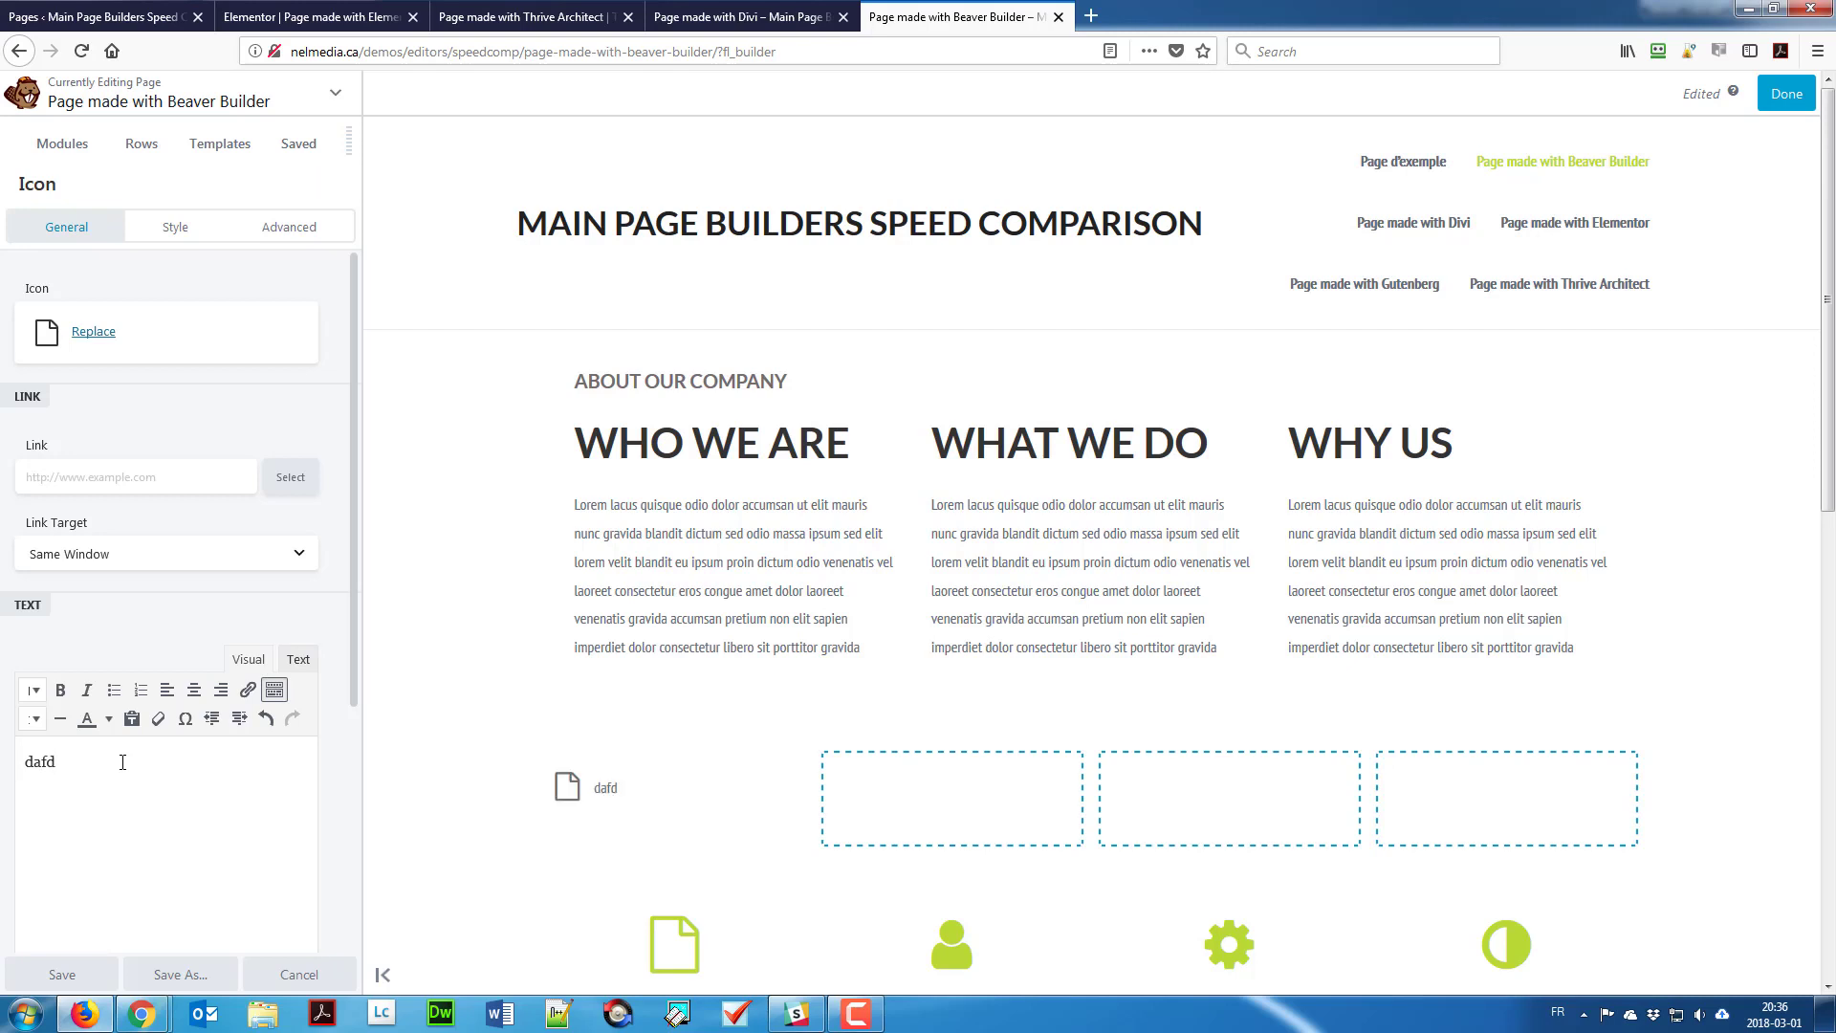
{"action": "scroll", "coordinate": [131, 644], "scroll_direction": "down", "scroll_amount": 4}
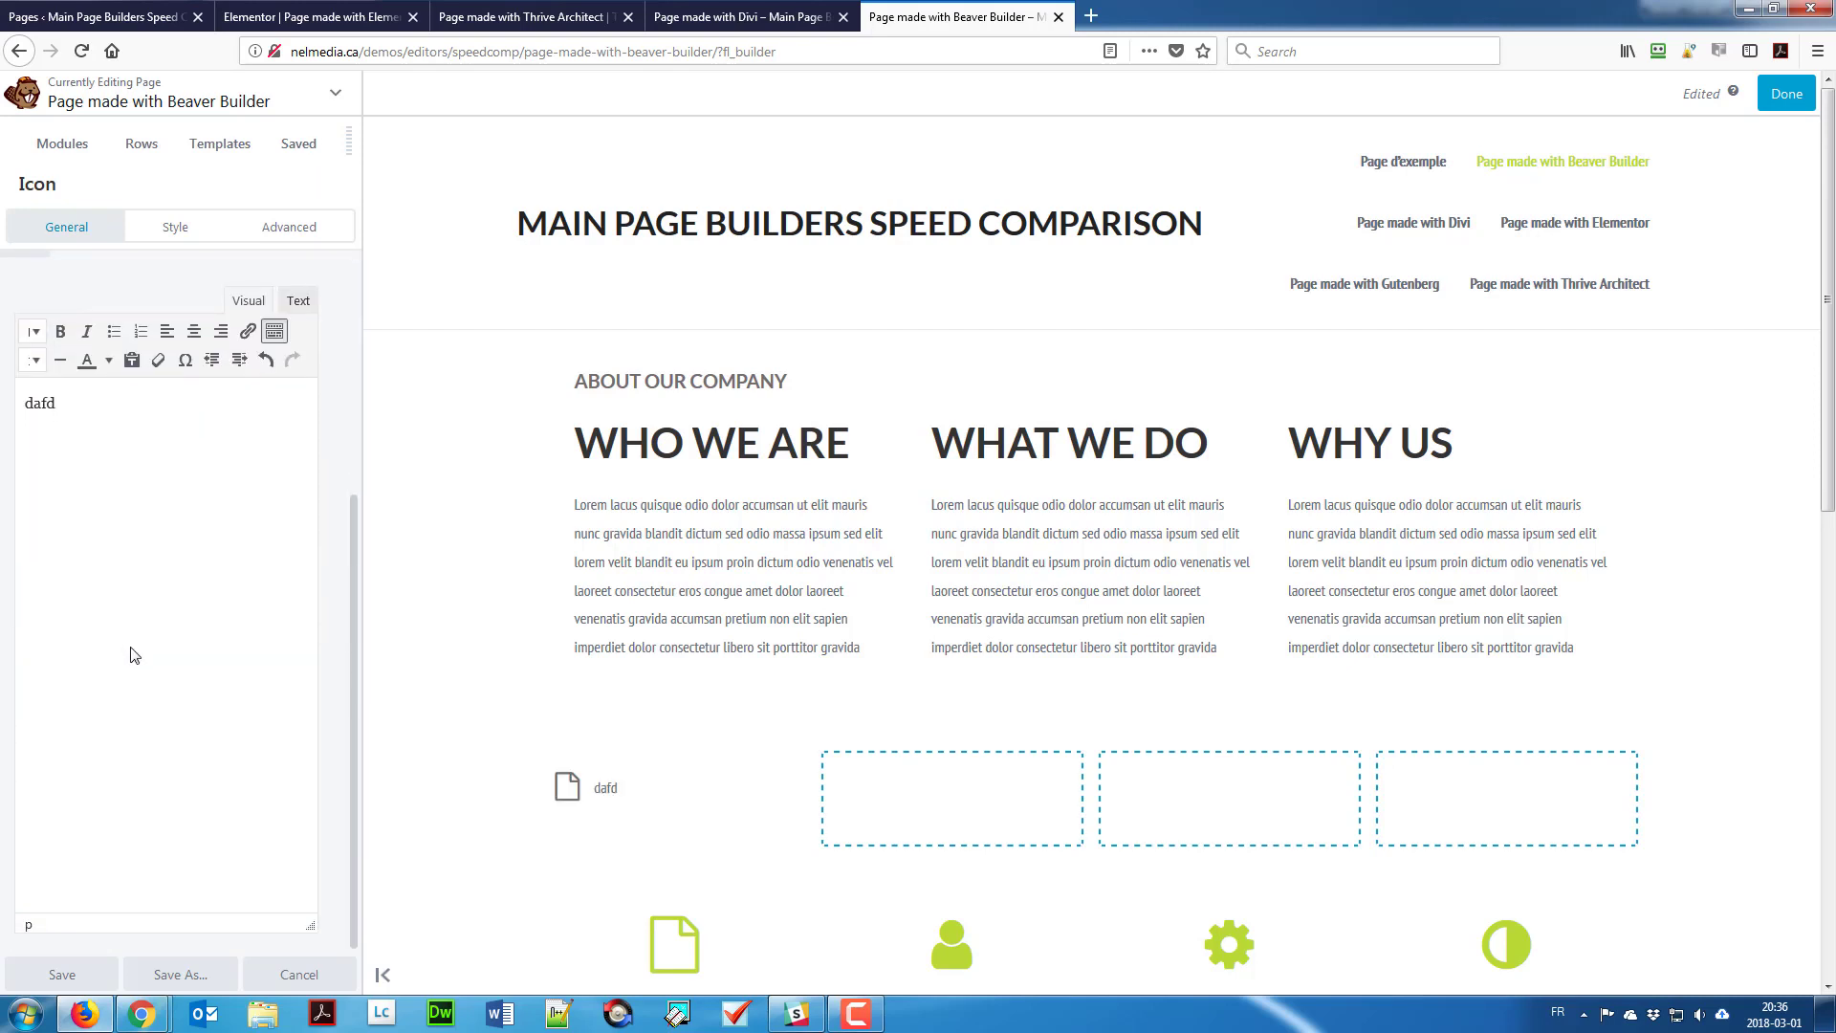
{"action": "scroll", "coordinate": [131, 643], "scroll_direction": "up", "scroll_amount": 3}
{"action": "scroll", "coordinate": [130, 648], "scroll_direction": "up", "scroll_amount": 2}
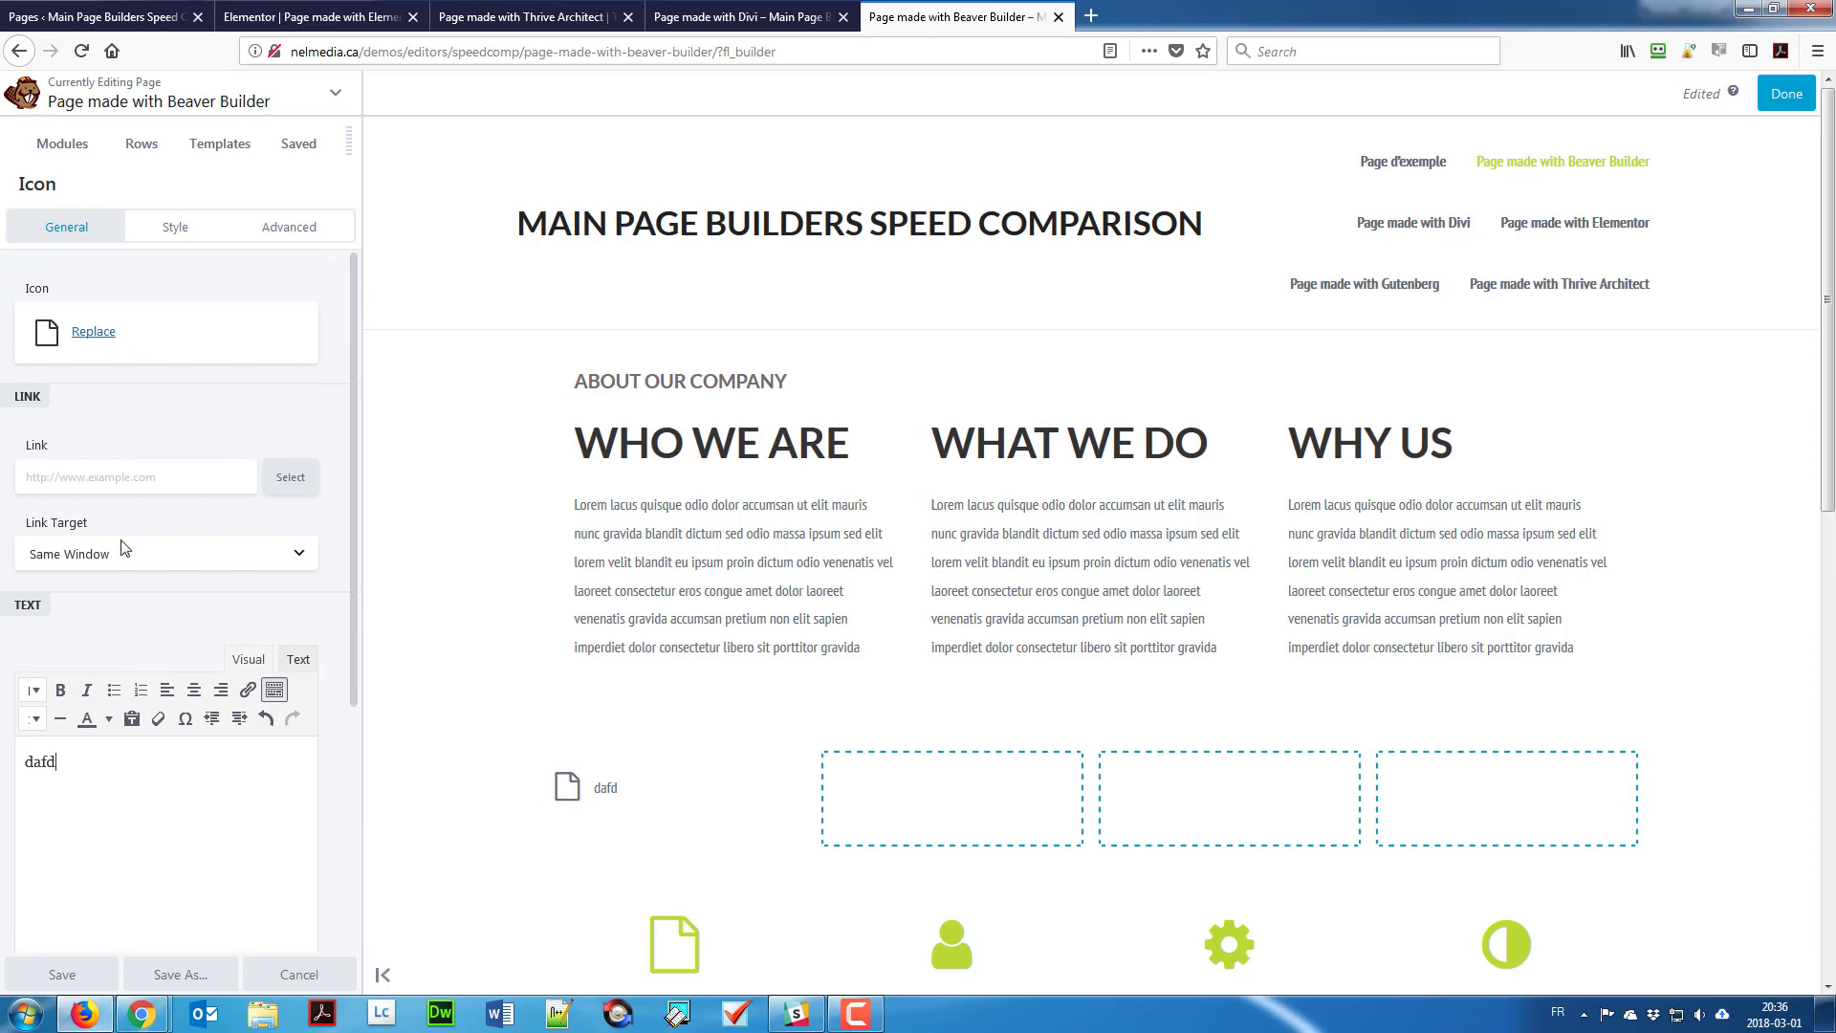
Step: Examine the icon module's color, size and alignment options, then its advanced responsive, visibility and animation settings
{"action": "left_click", "coordinate": [190, 230]}
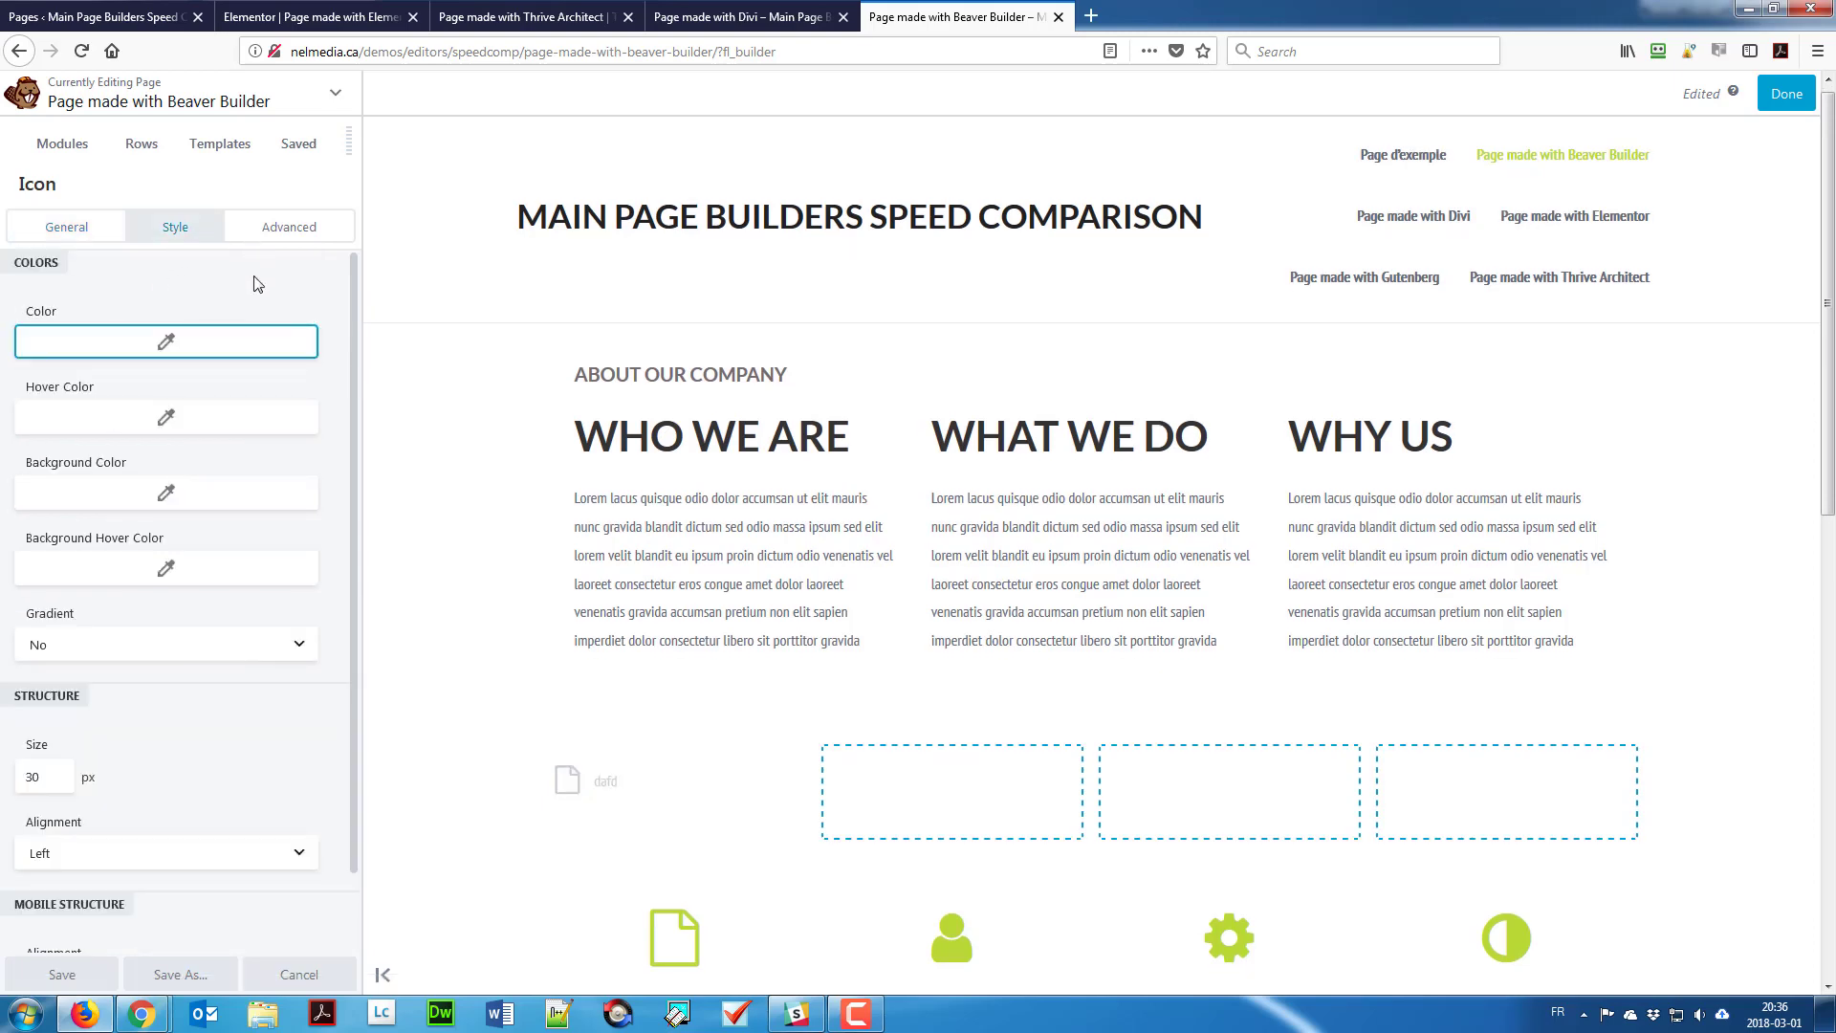
{"action": "scroll", "coordinate": [215, 459], "scroll_direction": "down", "scroll_amount": 1}
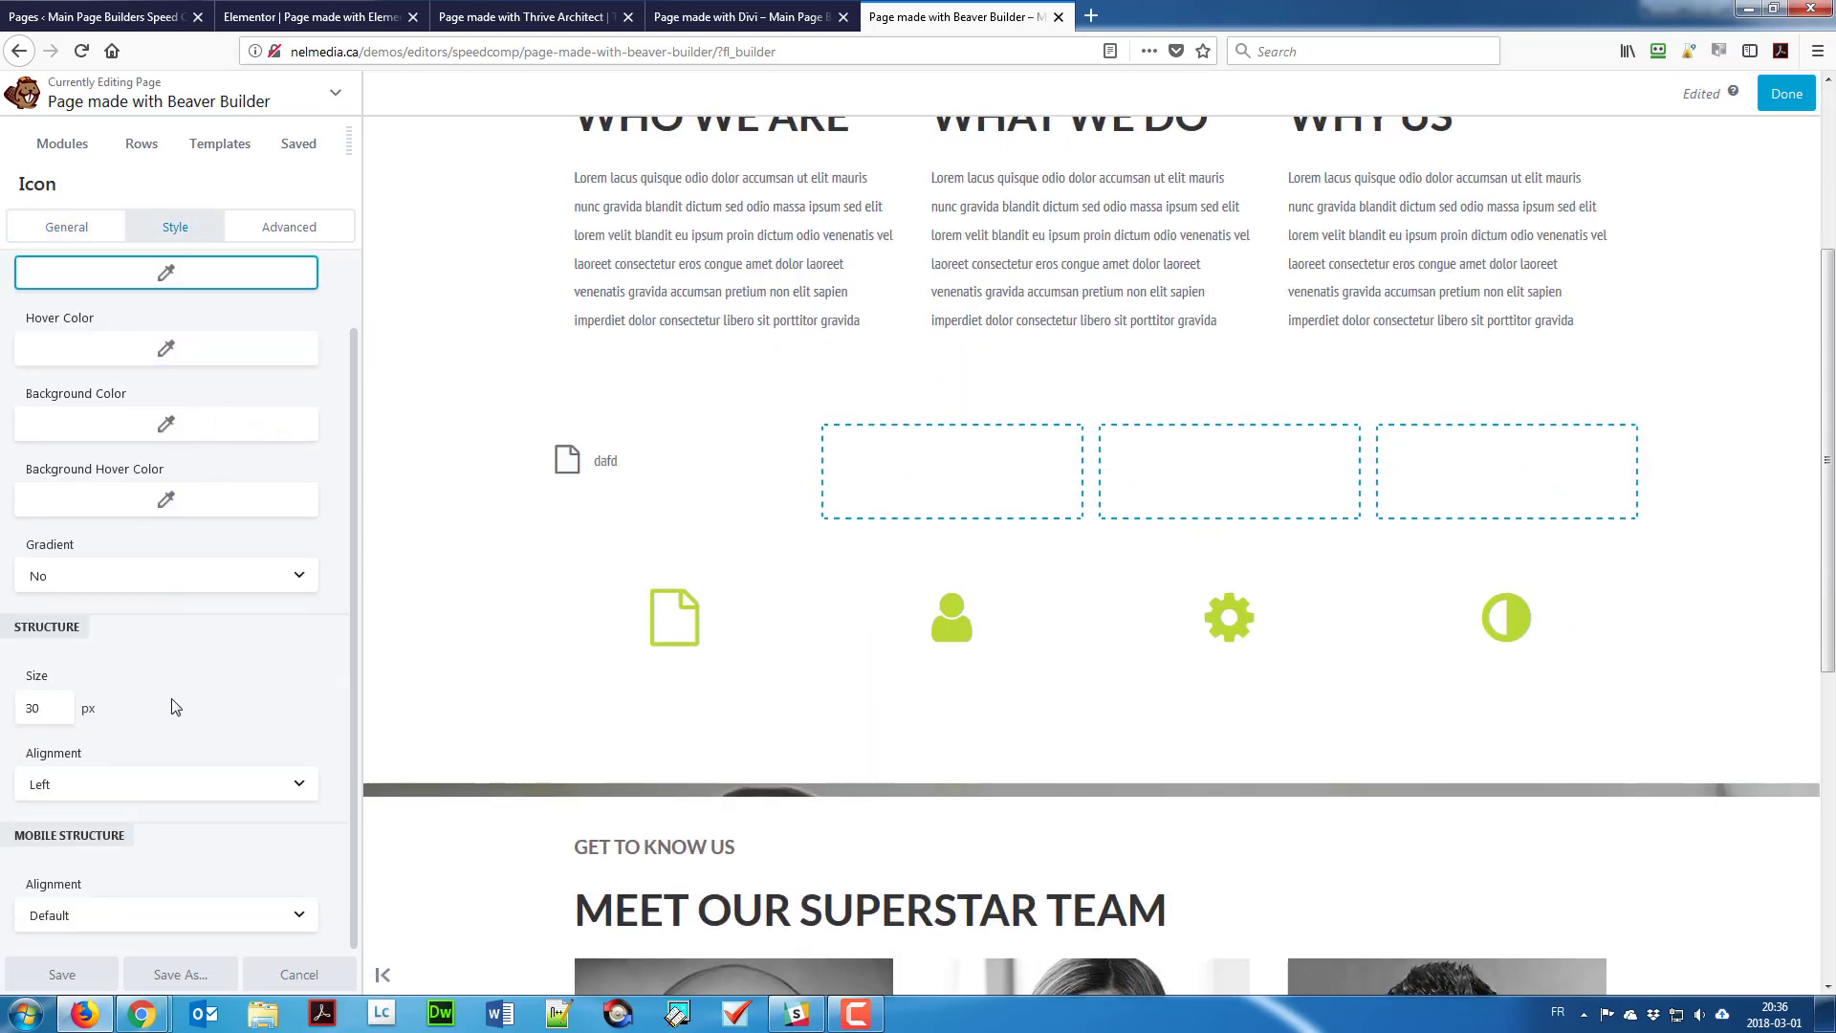
{"action": "left_click", "coordinate": [131, 915]}
{"action": "left_click", "coordinate": [130, 915]}
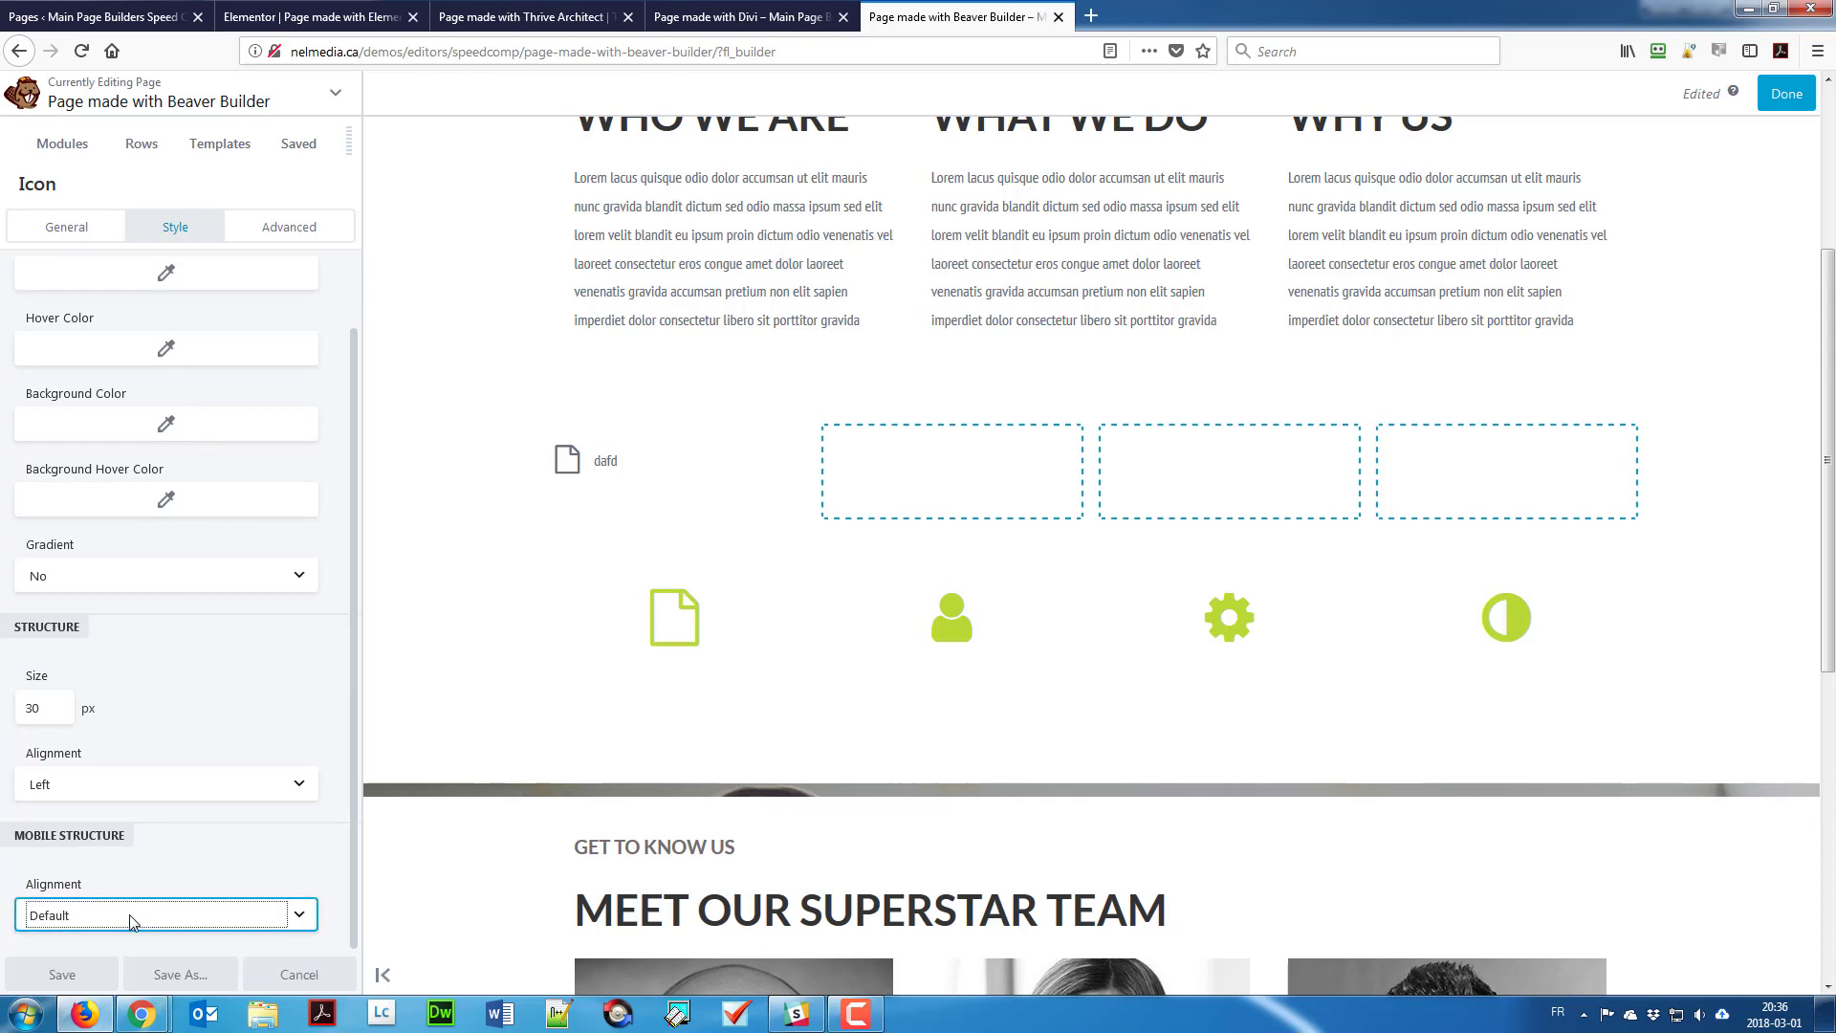
{"action": "left_click", "coordinate": [274, 226]}
{"action": "scroll", "coordinate": [206, 574], "scroll_direction": "down", "scroll_amount": 2}
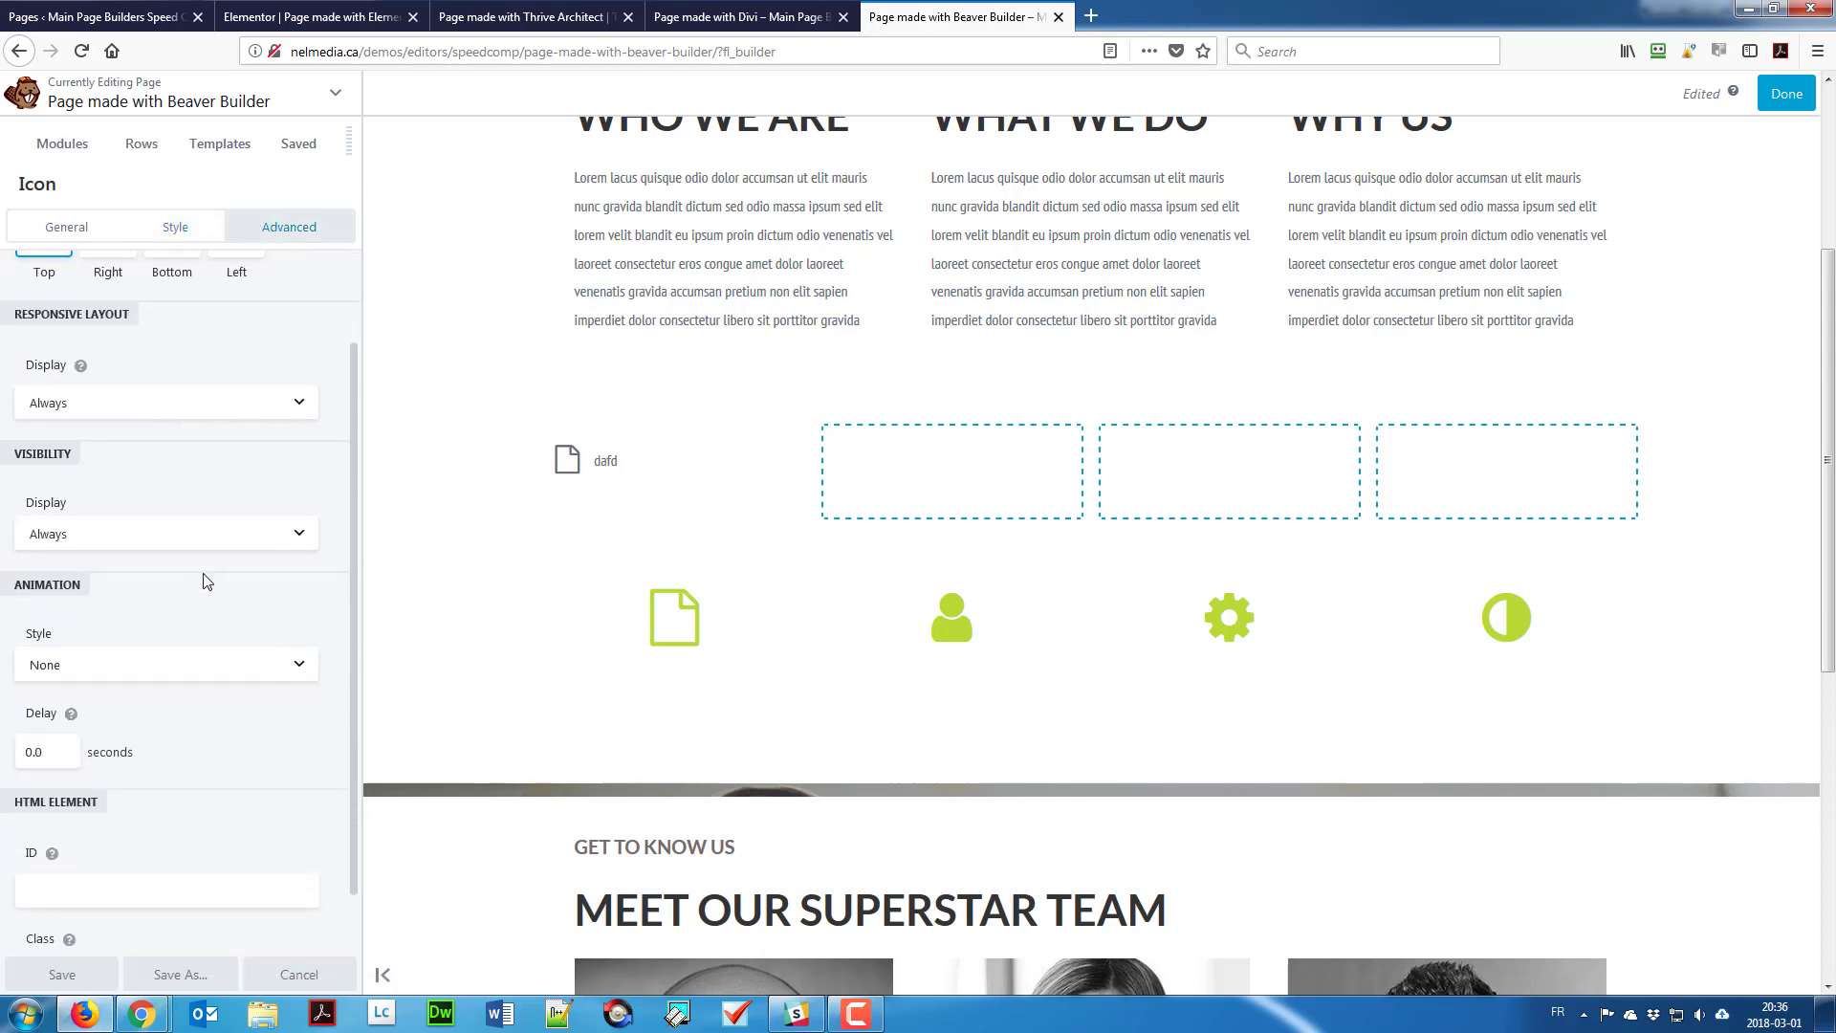
{"action": "left_click", "coordinate": [163, 402]}
{"action": "left_click", "coordinate": [162, 402]}
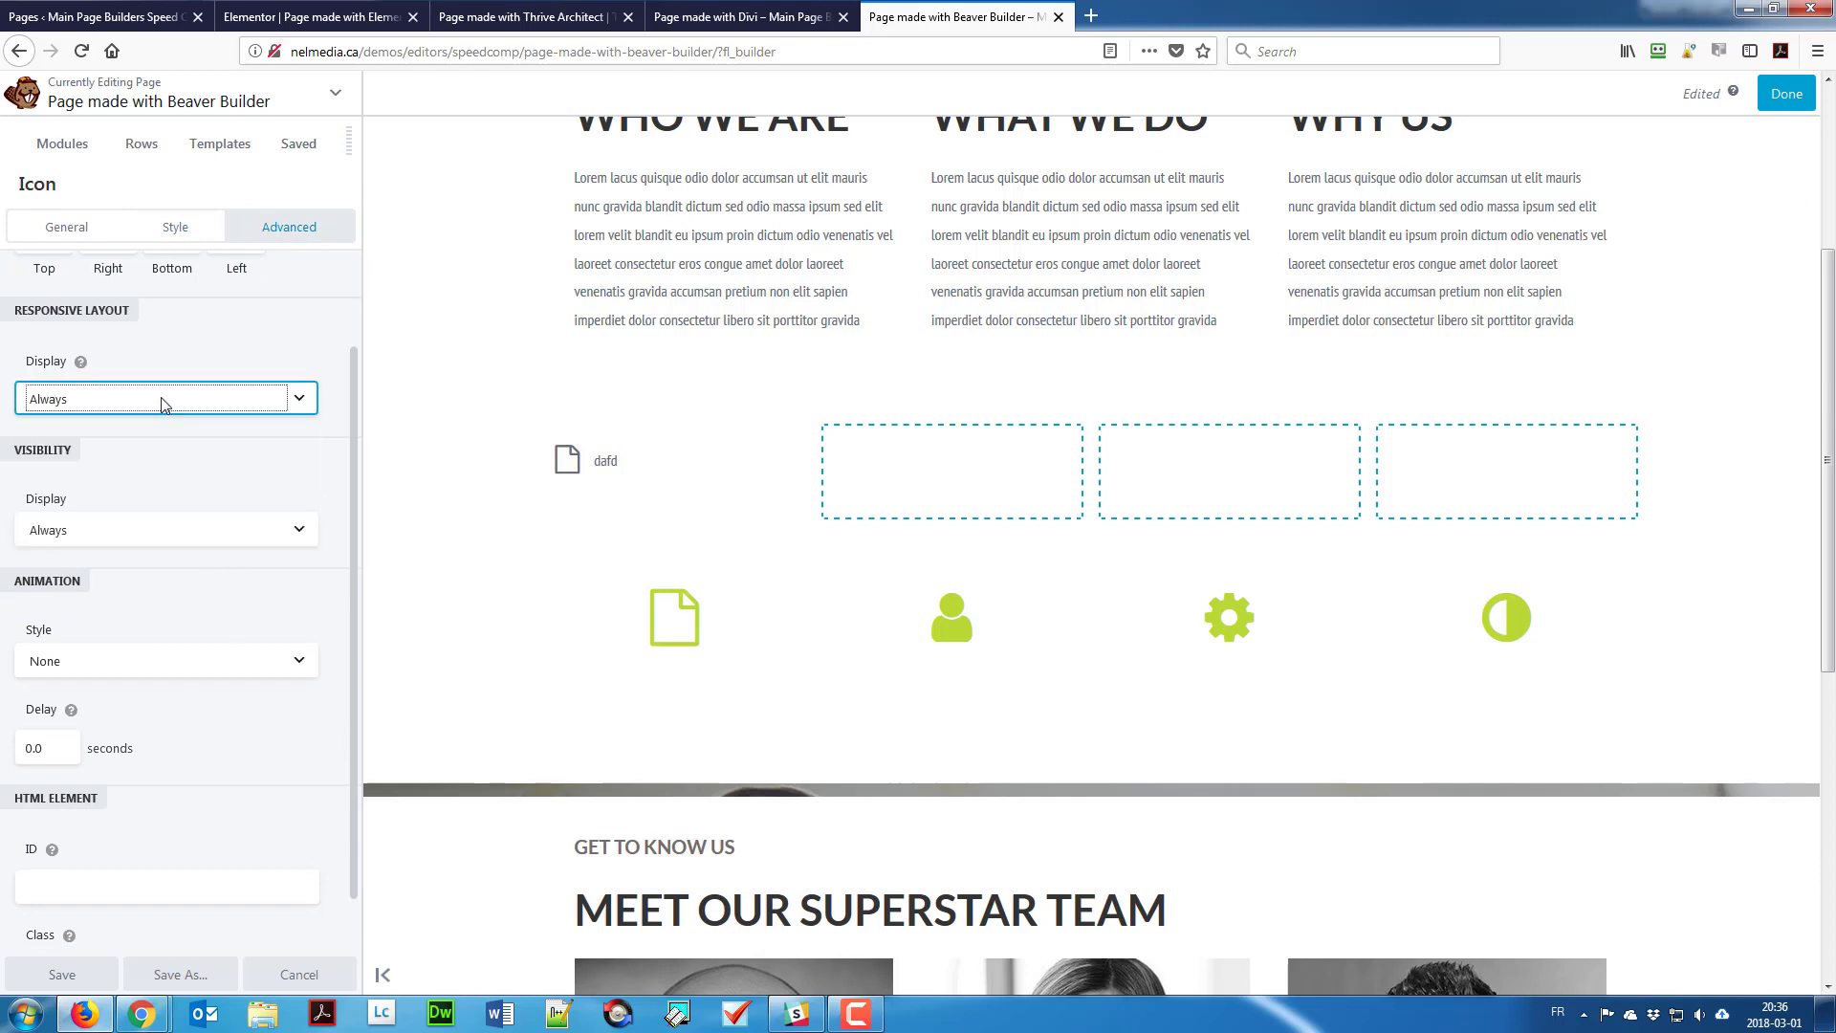
{"action": "scroll", "coordinate": [142, 631], "scroll_direction": "down", "scroll_amount": 1}
{"action": "scroll", "coordinate": [115, 492], "scroll_direction": "up", "scroll_amount": 3}
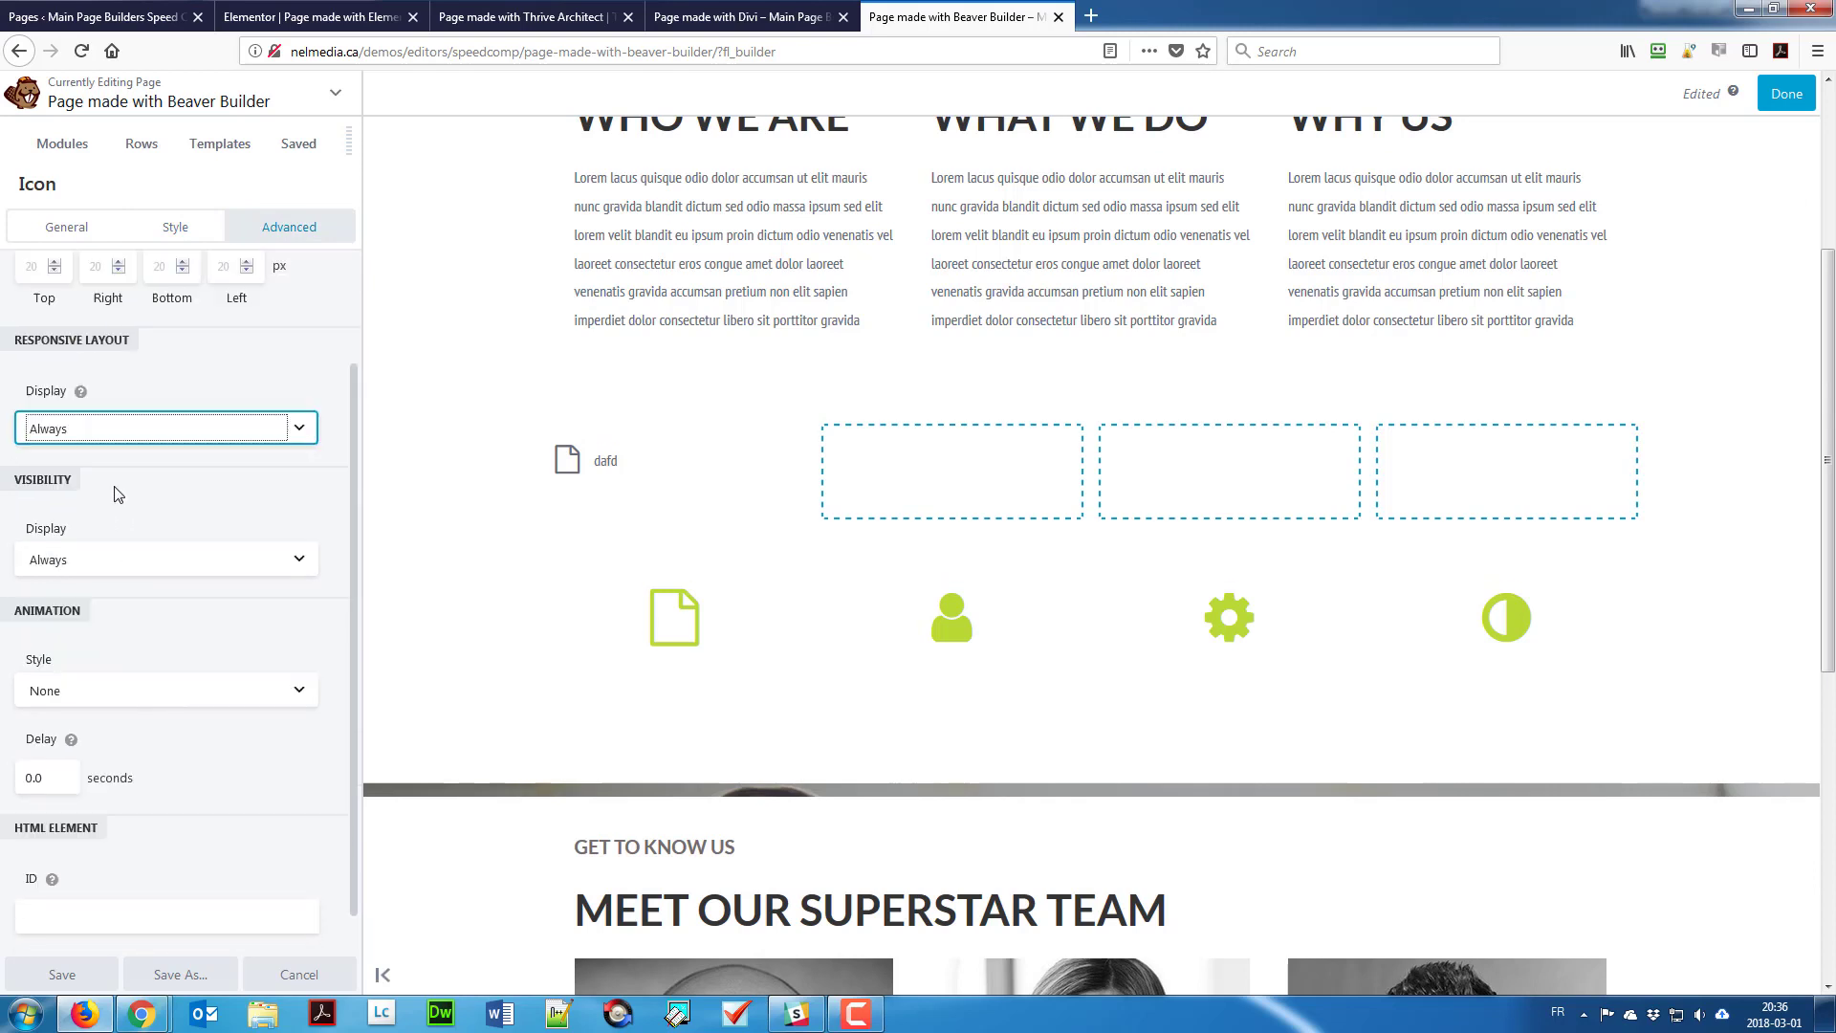
Step: Delete the sample text "dafd" from the icon module
{"action": "left_click", "coordinate": [71, 234]}
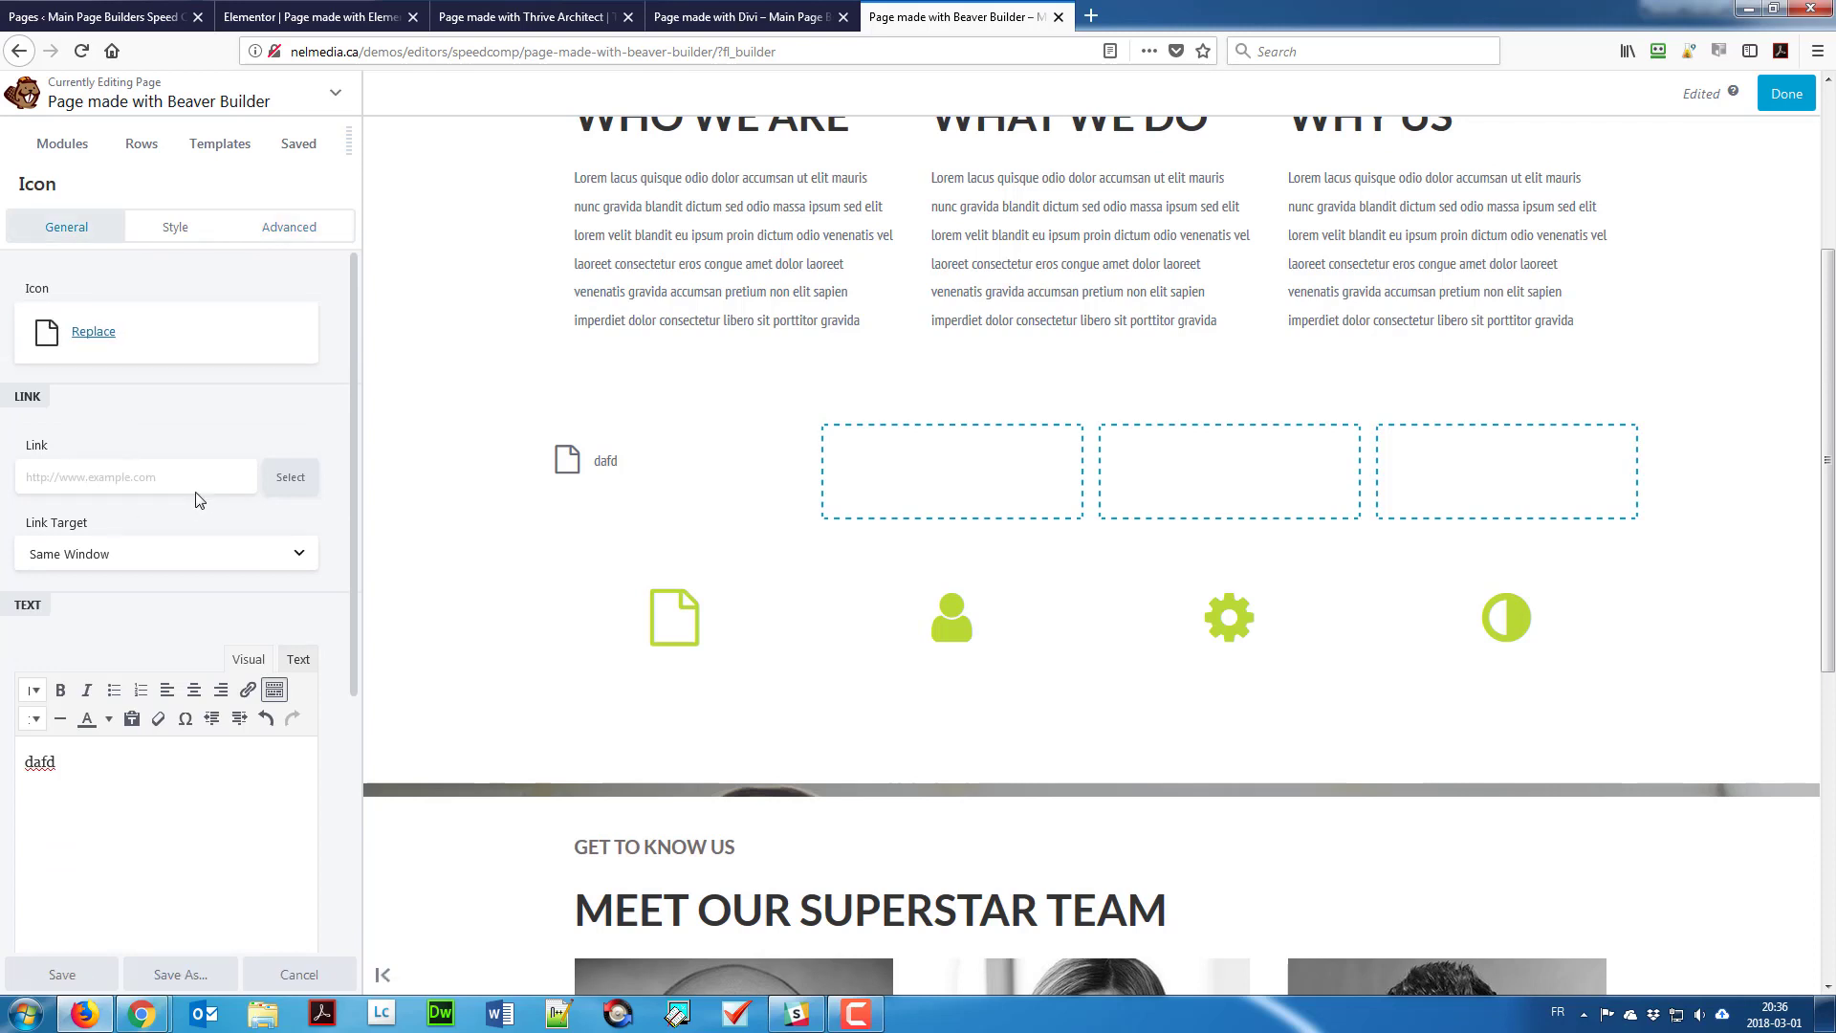
{"action": "scroll", "coordinate": [191, 502], "scroll_direction": "down", "scroll_amount": 5}
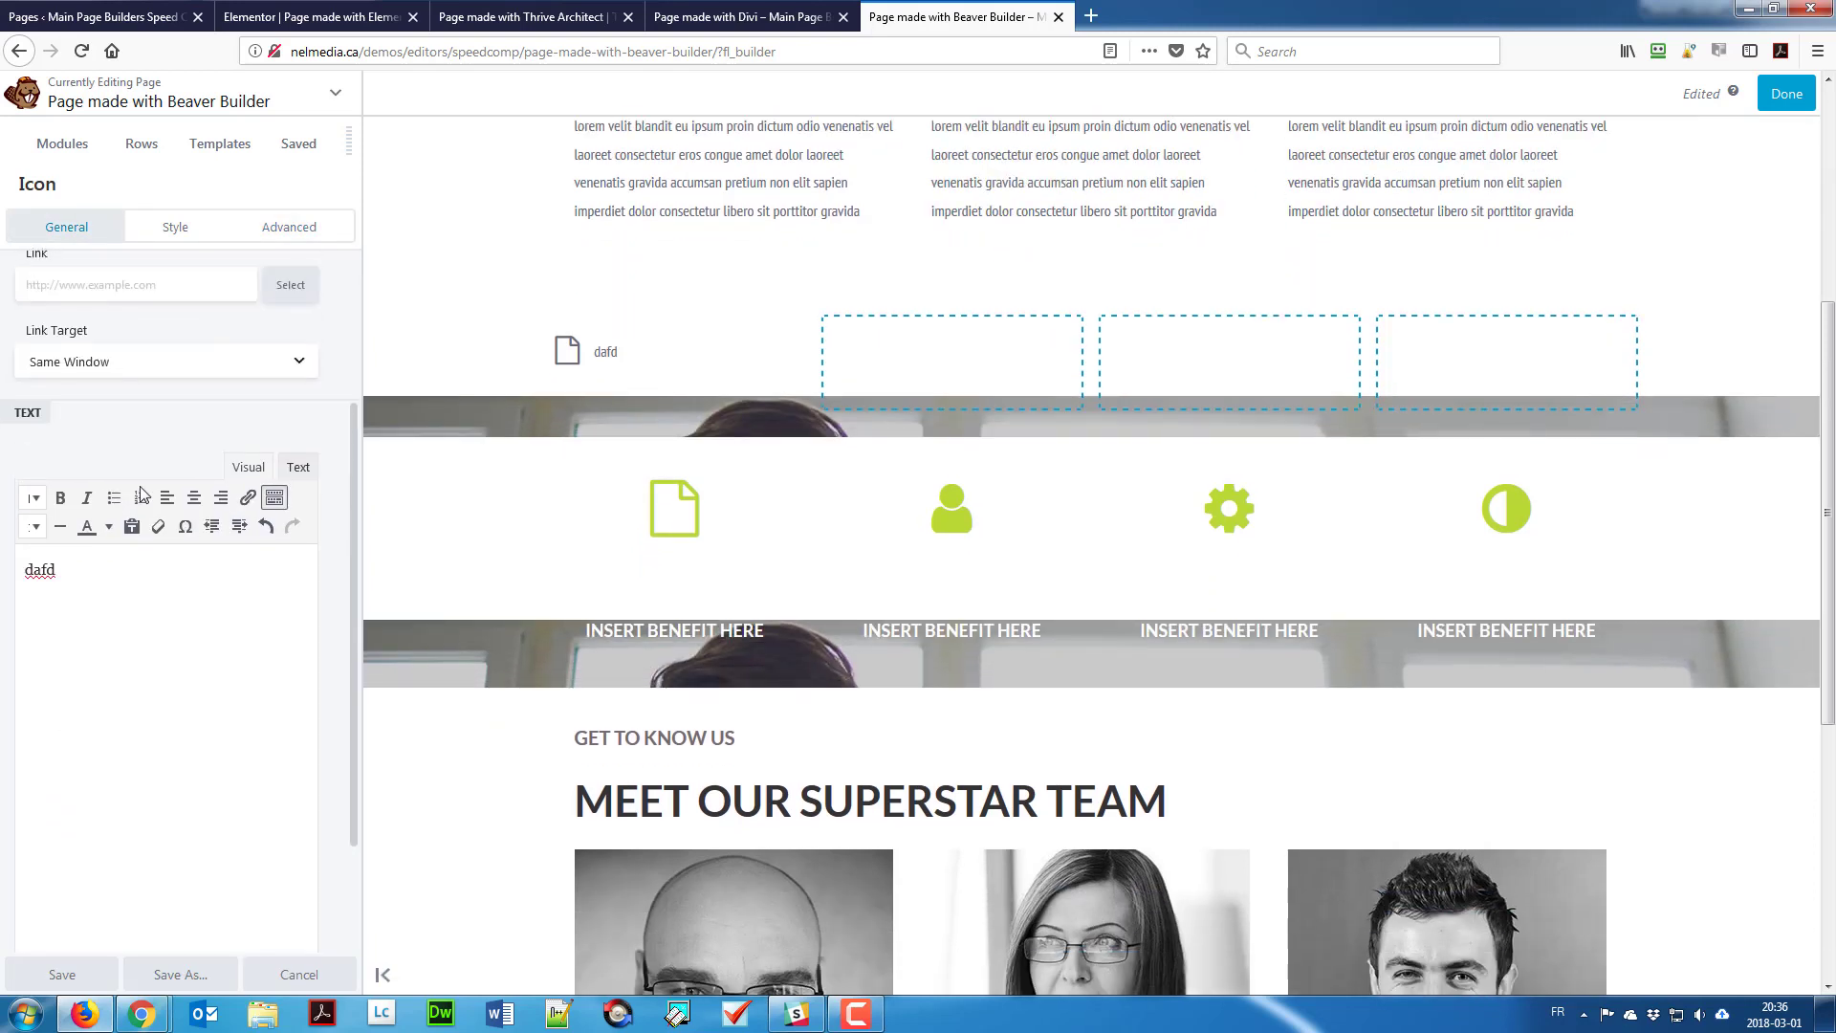
{"action": "scroll", "coordinate": [141, 495], "scroll_direction": "up", "scroll_amount": 1}
{"action": "left_click_drag", "start_coordinate": [55, 597], "coordinate": [2, 597]}
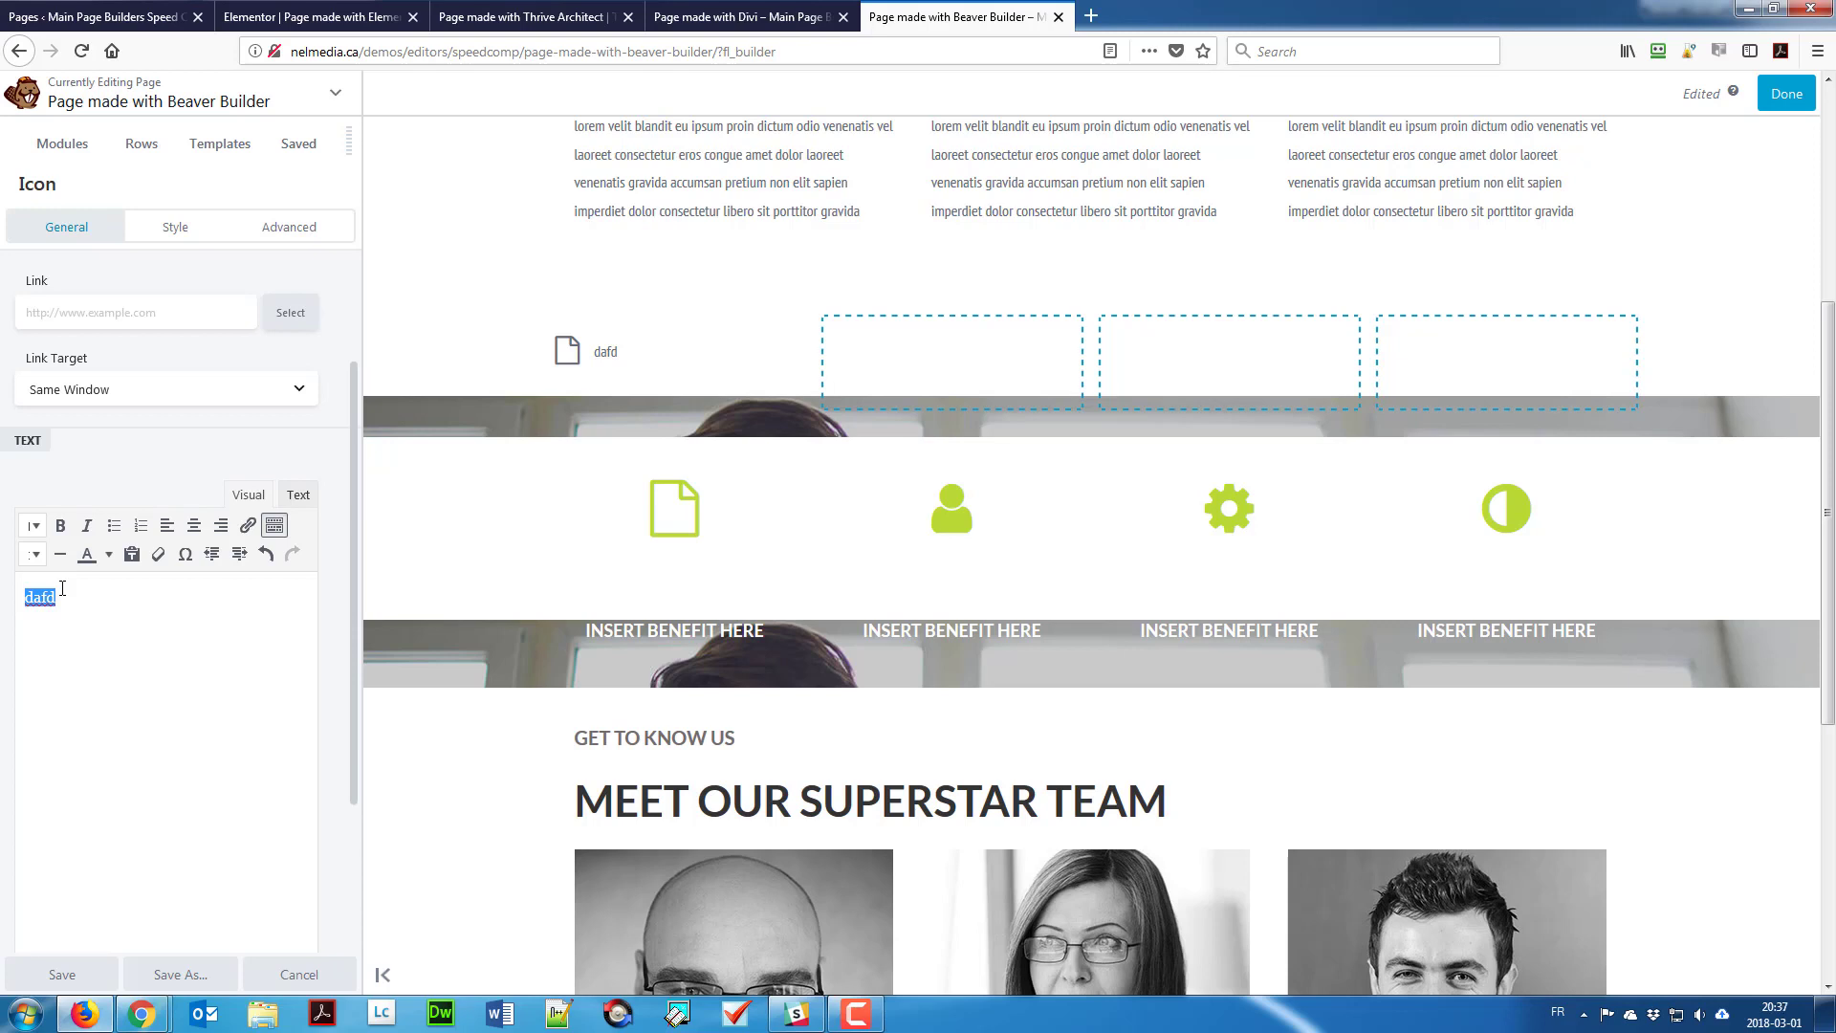
{"action": "key", "text": "BackSpace"}
{"action": "scroll", "coordinate": [72, 665], "scroll_direction": "up", "scroll_amount": 2}
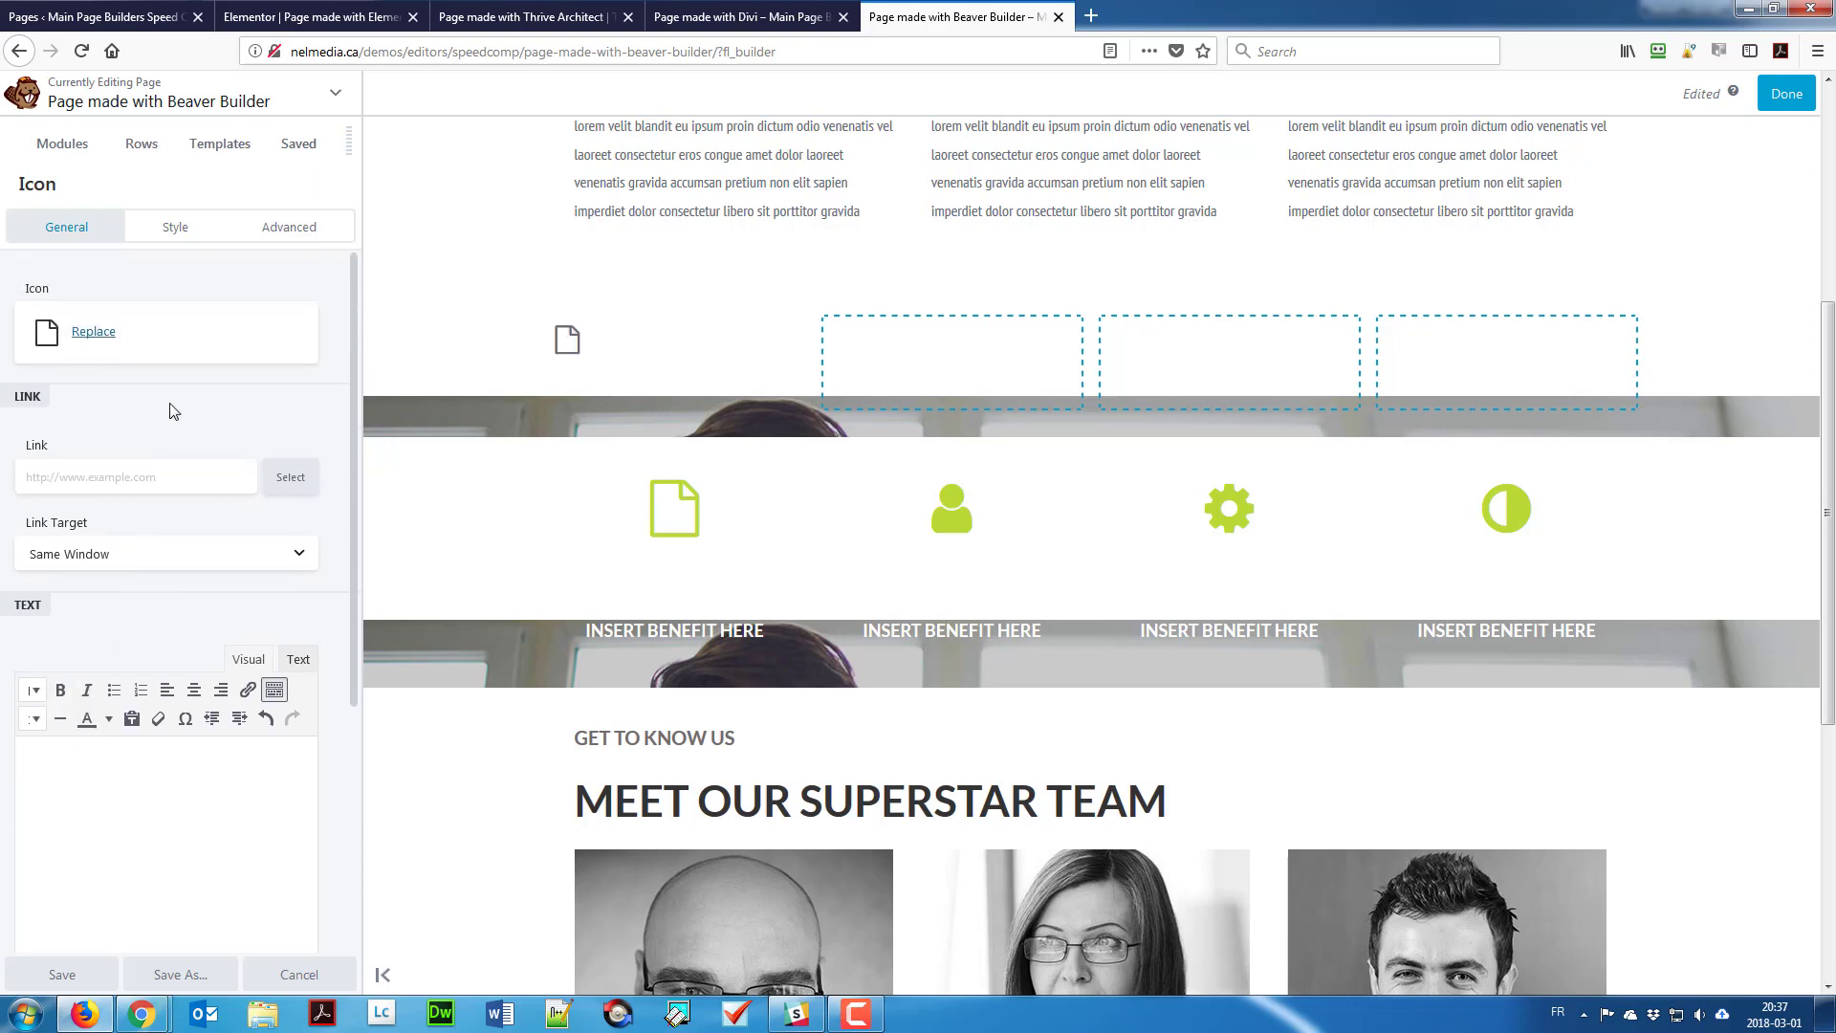
Step: Set the file icon's size to 60 px and its alignment to Center
{"action": "left_click", "coordinate": [173, 227]}
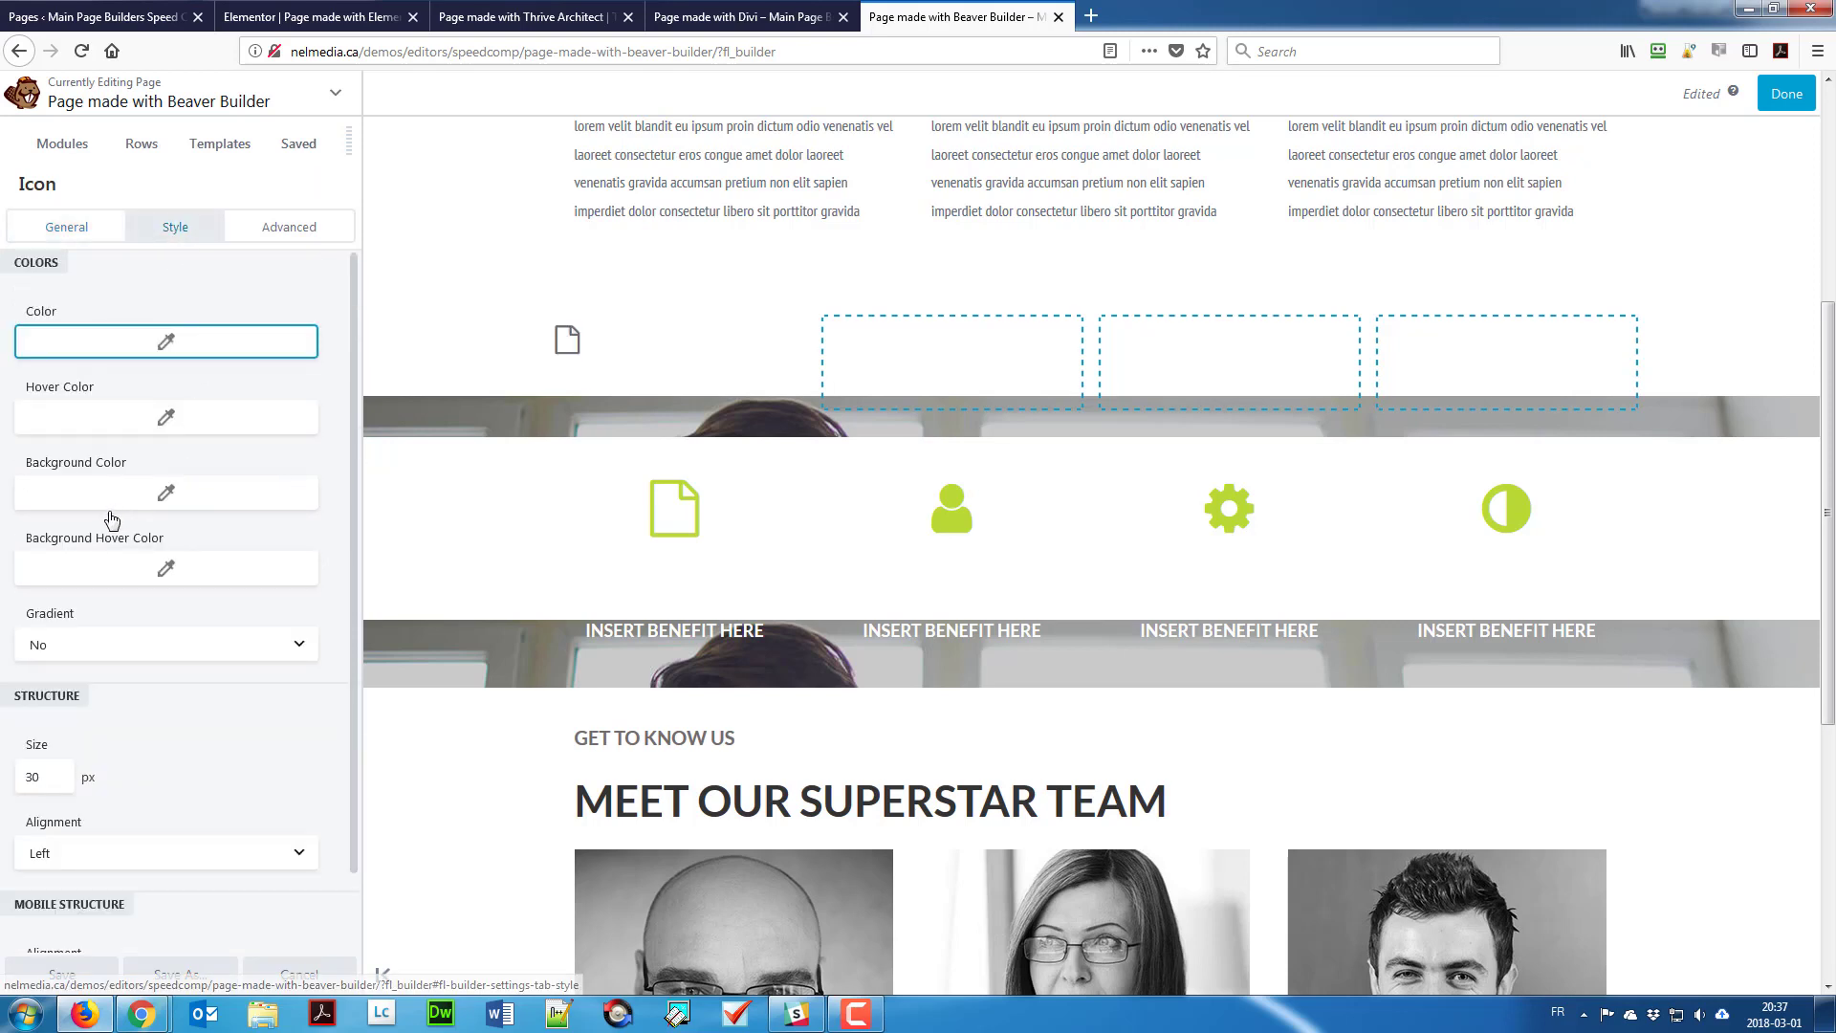
{"action": "double_click", "coordinate": [32, 773]}
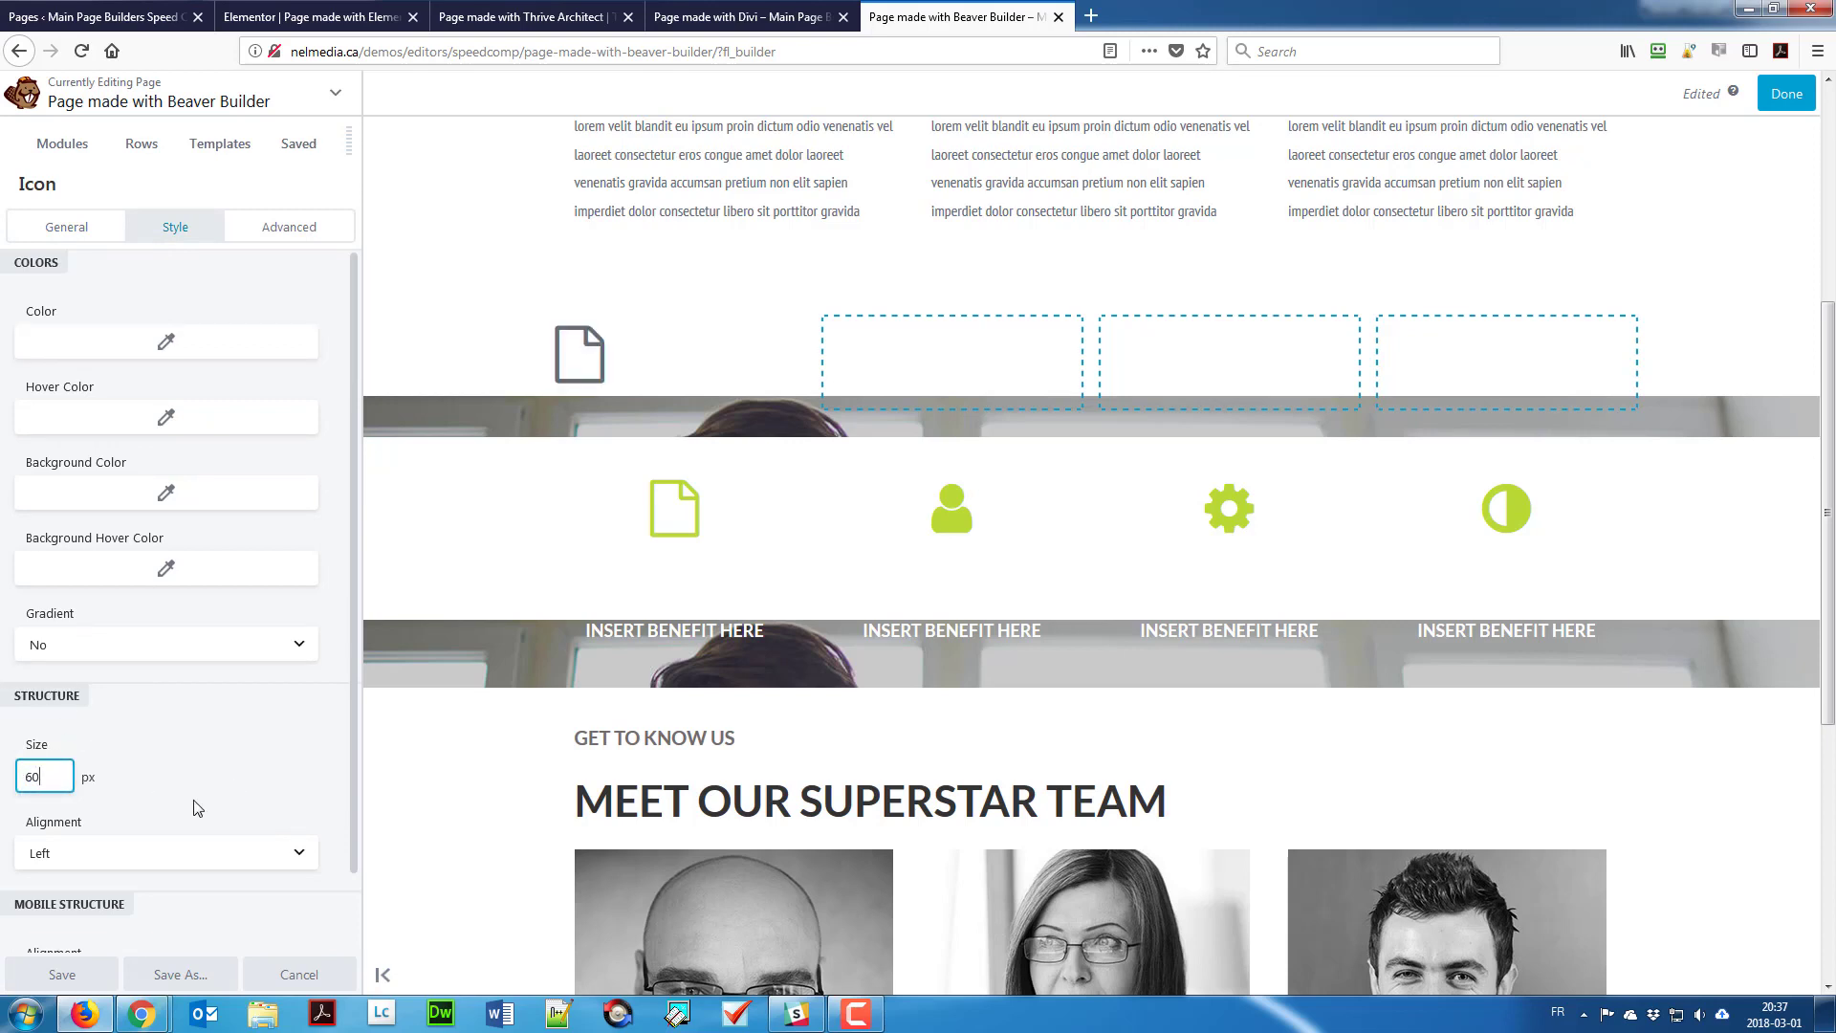
{"action": "left_click", "coordinate": [186, 851]}
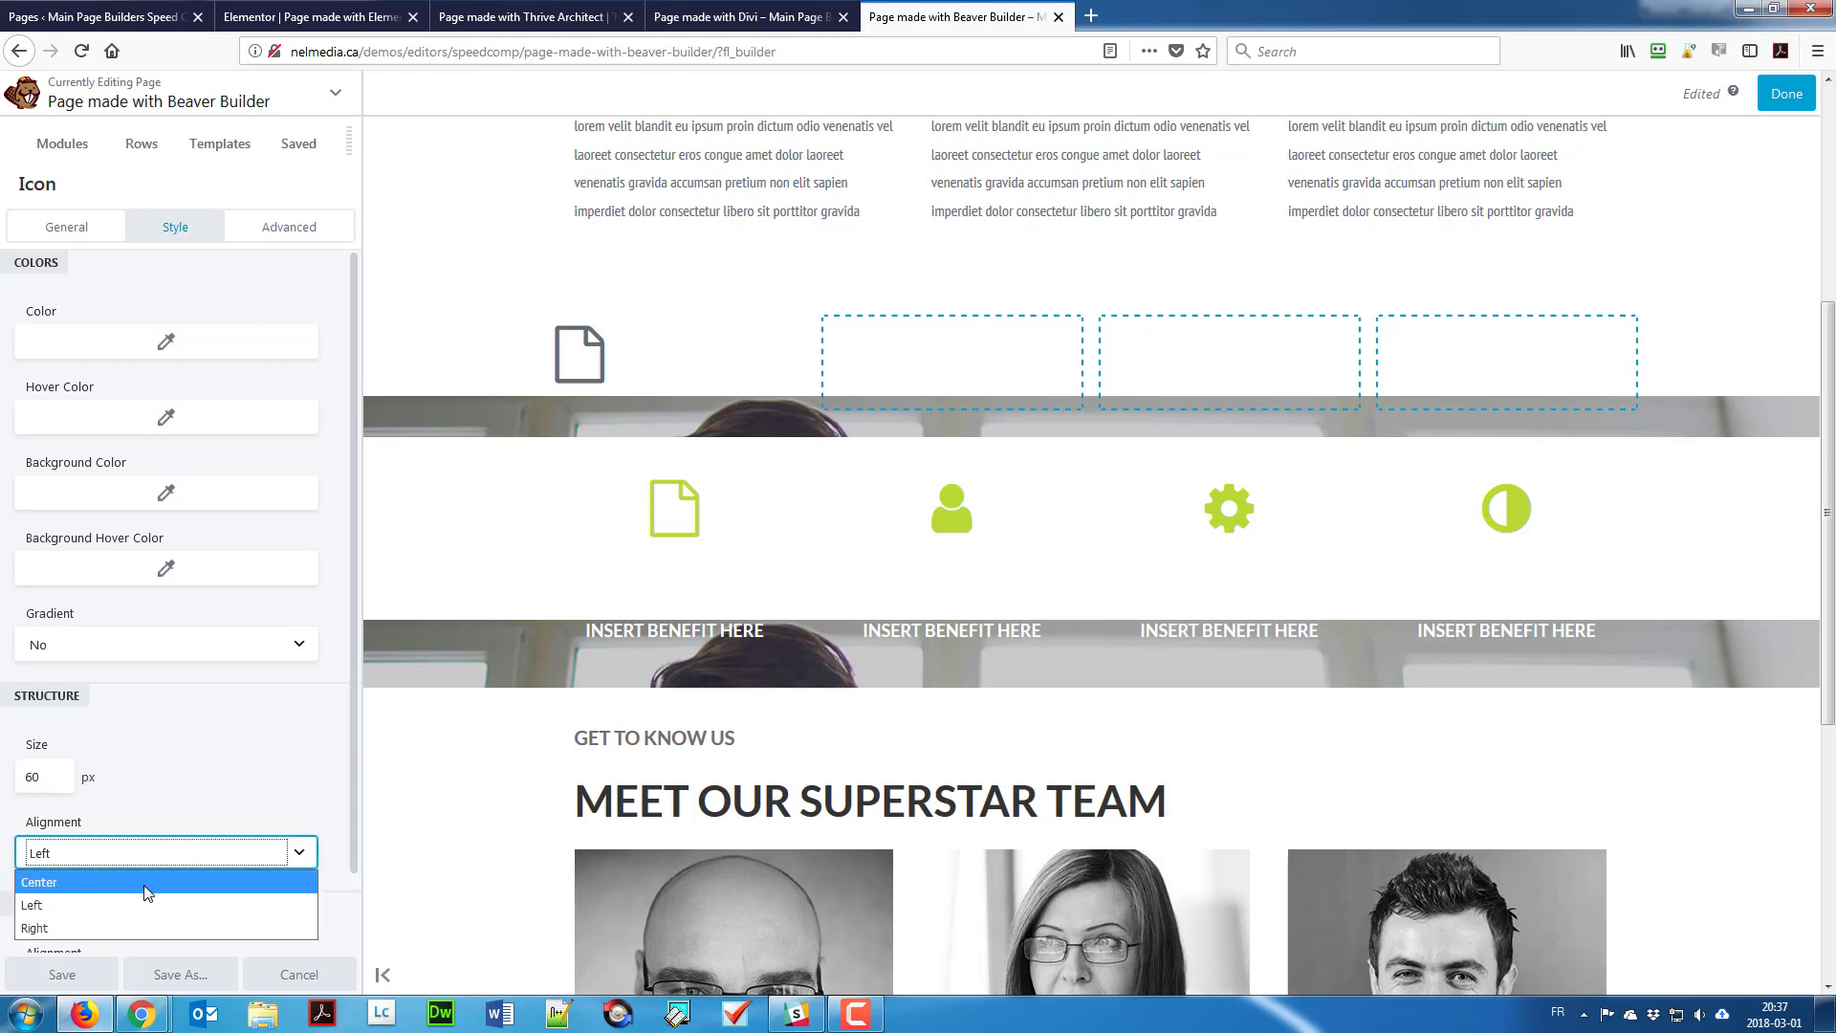
{"action": "left_click", "coordinate": [143, 879]}
{"action": "scroll", "coordinate": [204, 735], "scroll_direction": "down", "scroll_amount": 1}
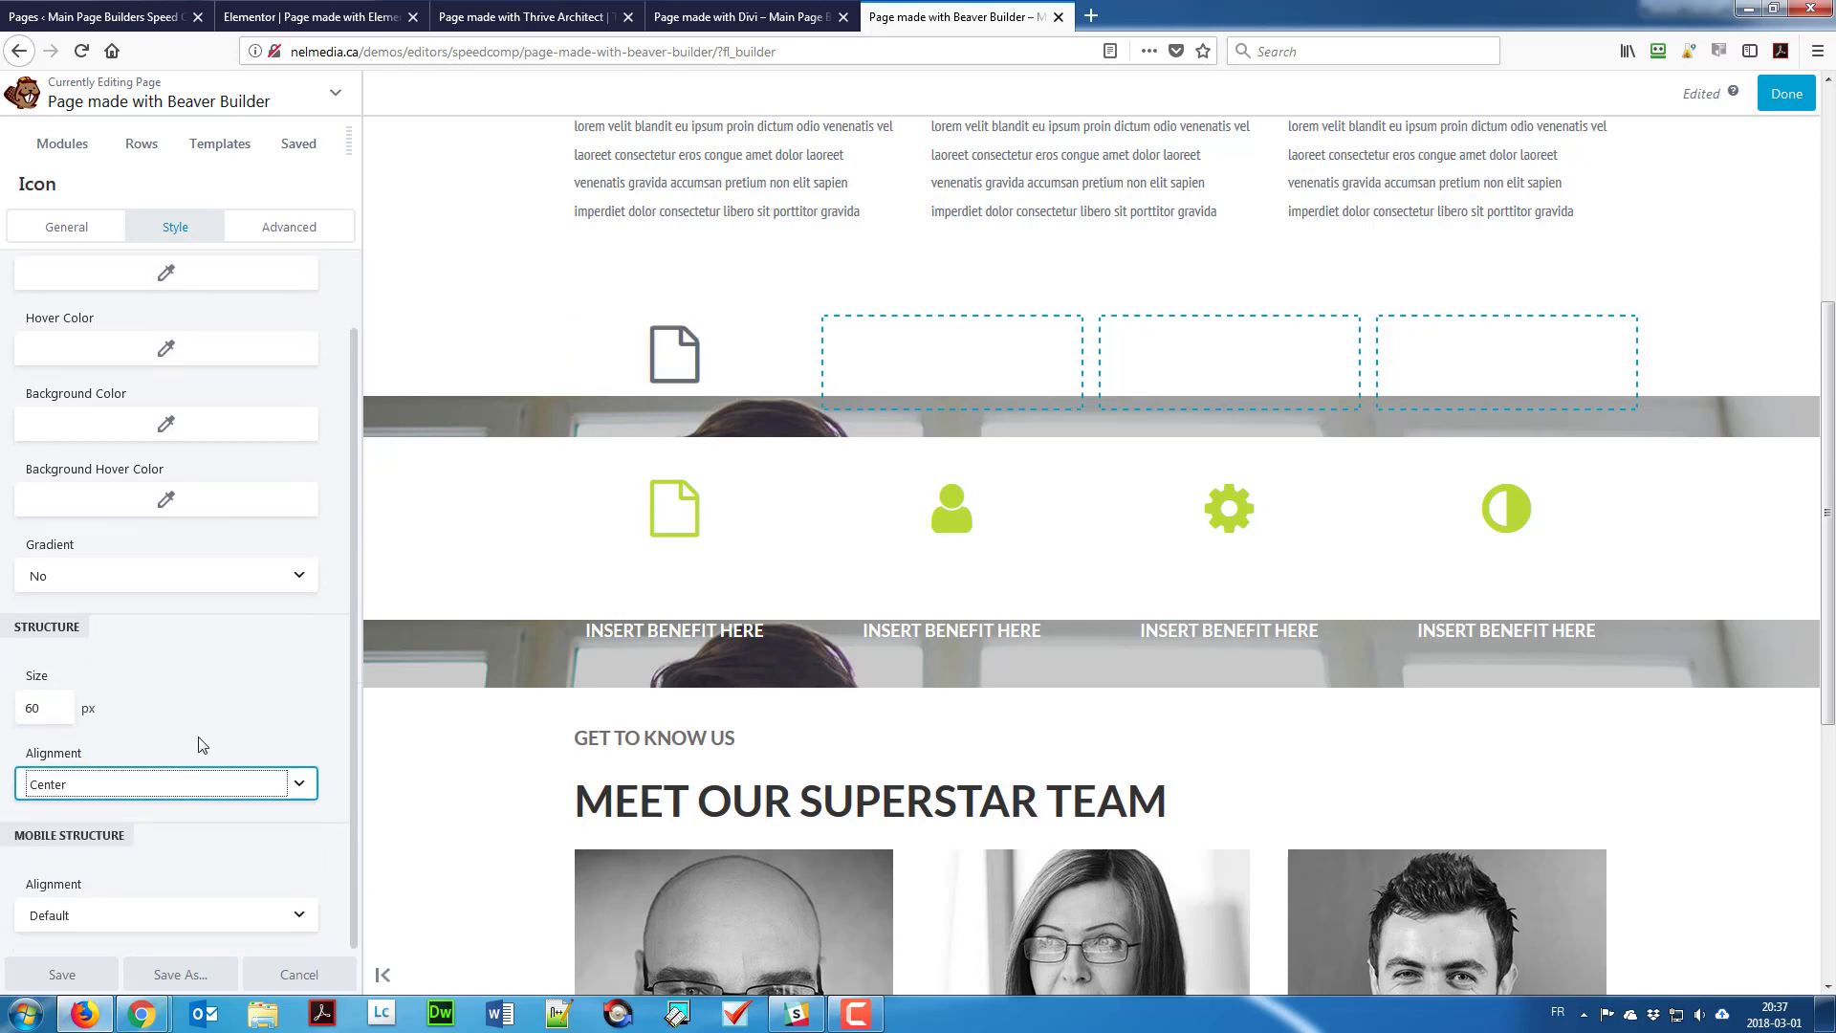
{"action": "scroll", "coordinate": [182, 689], "scroll_direction": "up", "scroll_amount": 1}
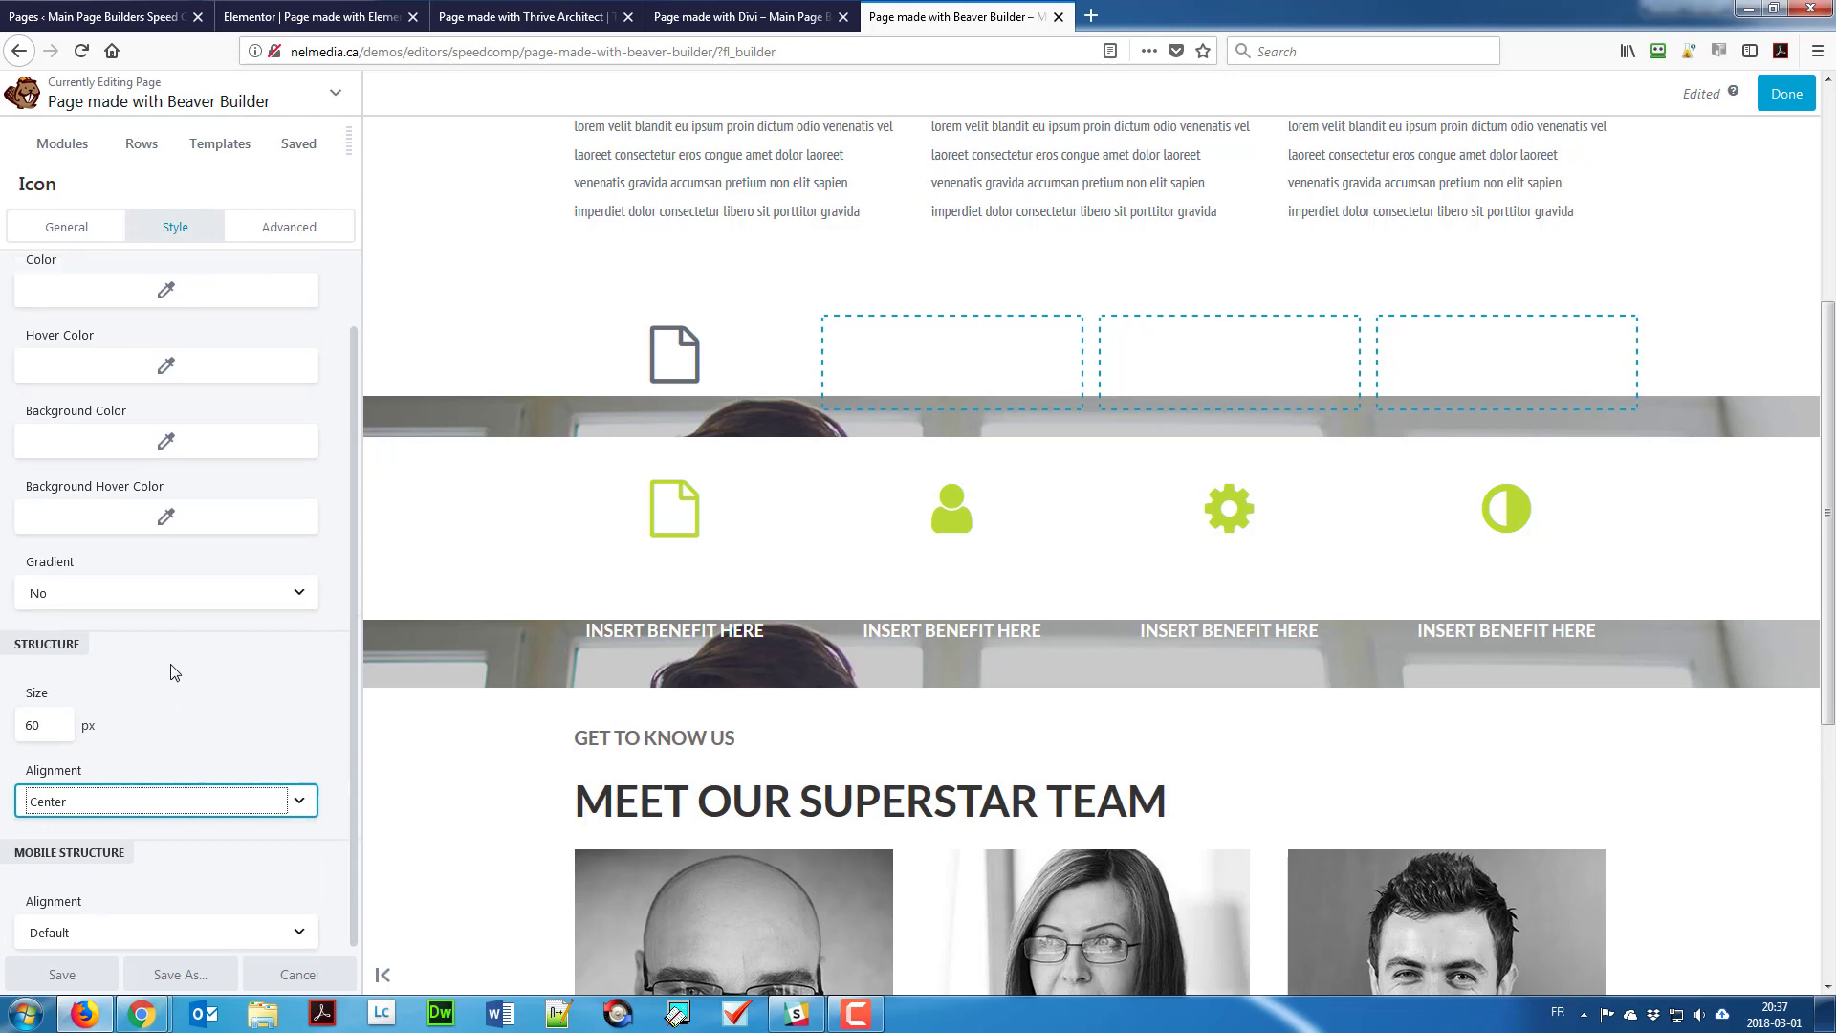
Step: Color the file icon green with the saved preset #b9da37
{"action": "left_click", "coordinate": [145, 352]}
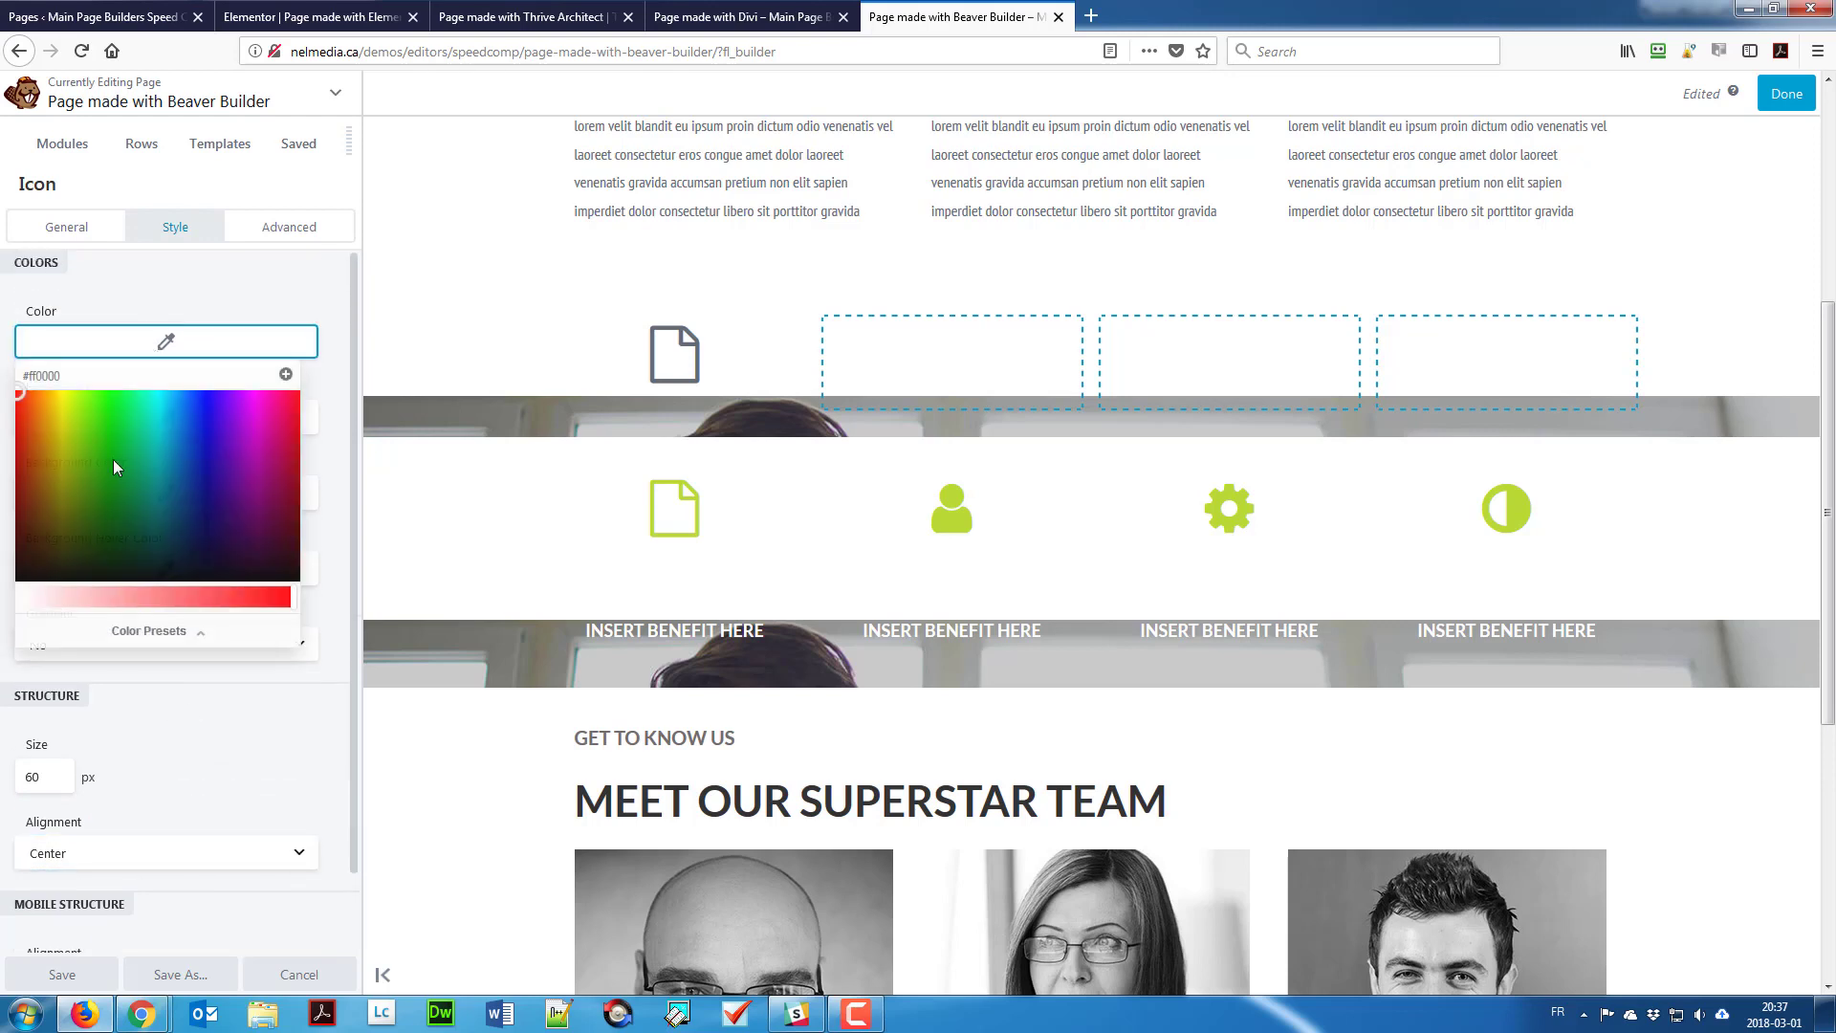
{"action": "left_click", "coordinate": [99, 636]}
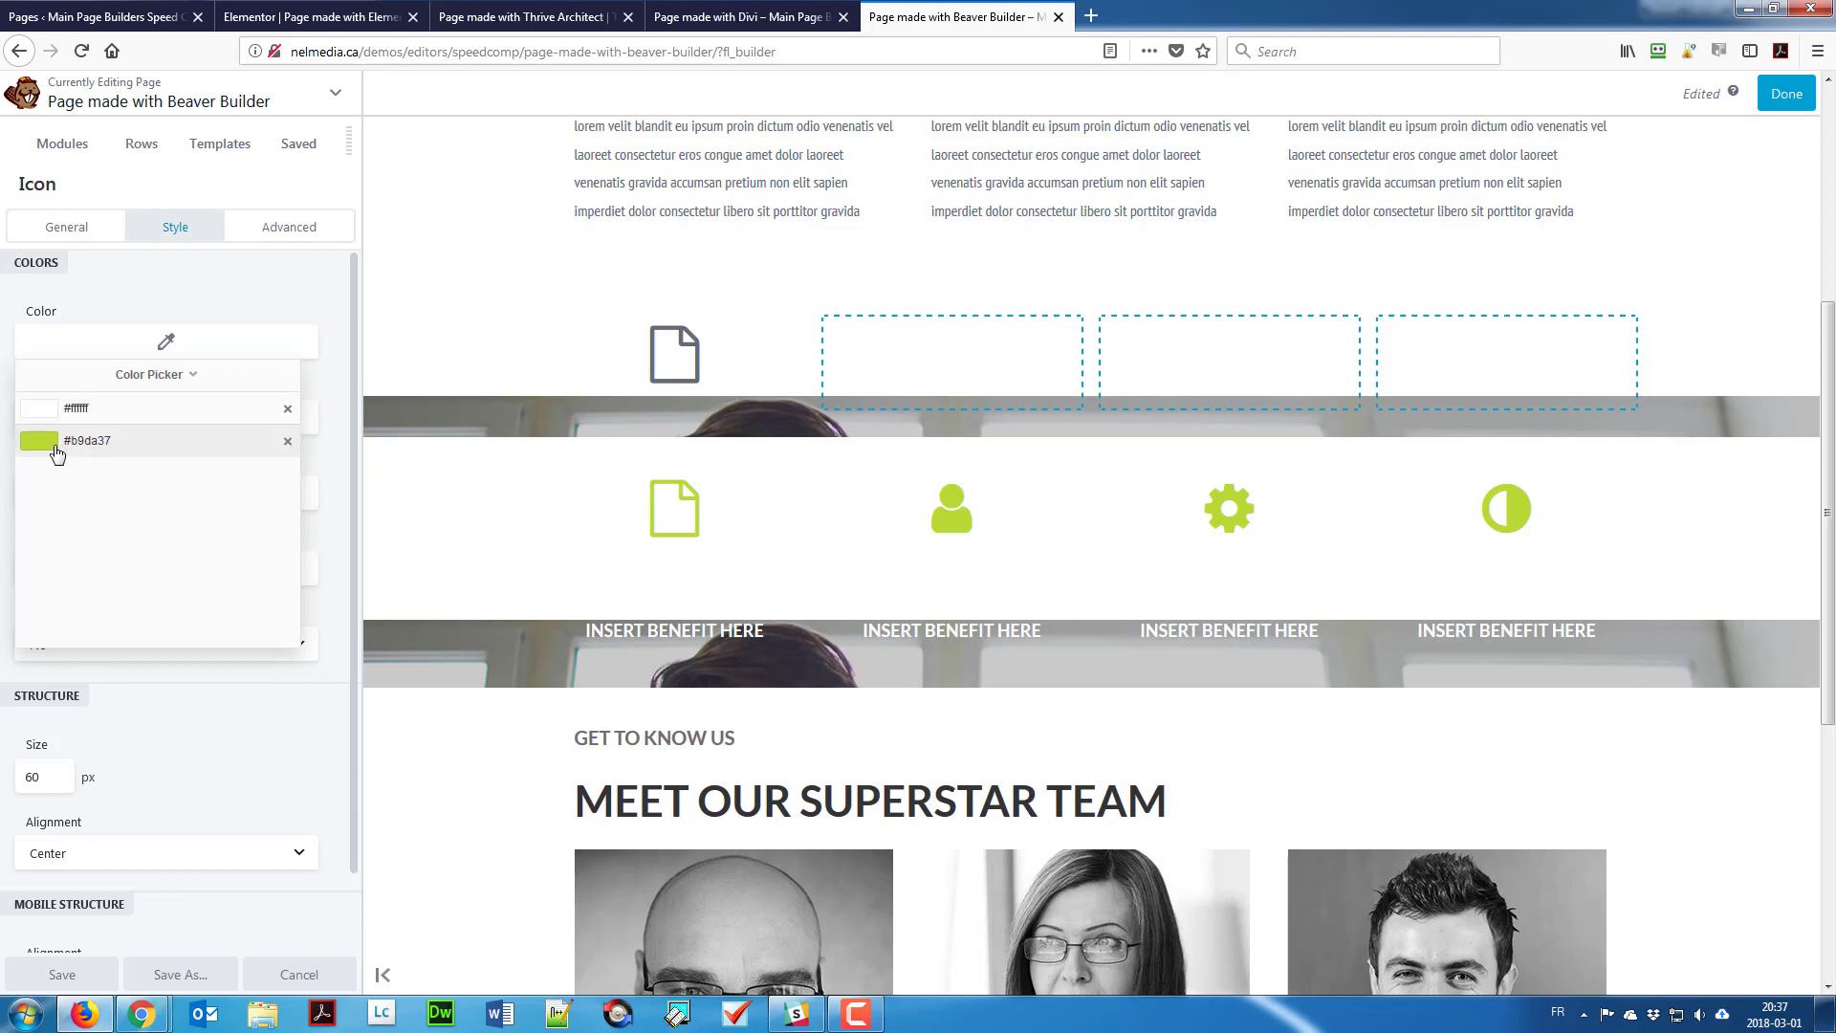
{"action": "left_click", "coordinate": [52, 445]}
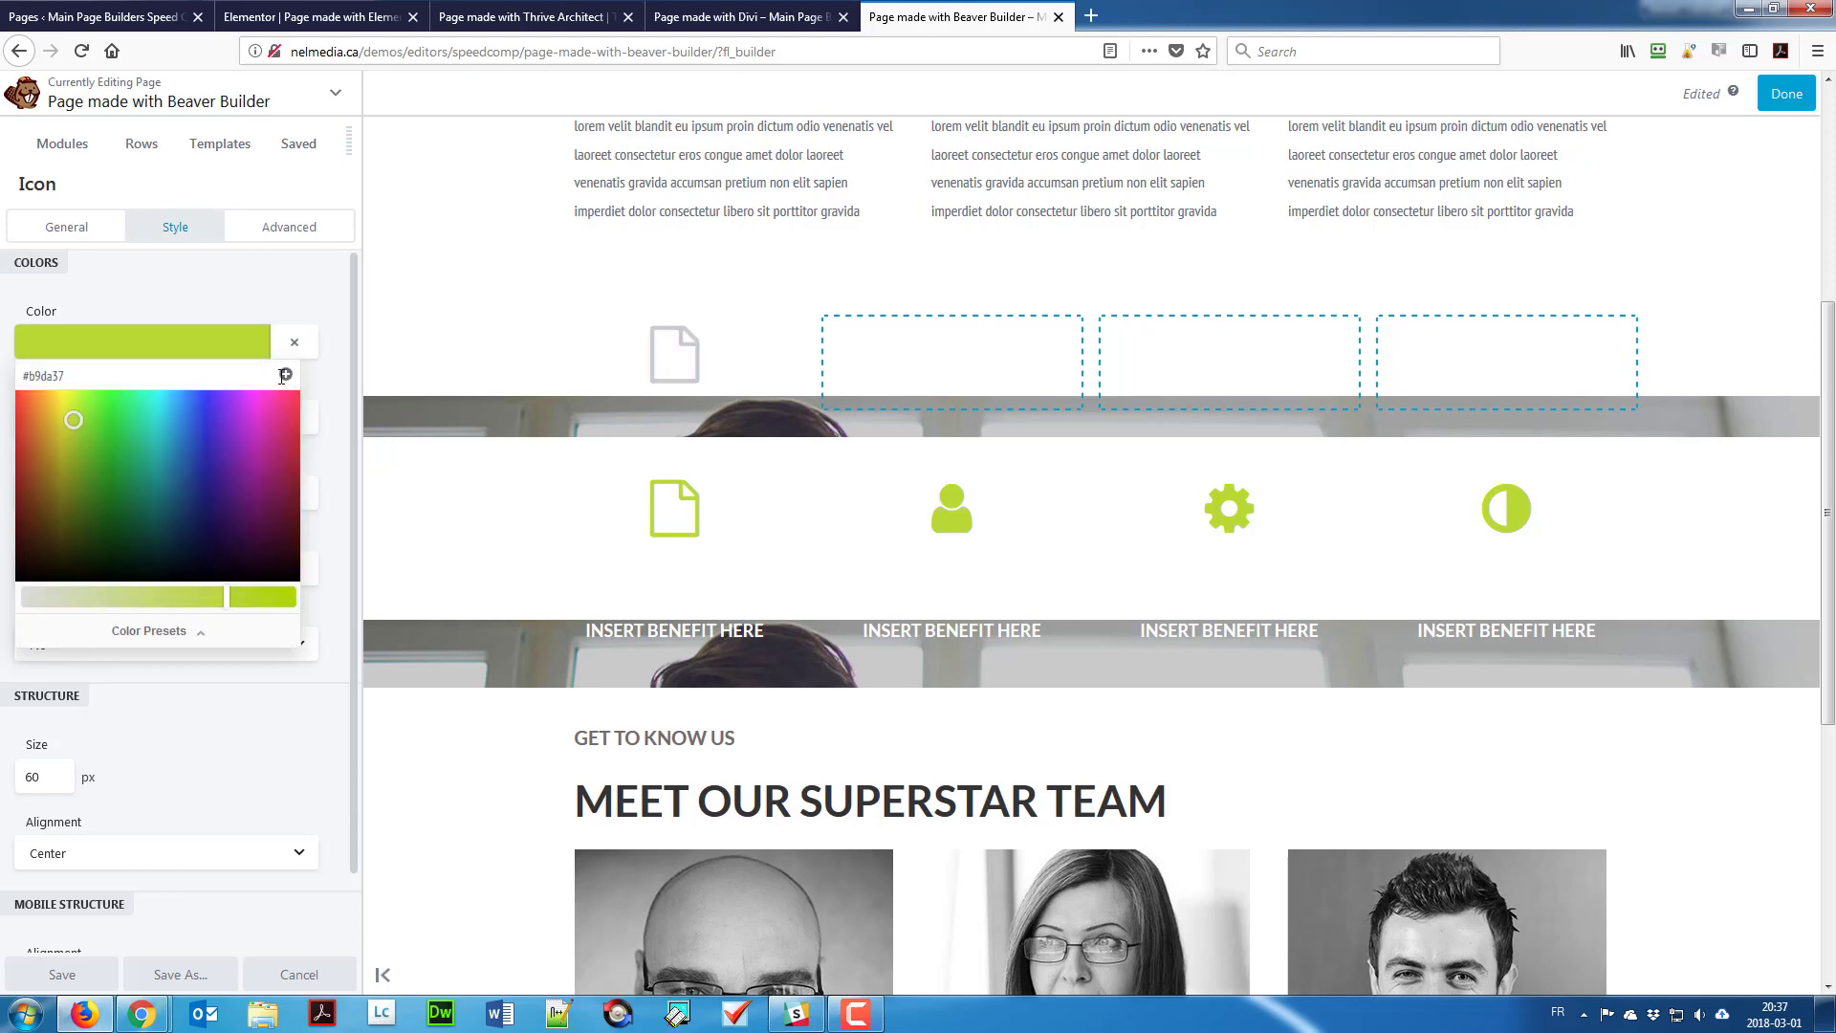
{"action": "left_click", "coordinate": [278, 303]}
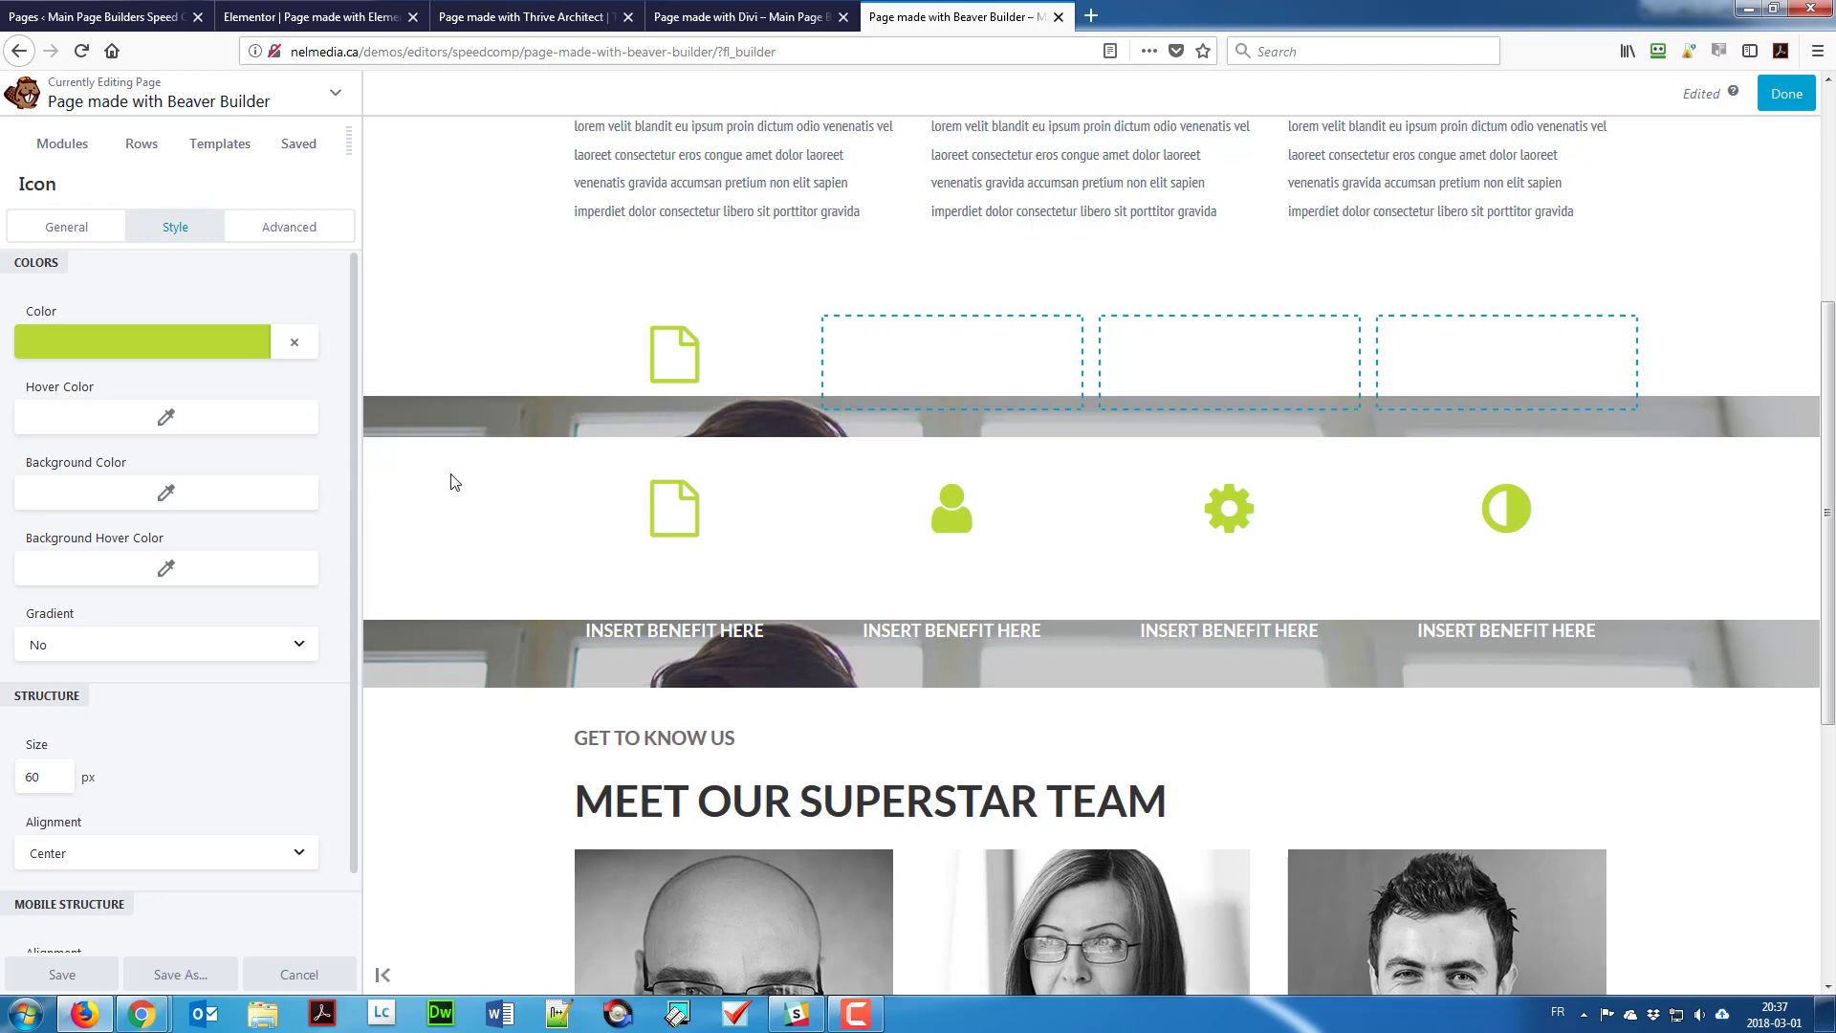
Step: Add a Heading module below the file icon in the first column with the text 297
{"action": "scroll", "coordinate": [580, 412], "scroll_direction": "down", "scroll_amount": 3}
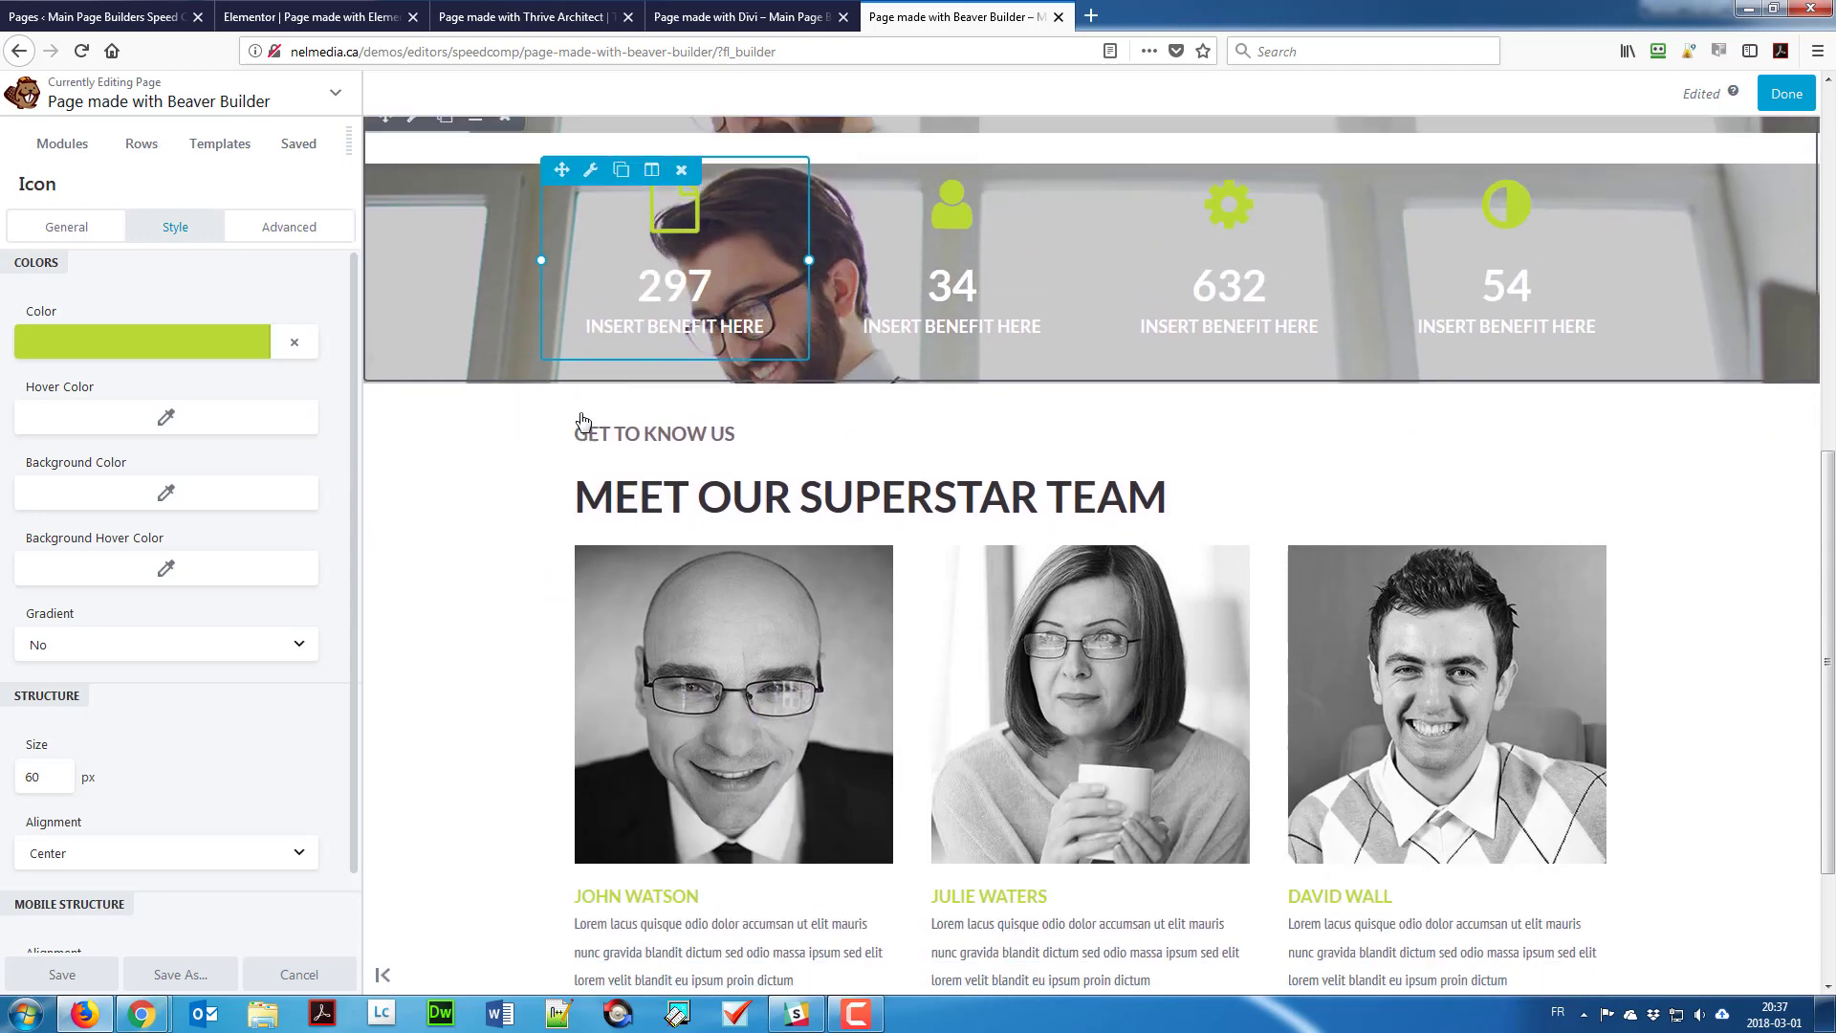
{"action": "scroll", "coordinate": [582, 421], "scroll_direction": "up", "scroll_amount": 4}
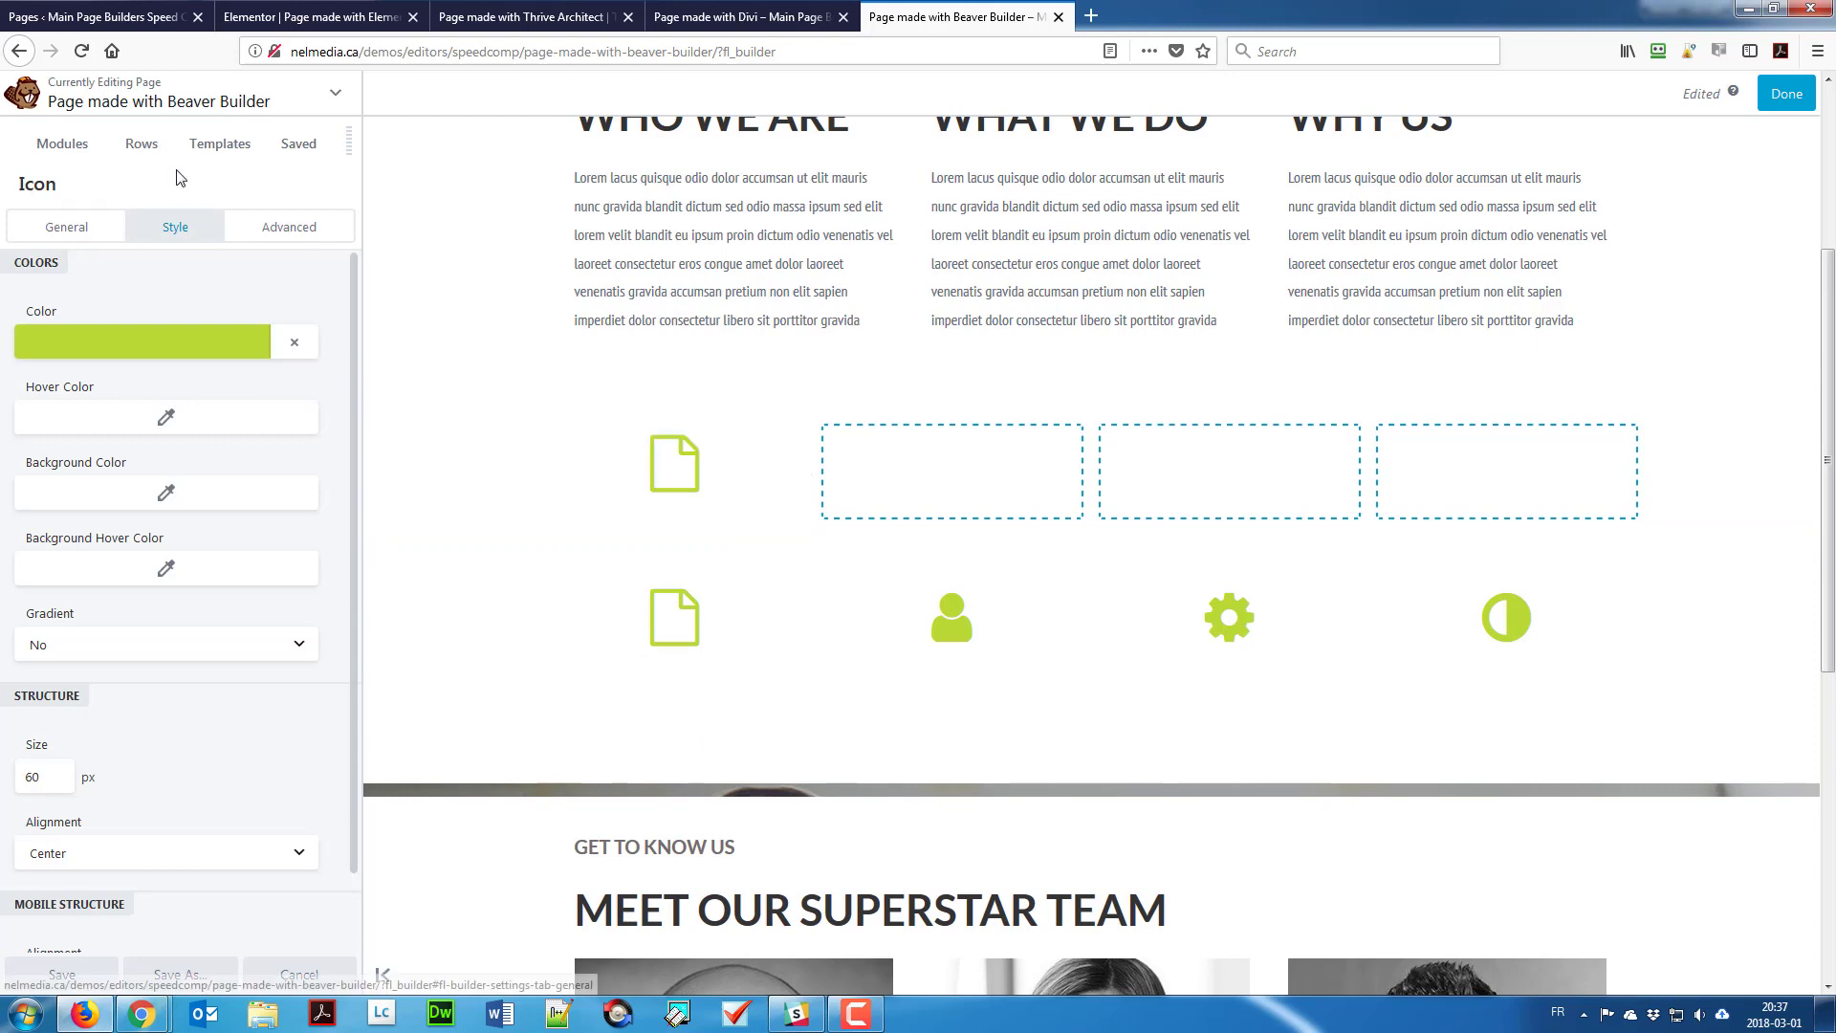
{"action": "left_click", "coordinate": [62, 144]}
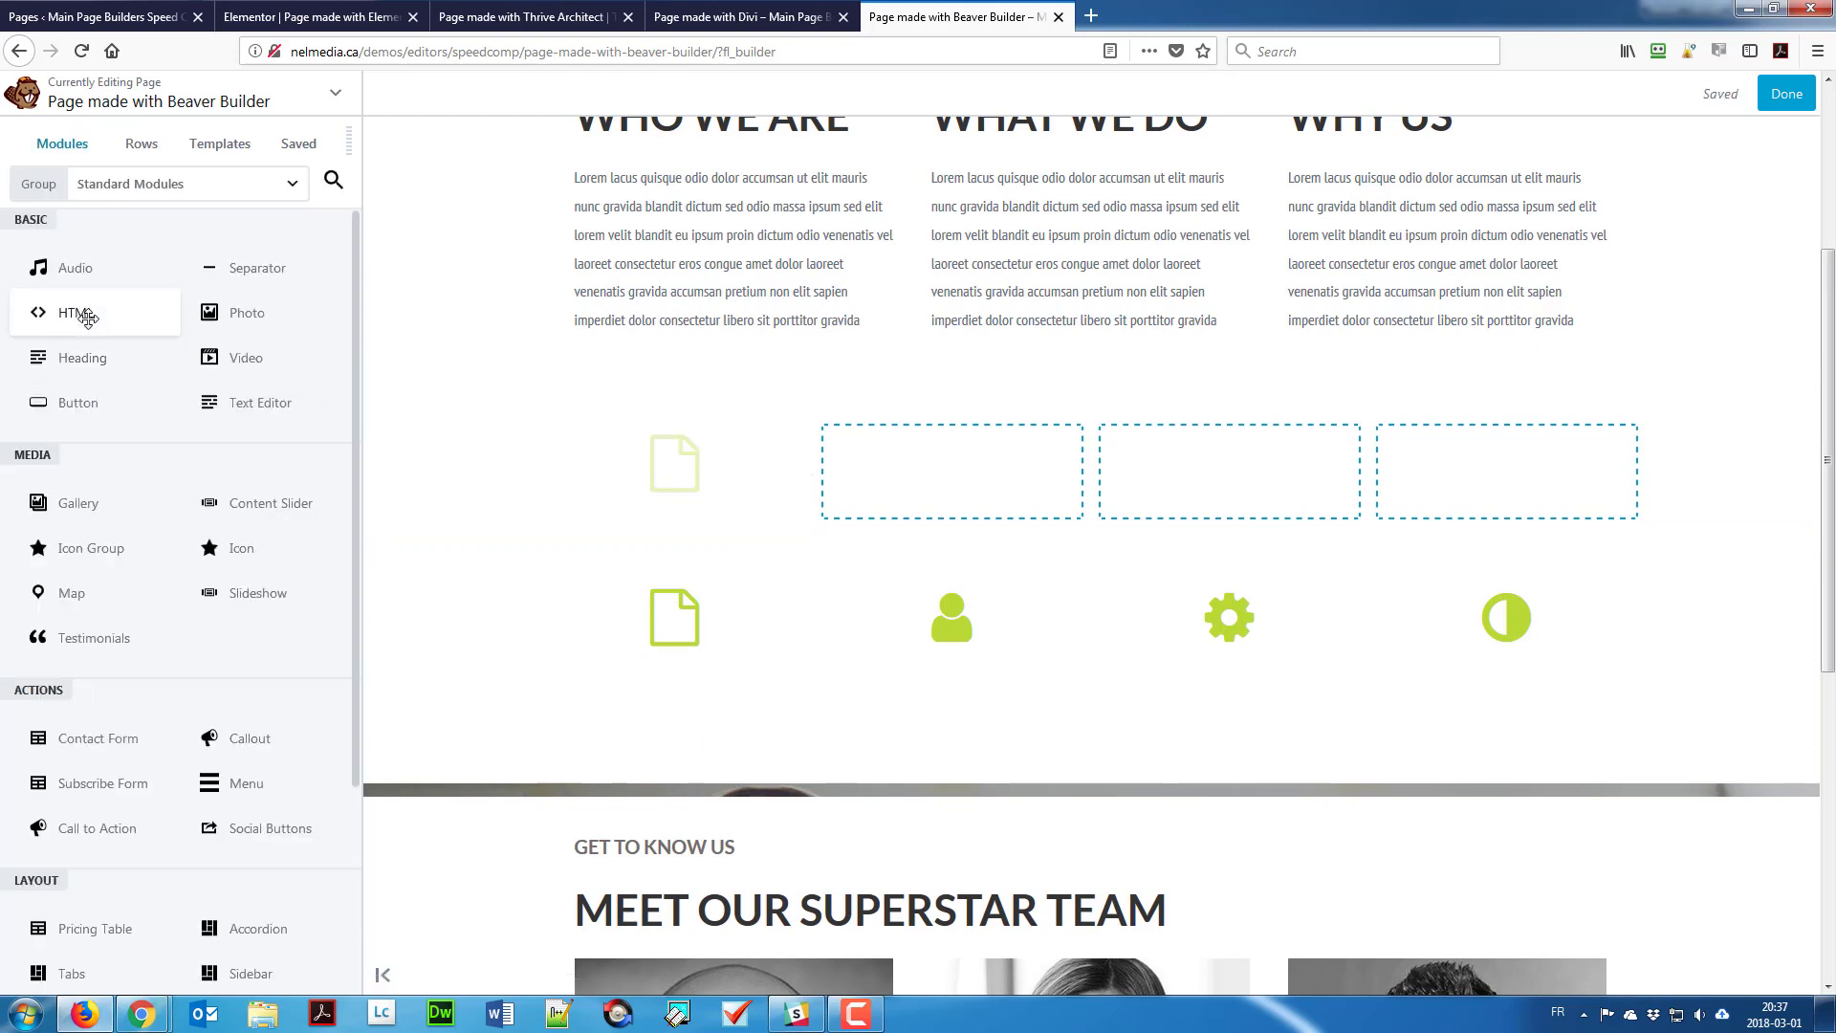
{"action": "left_click_drag", "start_coordinate": [102, 356], "coordinate": [706, 585]}
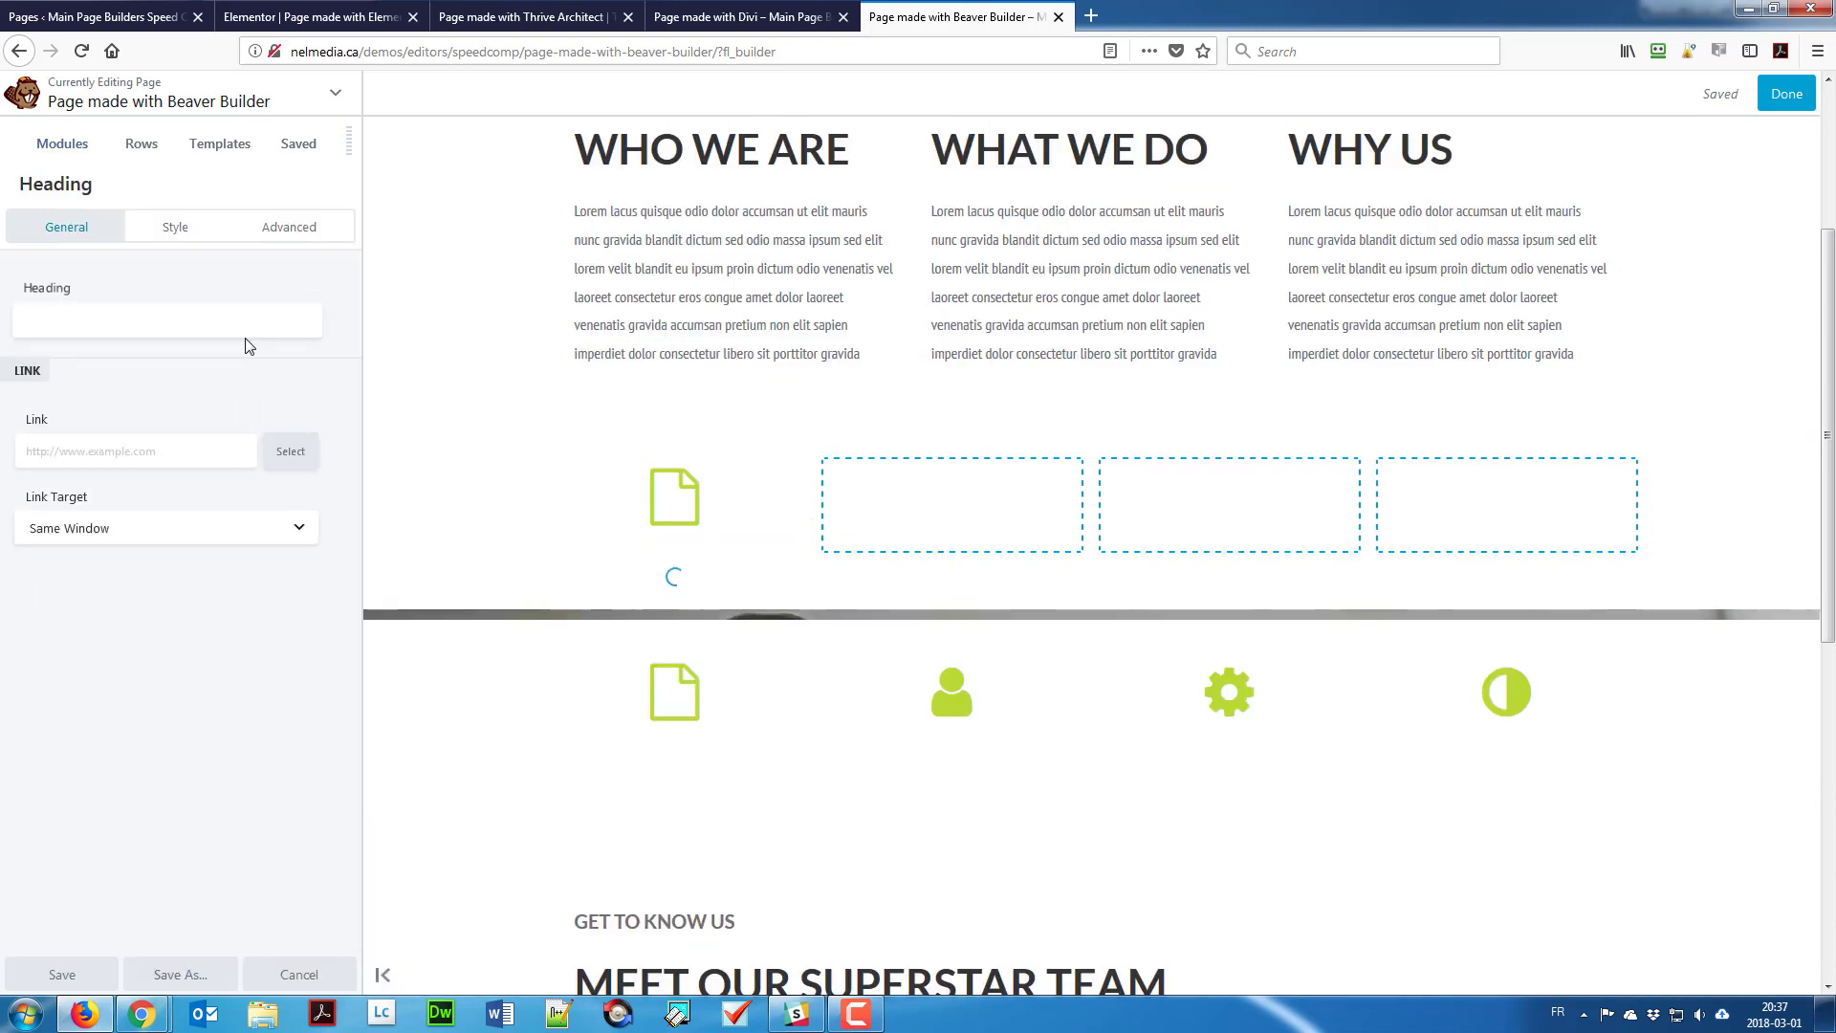
{"action": "left_click", "coordinate": [191, 318]}
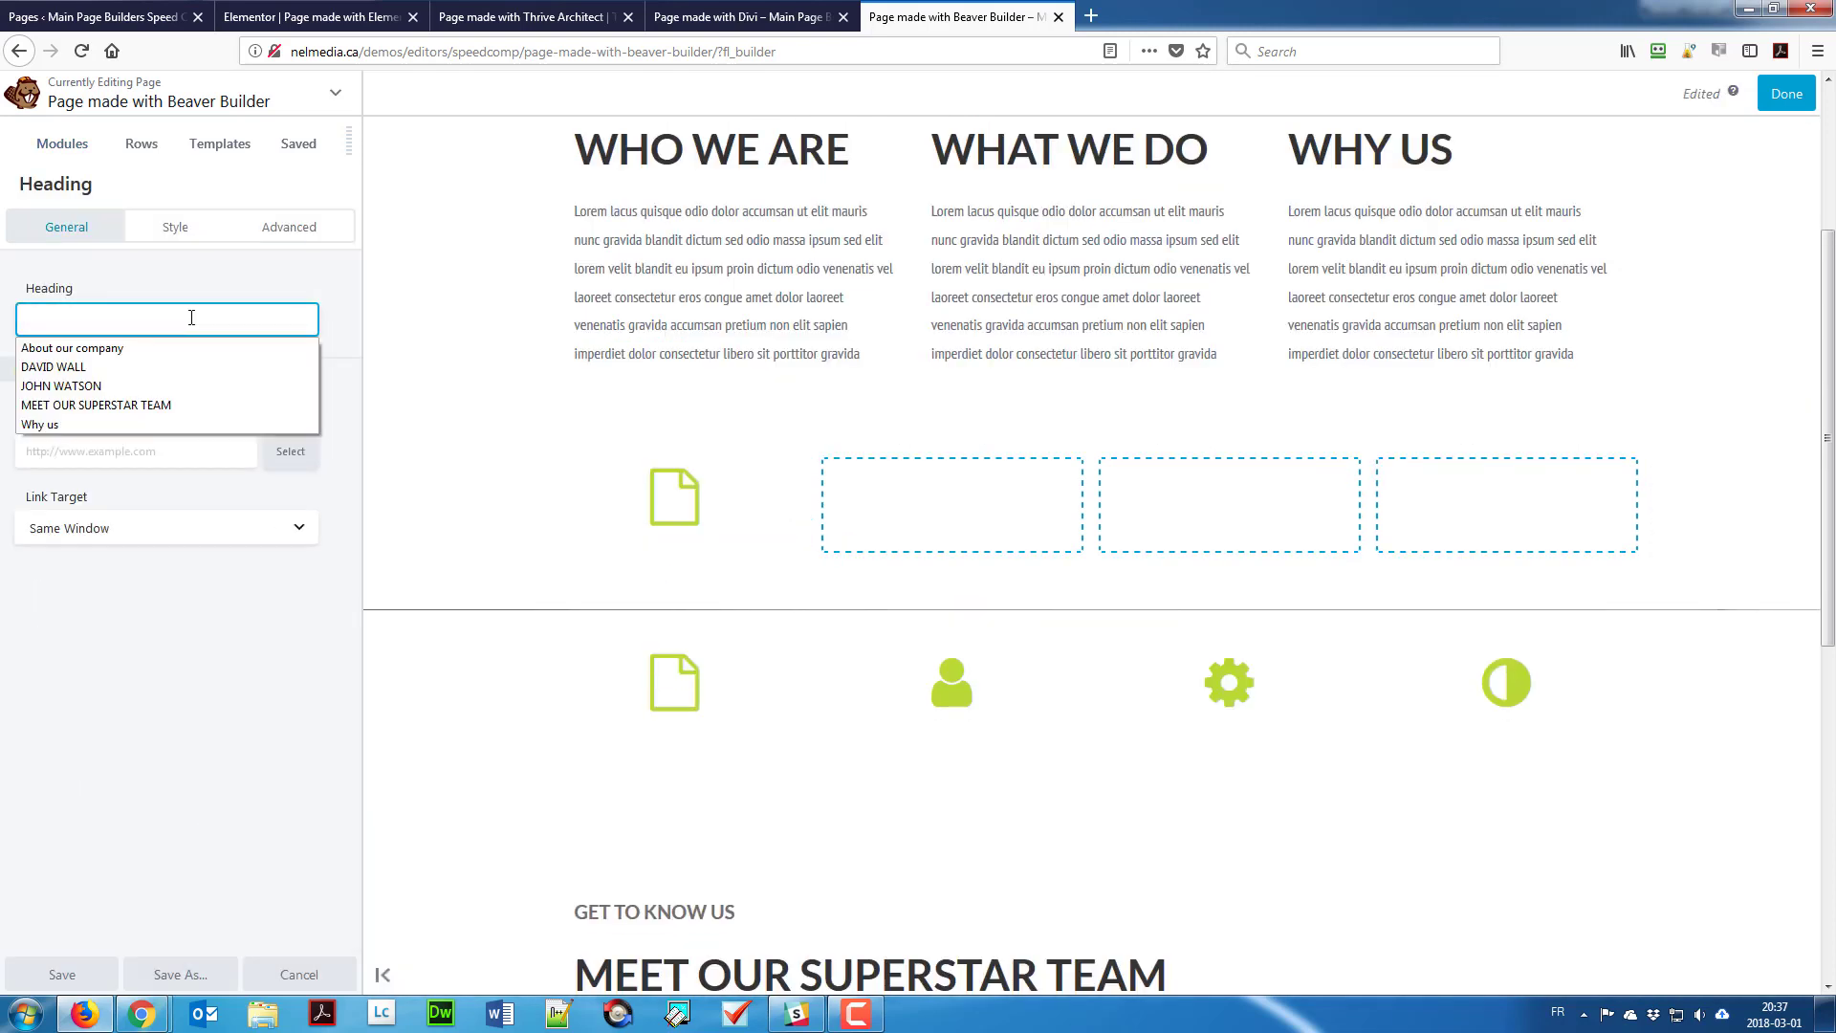
{"action": "type", "text": "297"}
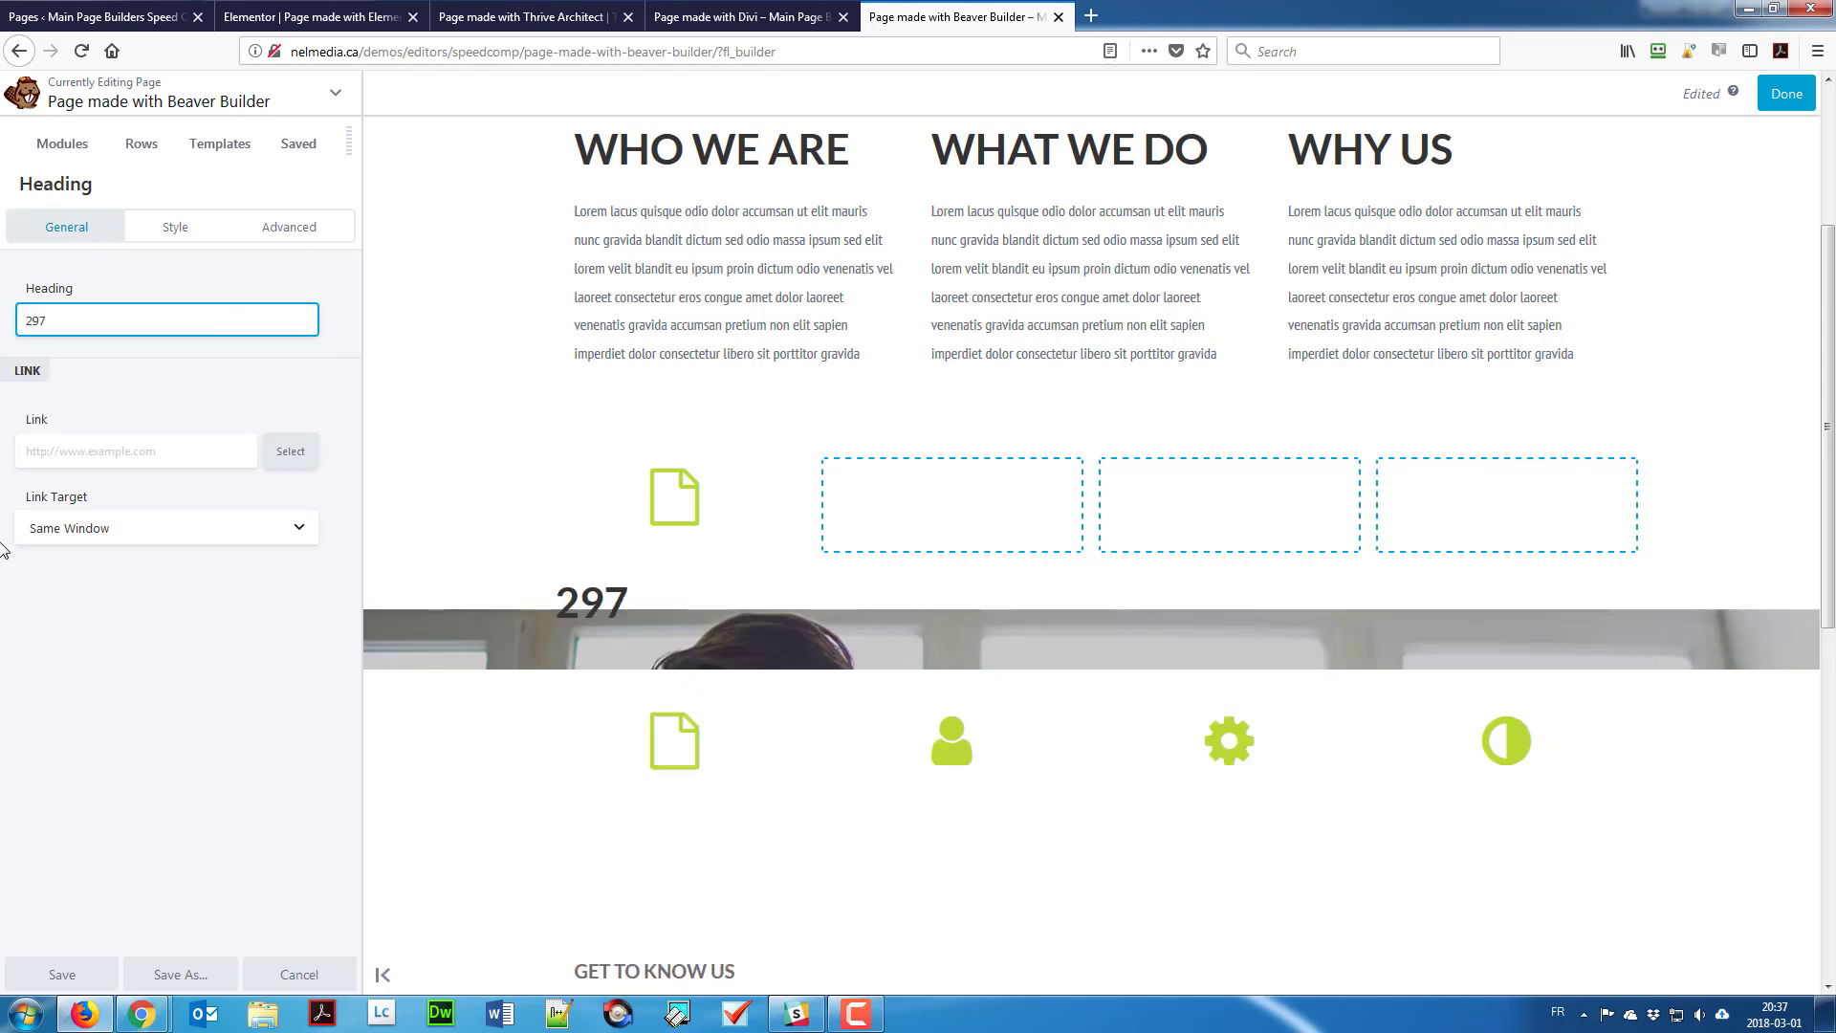
Step: Set the alignment of the 297 heading to Center
{"action": "left_click", "coordinate": [169, 236]}
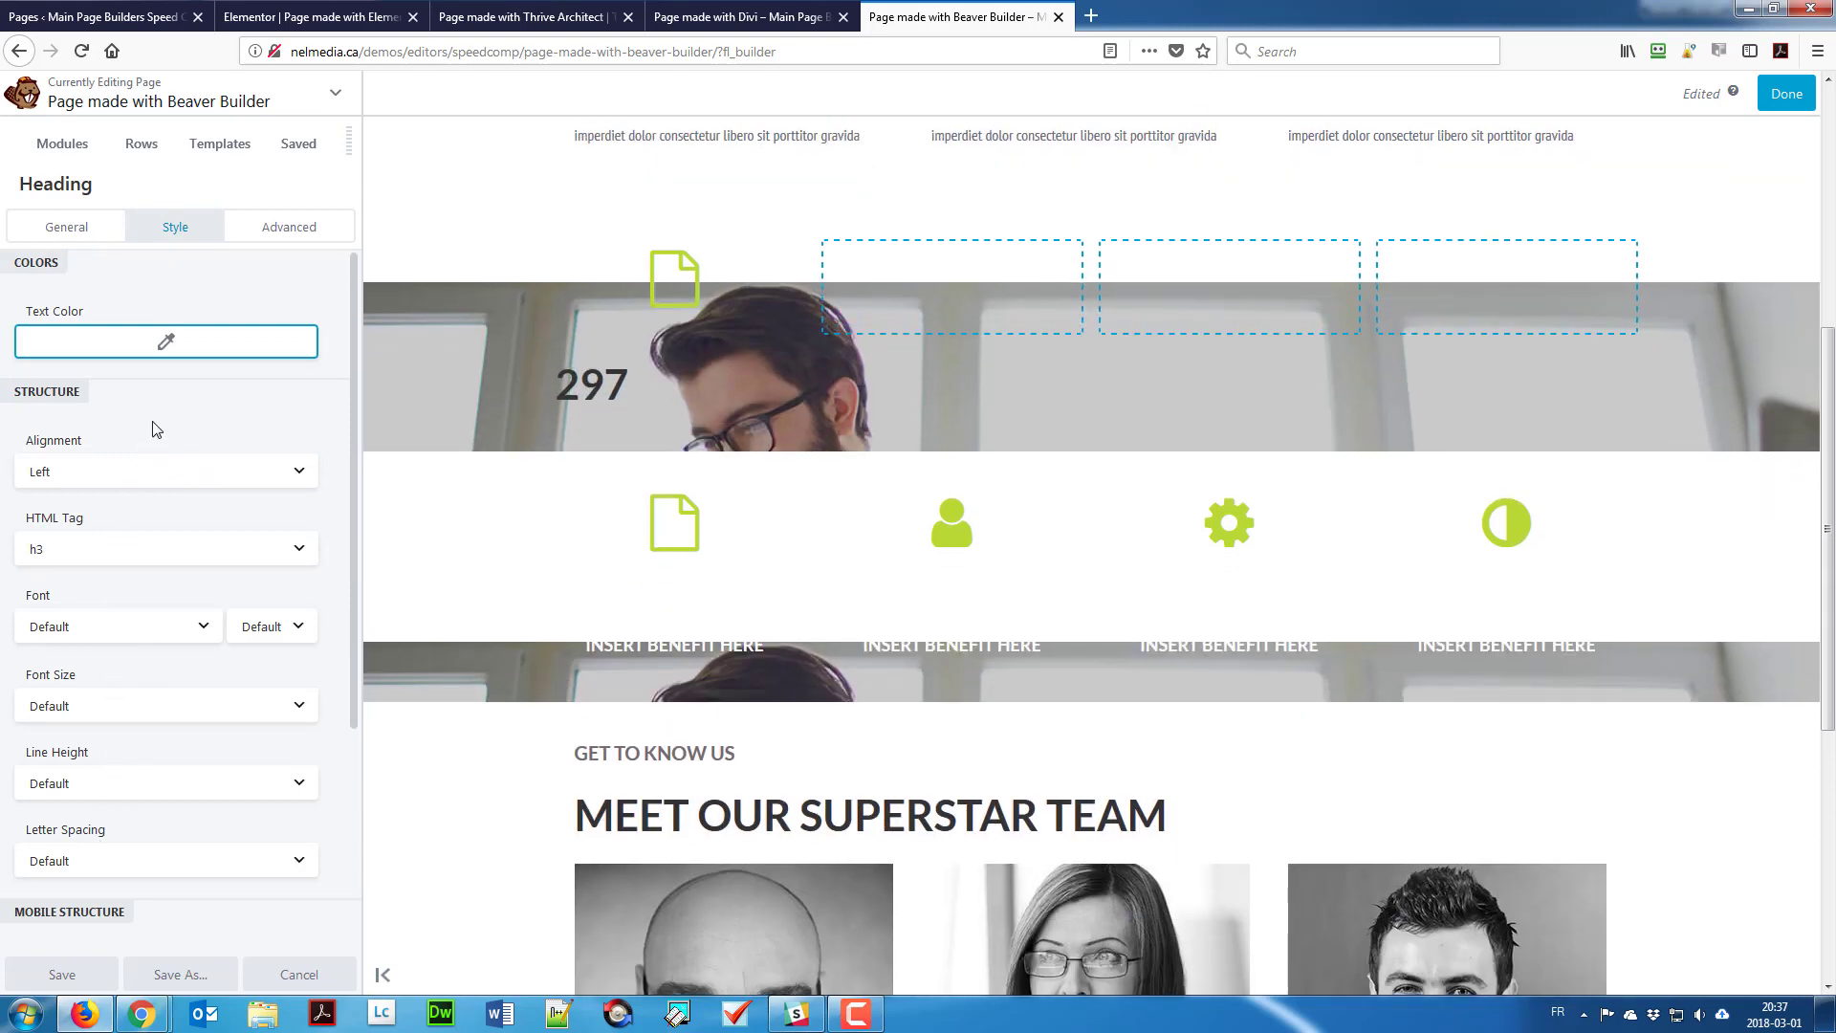
{"action": "left_click", "coordinate": [146, 471]}
{"action": "left_click", "coordinate": [125, 525]}
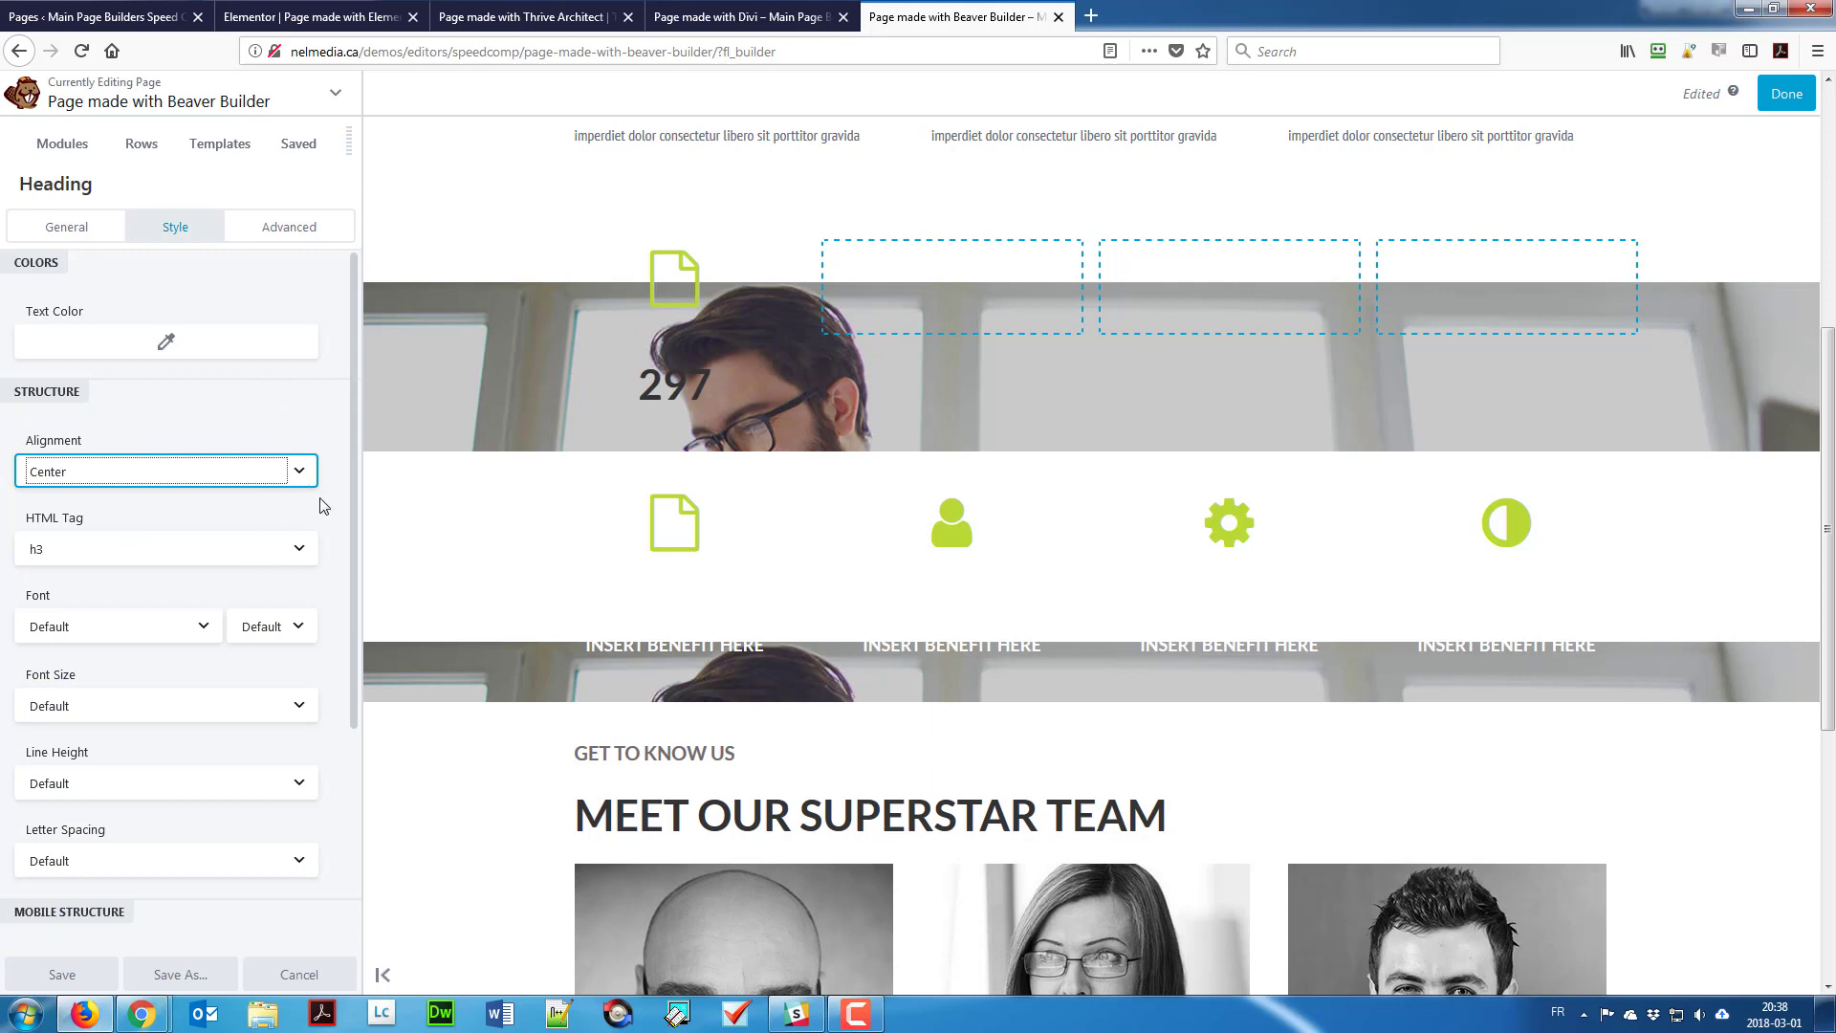
Step: Add a Heading module below the 297 heading in the first column with the text "Insert benefit here"
{"action": "left_click", "coordinate": [65, 146]}
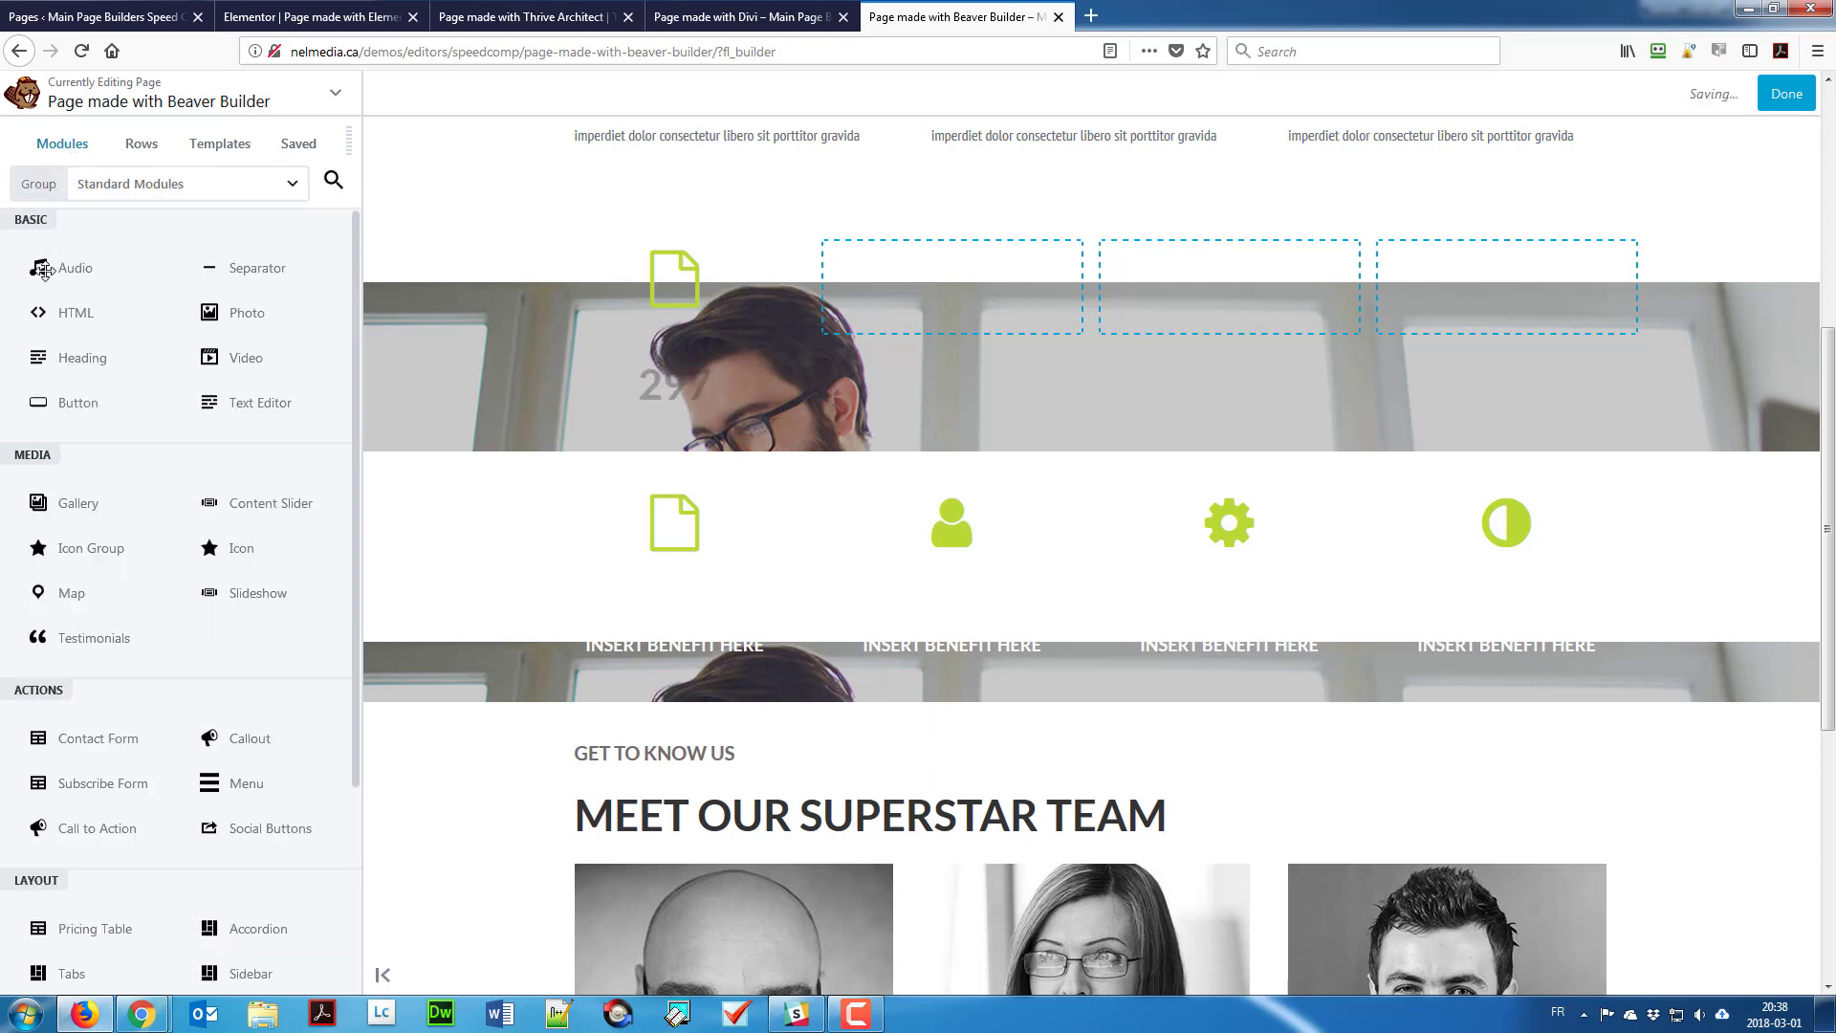
{"action": "left_click_drag", "start_coordinate": [497, 469], "coordinate": [610, 483]}
{"action": "left_click", "coordinate": [116, 326]}
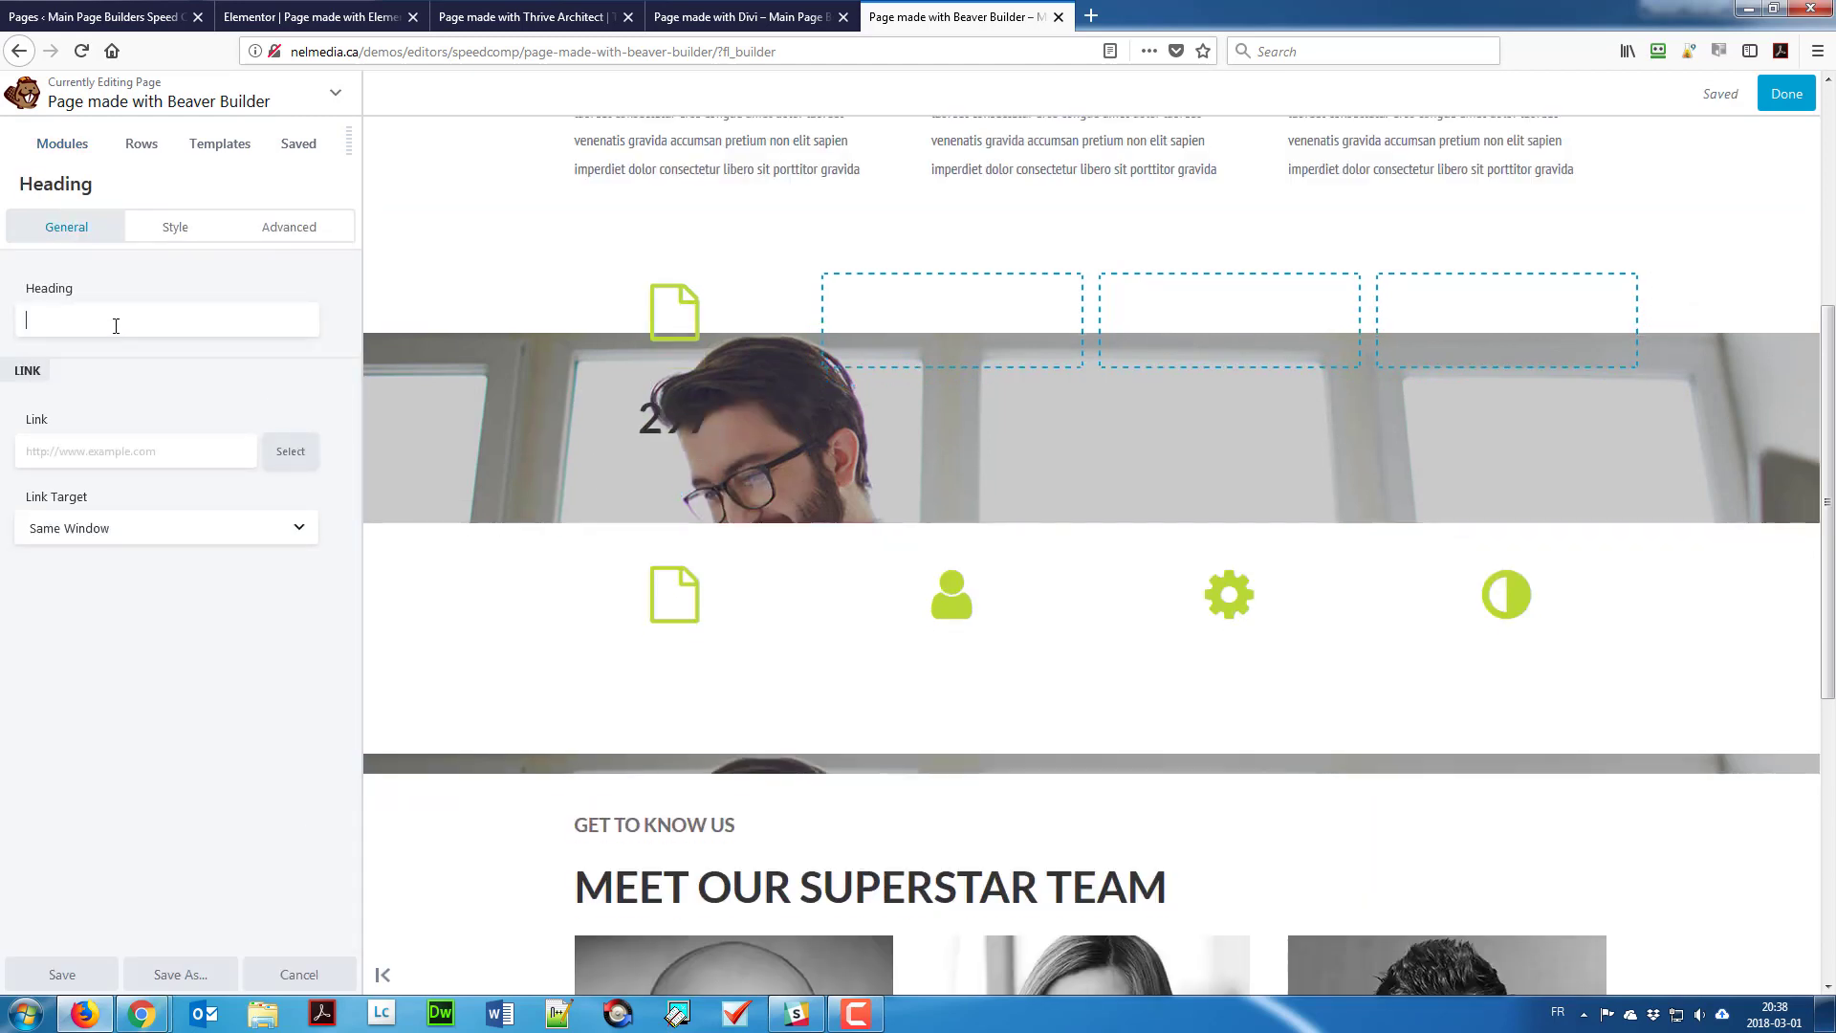
{"action": "type", "text": "I"}
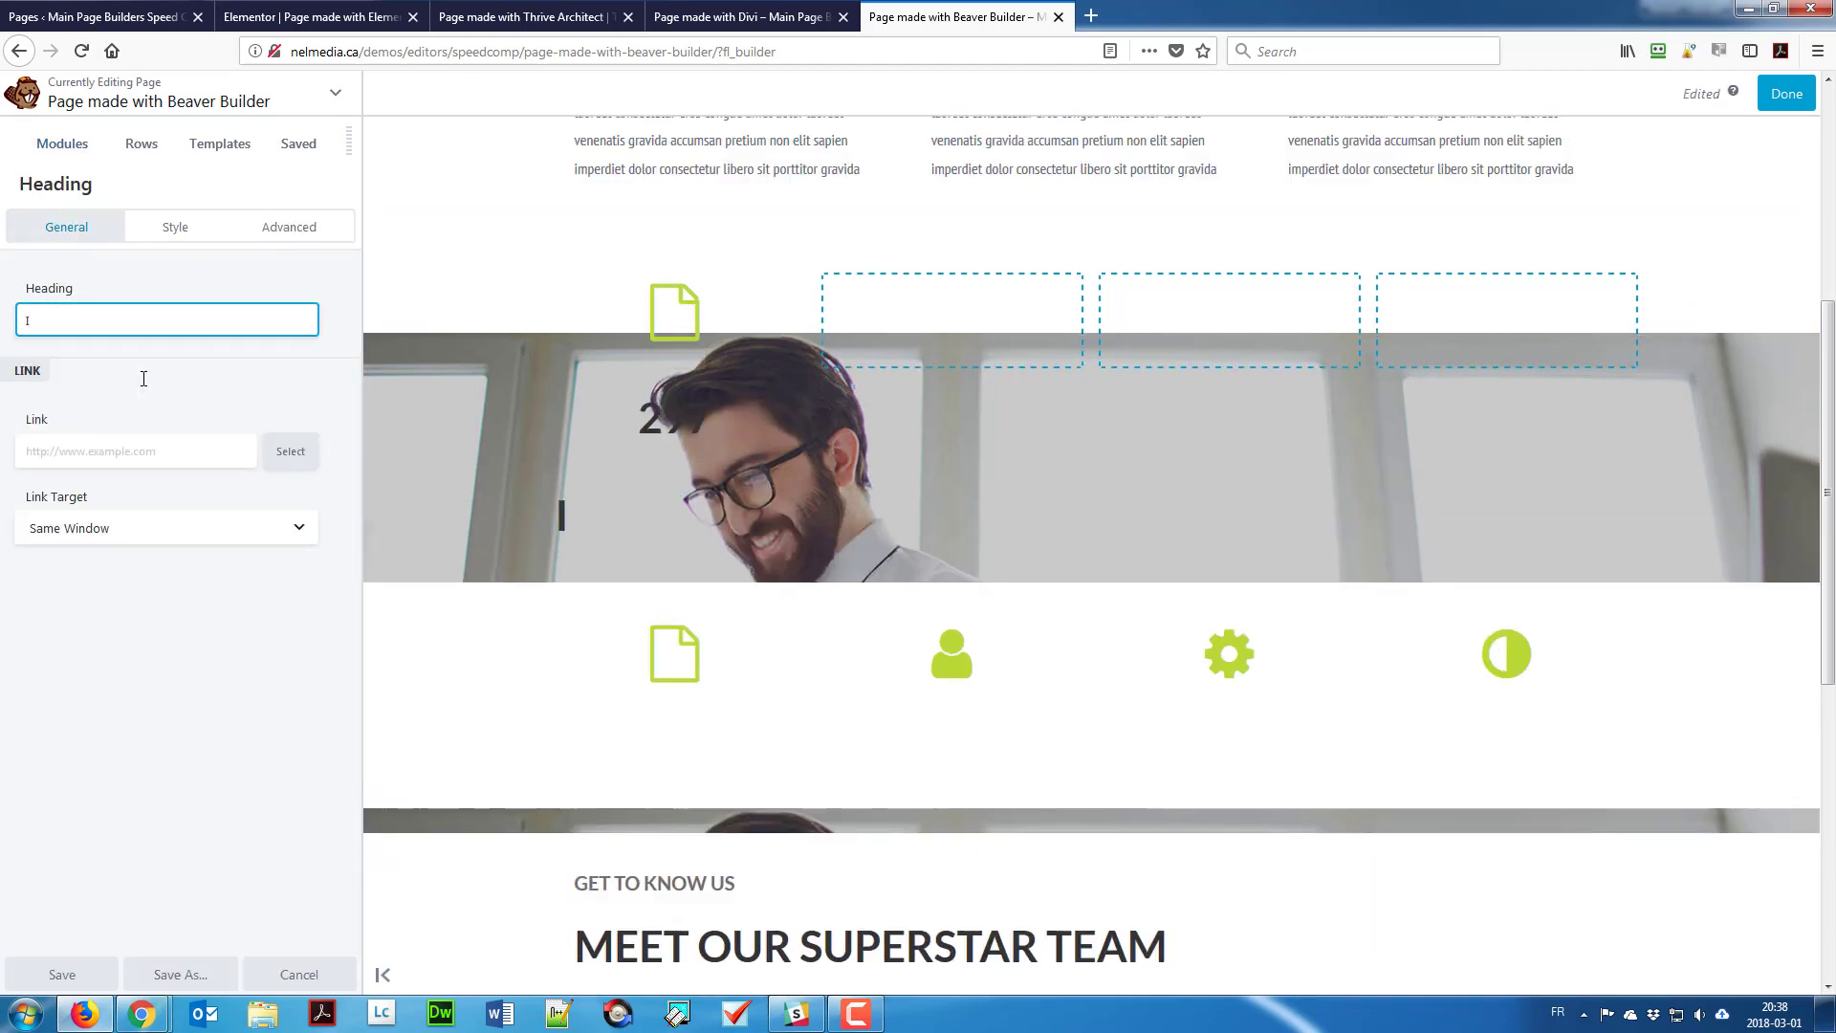
{"action": "type", "text": "nsert"}
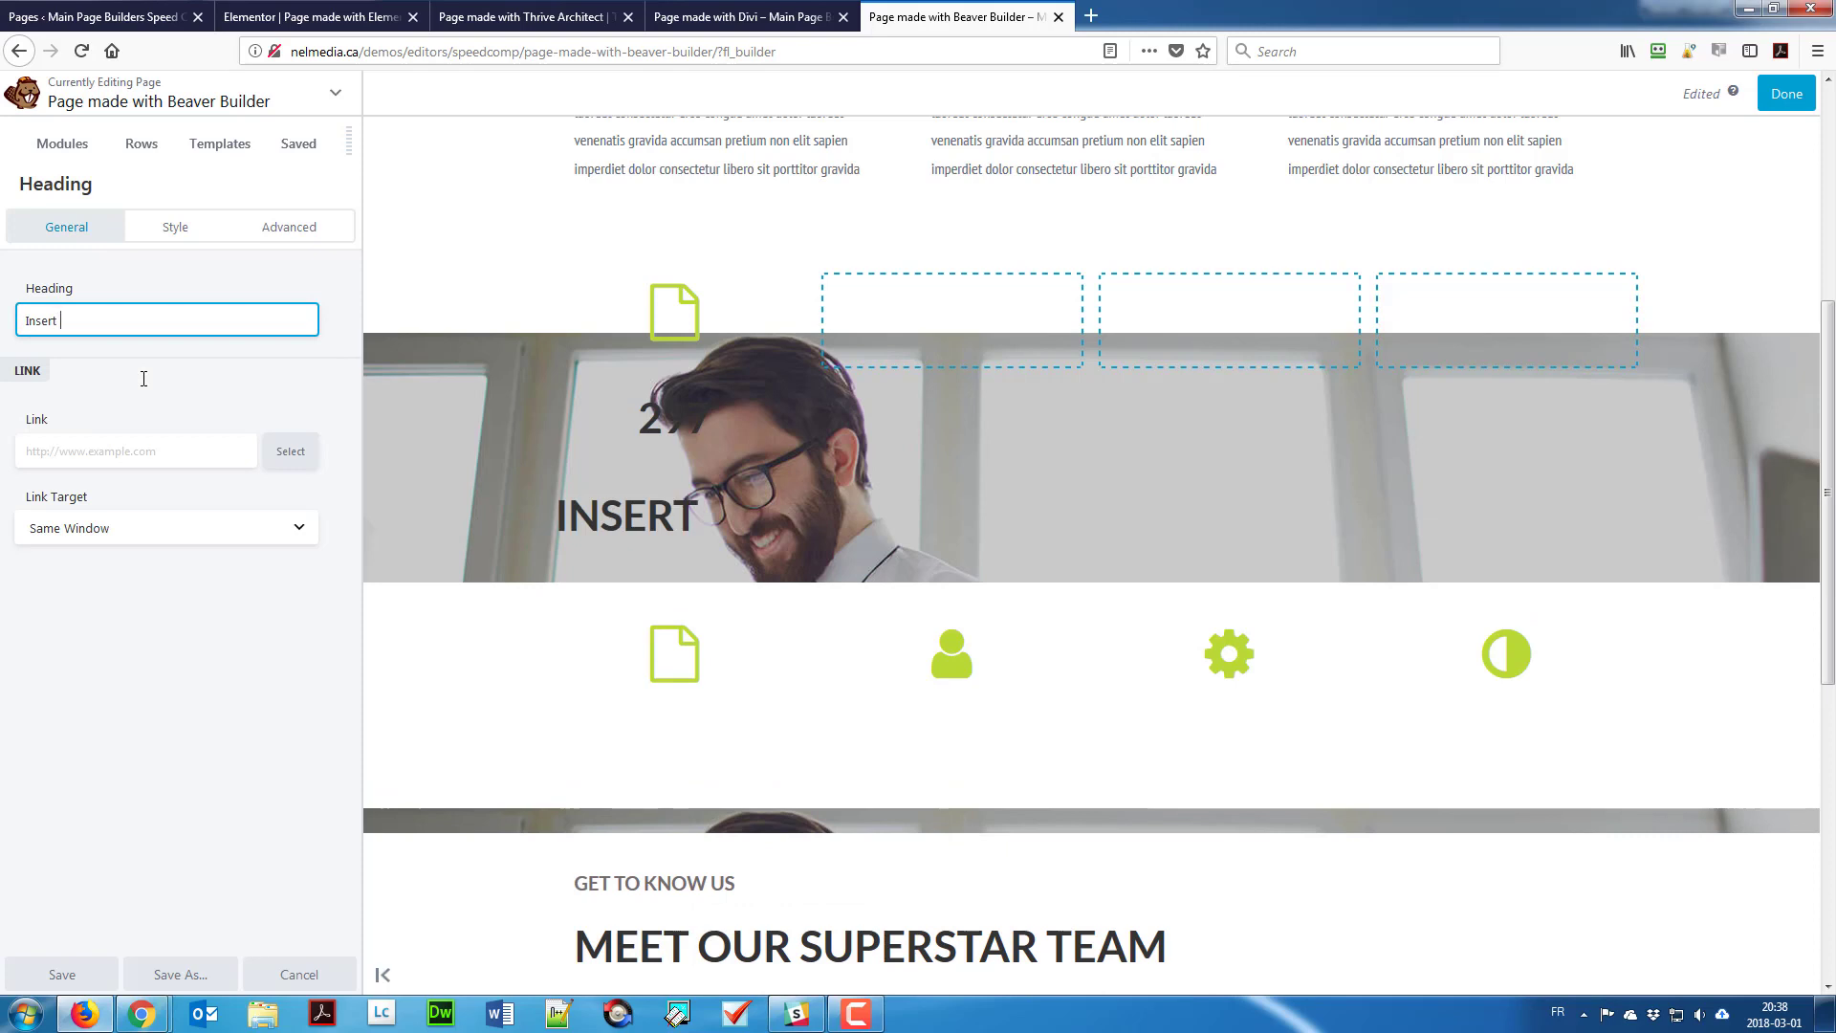
{"action": "type", "text": " benefit h"}
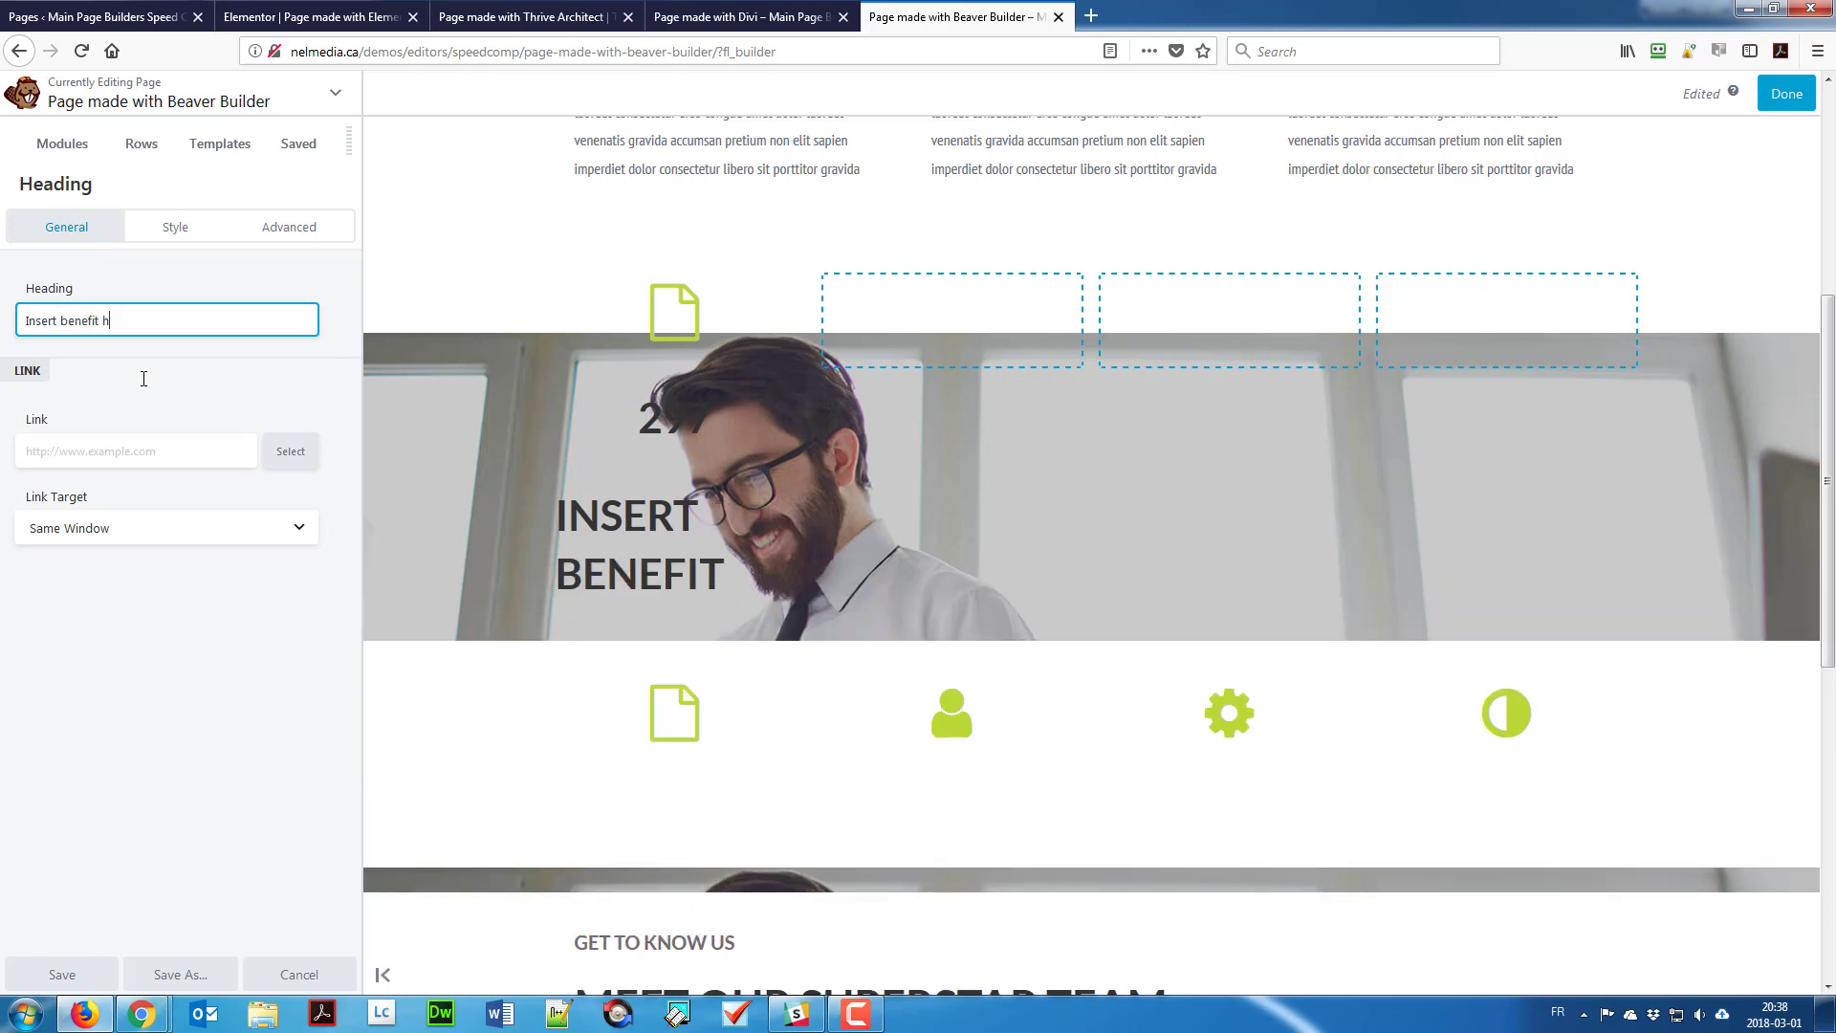
{"action": "type", "text": "ere"}
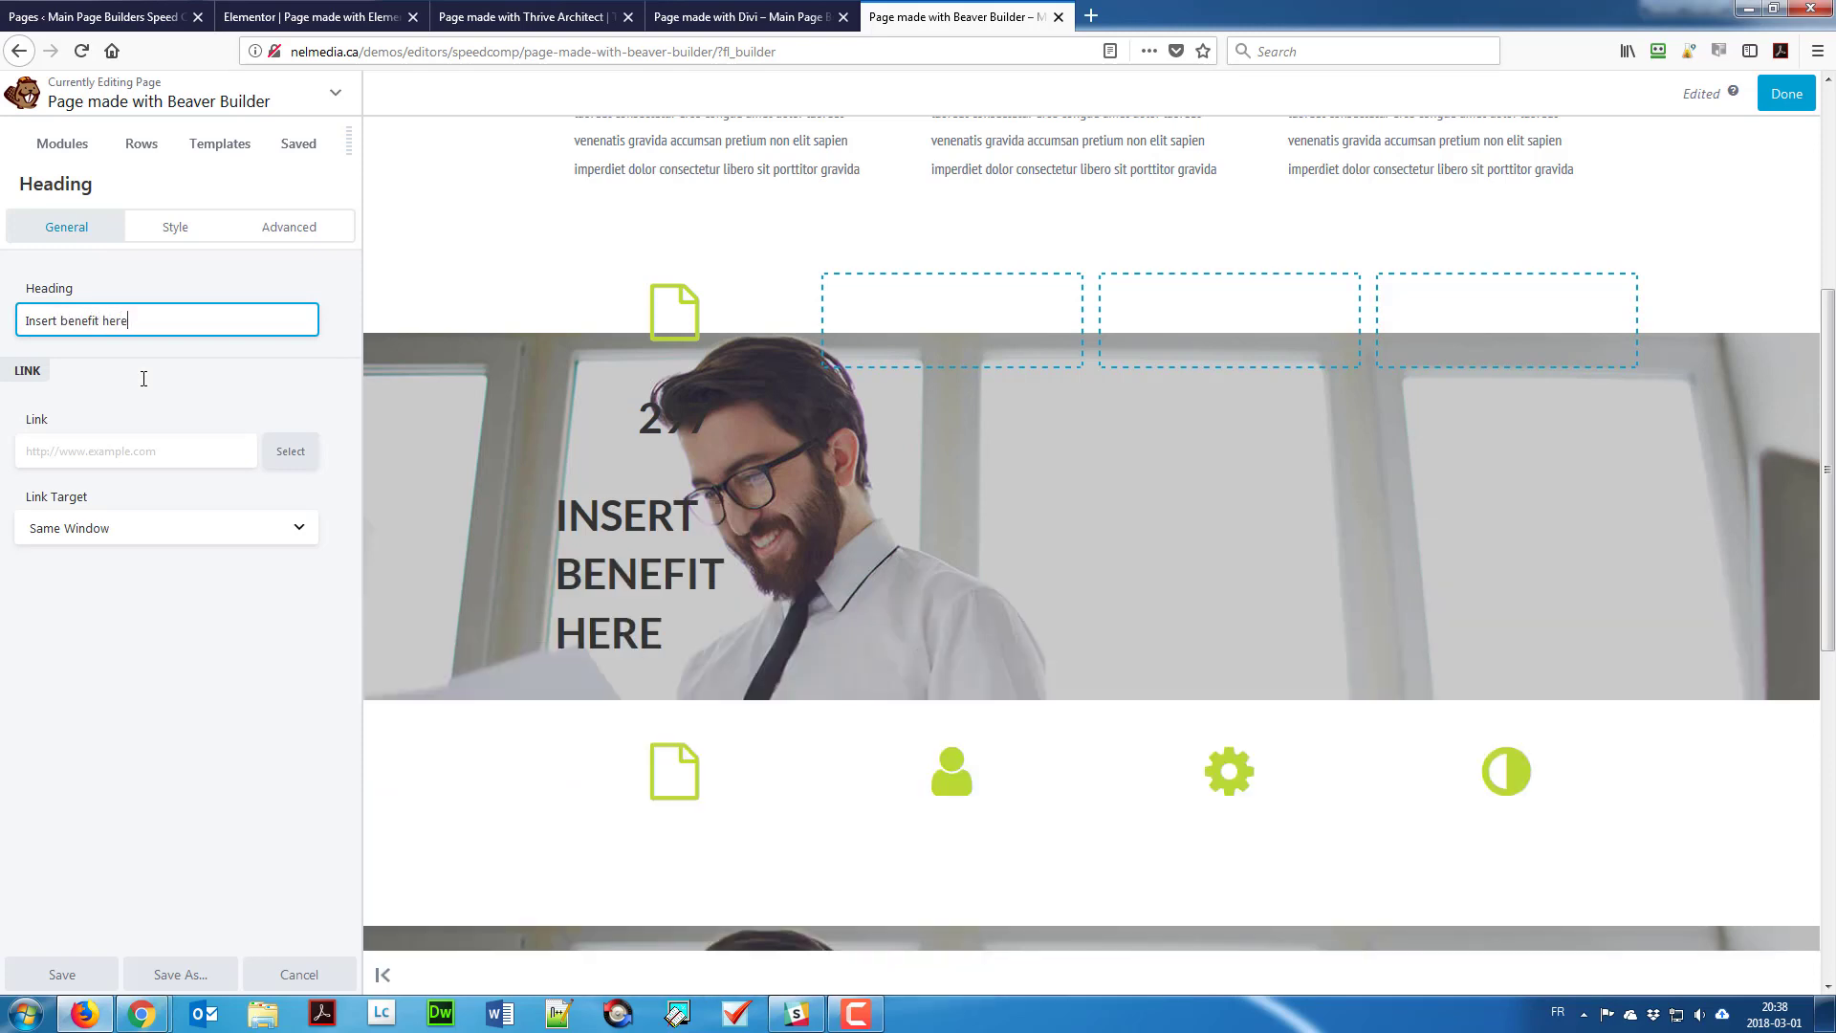
Step: Set the "Insert benefit here" heading's HTML tag to h4 and its custom font size to 18 px
{"action": "left_click", "coordinate": [192, 222]}
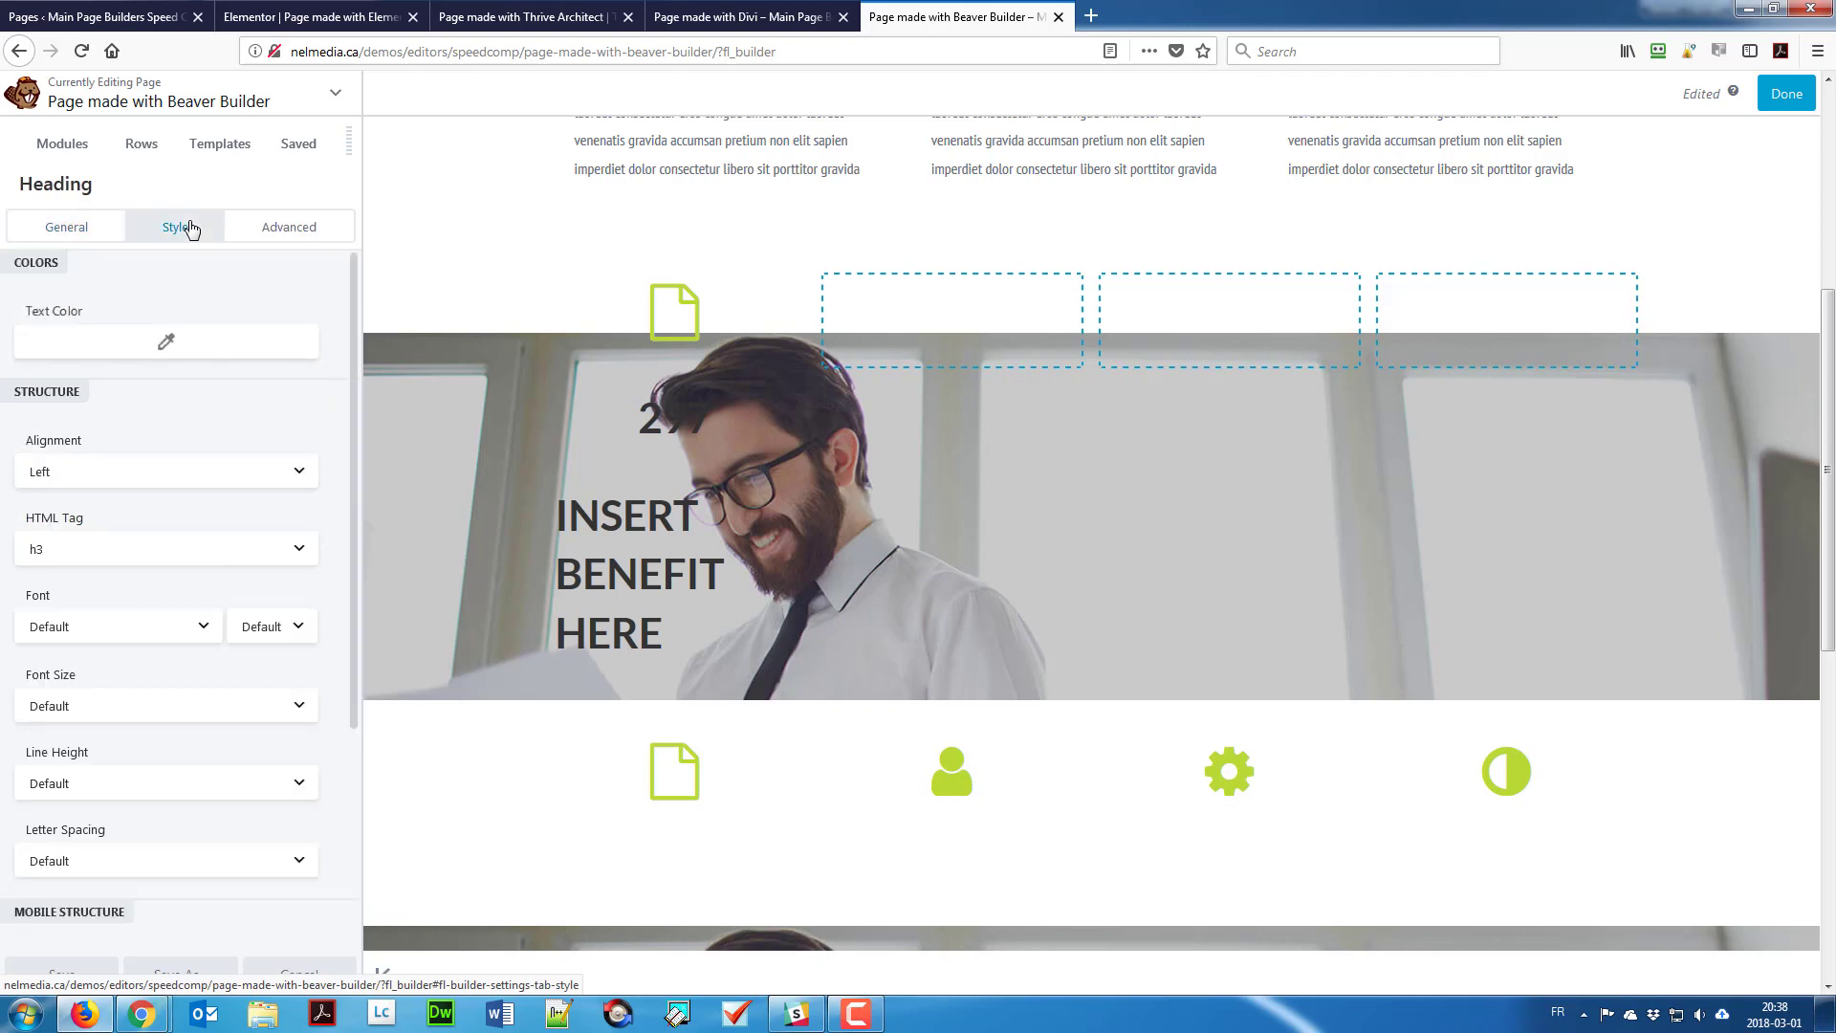
{"action": "left_click", "coordinate": [131, 559]}
{"action": "left_click", "coordinate": [100, 640]}
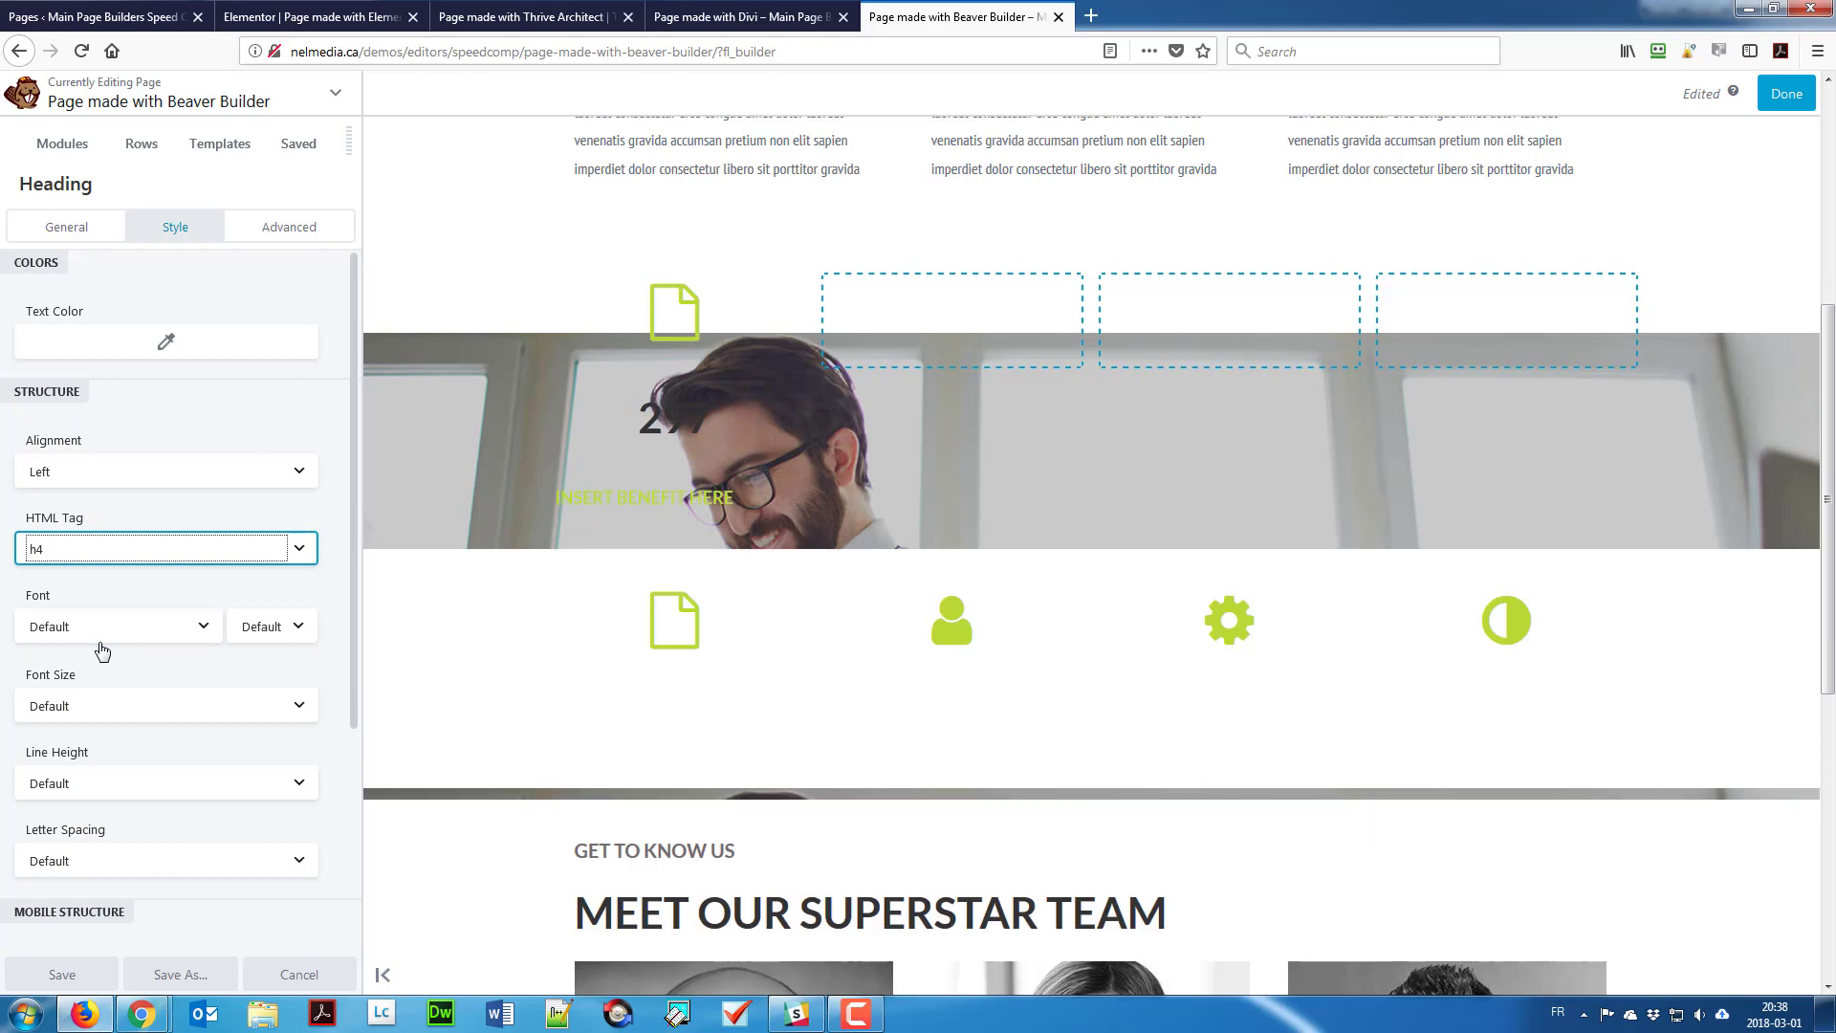
{"action": "left_click", "coordinate": [91, 563]}
{"action": "left_click", "coordinate": [90, 563]}
{"action": "left_click", "coordinate": [115, 716]}
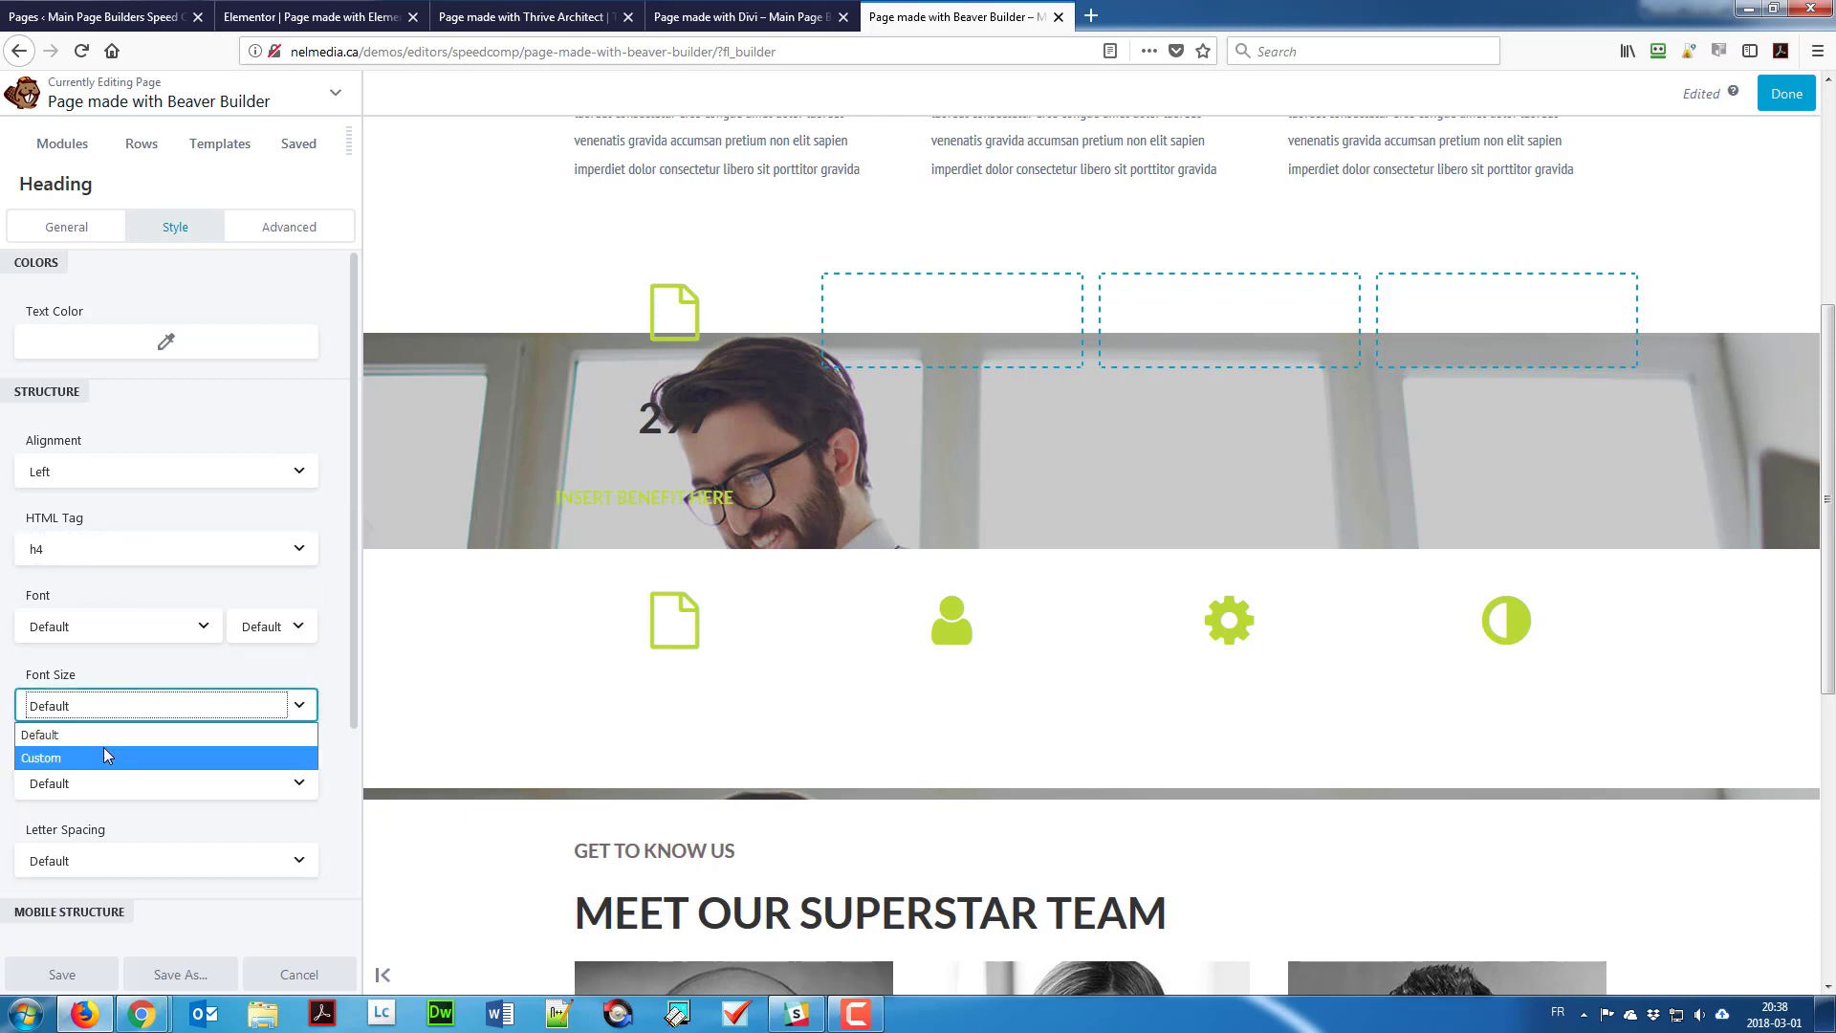
{"action": "left_click", "coordinate": [103, 748]}
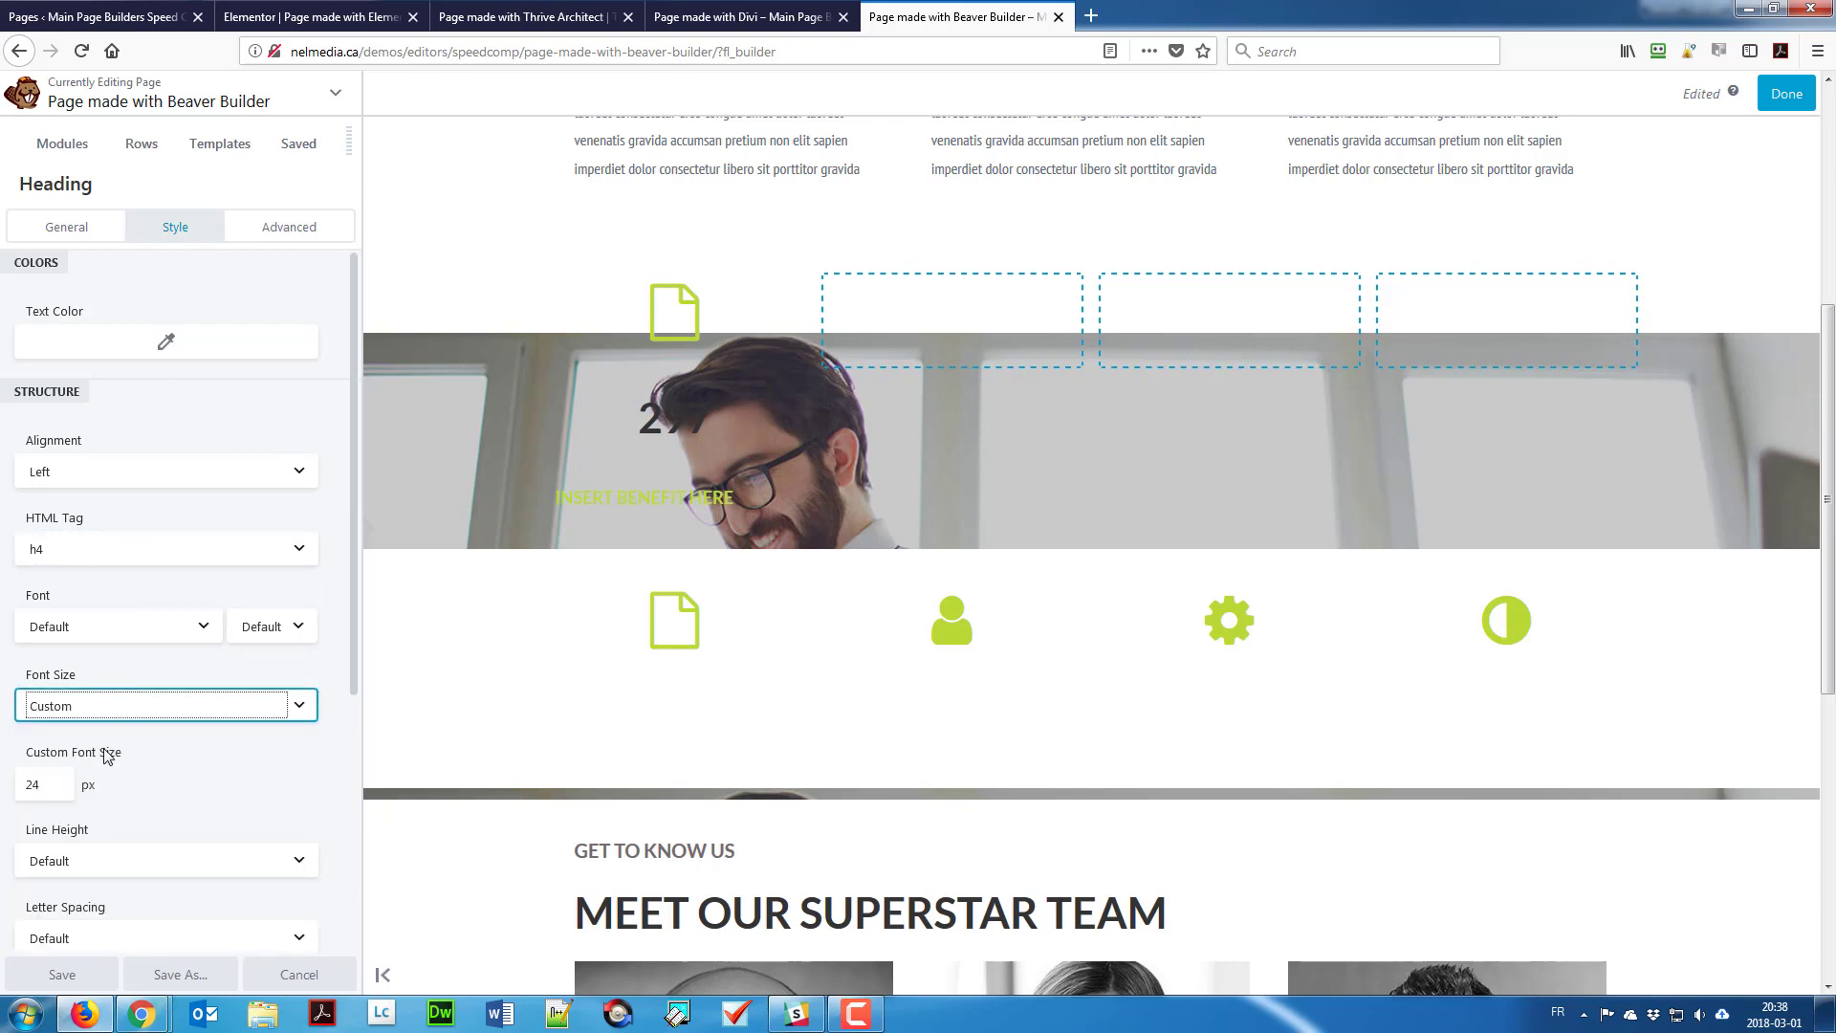
{"action": "double_click", "coordinate": [47, 784]}
{"action": "type", "text": "1"}
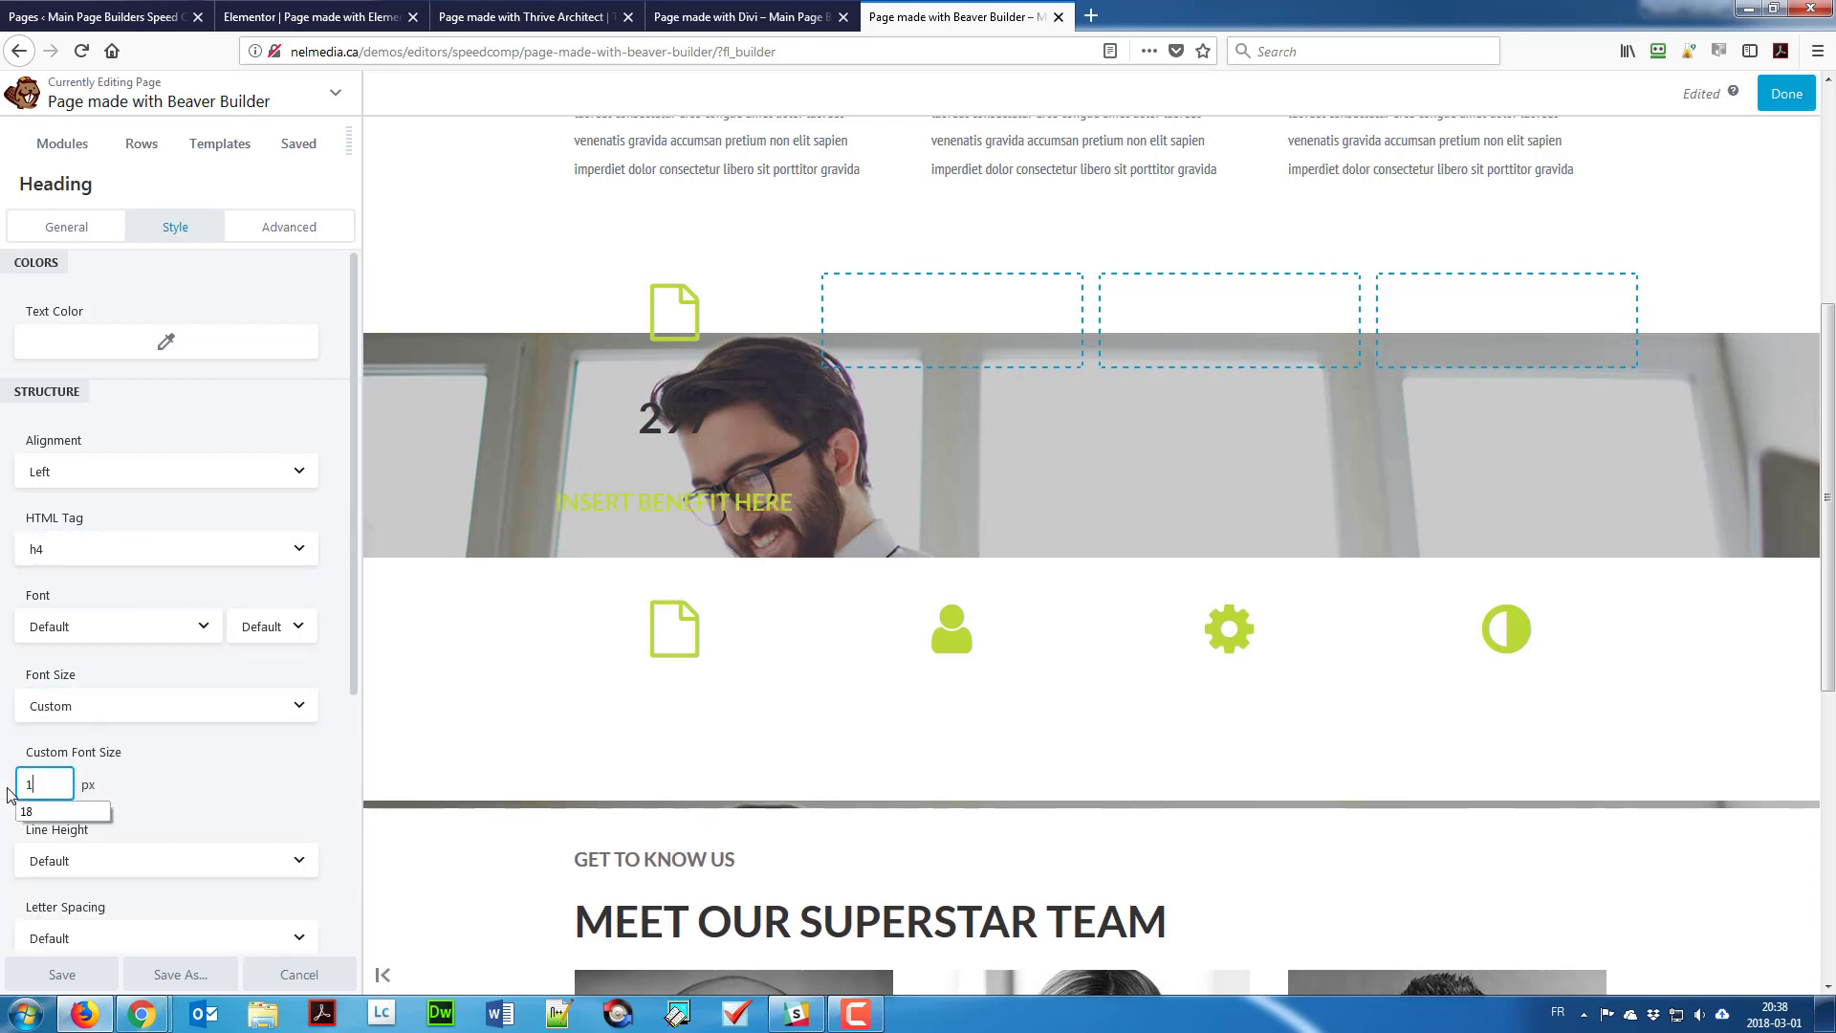
{"action": "type", "text": "8"}
{"action": "left_click", "coordinate": [138, 789]}
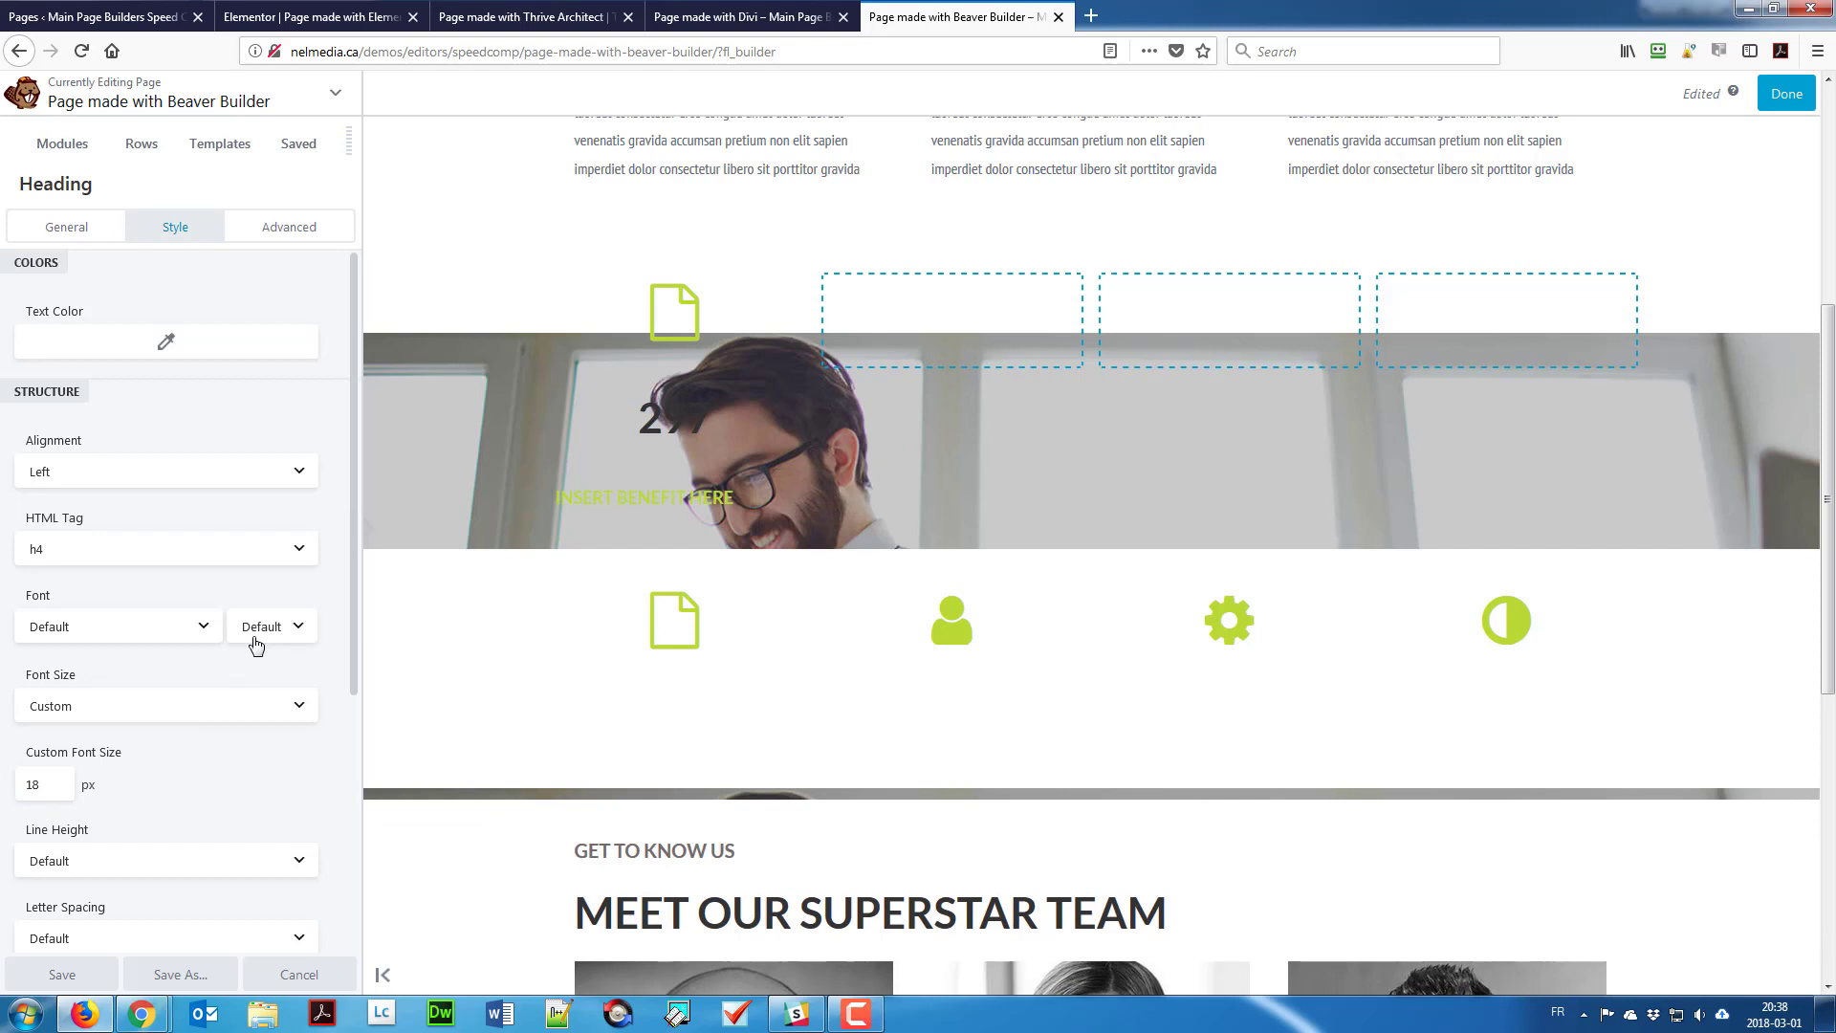
Step: Color the "Insert benefit here" heading with the saved white preset #ffffff and set its alignment to Center
{"action": "left_click", "coordinate": [134, 341]}
{"action": "left_click", "coordinate": [121, 635]}
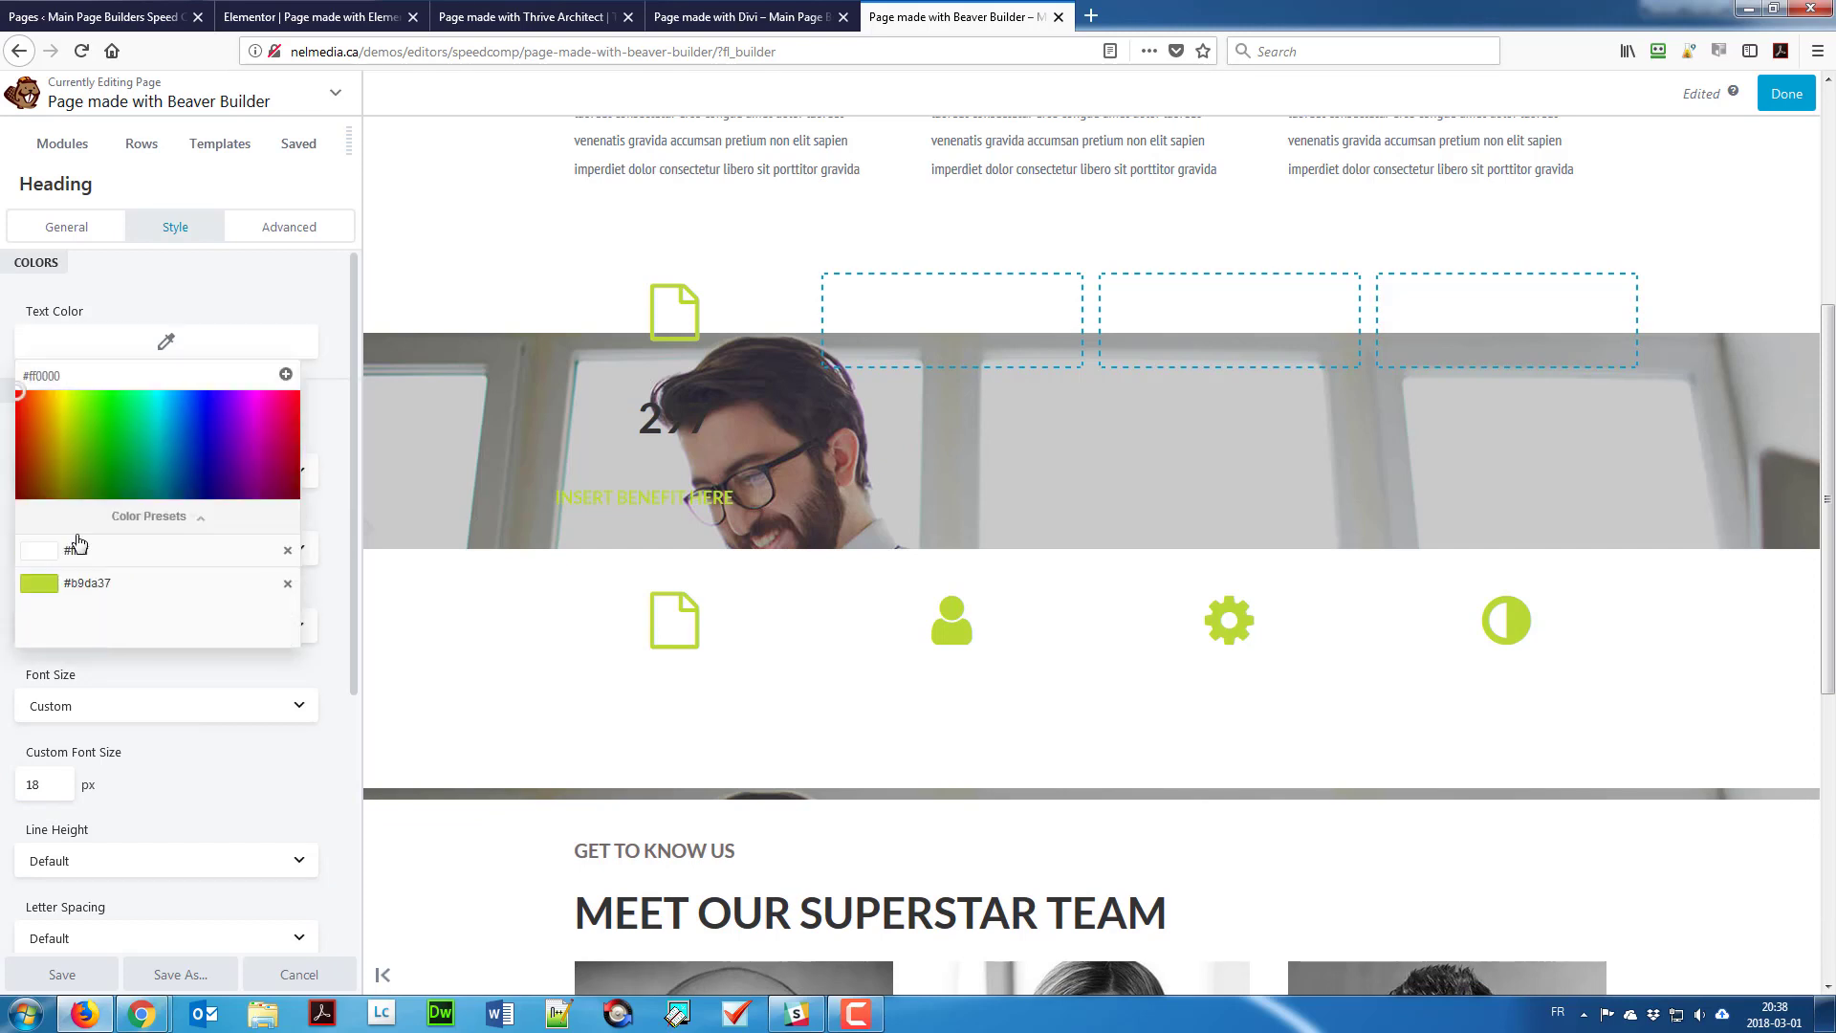
{"action": "left_click", "coordinate": [52, 409]}
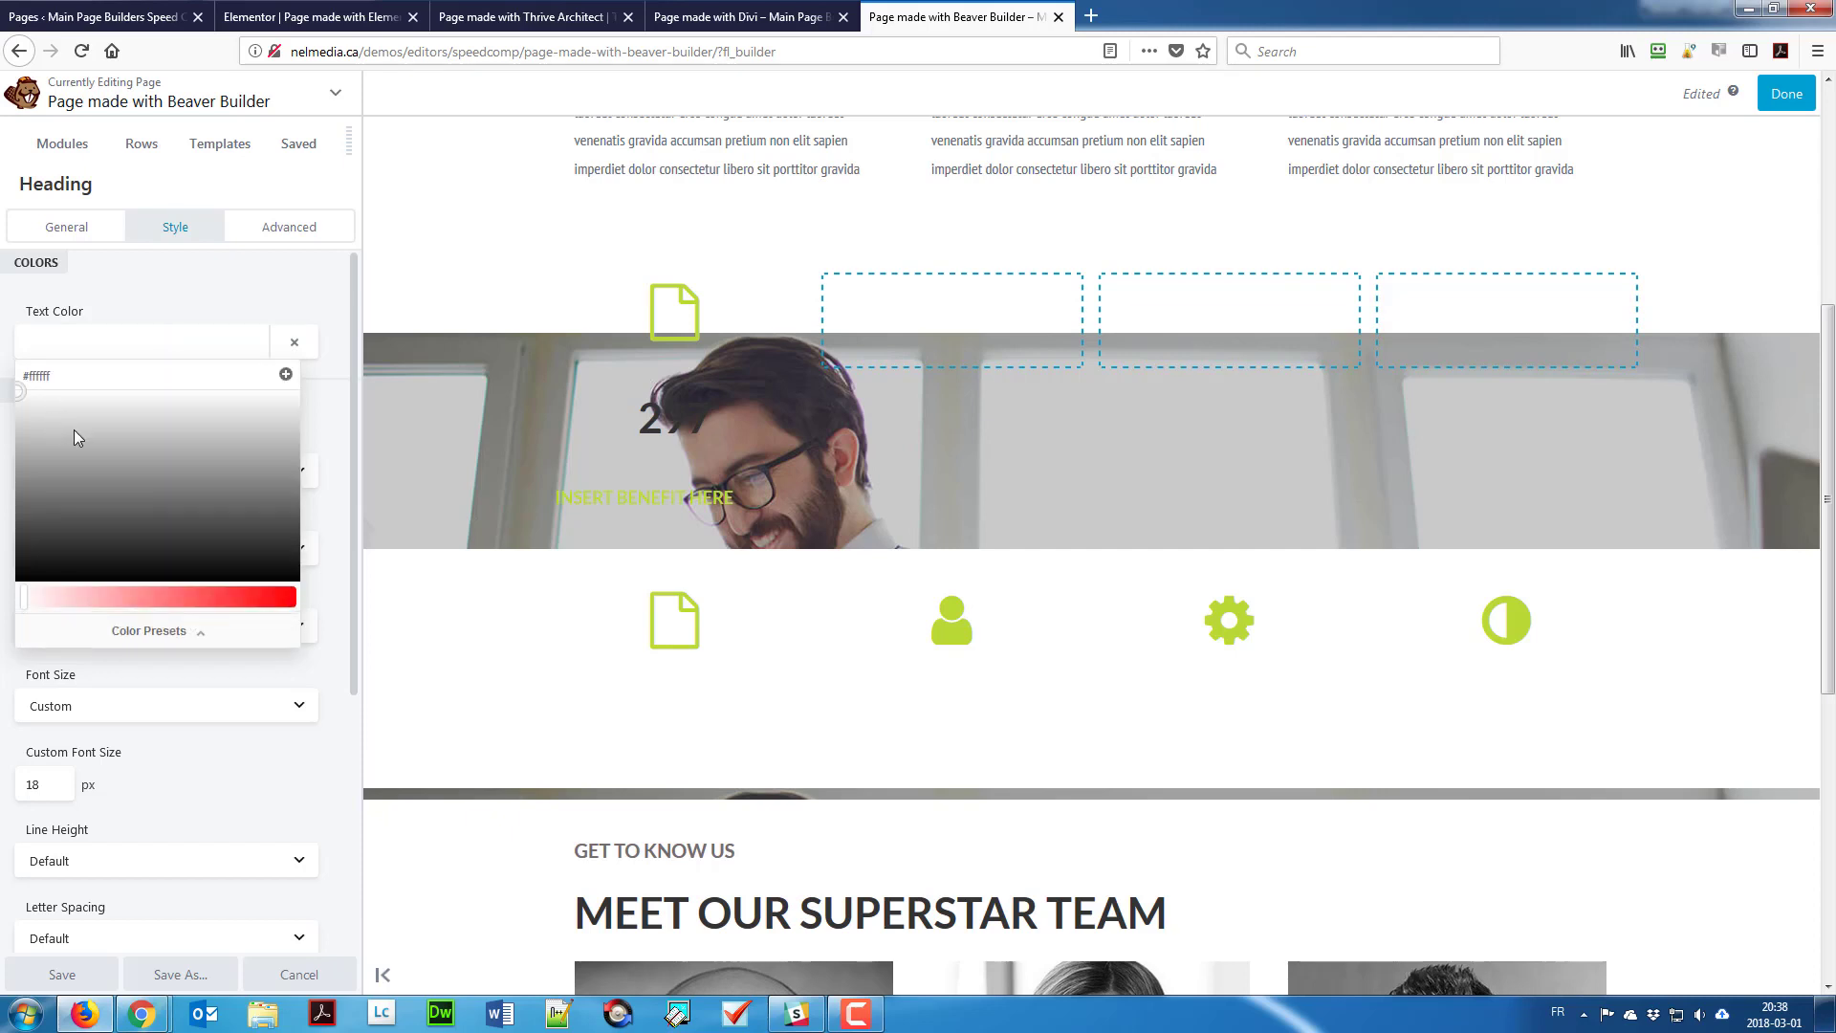
{"action": "left_click", "coordinate": [287, 337]}
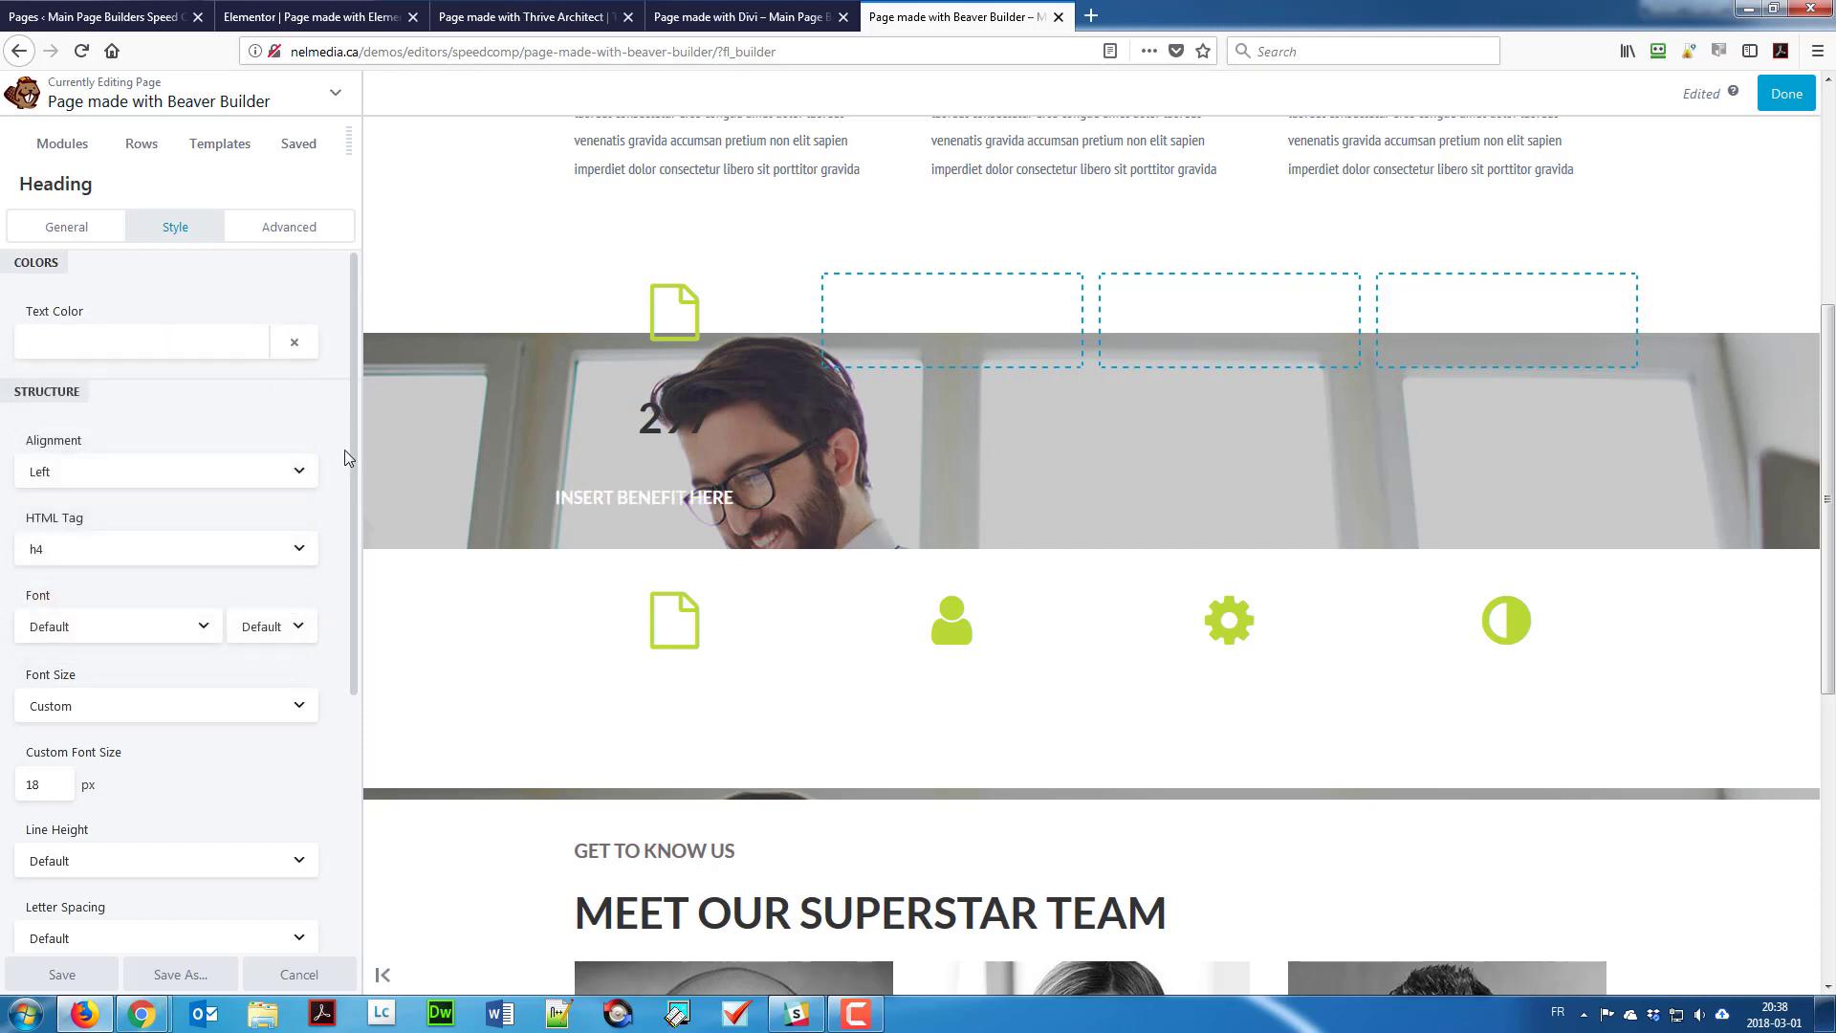
{"action": "left_click", "coordinate": [88, 478]}
{"action": "left_click", "coordinate": [83, 521]}
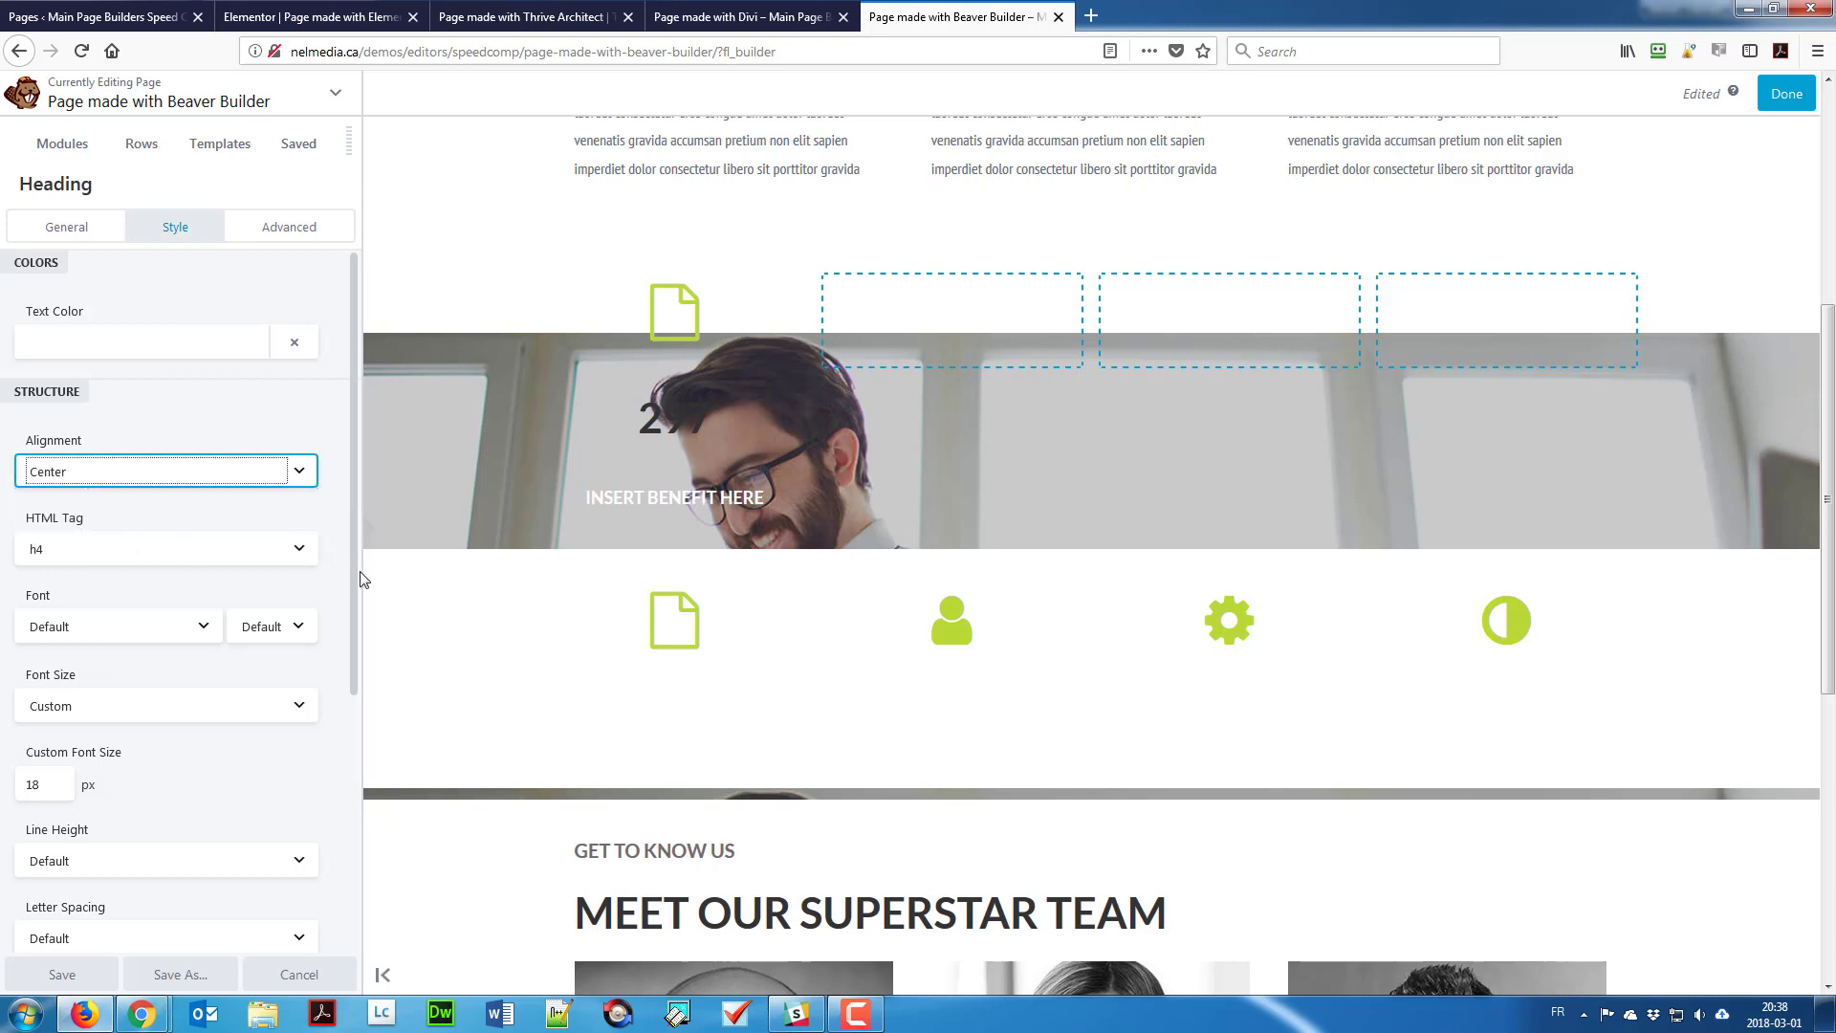
{"action": "key", "text": "Return"}
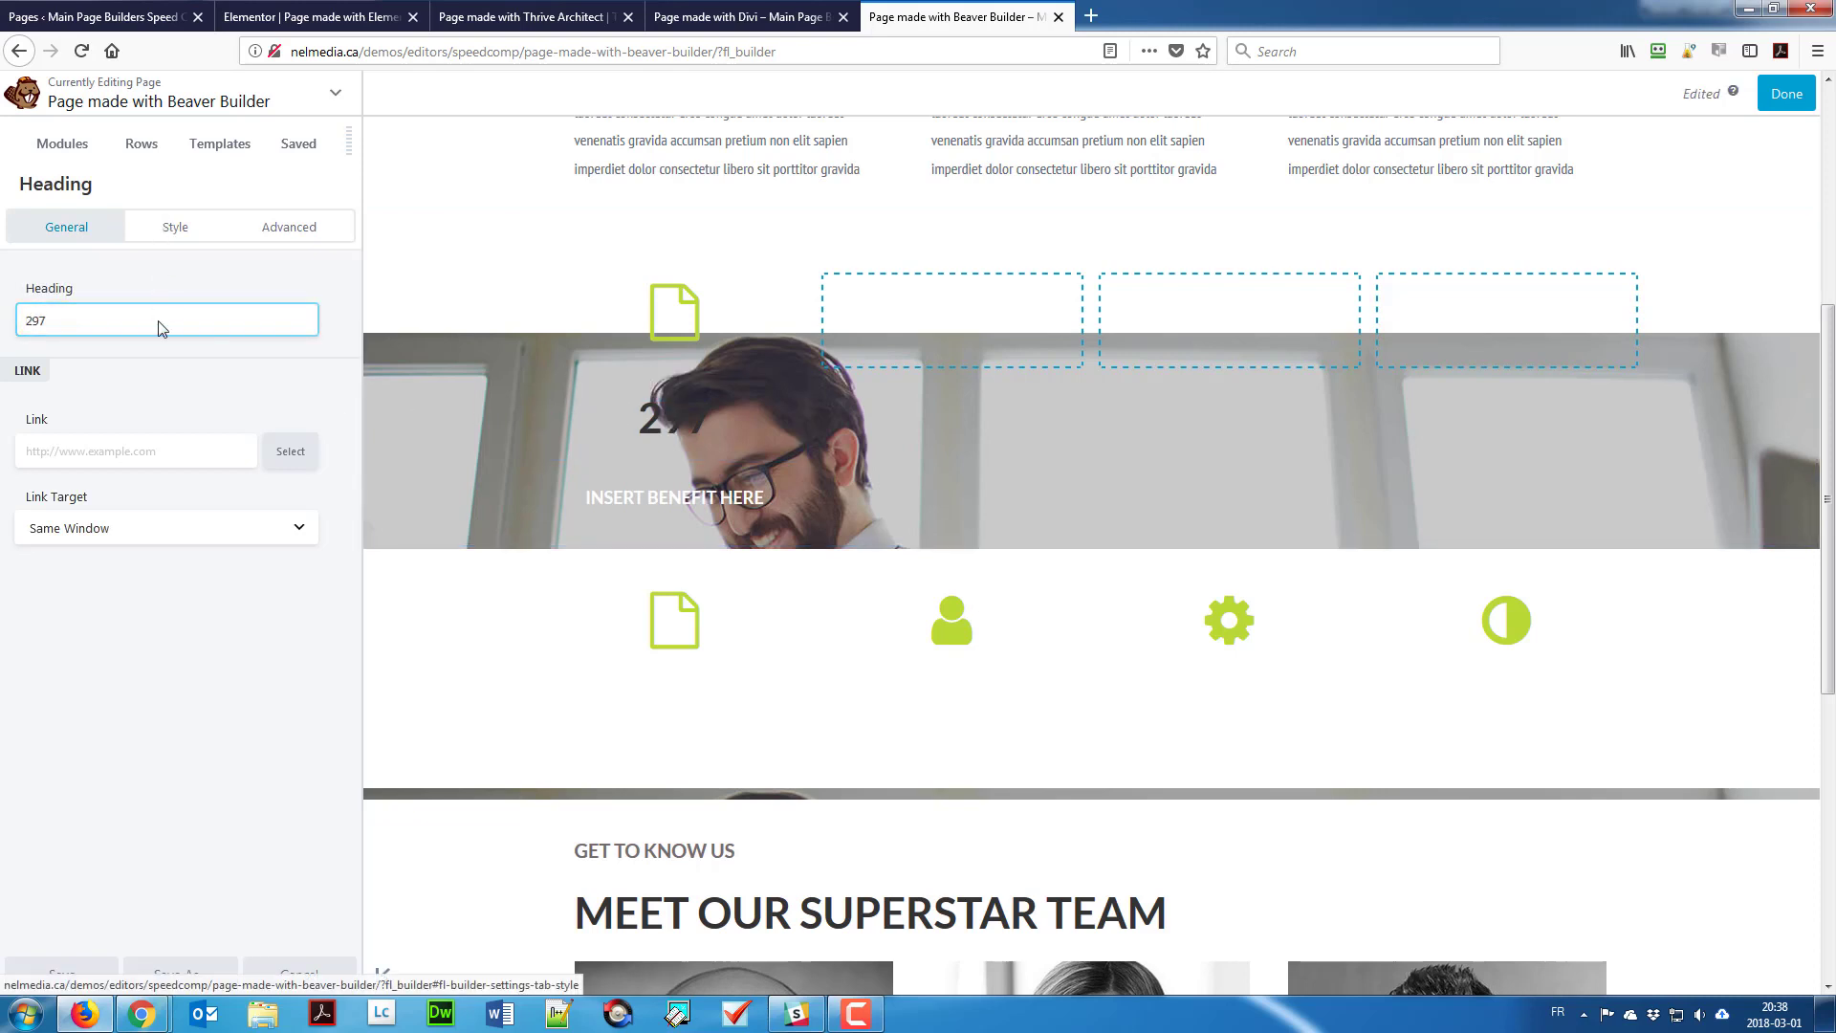
Step: Color the 297 heading with the saved white preset #ffffff
{"action": "left_click", "coordinate": [175, 227]}
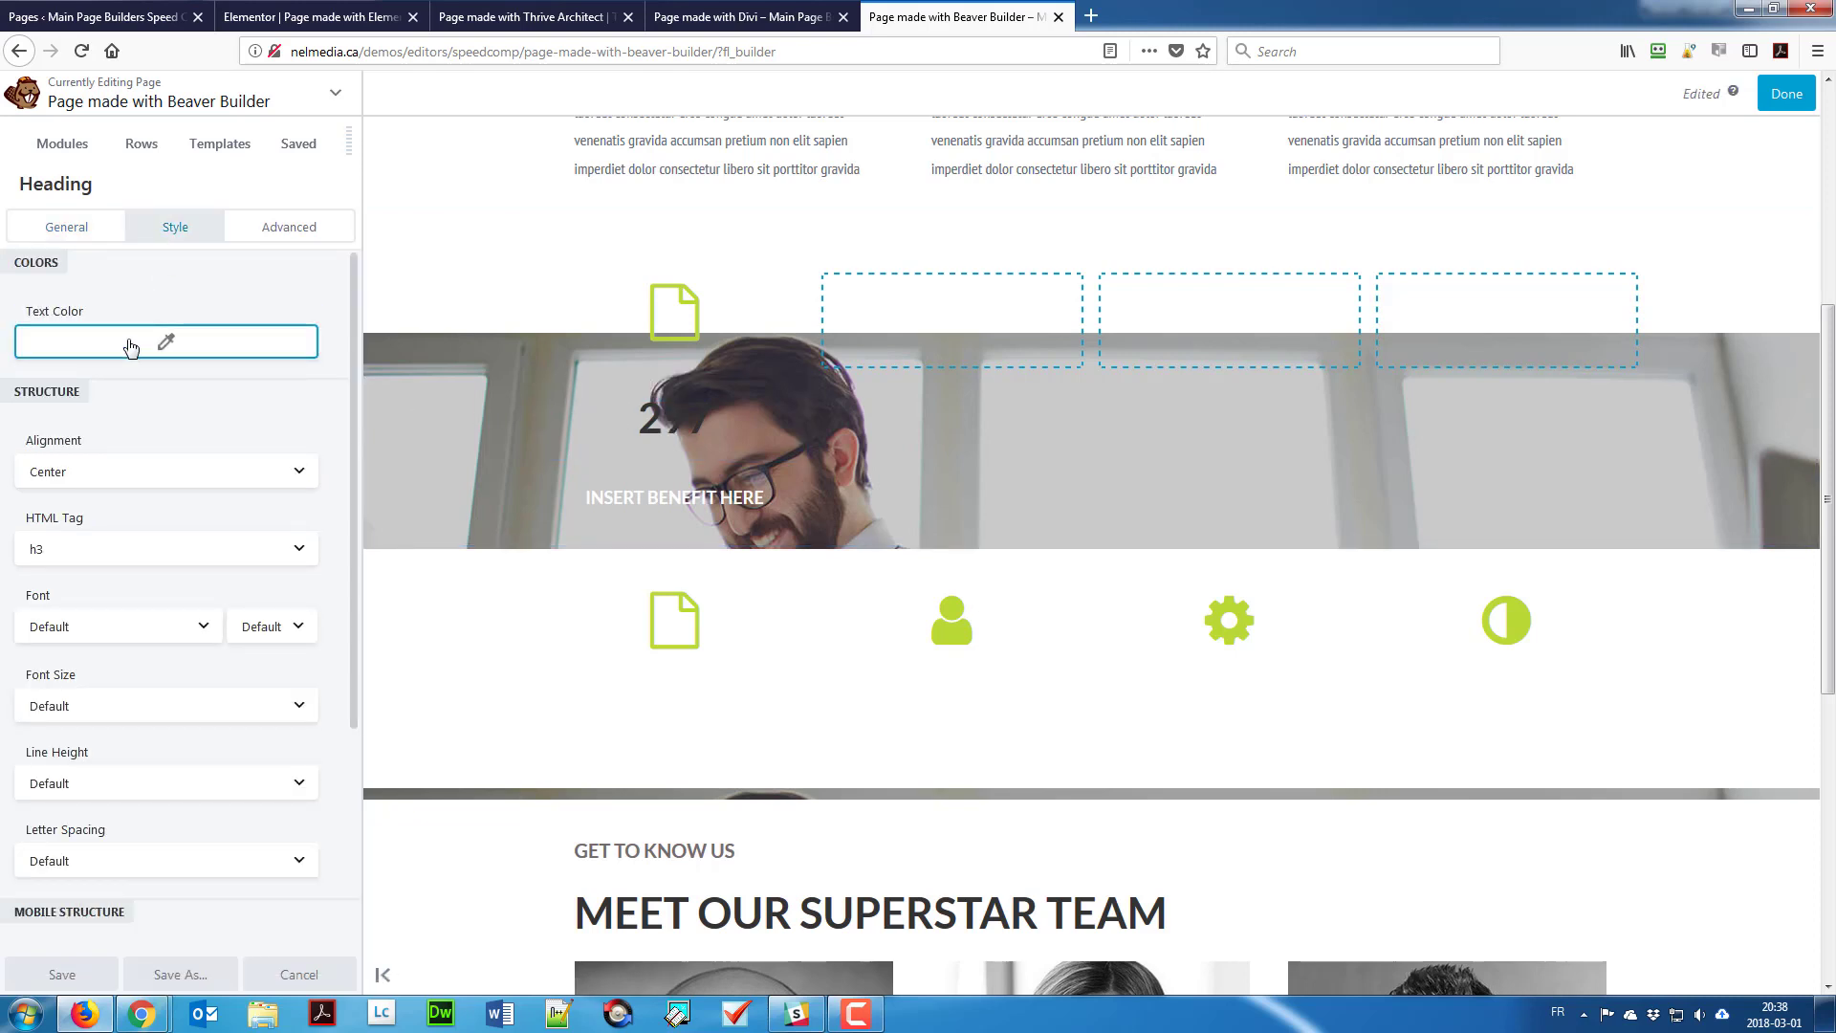
{"action": "left_click", "coordinate": [131, 347]}
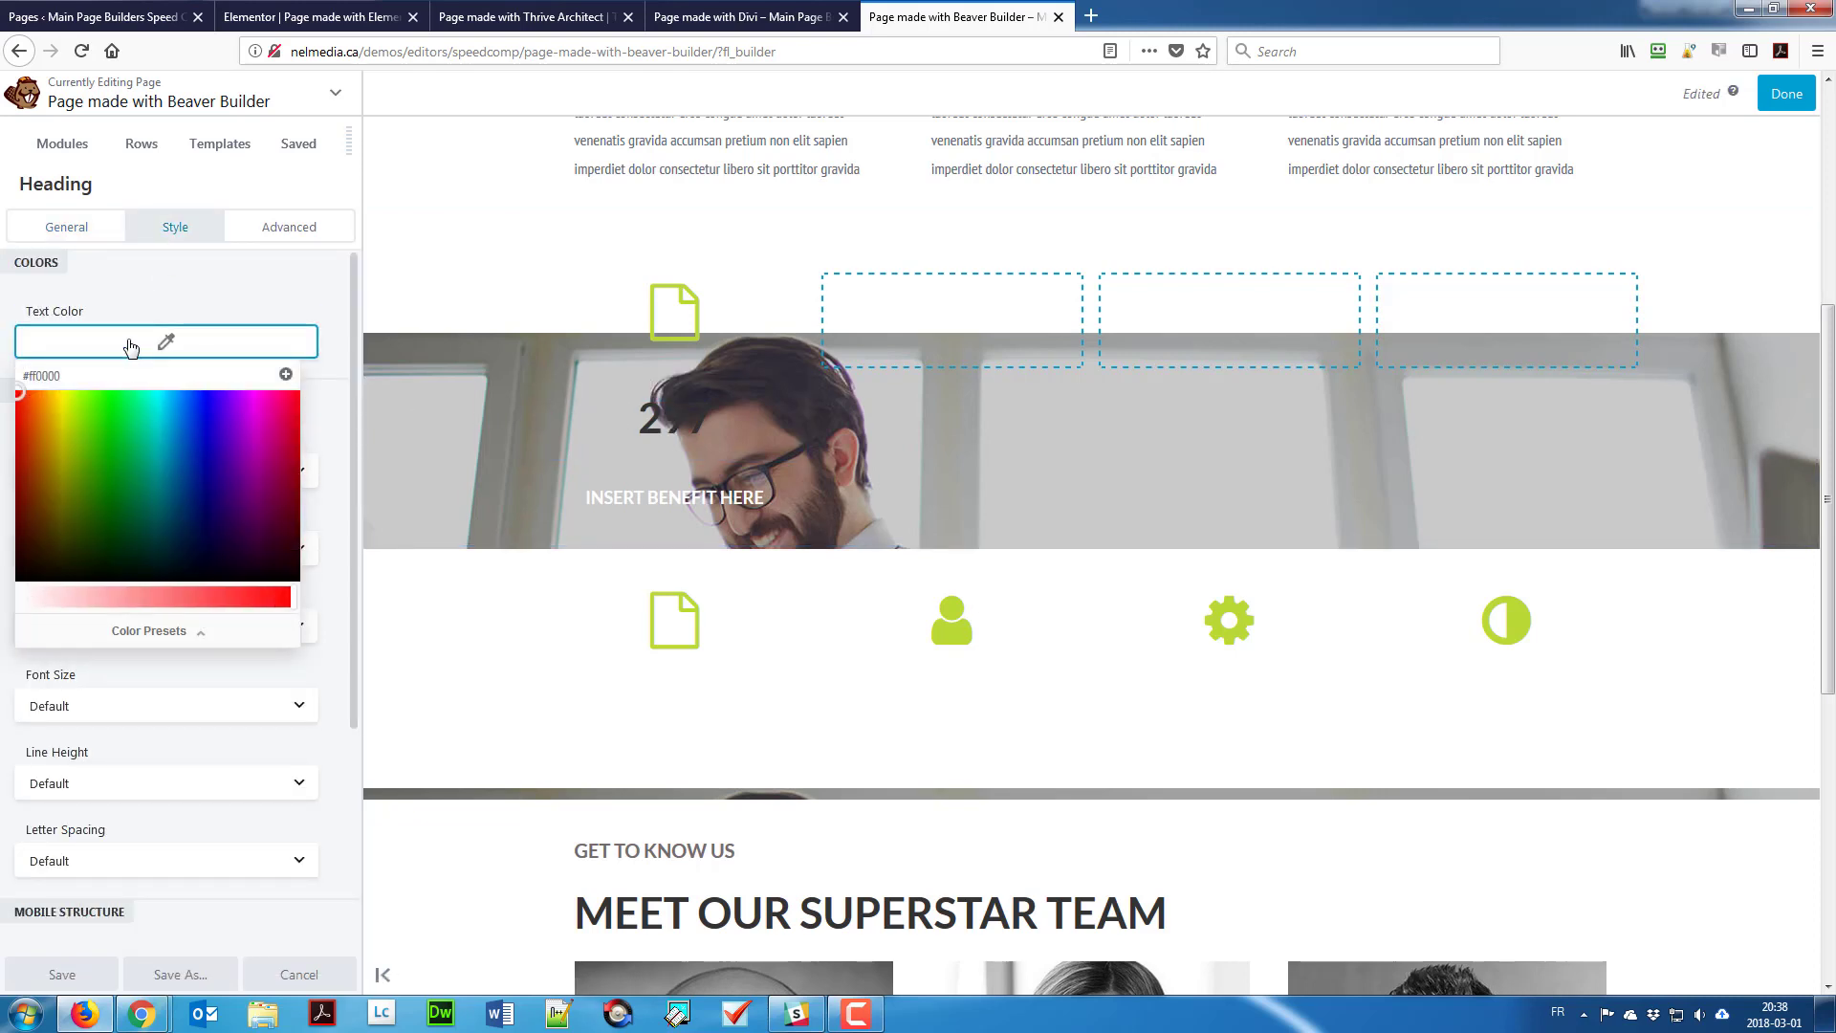
{"action": "left_click", "coordinate": [148, 630]}
{"action": "left_click", "coordinate": [112, 417]}
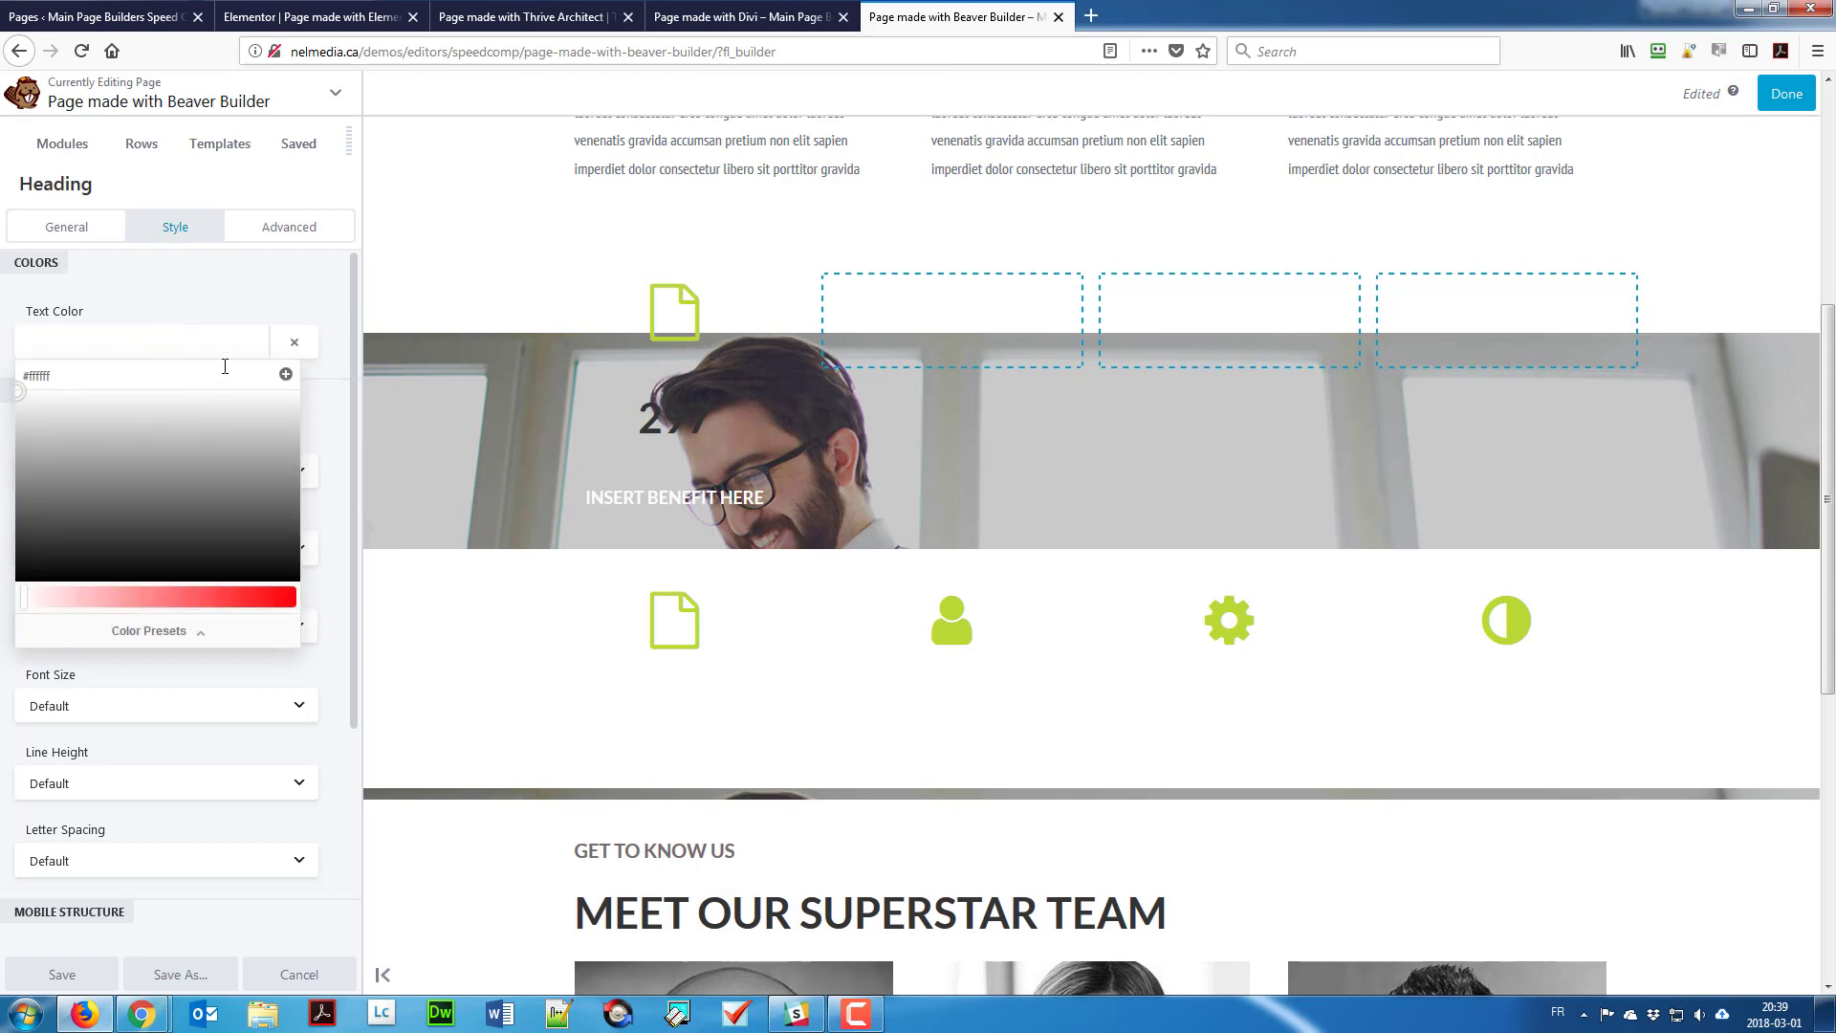
{"action": "left_click", "coordinate": [476, 484]}
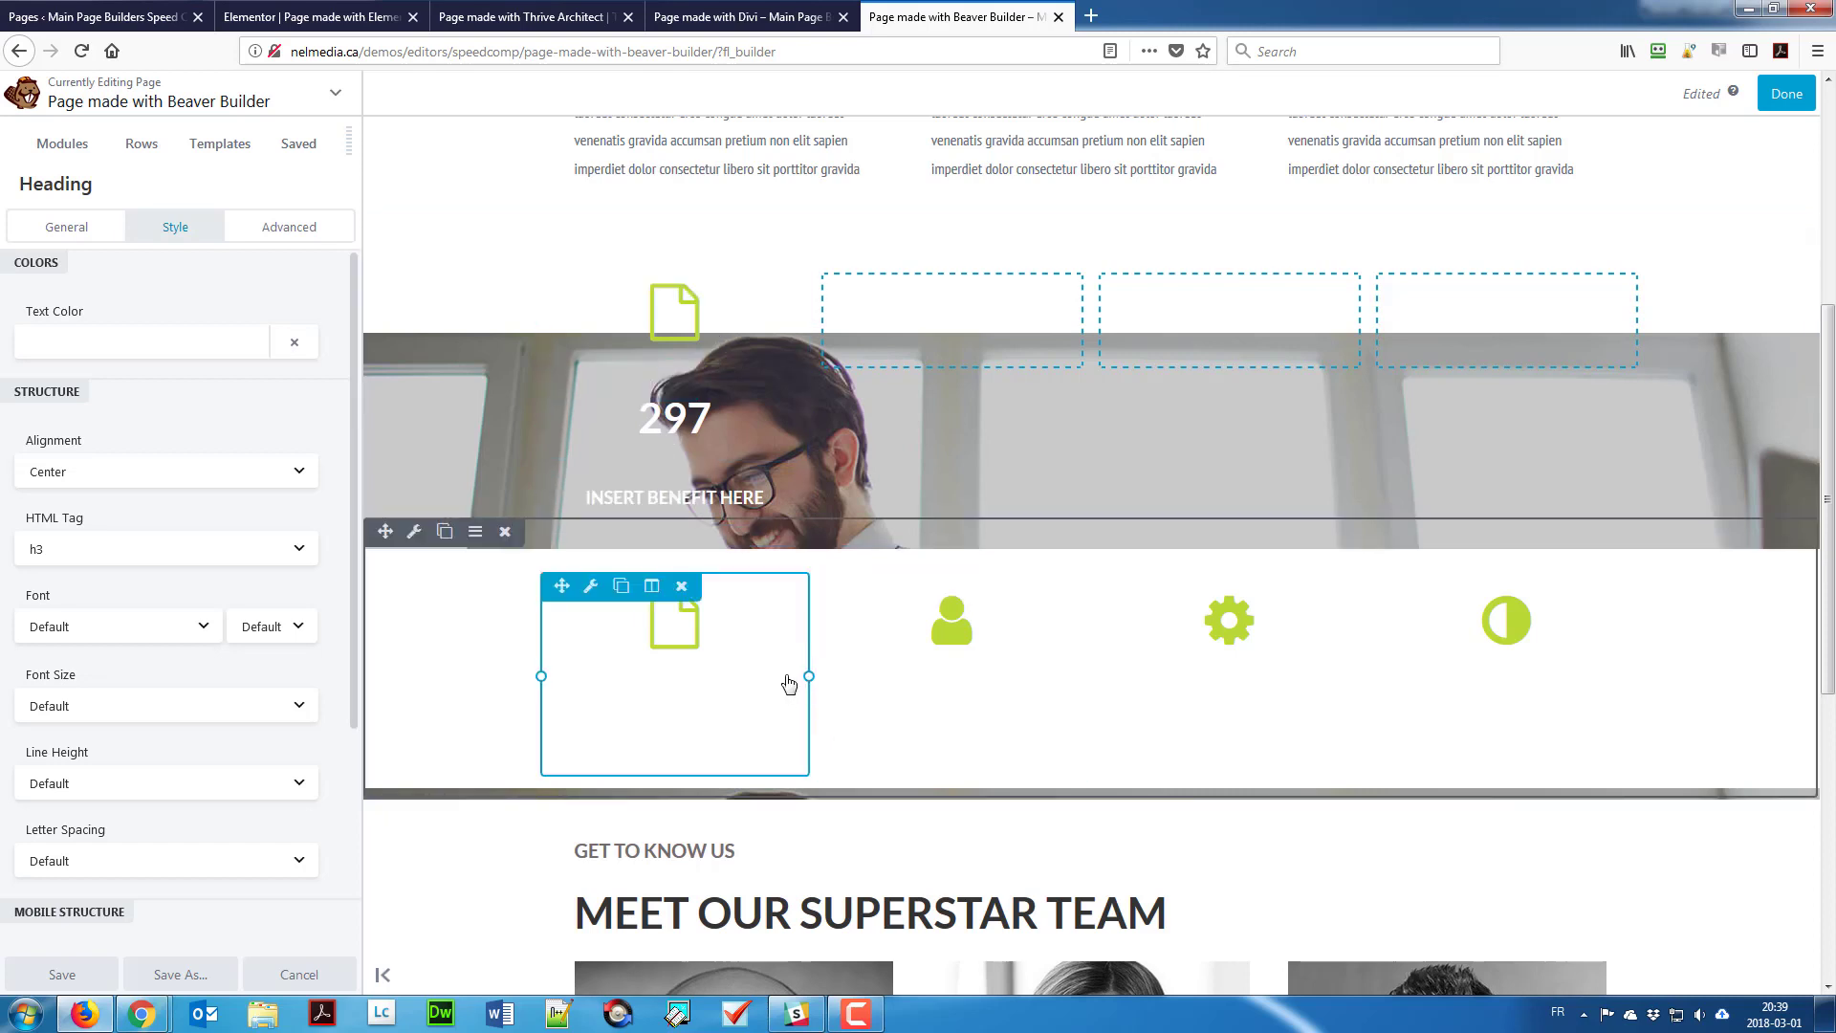
Step: Reduce the bottom margin of the file icon in the first column
{"action": "left_click", "coordinate": [653, 346]}
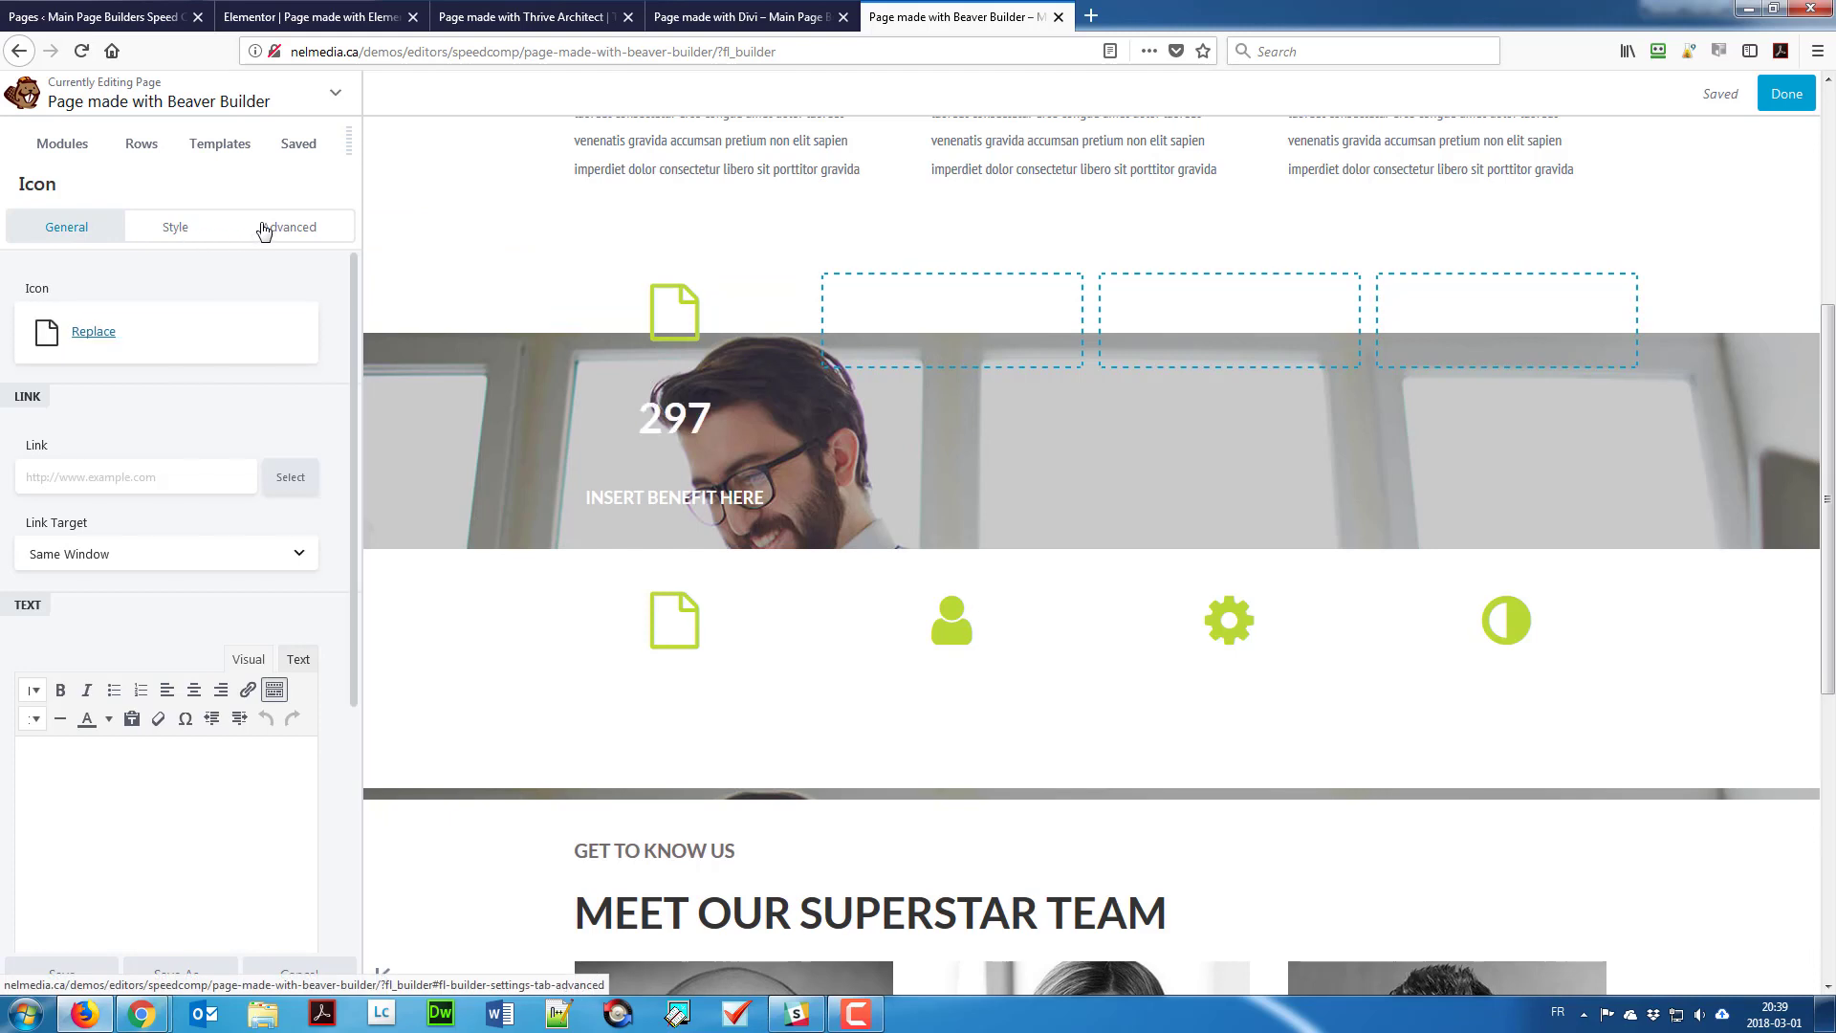
{"action": "left_click", "coordinate": [73, 353]}
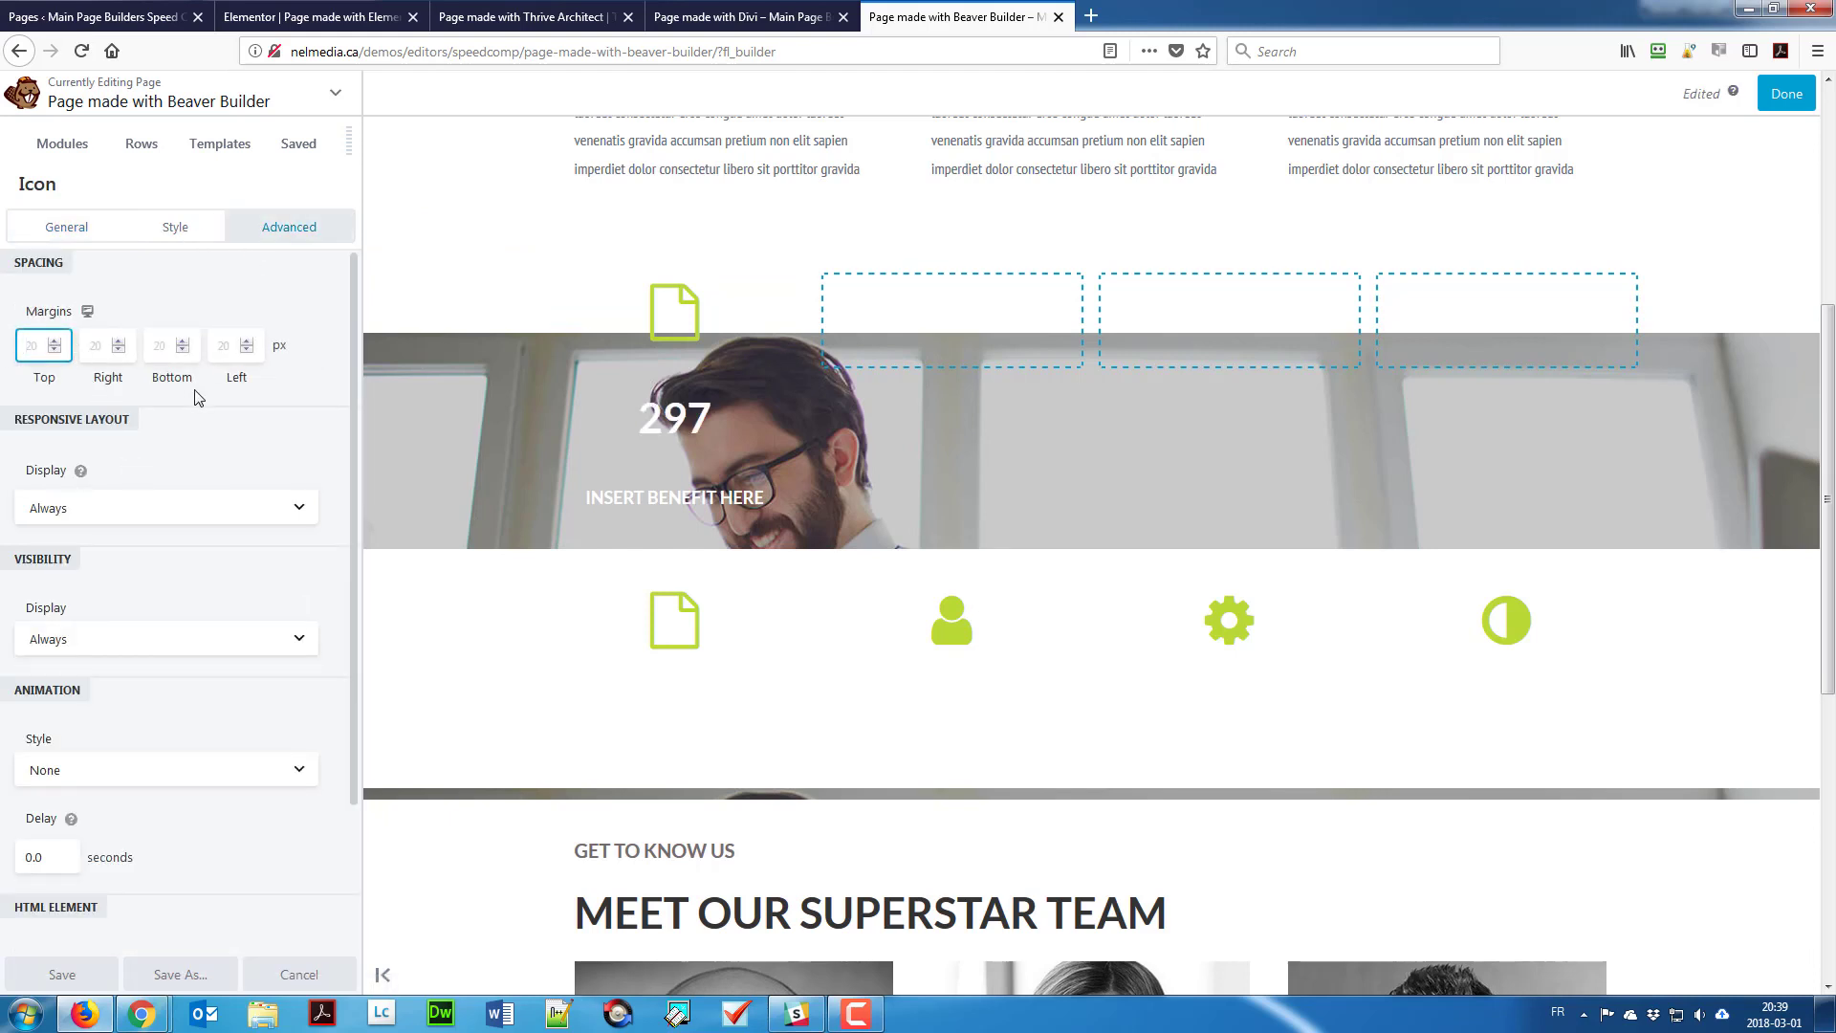
{"action": "left_click", "coordinate": [155, 354]}
Step: Set the 297 heading's bottom margin to 0 px
{"action": "left_click", "coordinate": [673, 424]}
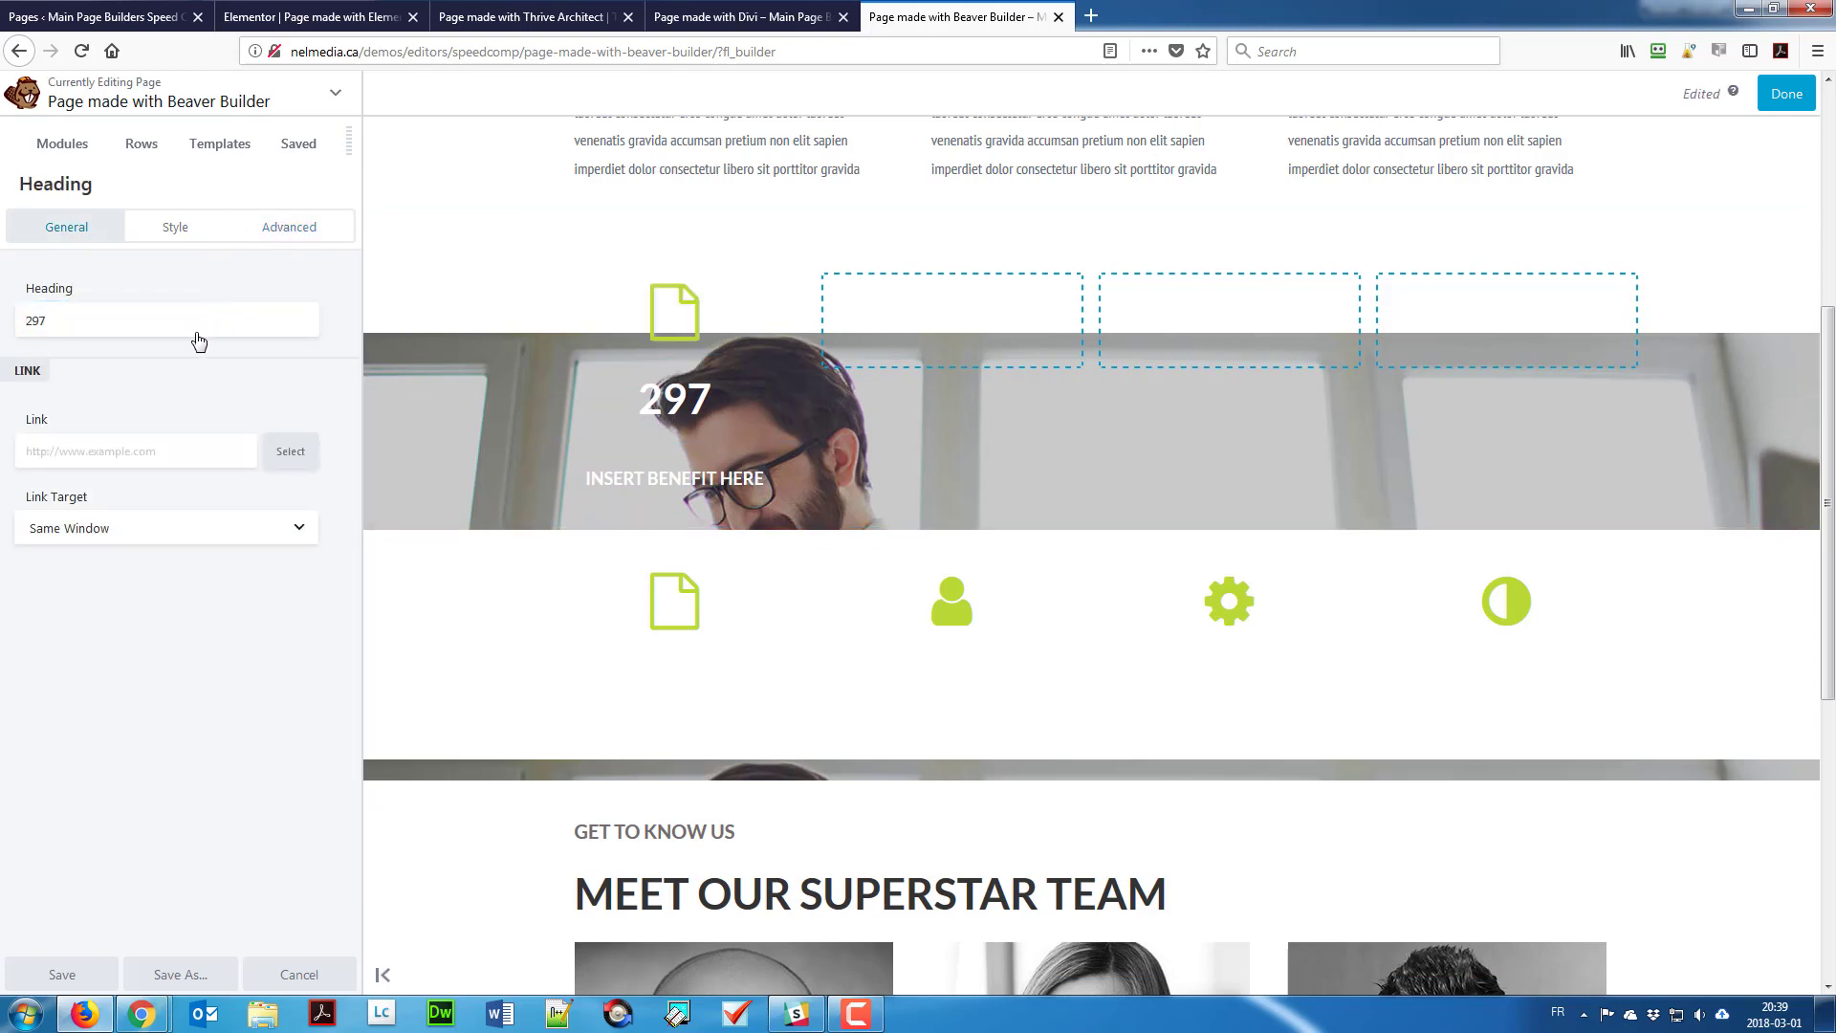
{"action": "left_click", "coordinate": [289, 227]}
{"action": "left_click", "coordinate": [164, 345]}
{"action": "type", "text": "0"}
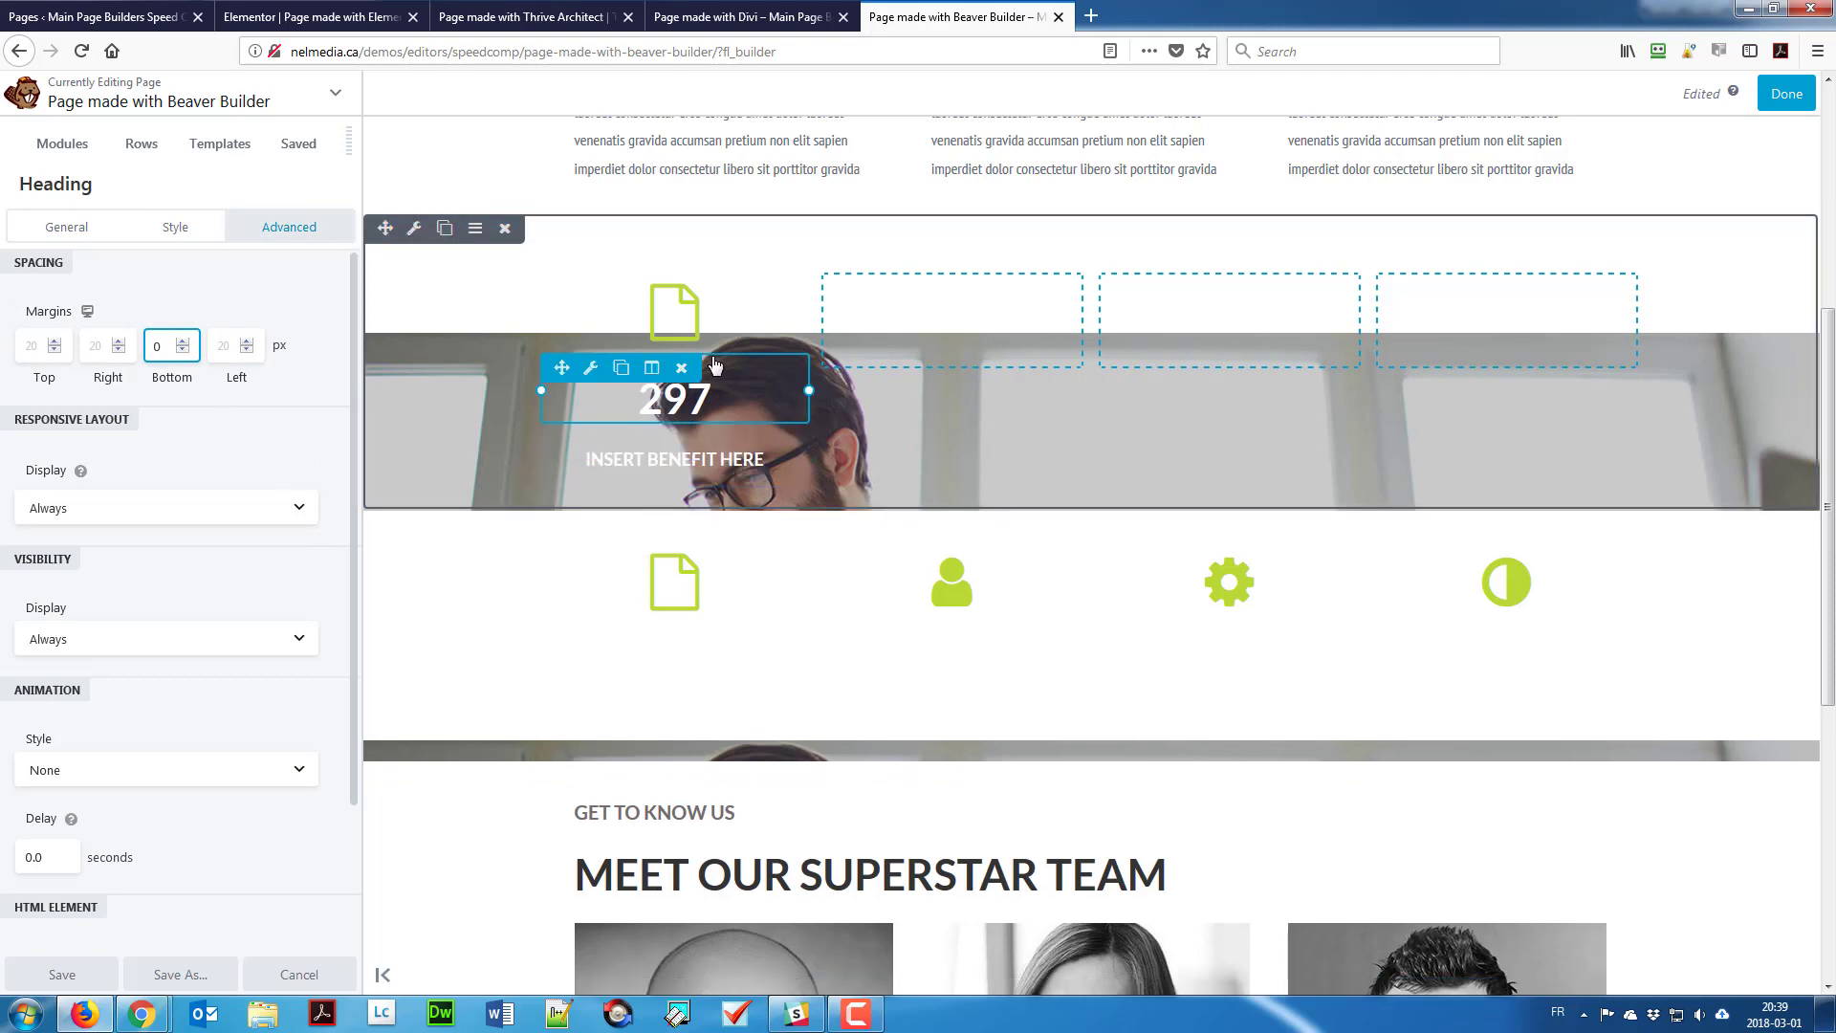
Step: Duplicate the file icon in the first column three times
{"action": "scroll", "coordinate": [695, 389], "scroll_direction": "up", "scroll_amount": 2}
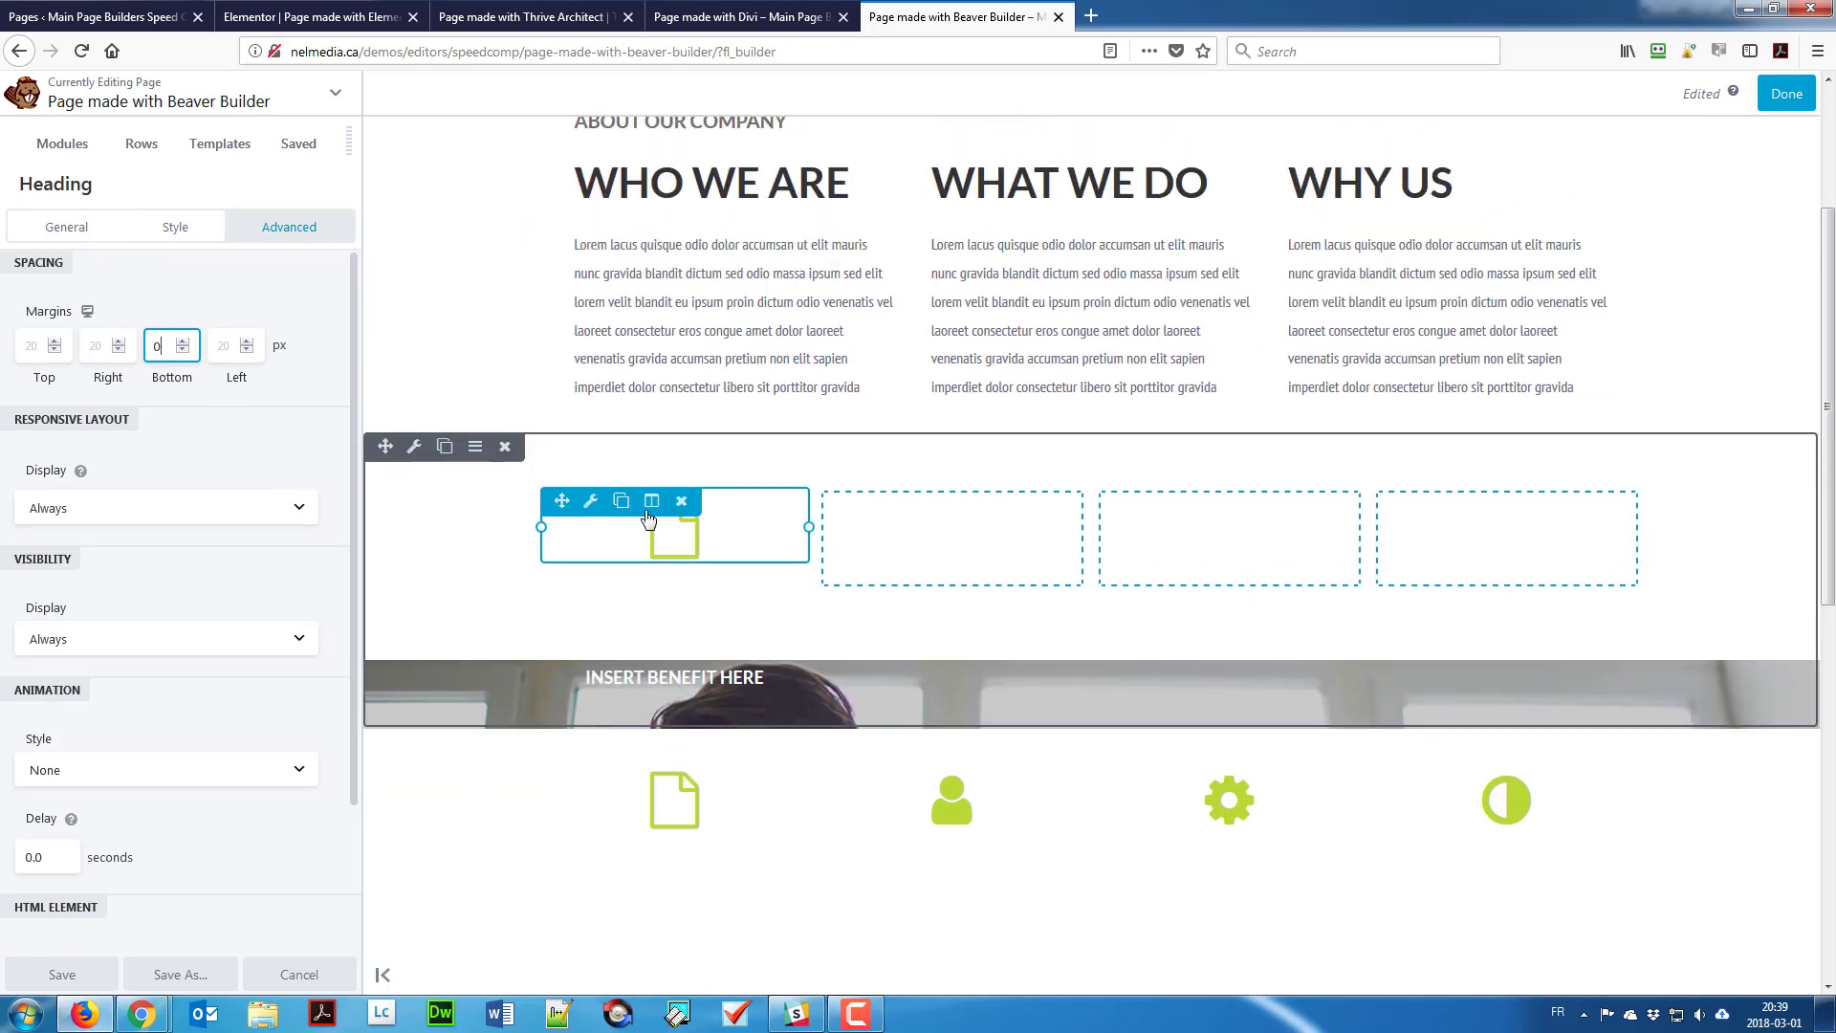
{"action": "scroll", "coordinate": [631, 479], "scroll_direction": "down", "scroll_amount": 4}
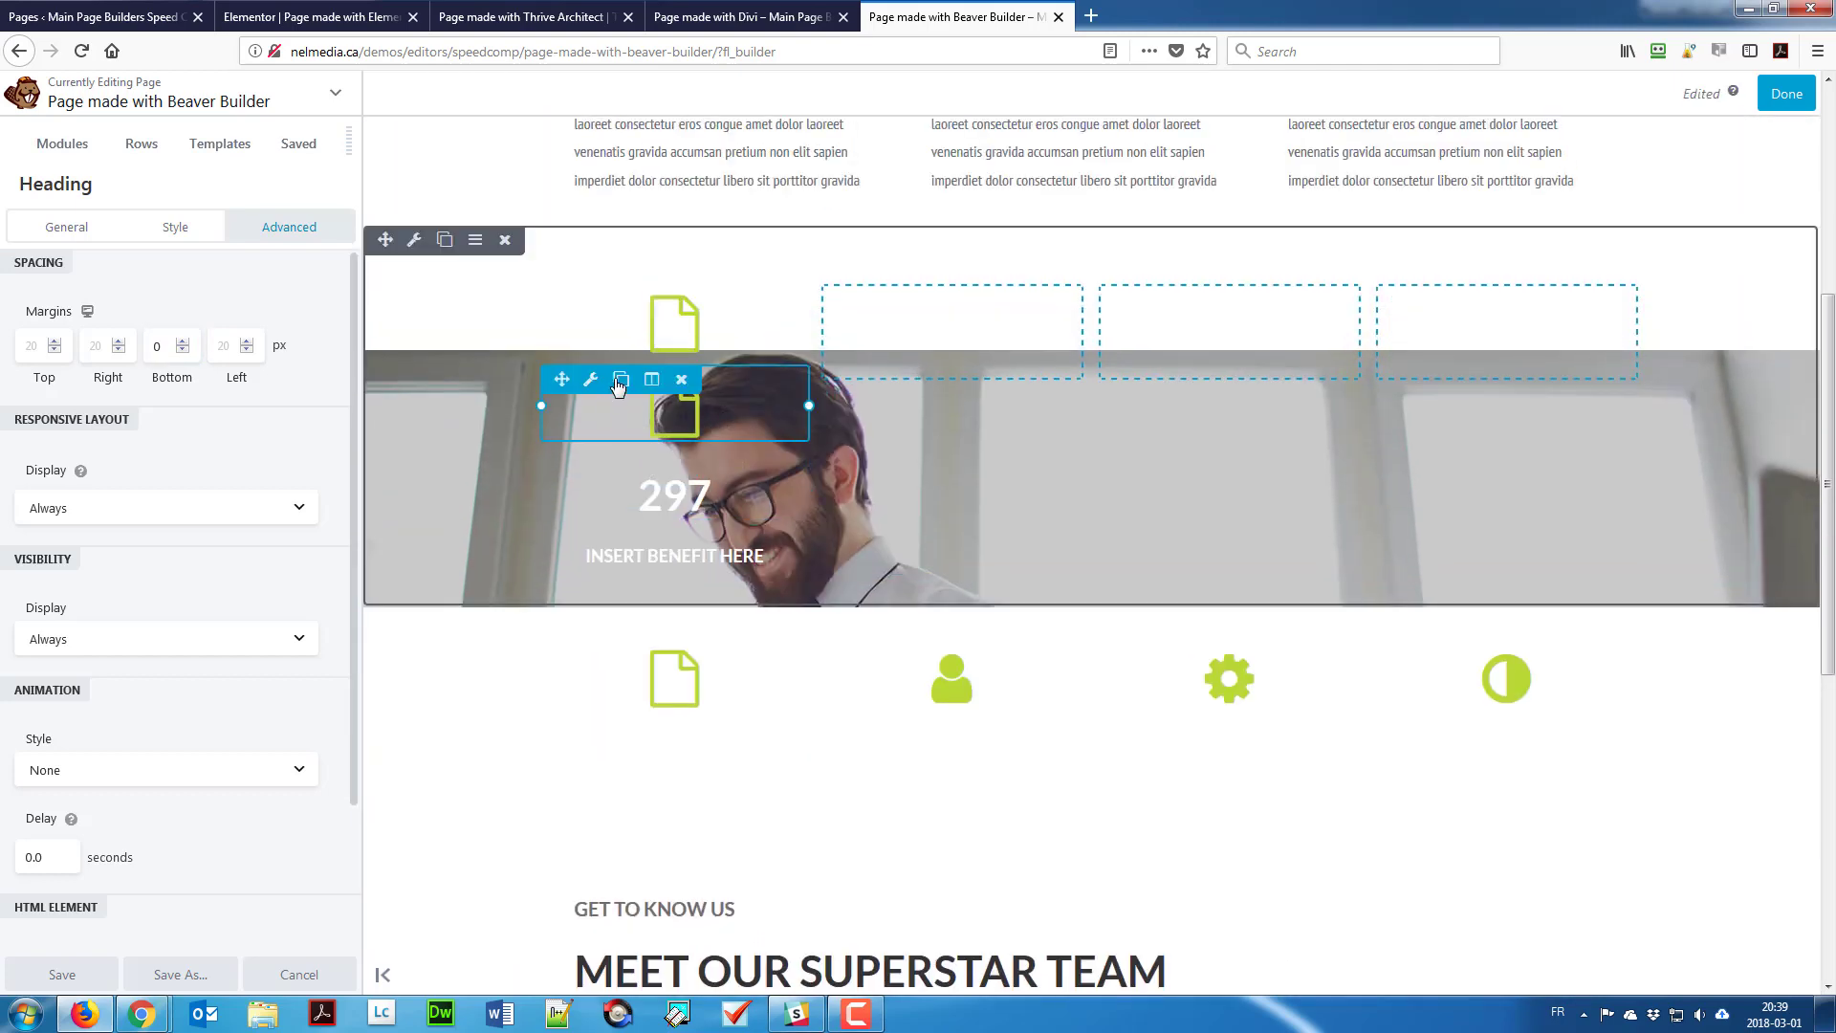
{"action": "scroll", "coordinate": [617, 378], "scroll_direction": "down", "scroll_amount": 3}
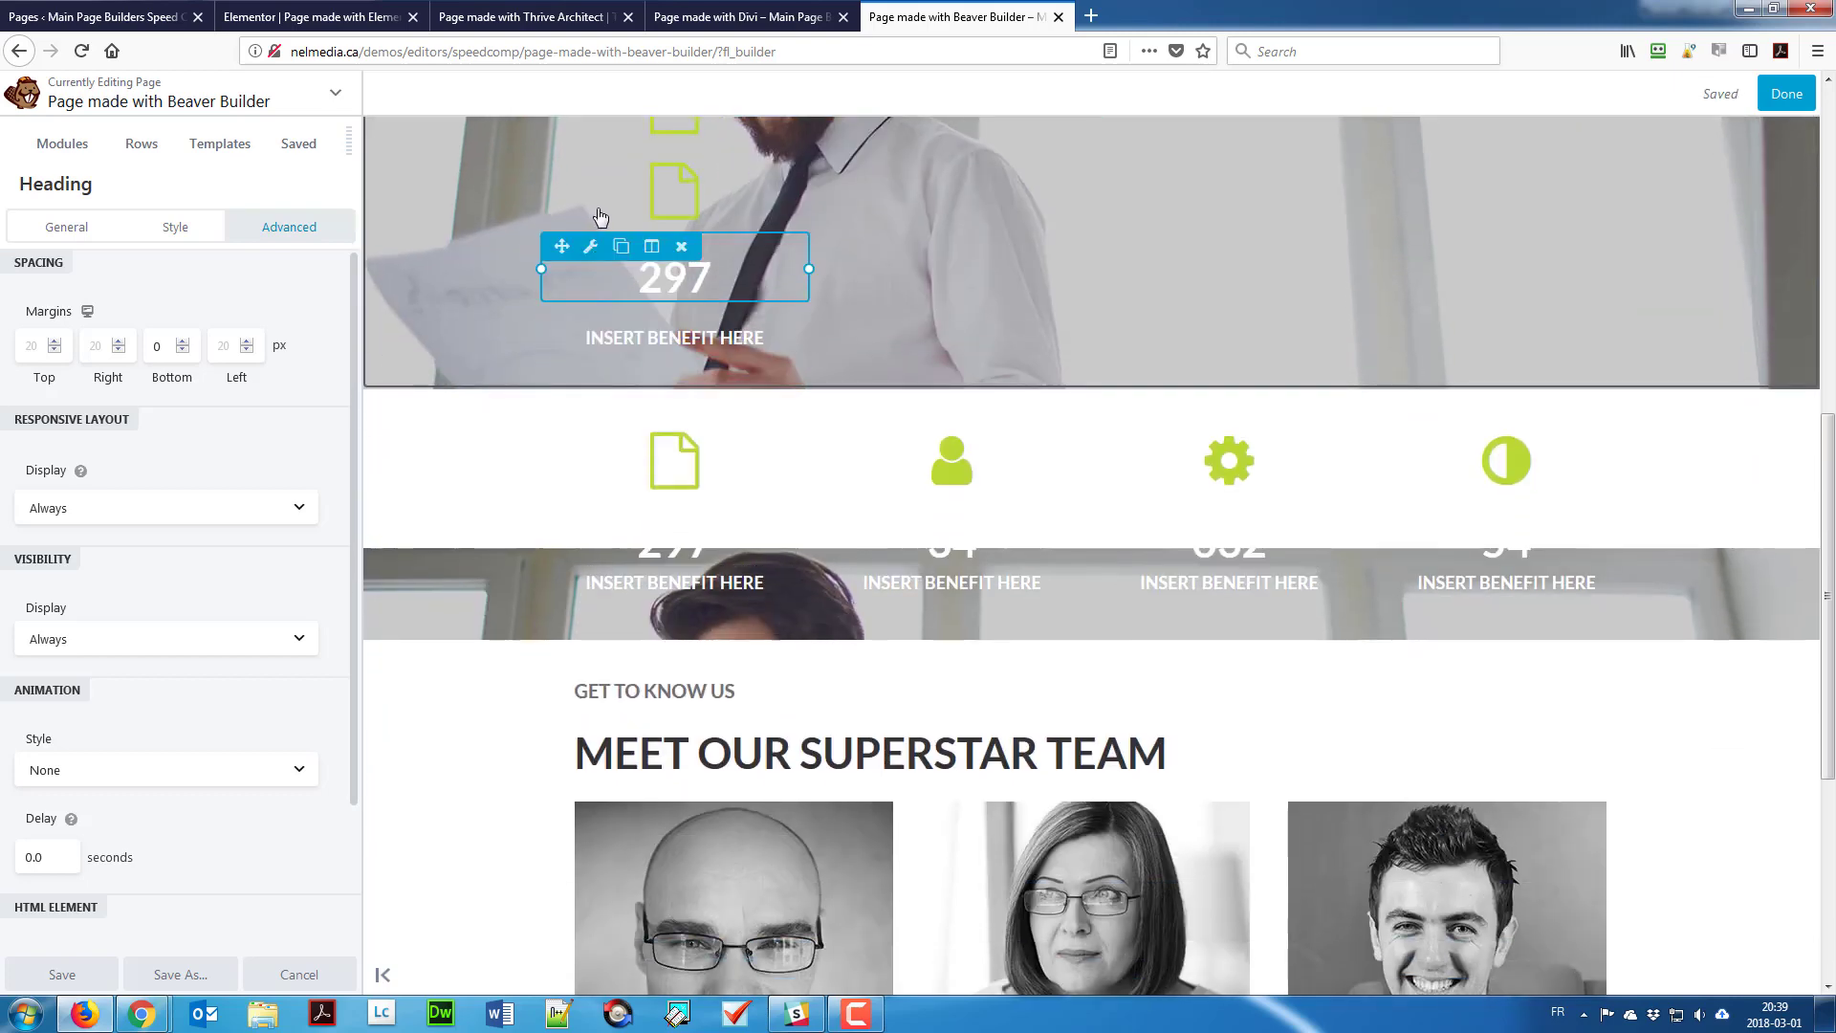
{"action": "left_click", "coordinate": [621, 162]}
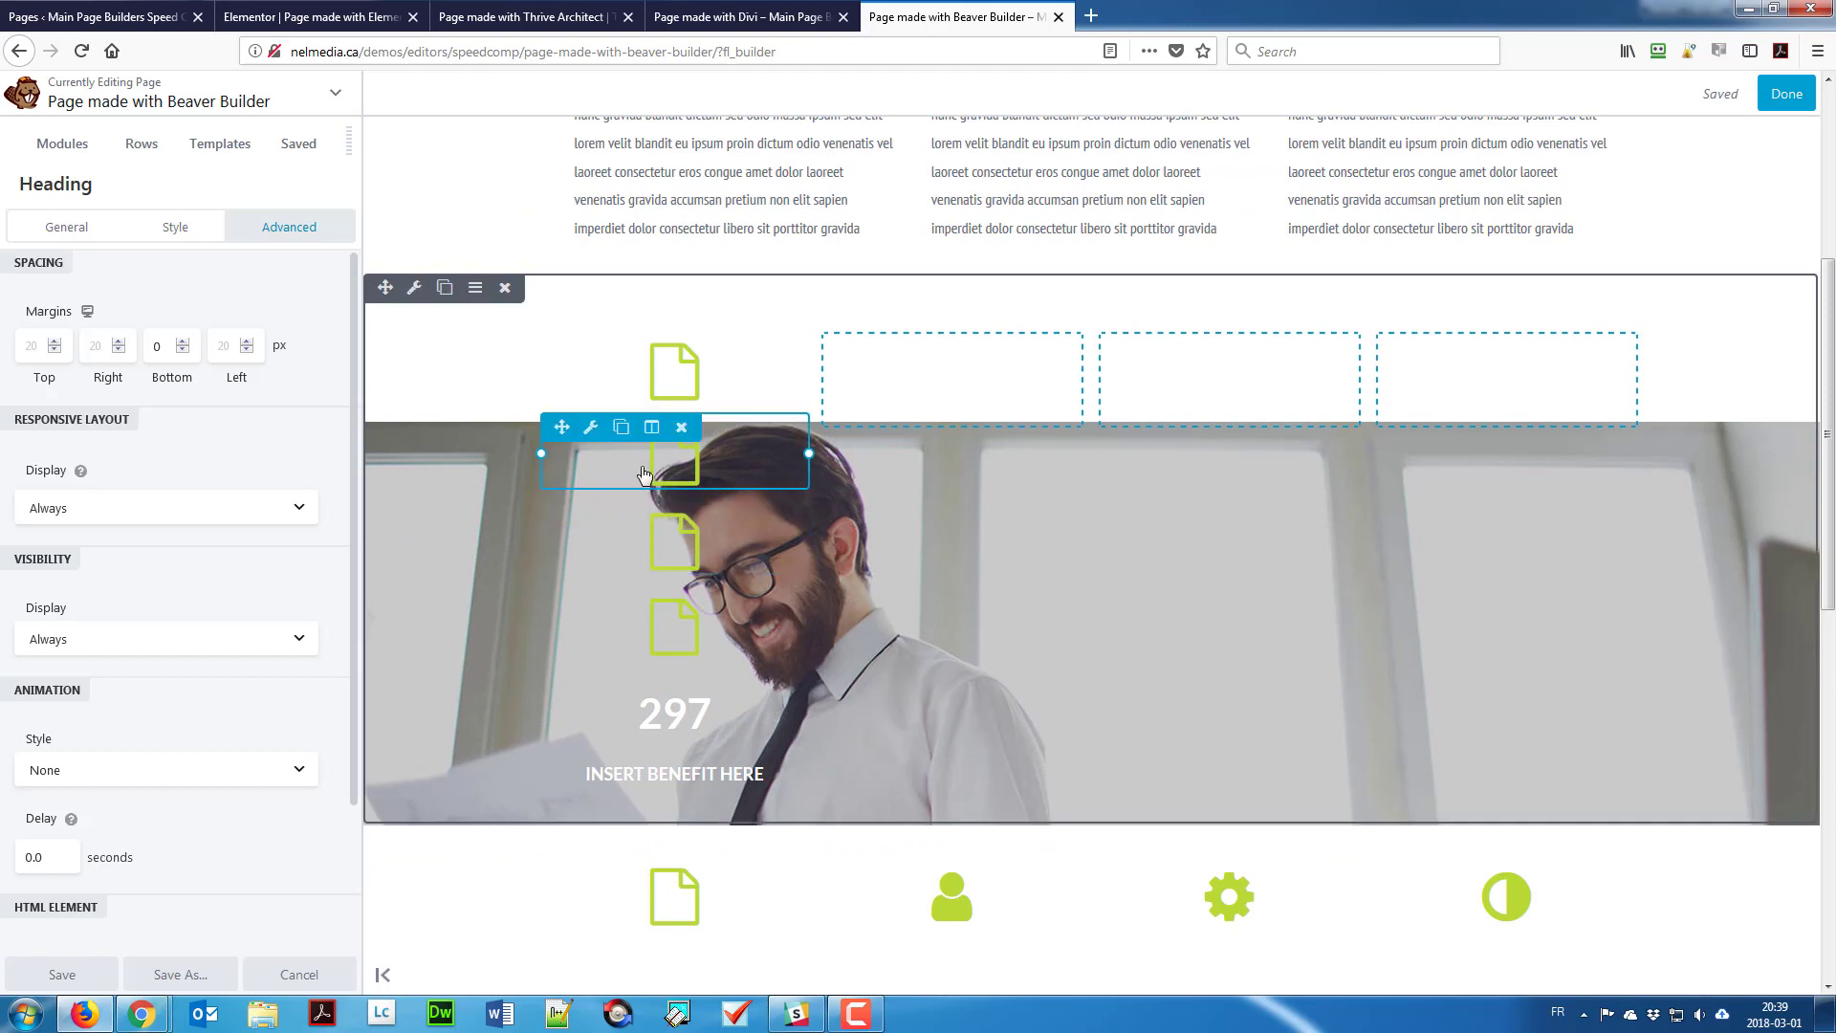
Step: Move one duplicated file icon into each of the second, third and fourth columns
{"action": "left_click_drag", "start_coordinate": [563, 422], "coordinate": [926, 389]}
{"action": "left_click_drag", "start_coordinate": [562, 426], "coordinate": [723, 496]}
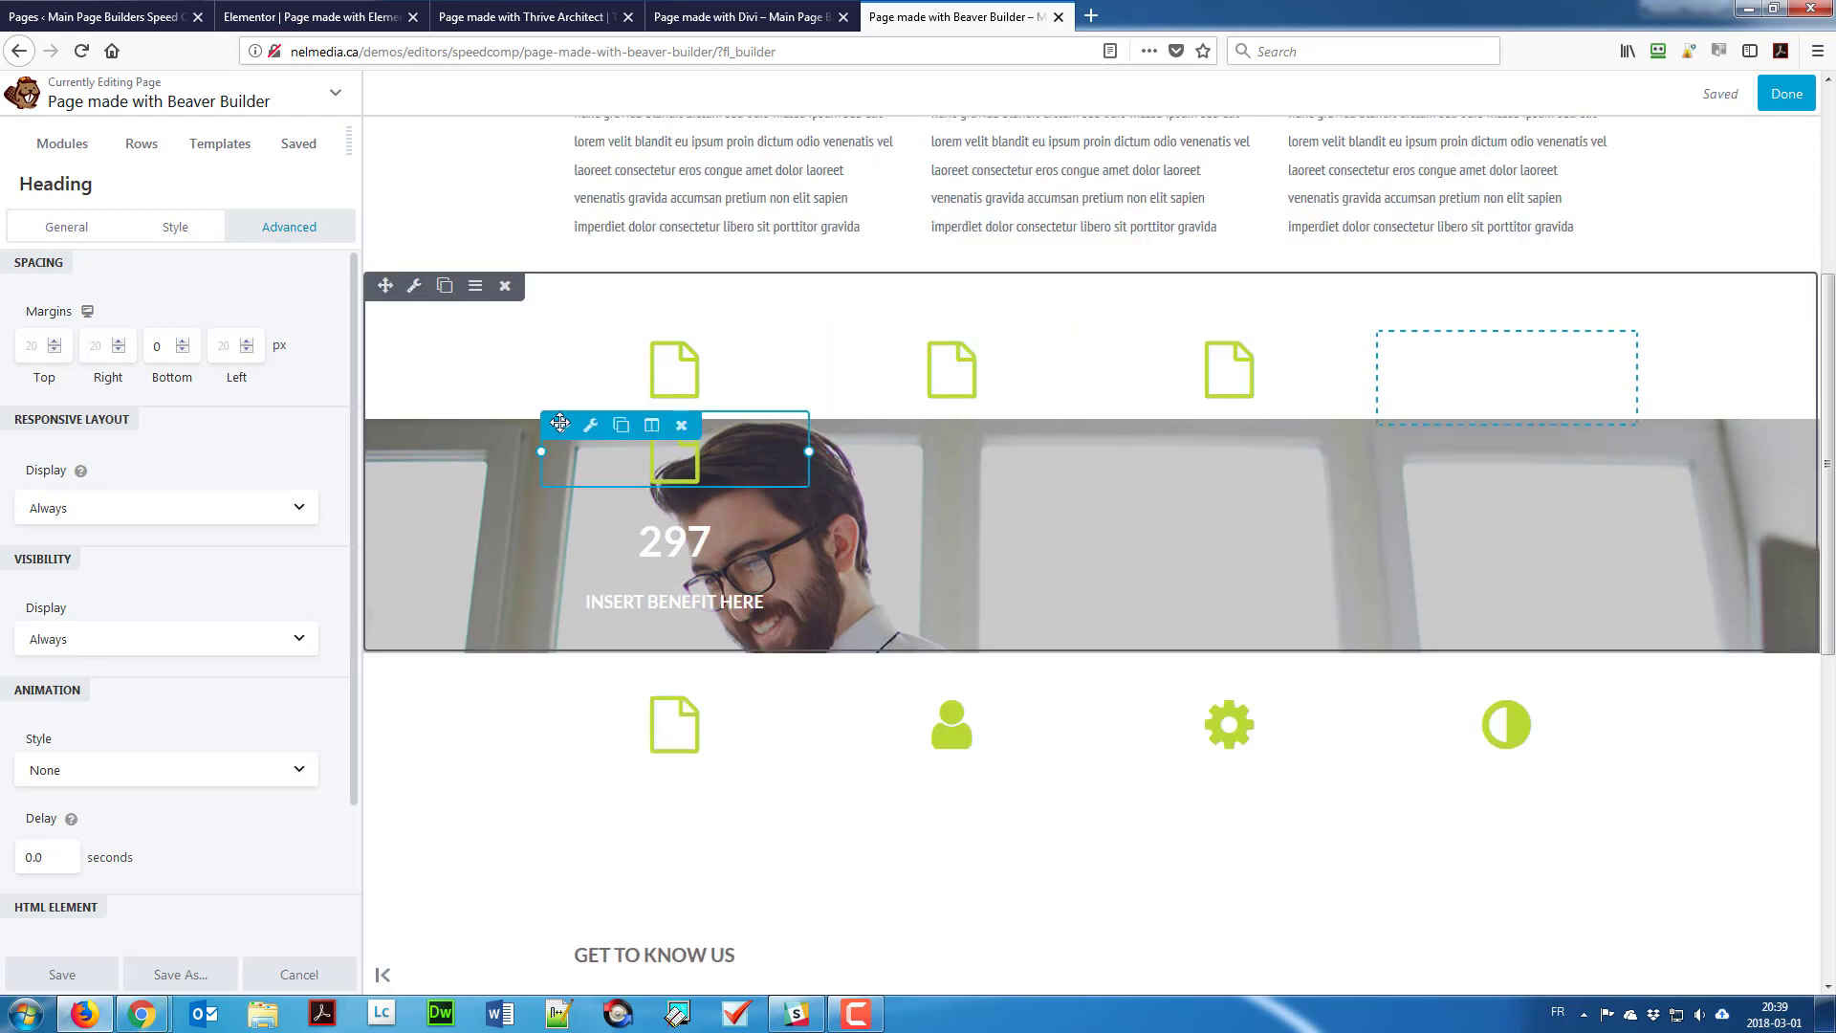
{"action": "left_click_drag", "start_coordinate": [561, 422], "coordinate": [1435, 392]}
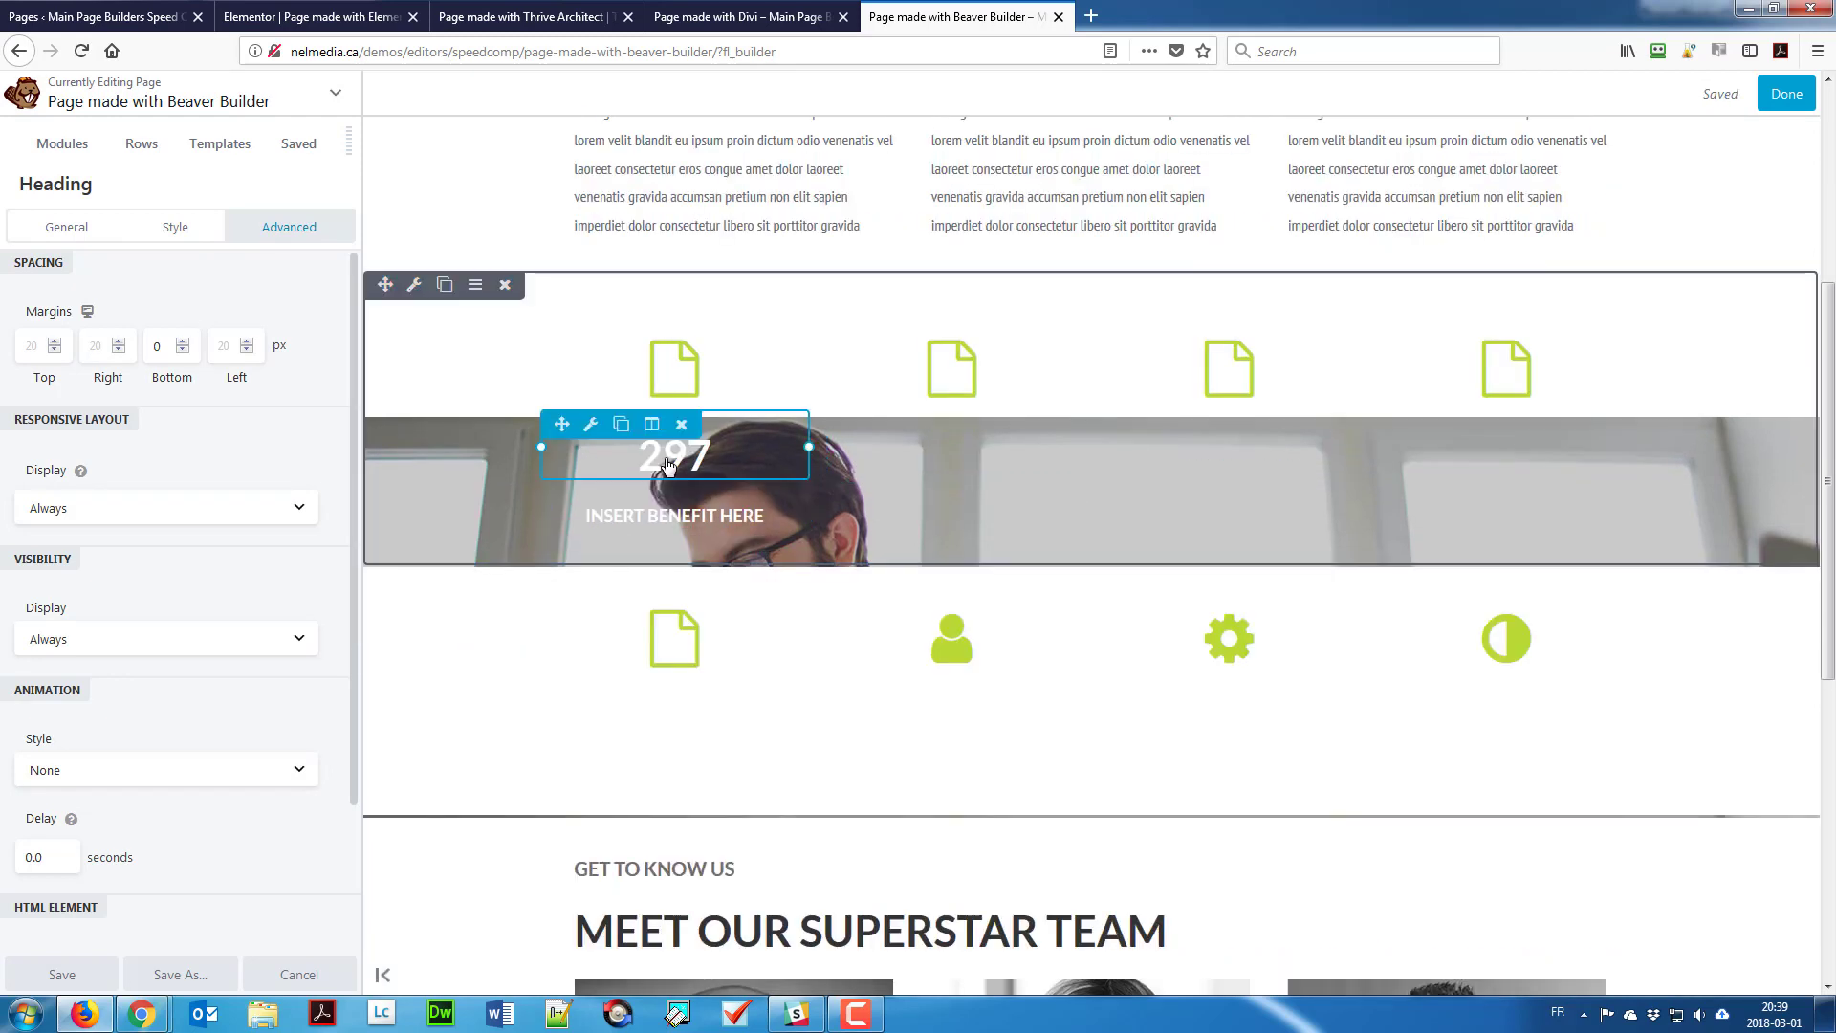
Step: Duplicate the 297 heading in the first column of the new statistics row three times
{"action": "left_click", "coordinate": [620, 425]}
{"action": "scroll", "coordinate": [620, 430], "scroll_direction": "down", "scroll_amount": 3}
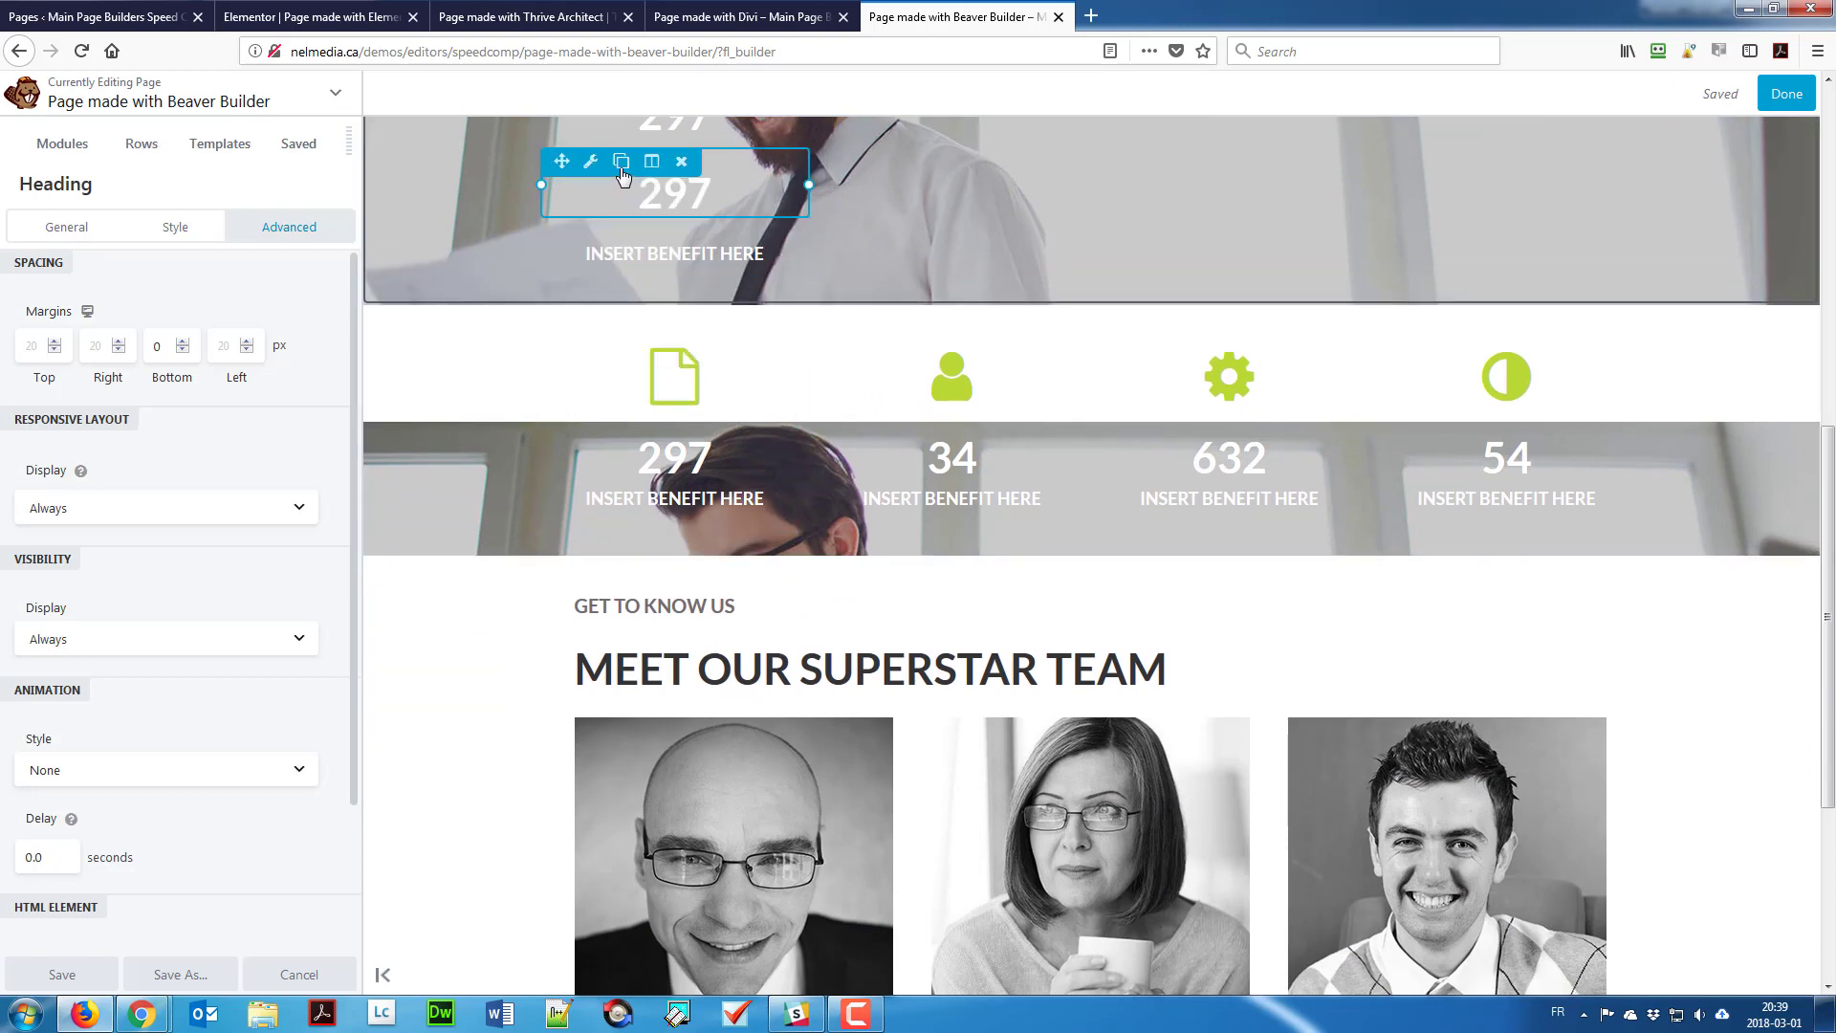
{"action": "left_click", "coordinate": [621, 163]}
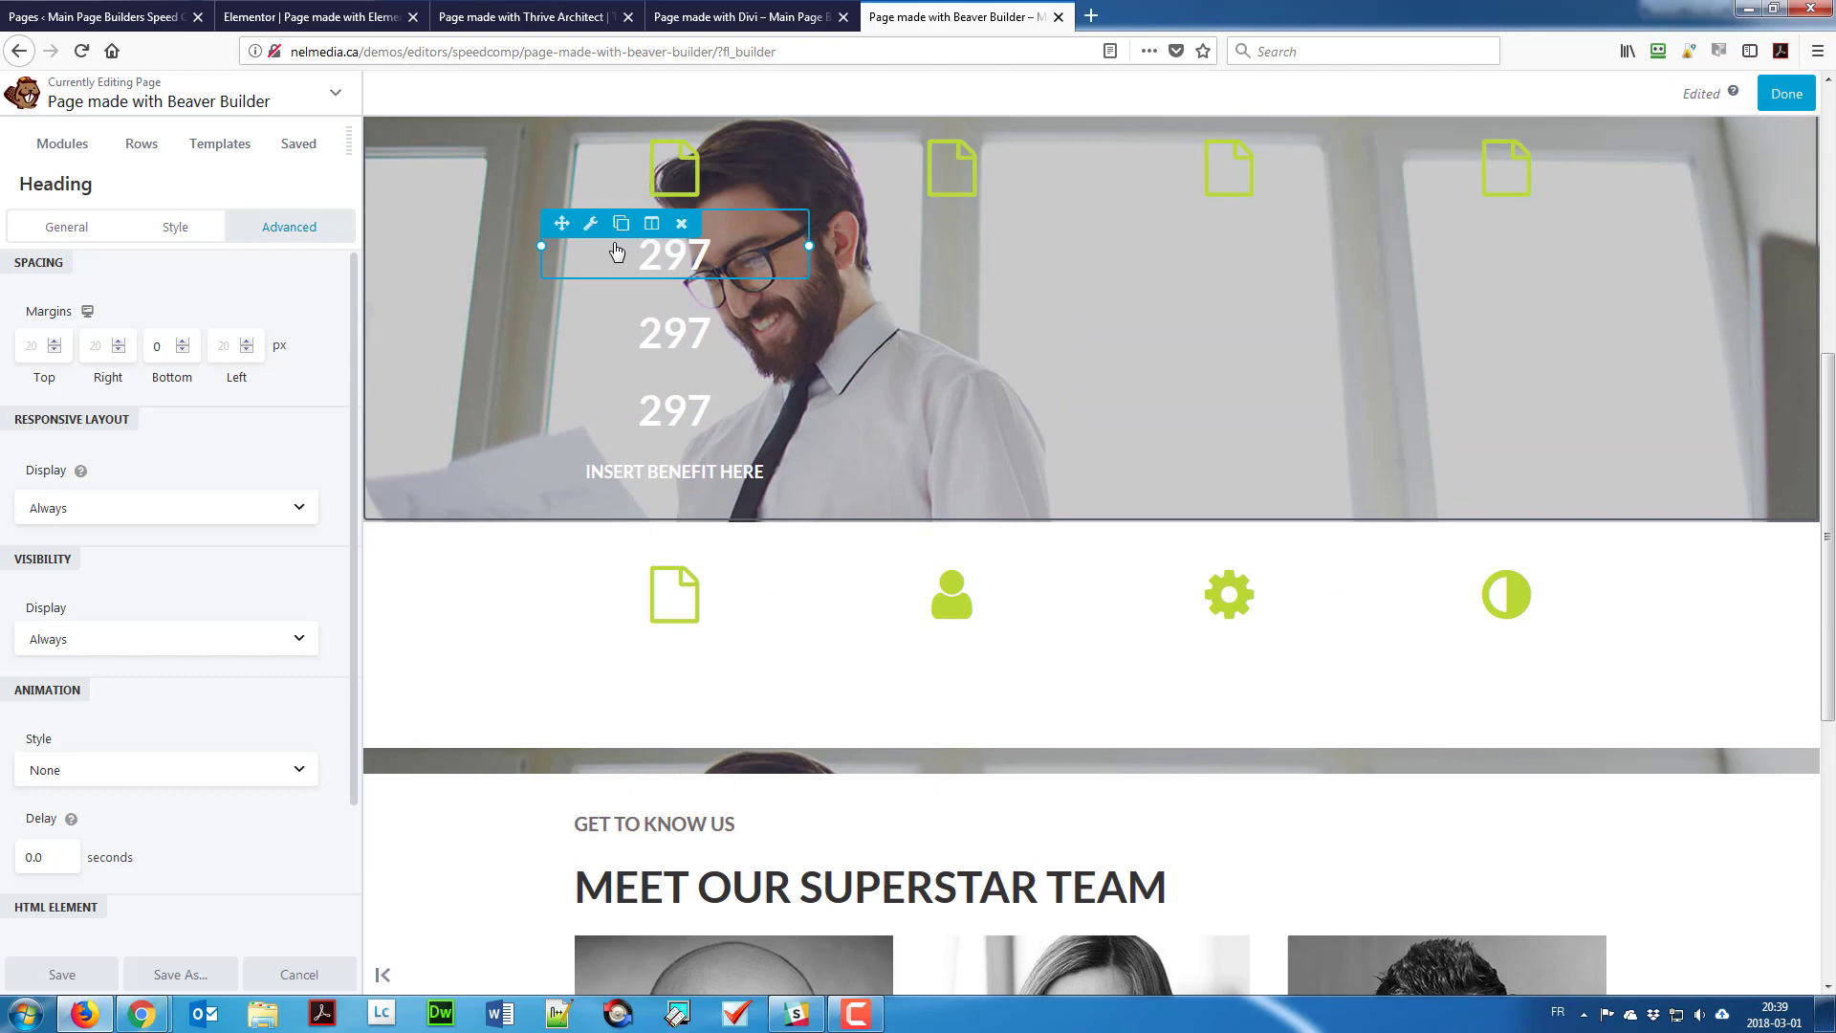
{"action": "left_click", "coordinate": [621, 223]}
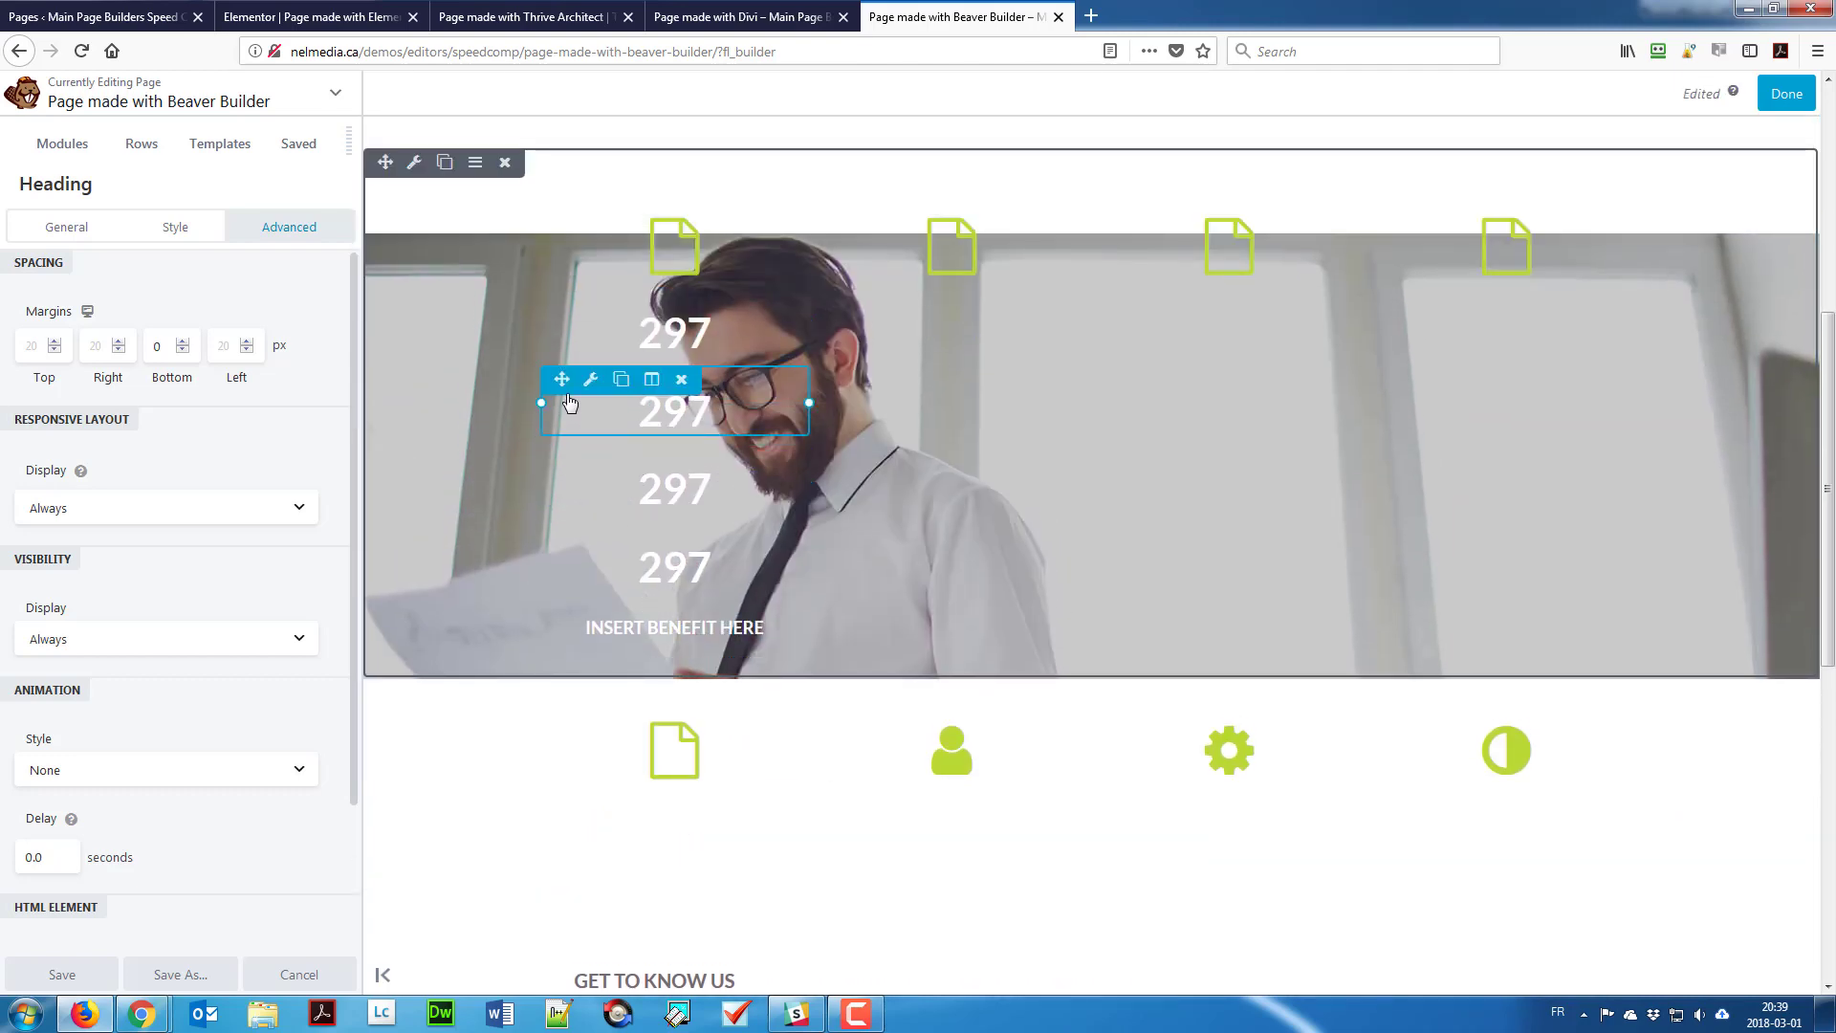
Step: Move one duplicated 297 heading under the file icon in each of the second, third and fourth columns
{"action": "left_click_drag", "start_coordinate": [561, 379], "coordinate": [961, 319]}
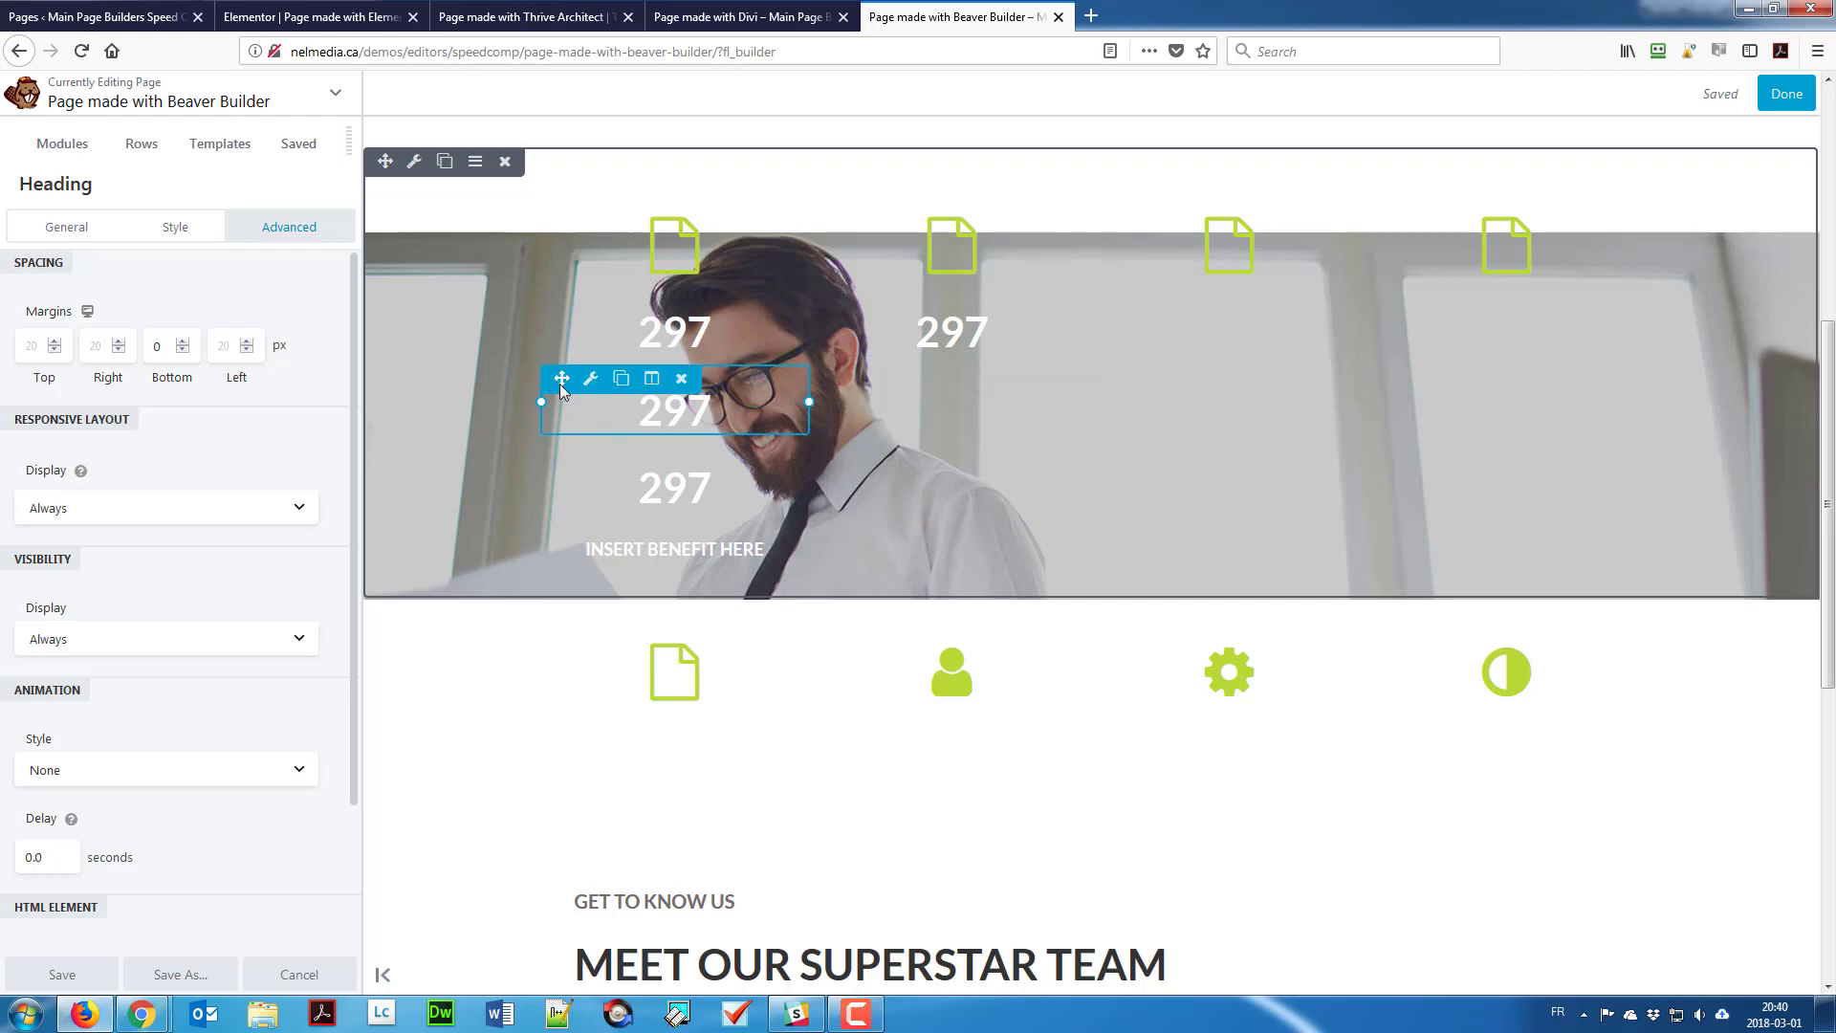
{"action": "left_click_drag", "start_coordinate": [561, 382], "coordinate": [1244, 313]}
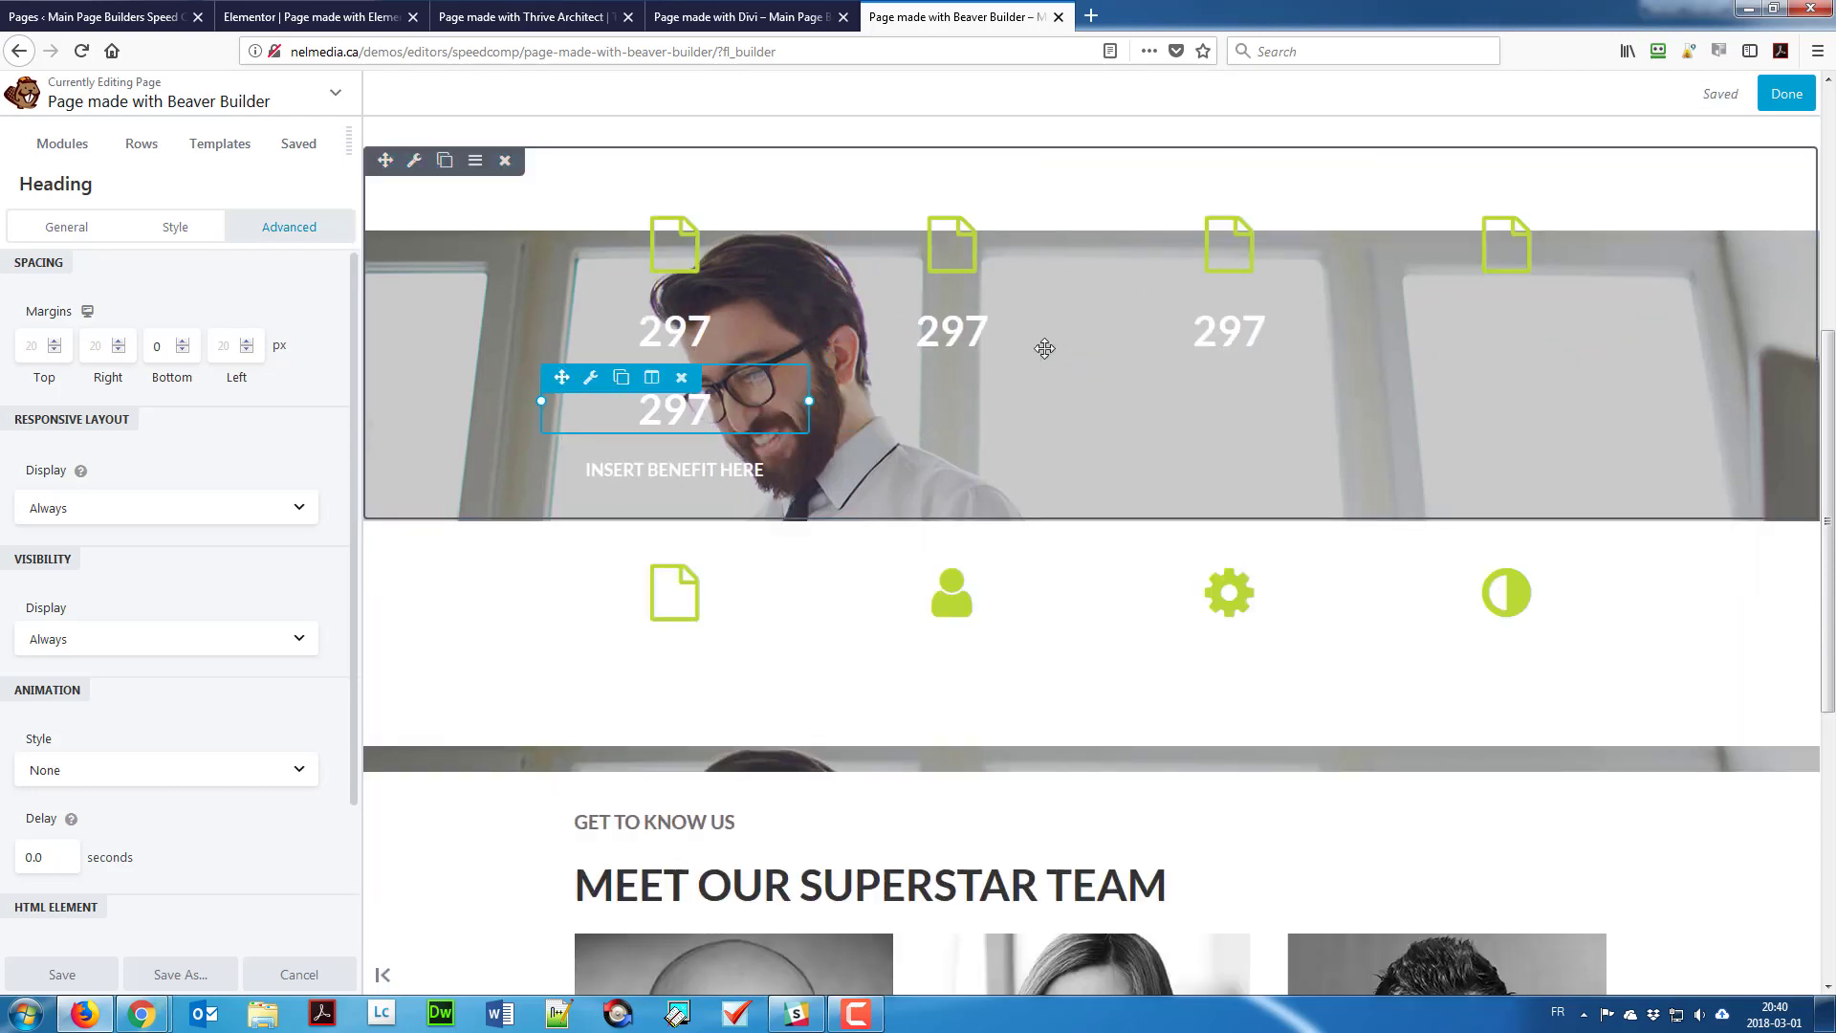
{"action": "left_click_drag", "start_coordinate": [1045, 348], "coordinate": [1470, 337]}
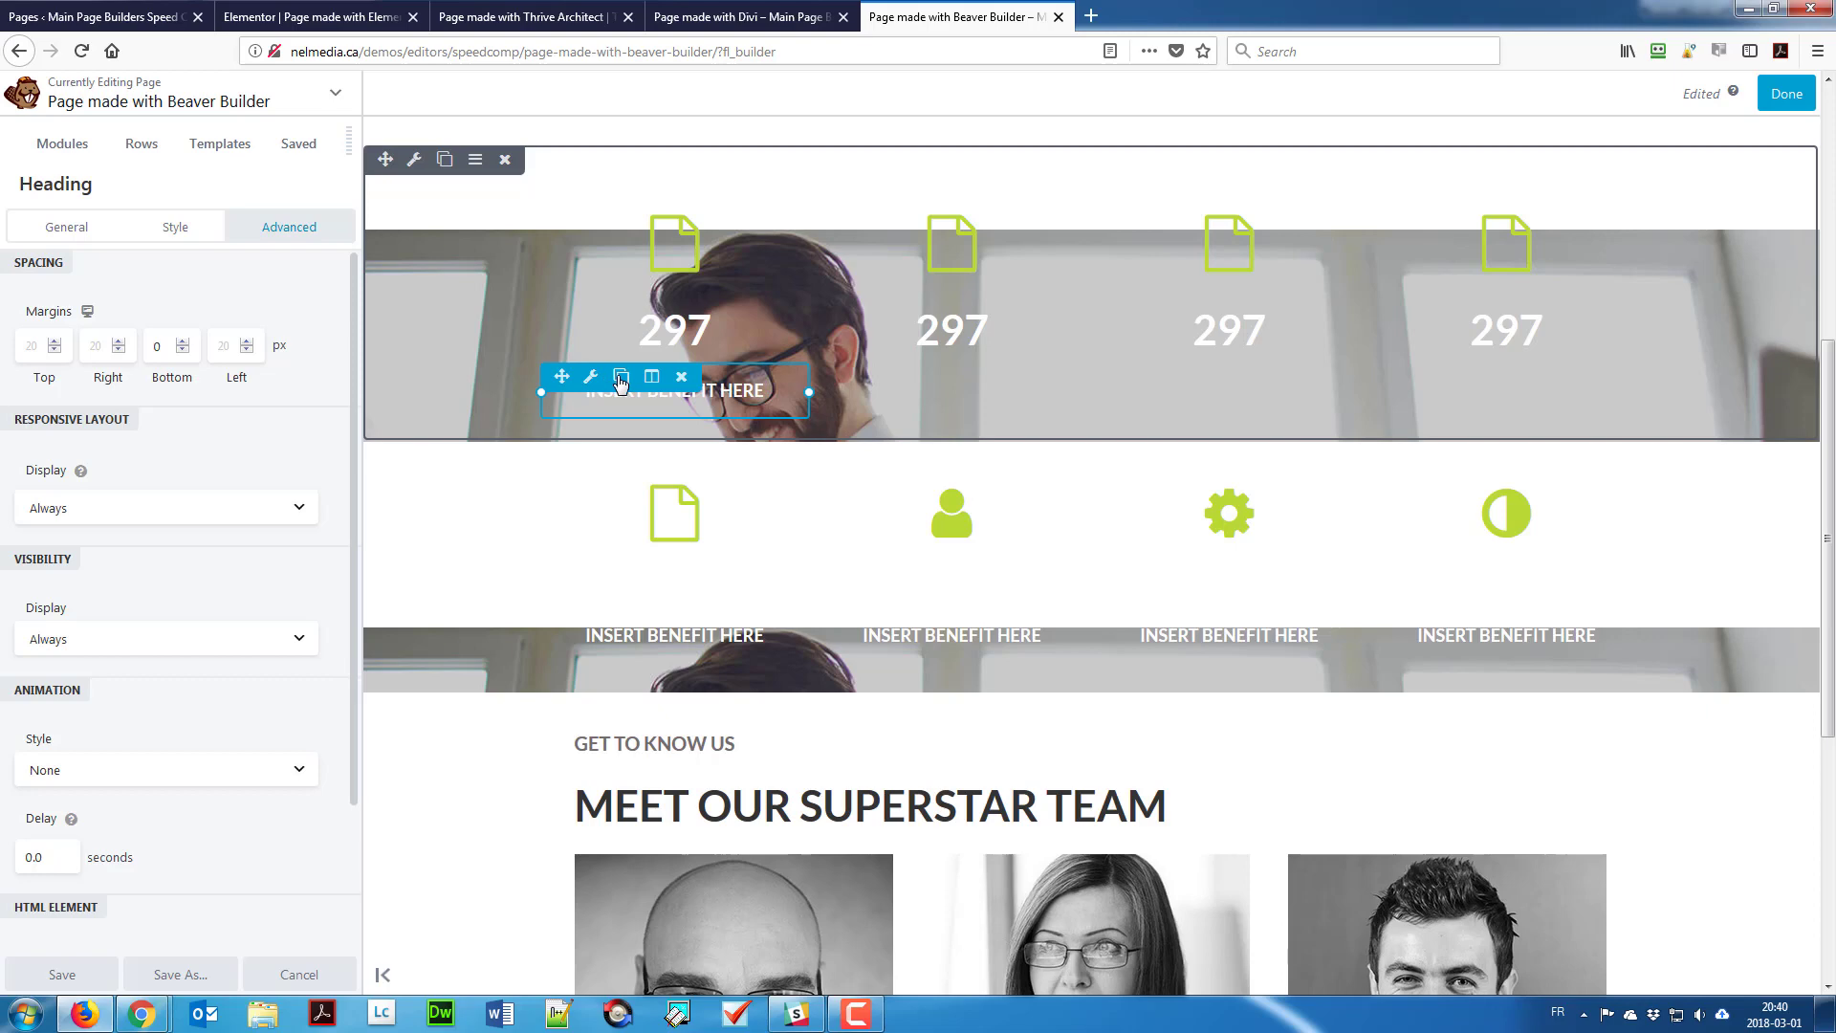
Step: Duplicate the INSERT BENEFIT HERE caption in the first column three times
{"action": "left_click", "coordinate": [620, 378]}
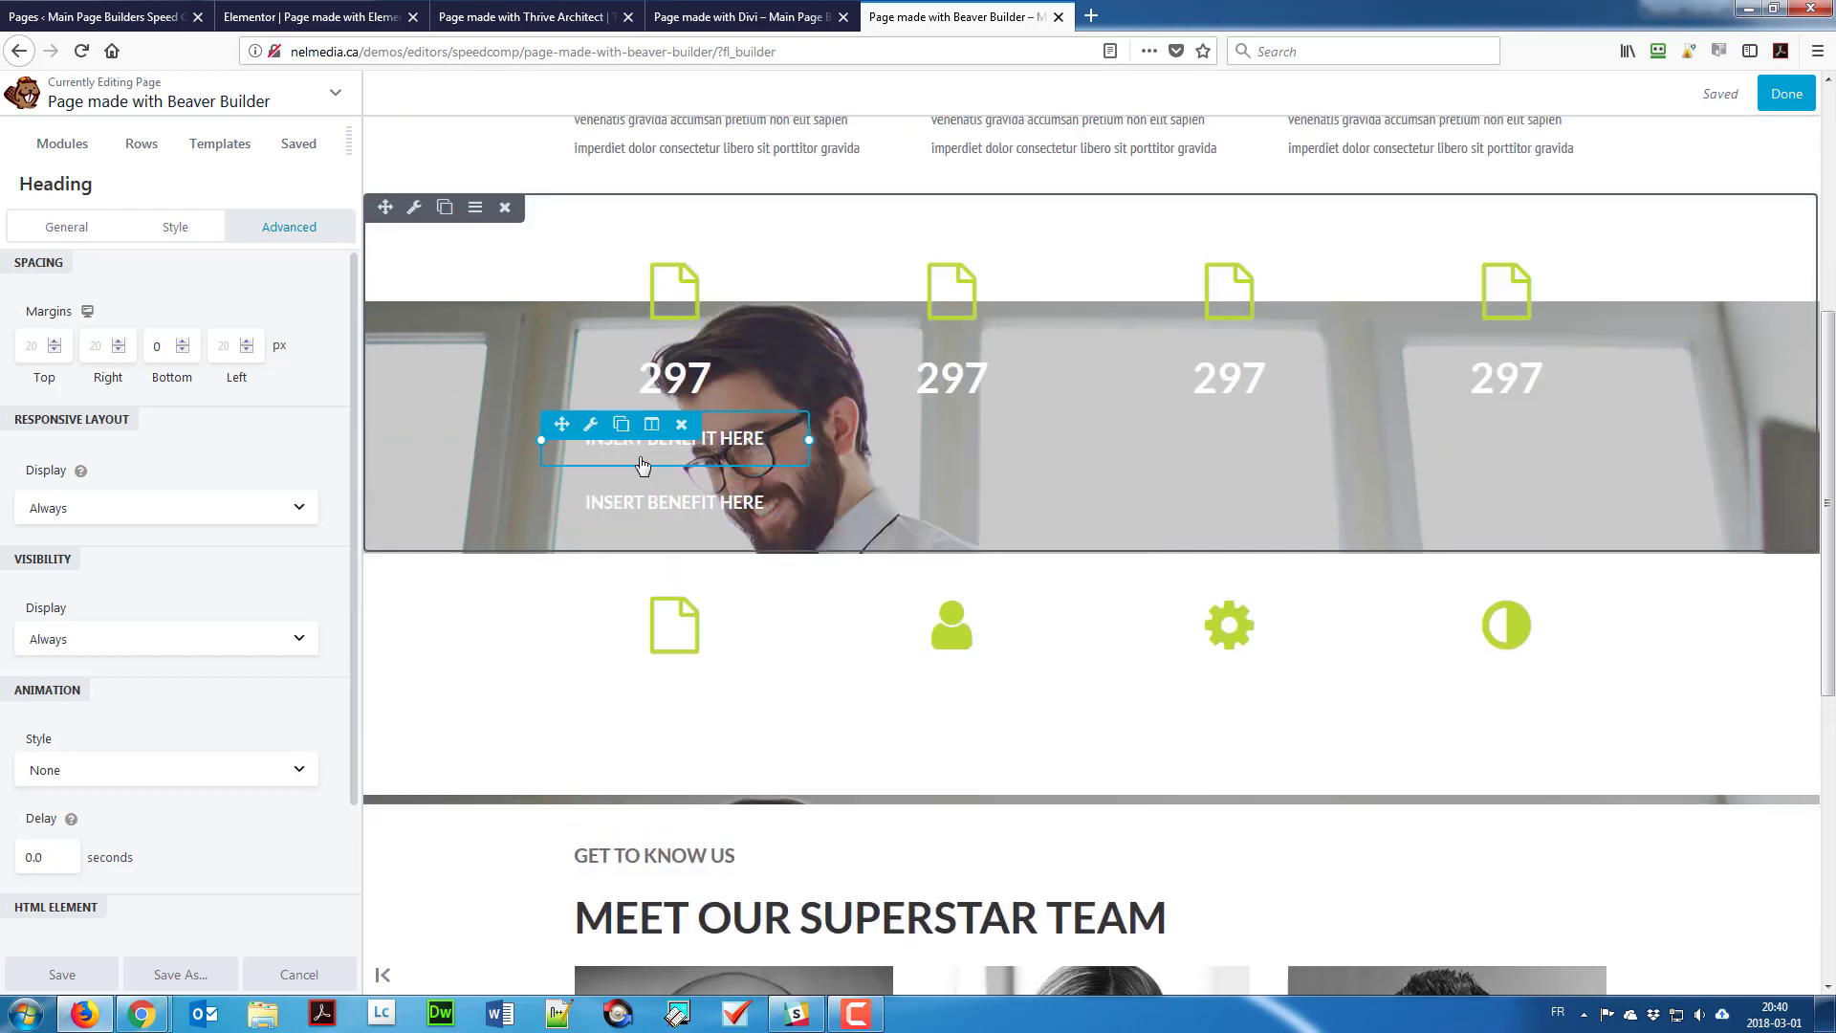
{"action": "scroll", "coordinate": [621, 436], "scroll_direction": "down", "scroll_amount": 3}
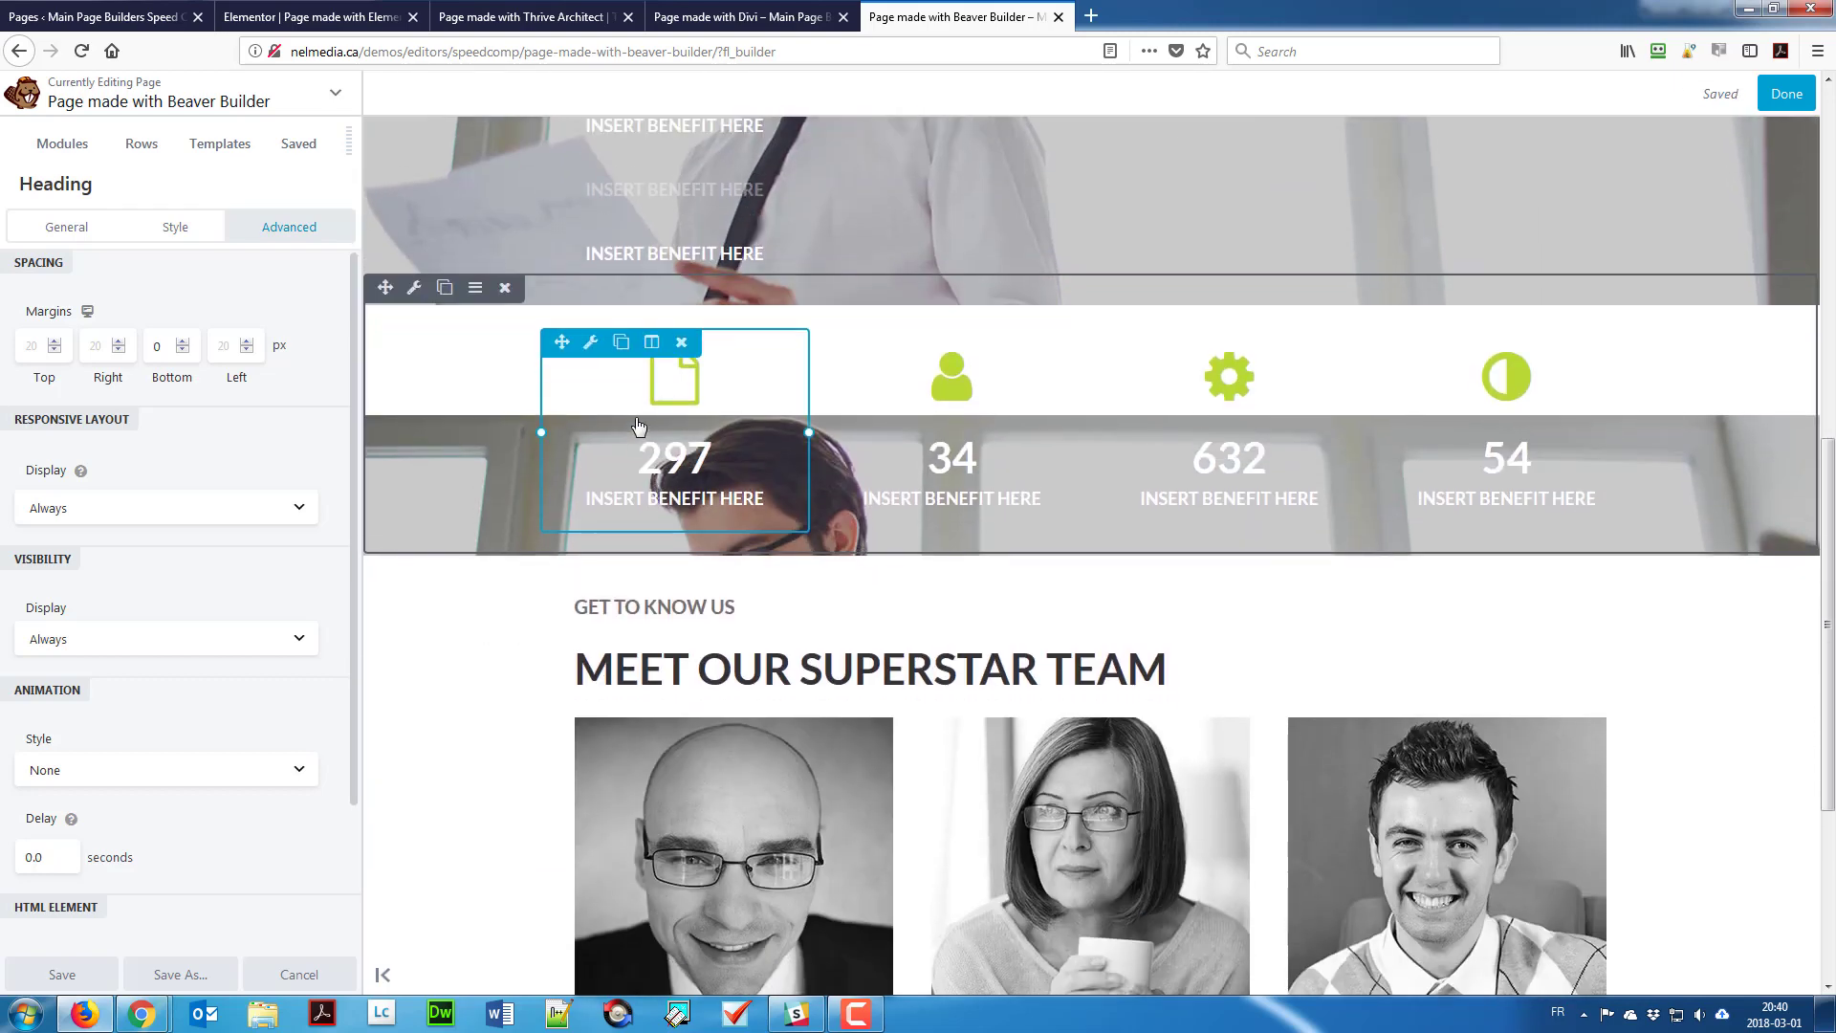
{"action": "scroll", "coordinate": [631, 435], "scroll_direction": "up", "scroll_amount": 3}
{"action": "left_click", "coordinate": [621, 489]}
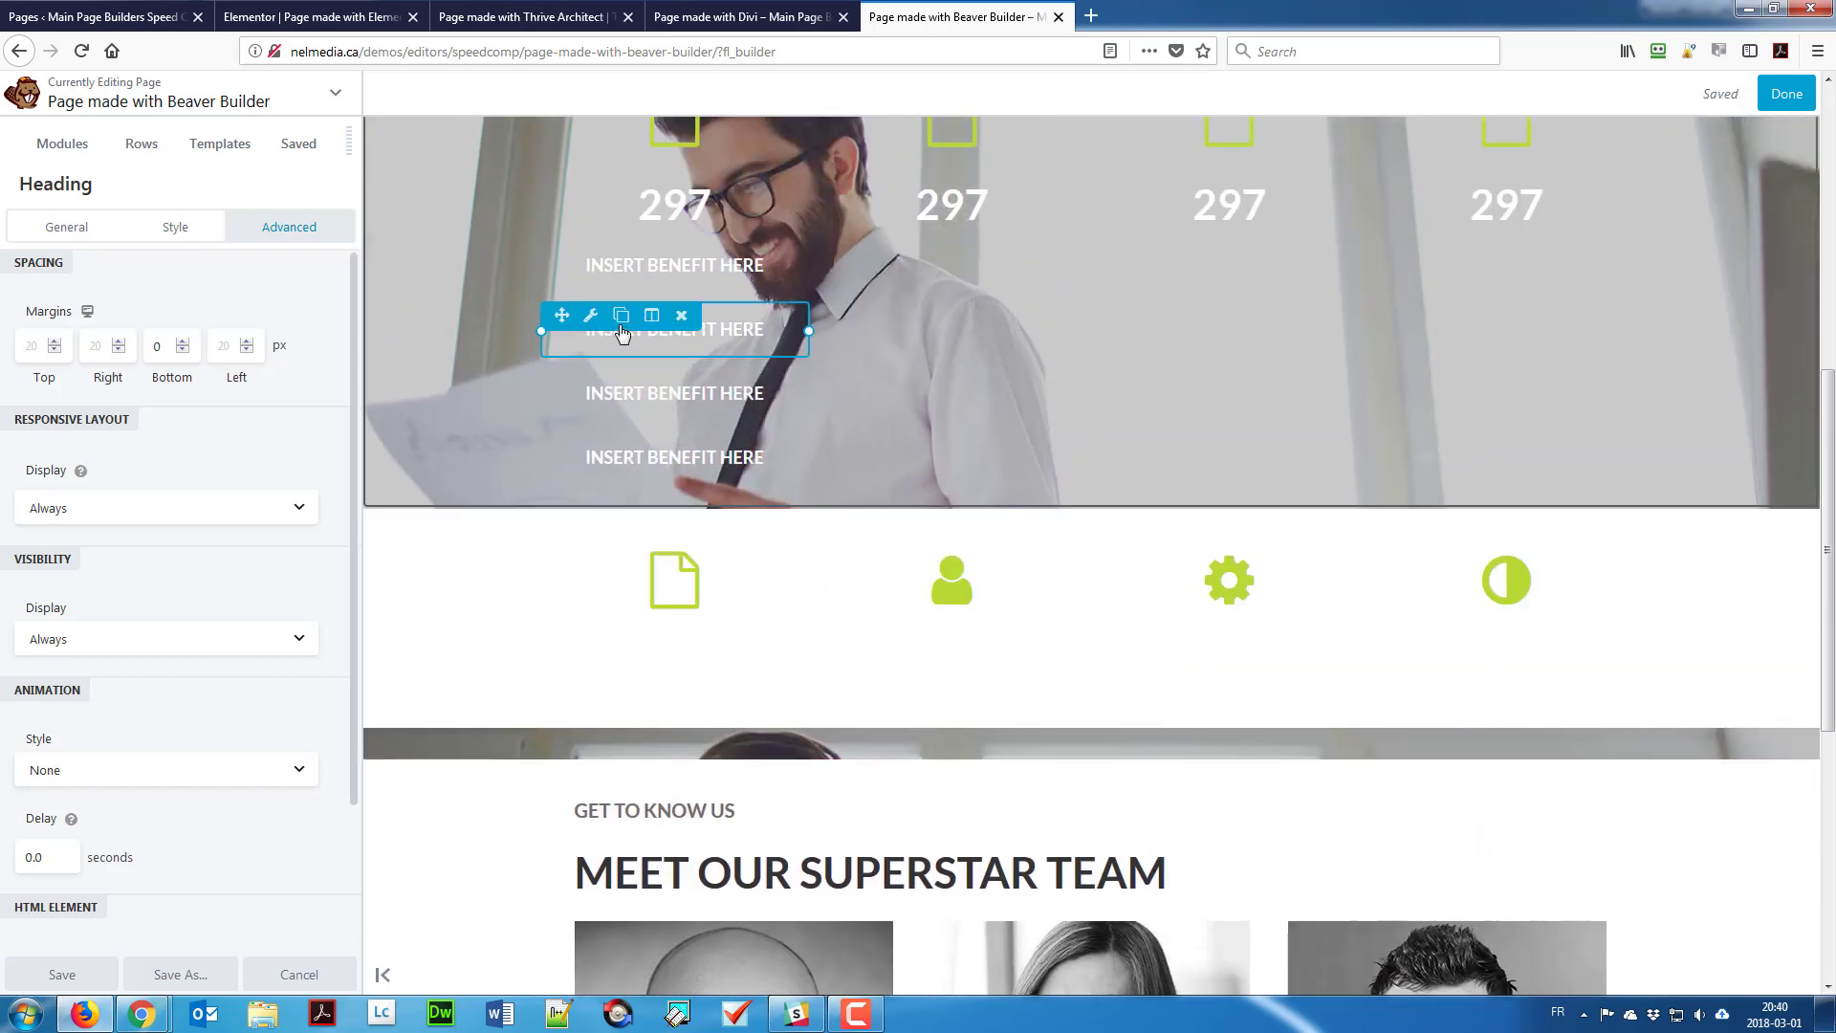
Step: Move one duplicated INSERT BENEFIT HERE caption below the number in each of the second, third and fourth columns
{"action": "left_click_drag", "start_coordinate": [560, 316], "coordinate": [972, 290]}
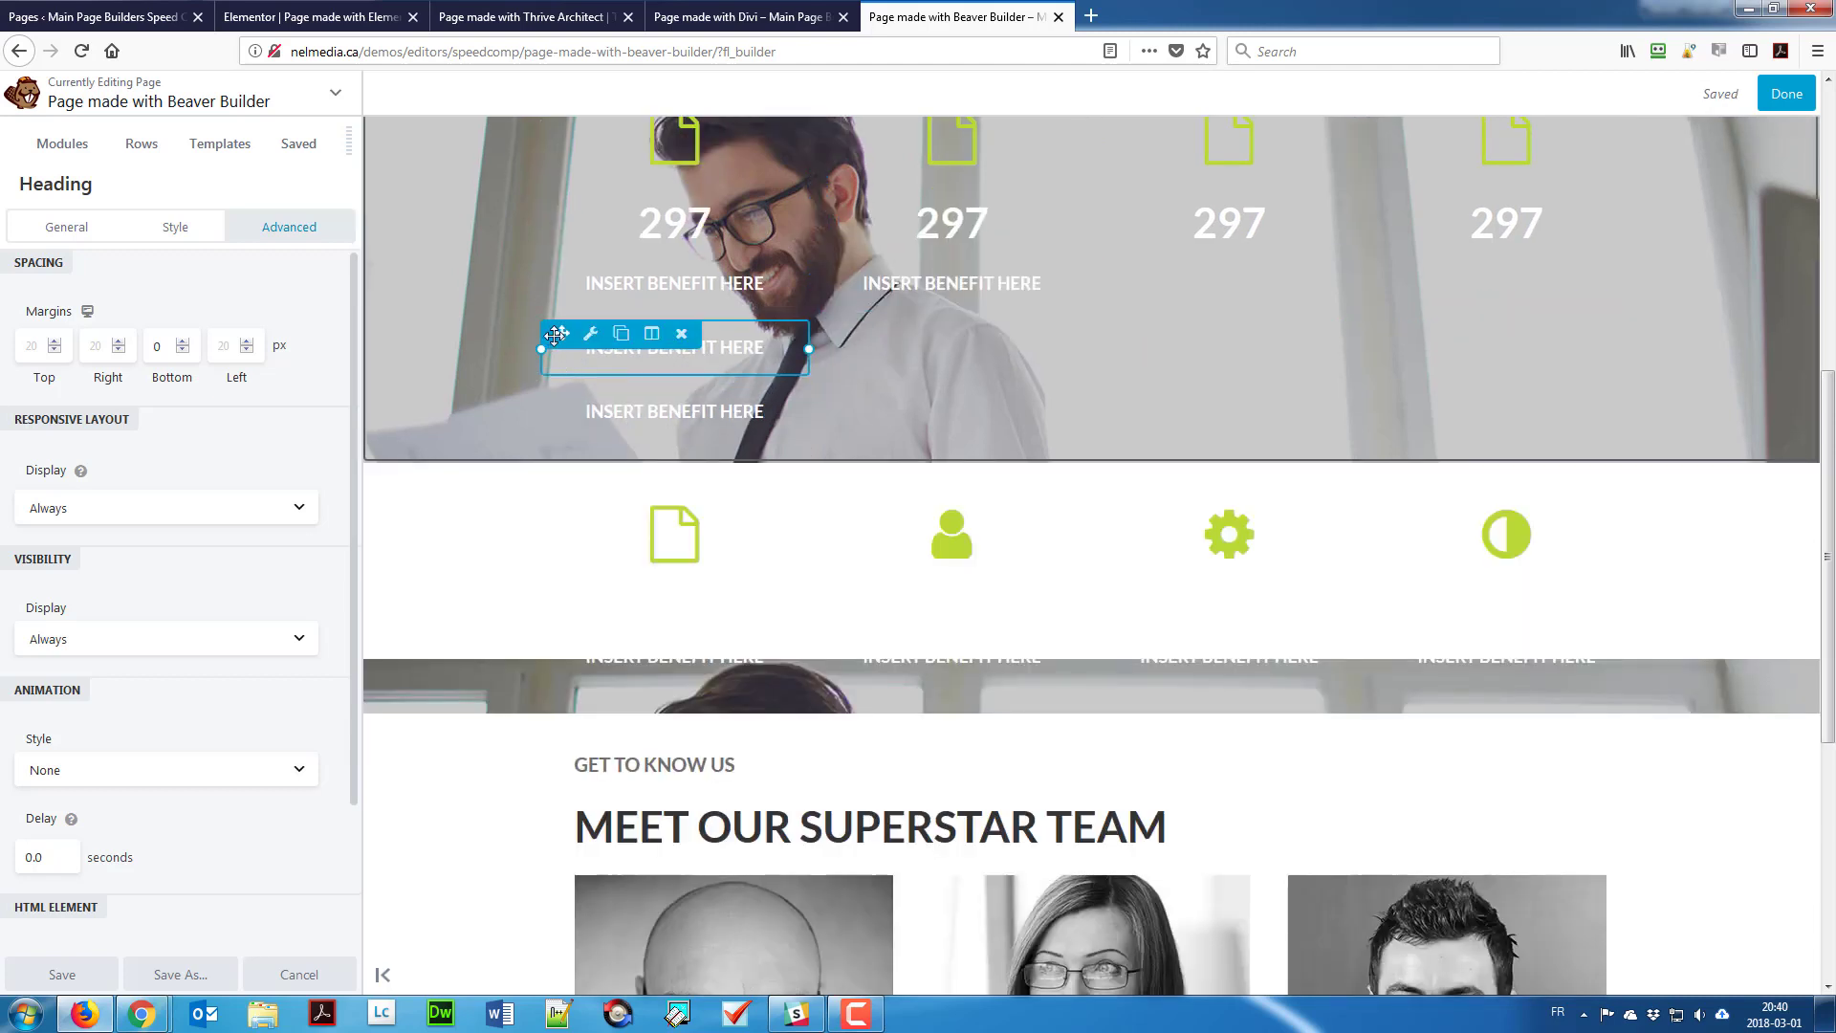
{"action": "left_click_drag", "start_coordinate": [554, 334], "coordinate": [1203, 297]}
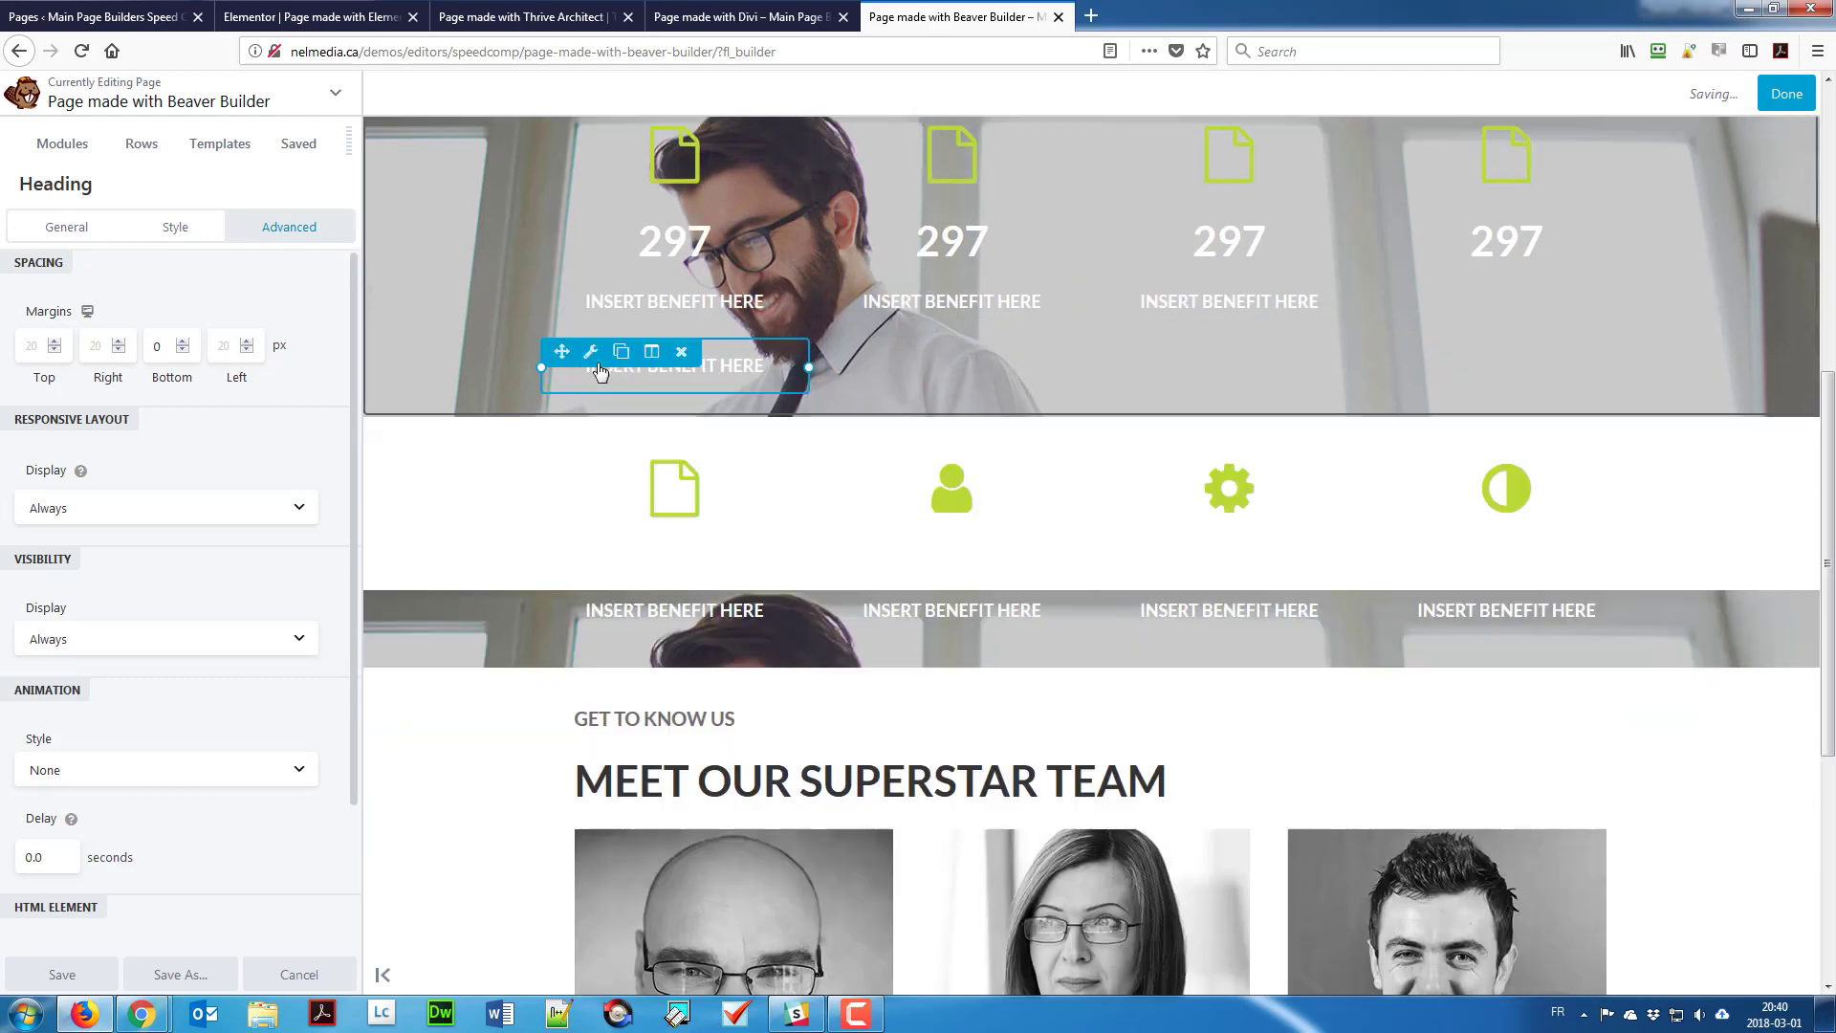
{"action": "left_click_drag", "start_coordinate": [1141, 351], "coordinate": [1489, 339]}
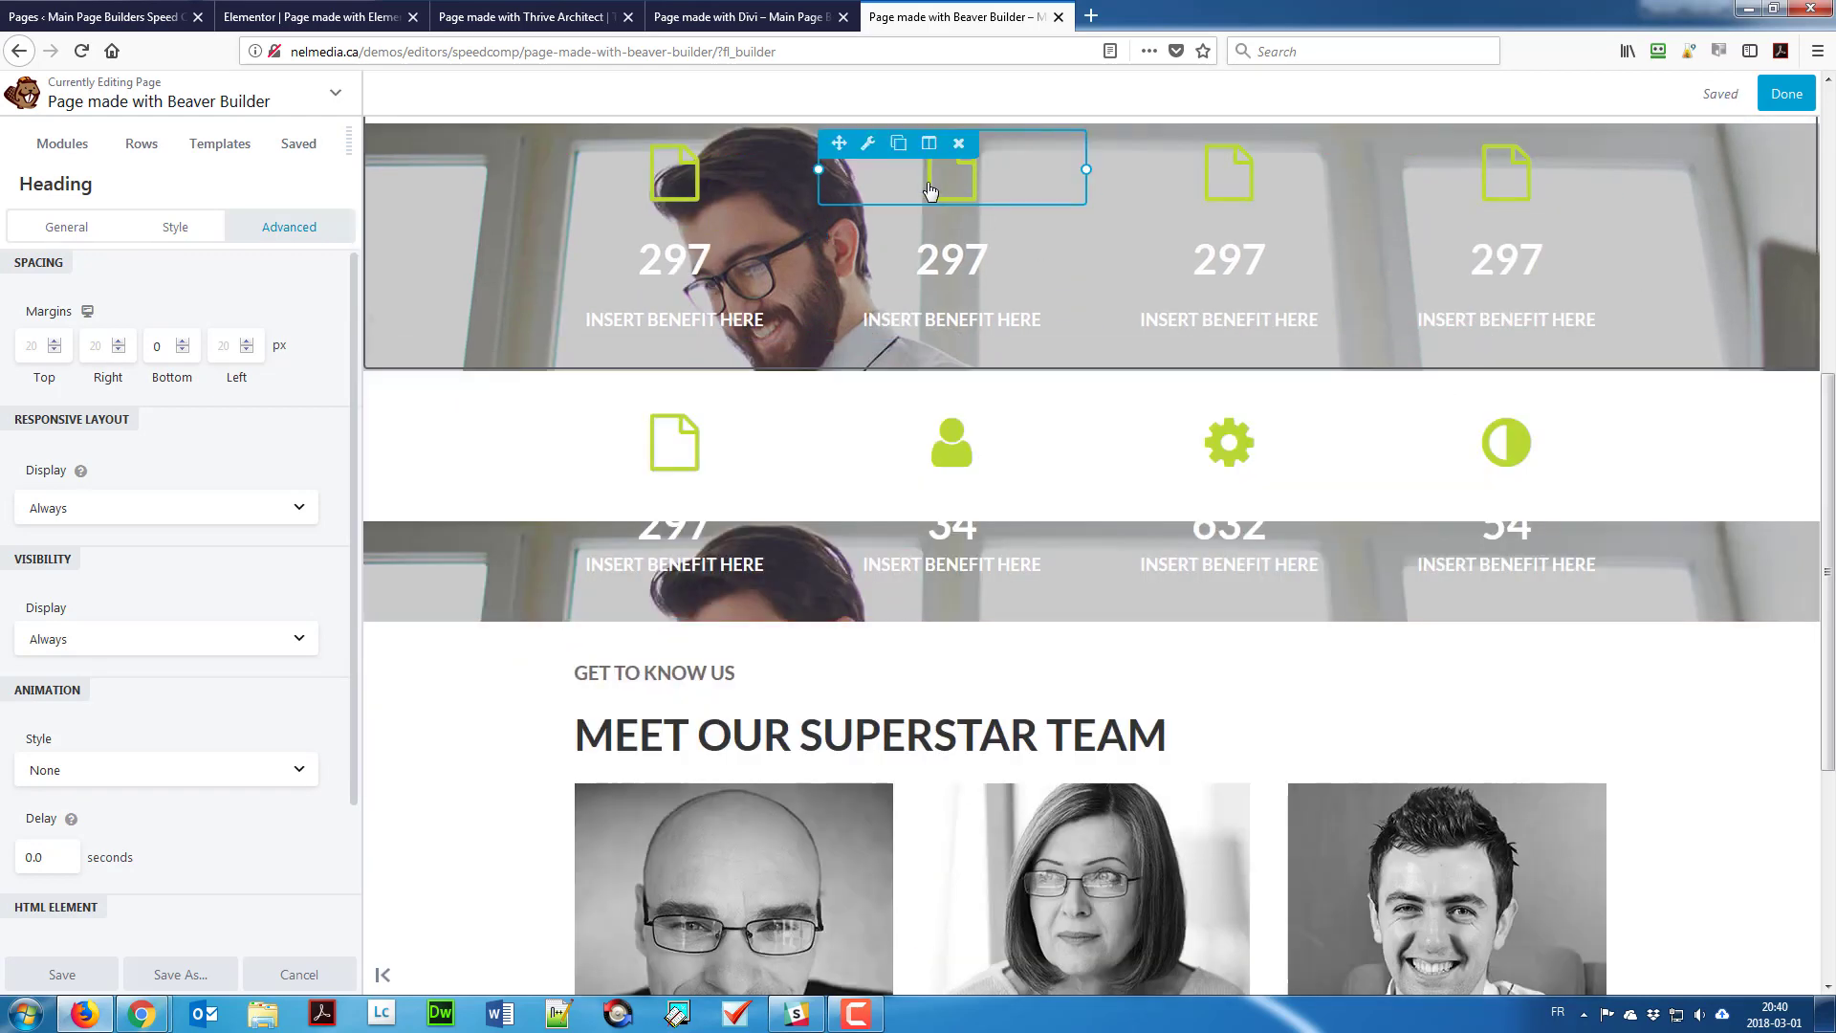
Step: Replace the second column's file icon with the solid user icon from Font Awesome, searching for "use"
{"action": "left_click", "coordinate": [933, 227]}
{"action": "scroll", "coordinate": [996, 422], "scroll_direction": "up", "scroll_amount": 4}
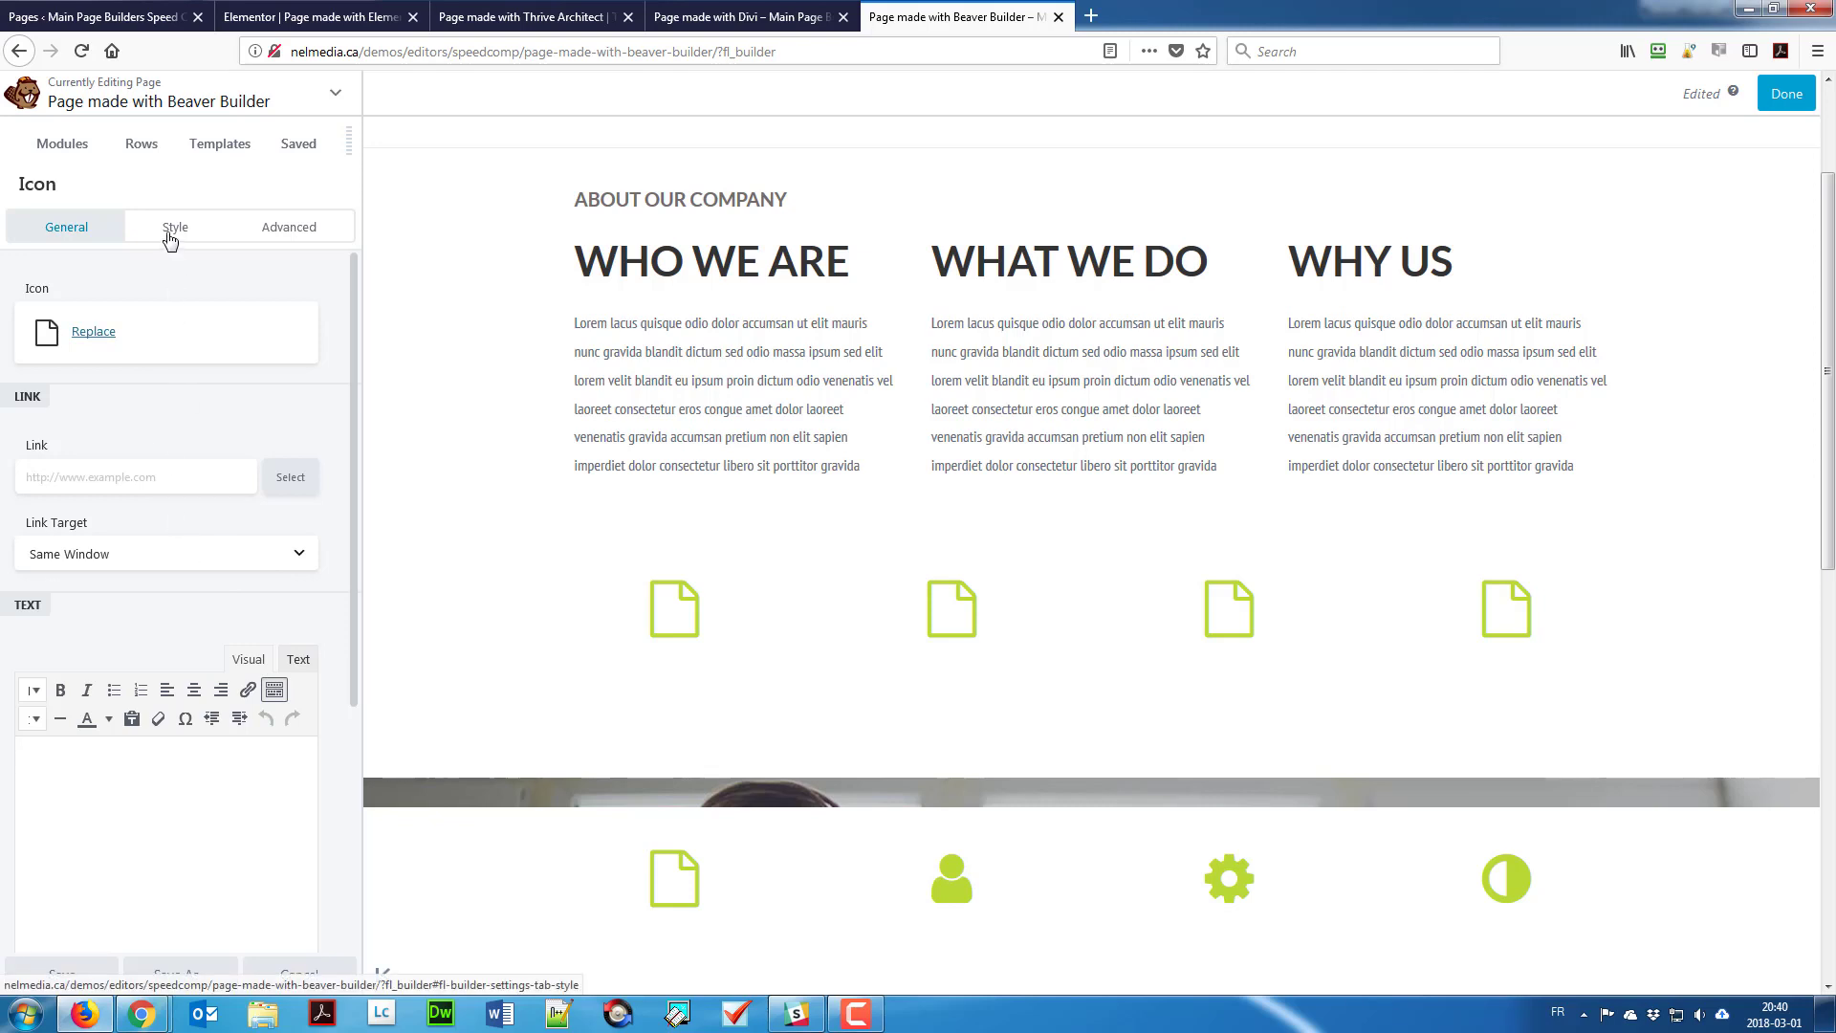
{"action": "mouse_move", "coordinate": [935, 636]}
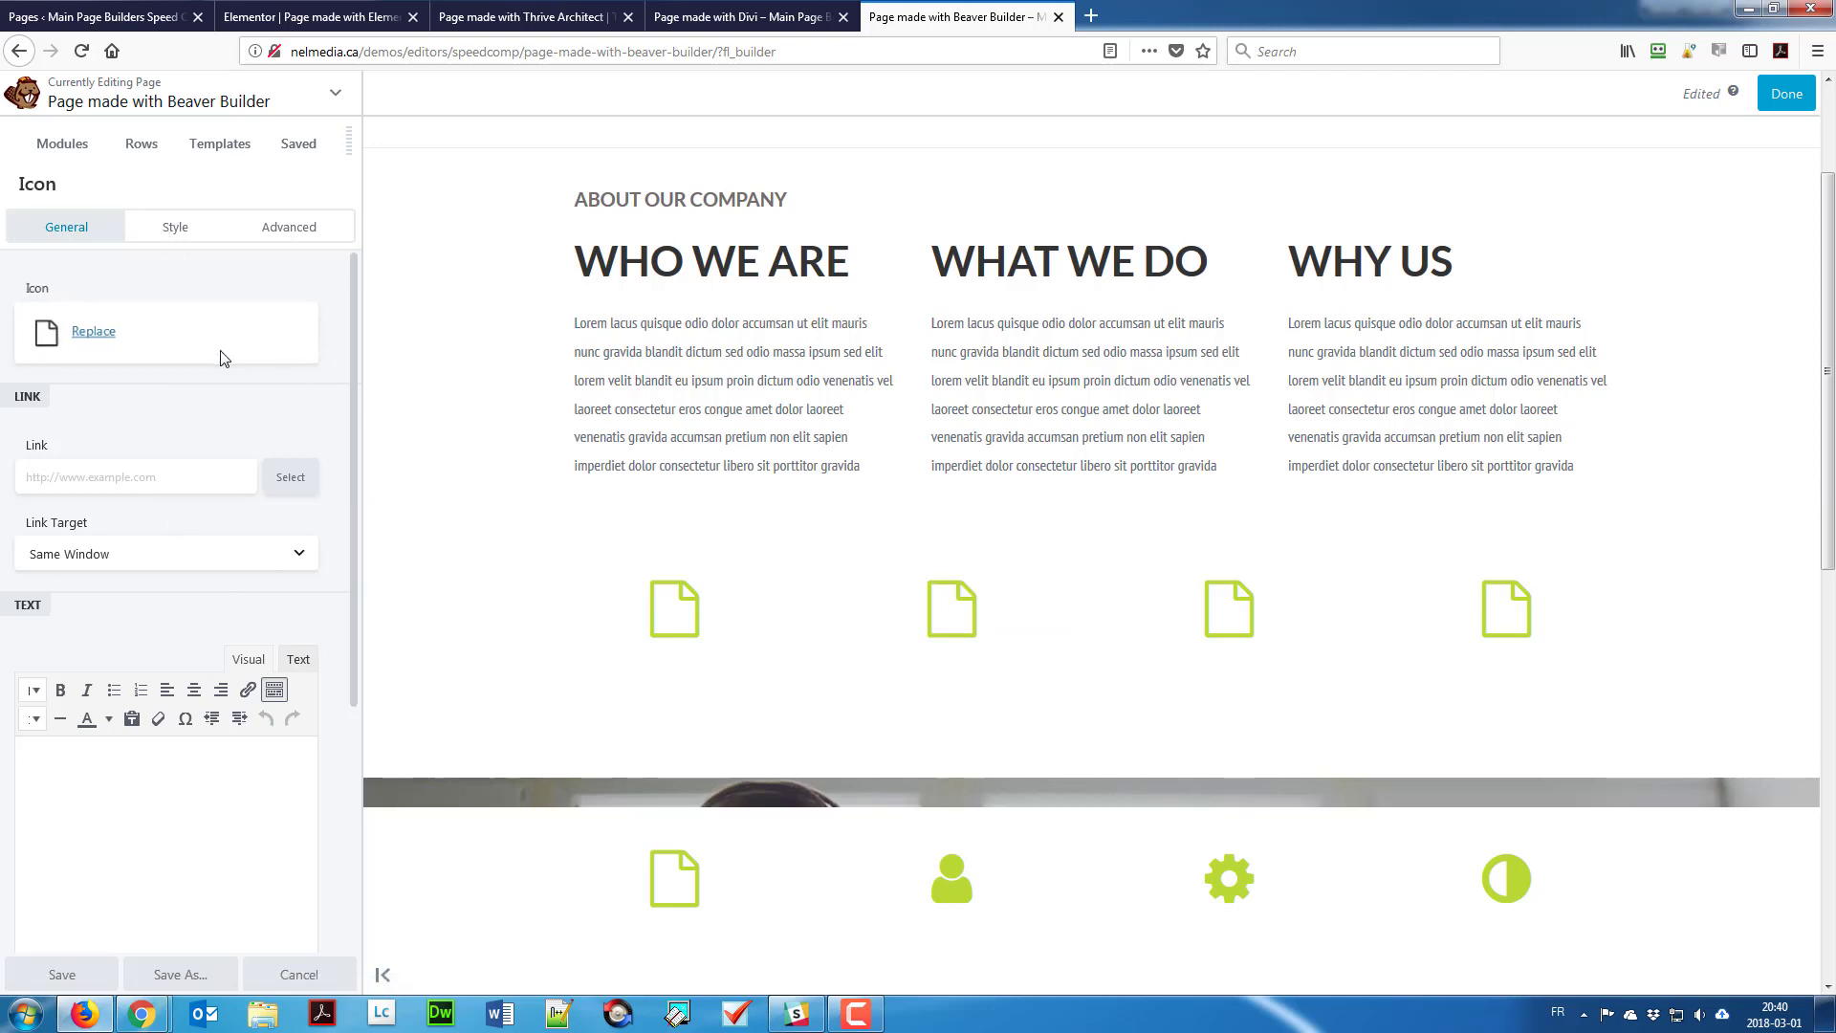
{"action": "left_click", "coordinate": [103, 337]}
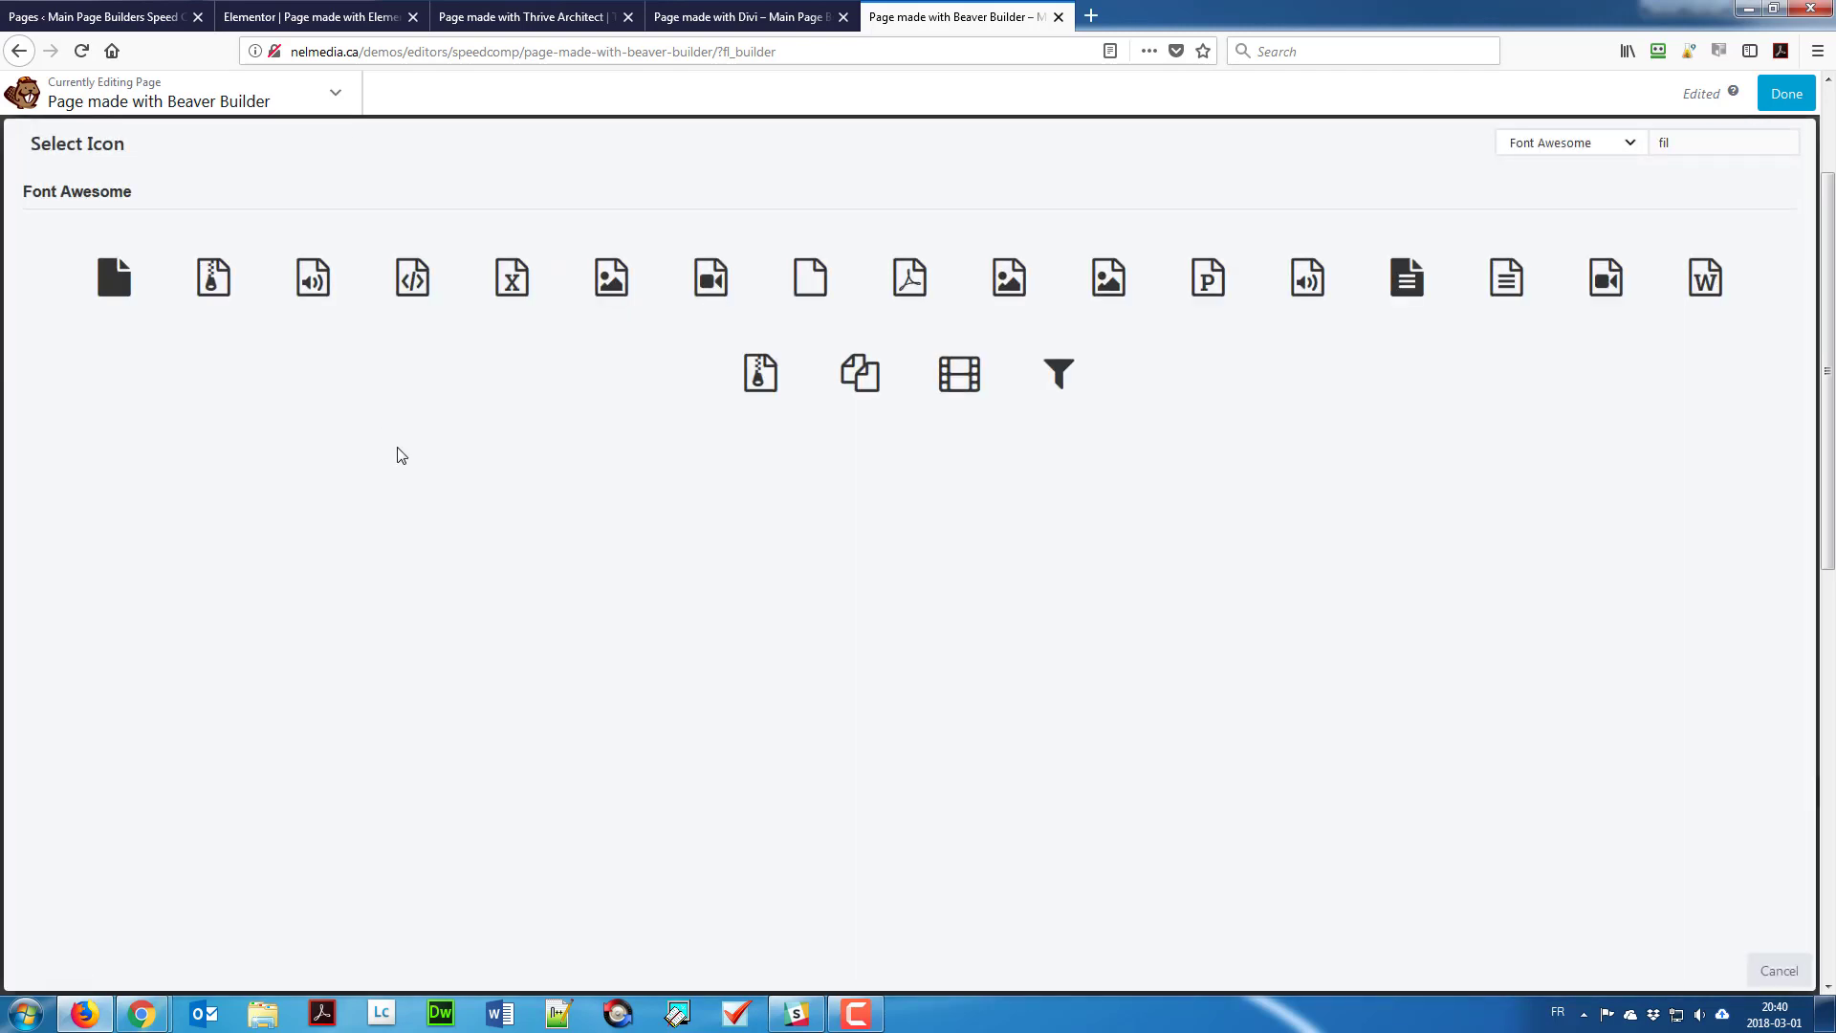
{"action": "double_click", "coordinate": [1721, 142]}
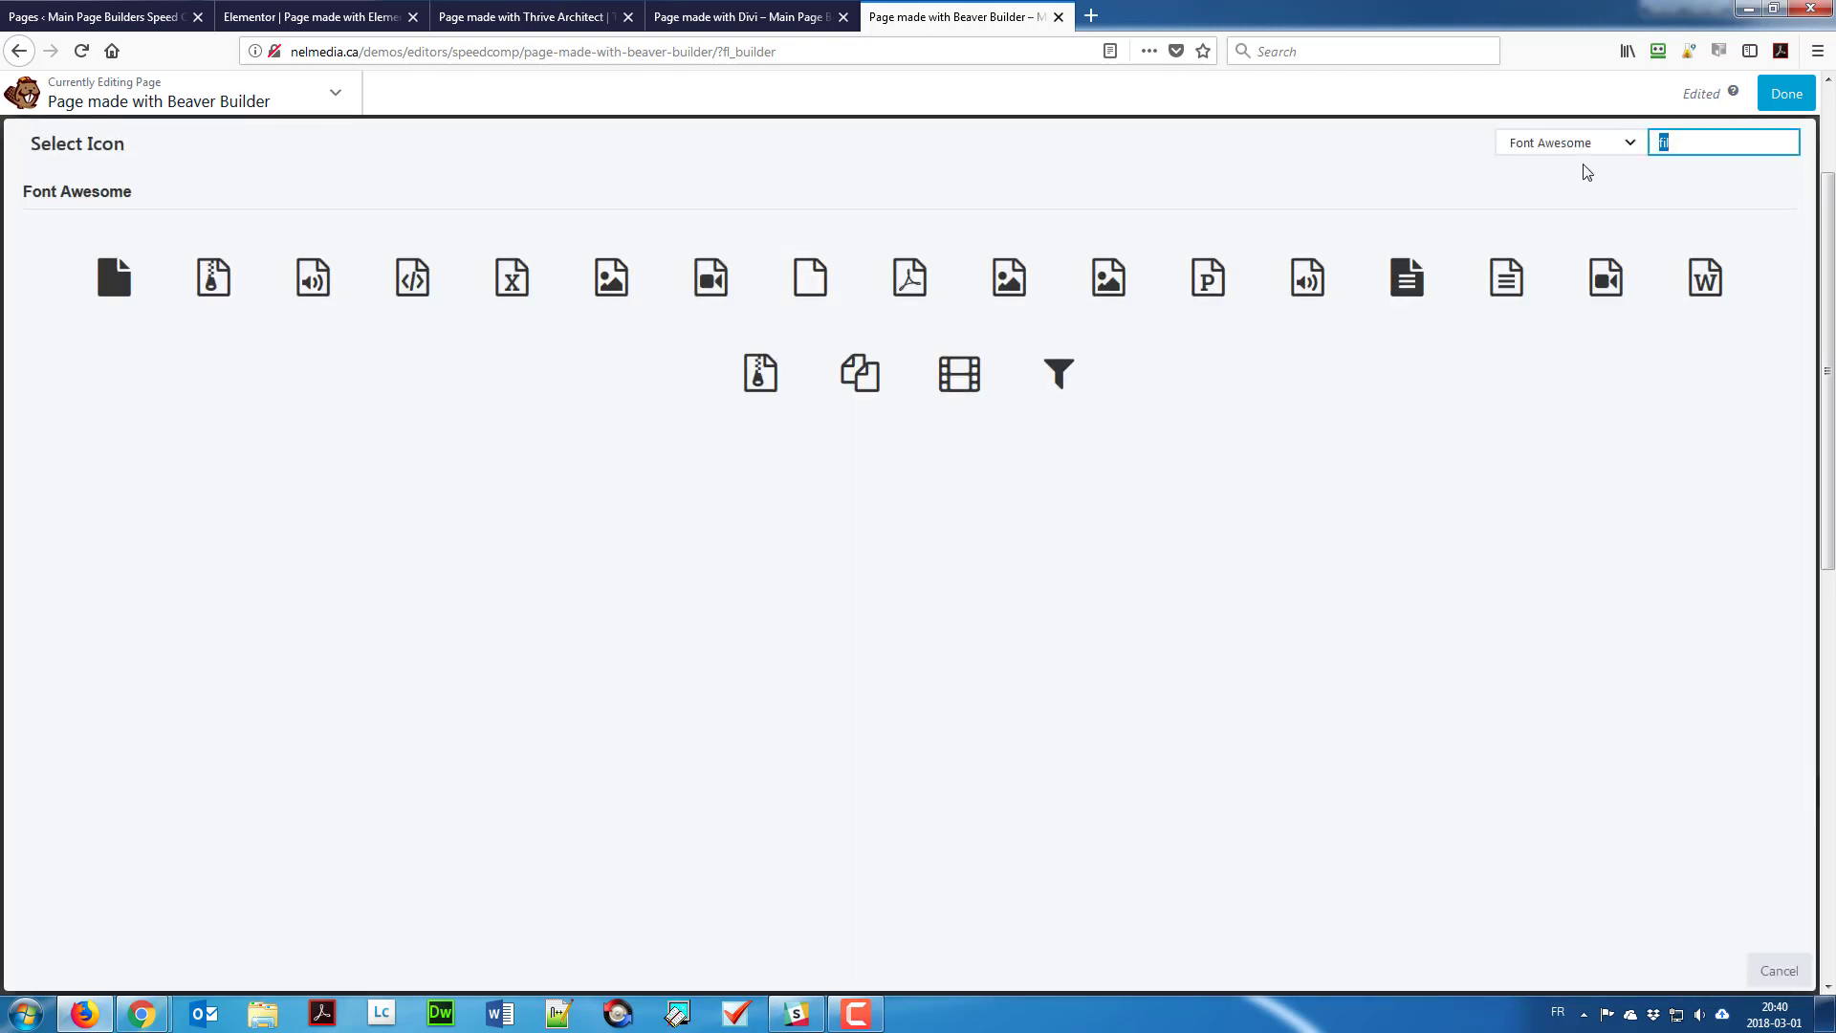
{"action": "type", "text": "us"}
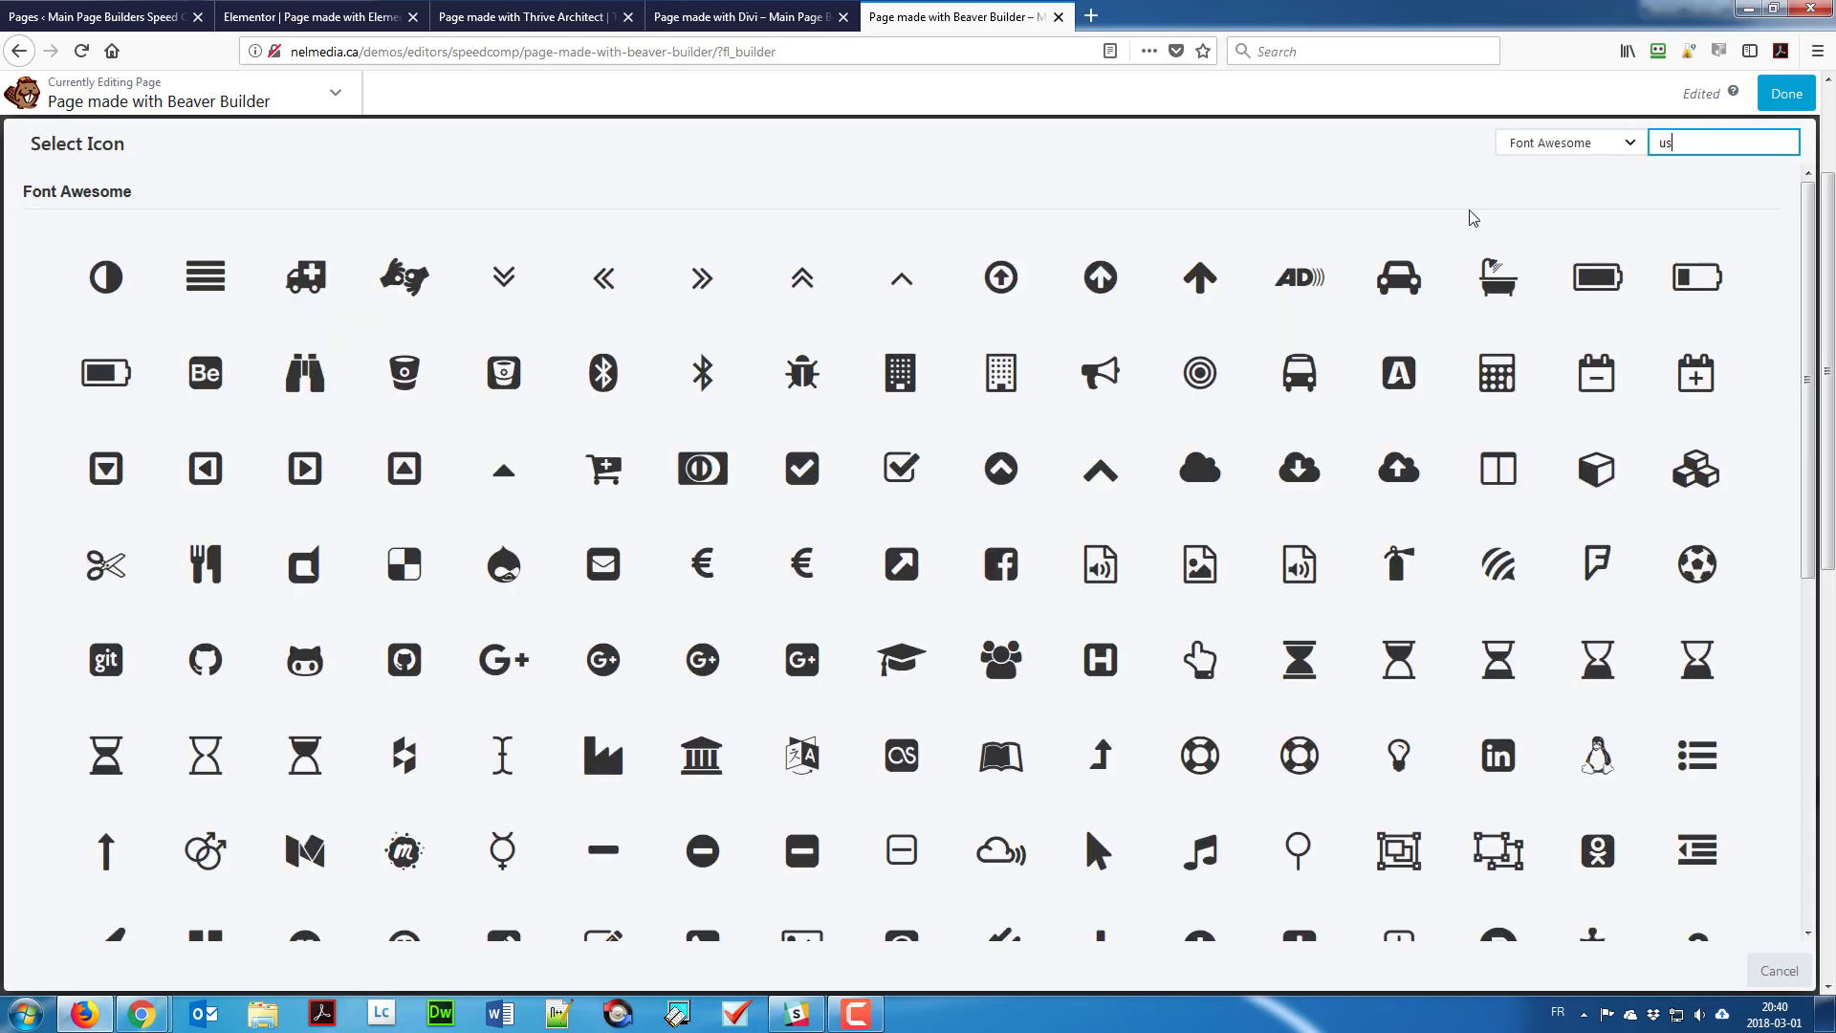
{"action": "type", "text": "e"}
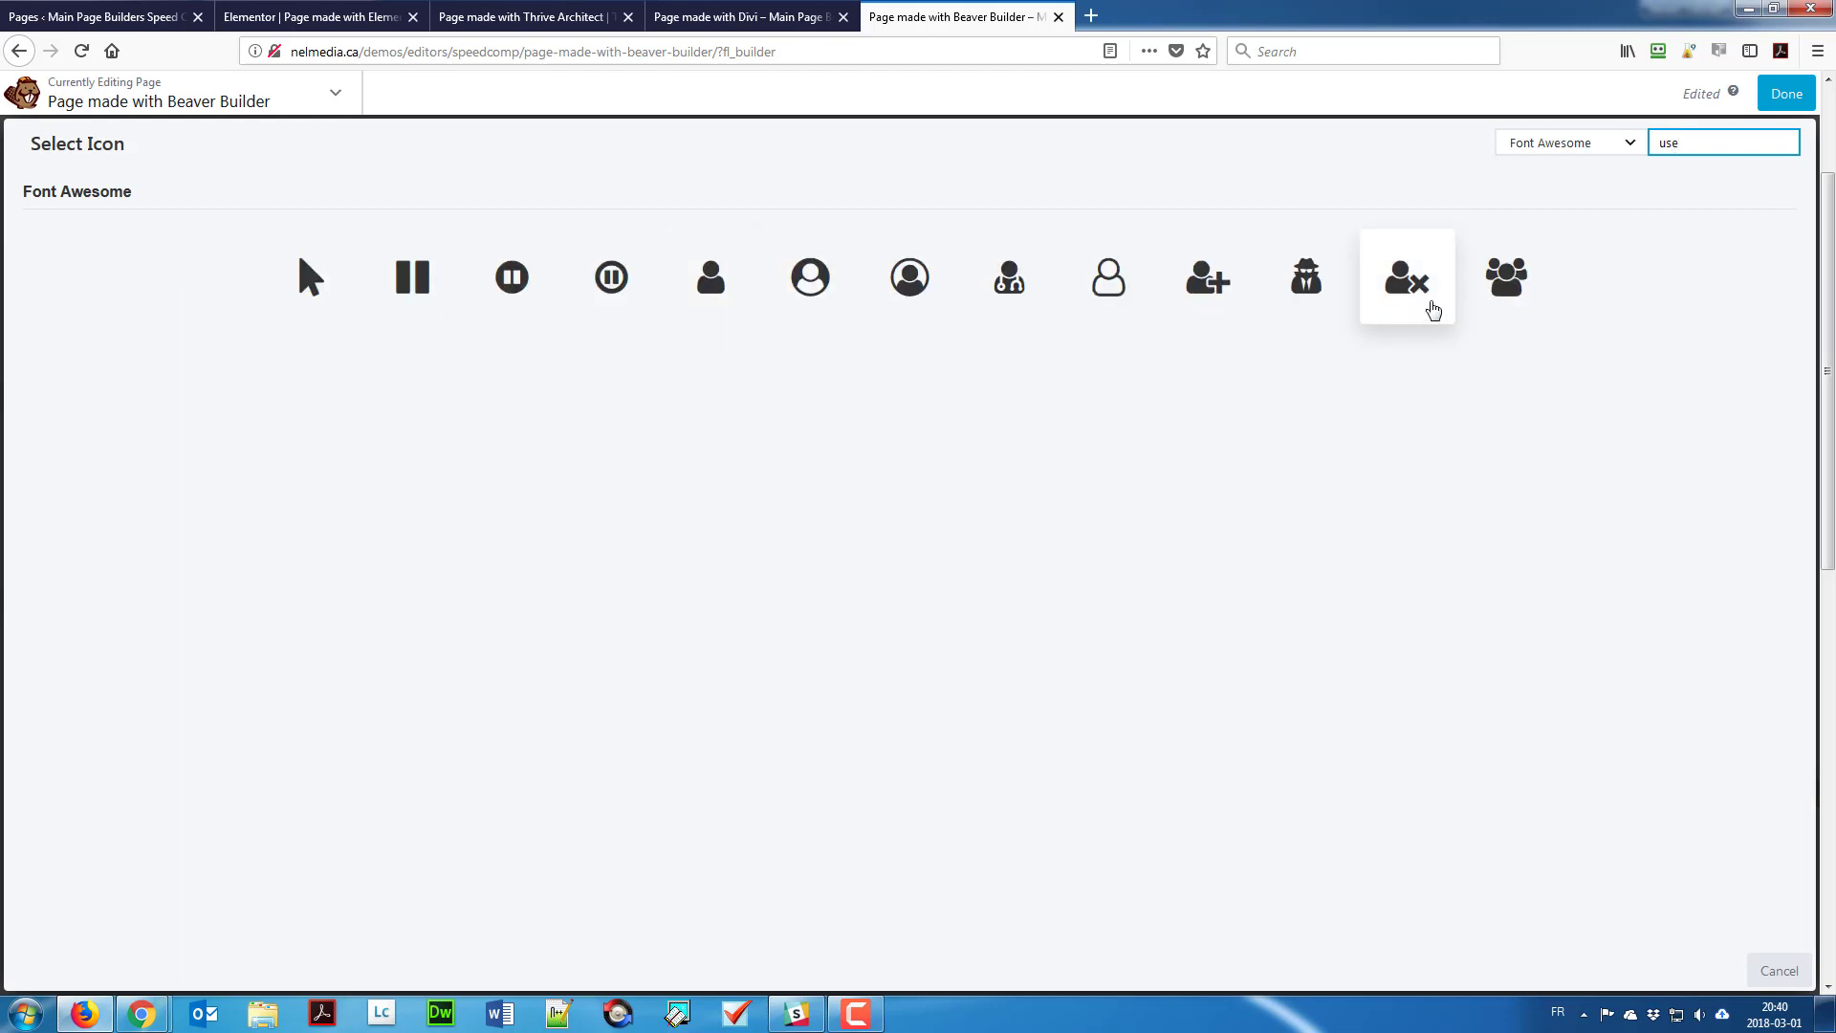
{"action": "left_click", "coordinate": [732, 279]}
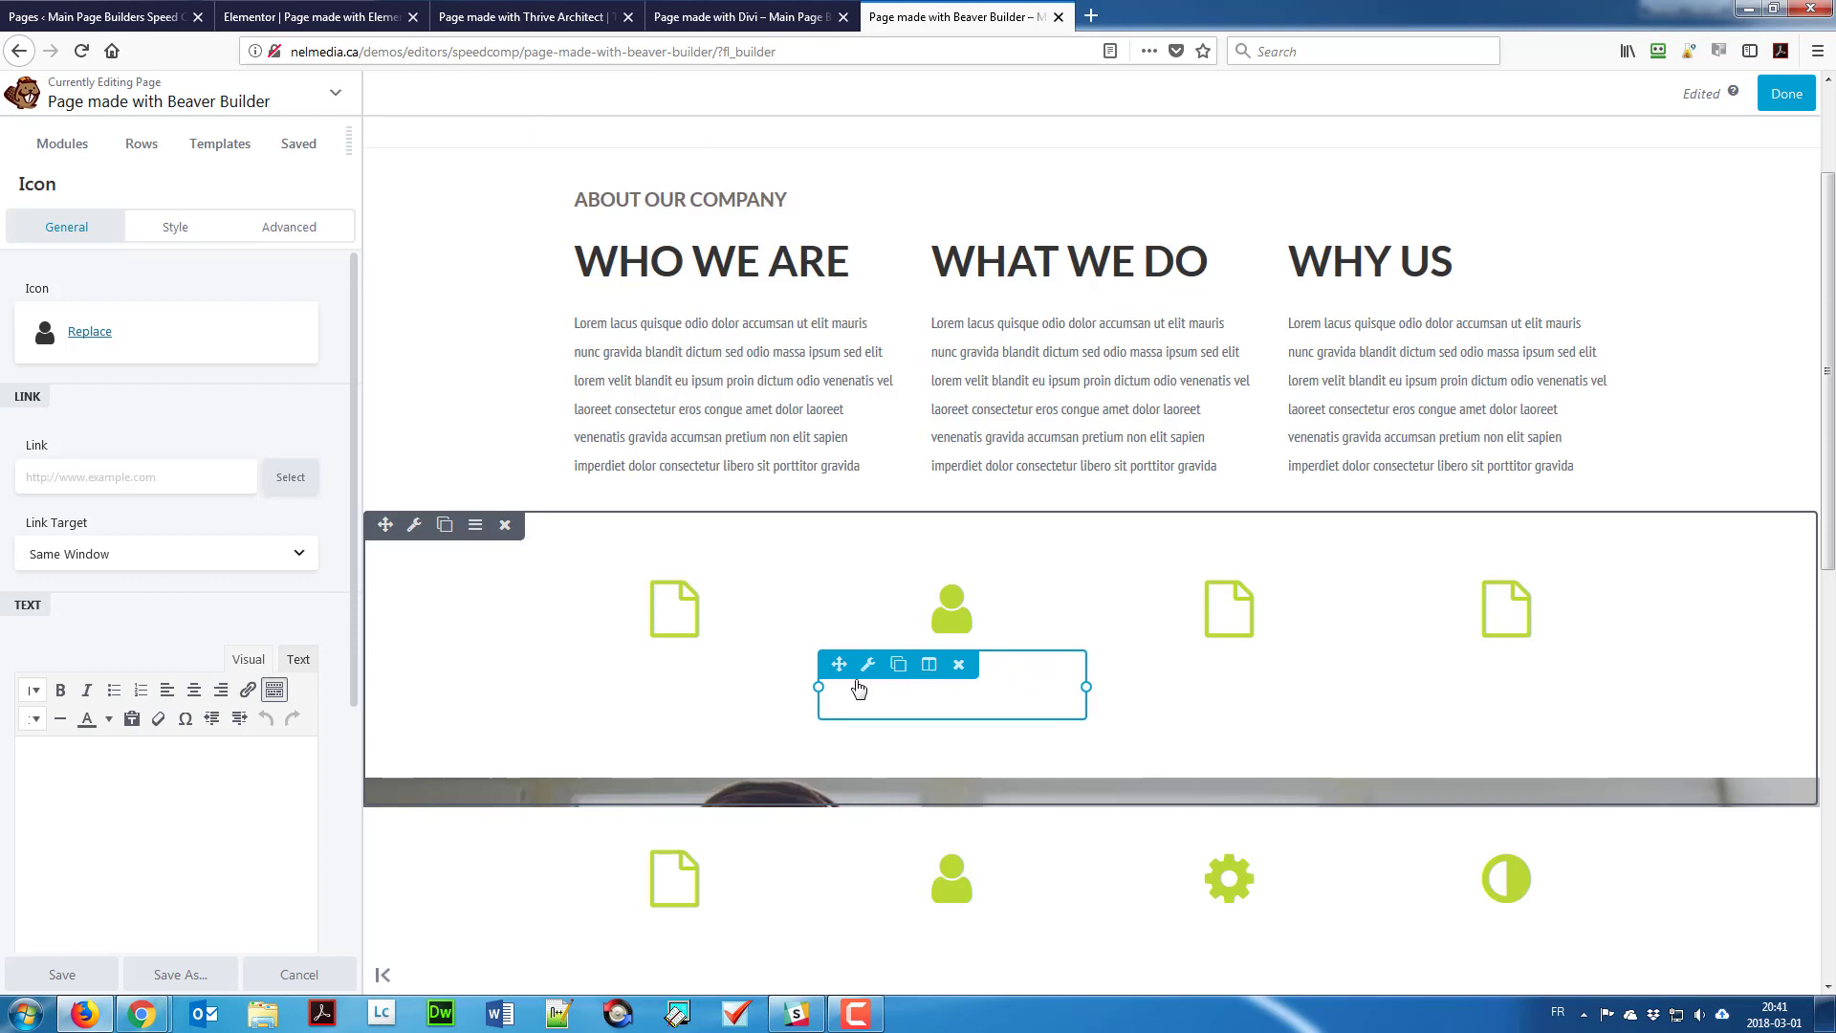
Step: Change the second column's number heading to 32
{"action": "left_click", "coordinate": [907, 701]}
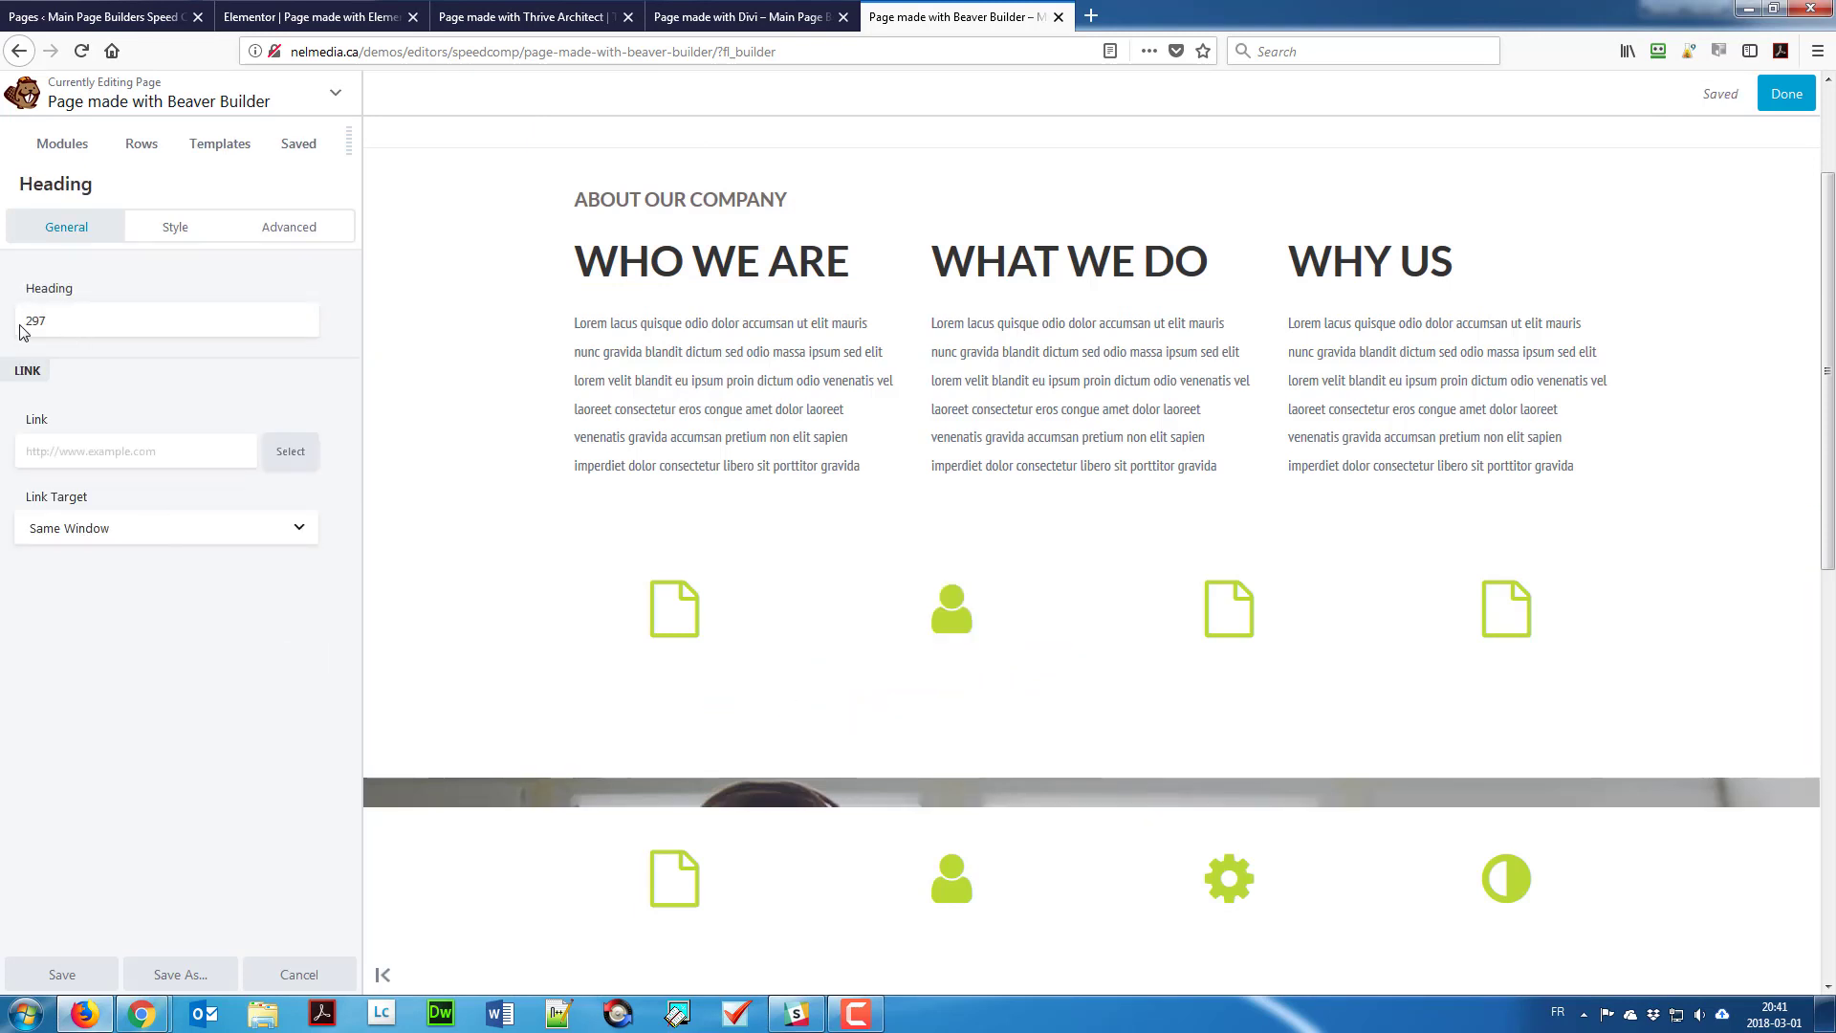
{"action": "double_click", "coordinate": [18, 329]}
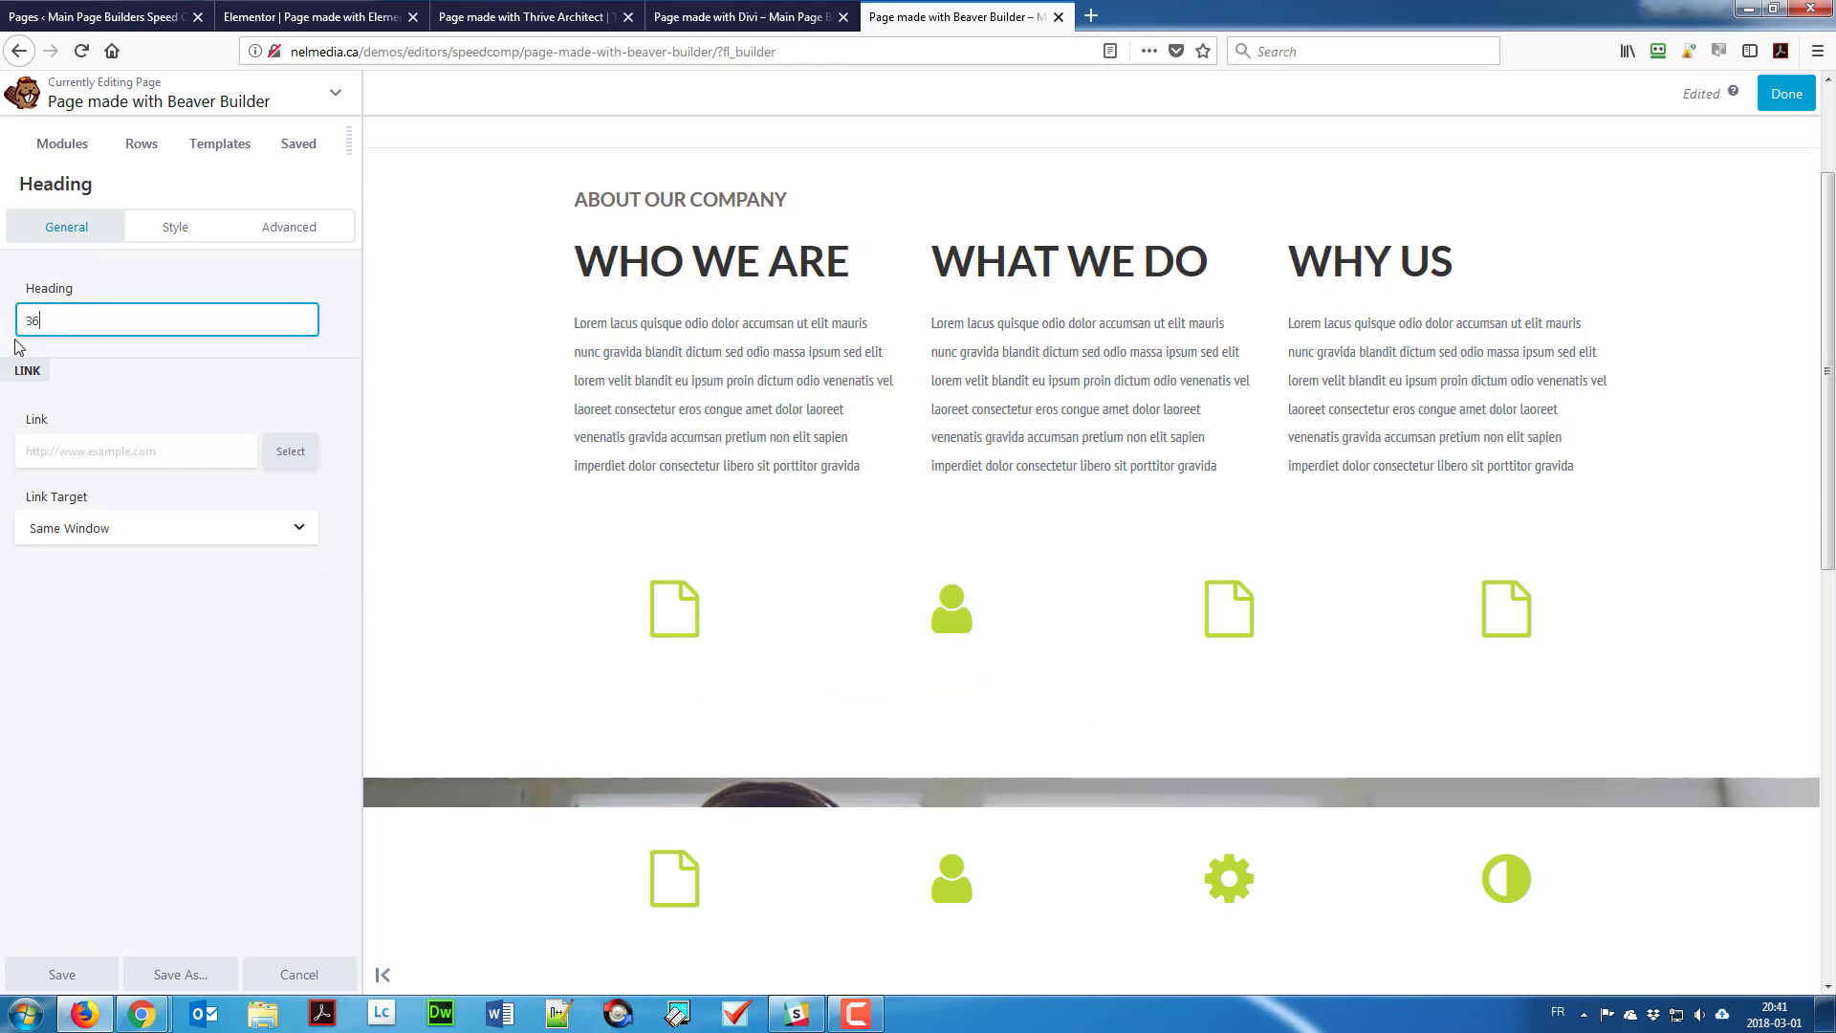
{"action": "key", "text": "ctrl+a"}
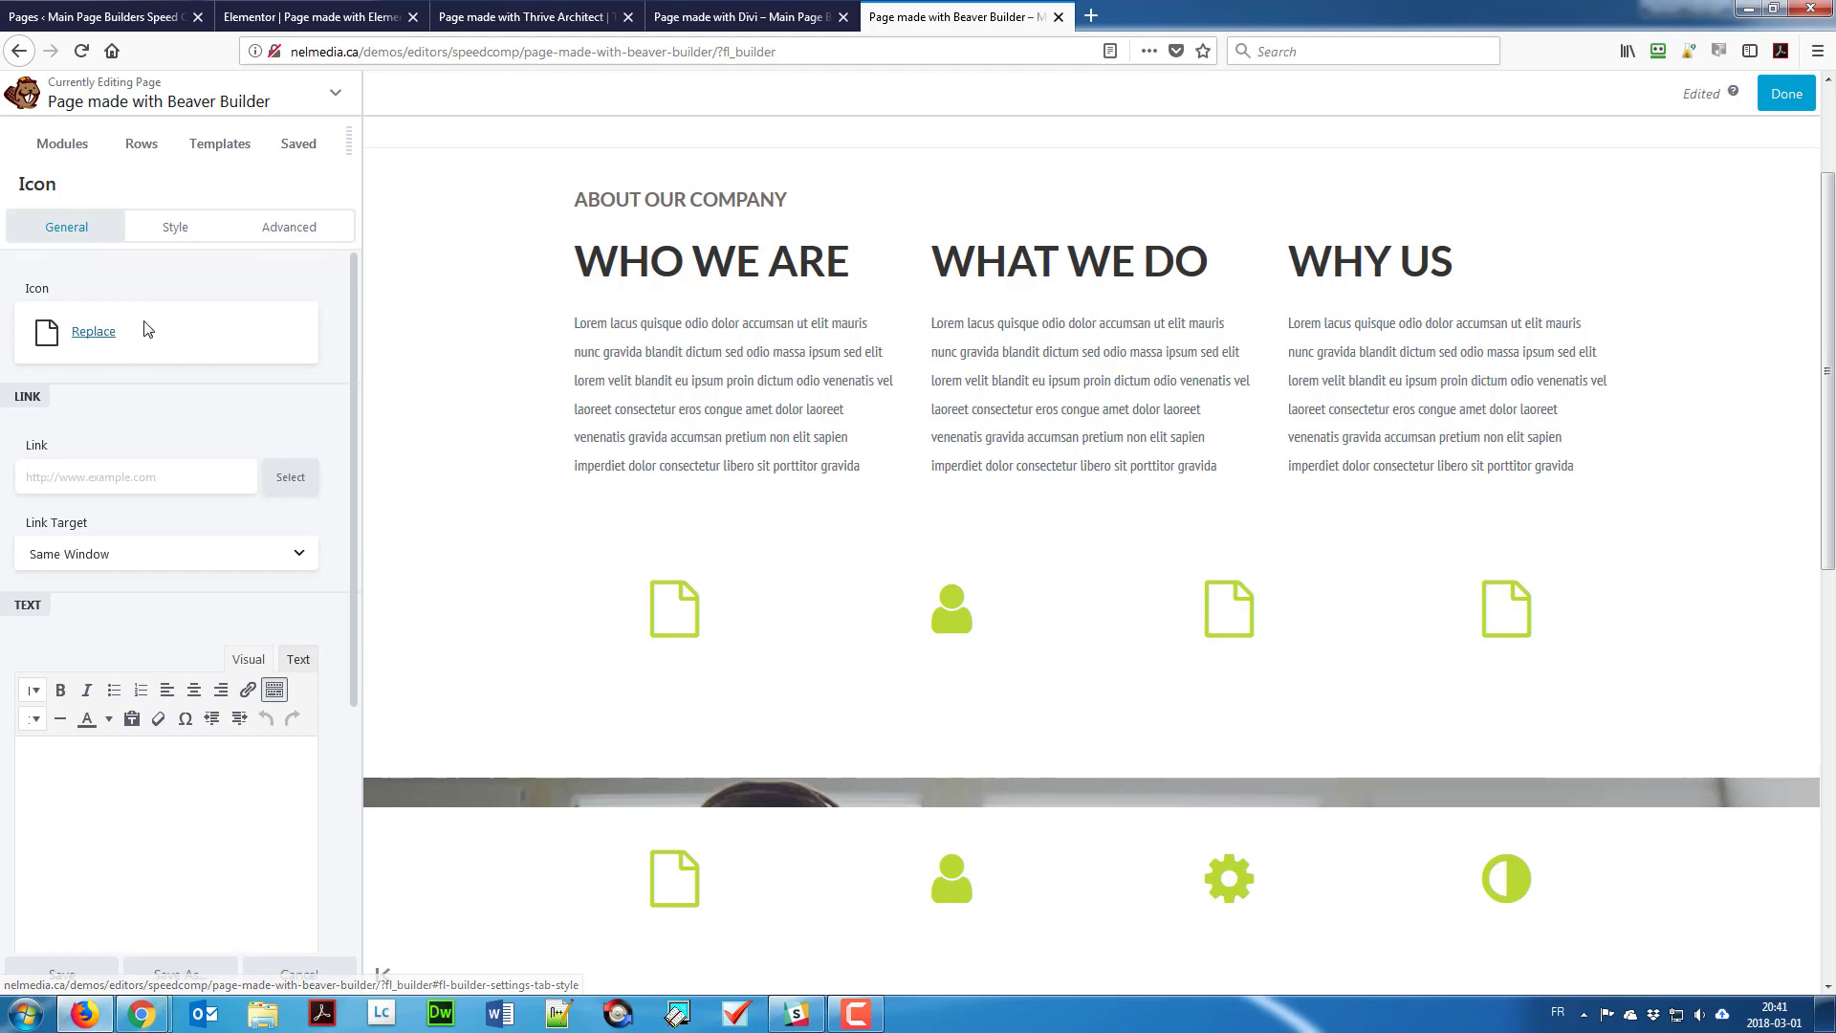
Step: Replace the third column's file icon with the single gear icon, searching for "gea"
{"action": "left_click", "coordinate": [132, 360]}
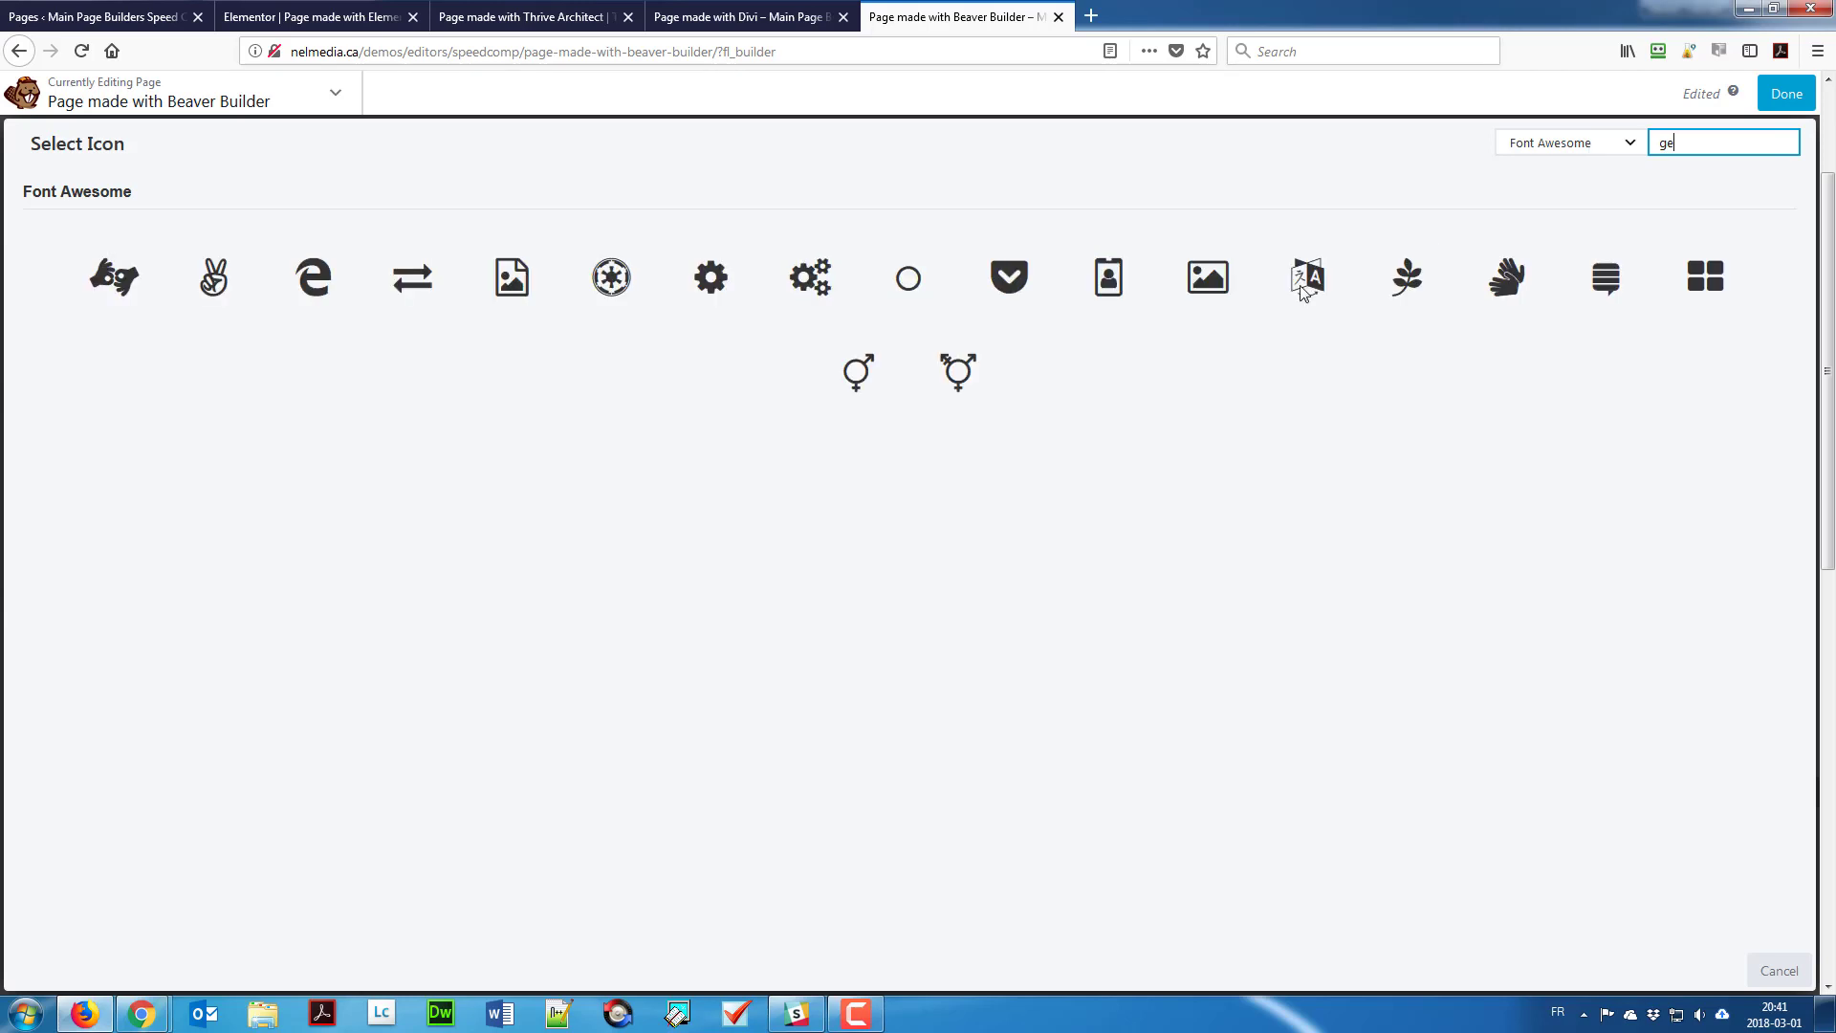
{"action": "type", "text": "gear"}
{"action": "left_click", "coordinate": [863, 295]}
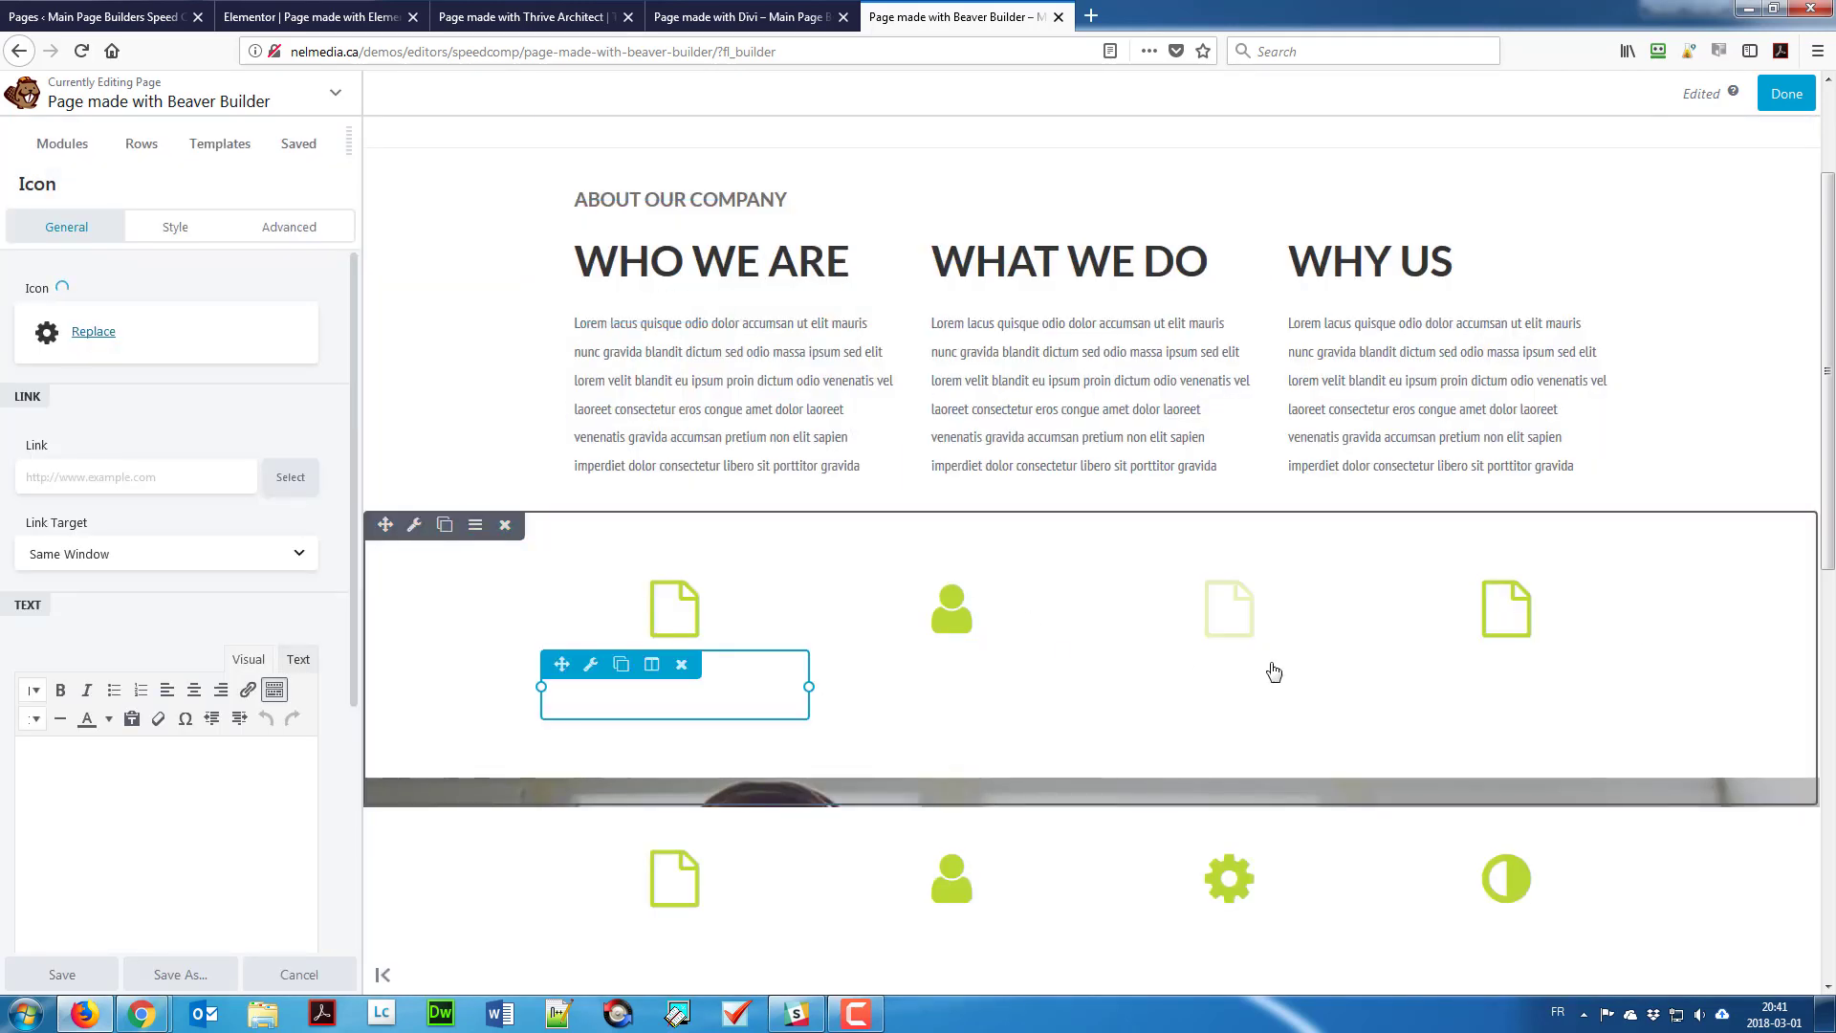
Step: Change the third column's number heading to 652
{"action": "left_click", "coordinate": [676, 627]}
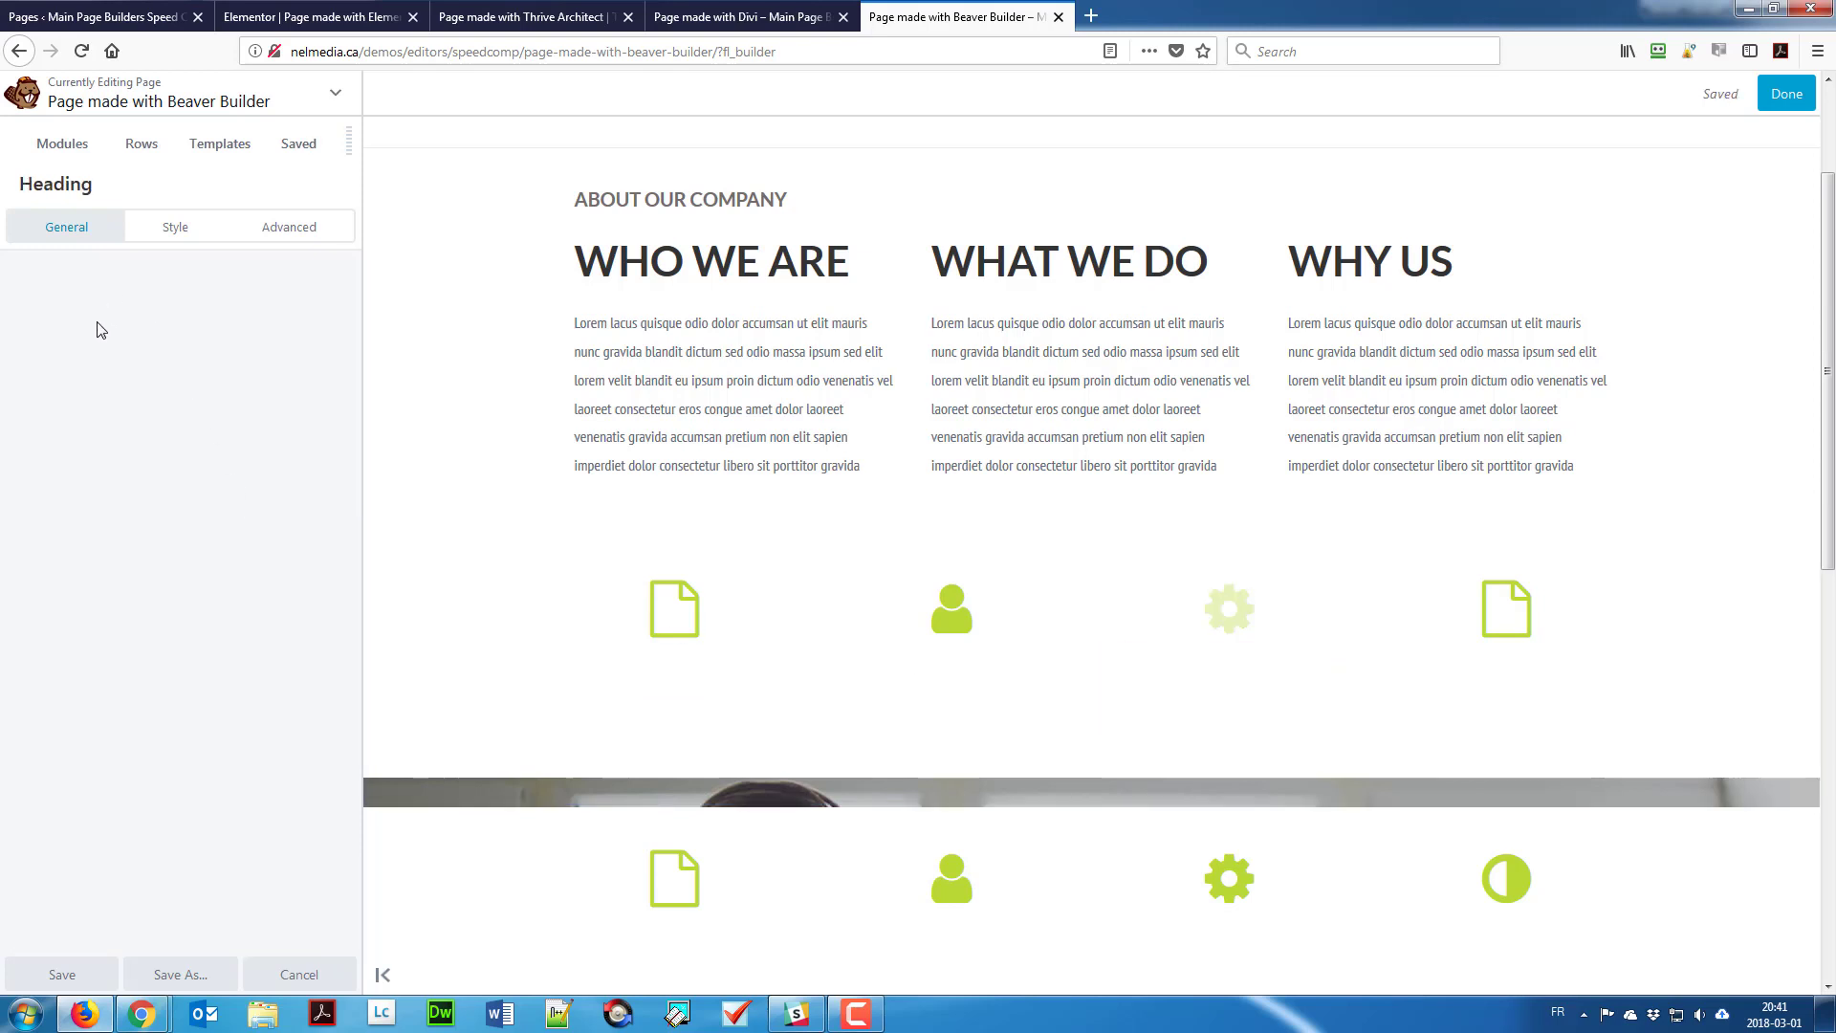
{"action": "left_click_drag", "start_coordinate": [48, 321], "coordinate": [3, 354]}
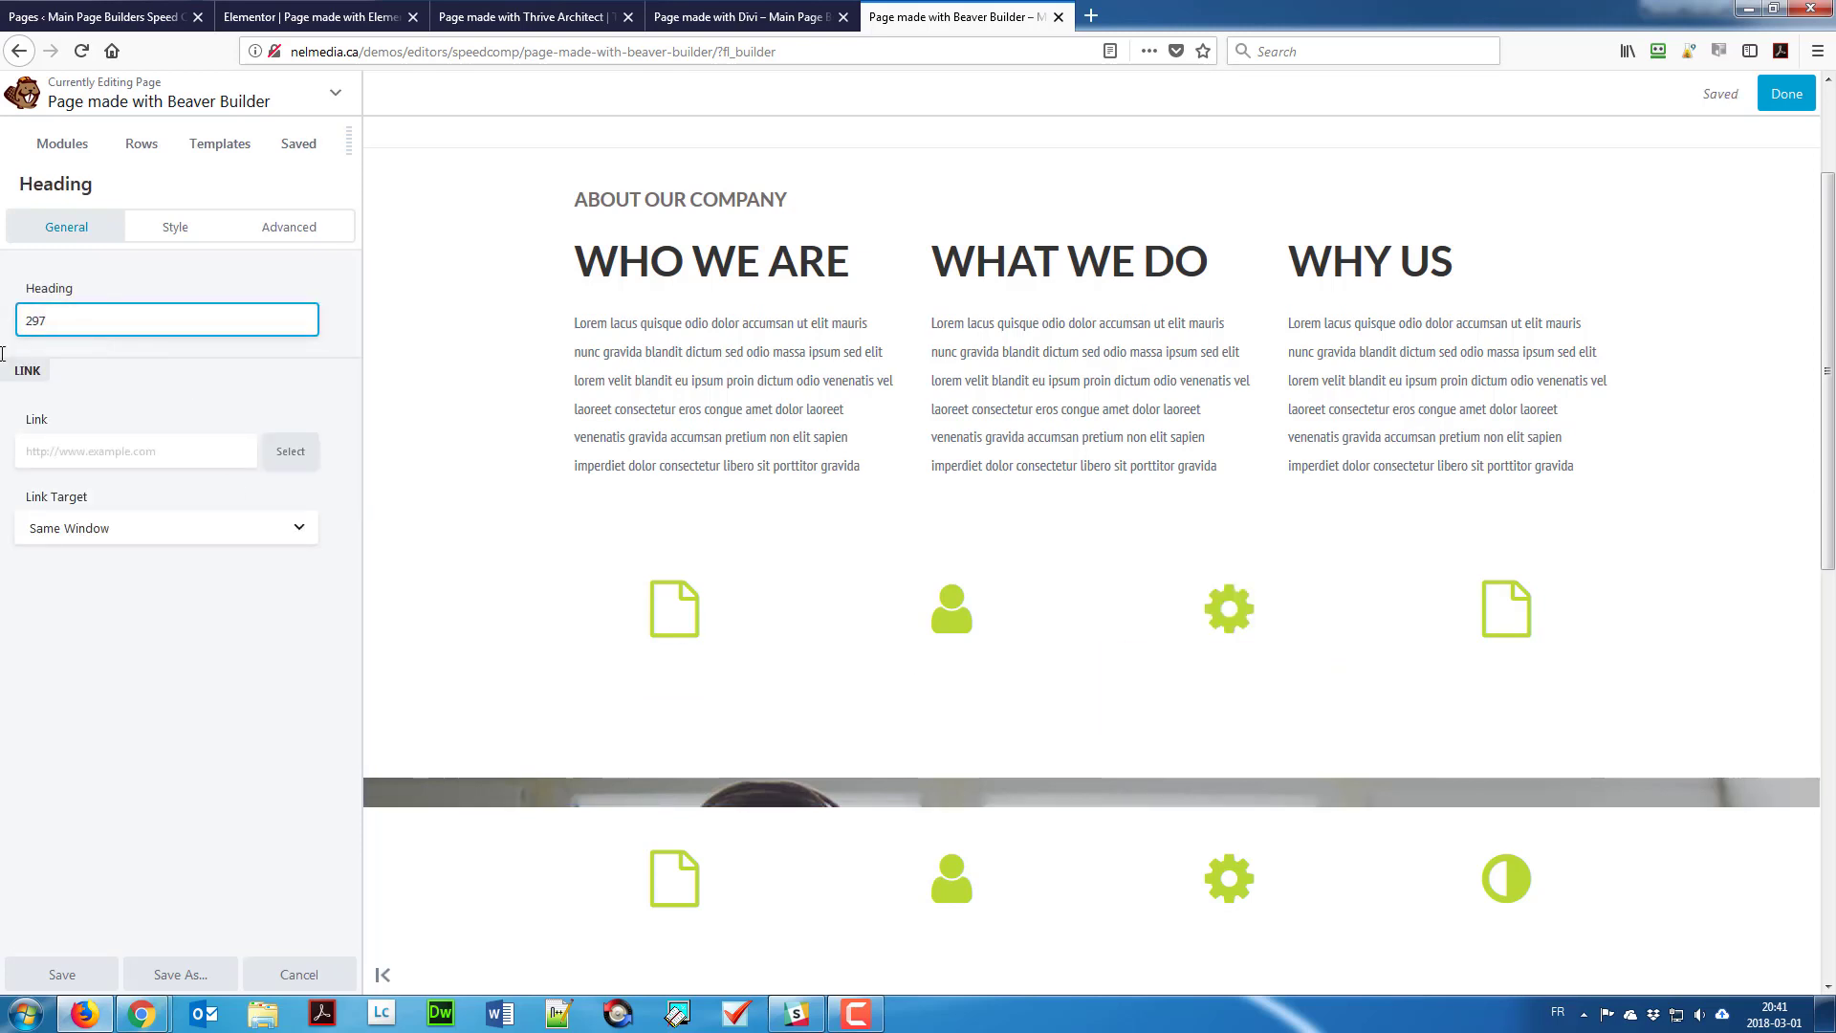
{"action": "type", "text": "652"}
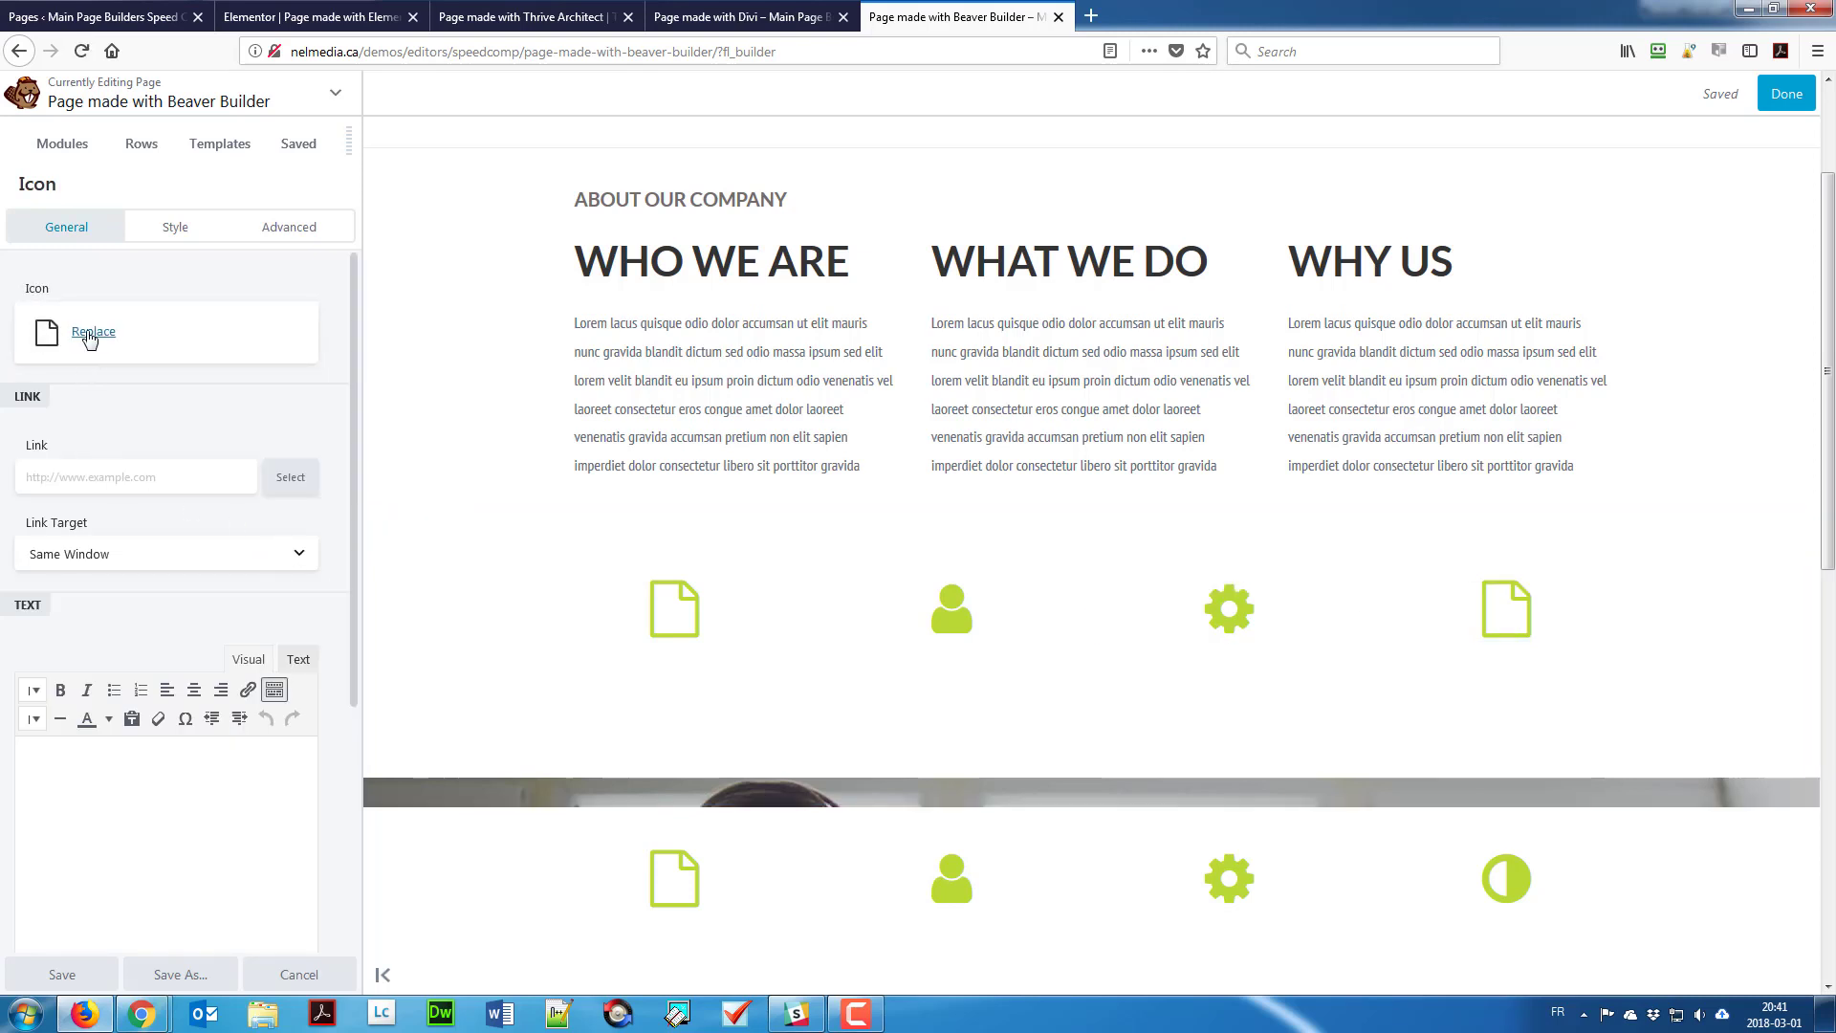
Step: Replace the fourth column's file icon with the half-filled circle icon from the full Font Awesome list
{"action": "left_click", "coordinate": [93, 332]}
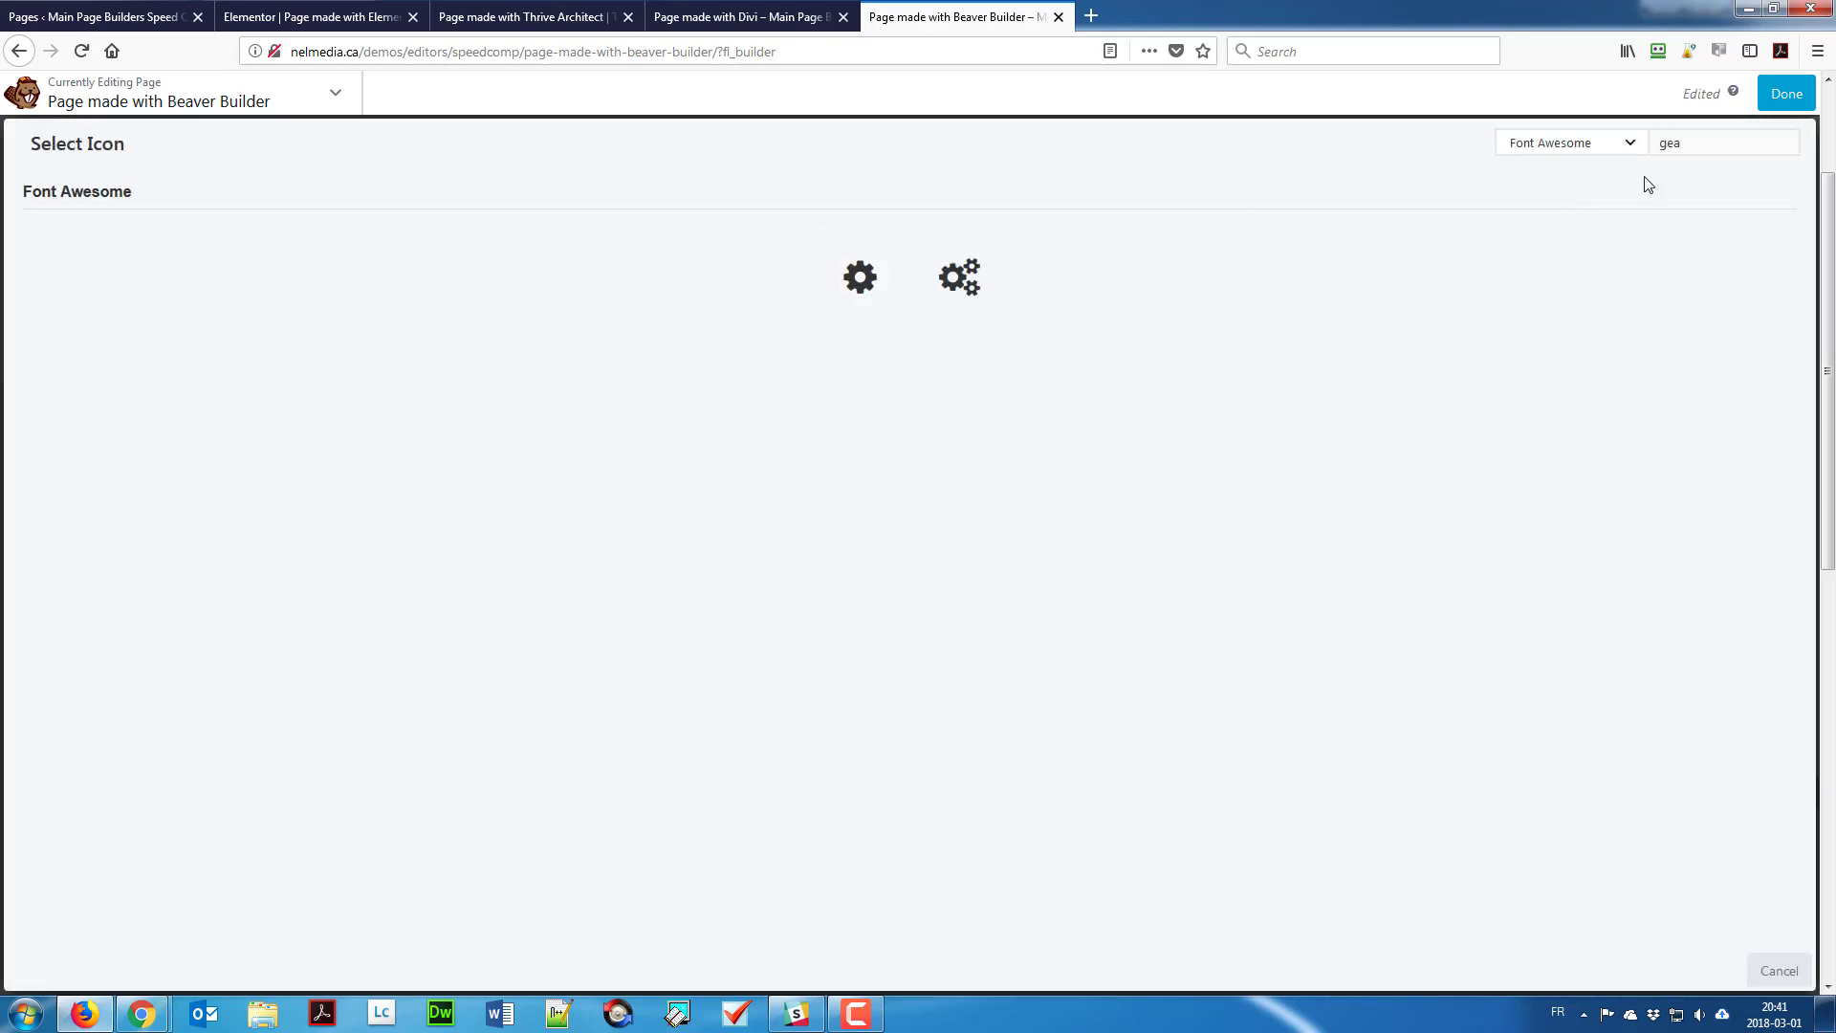
{"action": "double_click", "coordinate": [1685, 142]}
{"action": "key", "text": "BackSpace"}
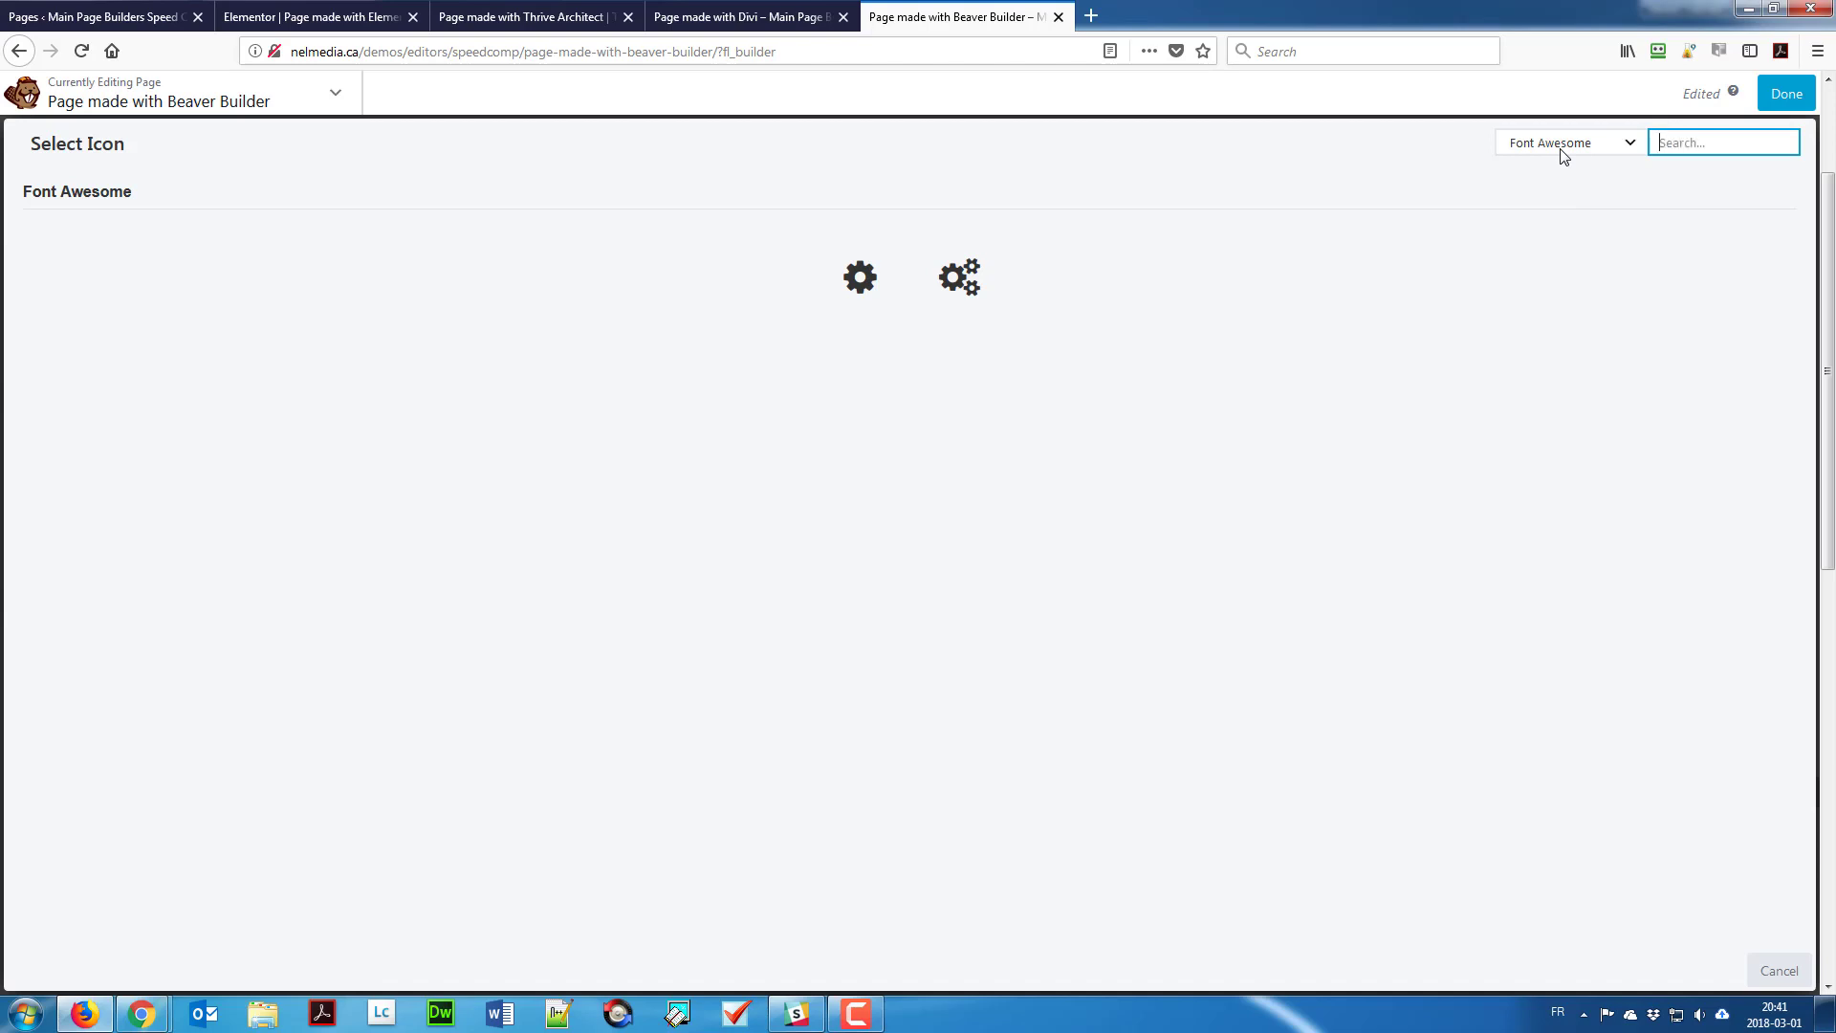
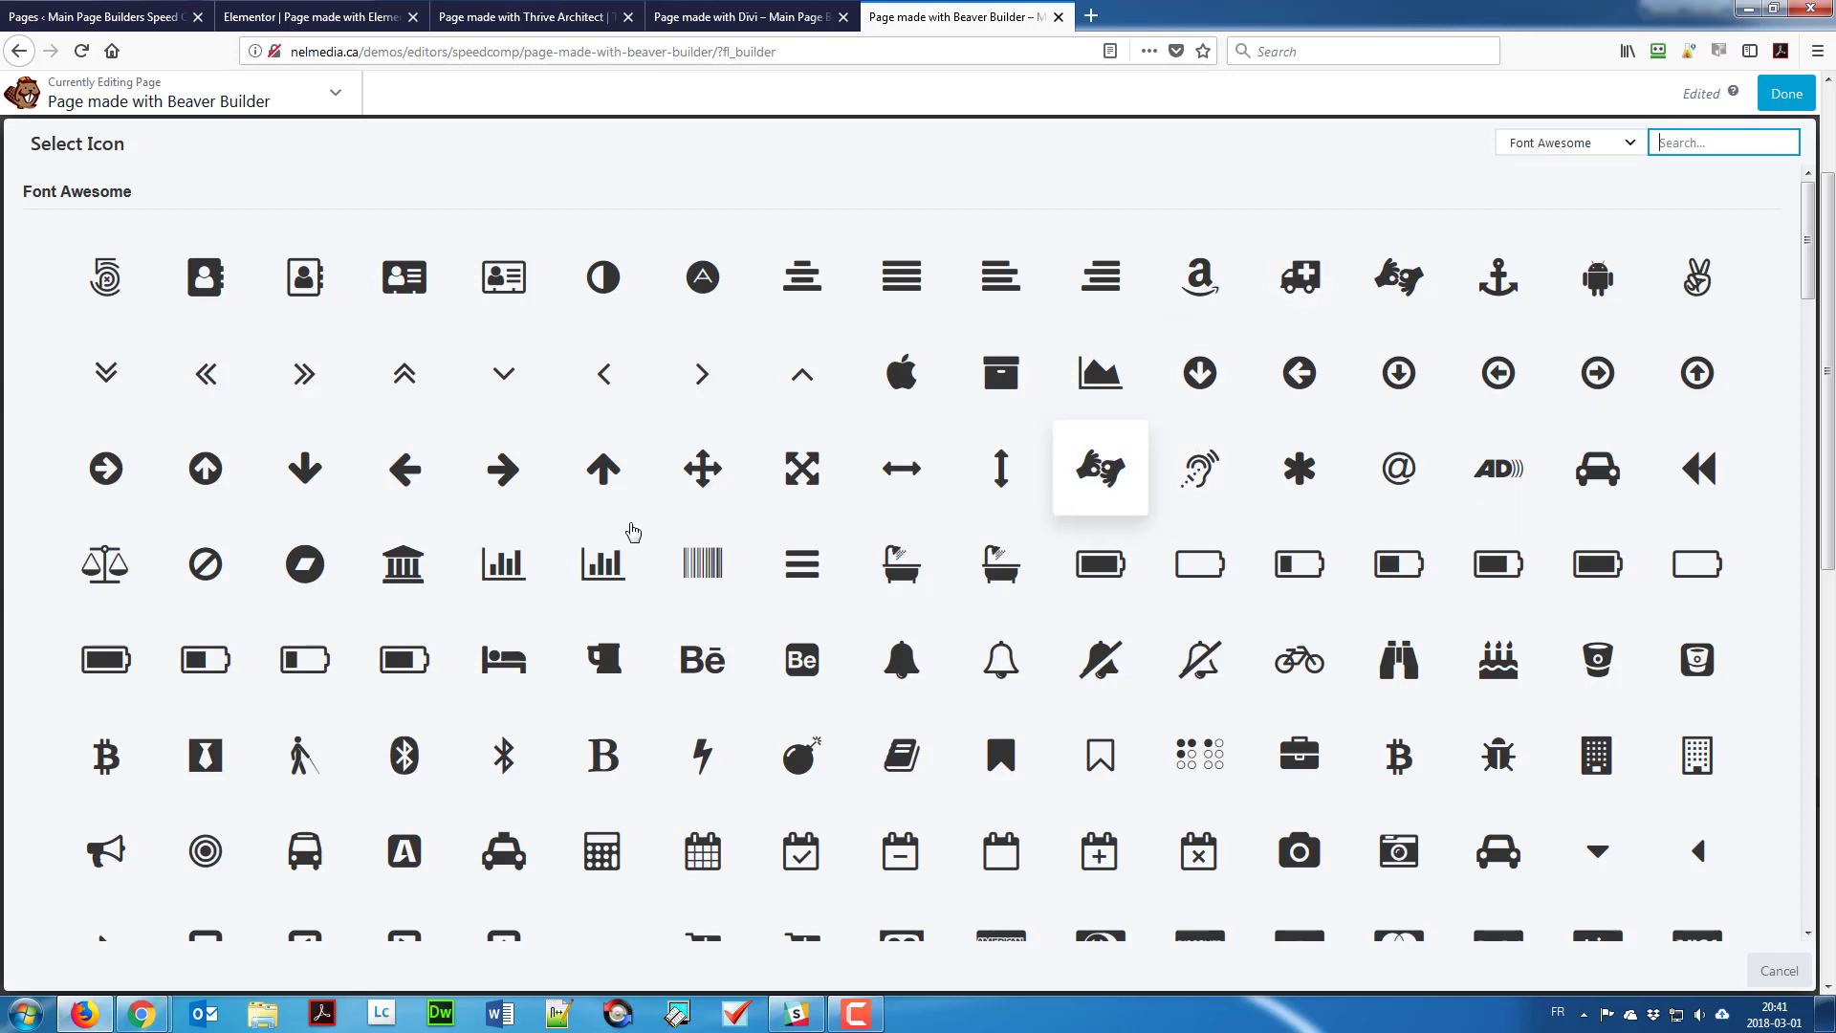
{"action": "left_click", "coordinate": [610, 287]}
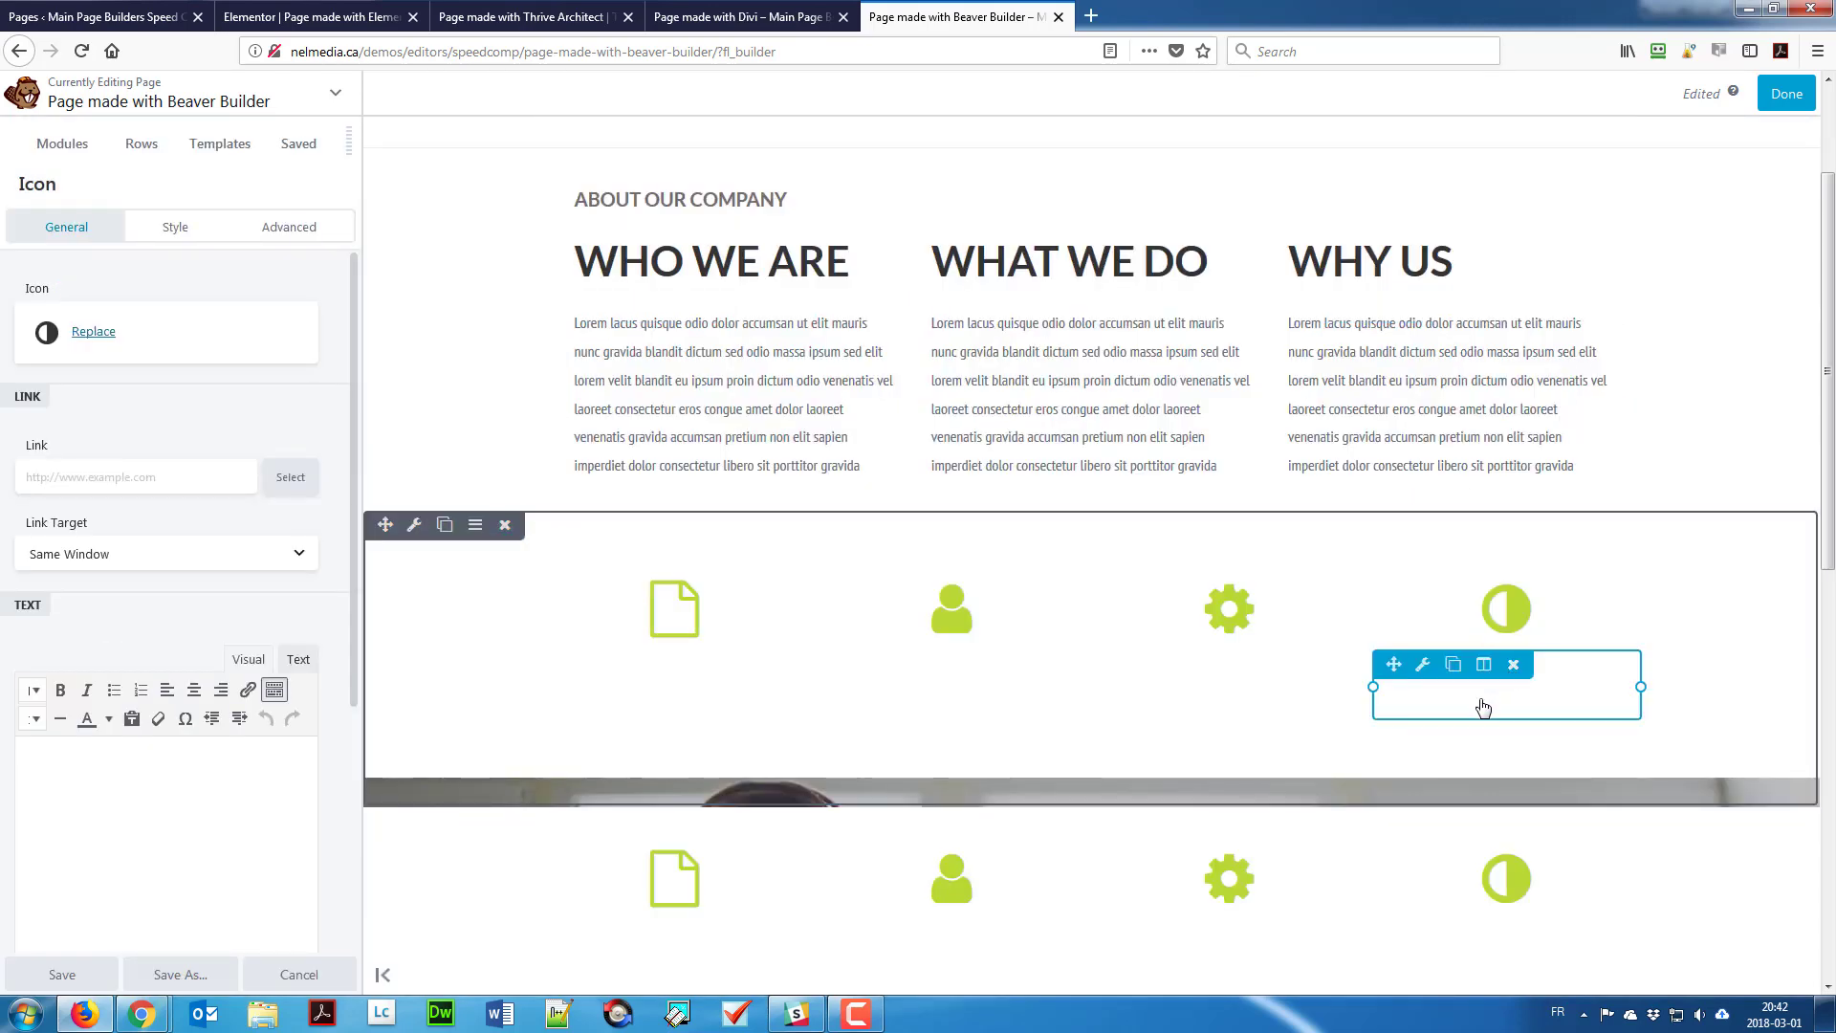
Step: Change the fourth column's number heading to 54
{"action": "left_click", "coordinate": [1484, 708]}
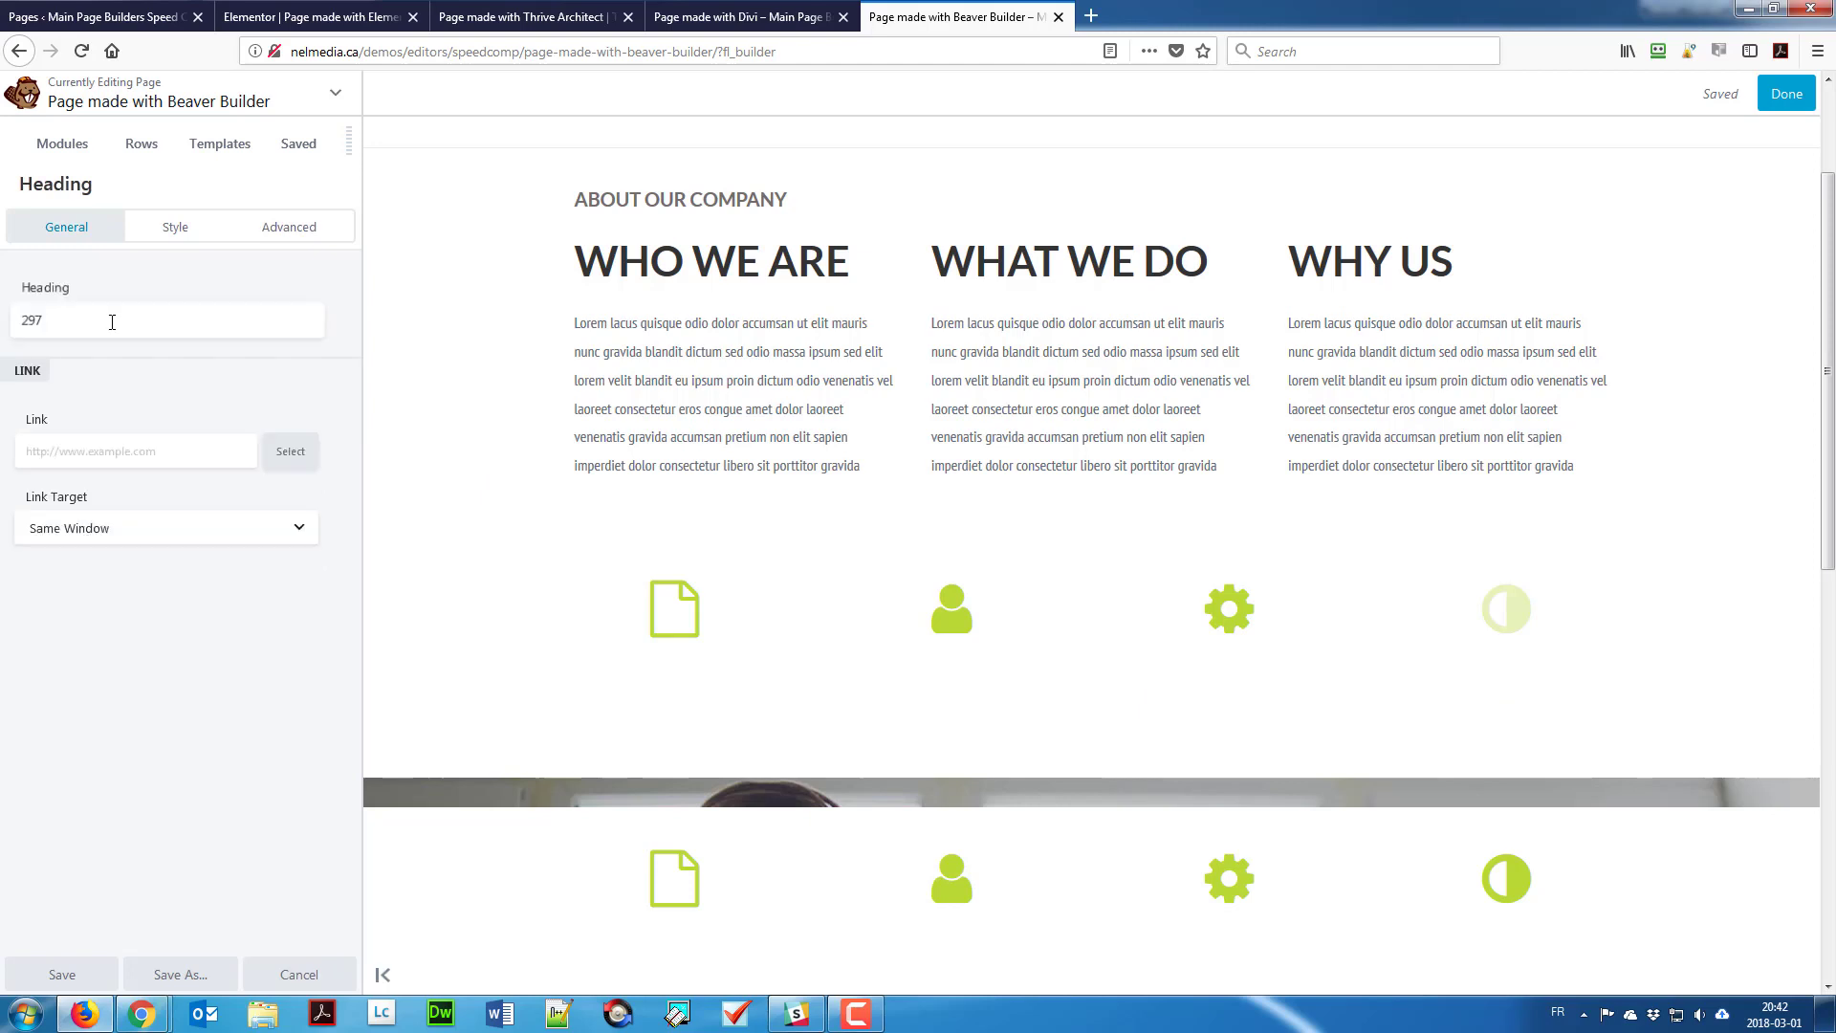
{"action": "left_click", "coordinate": [111, 319]}
{"action": "key", "text": "ctrl+a"}
{"action": "type", "text": "54"}
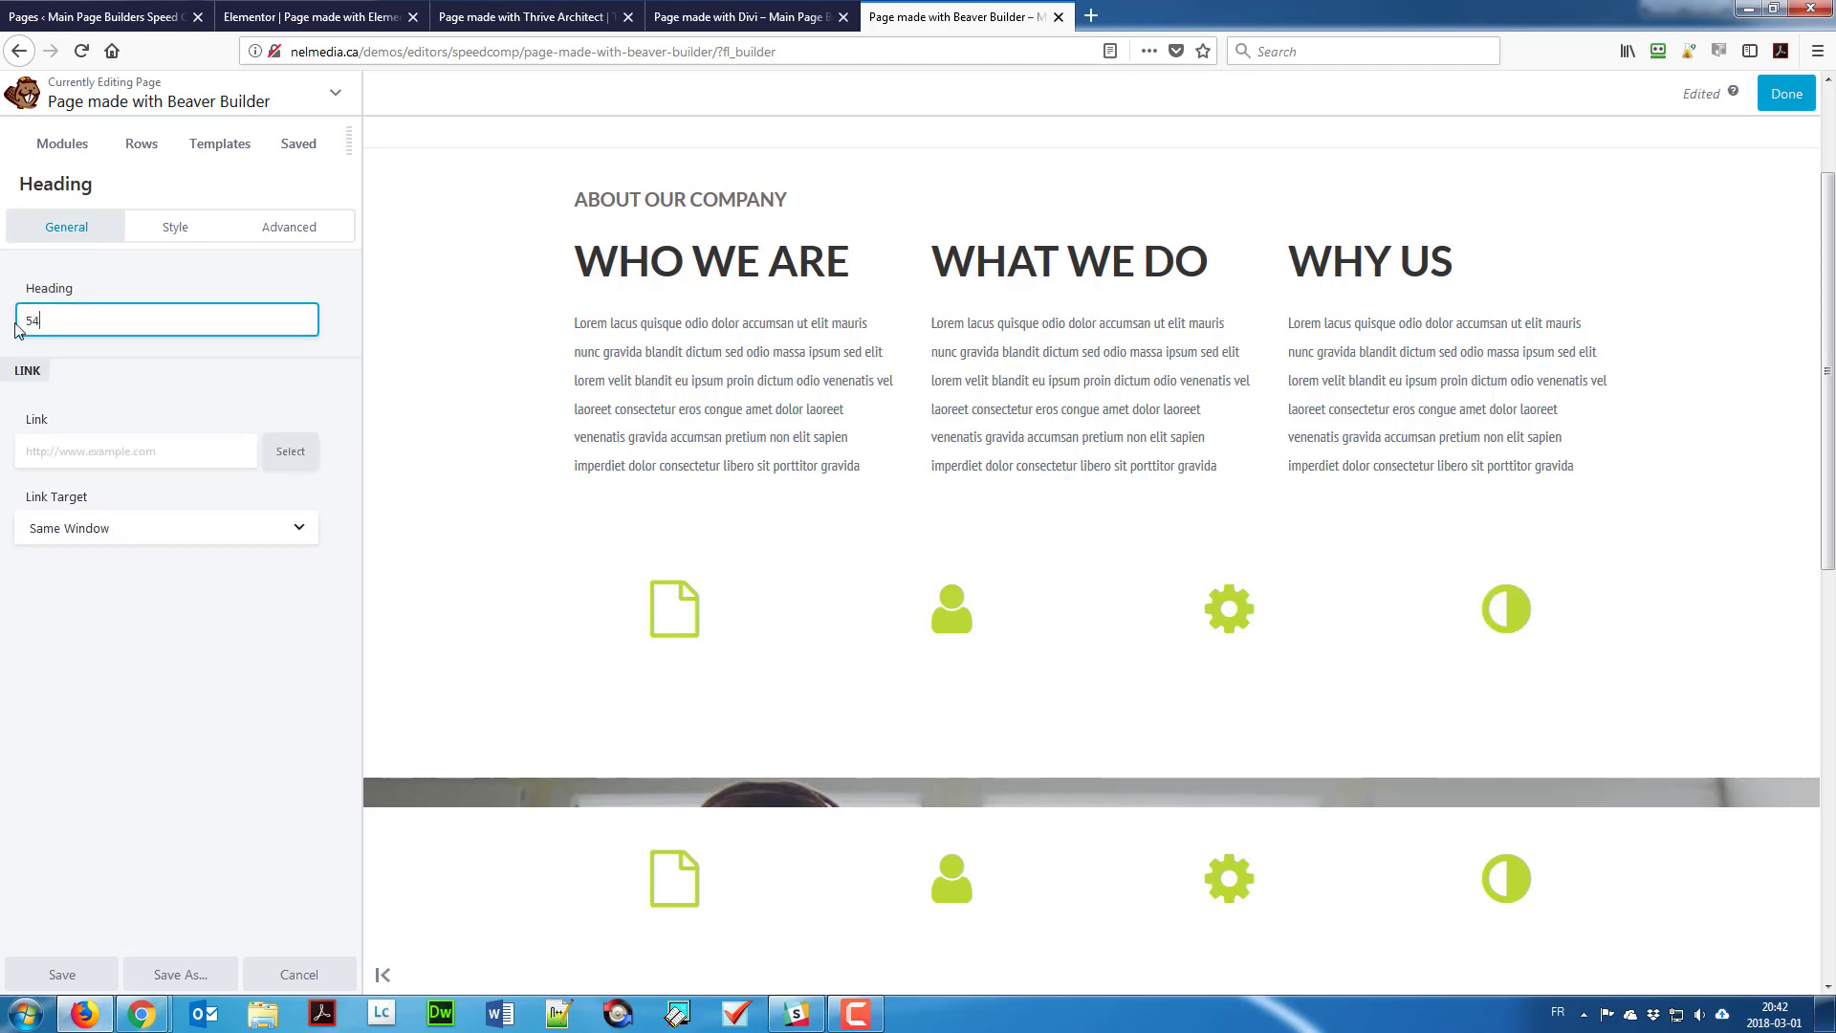
Step: Delete the original statistics row directly above the team section, keeping the rebuilt row
{"action": "scroll", "coordinate": [841, 660], "scroll_direction": "down", "scroll_amount": 3}
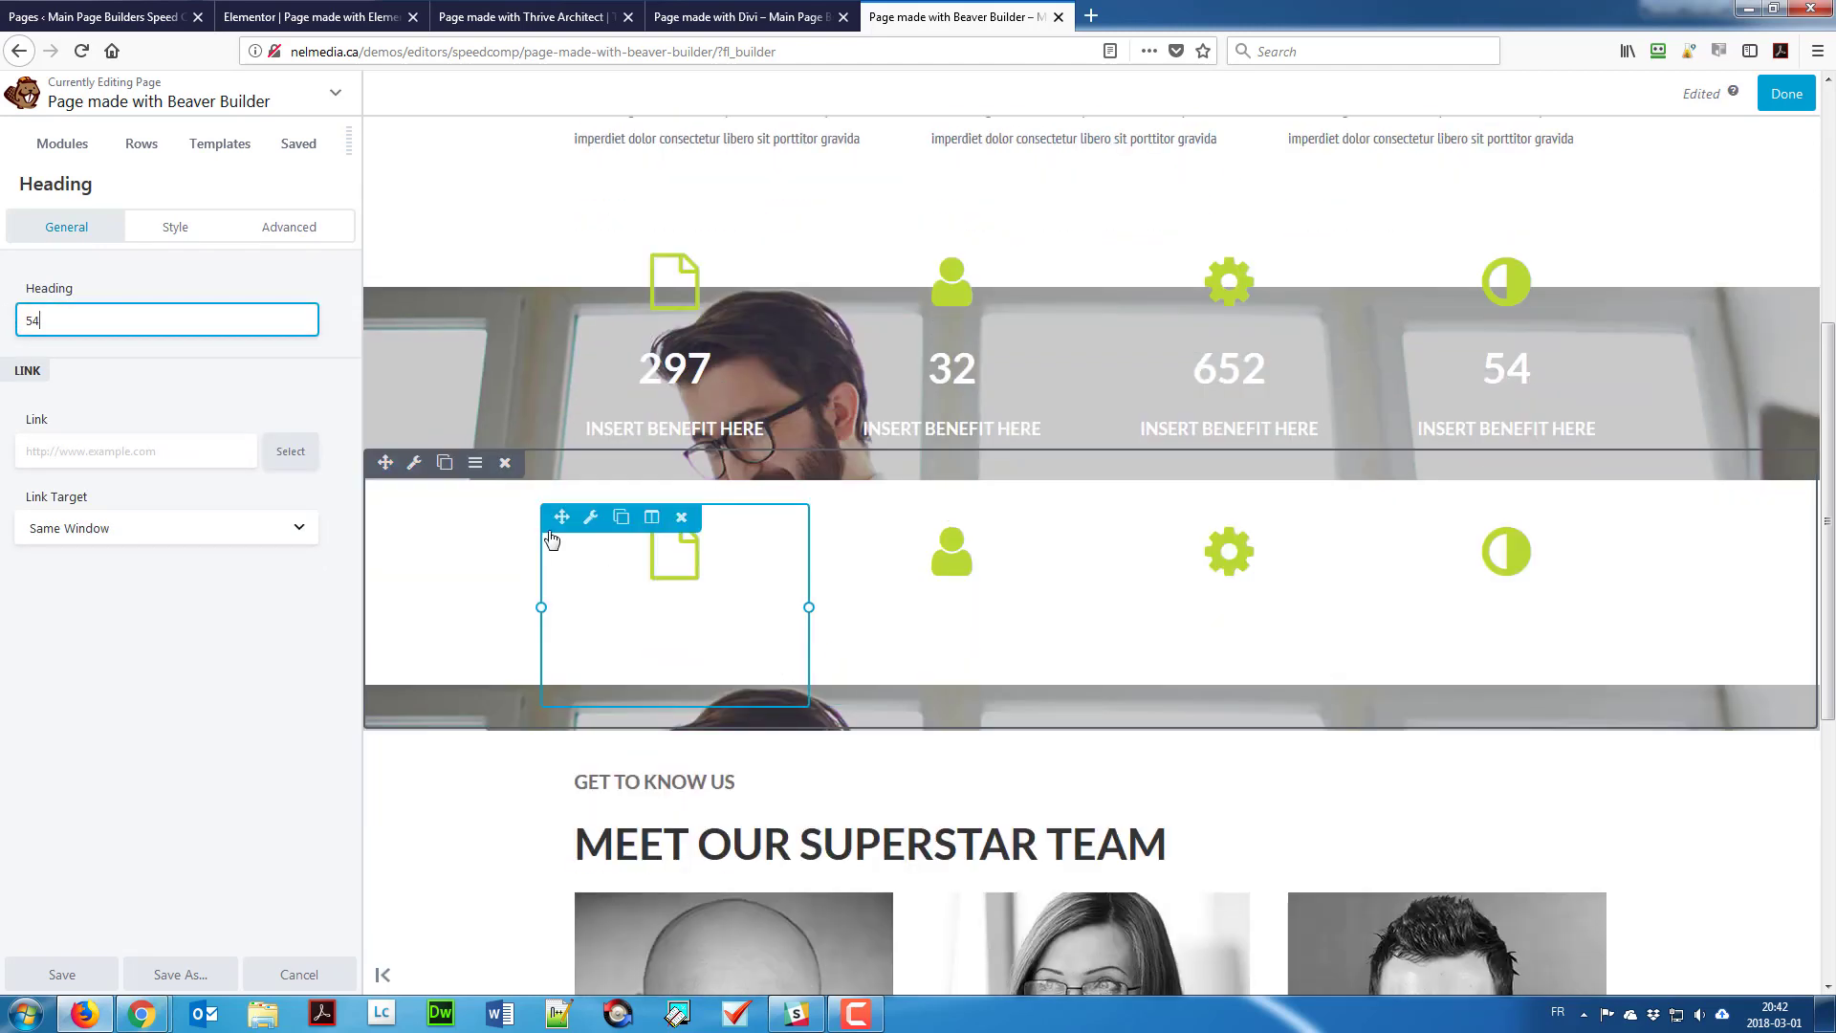
{"action": "left_click", "coordinate": [503, 467]}
{"action": "left_click", "coordinate": [503, 467]}
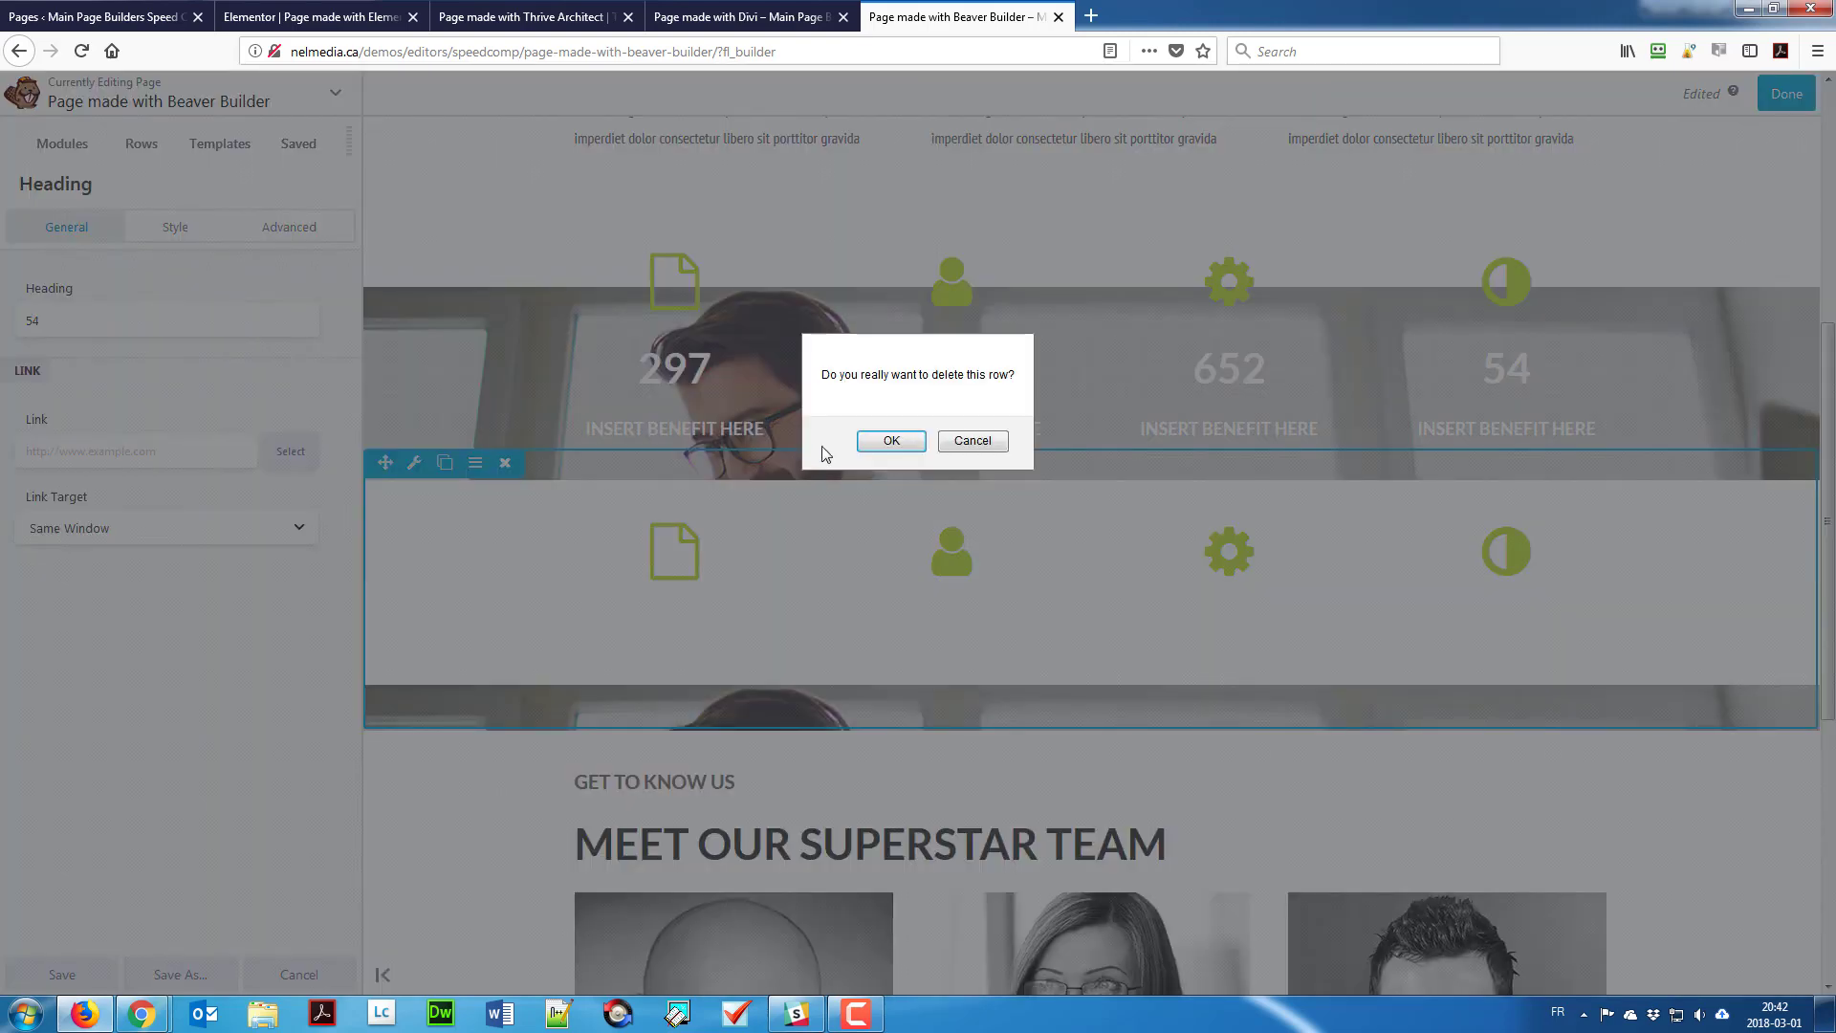
{"action": "left_click", "coordinate": [887, 442]}
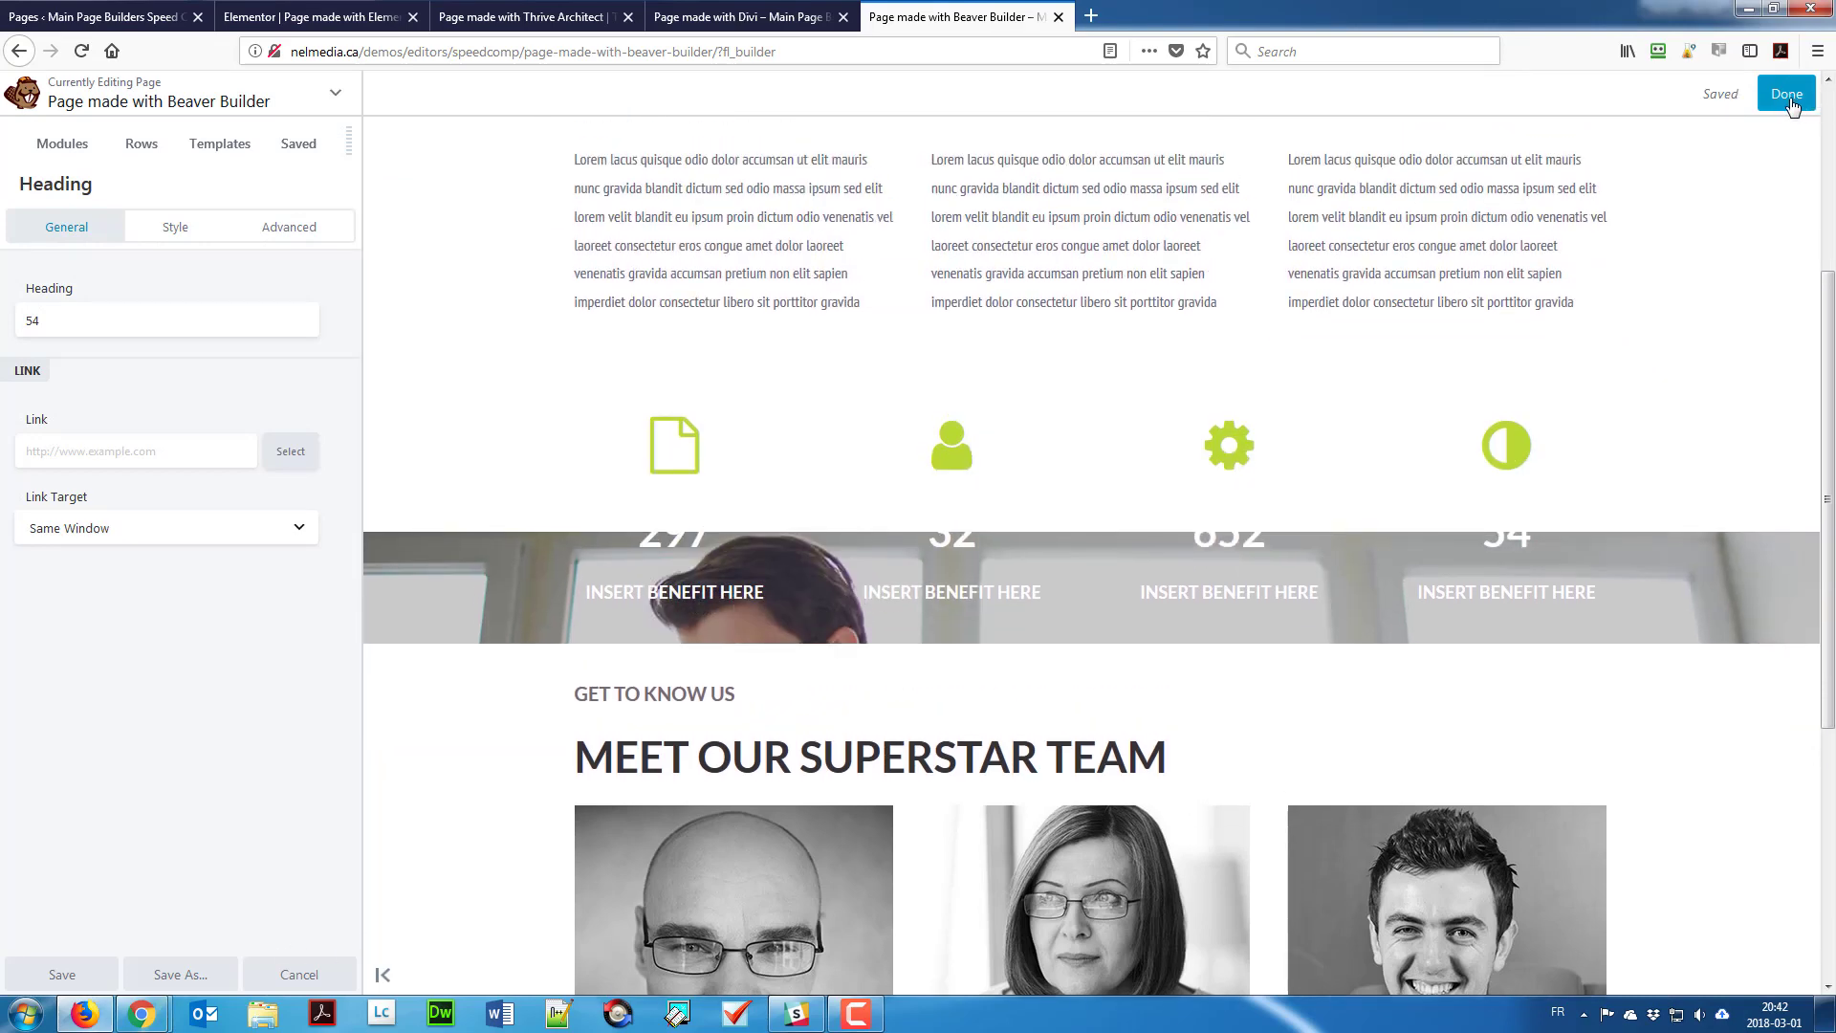
Step: Finish editing and publish the page, then reopen "Page made with Beaver Builder" in the builder
{"action": "left_click", "coordinate": [1783, 107]}
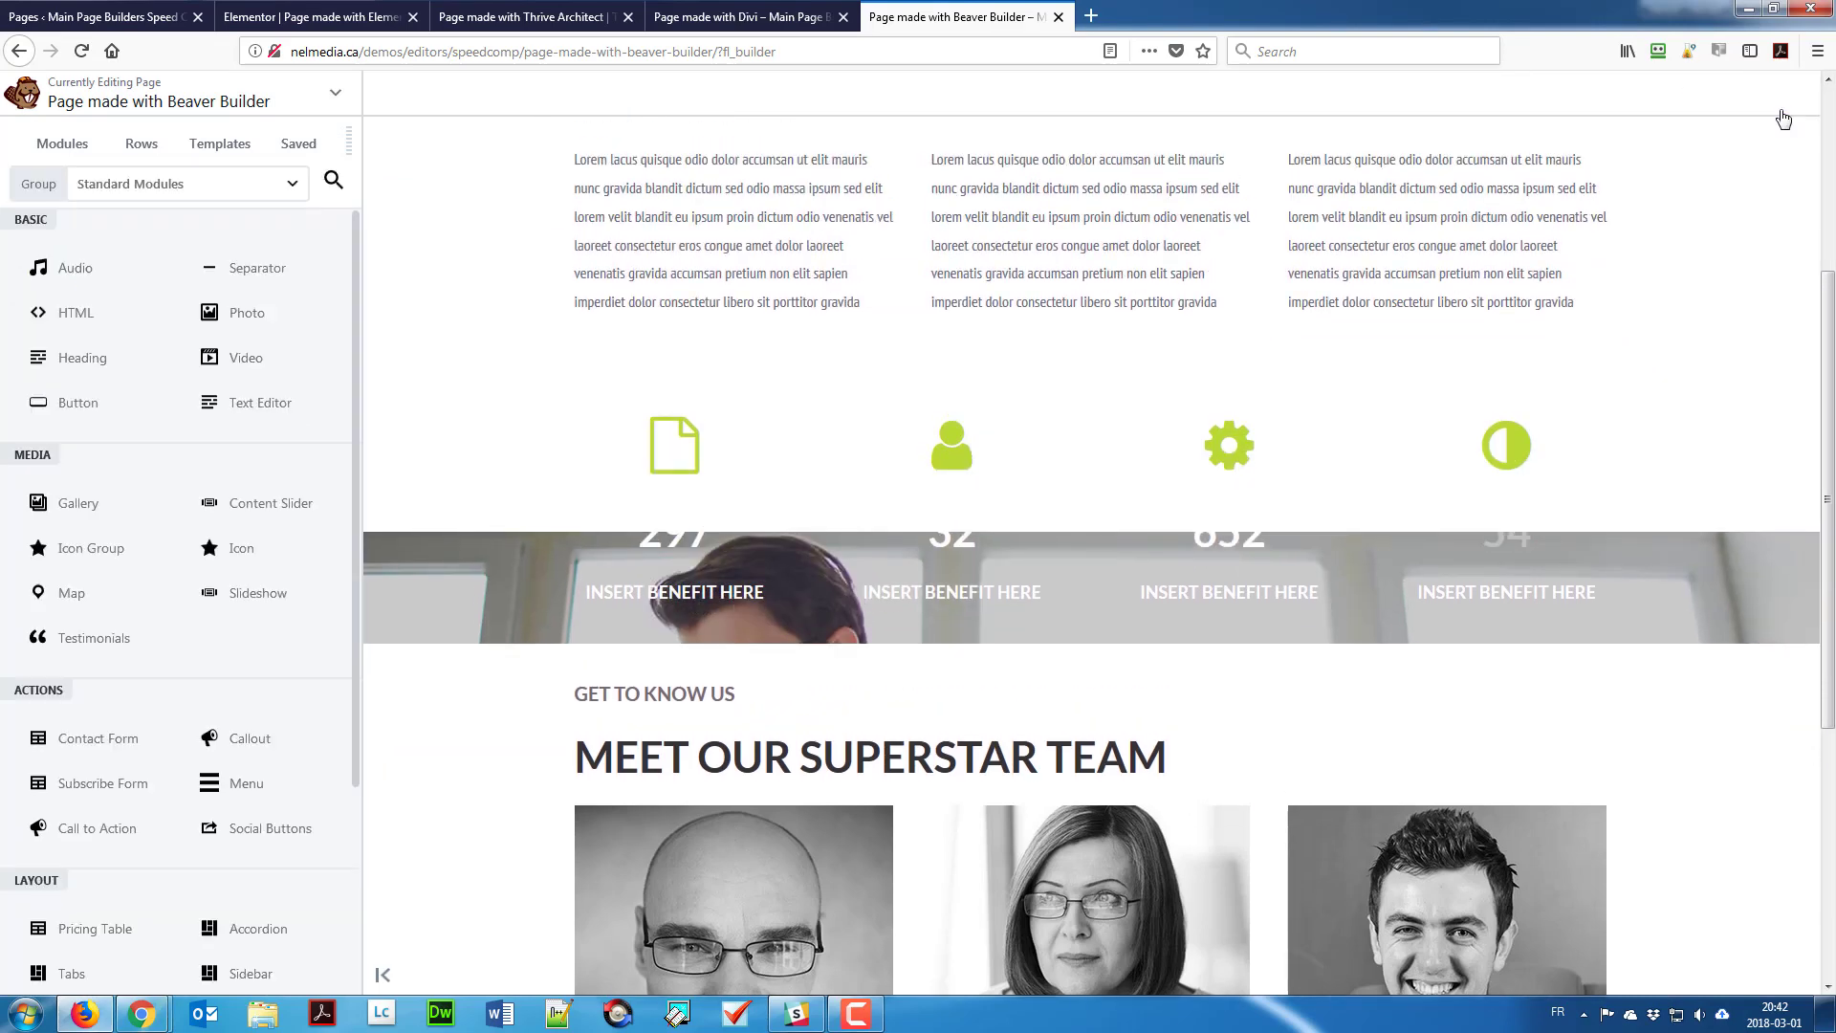
{"action": "left_click", "coordinate": [1717, 107]}
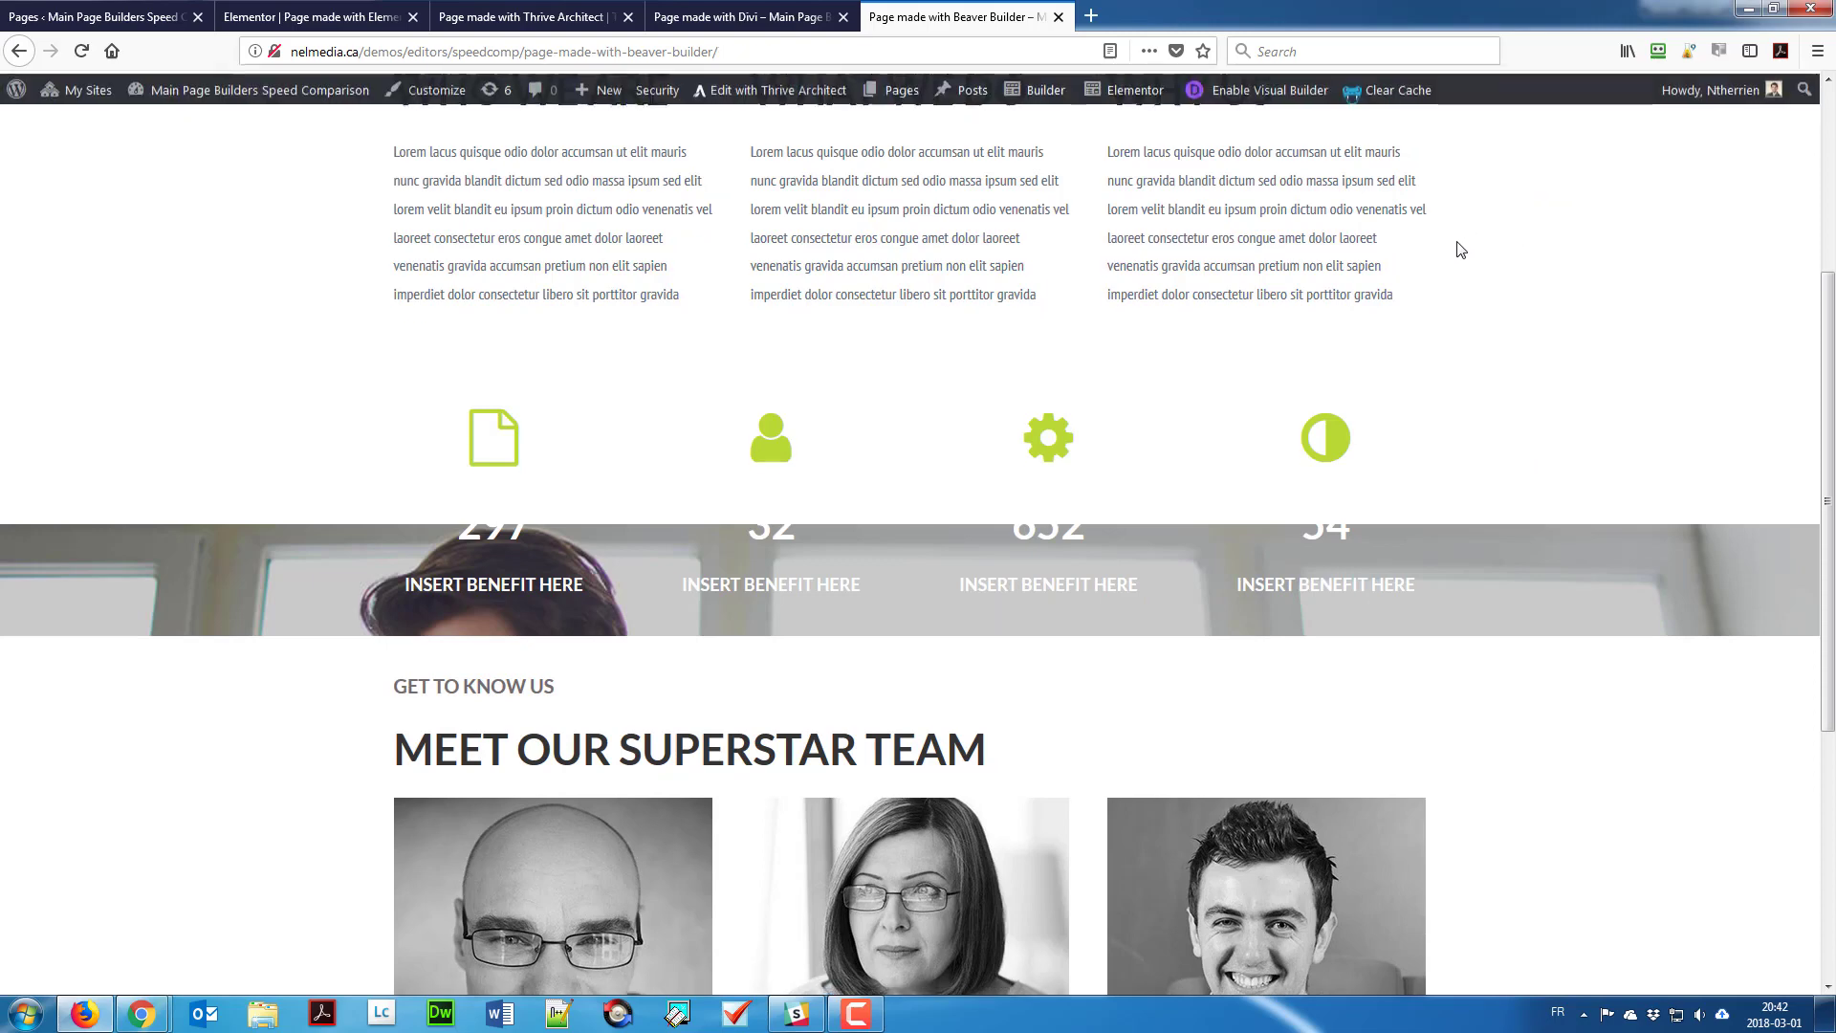
{"action": "scroll", "coordinate": [963, 289], "scroll_direction": "up", "scroll_amount": 2}
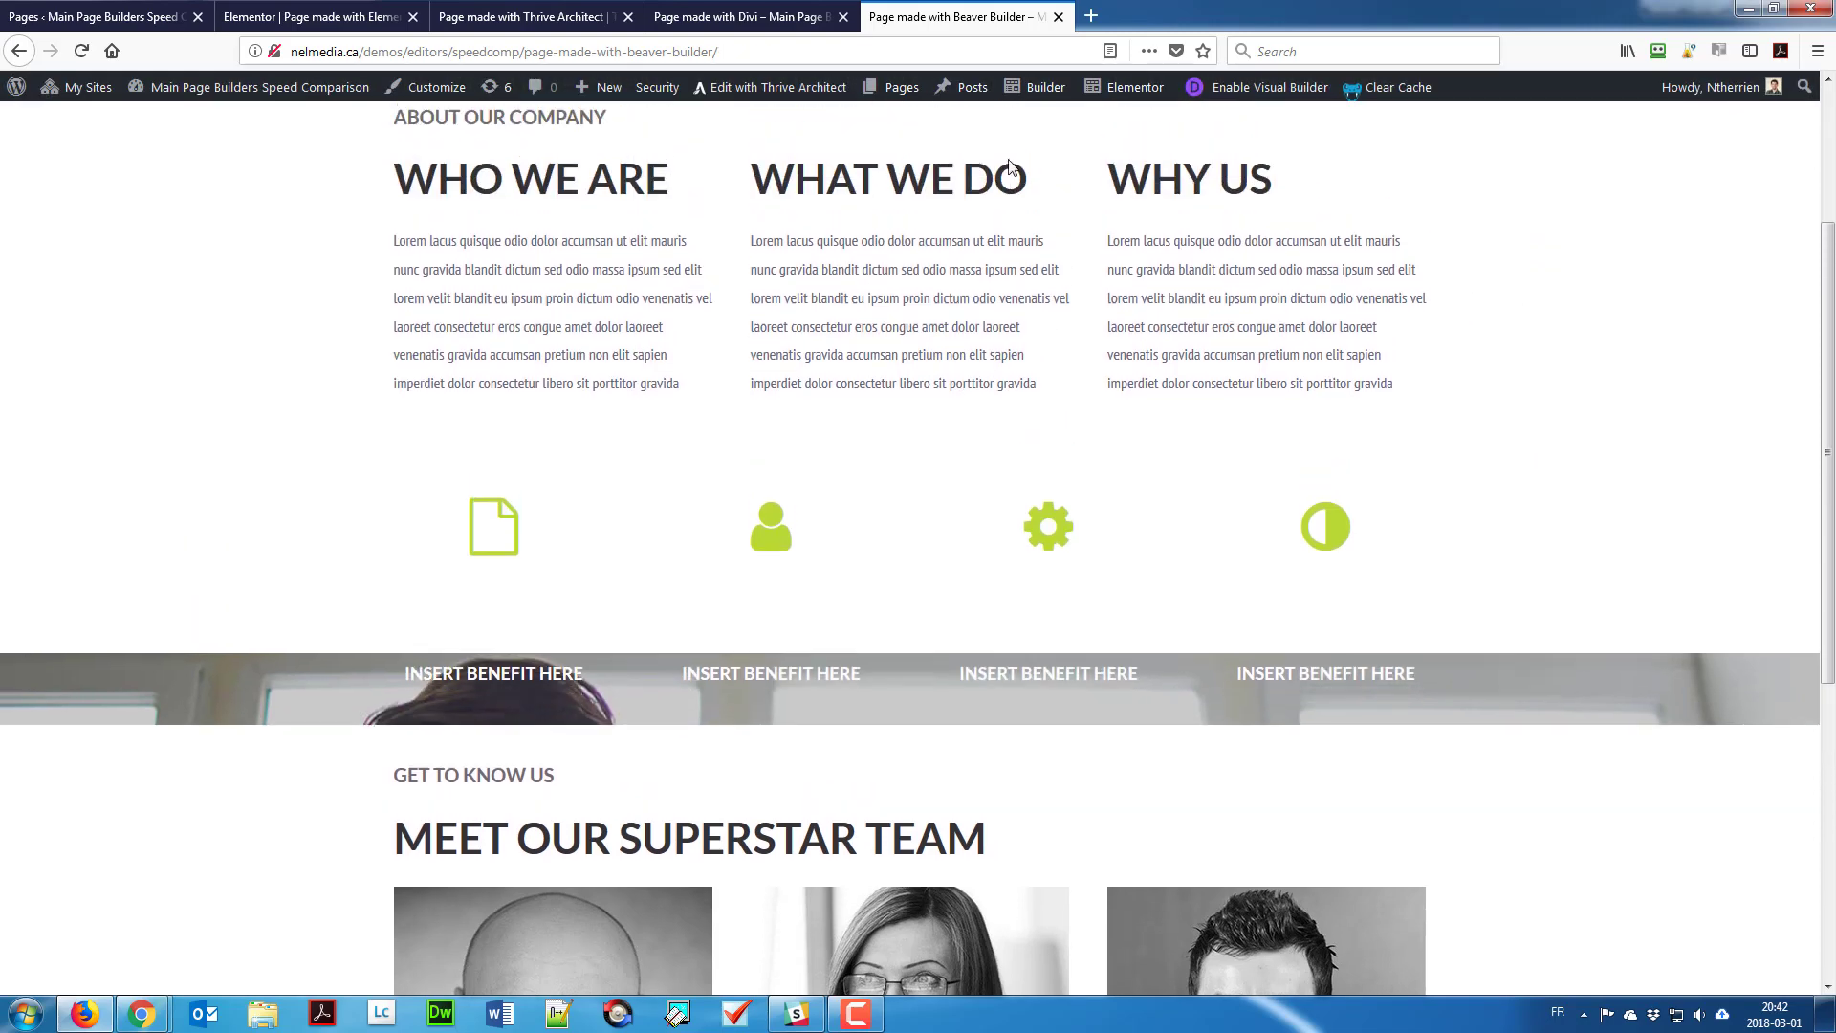
{"action": "mouse_move", "coordinate": [1041, 87]}
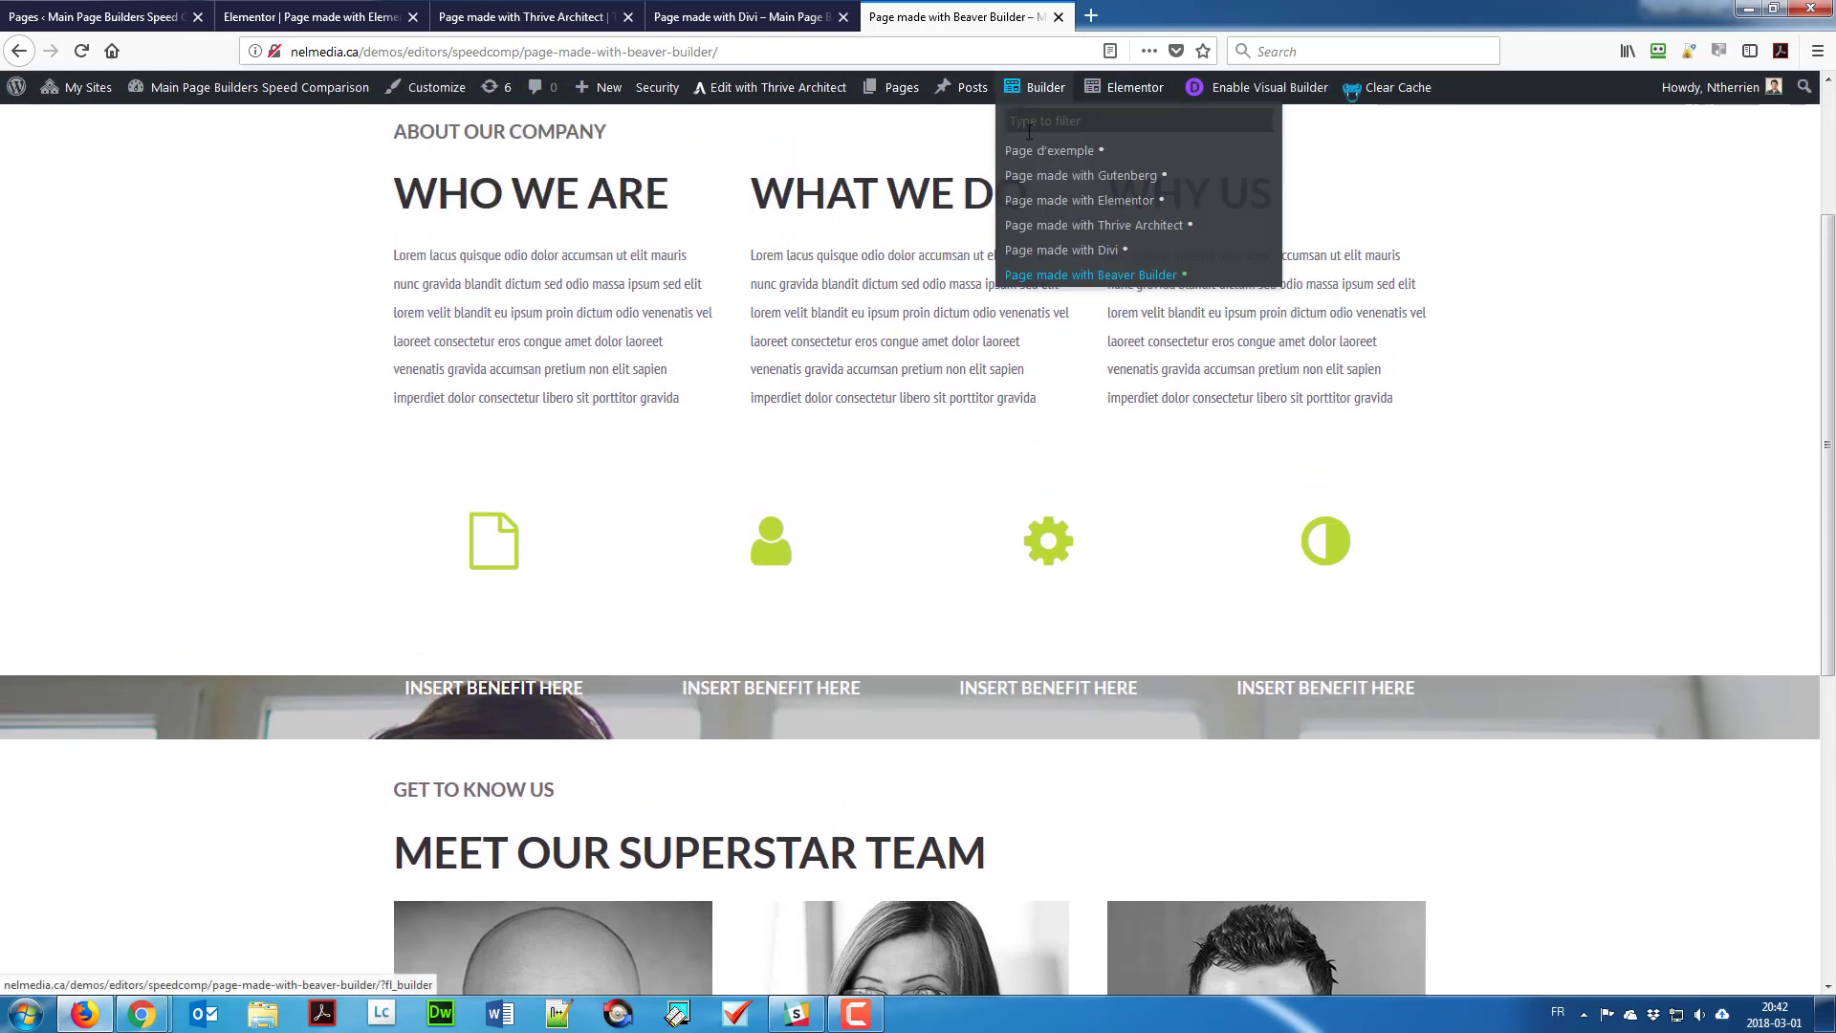
{"action": "left_click", "coordinate": [1044, 276]}
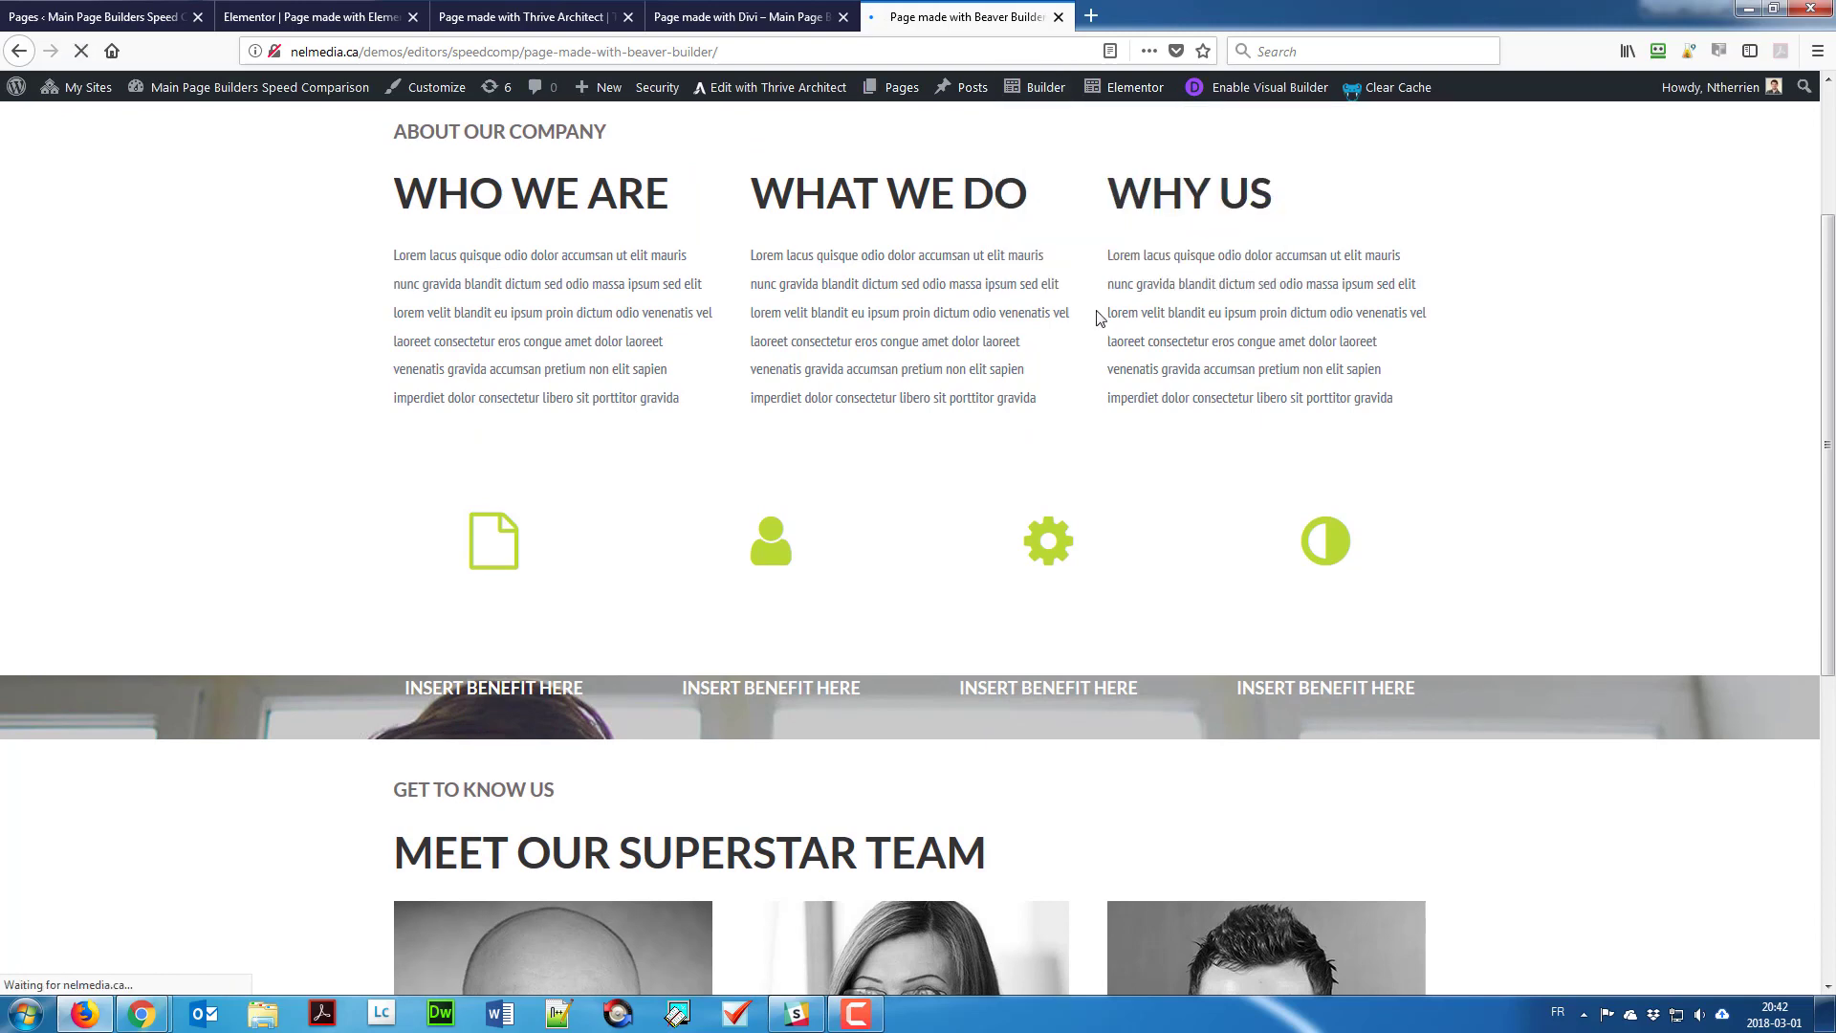
Step: Switch to the Elementor version of the page and add a new single-column section at its end
{"action": "left_click", "coordinate": [288, 8]}
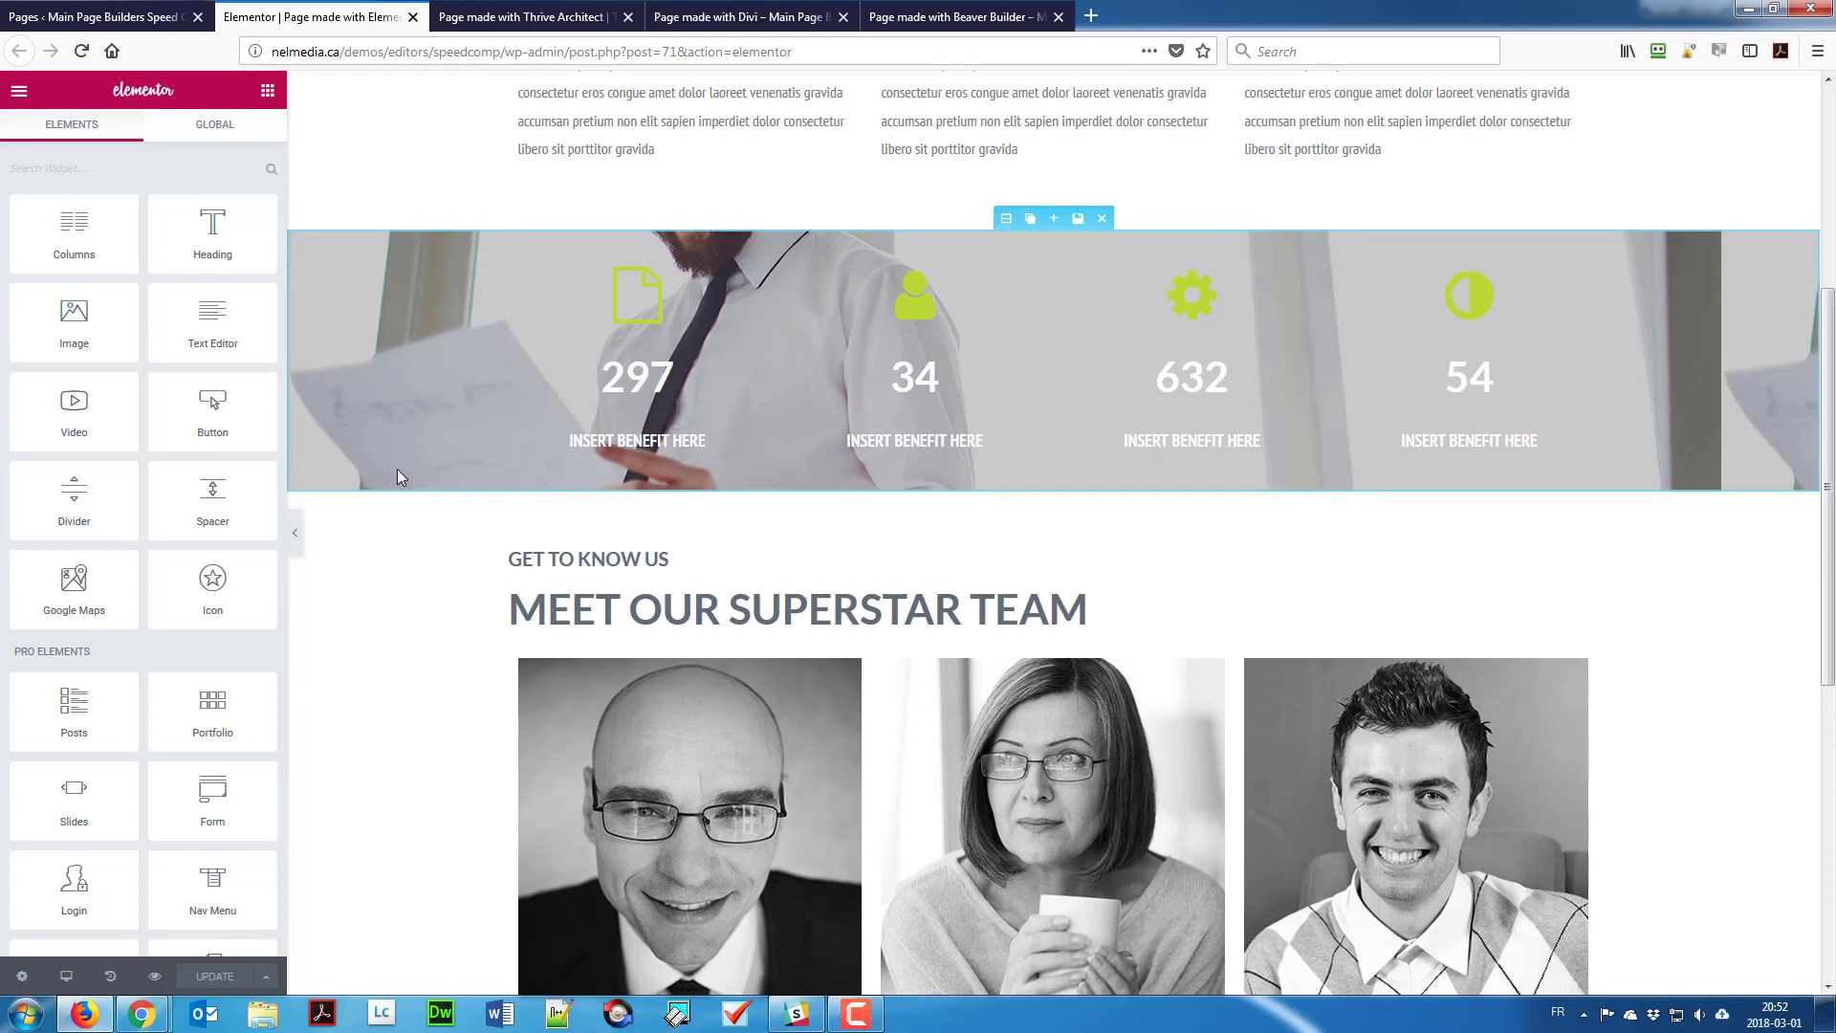
{"action": "scroll", "coordinate": [429, 468], "scroll_direction": "up", "scroll_amount": 5}
{"action": "scroll", "coordinate": [430, 478], "scroll_direction": "down", "scroll_amount": 3}
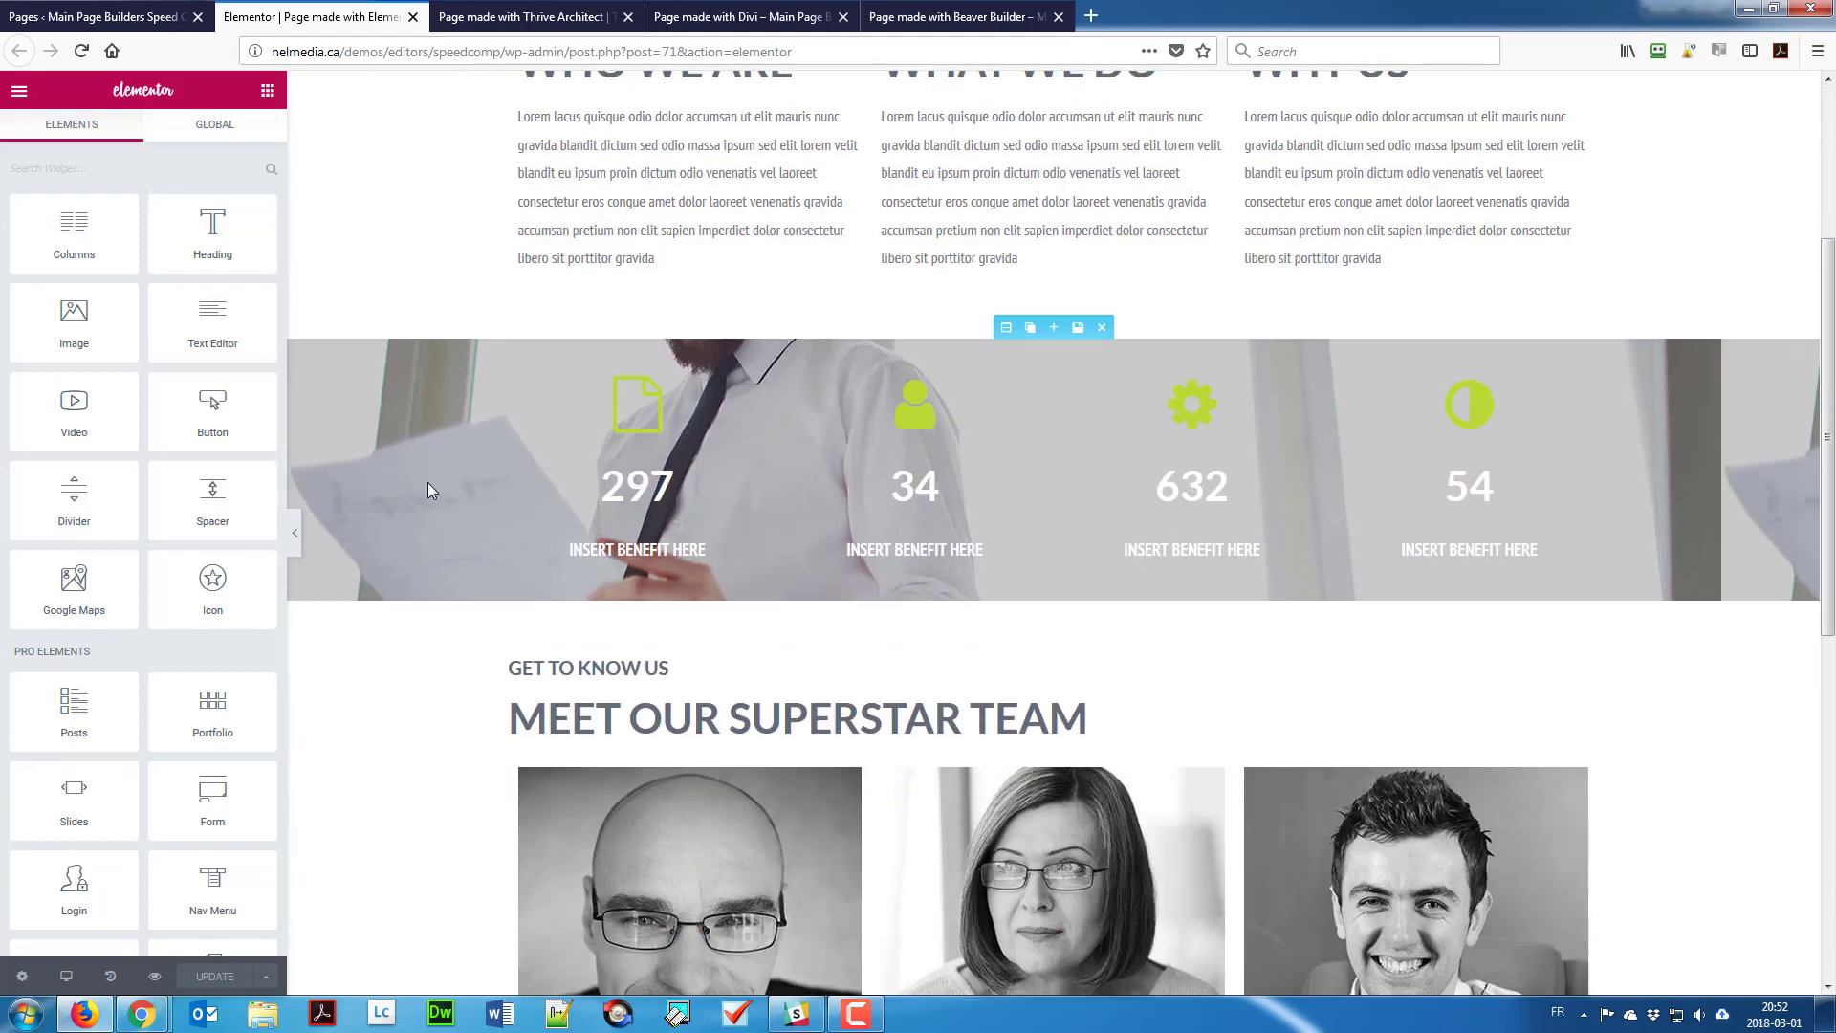
{"action": "scroll", "coordinate": [574, 268], "scroll_direction": "up", "scroll_amount": 2}
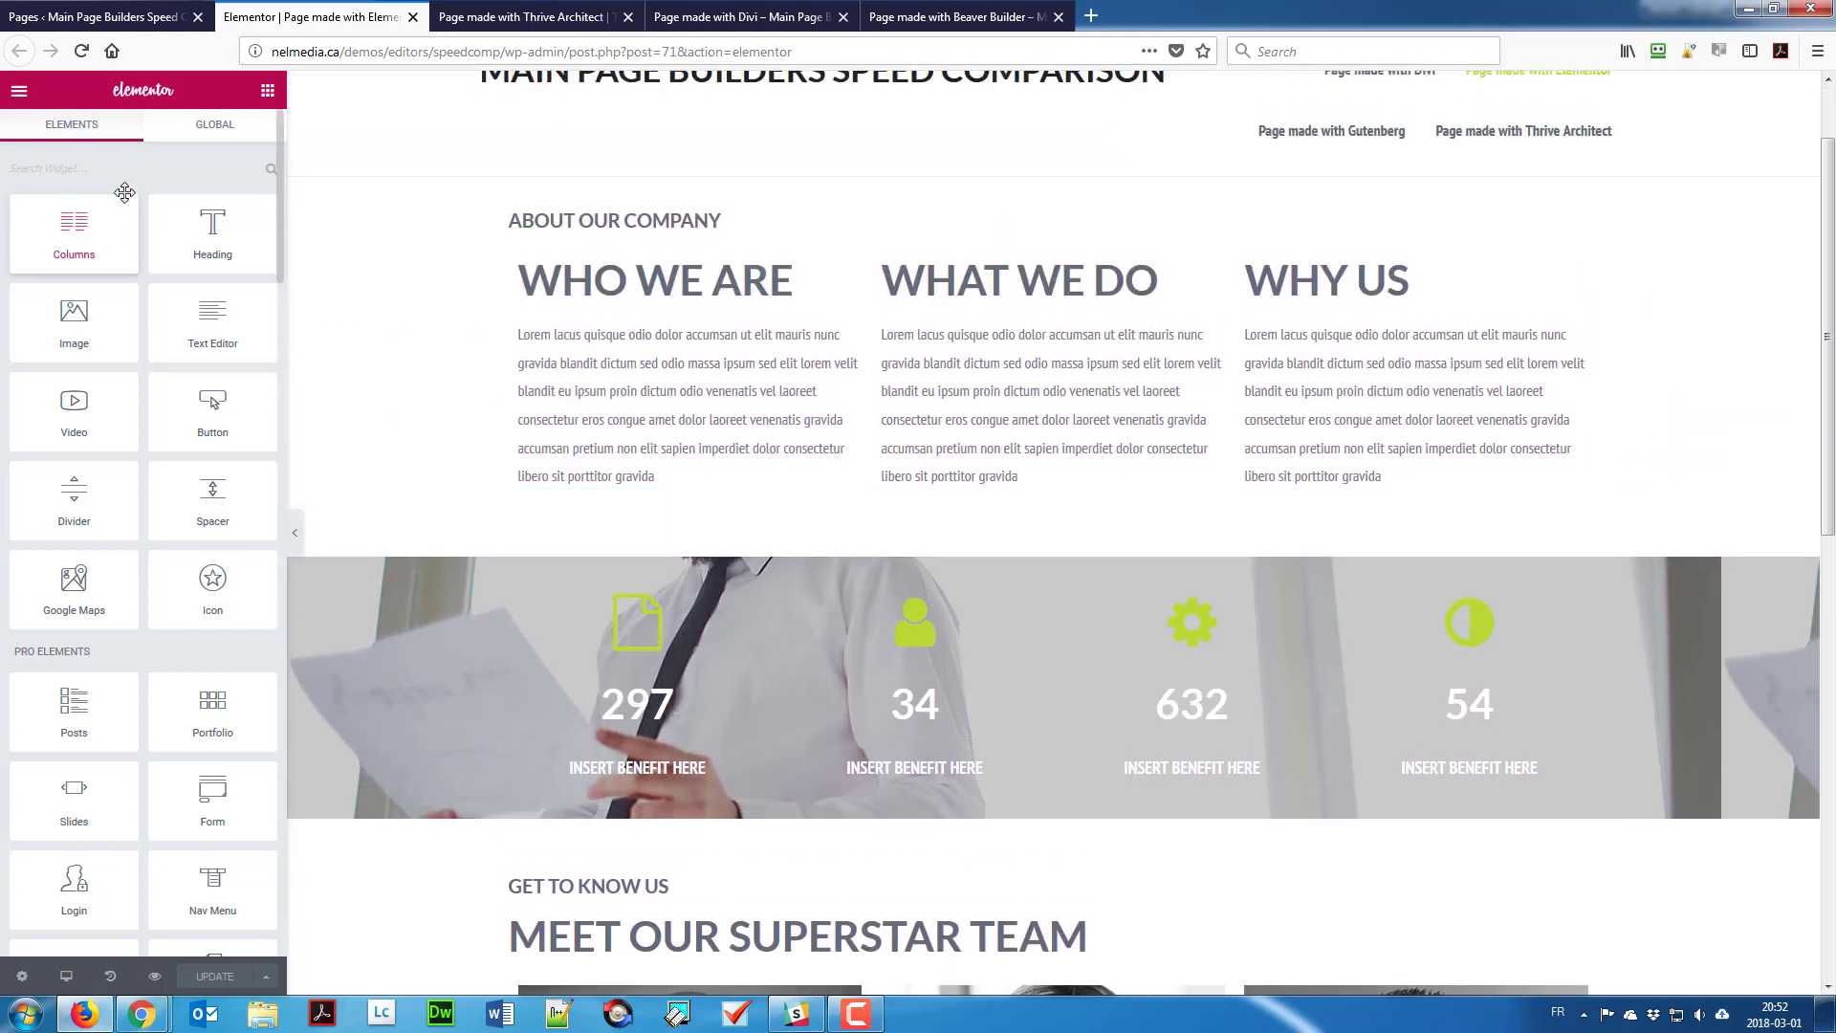
{"action": "scroll", "coordinate": [450, 825], "scroll_direction": "down", "scroll_amount": 6}
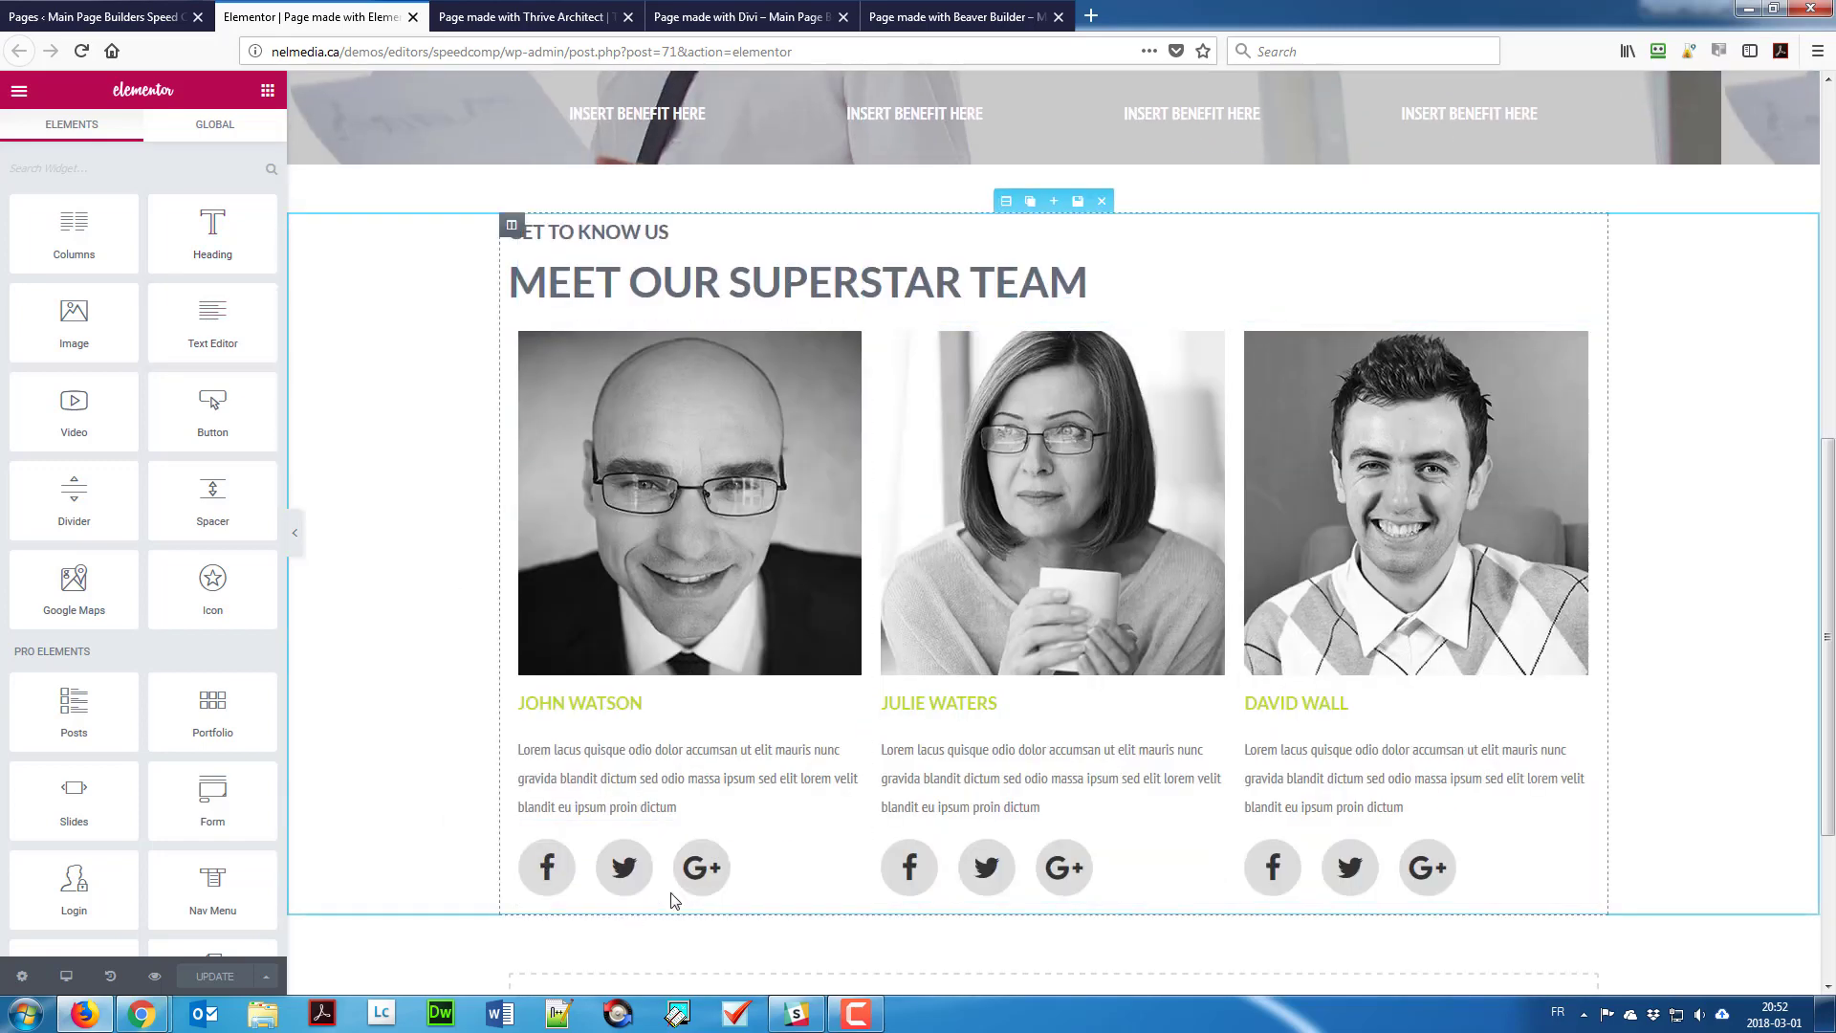
{"action": "scroll", "coordinate": [825, 877], "scroll_direction": "down", "scroll_amount": 3}
{"action": "left_click", "coordinate": [919, 755]}
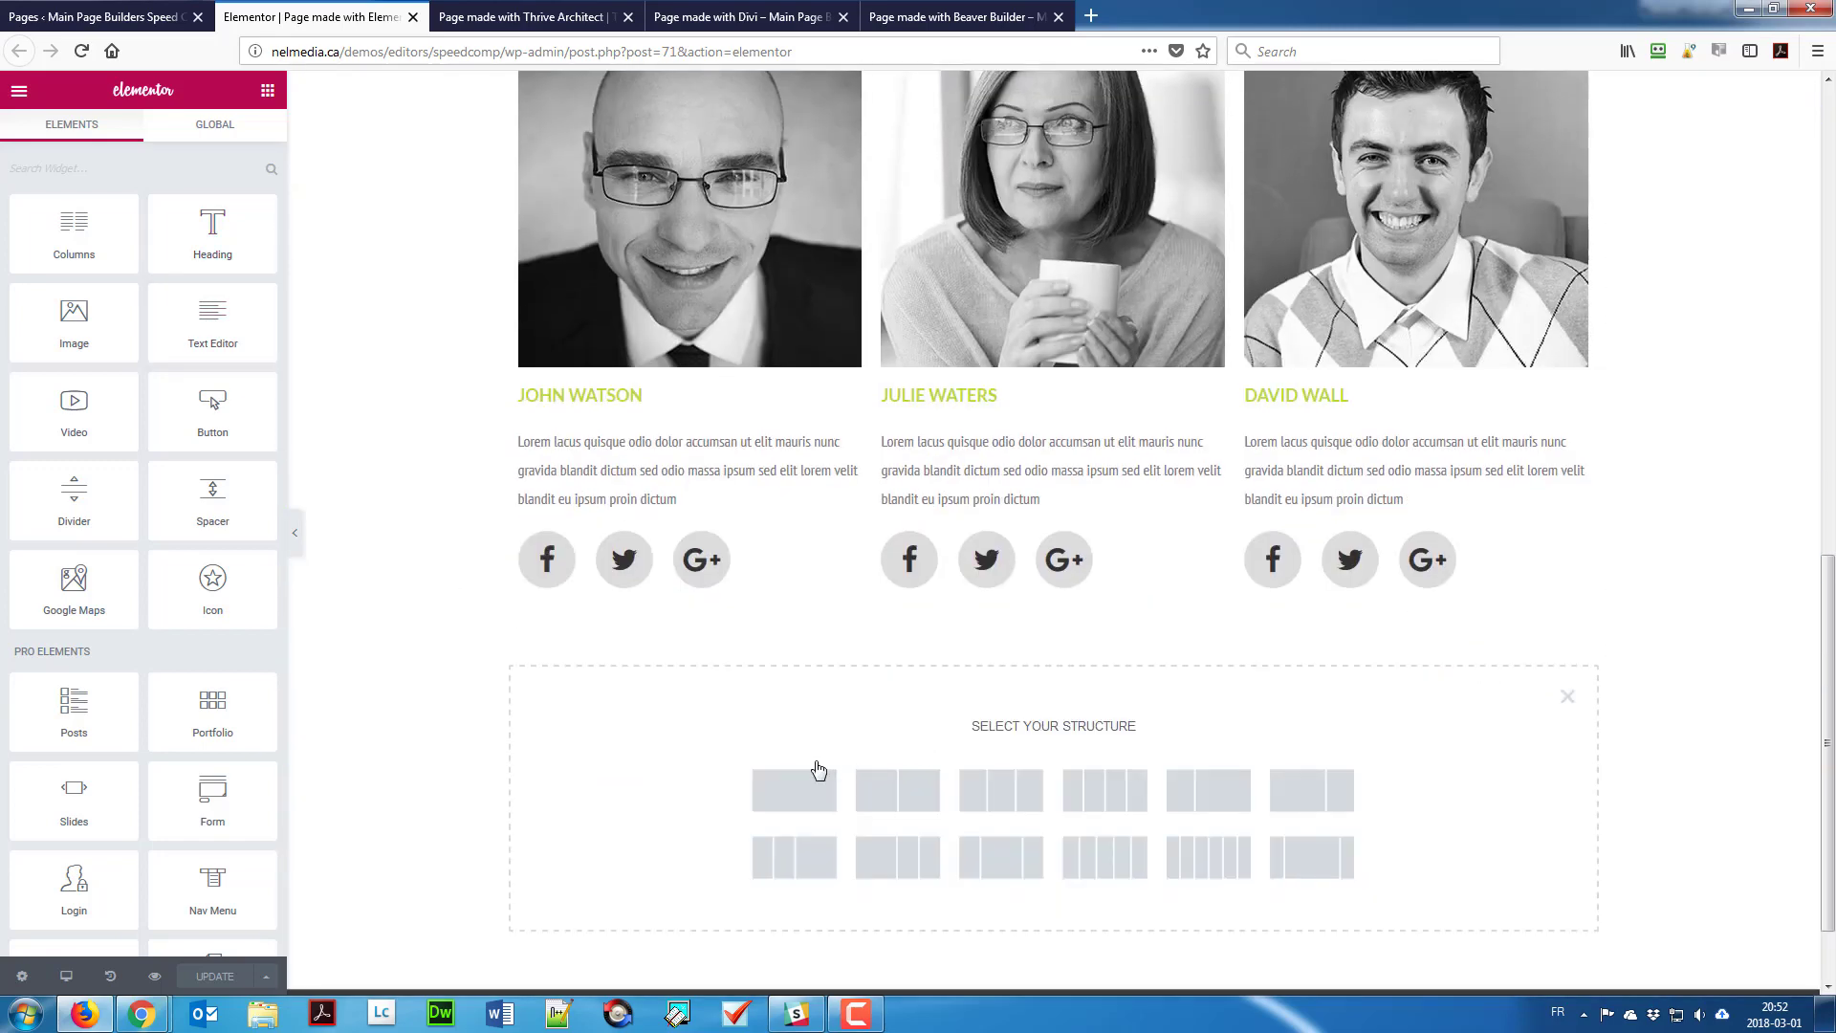
{"action": "left_click", "coordinate": [796, 779]}
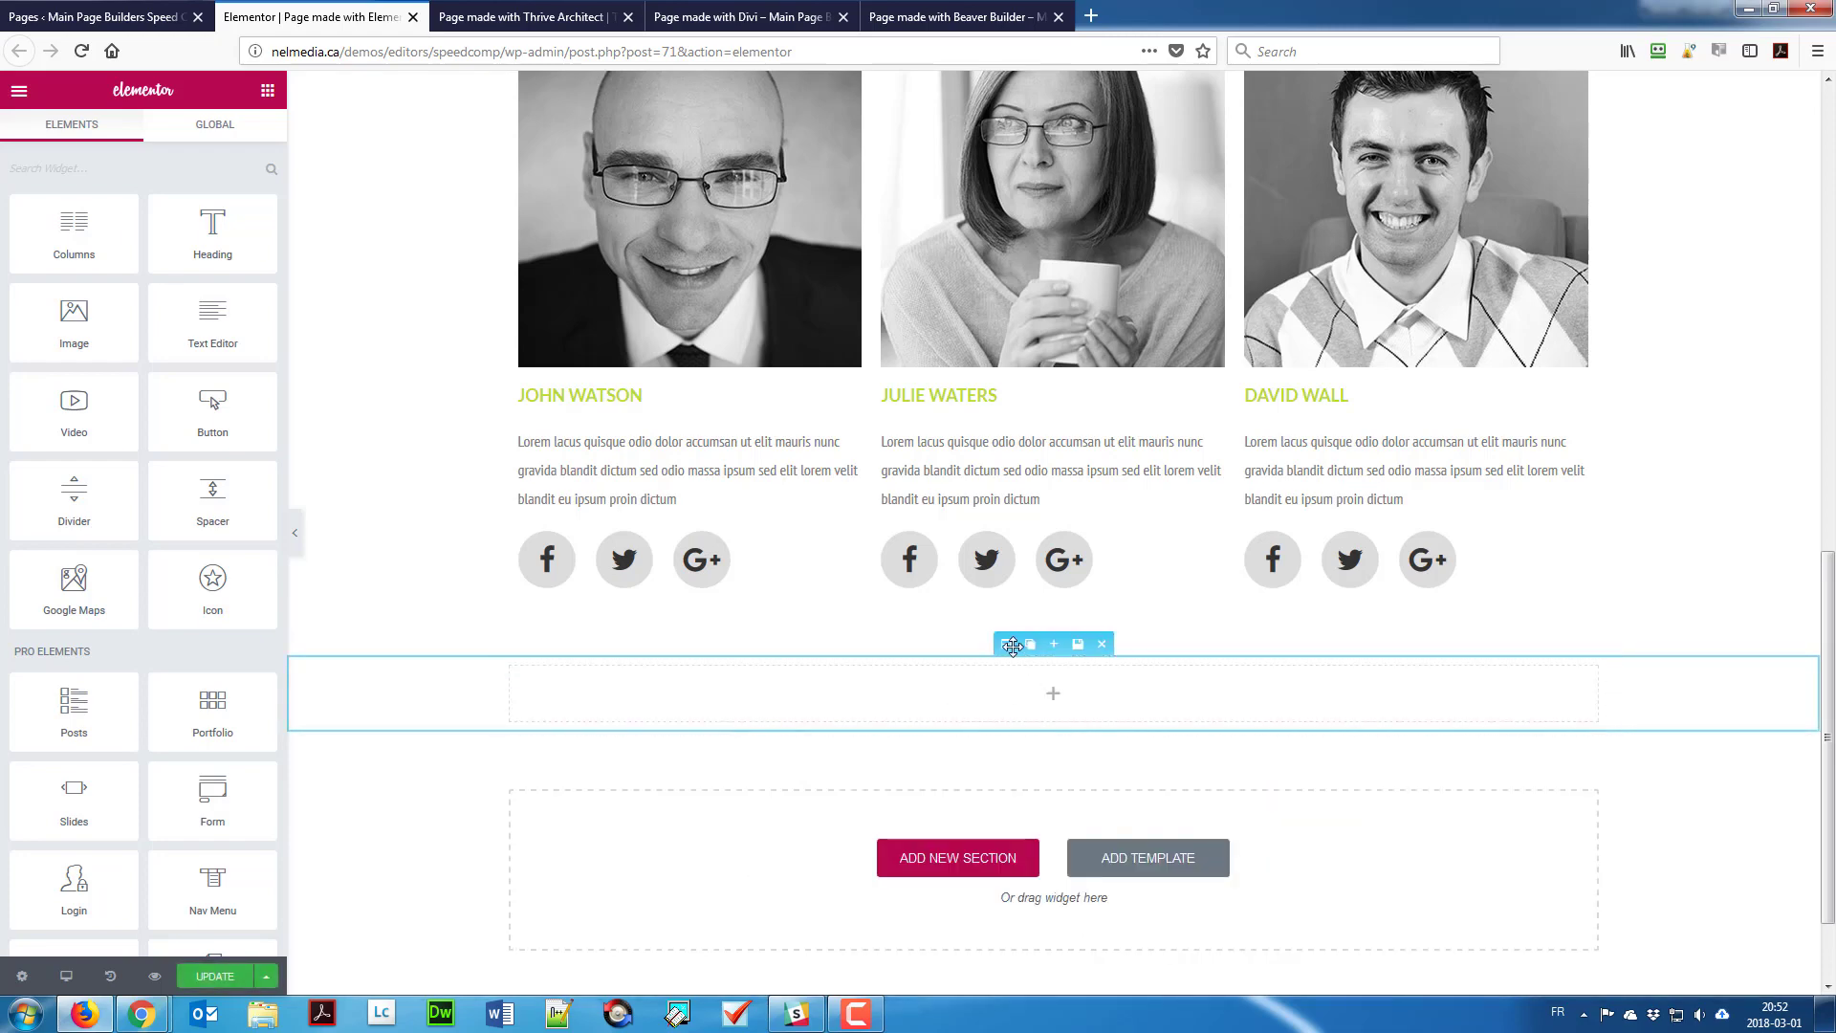
Step: Move the empty section up between the statistics section and the existing team section
{"action": "scroll", "coordinate": [926, 399], "scroll_direction": "up", "scroll_amount": 3}
{"action": "left_click_drag", "start_coordinate": [1006, 644], "coordinate": [852, 361]}
{"action": "scroll", "coordinate": [697, 472], "scroll_direction": "up", "scroll_amount": 1}
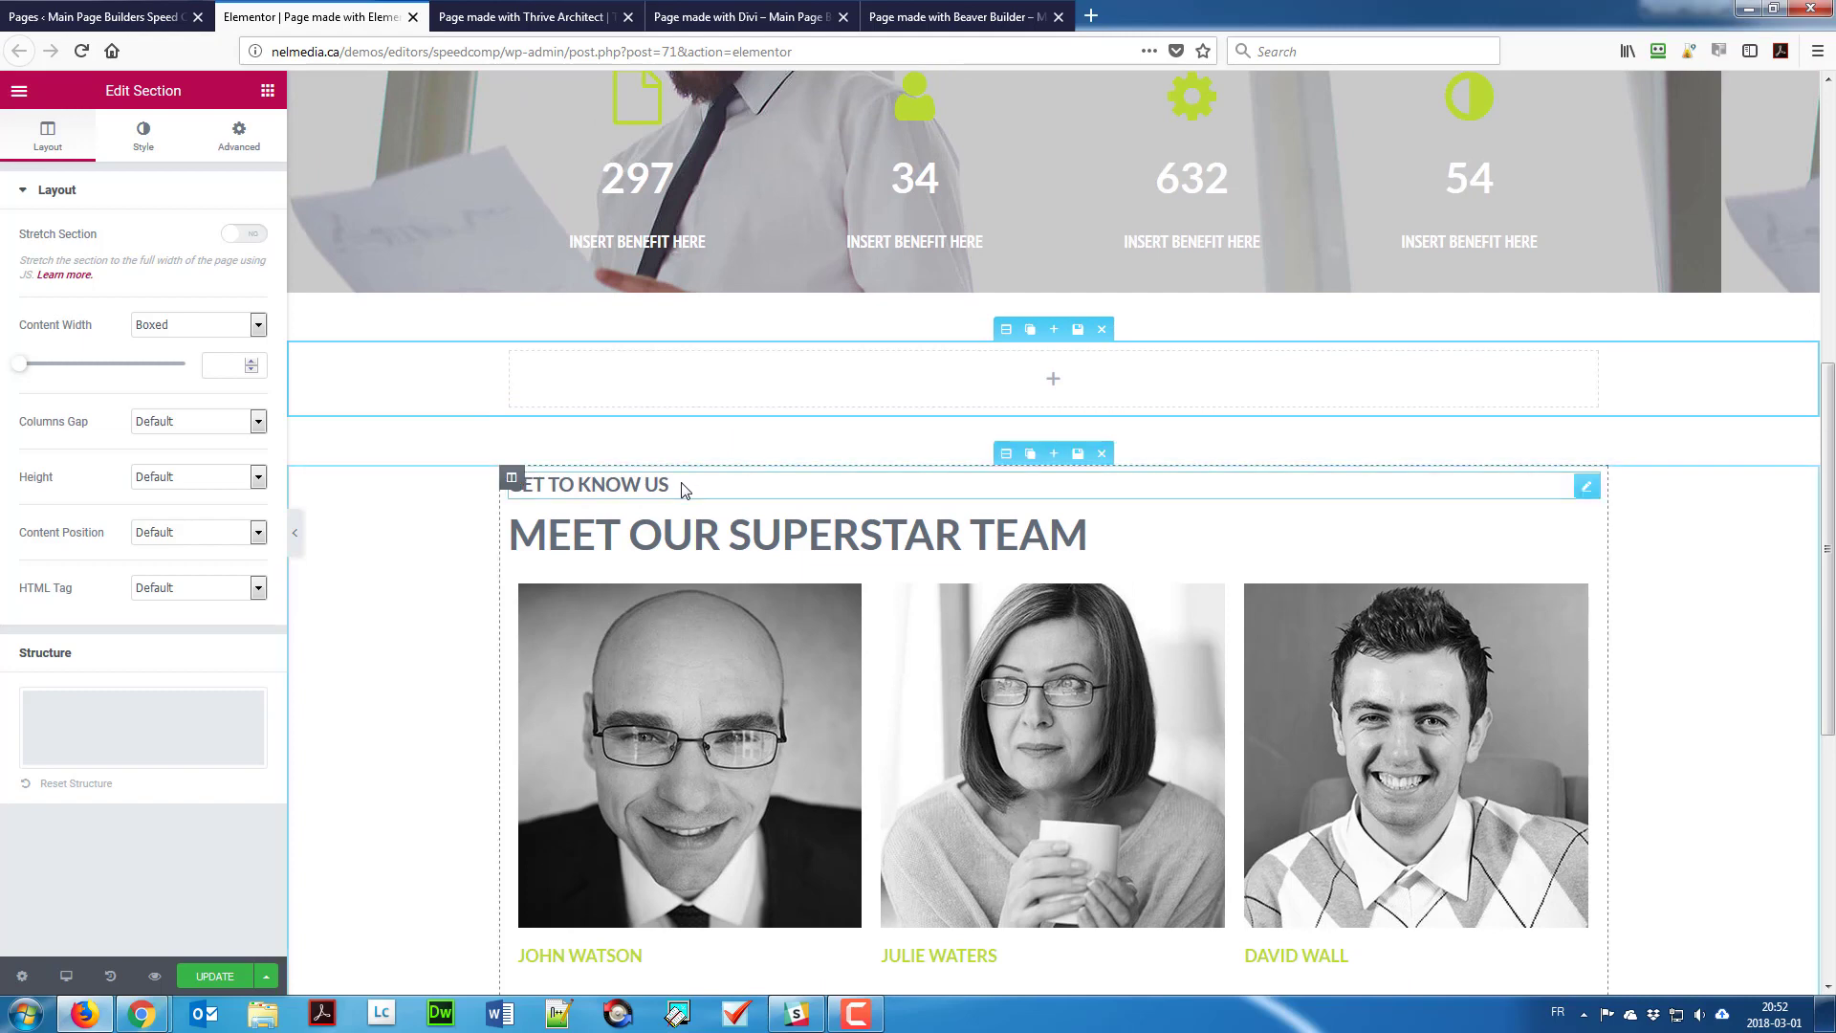
Step: Duplicate the "About our company" heading and move the copy into the empty section below the statistics
{"action": "scroll", "coordinate": [734, 463], "scroll_direction": "up", "scroll_amount": 5}
{"action": "scroll", "coordinate": [731, 463], "scroll_direction": "up", "scroll_amount": 1}
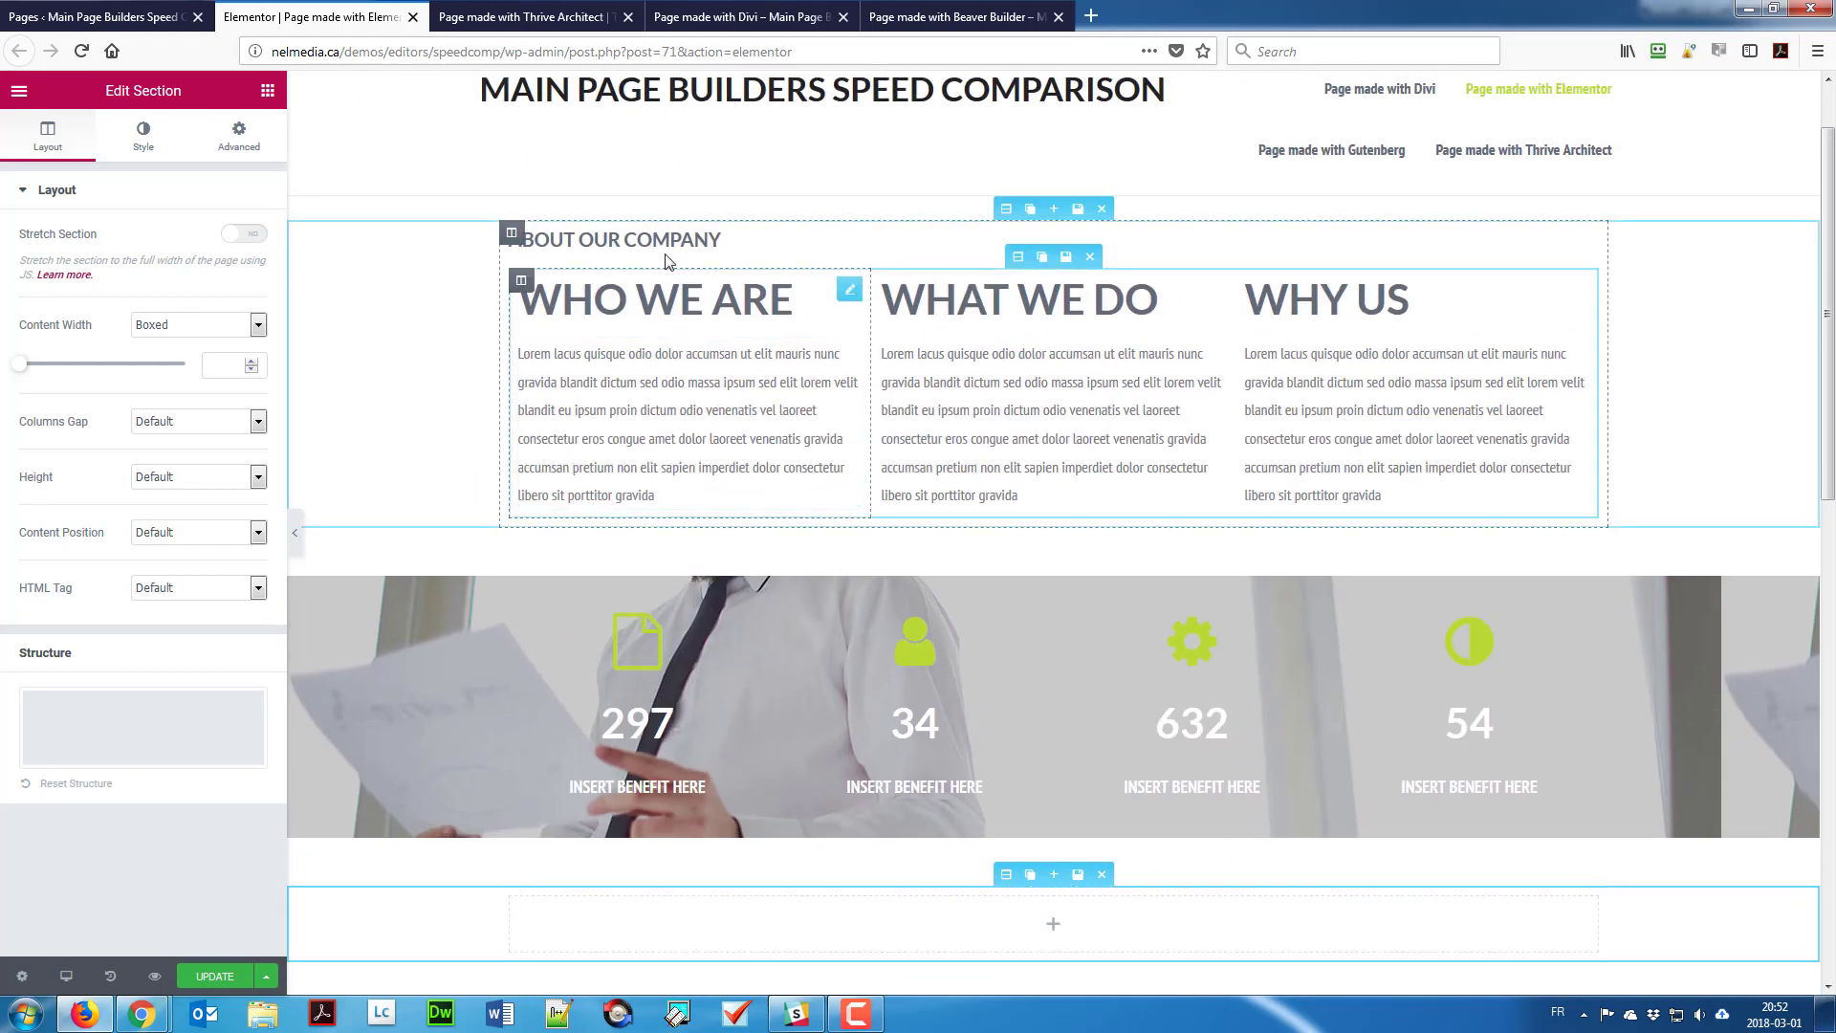
{"action": "left_click", "coordinate": [781, 257]}
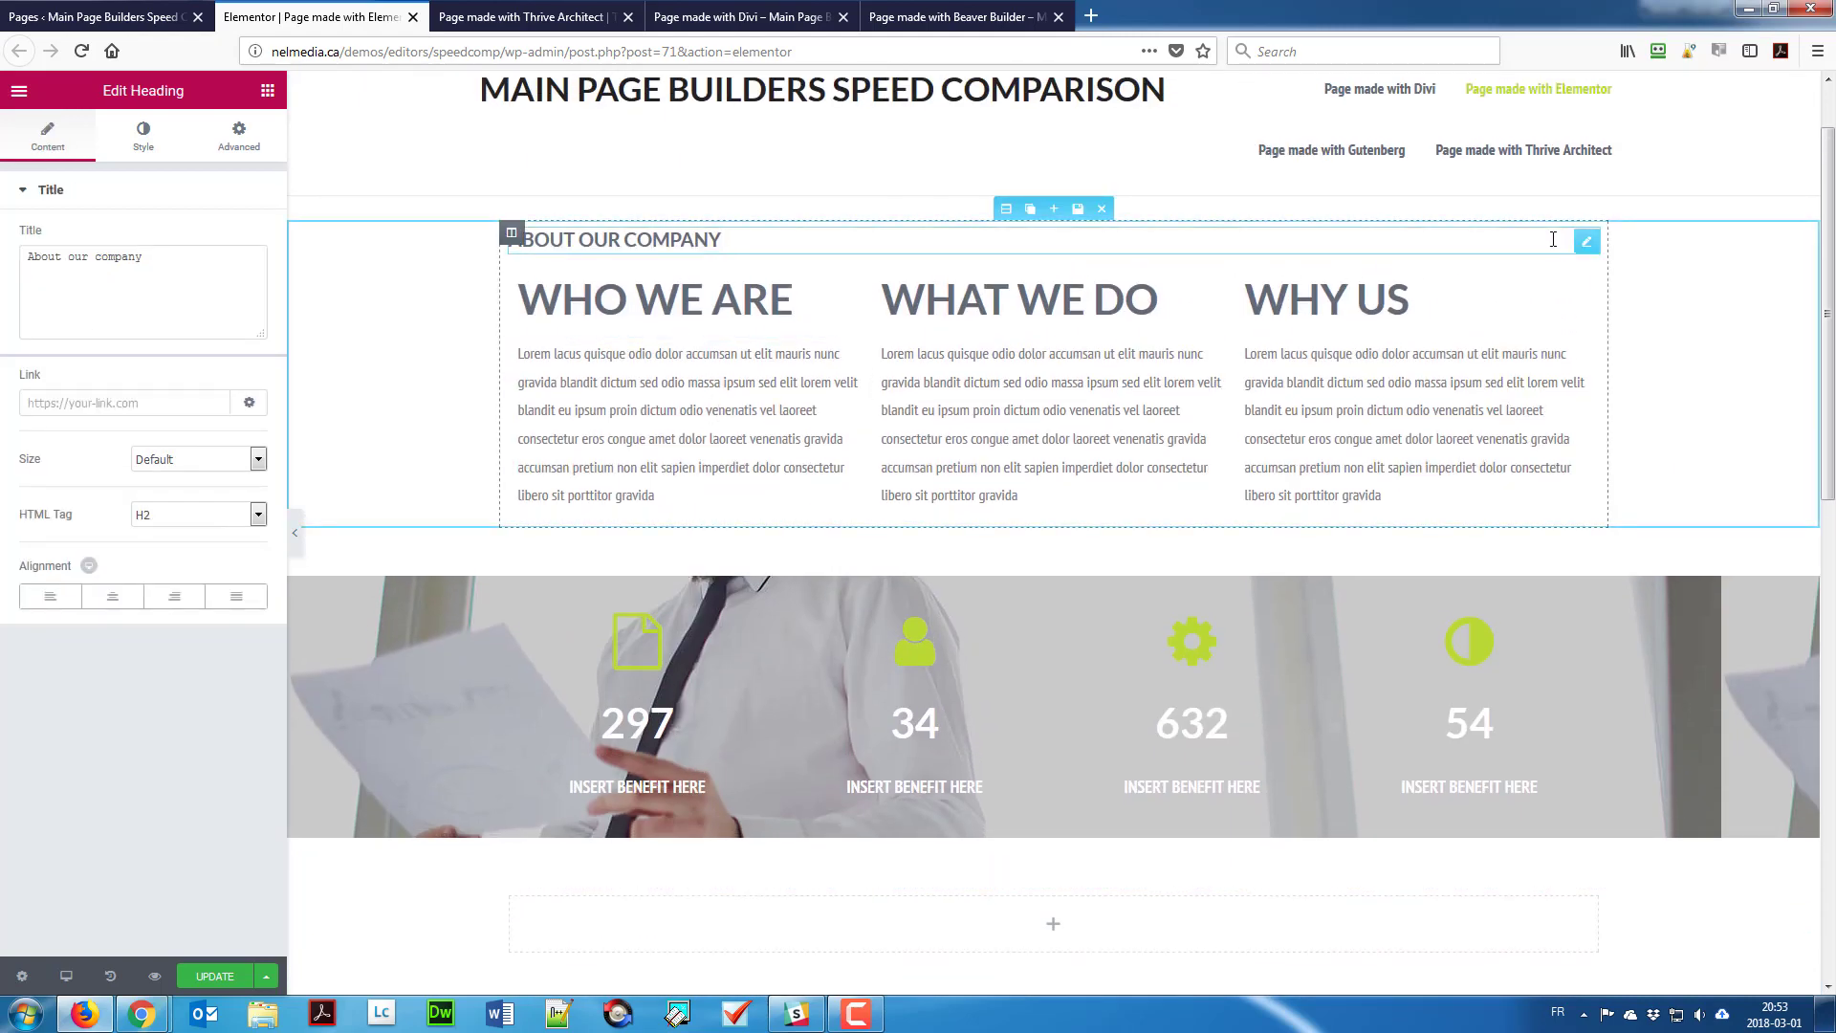
{"action": "left_click", "coordinate": [1563, 242]}
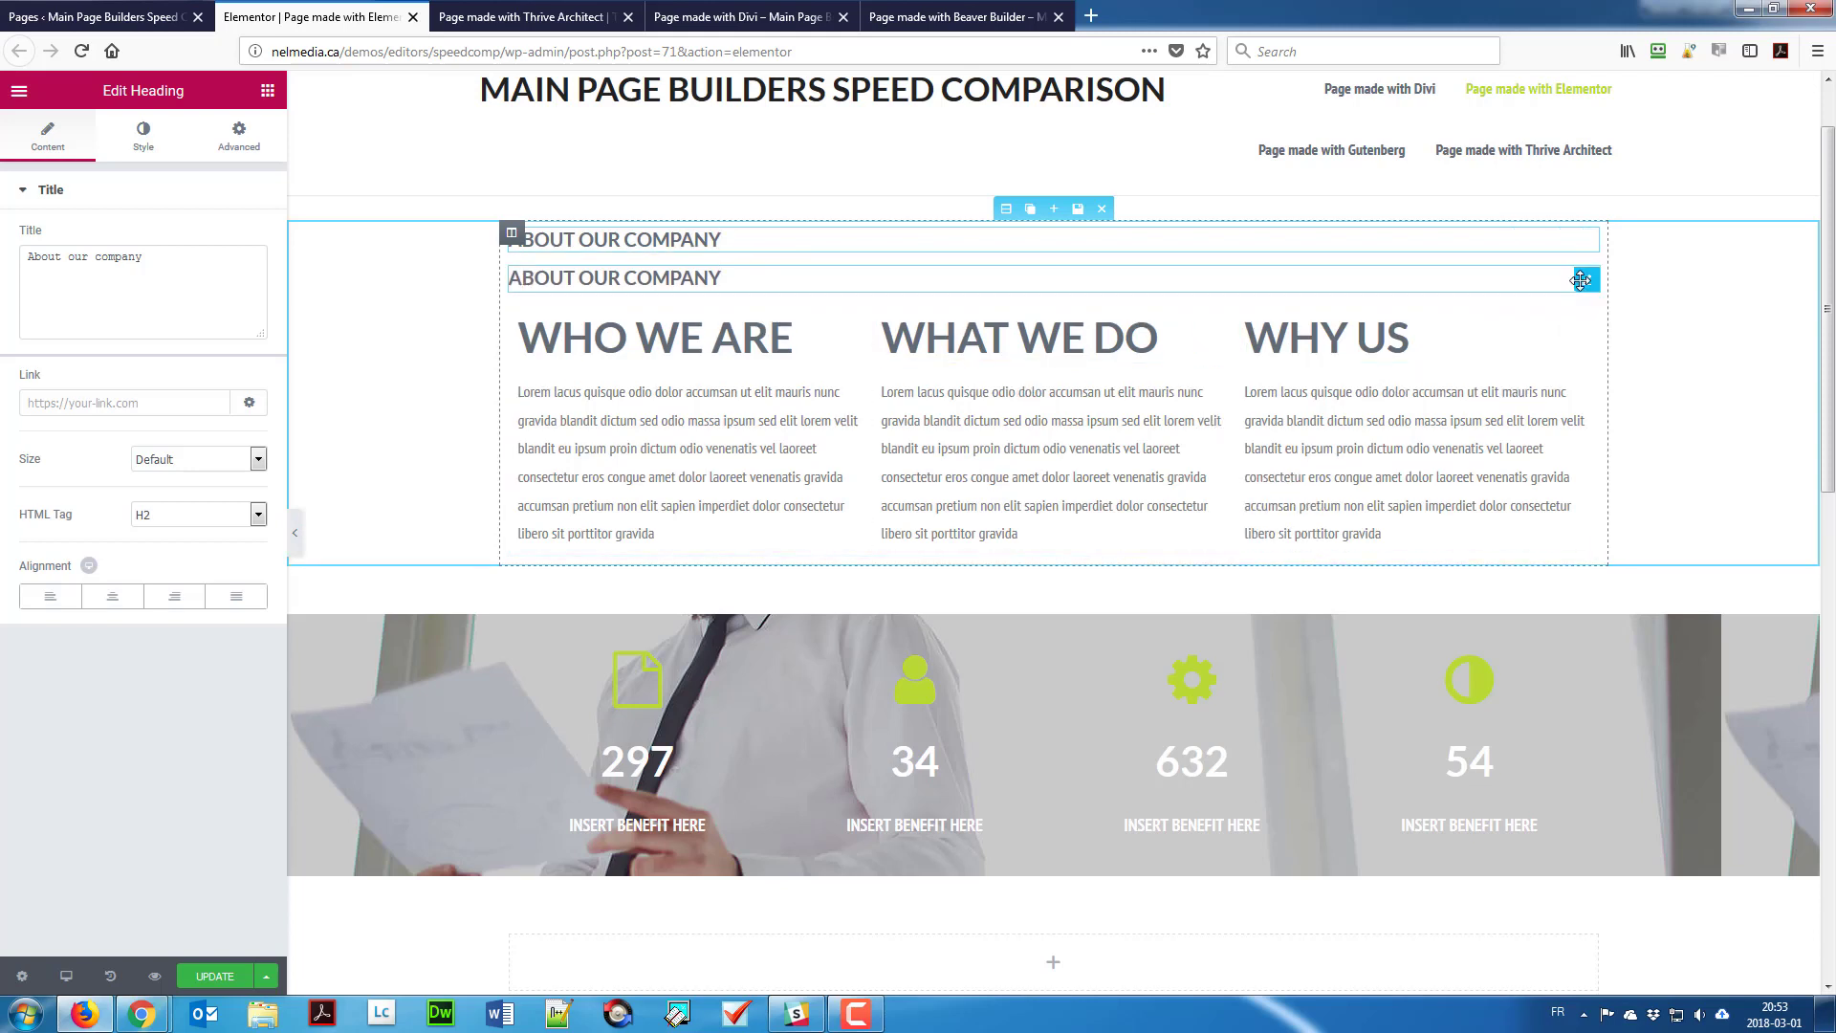
{"action": "left_click_drag", "start_coordinate": [1568, 275], "coordinate": [822, 712]}
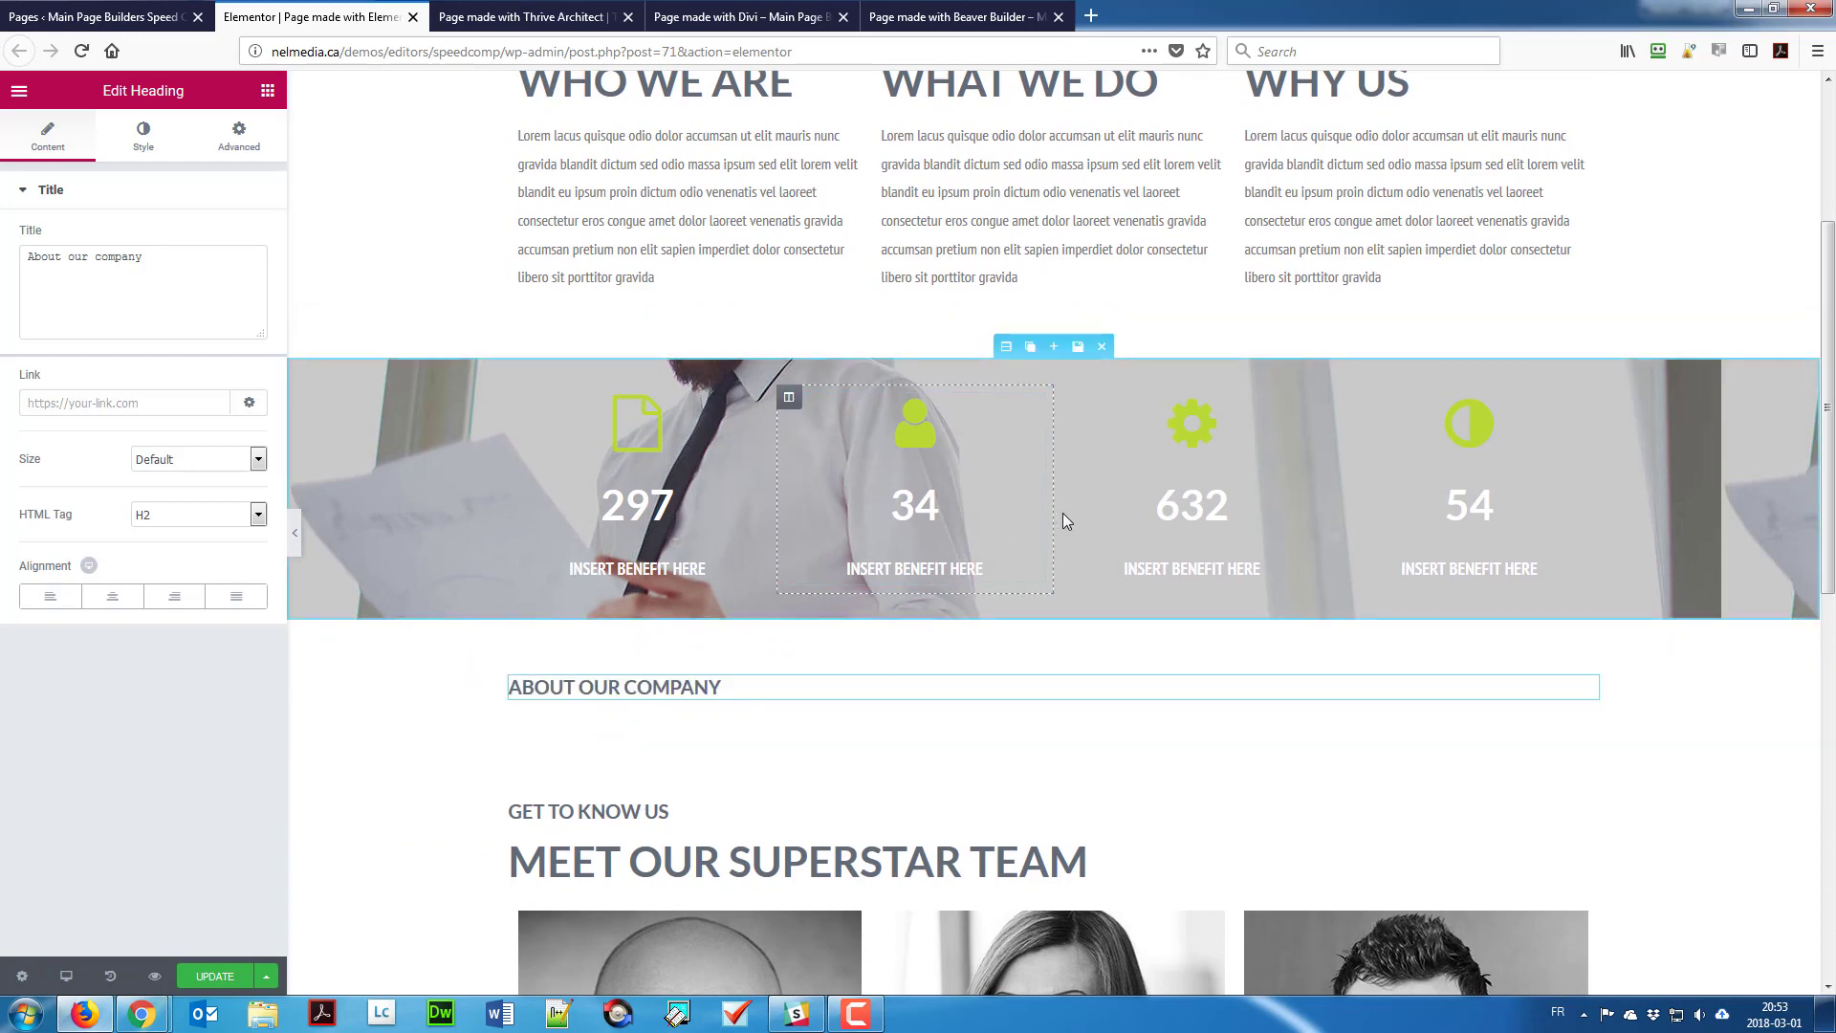
Step: Duplicate the "Who we are" heading and place the copy beneath the copied "About our company" heading
{"action": "scroll", "coordinate": [881, 377], "scroll_direction": "up", "scroll_amount": 3}
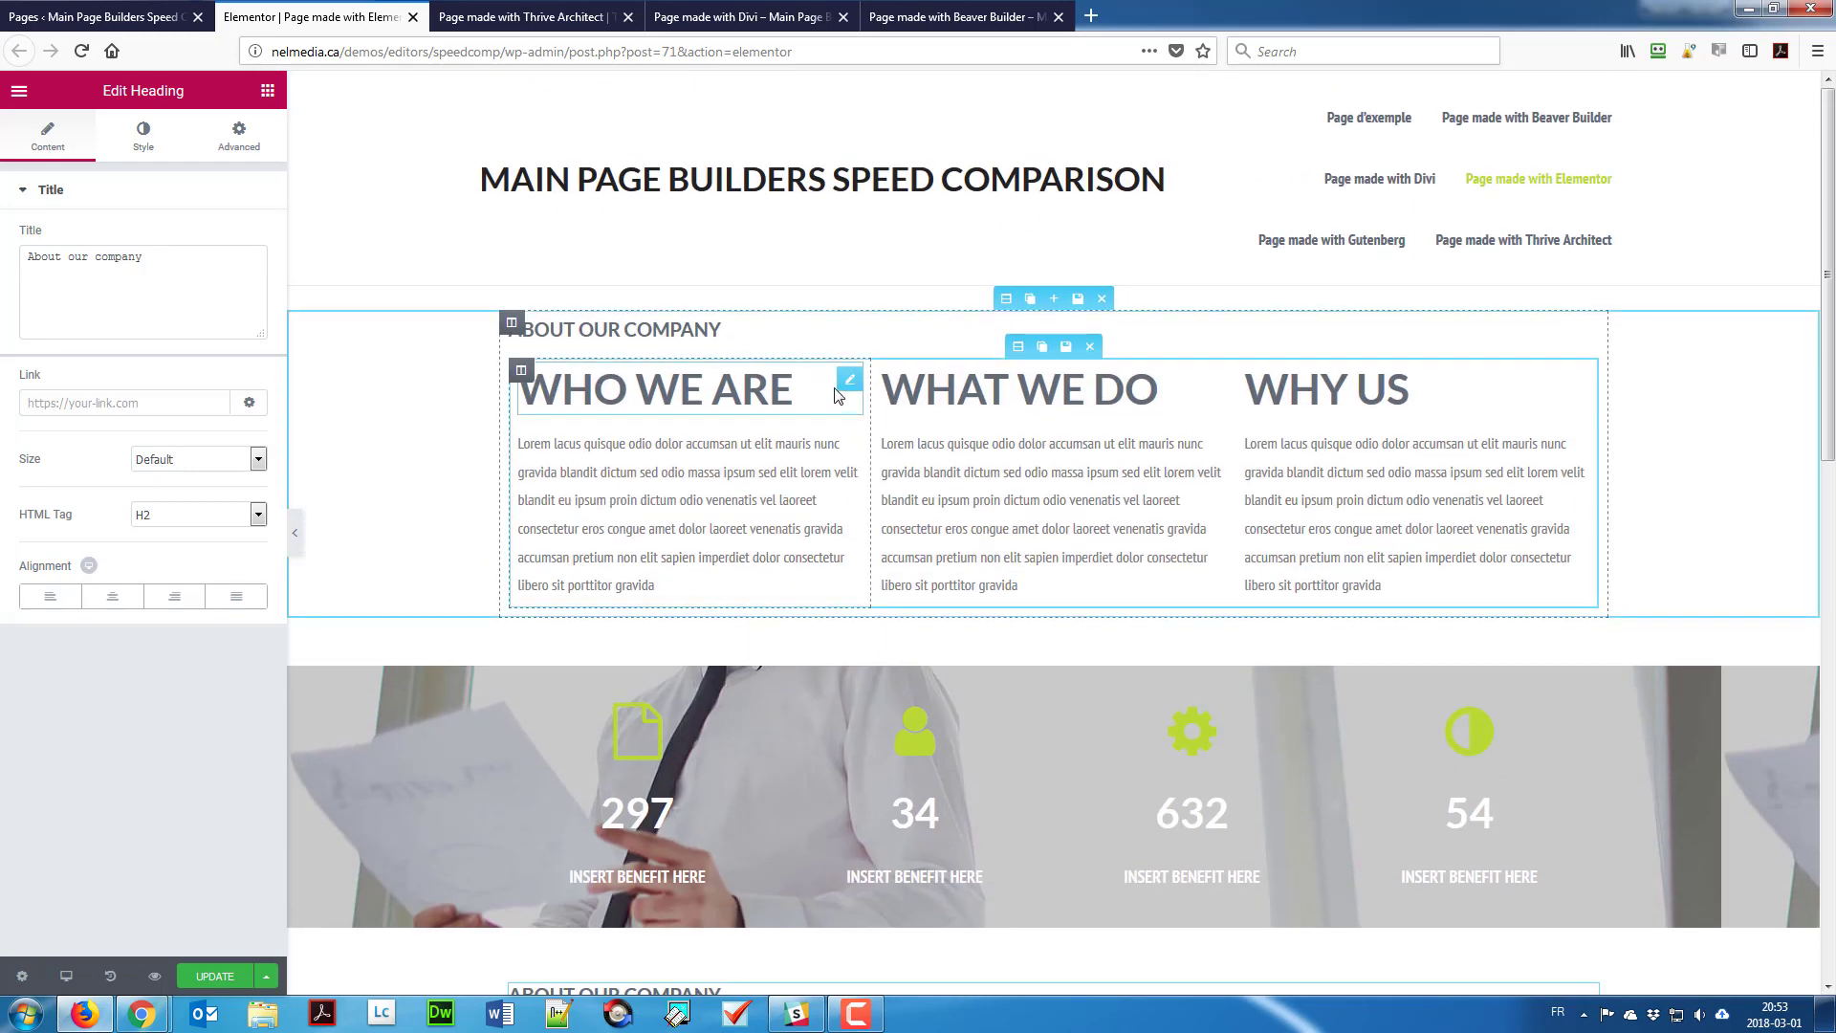
{"action": "left_click", "coordinate": [850, 380]}
{"action": "left_click", "coordinate": [826, 380]}
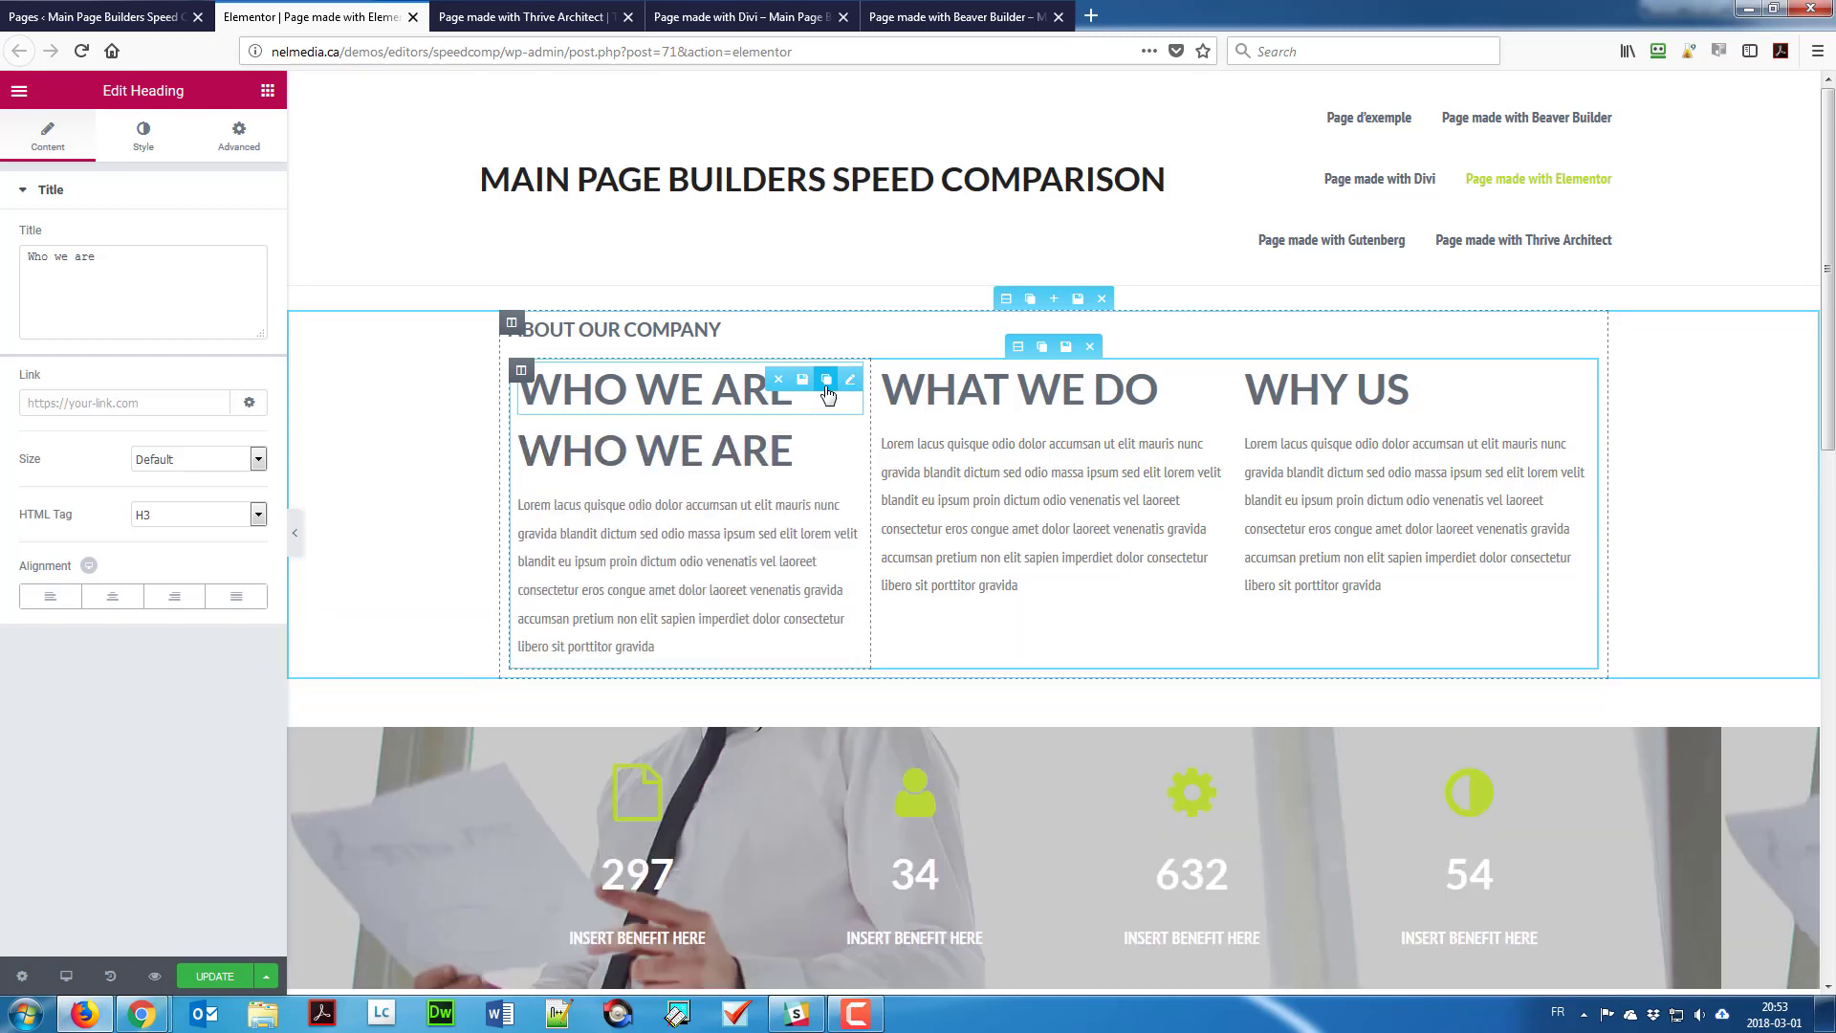
{"action": "left_click_drag", "start_coordinate": [844, 442], "coordinate": [593, 627]}
{"action": "scroll", "coordinate": [844, 532], "scroll_direction": "down", "scroll_amount": 5}
Step: Change the copied "About our company" heading in the new section to "Get to know us"
{"action": "left_click", "coordinate": [622, 560]}
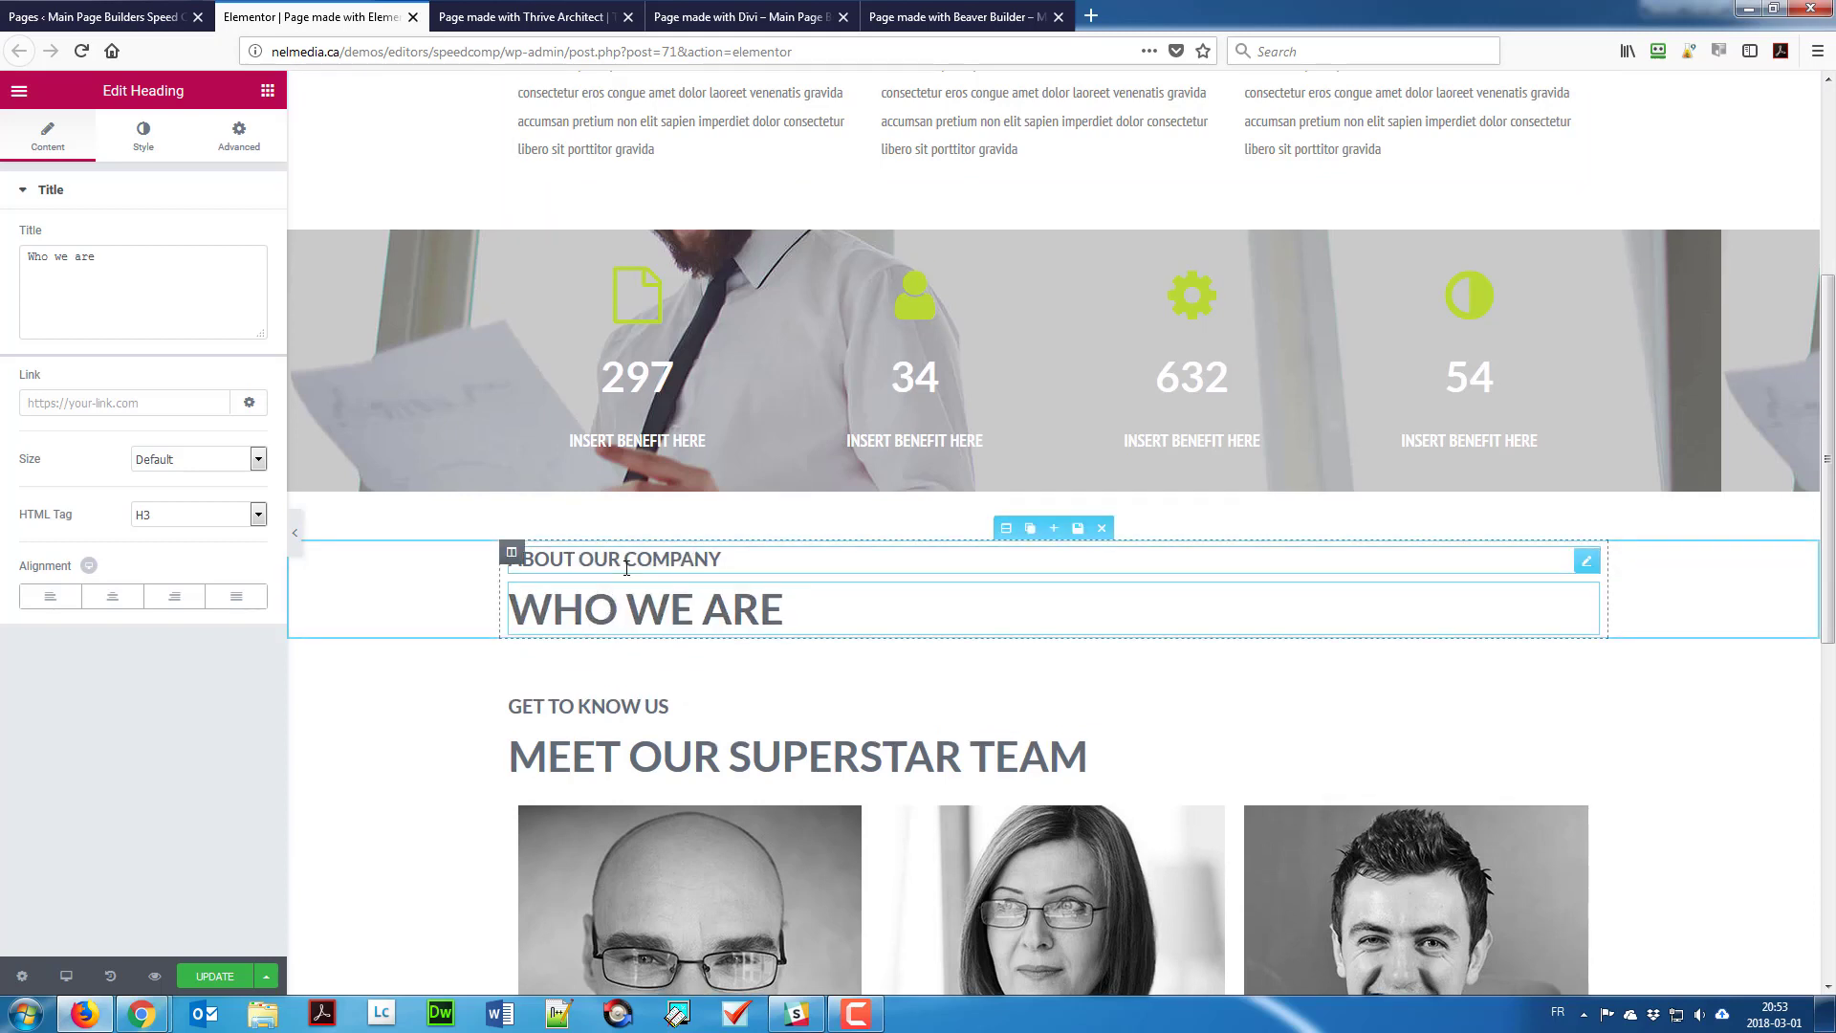
{"action": "left_click_drag", "start_coordinate": [157, 270], "coordinate": [2, 241]}
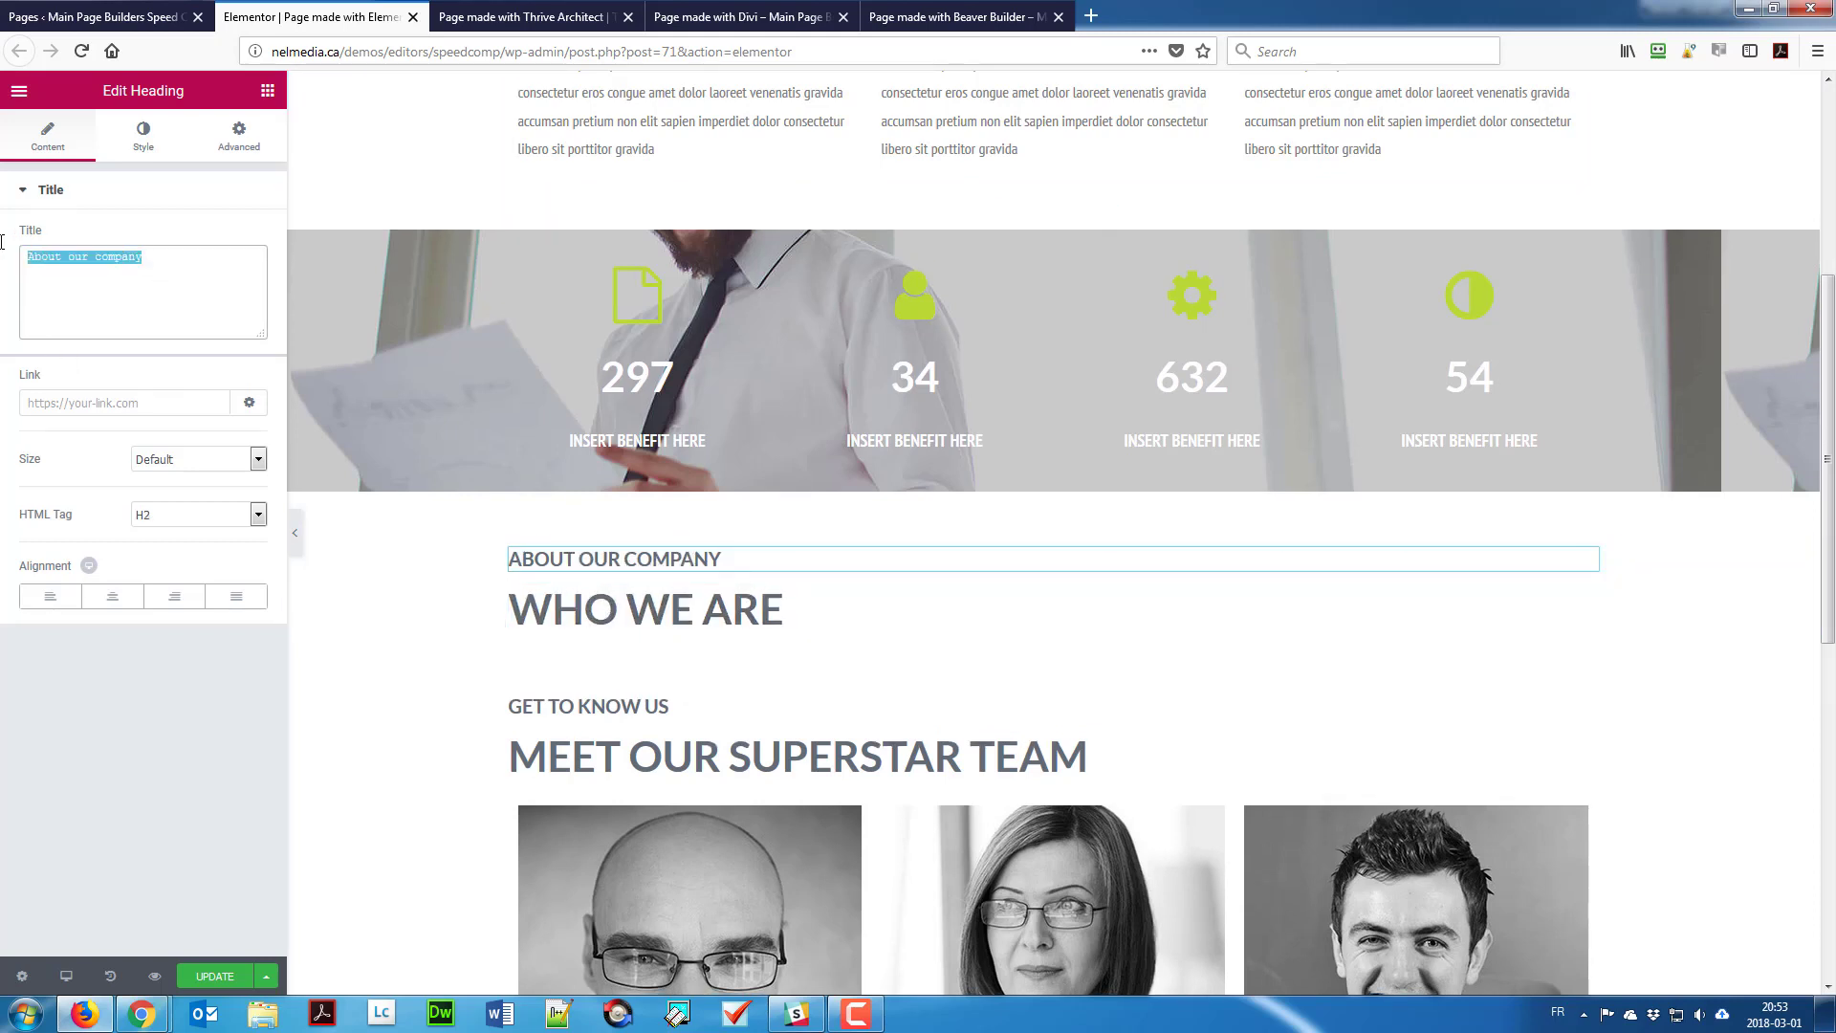
{"action": "type", "text": "Ge"}
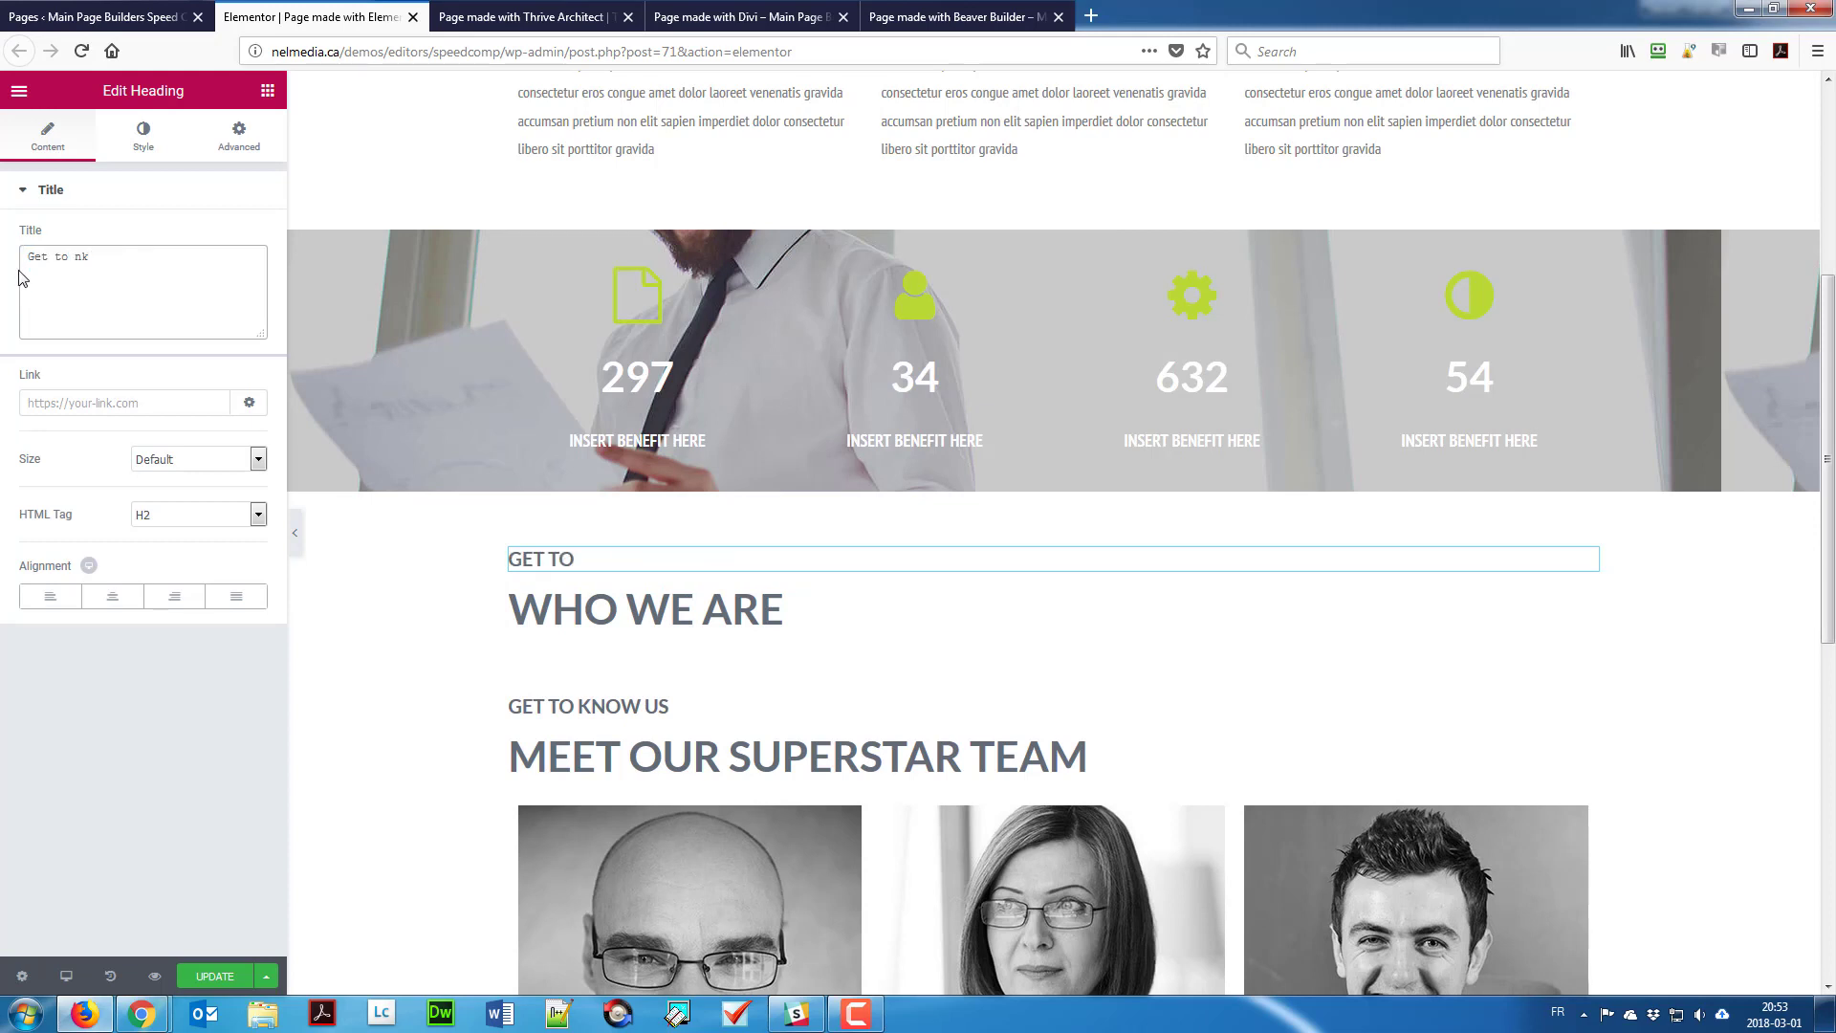
{"action": "type", "text": "t to nk"}
{"action": "key", "text": "BackSpace"}
{"action": "key", "text": "BackSpace"}
{"action": "type", "text": "know"}
Step: Change the copied "Who we are" heading to "Meet our superstar team"
{"action": "left_click", "coordinate": [646, 609]}
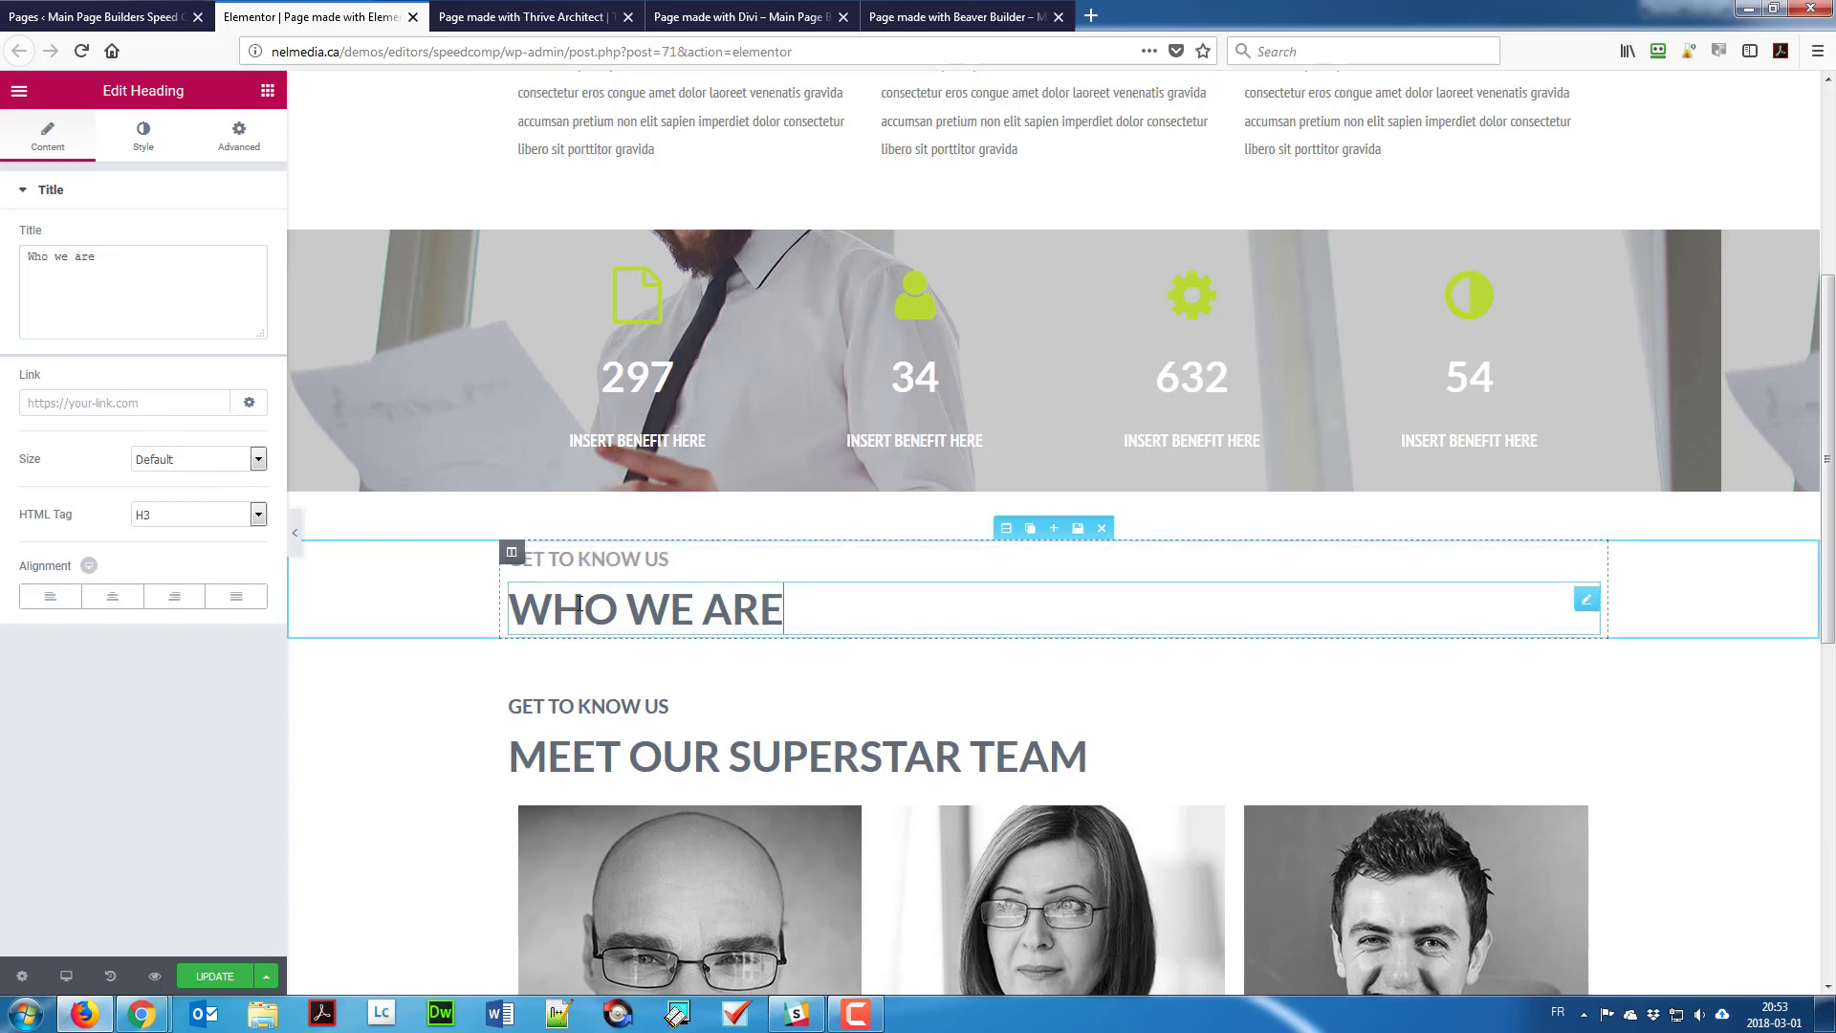
{"action": "left_click_drag", "start_coordinate": [789, 612], "coordinate": [414, 579]}
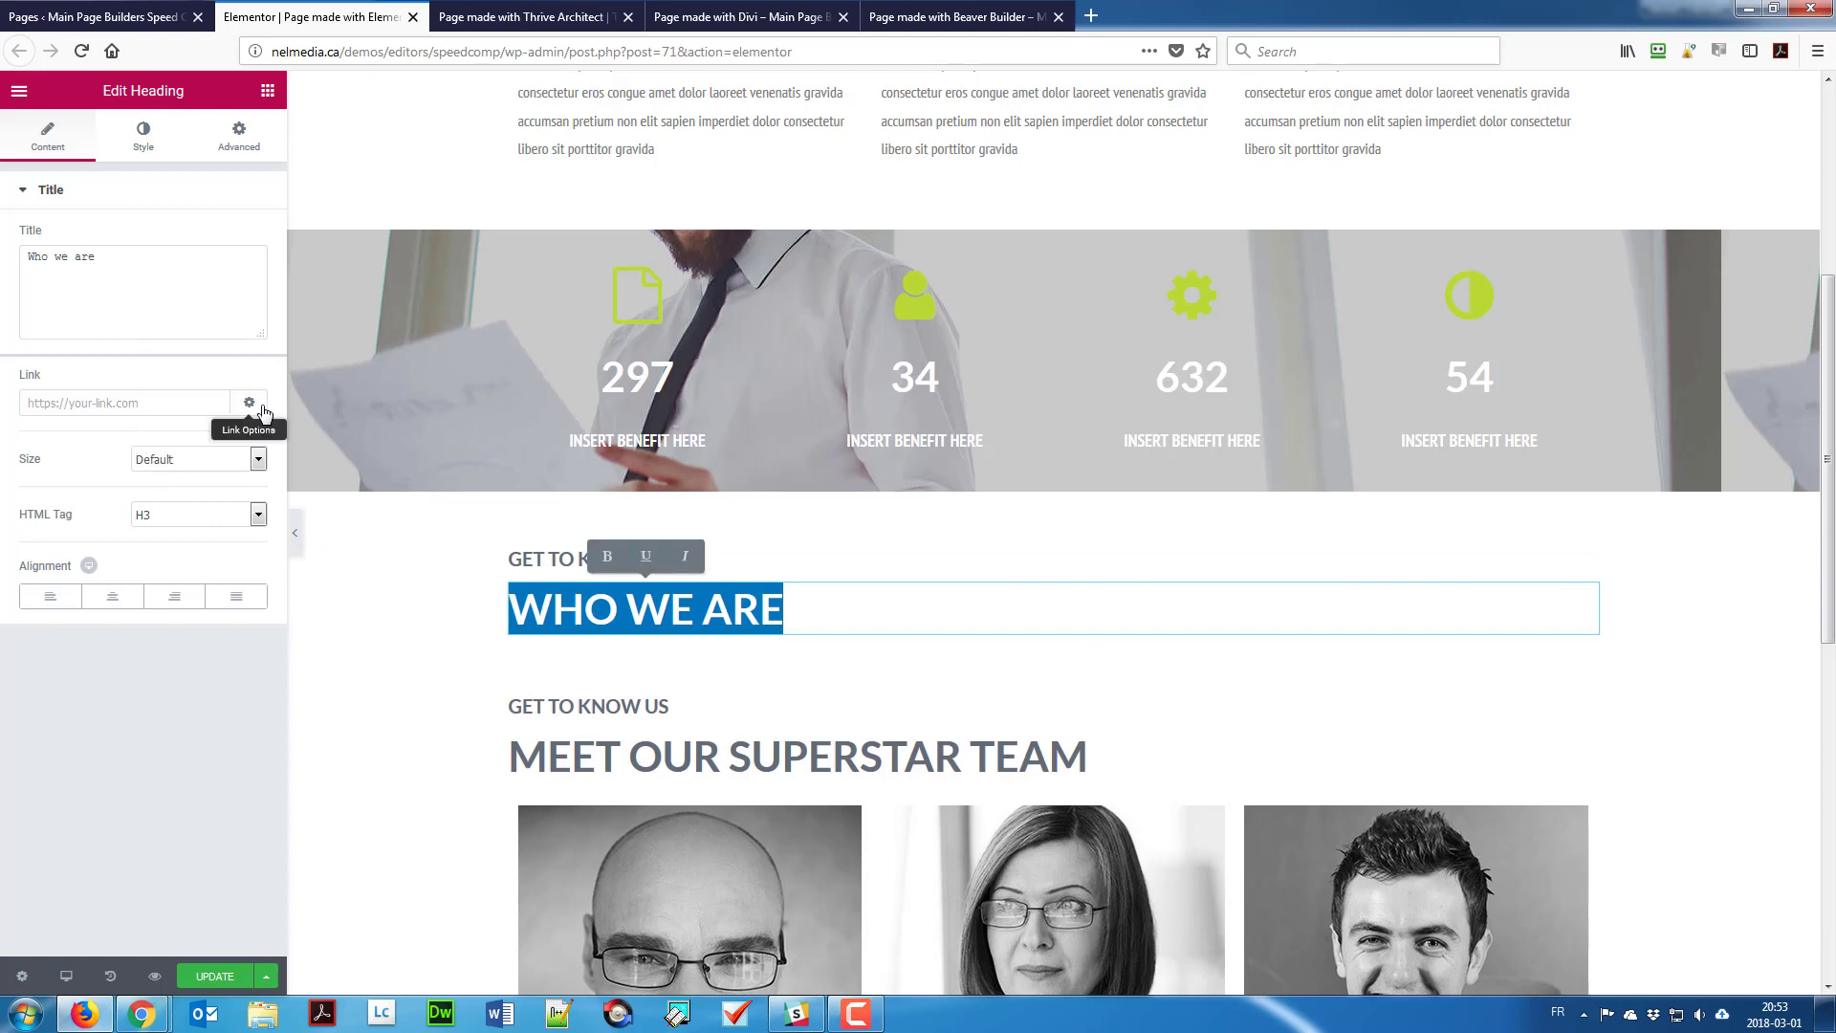
{"action": "type", "text": "Meet"}
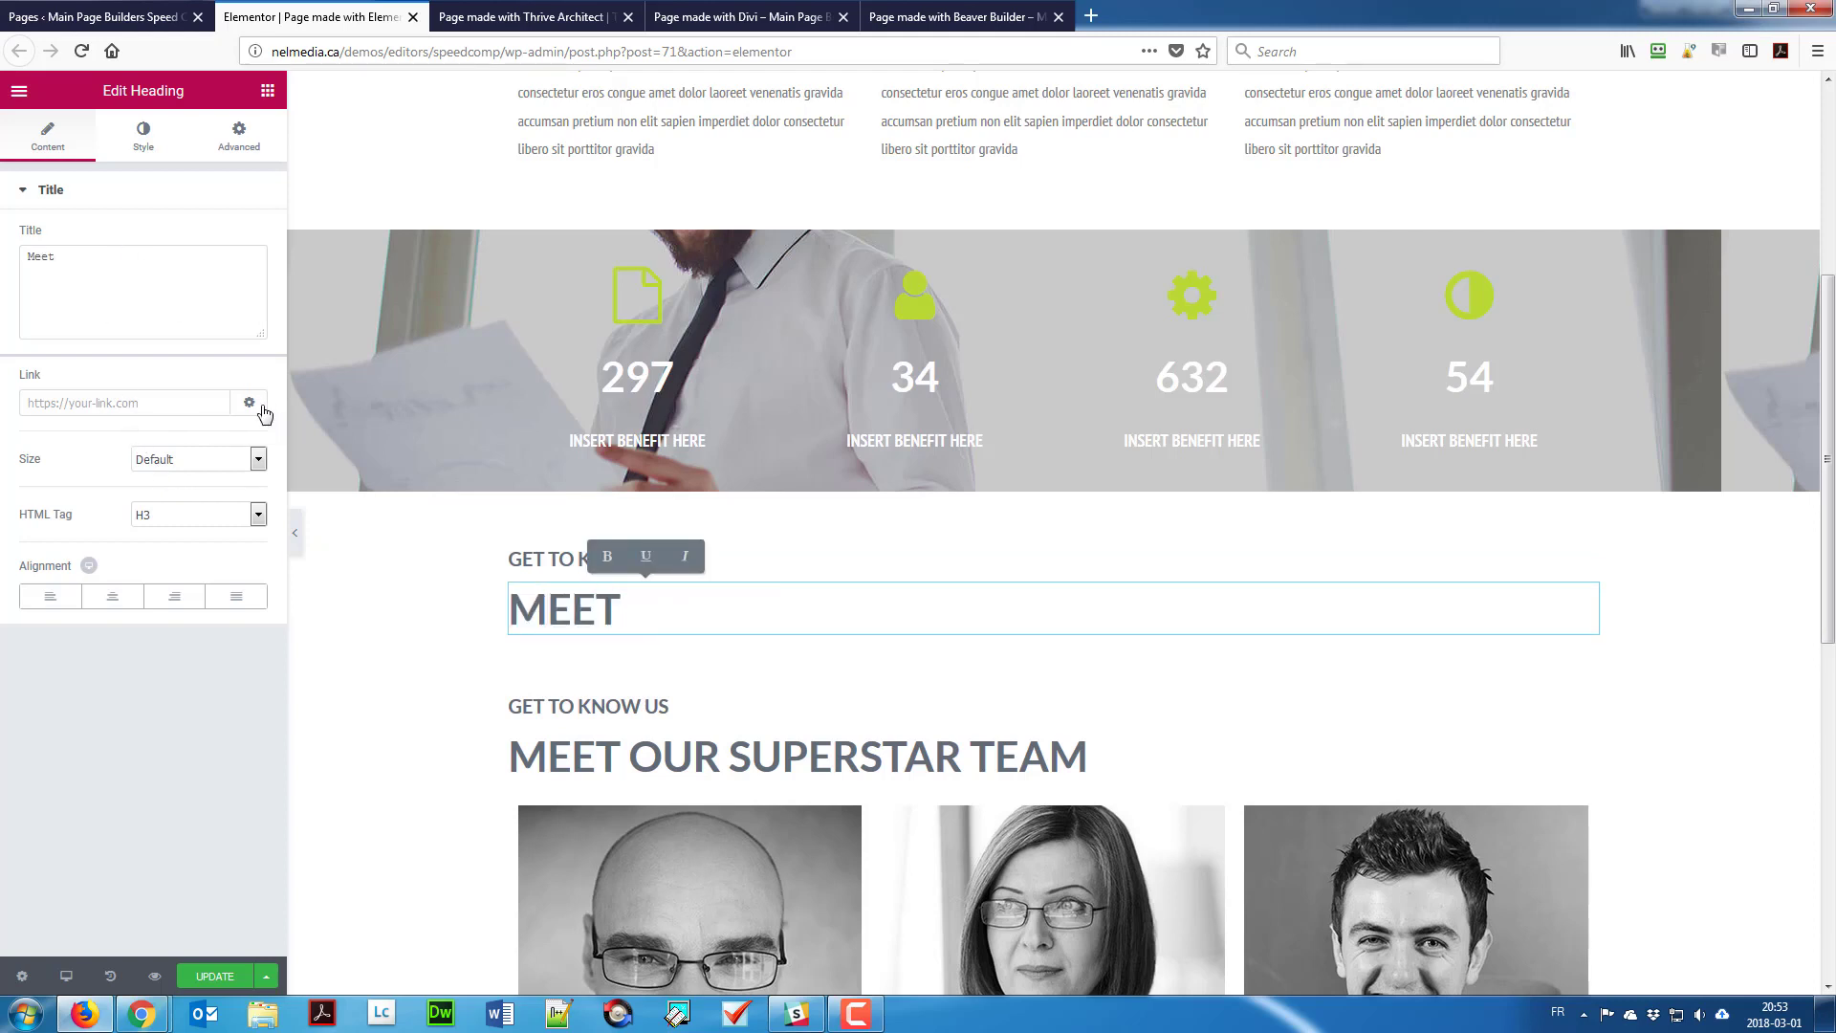
{"action": "type", "text": " our superst"}
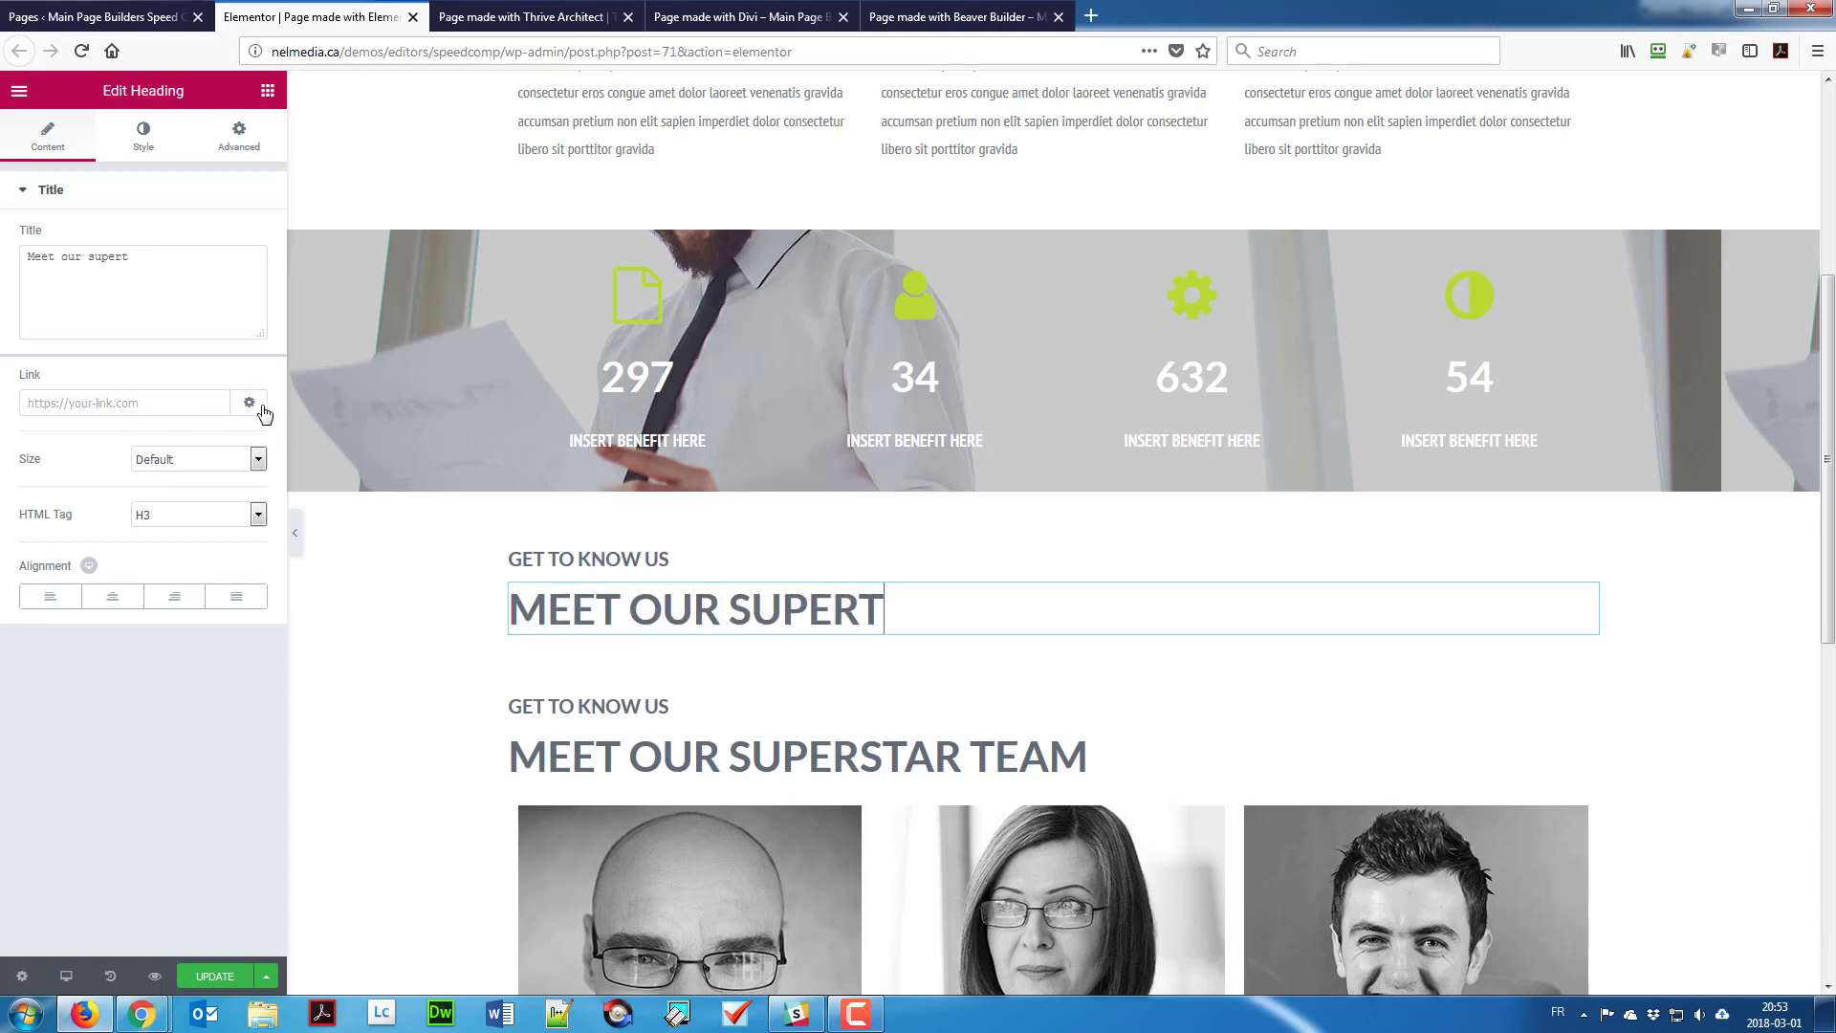
{"action": "key", "text": "BackSpace"}
{"action": "type", "text": "star team"}
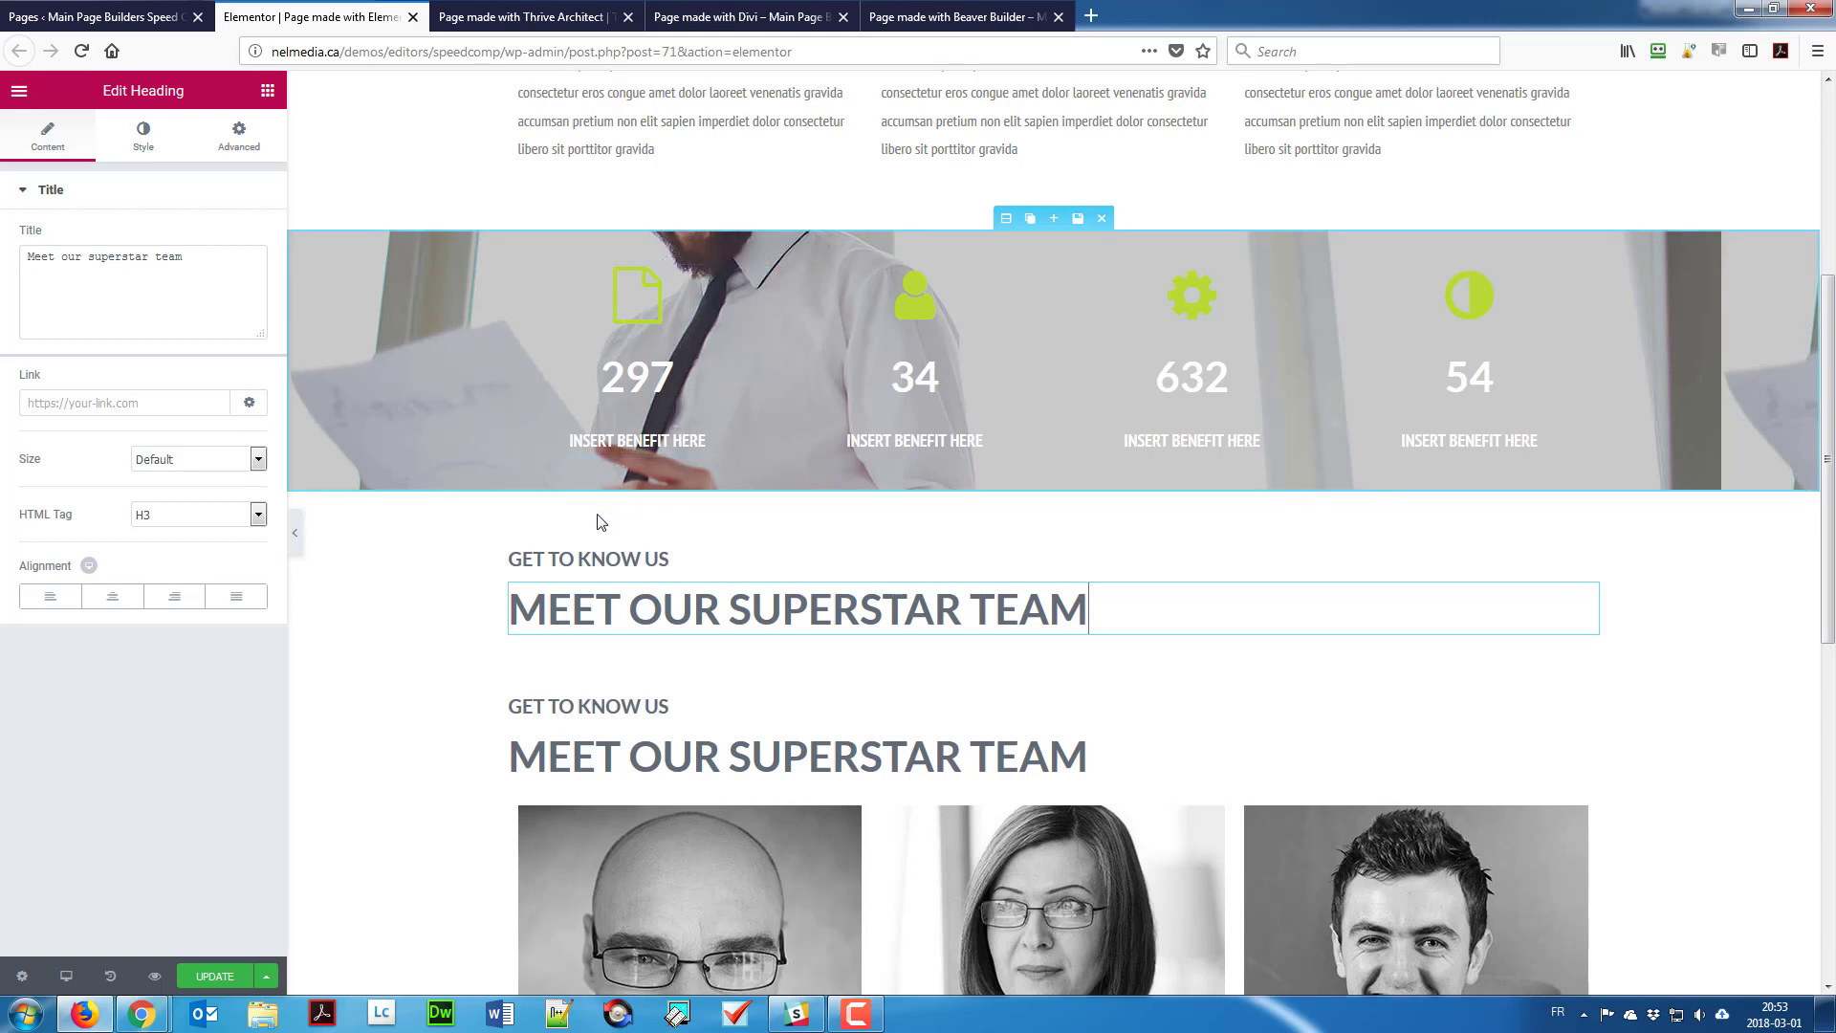
Step: Add a Columns widget beneath the new "Meet our superstar team" heading, keeping the two-column 50, 50 structure
{"action": "scroll", "coordinate": [601, 522], "scroll_direction": "down", "scroll_amount": 2}
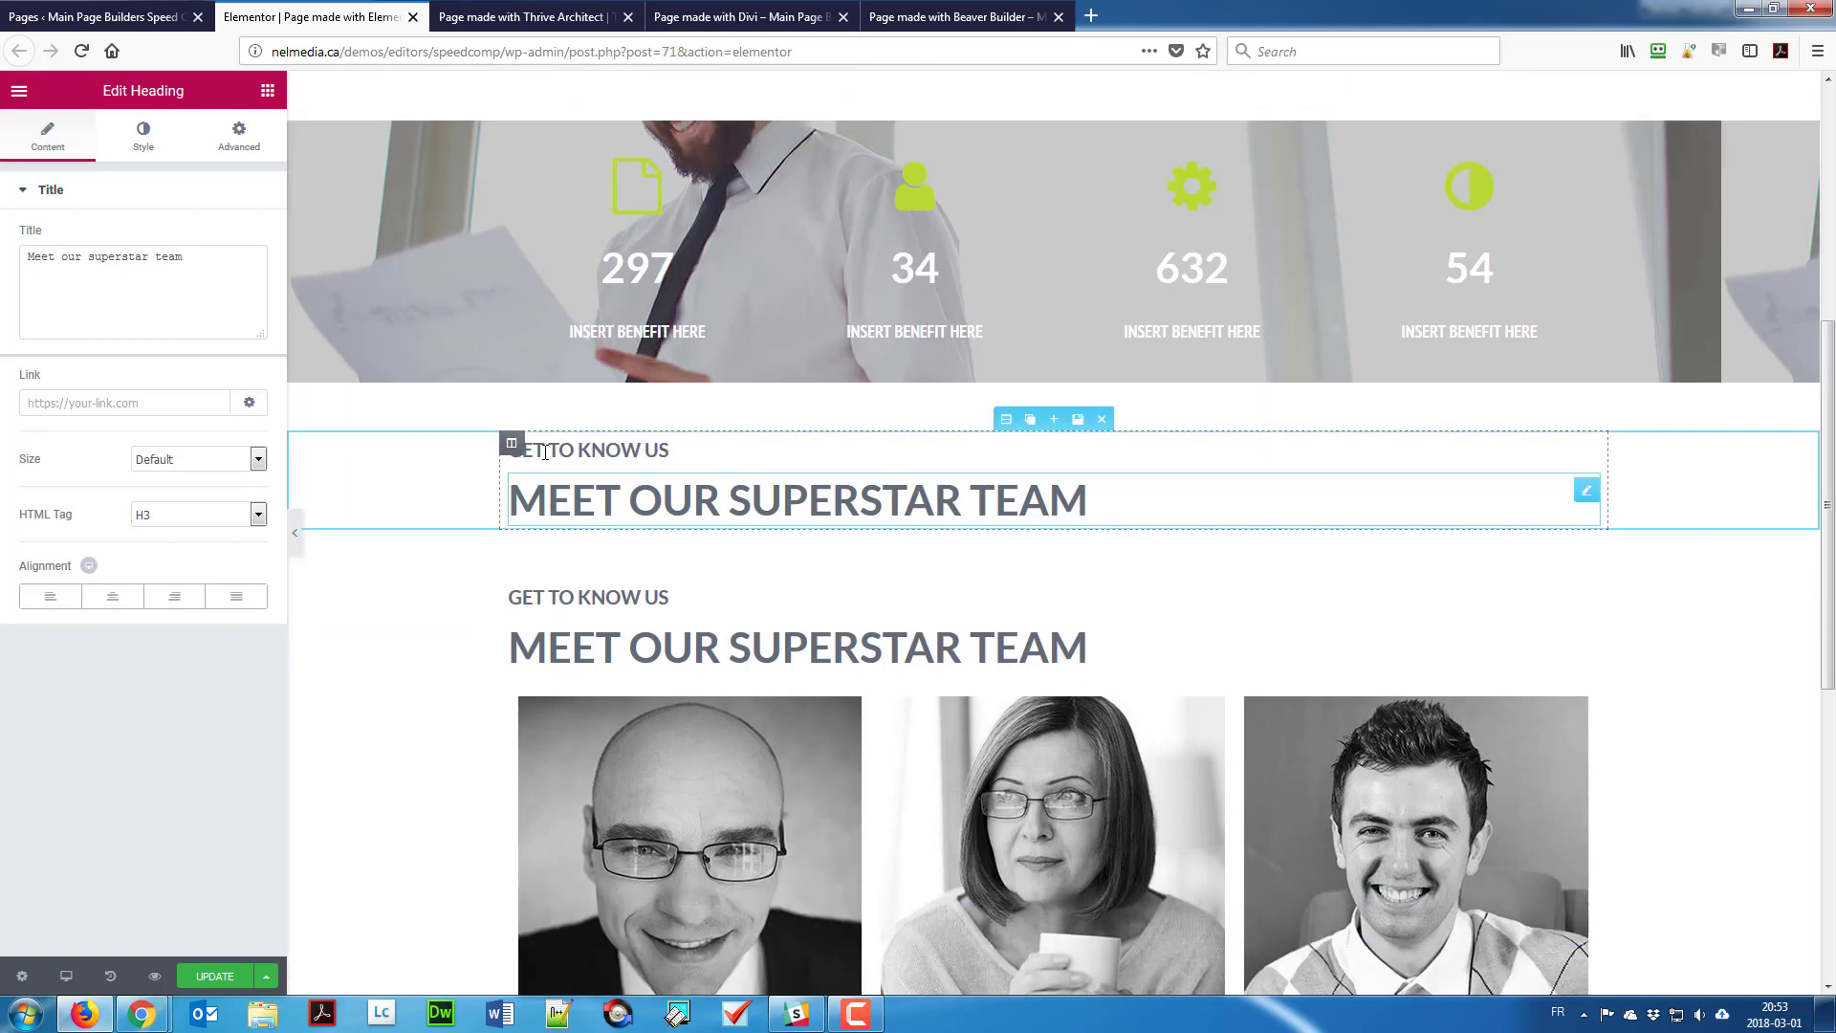
{"action": "left_click", "coordinate": [268, 90]}
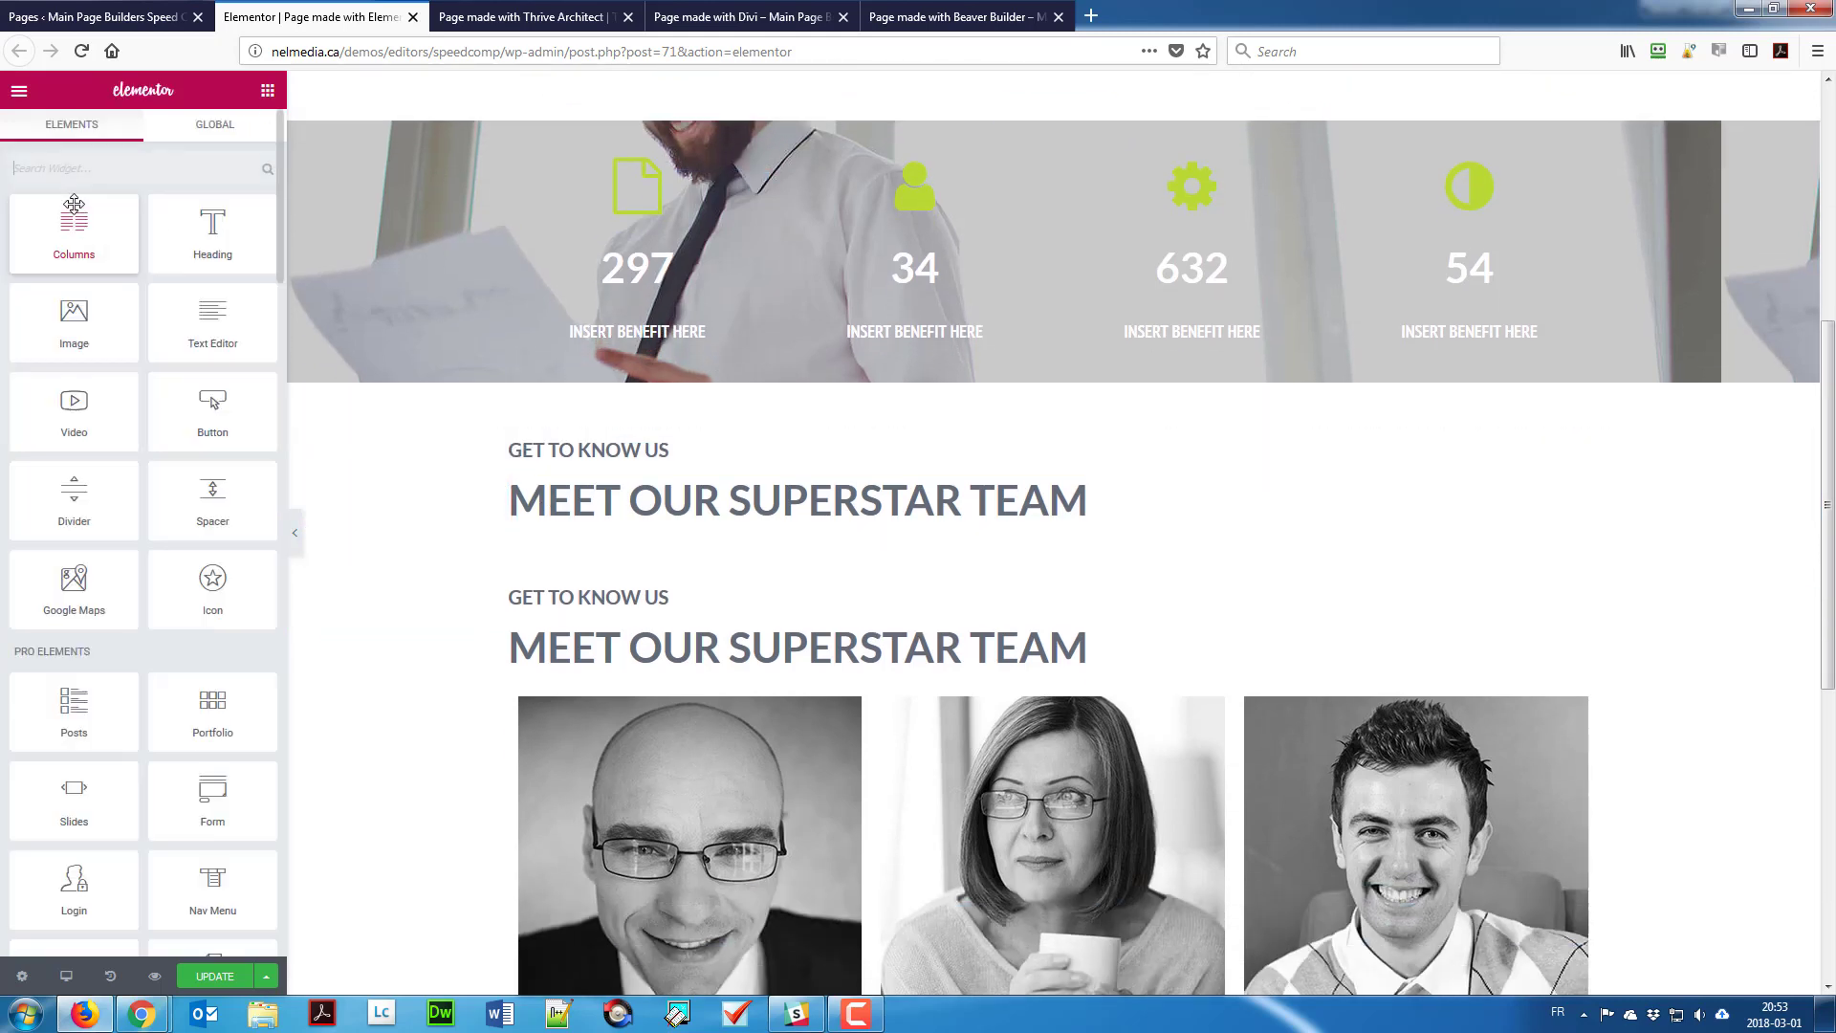
{"action": "left_click_drag", "start_coordinate": [75, 231], "coordinate": [649, 520]}
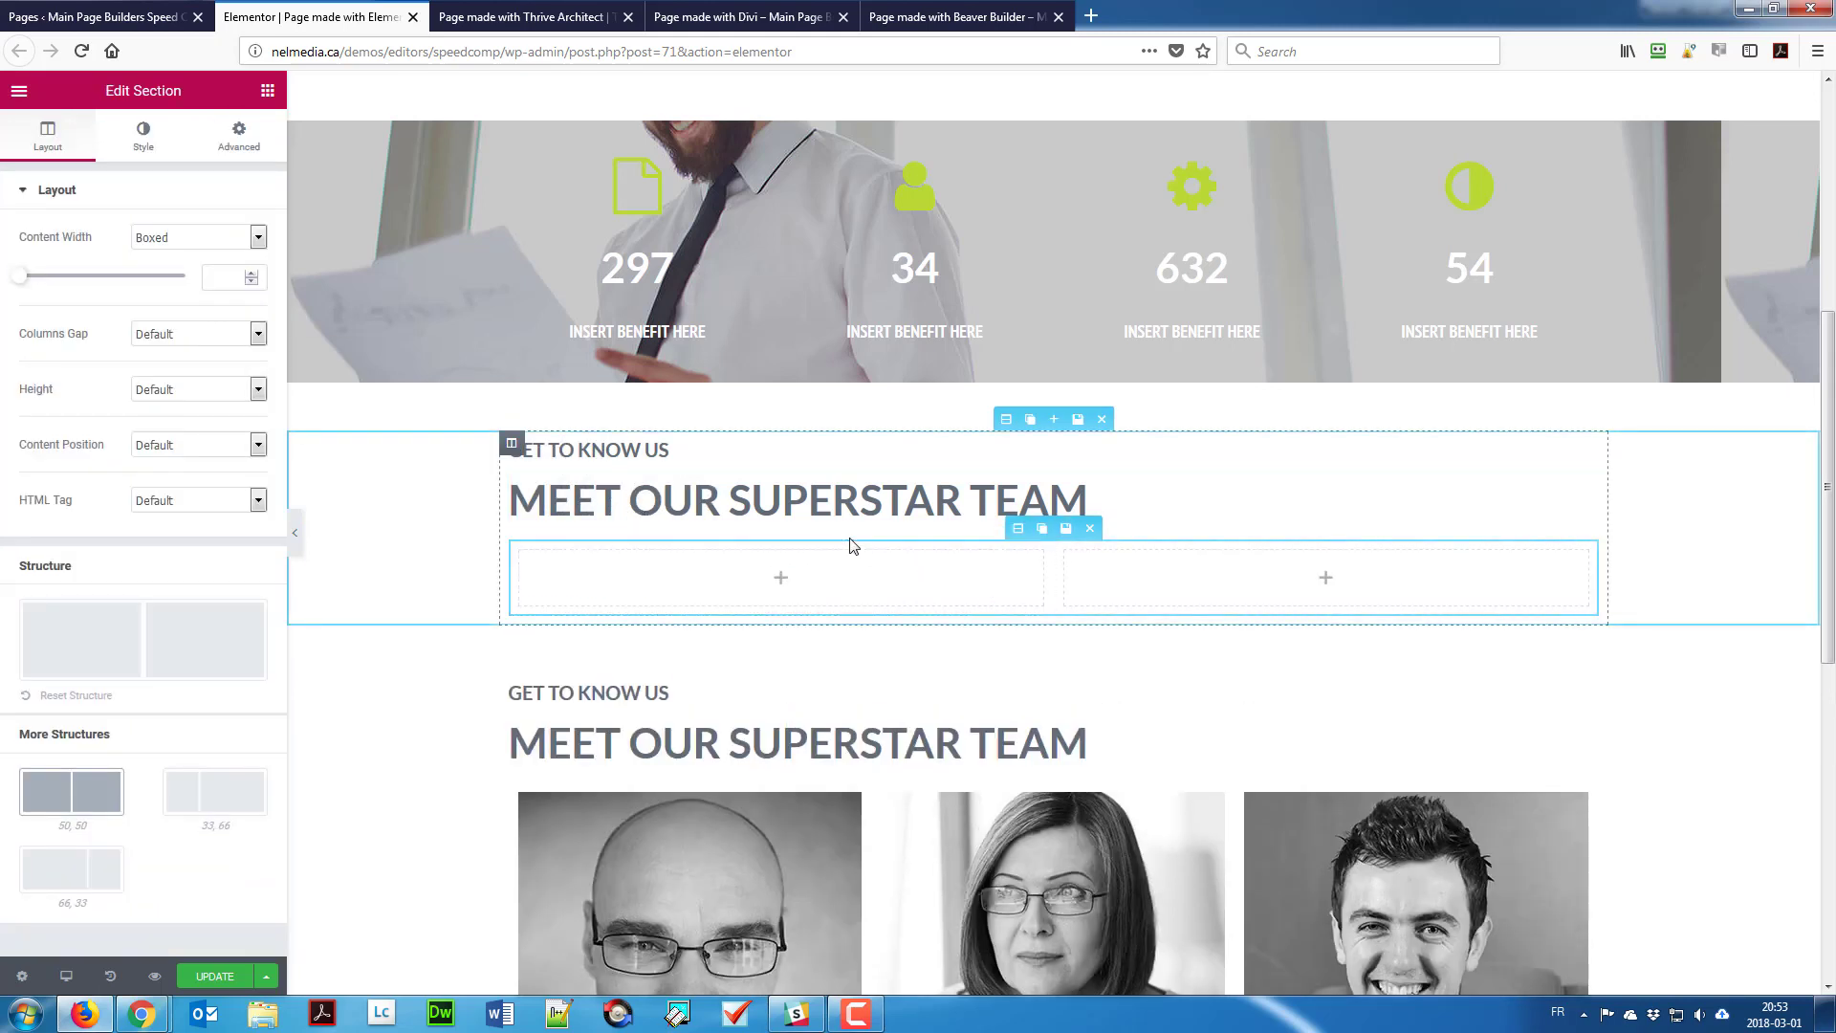
{"action": "scroll", "coordinate": [808, 593], "scroll_direction": "down", "scroll_amount": 1}
{"action": "scroll", "coordinate": [765, 660], "scroll_direction": "down", "scroll_amount": 1}
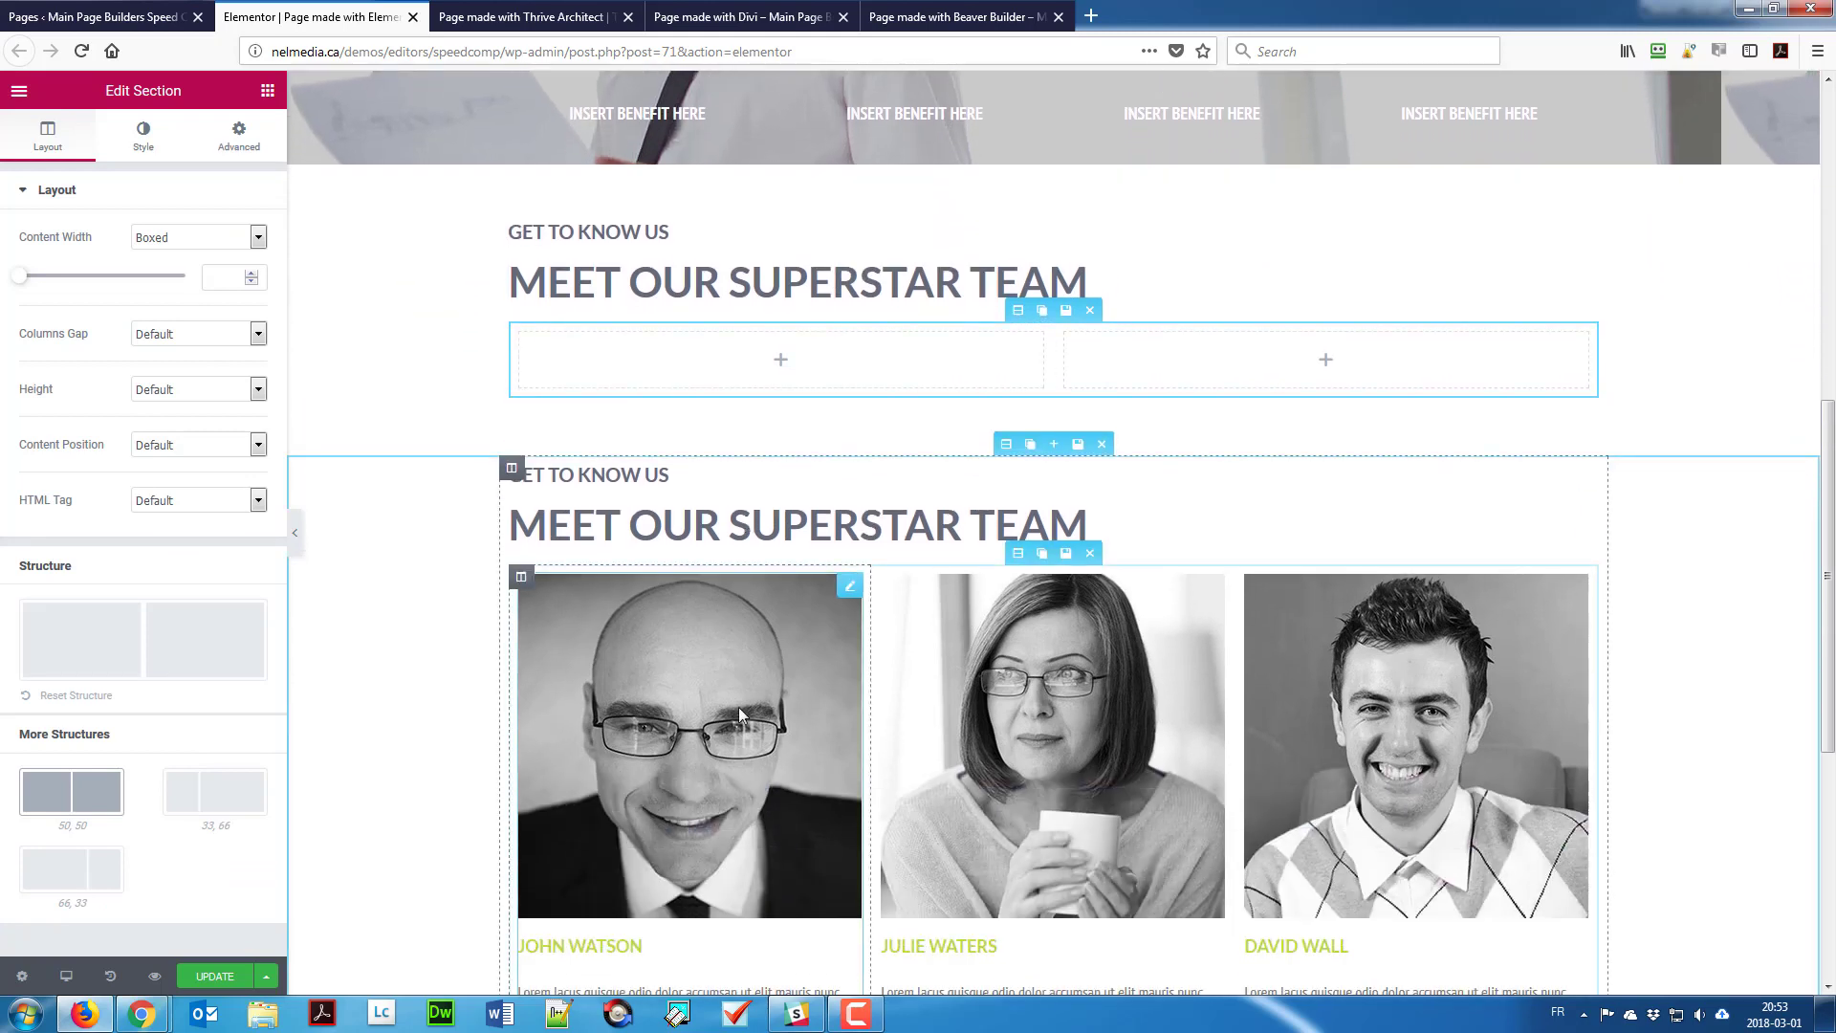
{"action": "scroll", "coordinate": [756, 669], "scroll_direction": "down", "scroll_amount": 2}
{"action": "scroll", "coordinate": [755, 669], "scroll_direction": "down", "scroll_amount": 1}
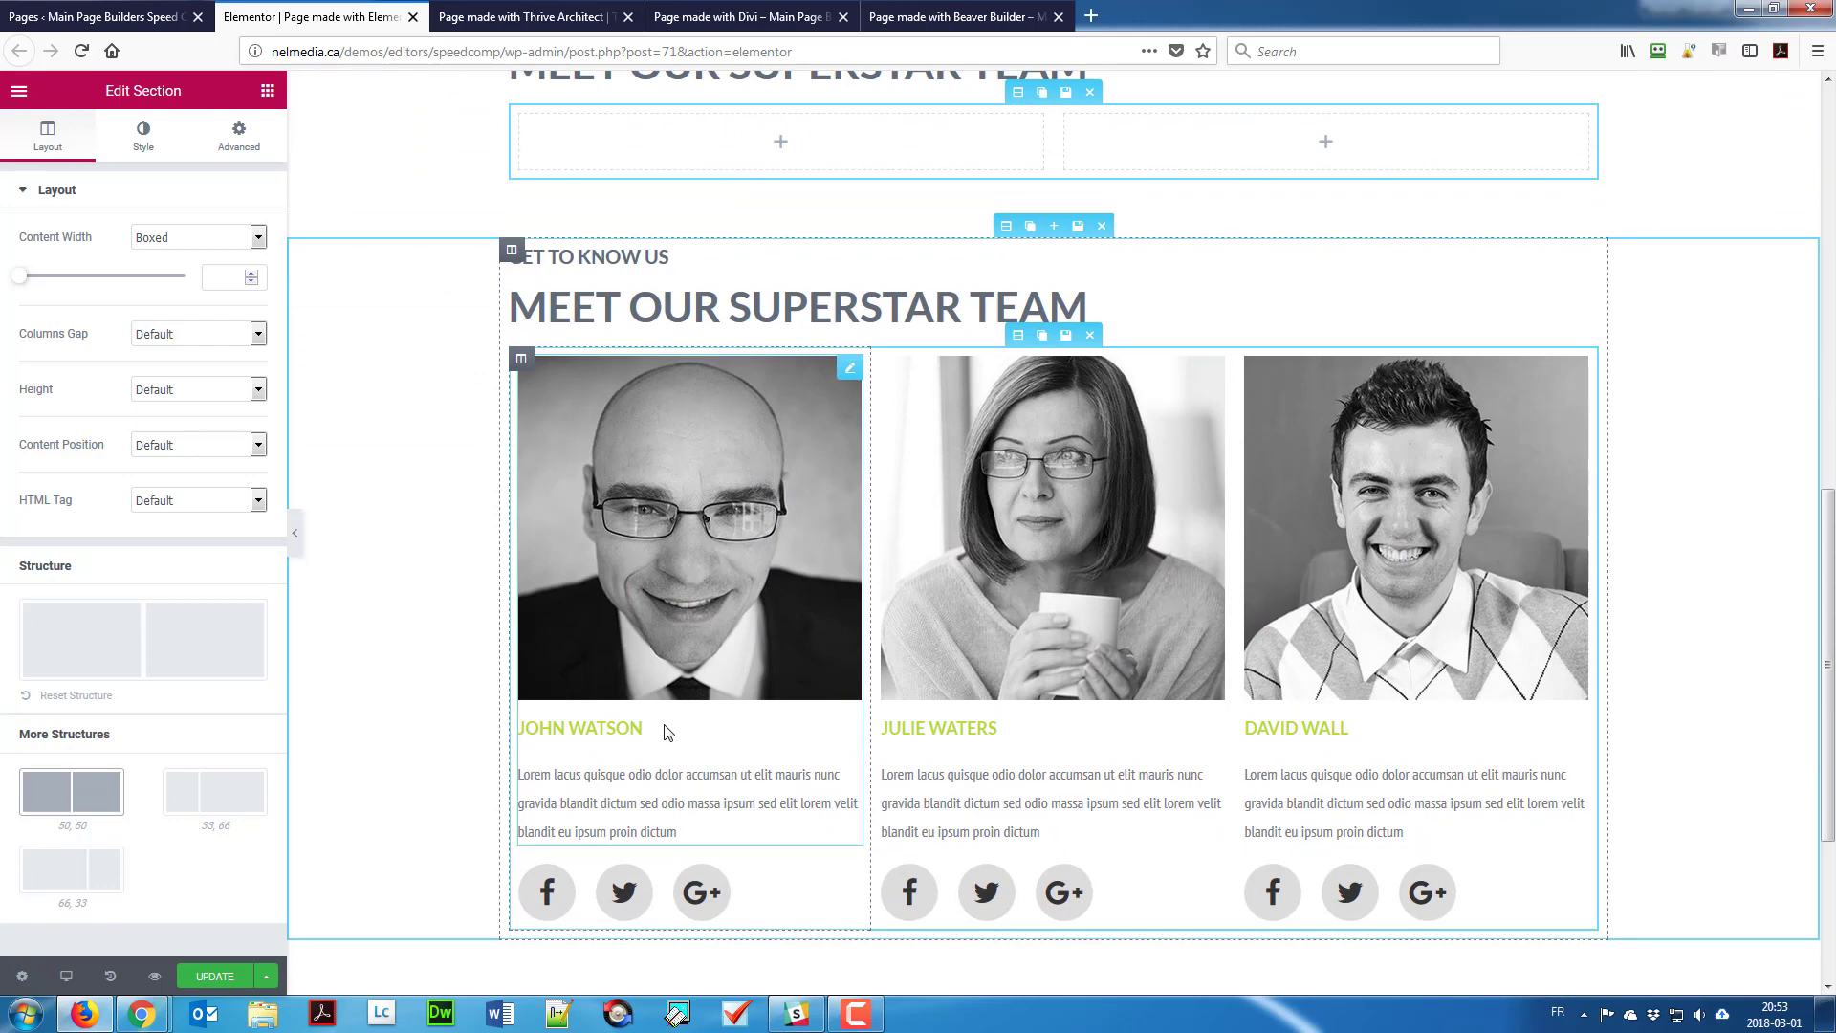
{"action": "scroll", "coordinate": [660, 735], "scroll_direction": "up", "scroll_amount": 5}
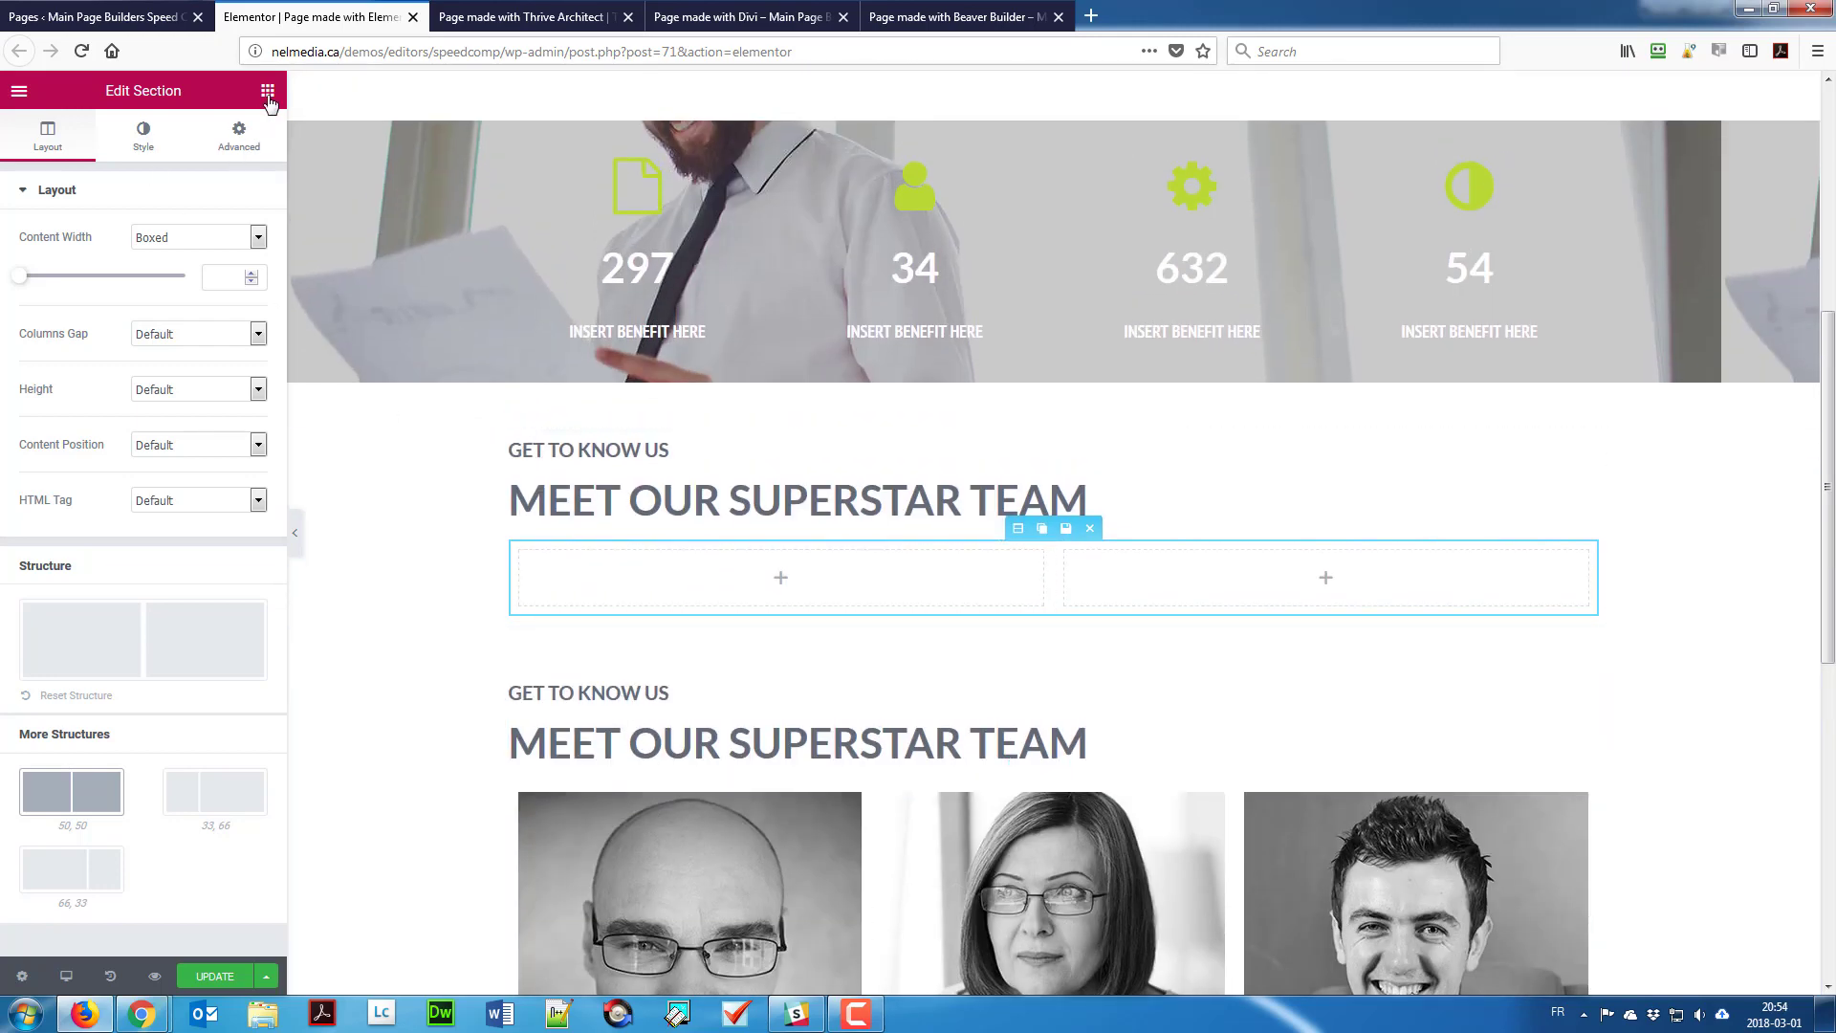
Step: Add an Image widget to the first column of the new team section and insert skeletonhs1-1.jpg from the media library
{"action": "left_click_drag", "start_coordinate": [67, 316], "coordinate": [652, 571]}
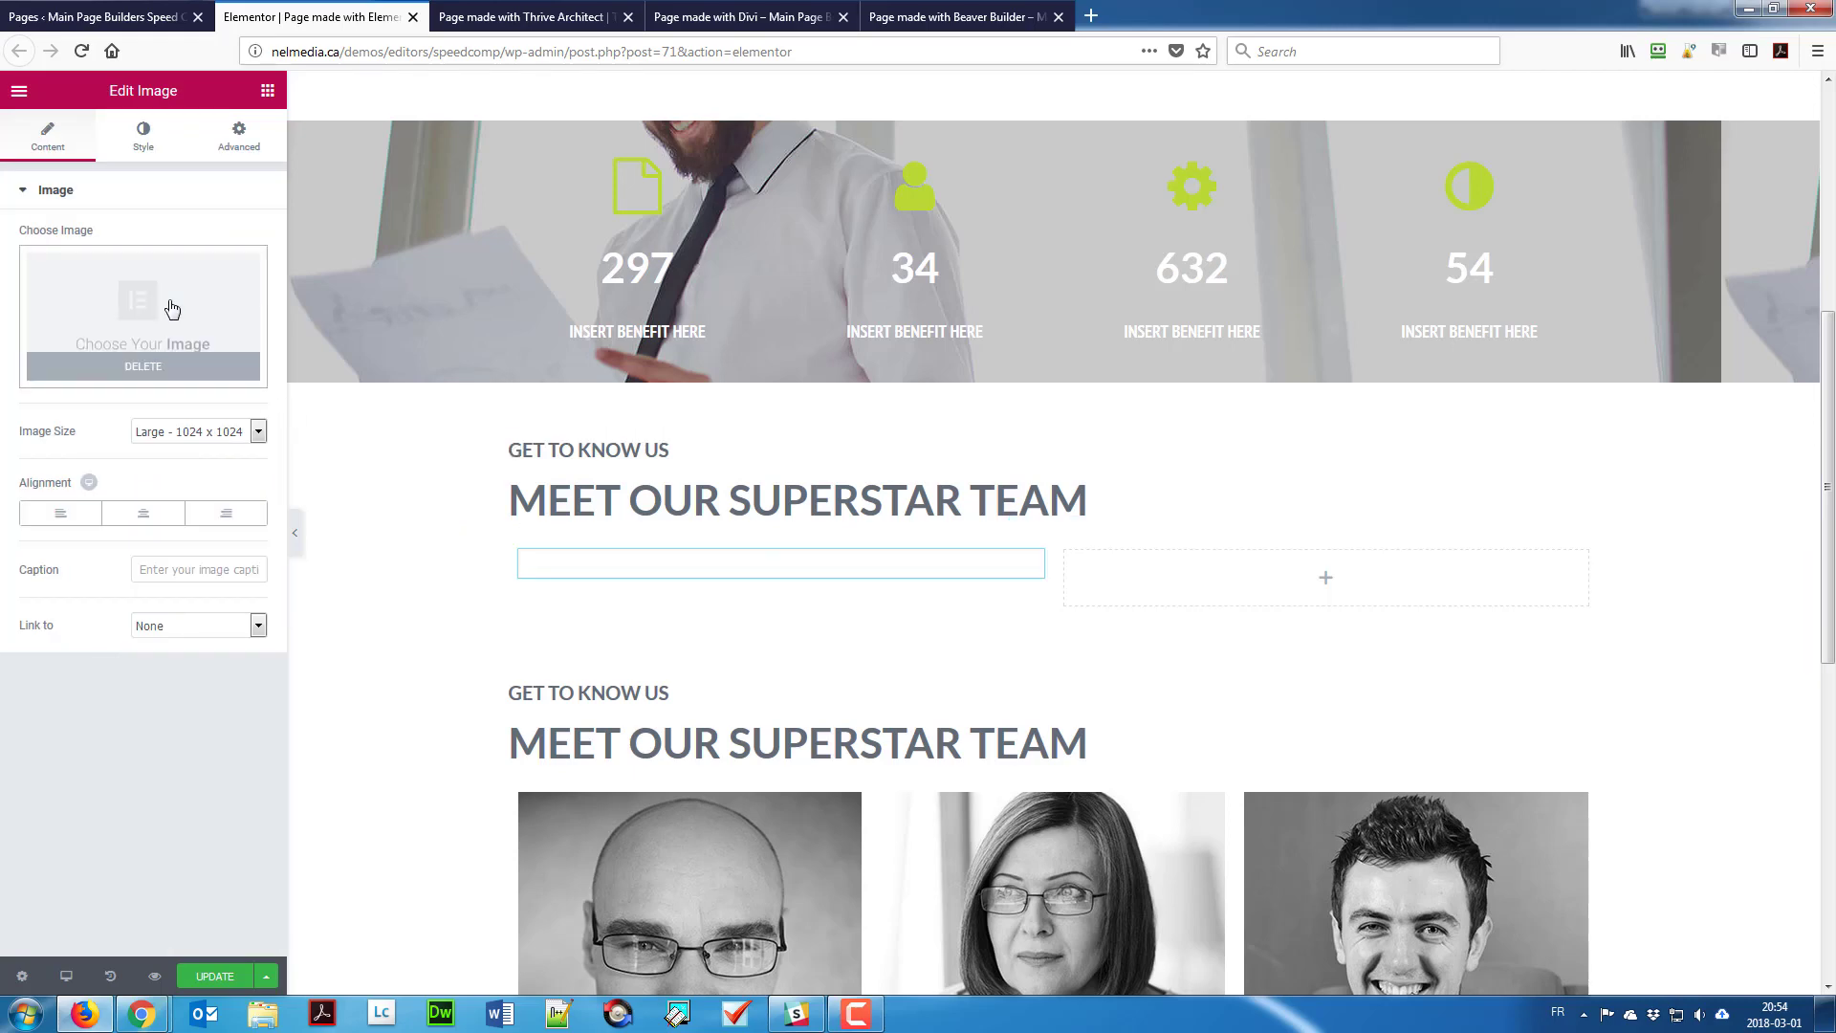
{"action": "left_click", "coordinate": [169, 308]}
{"action": "left_click", "coordinate": [525, 554]}
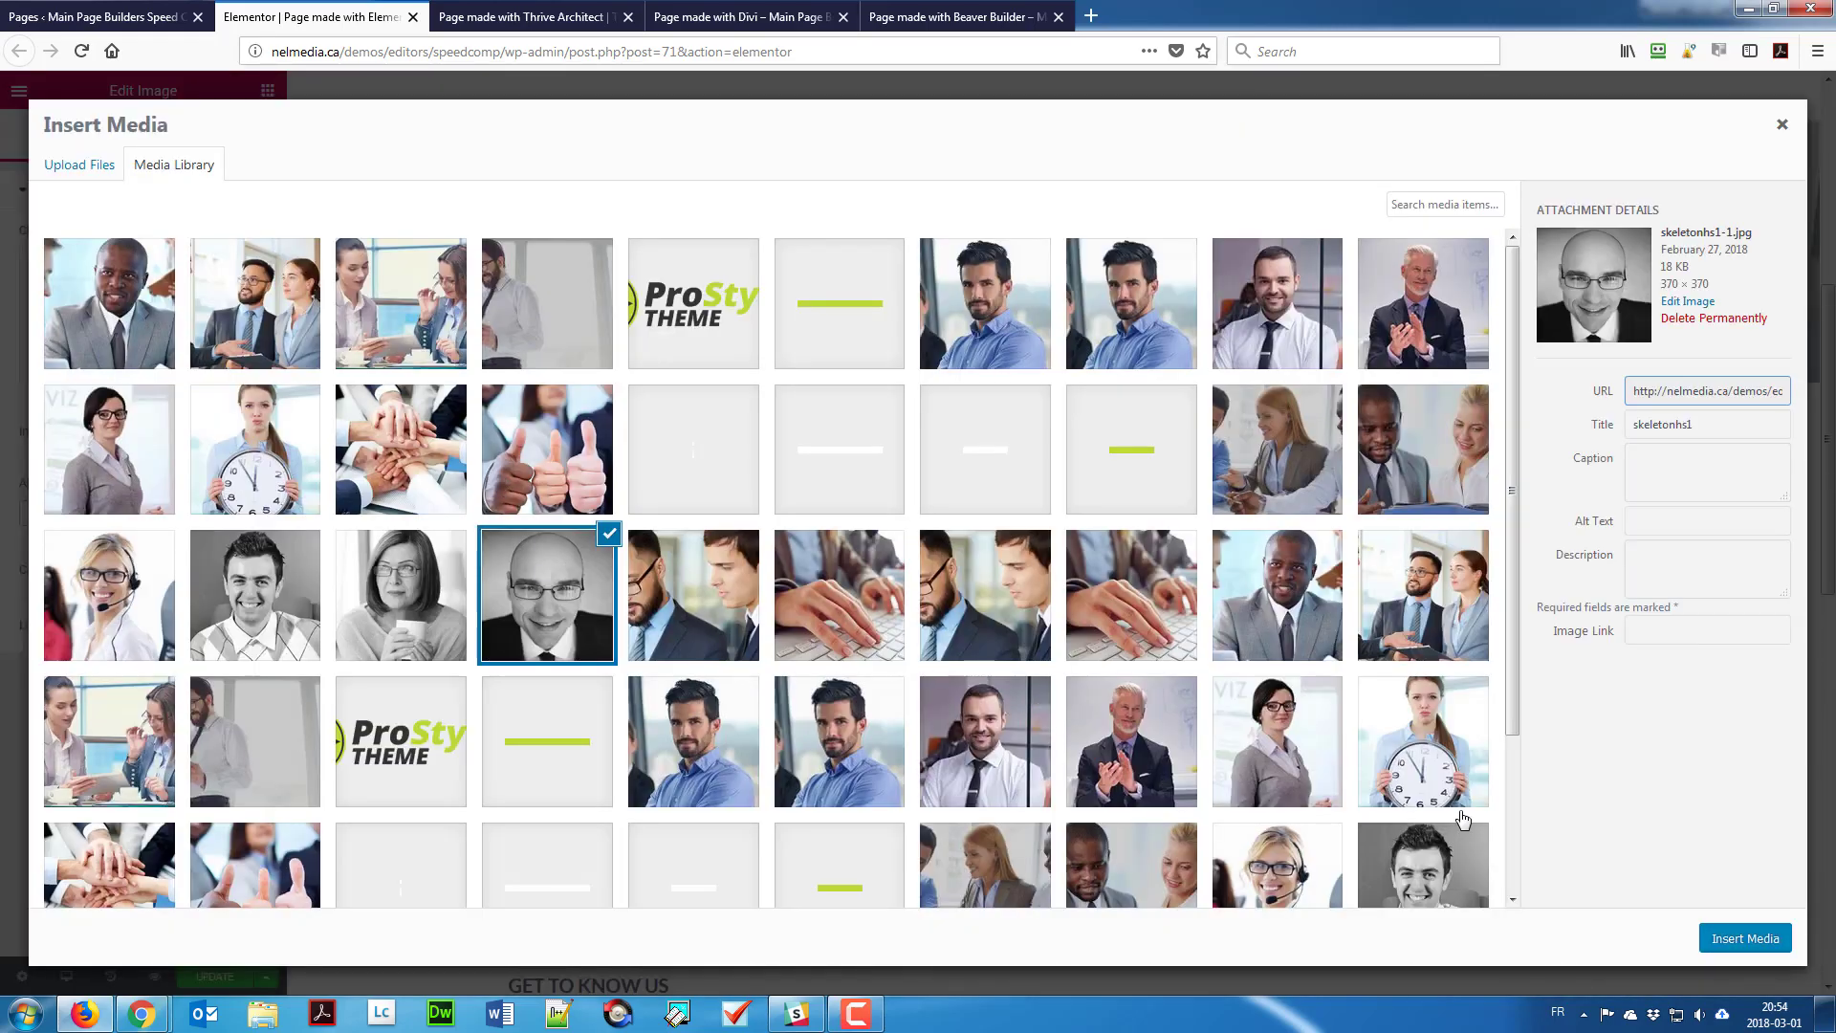
{"action": "left_click", "coordinate": [1750, 936]}
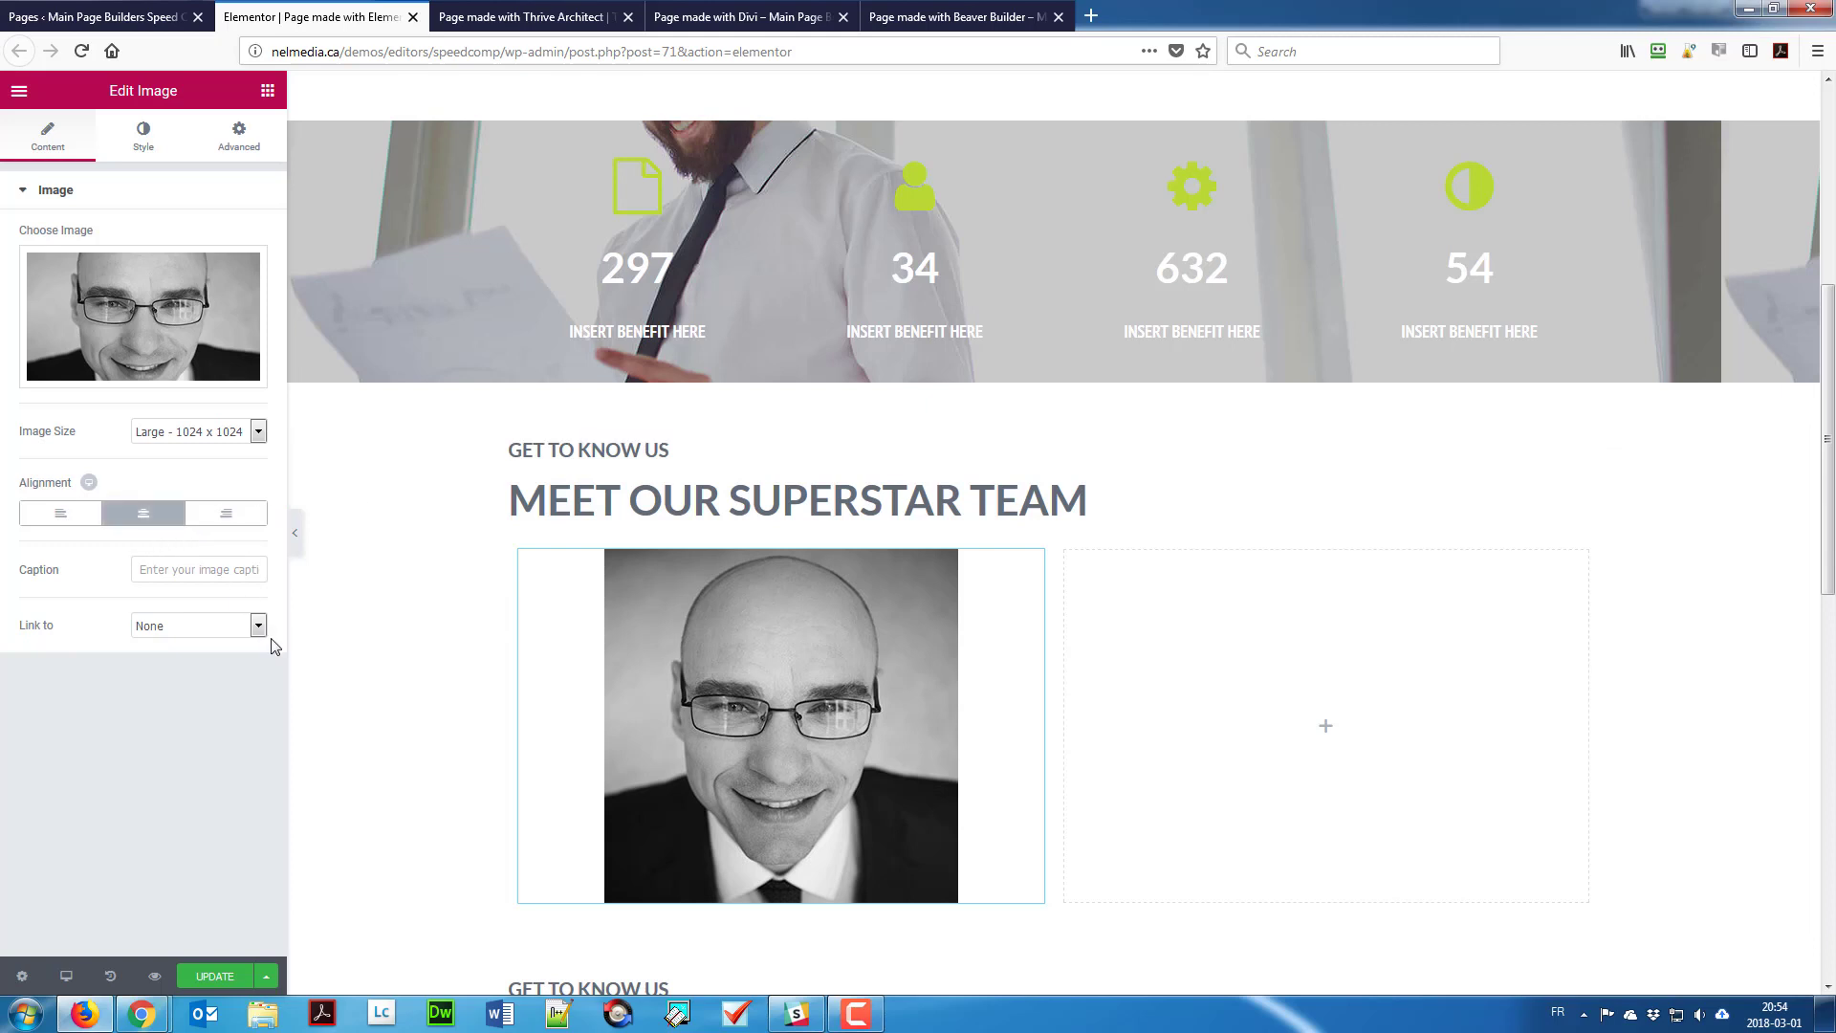
{"action": "left_click", "coordinate": [159, 523]}
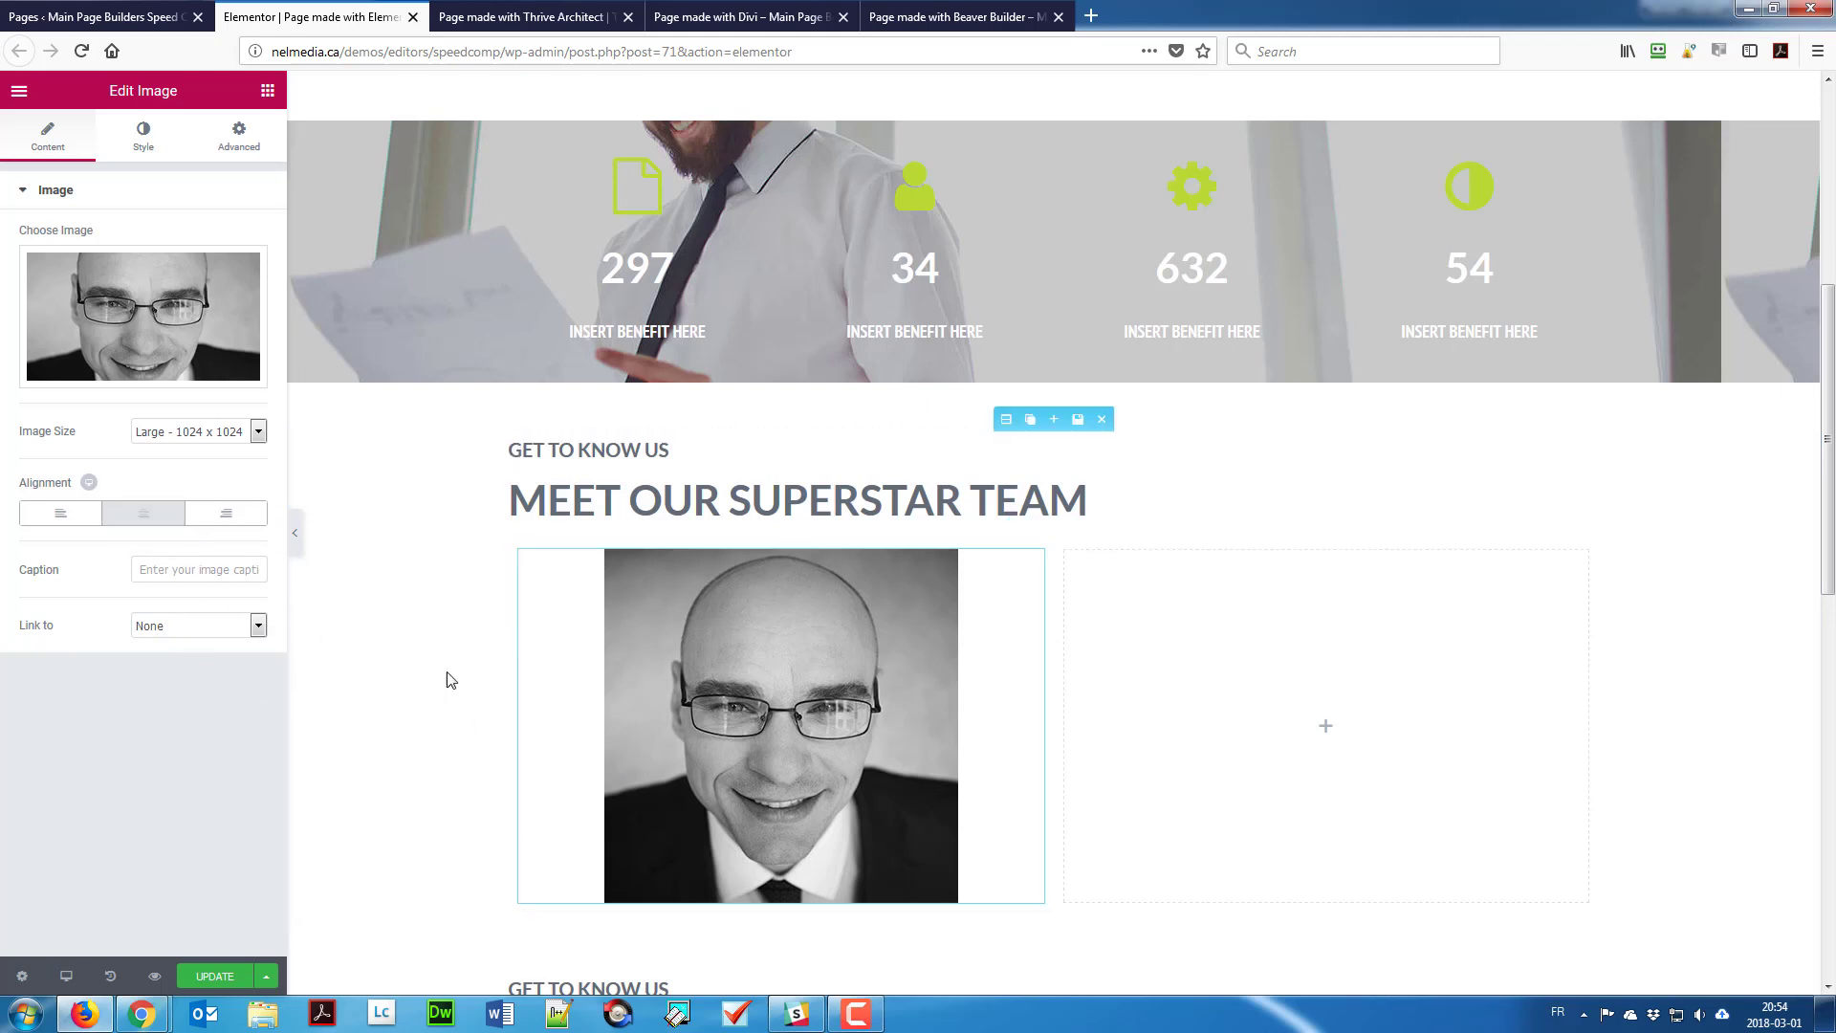
Step: Add a Heading widget beneath the portrait in the first column and enter the team member's full name as its title
{"action": "scroll", "coordinate": [450, 688], "scroll_direction": "down", "scroll_amount": 2}
{"action": "scroll", "coordinate": [443, 673], "scroll_direction": "down", "scroll_amount": 5}
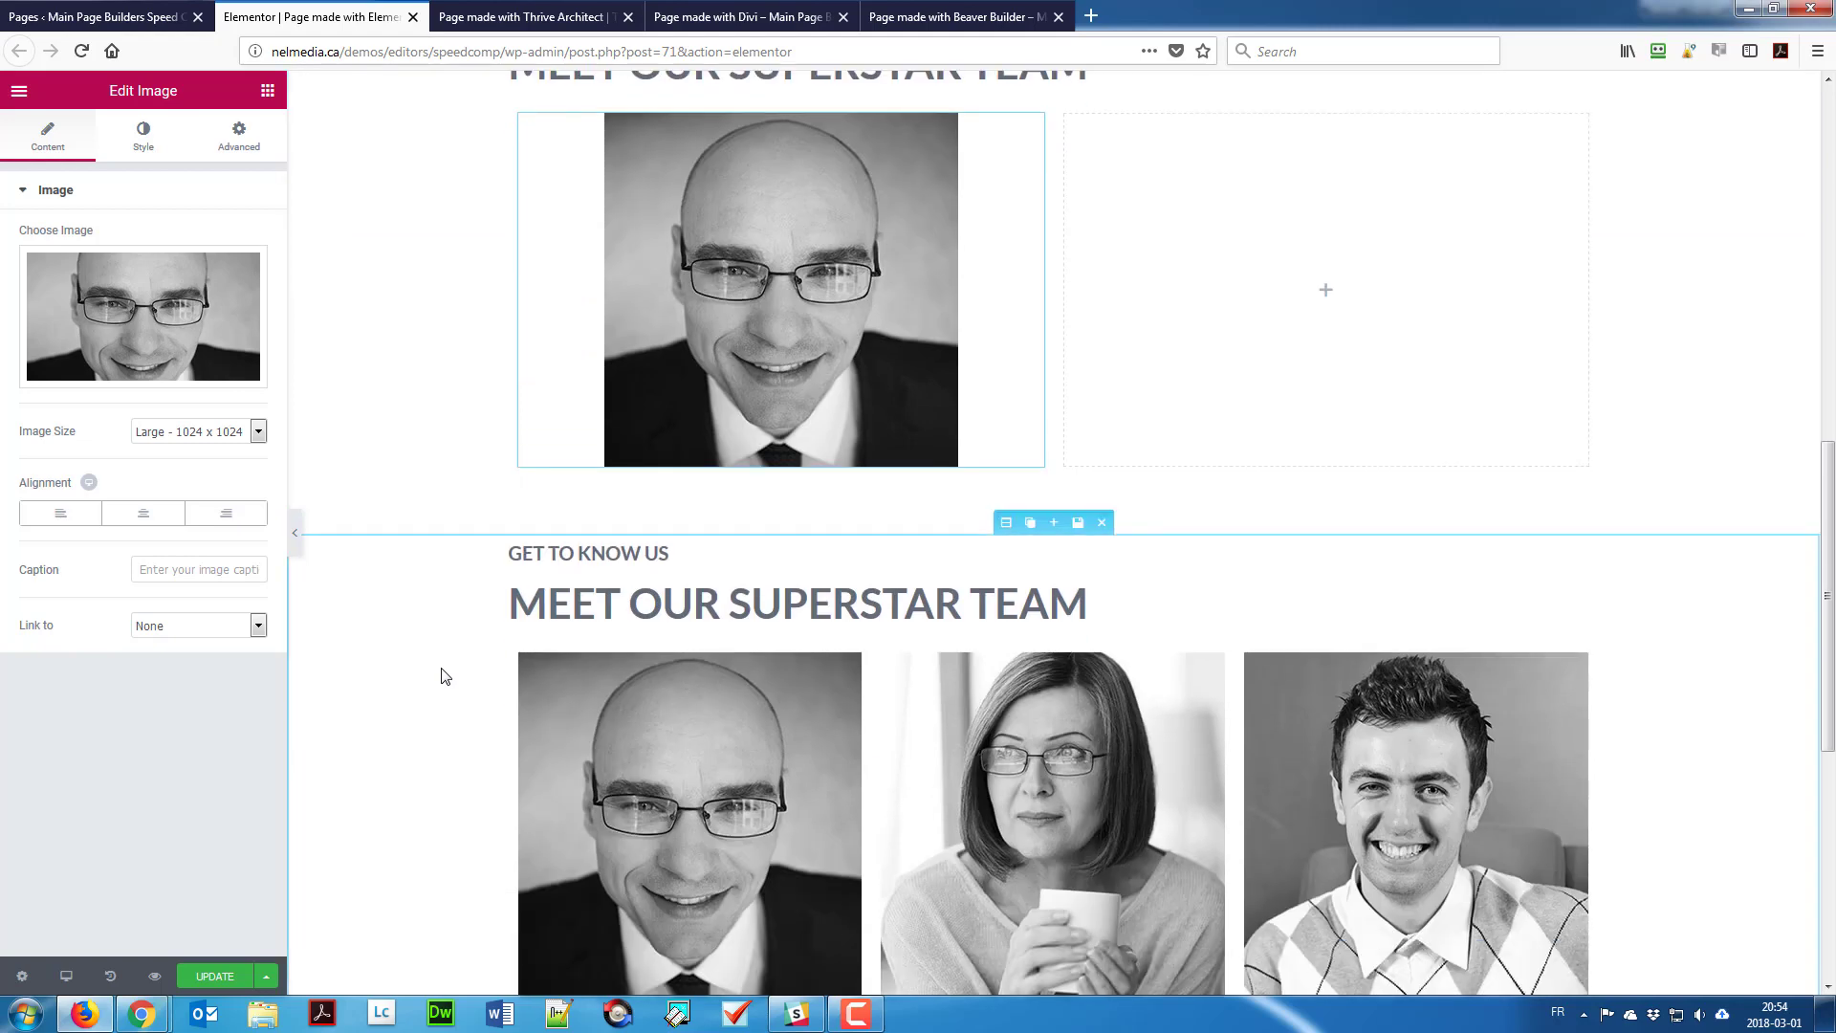
{"action": "scroll", "coordinate": [443, 673], "scroll_direction": "up", "scroll_amount": 2}
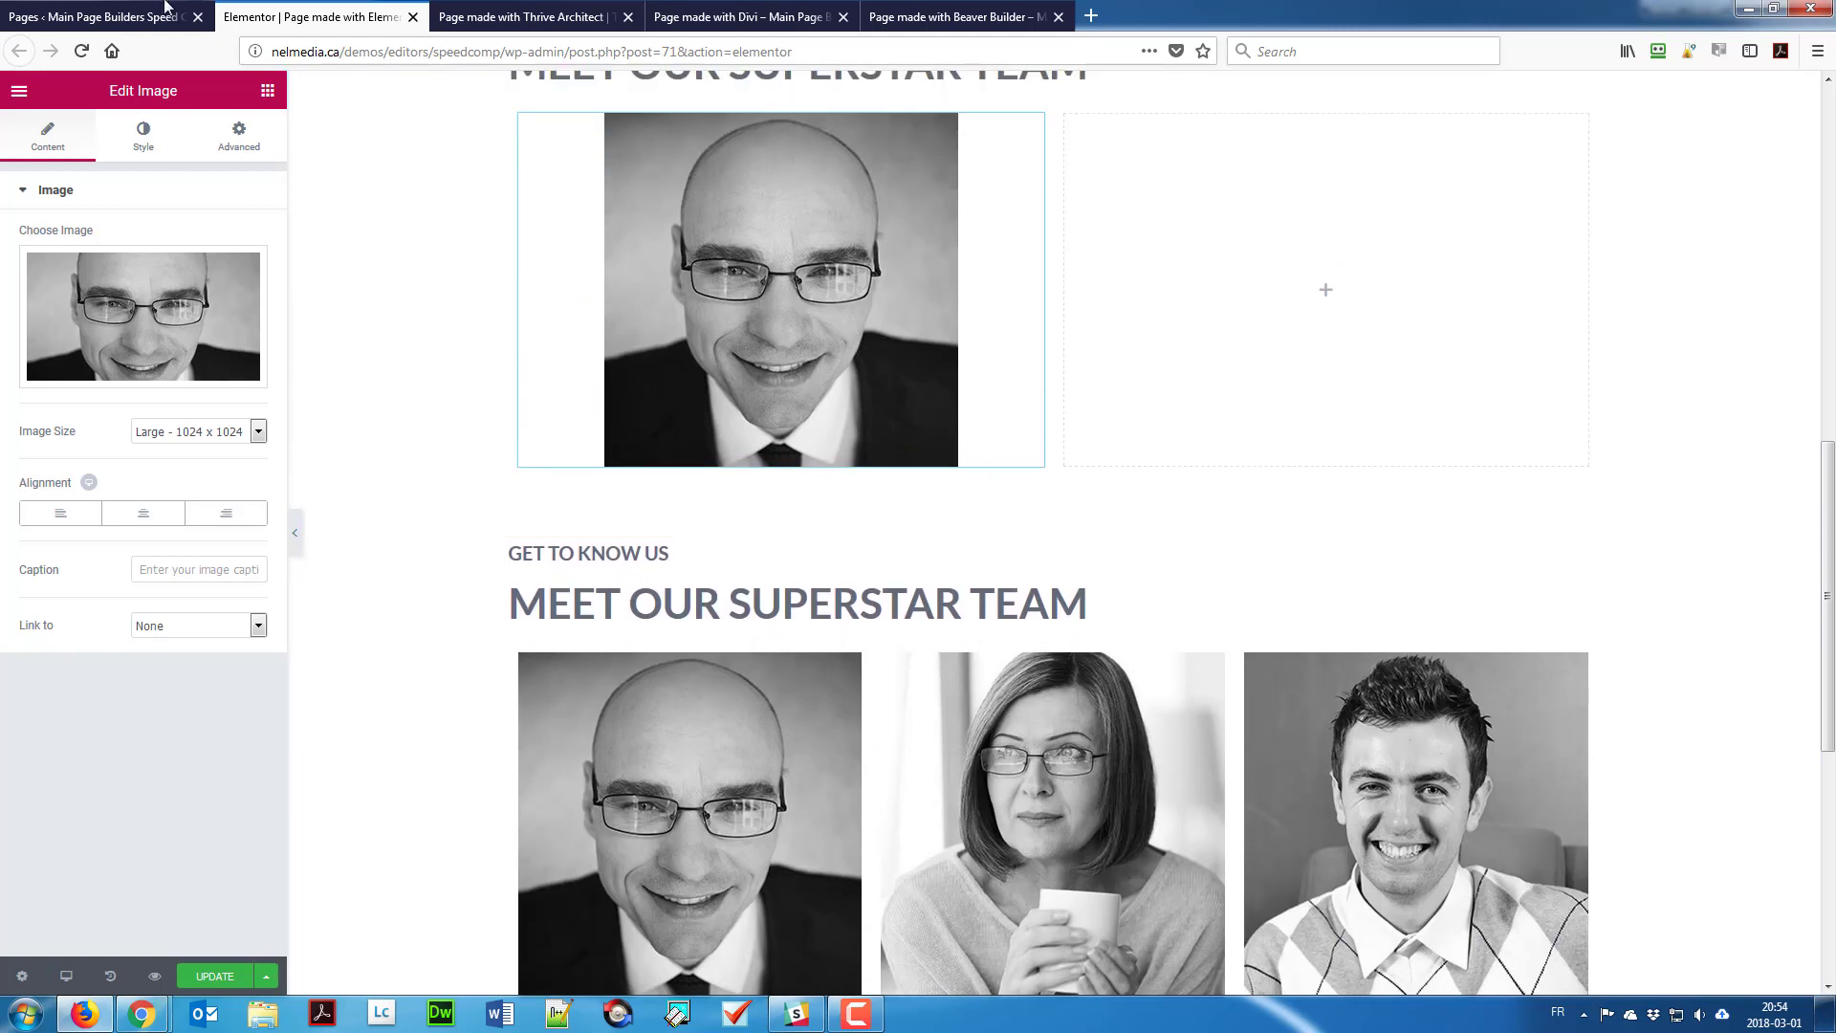
{"action": "left_click", "coordinate": [268, 90]}
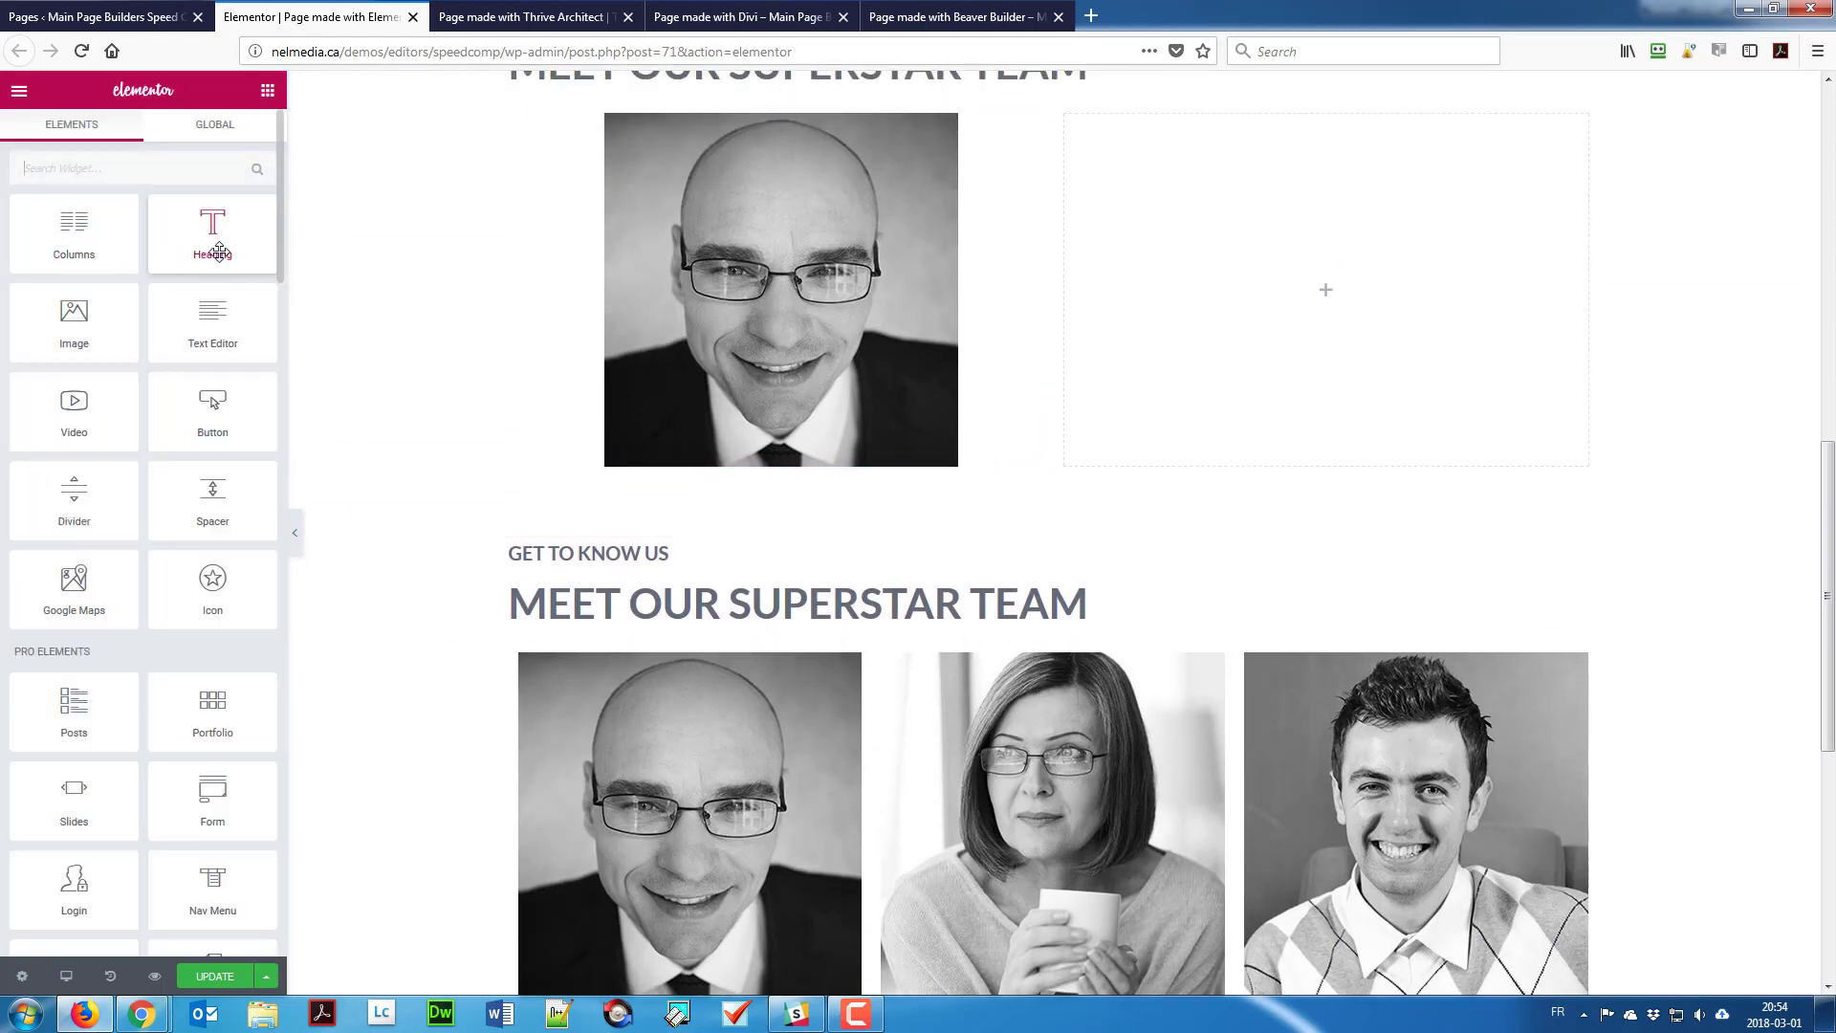
{"action": "left_click_drag", "start_coordinate": [213, 246], "coordinate": [754, 474]}
{"action": "left_click_drag", "start_coordinate": [218, 273], "coordinate": [3, 252]}
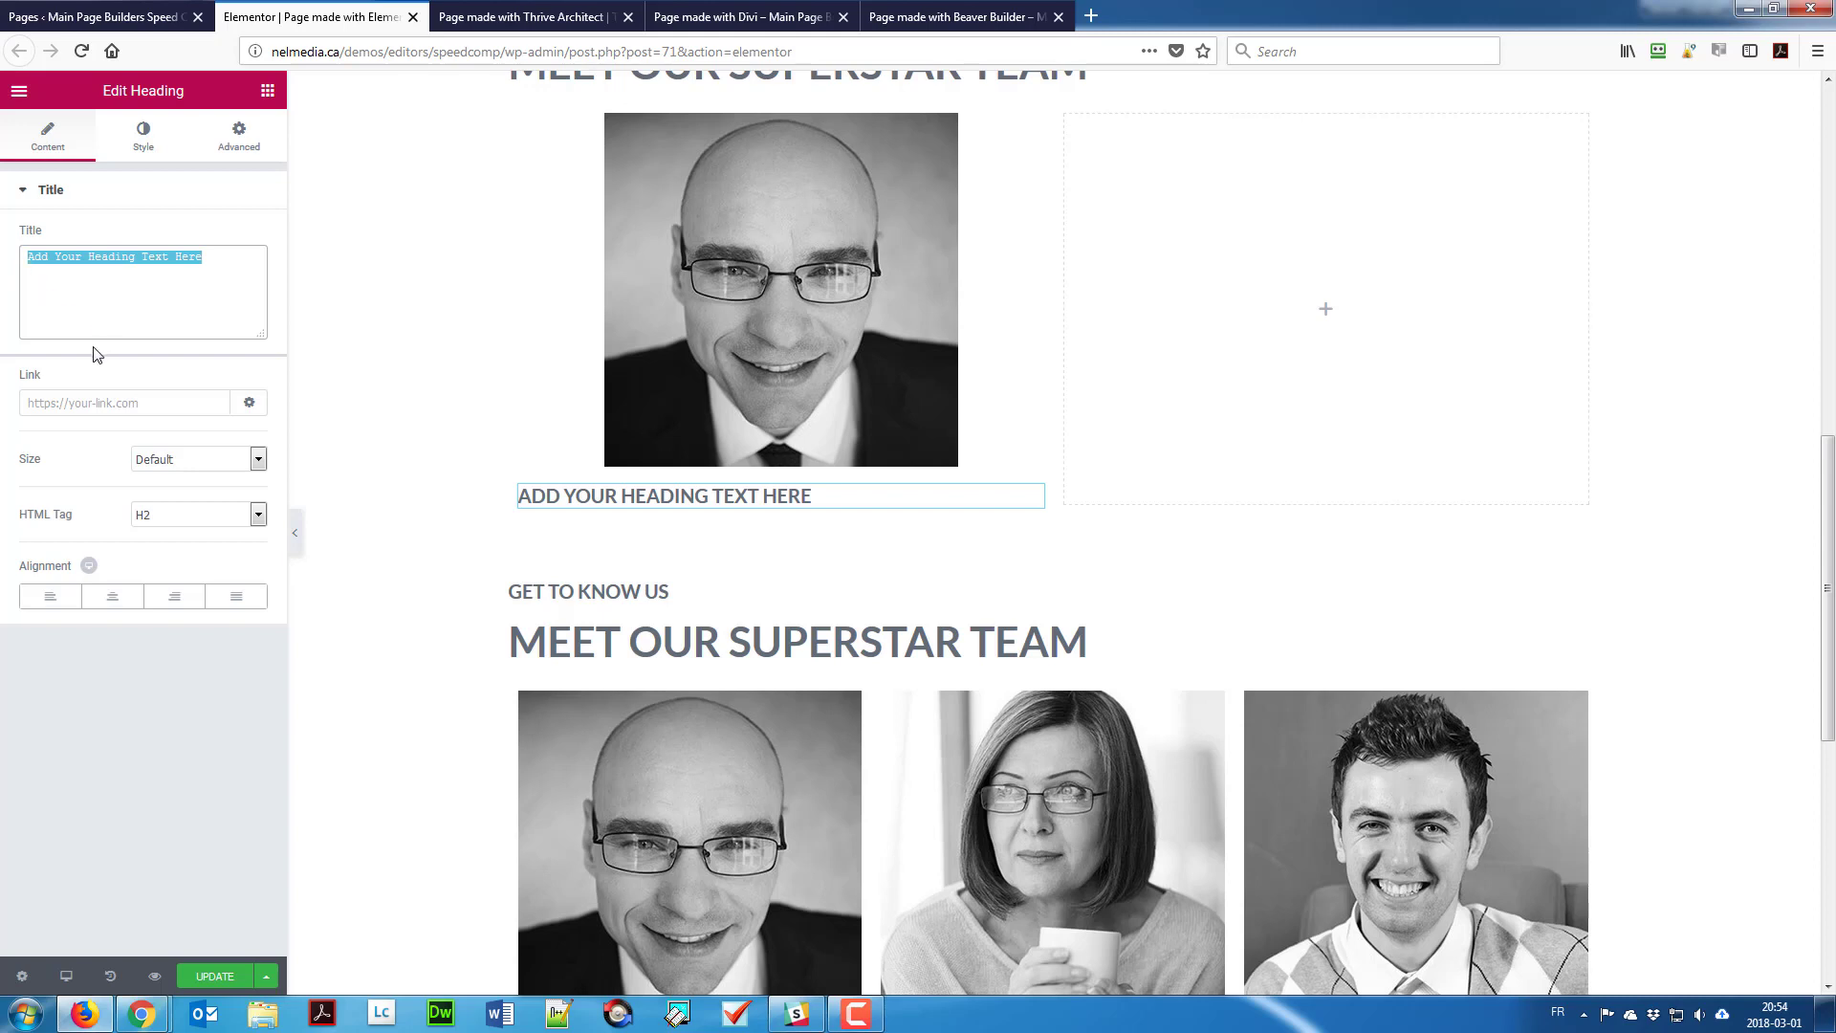
{"action": "type", "text": "John"}
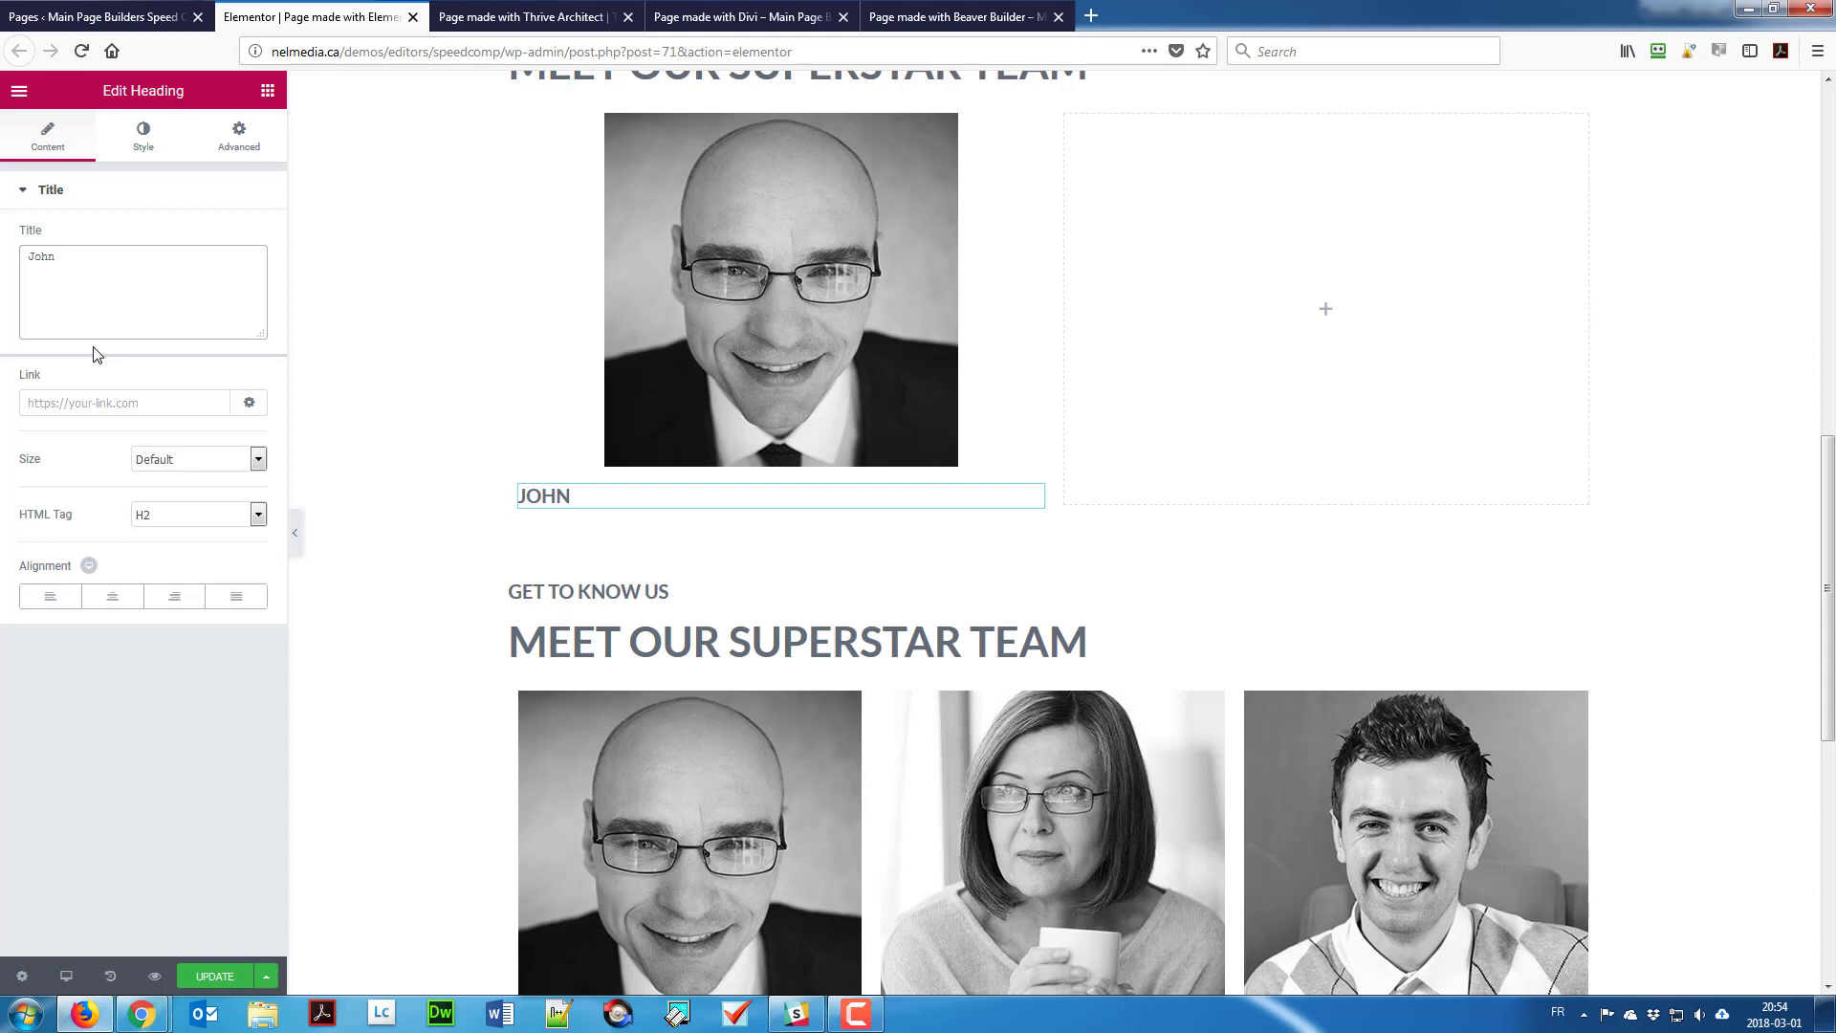
{"action": "type", "text": " Watson"}
Step: Set the name heading's HTML tag to H4 and its text color to the lime green swatch
{"action": "left_click", "coordinate": [191, 522]}
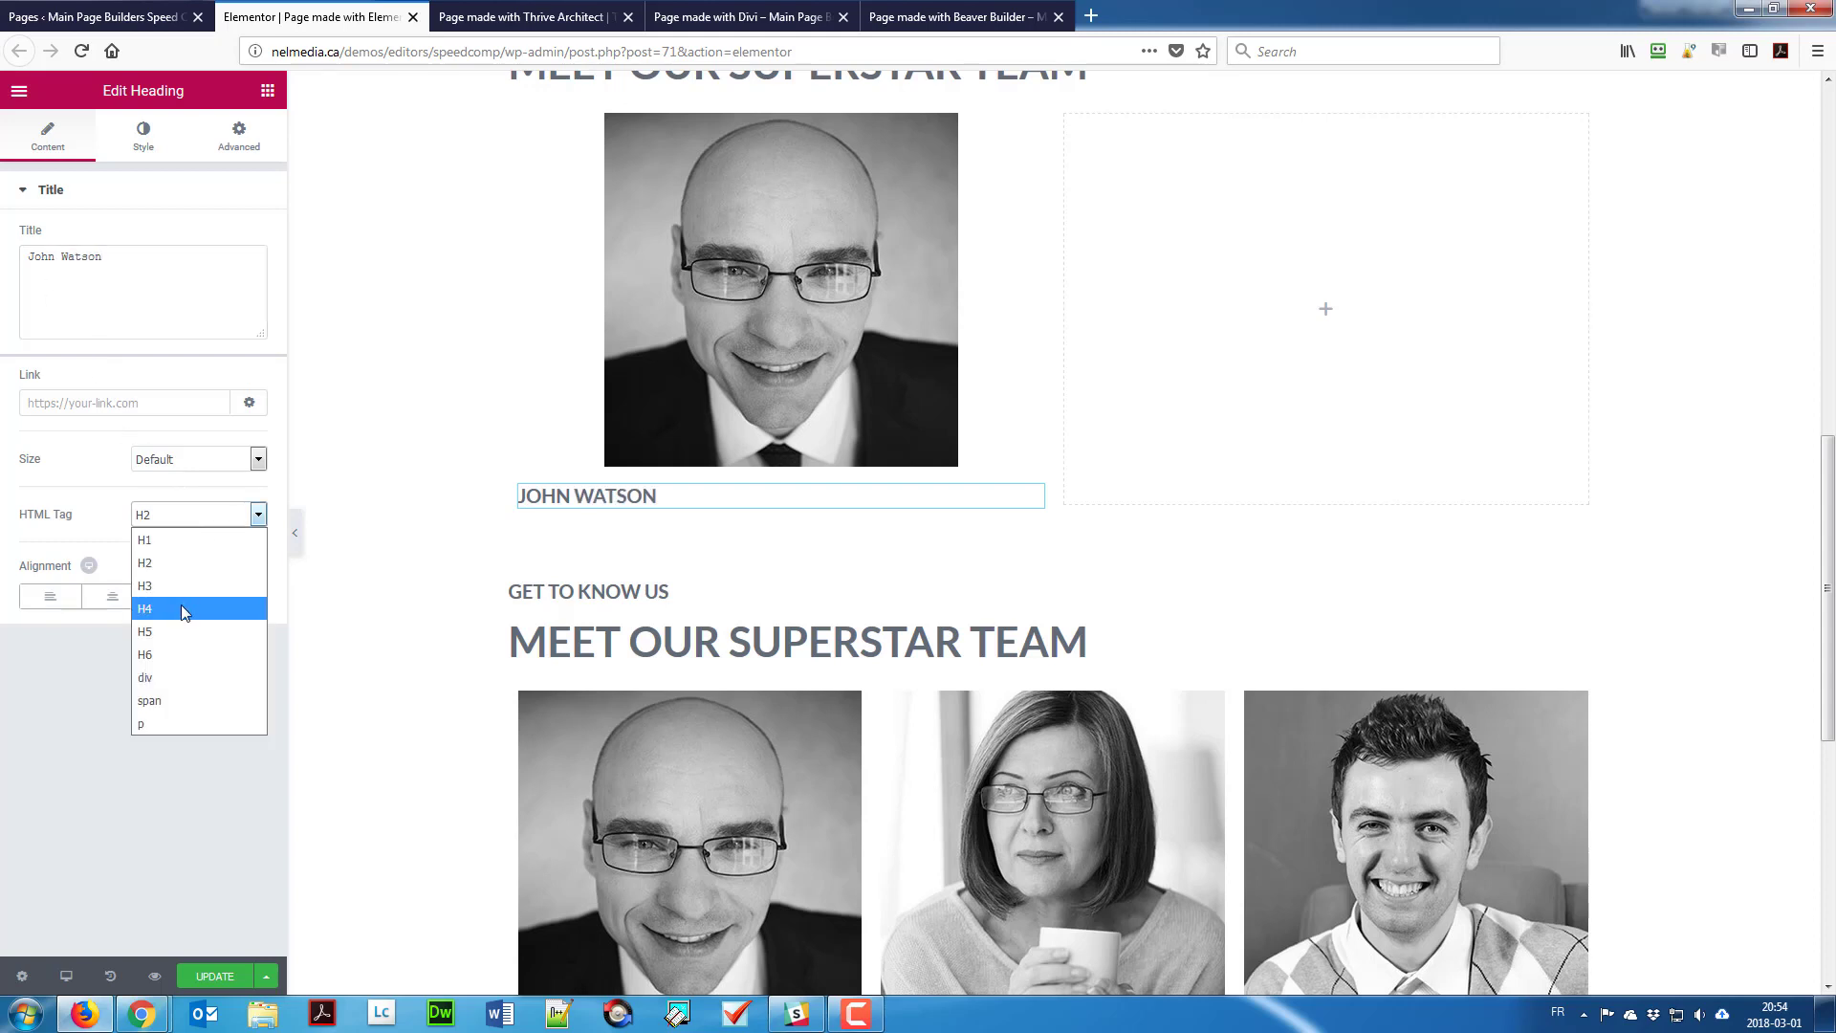
{"action": "left_click", "coordinate": [181, 605]}
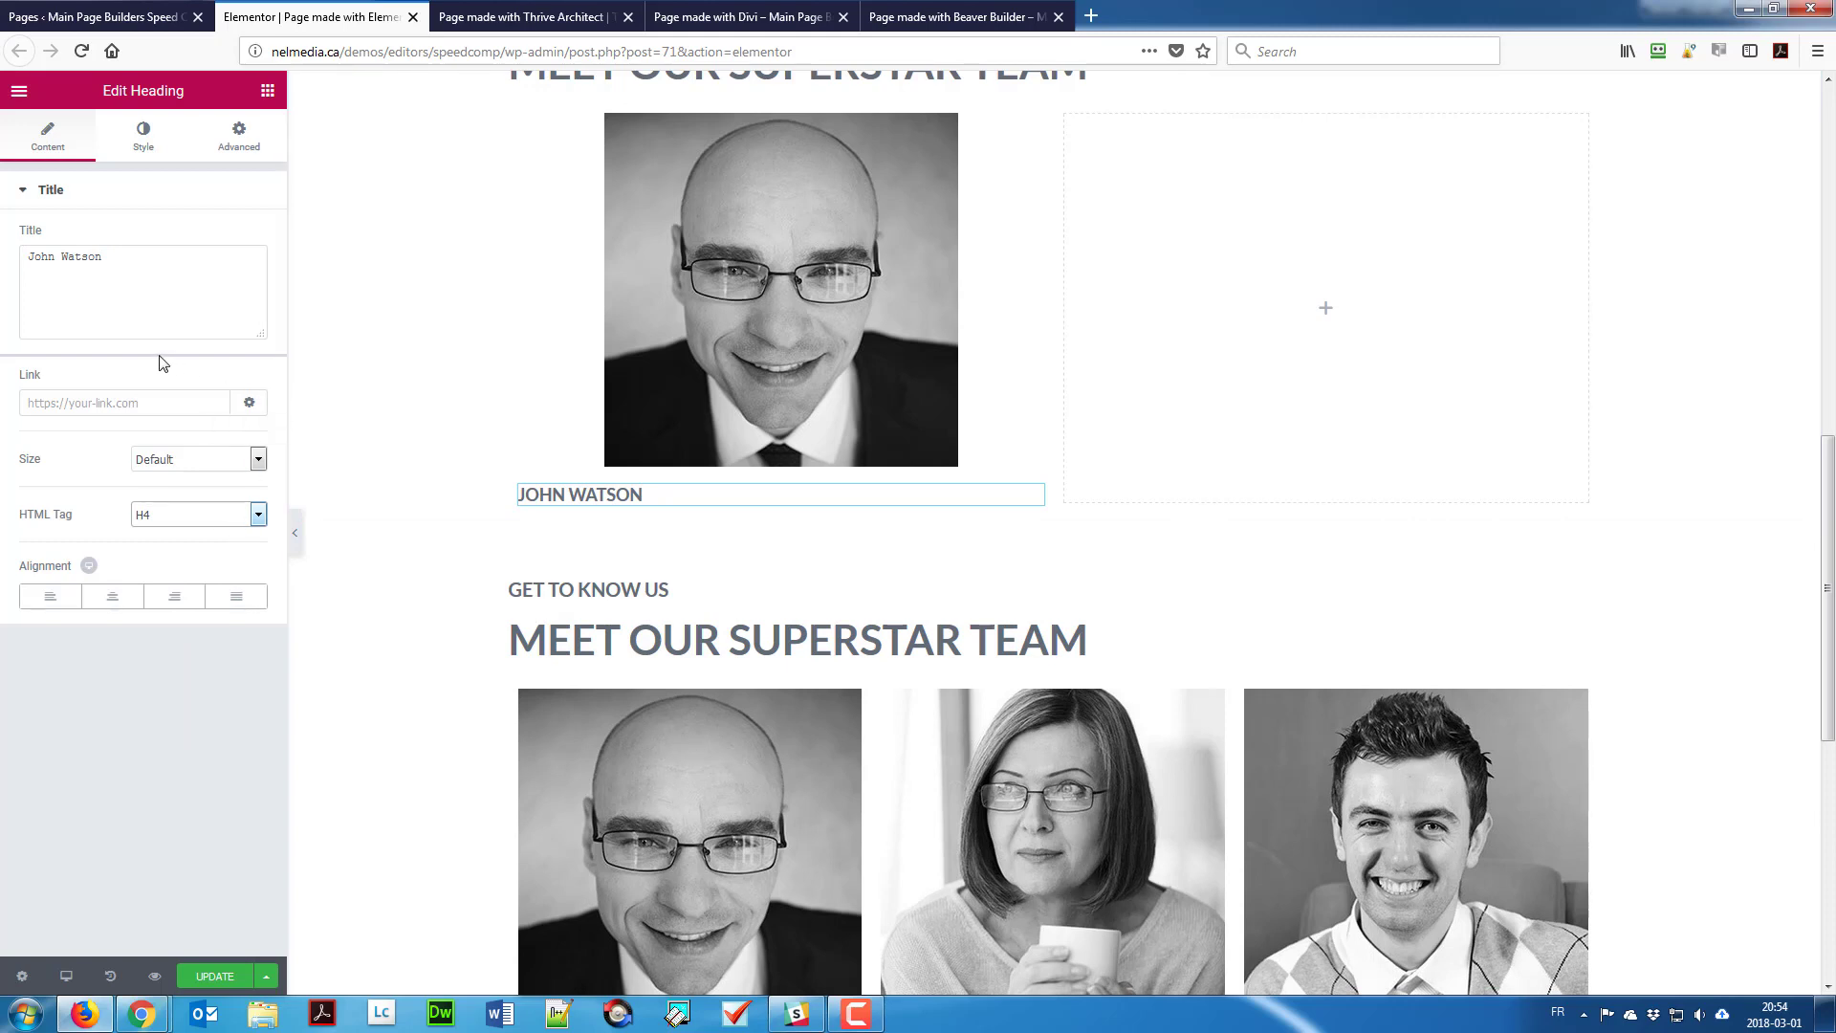
{"action": "left_click", "coordinate": [15, 90]}
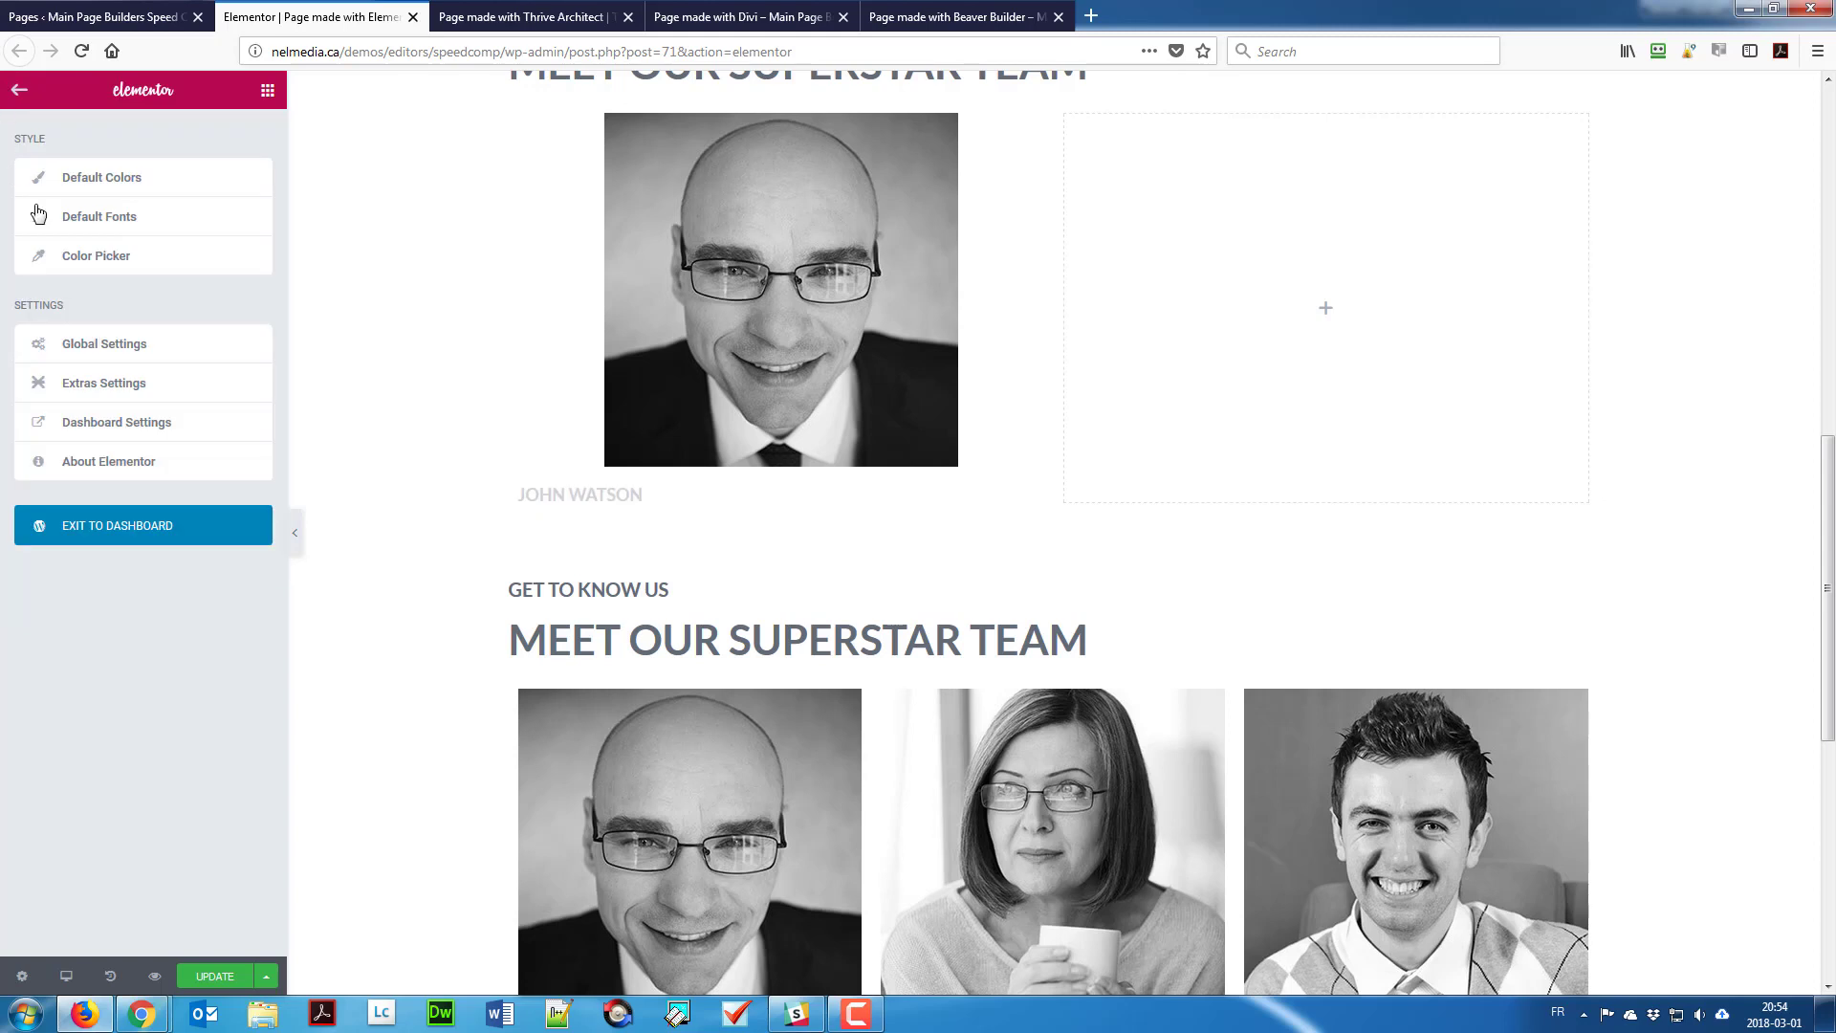
{"action": "left_click", "coordinate": [19, 92]}
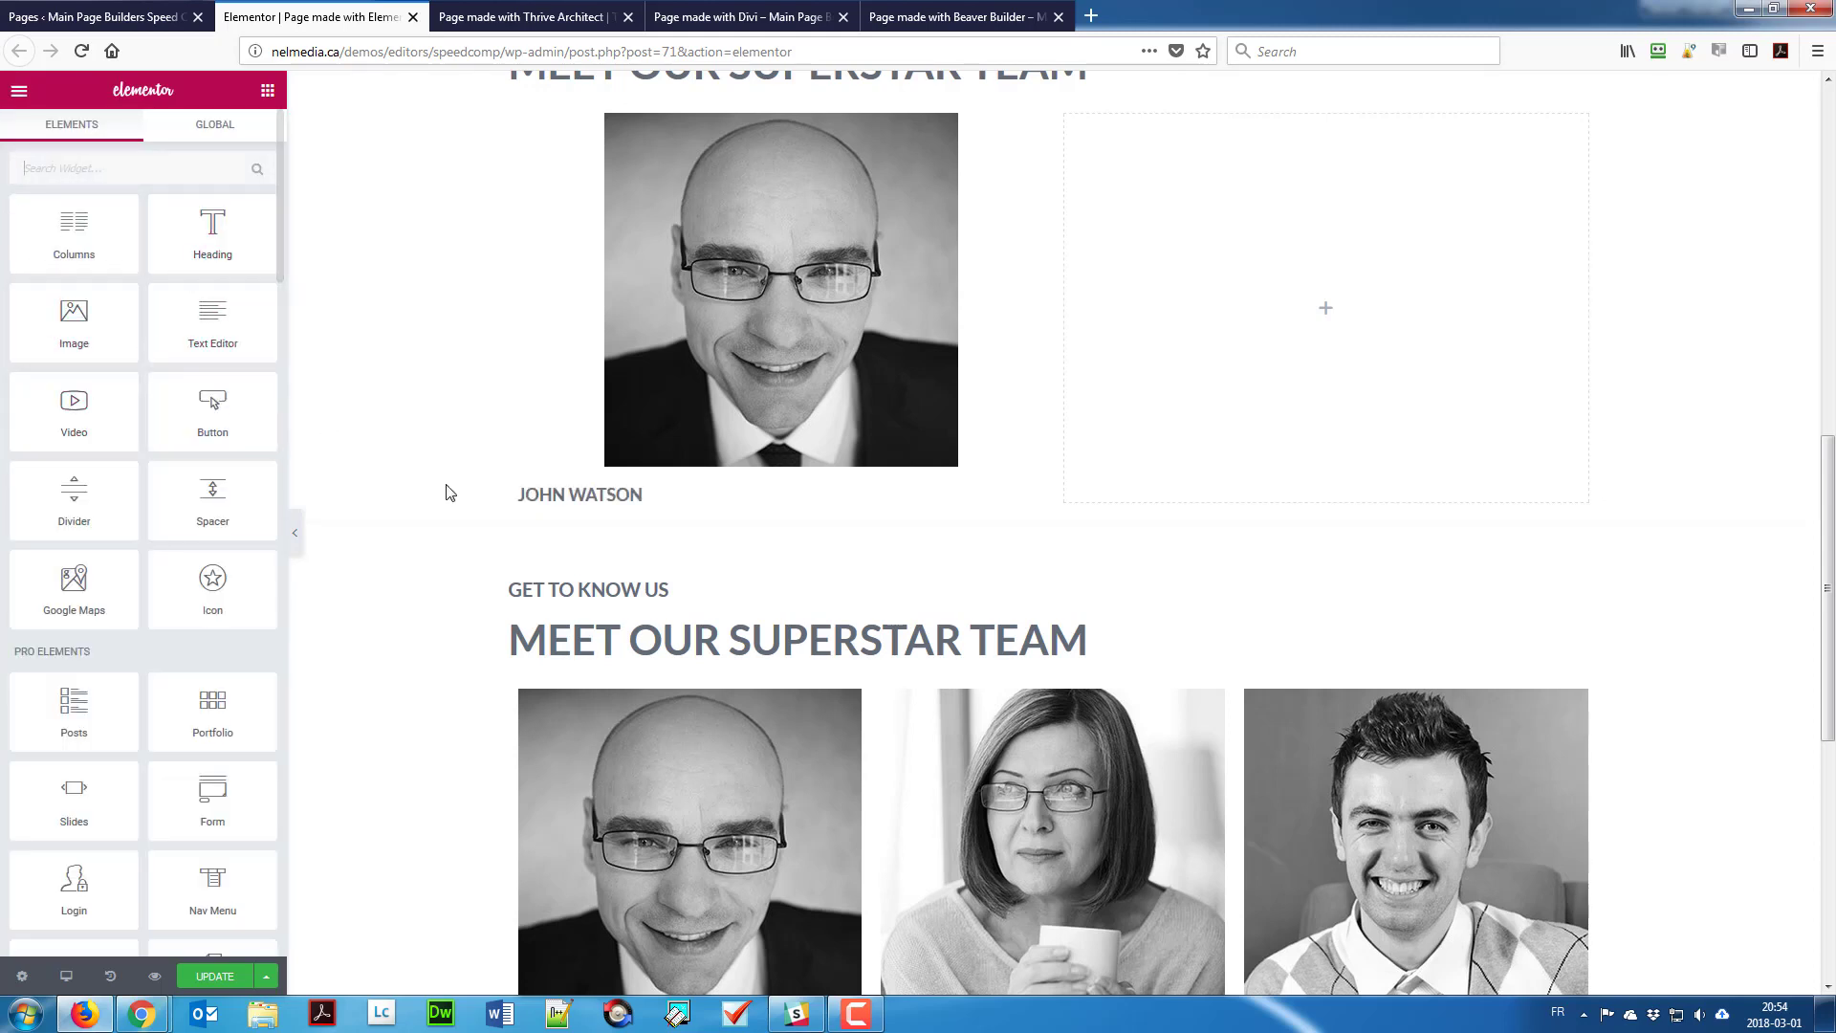
{"action": "left_click", "coordinate": [537, 495]}
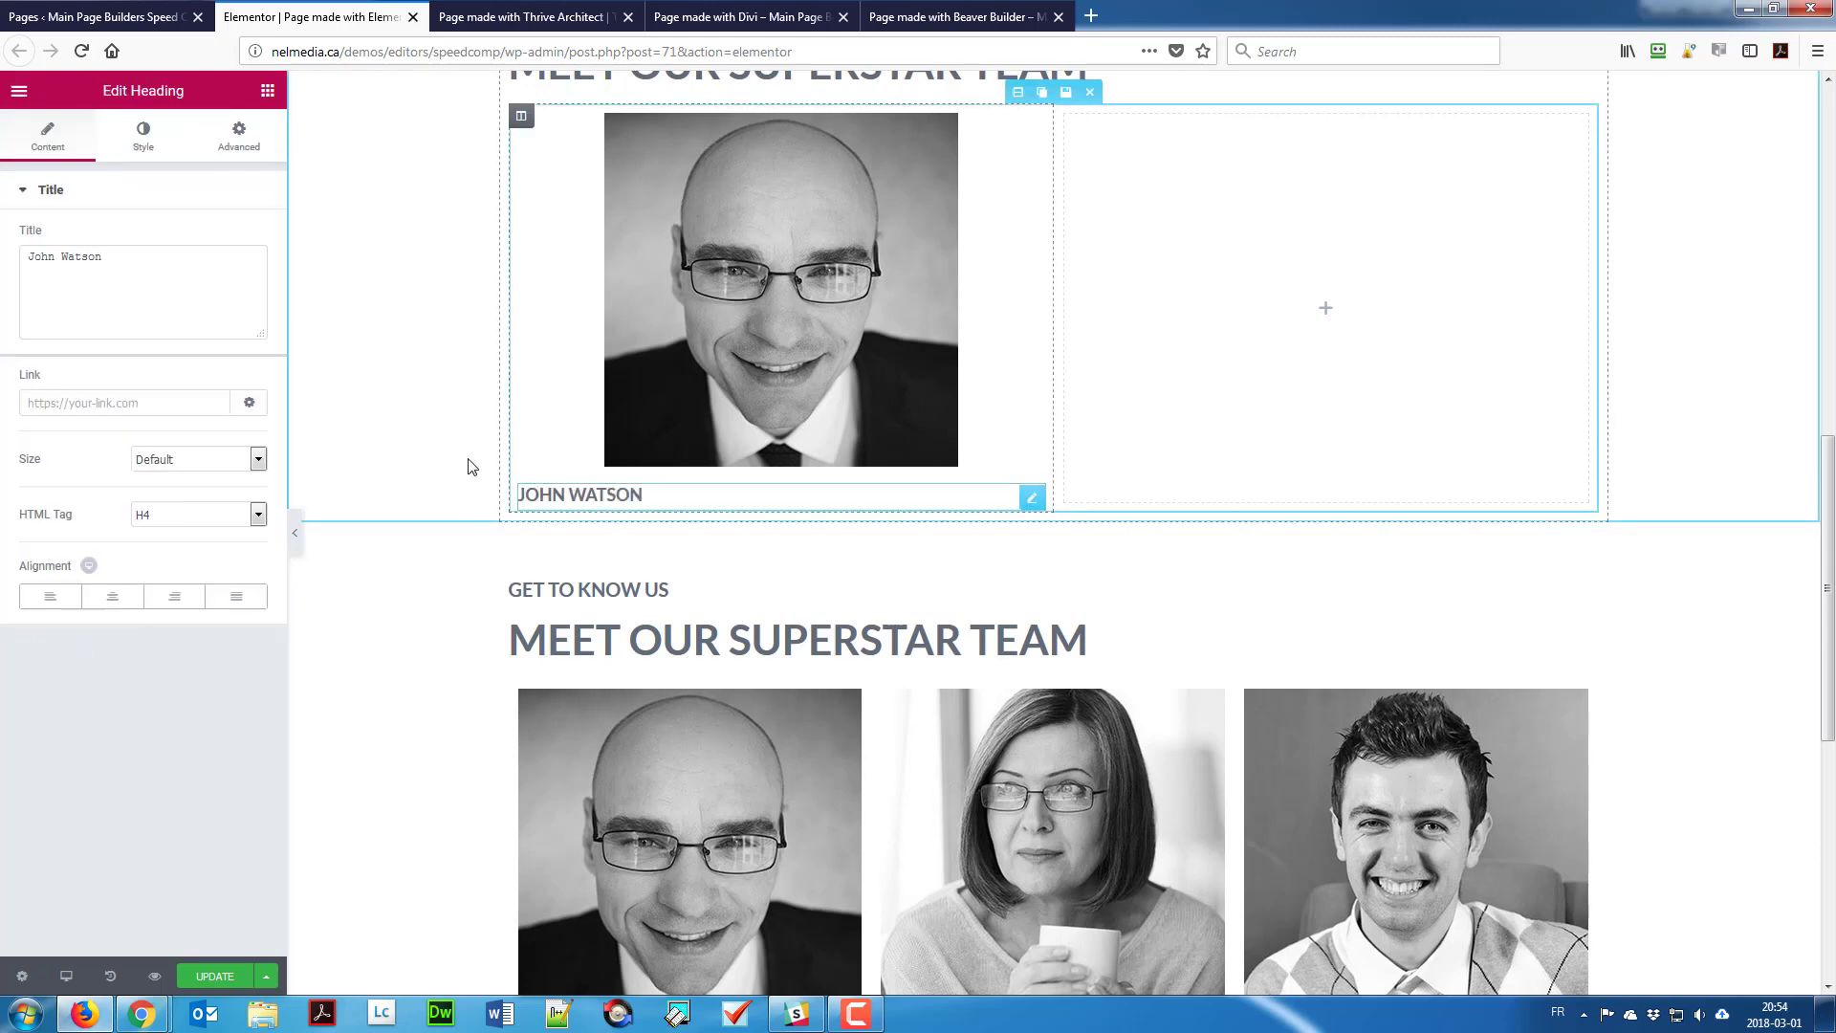
{"action": "left_click", "coordinate": [145, 138]}
{"action": "left_click", "coordinate": [246, 249]}
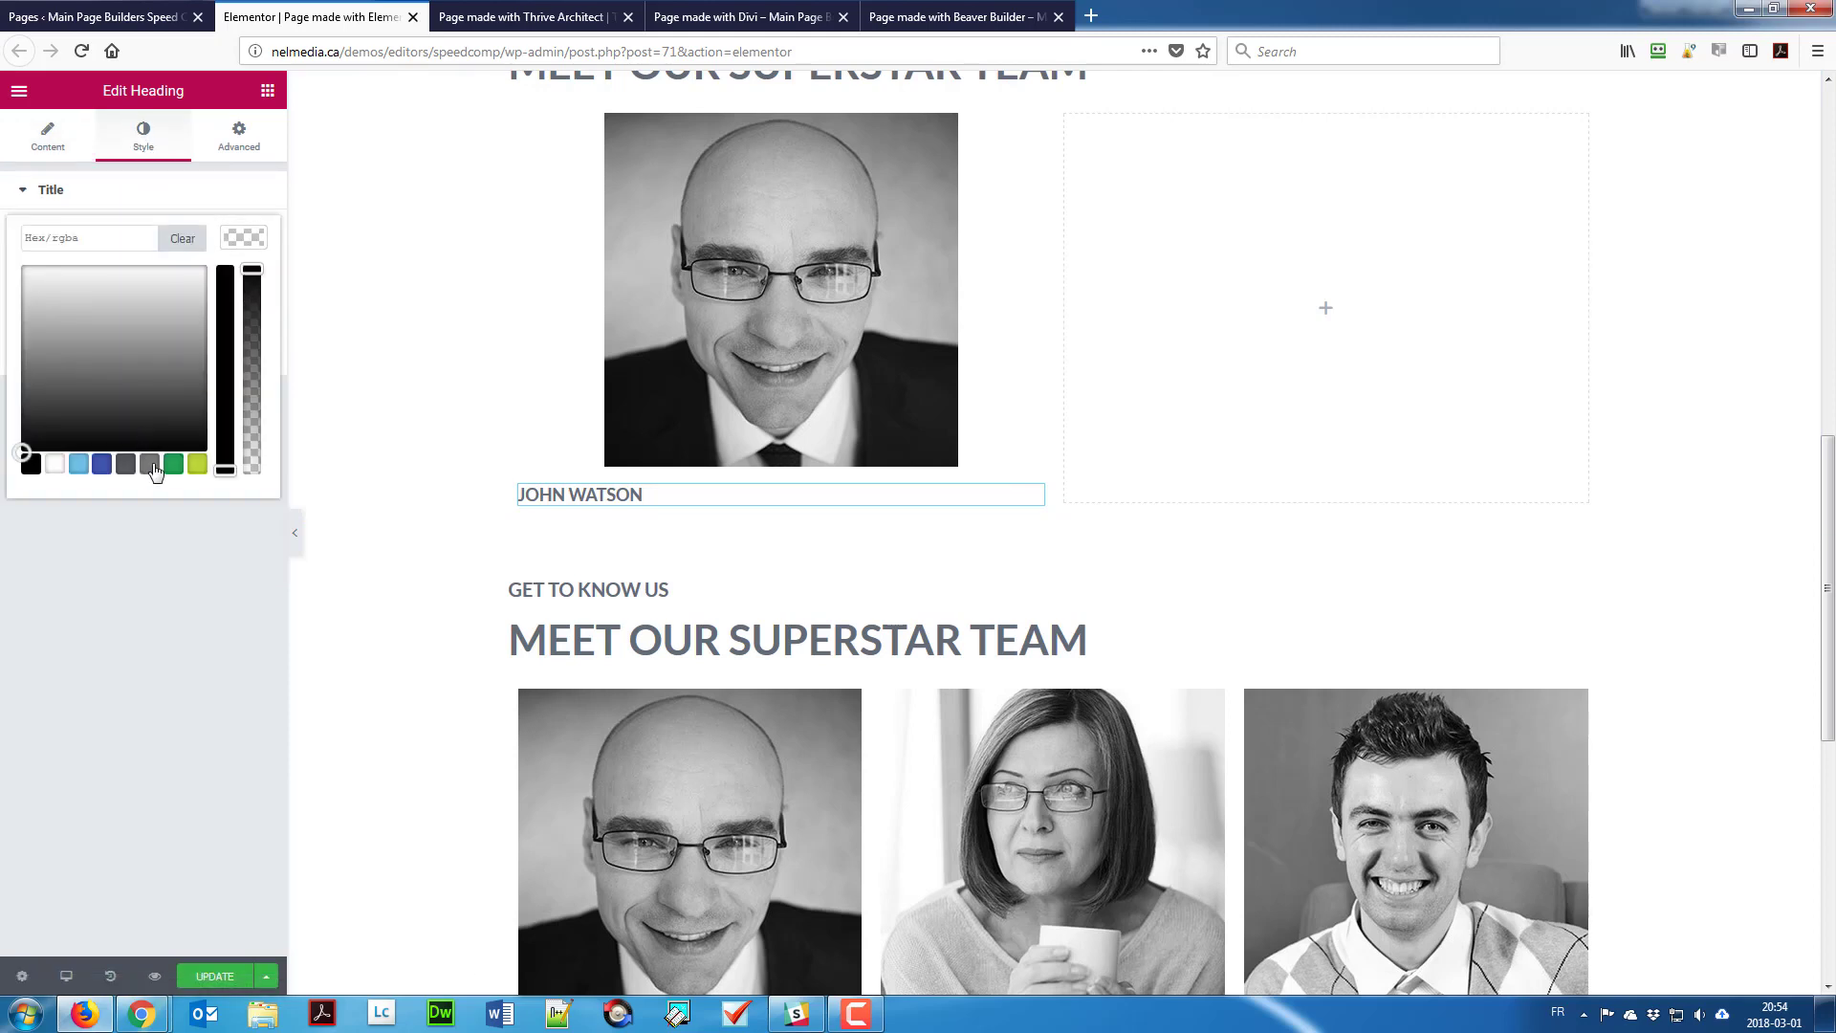
{"action": "left_click", "coordinate": [197, 465]}
{"action": "left_click", "coordinate": [241, 241]}
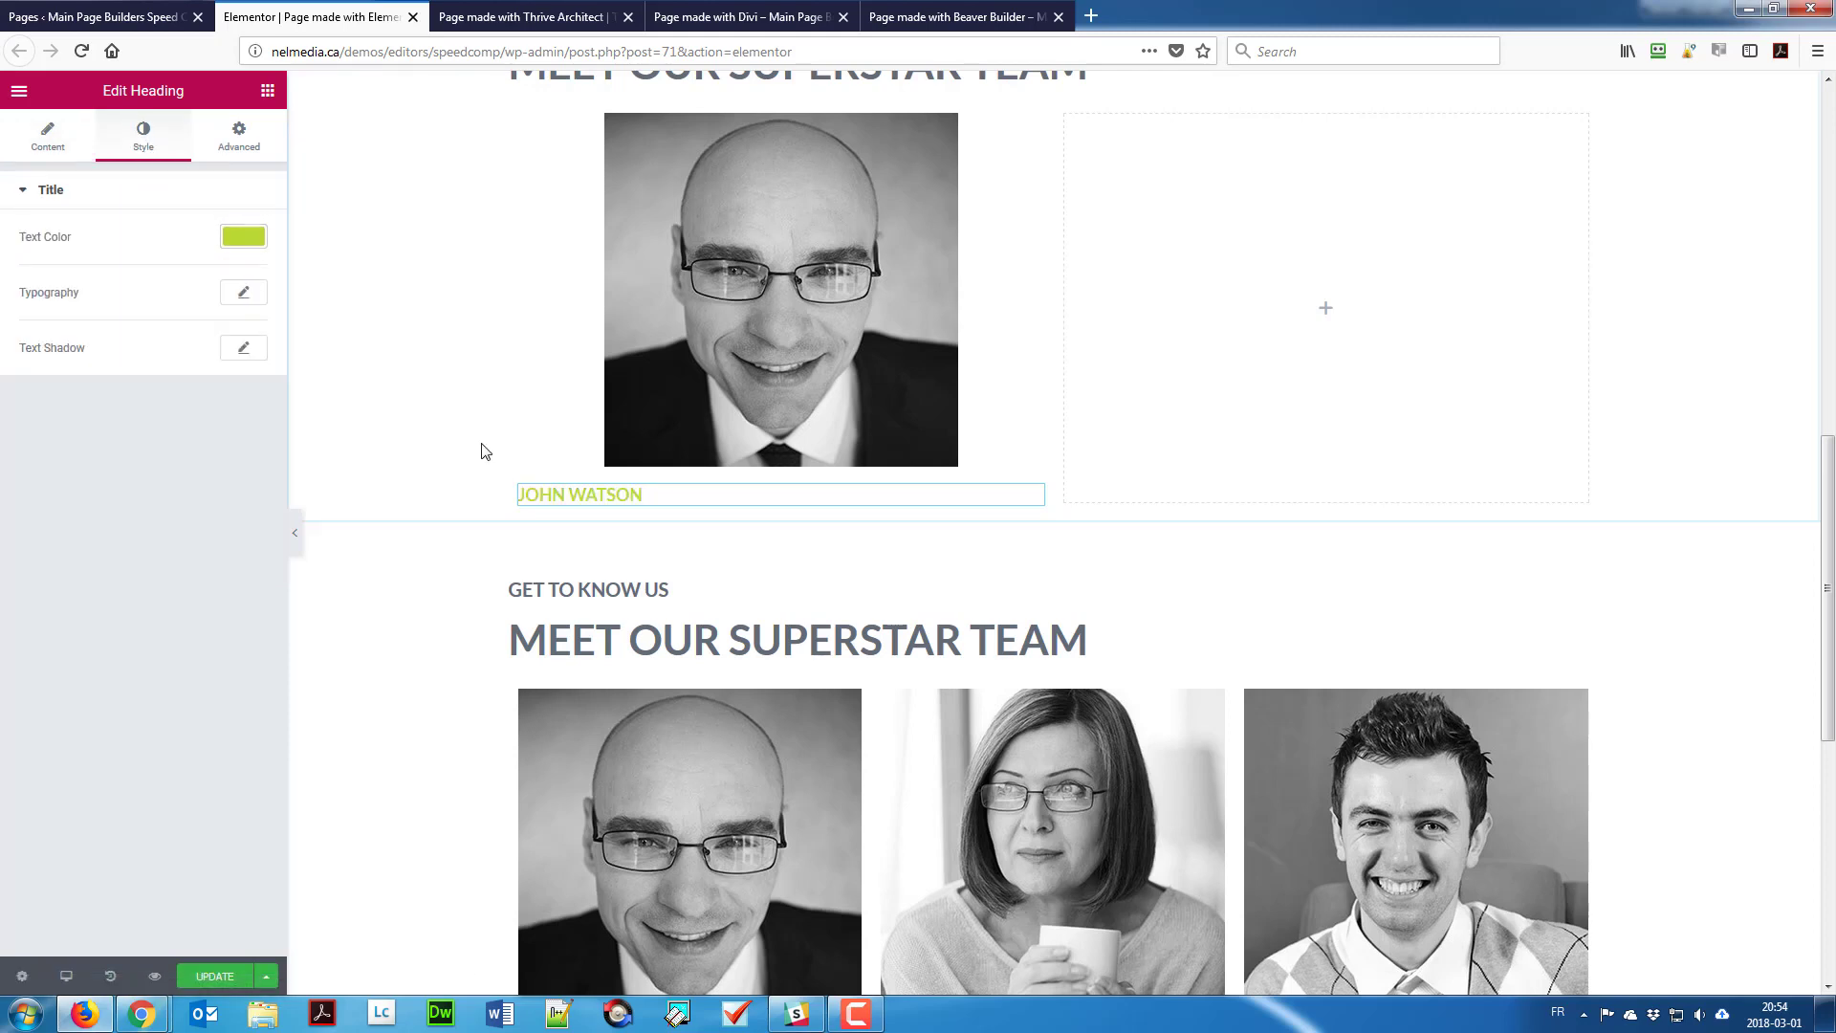
Step: Copy the description paragraph under the first team member in the finished team section
{"action": "scroll", "coordinate": [442, 525], "scroll_direction": "down", "scroll_amount": 5}
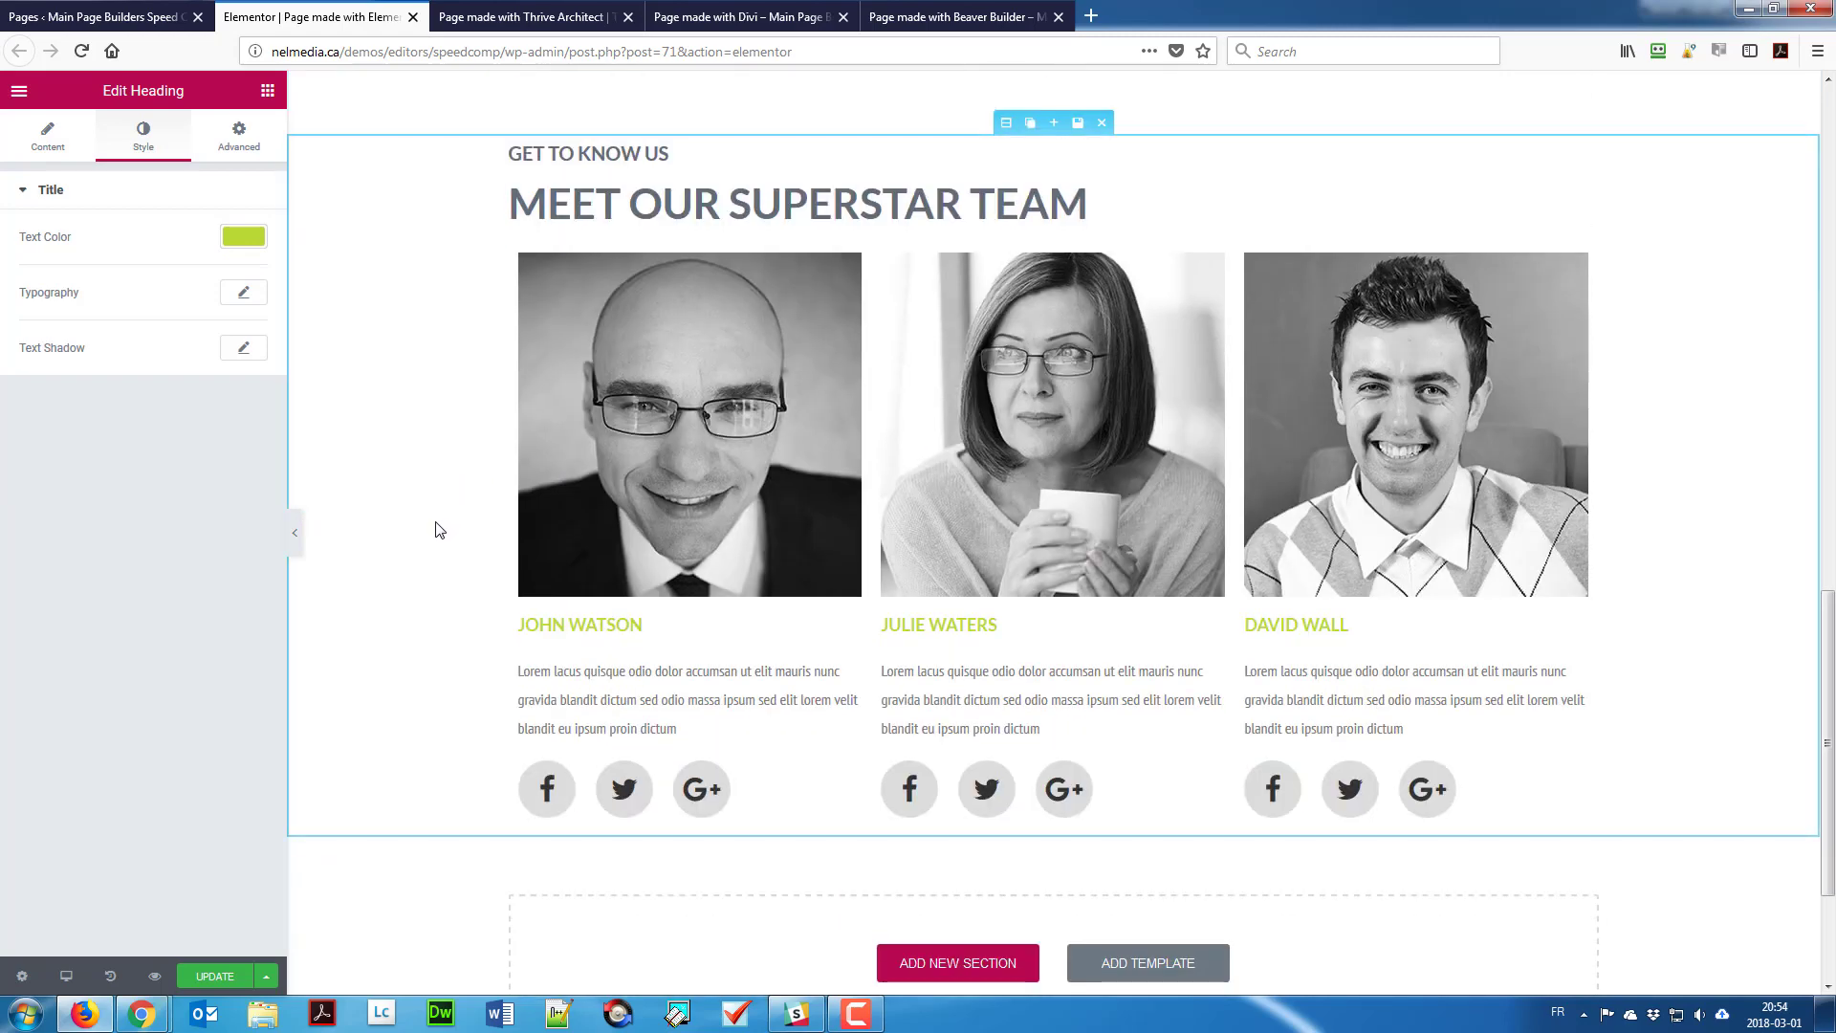
{"action": "left_click_drag", "start_coordinate": [697, 731], "coordinate": [515, 681]}
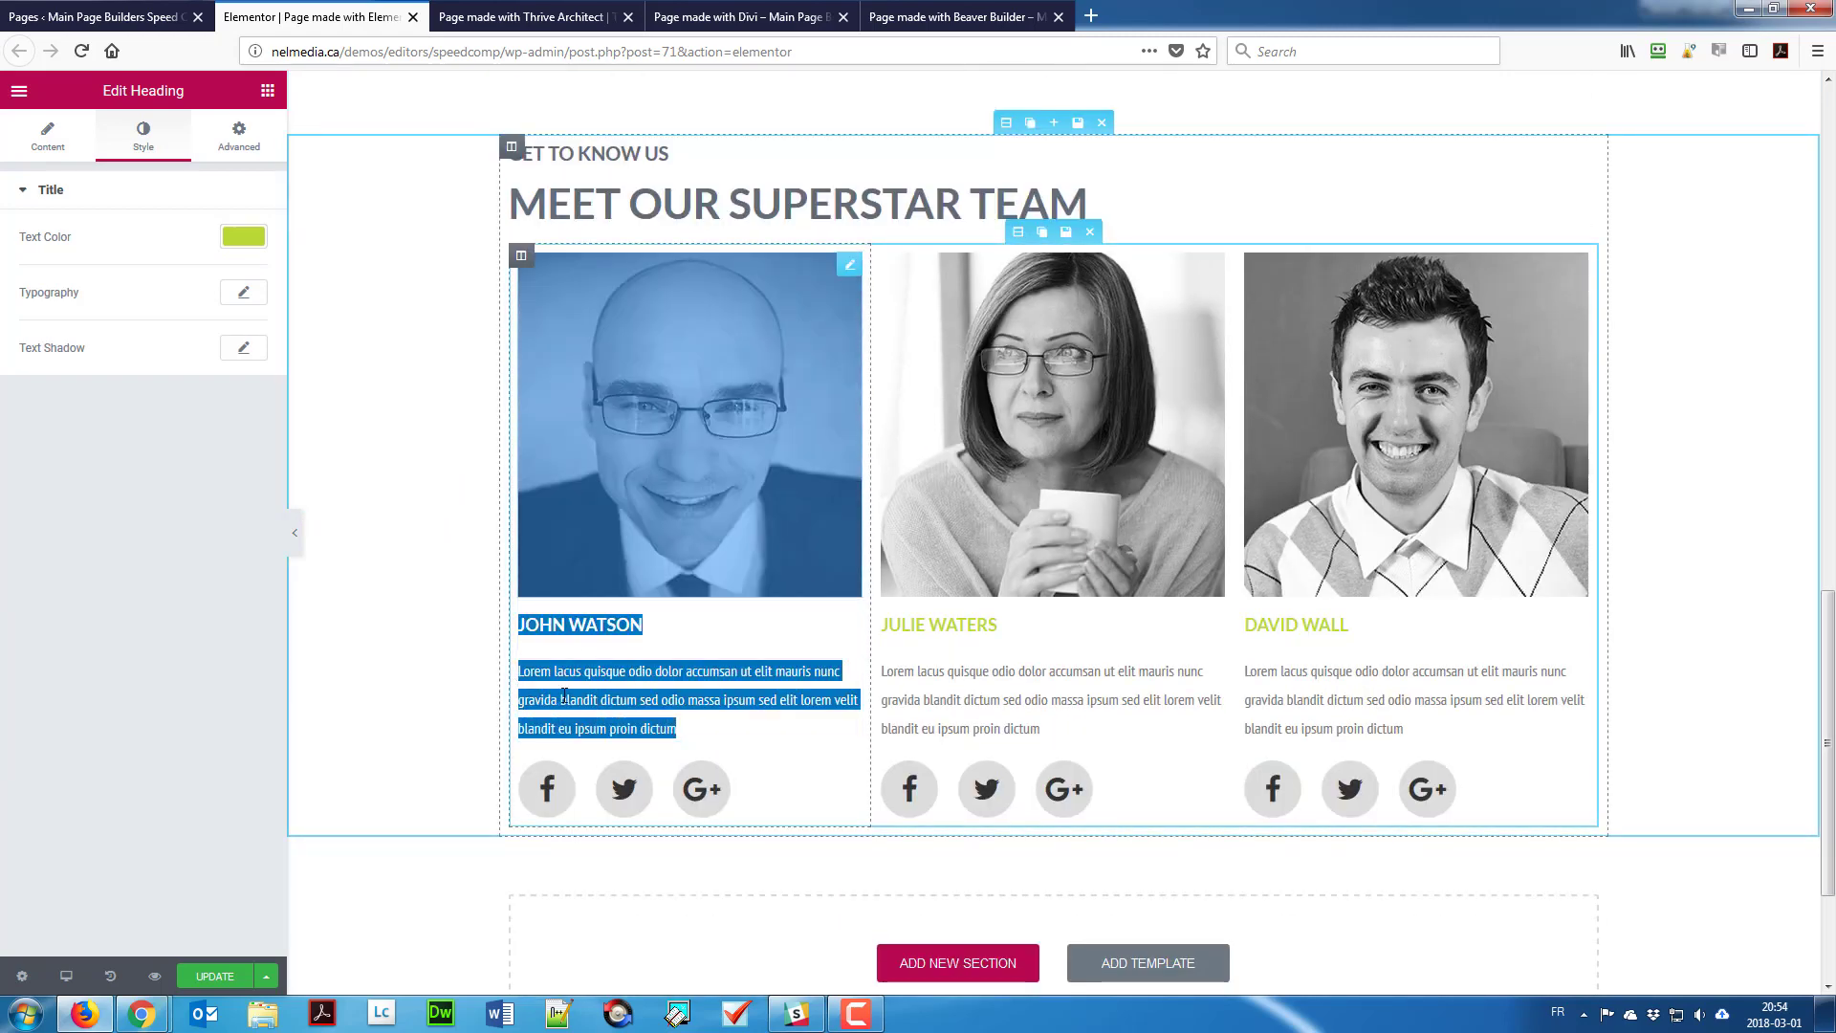
{"action": "left_click", "coordinate": [677, 729]}
{"action": "left_click_drag", "start_coordinate": [678, 729], "coordinate": [600, 654]}
{"action": "key", "text": "ctrl+c"}
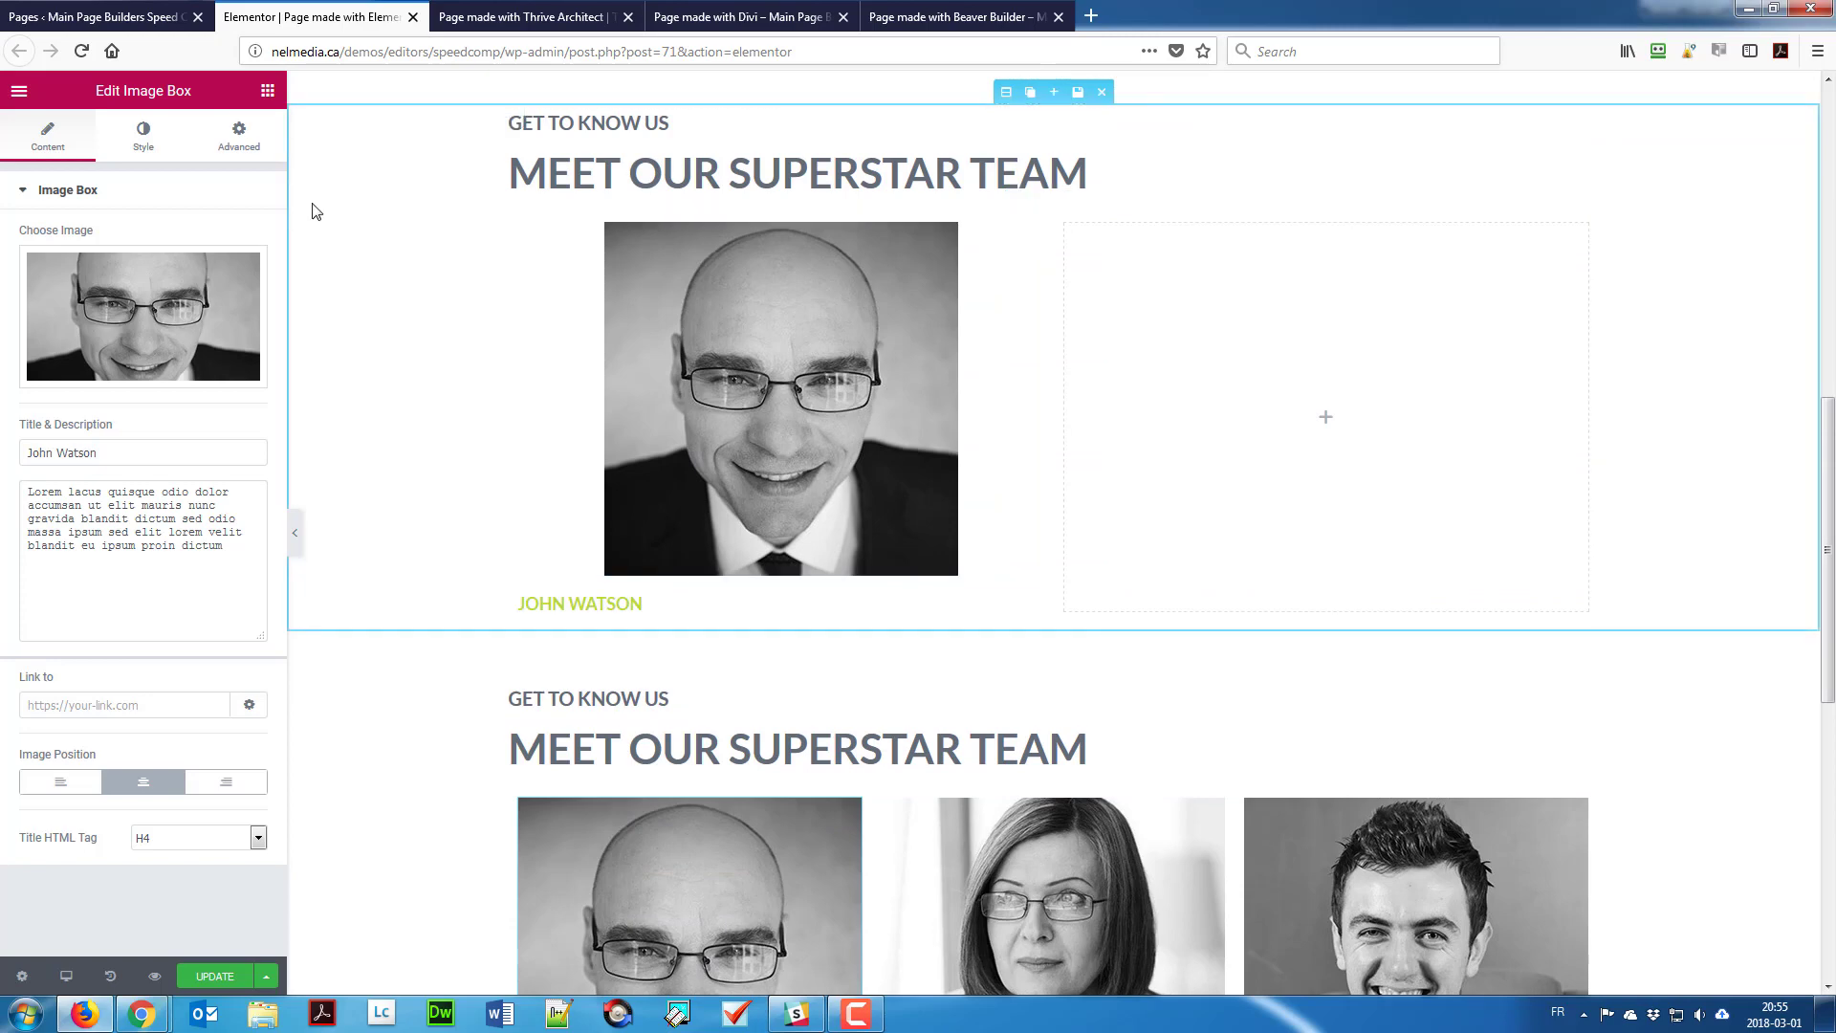
Step: Add a Text Editor widget beneath the name heading and replace its placeholder text with the copied description
{"action": "left_click", "coordinate": [268, 90]}
{"action": "left_click_drag", "start_coordinate": [167, 310], "coordinate": [668, 612]}
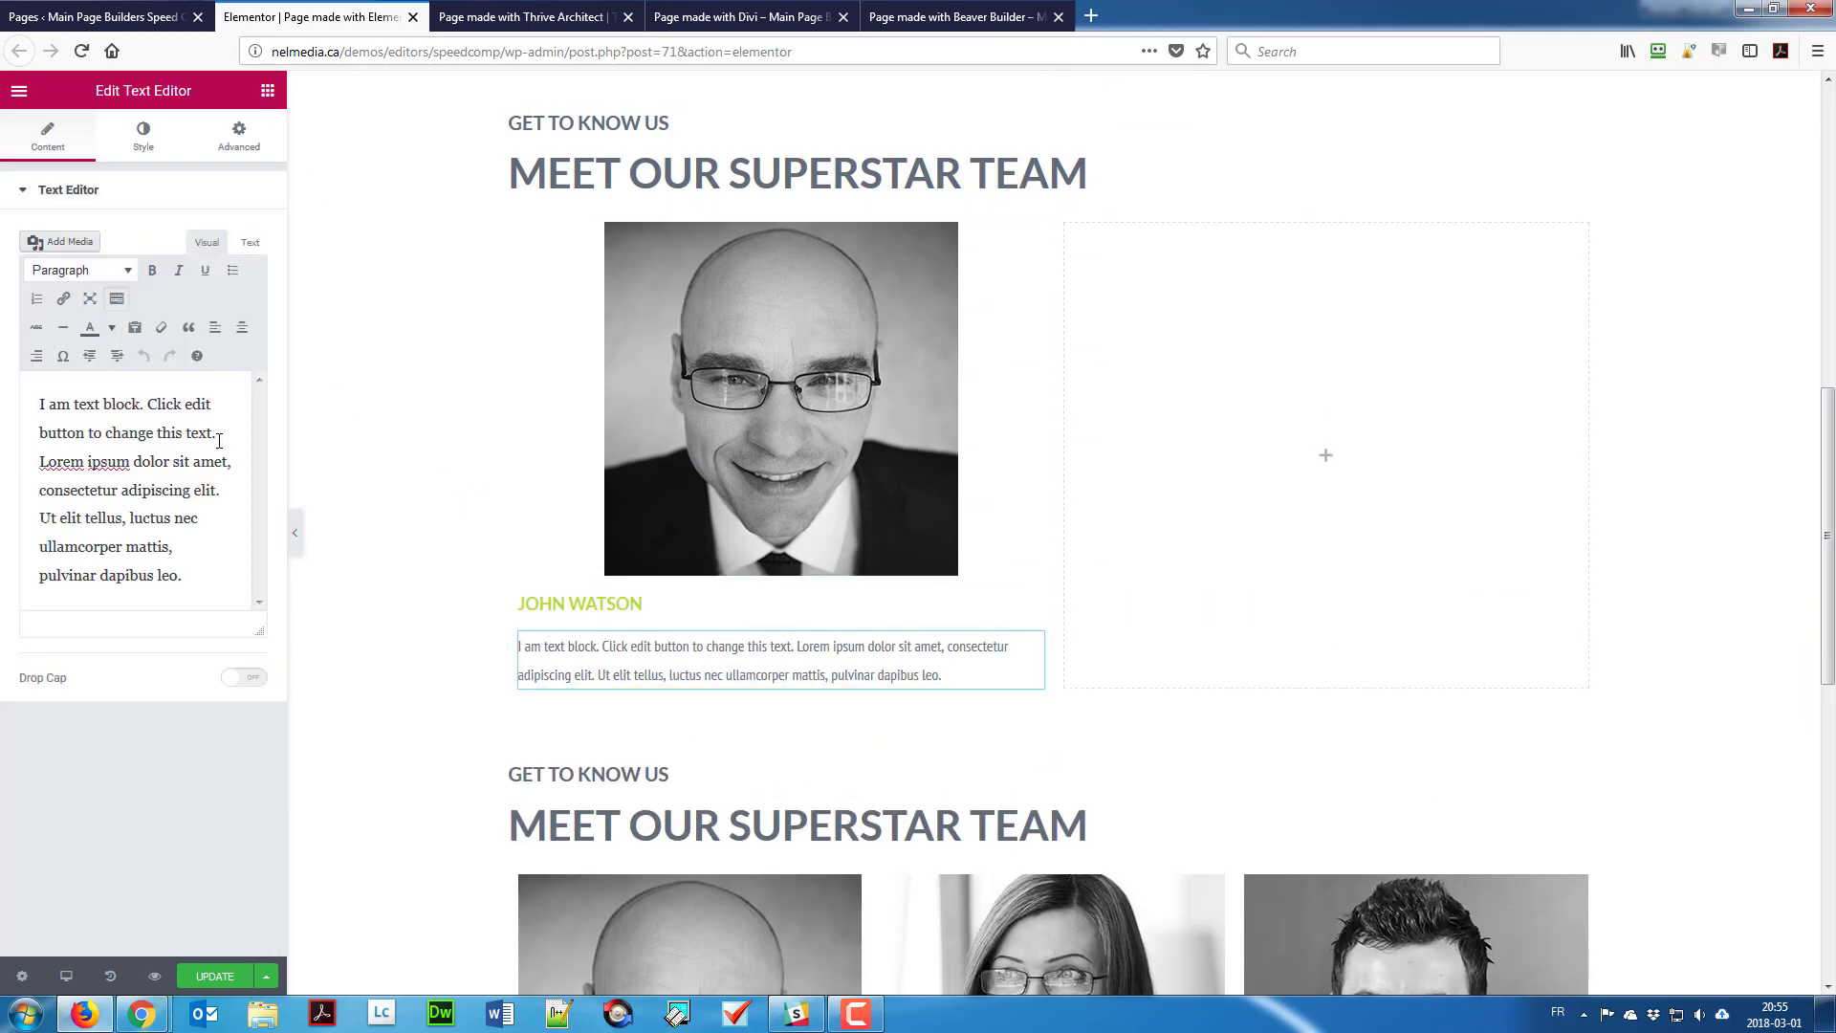
{"action": "key", "text": "ctrl+a"}
{"action": "key", "text": "ctrl+v"}
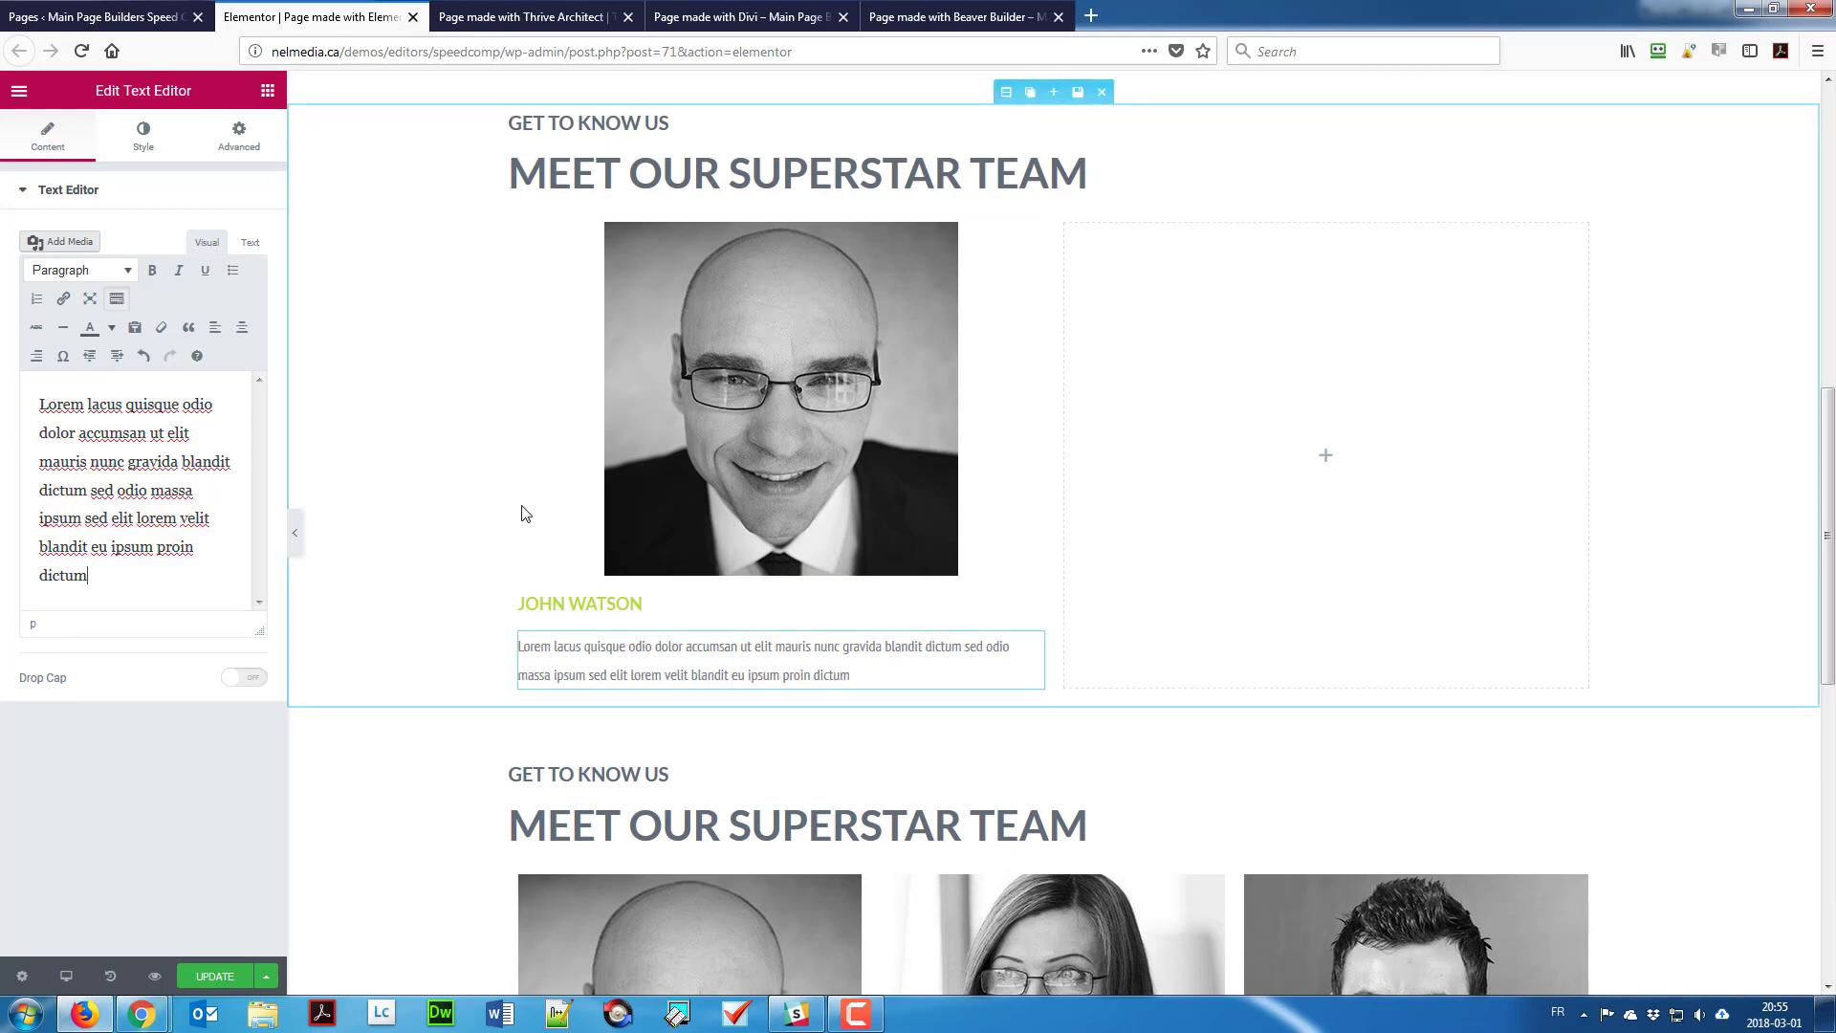
Step: Search the widgets for "soc" and add a Social Icons widget beneath the description in the first column
{"action": "scroll", "coordinate": [499, 537], "scroll_direction": "down", "scroll_amount": 3}
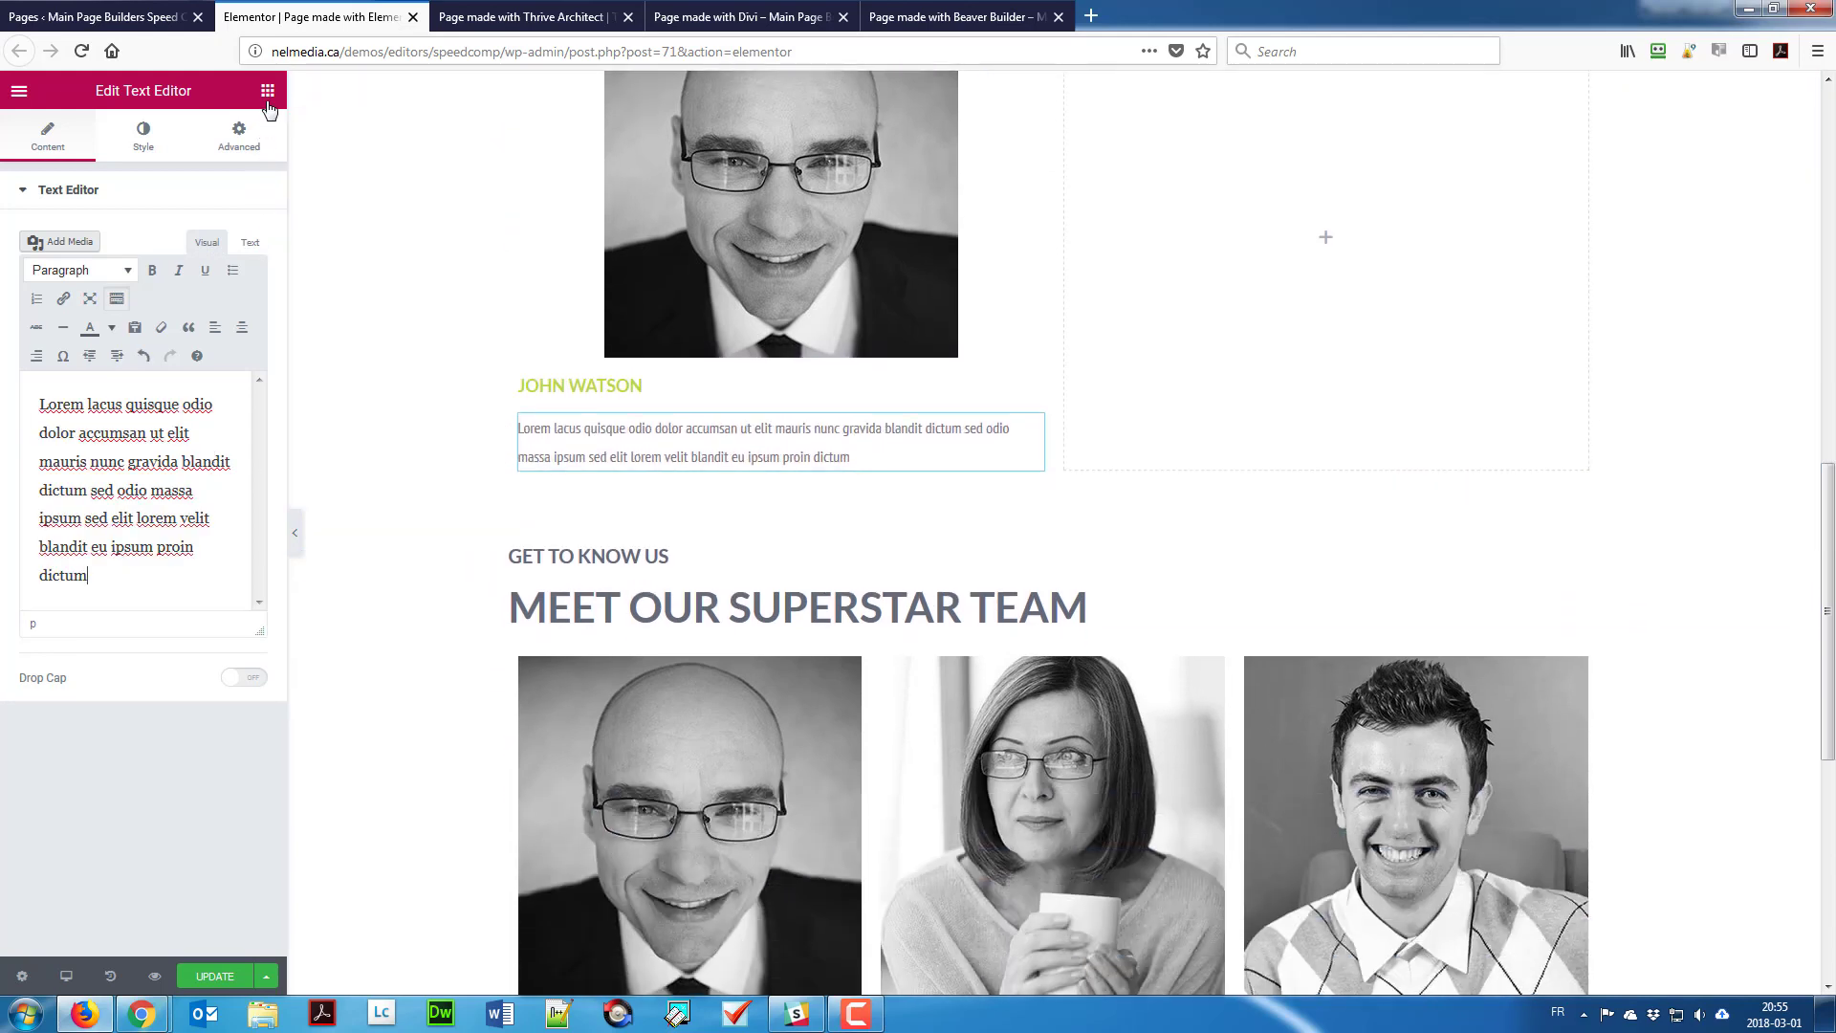
{"action": "left_click", "coordinate": [268, 90]}
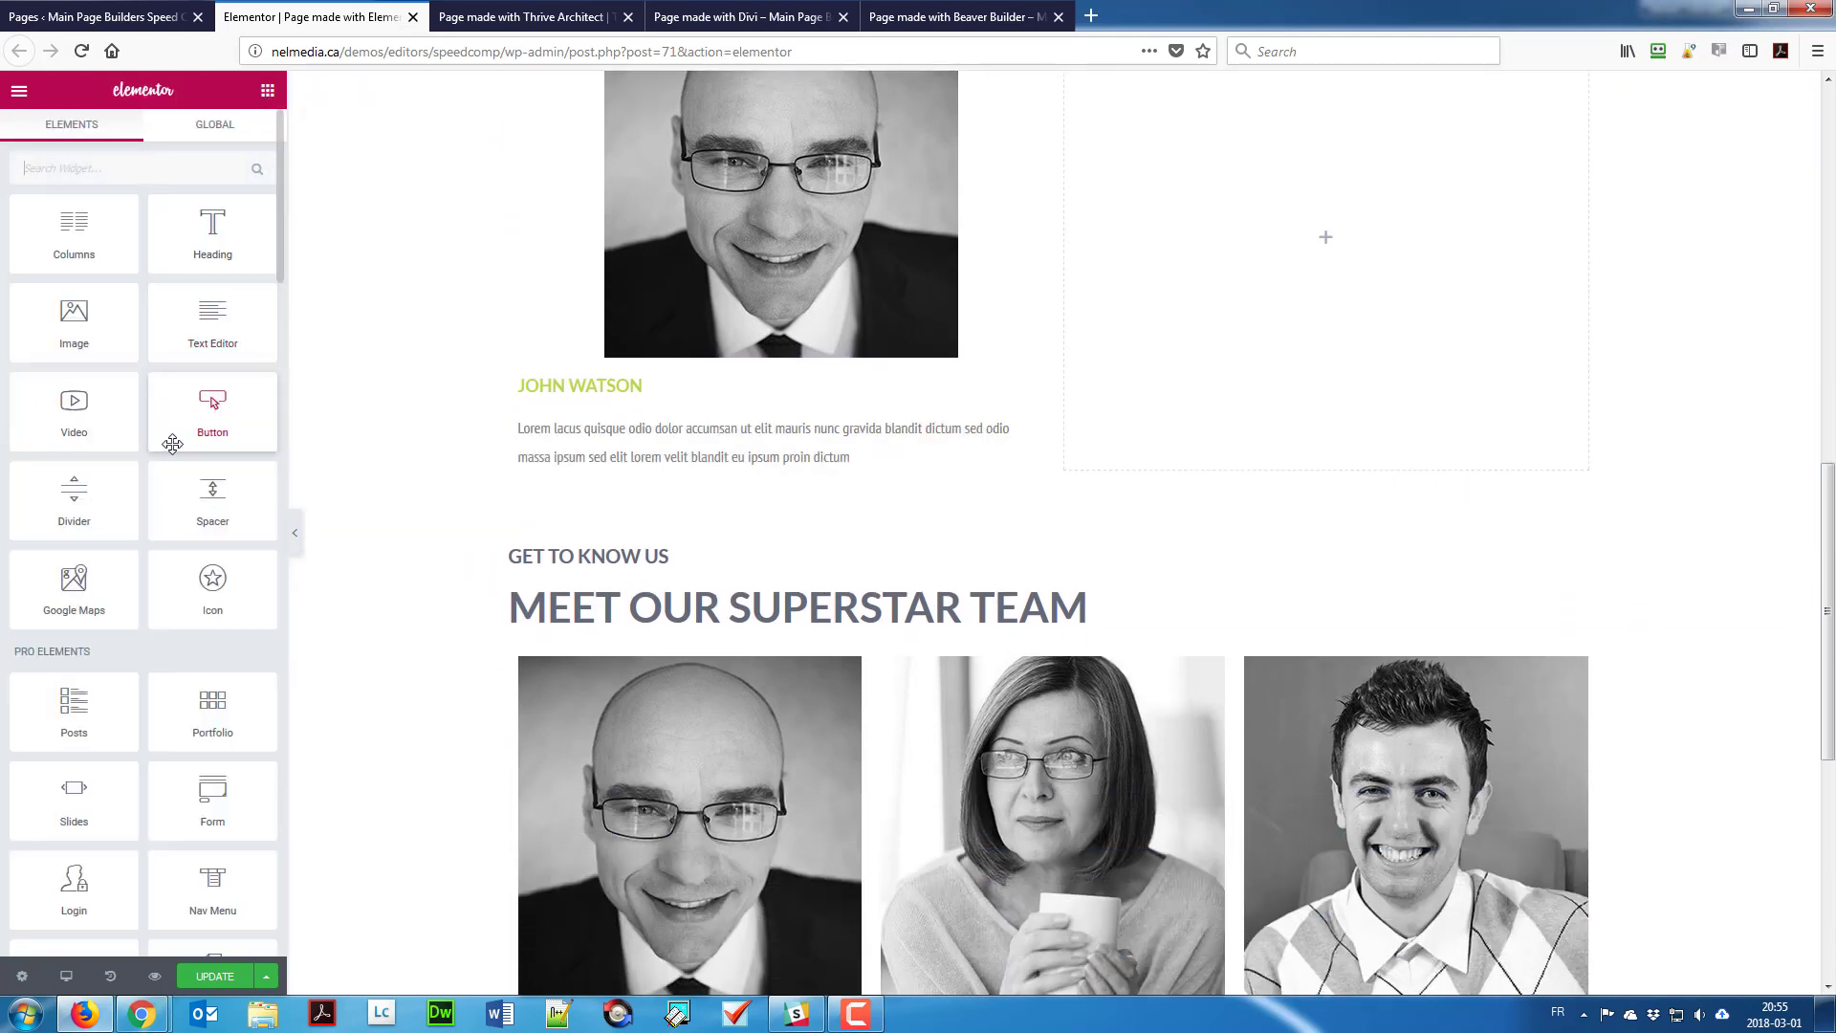
{"action": "scroll", "coordinate": [191, 494], "scroll_direction": "down", "scroll_amount": 1}
{"action": "scroll", "coordinate": [191, 495], "scroll_direction": "down", "scroll_amount": 3}
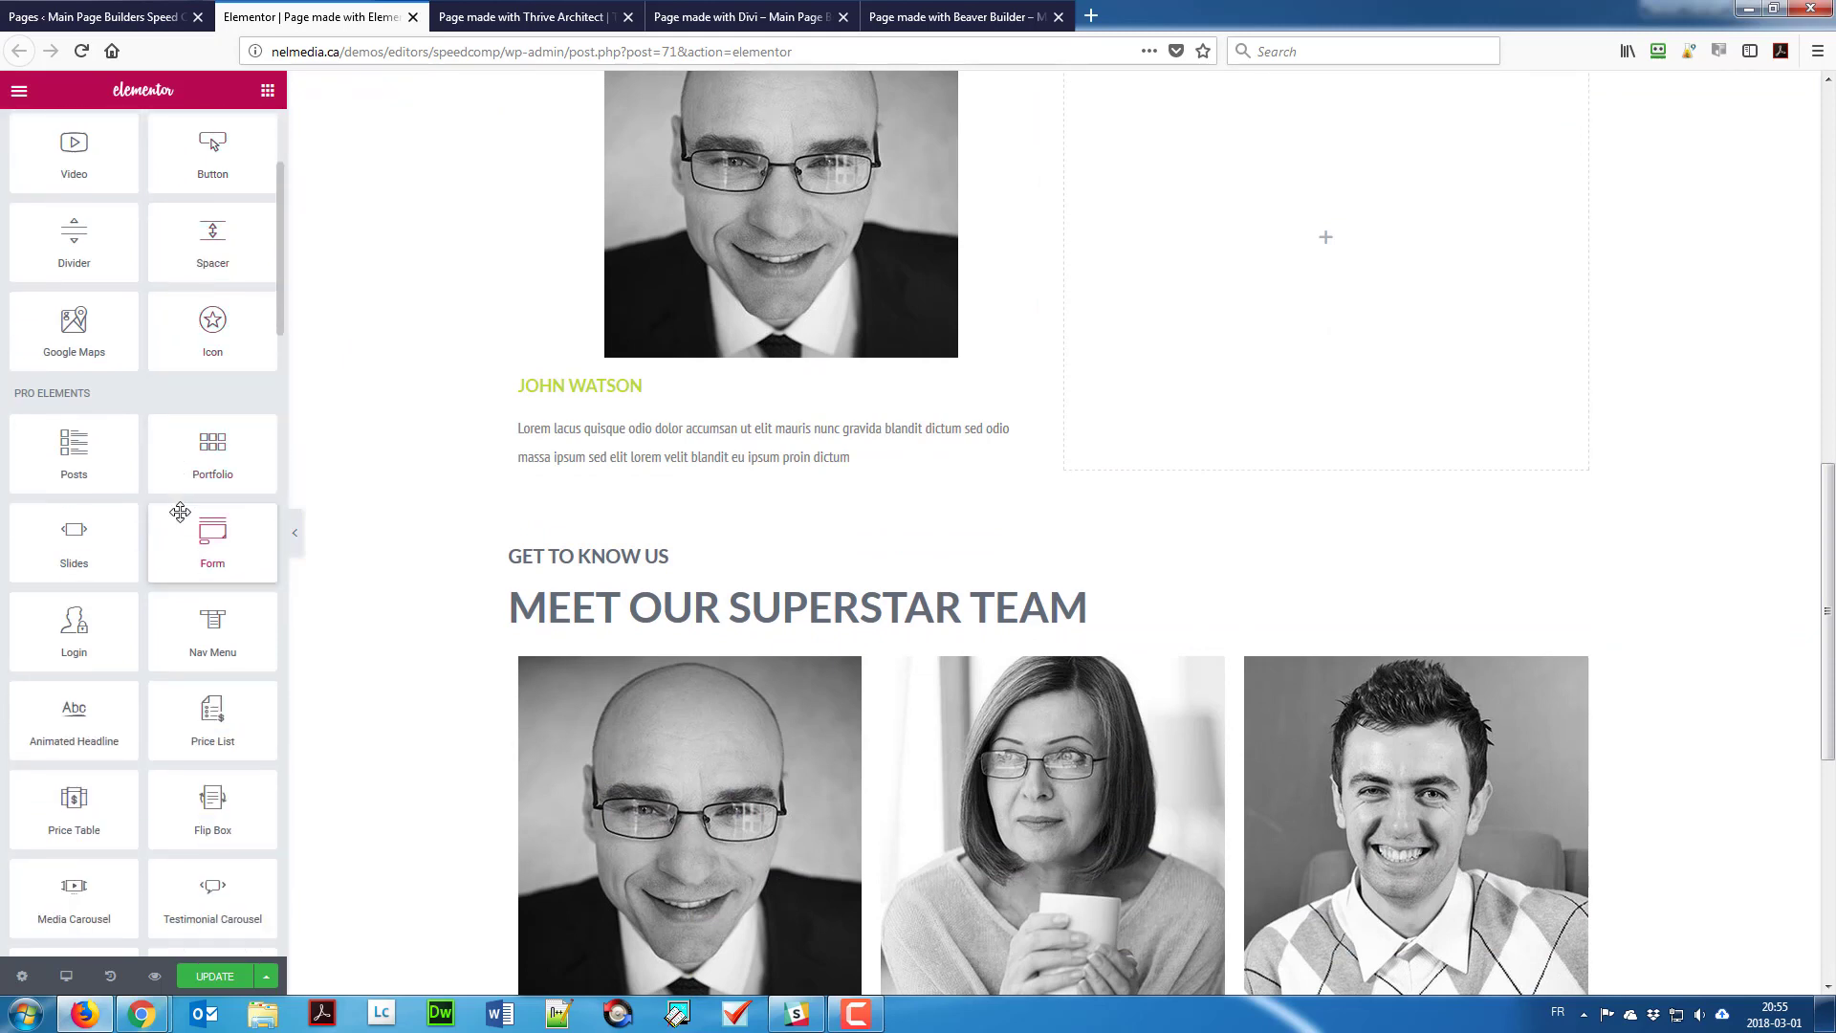
{"action": "scroll", "coordinate": [177, 515], "scroll_direction": "down", "scroll_amount": 3}
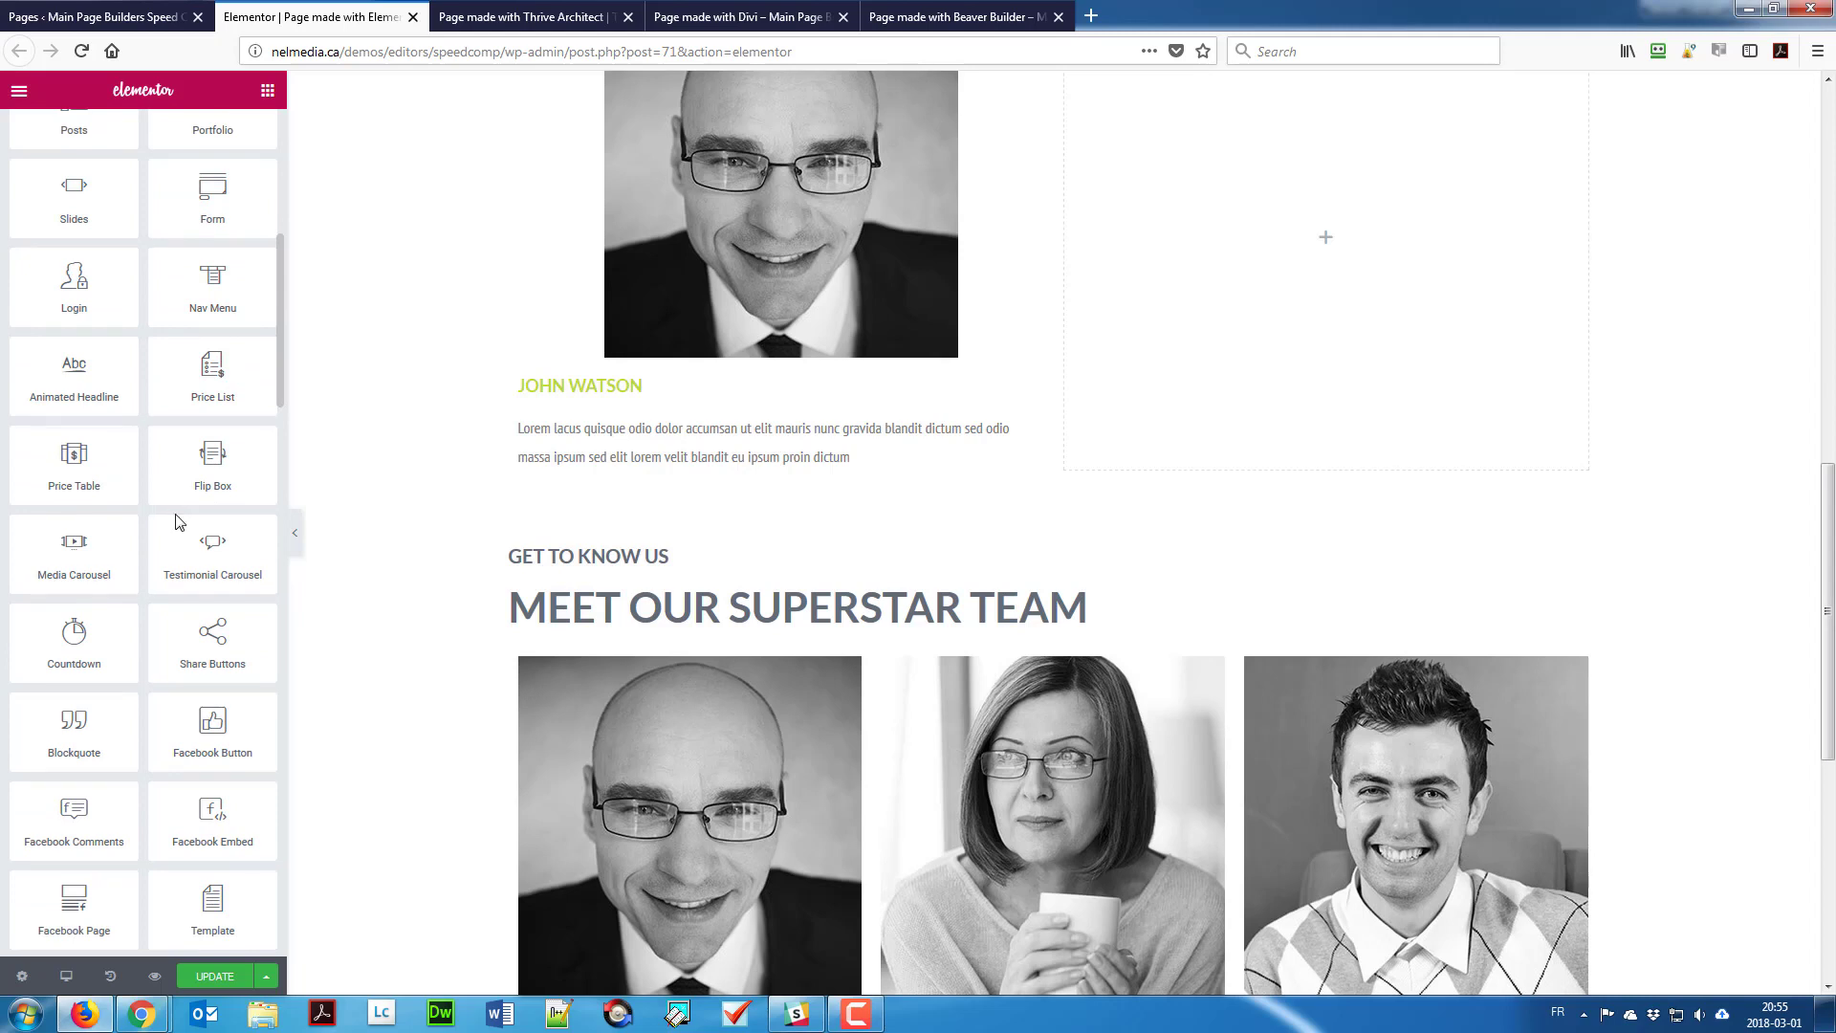
{"action": "scroll", "coordinate": [164, 472], "scroll_direction": "up", "scroll_amount": 6}
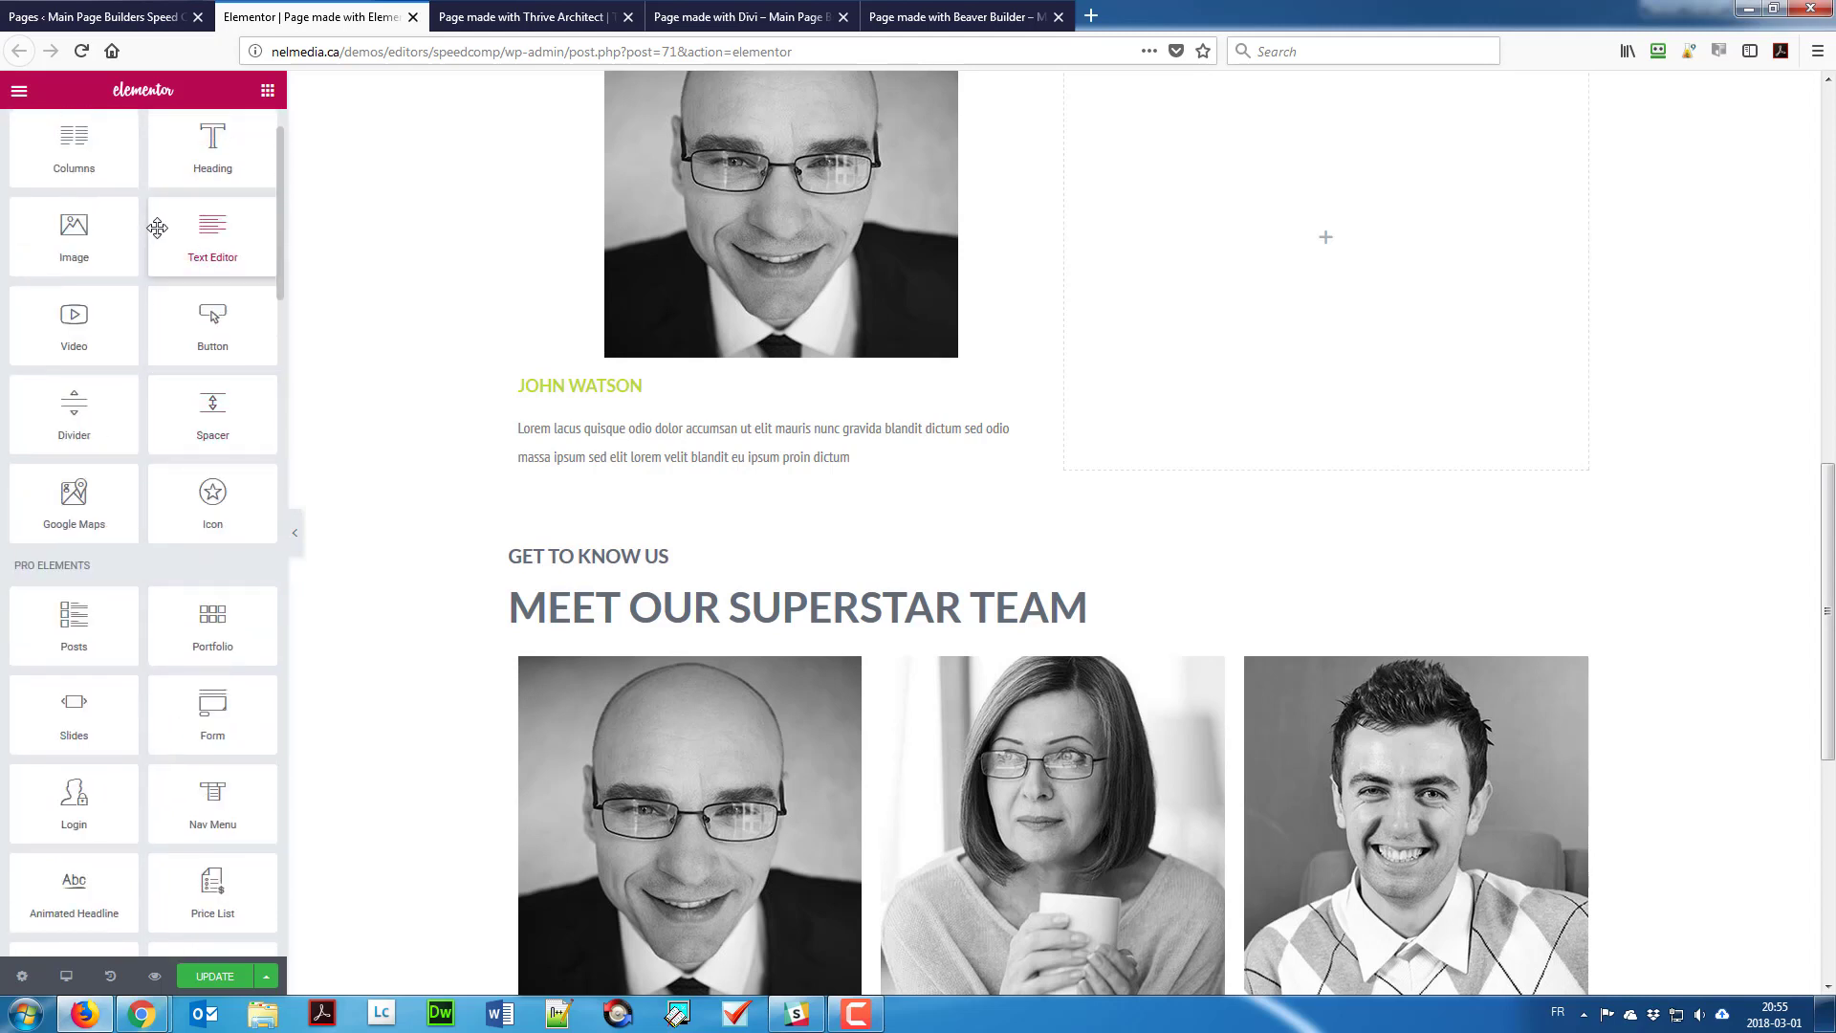
{"action": "scroll", "coordinate": [157, 227], "scroll_direction": "up", "scroll_amount": 1}
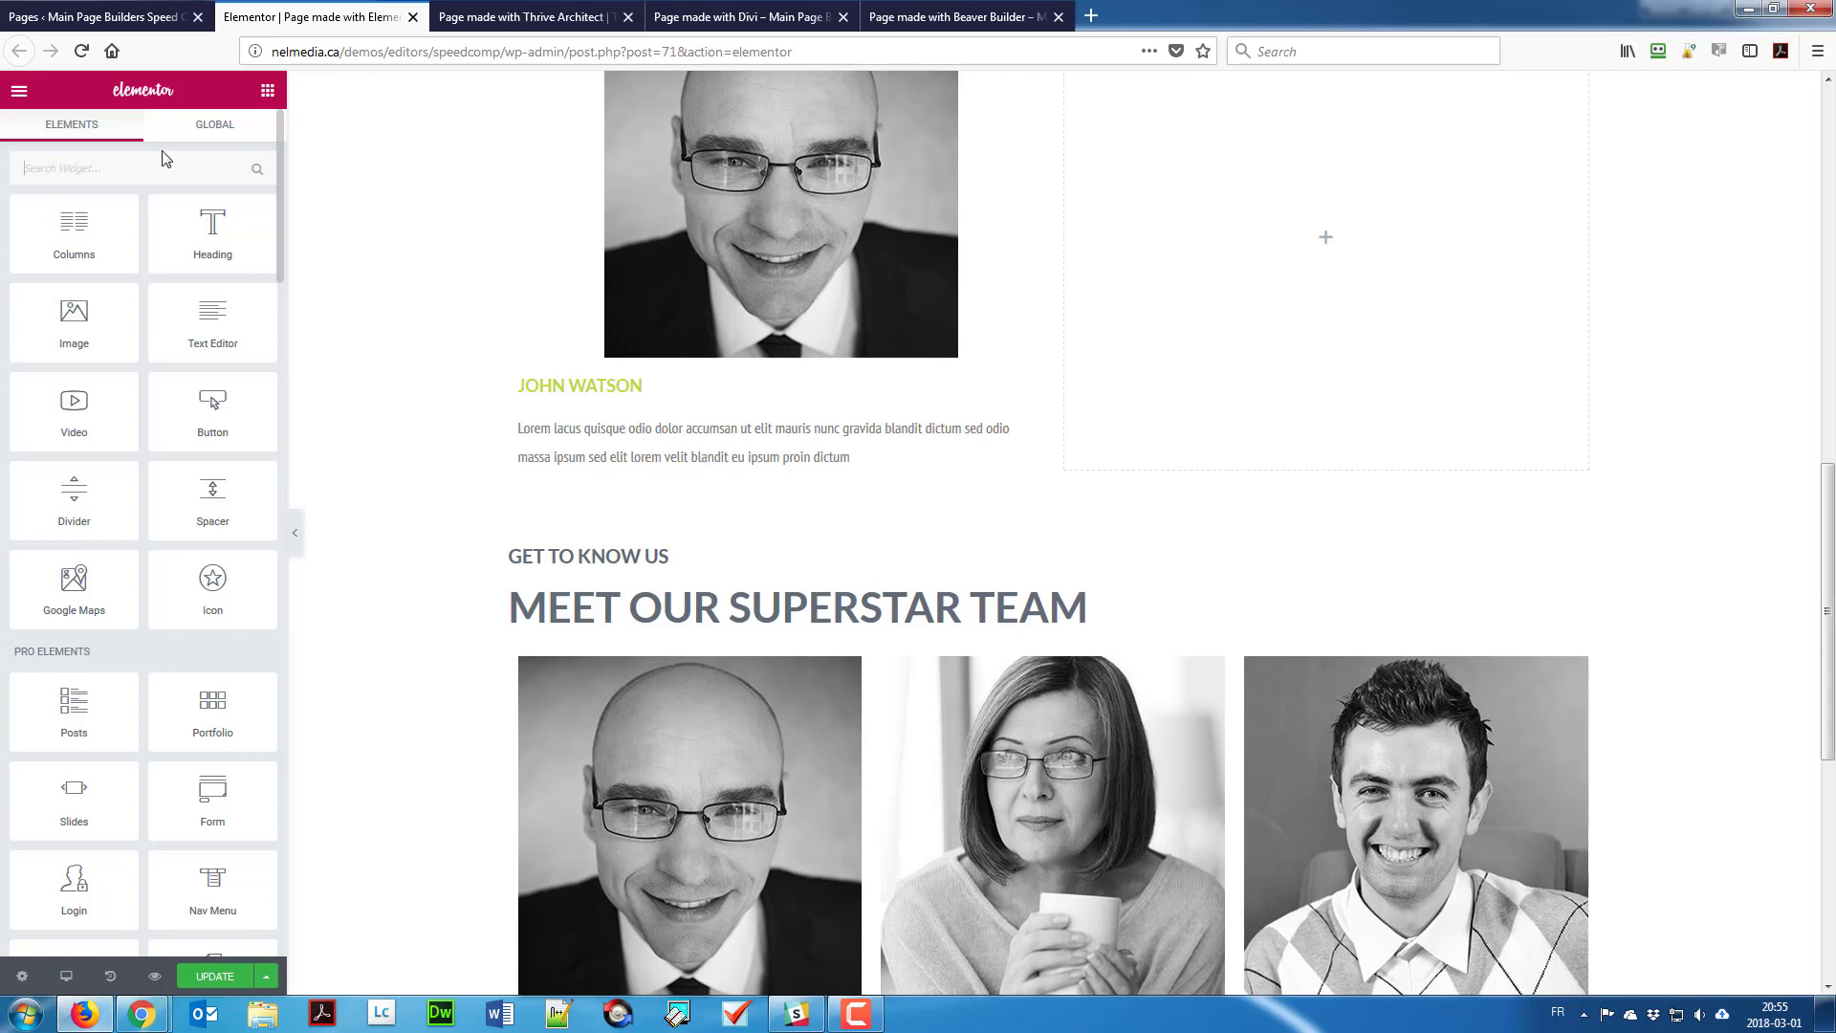
{"action": "type", "text": "soc"}
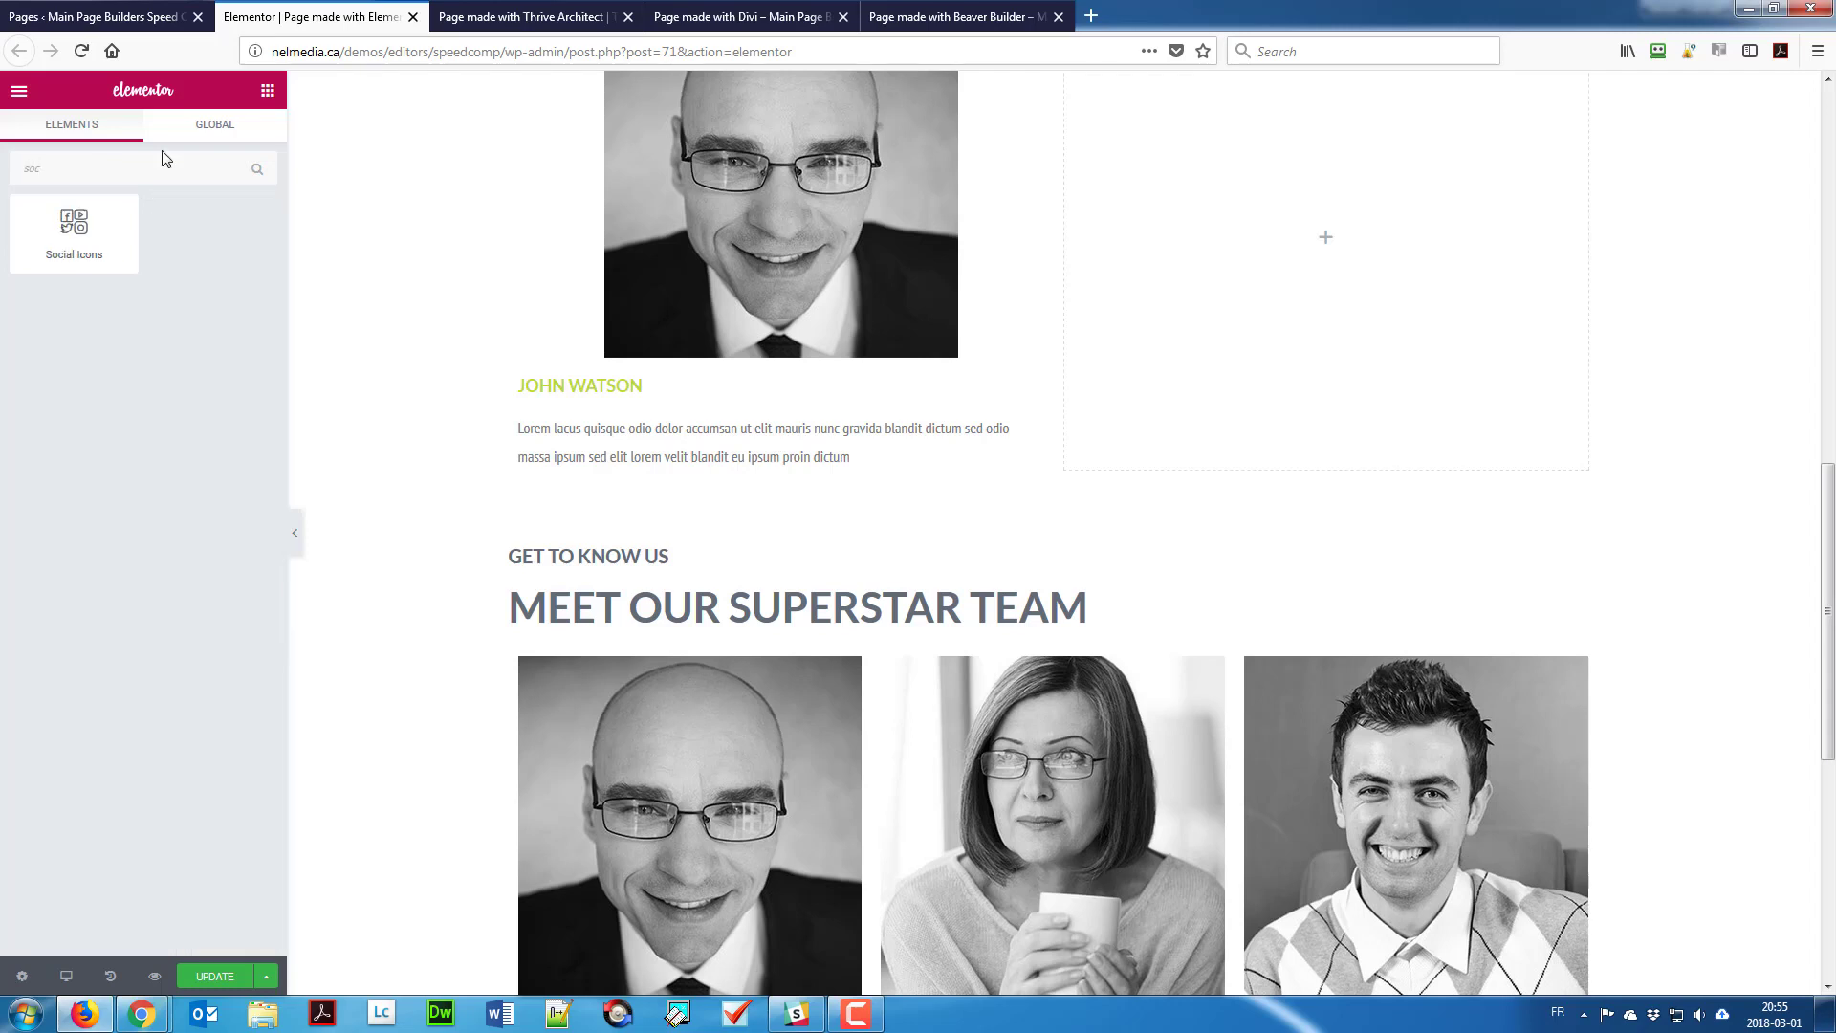
{"action": "left_click_drag", "start_coordinate": [92, 227], "coordinate": [709, 476]}
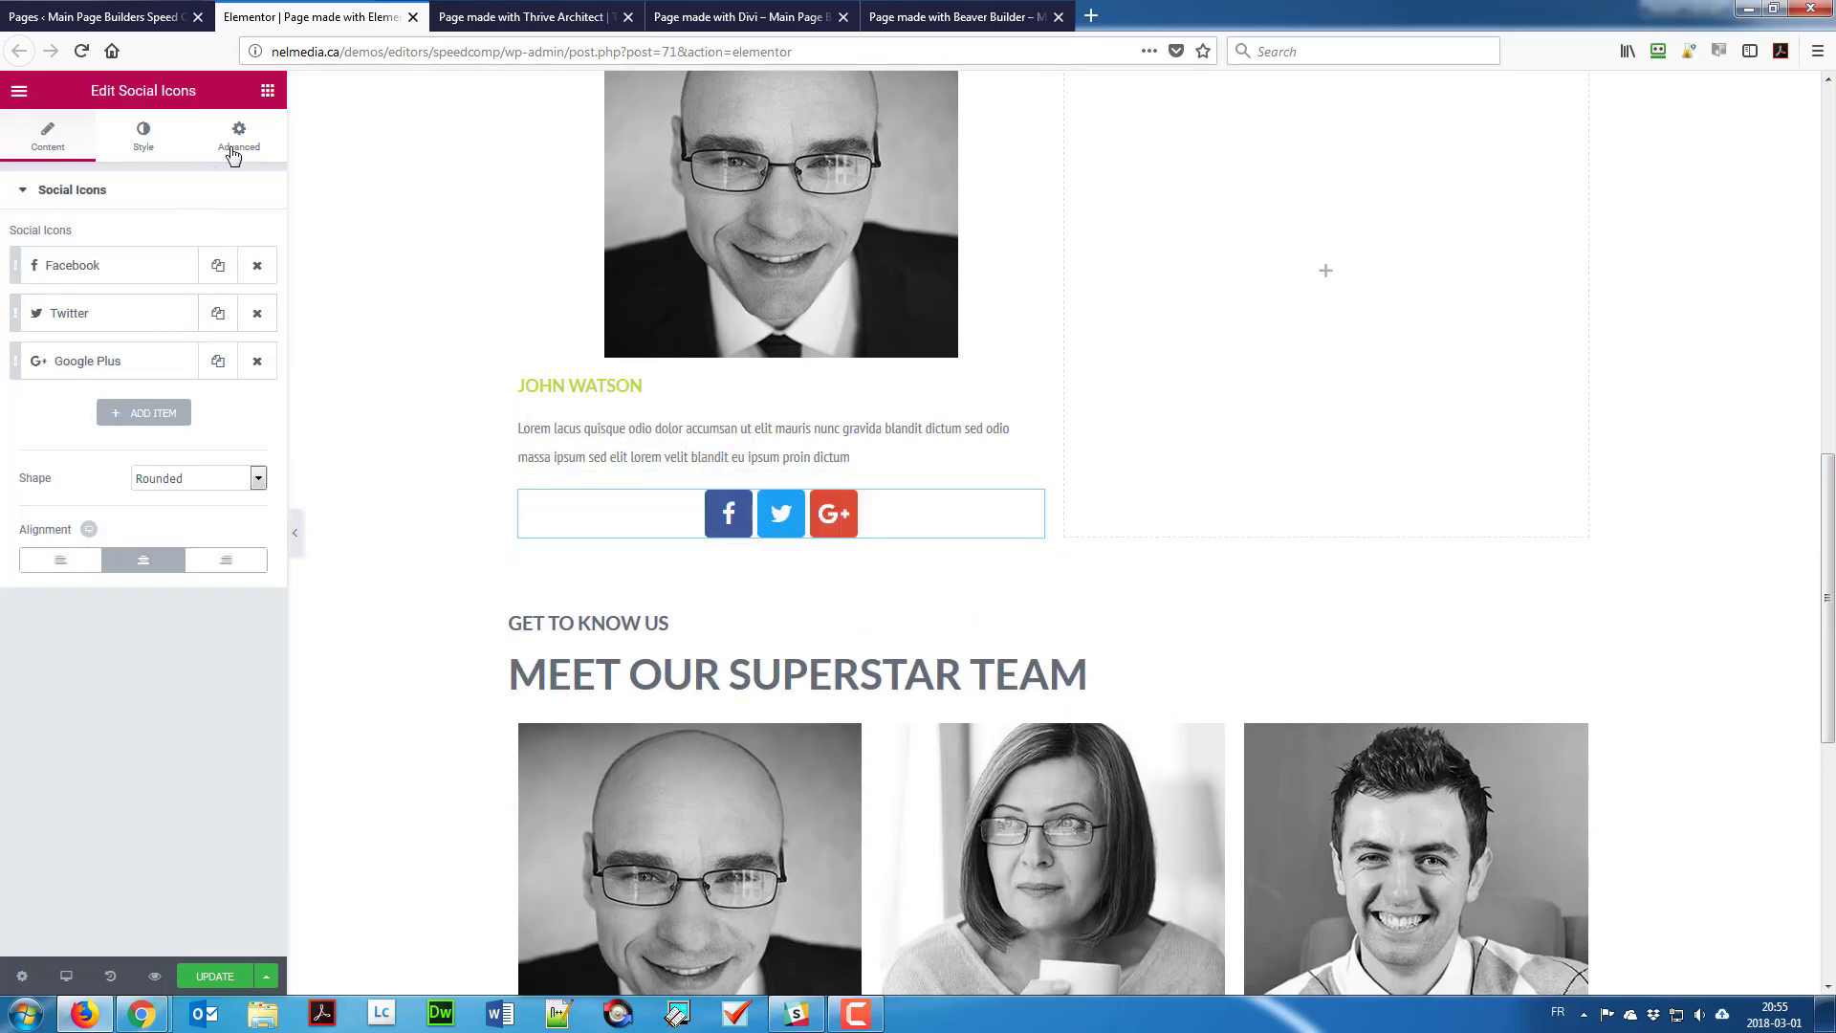
Step: Browse the widget library from the basic widgets through the Pro and Extras groups to the general elements
{"action": "left_click", "coordinate": [267, 90]}
{"action": "scroll", "coordinate": [222, 327], "scroll_direction": "down", "scroll_amount": 5}
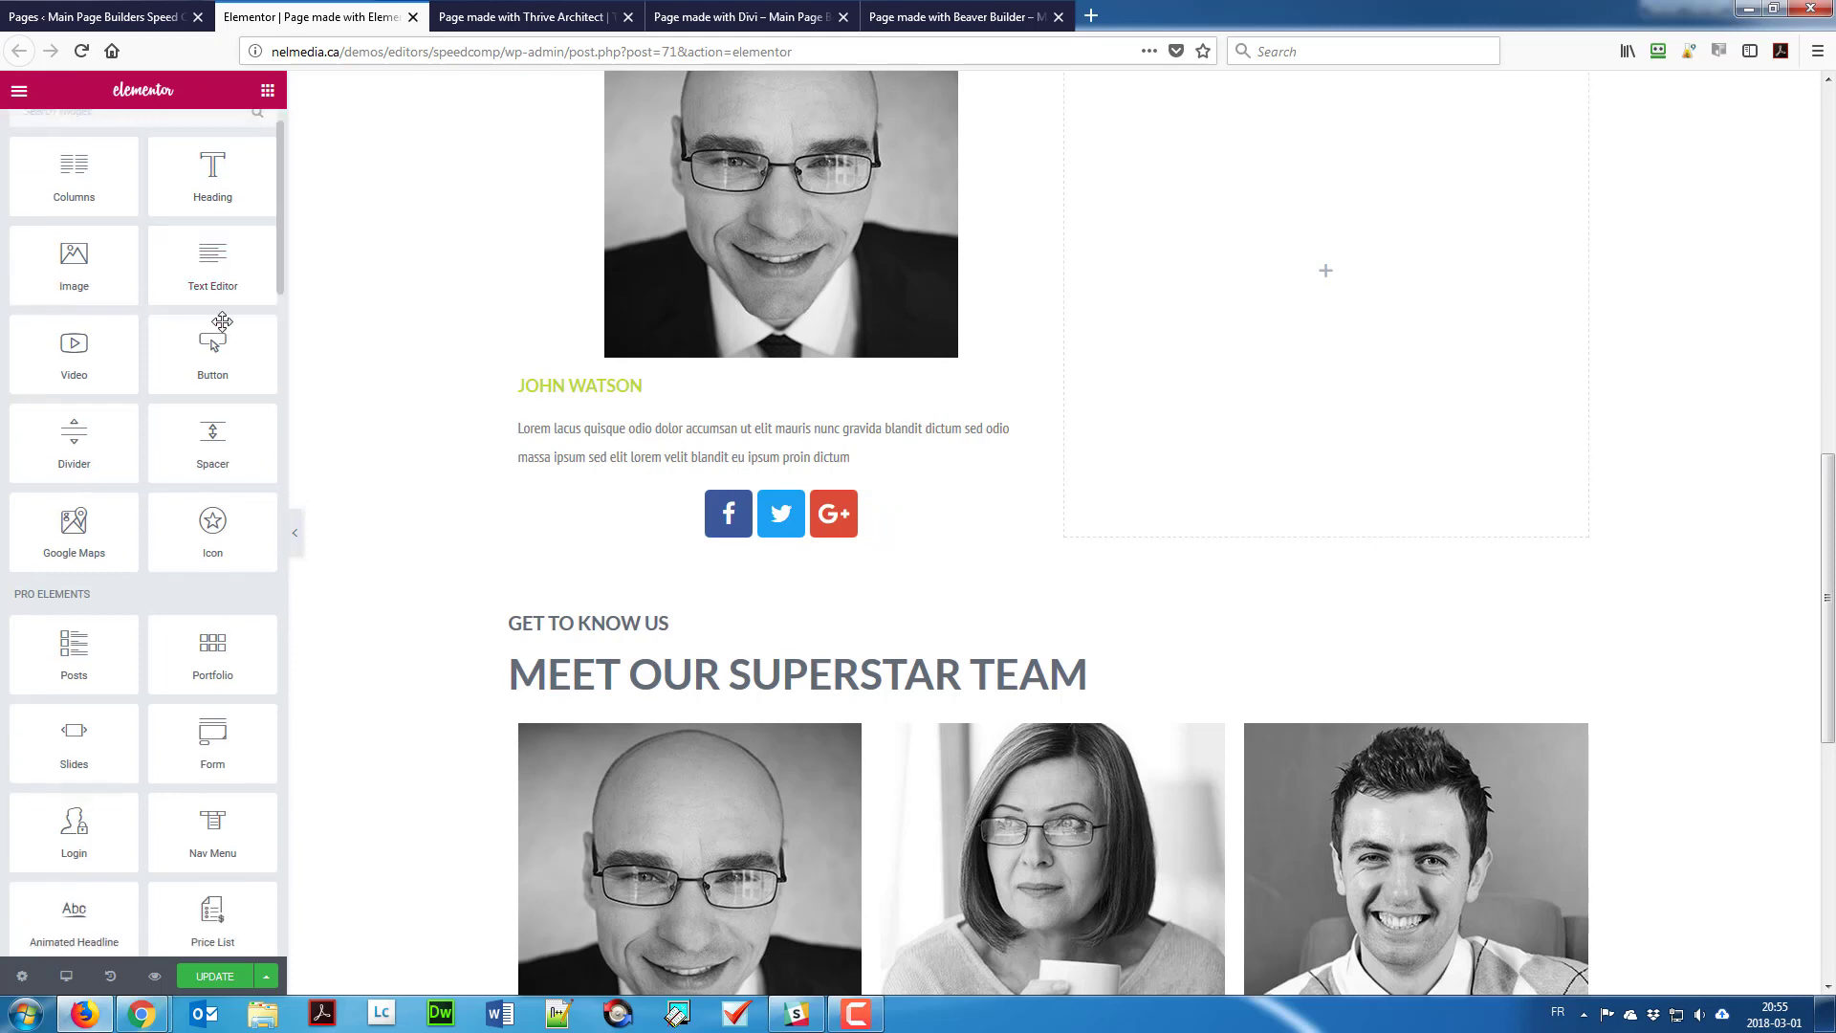
{"action": "scroll", "coordinate": [221, 327], "scroll_direction": "down", "scroll_amount": 5}
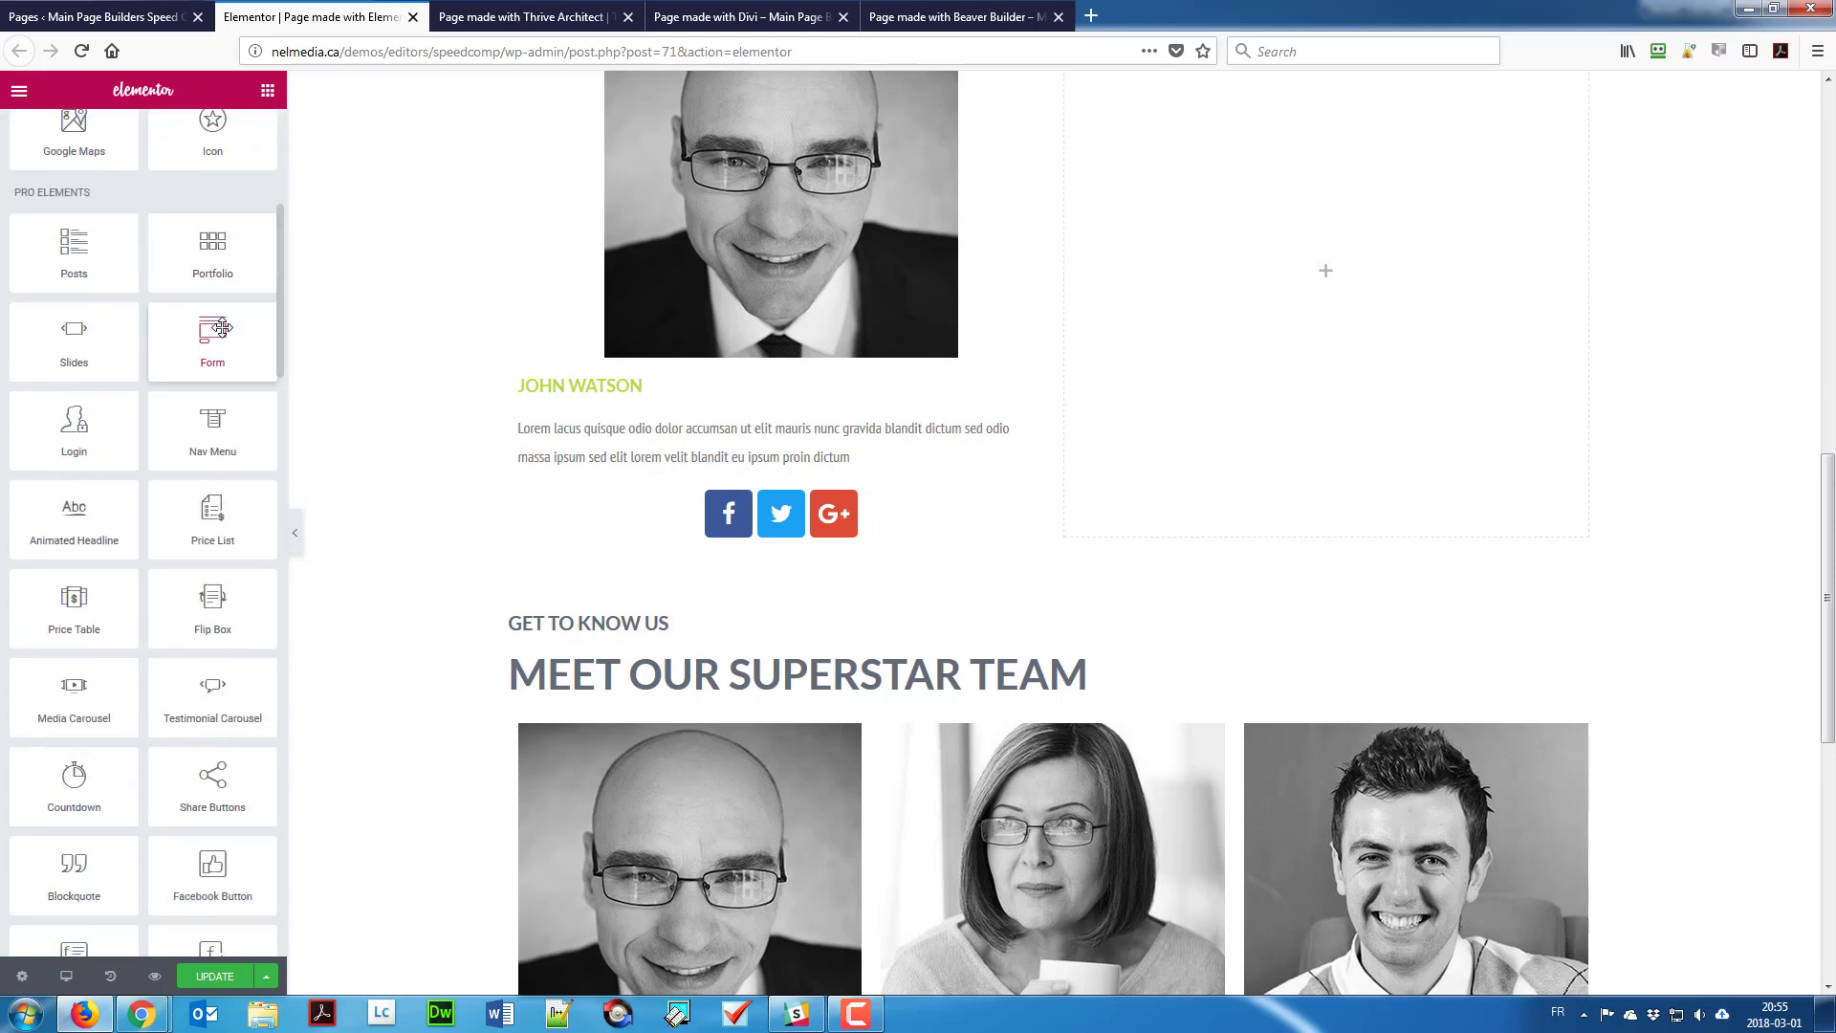
{"action": "scroll", "coordinate": [222, 345], "scroll_direction": "down", "scroll_amount": 7}
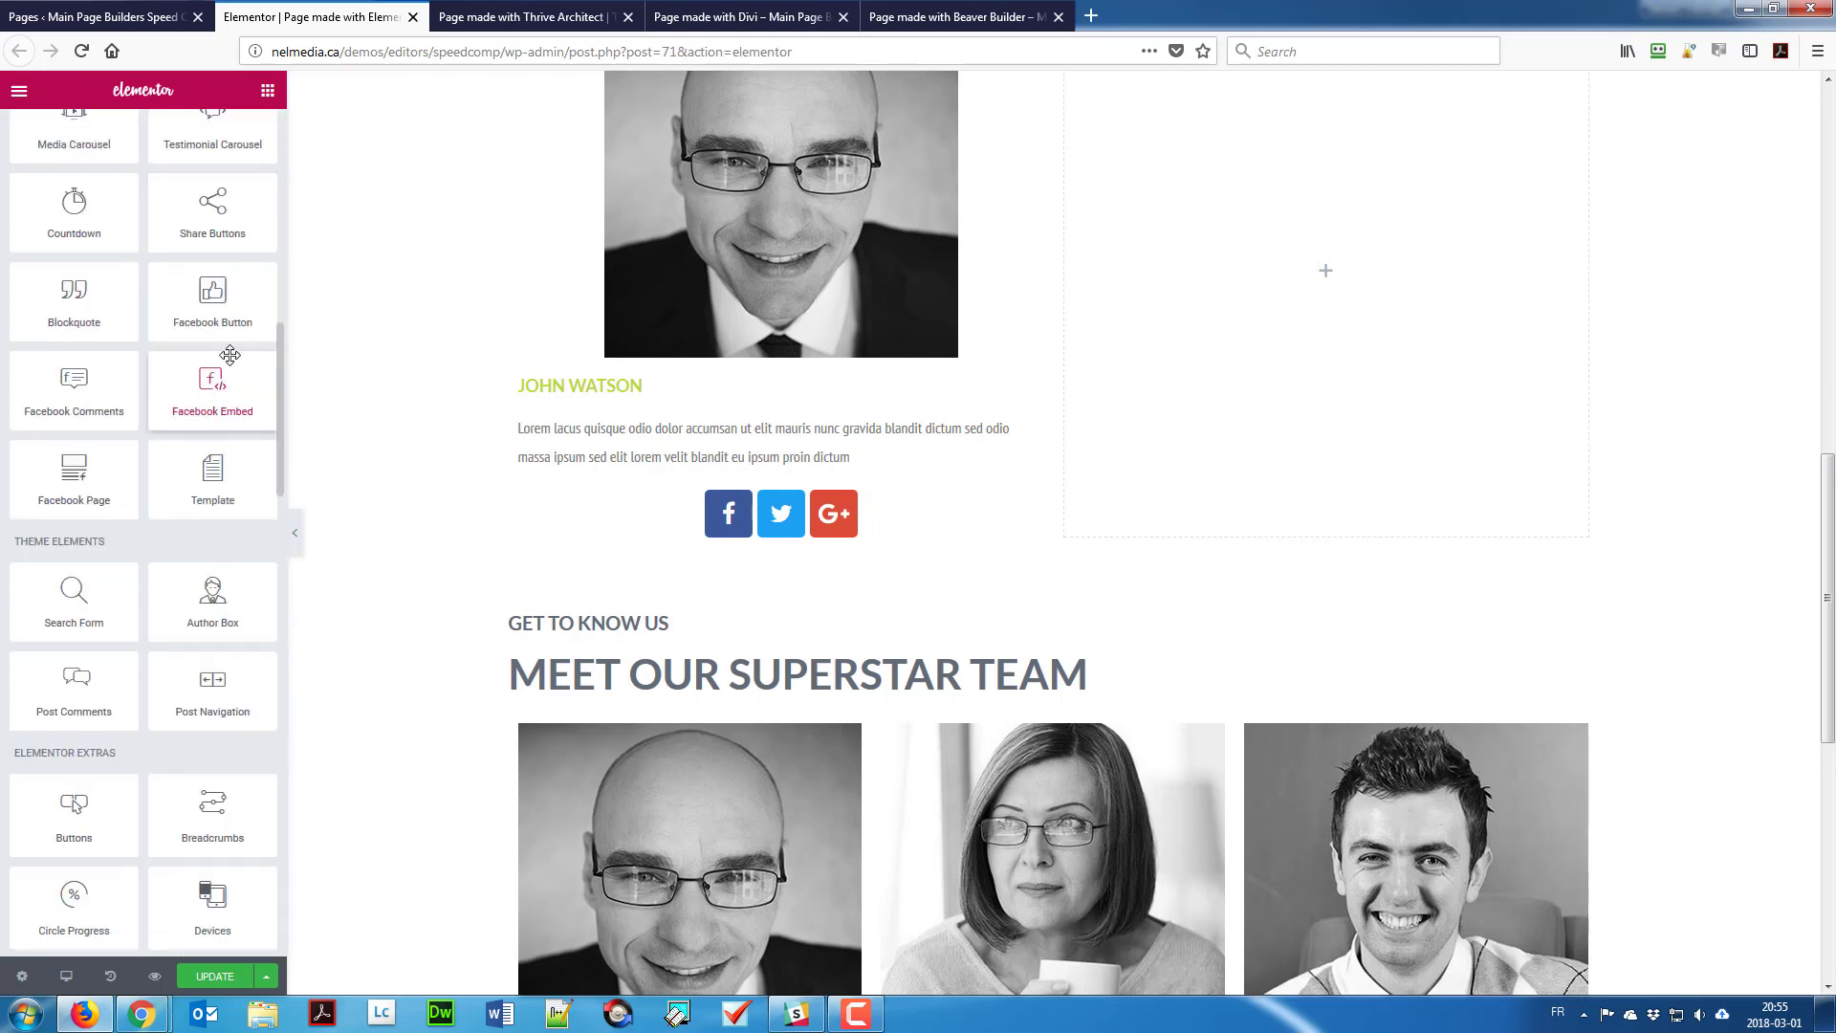
{"action": "scroll", "coordinate": [221, 399], "scroll_direction": "down", "scroll_amount": 8}
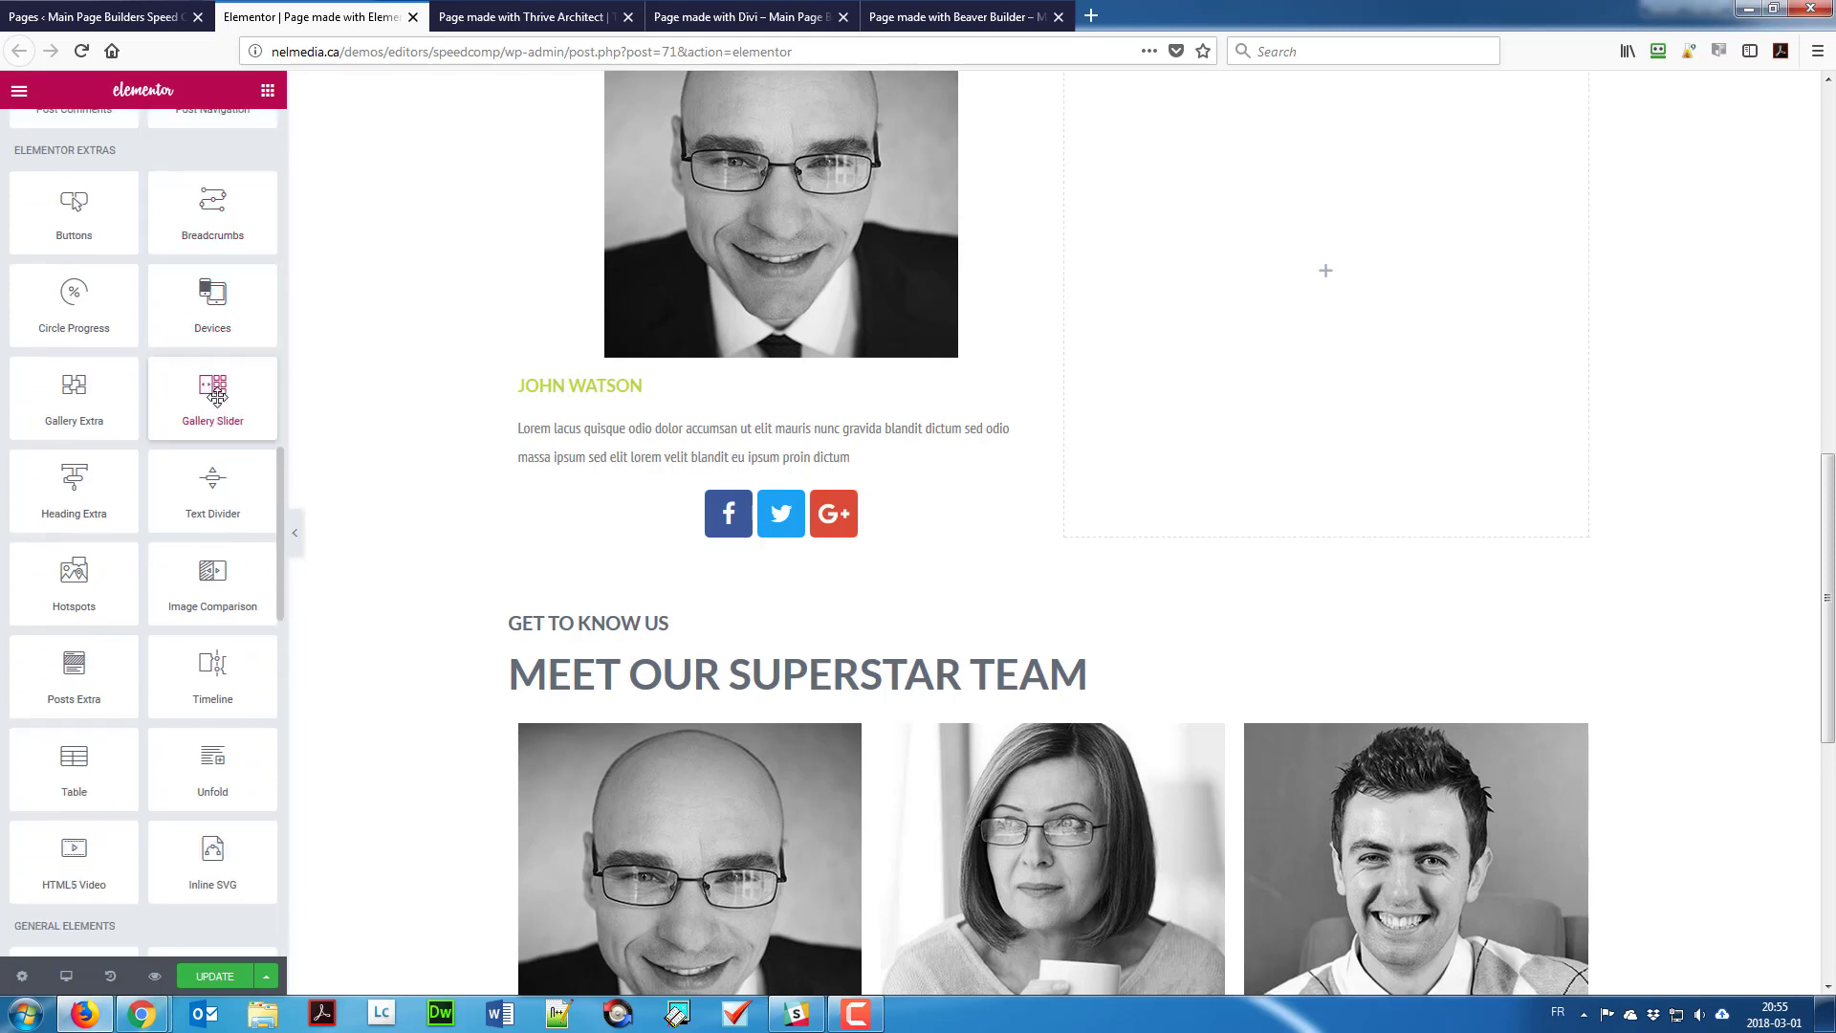
{"action": "scroll", "coordinate": [213, 418], "scroll_direction": "down", "scroll_amount": 3}
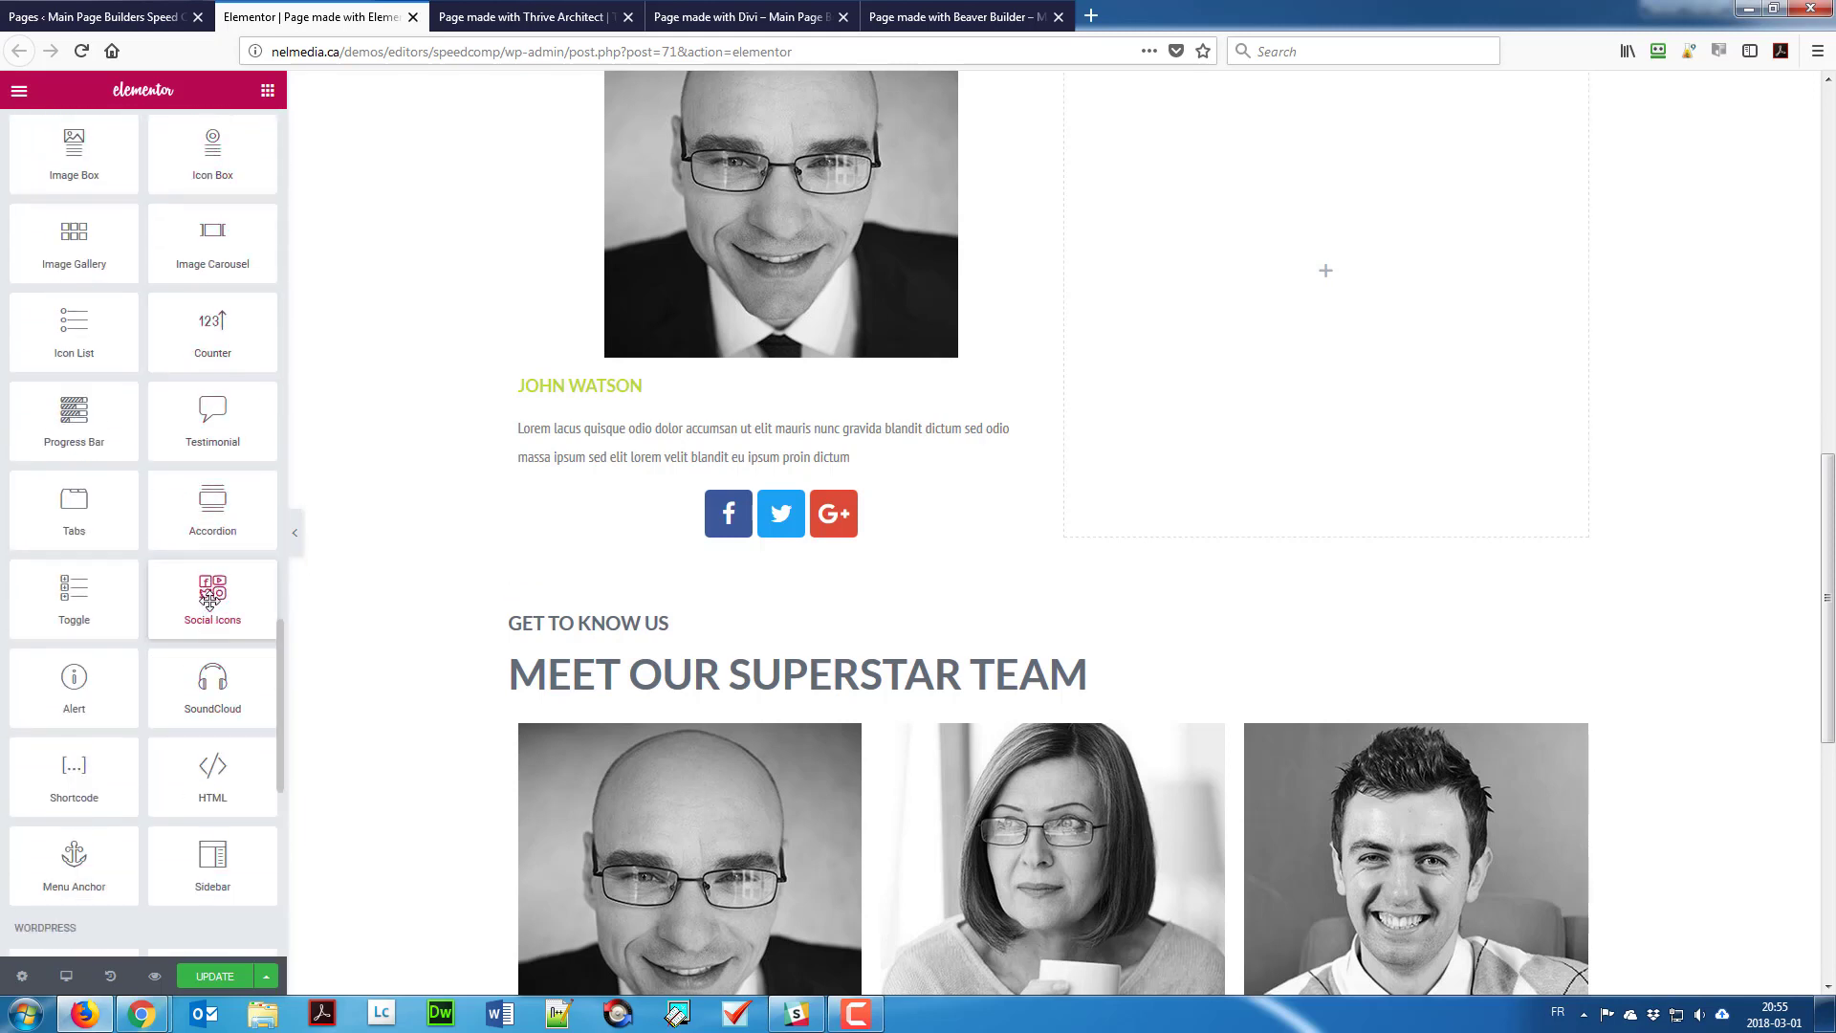
{"action": "scroll", "coordinate": [96, 449], "scroll_direction": "up", "scroll_amount": 2}
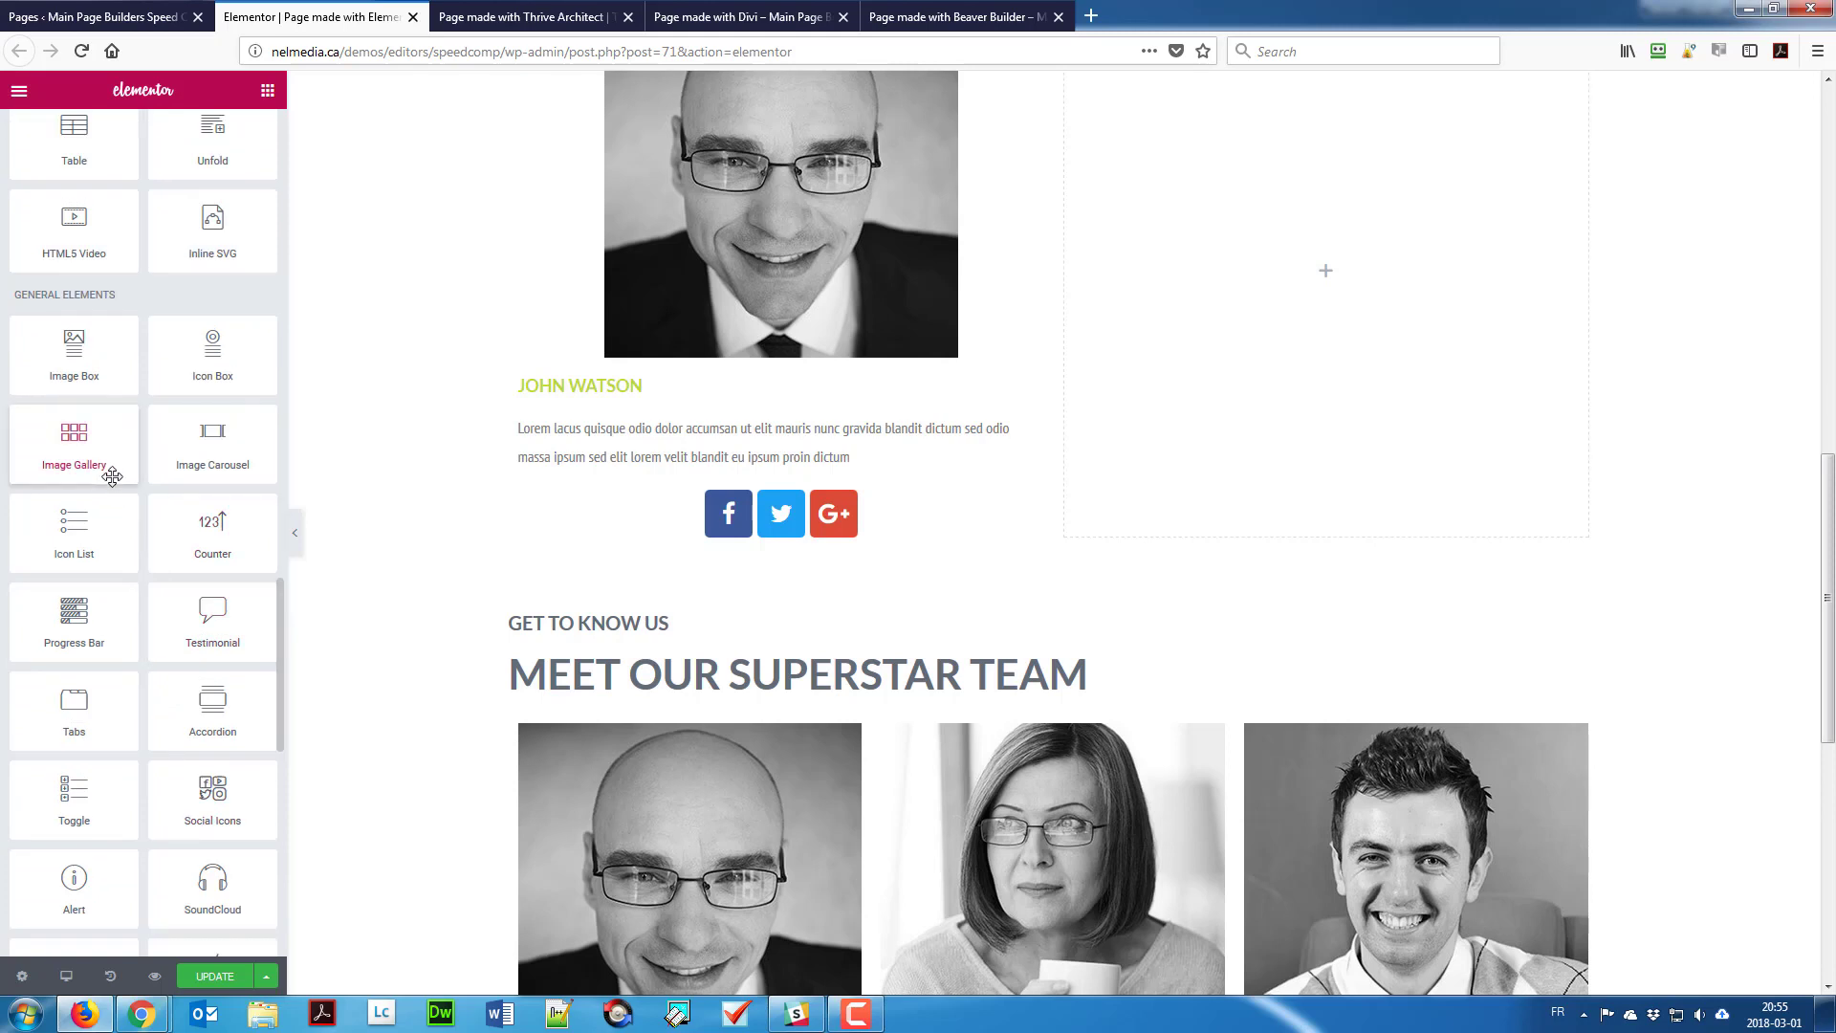
Step: Set the first column's social icons to the Circle shape and align them left
{"action": "left_click", "coordinate": [678, 525]}
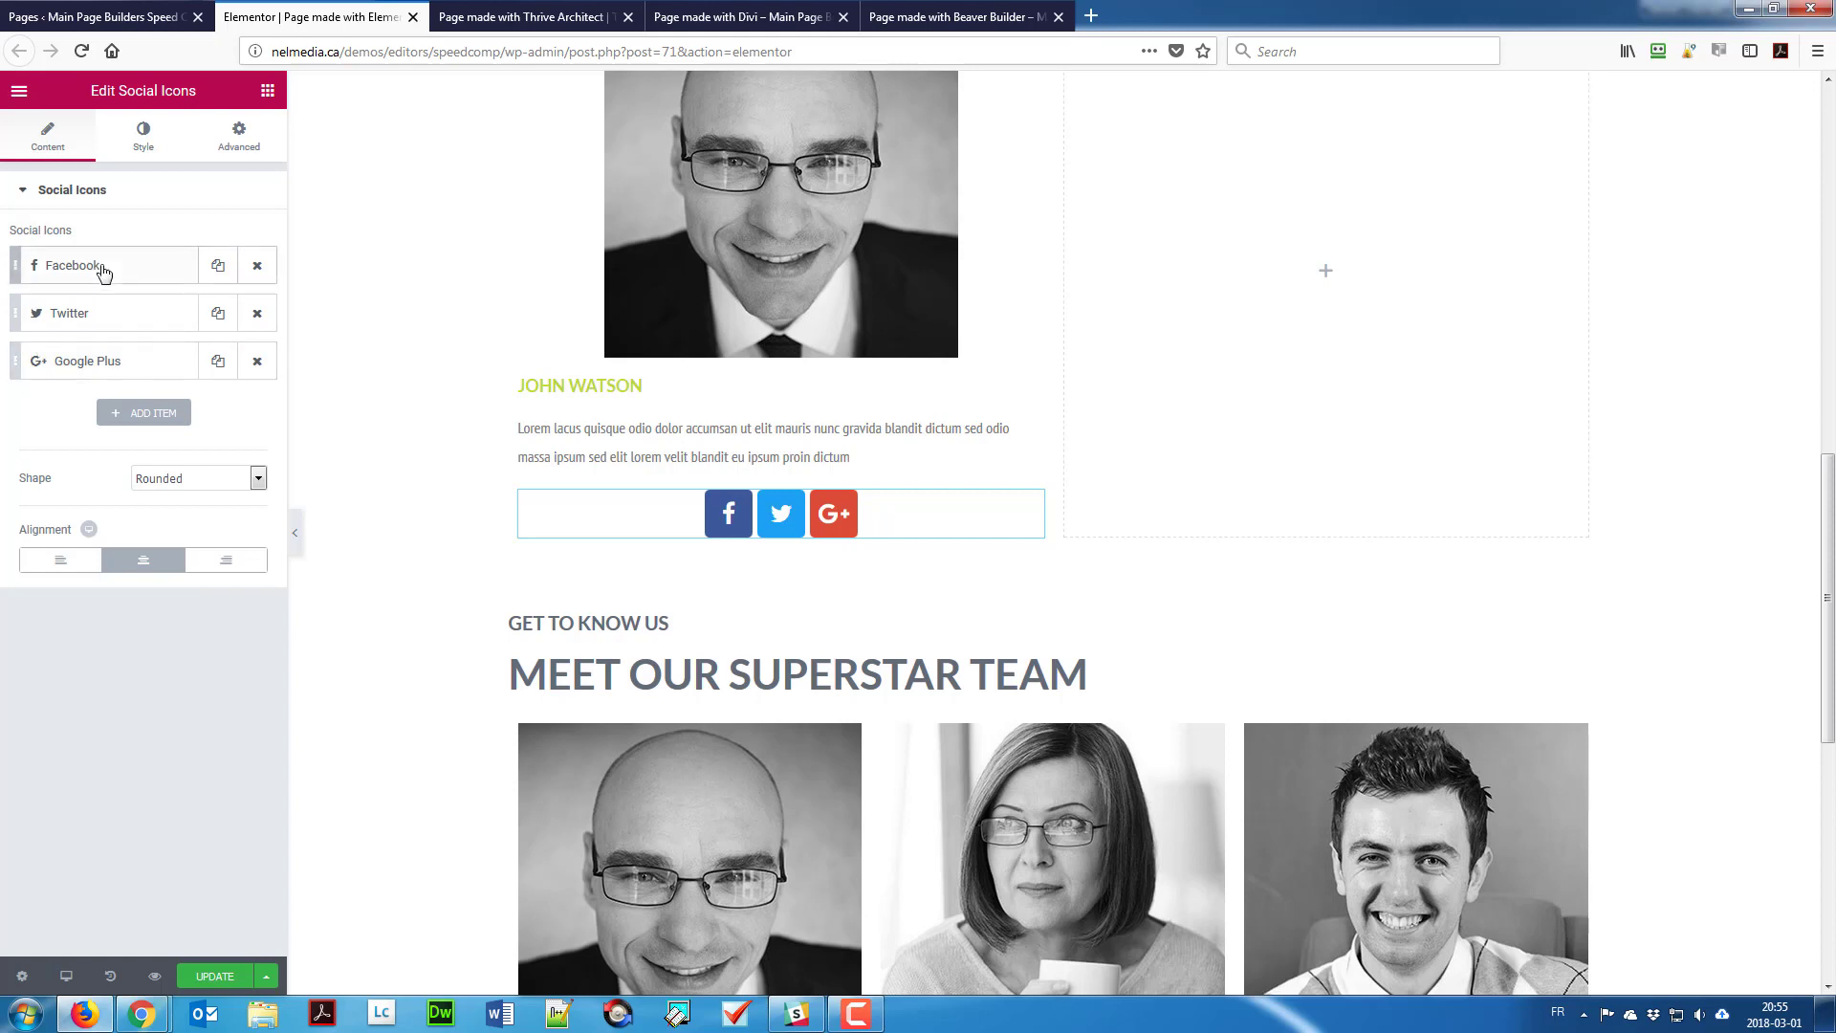
{"action": "left_click", "coordinate": [185, 486]}
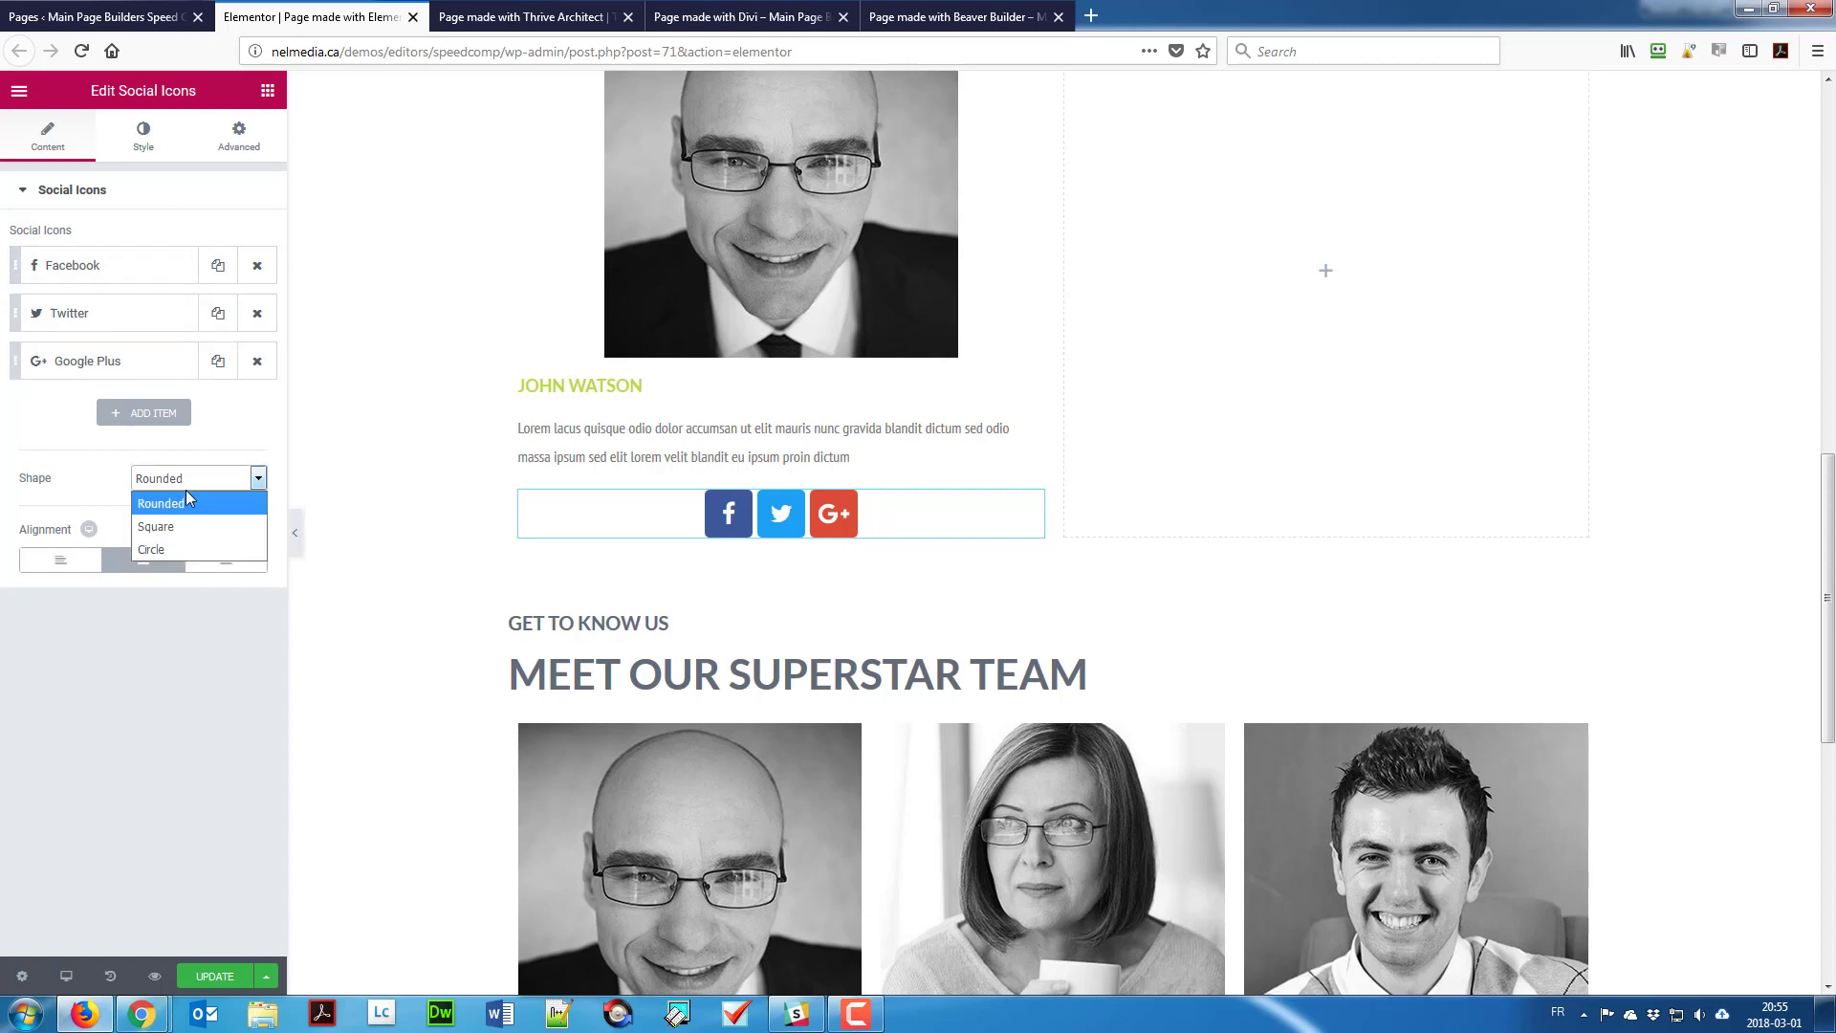
{"action": "left_click", "coordinate": [187, 551]}
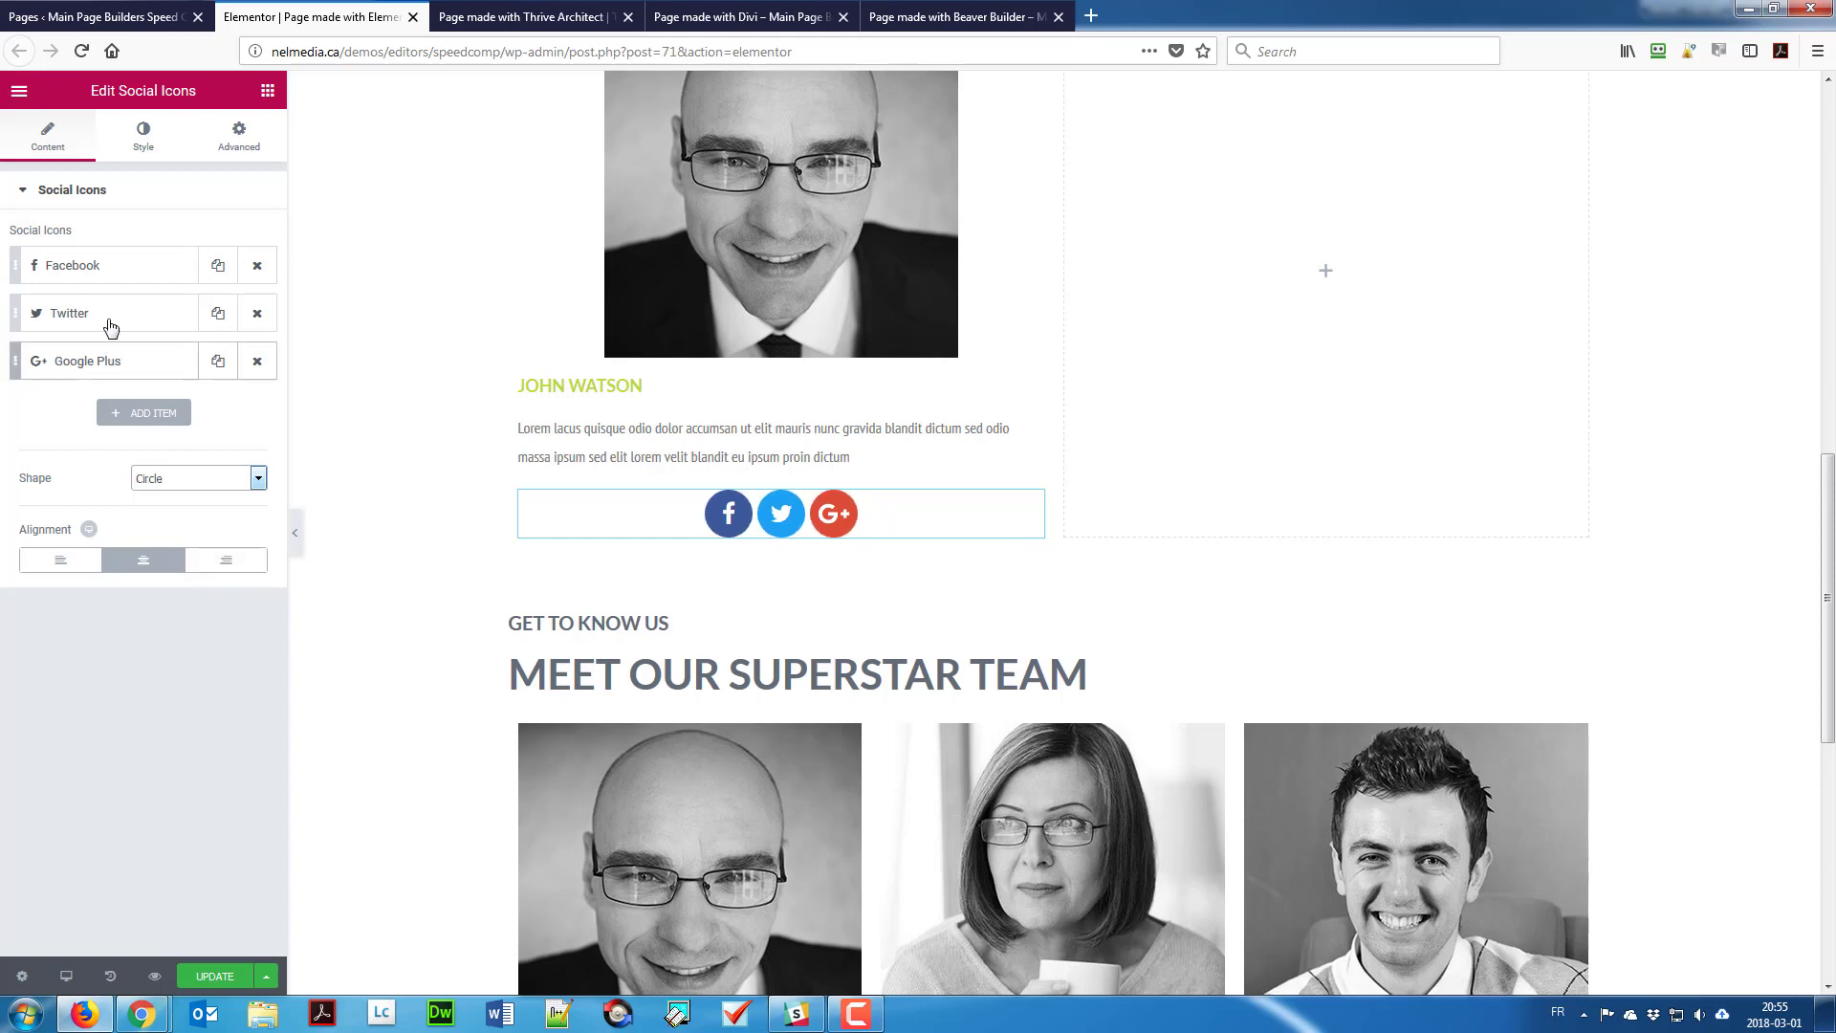
{"action": "left_click", "coordinate": [109, 274]}
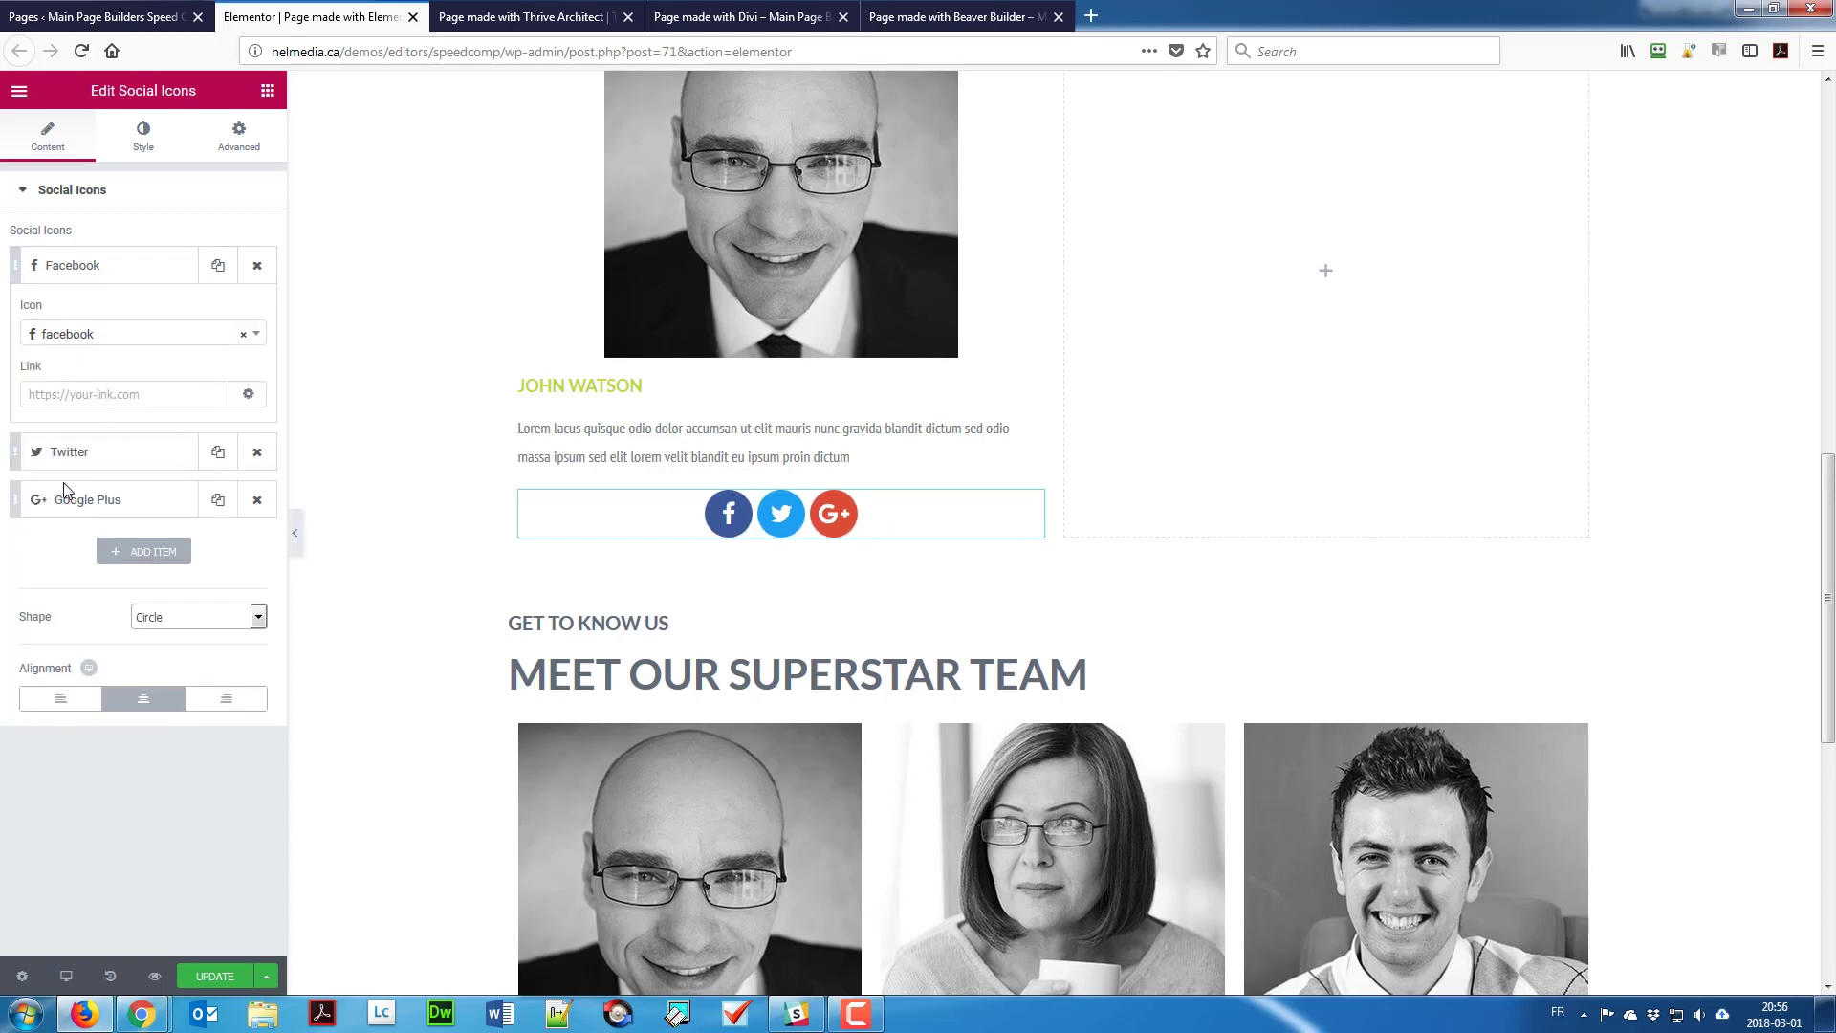
{"action": "left_click", "coordinate": [43, 268]}
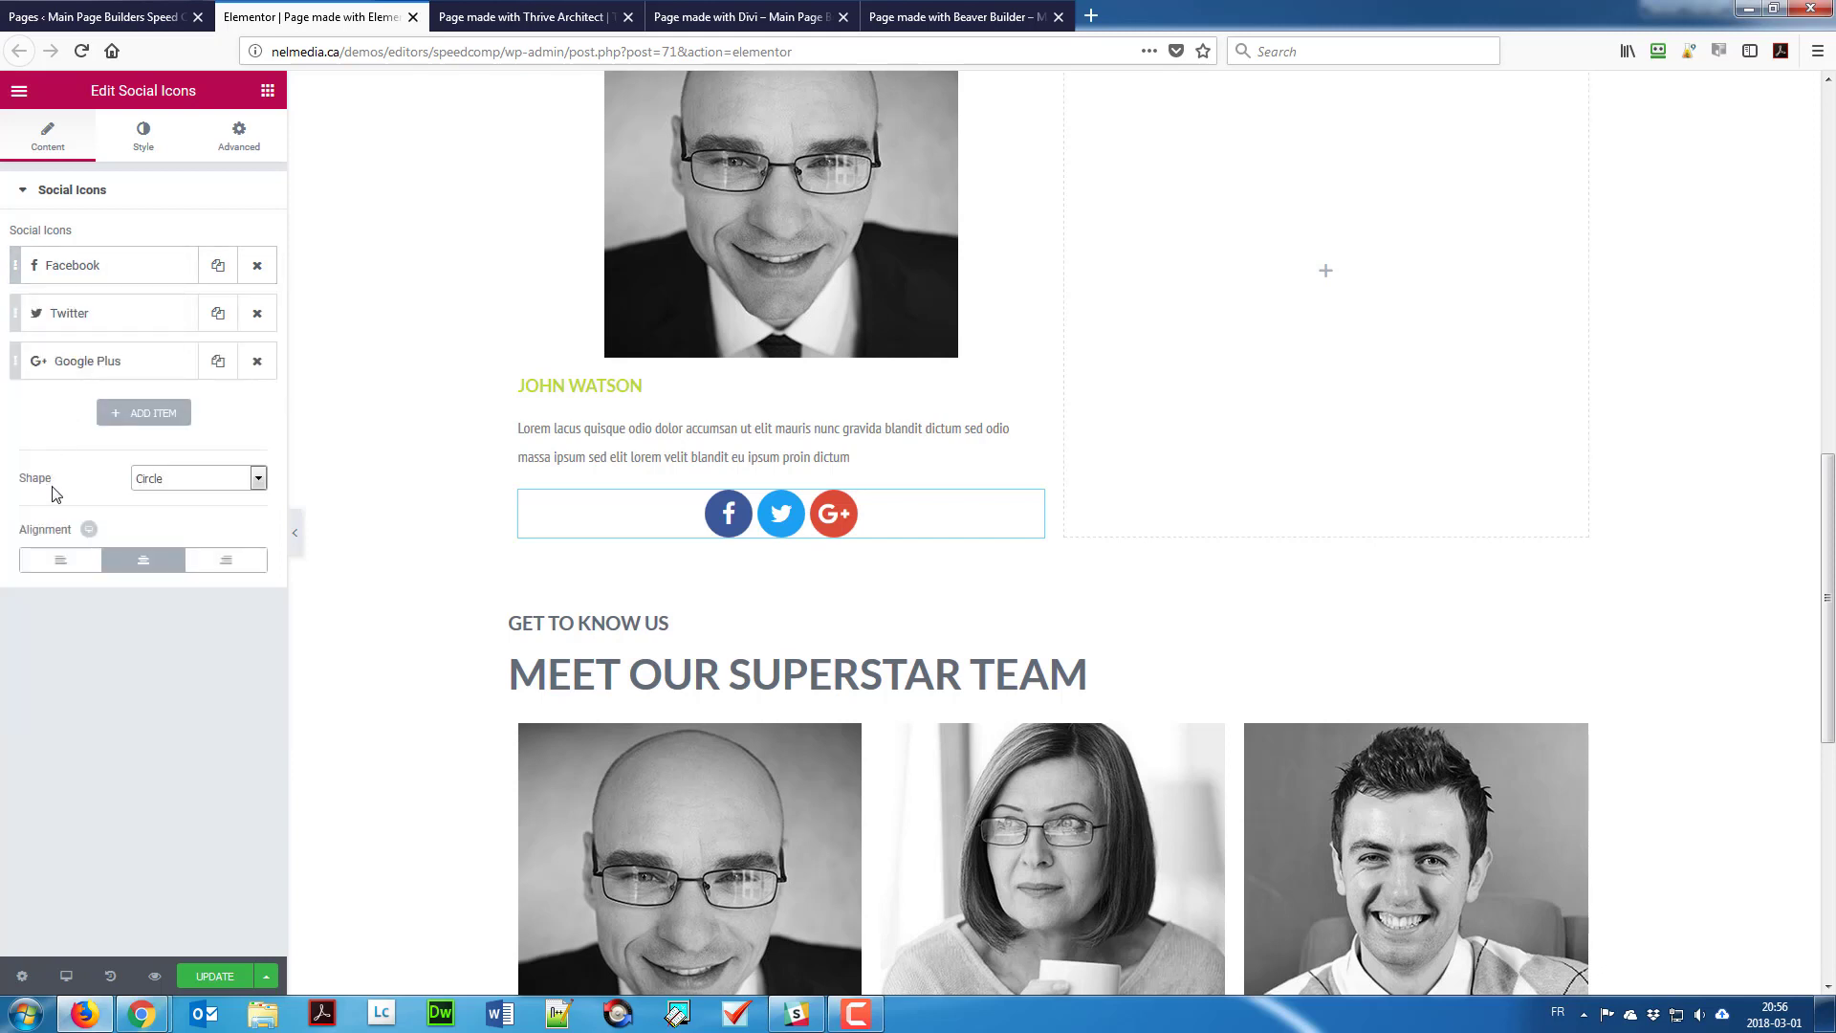
{"action": "left_click", "coordinate": [55, 557]}
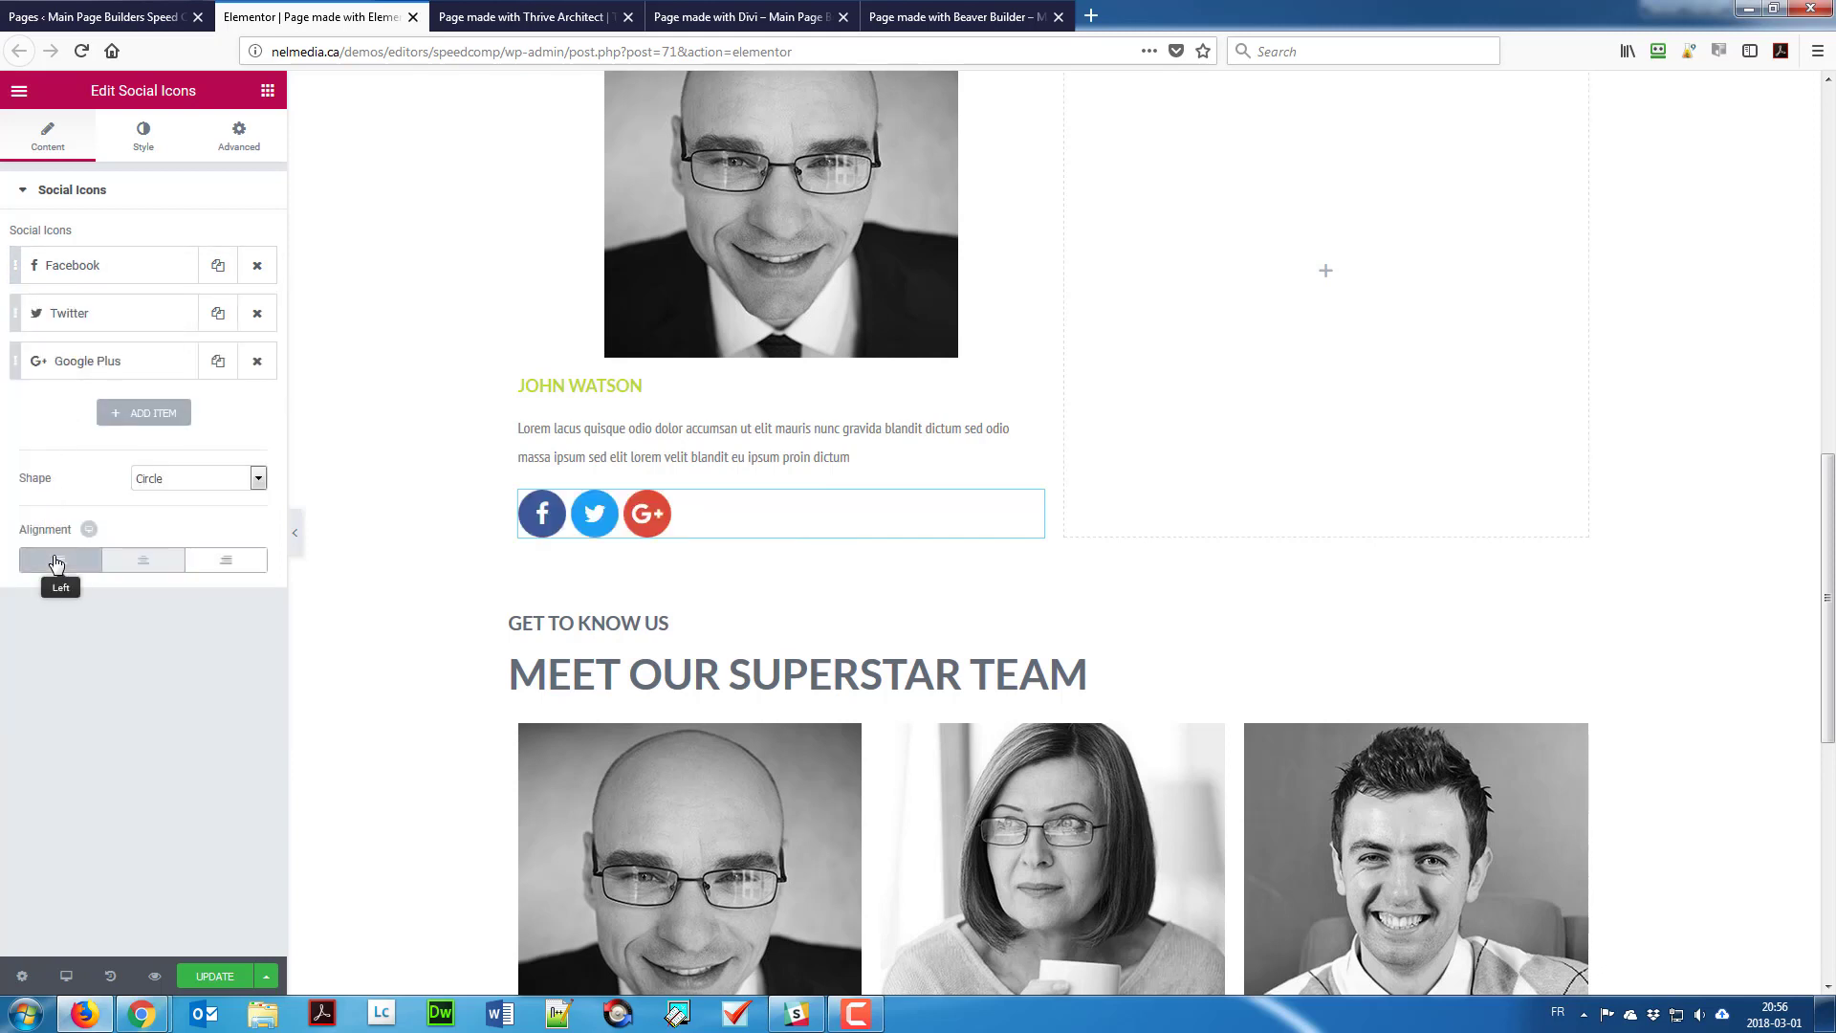
Step: Switch the social icons' color style to Custom
{"action": "left_click", "coordinate": [149, 139]}
{"action": "left_click", "coordinate": [162, 242]}
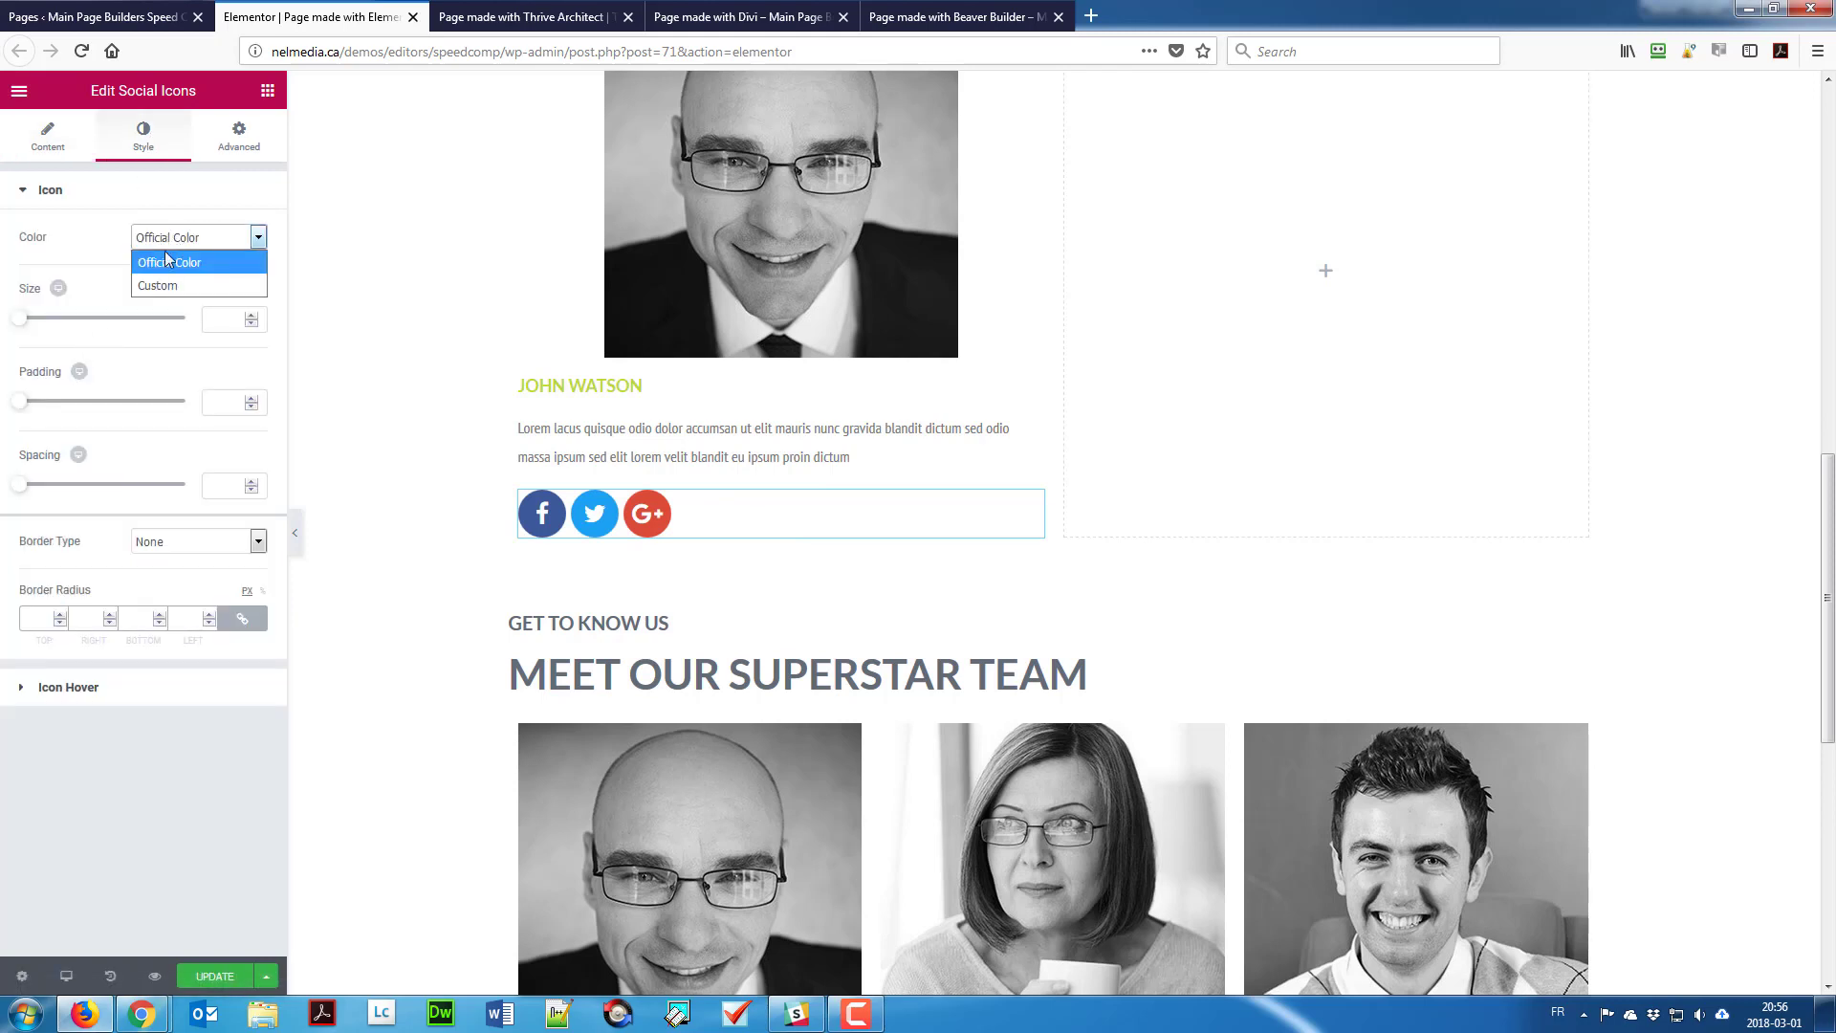
{"action": "left_click", "coordinate": [159, 283]}
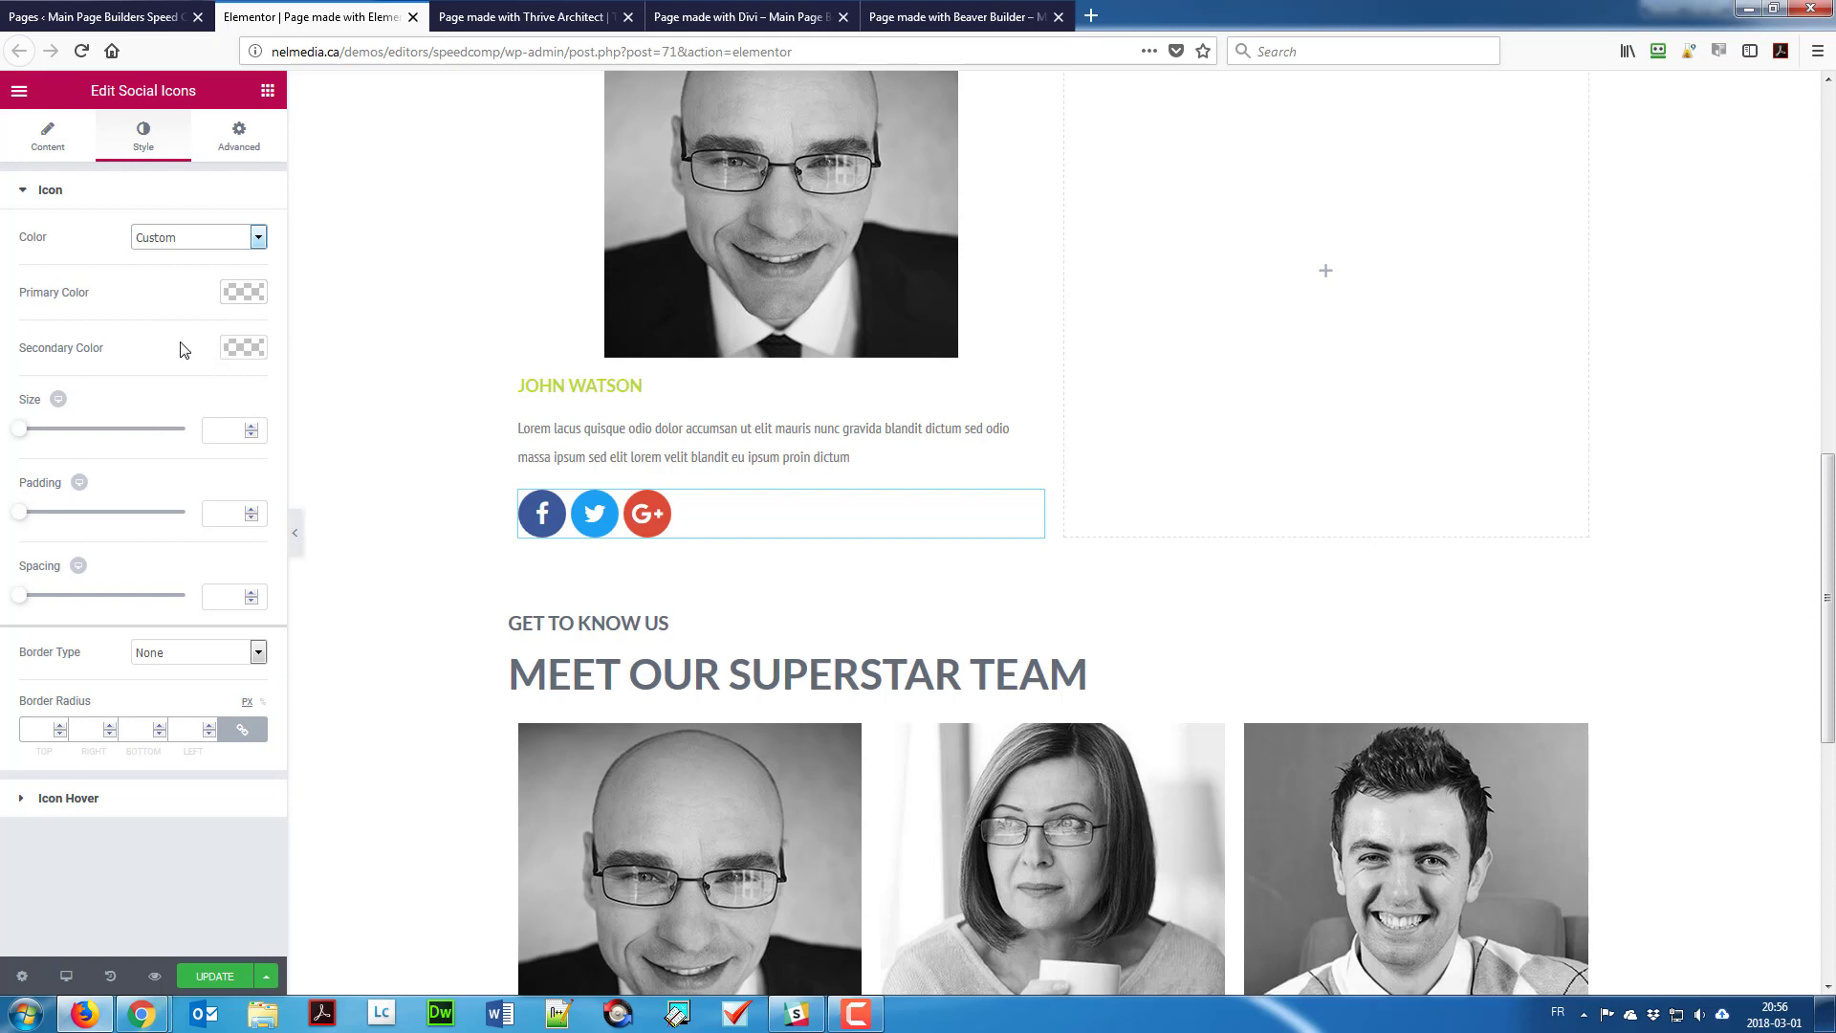
Step: Try the green swatch #23a455 as the social icons' primary color
{"action": "left_click", "coordinate": [244, 292]}
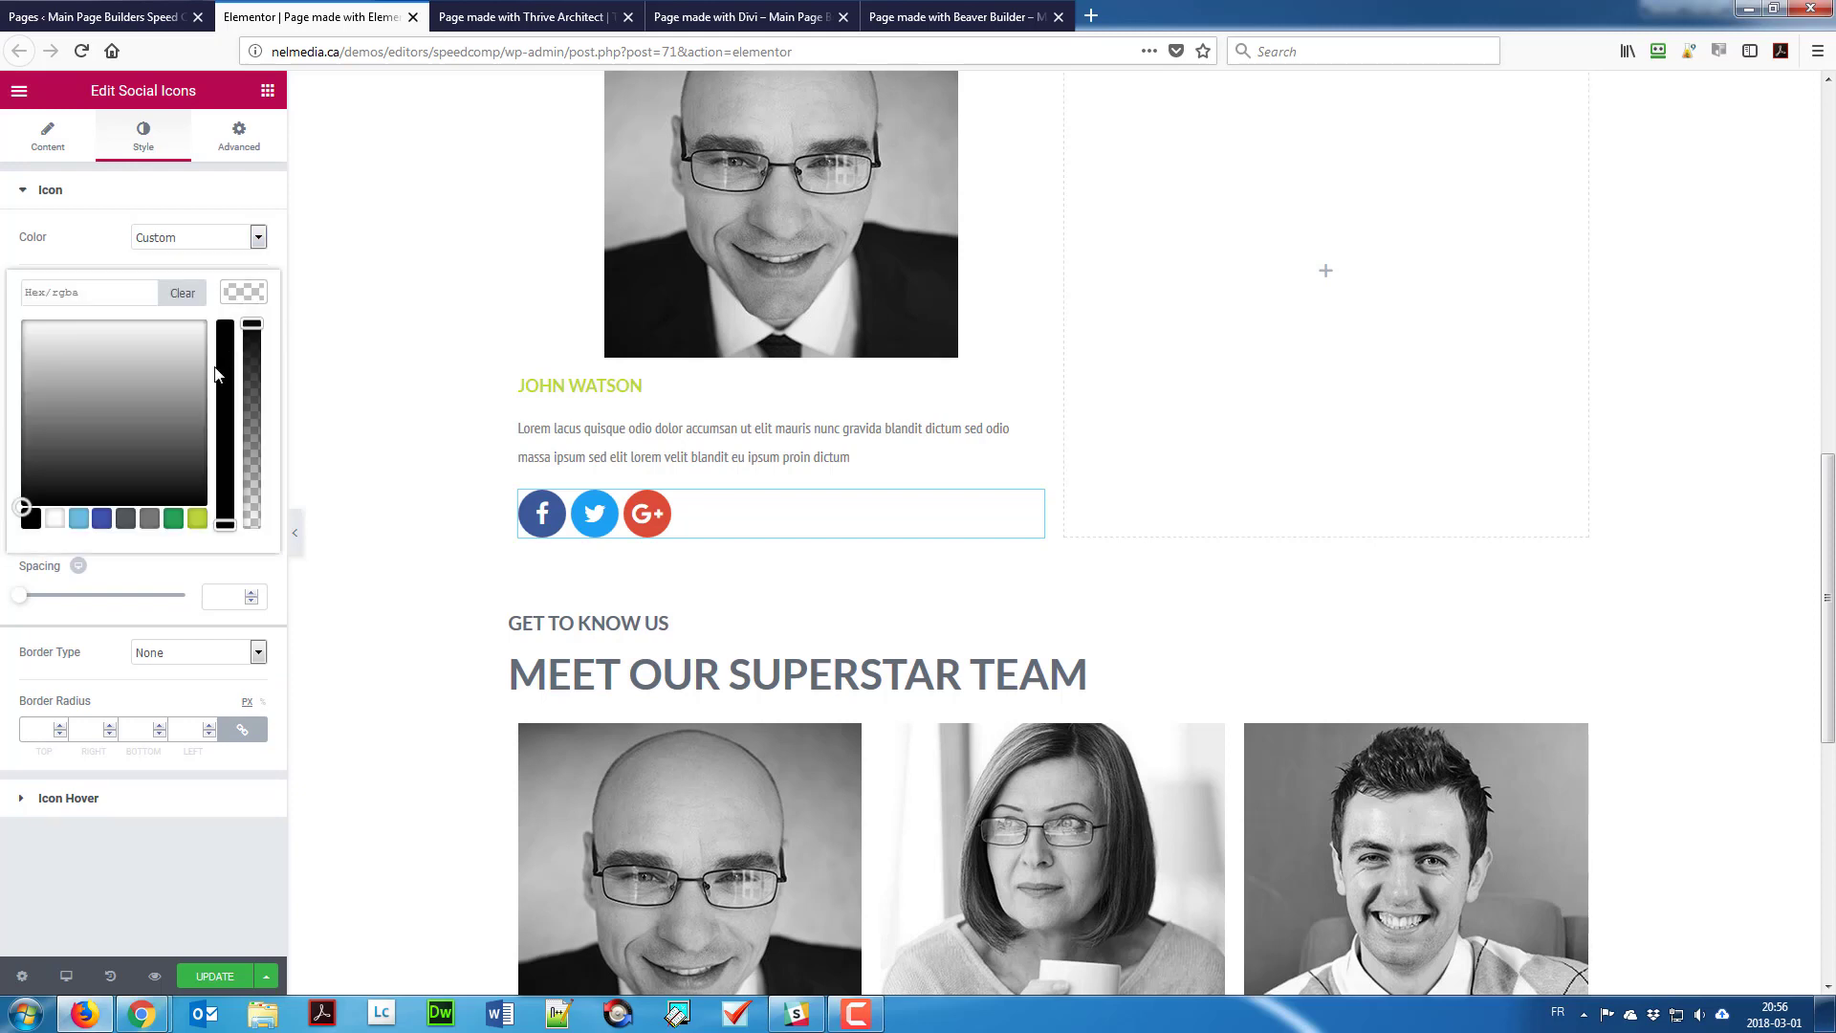
{"action": "left_click", "coordinate": [173, 520]}
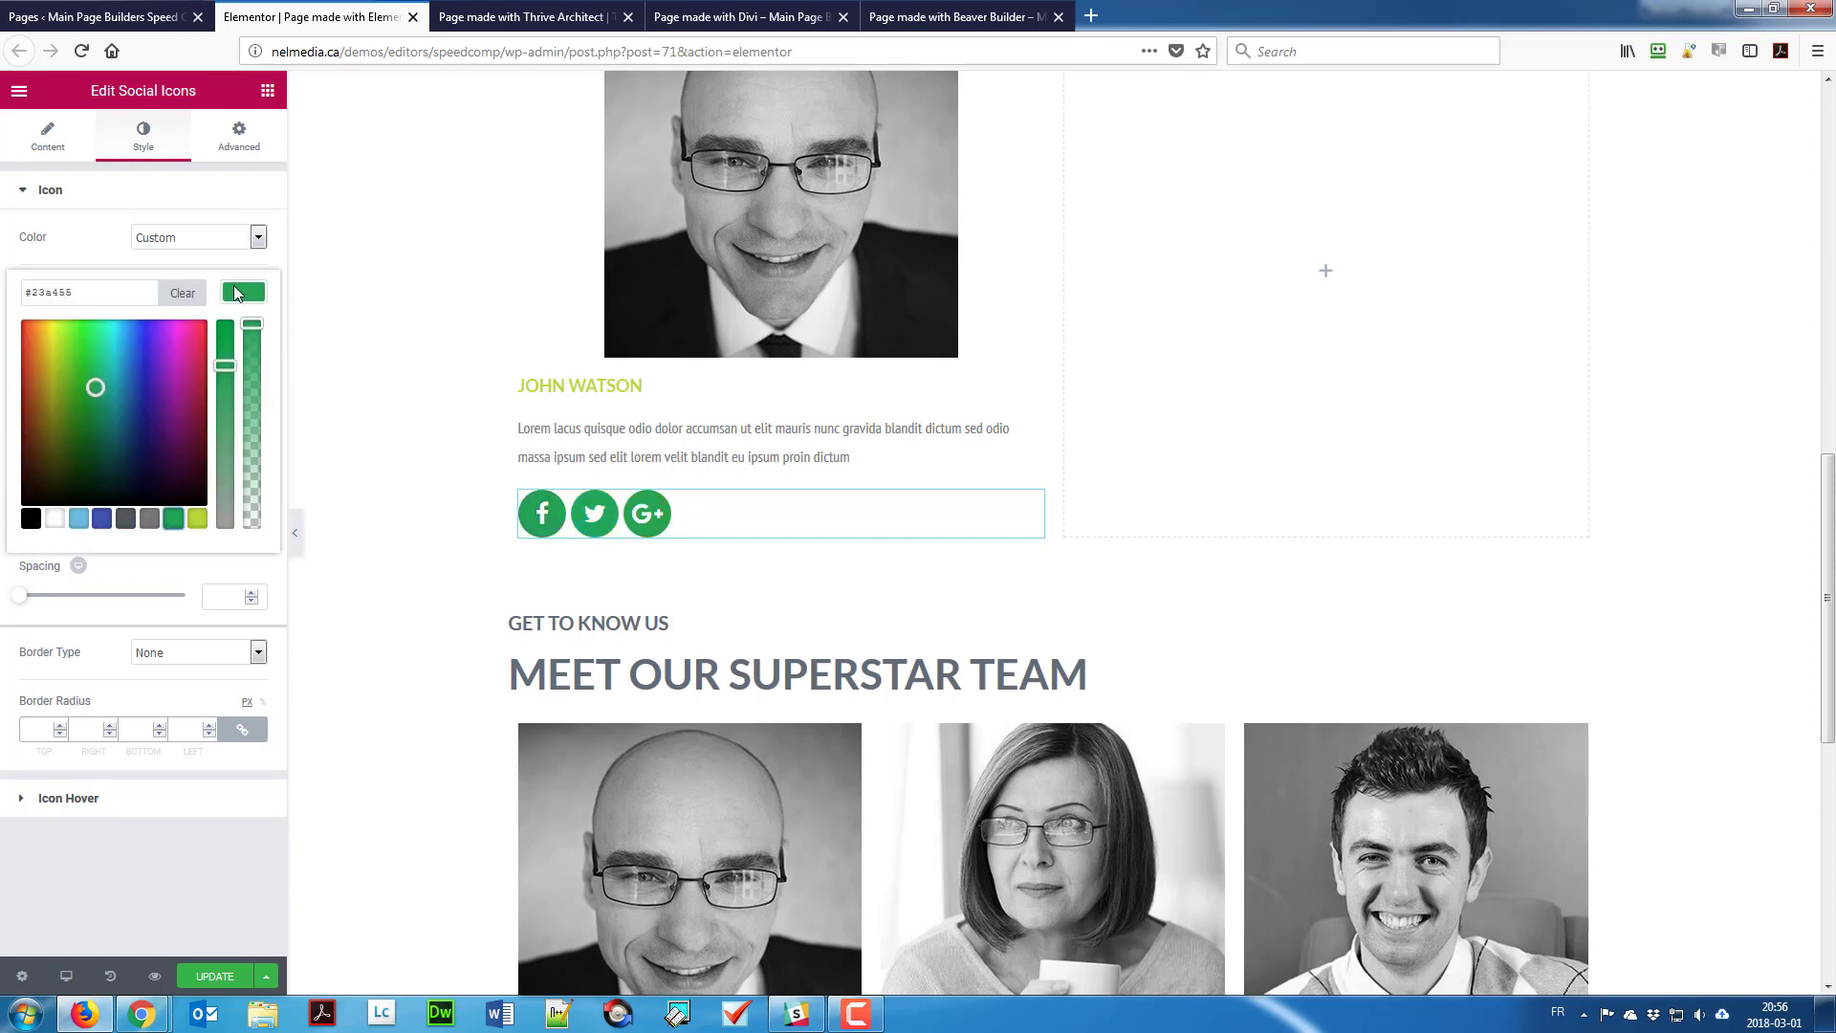
{"action": "left_click", "coordinate": [238, 294]}
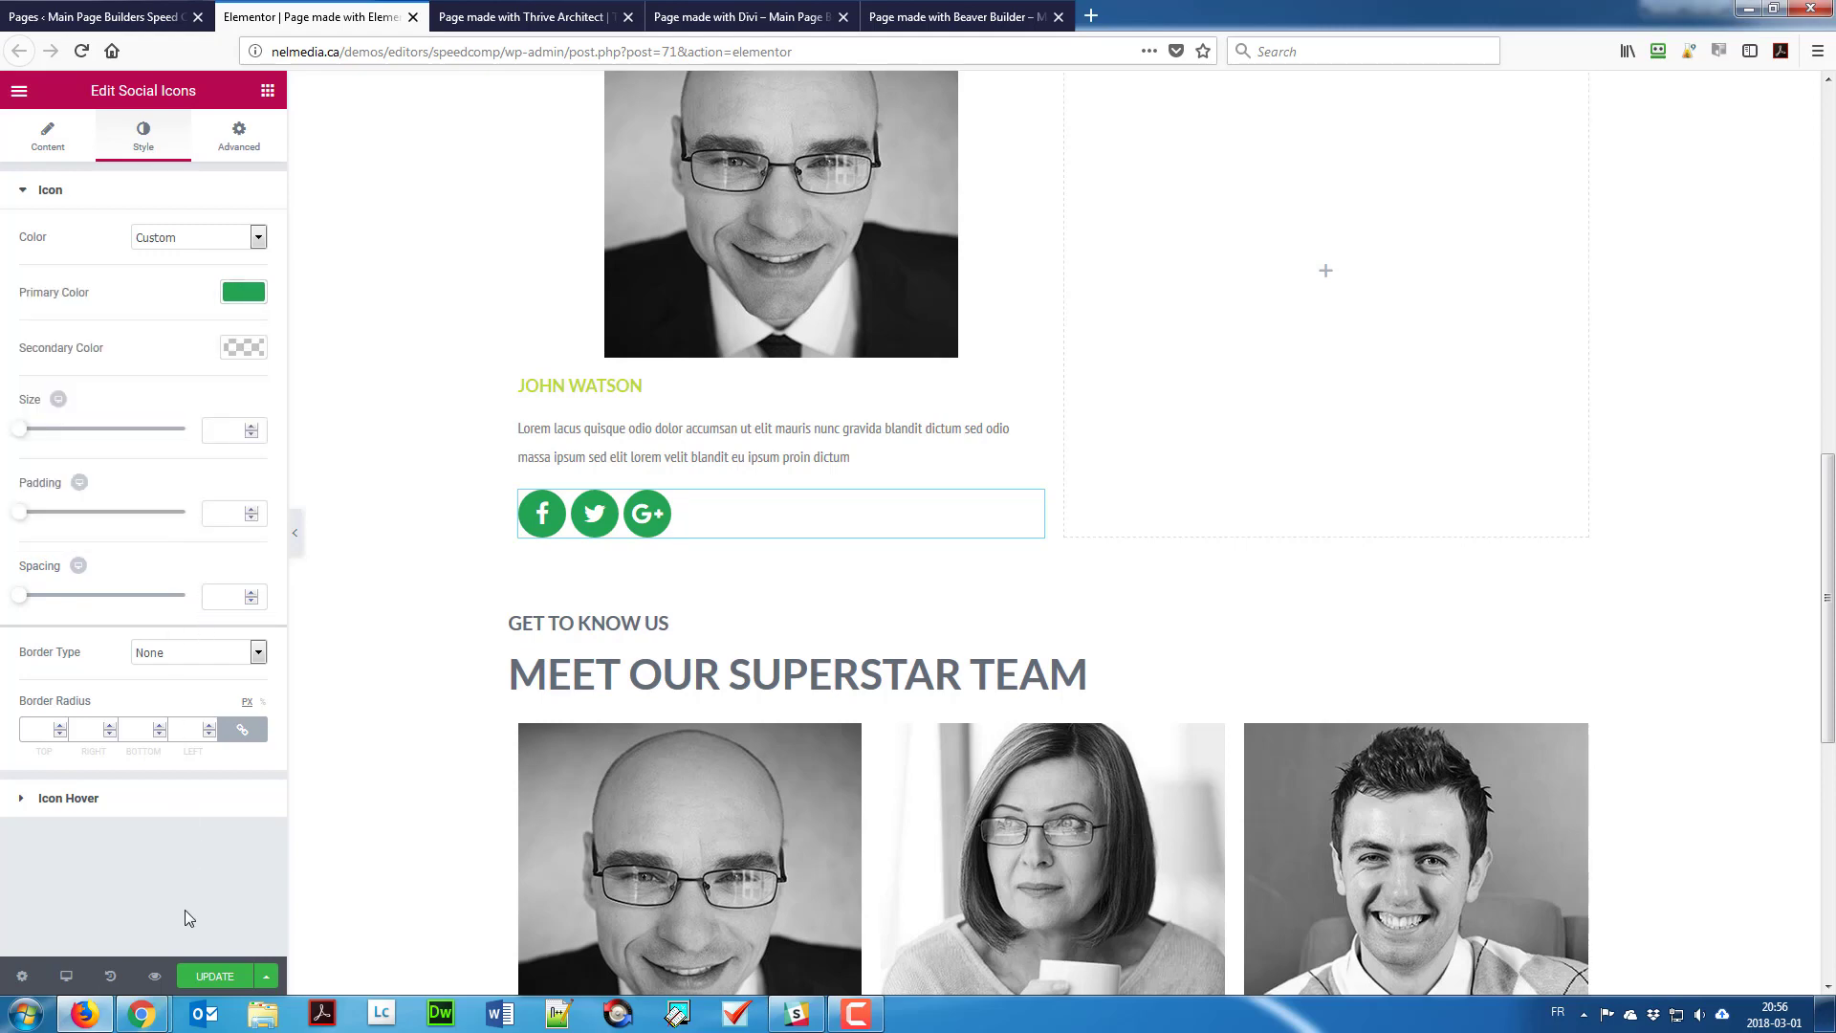
Step: Switch to the reference page in Chrome and open the developer tools with the team section's social icons in view
{"action": "left_click", "coordinate": [100, 1016]}
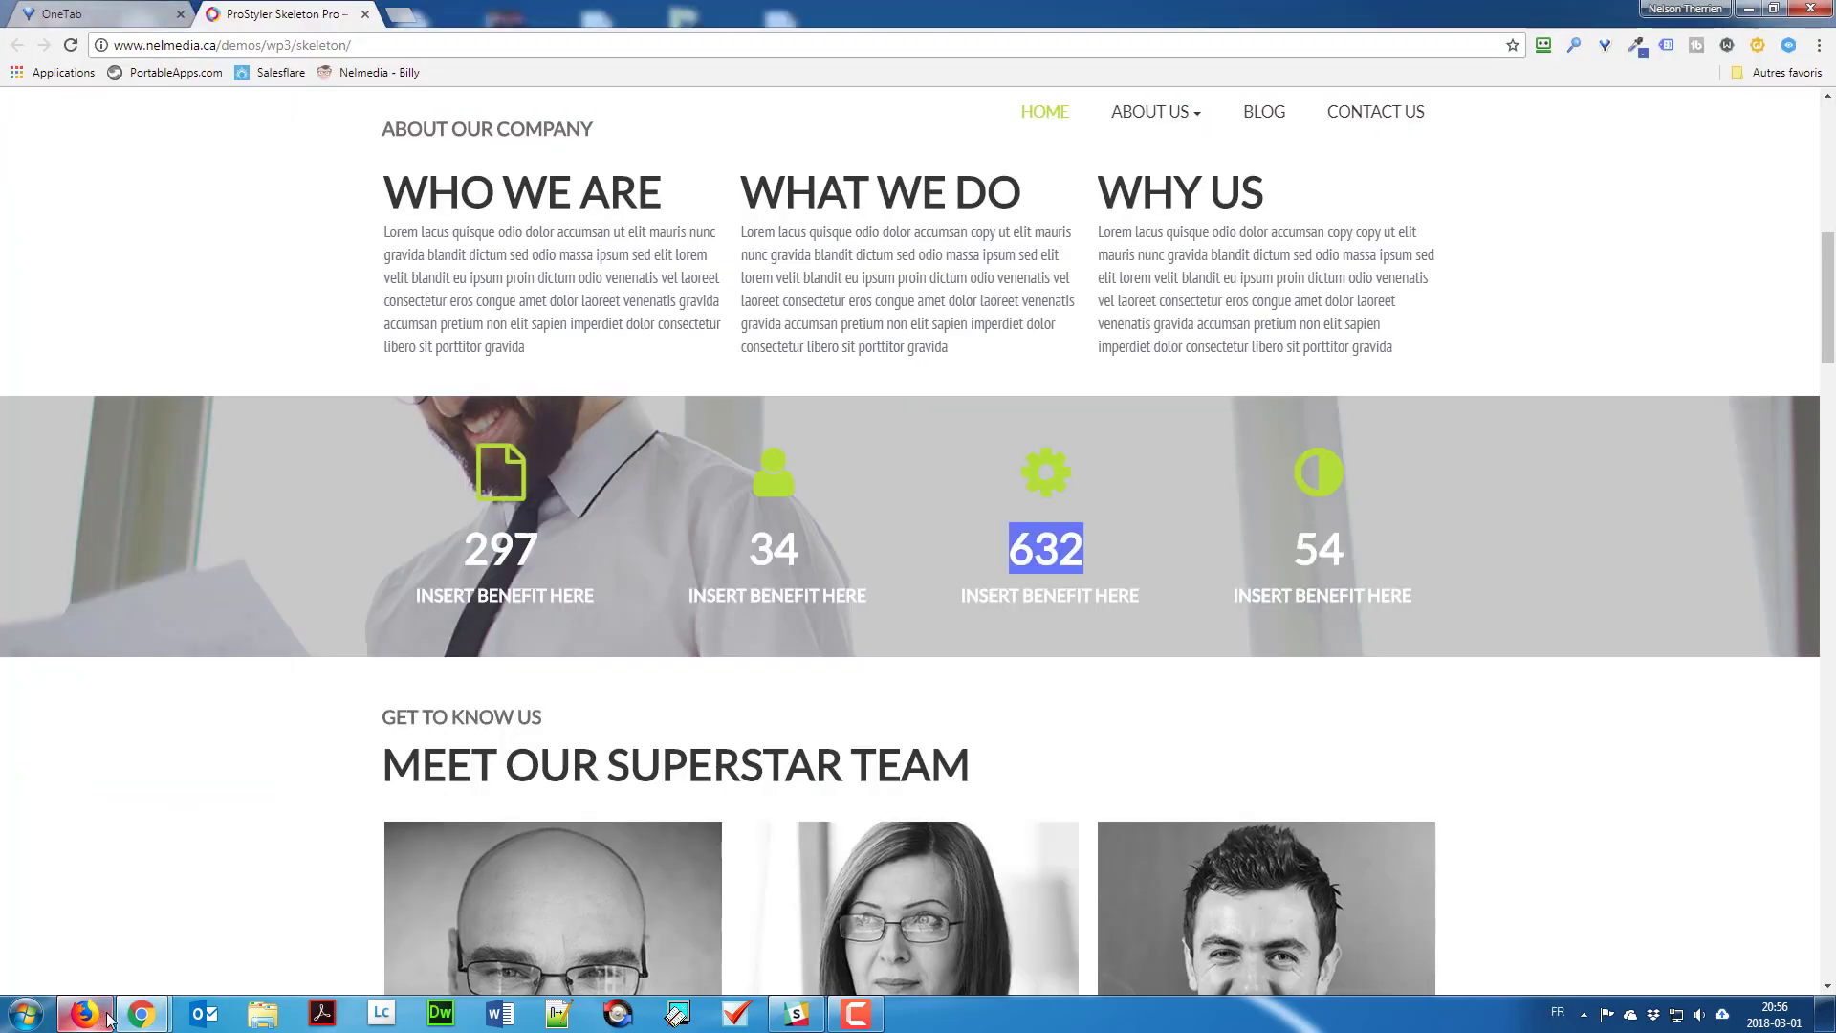
{"action": "left_click", "coordinate": [195, 797]}
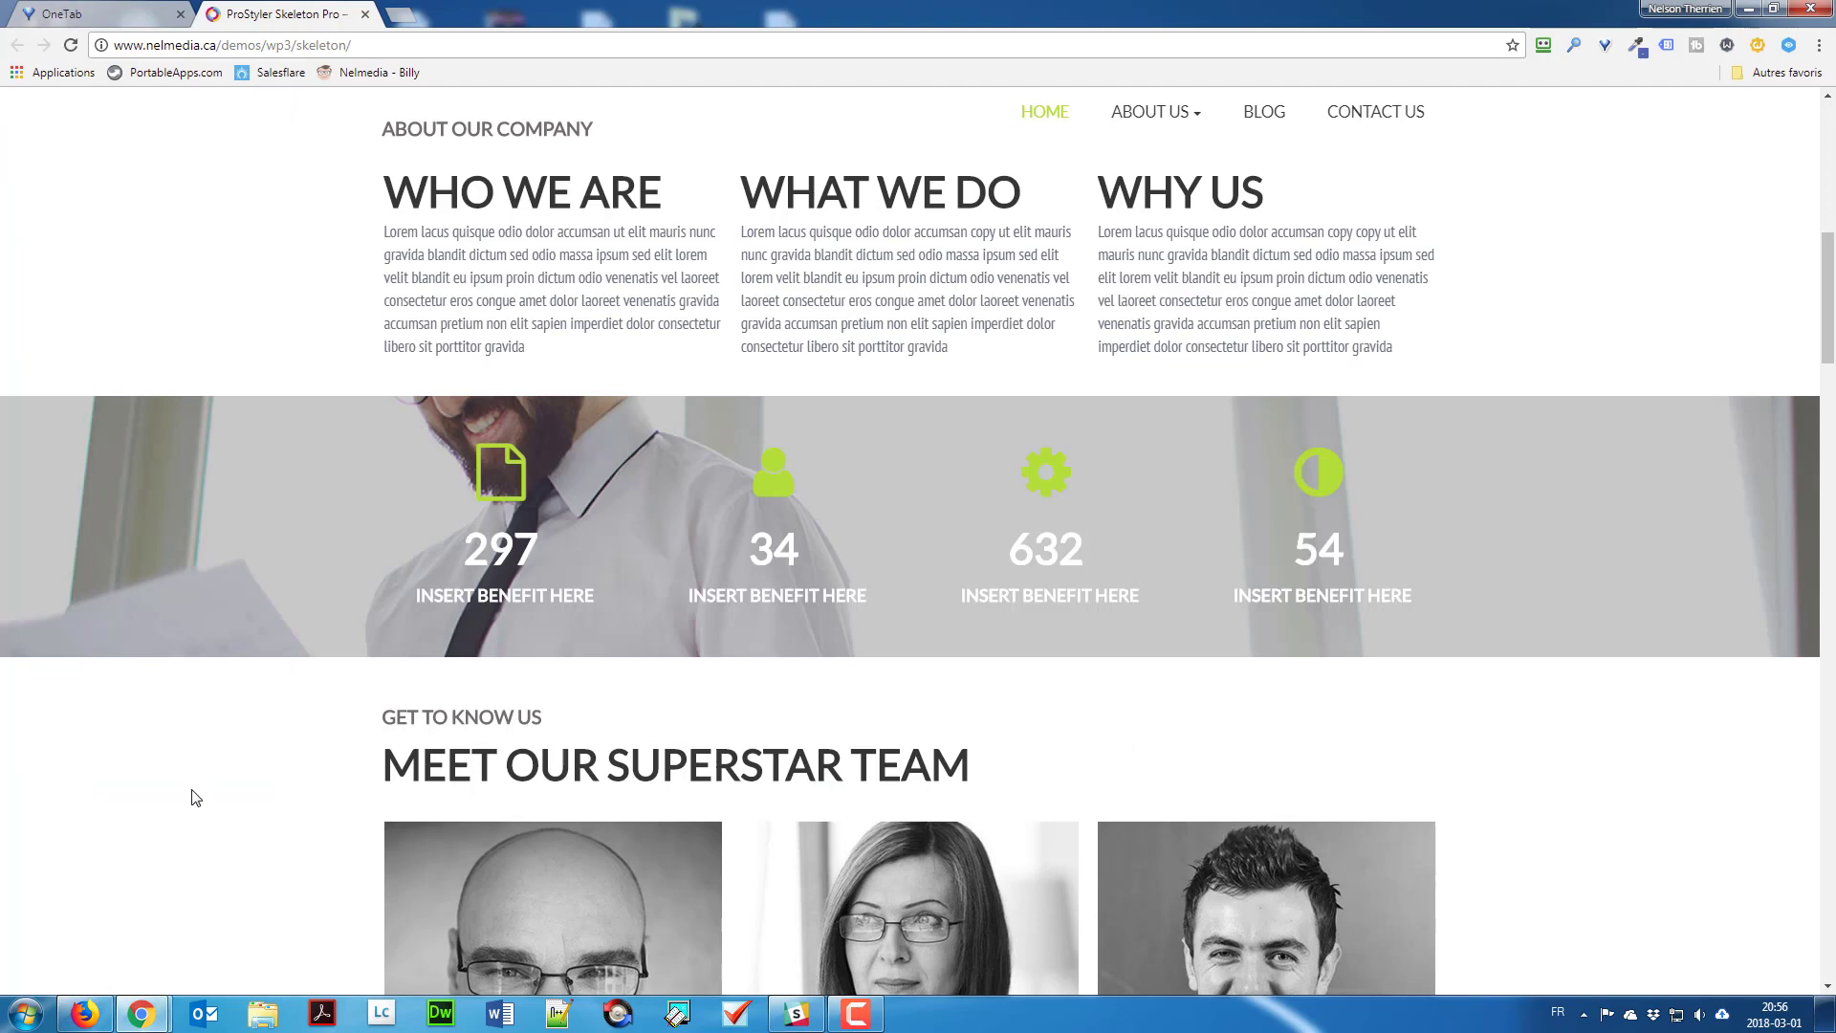
{"action": "scroll", "coordinate": [236, 721], "scroll_direction": "down", "scroll_amount": 5}
{"action": "scroll", "coordinate": [234, 721], "scroll_direction": "down", "scroll_amount": 1}
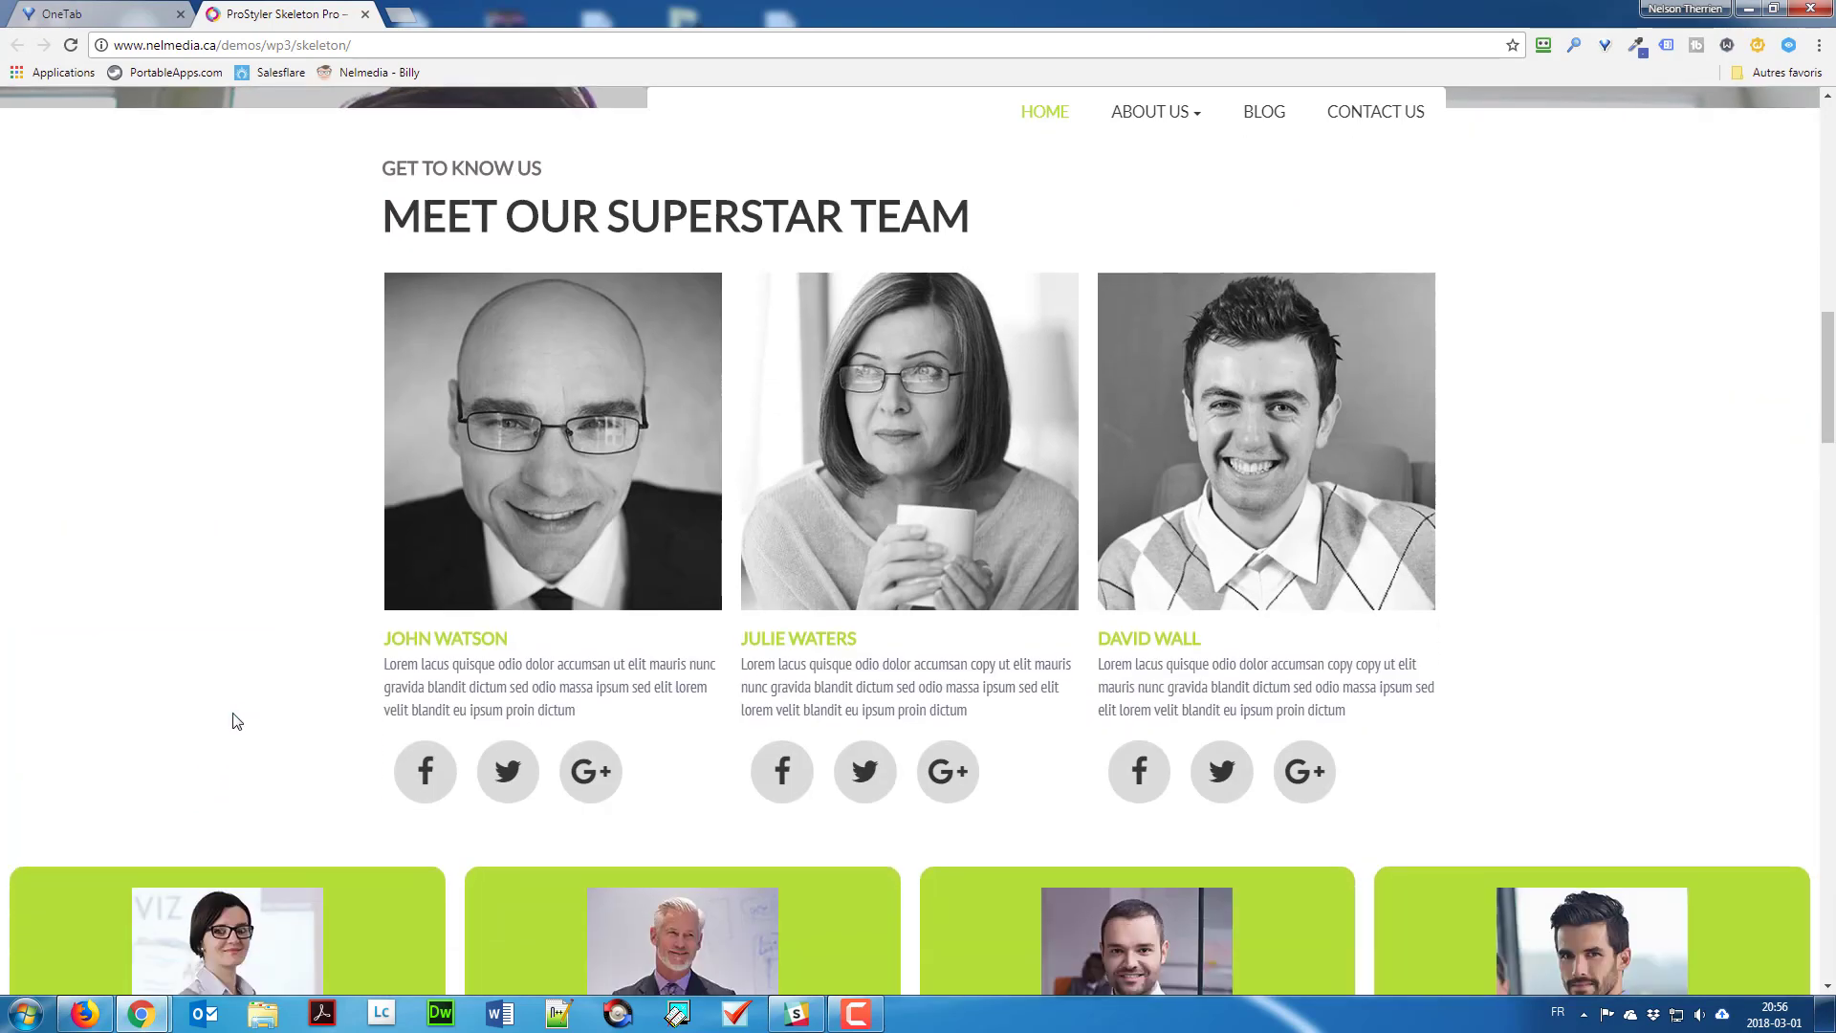
{"action": "key", "text": "F12"}
{"action": "scroll", "coordinate": [286, 574], "scroll_direction": "down", "scroll_amount": 3}
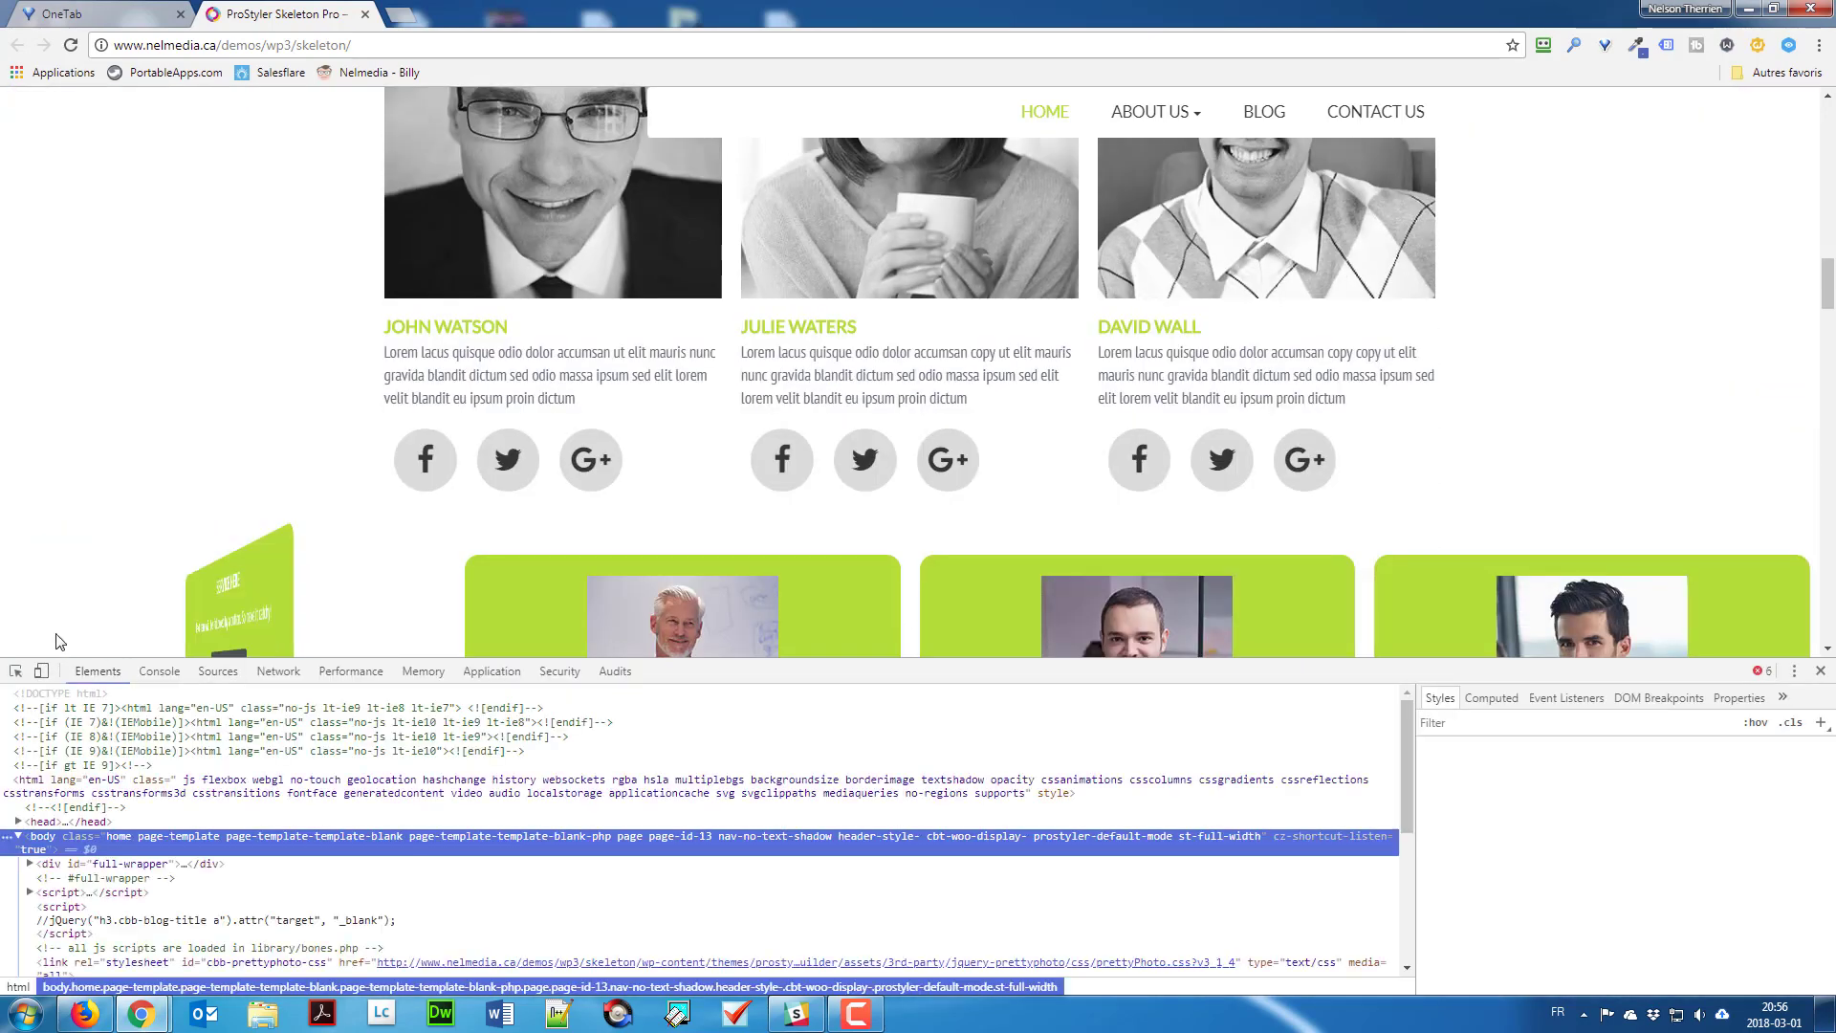
Step: Inspect the first team member's Facebook icon and copy its background color value from the styles
{"action": "left_click", "coordinate": [16, 671]}
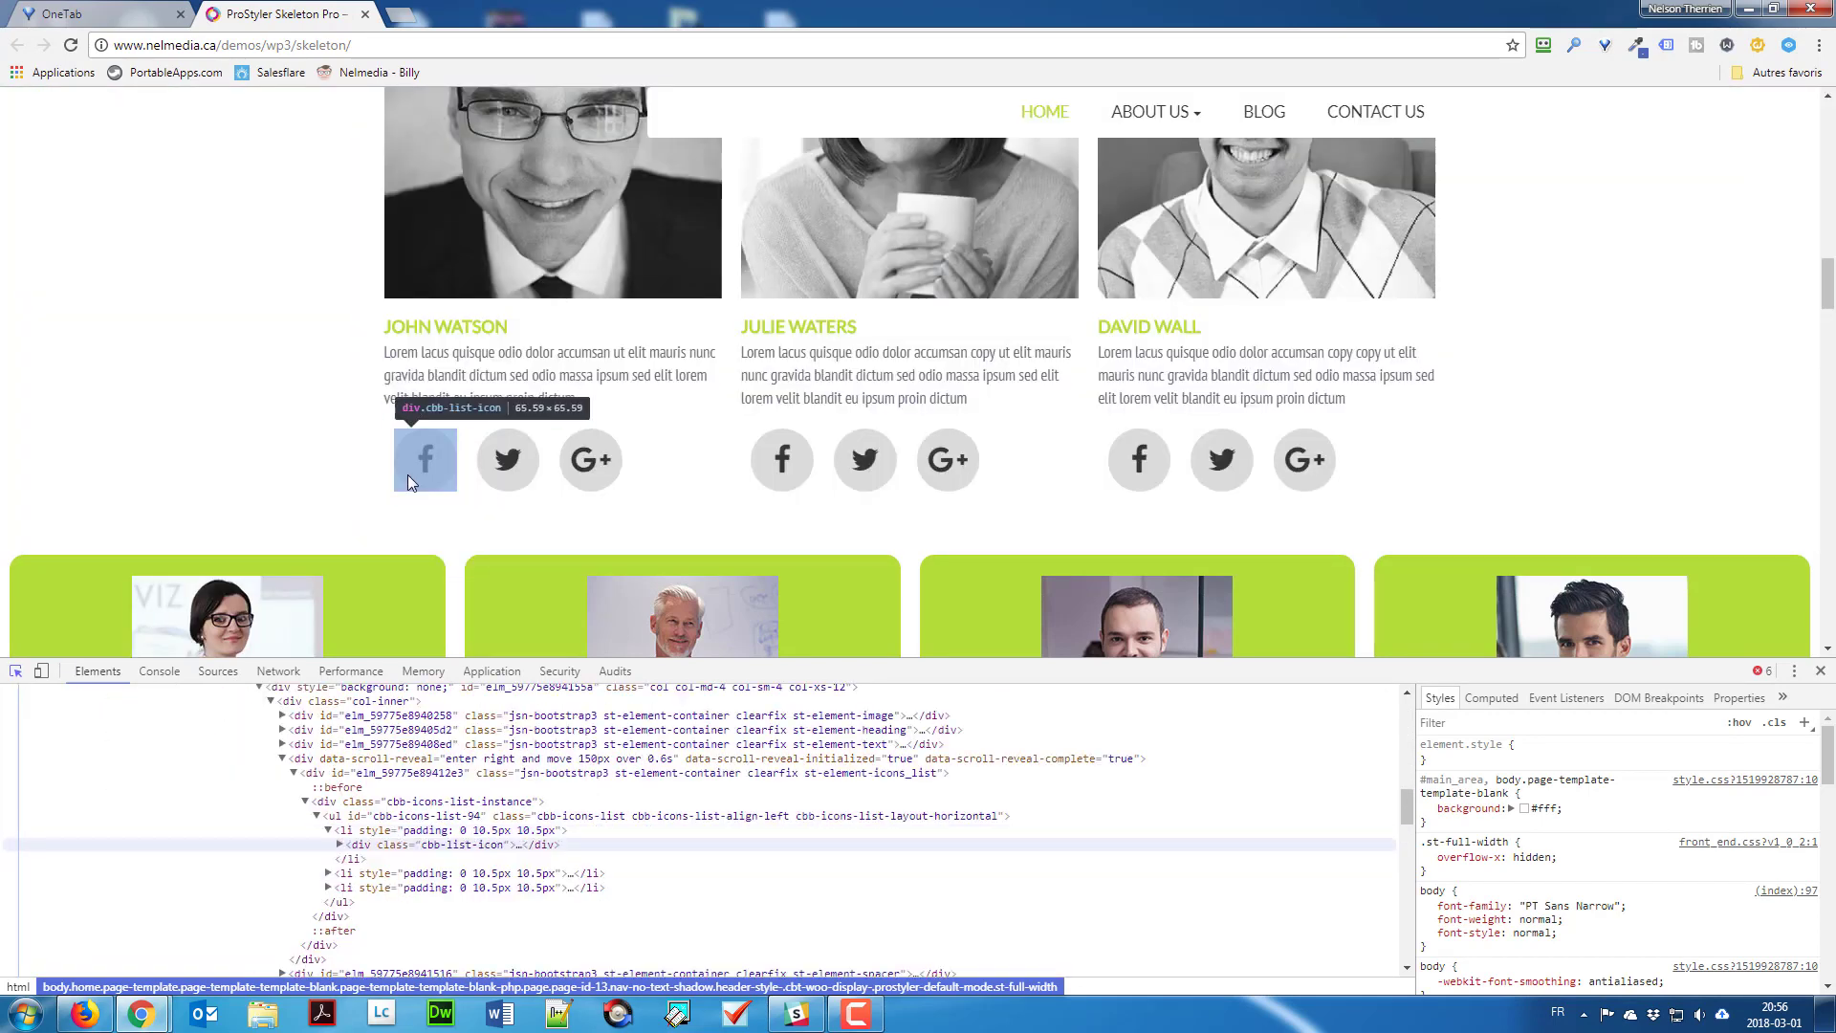
{"action": "left_click", "coordinate": [407, 475]}
{"action": "left_click", "coordinate": [430, 804]}
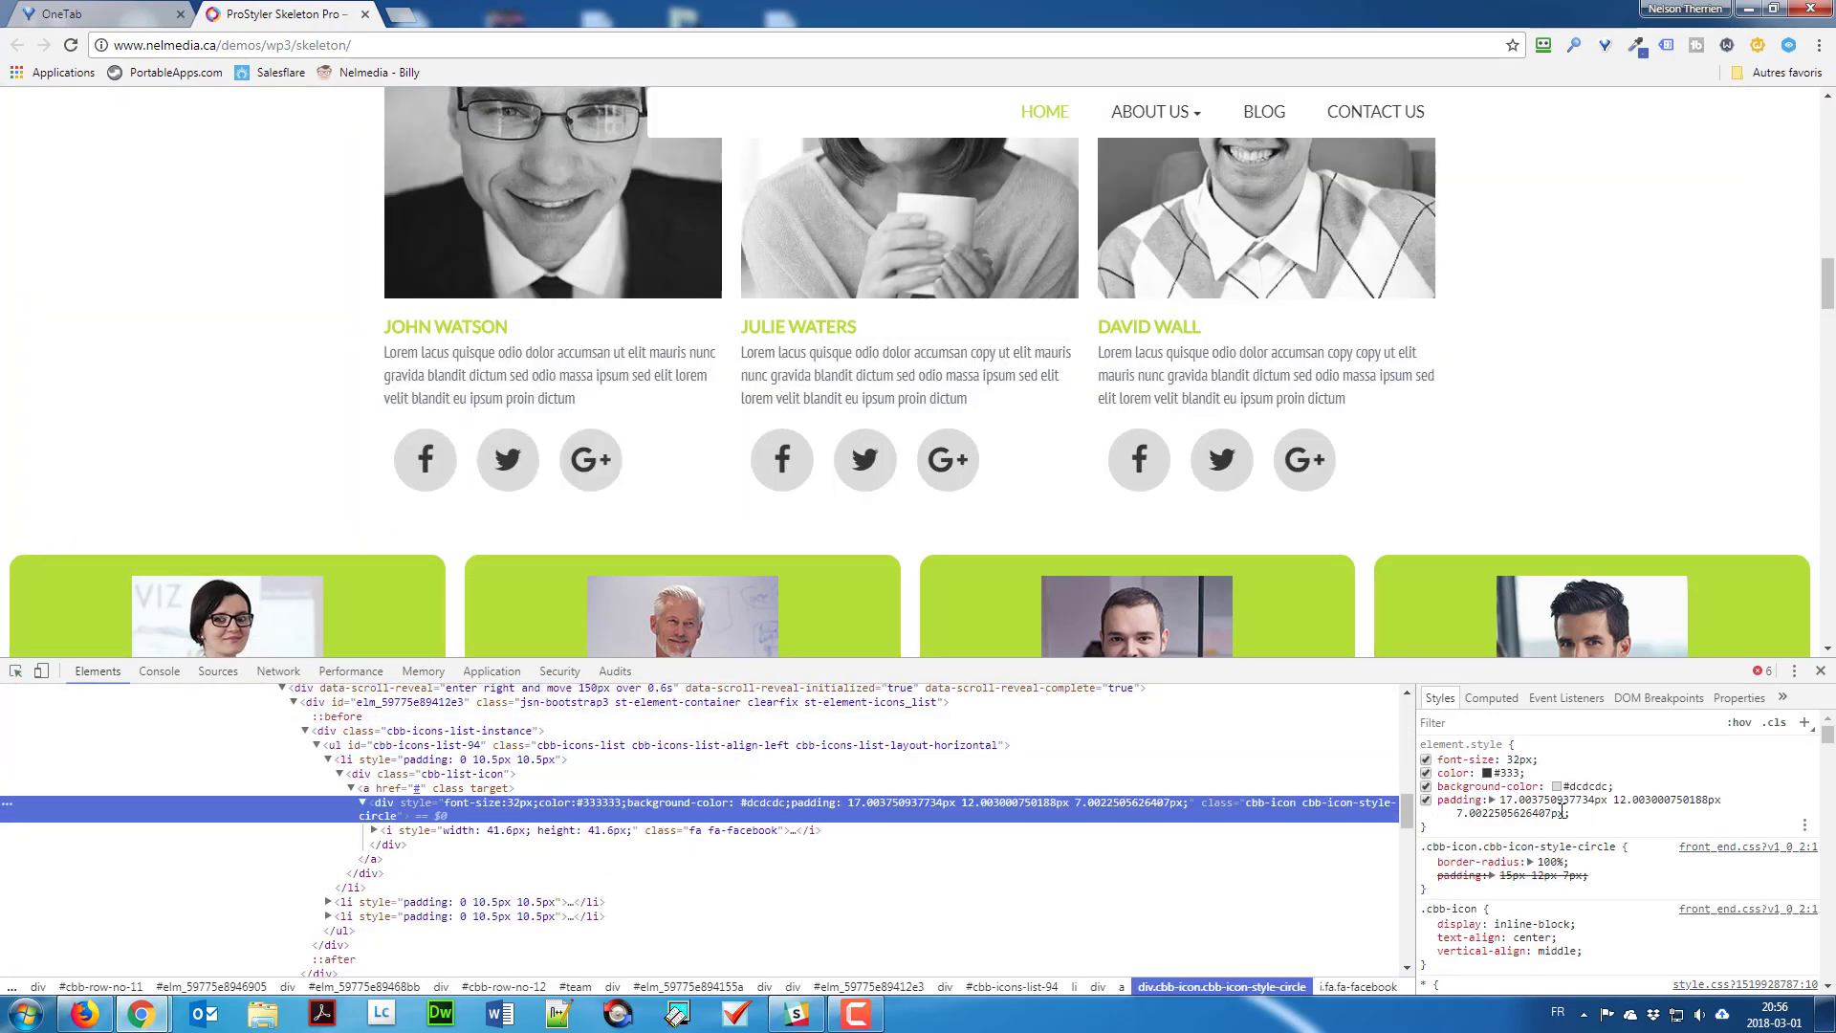
{"action": "double_click", "coordinate": [1590, 786]}
{"action": "key", "text": "ctrl+c"}
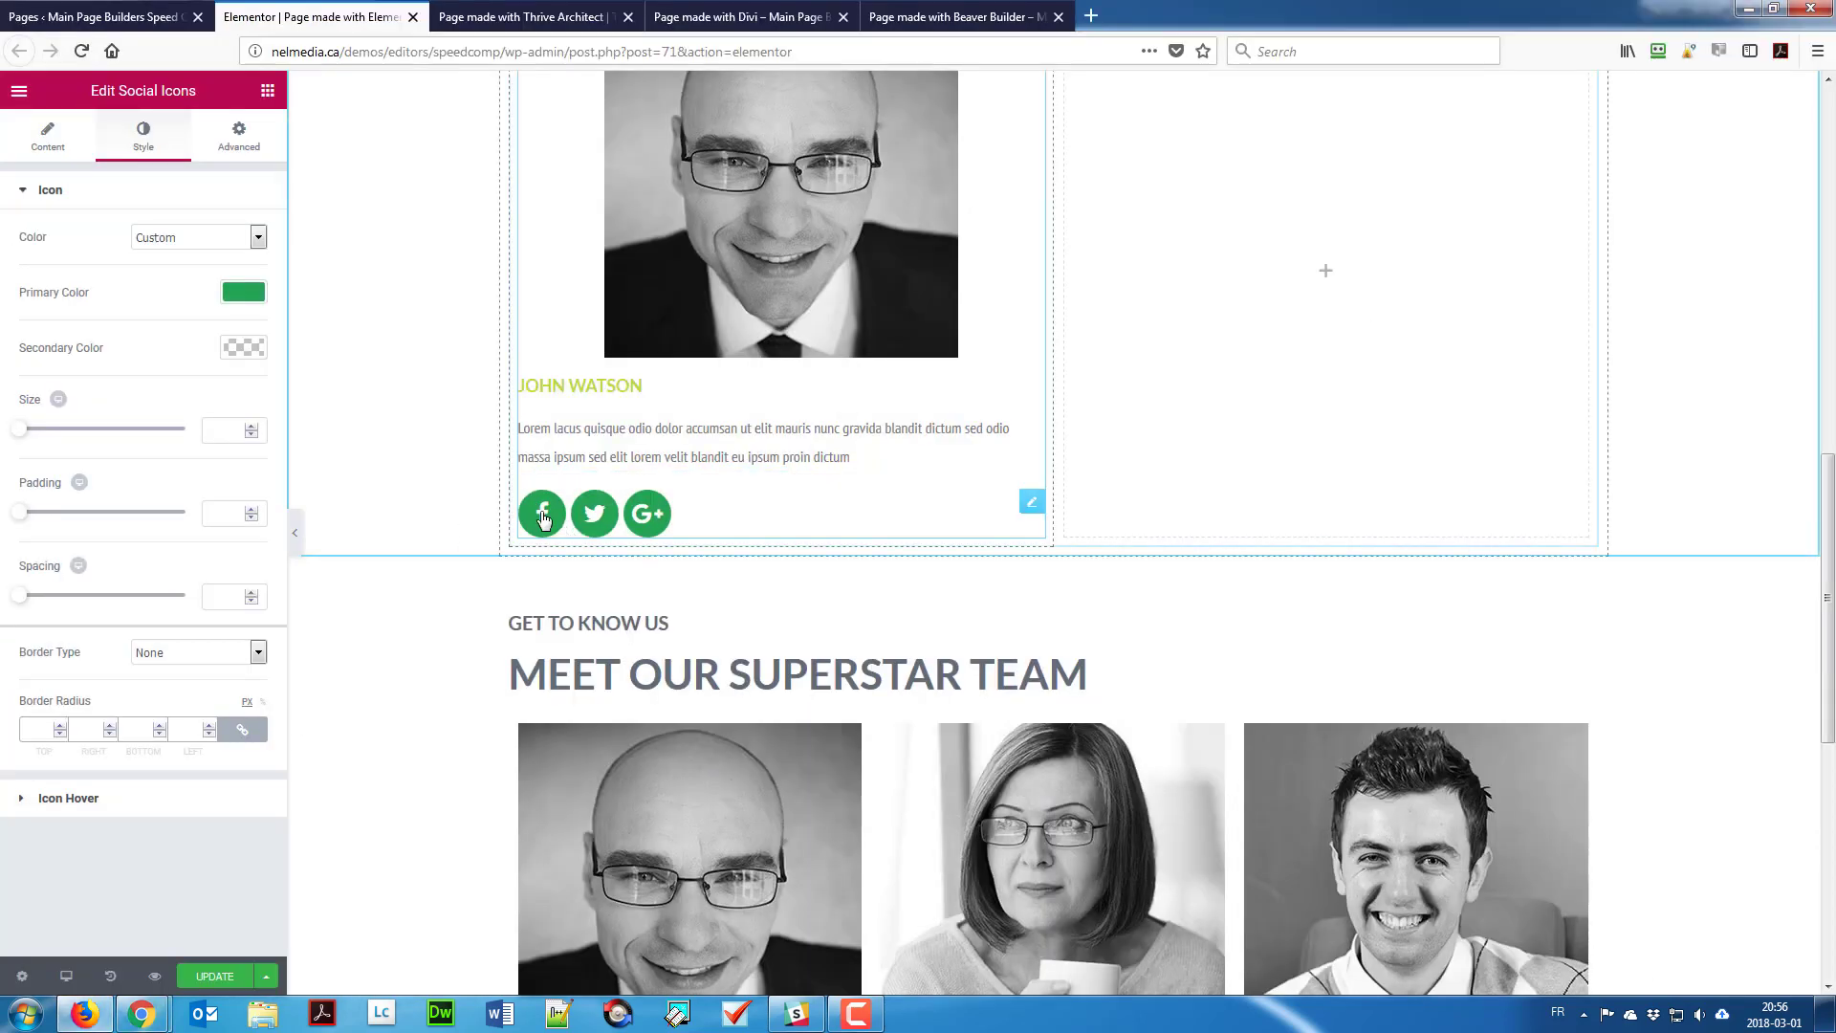
Step: In Elementor, replace the social icons' primary color with the copied value #dcdcdc
{"action": "left_click", "coordinate": [241, 293]}
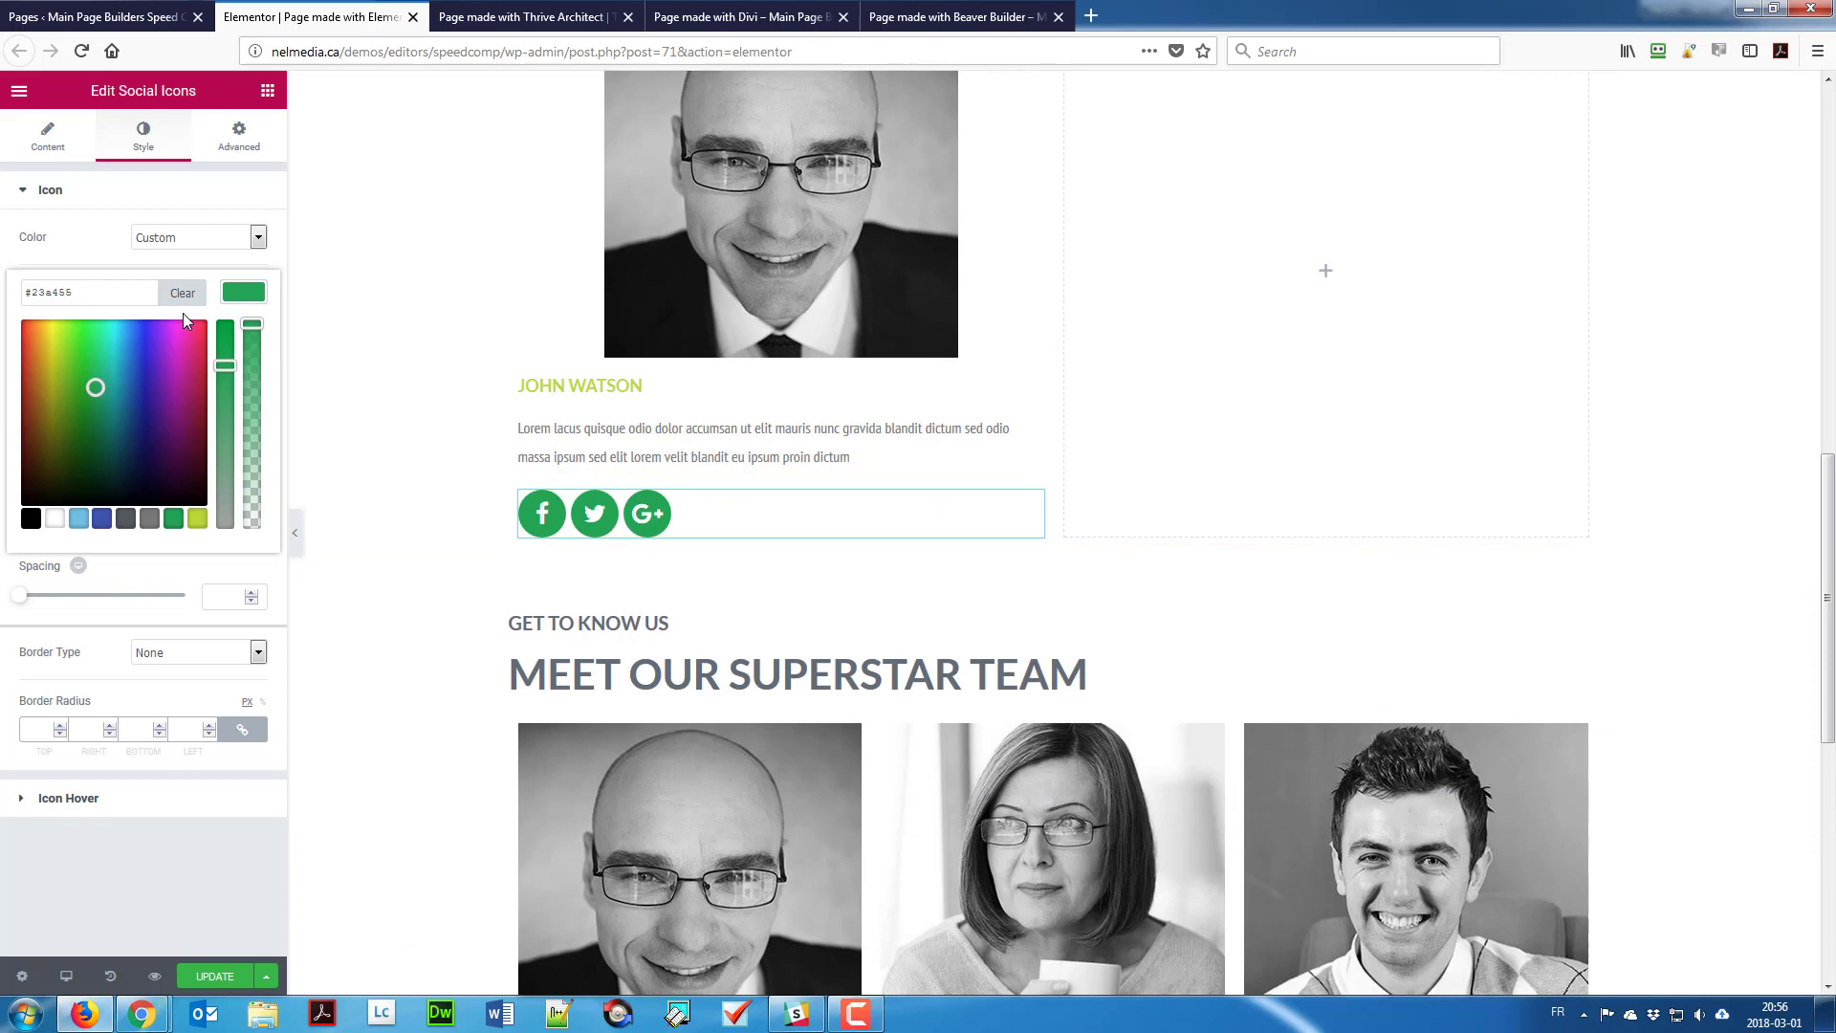
{"action": "double_click", "coordinate": [126, 293]}
{"action": "key", "text": "ctrl+v"}
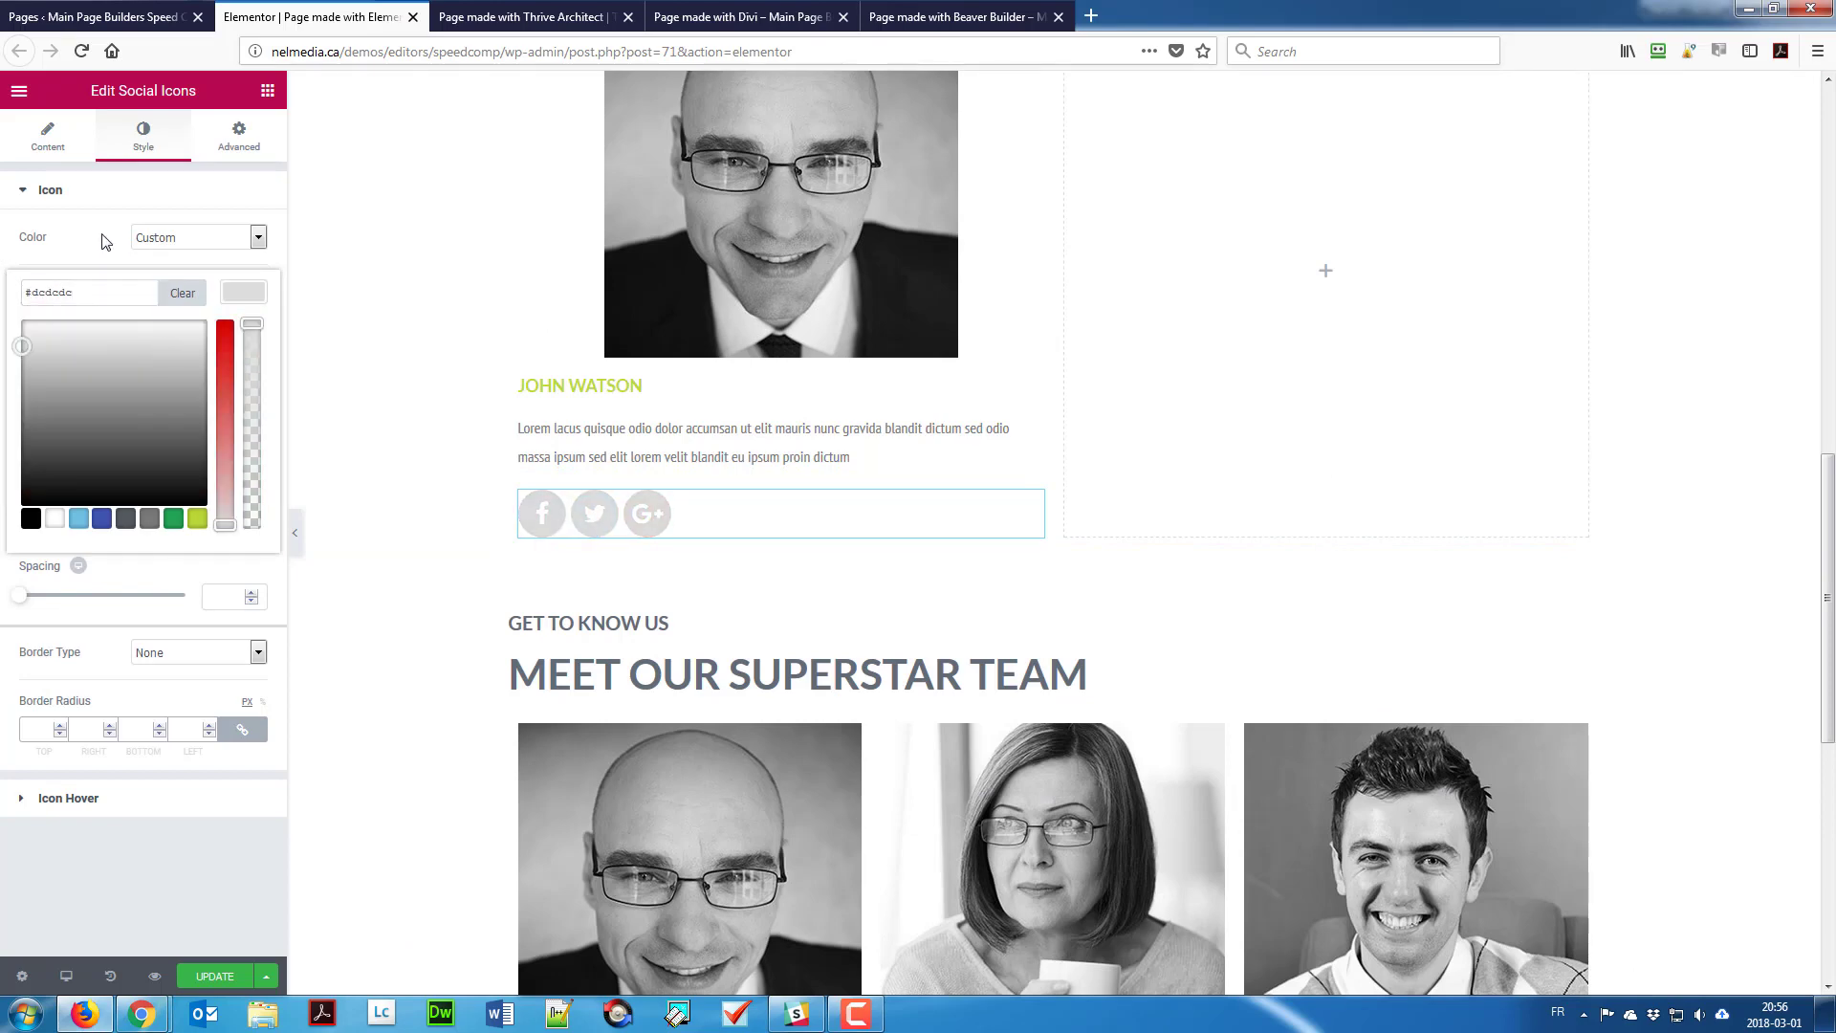
{"action": "left_click", "coordinate": [105, 241]}
Step: Switch to the reference page in Chrome and inspect the first Facebook icon's inner element for its color styling
{"action": "key", "text": "alt+Tab"}
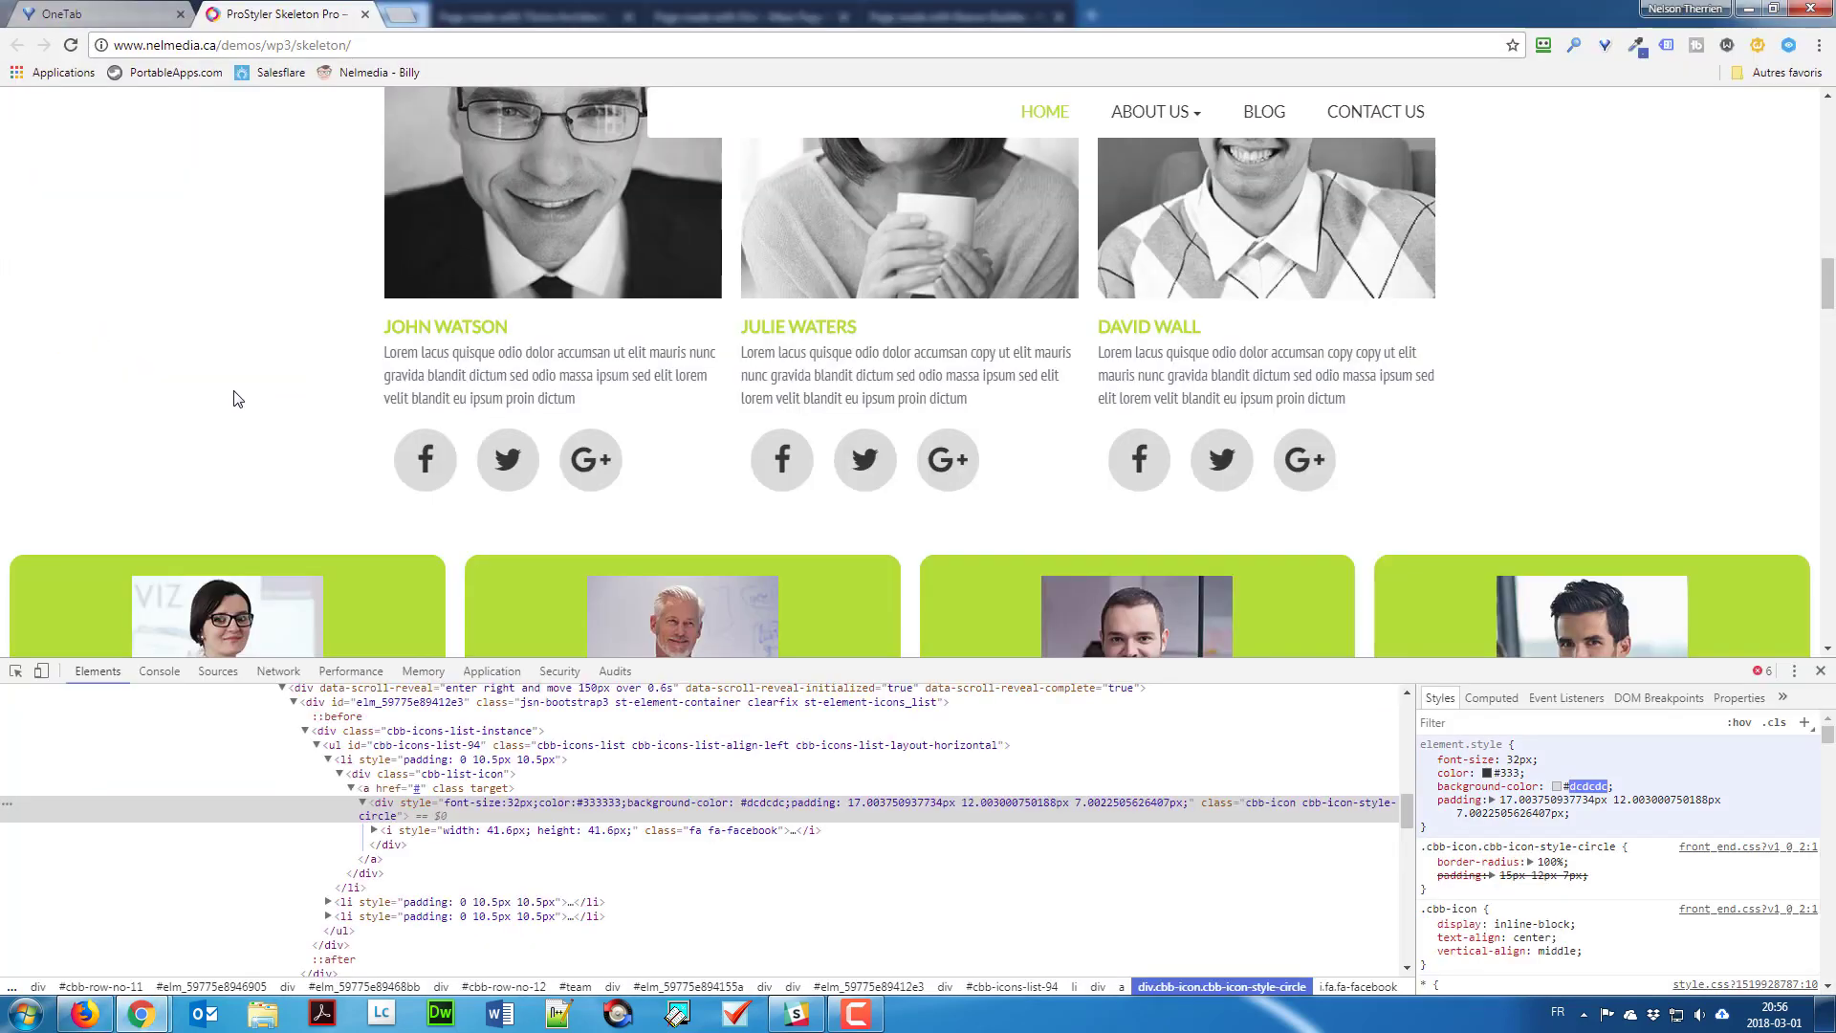
{"action": "key", "text": "alt+Tab"}
{"action": "key", "text": "alt+Tab"}
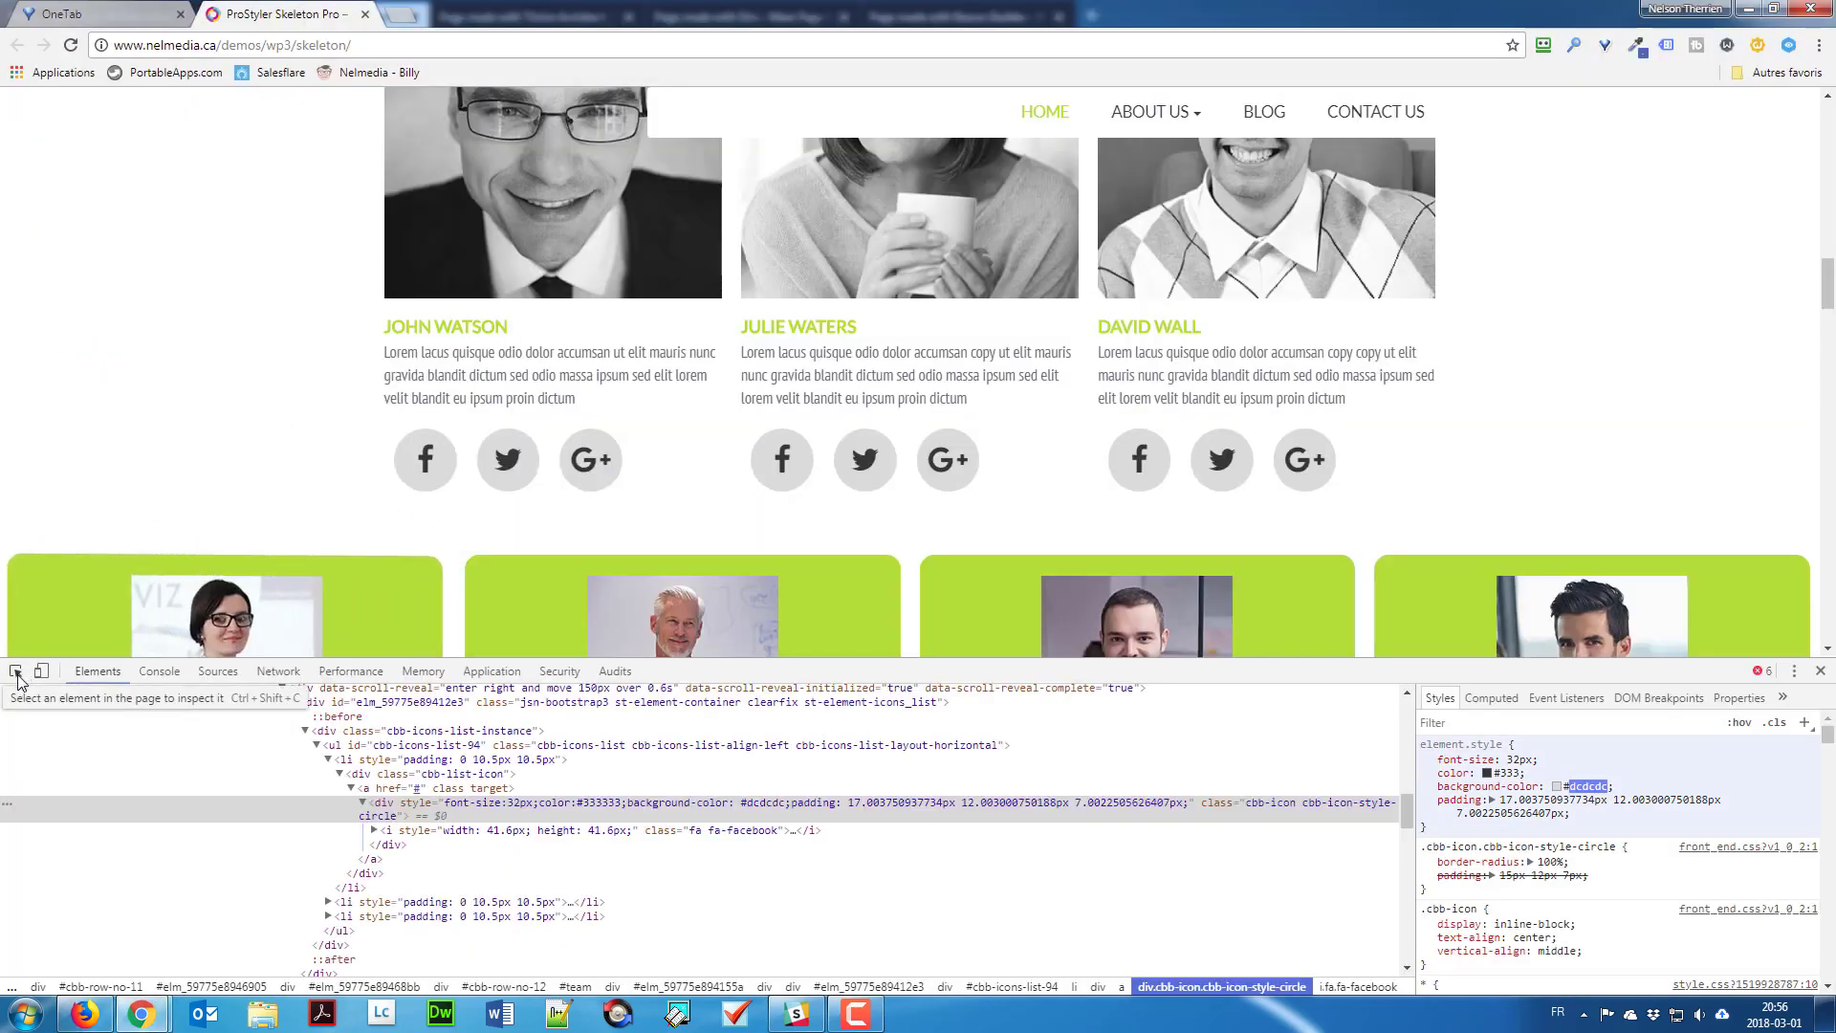
{"action": "key", "text": "ctrl+shift+c"}
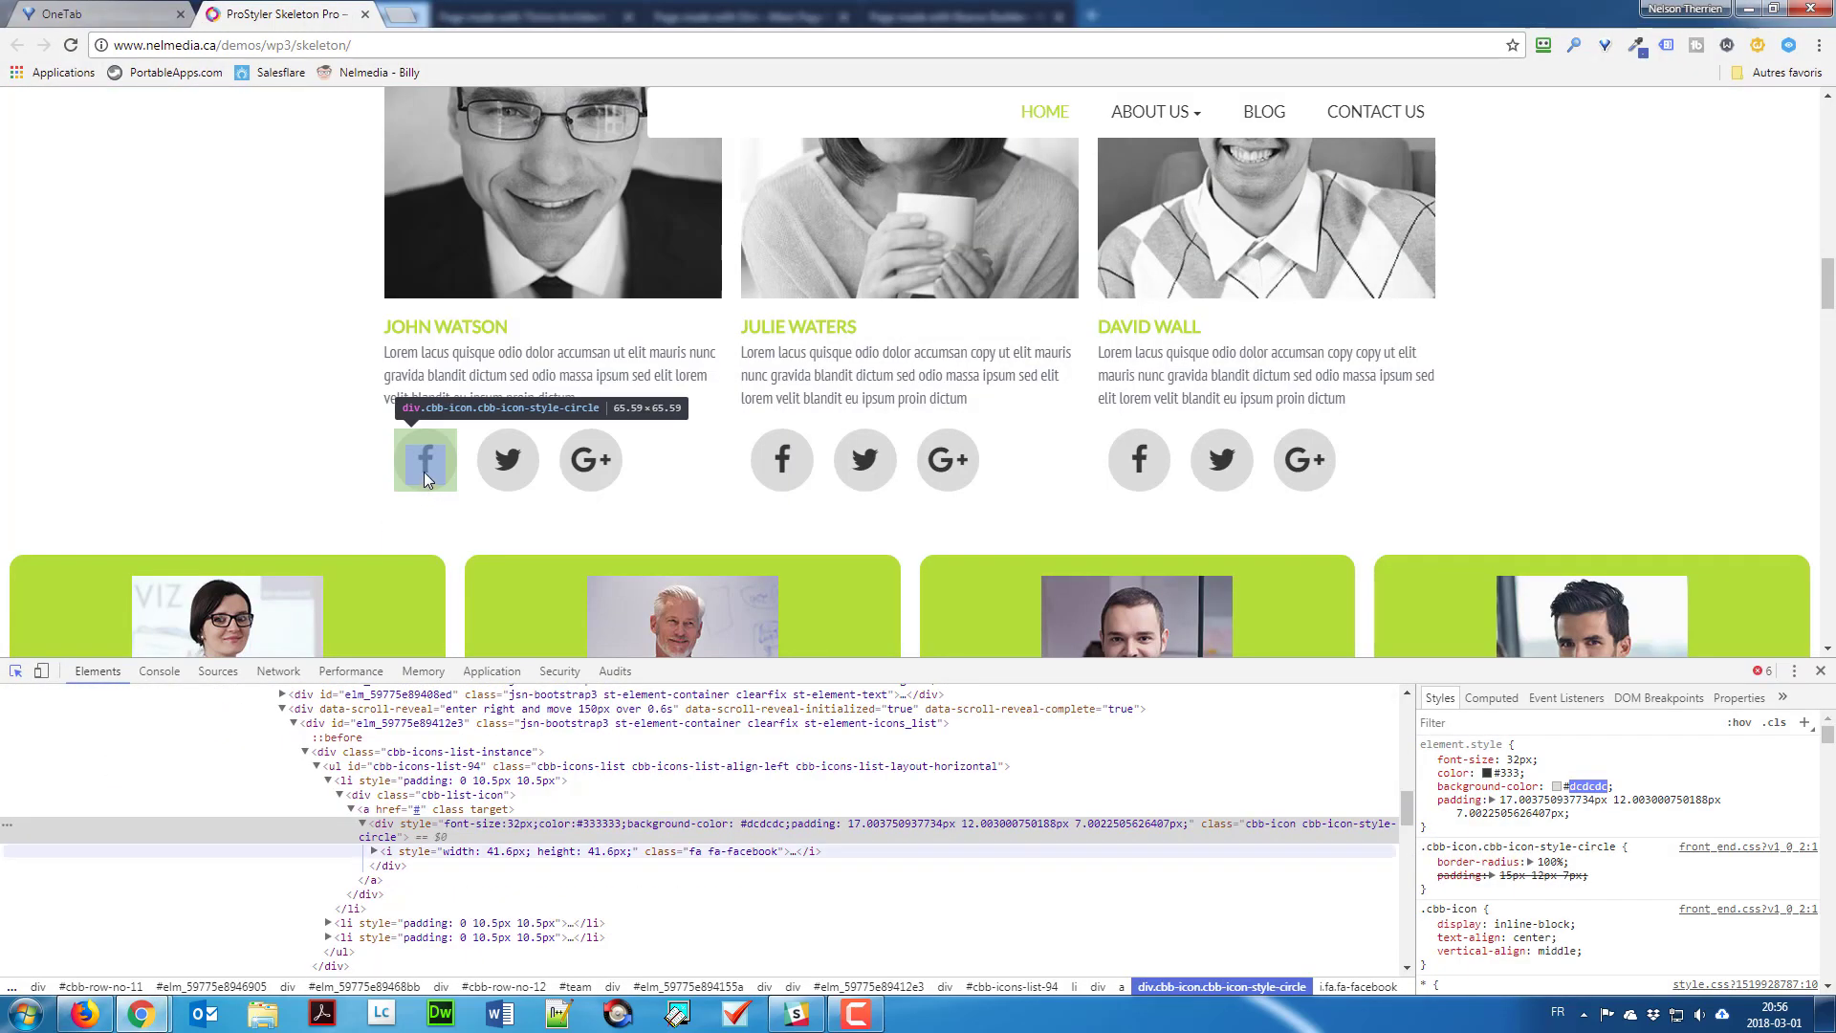
{"action": "left_click", "coordinate": [425, 467]}
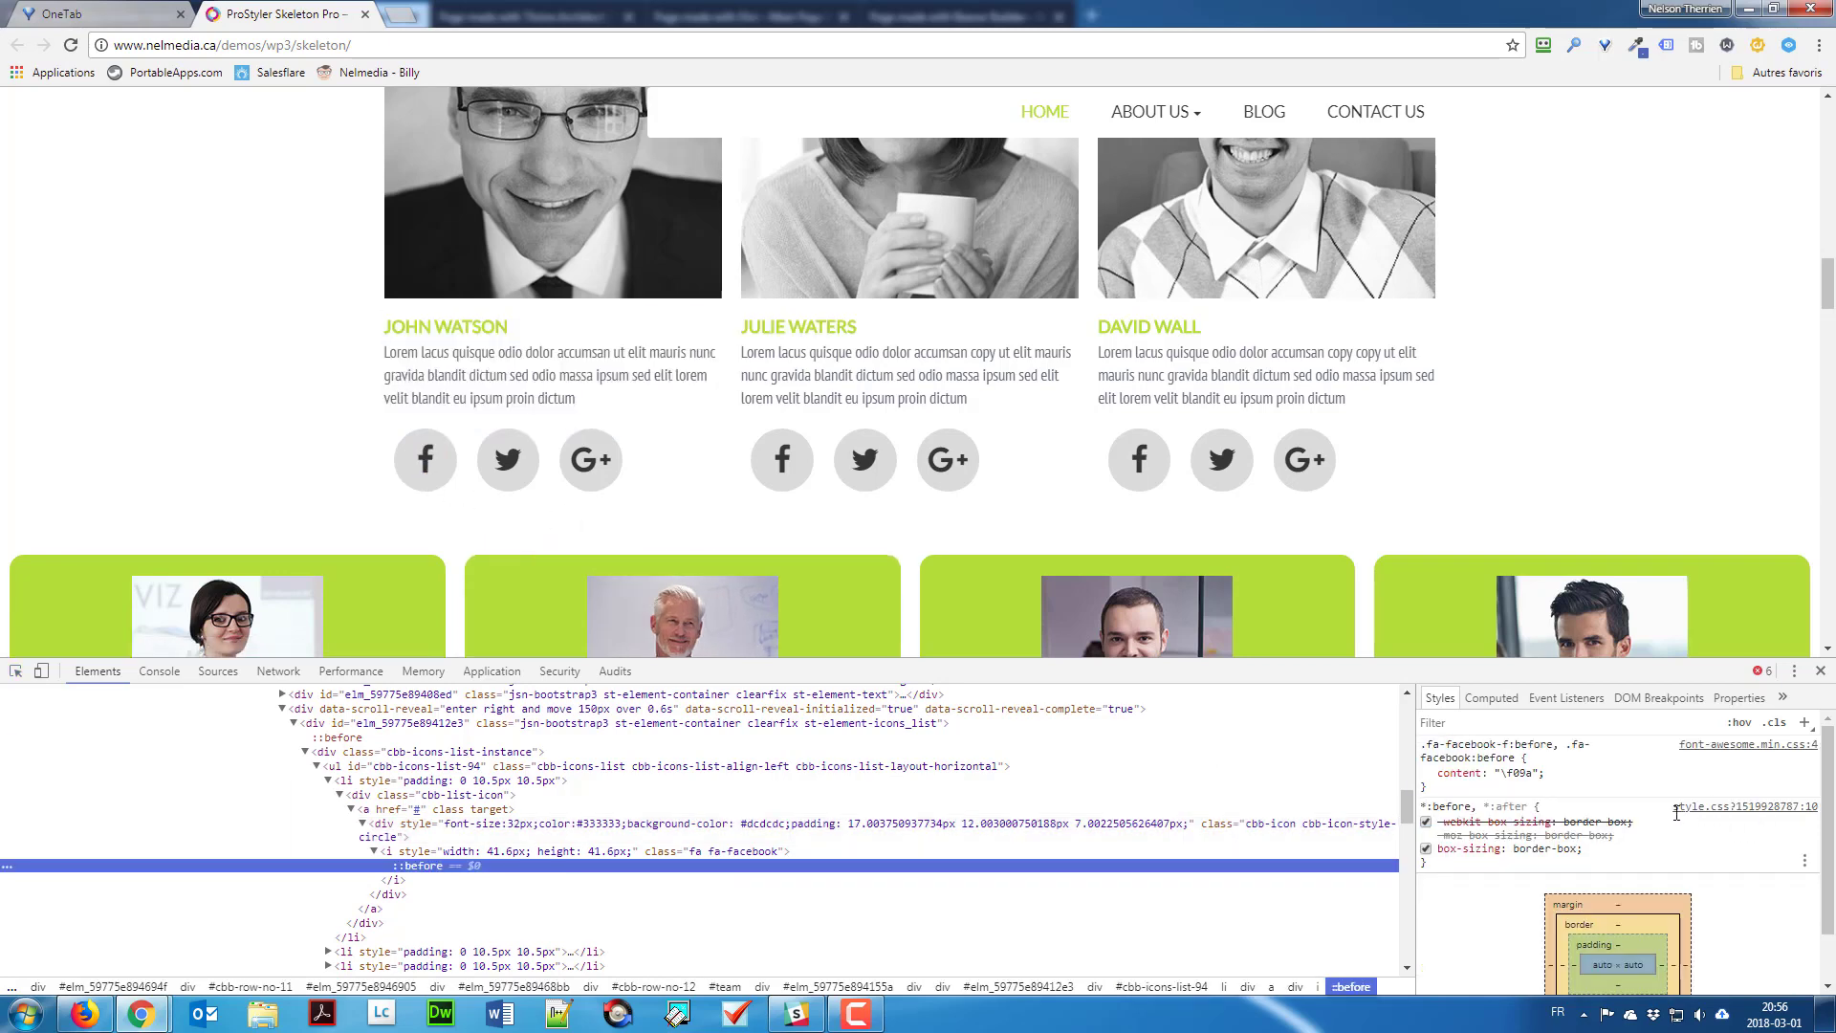
{"action": "left_click", "coordinate": [604, 852]}
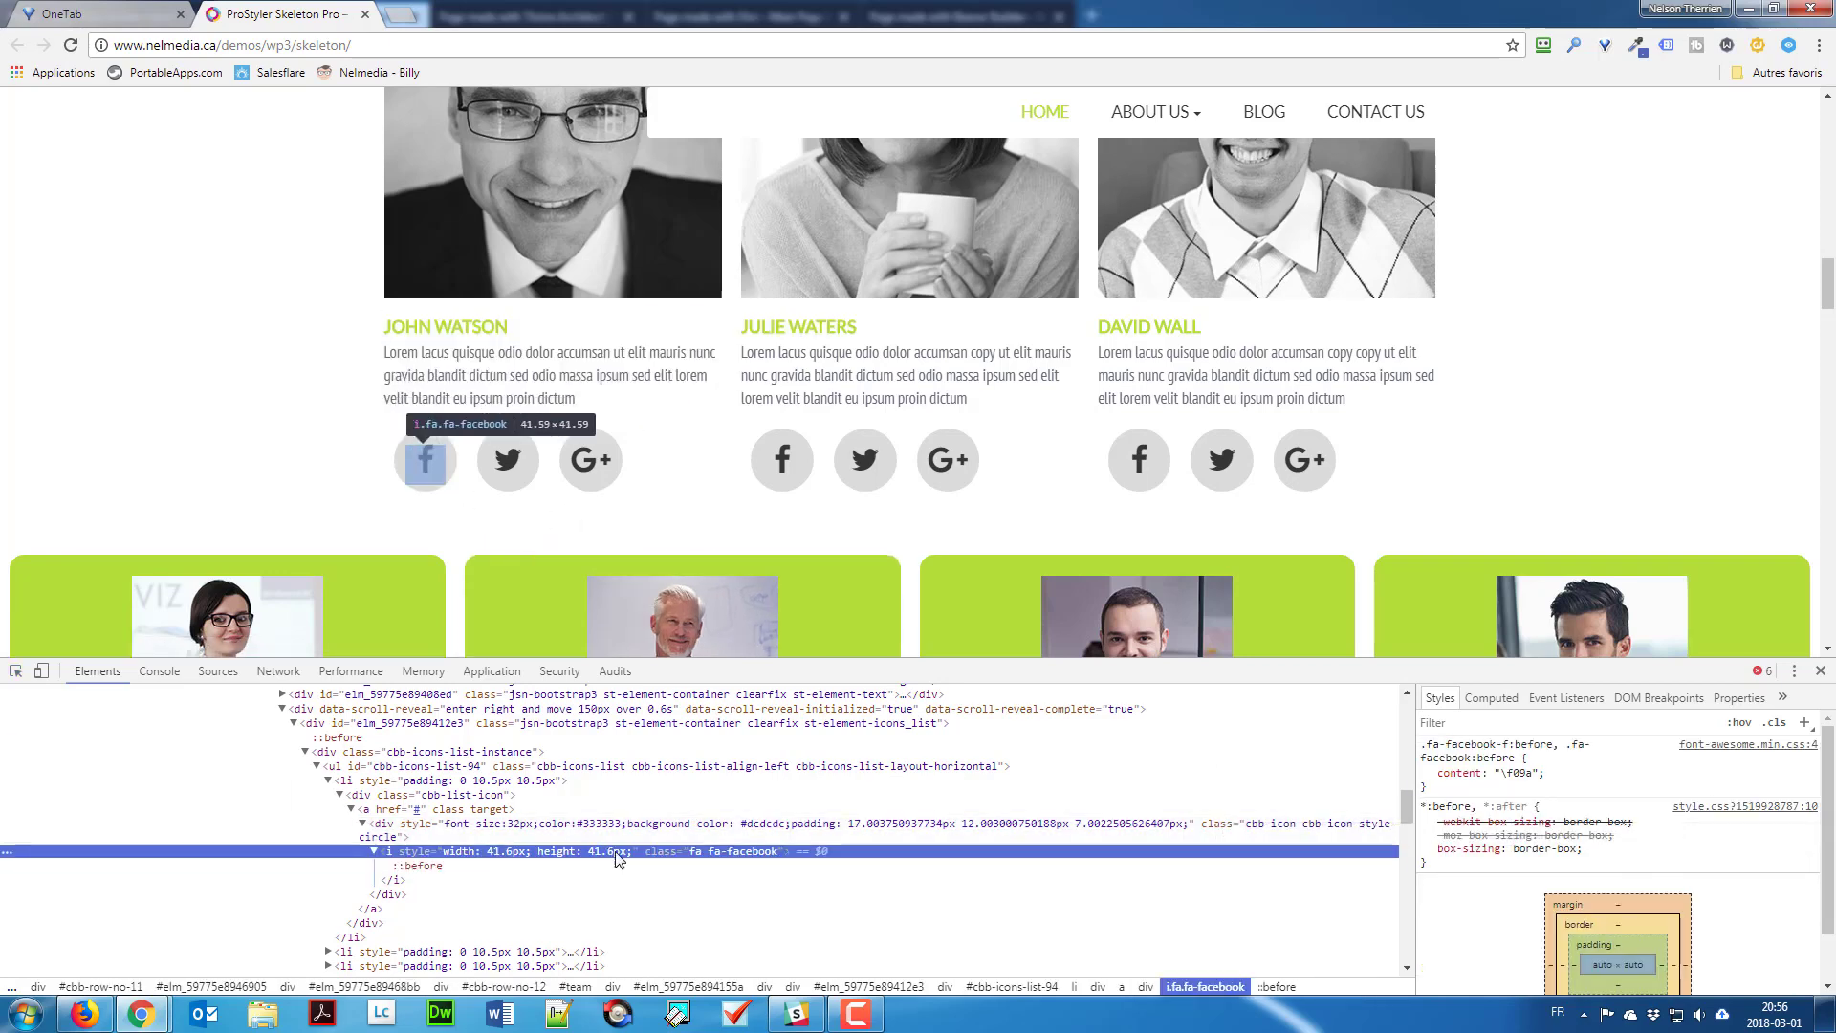
{"action": "scroll", "coordinate": [1540, 808], "scroll_direction": "down", "scroll_amount": 5}
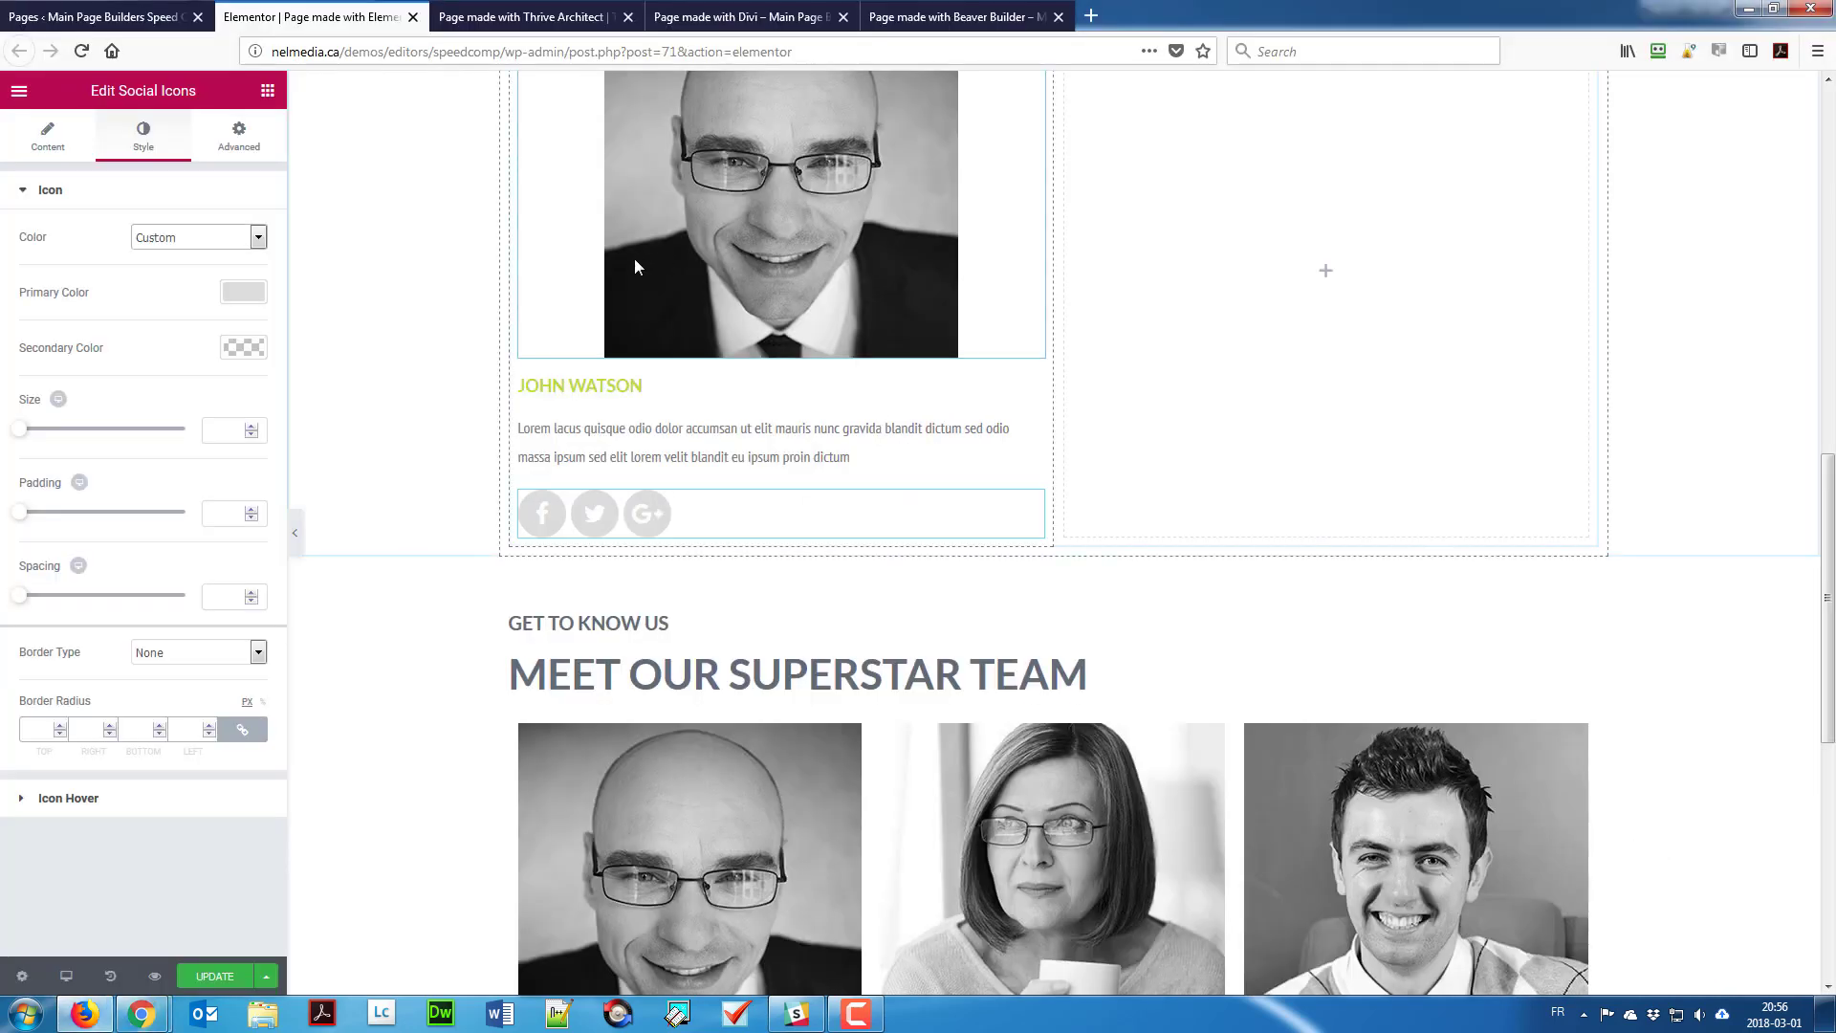
Step: In Elementor, set the social icons' secondary color to #333333
{"action": "left_click", "coordinate": [244, 347]}
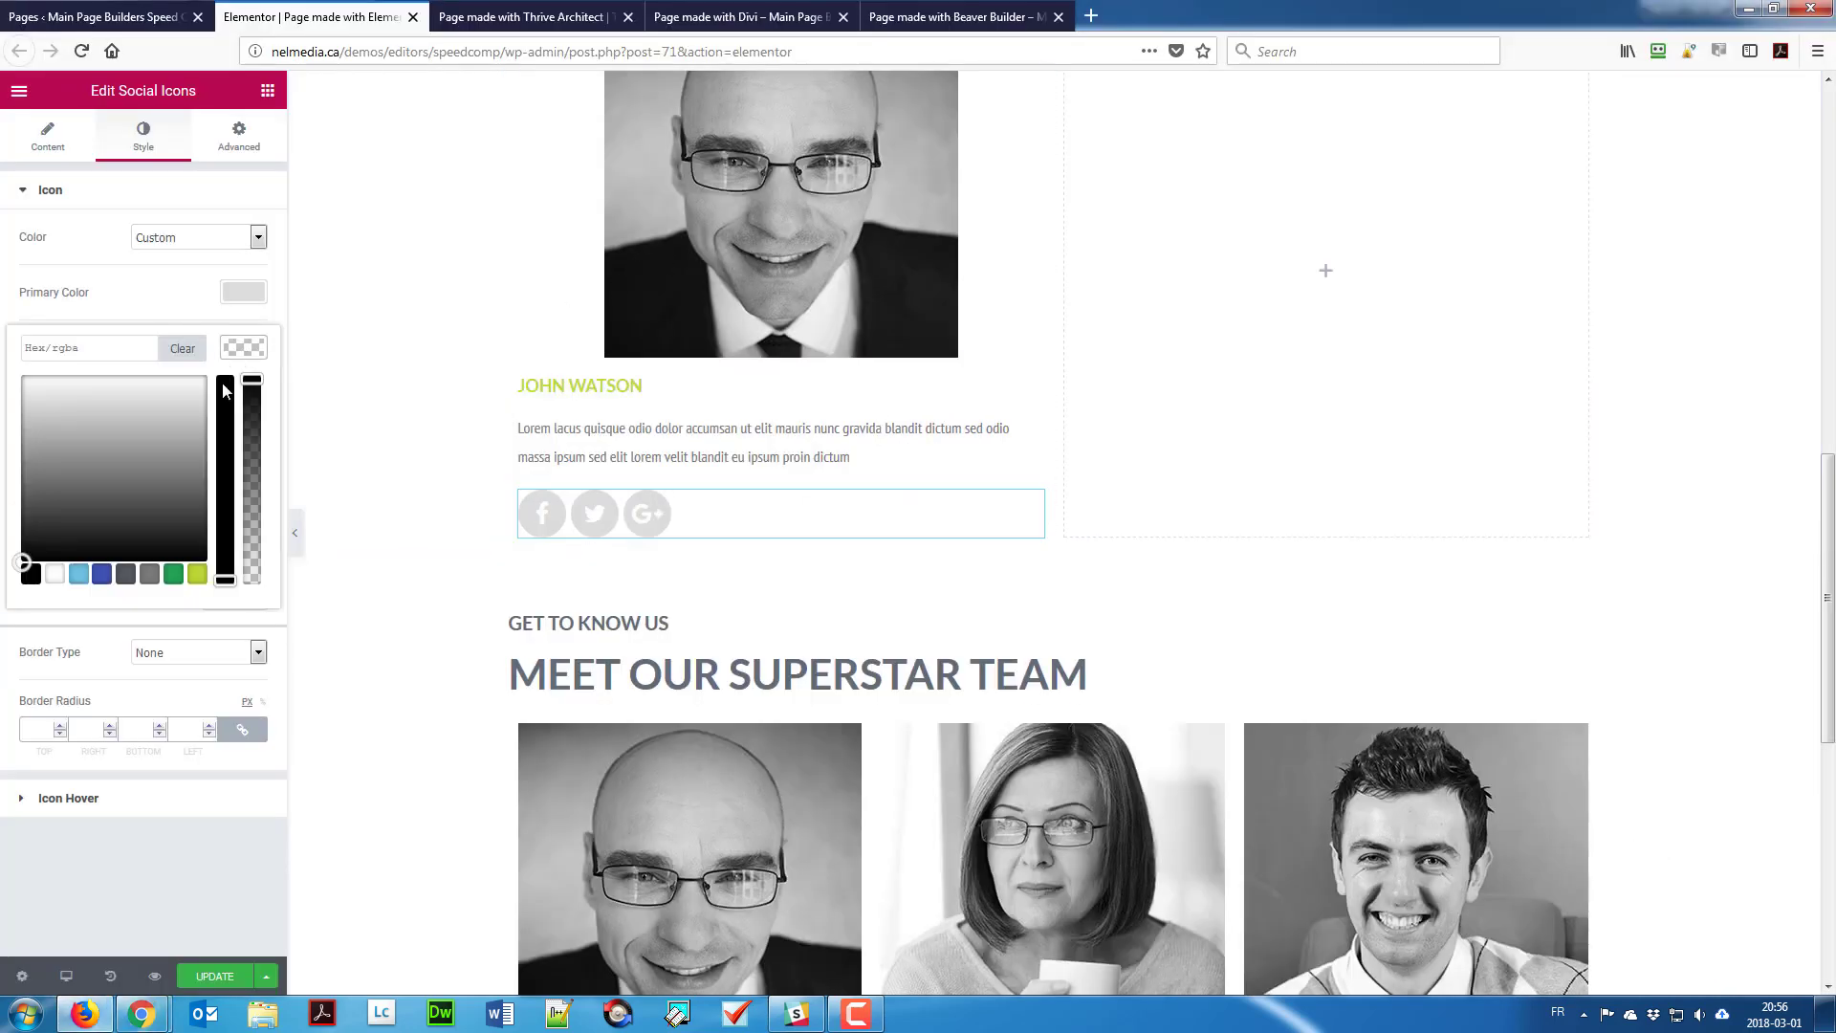
{"action": "left_click", "coordinate": [124, 355]}
{"action": "type", "text": "#33"}
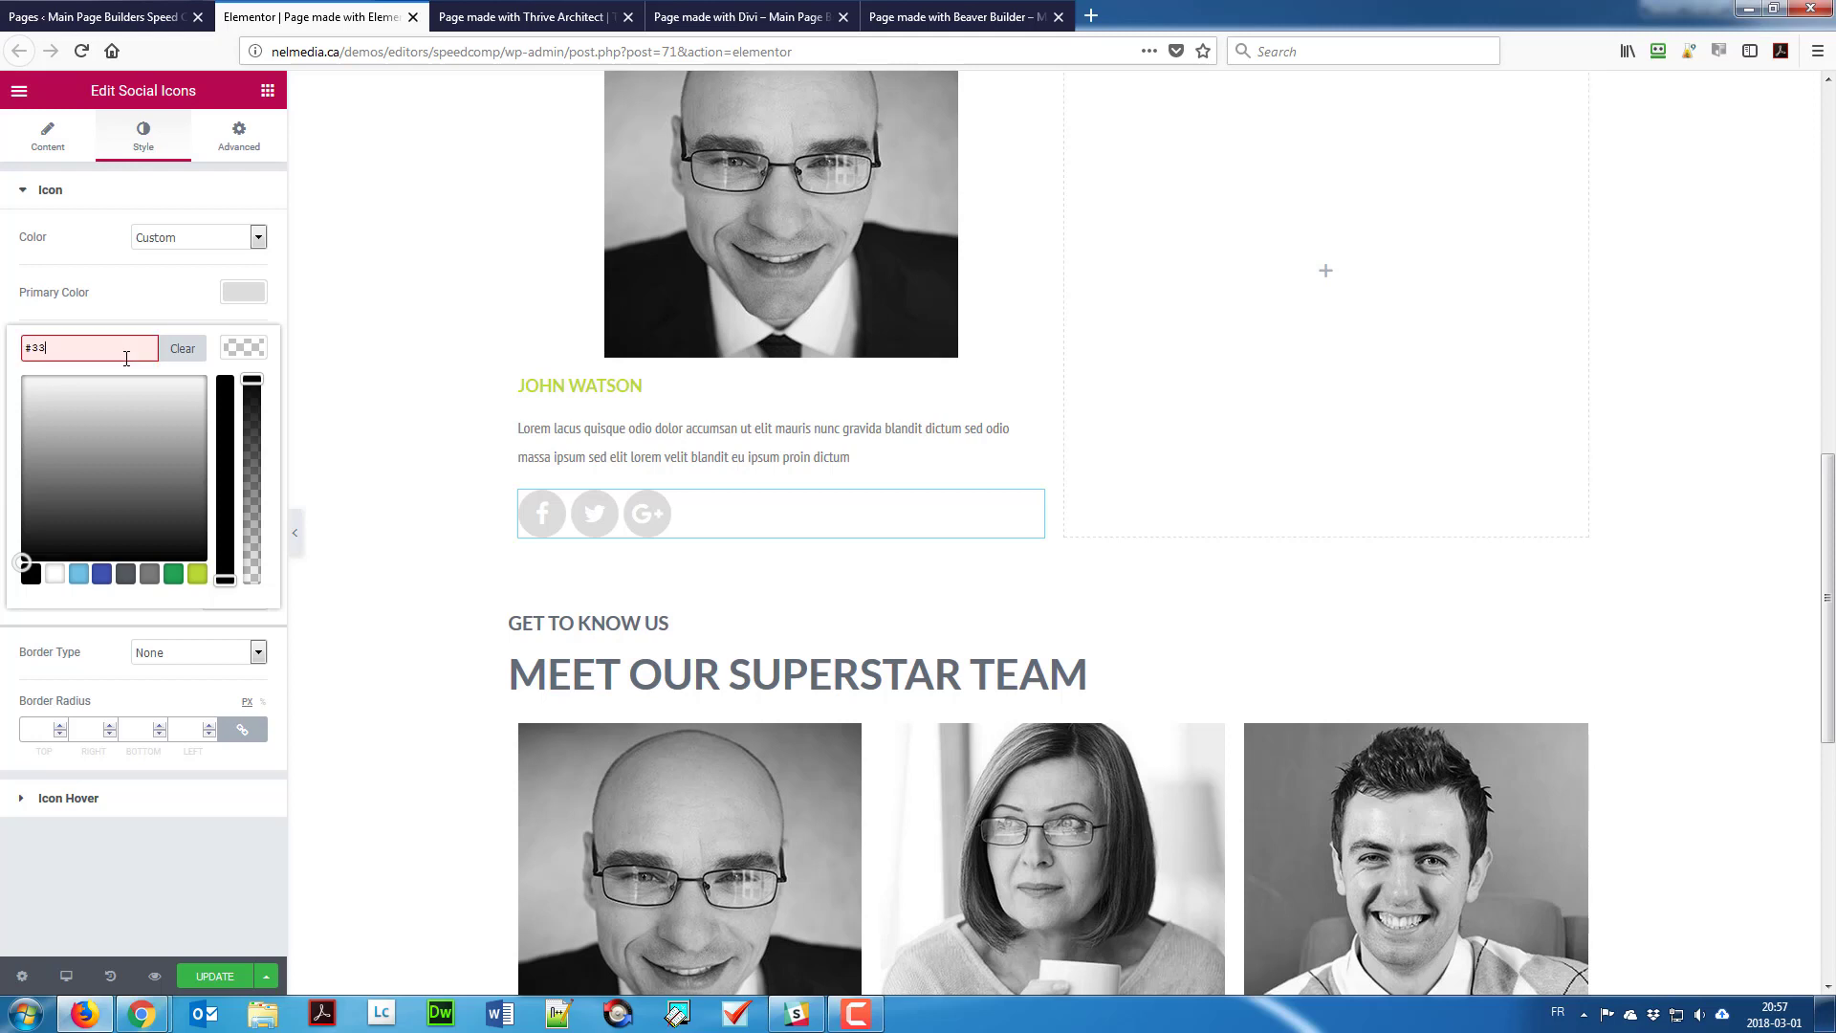
{"action": "type", "text": "3333"}
{"action": "left_click", "coordinate": [148, 315]}
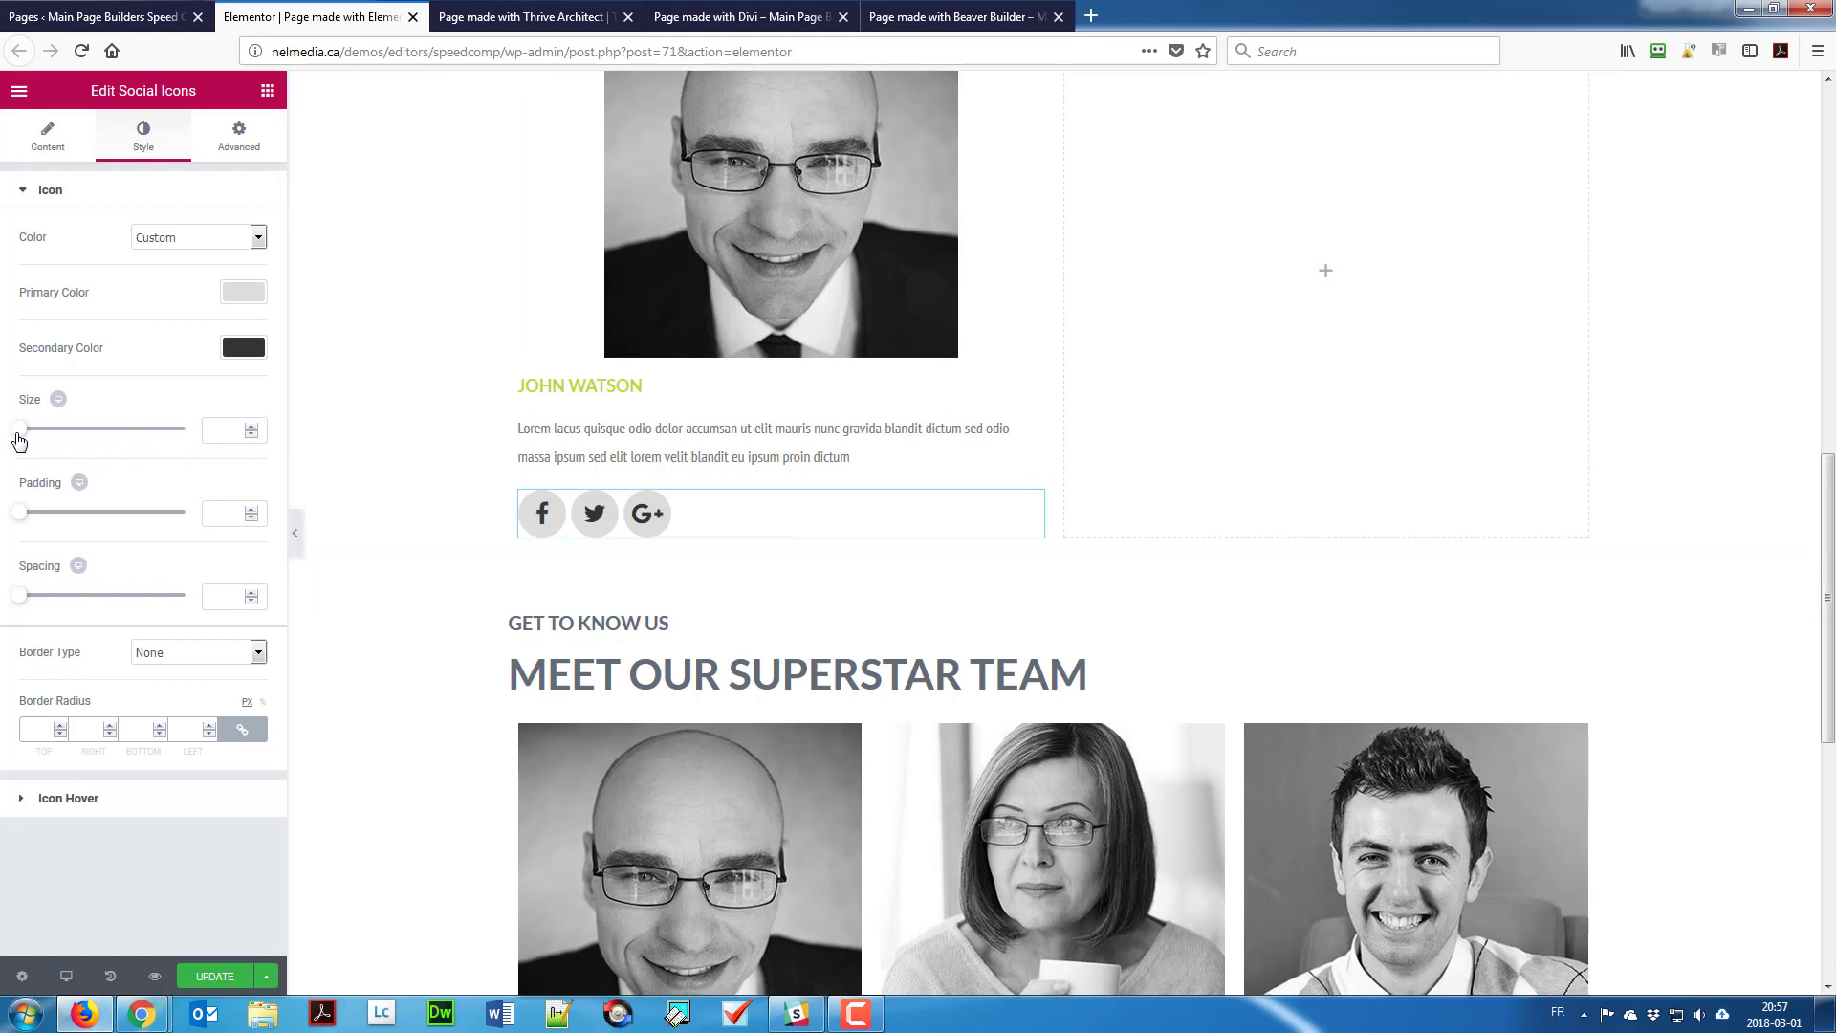
Step: Set the social icons' size to 32 and their spacing to 15, checking the icons on the reference page in Chrome
{"action": "left_click_drag", "start_coordinate": [19, 429], "coordinate": [33, 438]}
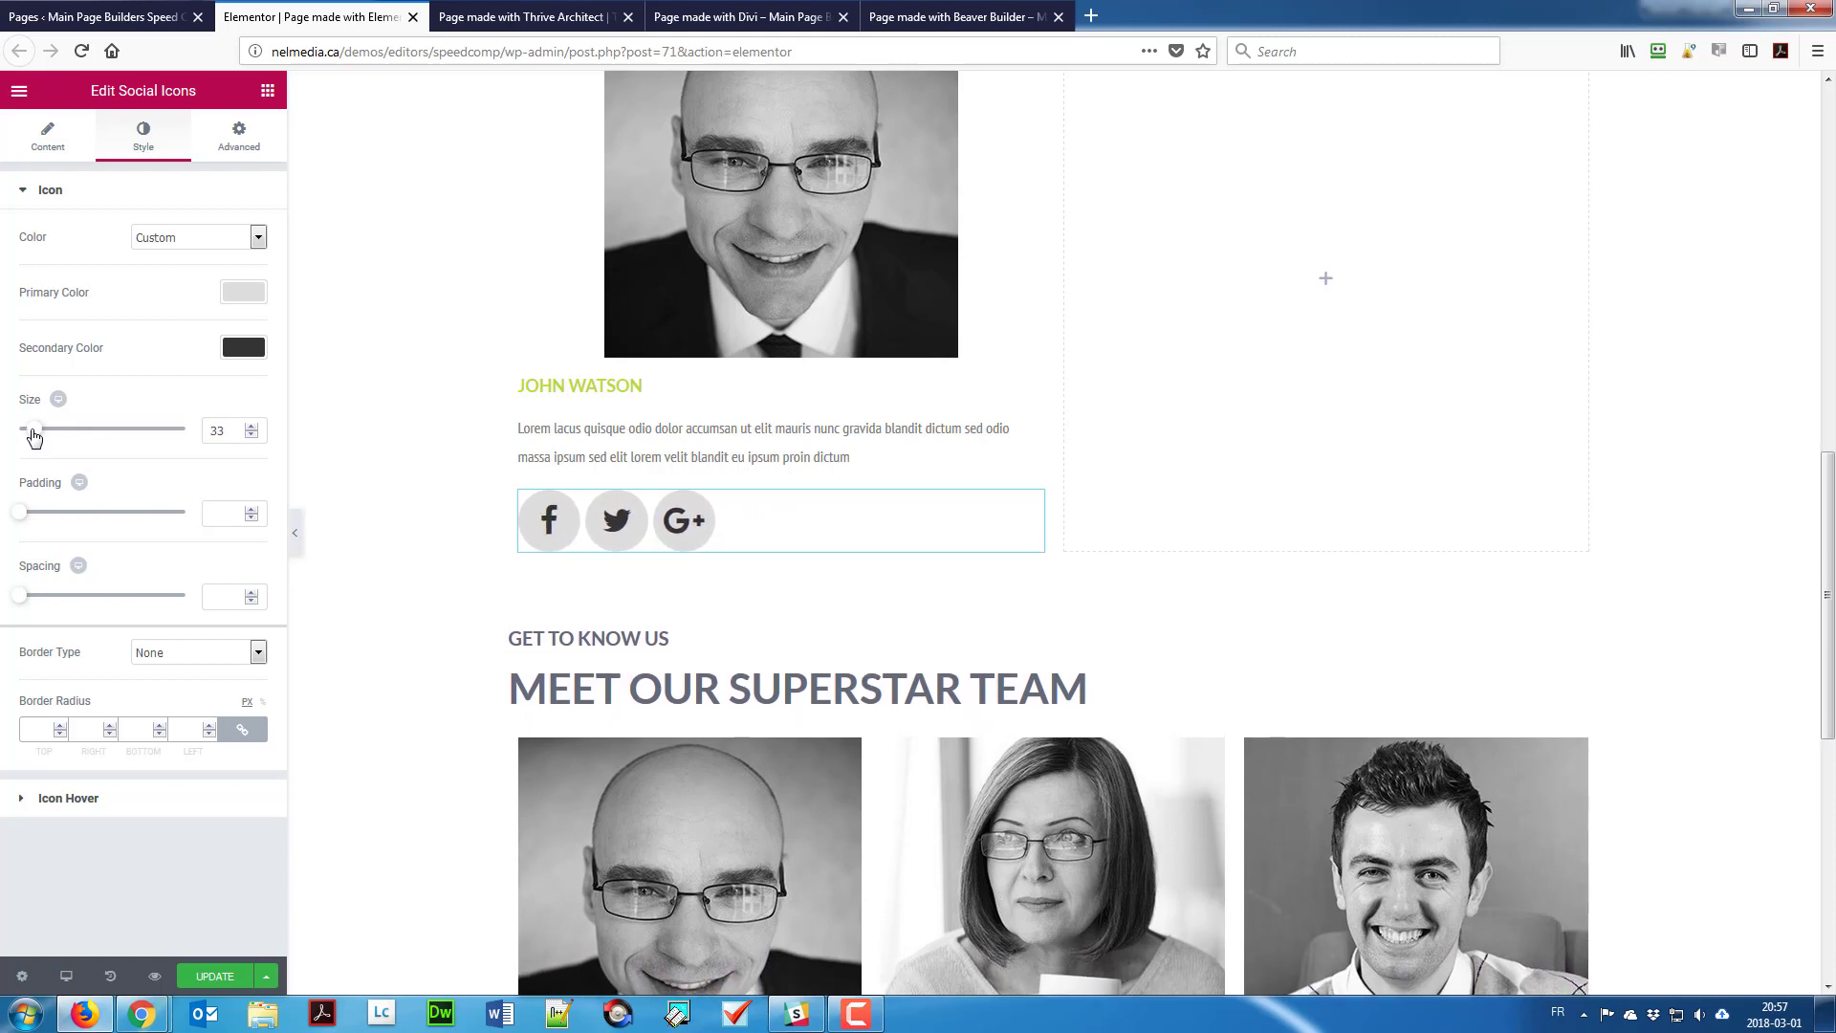
{"action": "left_click", "coordinate": [252, 436]}
{"action": "key", "text": "alt+Tab"}
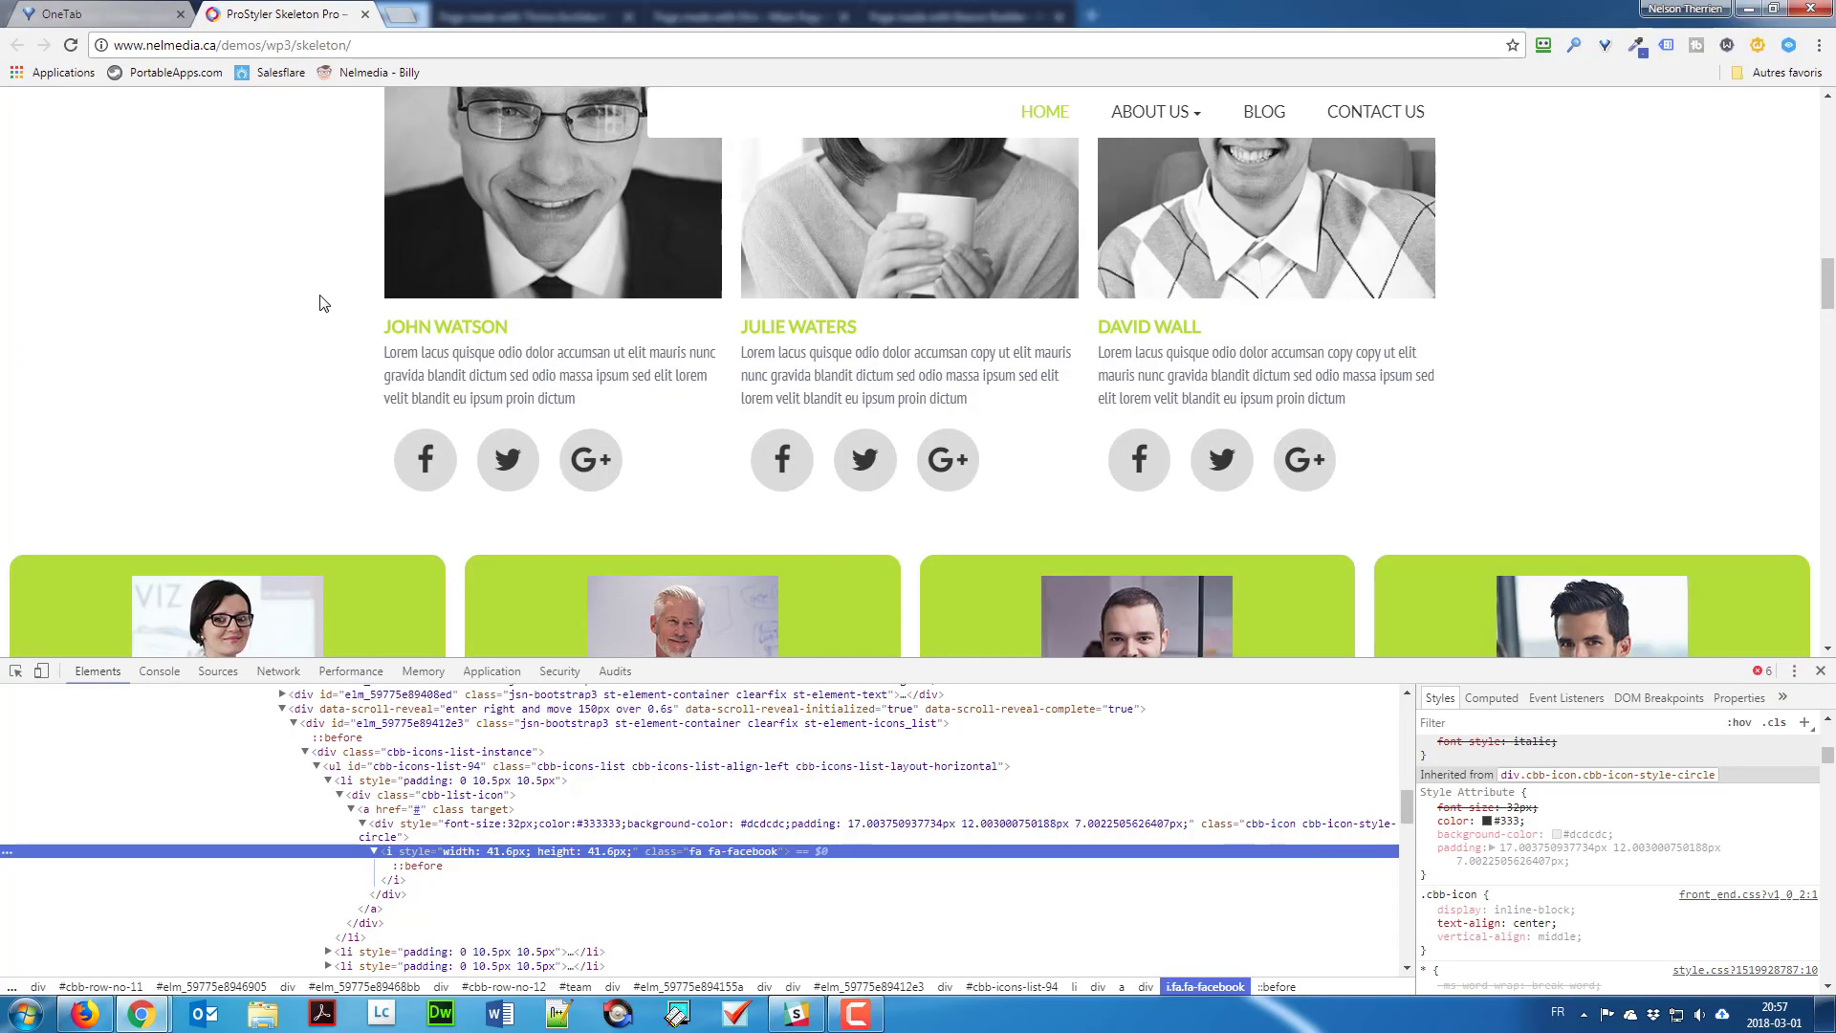
{"action": "key", "text": "alt+Tab"}
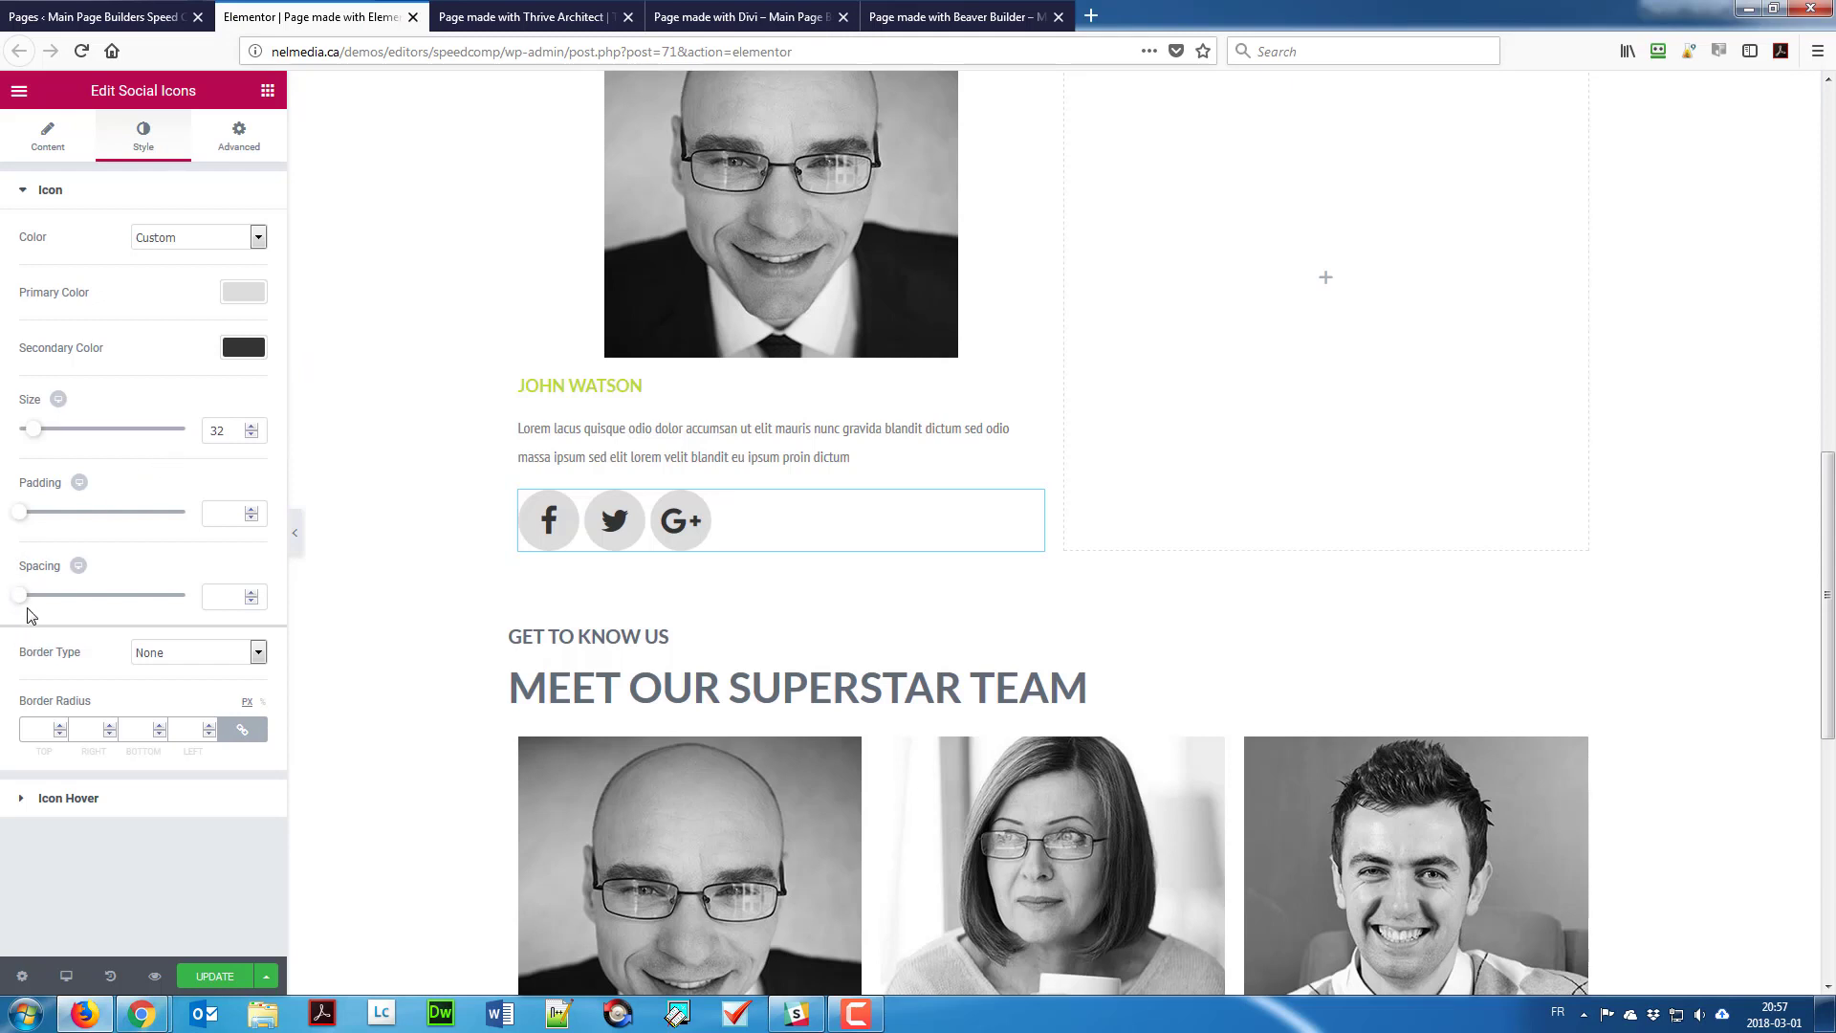
{"action": "left_click_drag", "start_coordinate": [23, 600], "coordinate": [48, 607]}
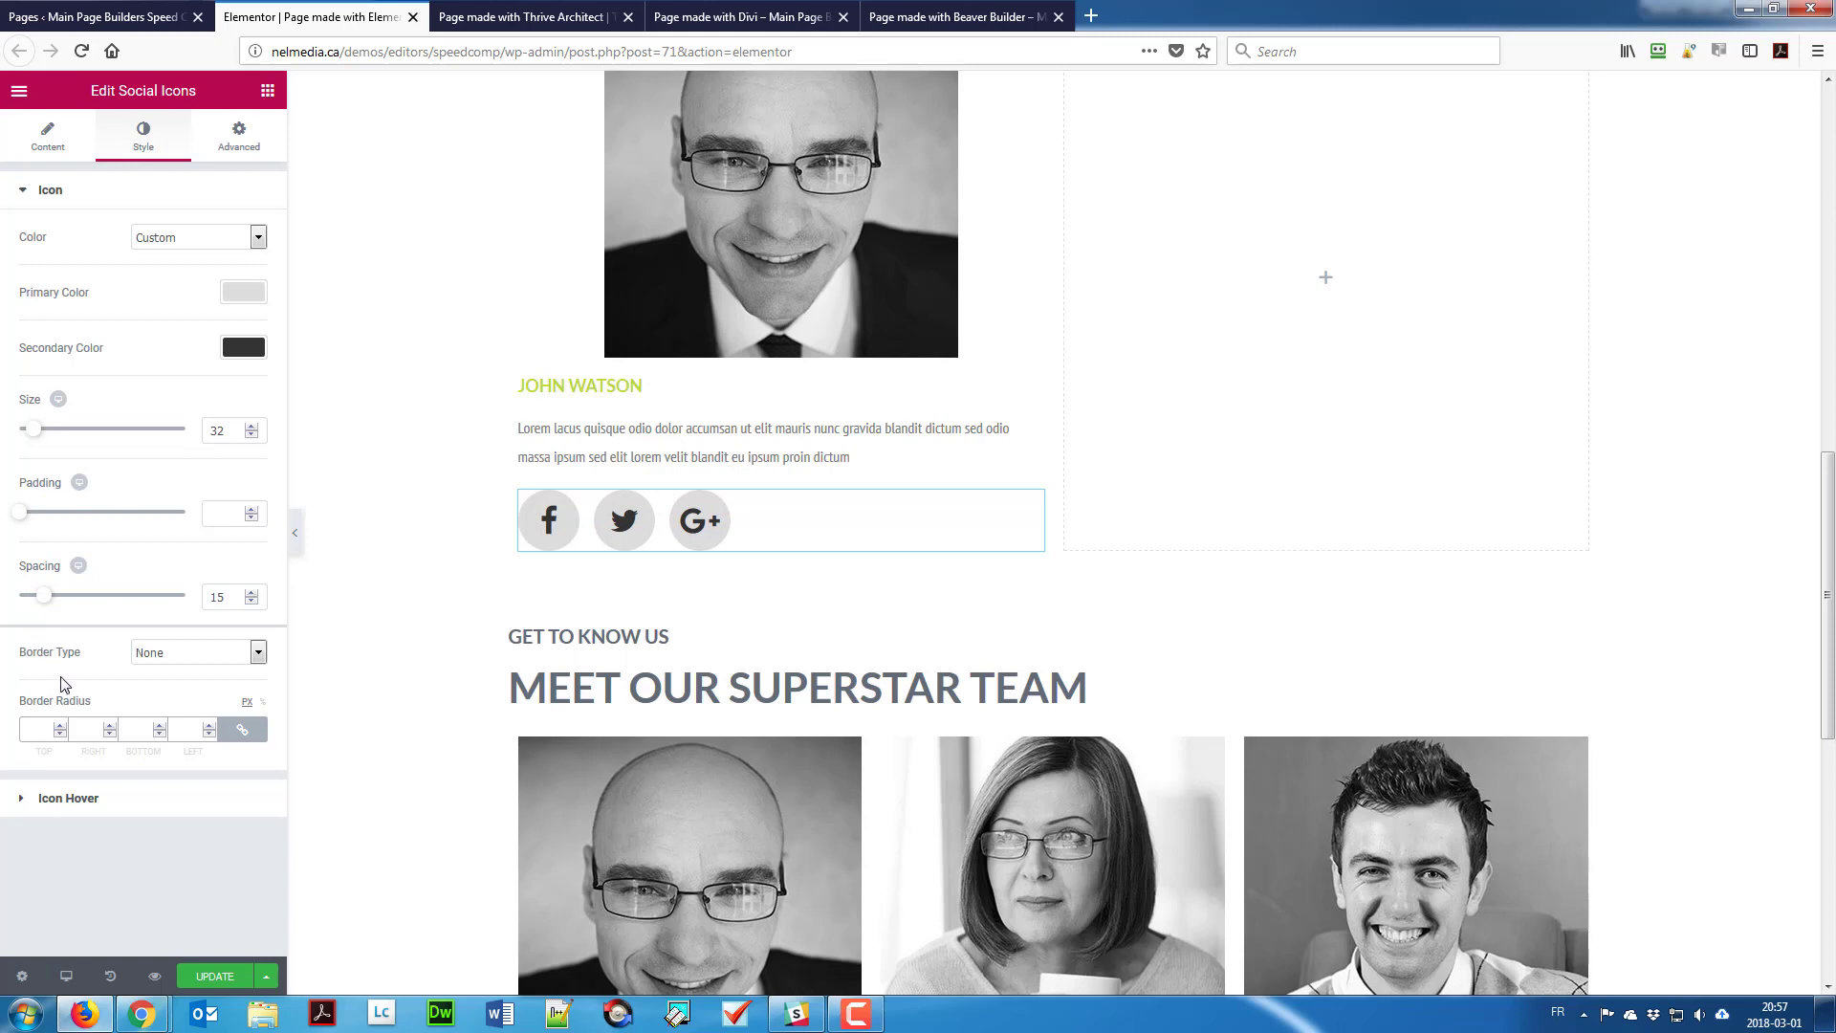
Step: Preview the team section at tablet and mobile widths, return to desktop, and look at the per-device options for icon size
{"action": "left_click", "coordinate": [65, 971]}
{"action": "left_click", "coordinate": [77, 890]}
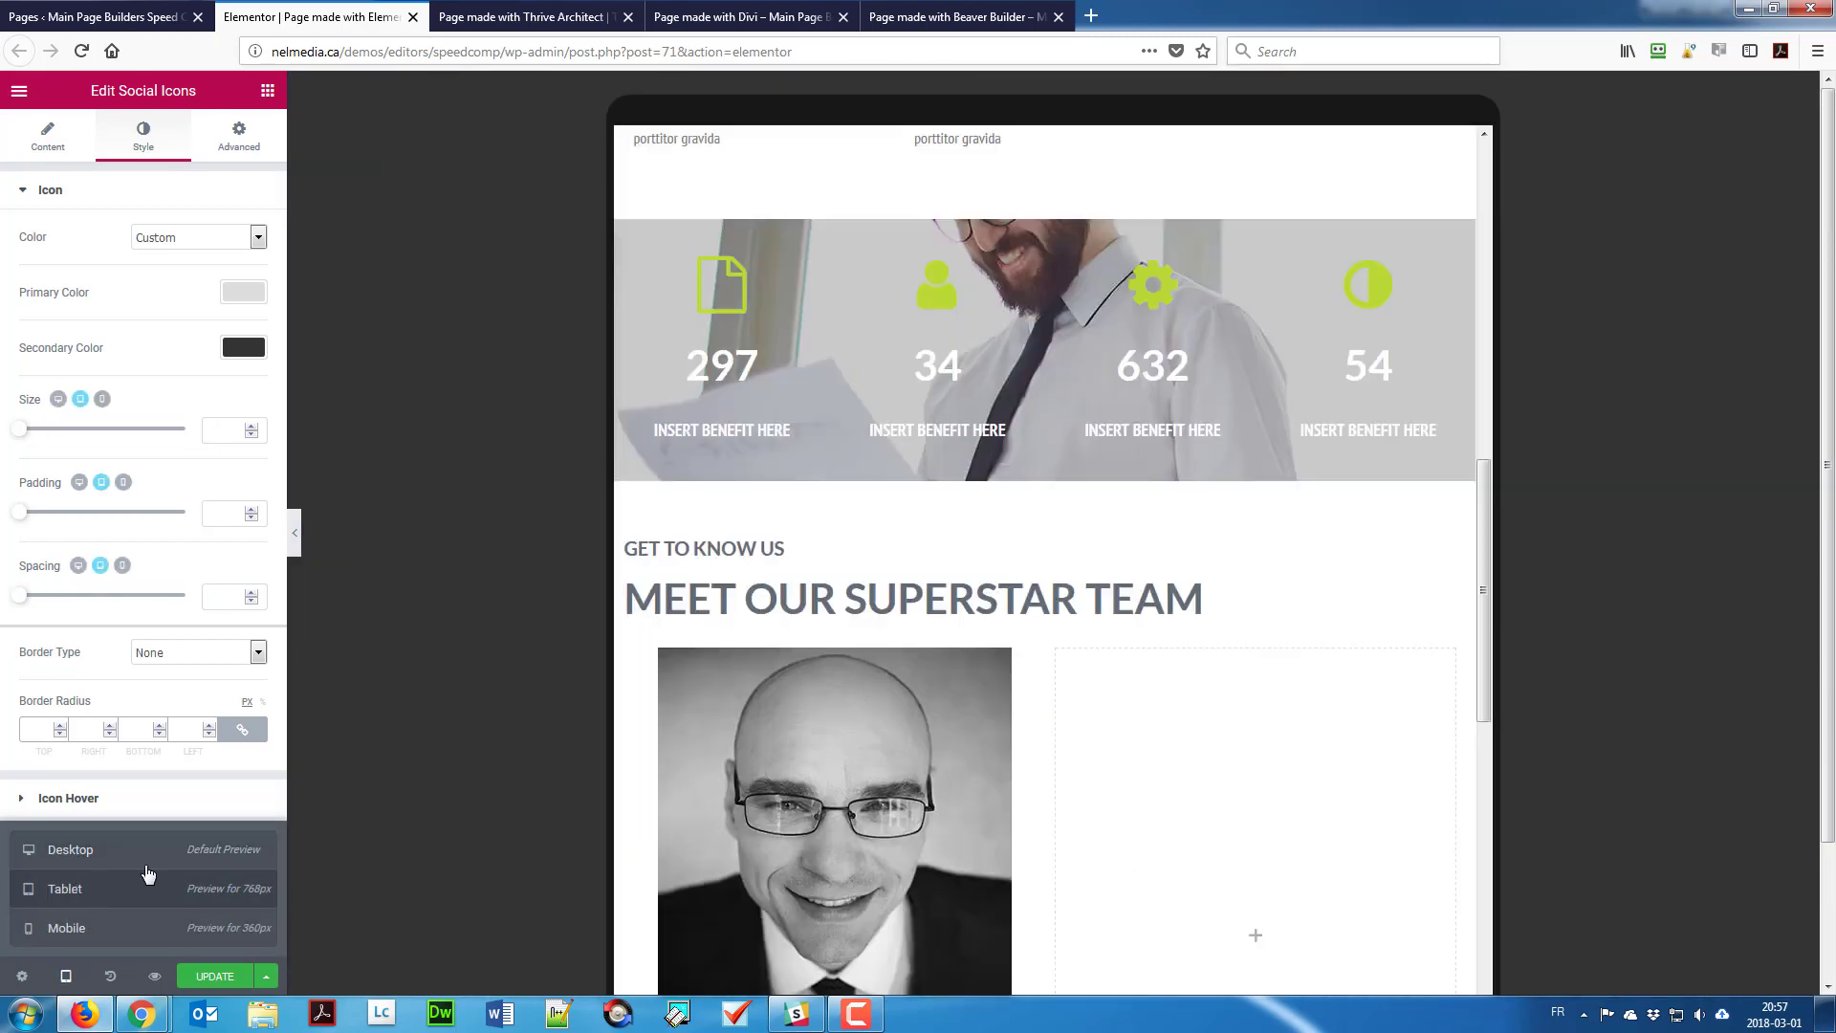
{"action": "left_click", "coordinate": [124, 927]}
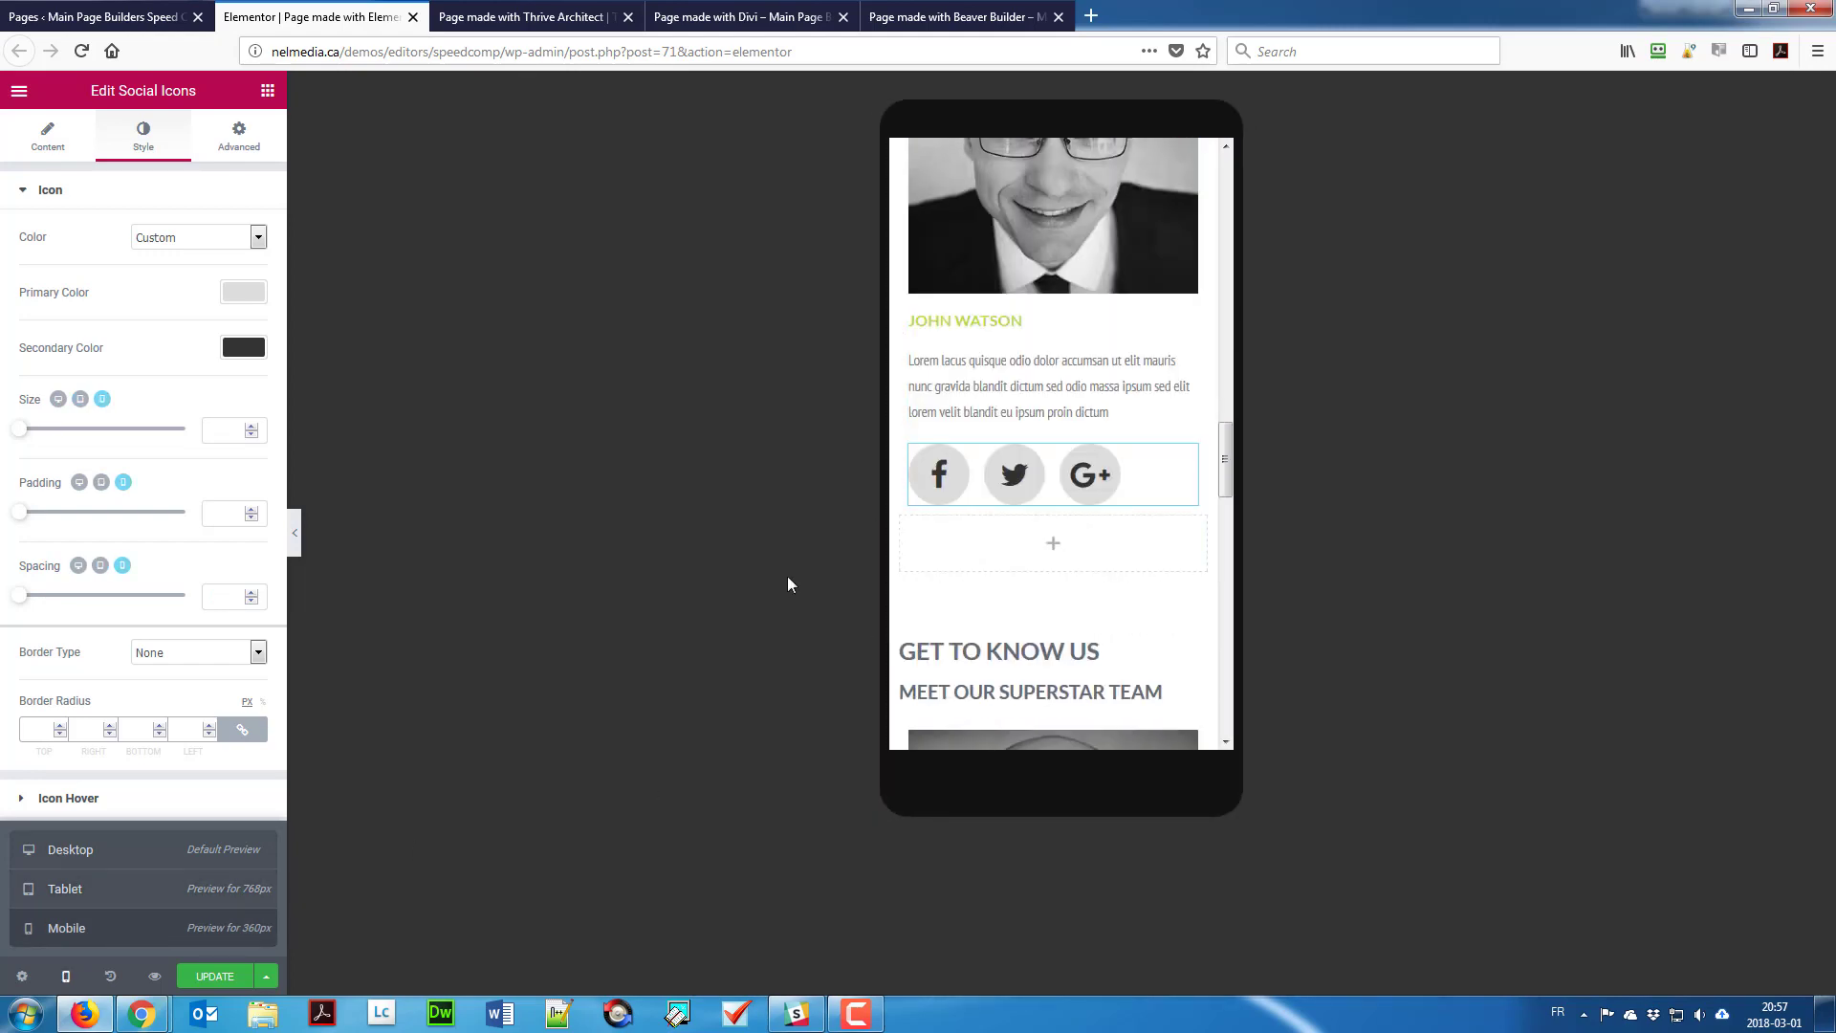
{"action": "left_click", "coordinate": [88, 863]}
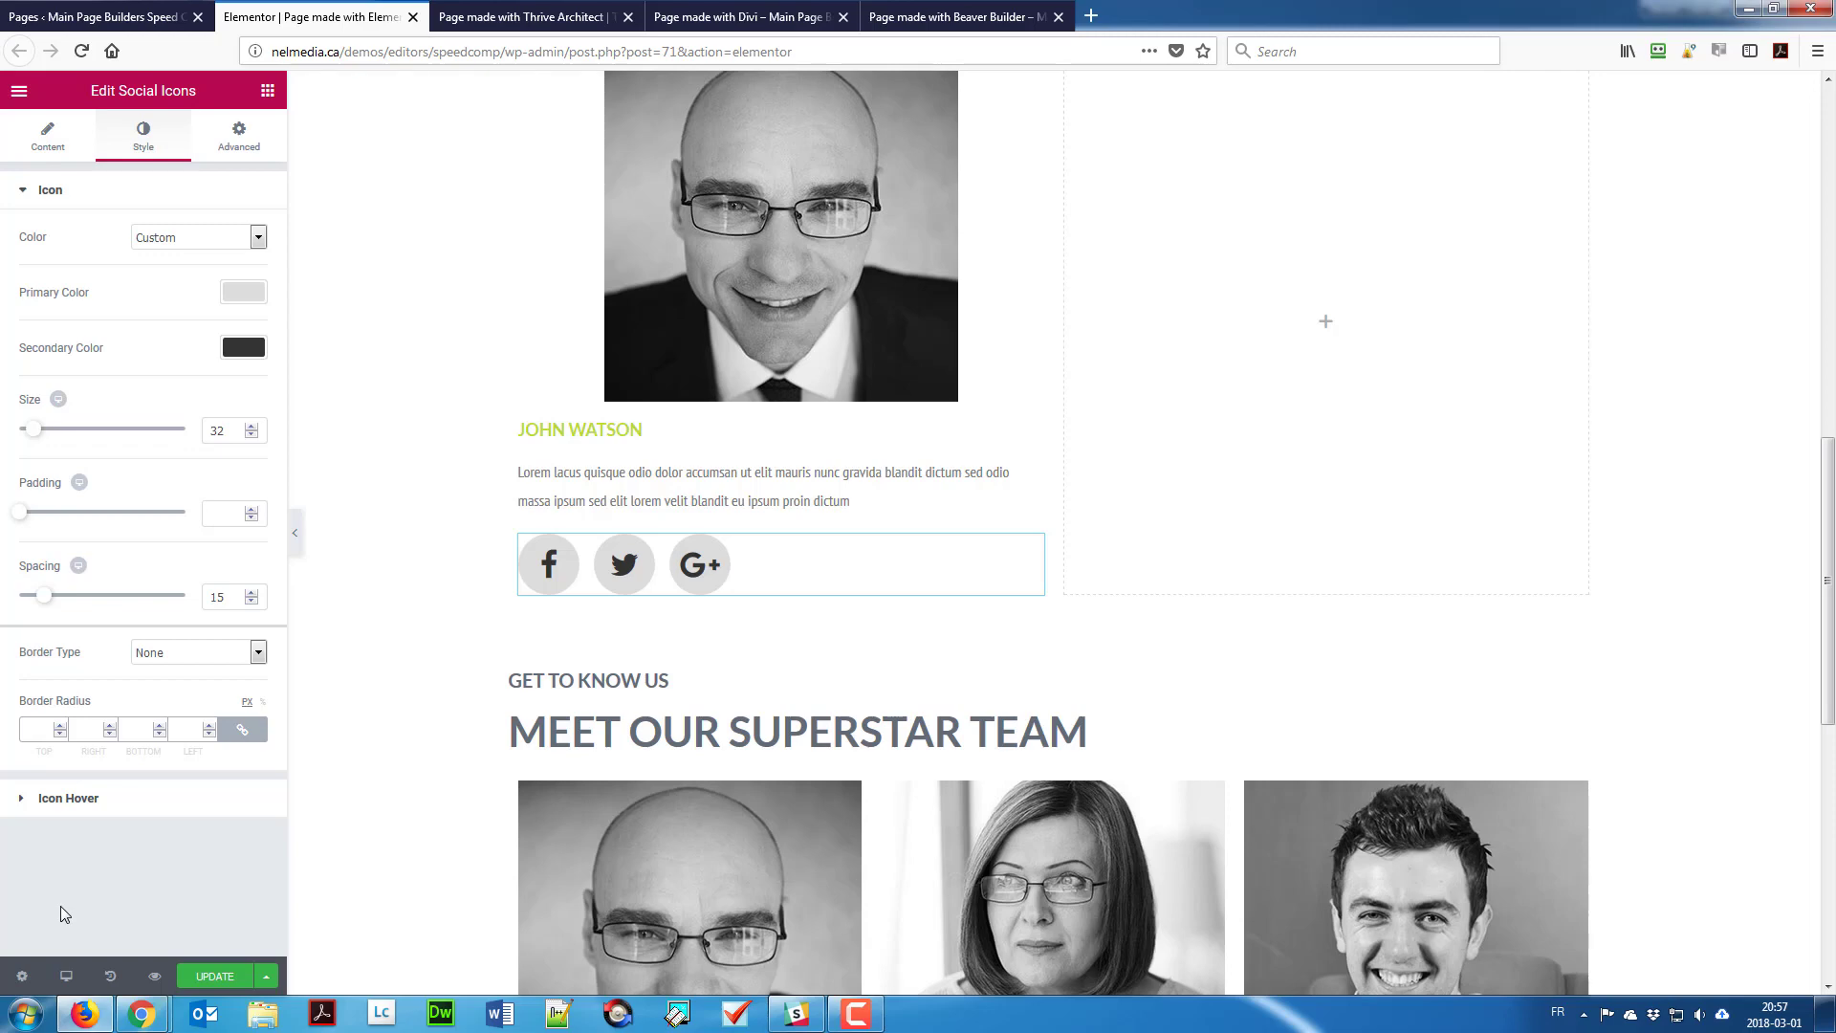
{"action": "left_click", "coordinate": [66, 976]}
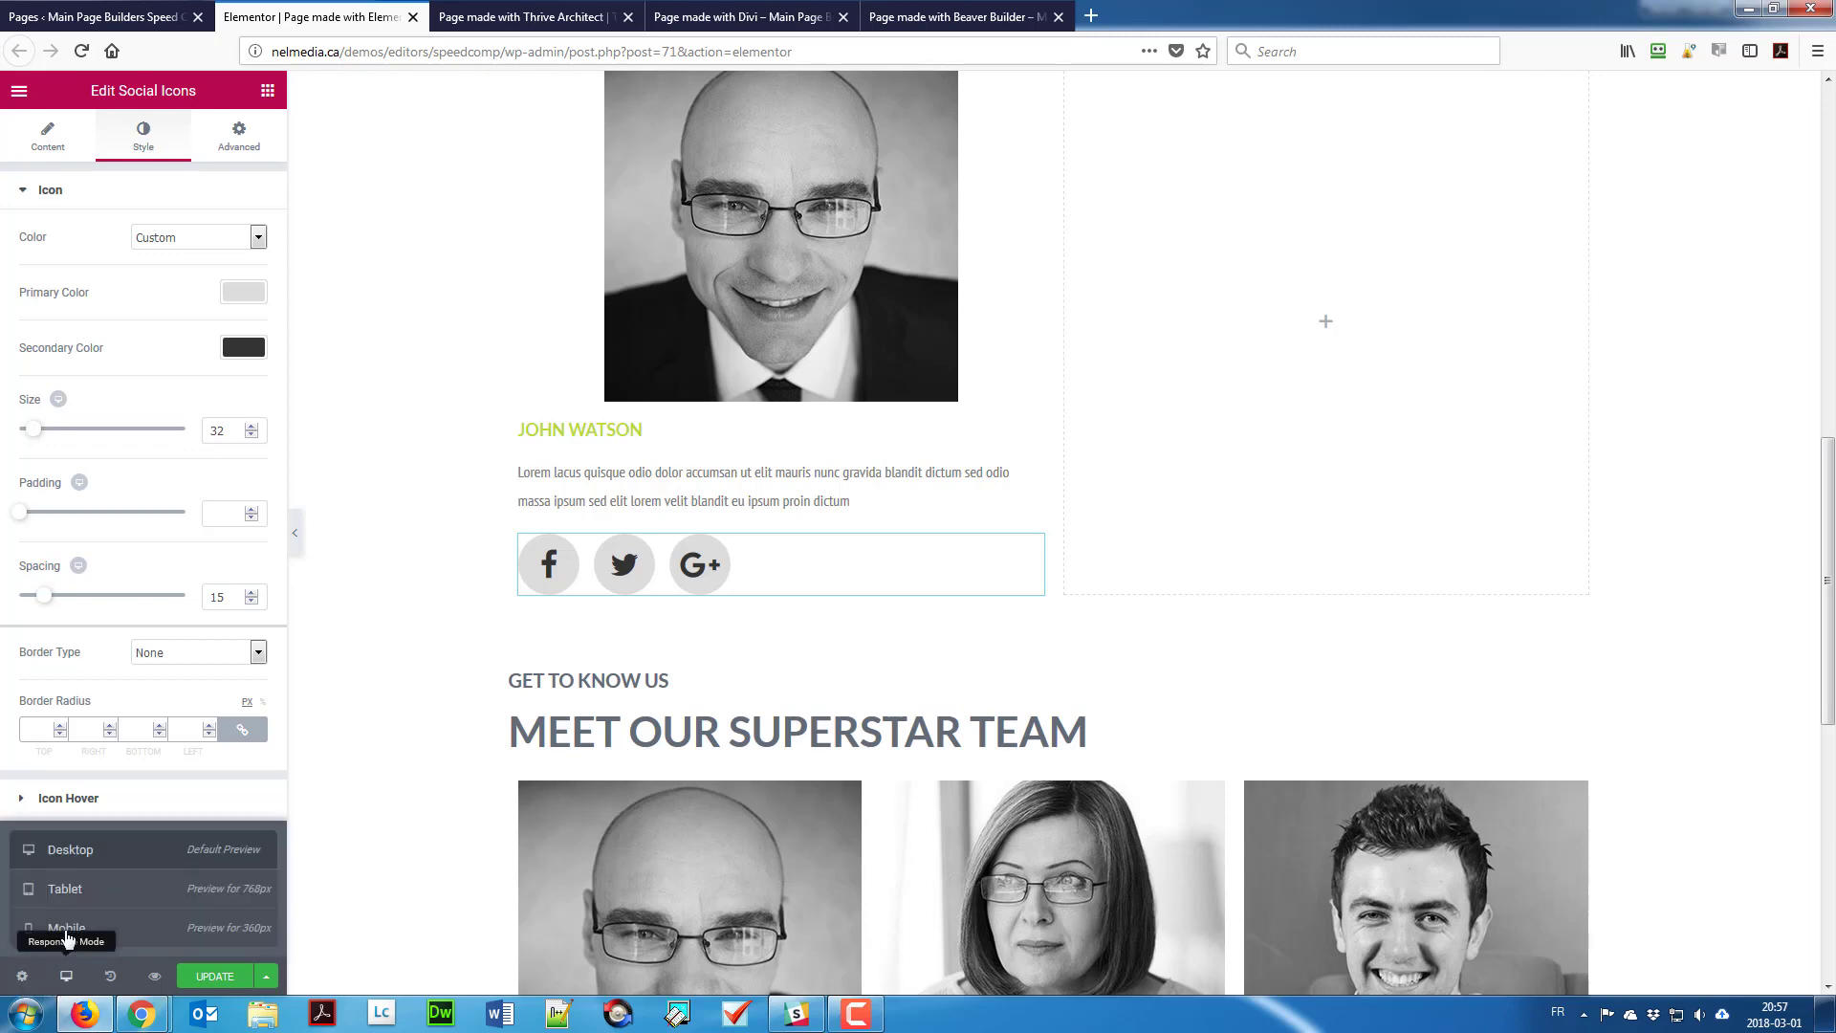
{"action": "left_click", "coordinate": [69, 905]}
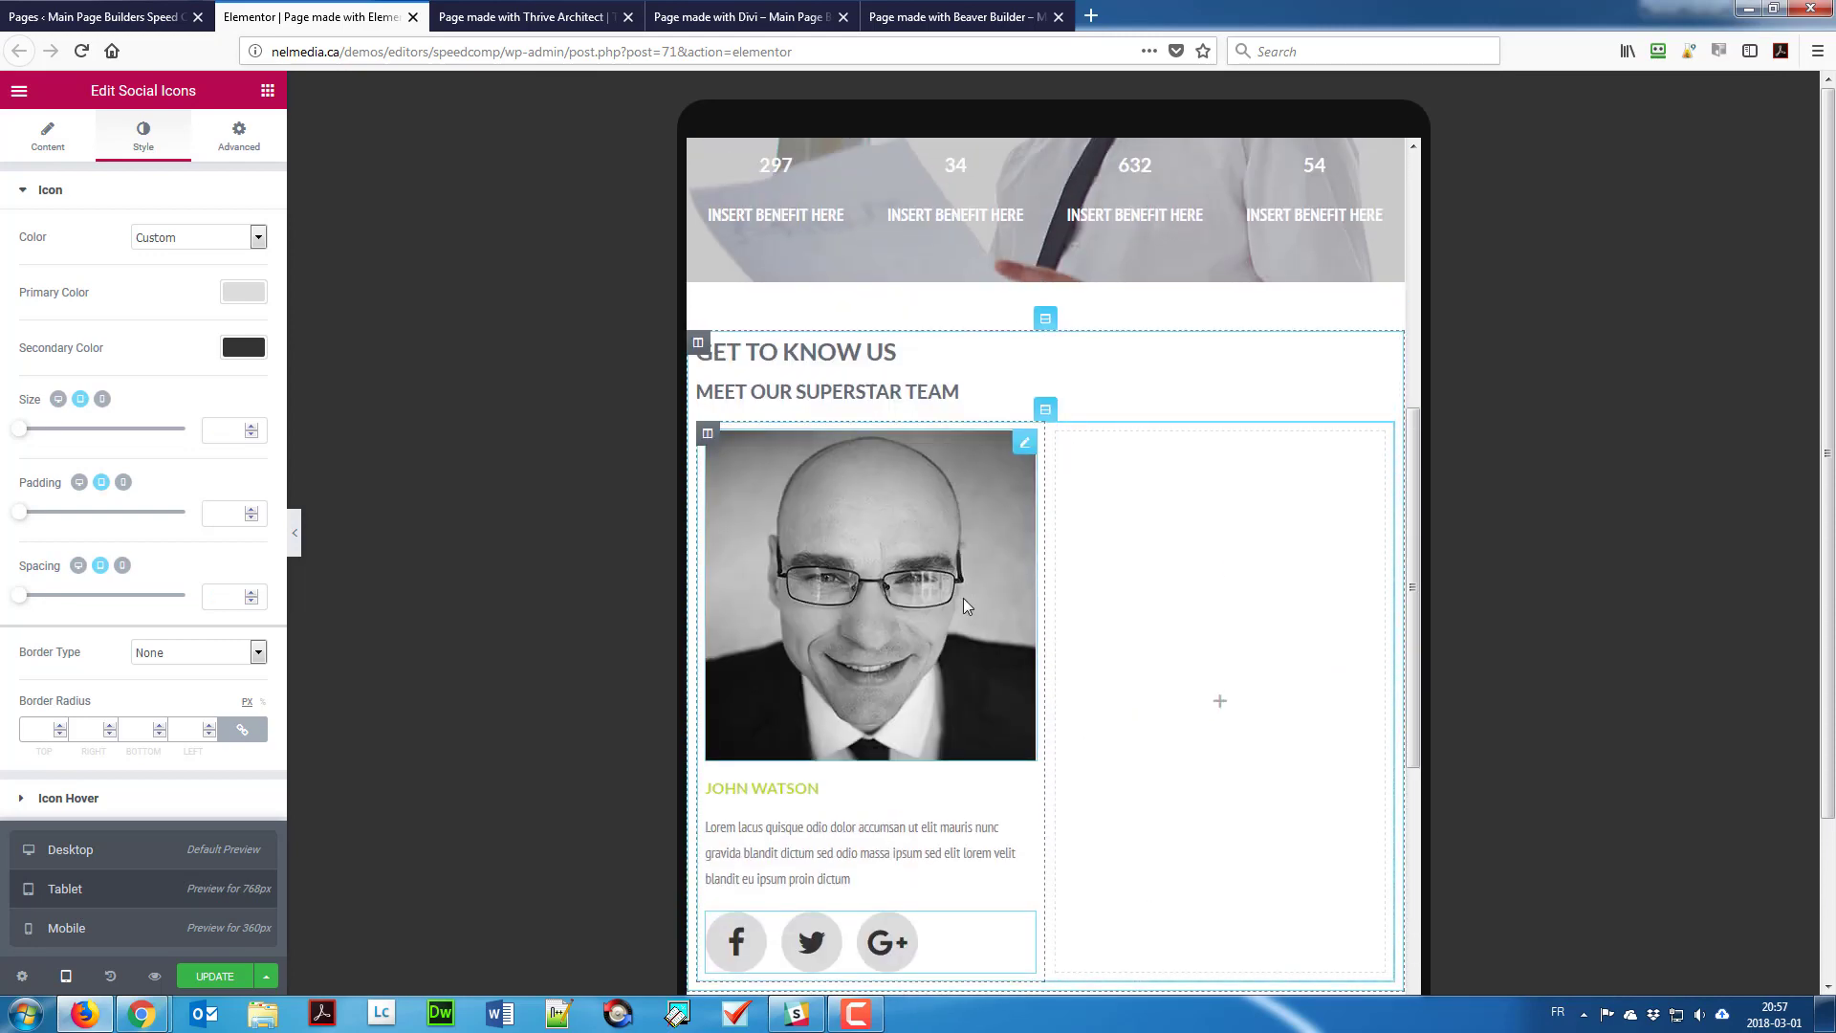
{"action": "left_click", "coordinate": [157, 861]}
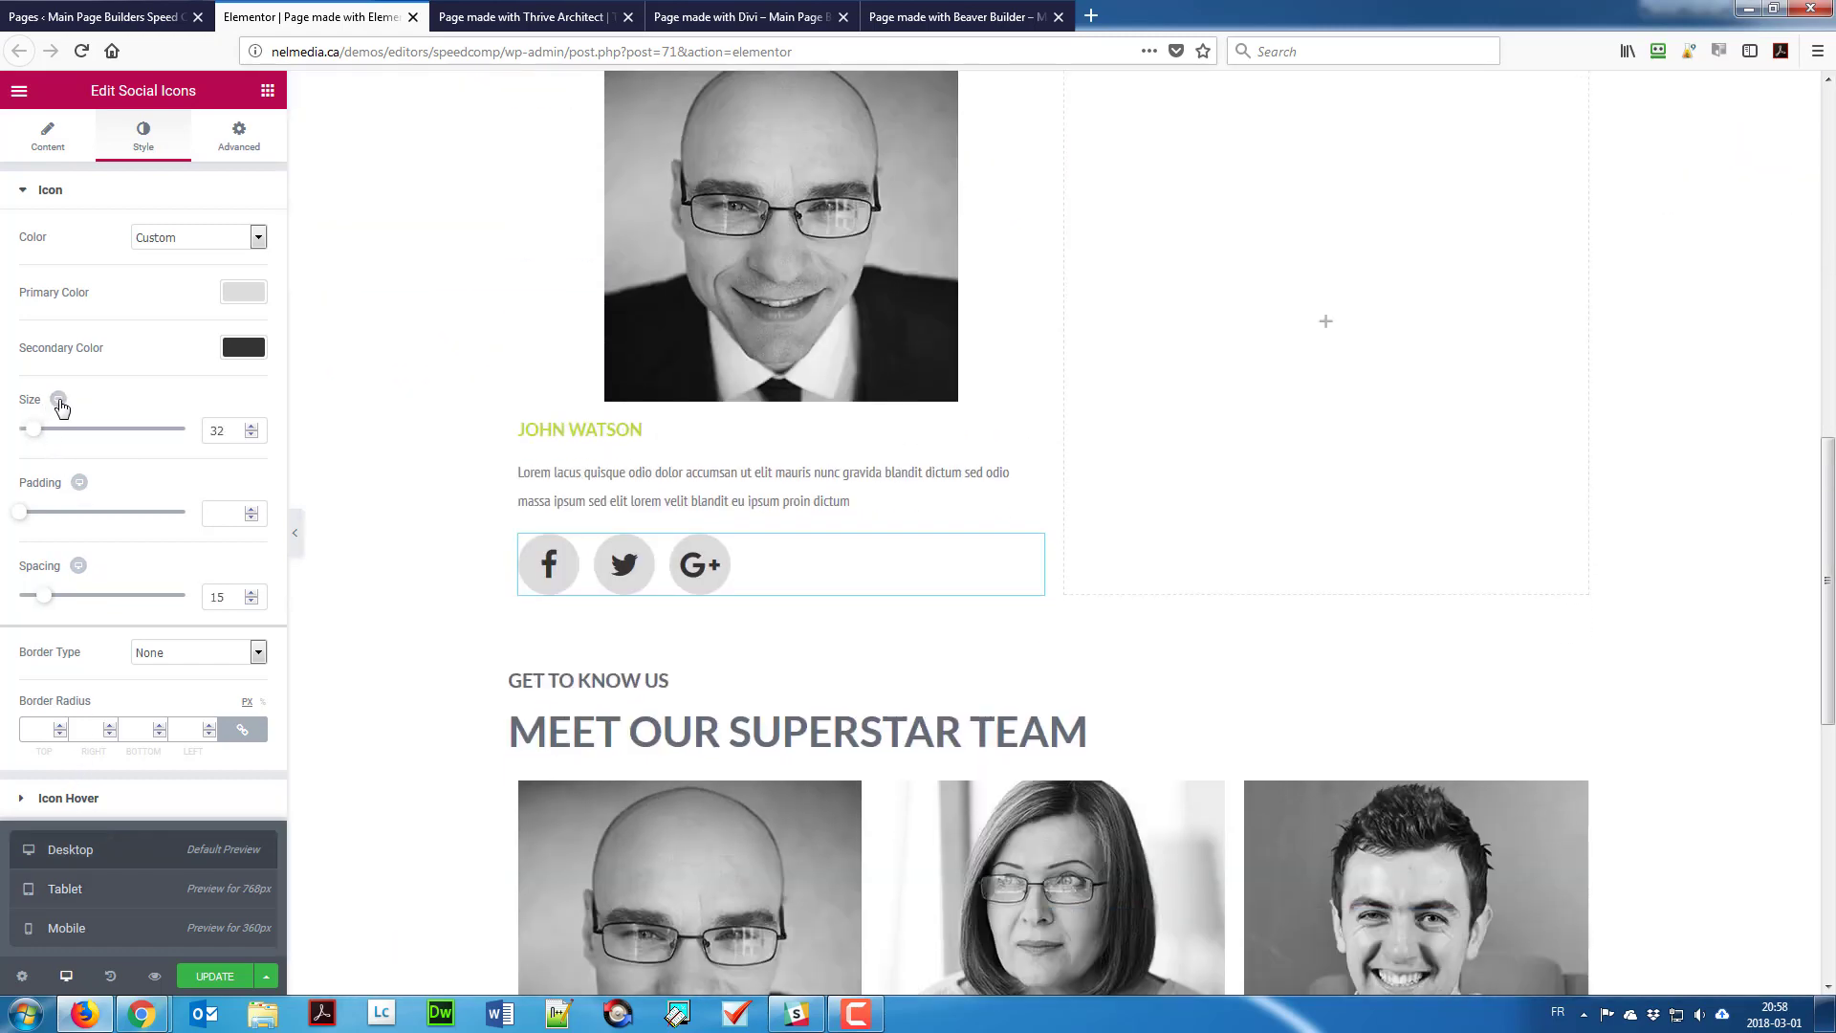
{"action": "left_click", "coordinate": [59, 400]}
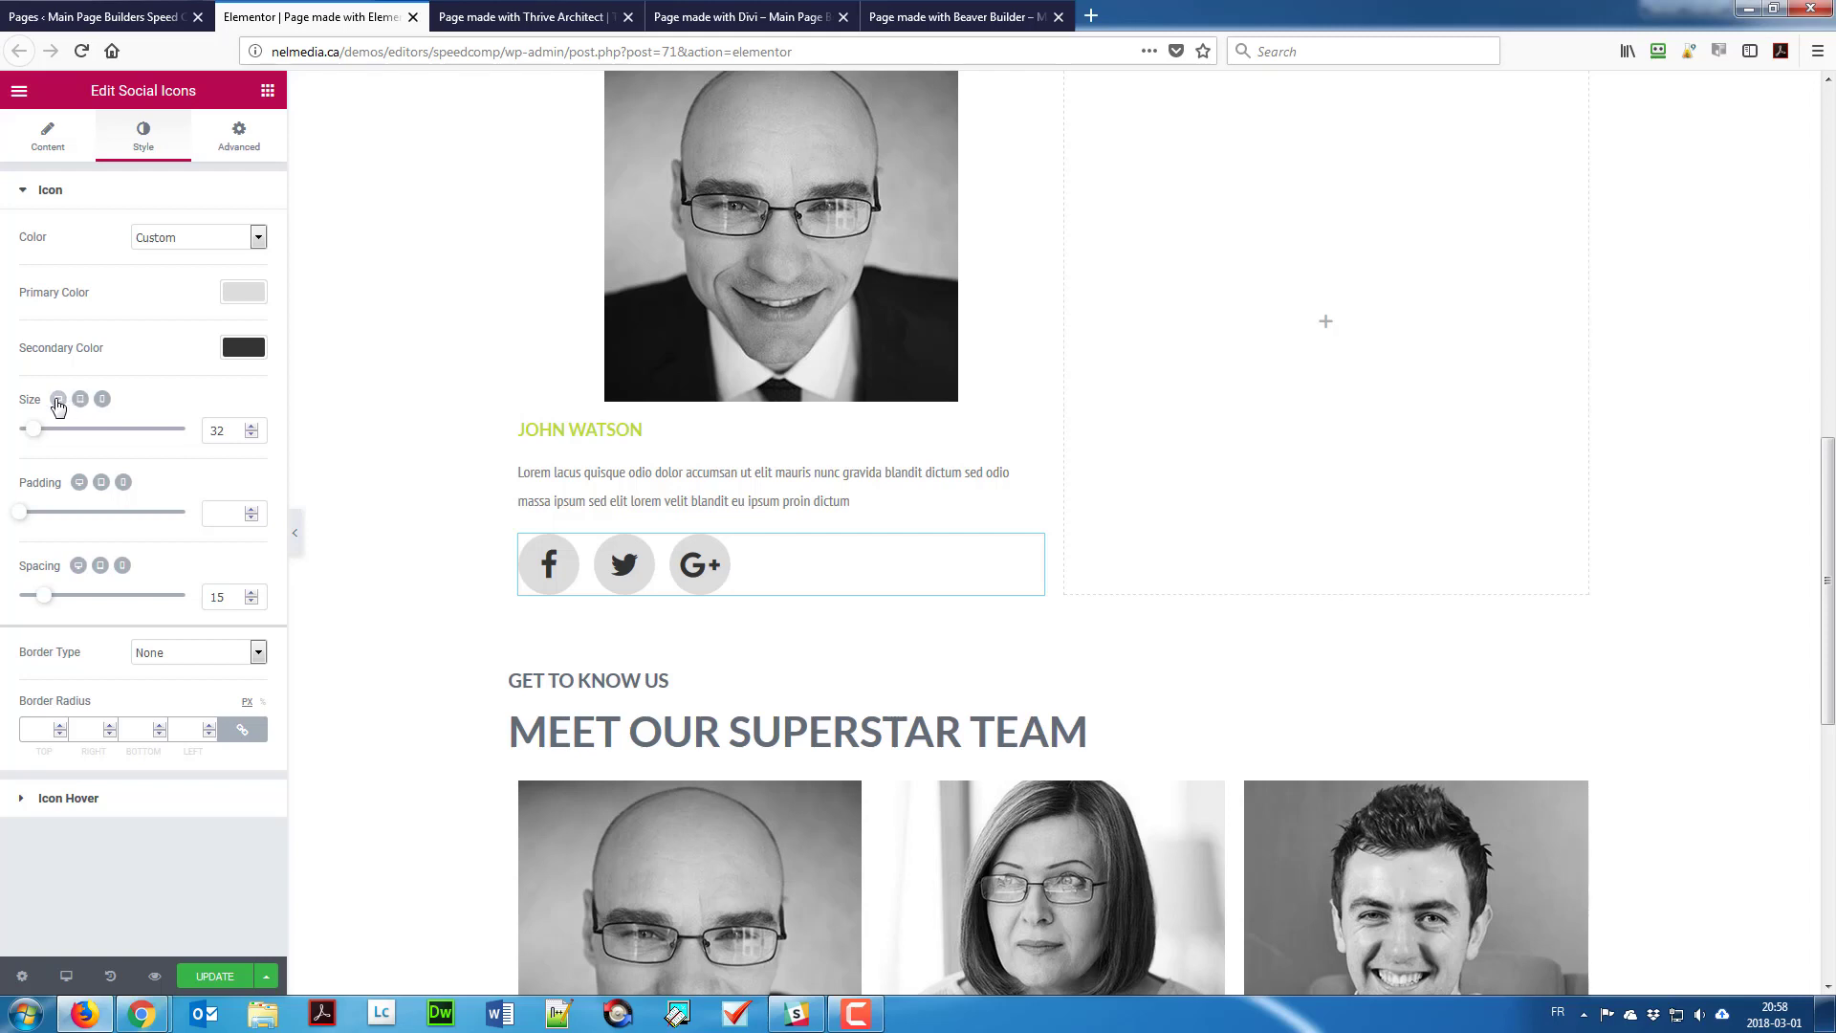
{"action": "left_click", "coordinate": [57, 401]}
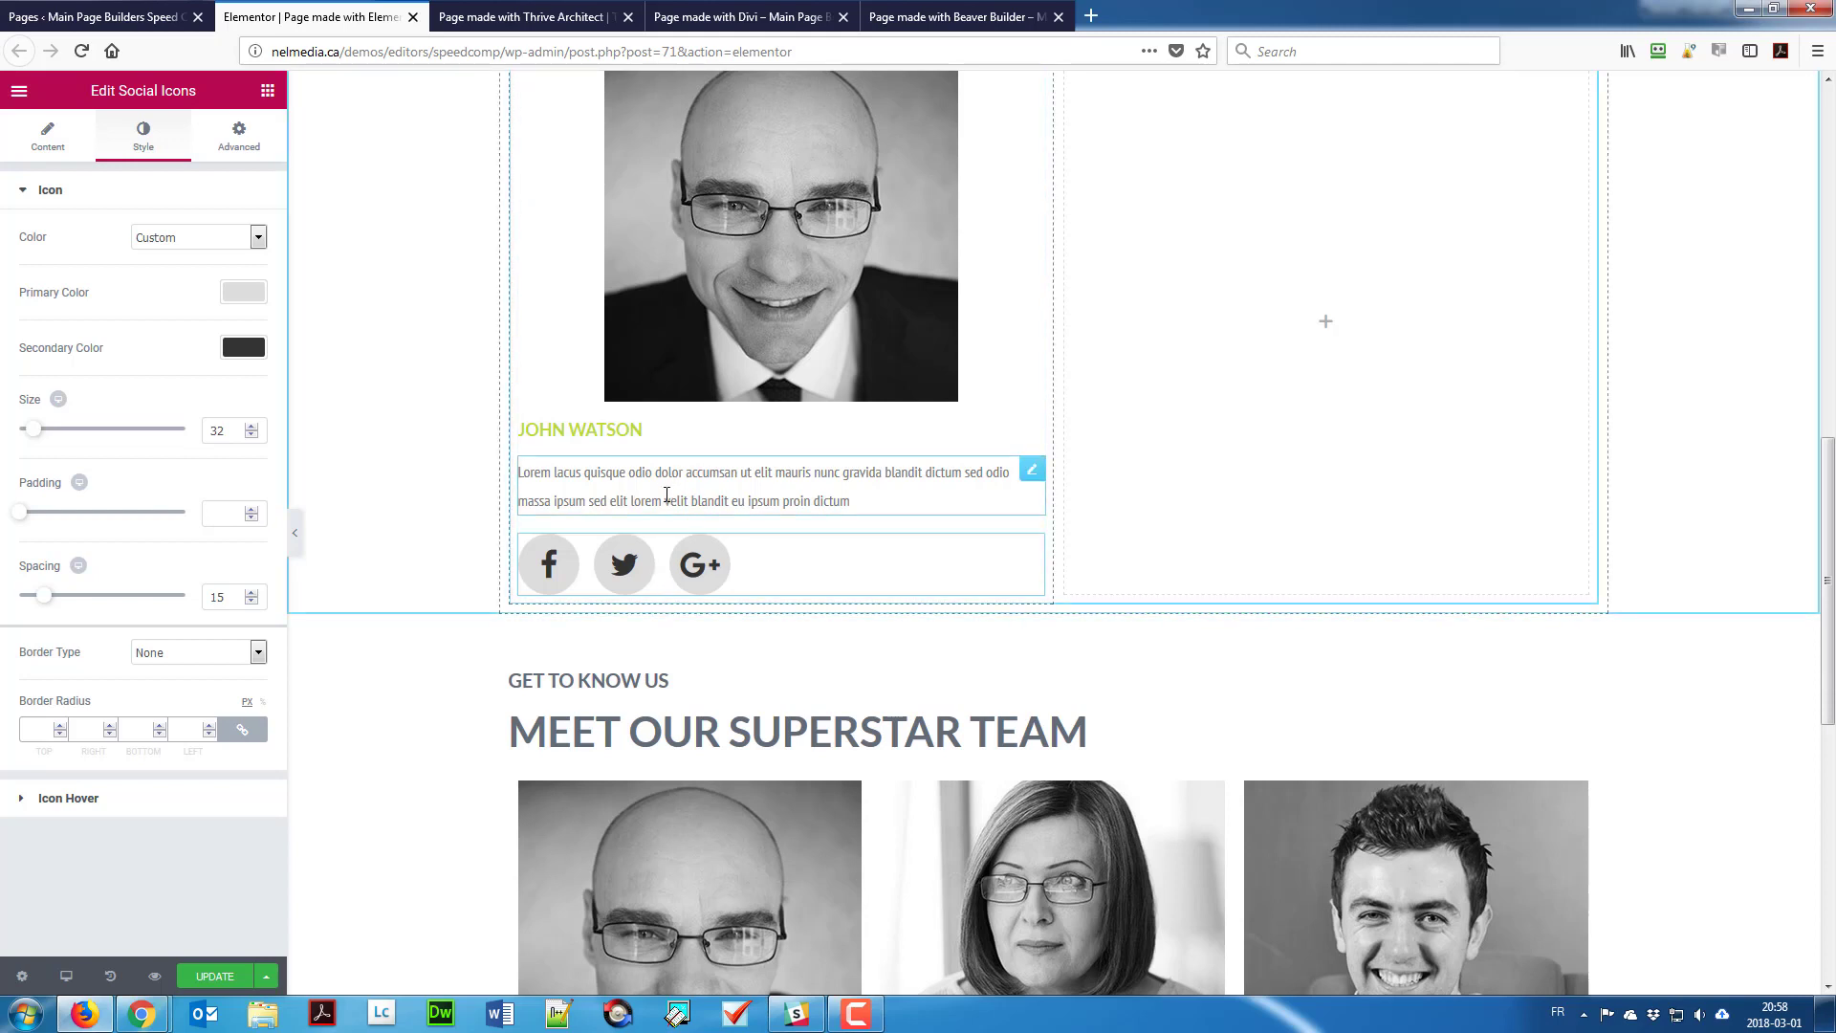
Step: Delete the empty second column beside the first team member and duplicate the first member's column twice
{"action": "scroll", "coordinate": [670, 562], "scroll_direction": "up", "scroll_amount": 2}
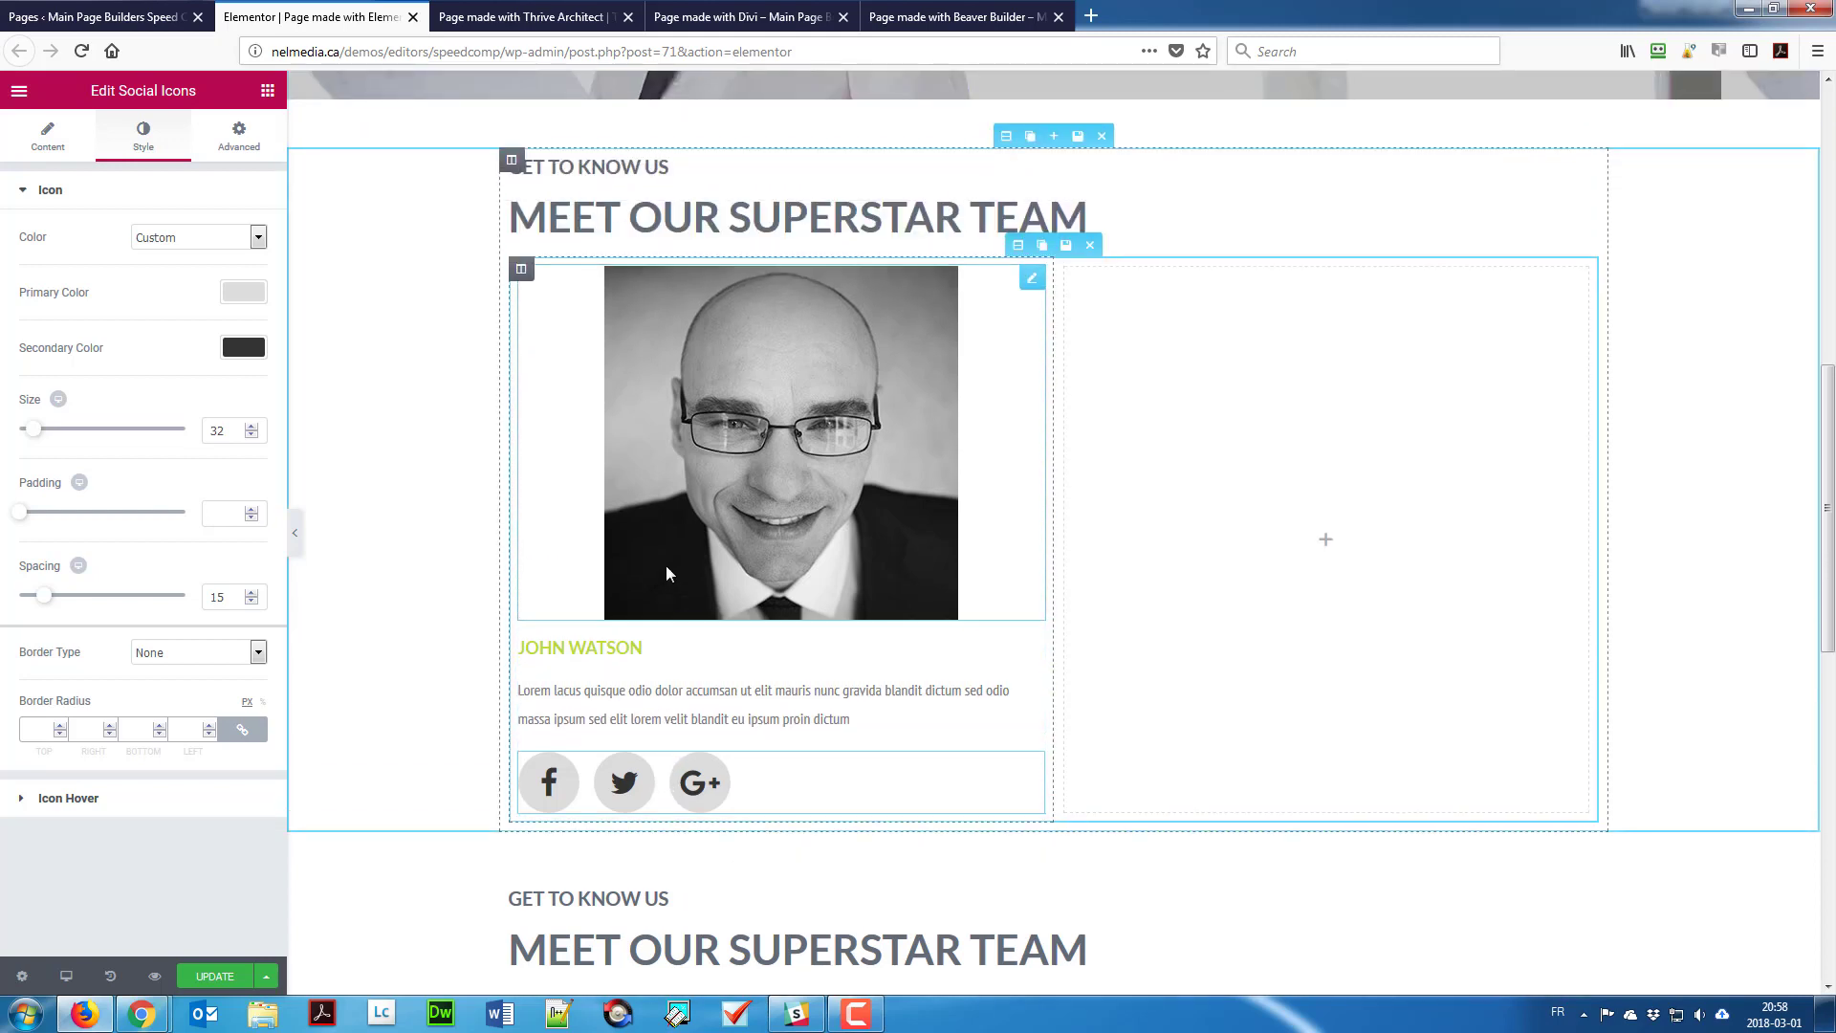
{"action": "scroll", "coordinate": [744, 522], "scroll_direction": "up", "scroll_amount": 2}
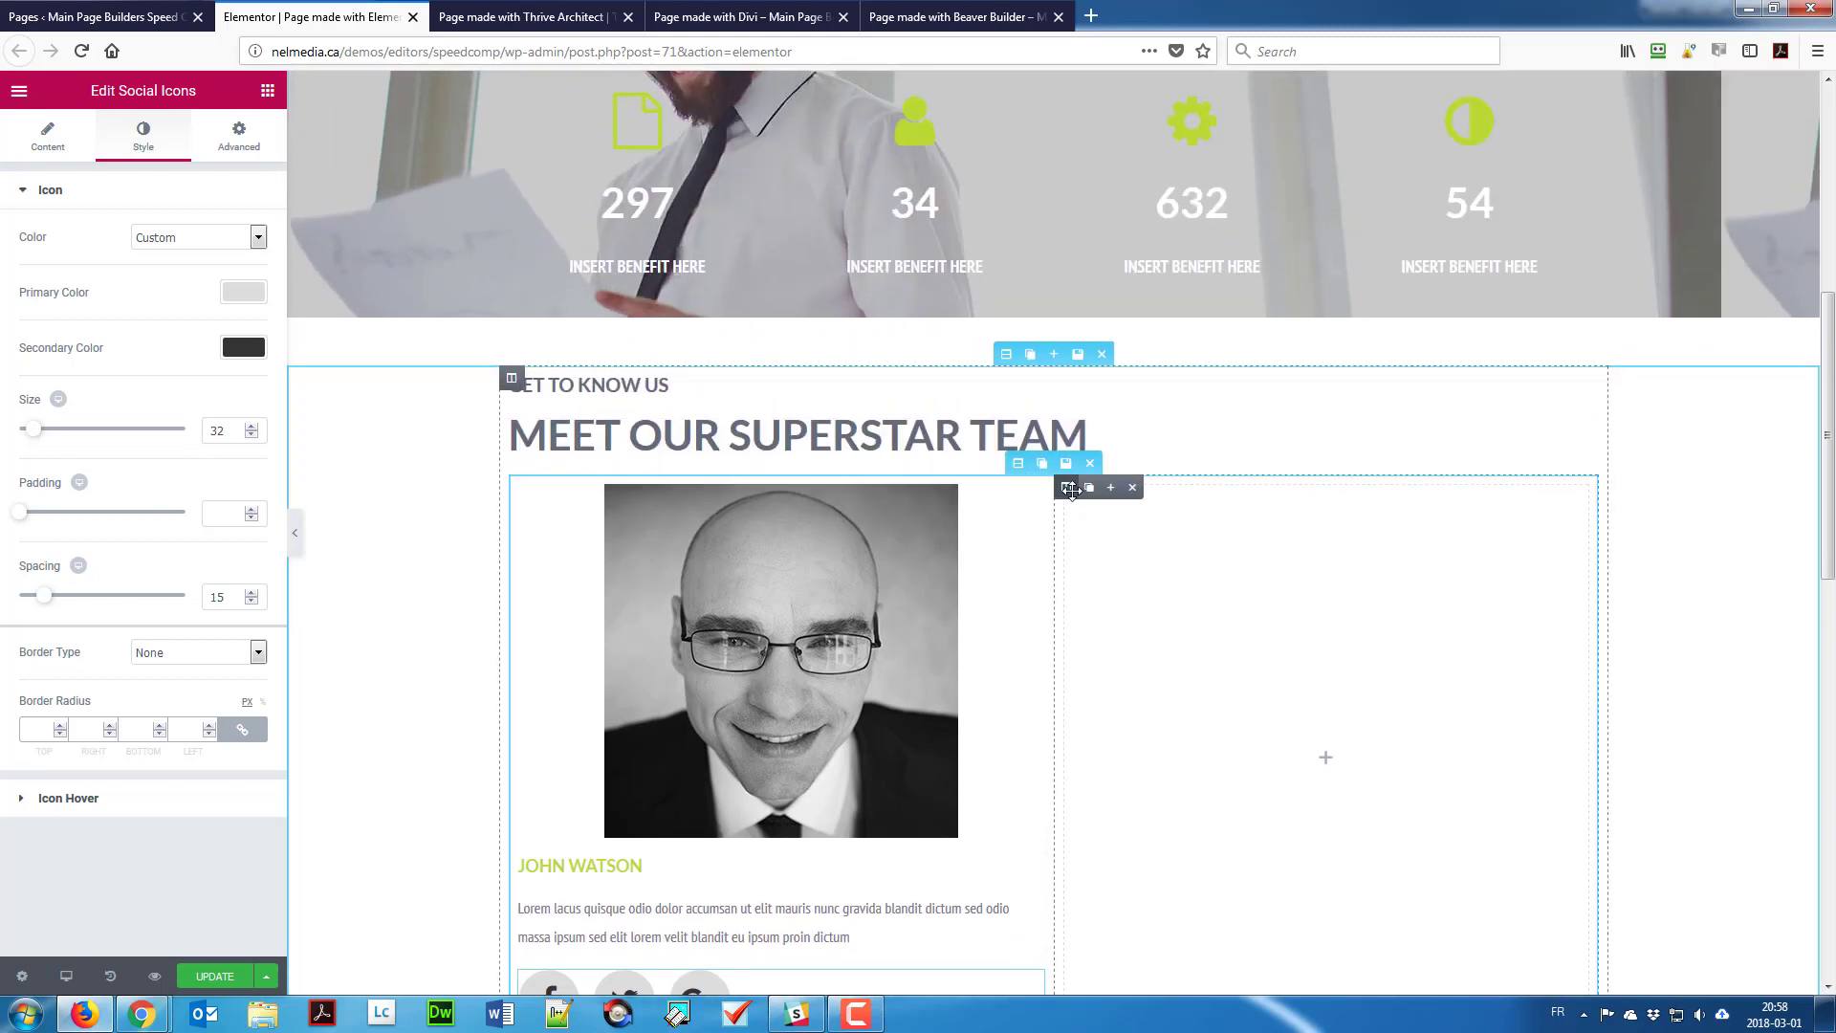
{"action": "left_click", "coordinate": [1138, 488]}
{"action": "scroll", "coordinate": [779, 570], "scroll_direction": "down", "scroll_amount": 2}
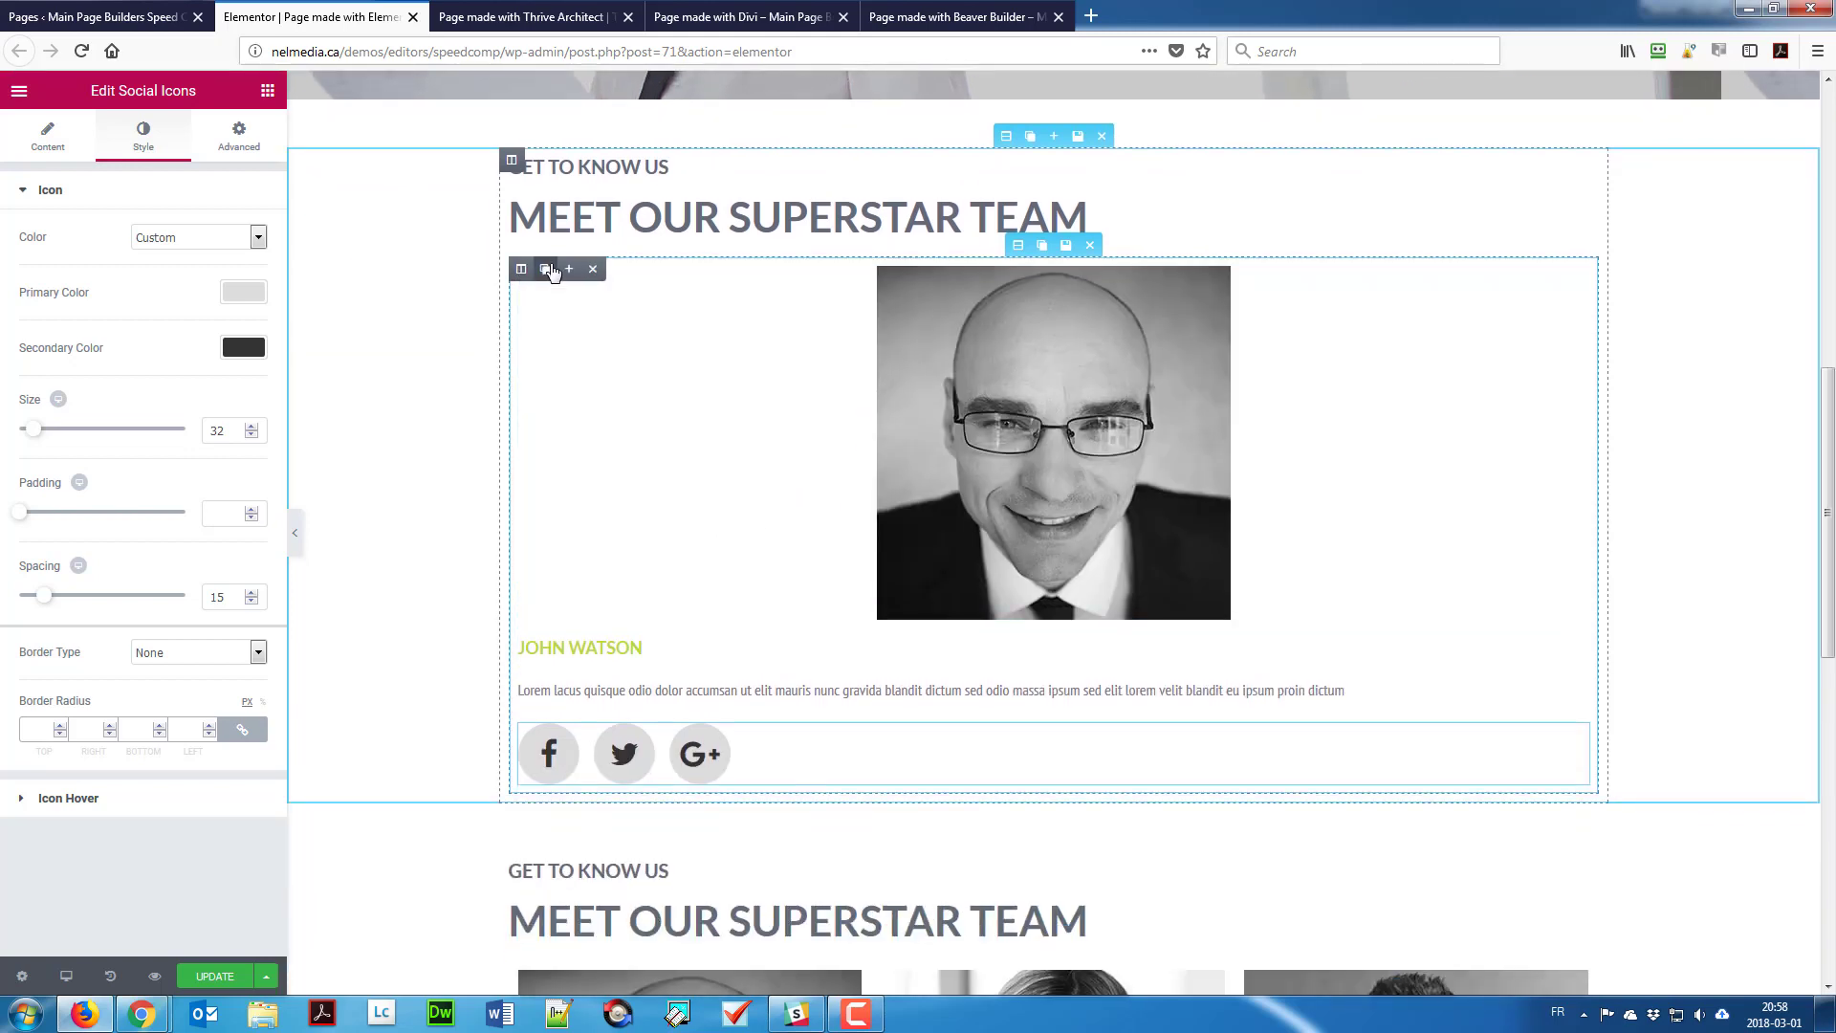
{"action": "left_click", "coordinate": [545, 268]}
{"action": "left_click", "coordinate": [545, 269]}
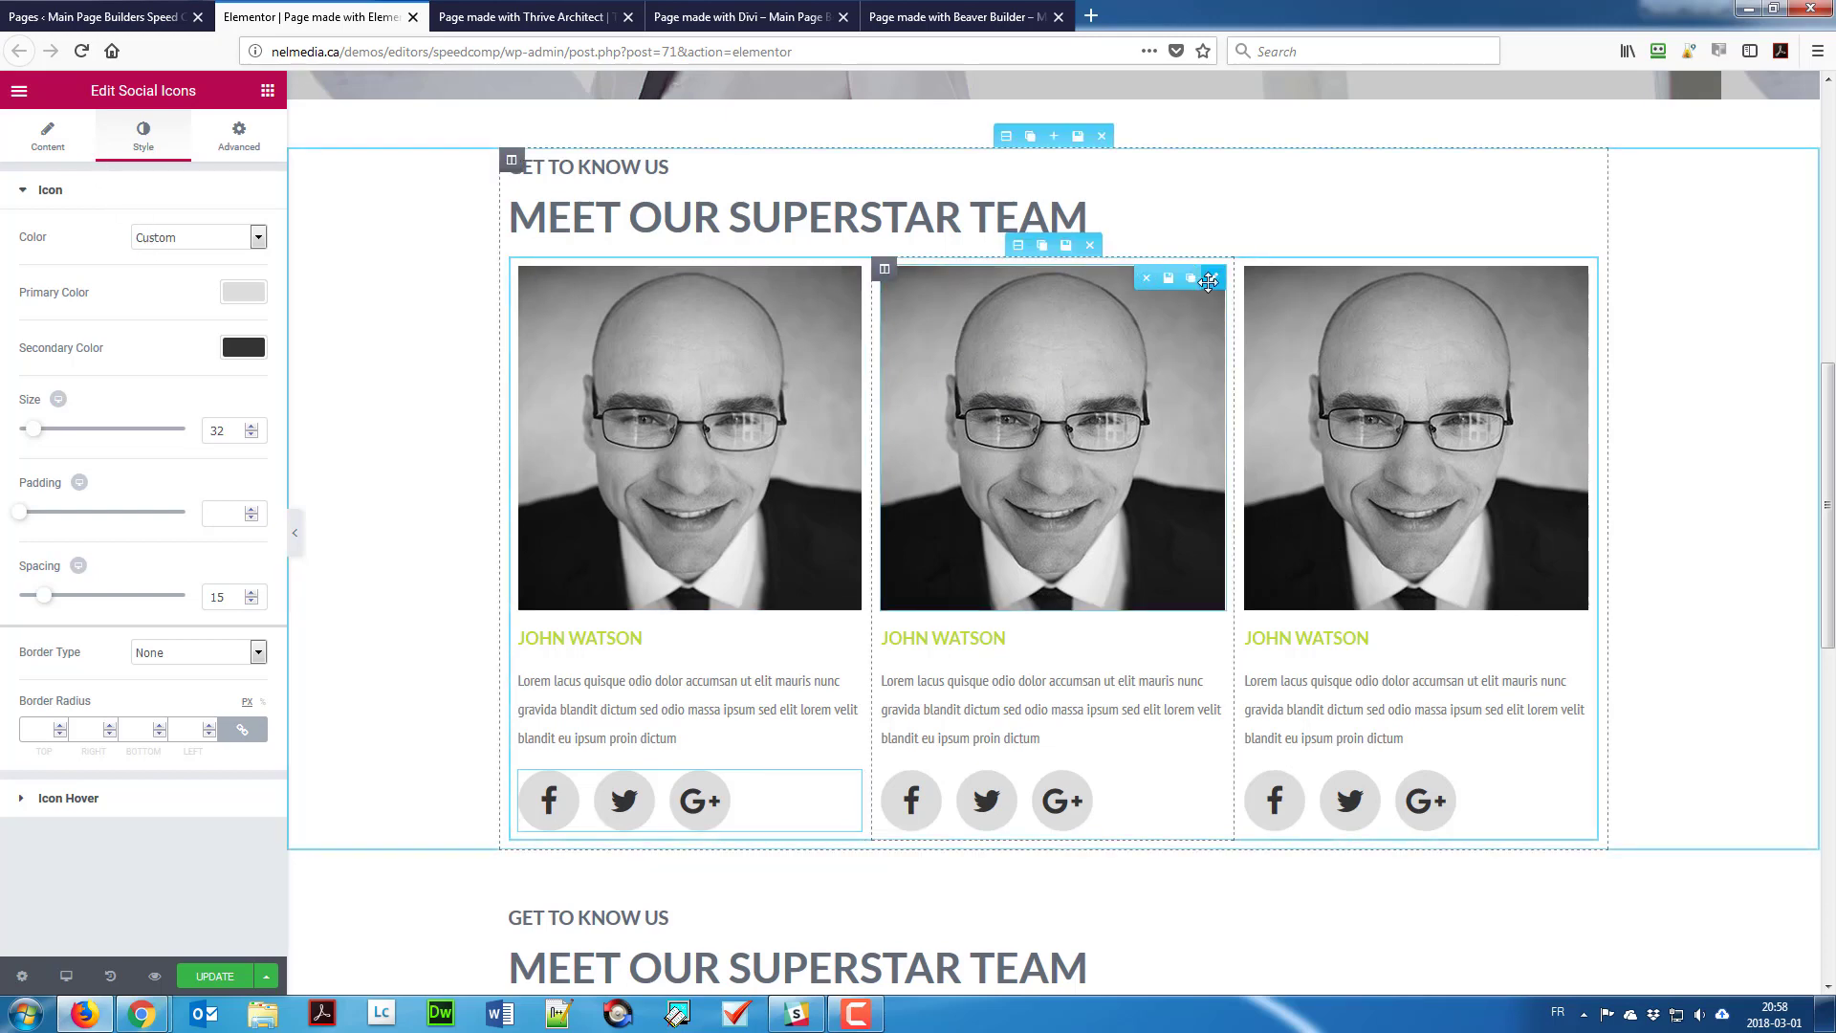
Step: Replace the photo in the second team column with the media library image skeletonhs2-1.jpg
{"action": "left_click", "coordinate": [1208, 283]}
{"action": "left_click", "coordinate": [143, 320]}
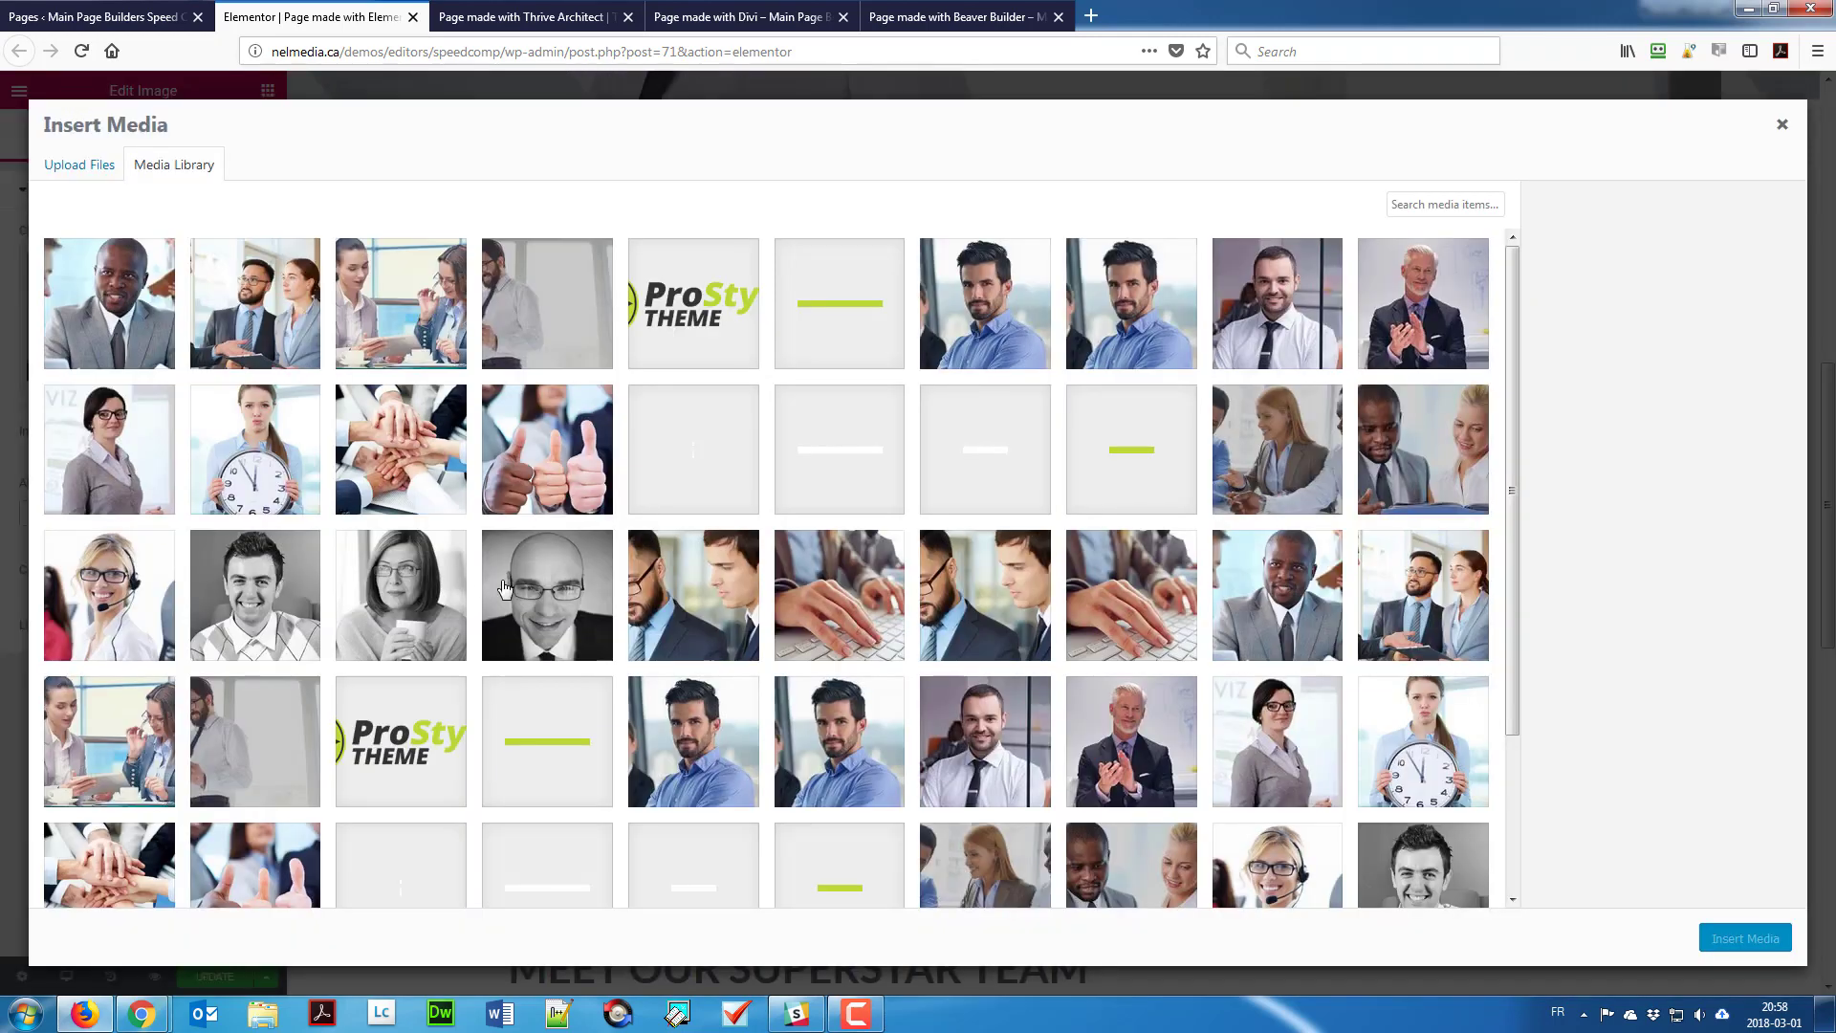
{"action": "left_click", "coordinate": [438, 576]}
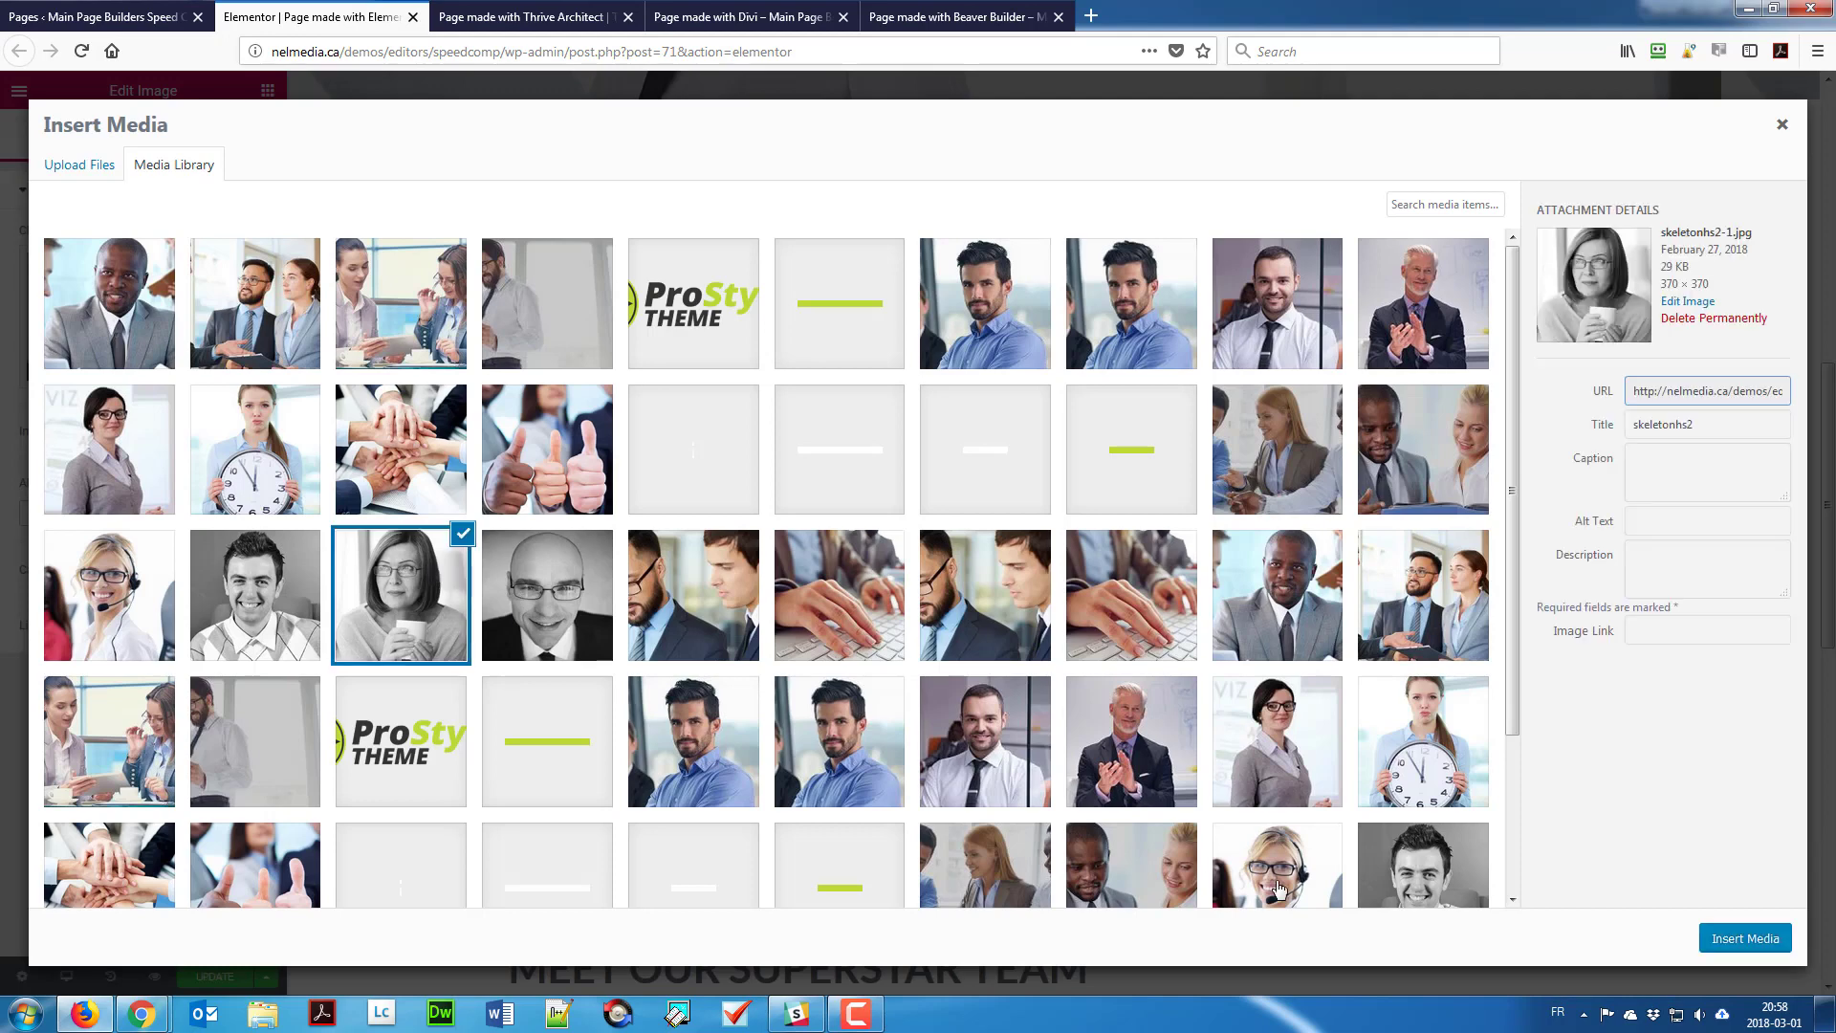
{"action": "left_click", "coordinate": [1744, 938]}
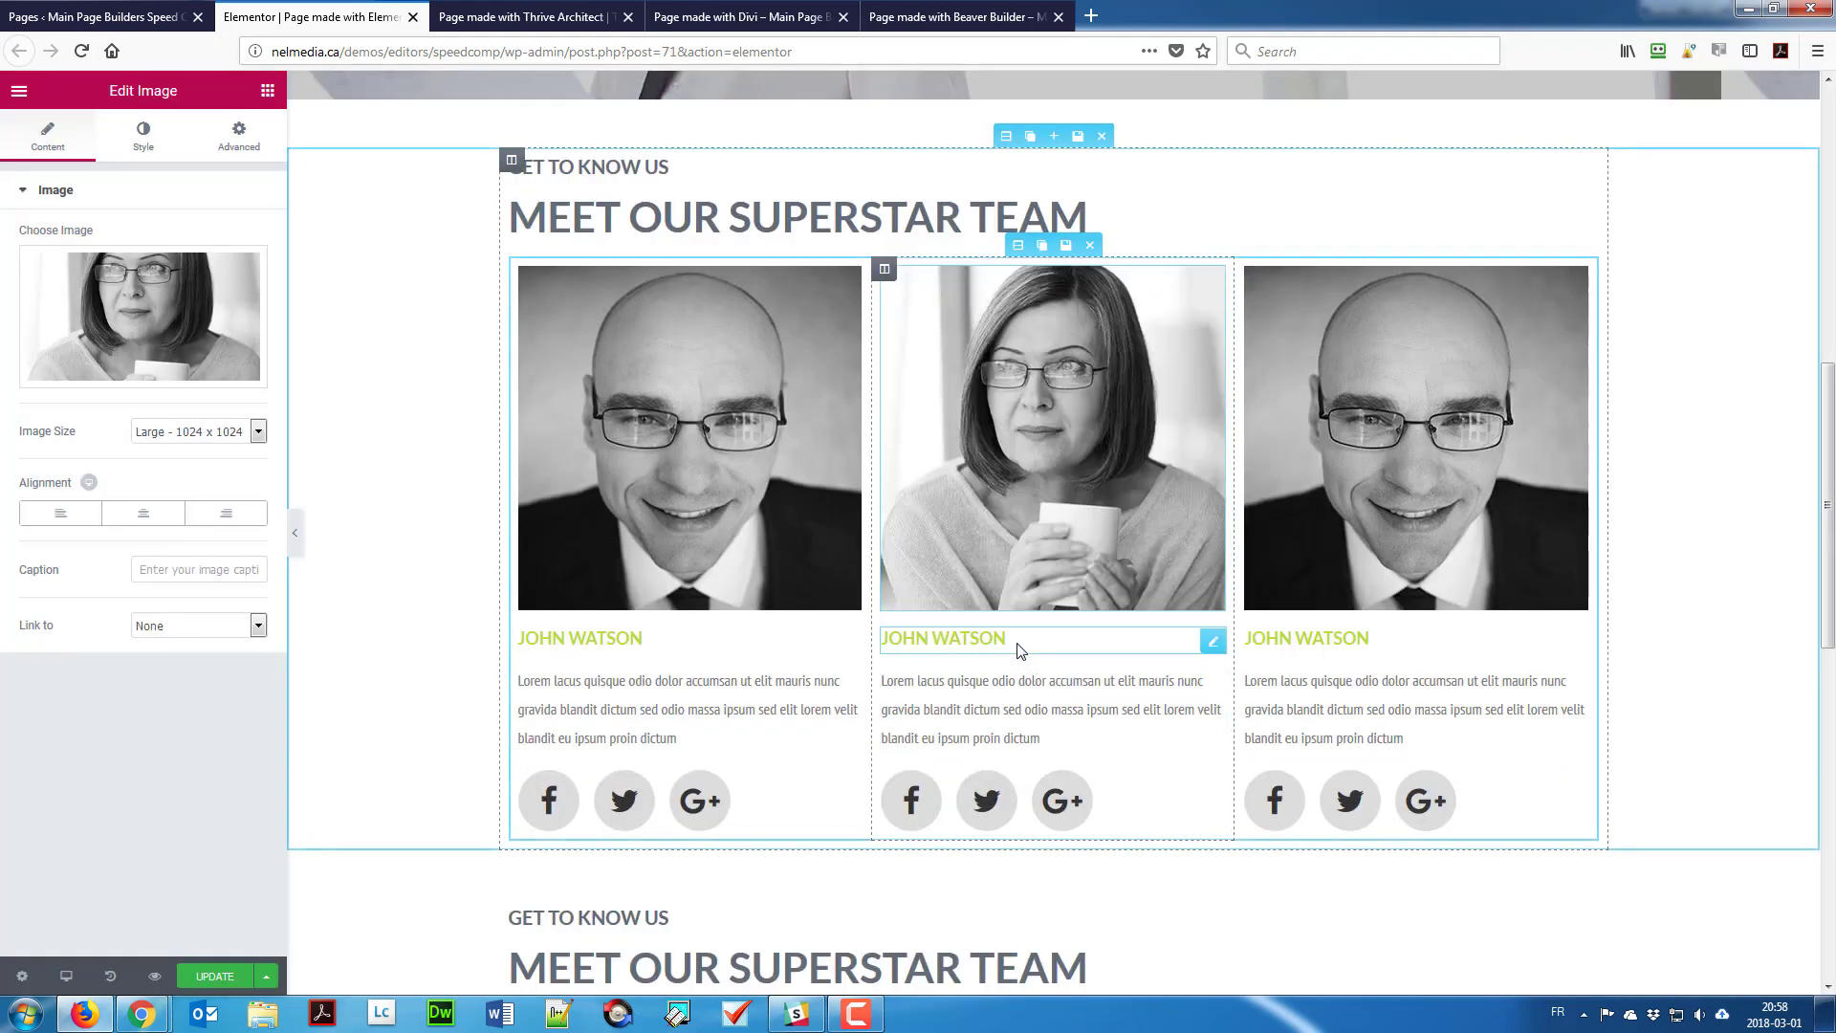
Step: Replace the heading under the second team photo with the second team member's full name
{"action": "left_click", "coordinate": [1021, 651]}
{"action": "left_click_drag", "start_coordinate": [1021, 650], "coordinate": [821, 656]}
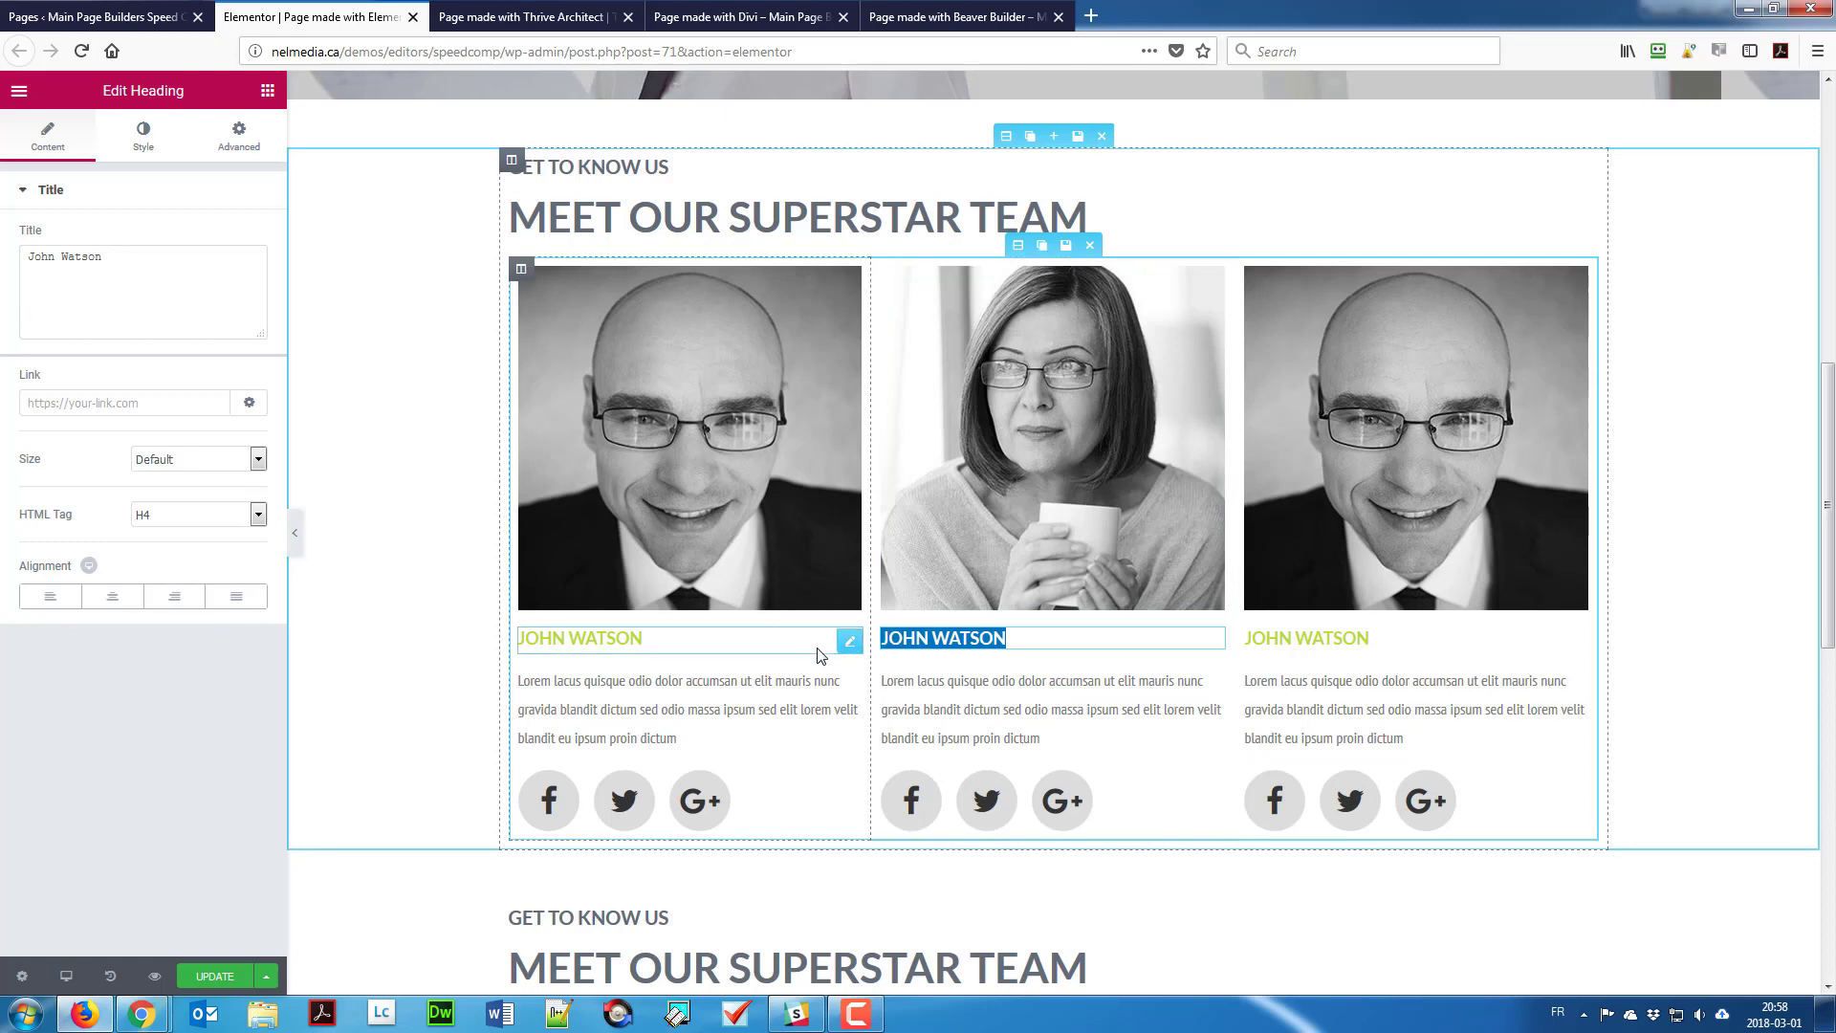
{"action": "type", "text": "JULIE WATER"}
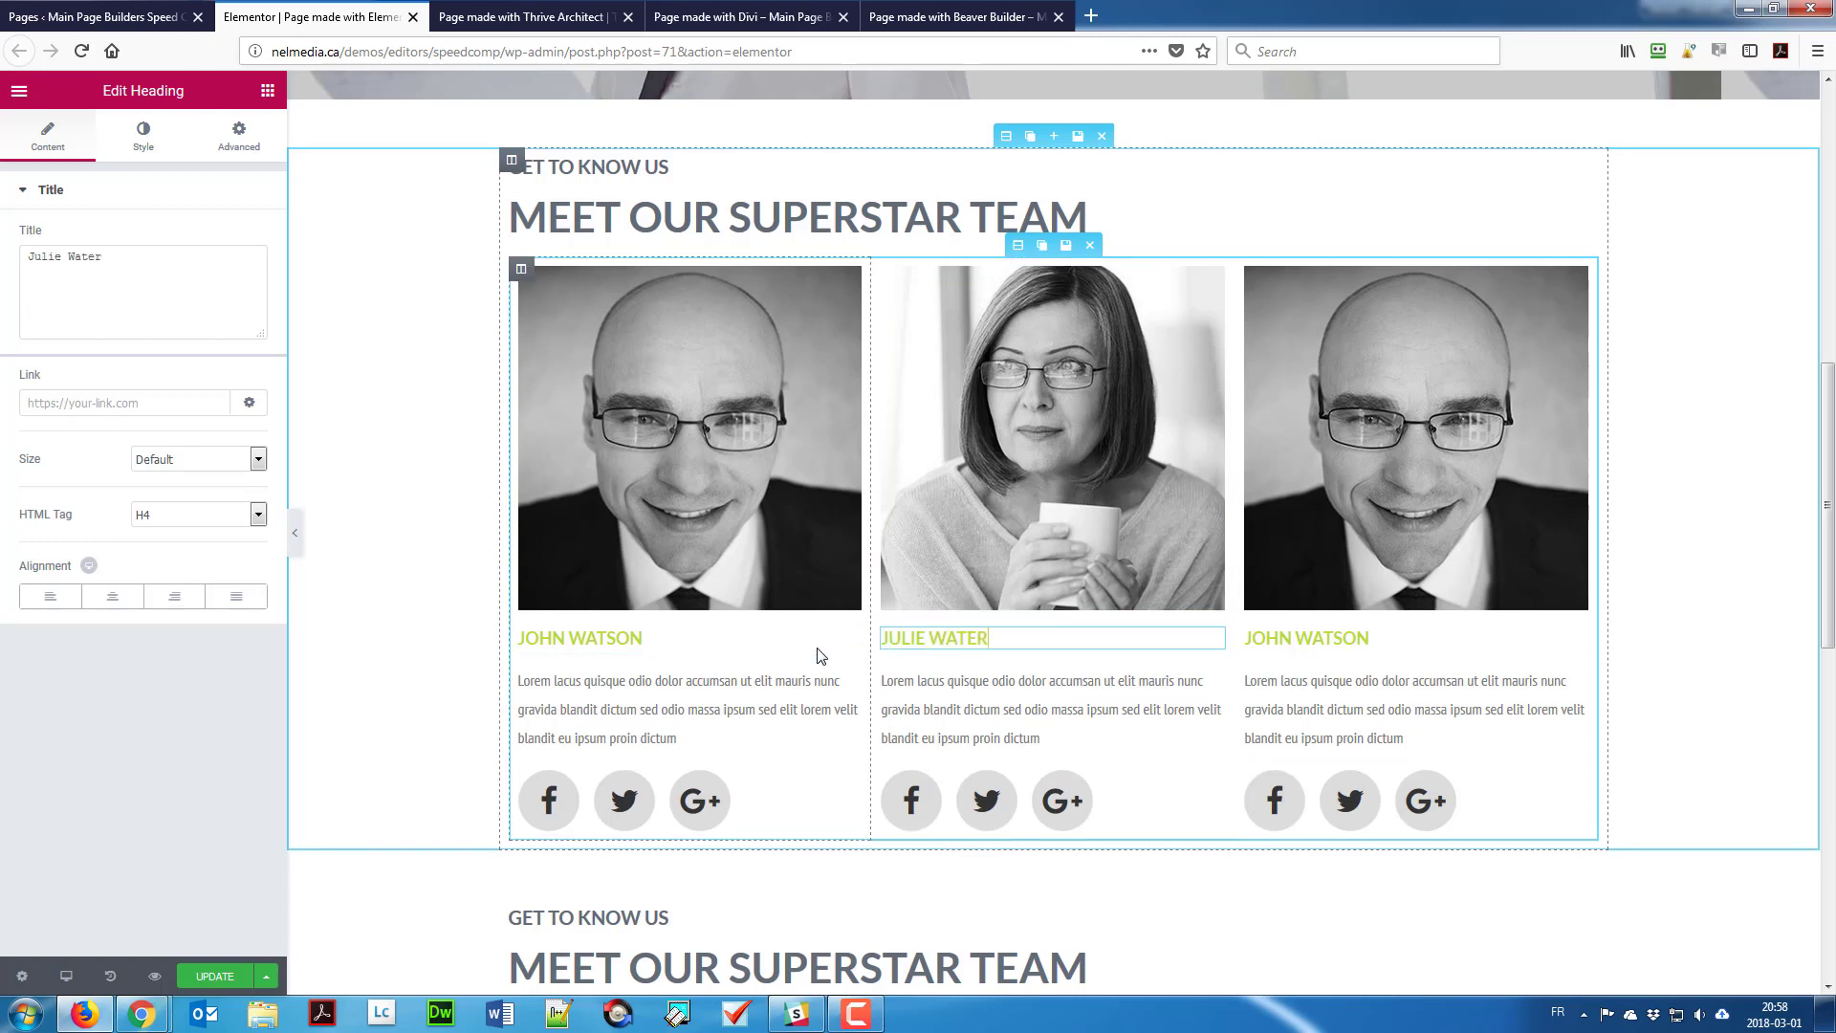
Step: Replace the photo in the third team column with the media library image skeletonhs3-1.jpg
{"action": "left_click", "coordinate": [1456, 440]}
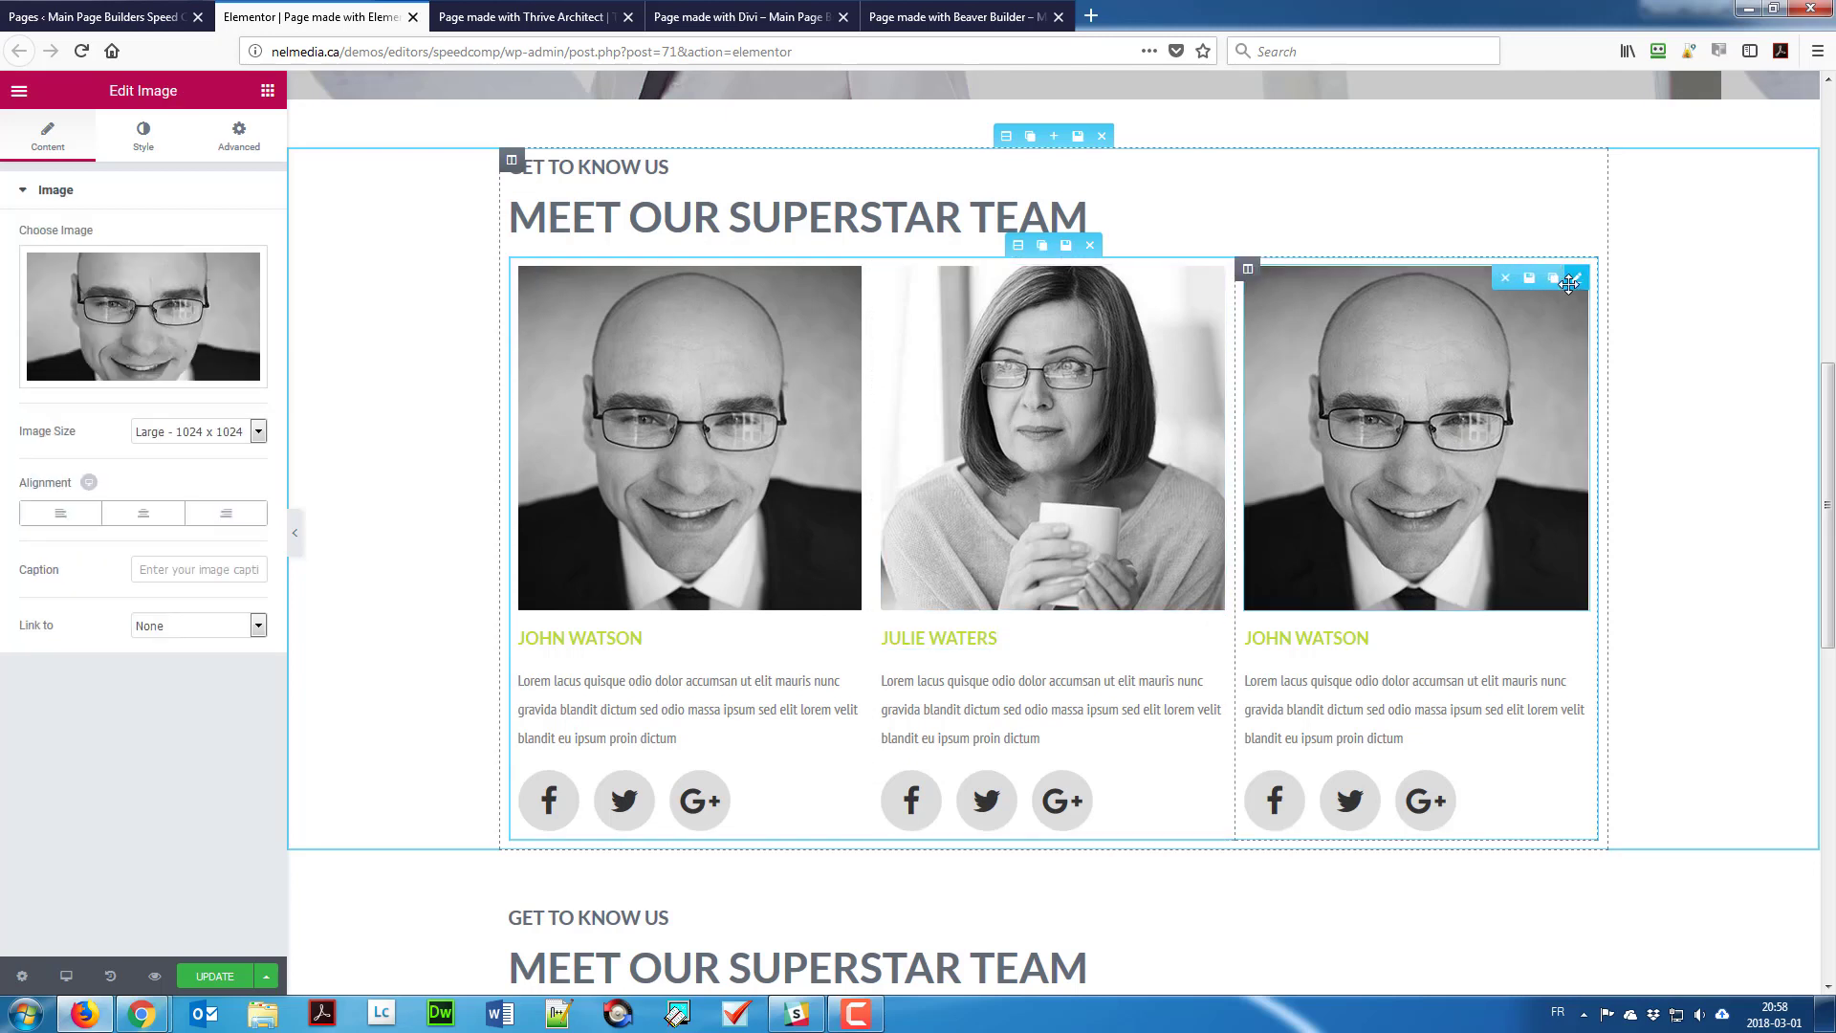
{"action": "left_click", "coordinate": [988, 422]}
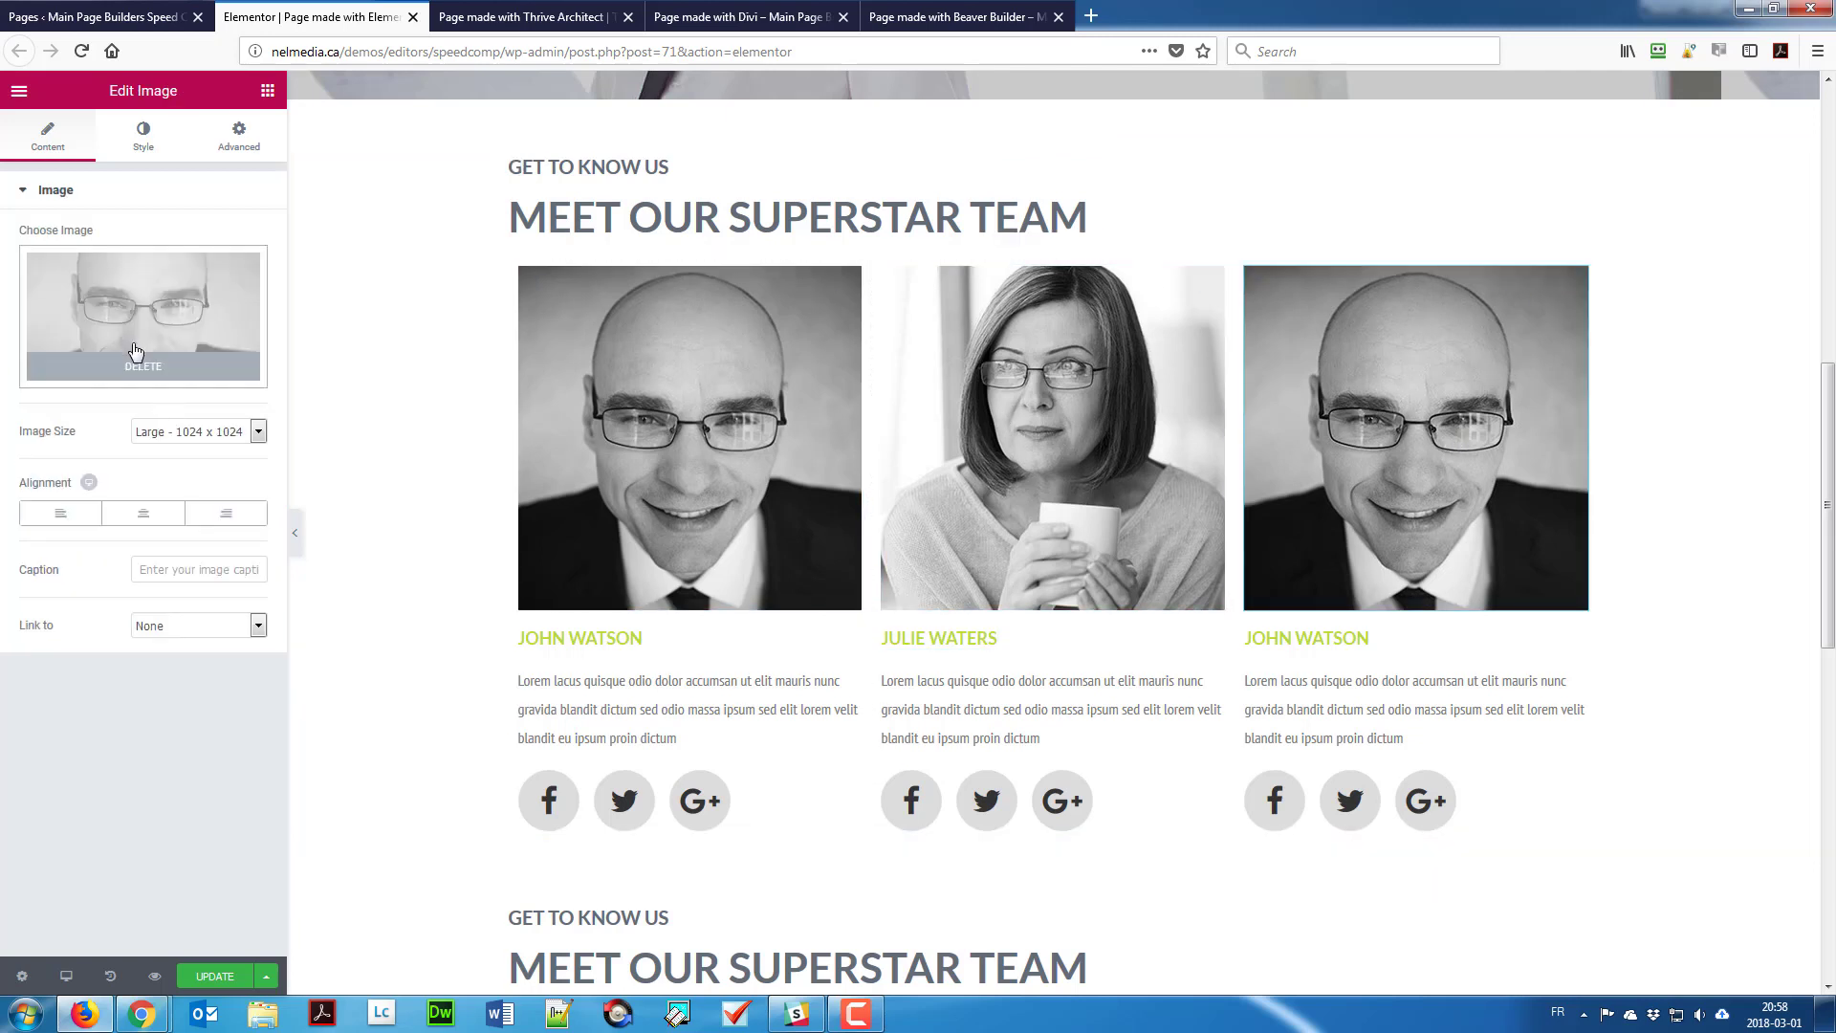
{"action": "left_click", "coordinate": [137, 356]}
{"action": "left_click", "coordinate": [314, 587]}
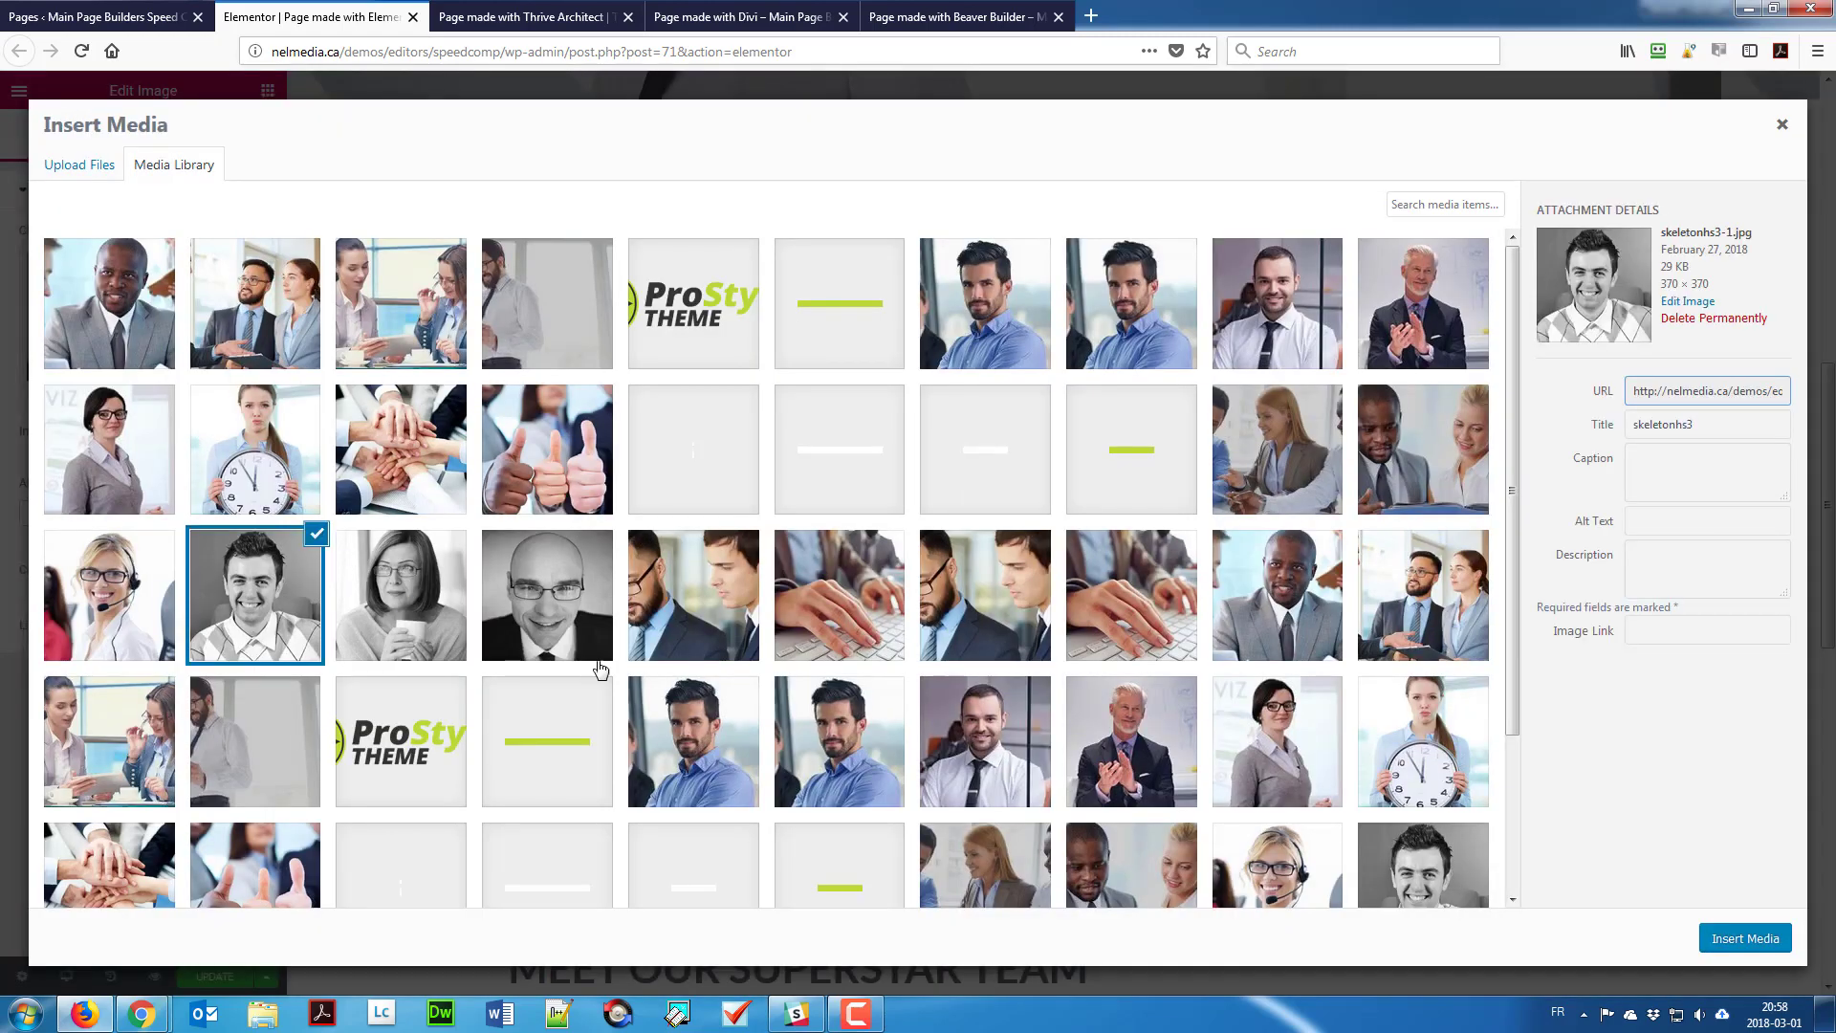
{"action": "left_click", "coordinate": [1717, 933]}
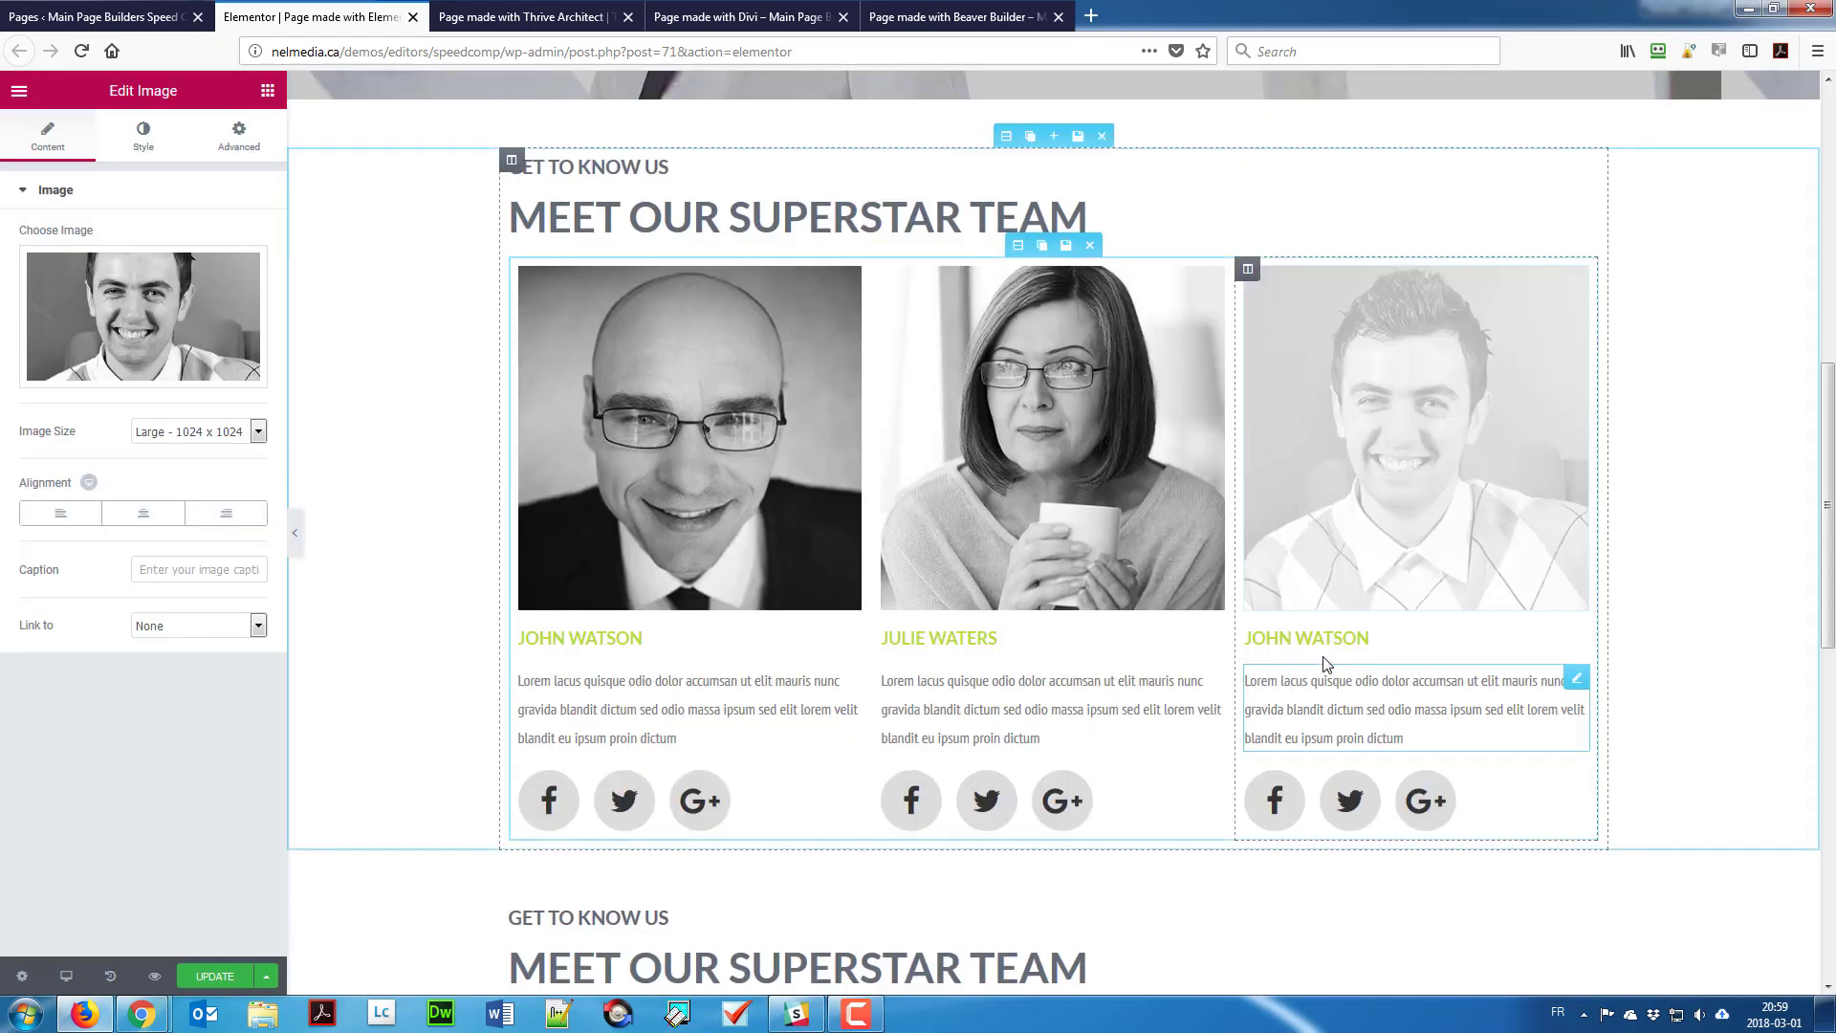
Step: Replace the heading under the third team photo with the third team member's full name
{"action": "left_click_drag", "start_coordinate": [1373, 641], "coordinate": [1217, 641]}
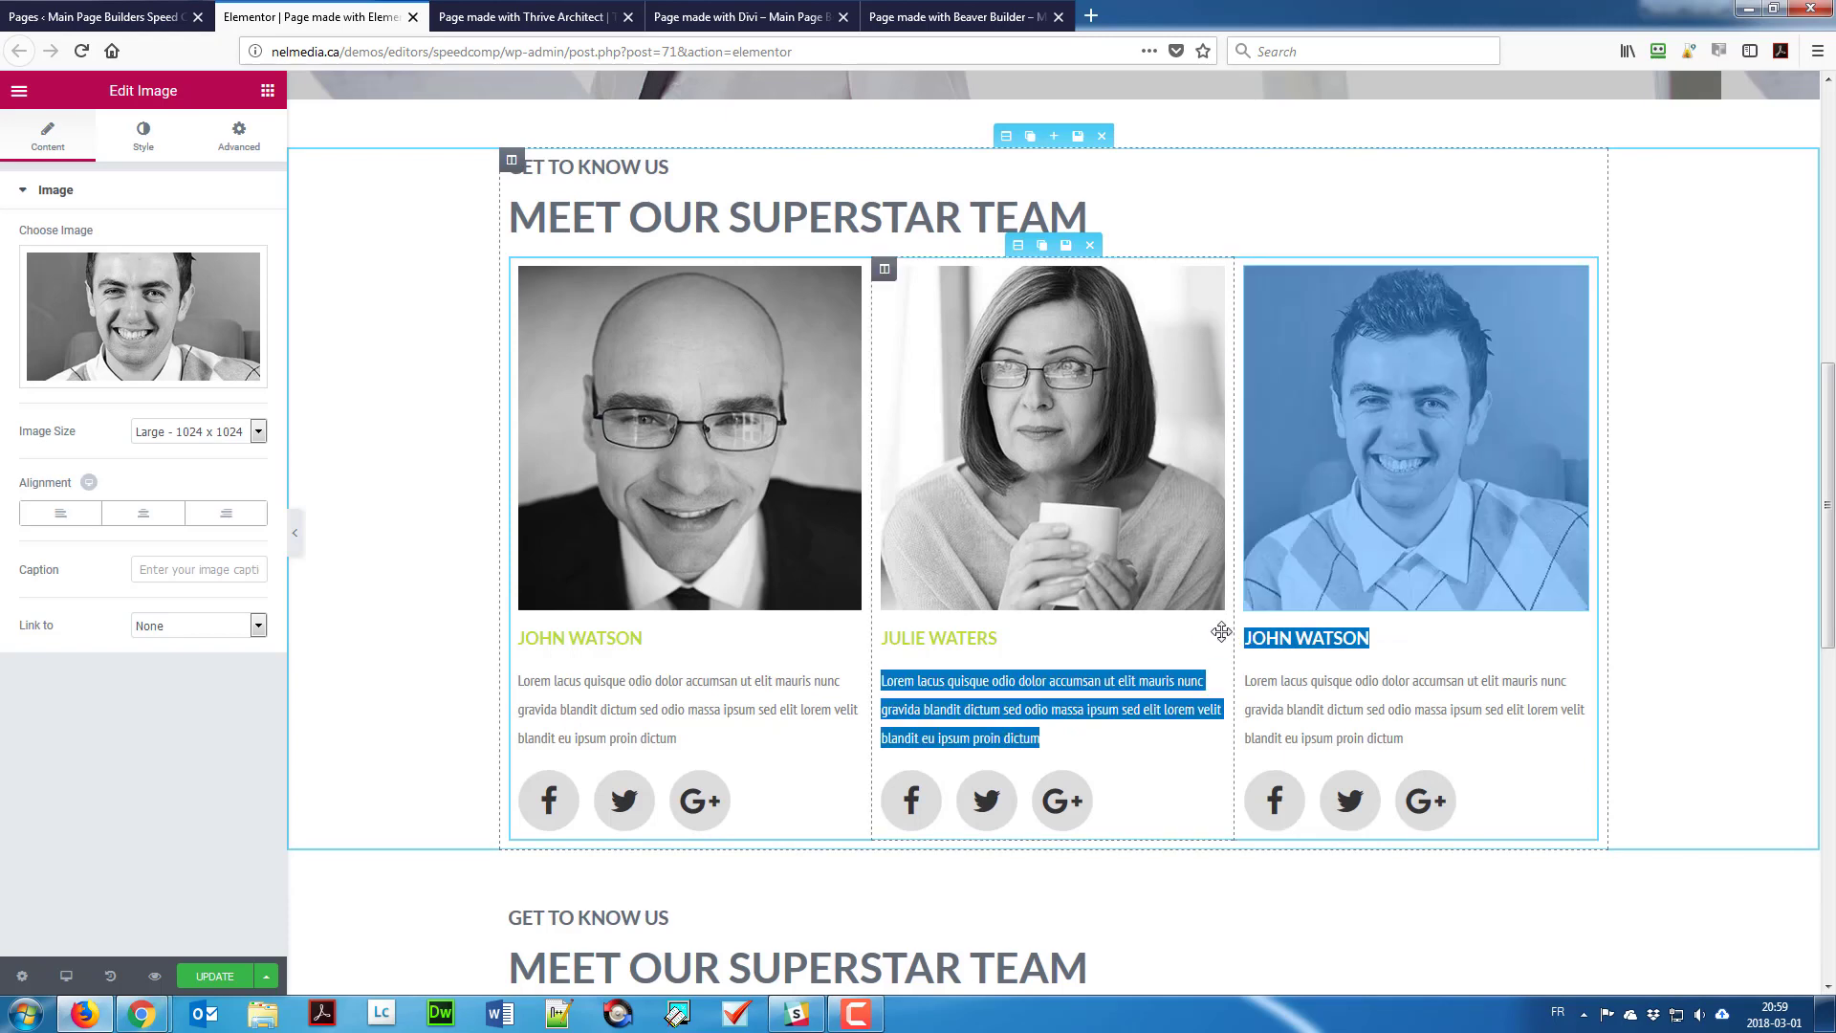
{"action": "left_click", "coordinate": [1343, 643]}
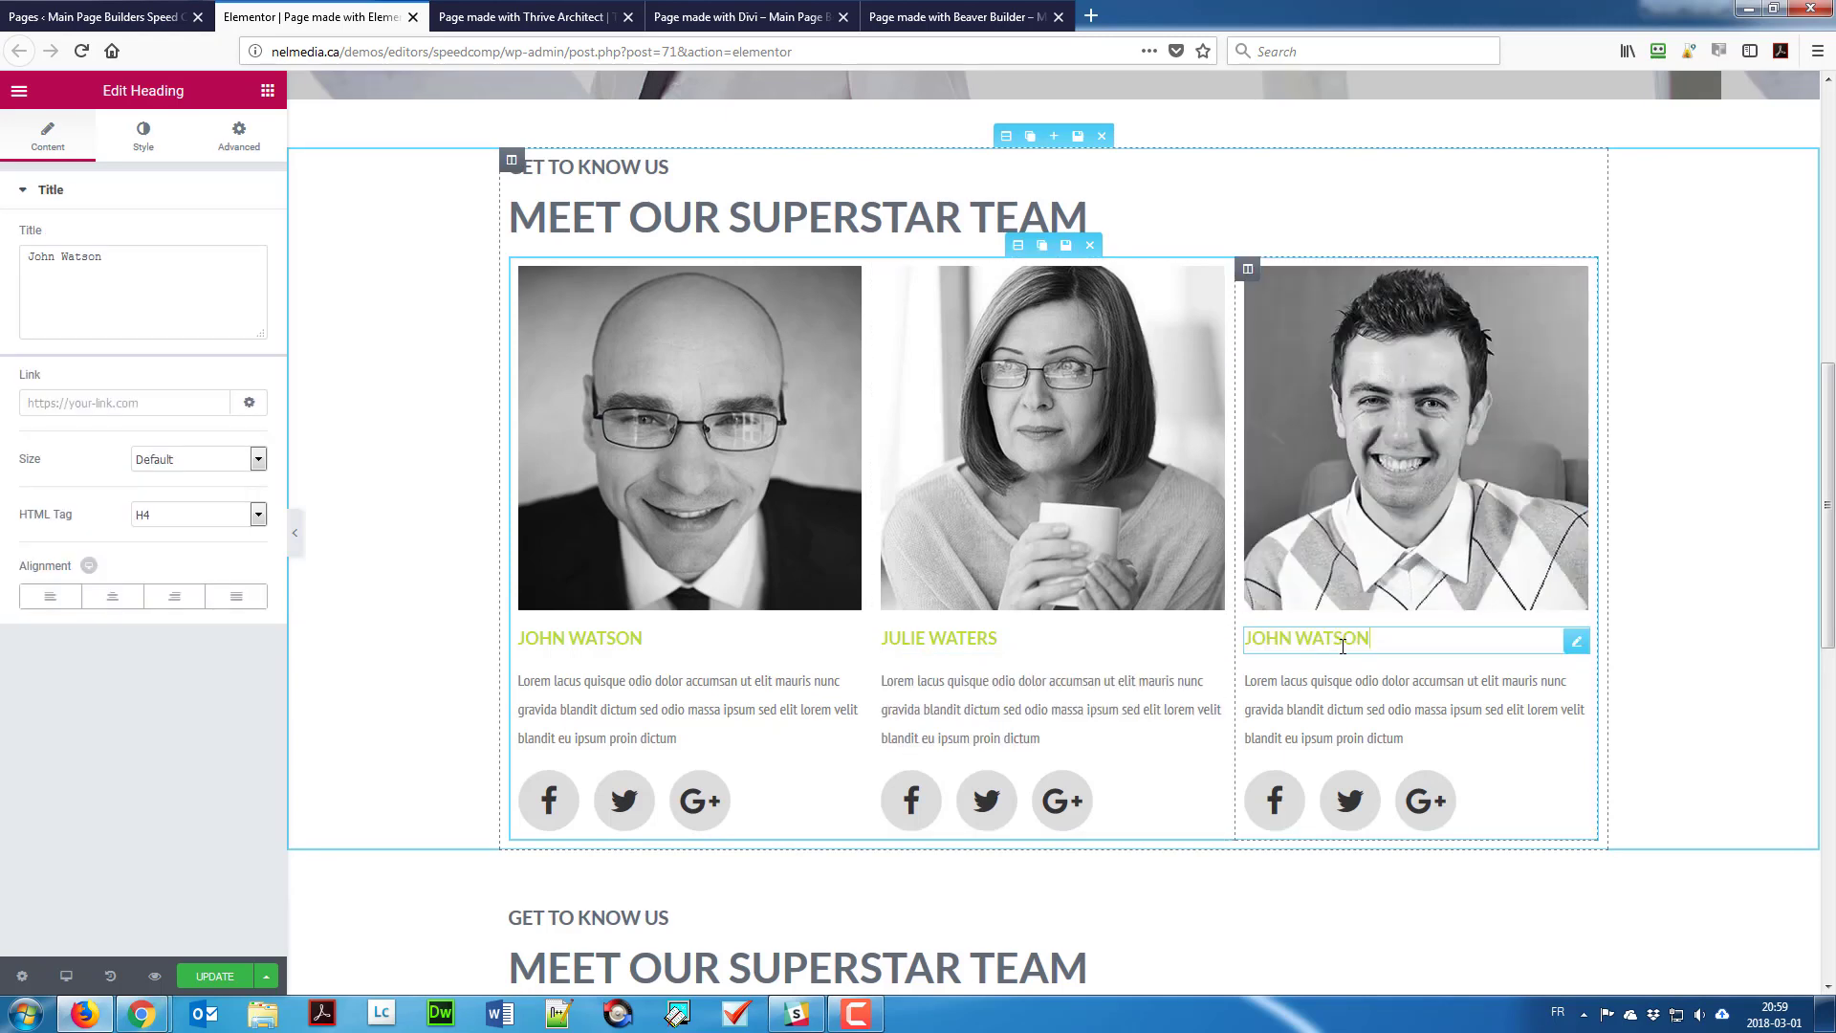
{"action": "triple_click", "coordinate": [1343, 643]}
{"action": "type", "text": "DAVID WALL"}
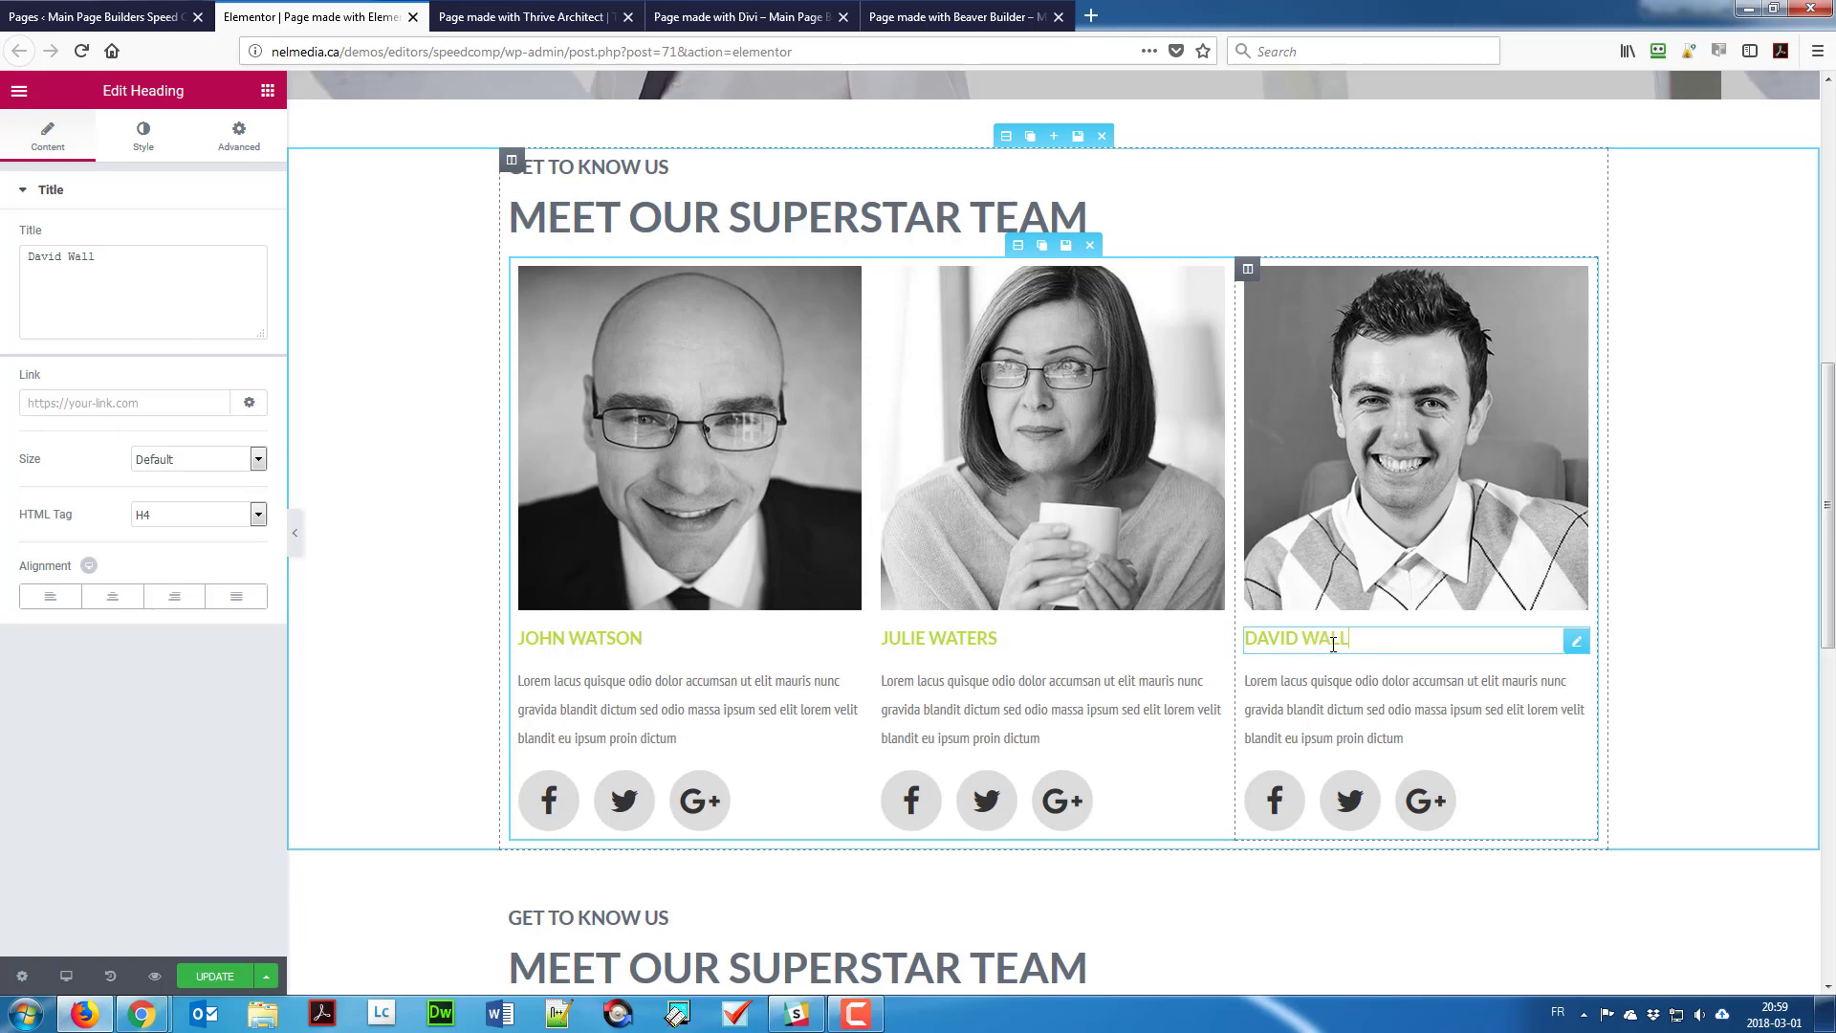
{"action": "left_click", "coordinate": [1392, 708]}
Step: Delete the old "Meet our superstar team" section below the rebuilt one and update the page
{"action": "scroll", "coordinate": [1397, 705], "scroll_direction": "down", "scroll_amount": 4}
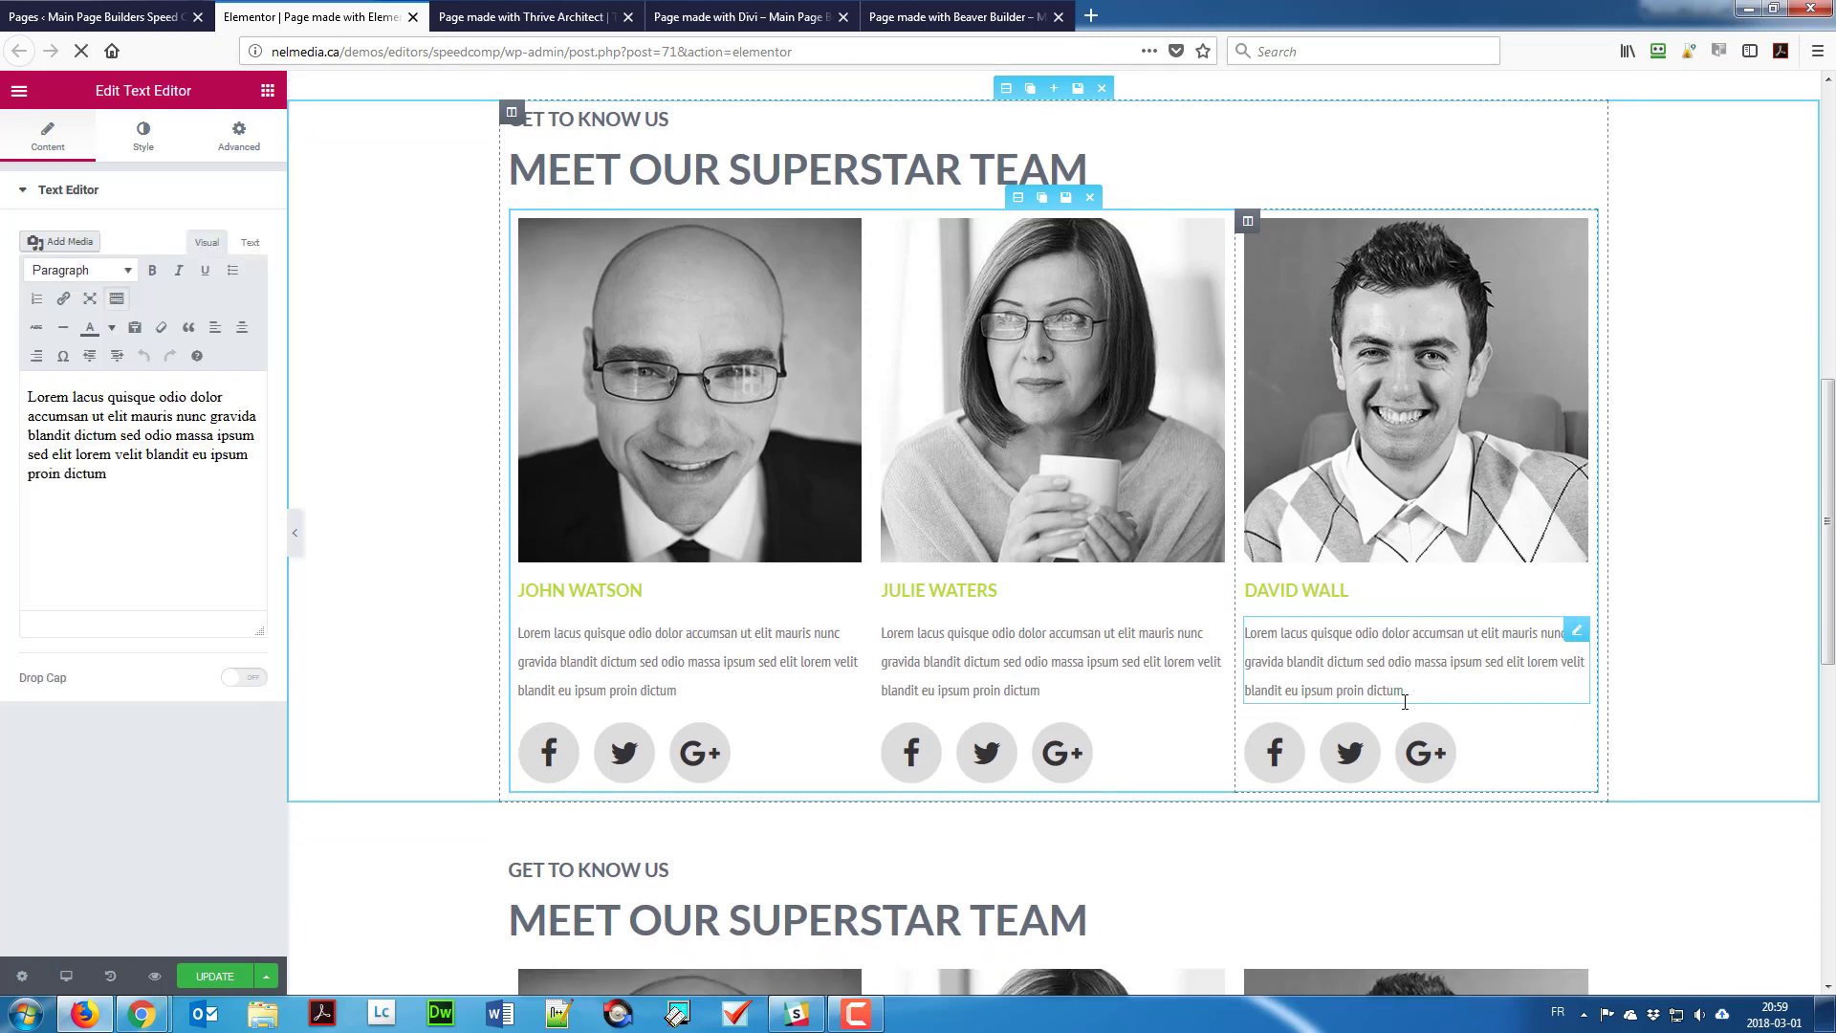
{"action": "scroll", "coordinate": [1403, 702], "scroll_direction": "down", "scroll_amount": 3}
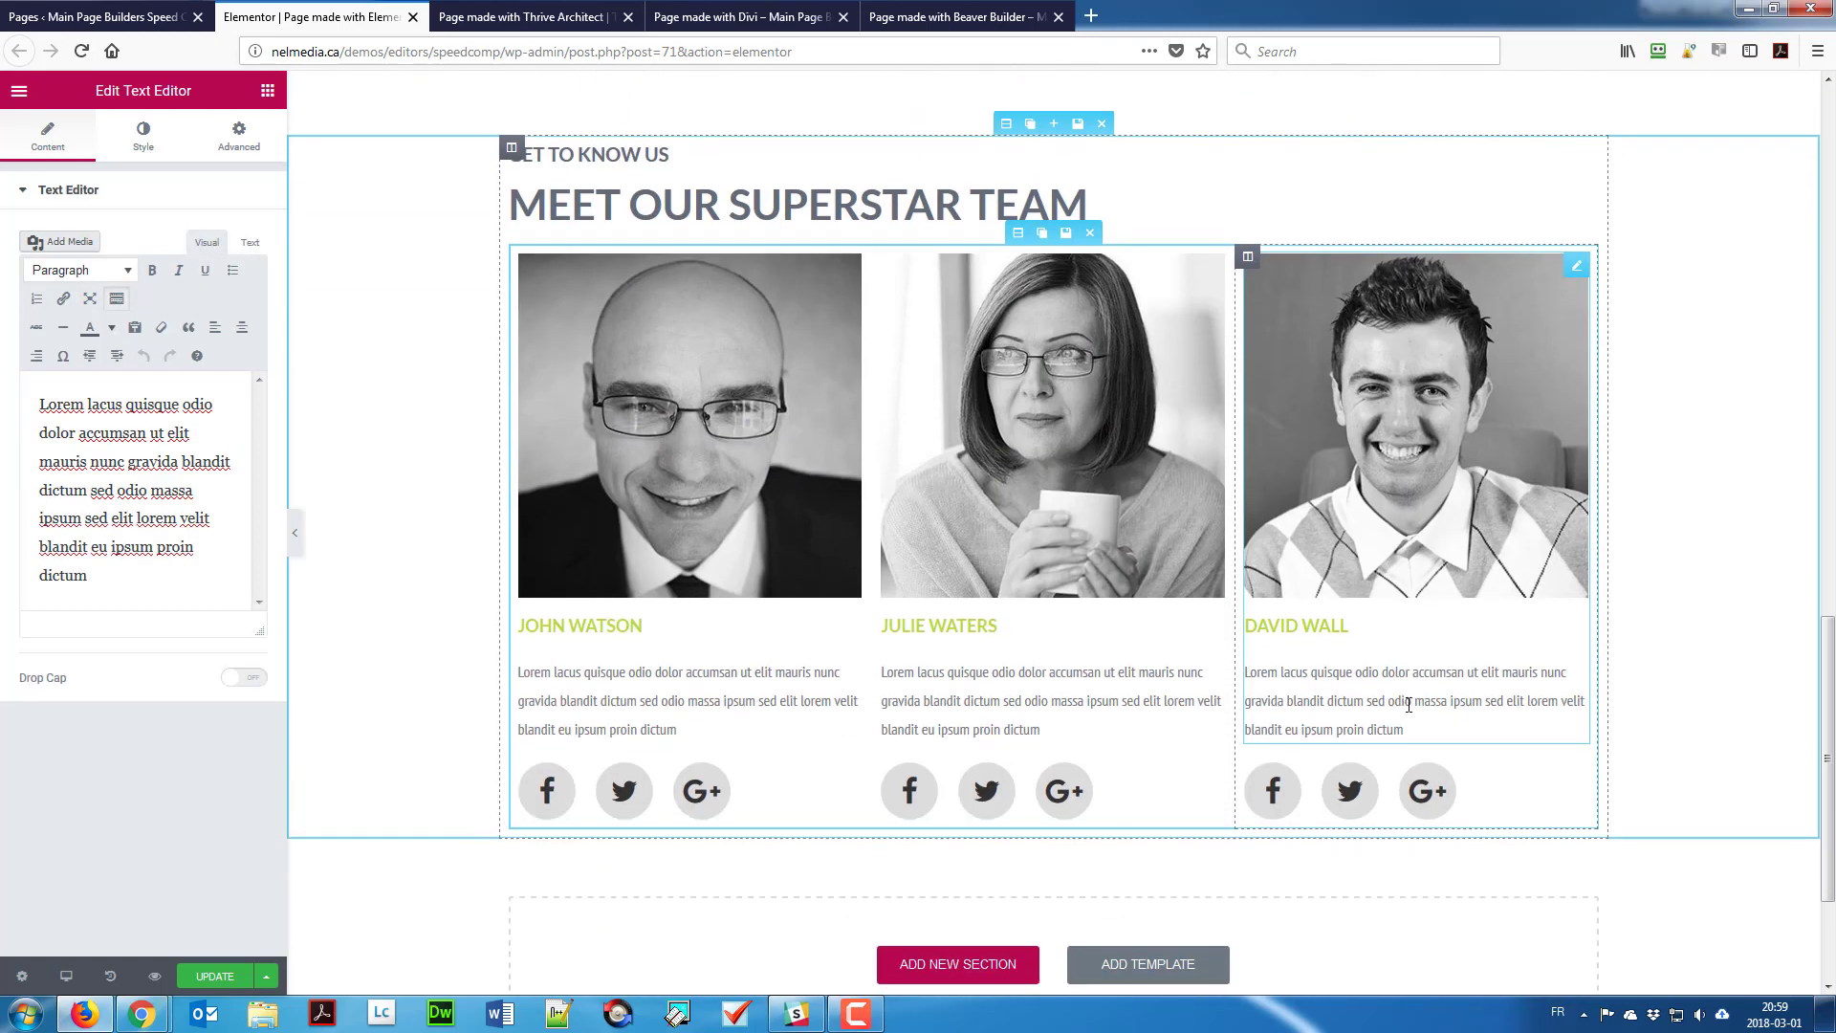
{"action": "scroll", "coordinate": [1413, 670], "scroll_direction": "up", "scroll_amount": 1}
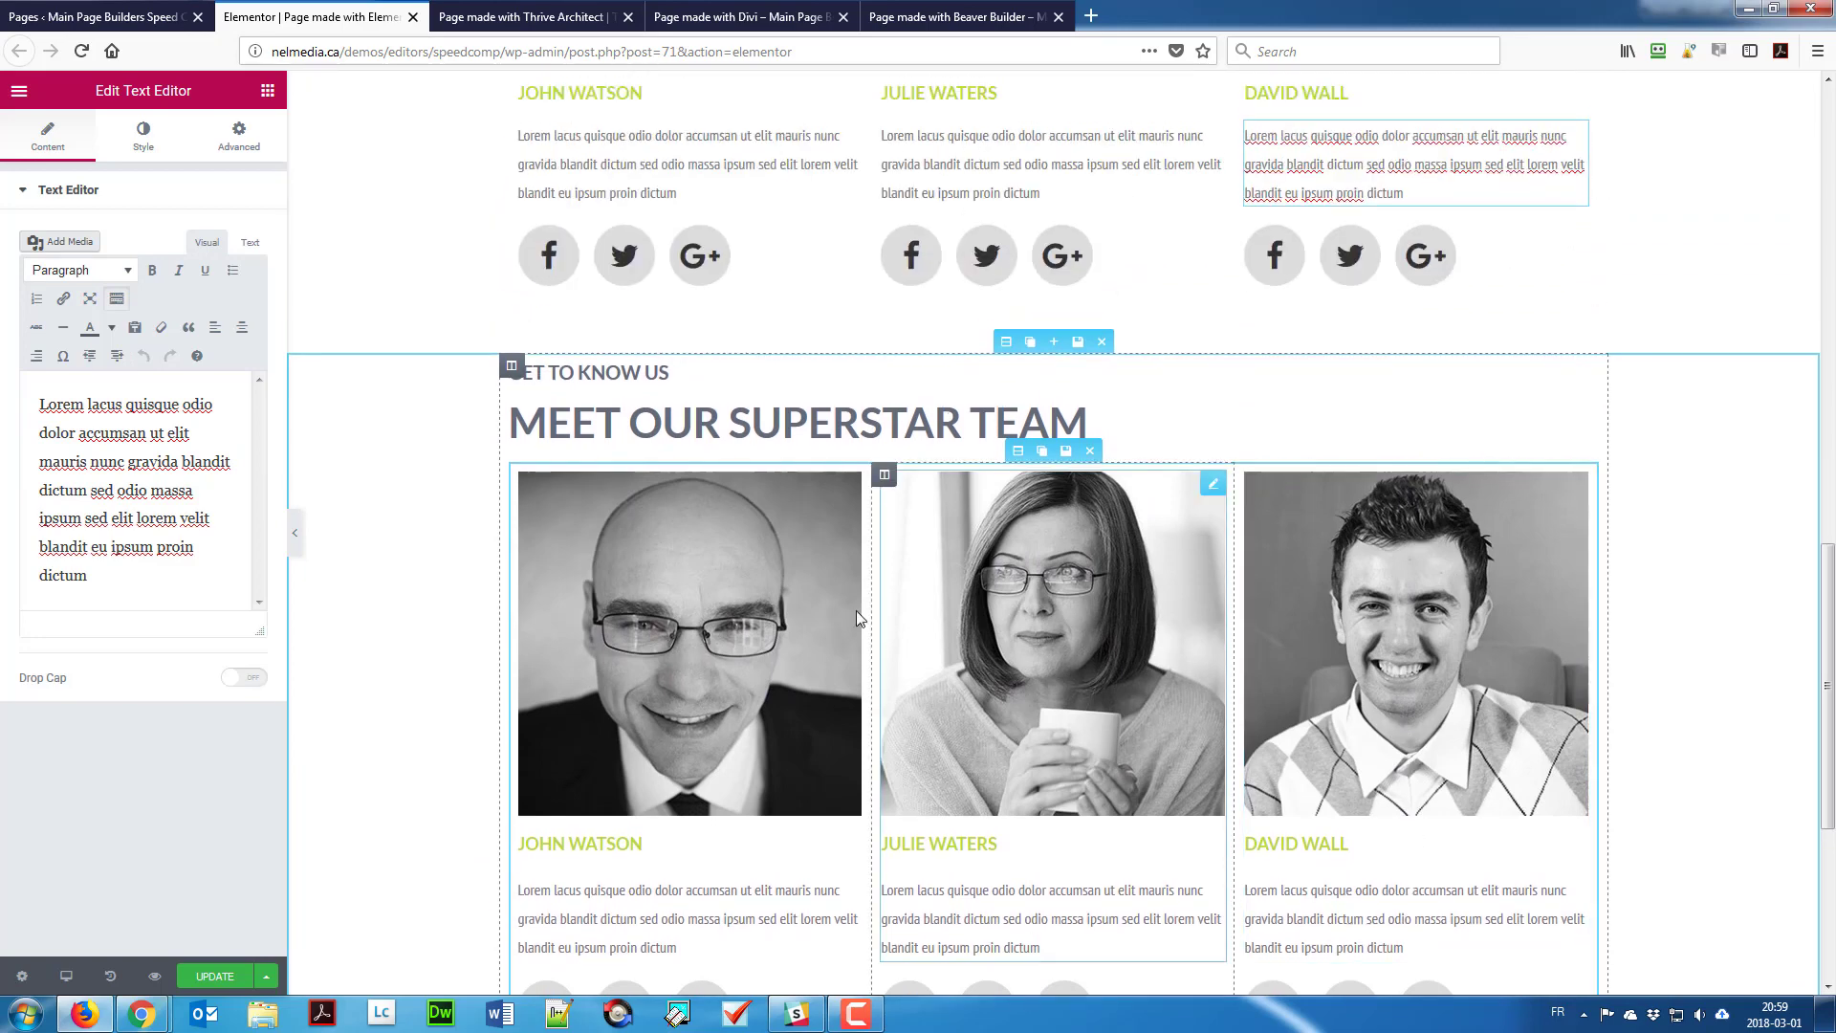
{"action": "left_click", "coordinate": [1102, 342]}
{"action": "scroll", "coordinate": [1058, 484], "scroll_direction": "up", "scroll_amount": 5}
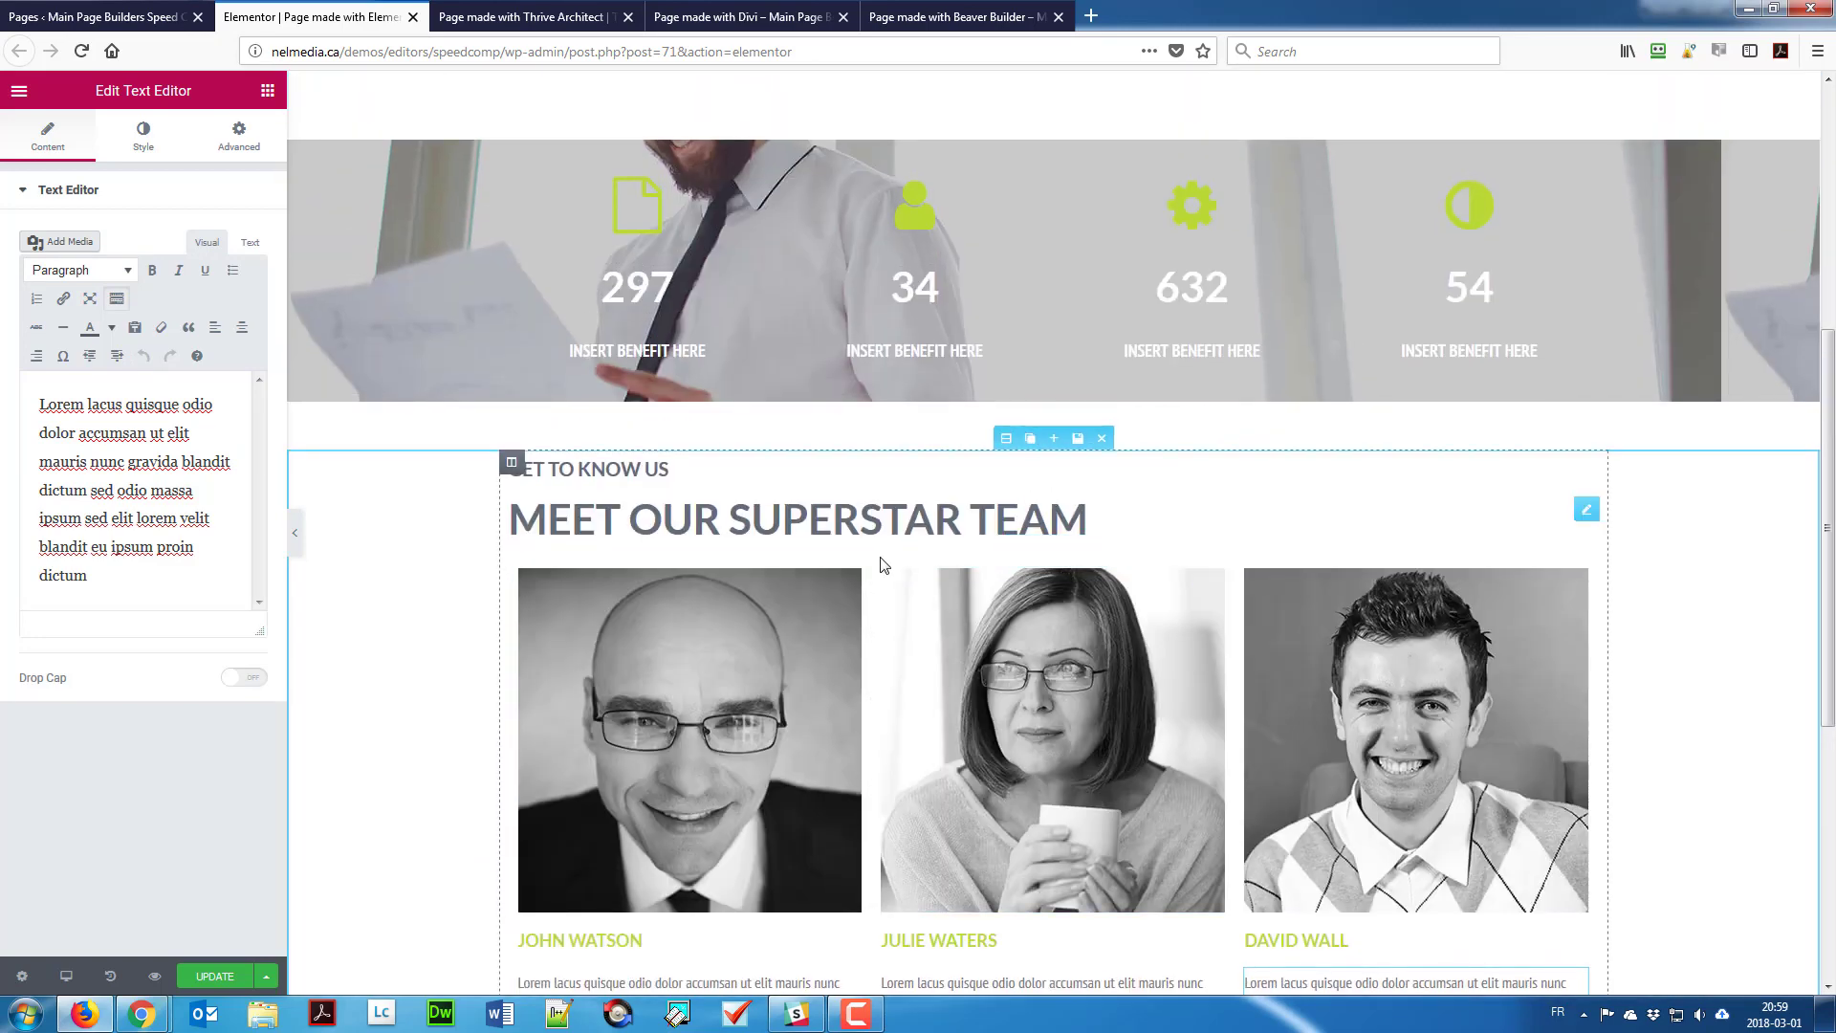
{"action": "left_click", "coordinate": [212, 975]}
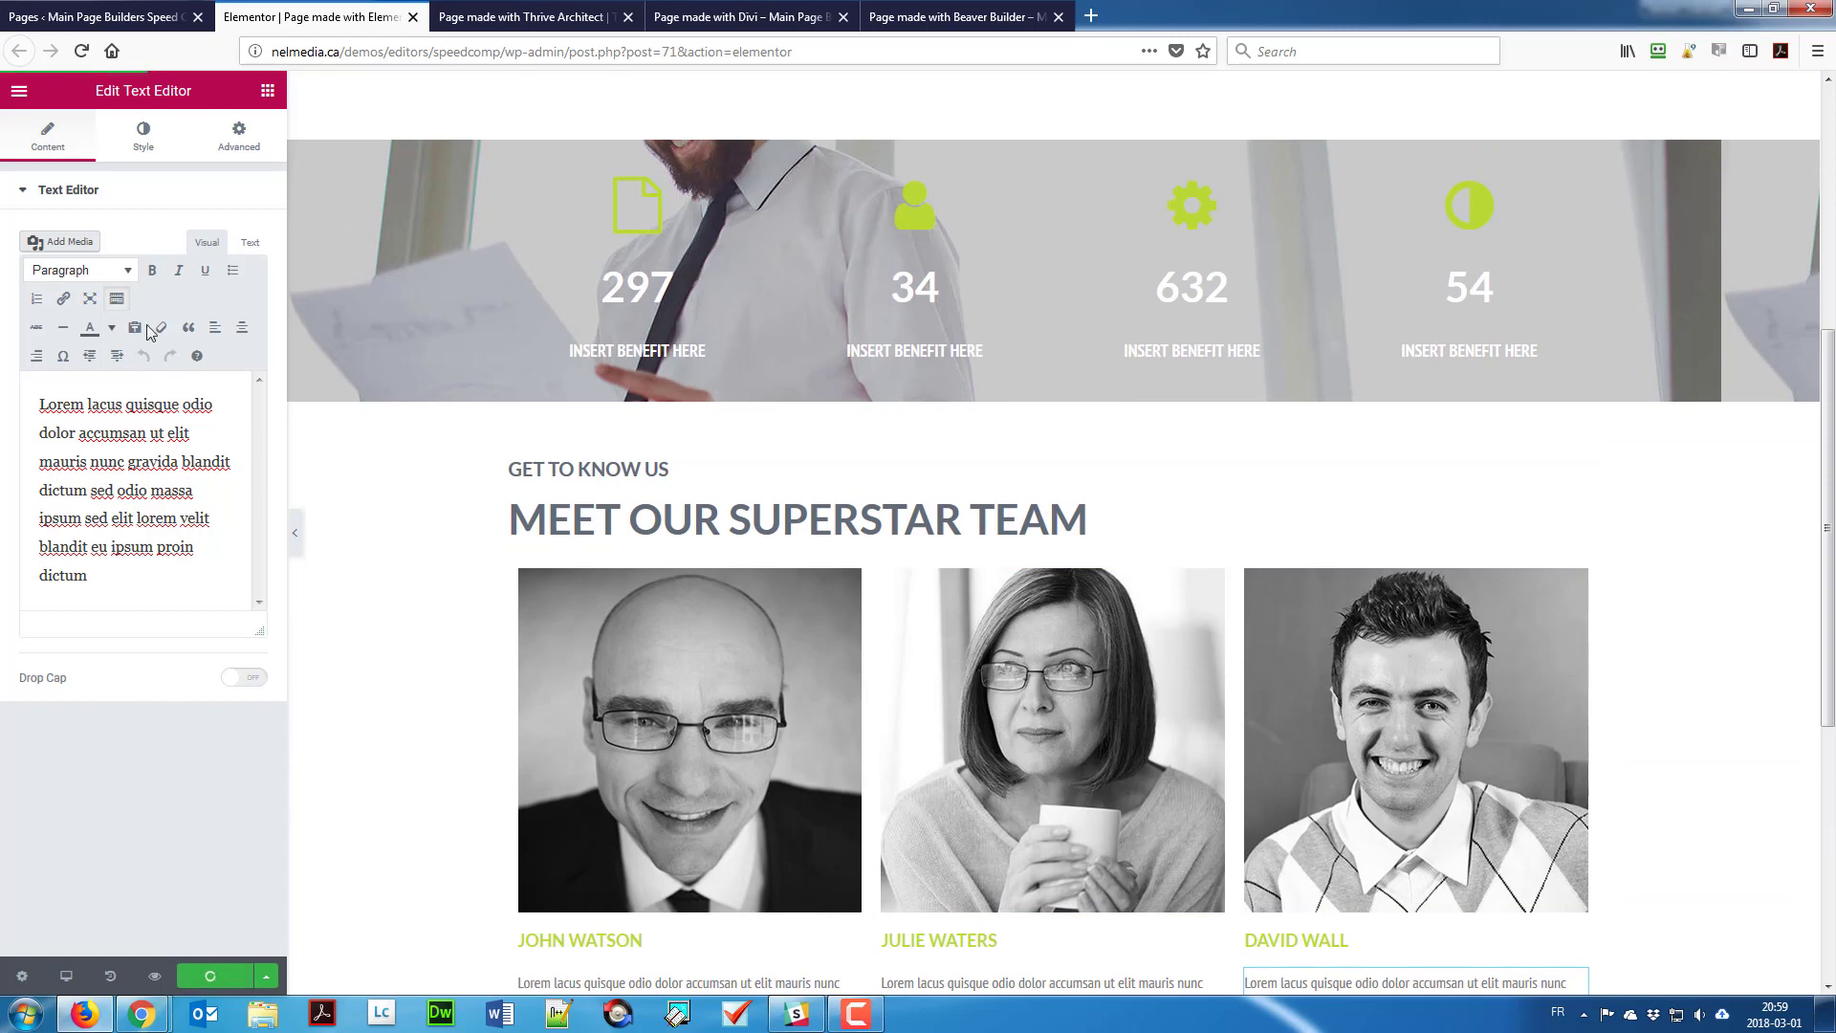
Step: Switch to the Thrive Architect page and review its benefits and team sections
{"action": "left_click", "coordinate": [523, 16]}
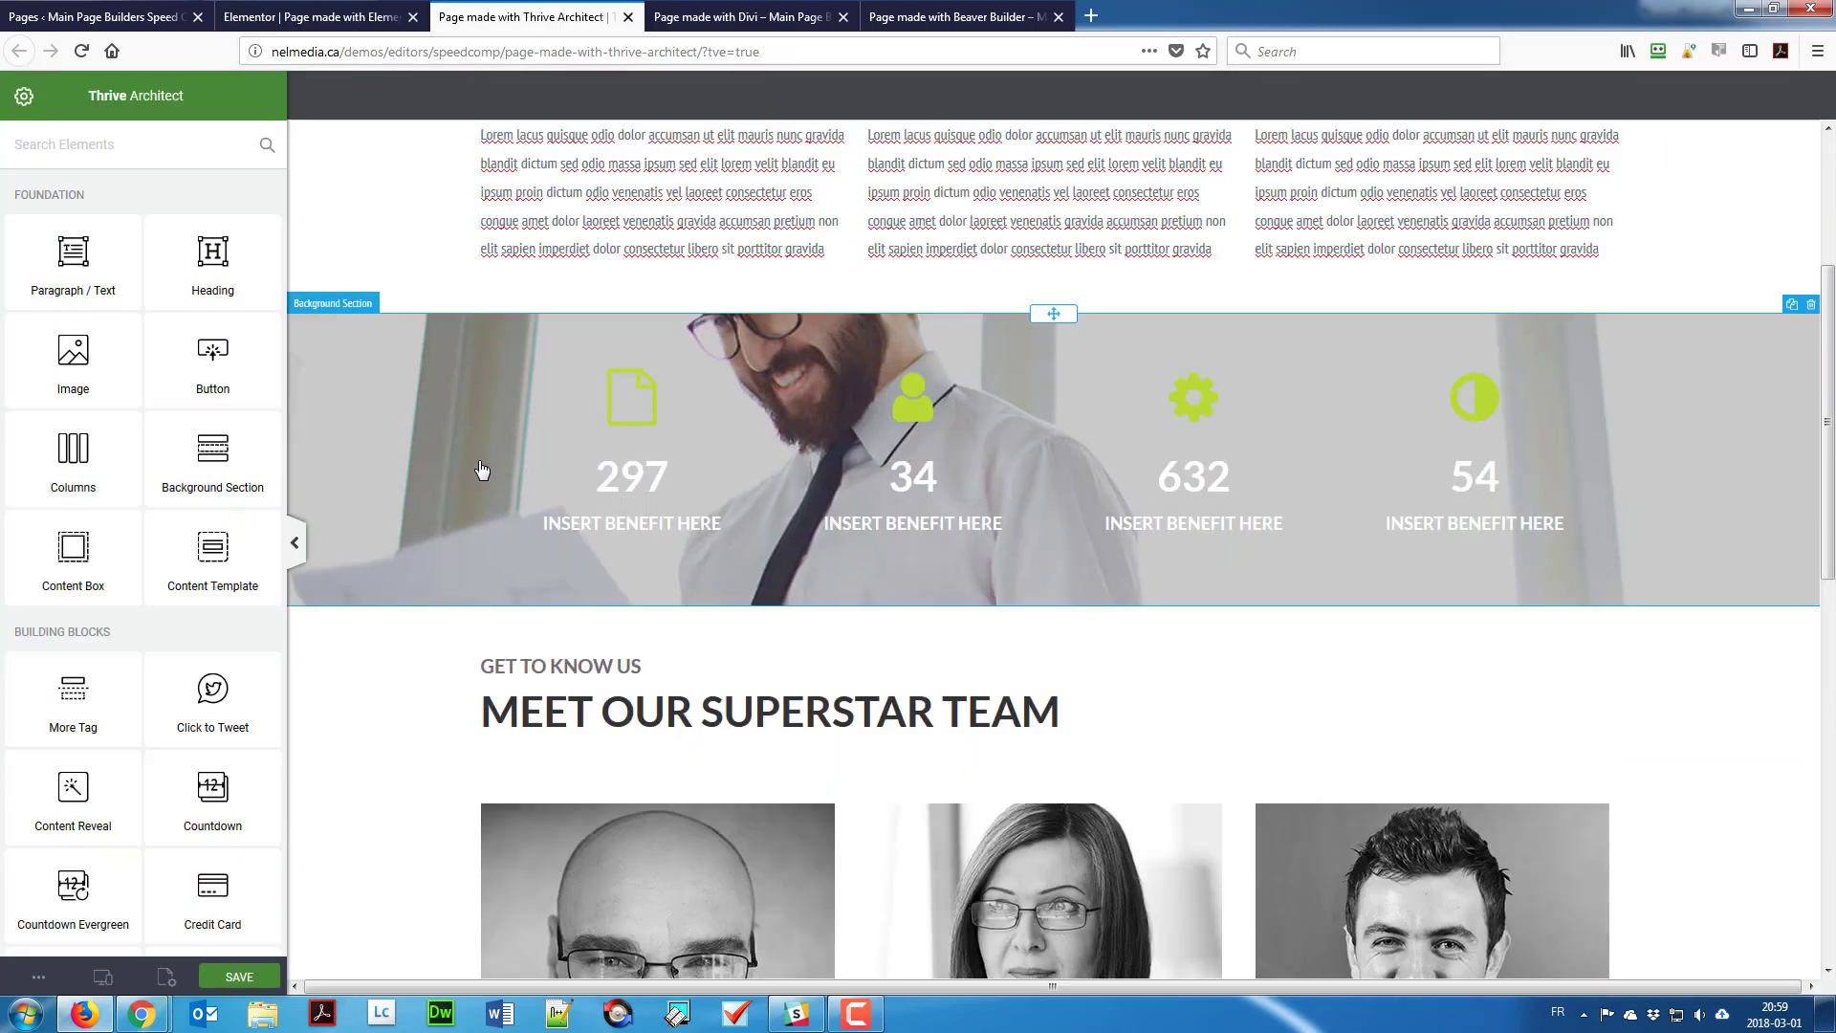
{"action": "scroll", "coordinate": [468, 500], "scroll_direction": "down", "scroll_amount": 3}
{"action": "scroll", "coordinate": [455, 504], "scroll_direction": "up", "scroll_amount": 2}
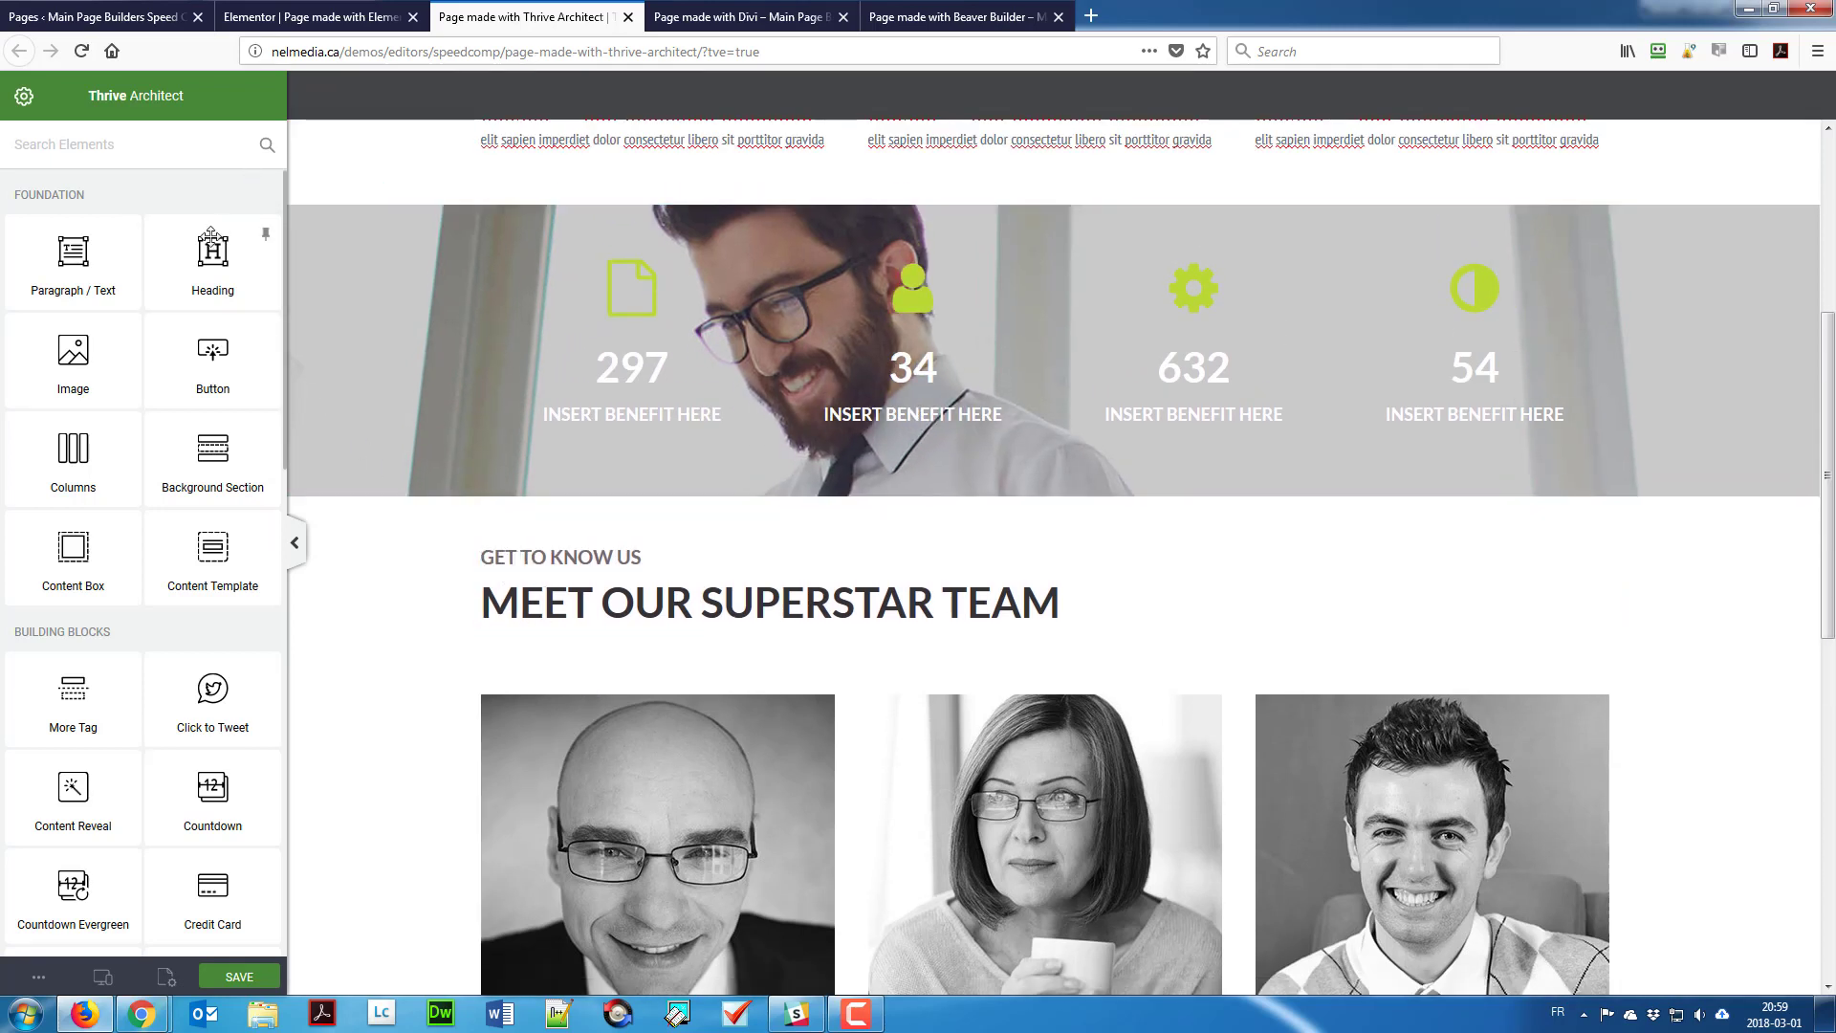
Step: Add a heading reading "GET TO KNOW US" below the benefits section, above the existing team headings
{"action": "scroll", "coordinate": [341, 371], "scroll_direction": "up", "scroll_amount": 3}
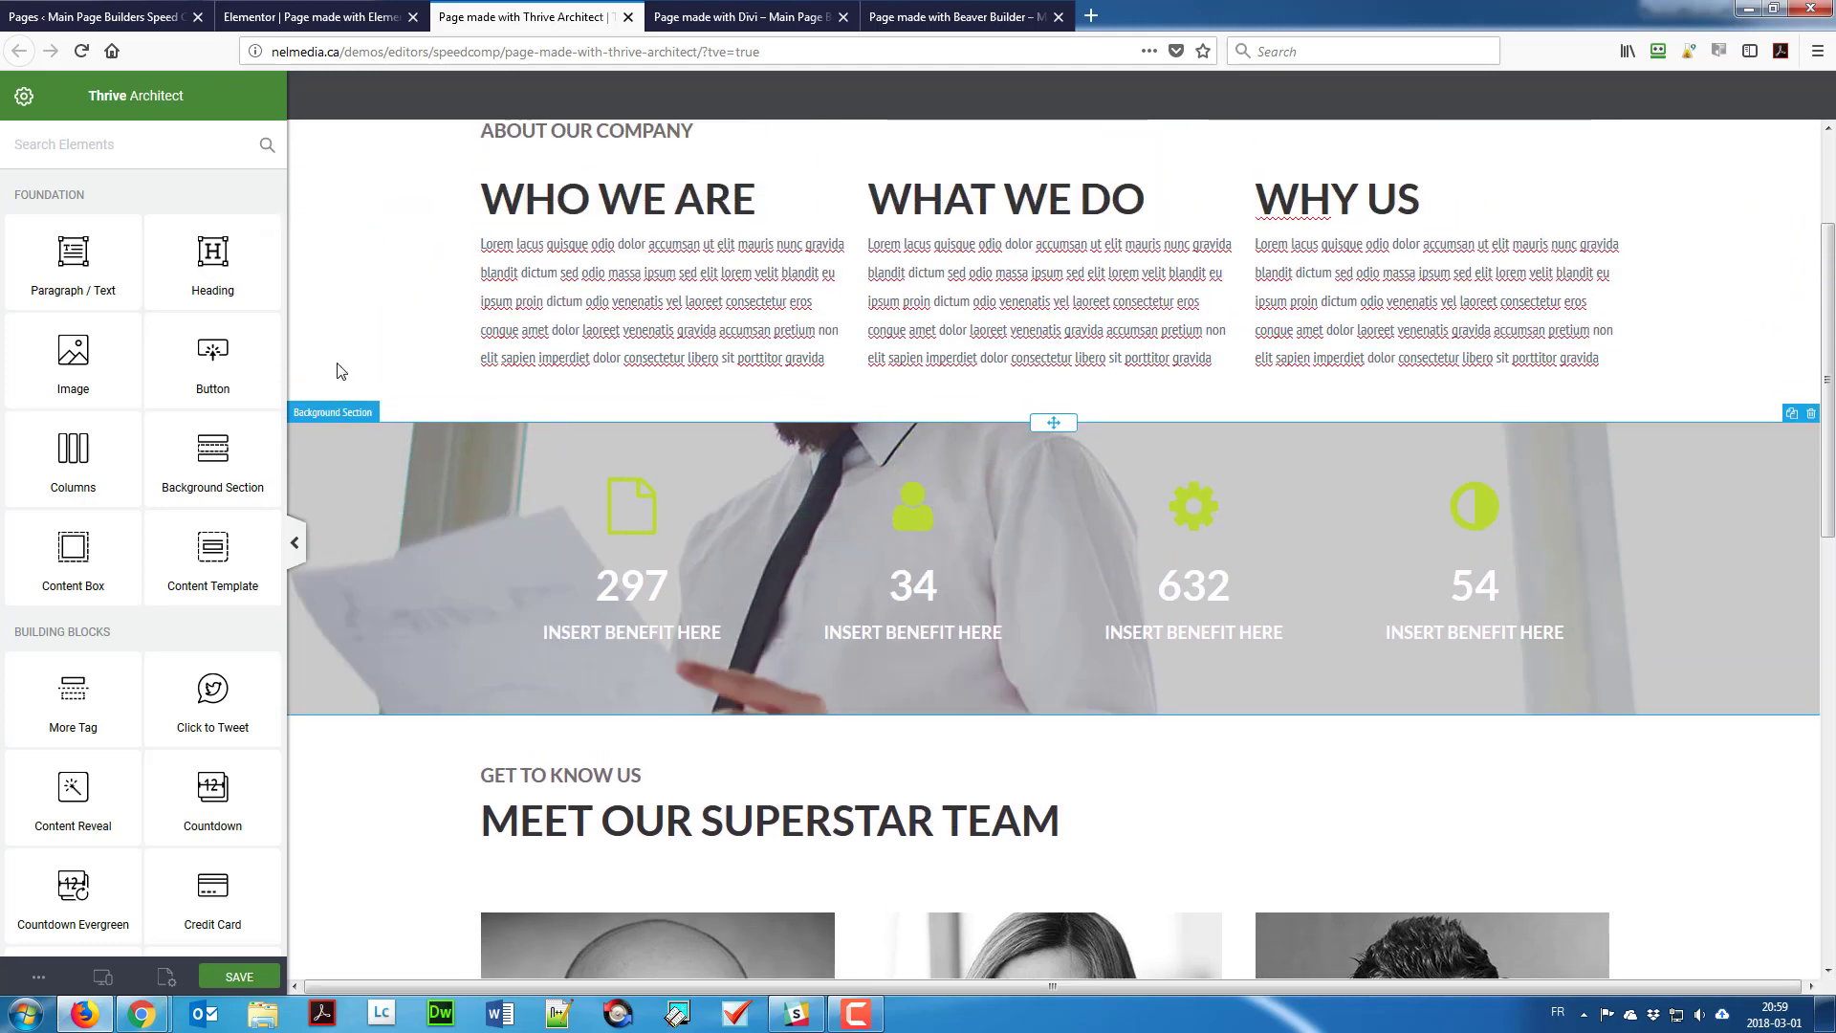
{"action": "scroll", "coordinate": [341, 371], "scroll_direction": "down", "scroll_amount": 3}
{"action": "left_click_drag", "start_coordinate": [212, 259], "coordinate": [635, 545]}
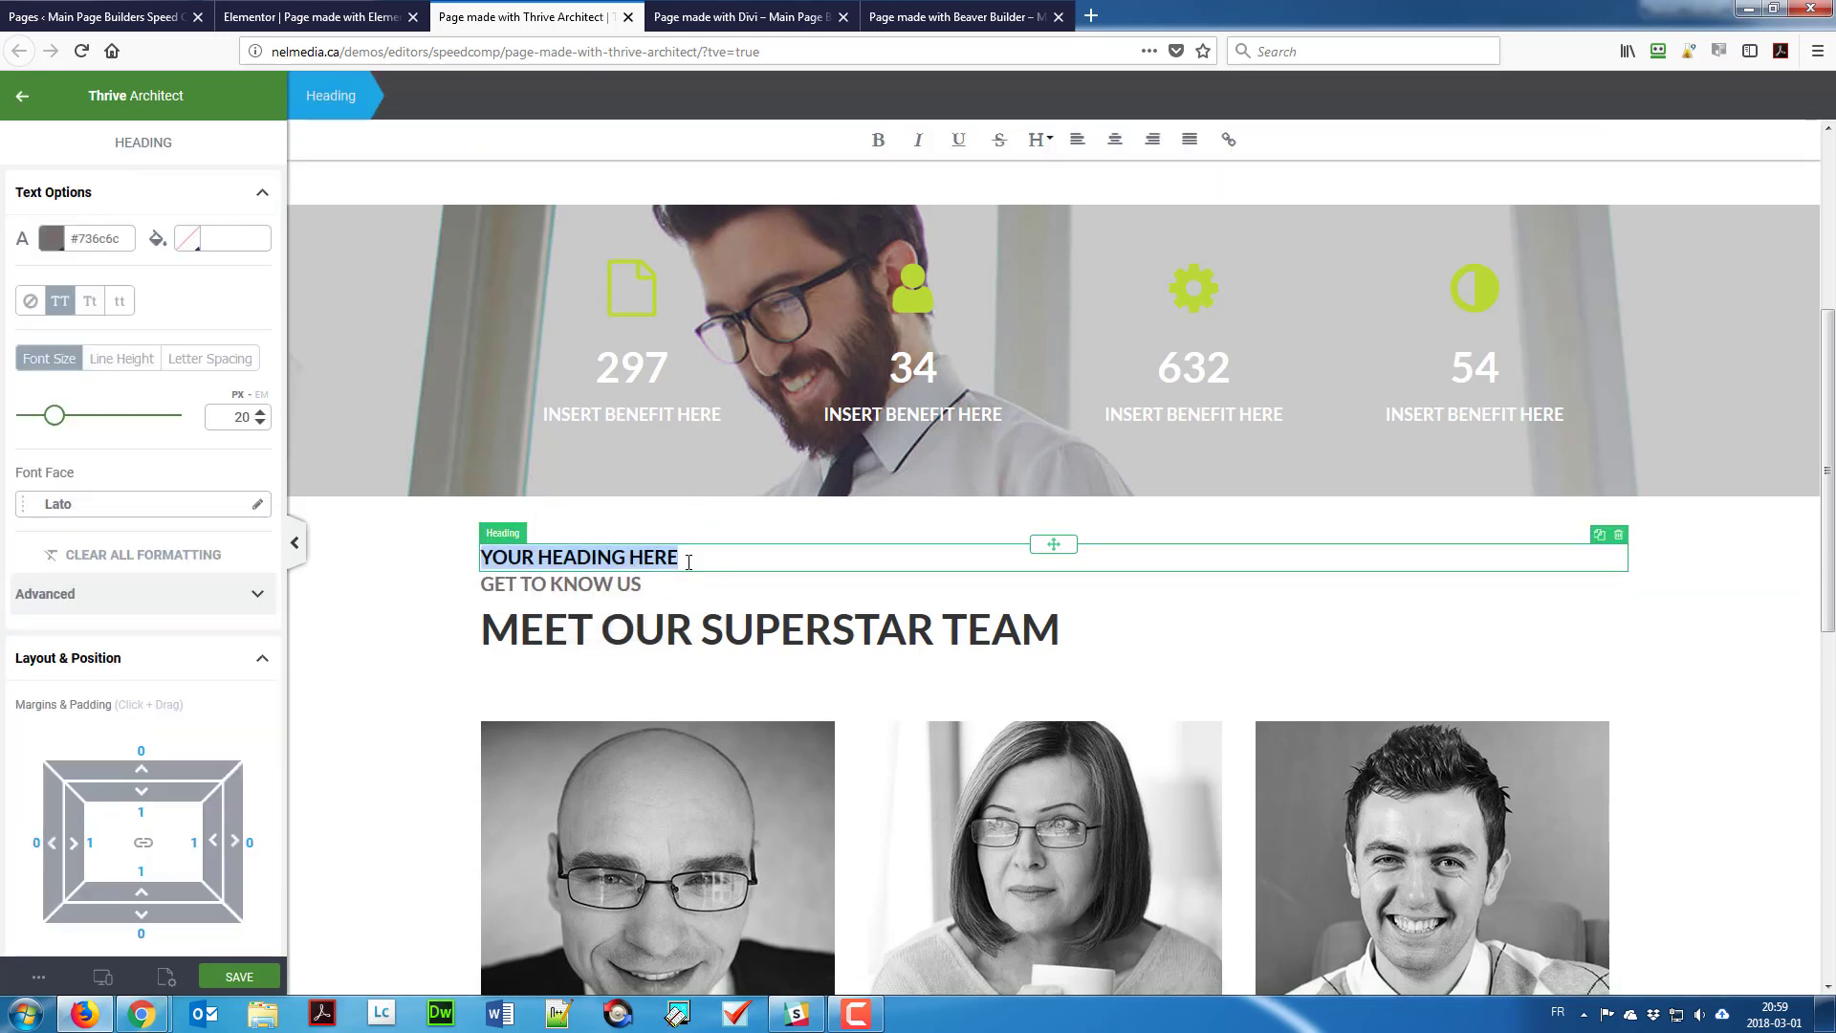
{"action": "type", "text": "GET TO KNOW US"}
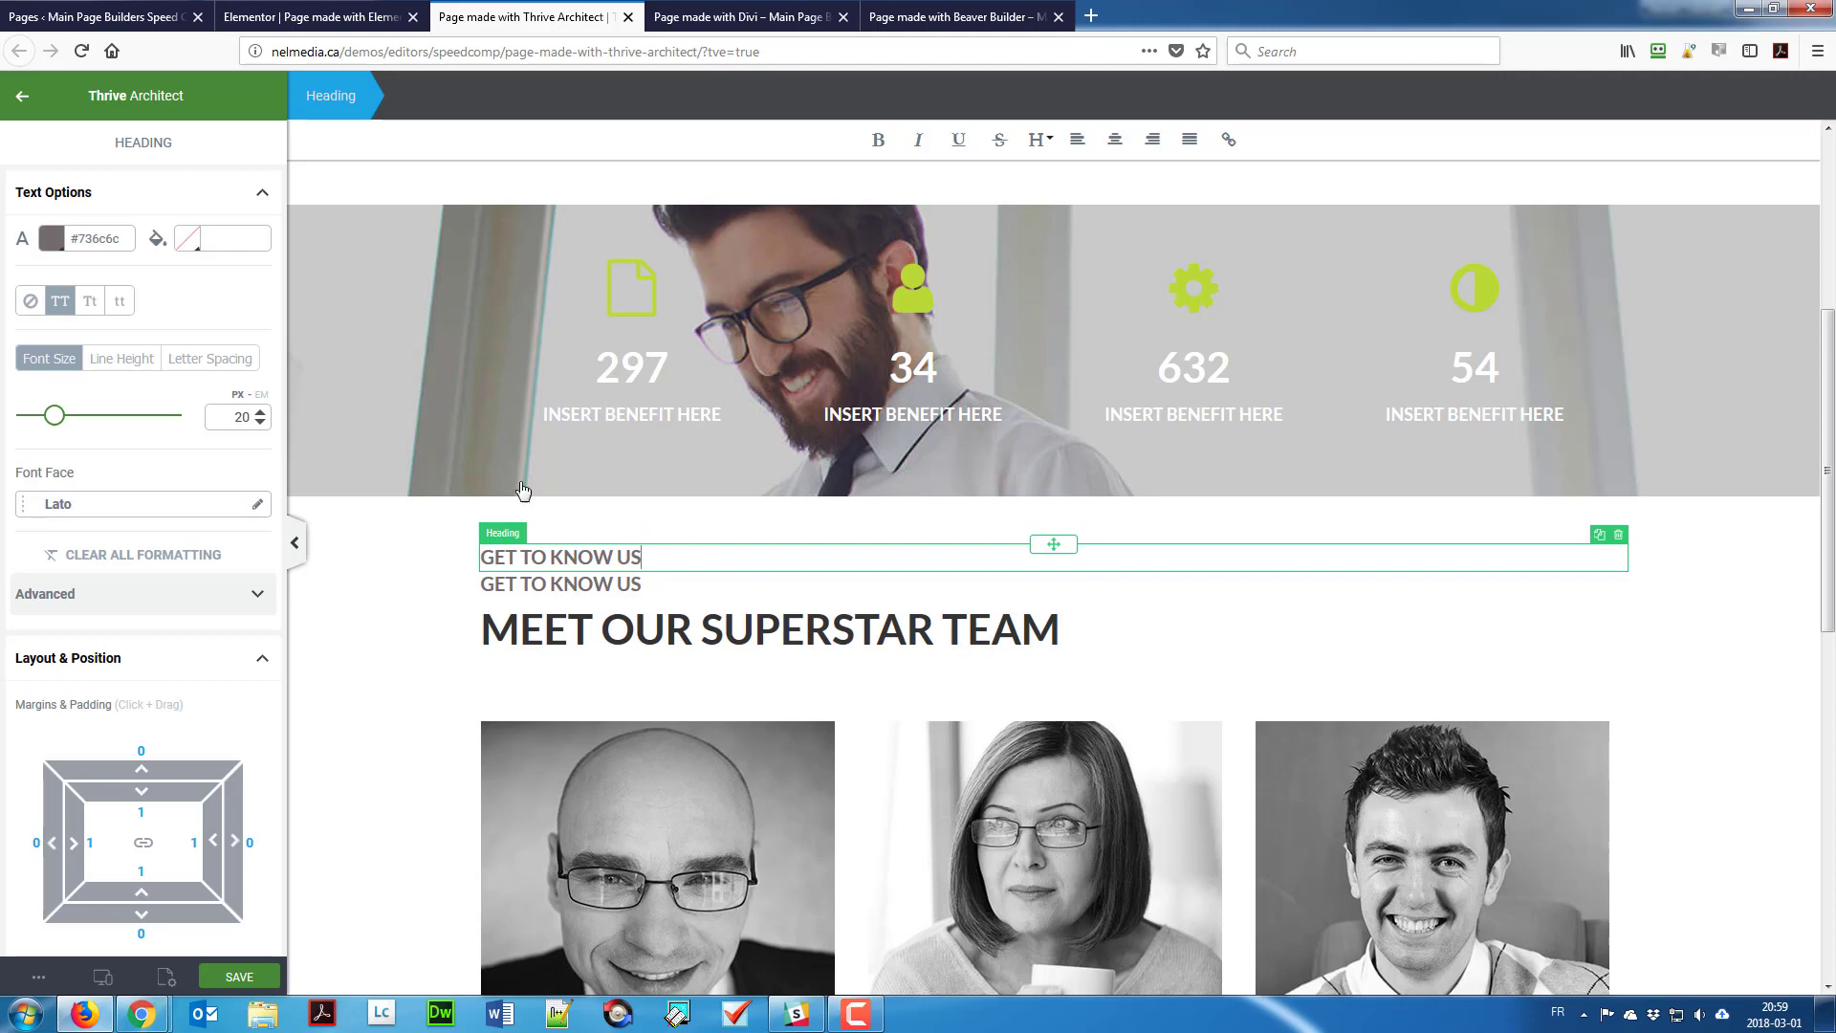
Step: Add a second heading reading "MEET OUR SUPERSTAR TEAM" under the new "GET TO KNOW US" and apply the larger 44 px heading level
{"action": "left_click", "coordinate": [10, 98]}
{"action": "left_click_drag", "start_coordinate": [205, 255], "coordinate": [585, 574]}
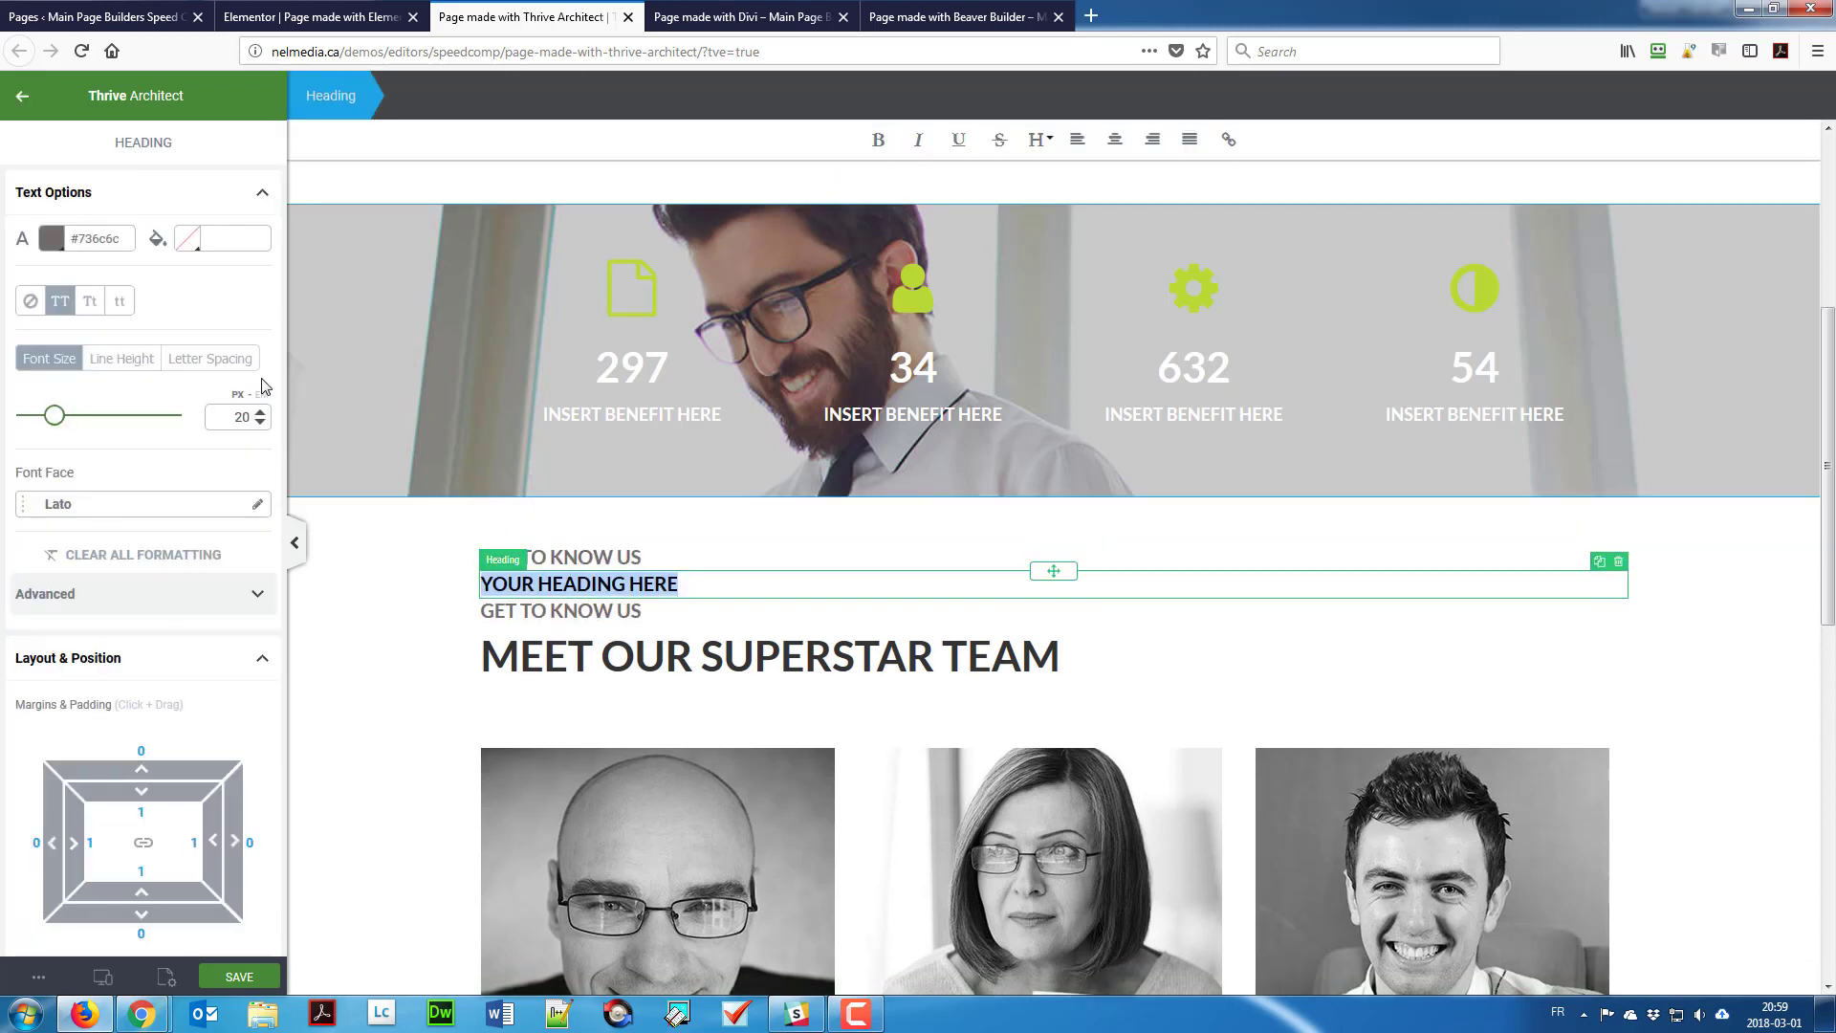
{"action": "type", "text": "MET"}
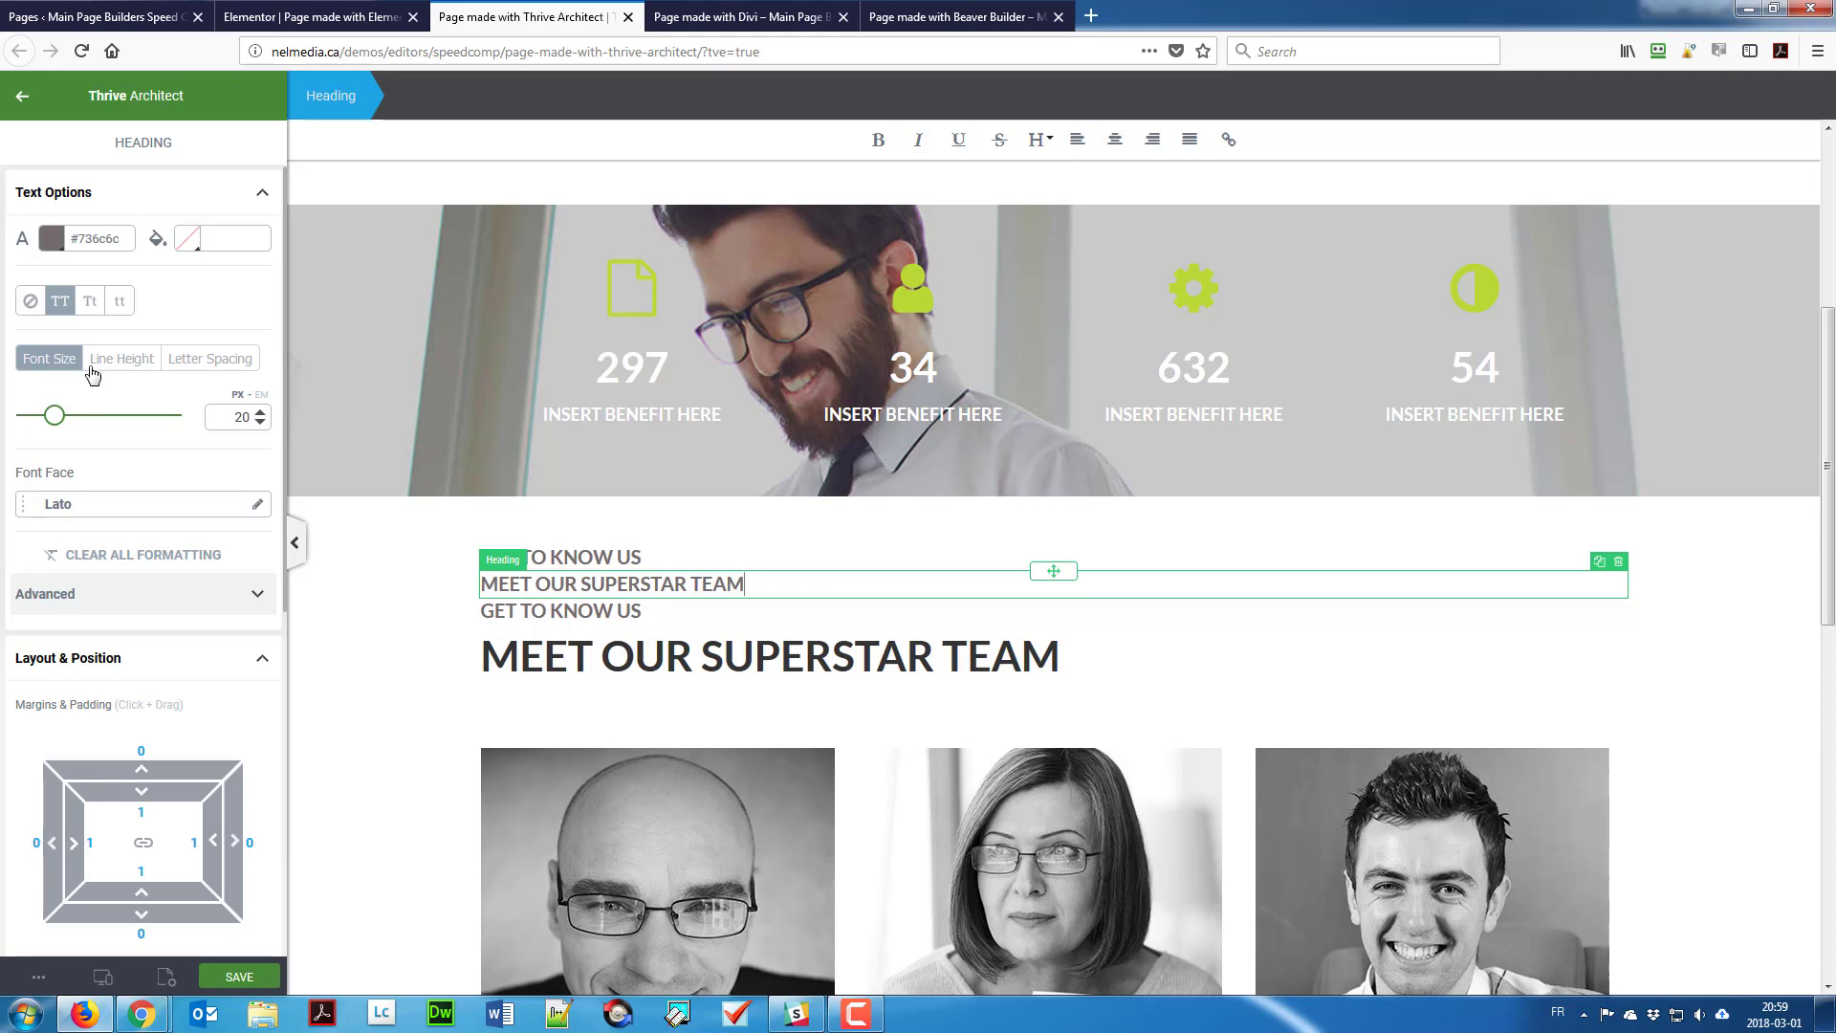
{"action": "left_click", "coordinate": [1038, 140]}
{"action": "left_click", "coordinate": [1062, 287]}
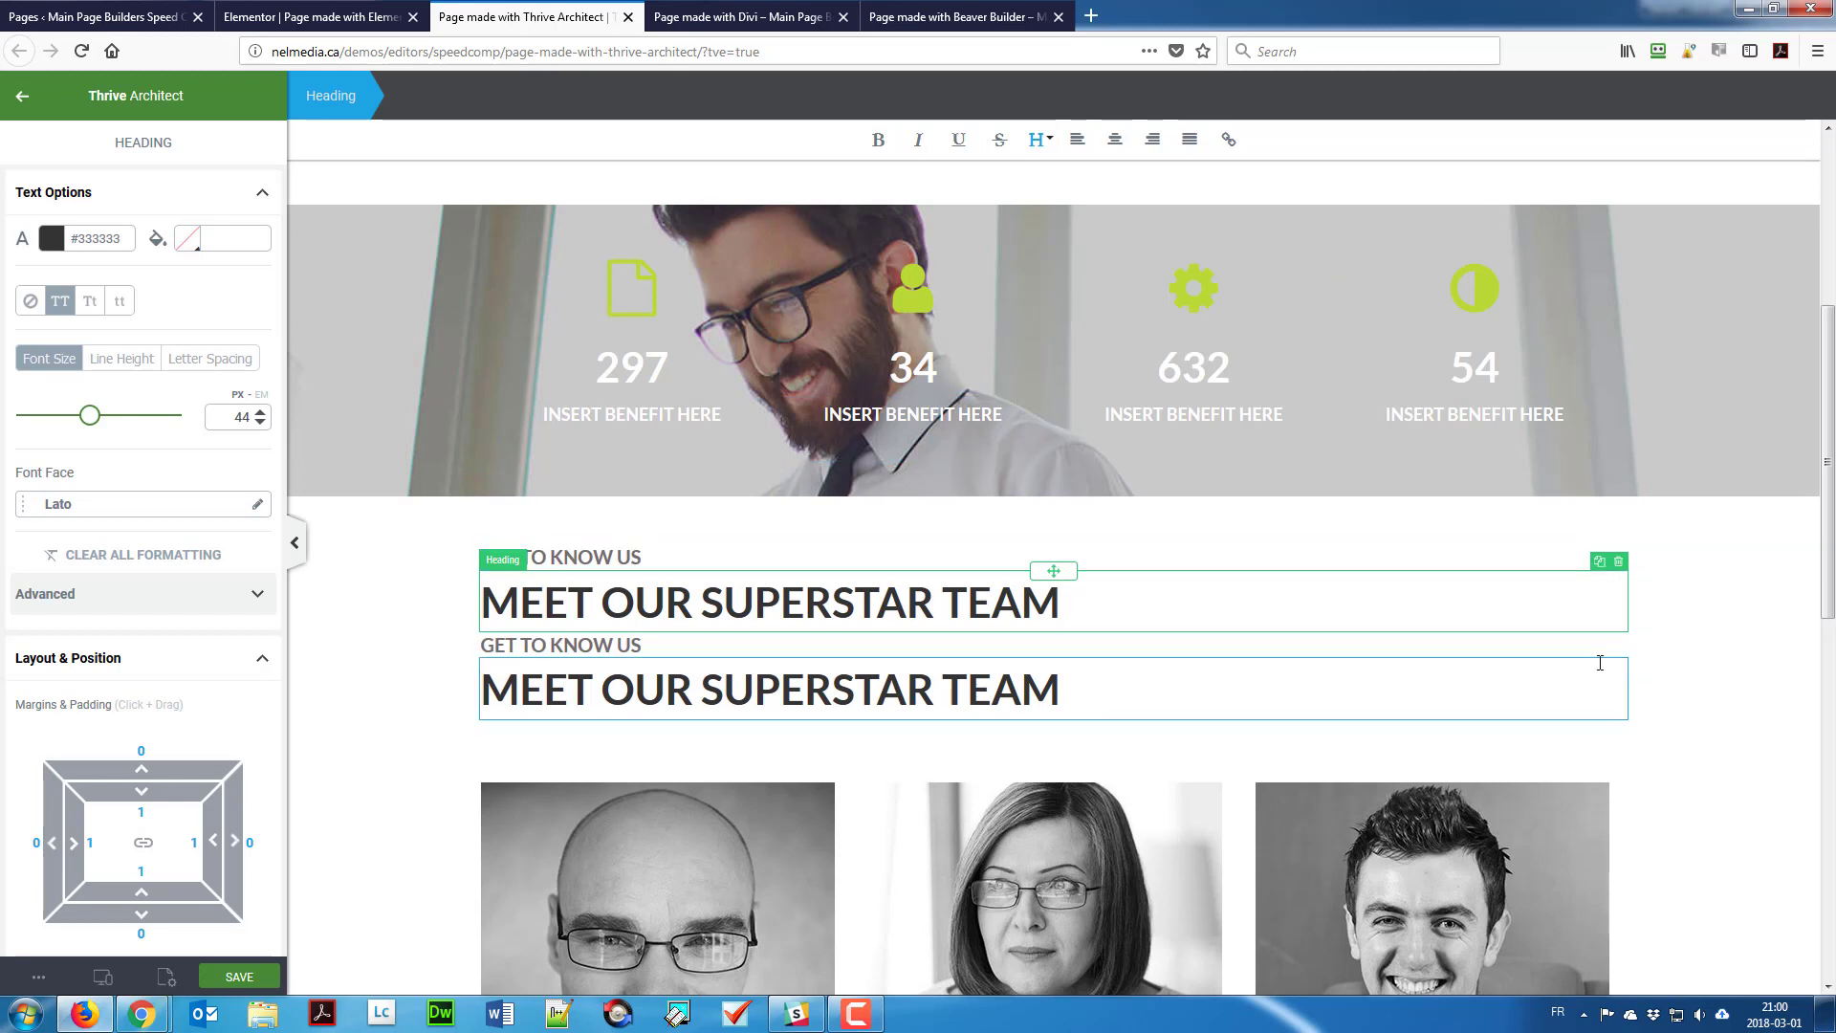
Step: Delete the old "GET TO KNOW US" and "MEET OUR SUPERSTAR TEAM" headings beneath the rebuilt ones
{"action": "left_click", "coordinate": [1623, 648]}
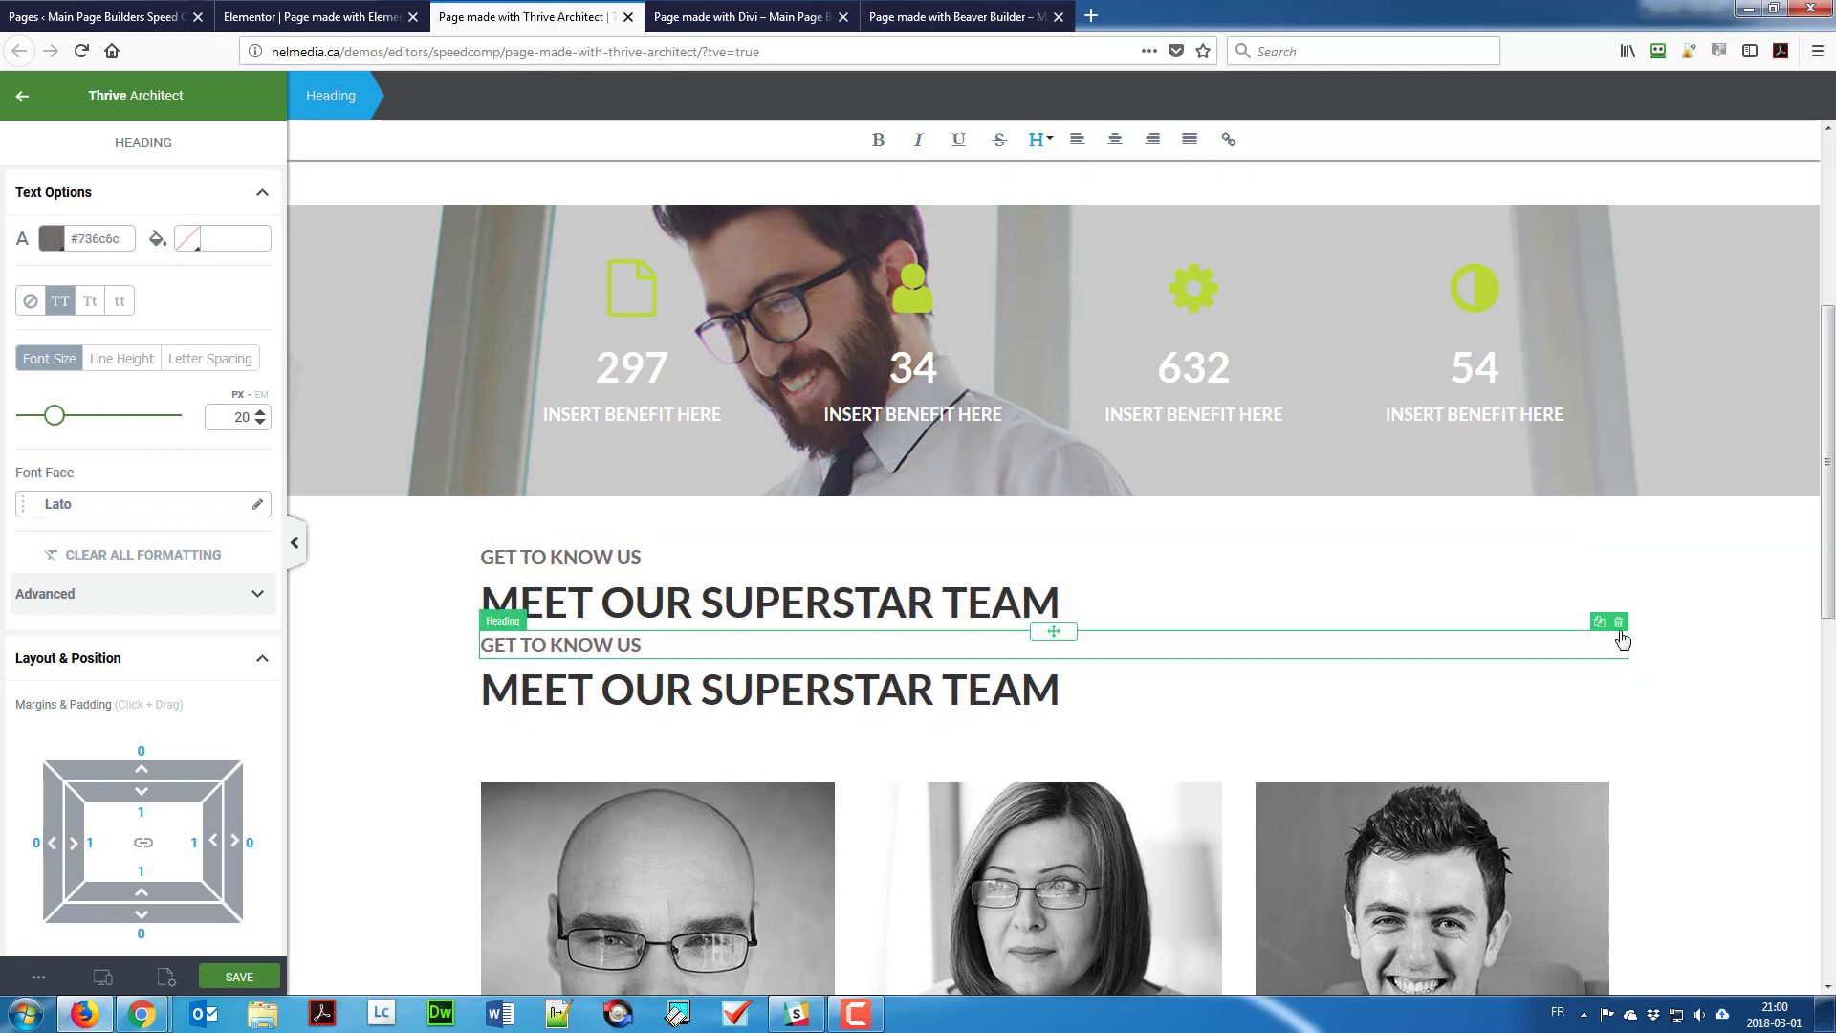
{"action": "left_click", "coordinate": [1619, 622]}
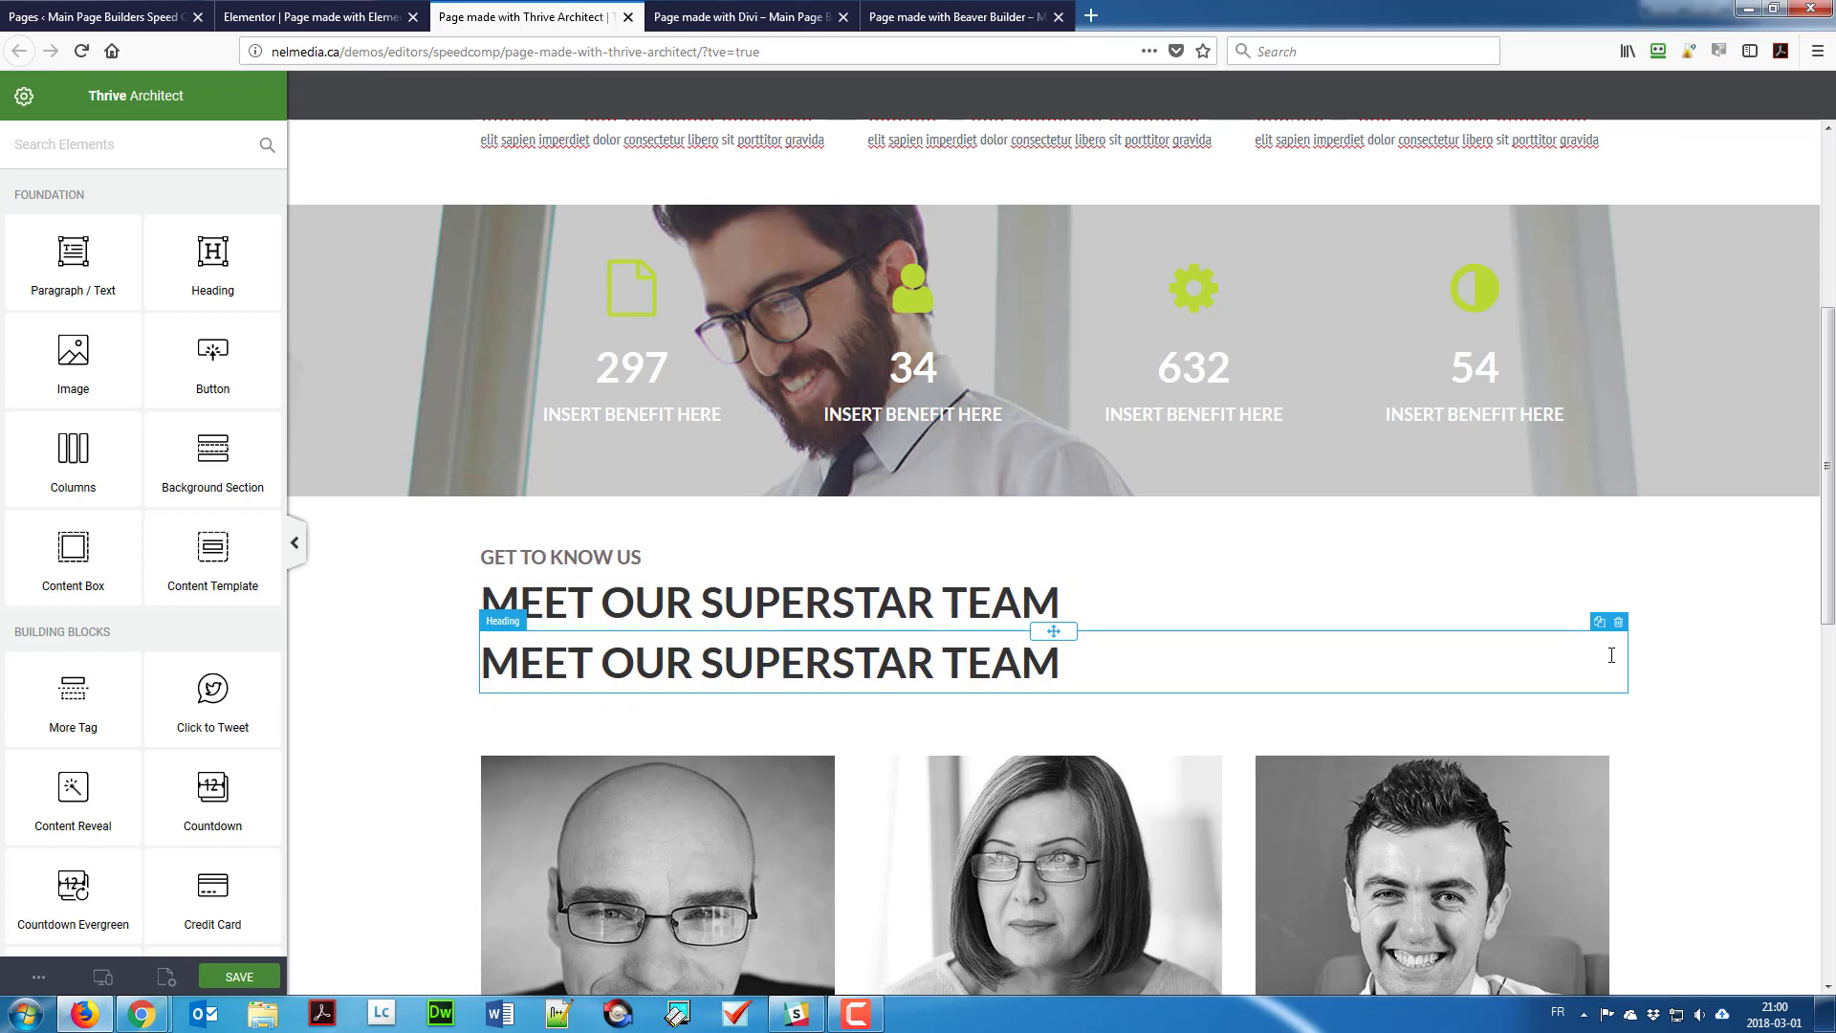
{"action": "left_click", "coordinate": [1618, 623]}
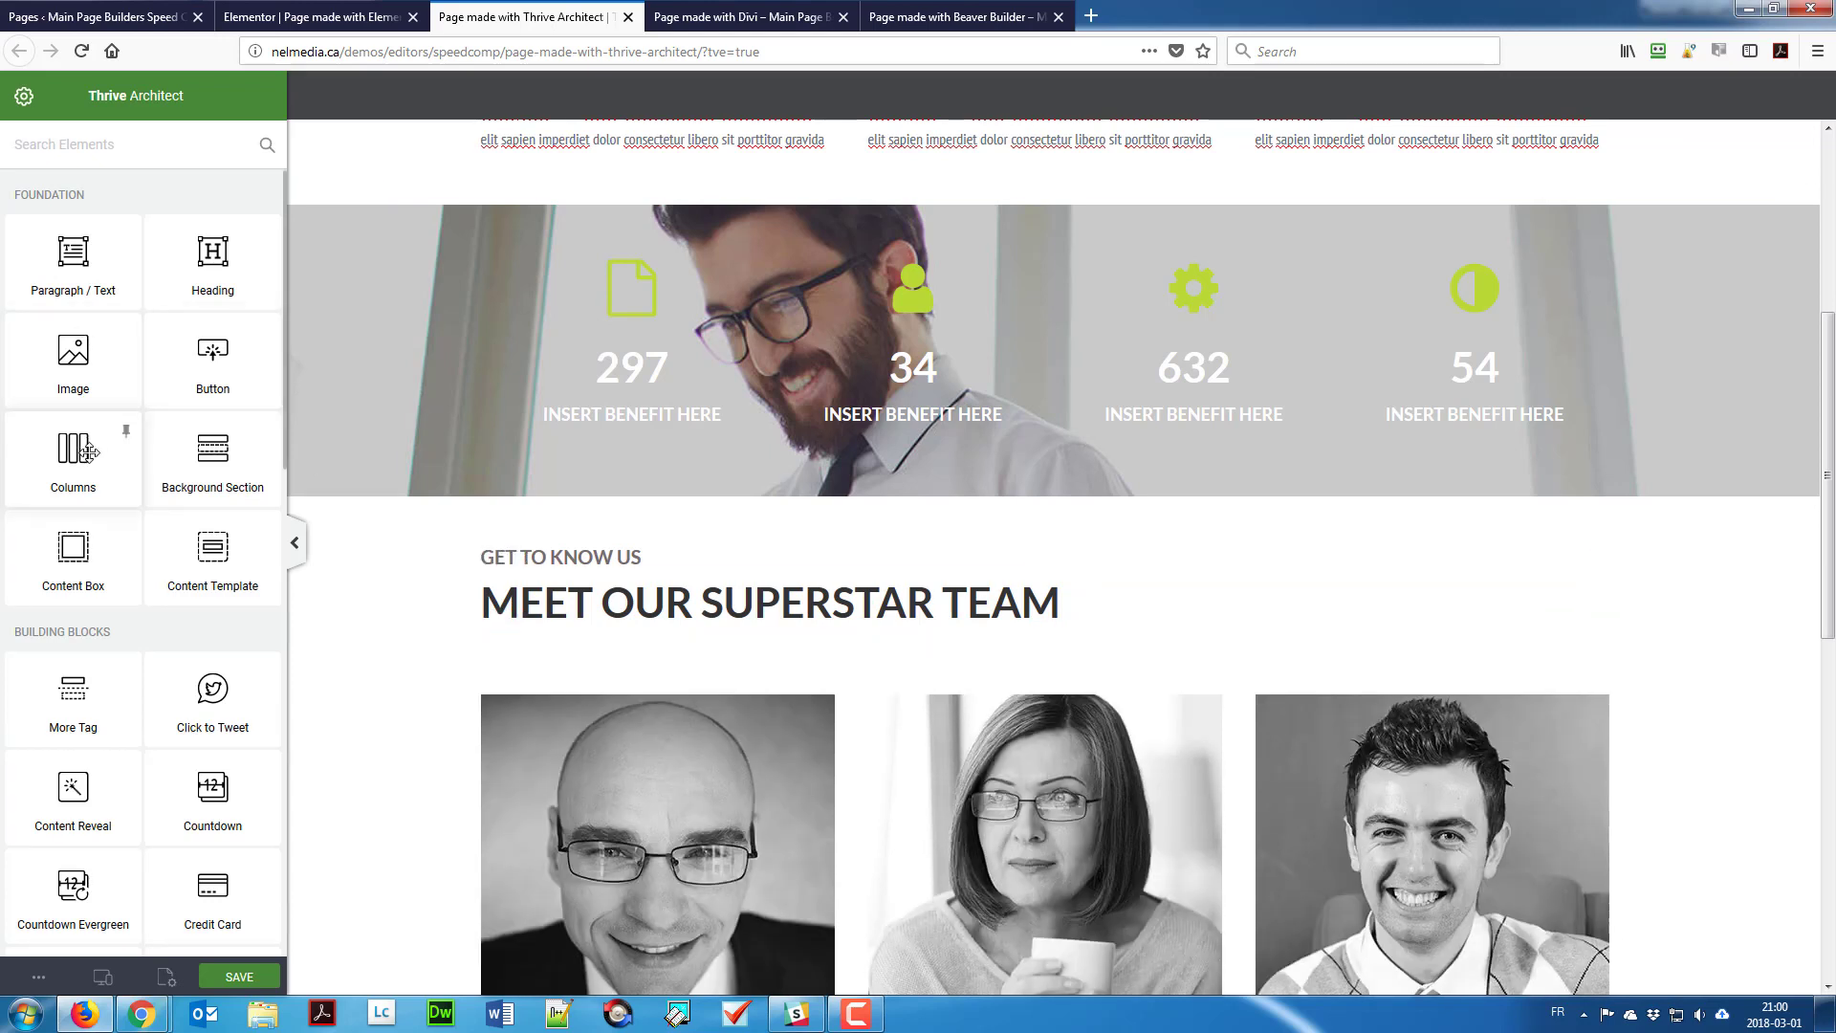
Step: Insert a columns element with three equal 1/3 columns between the rebuilt team title and the existing team photos
{"action": "left_click_drag", "start_coordinate": [87, 452], "coordinate": [684, 644]}
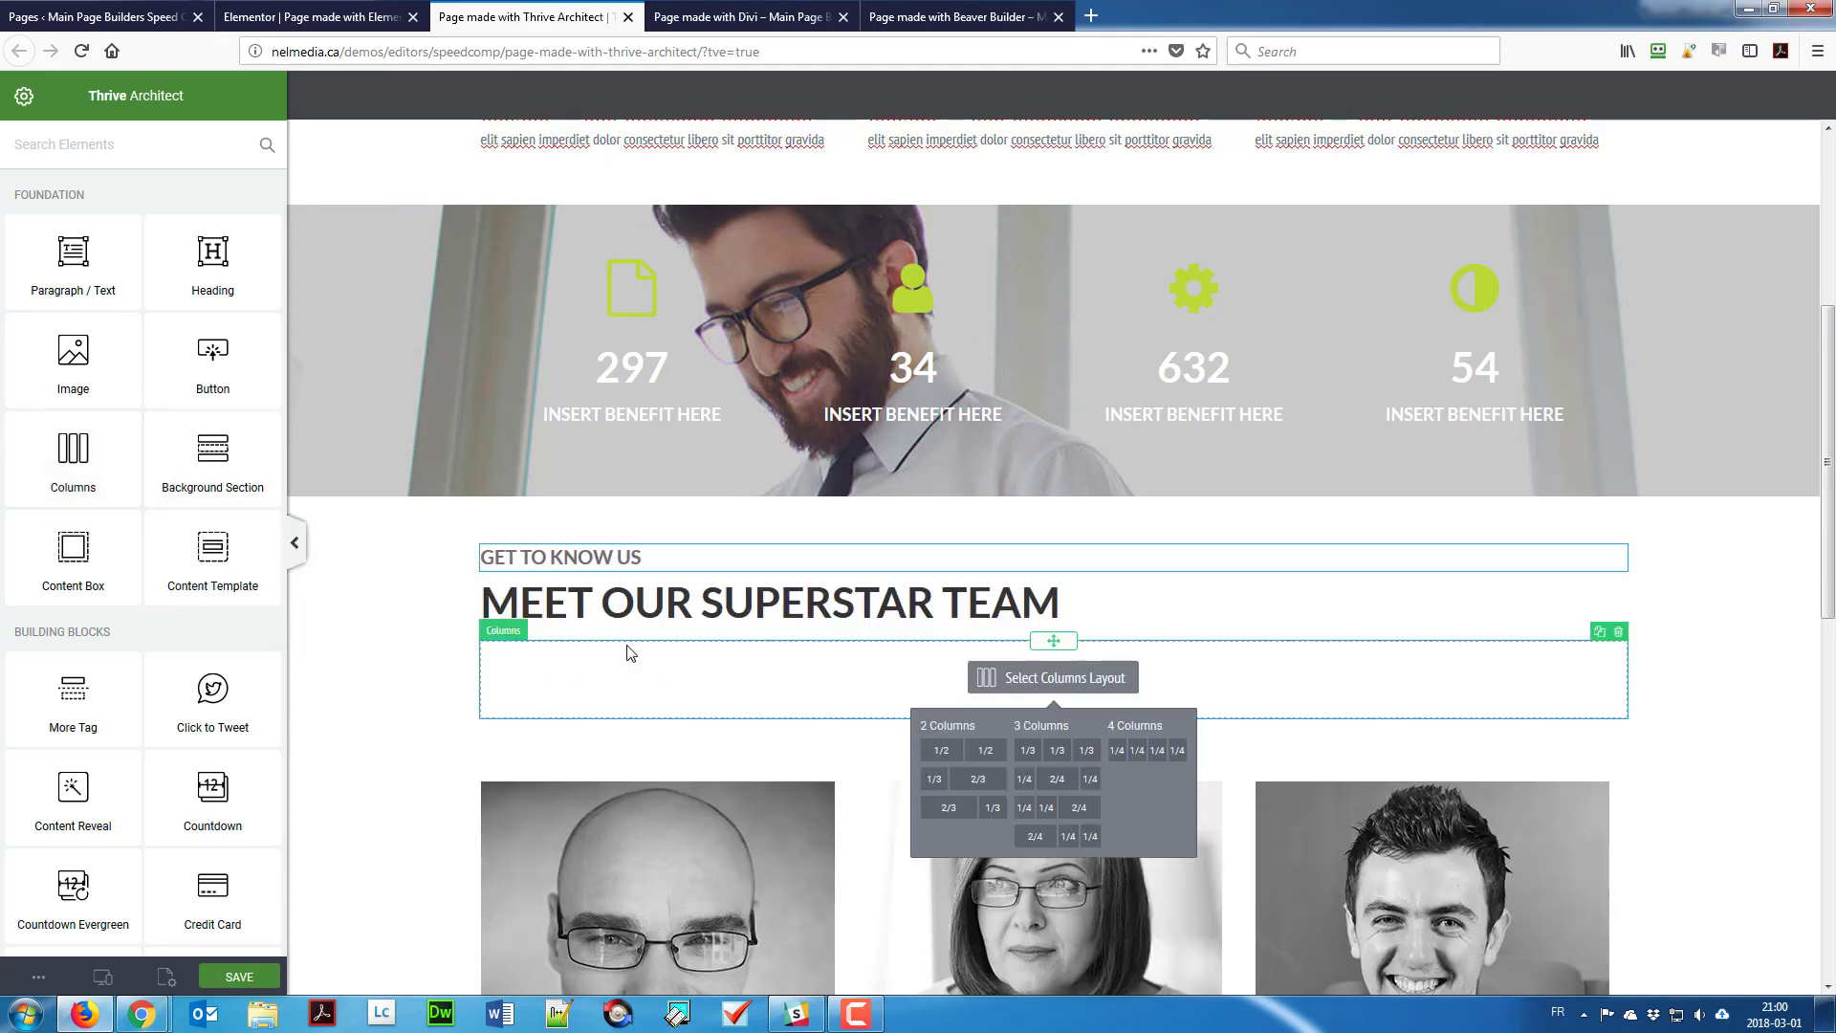
{"action": "left_click", "coordinate": [1043, 750]}
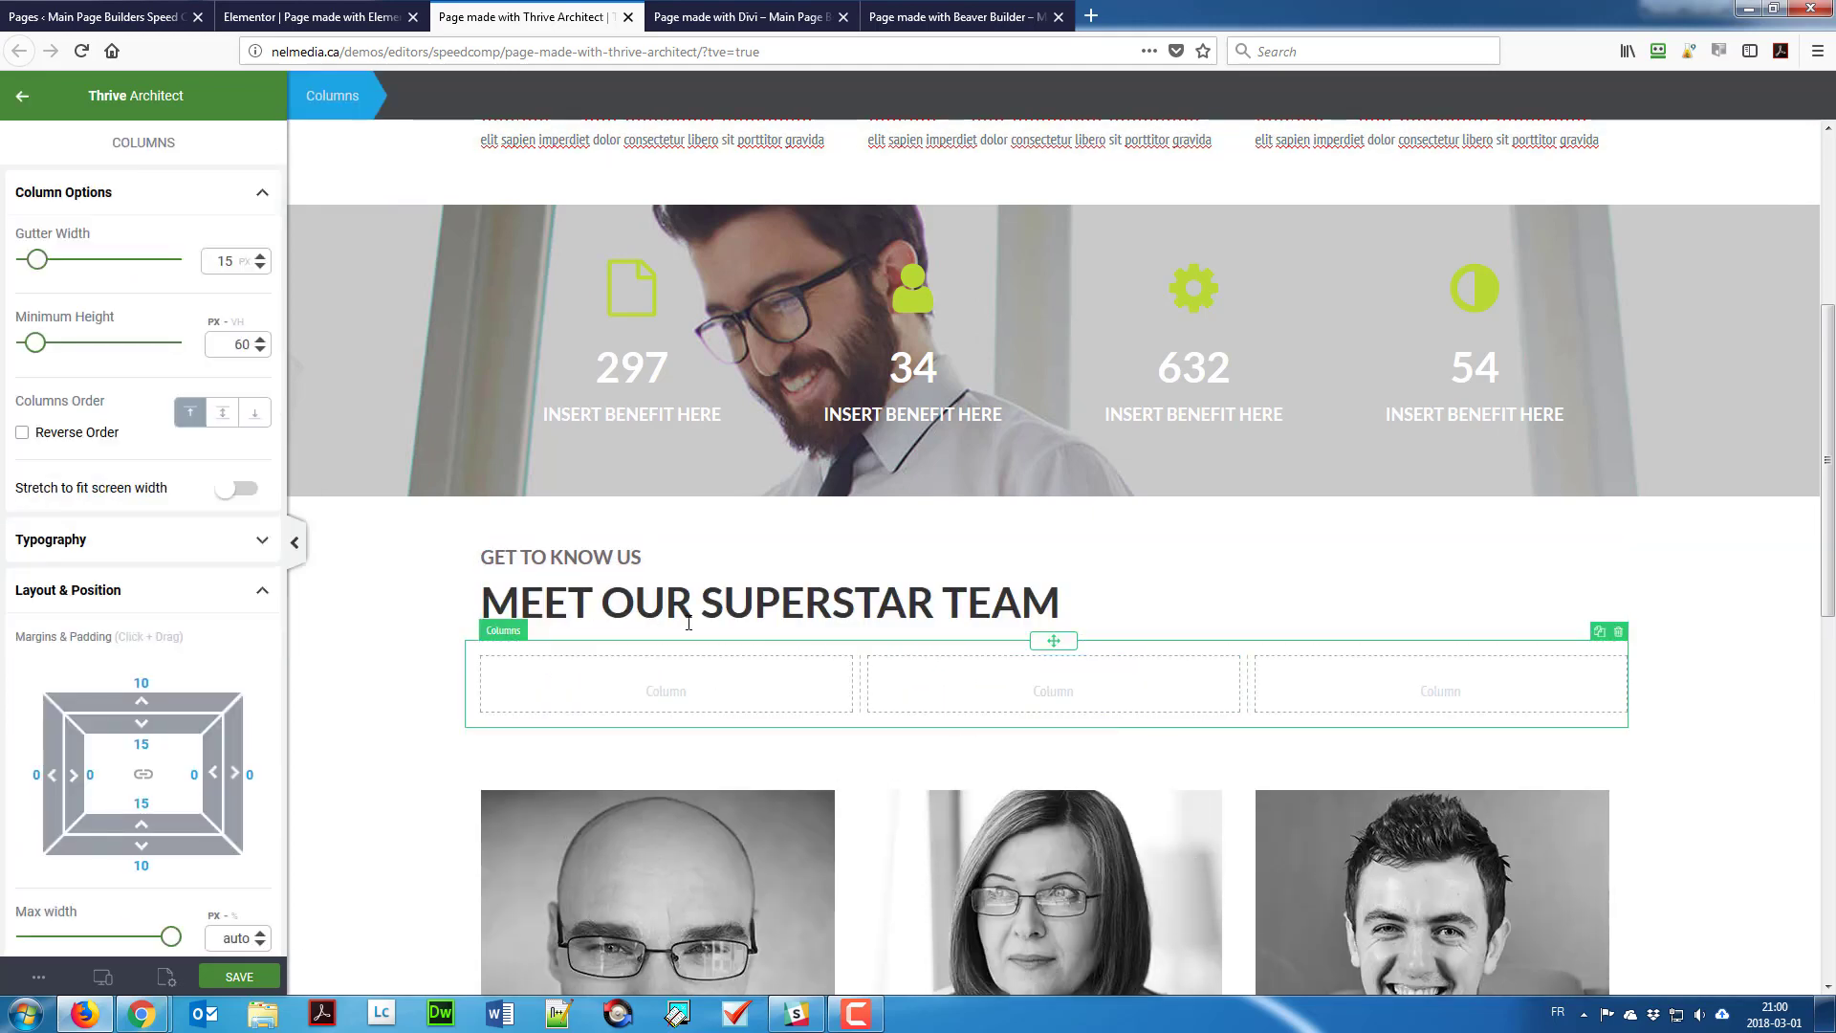
Step: Add a content box to the first empty column under the "Meet our superstar team" heading
{"action": "scroll", "coordinate": [462, 587], "scroll_direction": "down", "scroll_amount": 3}
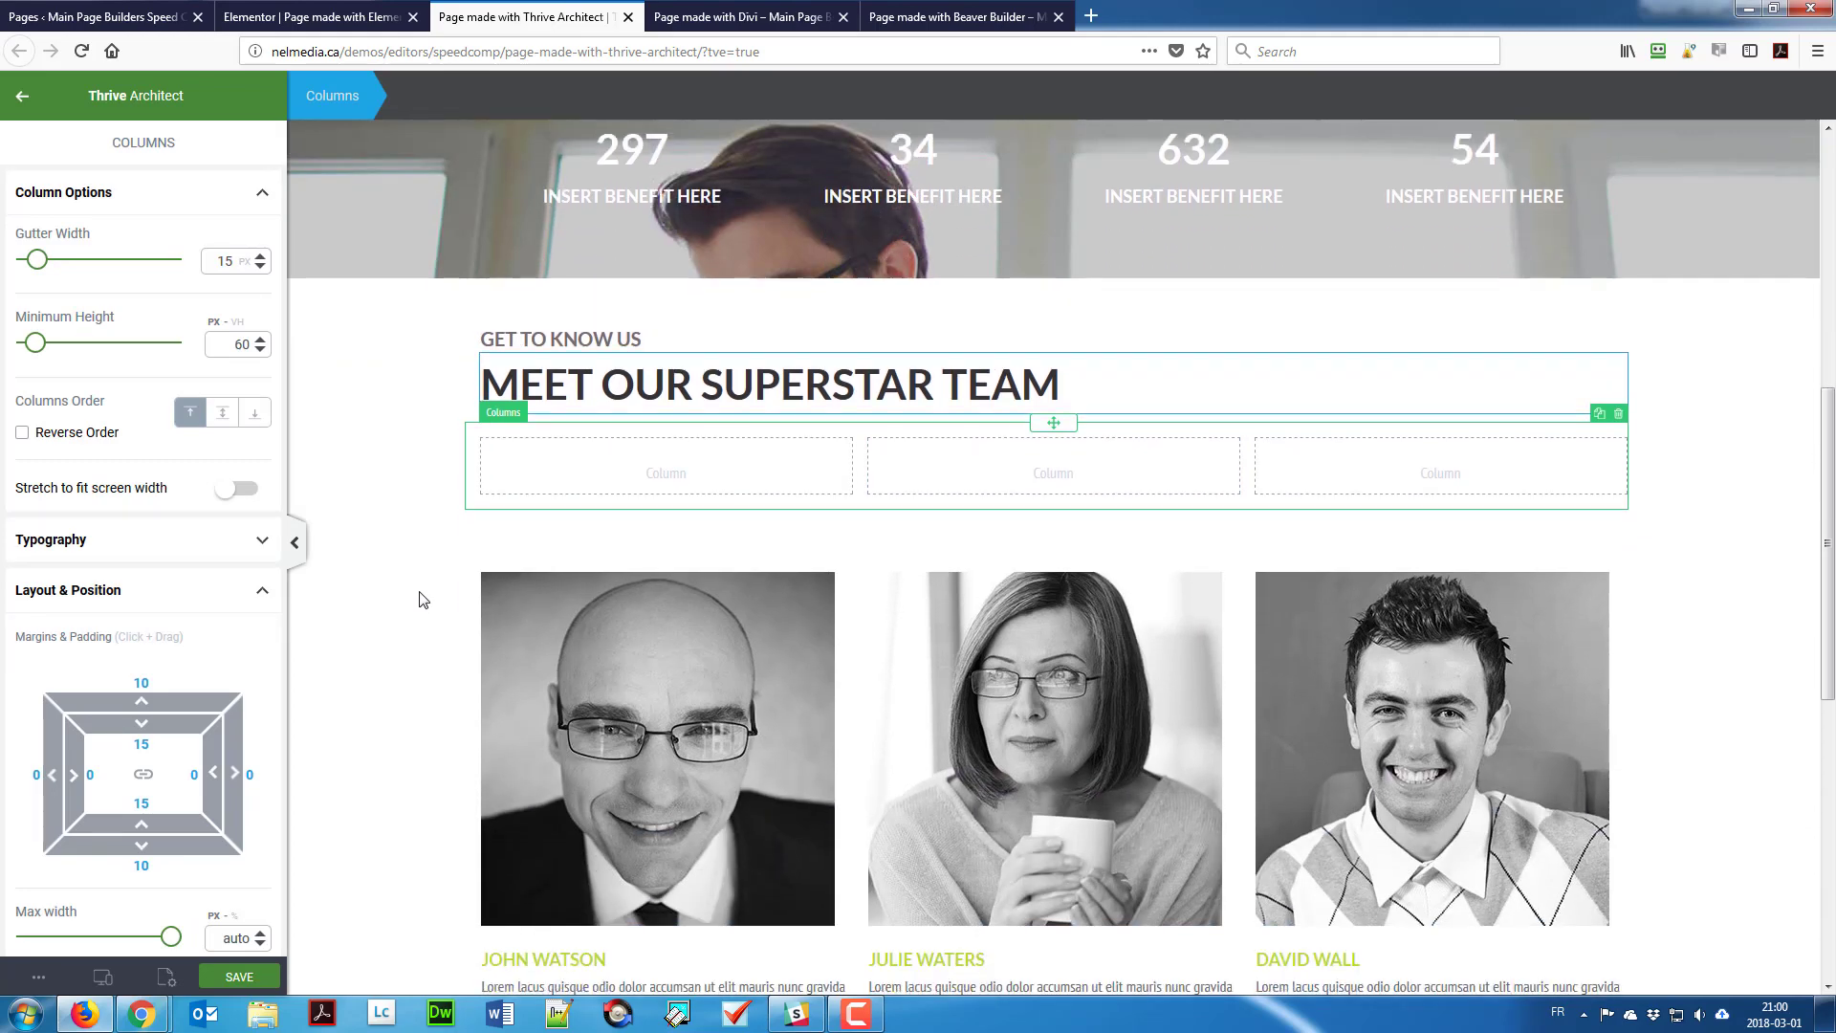
{"action": "left_click", "coordinate": [22, 96]}
{"action": "left_click_drag", "start_coordinate": [73, 553], "coordinate": [660, 493]}
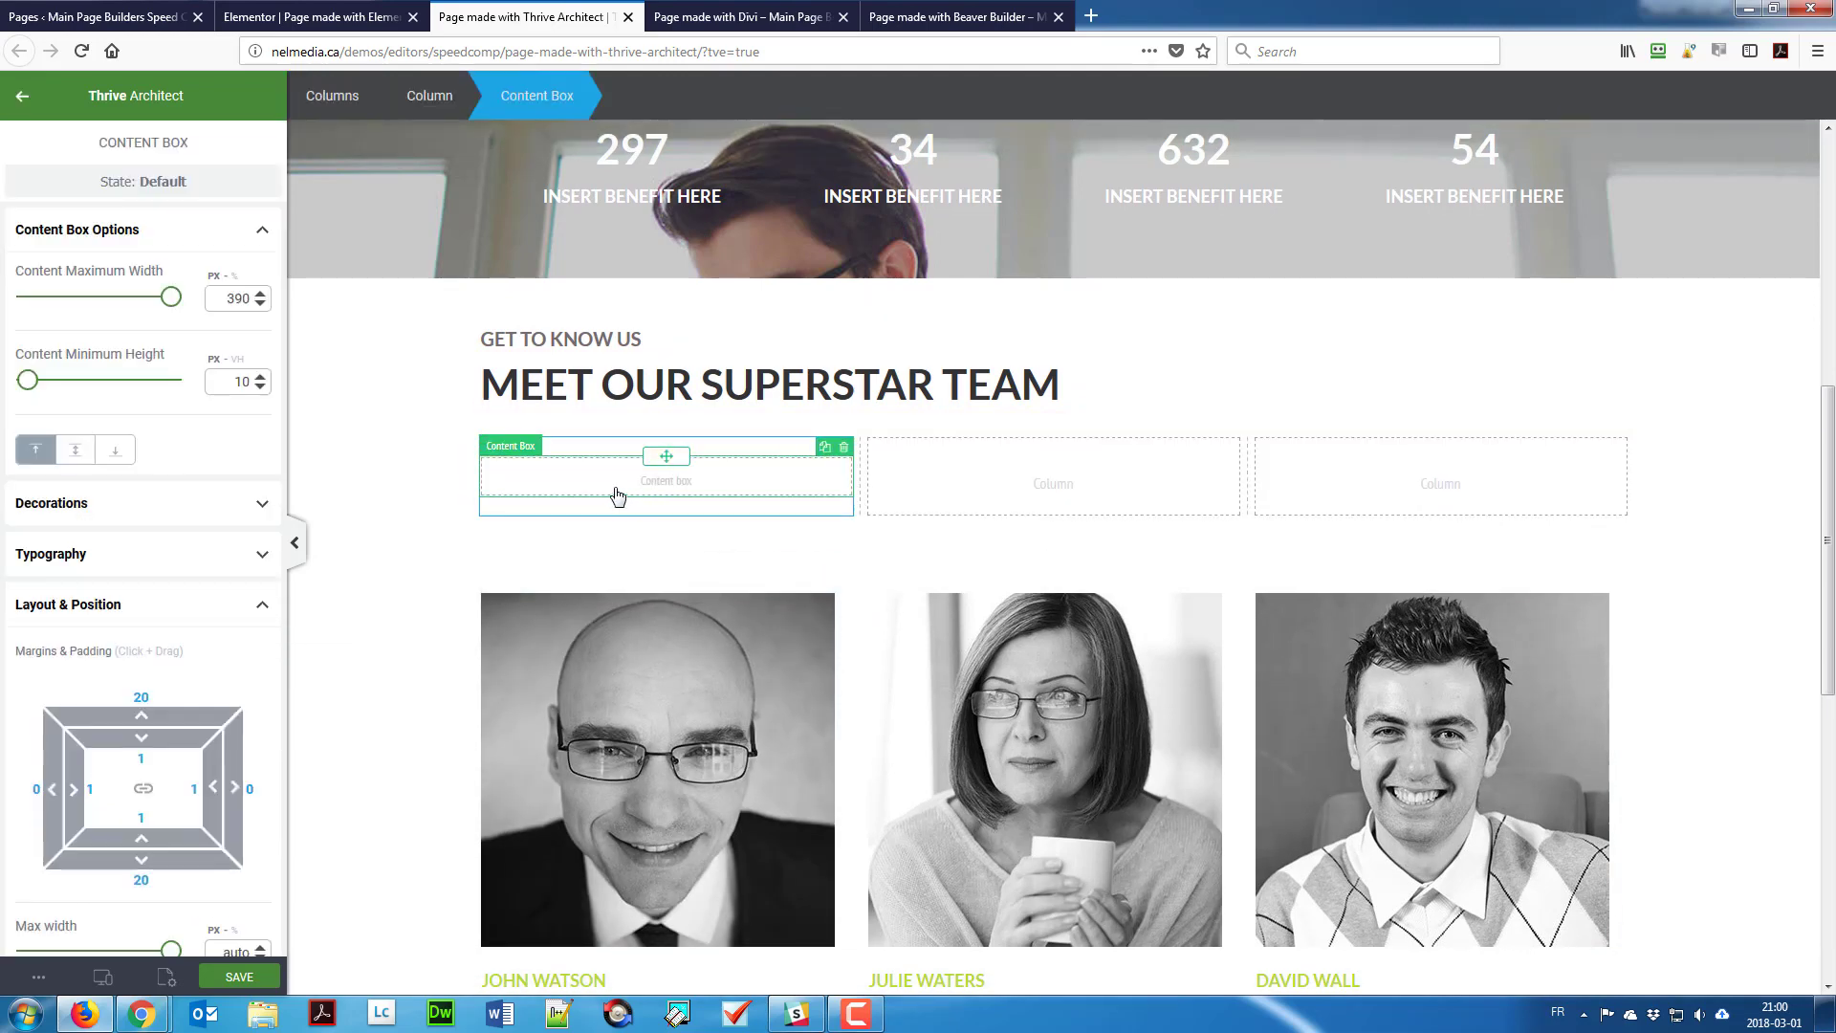
Step: Insert an image in the new content box, using the bald man's portrait from the media library
{"action": "left_click", "coordinate": [22, 95]}
{"action": "left_click_drag", "start_coordinate": [86, 335], "coordinate": [586, 483]}
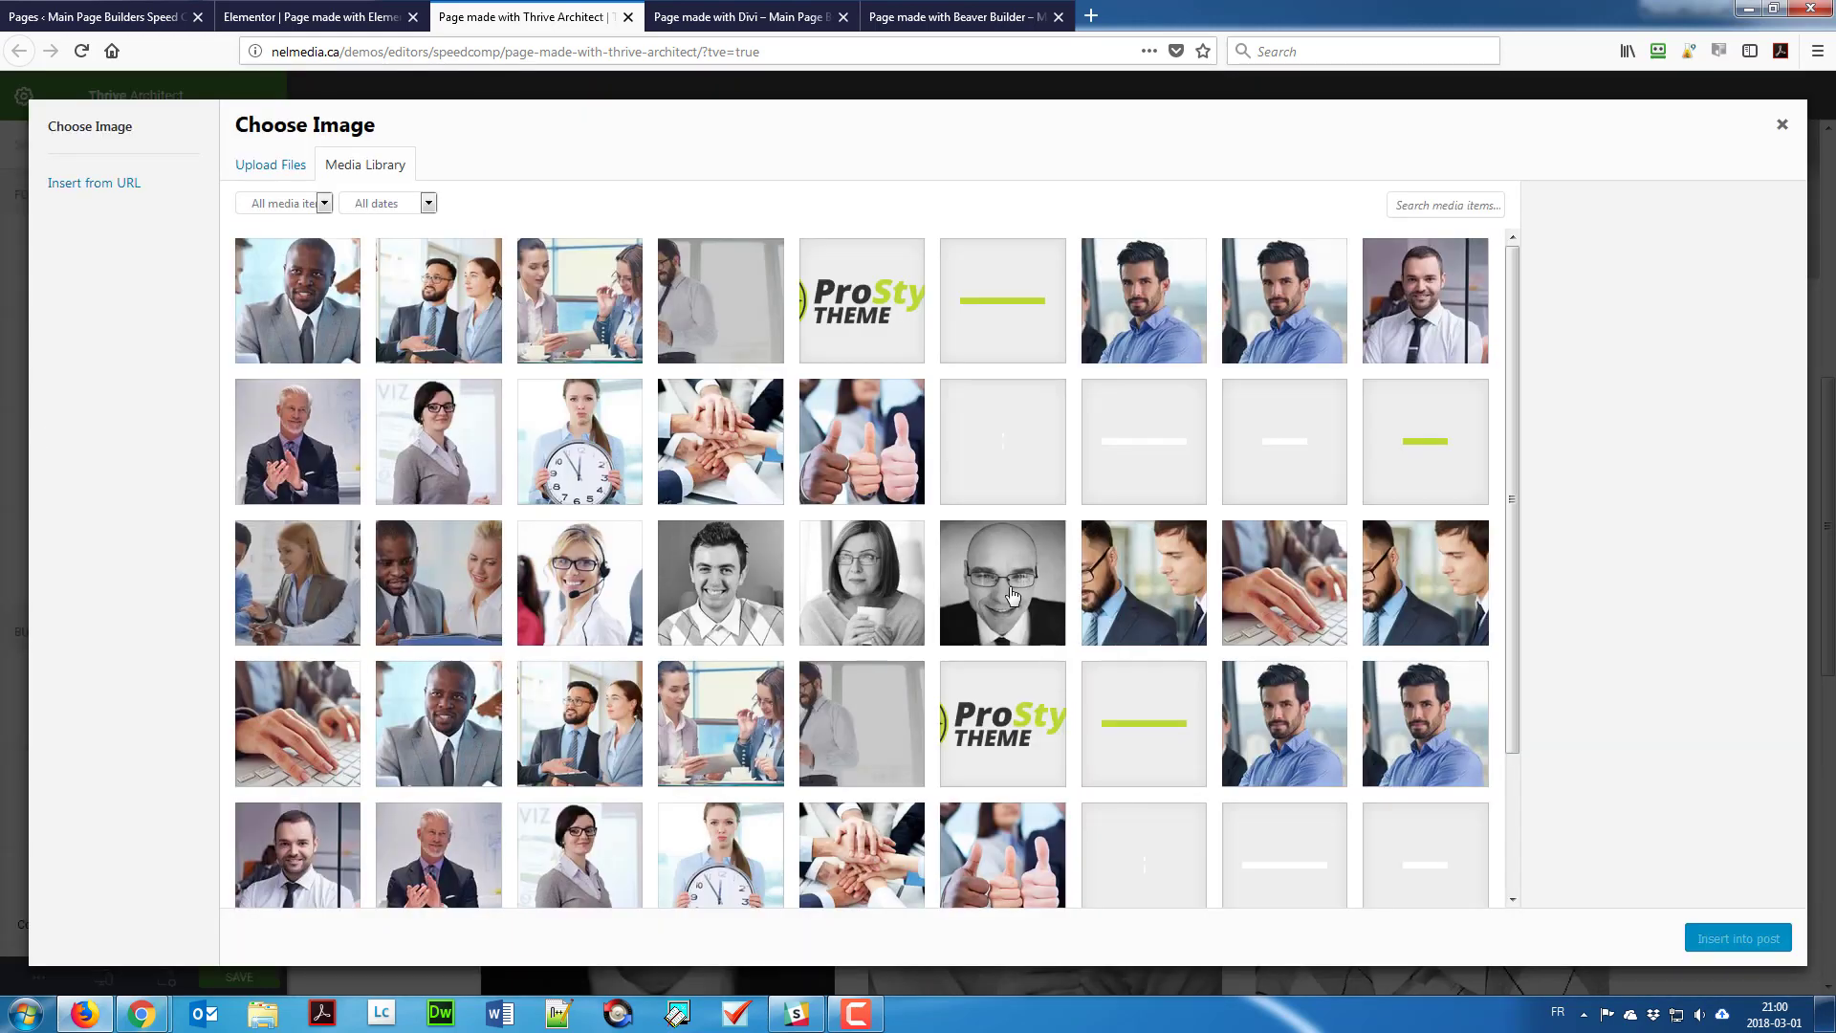
{"action": "left_click", "coordinate": [1013, 597]}
{"action": "left_click", "coordinate": [1711, 947]}
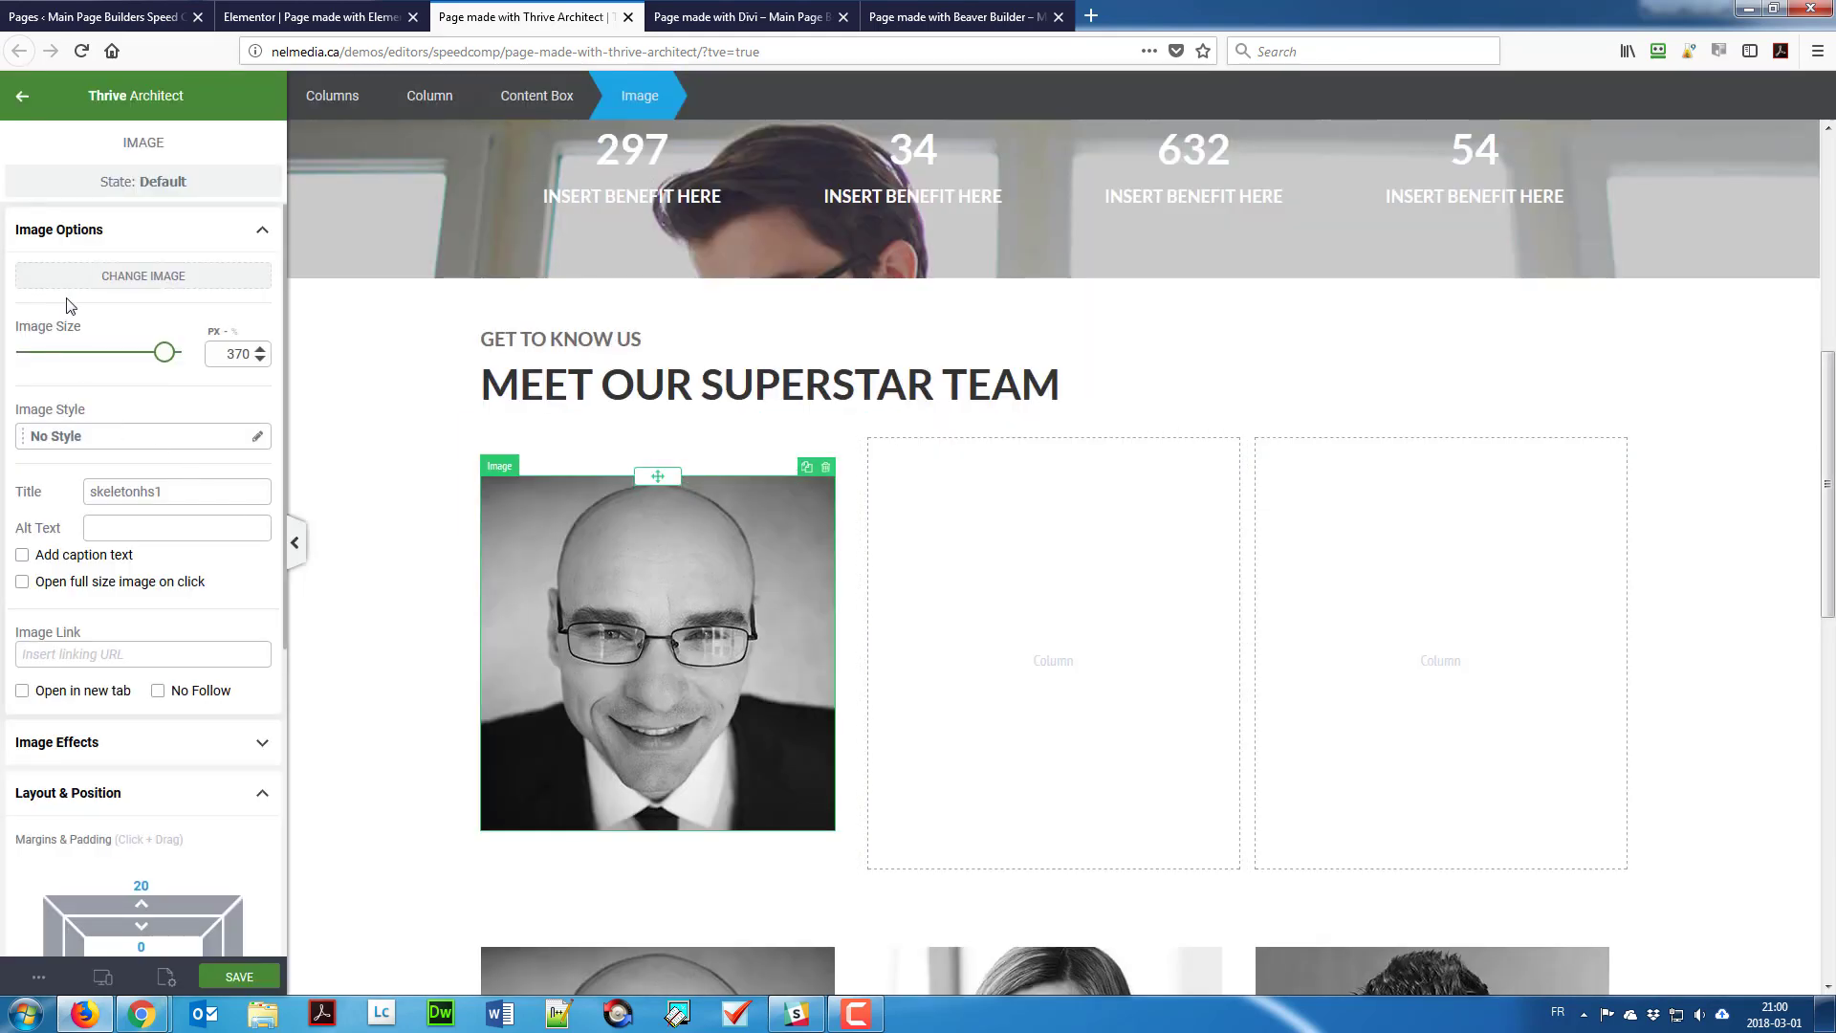
Step: Add two placeholder paragraphs at the end of the page and pin the Paragraph / Text element
{"action": "left_click", "coordinate": [21, 95]}
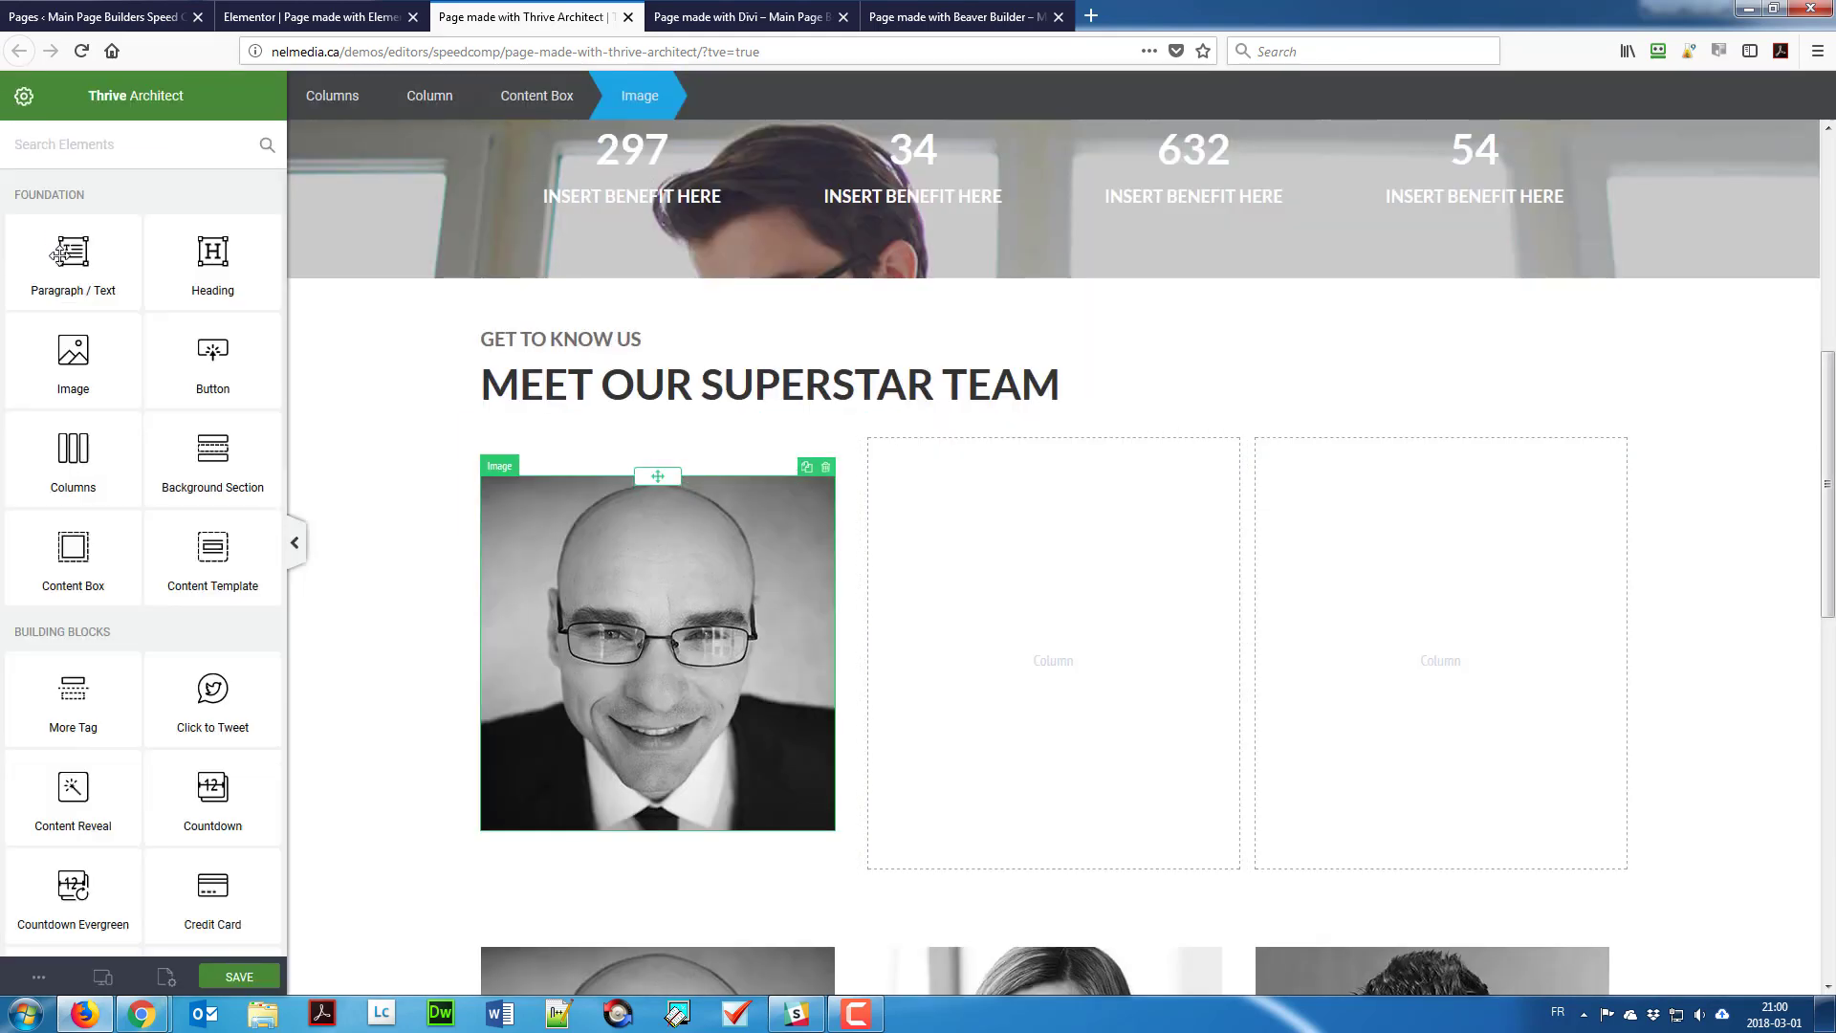
{"action": "left_click", "coordinate": [125, 238]}
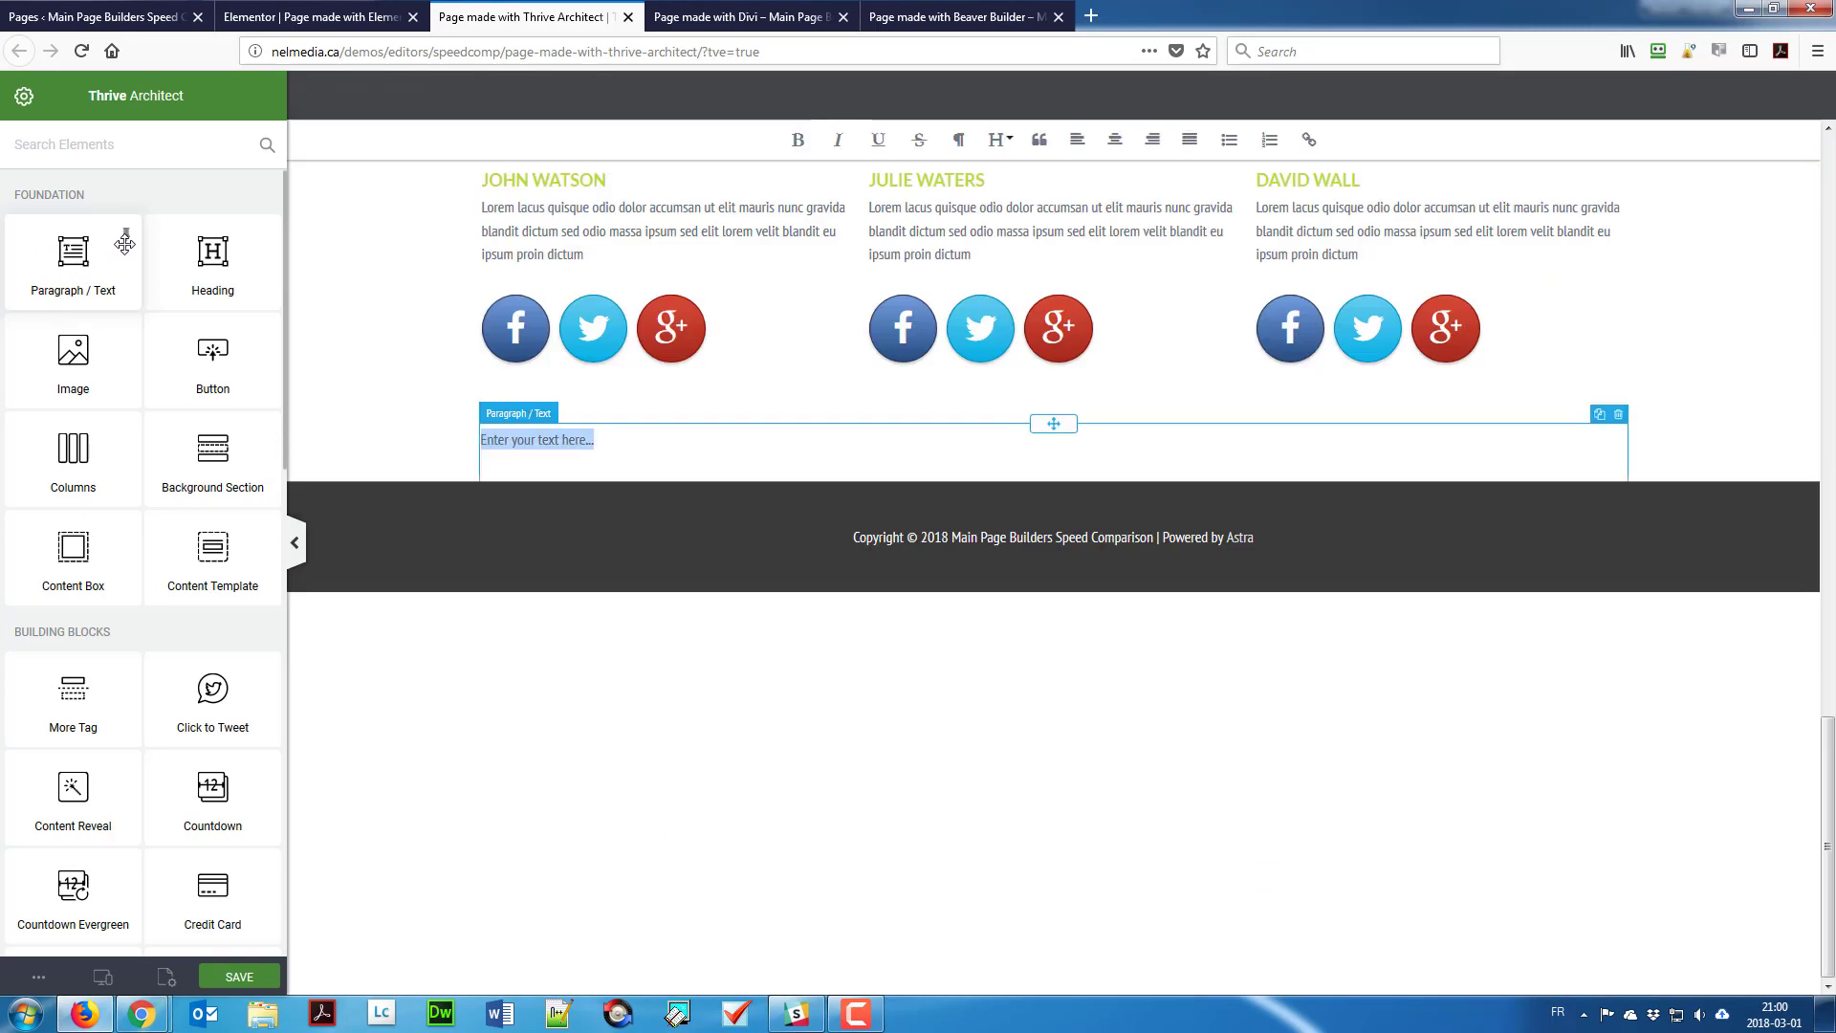
{"action": "left_click", "coordinate": [21, 96]}
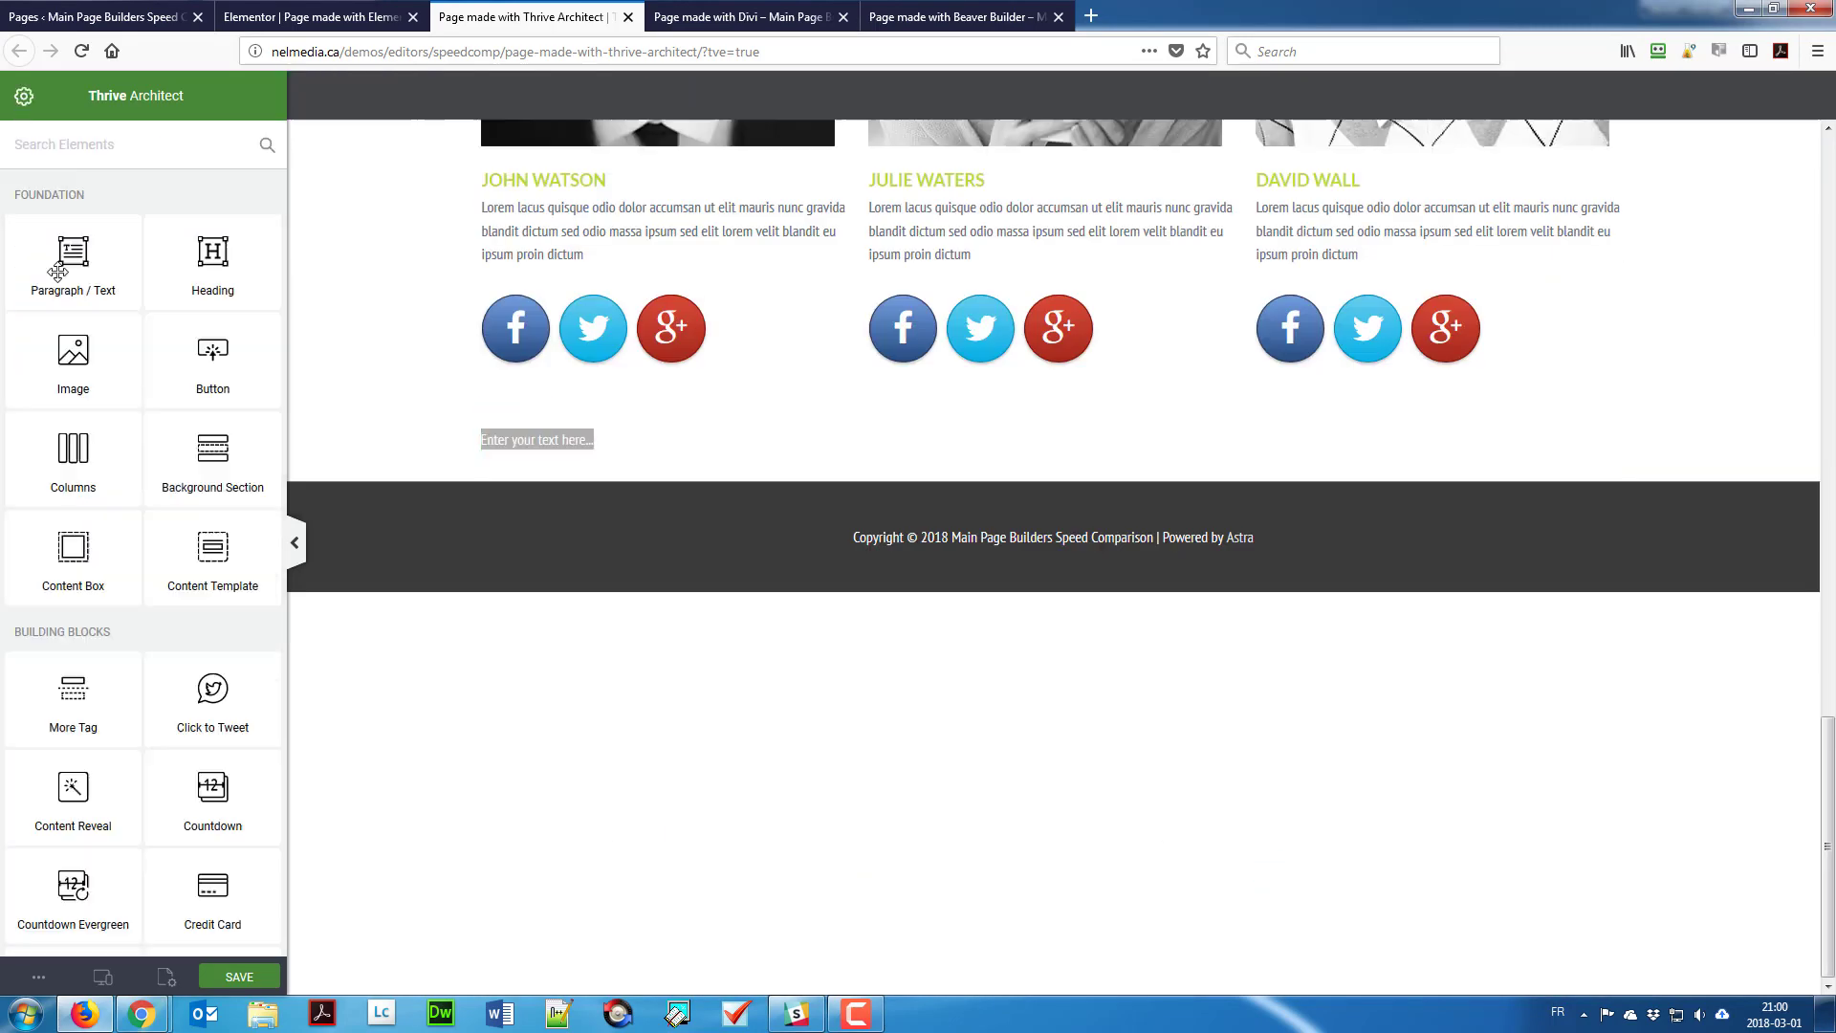
{"action": "left_click", "coordinate": [127, 232]}
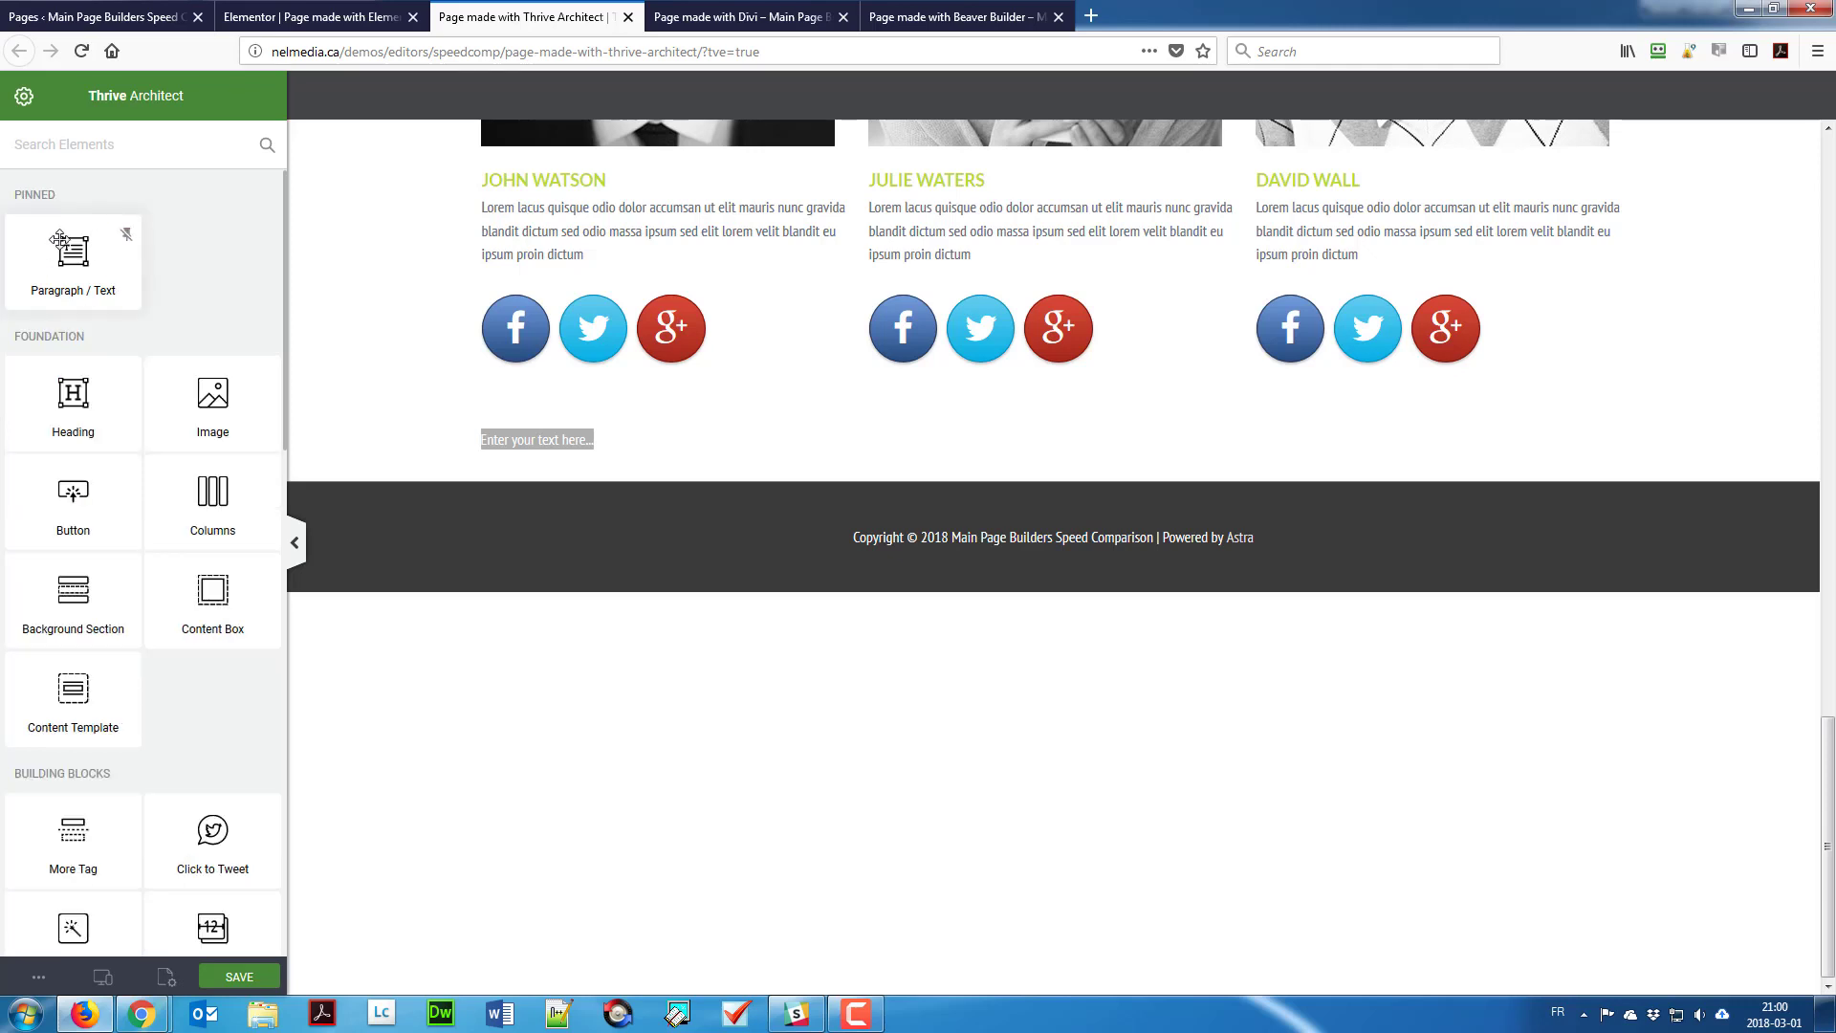
{"action": "left_click", "coordinate": [127, 234]}
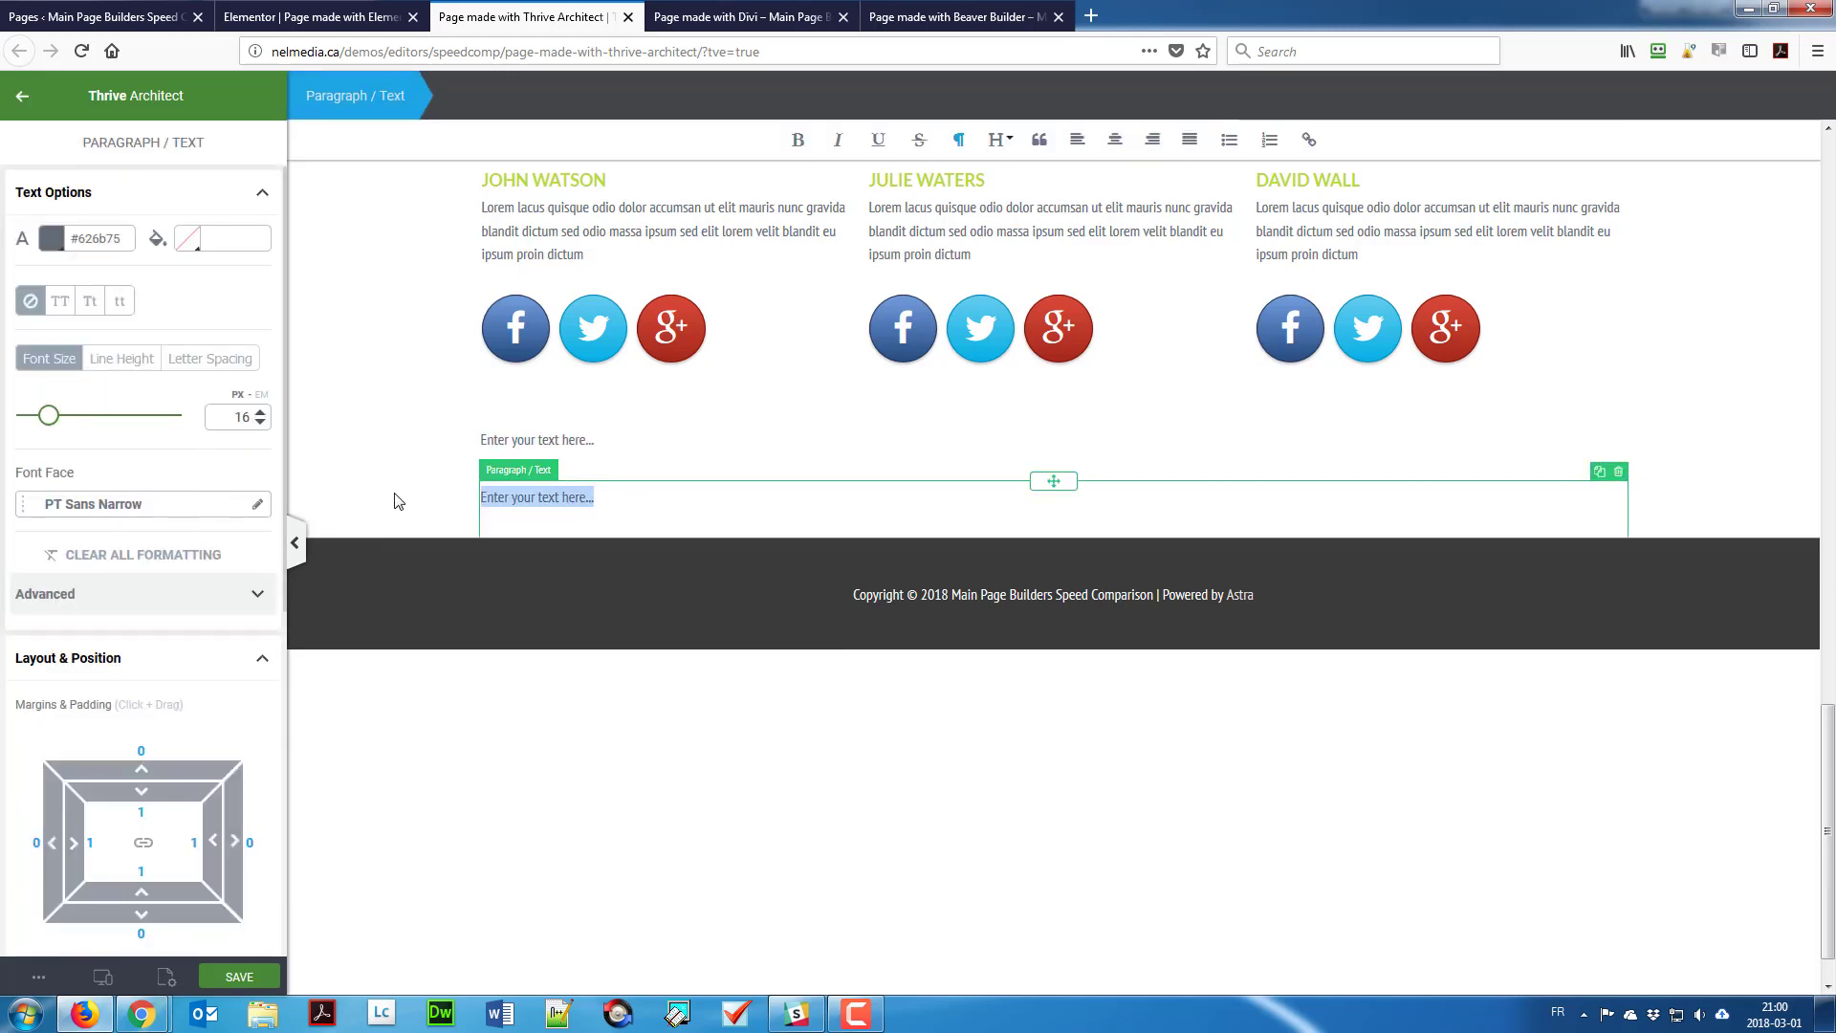
Step: Return to the new team photo and unpin the Paragraph / Text element
{"action": "scroll", "coordinate": [409, 508], "scroll_direction": "up", "scroll_amount": 7}
{"action": "scroll", "coordinate": [478, 488], "scroll_direction": "up", "scroll_amount": 2}
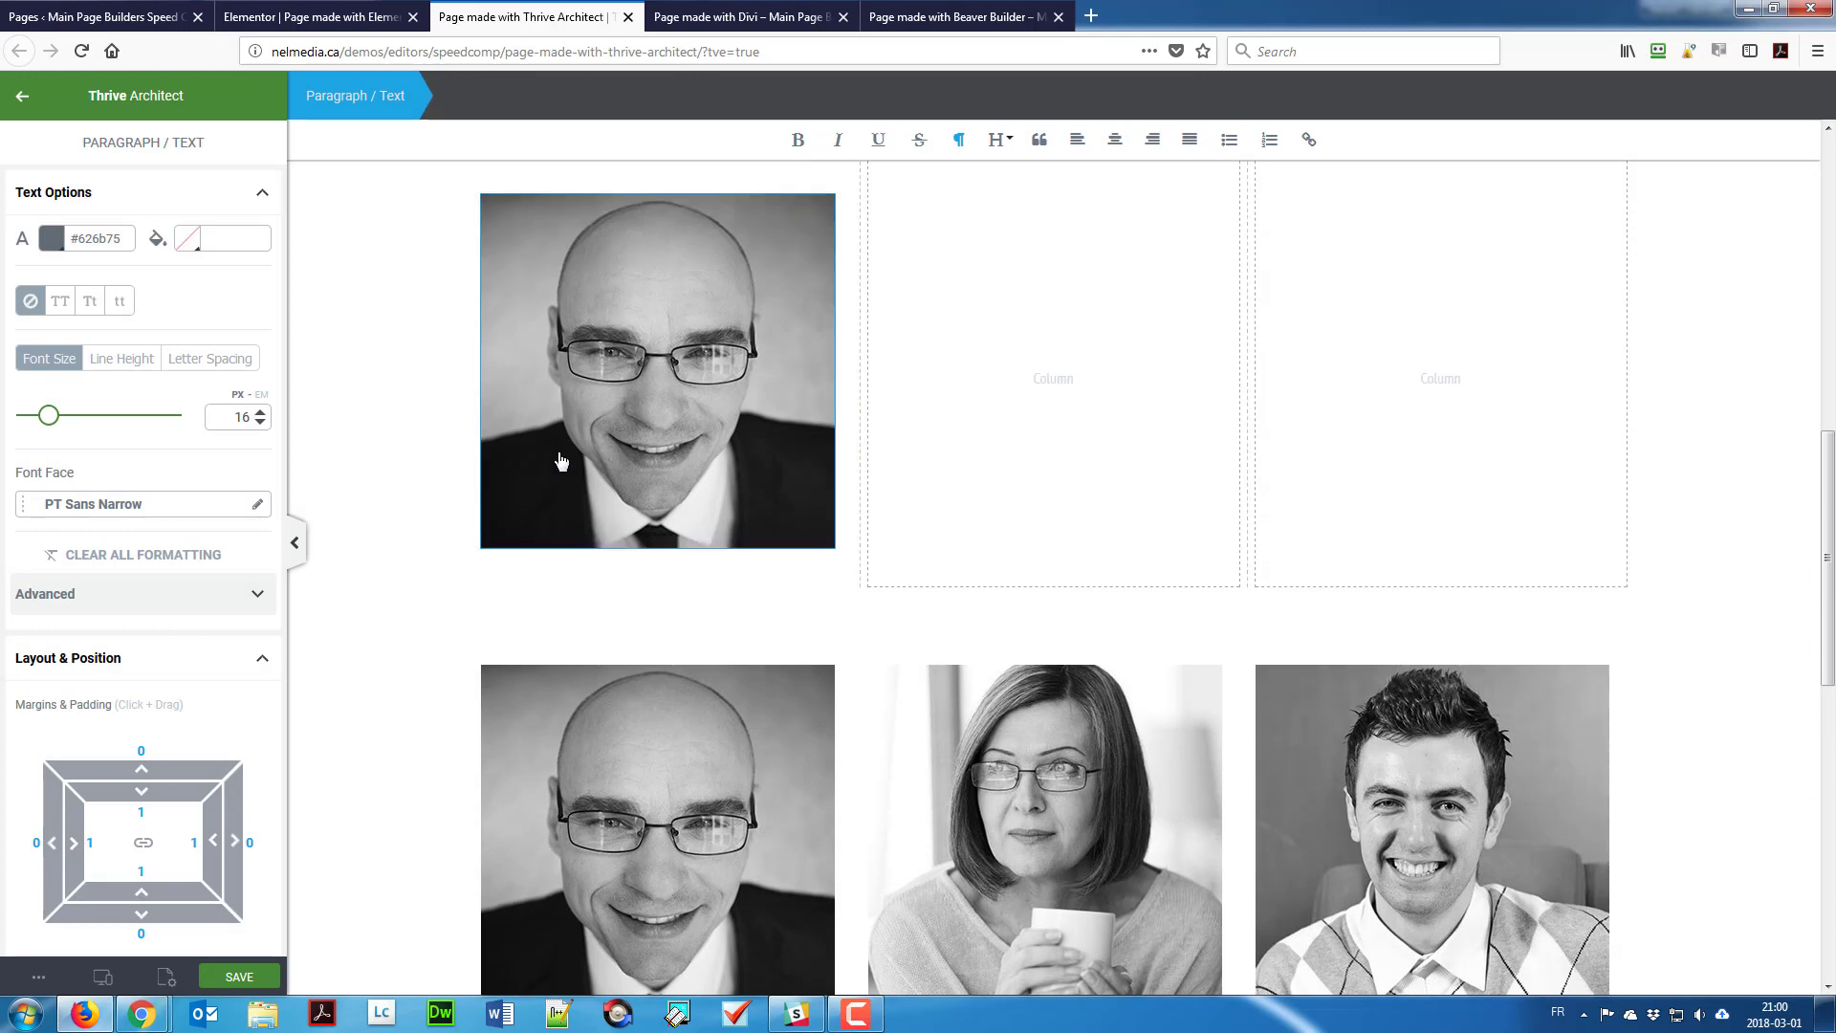
{"action": "left_click", "coordinate": [562, 461]}
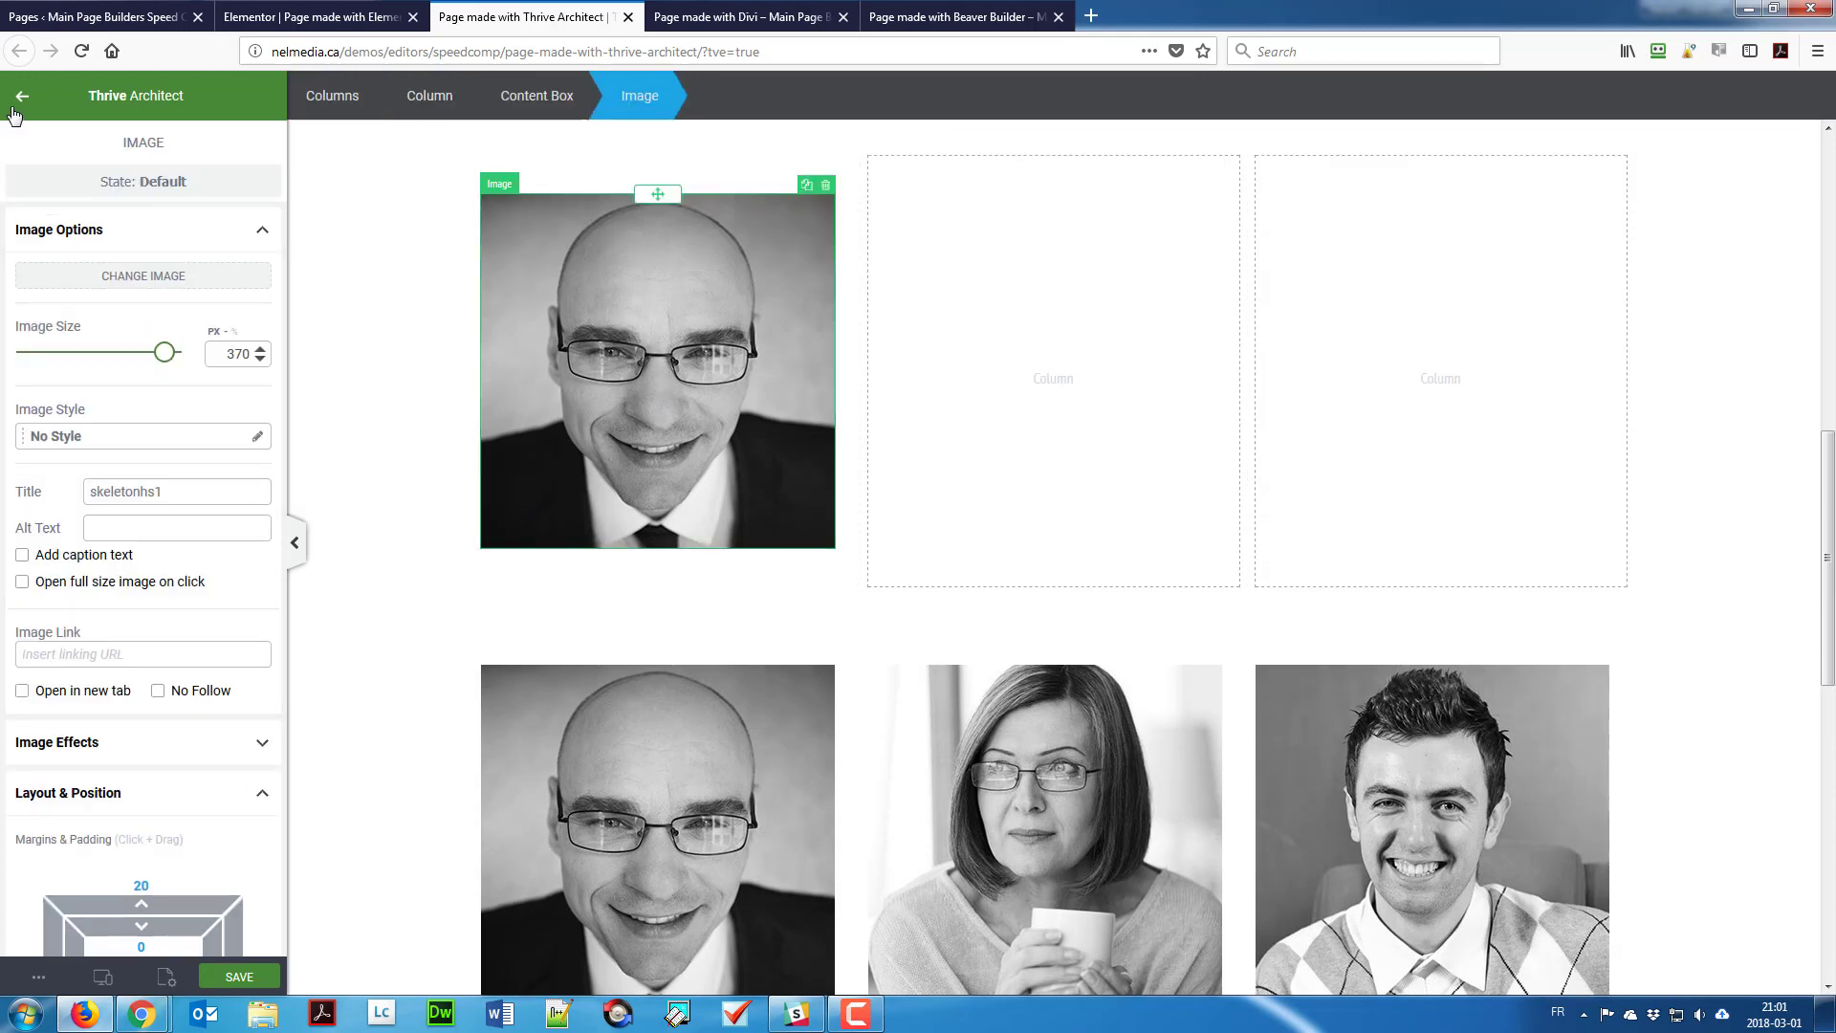
{"action": "left_click", "coordinate": [22, 95]}
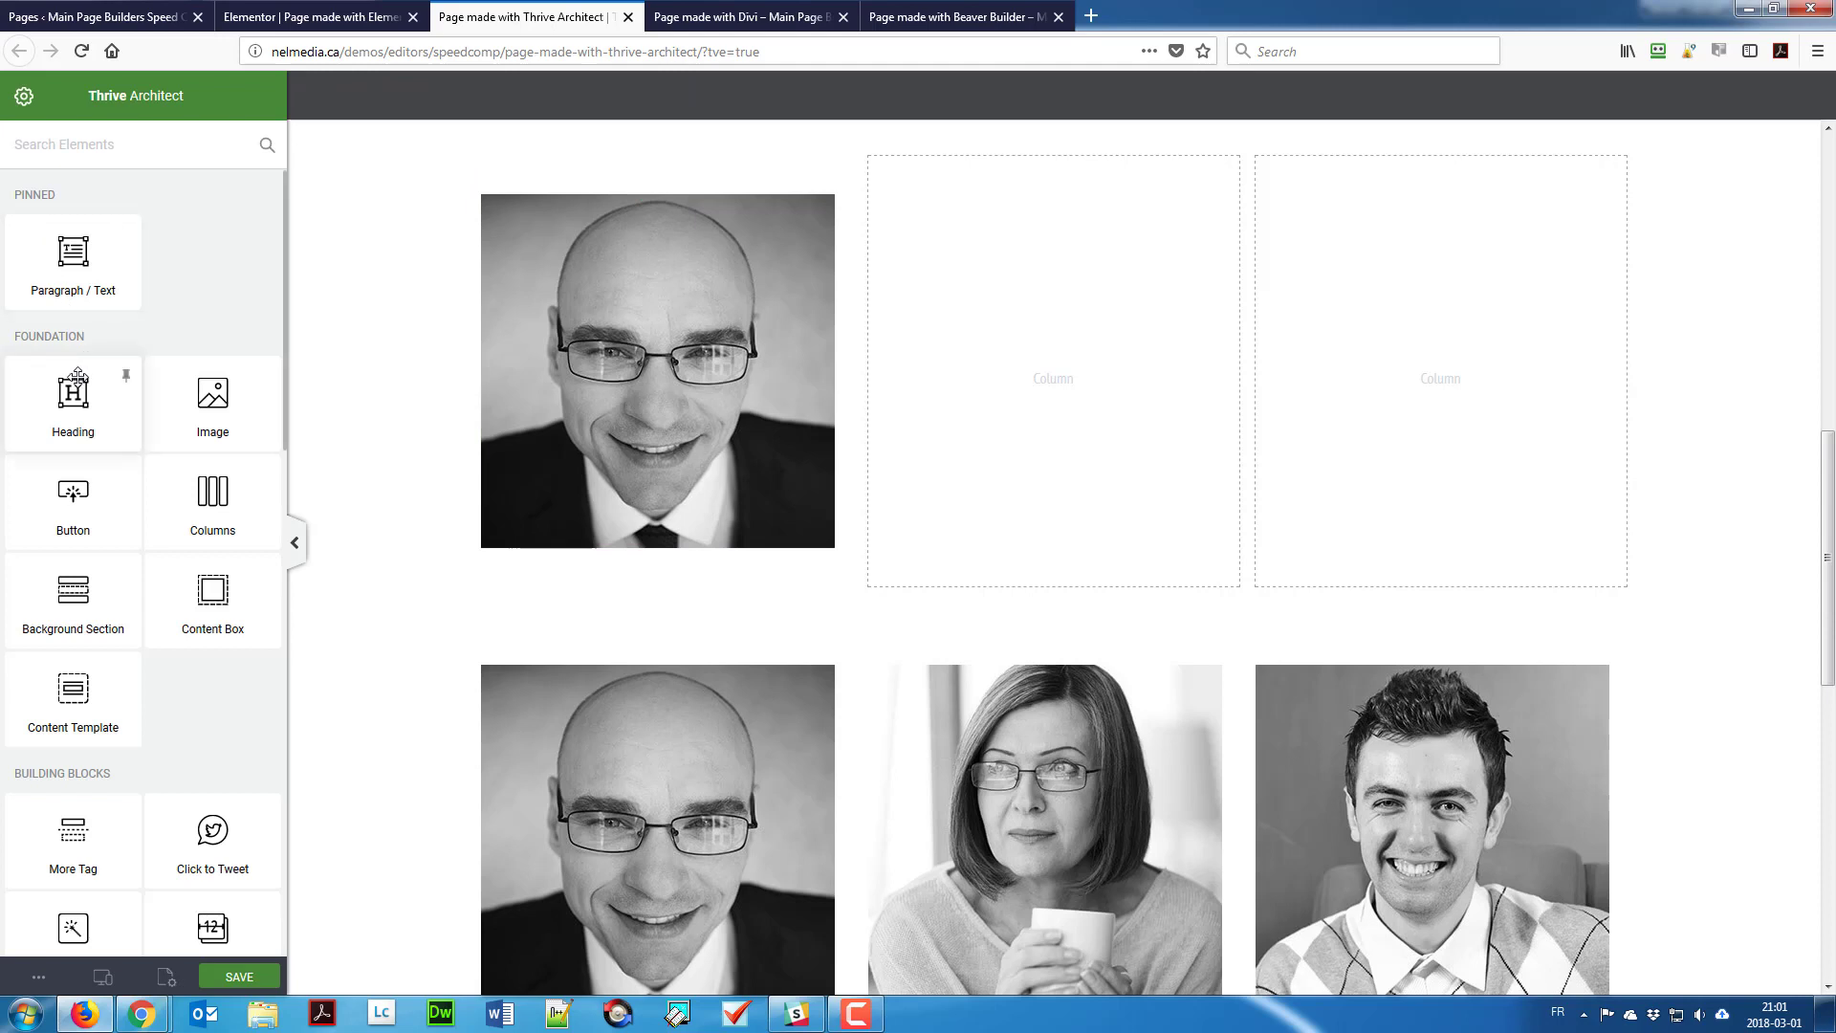
{"action": "left_click", "coordinate": [125, 233]}
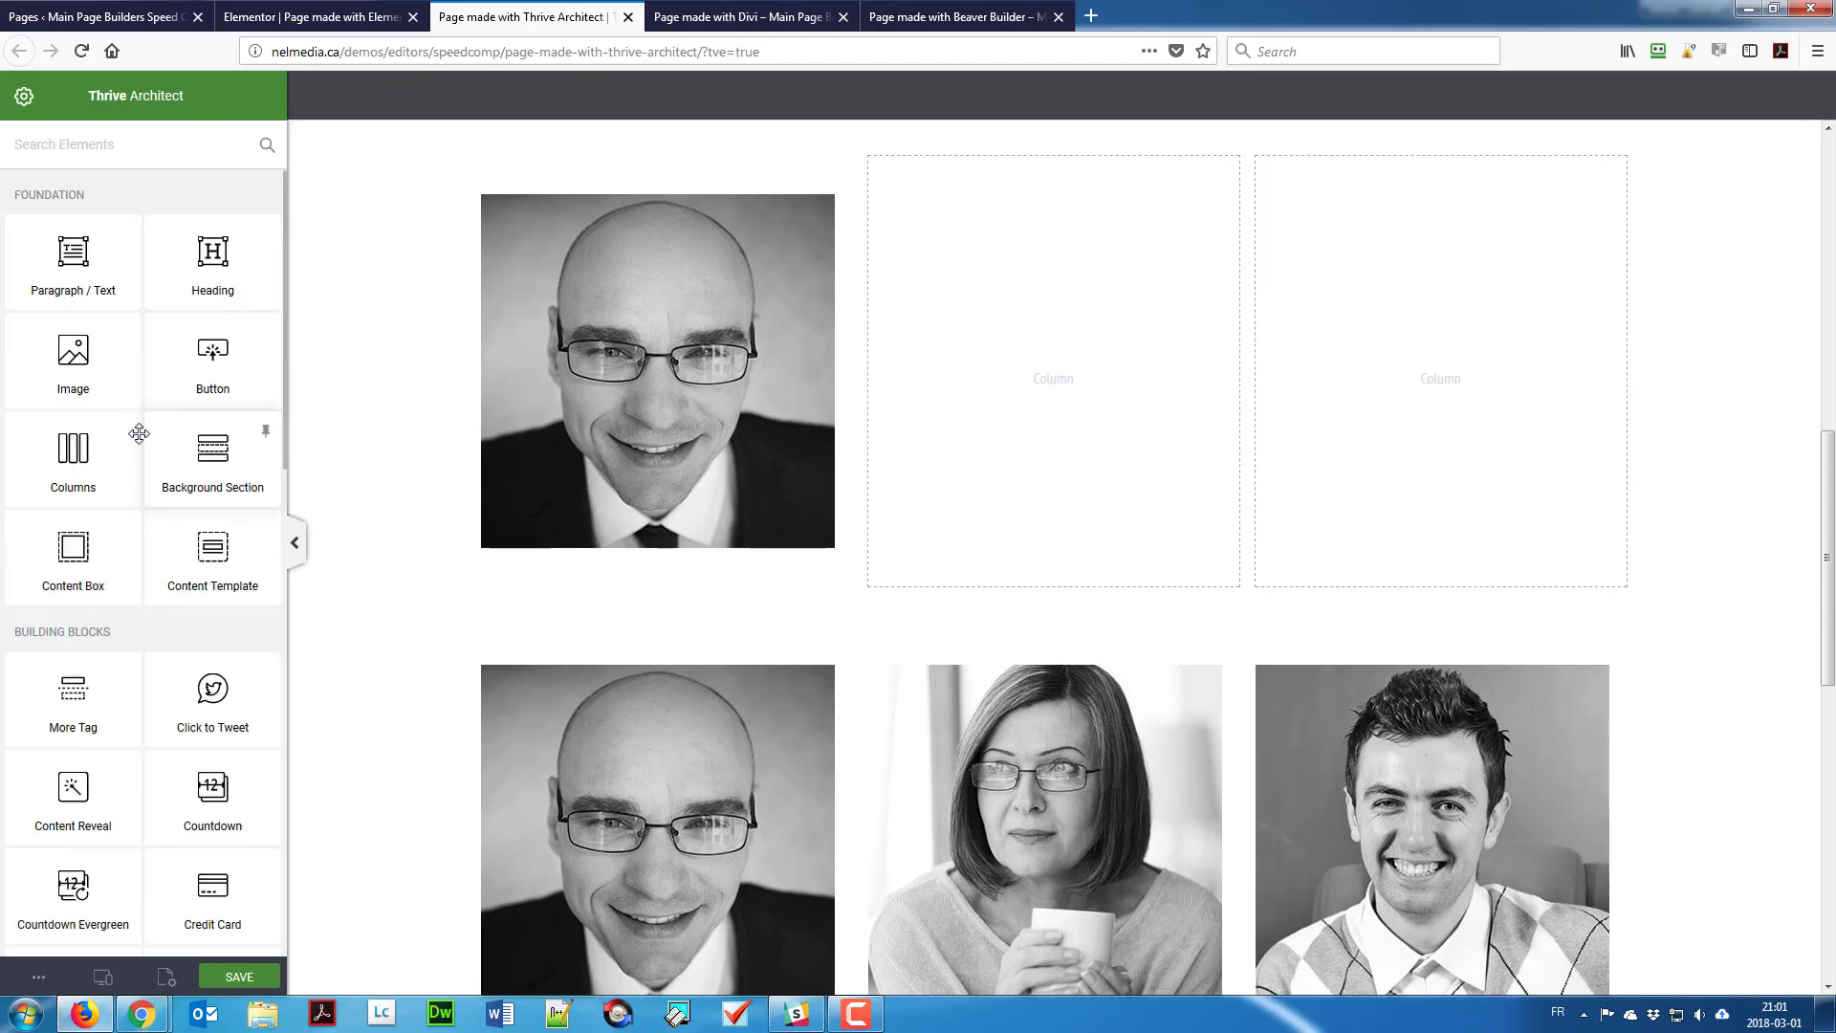
Step: Add a heading with the team member's name below the photo and switch it to the green 18 px heading level
{"action": "left_click_drag", "start_coordinate": [213, 257], "coordinate": [512, 550]}
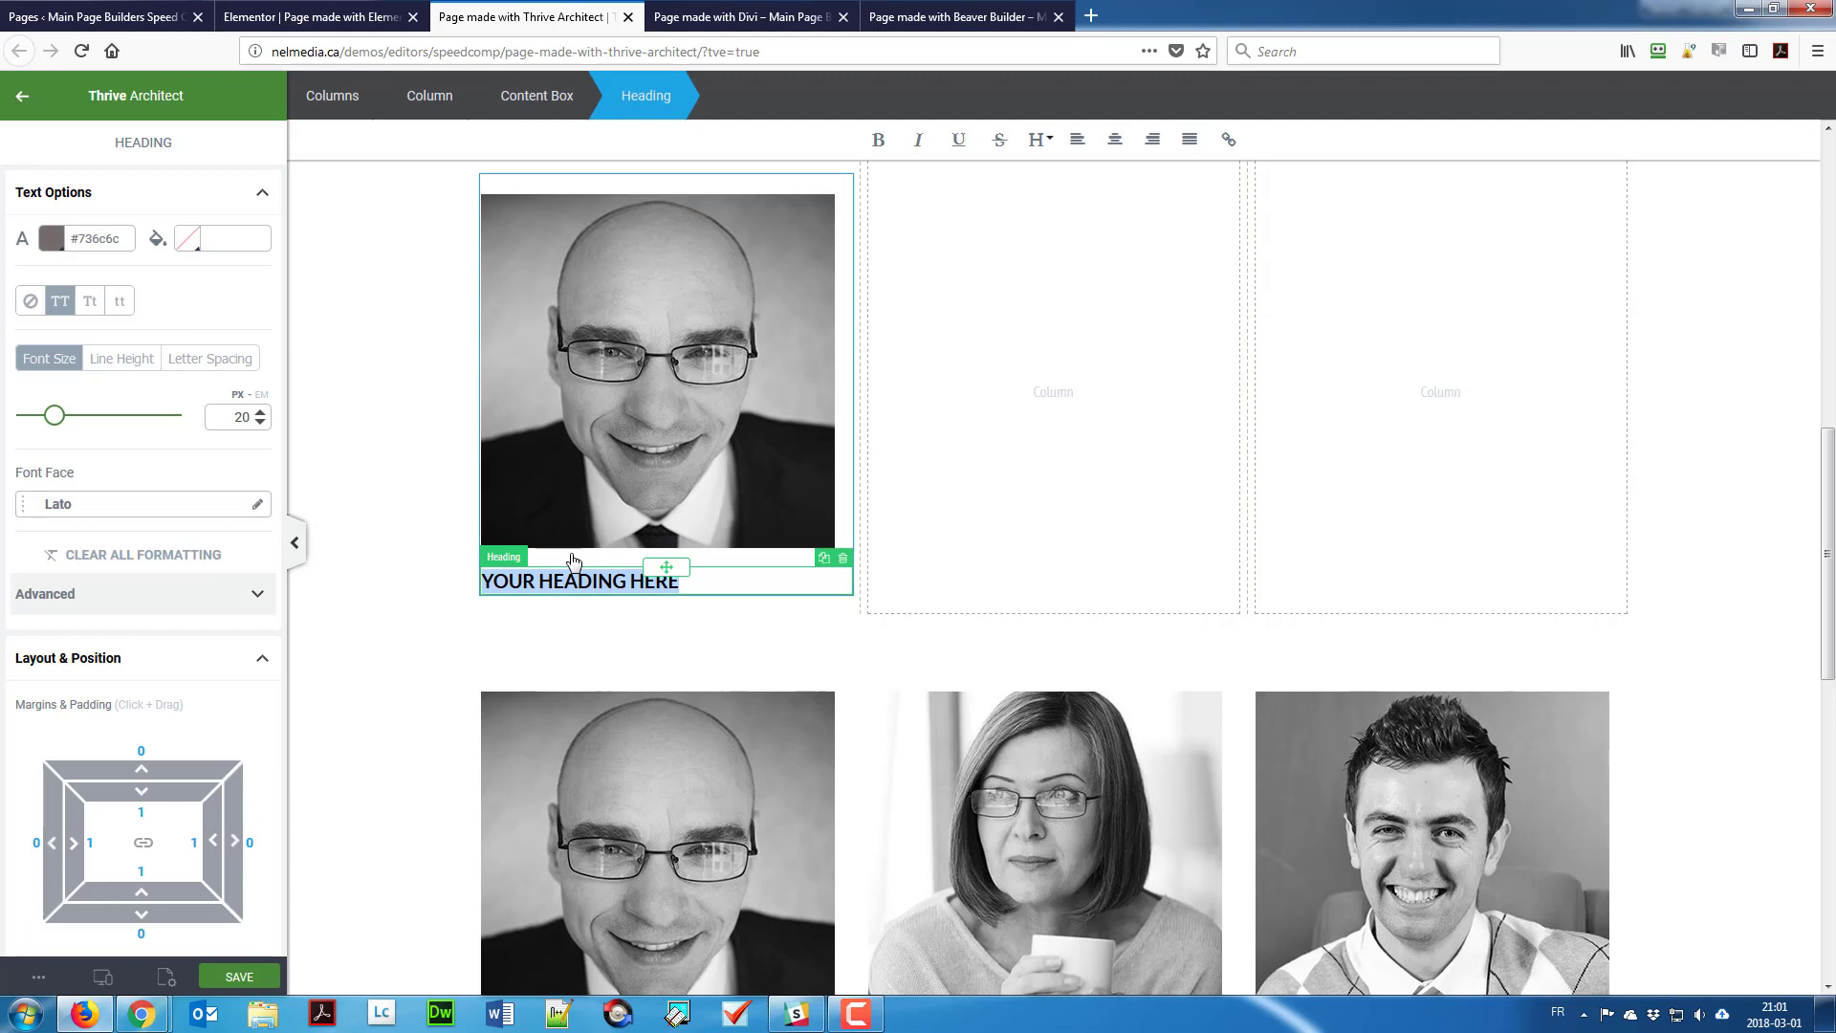
{"action": "type", "text": "JOHN WATSON"}
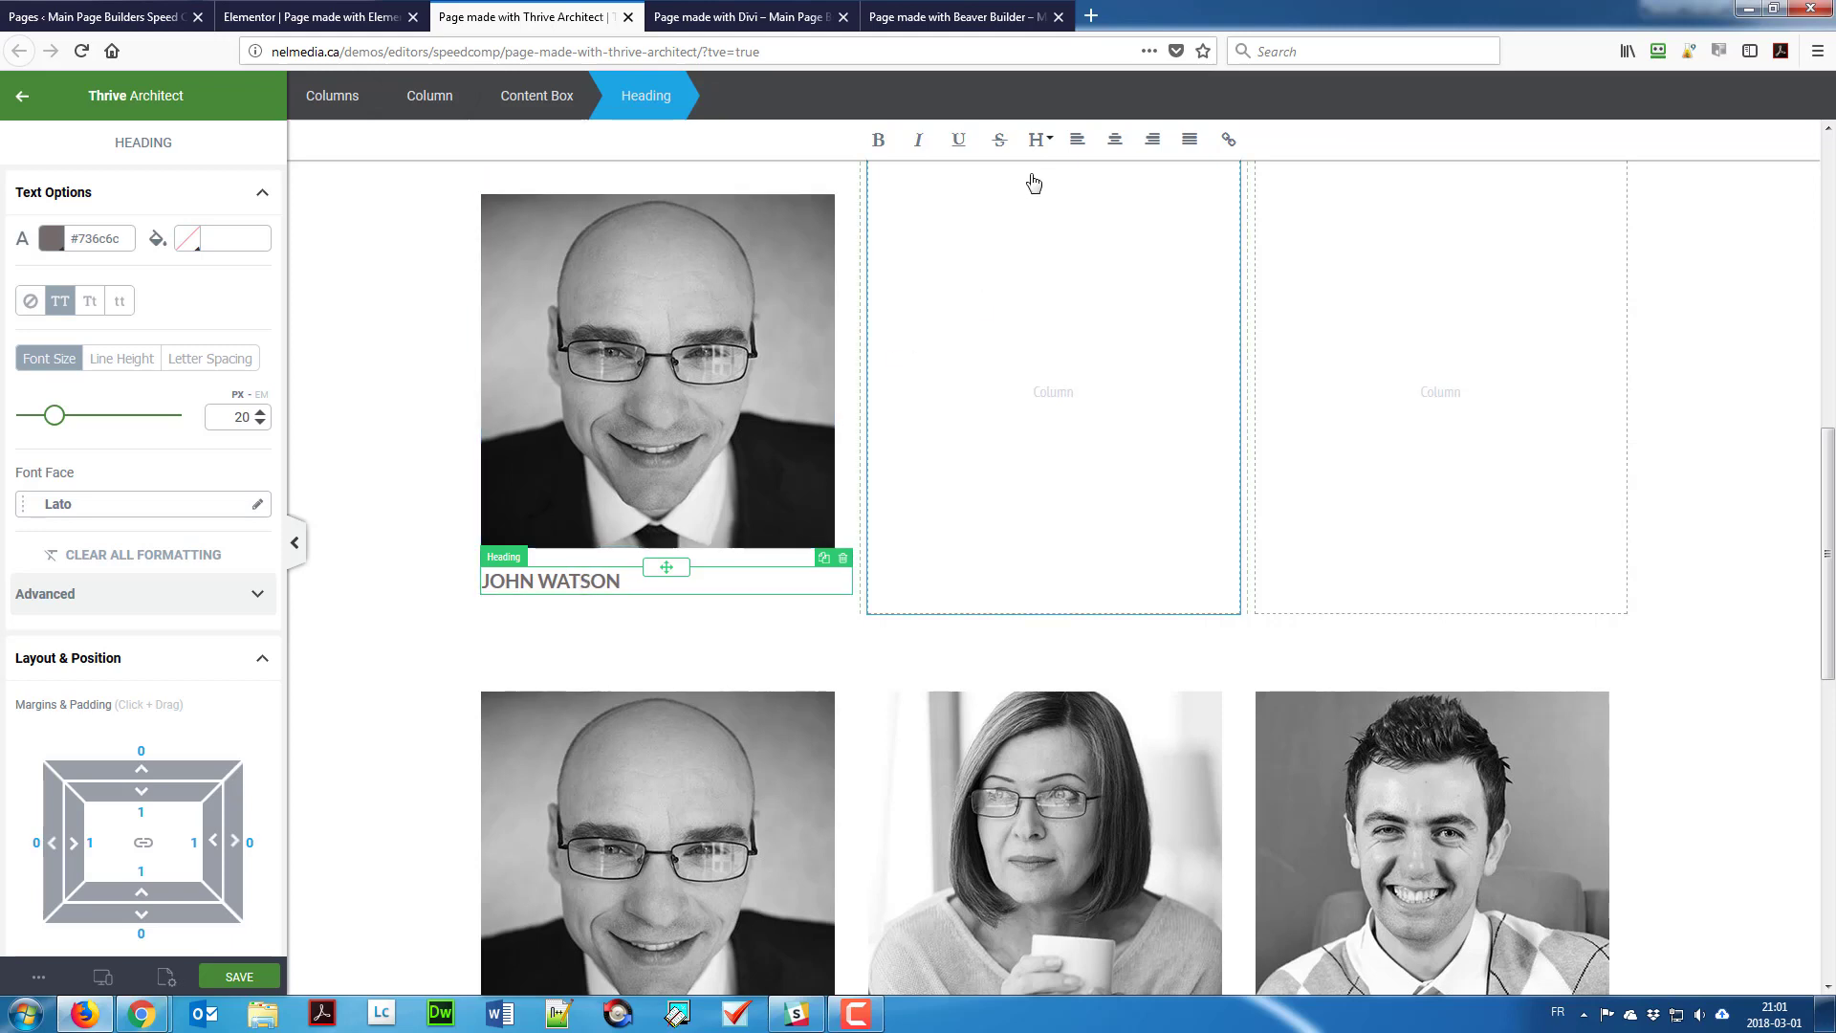
{"action": "left_click", "coordinate": [1038, 139]}
{"action": "left_click", "coordinate": [1072, 354]}
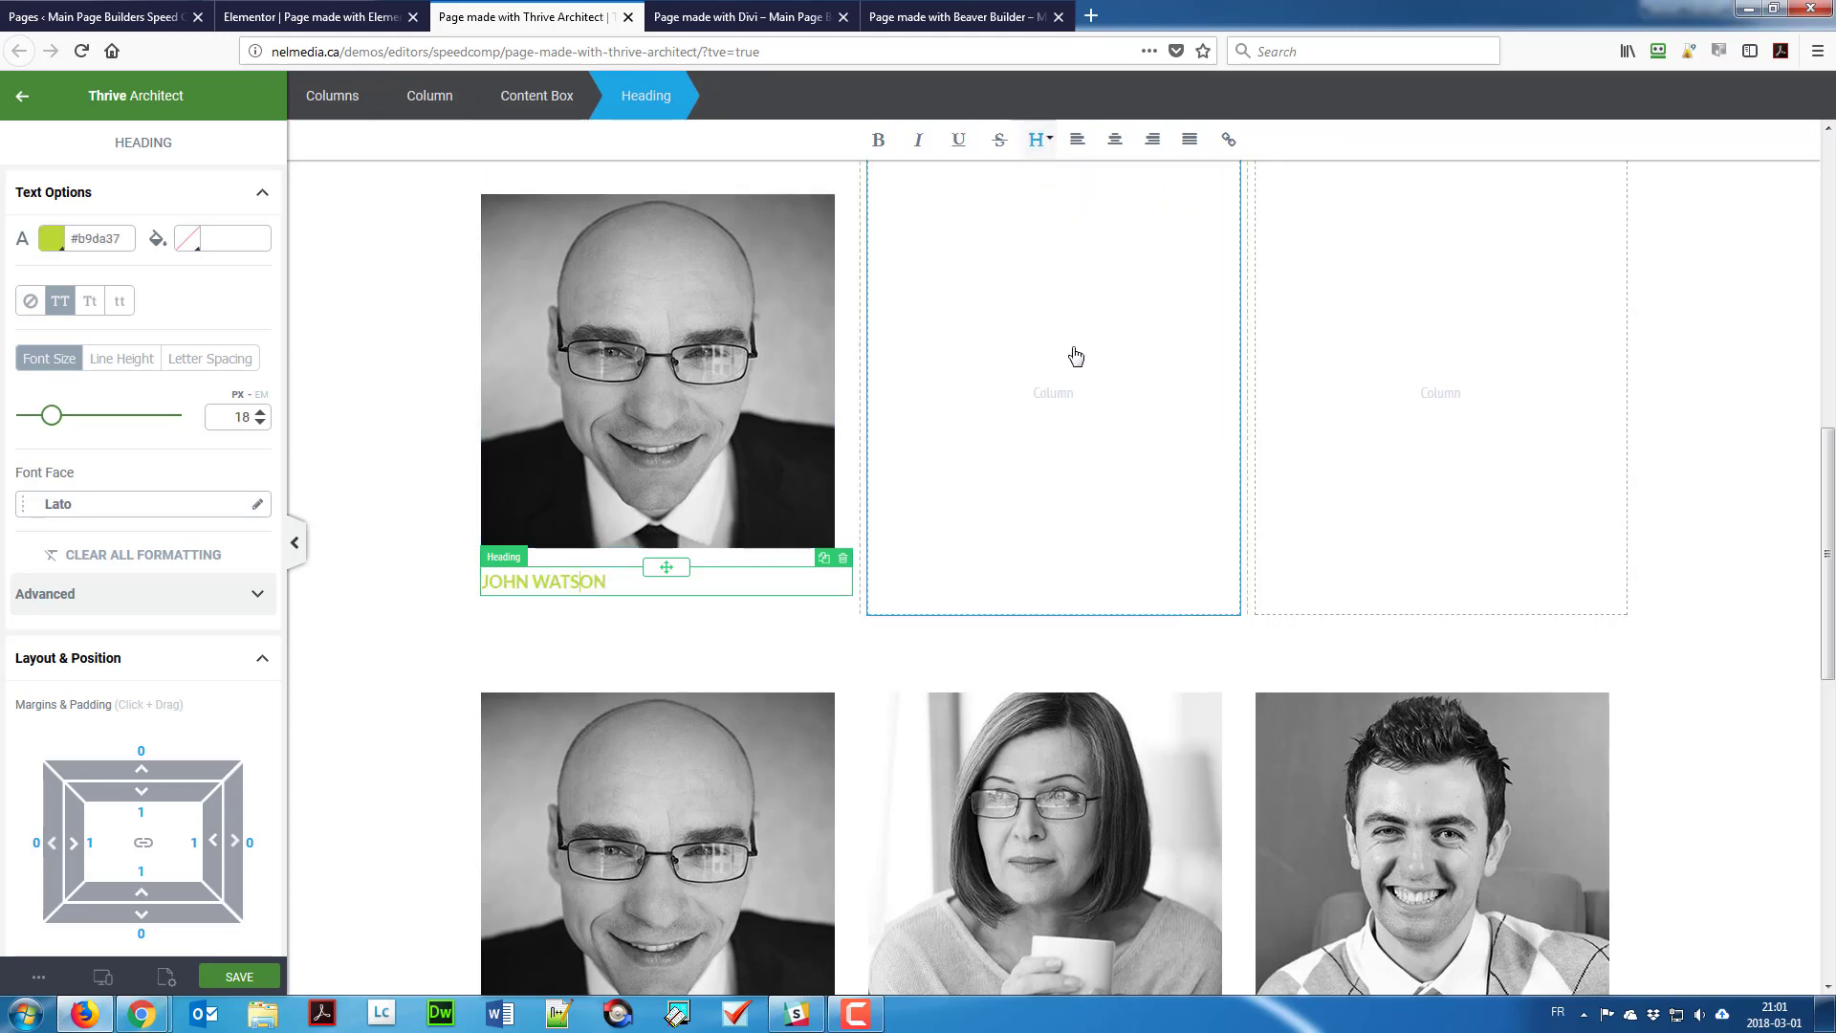
Step: Add a paragraph below the name heading and fill it with the copied "Lorem lacus quisque odio dolor accumsan" text
{"action": "left_click", "coordinate": [21, 96]}
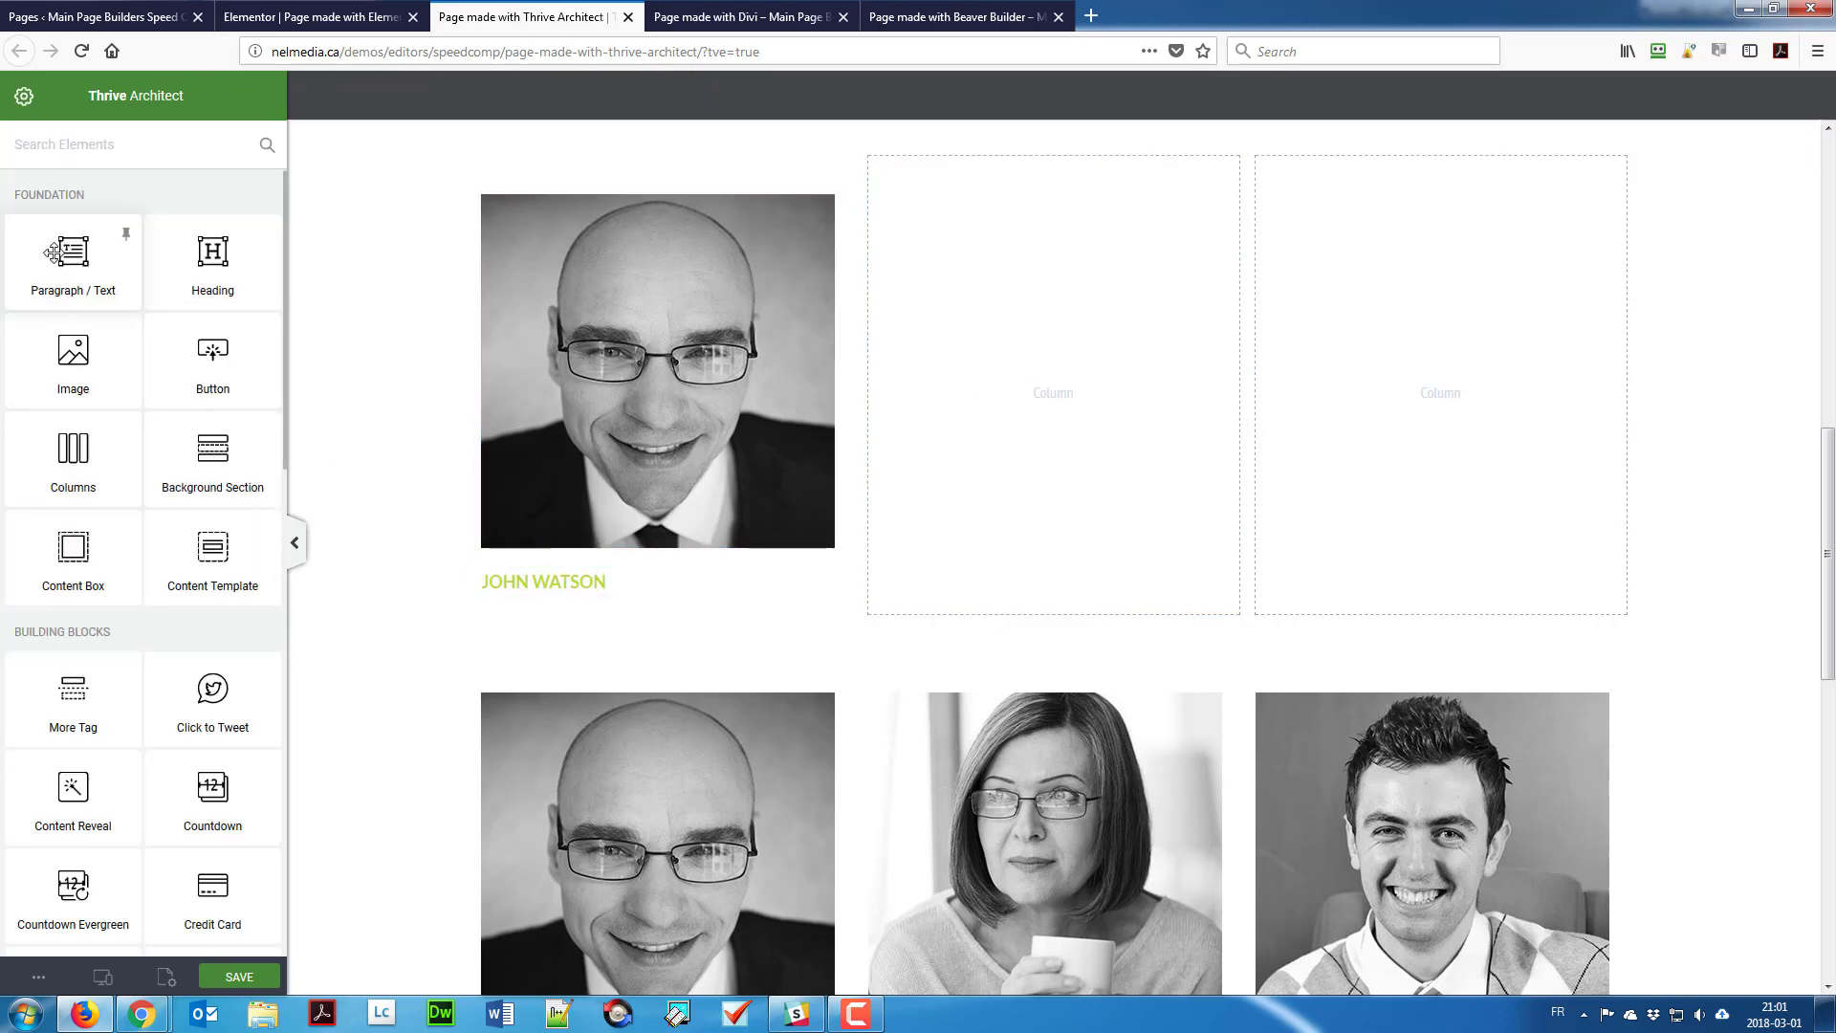
{"action": "left_click_drag", "start_coordinate": [59, 253], "coordinate": [642, 612]}
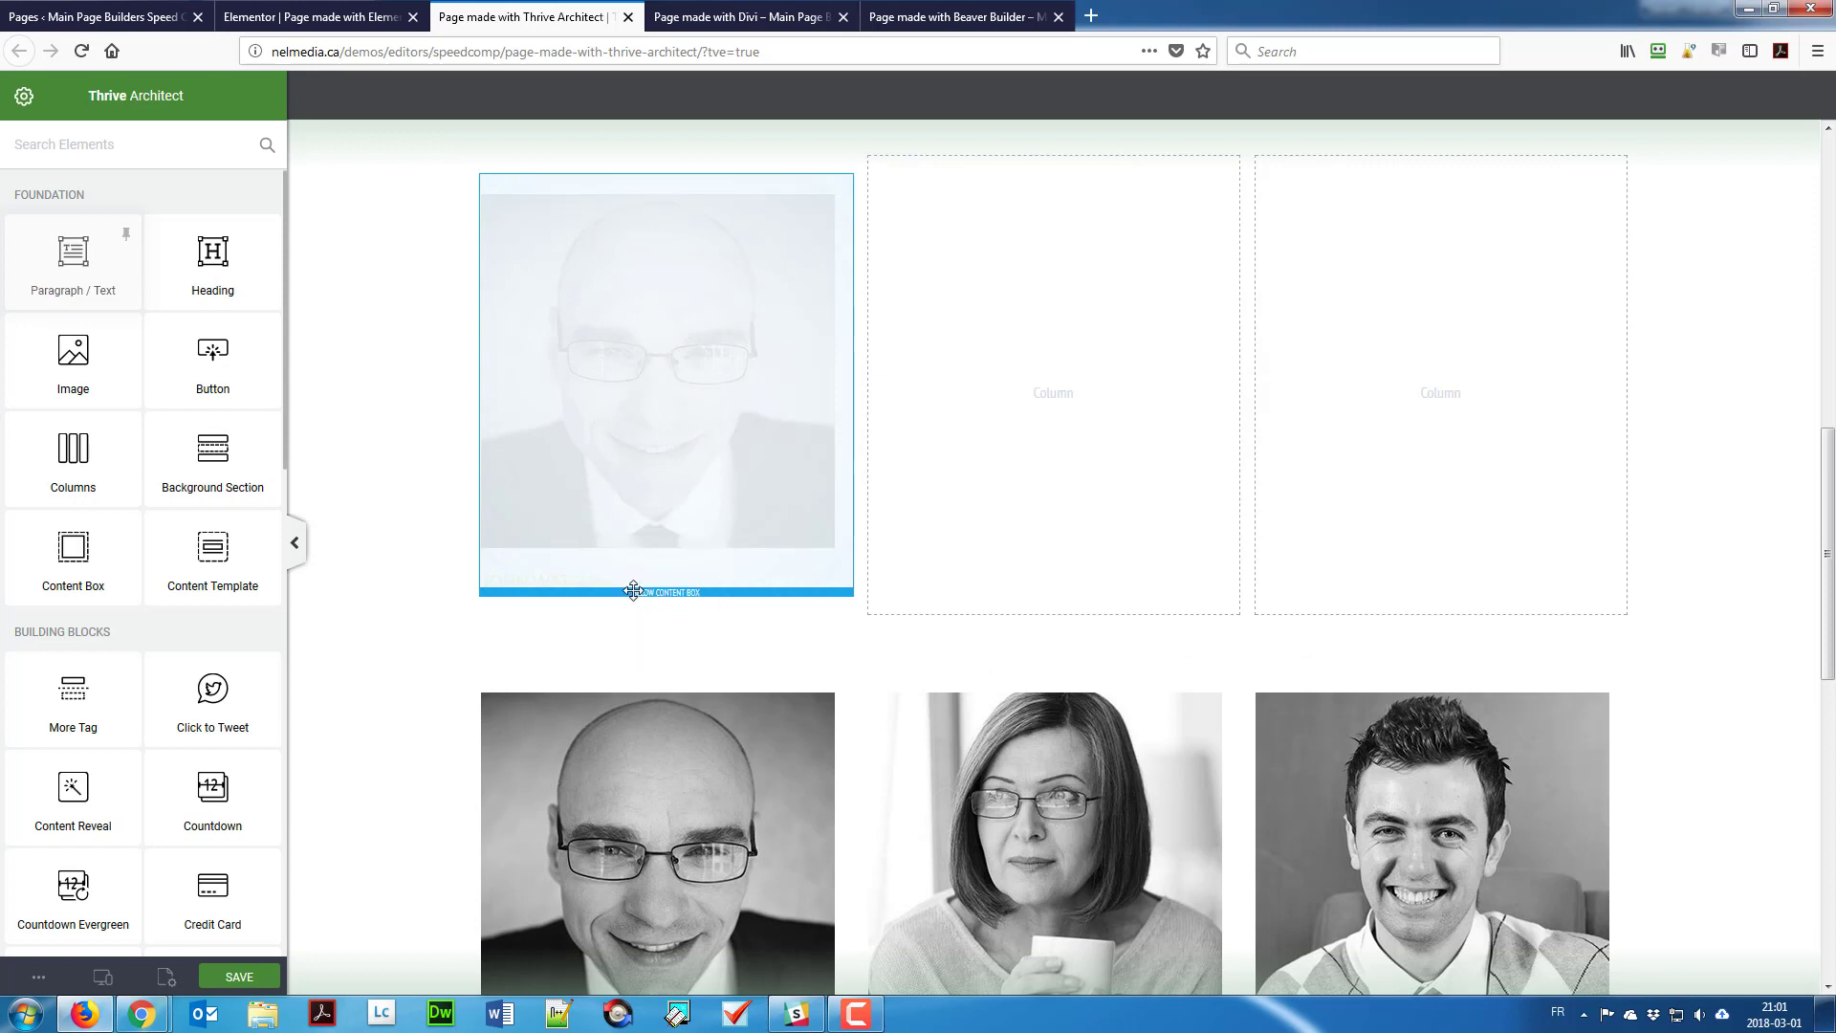
{"action": "type", "text": "dcdcdc"}
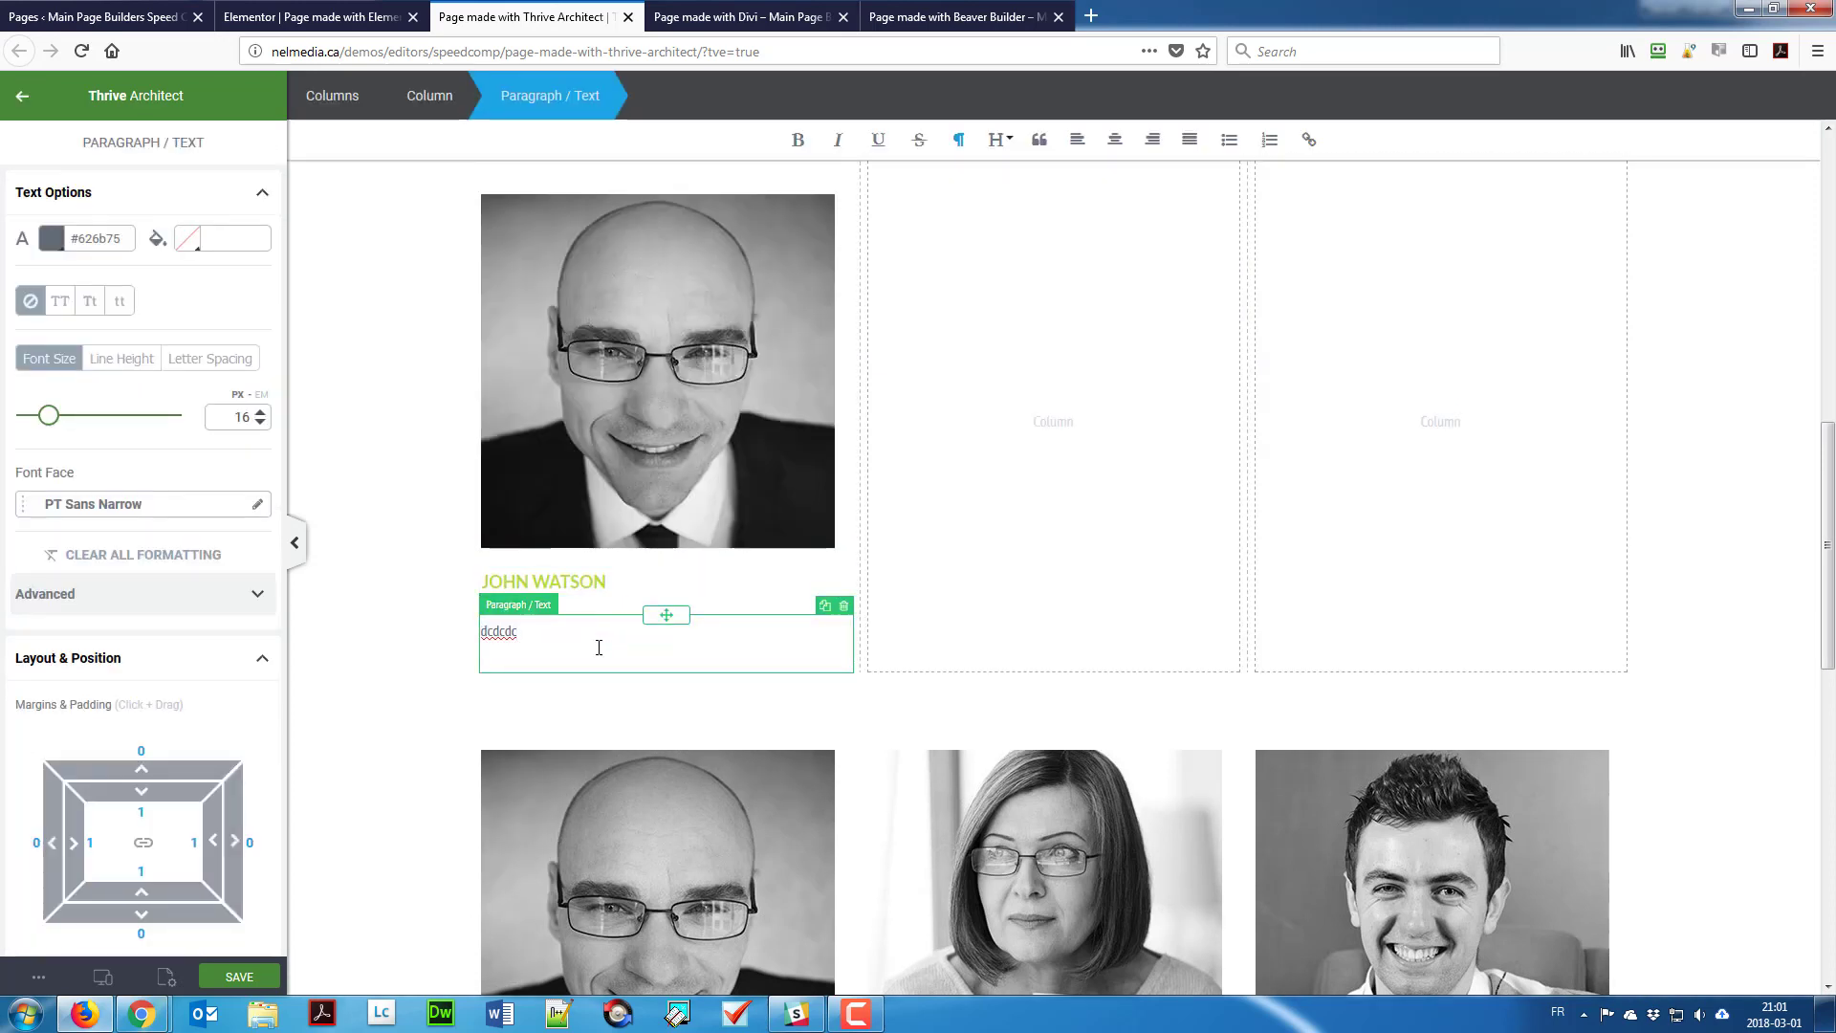
{"action": "key", "text": "ctrl+a"}
{"action": "key", "text": "ctrl+alt+v"}
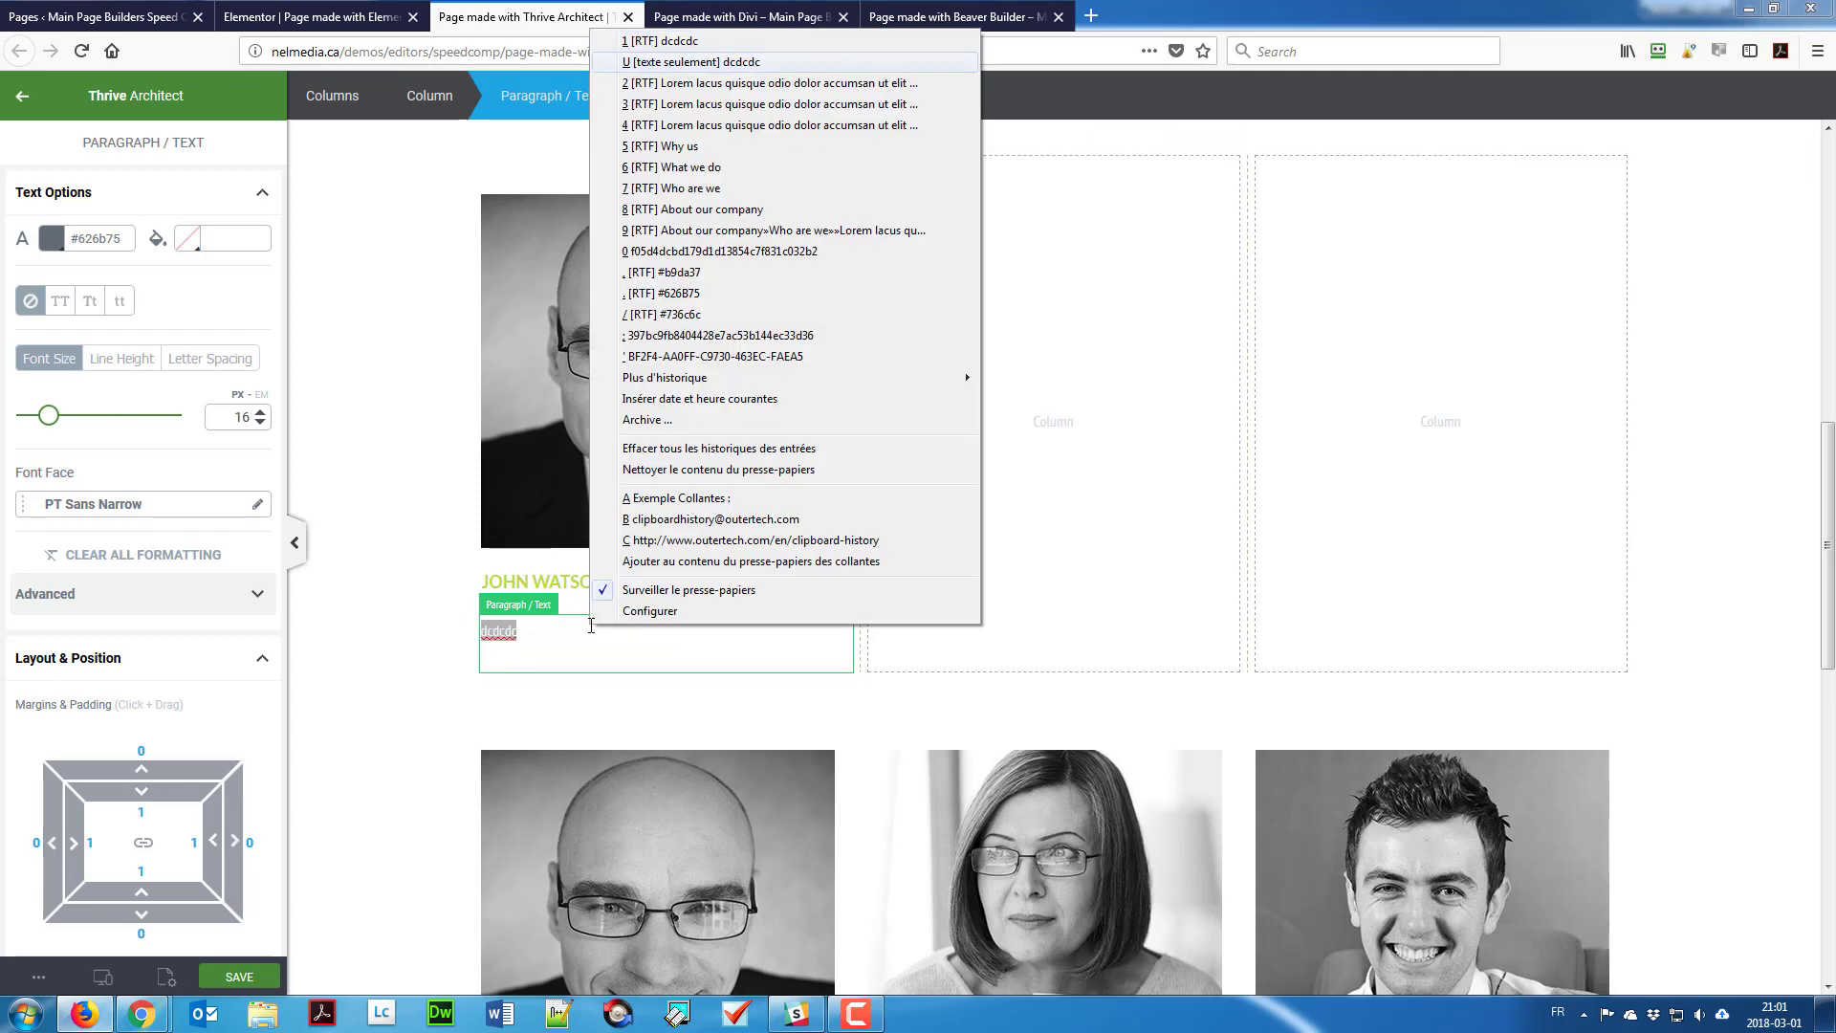
{"action": "key", "text": "2"}
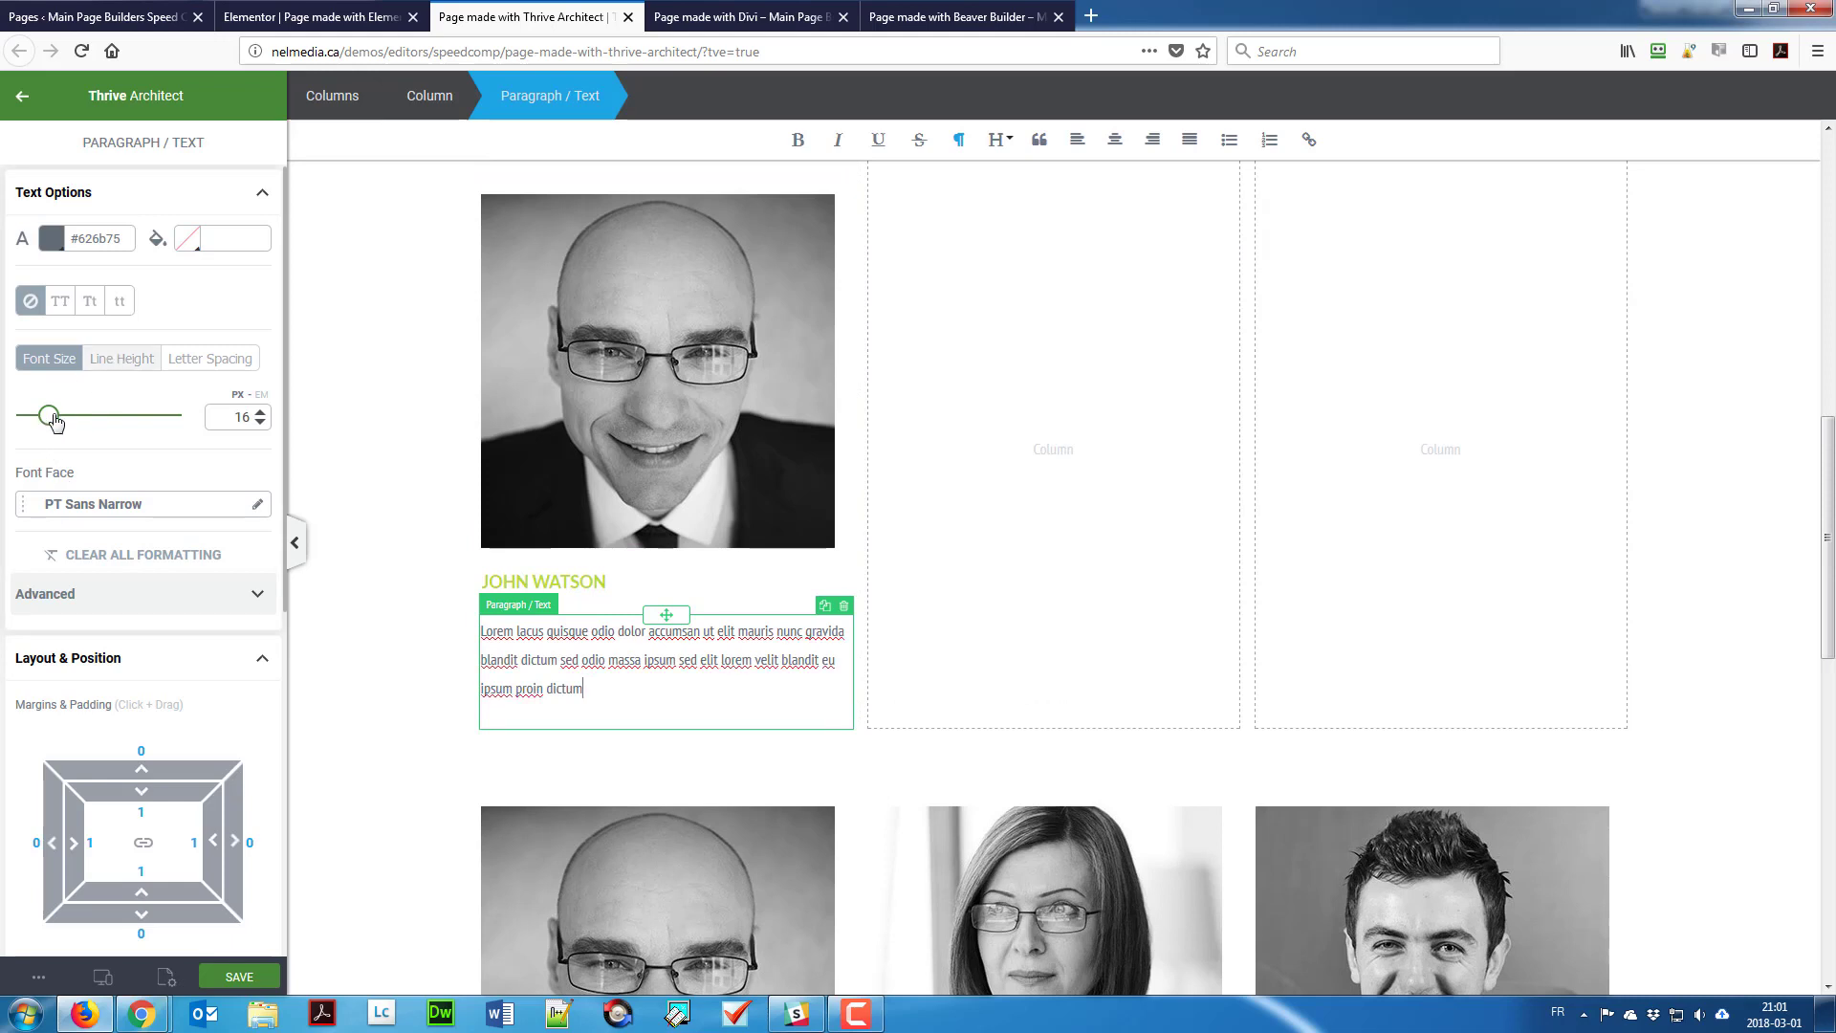
Step: Set the line height of the new paragraph to 1.5 em and compare it with the existing team text
{"action": "left_click", "coordinate": [121, 358]}
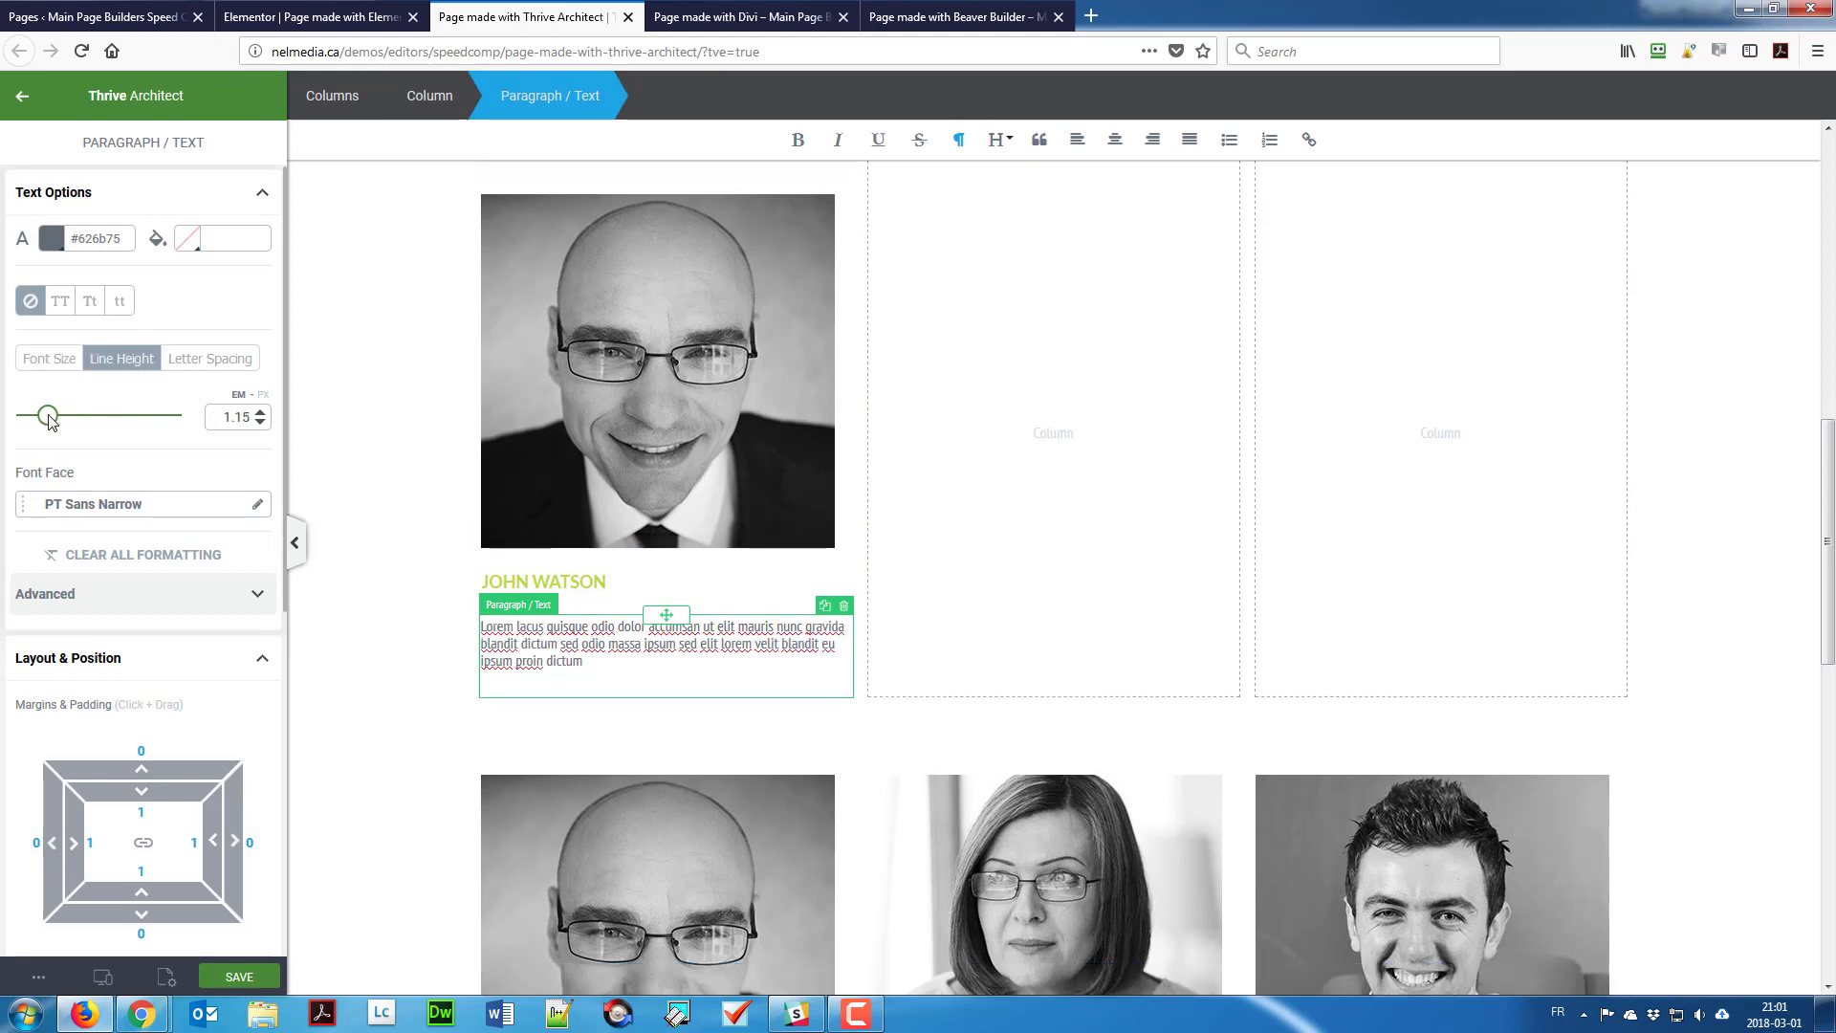
{"action": "left_click_drag", "start_coordinate": [51, 421], "coordinate": [57, 421]}
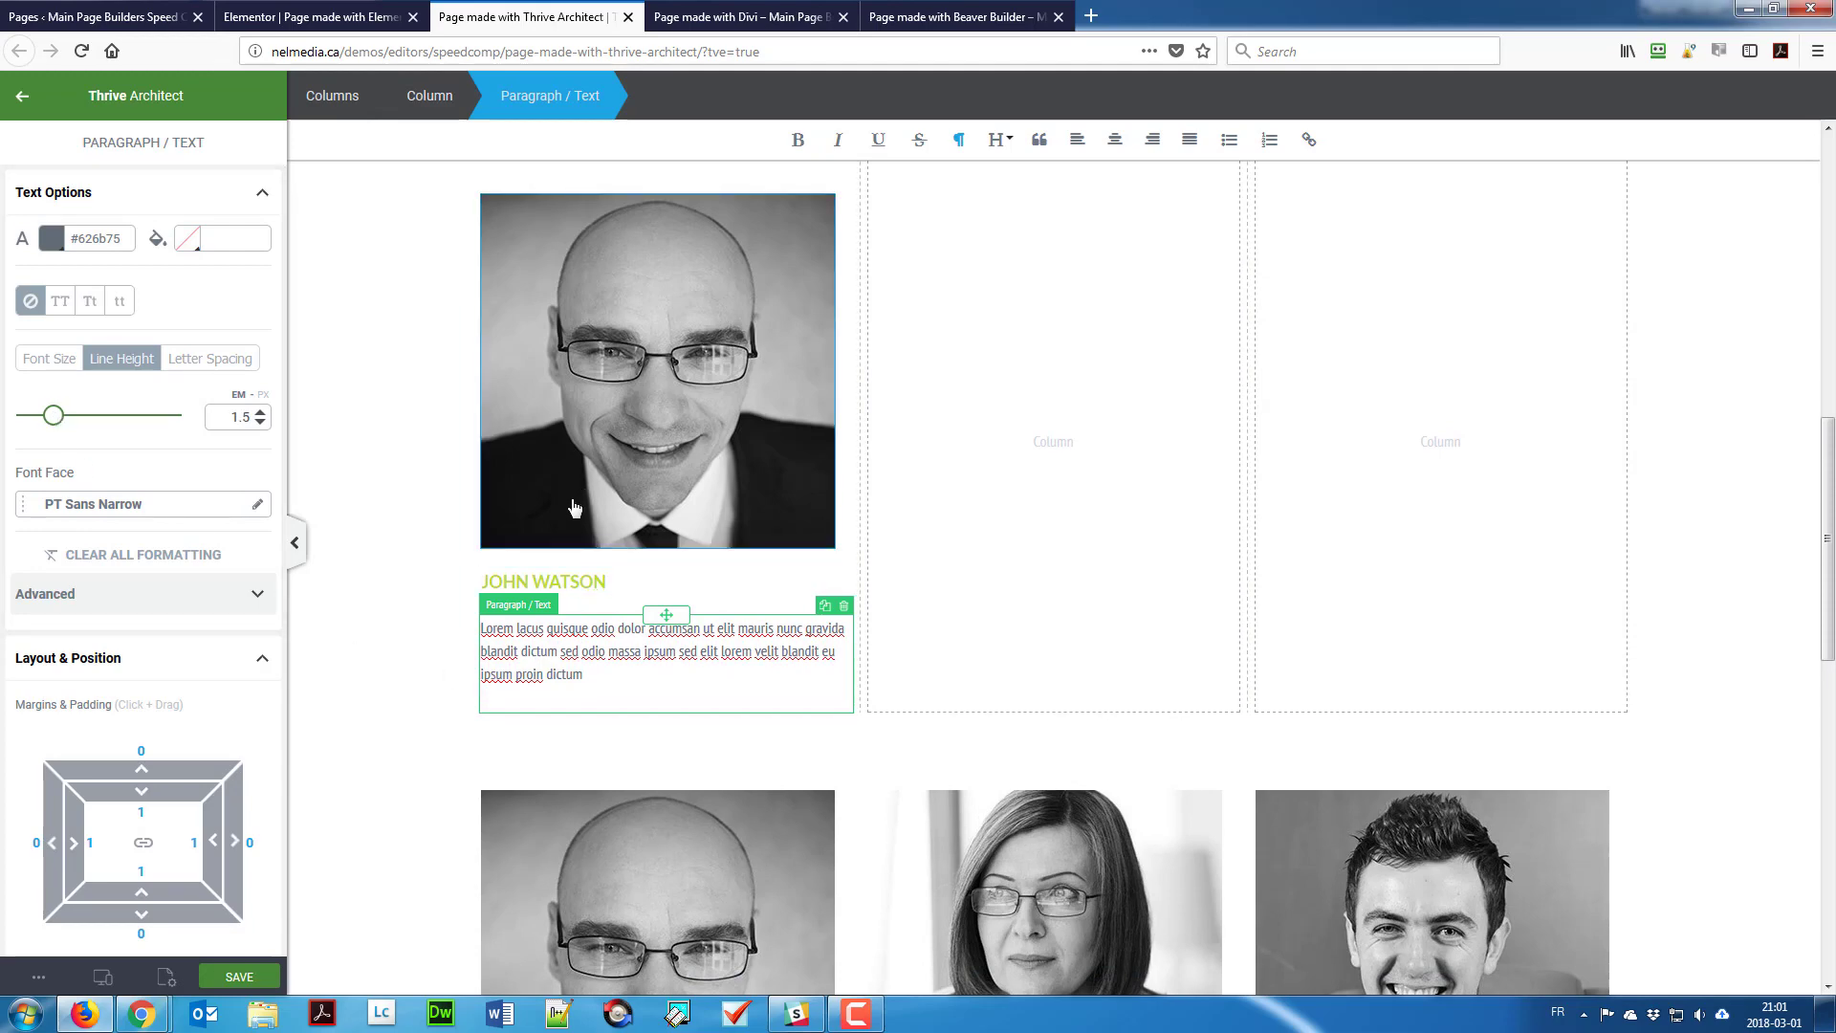
{"action": "scroll", "coordinate": [574, 574], "scroll_direction": "down", "scroll_amount": 5}
{"action": "scroll", "coordinate": [564, 574], "scroll_direction": "up", "scroll_amount": 5}
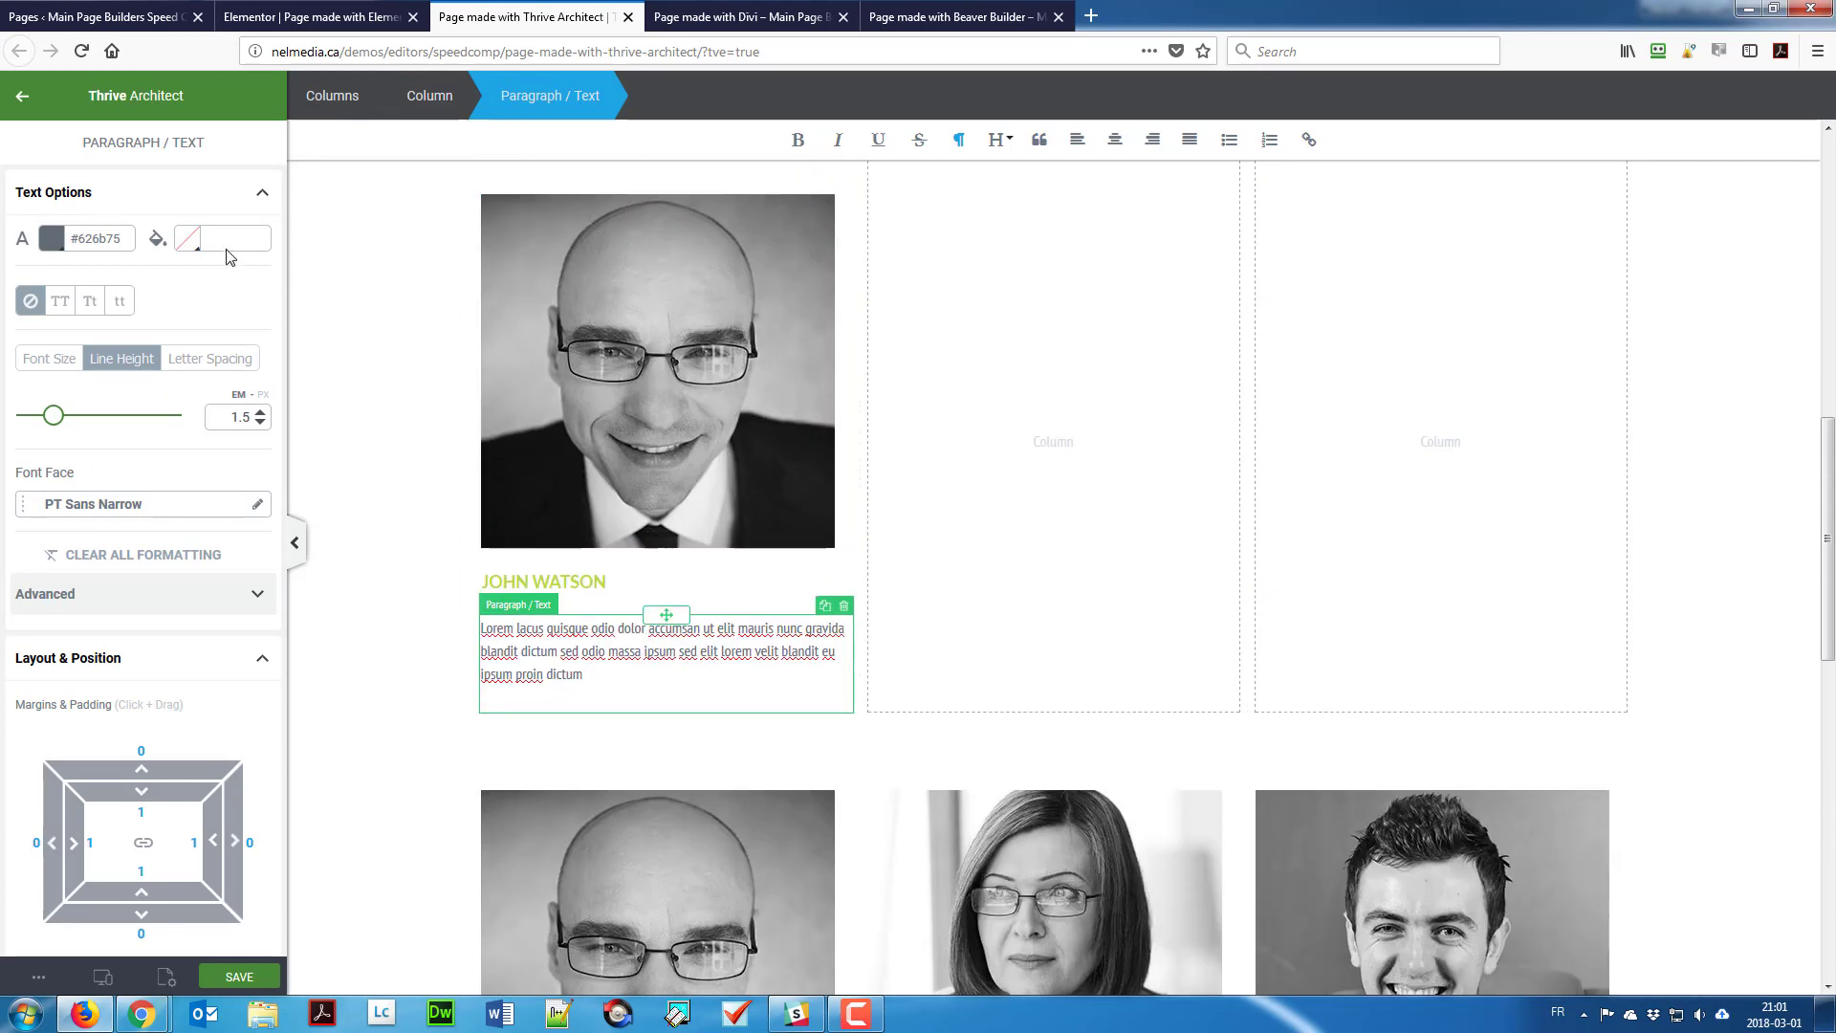
Step: Find the Social Share element and add it below the paragraph in the first column
{"action": "left_click", "coordinate": [22, 96]}
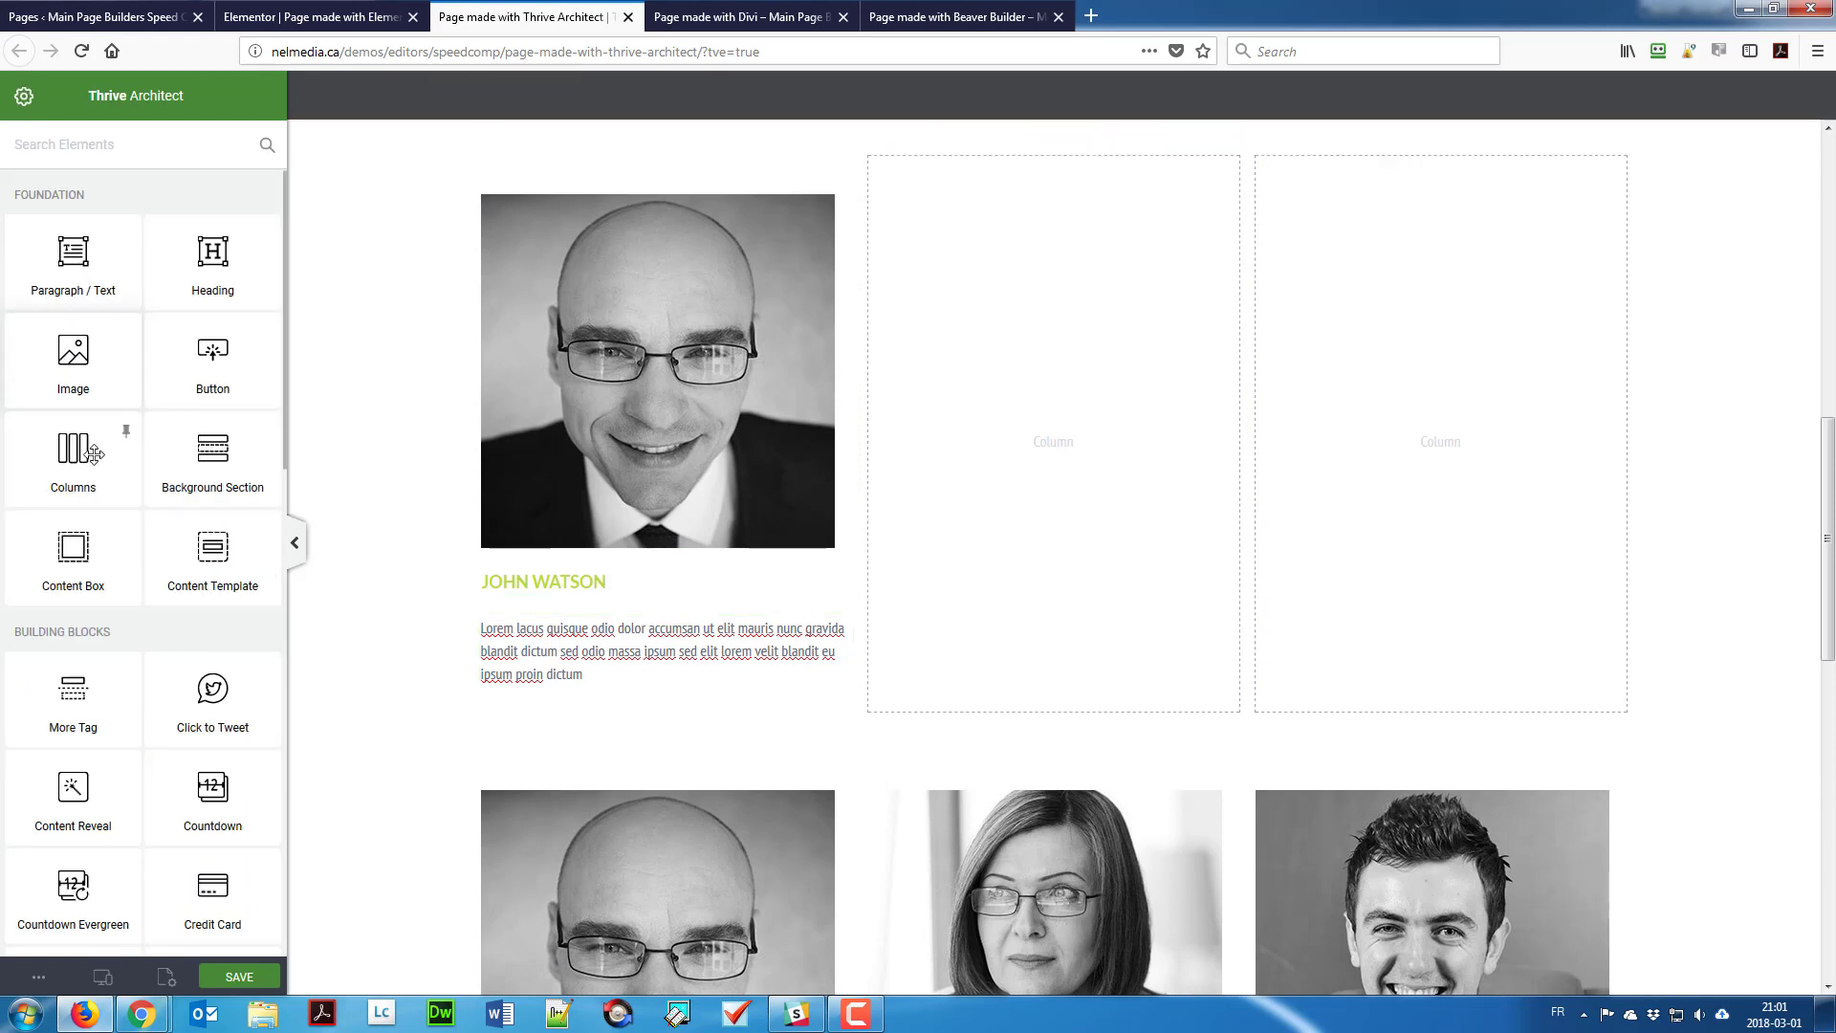
{"action": "scroll", "coordinate": [117, 482], "scroll_direction": "down", "scroll_amount": 1}
{"action": "scroll", "coordinate": [117, 482], "scroll_direction": "down", "scroll_amount": 3}
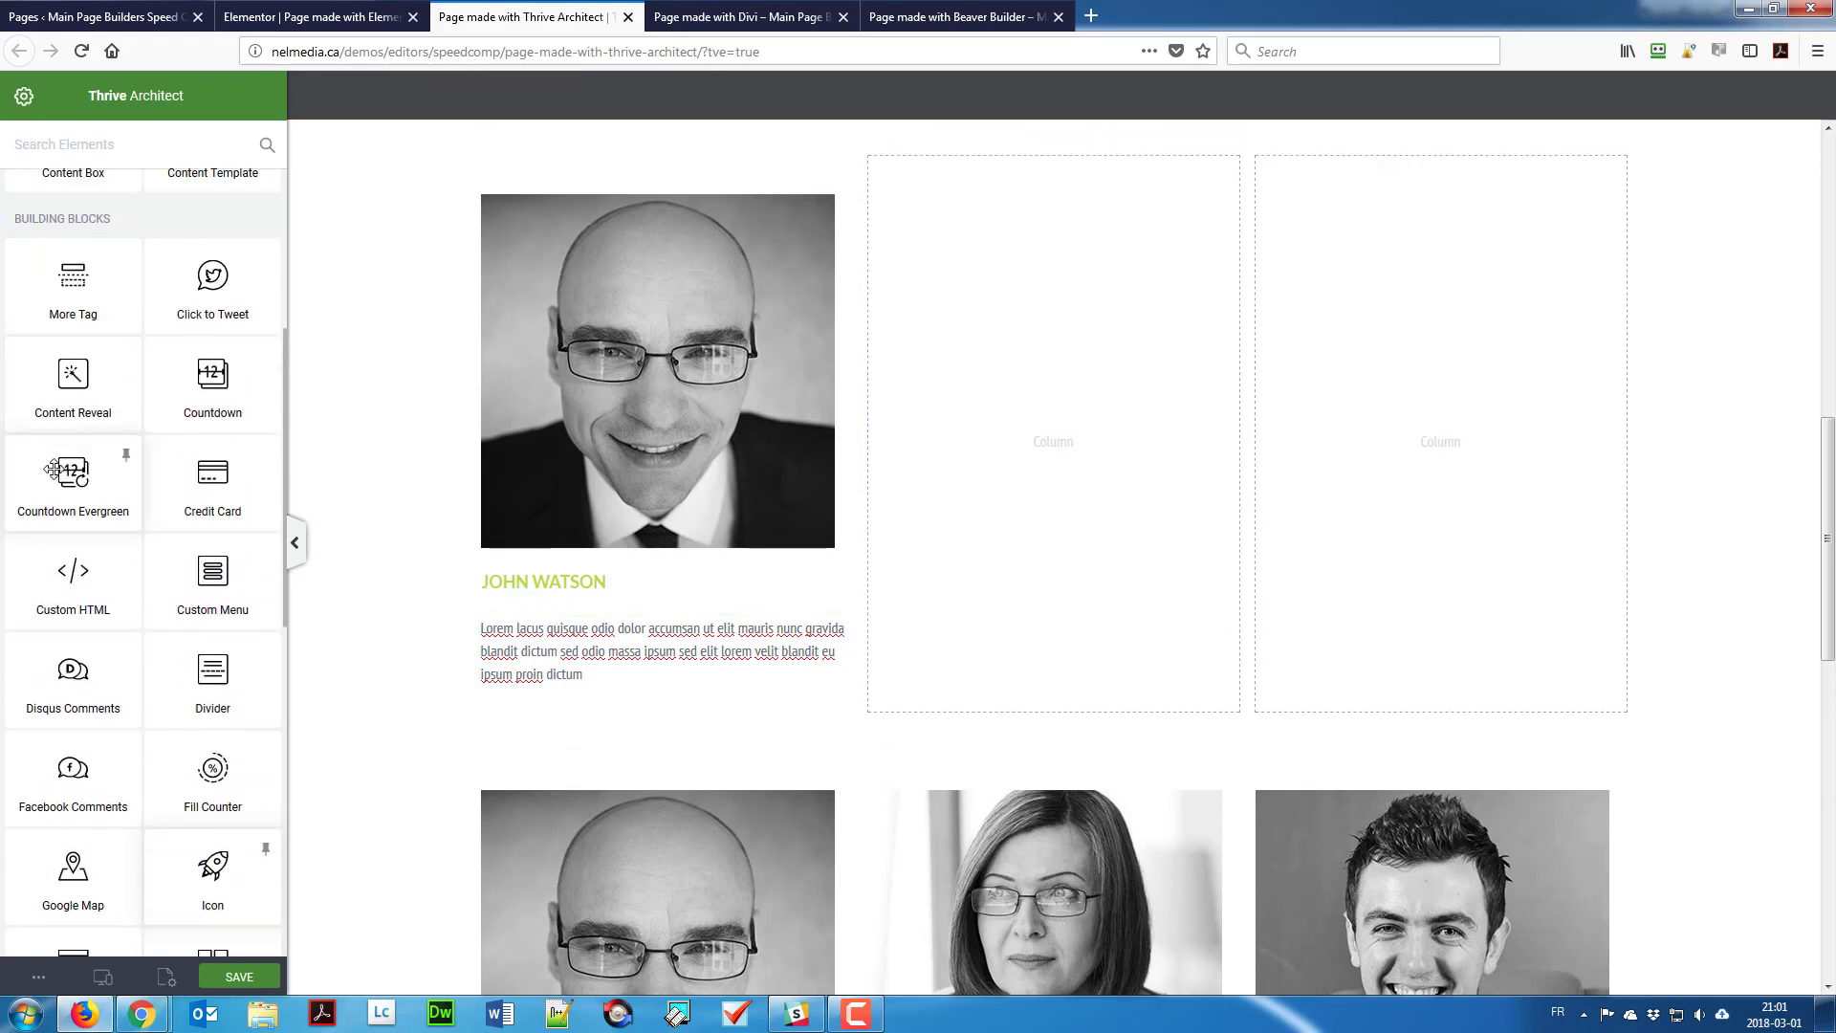
{"action": "scroll", "coordinate": [57, 478], "scroll_direction": "down", "scroll_amount": 4}
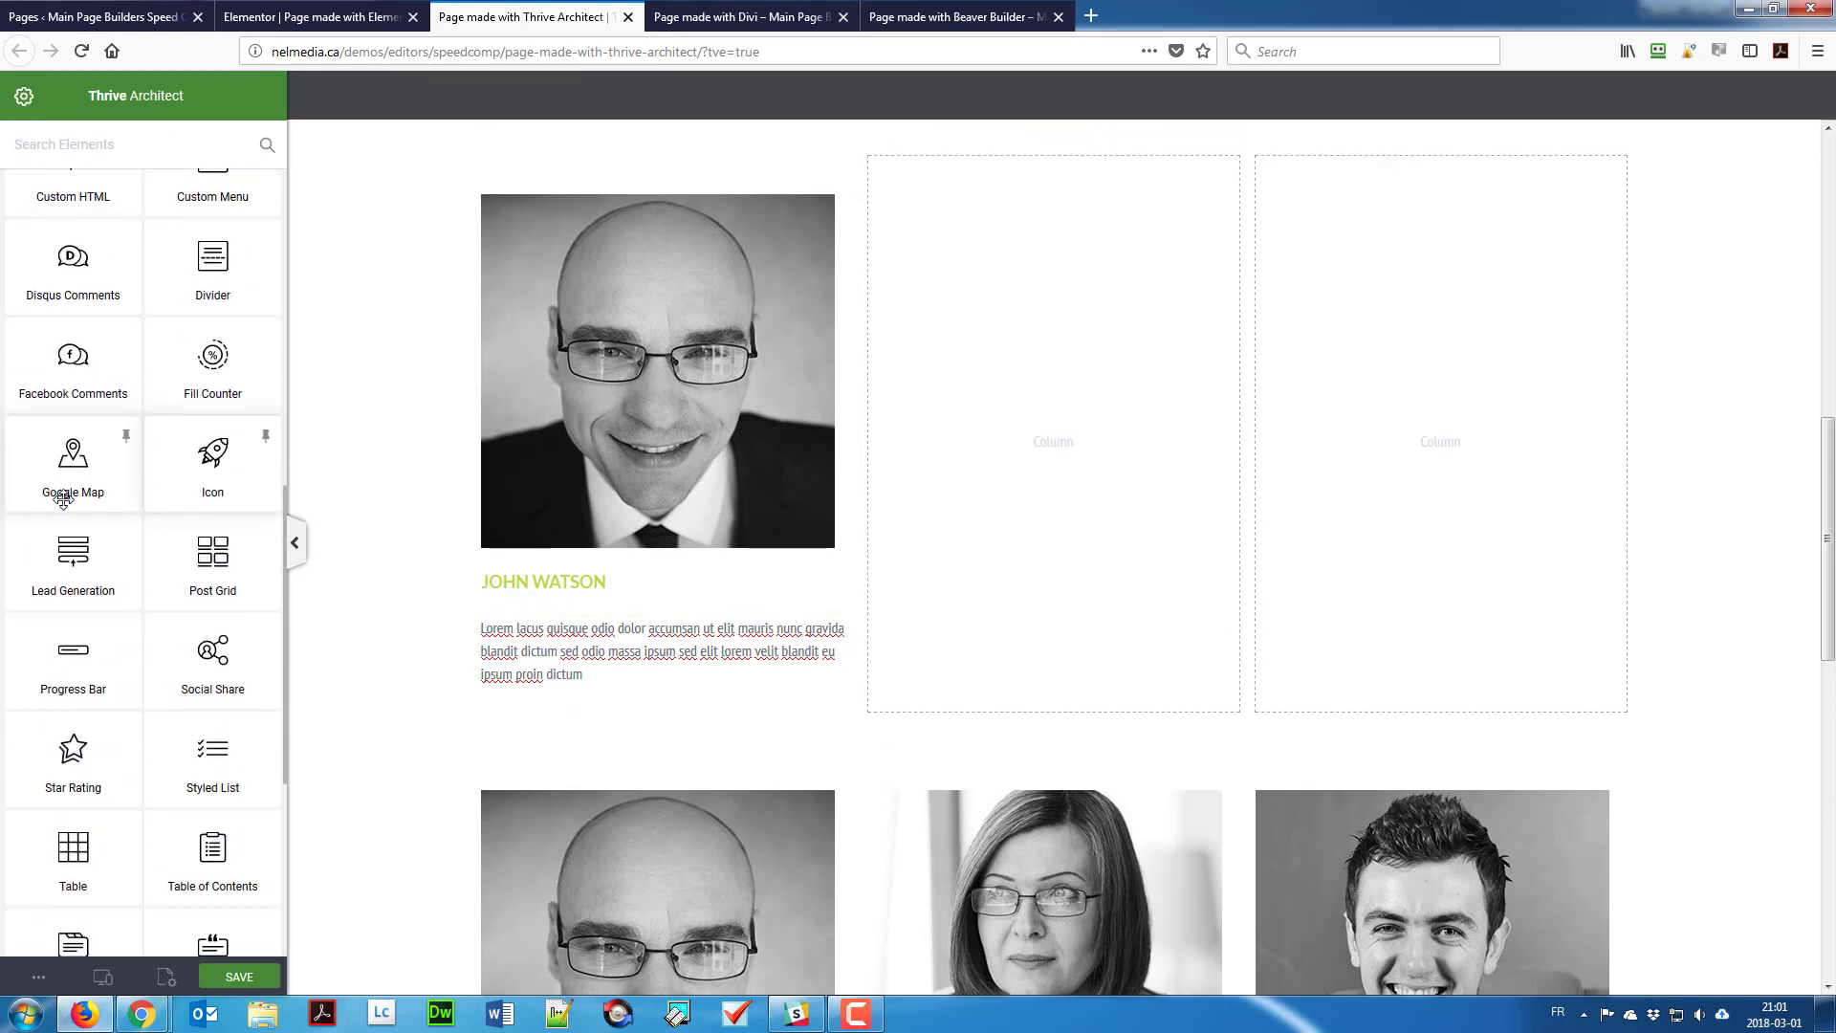
{"action": "scroll", "coordinate": [63, 500], "scroll_direction": "down", "scroll_amount": 3}
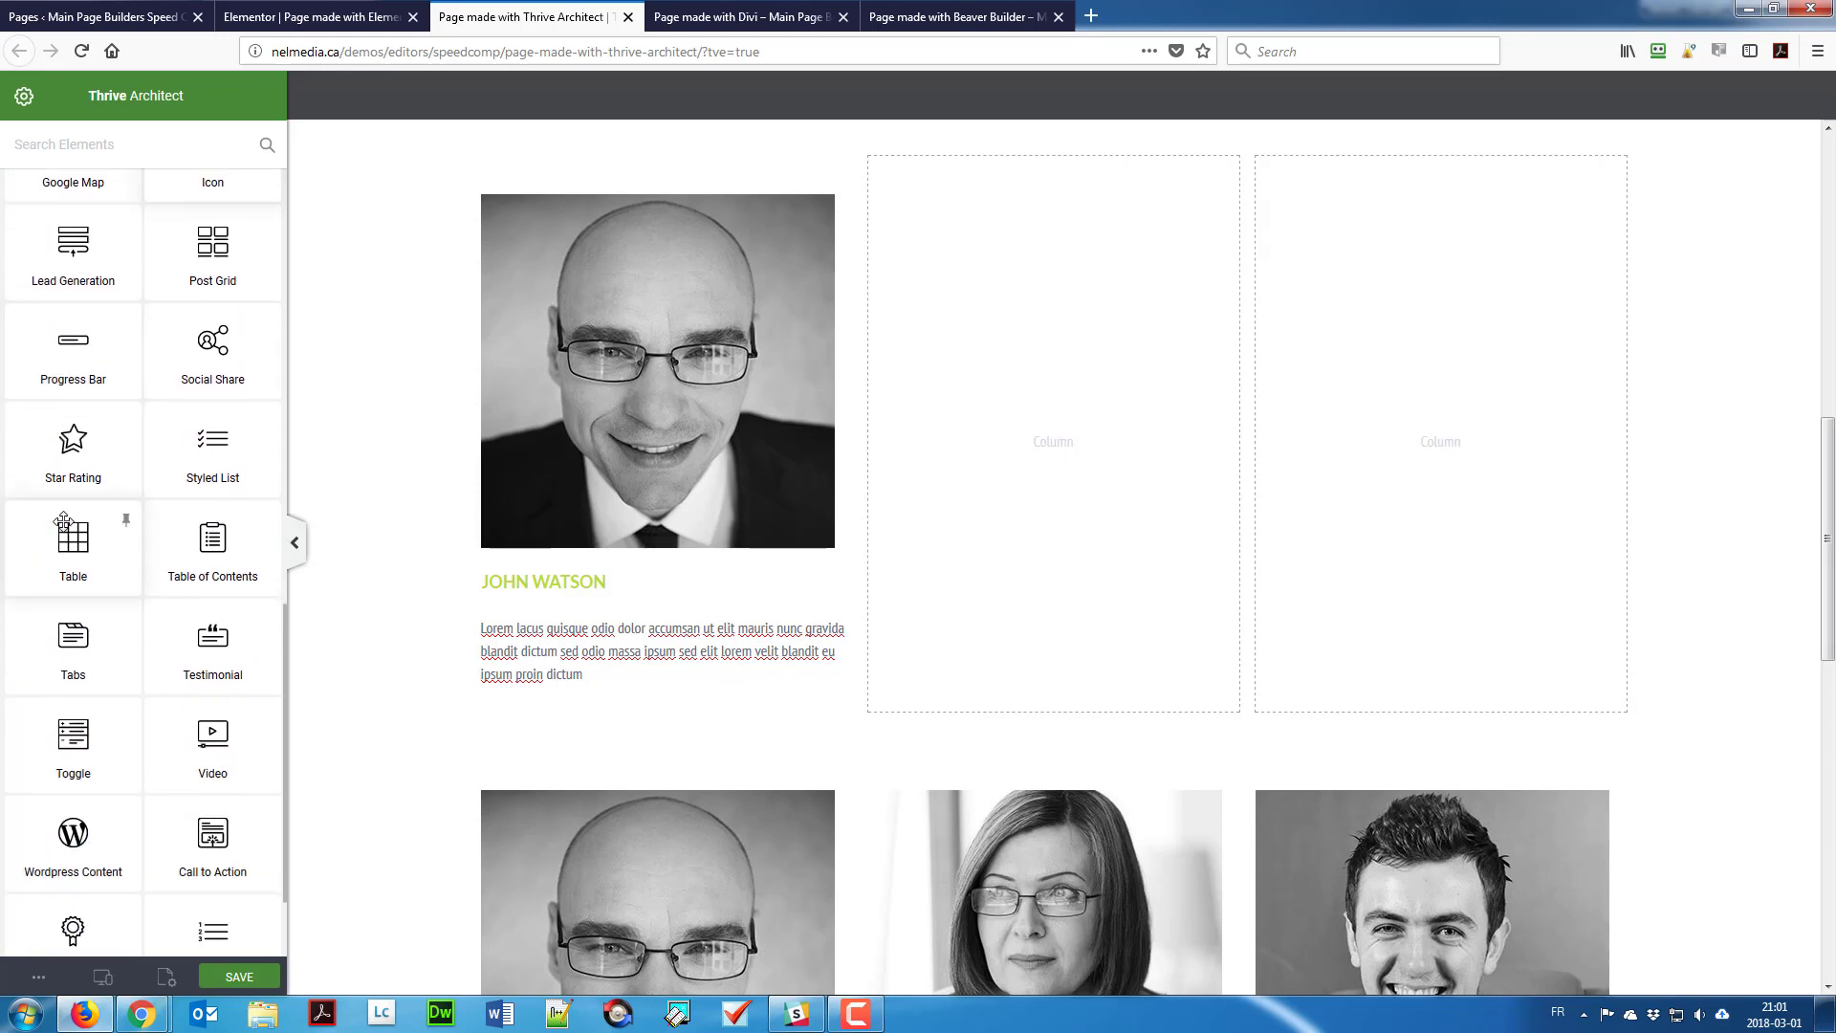
{"action": "scroll", "coordinate": [63, 521], "scroll_direction": "down", "scroll_amount": 2}
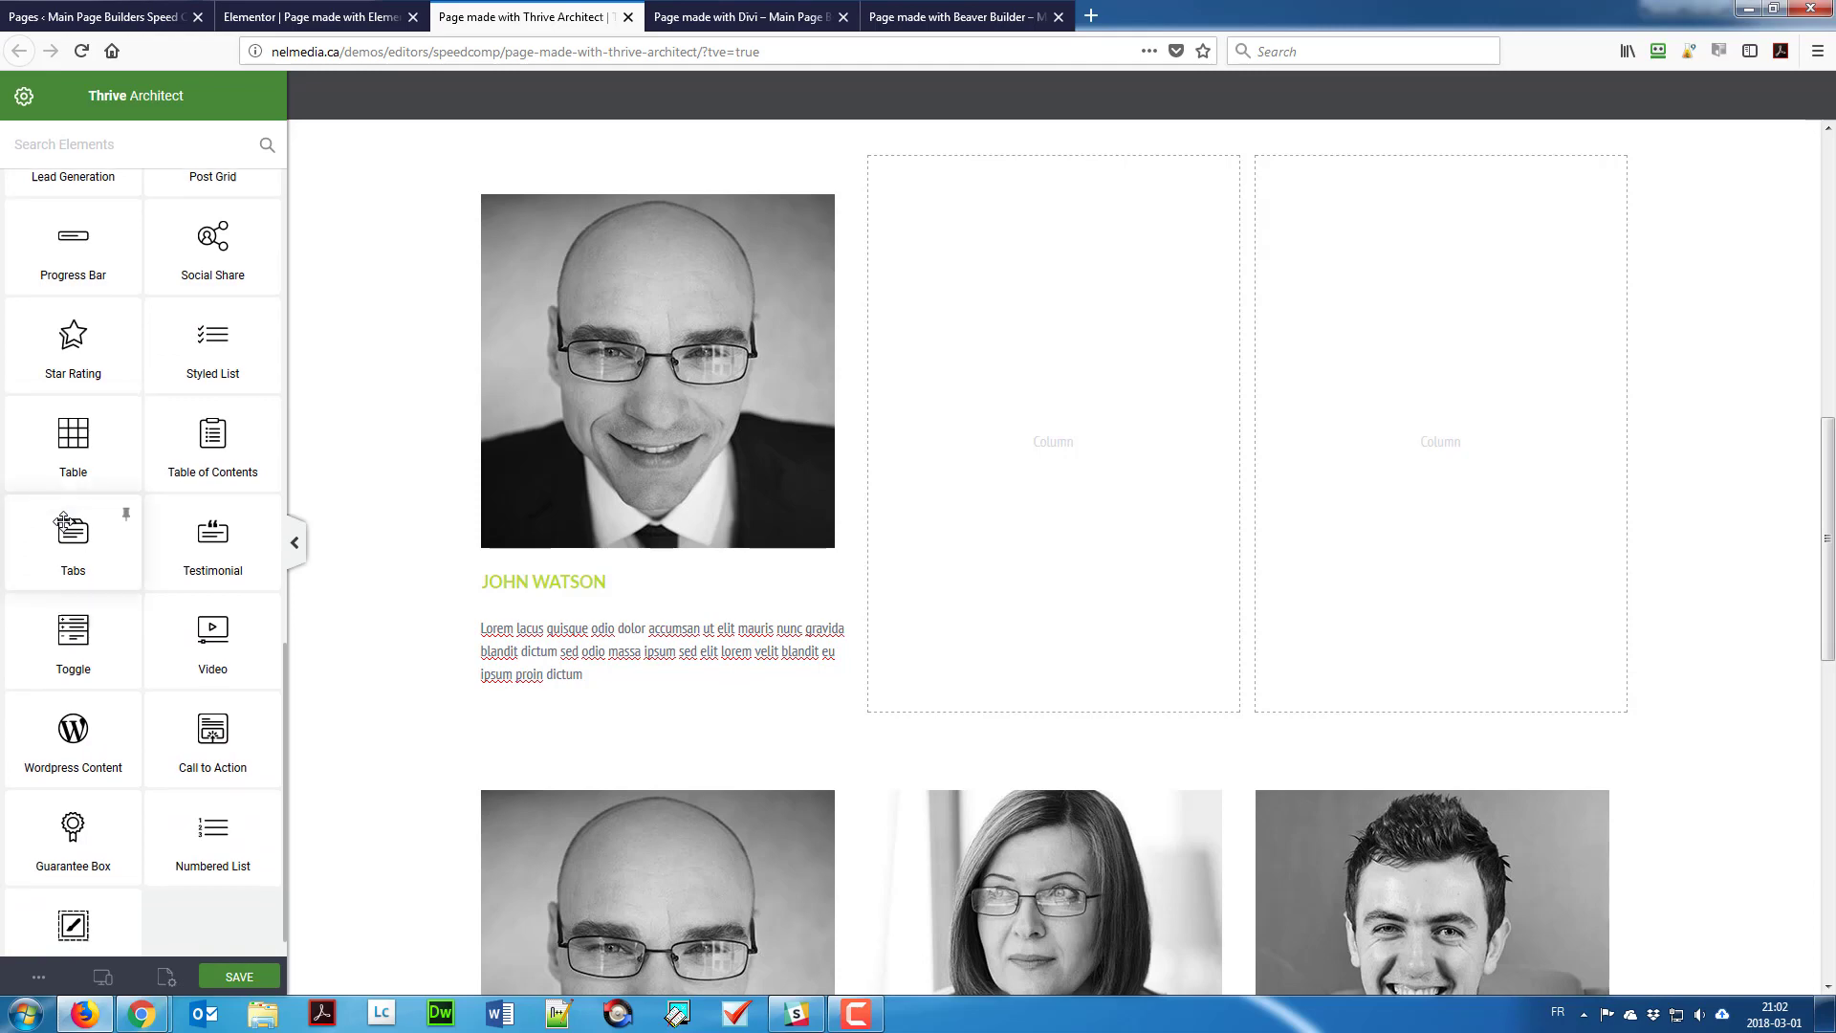
{"action": "scroll", "coordinate": [77, 499], "scroll_direction": "up", "scroll_amount": 4}
{"action": "scroll", "coordinate": [76, 499], "scroll_direction": "up", "scroll_amount": 4}
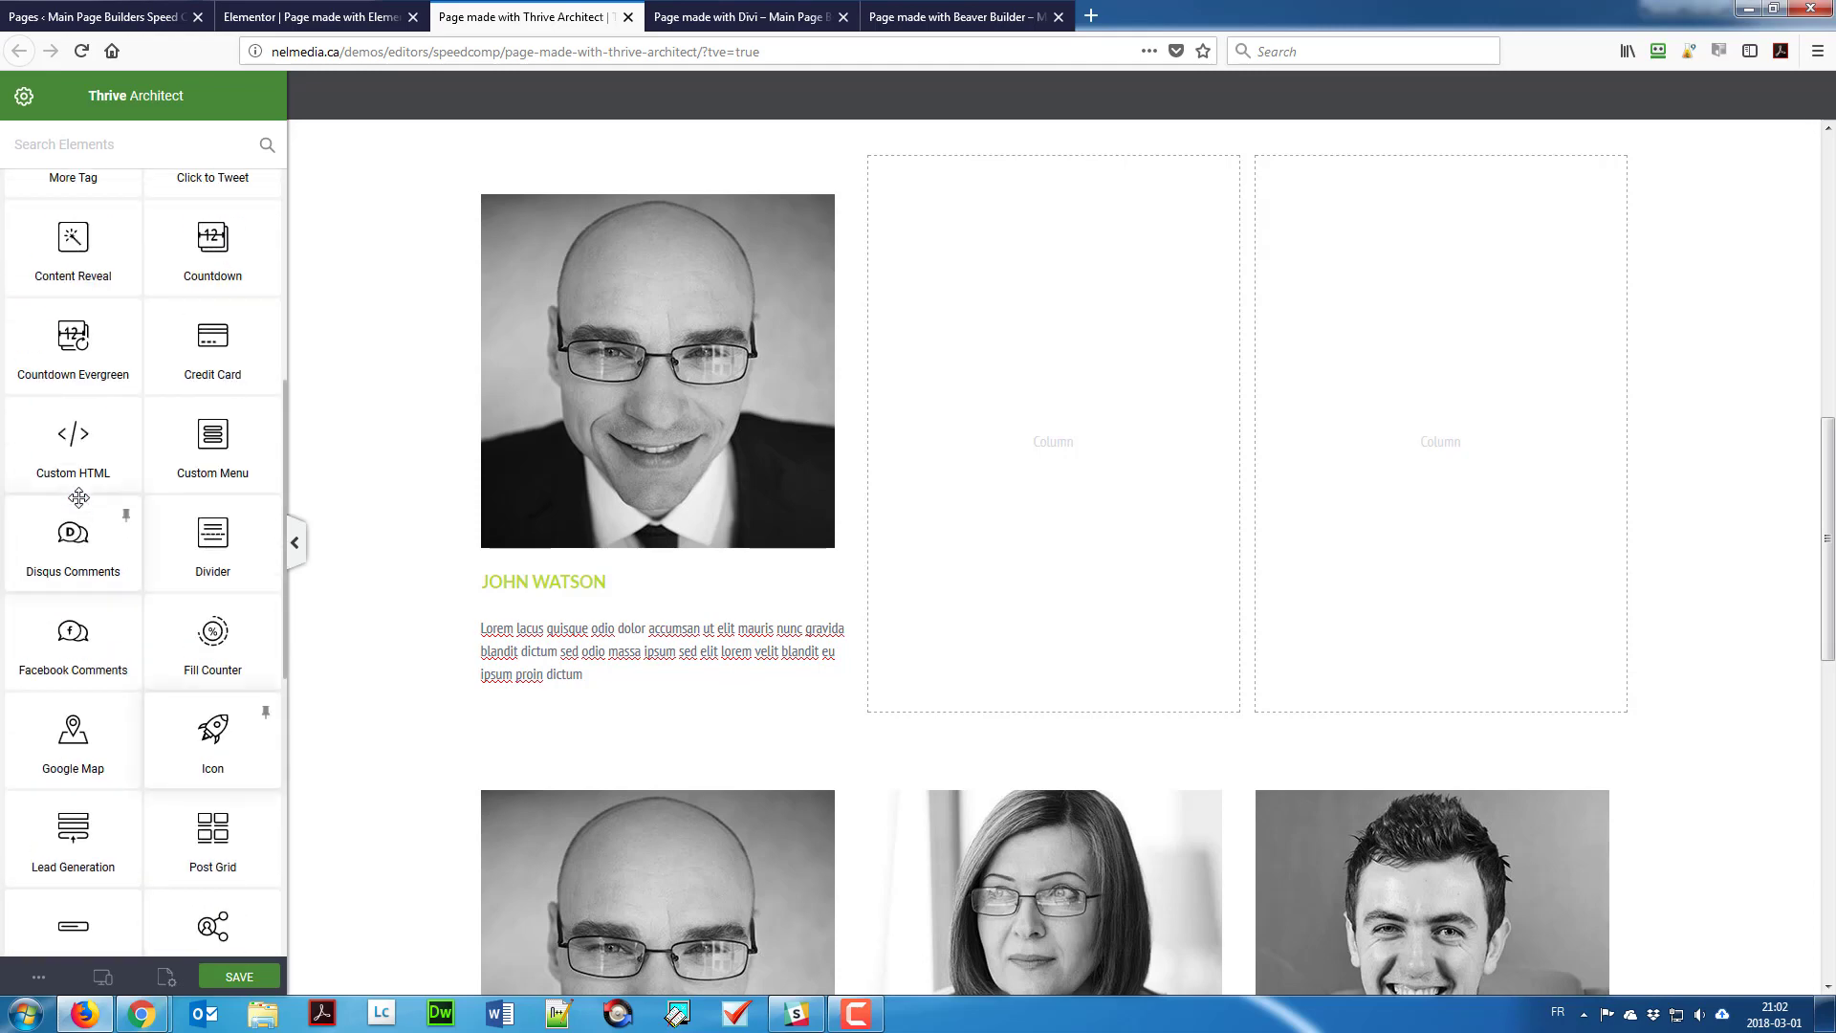
{"action": "scroll", "coordinate": [462, 598], "scroll_direction": "down", "scroll_amount": 7}
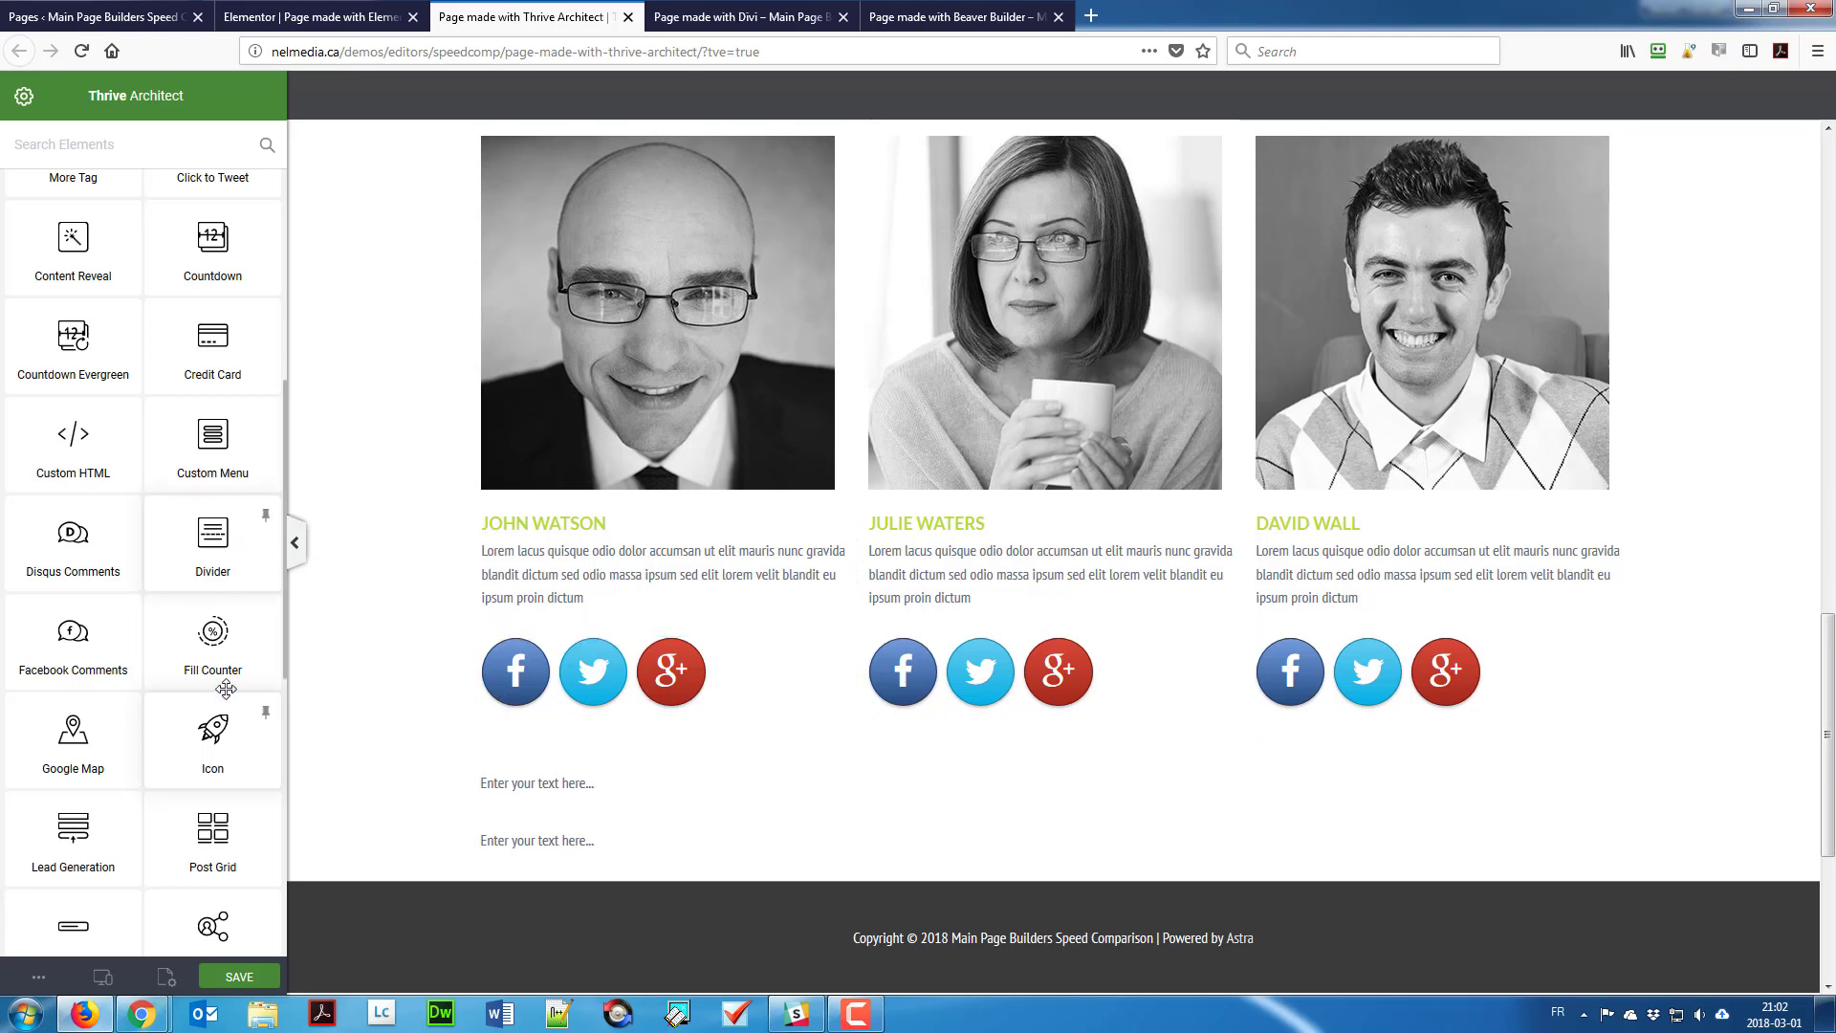
{"action": "scroll", "coordinate": [222, 713], "scroll_direction": "down", "scroll_amount": 3}
{"action": "left_click_drag", "start_coordinate": [188, 627], "coordinate": [609, 671]}
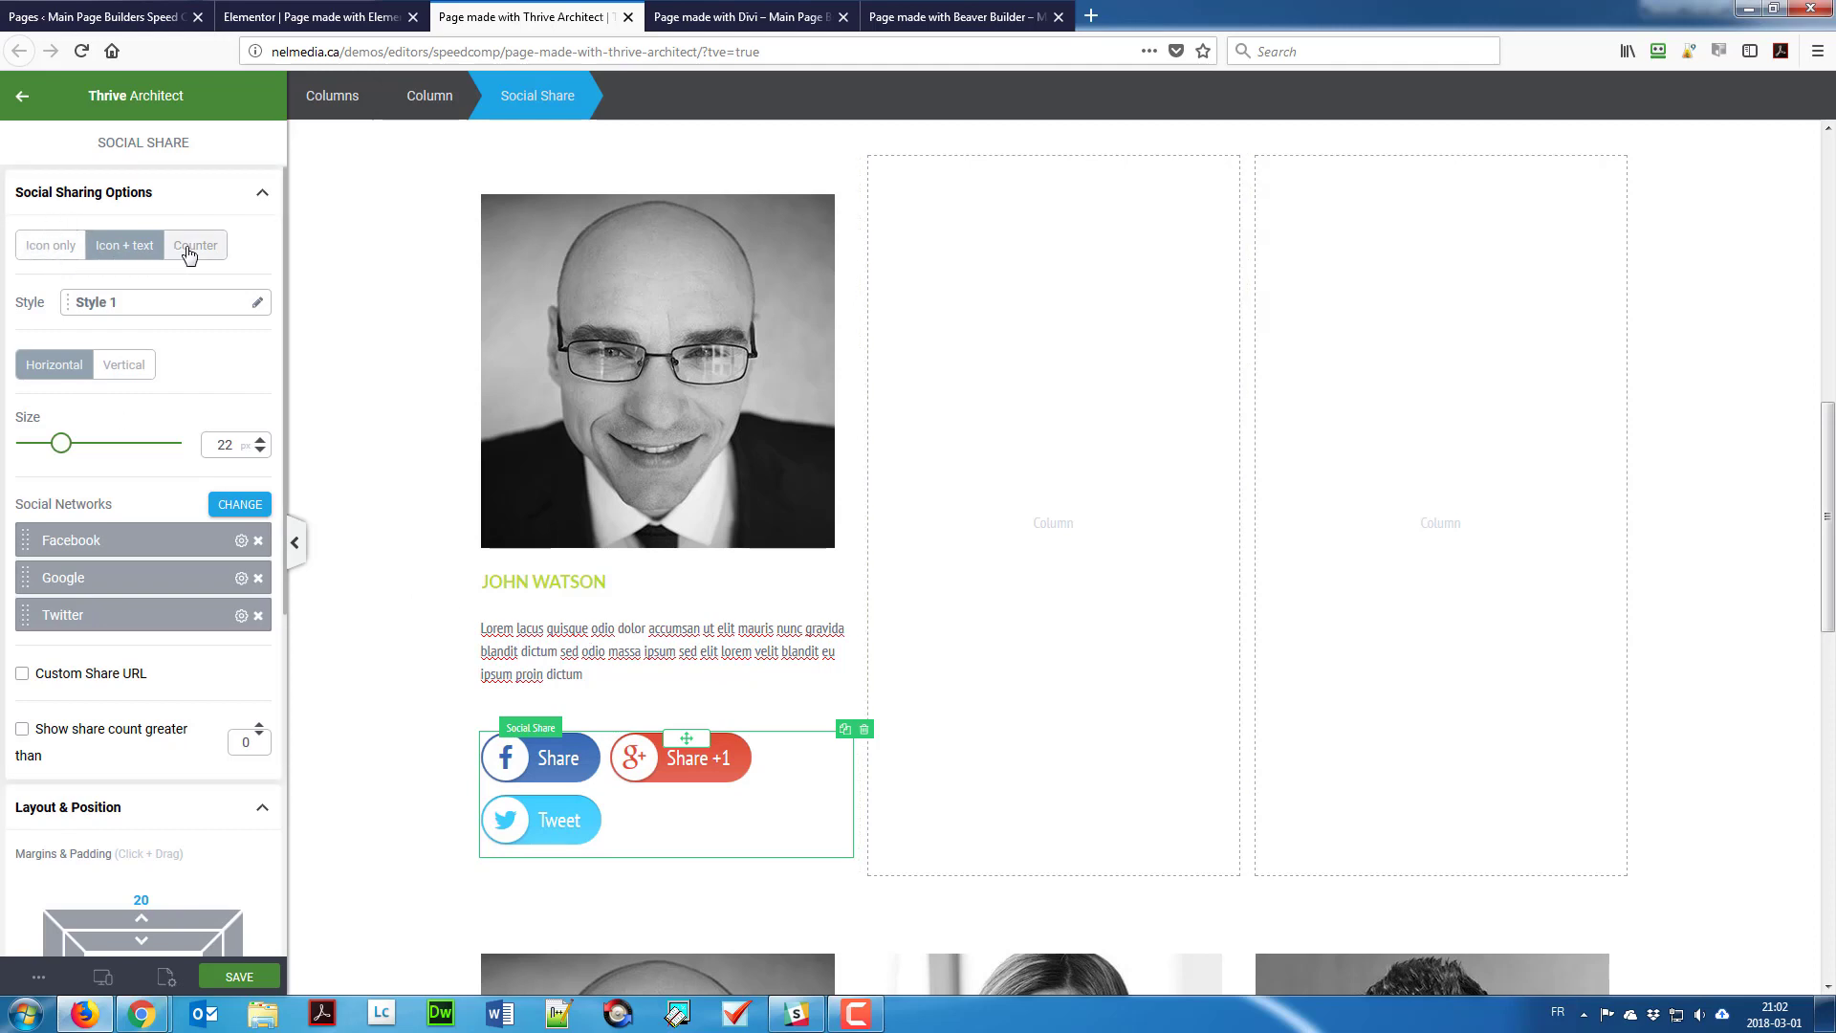
Step: Set the social share buttons to icon only and look through the available icon styles
{"action": "left_click", "coordinate": [66, 248]}
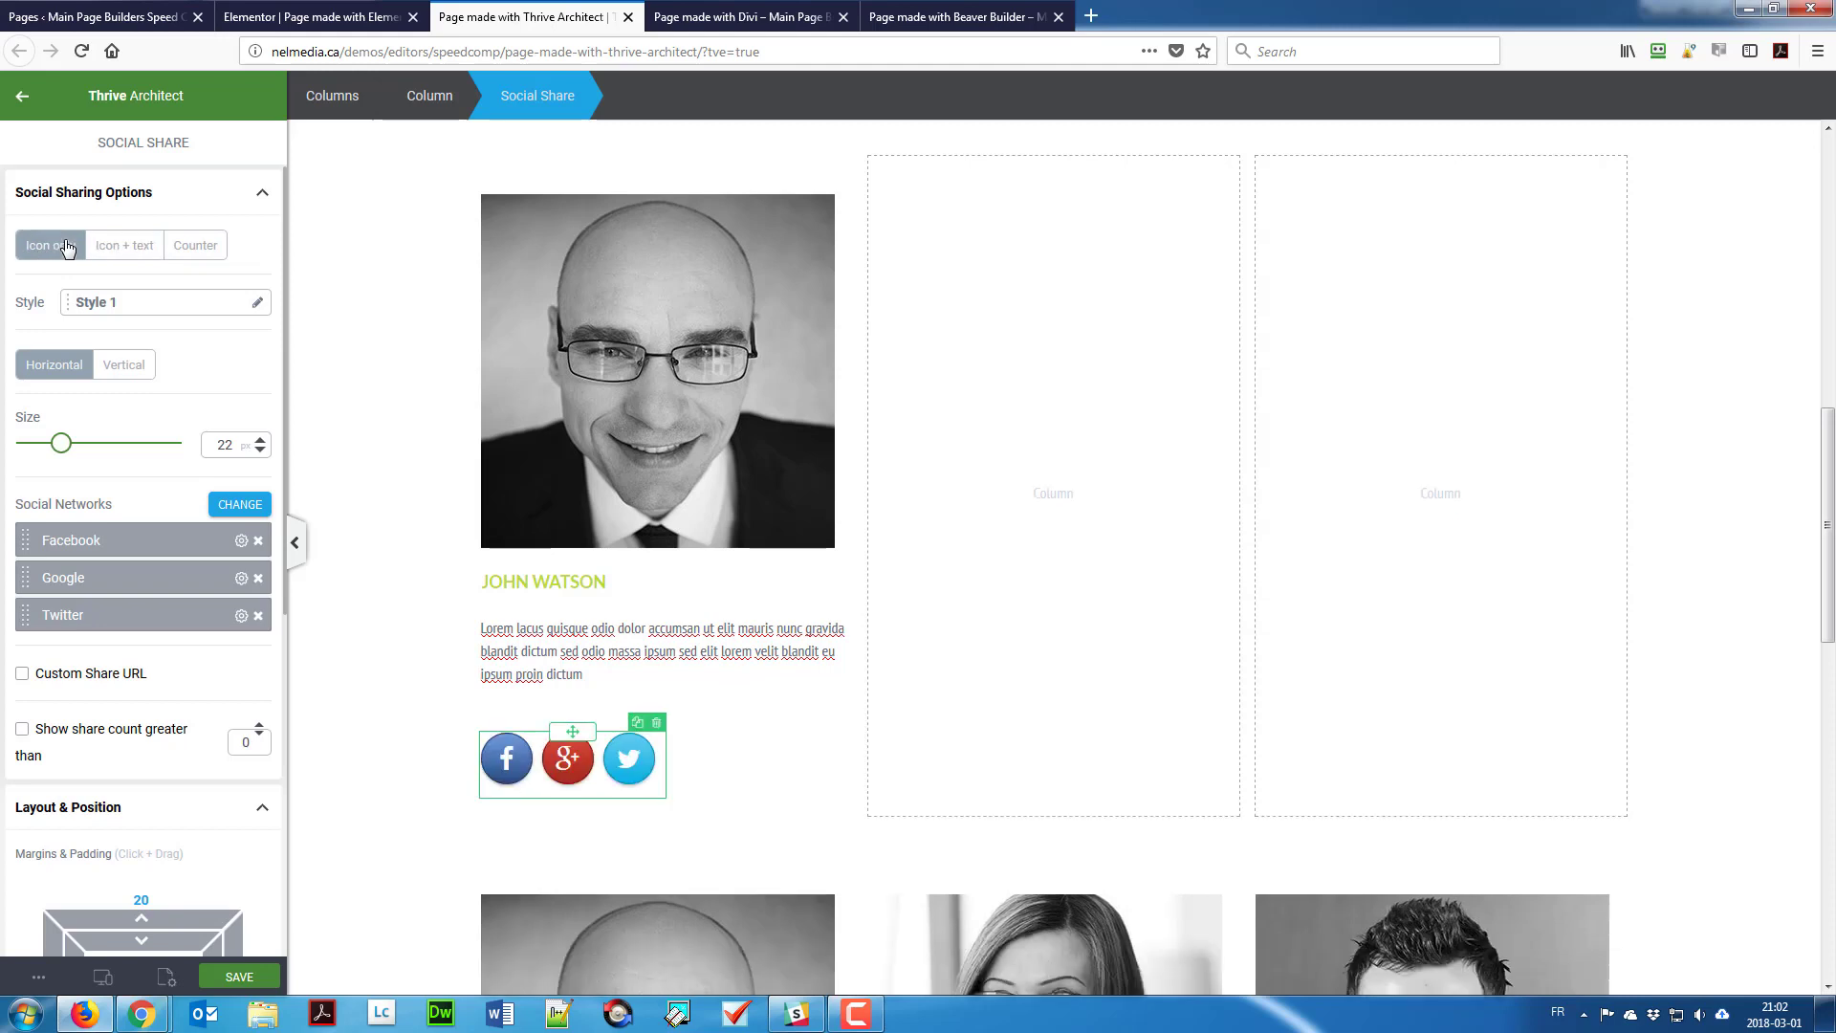
{"action": "left_click", "coordinate": [113, 310]}
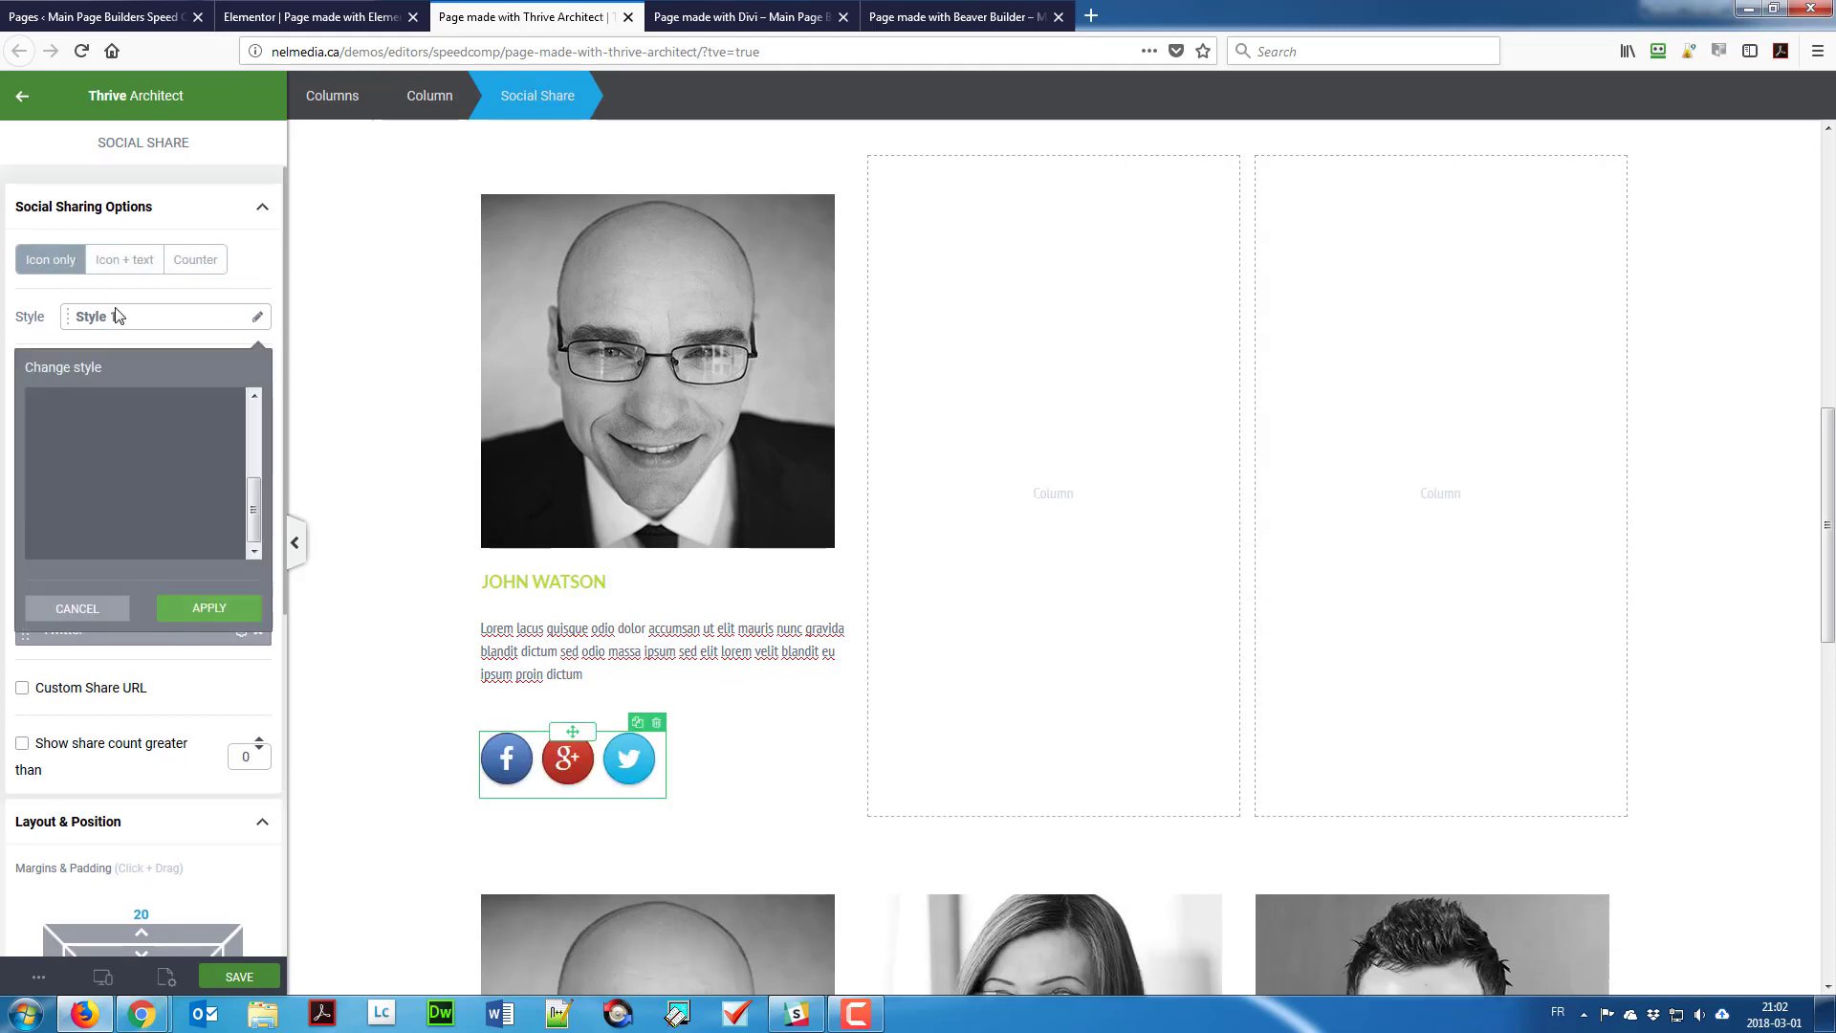
{"action": "left_click_drag", "start_coordinate": [261, 490], "coordinate": [267, 419]}
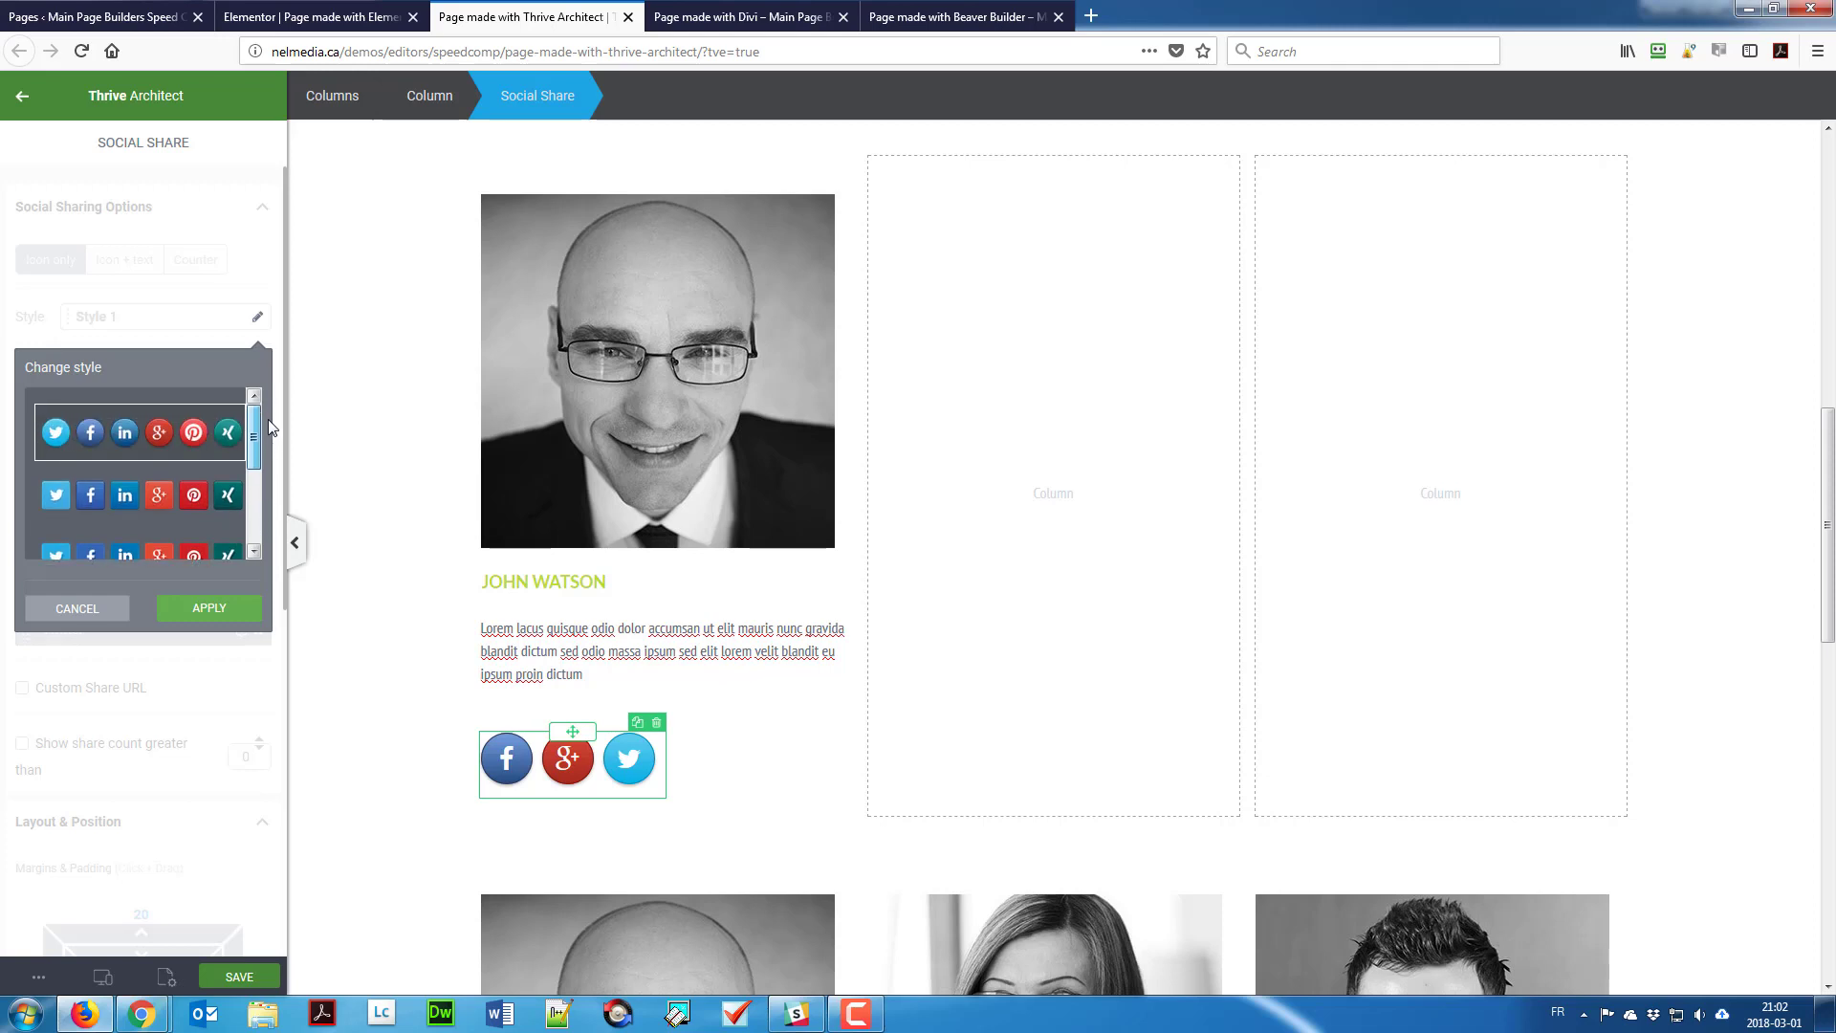
{"action": "left_click", "coordinate": [97, 607]}
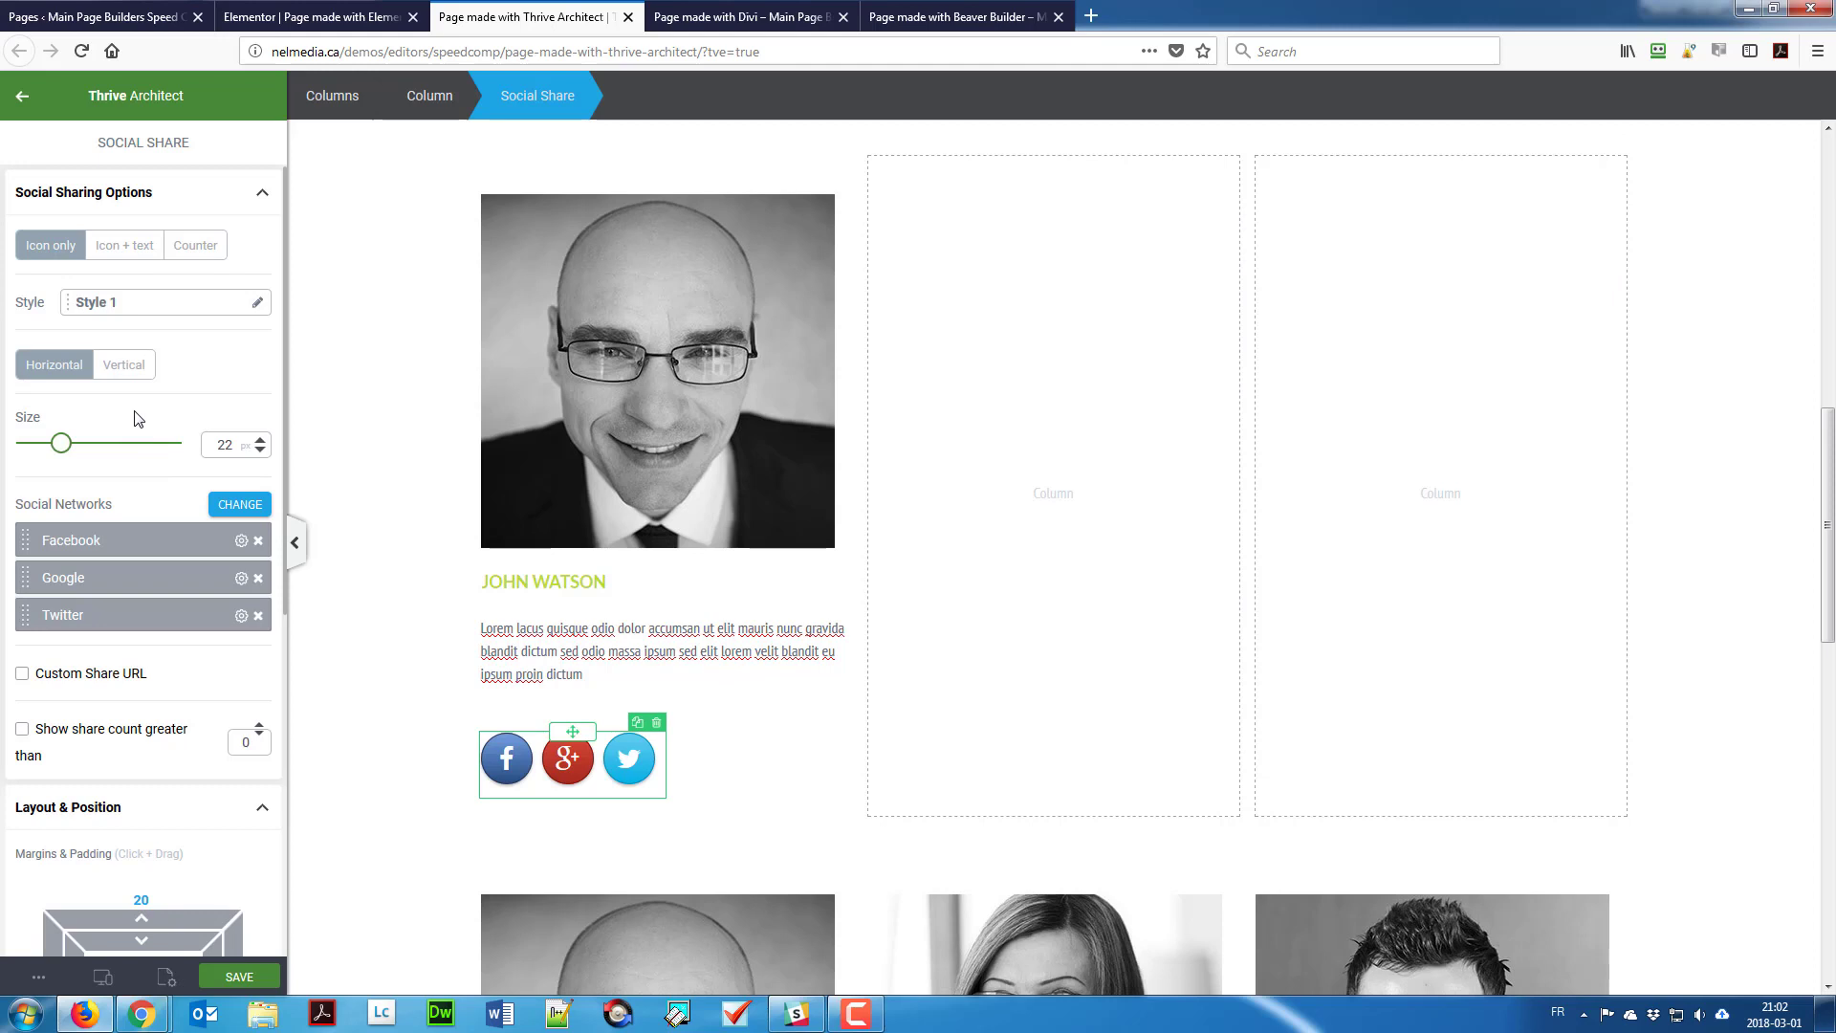
Step: Enlarge the social icons to 30 px and briefly try out the share count display
{"action": "scroll", "coordinate": [122, 412], "scroll_direction": "down", "scroll_amount": 2}
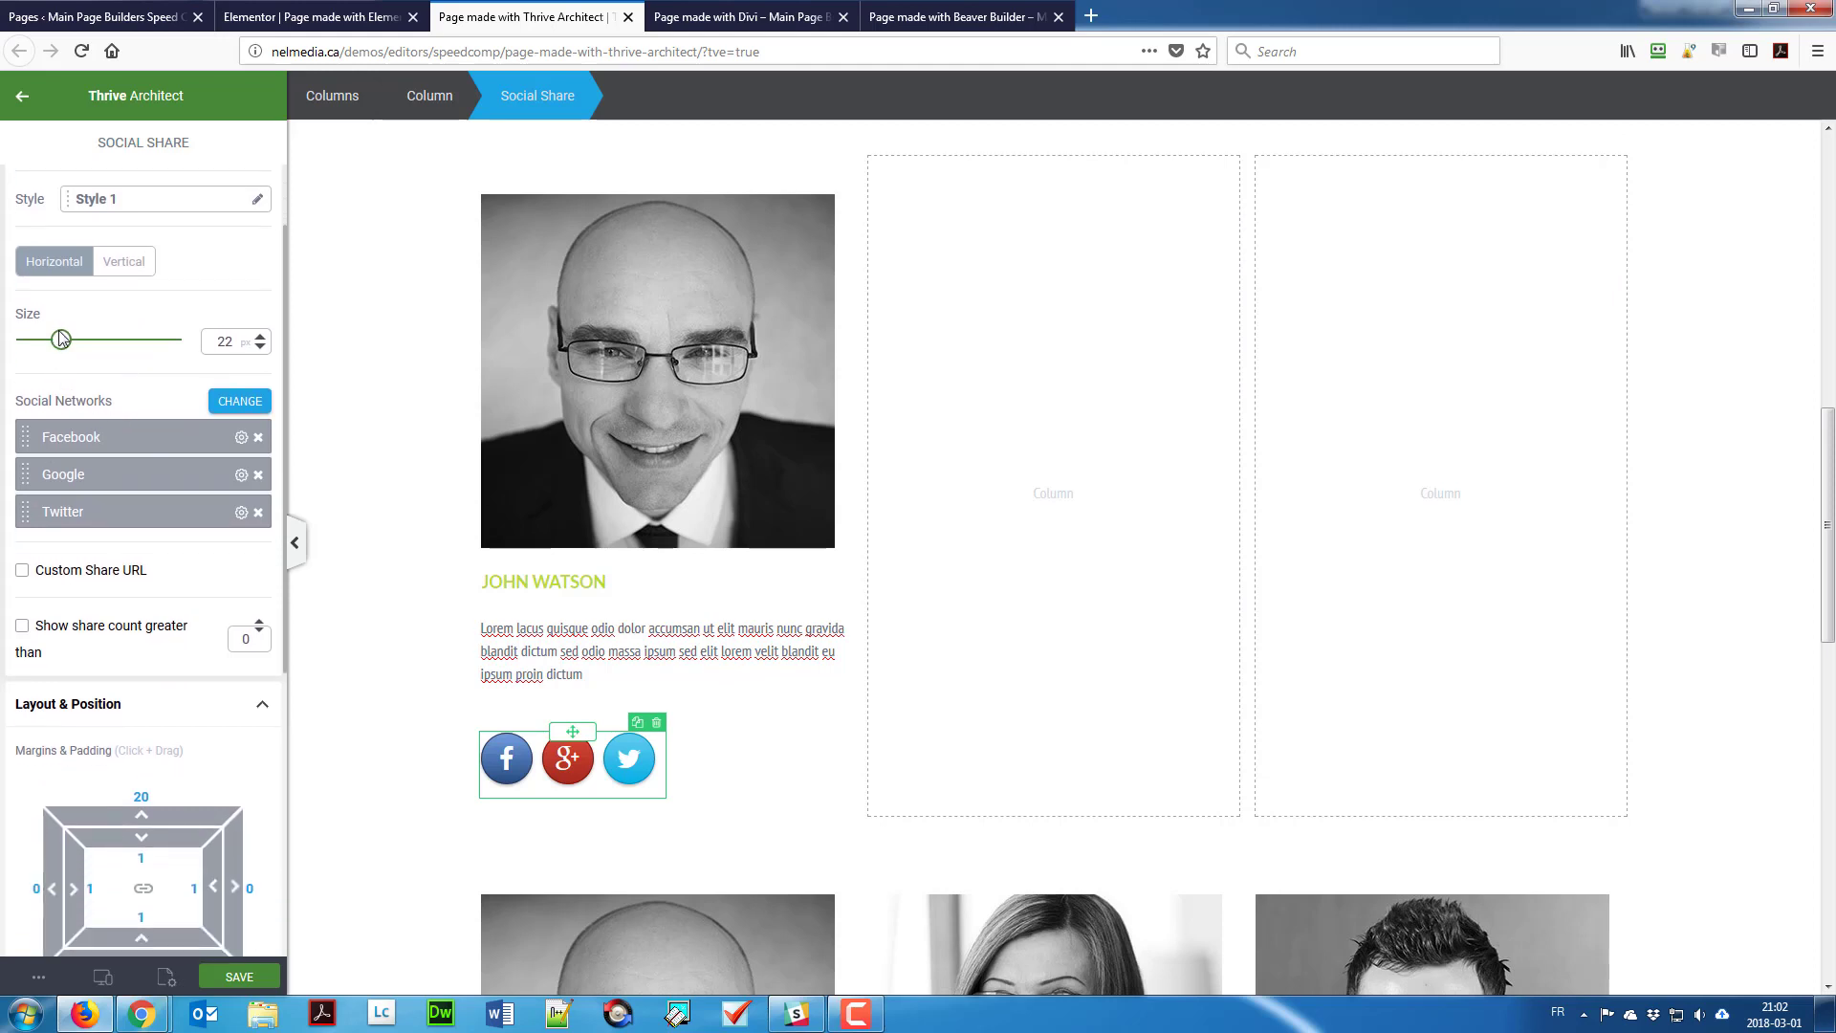
{"action": "left_click_drag", "start_coordinate": [60, 339], "coordinate": [86, 344]}
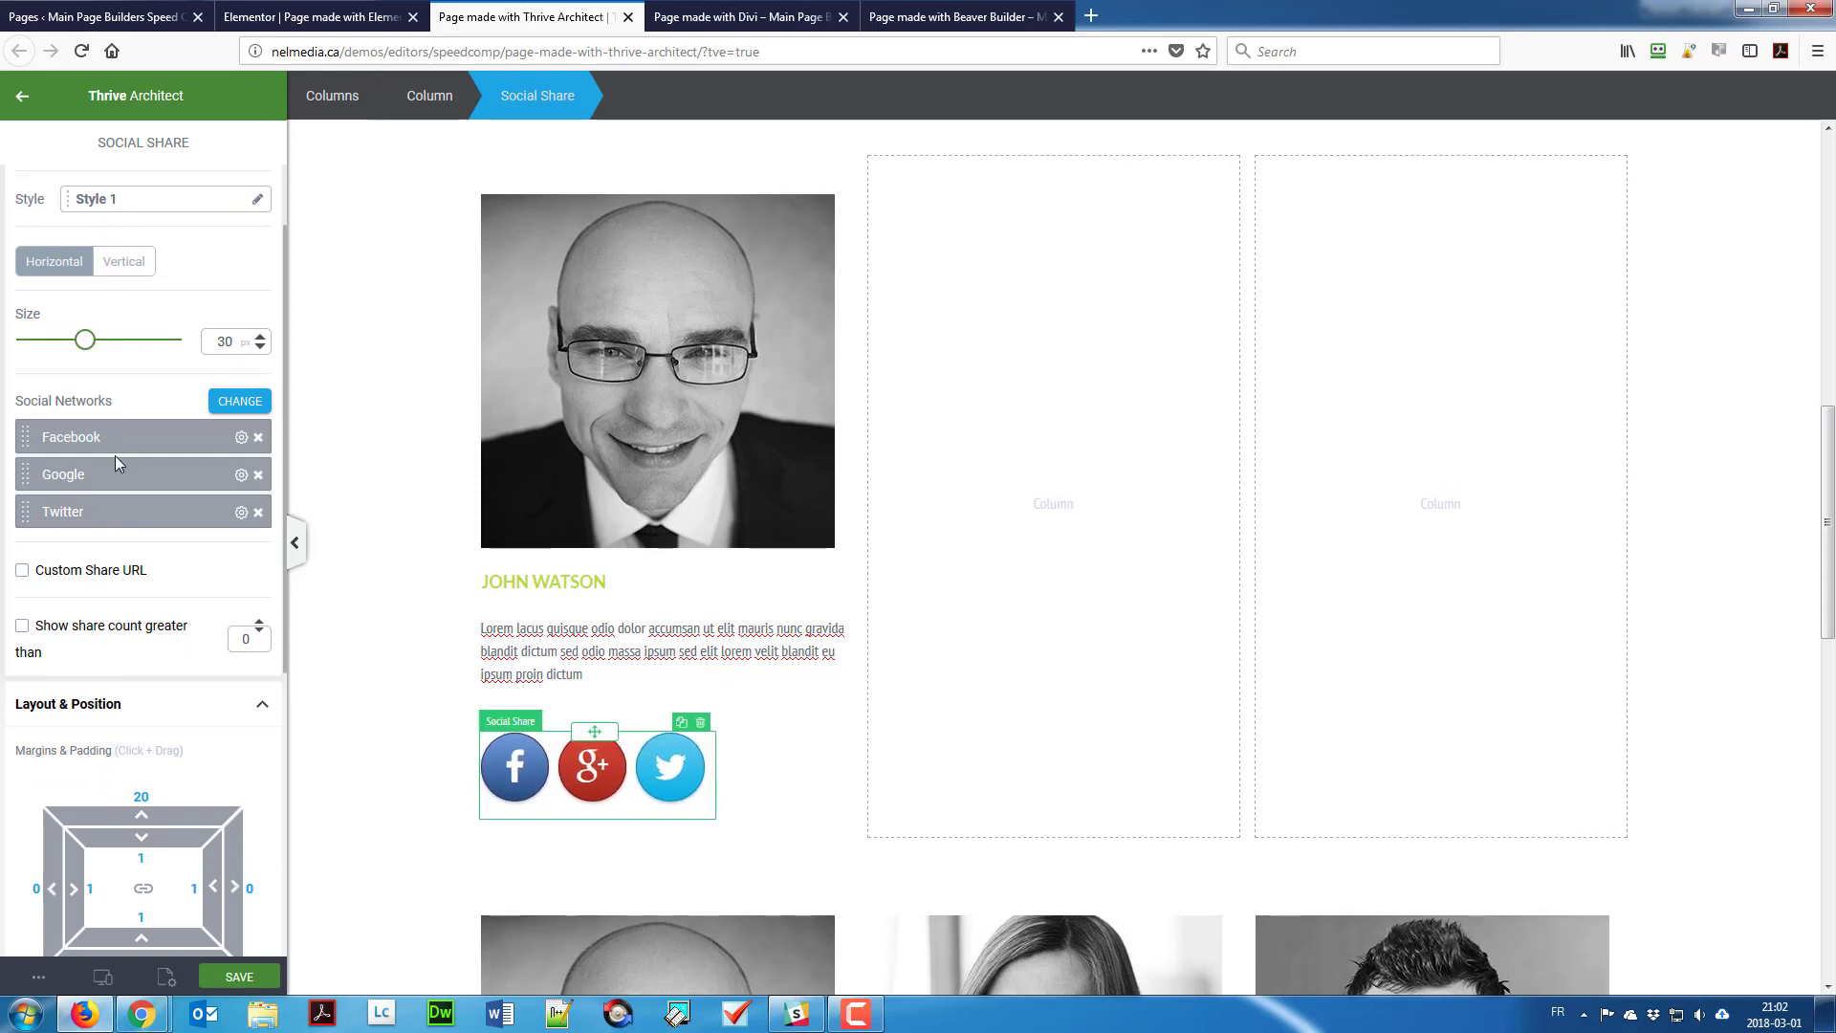
{"action": "left_click", "coordinate": [112, 658]}
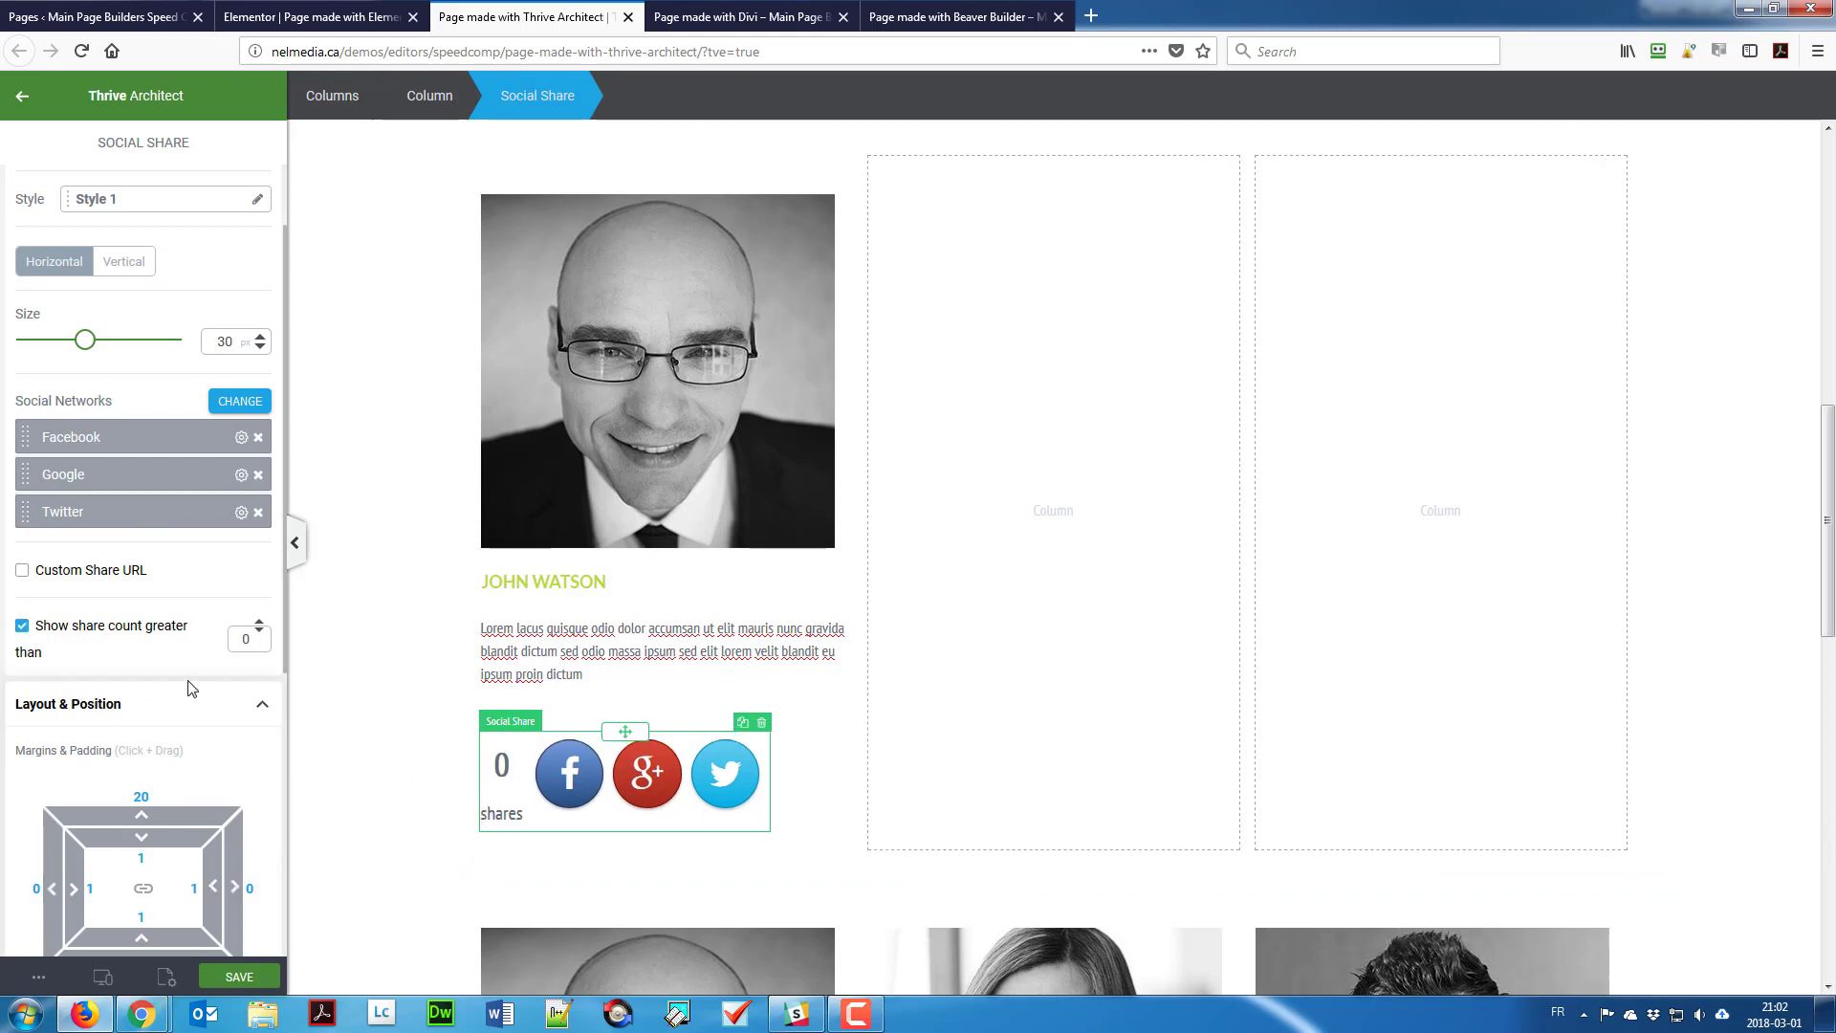
{"action": "left_click", "coordinate": [131, 627]}
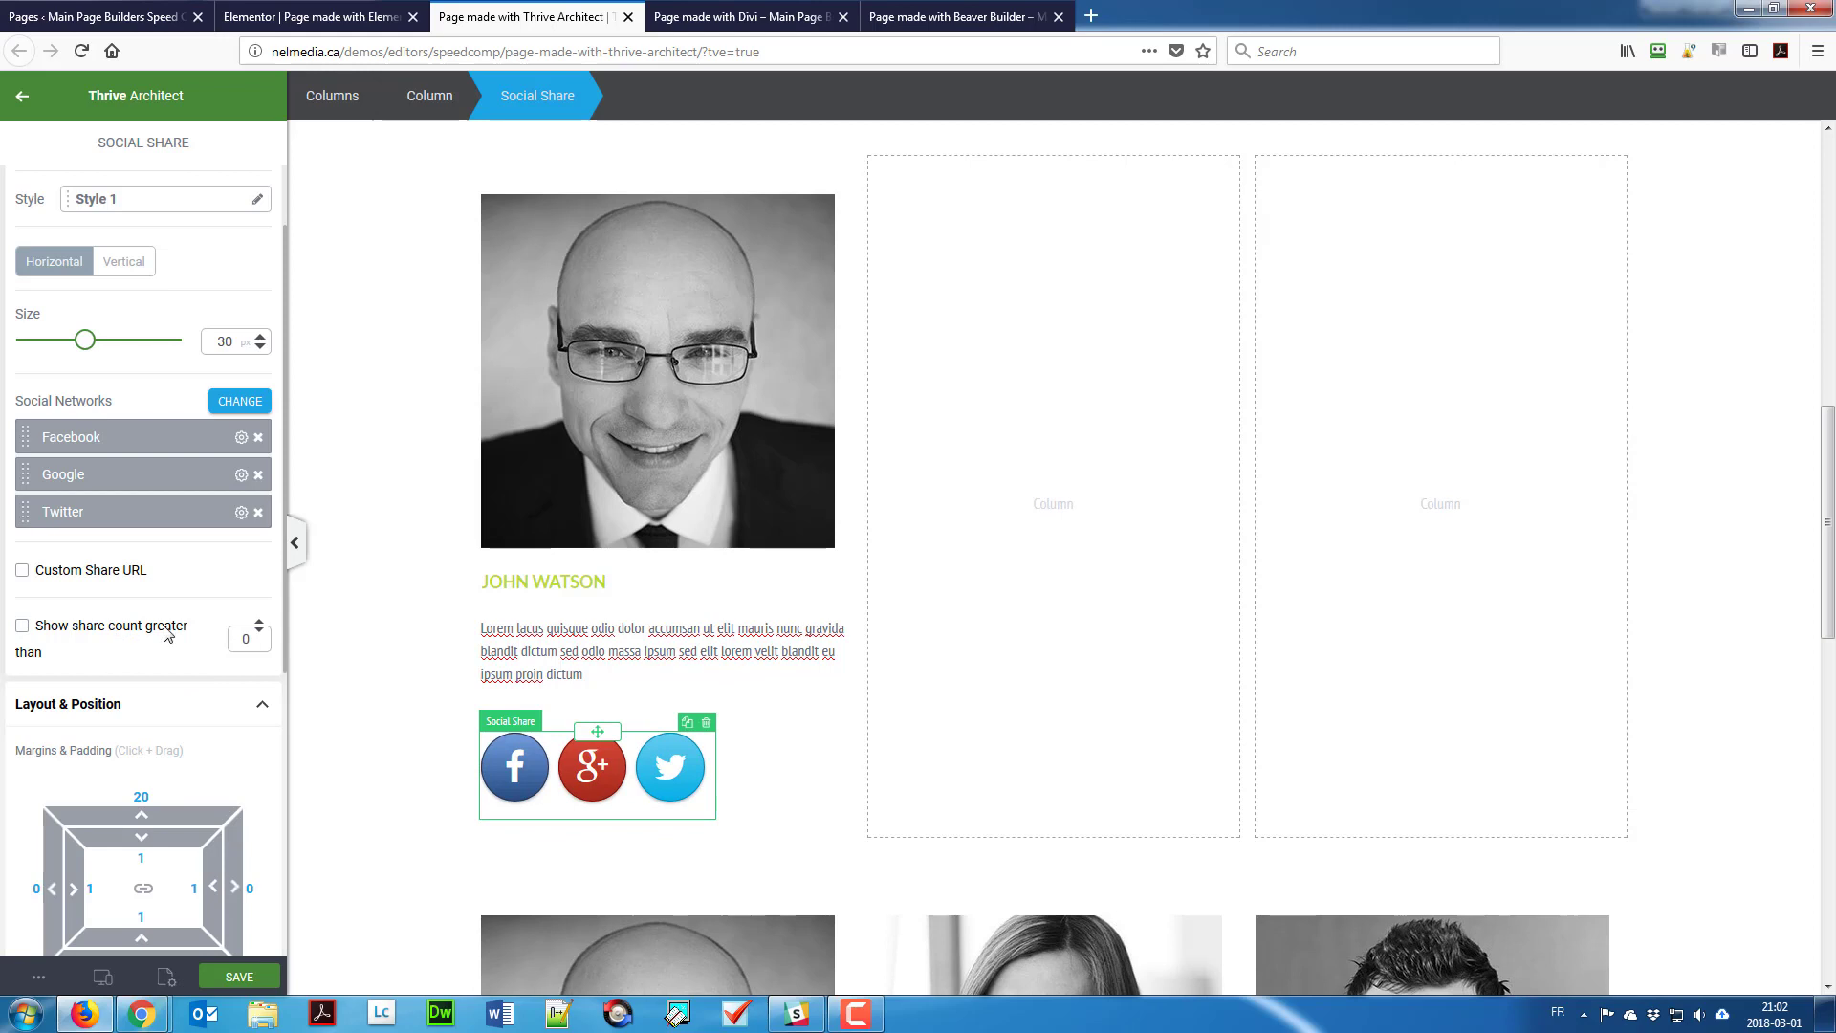
Step: Reorder the social networks so Twitter precedes Google, and check the settings of the Facebook button
{"action": "scroll", "coordinate": [166, 633], "scroll_direction": "down", "scroll_amount": 5}
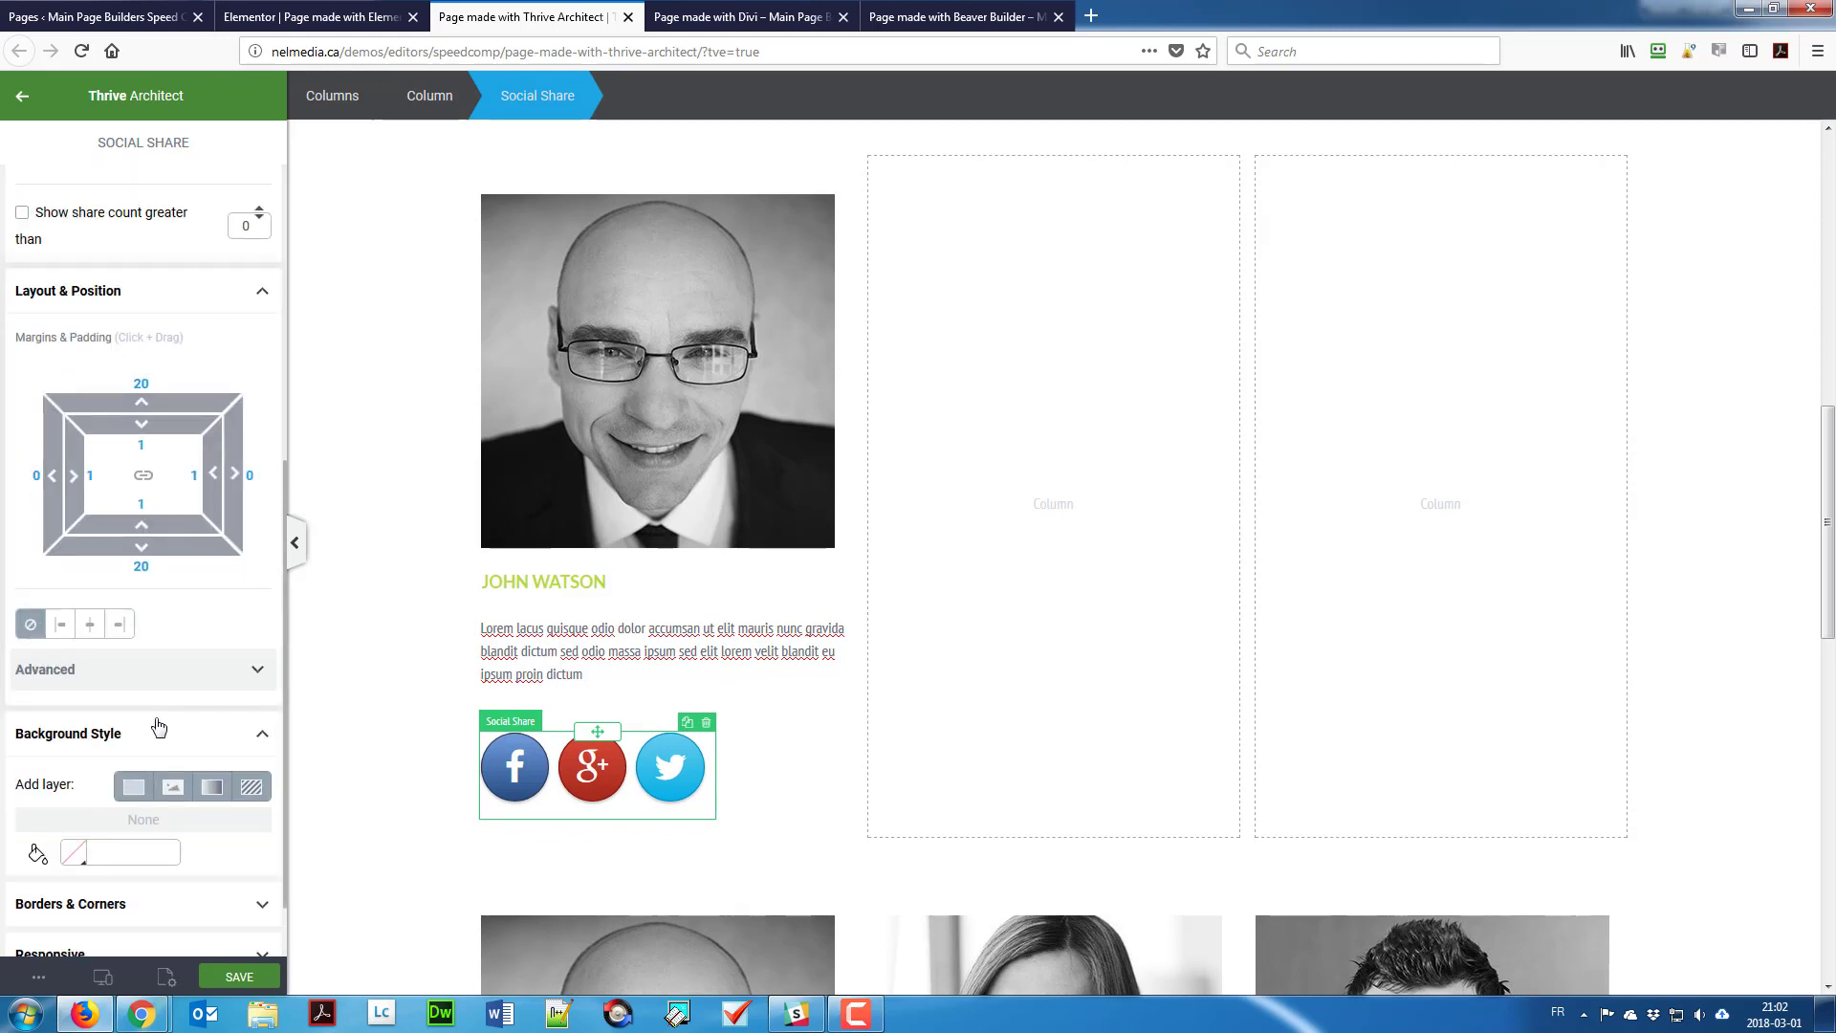
{"action": "scroll", "coordinate": [146, 729], "scroll_direction": "down", "scroll_amount": 1}
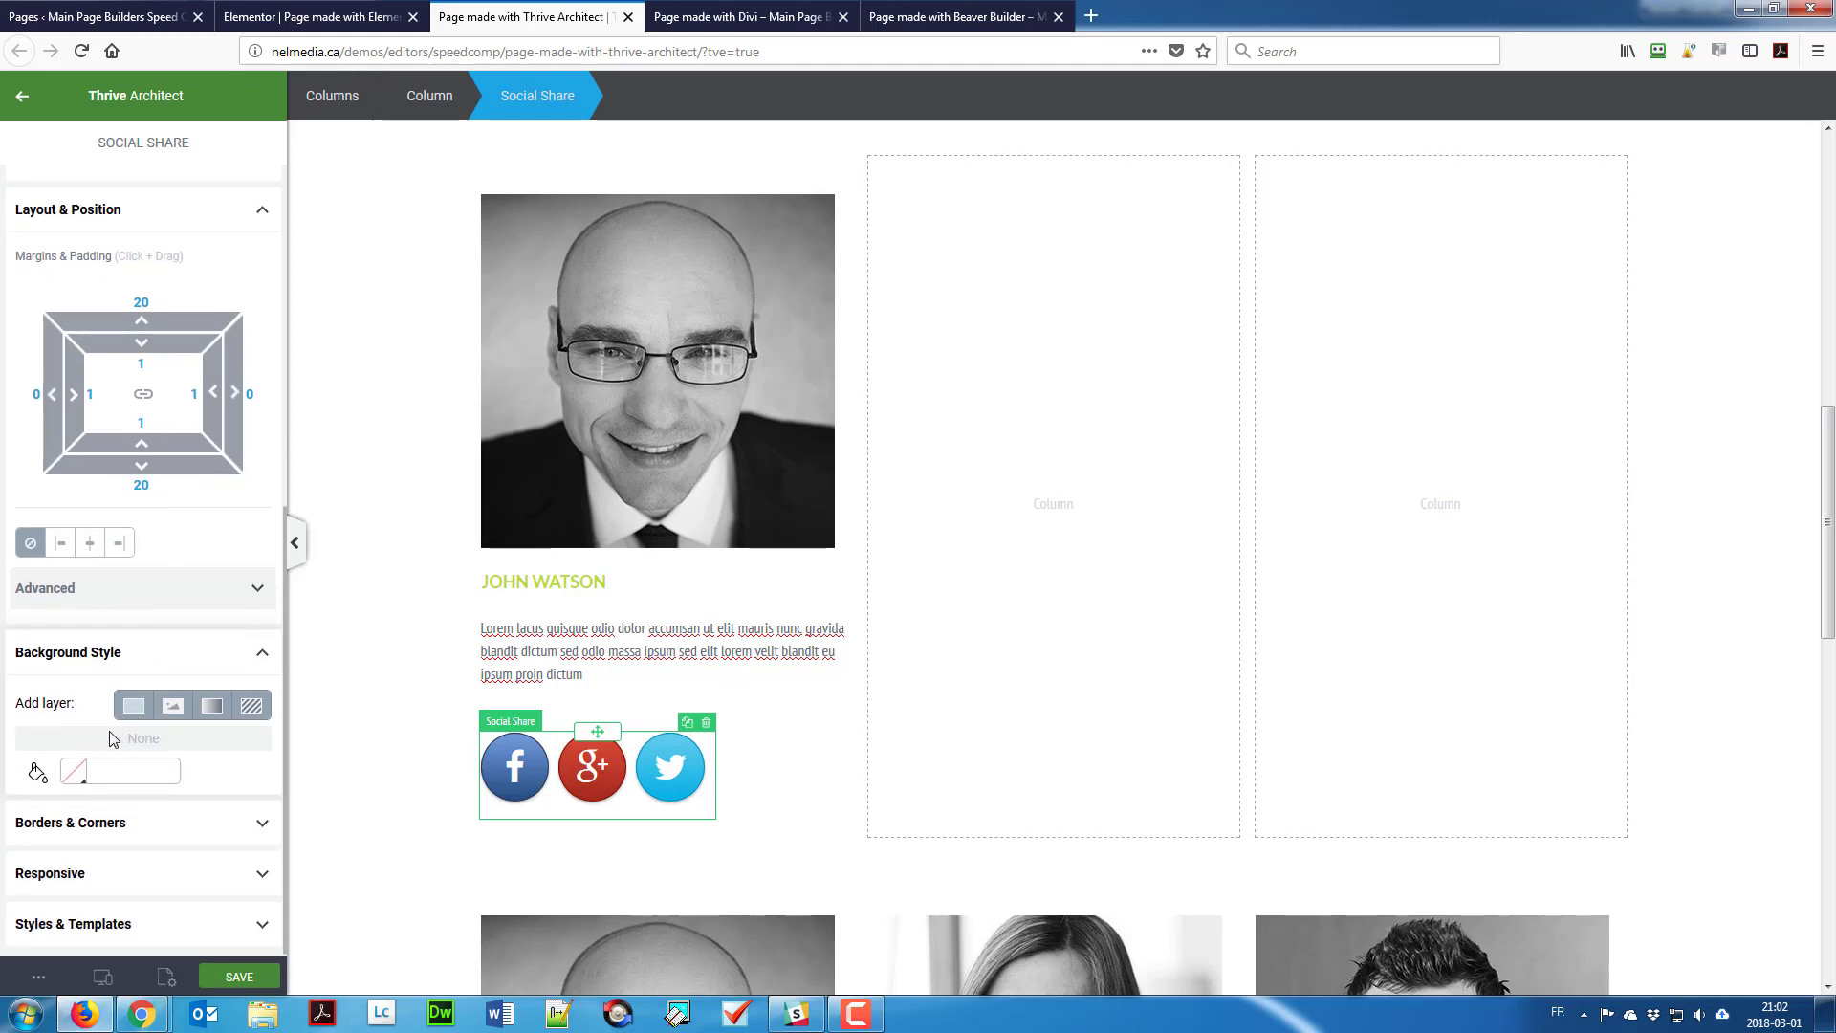
{"action": "scroll", "coordinate": [111, 738], "scroll_direction": "up", "scroll_amount": 7}
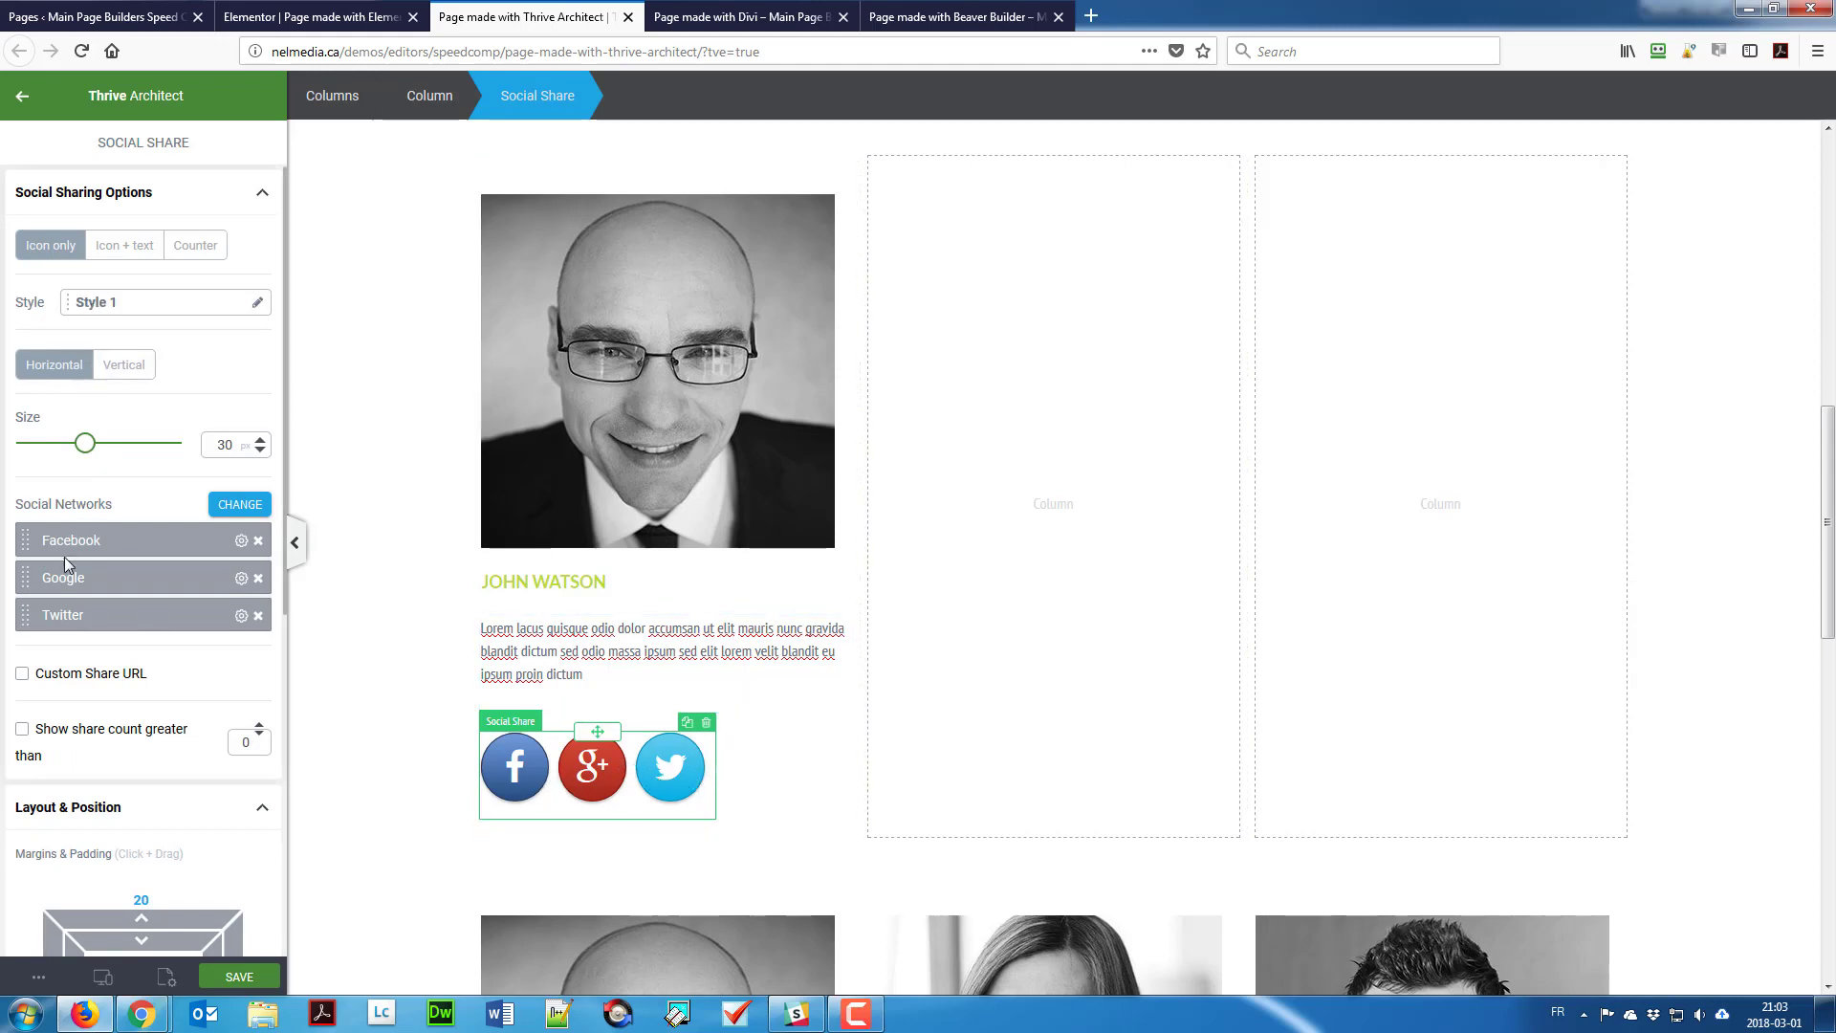
{"action": "left_click_drag", "start_coordinate": [23, 609], "coordinate": [28, 577]}
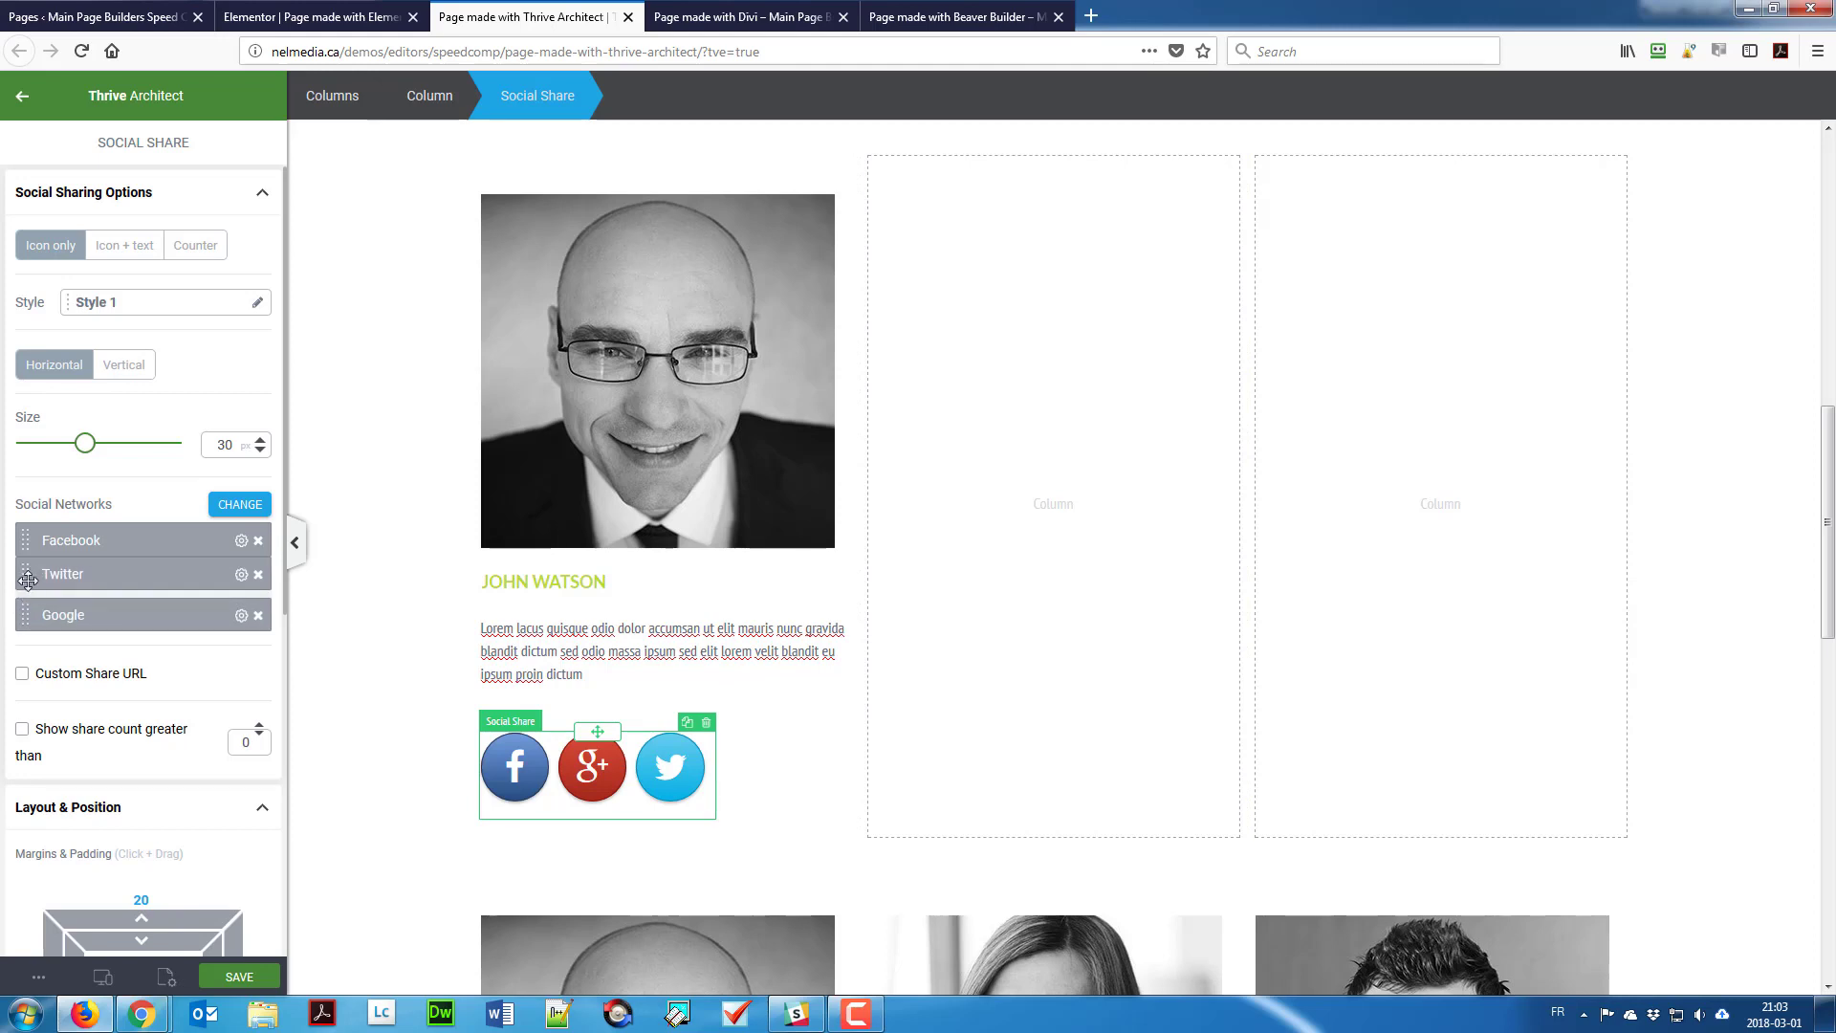
{"action": "left_click", "coordinate": [242, 542]}
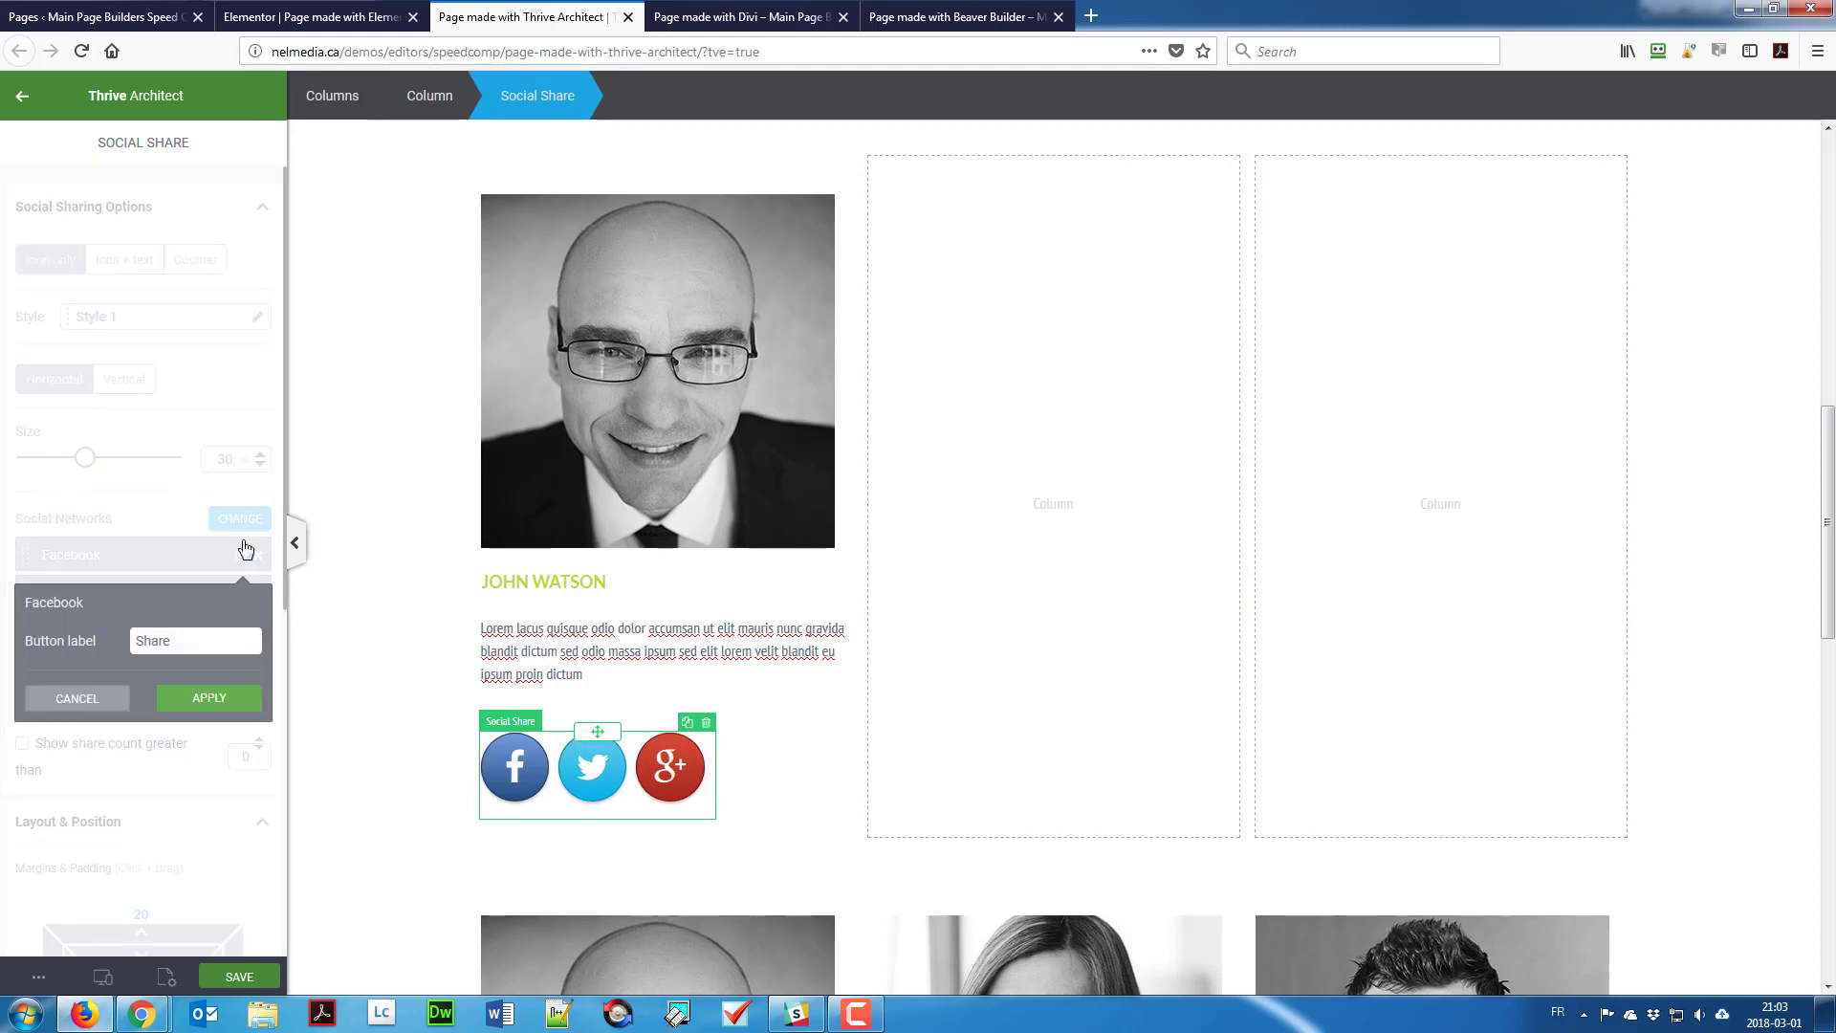
{"action": "left_click", "coordinate": [76, 699]}
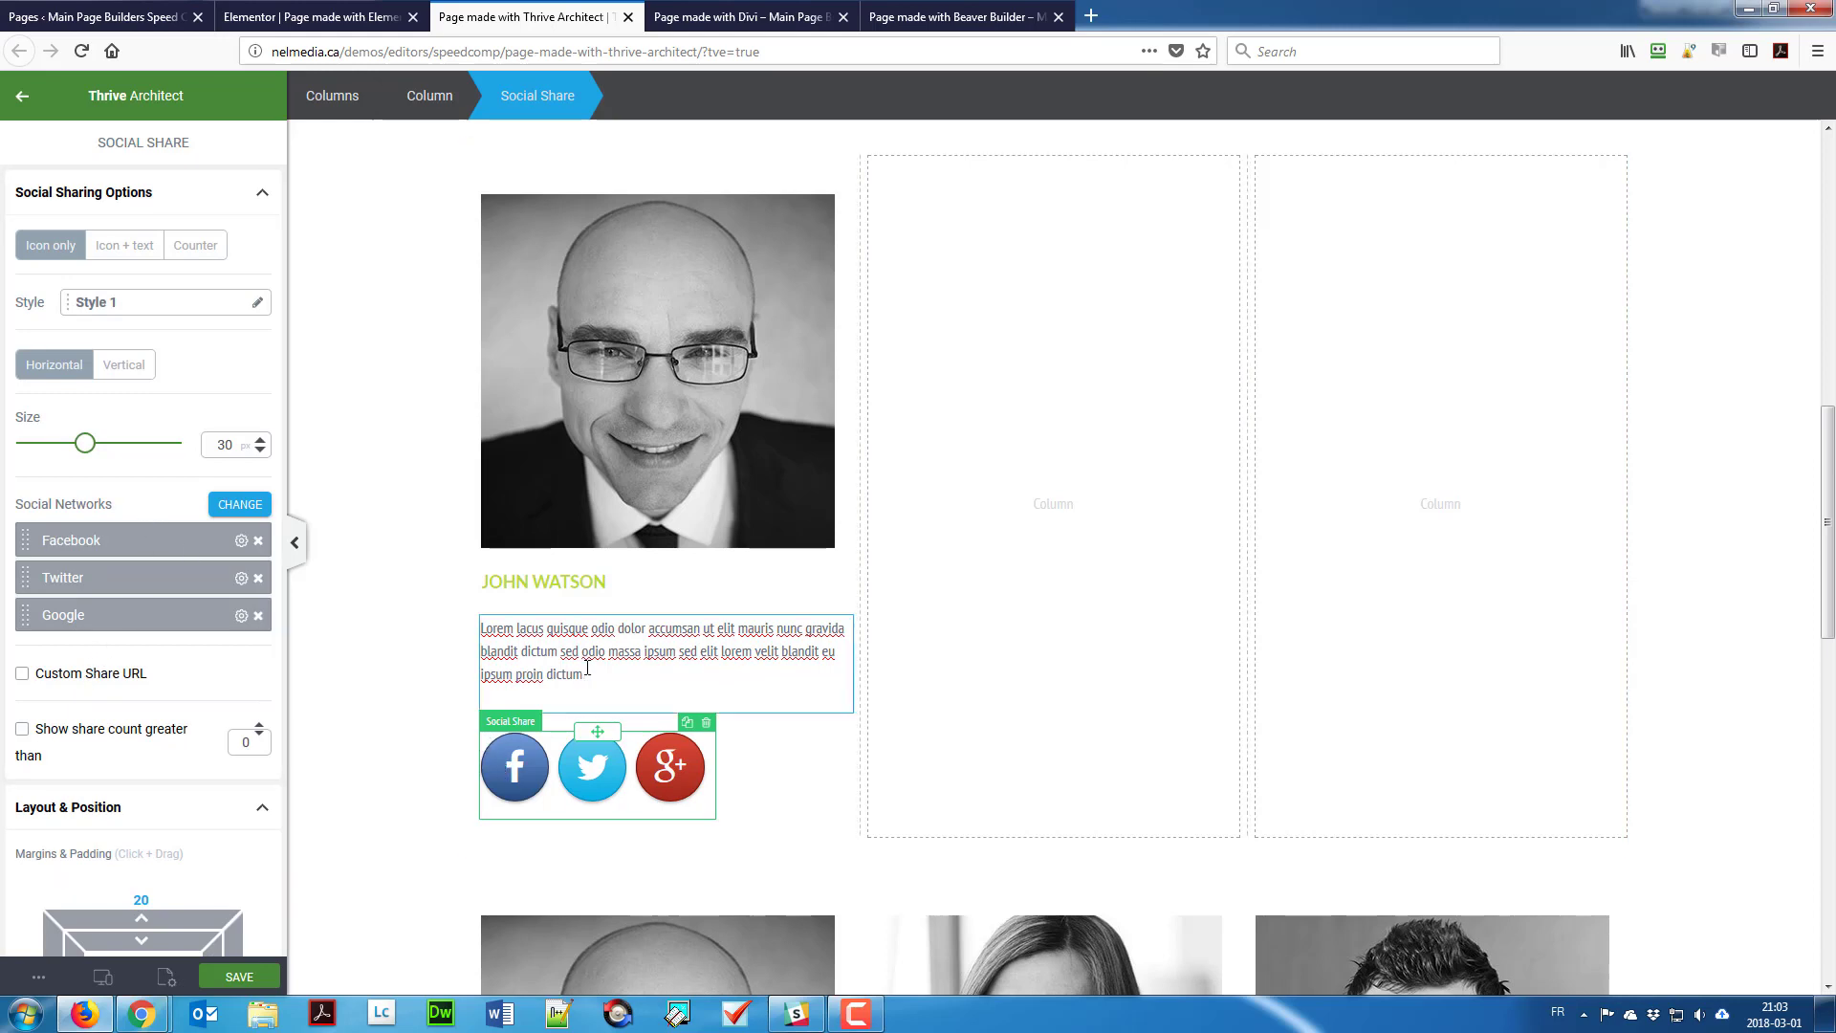
Step: Set the bottom margin of the first member's description paragraph to -20
{"action": "left_click", "coordinate": [544, 658]}
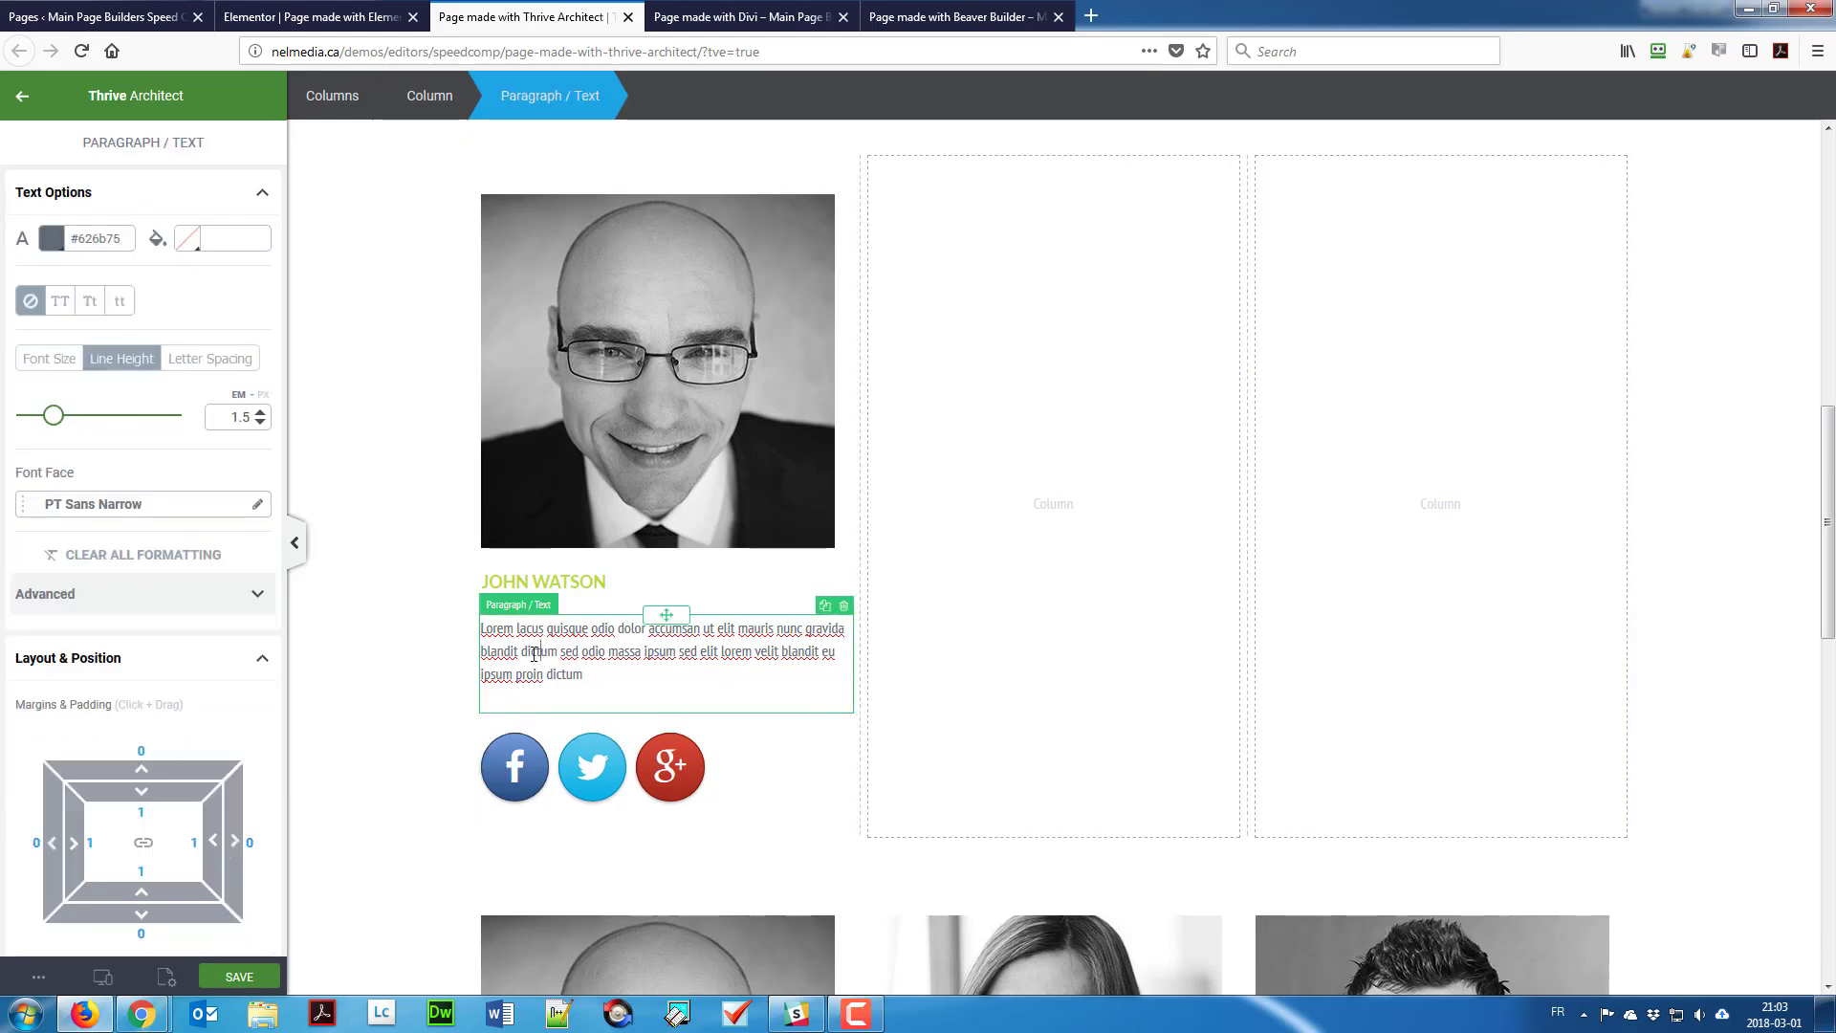
{"action": "scroll", "coordinate": [166, 881], "scroll_direction": "down", "scroll_amount": 1}
{"action": "scroll", "coordinate": [165, 882], "scroll_direction": "down", "scroll_amount": 2}
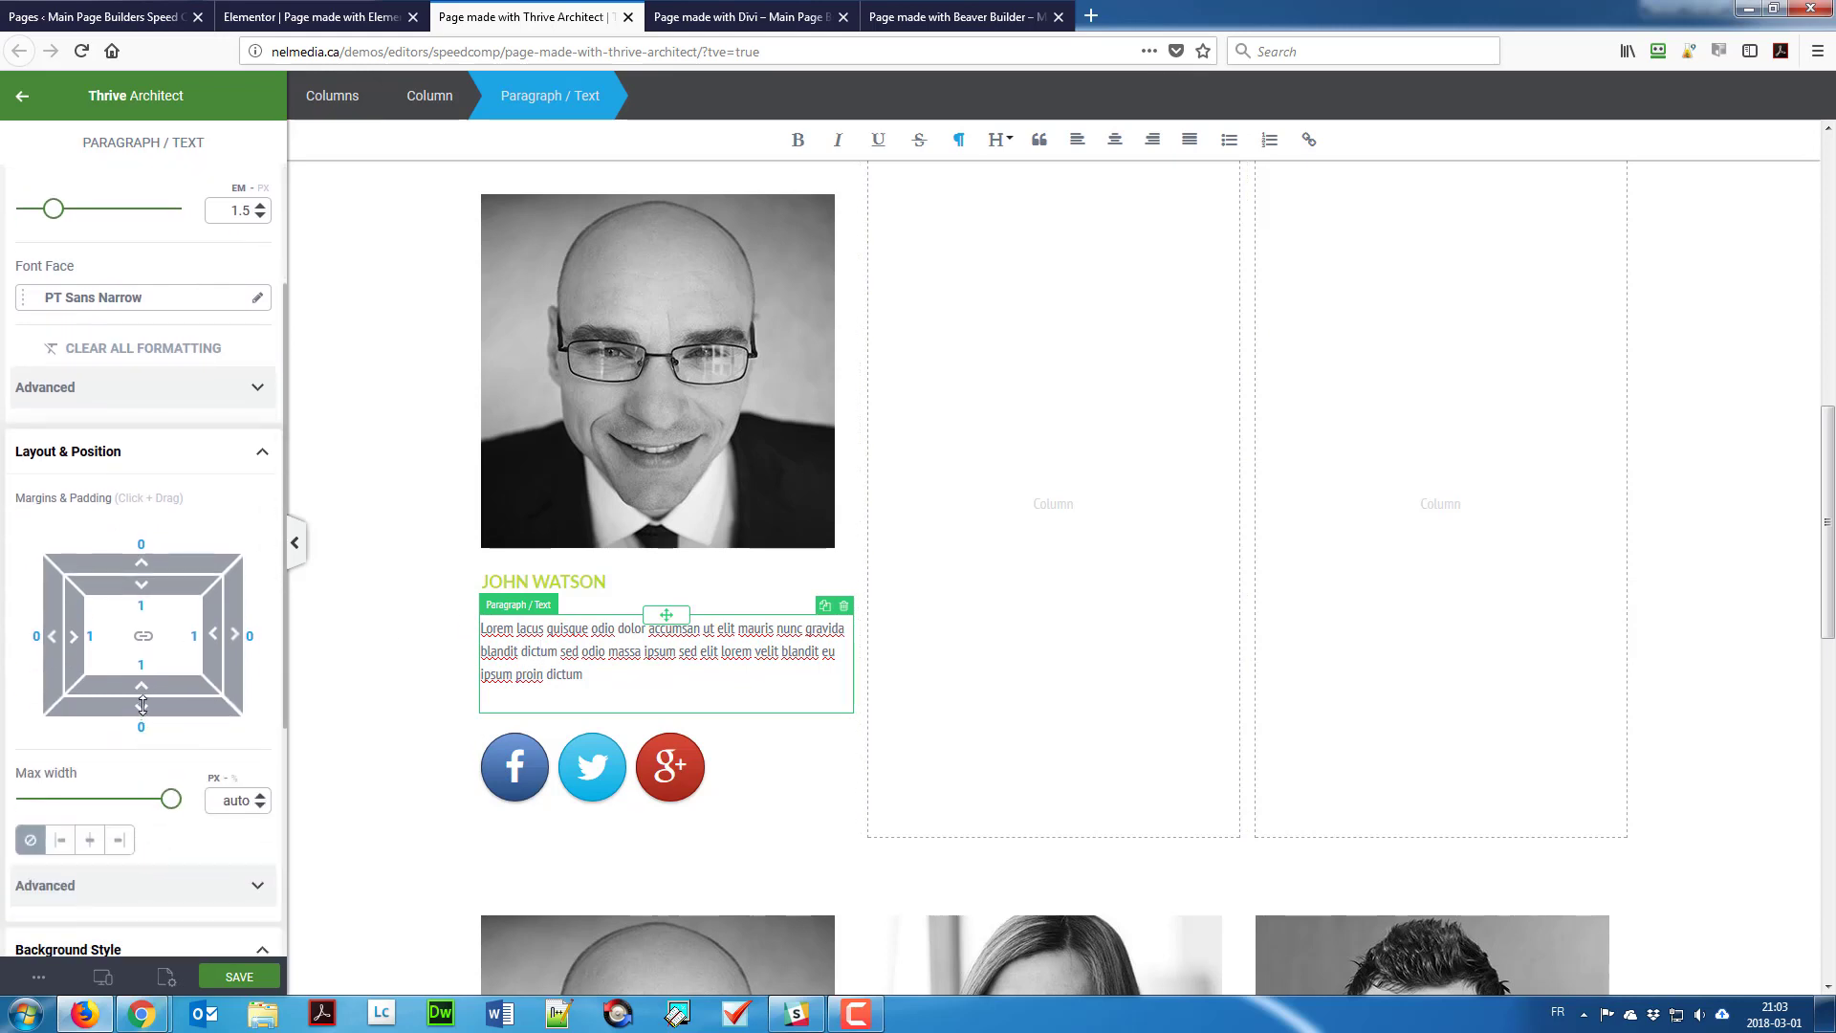
{"action": "left_click_drag", "start_coordinate": [142, 704], "coordinate": [149, 670]}
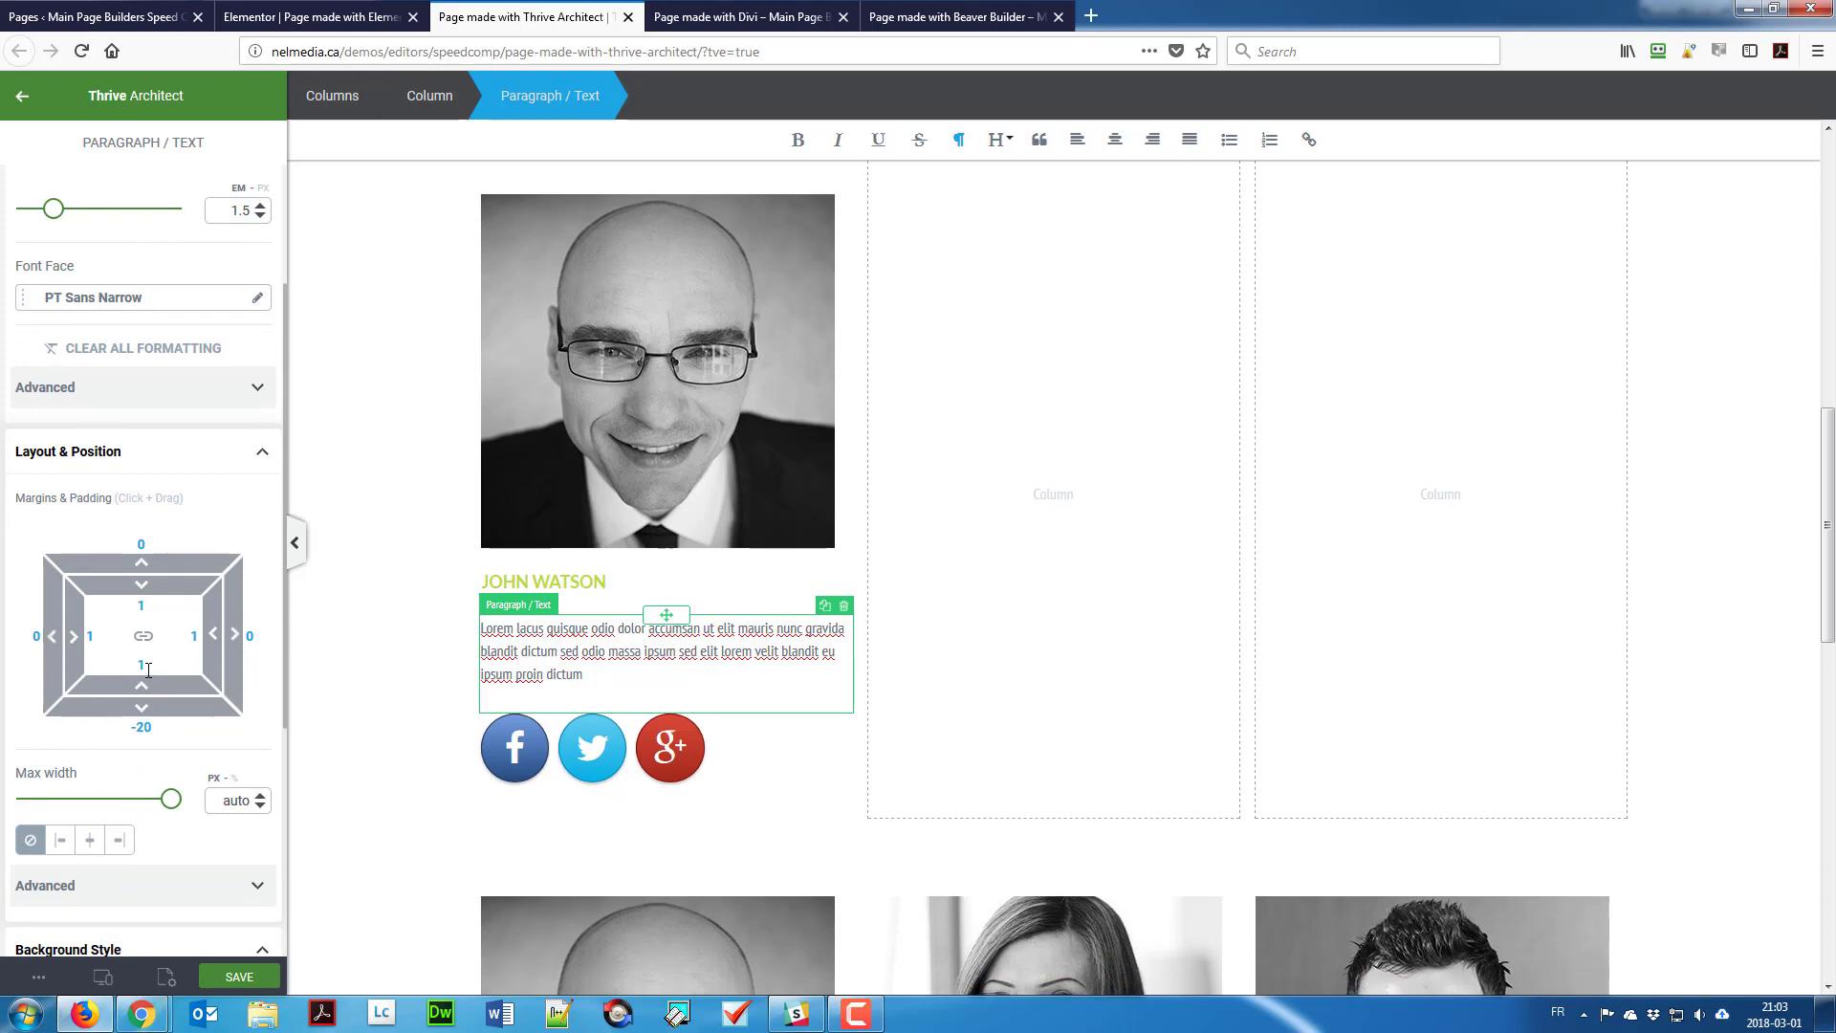
{"action": "left_click", "coordinate": [398, 660]}
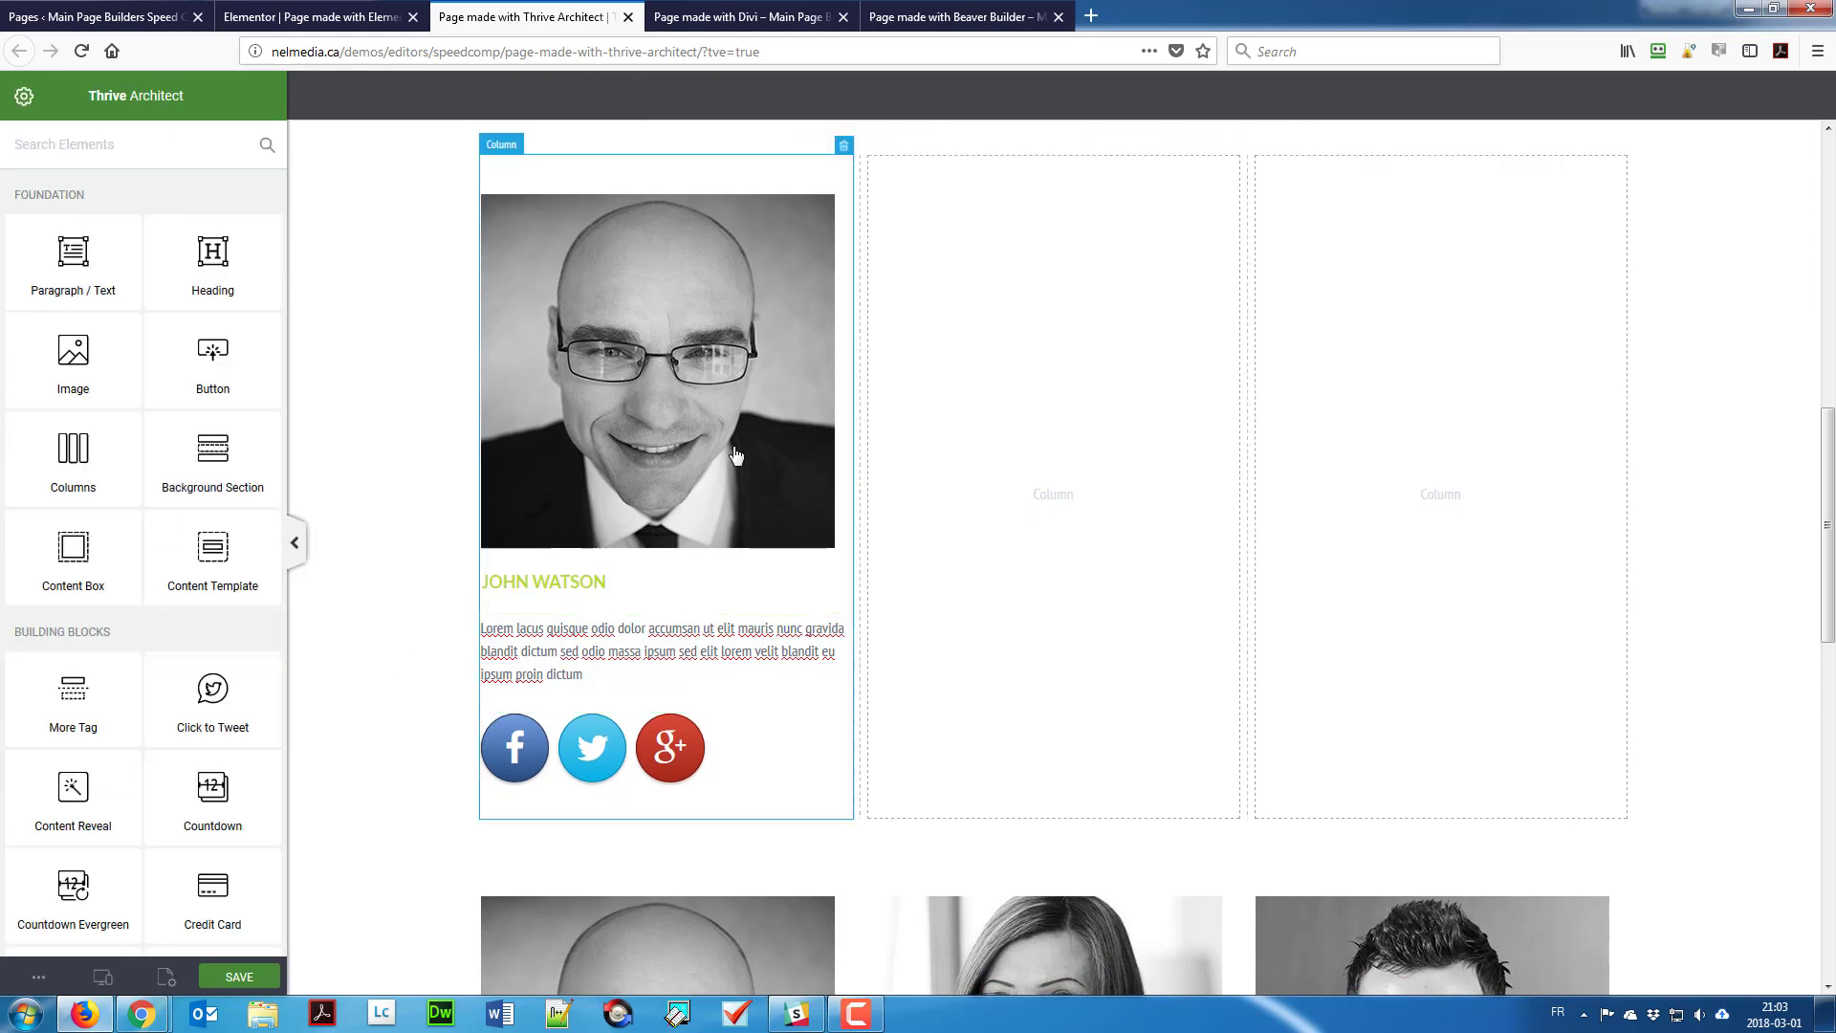
Step: Move the description paragraph and the social icons into the content box holding the photo and name heading
{"action": "scroll", "coordinate": [736, 457], "scroll_direction": "up", "scroll_amount": 2}
{"action": "scroll", "coordinate": [739, 461], "scroll_direction": "up", "scroll_amount": 1}
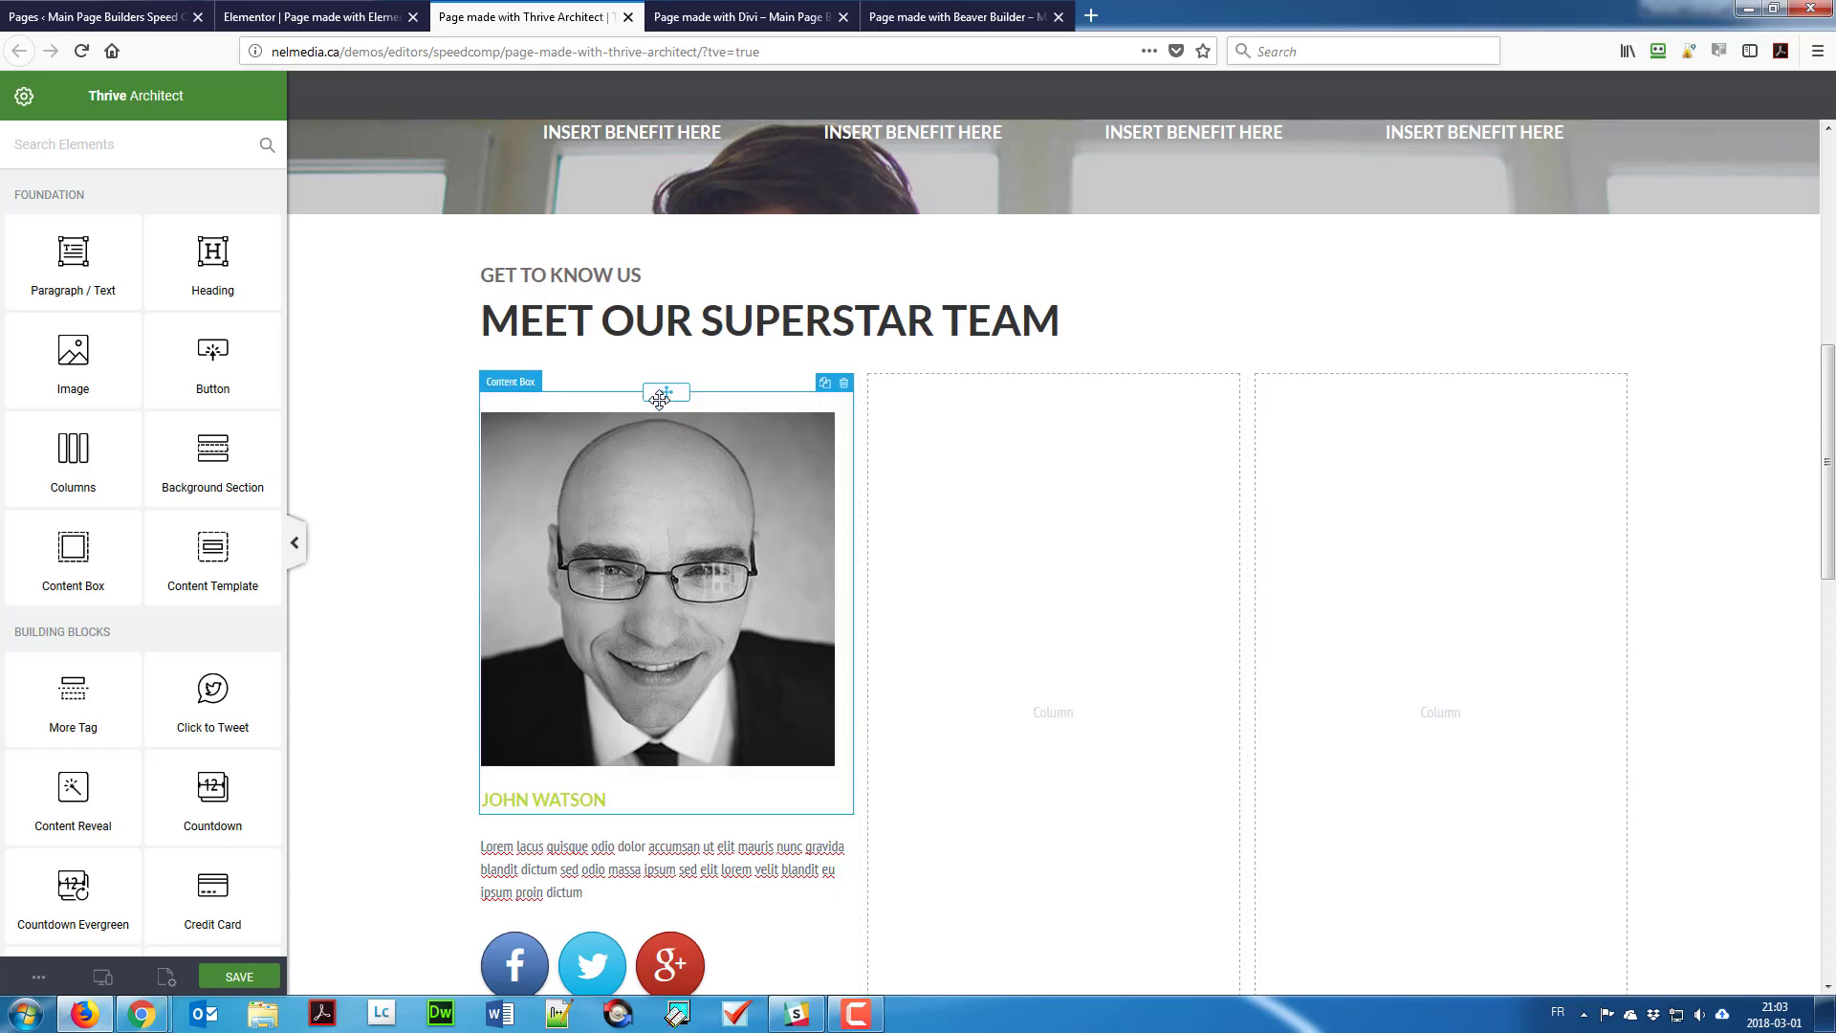
{"action": "left_click_drag", "start_coordinate": [659, 400], "coordinate": [646, 831]}
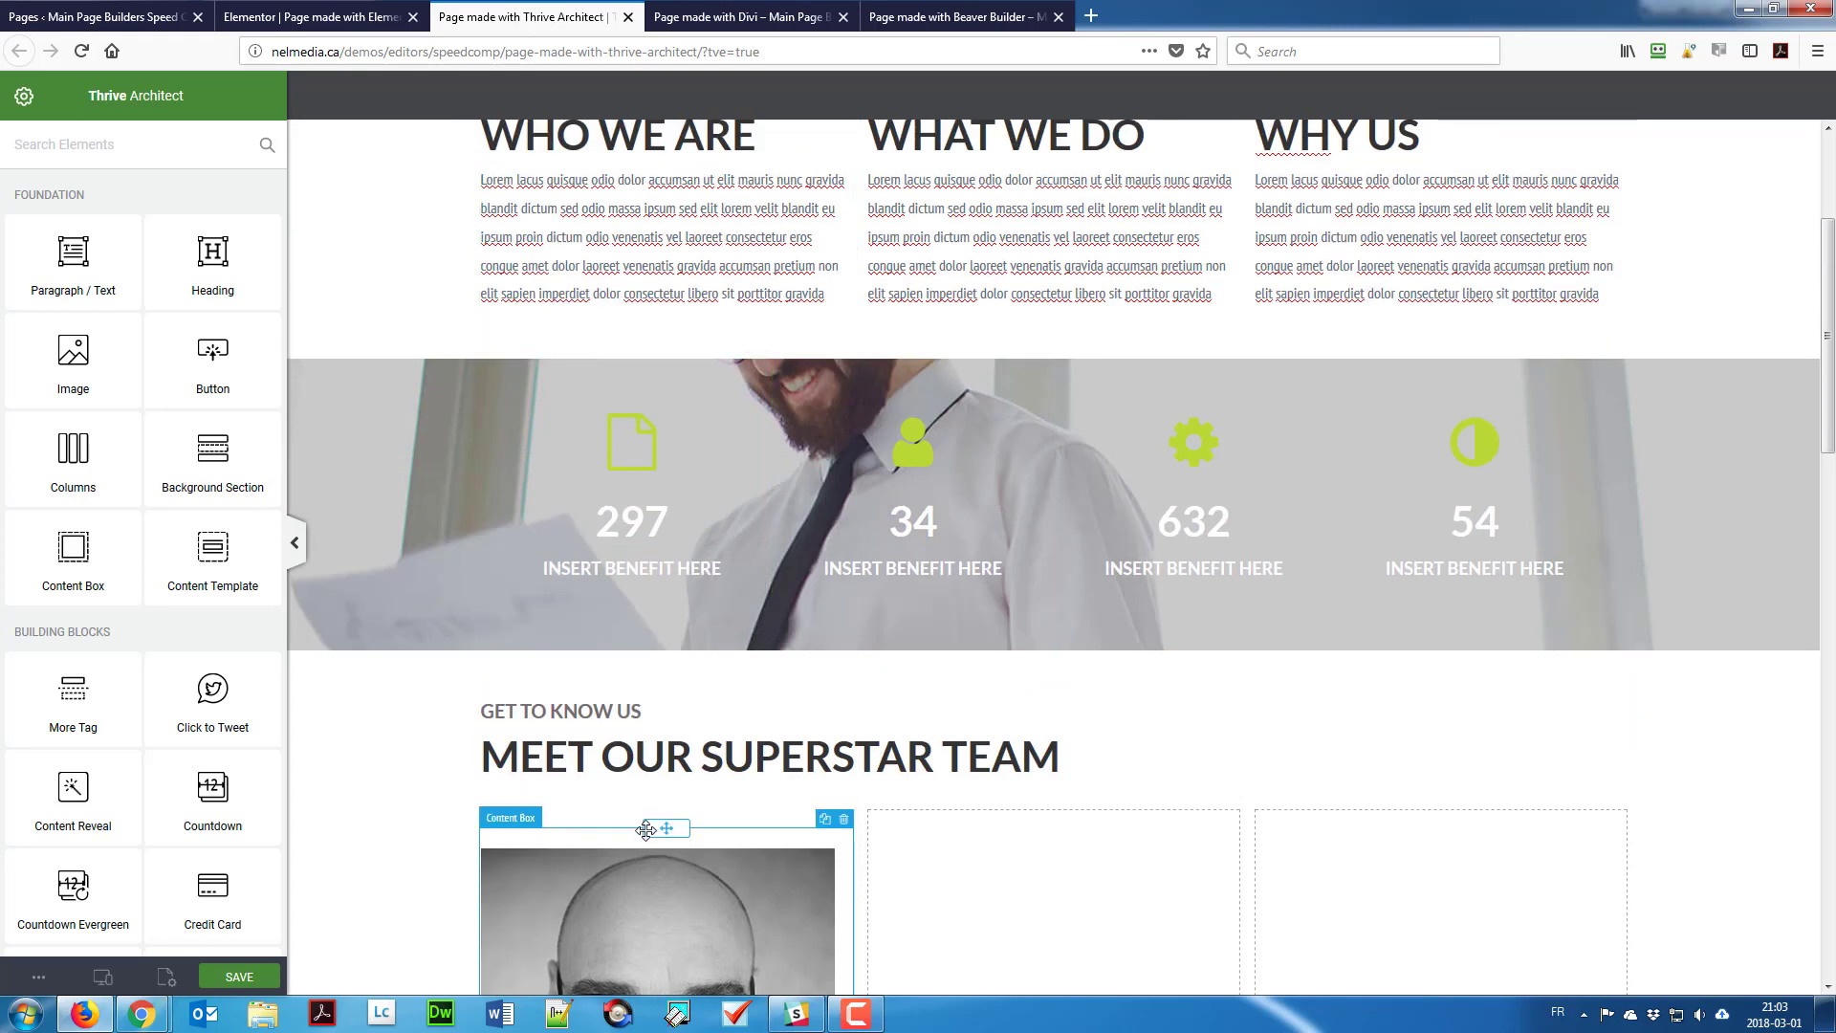
{"action": "left_click", "coordinate": [628, 868]}
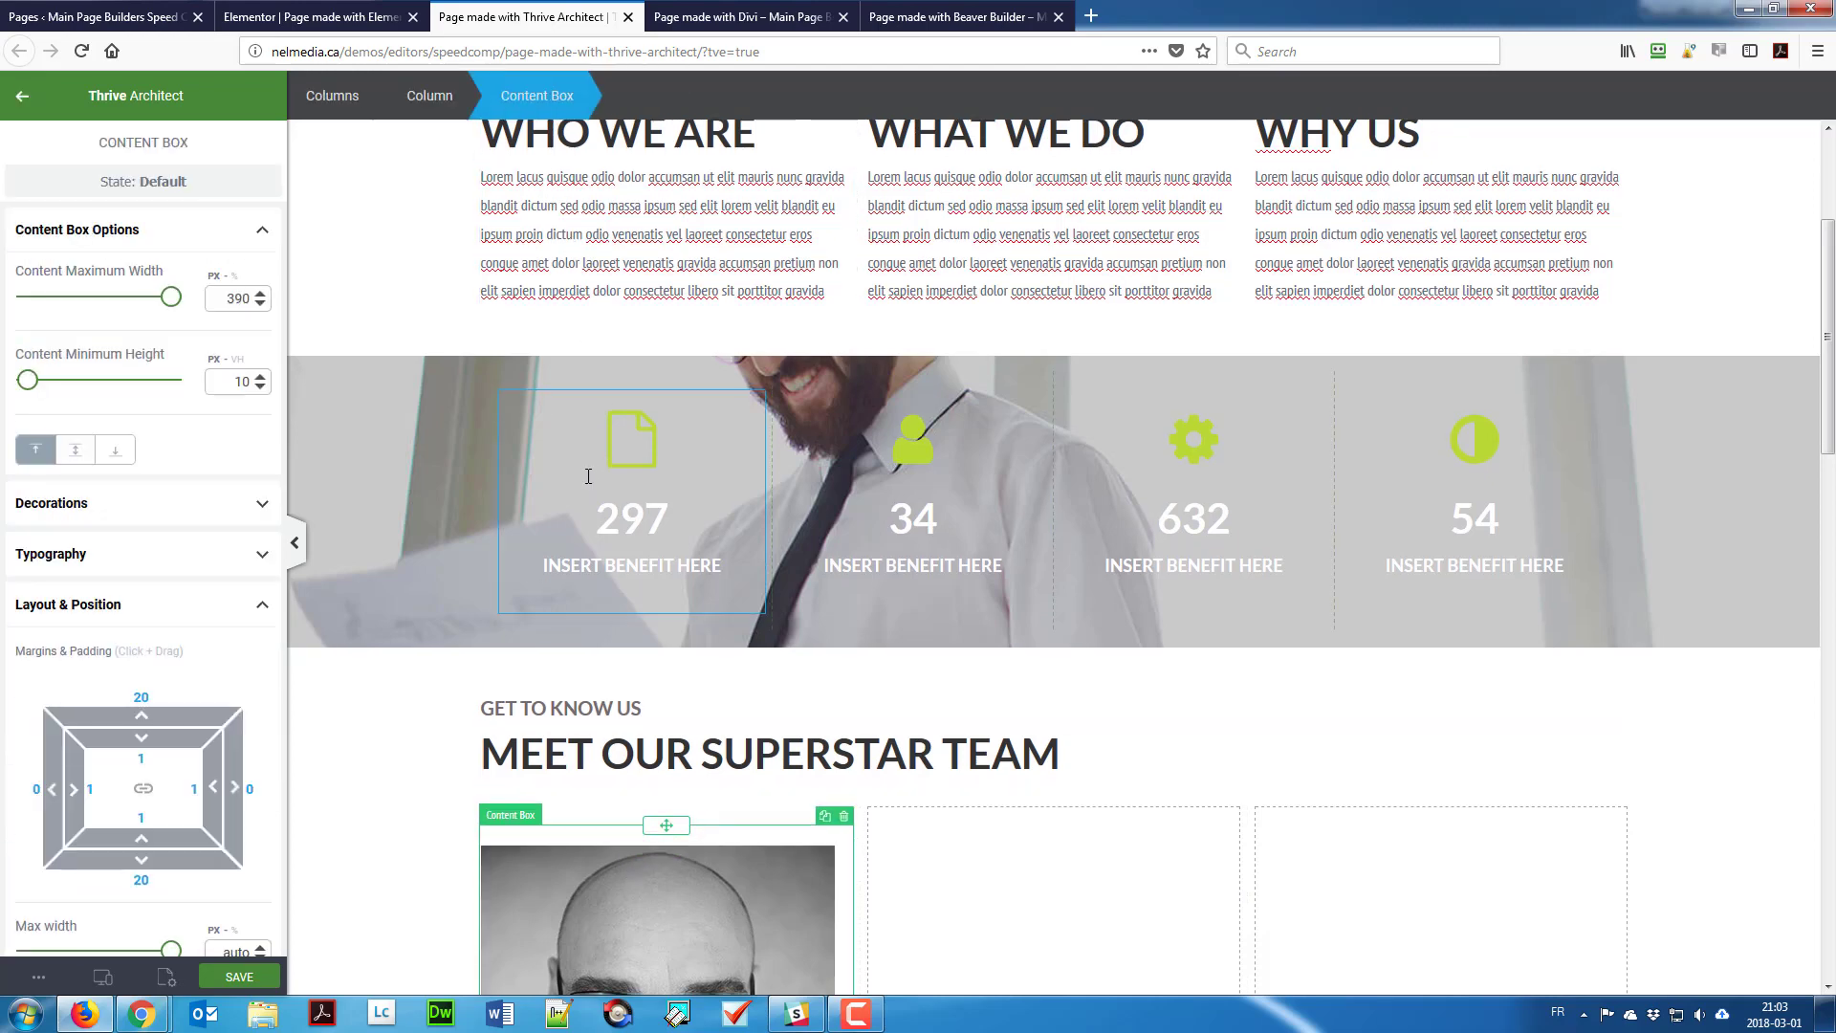
{"action": "scroll", "coordinate": [574, 478], "scroll_direction": "down", "scroll_amount": 6}
{"action": "scroll", "coordinate": [592, 708], "scroll_direction": "down", "scroll_amount": 1}
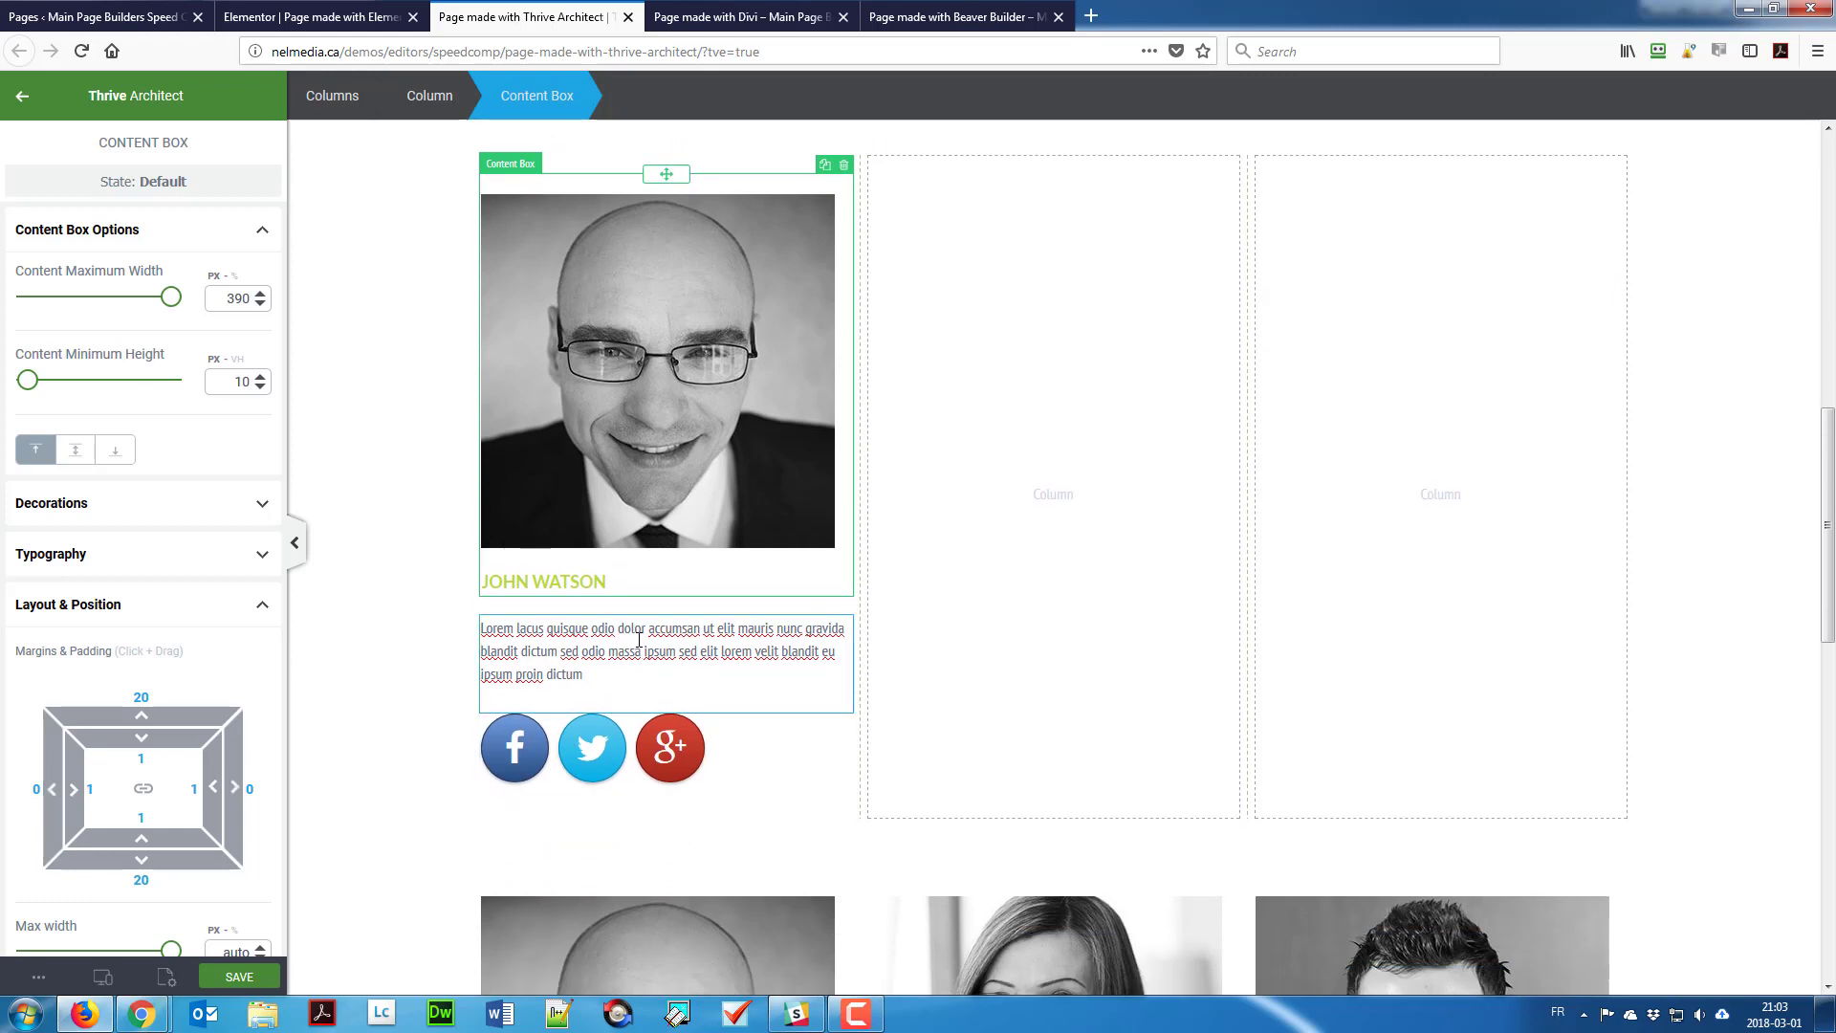
{"action": "left_click", "coordinate": [734, 640]}
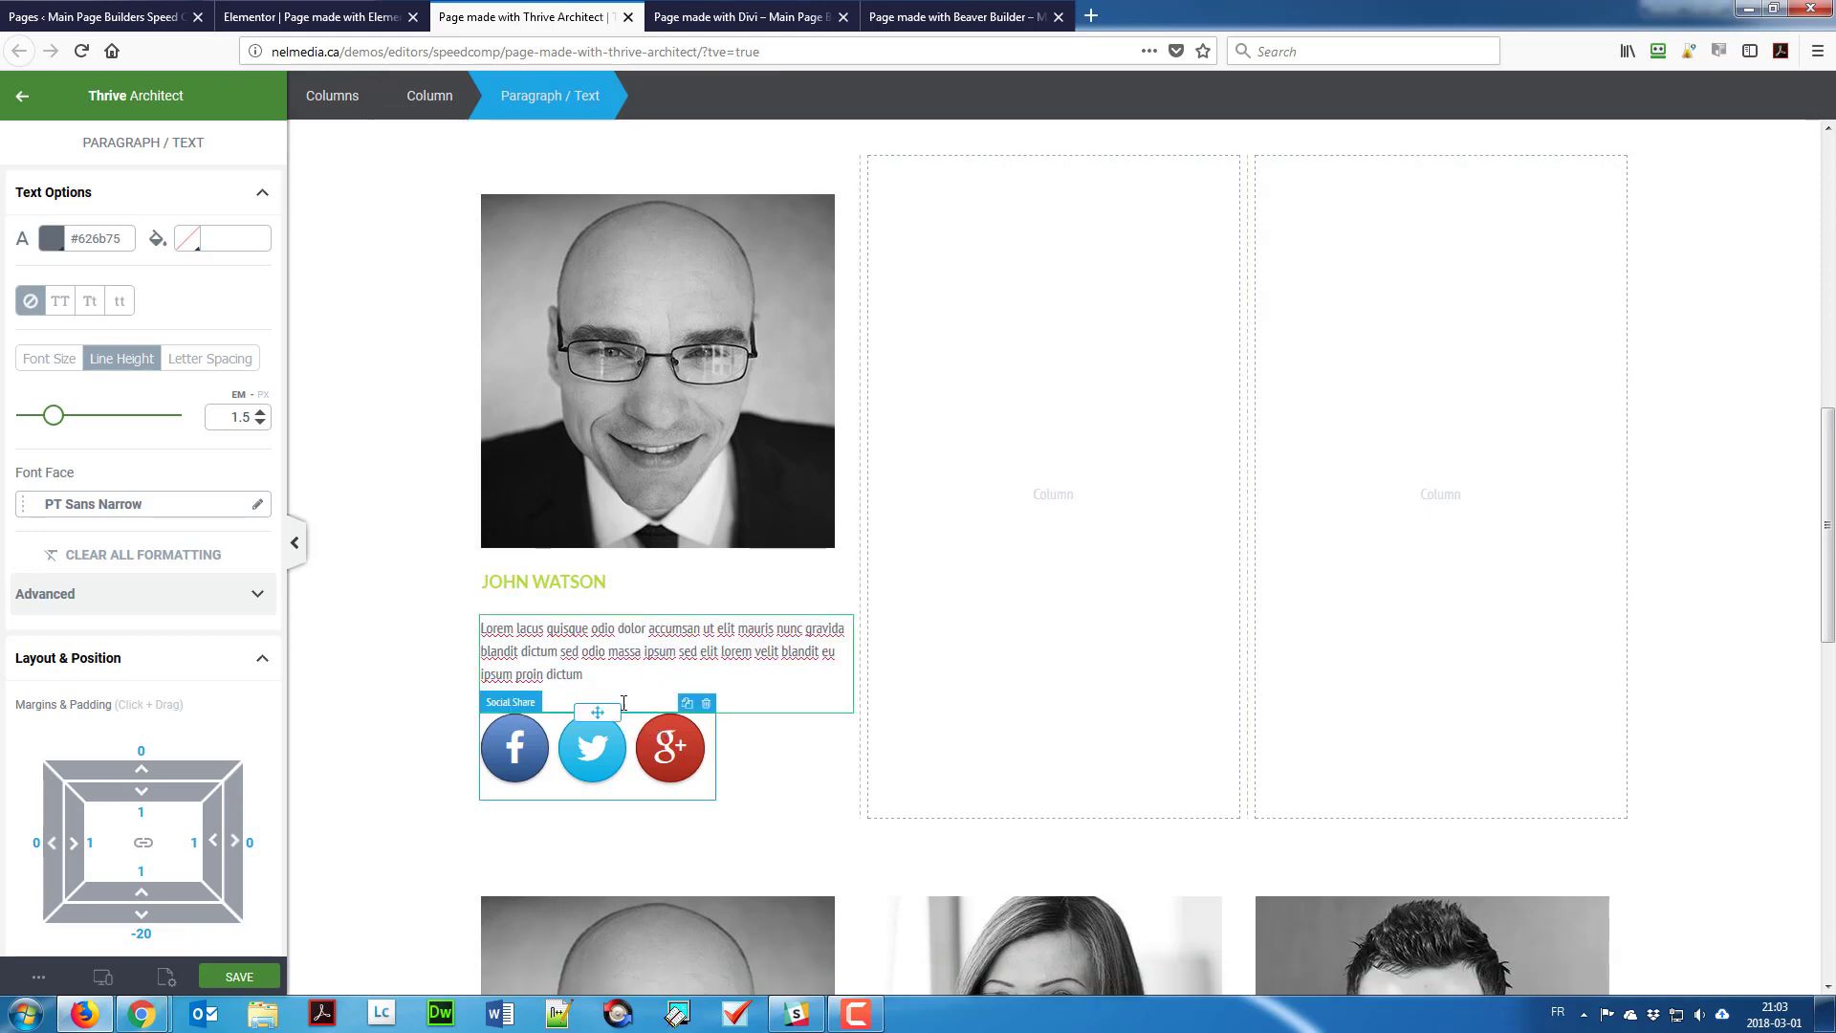
{"action": "left_click_drag", "start_coordinate": [626, 722], "coordinate": [660, 617]}
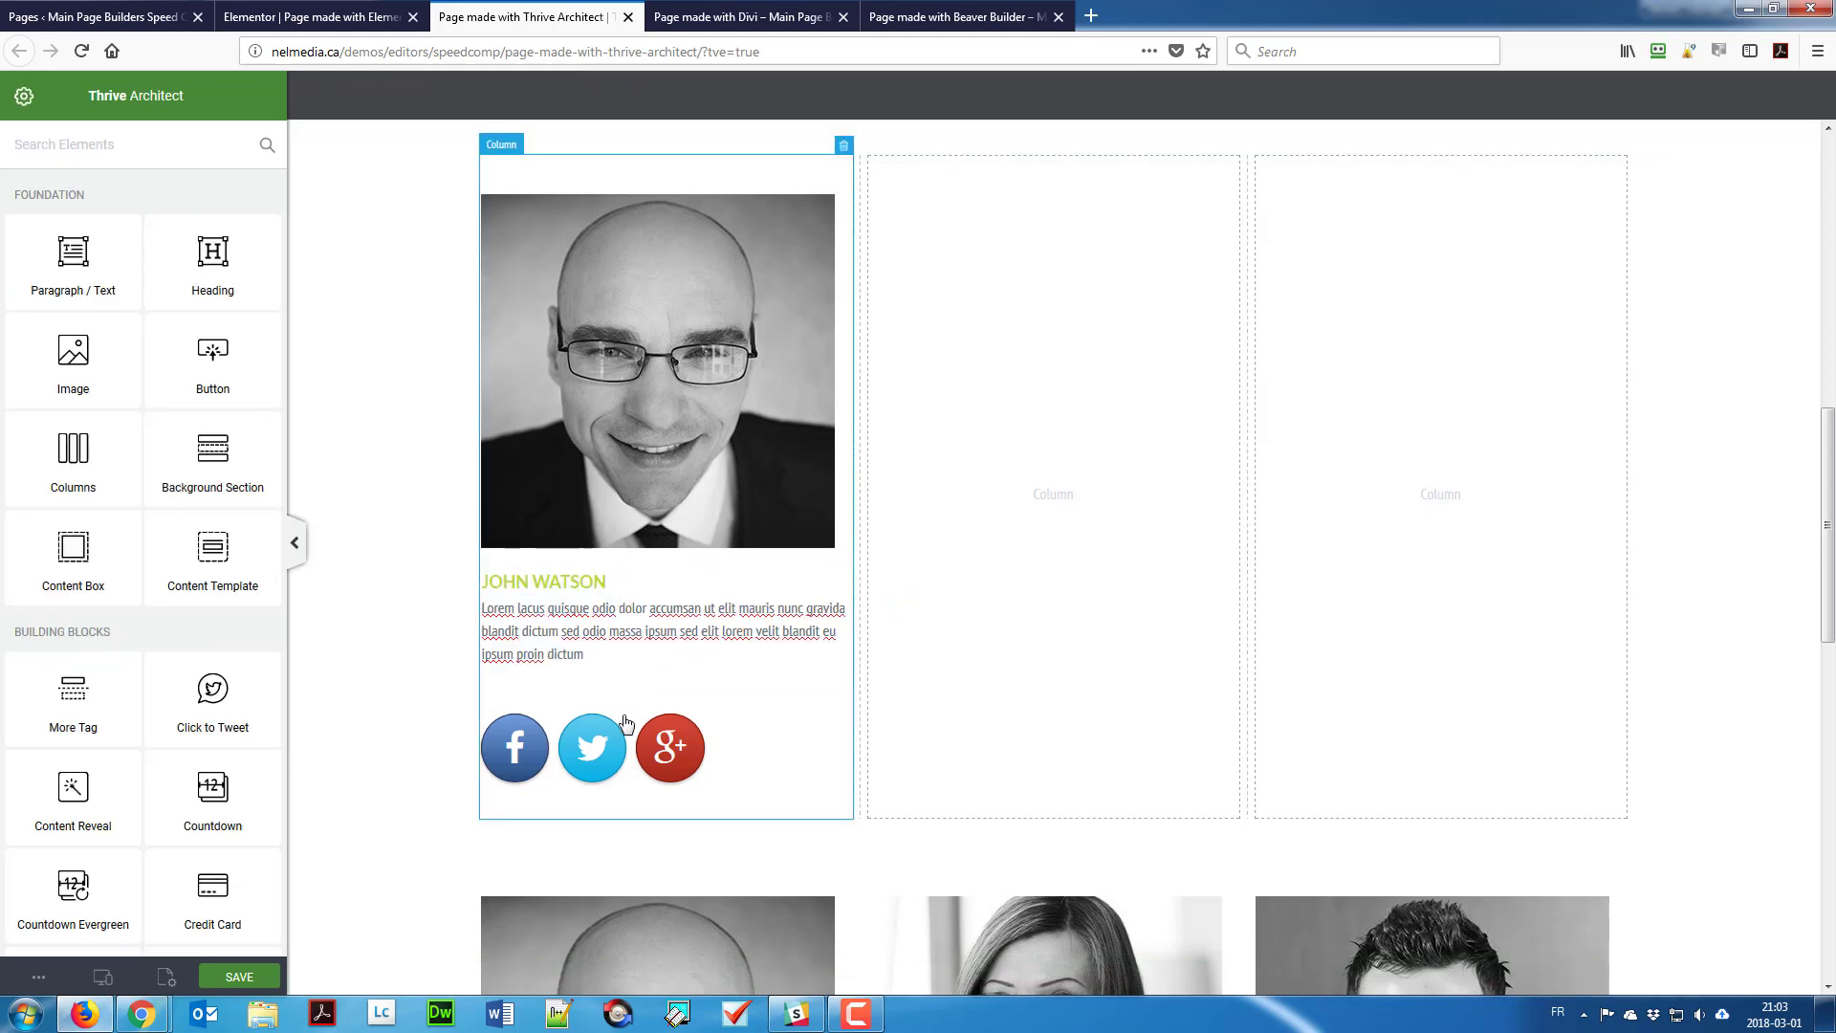
{"action": "left_click_drag", "start_coordinate": [607, 708], "coordinate": [620, 681]}
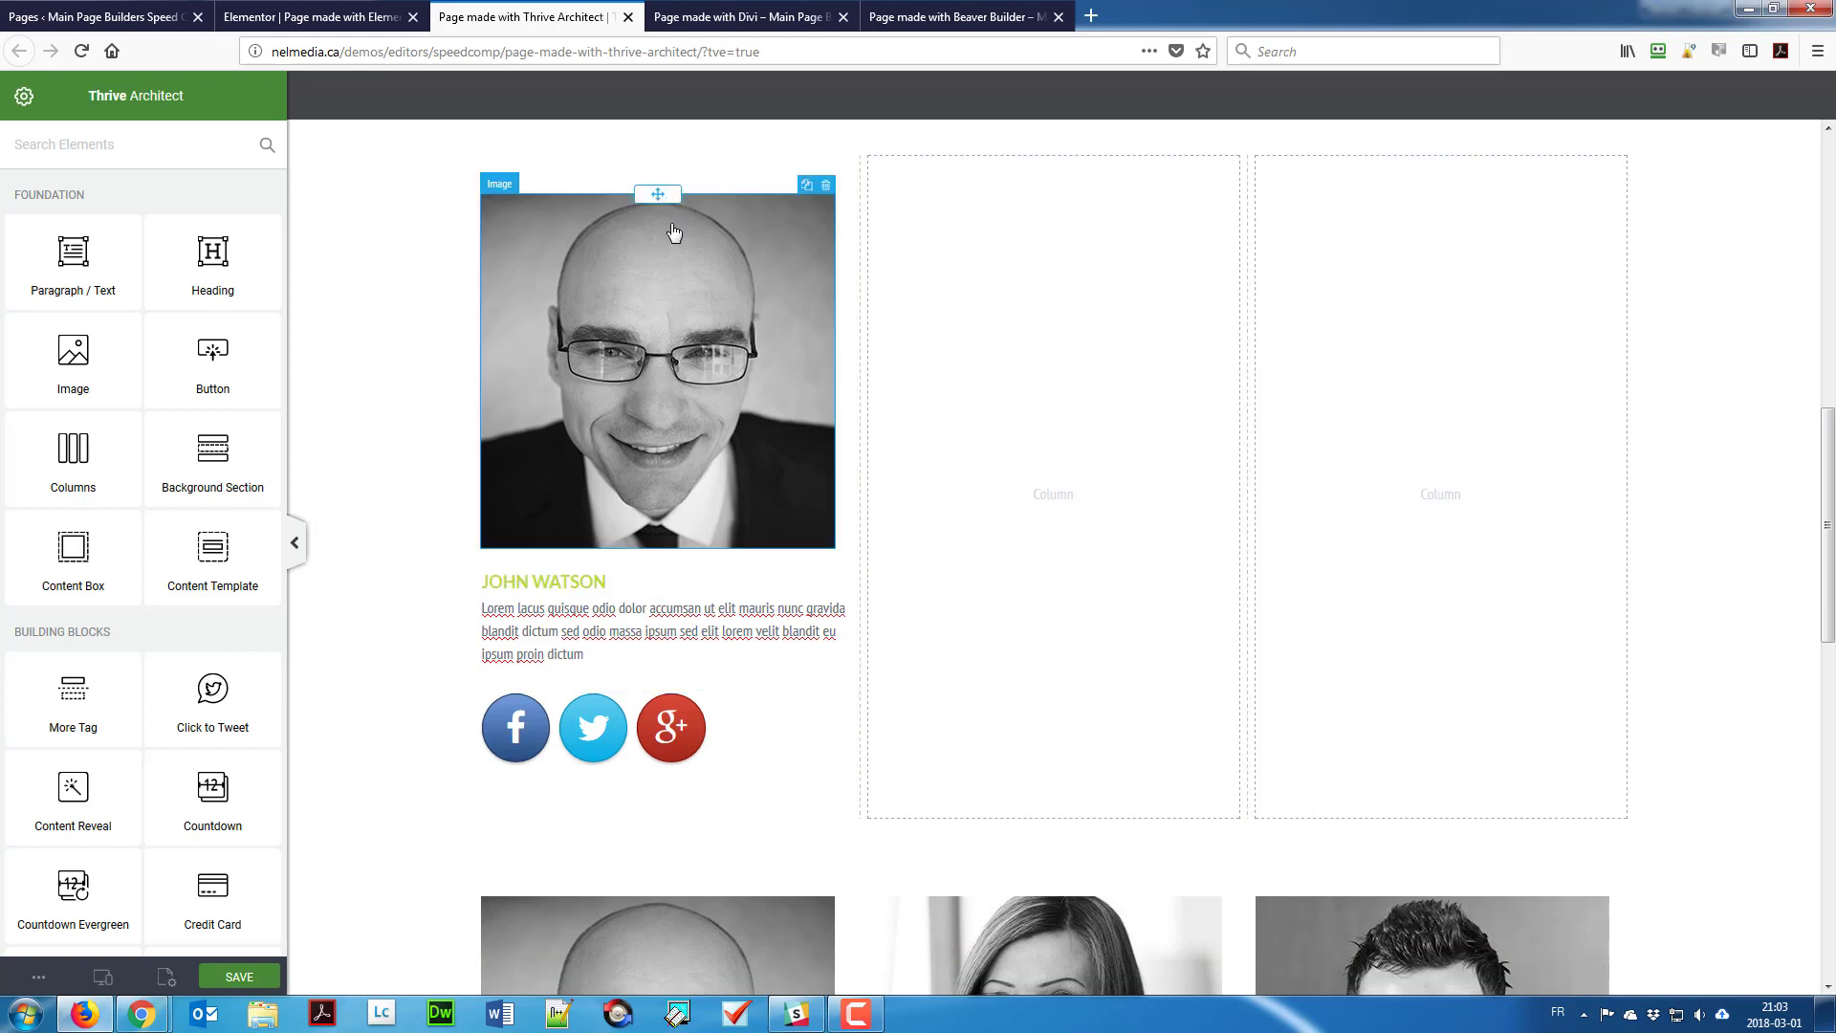
Step: Check how the photo and name heading are nested inside the first column's content box
{"action": "scroll", "coordinate": [660, 196], "scroll_direction": "up", "scroll_amount": 3}
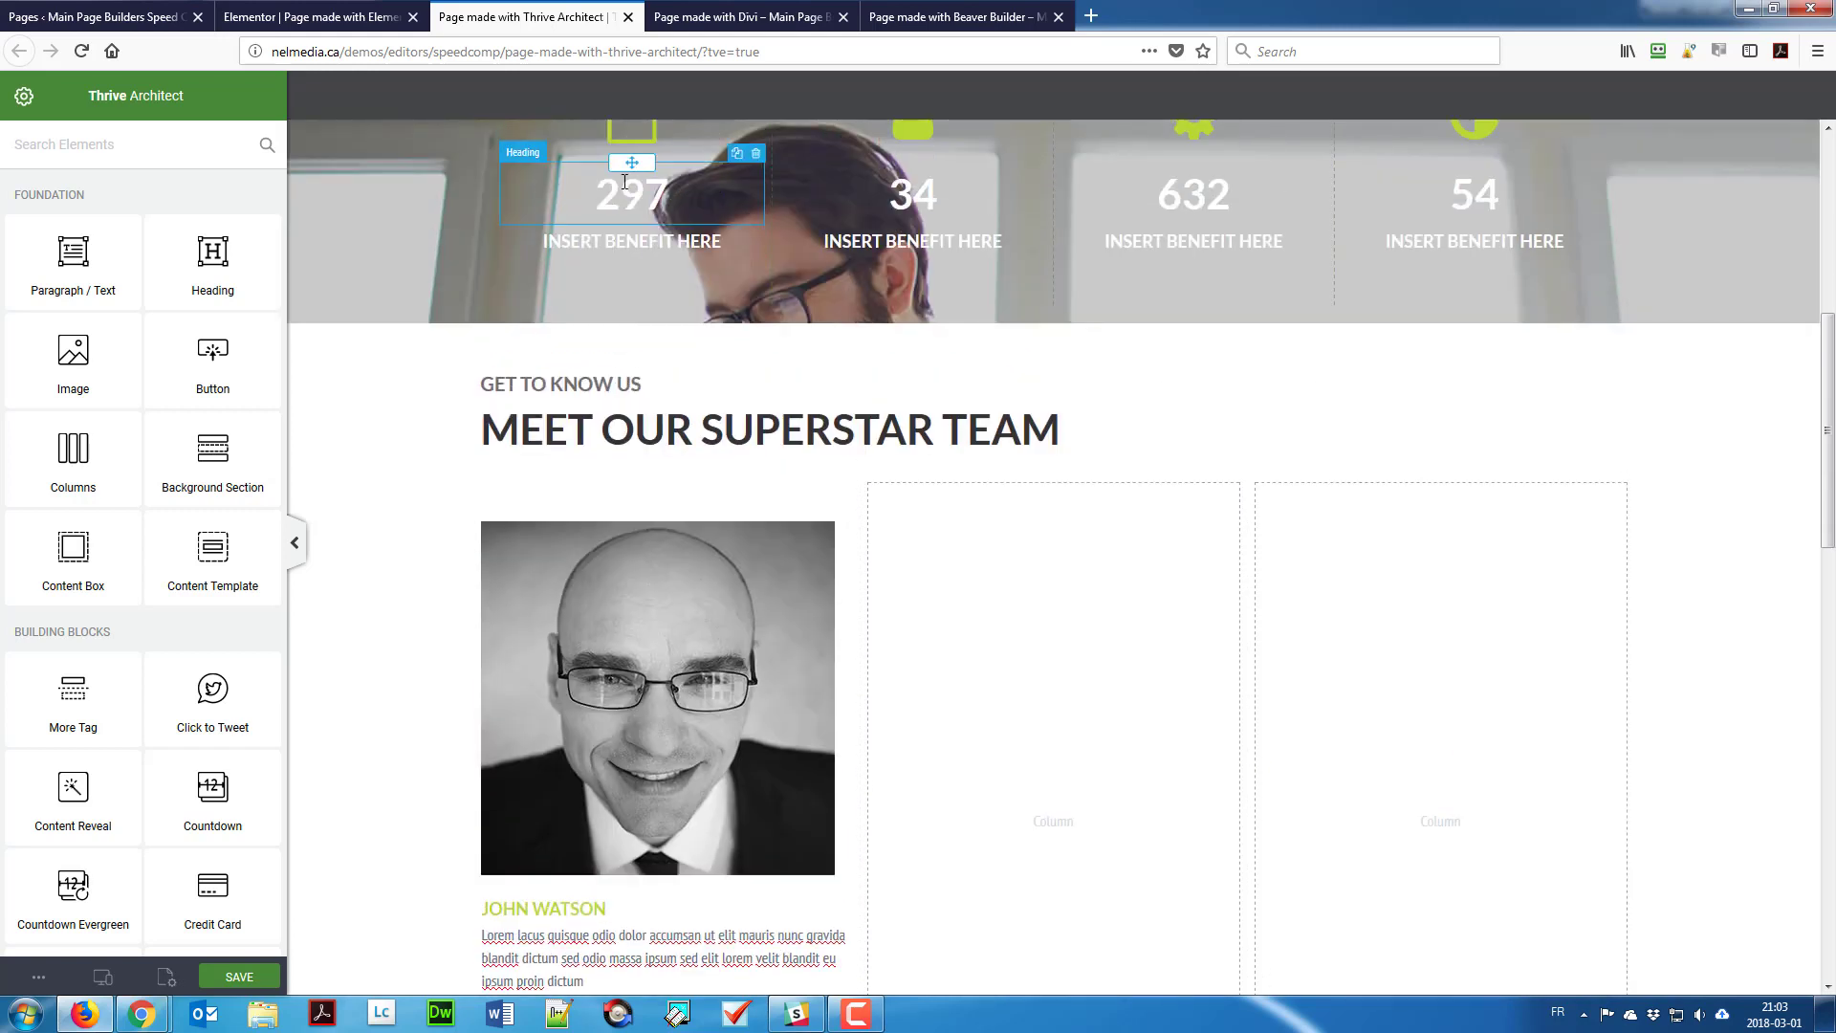
{"action": "left_click", "coordinate": [643, 490]}
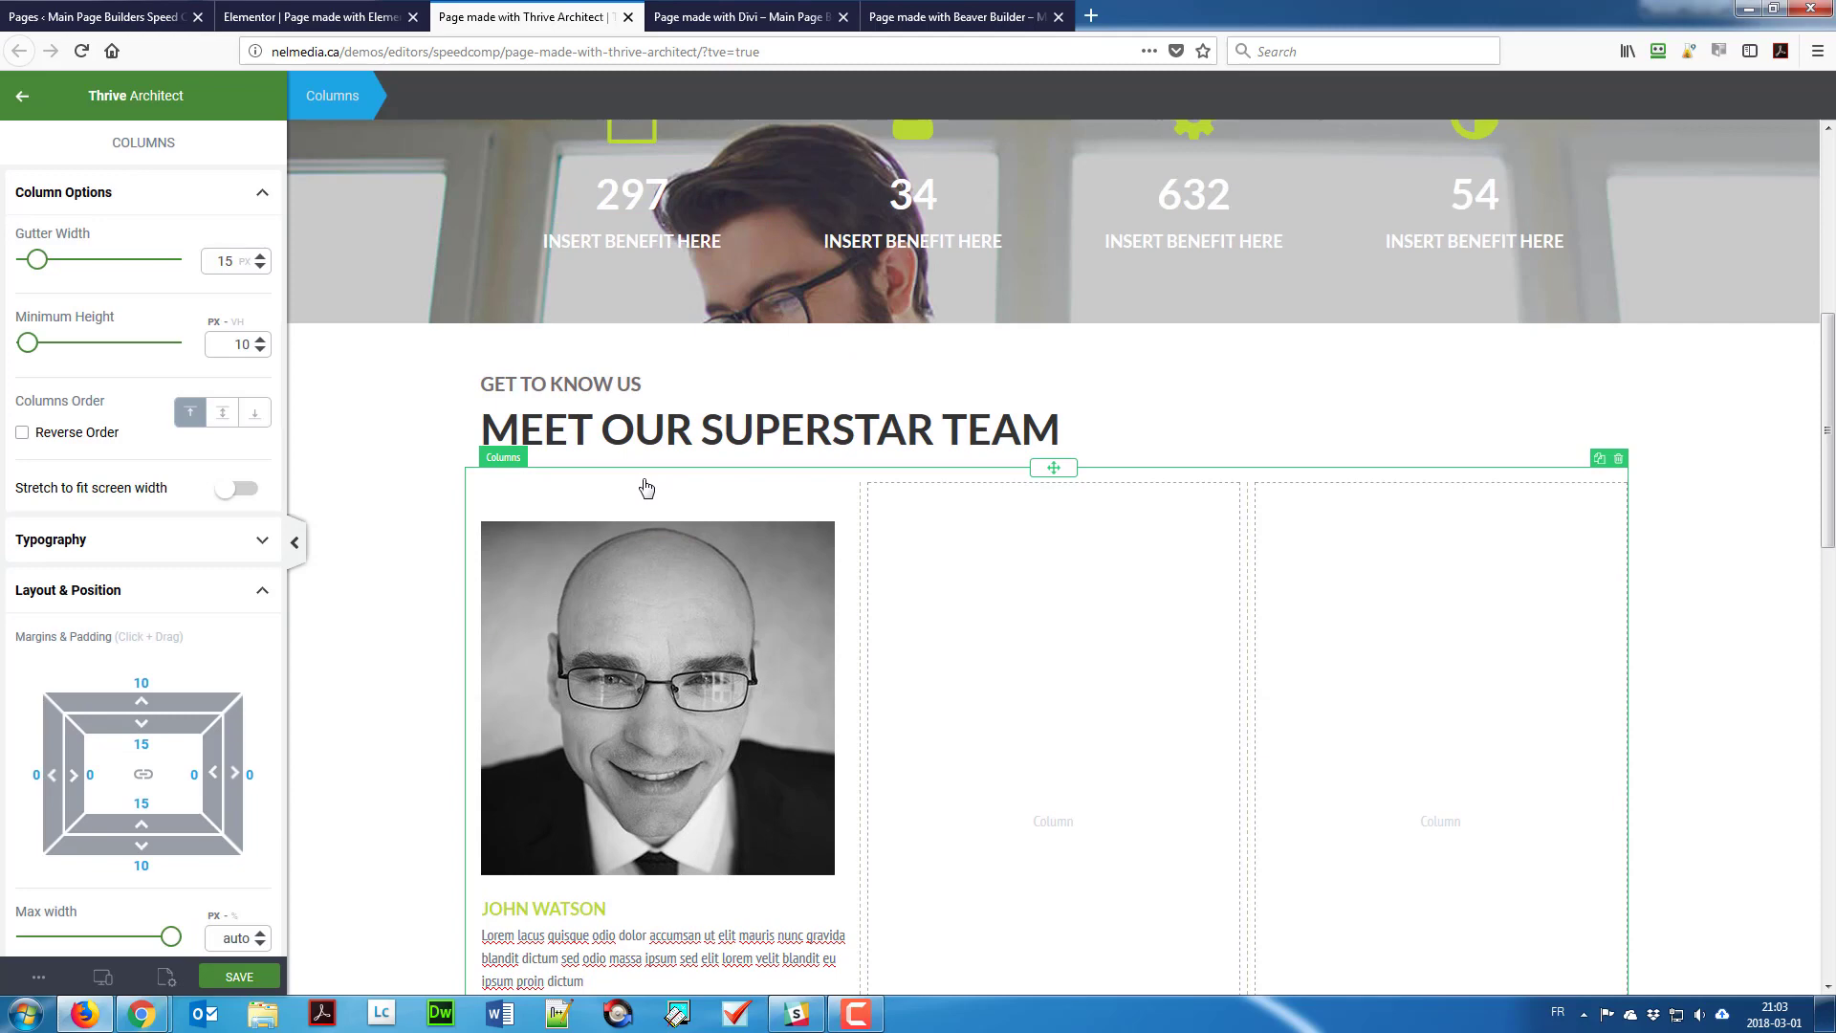
{"action": "left_click", "coordinate": [654, 587]}
{"action": "scroll", "coordinate": [550, 193], "scroll_direction": "down", "scroll_amount": 4}
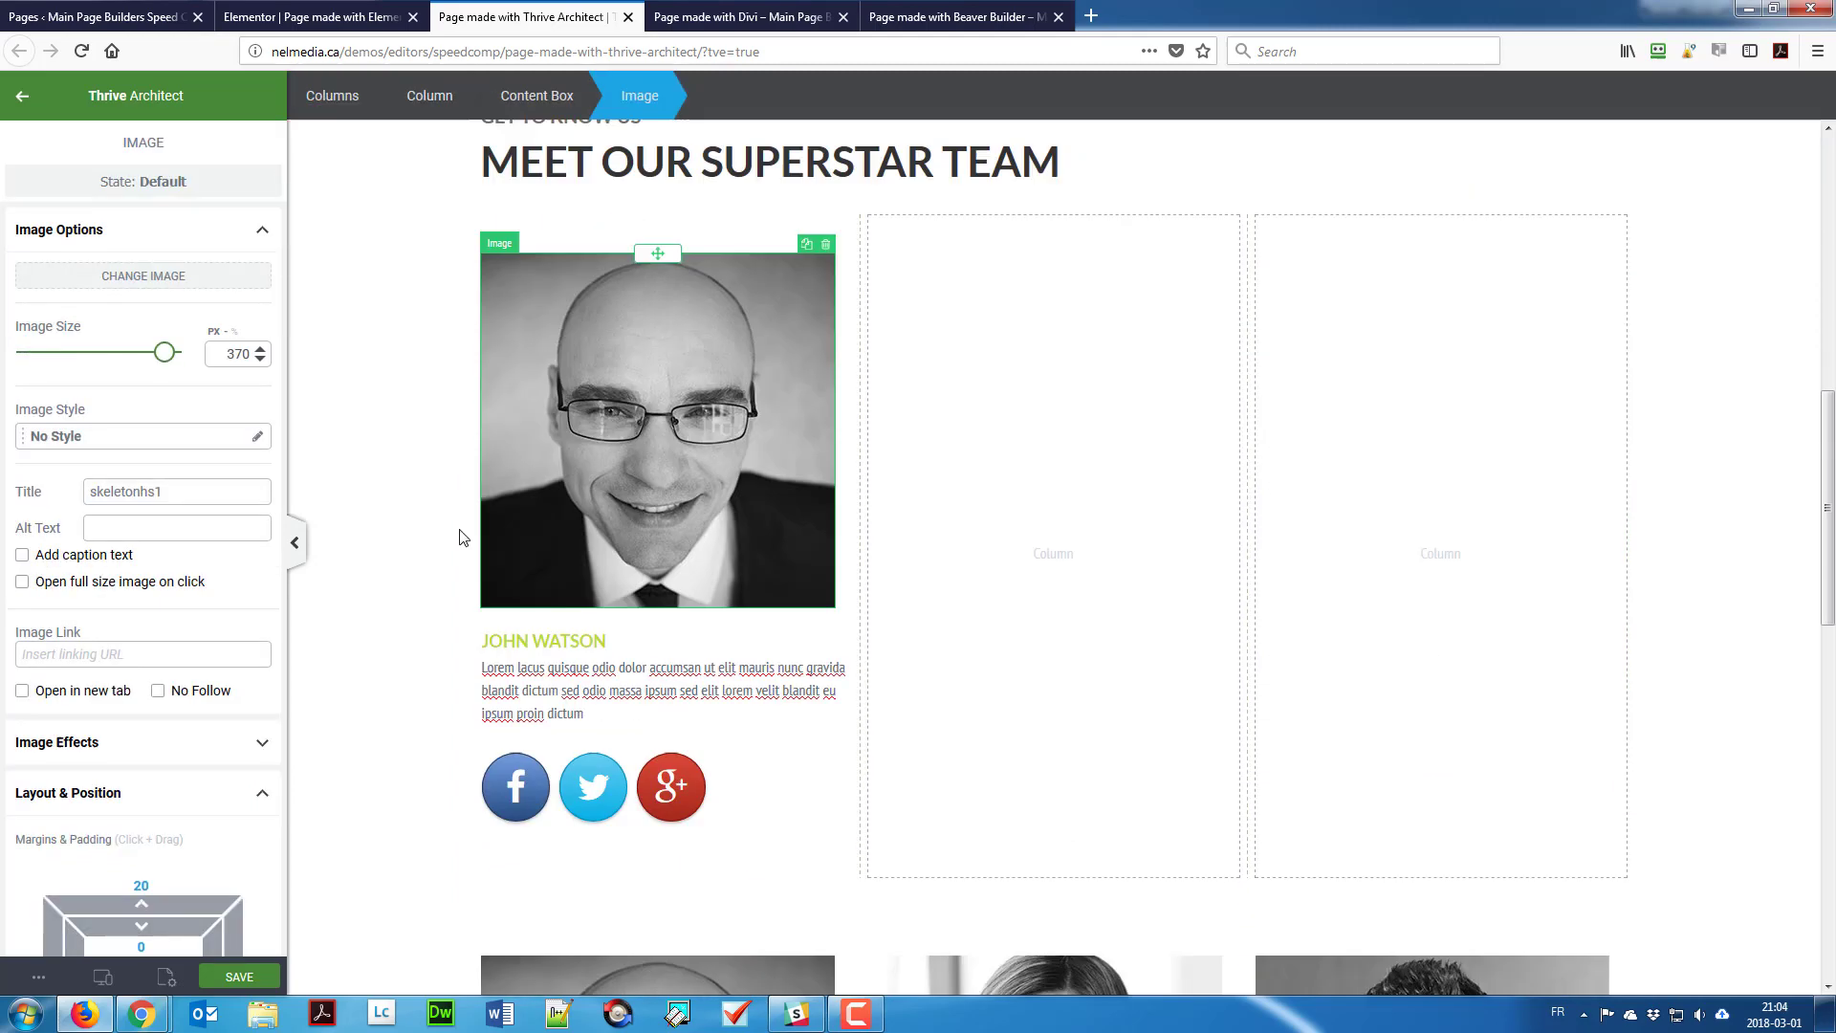
{"action": "scroll", "coordinate": [599, 306], "scroll_direction": "up", "scroll_amount": 2}
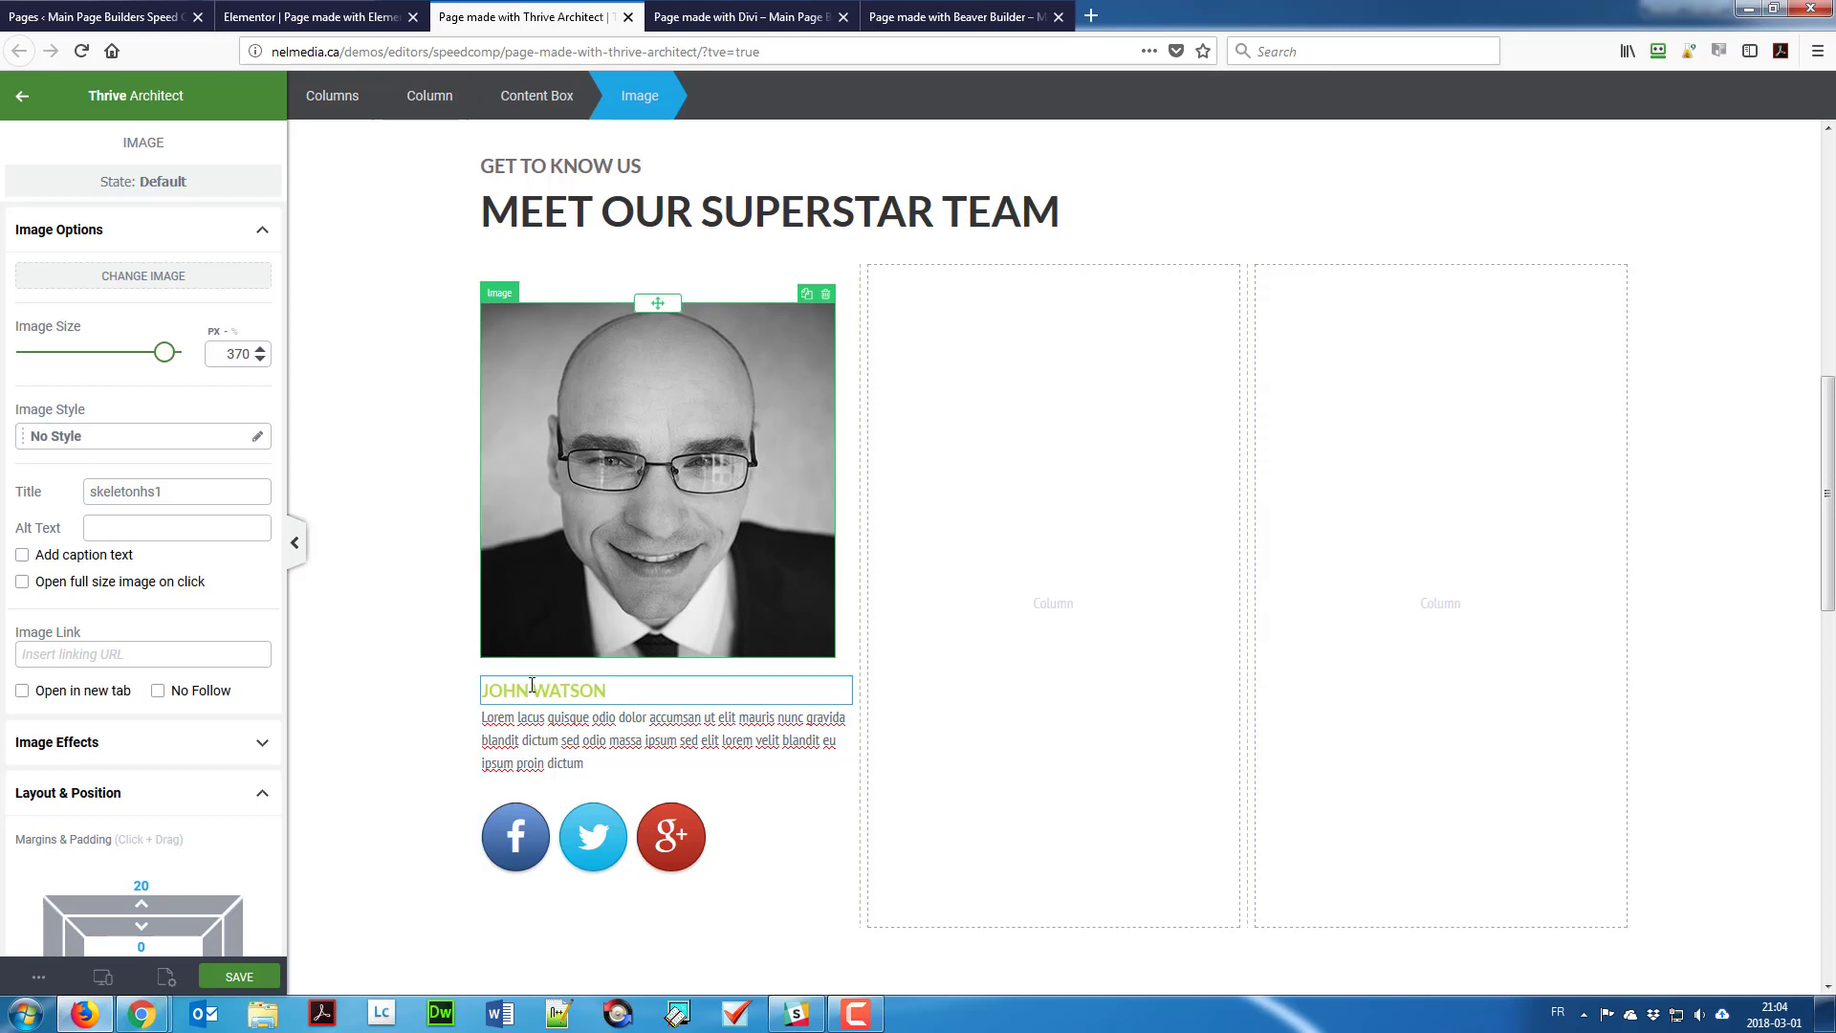
{"action": "left_click", "coordinate": [582, 685]}
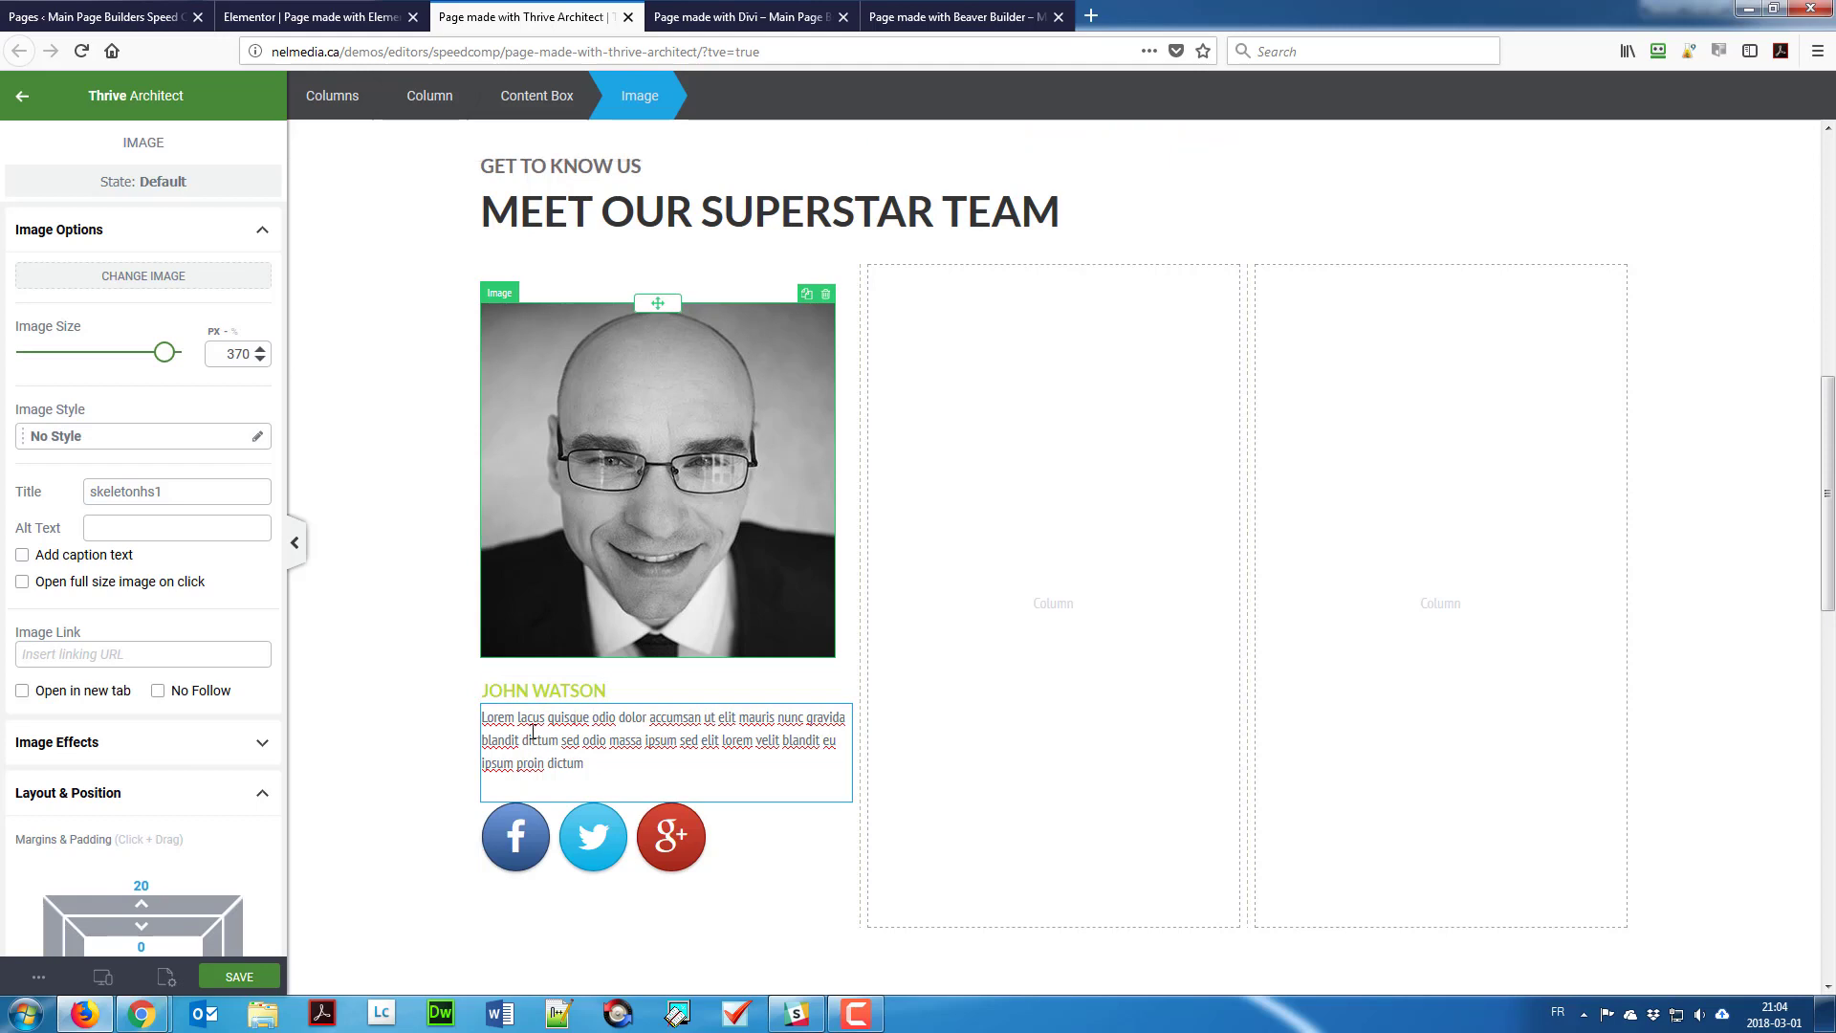
{"action": "left_click", "coordinate": [541, 687]}
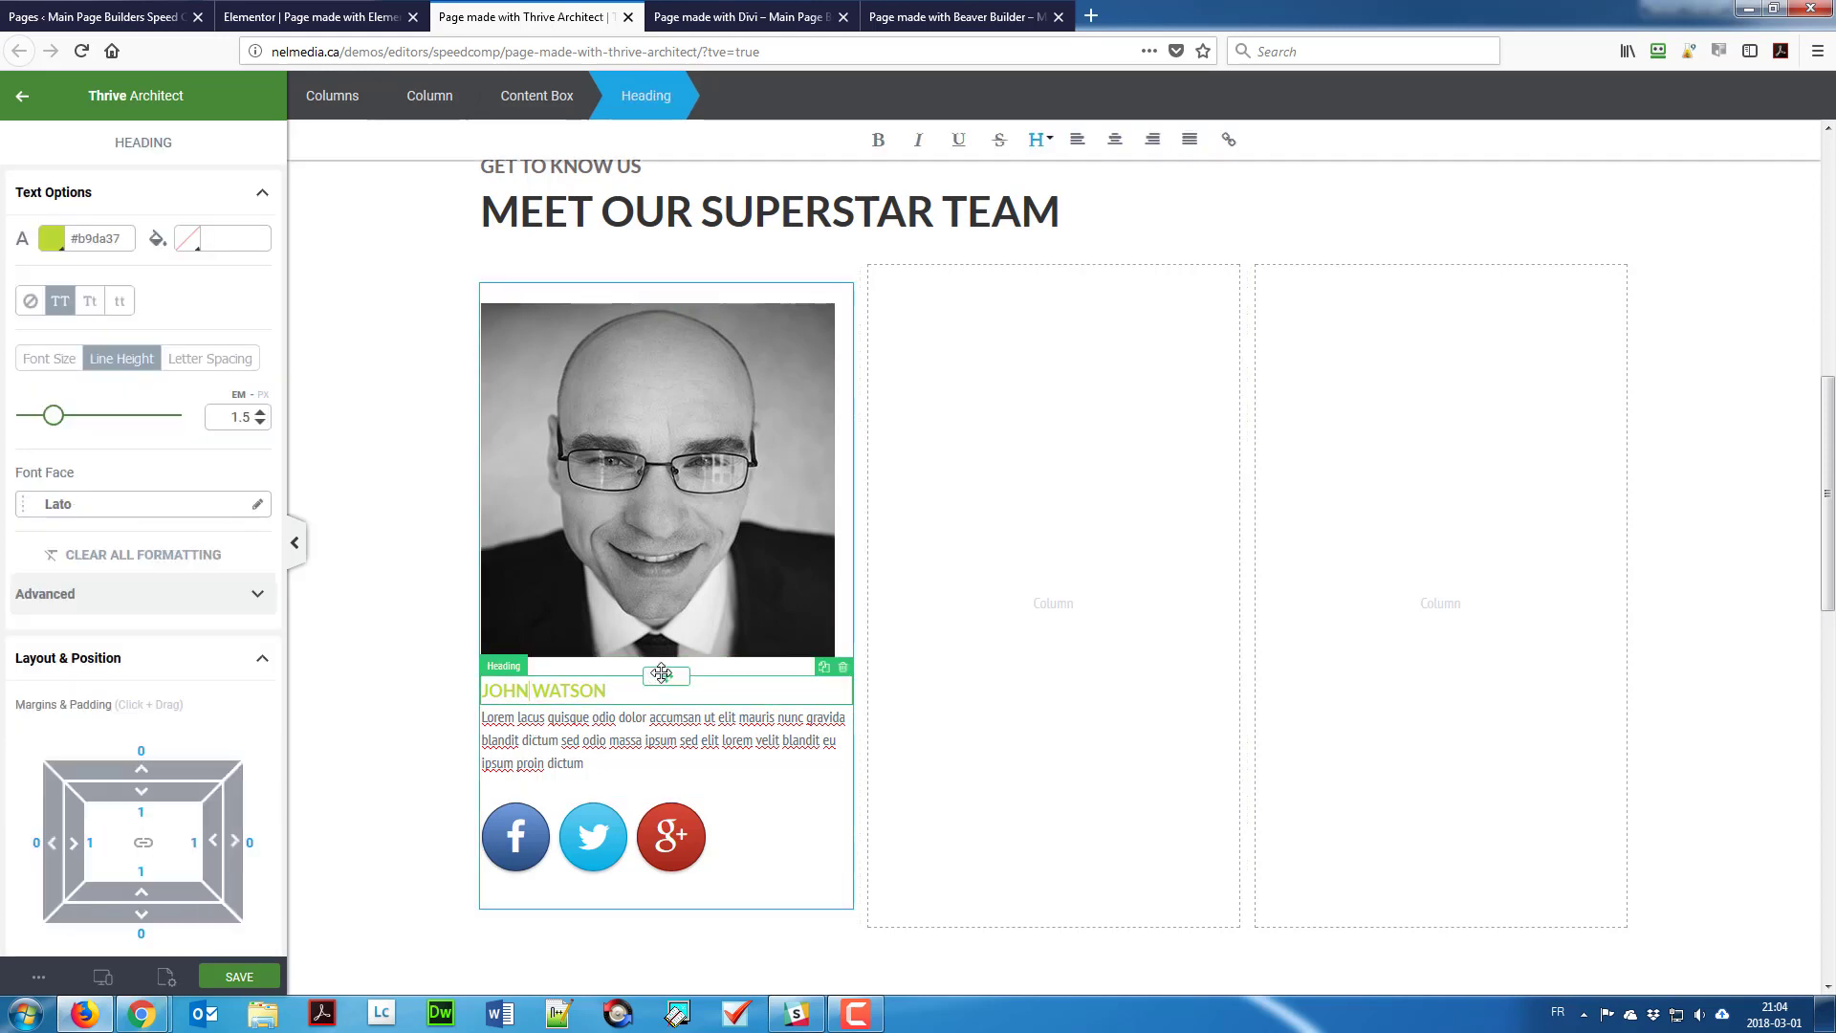
{"action": "left_click_drag", "start_coordinate": [656, 669], "coordinate": [667, 660]}
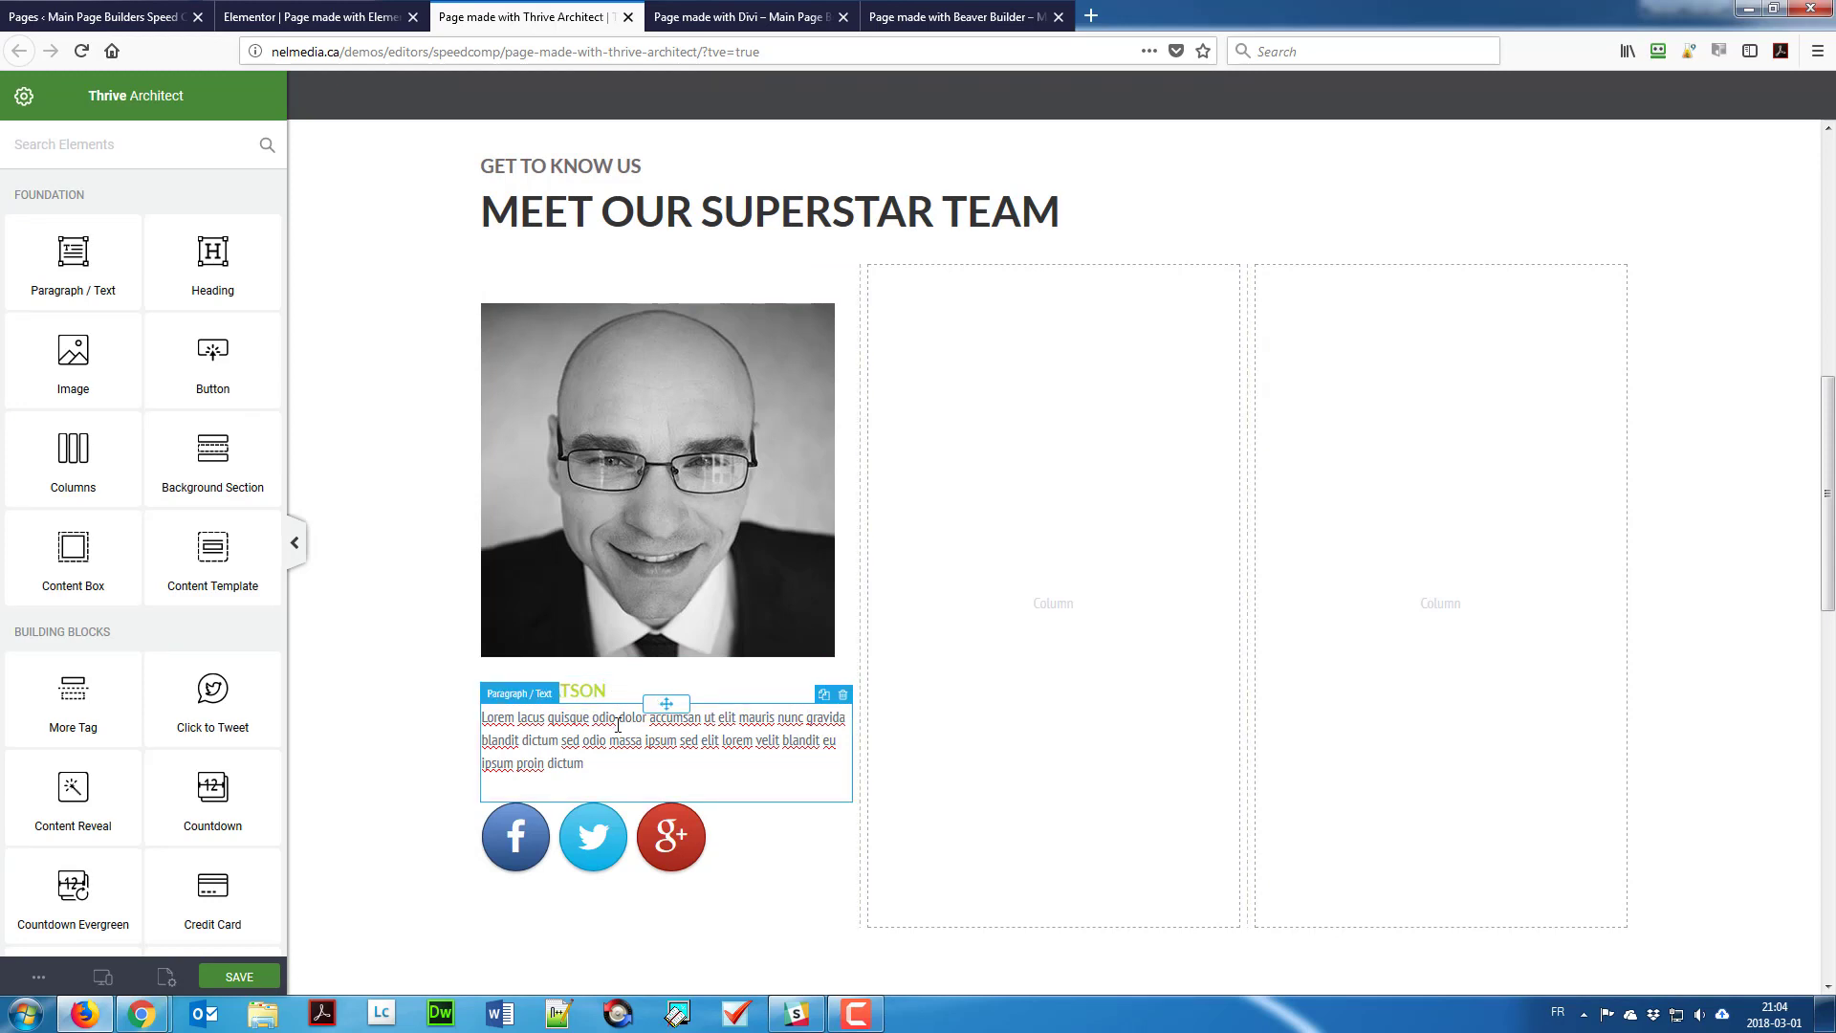
Step: Duplicate the content box that holds the first member's photo, name, description and social icons
{"action": "left_click", "coordinate": [617, 724]}
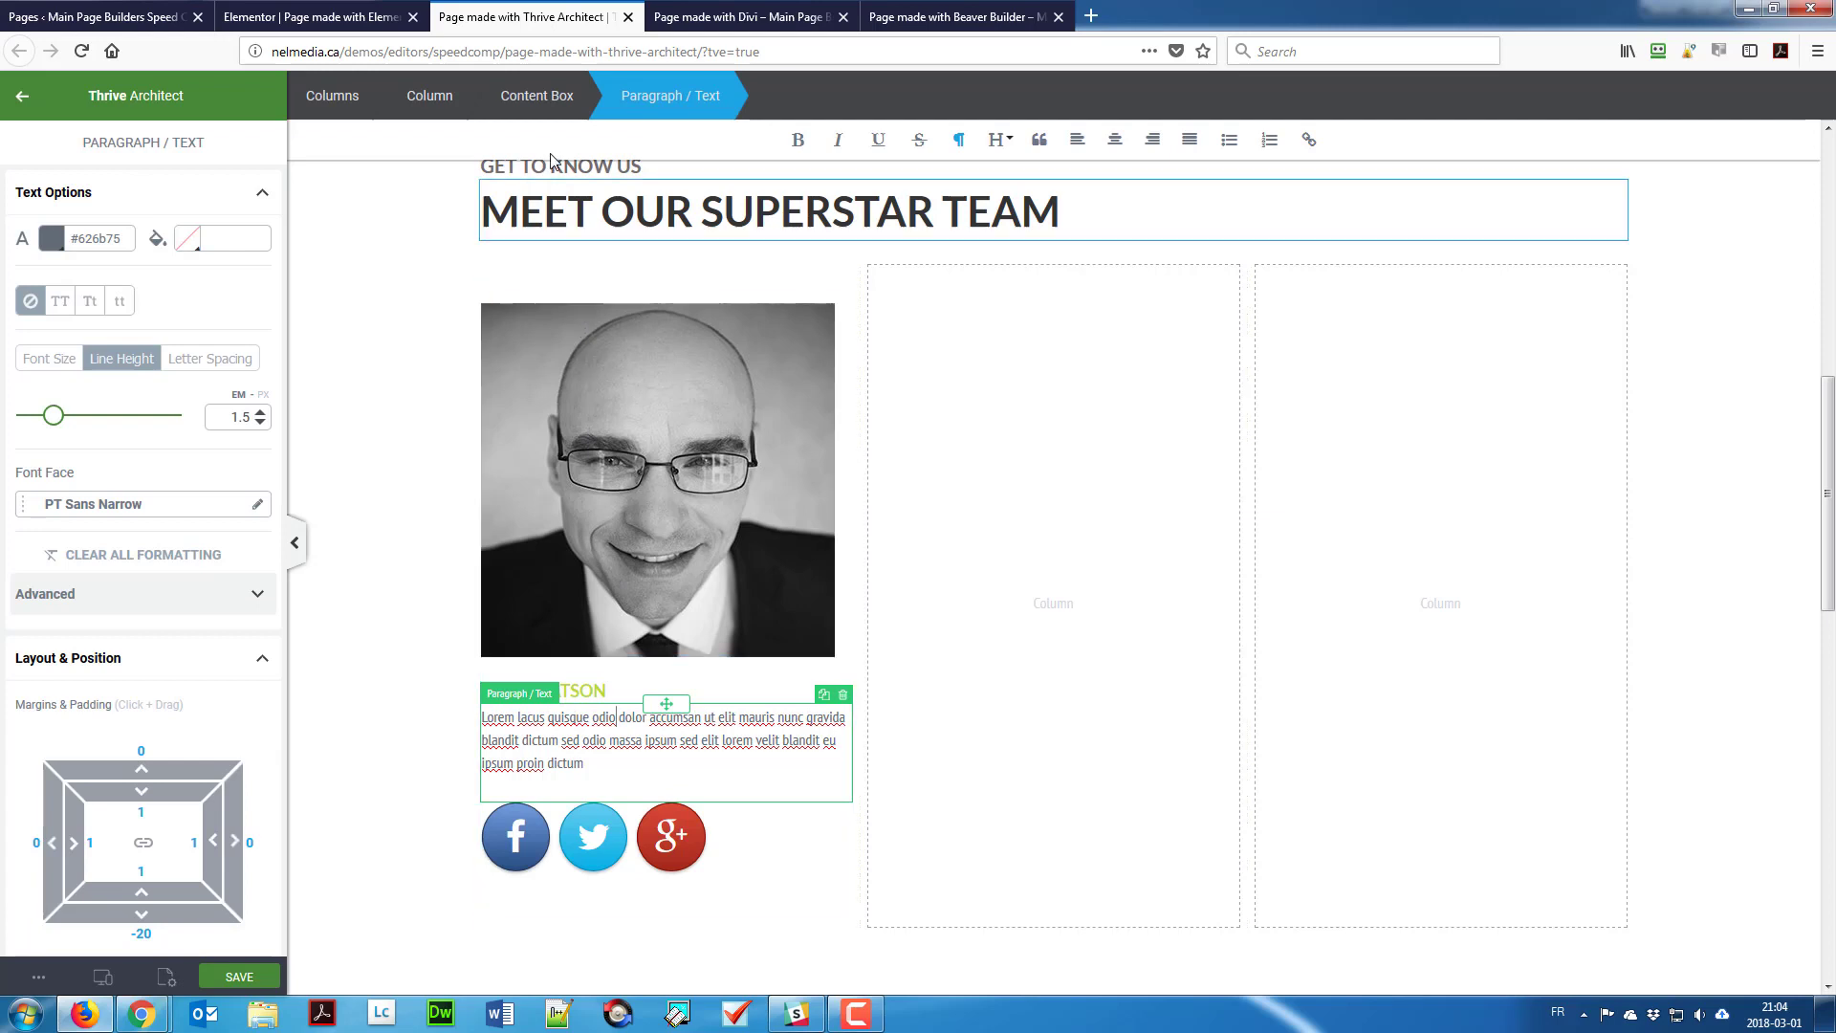
{"action": "left_click", "coordinate": [537, 97]}
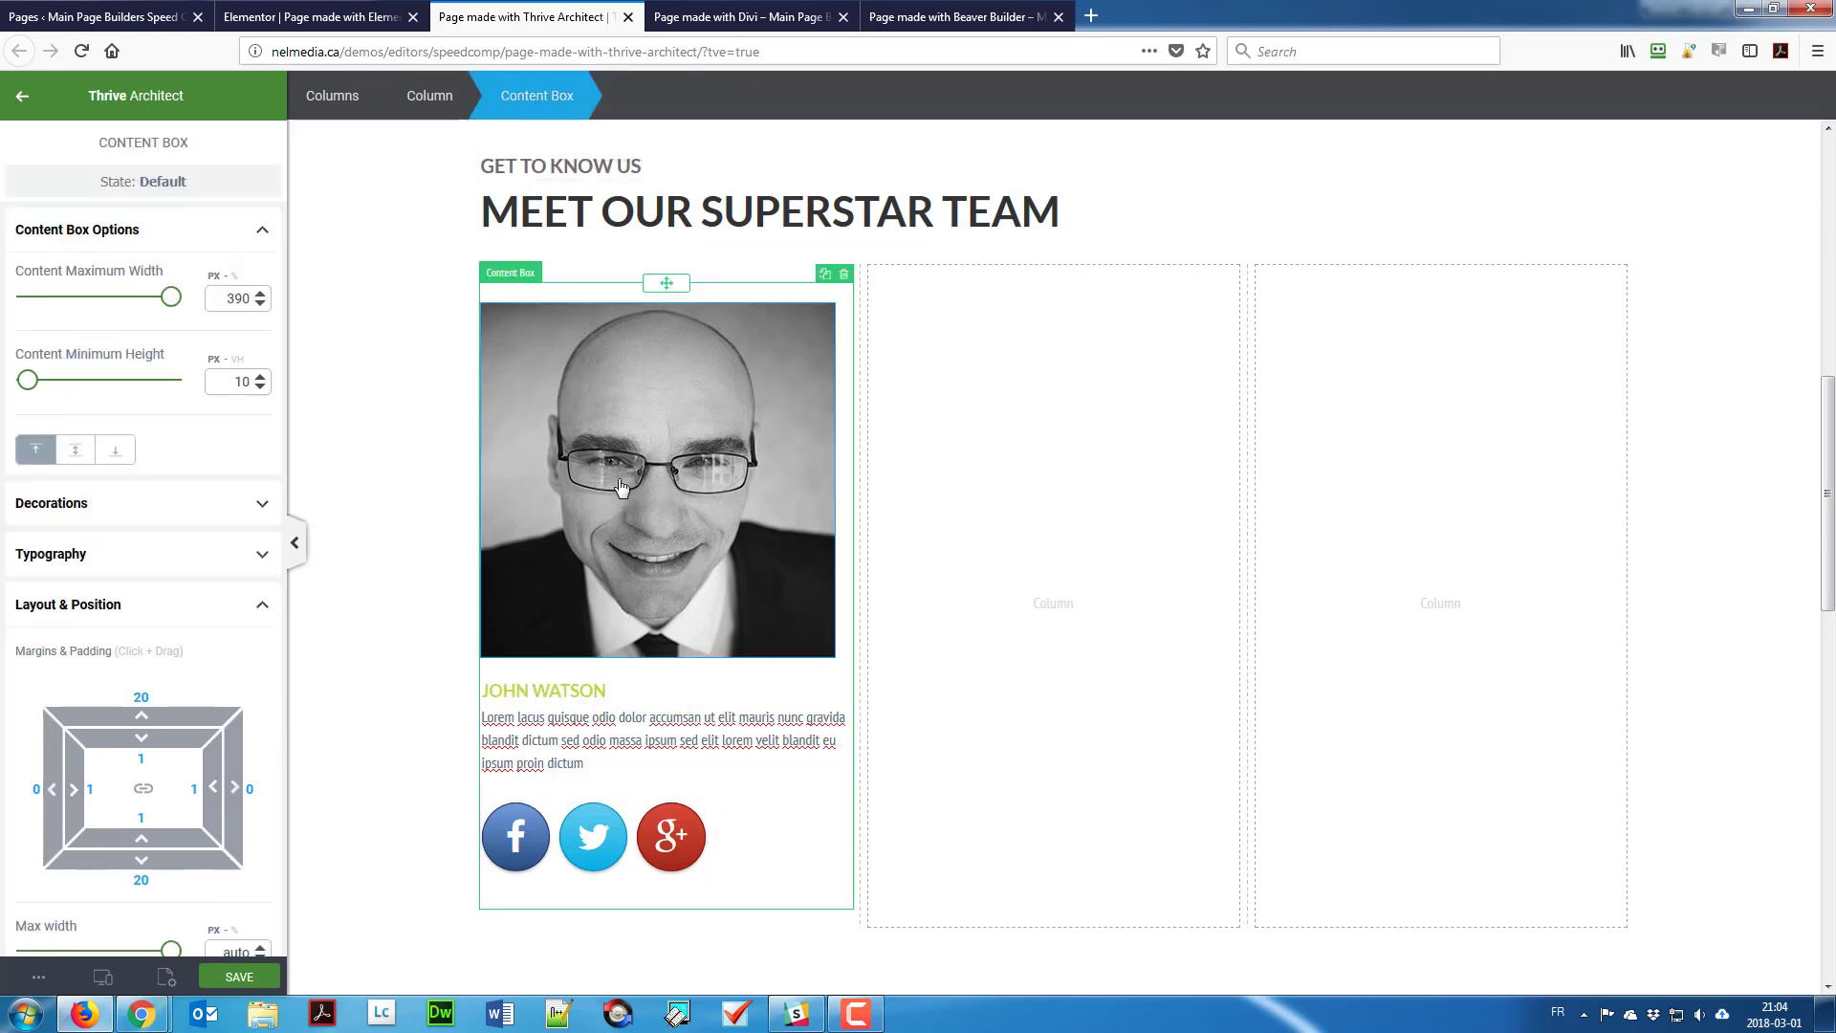
{"action": "left_click", "coordinate": [826, 275]}
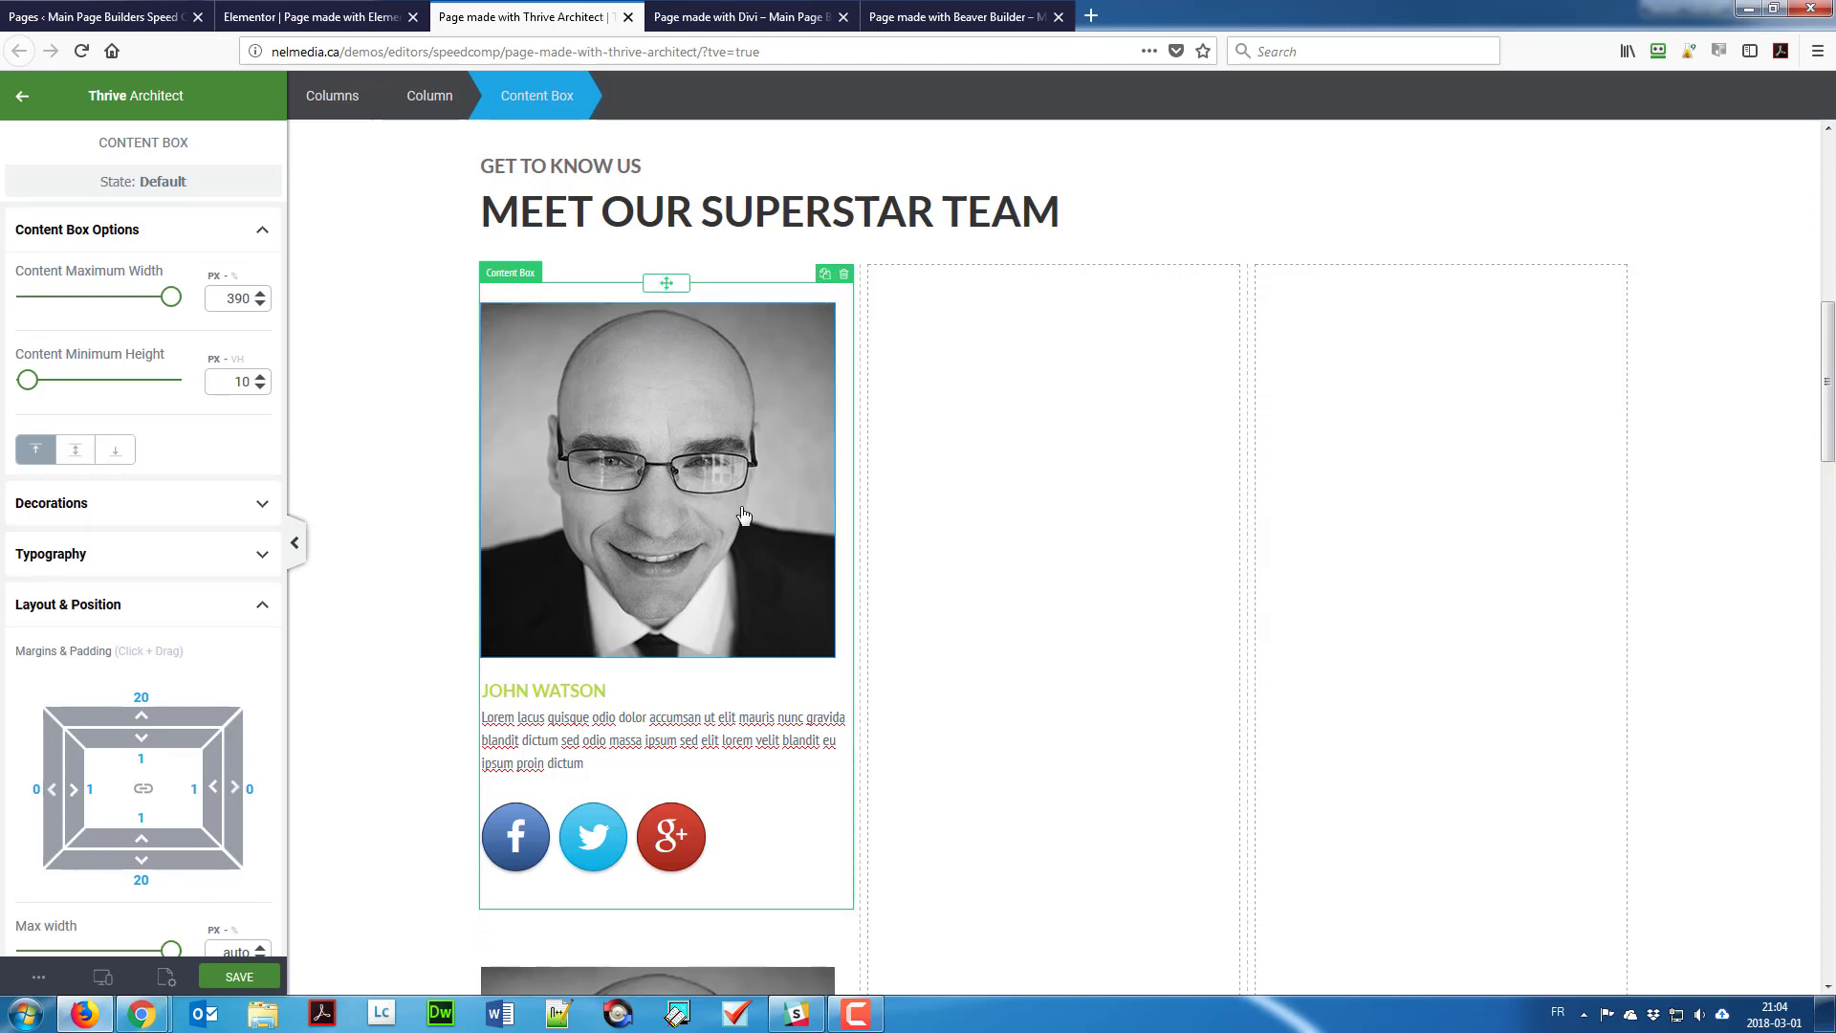
Step: Move the duplicated team member content boxes into the second and third columns
{"action": "scroll", "coordinate": [755, 547], "scroll_direction": "down", "scroll_amount": 5}
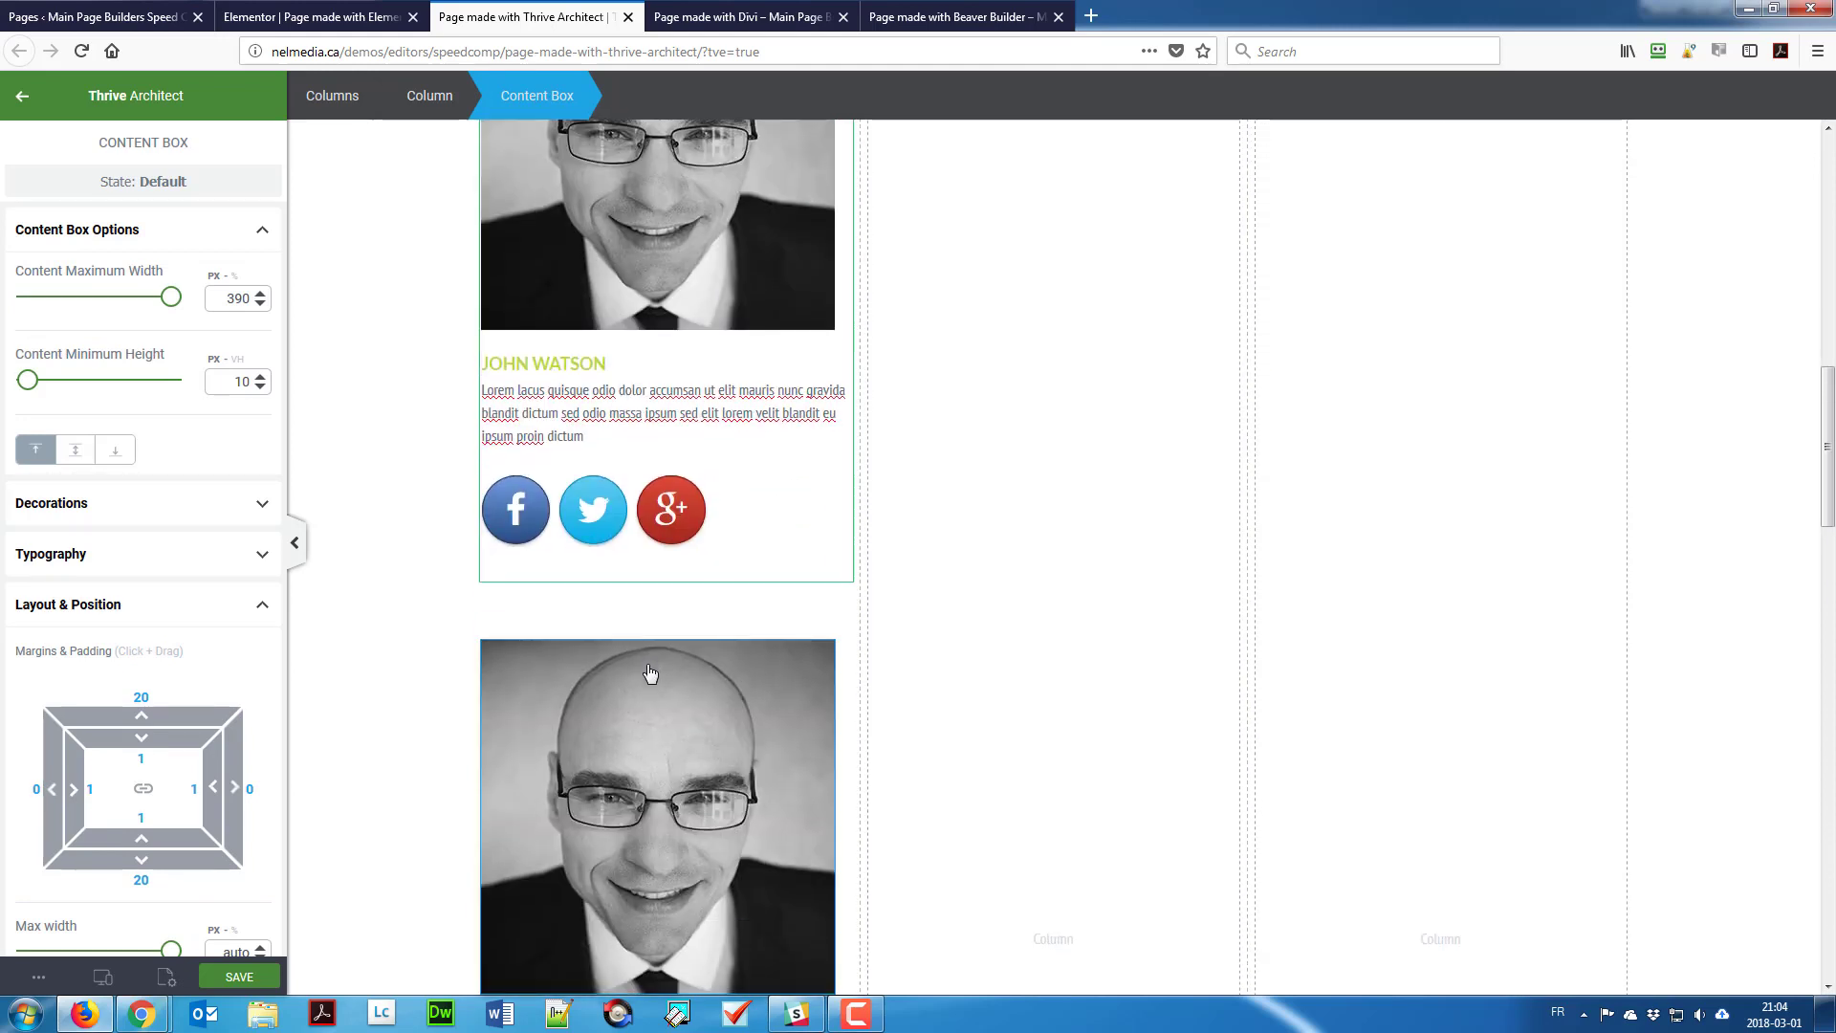
{"action": "left_click", "coordinate": [643, 646]}
{"action": "left_click", "coordinate": [537, 96]}
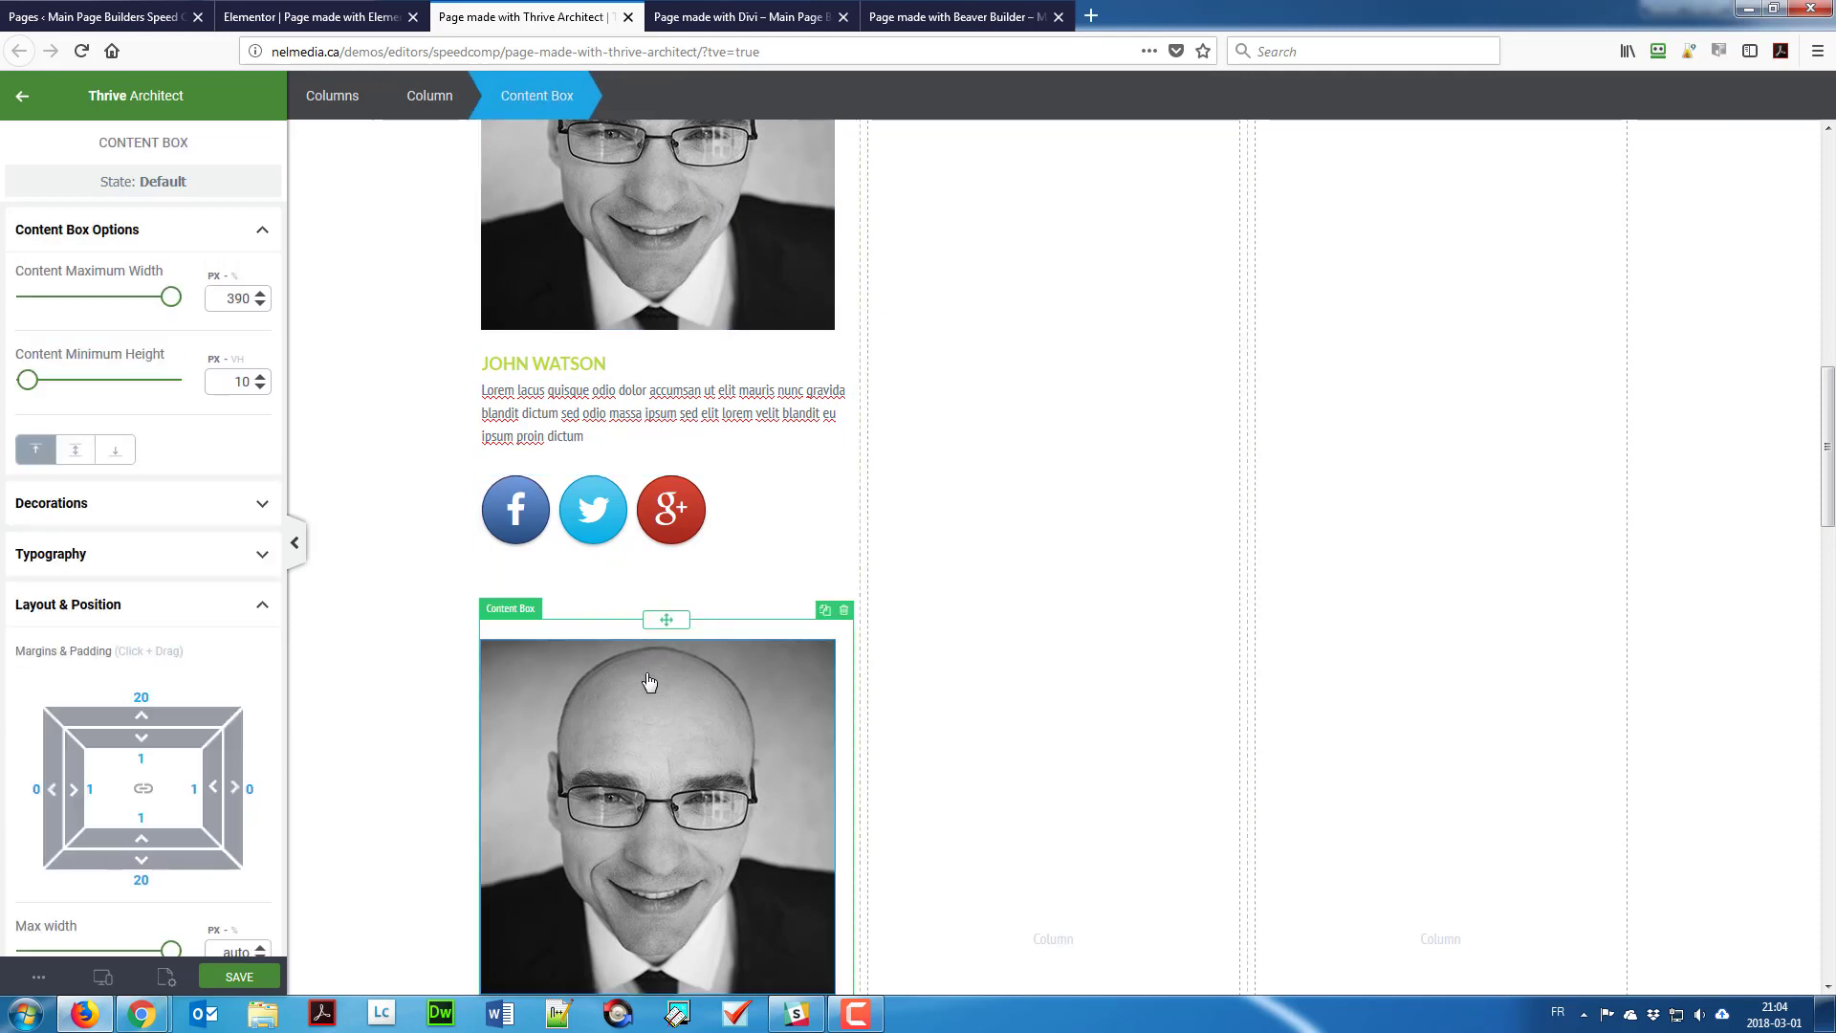
{"action": "left_click_drag", "start_coordinate": [685, 623], "coordinate": [1000, 494]}
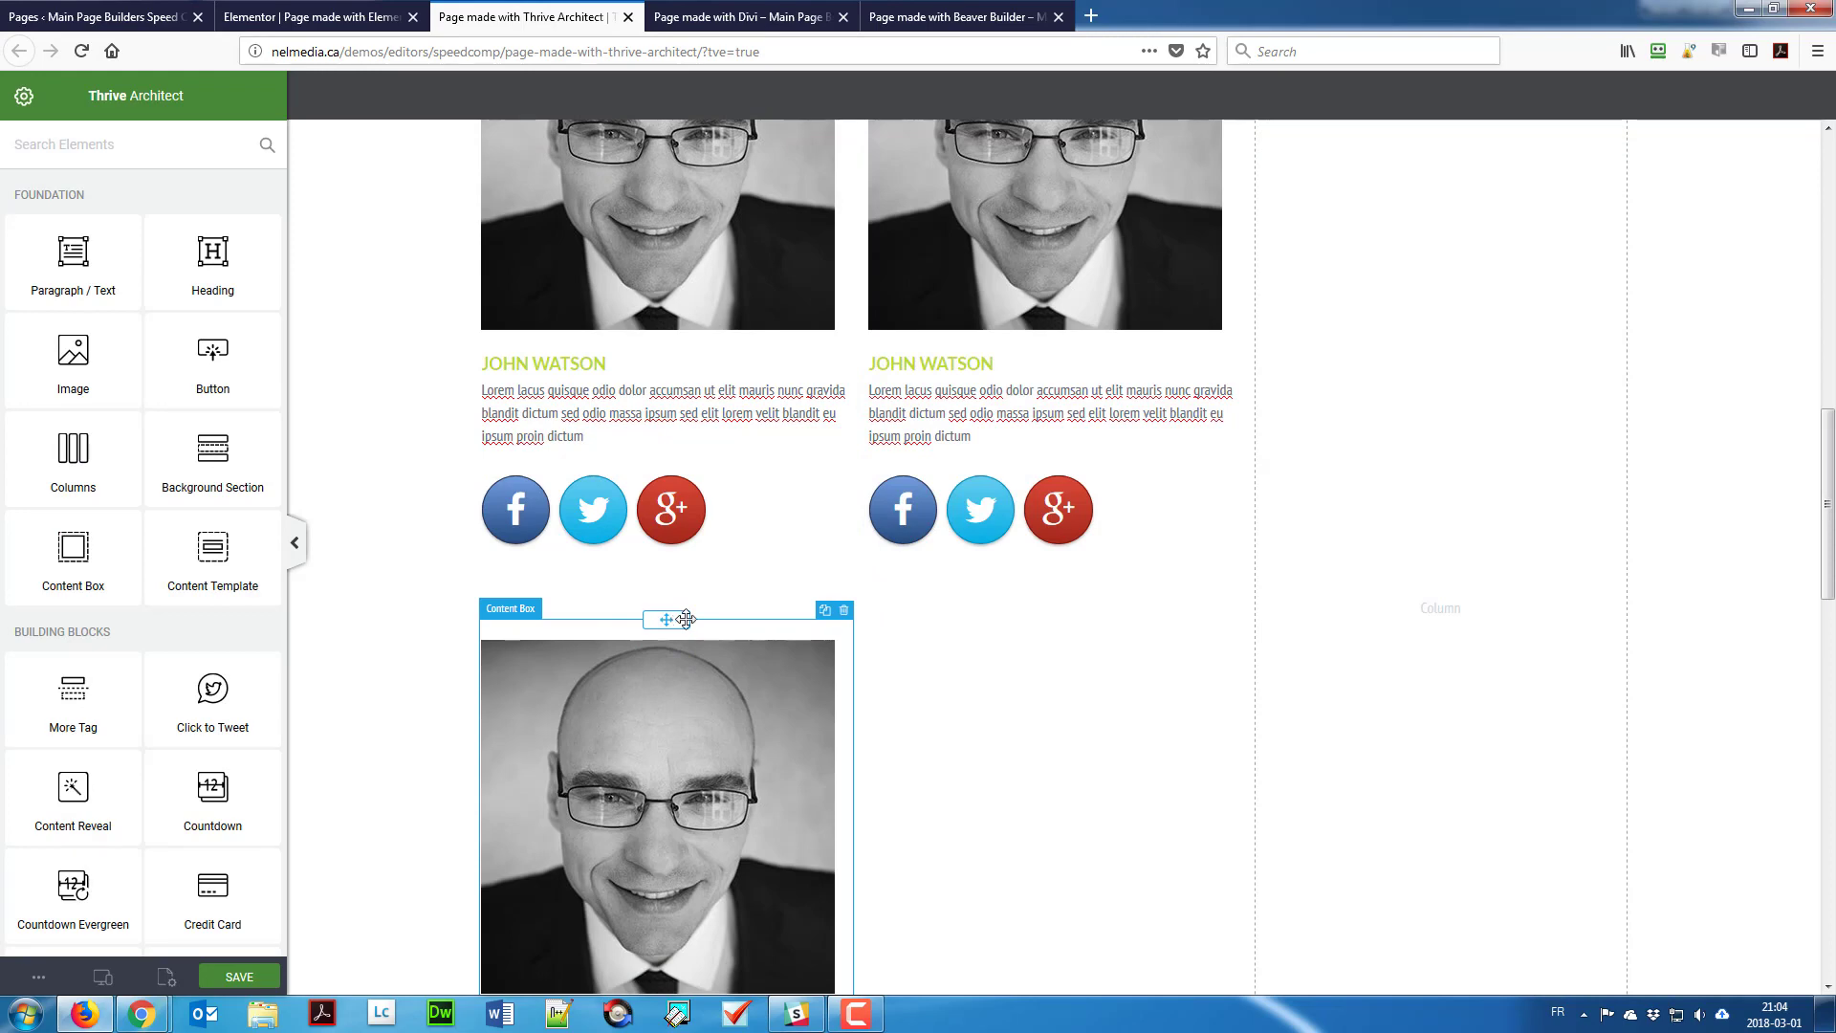
{"action": "left_click_drag", "start_coordinate": [685, 639], "coordinate": [1246, 676]}
Step: Change the second column's photo to skeletonhs2-1.jpg and replace the heading beneath it with the second member's name
{"action": "scroll", "coordinate": [1246, 669], "scroll_direction": "up", "scroll_amount": 4}
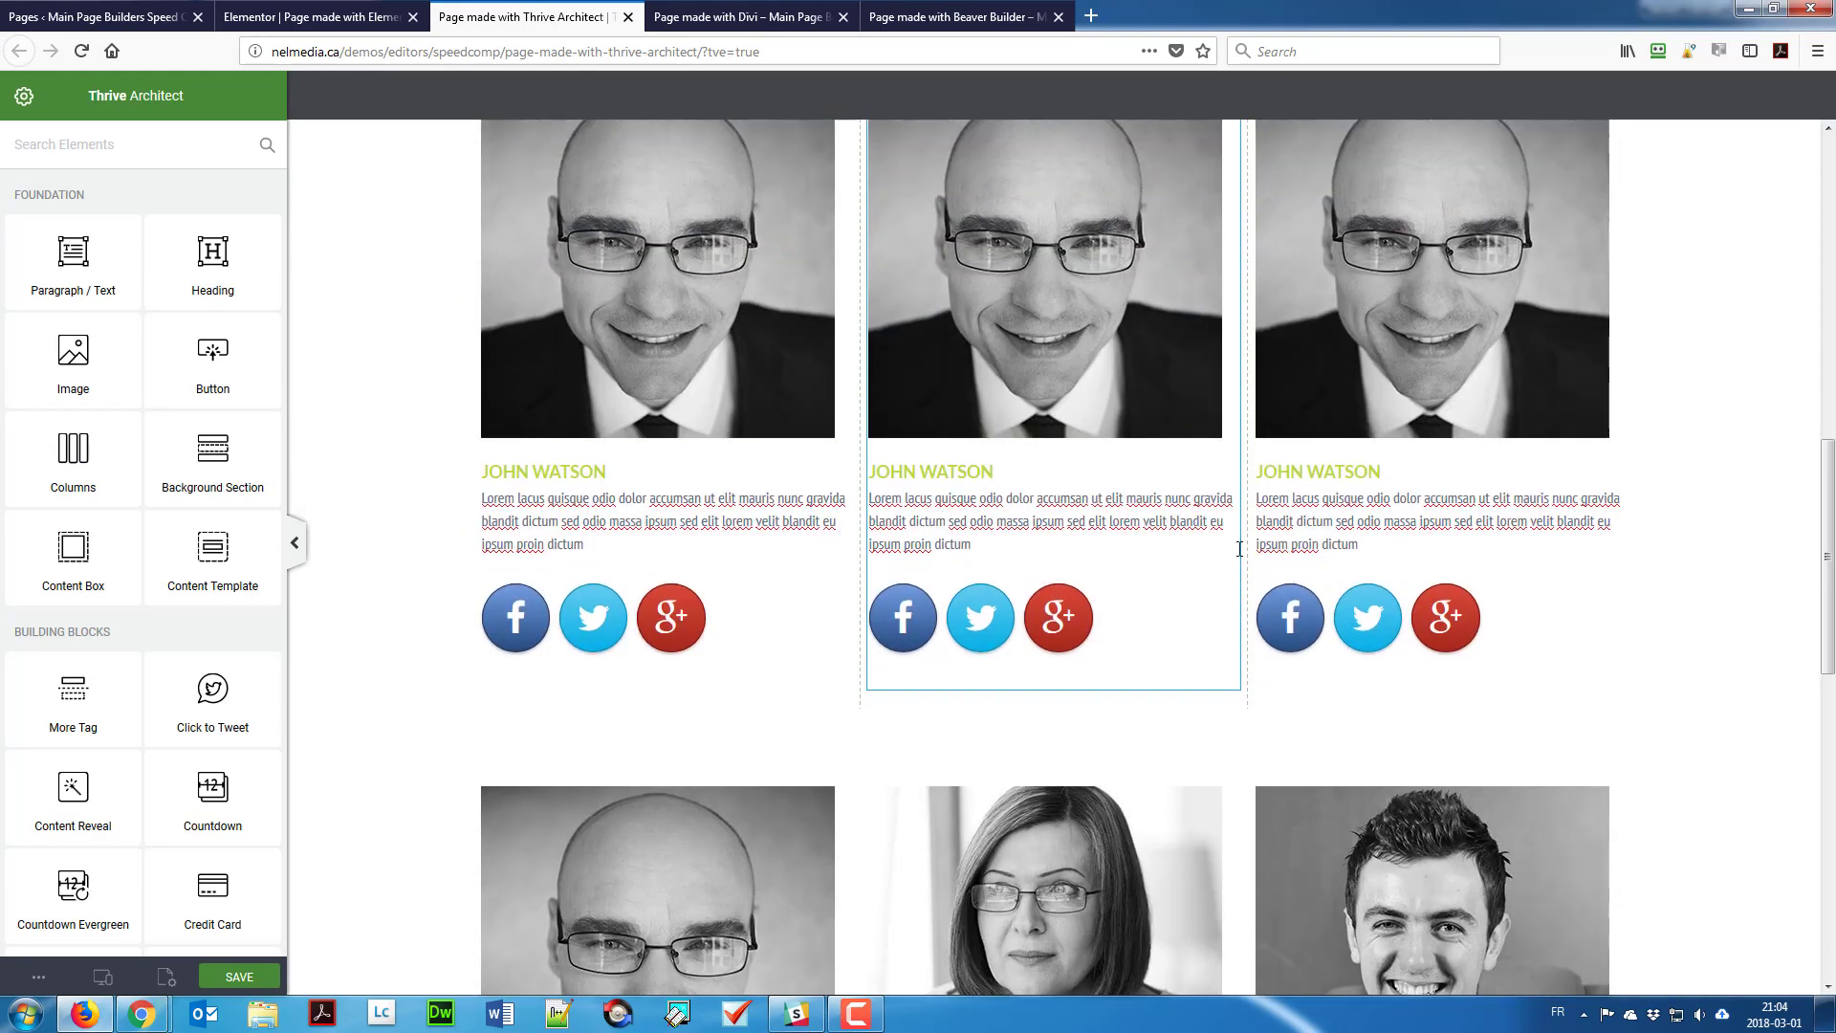
{"action": "left_click", "coordinate": [1103, 510]}
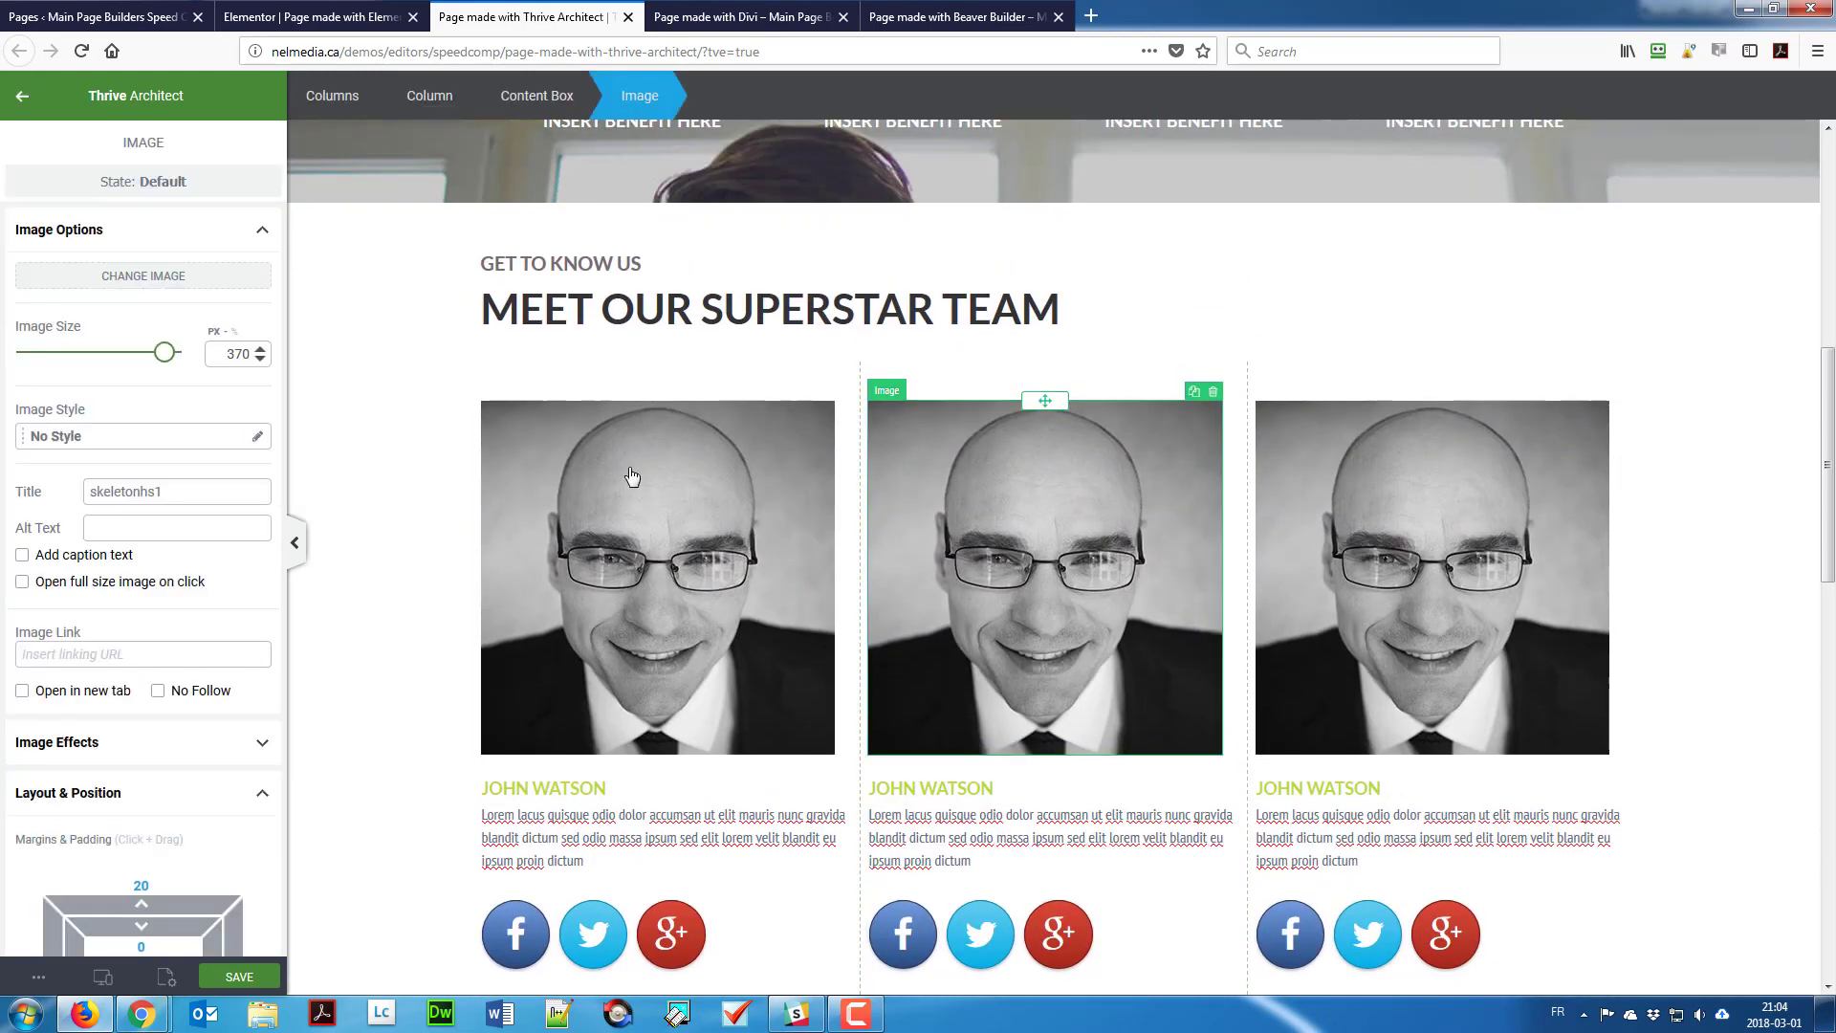
{"action": "left_click", "coordinate": [143, 277]}
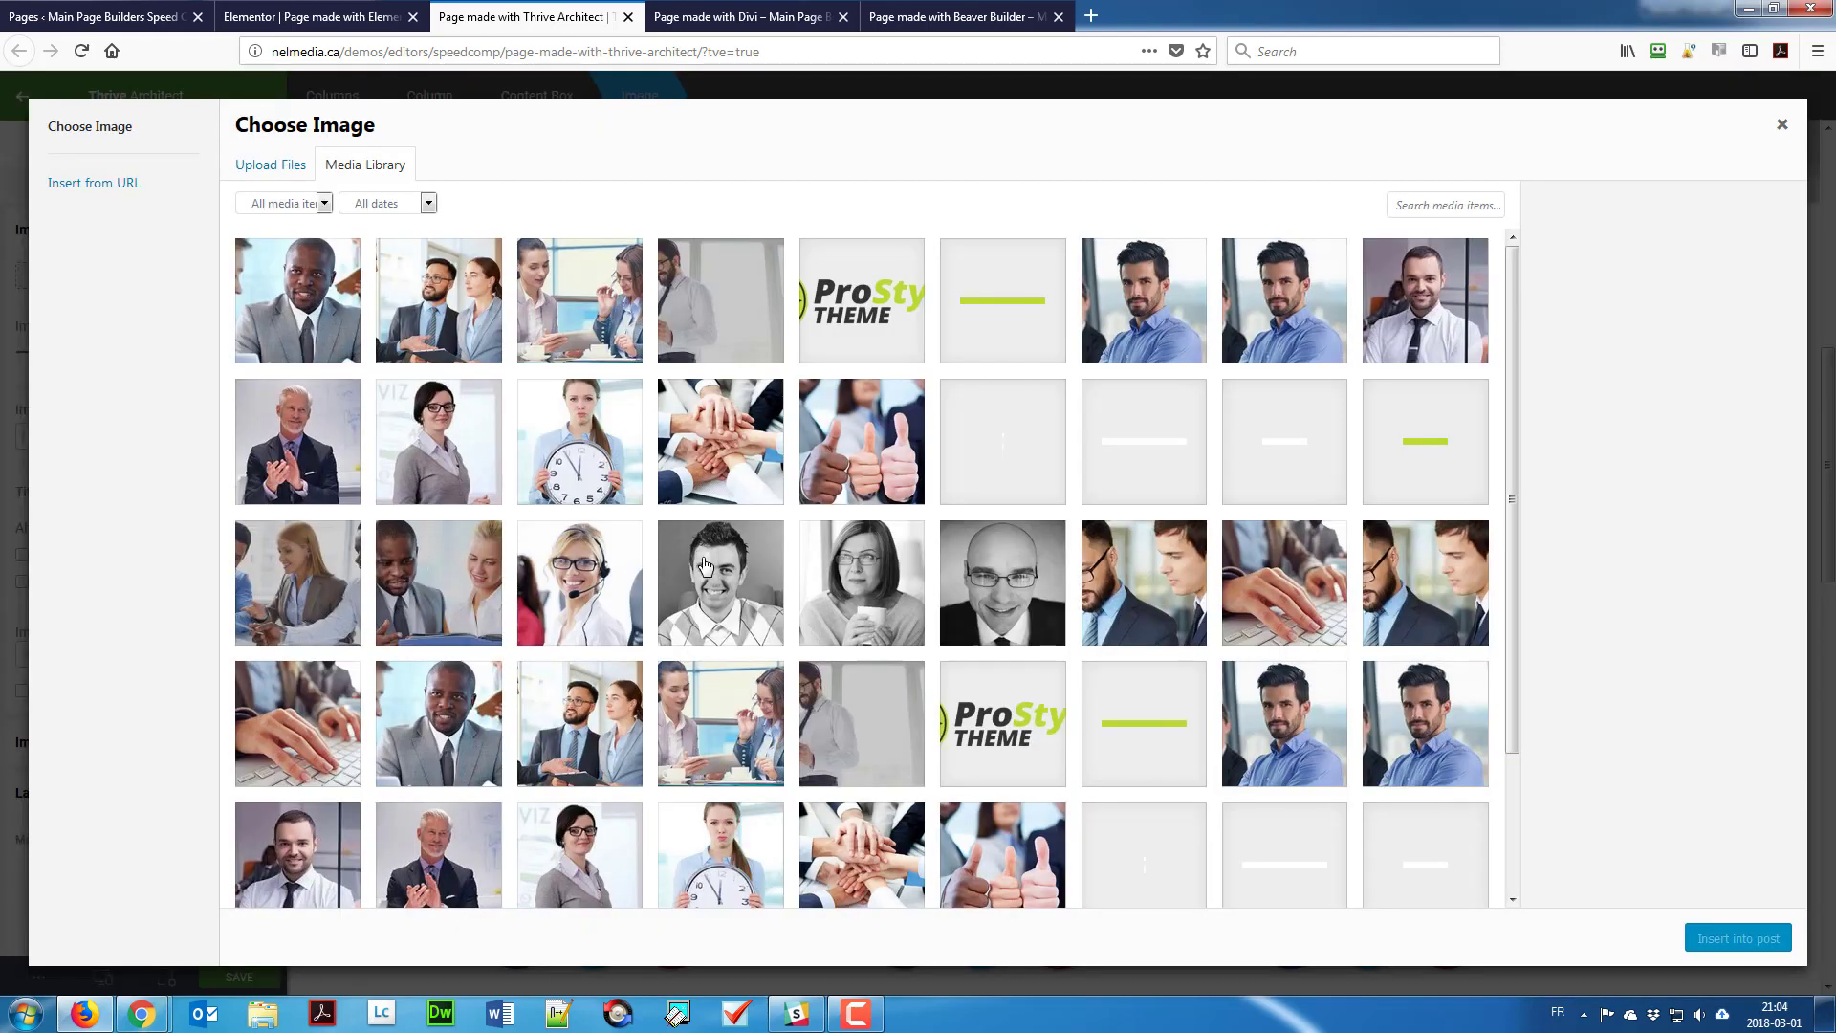
{"action": "left_click", "coordinate": [858, 567]}
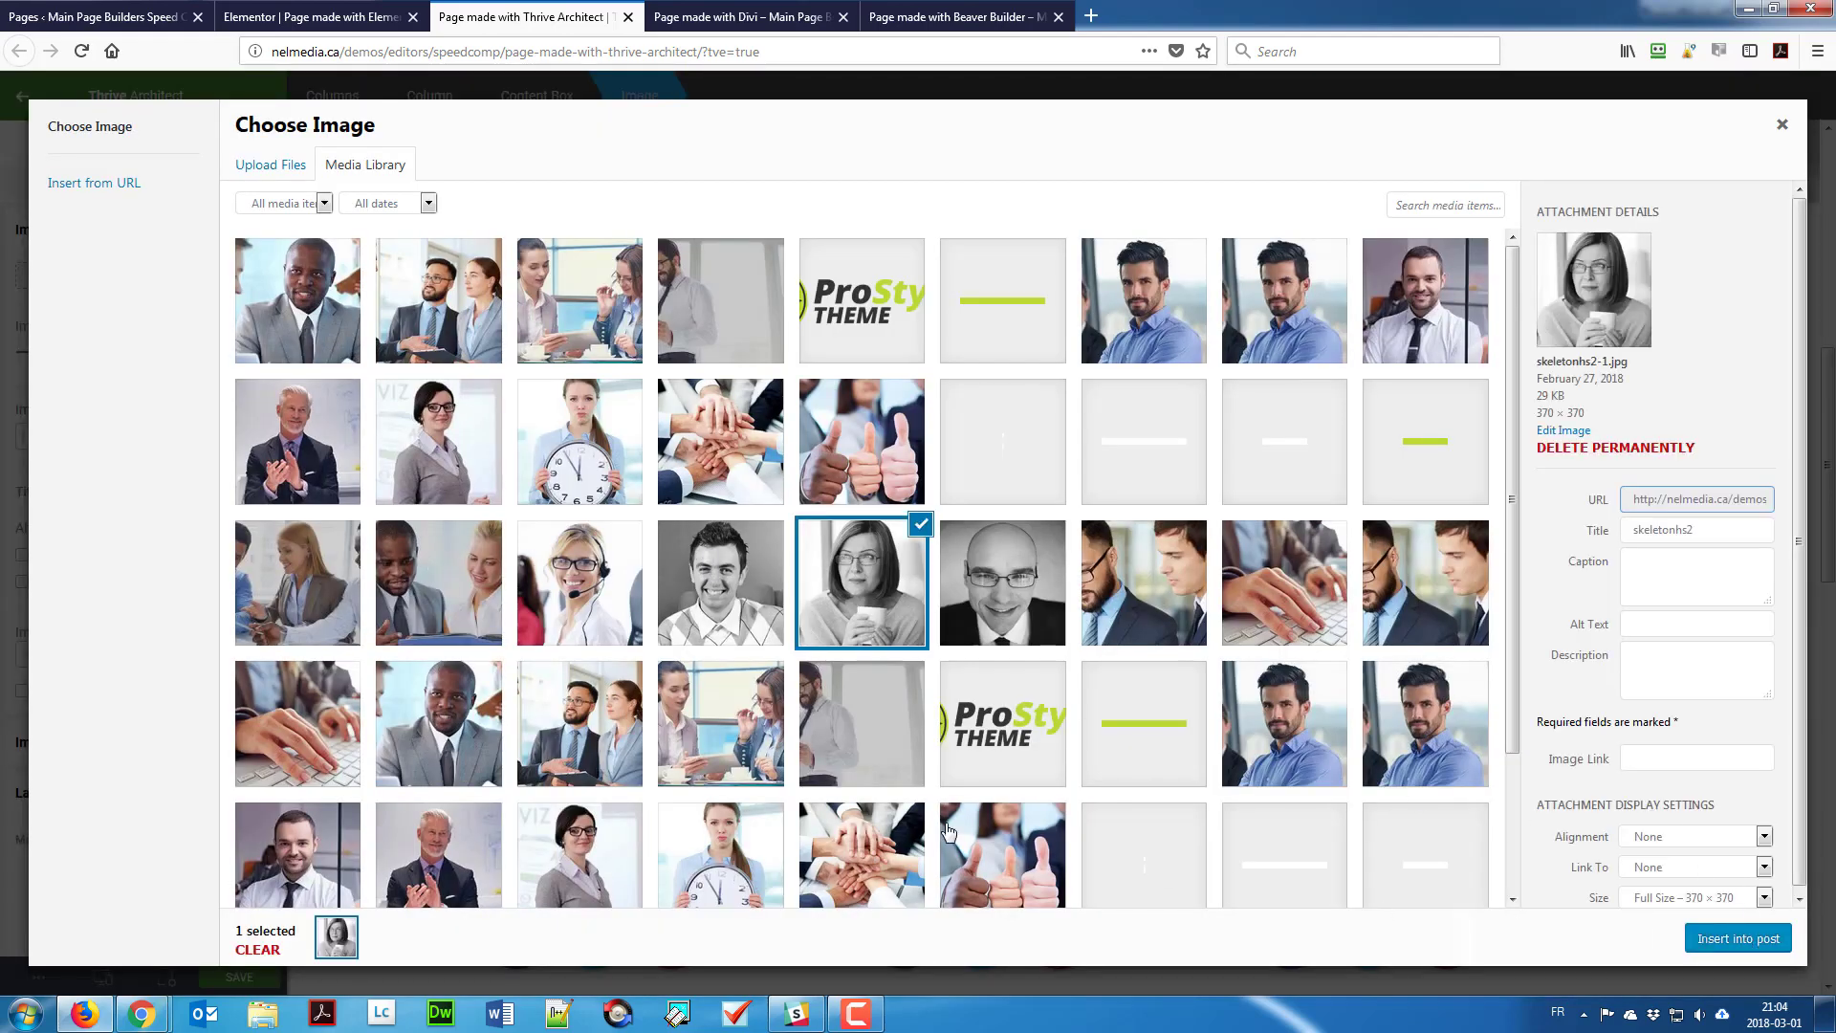
{"action": "key", "text": "Return"}
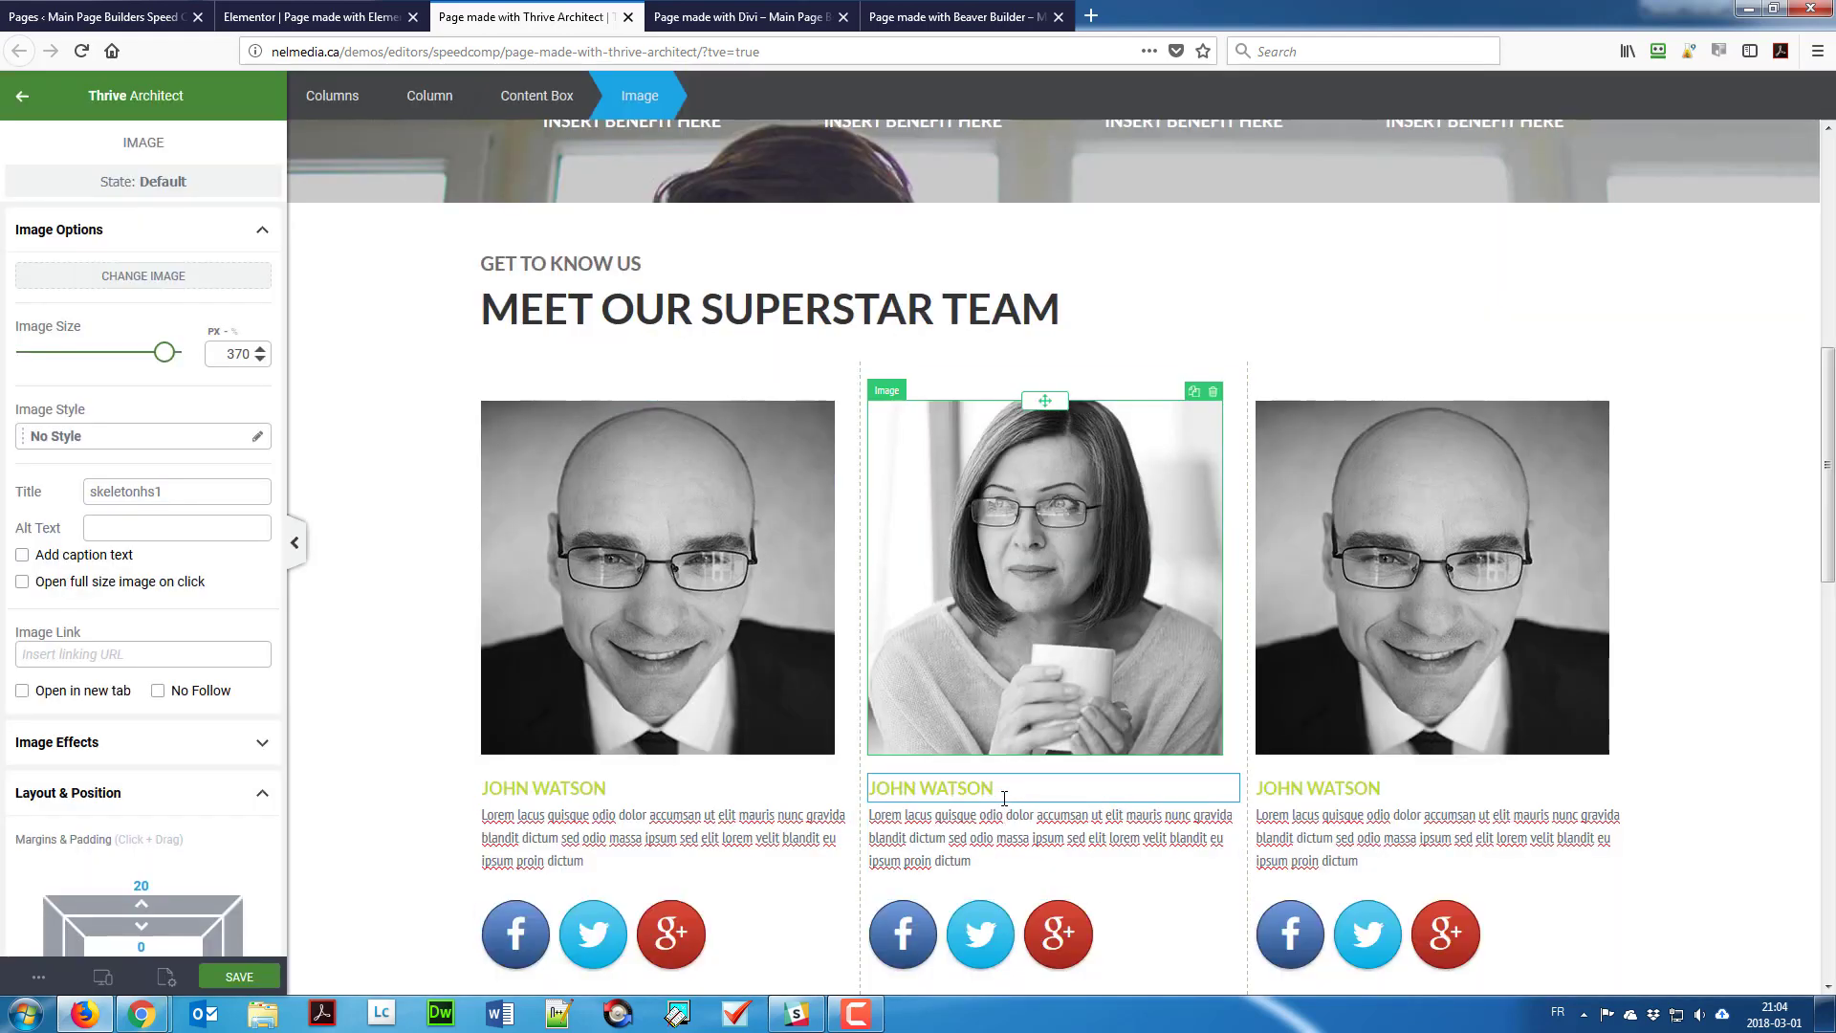
{"action": "triple_click", "coordinate": [966, 789]}
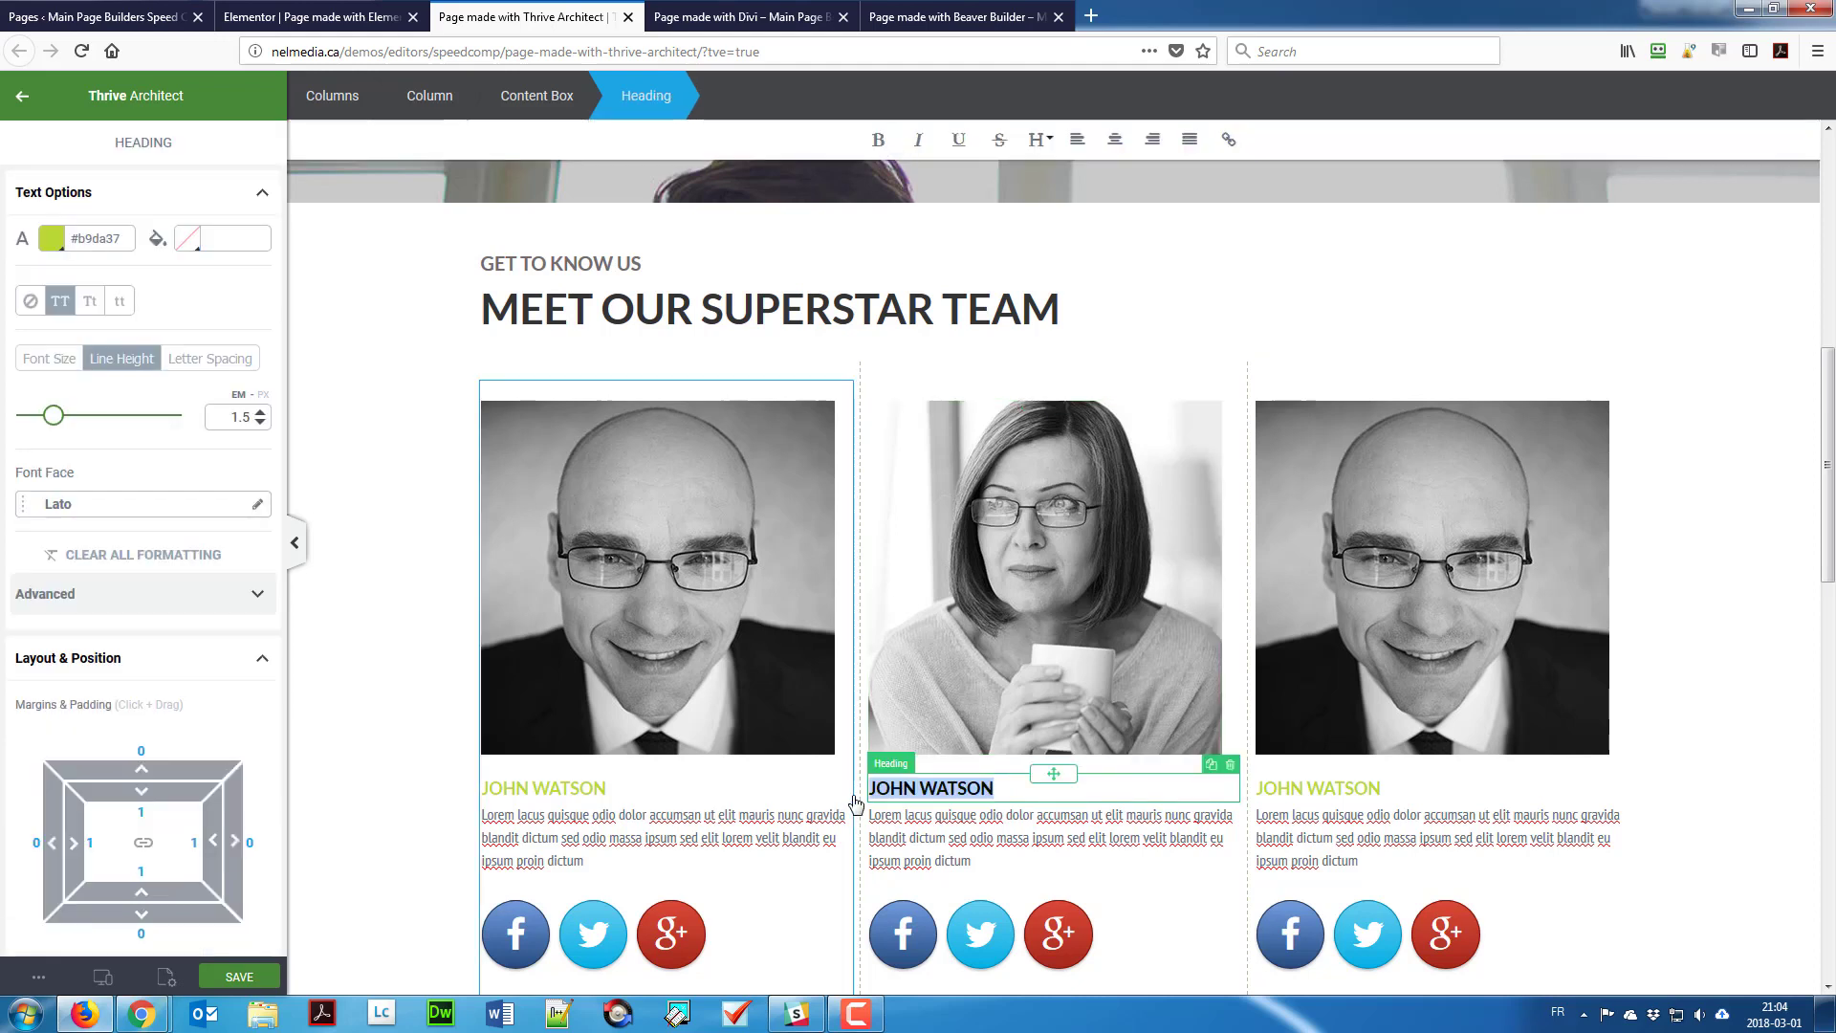
{"action": "type", "text": "JULIE W"}
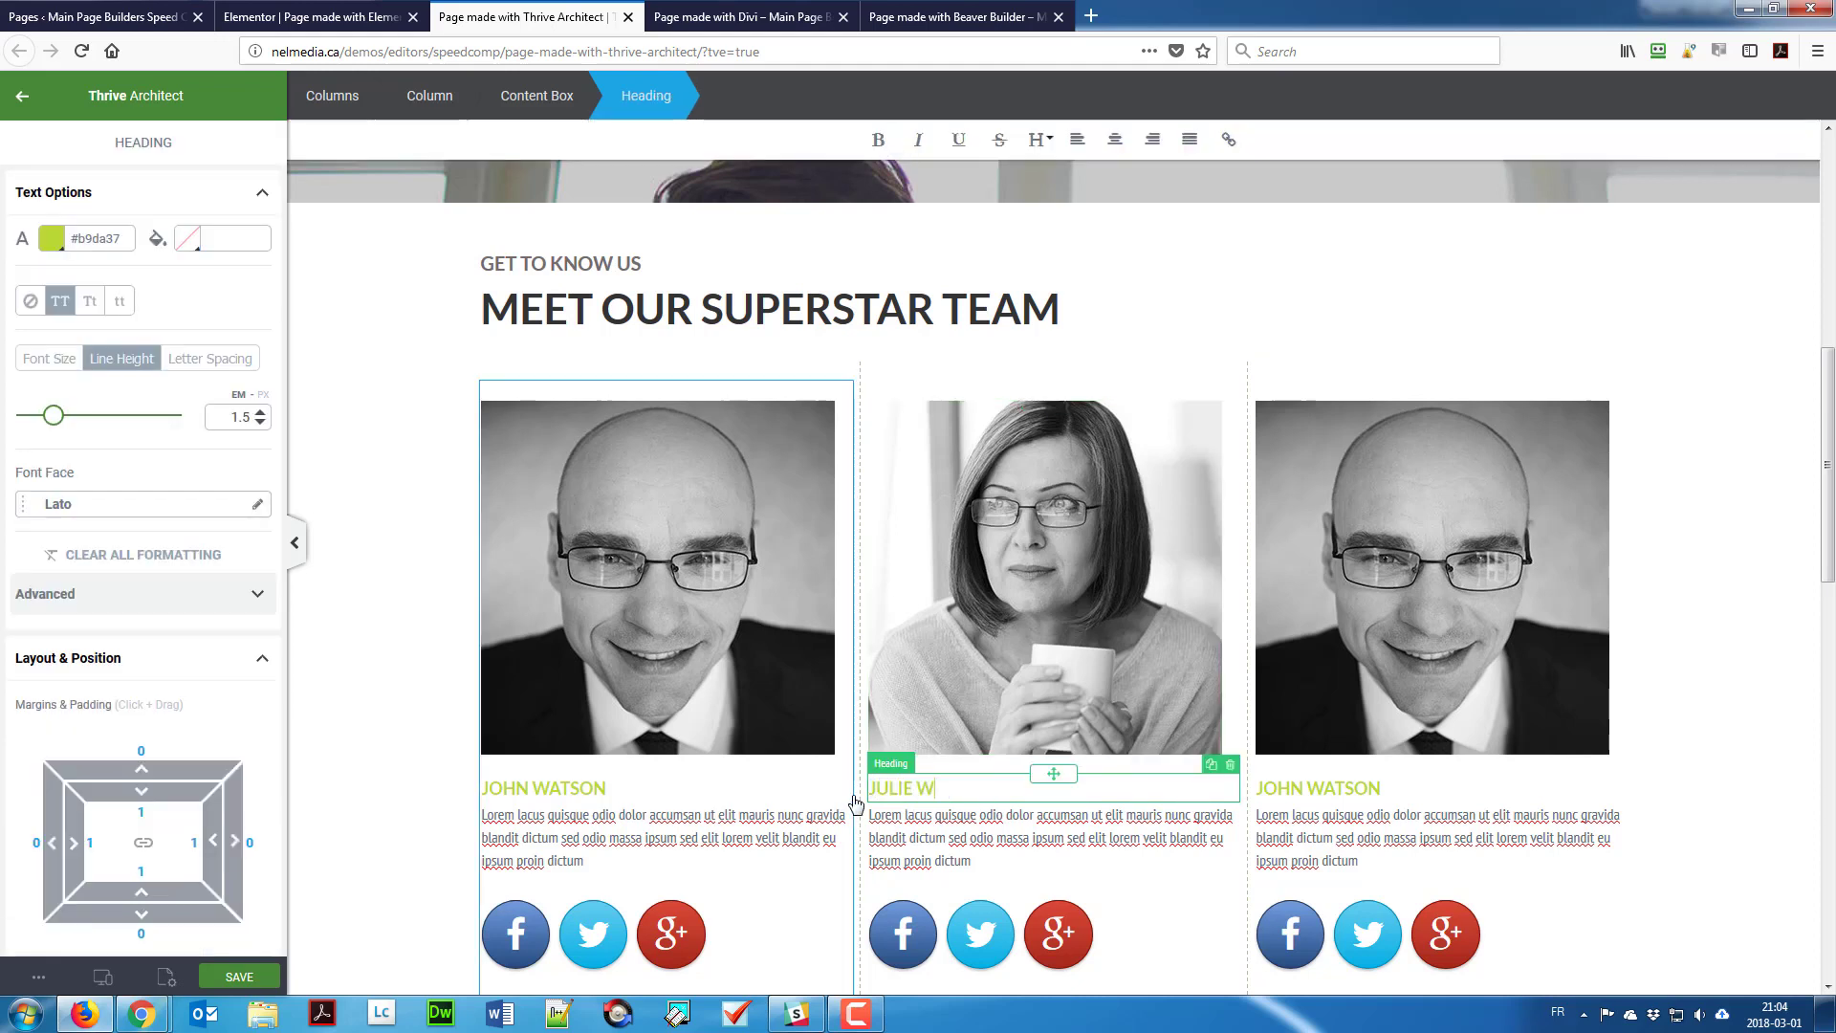
Step: Change the third column's photo to skeletonhs3-1.jpg and replace the heading beneath it with the third member's name
{"action": "left_click", "coordinate": [1421, 694]}
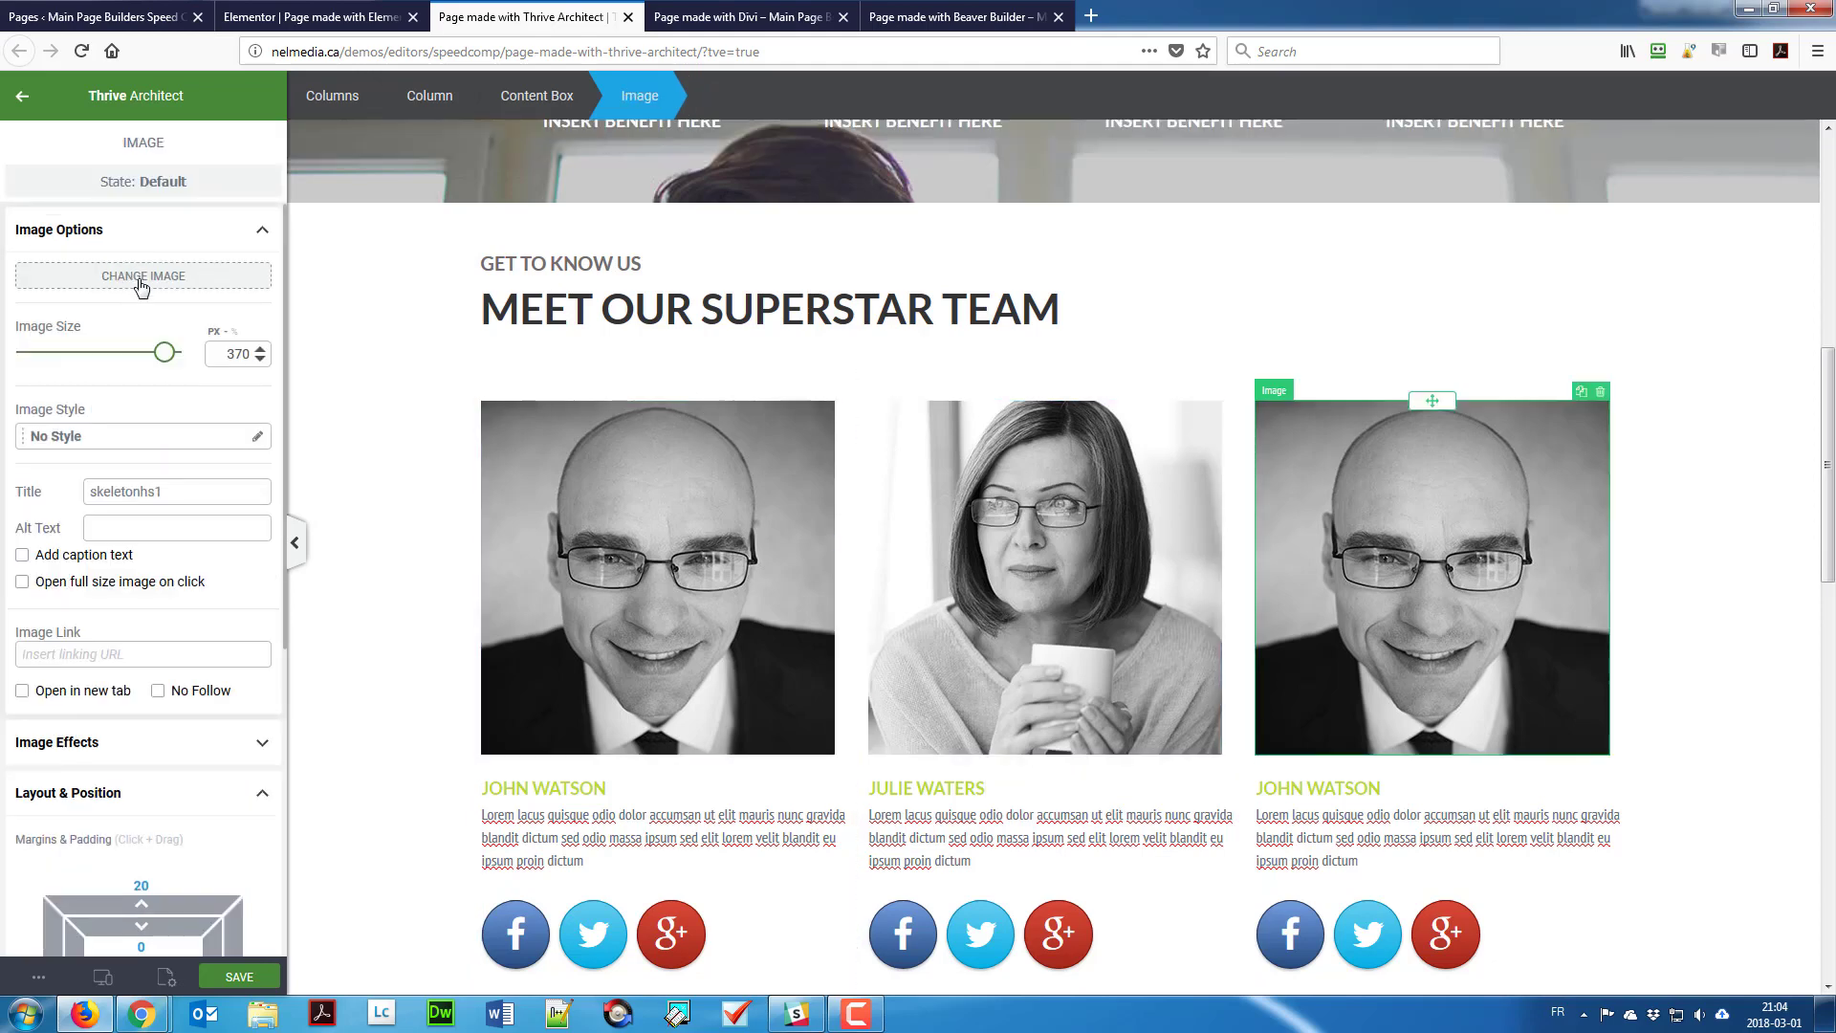
{"action": "left_click", "coordinate": [141, 283]}
{"action": "left_click", "coordinate": [685, 587]}
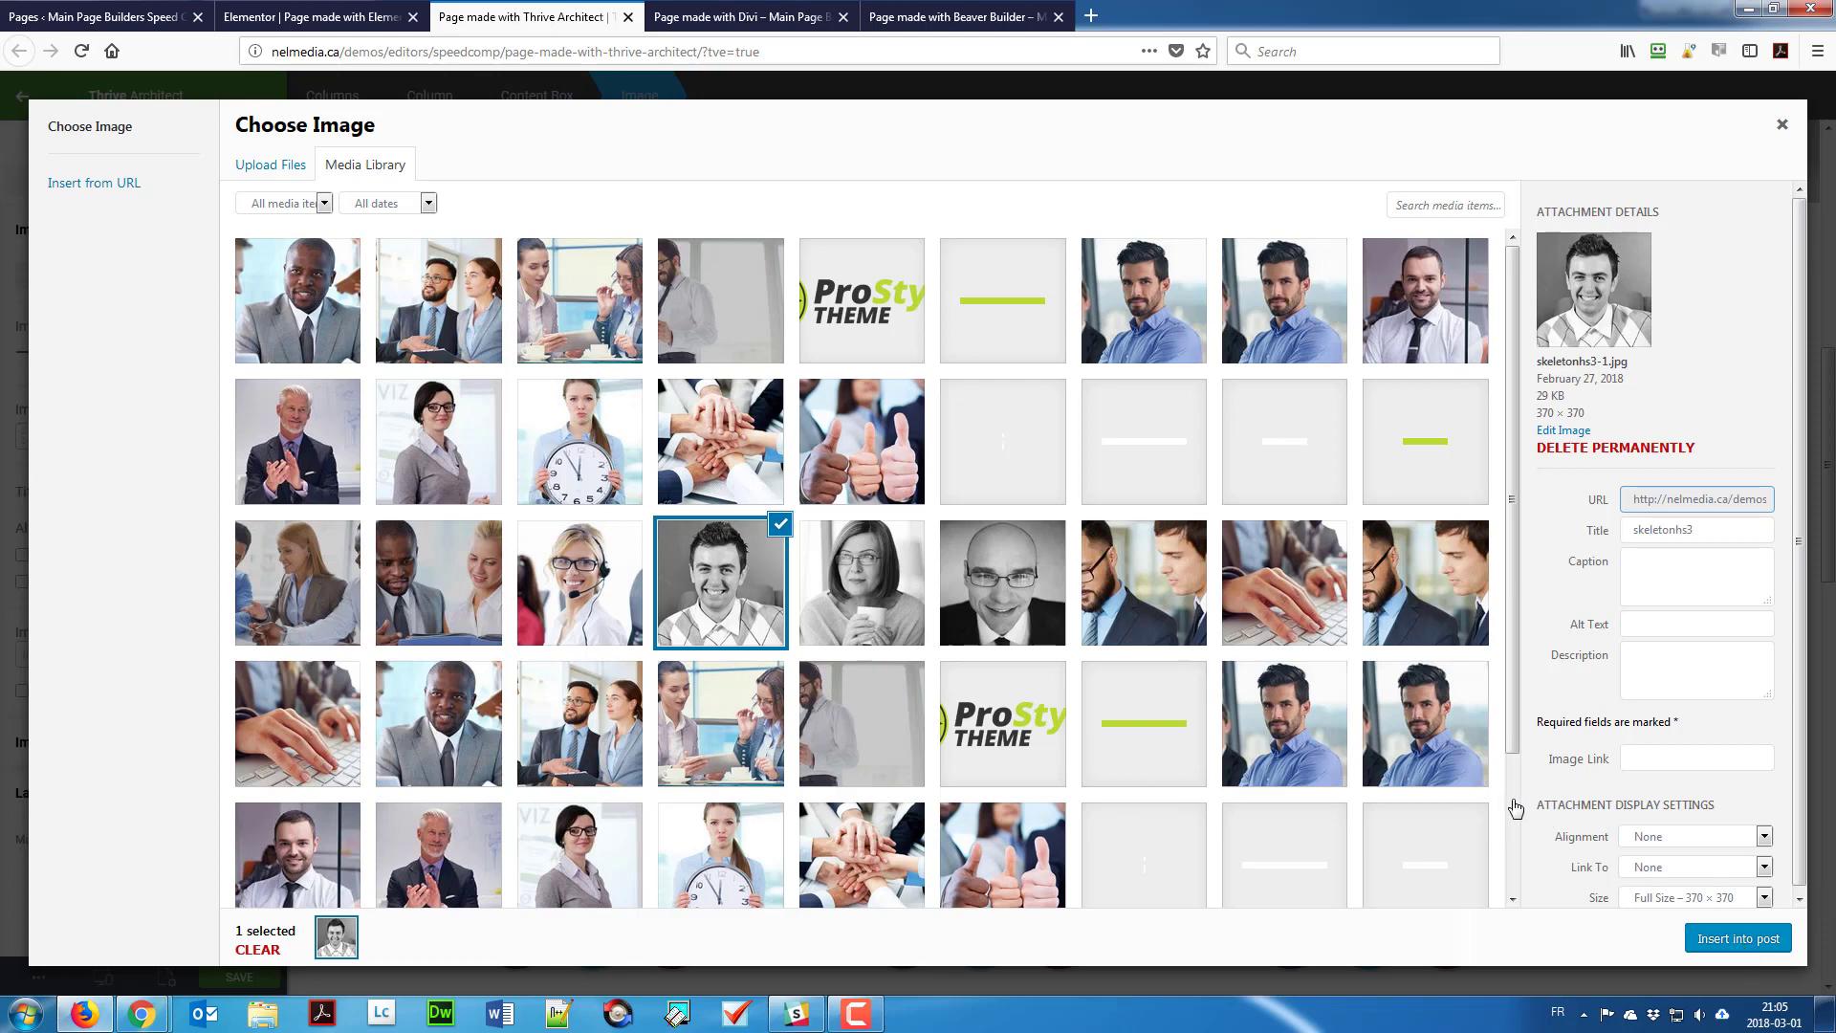
{"action": "left_click", "coordinate": [1738, 938]}
{"action": "left_click_drag", "start_coordinate": [1383, 788], "coordinate": [1159, 799]}
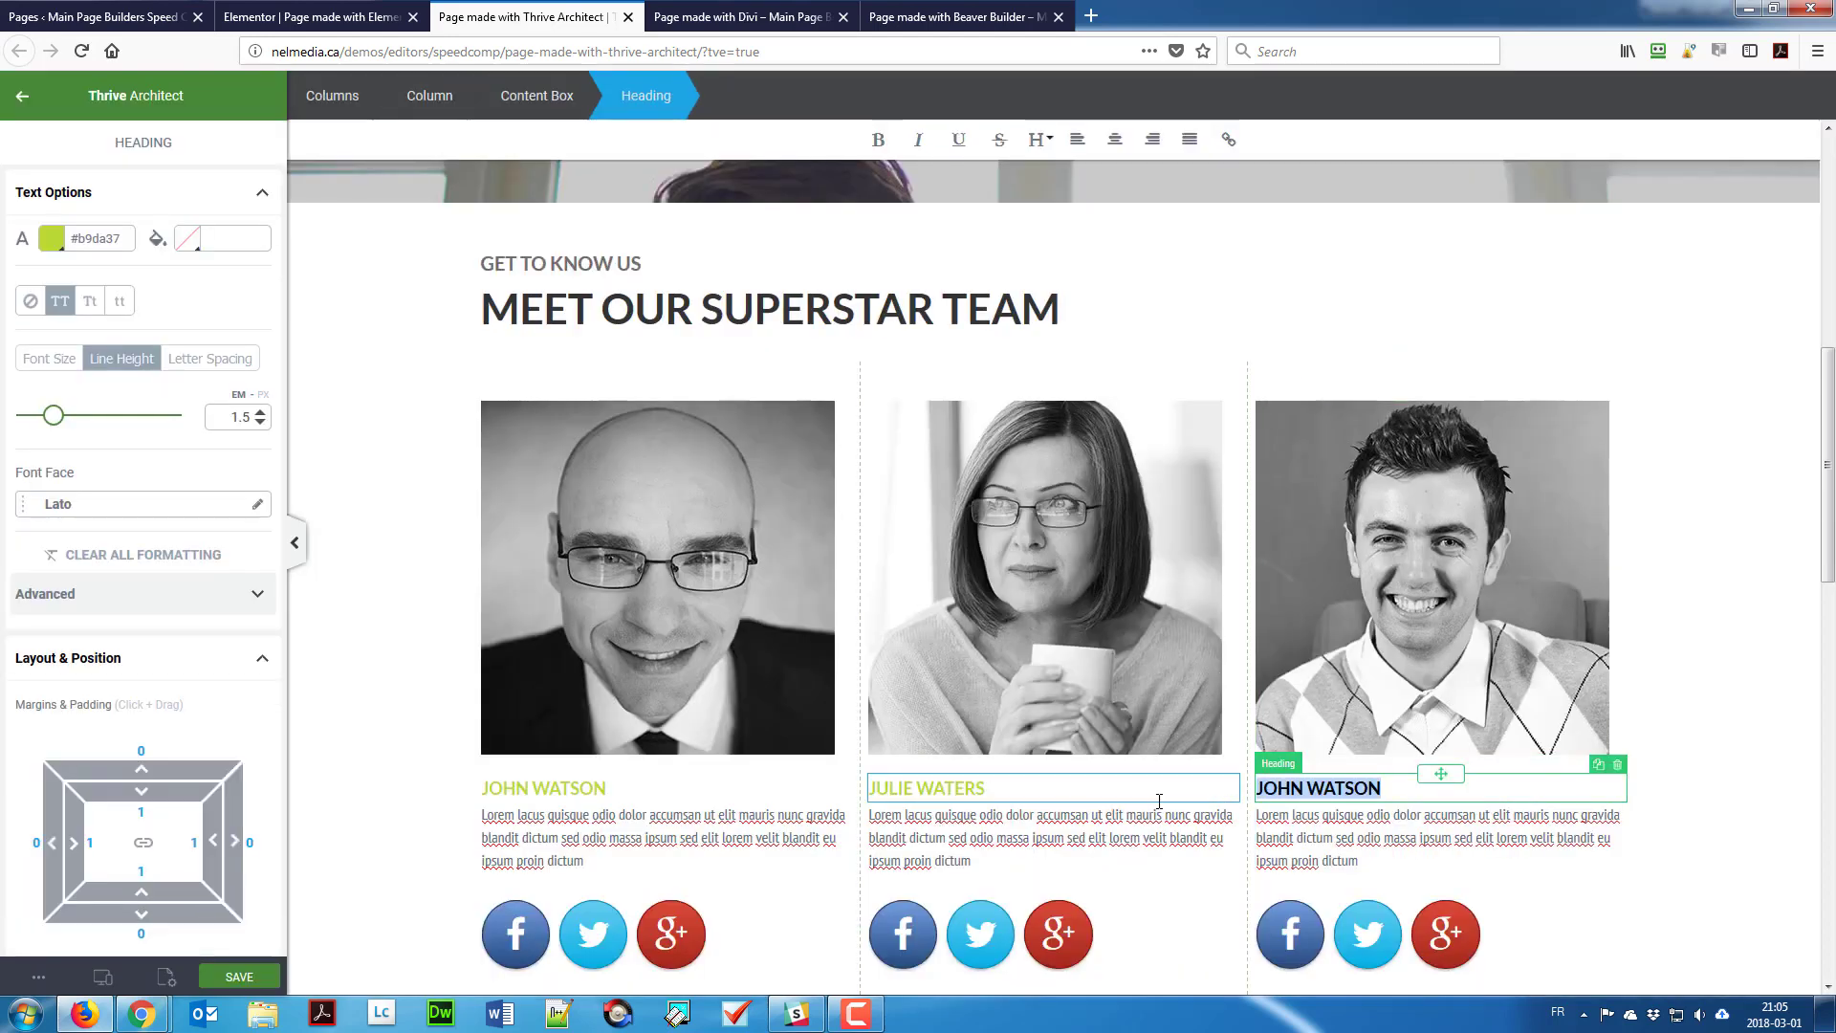
{"action": "type", "text": "DAVID WALL"}
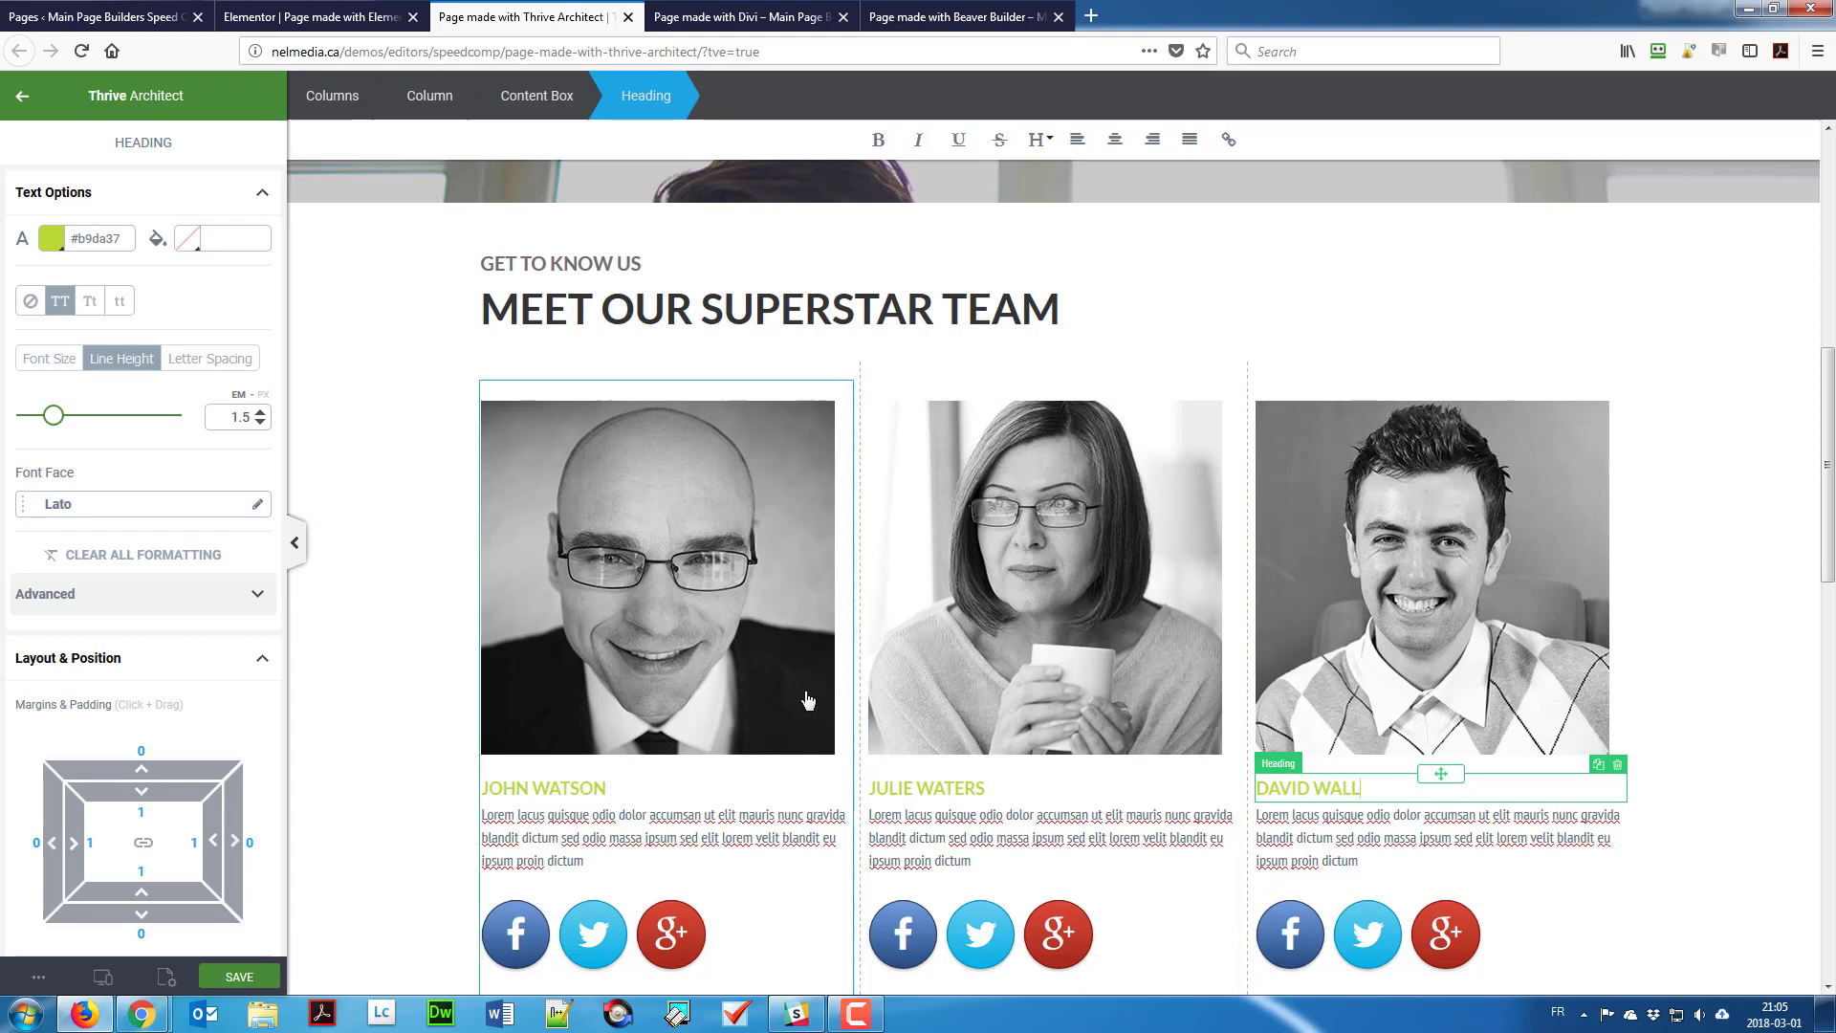
{"action": "left_click", "coordinate": [436, 717]}
Step: Delete the old three-column team block that sits below the rebuilt one
{"action": "scroll", "coordinate": [436, 718], "scroll_direction": "down", "scroll_amount": 5}
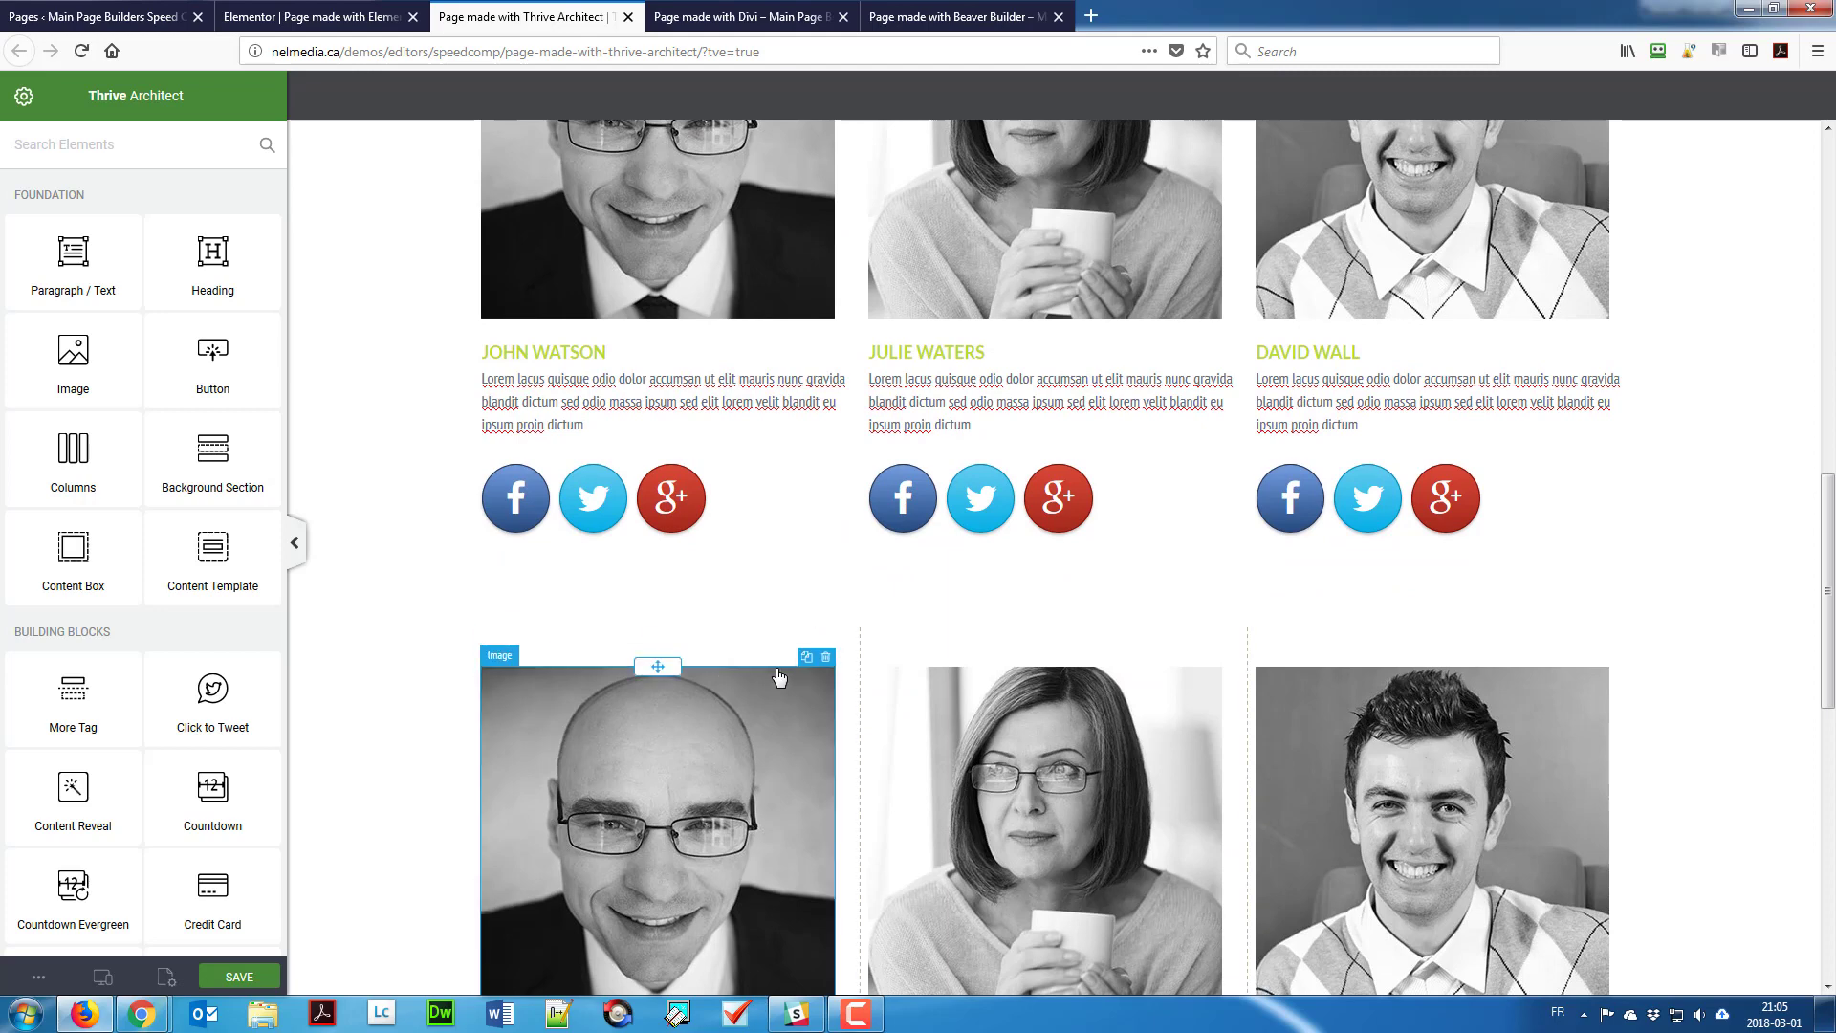
{"action": "scroll", "coordinate": [775, 684], "scroll_direction": "down", "scroll_amount": 3}
{"action": "scroll", "coordinate": [956, 622], "scroll_direction": "down", "scroll_amount": 1}
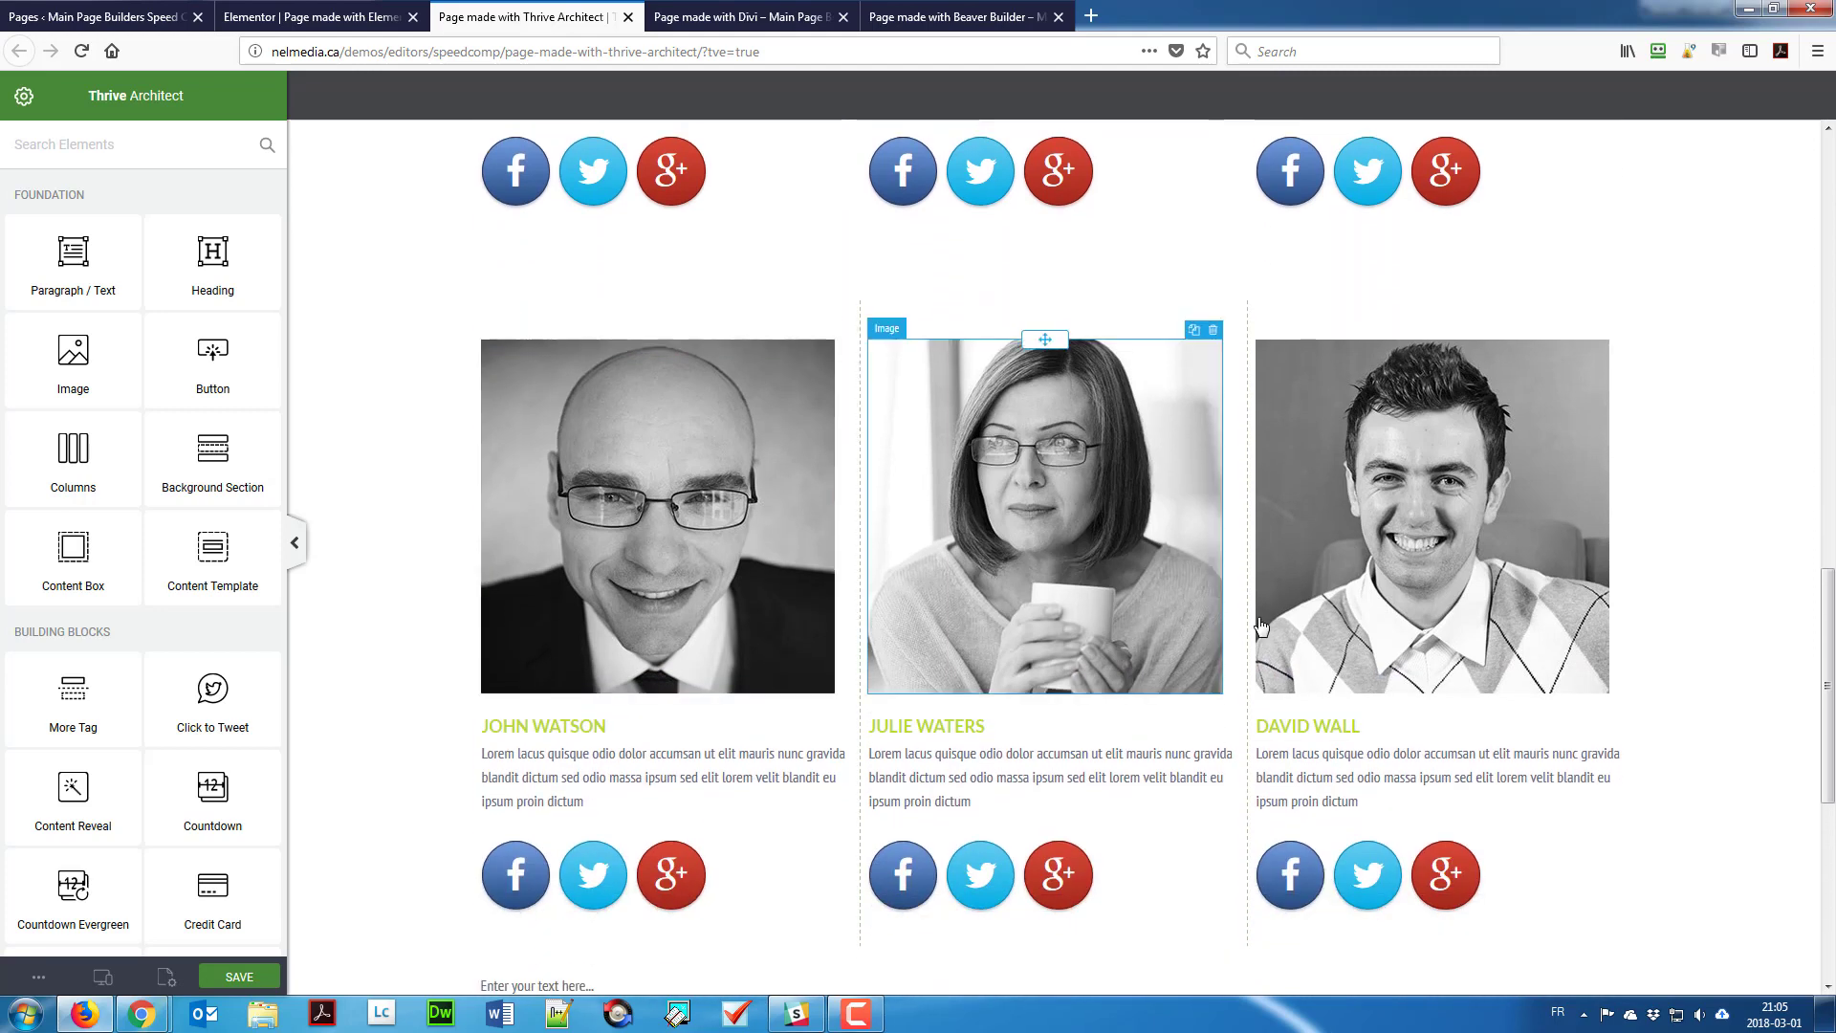
{"action": "scroll", "coordinate": [1196, 555], "scroll_direction": "up", "scroll_amount": 3}
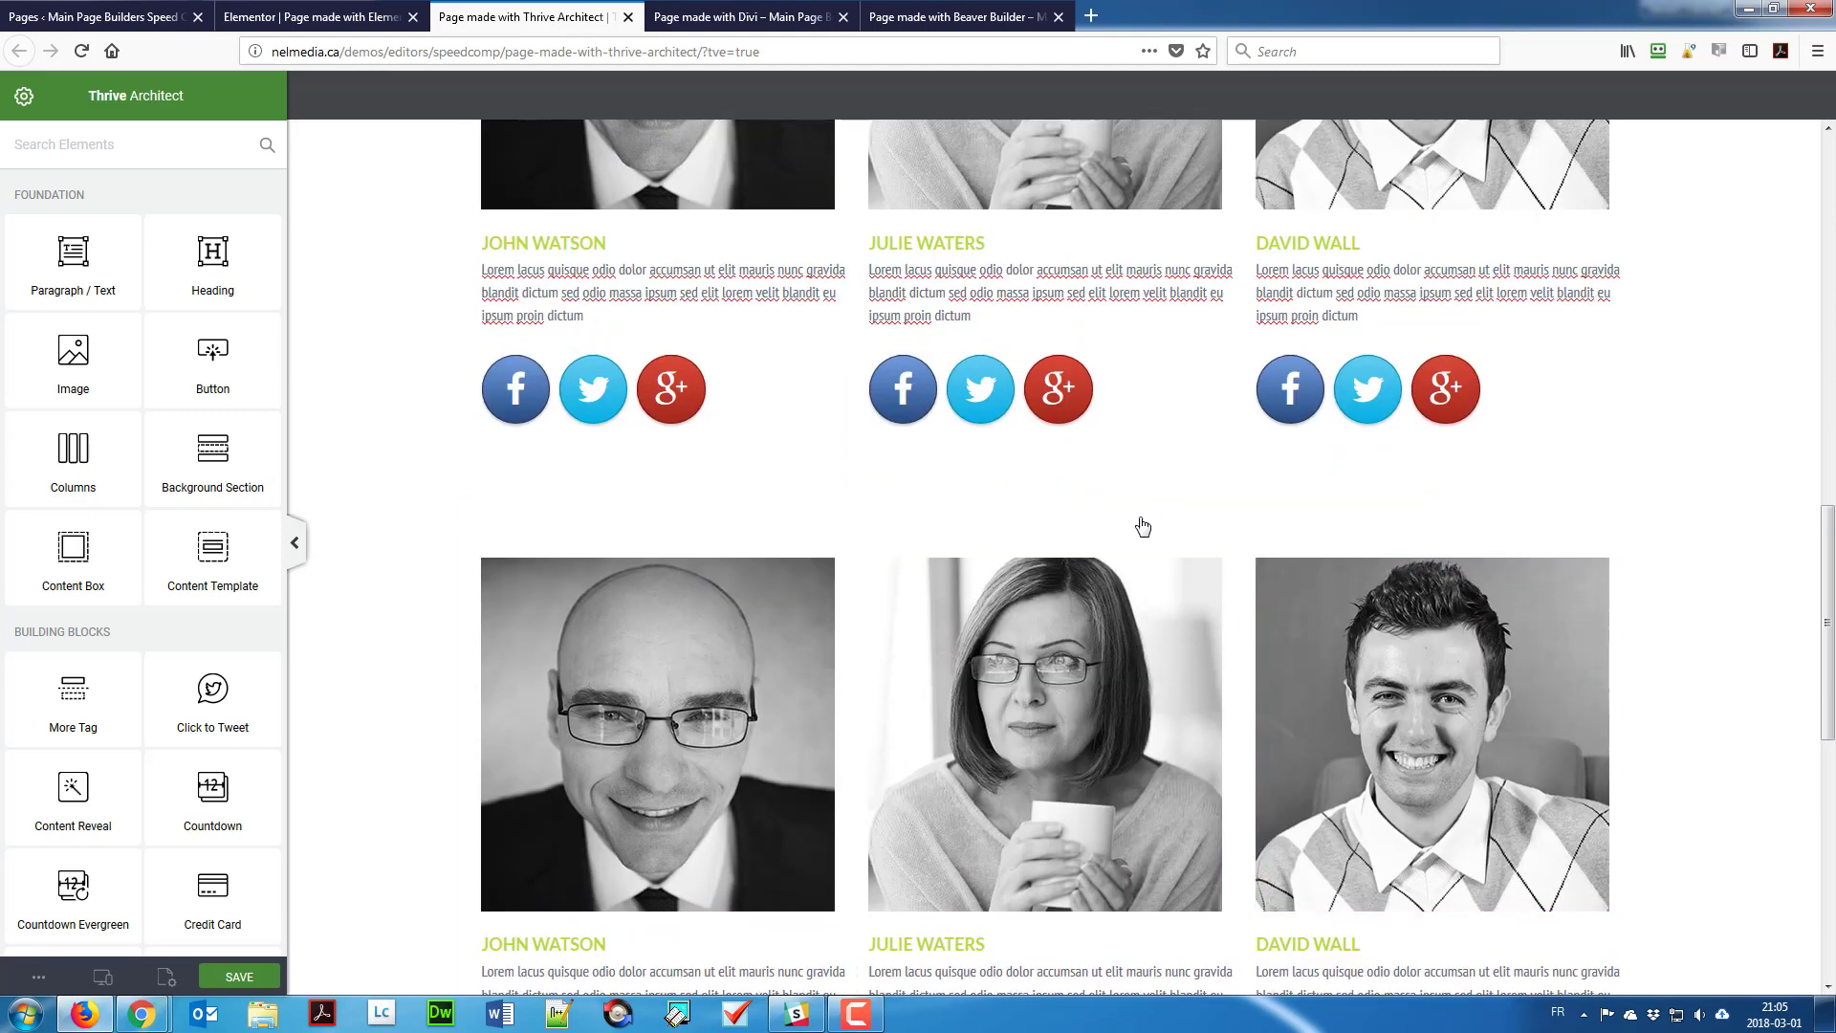
{"action": "left_click", "coordinate": [1543, 516]}
{"action": "left_click", "coordinate": [1619, 495]}
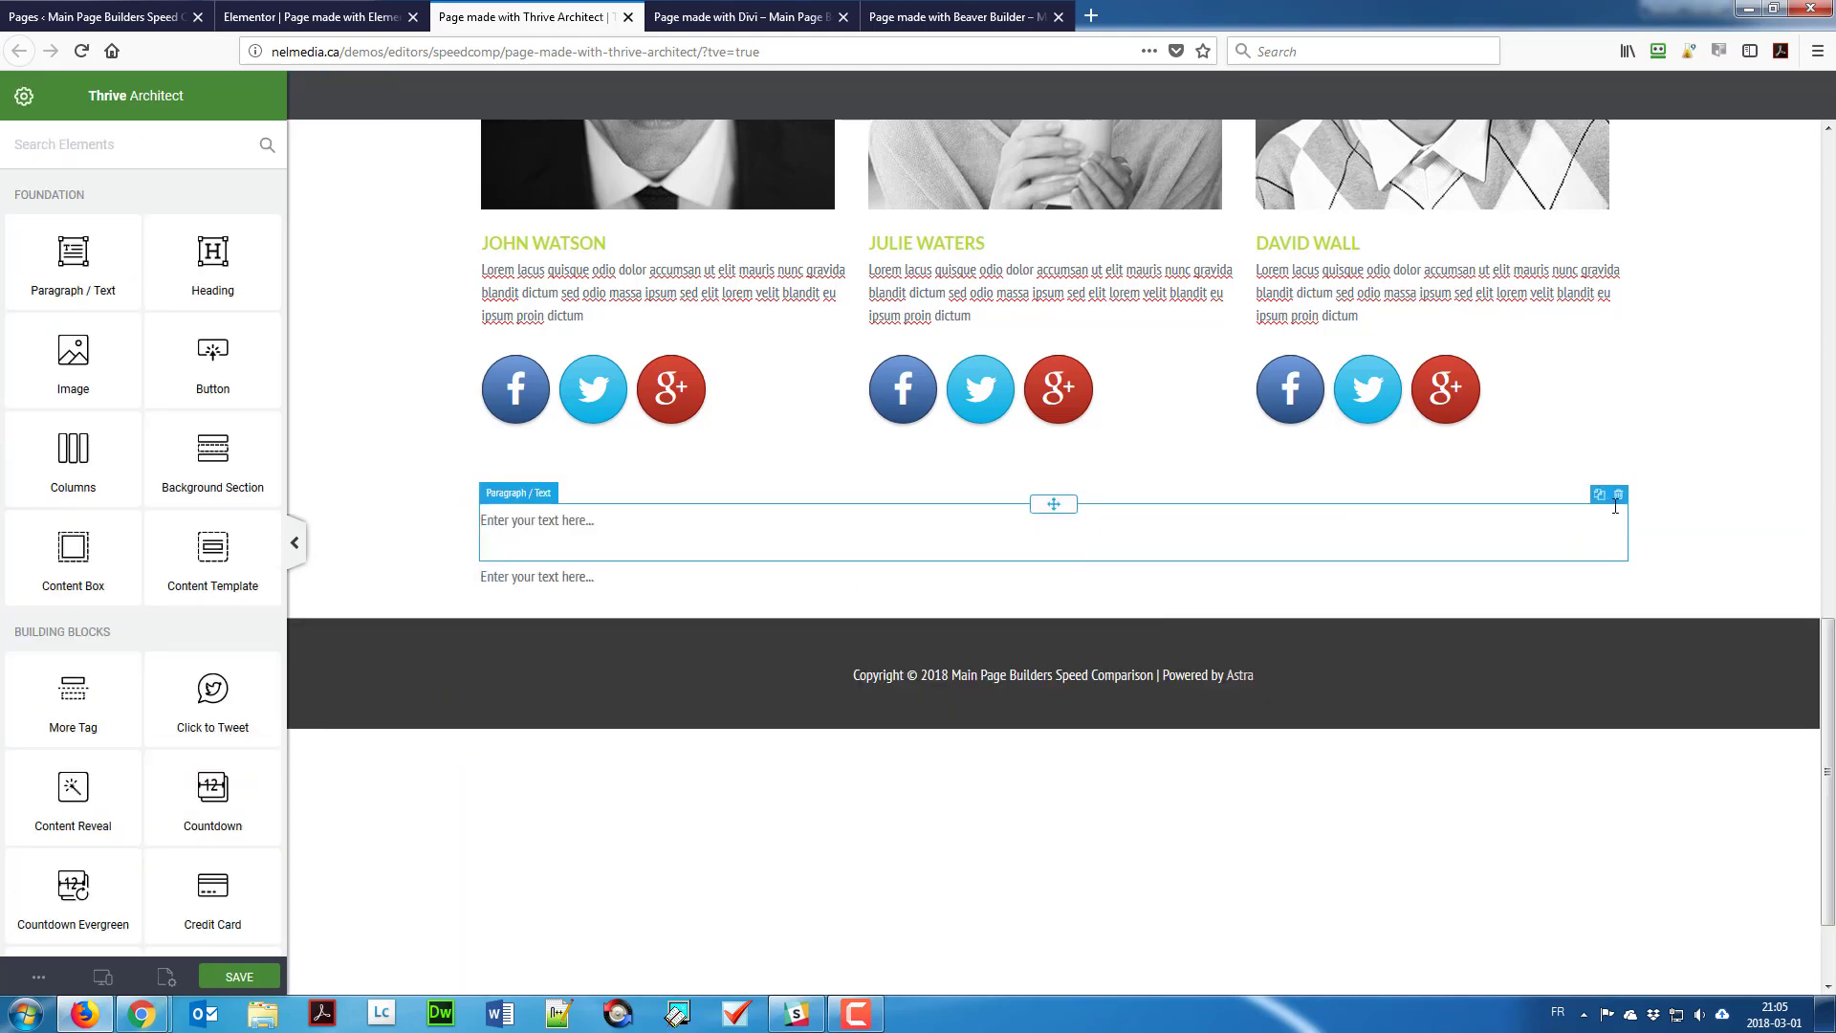
Step: Delete the two empty paragraphs above the footer and save the page
{"action": "left_click", "coordinate": [1620, 501]}
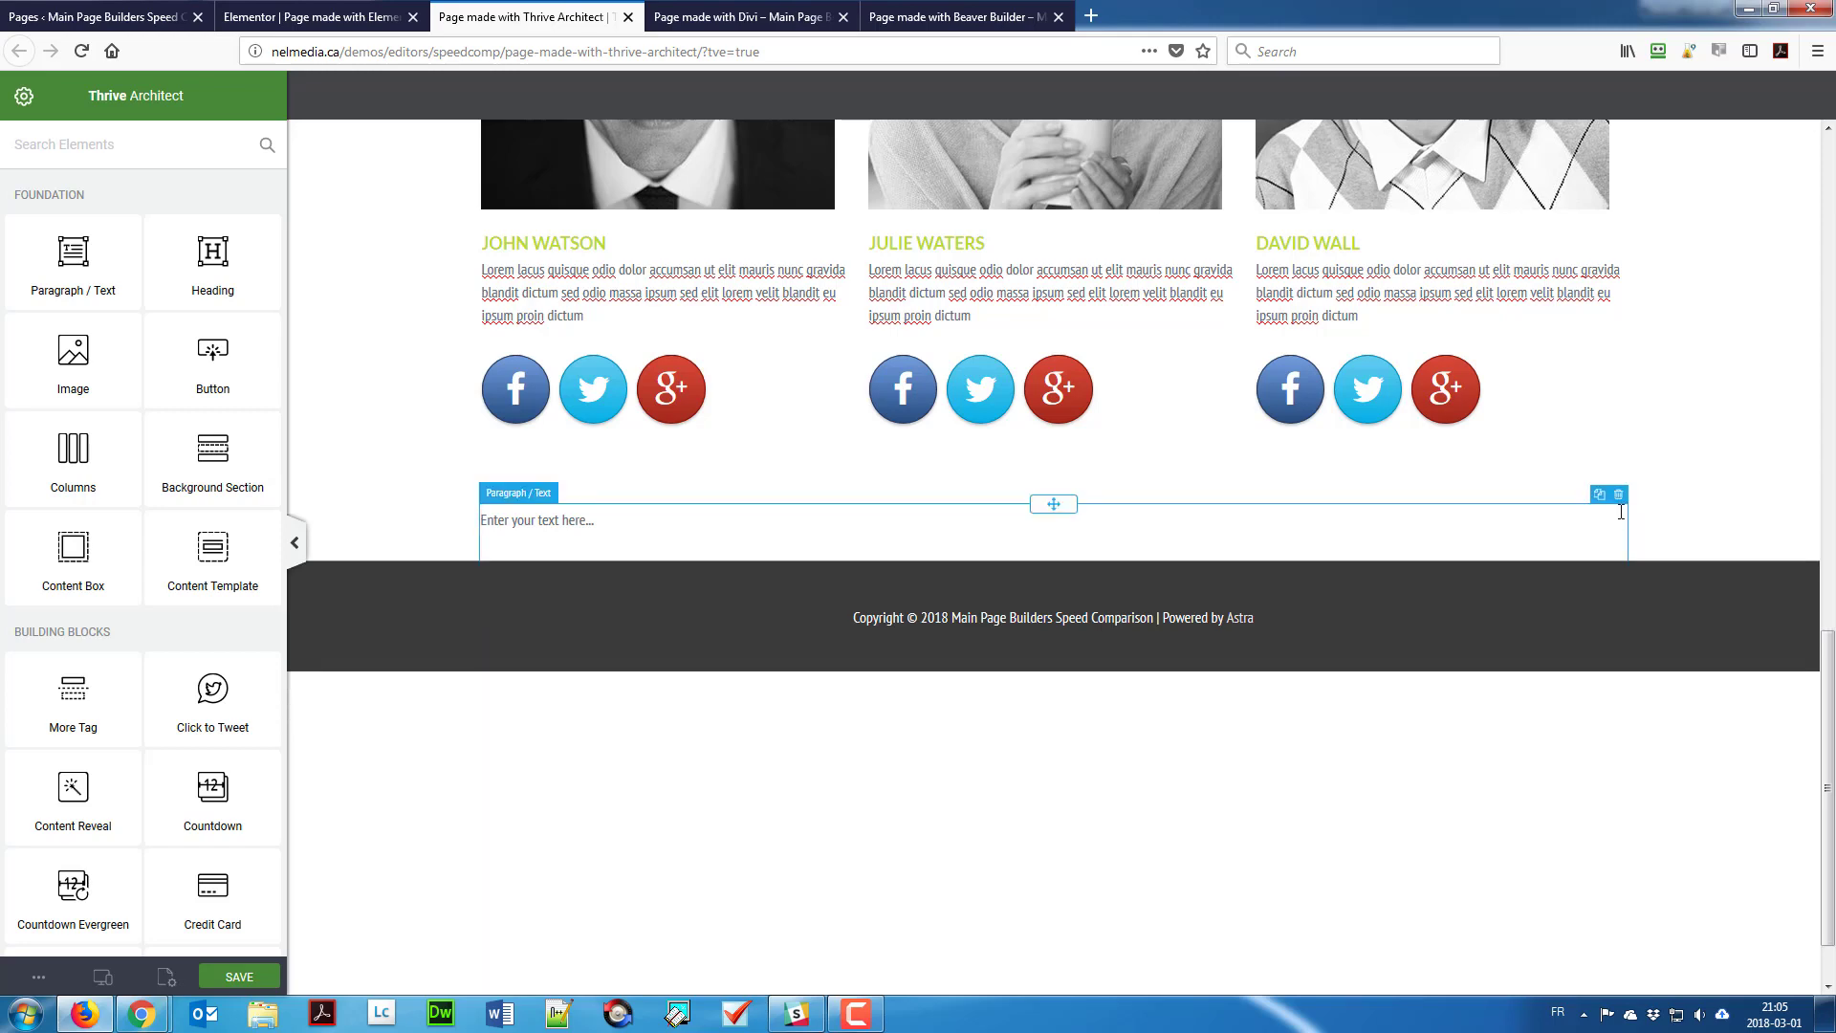
{"action": "left_click", "coordinate": [1618, 494]}
{"action": "scroll", "coordinate": [957, 689], "scroll_direction": "up", "scroll_amount": 6}
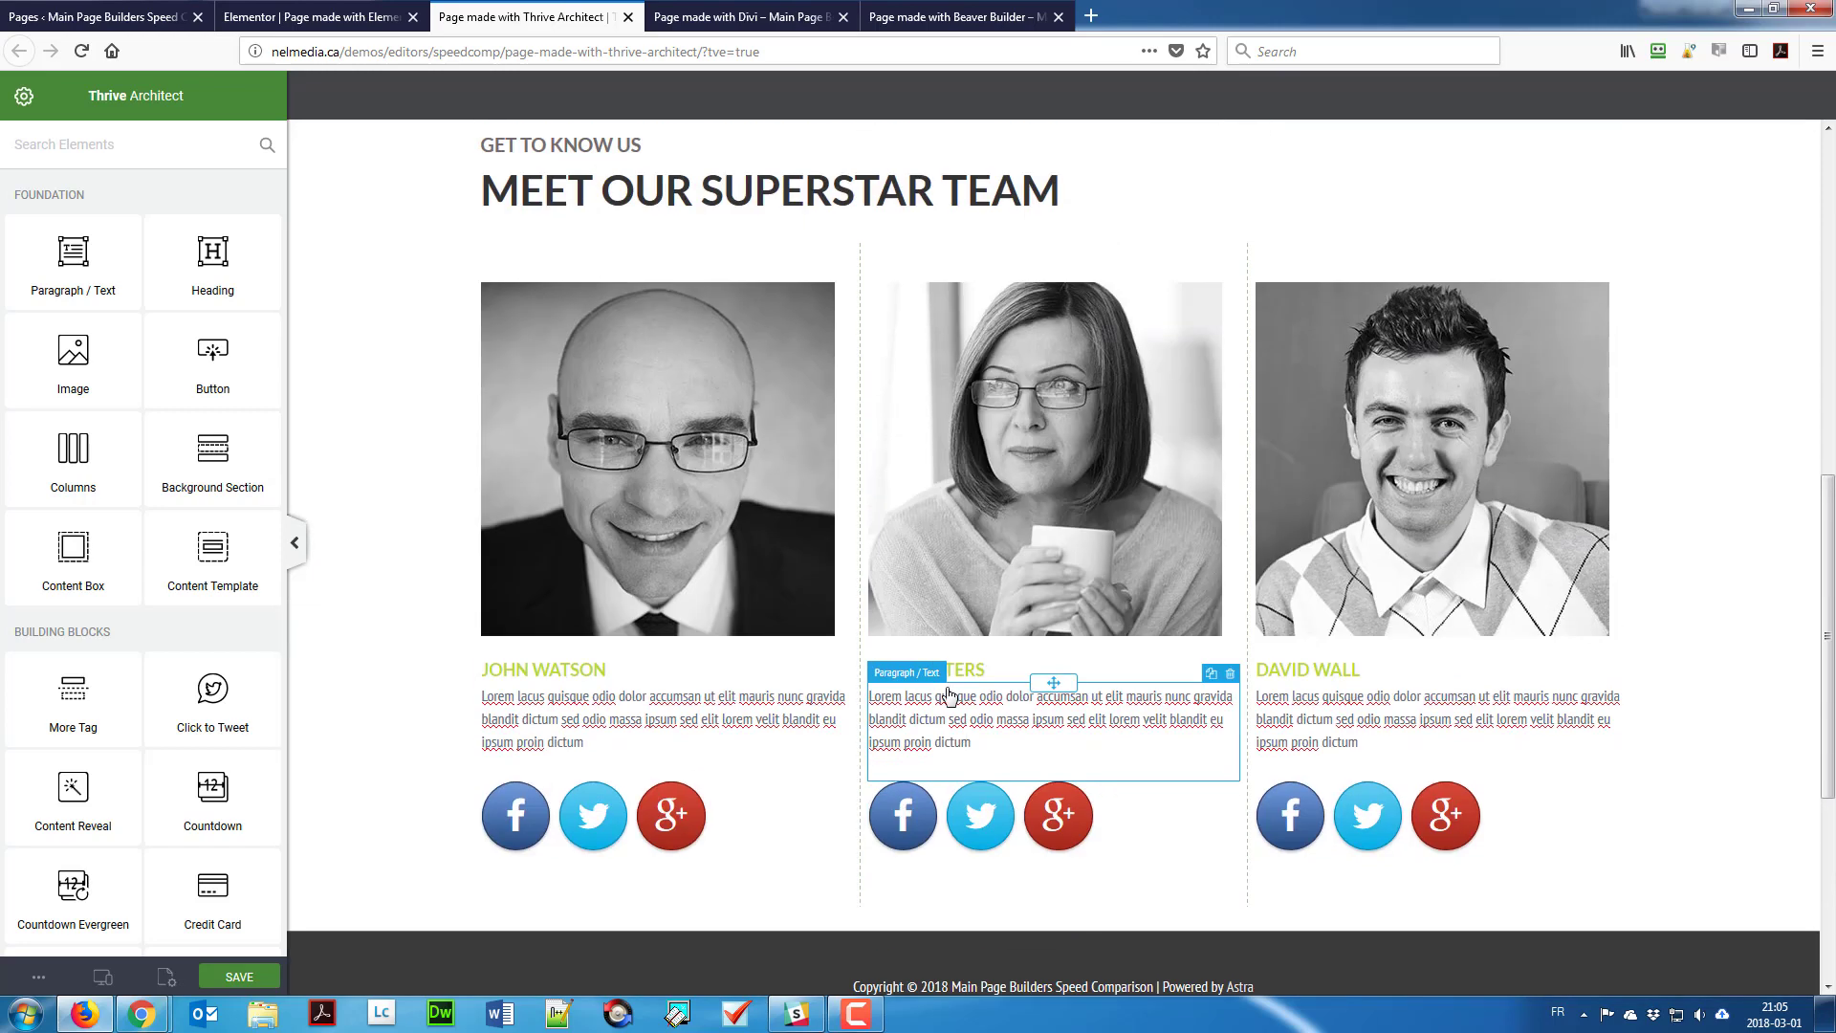
{"action": "left_click", "coordinate": [240, 980]}
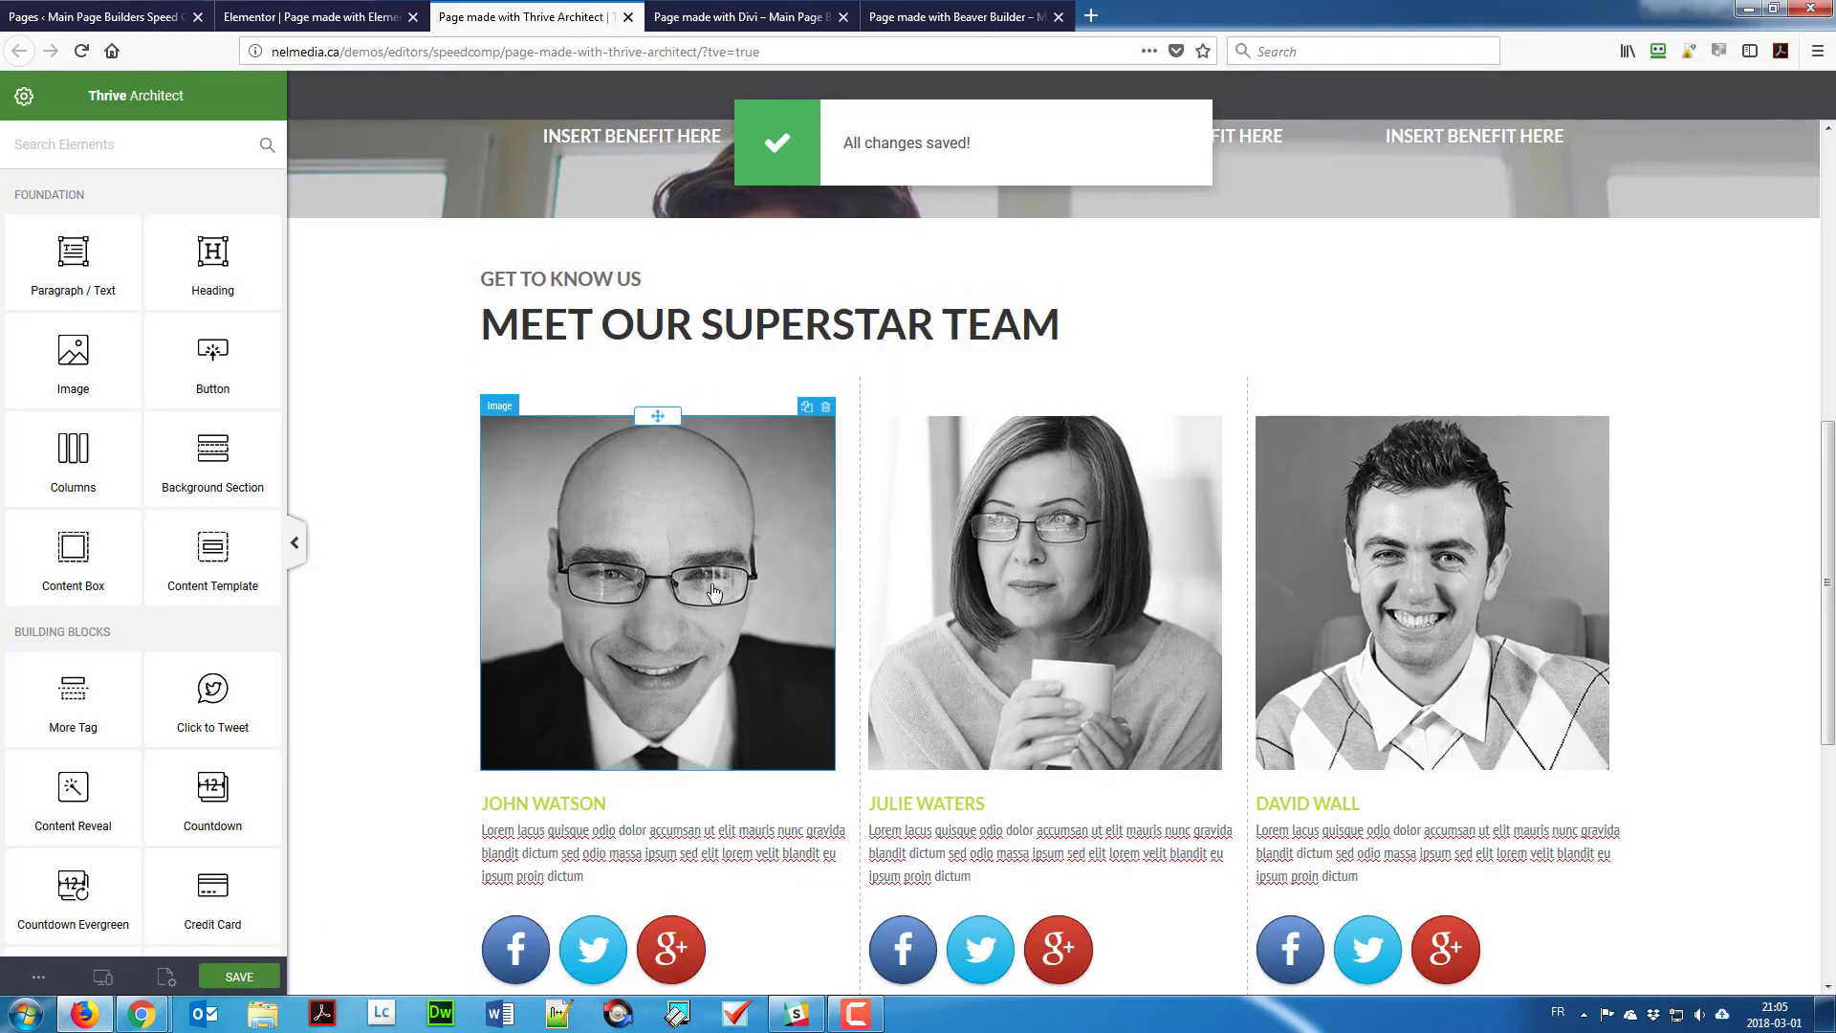
Step: Review the Thrive Architect page from the company section to the footer and compare its team section with the Elementor version
{"action": "scroll", "coordinate": [713, 590], "scroll_direction": "up", "scroll_amount": 7}
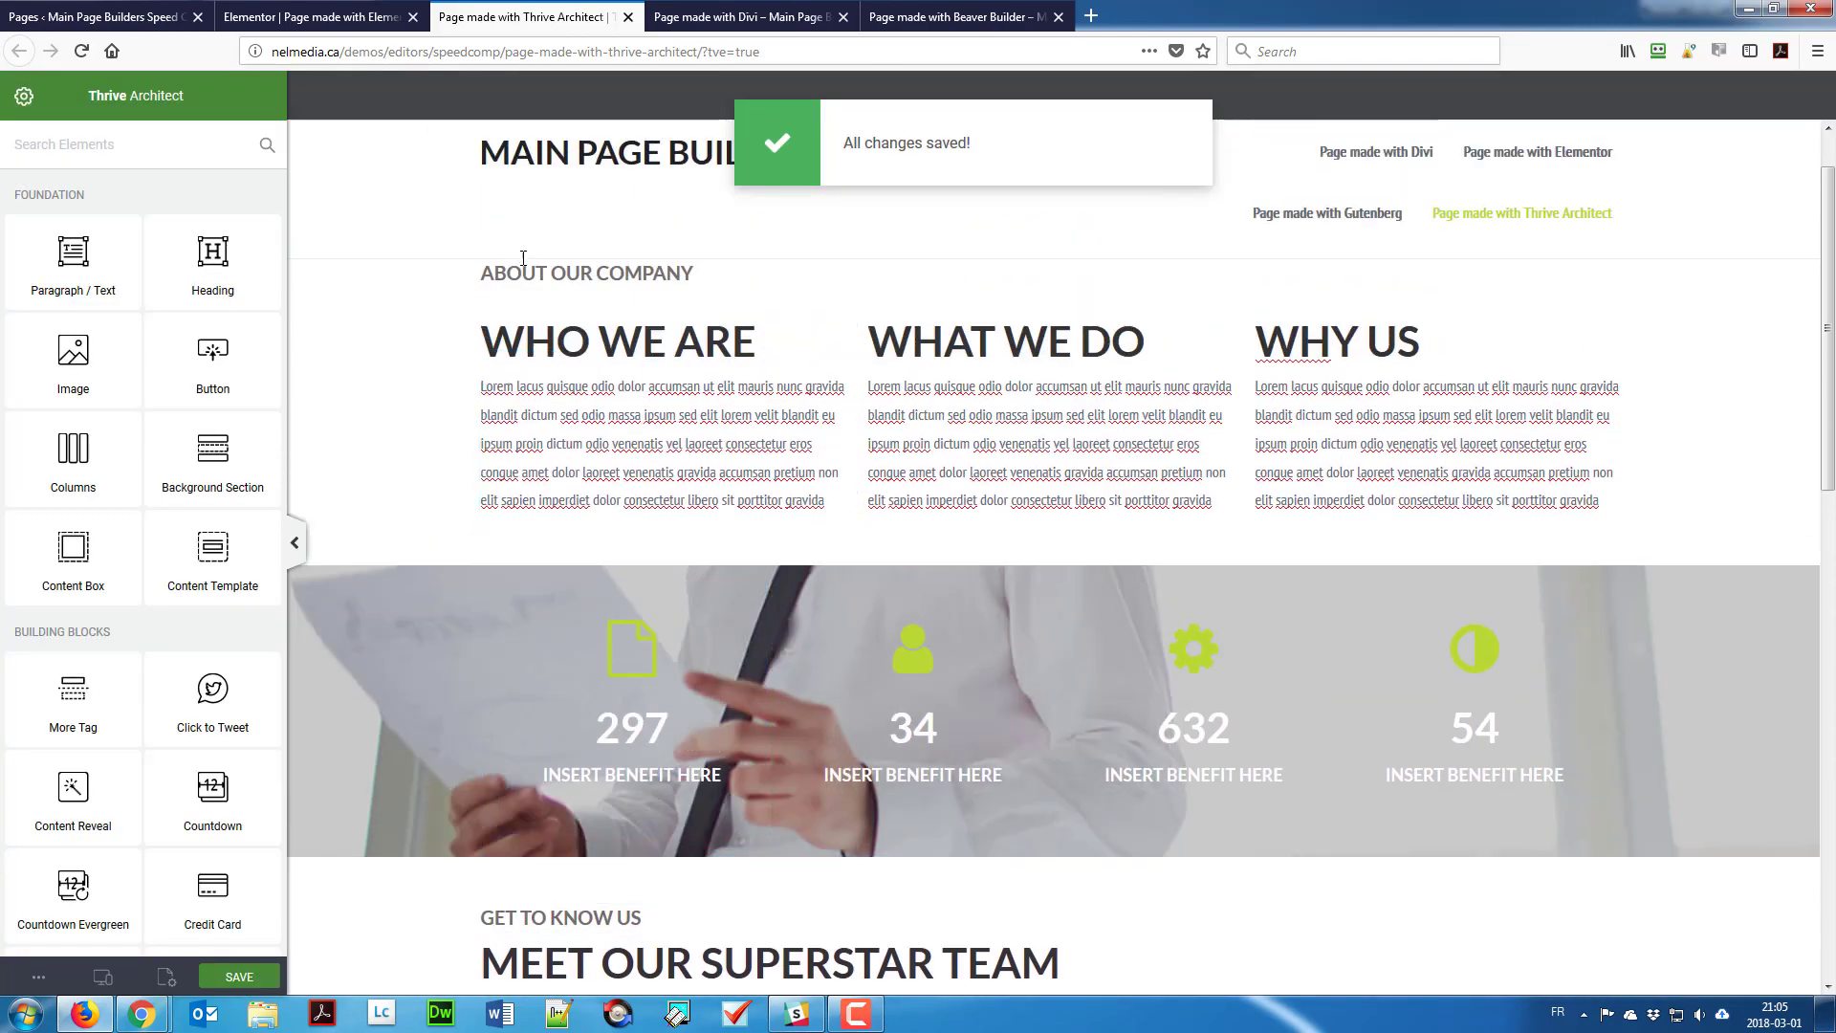
{"action": "scroll", "coordinate": [524, 259], "scroll_direction": "down", "scroll_amount": 13}
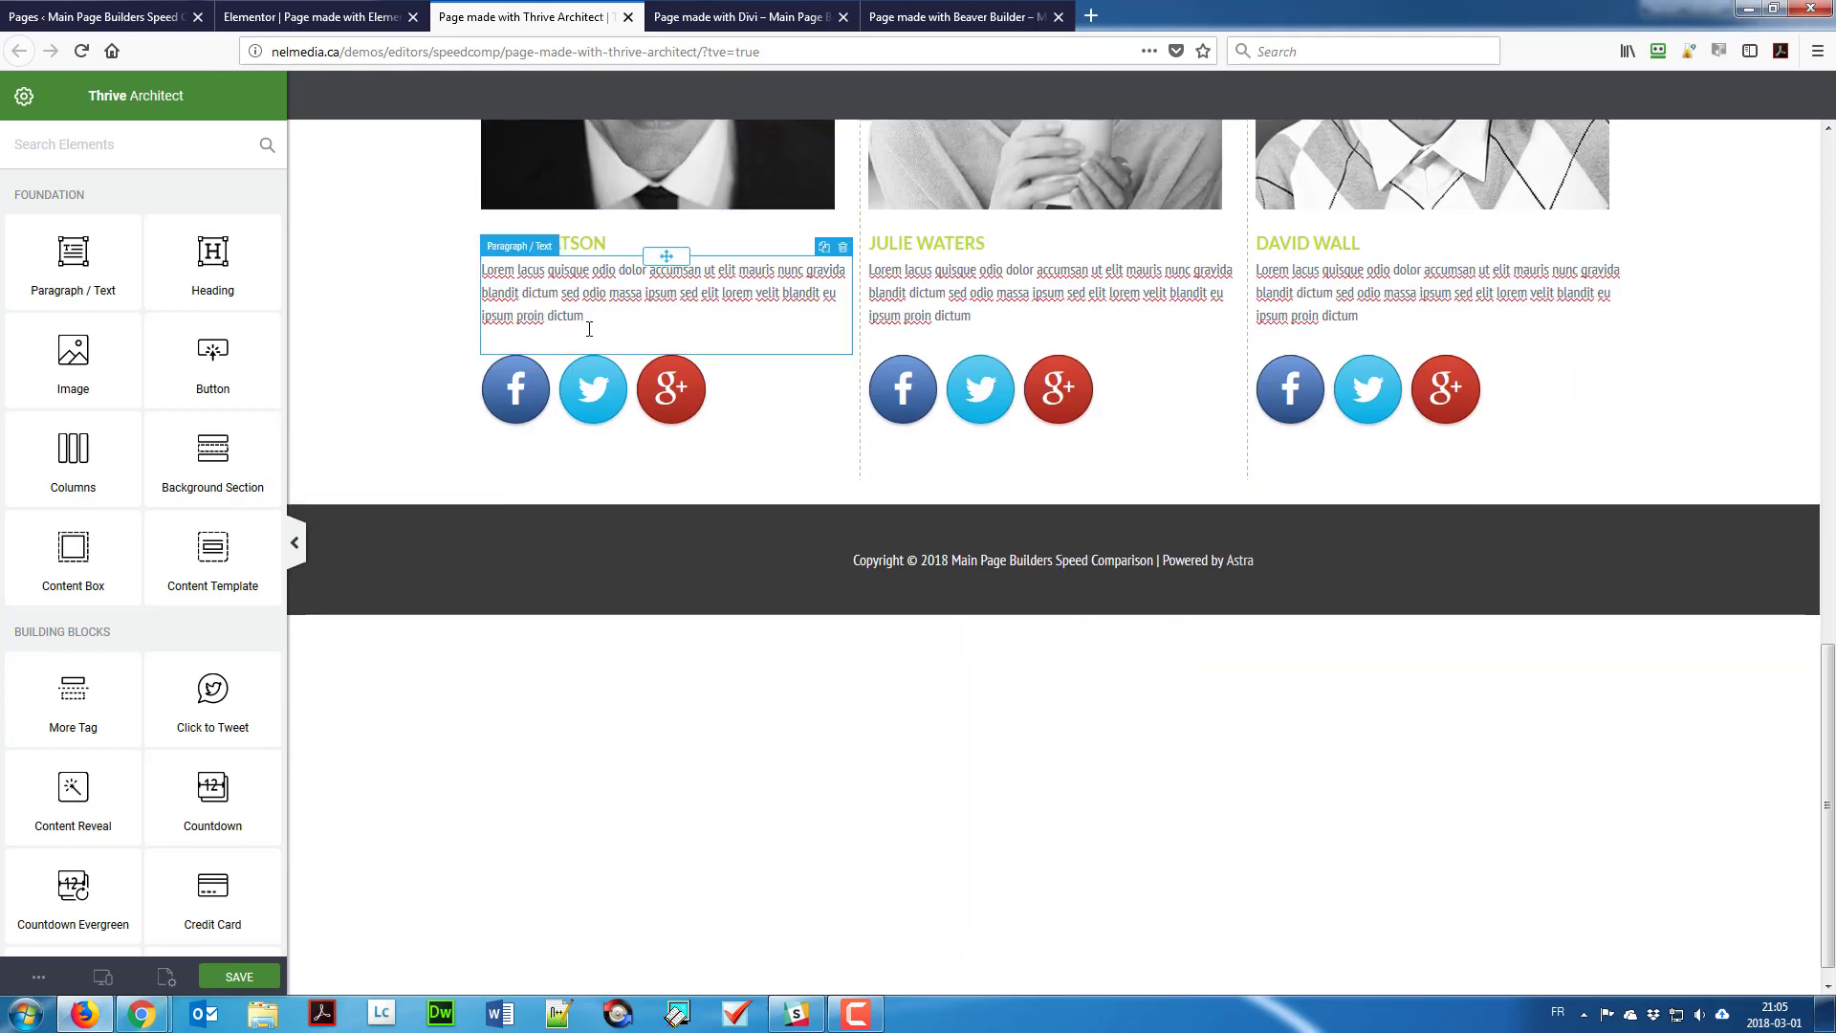
{"action": "left_click", "coordinate": [308, 17]}
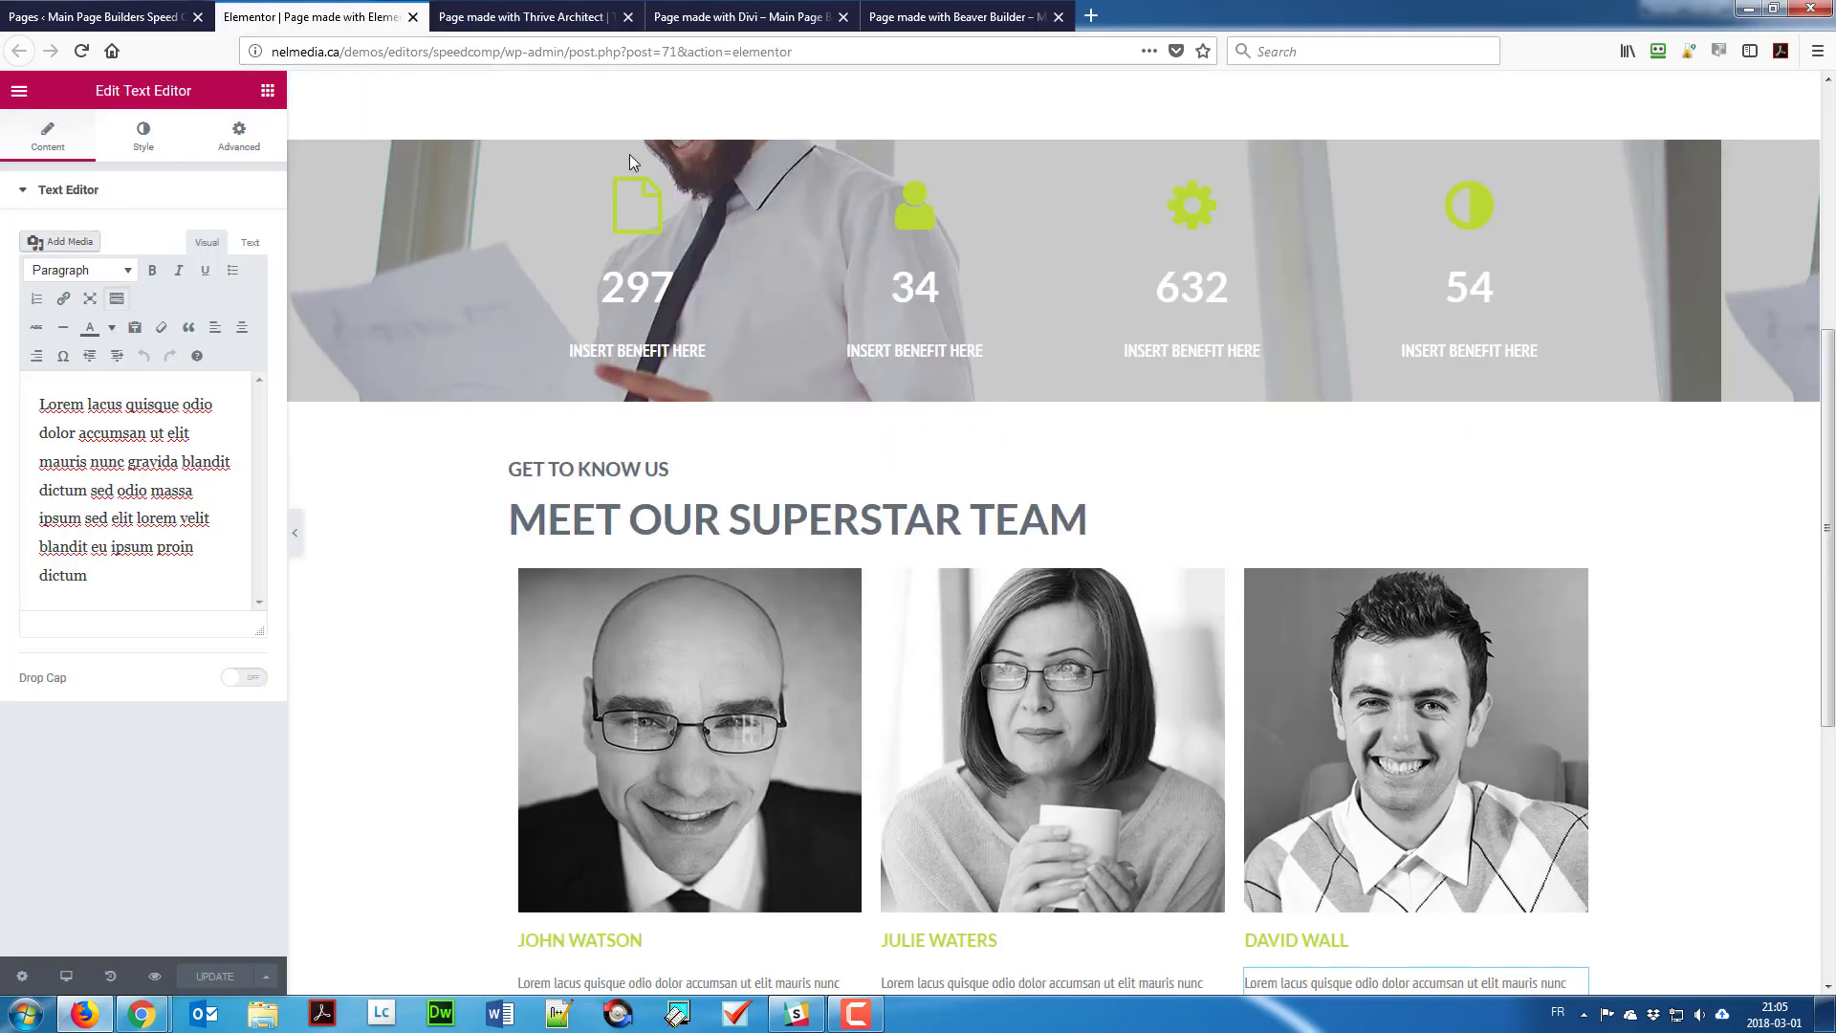
{"action": "scroll", "coordinate": [630, 163], "scroll_direction": "down", "scroll_amount": 6}
{"action": "scroll", "coordinate": [631, 162], "scroll_direction": "up", "scroll_amount": 5}
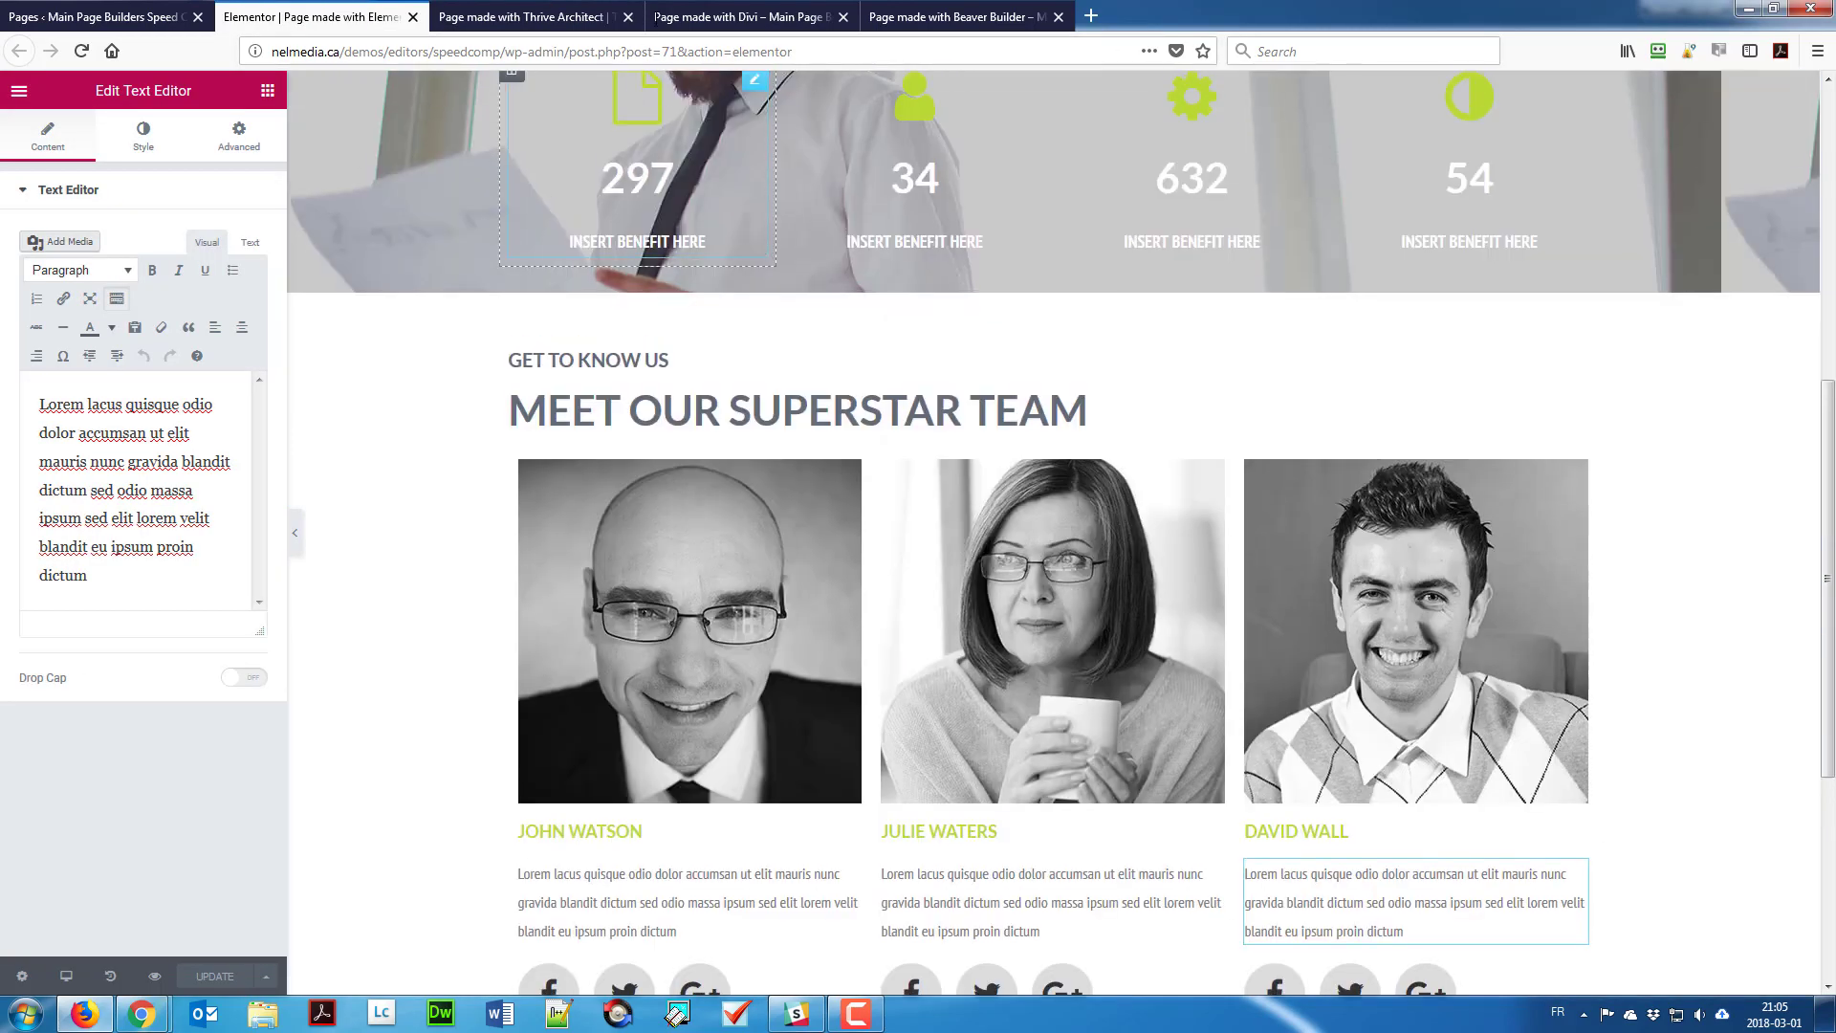
Step: Switch to the Divi page and insert a regular section with a single-column row between the counters and the team section
{"action": "left_click", "coordinate": [701, 16]}
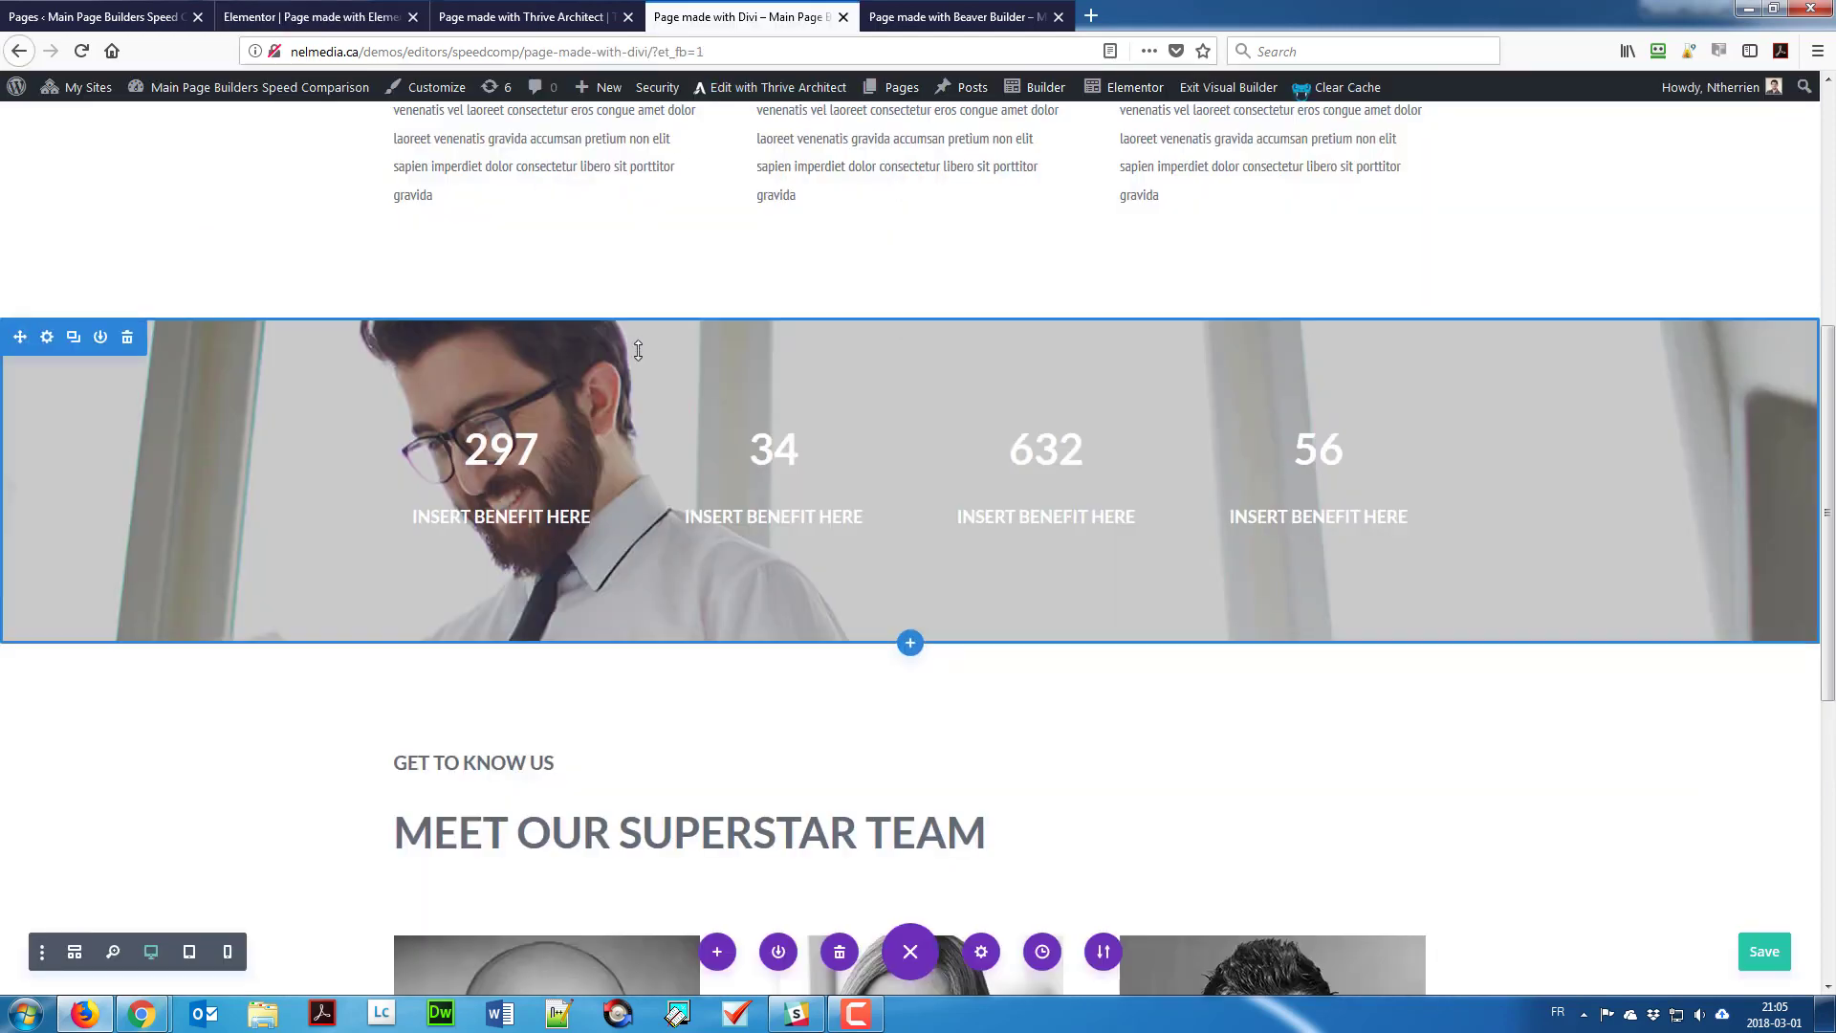
{"action": "scroll", "coordinate": [638, 351], "scroll_direction": "down", "scroll_amount": 4}
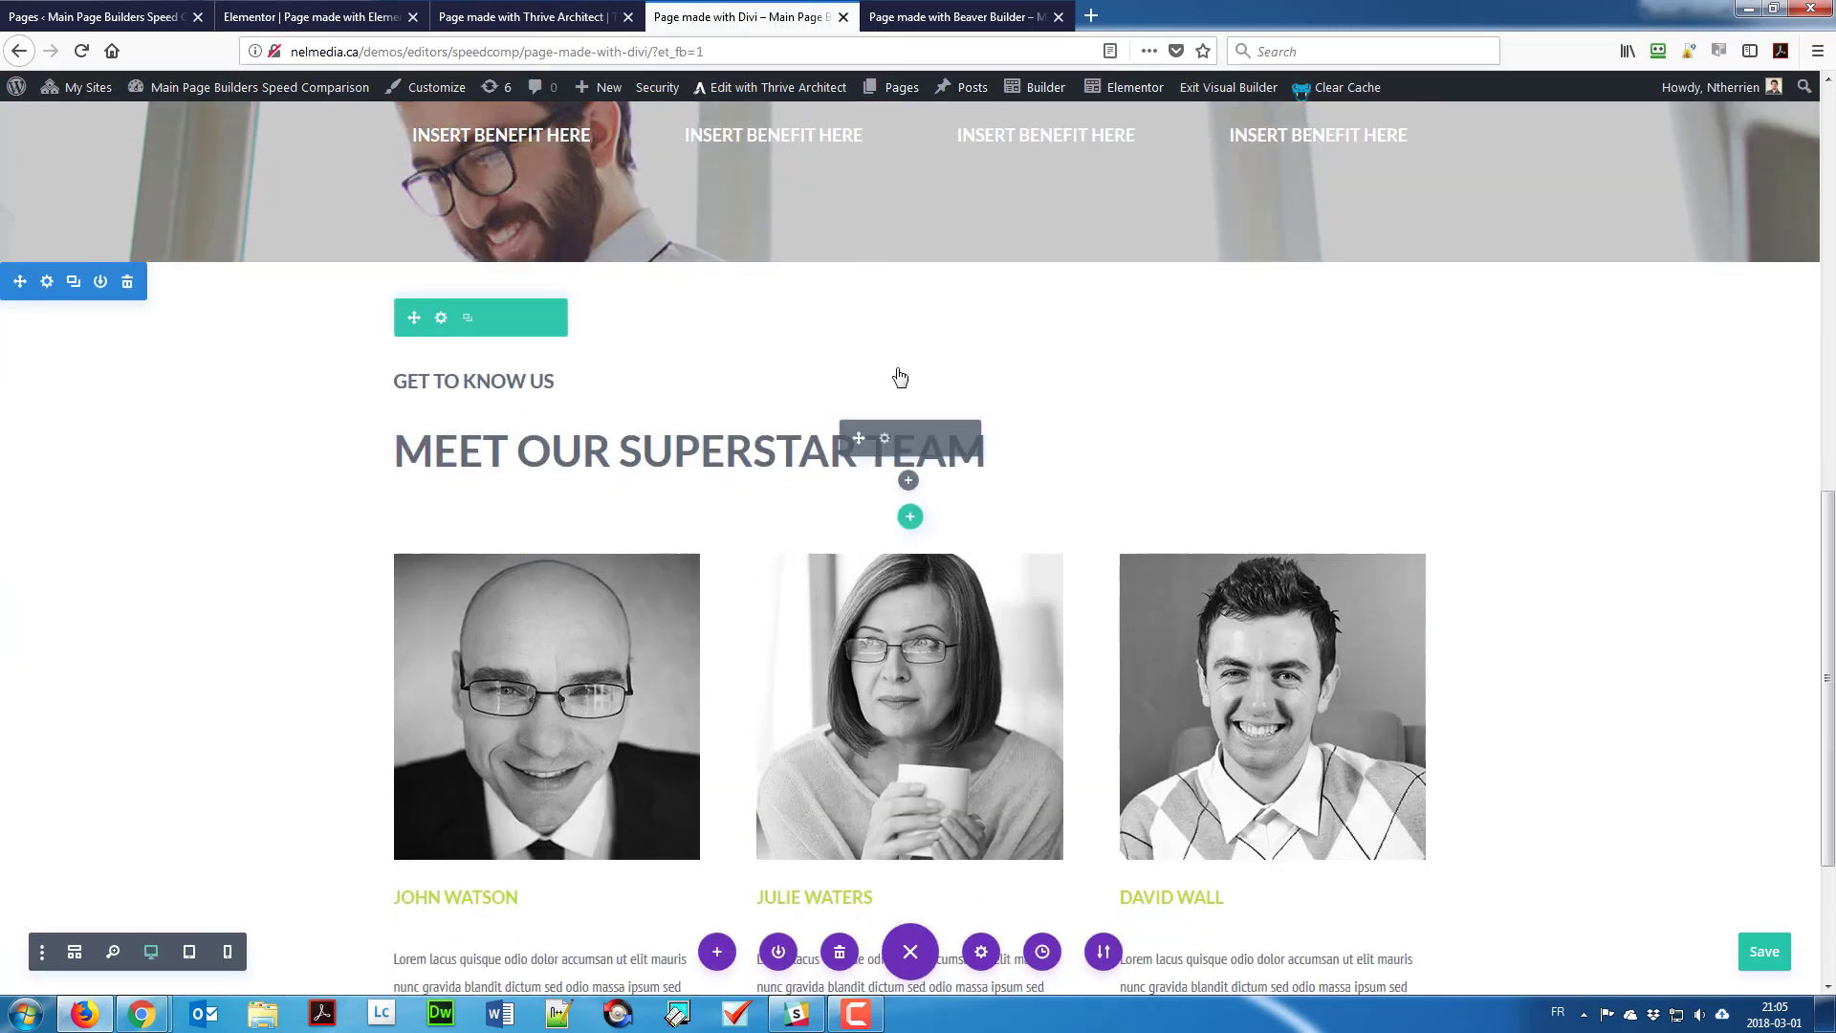
{"action": "left_click", "coordinate": [910, 262]}
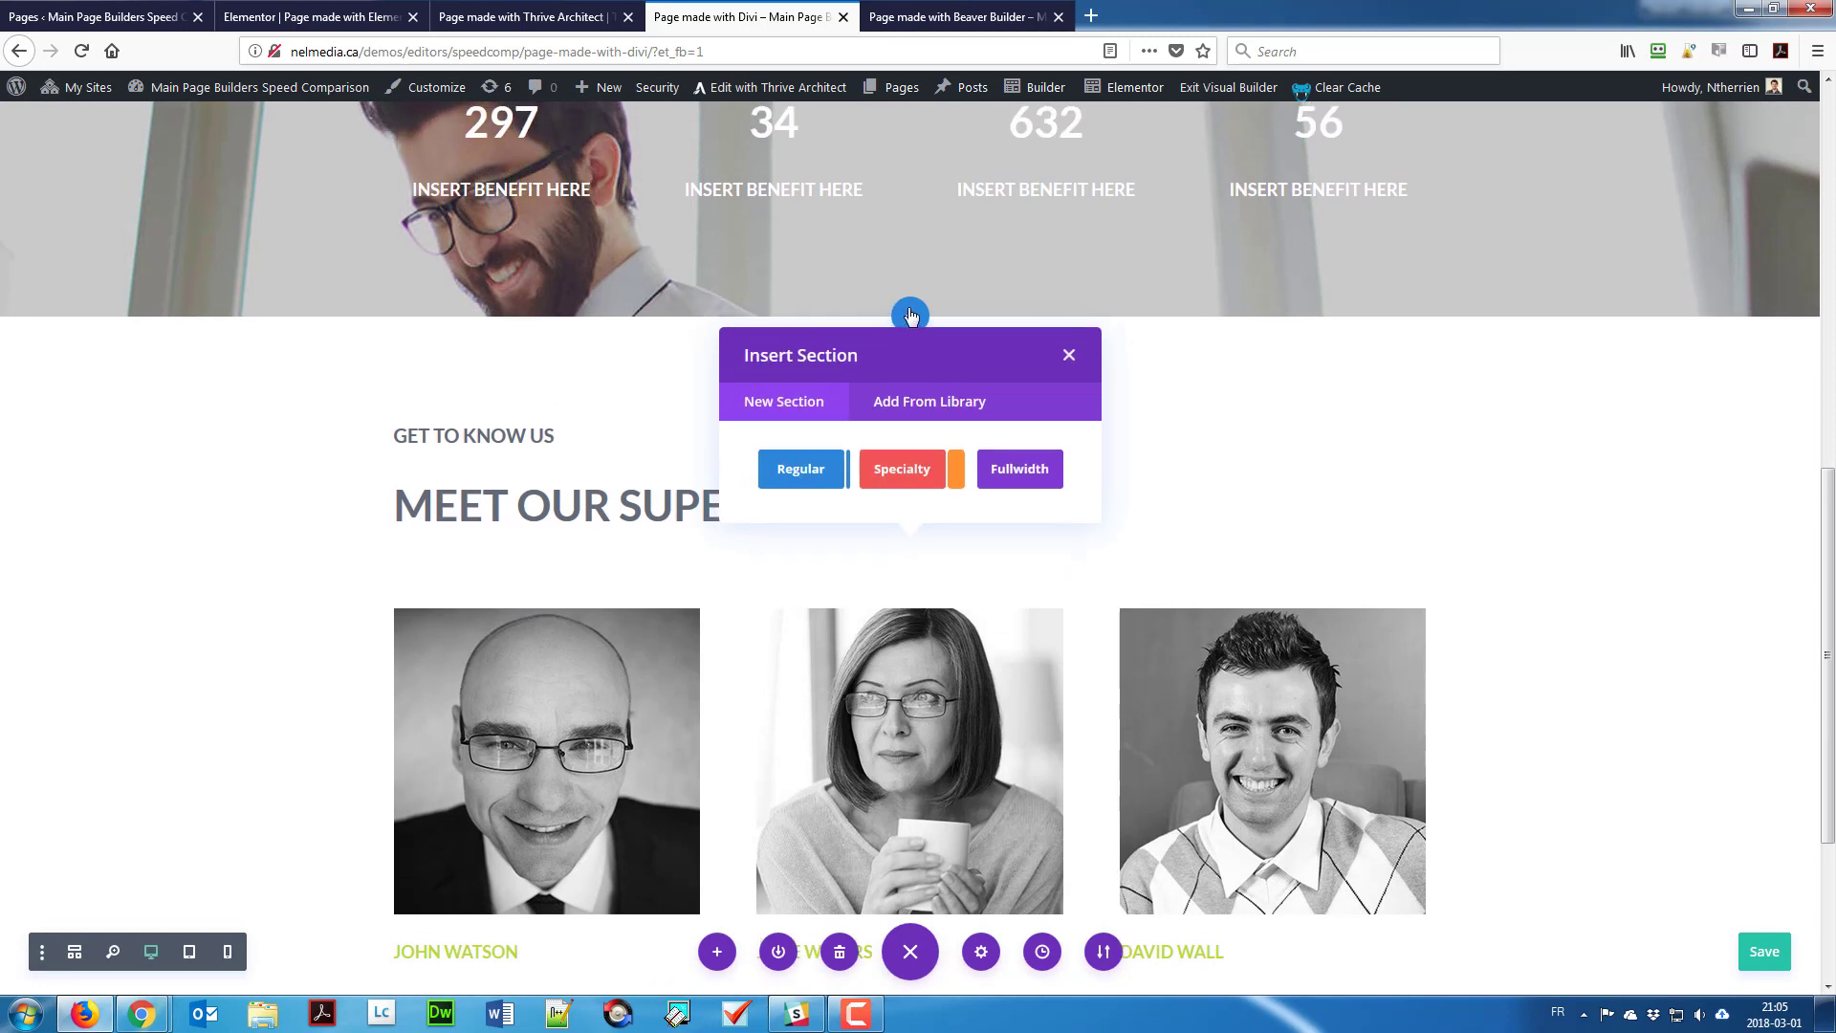
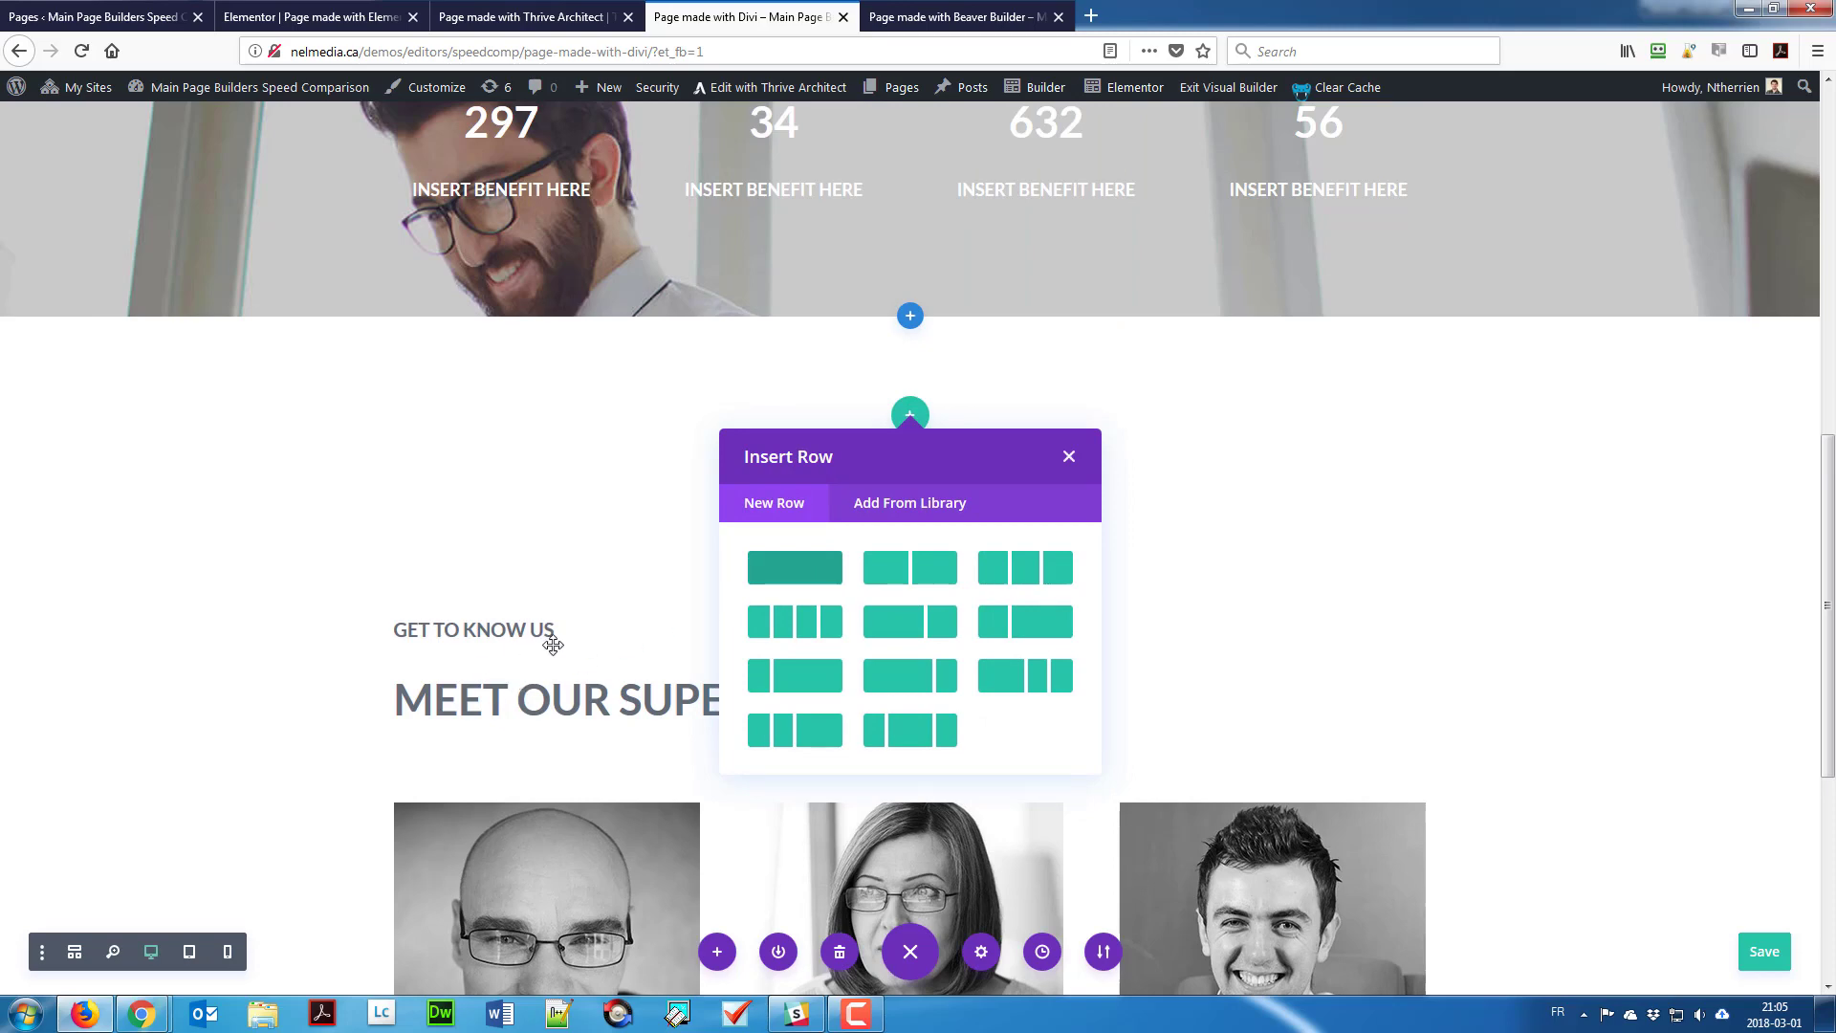
{"action": "scroll", "coordinate": [660, 701], "scroll_direction": "up", "scroll_amount": 3}
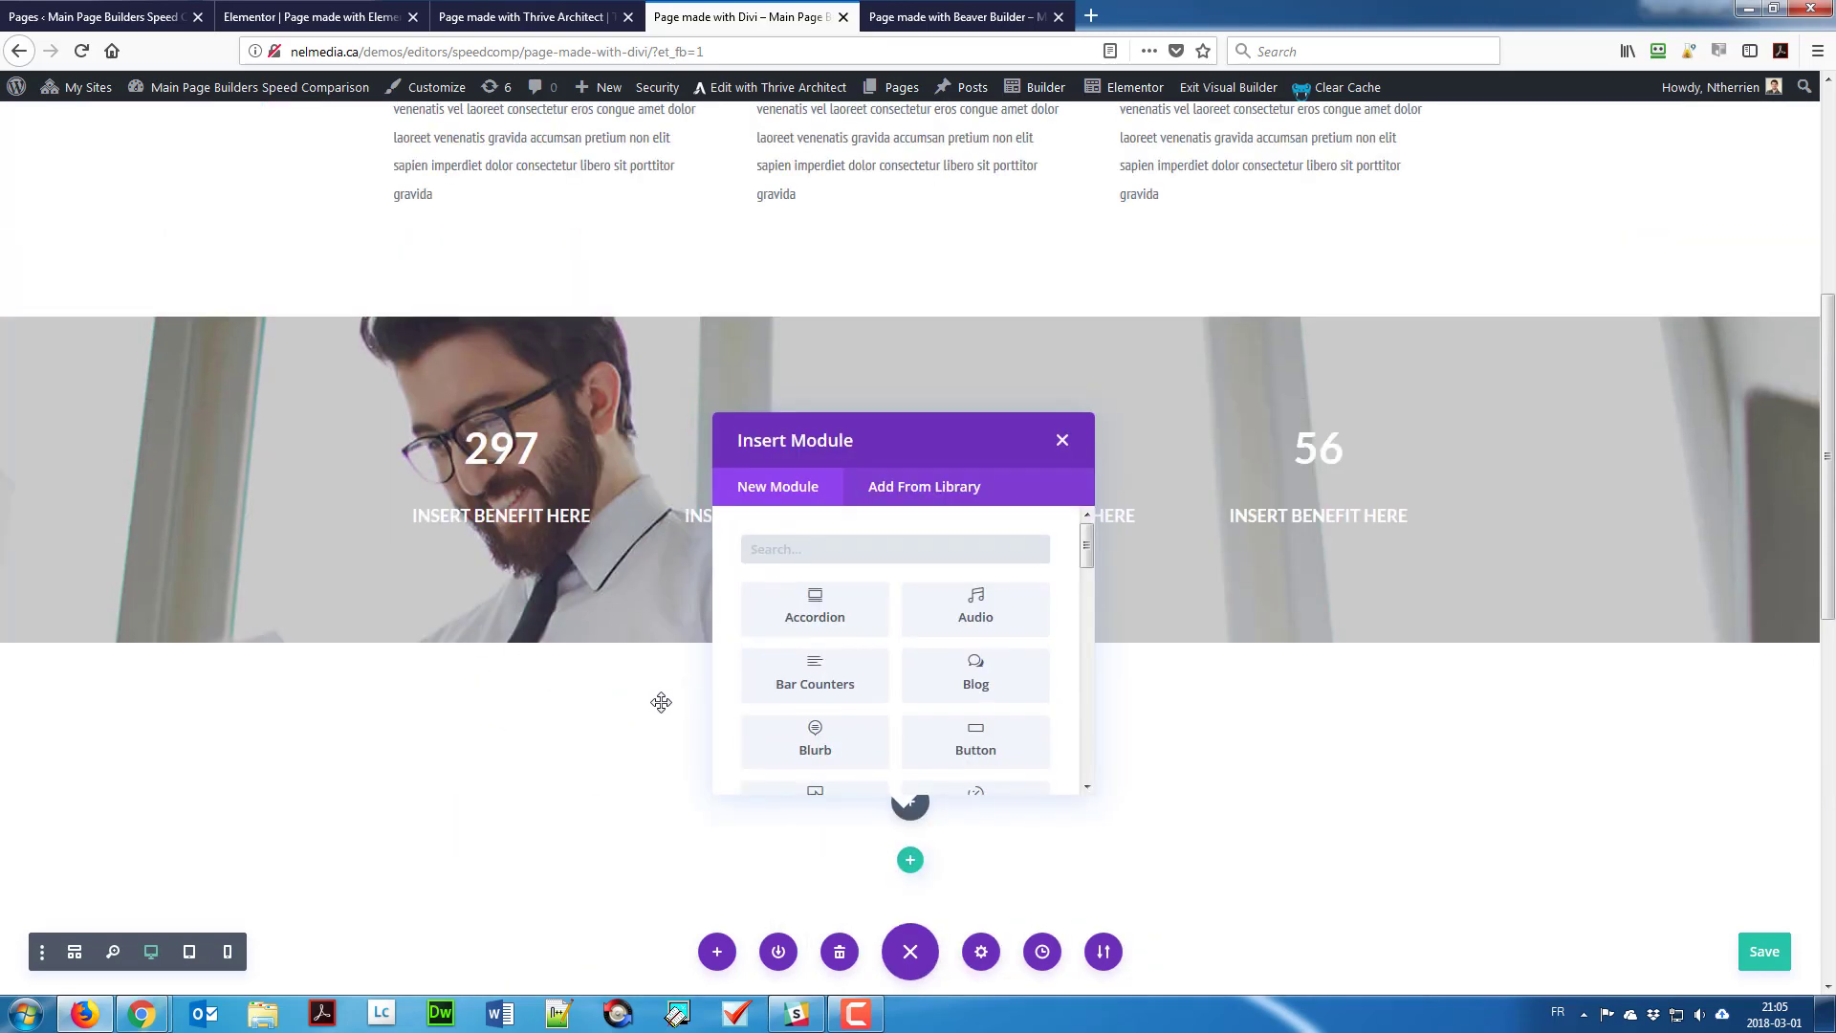
{"action": "scroll", "coordinate": [765, 669], "scroll_direction": "down", "scroll_amount": 3}
{"action": "scroll", "coordinate": [971, 574], "scroll_direction": "down", "scroll_amount": 3}
{"action": "scroll", "coordinate": [971, 574], "scroll_direction": "down", "scroll_amount": 6}
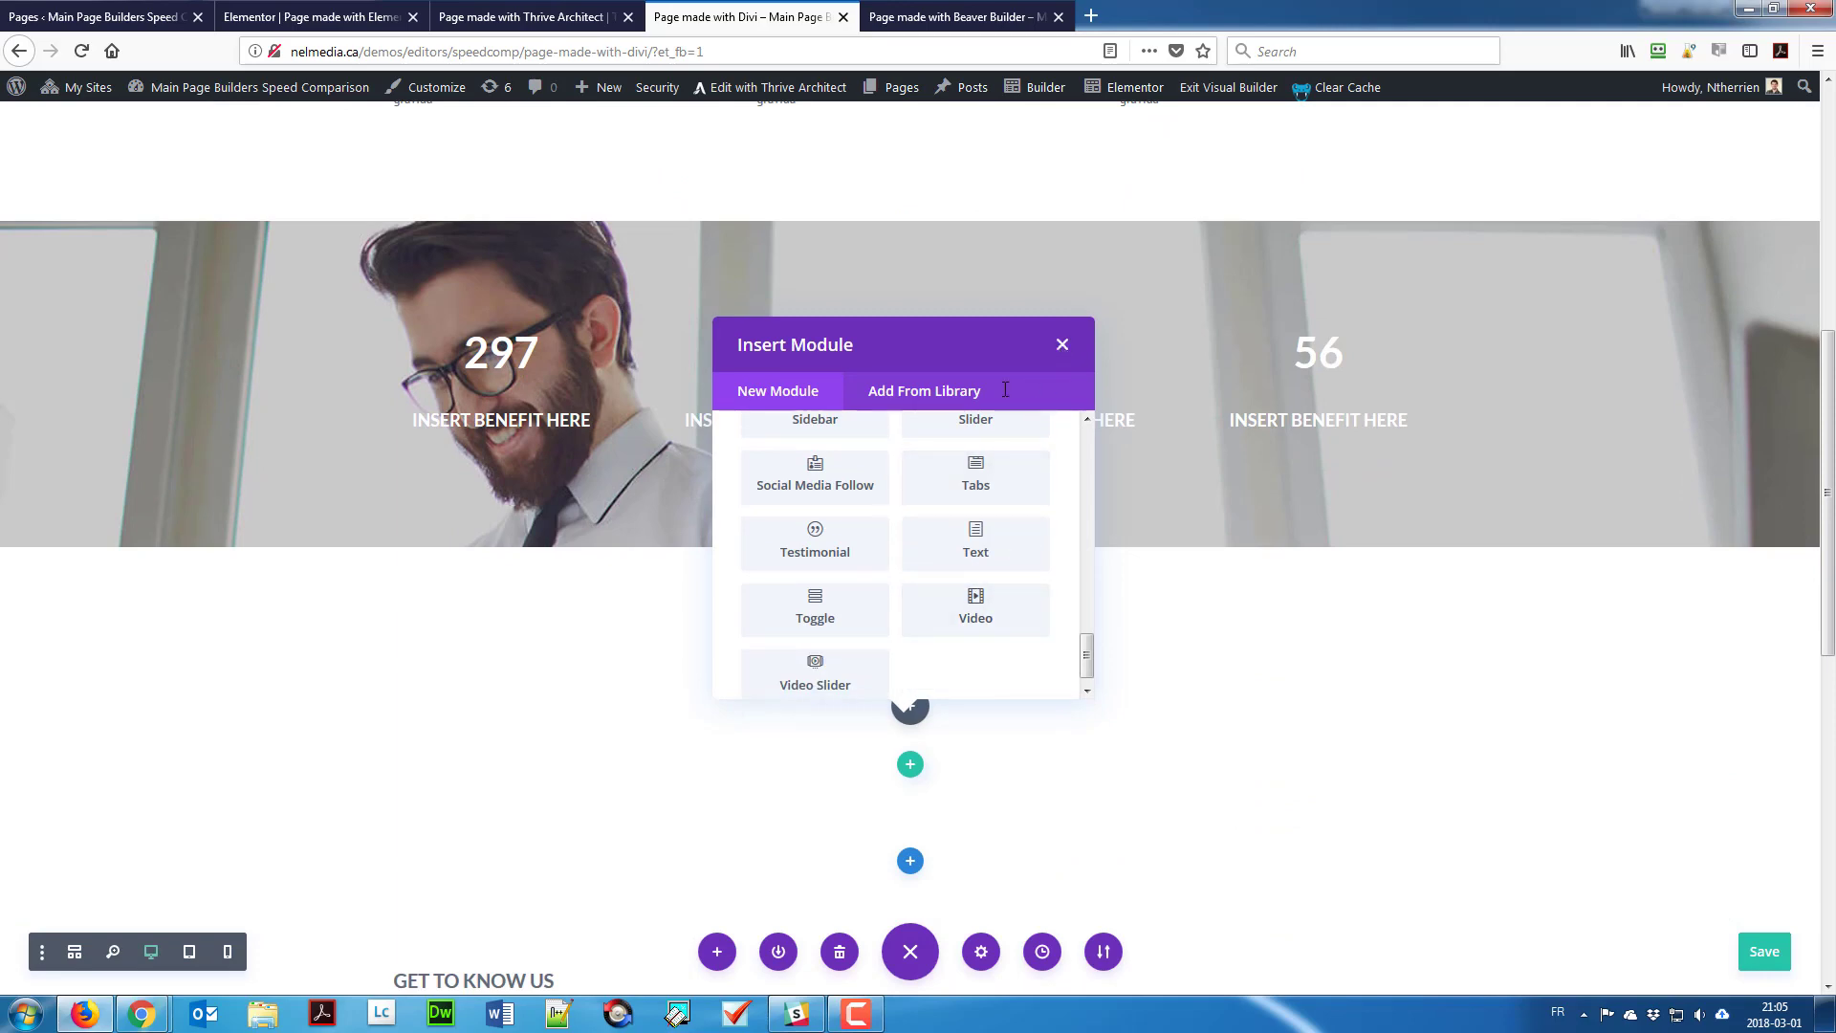
{"action": "key", "text": "Escape"}
Step: Duplicate the "About our company" text module in the first section
{"action": "scroll", "coordinate": [599, 440], "scroll_direction": "up", "scroll_amount": 6}
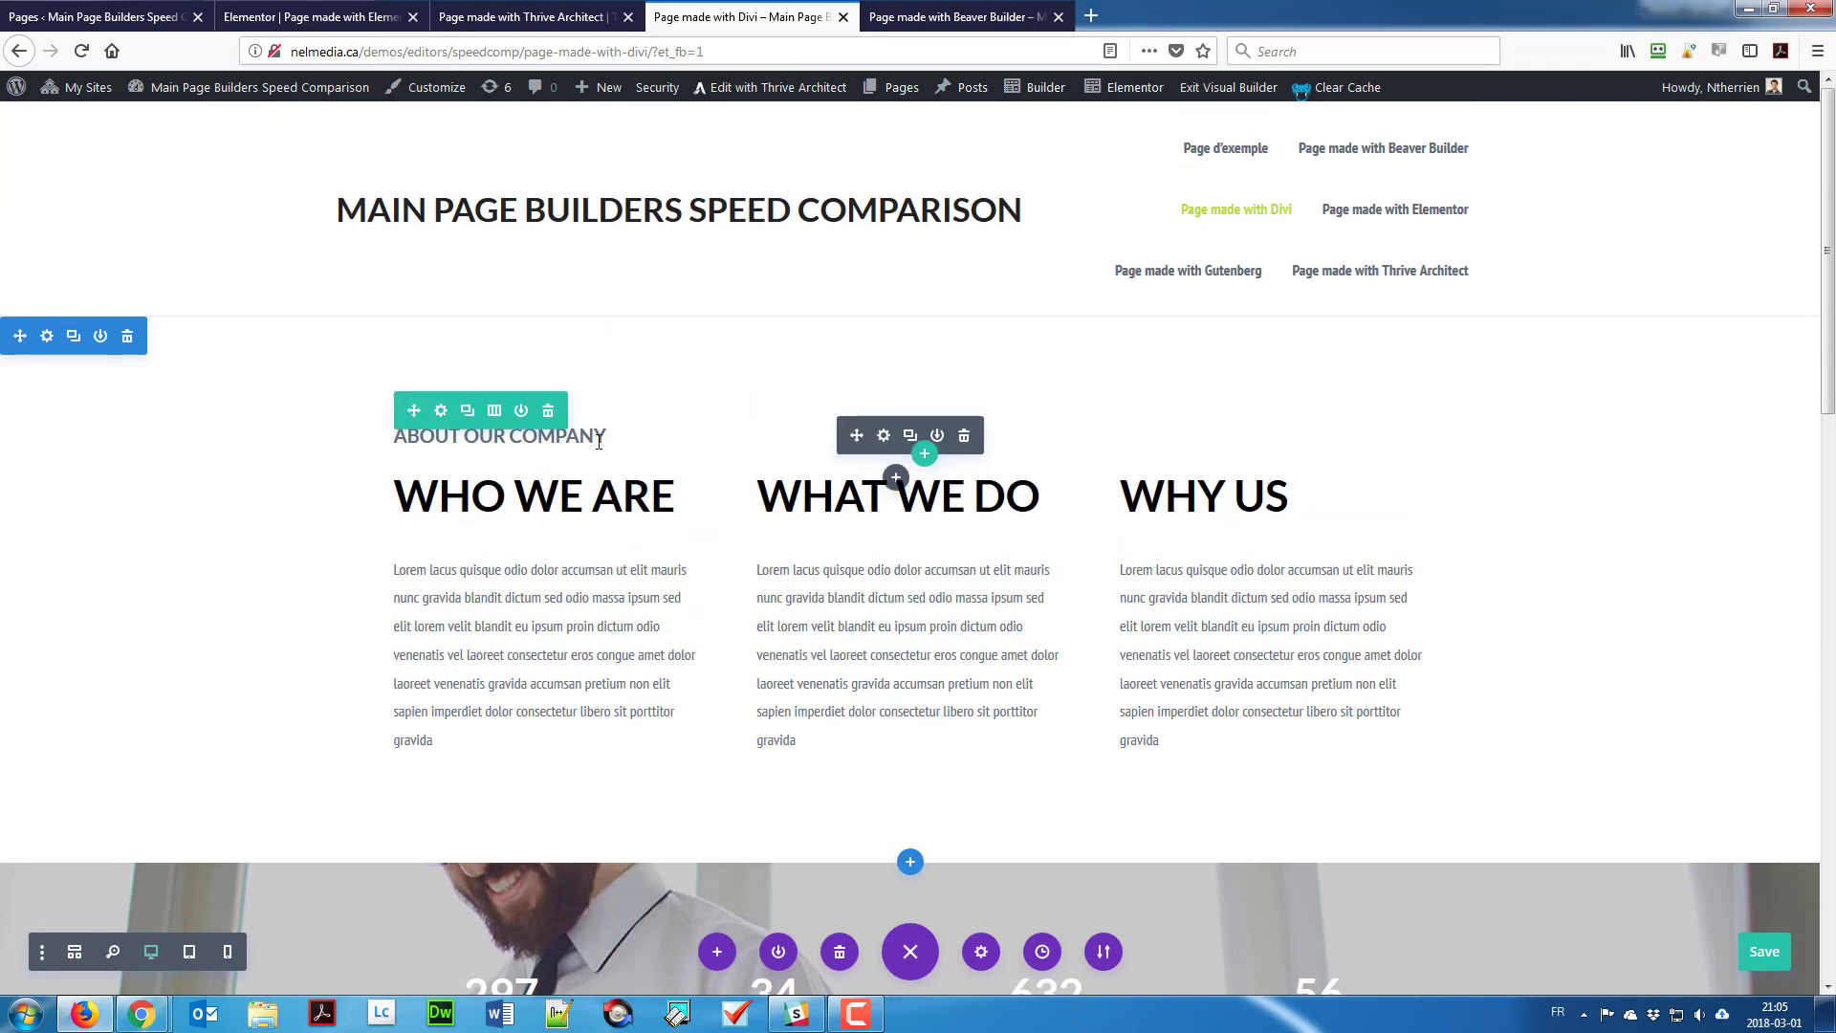
{"action": "left_click", "coordinate": [601, 438]}
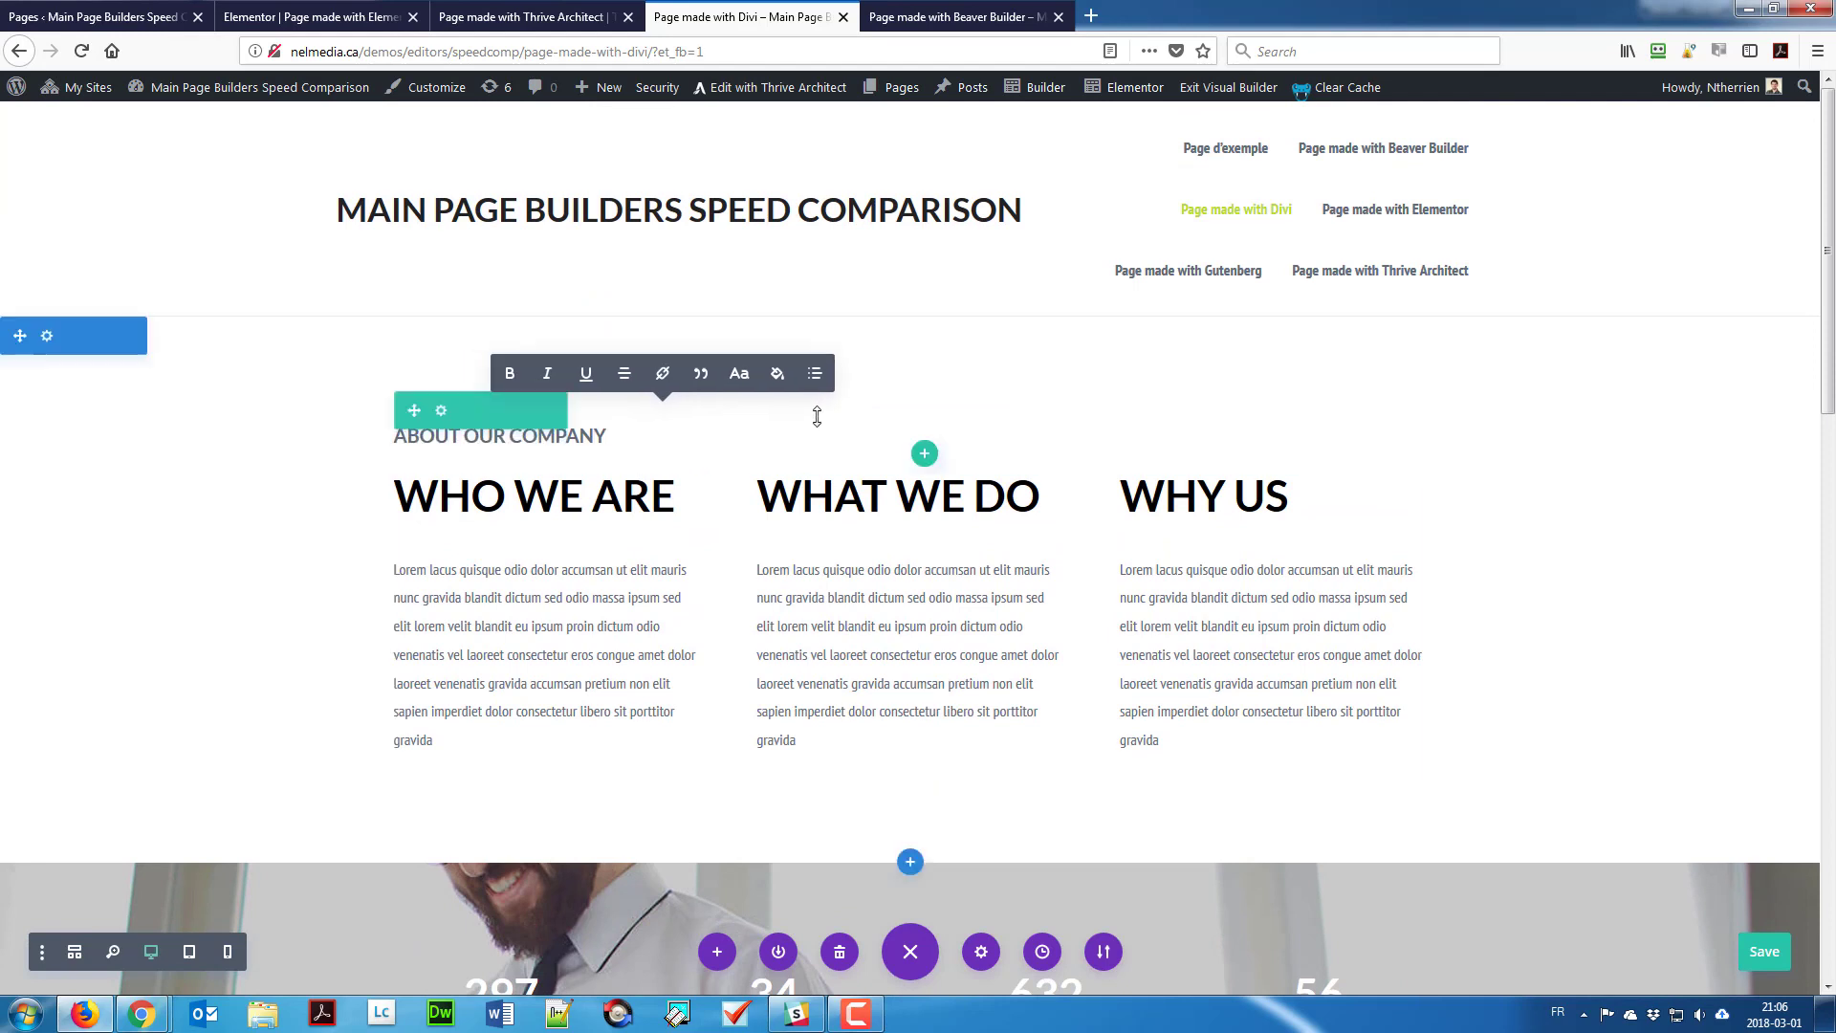
{"action": "left_click_drag", "start_coordinate": [818, 416], "coordinate": [819, 416]}
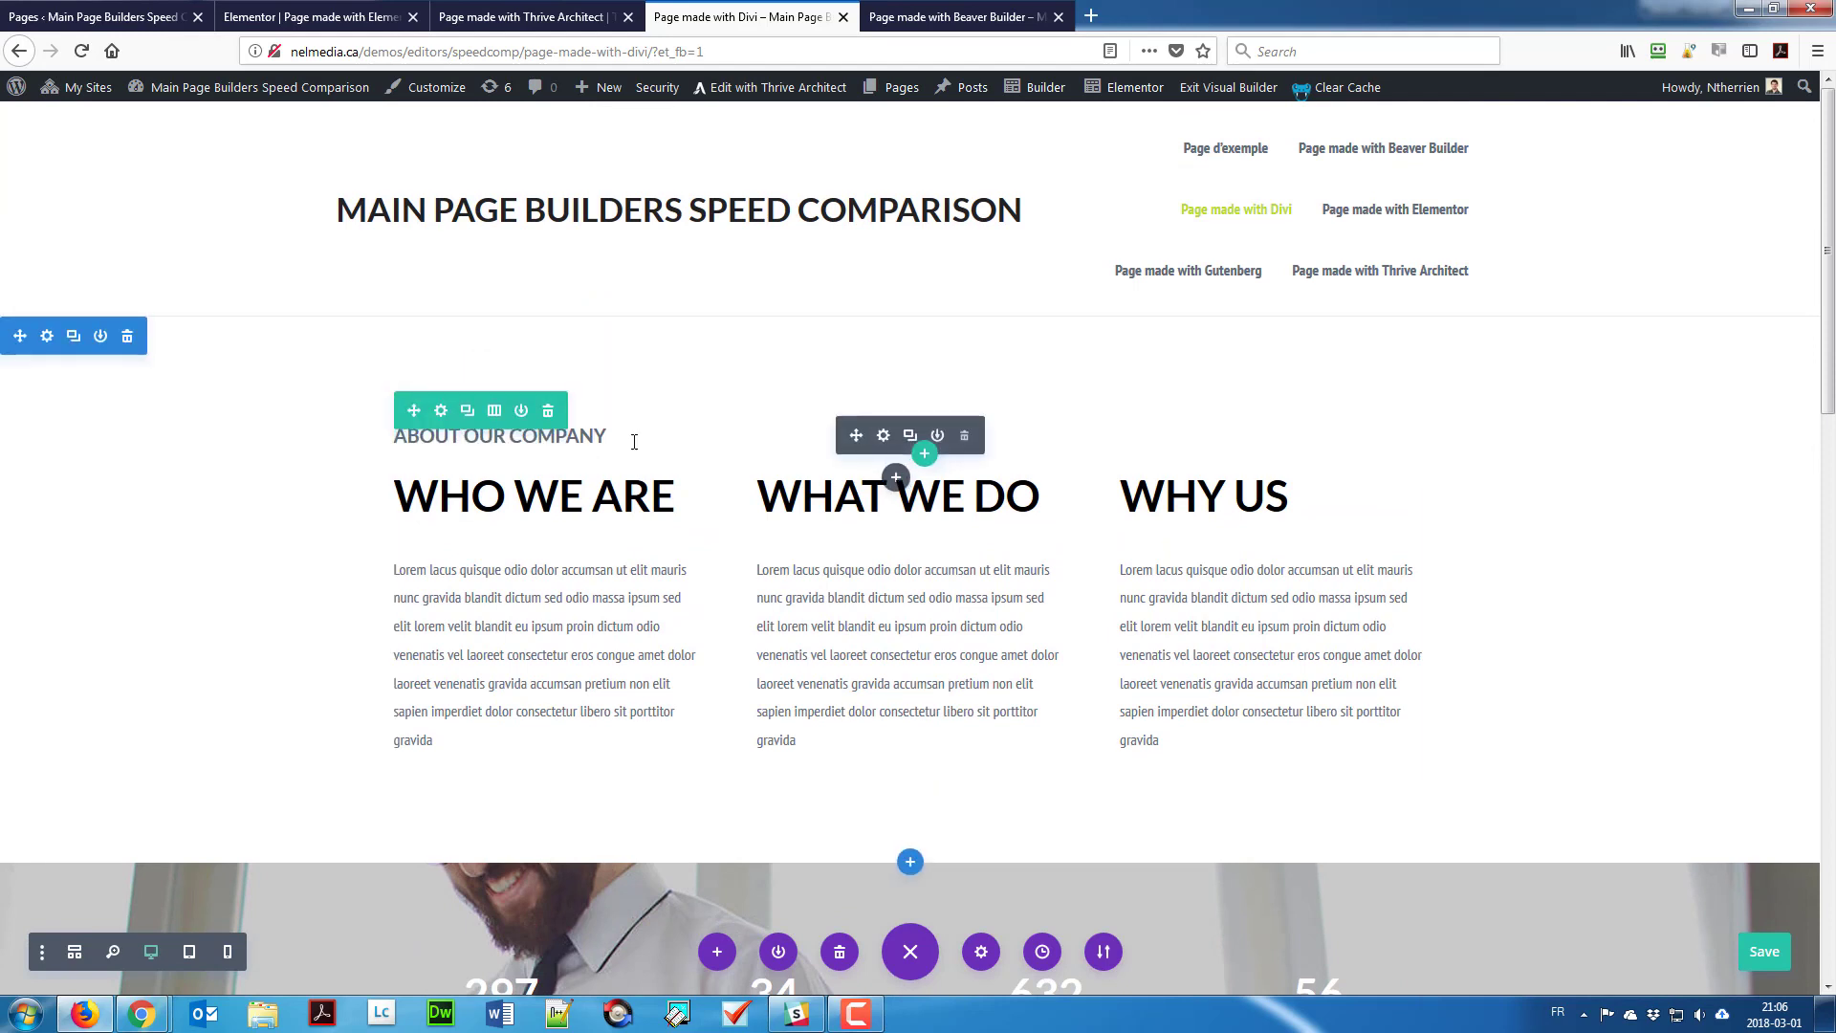
{"action": "left_click", "coordinate": [909, 437]}
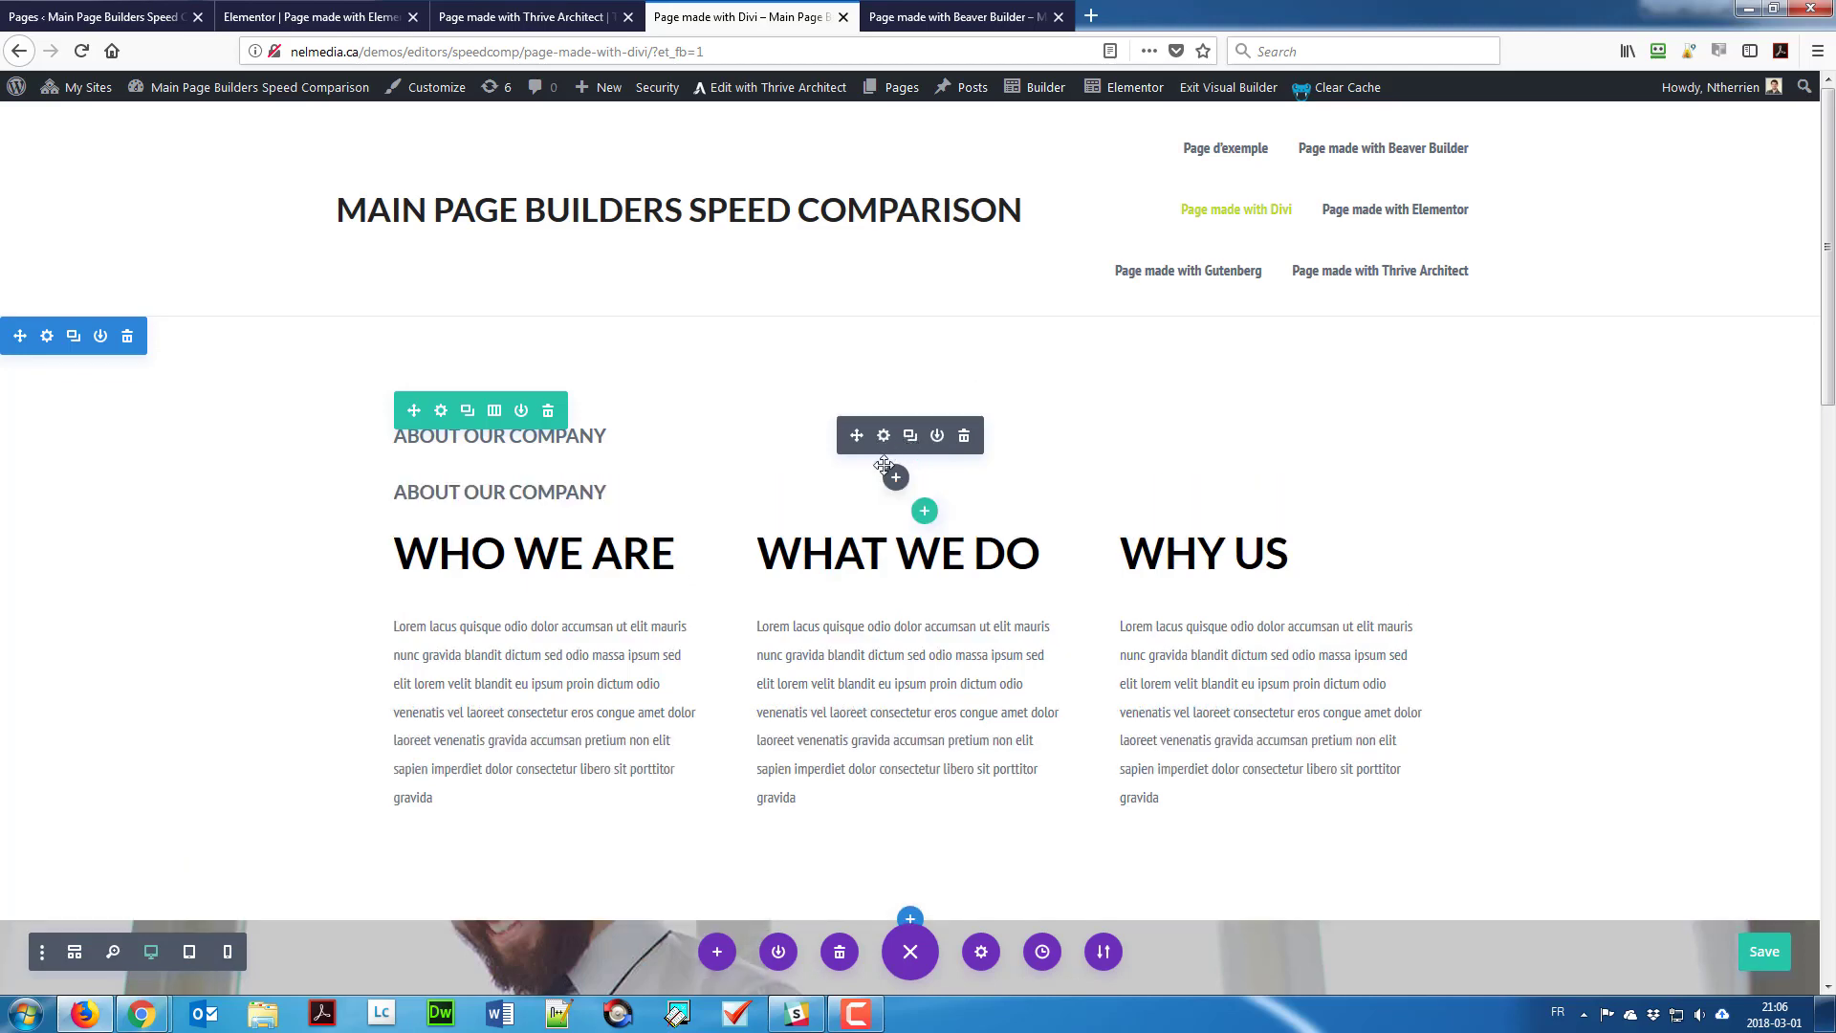
Step: Move the duplicated "About our company" module into the new empty section and place a copy of the "Who we are" heading beneath it
{"action": "left_click_drag", "start_coordinate": [859, 437], "coordinate": [762, 603]}
{"action": "scroll", "coordinate": [755, 599], "scroll_direction": "down", "scroll_amount": 2}
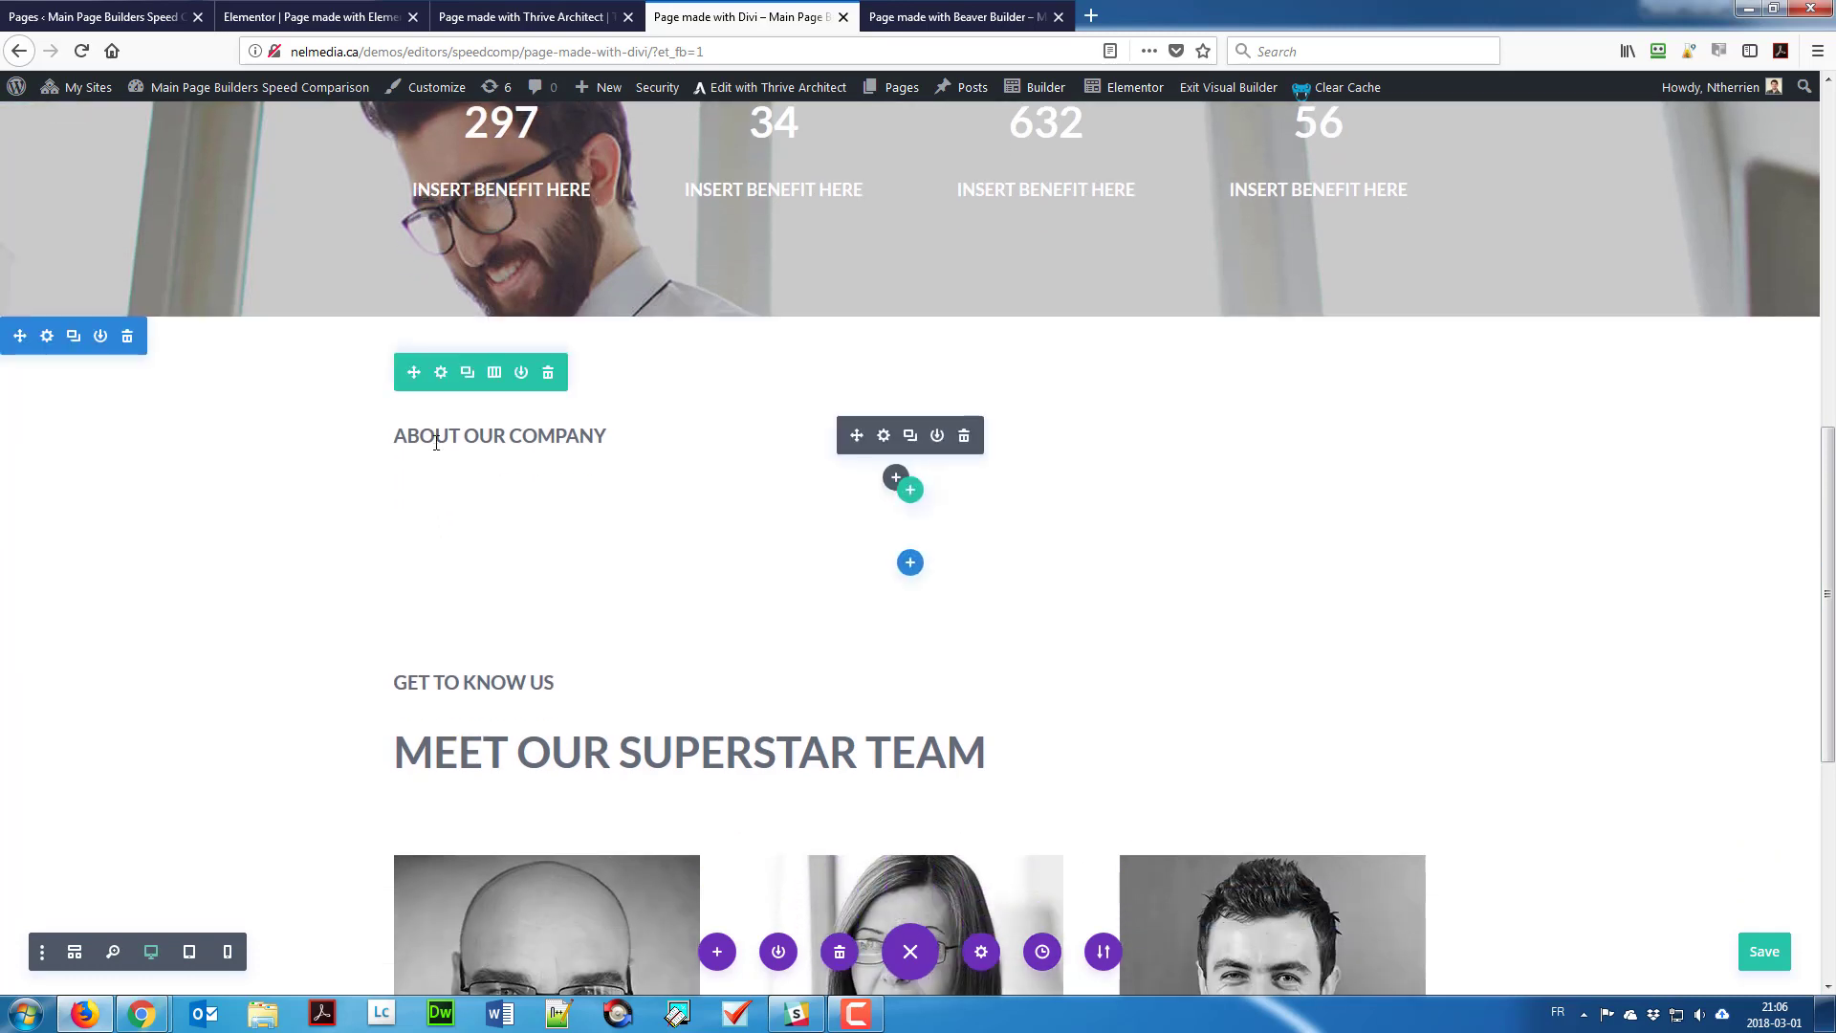
{"action": "scroll", "coordinate": [668, 403], "scroll_direction": "up", "scroll_amount": 4}
{"action": "scroll", "coordinate": [668, 403], "scroll_direction": "up", "scroll_amount": 2}
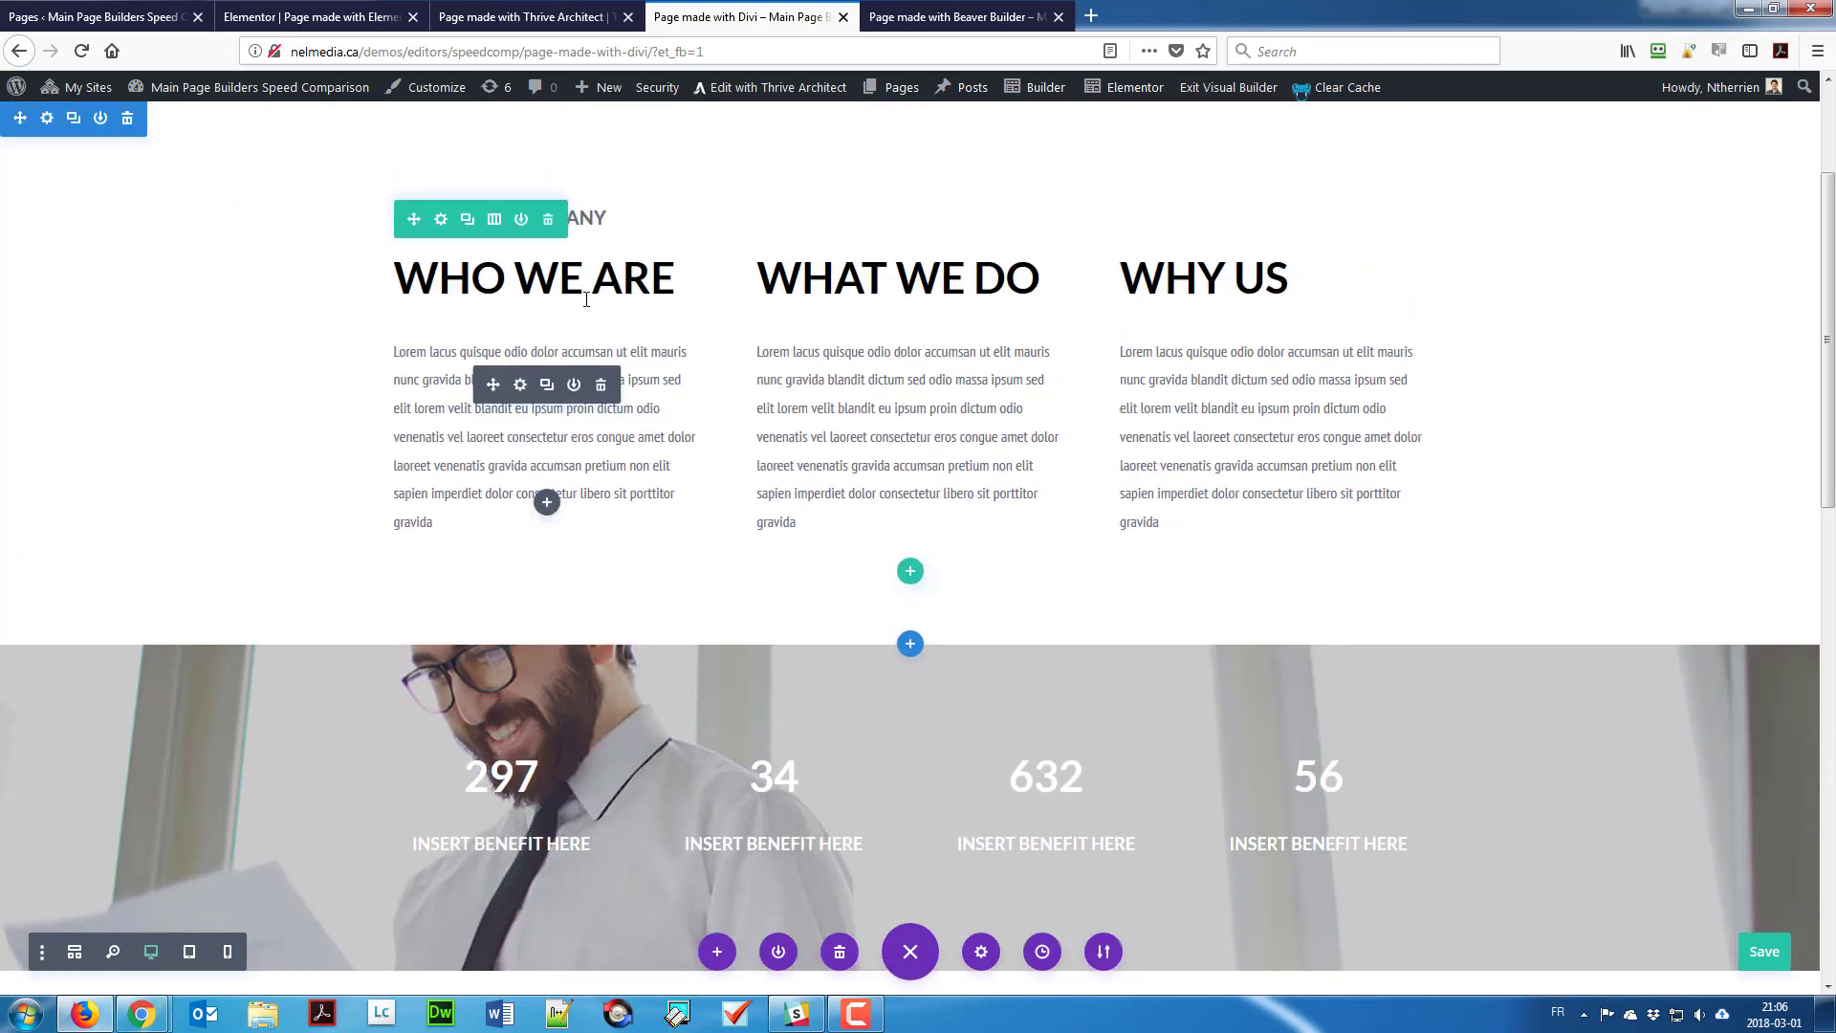
{"action": "left_click", "coordinate": [546, 268]}
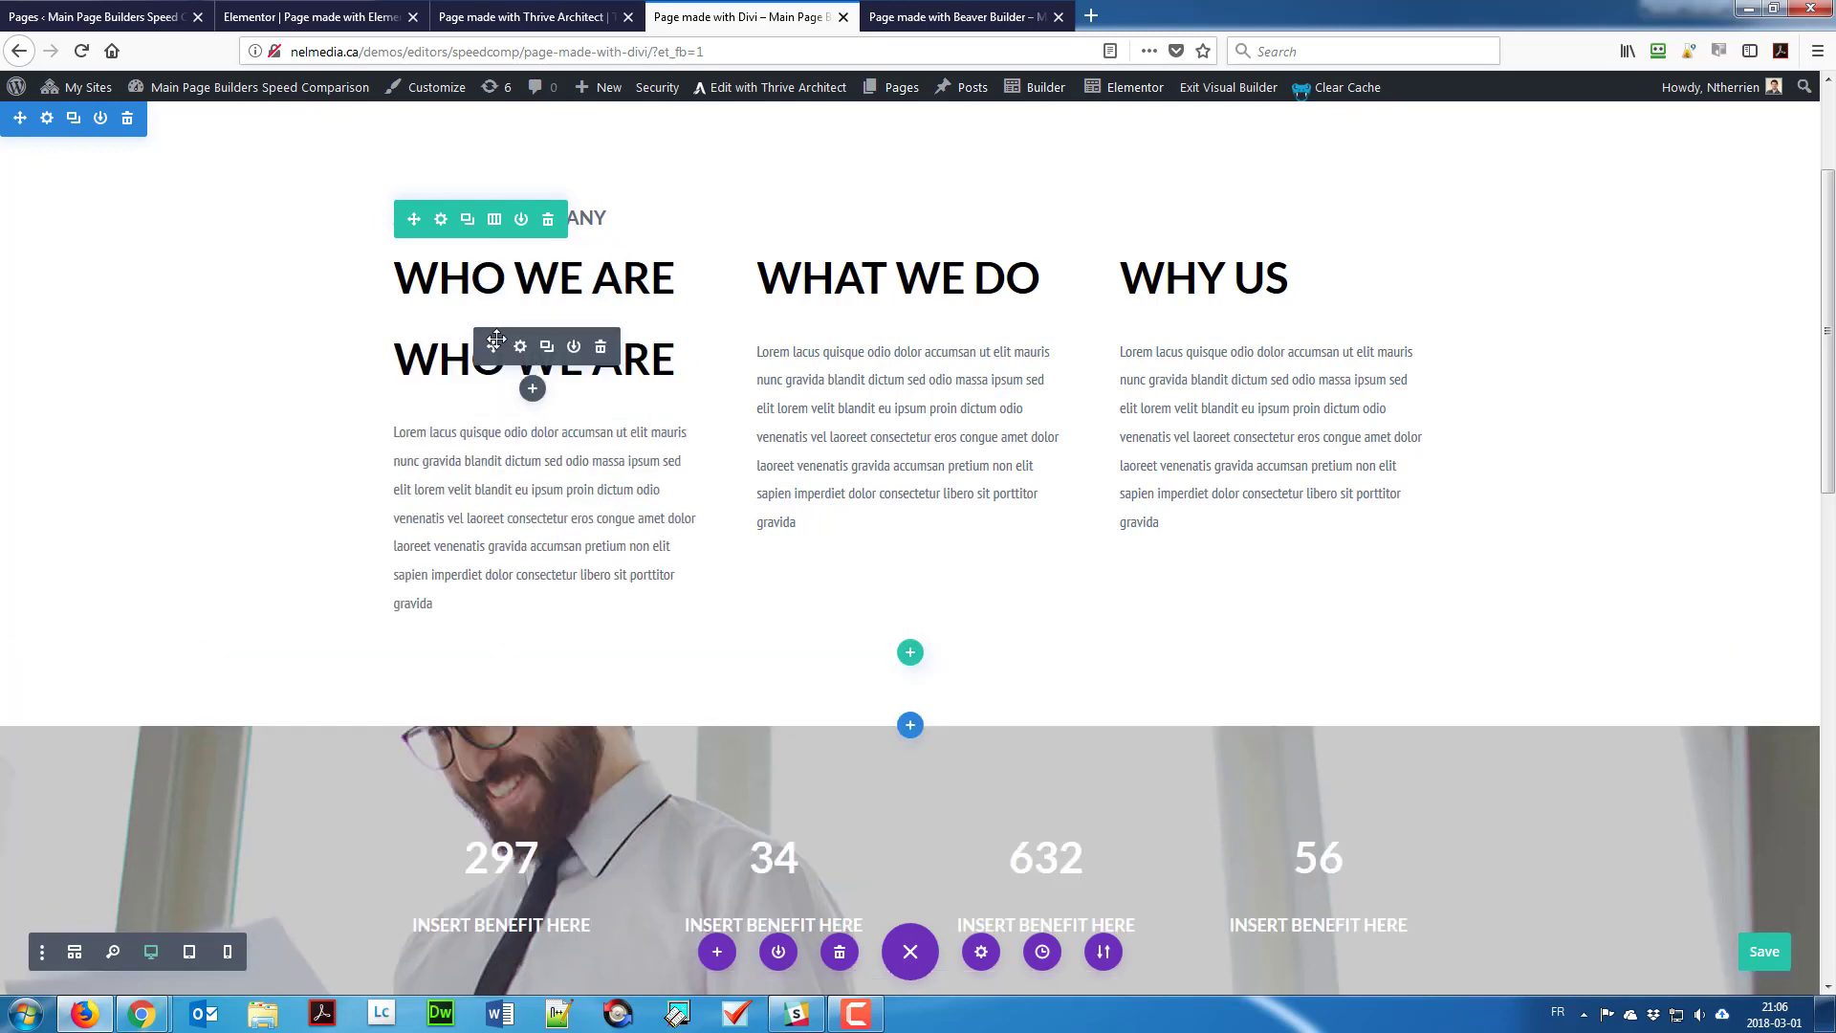
{"action": "left_click_drag", "start_coordinate": [497, 340], "coordinate": [537, 558]}
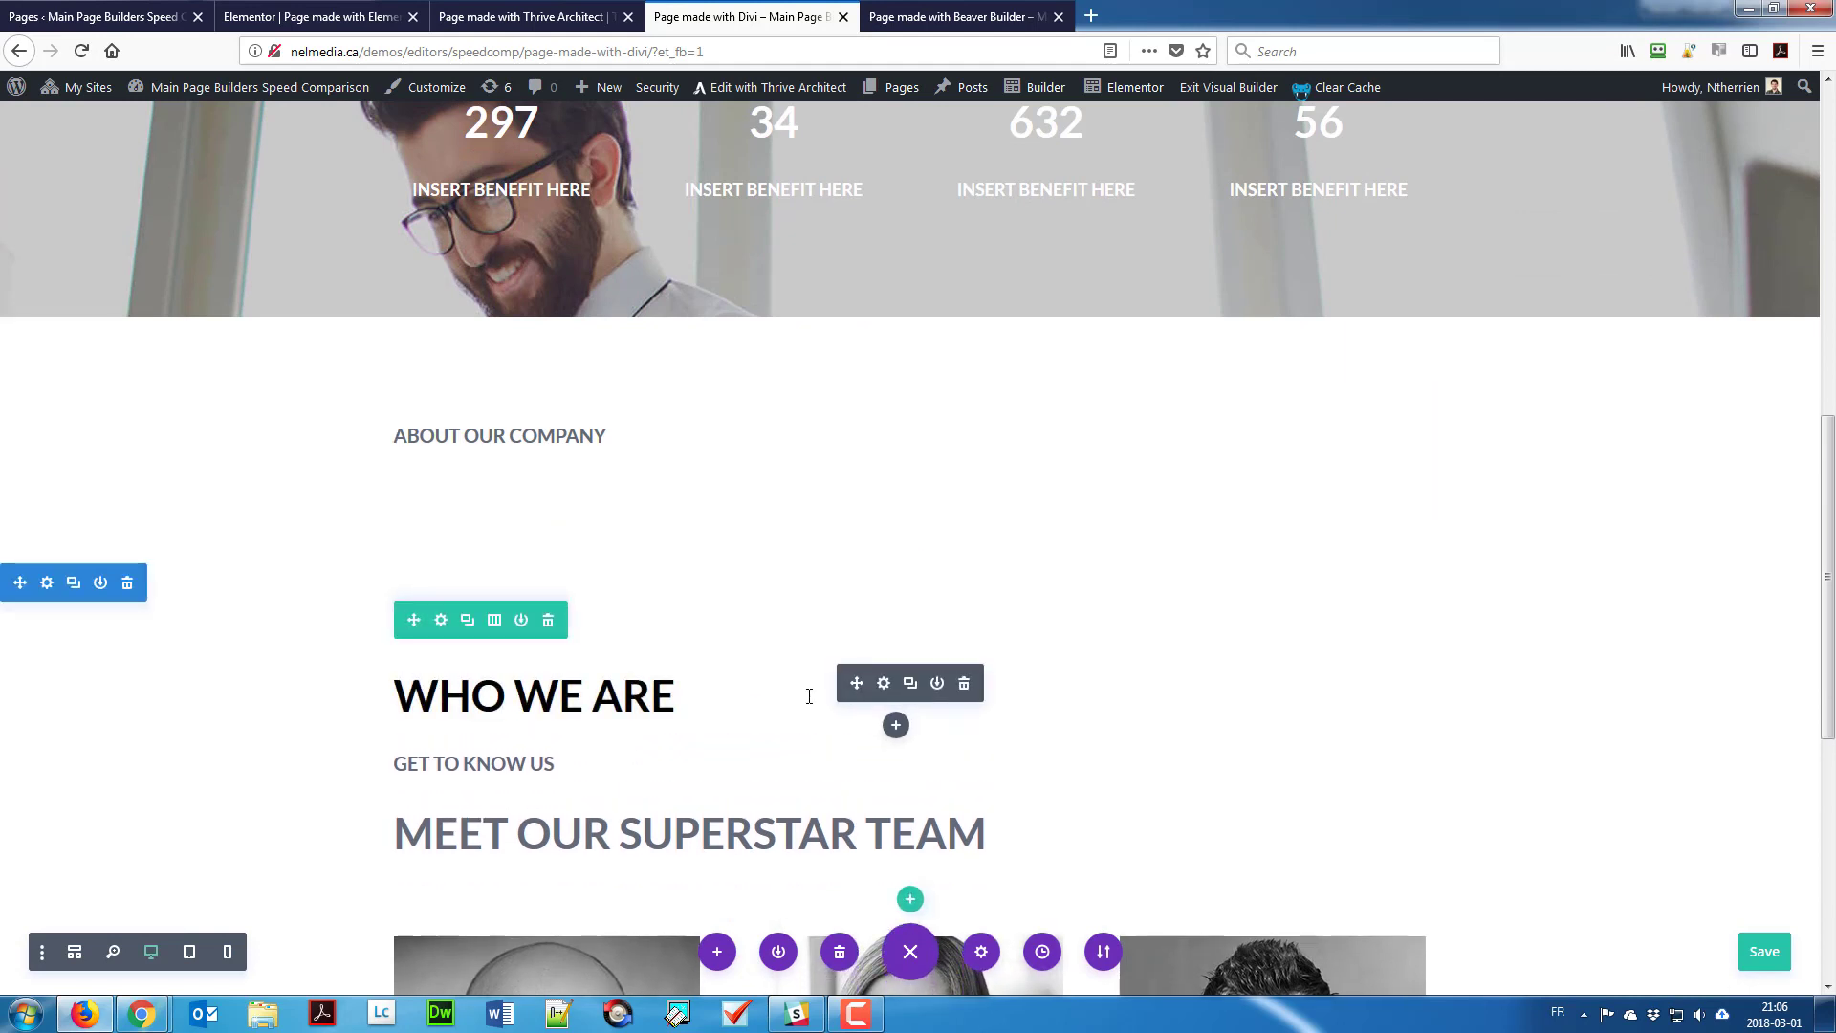
{"action": "left_click_drag", "start_coordinate": [856, 681], "coordinate": [547, 562]}
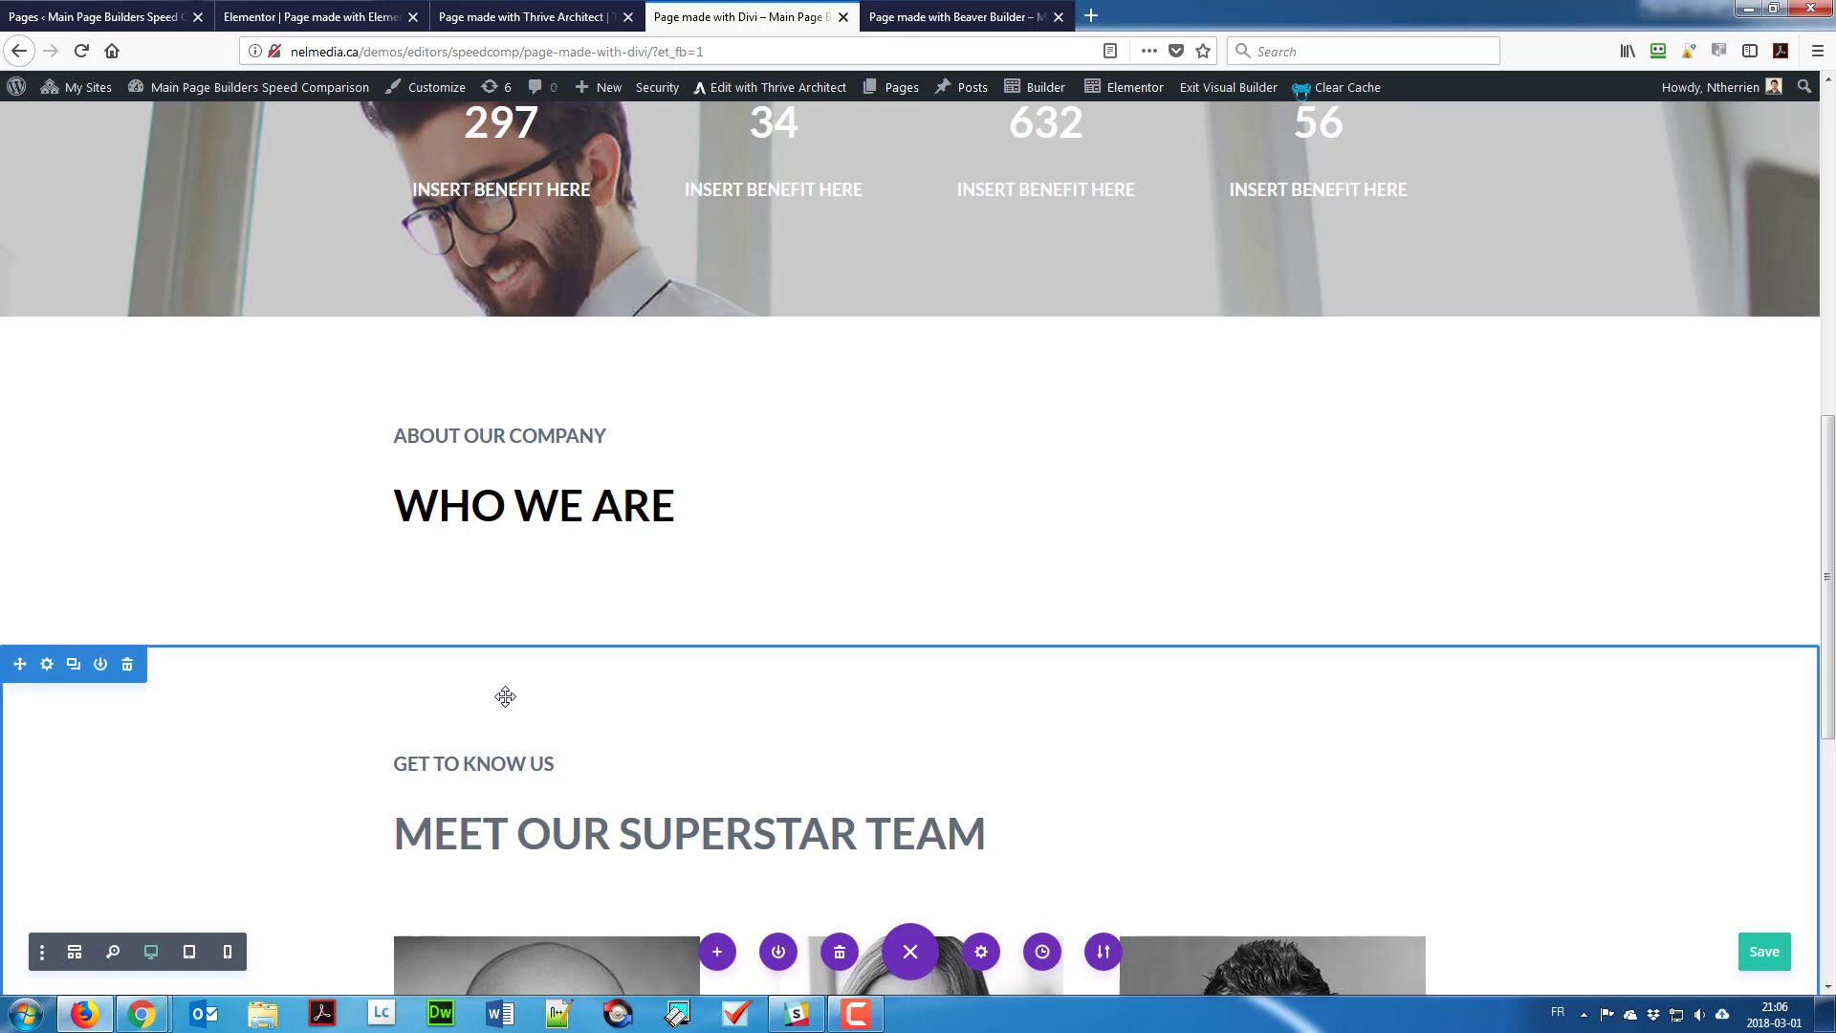
Step: Replace the "About our company" text in the new section with "GET TO KNOW US"
{"action": "double_click", "coordinate": [538, 436]}
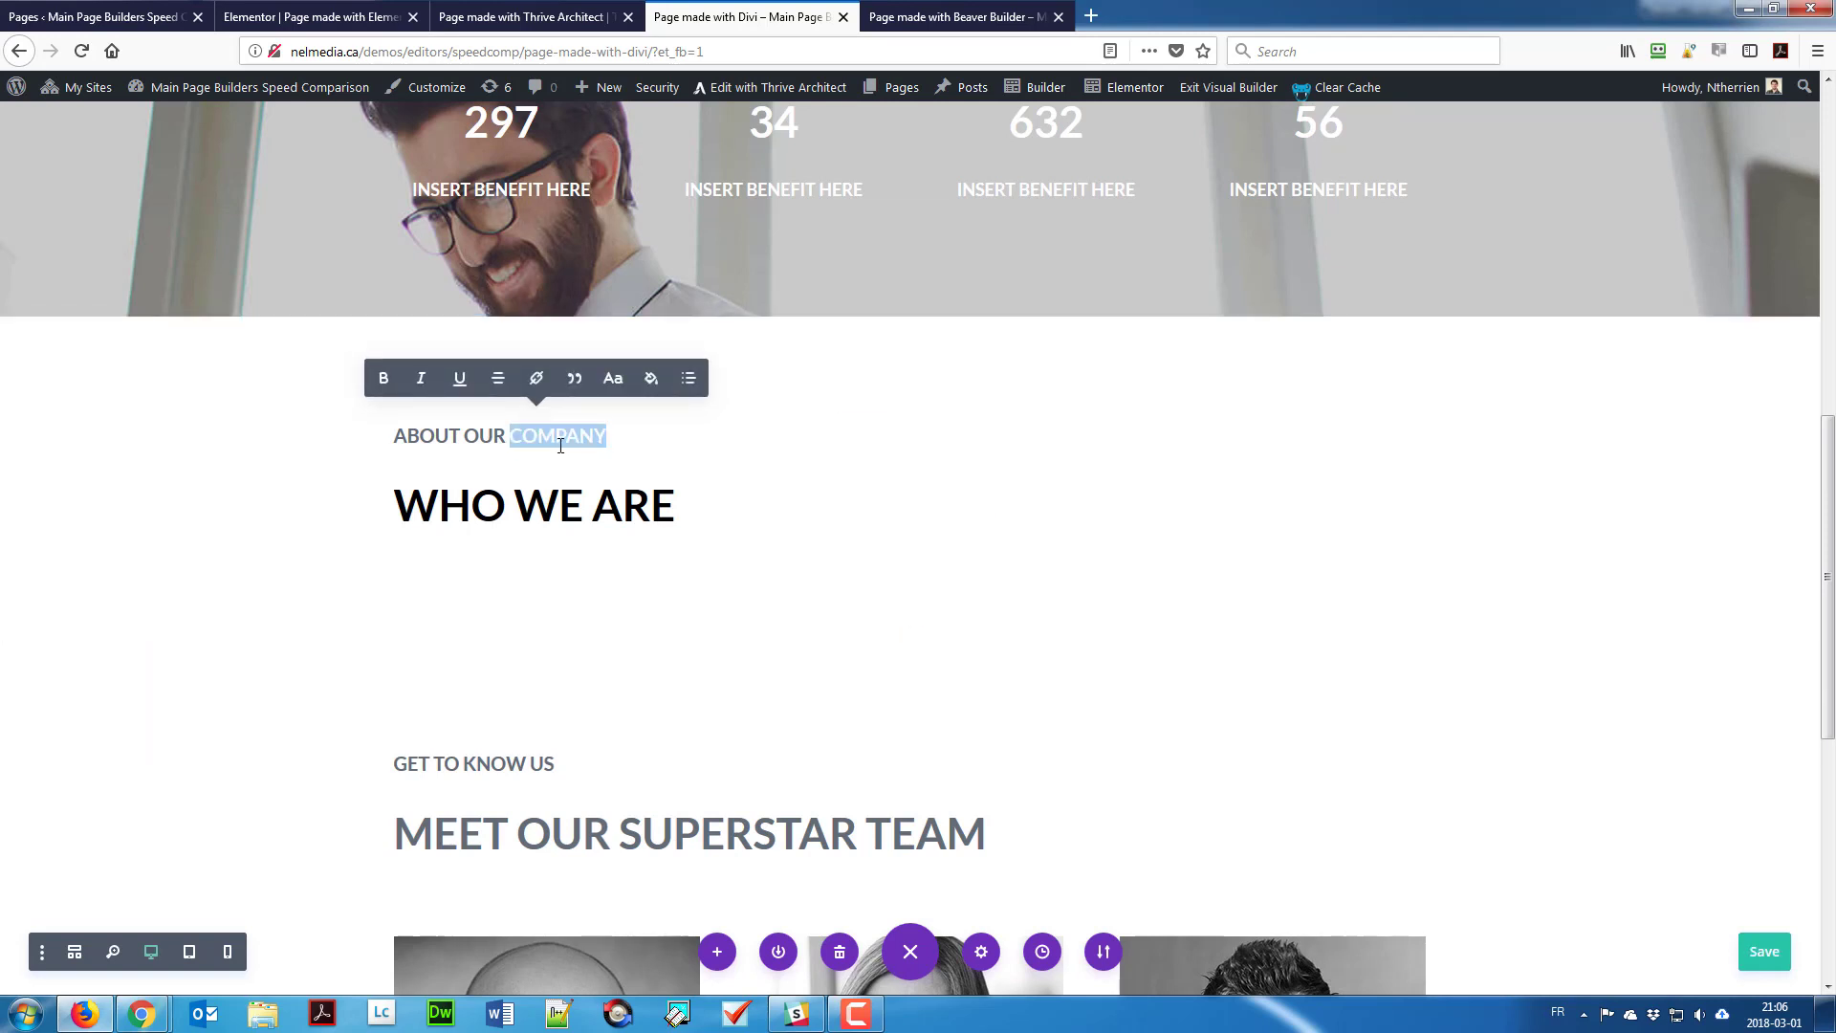
{"action": "left_click_drag", "start_coordinate": [605, 437], "coordinate": [425, 437]}
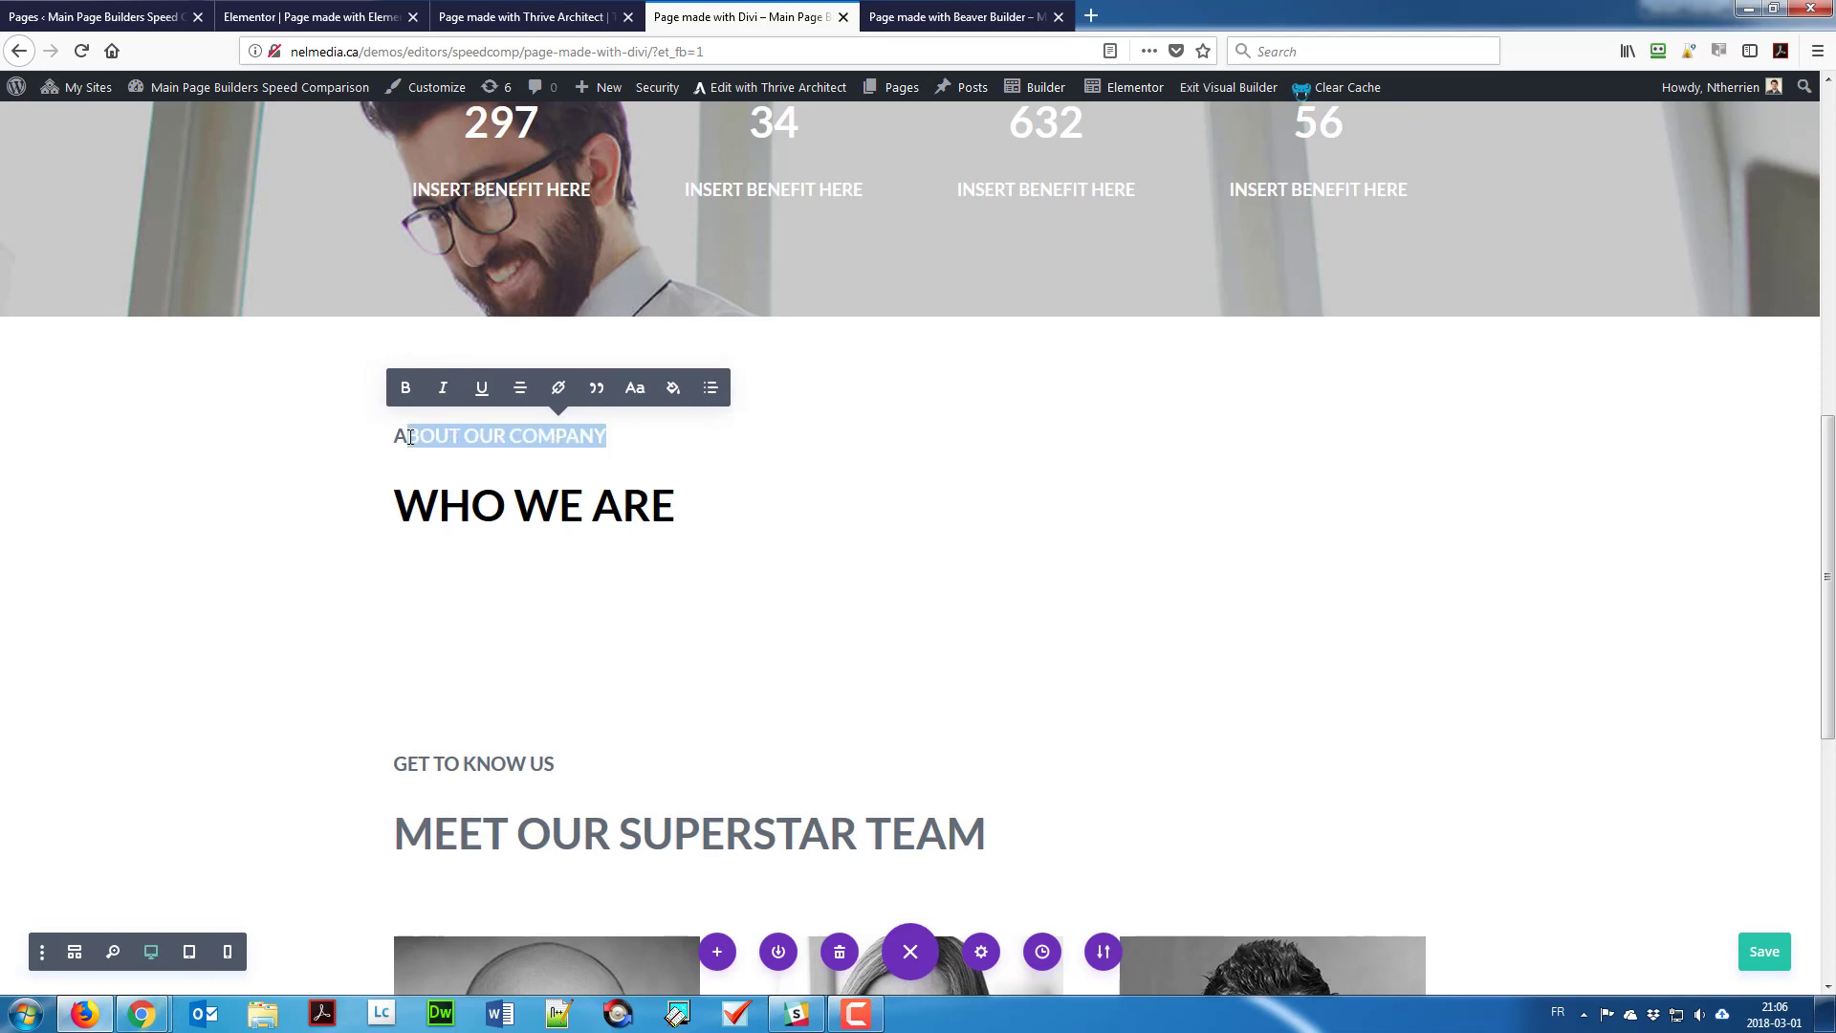
{"action": "type", "text": "GET TO KNOW US"}
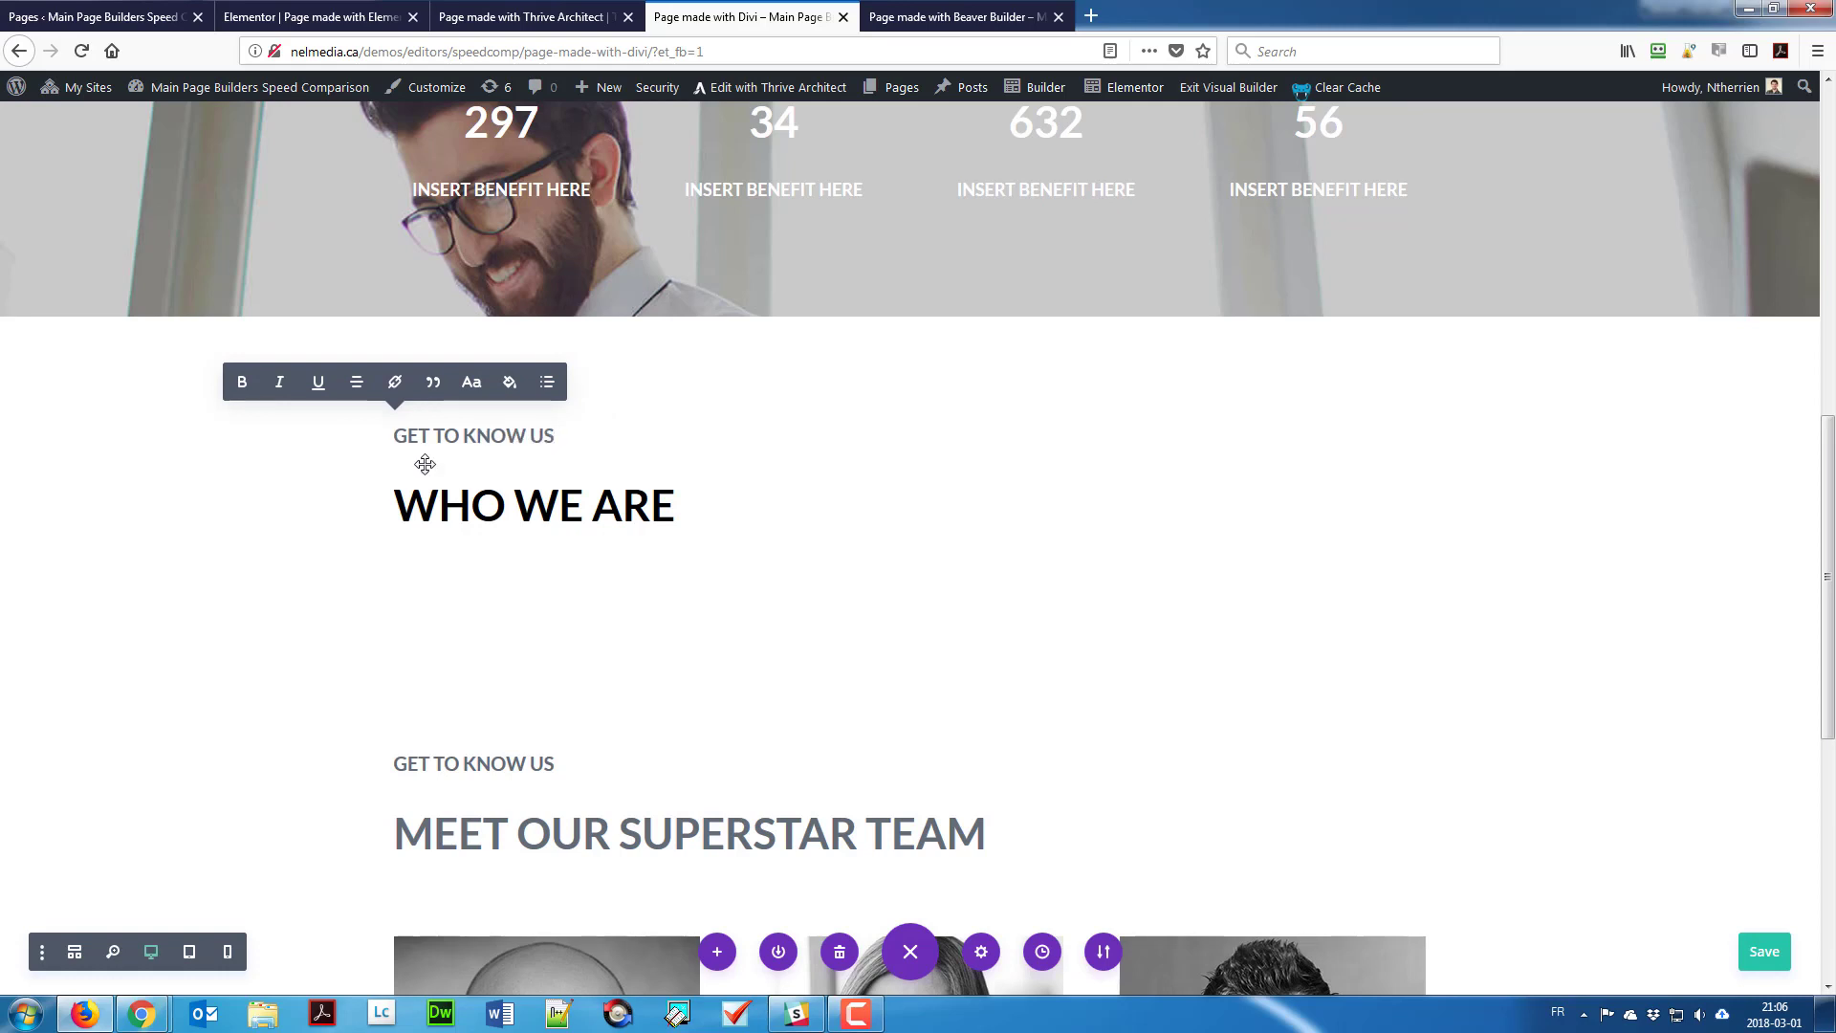
Step: Replace the copied "Who we are" heading in the new section with "MEET OUR SUPERSTAR TEAM"
{"action": "double_click", "coordinate": [440, 502]}
{"action": "left_click", "coordinate": [440, 504]}
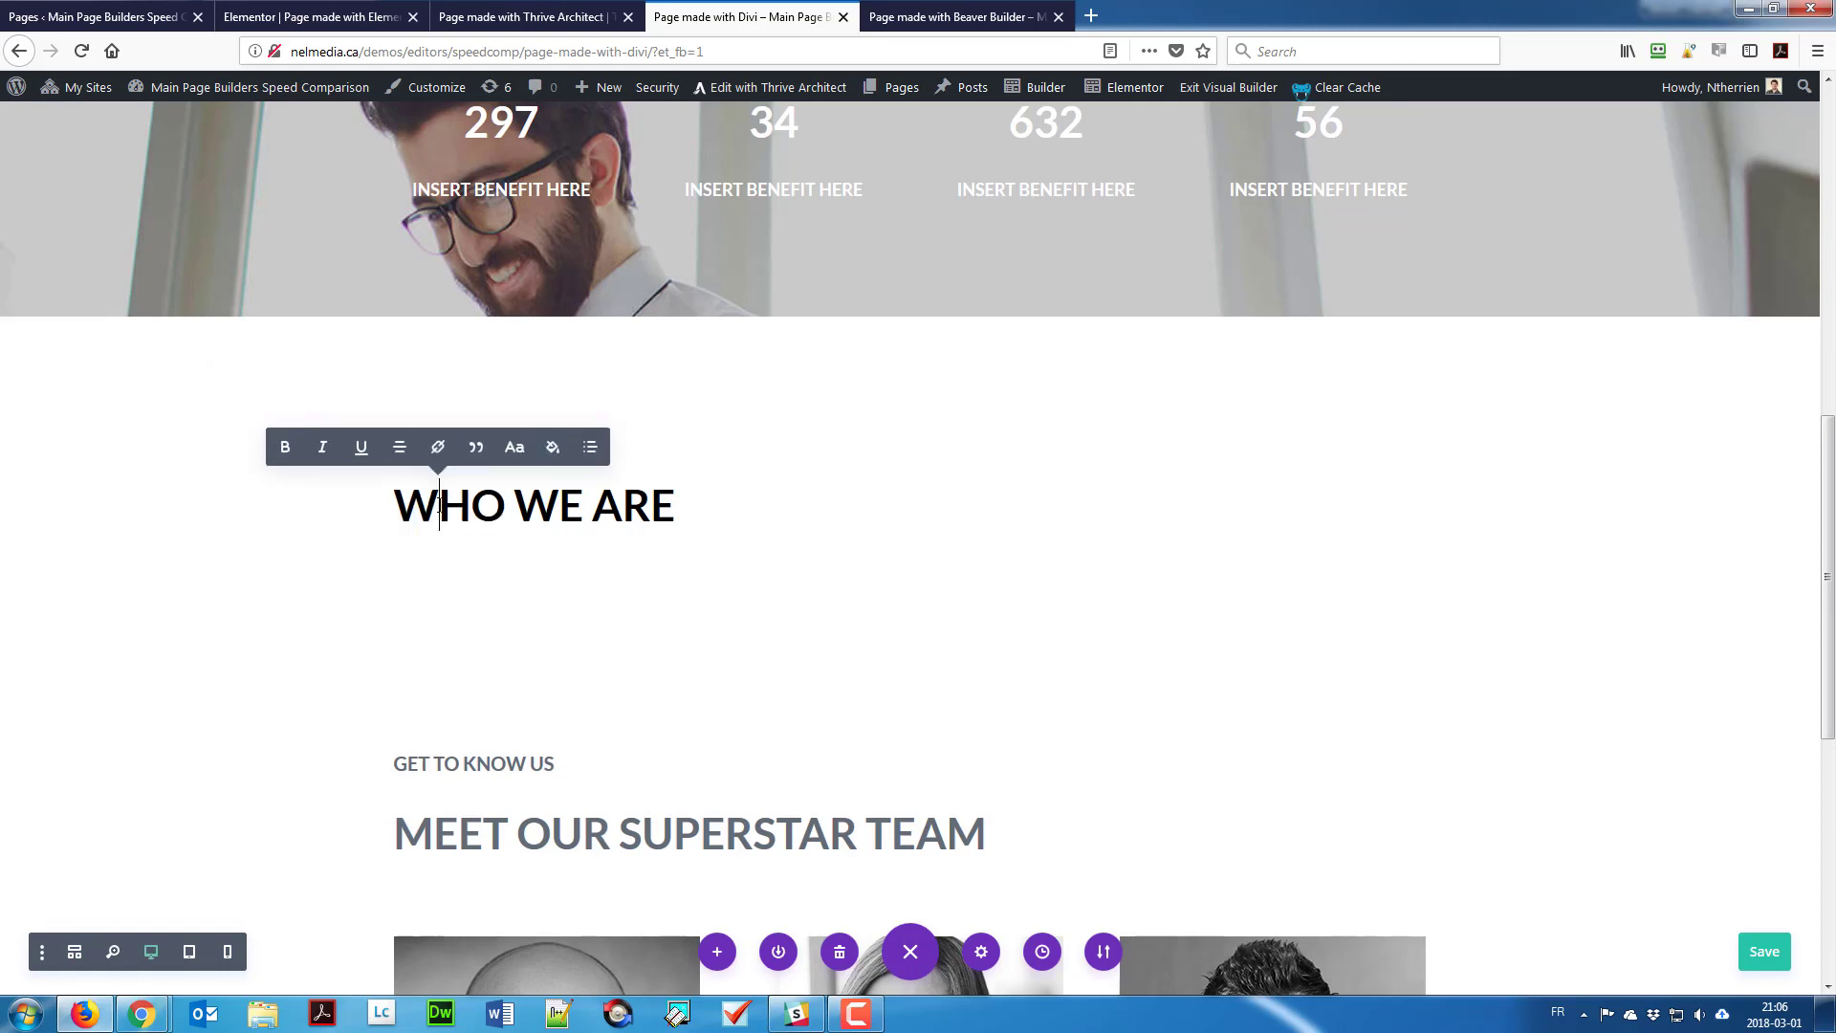
{"action": "triple_click", "coordinate": [440, 505]}
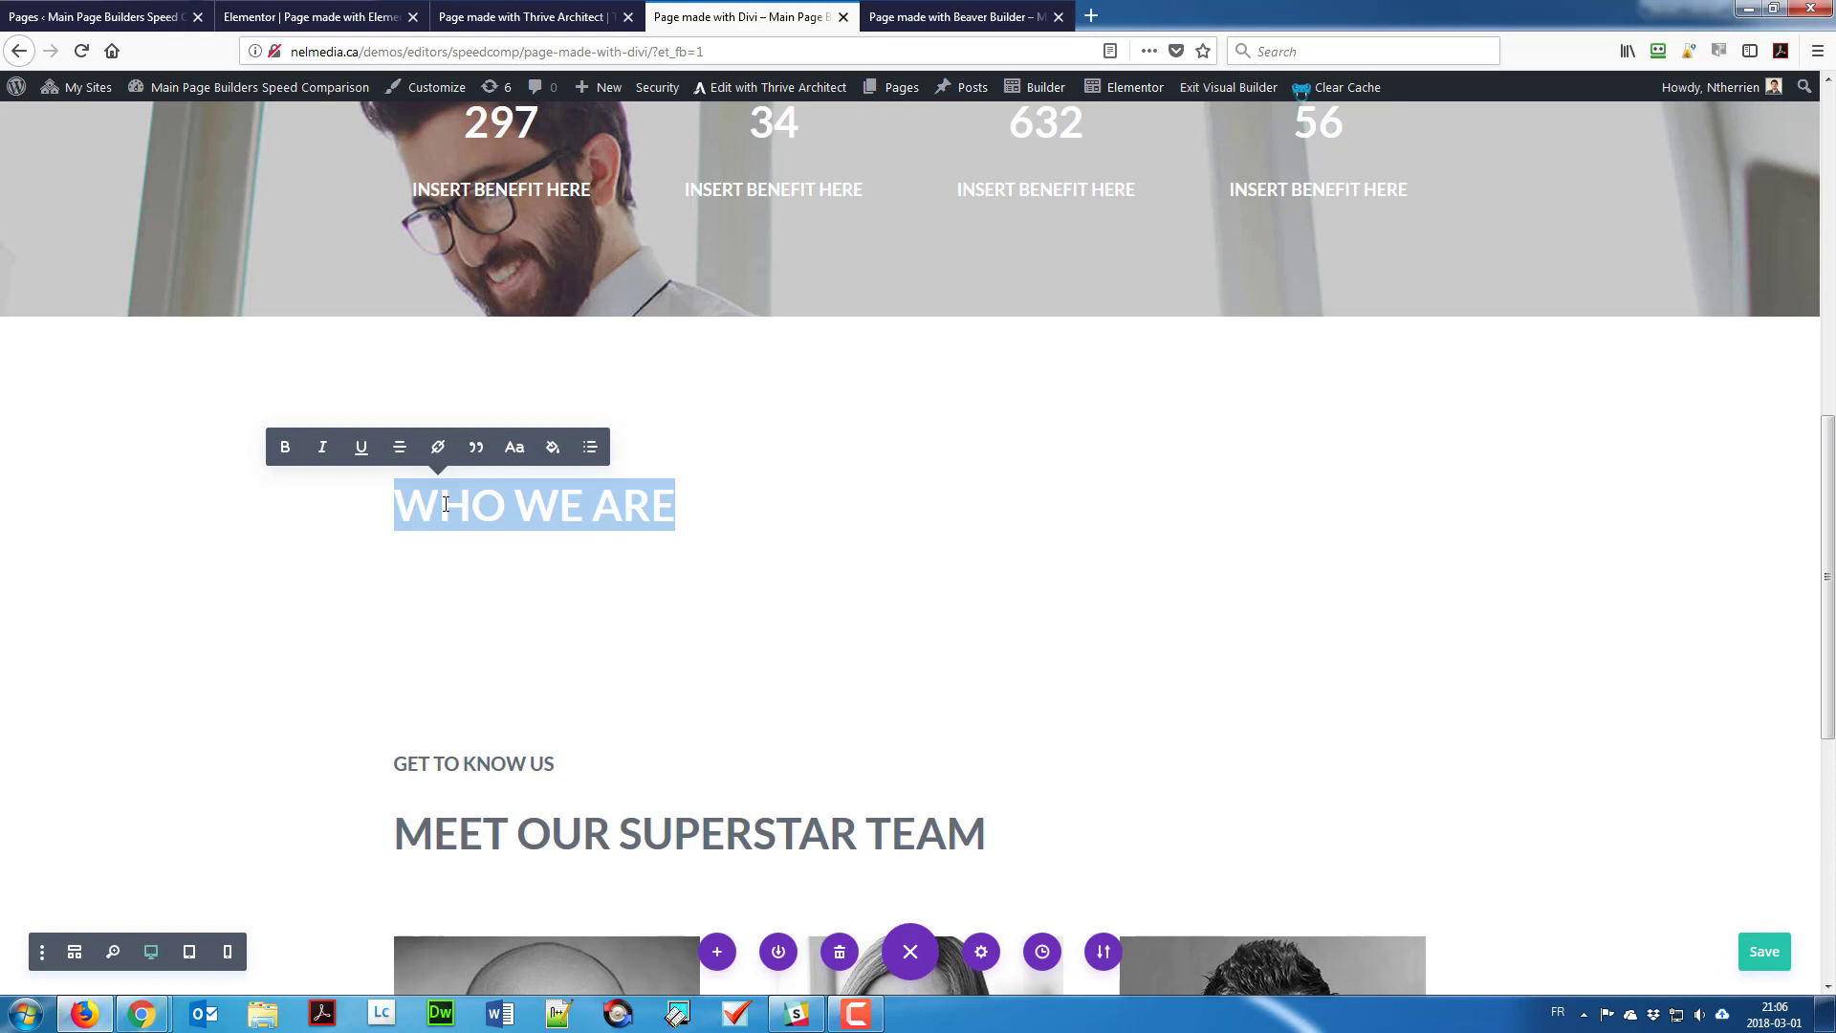
{"action": "type", "text": "MEET OUR "}
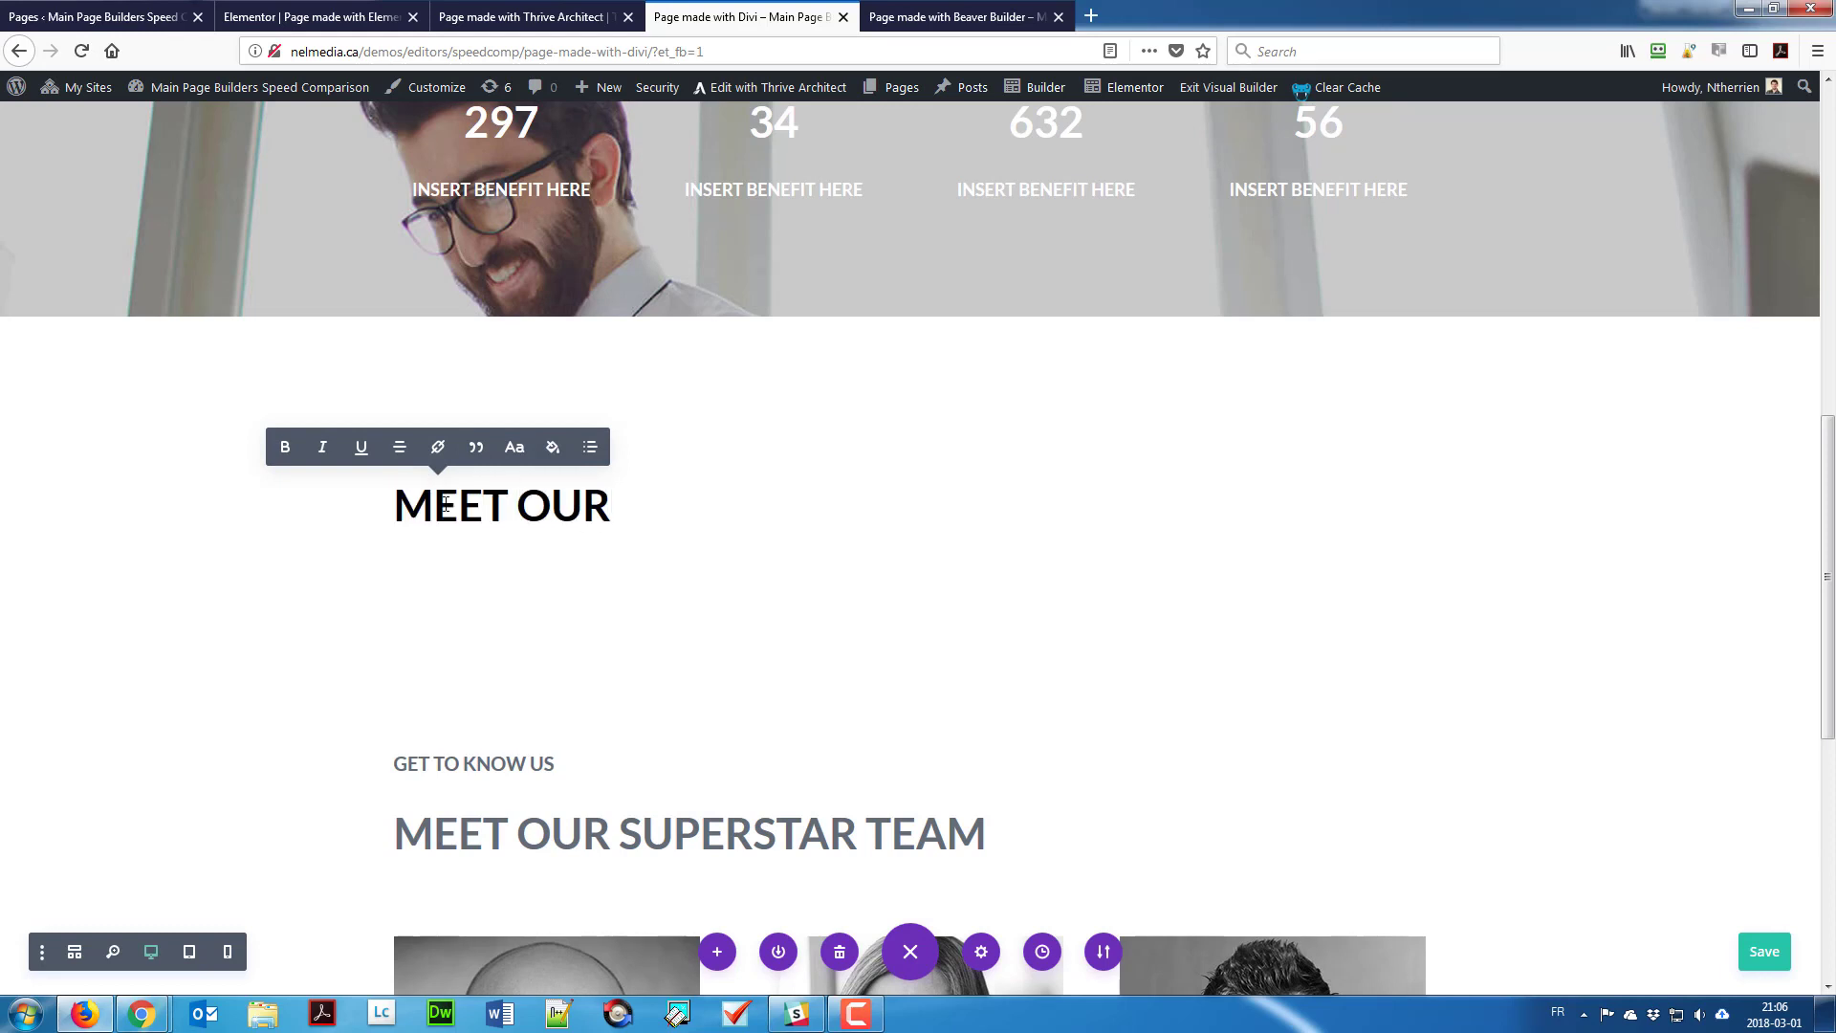
{"action": "type", "text": "SUPERSTAR T"}
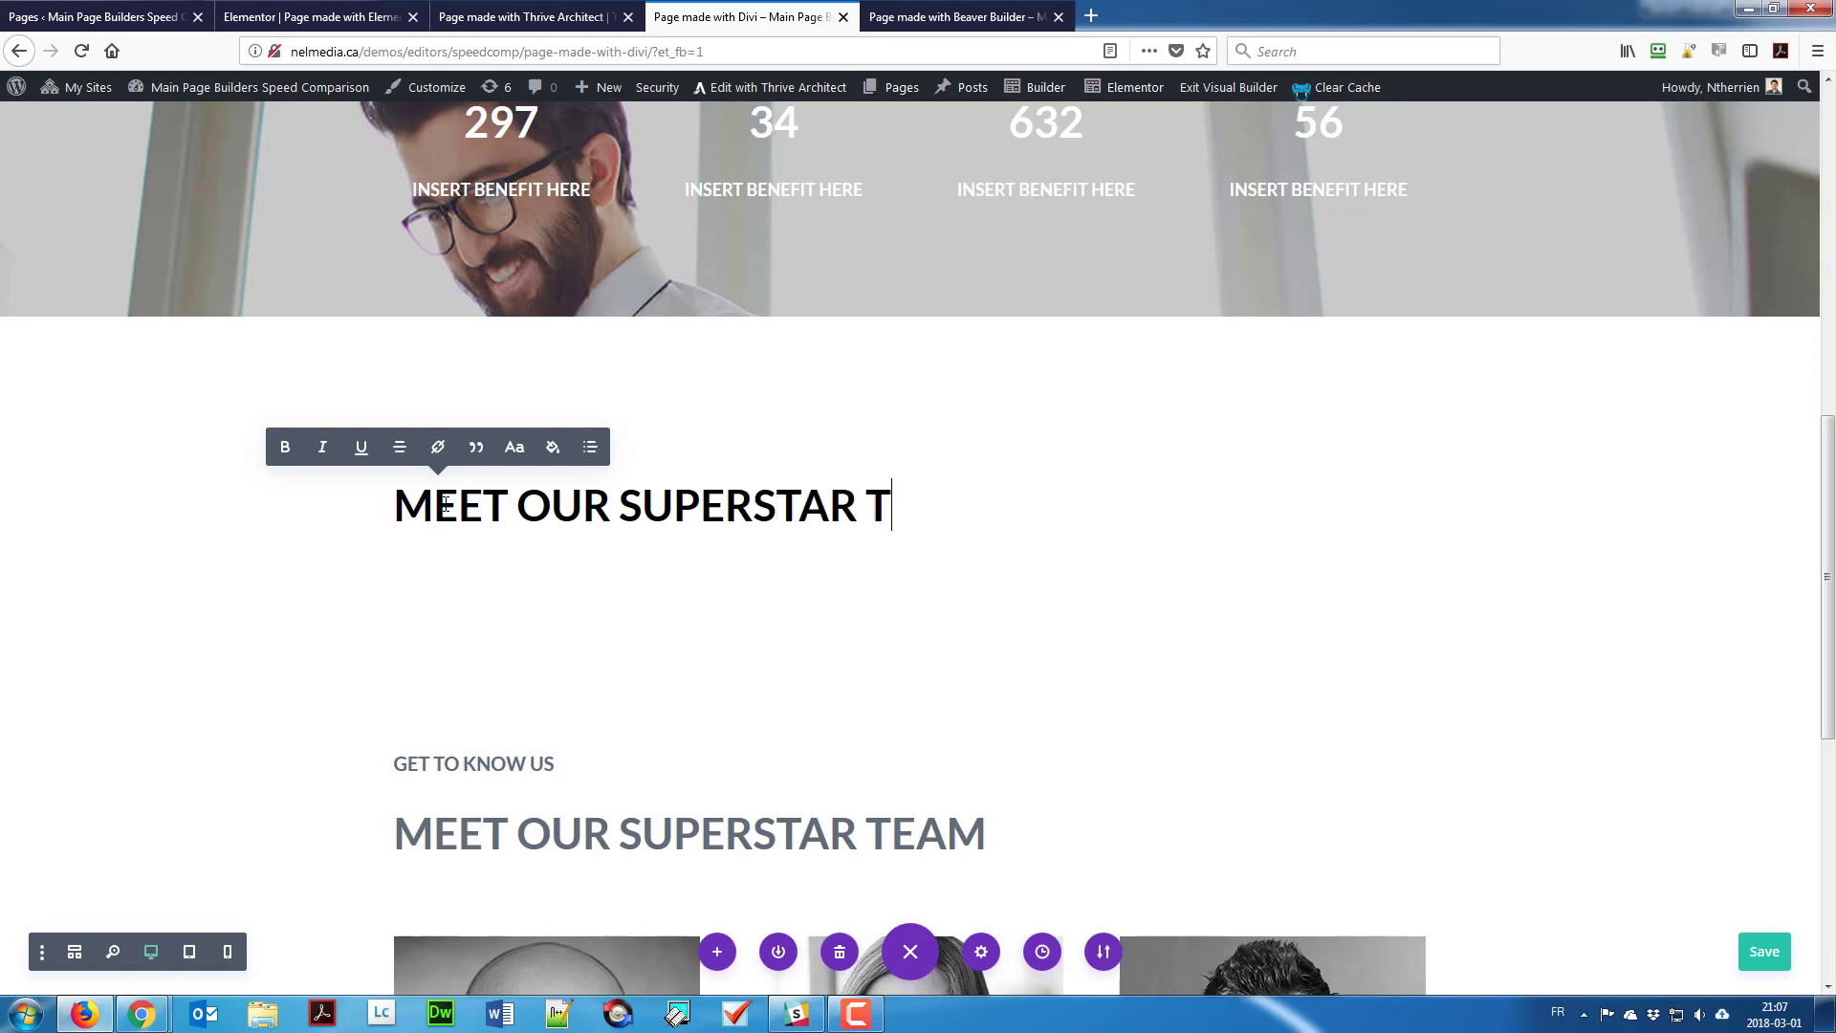
{"action": "type", "text": "EAM"}
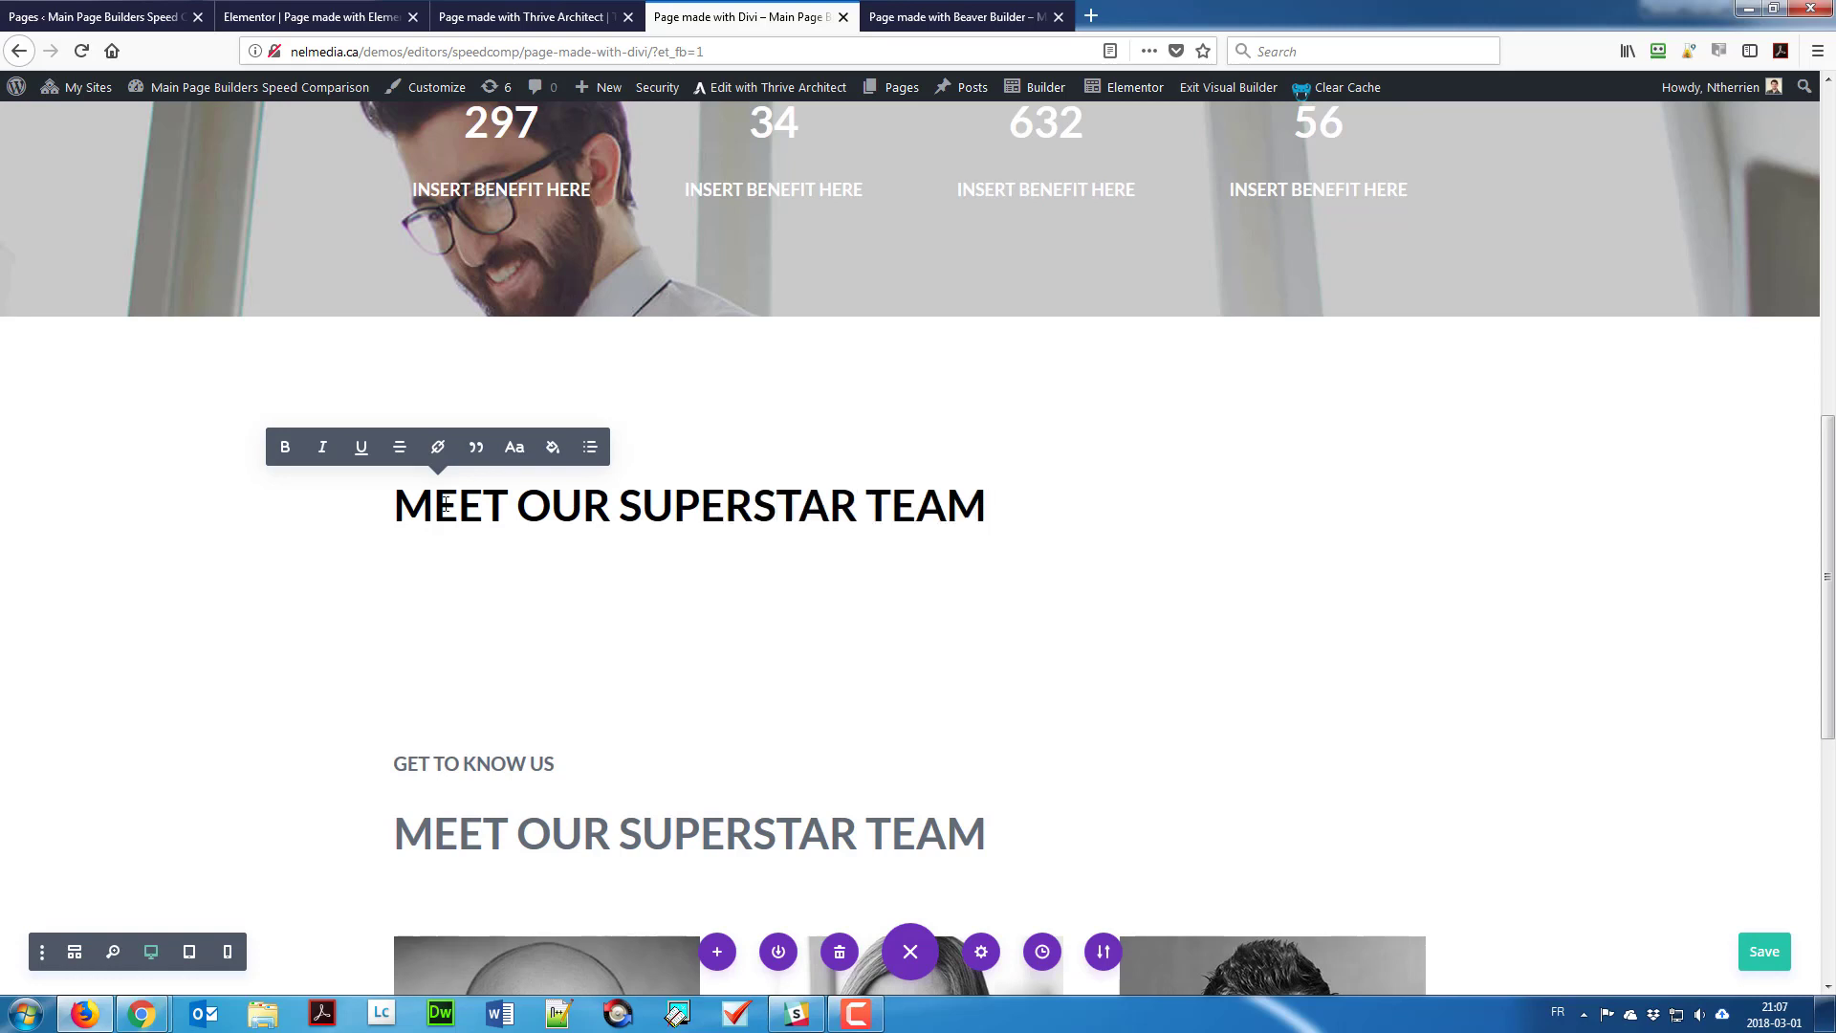
{"action": "left_click", "coordinate": [545, 615]}
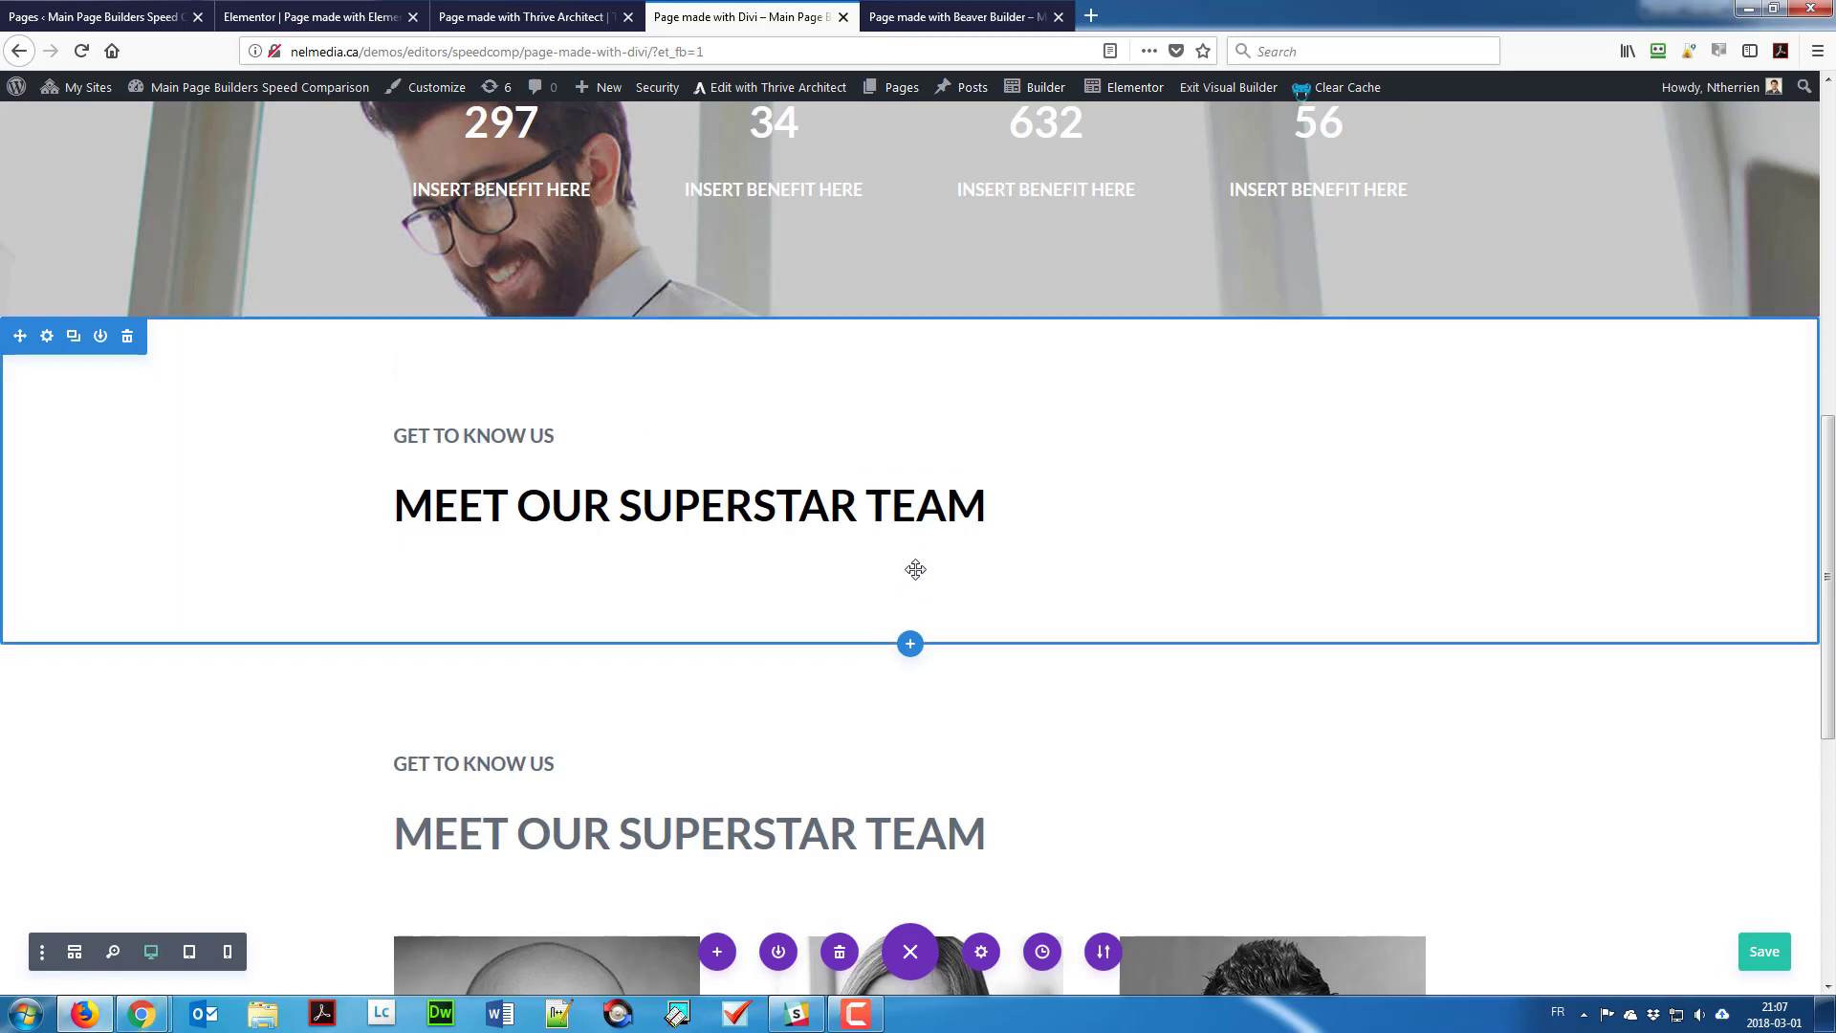
Step: Add a three-column row below the headings and insert an Image module using skeletonhs1-1.jpg in its first column
{"action": "left_click", "coordinate": [913, 573]}
{"action": "scroll", "coordinate": [894, 555], "scroll_direction": "up", "scroll_amount": 2}
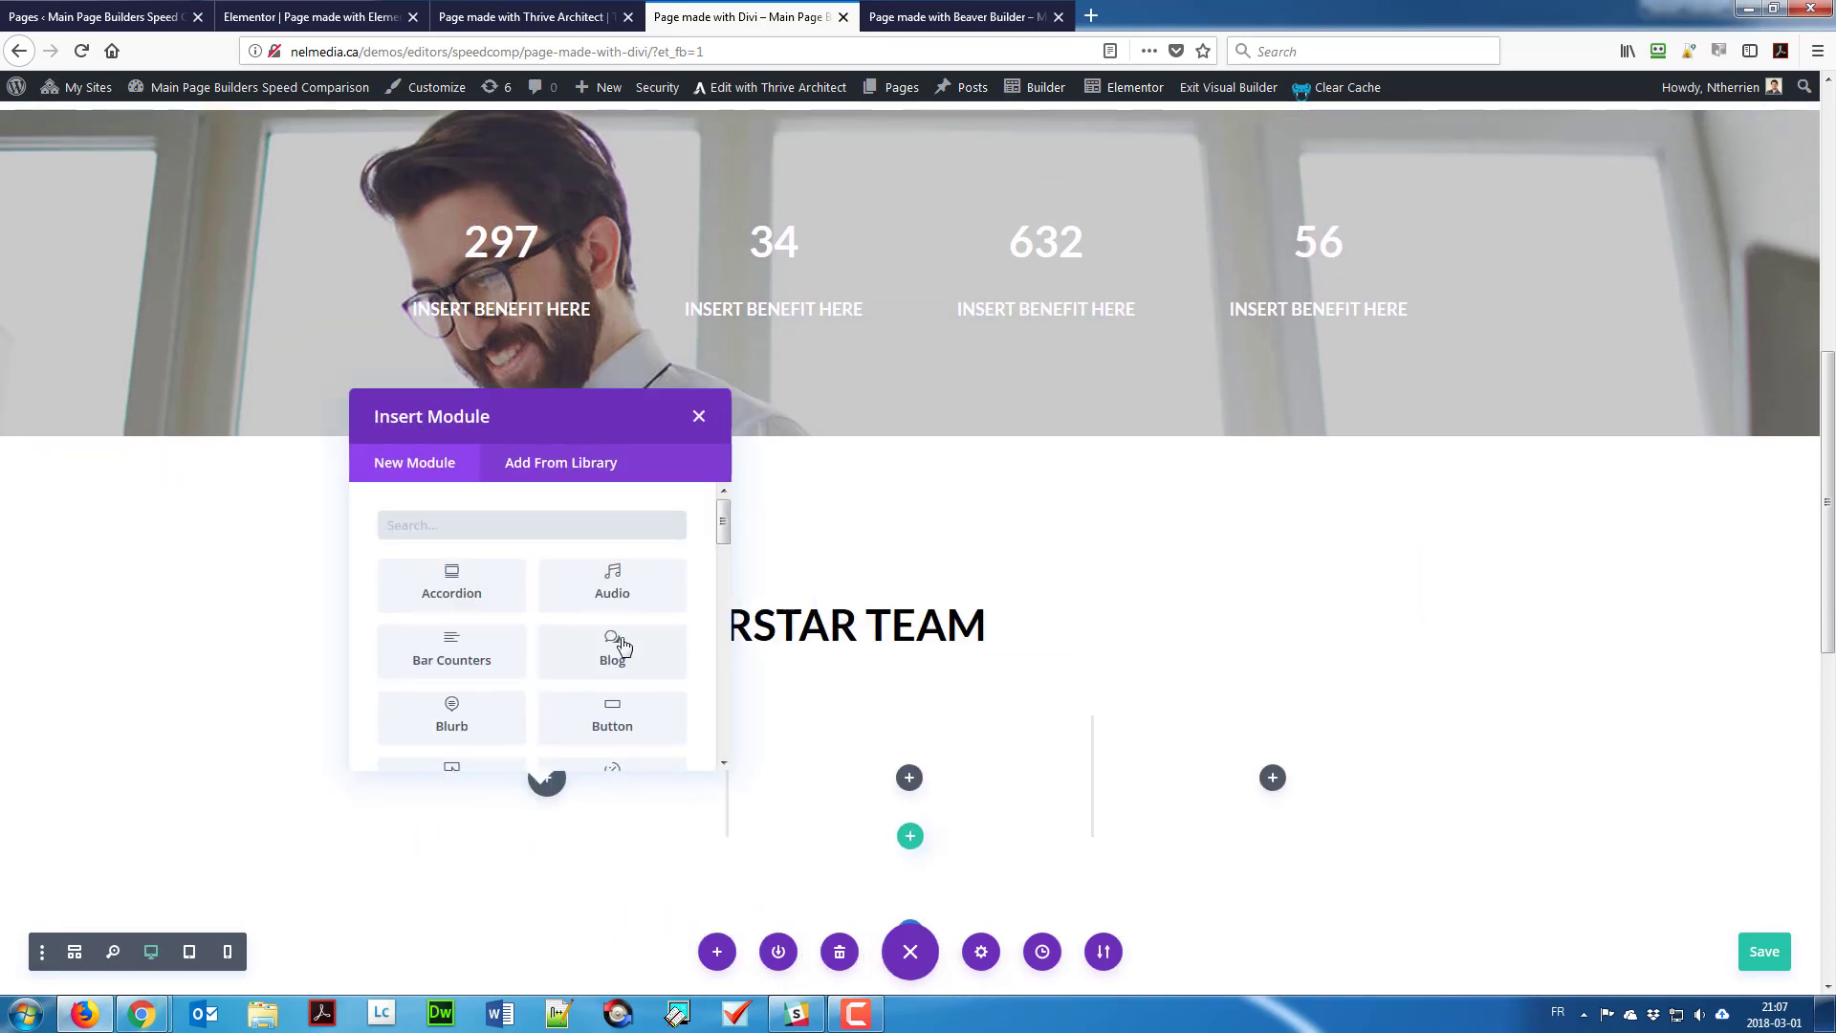
{"action": "scroll", "coordinate": [615, 641], "scroll_direction": "down", "scroll_amount": 3}
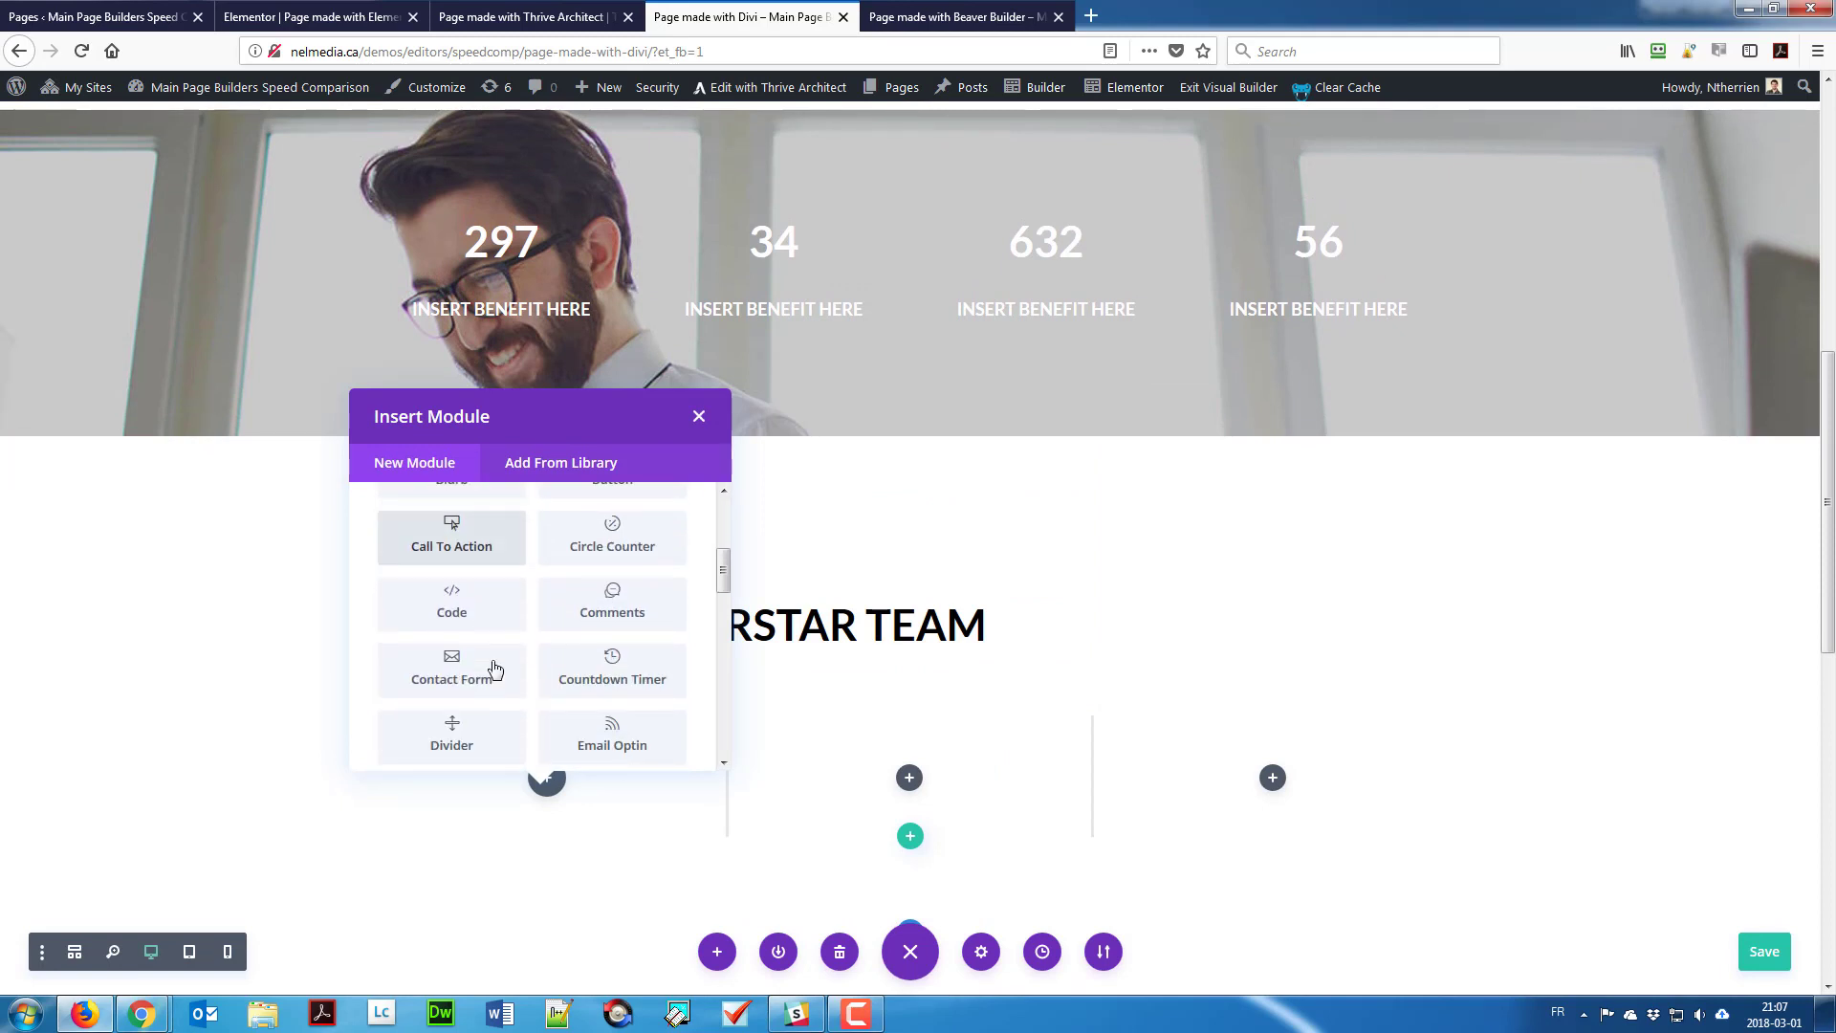
{"action": "scroll", "coordinate": [494, 669], "scroll_direction": "down", "scroll_amount": 2}
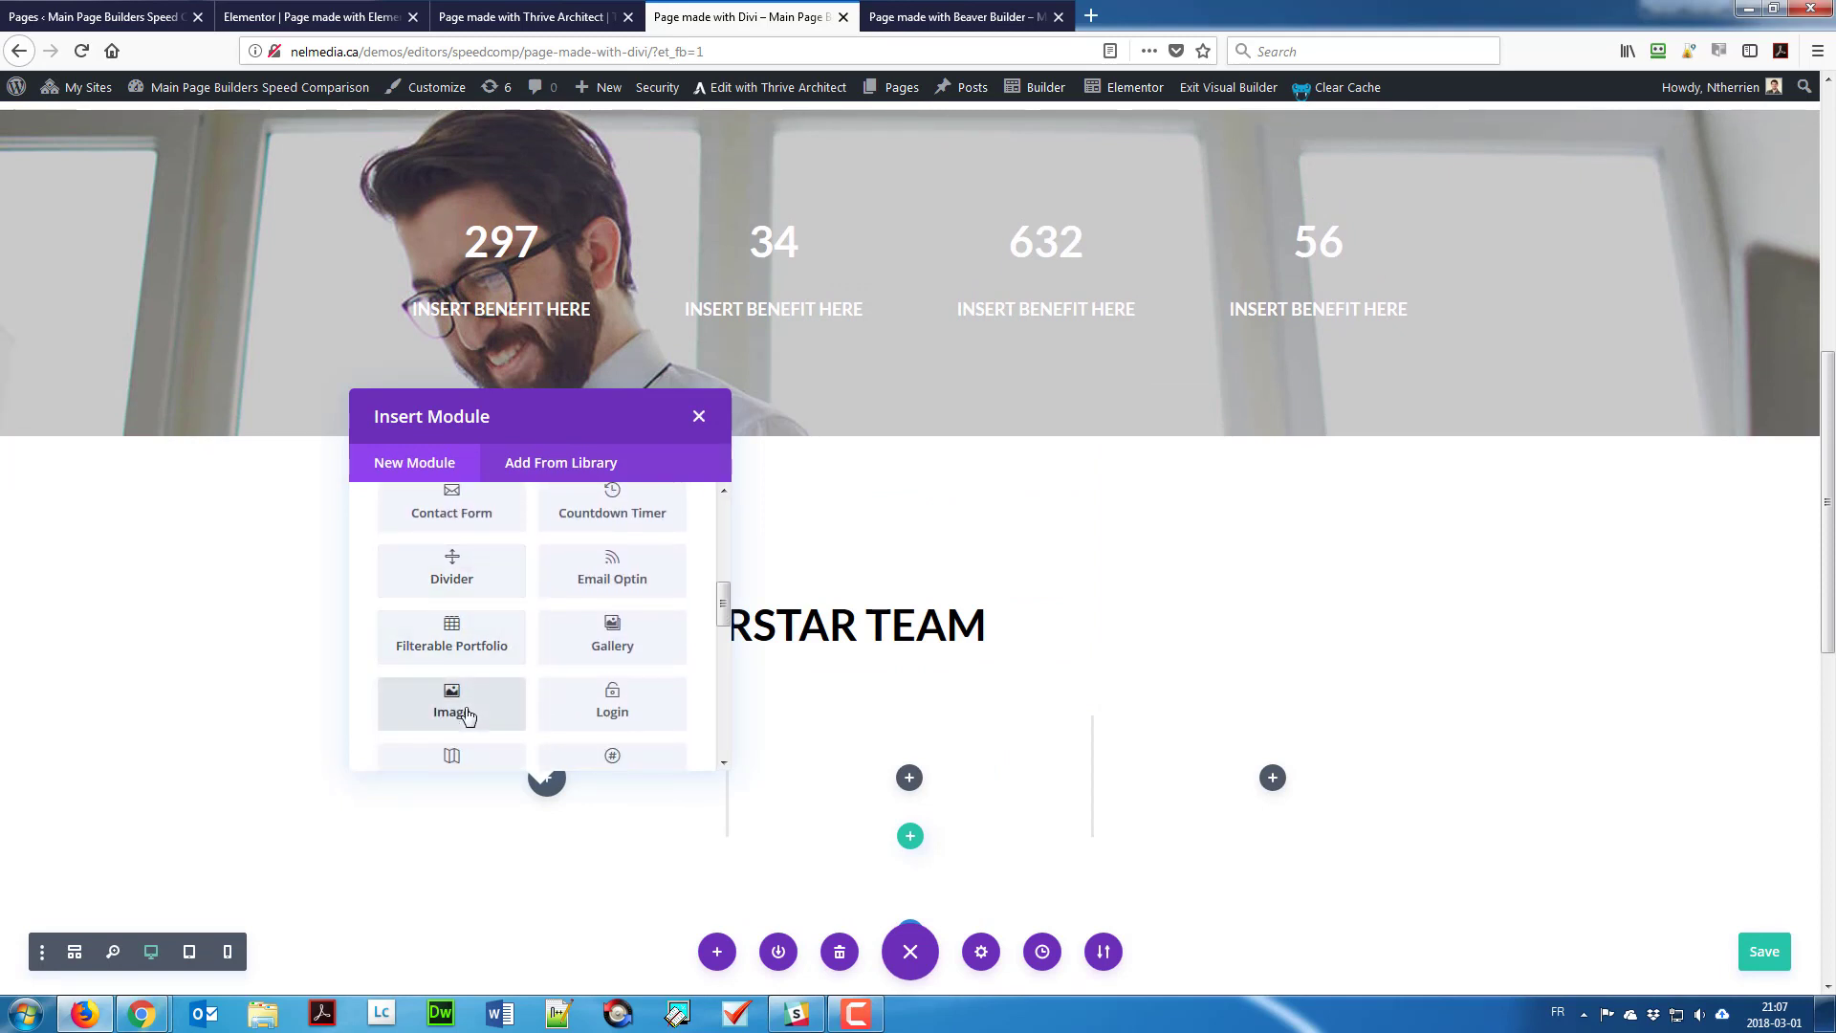
{"action": "left_click", "coordinate": [468, 715]}
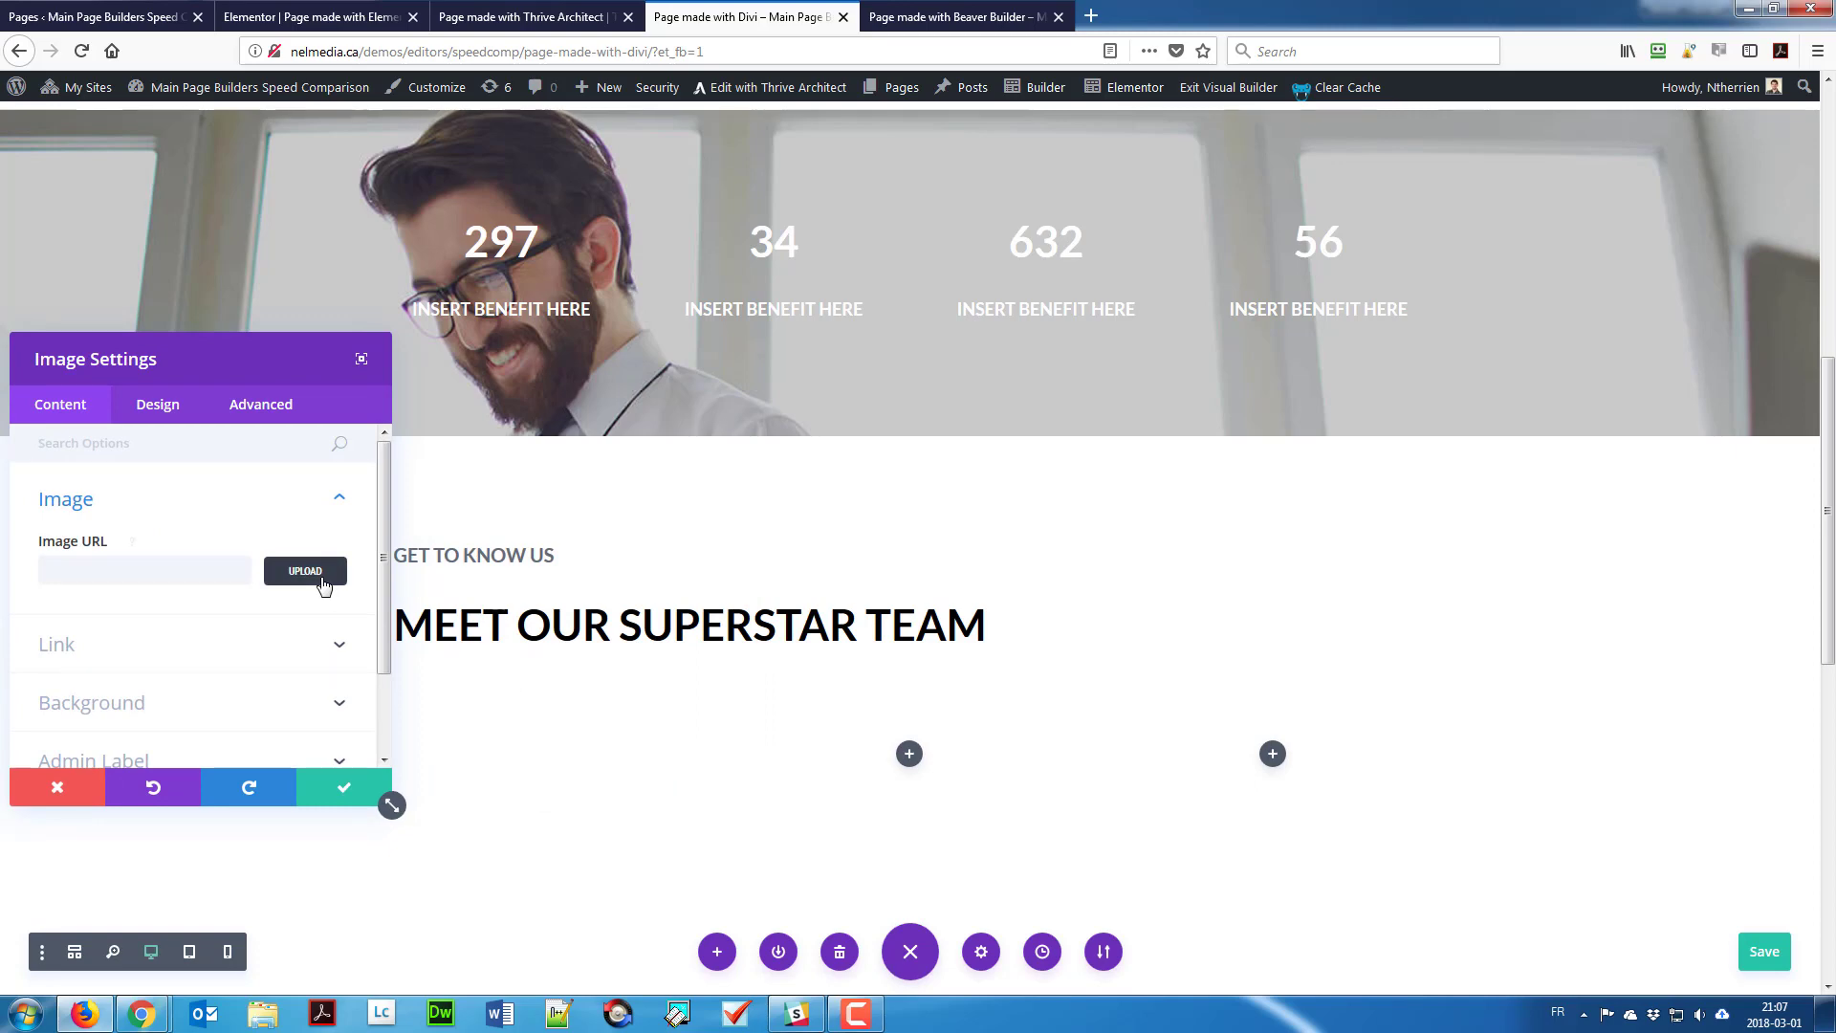
{"action": "left_click", "coordinate": [305, 571]}
{"action": "left_click", "coordinate": [961, 594]}
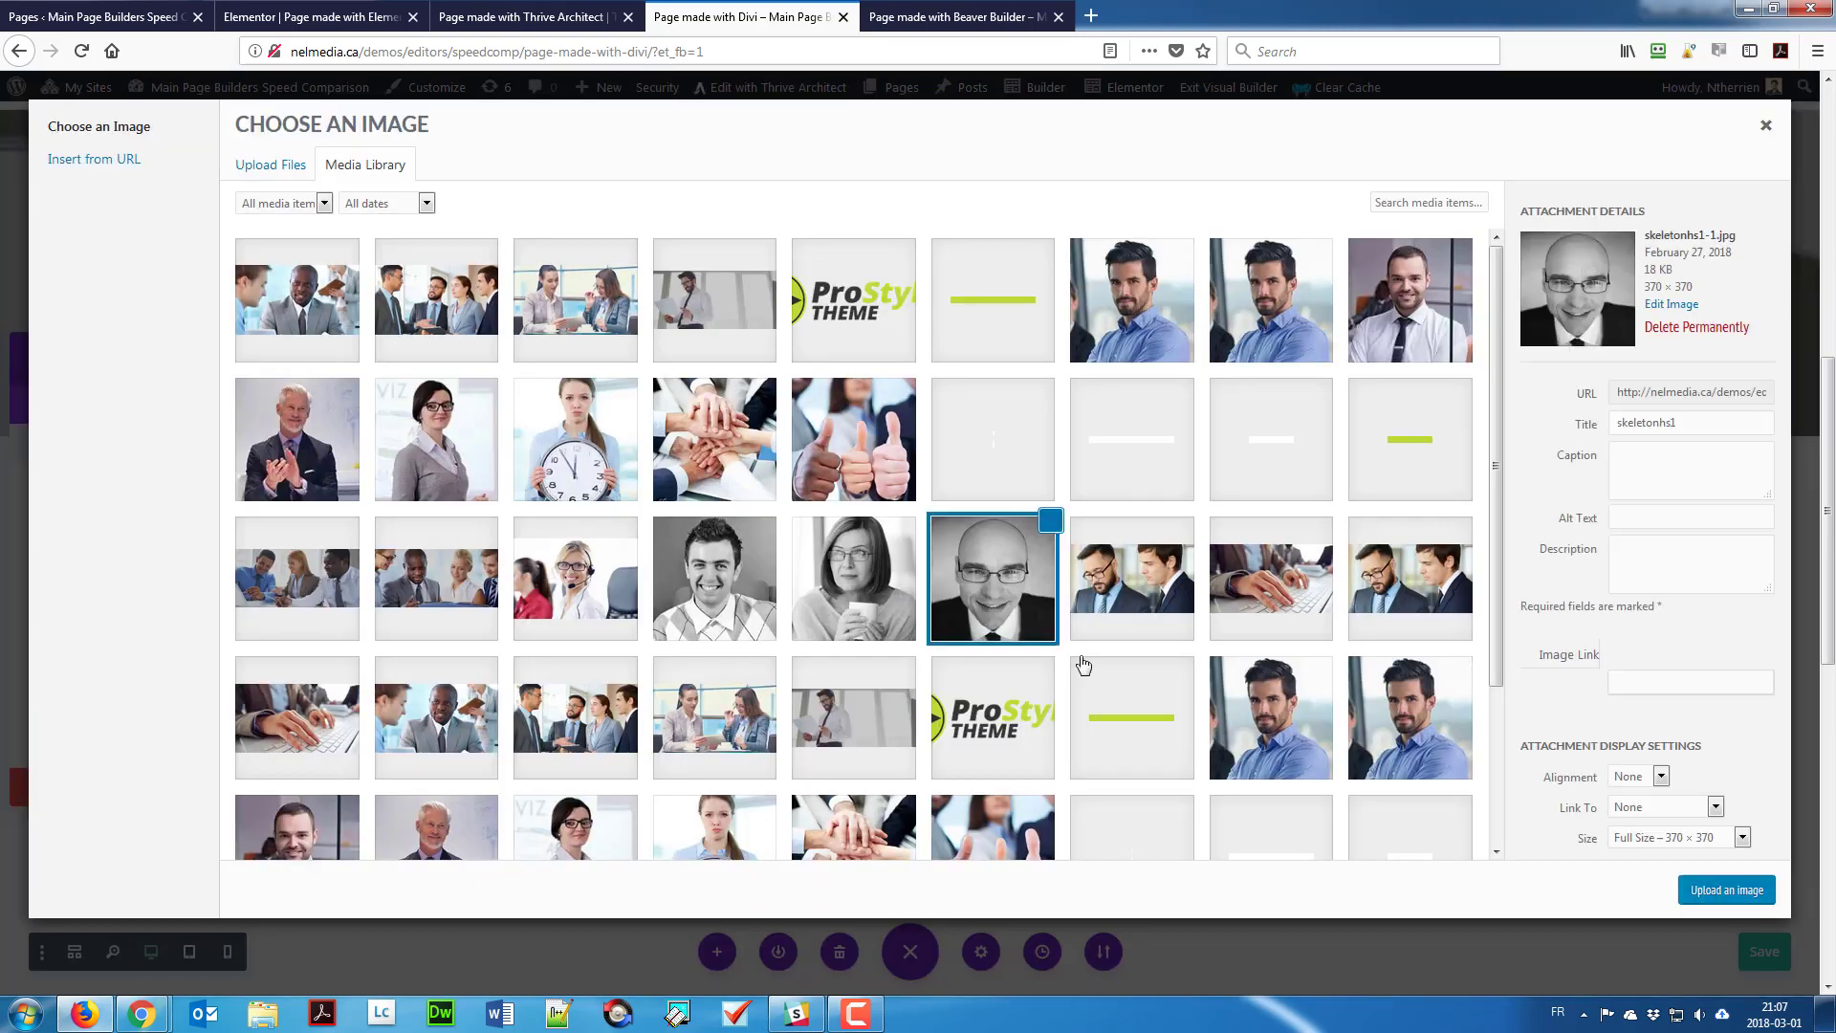
{"action": "left_click", "coordinate": [1727, 890]}
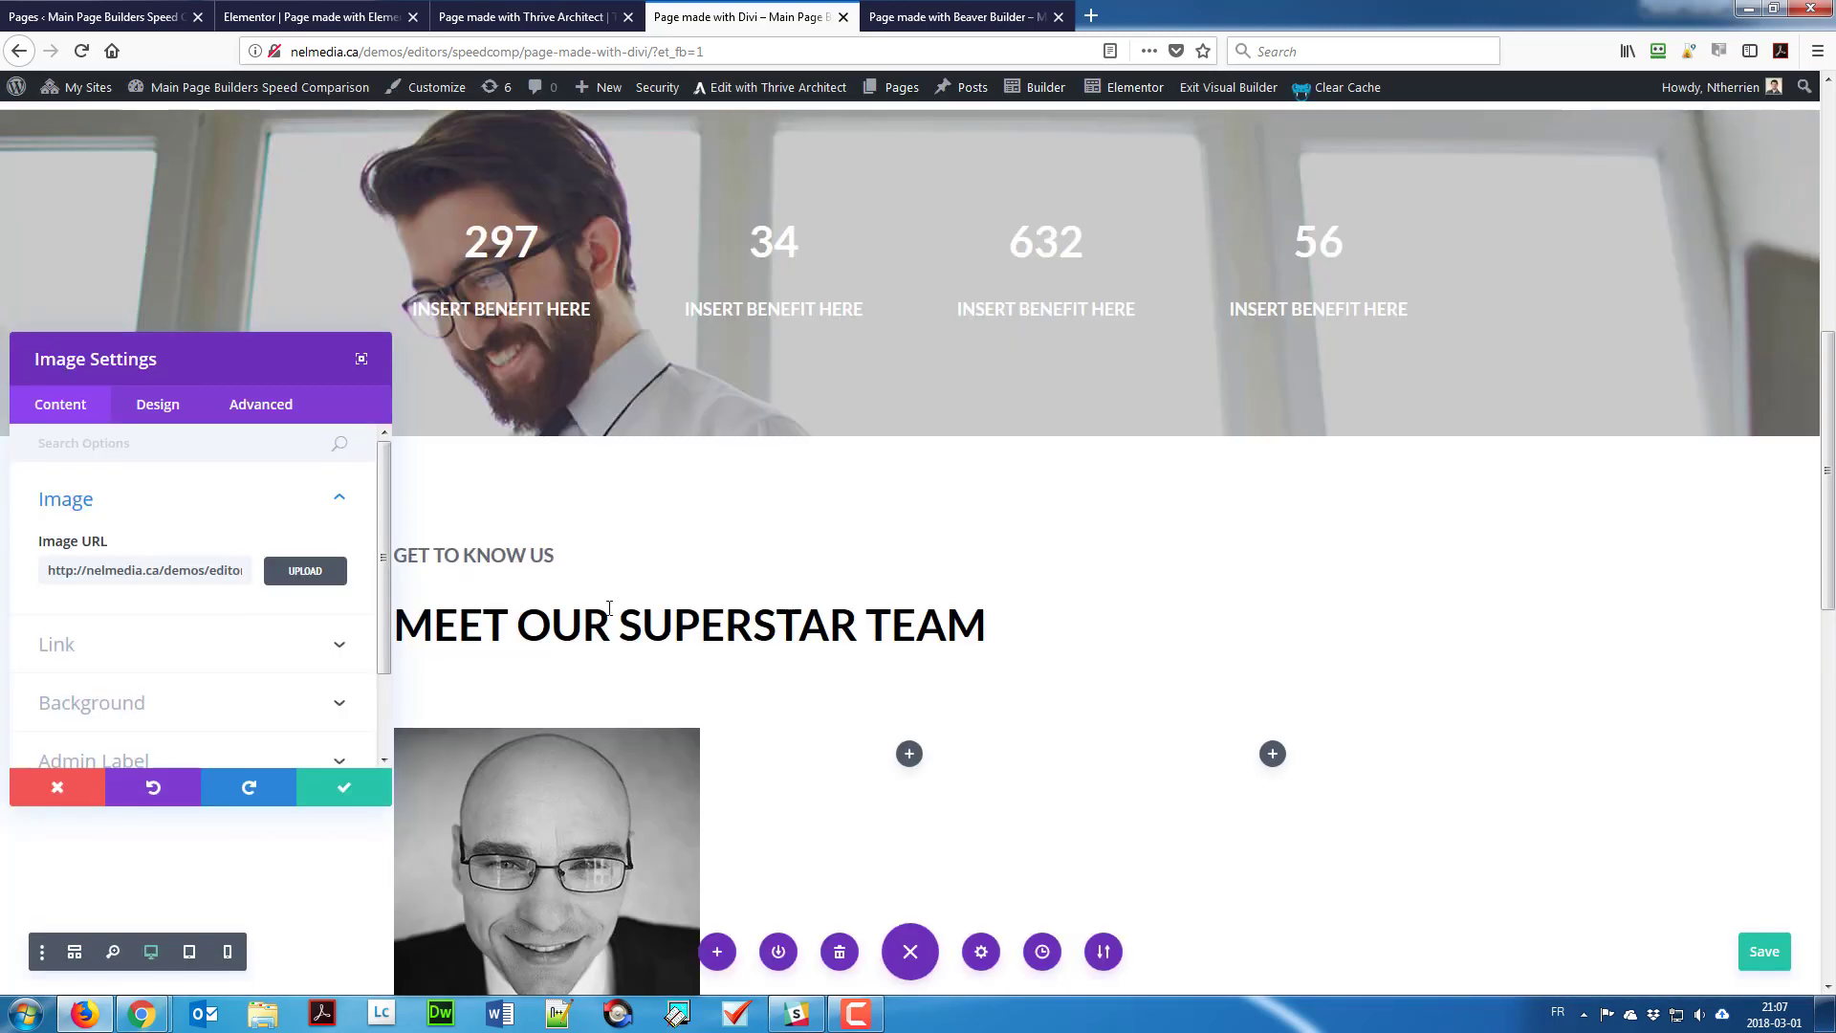
{"action": "scroll", "coordinate": [261, 734], "scroll_direction": "down", "scroll_amount": 2}
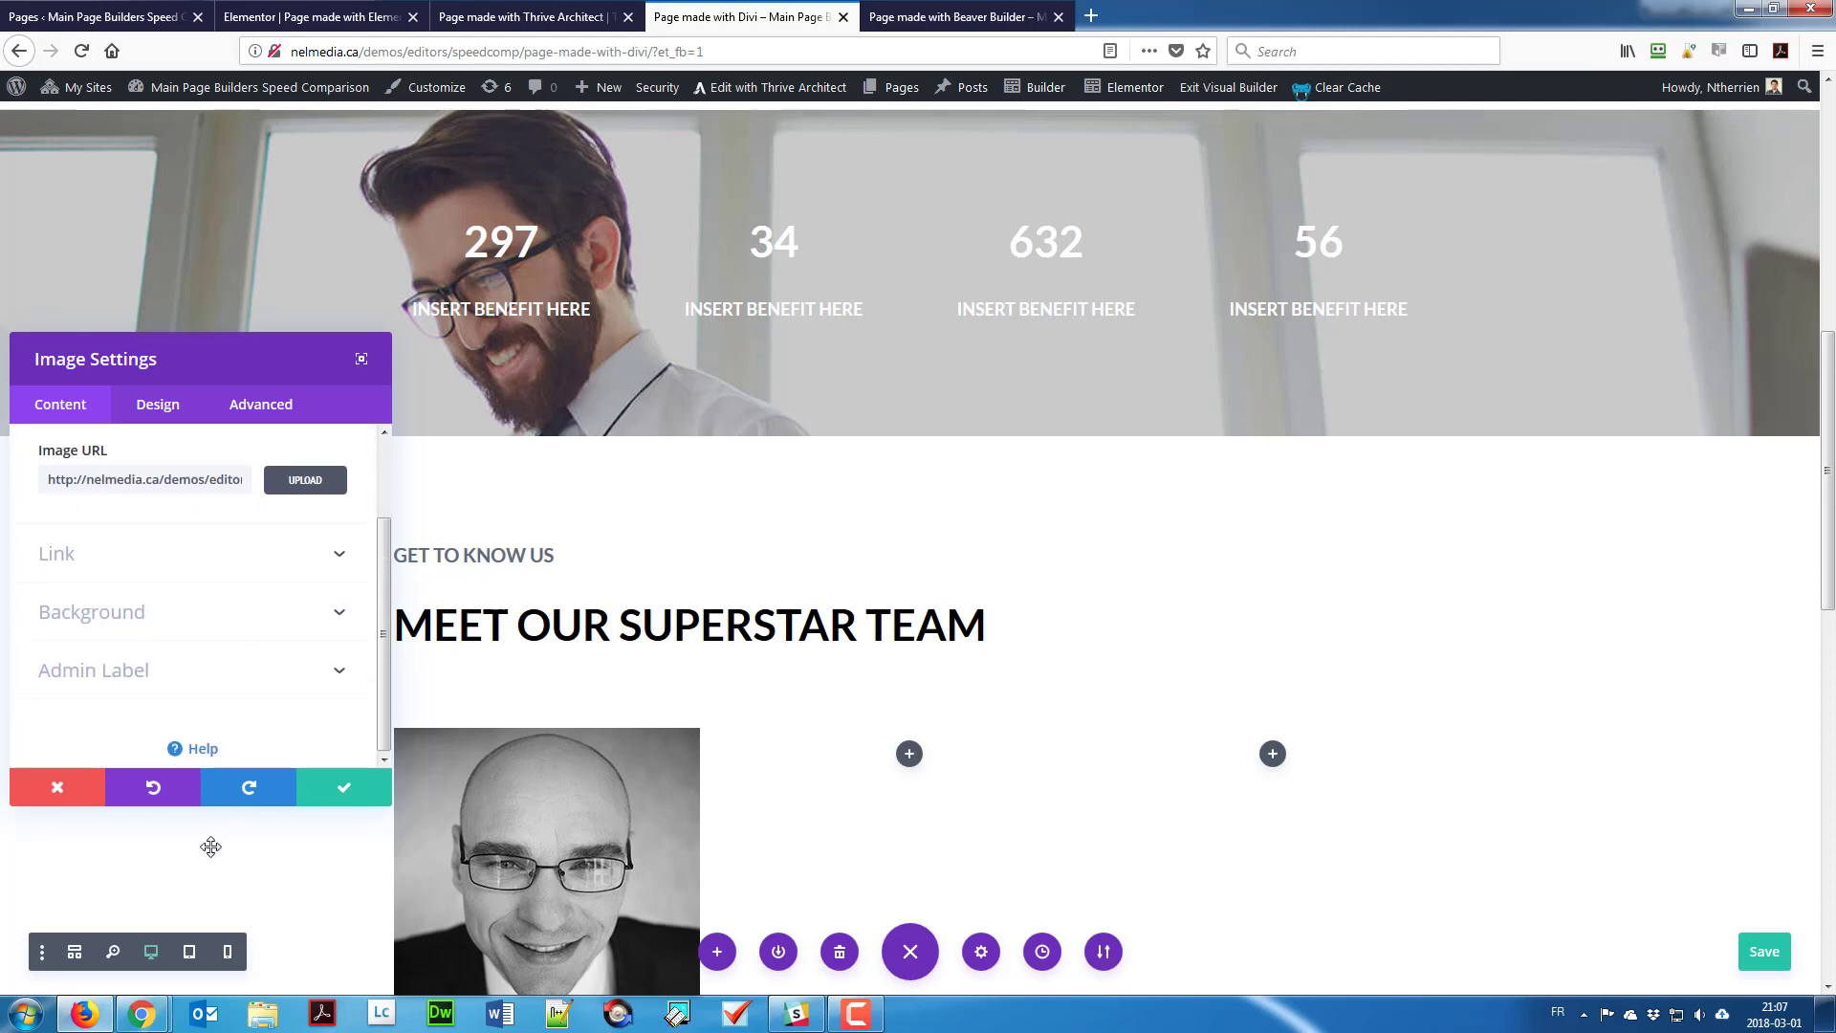
{"action": "left_click", "coordinate": [340, 790]}
Step: Insert a Text module below the portrait containing the team member's full name, formatted as Heading 4
{"action": "scroll", "coordinate": [763, 631], "scroll_direction": "down", "scroll_amount": 5}
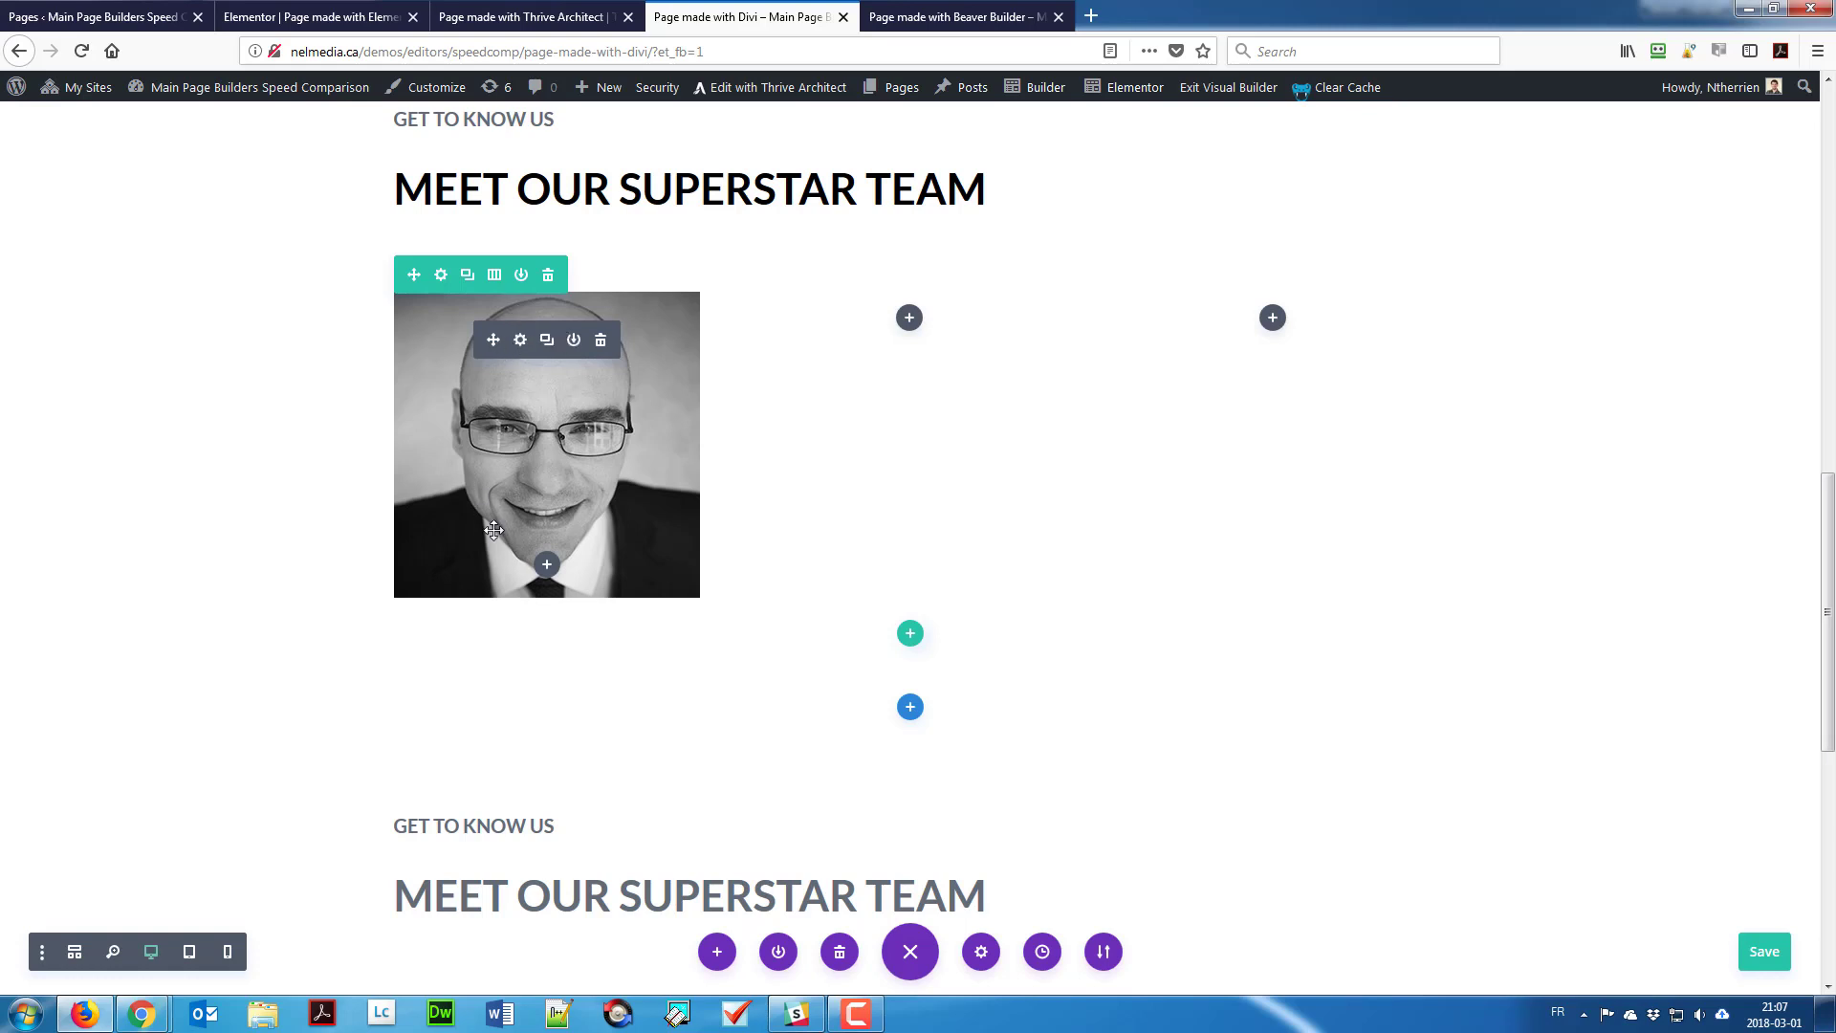
{"action": "left_click", "coordinate": [543, 564]}
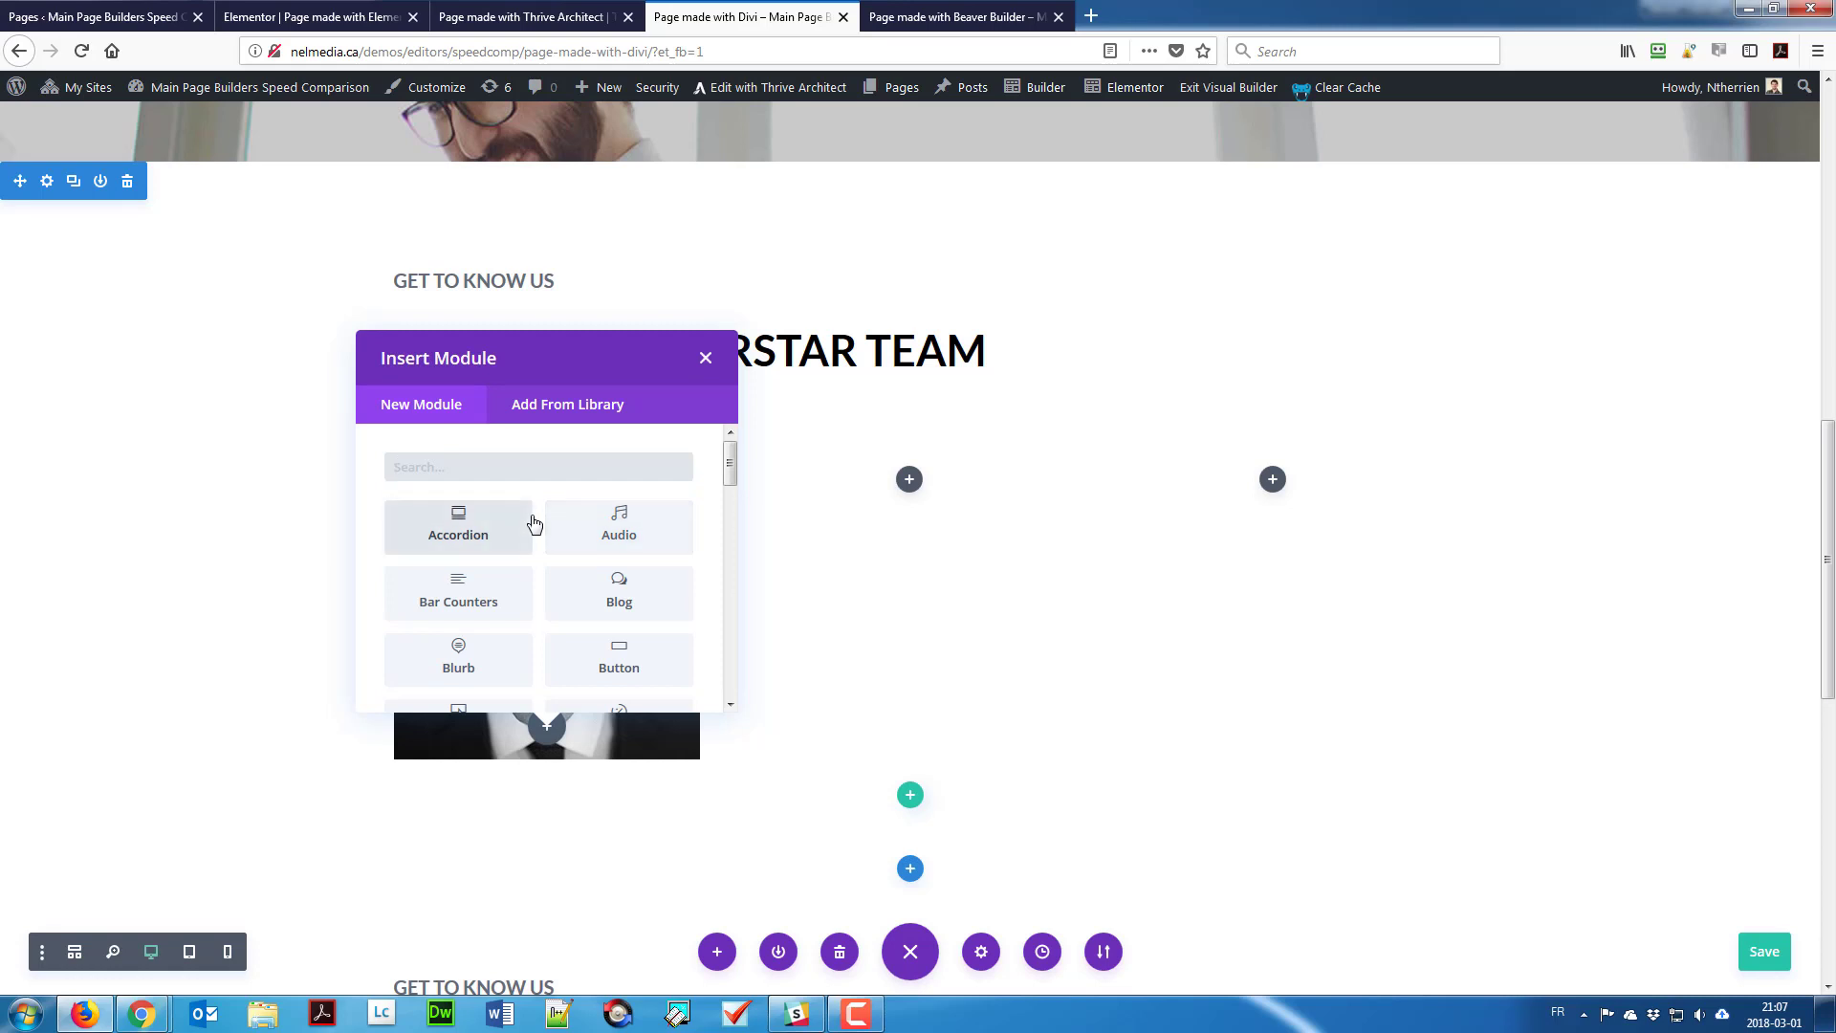
{"action": "type", "text": "tes"}
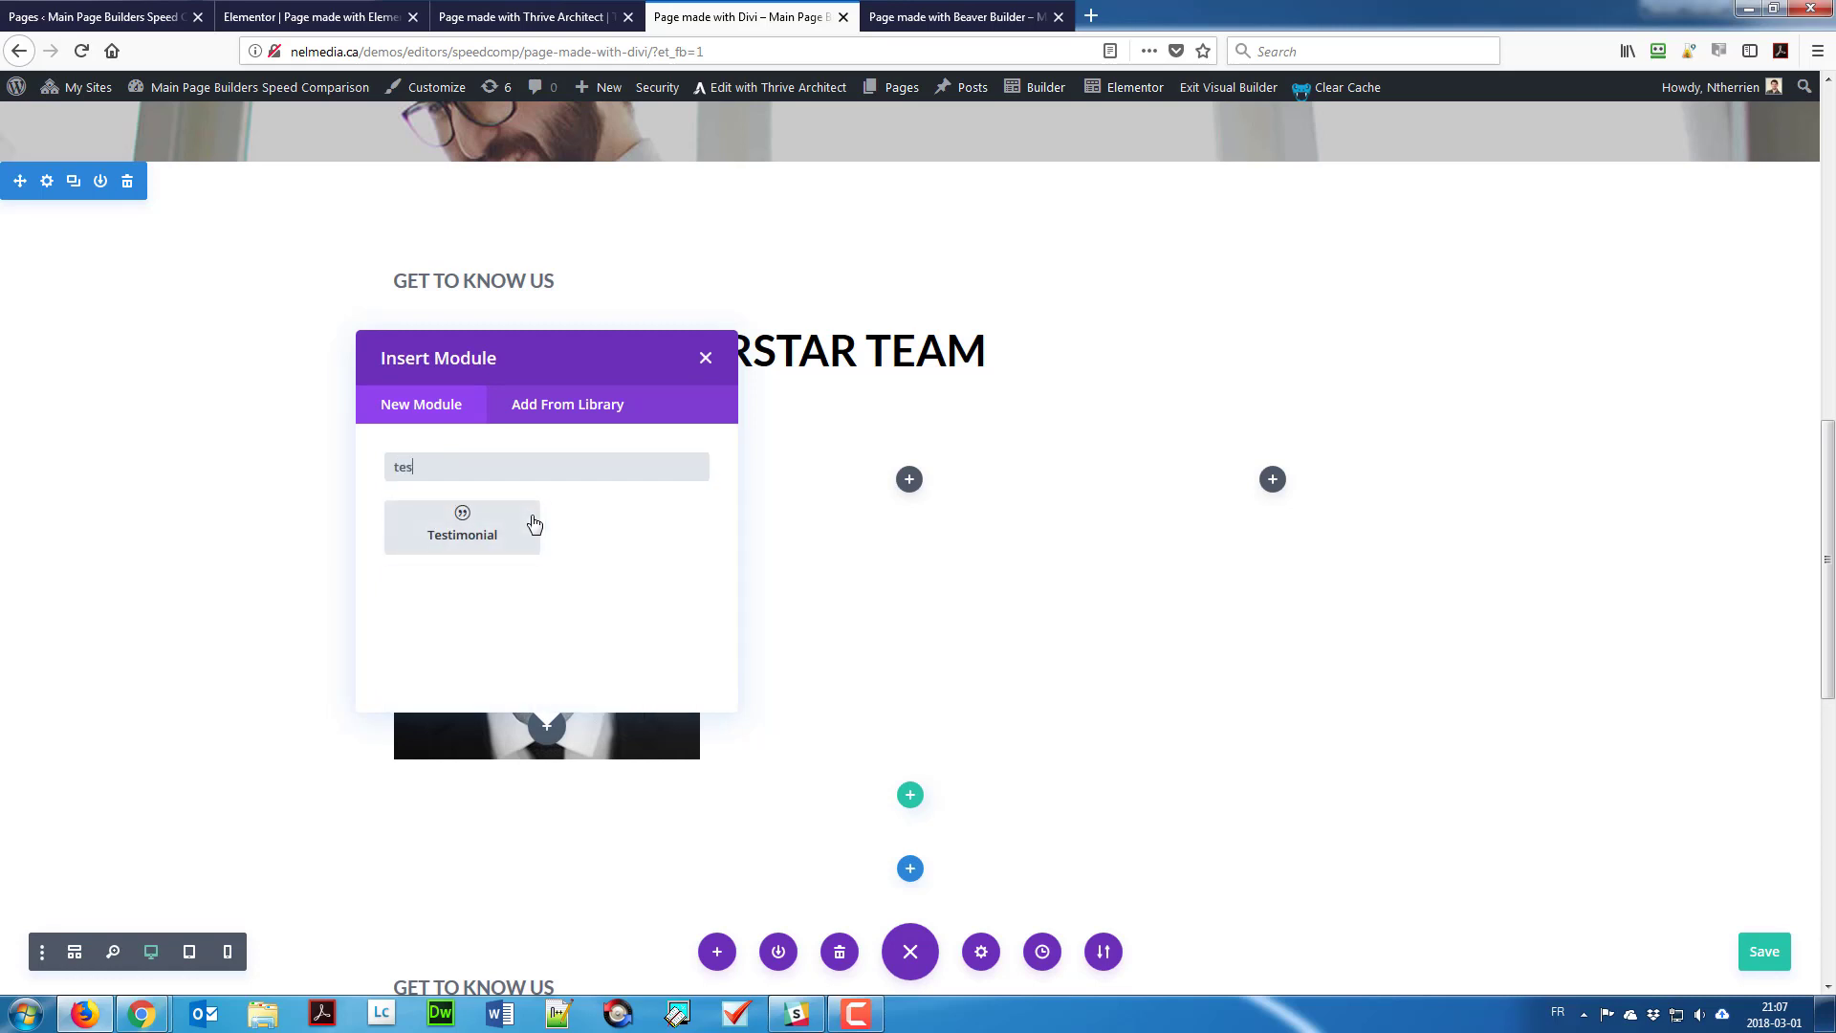
{"action": "key", "text": "BackSpace"}
{"action": "type", "text": "x"}
{"action": "left_click", "coordinate": [534, 524]}
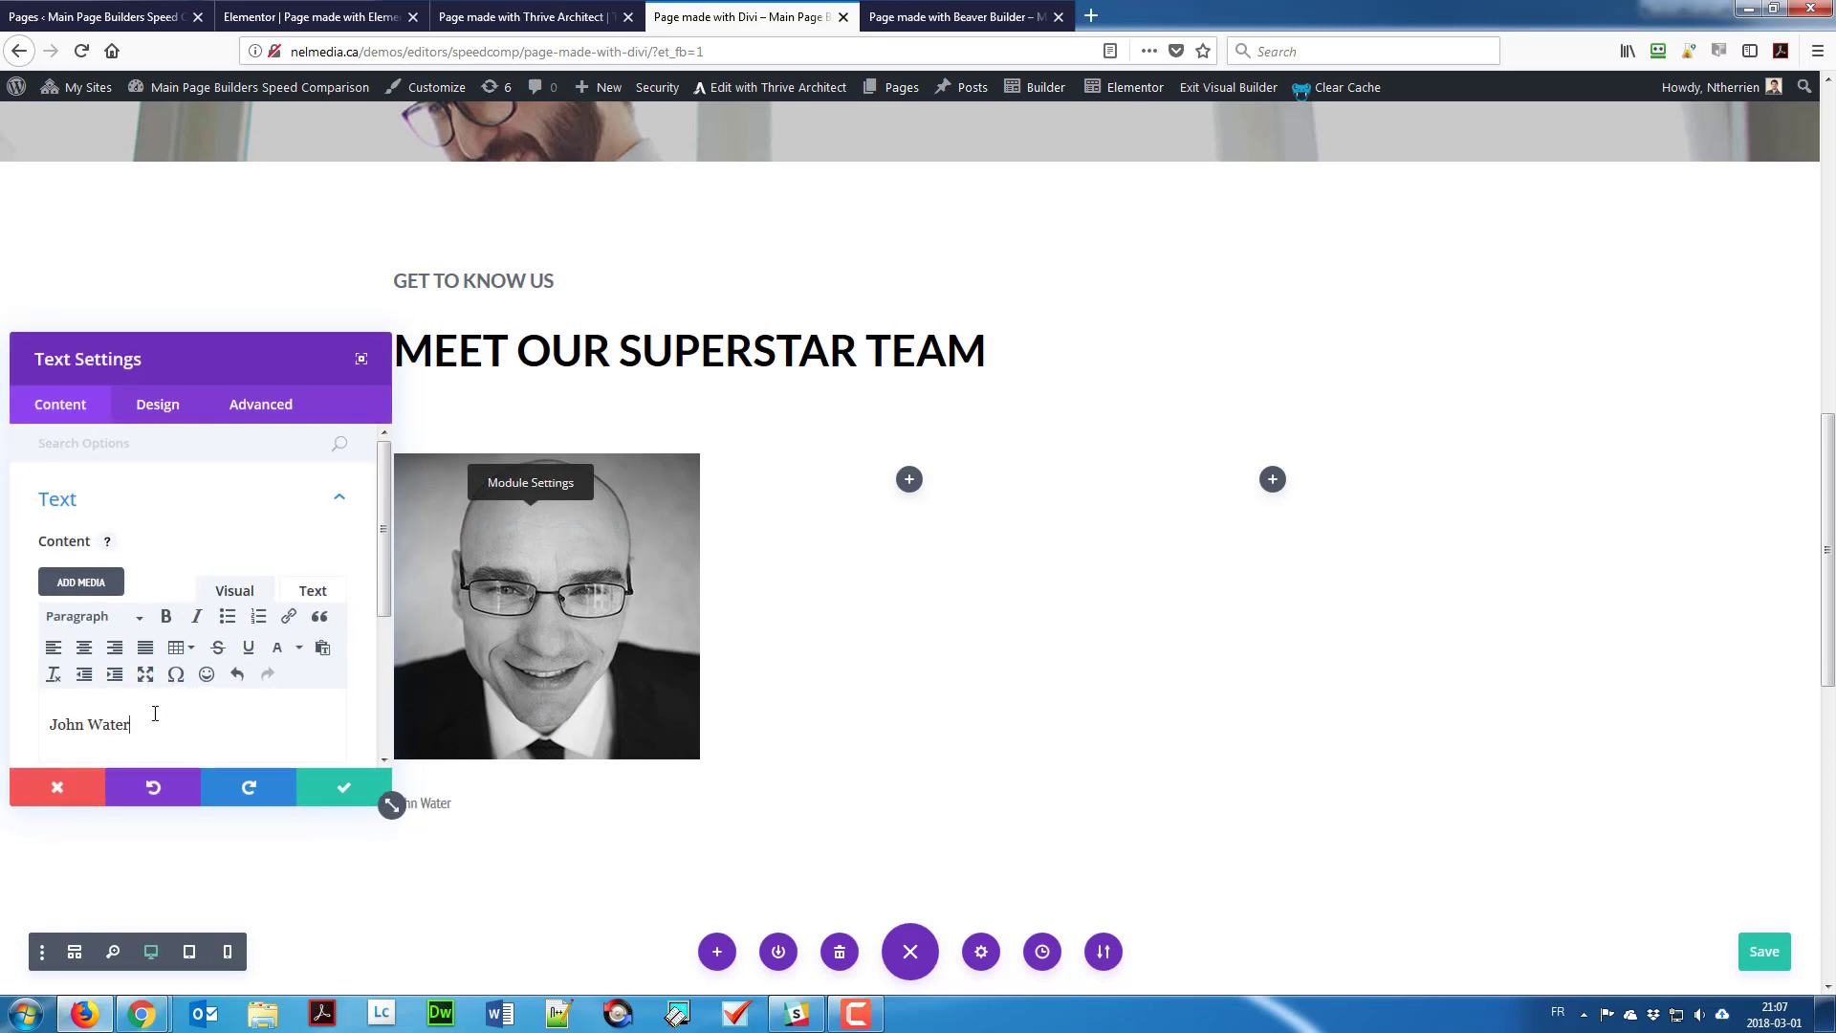
{"action": "triple_click", "coordinate": [155, 713]}
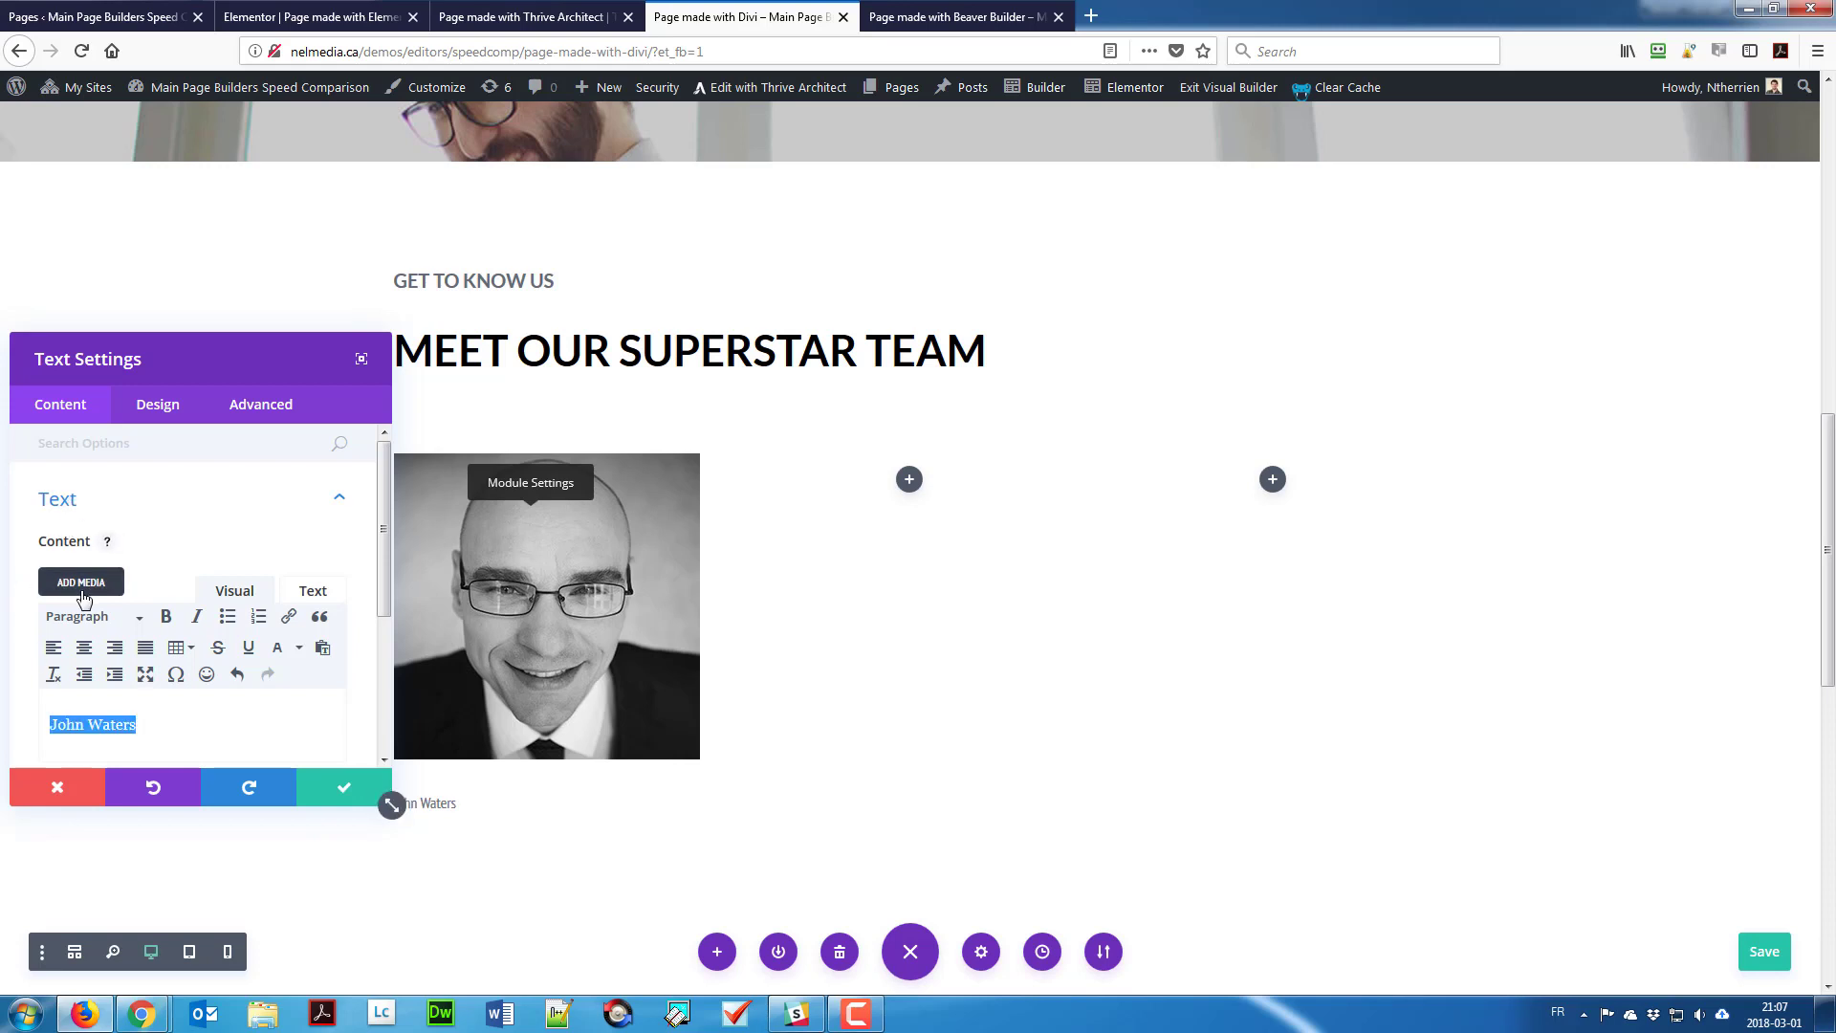
{"action": "left_click", "coordinate": [93, 624]}
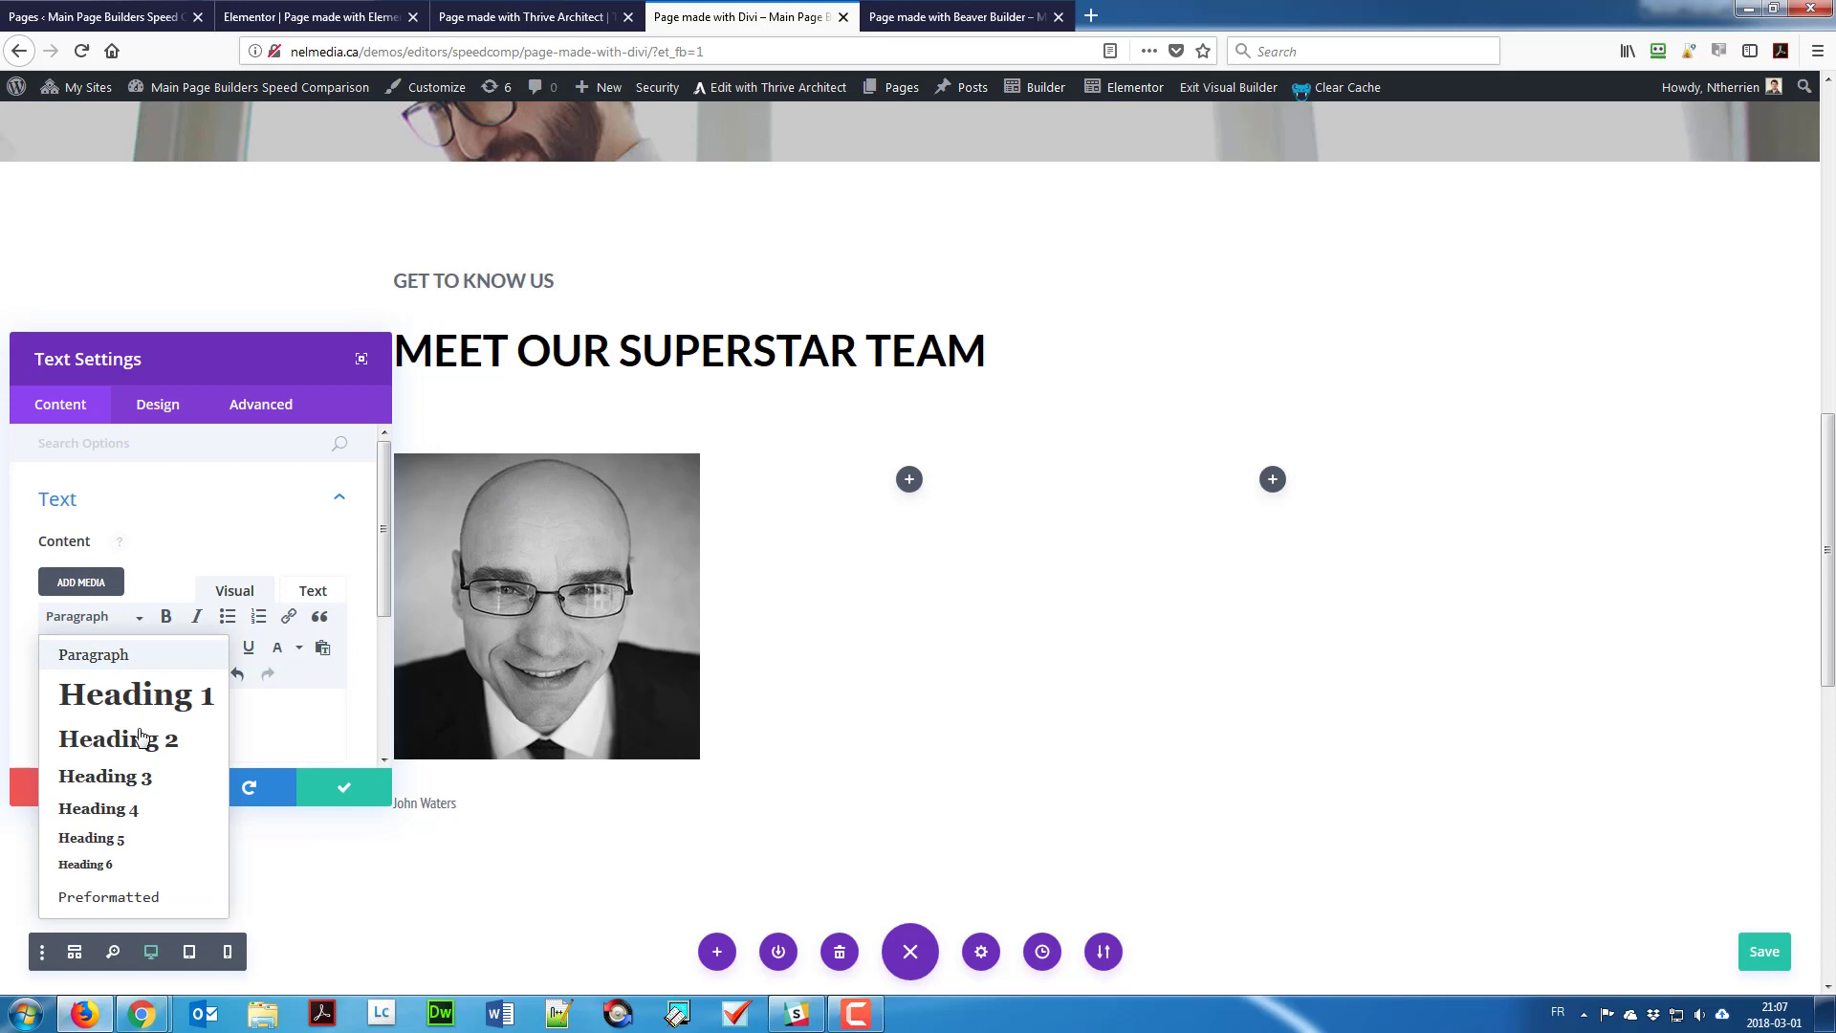
{"action": "left_click", "coordinate": [124, 808]}
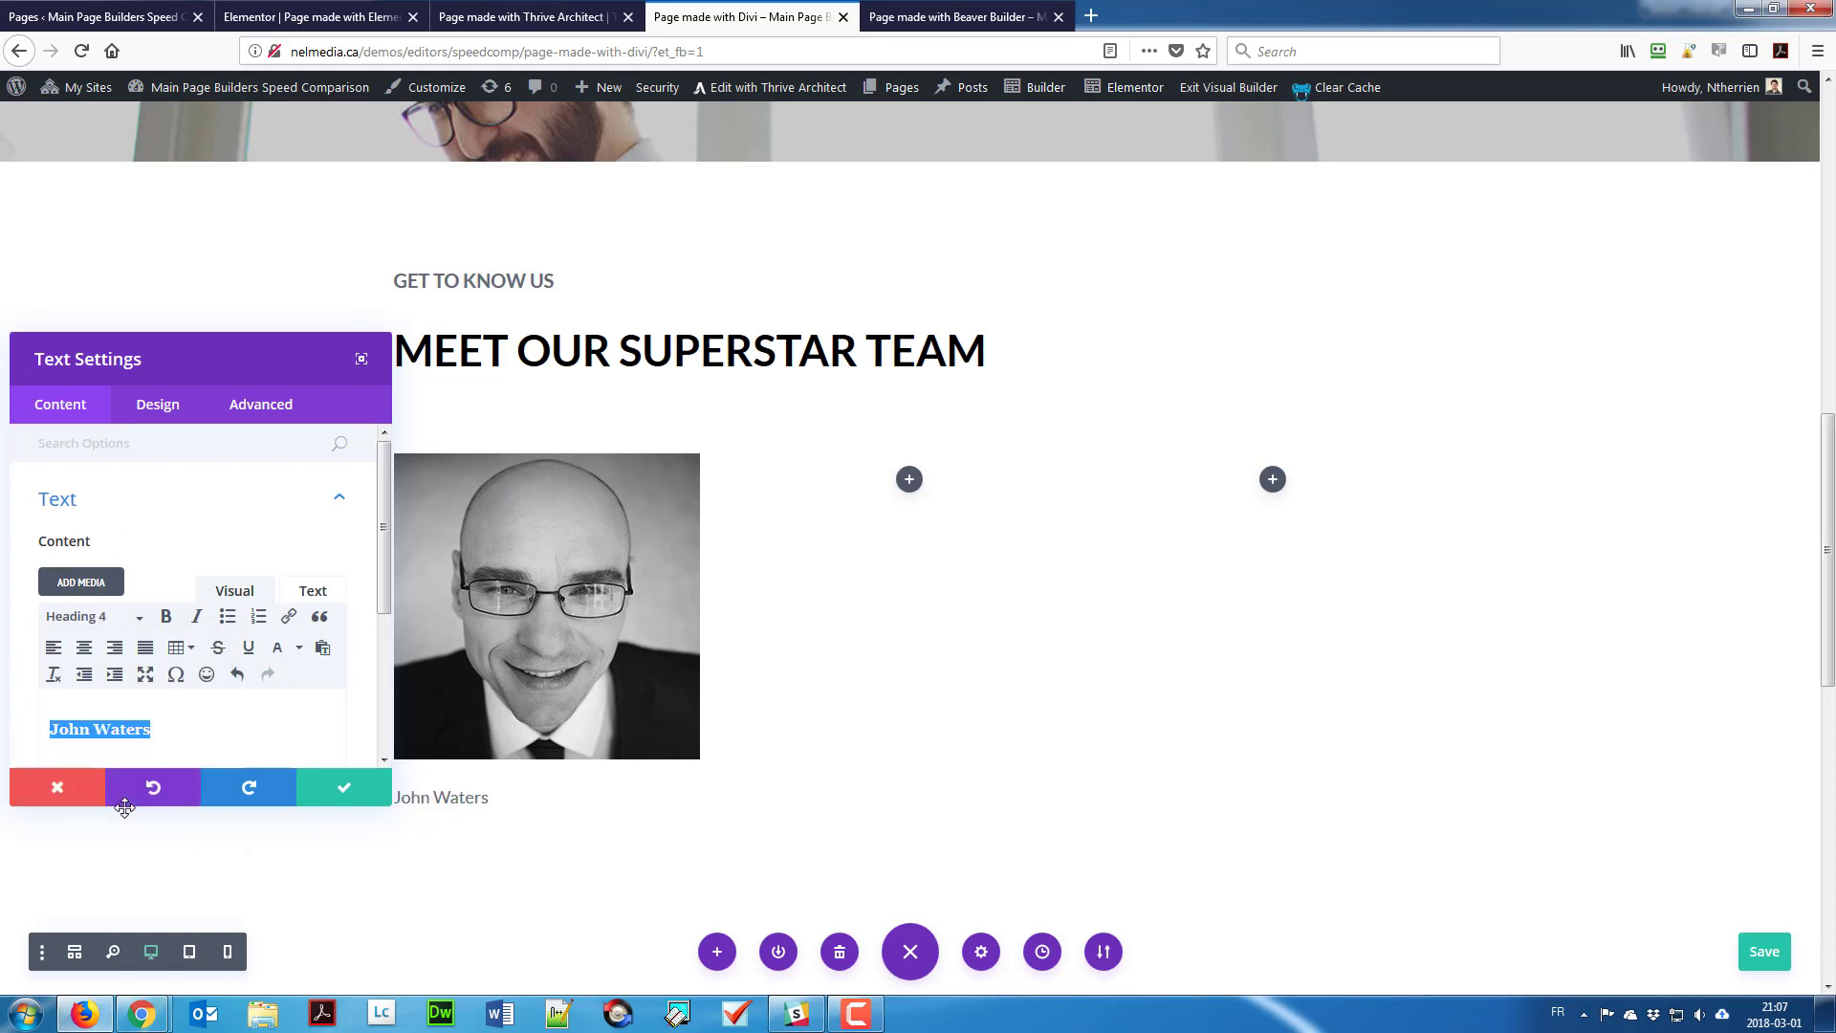
Step: Give the team member's Heading 4 name a bold font weight and the uppercase font style
{"action": "left_click", "coordinate": [163, 405]}
{"action": "left_click", "coordinate": [176, 562]}
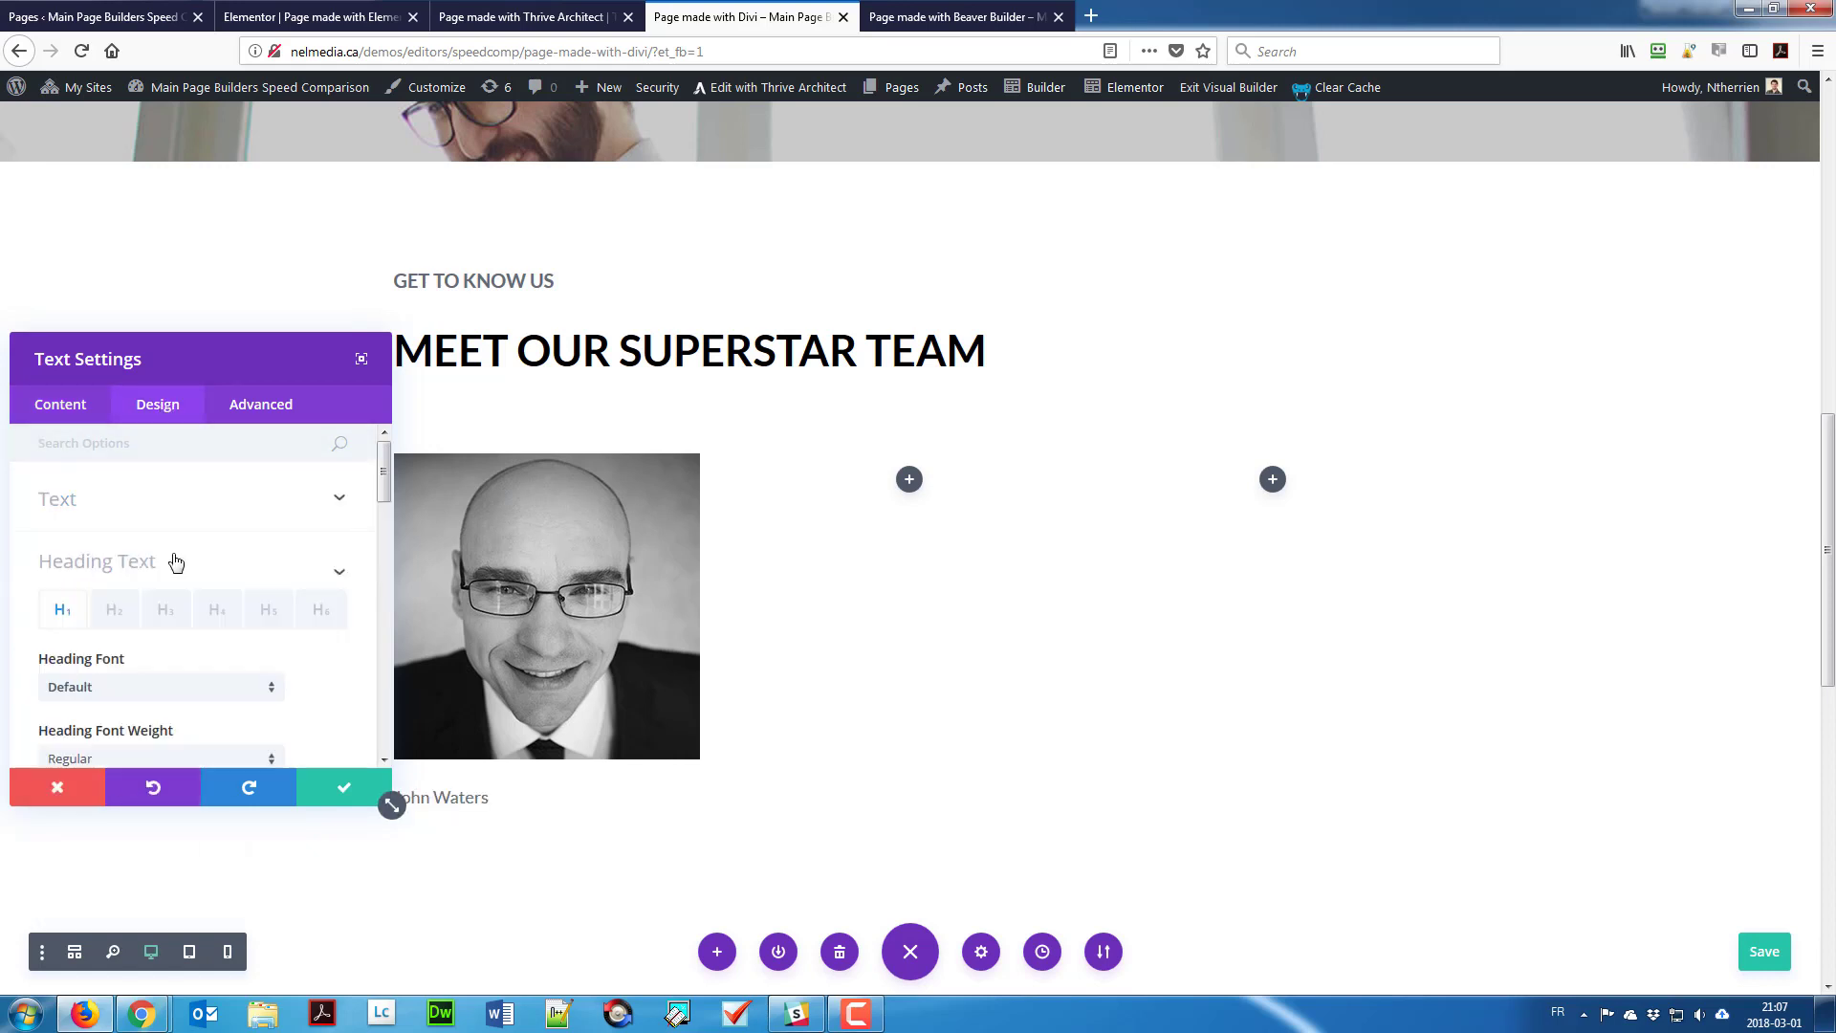
{"action": "left_click", "coordinate": [228, 528]}
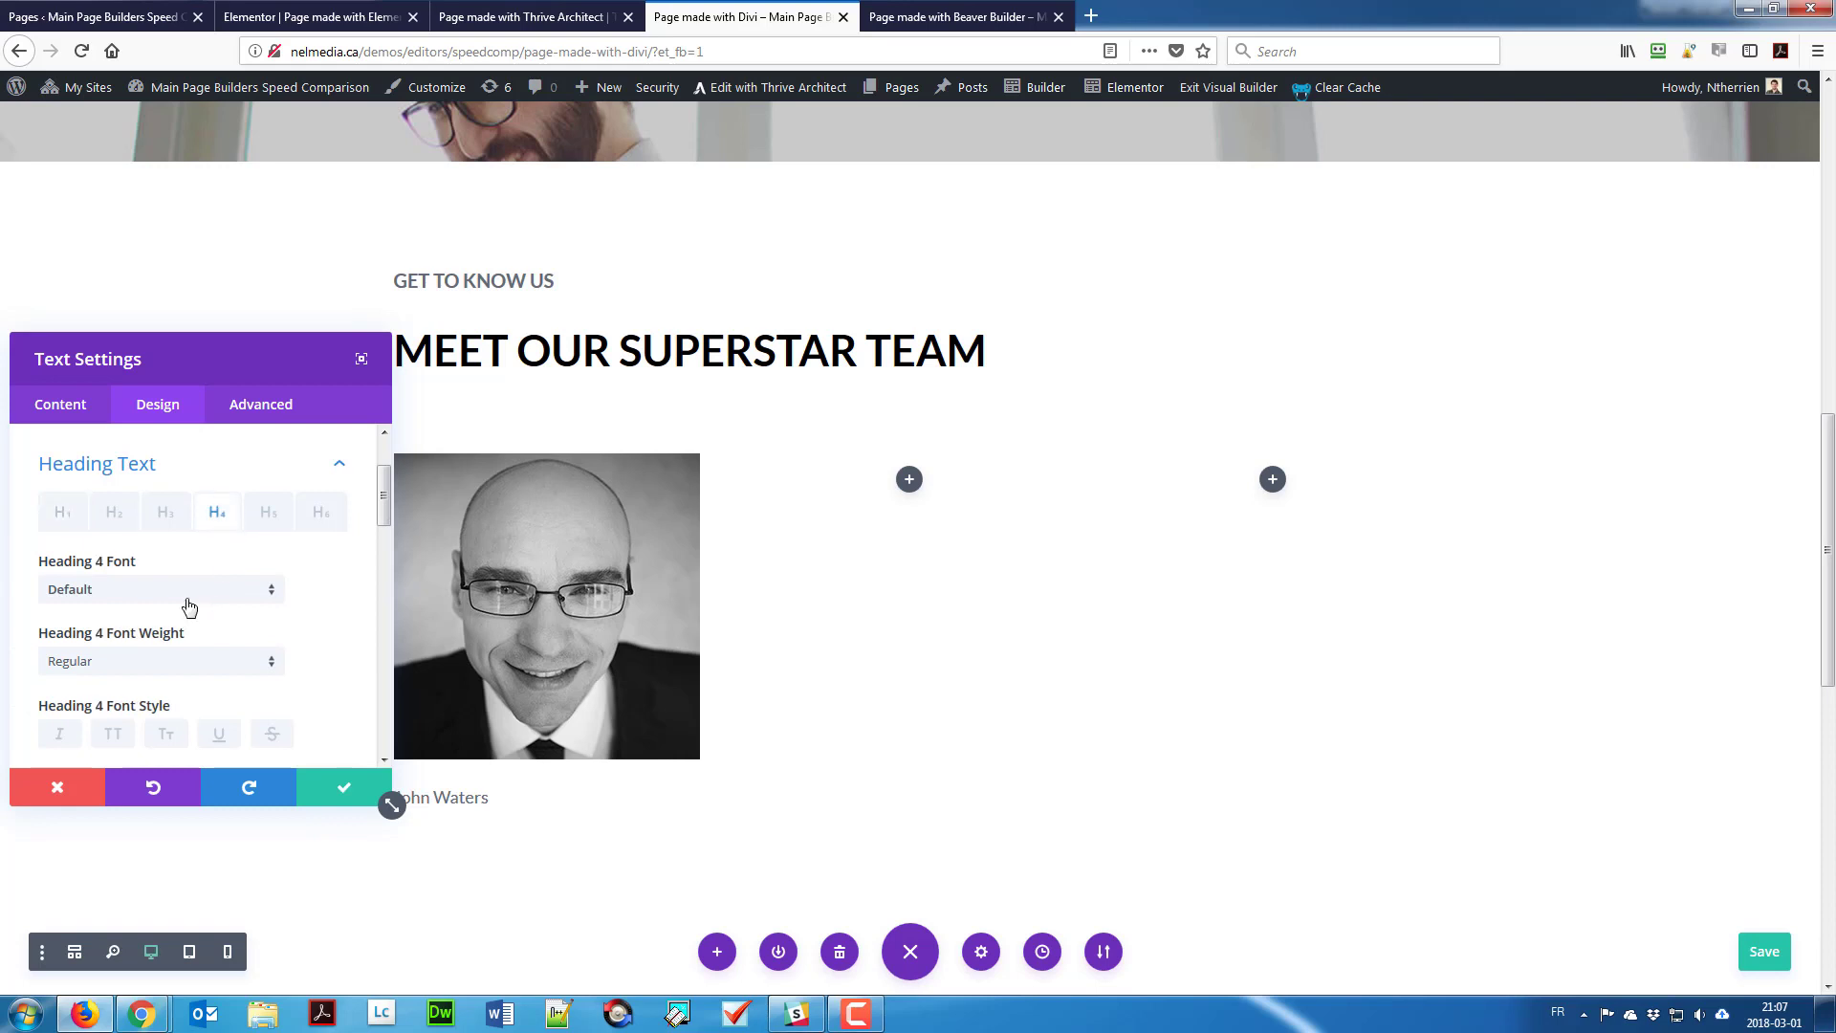
{"action": "scroll", "coordinate": [170, 647], "scroll_direction": "down", "scroll_amount": 2}
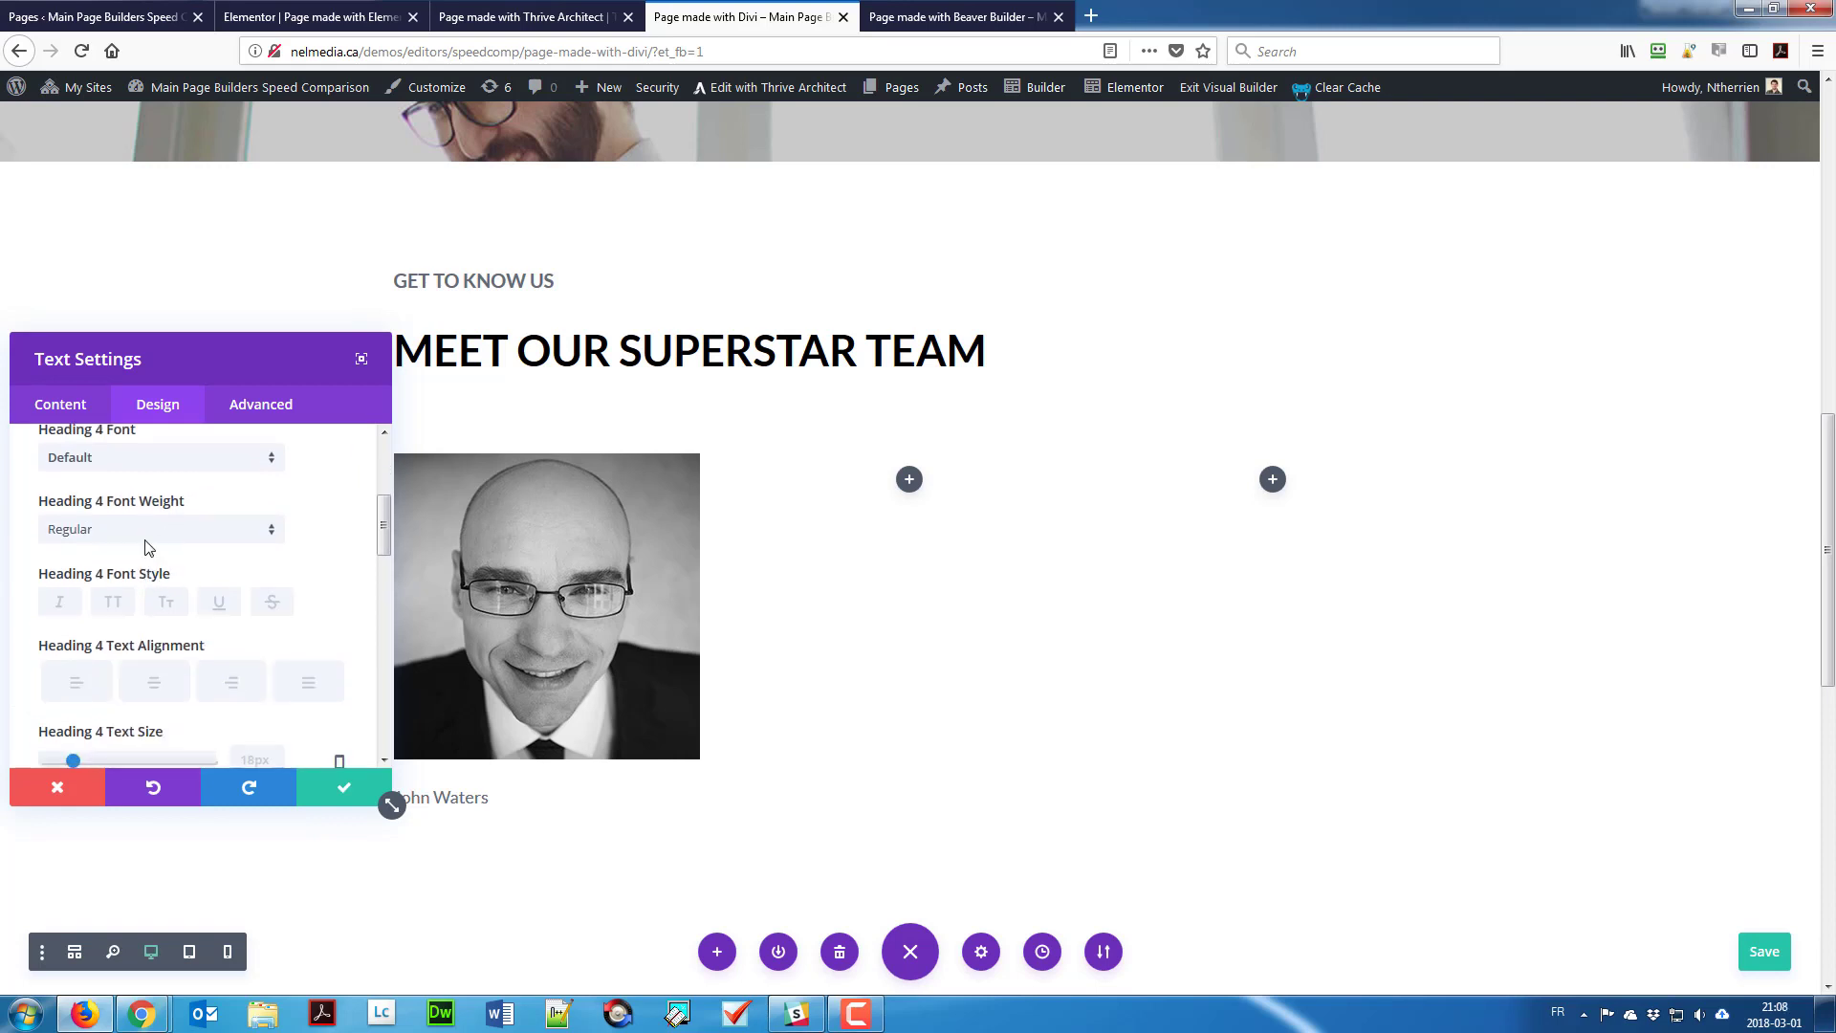
{"action": "left_click", "coordinate": [148, 538]}
{"action": "left_click", "coordinate": [125, 660]}
{"action": "left_click", "coordinate": [113, 604]}
Step: Set the Heading 4 text color of the team member's name to the green preset
{"action": "scroll", "coordinate": [123, 636], "scroll_direction": "down", "scroll_amount": 4}
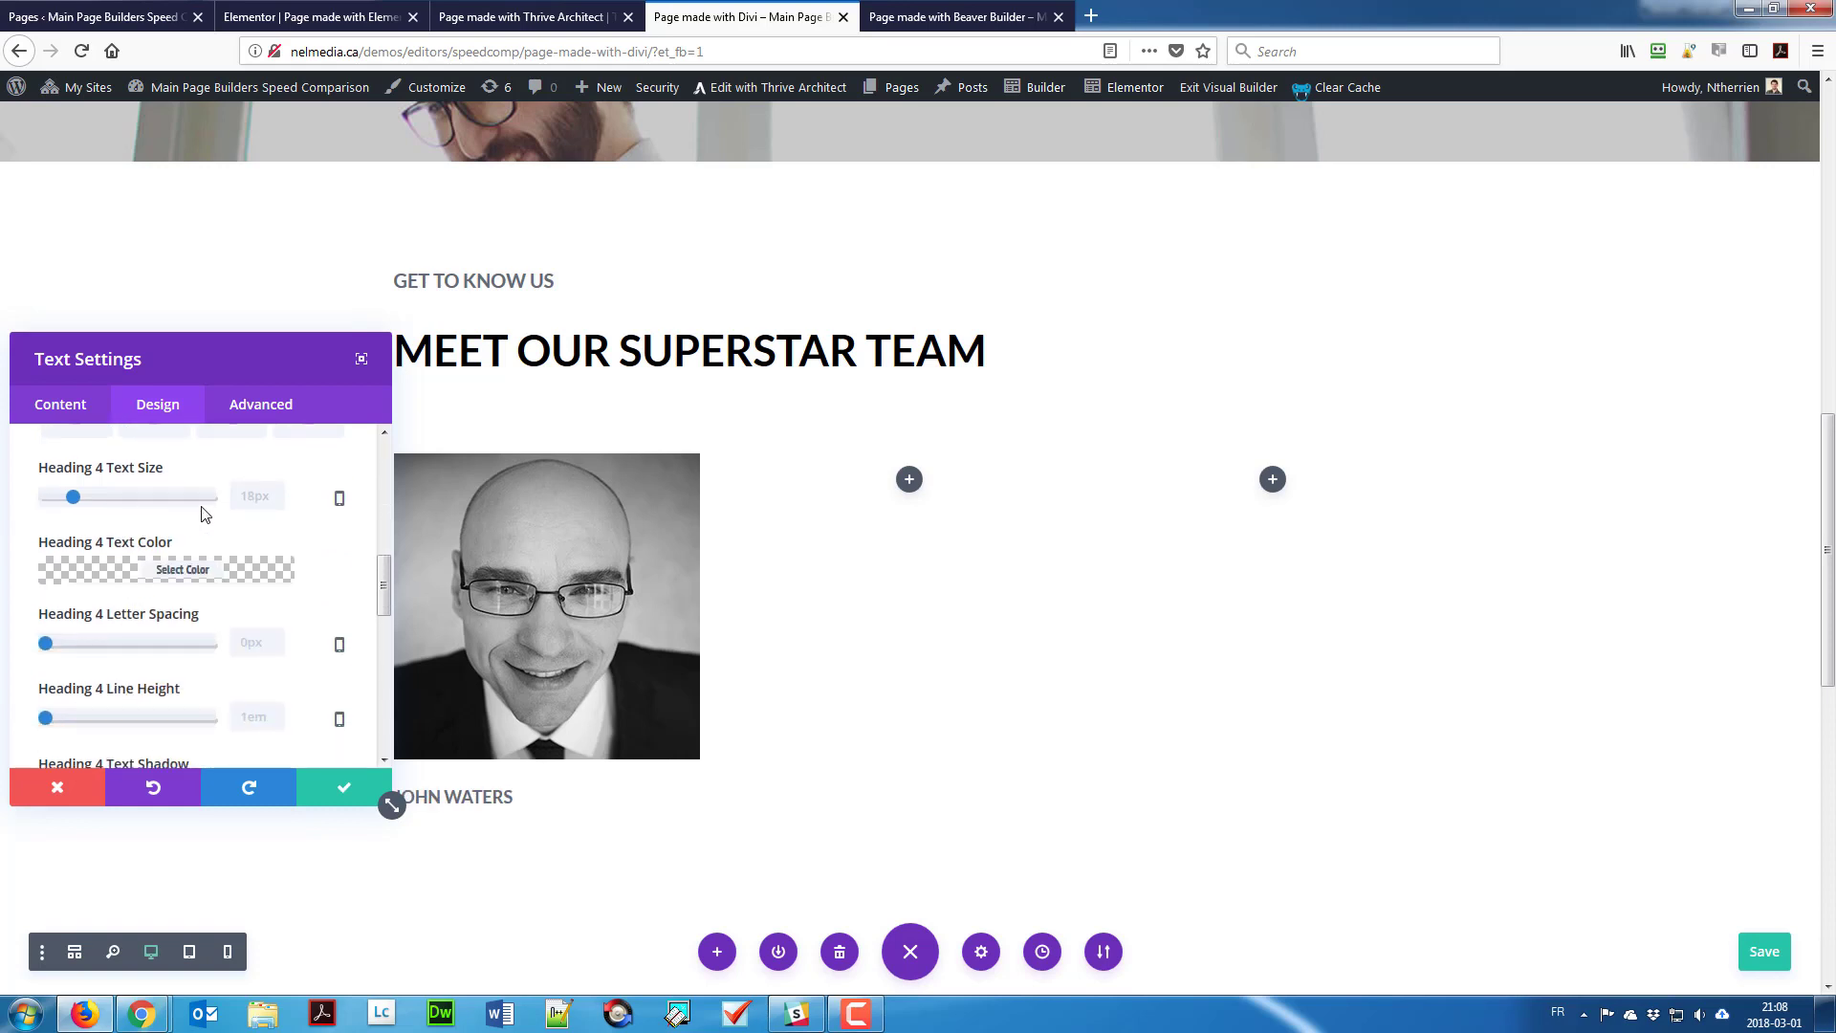
{"action": "left_click", "coordinate": [162, 571]}
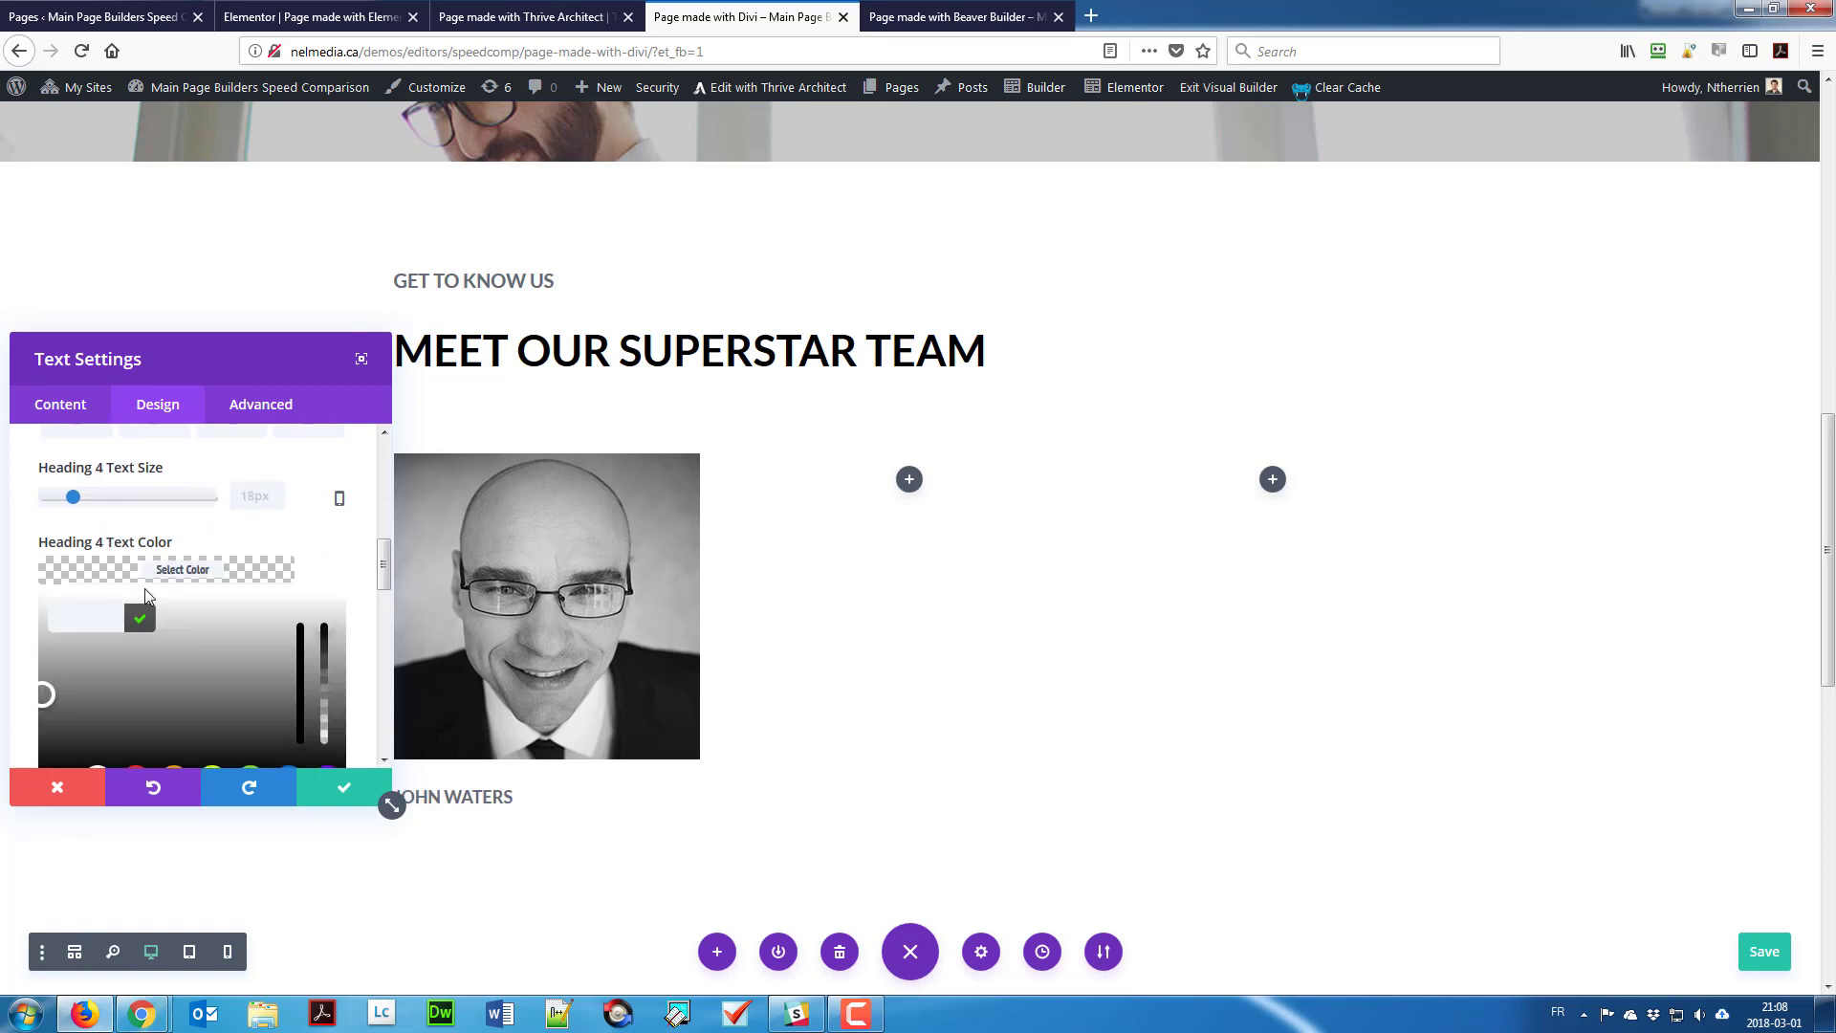
{"action": "scroll", "coordinate": [130, 630], "scroll_direction": "down", "scroll_amount": 3}
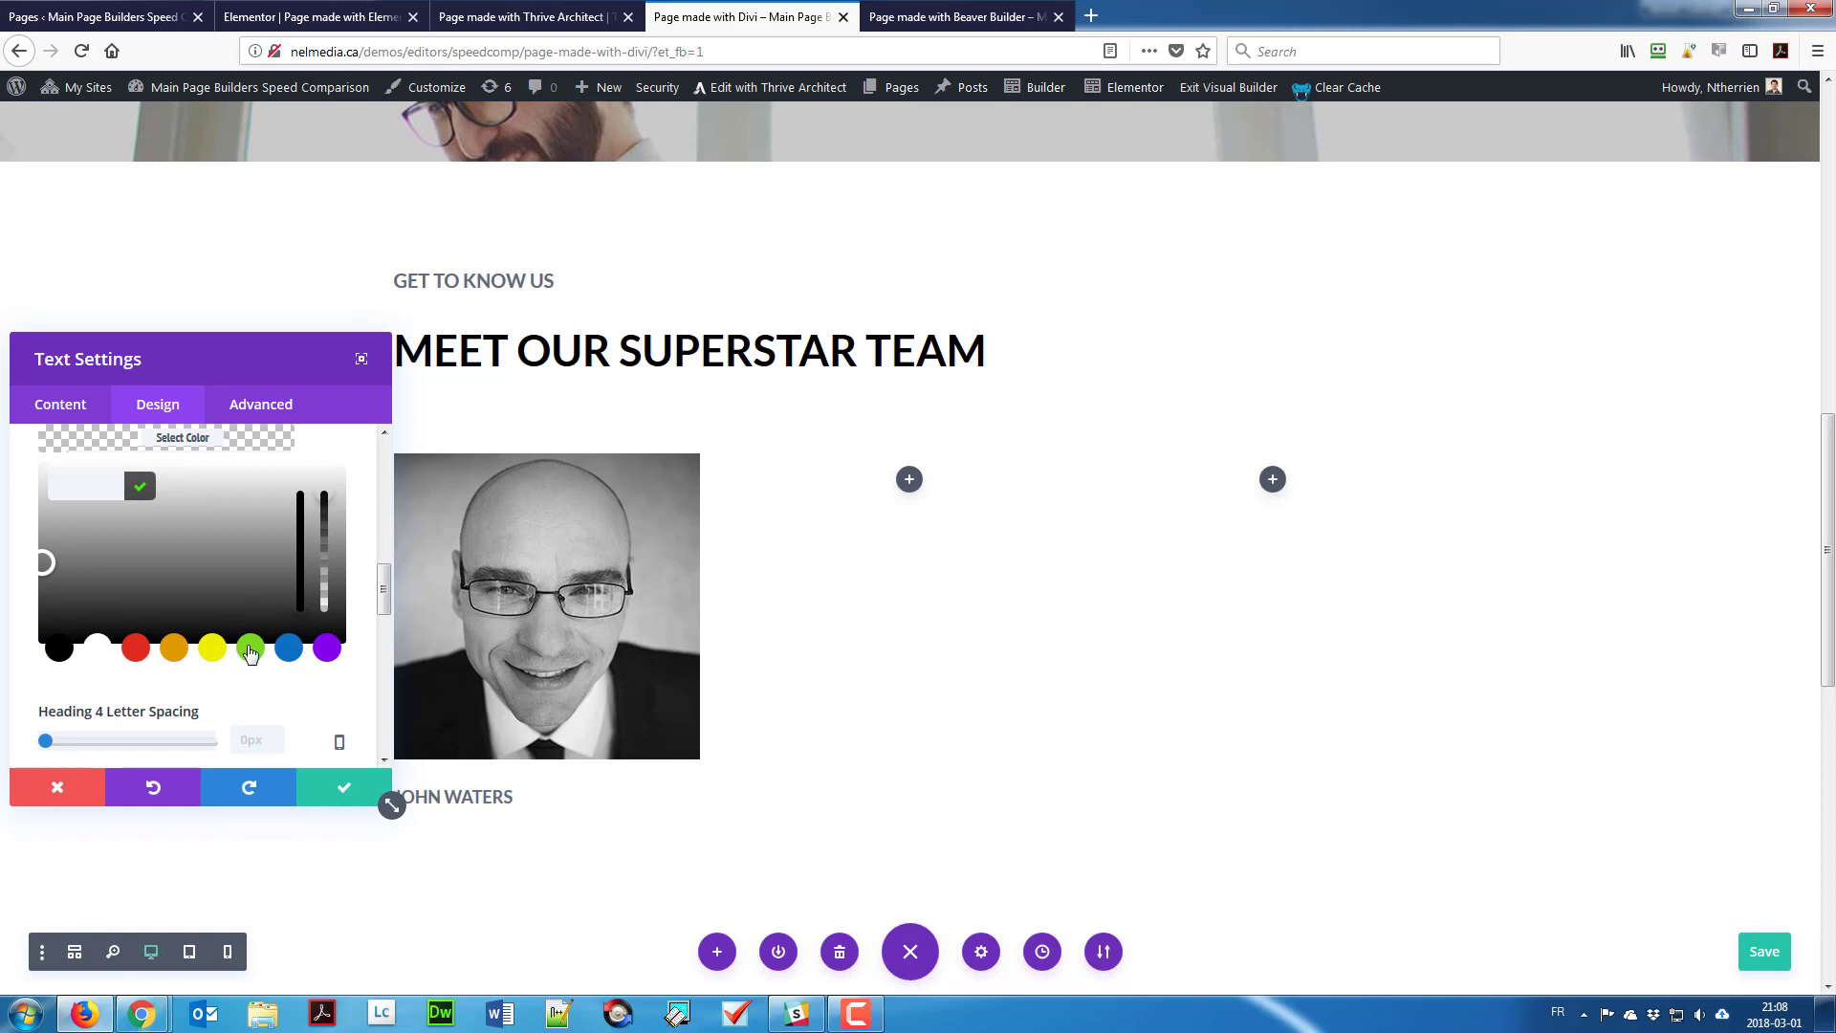
{"action": "left_click", "coordinate": [246, 651]}
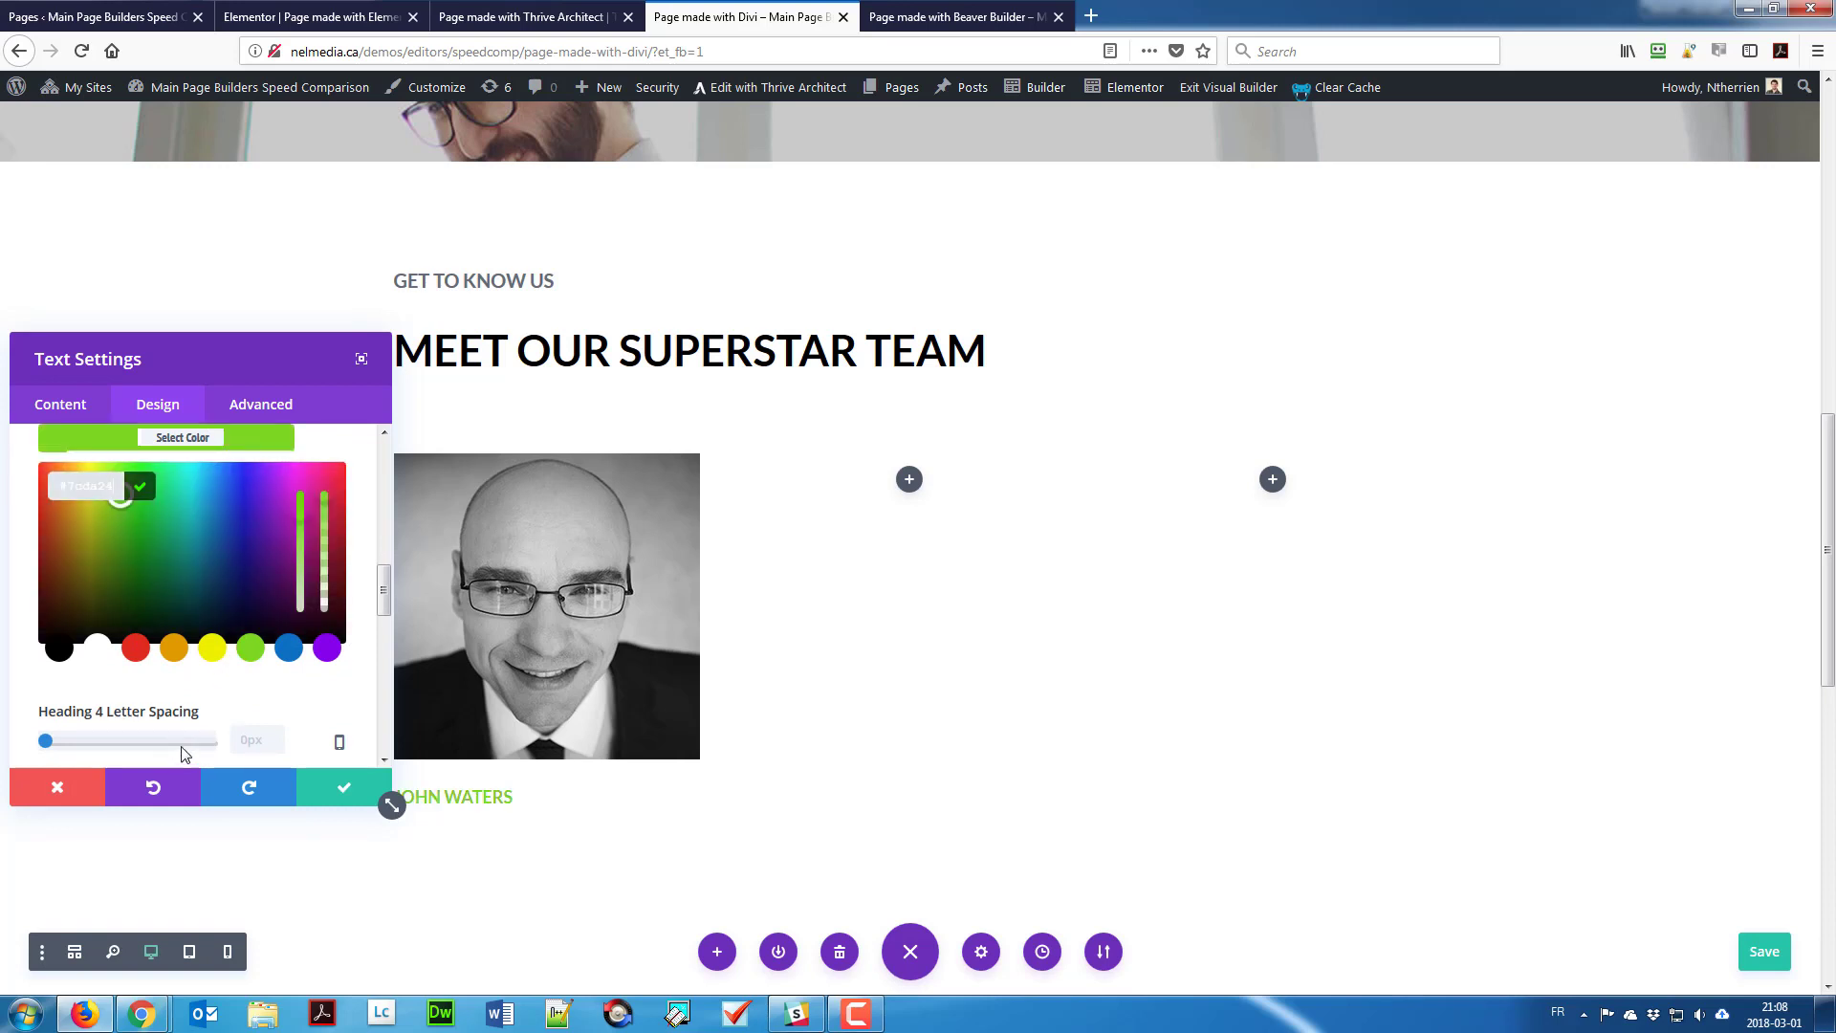
Step: Insert a Text module below the team member's name containing the paragraph that begins "Lorem lacus quisque odio dolor accumsan"
{"action": "left_click", "coordinate": [327, 792]}
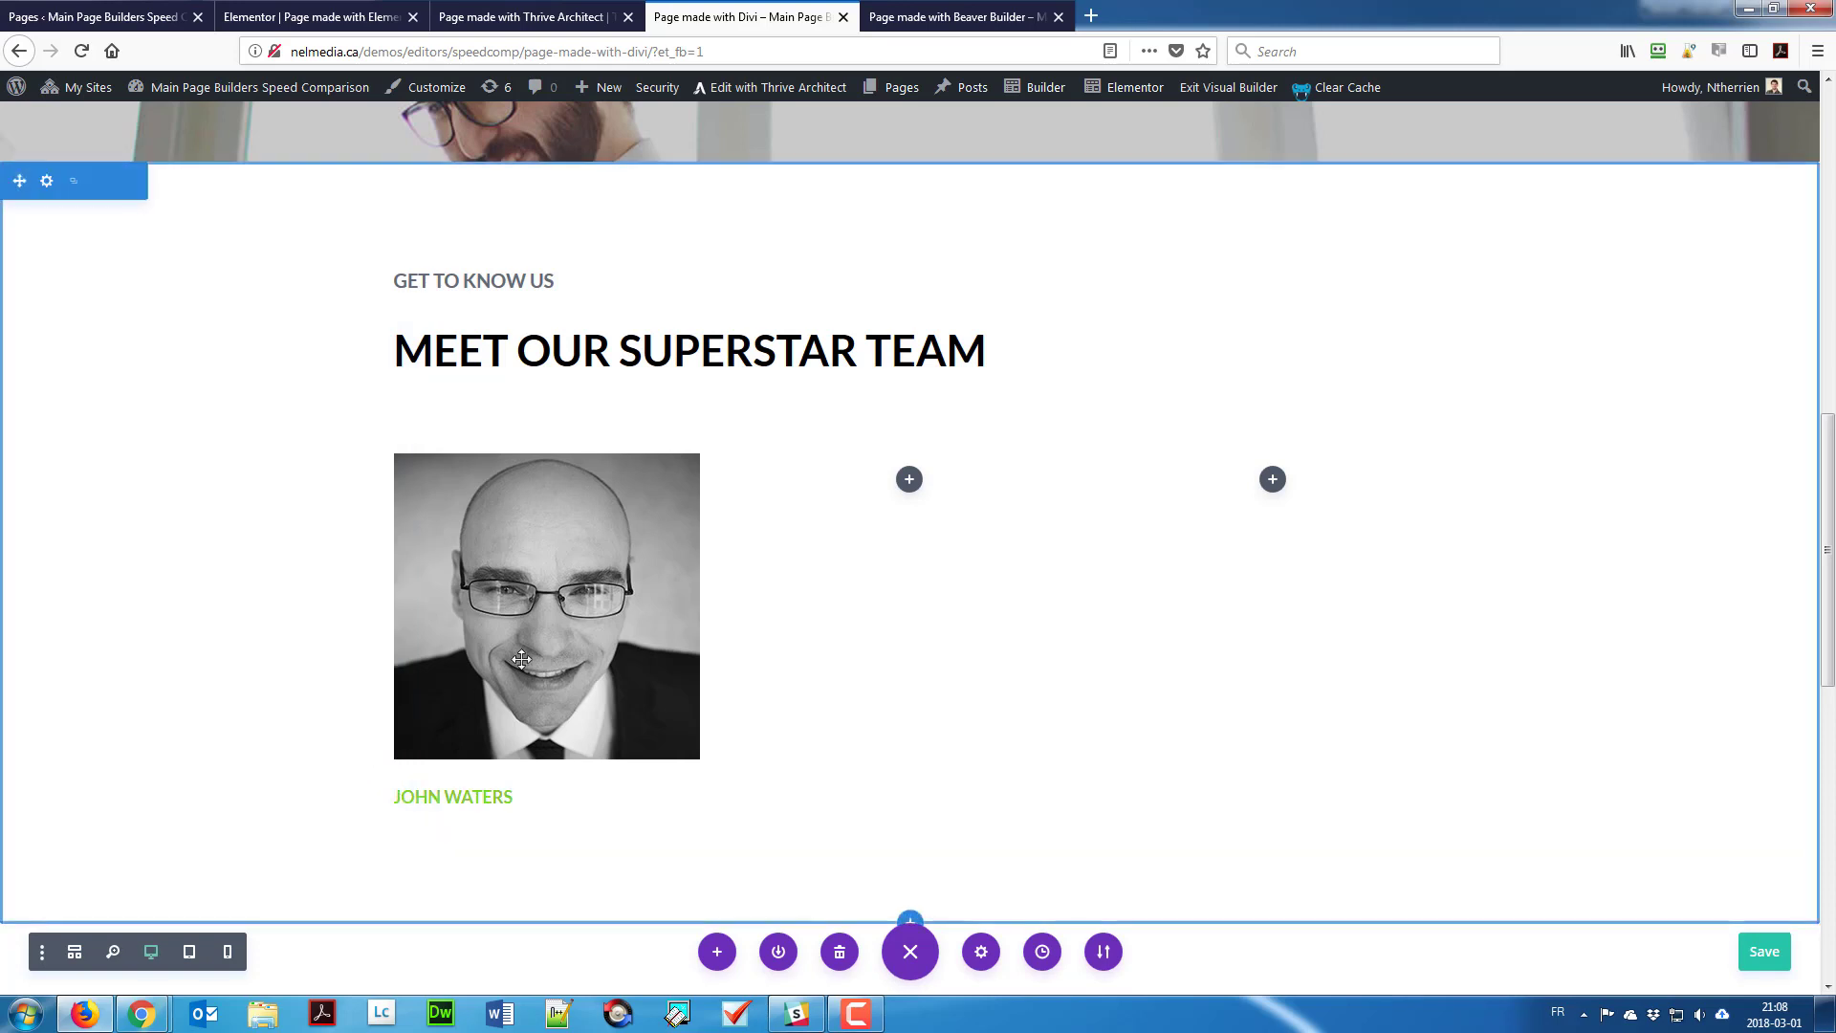
{"action": "left_click", "coordinate": [532, 840]}
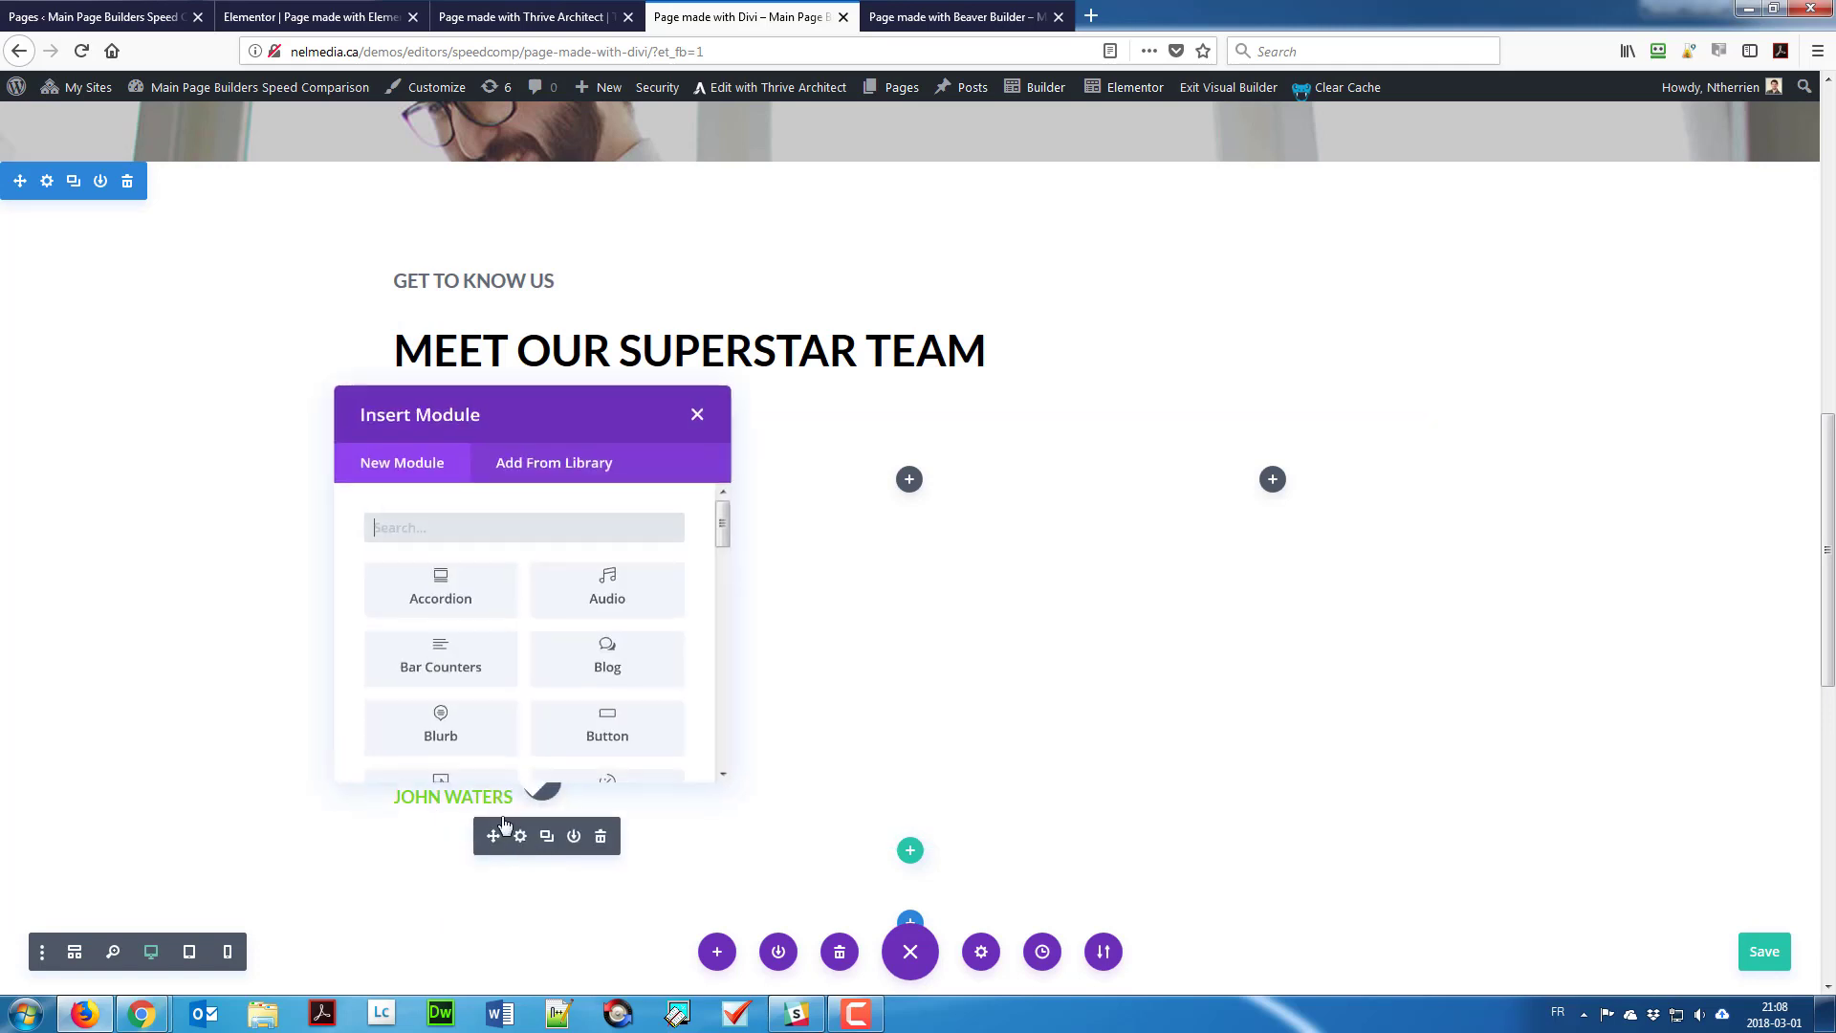
{"action": "type", "text": "te"}
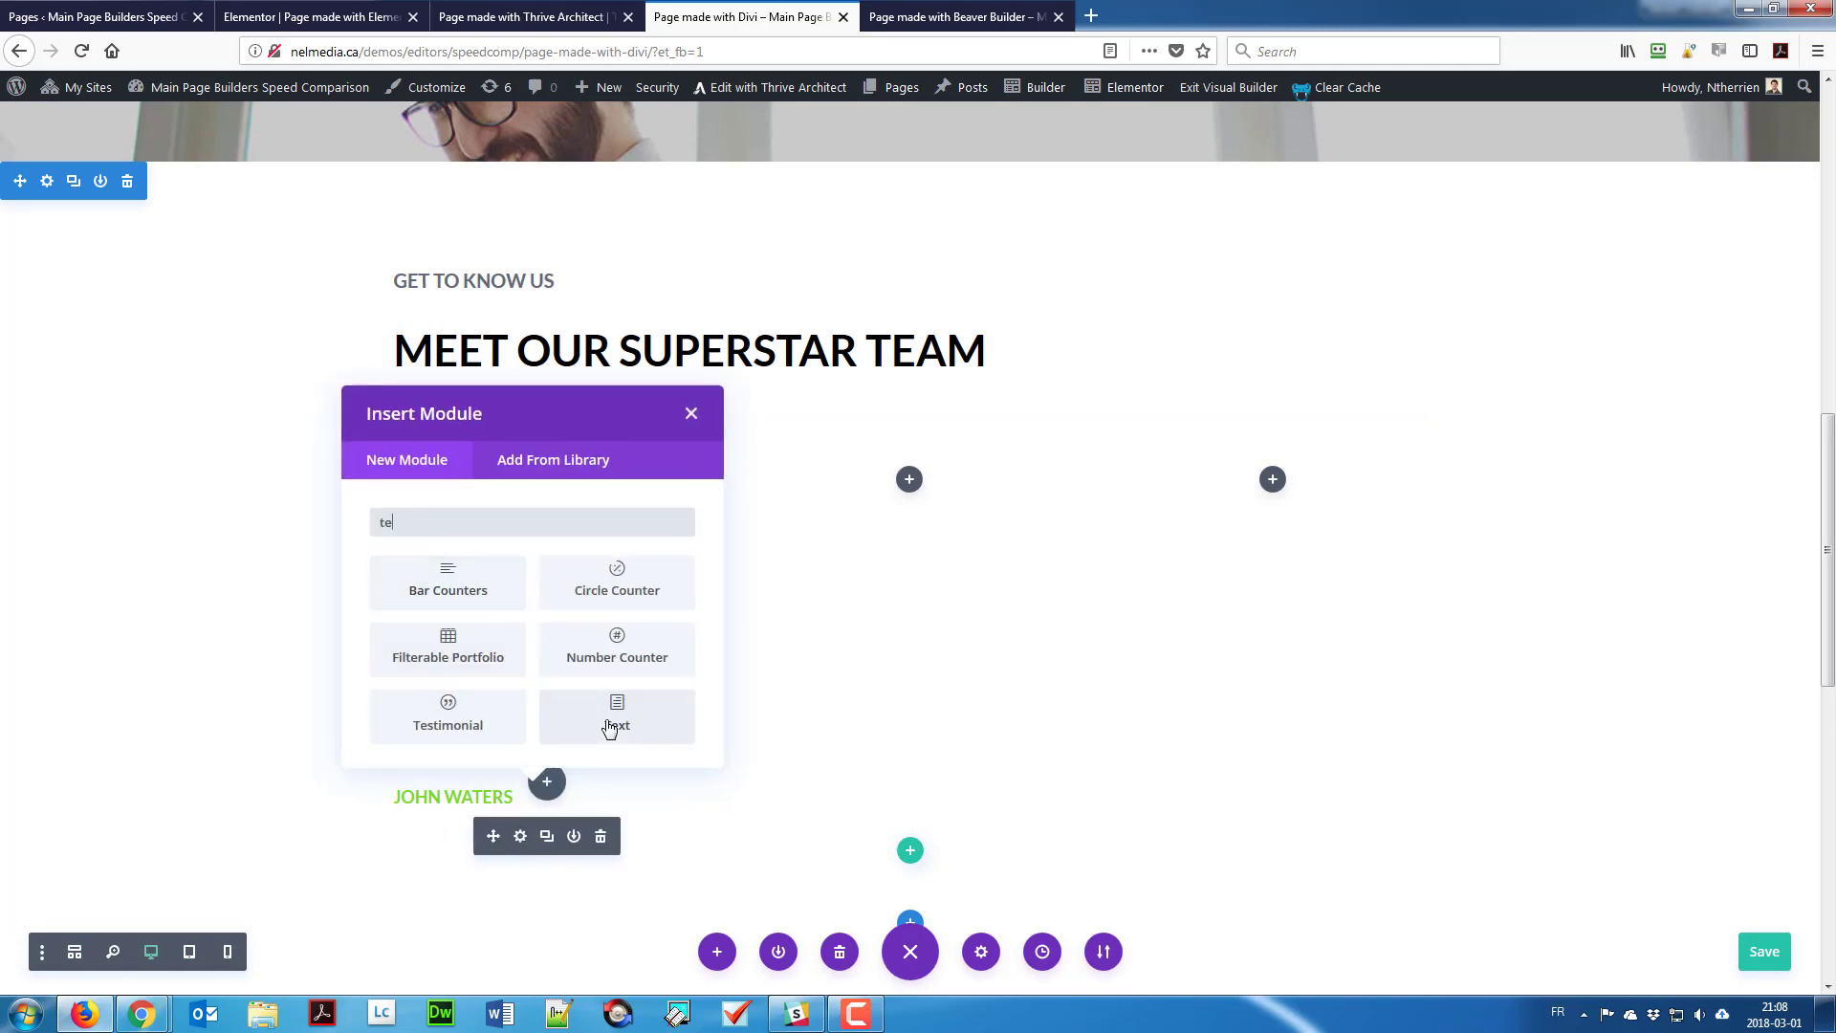
{"action": "left_click", "coordinate": [566, 723]}
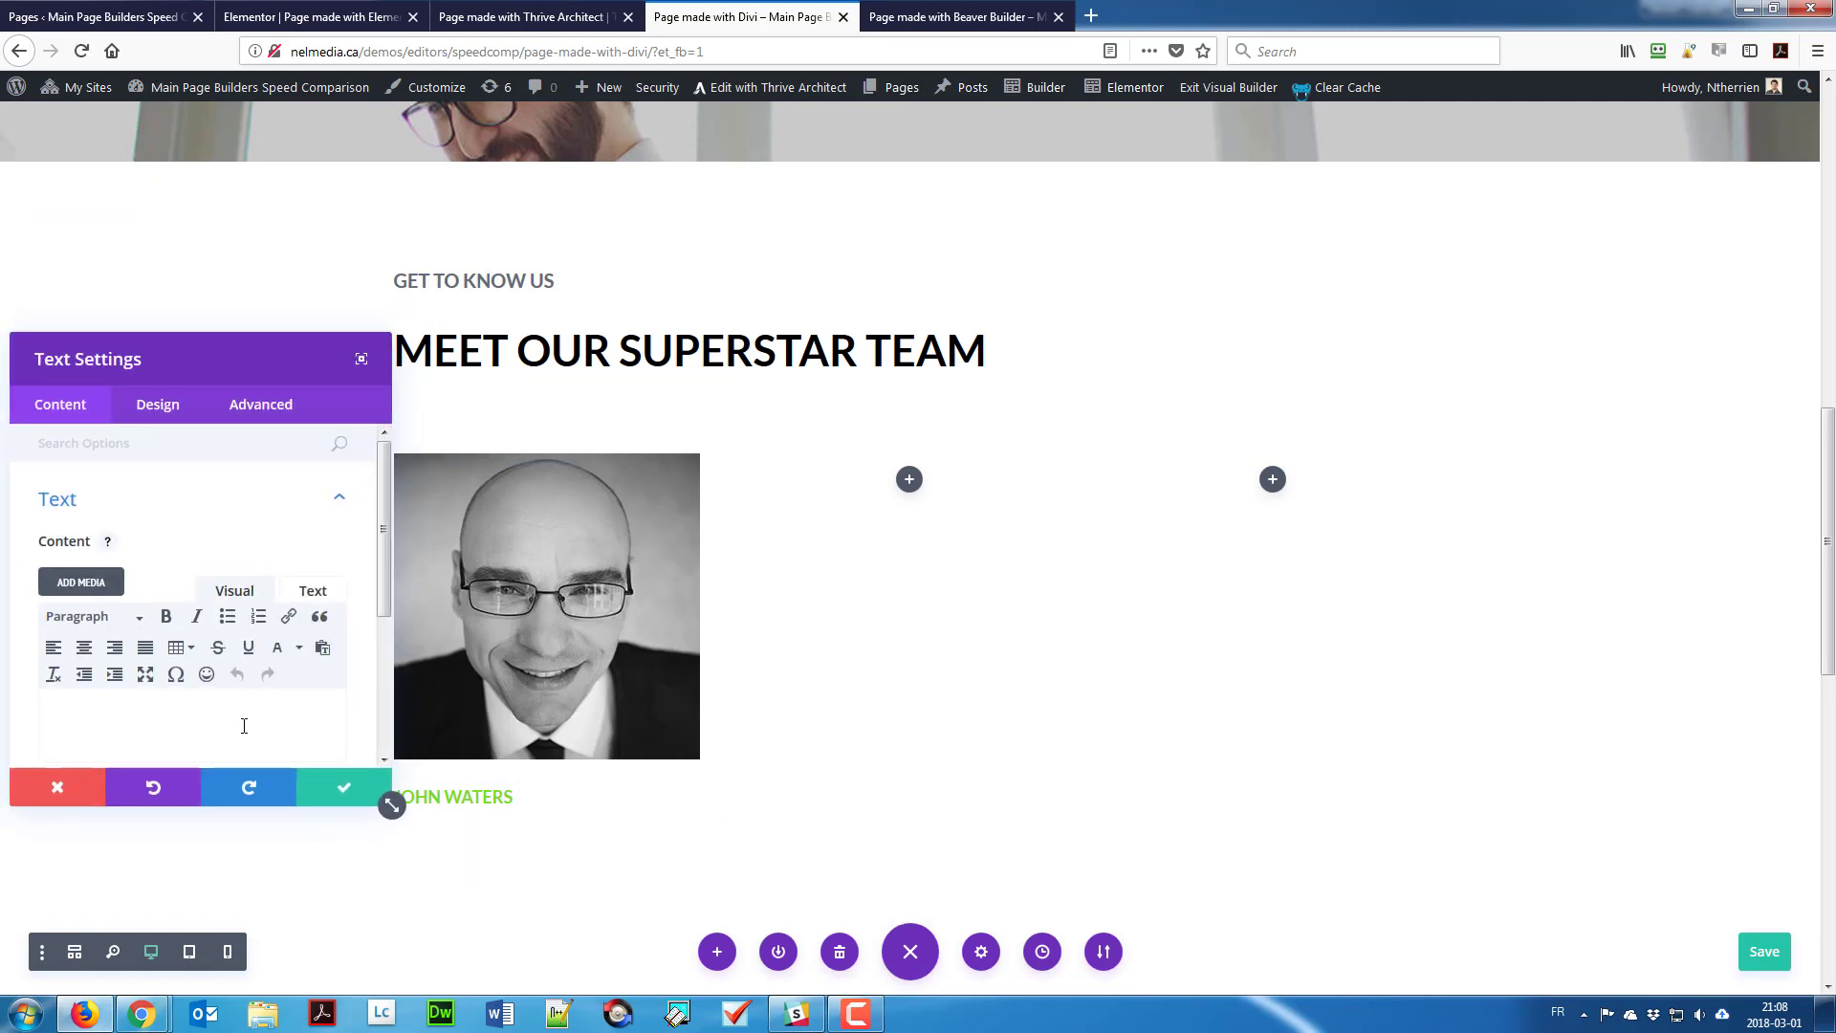
{"action": "type", "text": "Lorem lacus quisque odio dolor accumsan ut elit mauris nunc gravida blandit dictum sed odio massa ipsum sed elit lorem velit blandit eu ipsum proin dictum"}
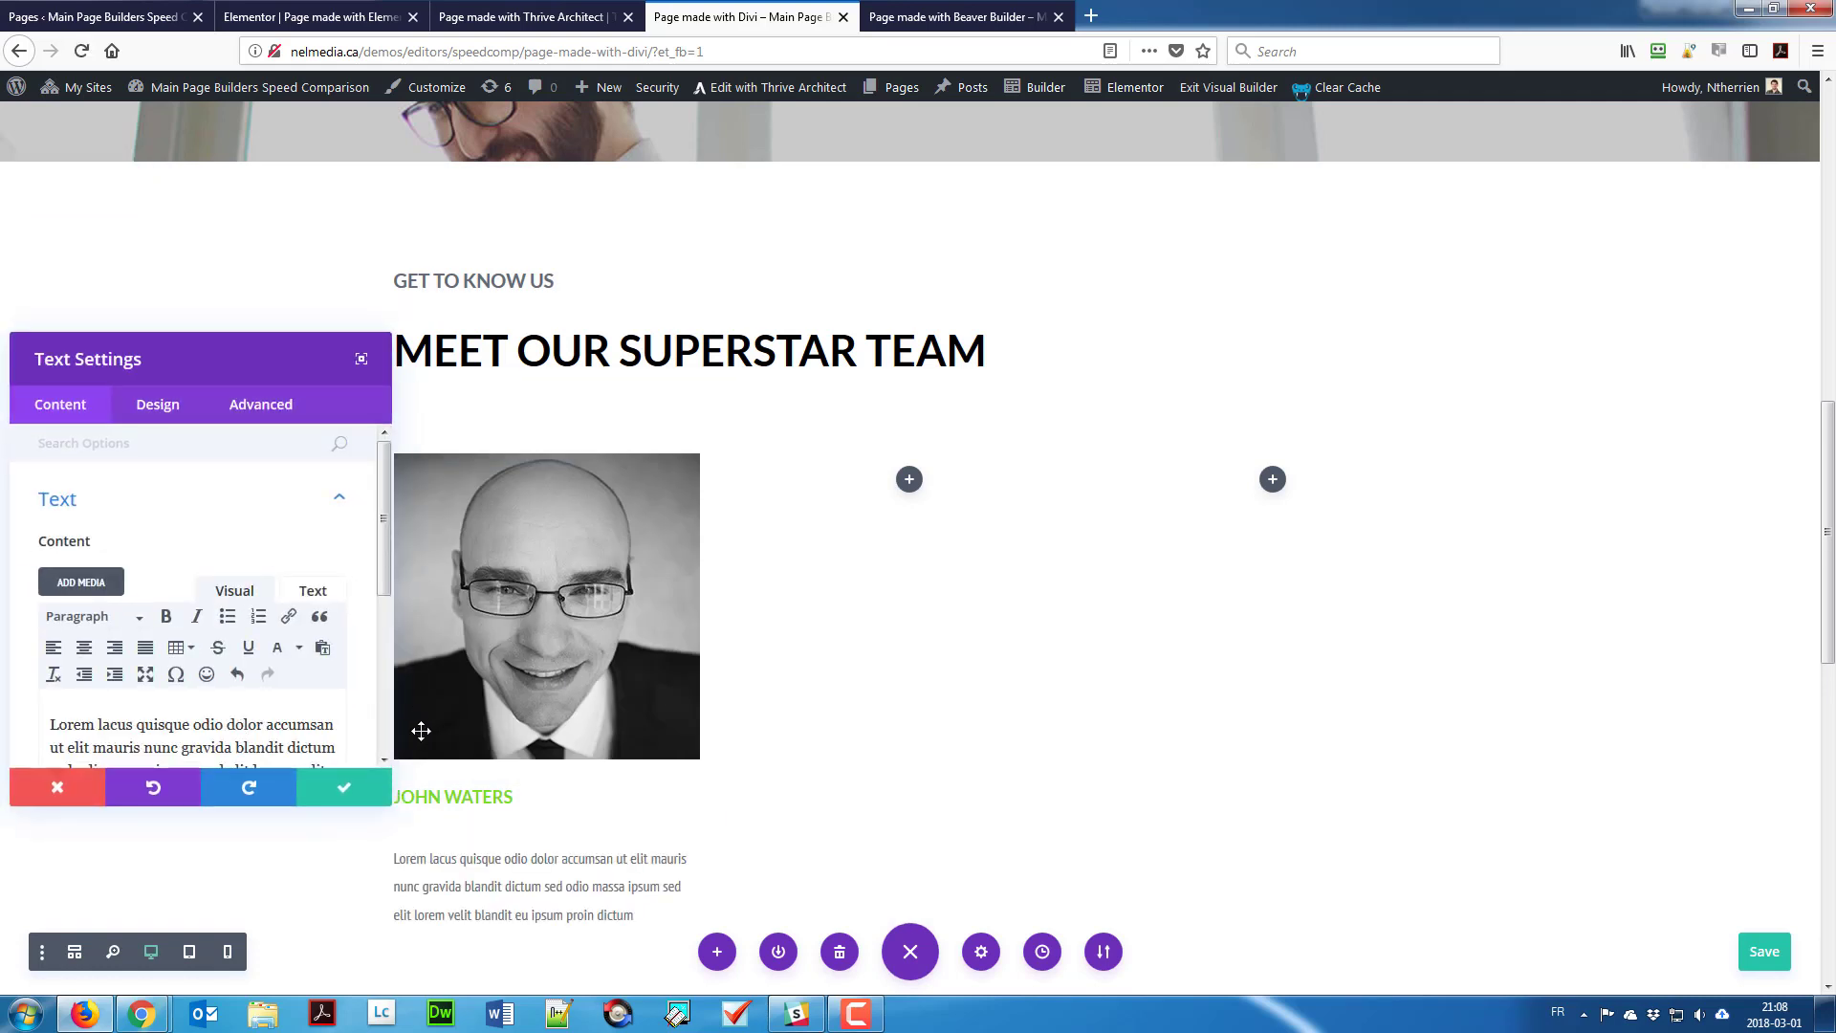
{"action": "left_click", "coordinate": [341, 808]}
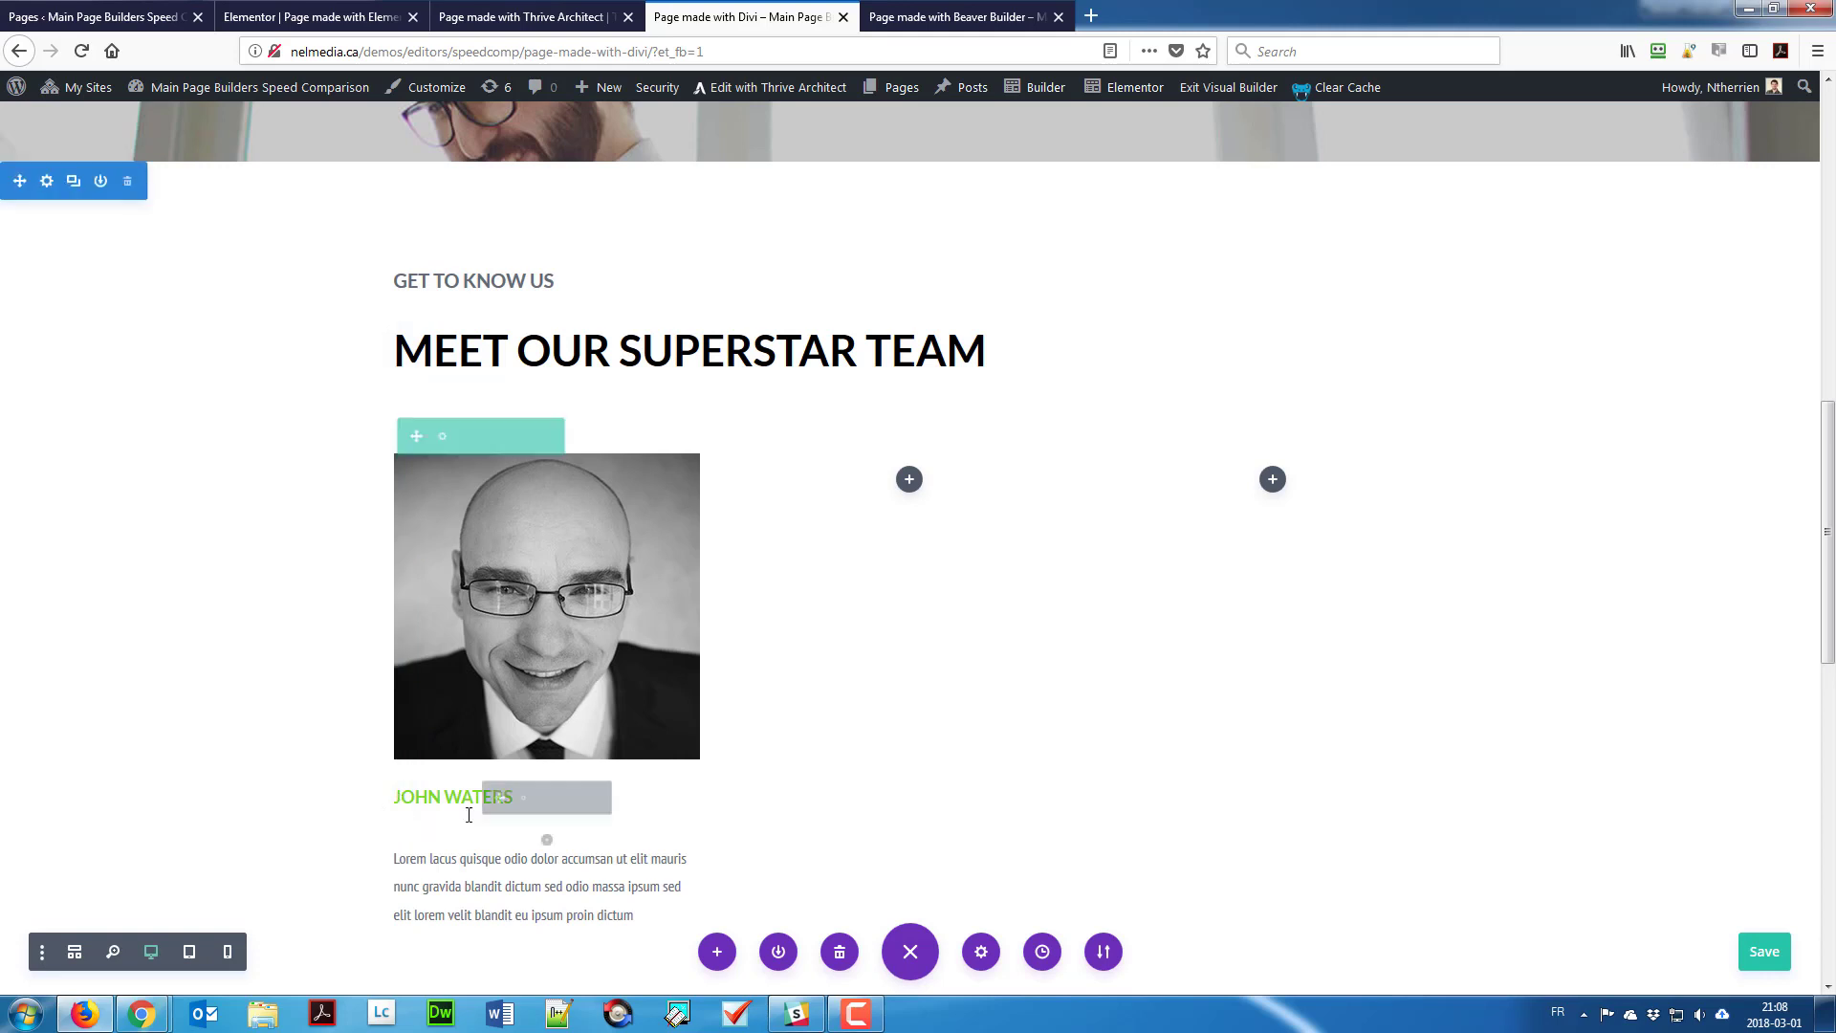
Step: Set the custom bottom margin of the team member's name module to 0 and save the page
{"action": "left_click", "coordinate": [520, 800]}
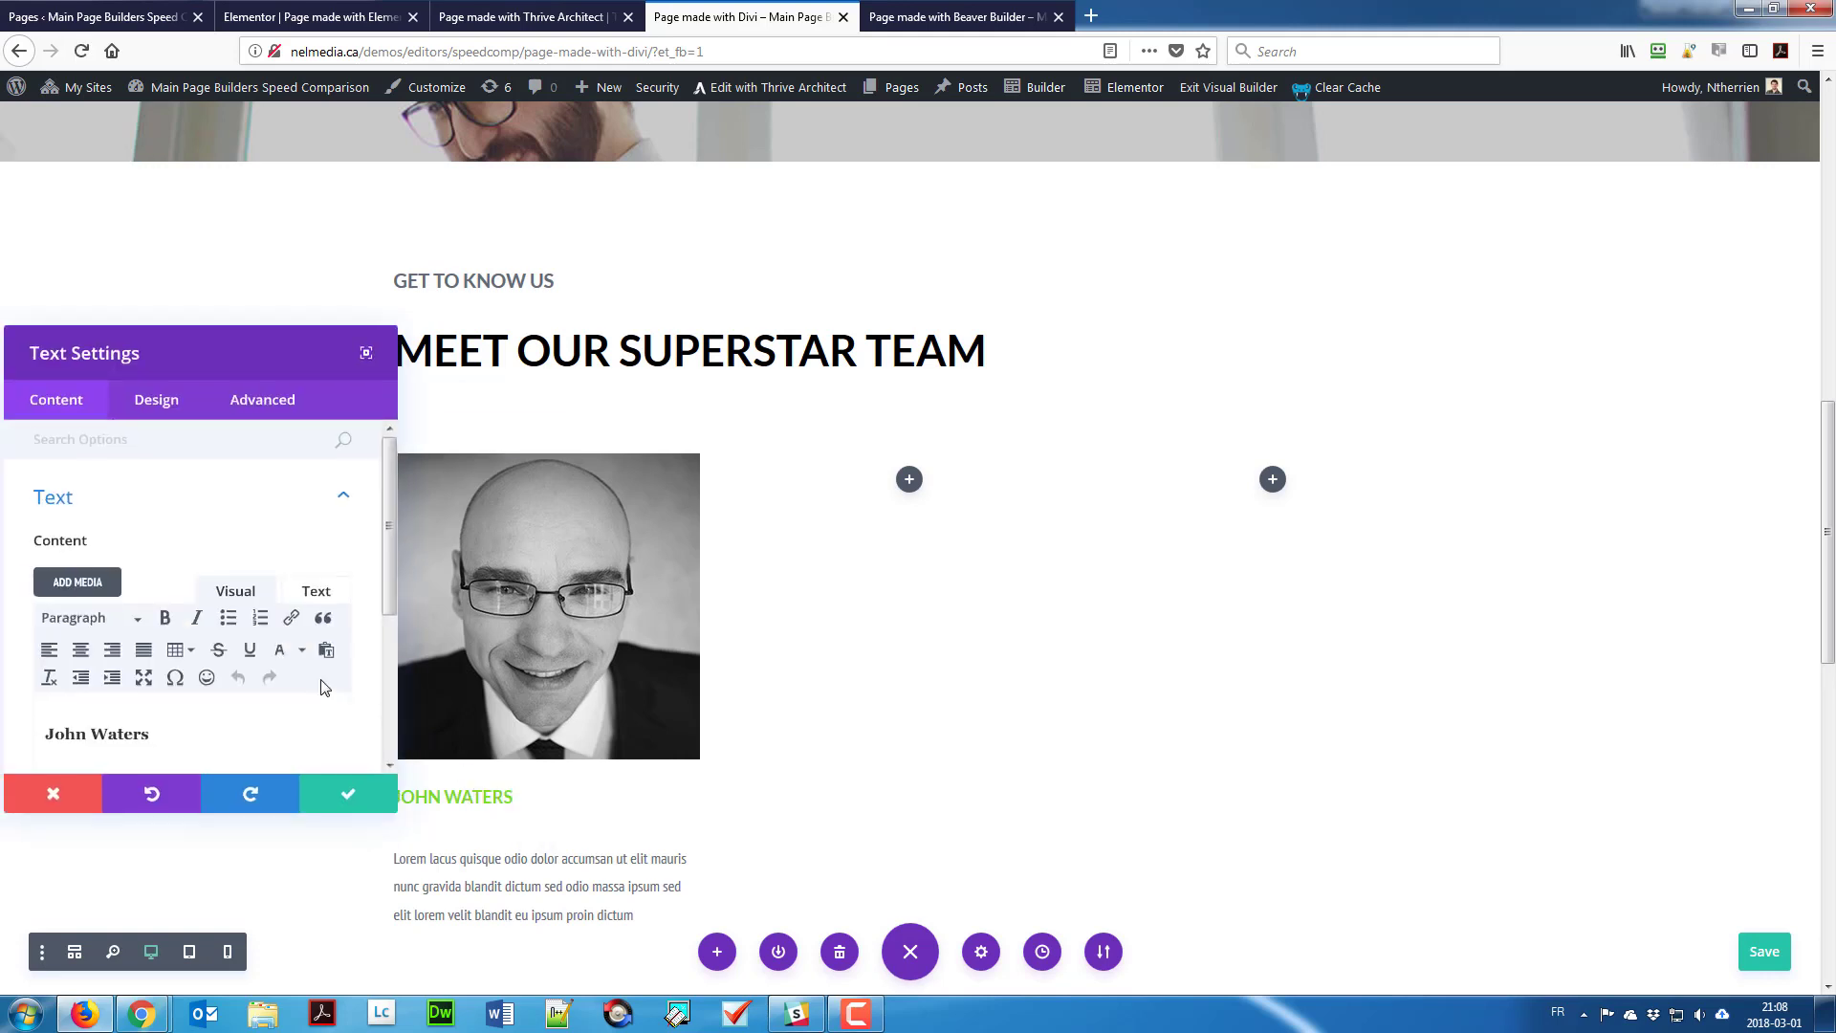
{"action": "left_click", "coordinate": [259, 405]}
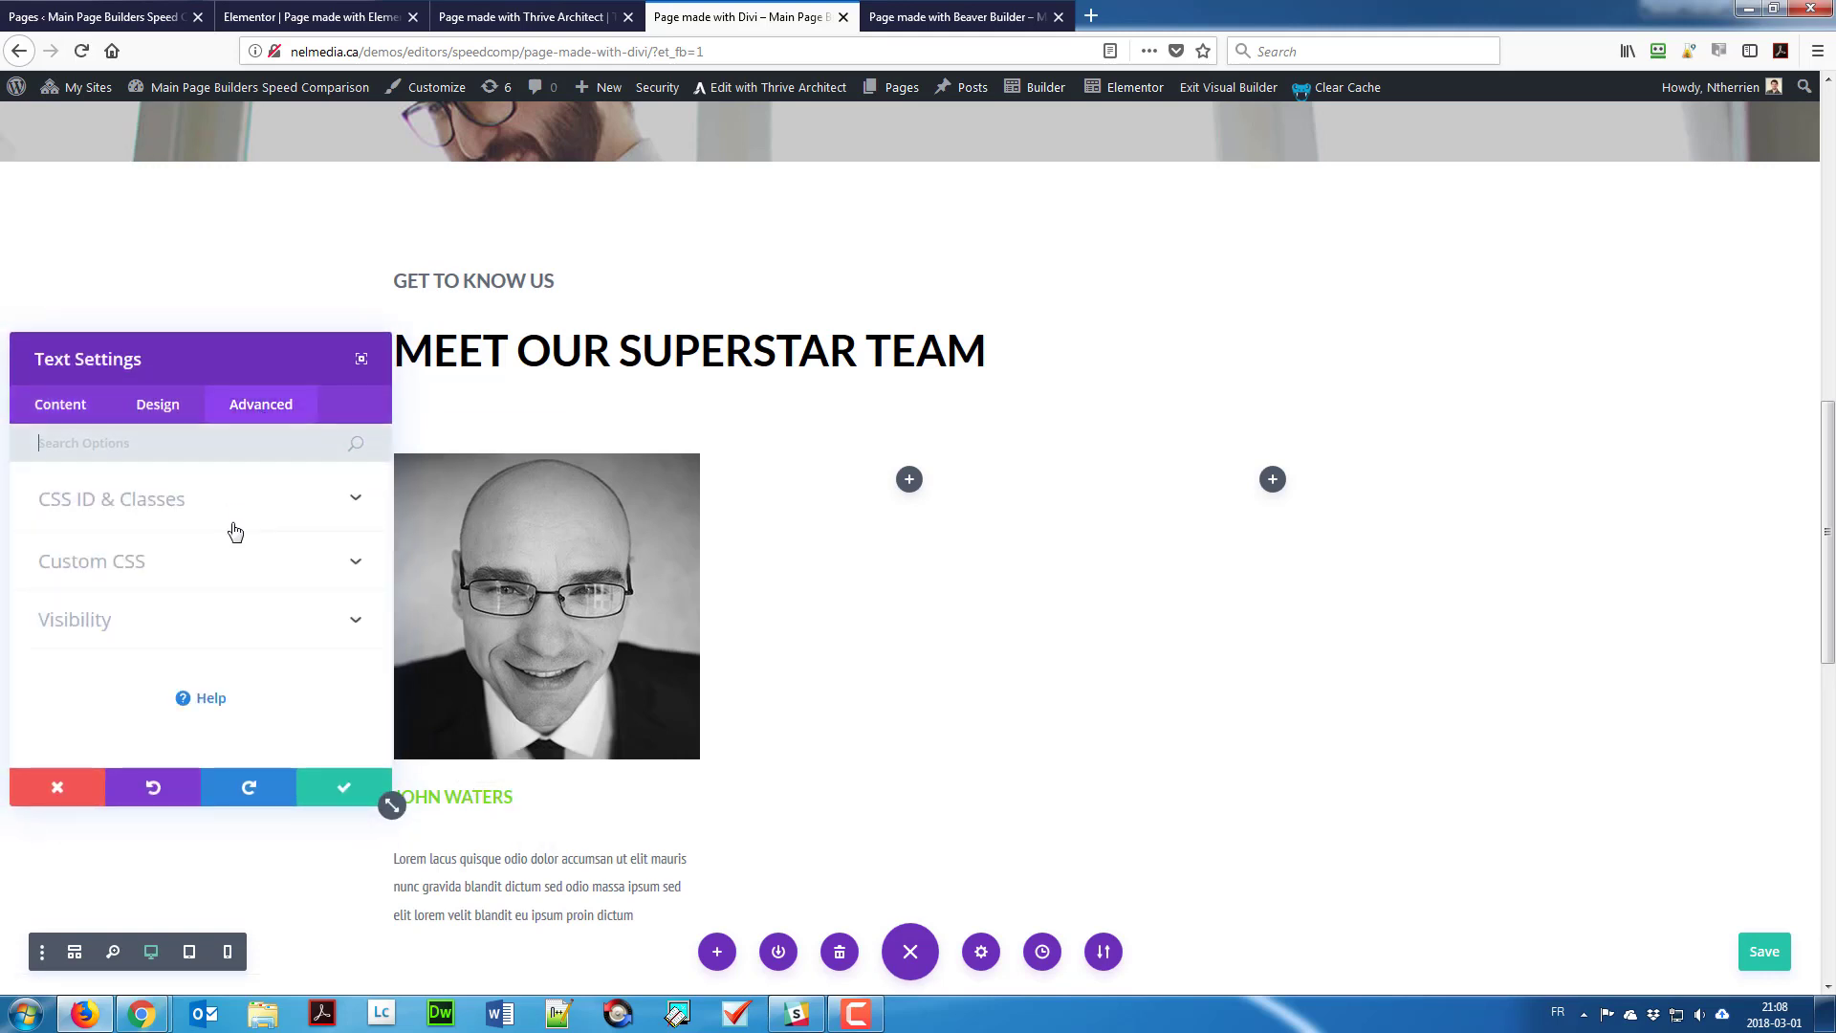
{"action": "left_click", "coordinate": [158, 407]}
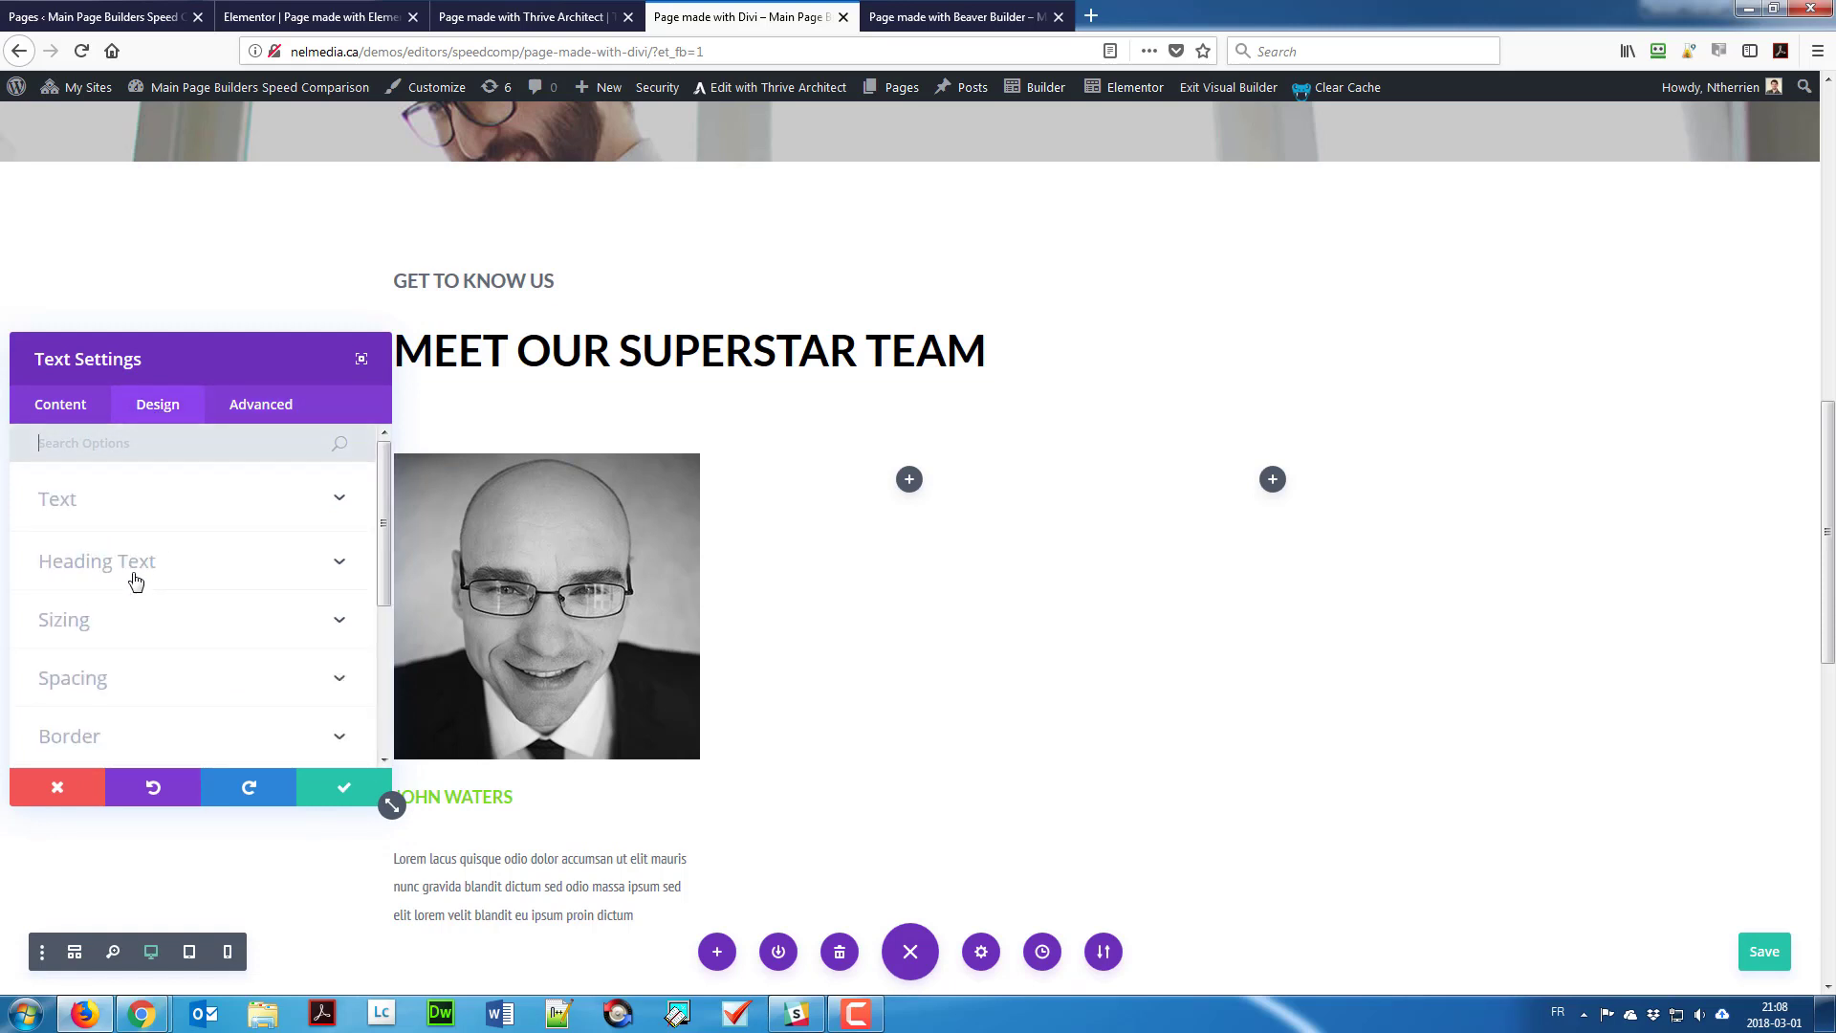
{"action": "left_click", "coordinate": [118, 668]}
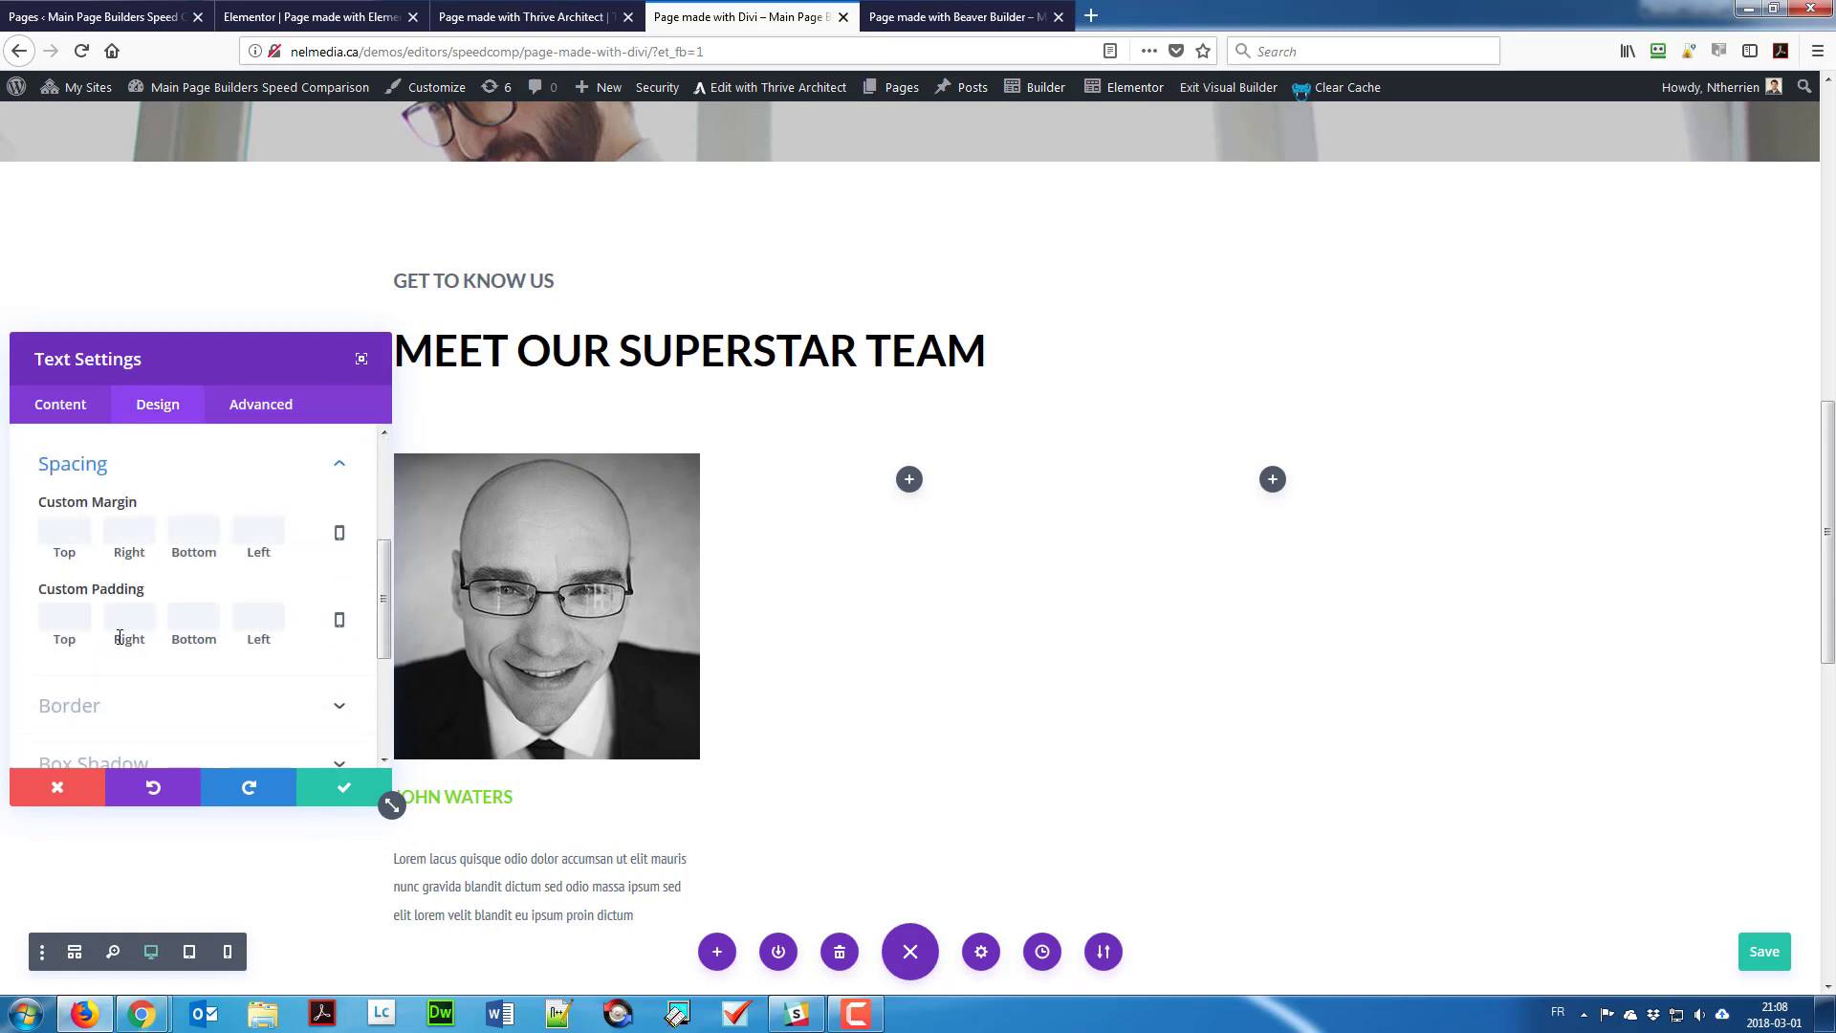
{"action": "left_click", "coordinate": [191, 533]}
{"action": "type", "text": "0"}
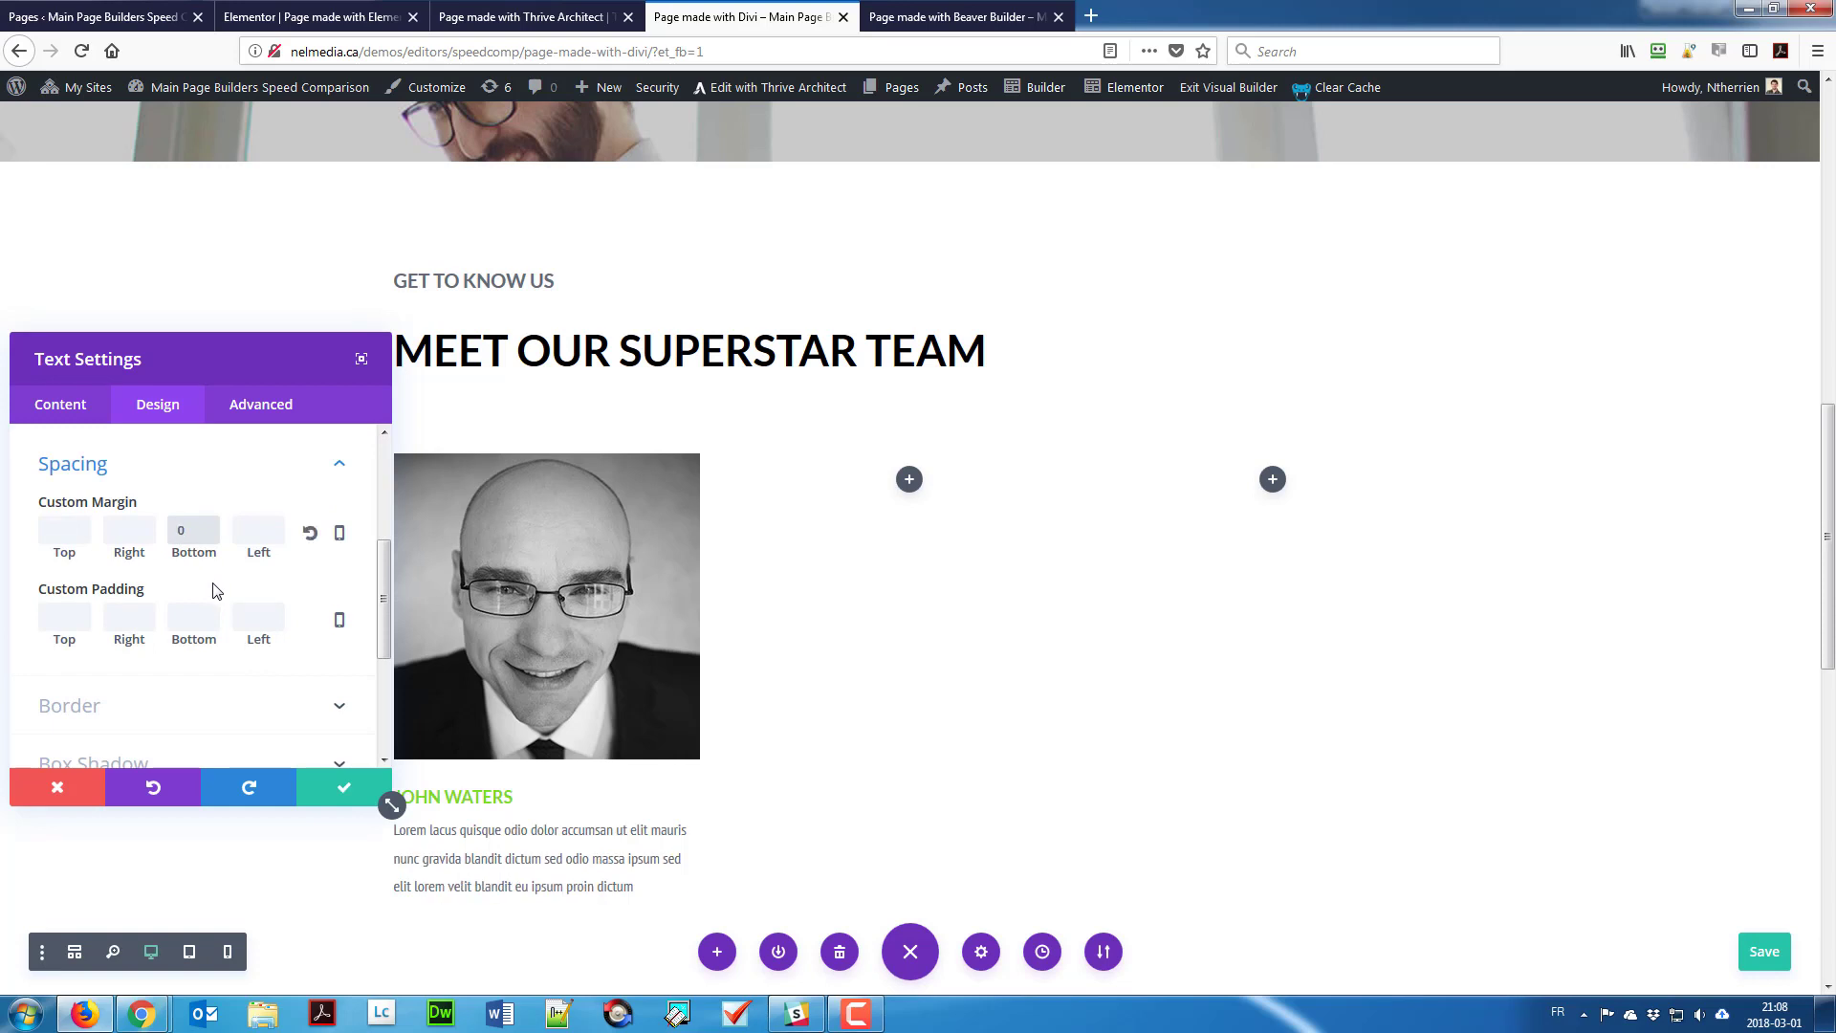
{"action": "left_click", "coordinate": [314, 806]}
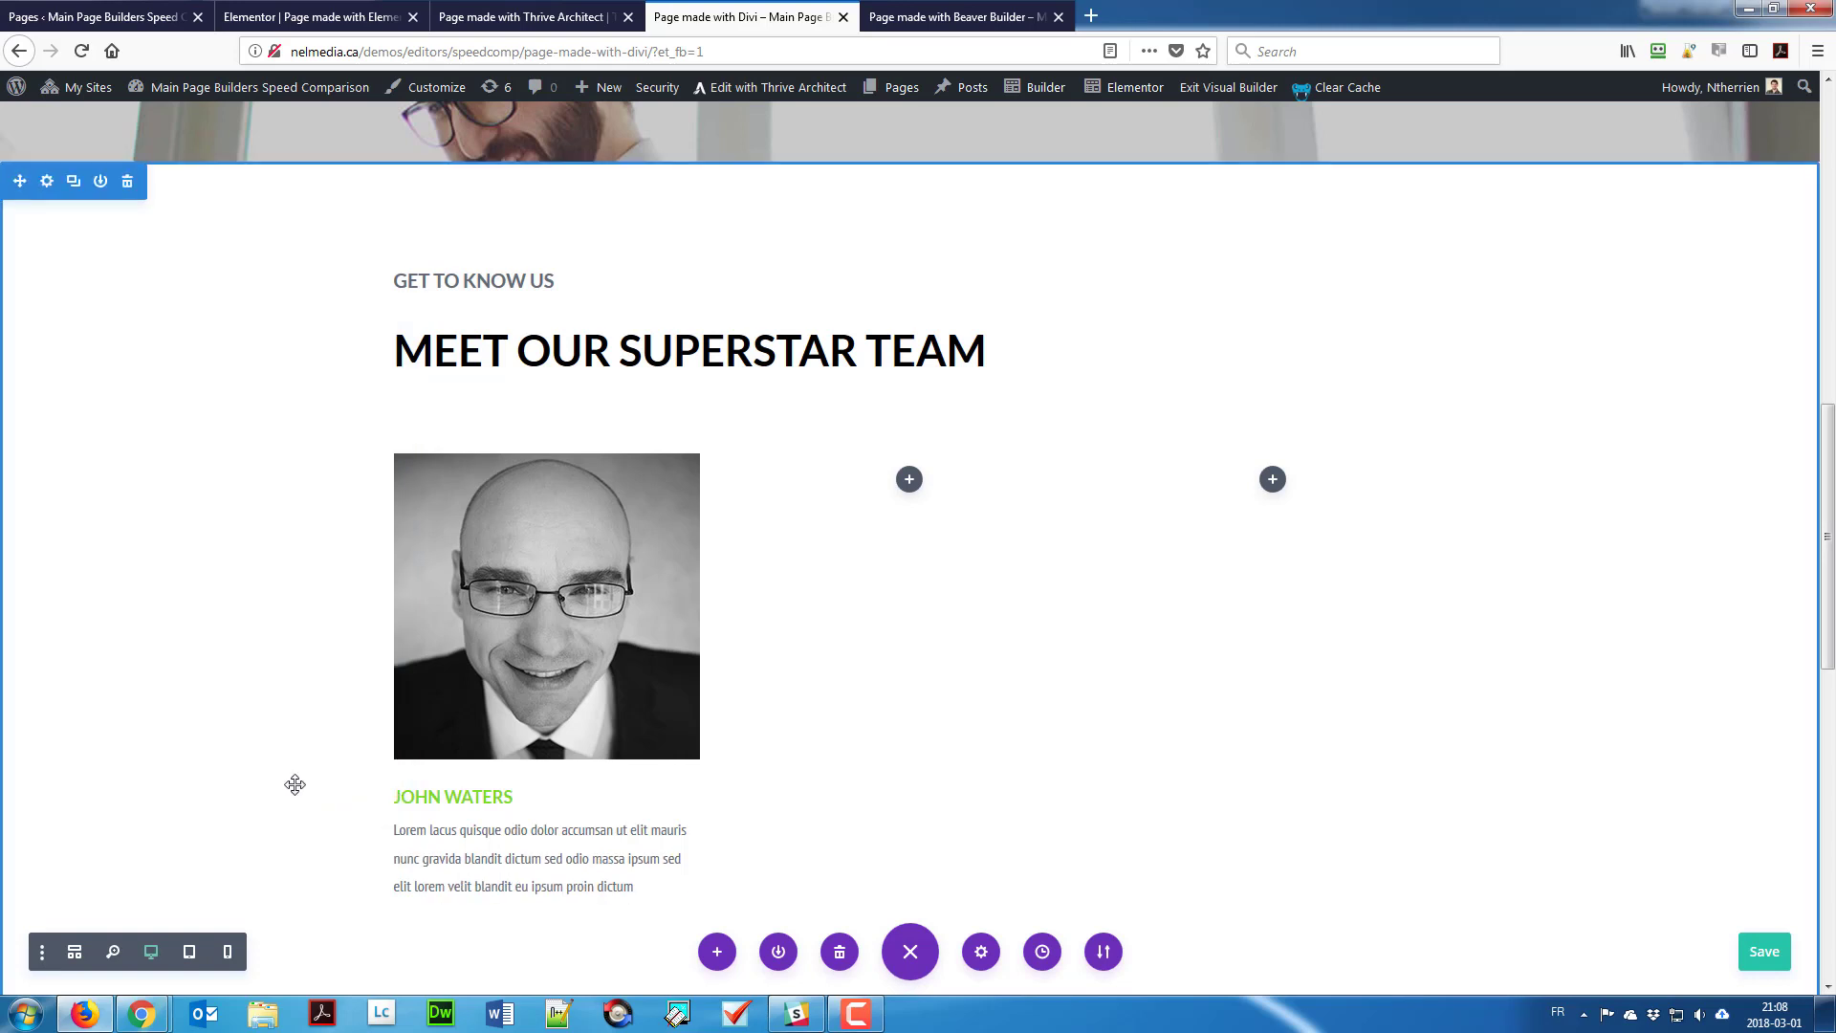
{"action": "key", "text": "ctrl+s"}
Step: Duplicate the portrait Image module twice and move the copies into the second and third columns
{"action": "scroll", "coordinate": [423, 860], "scroll_direction": "down", "scroll_amount": 2}
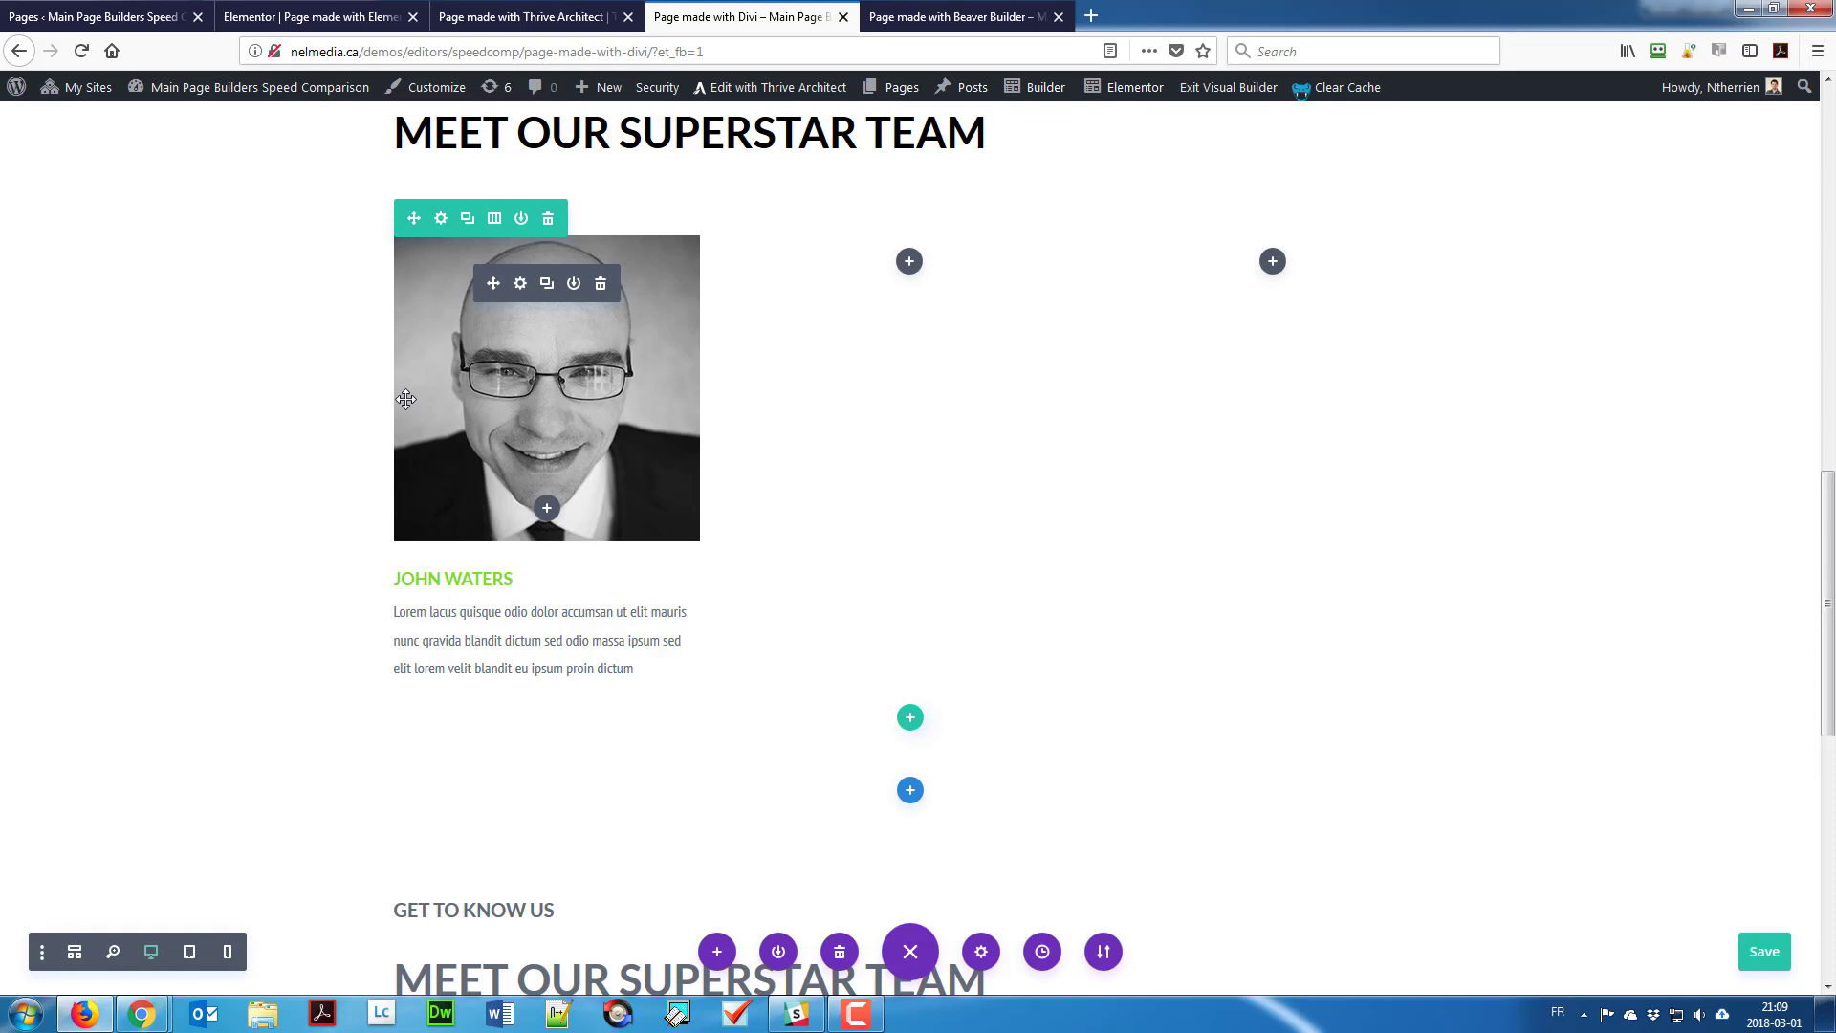
{"action": "left_click", "coordinate": [547, 284]}
{"action": "left_click", "coordinate": [547, 284]}
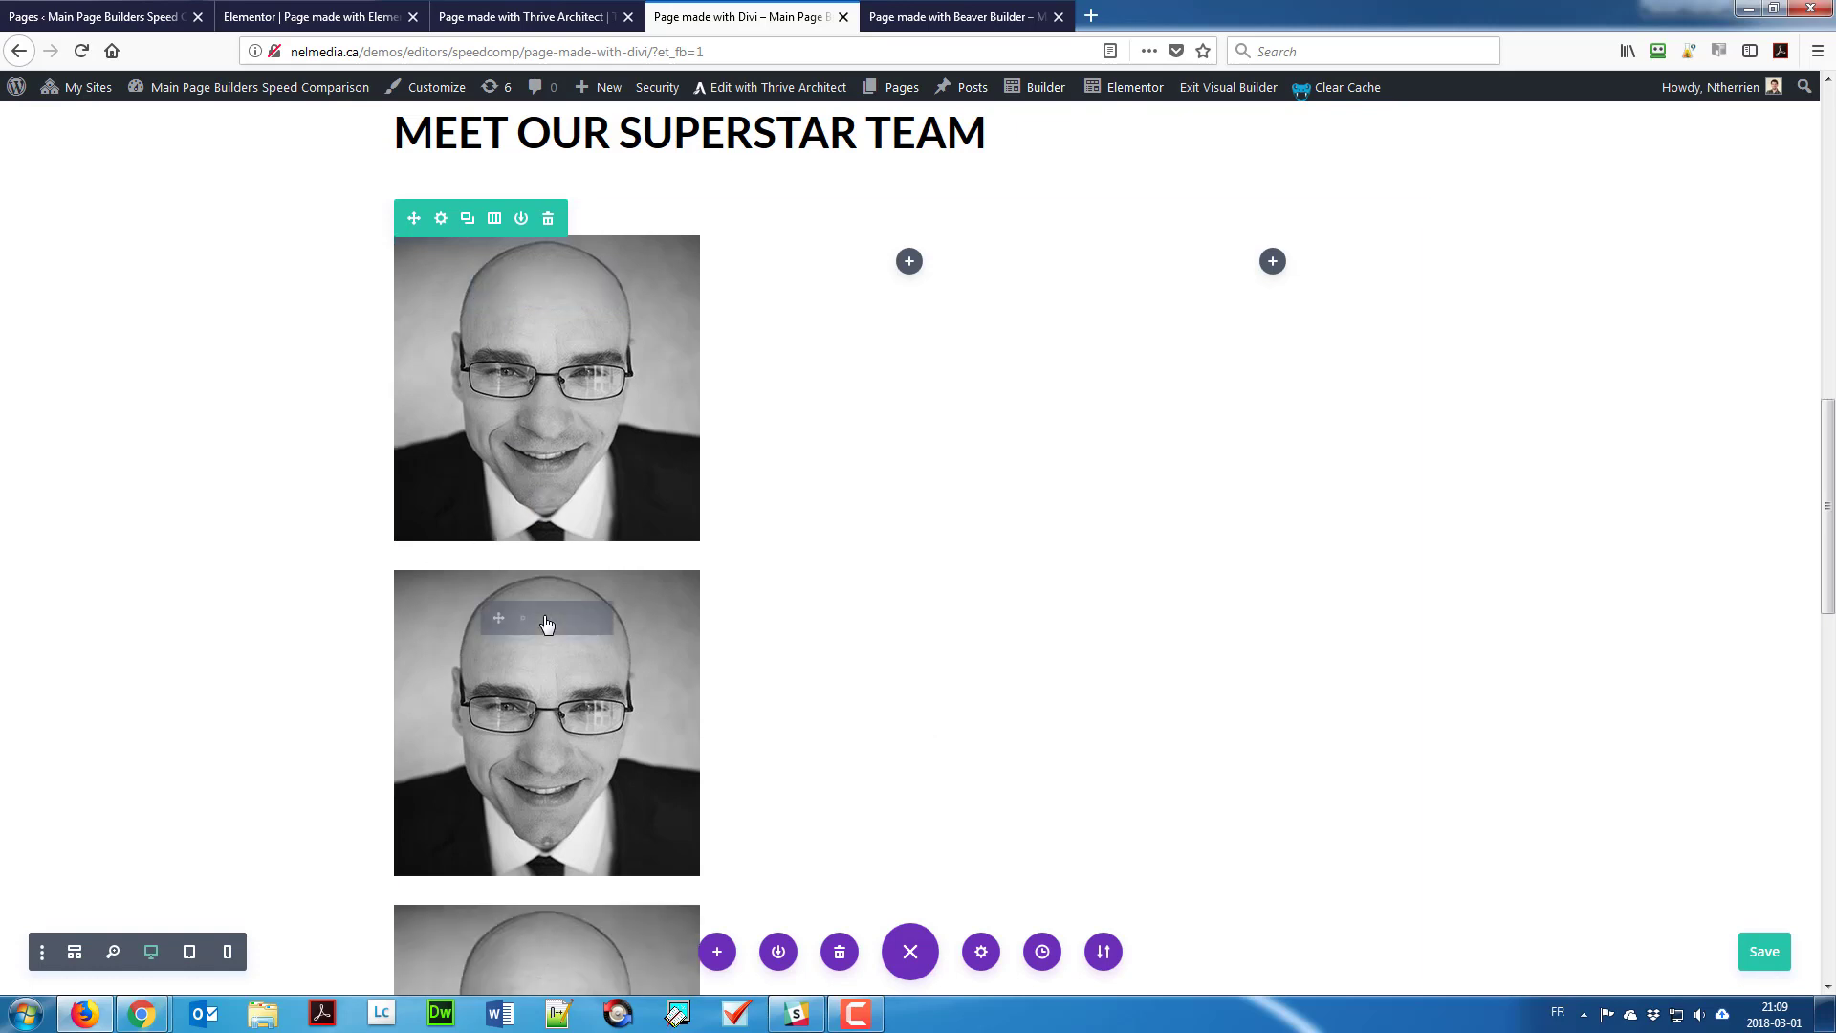
{"action": "left_click_drag", "start_coordinate": [492, 620], "coordinate": [857, 301]}
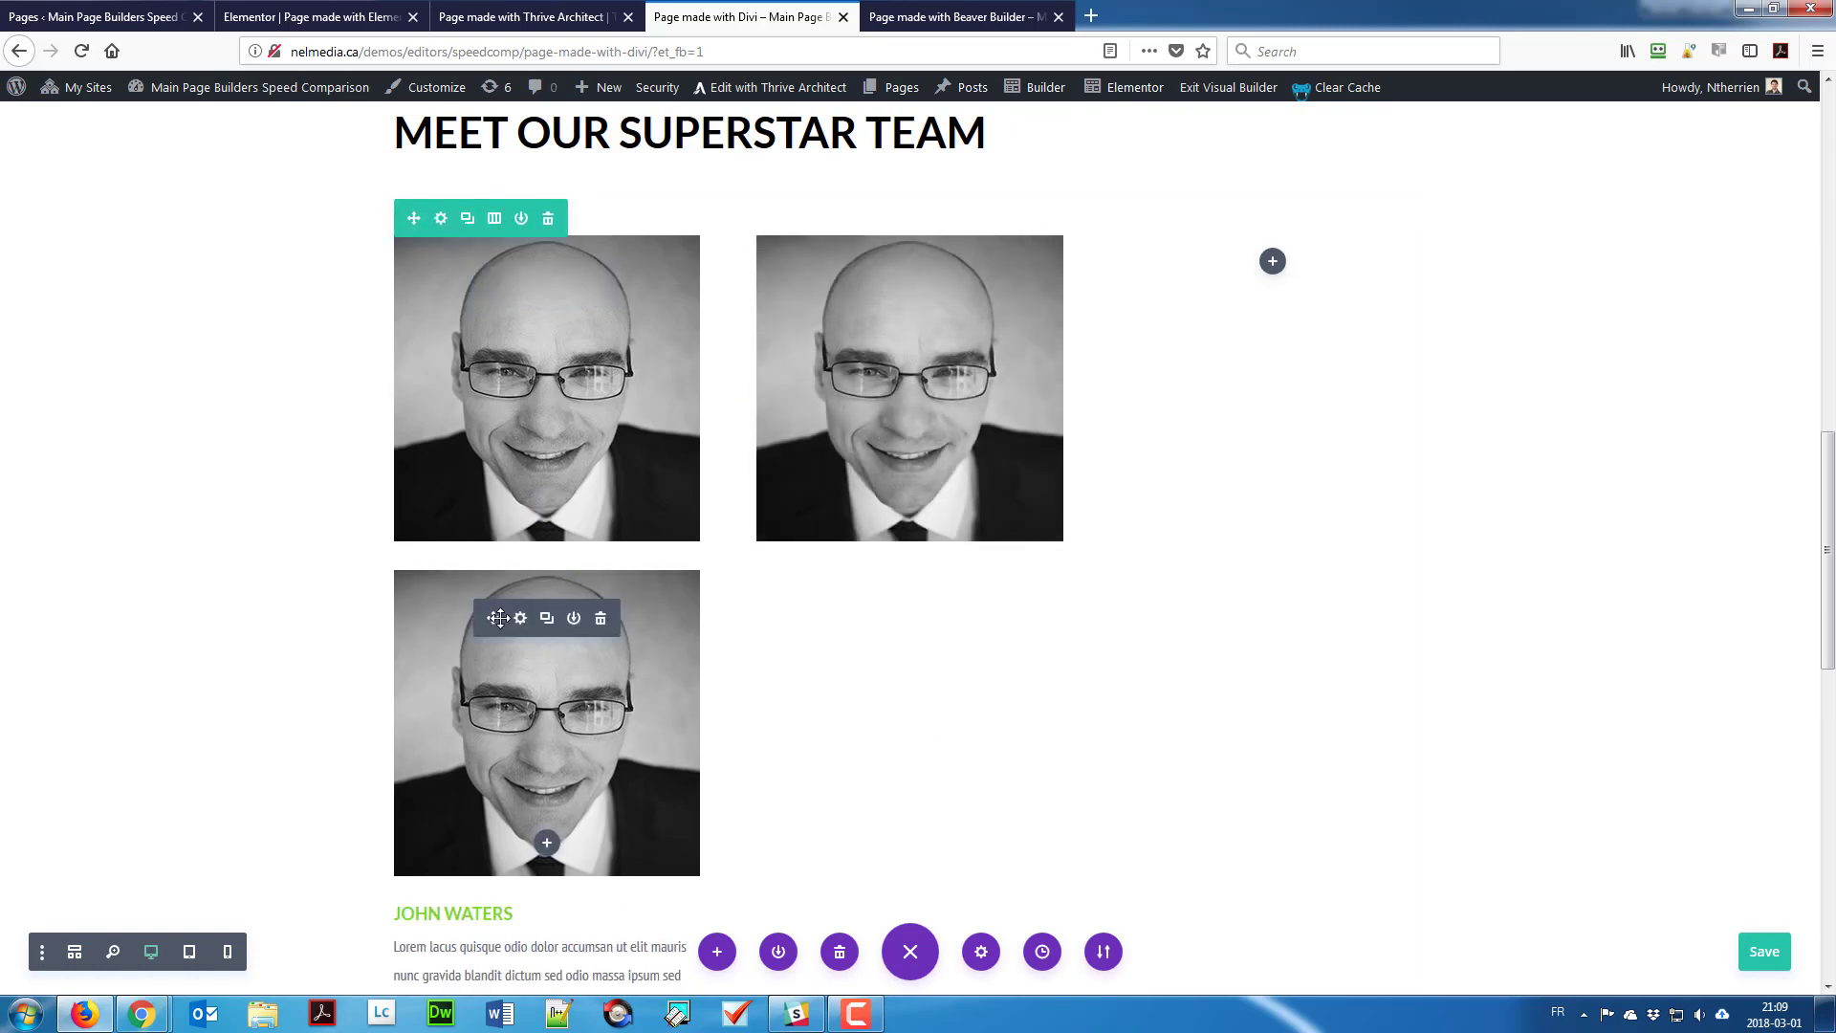
{"action": "left_click_drag", "start_coordinate": [493, 618], "coordinate": [1192, 346]}
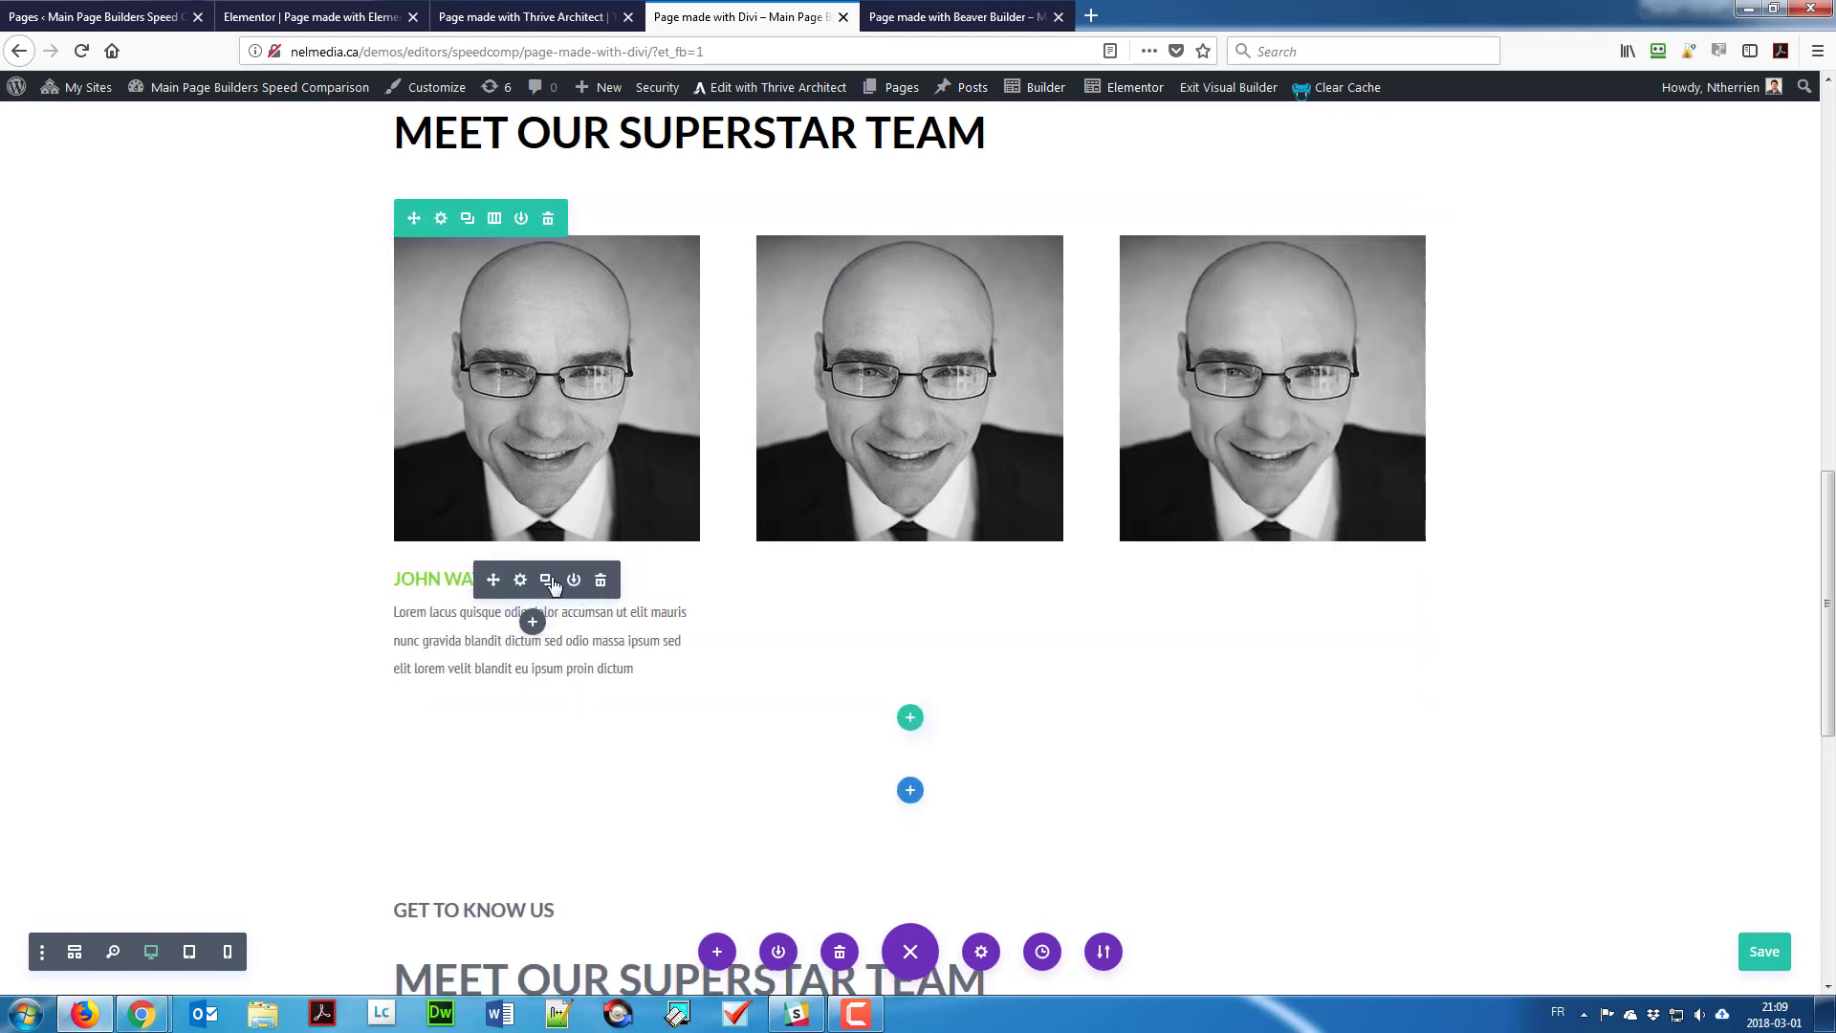
Step: Duplicate the name Text module twice and place the copies below the portraits in the second and third columns
{"action": "left_click", "coordinate": [546, 581]}
{"action": "left_click", "coordinate": [546, 581]}
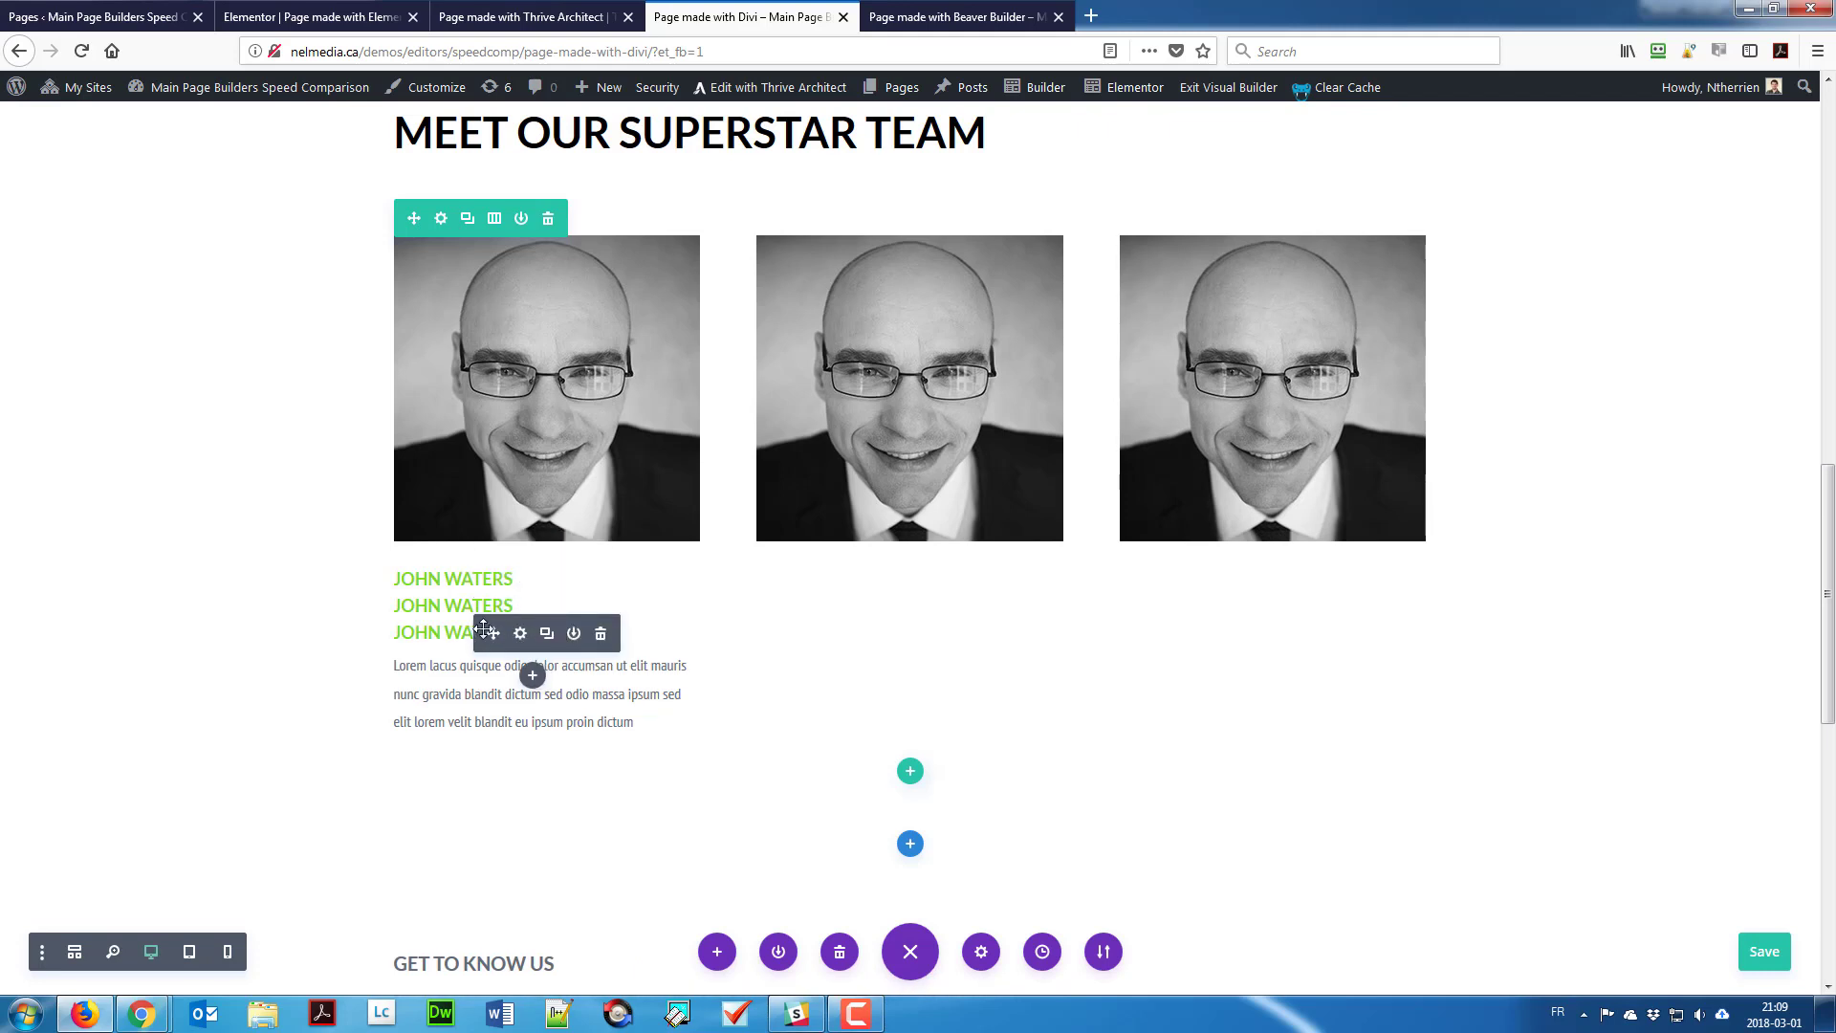
{"action": "left_click_drag", "start_coordinate": [484, 629], "coordinate": [888, 524]}
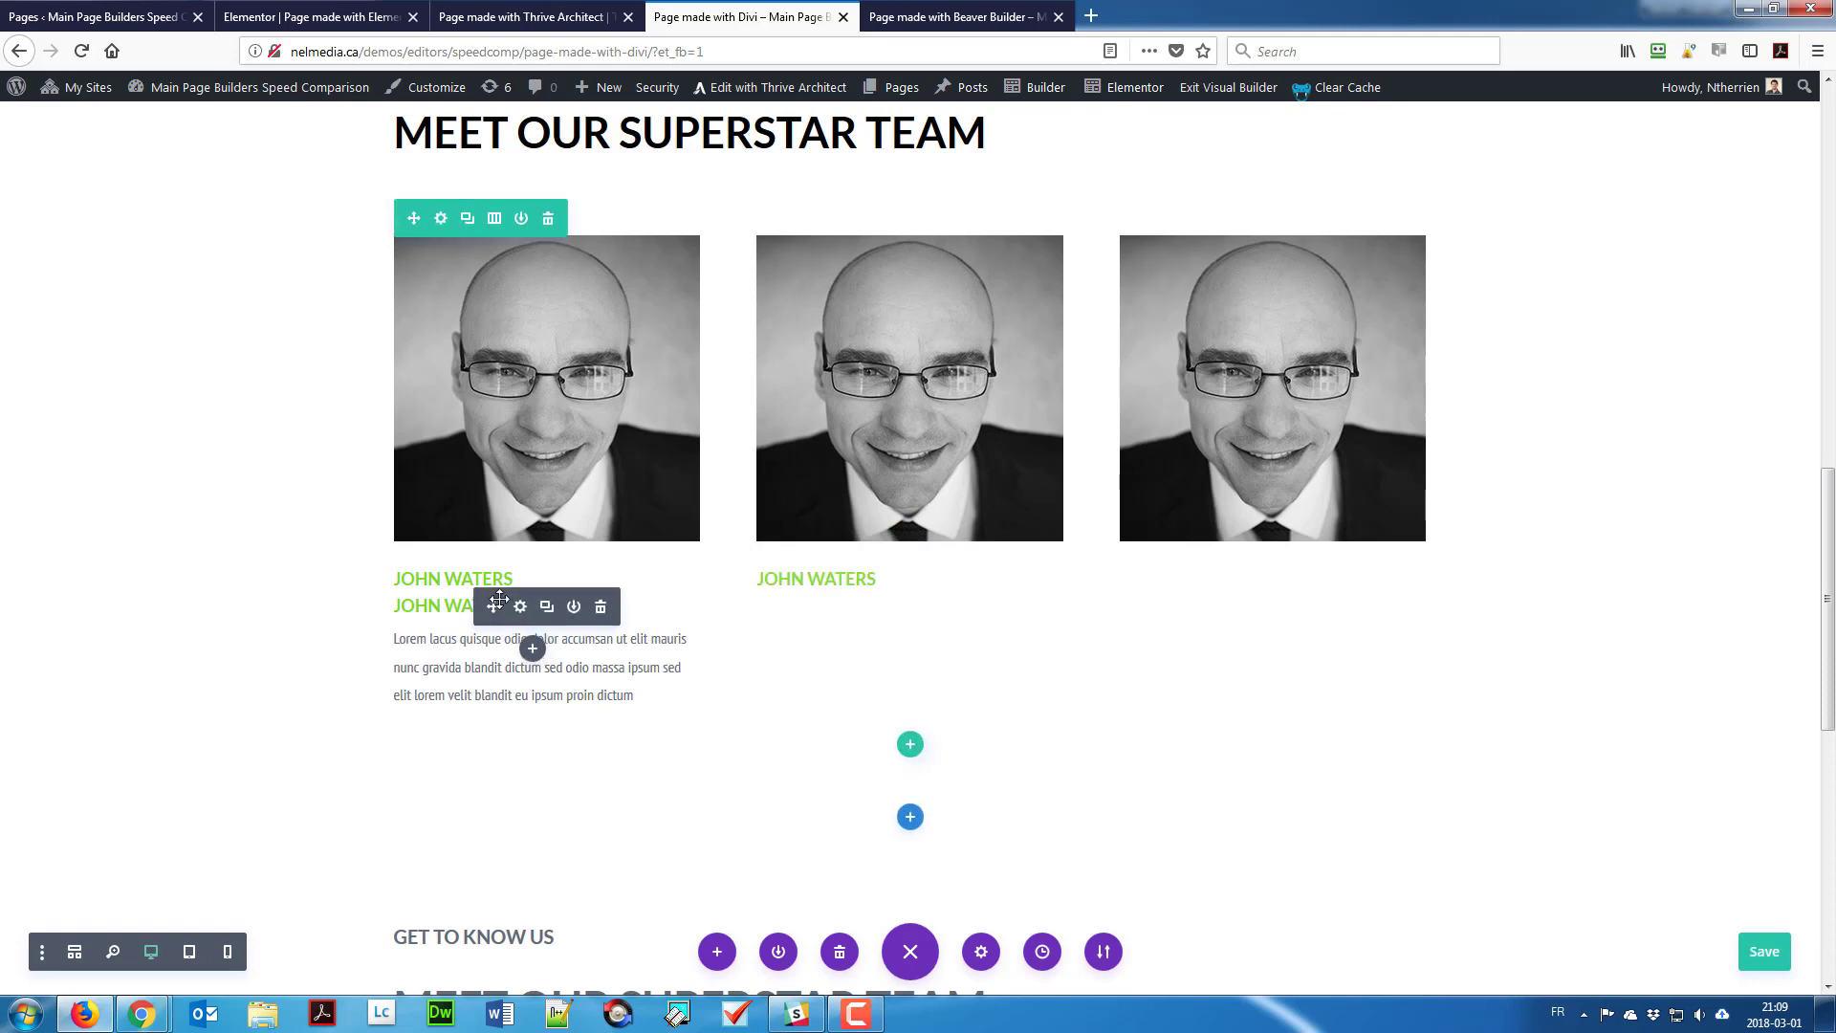
{"action": "left_click_drag", "start_coordinate": [499, 599], "coordinate": [1234, 562]}
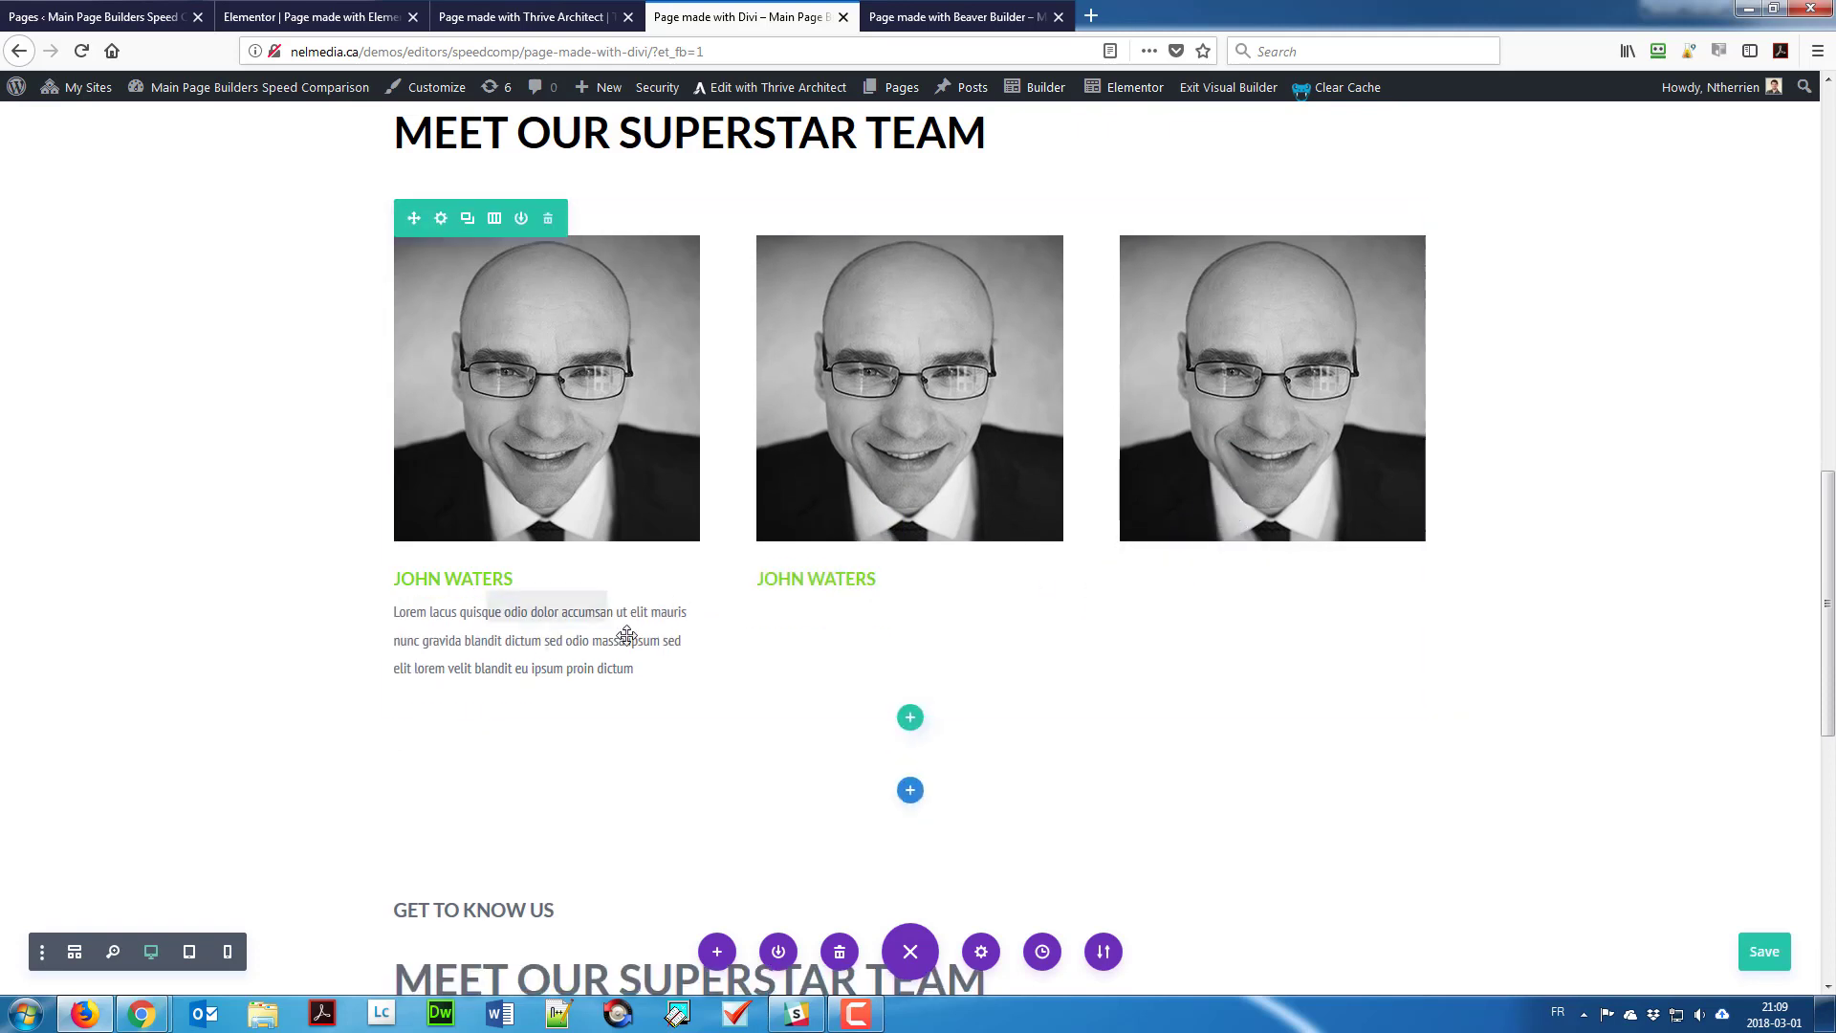
Step: Duplicate the description Text module twice and place the copies below the names in the second and third columns
{"action": "left_click", "coordinate": [547, 609]}
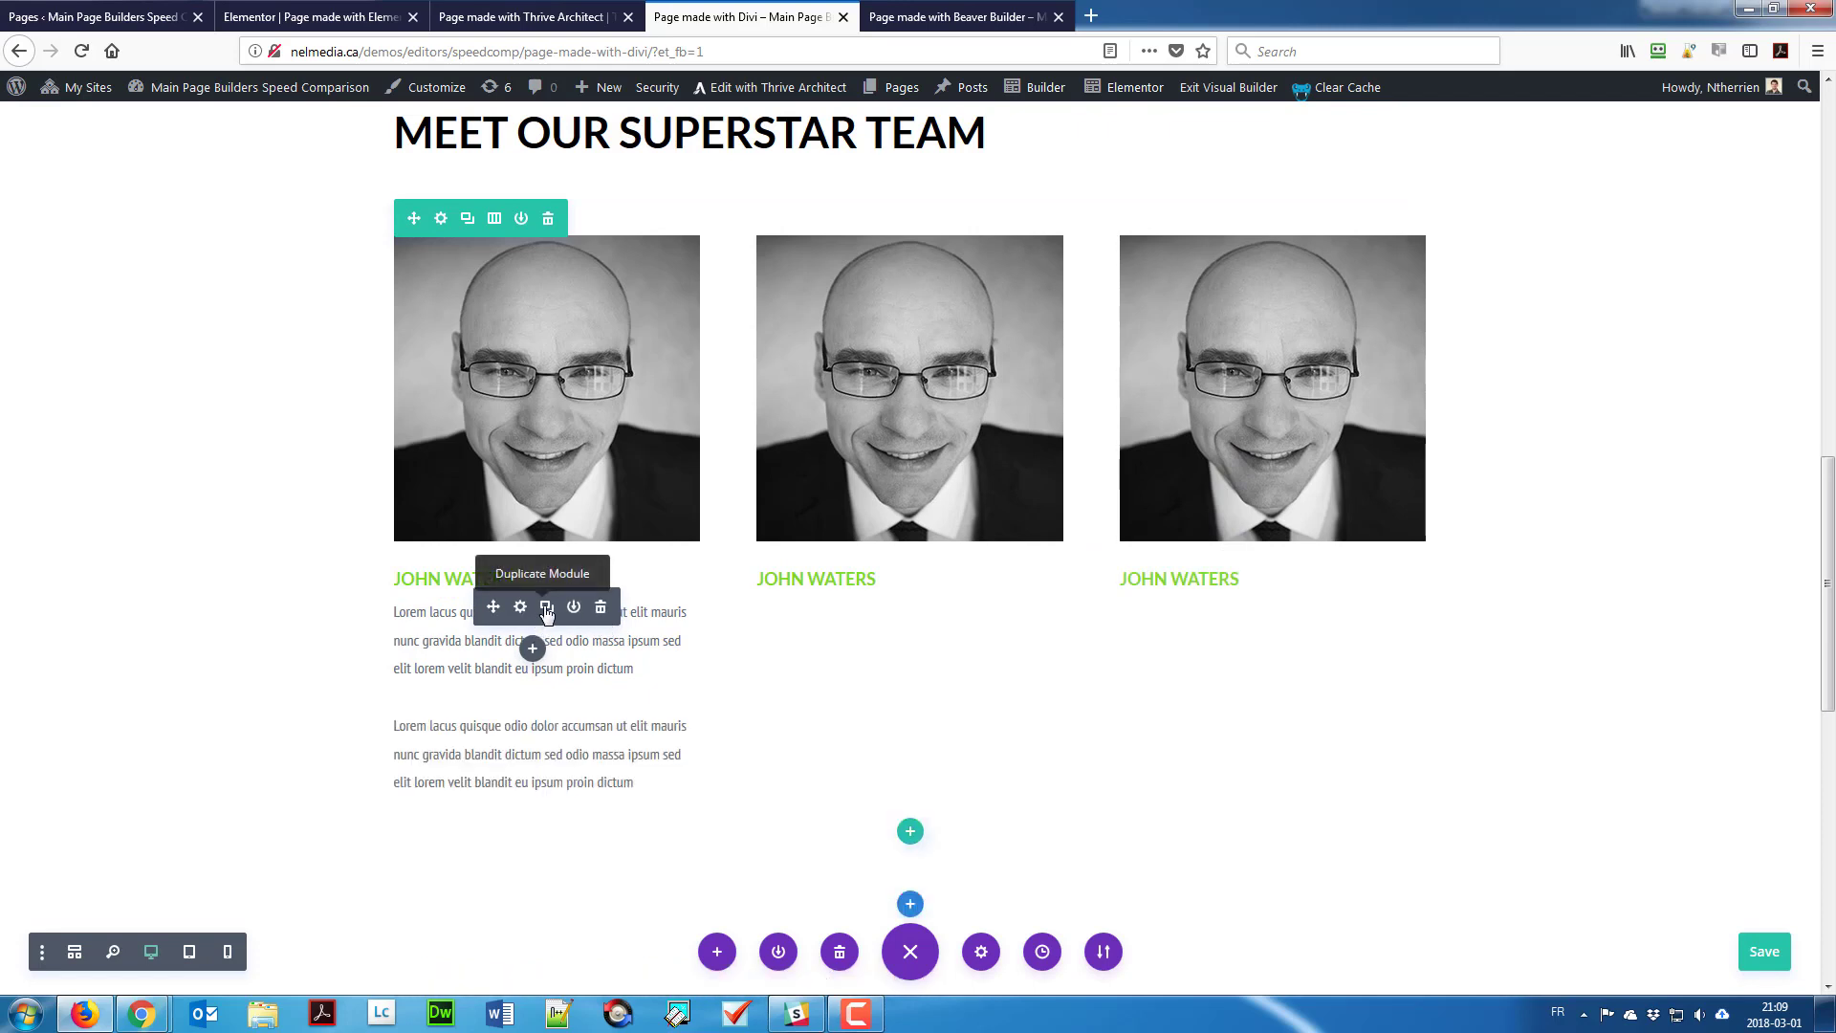
{"action": "left_click", "coordinate": [546, 608]}
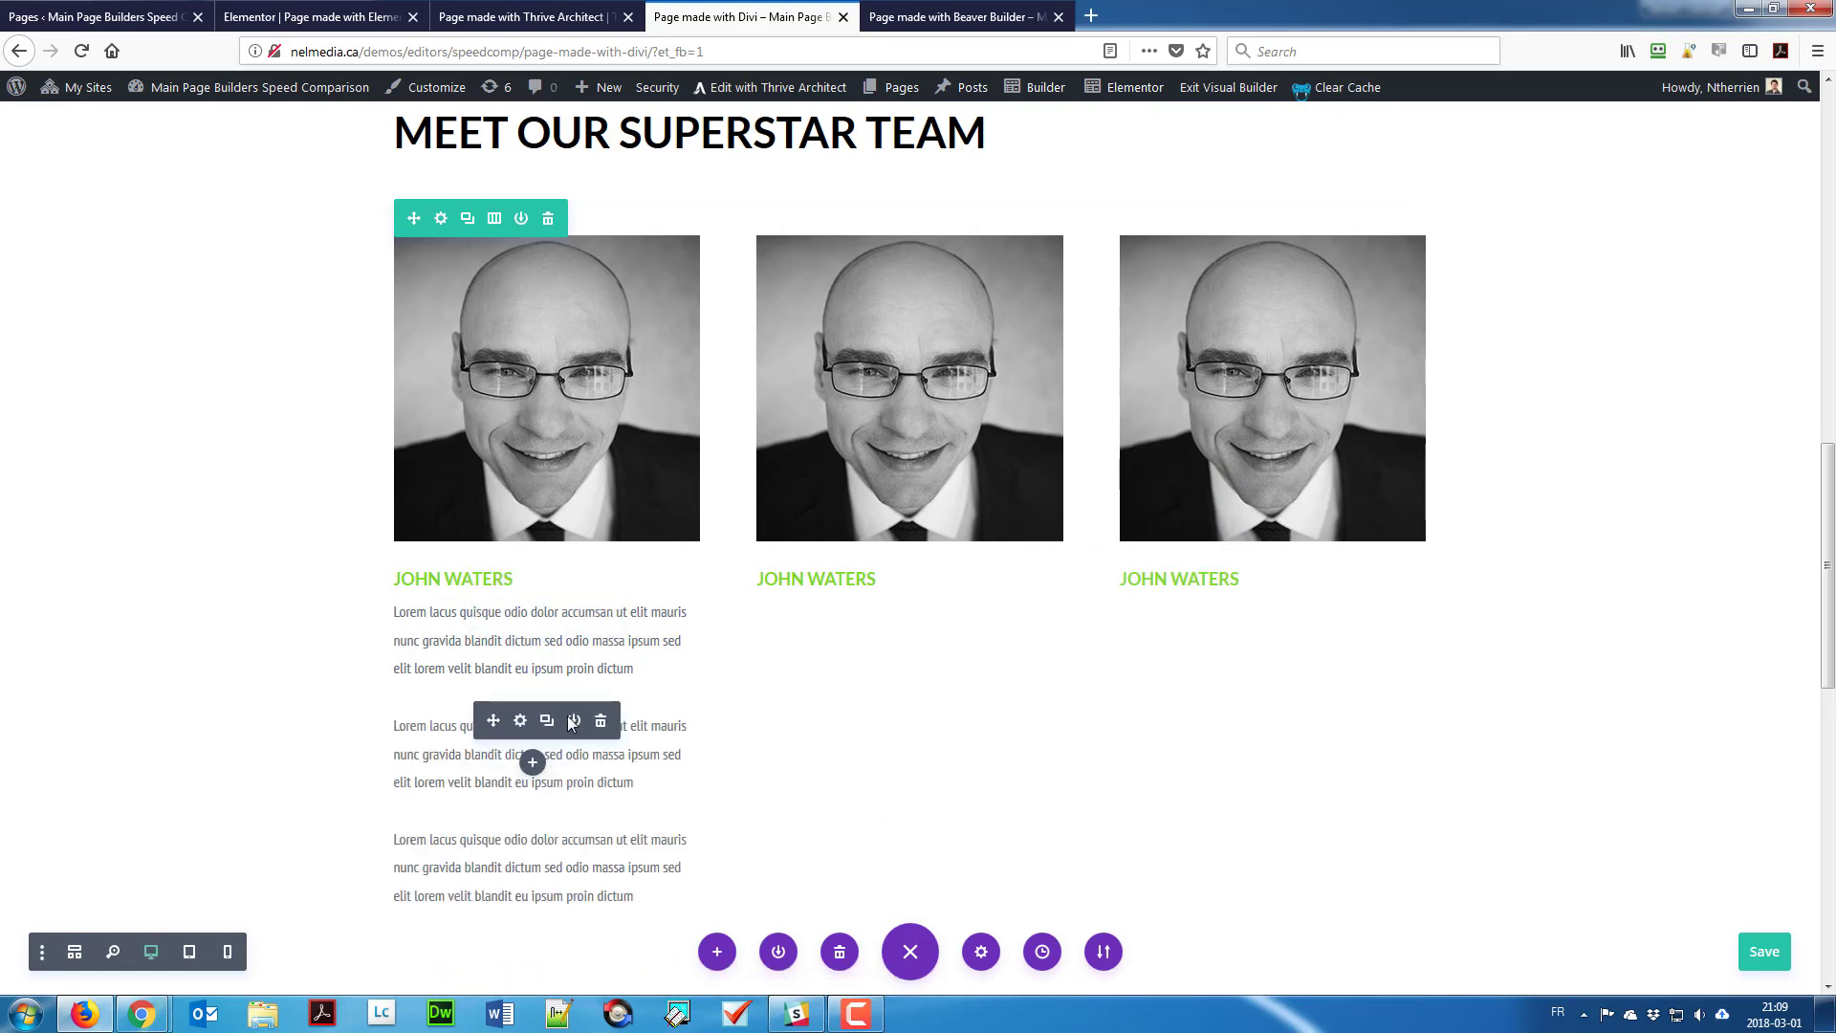
{"action": "left_click_drag", "start_coordinate": [572, 724], "coordinate": [847, 617]}
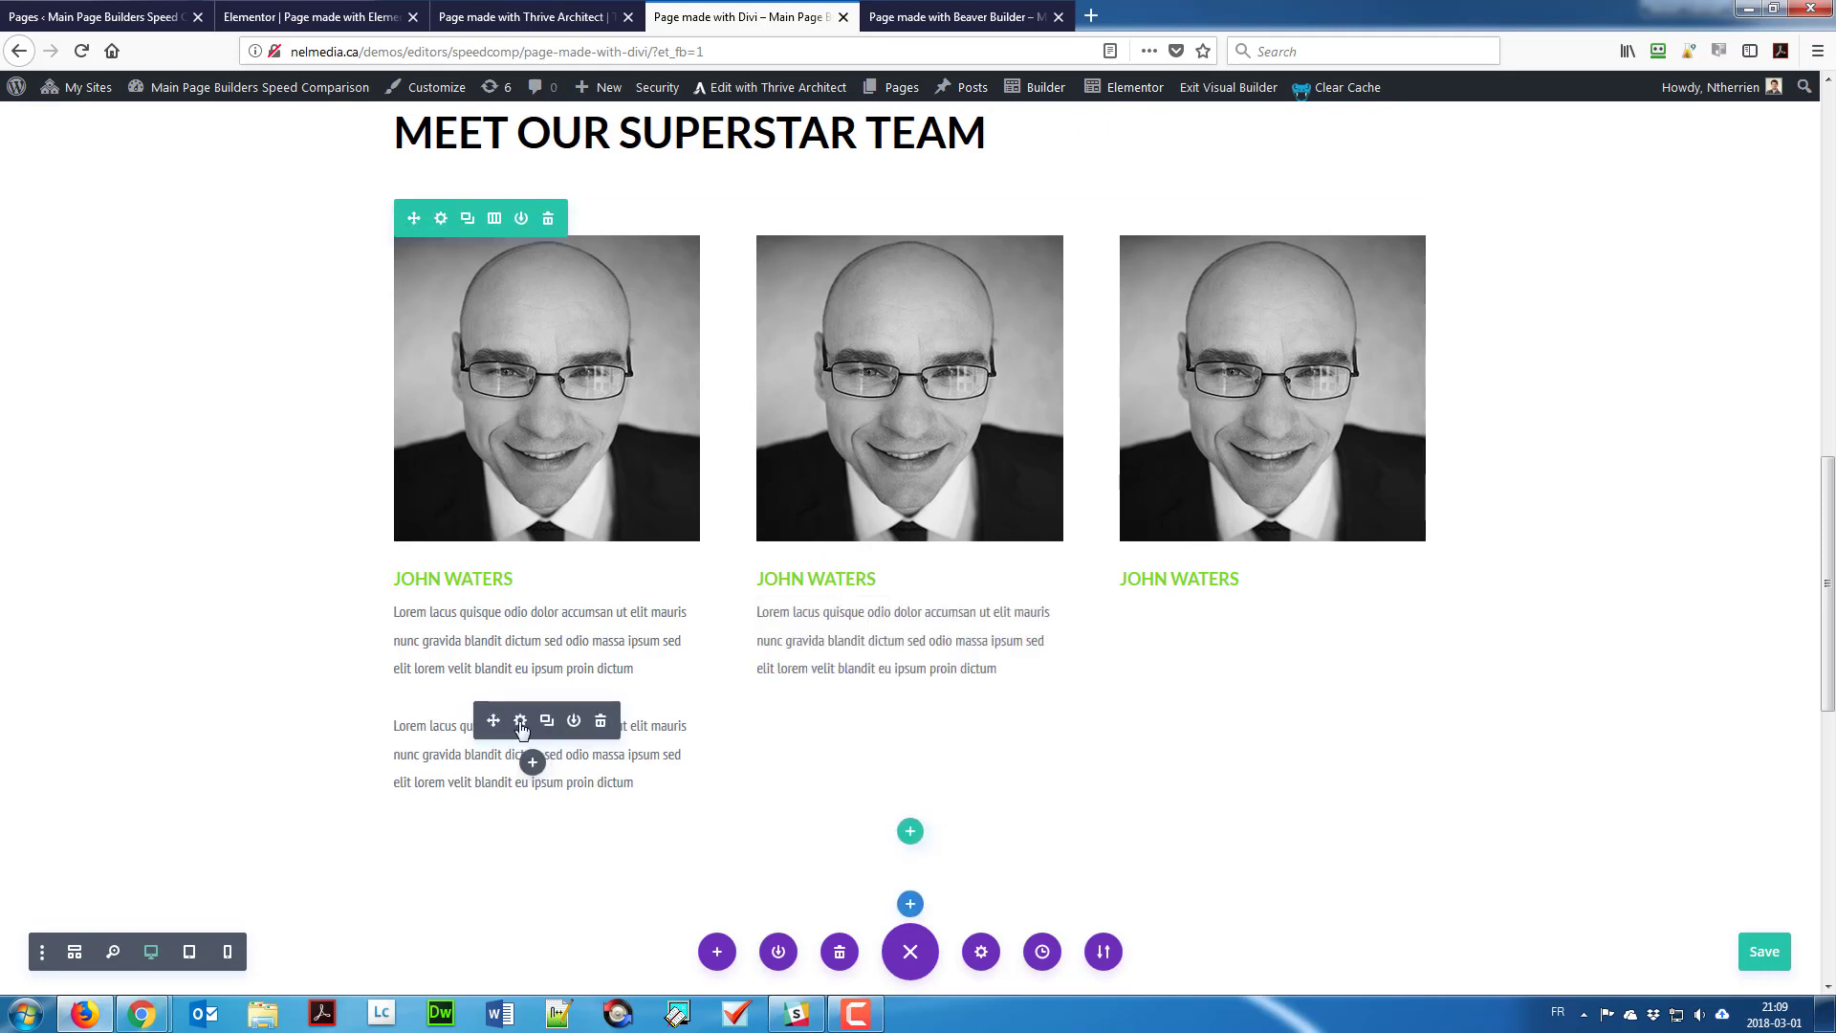
{"action": "left_click_drag", "start_coordinate": [521, 727], "coordinate": [1184, 613]}
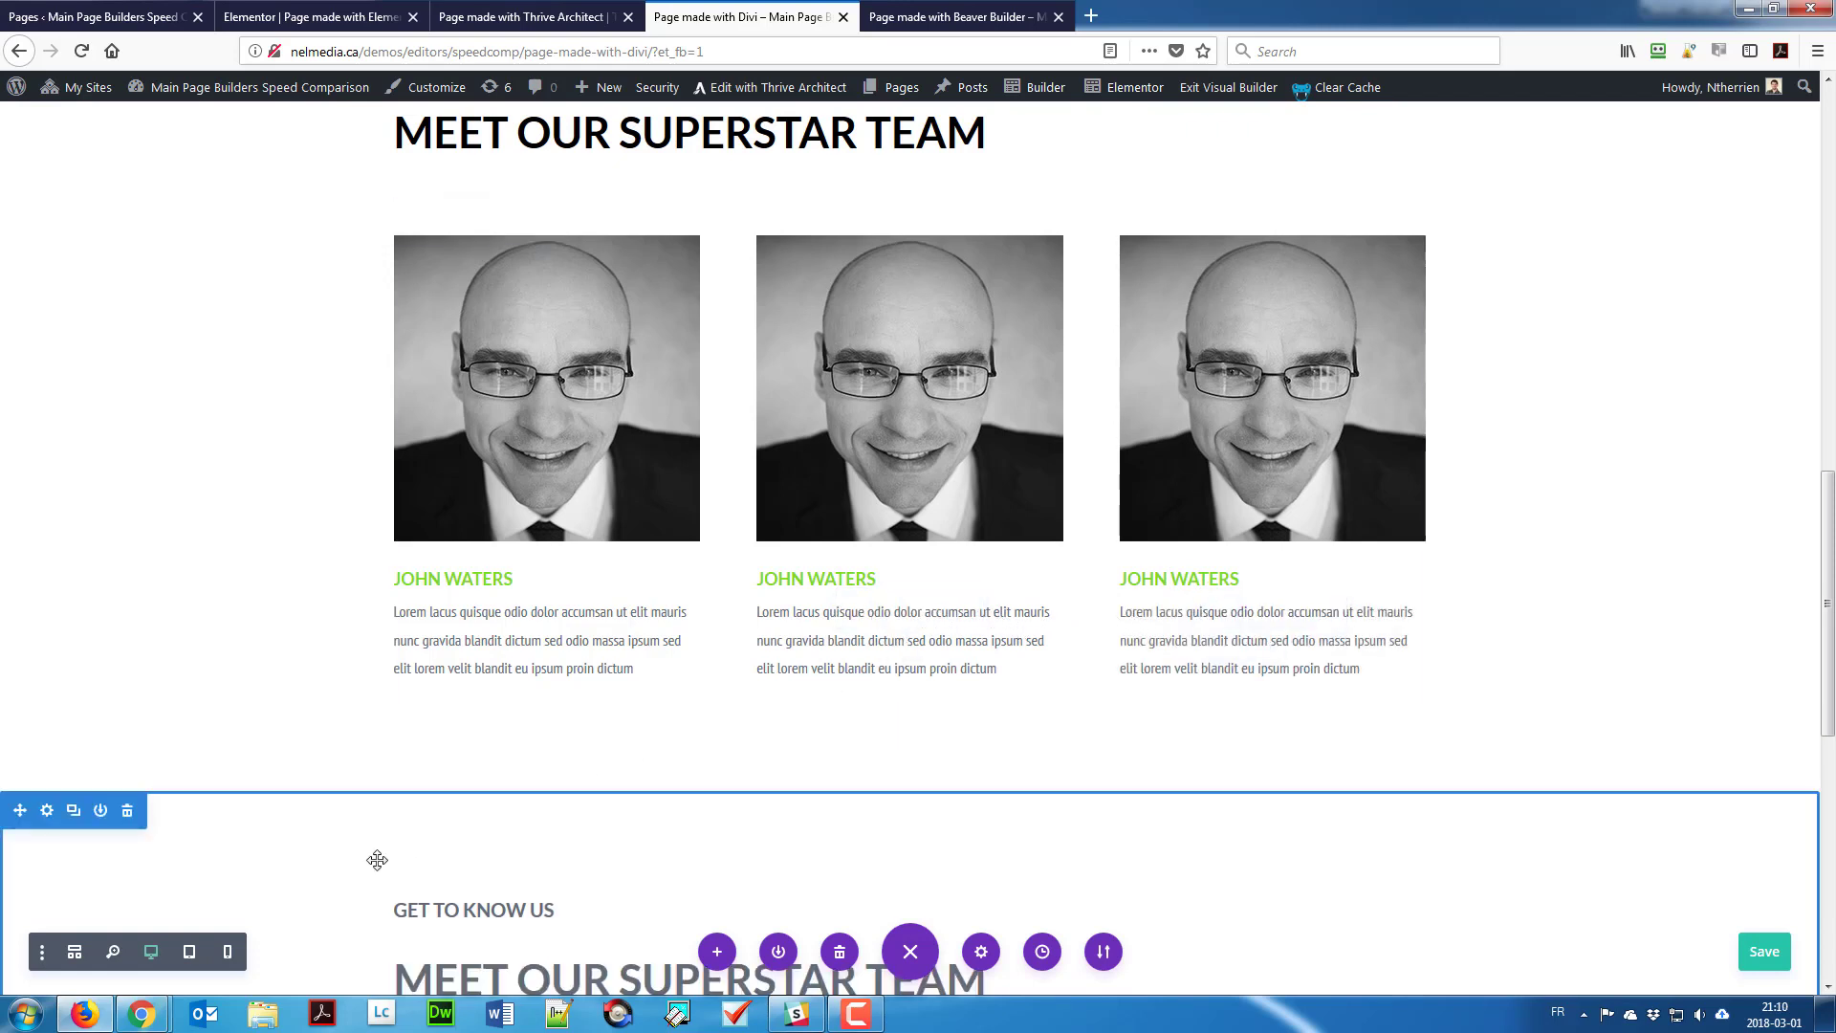
Step: Delete the older team section below the new one and replace the second column's portrait with the photo of the woman holding a cup
{"action": "scroll", "coordinate": [1394, 676], "scroll_direction": "down", "scroll_amount": 3}
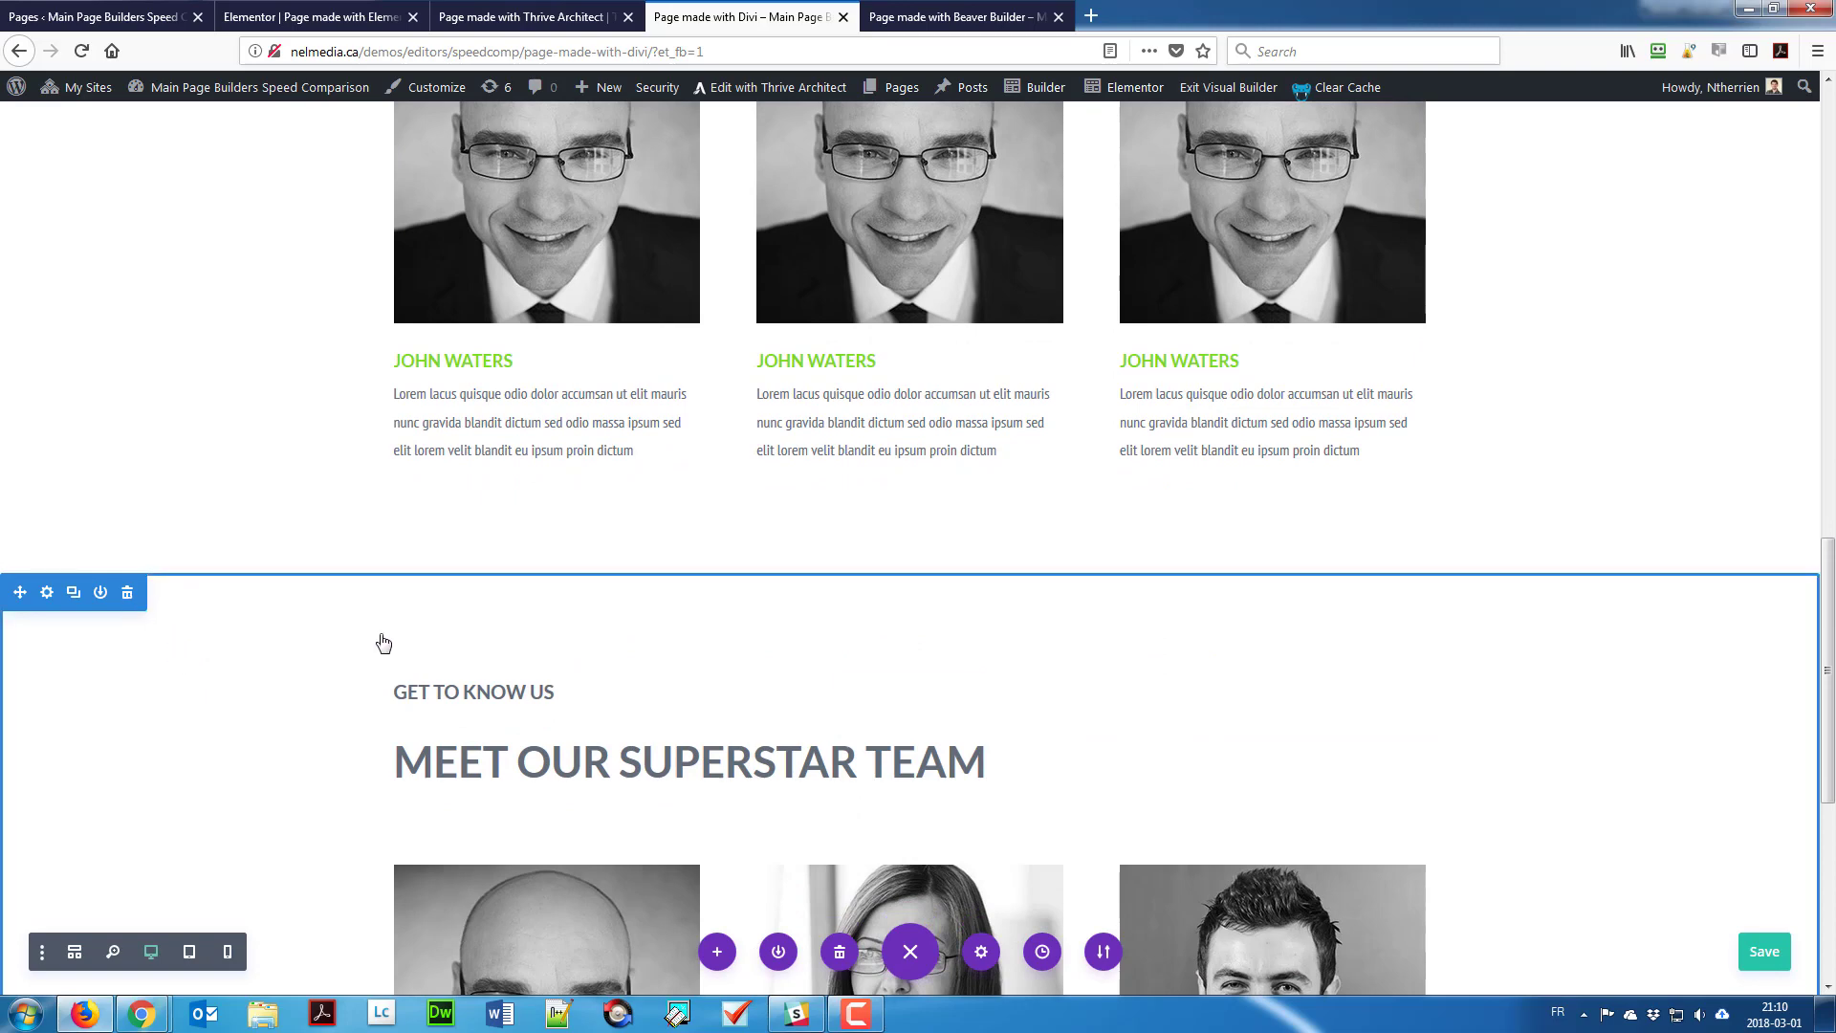
{"action": "scroll", "coordinate": [387, 628], "scroll_direction": "down", "scroll_amount": 7}
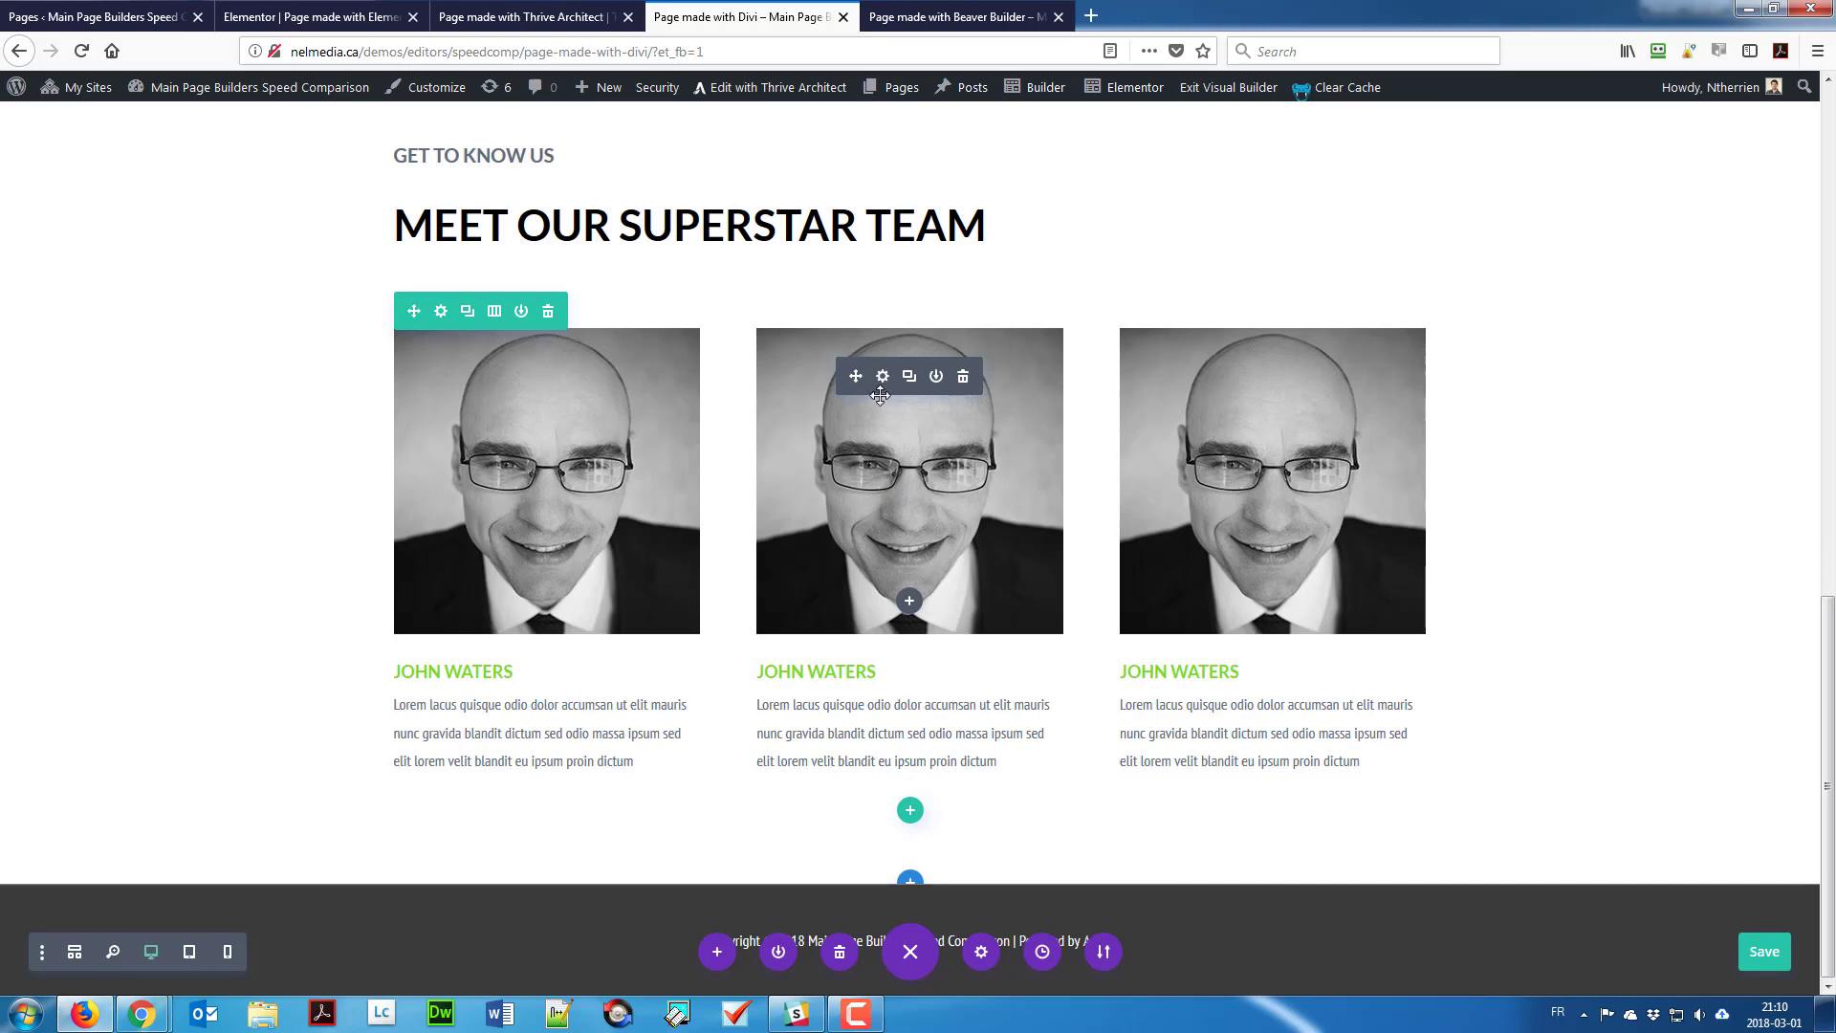
{"action": "left_click", "coordinate": [882, 377]}
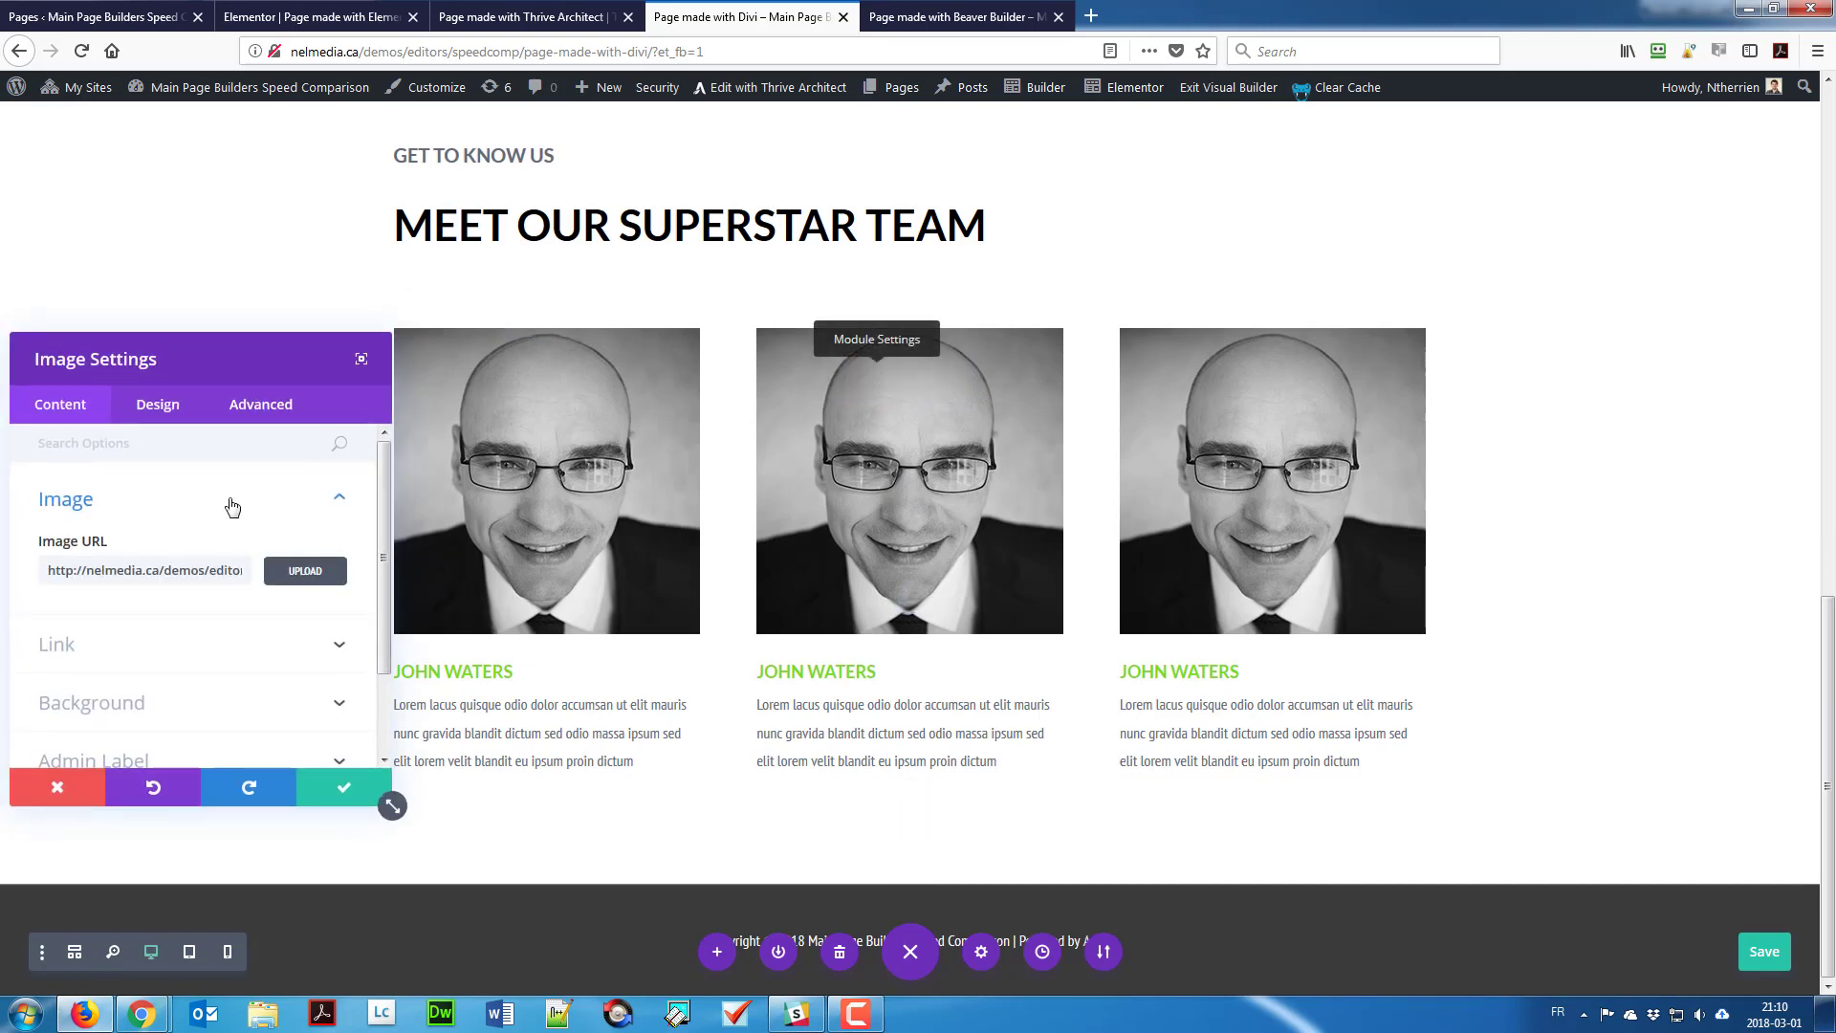
{"action": "left_click", "coordinate": [306, 571]}
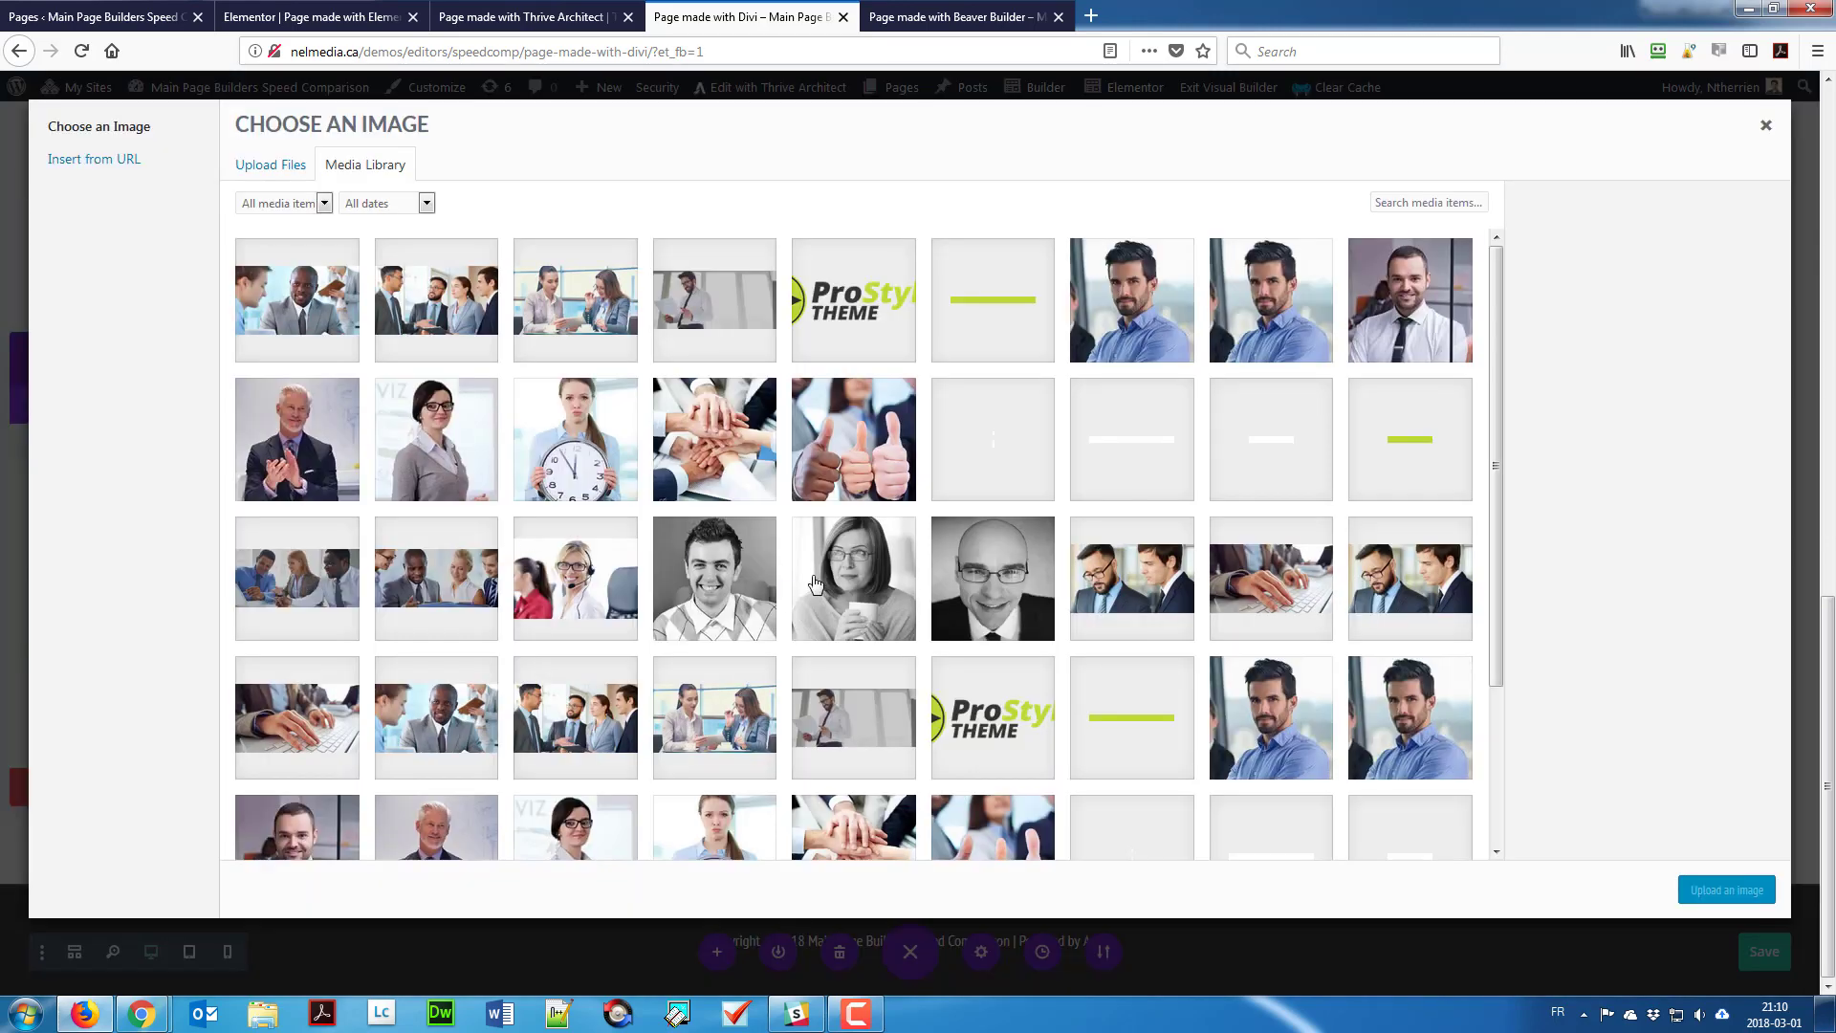
{"action": "left_click", "coordinate": [818, 586]}
{"action": "left_click", "coordinate": [1726, 891]}
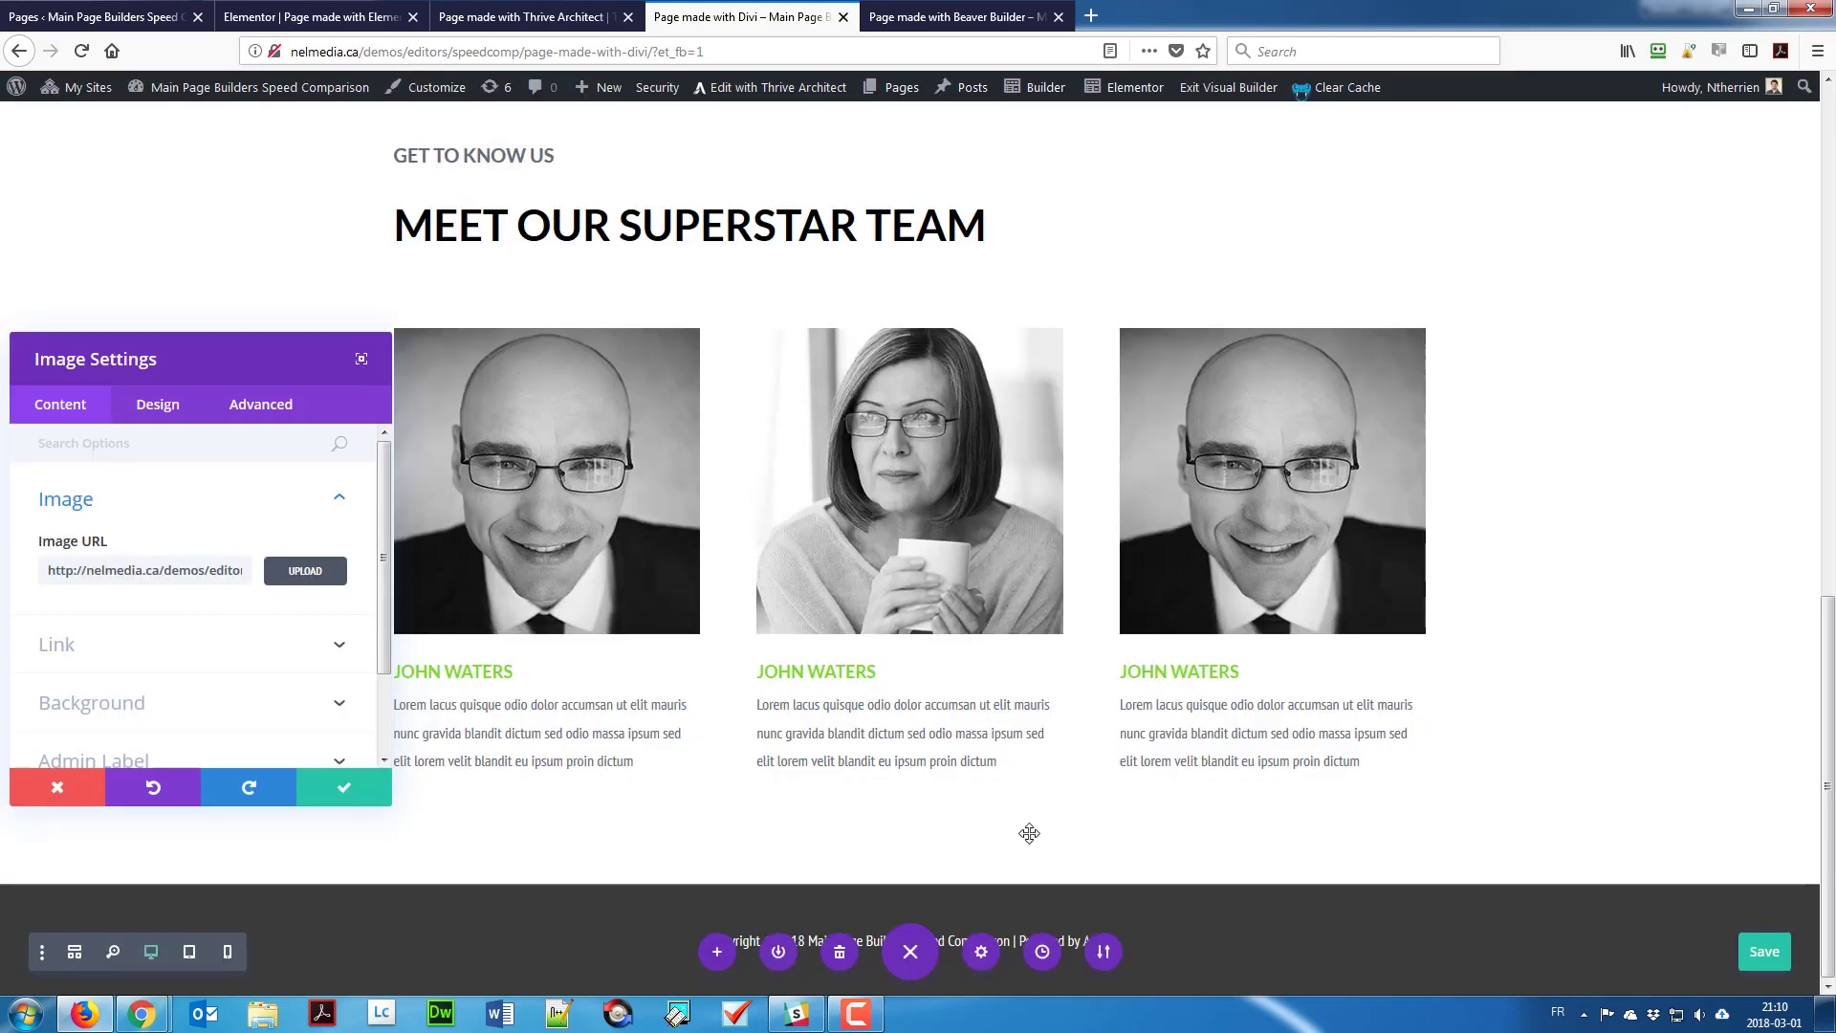
{"action": "left_click", "coordinate": [330, 794]}
Step: Replace the first name in the second column's heading with the second team member's first name
{"action": "mouse_move", "coordinate": [867, 670]}
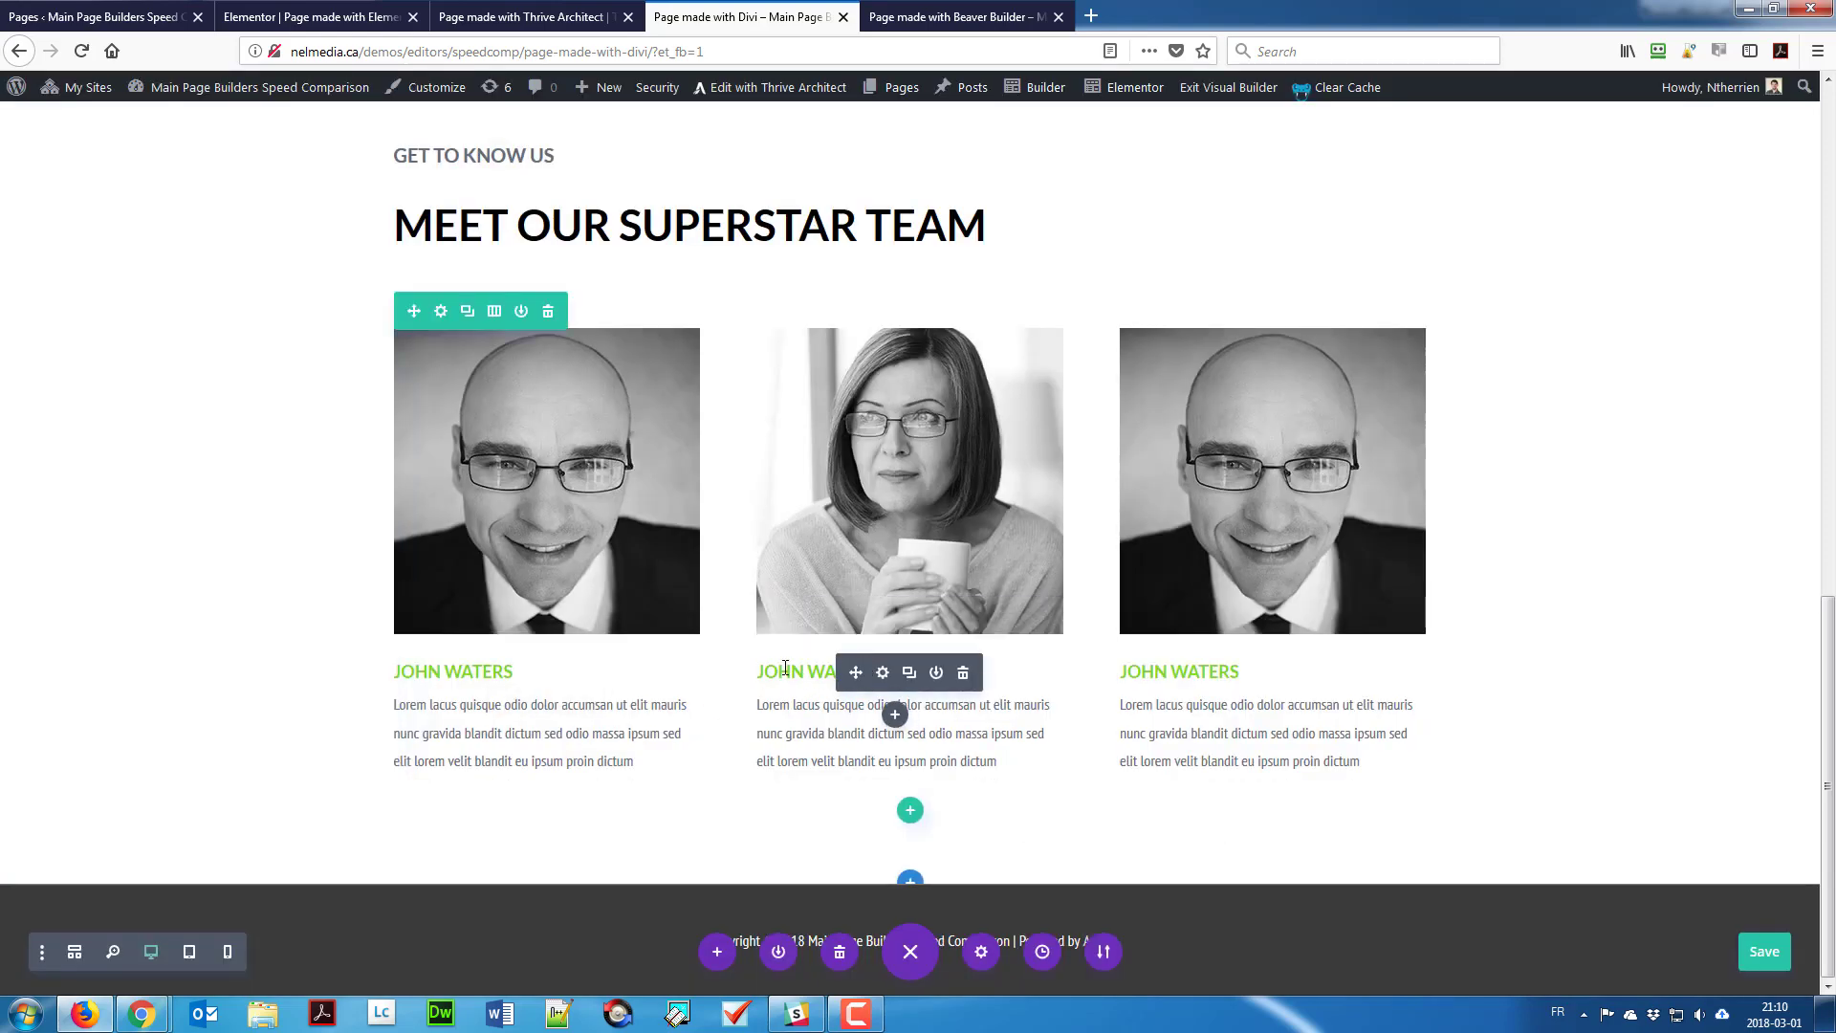
{"action": "triple_click", "coordinate": [786, 668]}
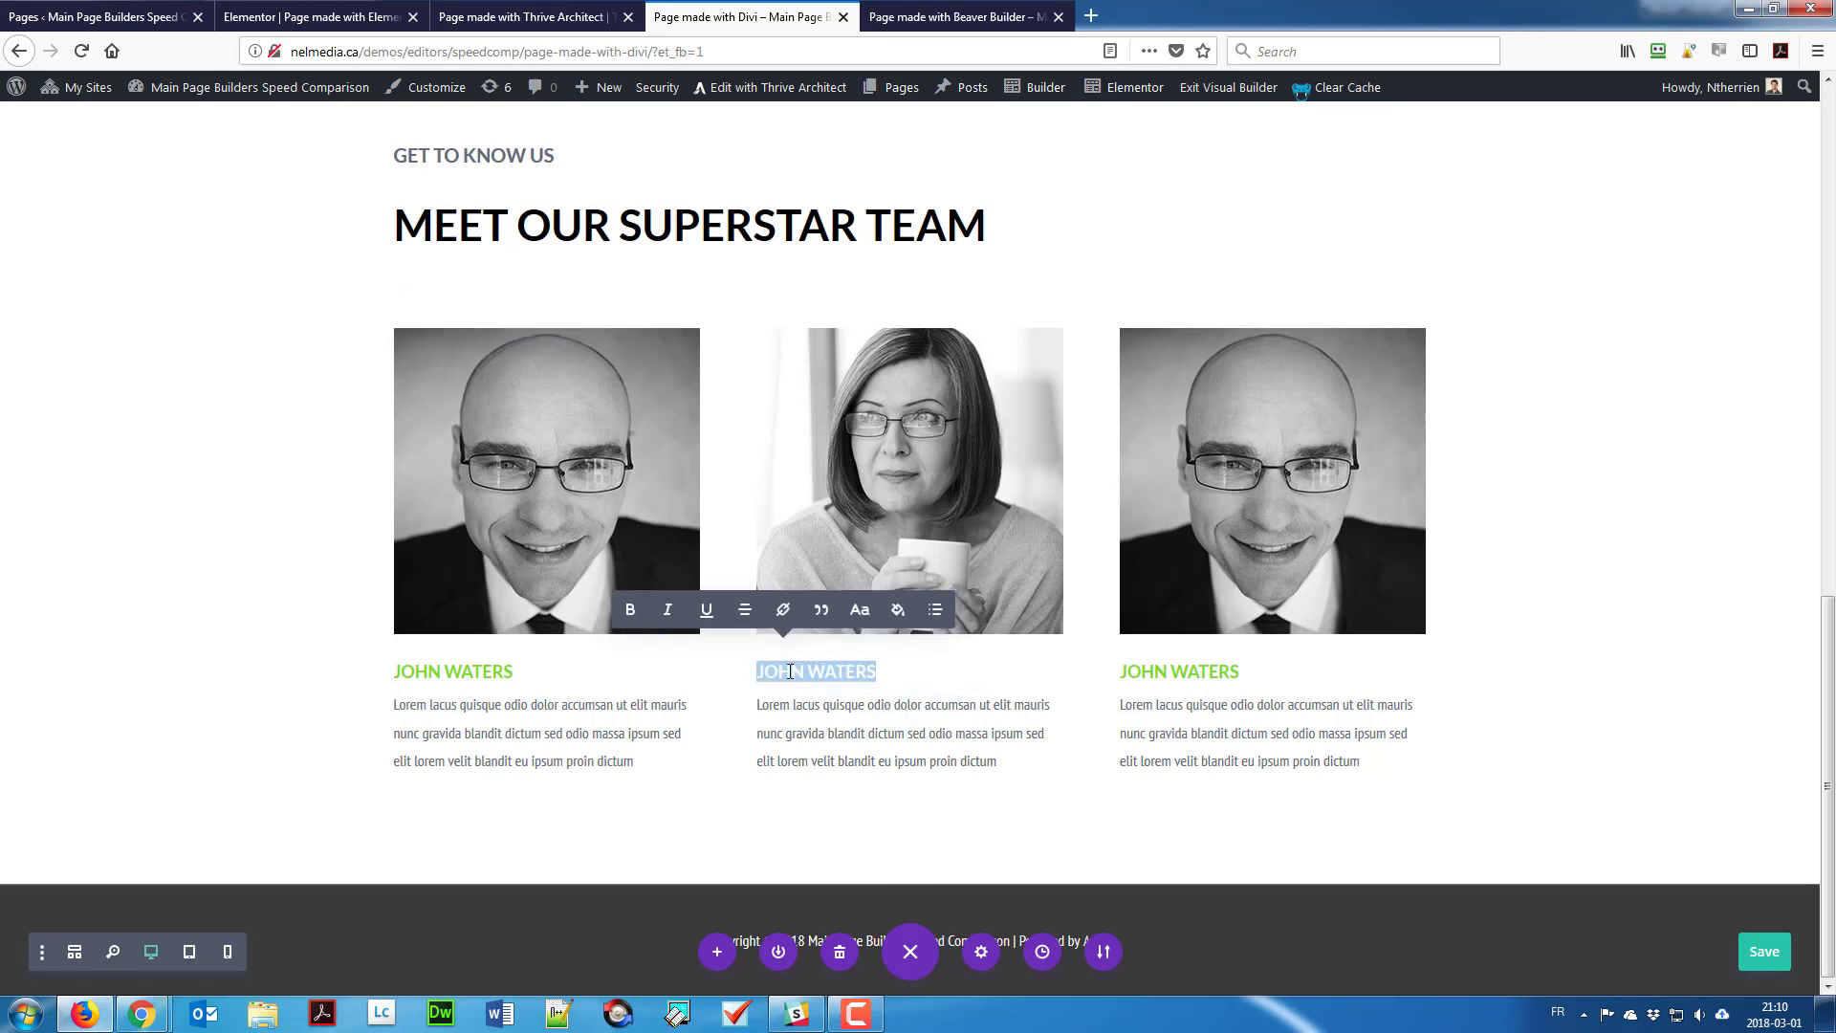
{"action": "type", "text": "J"}
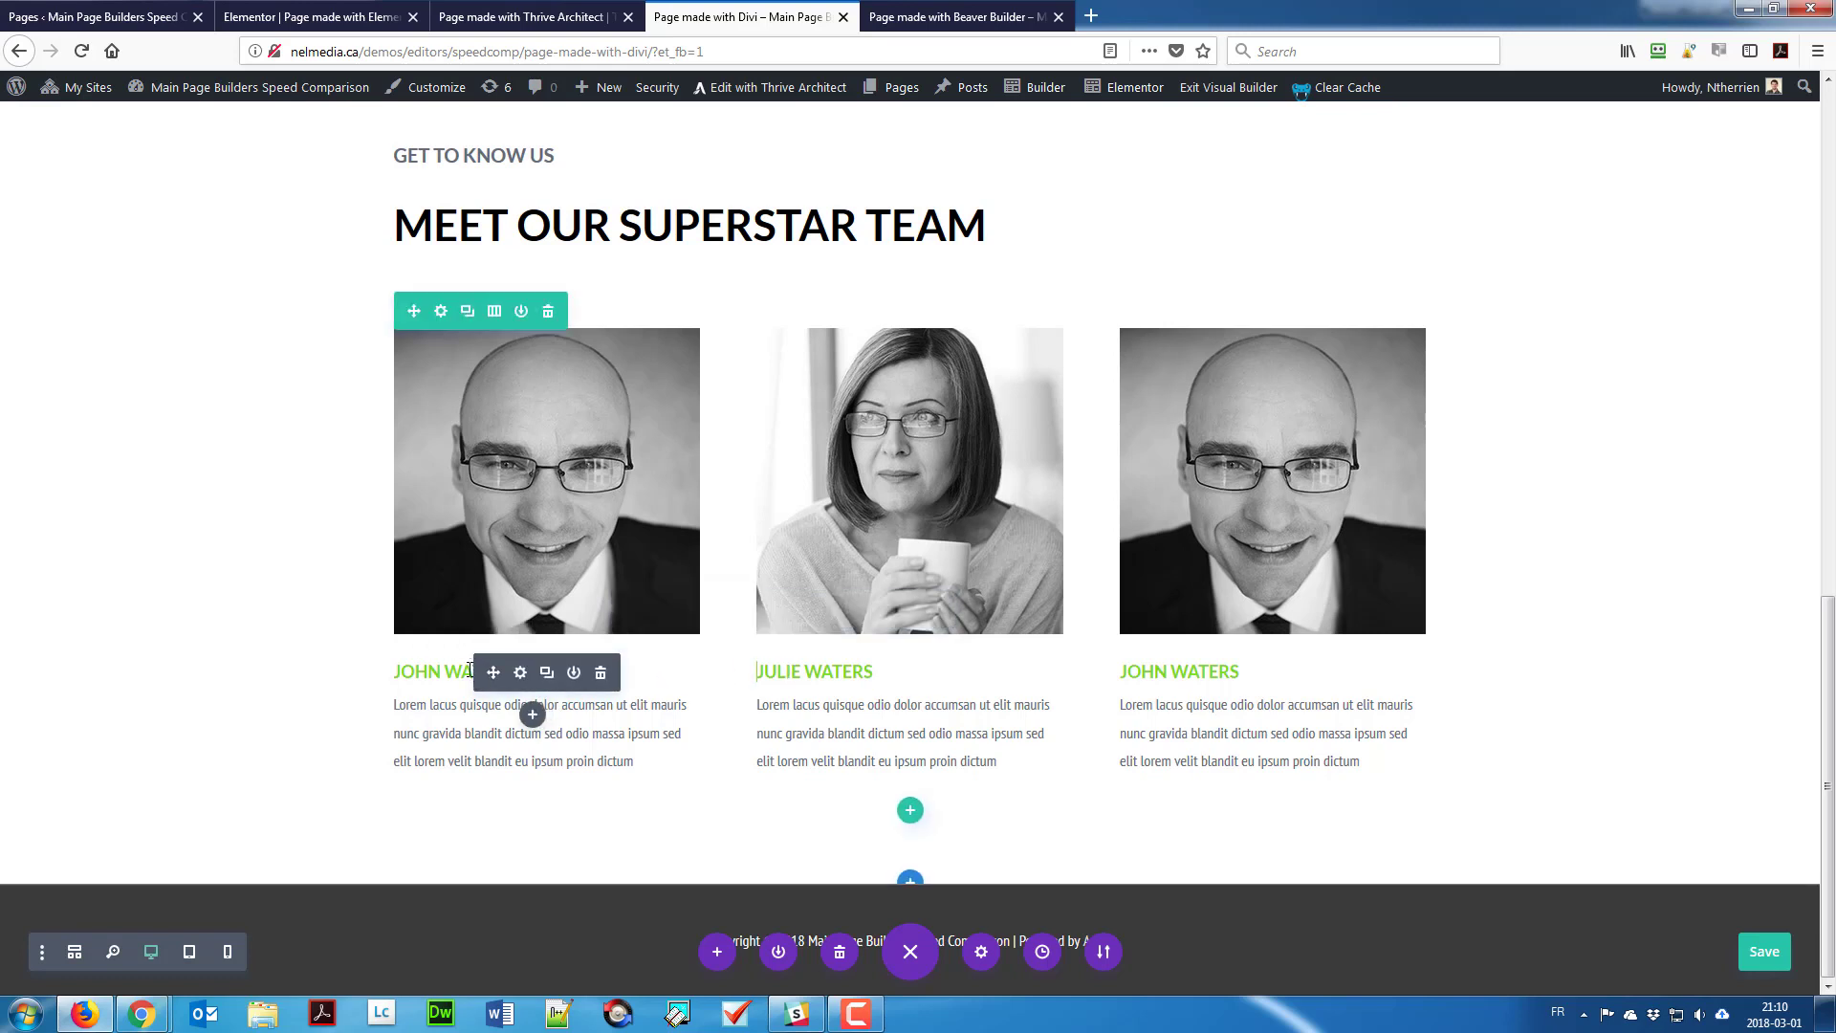
Step: Correct the surname in the first column's name heading and save the page
{"action": "double_click", "coordinate": [469, 669]}
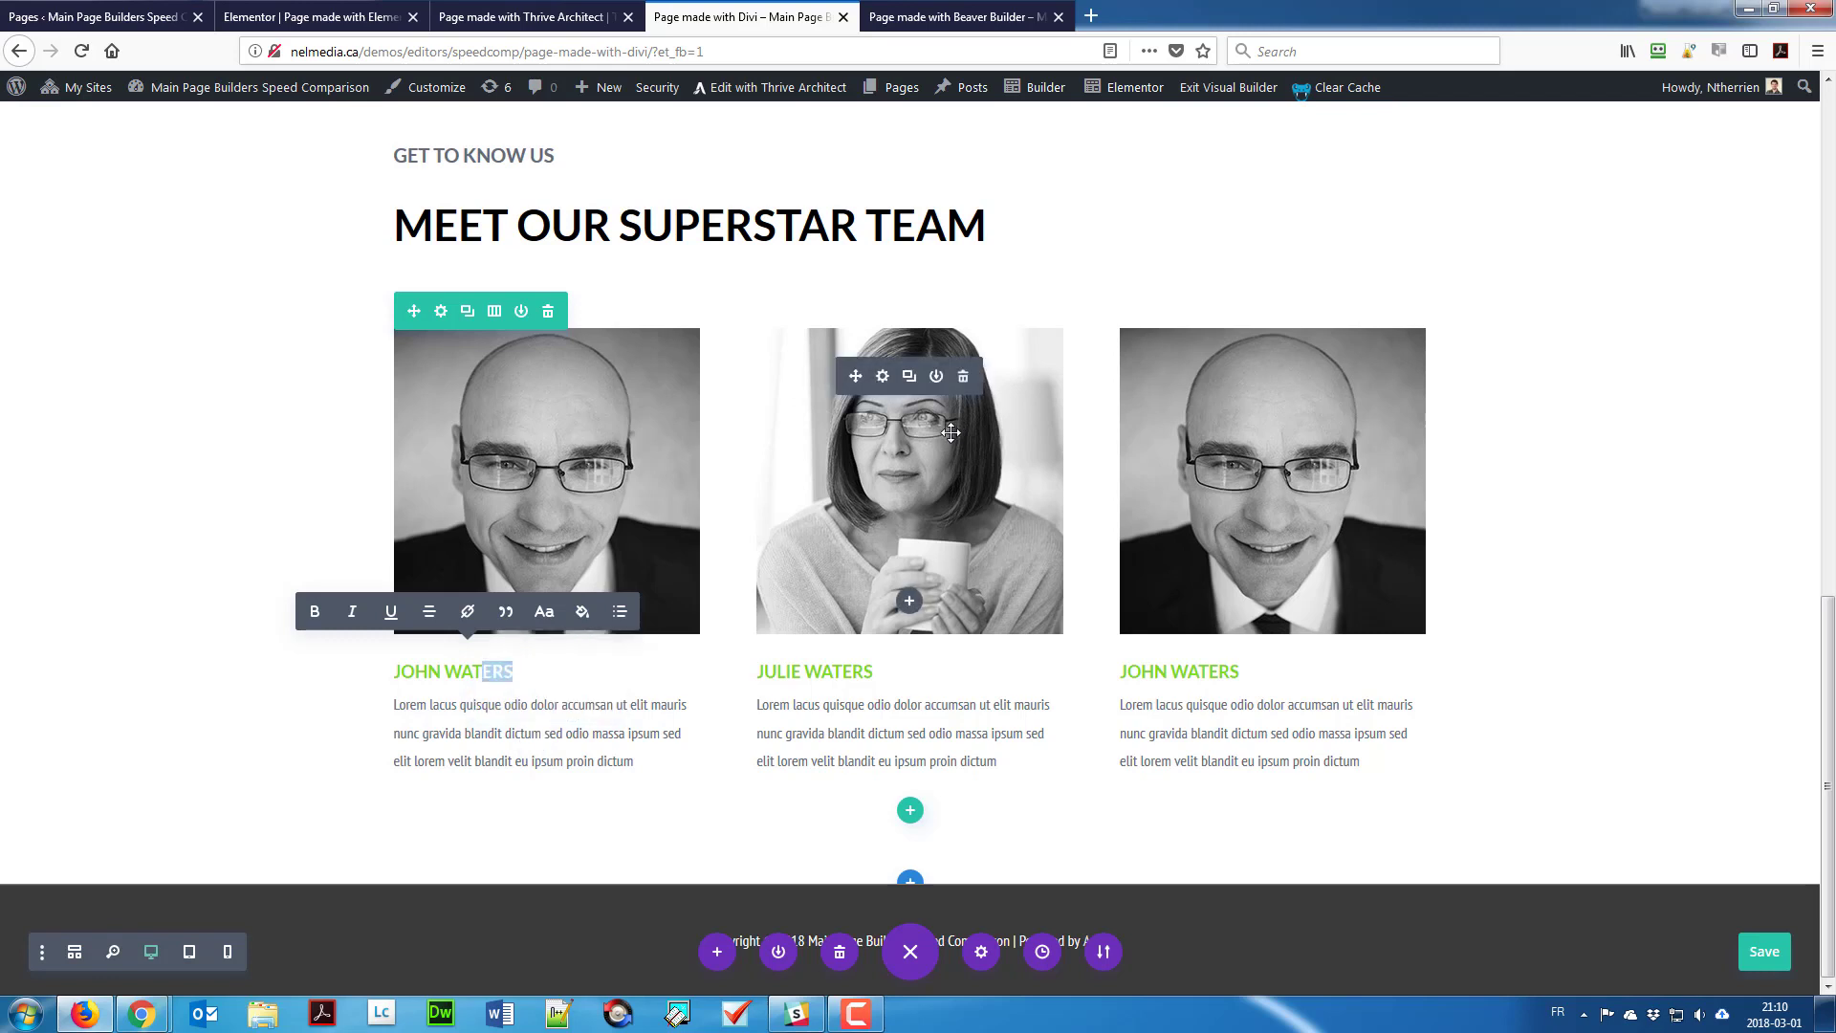
{"action": "type", "text": "SON"}
{"action": "key", "text": "ctrl+s"}
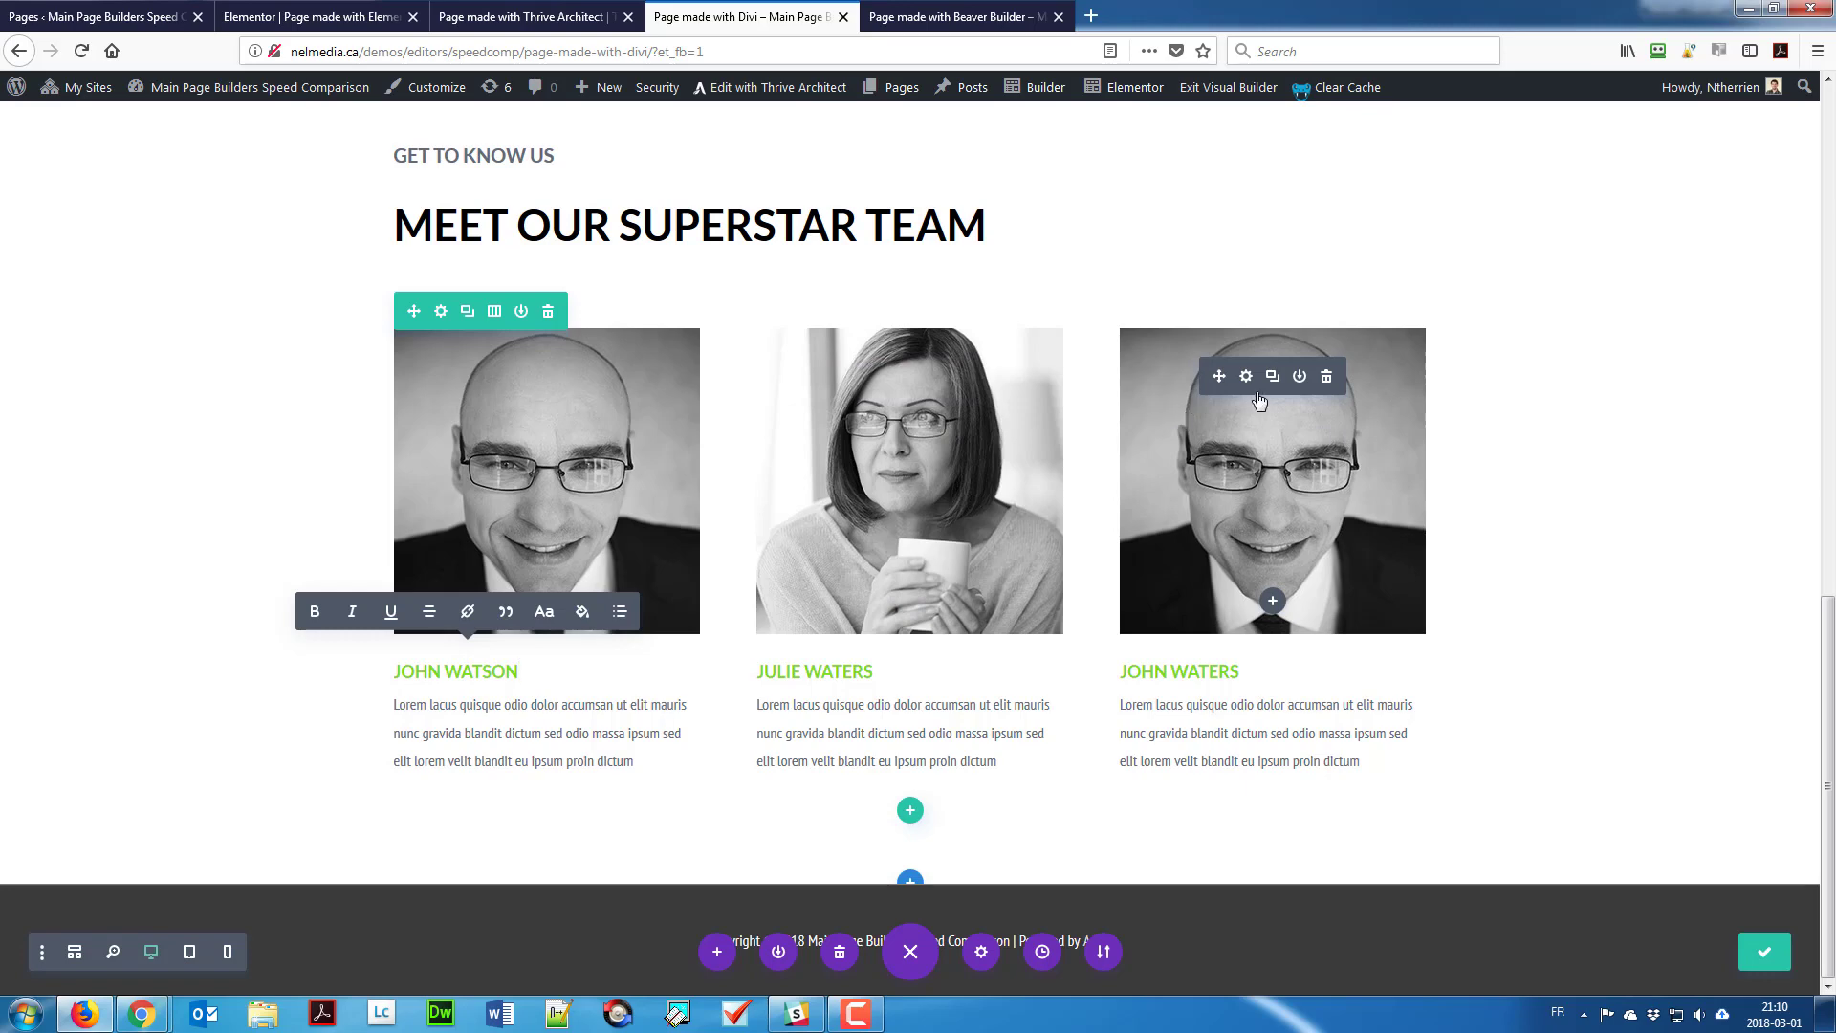
Step: Replace the third column's portrait with the black-and-white photo of the smiling young man in the patterned sweater
{"action": "left_click", "coordinate": [1246, 376]}
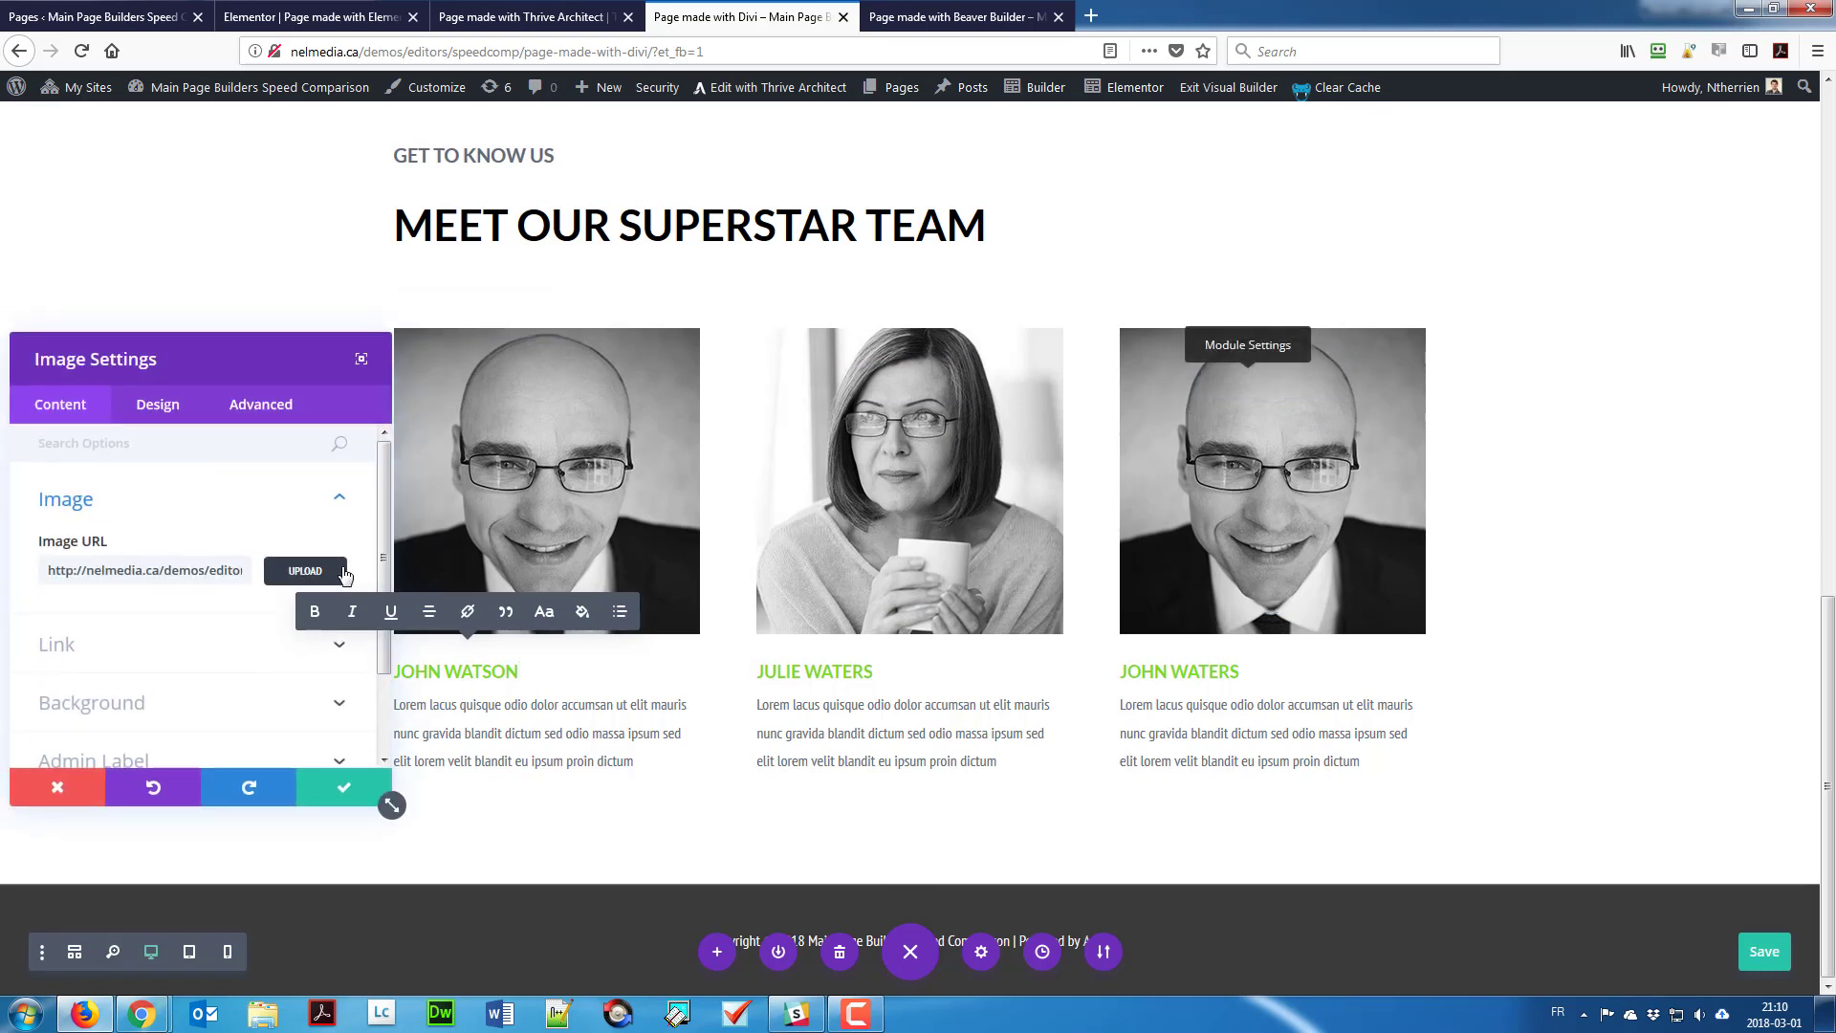
{"action": "left_click", "coordinate": [344, 573]}
{"action": "left_click", "coordinate": [745, 586]}
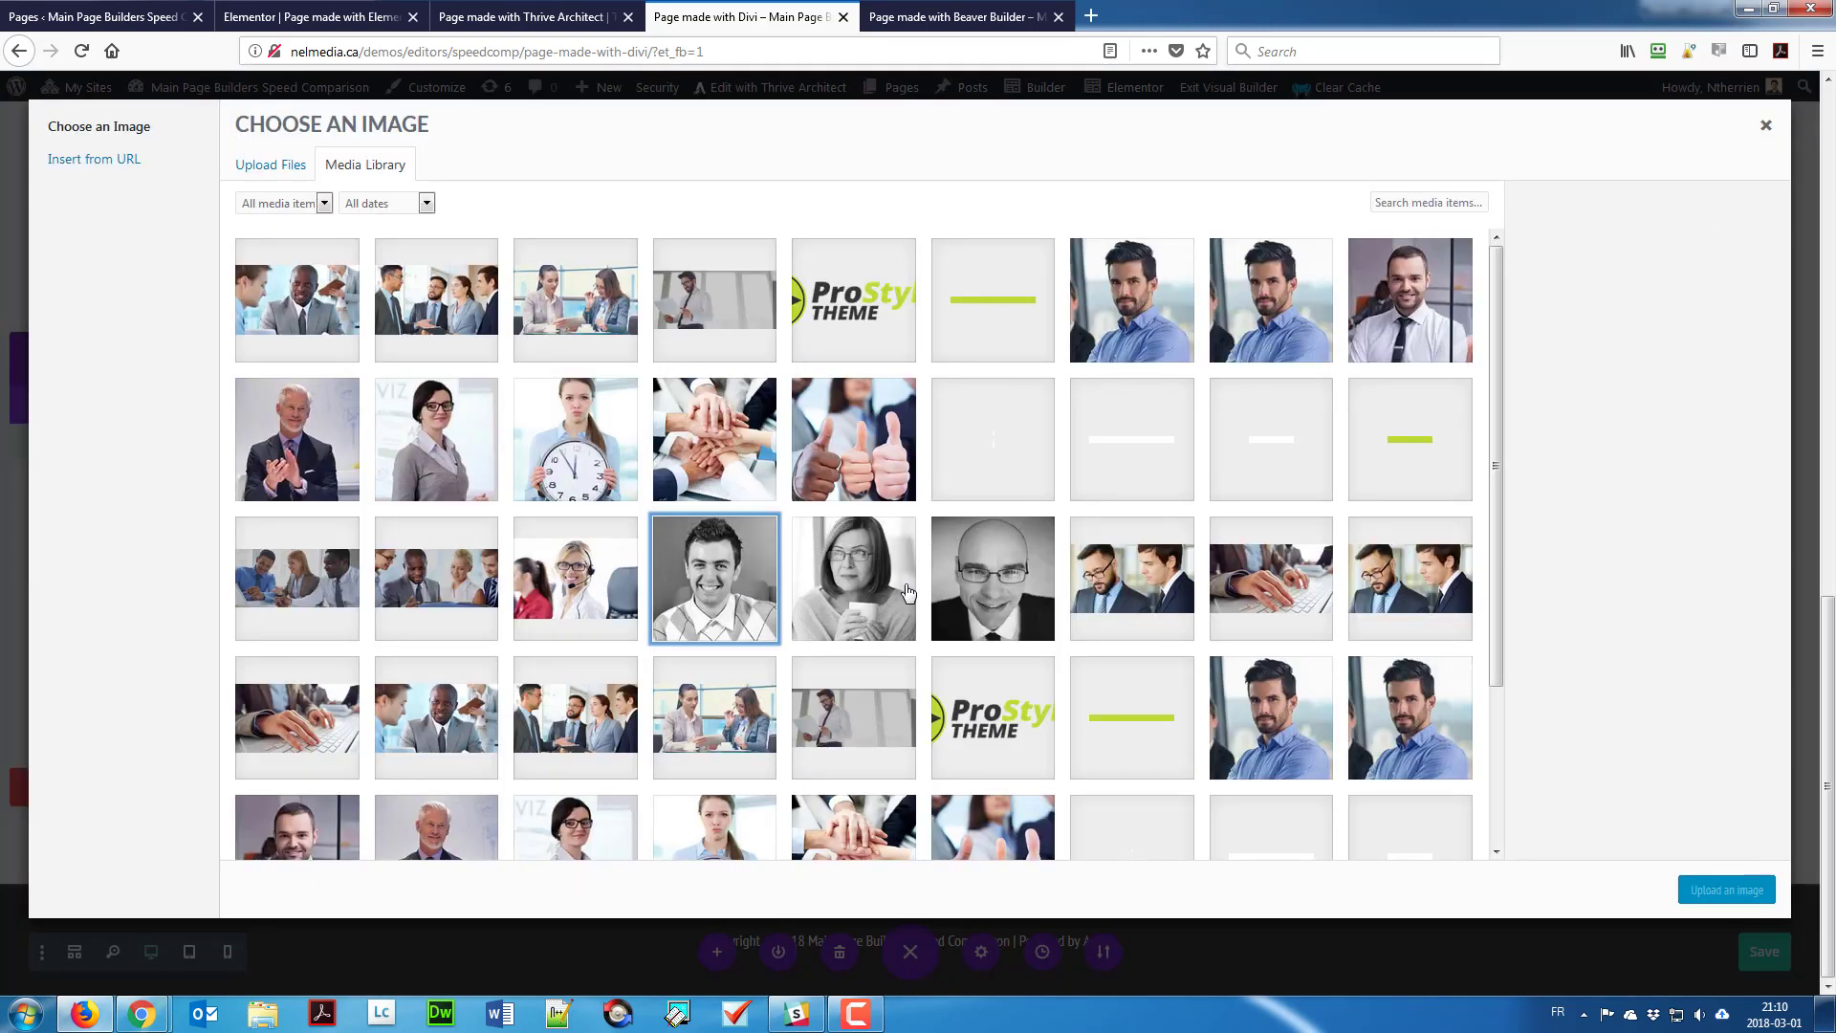
{"action": "left_click", "coordinate": [1699, 899]}
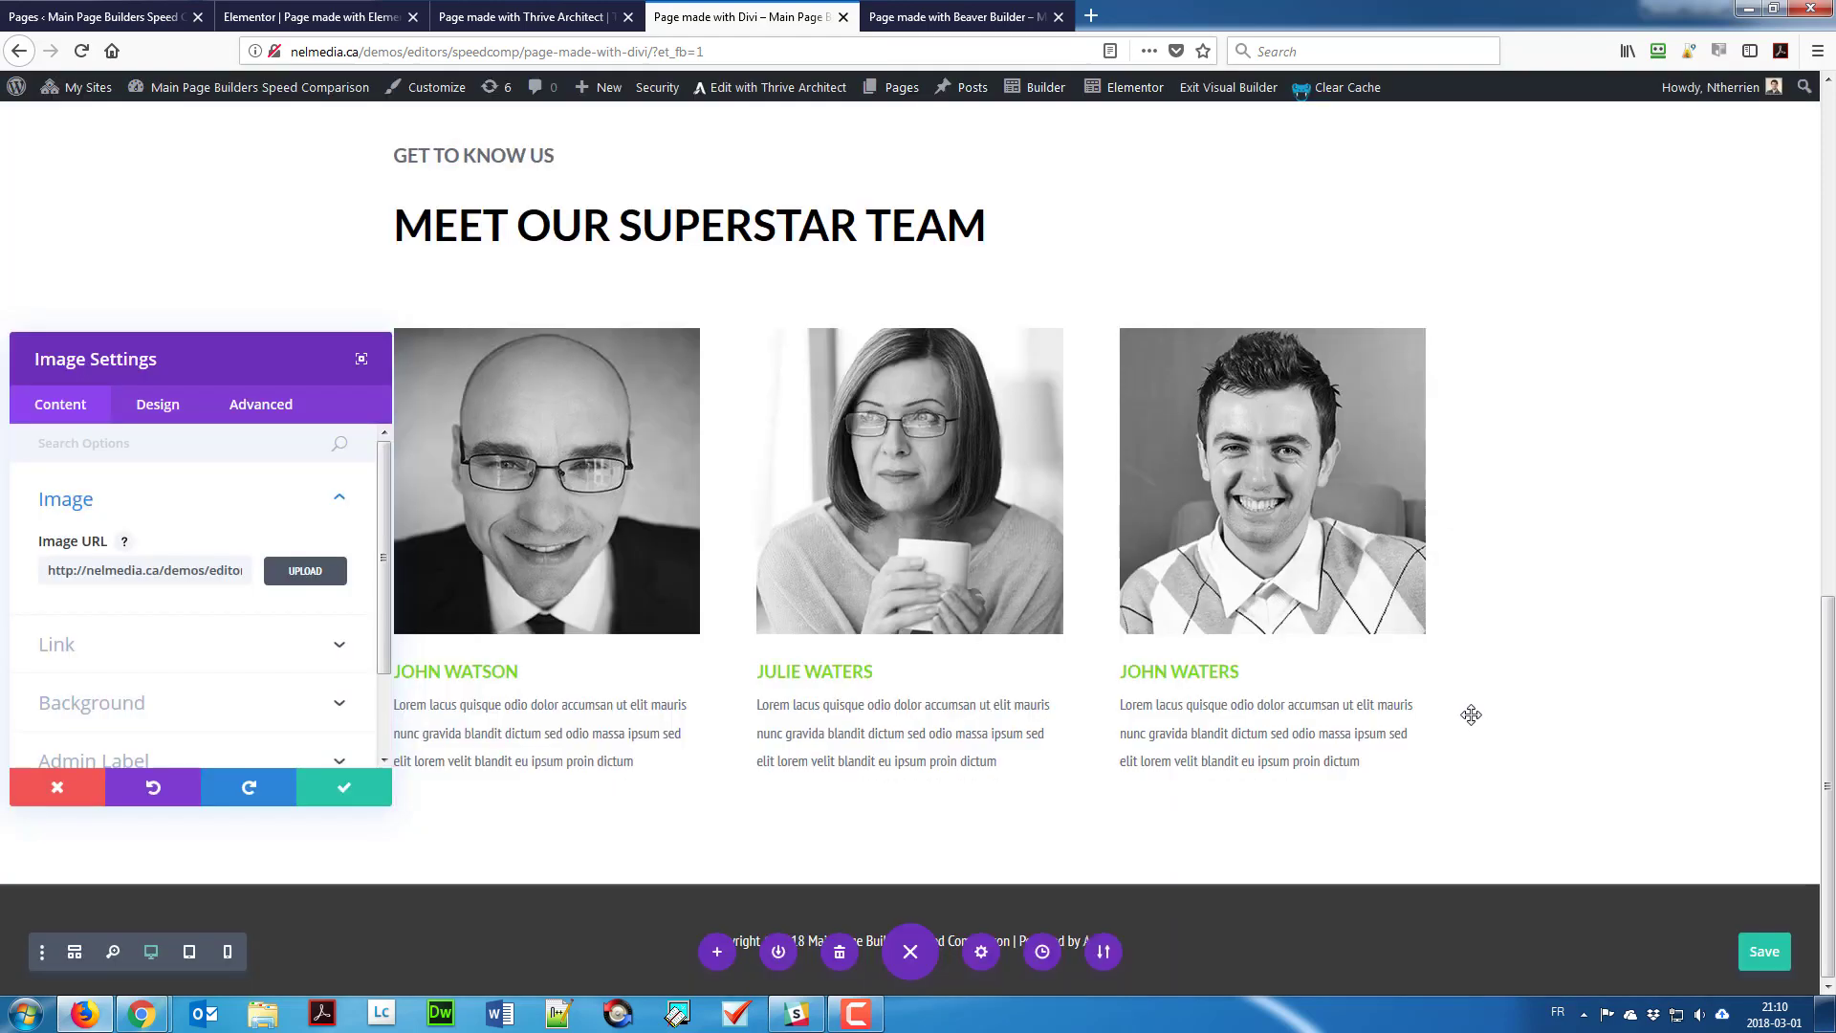
Step: Replace the third column's name heading with the third team member's full name and save the page
{"action": "left_click", "coordinate": [1250, 682]}
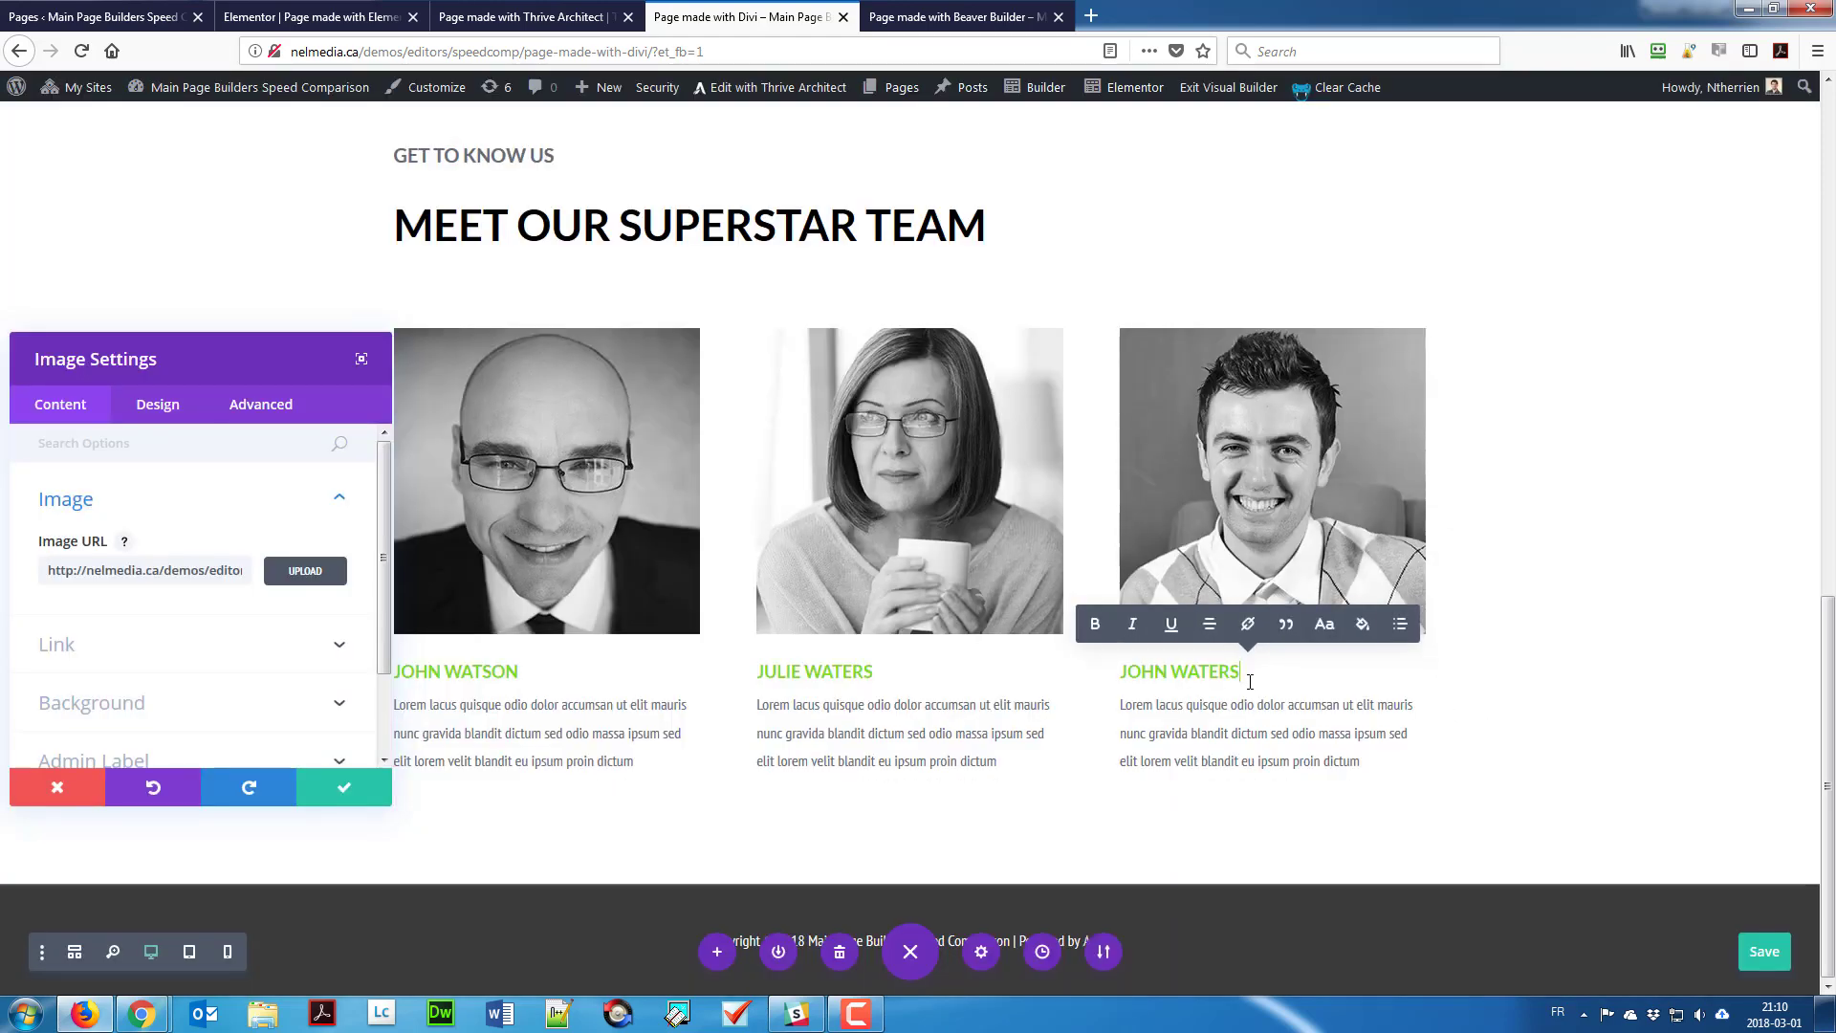
{"action": "triple_click", "coordinate": [1250, 682]}
{"action": "type", "text": "DAVID WALL"}
{"action": "left_click", "coordinate": [325, 799]}
{"action": "left_click", "coordinate": [1764, 951]}
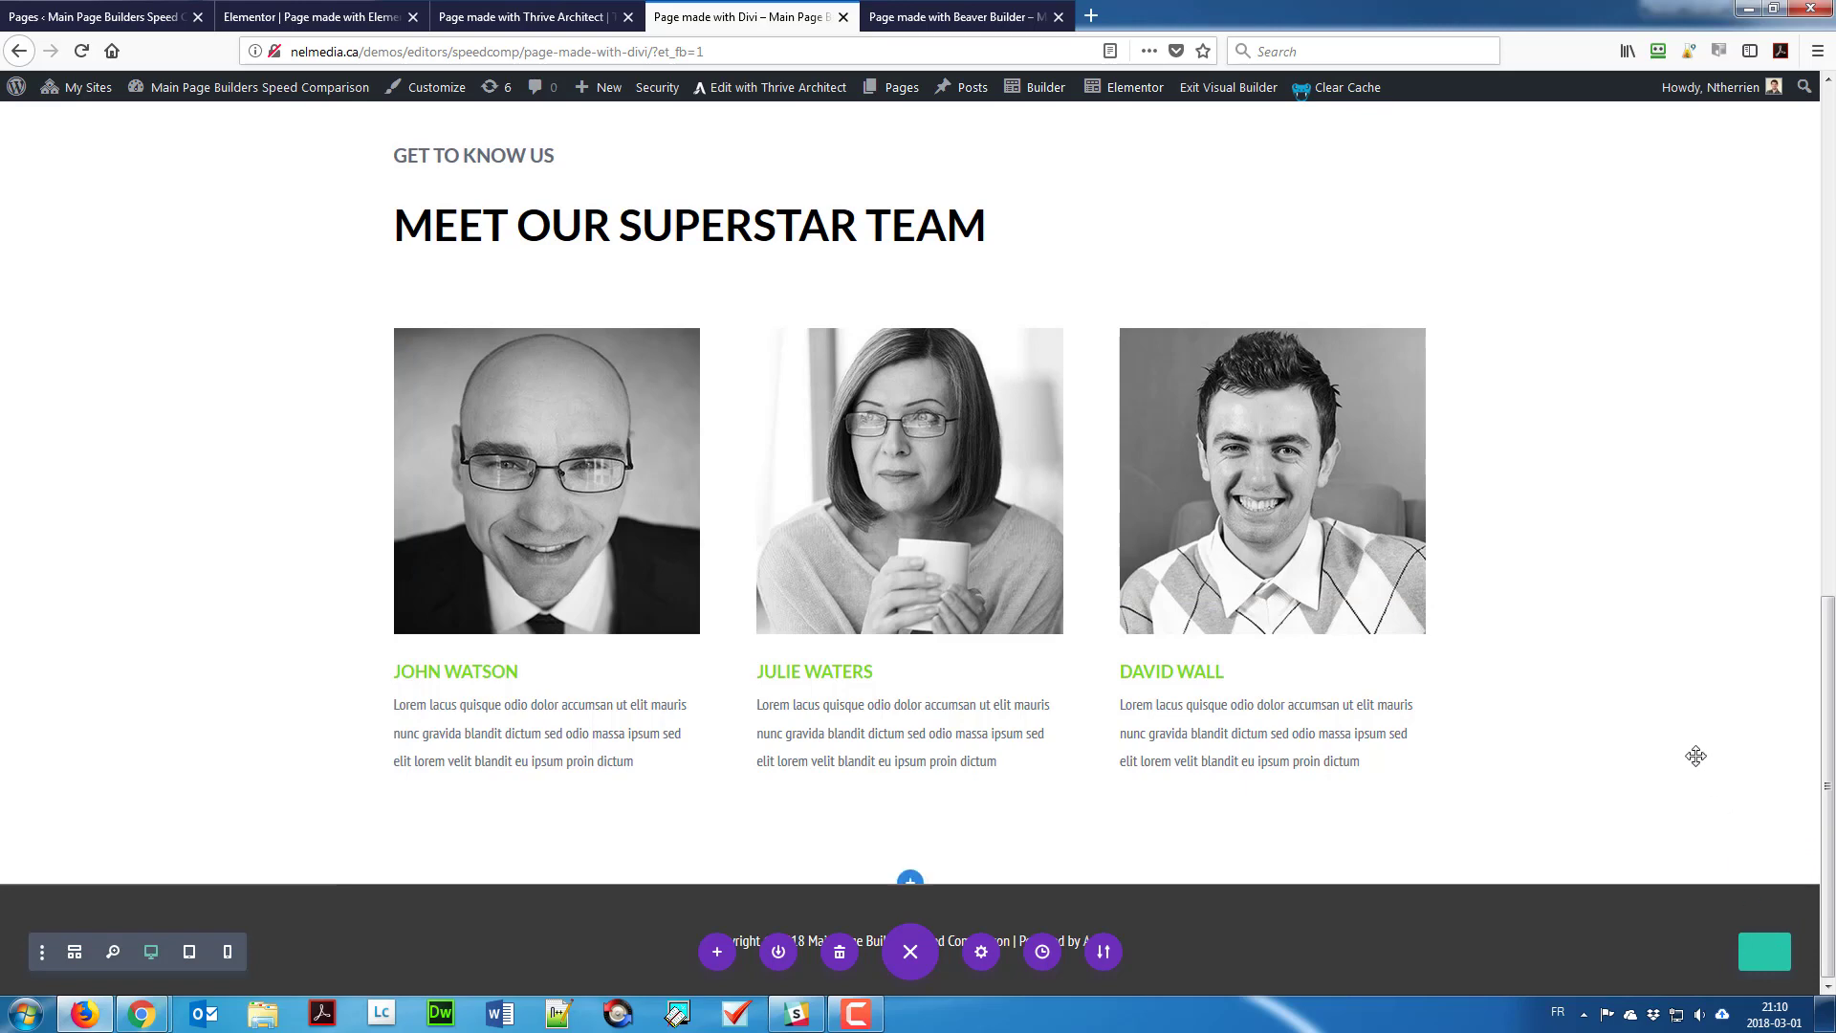
{"action": "scroll", "coordinate": [1649, 570], "scroll_direction": "up", "scroll_amount": 2}
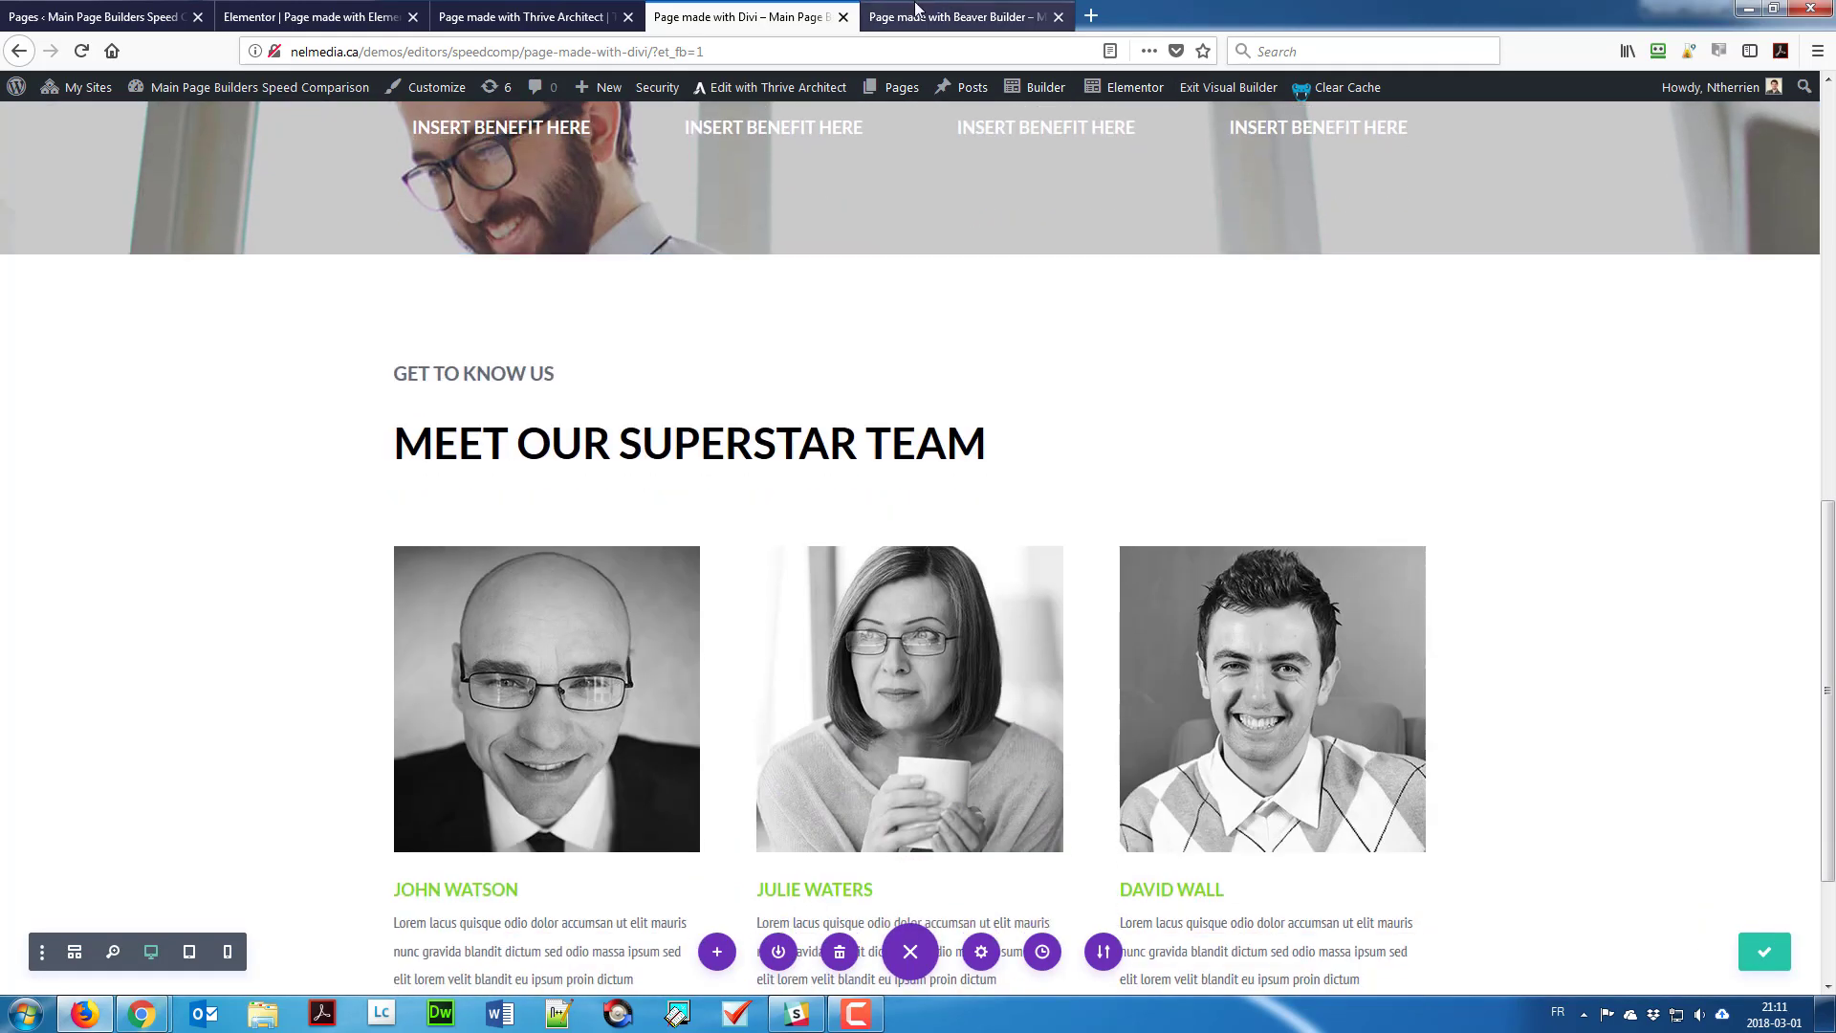
Step: Switch to the Beaver Builder page and insert a one-column row between the benefits section and the existing team section
{"action": "left_click", "coordinate": [915, 10]}
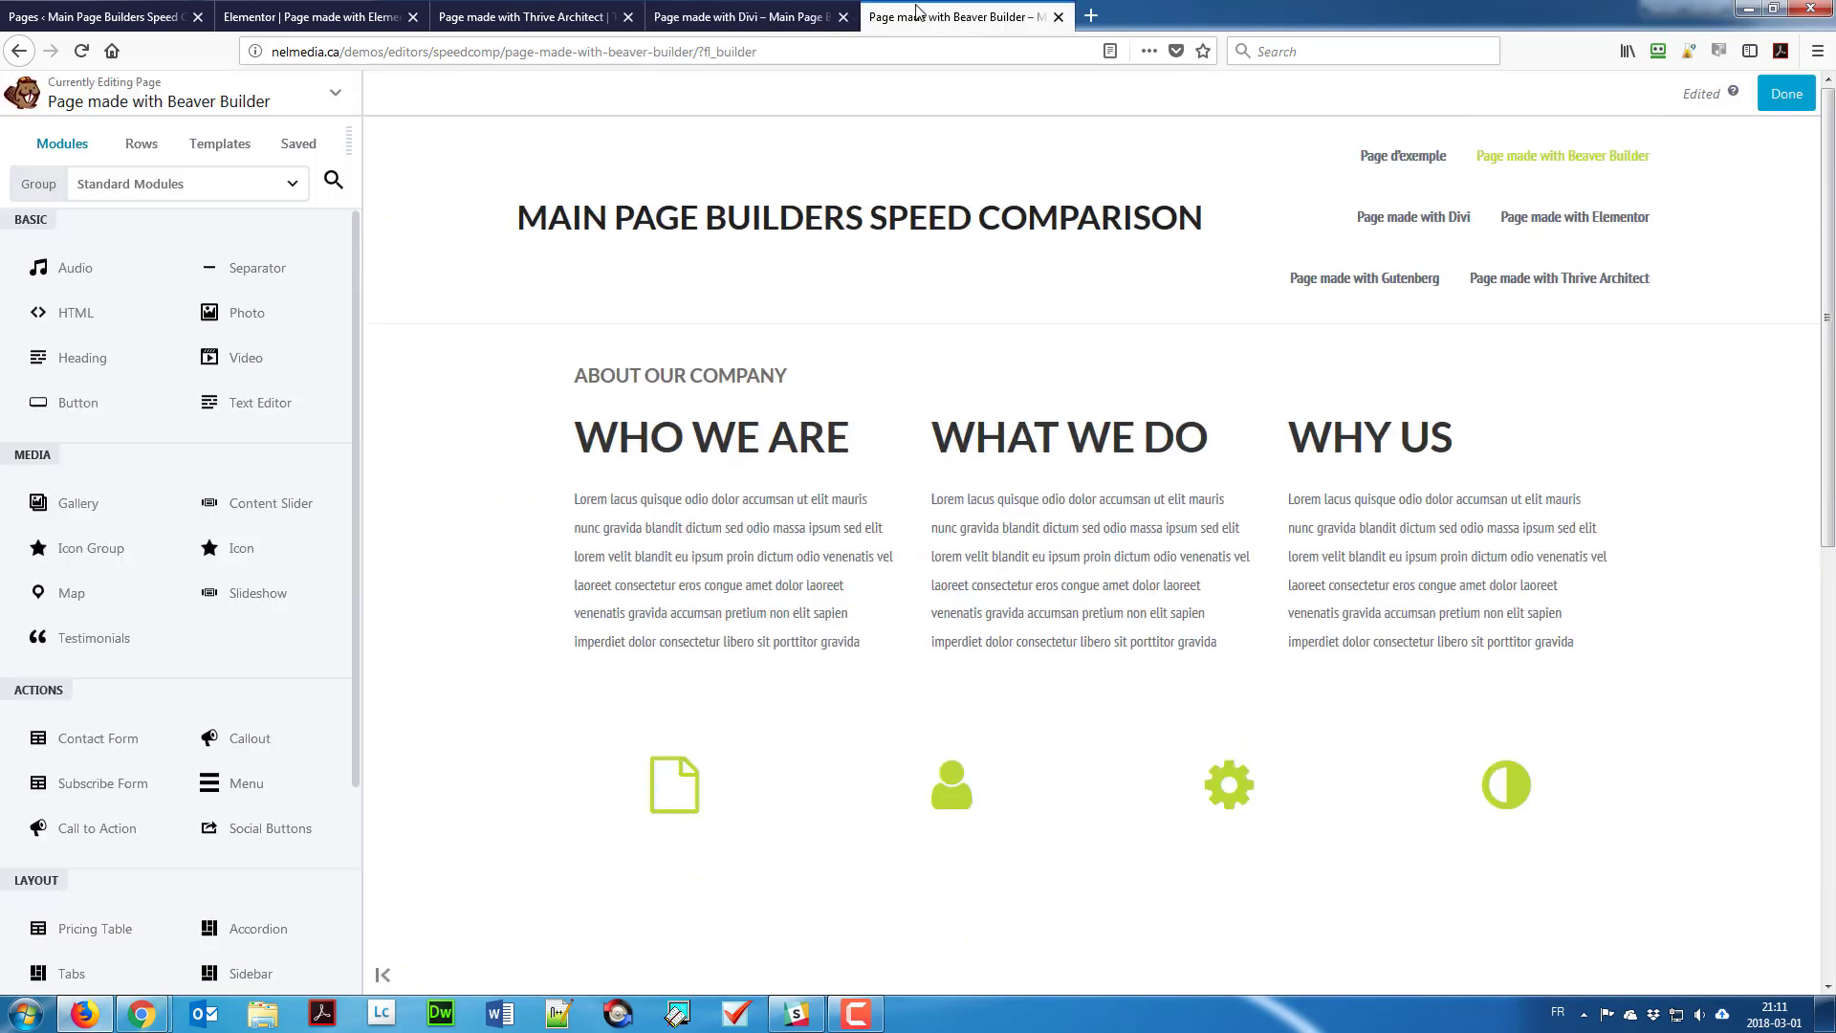
{"action": "scroll", "coordinate": [565, 522], "scroll_direction": "down", "scroll_amount": 3}
{"action": "scroll", "coordinate": [566, 522], "scroll_direction": "down", "scroll_amount": 3}
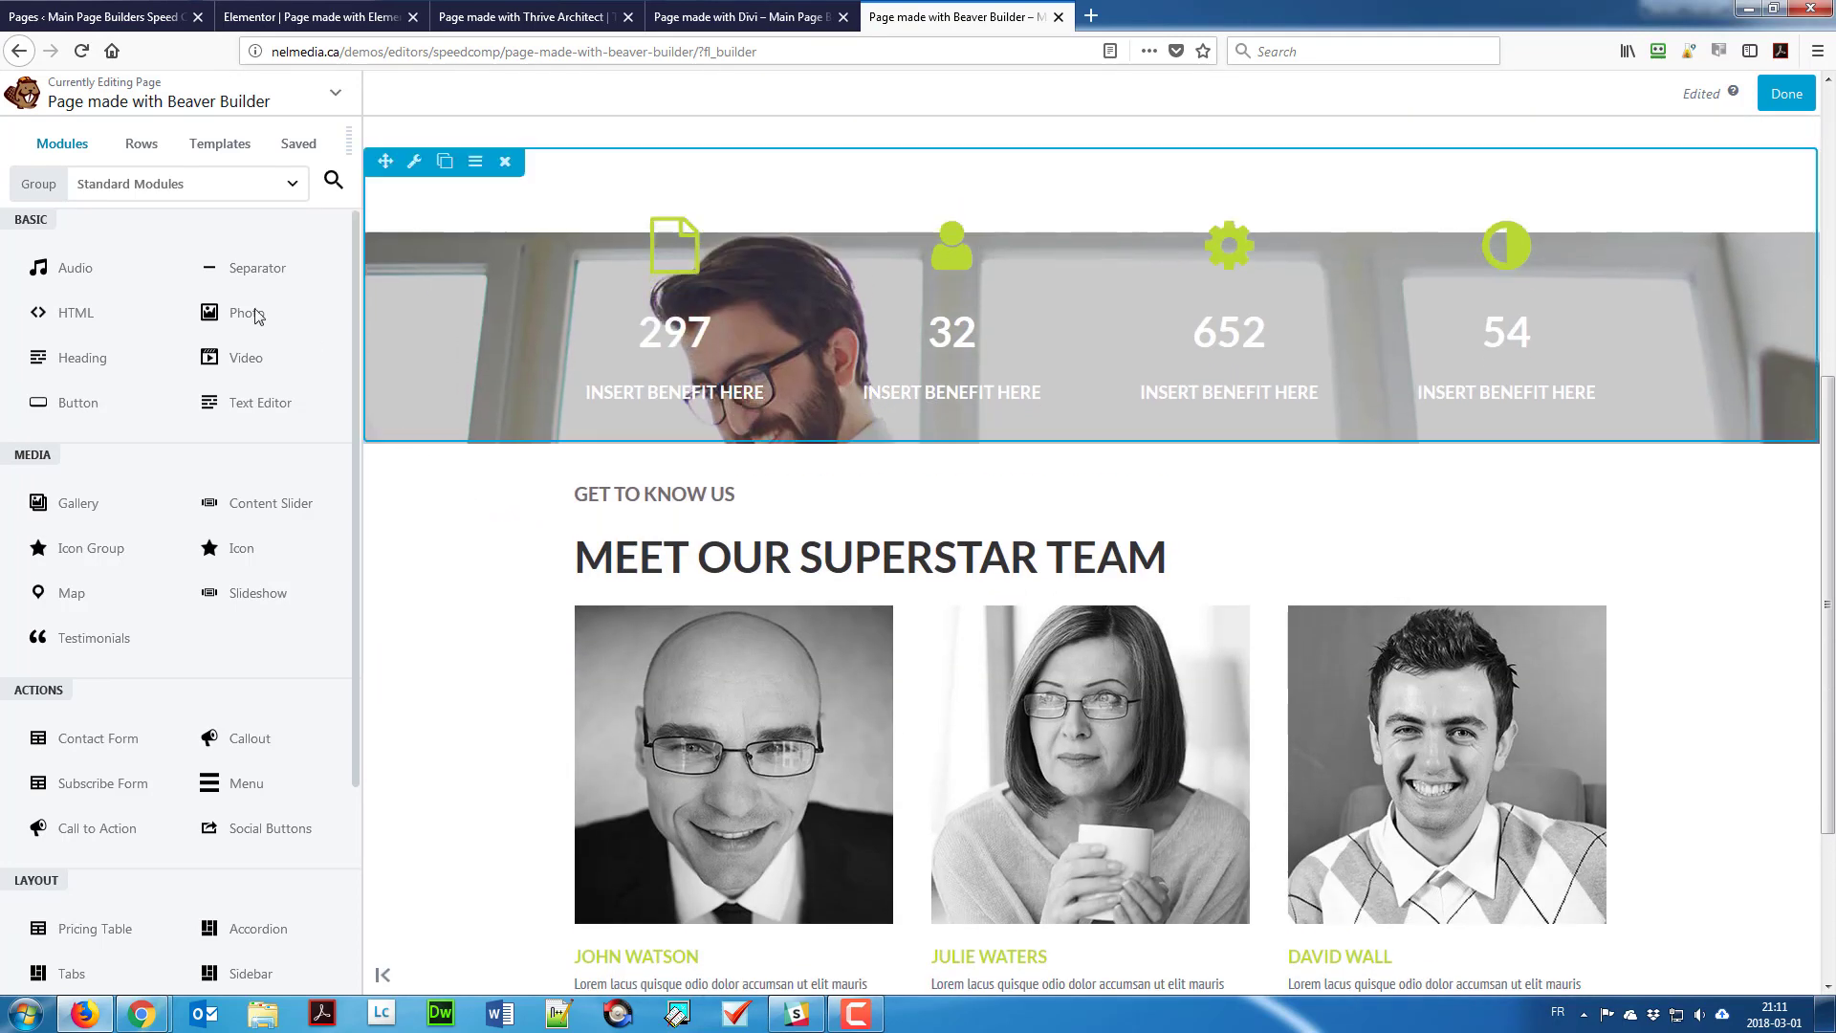
{"action": "left_click", "coordinate": [142, 144]}
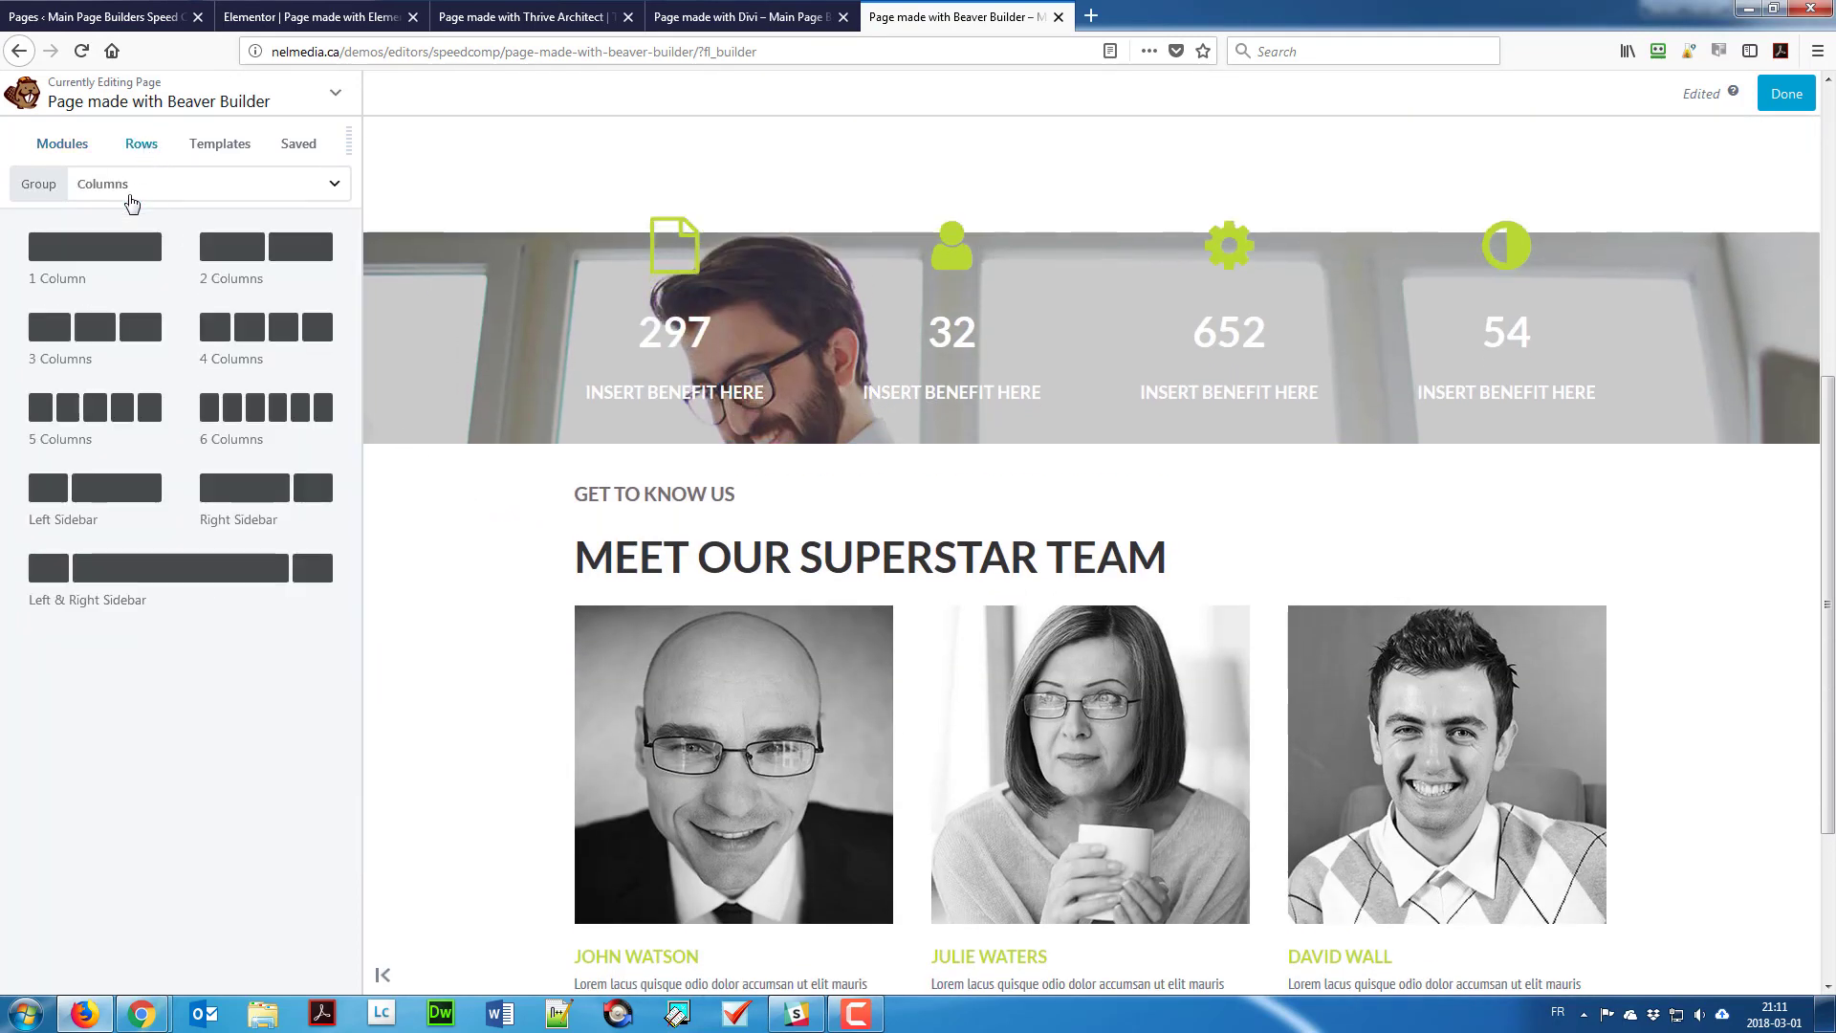
{"action": "left_click_drag", "start_coordinate": [94, 247], "coordinate": [841, 613]}
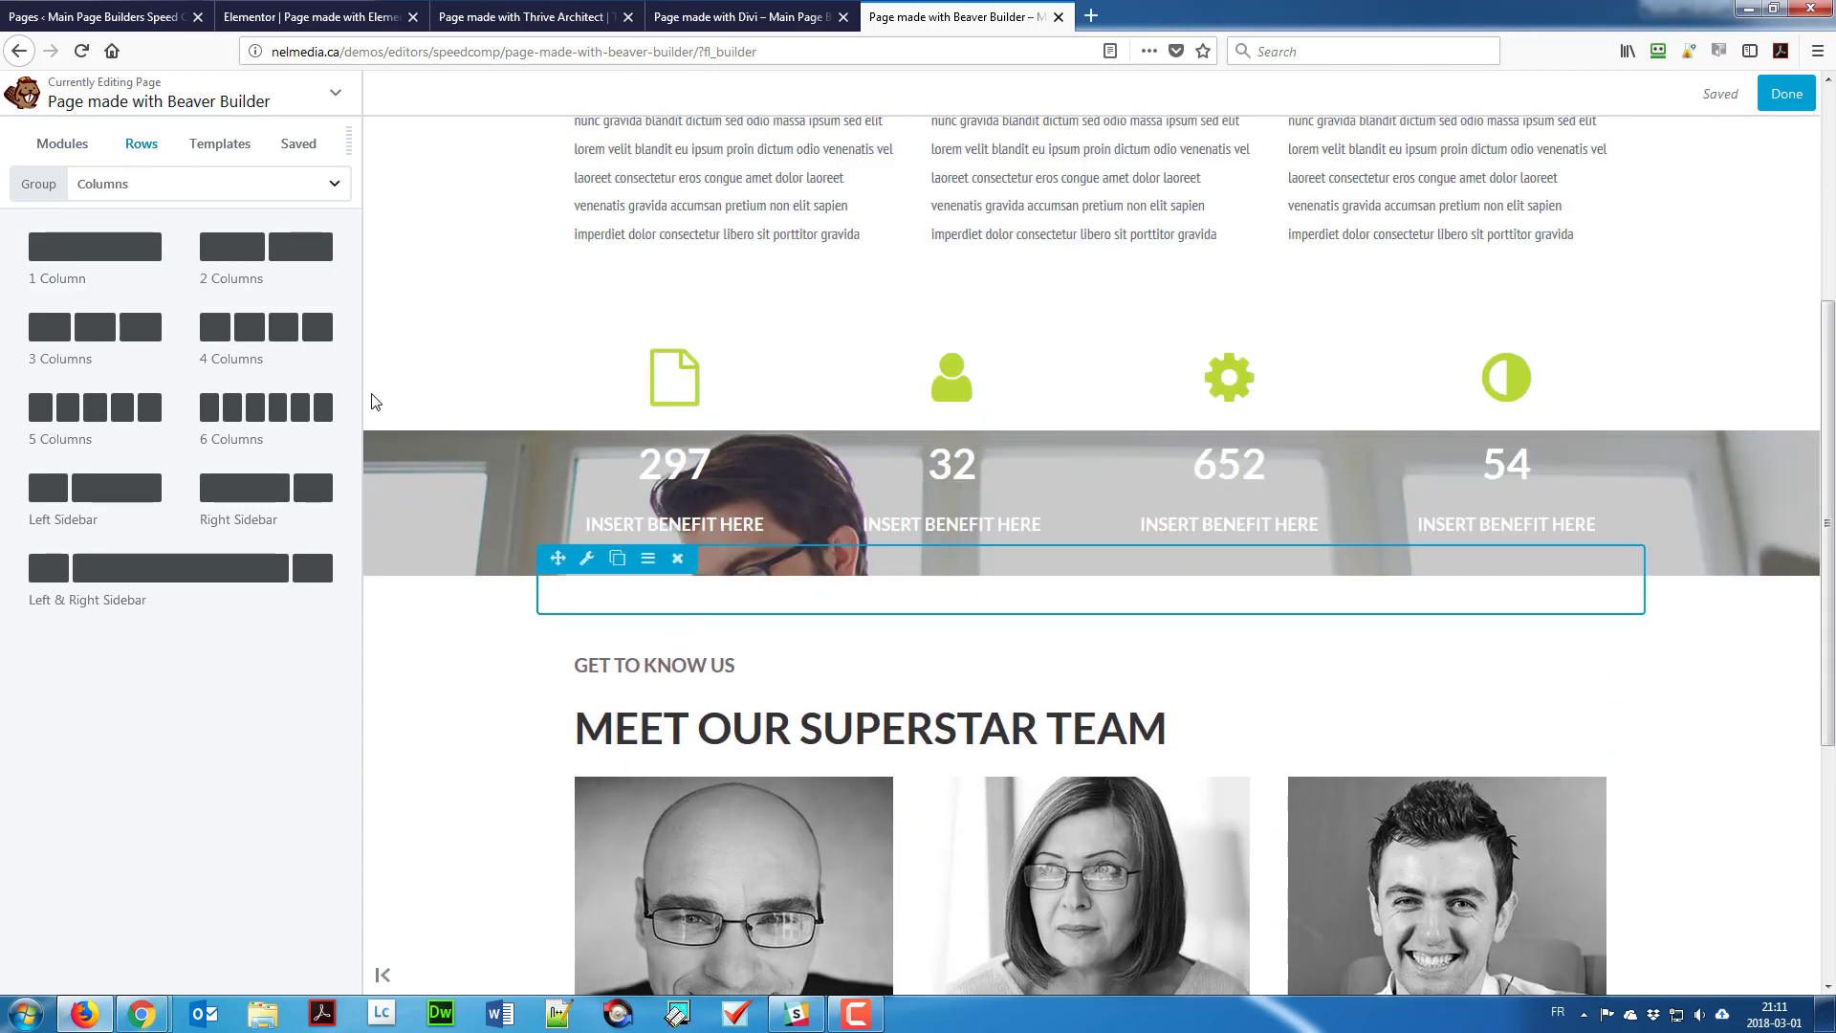
Step: Duplicate the "About our company" and "Who we are" headings and move the copies into the new one-column row
{"action": "left_click", "coordinate": [57, 147]}
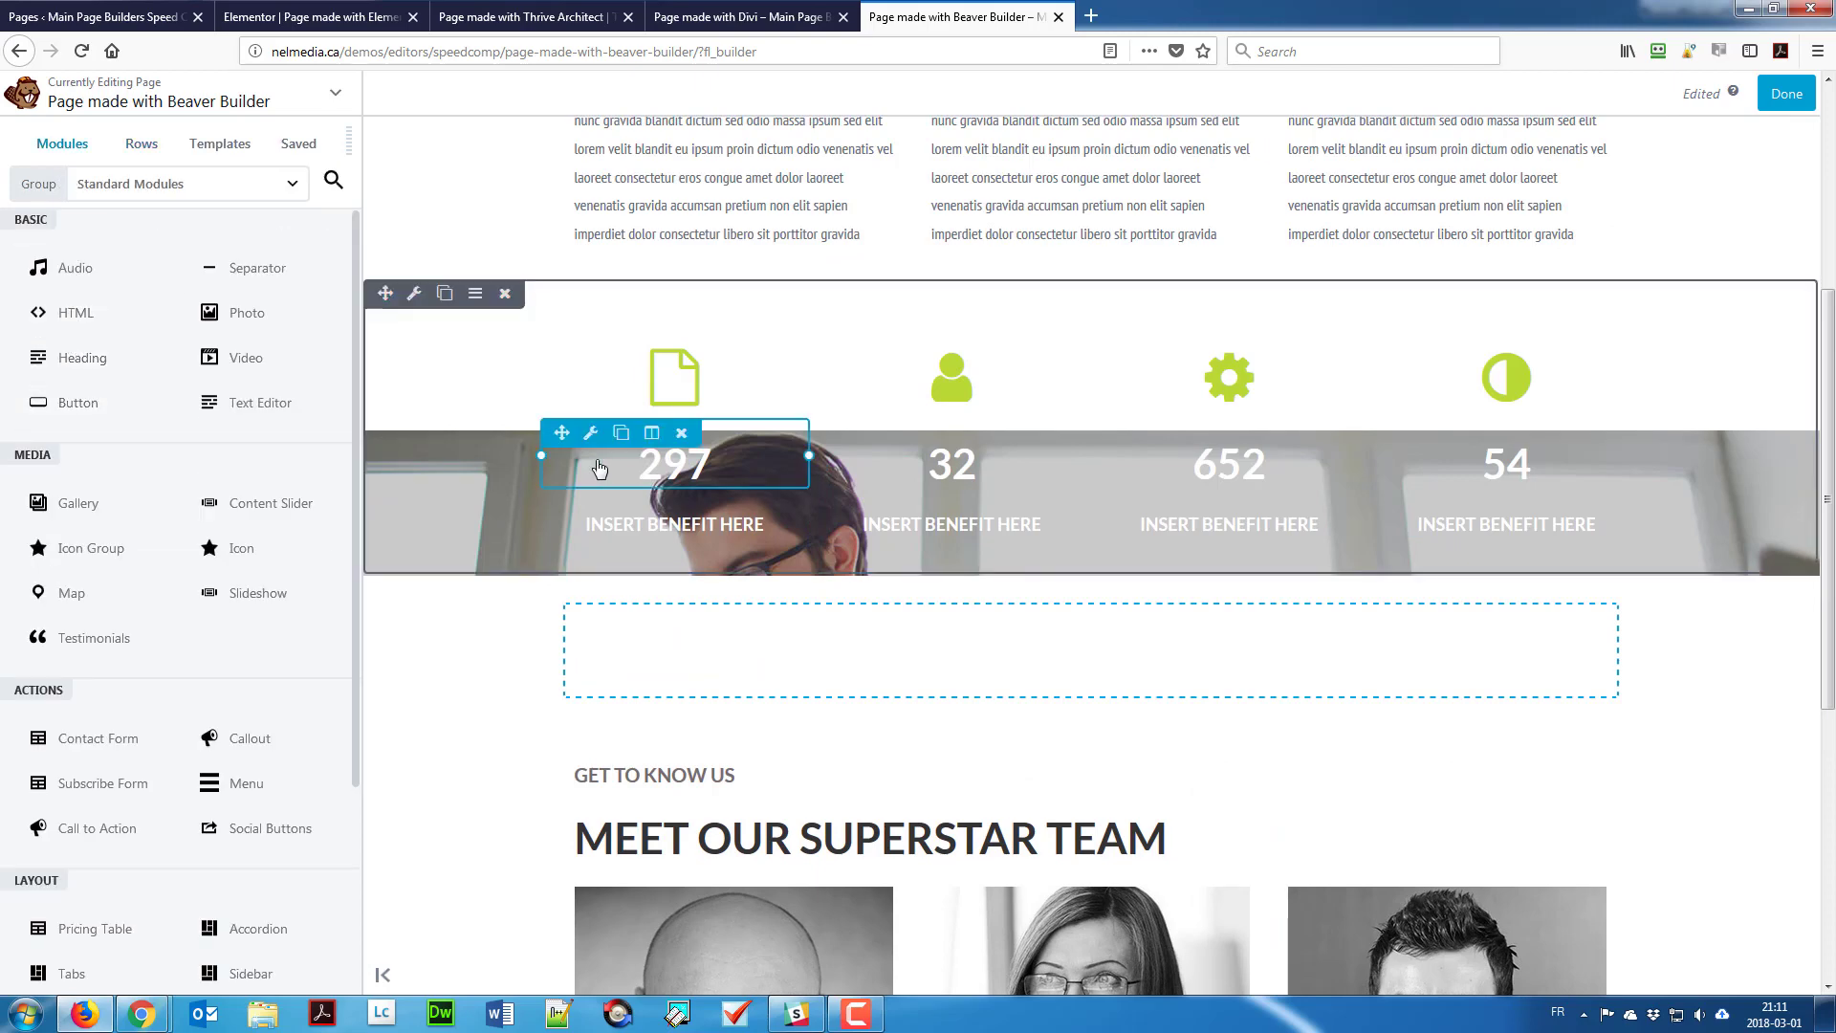
{"action": "scroll", "coordinate": [660, 436], "scroll_direction": "up", "scroll_amount": 4}
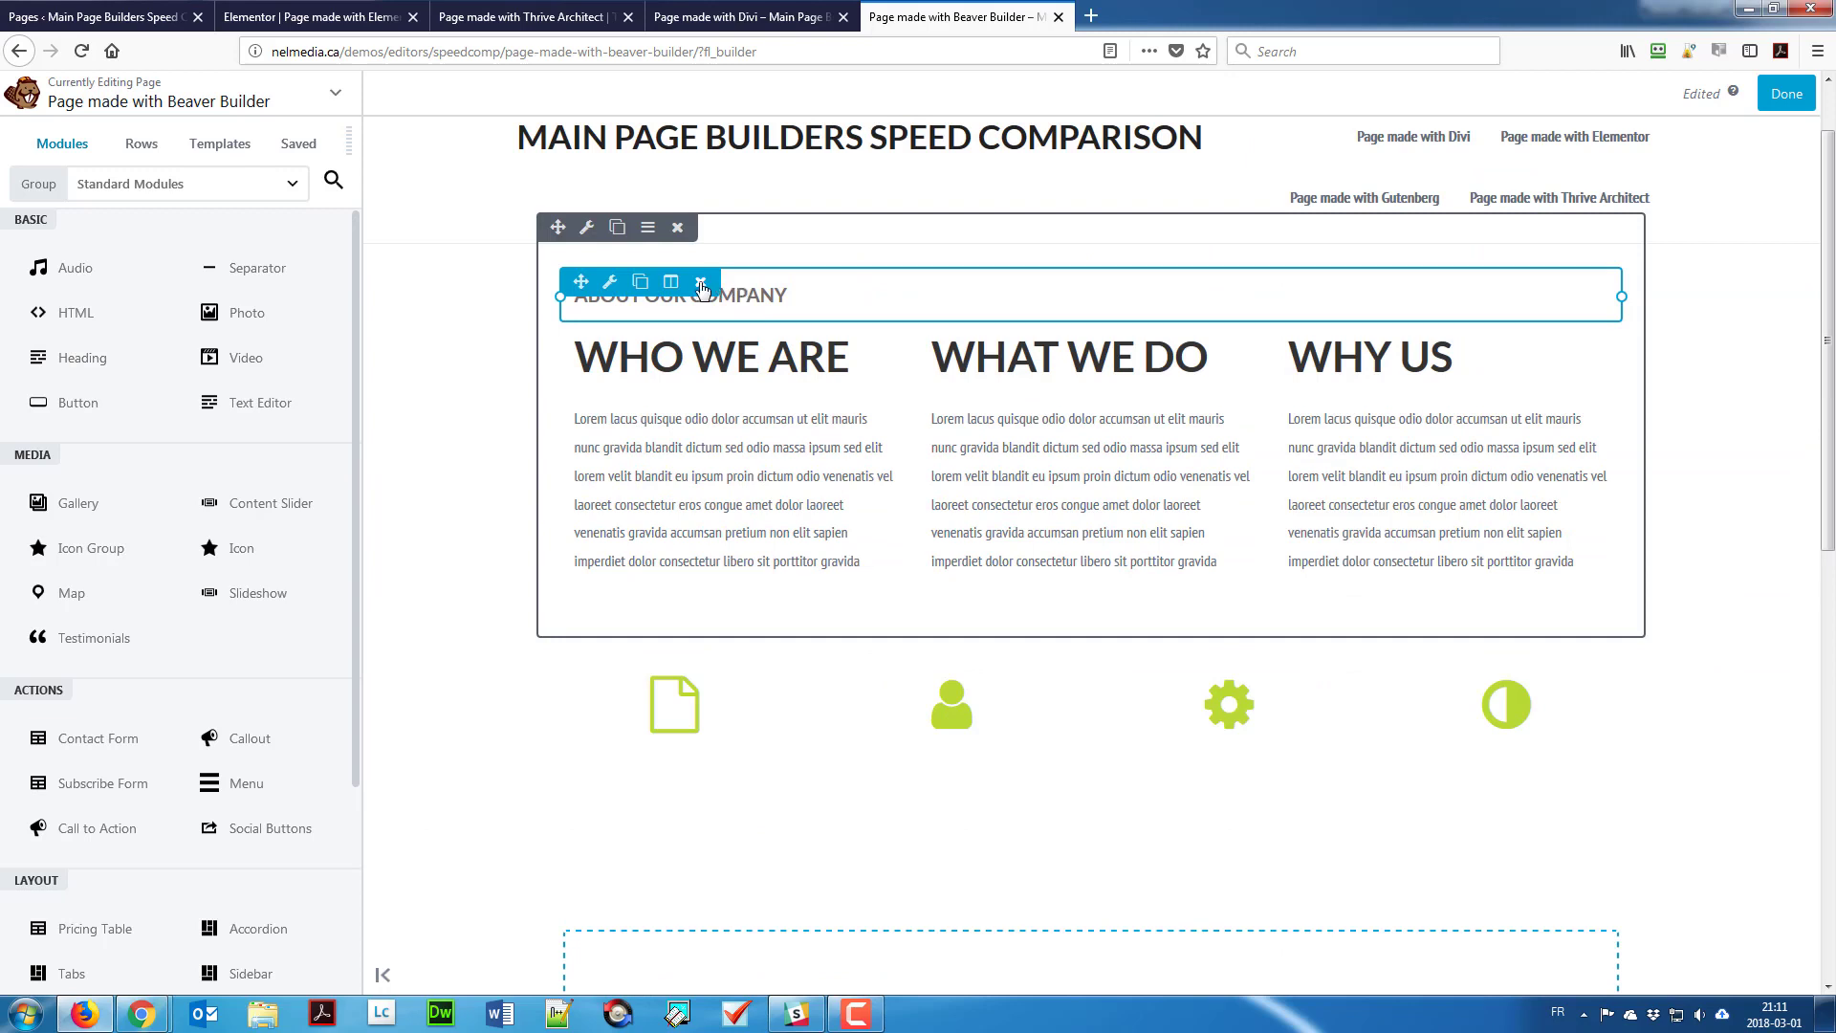
{"action": "left_click", "coordinate": [640, 281]}
{"action": "scroll", "coordinate": [639, 278], "scroll_direction": "down", "scroll_amount": 3}
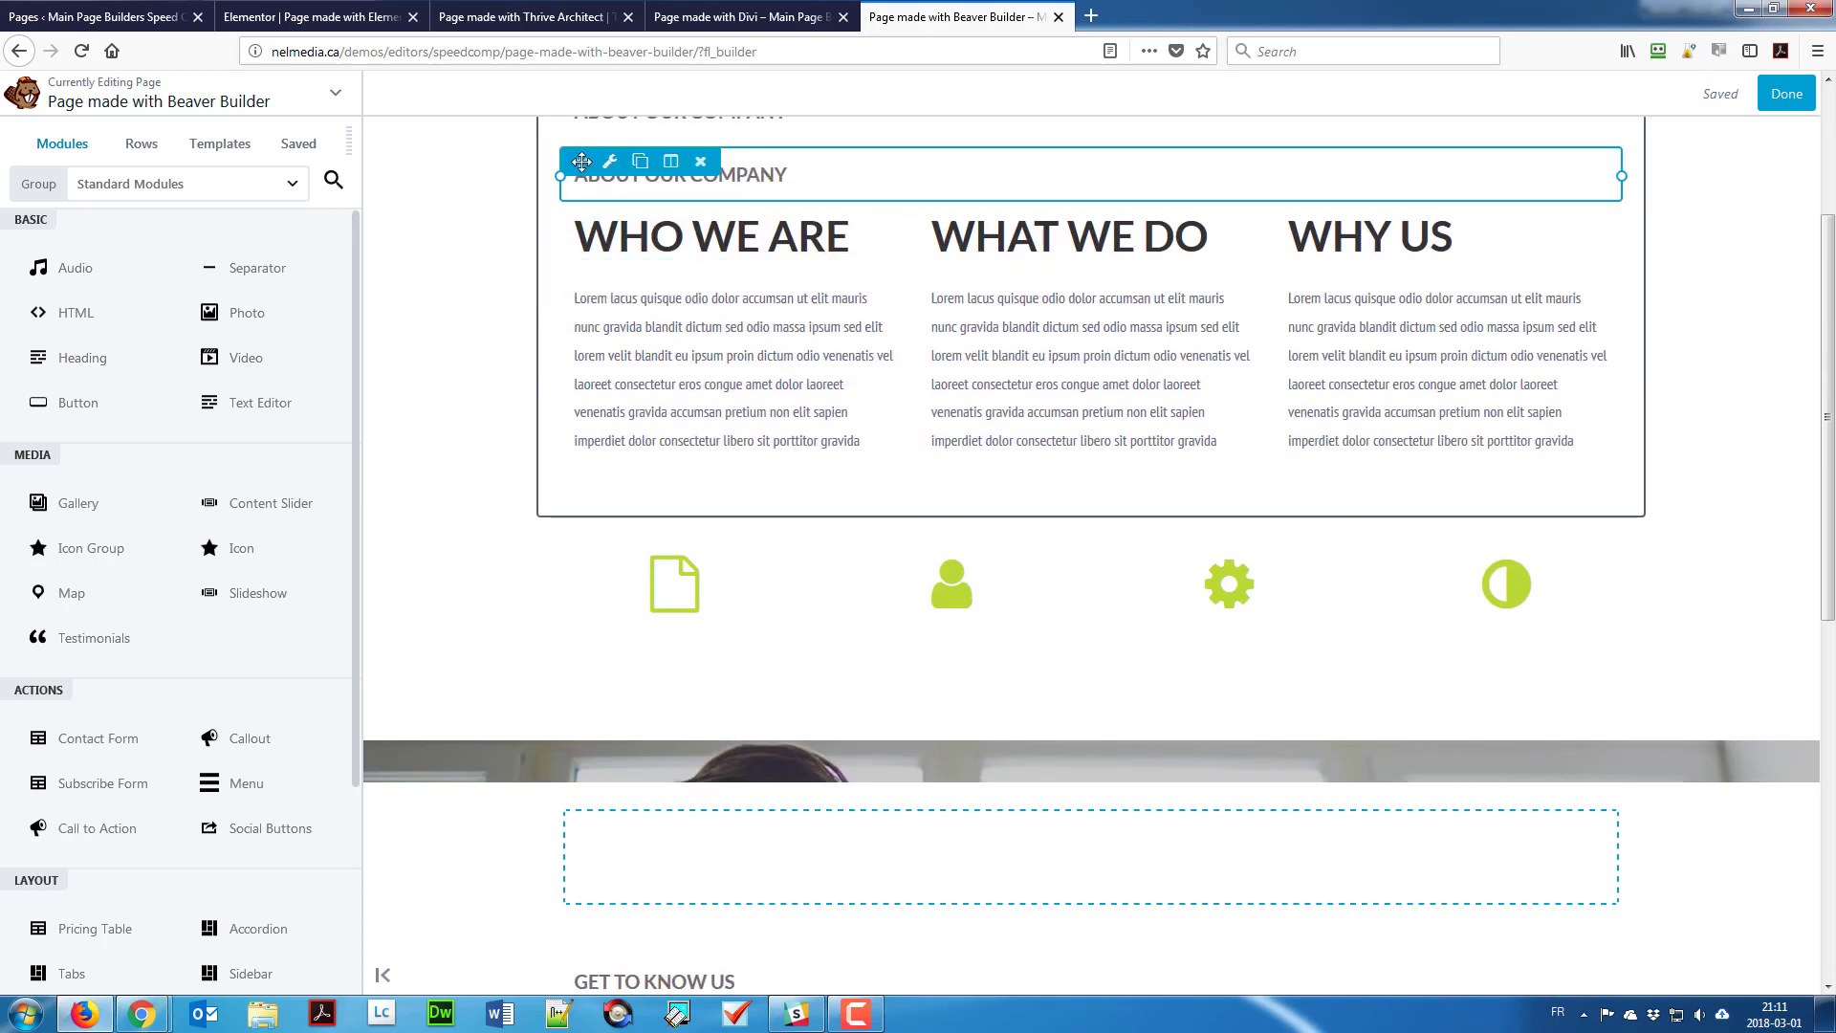
{"action": "left_click_drag", "start_coordinate": [593, 167], "coordinate": [731, 746]}
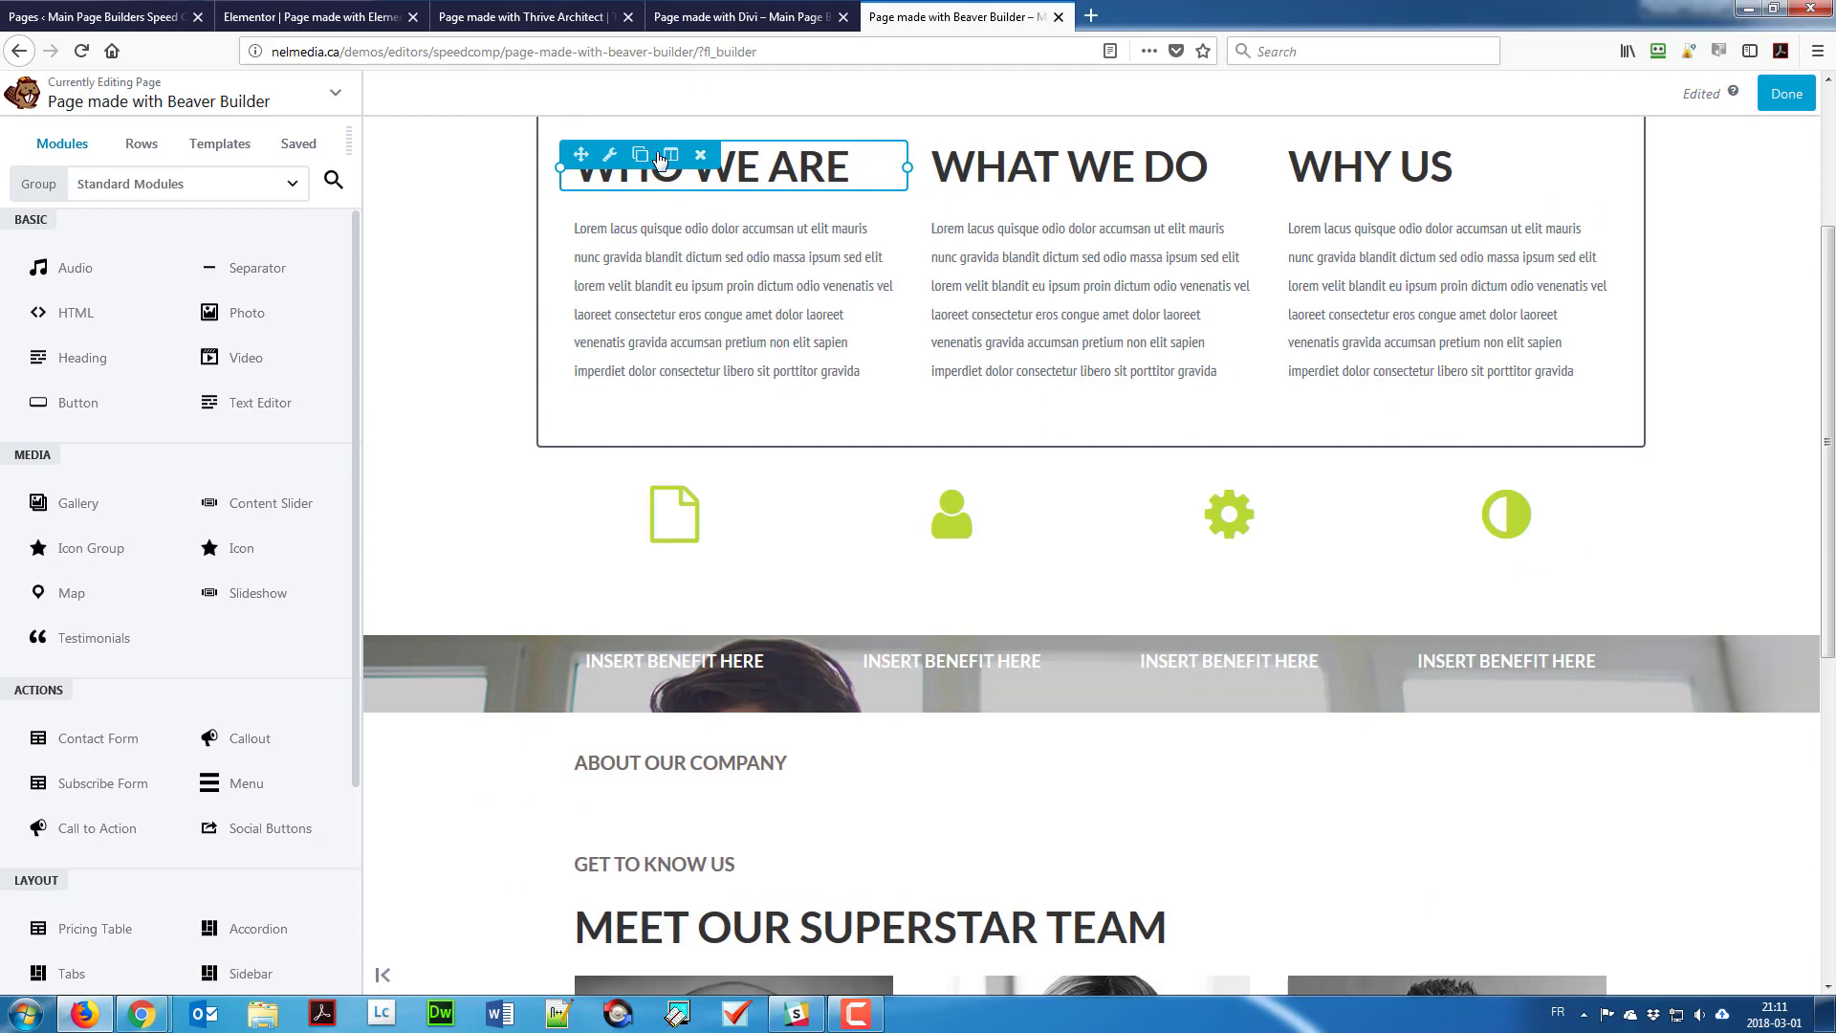
{"action": "left_click", "coordinate": [641, 155]}
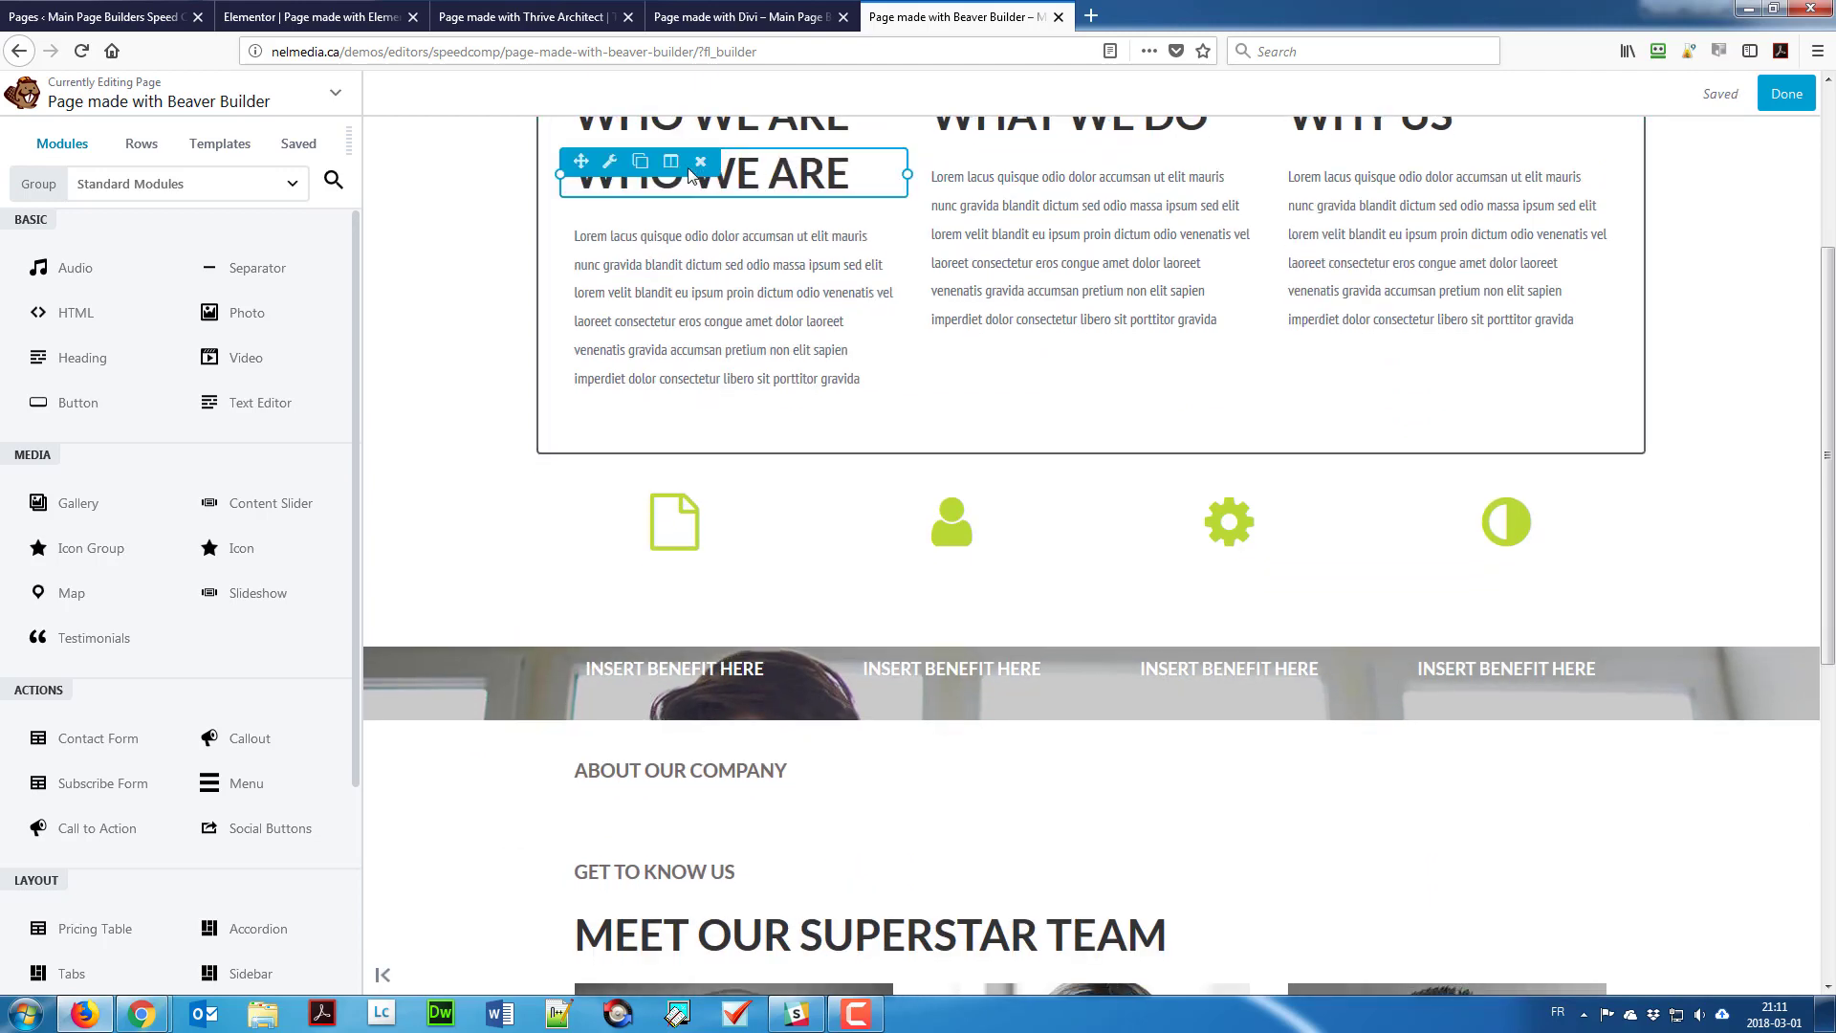
{"action": "left_click_drag", "start_coordinate": [712, 175], "coordinate": [711, 722]}
Step: Change the copied "About our company" heading in the new row to "Get to know us"
{"action": "left_click", "coordinate": [764, 657]}
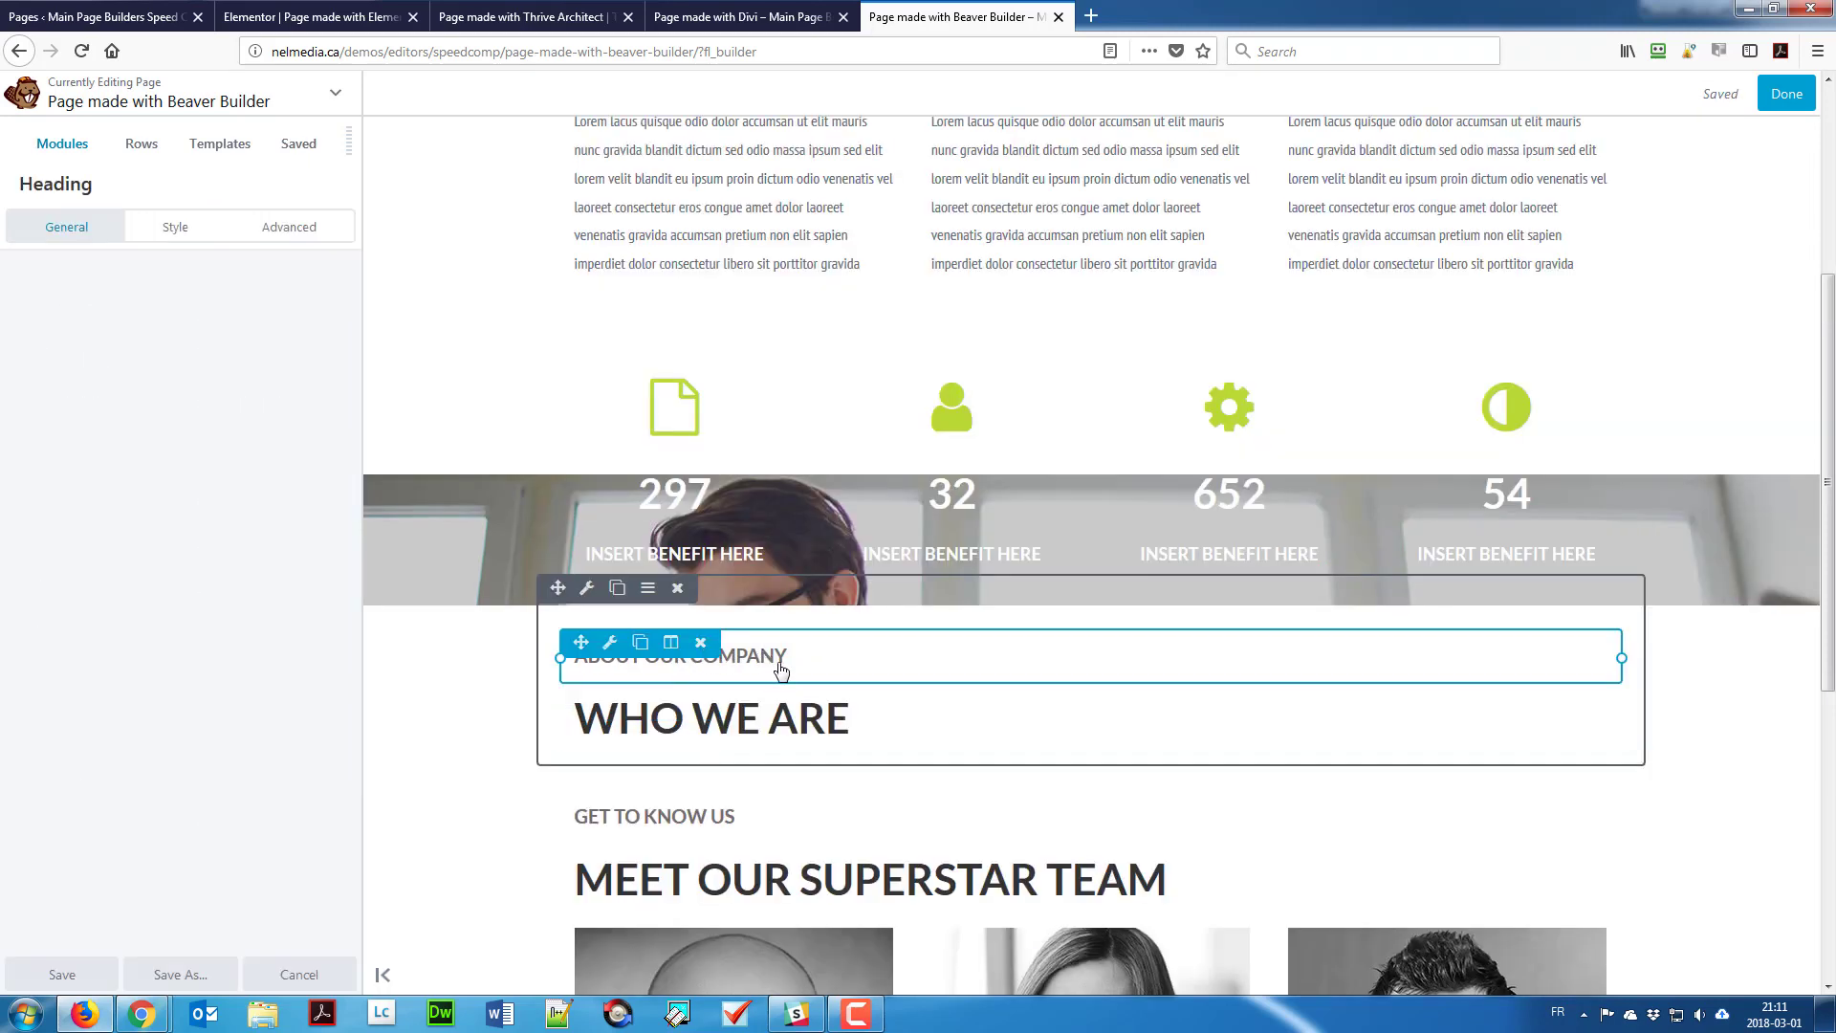
{"action": "left_click_drag", "start_coordinate": [152, 320], "coordinate": [4, 292]}
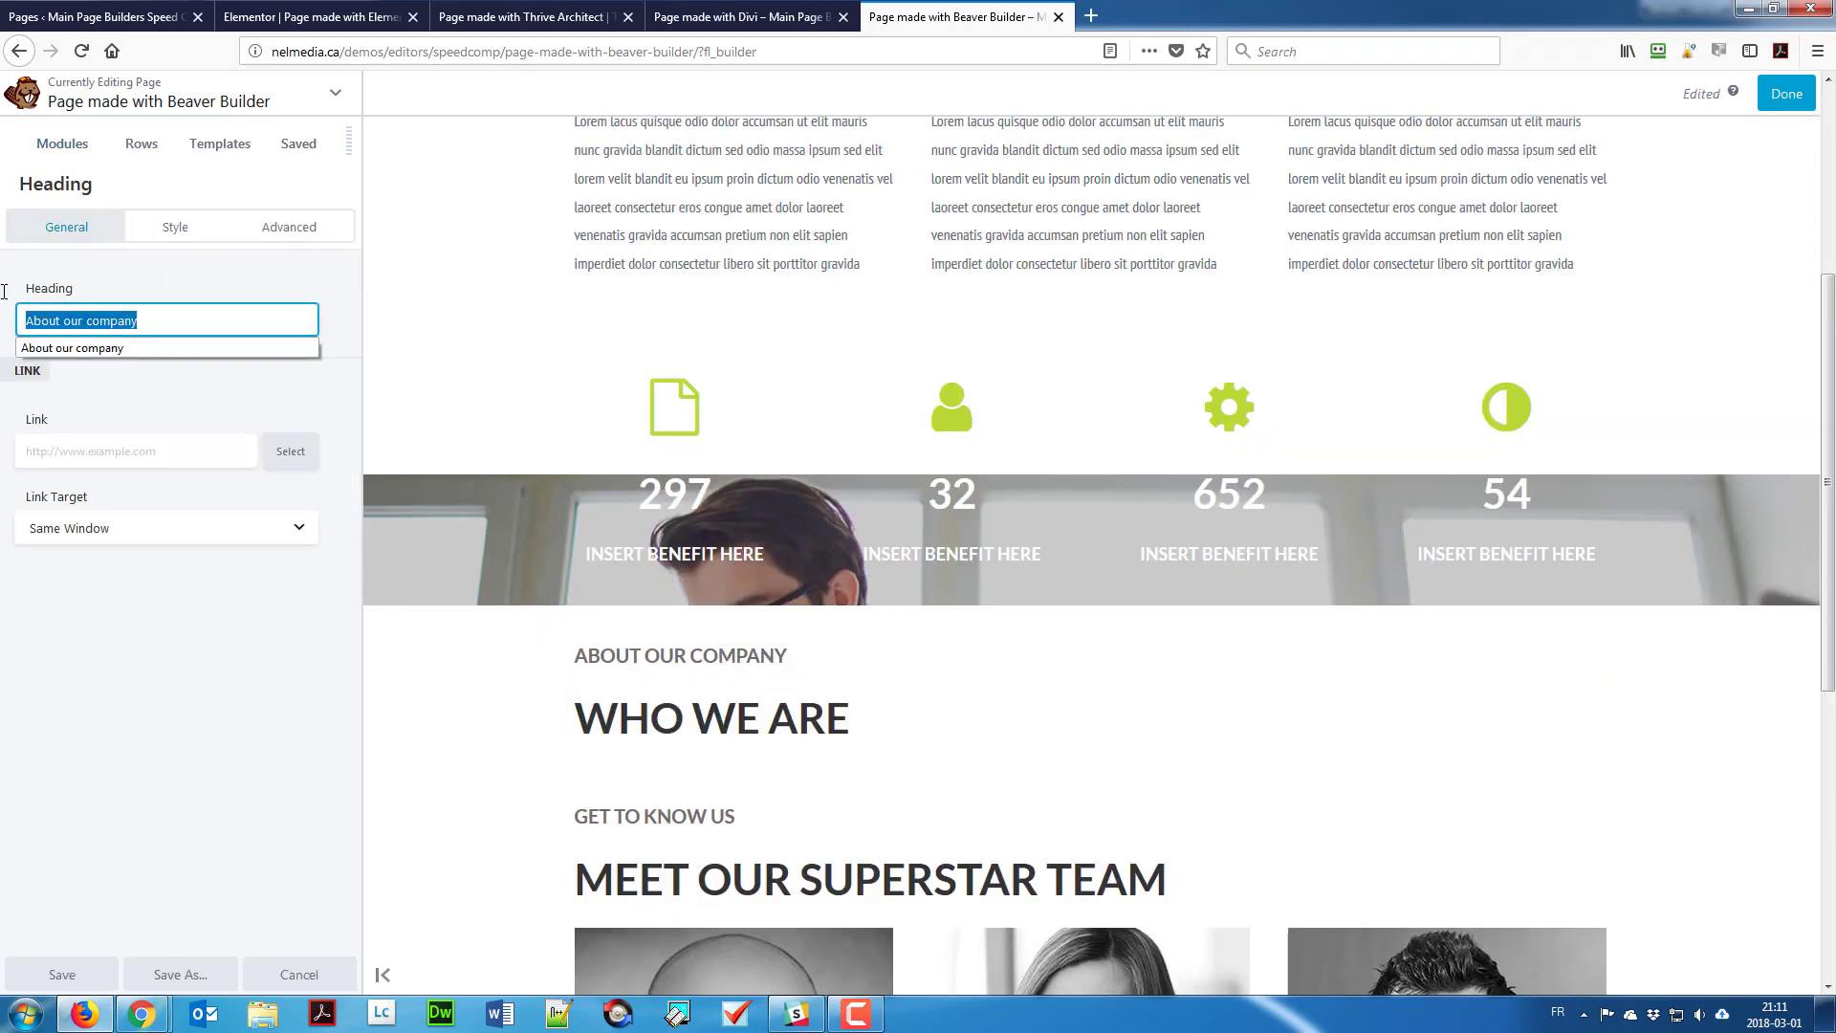
{"action": "type", "text": "Get"}
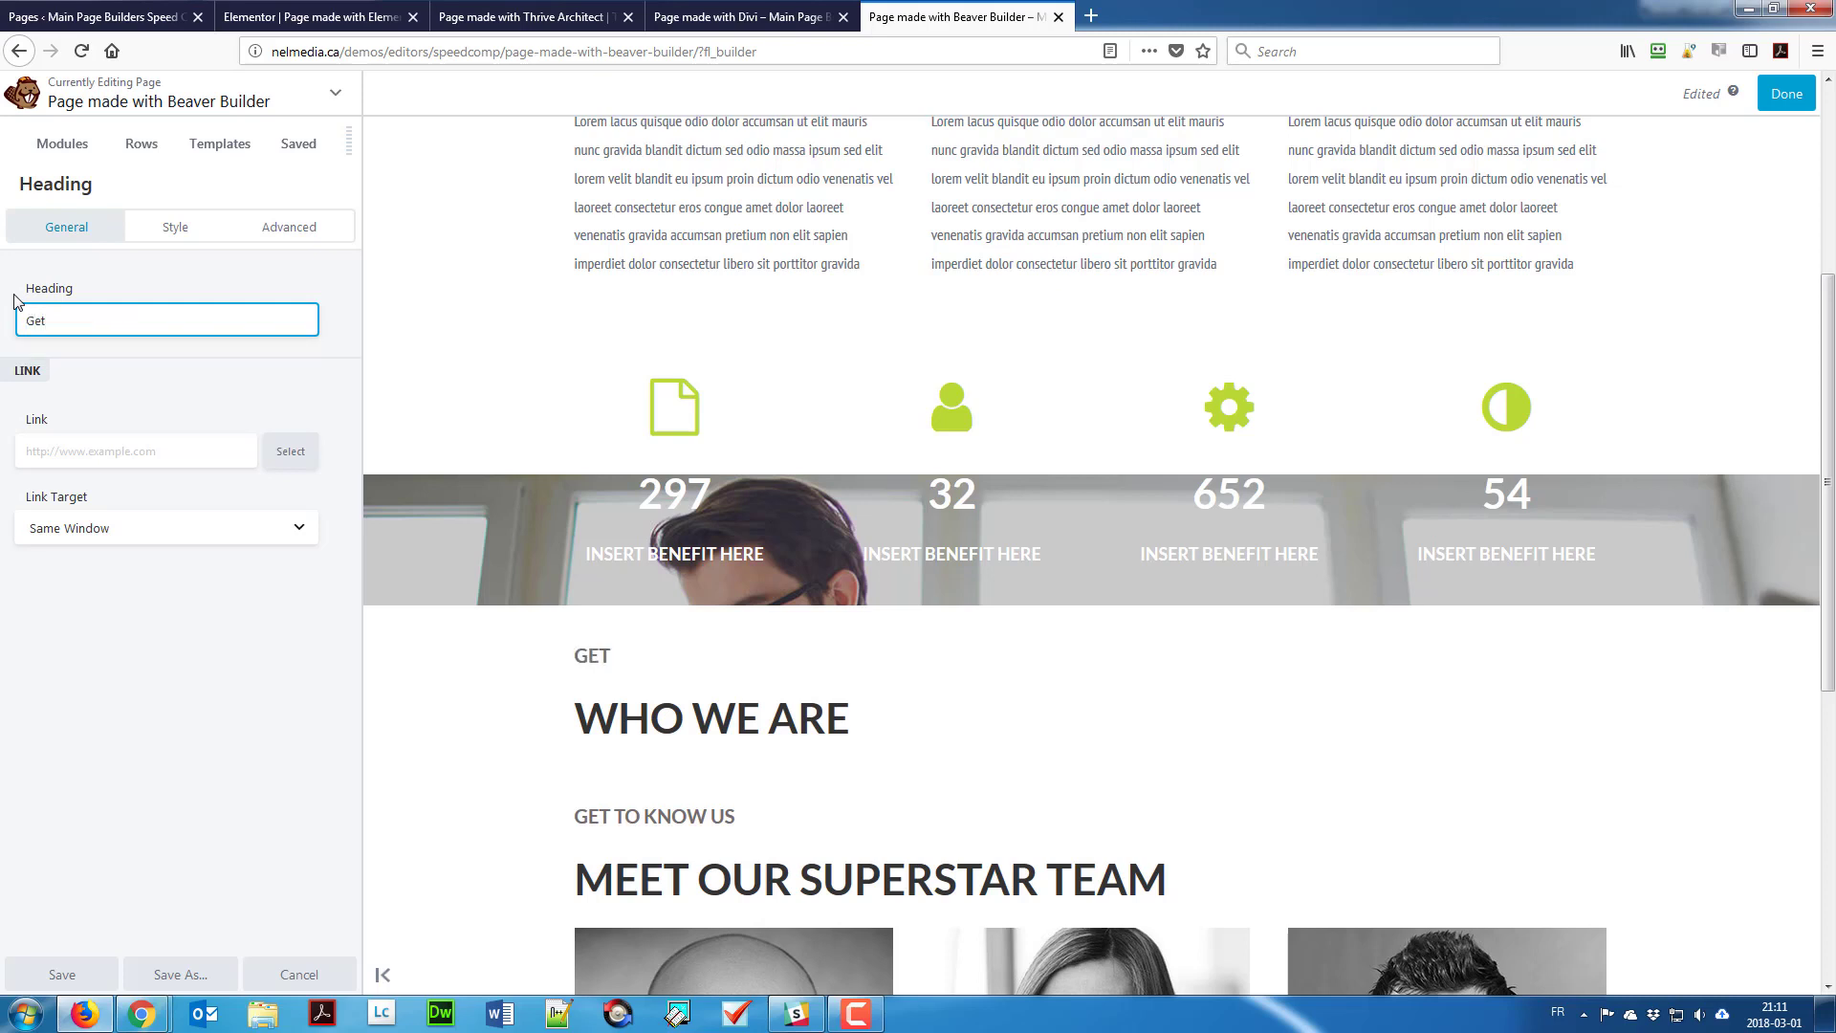
{"action": "type", "text": " to know us"}
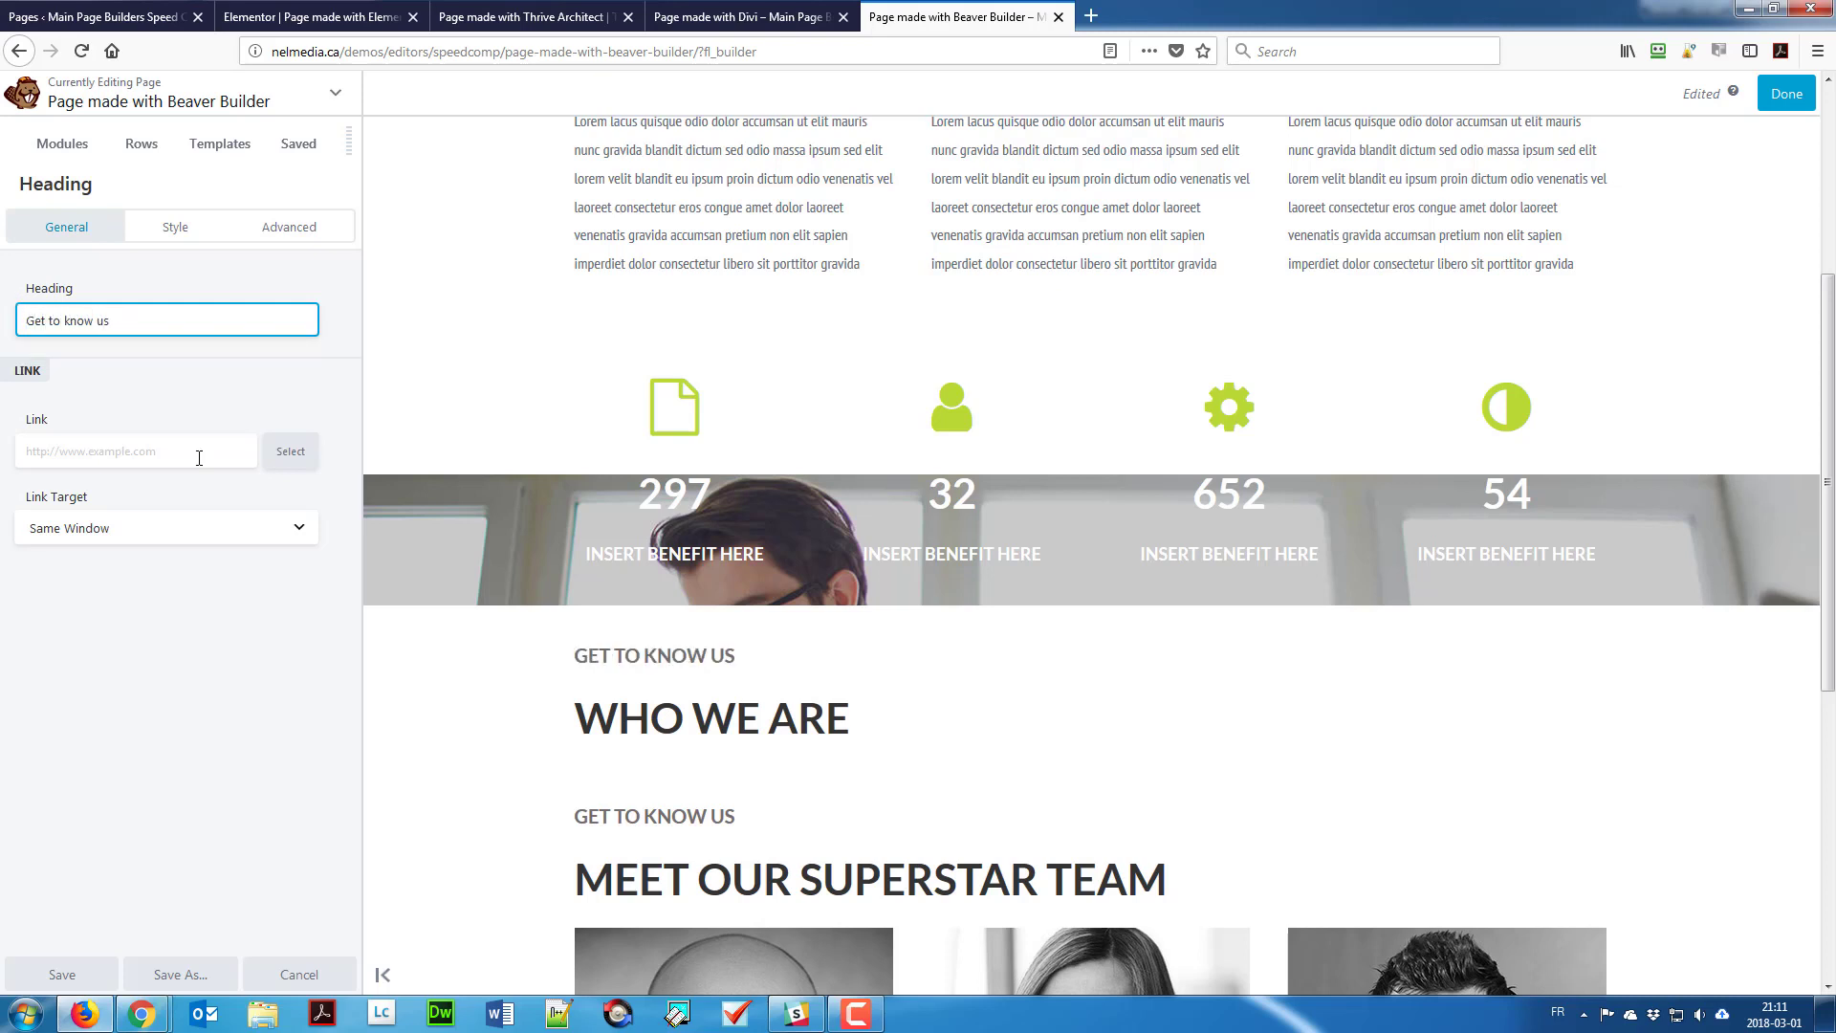
Step: Change the copied "Who we are" heading in the new row to "Meet our superstar team"
{"action": "left_click", "coordinate": [623, 735]}
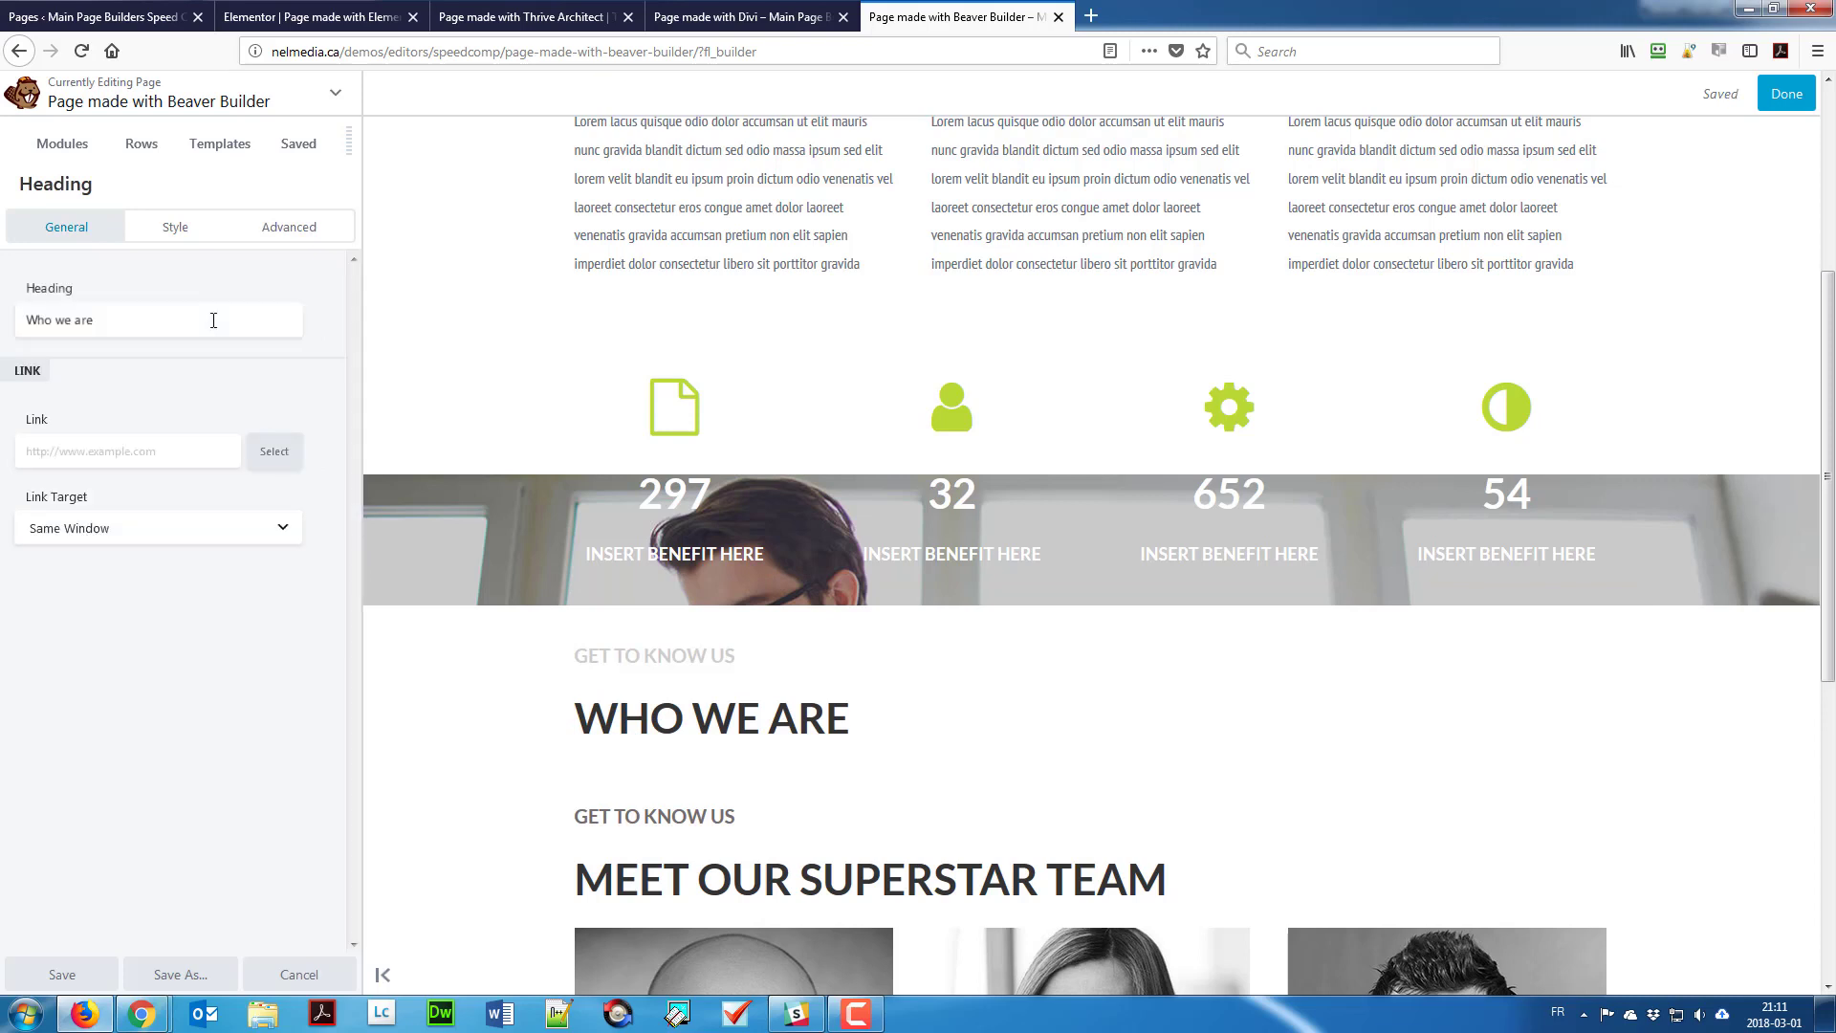
{"action": "key", "text": "ctrl+a"}
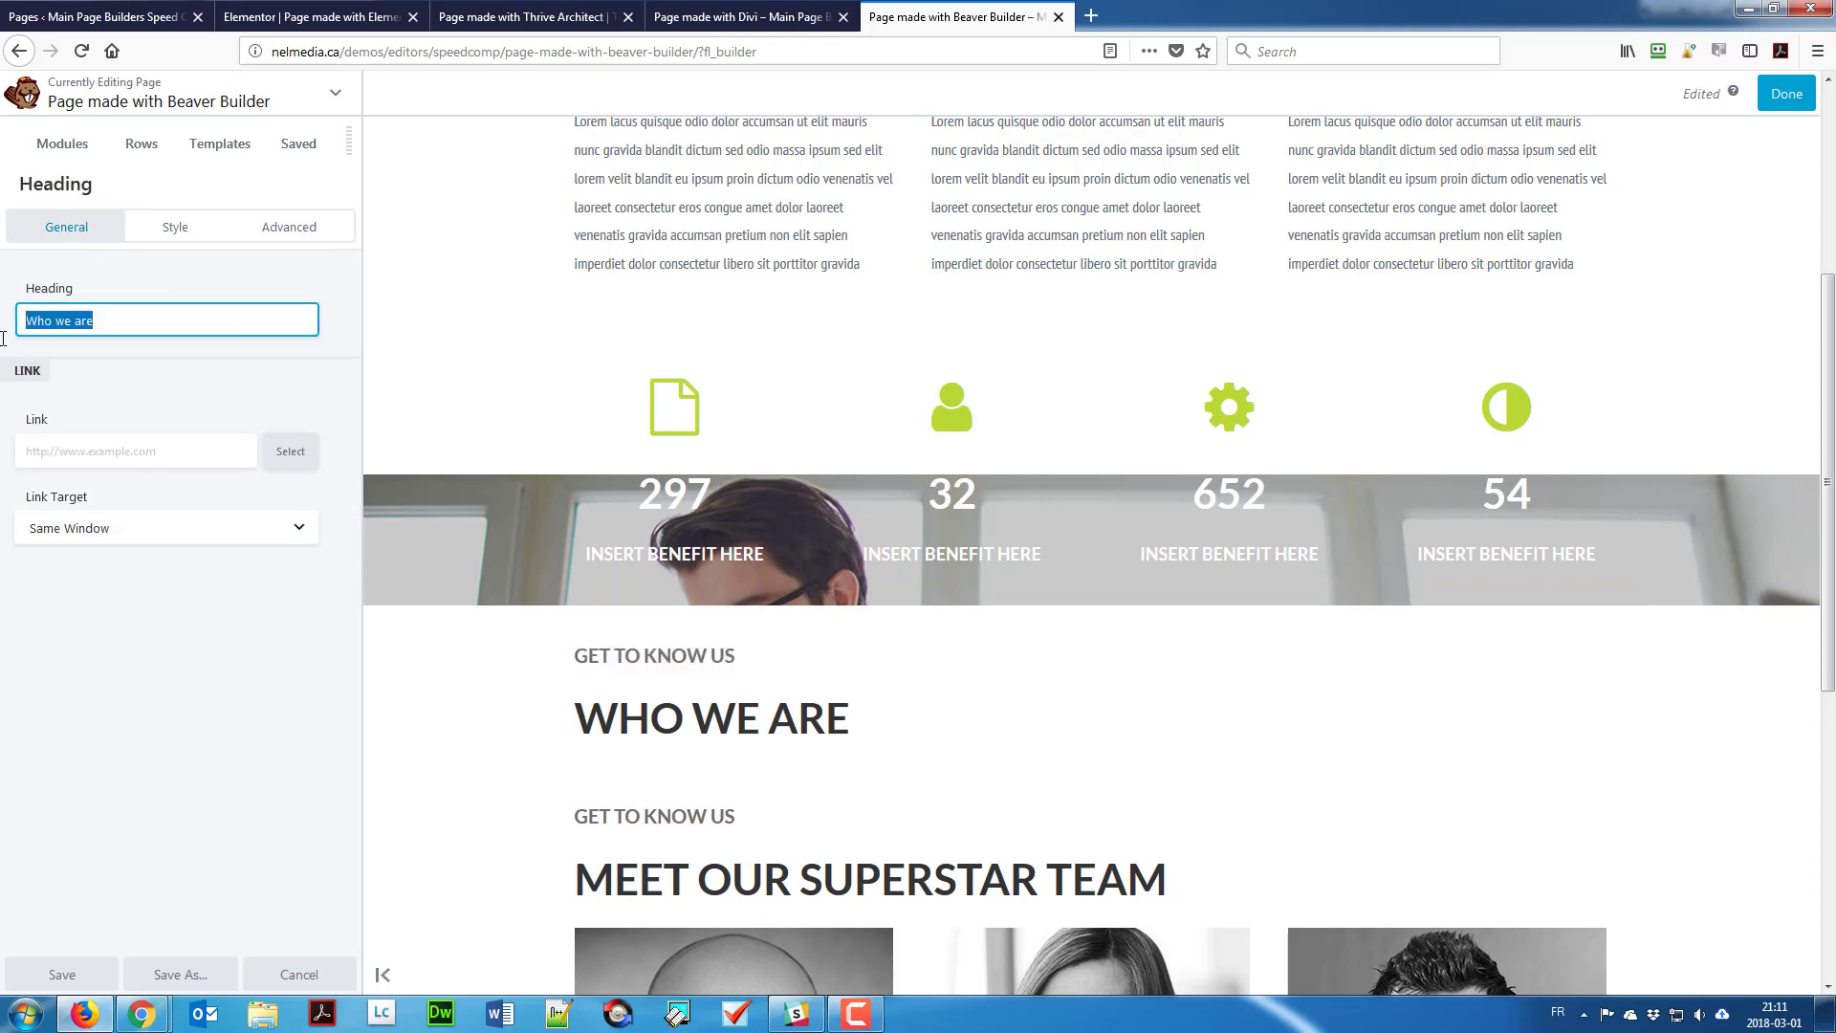
{"action": "type", "text": "Meet"}
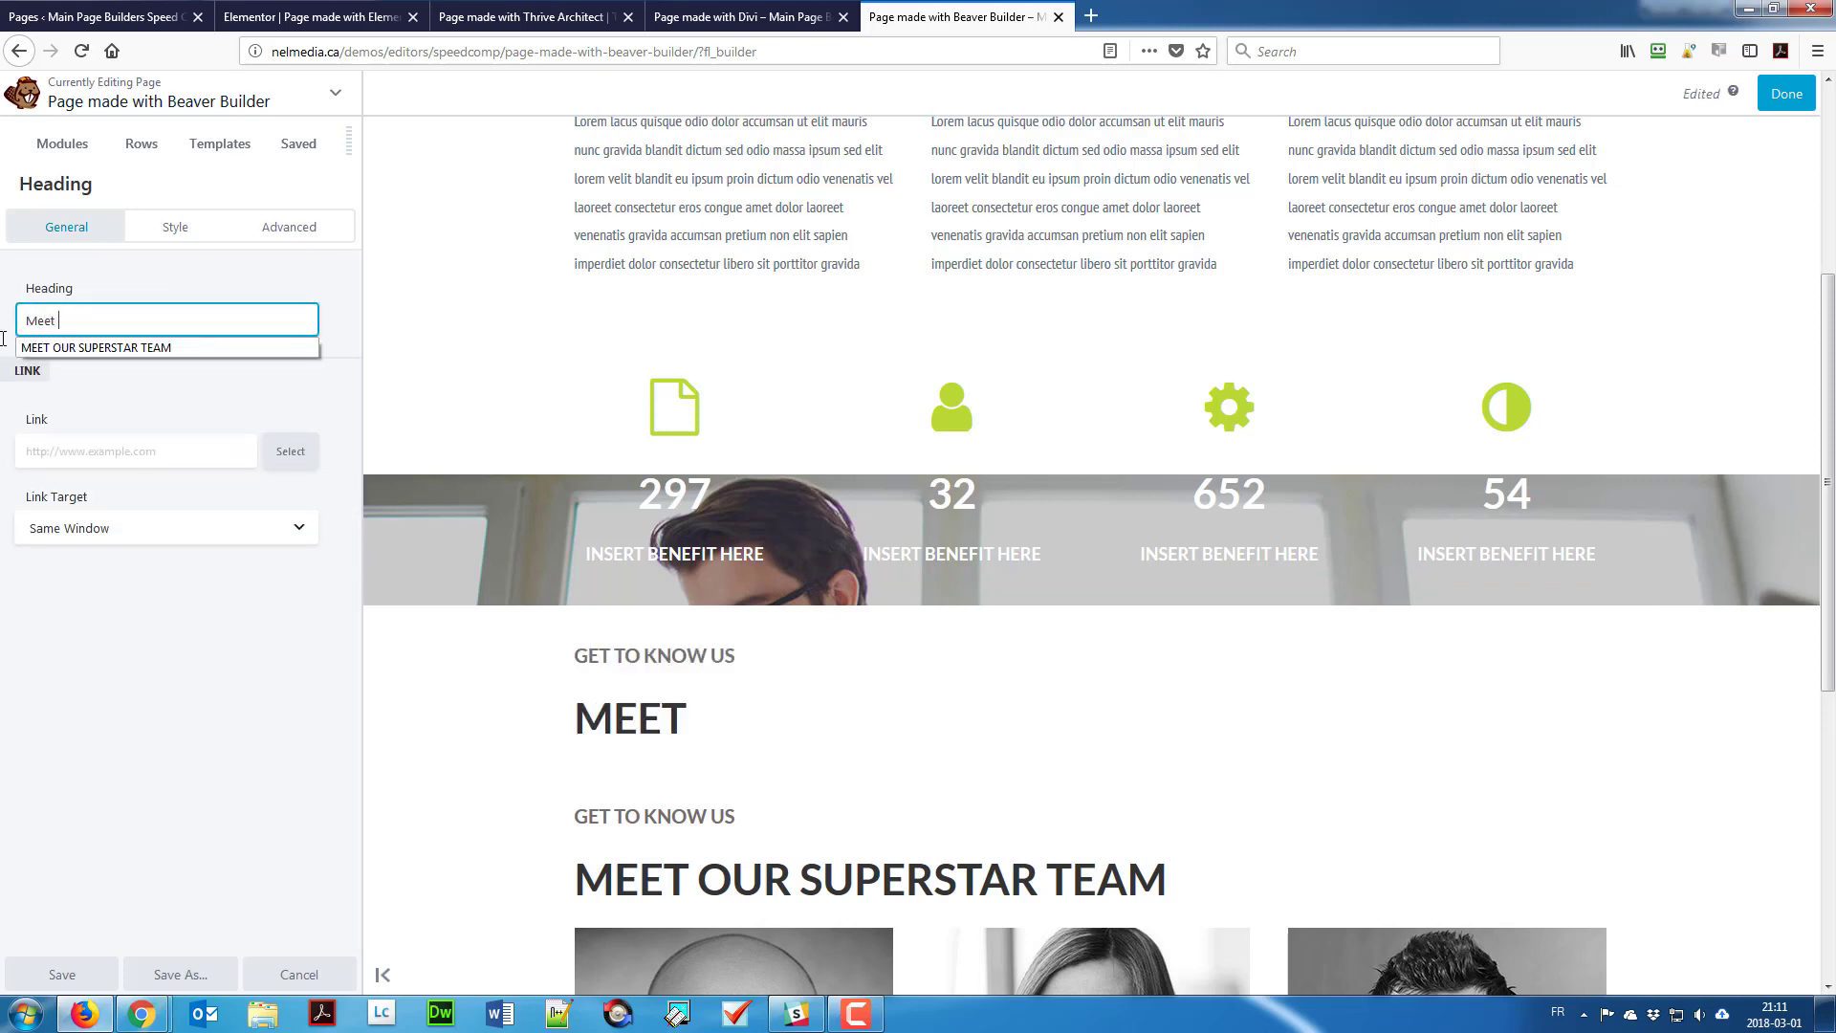
{"action": "type", "text": " our s"}
{"action": "key", "text": "BackSpace"}
{"action": "type", "text": "su"}
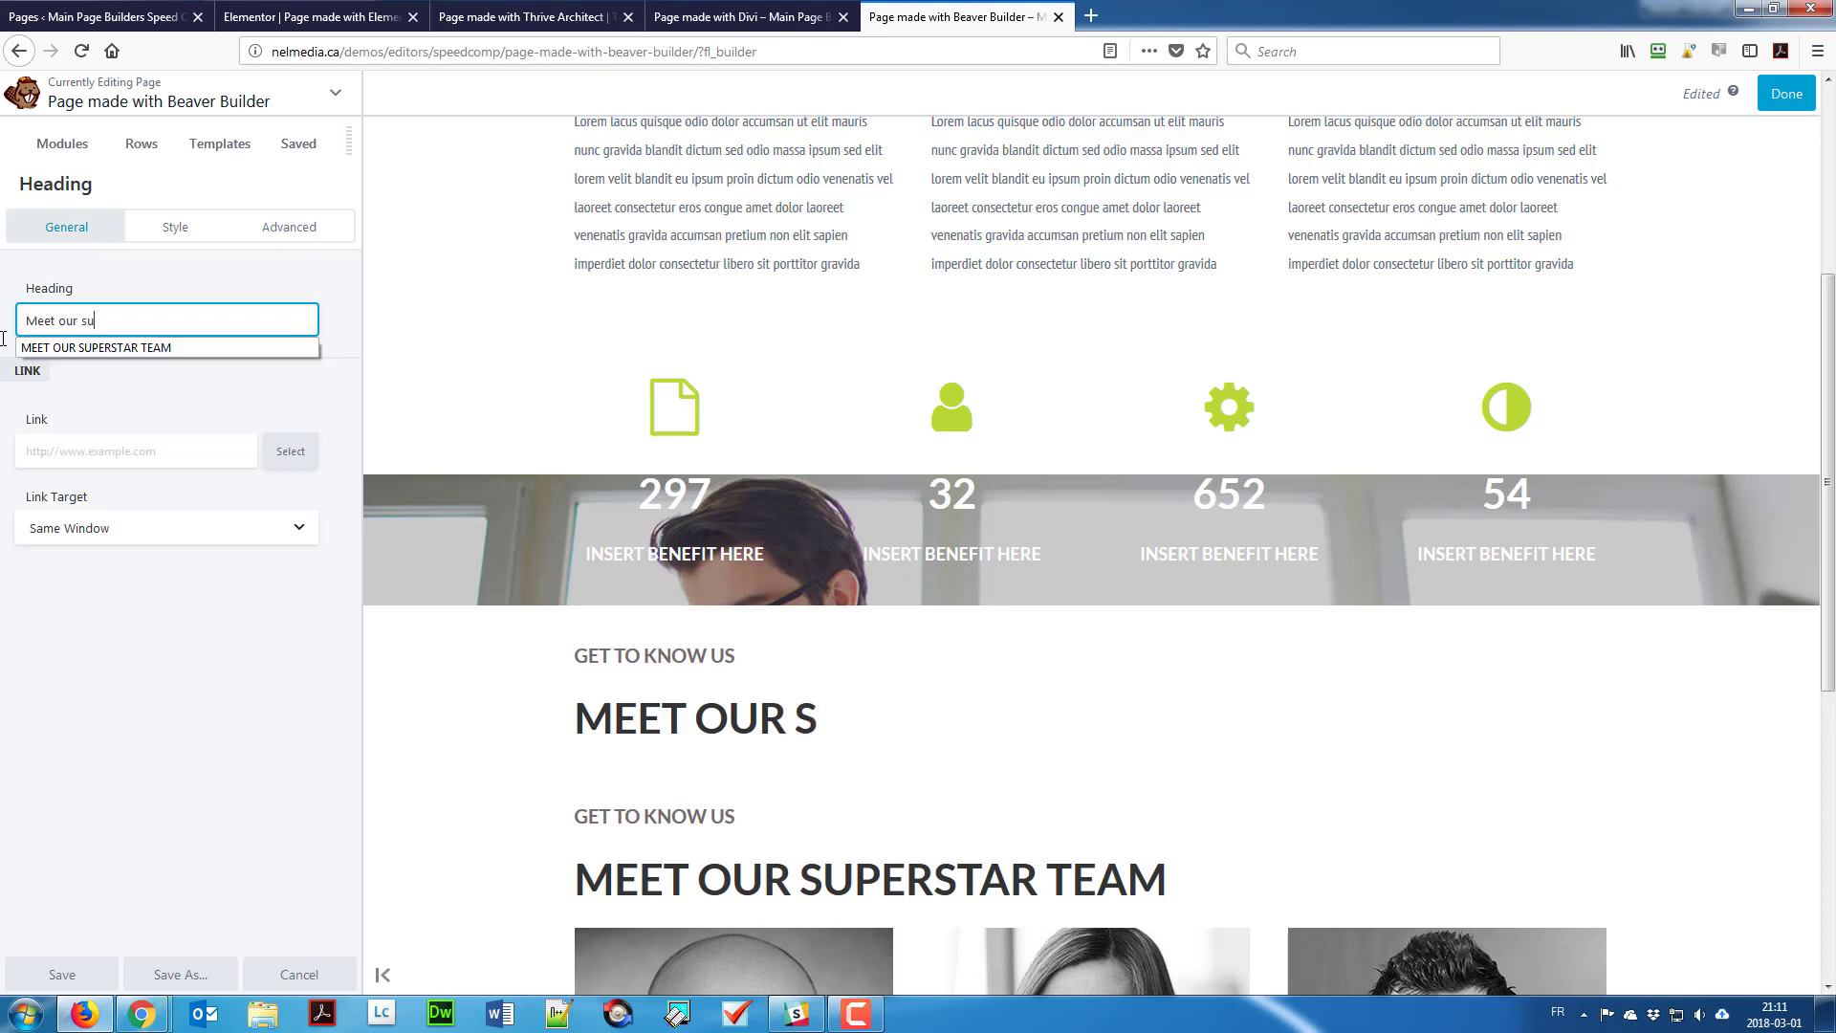
{"action": "type", "text": "perstar team"}
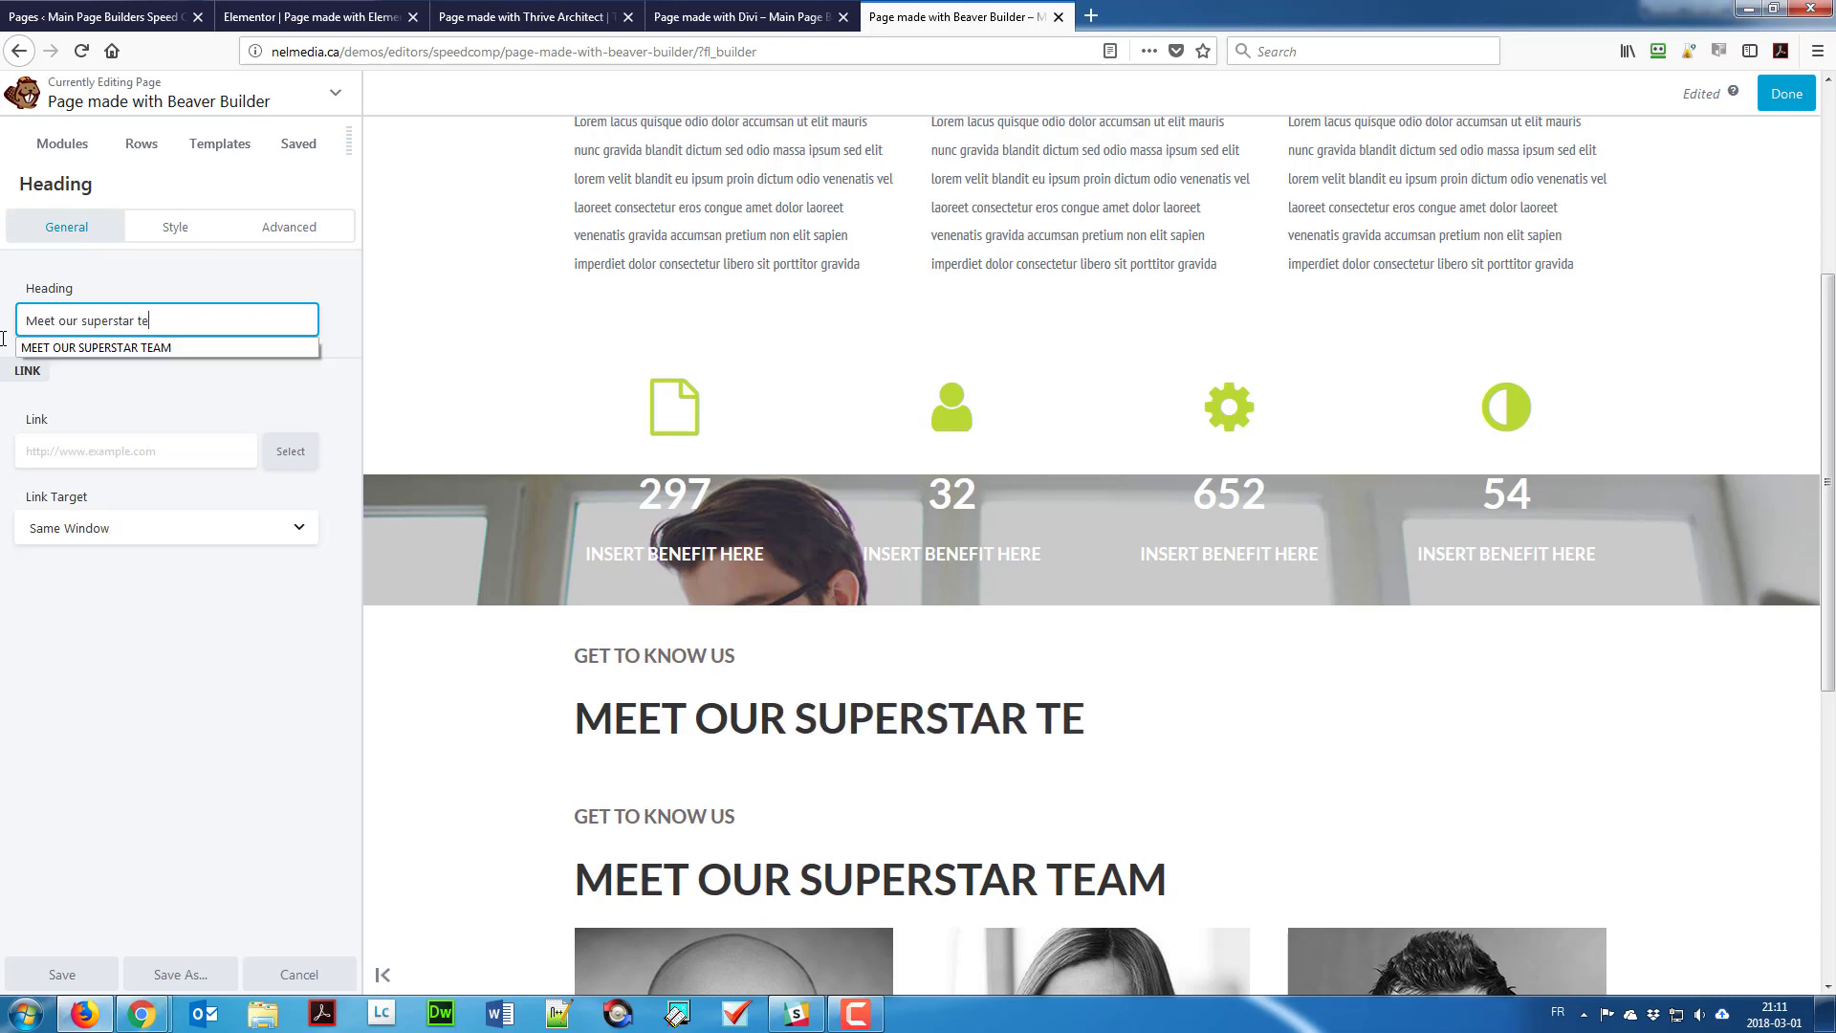
{"action": "left_click", "coordinate": [247, 778]}
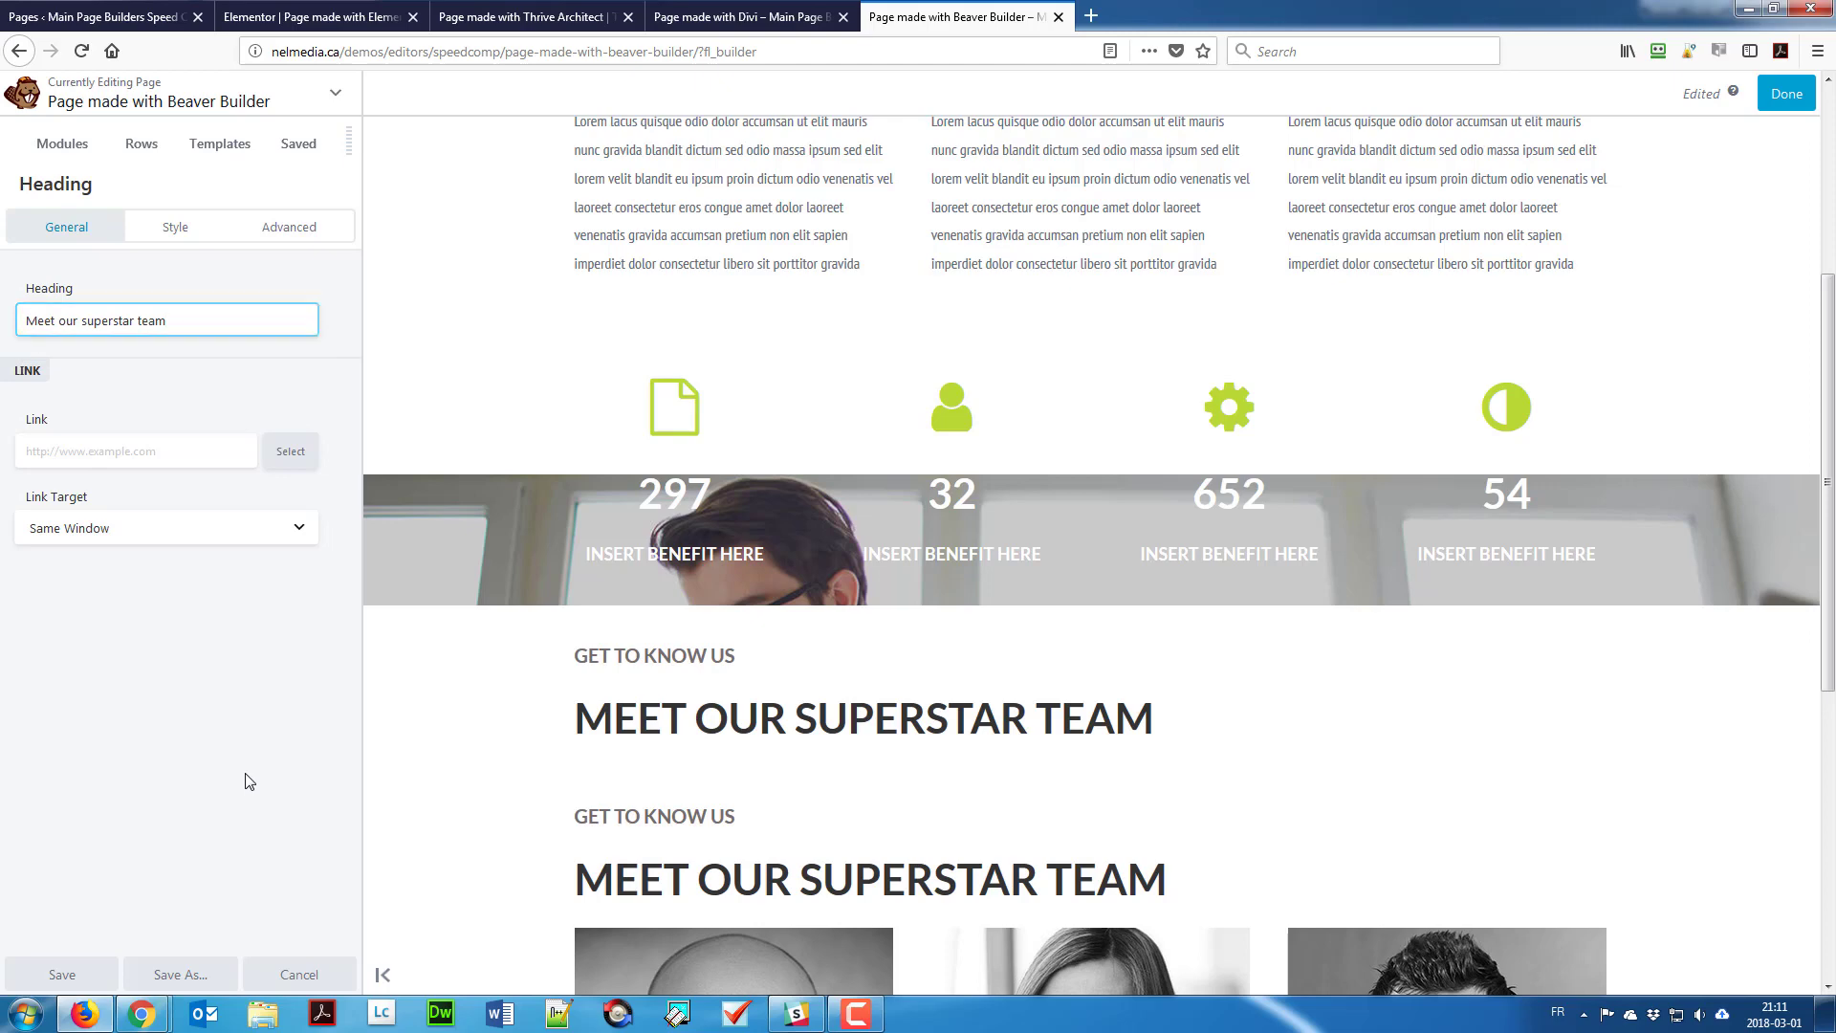
Step: Insert a three-column row directly below the new "Meet our superstar team" heading
{"action": "left_click", "coordinate": [141, 143]}
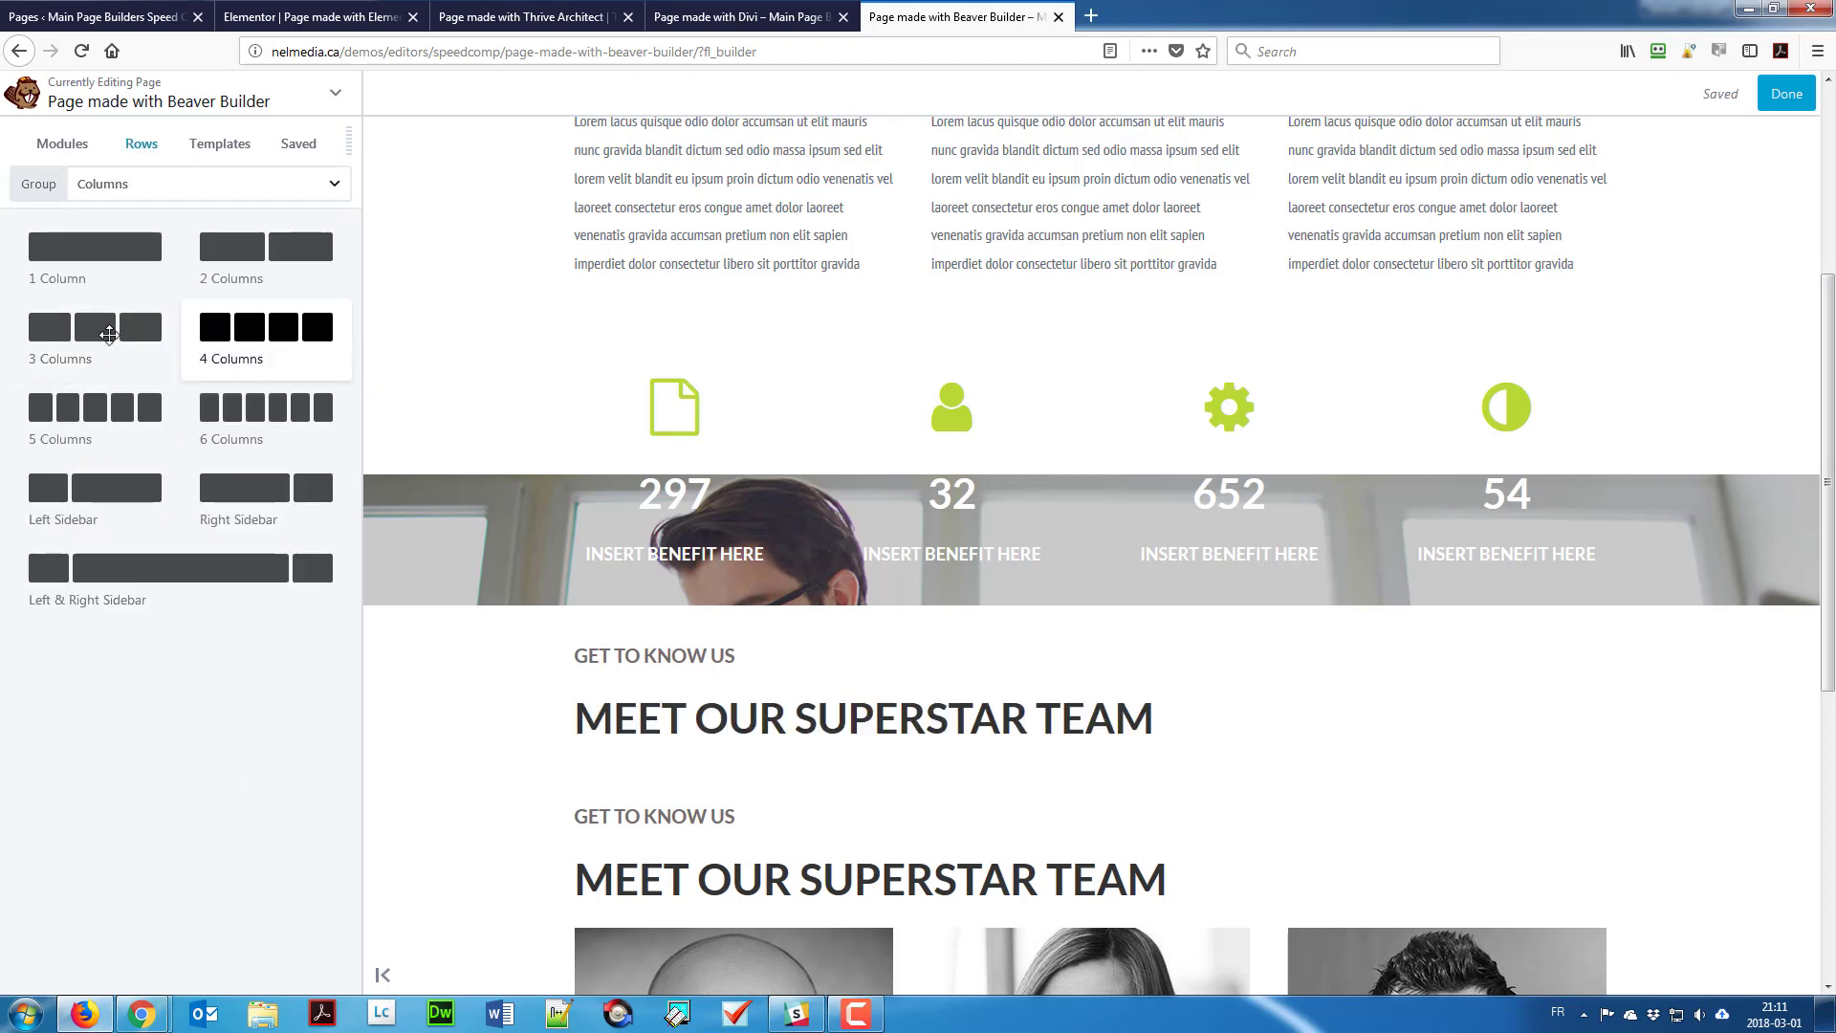
{"action": "left_click_drag", "start_coordinate": [144, 327], "coordinate": [881, 926]}
{"action": "scroll", "coordinate": [799, 676], "scroll_direction": "down", "scroll_amount": 5}
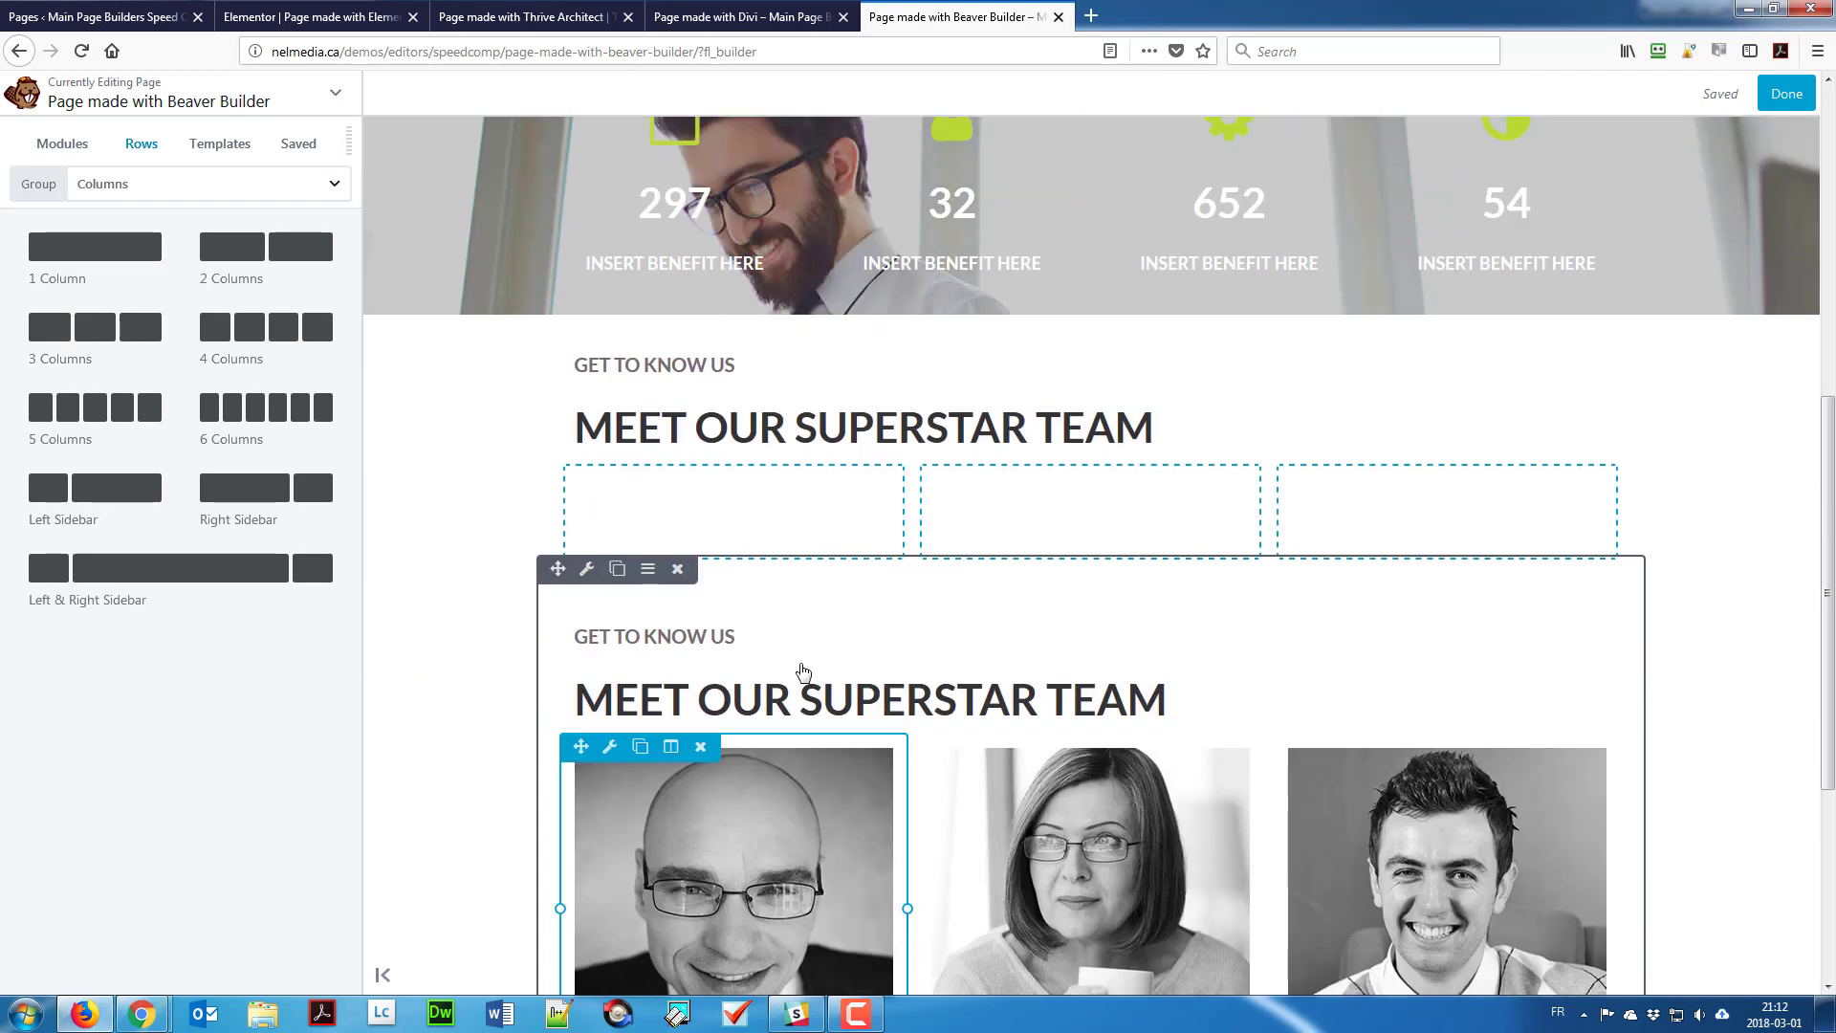
Step: Add a Photo module to the first empty column and assign it the portrait of the bald man with glasses
{"action": "left_click", "coordinate": [79, 143]}
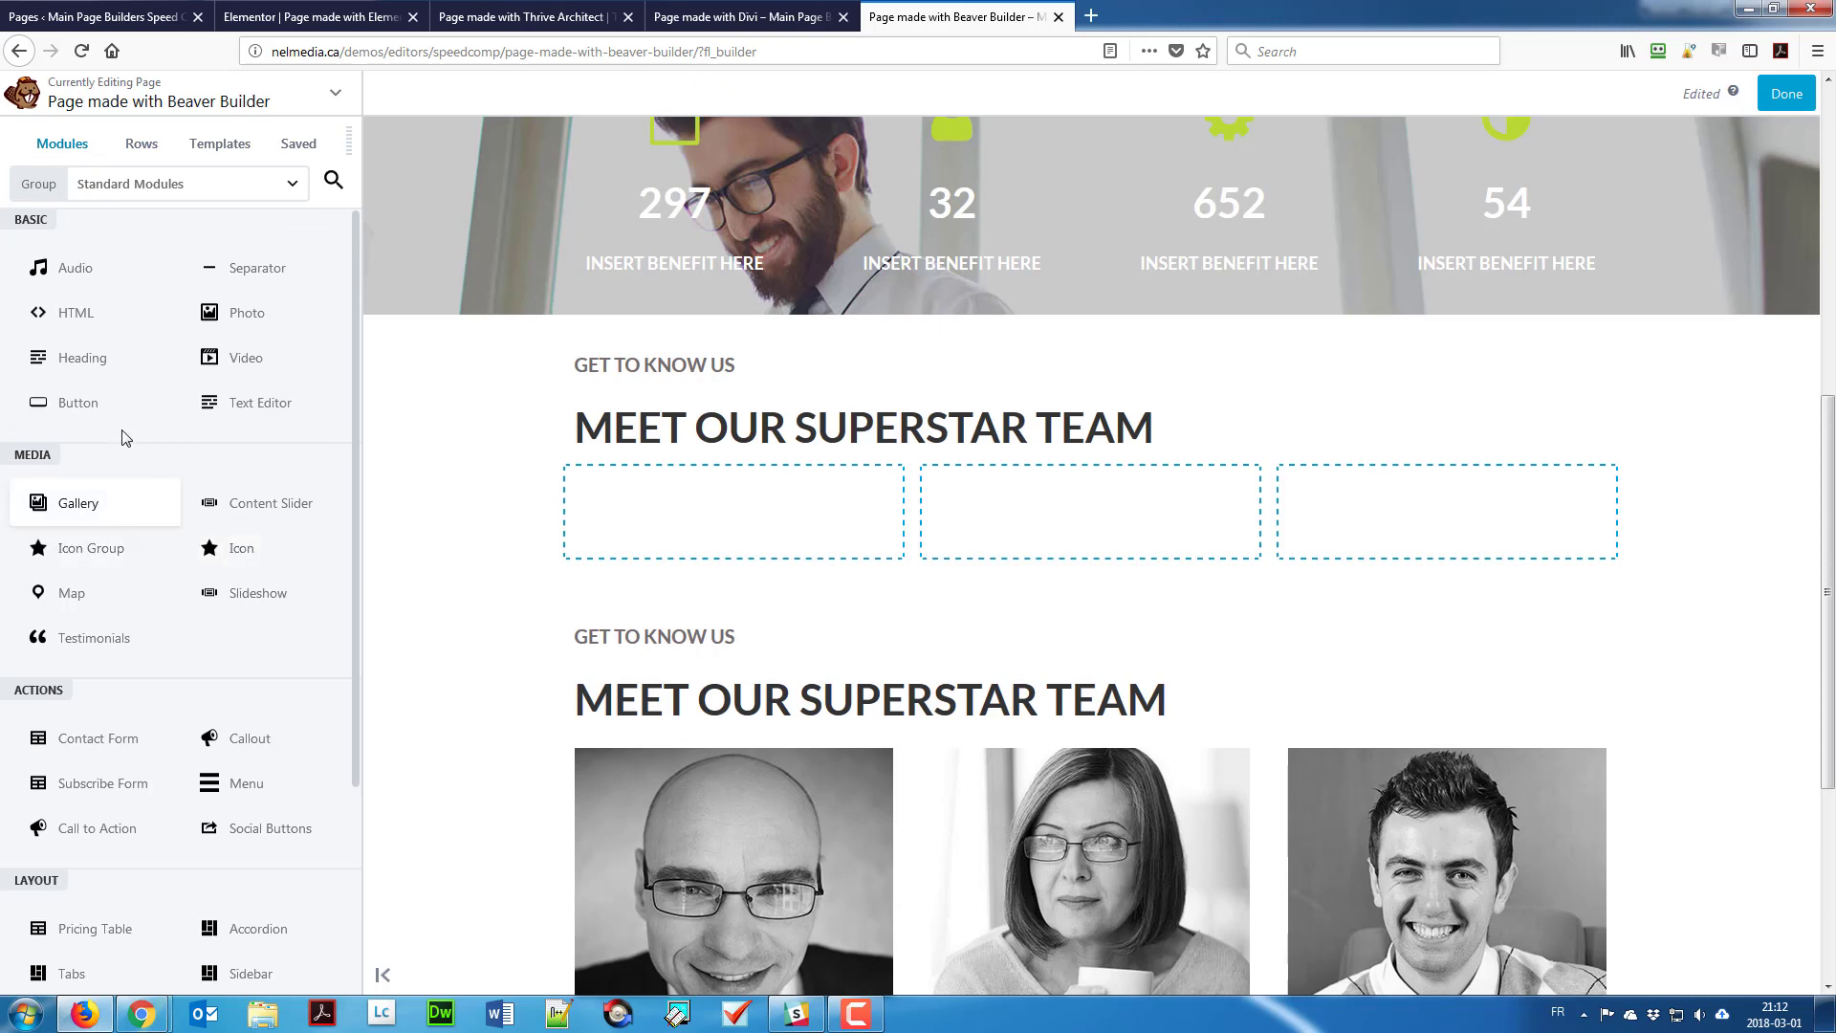
{"action": "left_click_drag", "start_coordinate": [229, 315], "coordinate": [679, 590]}
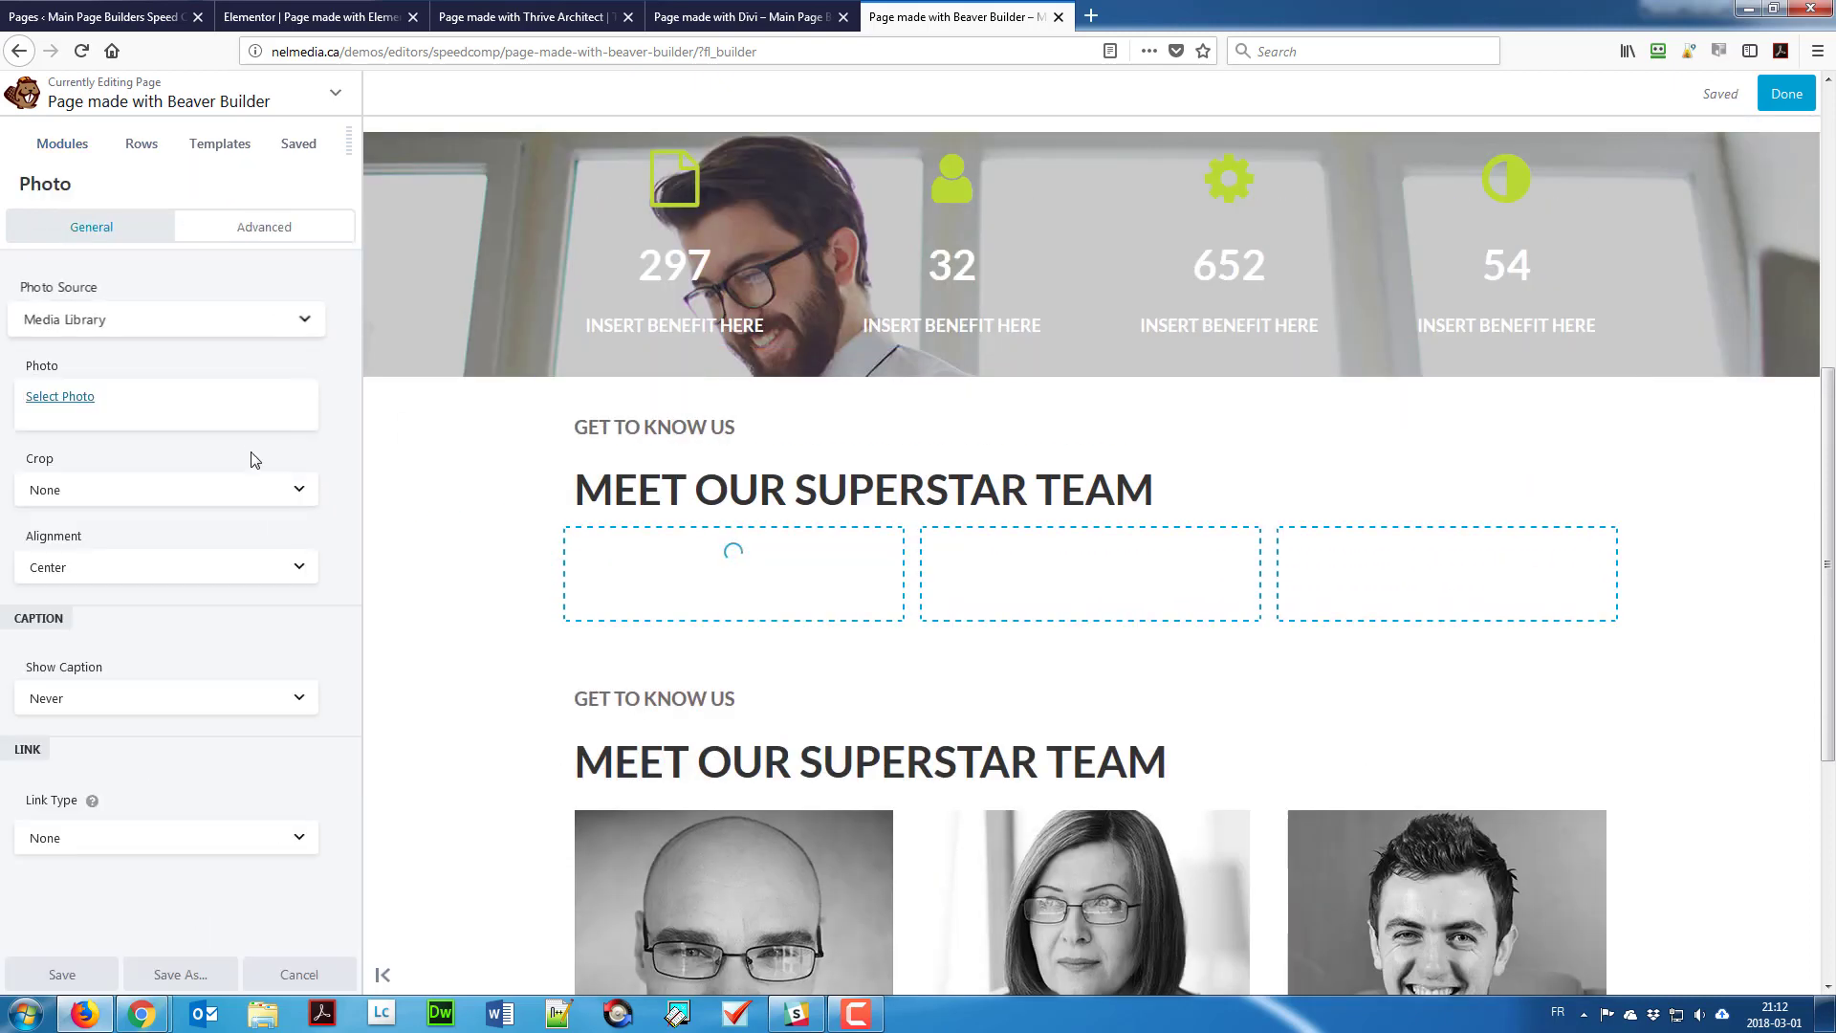
{"action": "left_click", "coordinate": [69, 397]}
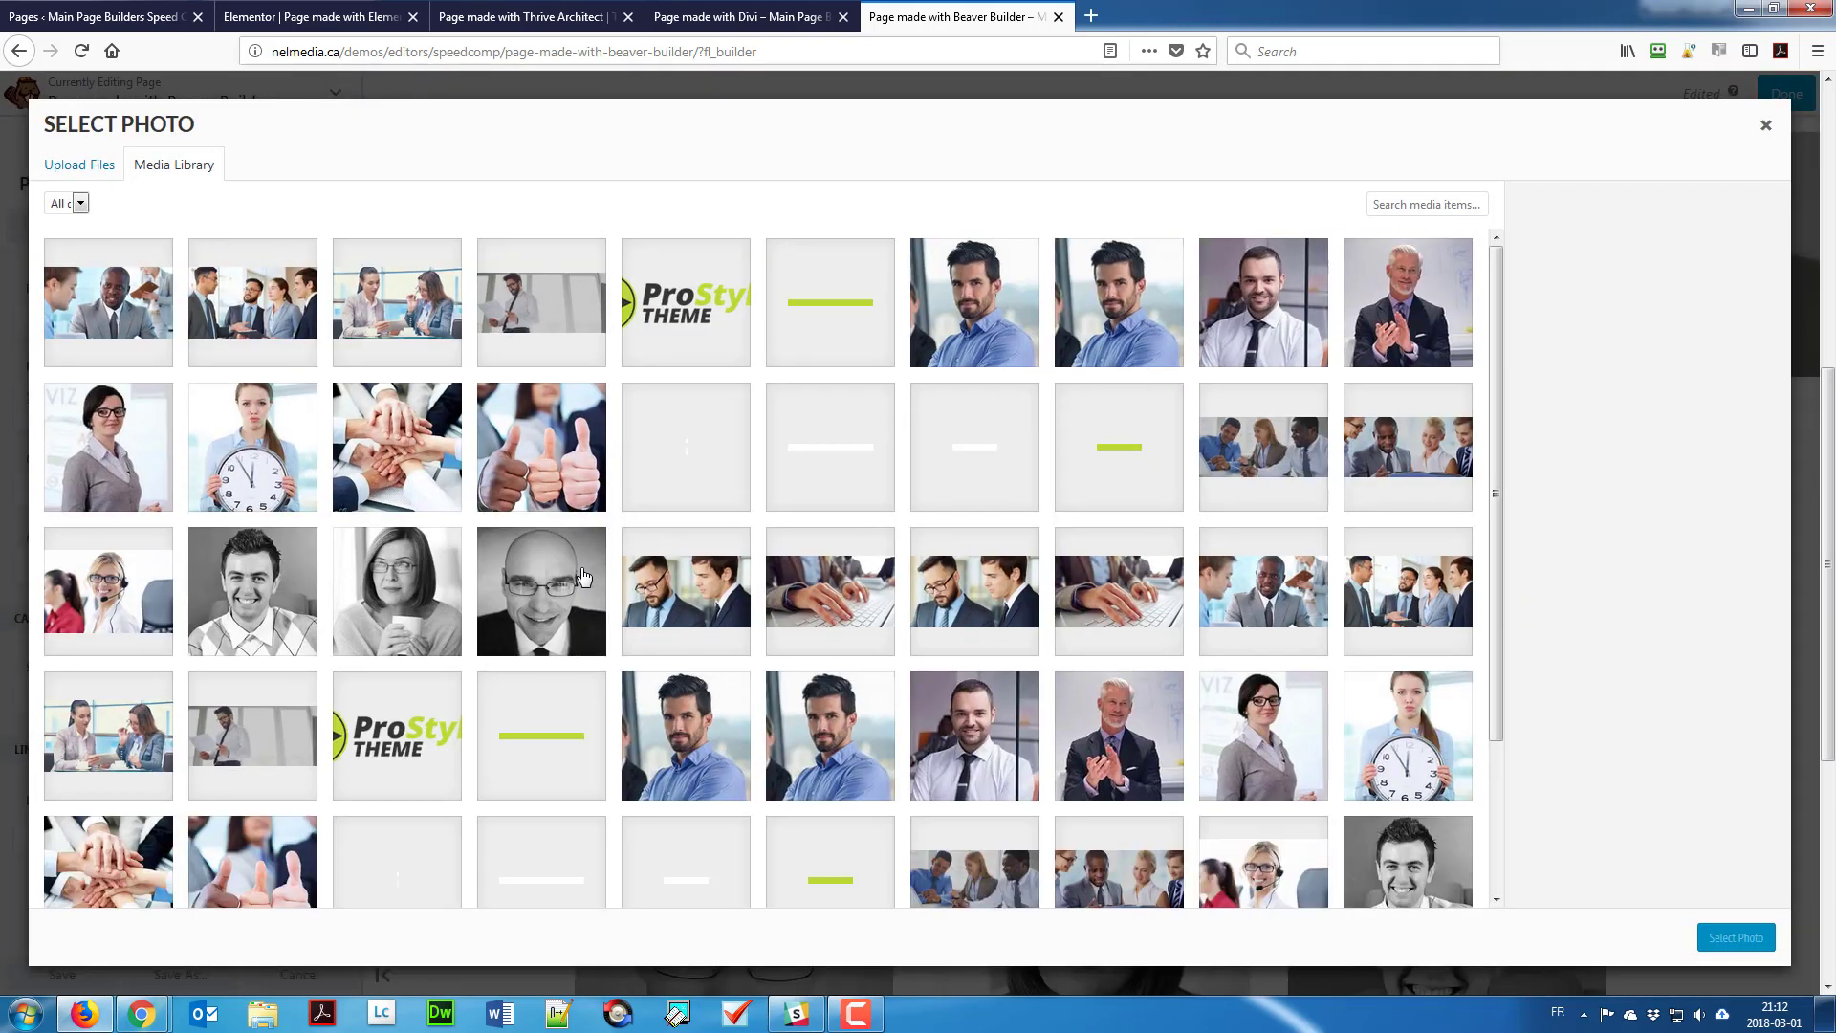
{"action": "left_click", "coordinate": [583, 575]}
{"action": "left_click", "coordinate": [1751, 938]}
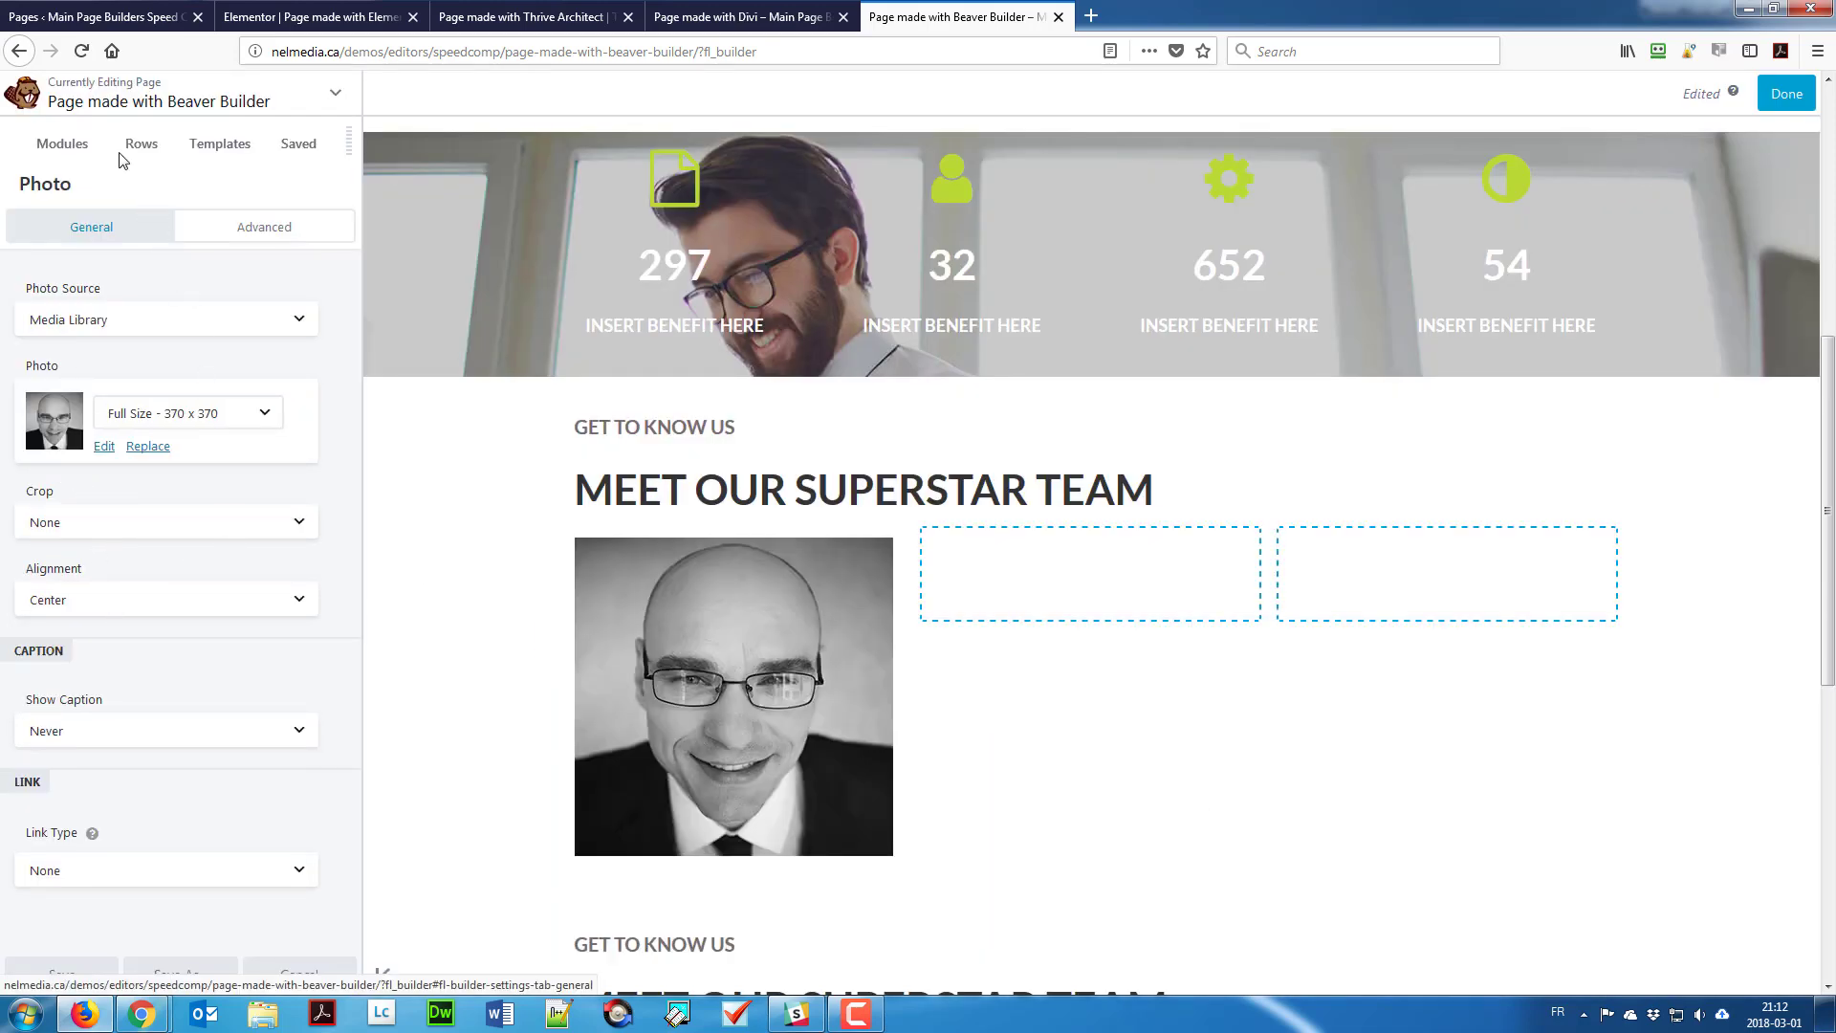
Step: Add a Heading module below the portrait in the first column and enter the team member's full name as its text
{"action": "left_click", "coordinate": [53, 143]}
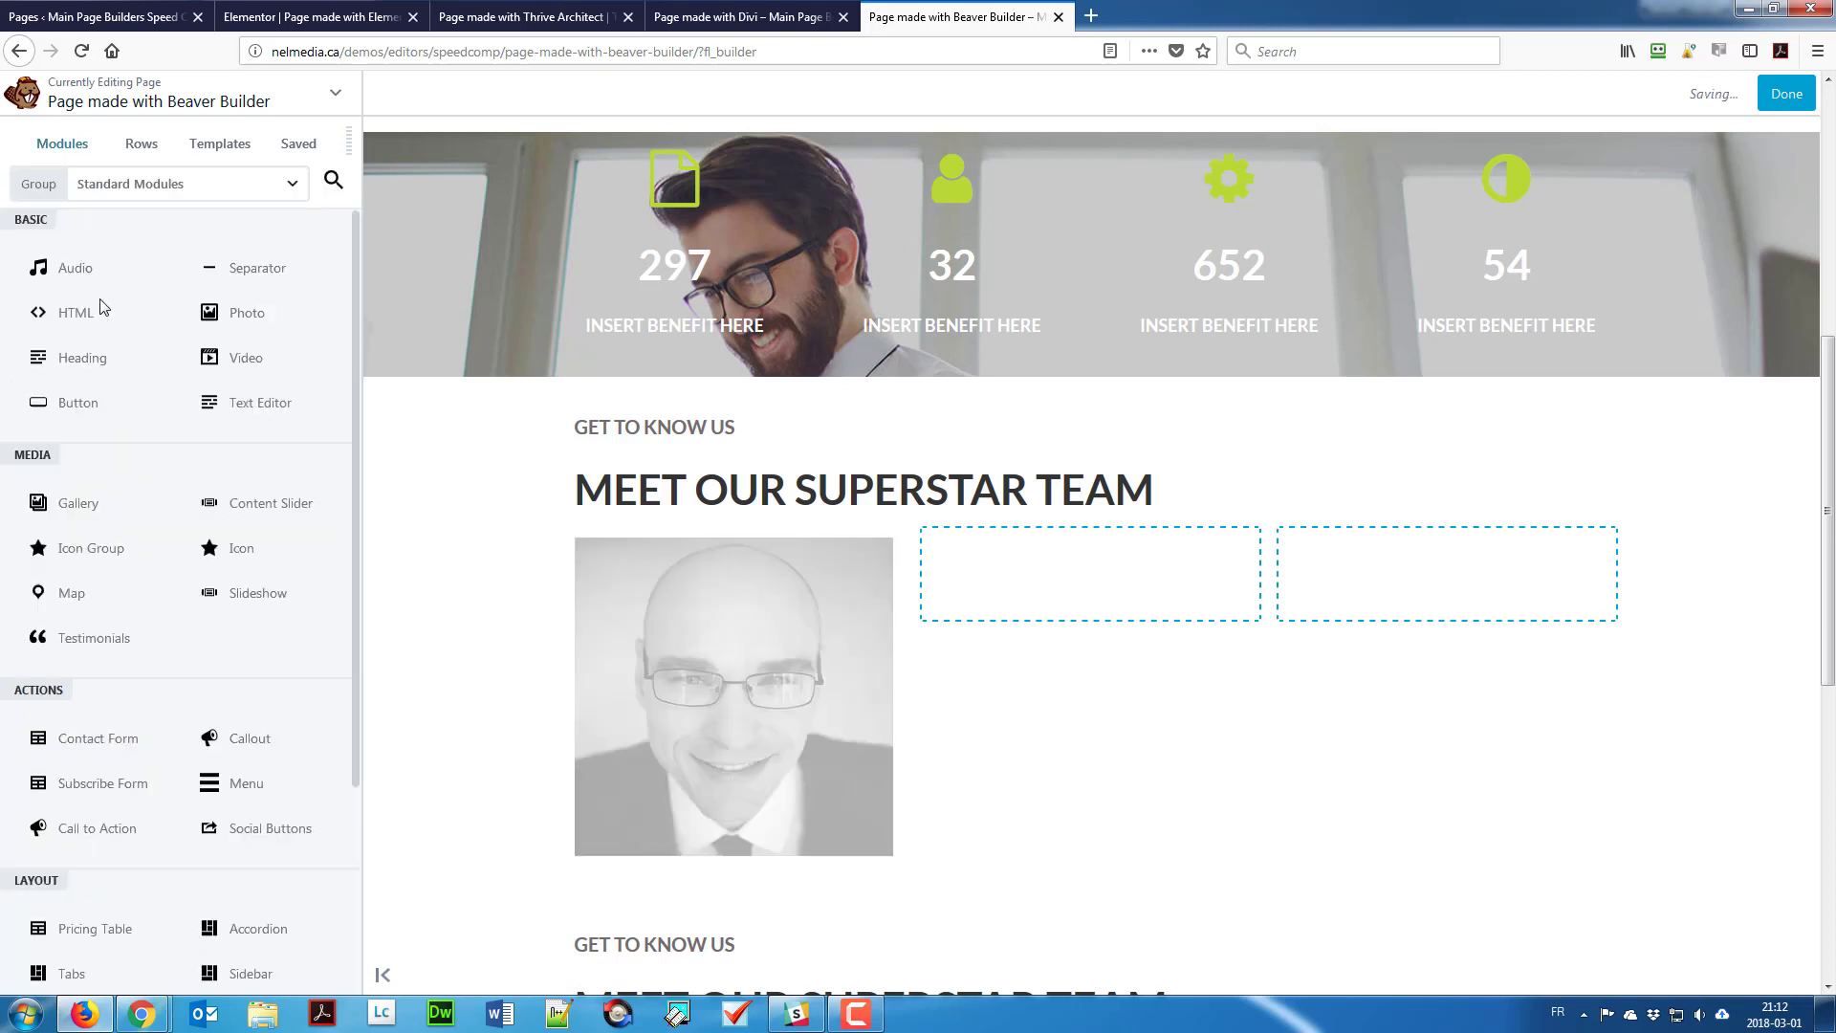
{"action": "left_click_drag", "start_coordinate": [95, 364], "coordinate": [680, 765]}
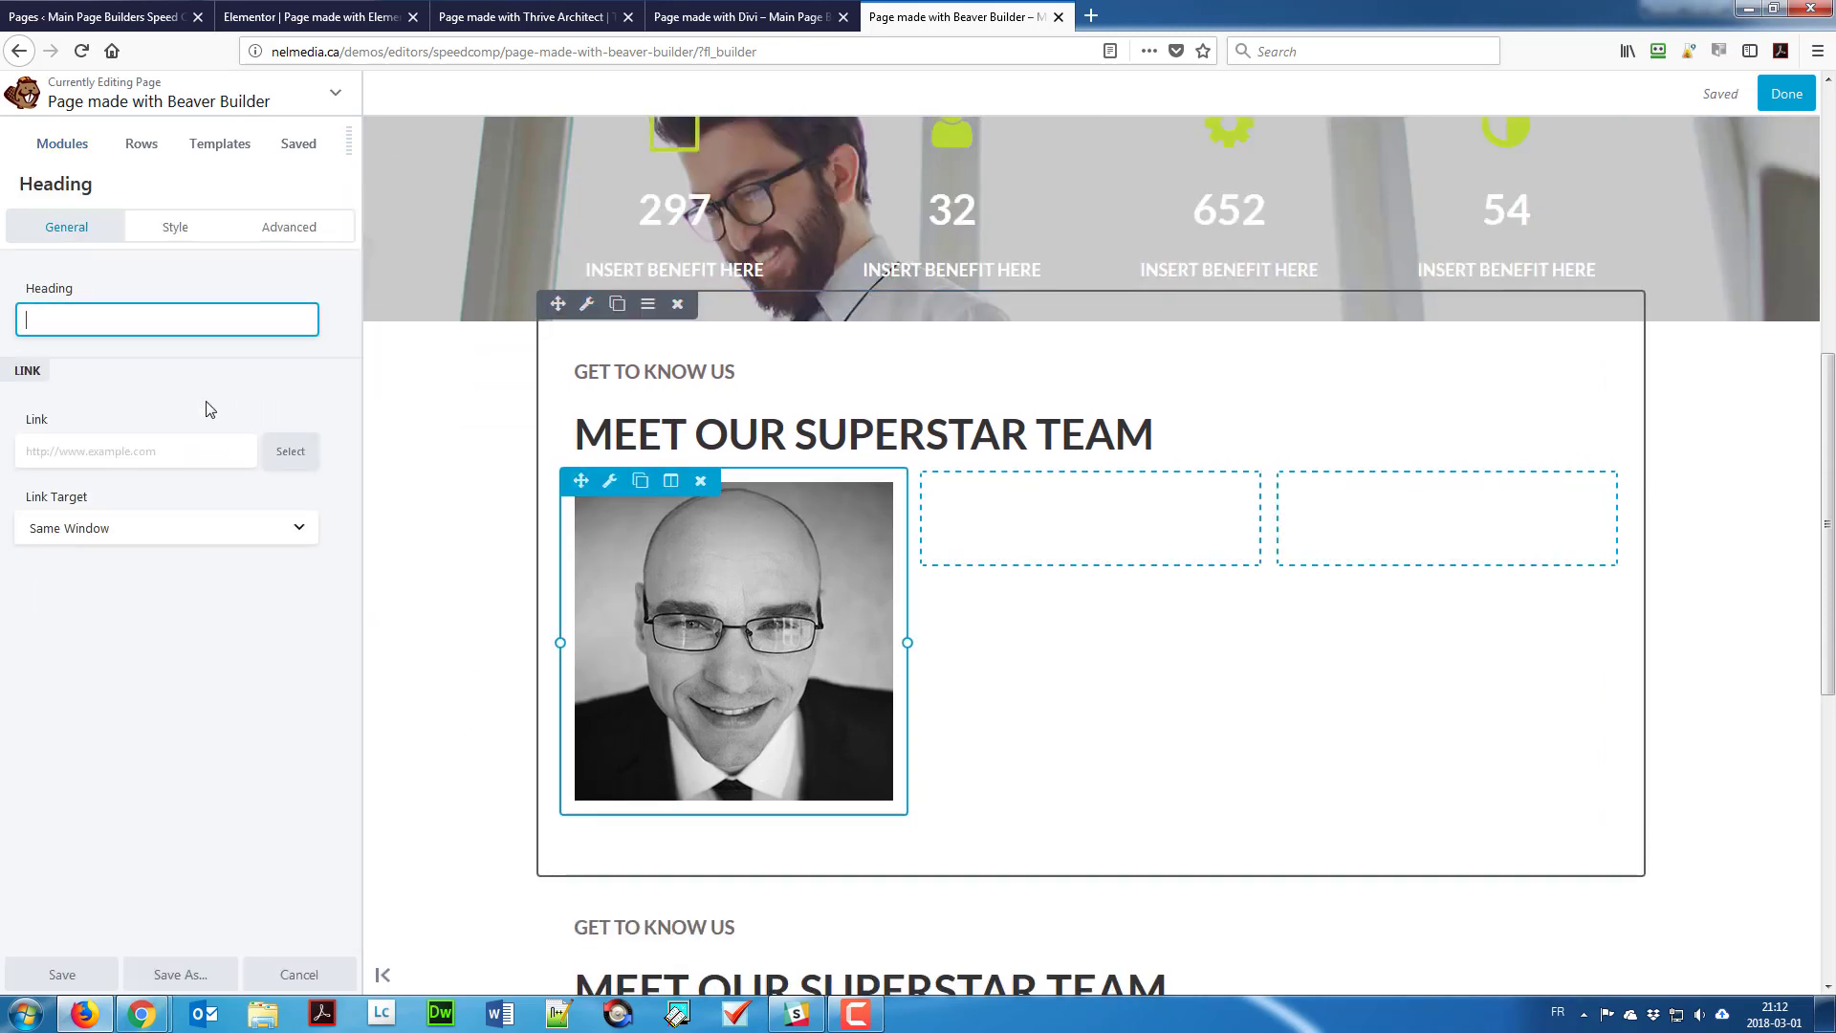
{"action": "left_click", "coordinate": [178, 327]}
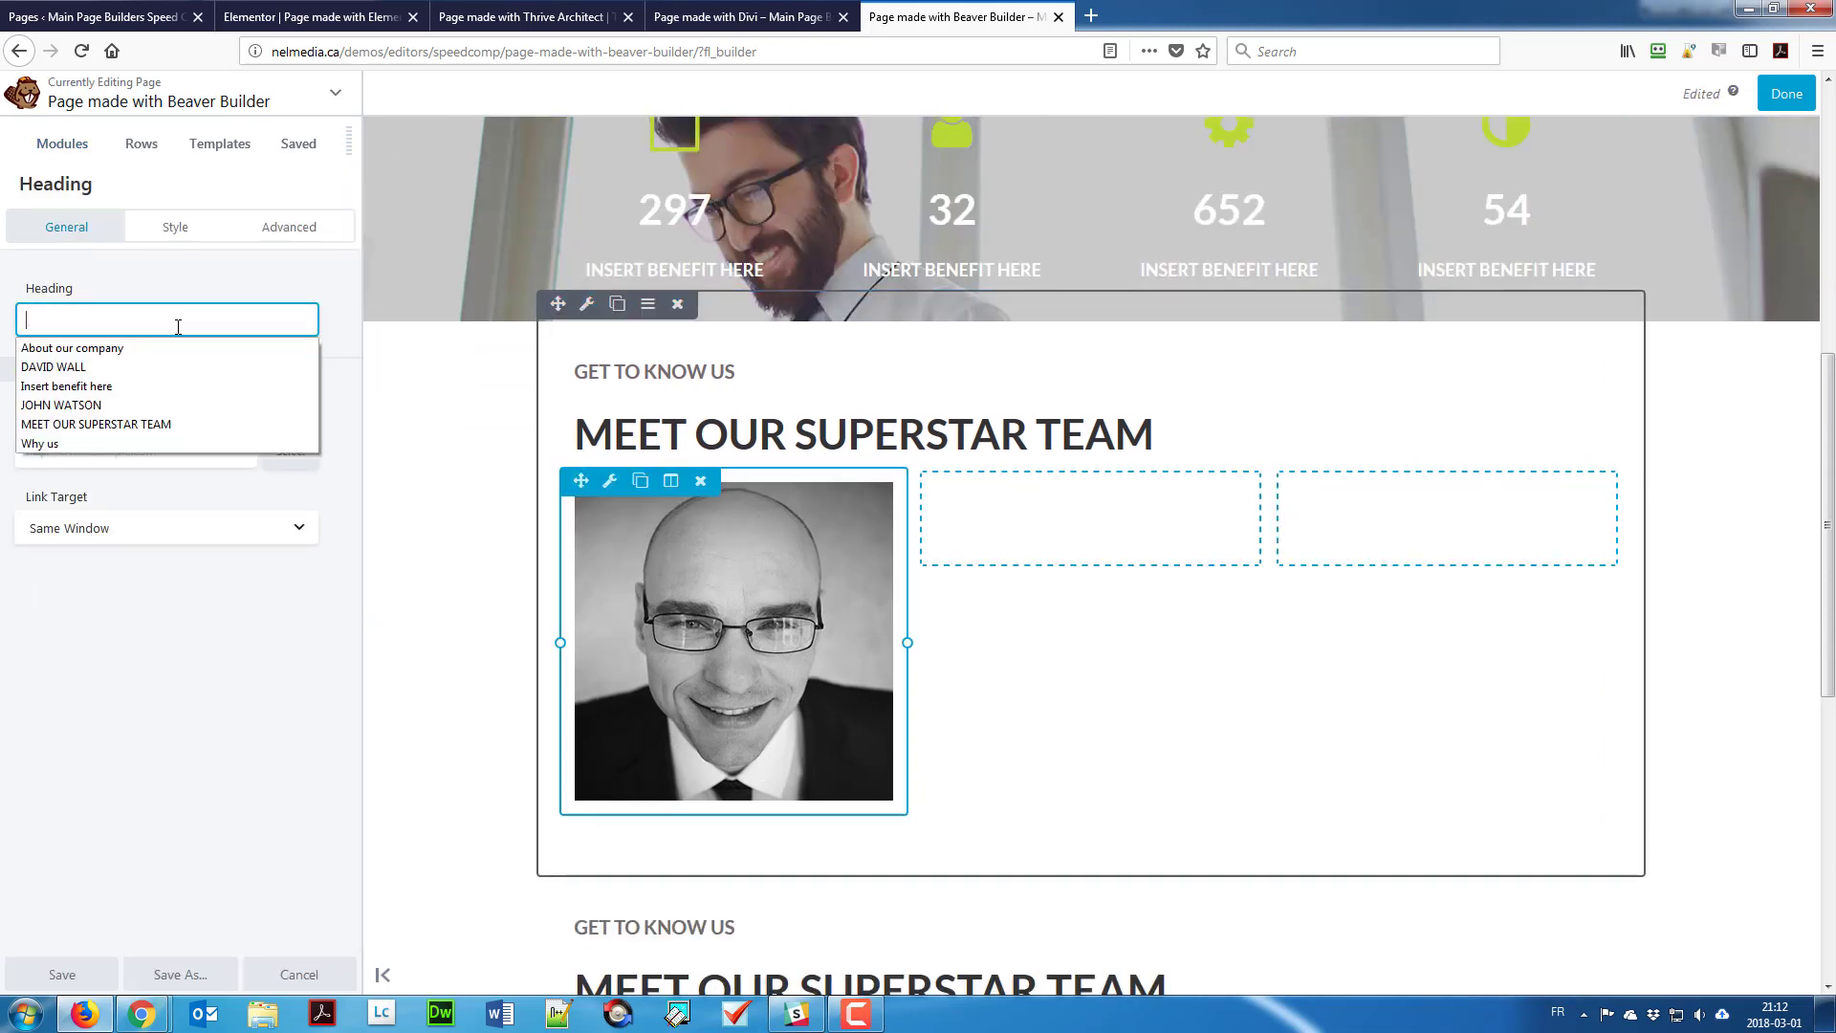
{"action": "type", "text": "Jo"}
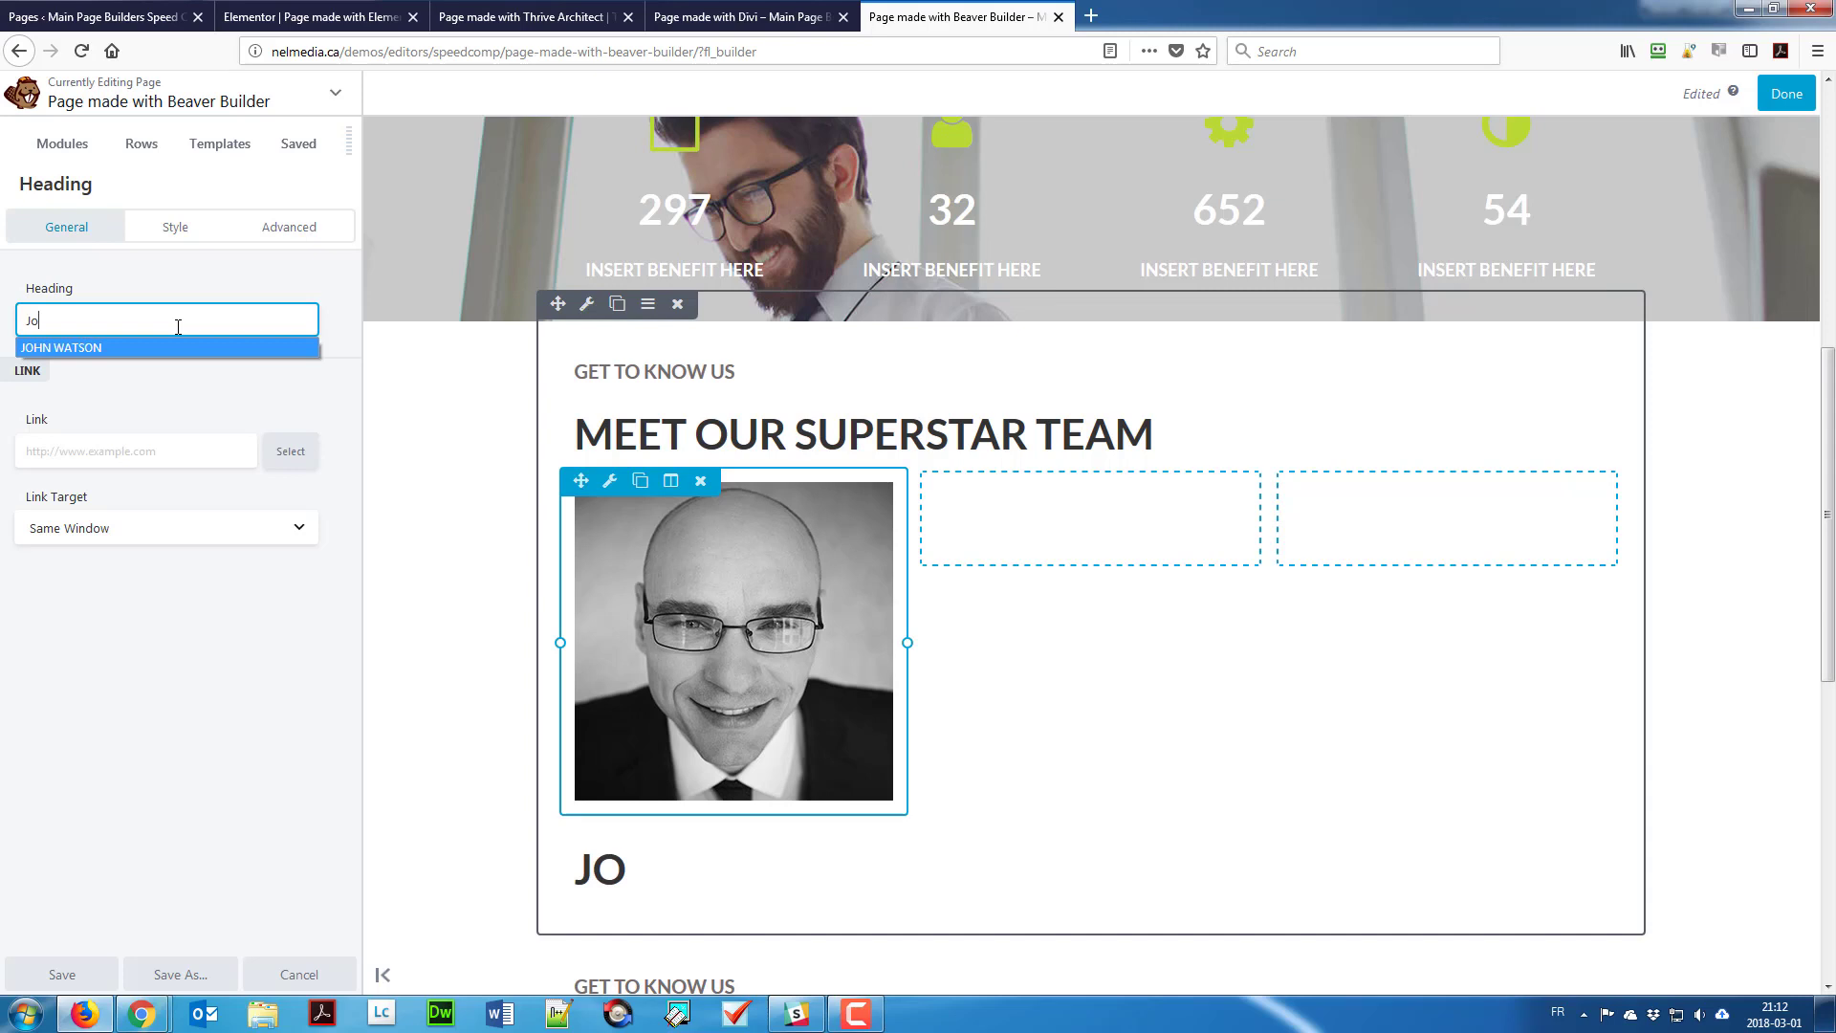
{"action": "type", "text": "hn Wa"}
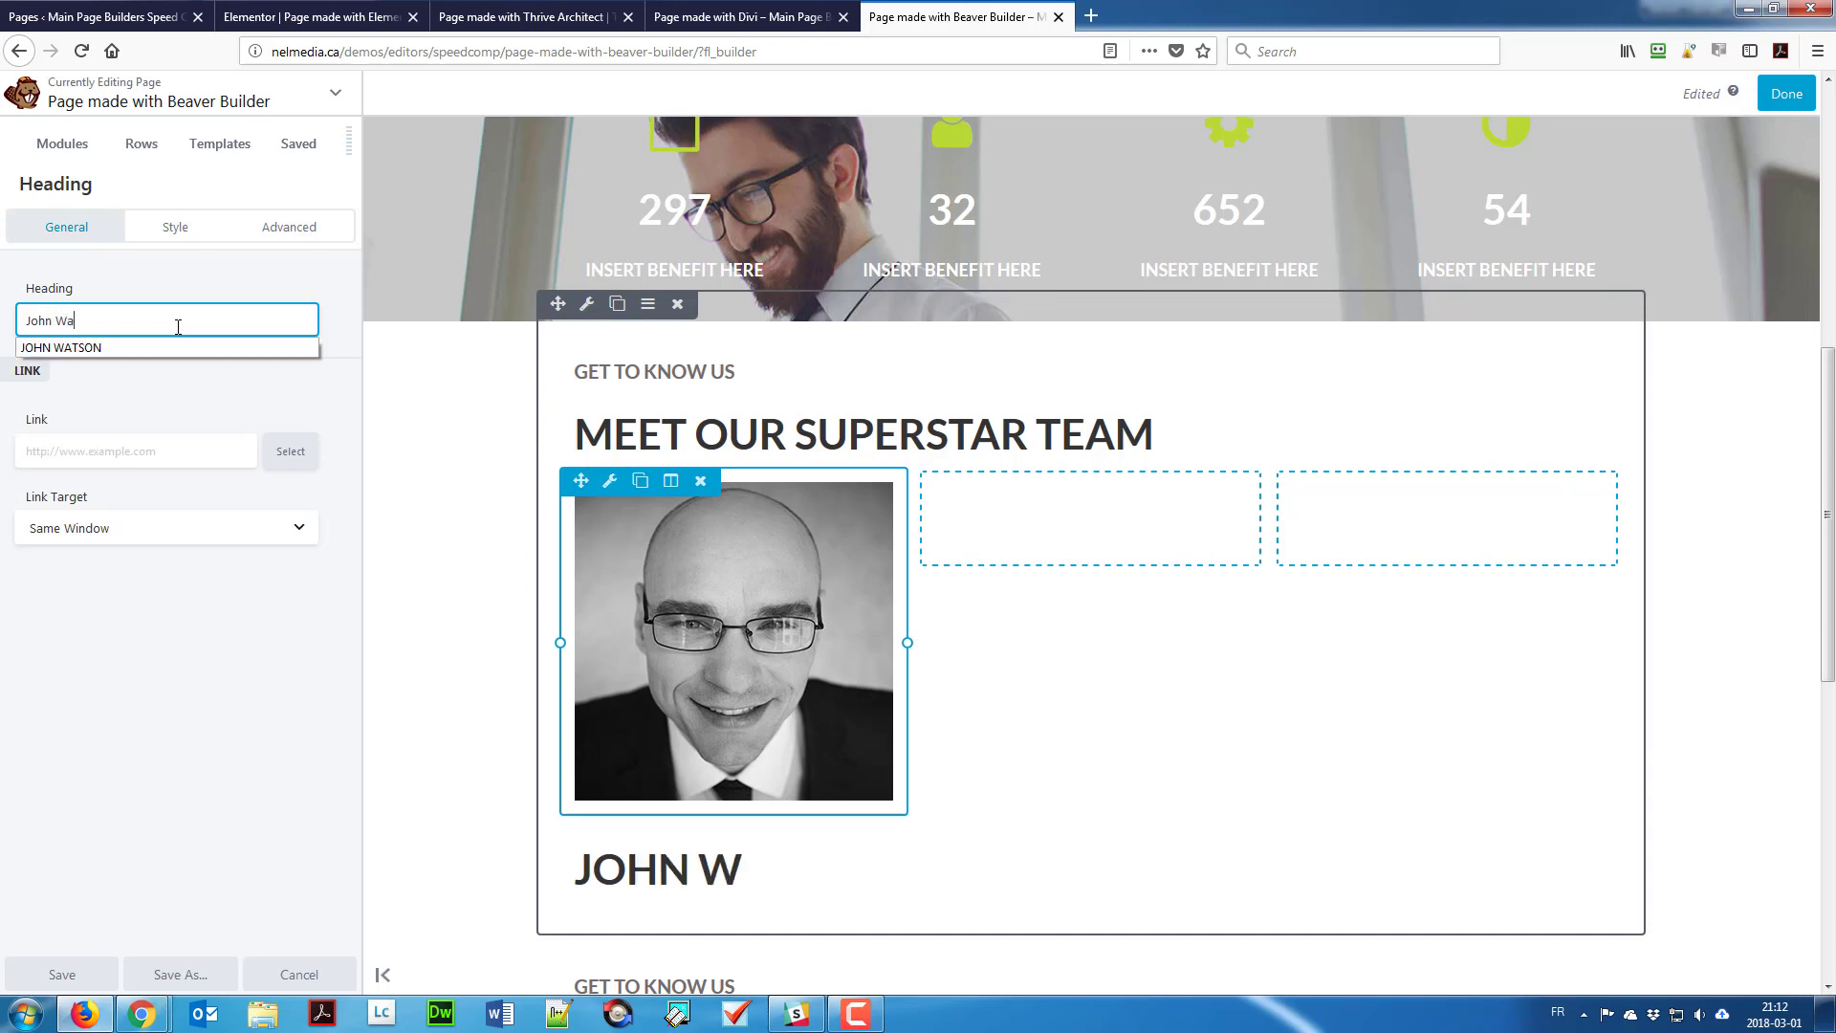
{"action": "type", "text": "tson"}
{"action": "key", "text": "Tab"}
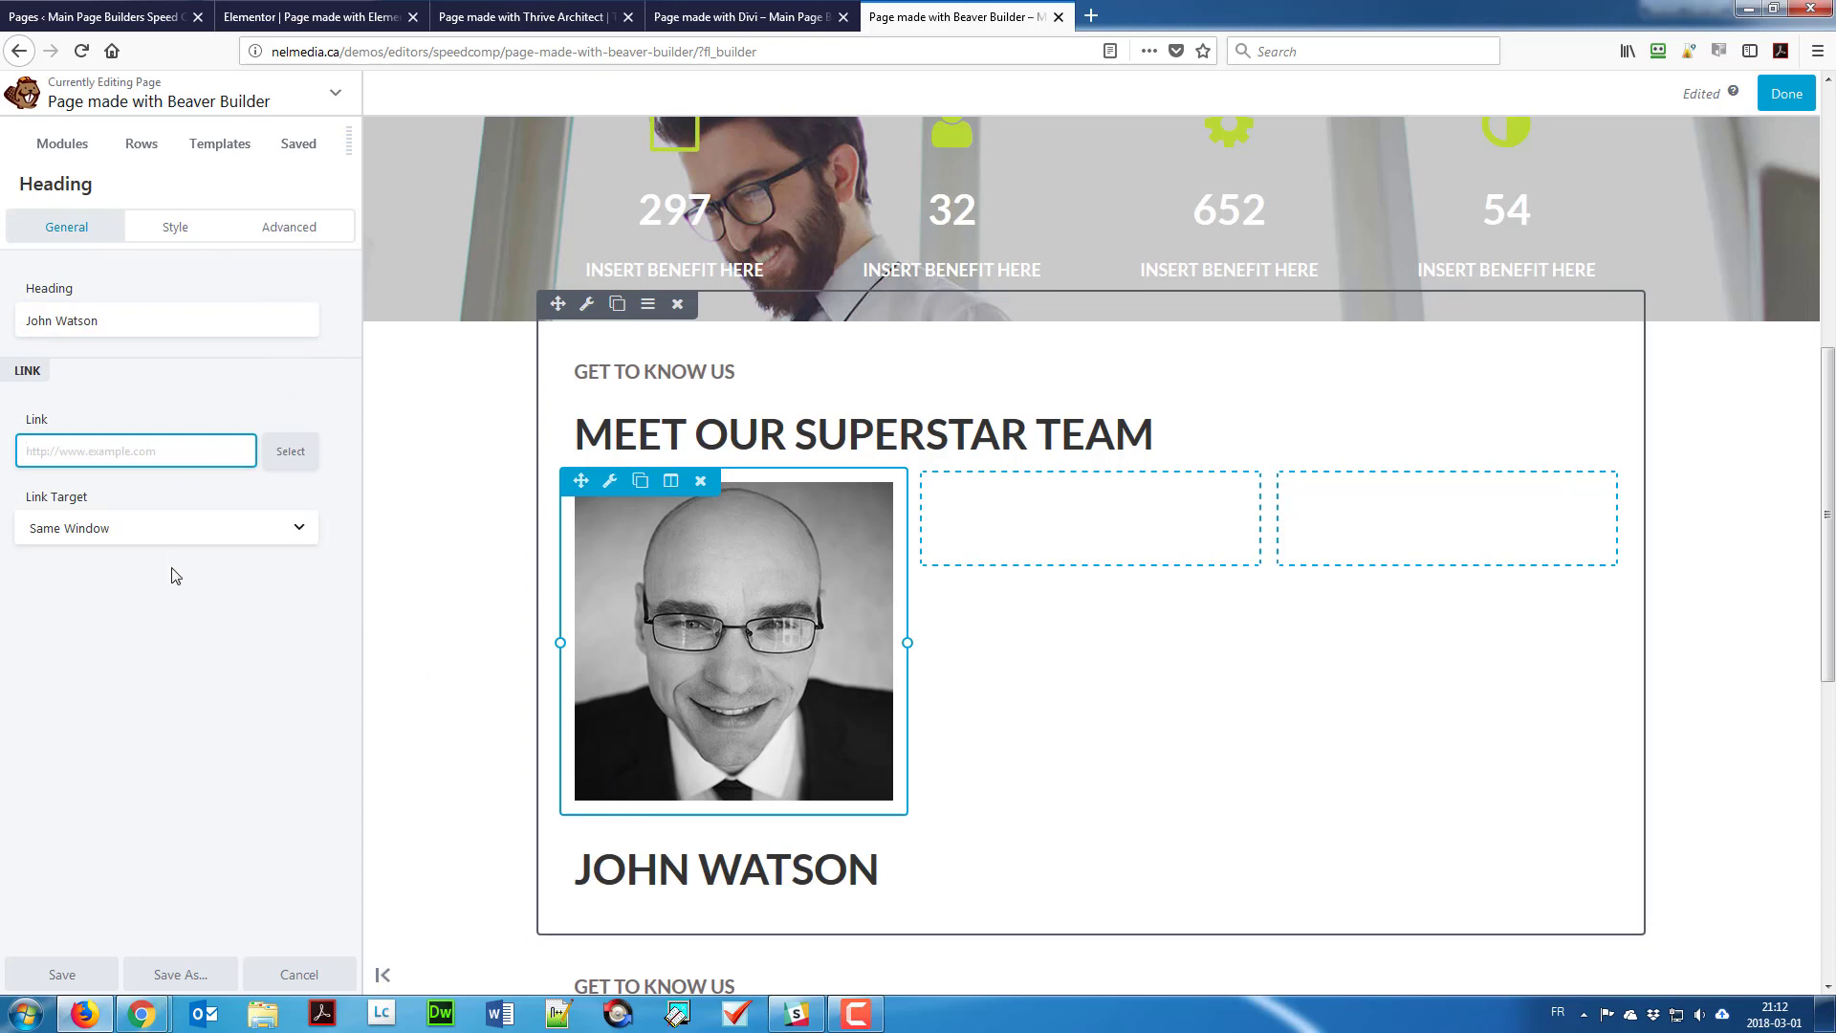
Step: Set the HTML tag of the team member's name heading to h4
{"action": "left_click", "coordinate": [174, 228]}
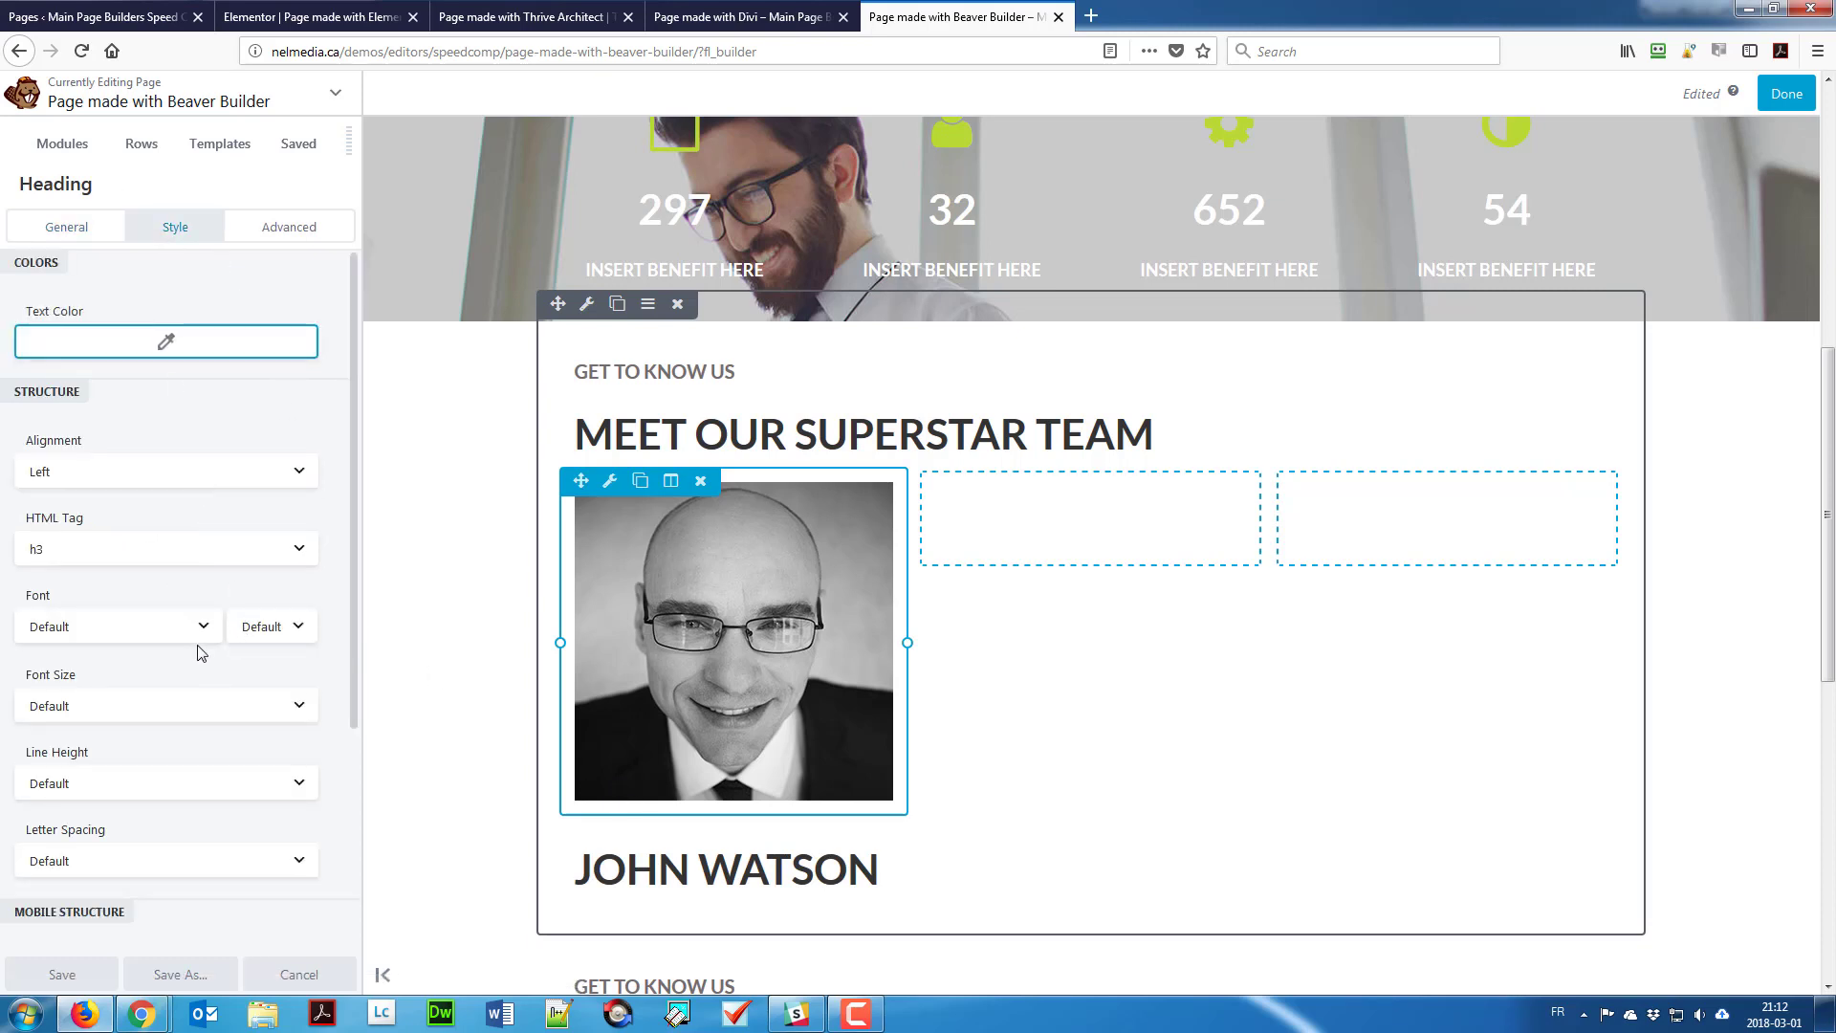
{"action": "left_click", "coordinate": [162, 557]}
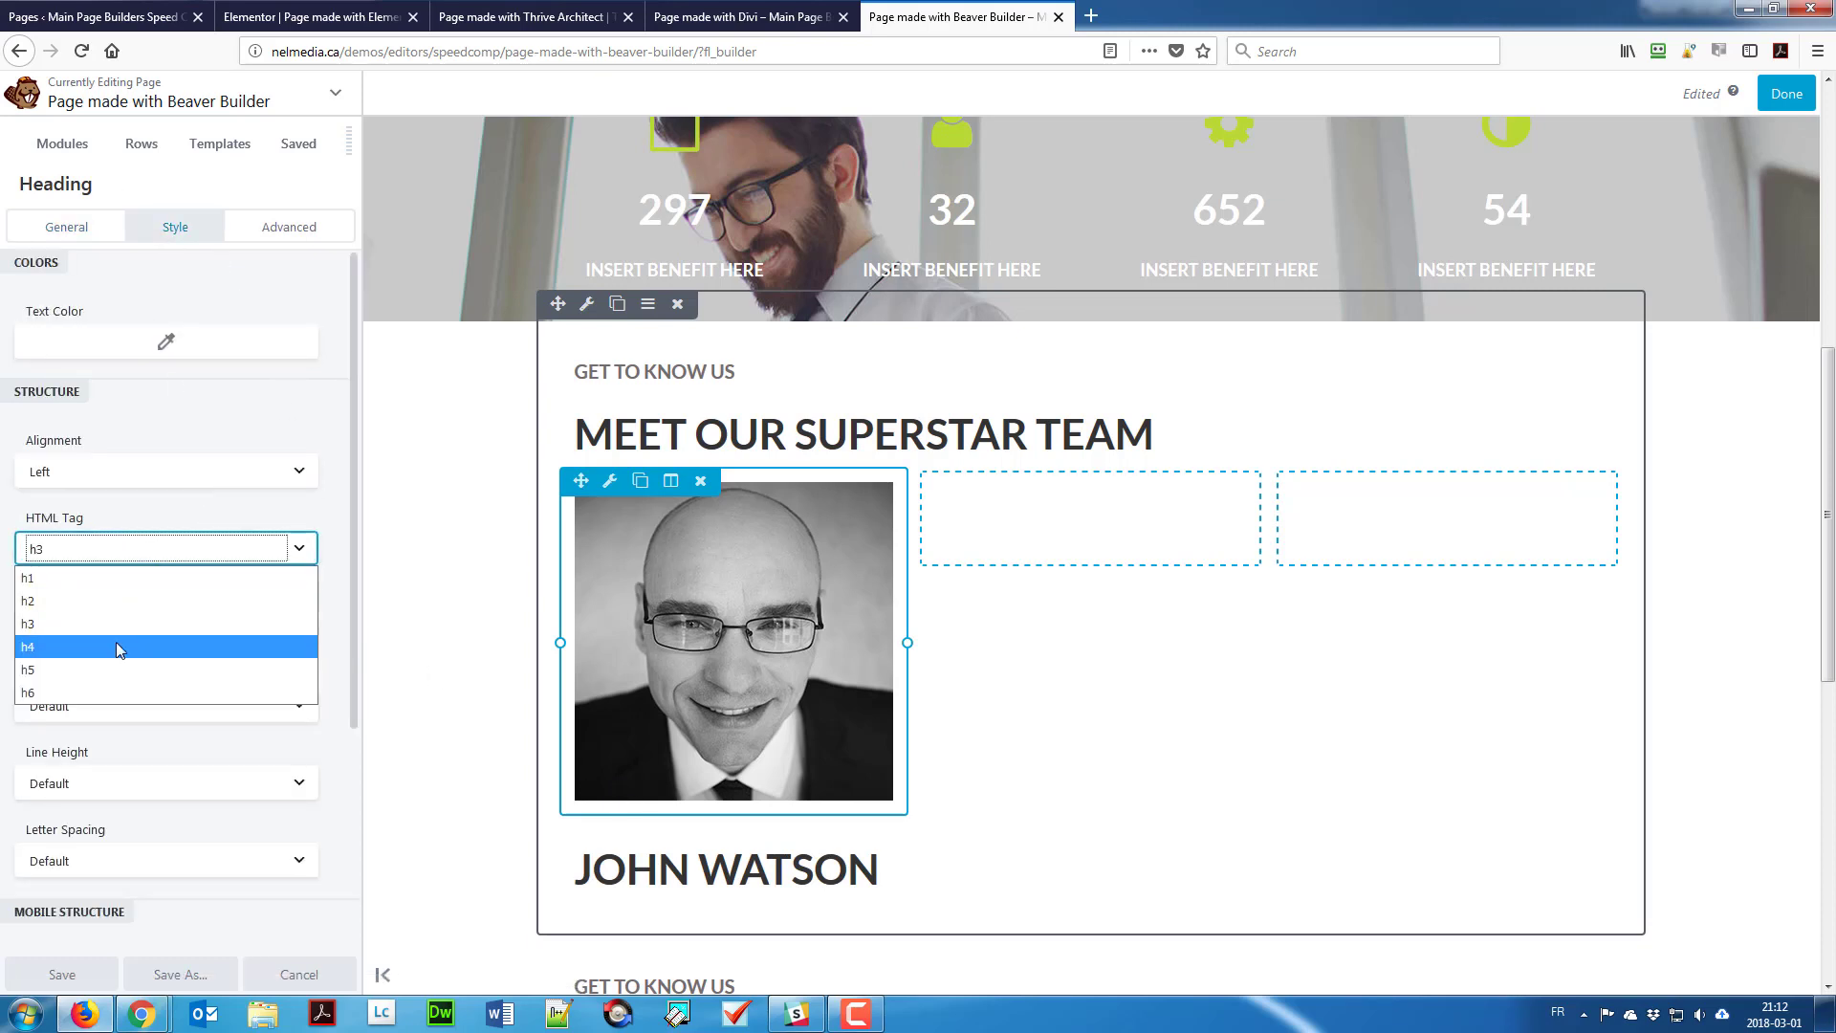
{"action": "key", "text": "Escape"}
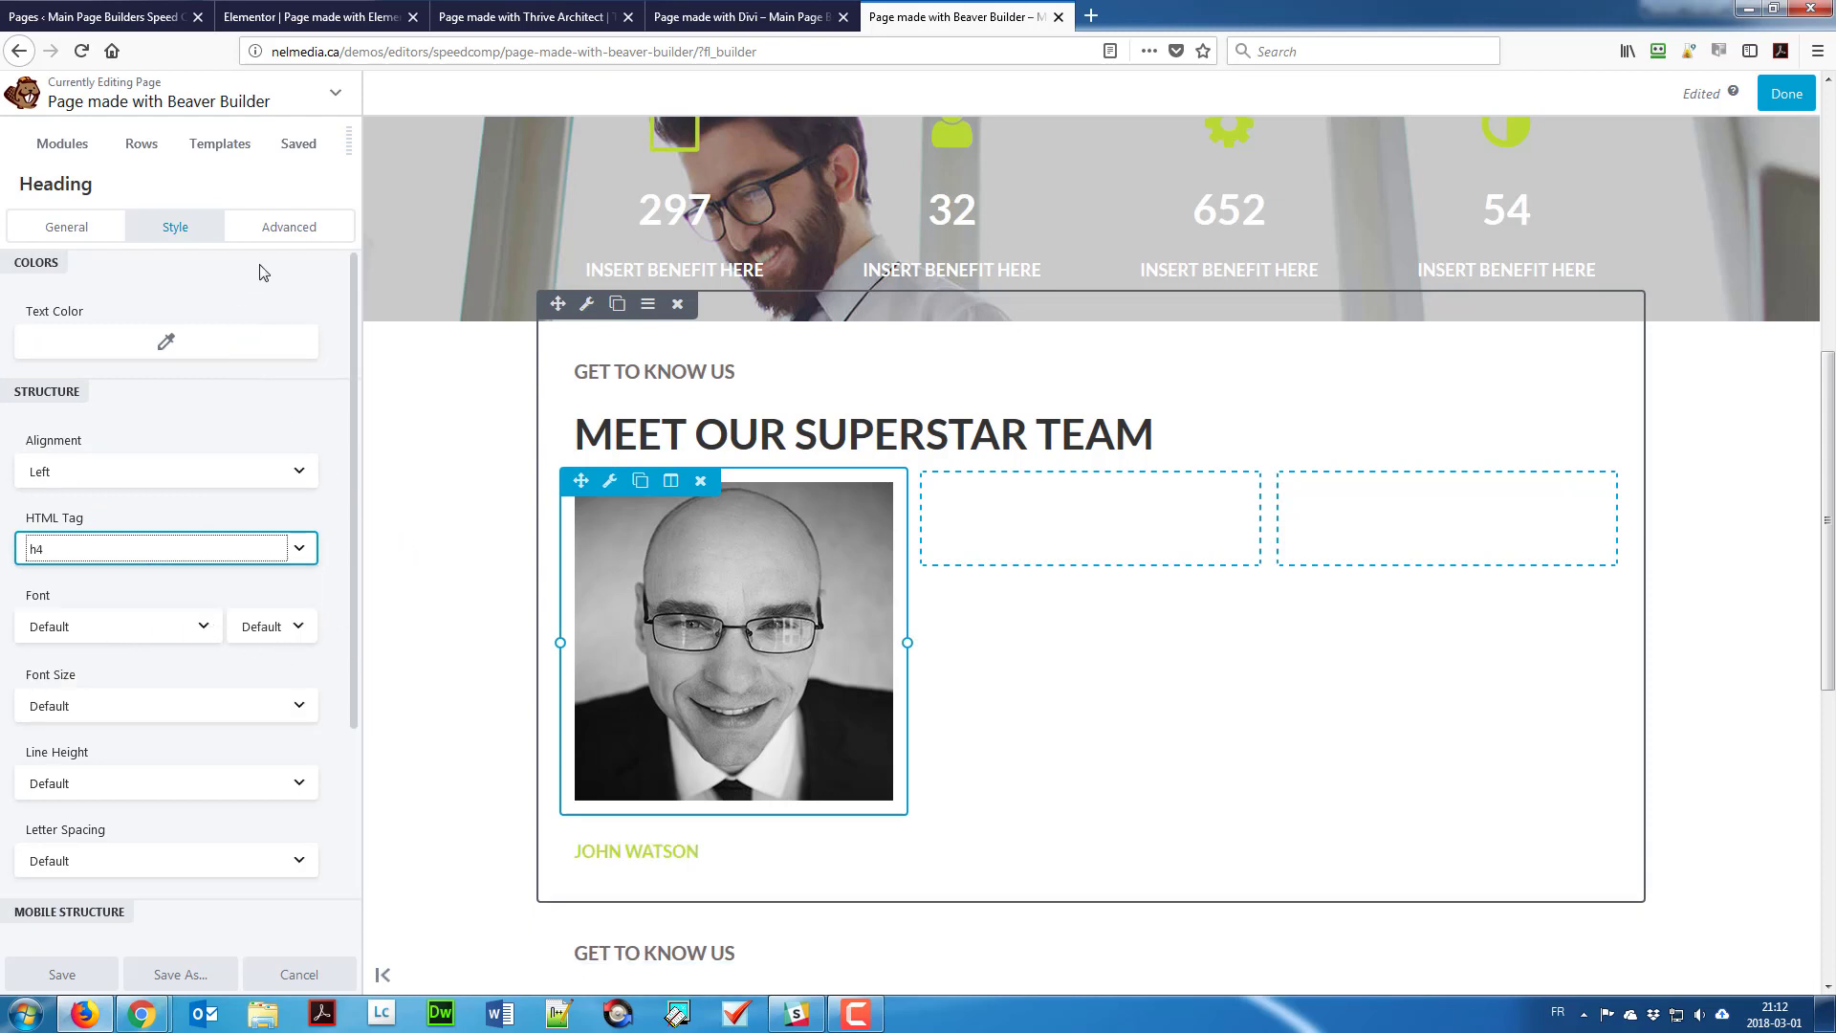
Step: Add a Text Editor module below the name heading and fill it with the "Lorem lacus quisque odio dolor" placeholder paragraph
{"action": "left_click", "coordinate": [82, 153]}
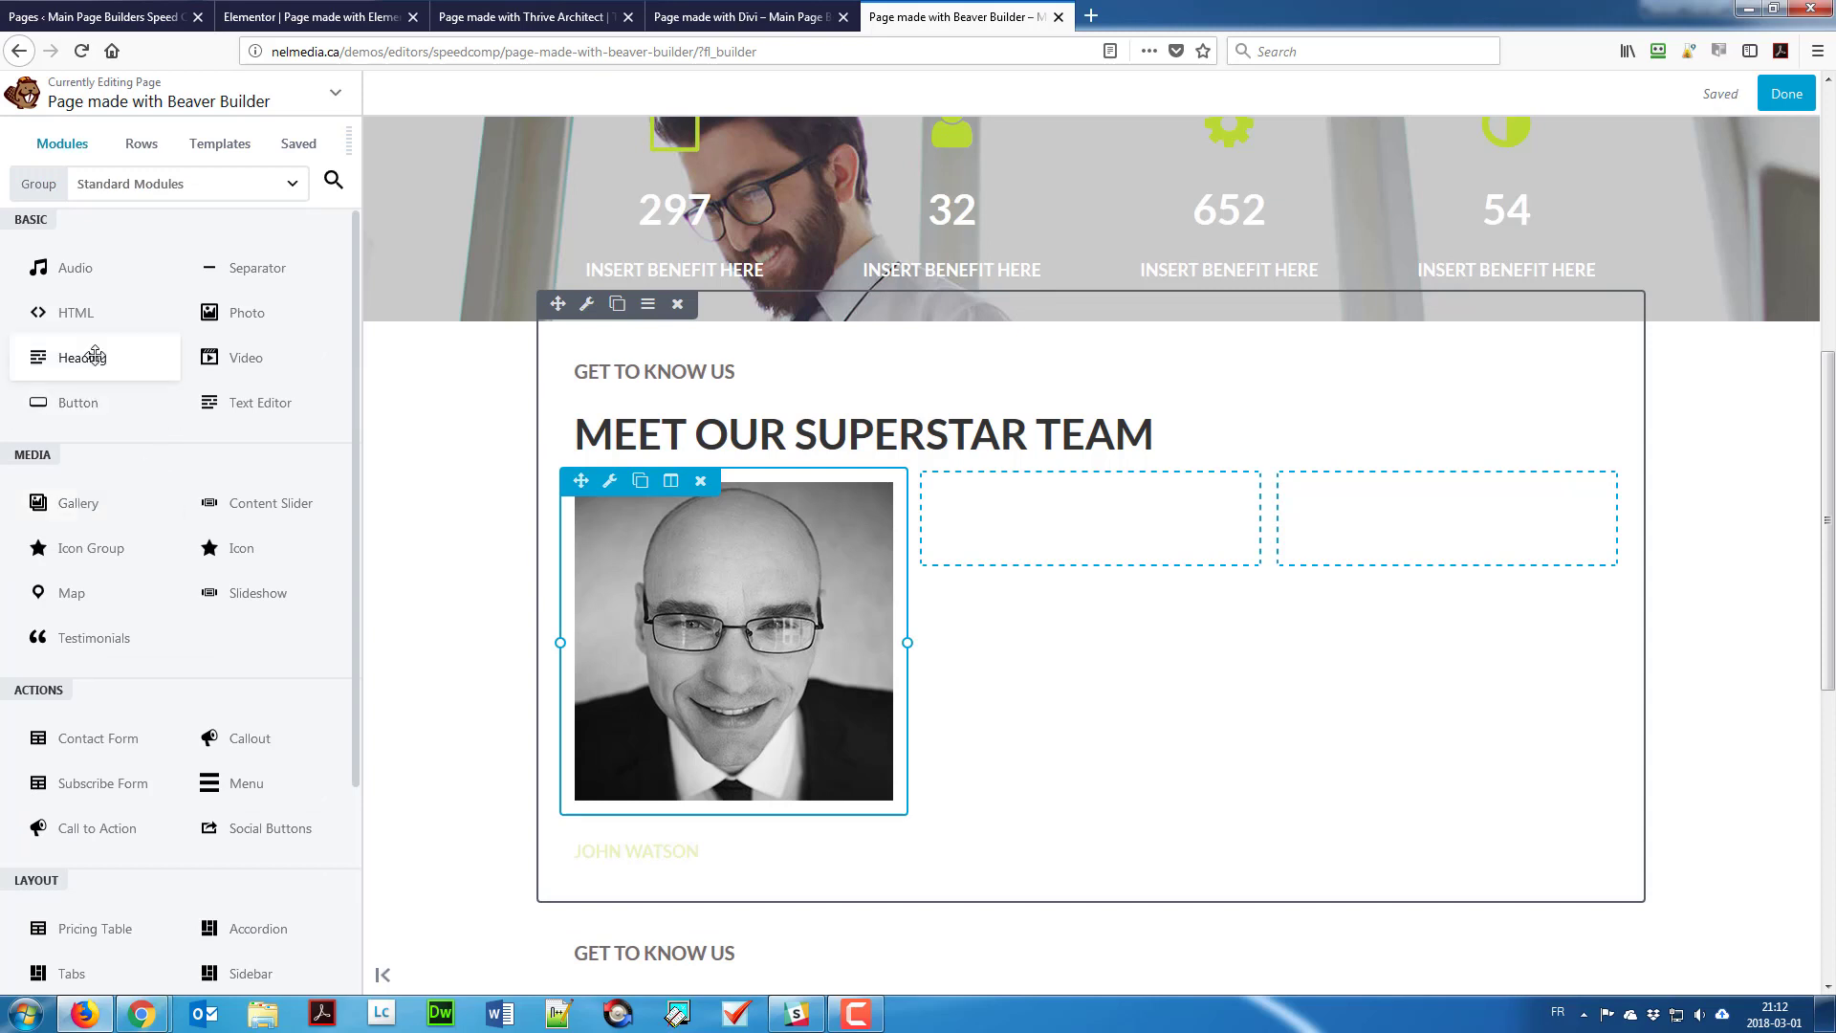
{"action": "left_click_drag", "start_coordinate": [588, 768], "coordinate": [670, 941]}
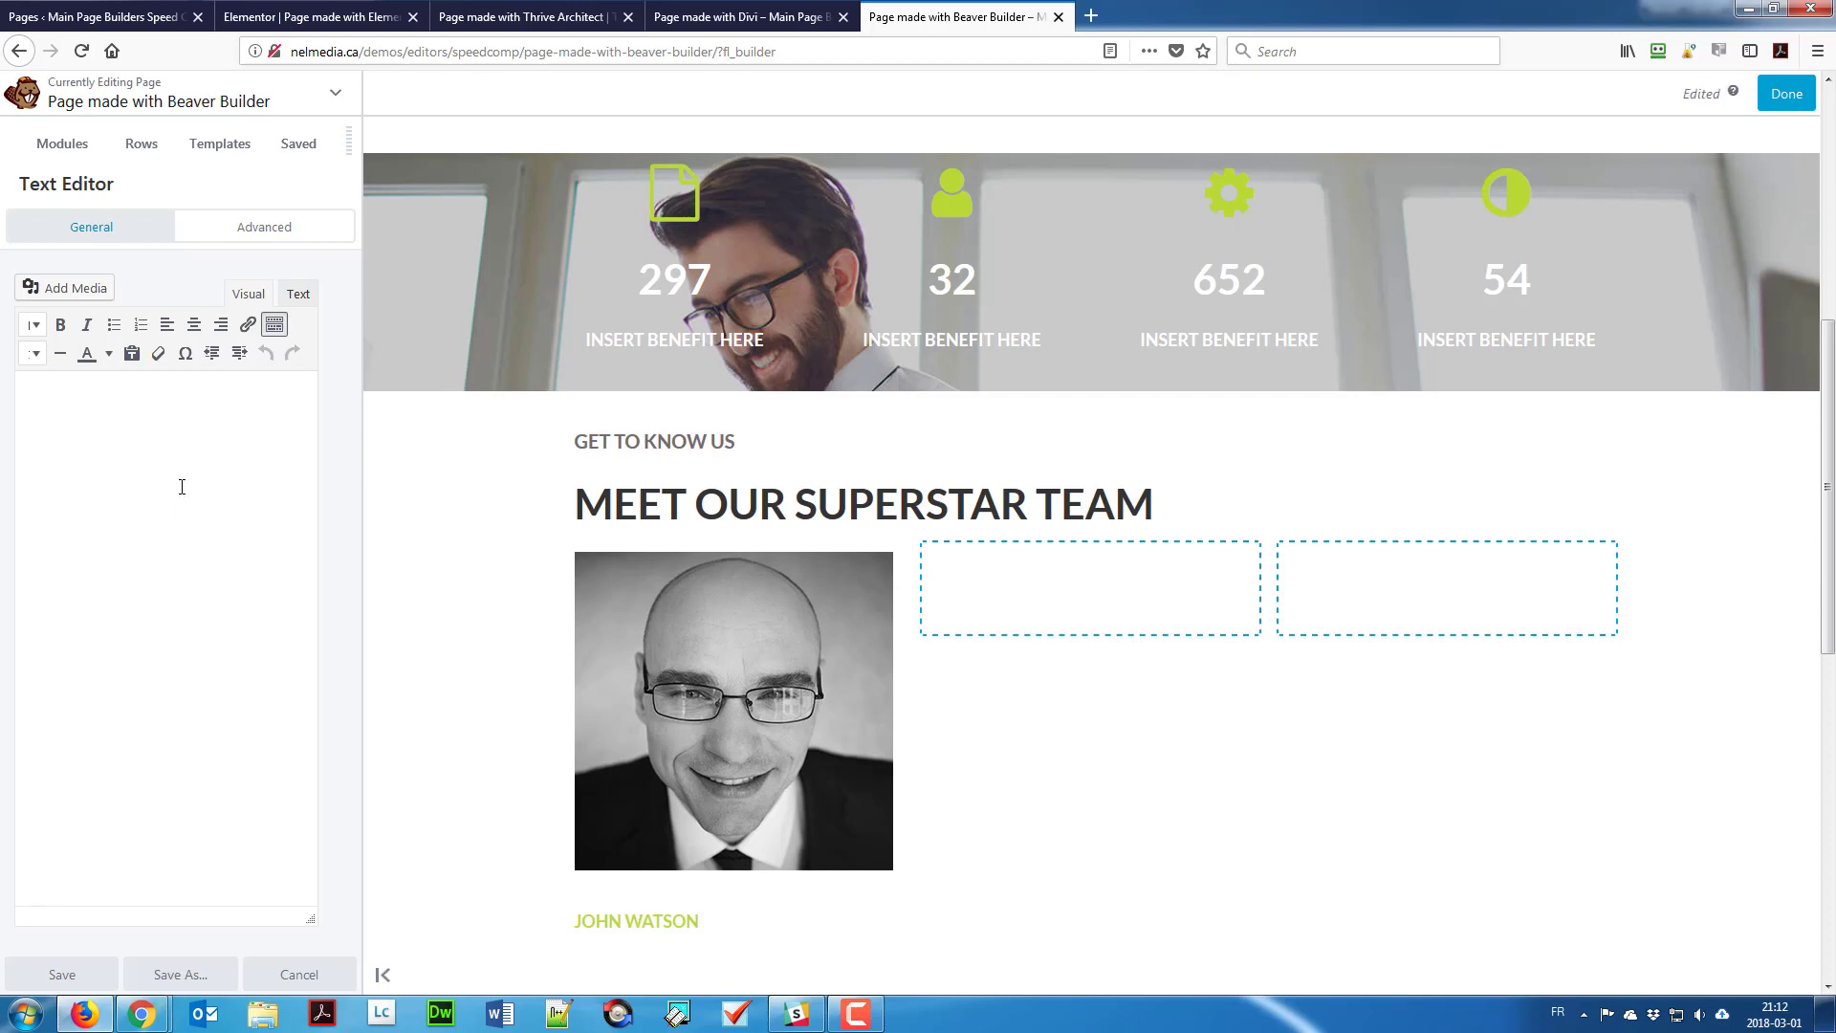
{"action": "type", "text": "Lorem lacus quisque odio dolor accumsan ut elit mauris nunc gravida blandit dictum sed odio massa ipsum sed elit lorem velit blandit eu ipsum proin dictum"}
{"action": "scroll", "coordinate": [455, 640], "scroll_direction": "down", "scroll_amount": 5}
{"action": "scroll", "coordinate": [573, 574], "scroll_direction": "up", "scroll_amount": 2}
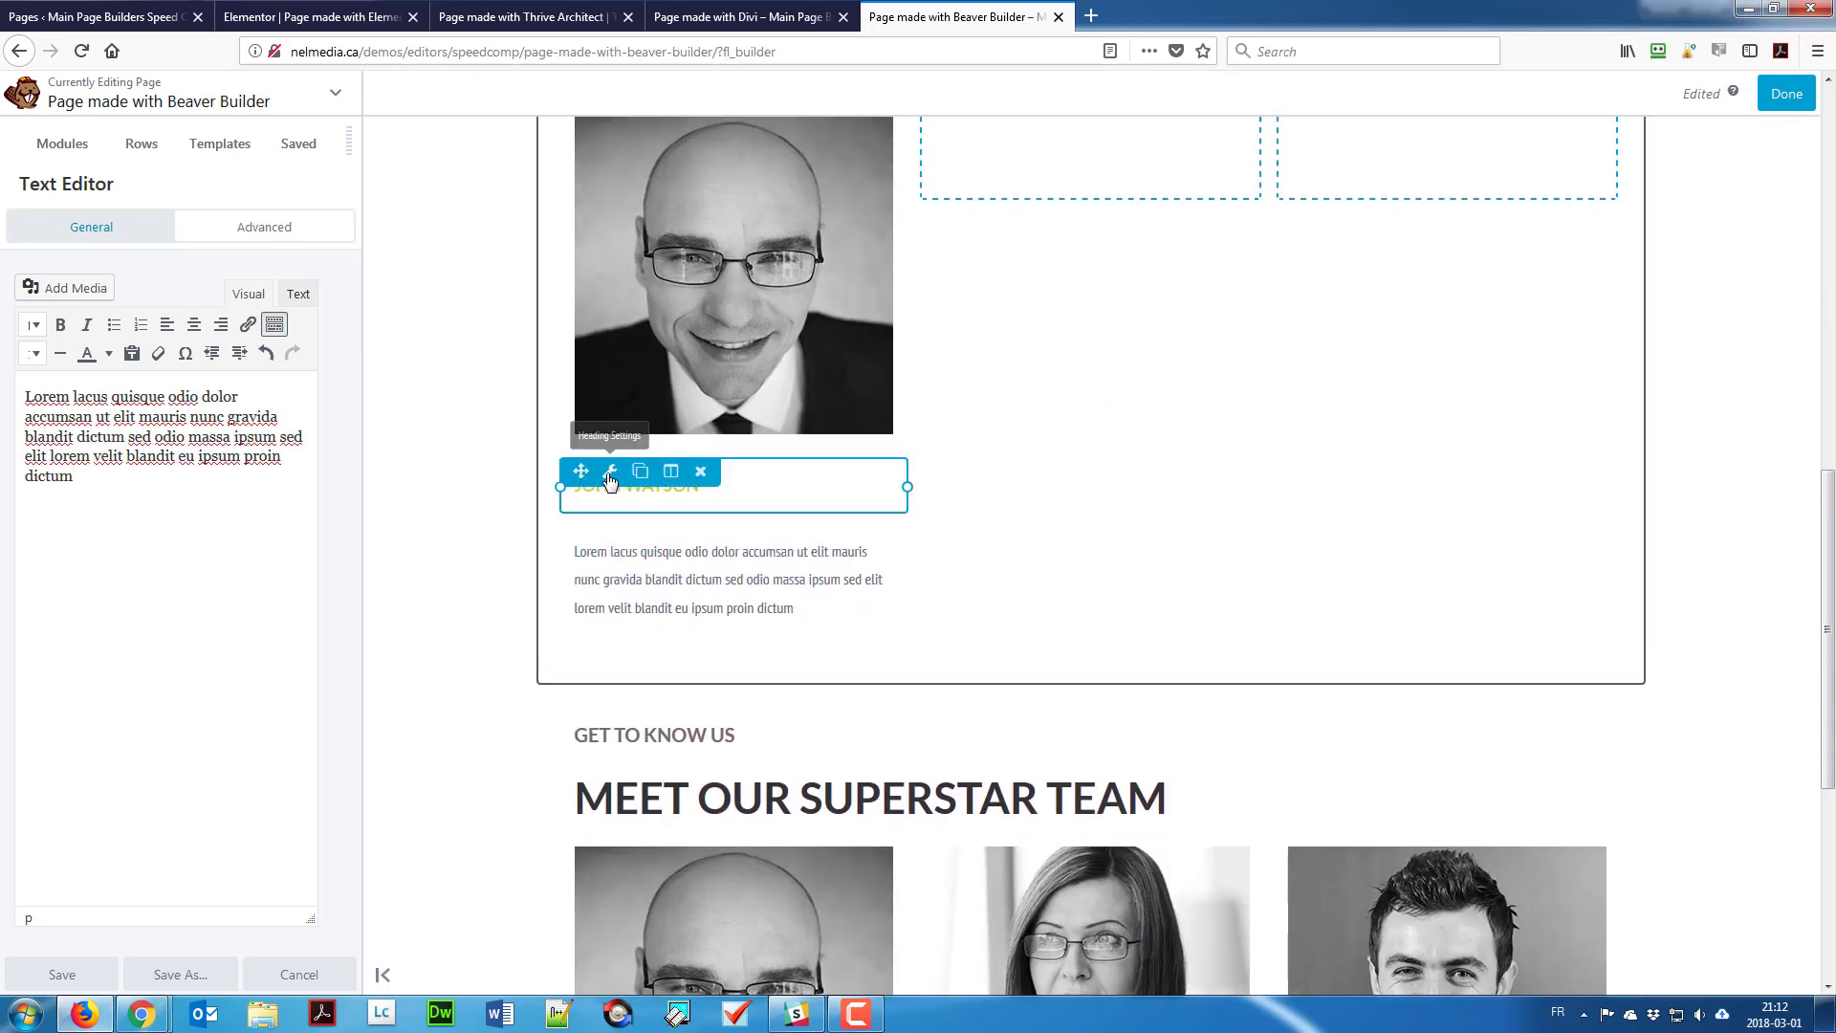
Step: Set the name heading's bottom margin to 0 px and the placeholder text module's top and bottom margins to 0 px
{"action": "left_click", "coordinate": [611, 471]}
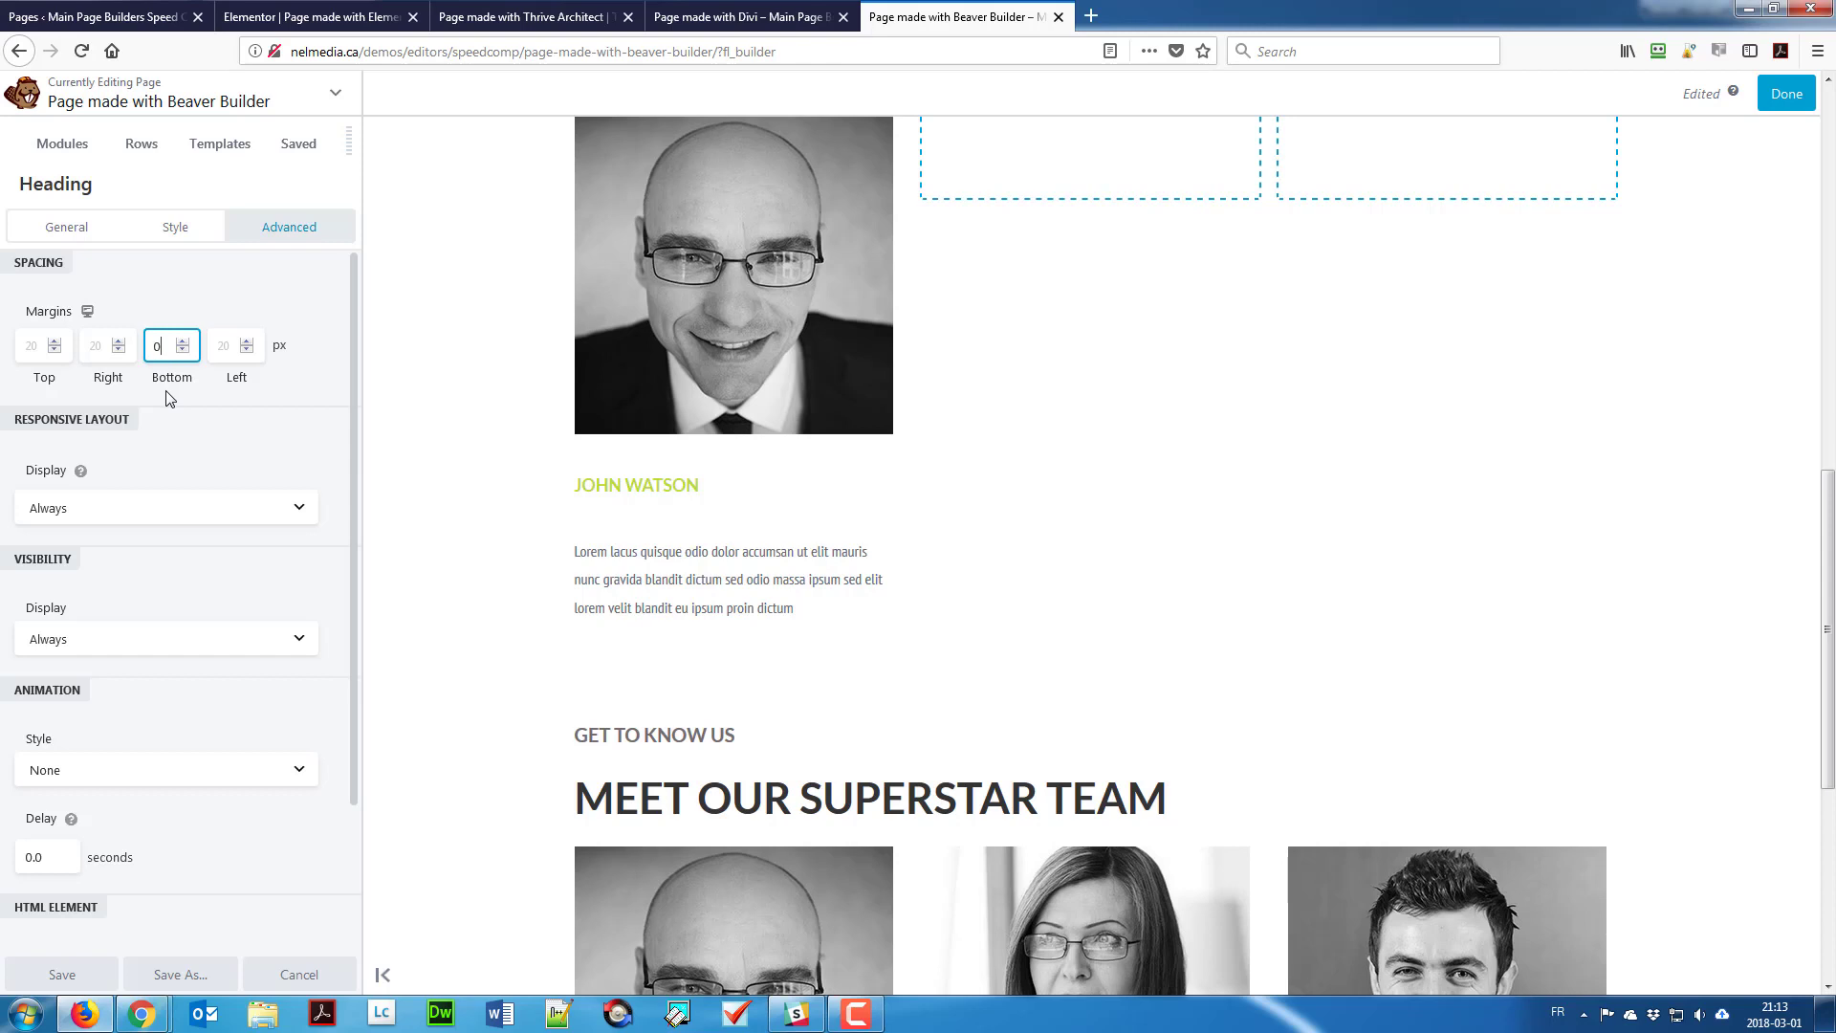
{"action": "mouse_move", "coordinate": [717, 529]}
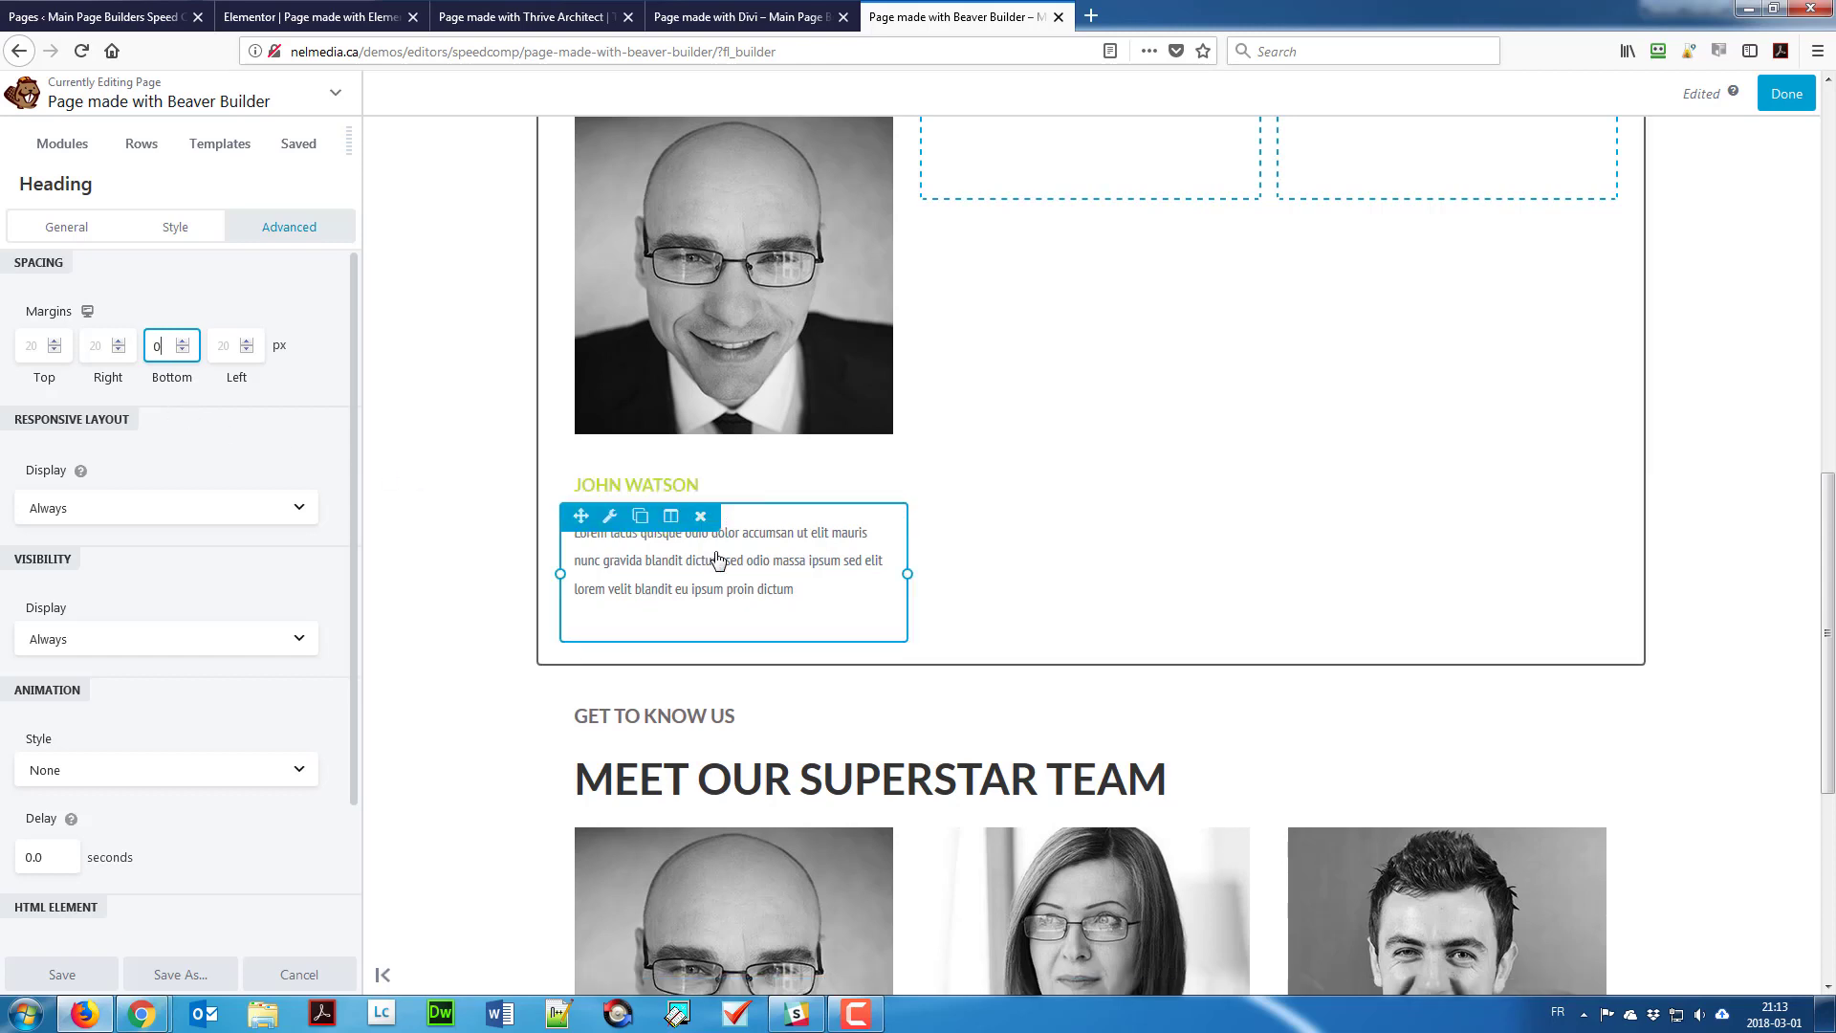
{"action": "left_click", "coordinate": [716, 560]}
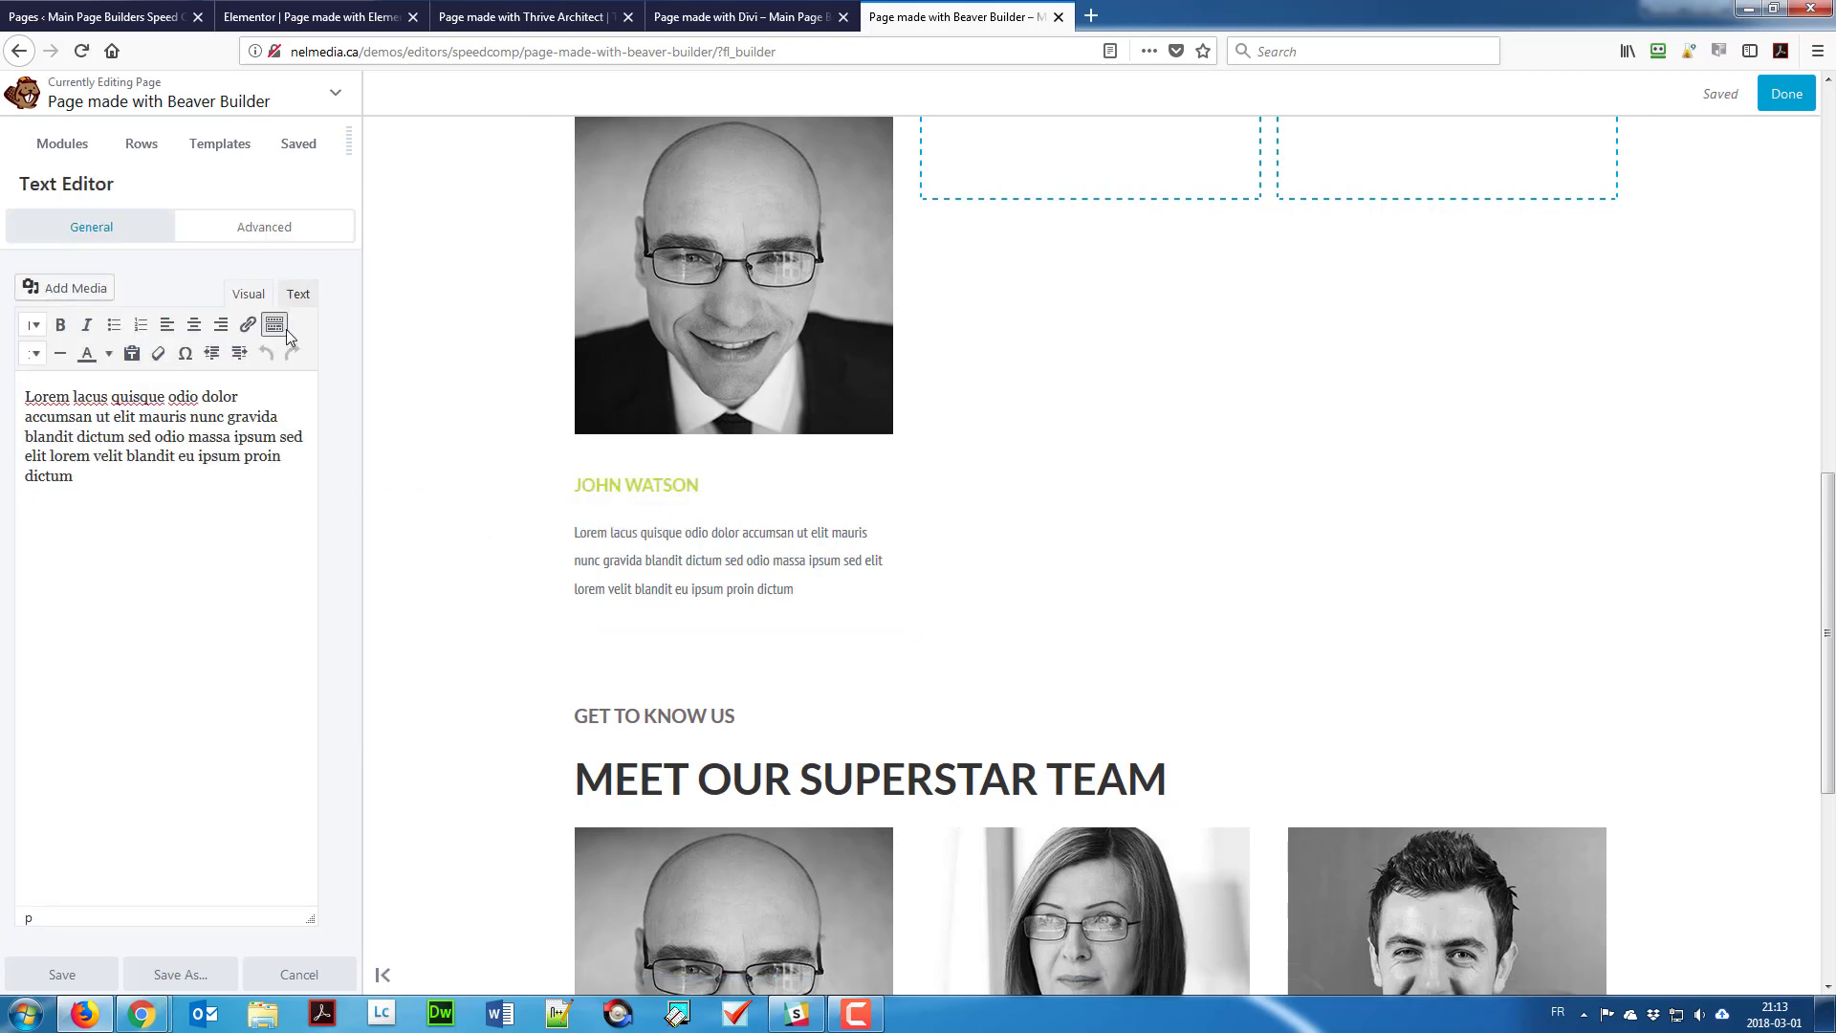
{"action": "left_click", "coordinate": [278, 228]}
{"action": "left_click", "coordinate": [36, 346]}
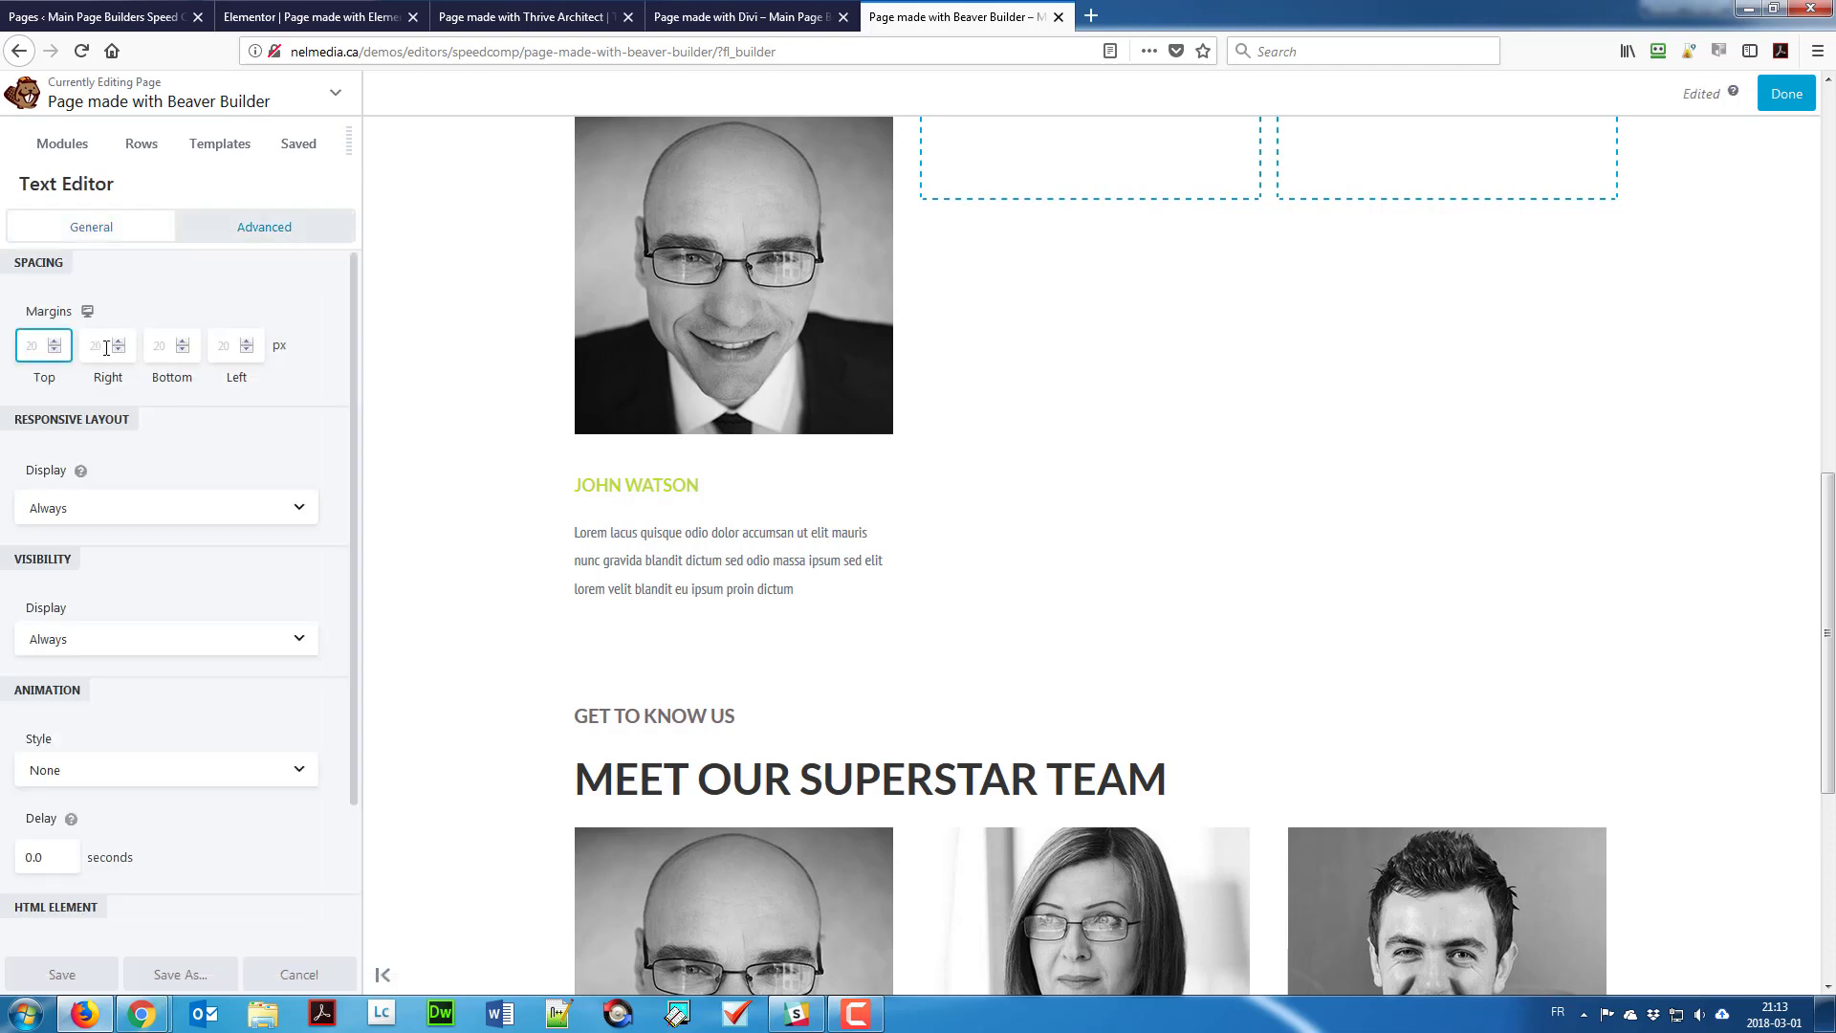
{"action": "type", "text": "0"}
{"action": "left_click", "coordinate": [161, 347]}
{"action": "type", "text": "0"}
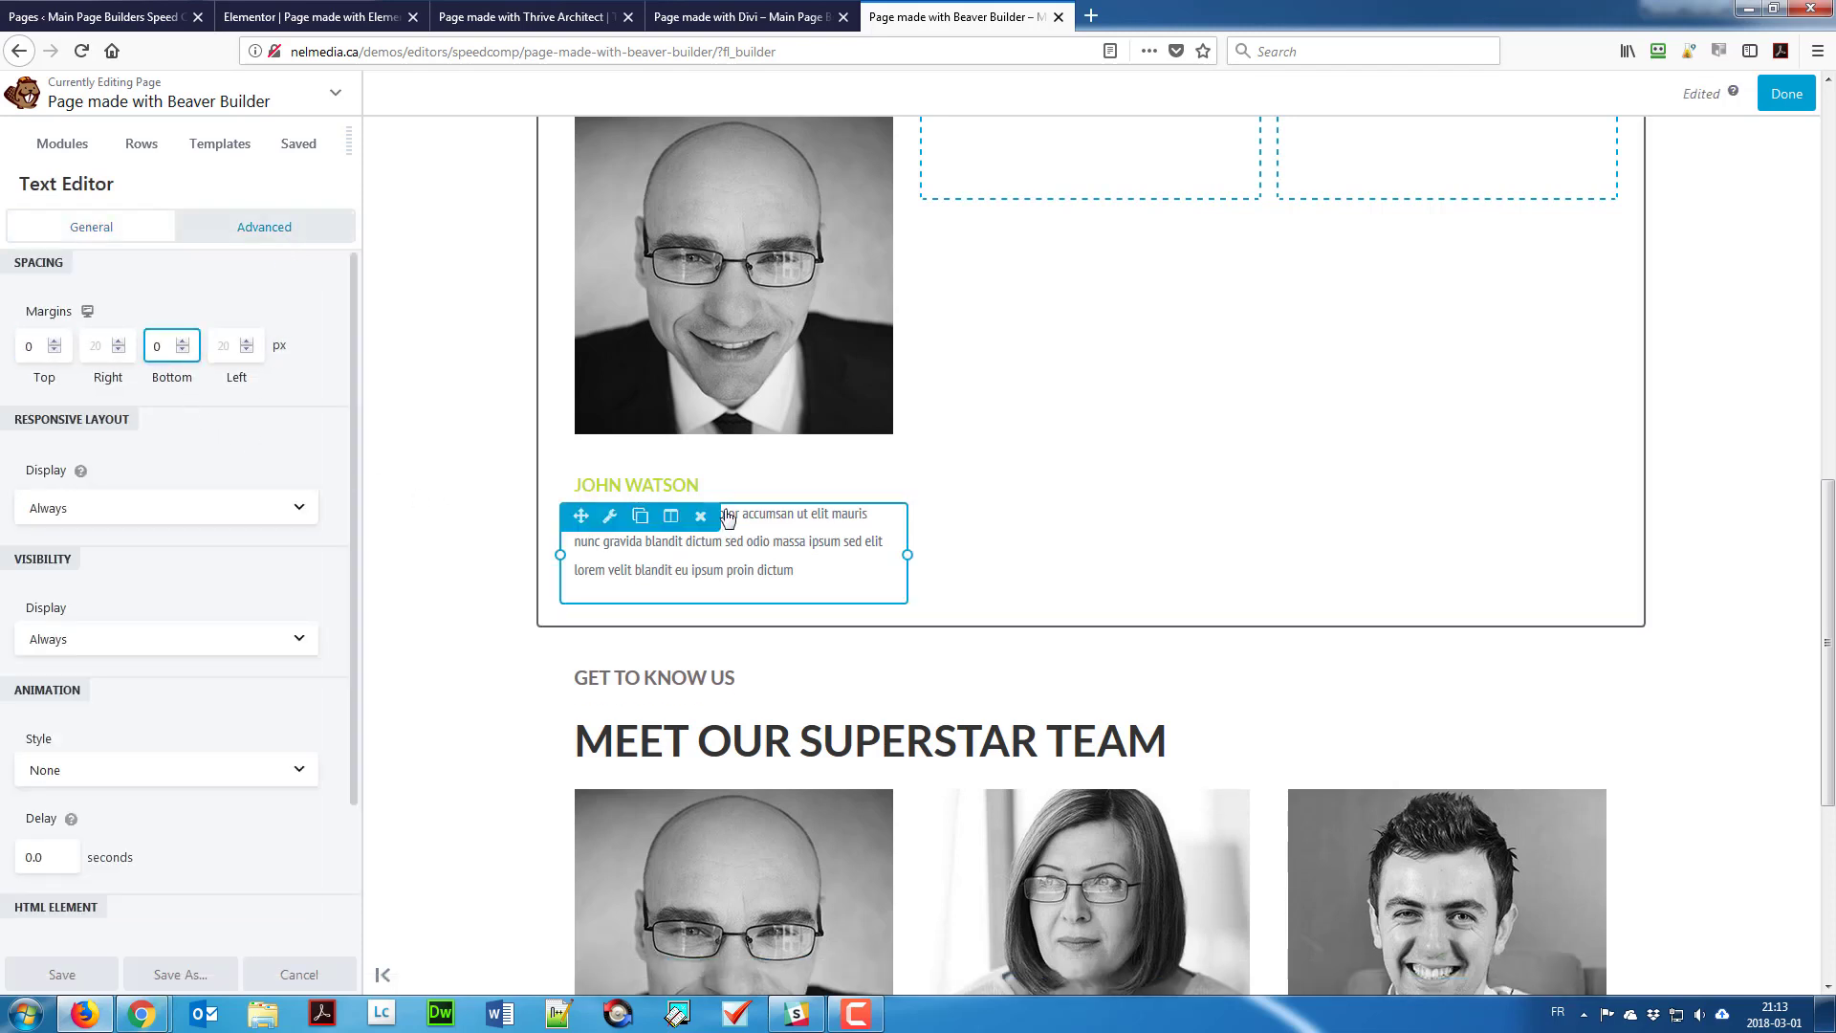
Step: Set the top margin of the team member's name heading to 0 px
{"action": "mouse_move", "coordinate": [703, 472]}
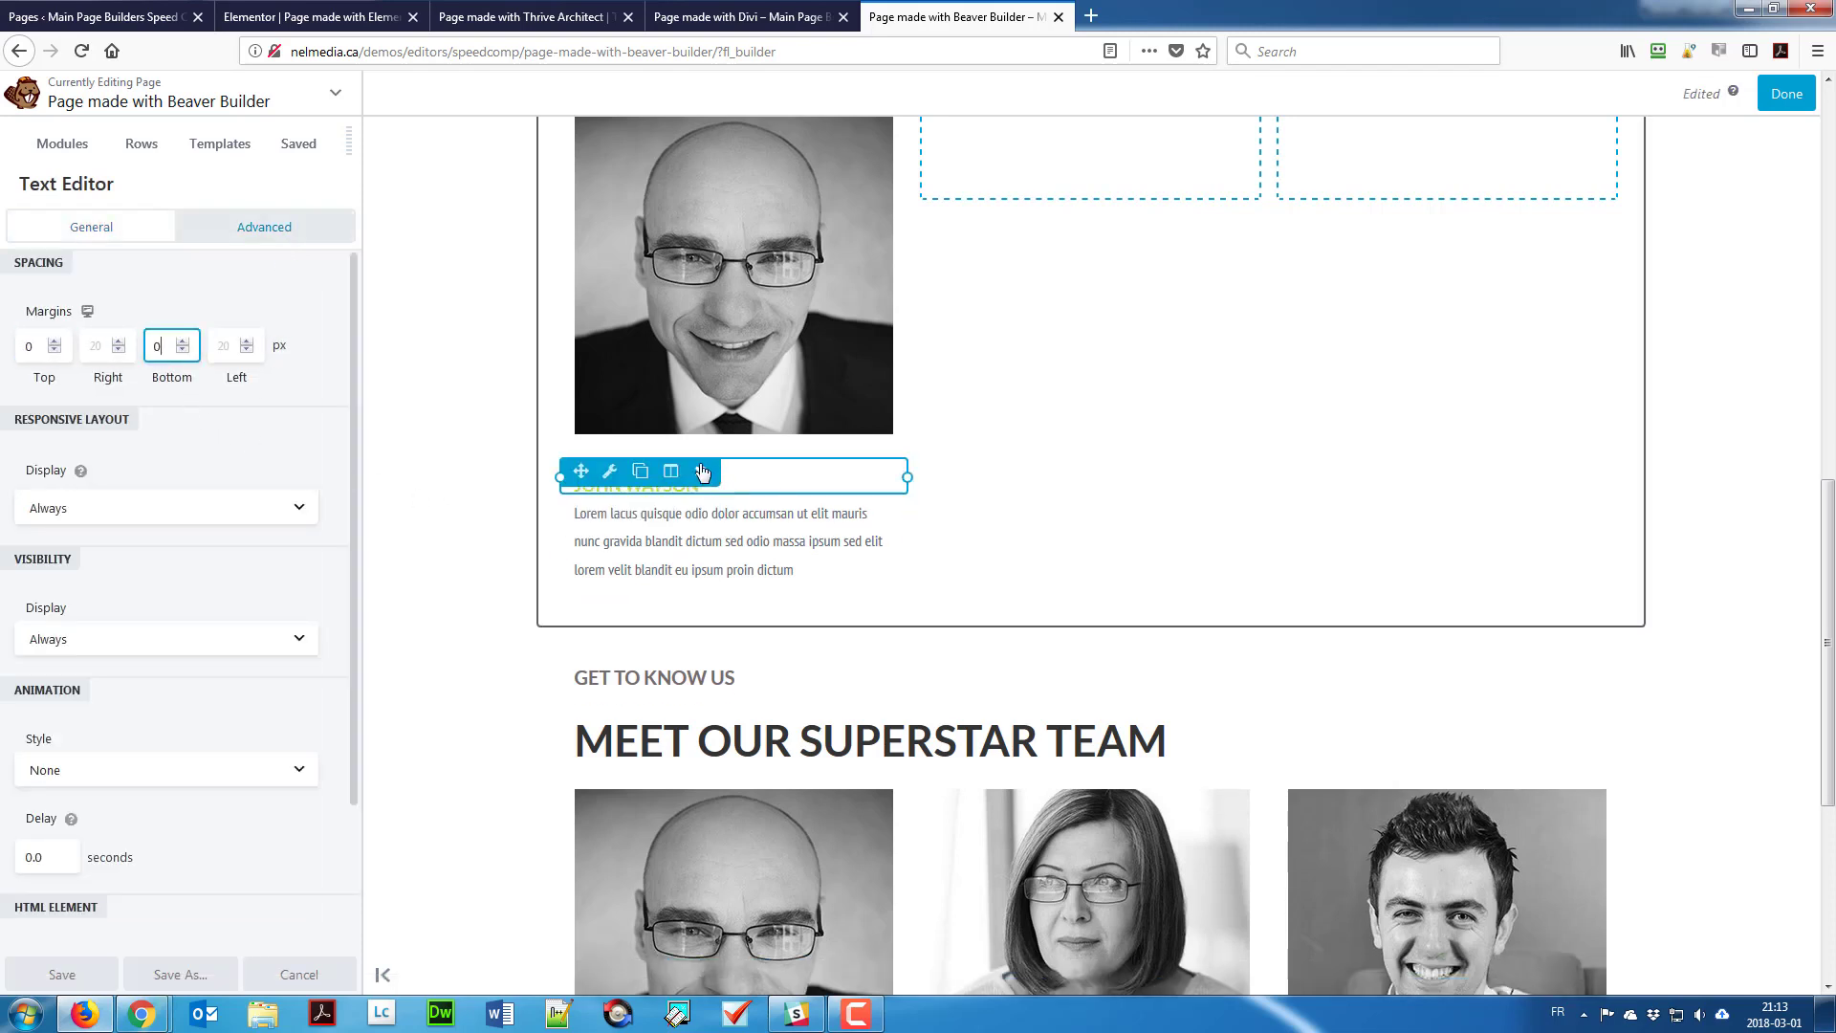
{"action": "left_click", "coordinate": [759, 476]}
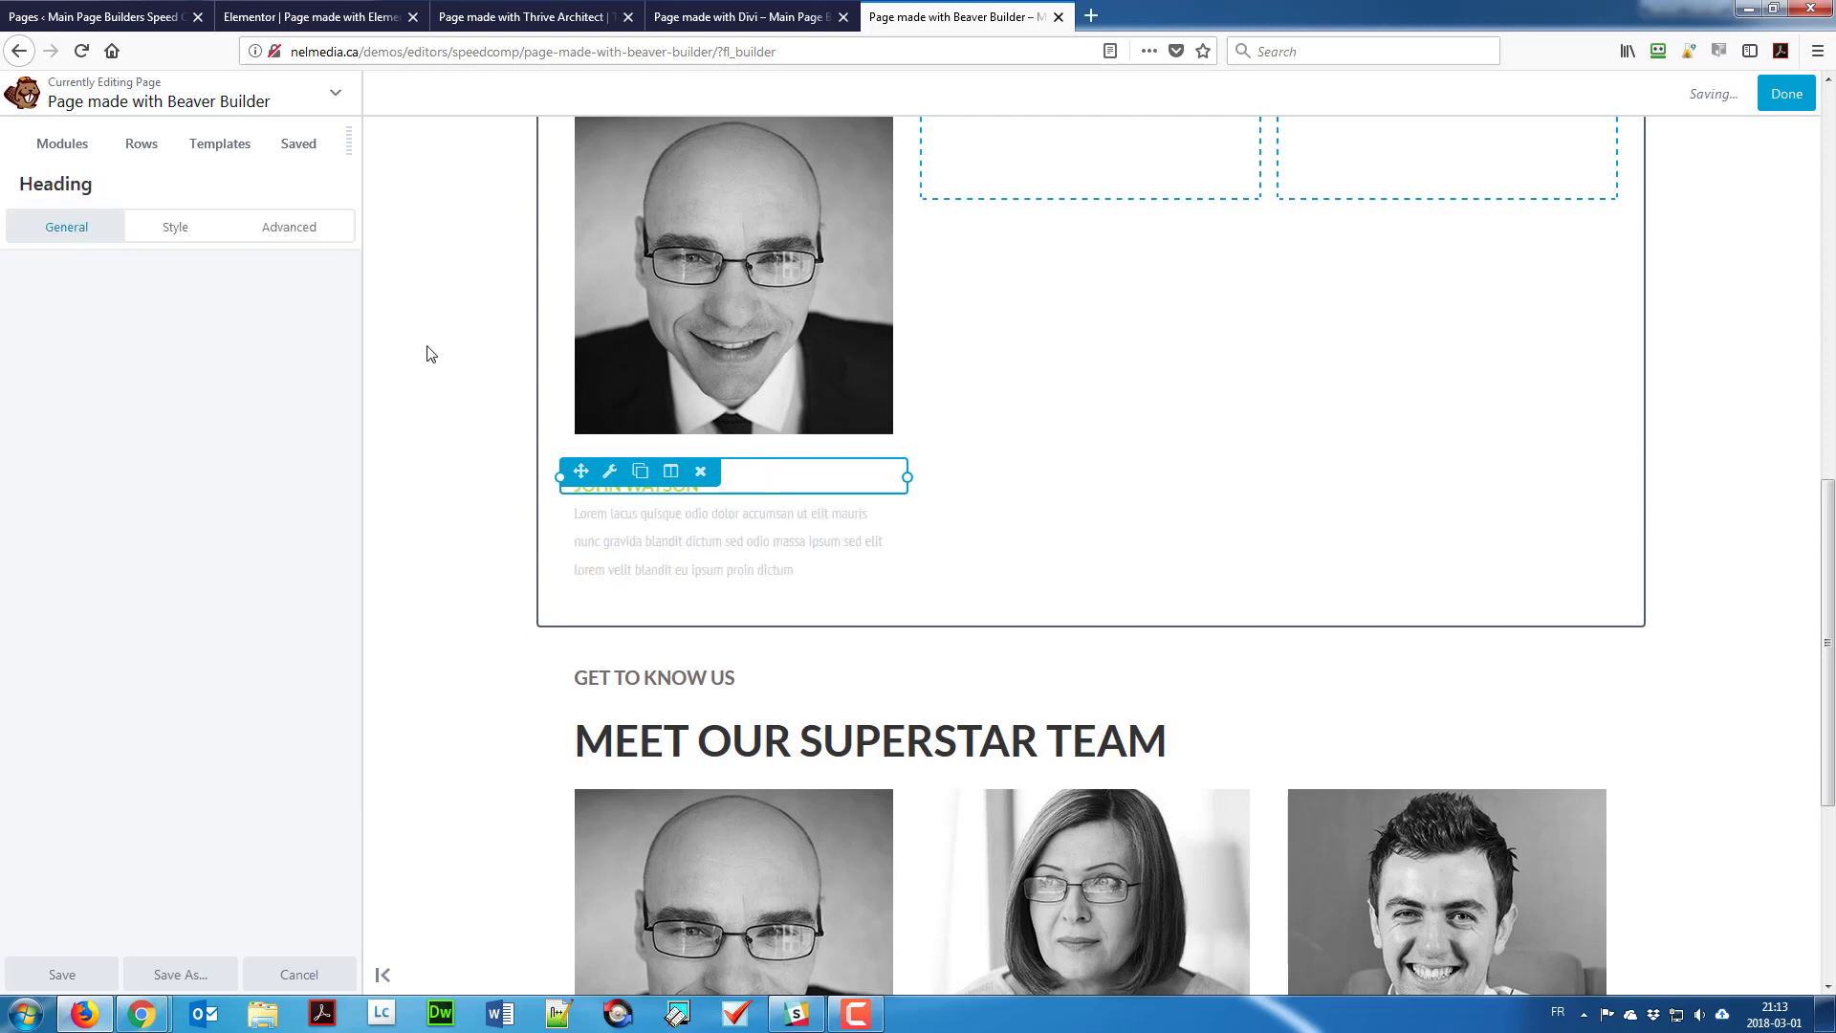
{"action": "left_click", "coordinate": [289, 227]}
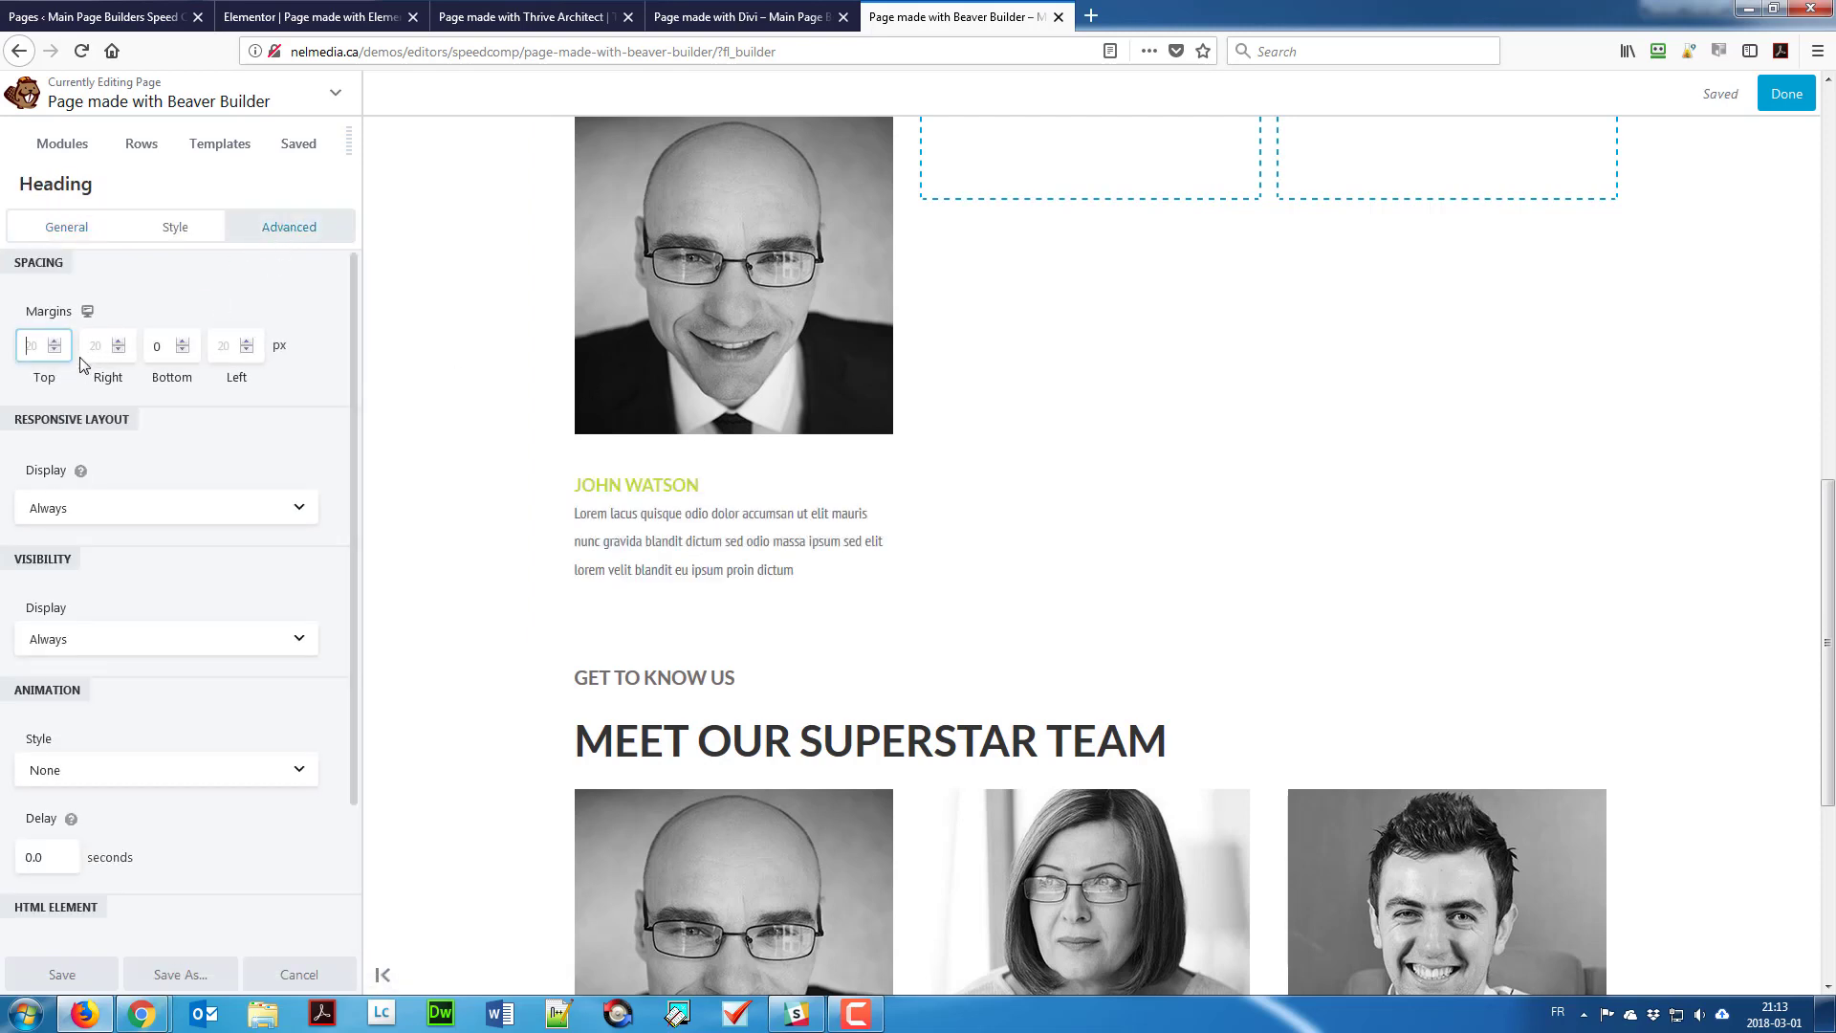
{"action": "mouse_move", "coordinate": [819, 532]}
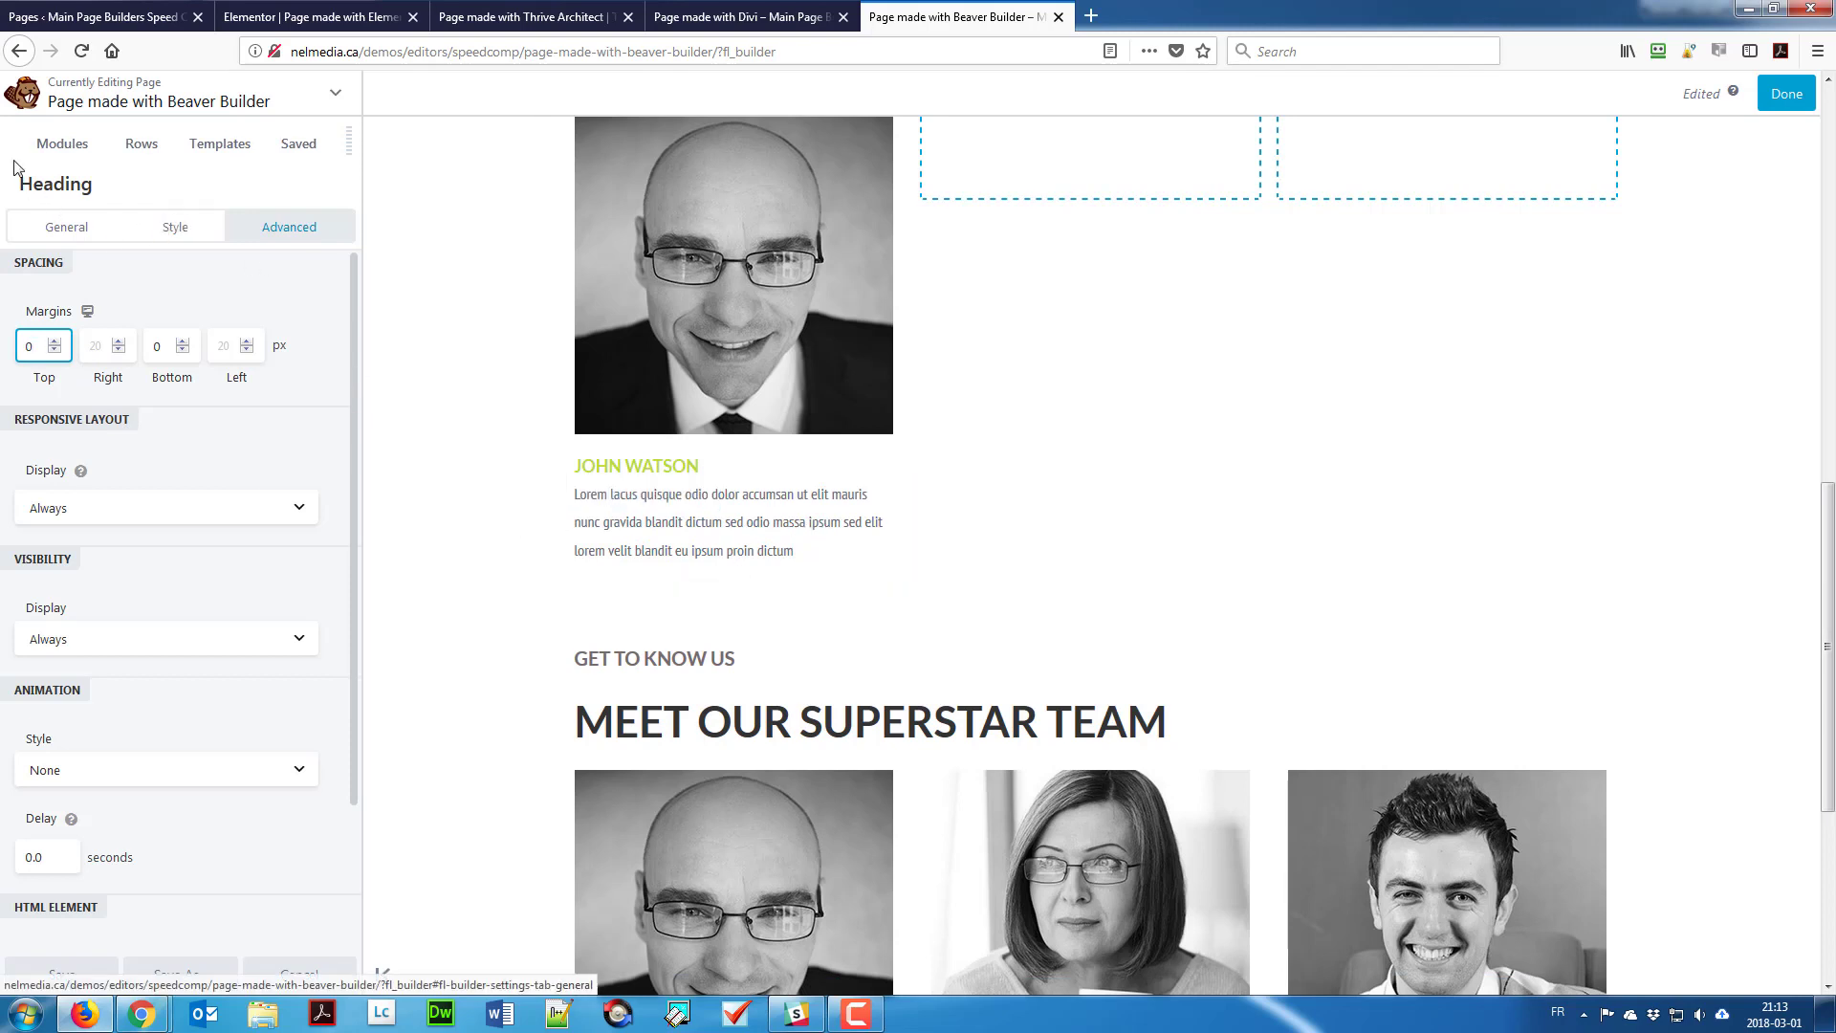
Step: Add an Icon Group module and a Social Buttons module below the placeholder text in the first column of the new row
{"action": "left_click", "coordinate": [54, 146]}
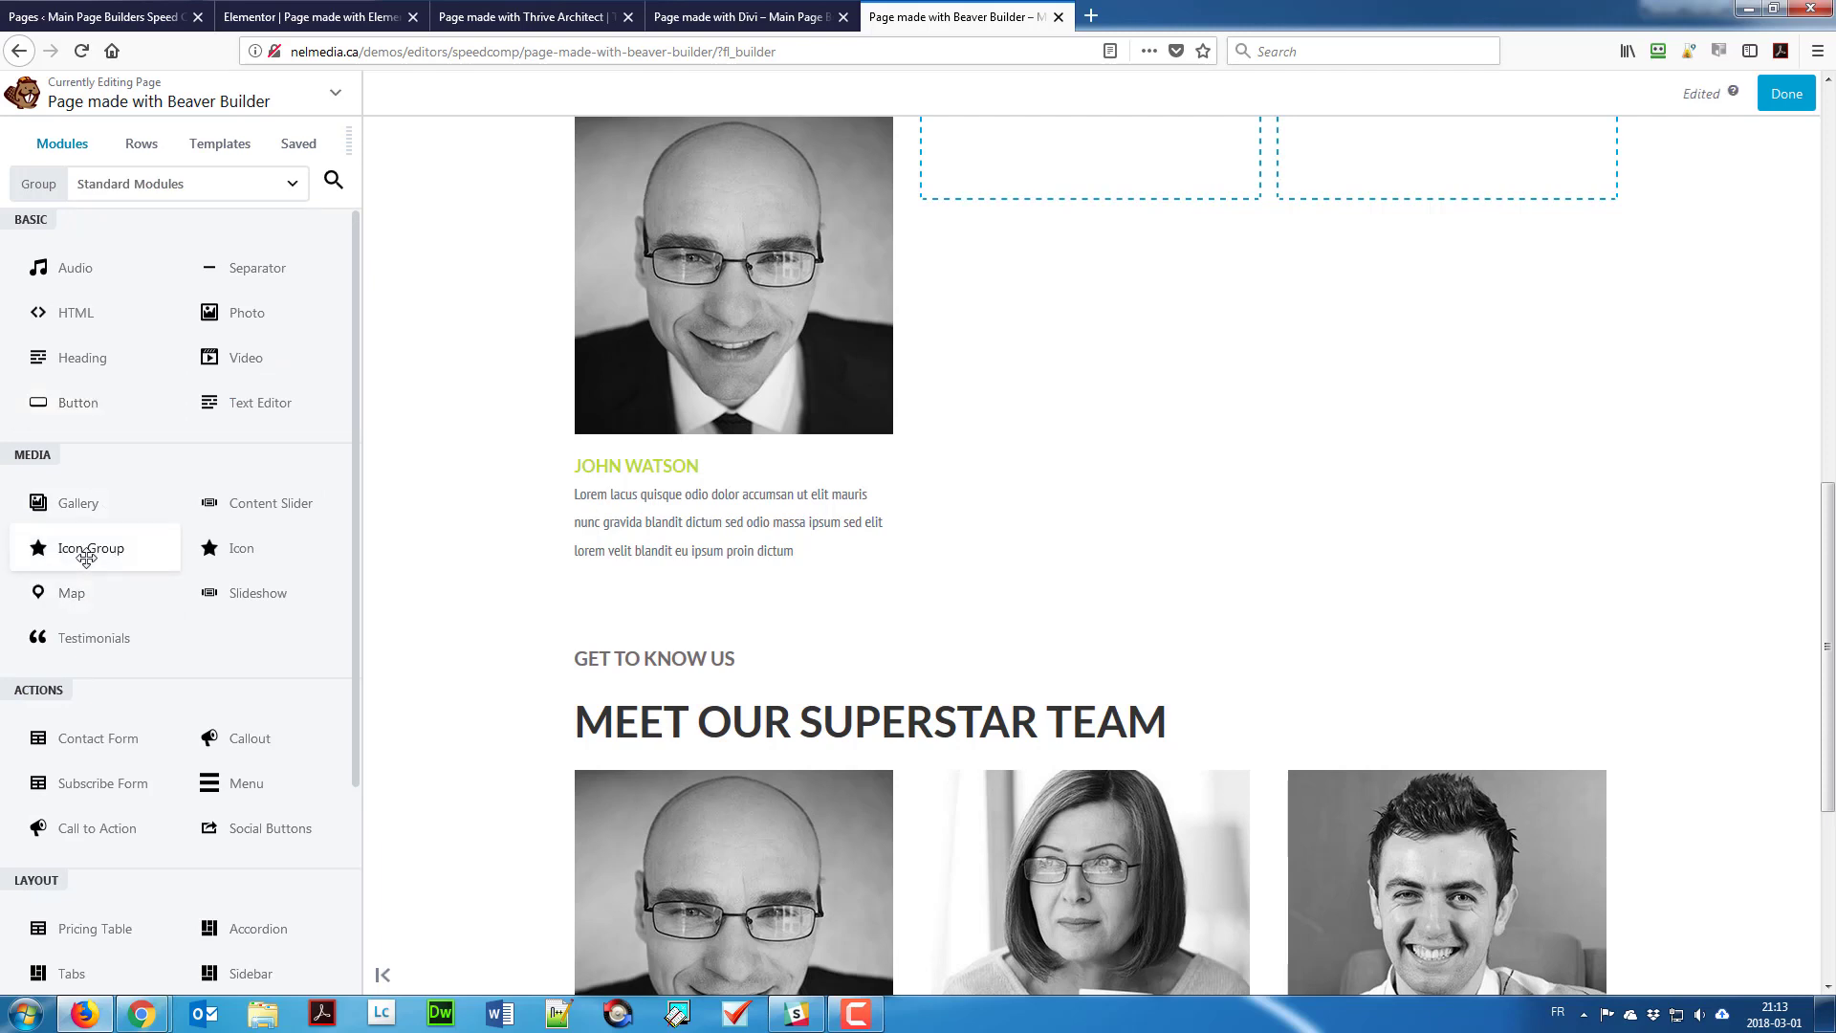
{"action": "left_click_drag", "start_coordinate": [86, 558], "coordinate": [727, 485]}
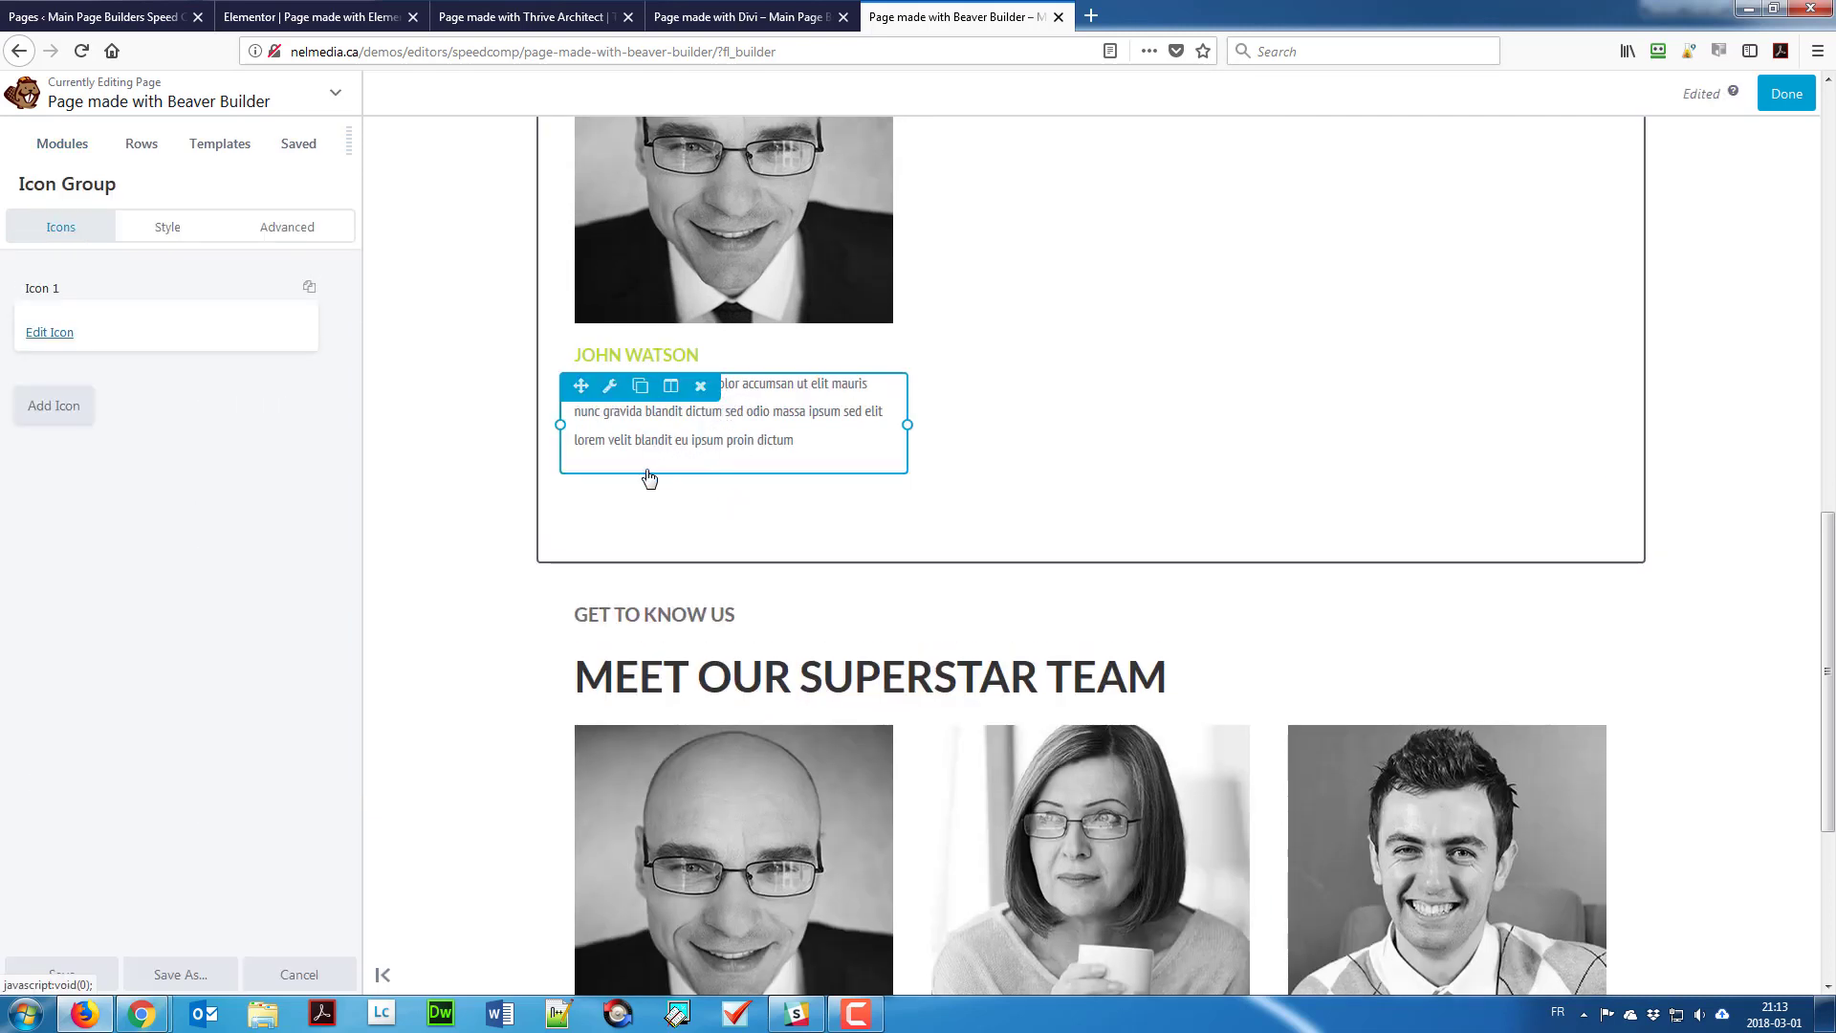
{"action": "scroll", "coordinate": [556, 444], "scroll_direction": "down", "scroll_amount": 3}
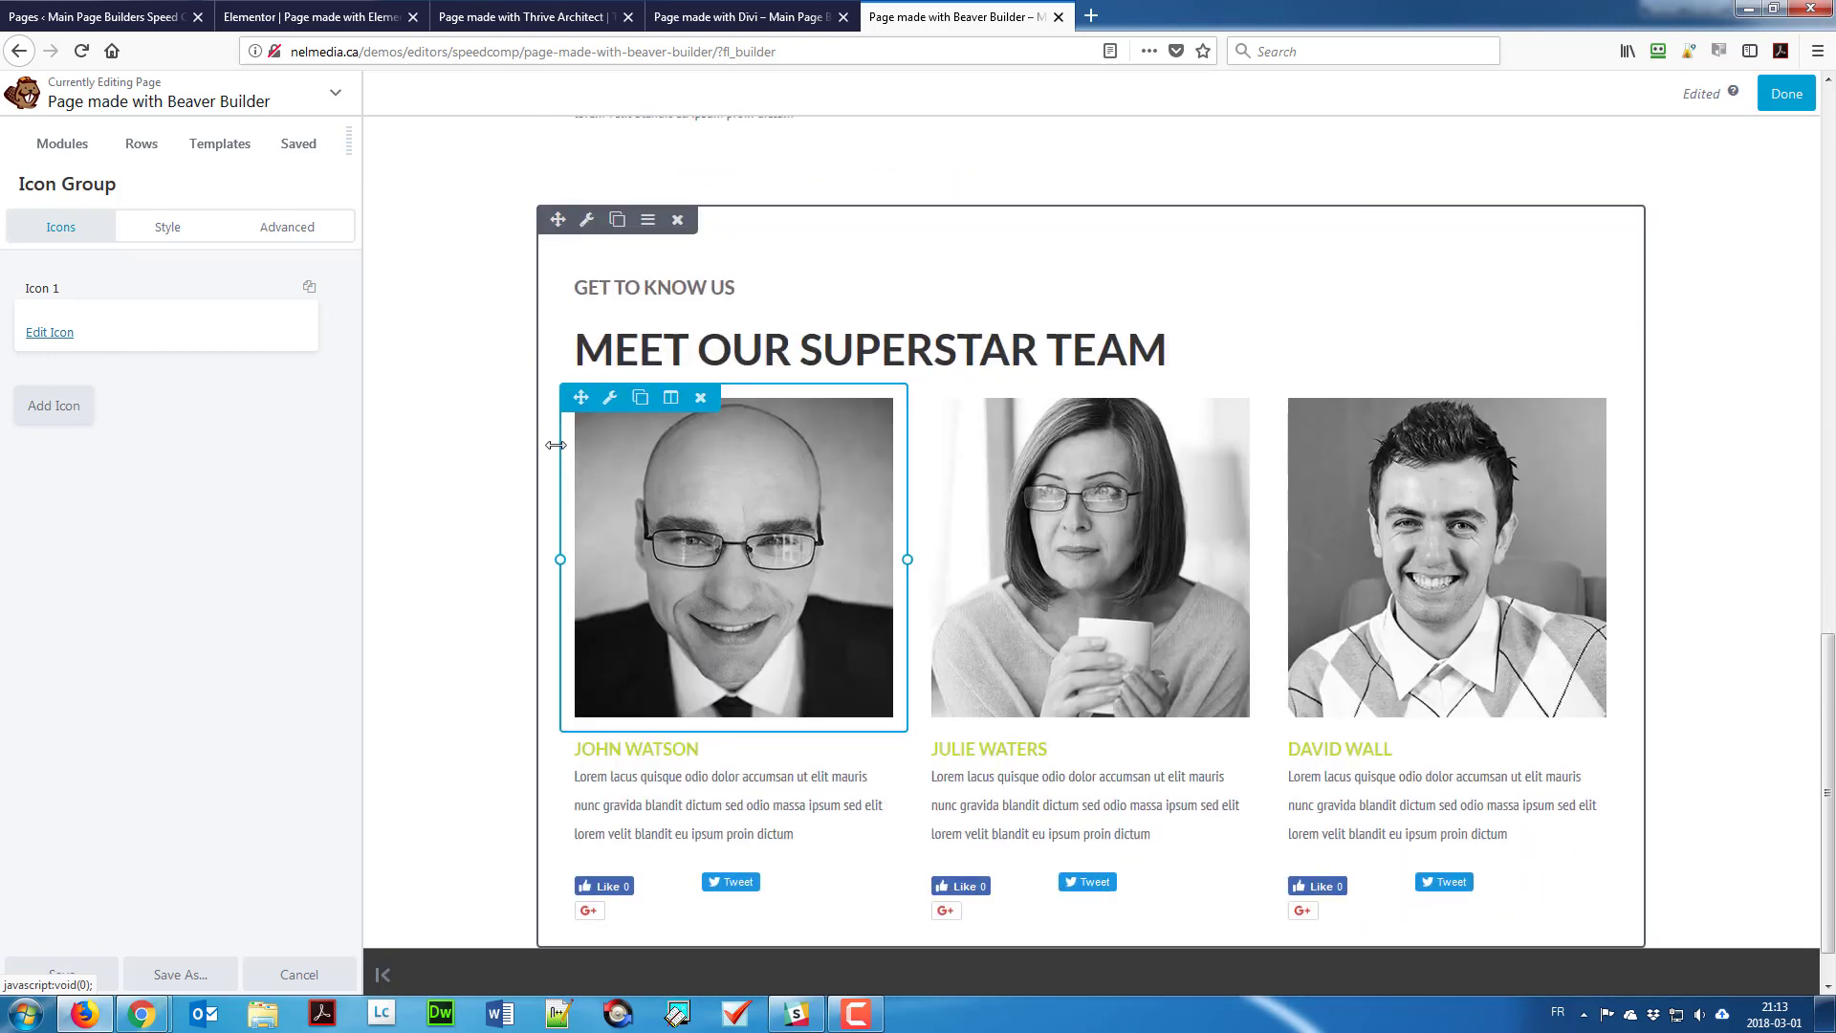
{"action": "scroll", "coordinate": [556, 443], "scroll_direction": "up", "scroll_amount": 2}
{"action": "scroll", "coordinate": [624, 636], "scroll_direction": "down", "scroll_amount": 3}
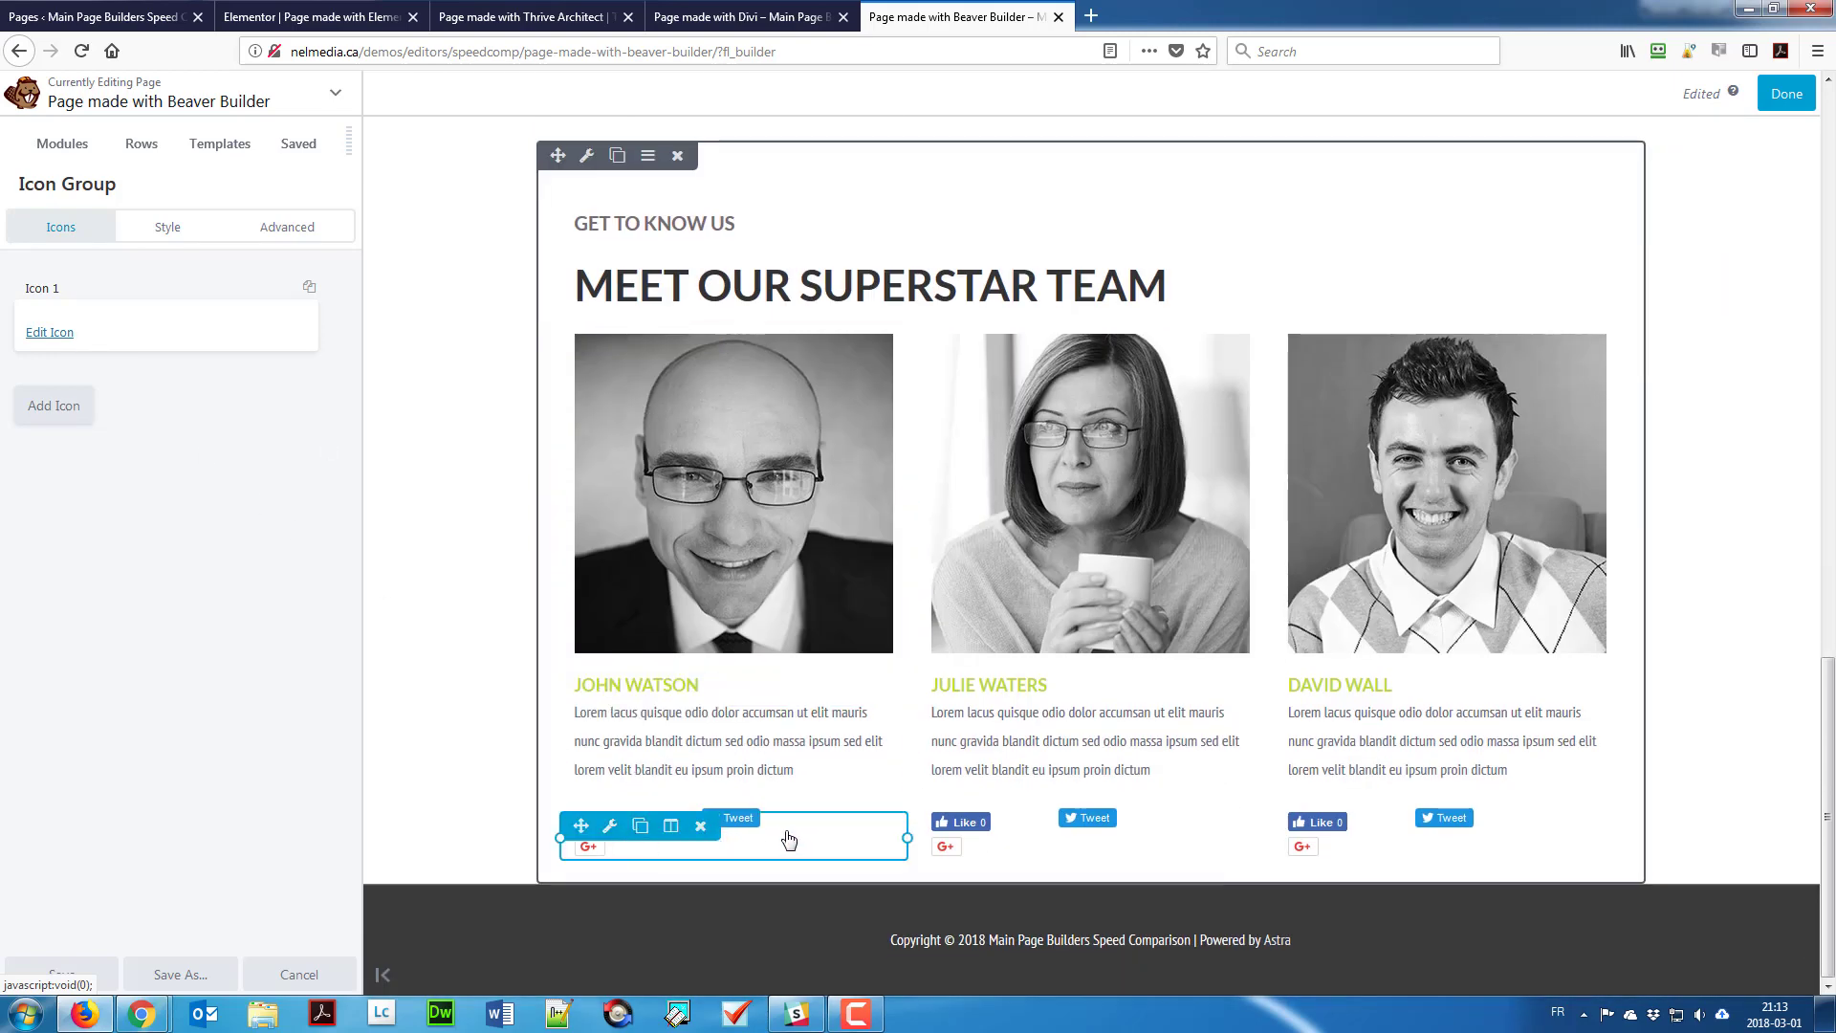
{"action": "left_click", "coordinate": [67, 156]}
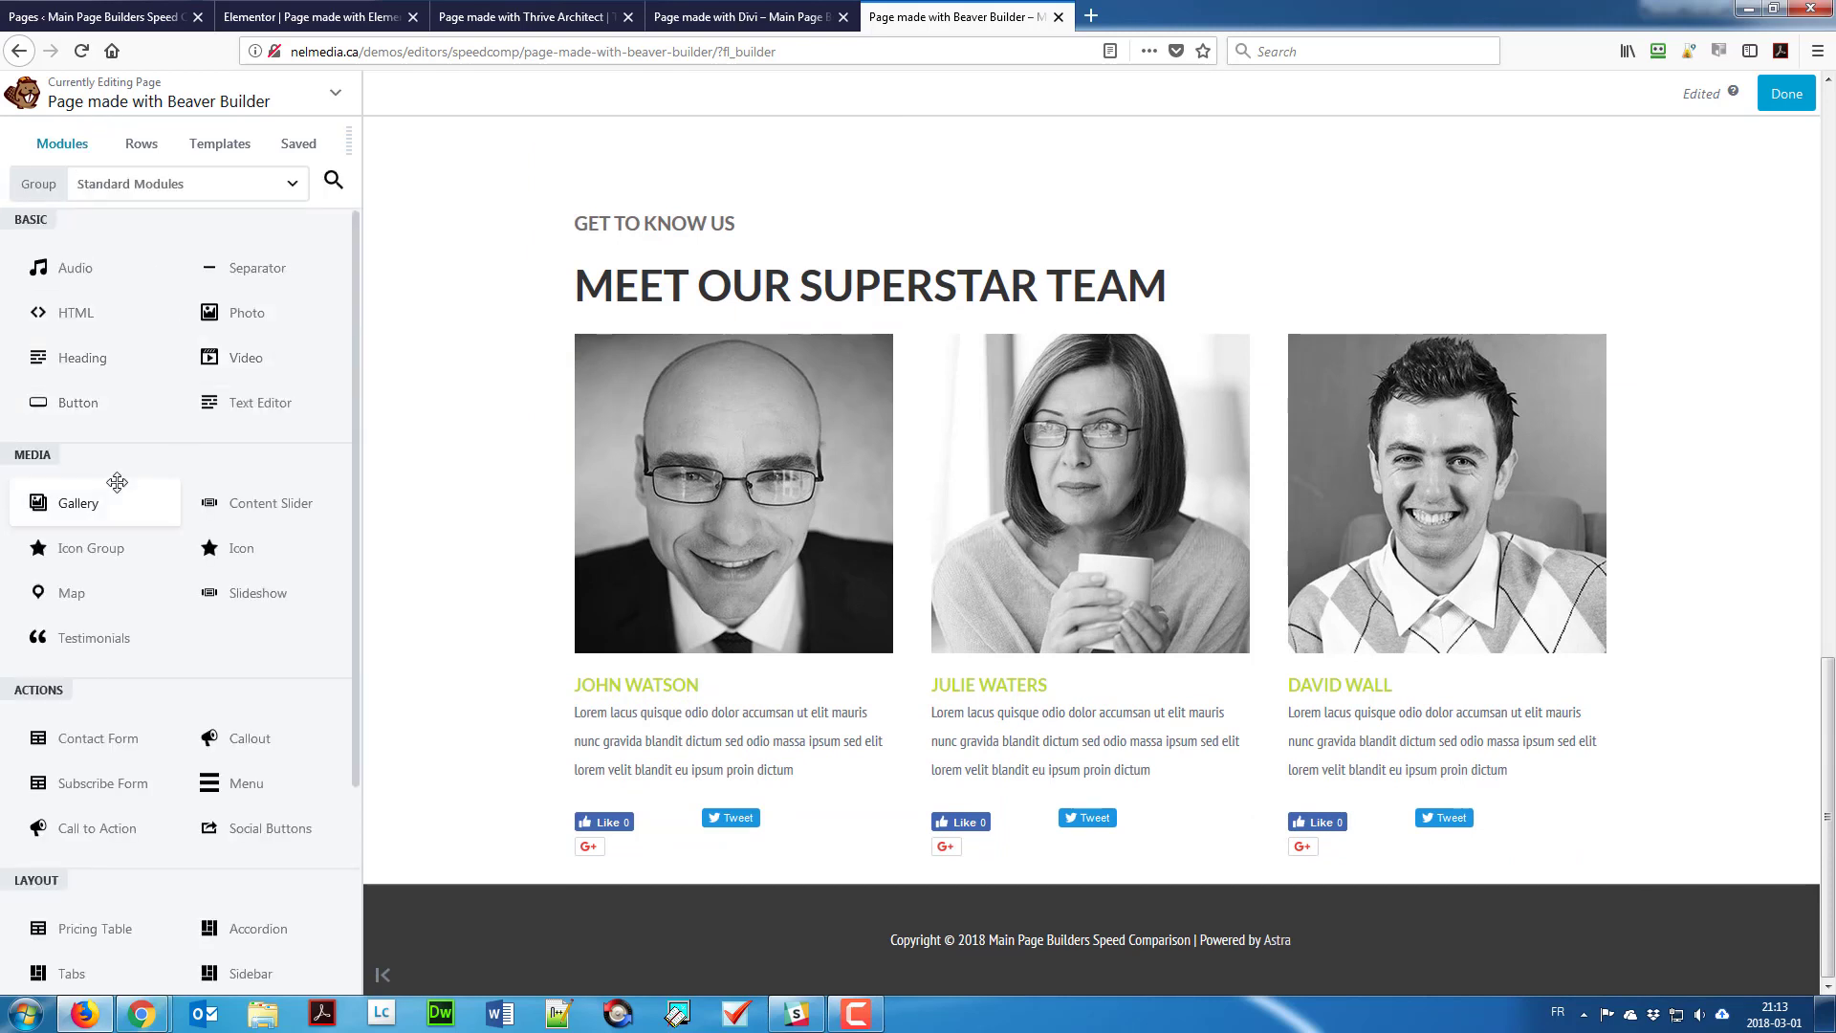
{"action": "scroll", "coordinate": [117, 481], "scroll_direction": "down", "scroll_amount": 3}
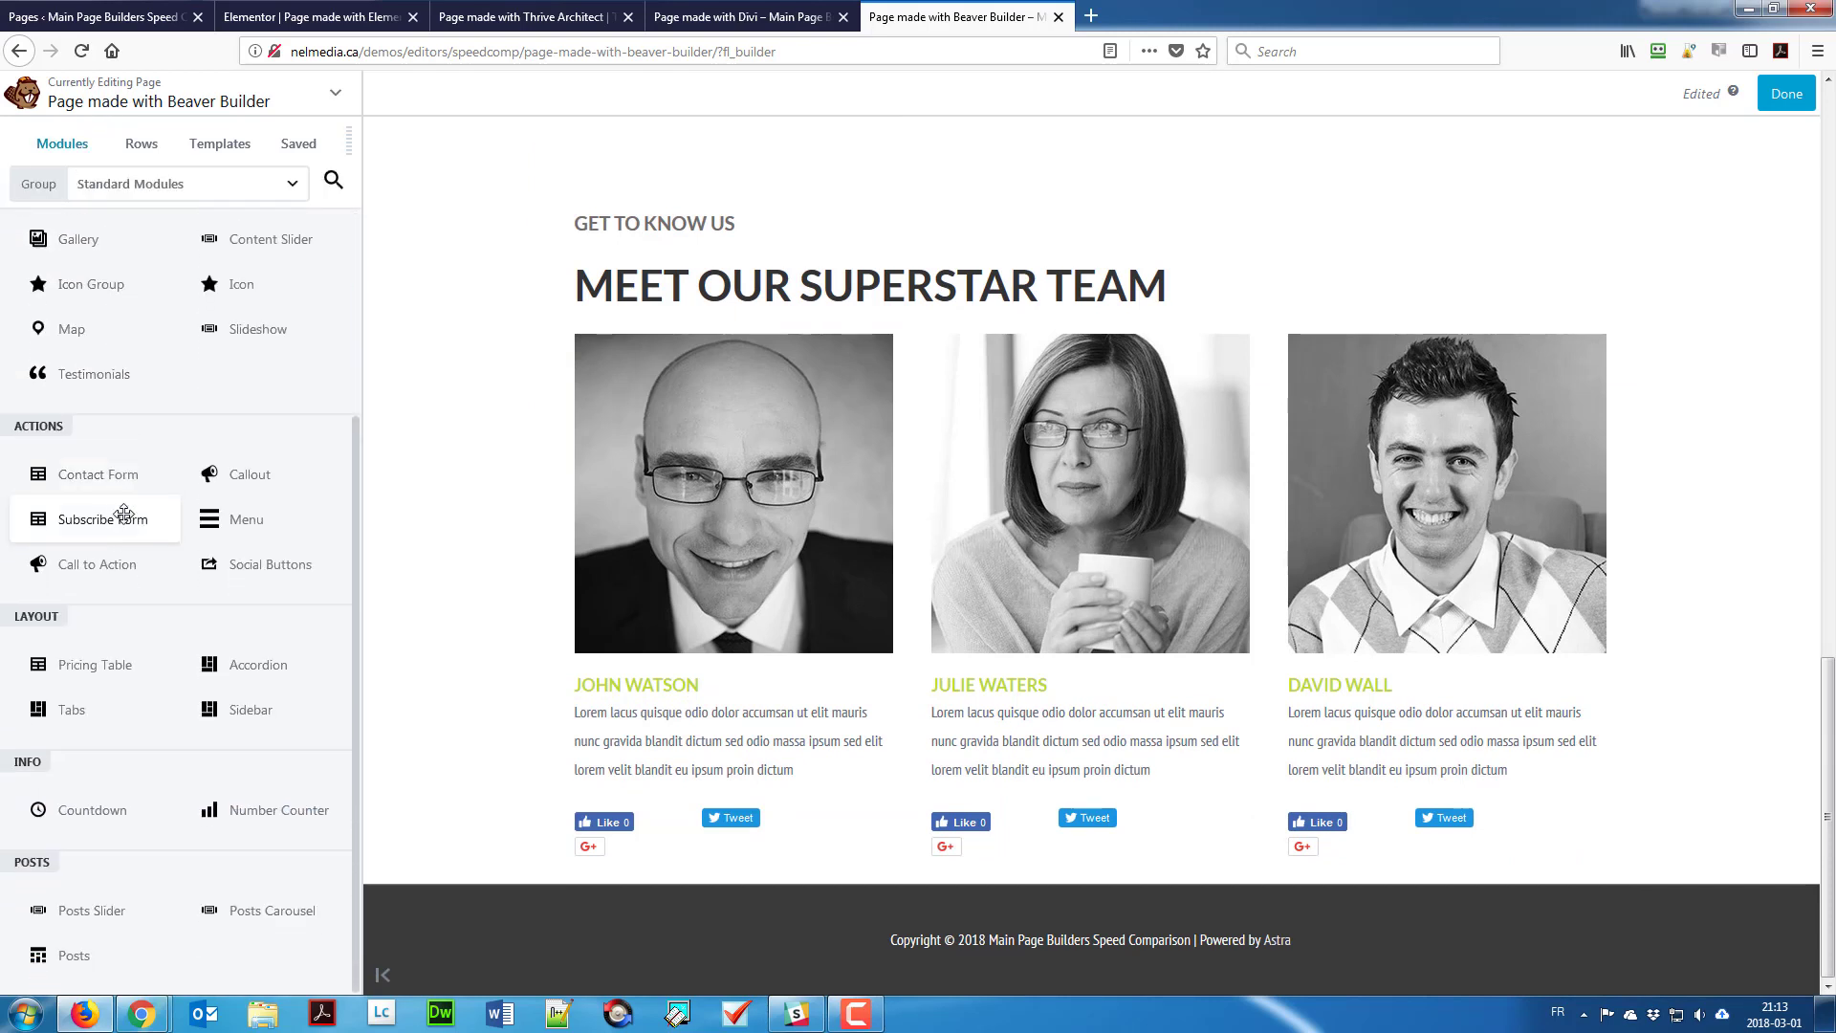
{"action": "left_click_drag", "start_coordinate": [269, 573], "coordinate": [684, 293]}
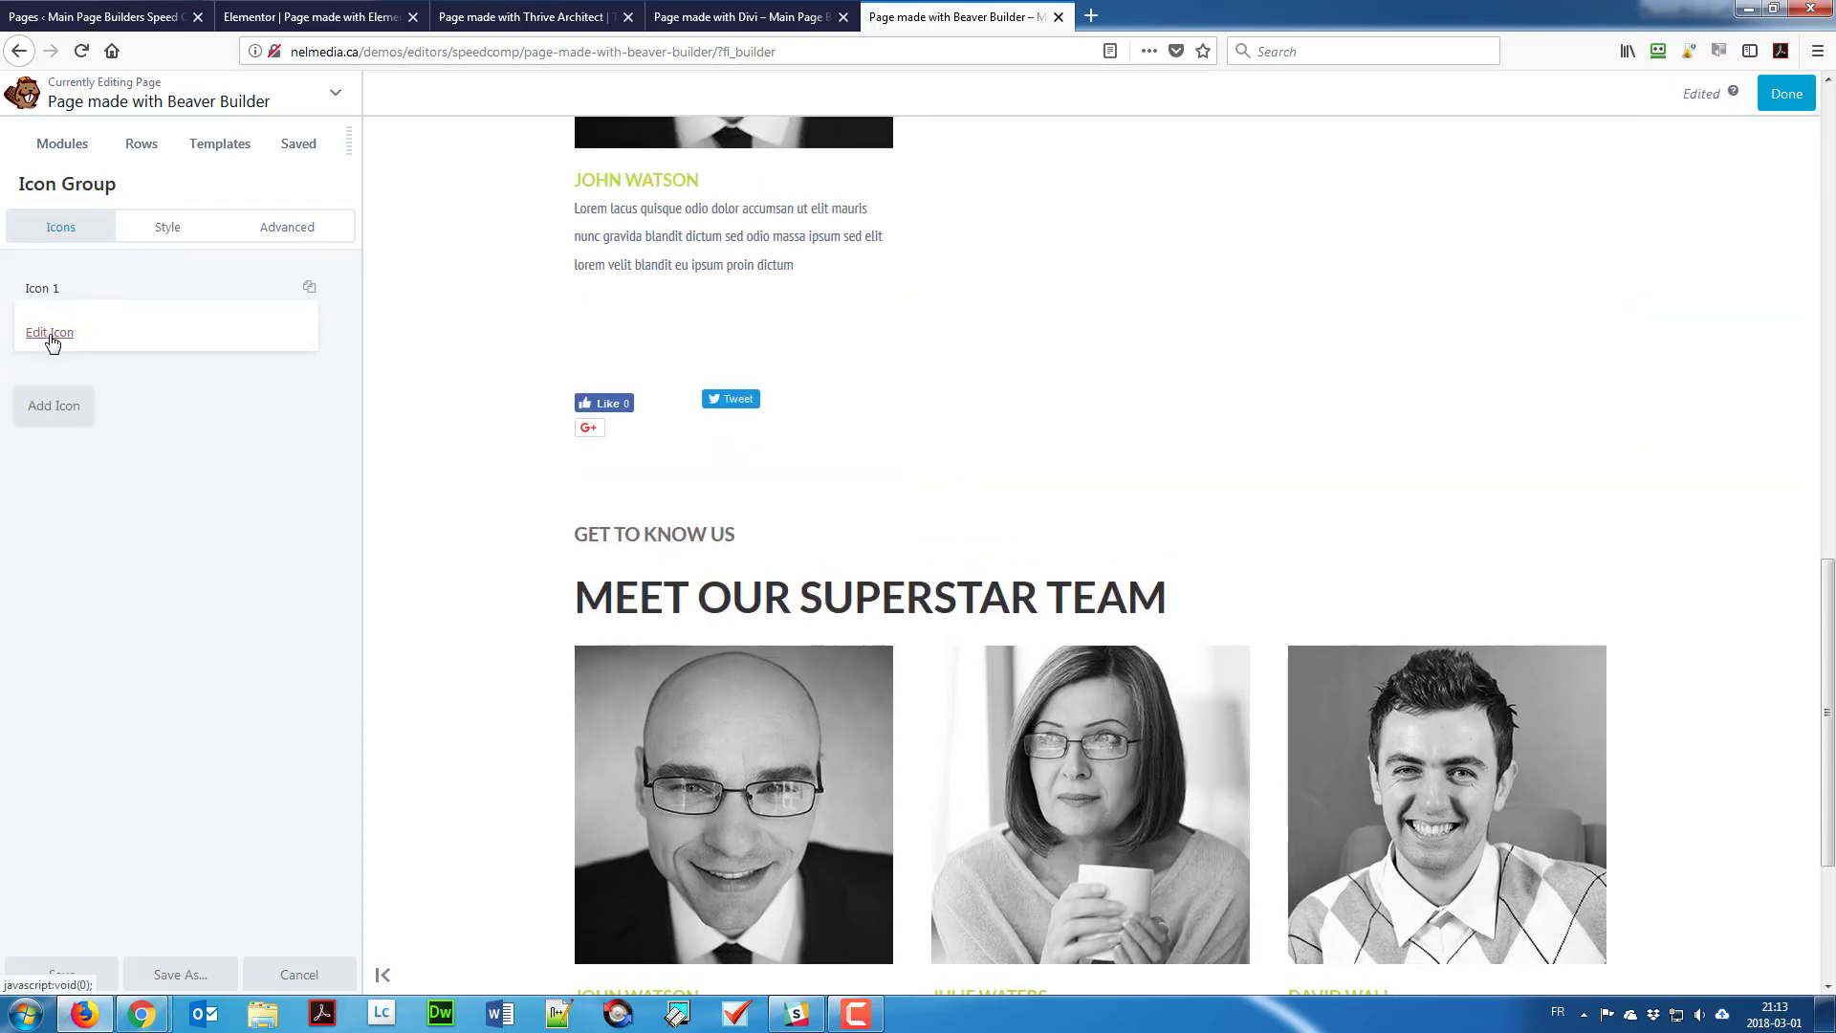
Step: Search the icon library for "face" and assign the solid circular Facebook icon from Ultimate-Icons to the group's first icon
{"action": "left_click", "coordinate": [50, 334]}
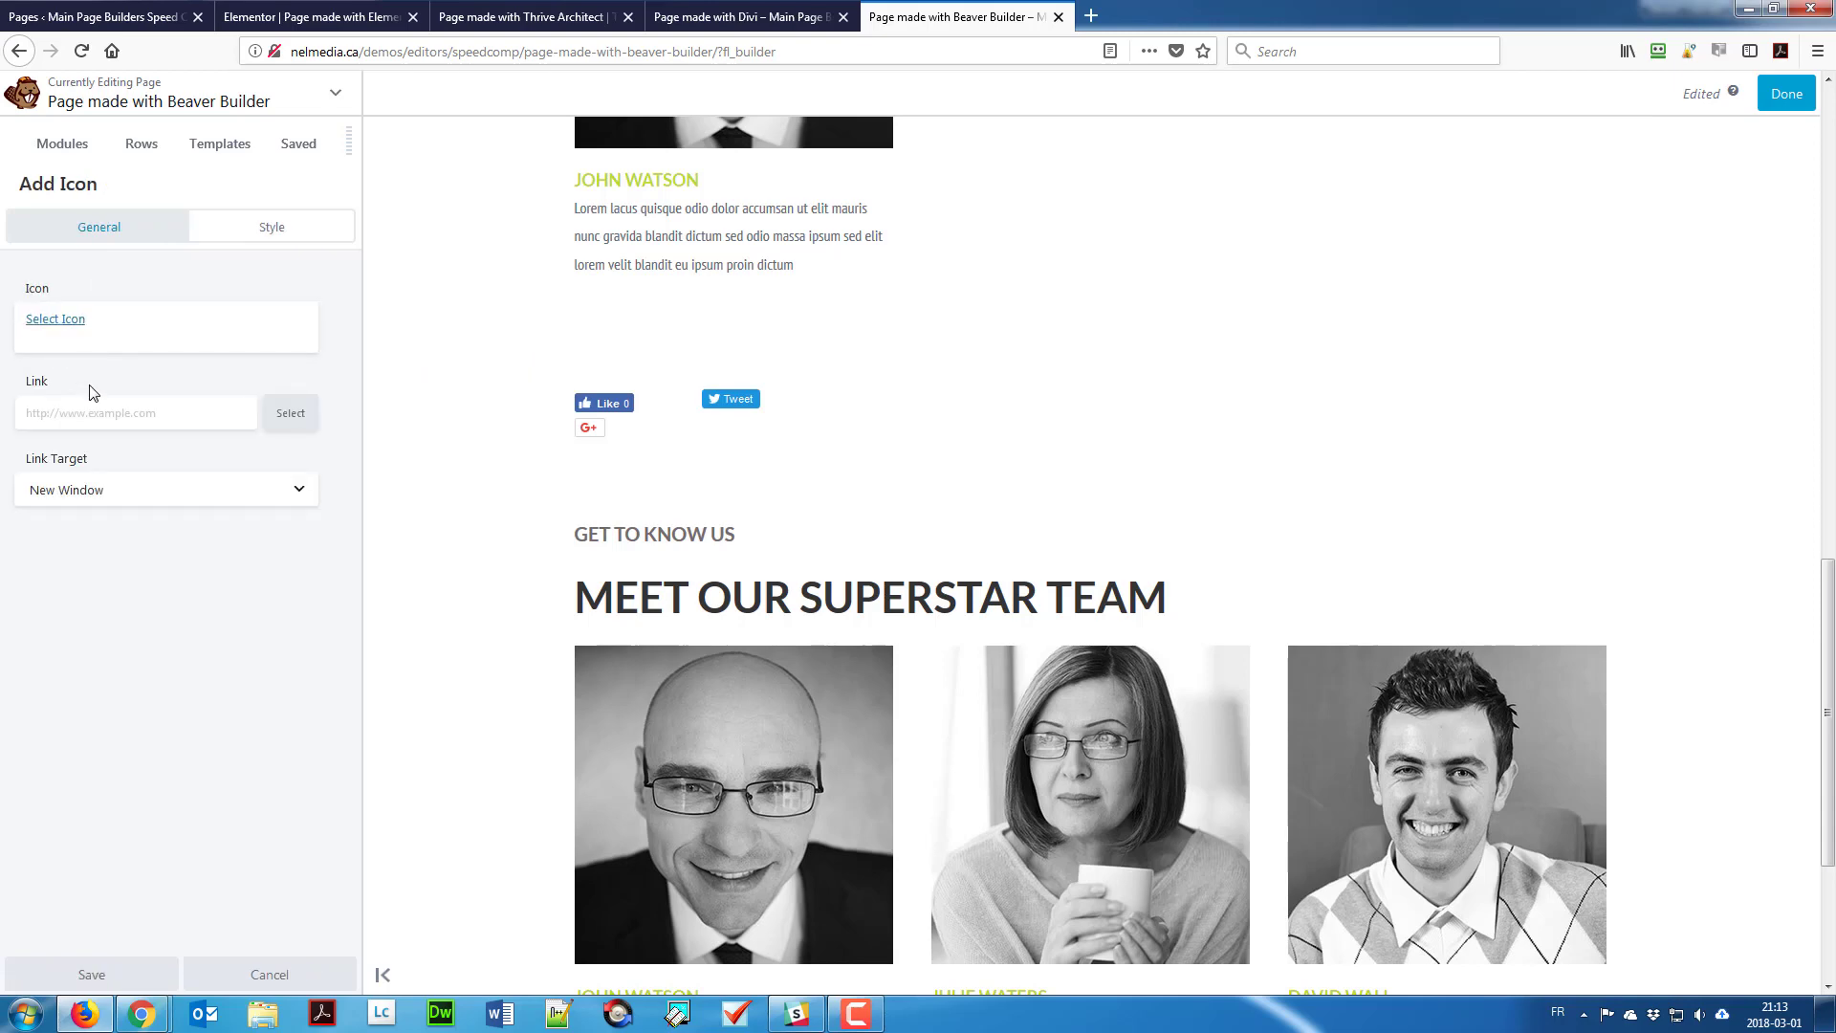
{"action": "left_click", "coordinate": [54, 320]}
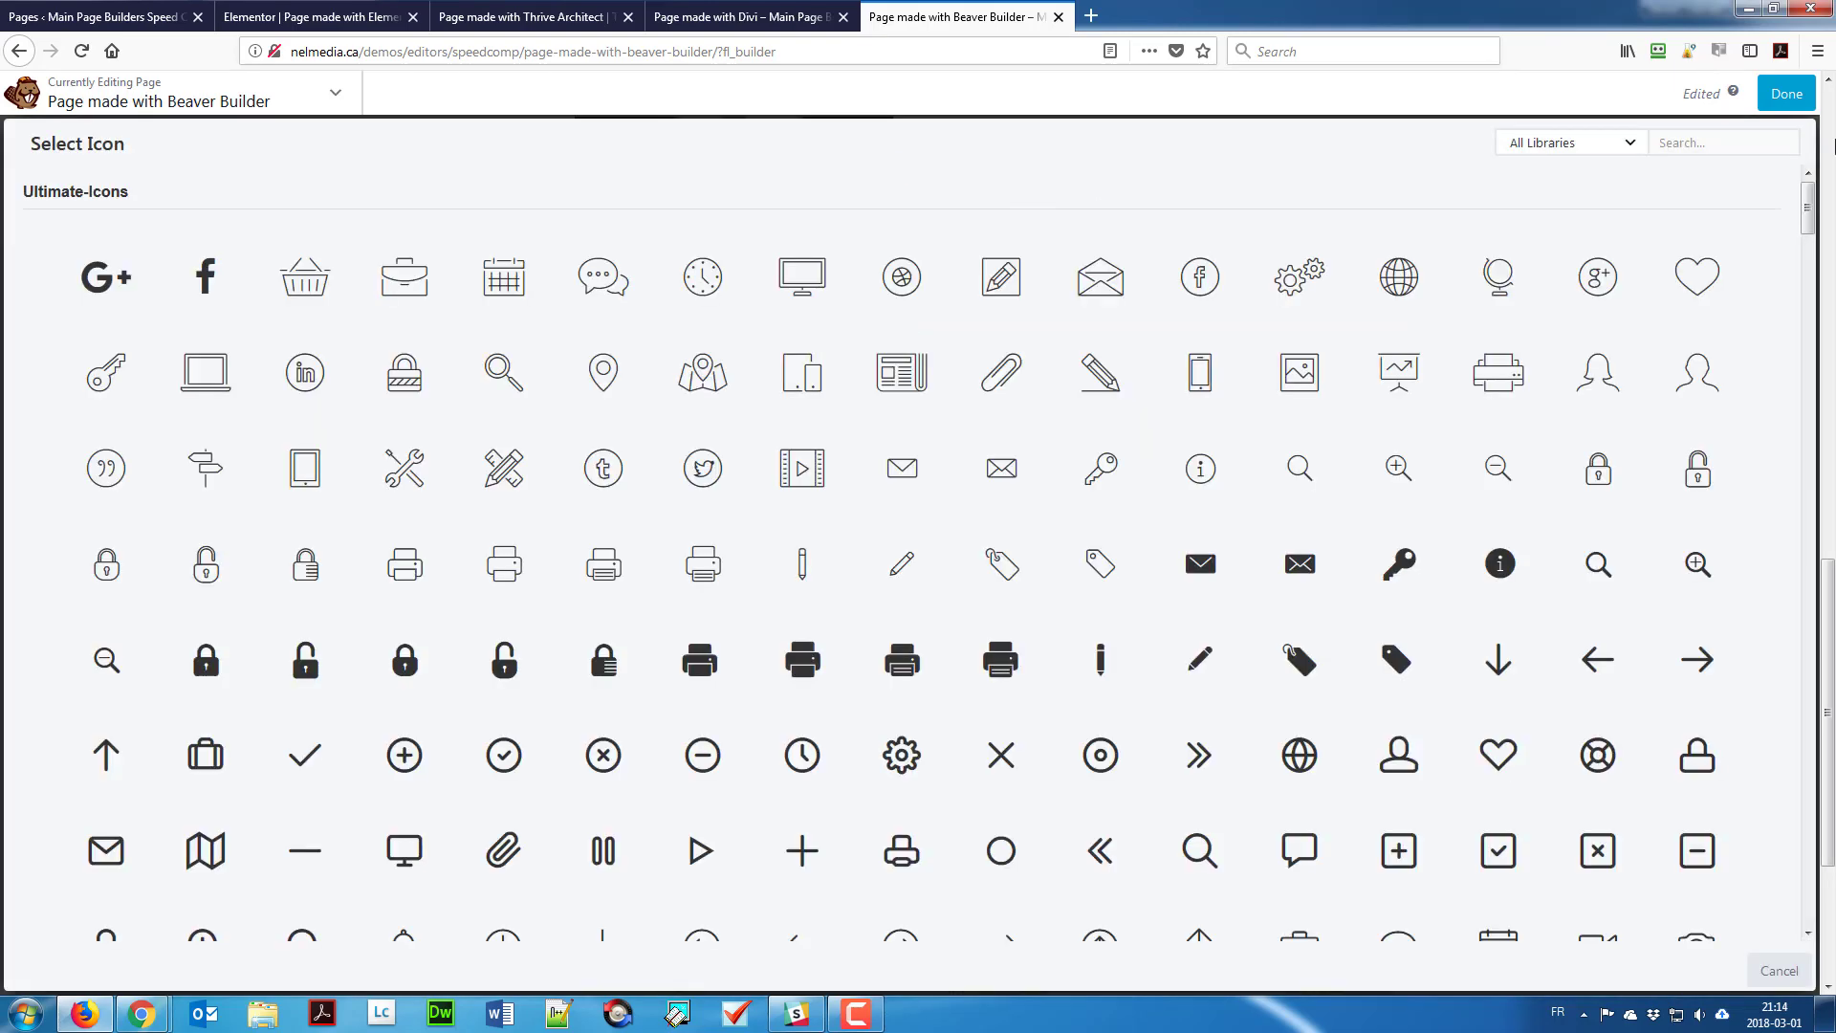
{"action": "left_click", "coordinate": [1739, 142]}
{"action": "type", "text": "fa"}
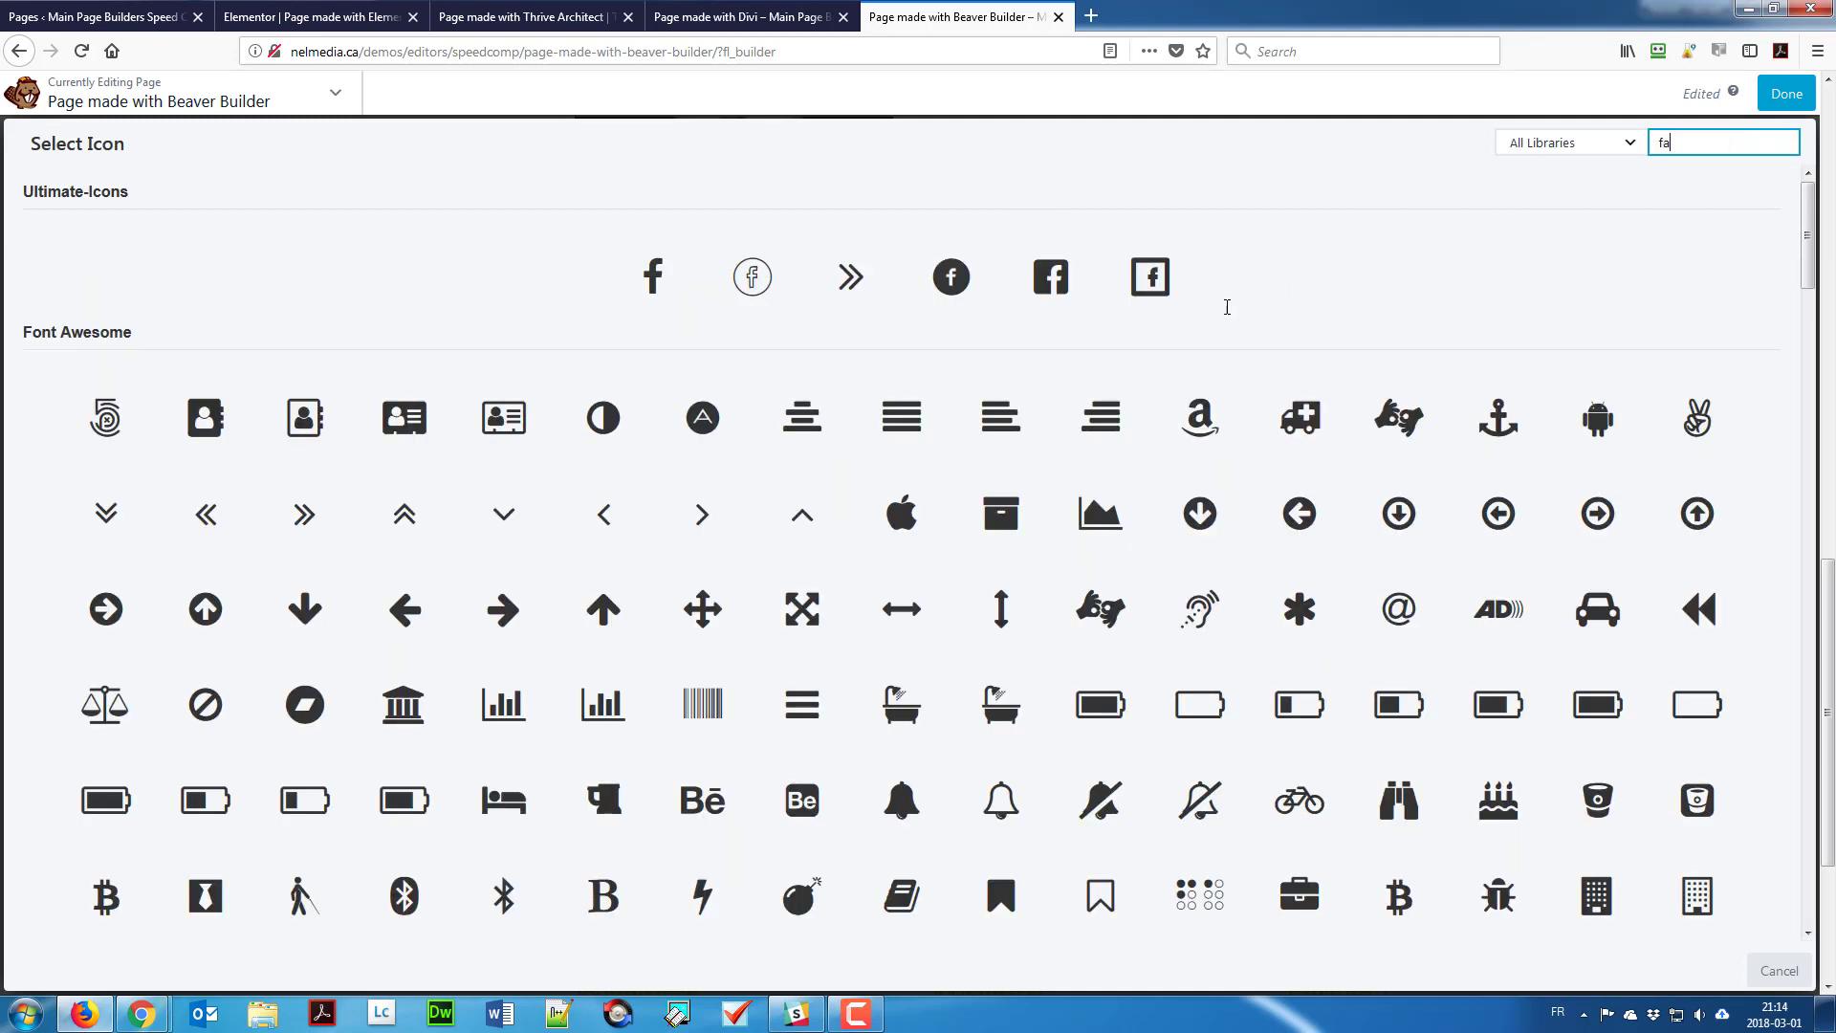
{"action": "type", "text": "ce"}
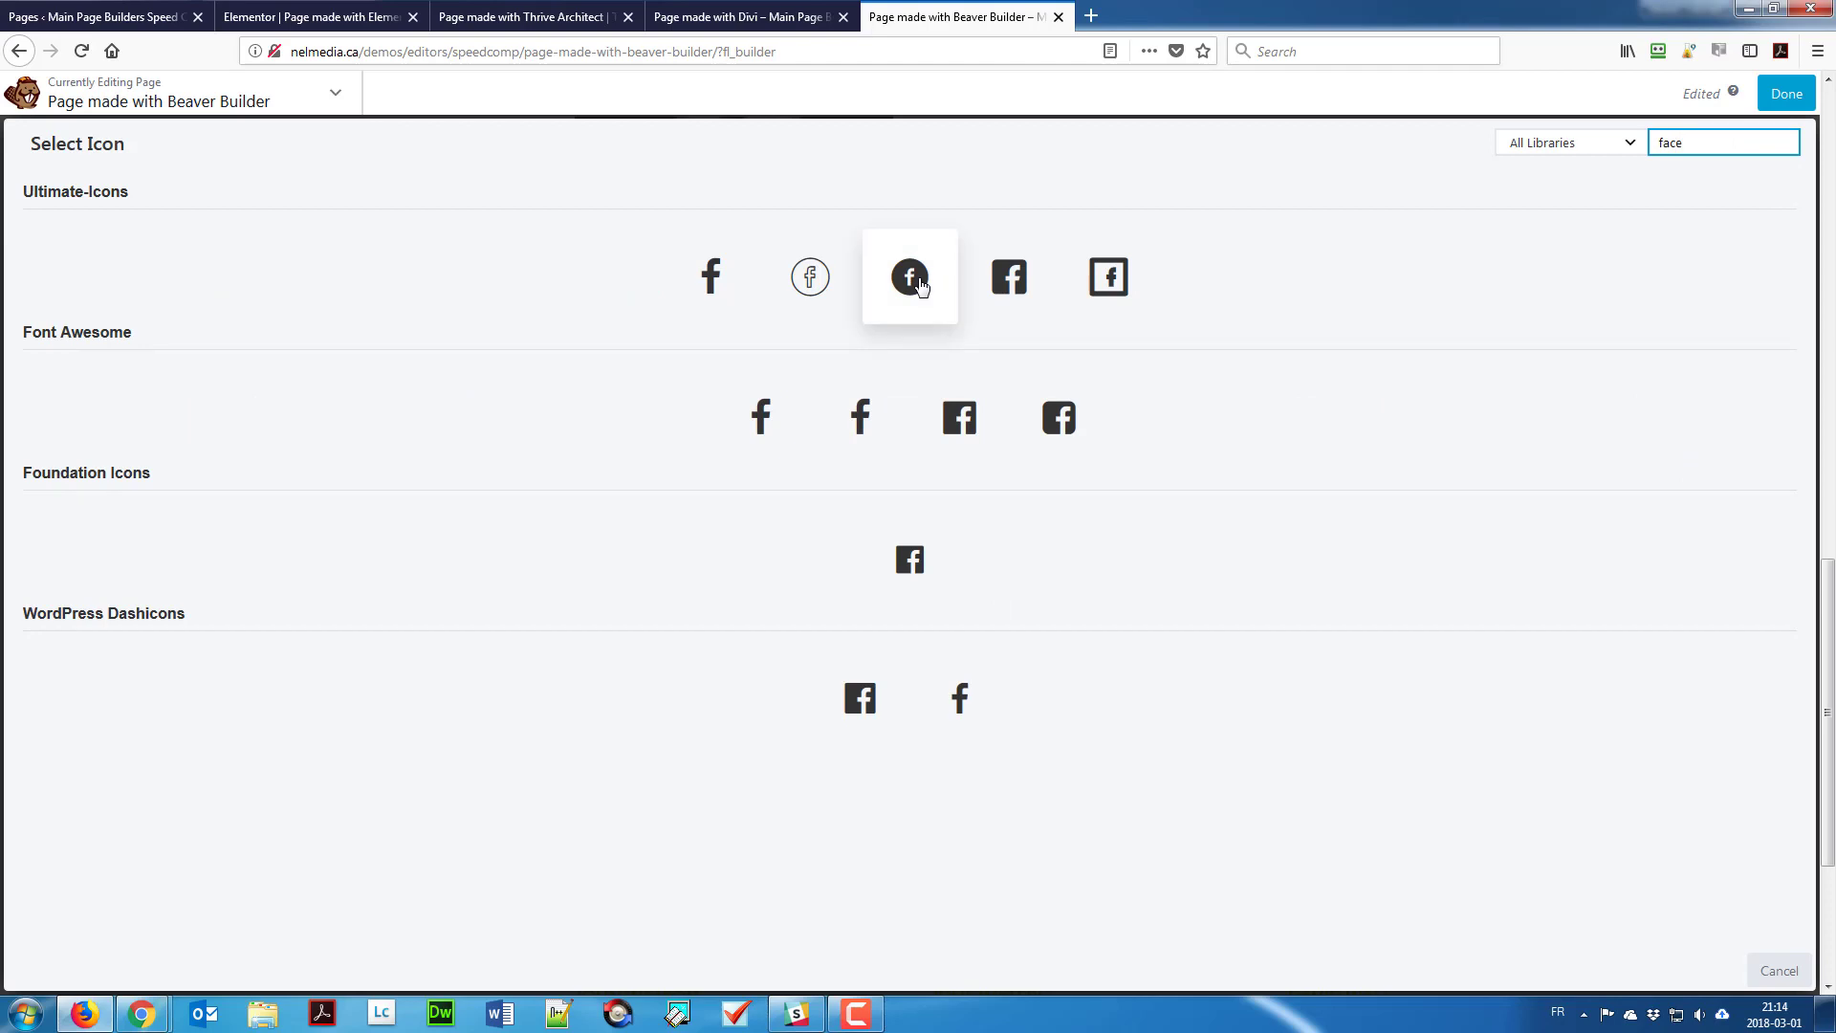
{"action": "left_click", "coordinate": [913, 278]}
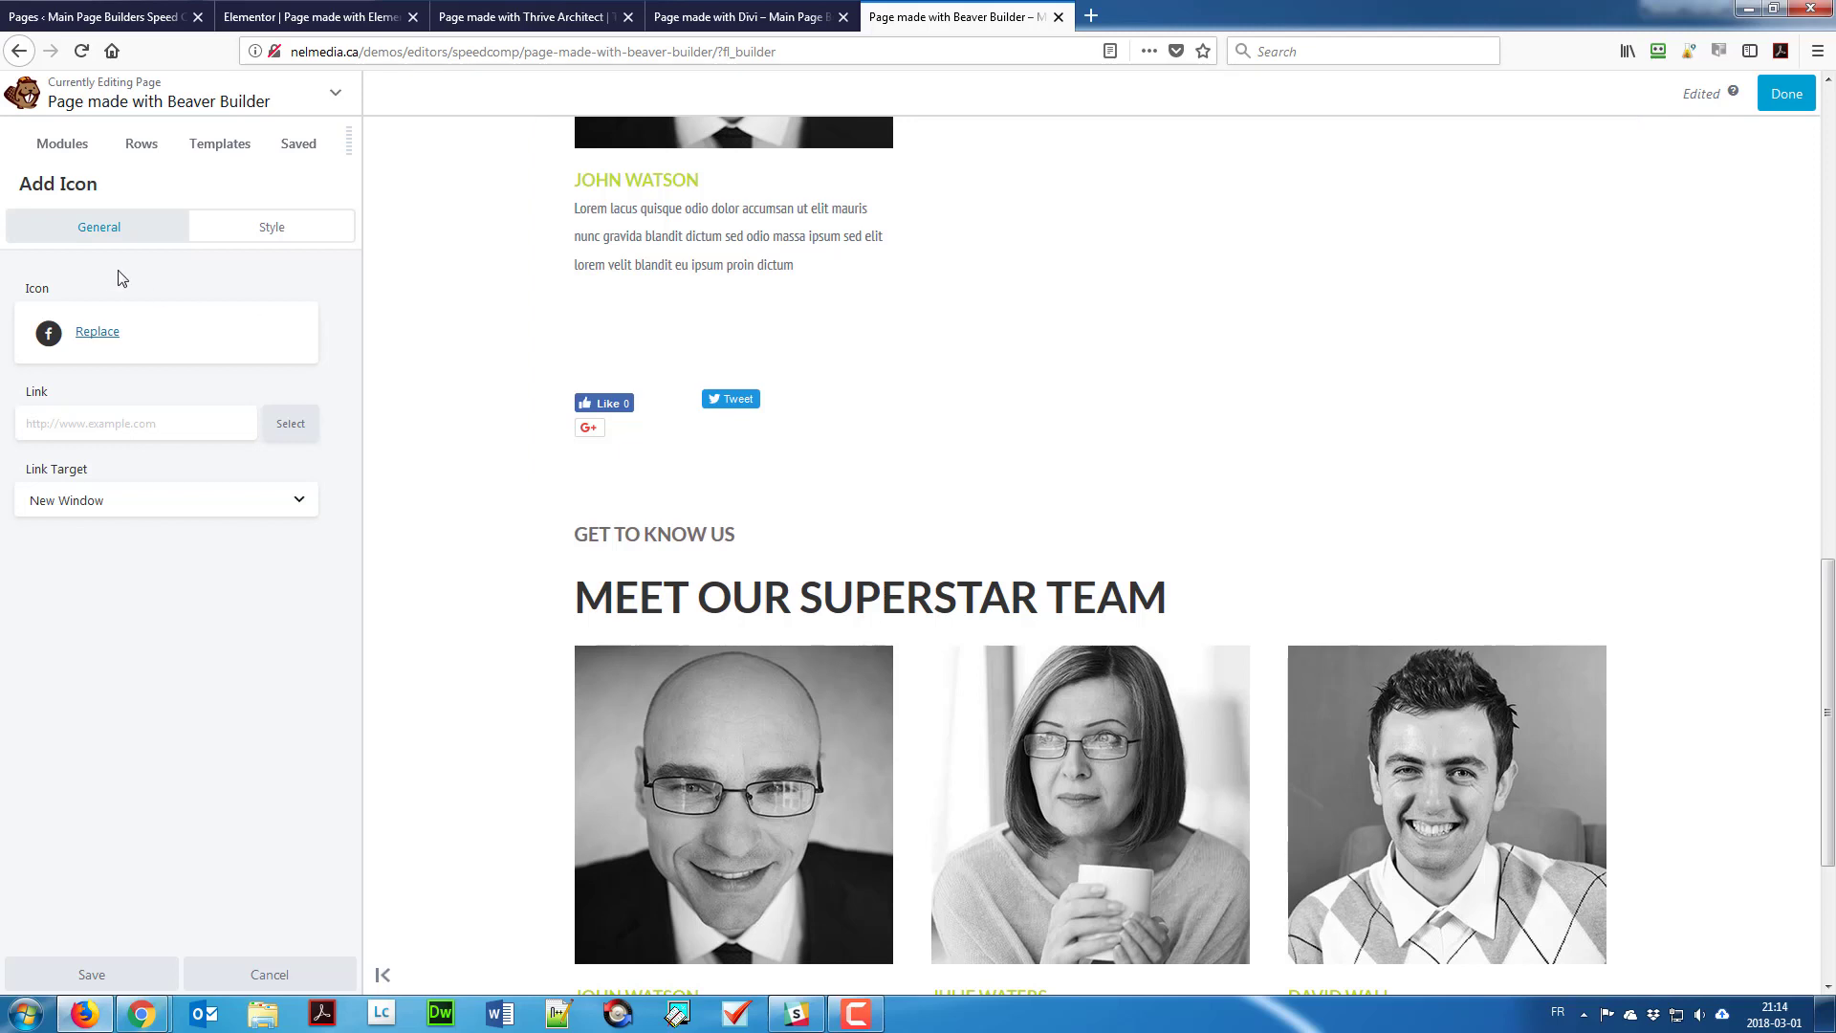
Step: Set the color of the group's Facebook icon to green #00892b
{"action": "left_click", "coordinate": [258, 229]}
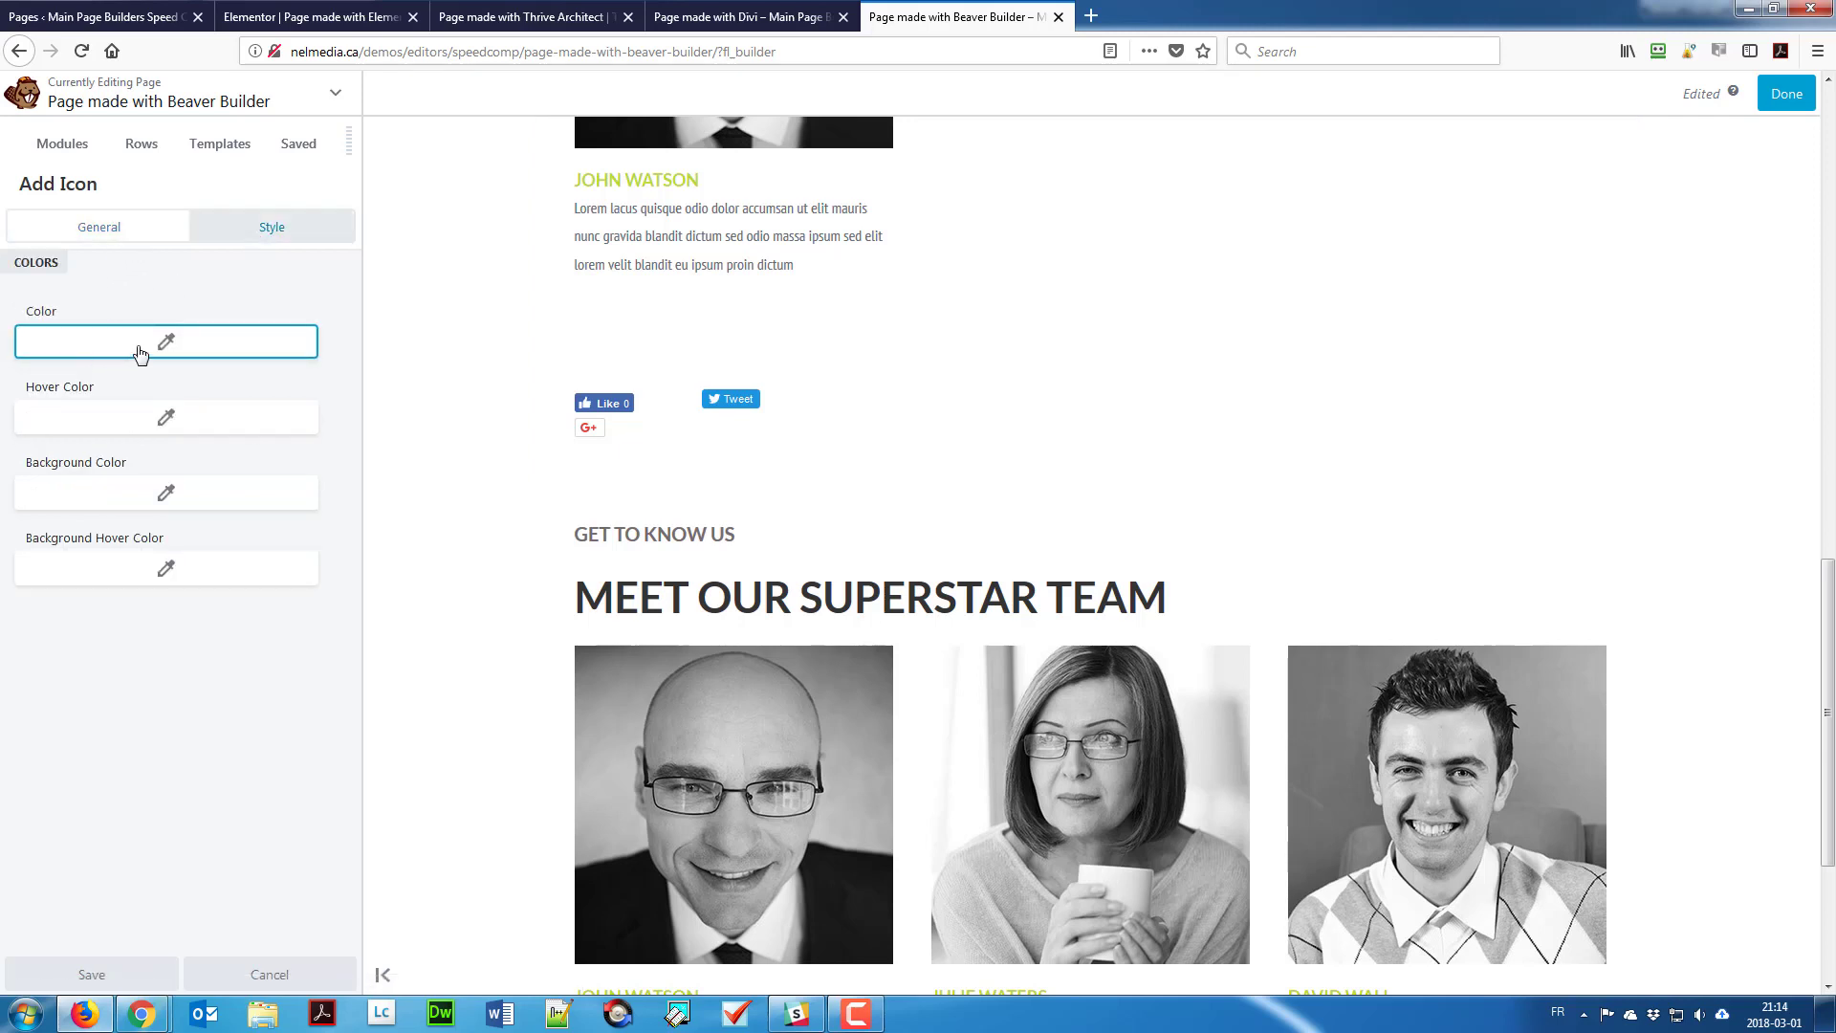
{"action": "left_click", "coordinate": [131, 358]}
{"action": "left_click_drag", "start_coordinate": [115, 479], "coordinate": [124, 481]}
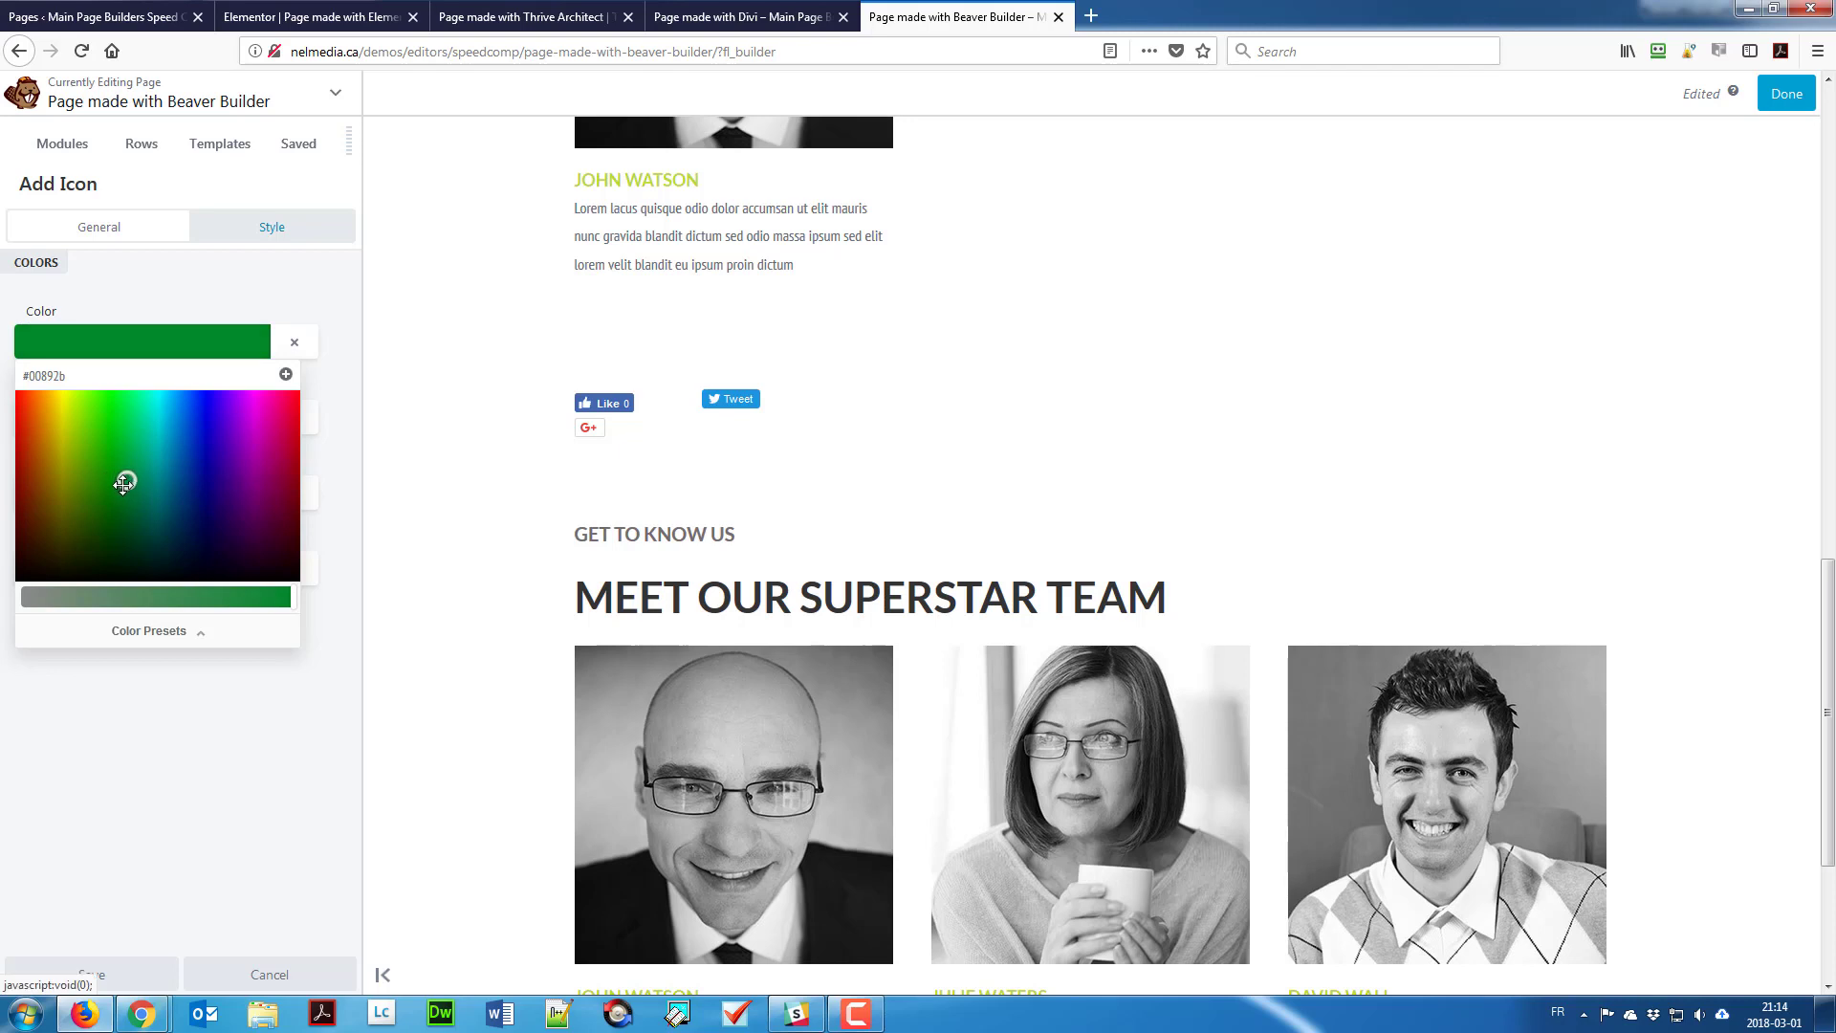
{"action": "left_click", "coordinate": [178, 352]}
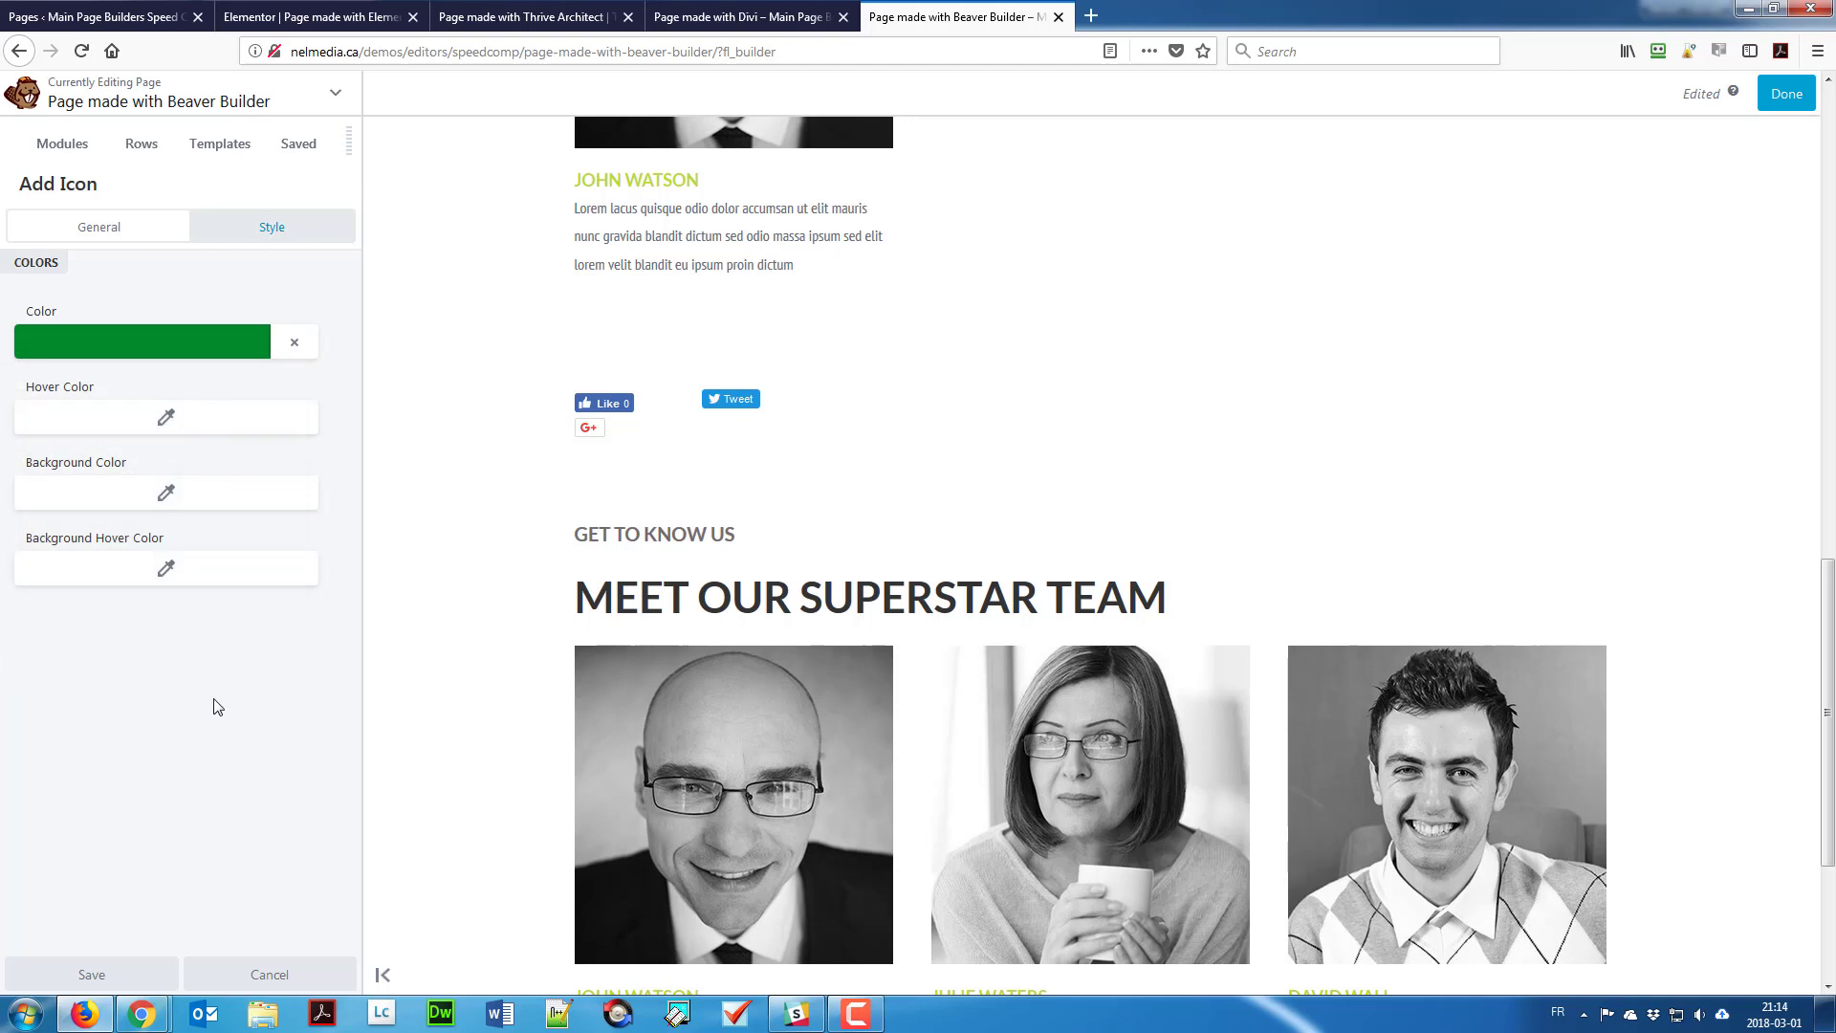
{"action": "mouse_move", "coordinate": [679, 342]}
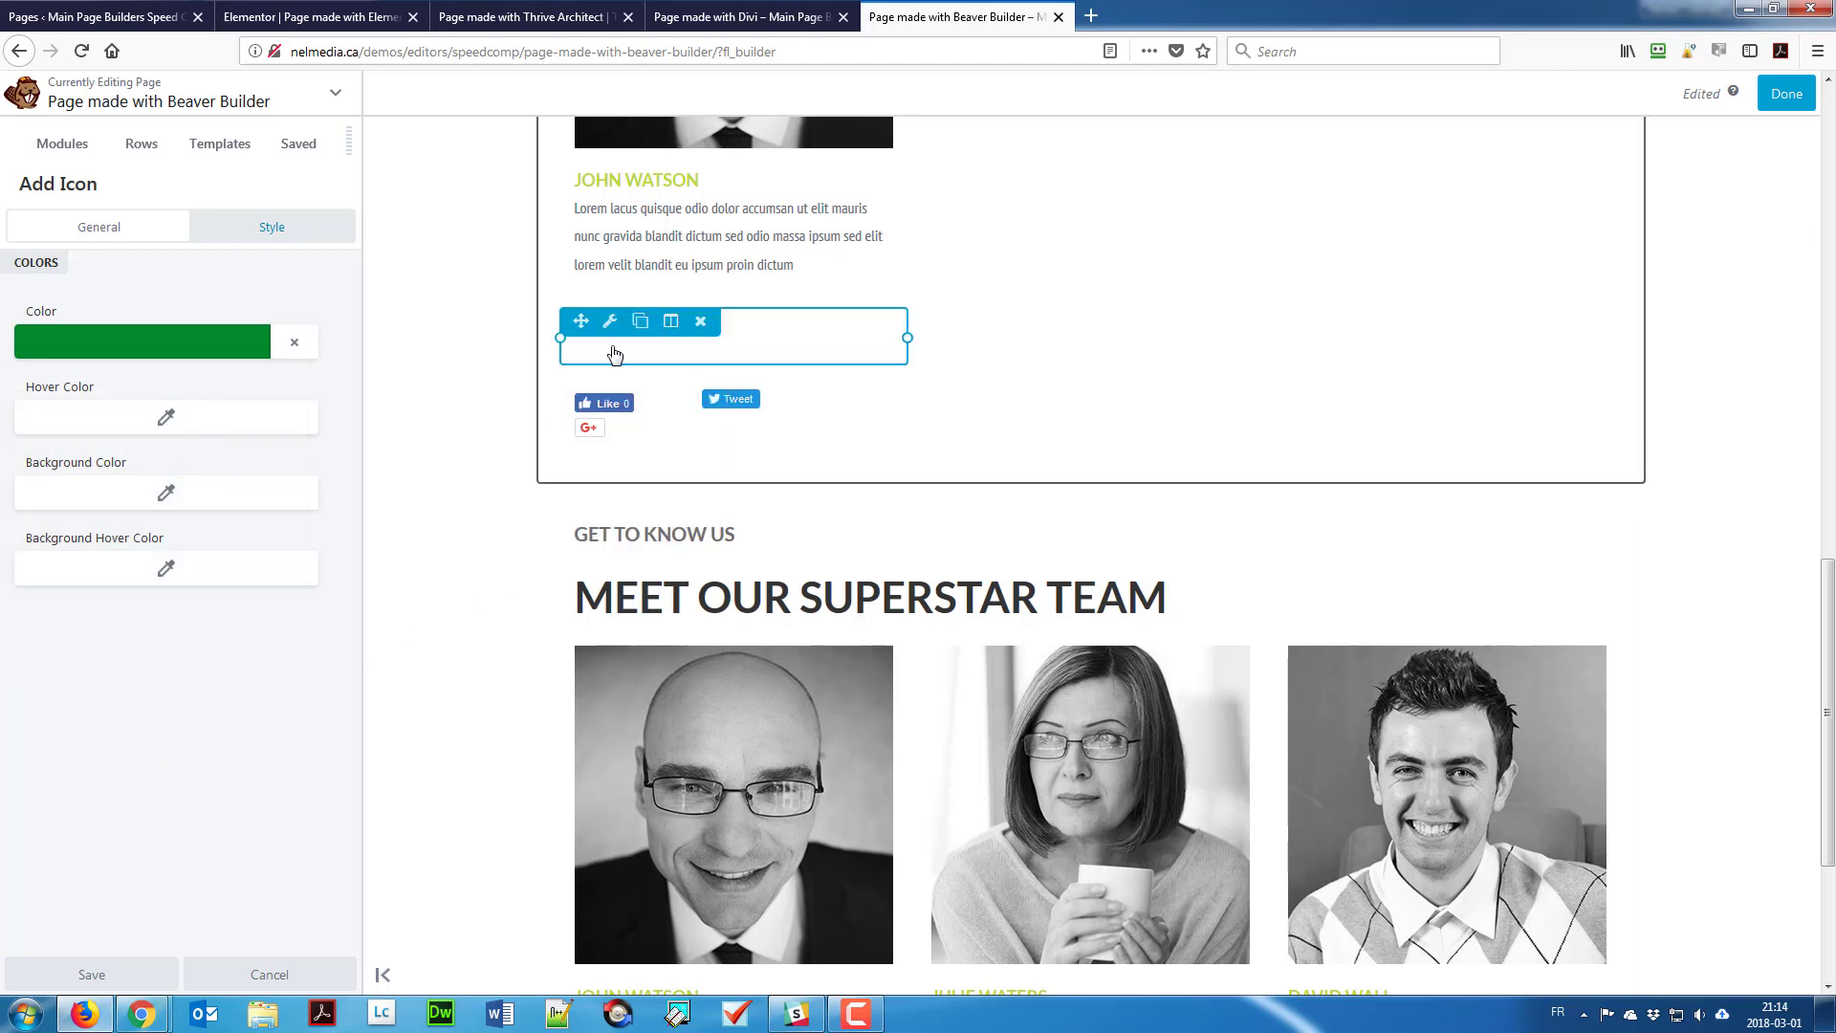
Step: Give the Facebook icon a dark blue background color and save both the icon and the Icon Group module
{"action": "left_click", "coordinate": [127, 507]}
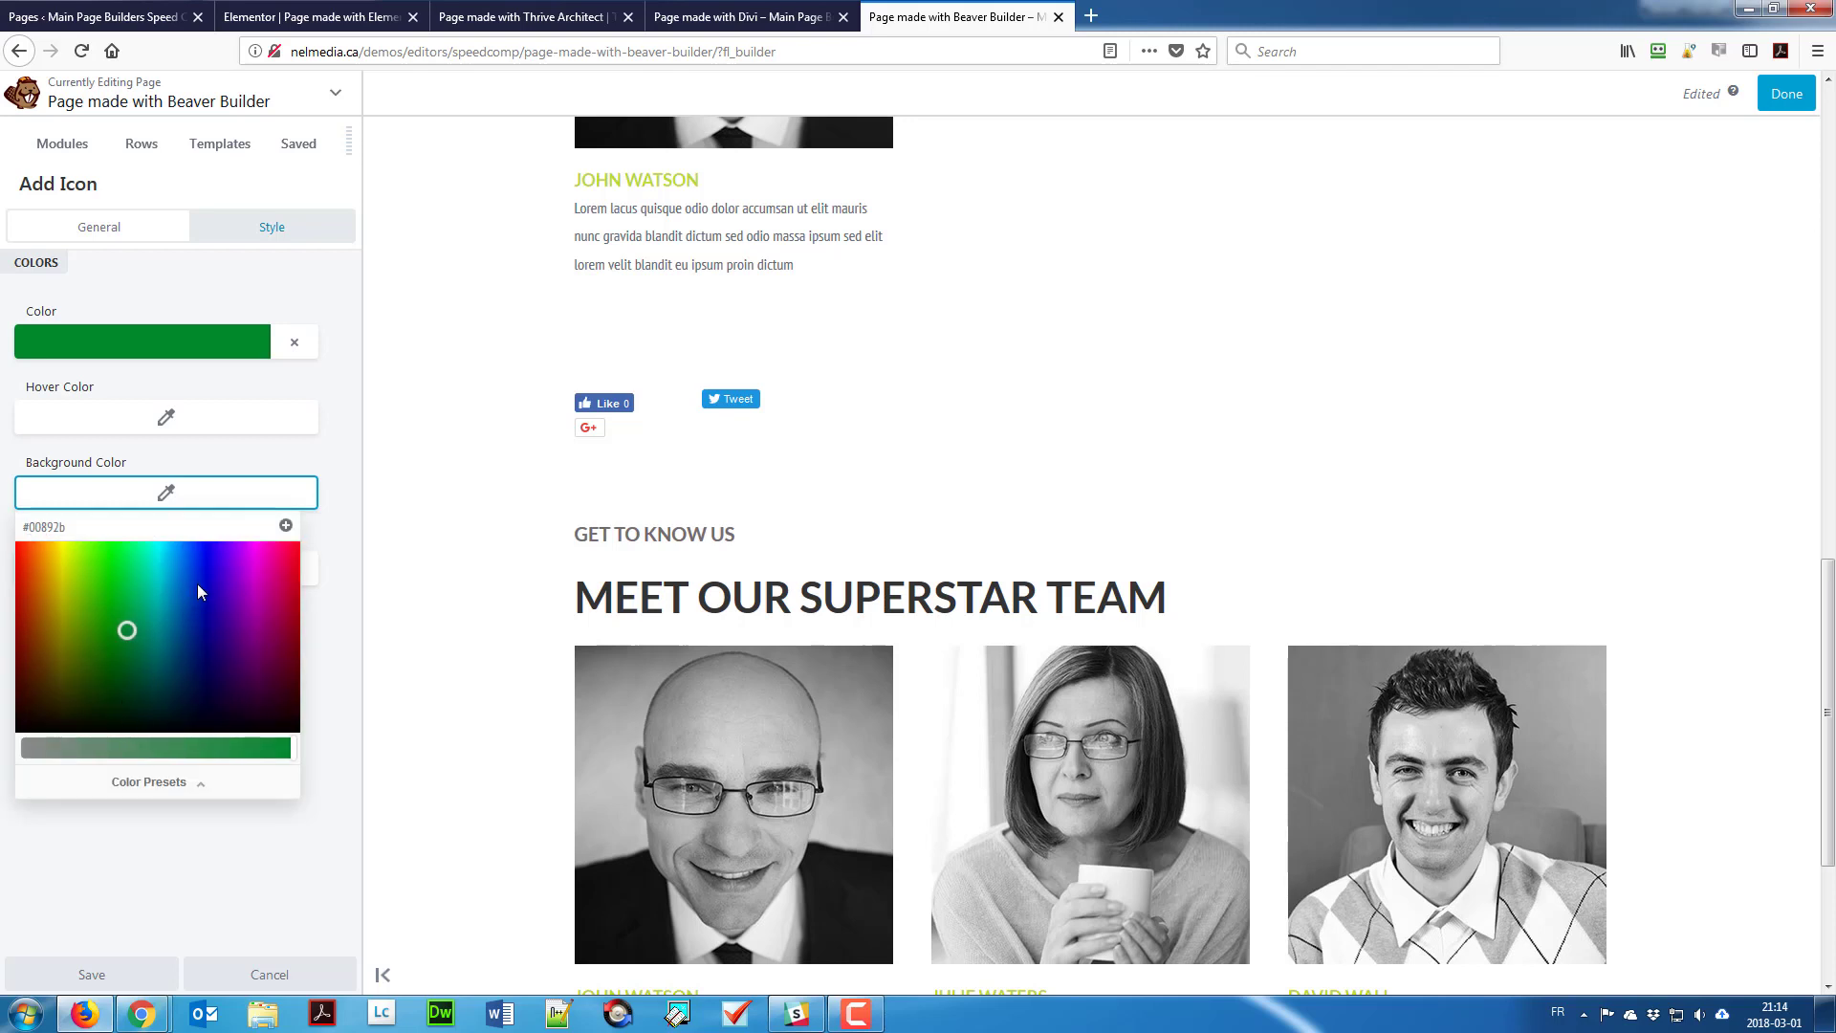
{"action": "left_click", "coordinate": [203, 585]}
{"action": "left_click", "coordinate": [574, 384]}
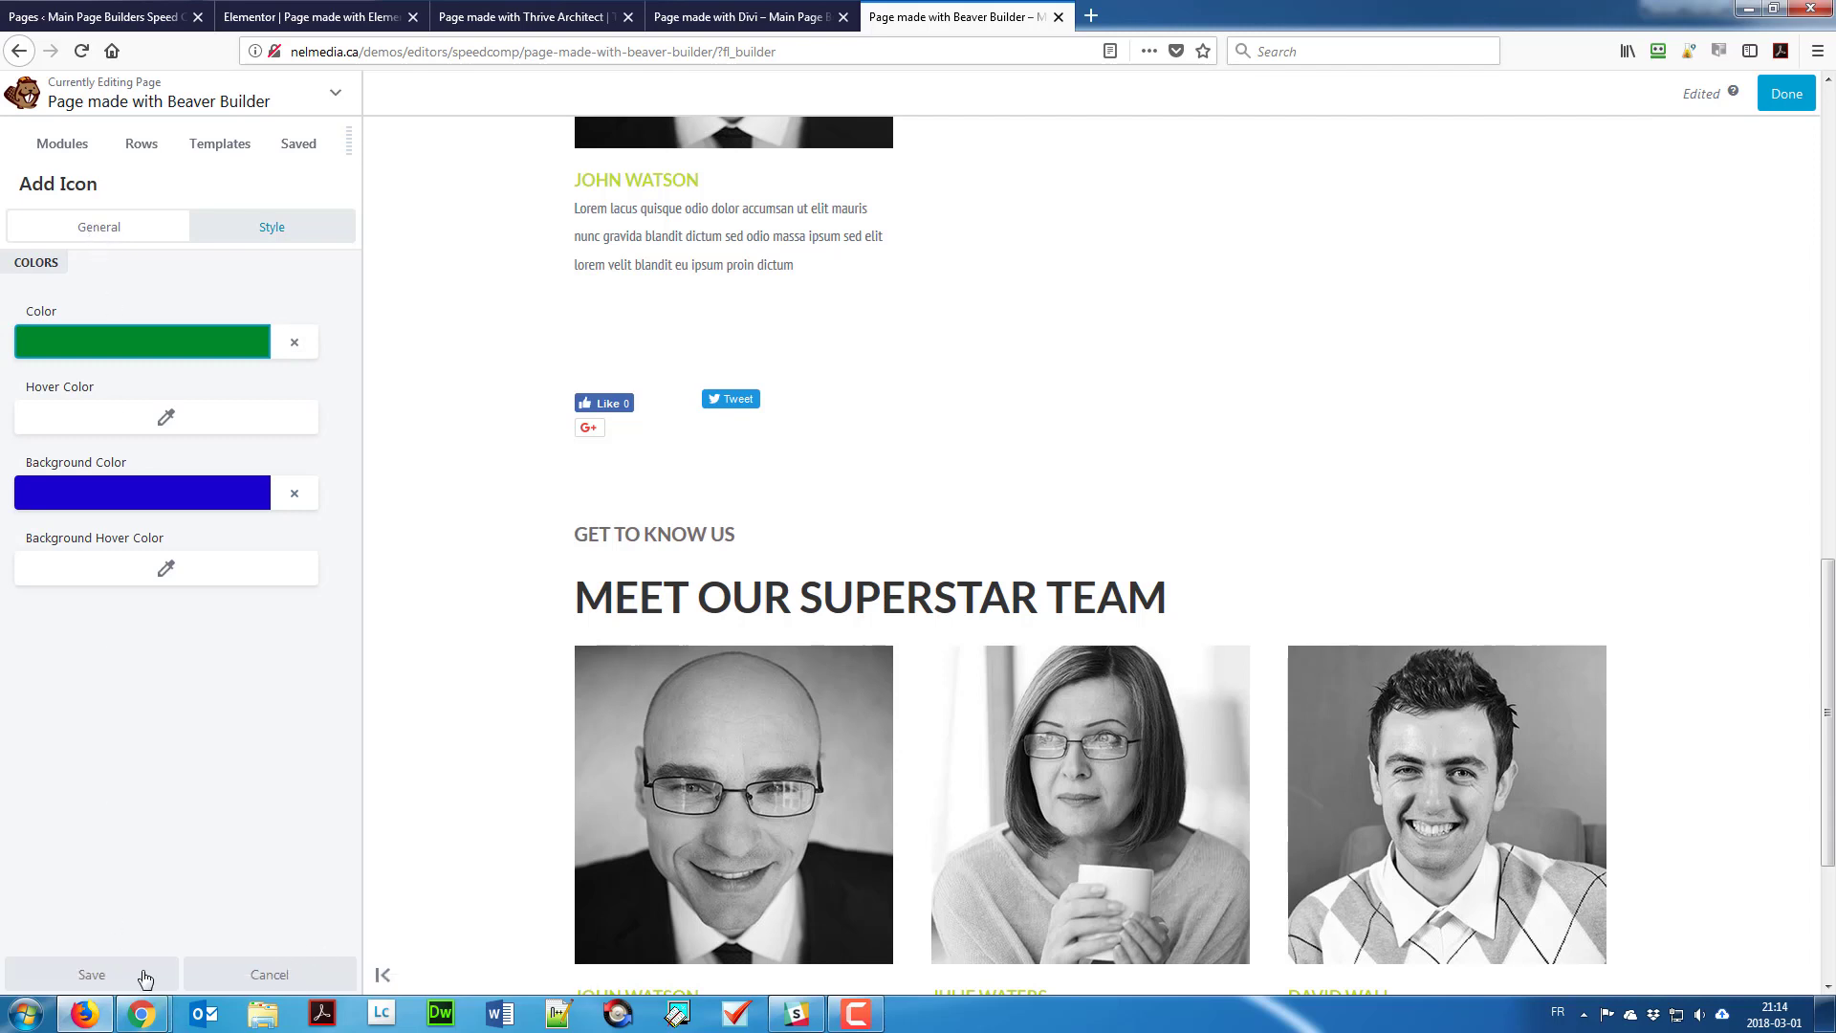
{"action": "left_click", "coordinate": [116, 975]}
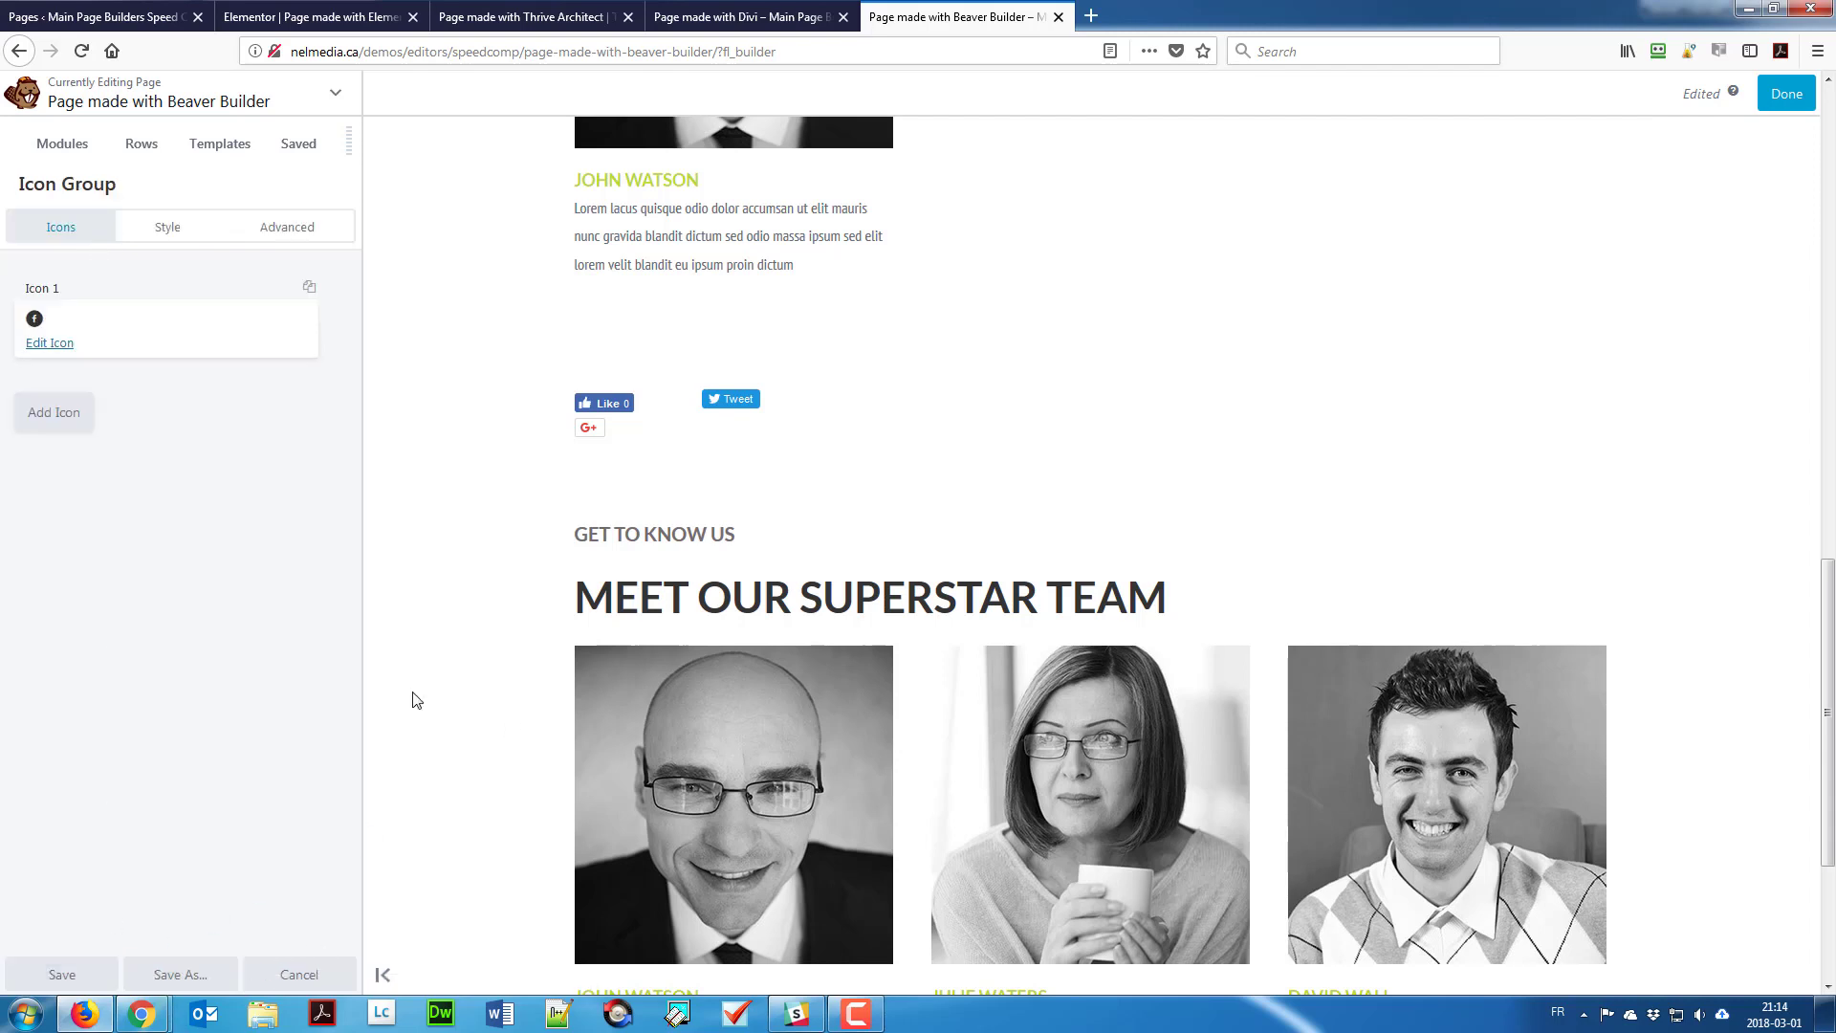
{"action": "left_click", "coordinate": [62, 974]}
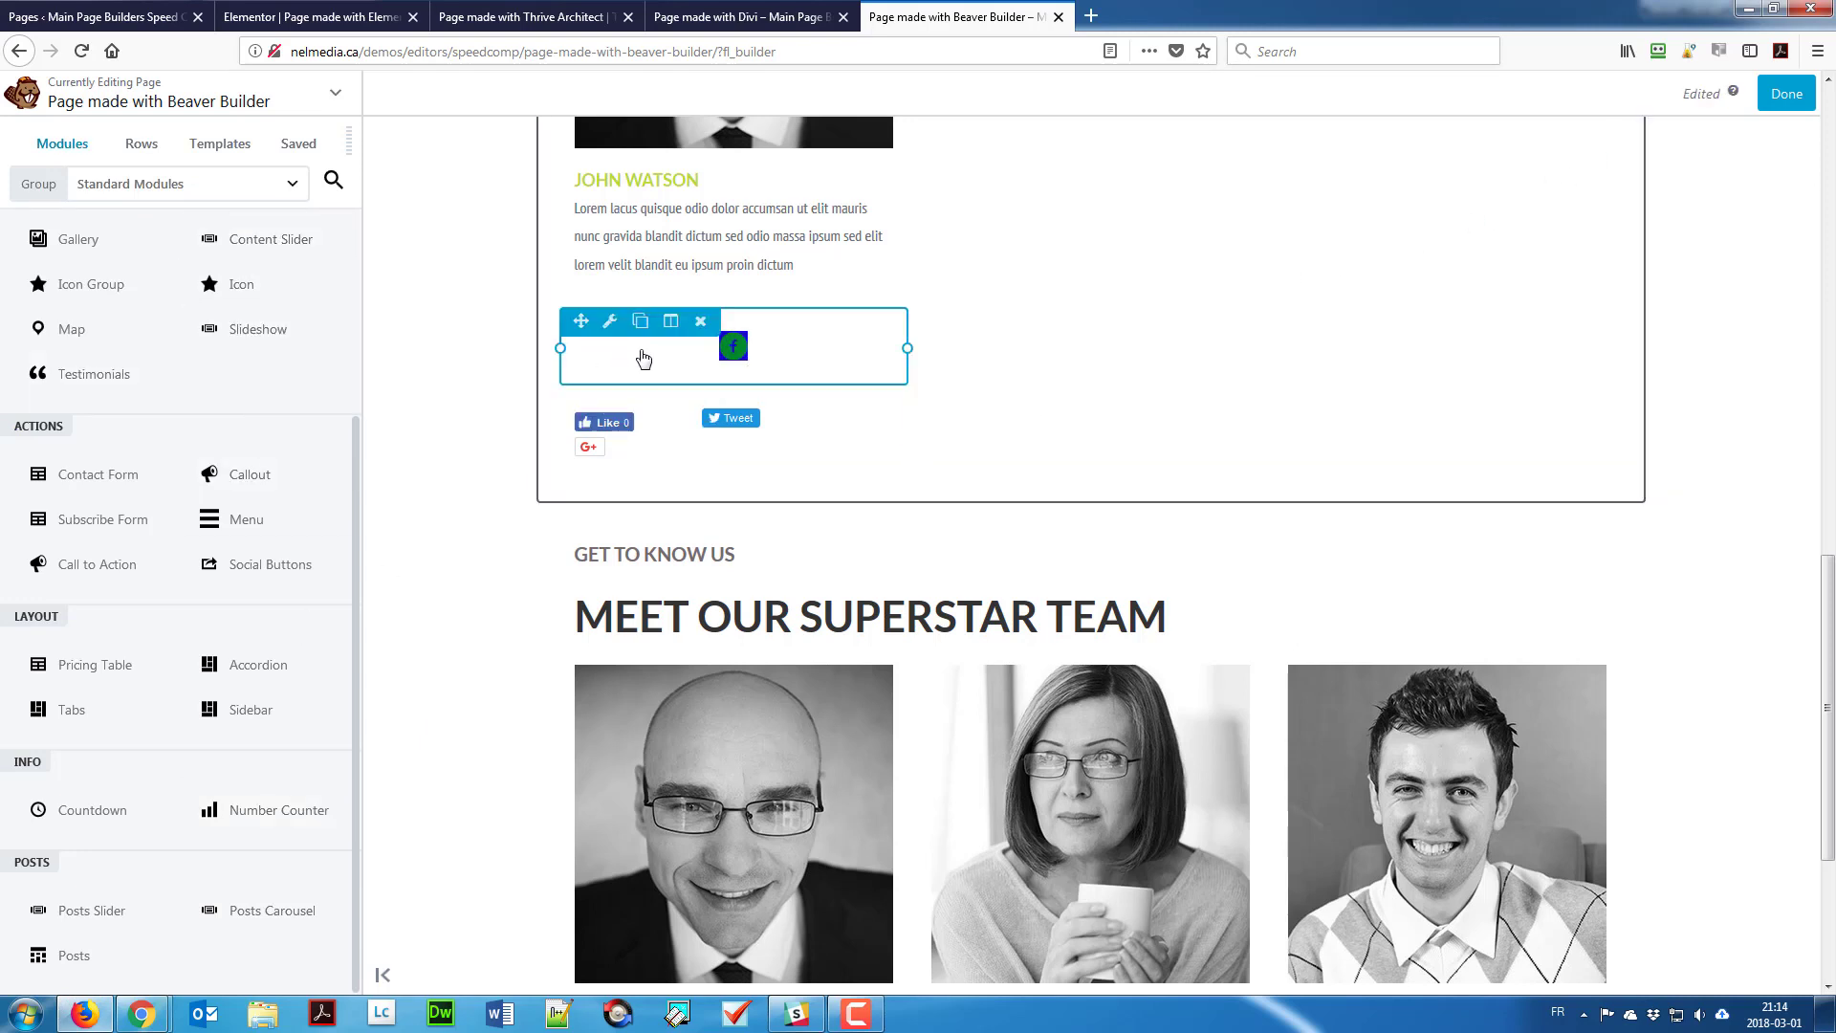
Step: Reopen the Facebook icon's style settings in the Icon Group and change its color to light grey #f4f4f4
{"action": "left_click", "coordinate": [593, 368]}
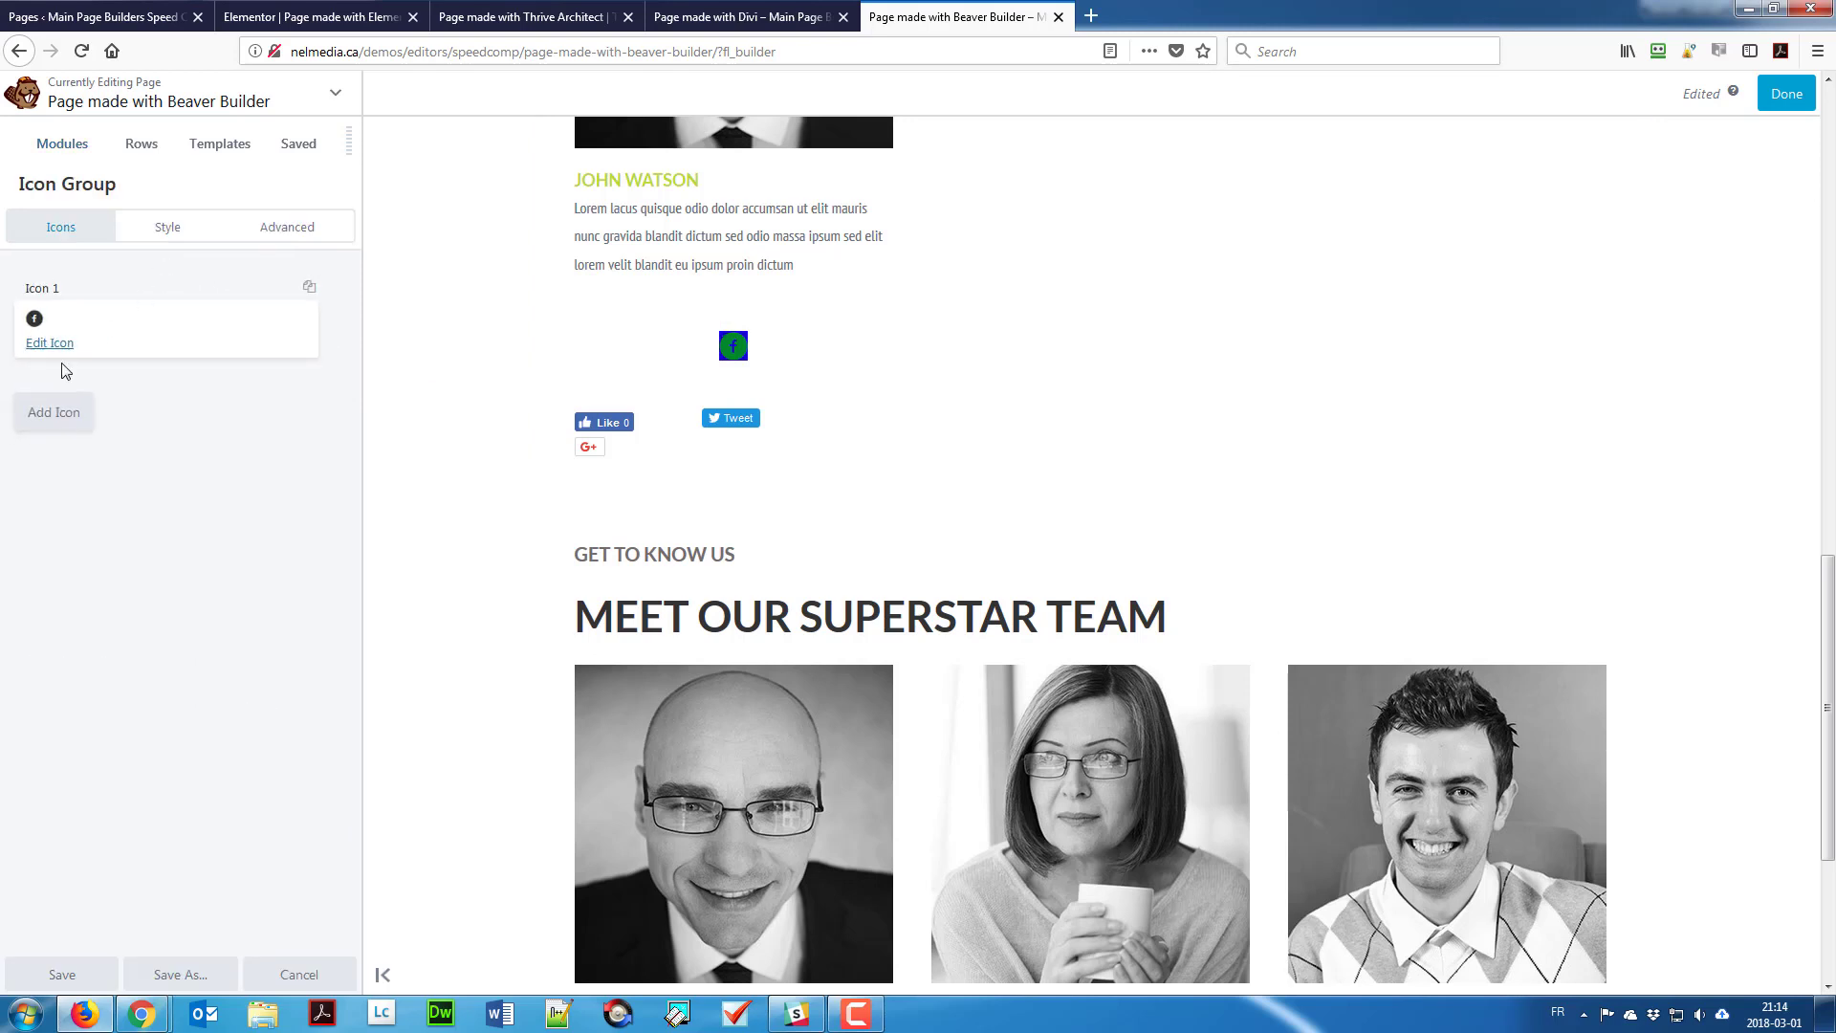
{"action": "left_click", "coordinate": [69, 347]}
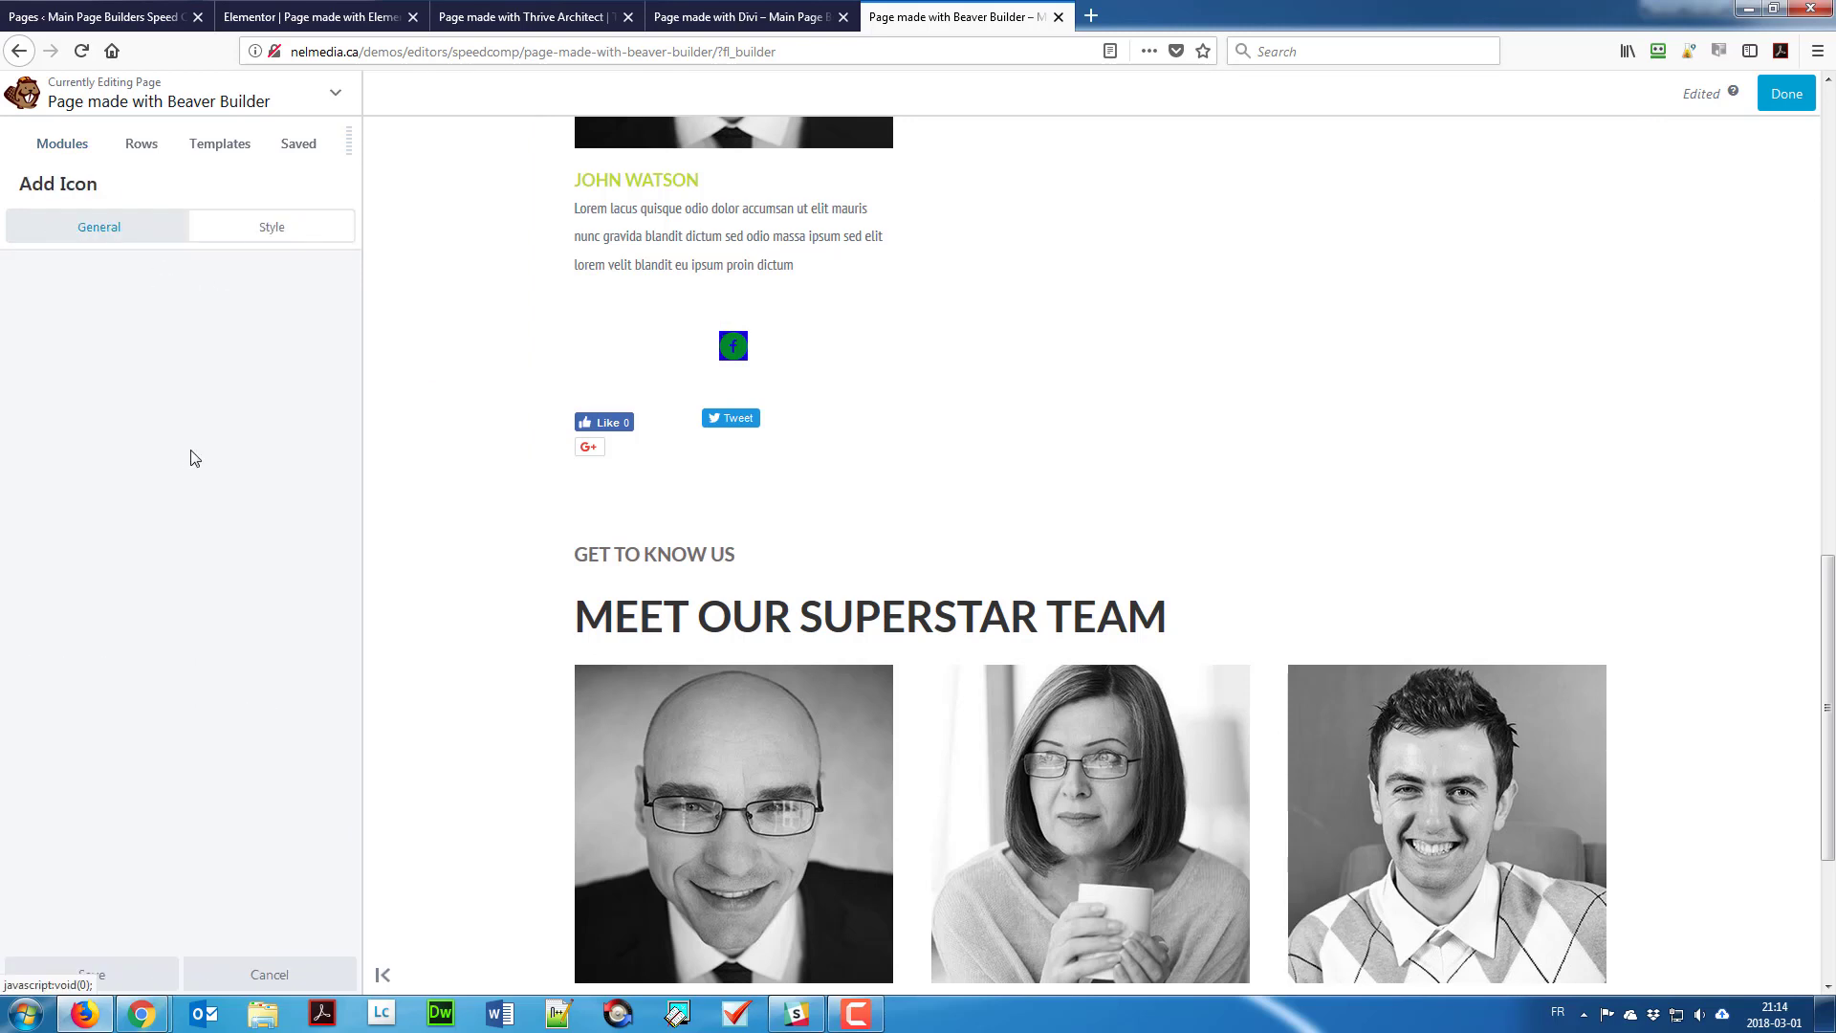
{"action": "left_click", "coordinate": [271, 227]}
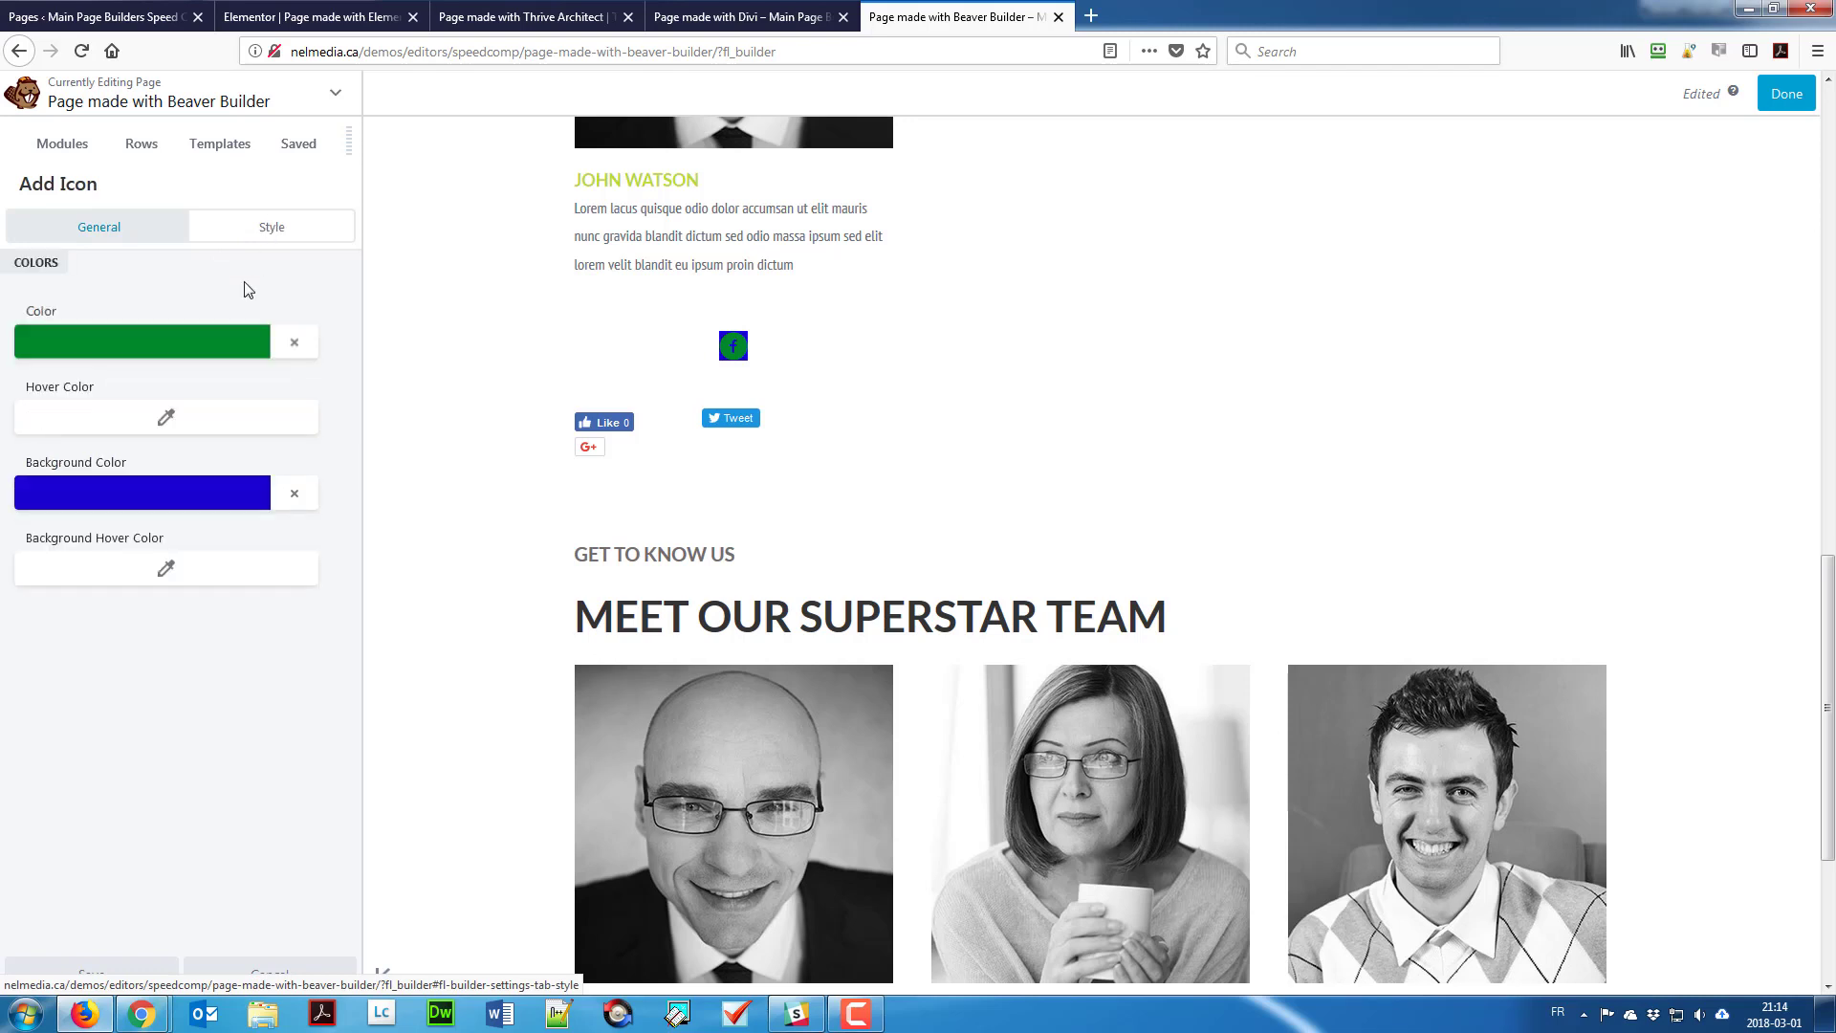
{"action": "left_click", "coordinate": [188, 353]}
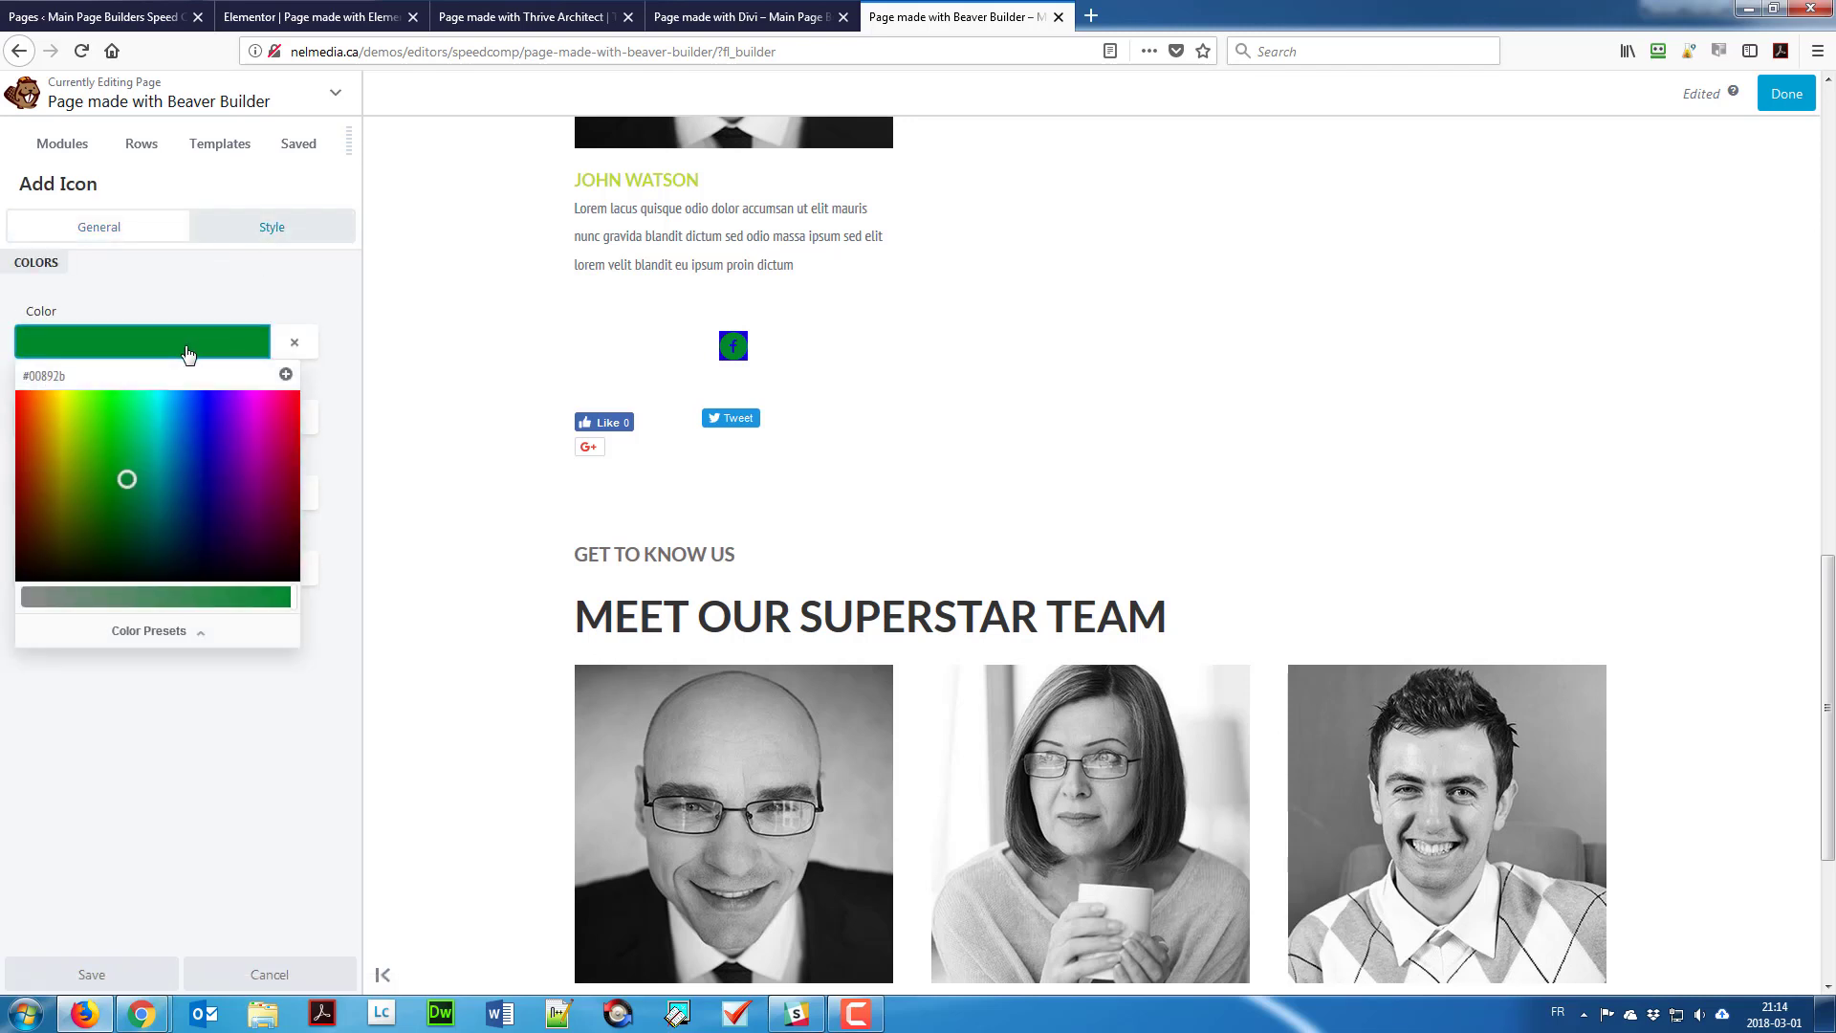
{"action": "left_click_drag", "start_coordinate": [76, 595], "coordinate": [20, 606]}
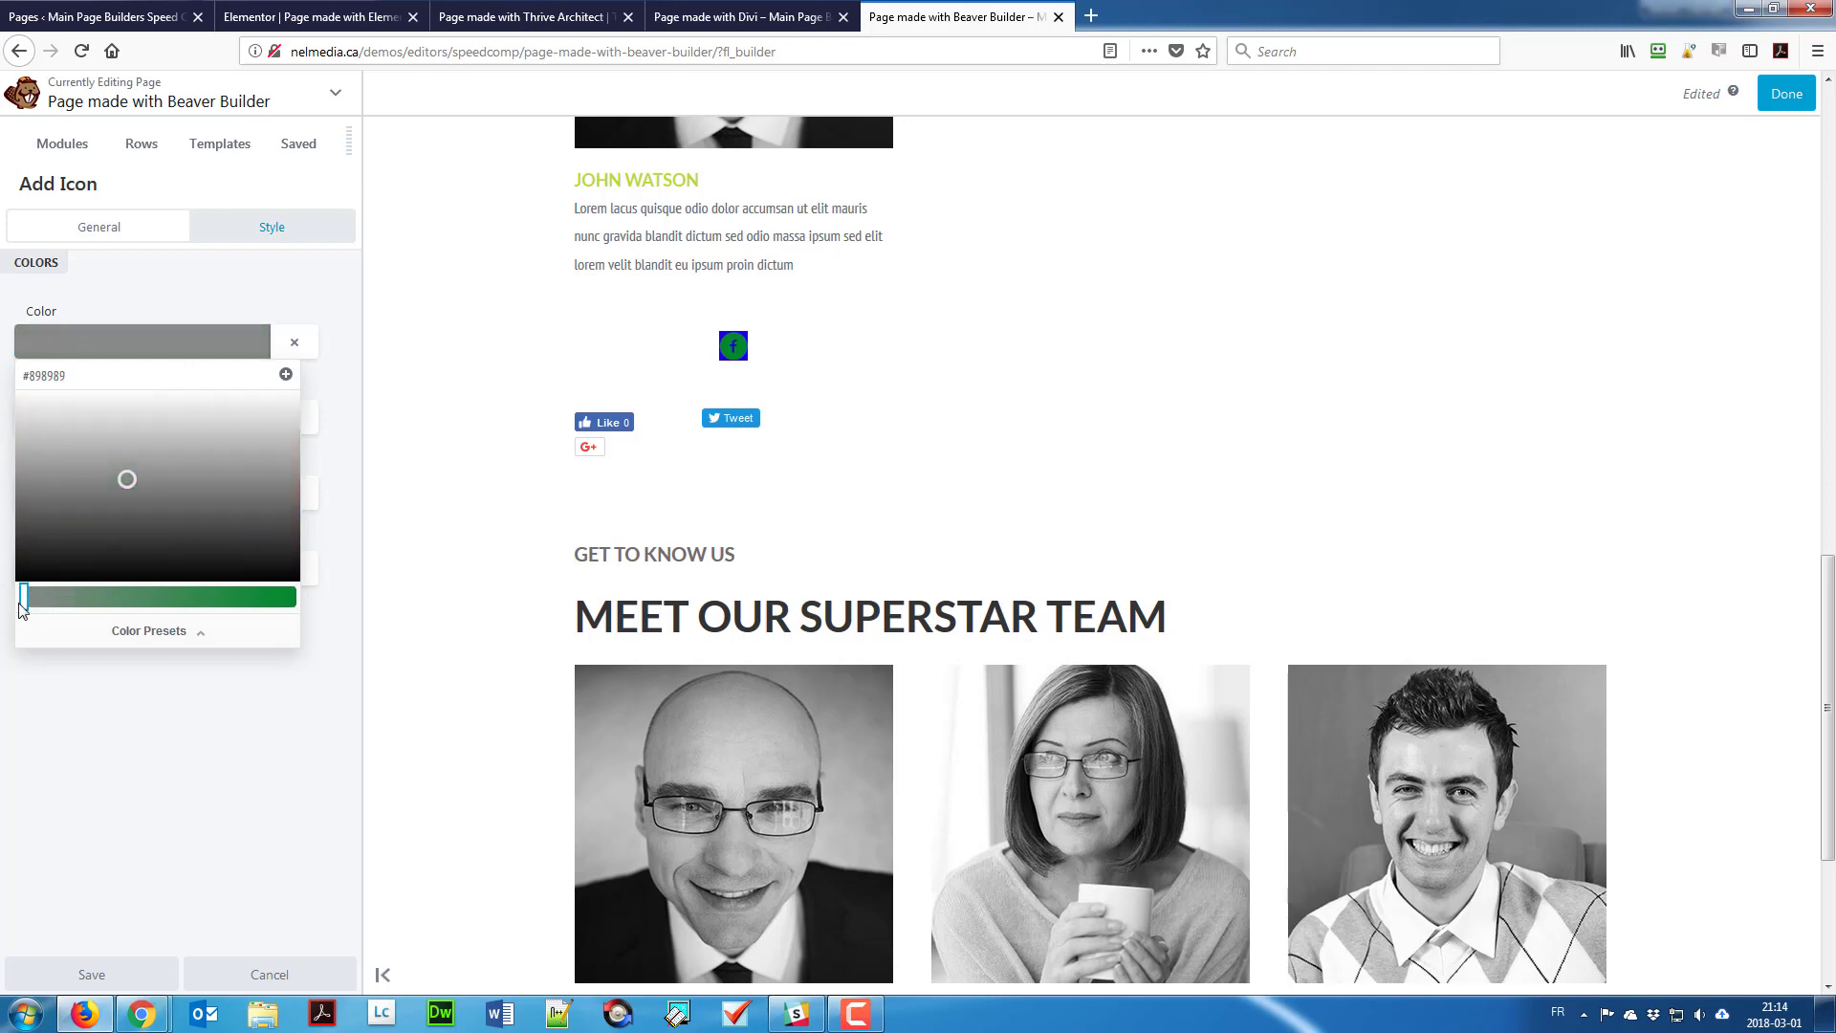
{"action": "left_click_drag", "start_coordinate": [167, 466], "coordinate": [83, 399]}
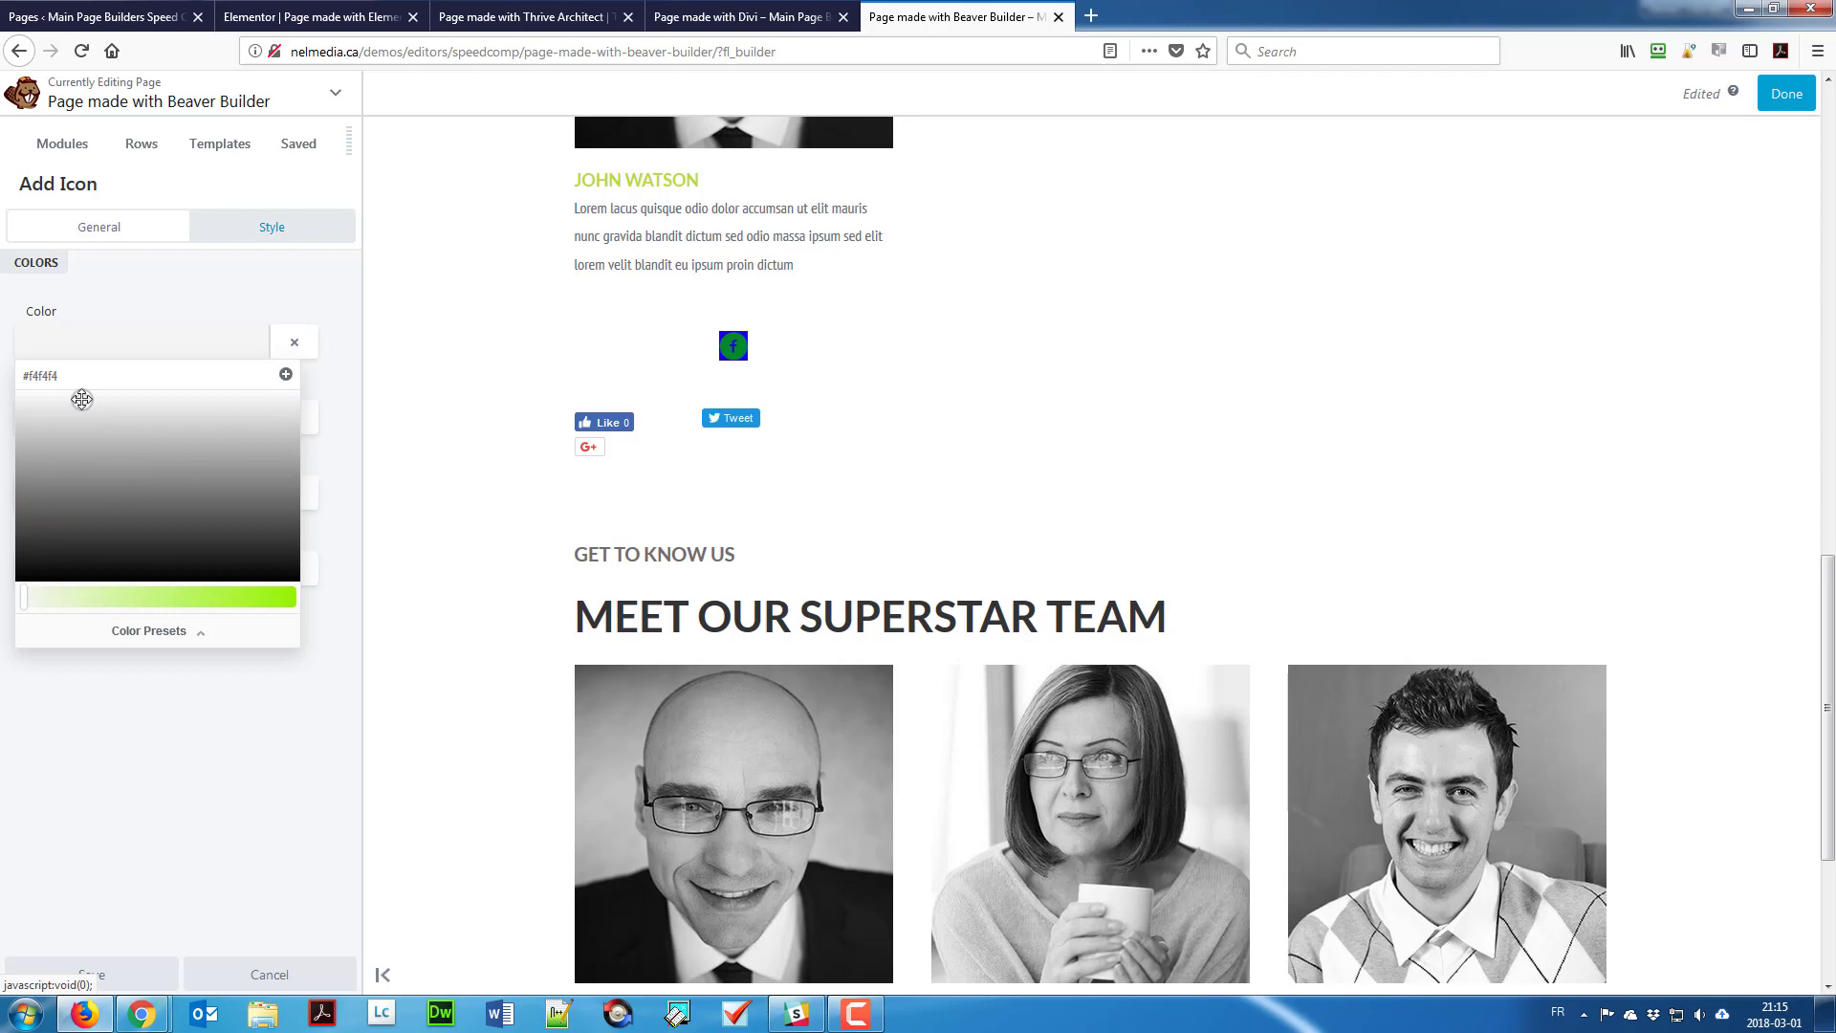
Step: Clear the Facebook icon's color and background color, then save the icon
{"action": "left_click", "coordinate": [290, 353]}
{"action": "left_click", "coordinate": [336, 381]}
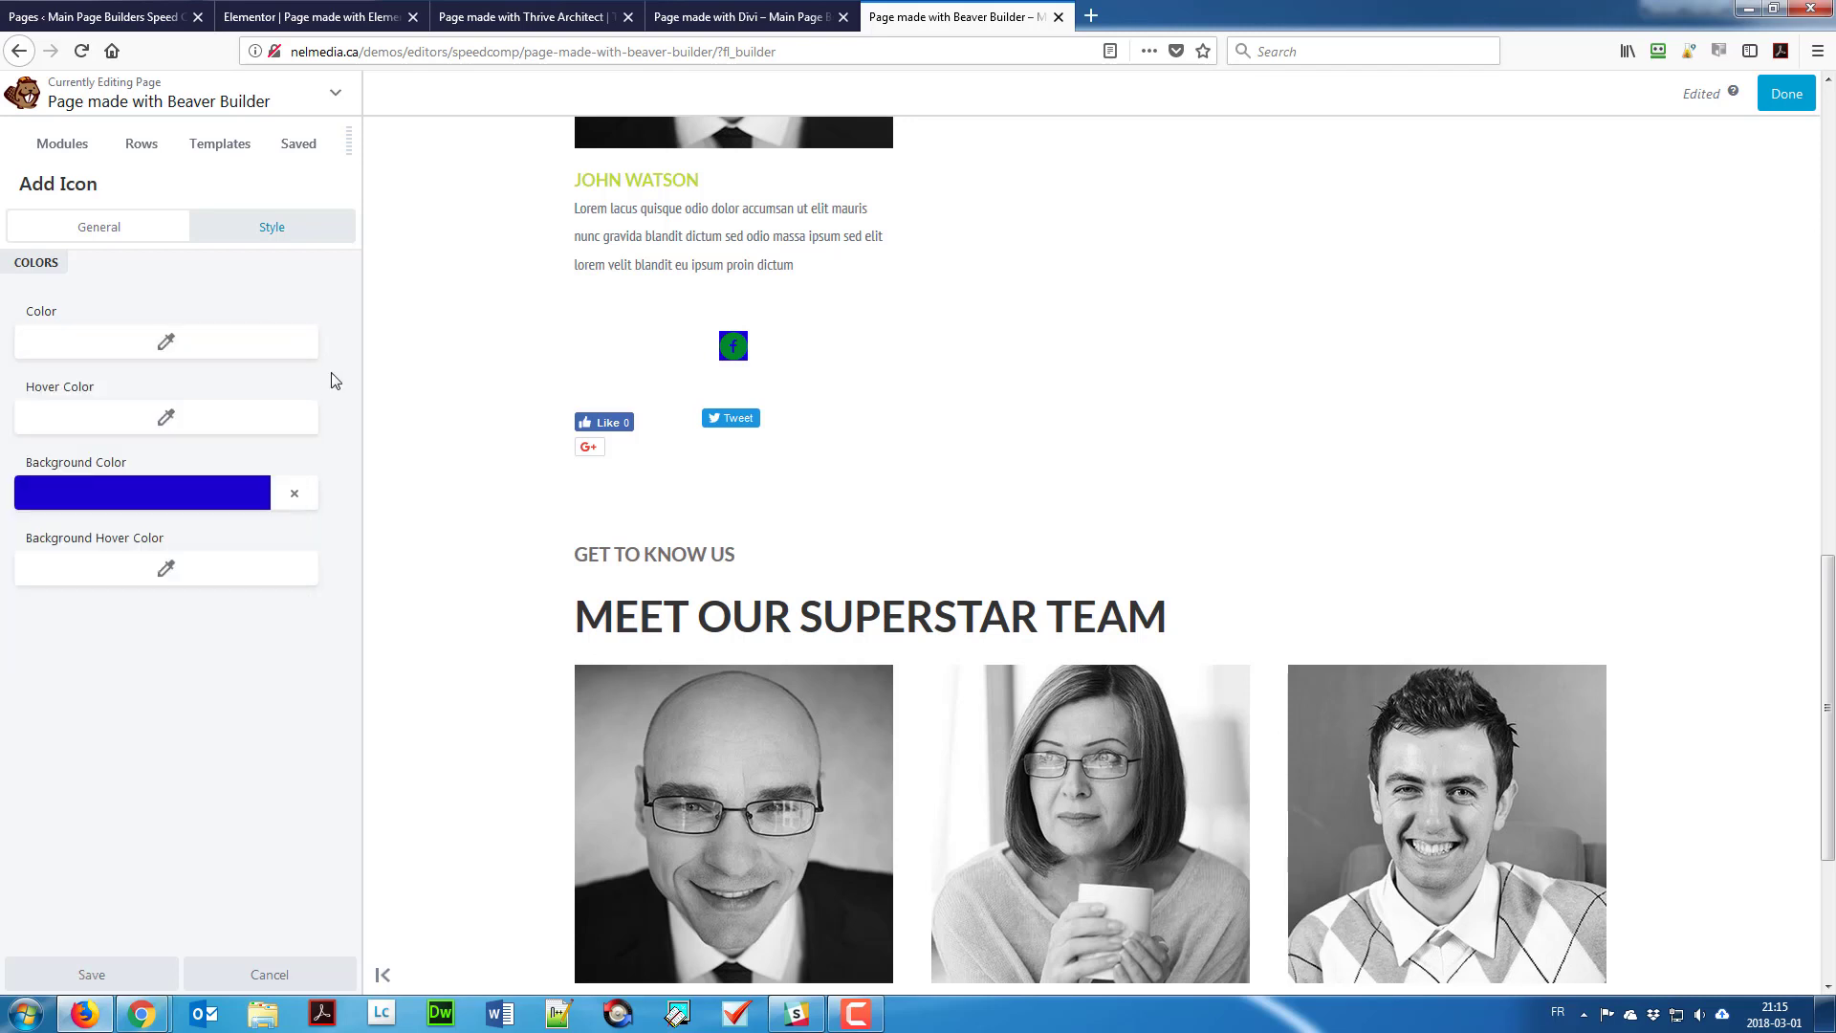
{"action": "left_click", "coordinate": [194, 418]}
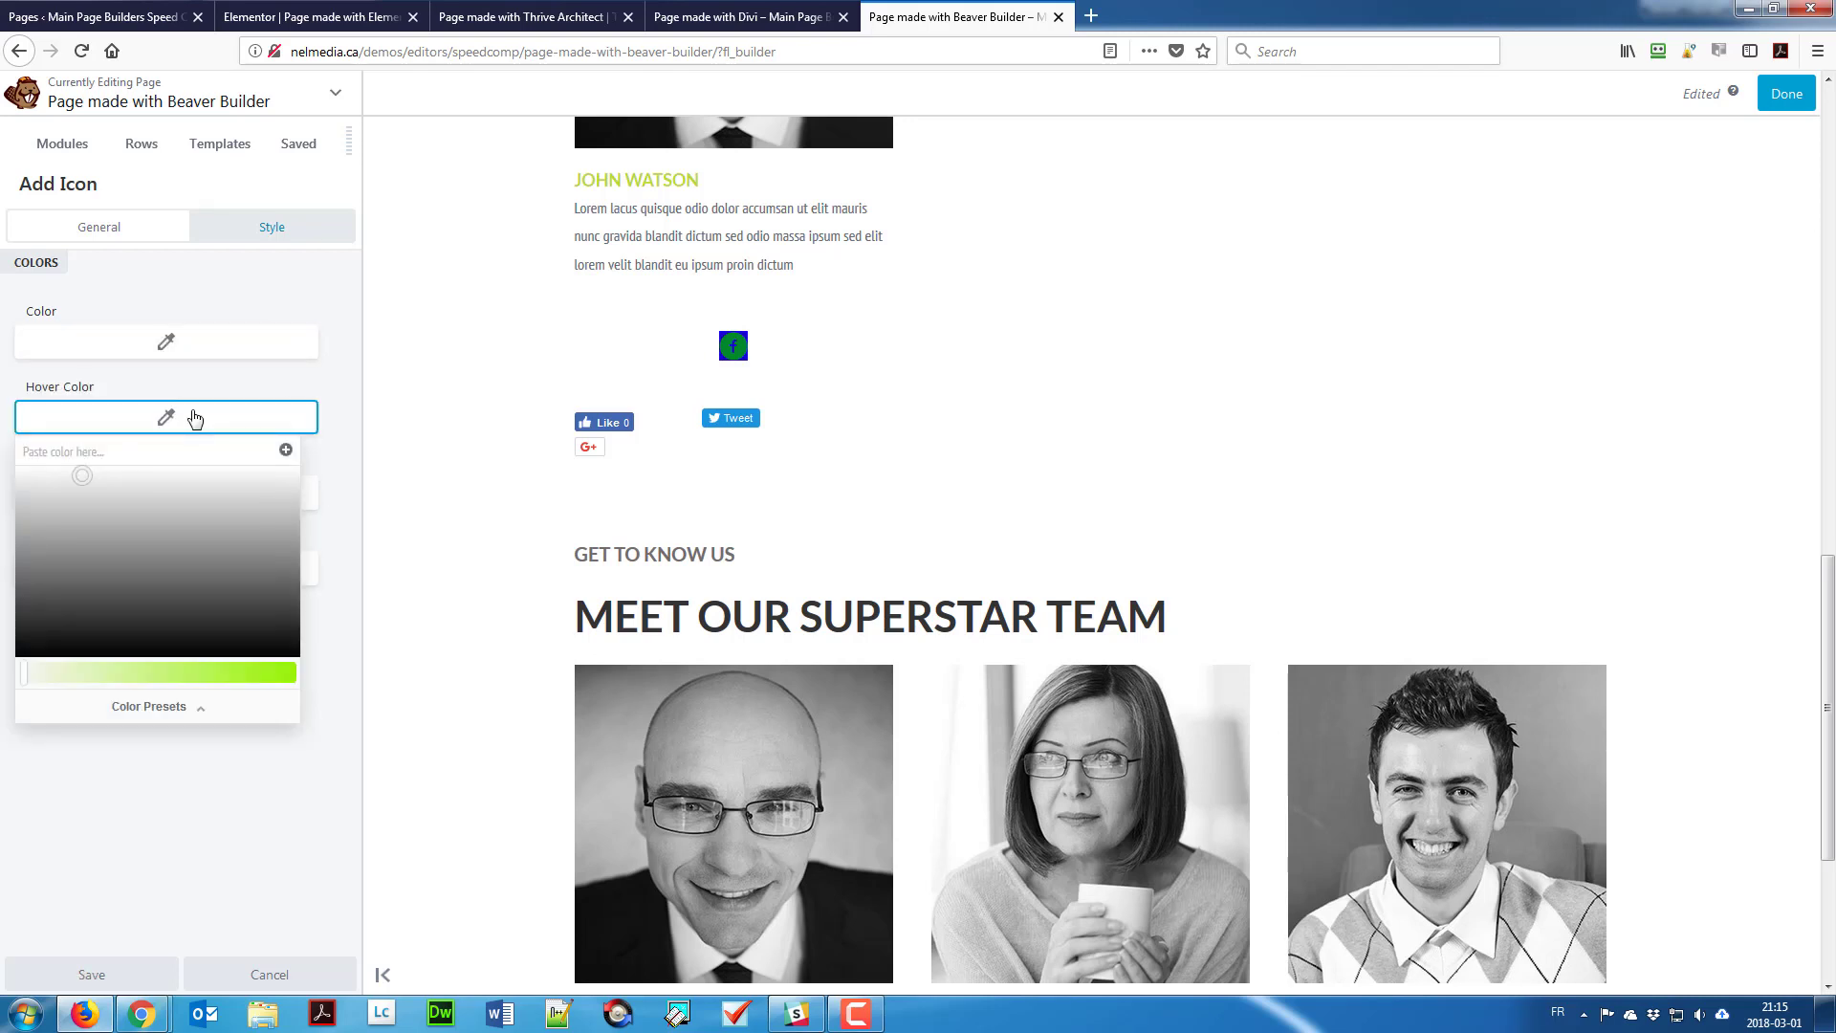
{"action": "left_click", "coordinate": [194, 418]}
{"action": "left_click", "coordinate": [191, 418]}
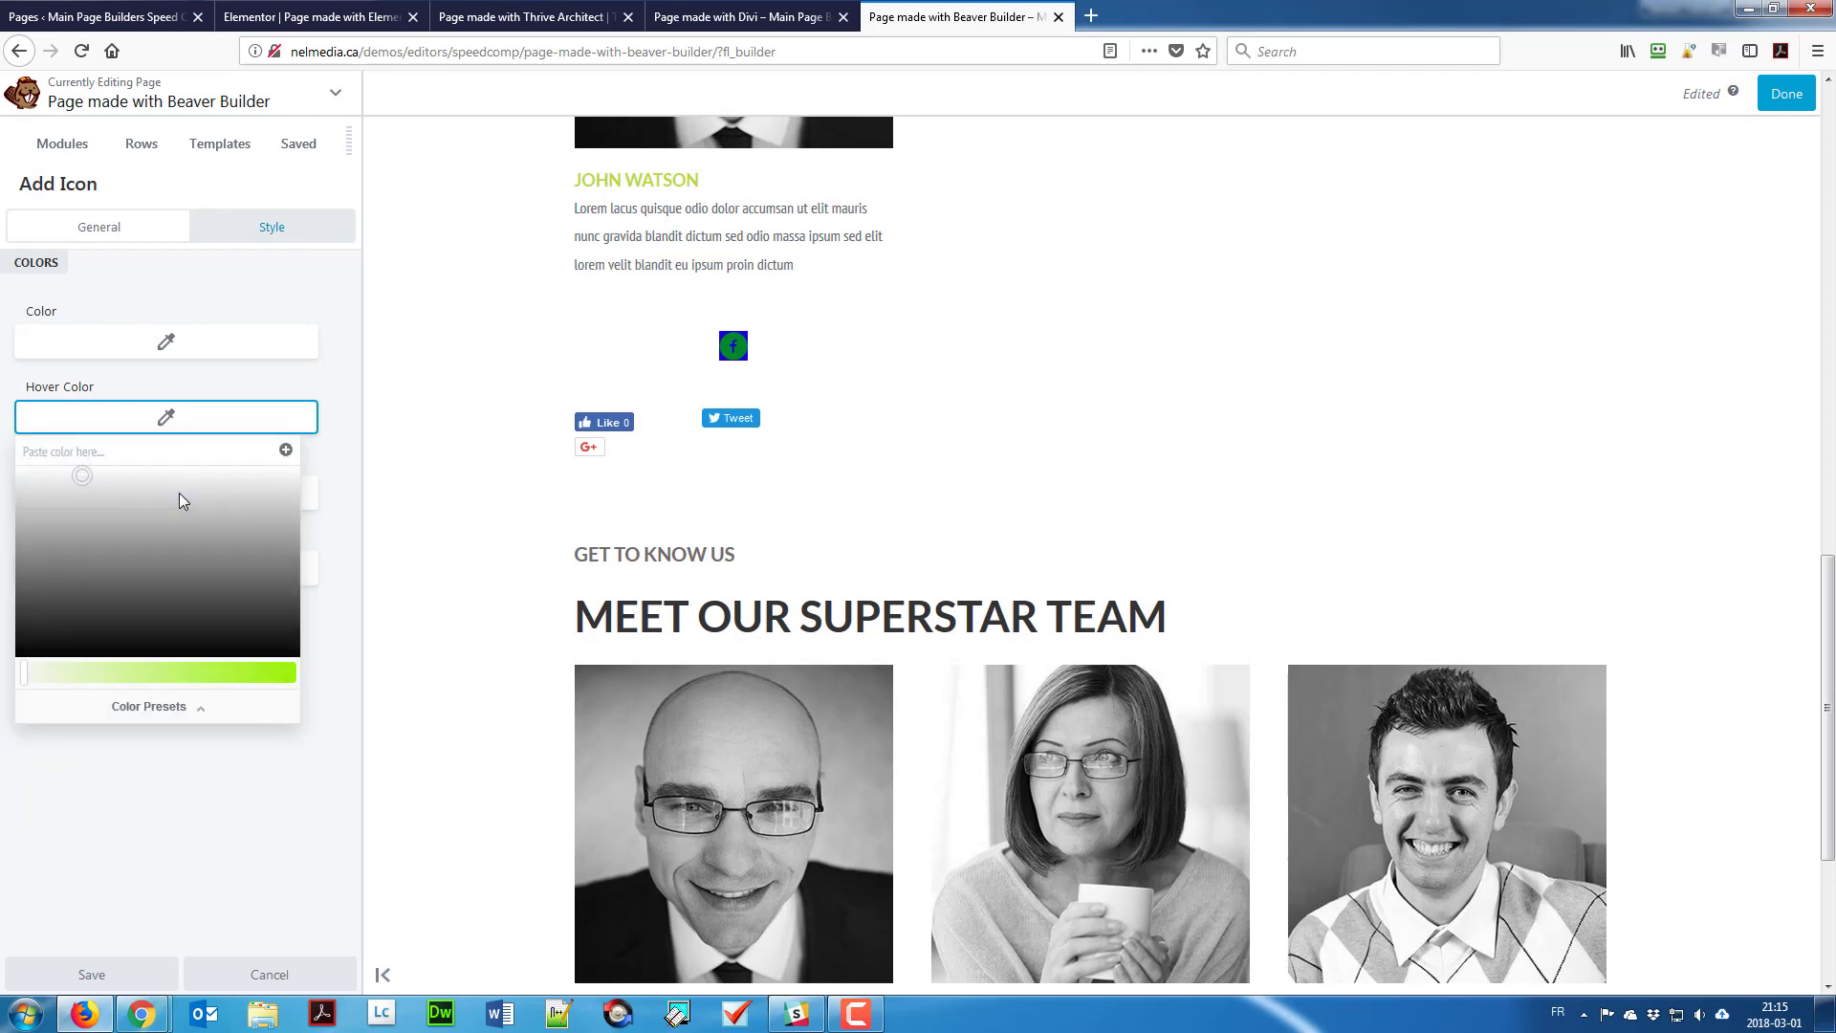
{"action": "left_click", "coordinate": [342, 530]}
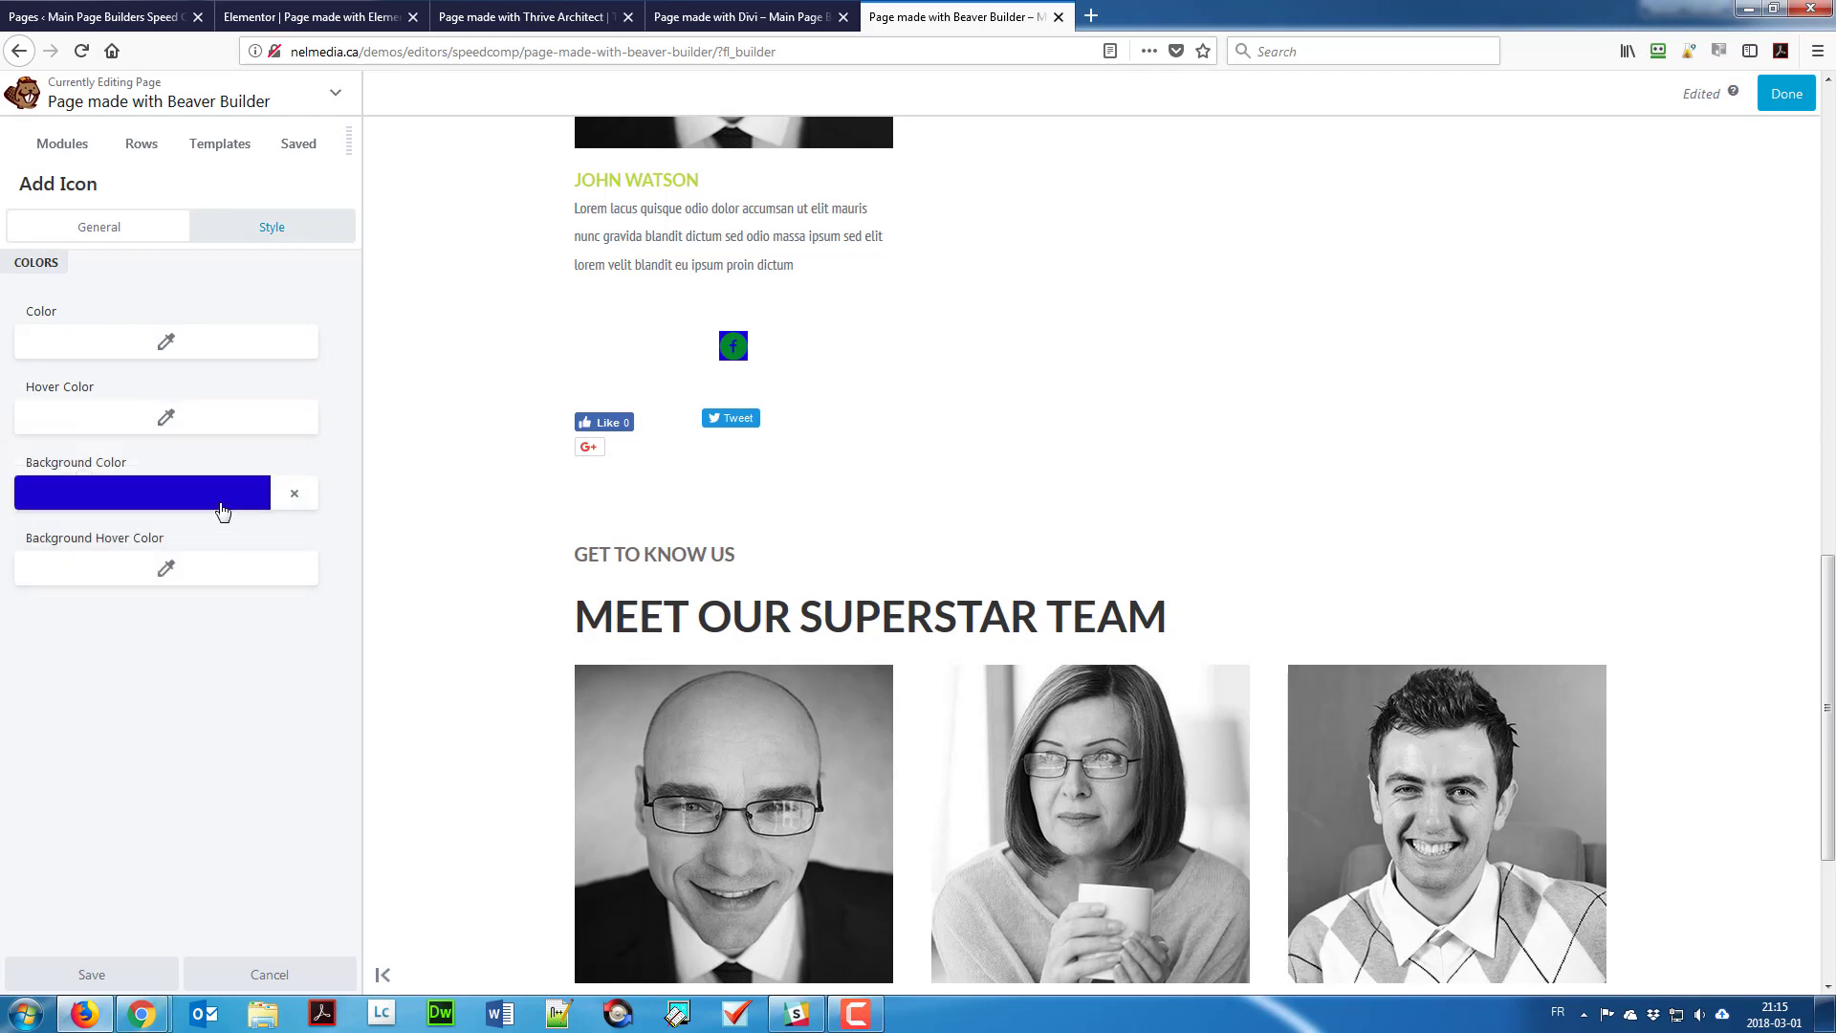
{"action": "left_click", "coordinate": [294, 494]}
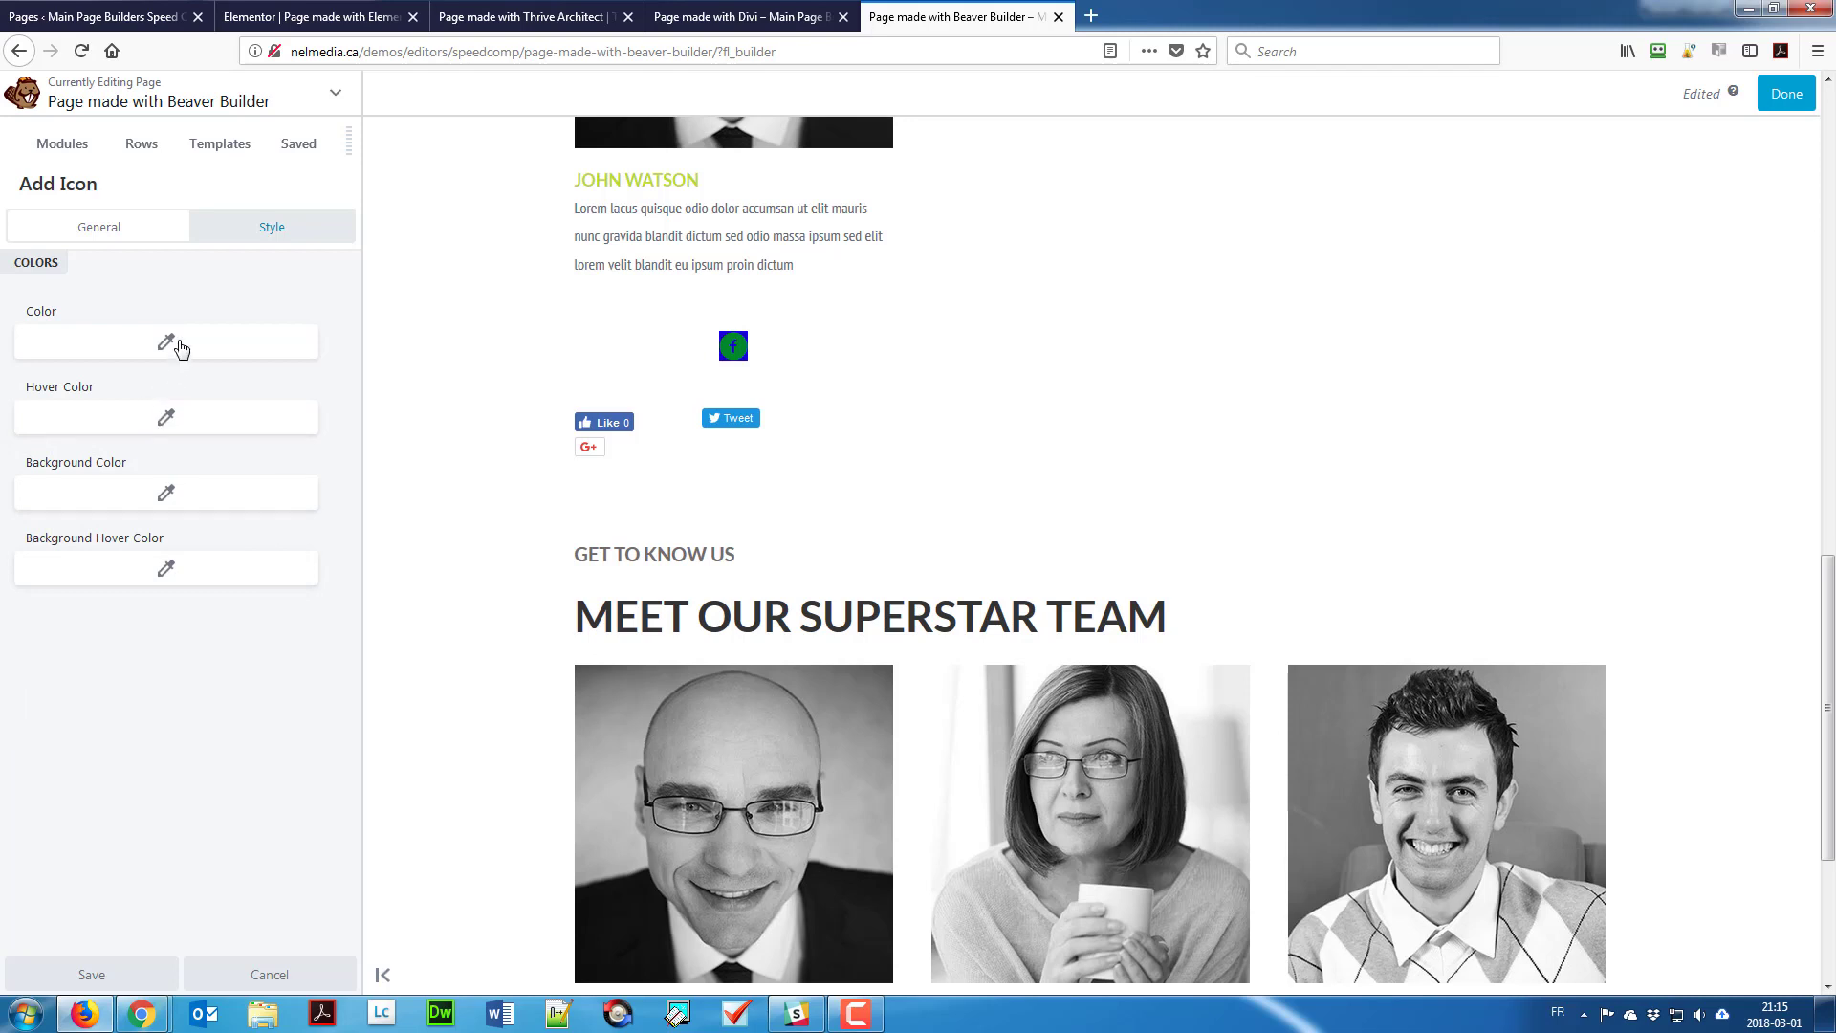
{"action": "mouse_move", "coordinate": [741, 349]}
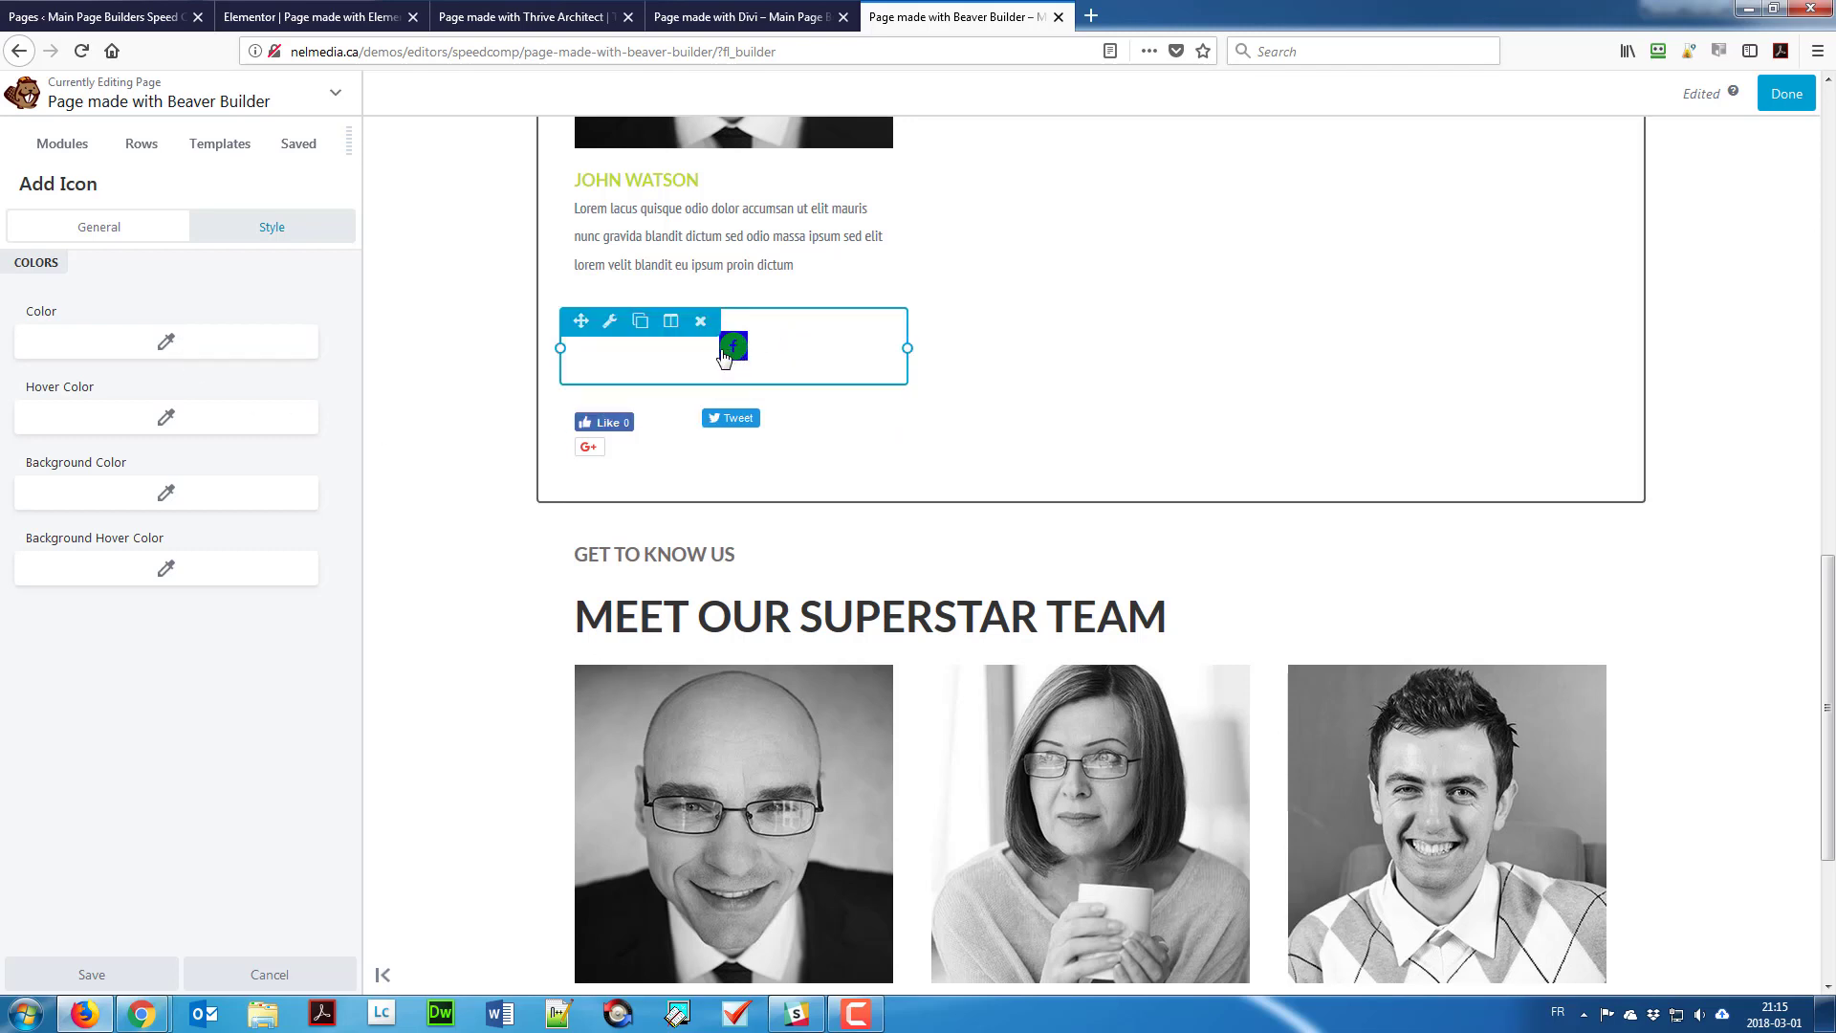
{"action": "left_click", "coordinate": [150, 218]}
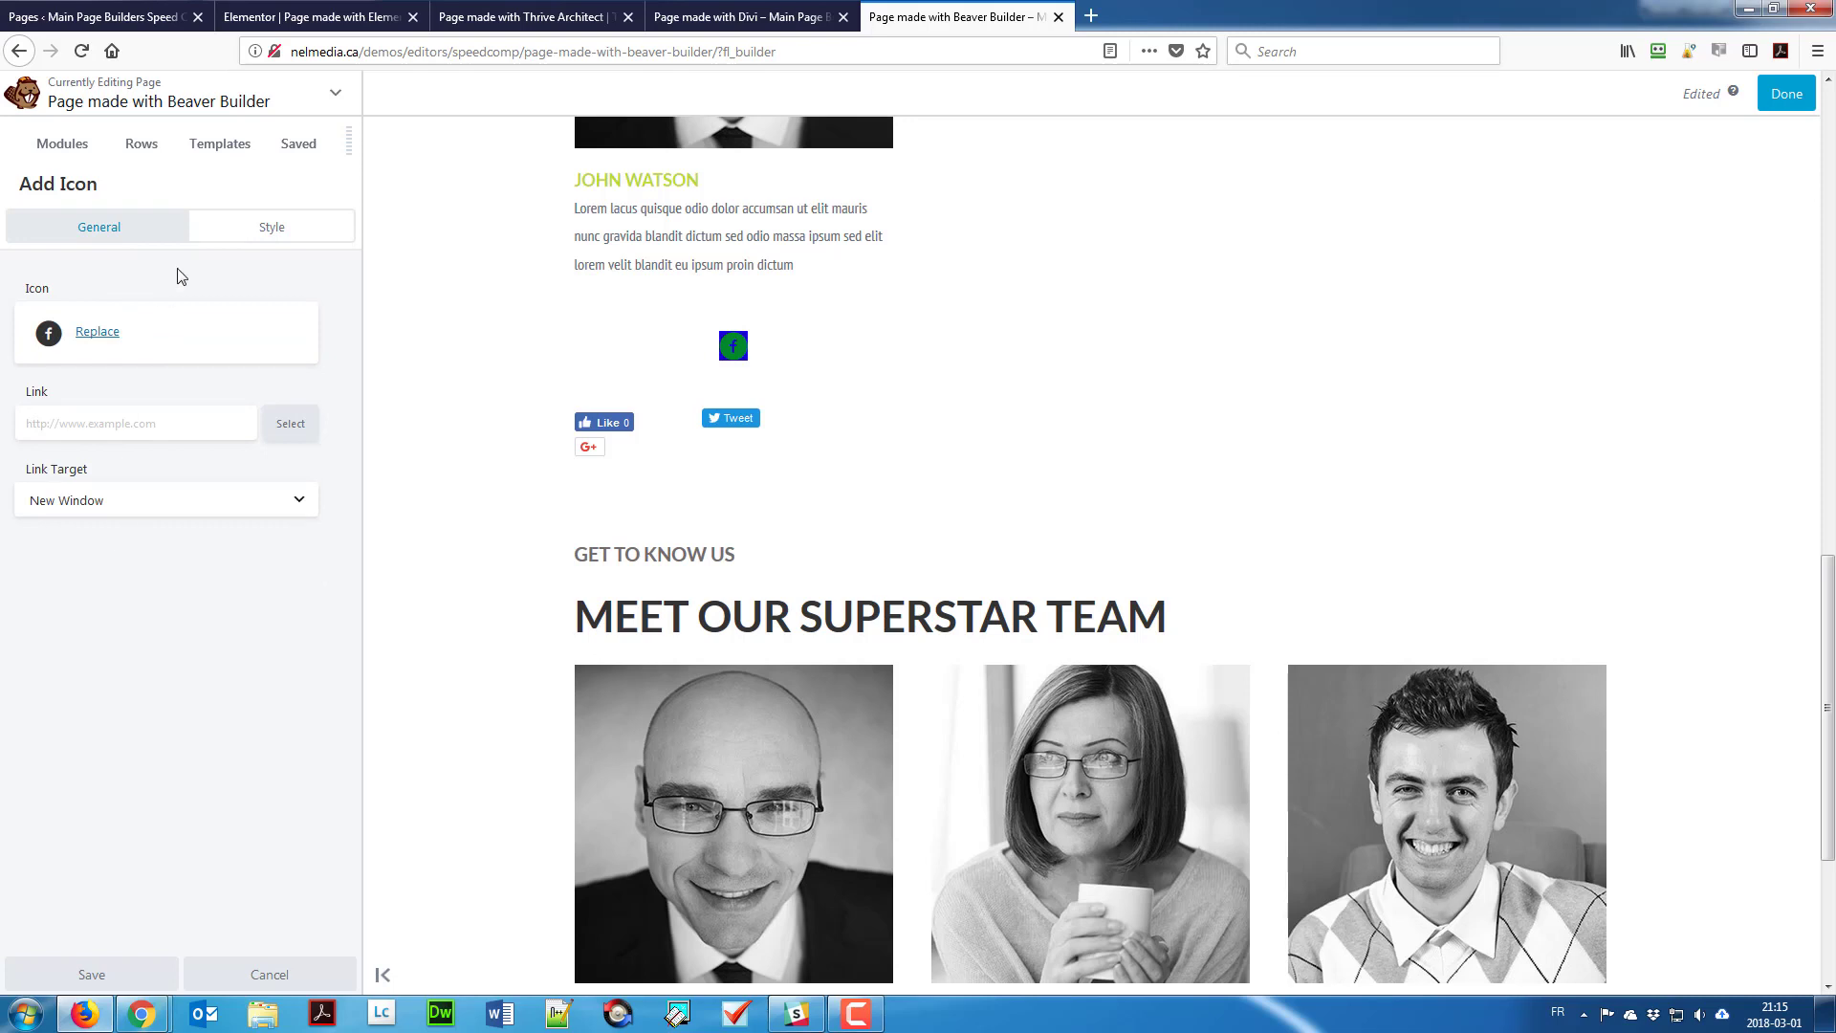
{"action": "mouse_move", "coordinate": [652, 353]}
{"action": "left_click", "coordinate": [113, 973]}
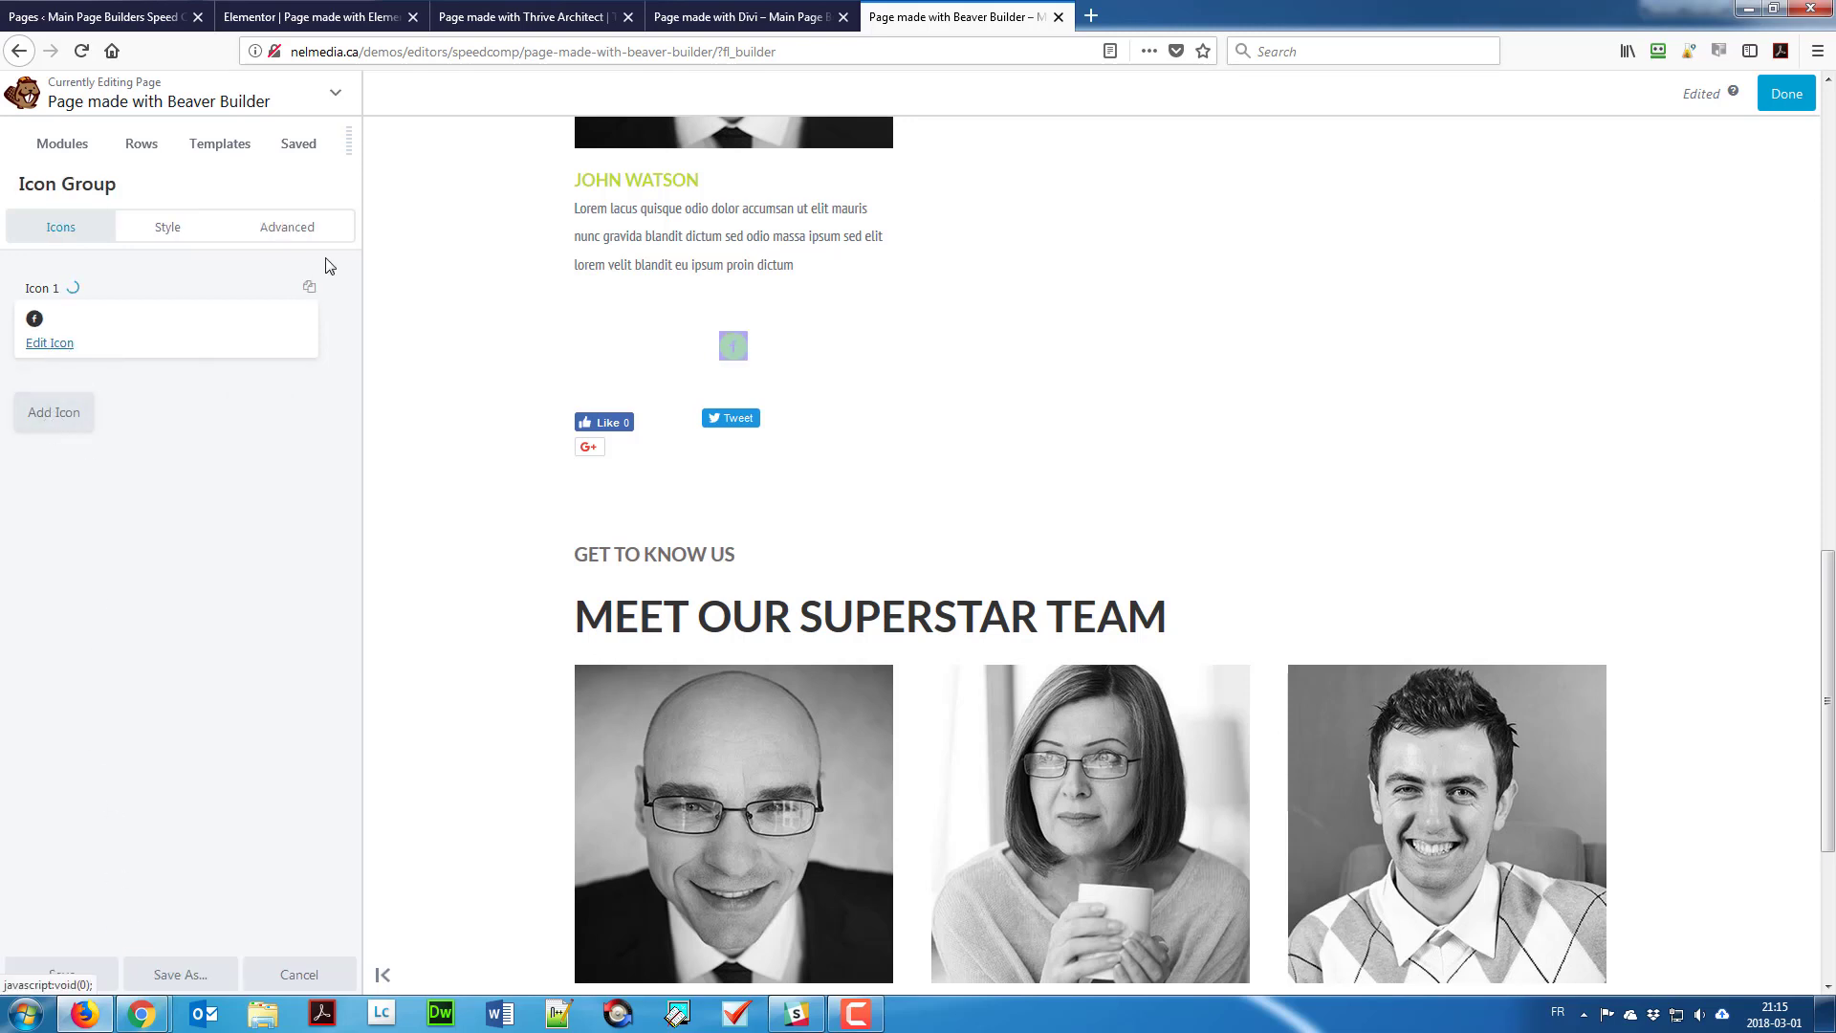
Step: Duplicate the Facebook icon twice and replace the second icon with Ultimate-Icons' solid circular Twitter icon, searching for "twi"
{"action": "left_click", "coordinate": [311, 288]}
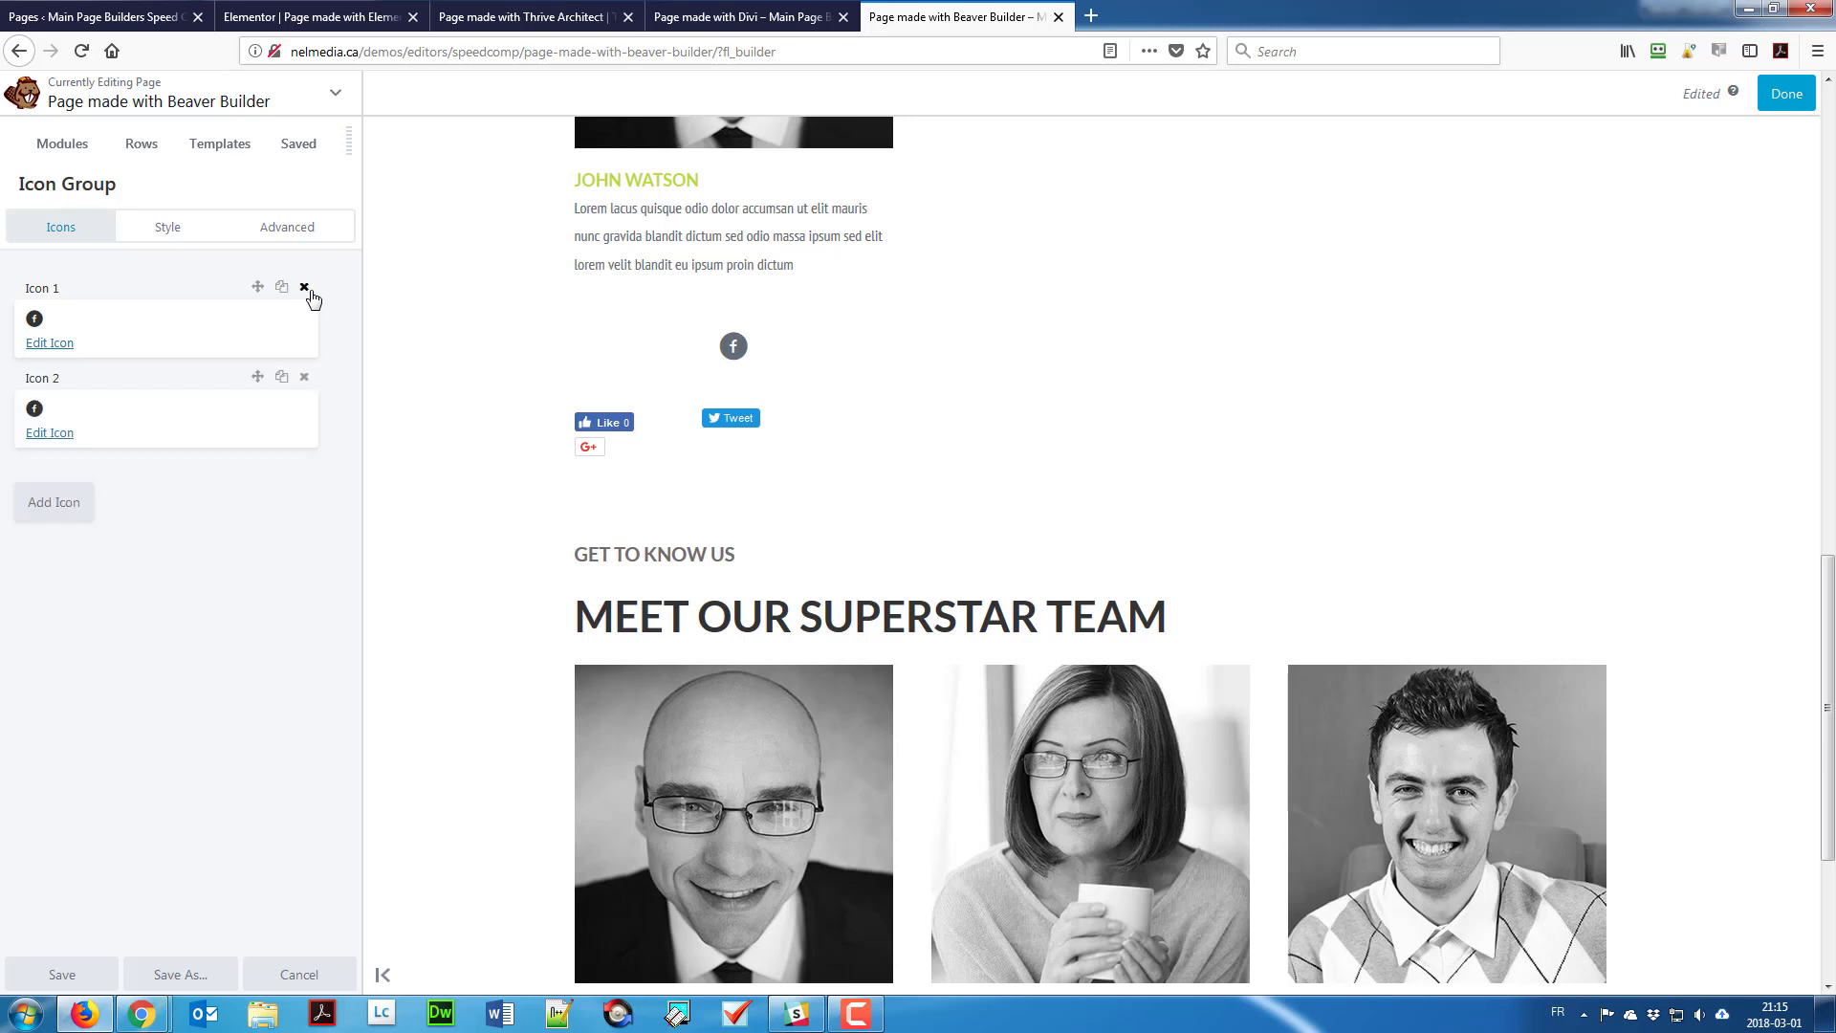
{"action": "left_click", "coordinate": [281, 377]}
{"action": "left_click", "coordinate": [61, 432]}
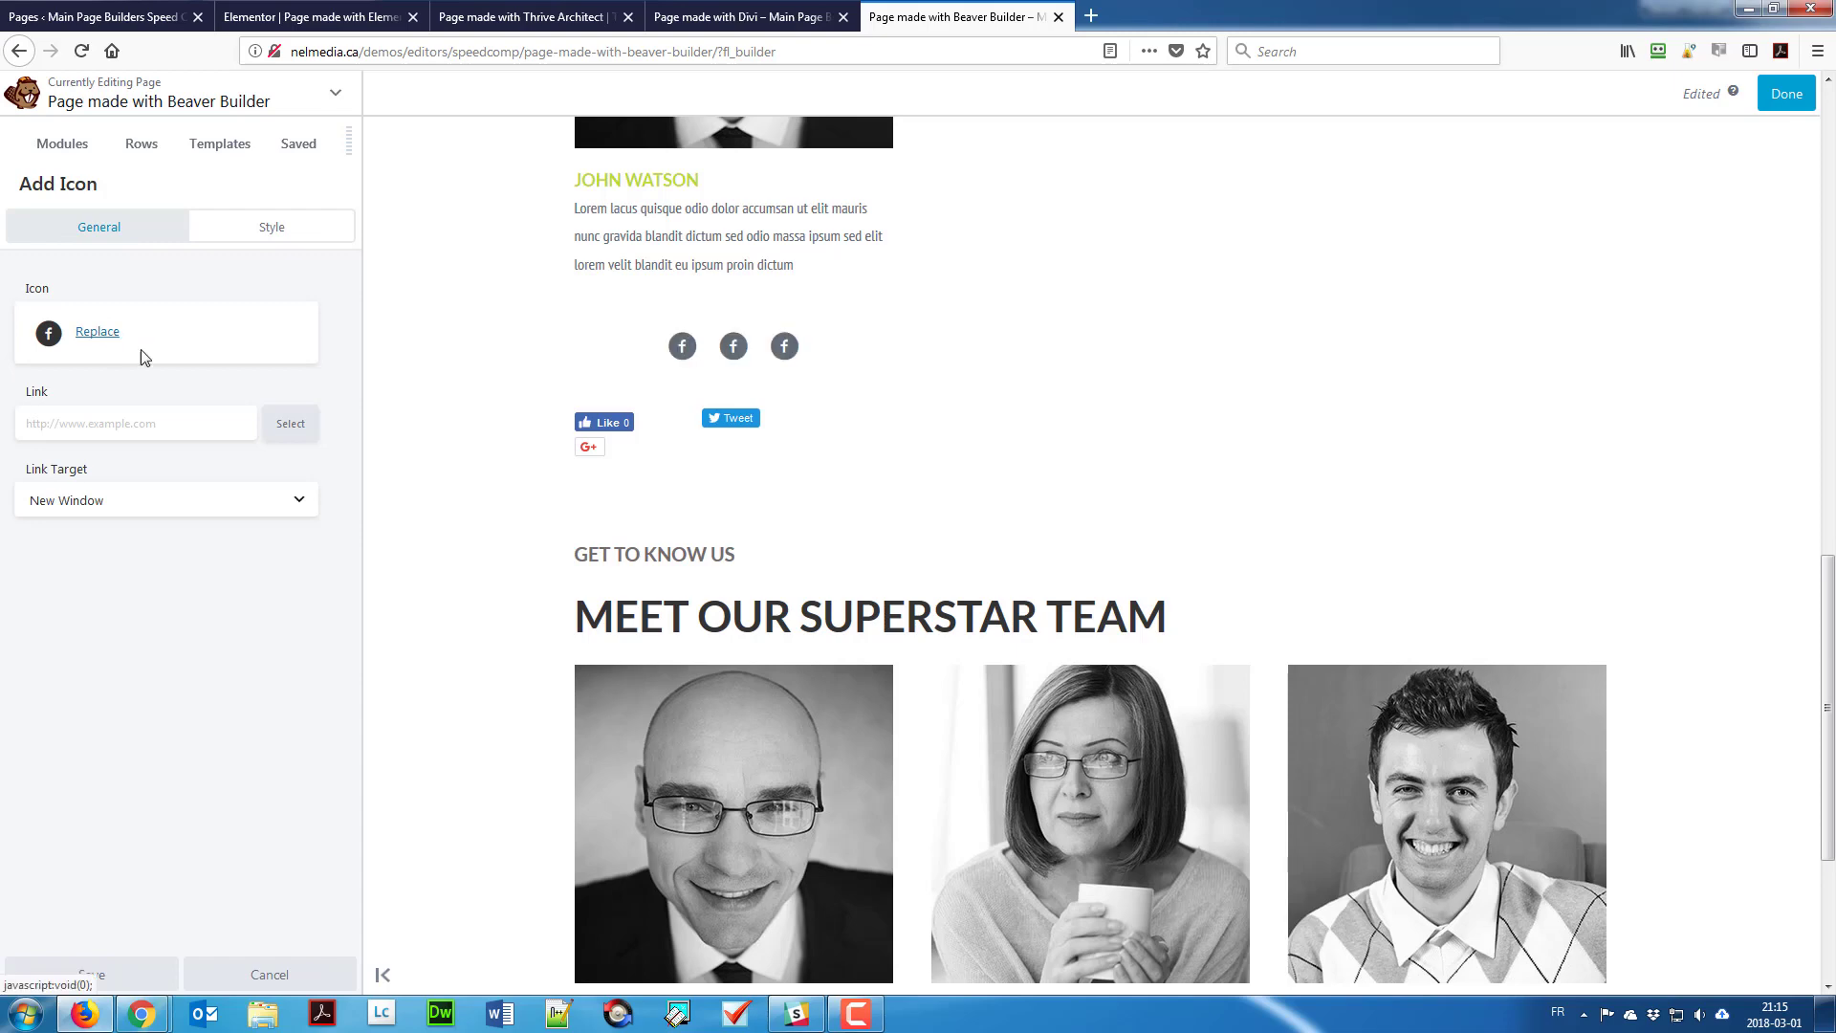
{"action": "left_click", "coordinate": [113, 335]}
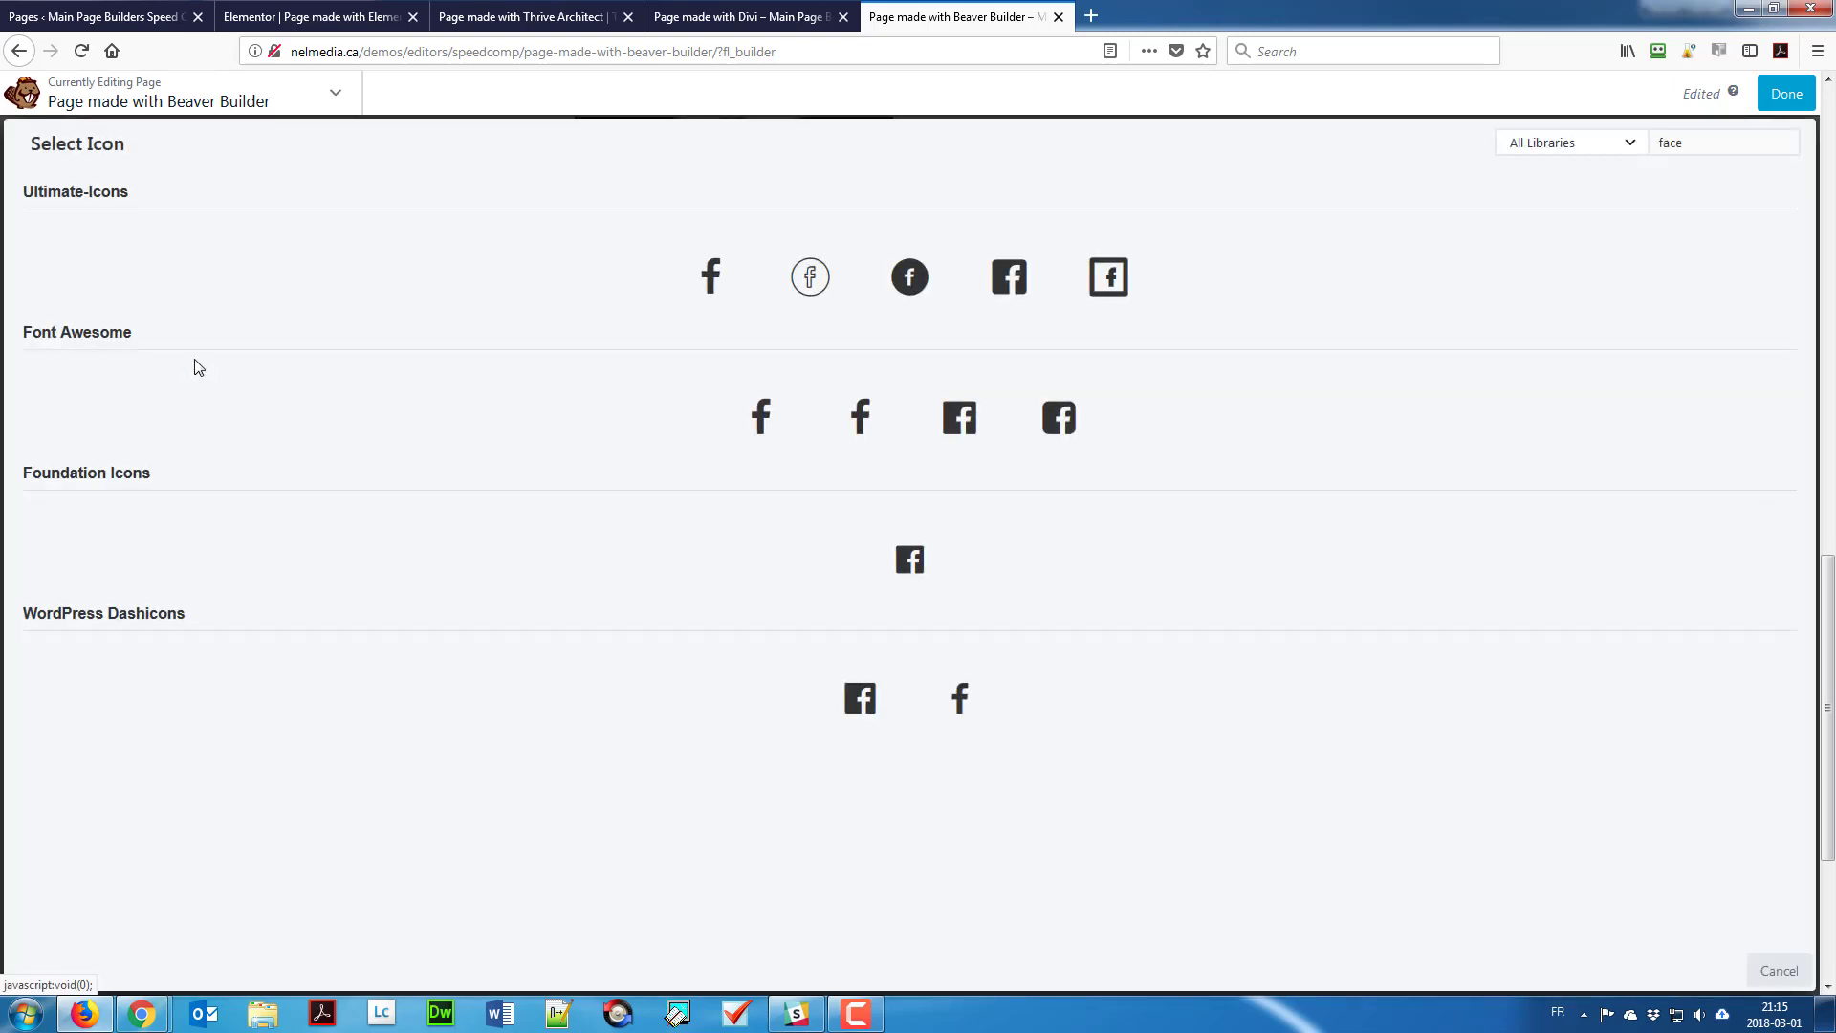
{"action": "double_click", "coordinate": [1679, 149]}
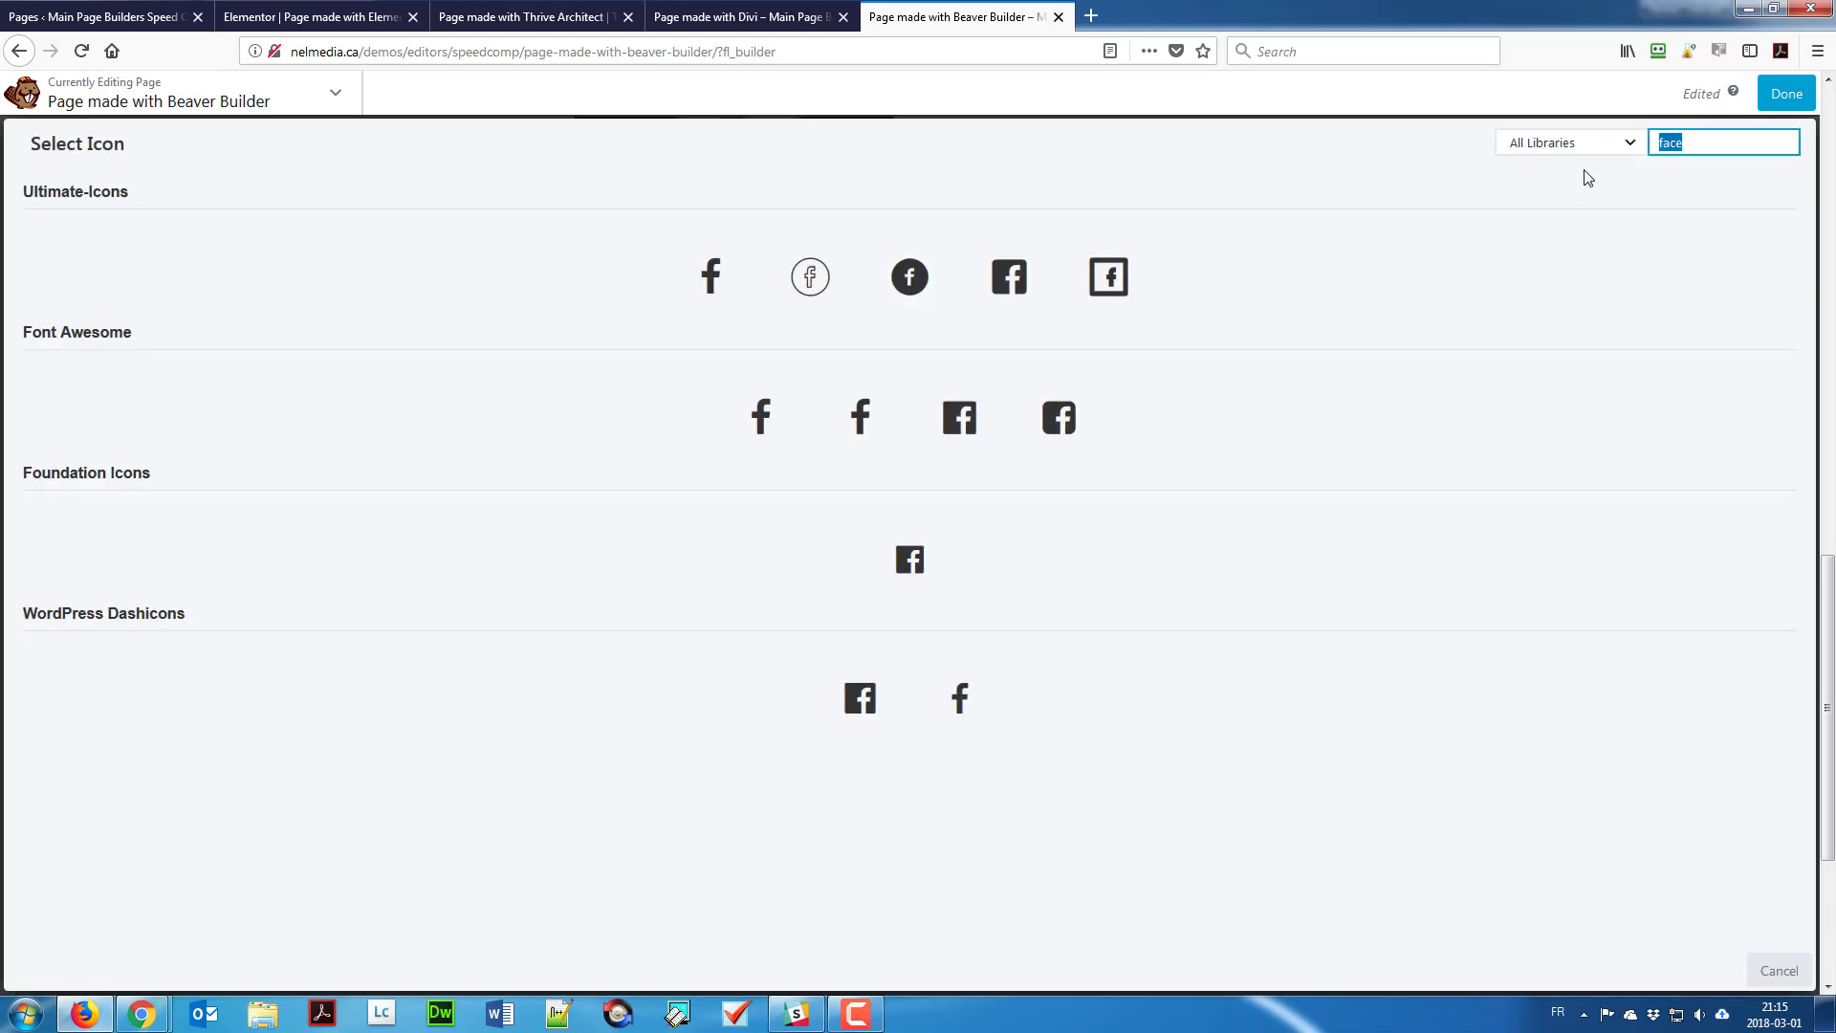
{"action": "type", "text": "t"}
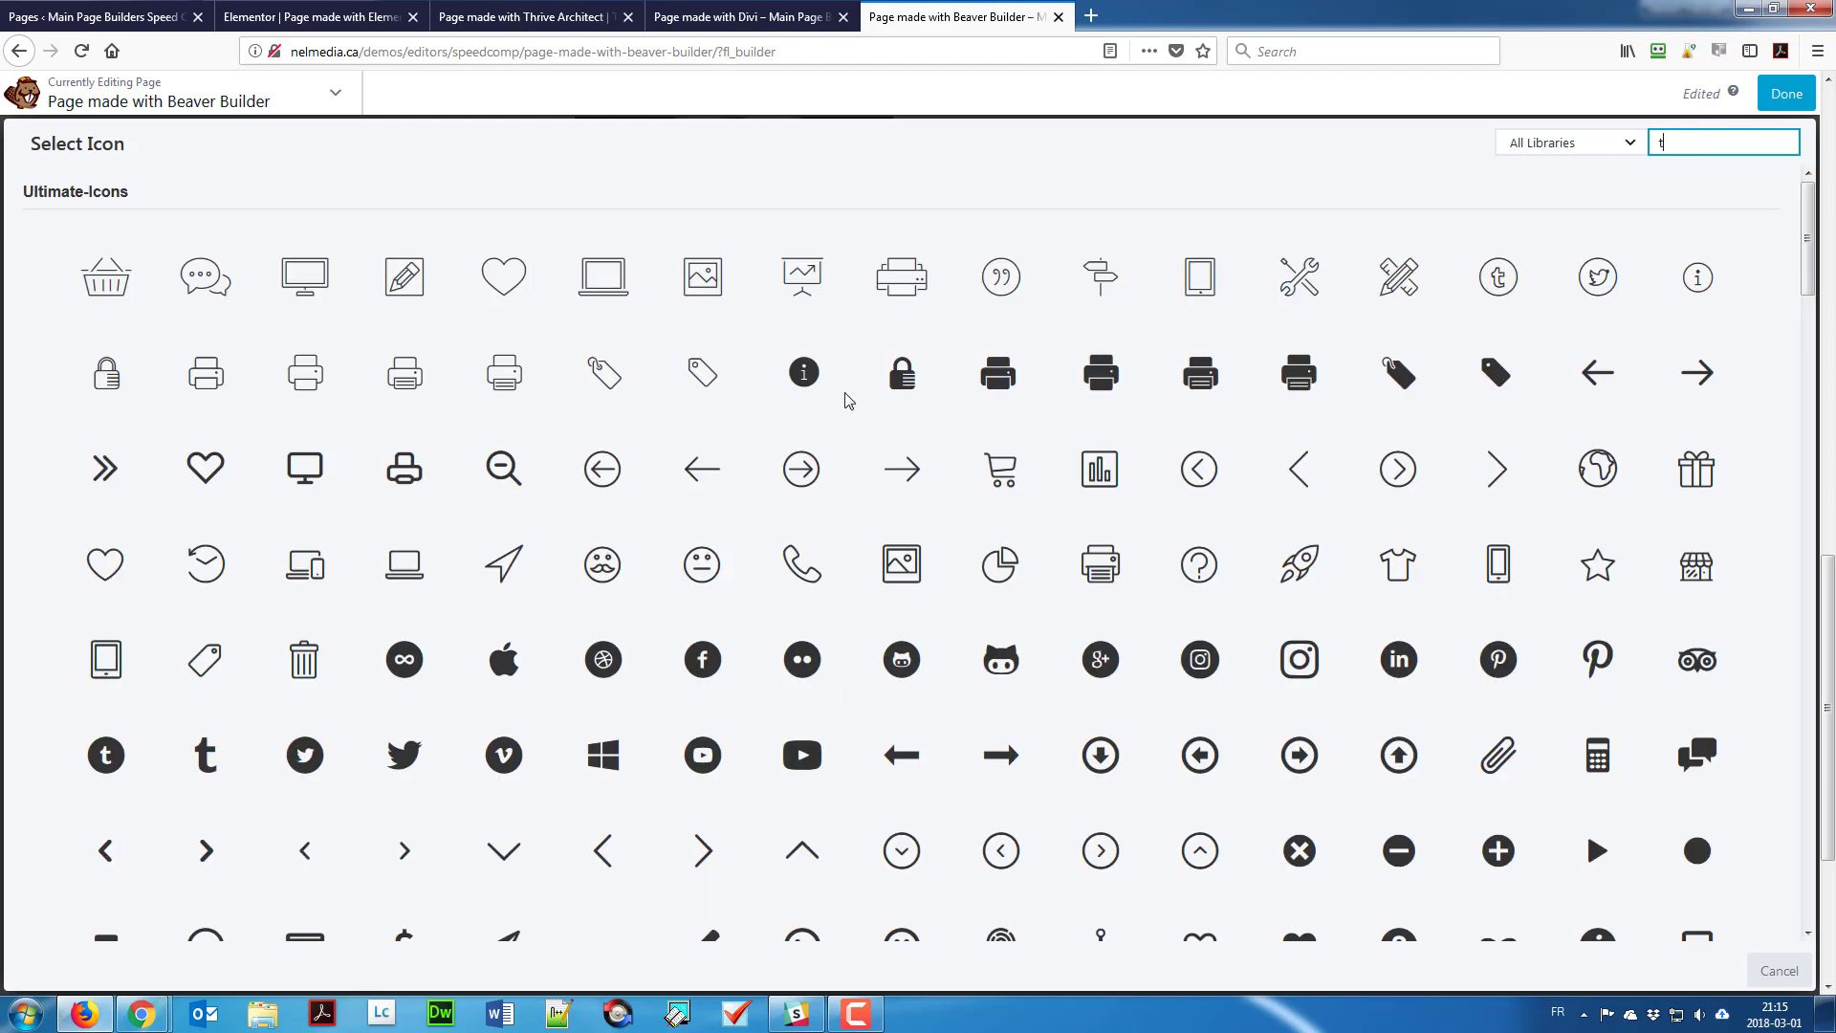
{"action": "type", "text": "wi"}
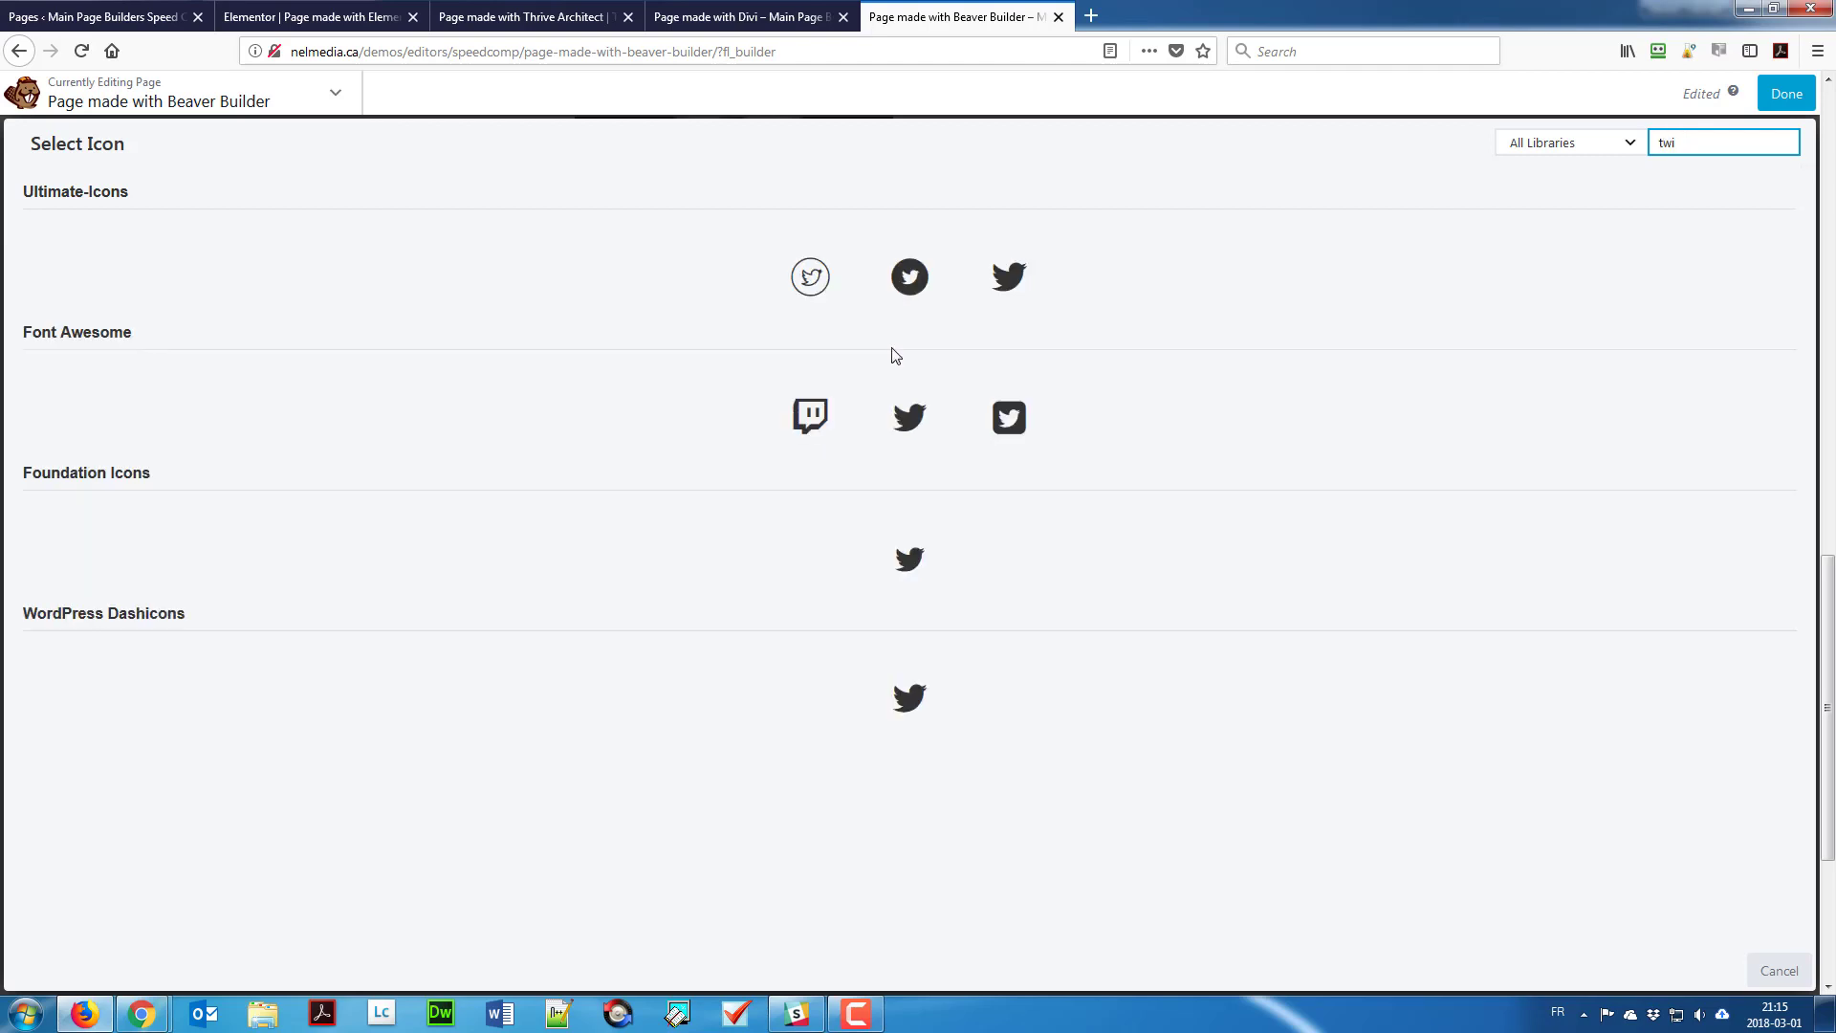
{"action": "left_click", "coordinate": [909, 277]}
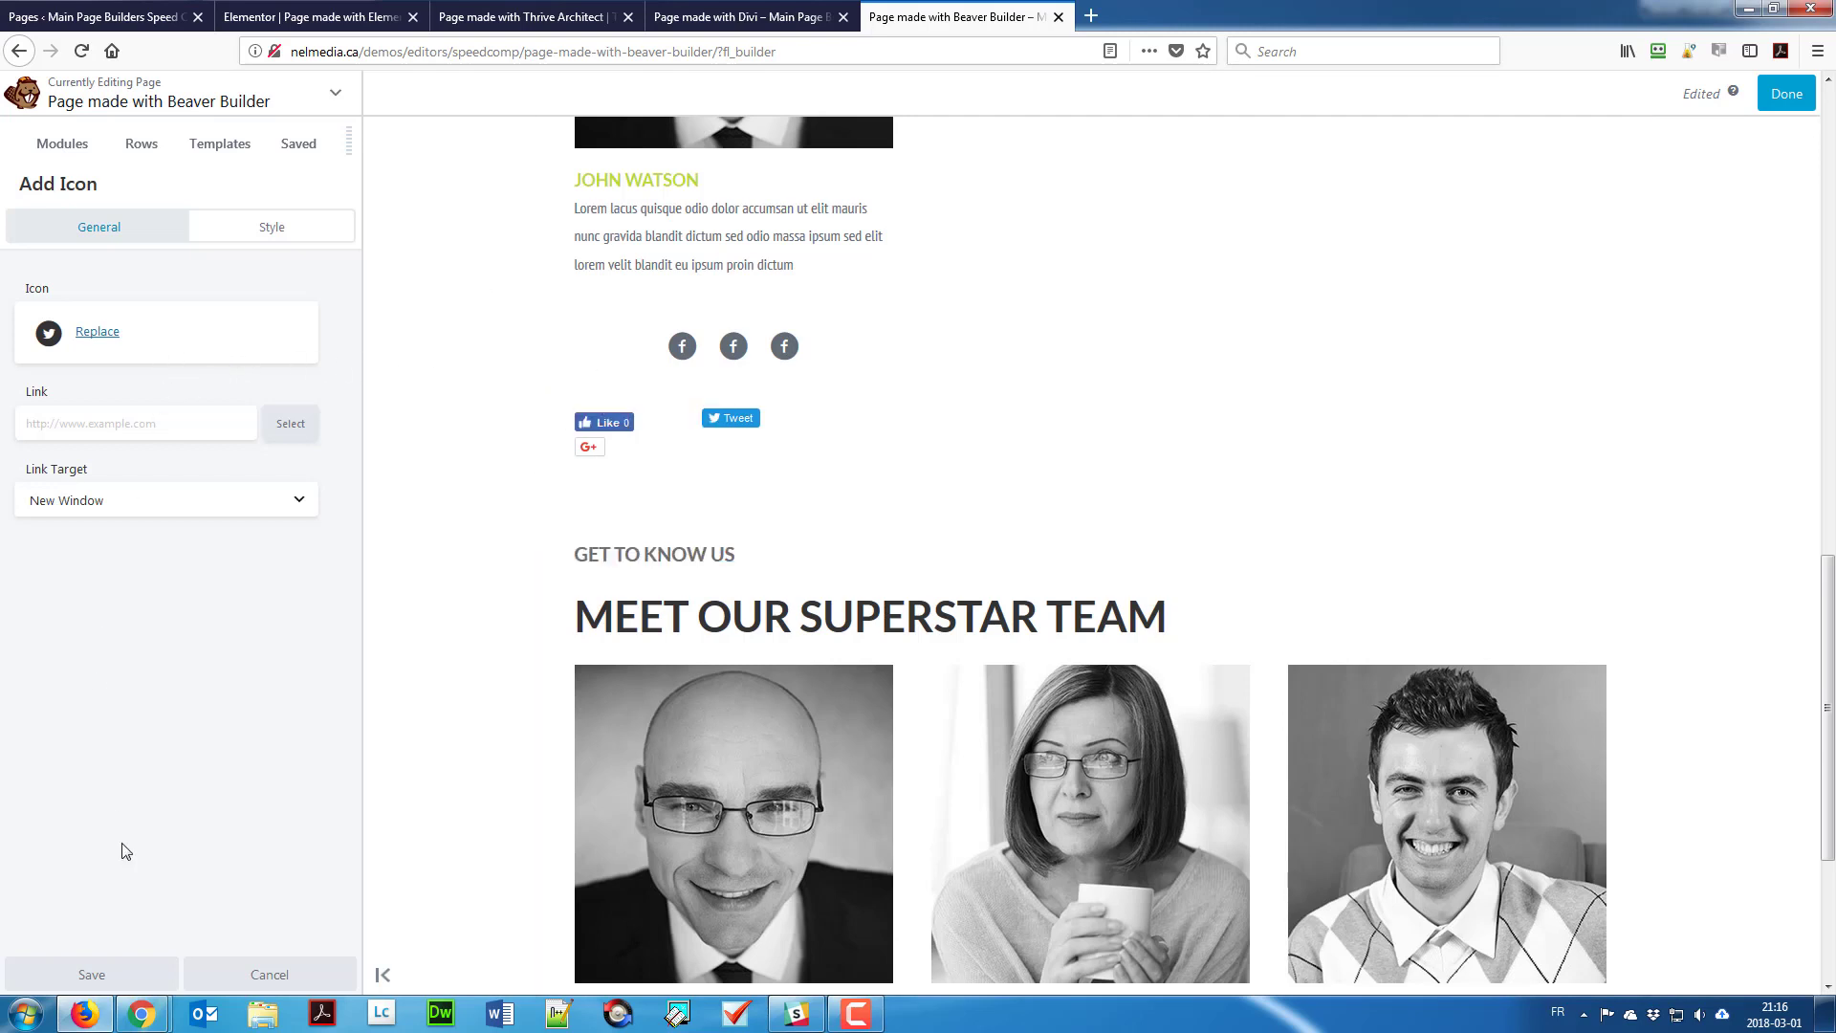
{"action": "left_click", "coordinate": [137, 985]}
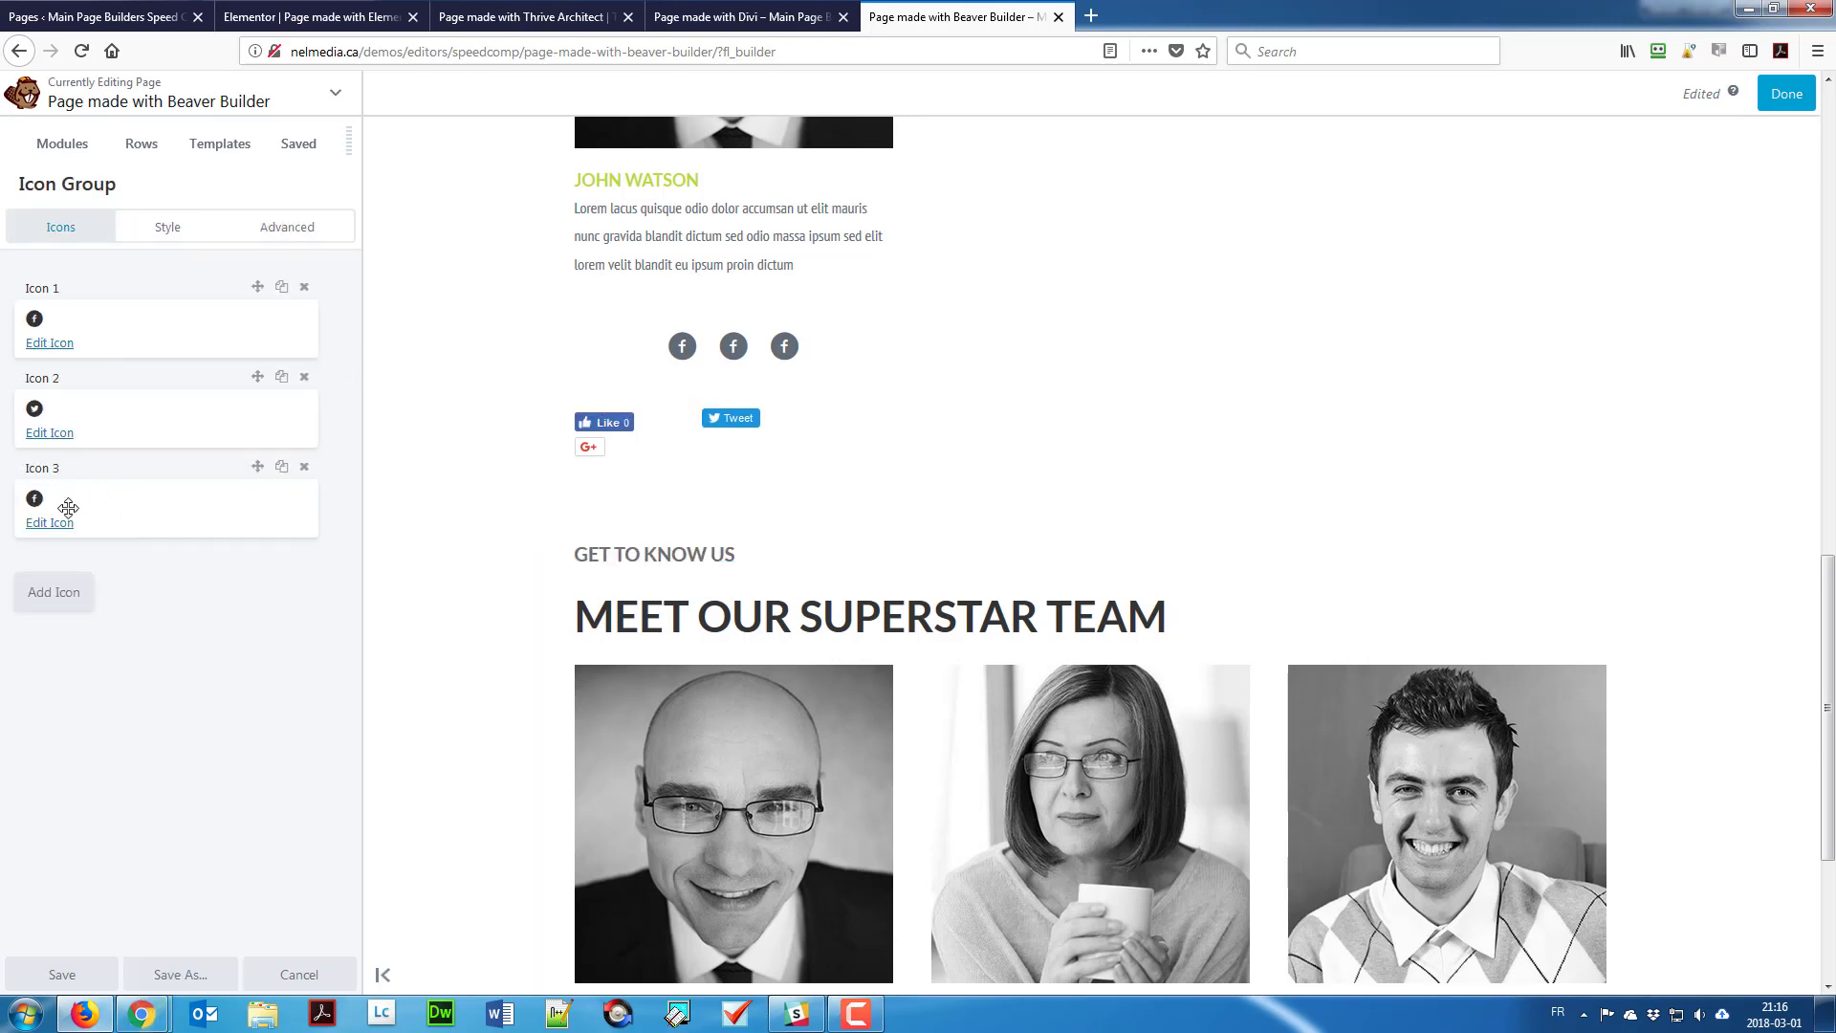
Step: Replace the Icon Group's third icon with Ultimate-Icons' solid circular Google+ icon, searching for "go", and save the icon
{"action": "left_click", "coordinate": [55, 522]}
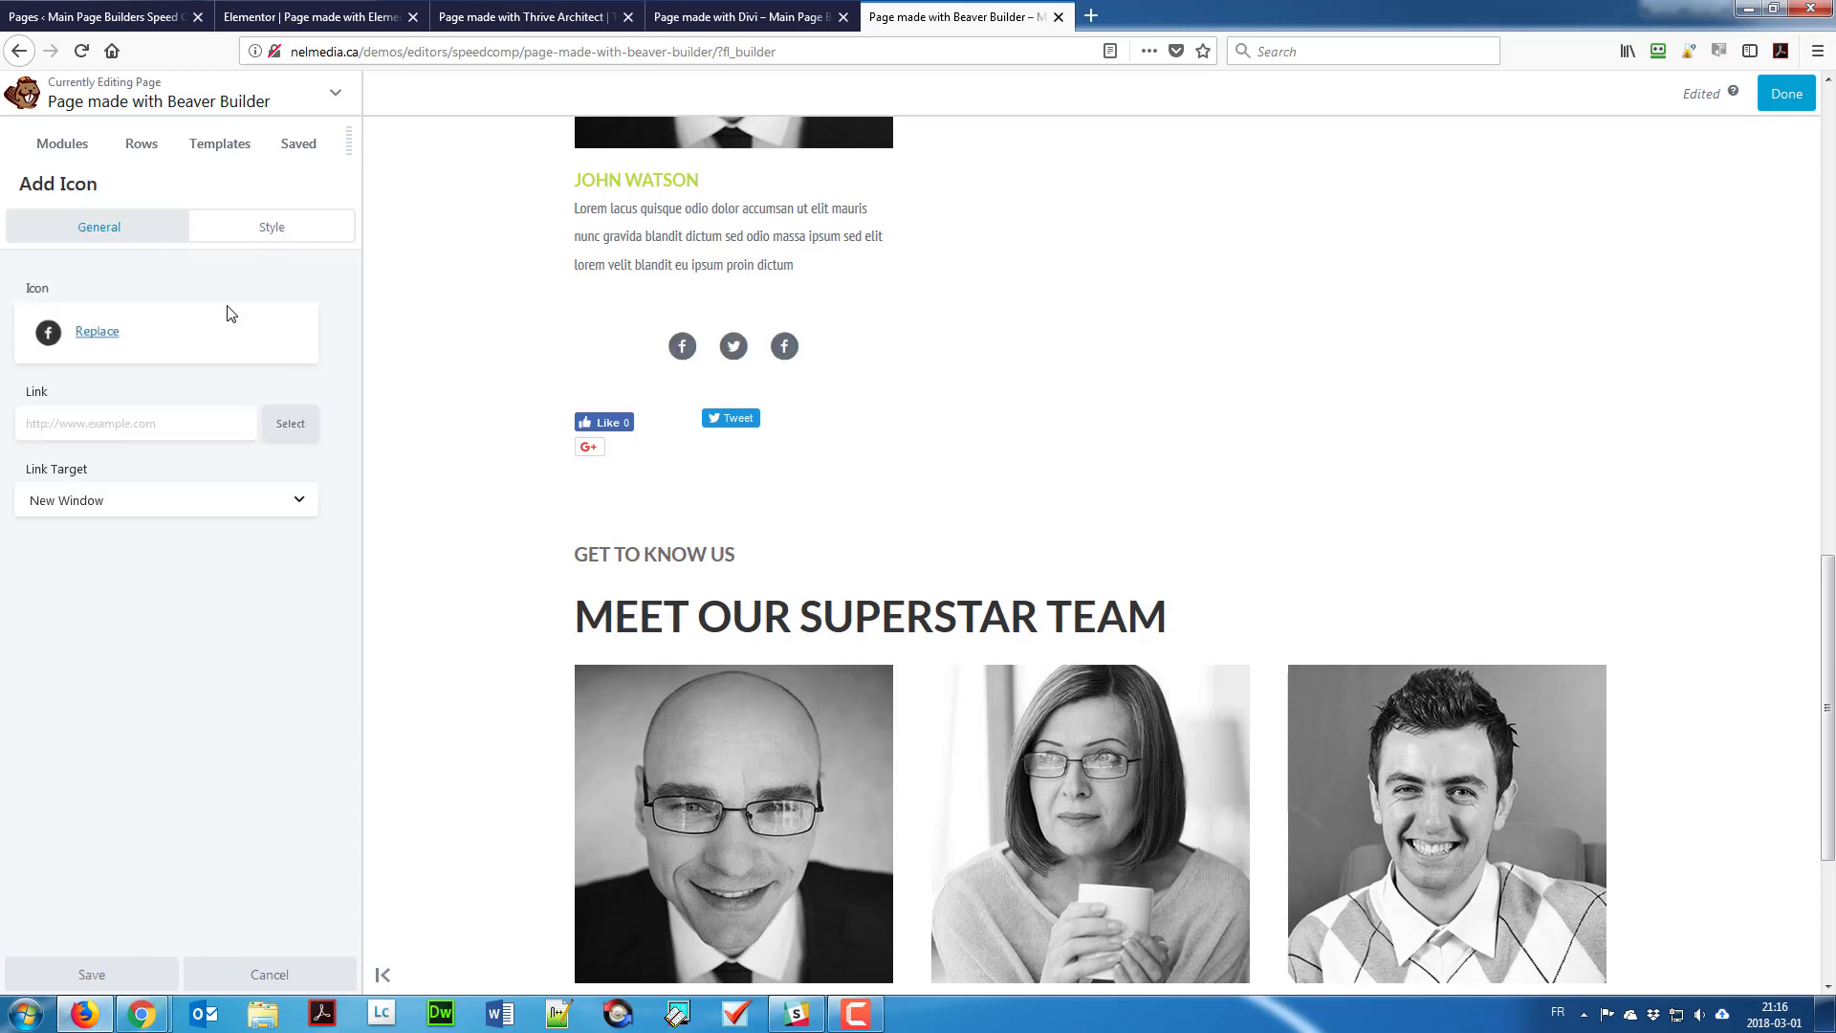
{"action": "left_click", "coordinate": [105, 335]}
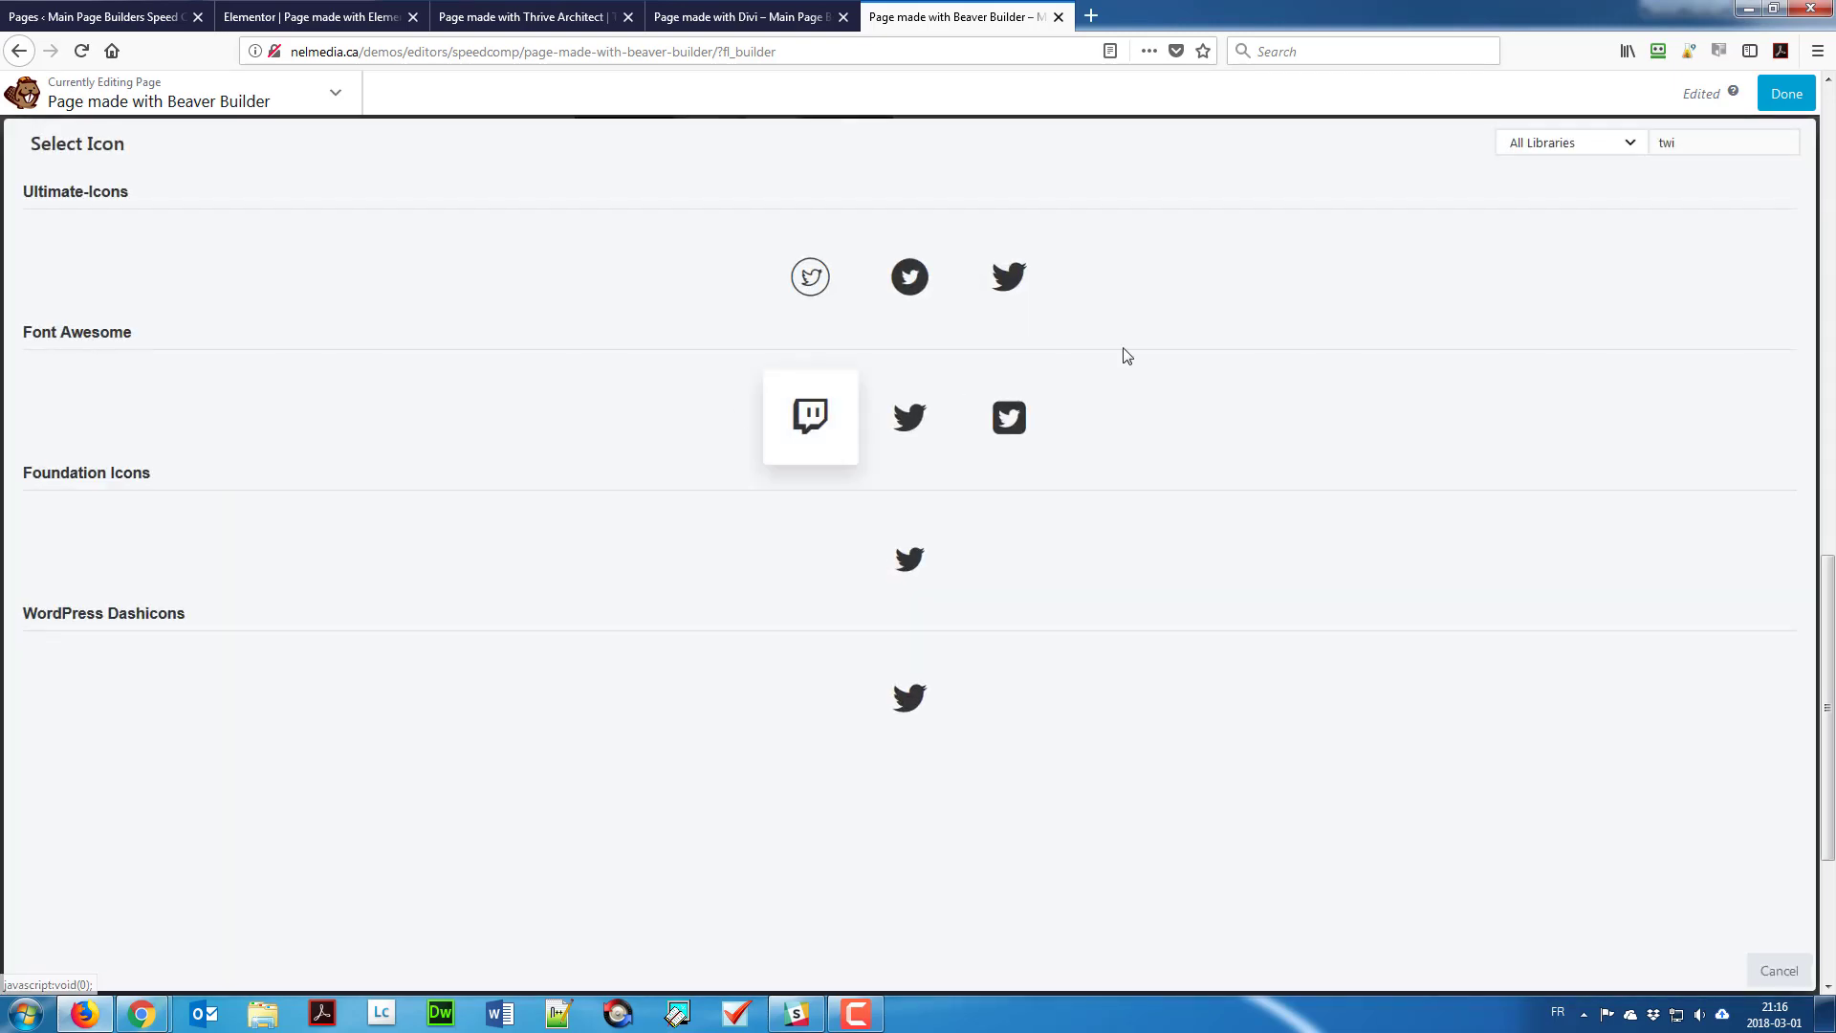
{"action": "double_click", "coordinate": [1660, 153]}
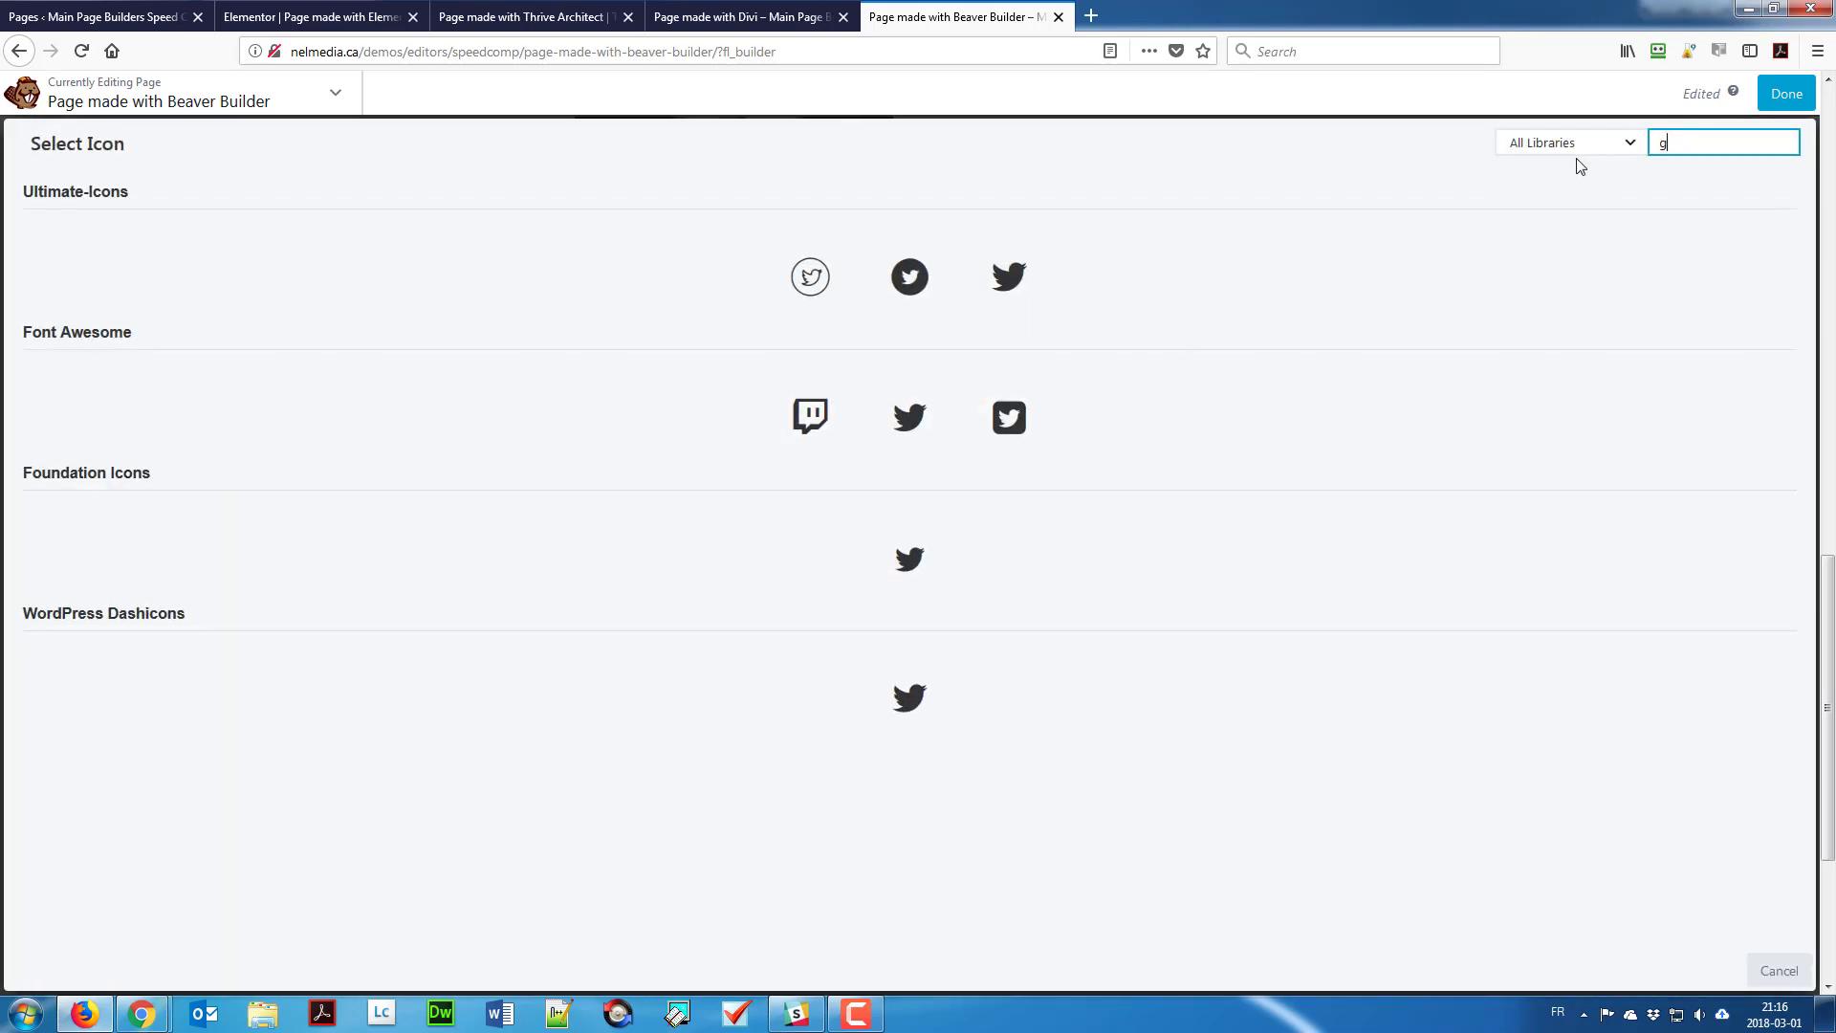
{"action": "type", "text": "go"}
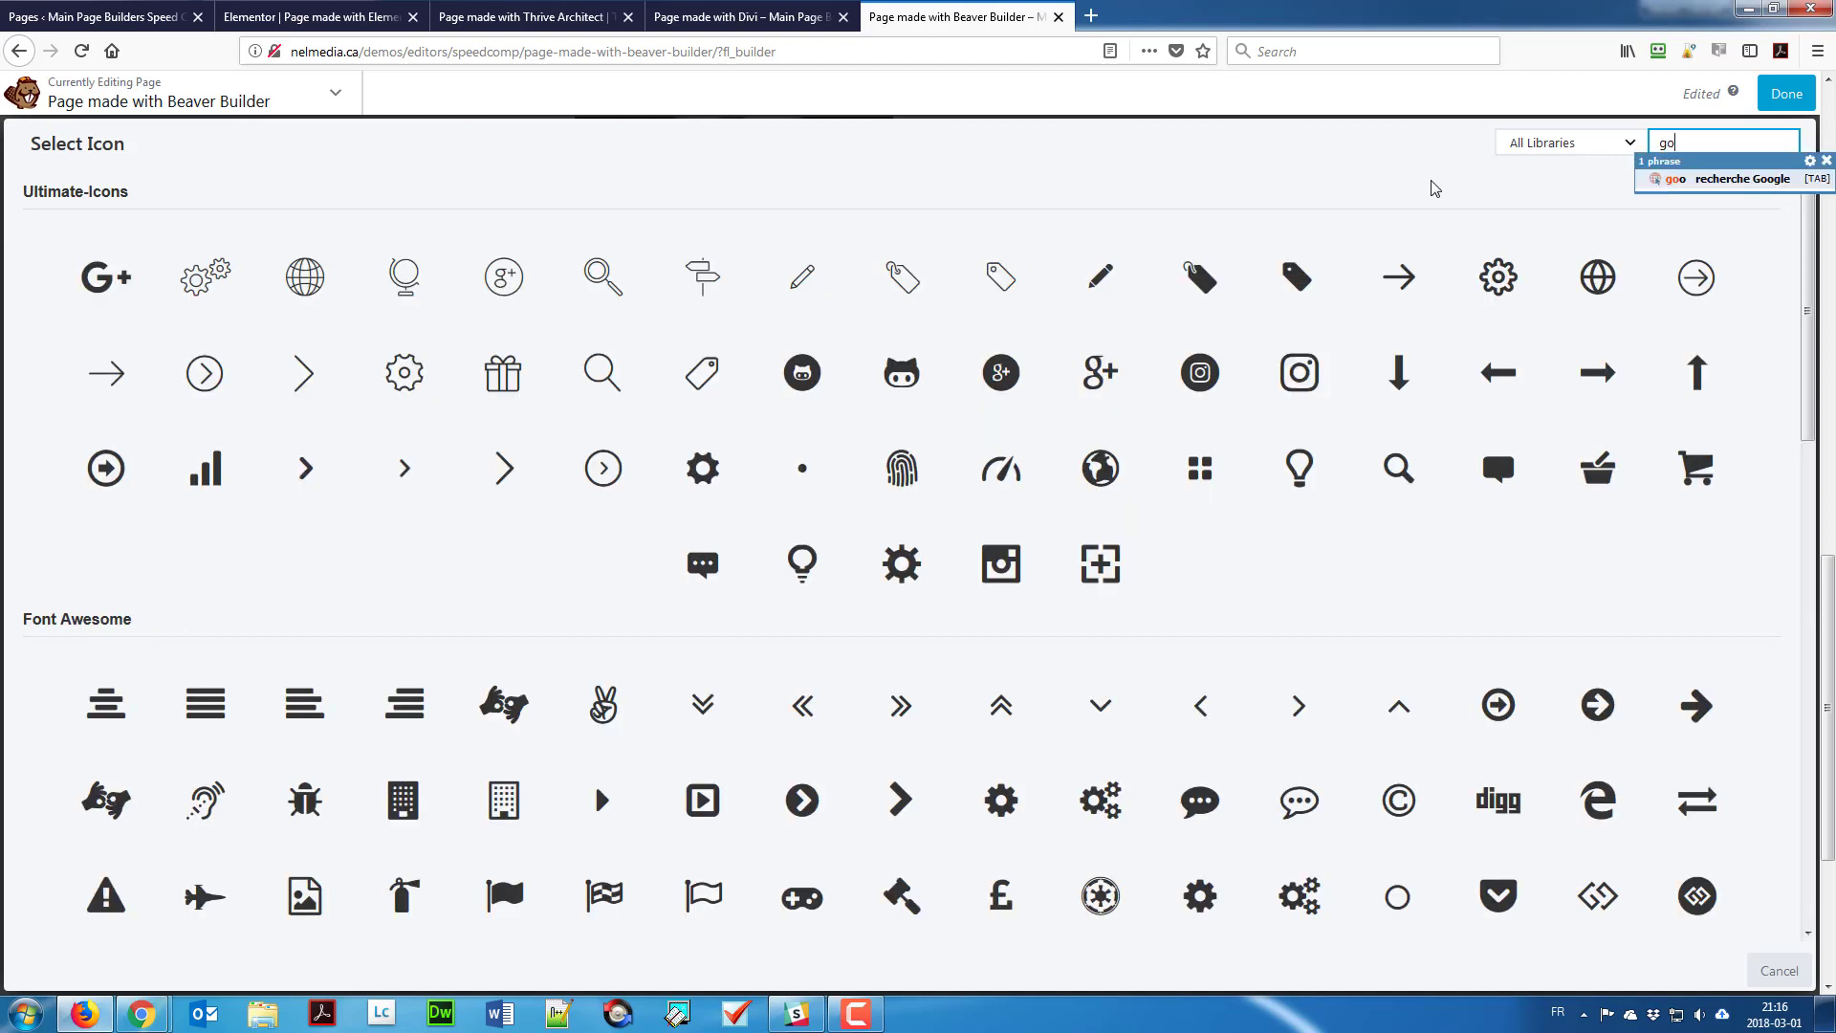
{"action": "left_click", "coordinate": [964, 287]}
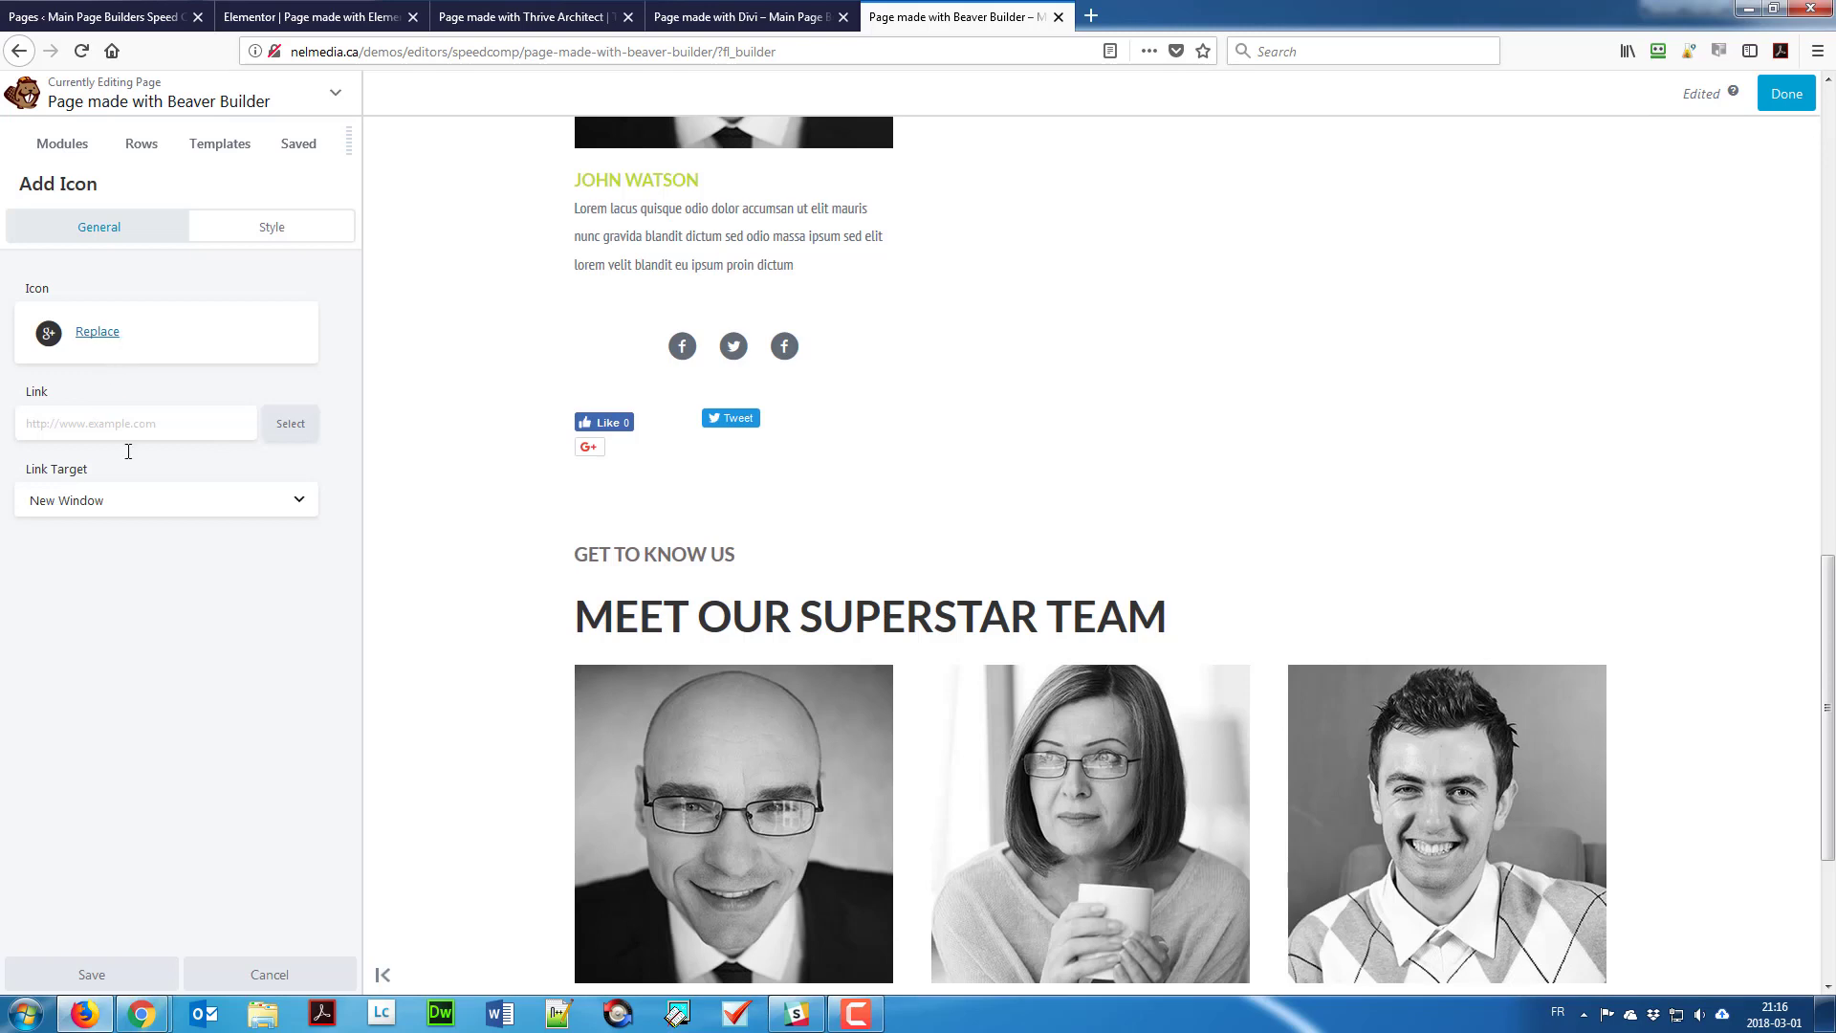
{"action": "left_click", "coordinate": [108, 975]}
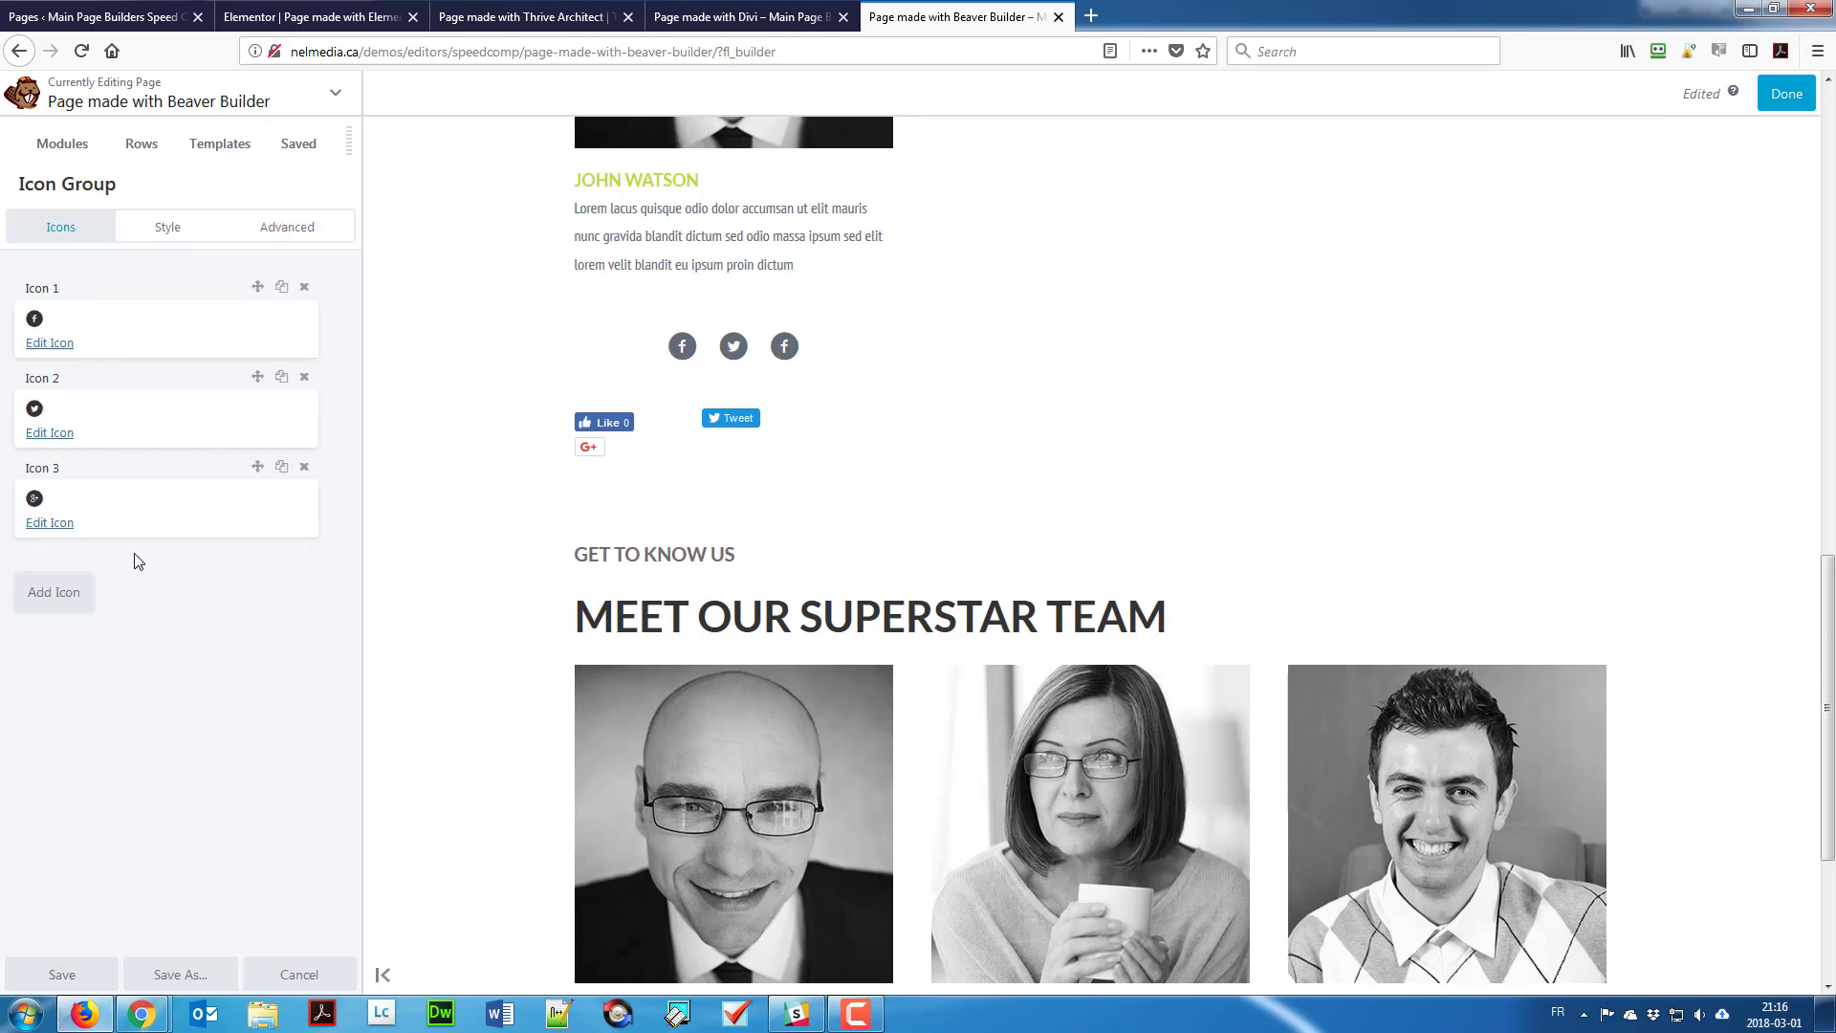
Step: Align the Icon Group to the left and set its icon size to 60 px
{"action": "left_click", "coordinate": [160, 232]}
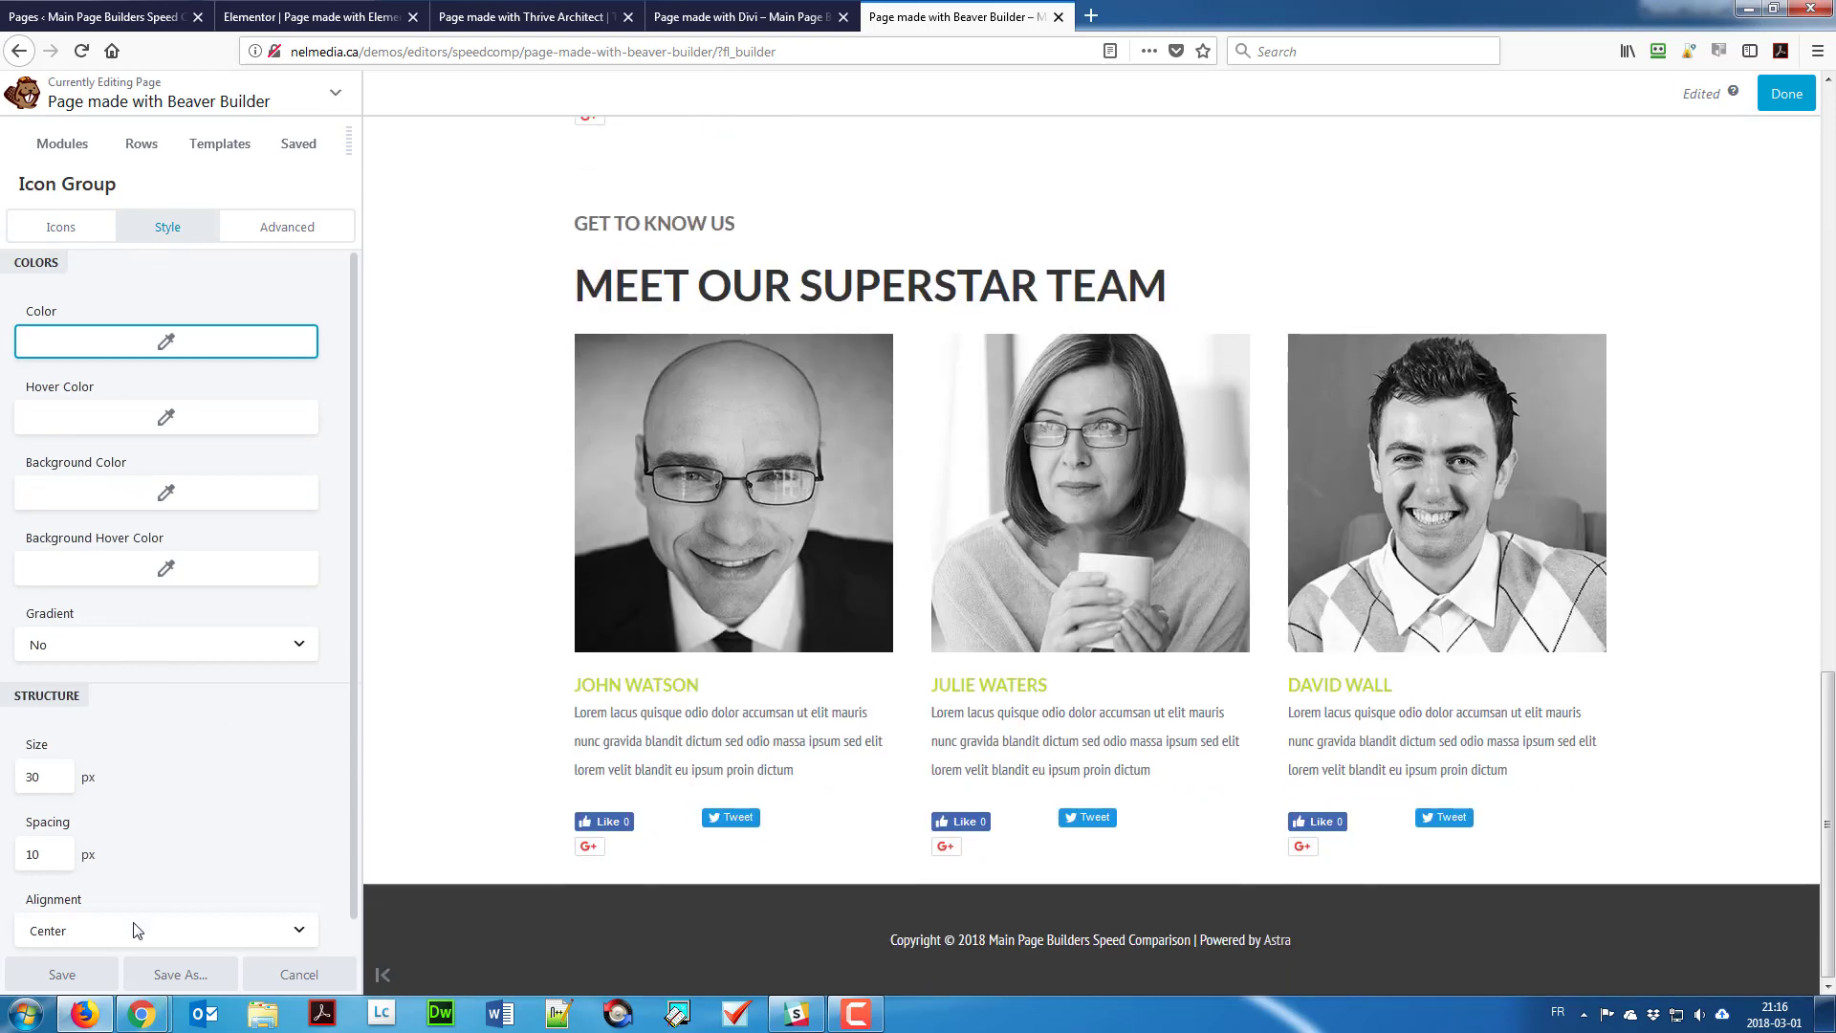
{"action": "left_click", "coordinate": [134, 930]}
{"action": "left_click", "coordinate": [75, 876]}
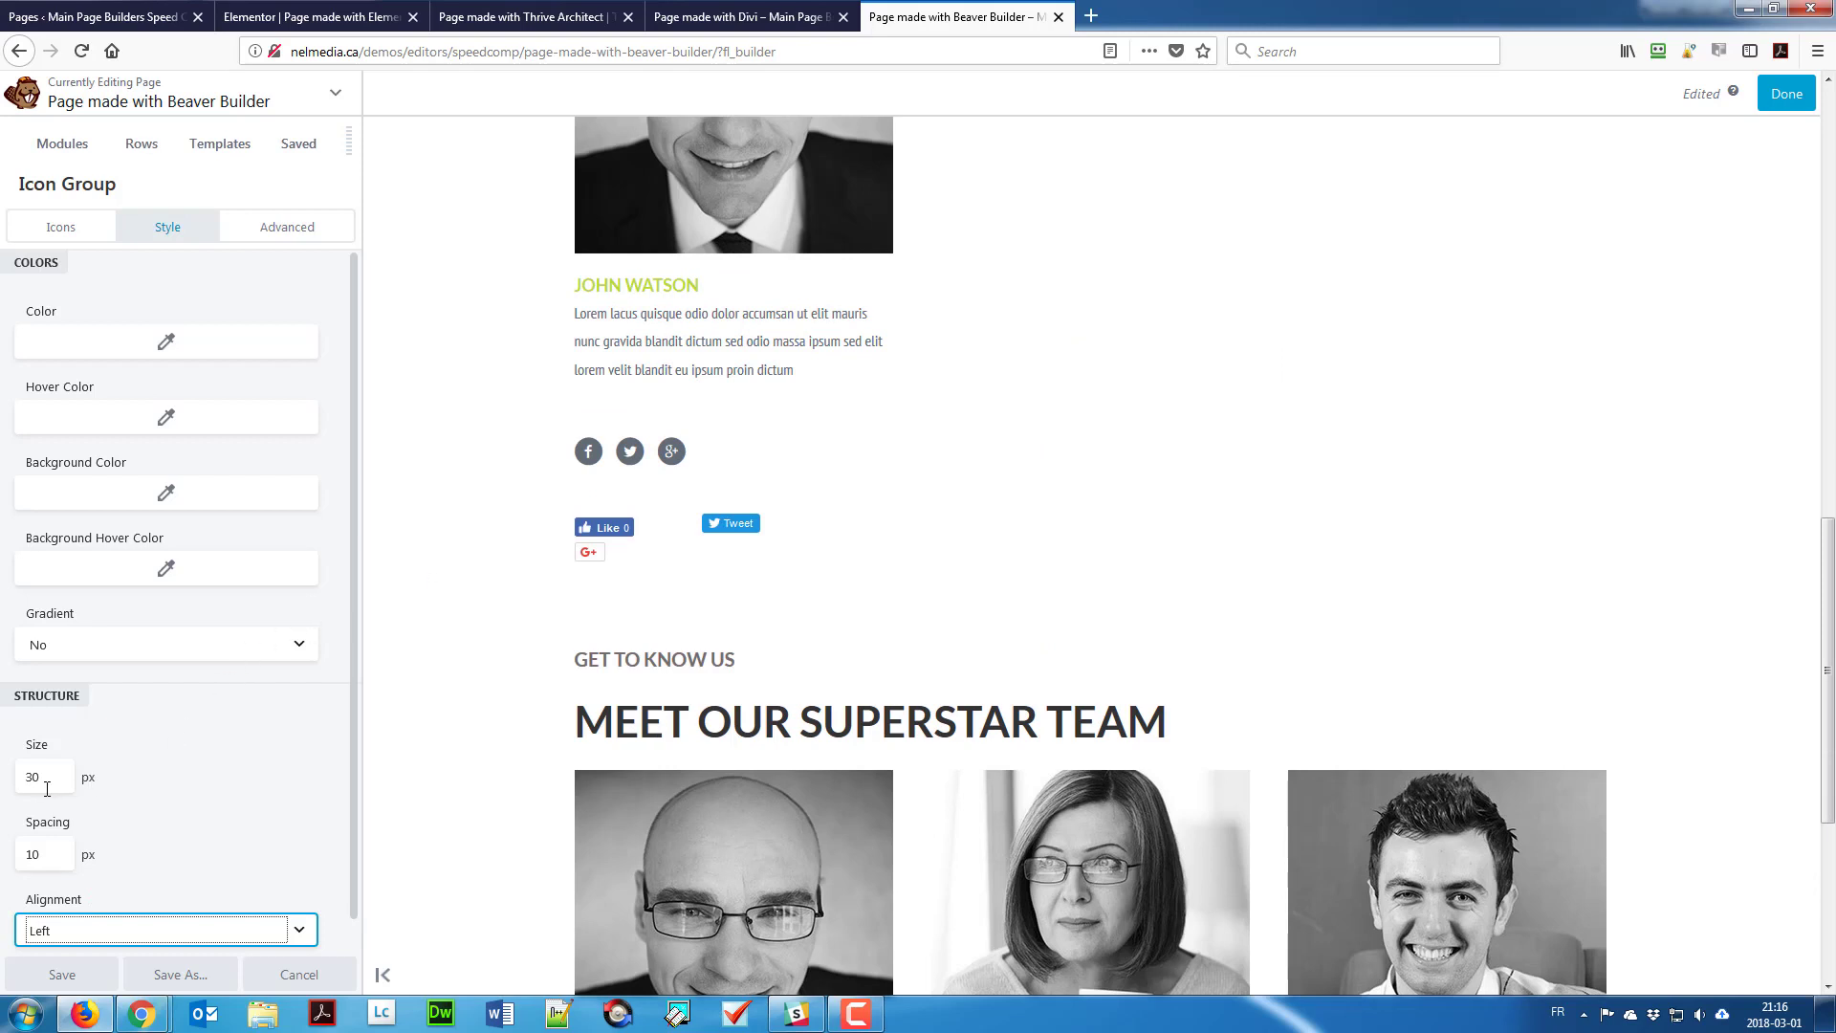
{"action": "left_click_drag", "start_coordinate": [47, 789], "coordinate": [5, 784]}
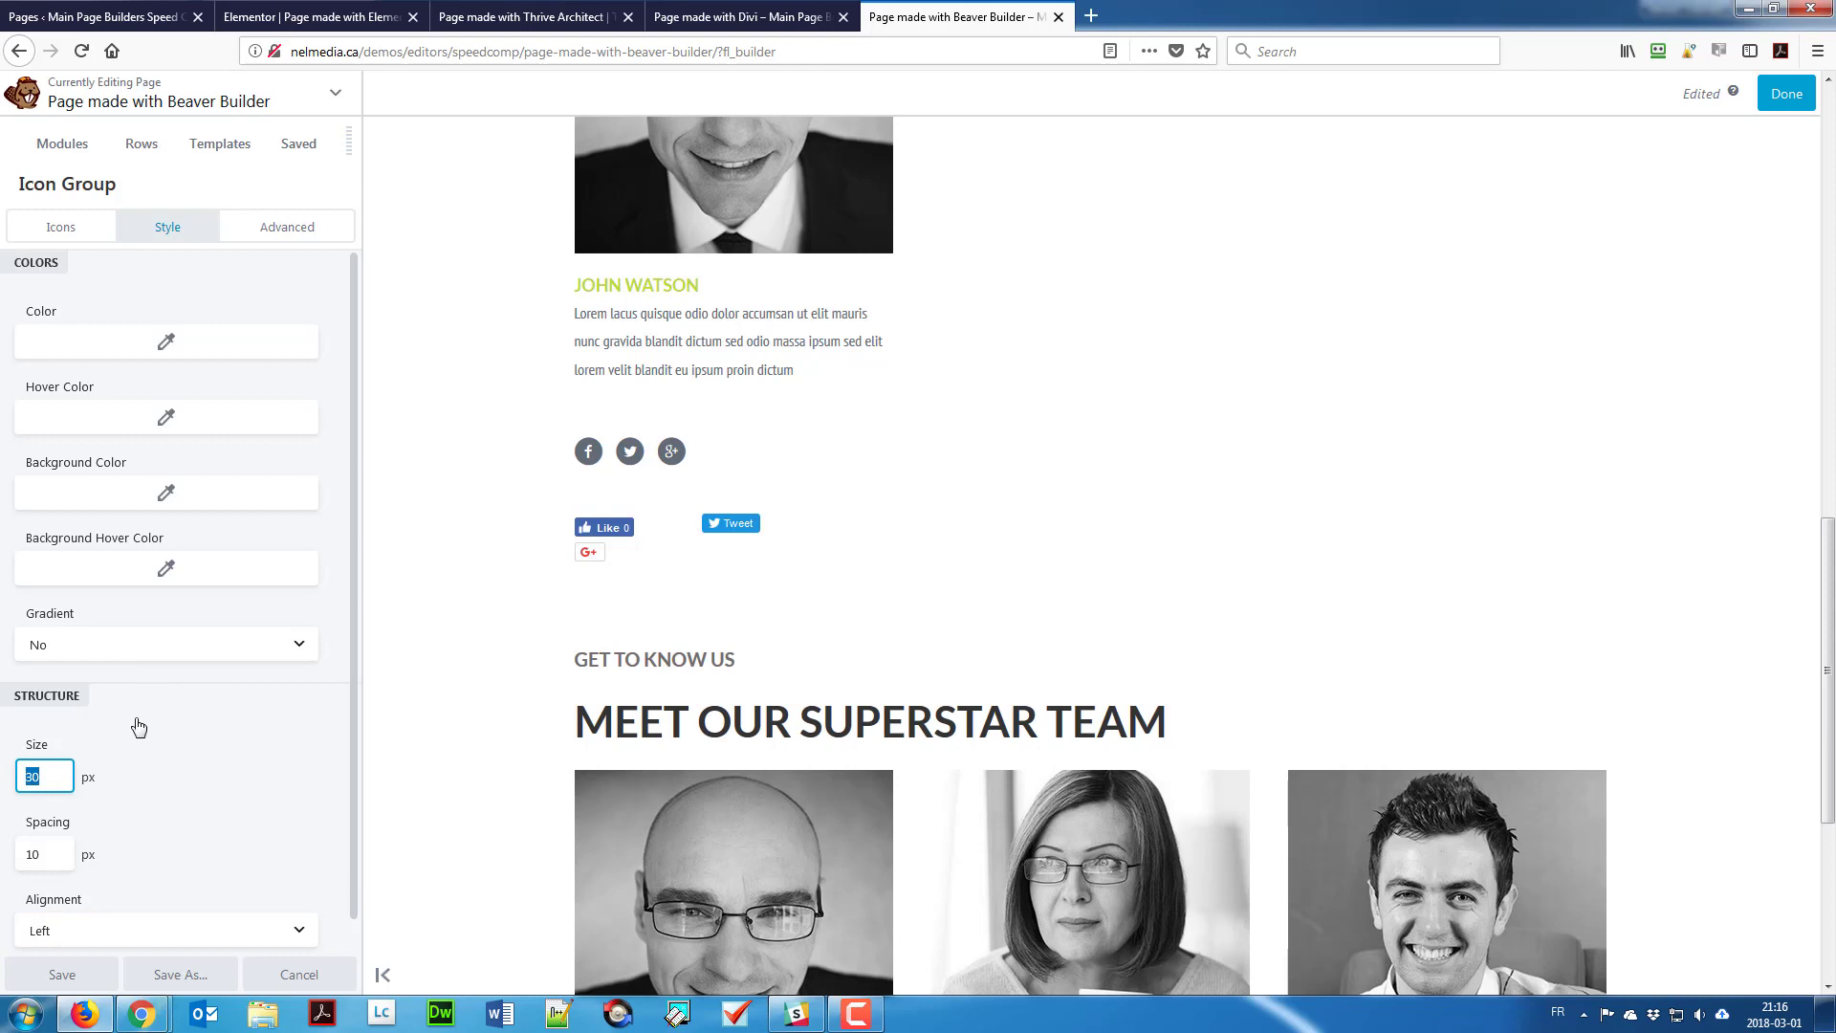
{"action": "type", "text": "60"}
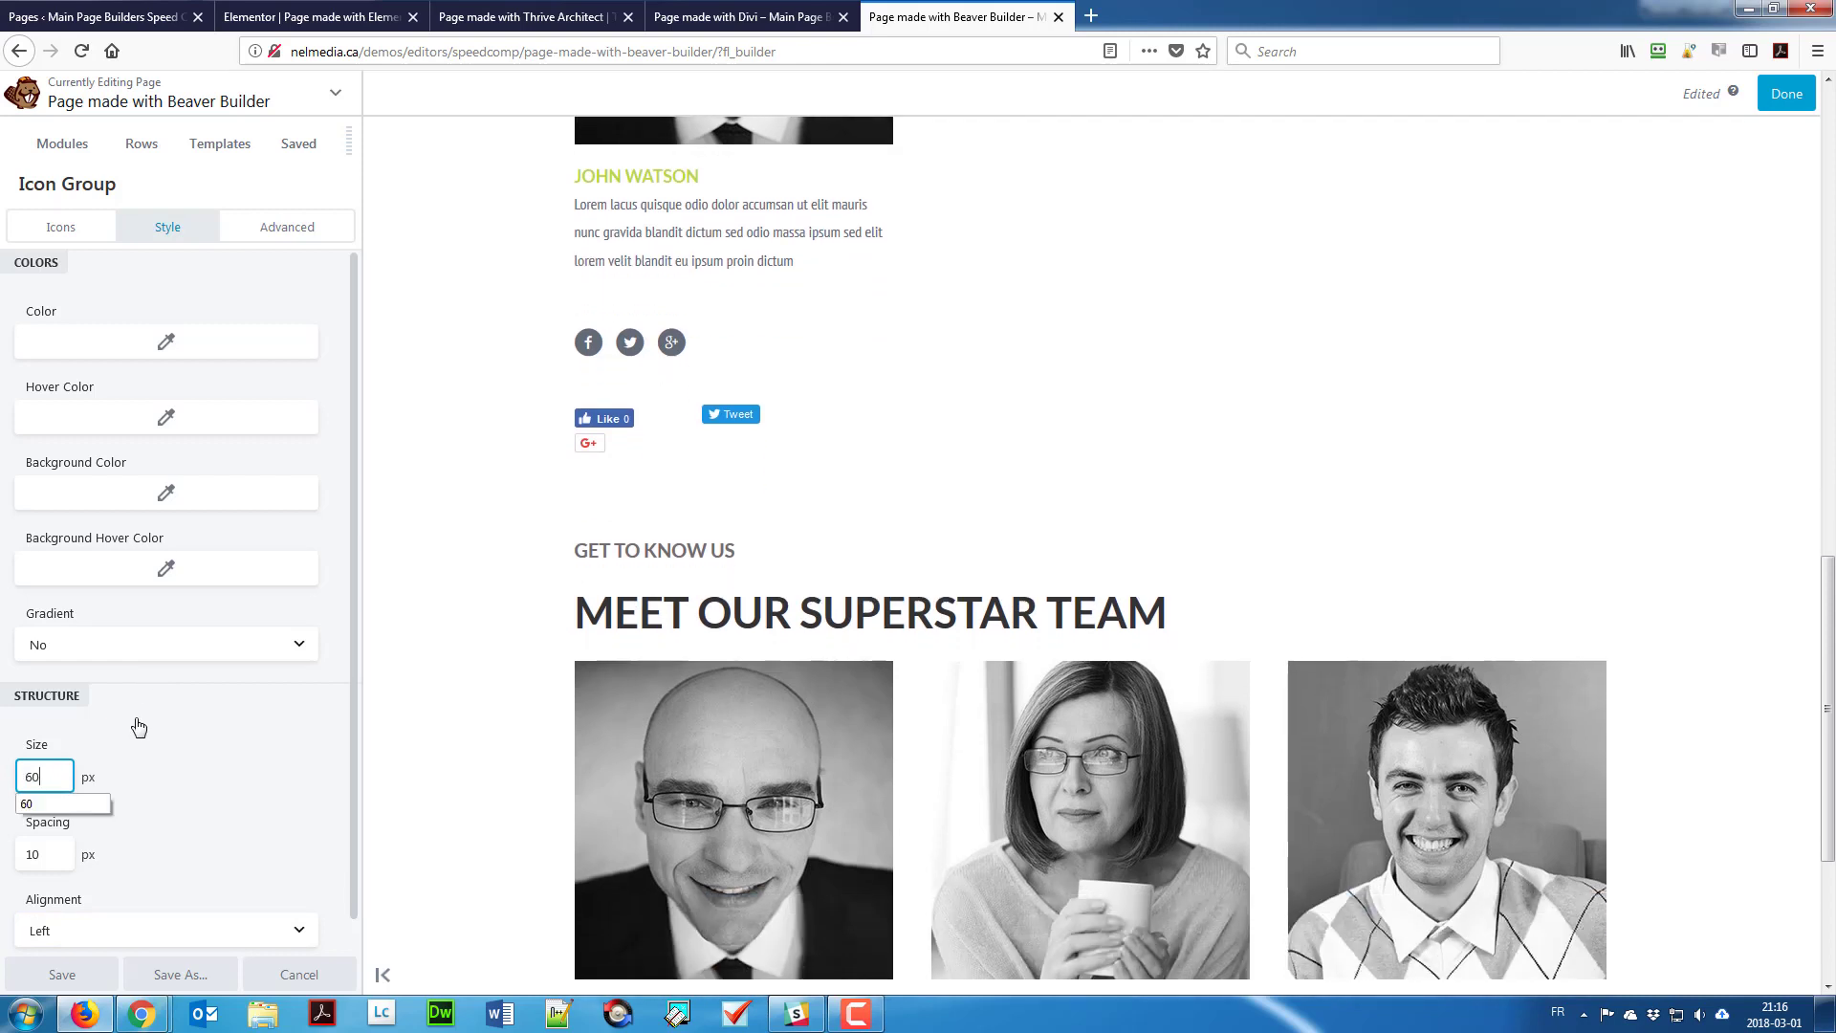
{"action": "key", "text": "Tab"}
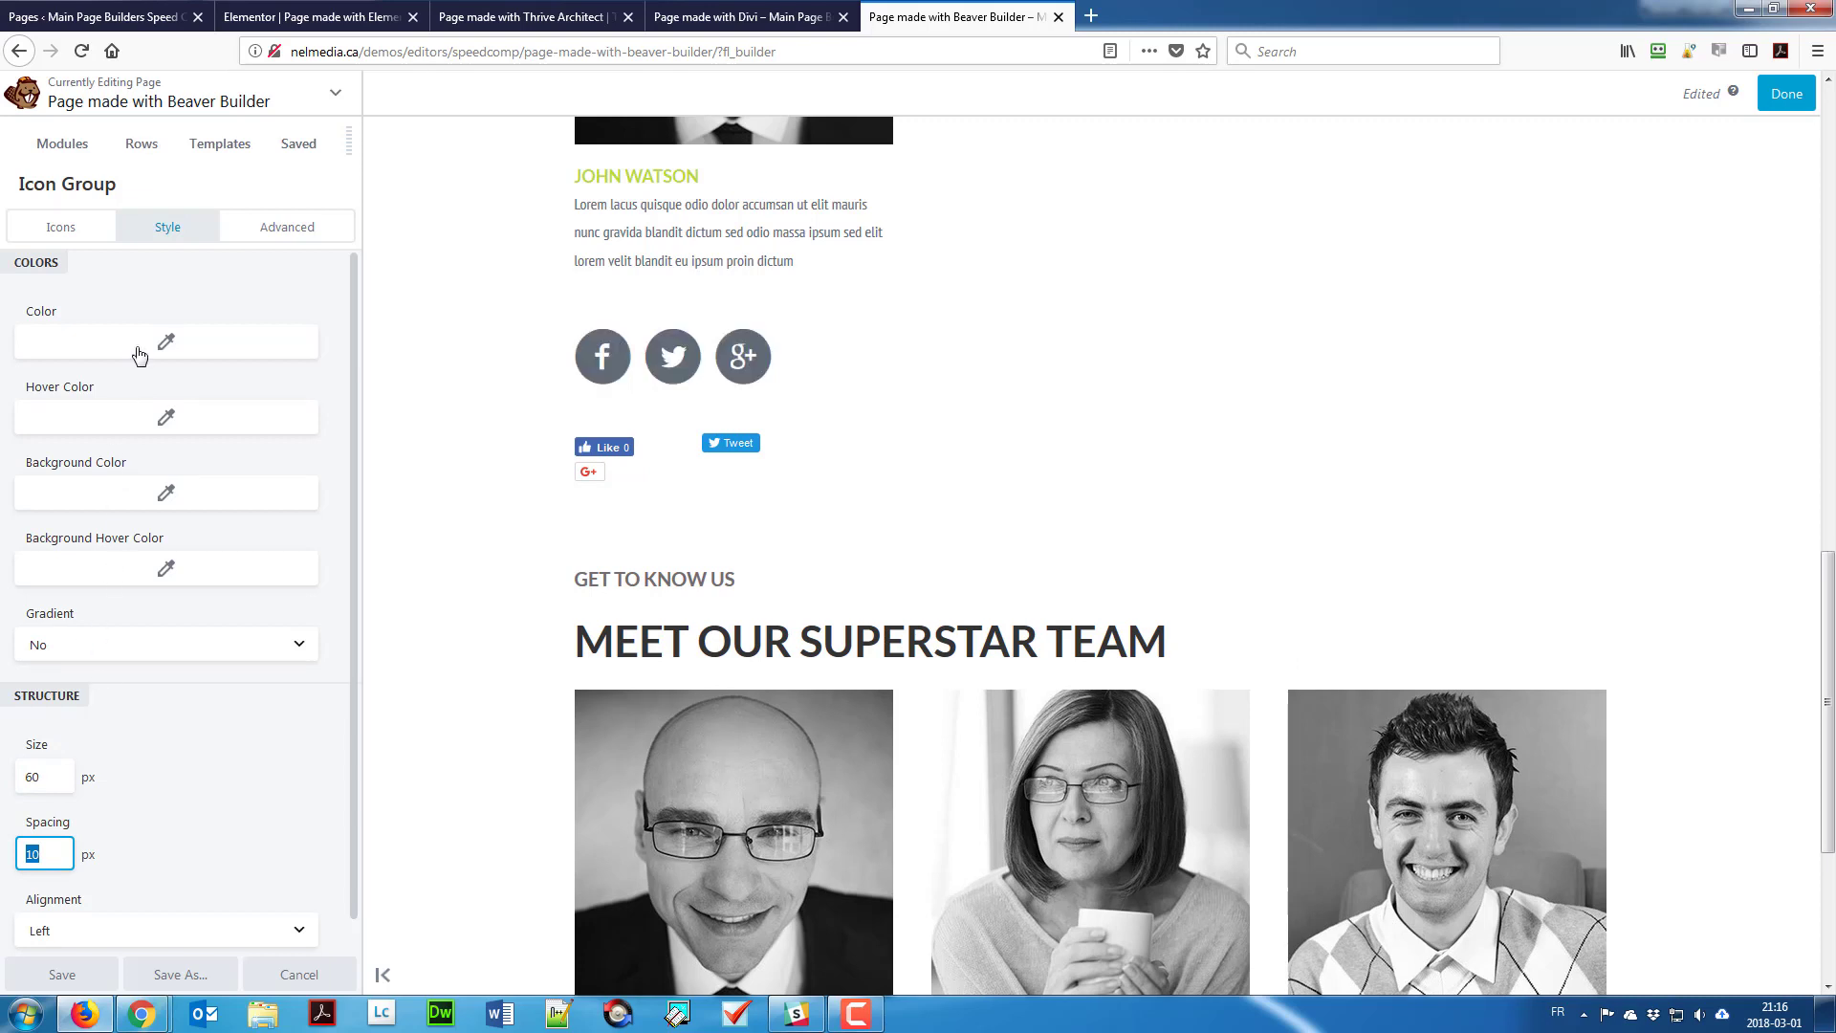
Step: Set the Icon Group's top margin to 0 px and return to its style settings
{"action": "left_click", "coordinate": [309, 235]}
{"action": "left_click", "coordinate": [28, 371]}
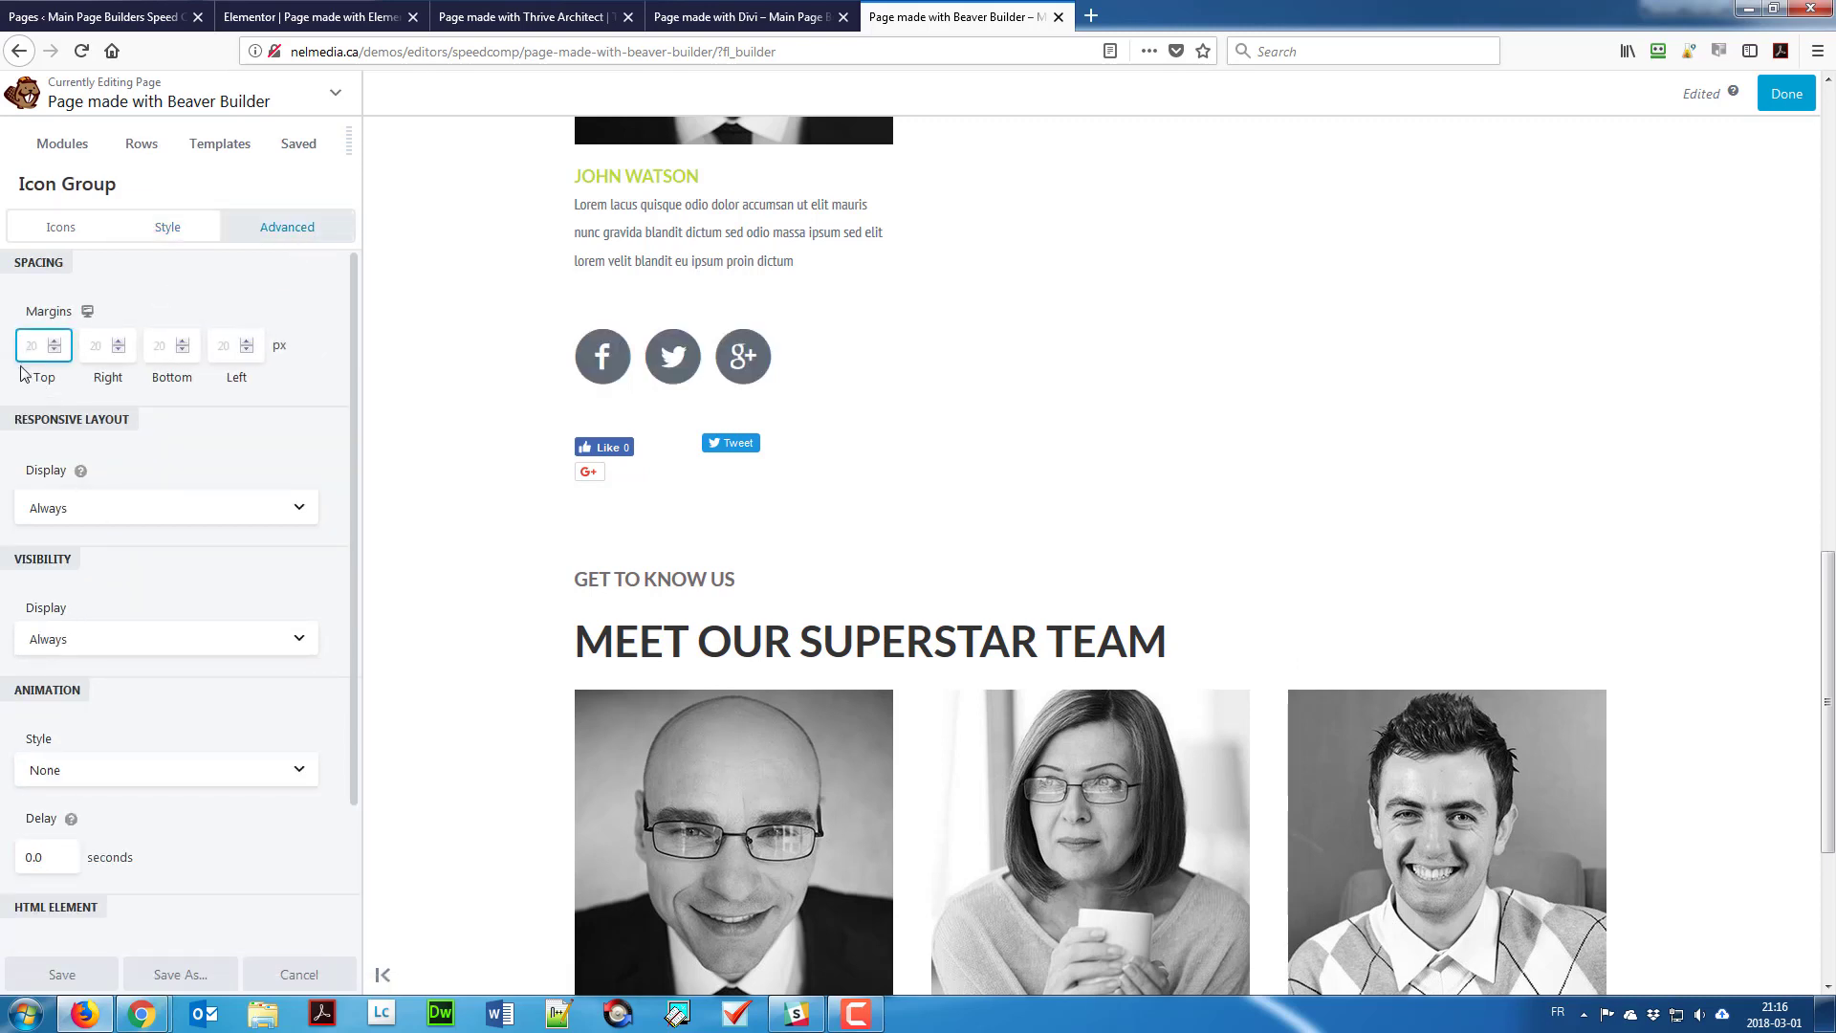
{"action": "type", "text": "0"}
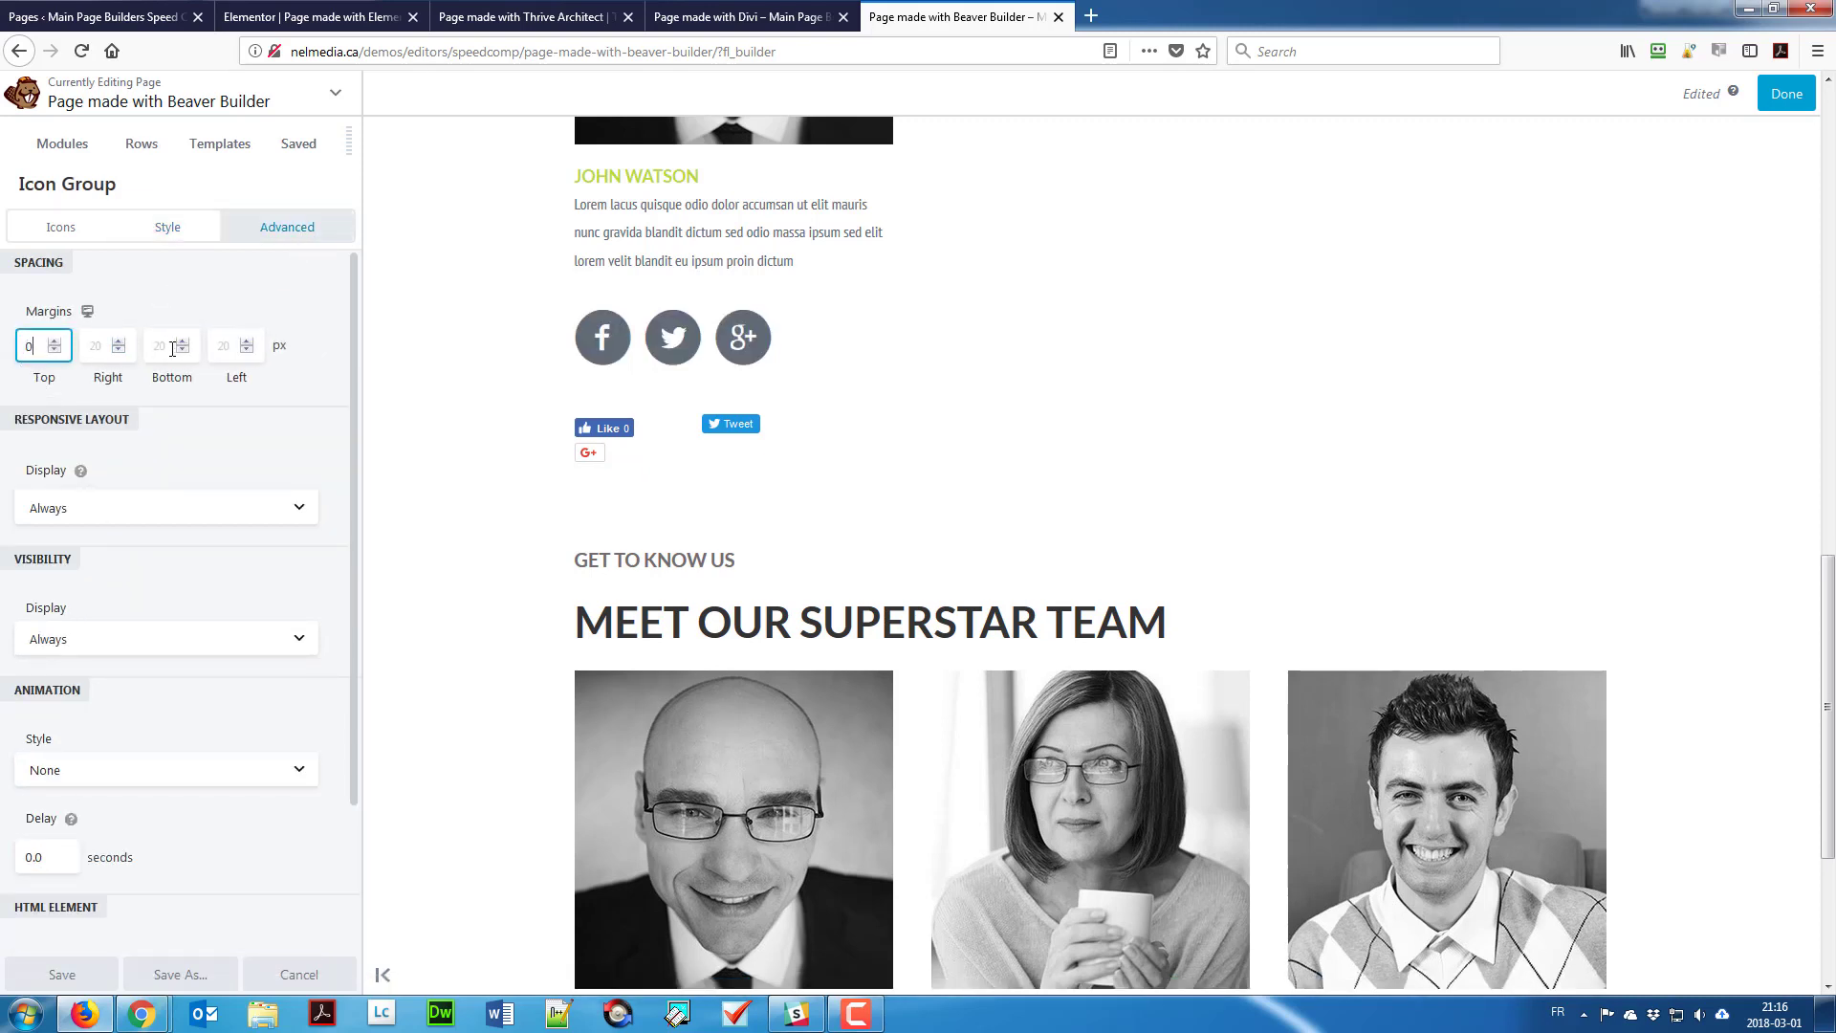
{"action": "left_click", "coordinate": [167, 350]}
{"action": "left_click", "coordinate": [149, 237]}
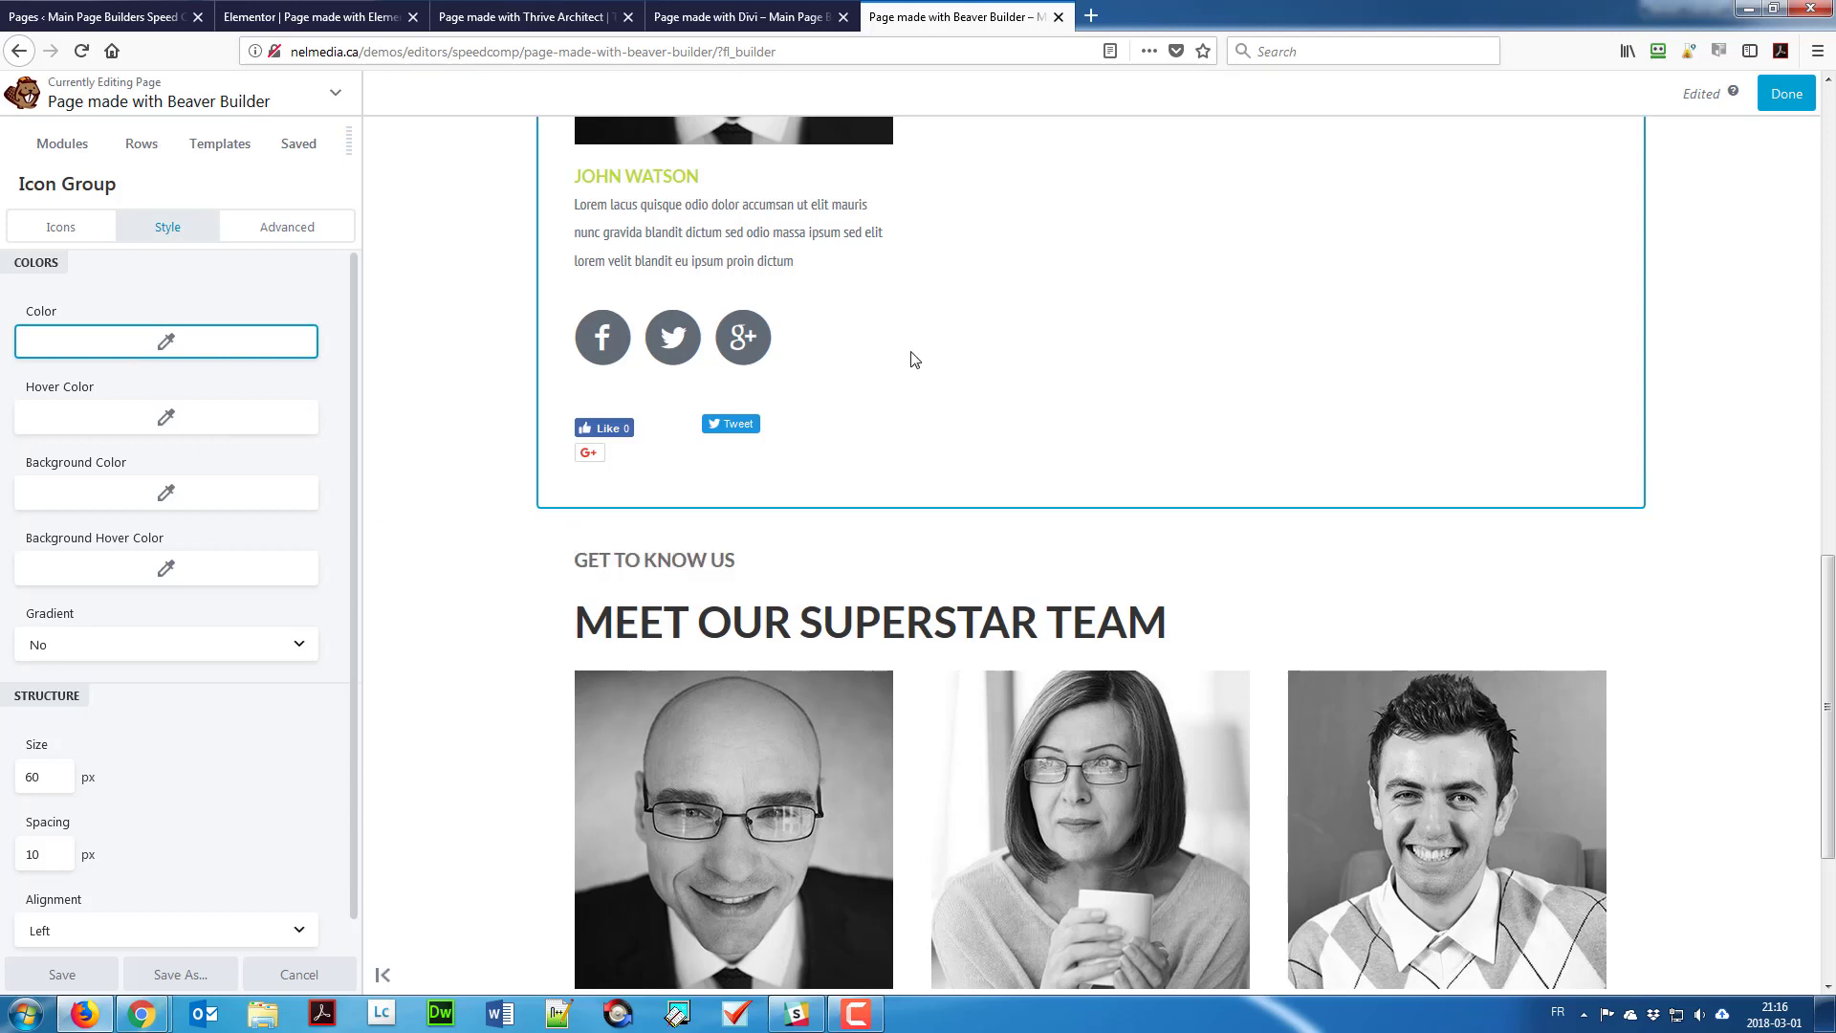
Step: Delete the Like, Tweet and G+ social buttons module beneath the first team member's icon group
{"action": "scroll", "coordinate": [784, 350], "scroll_direction": "up", "scroll_amount": 2}
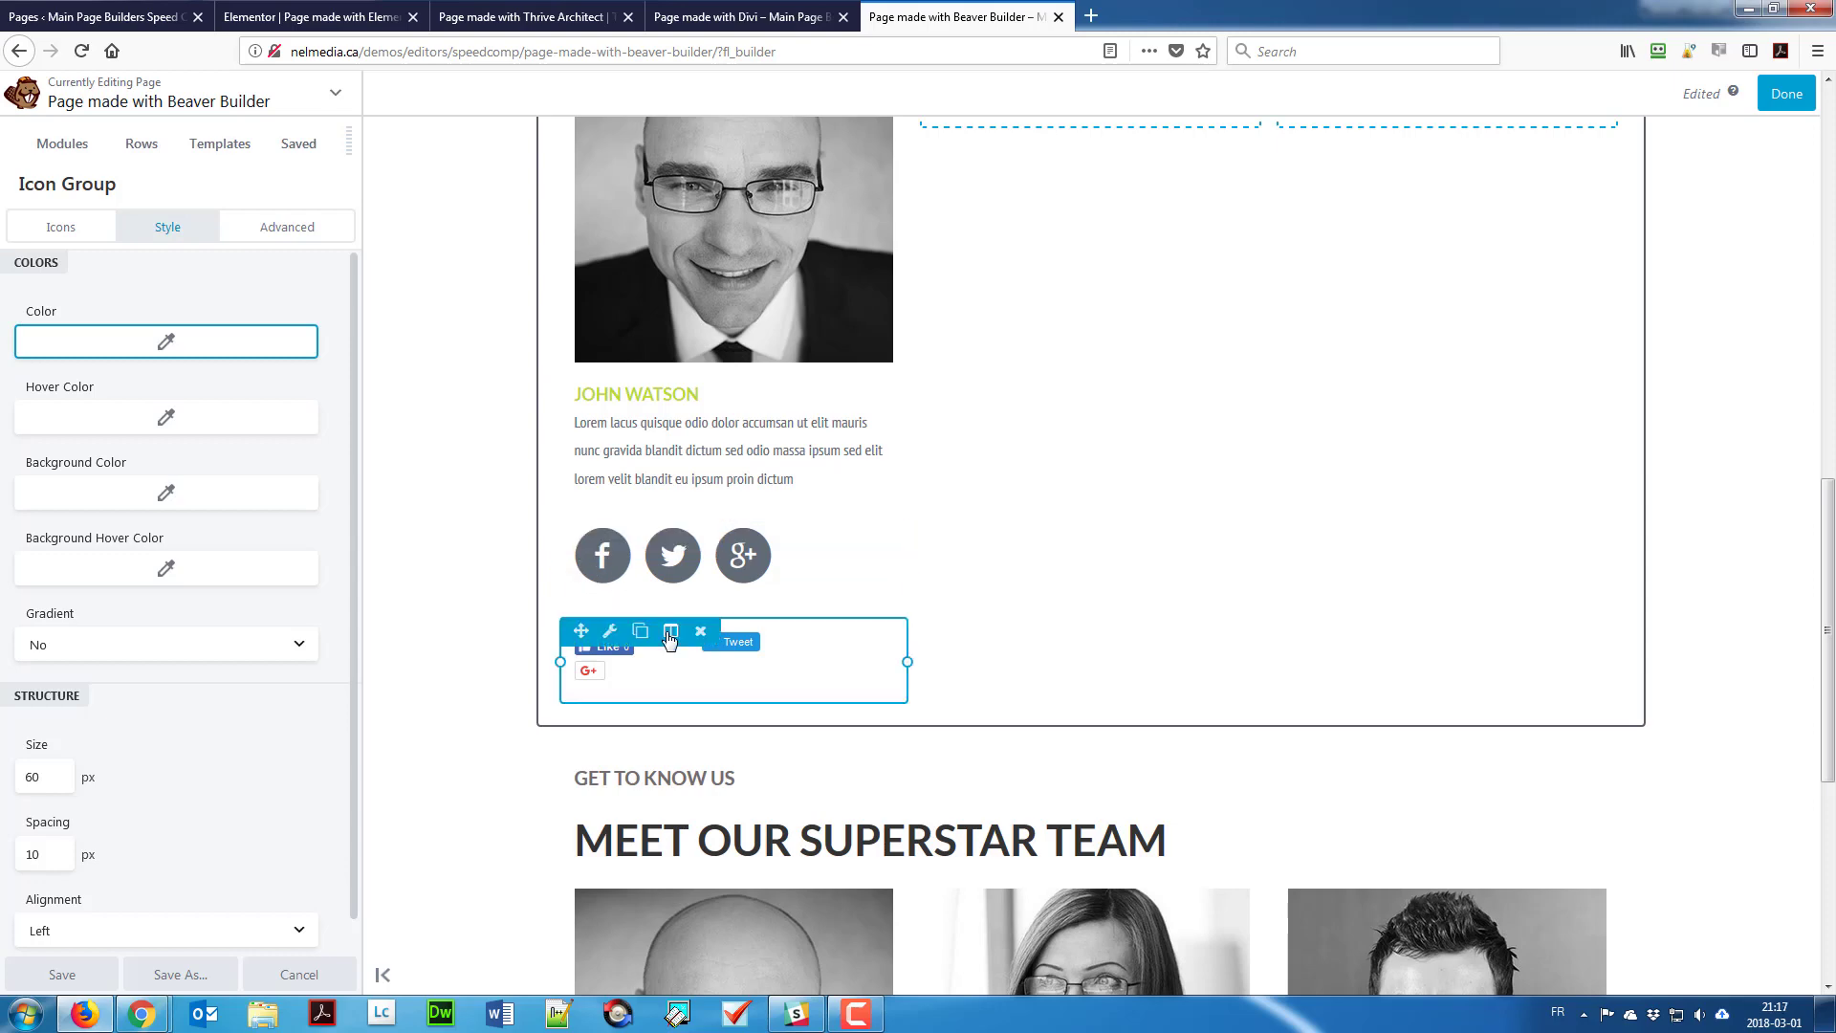
{"action": "left_click", "coordinate": [700, 633]}
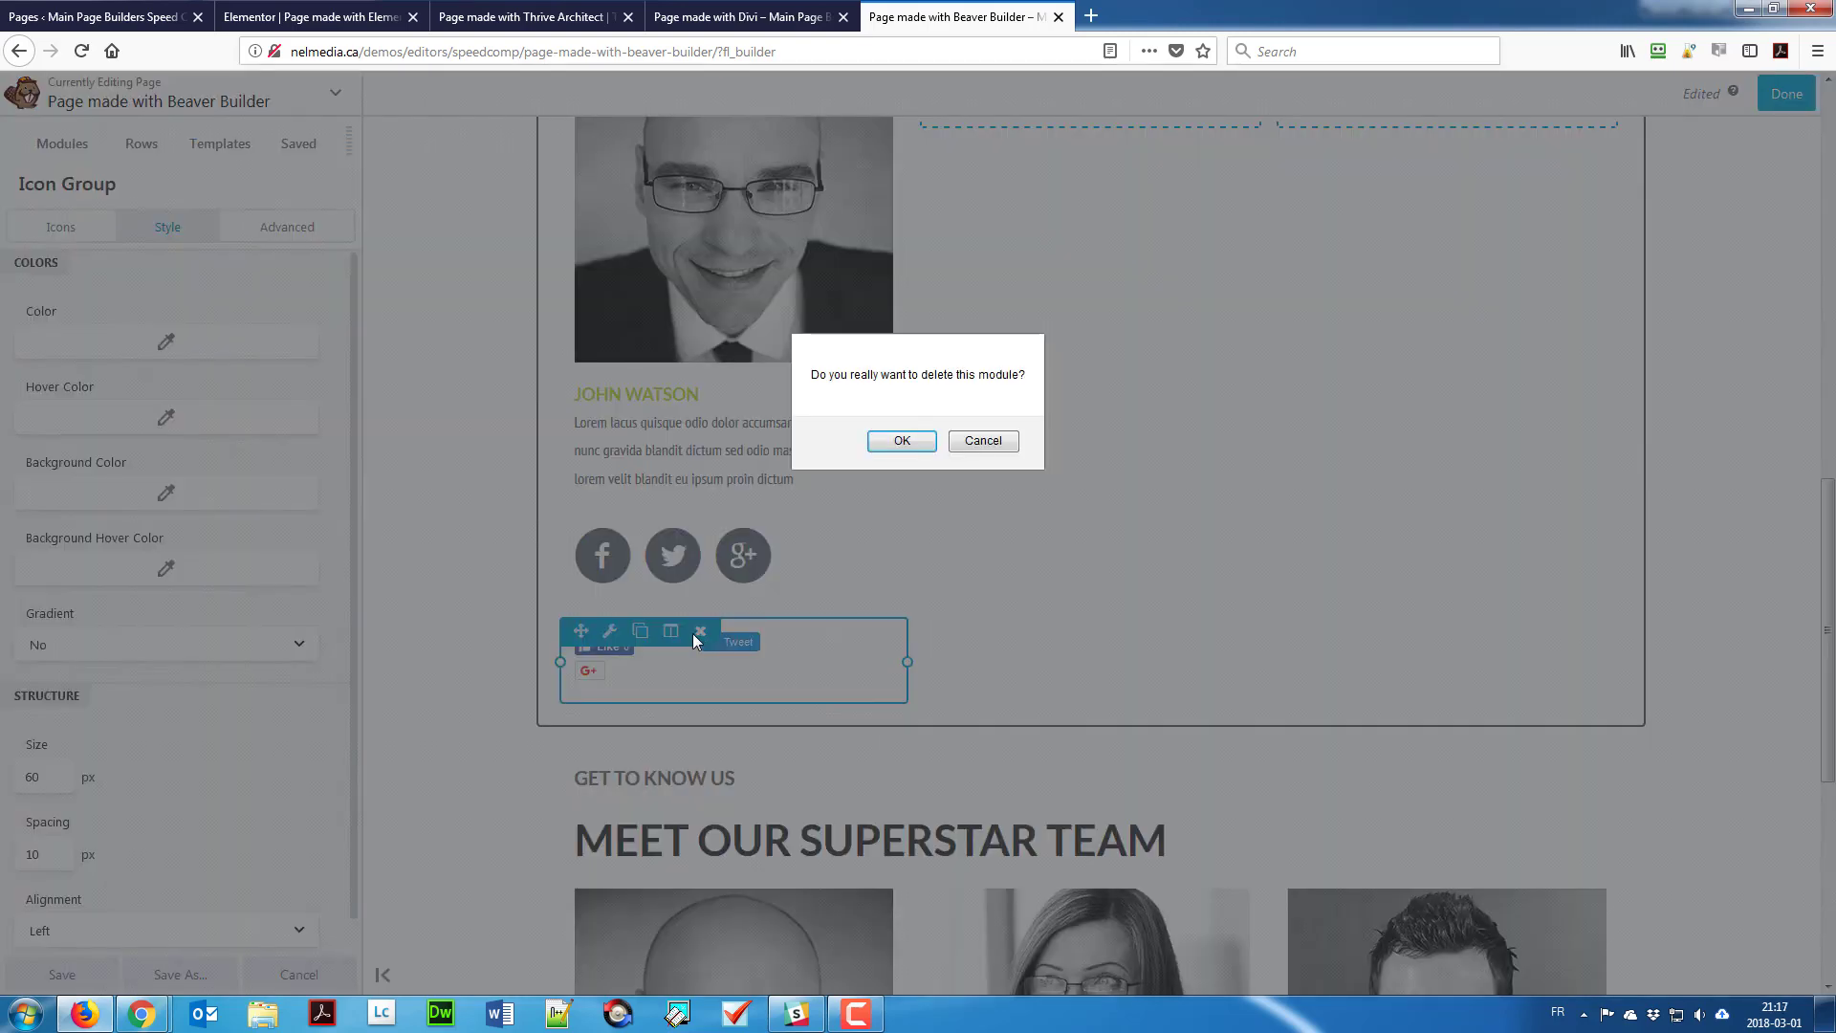
{"action": "left_click", "coordinate": [924, 447]}
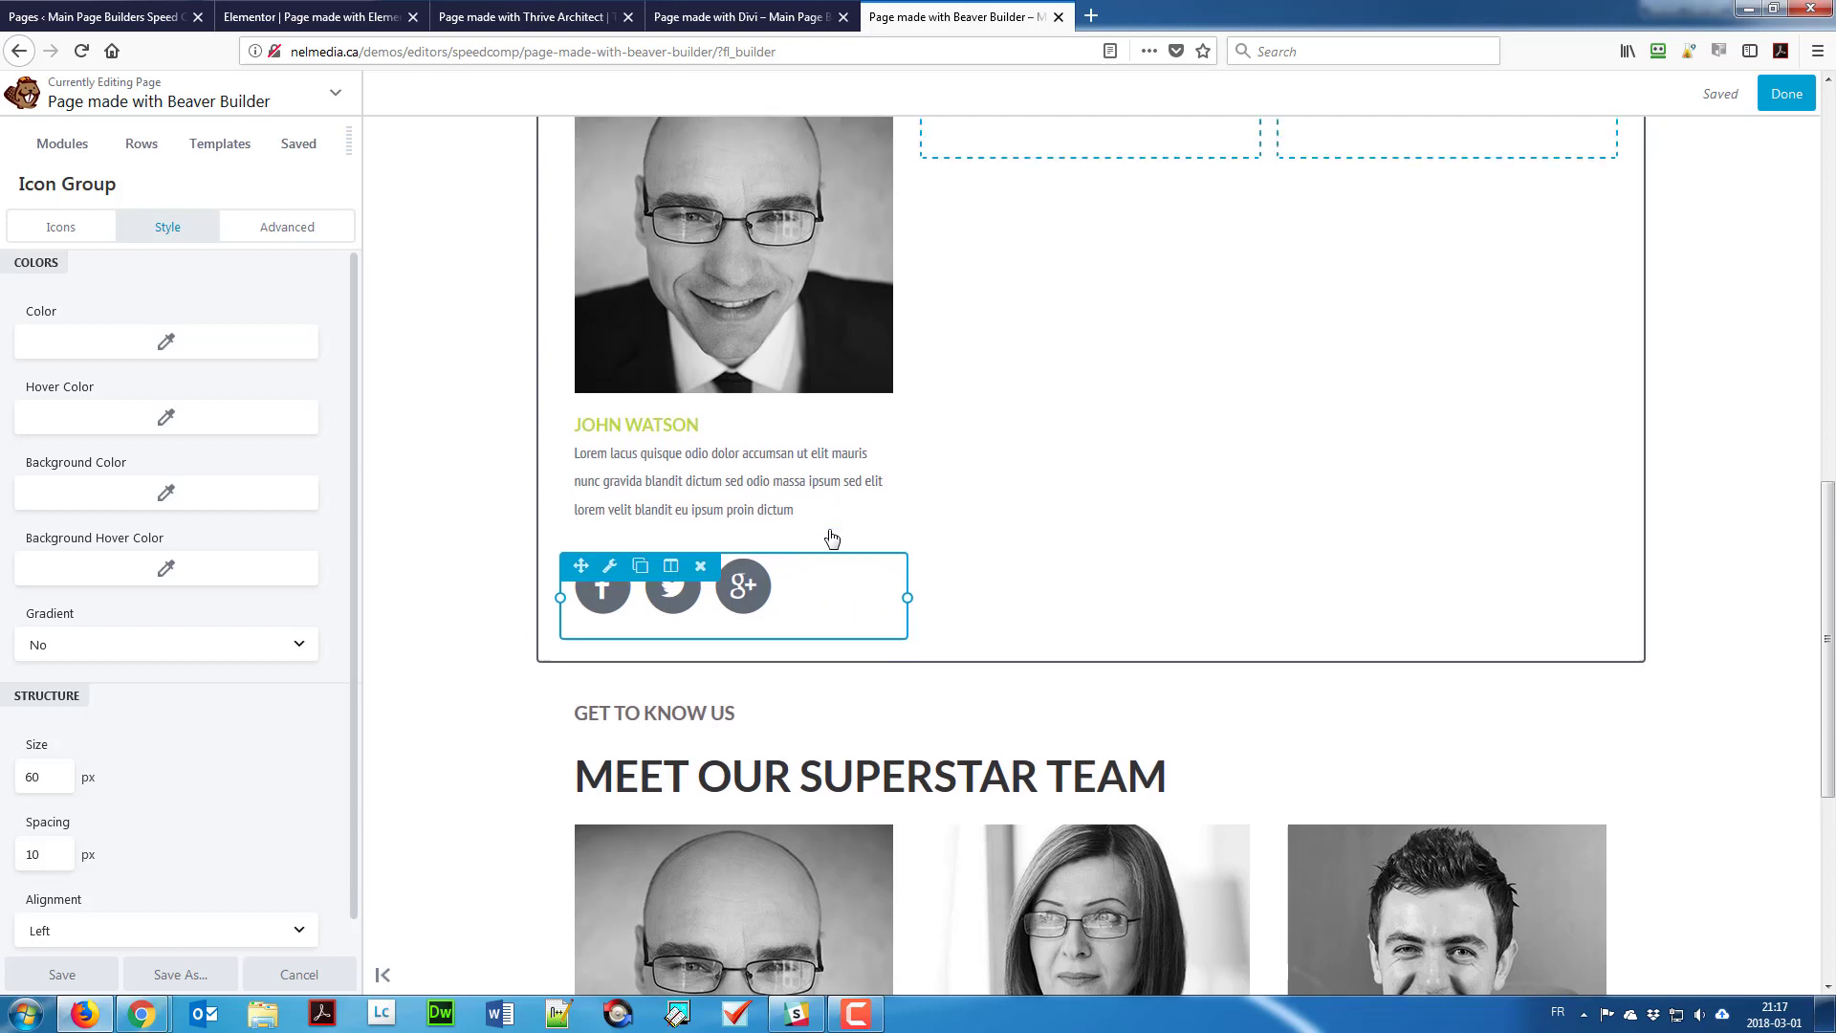
Step: Duplicate the first team member's photo twice and move the copies into the empty second and third columns
{"action": "scroll", "coordinate": [829, 521], "scroll_direction": "up", "scroll_amount": 2}
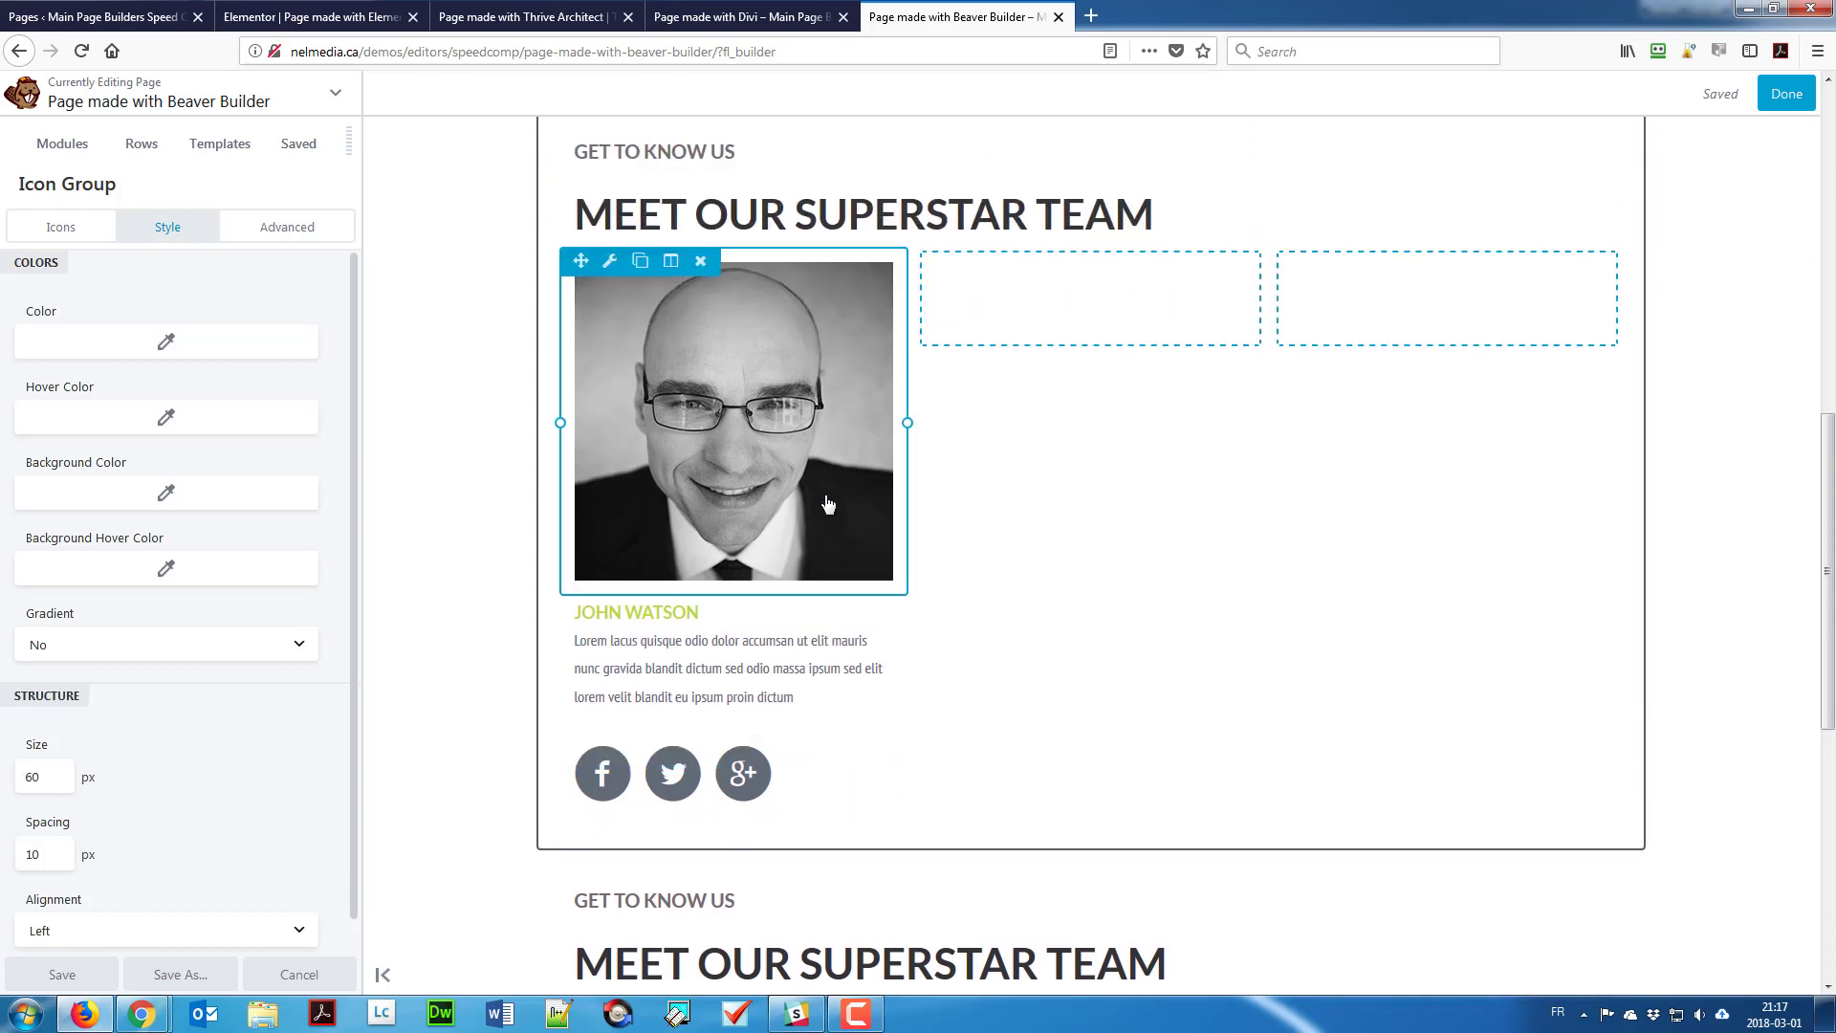
{"action": "left_click", "coordinate": [640, 262]}
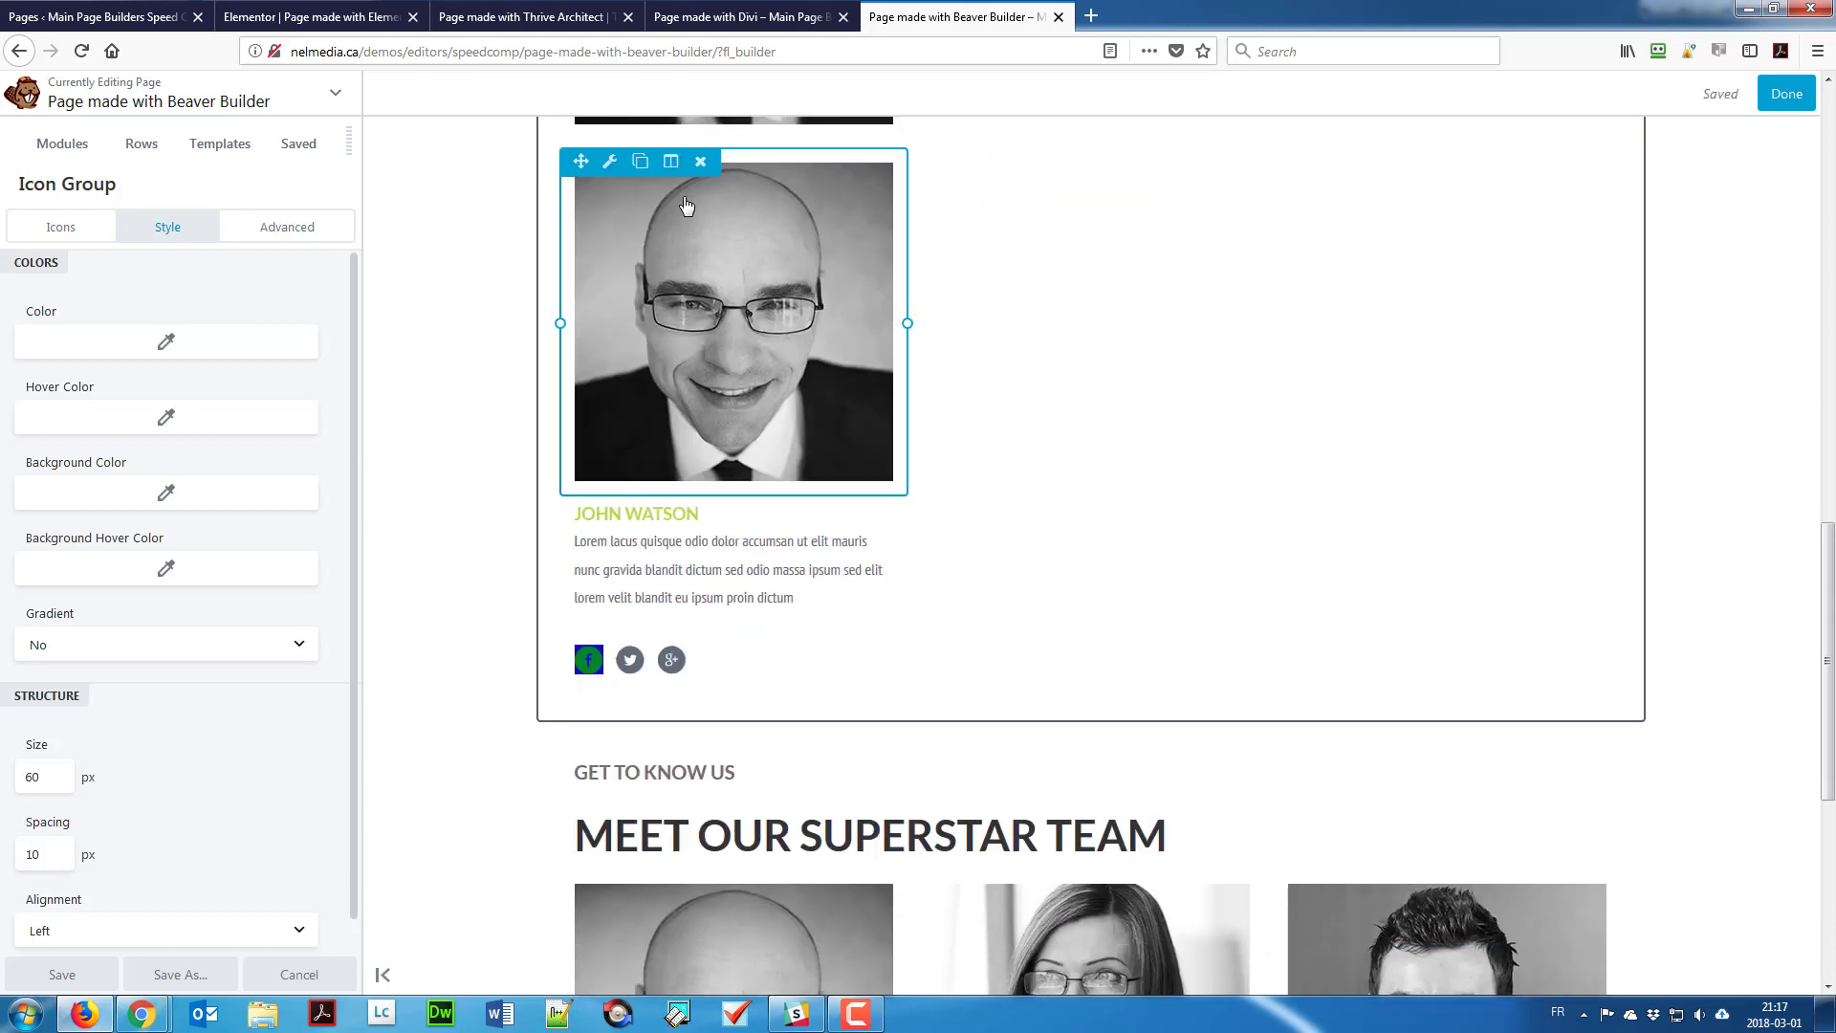
{"action": "left_click", "coordinate": [643, 163]}
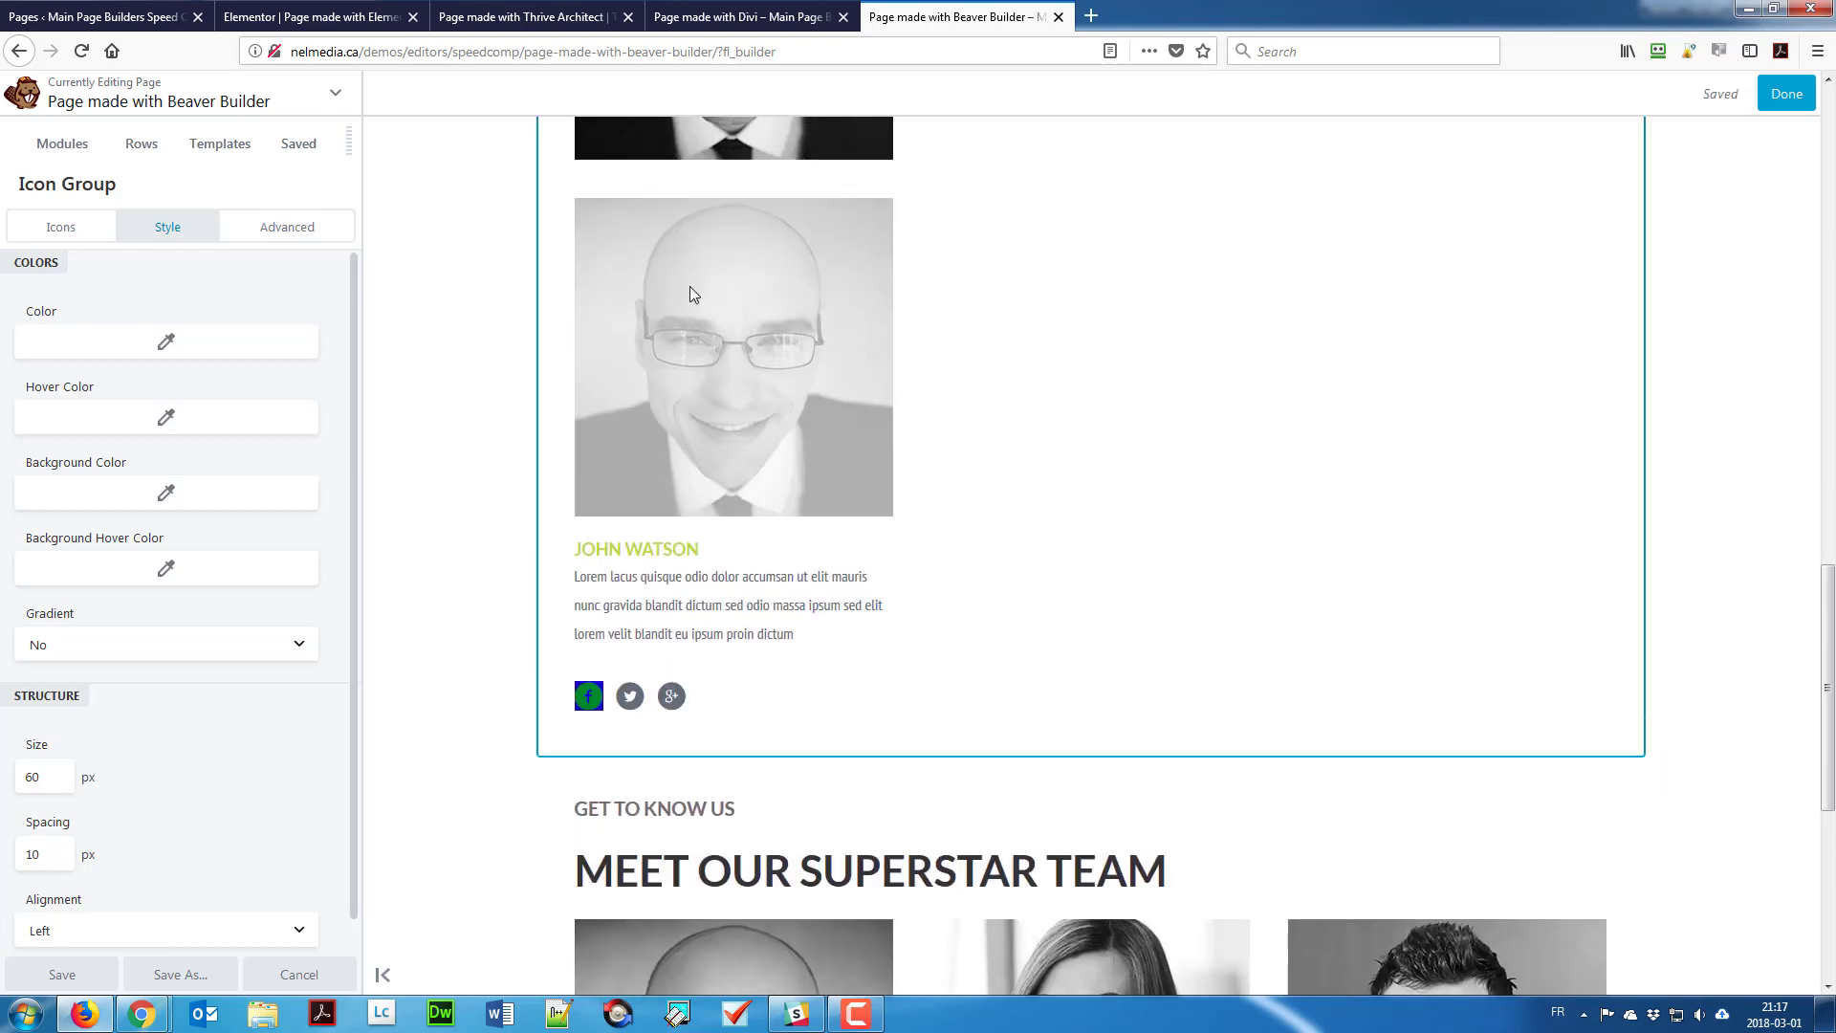
{"action": "scroll", "coordinate": [691, 285], "scroll_direction": "up", "scroll_amount": 4}
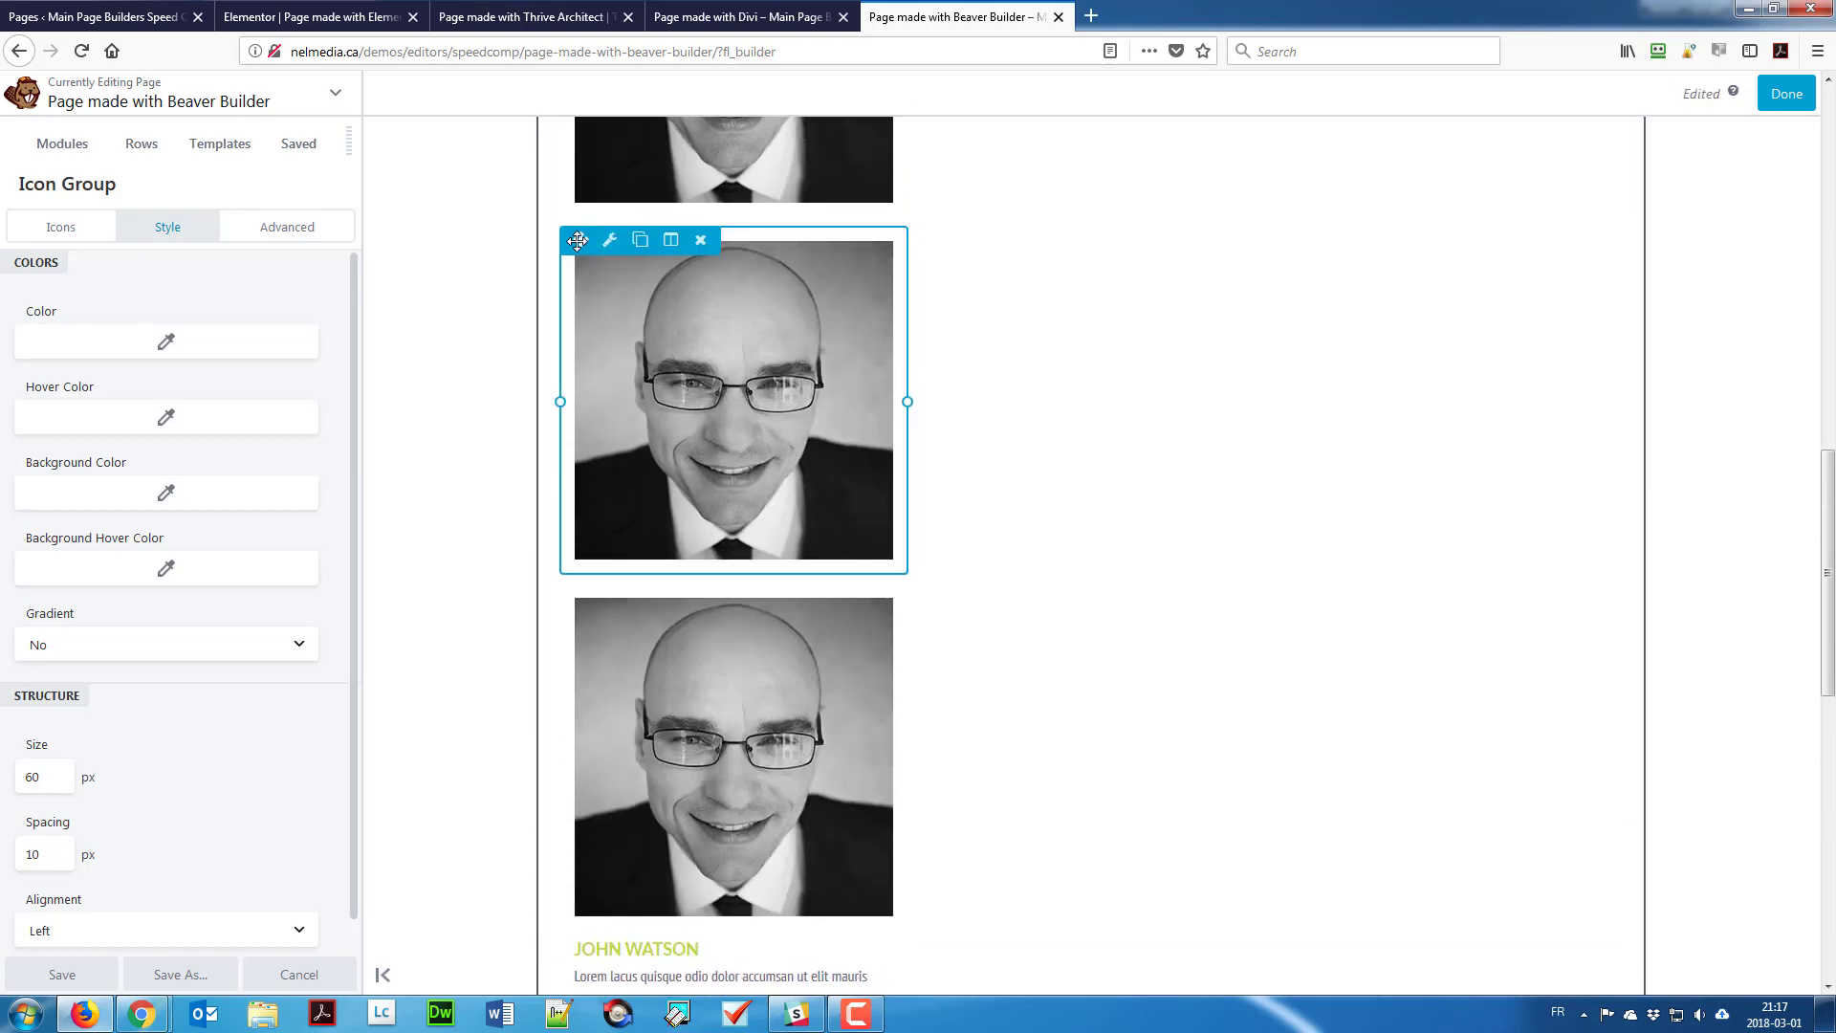
{"action": "left_click_drag", "start_coordinate": [578, 240], "coordinate": [1033, 218]}
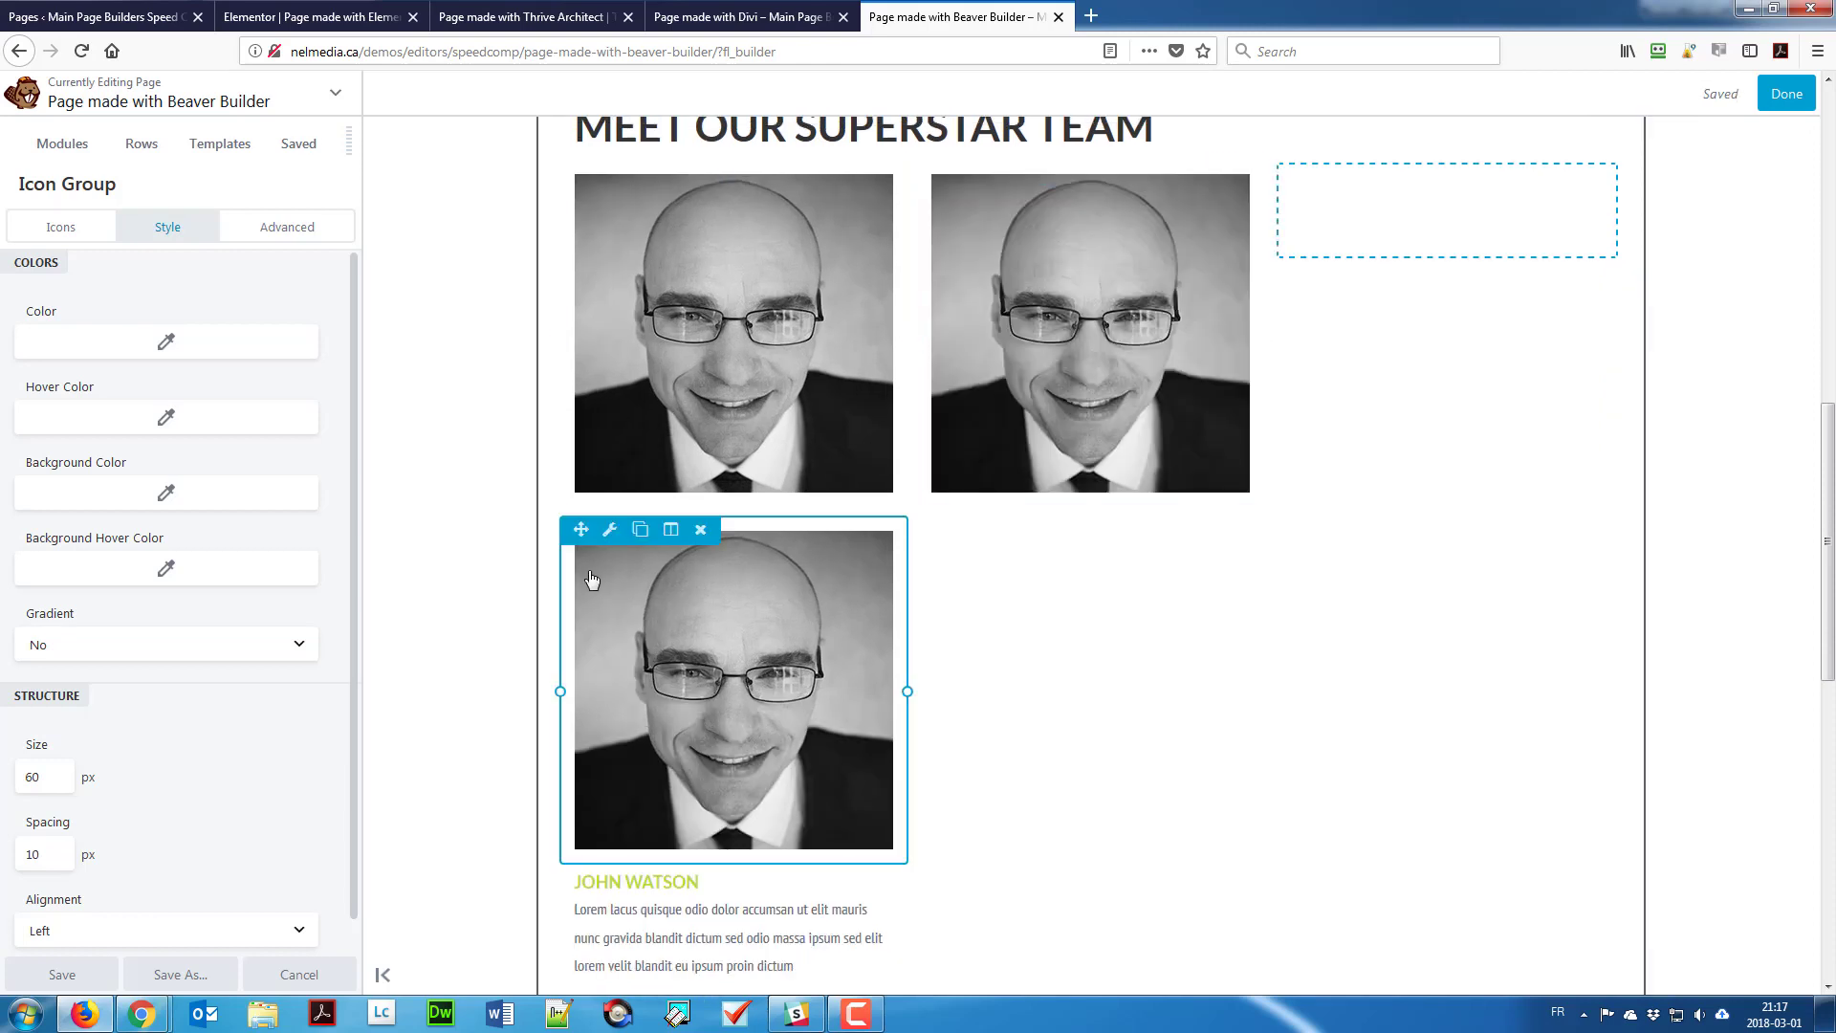
{"action": "left_click_drag", "start_coordinate": [580, 527], "coordinate": [1332, 254]}
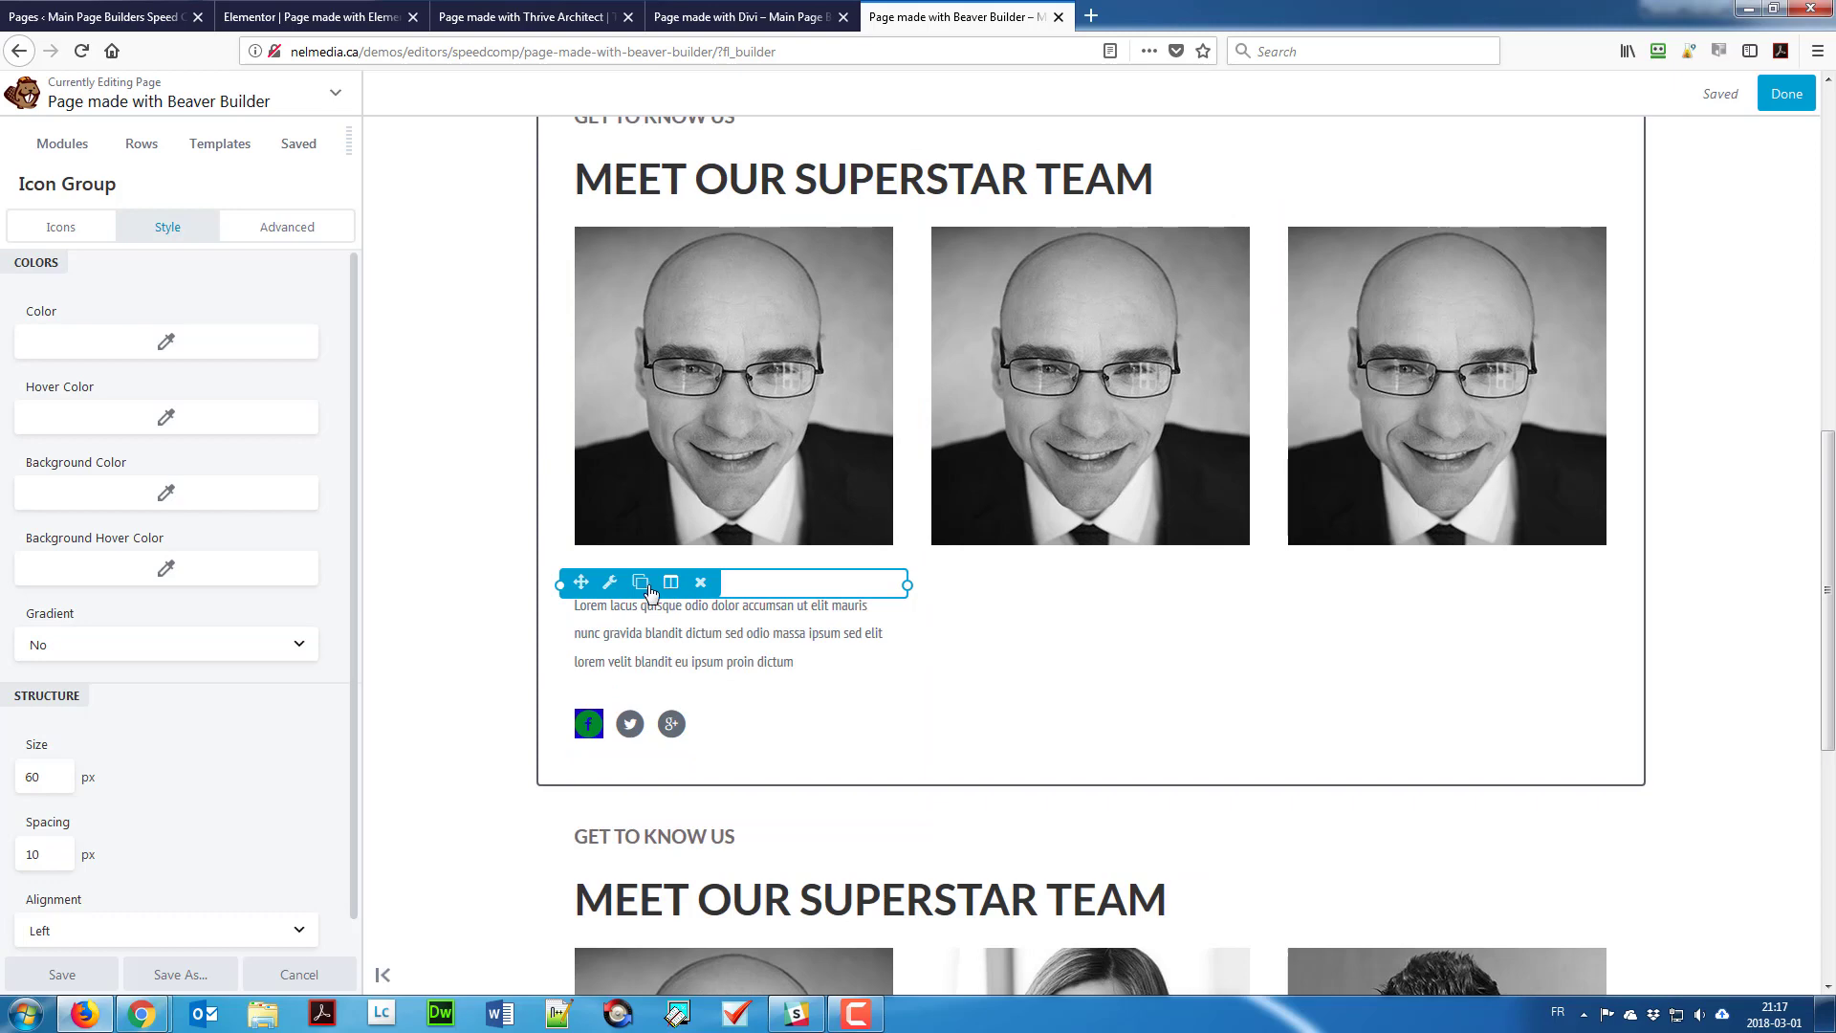
Step: Duplicate the first team member's name heading twice and place the copies under the photos in the second and third columns
{"action": "left_click", "coordinate": [640, 583]}
{"action": "scroll", "coordinate": [650, 574], "scroll_direction": "down", "scroll_amount": 5}
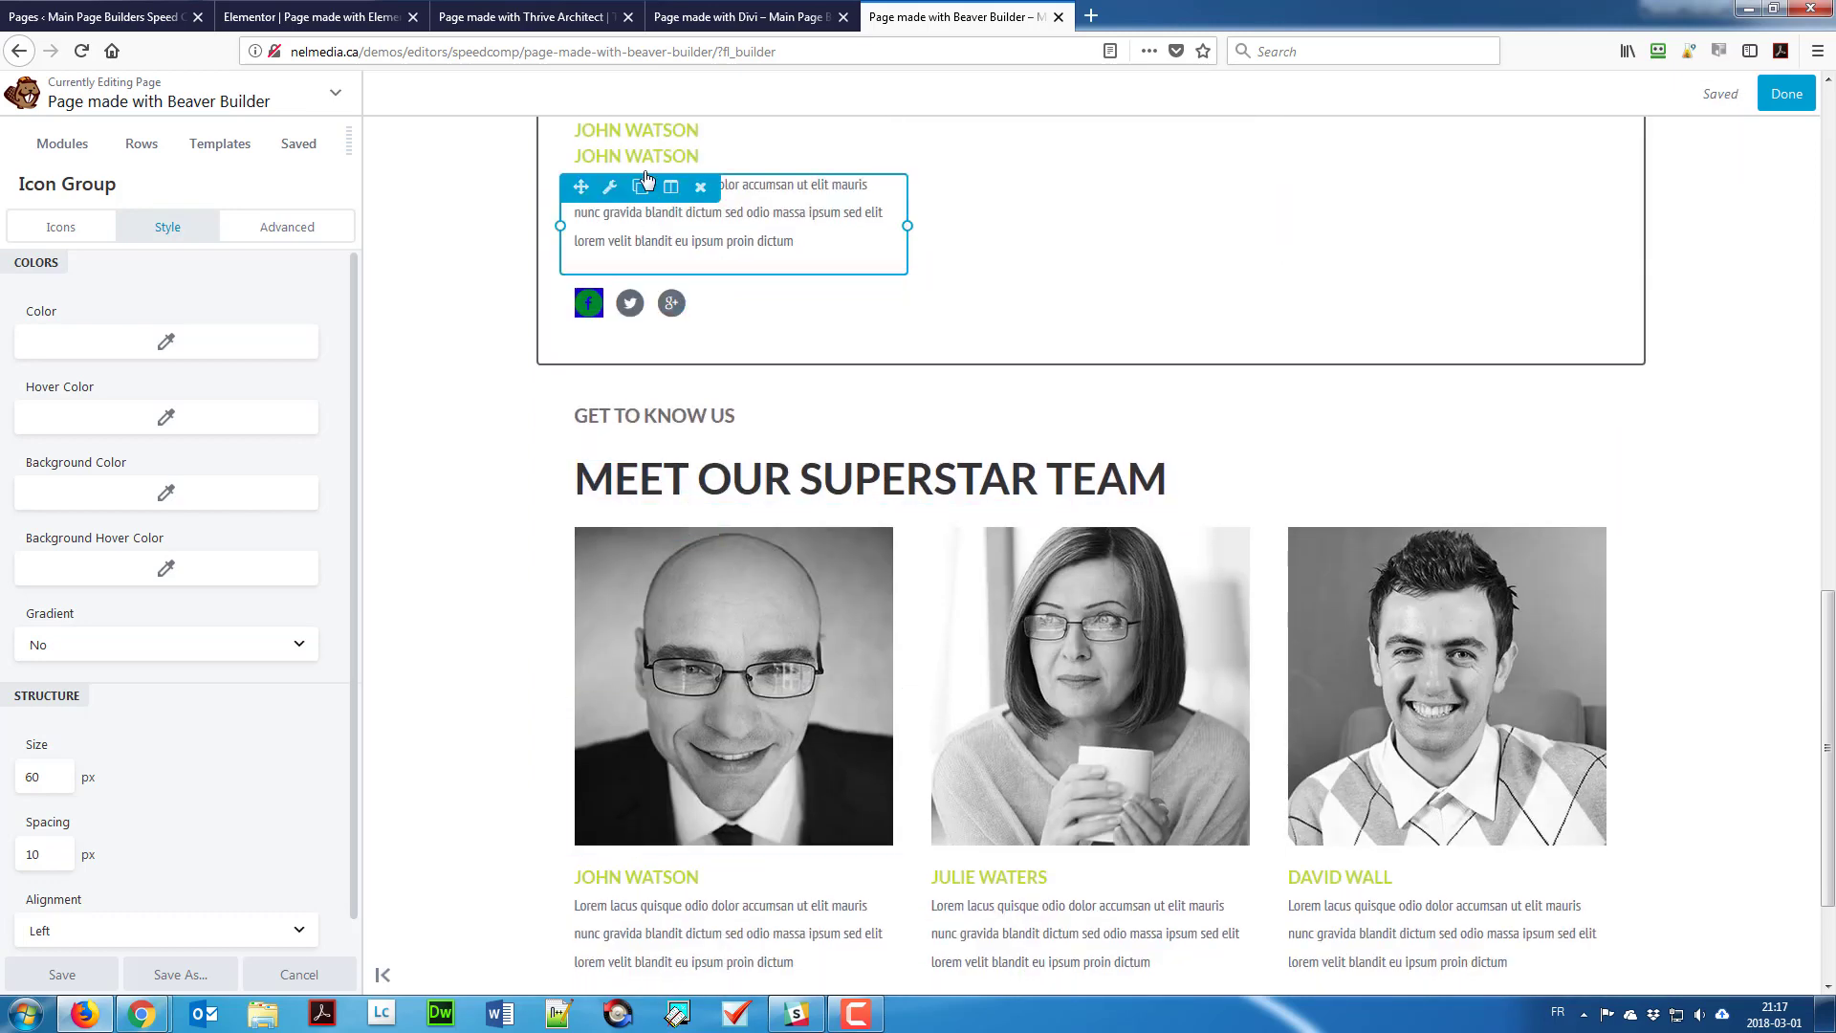
{"action": "left_click", "coordinate": [643, 188]}
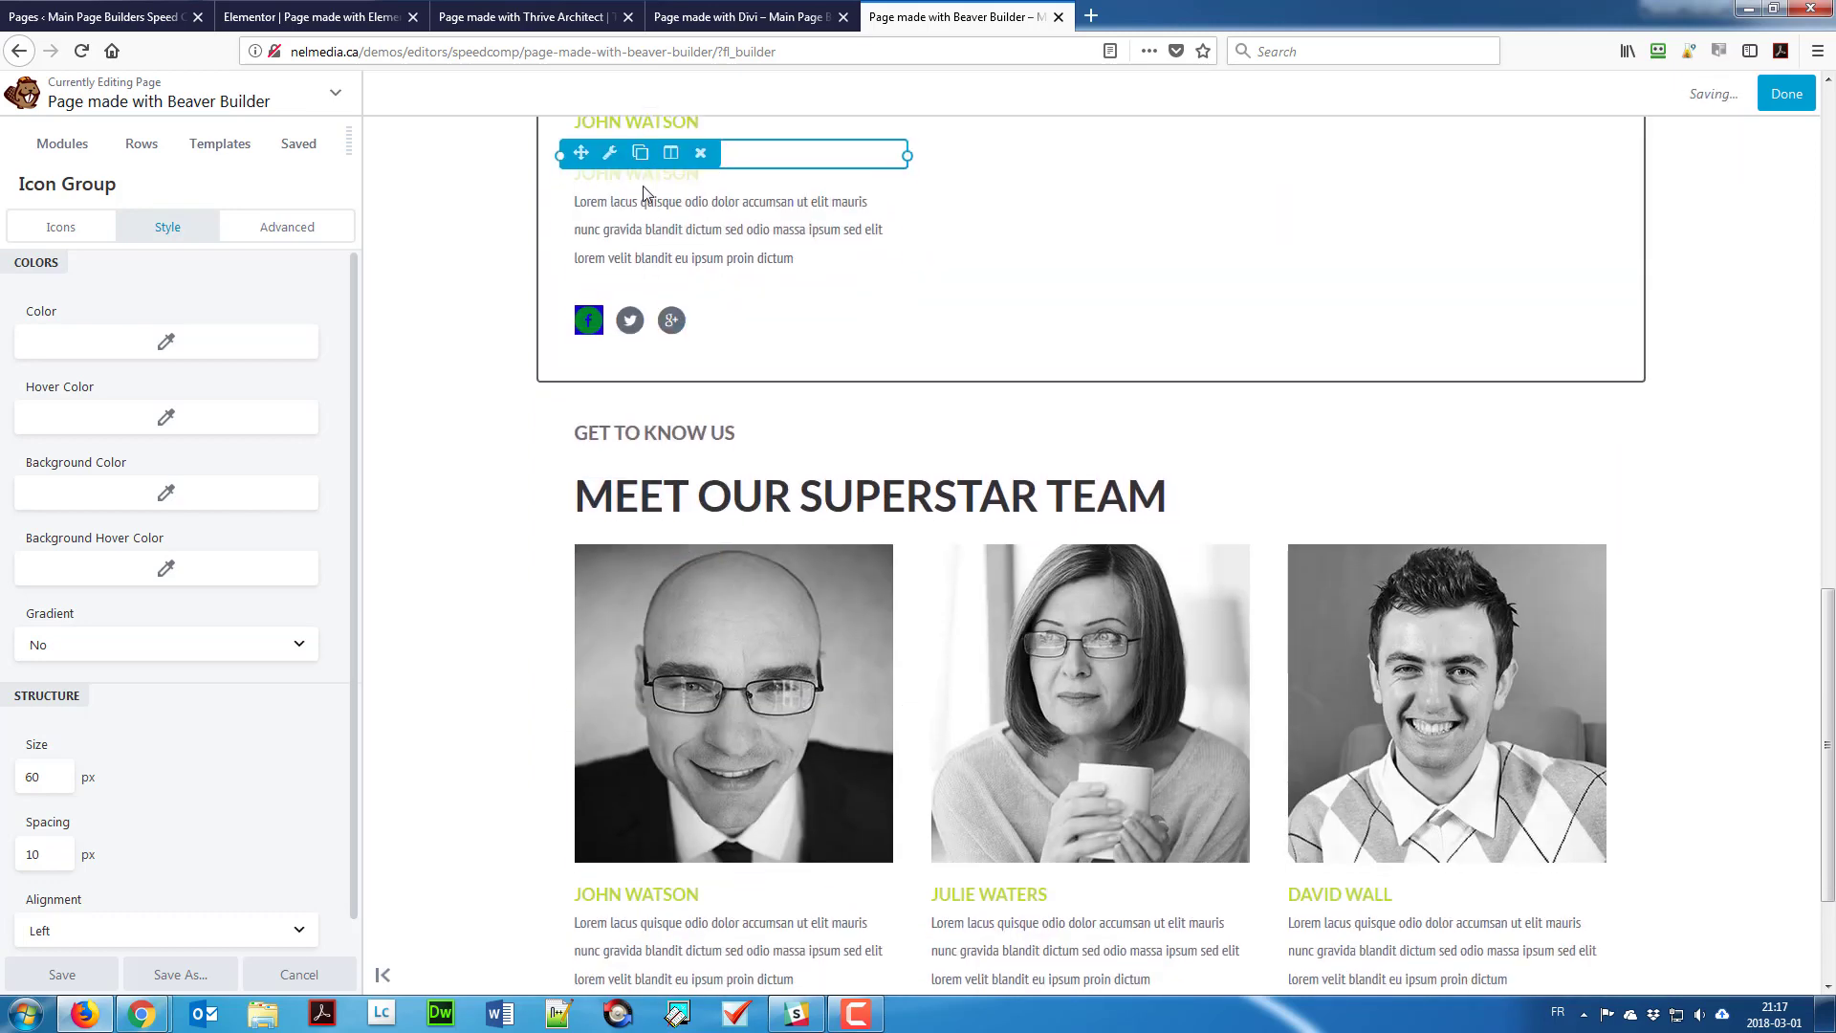
{"action": "scroll", "coordinate": [692, 252], "scroll_direction": "up", "scroll_amount": 3}
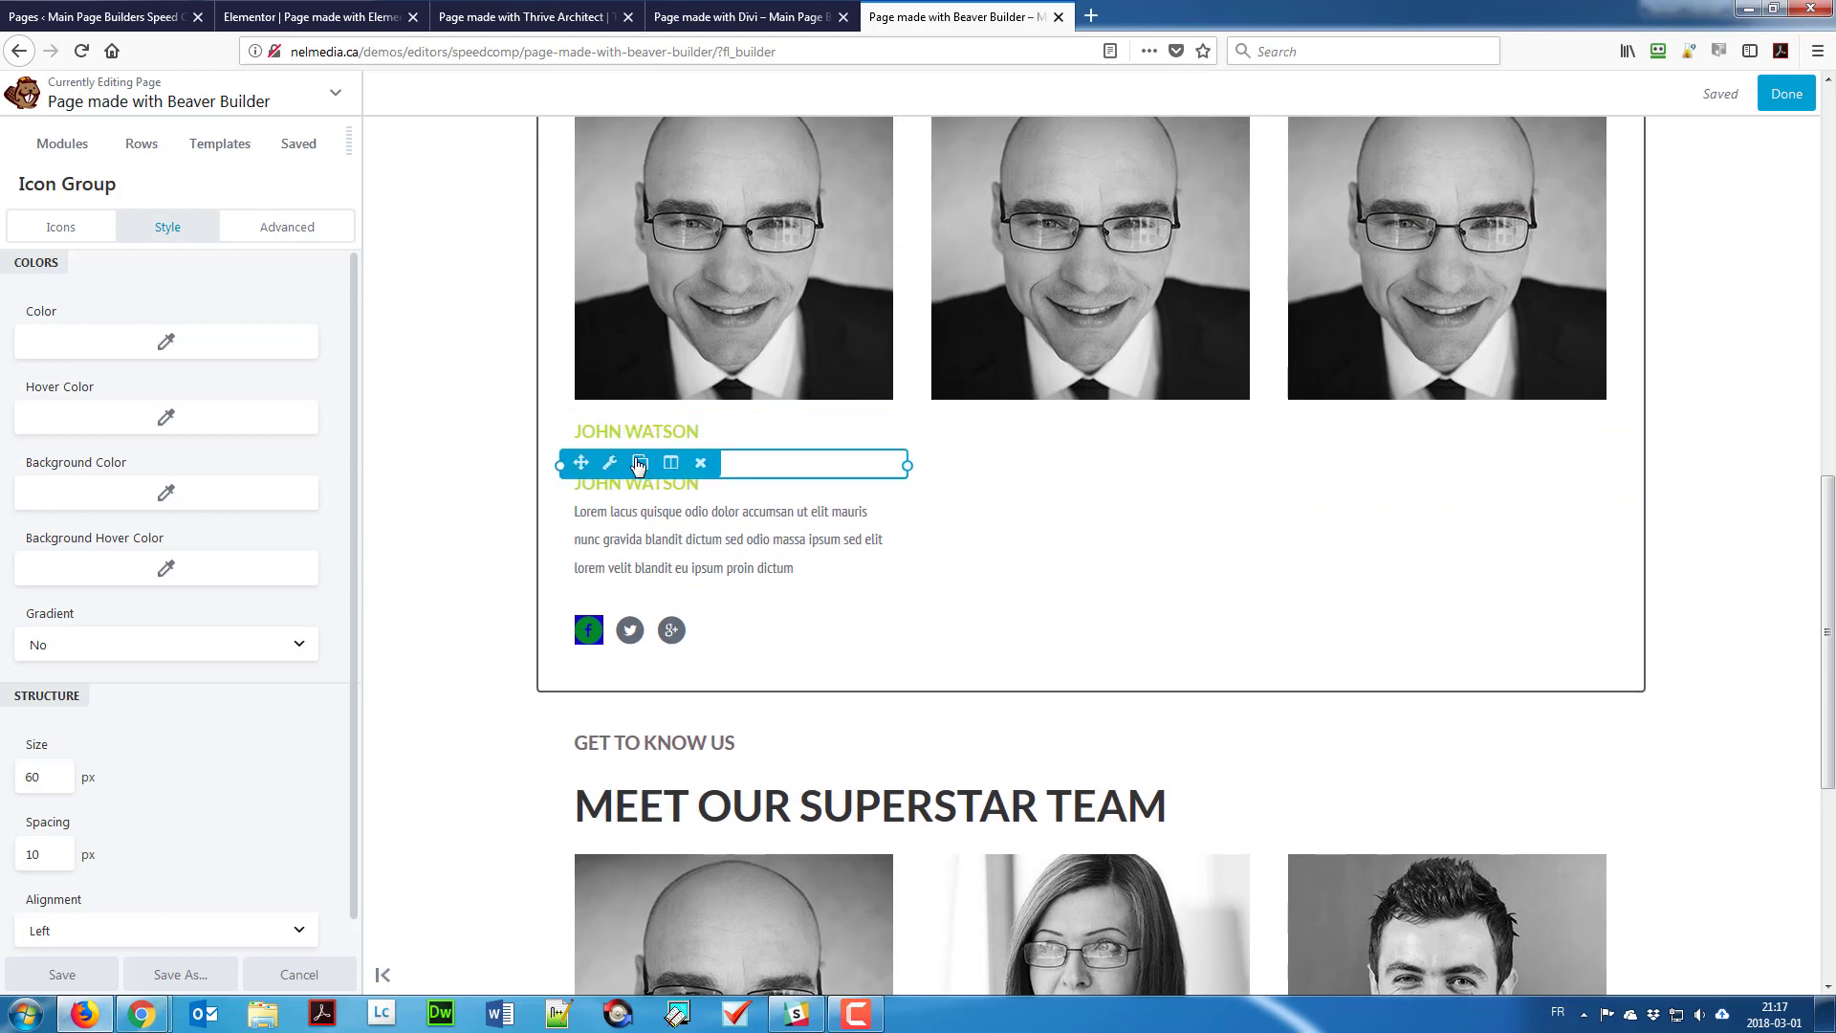
{"action": "left_click_drag", "start_coordinate": [591, 460], "coordinate": [889, 473]}
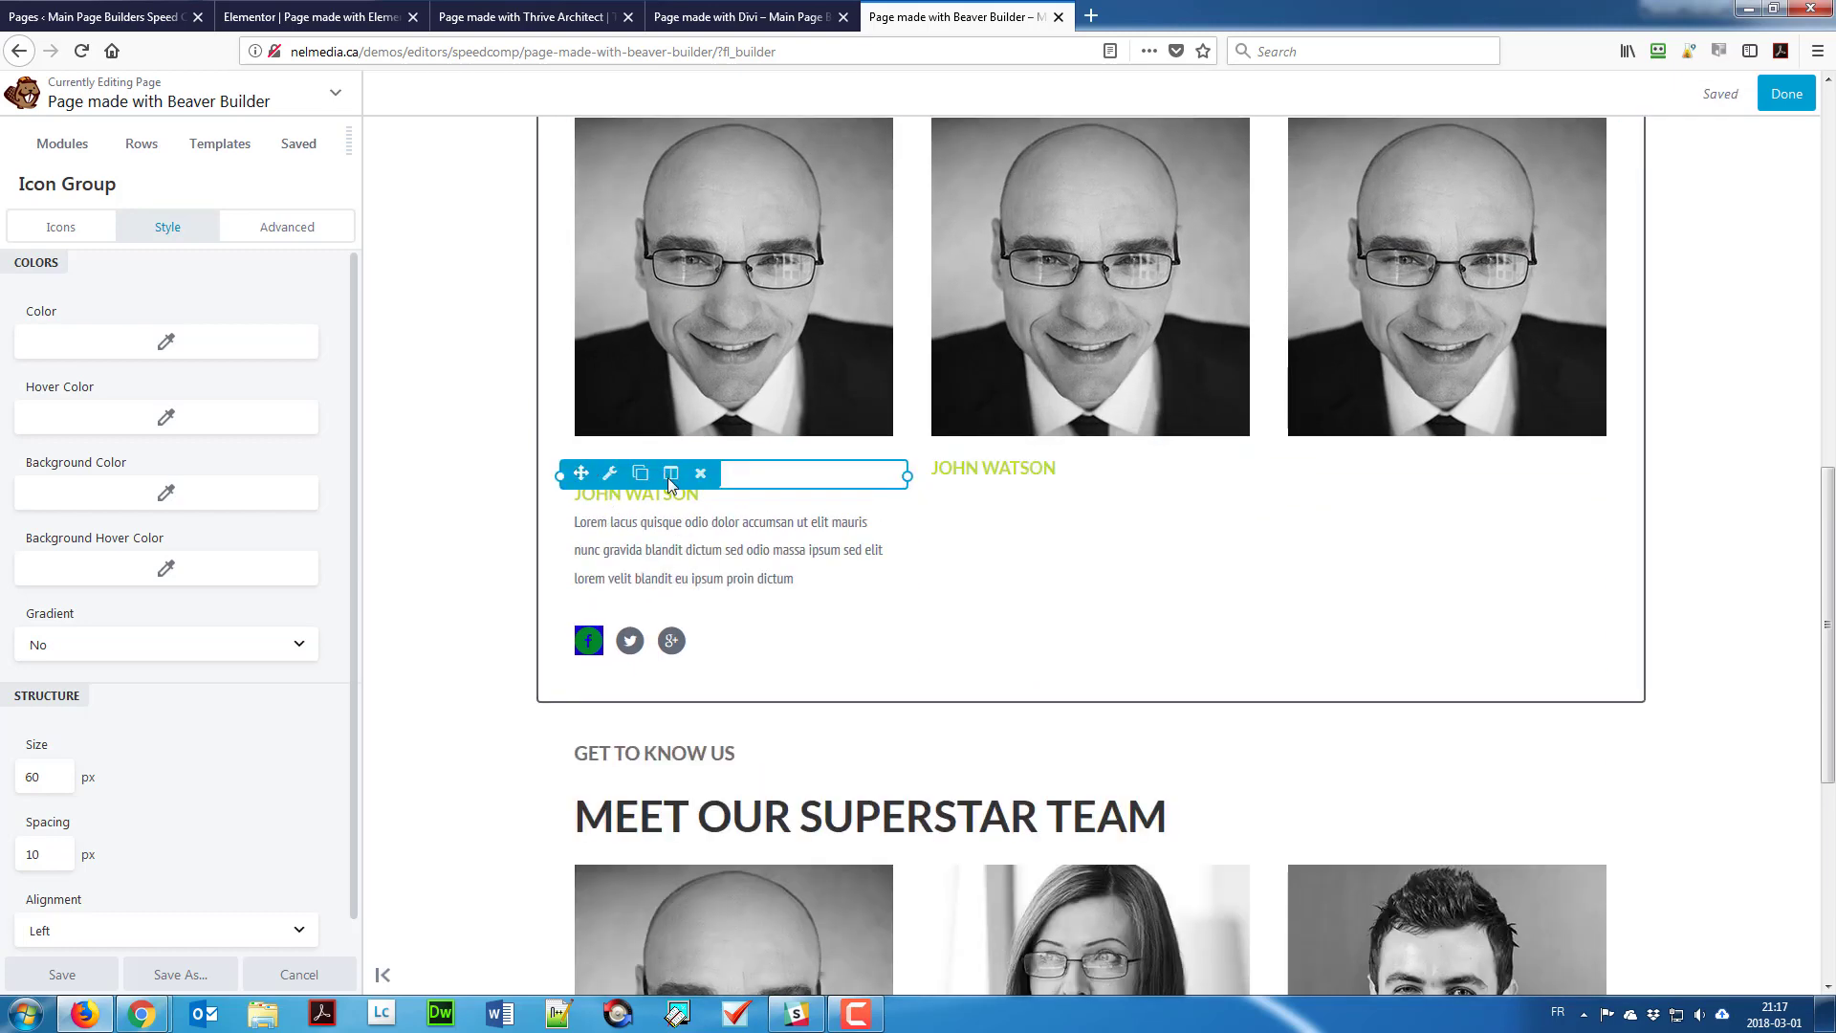
{"action": "left_click_drag", "start_coordinate": [580, 474], "coordinate": [1400, 452]}
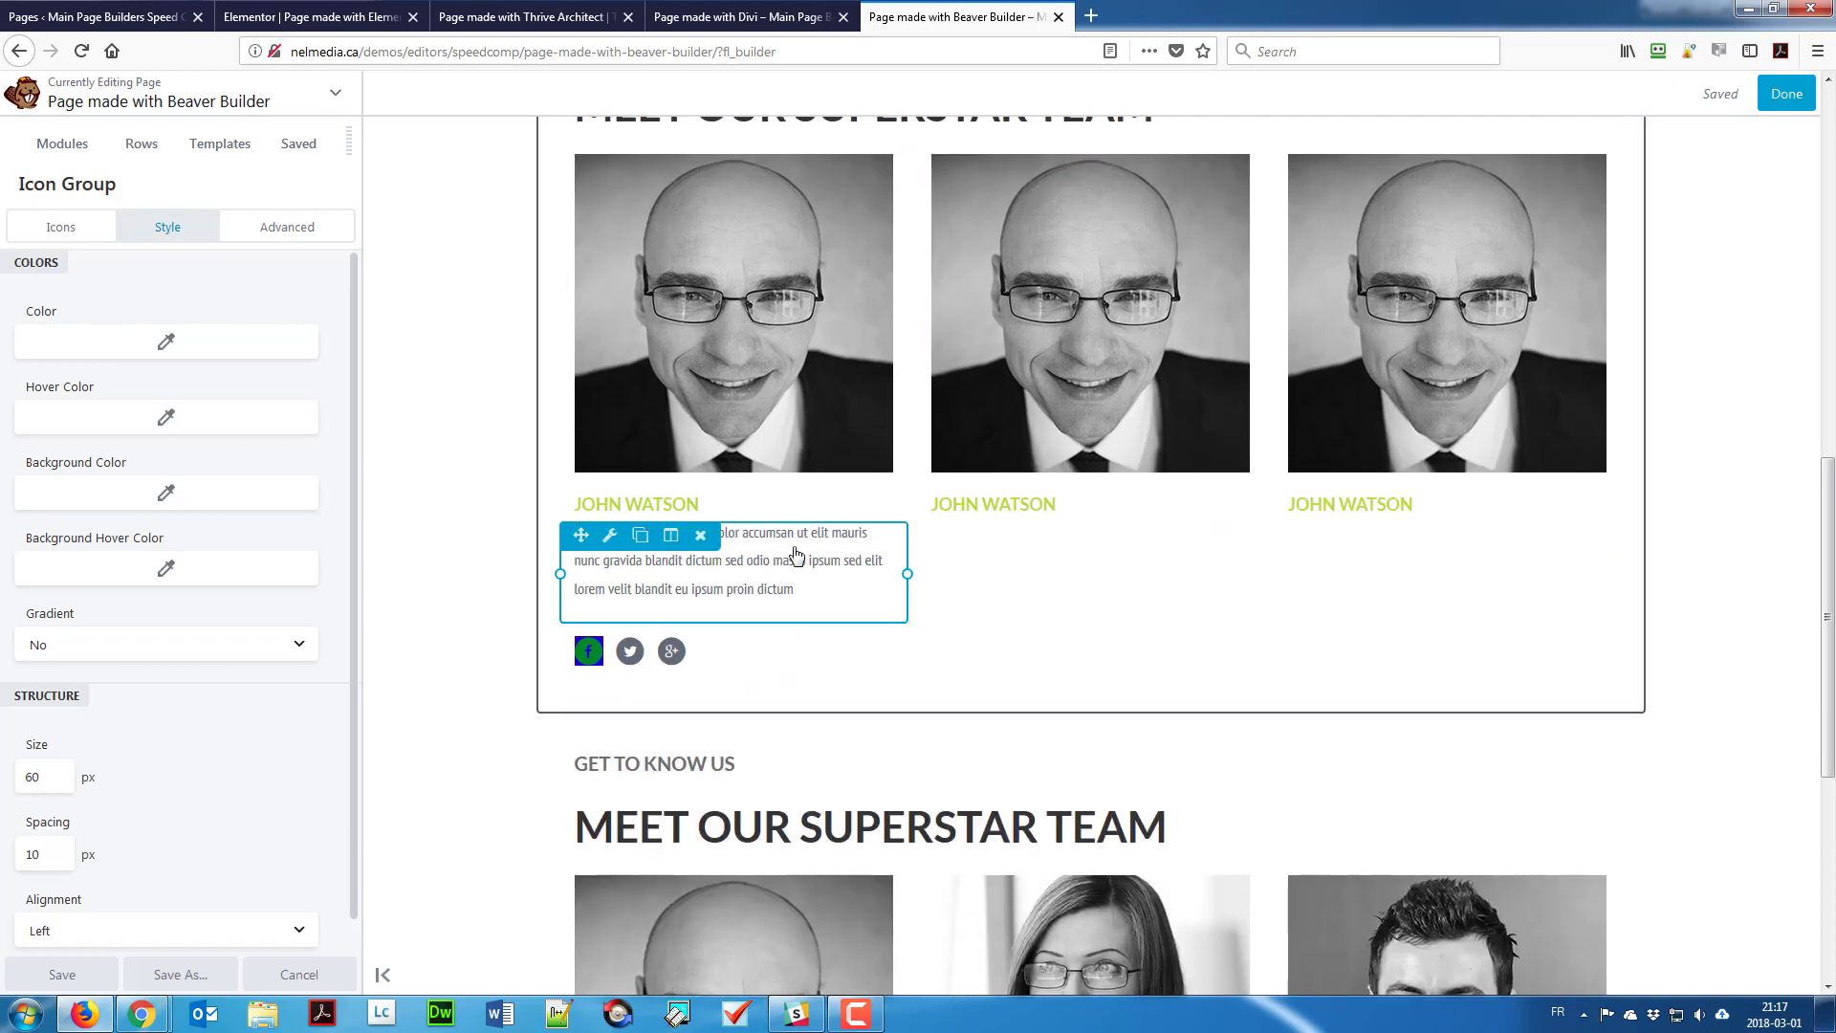
Step: Duplicate the first team member's description text twice and place the copies under the name headings in the second and third columns
{"action": "scroll", "coordinate": [640, 537], "scroll_direction": "down", "scroll_amount": 4}
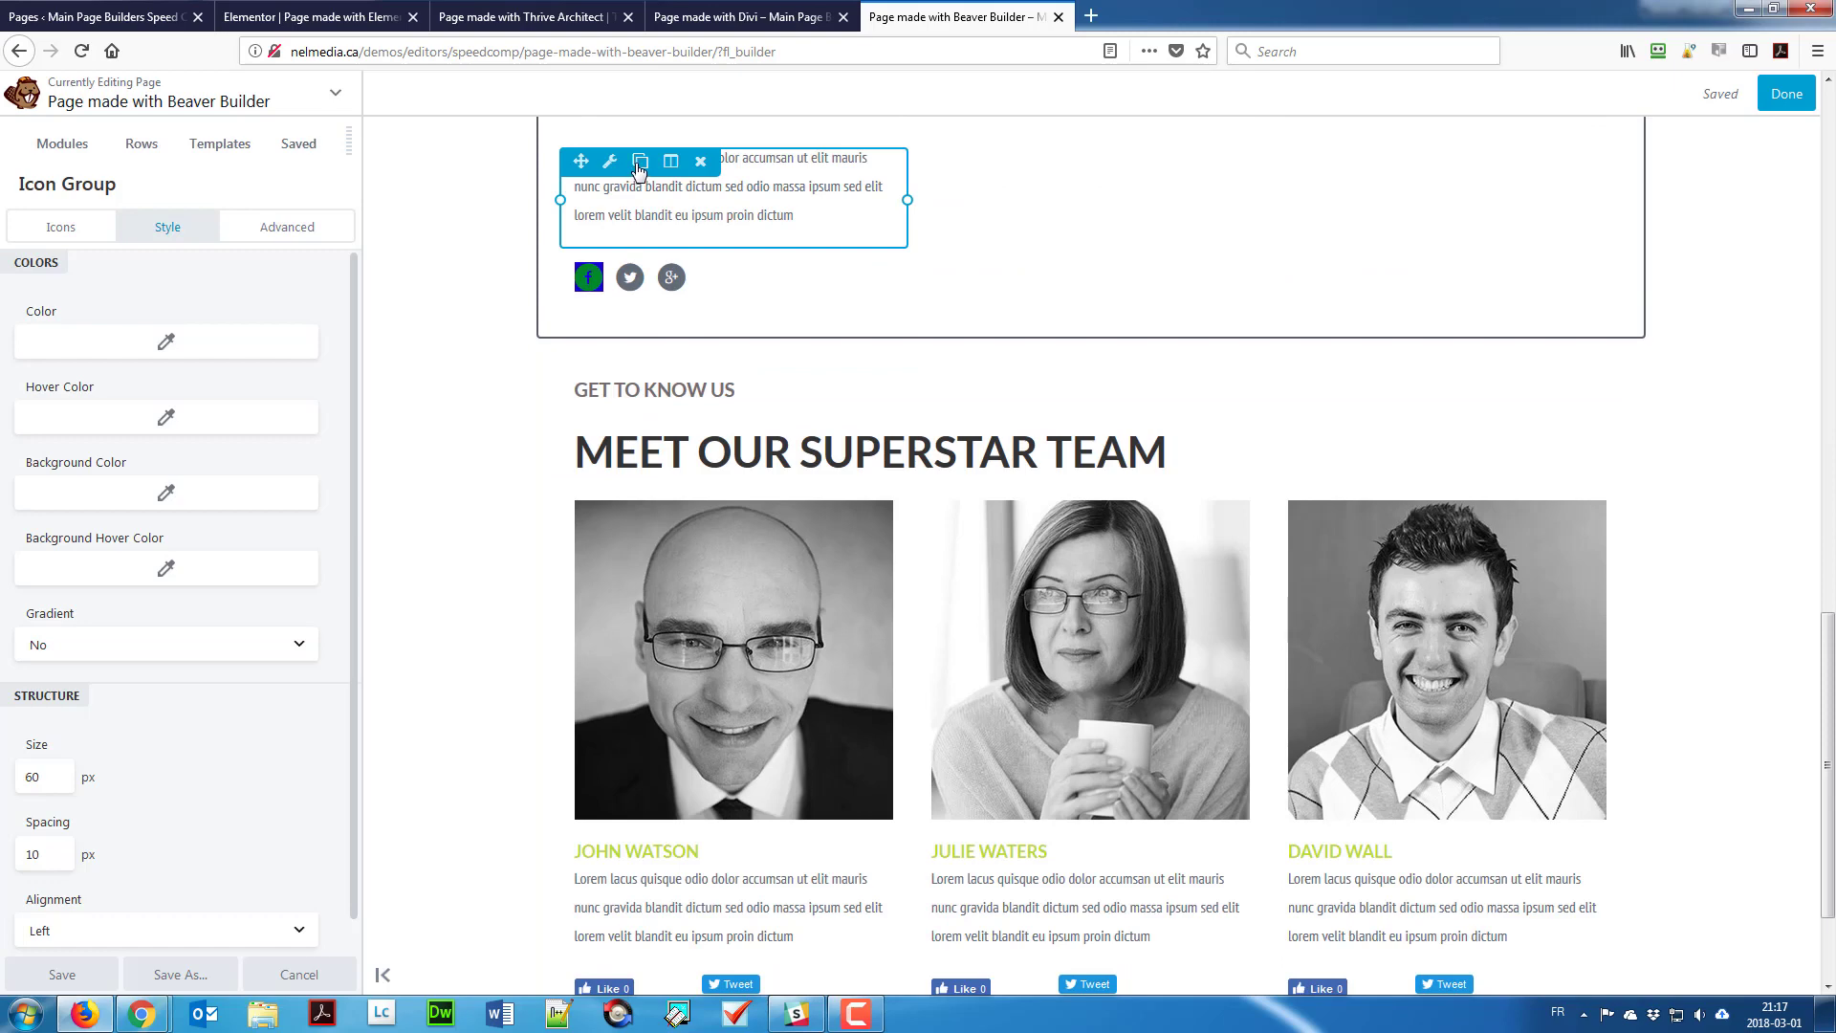
{"action": "left_click", "coordinate": [640, 163]}
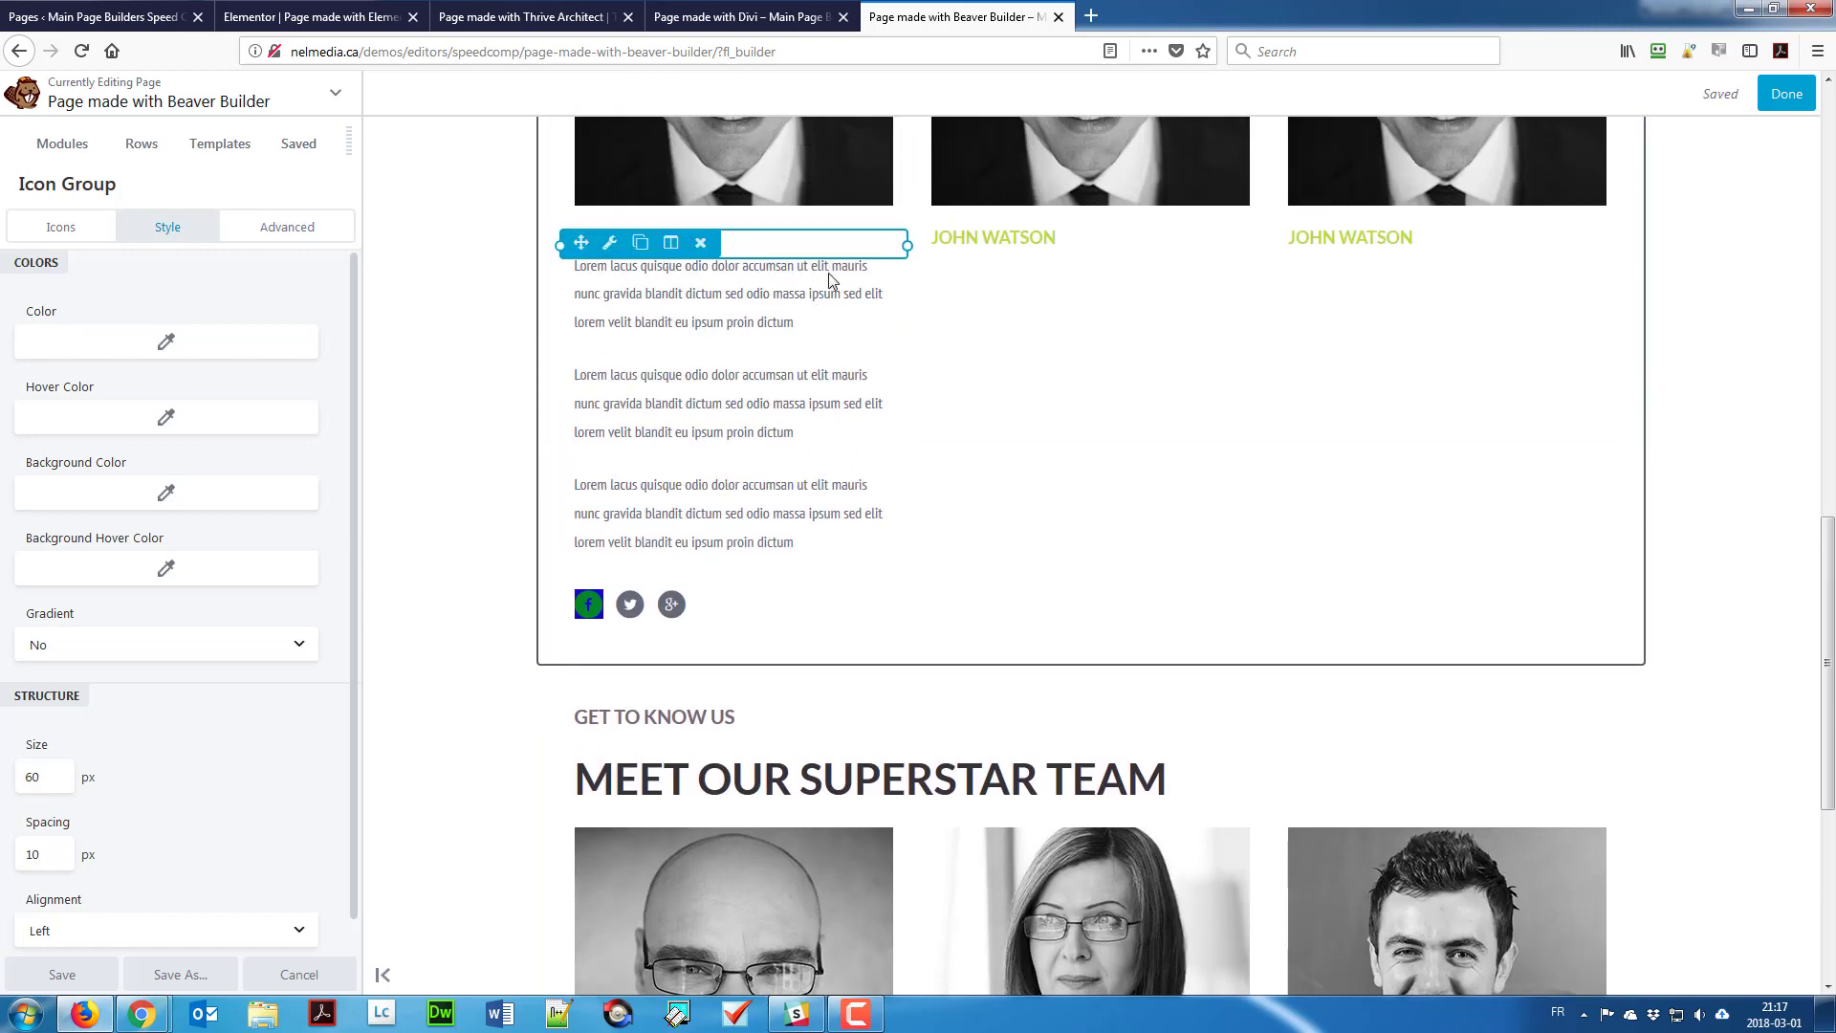
{"action": "scroll", "coordinate": [765, 421], "scroll_direction": "up", "scroll_amount": 1}
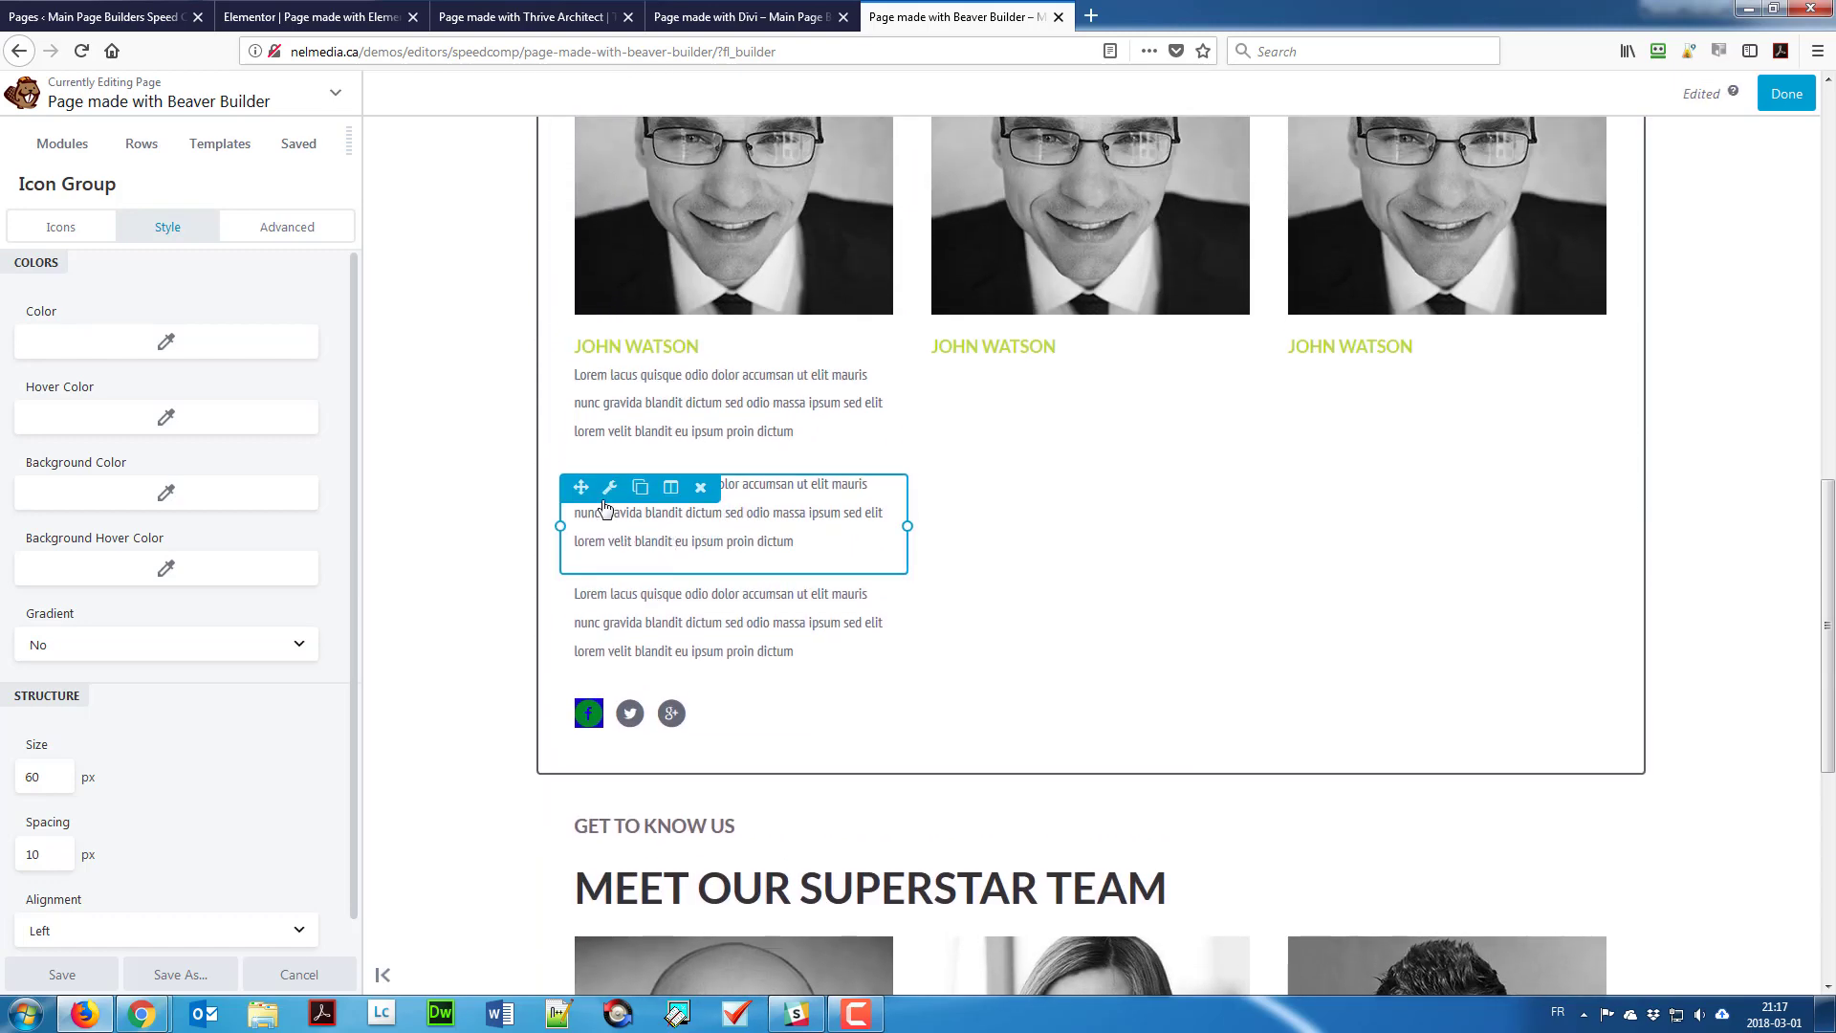
{"action": "left_click_drag", "start_coordinate": [918, 462], "coordinate": [995, 373]}
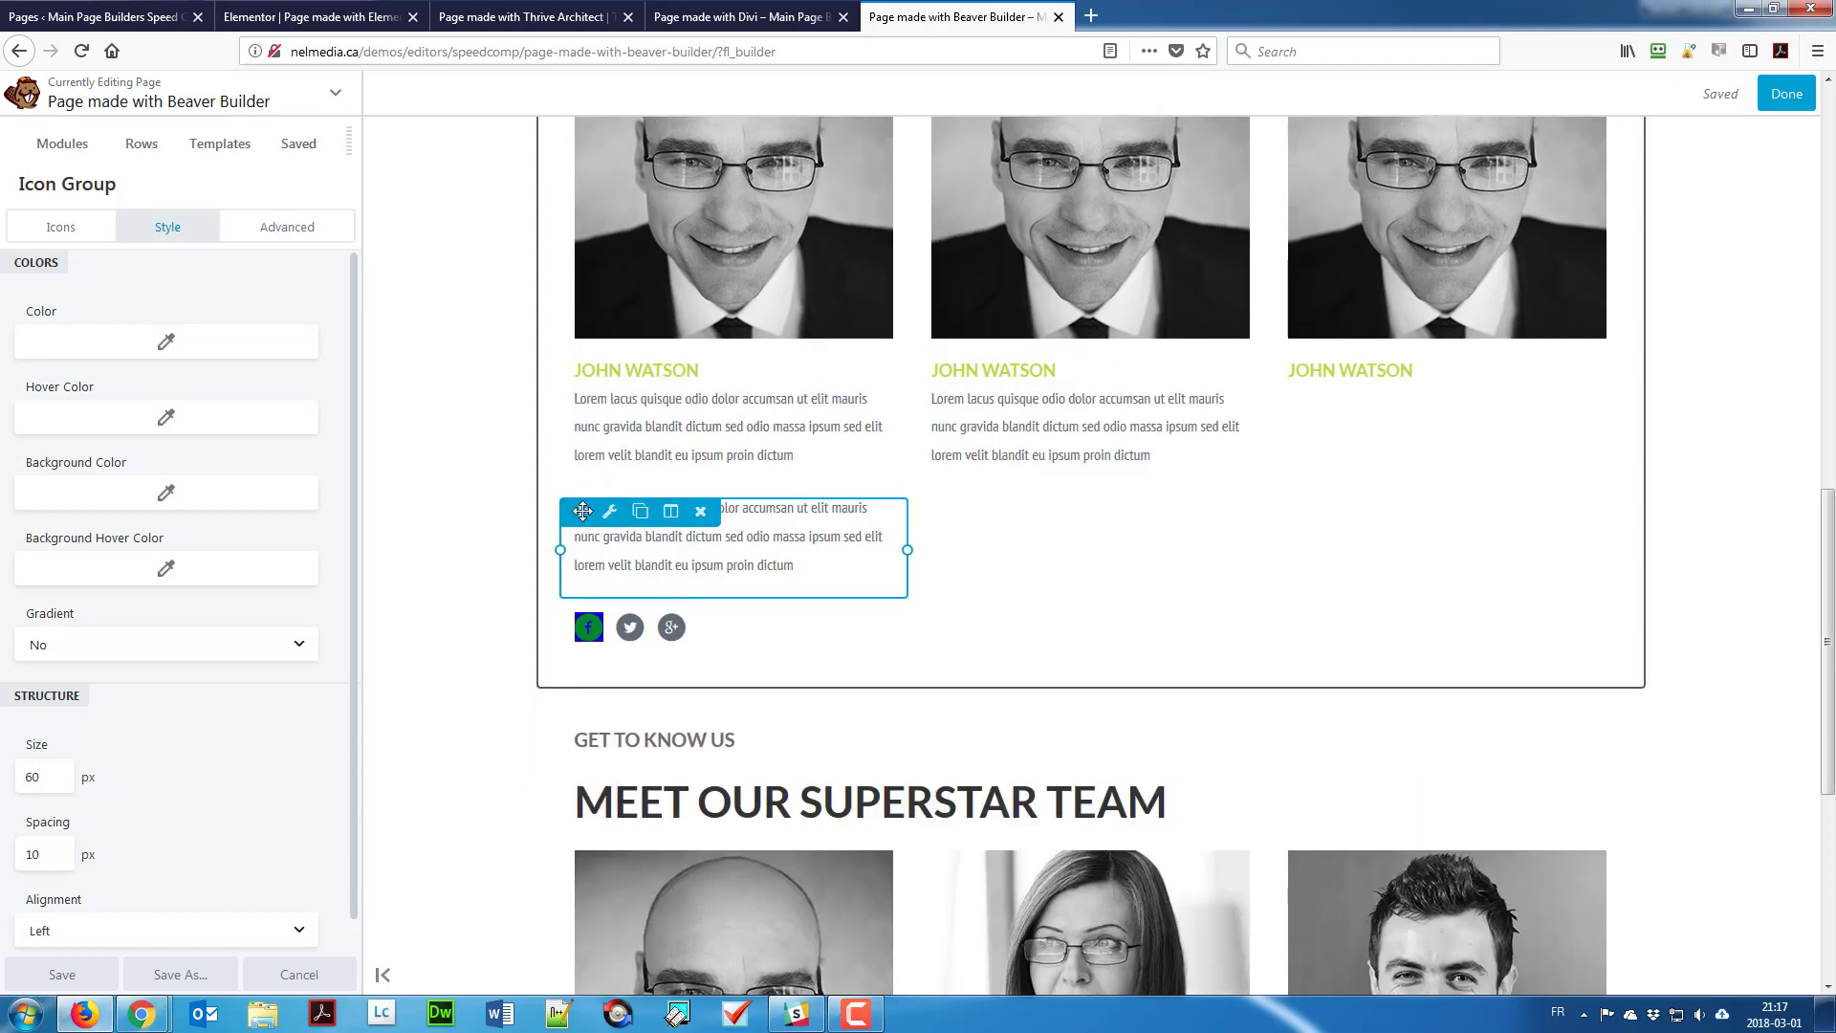
{"action": "left_click_drag", "start_coordinate": [581, 510], "coordinate": [1438, 402]}
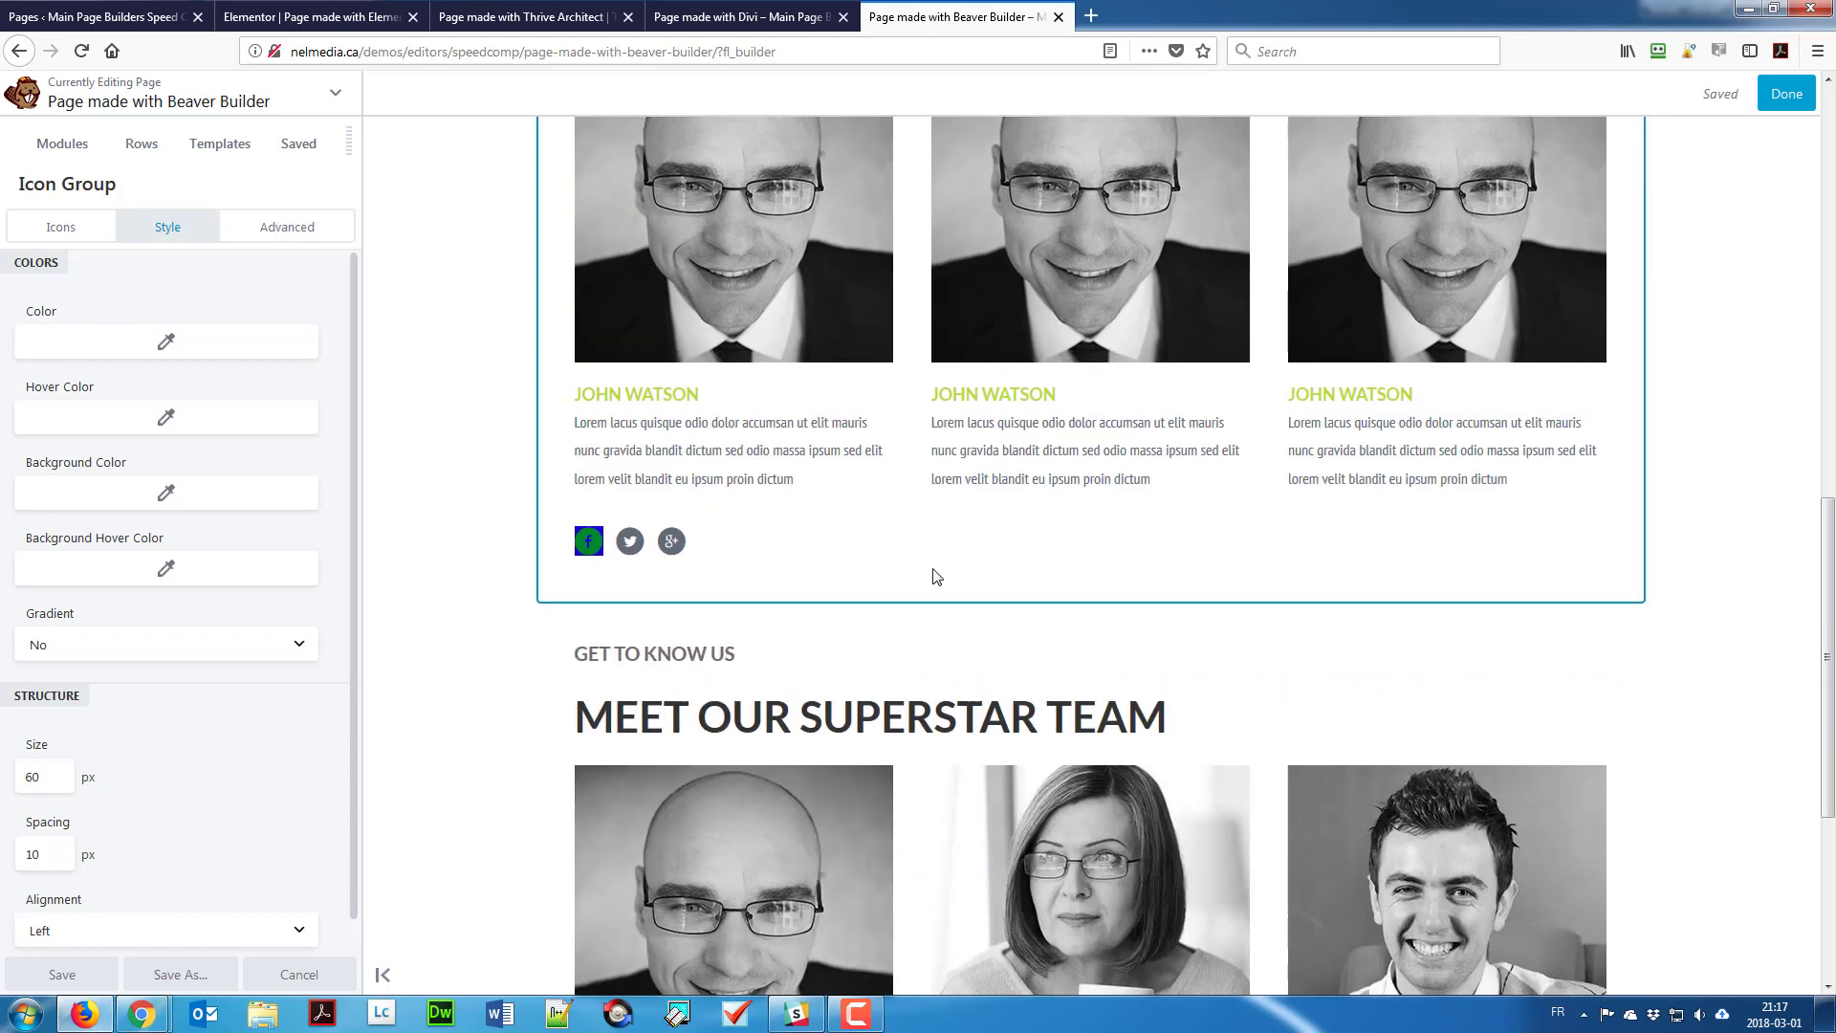
{"action": "scroll", "coordinate": [730, 537], "scroll_direction": "down", "scroll_amount": 4}
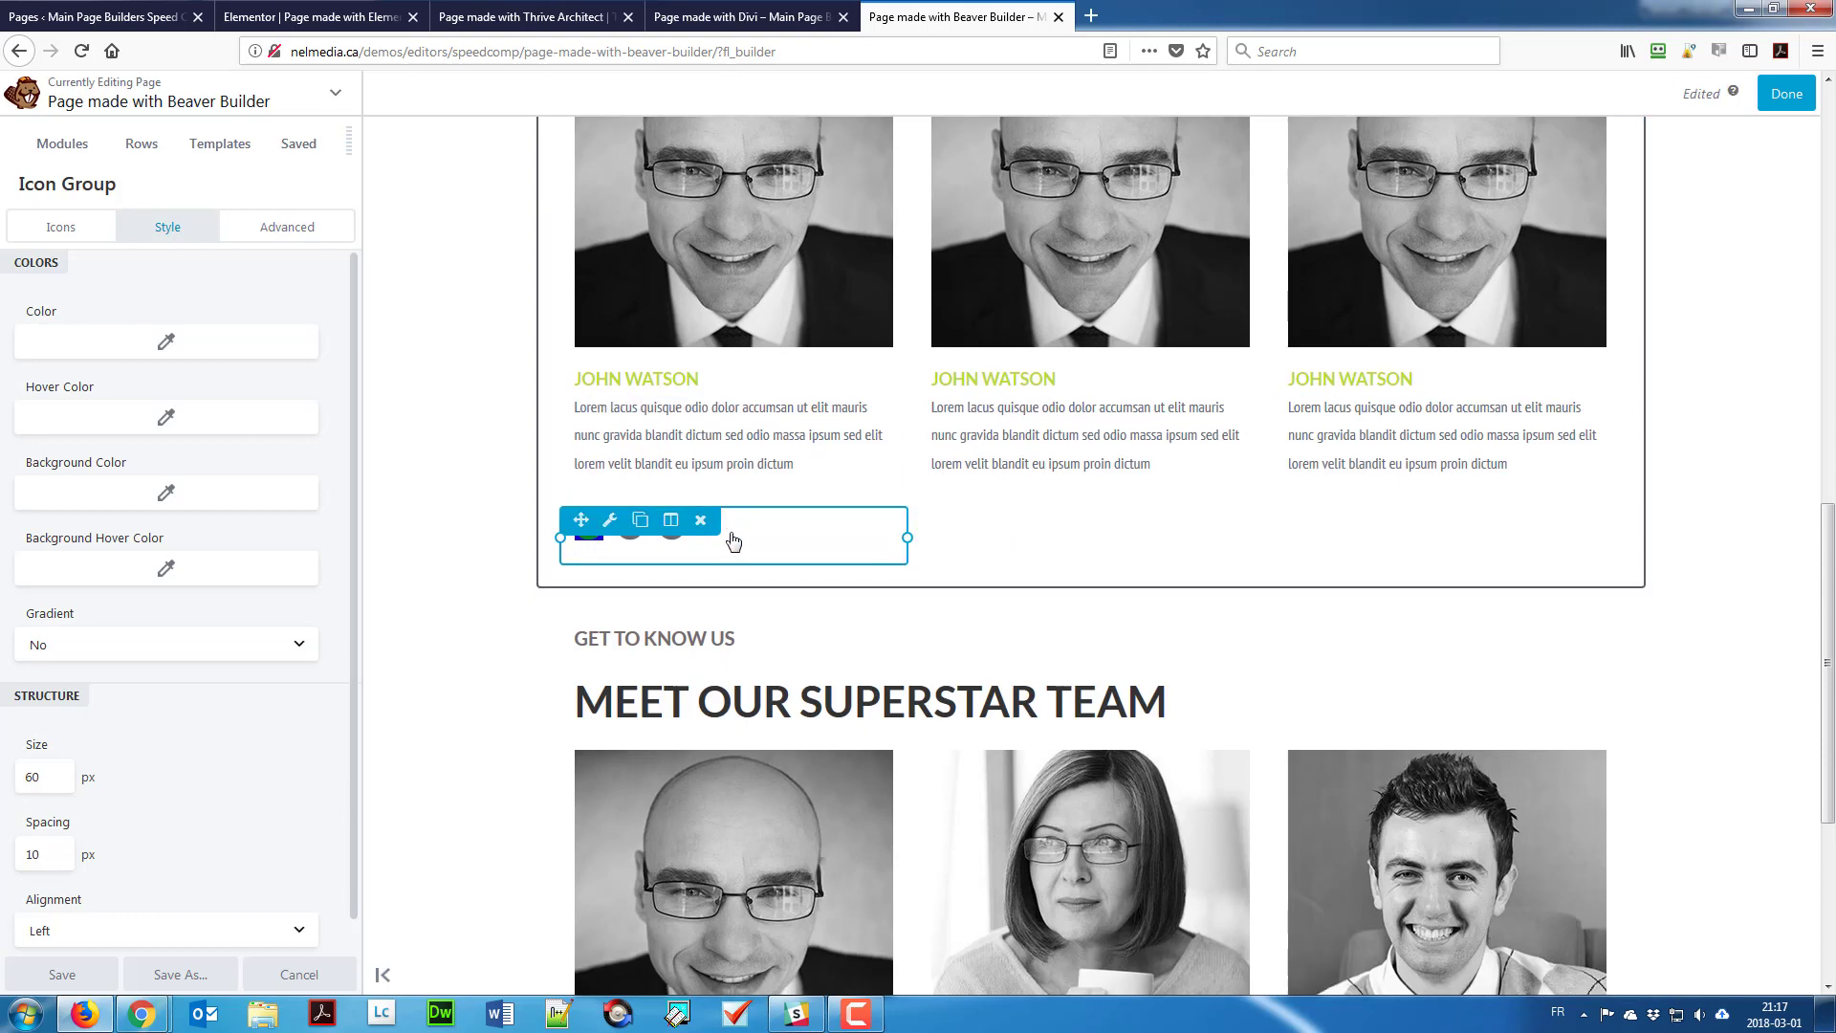
{"action": "scroll", "coordinate": [727, 516], "scroll_direction": "up", "scroll_amount": 3}
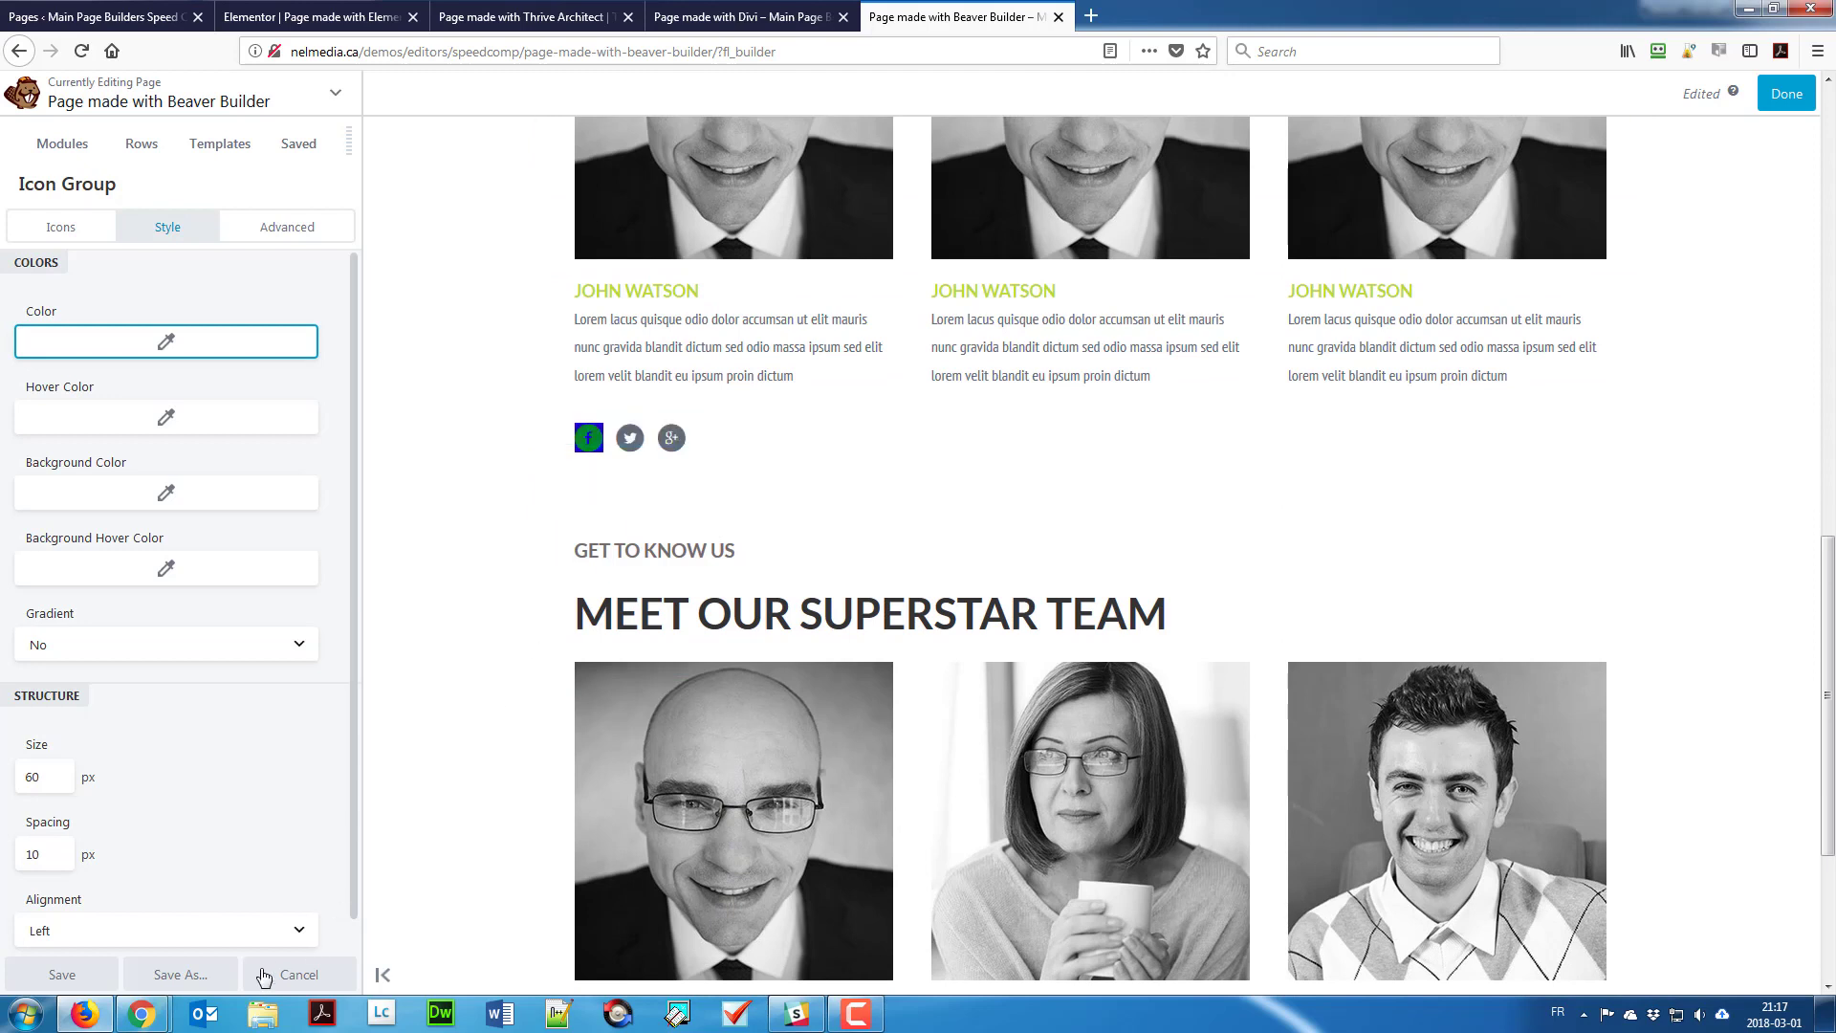
Step: Duplicate the first team member's icon group twice and place the copies under the descriptions in the second and third columns
{"action": "left_click", "coordinate": [61, 974]}
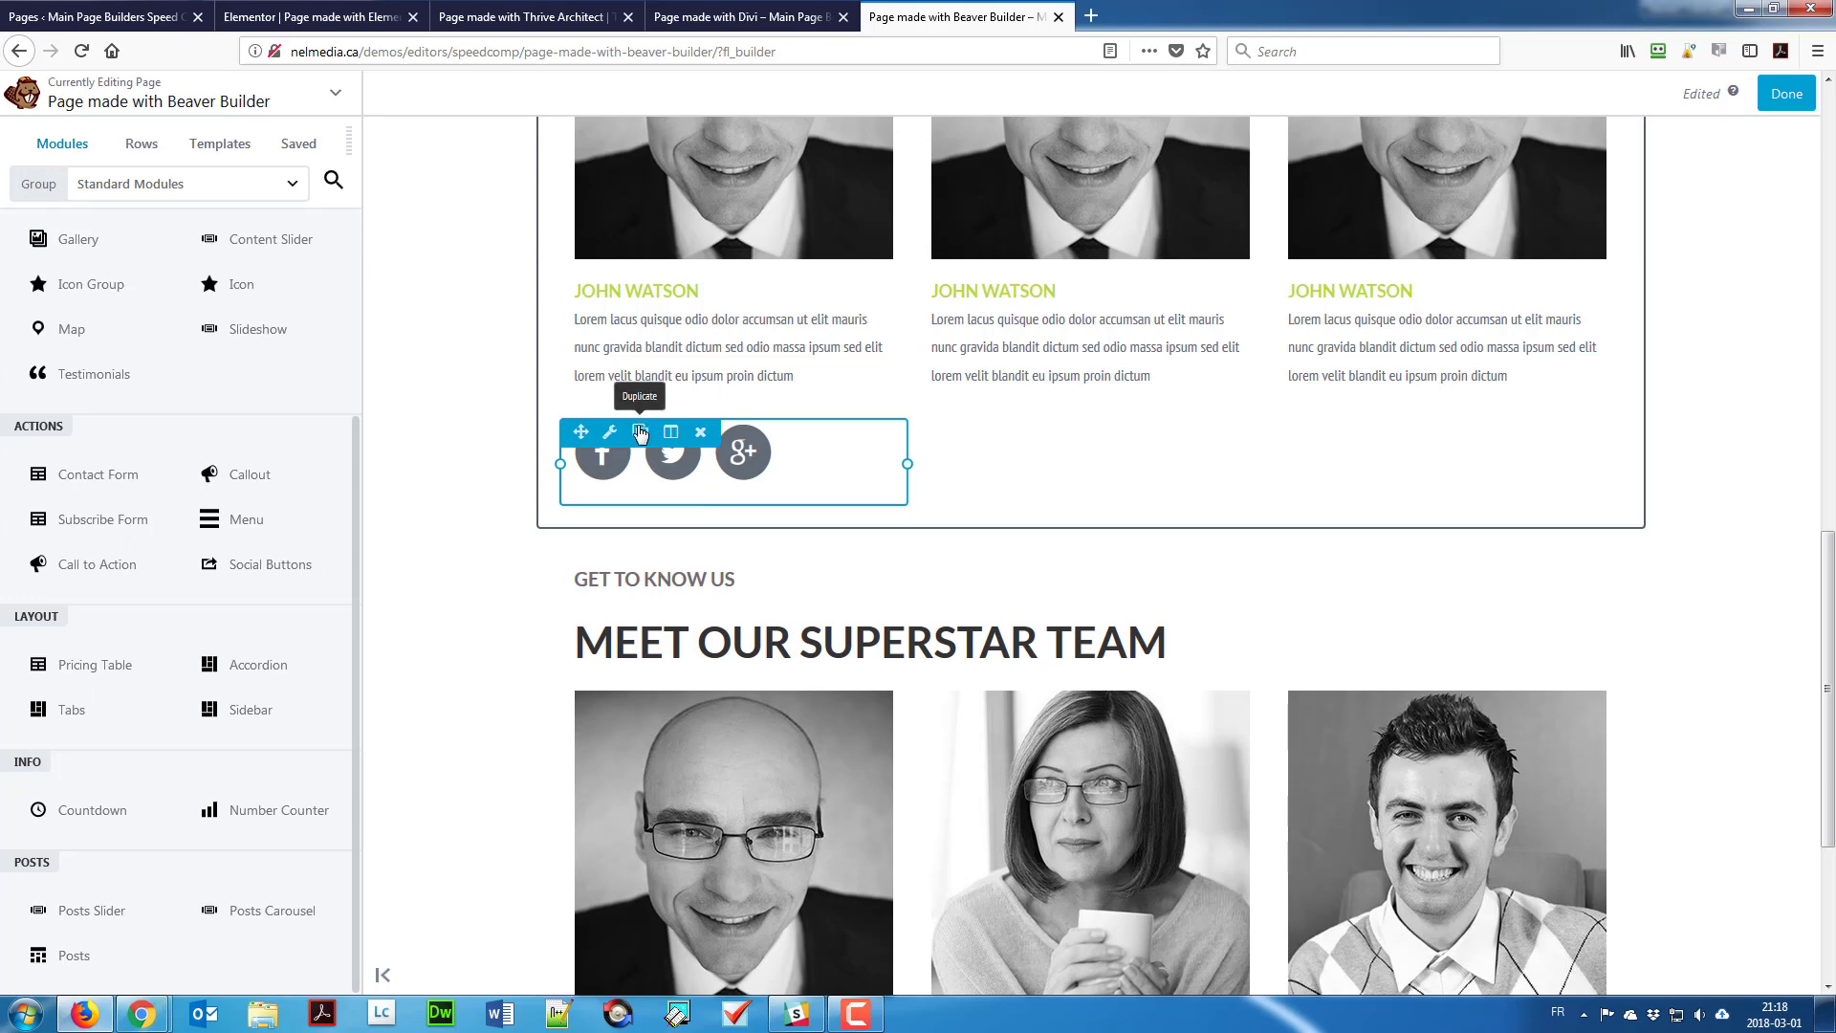
{"action": "left_click", "coordinate": [640, 432]}
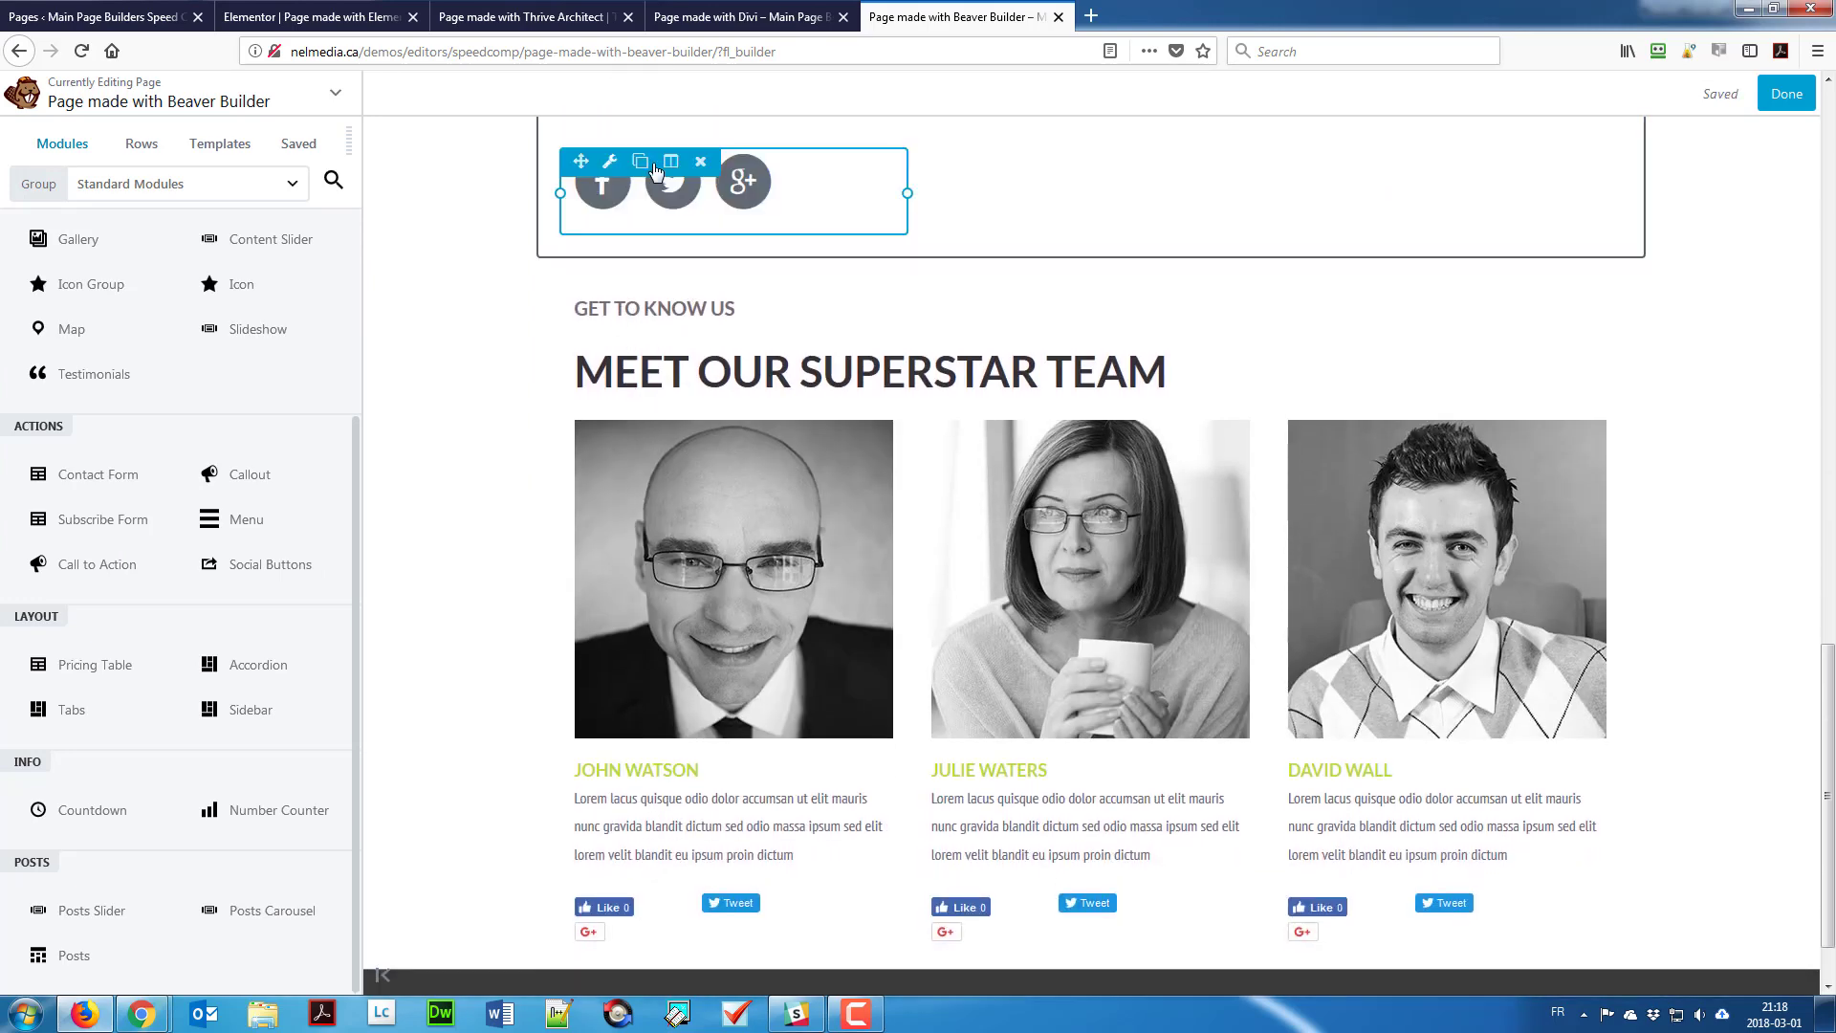
{"action": "left_click", "coordinate": [641, 162]}
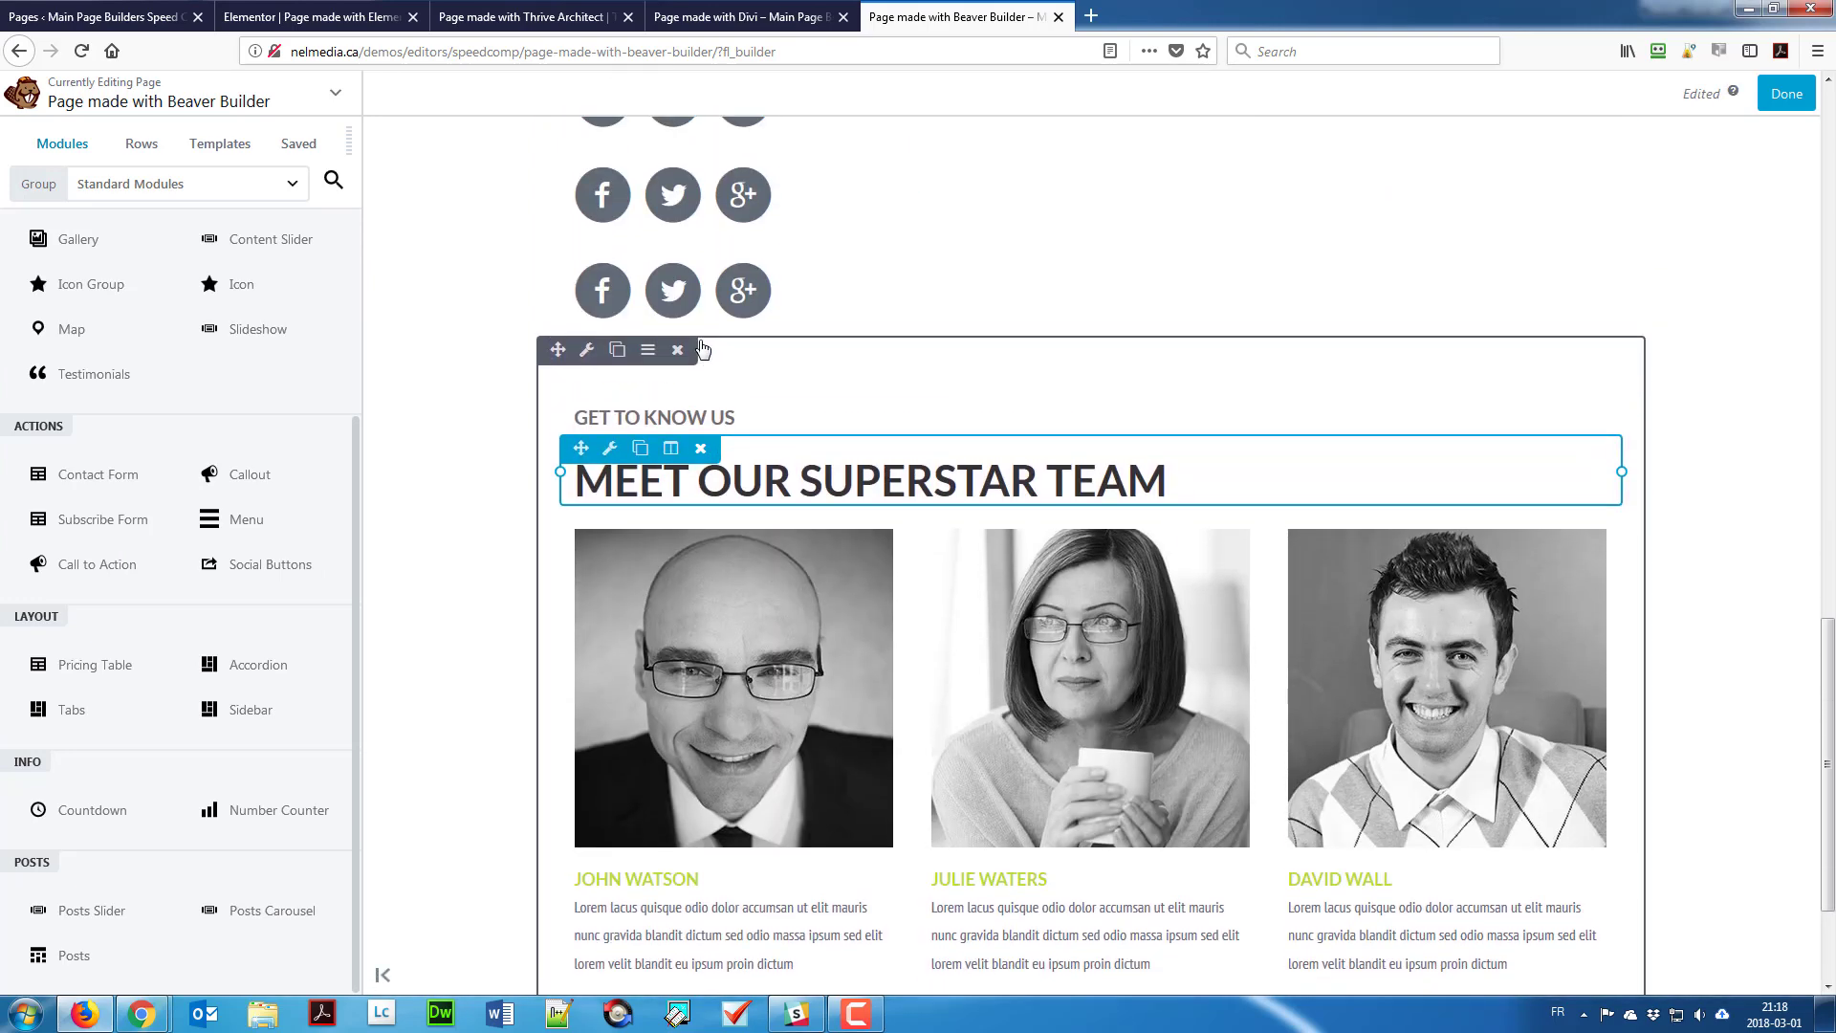
{"action": "left_click_drag", "start_coordinate": [580, 394], "coordinate": [1010, 311]}
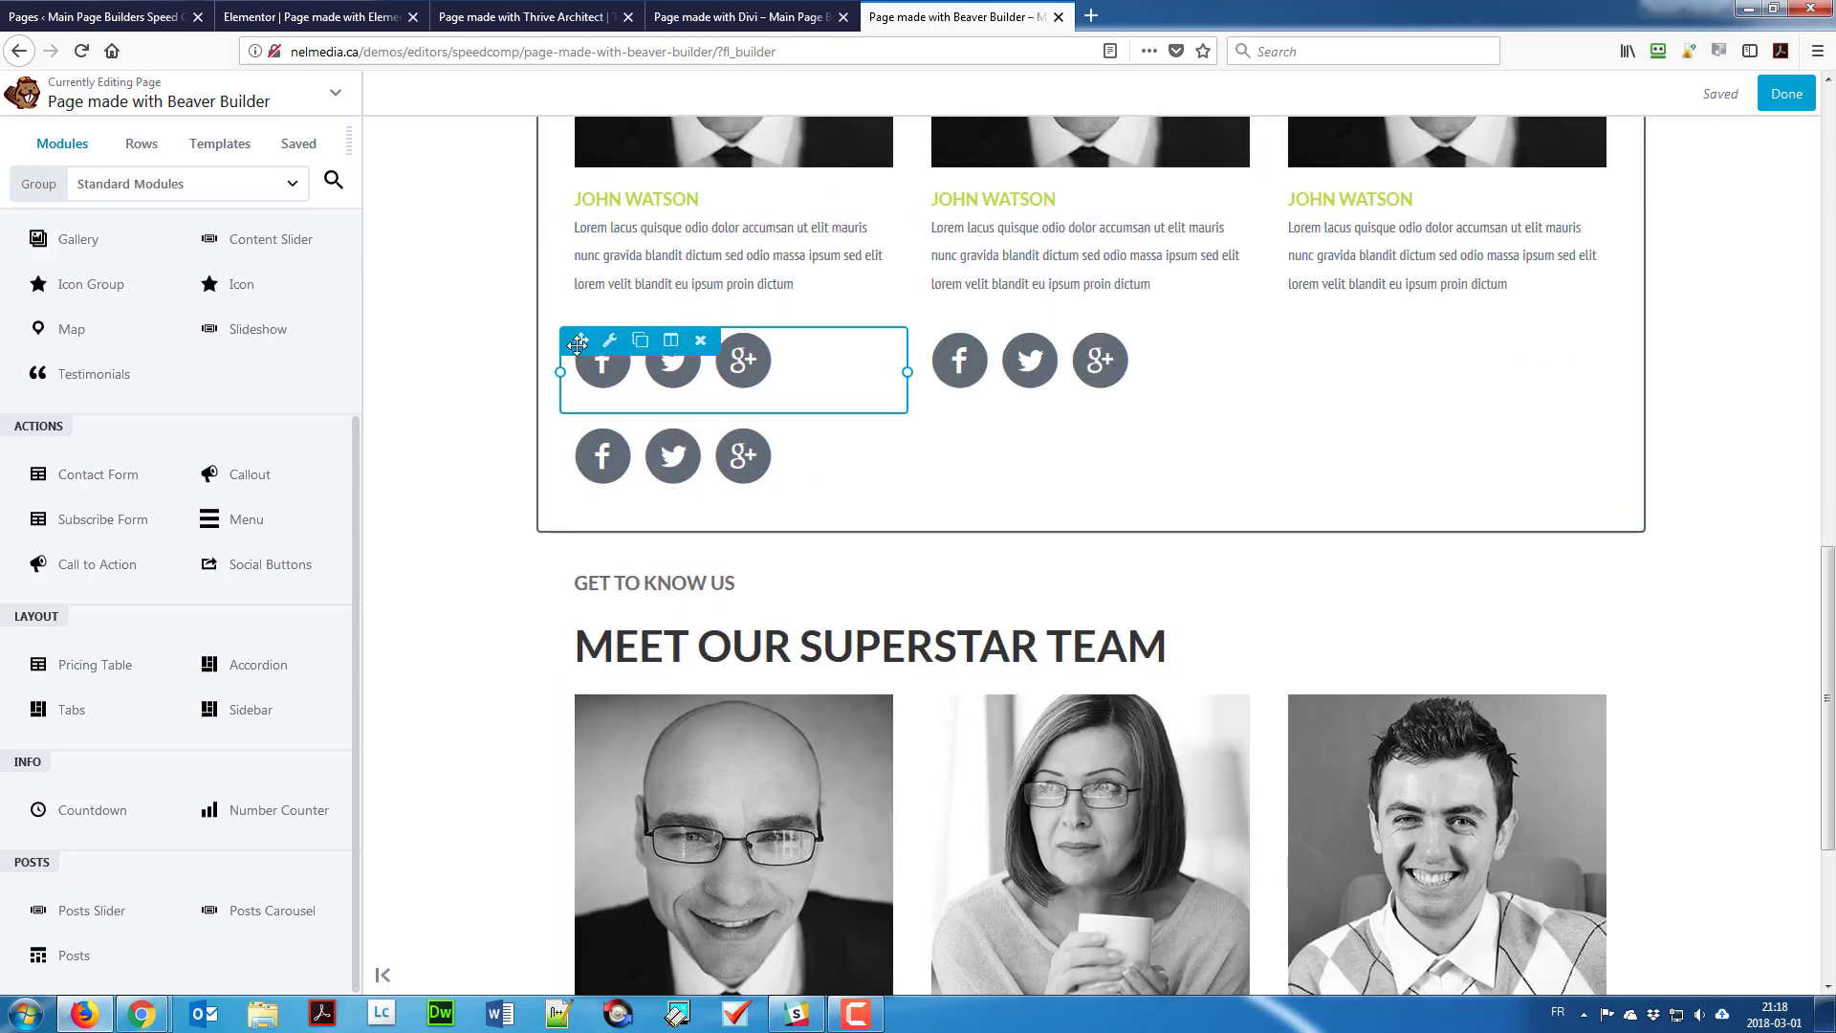
{"action": "left_click_drag", "start_coordinate": [681, 362], "coordinate": [1314, 459]}
{"action": "scroll", "coordinate": [1205, 440], "scroll_direction": "up", "scroll_amount": 3}
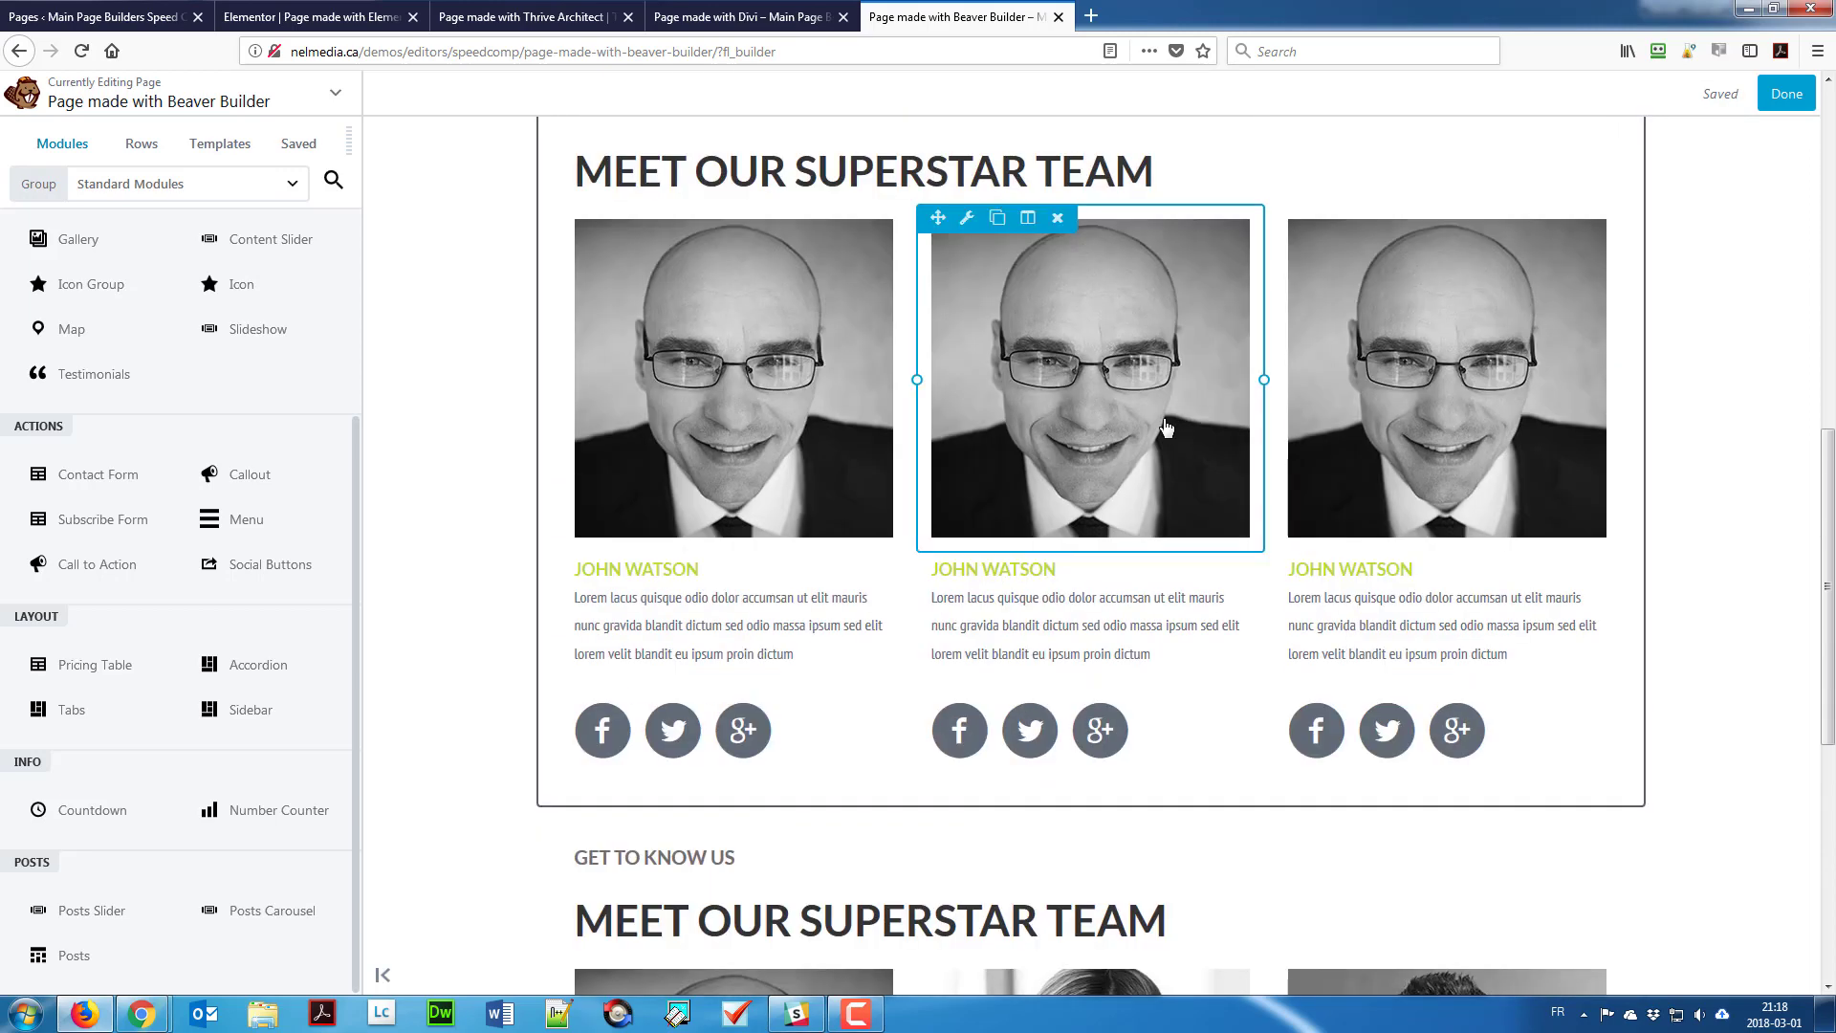
Step: Replace the second column's photo with the media library portrait of the woman in glasses holding a cup
{"action": "left_click", "coordinate": [953, 440]}
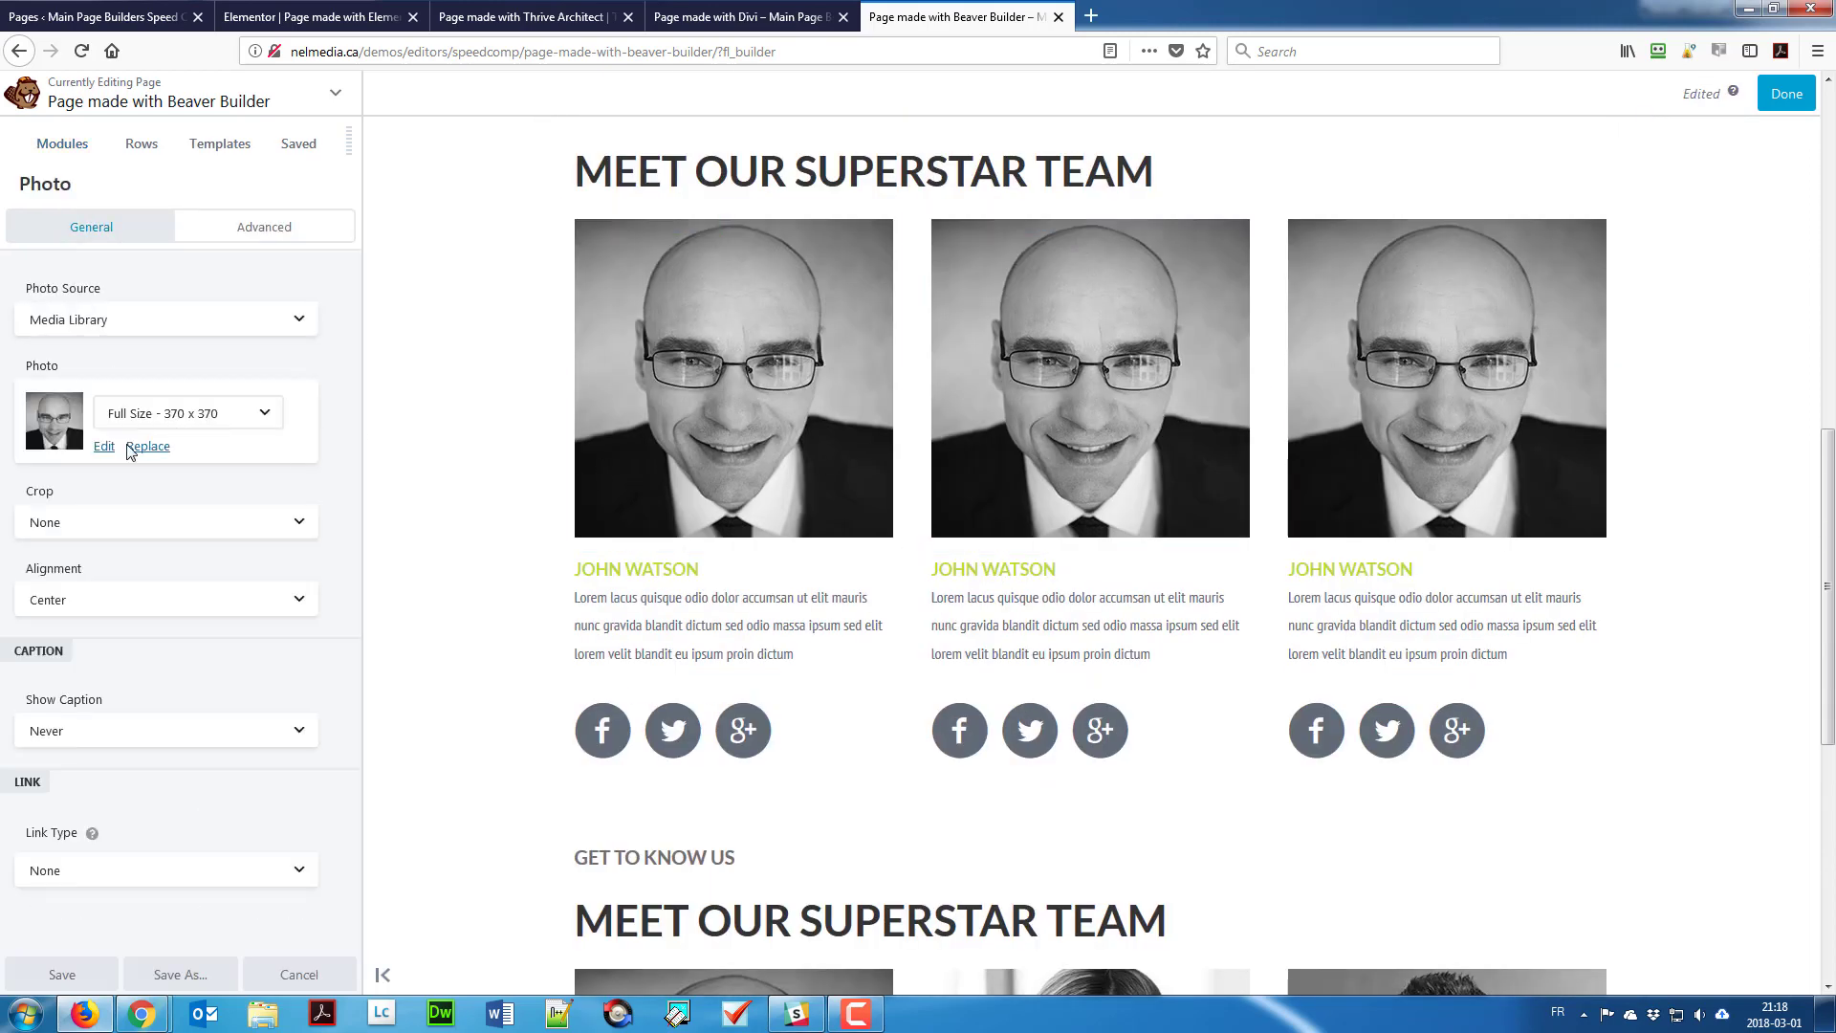
{"action": "left_click", "coordinate": [147, 447]}
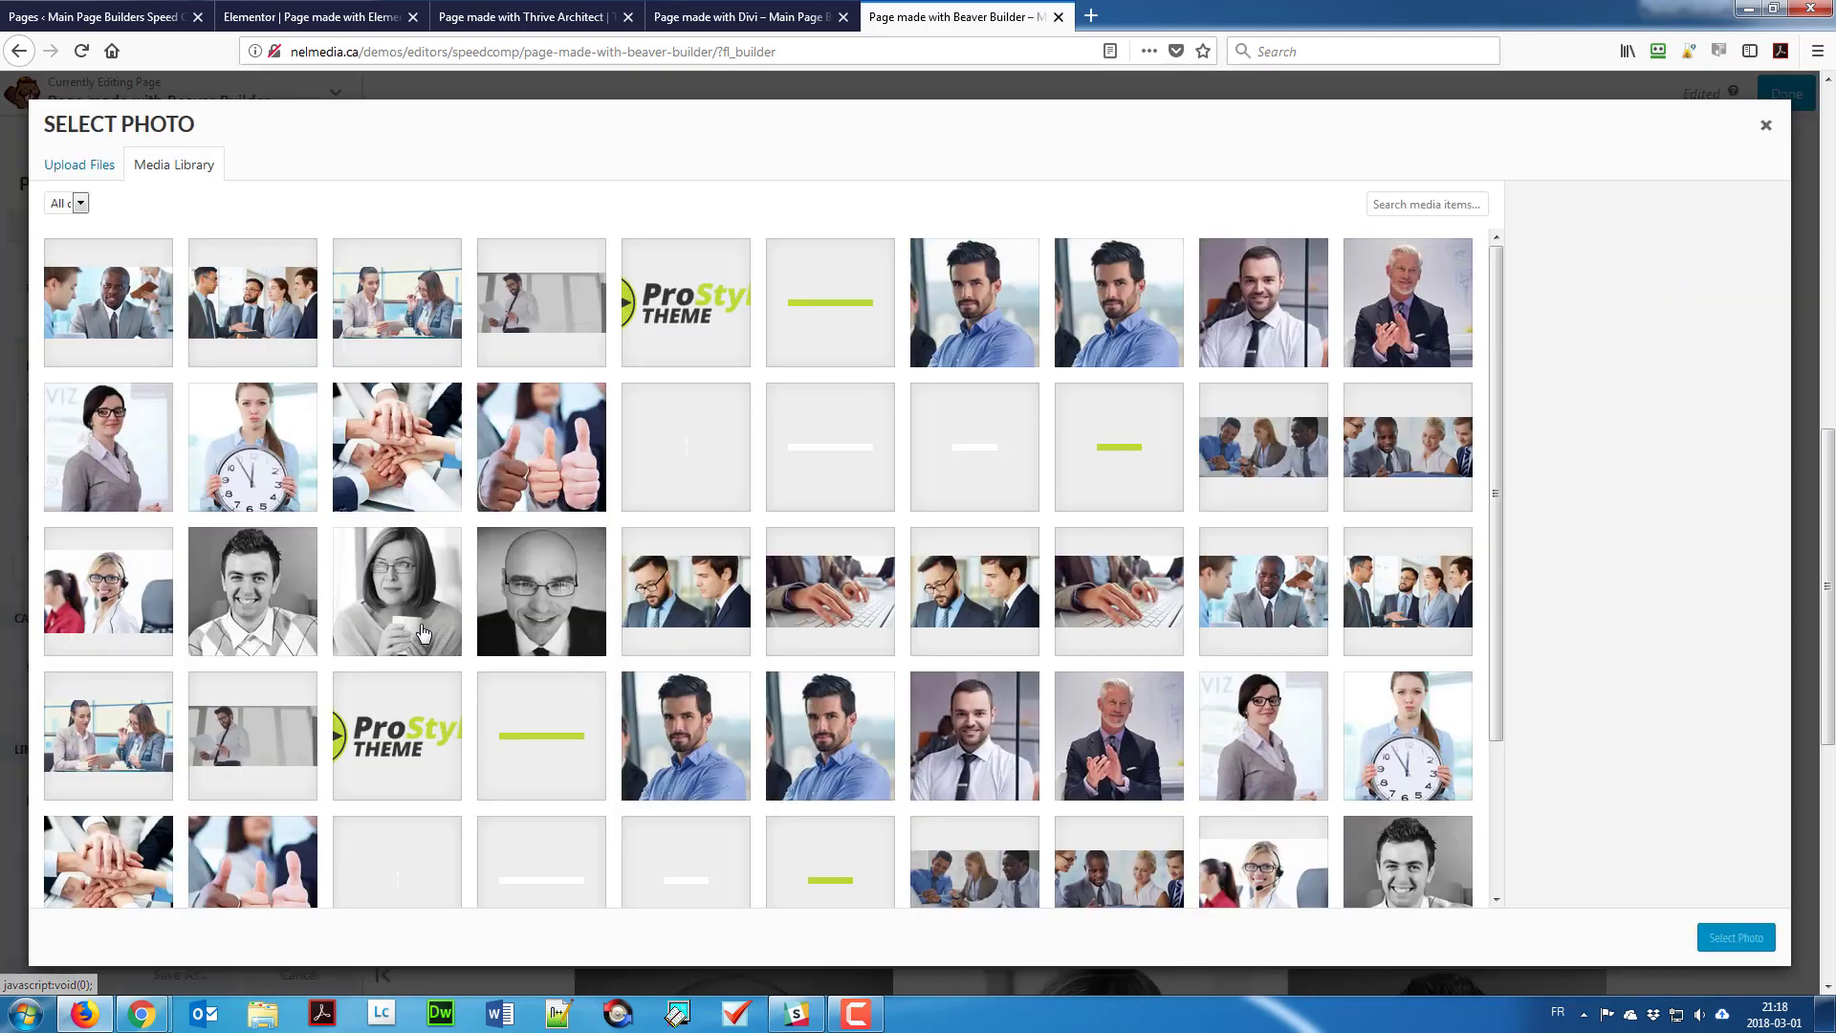
{"action": "left_click", "coordinate": [541, 591]}
{"action": "left_click", "coordinate": [1736, 937]}
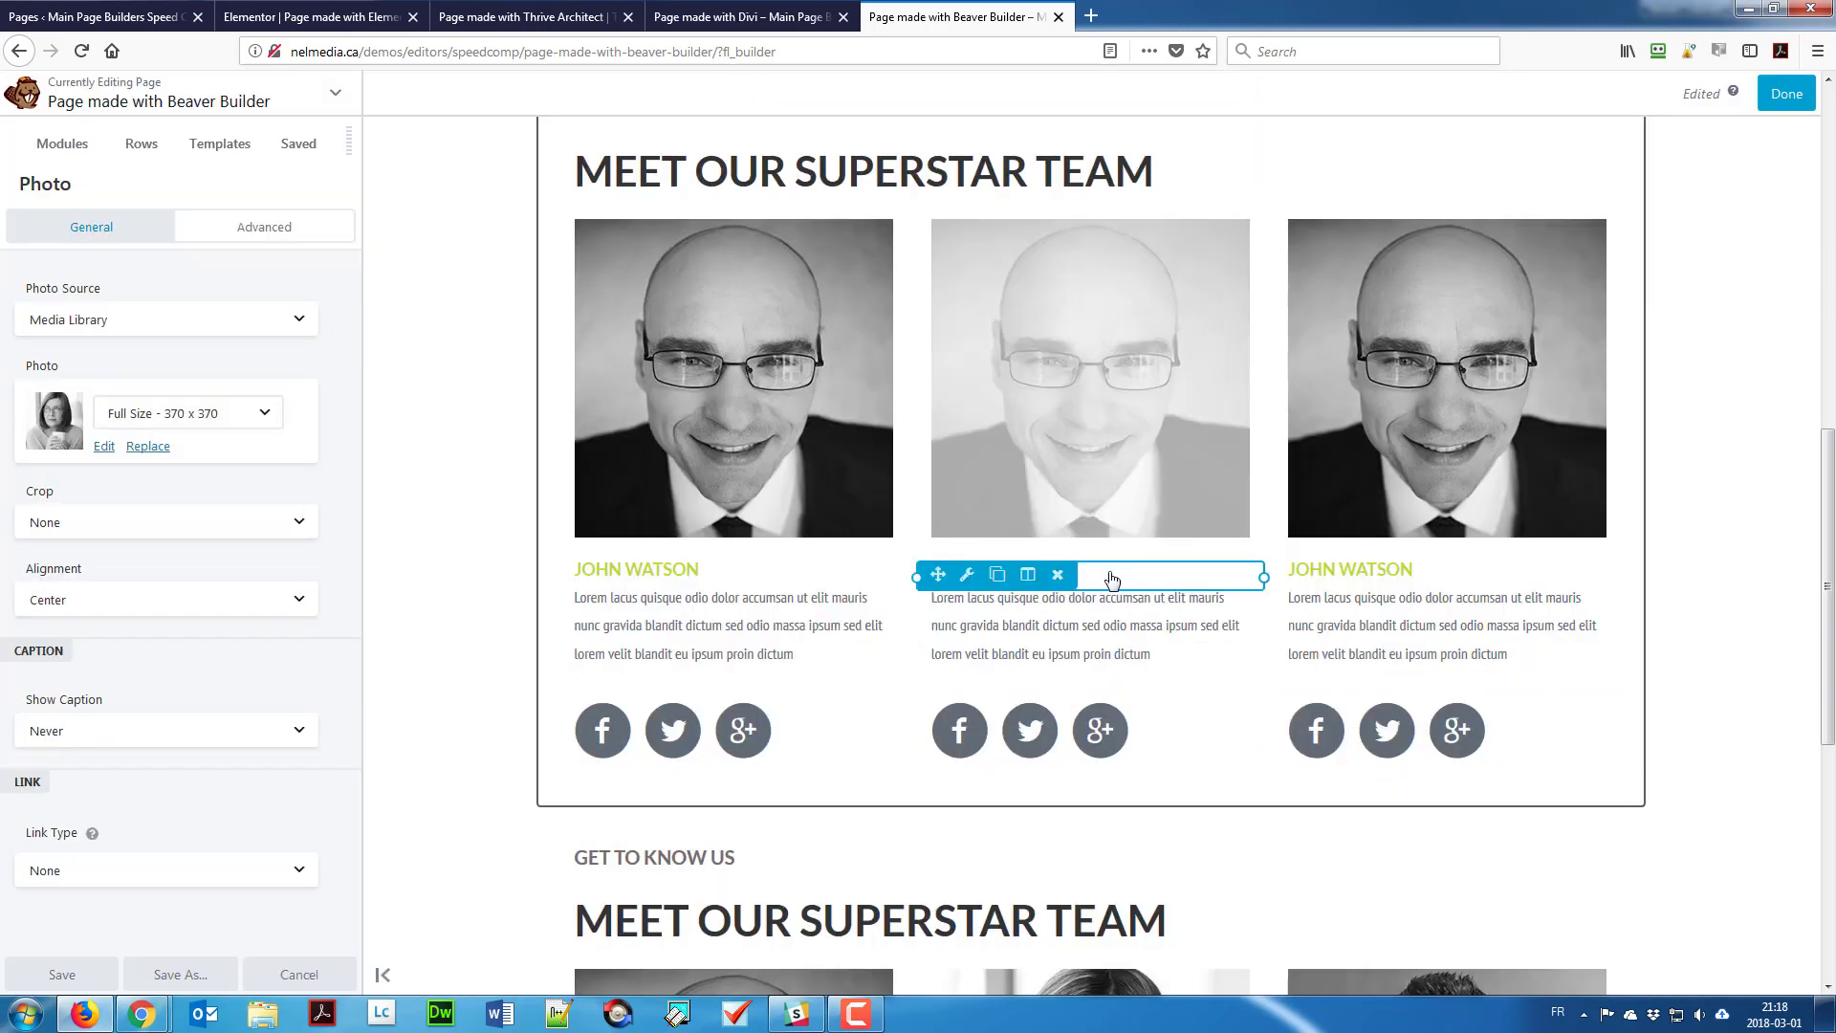
Step: Change the heading under the second column's photo to the second team member's full name
{"action": "left_click", "coordinate": [1112, 579]}
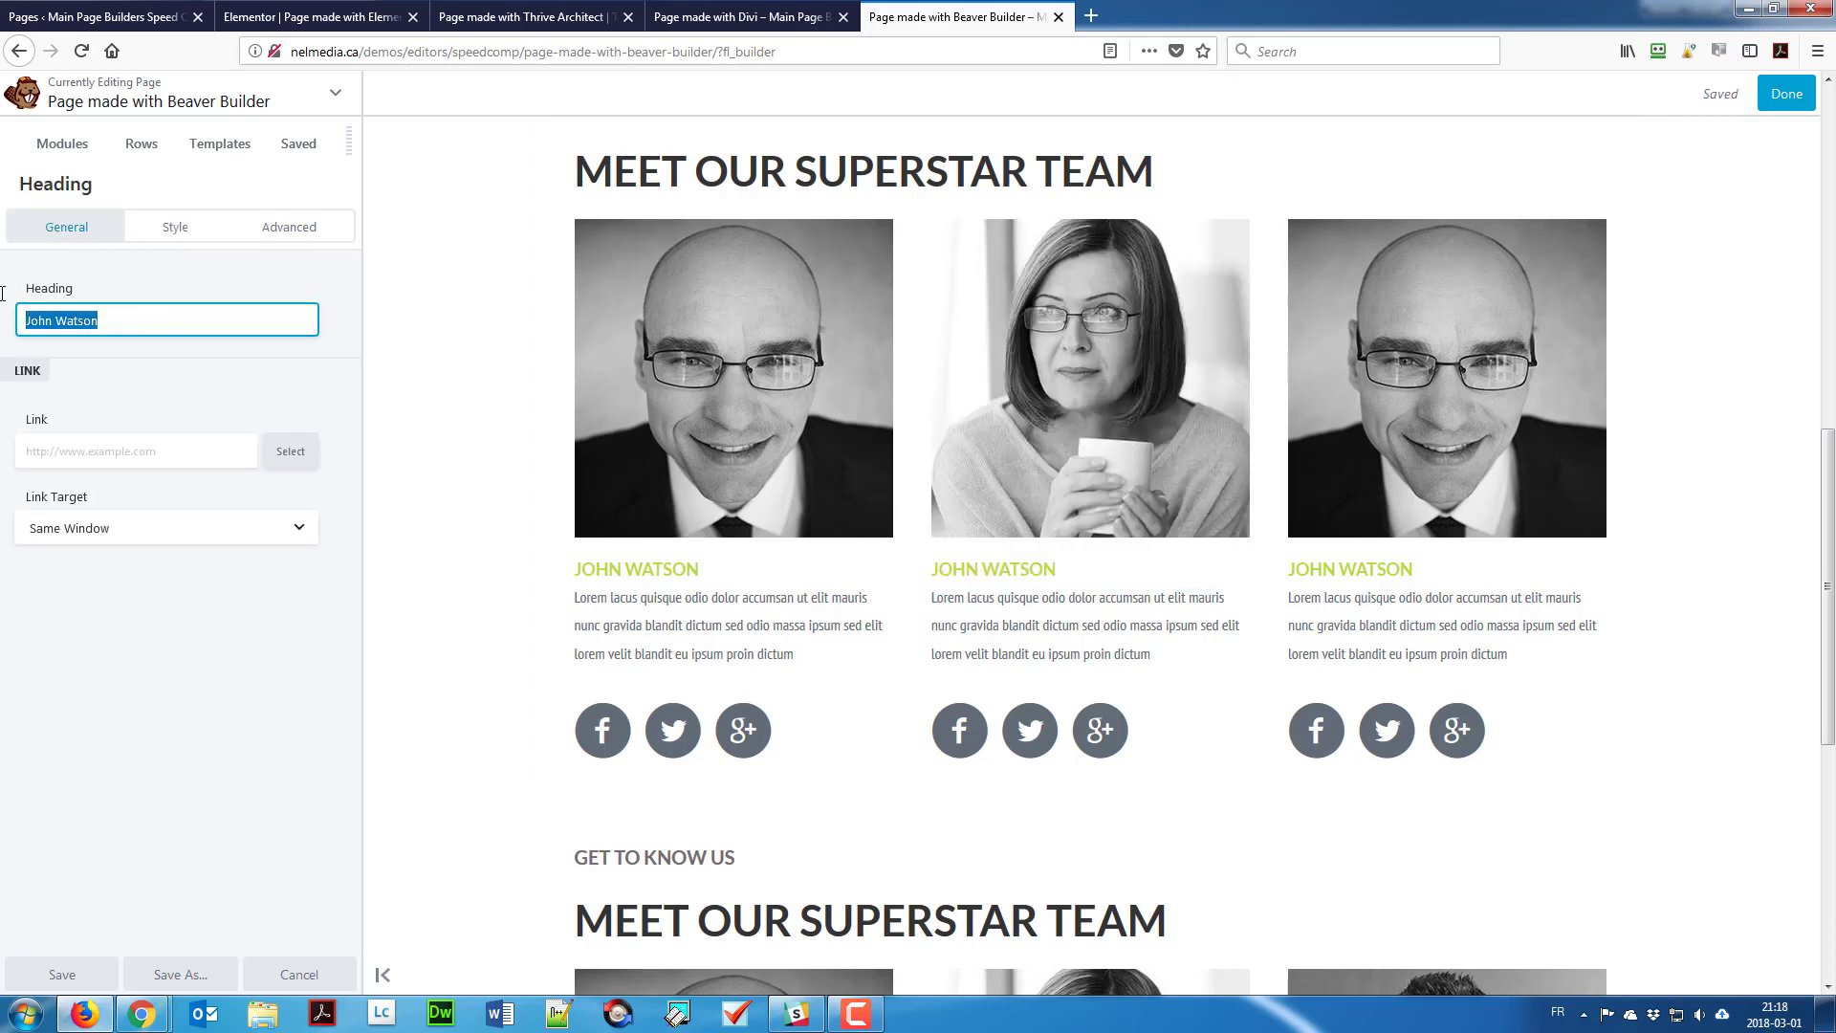
{"action": "type", "text": "Julie"}
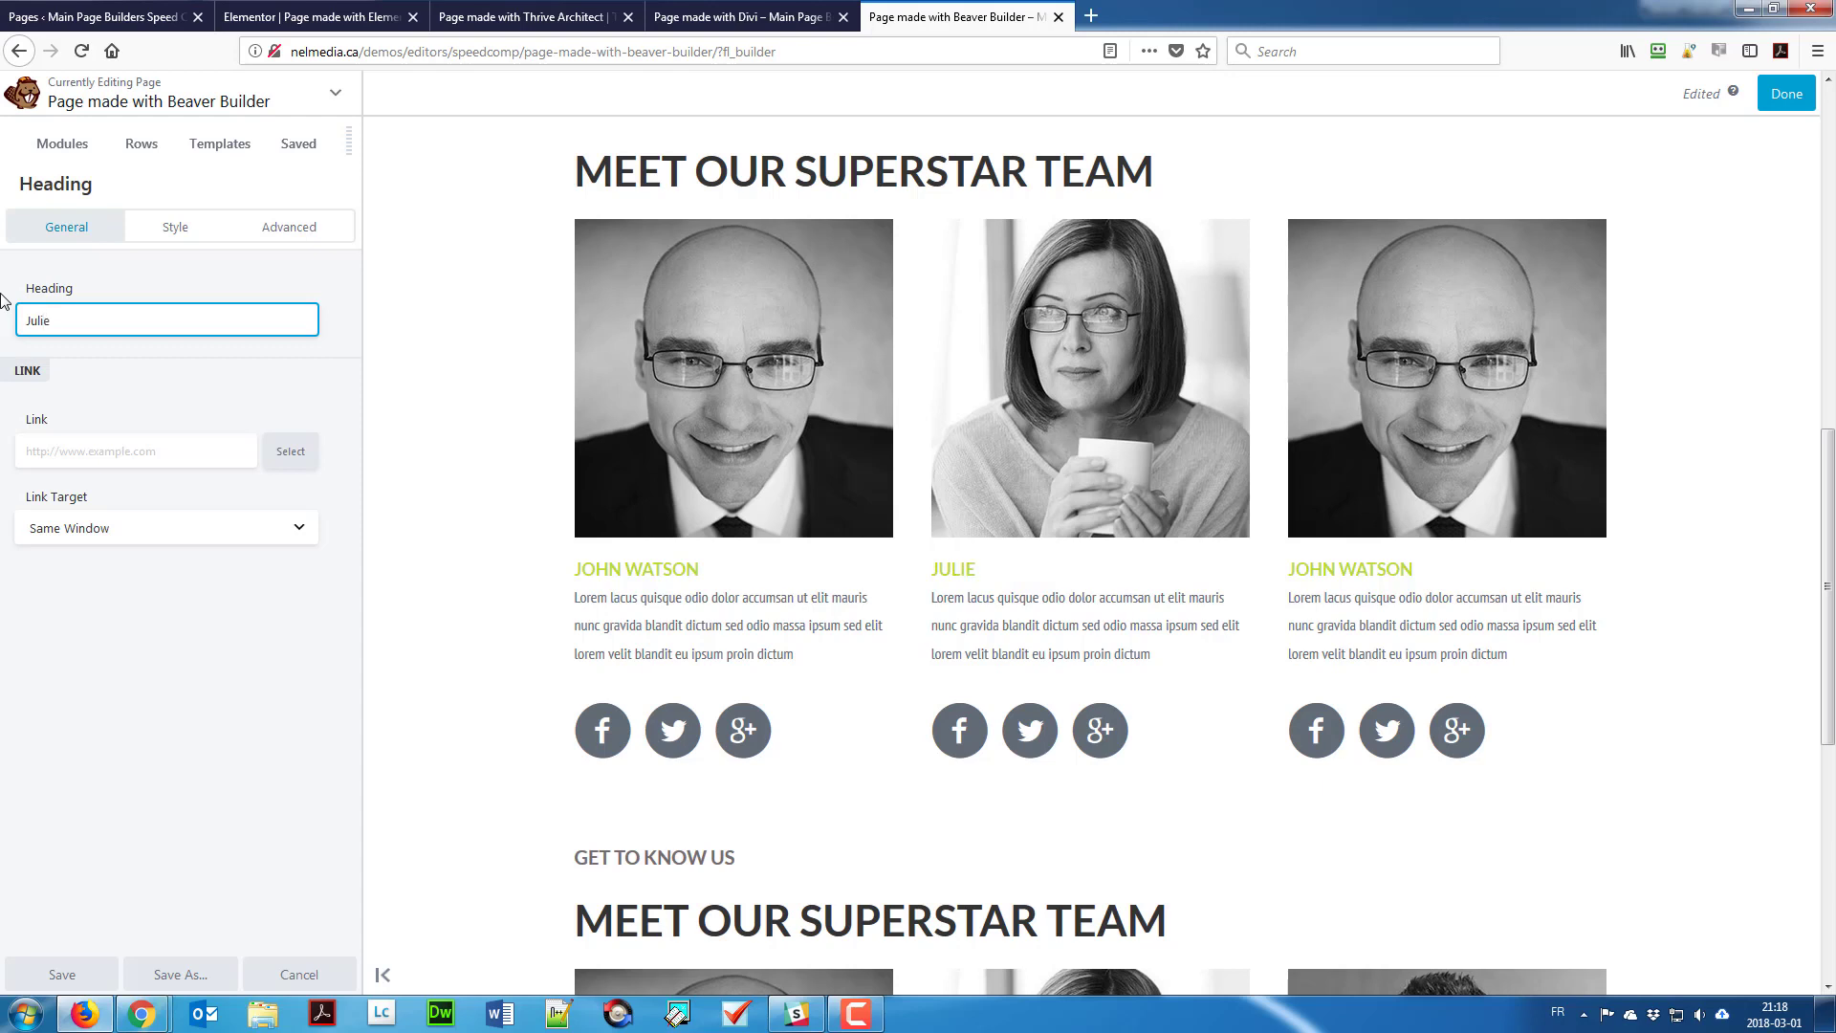
{"action": "type", "text": " Waters"}
Step: Replace the third column's photo with skeletonhs3-1.jpg, the smiling man in the argyle sweater, from the media library
{"action": "left_click", "coordinate": [1484, 428]}
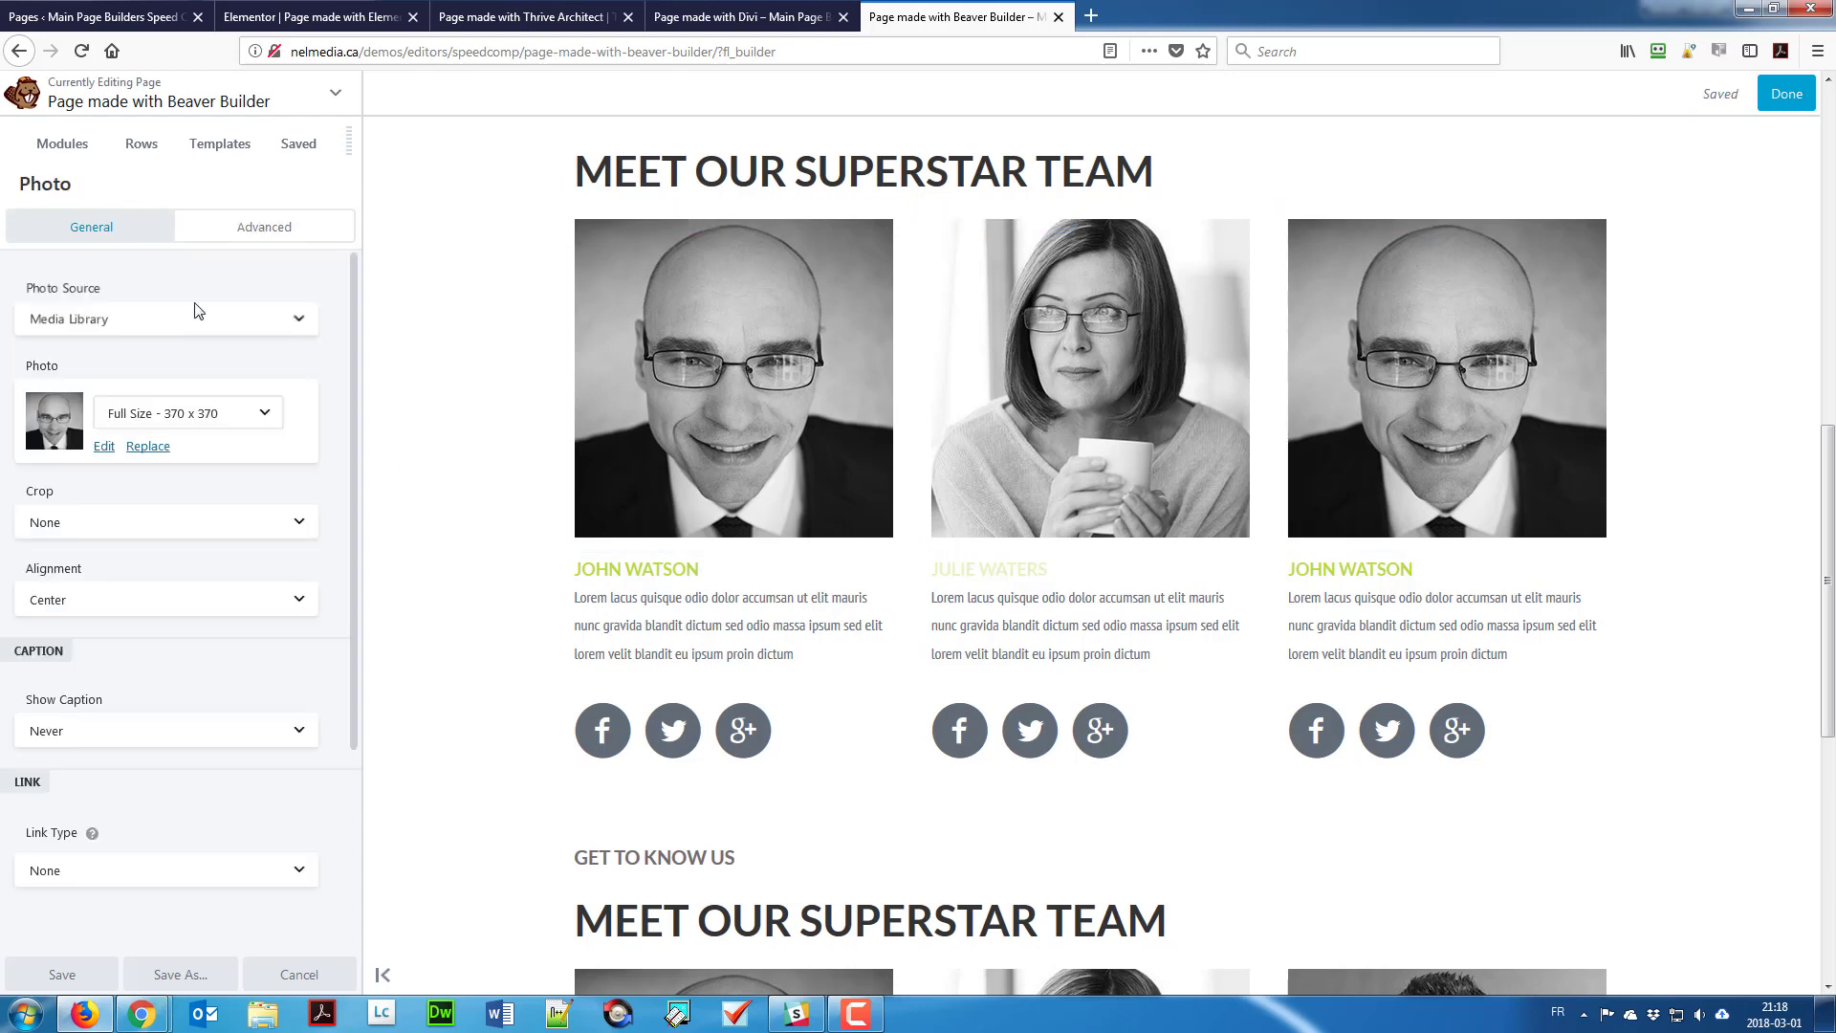
{"action": "left_click", "coordinate": [196, 316]}
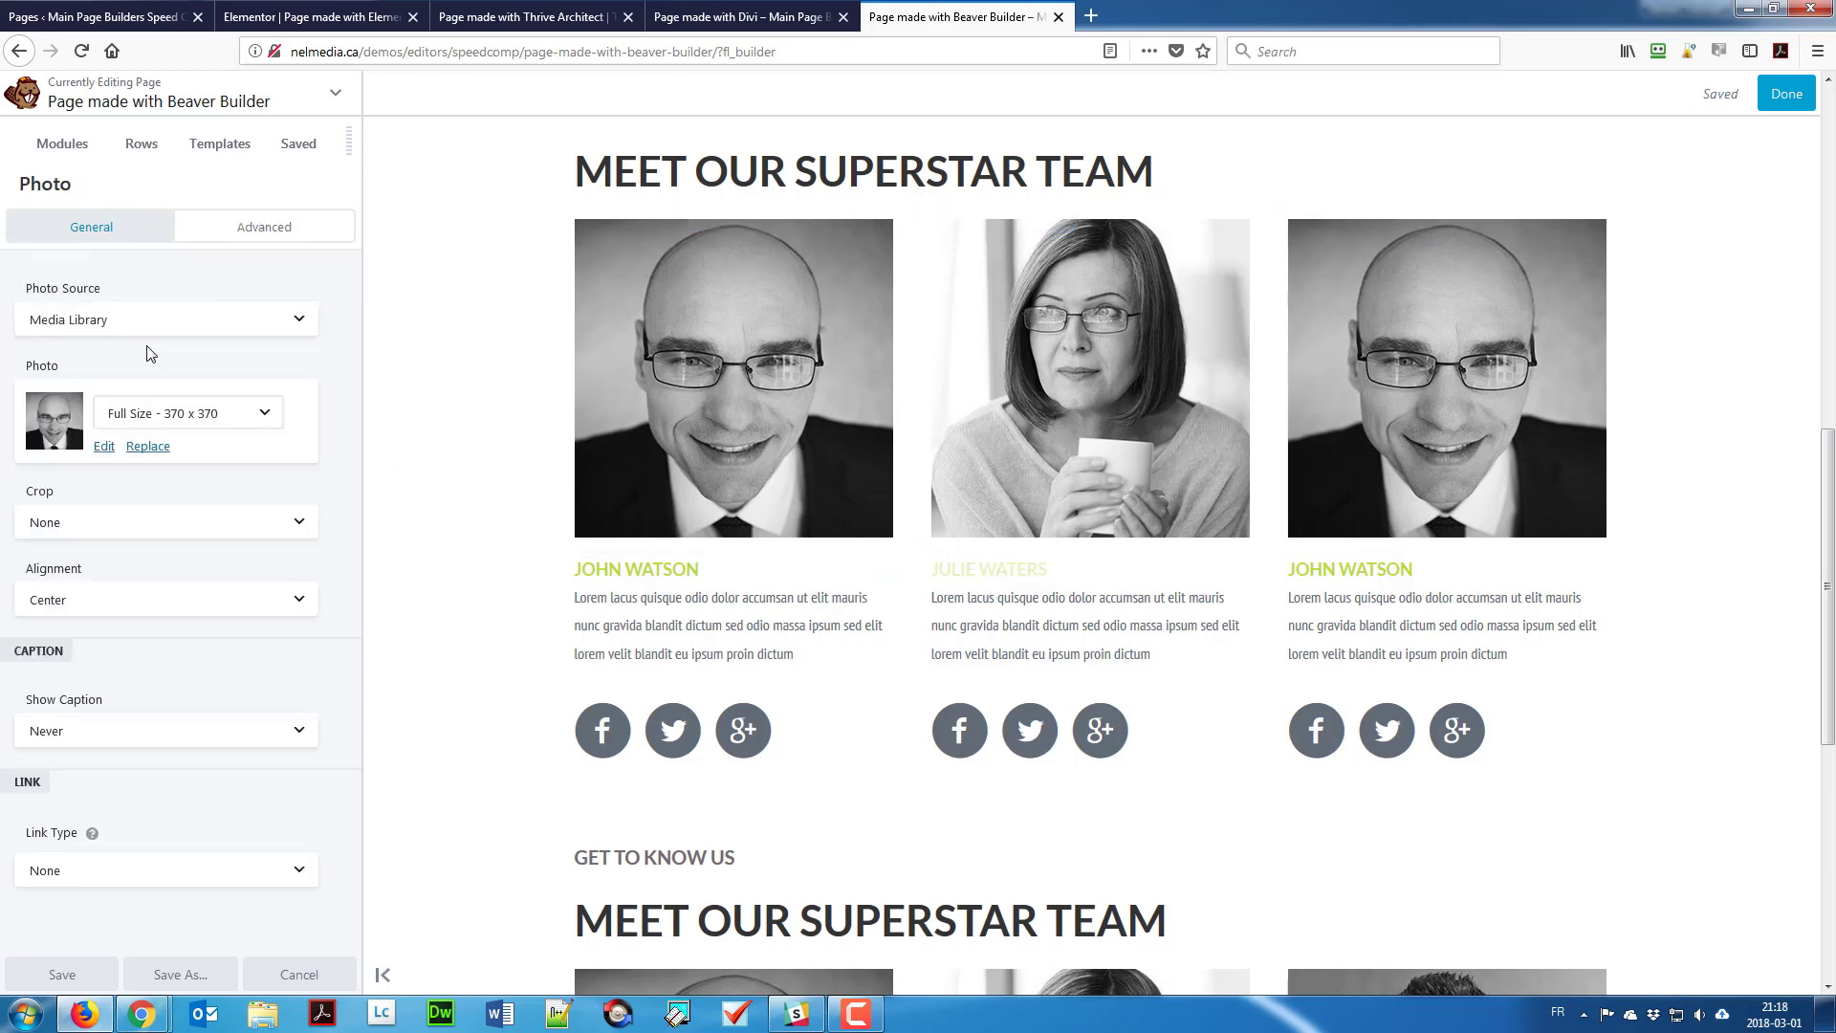
{"action": "left_click", "coordinate": [172, 449]}
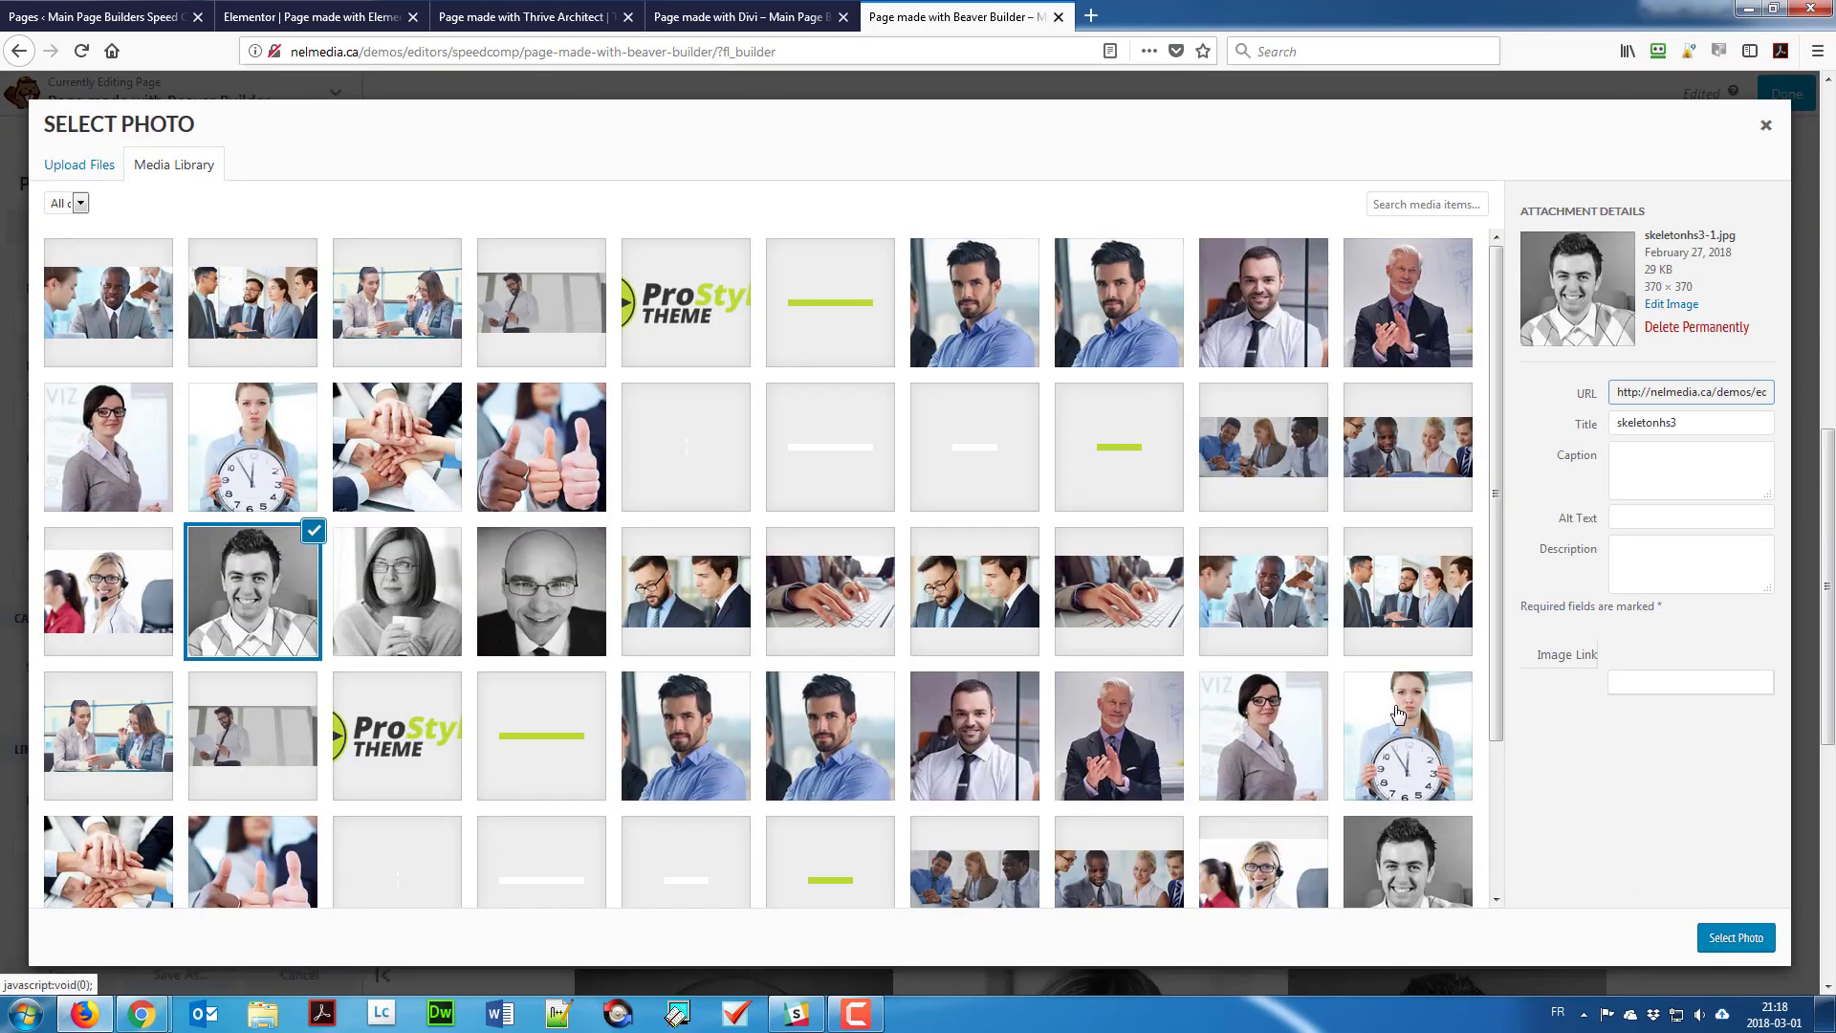
{"action": "key", "text": "Return"}
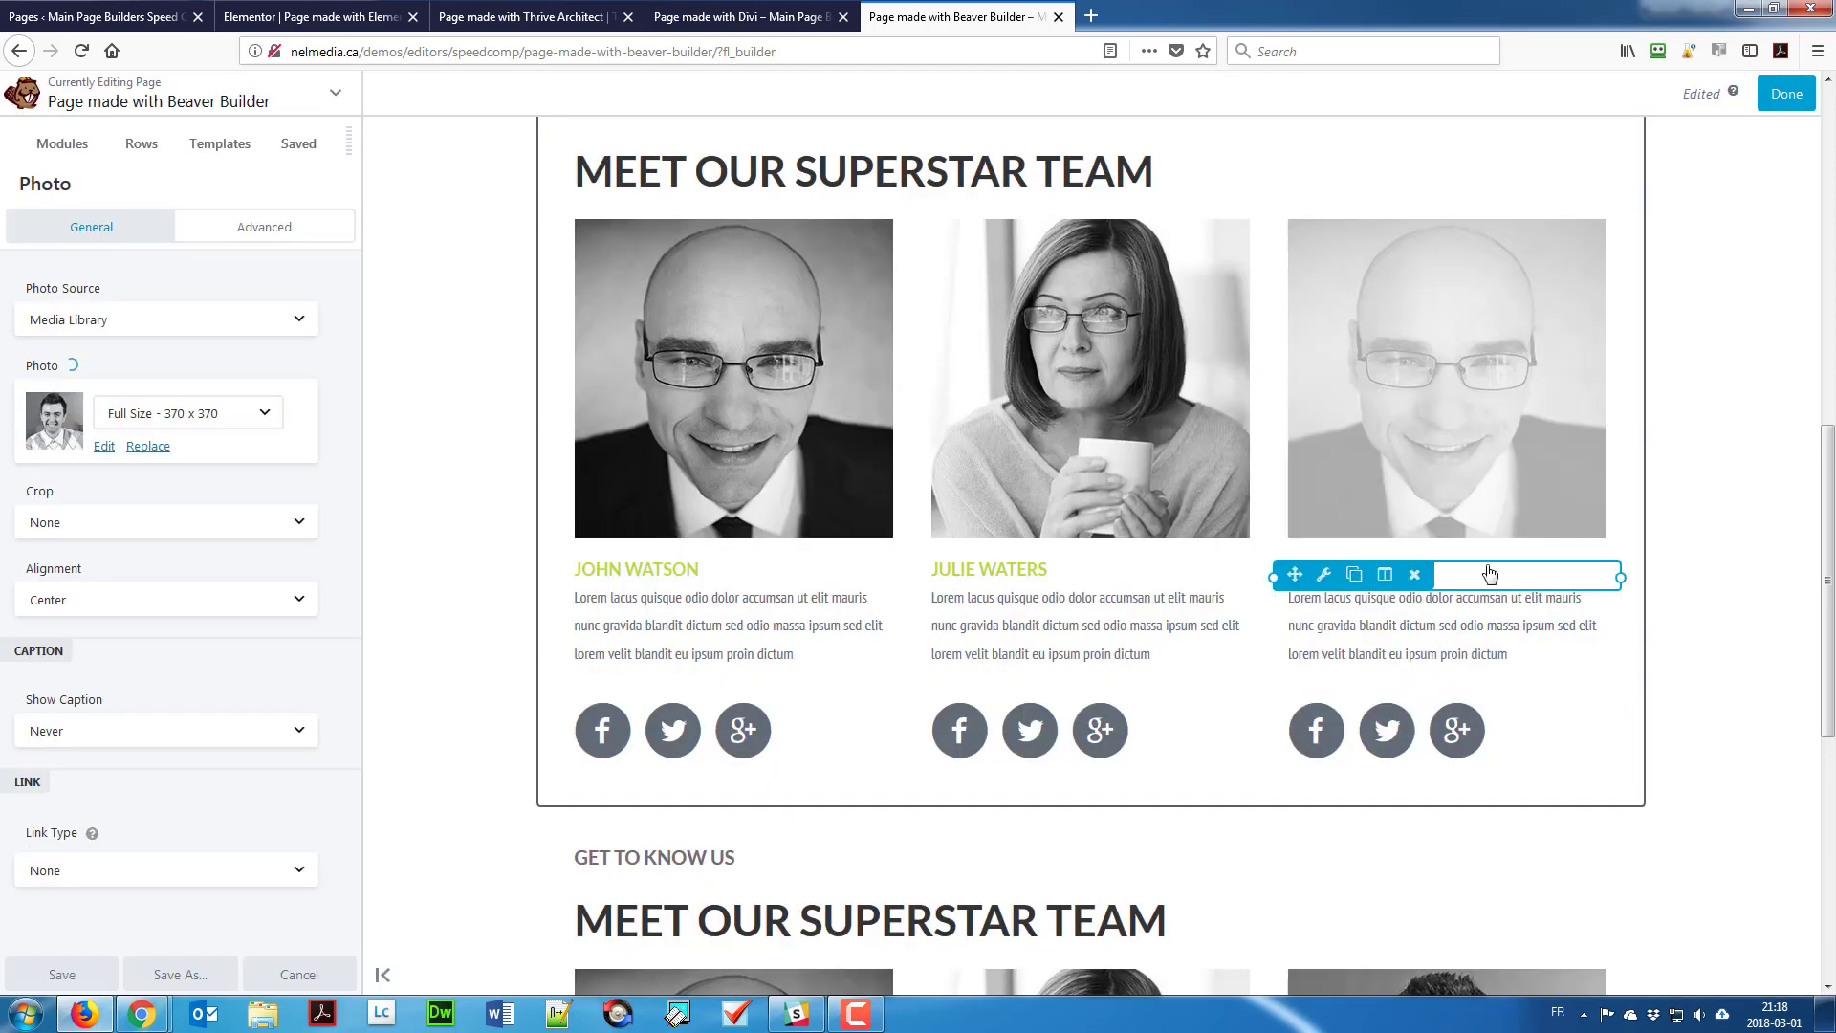
Step: Change the heading under the third column's photo to the third team member's full name and save the heading settings
{"action": "left_click", "coordinate": [1489, 574]}
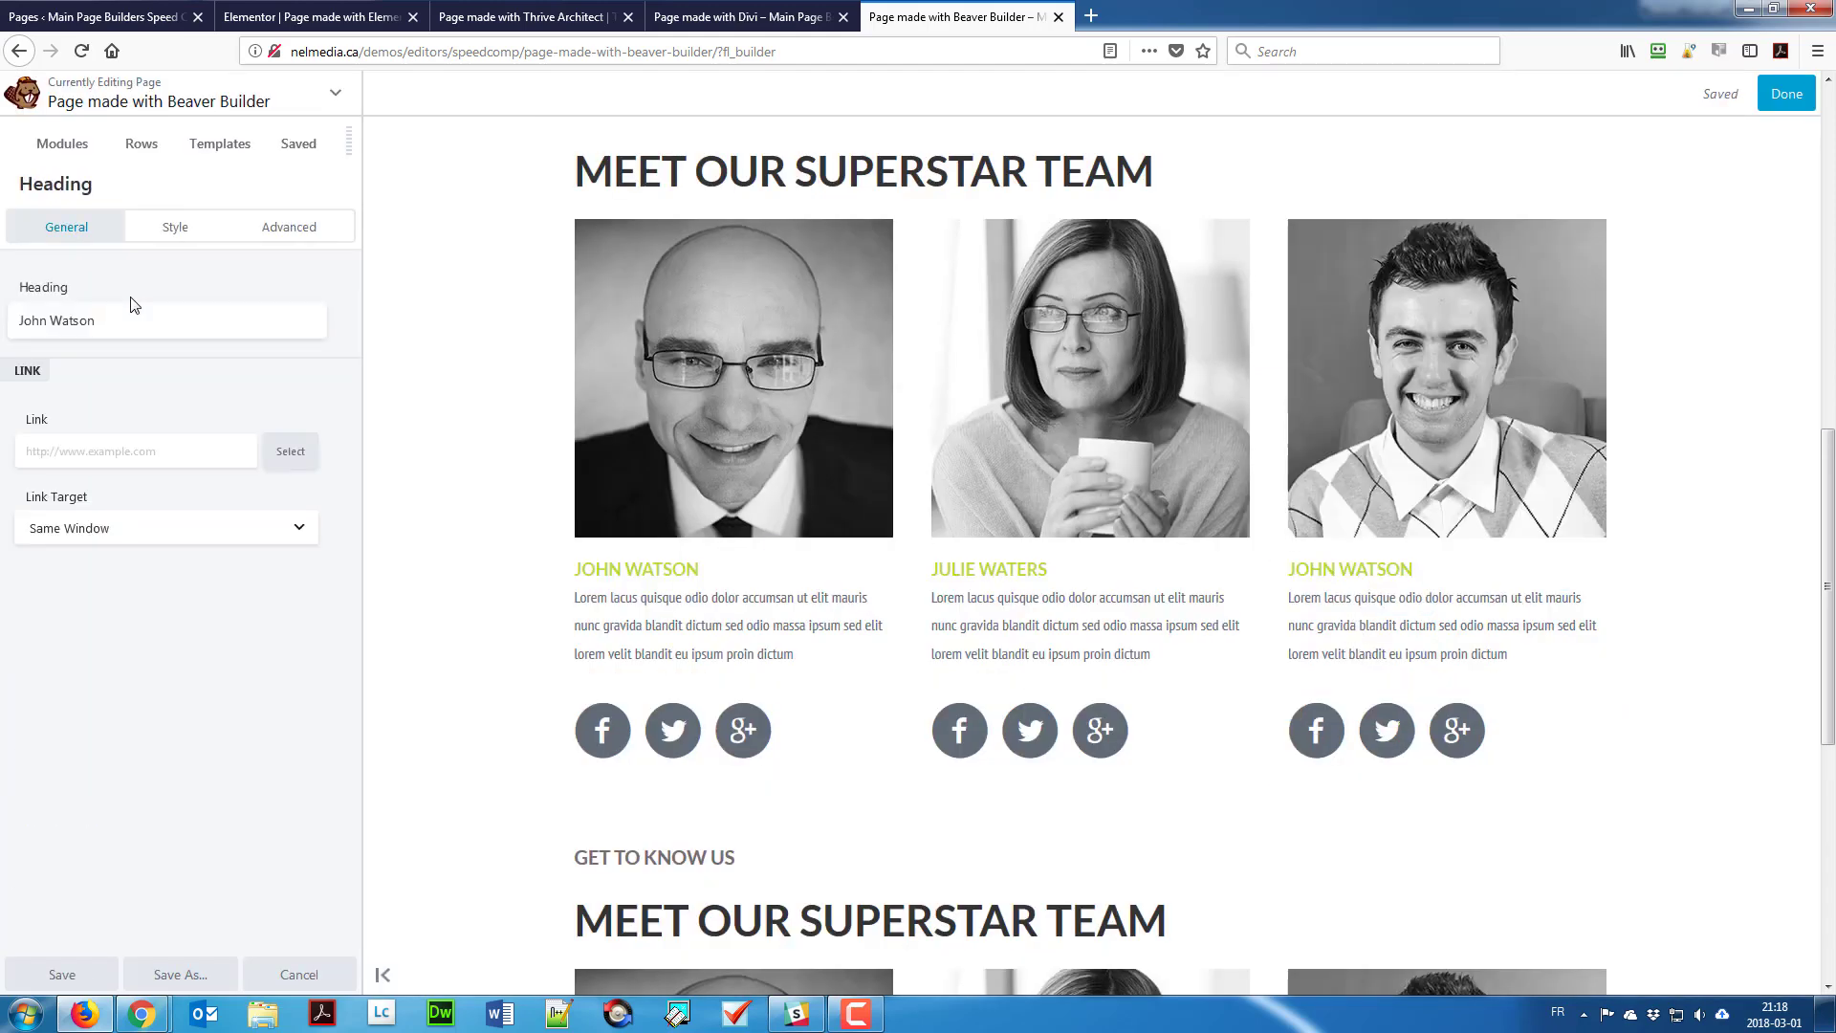
{"action": "key", "text": "ctrl+a"}
{"action": "type", "text": "D"}
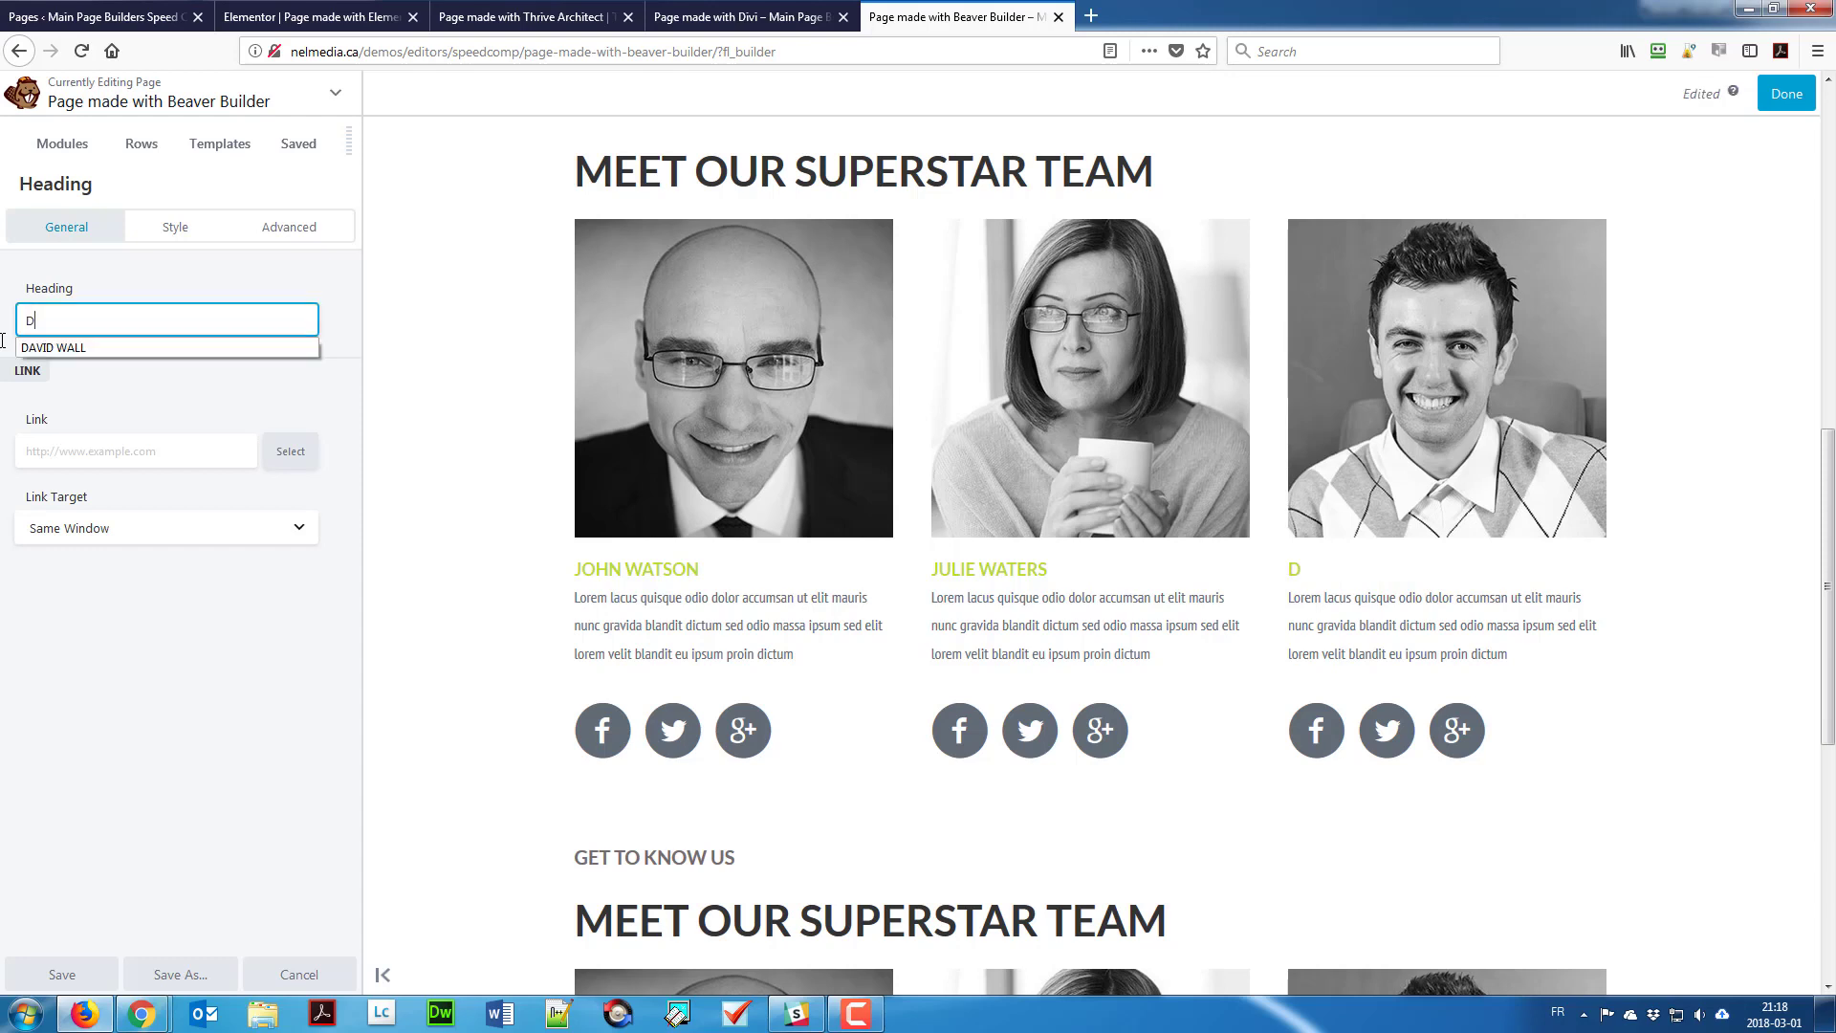
{"action": "type", "text": "avid Wall"}
{"action": "left_click", "coordinate": [195, 661]}
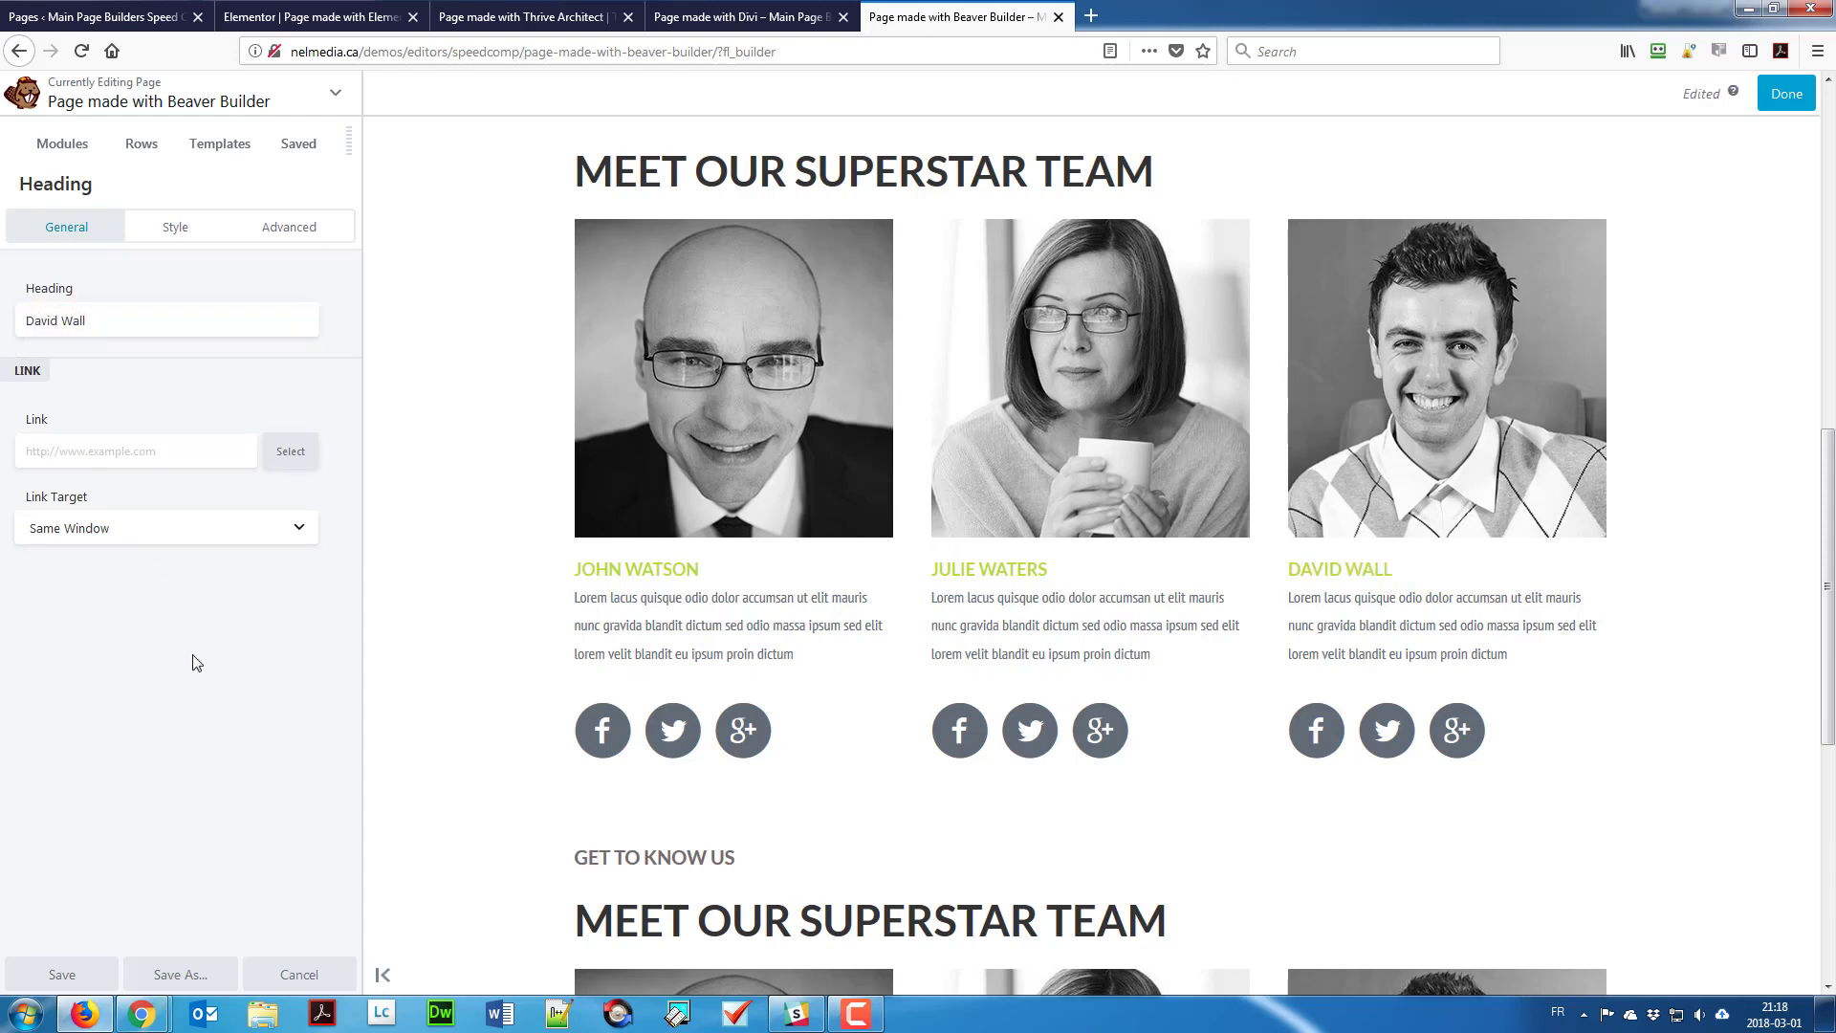
{"action": "left_click", "coordinate": [63, 973]}
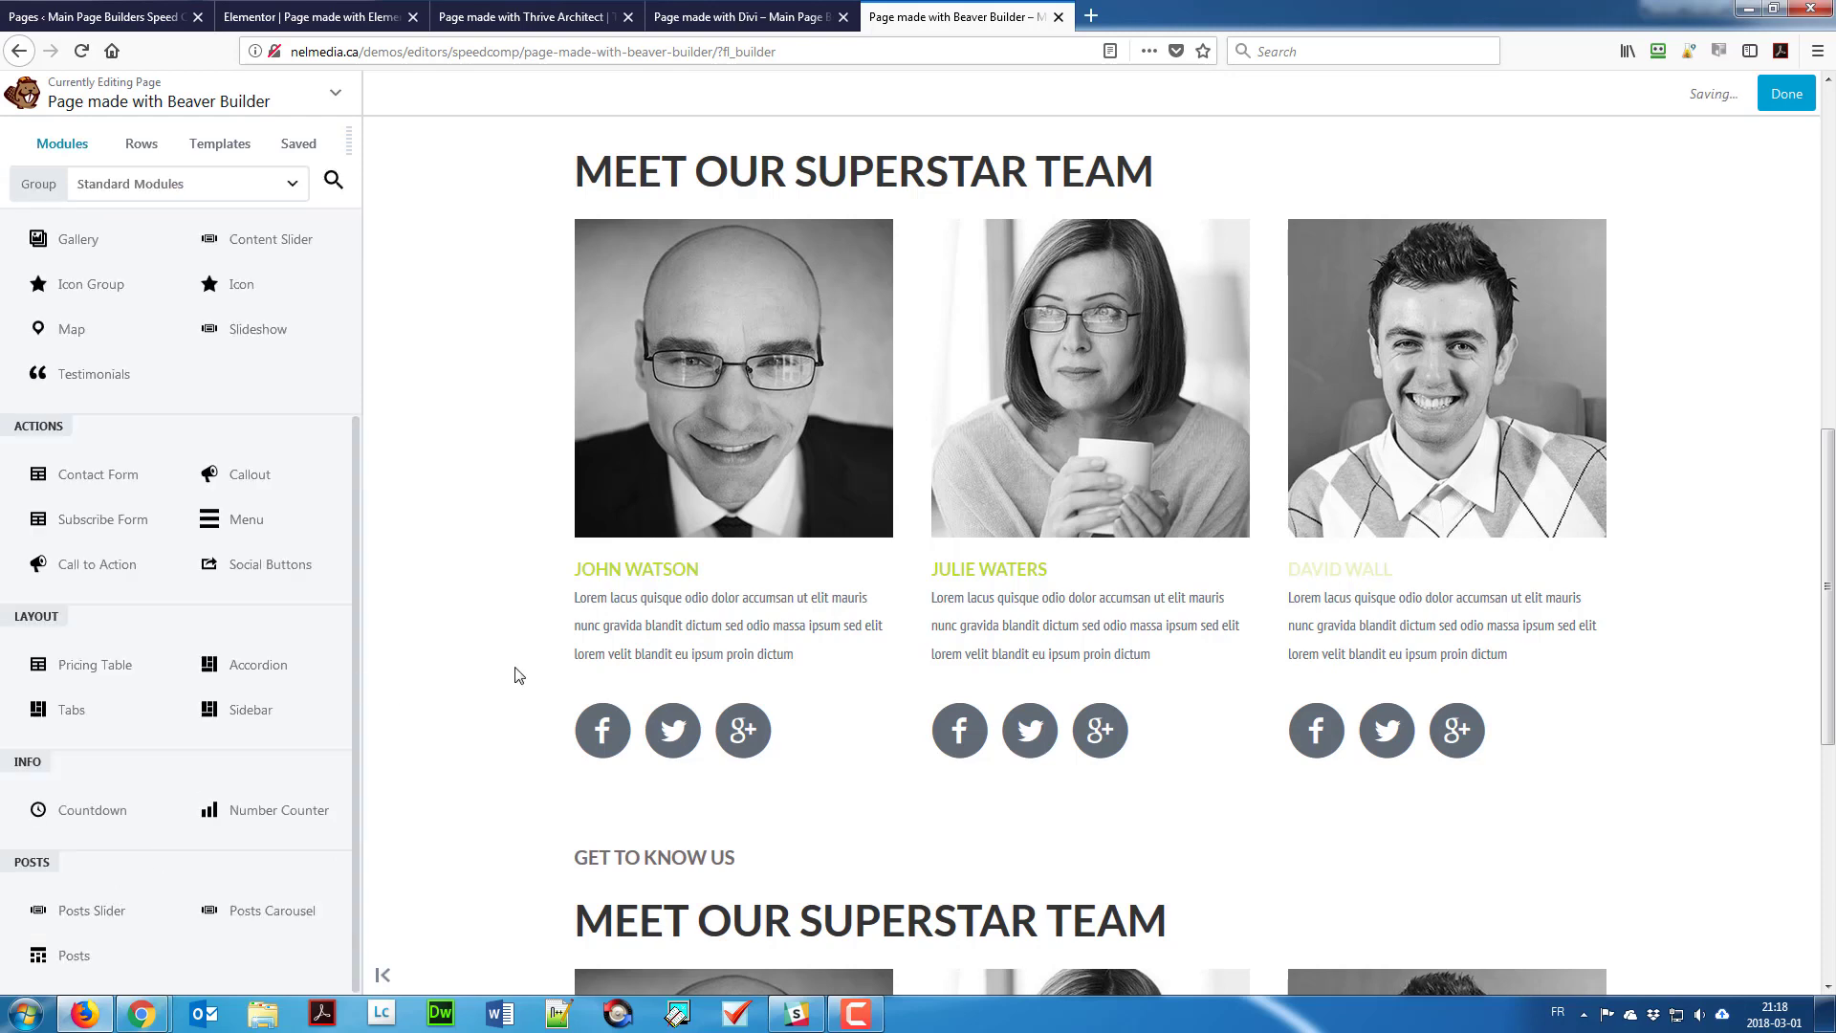
Step: Finish editing and publish the Beaver Builder page
{"action": "left_click", "coordinate": [1781, 94]}
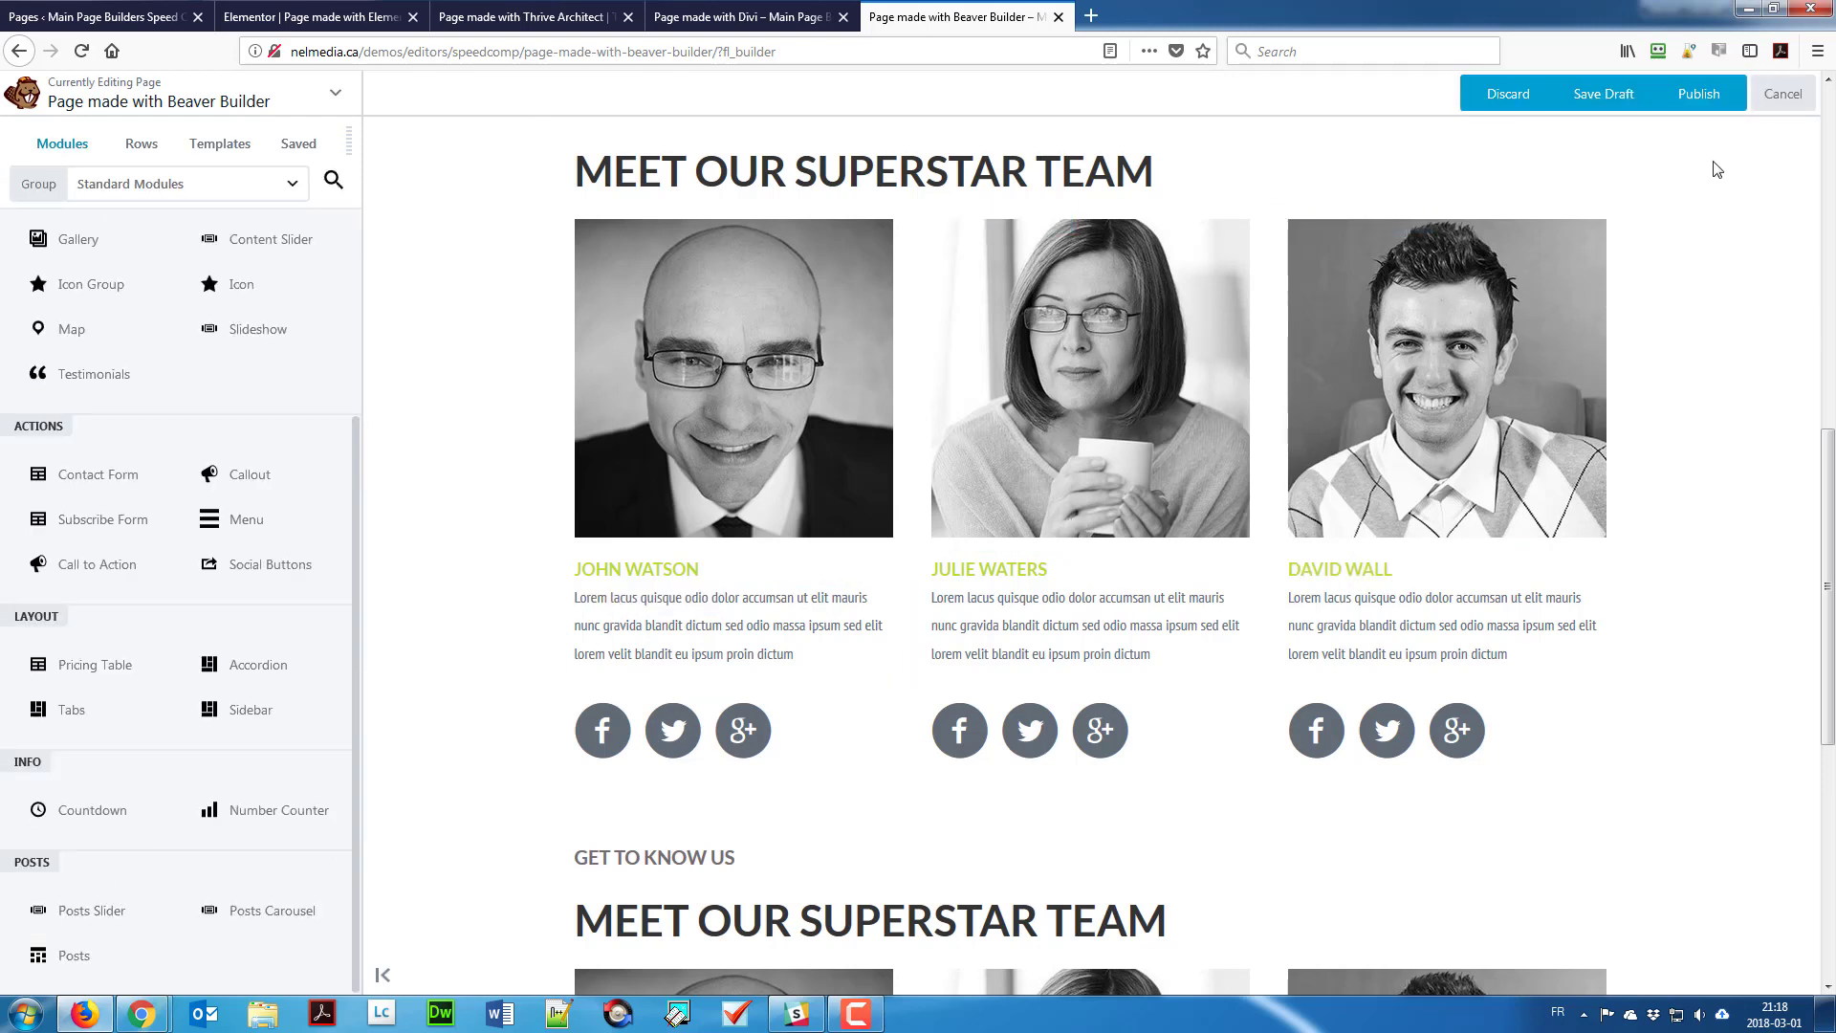
{"action": "left_click", "coordinate": [1705, 96]}
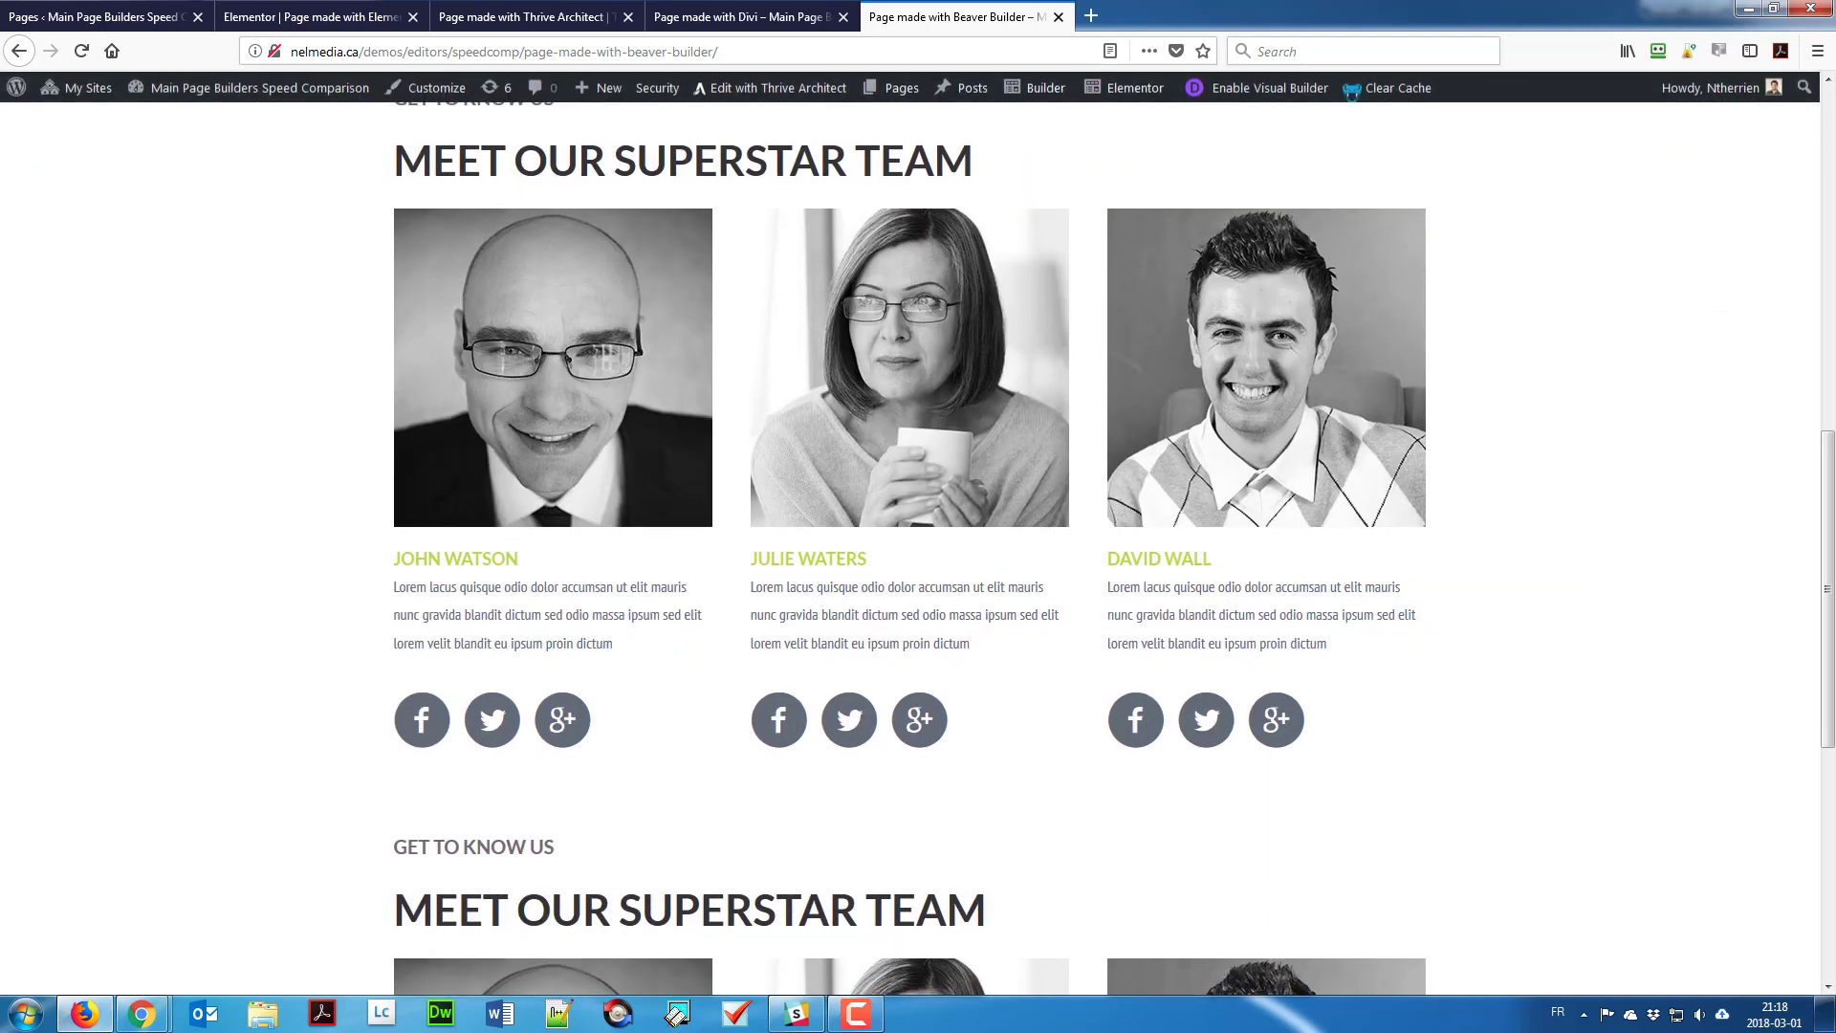
{"action": "left_click_drag", "start_coordinate": [1827, 67], "coordinate": [1636, 29]}
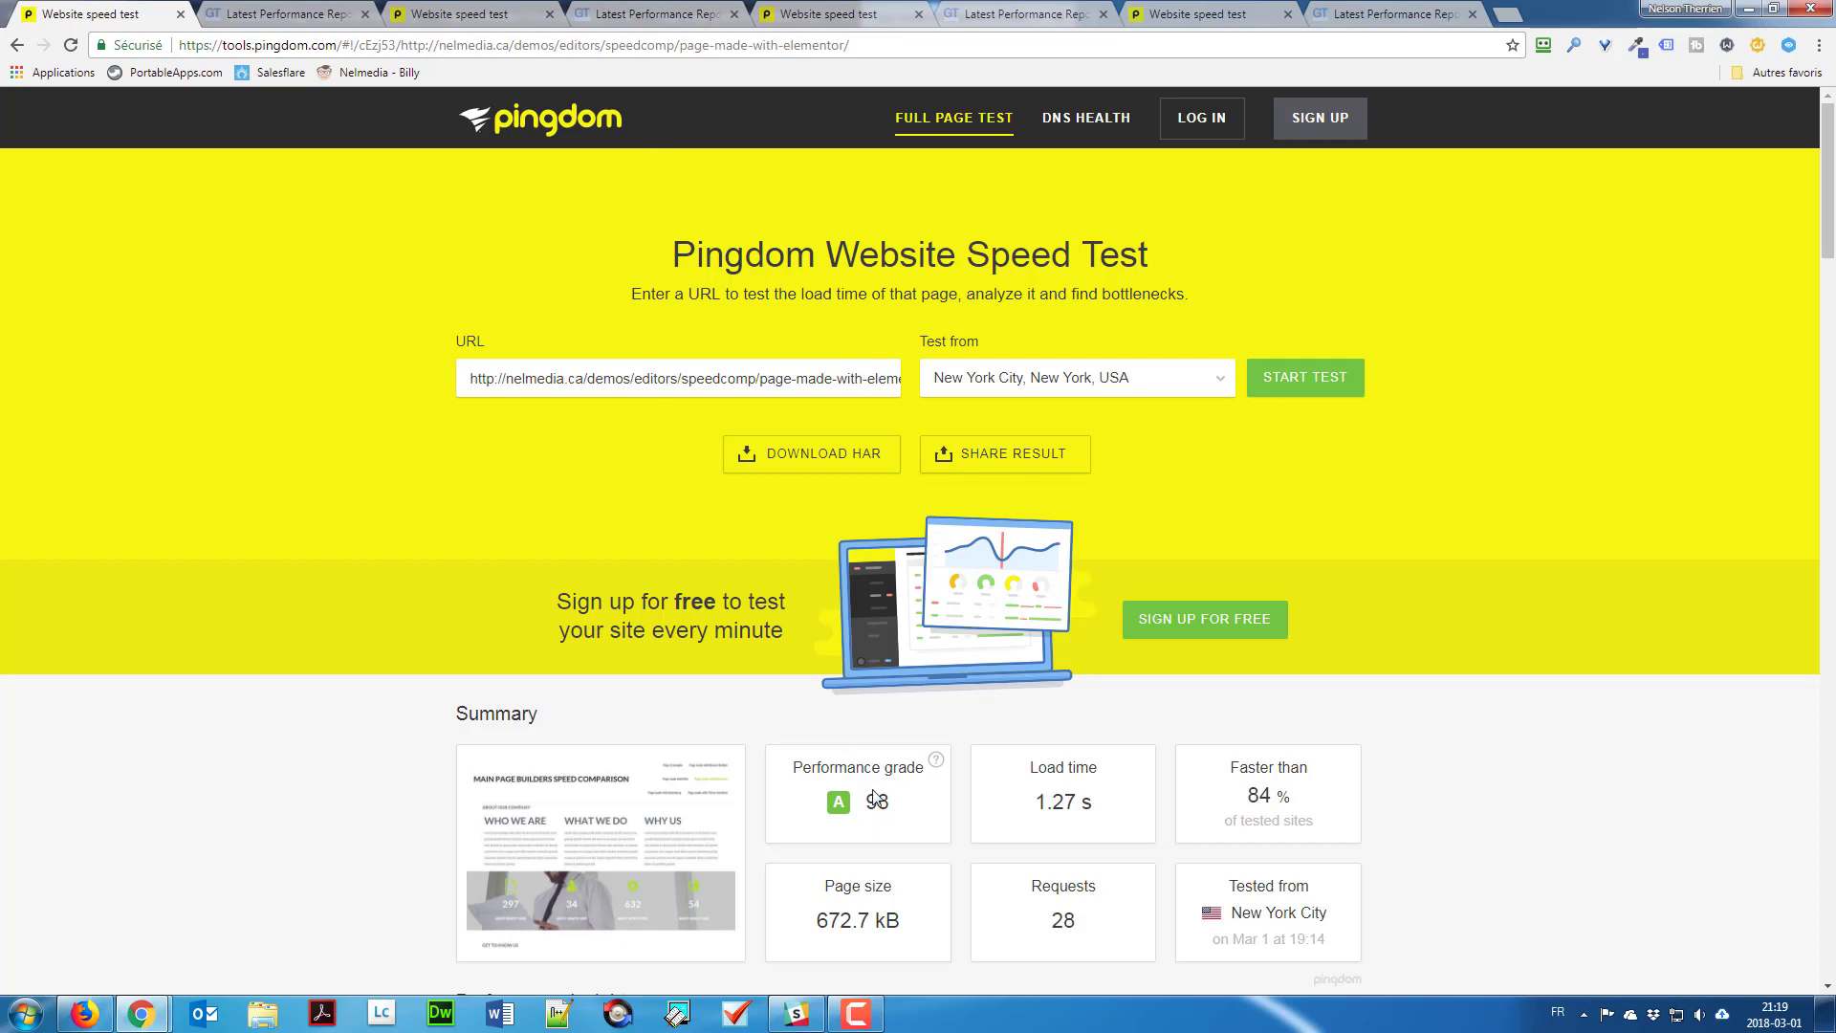
Step: Switch to Chrome and examine the load time and page size in the Pingdom results for the Elementor and Thrive Architect pages
{"action": "left_click_drag", "start_coordinate": [1109, 808], "coordinate": [993, 833]}
{"action": "left_click_drag", "start_coordinate": [916, 920], "coordinate": [808, 938]}
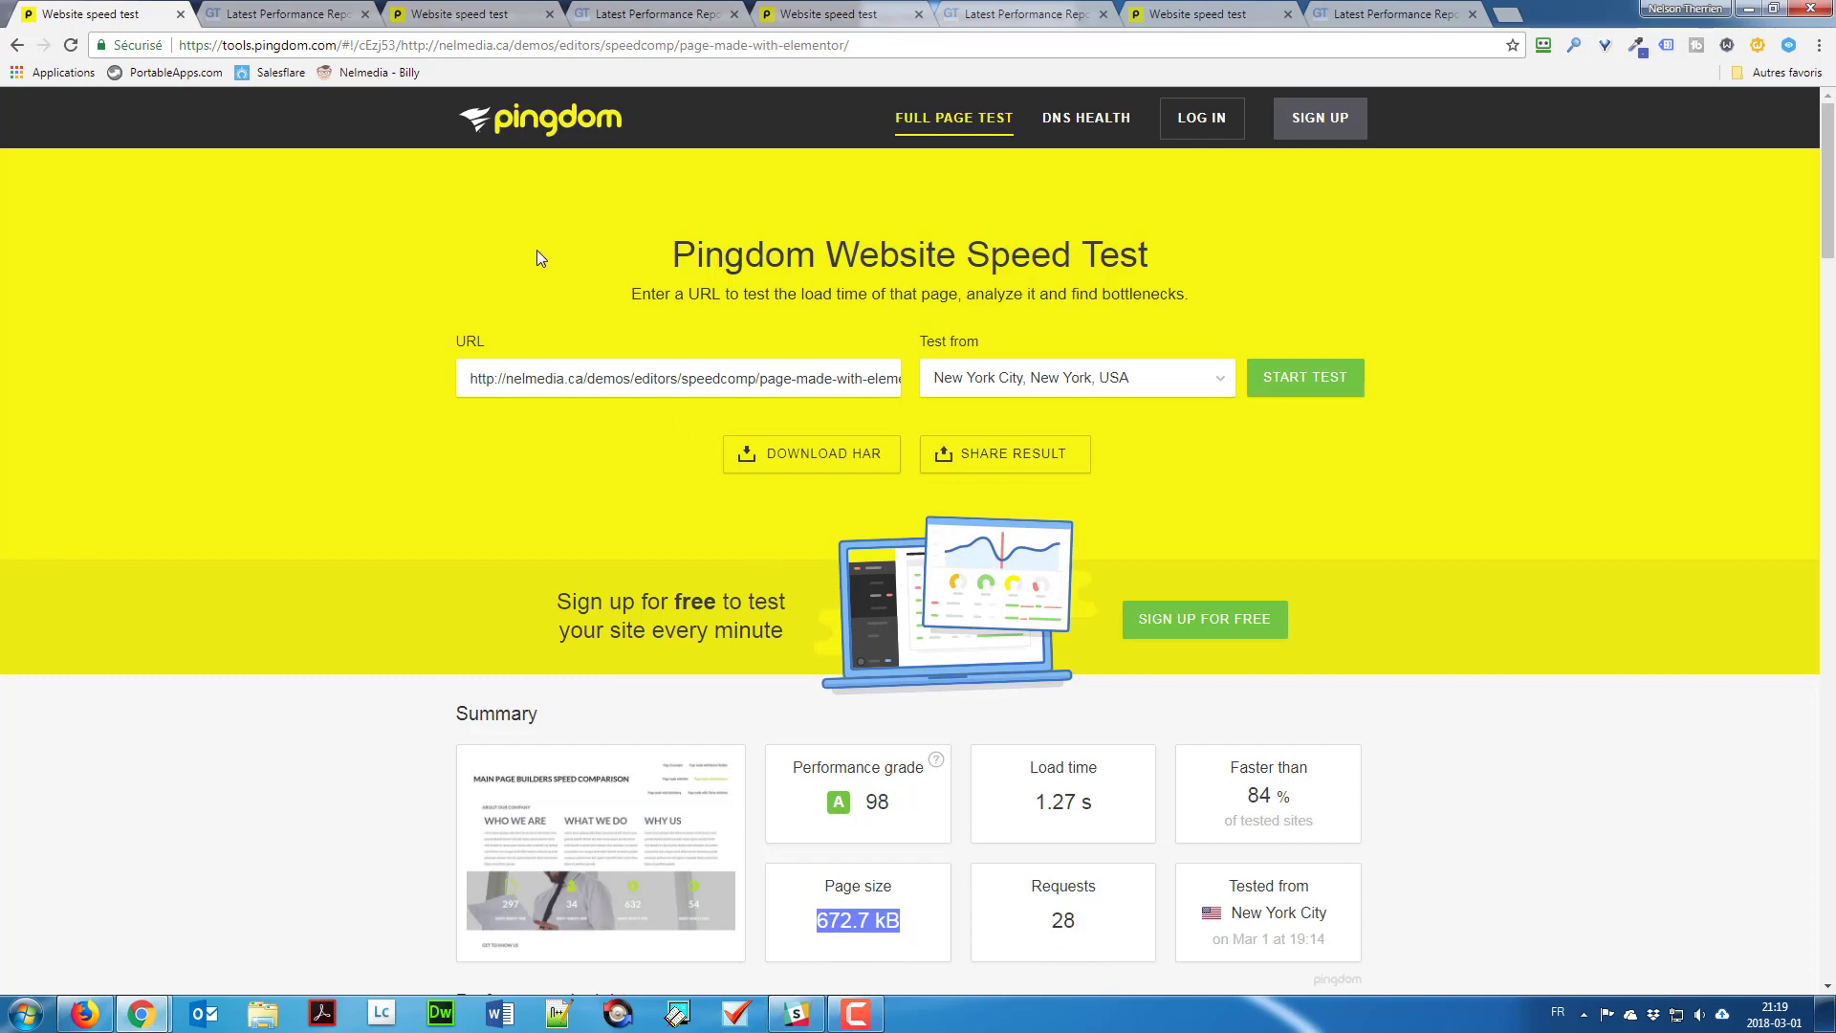
{"action": "left_click", "coordinate": [533, 7]}
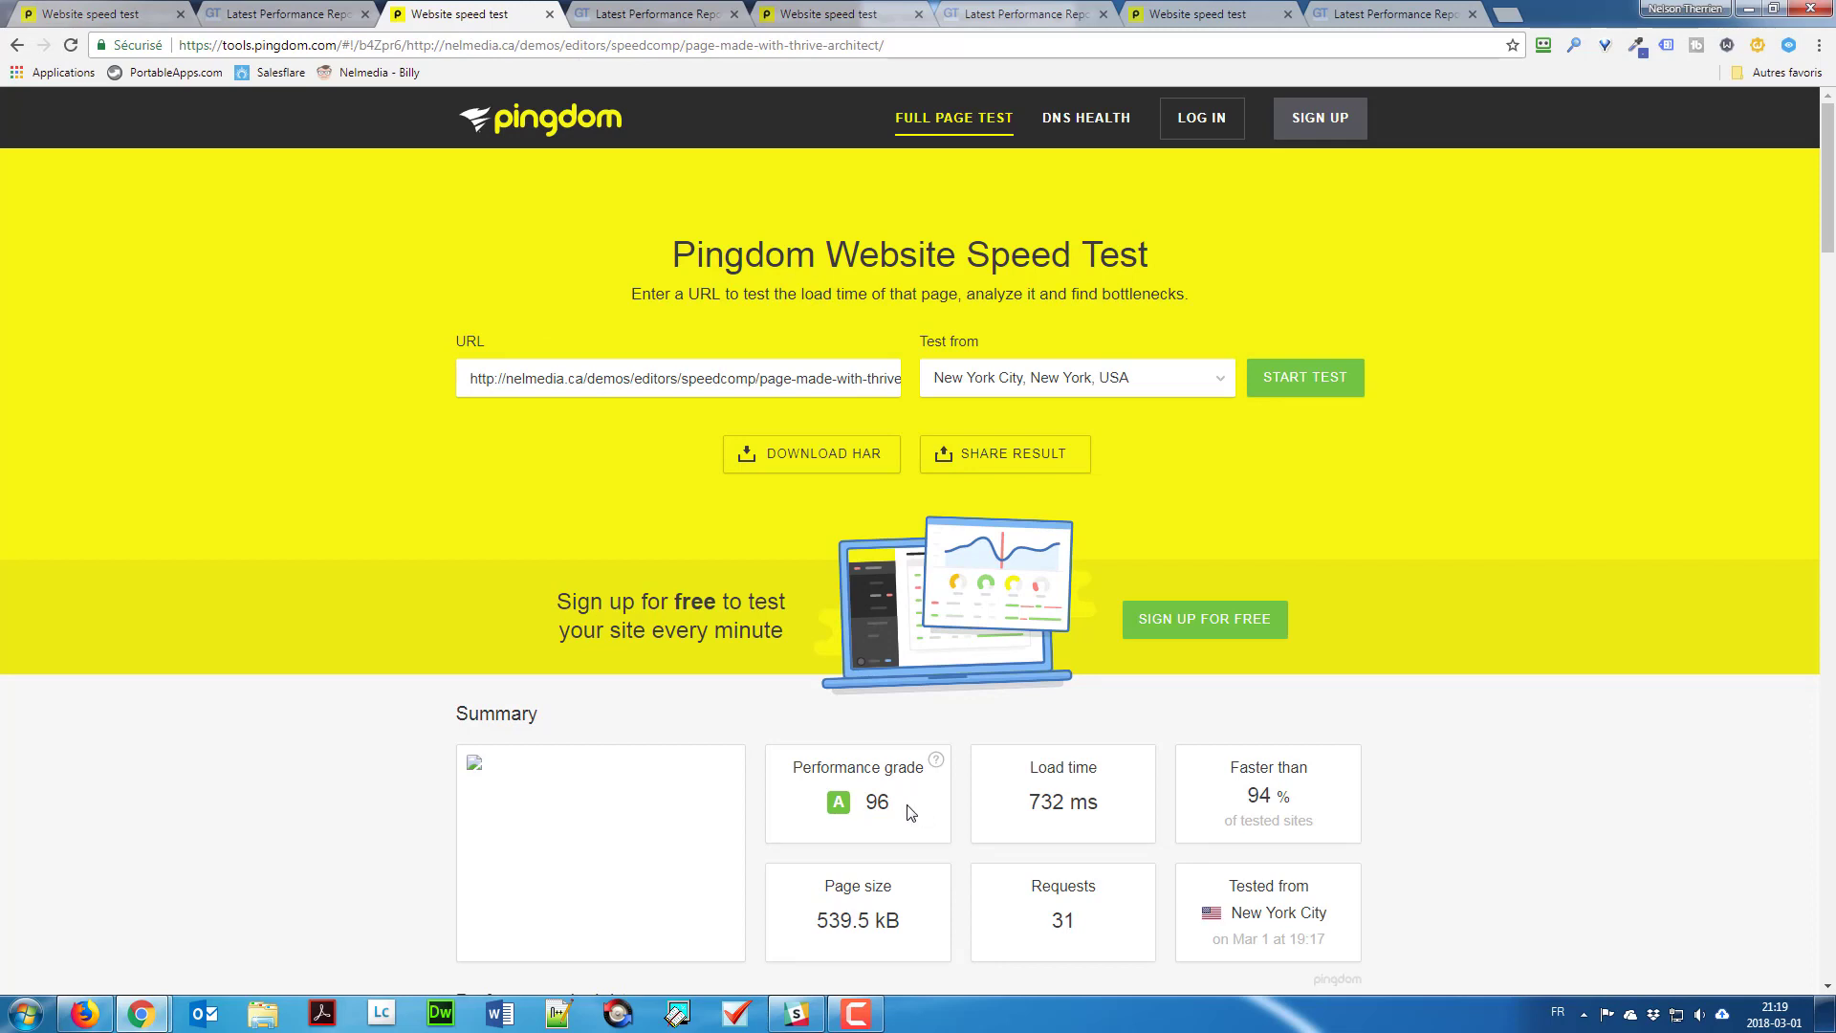
{"action": "scroll", "coordinate": [1088, 613], "scroll_direction": "down", "scroll_amount": 2}
{"action": "left_click_drag", "start_coordinate": [1087, 614], "coordinate": [1014, 622]}
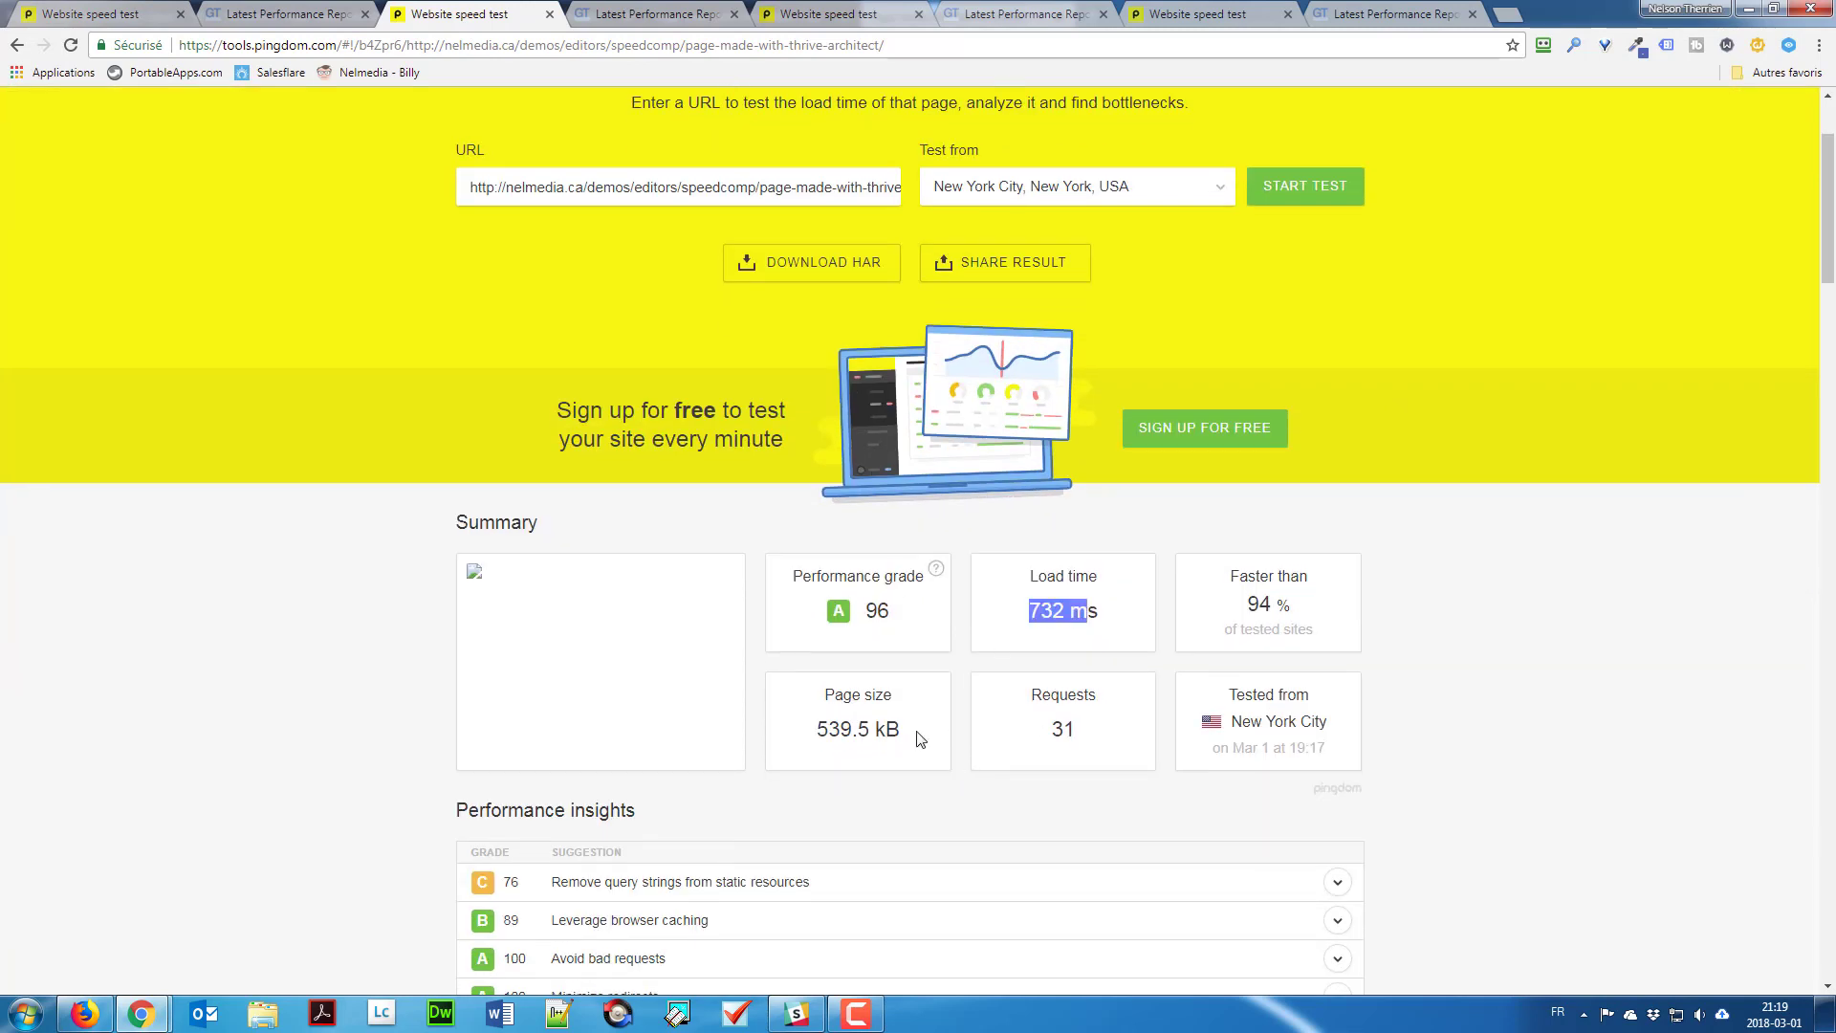
{"action": "left_click_drag", "start_coordinate": [814, 732], "coordinate": [862, 730]}
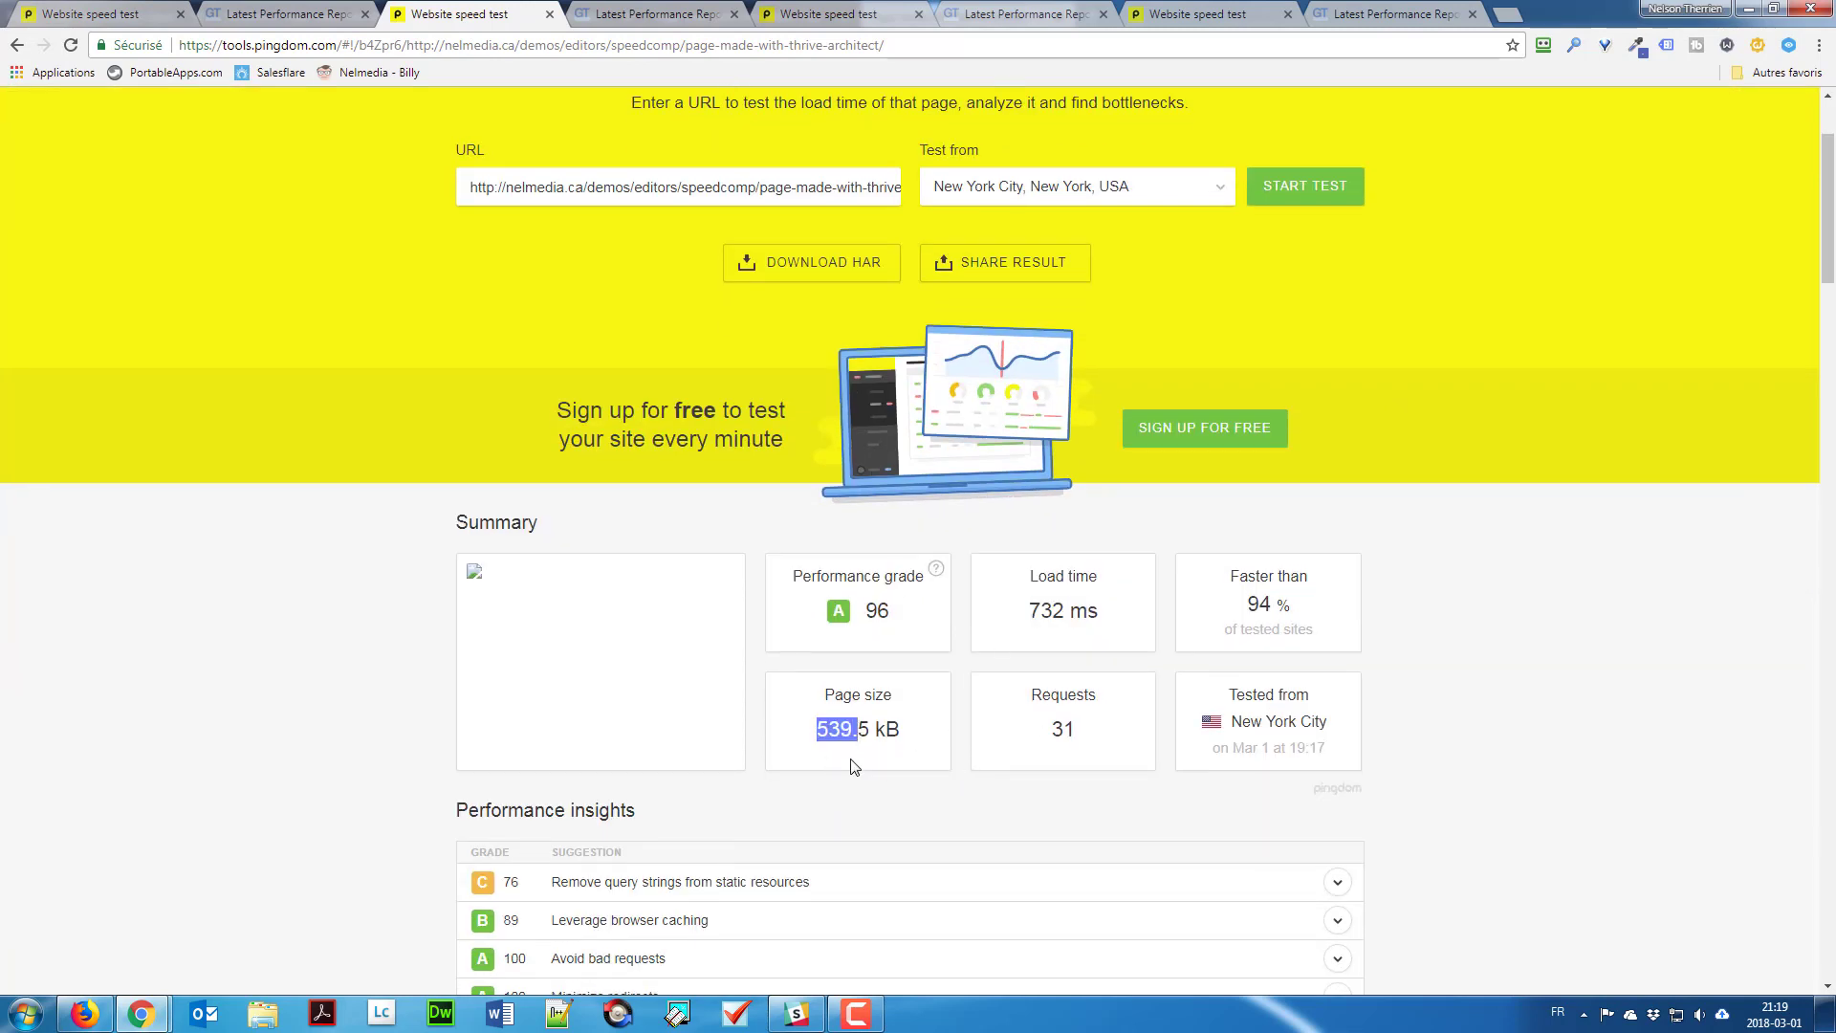
Step: Compare the Pingdom summaries of the Elementor, Thrive Architect and Divi pages
{"action": "left_click", "coordinate": [84, 12]}
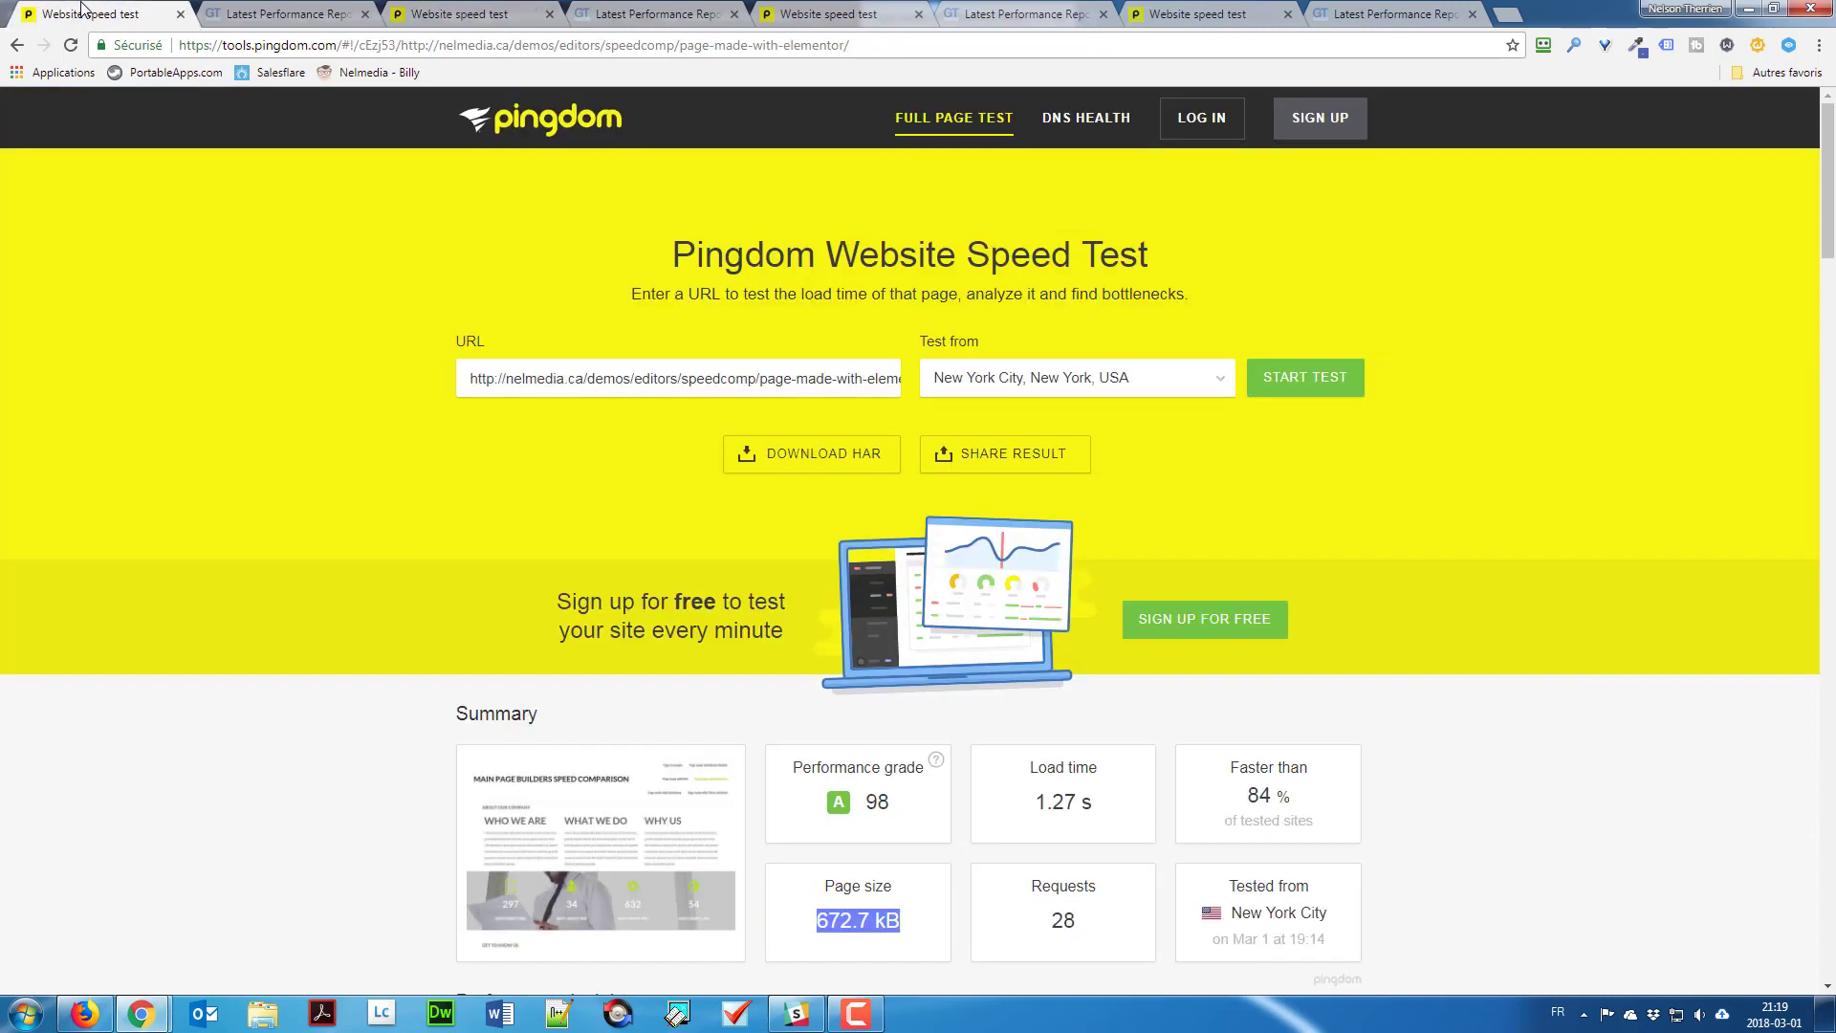
{"action": "left_click", "coordinate": [421, 14]}
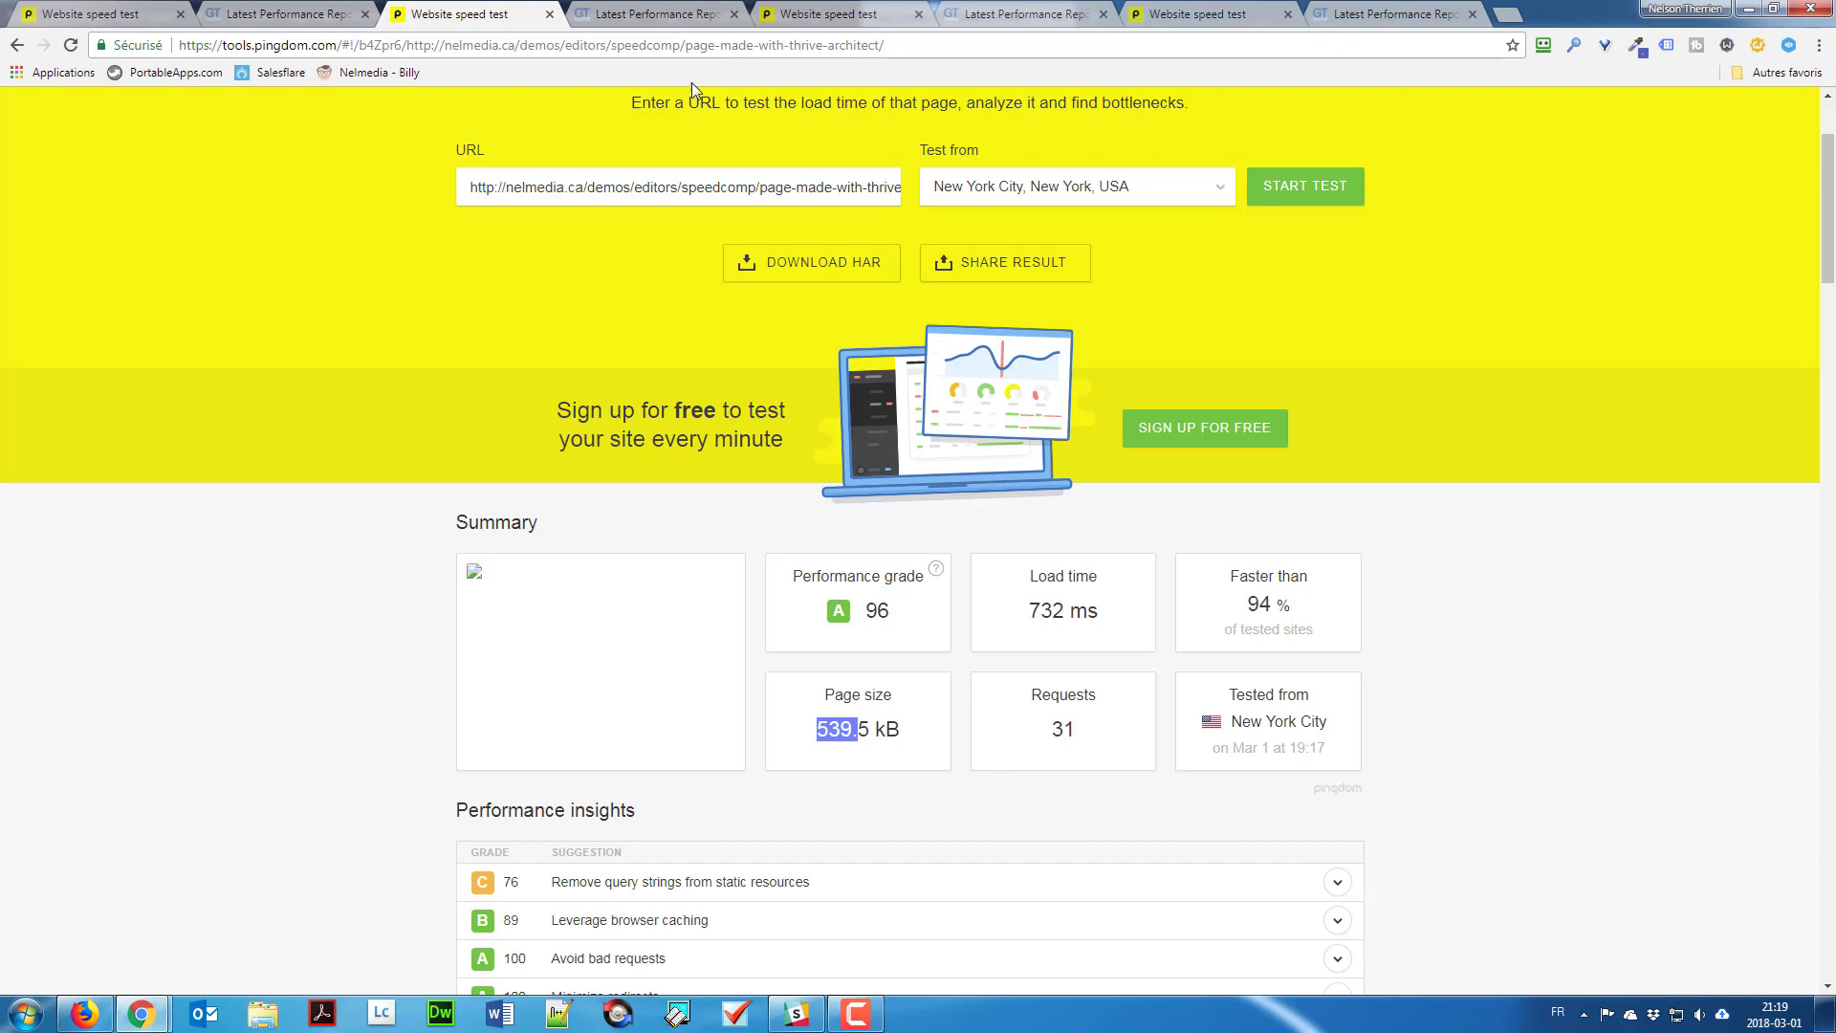
{"action": "left_click", "coordinate": [825, 14]}
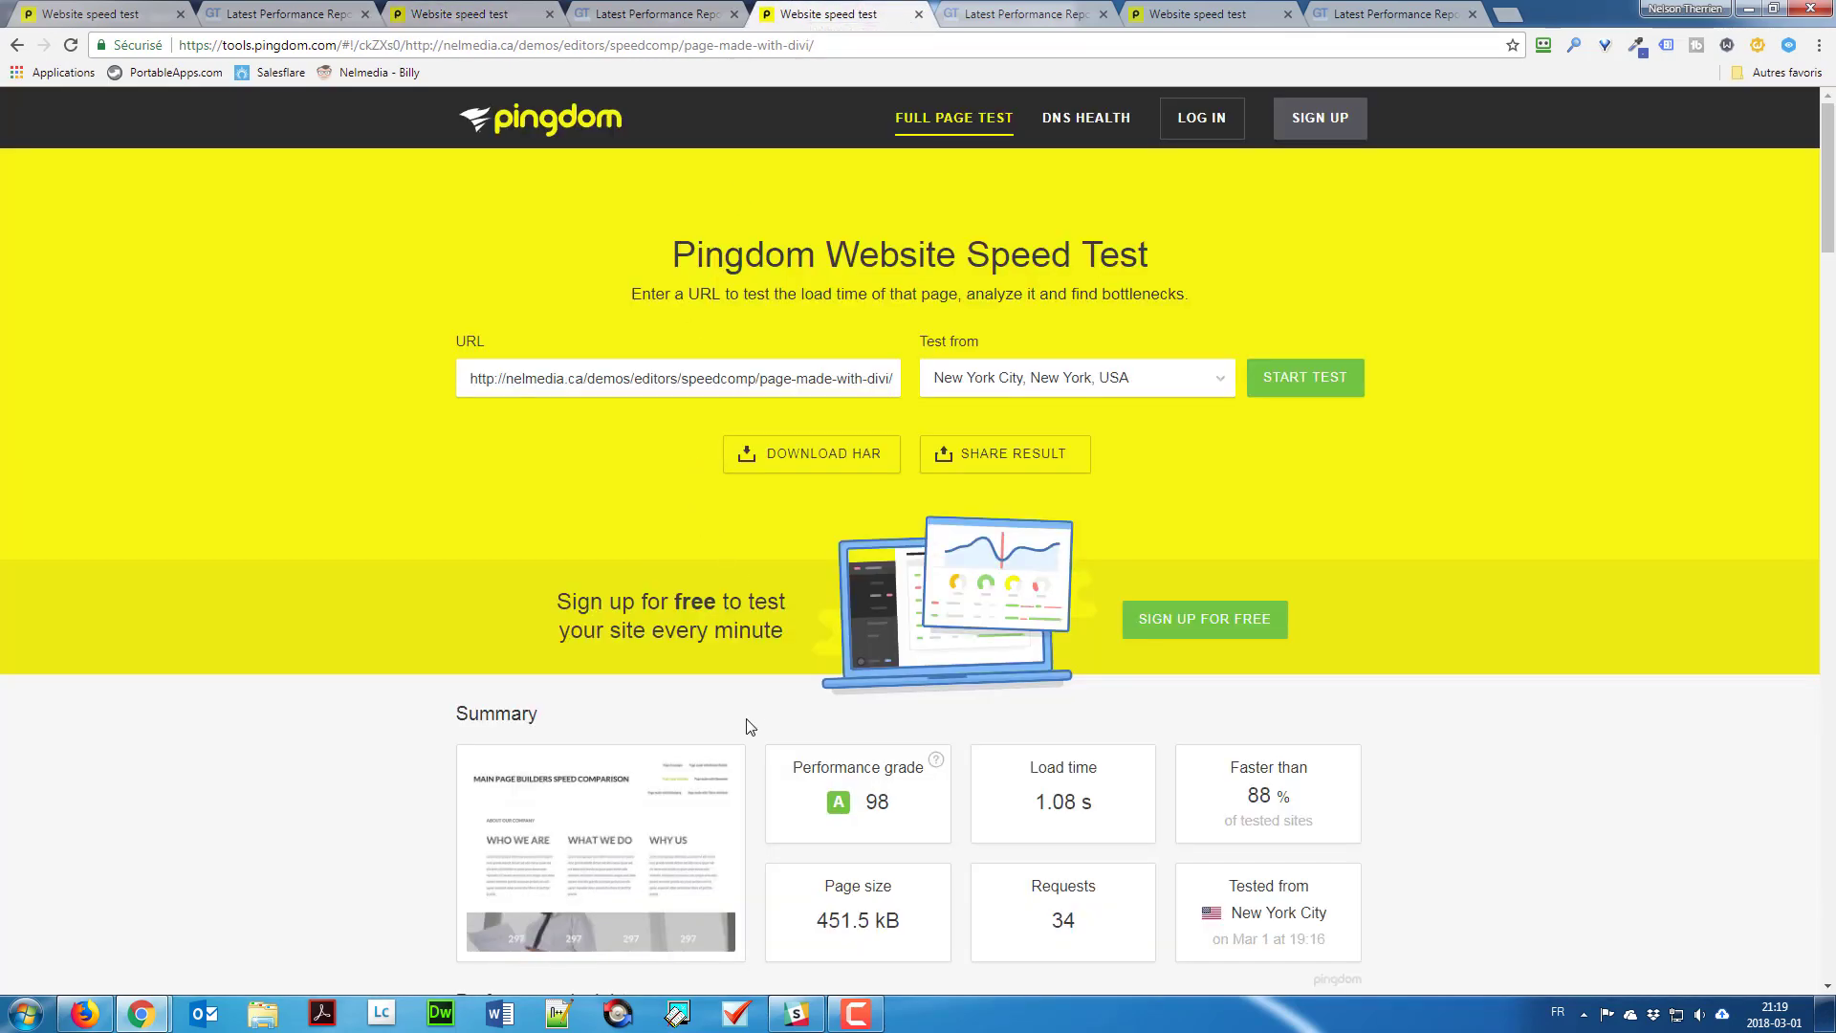
{"action": "scroll", "coordinate": [748, 727], "scroll_direction": "down", "scroll_amount": 2}
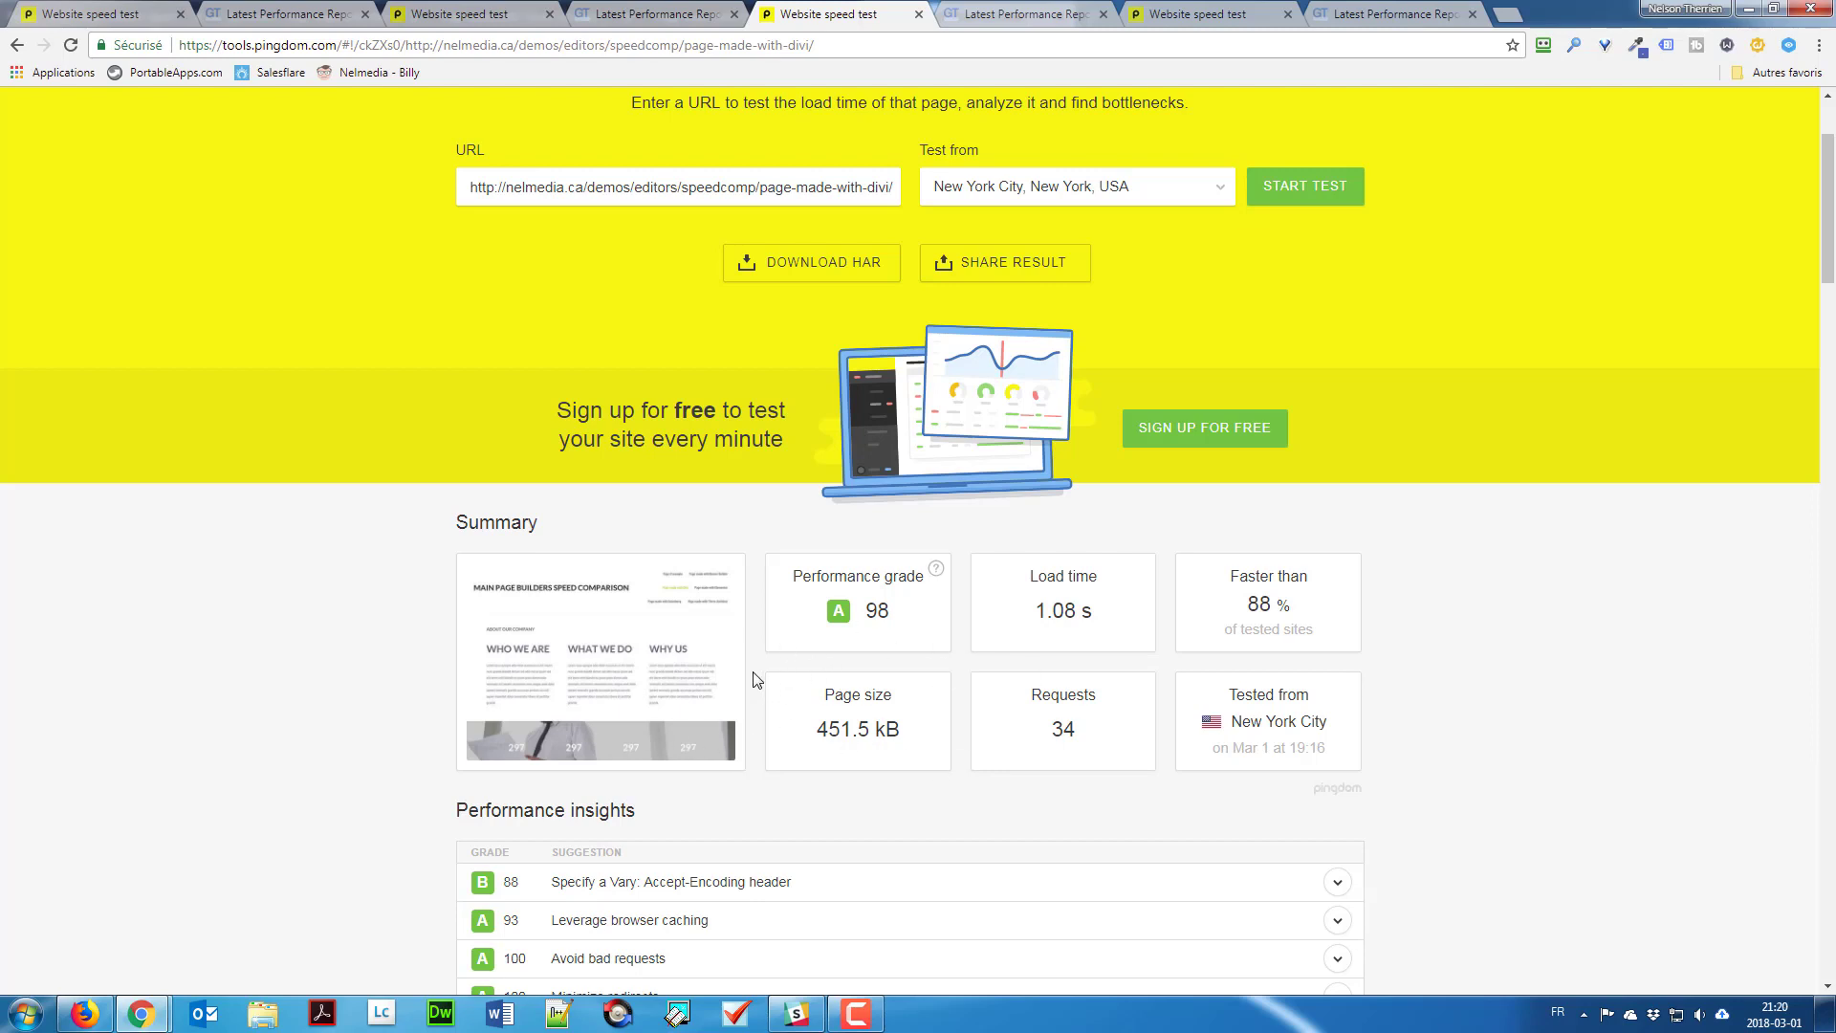
{"action": "left_click", "coordinate": [498, 11]}
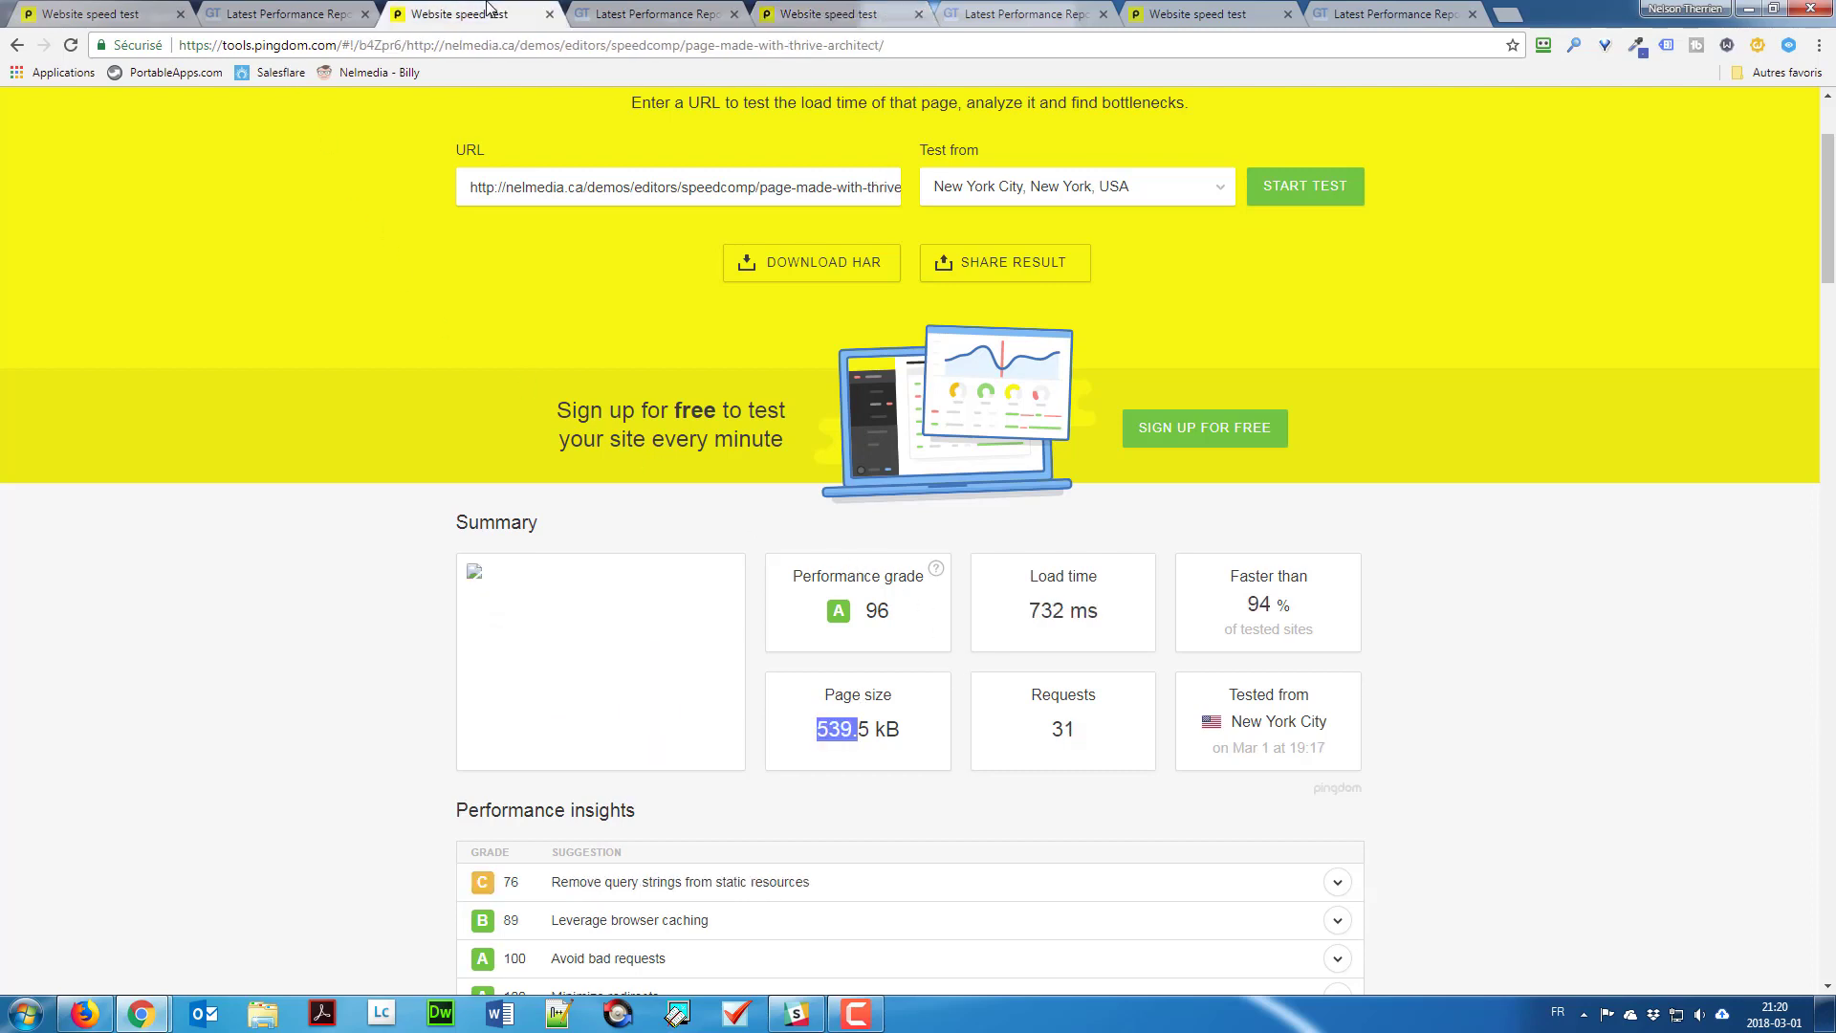
{"action": "left_click", "coordinate": [160, 15]}
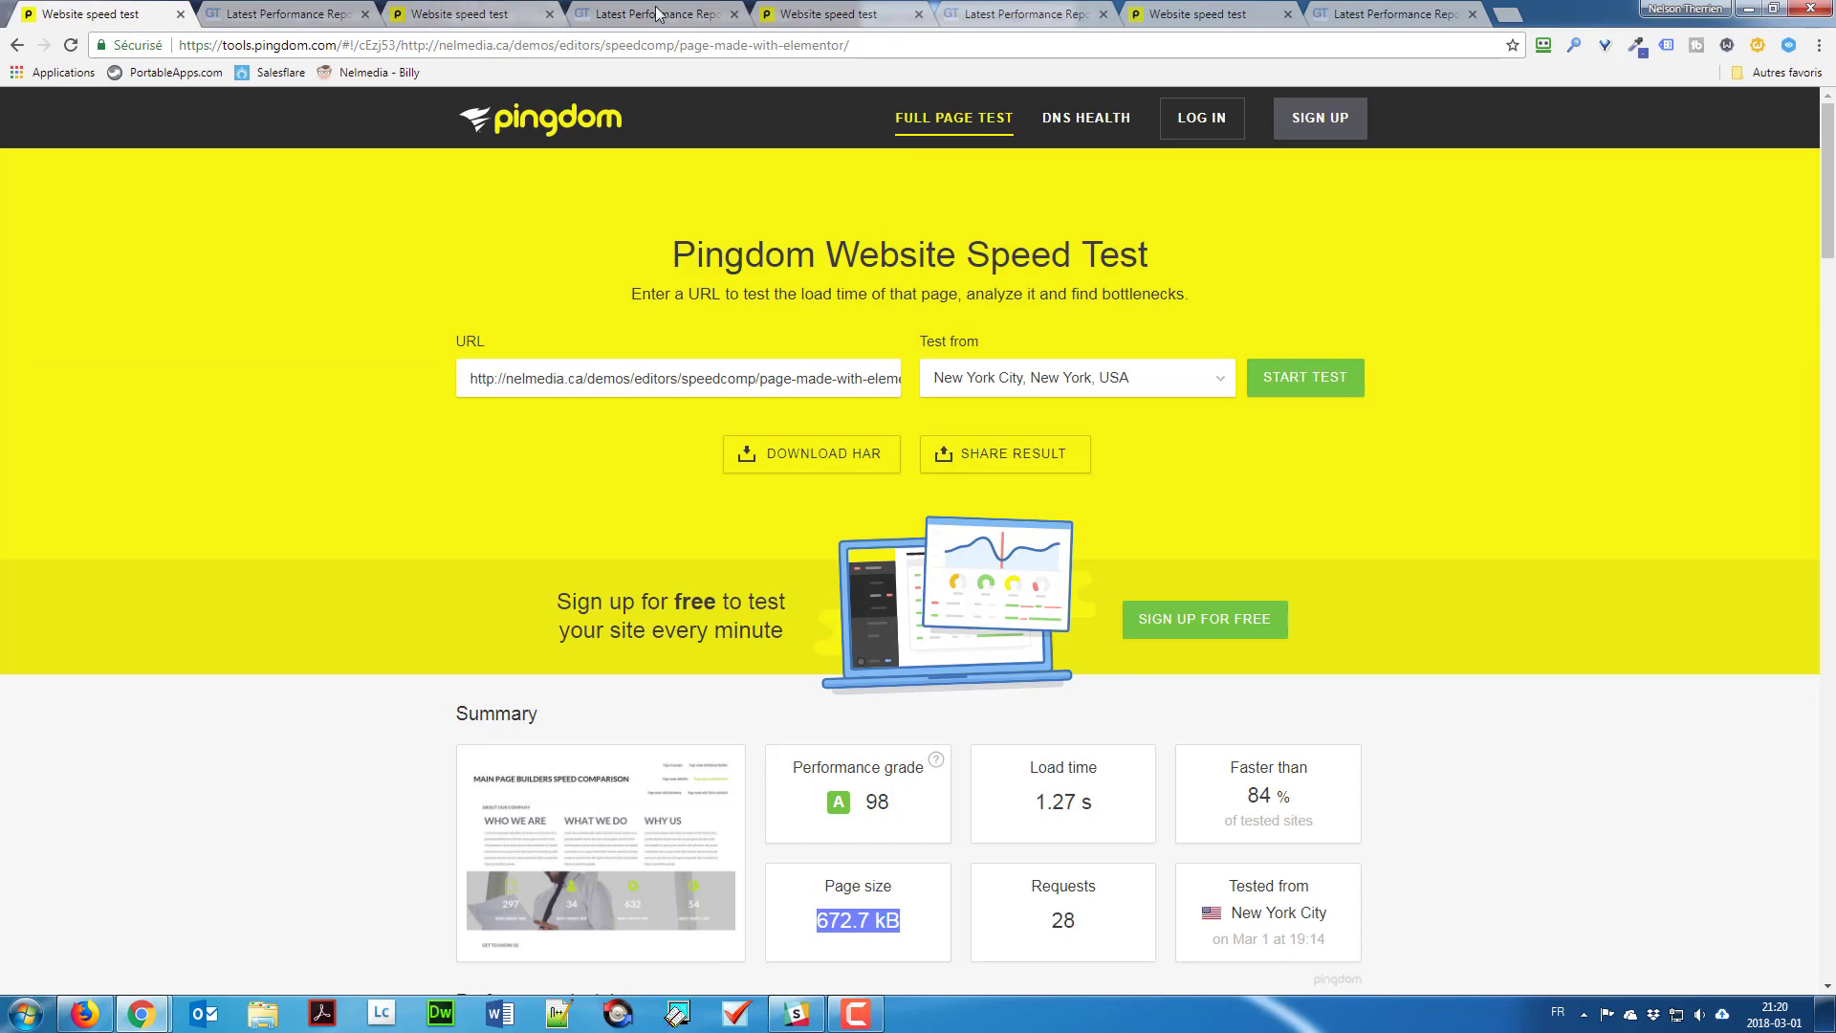
{"action": "left_click", "coordinate": [792, 15]}
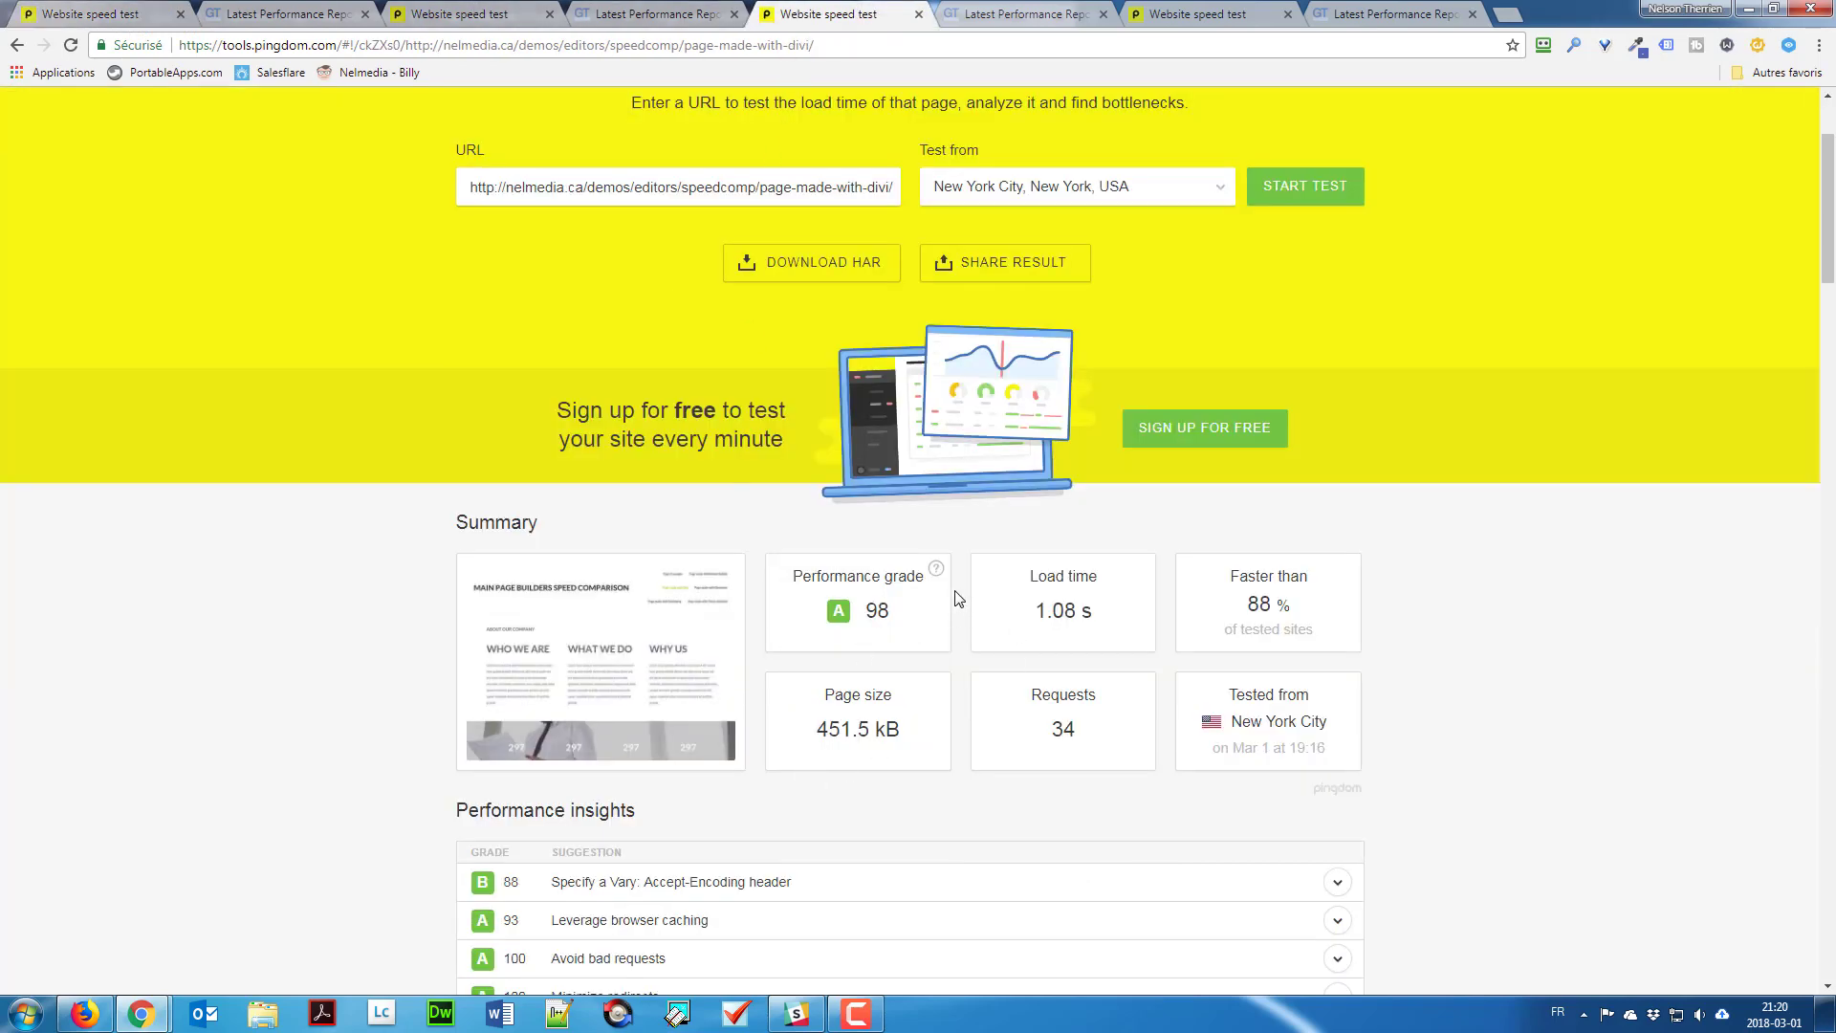
Step: Examine the page size, load time and performance grade in the Beaver Builder page's Pingdom results
{"action": "left_click", "coordinate": [1168, 17]}
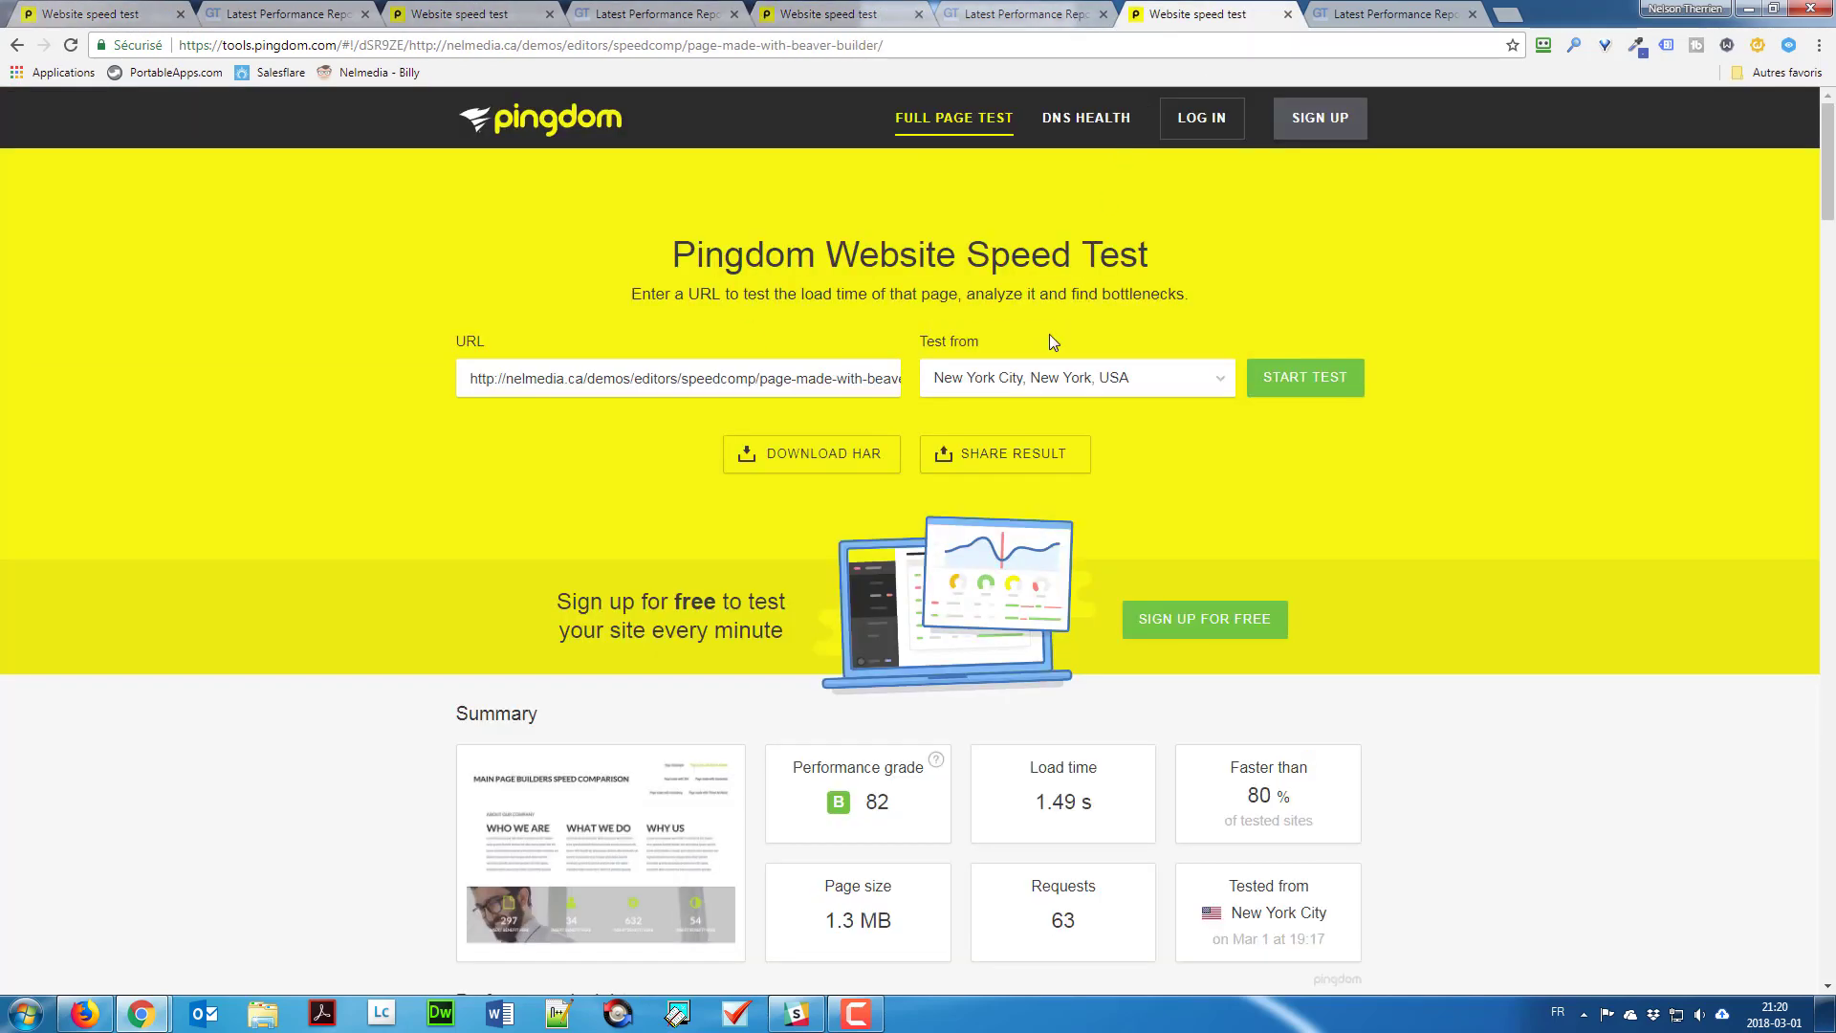
{"action": "scroll", "coordinate": [1069, 369], "scroll_direction": "down", "scroll_amount": 2}
{"action": "left_click_drag", "start_coordinate": [899, 734], "coordinate": [819, 743]}
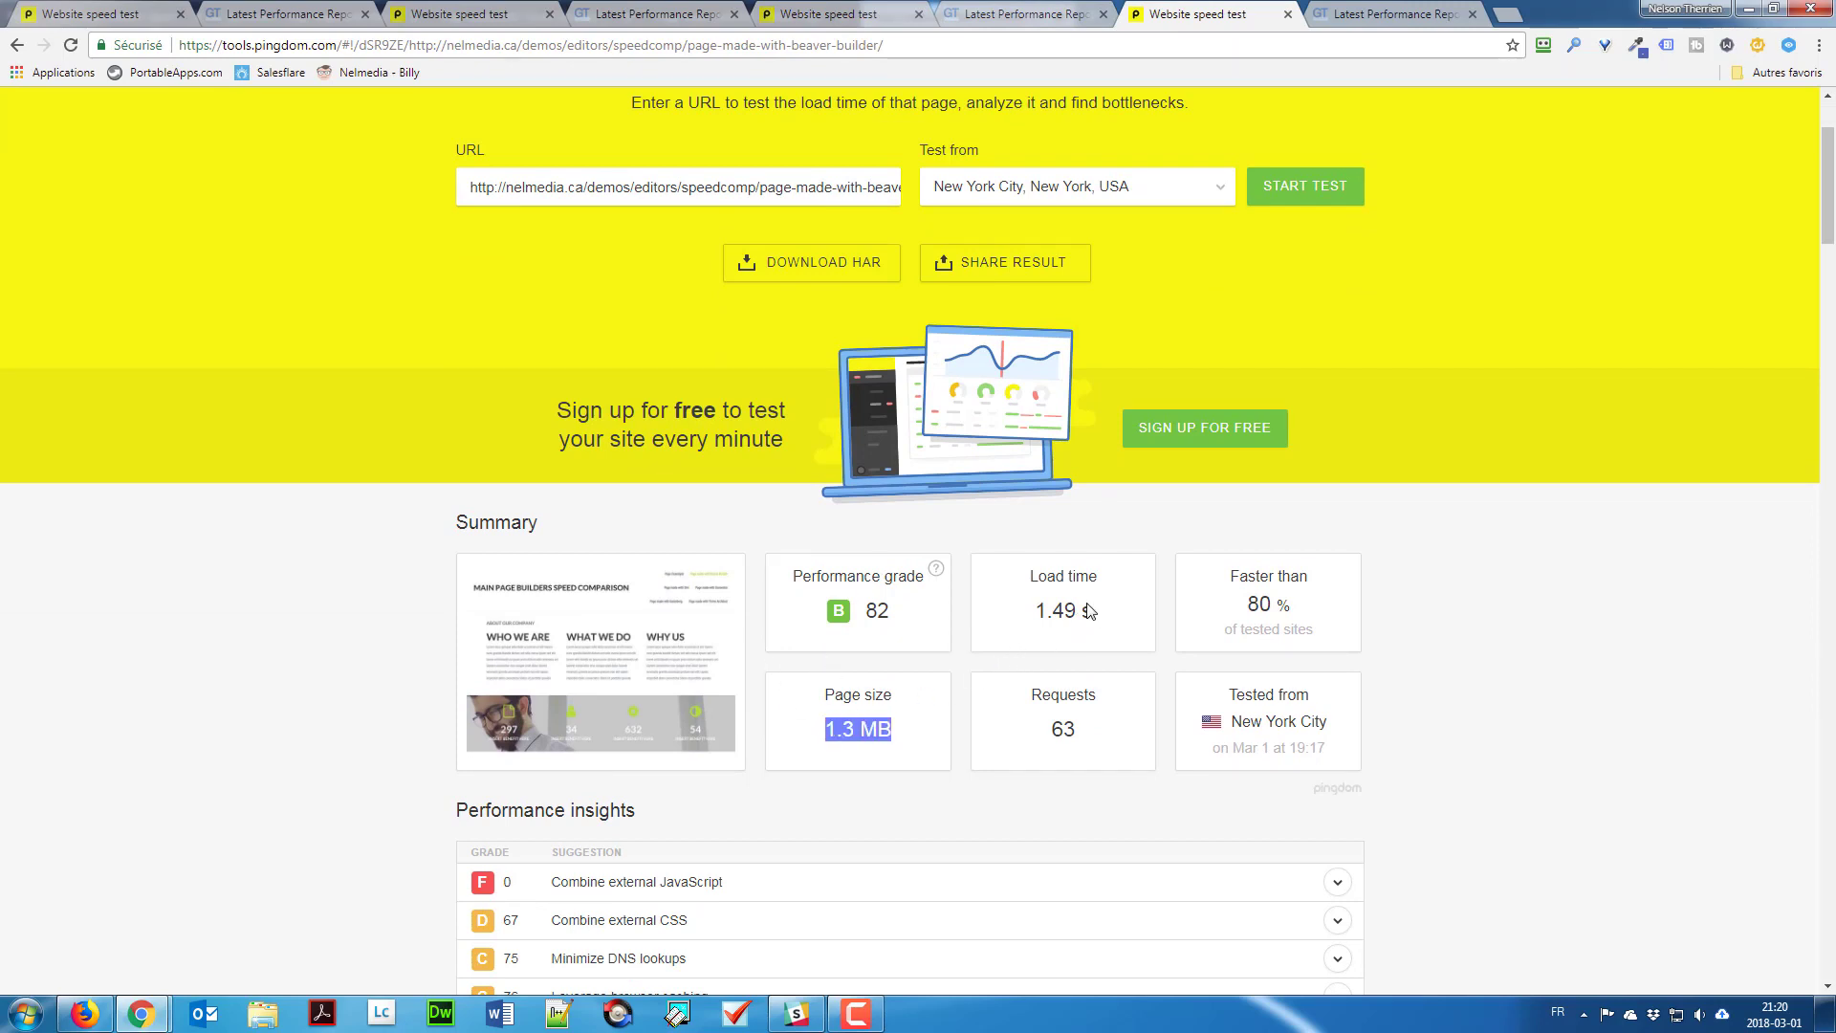
{"action": "left_click_drag", "start_coordinate": [1095, 612], "coordinate": [1031, 612]}
{"action": "left_click_drag", "start_coordinate": [892, 612], "coordinate": [798, 628]}
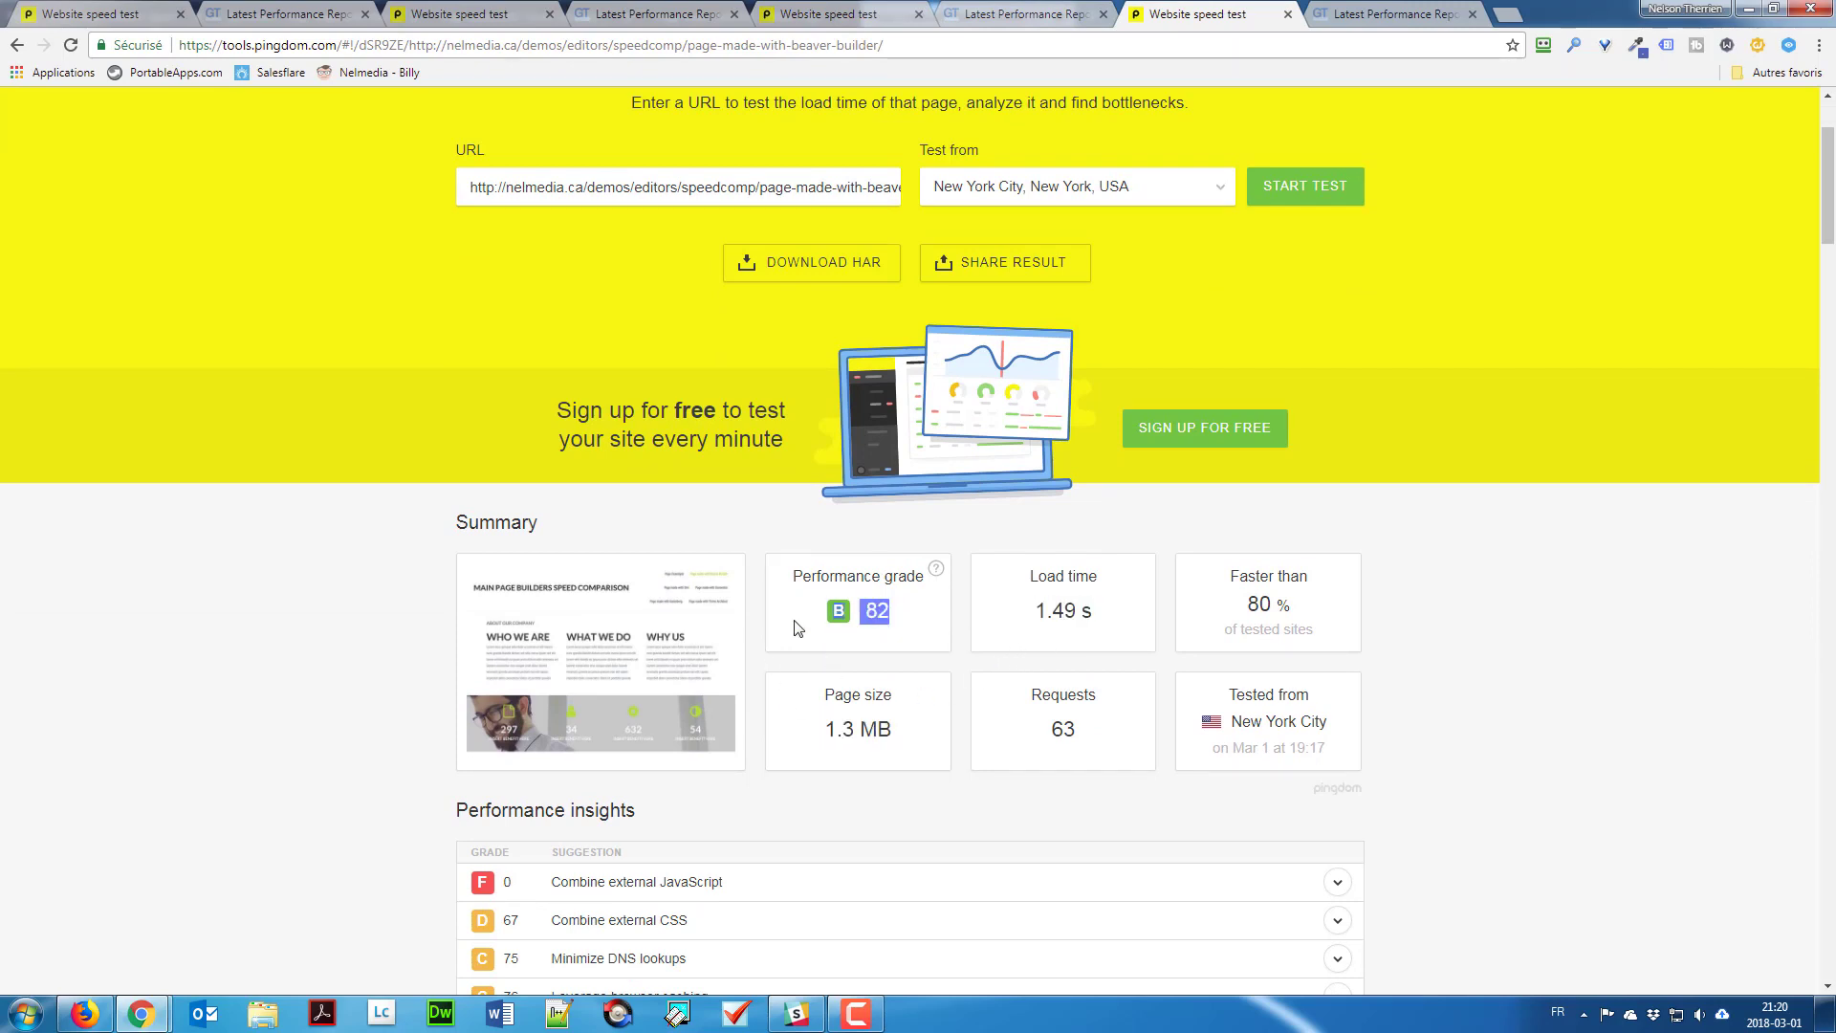
Step: Compare the Pingdom performance insights of the Beaver Builder, Divi, Thrive Architect and Elementor pages
{"action": "left_click", "coordinate": [1427, 528]}
{"action": "scroll", "coordinate": [1375, 501], "scroll_direction": "down", "scroll_amount": 4}
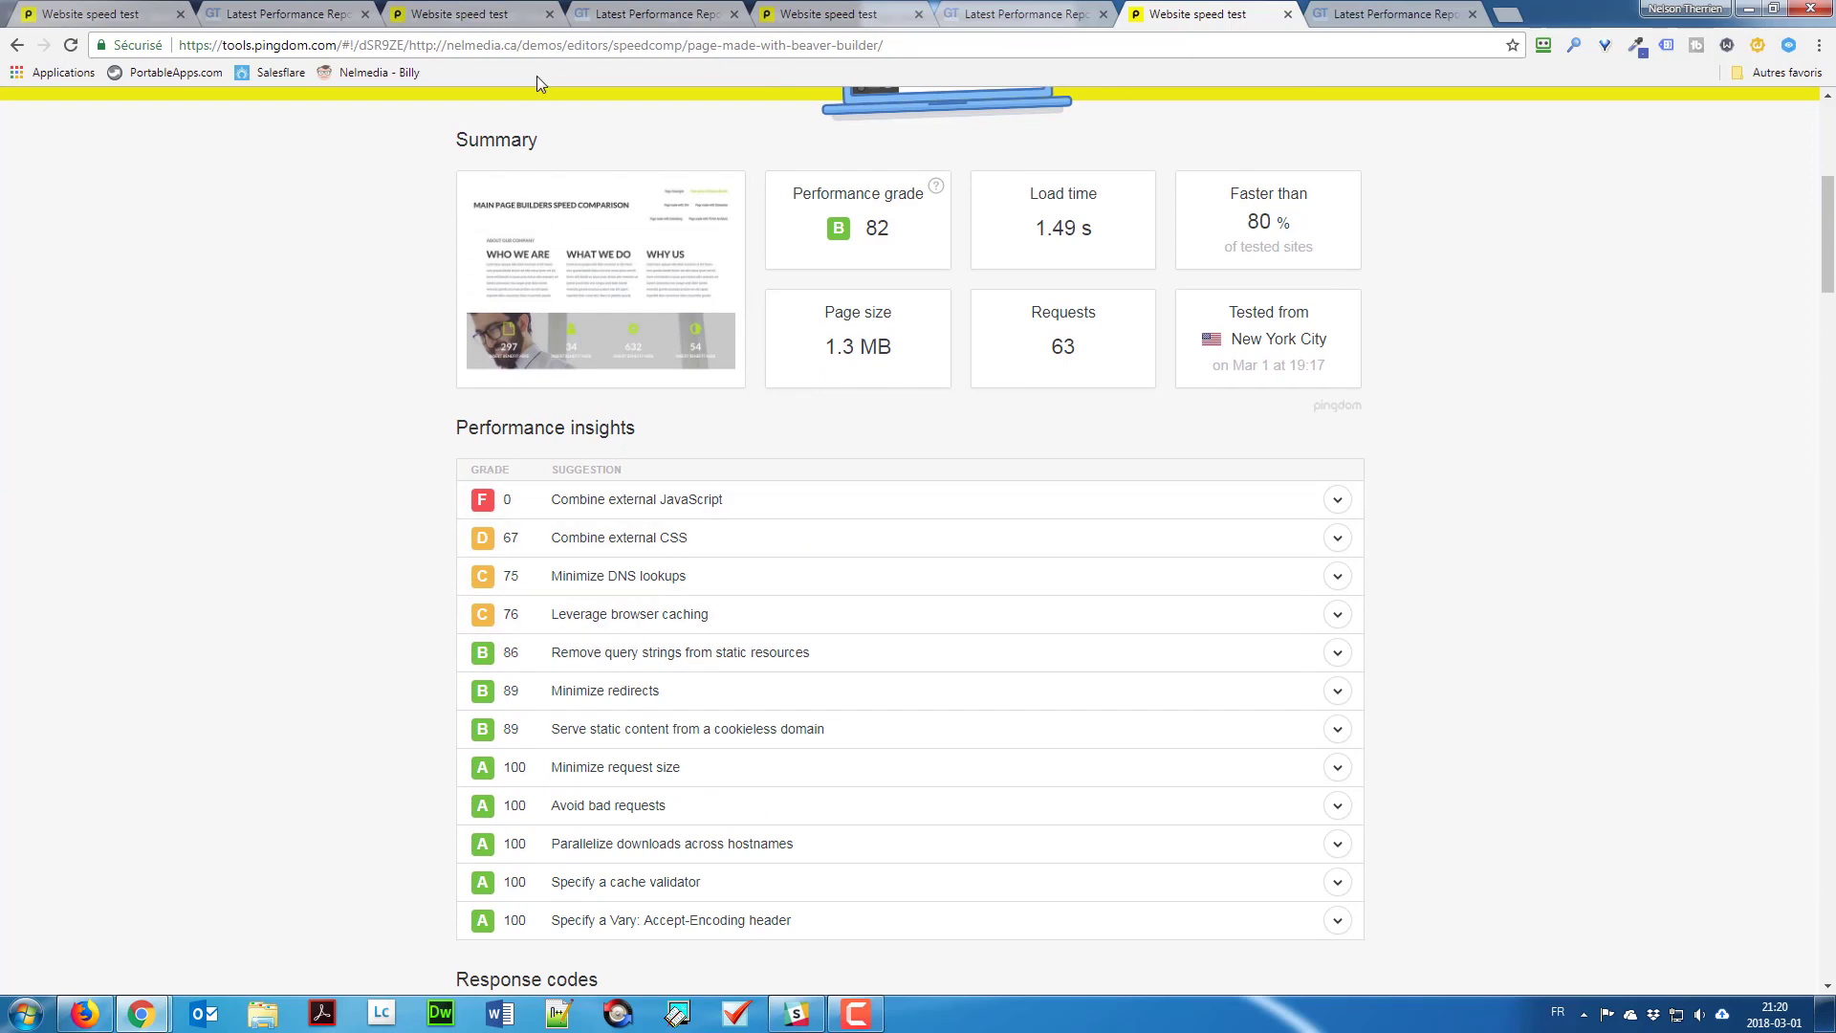
{"action": "left_click", "coordinate": [811, 13]}
{"action": "scroll", "coordinate": [506, 660], "scroll_direction": "down", "scroll_amount": 2}
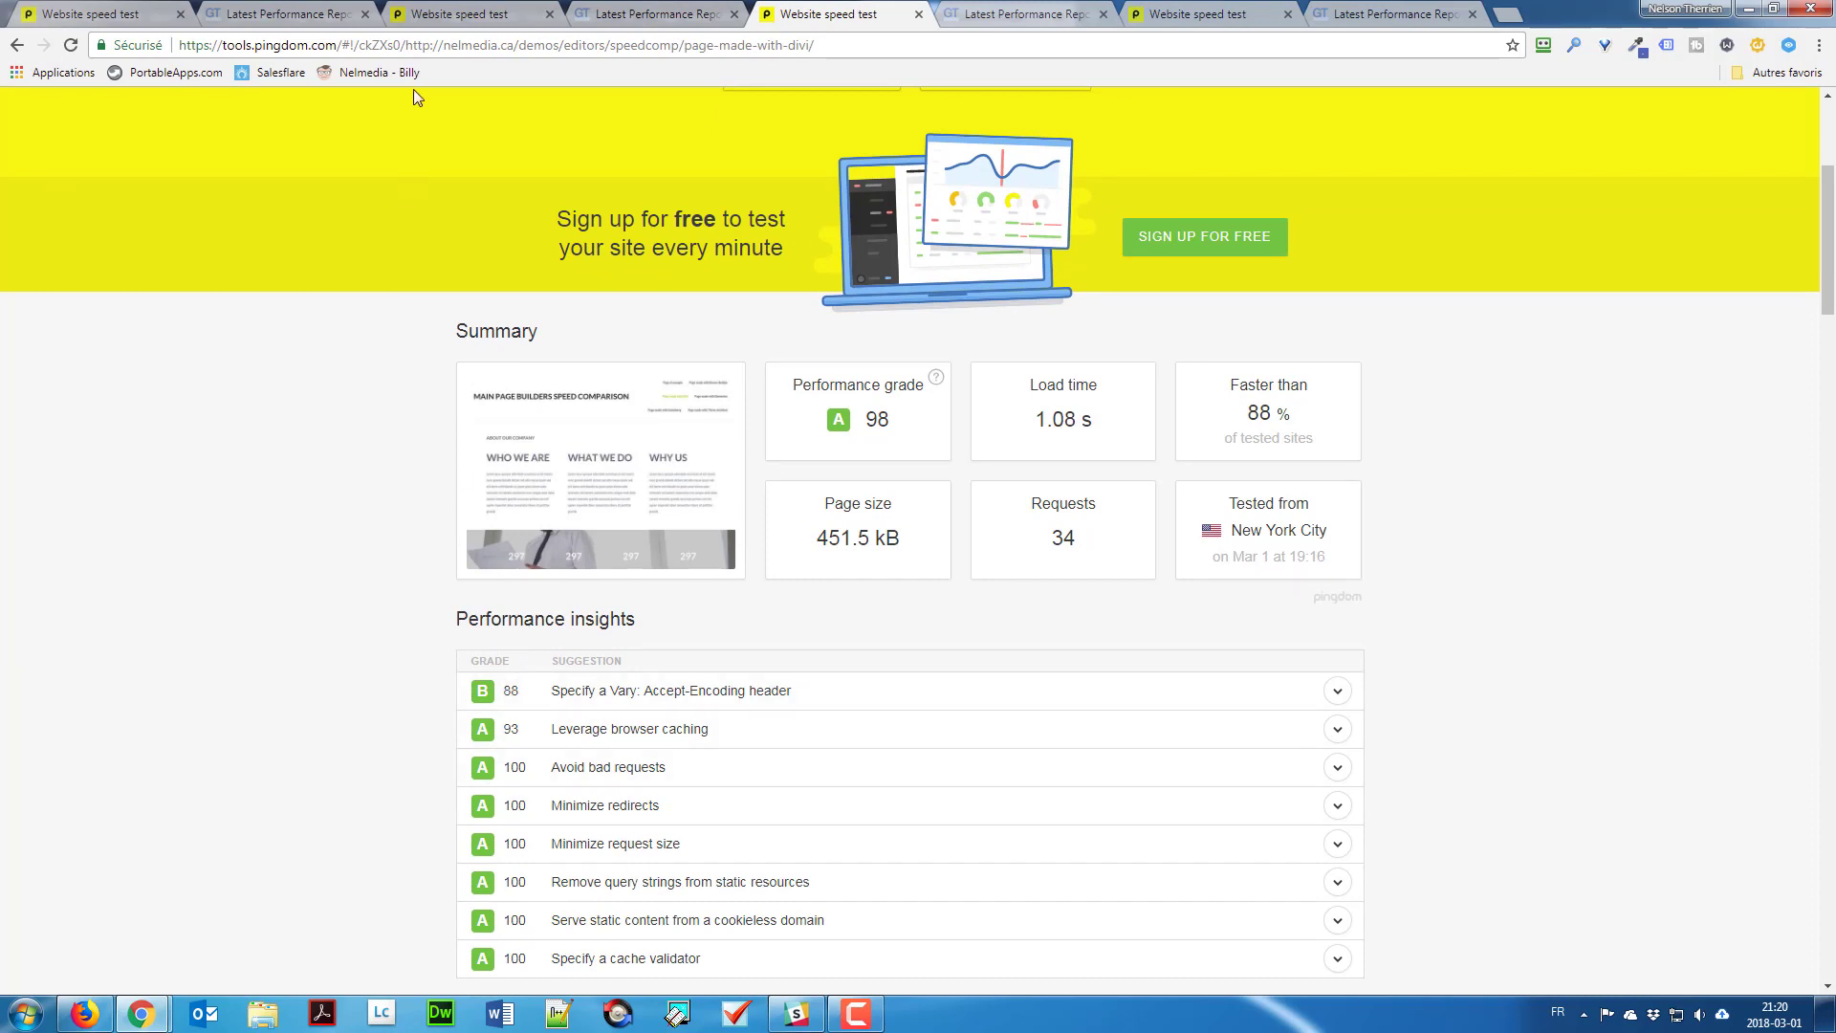
{"action": "left_click", "coordinate": [427, 17]}
{"action": "scroll", "coordinate": [319, 524], "scroll_direction": "down", "scroll_amount": 2}
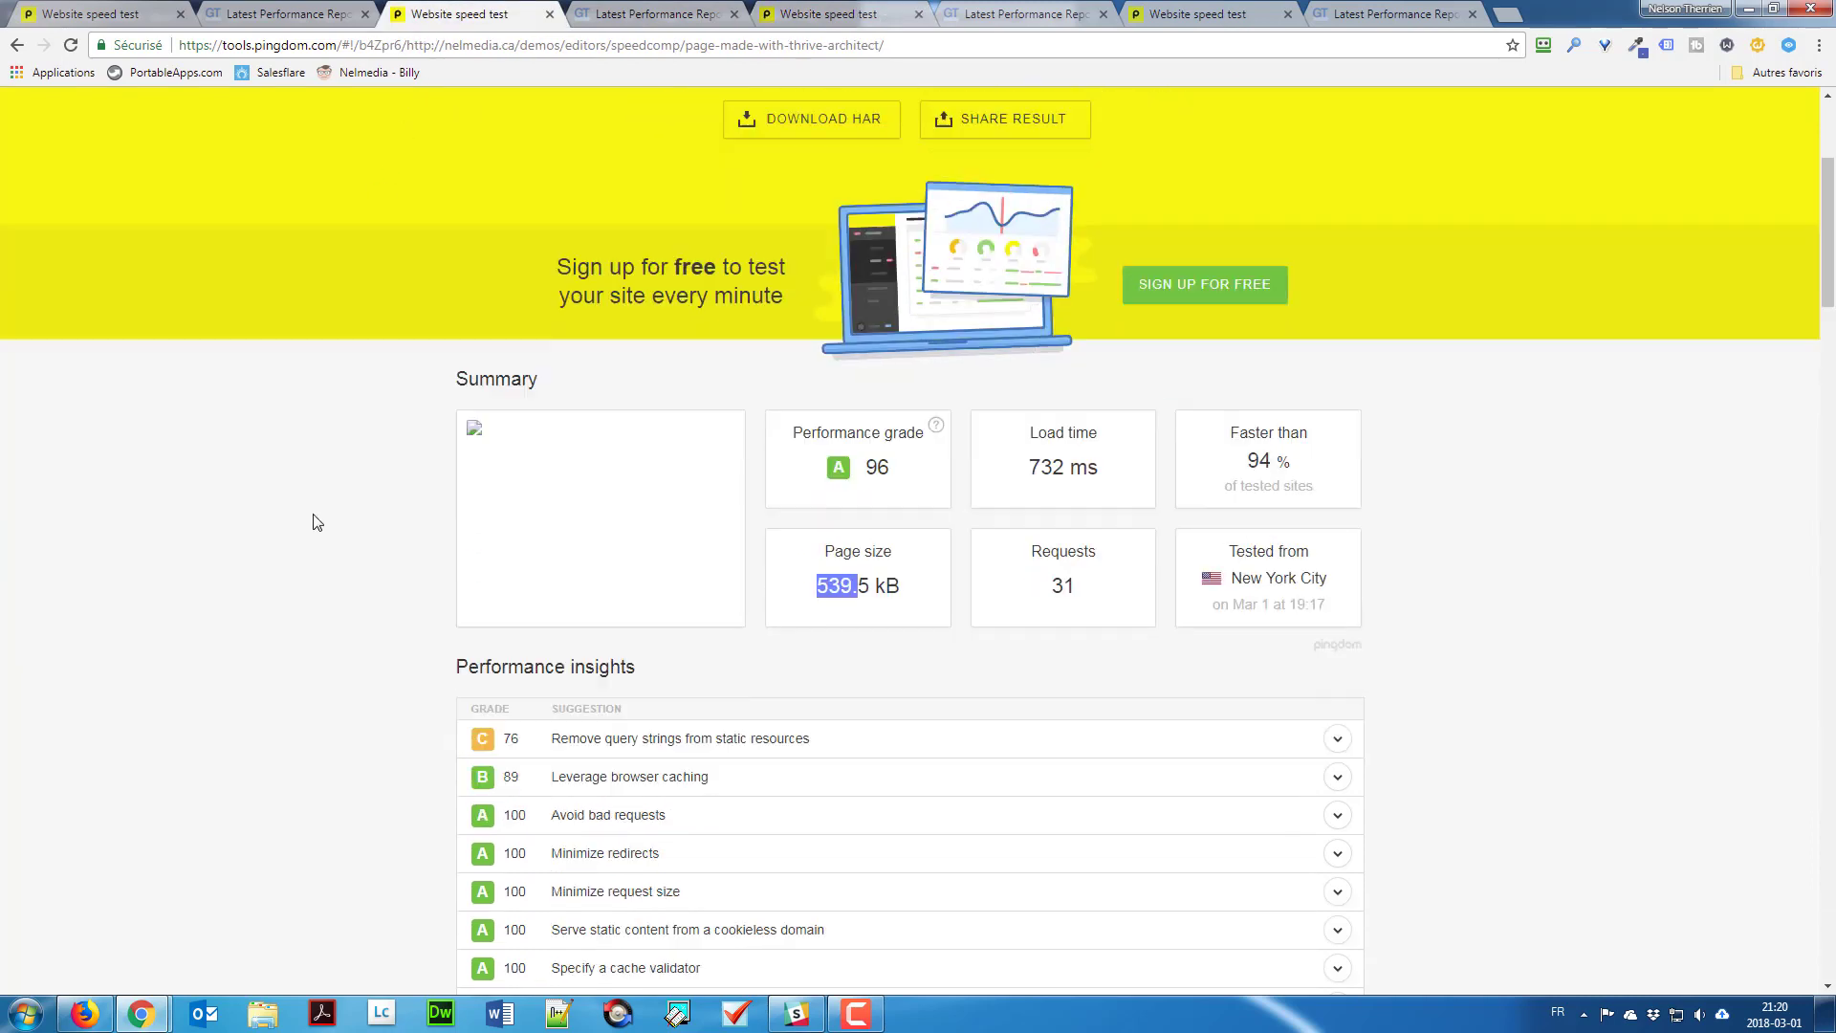
{"action": "scroll", "coordinate": [449, 687], "scroll_direction": "down", "scroll_amount": 1}
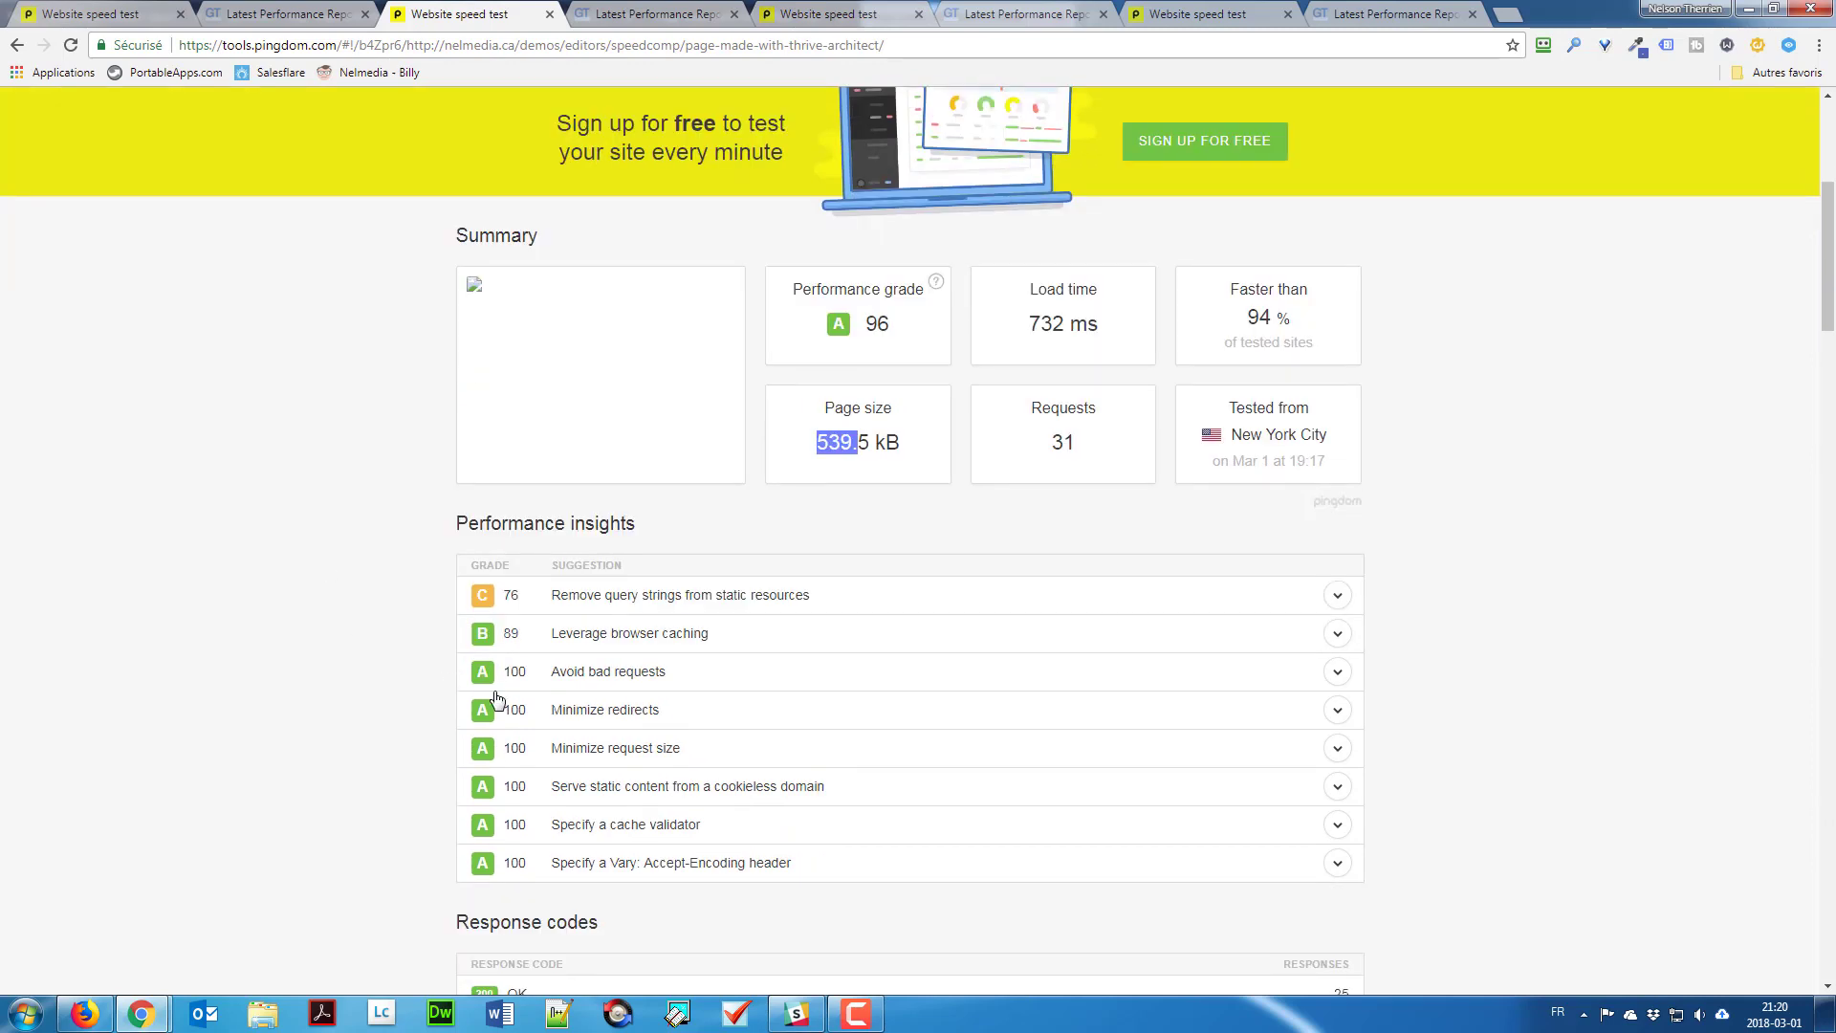
{"action": "left_click", "coordinate": [114, 23]}
{"action": "scroll", "coordinate": [240, 434], "scroll_direction": "down", "scroll_amount": 5}
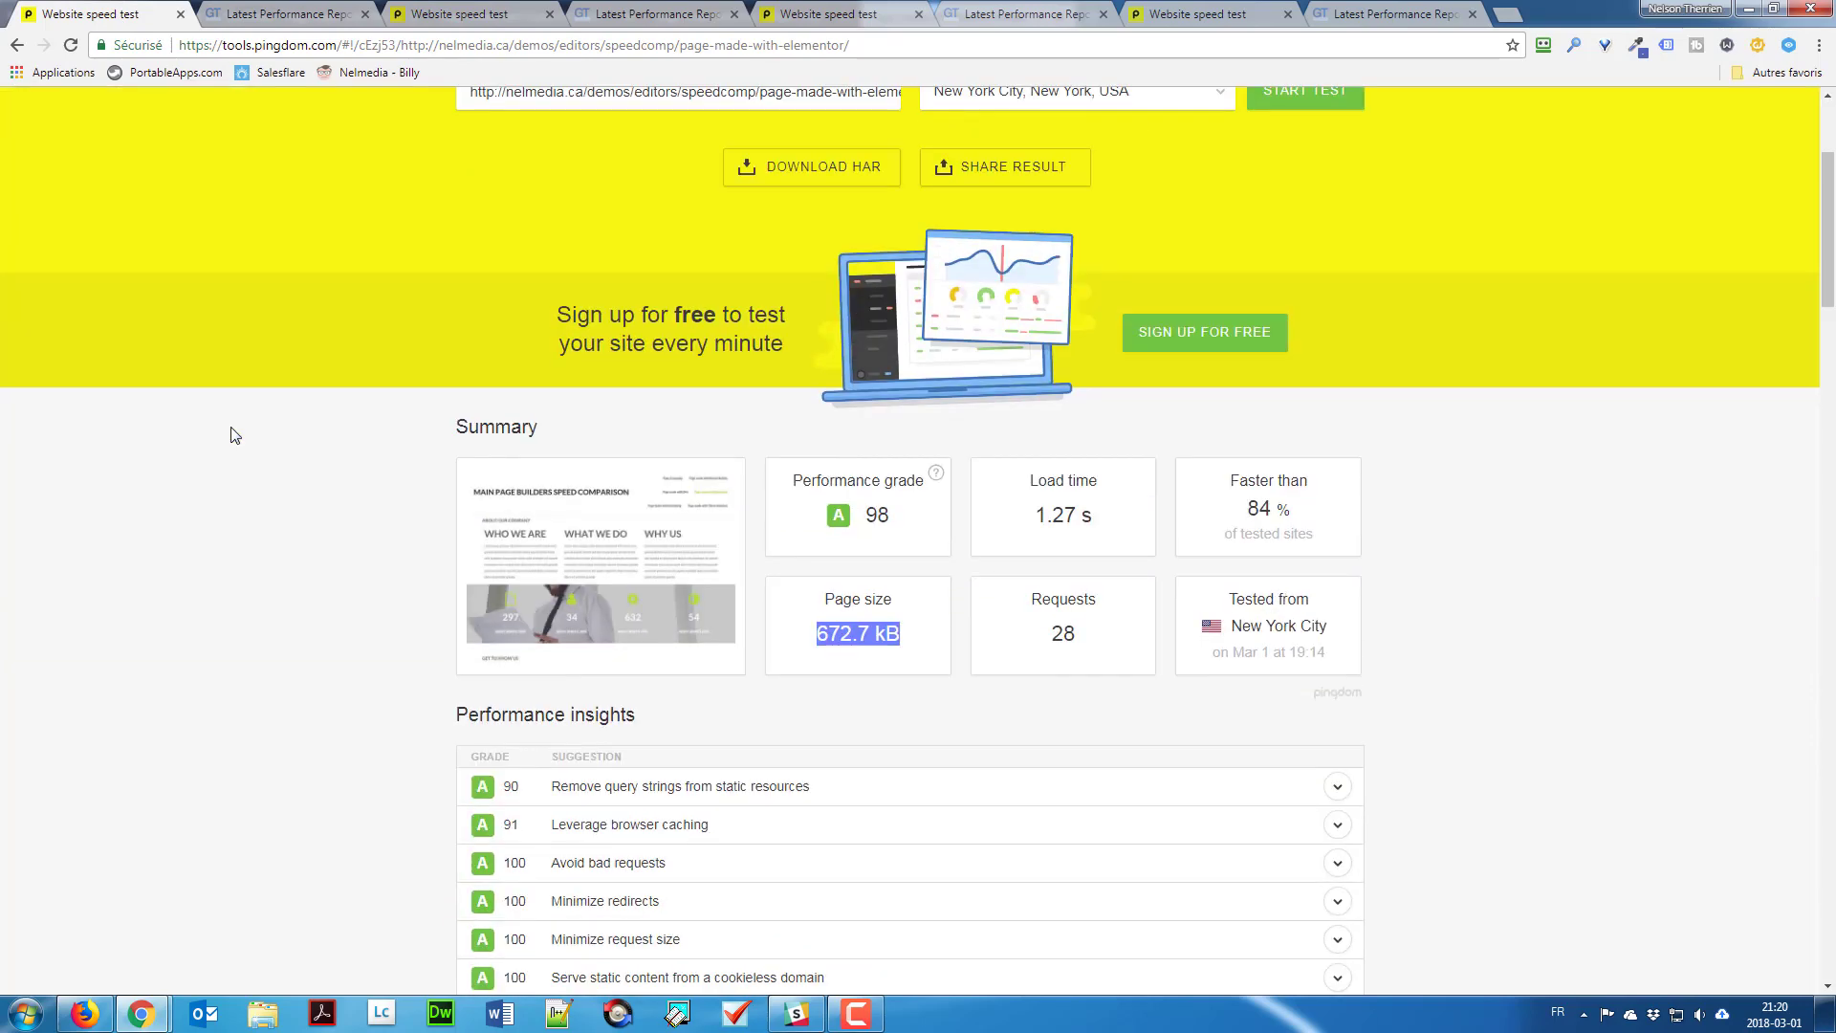
Step: Compare the performance scores, load time and page size in the GTmetrix reports for the Elementor, Thrive Architect and Divi pages
{"action": "left_click", "coordinate": [287, 14]}
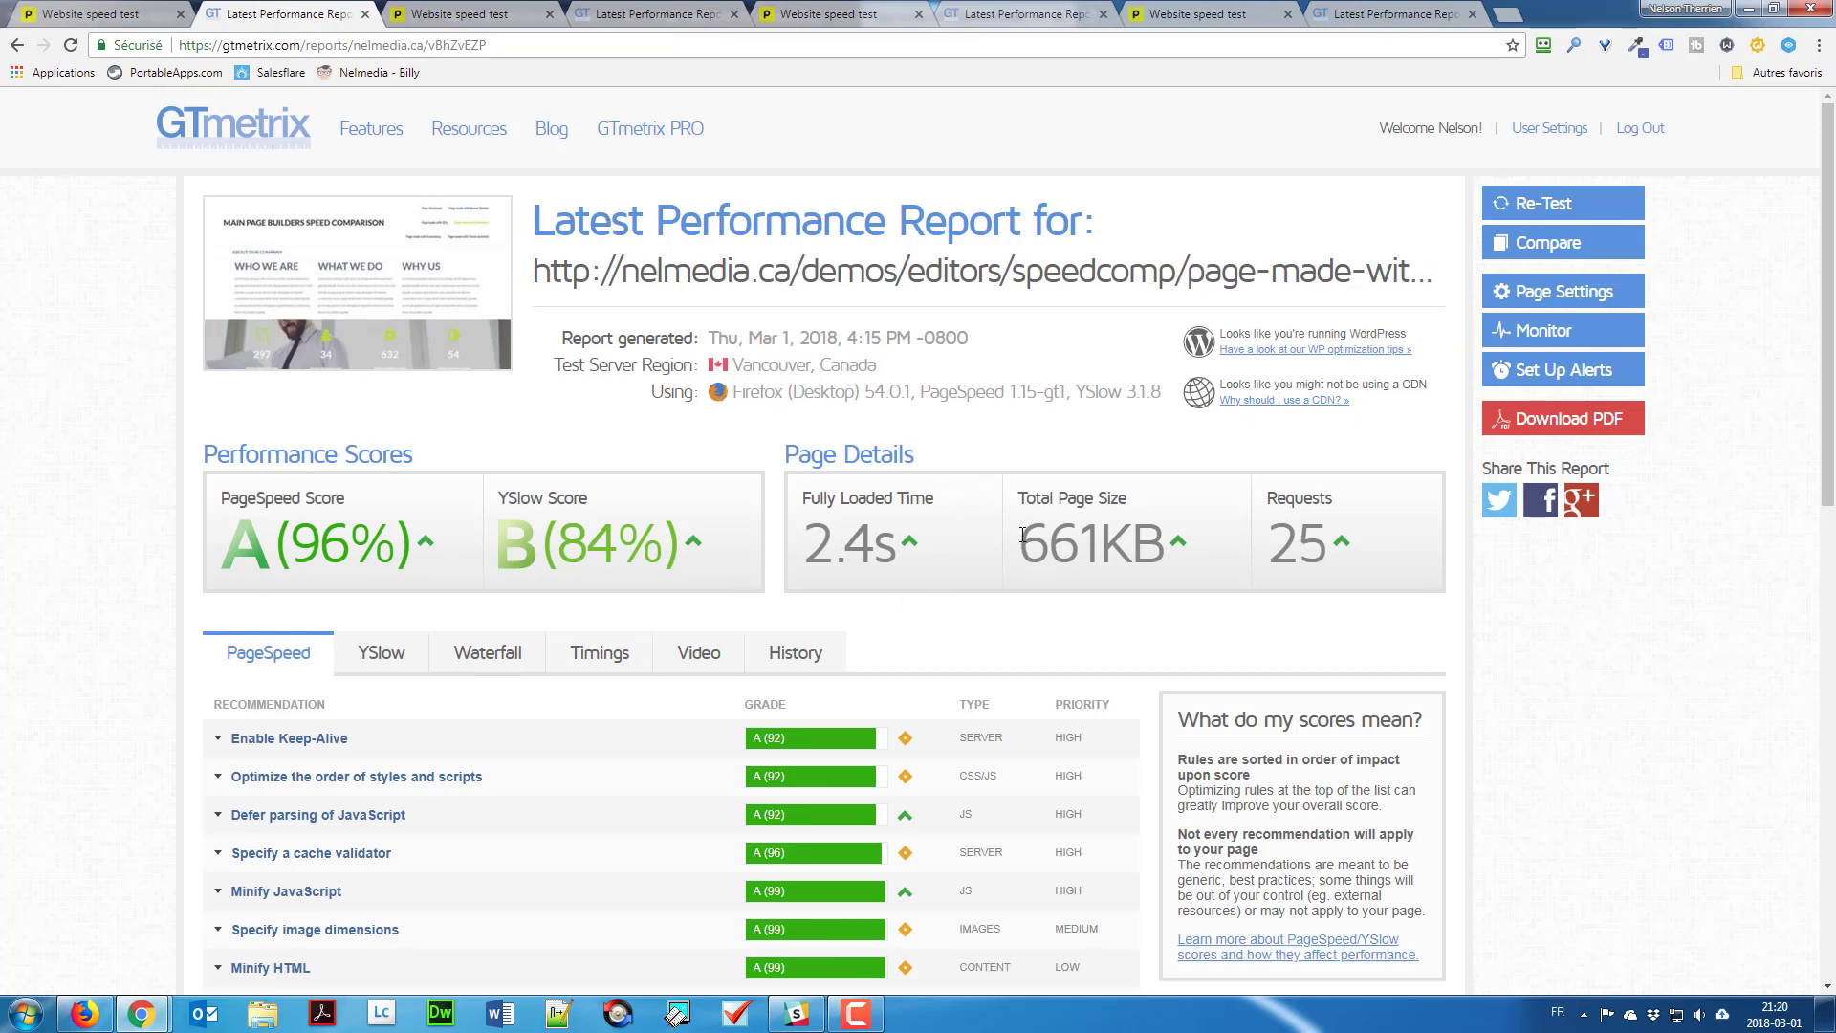
{"action": "left_click", "coordinate": [630, 17]}
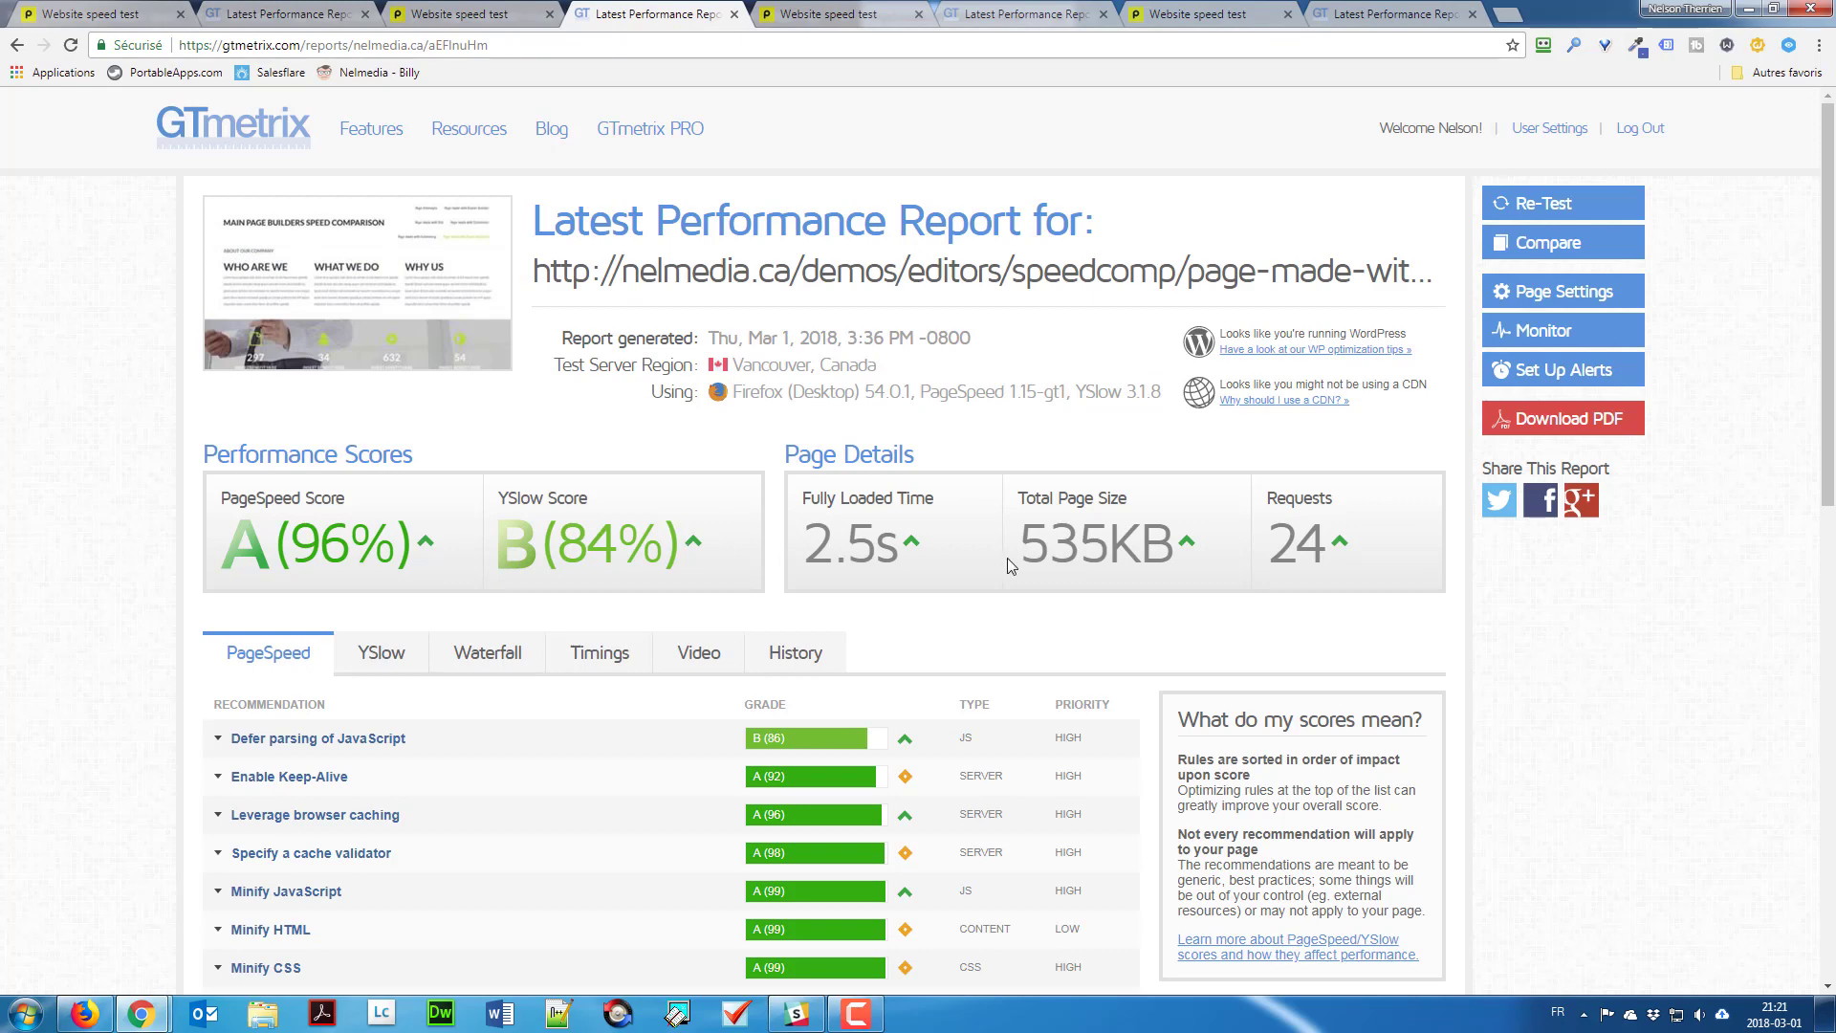
{"action": "left_click", "coordinate": [1027, 17]}
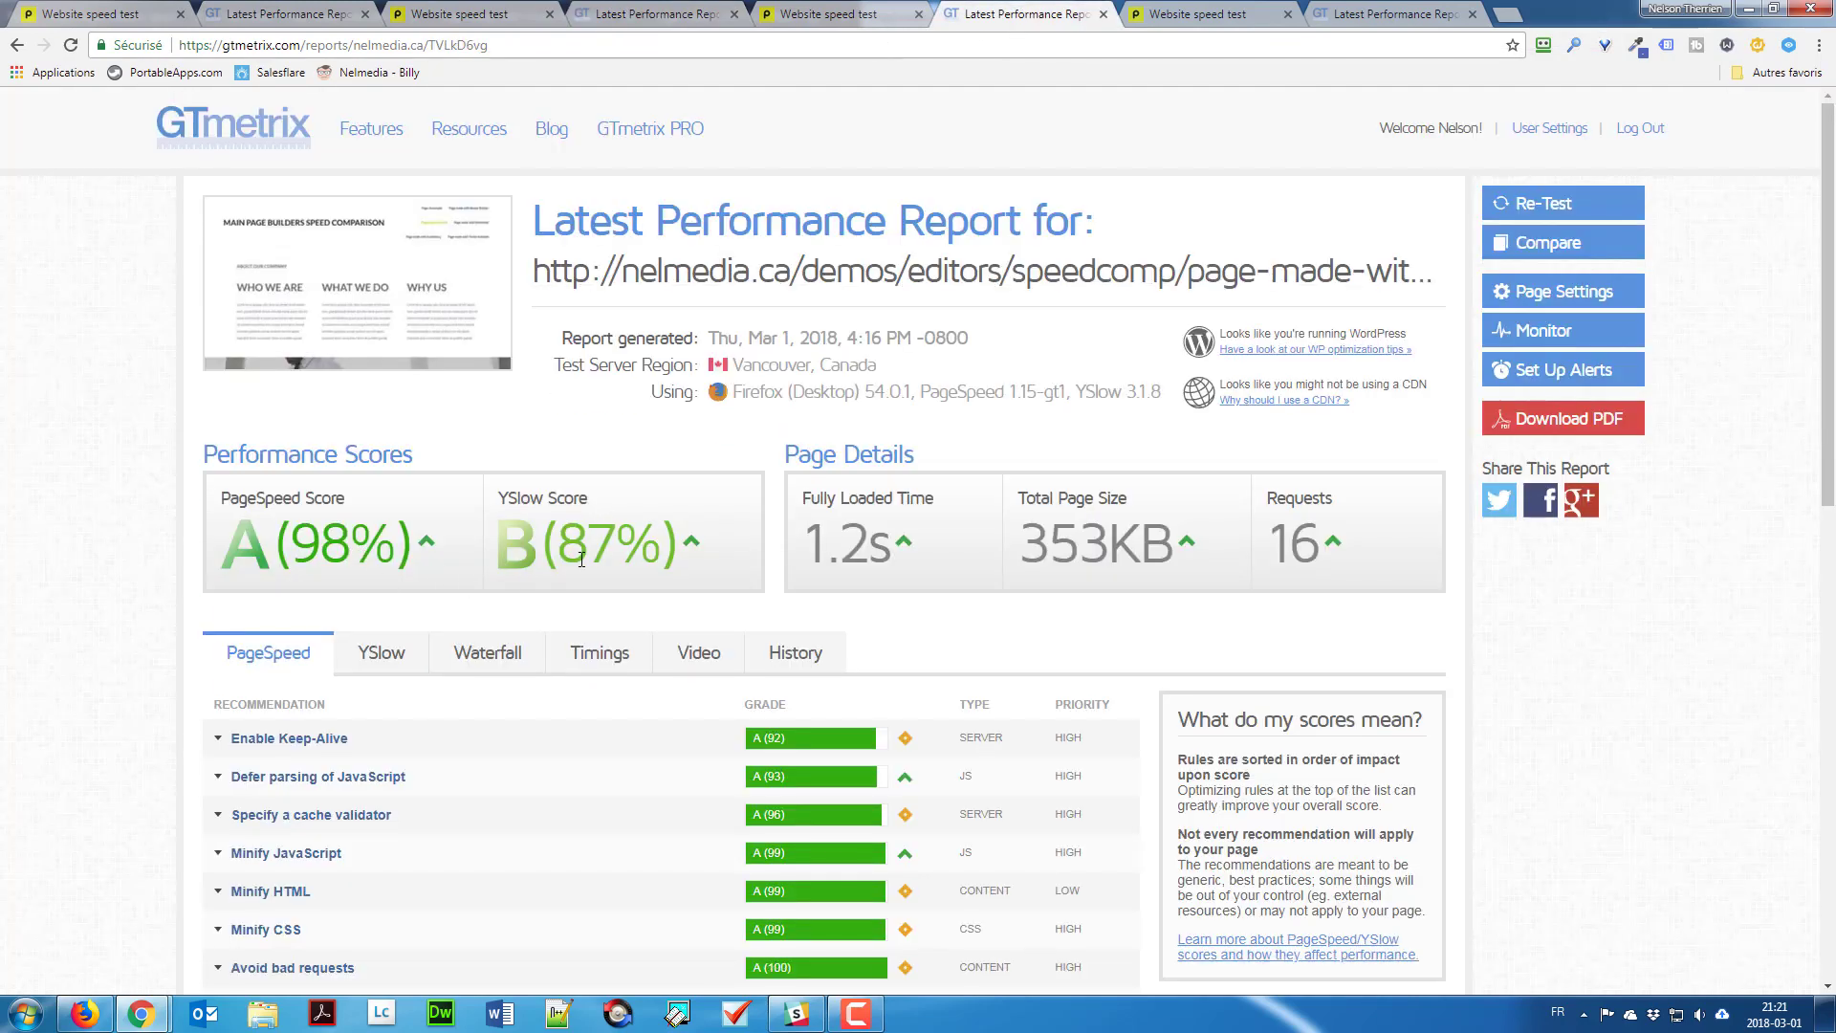
{"action": "left_click", "coordinate": [634, 14]}
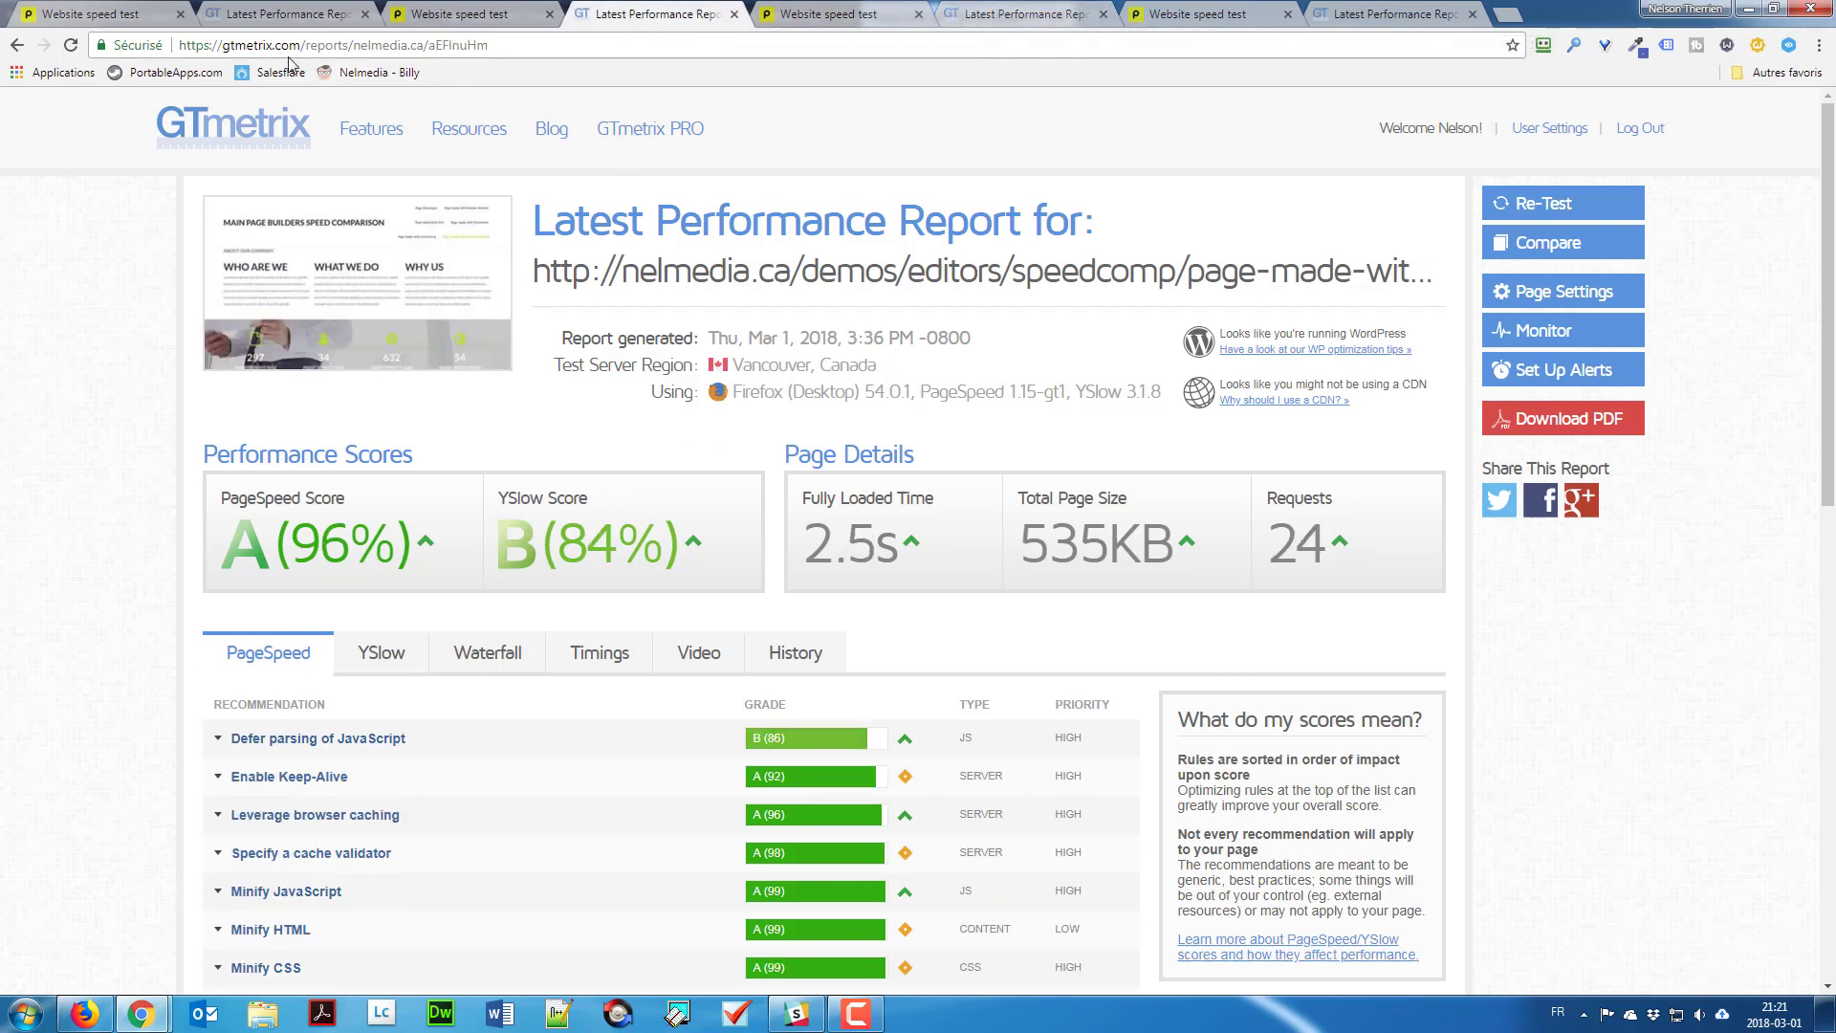
{"action": "left_click", "coordinate": [241, 20]}
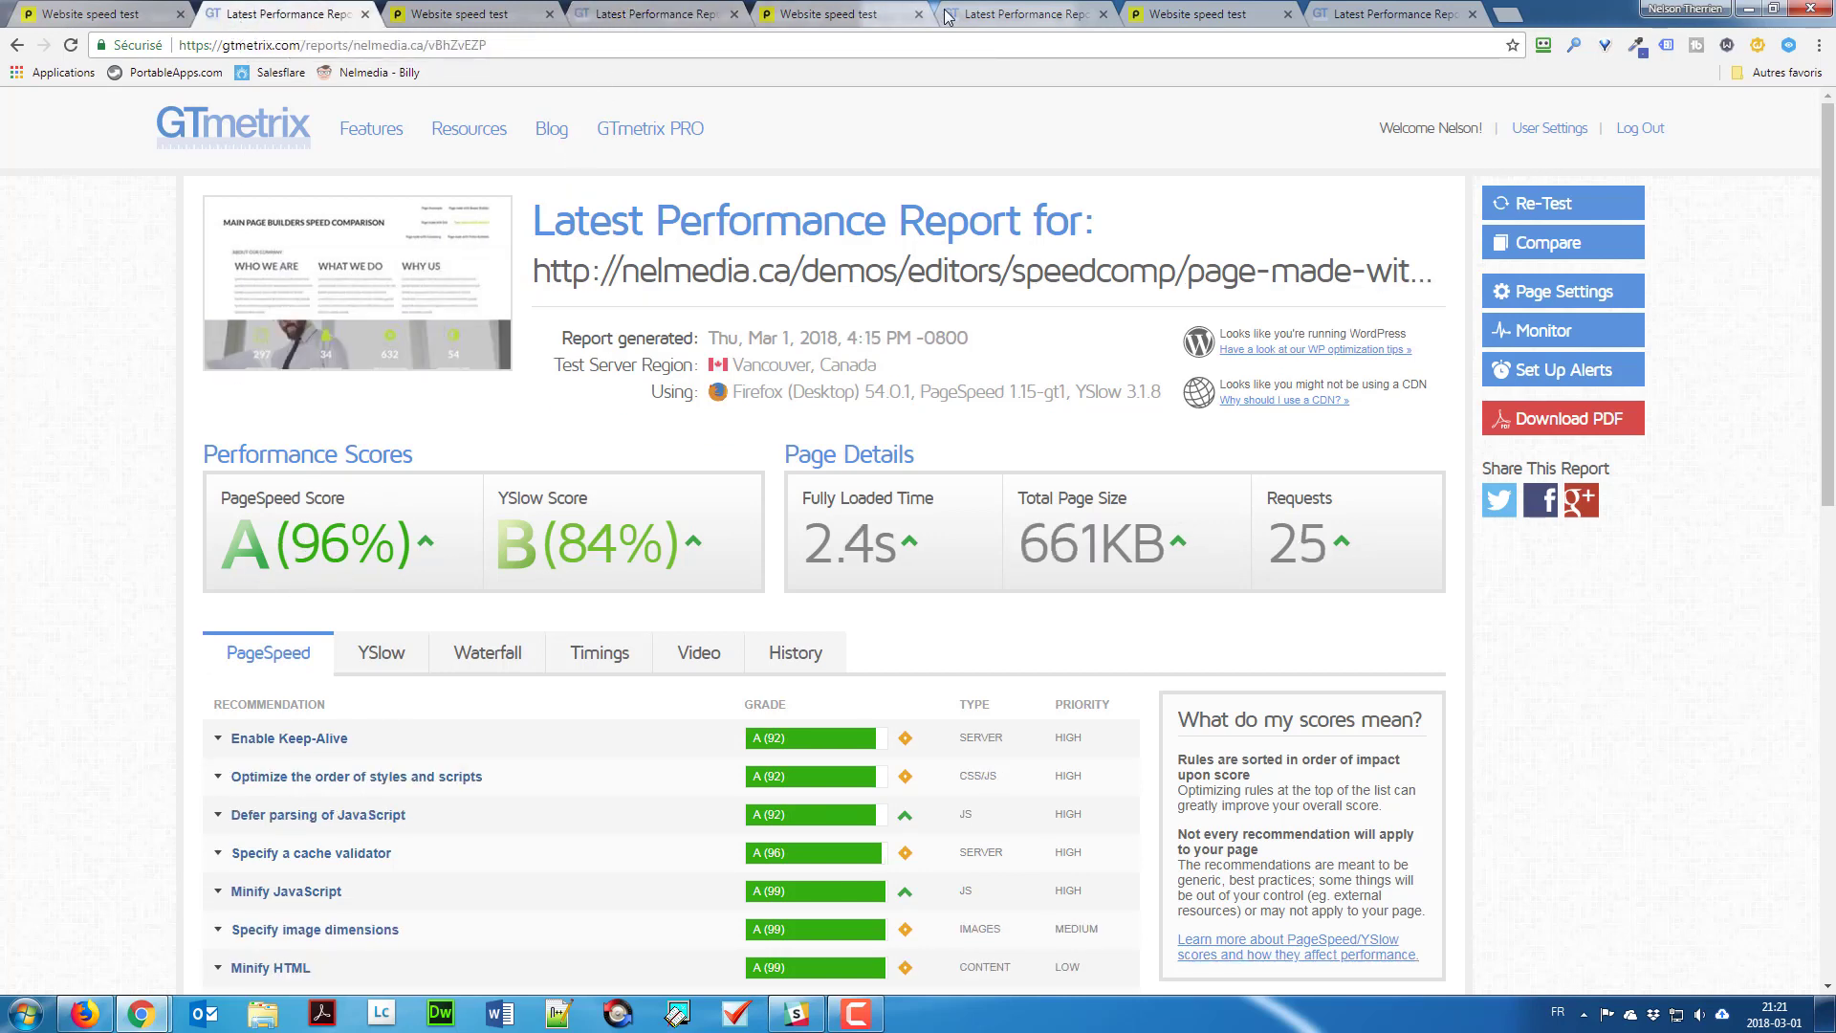
{"action": "left_click", "coordinate": [670, 9]}
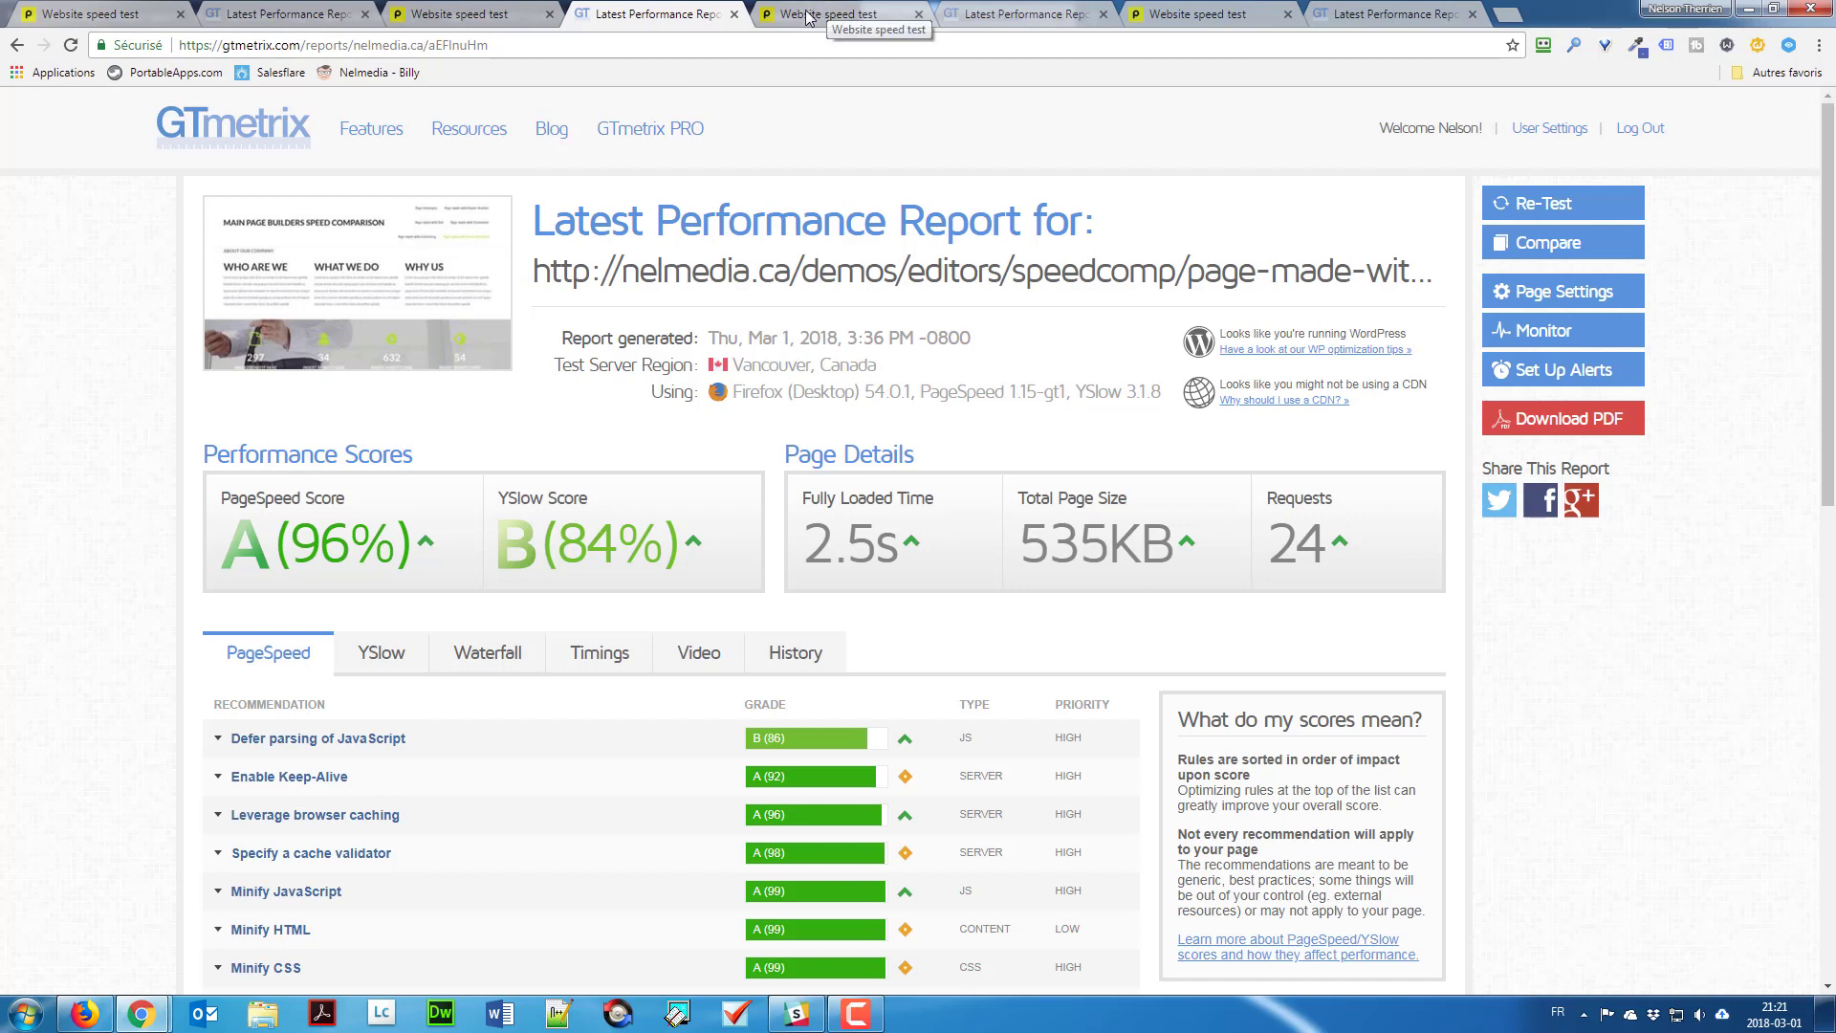
Step: Examine the Beaver Builder page's GTmetrix report, focusing on its YSlow score
{"action": "left_click", "coordinate": [1208, 20]}
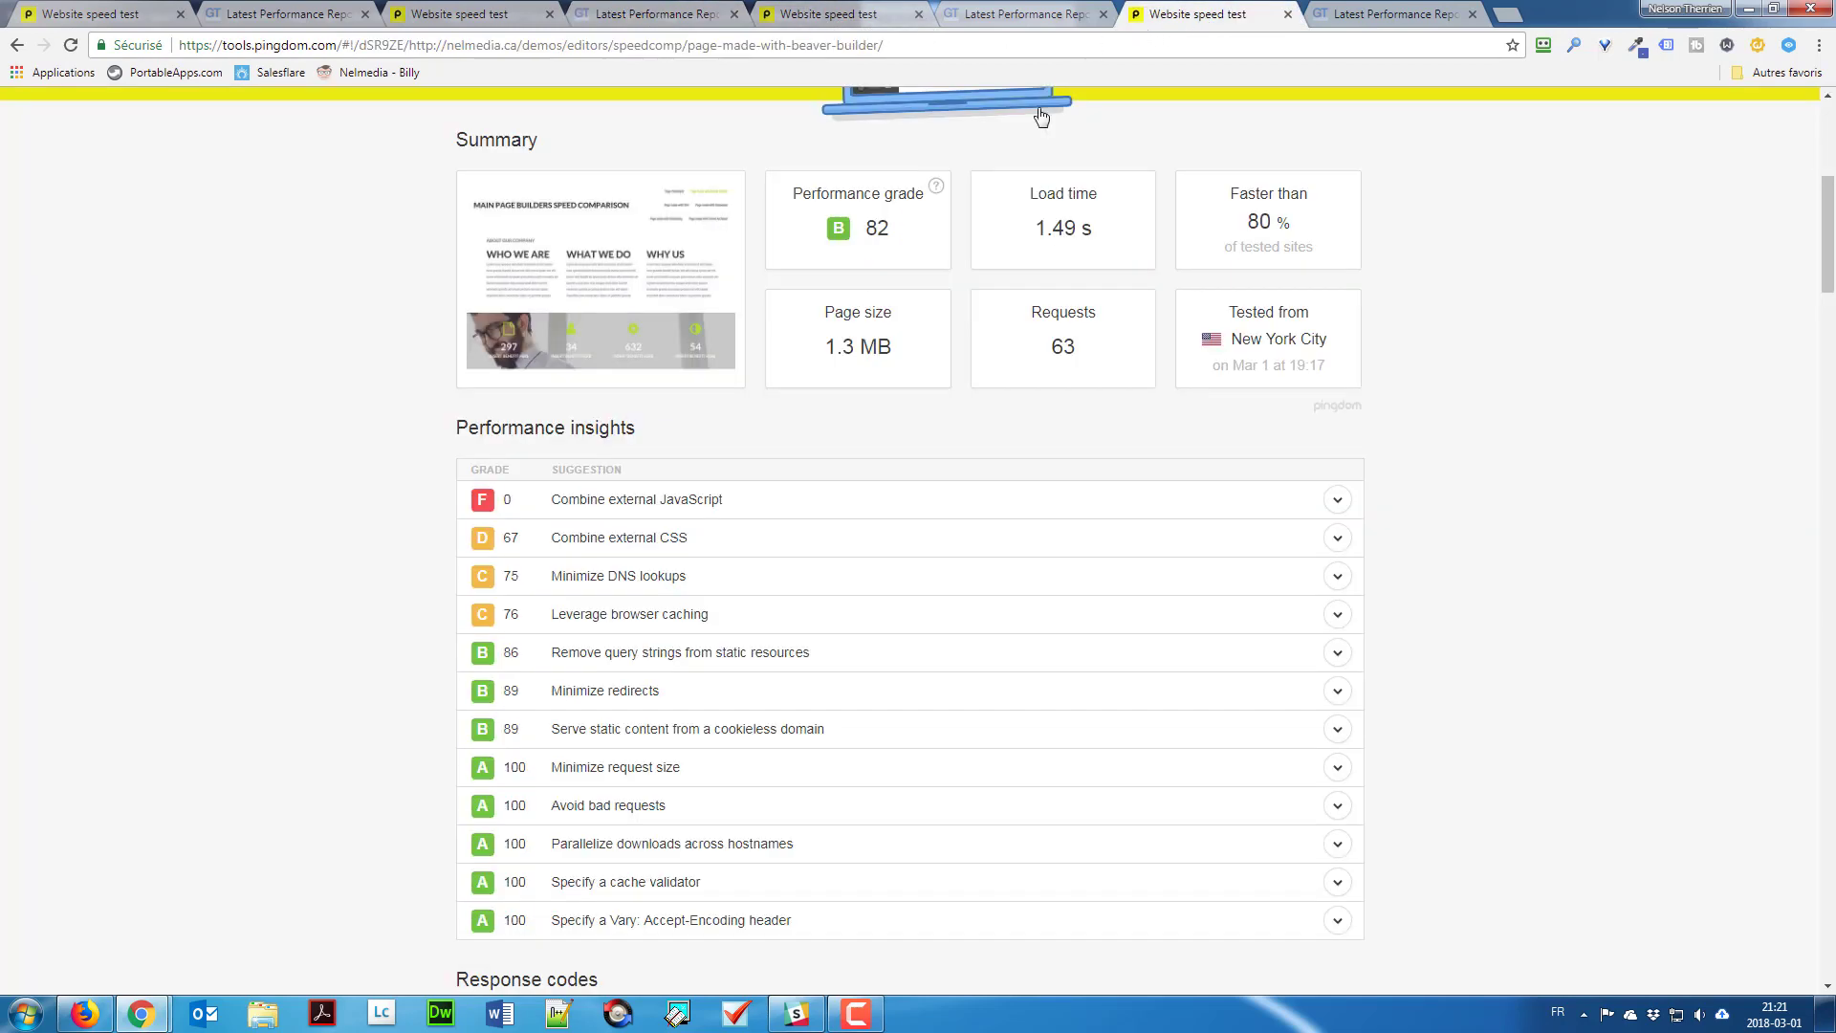
{"action": "left_click", "coordinate": [1358, 16]}
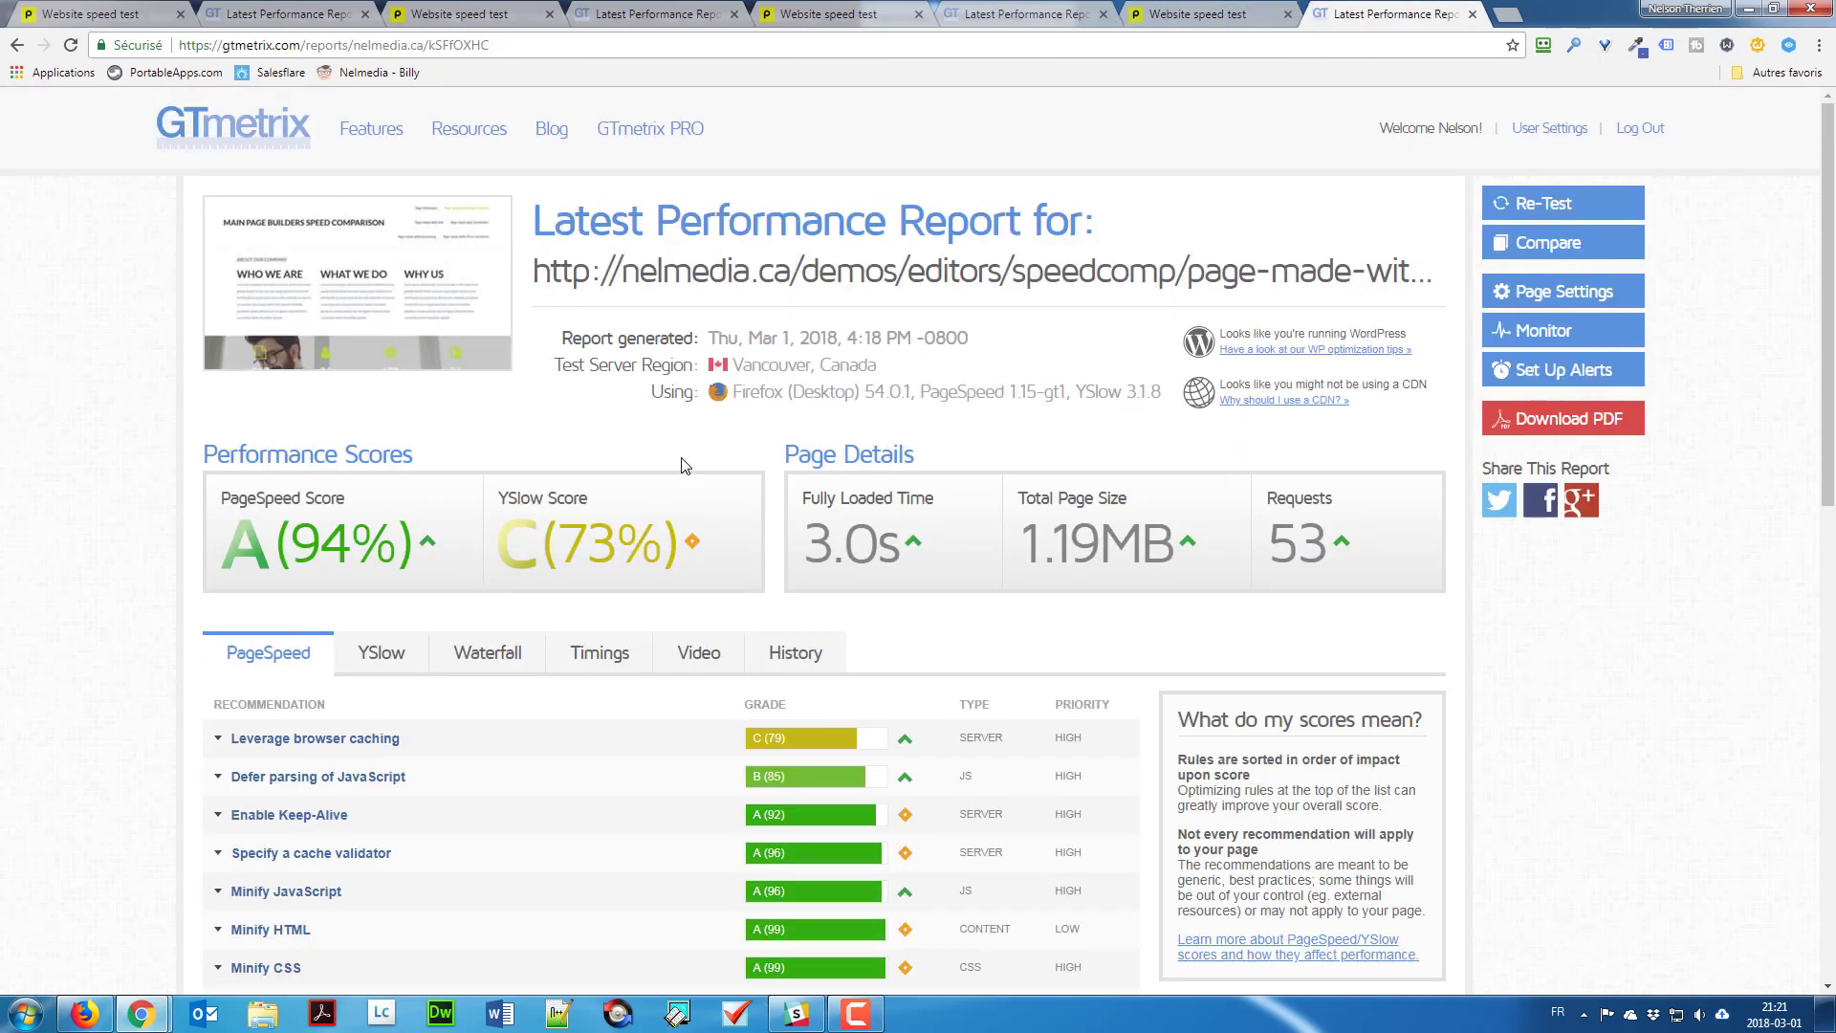
{"action": "triple_click", "coordinate": [516, 499]}
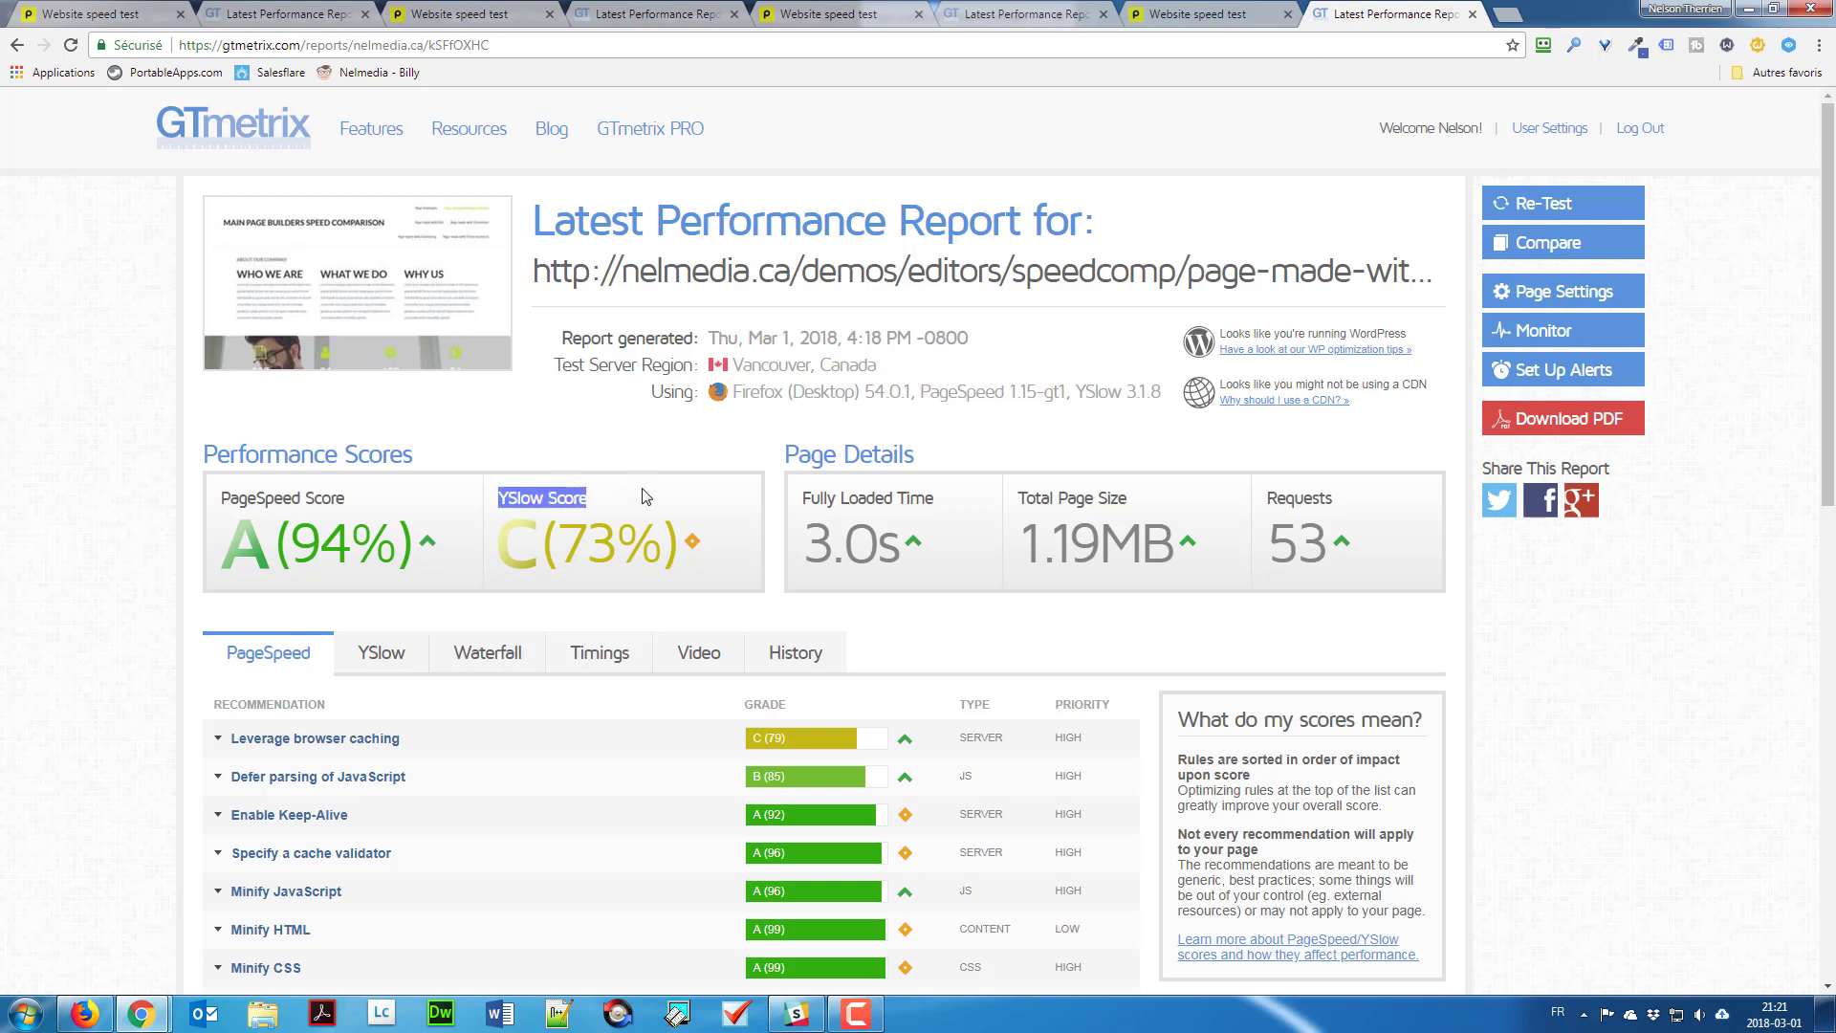